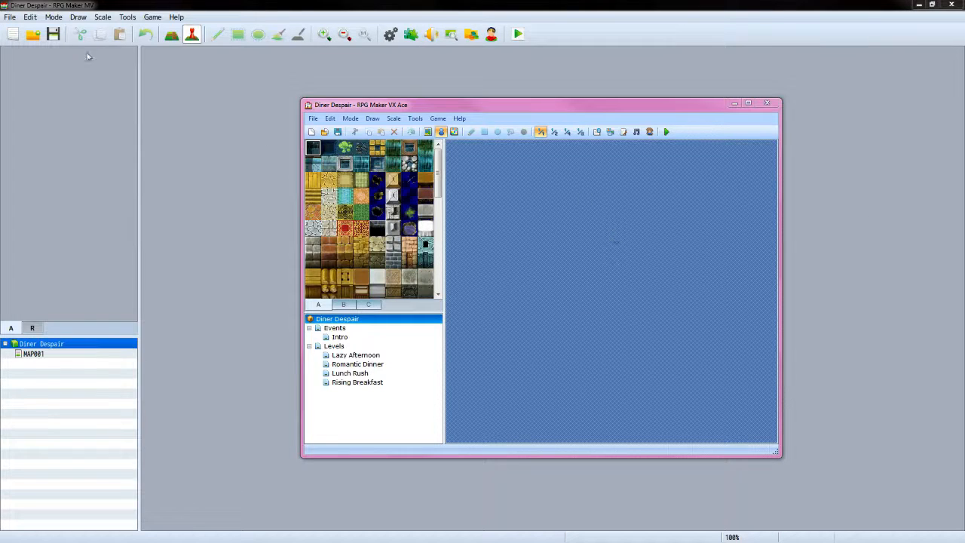
Open the Events map in RPG Maker VX Ace and compare it with MAP001 in RPG Maker MV
{"action": "left_click_drag", "start_coordinate": [463, 107], "coordinate": [480, 112]}
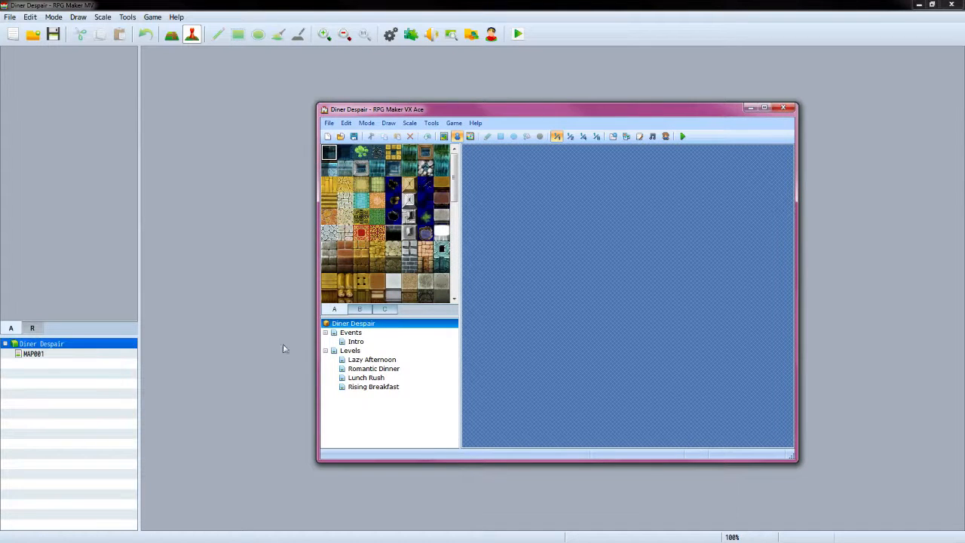
{"action": "left_click", "coordinate": [369, 334]}
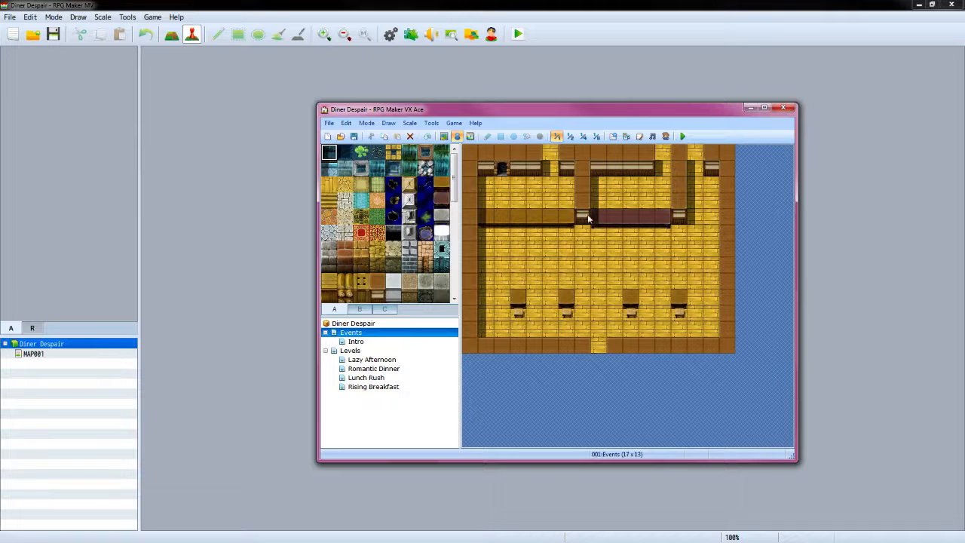
{"action": "left_click", "coordinate": [38, 355]}
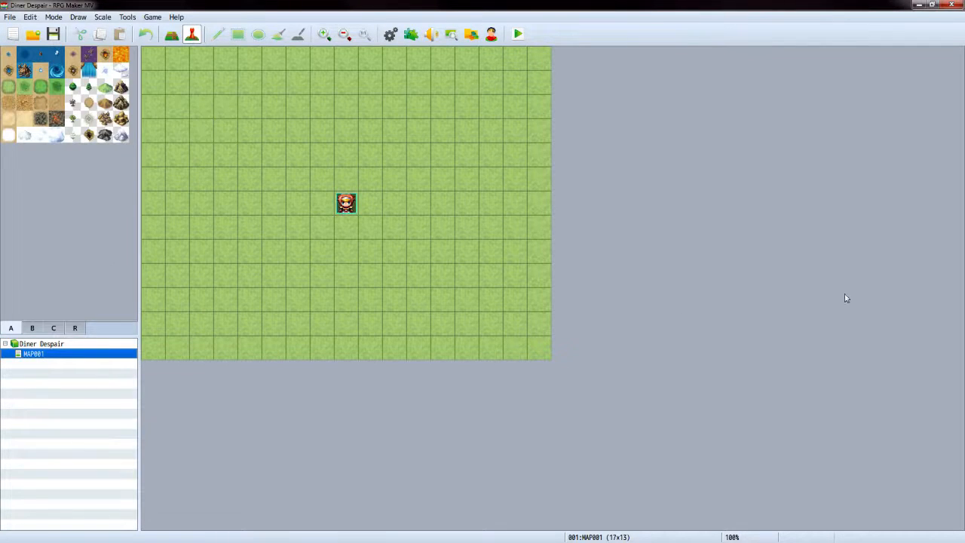
{"action": "key", "text": "alt+Tab"}
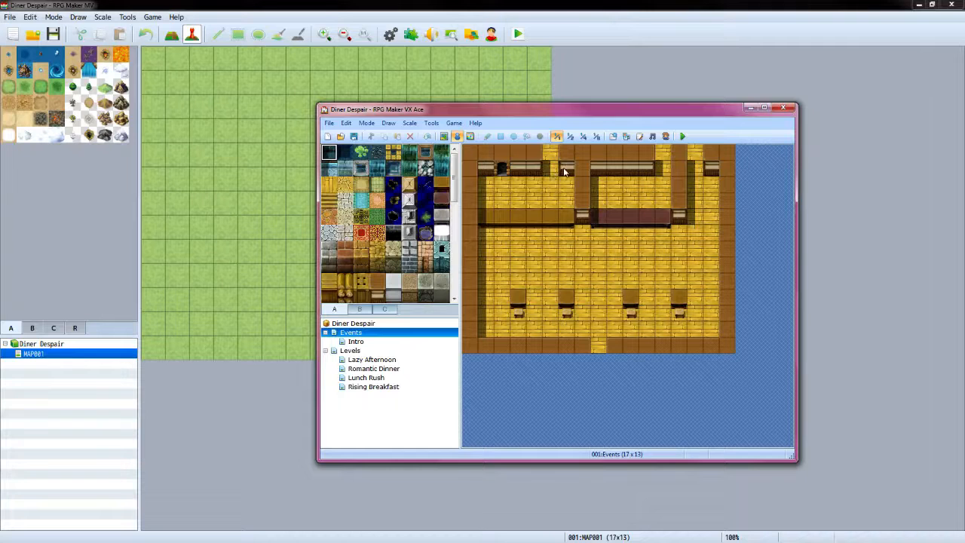
{"action": "left_click", "coordinate": [329, 189]}
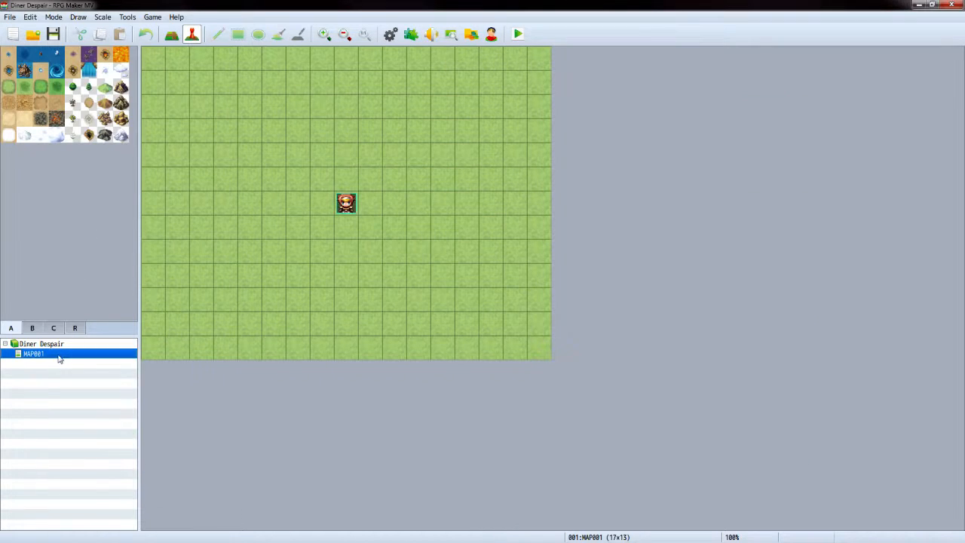
Rename MAP001 to Events in RPG Maker MV and set its tileset to Inside
{"action": "right_click", "coordinate": [62, 360]}
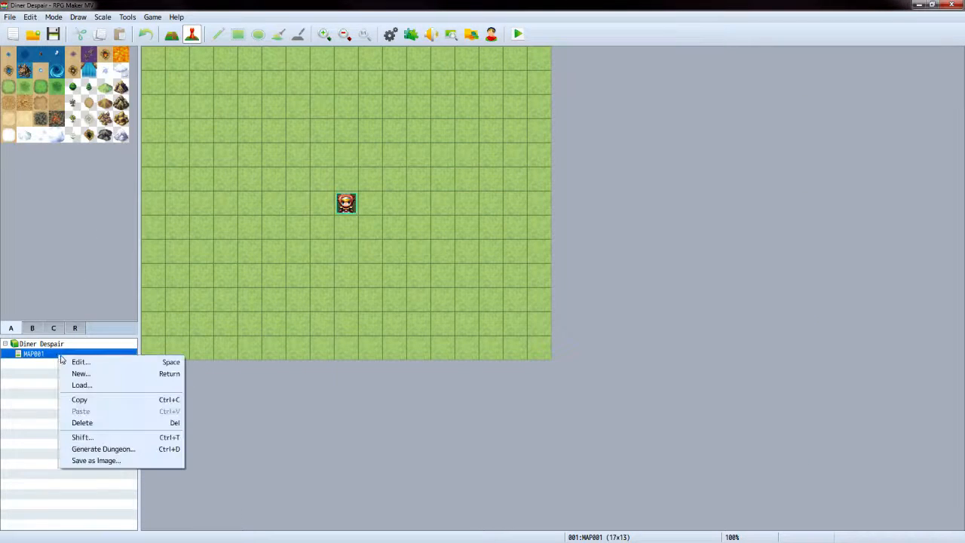
{"action": "left_click", "coordinate": [80, 363]}
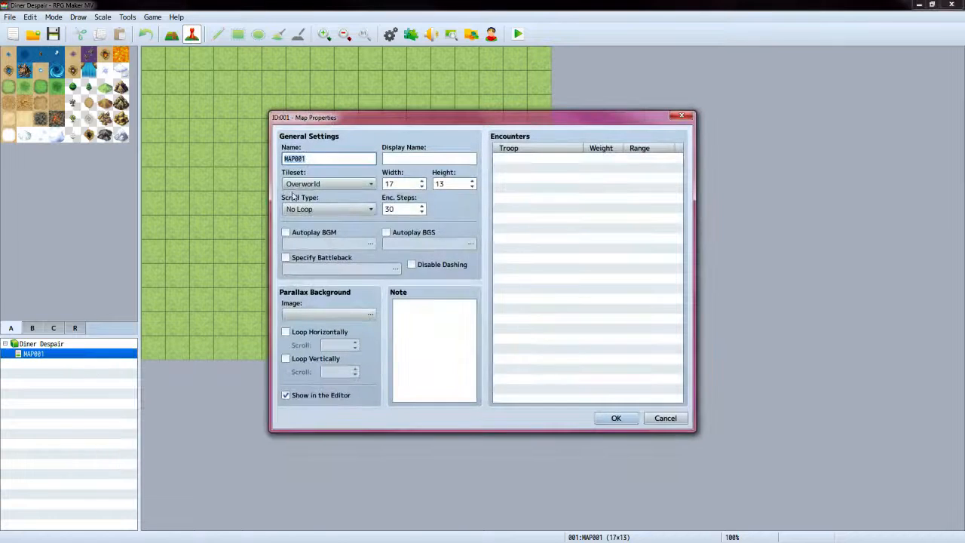
{"action": "left_click", "coordinate": [370, 185]}
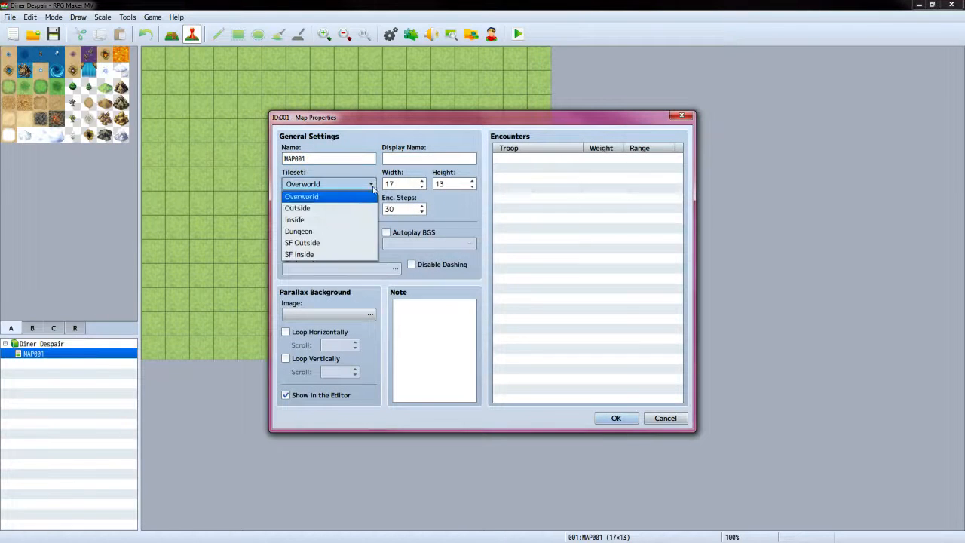
{"action": "left_click", "coordinate": [344, 220]}
{"action": "double_click", "coordinate": [336, 158]}
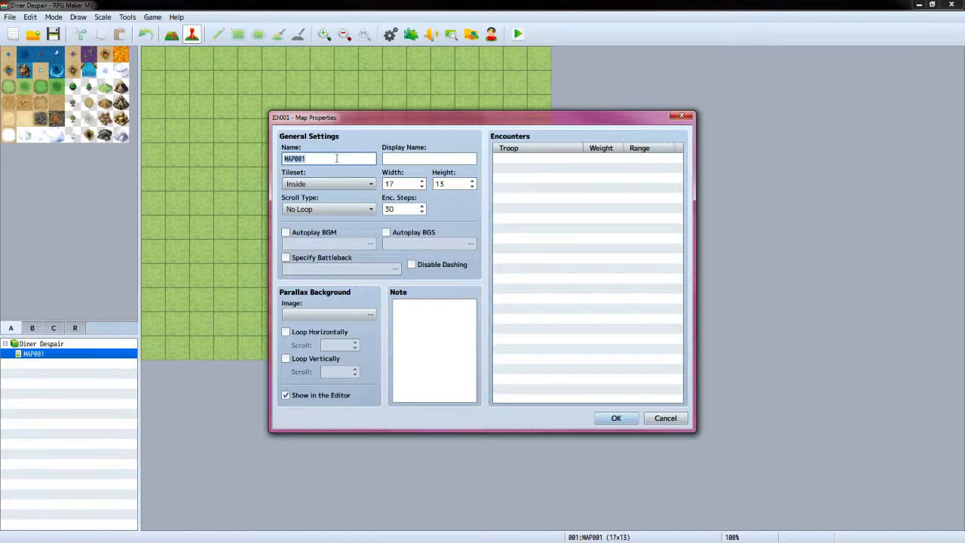
{"action": "type", "text": "Events"}
{"action": "left_click", "coordinate": [616, 418]}
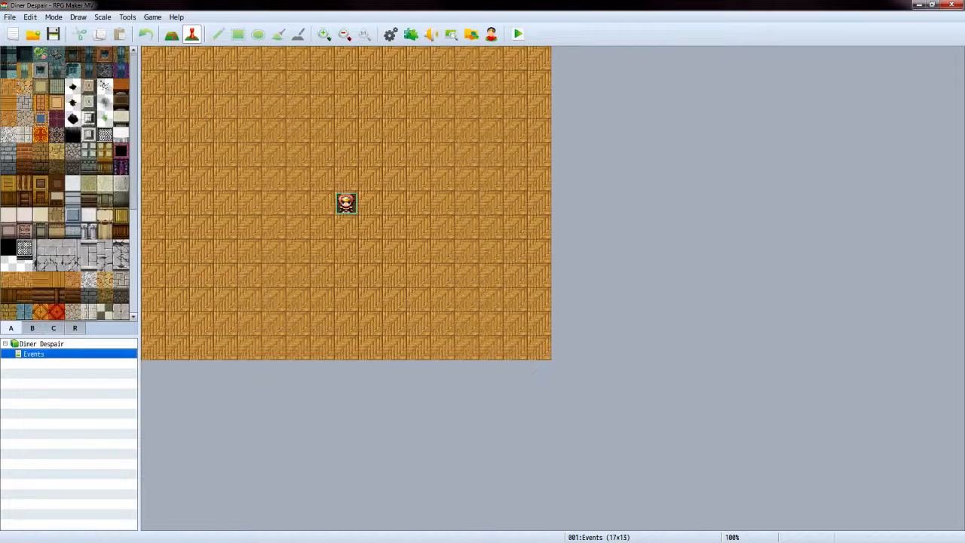
Check which floor and wall tiles the Events map in RPG Maker VX Ace uses
{"action": "key", "text": "alt+Tab"}
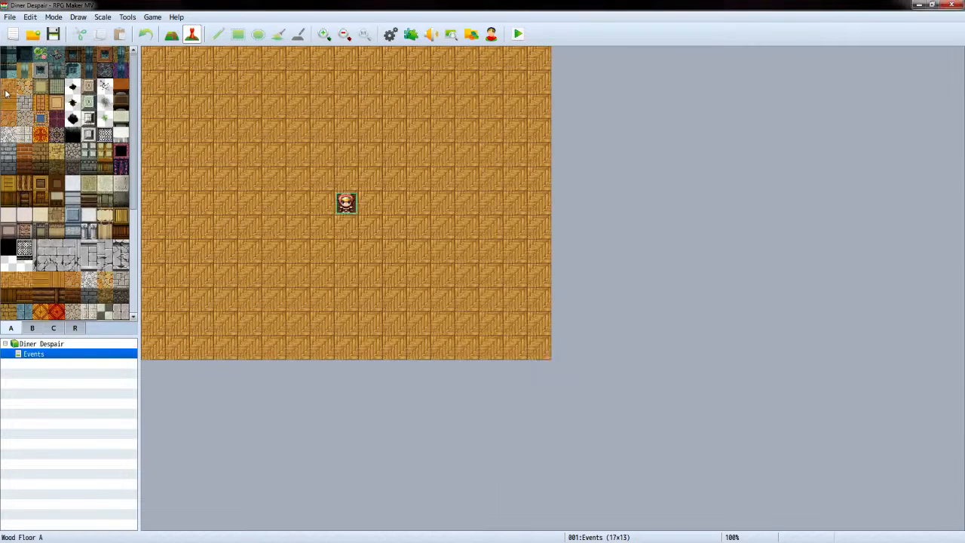
{"action": "left_click", "coordinate": [7, 89]}
{"action": "key", "text": "alt+Tab"}
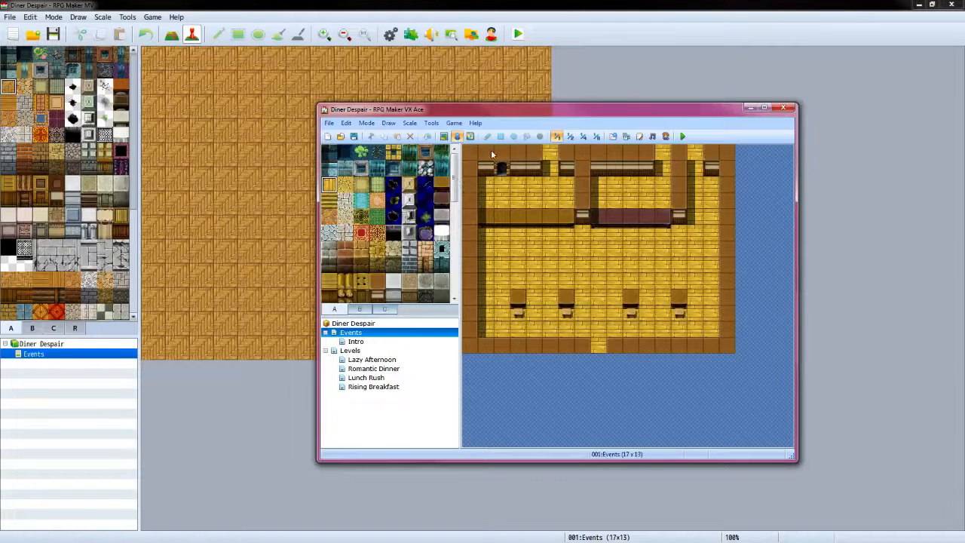
{"action": "left_click", "coordinate": [377, 285]}
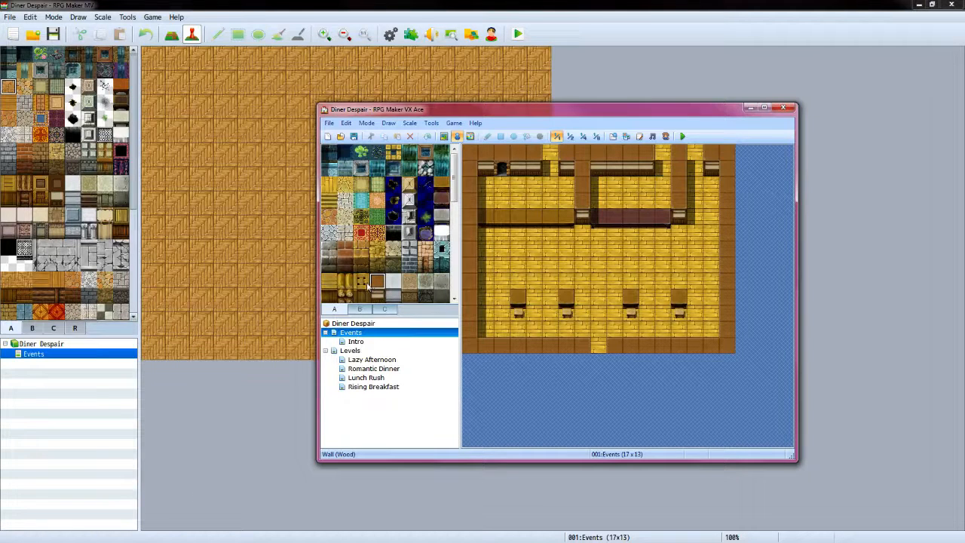
In RPG Maker MV's map mode, paint Interior Wall A (Wood) along the map's entire top row, restoring floor on any stray tile
{"action": "left_click", "coordinate": [55, 189]}
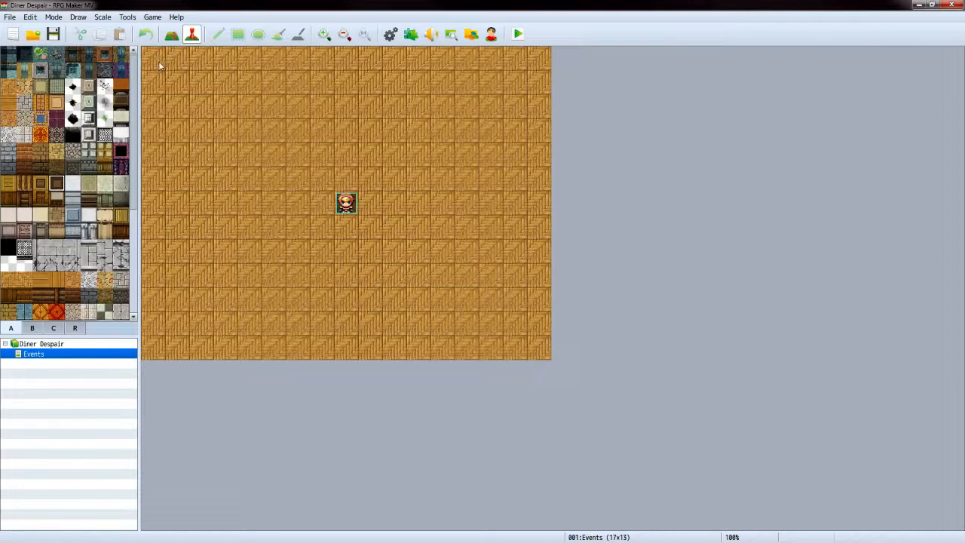
{"action": "left_click", "coordinate": [79, 18]}
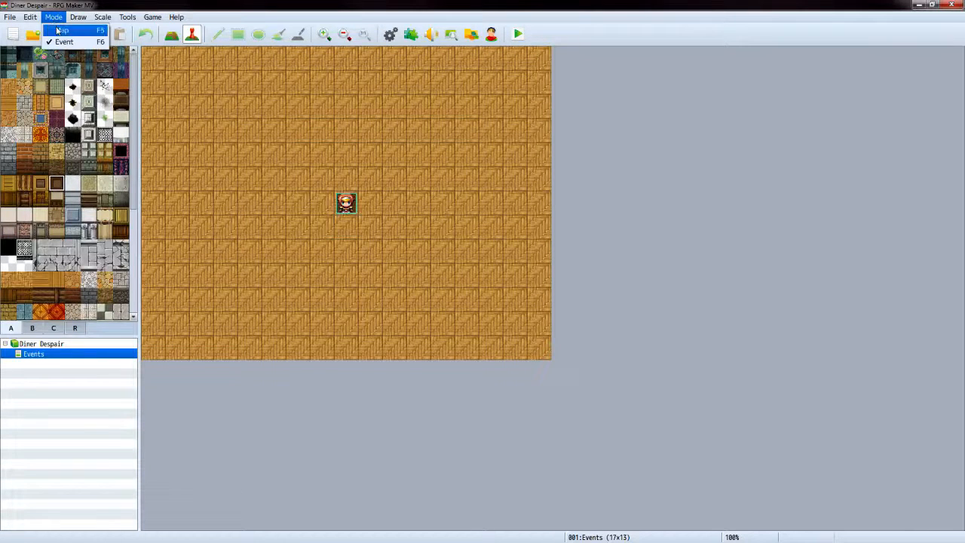
{"action": "left_click", "coordinate": [60, 30]}
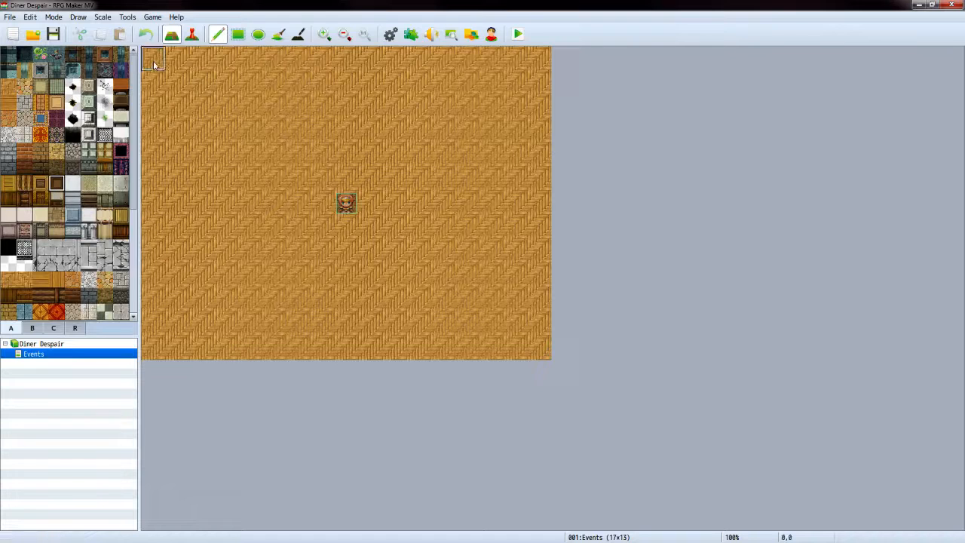
{"action": "mouse_move", "coordinate": [153, 60]}
{"action": "left_mouse_down"}
{"action": "mouse_move", "coordinate": [207, 79]}
{"action": "mouse_move", "coordinate": [323, 54]}
{"action": "mouse_move", "coordinate": [538, 60]}
{"action": "left_mouse_up"}
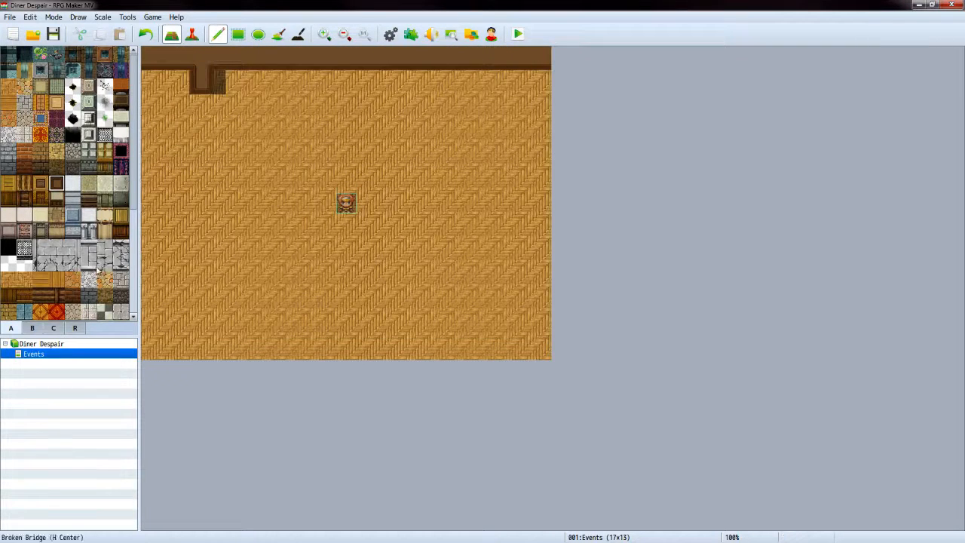
{"action": "left_click", "coordinate": [10, 89]}
{"action": "left_click", "coordinate": [203, 83]}
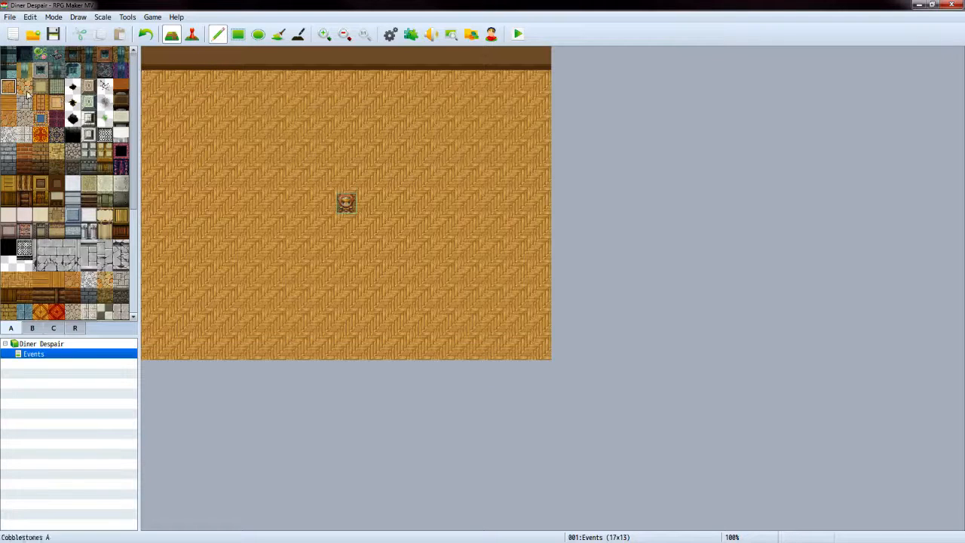
Enclose the room by painting Interior Wall A (Wood) along the left, right and bottom edges of the map
{"action": "left_click", "coordinate": [57, 184]}
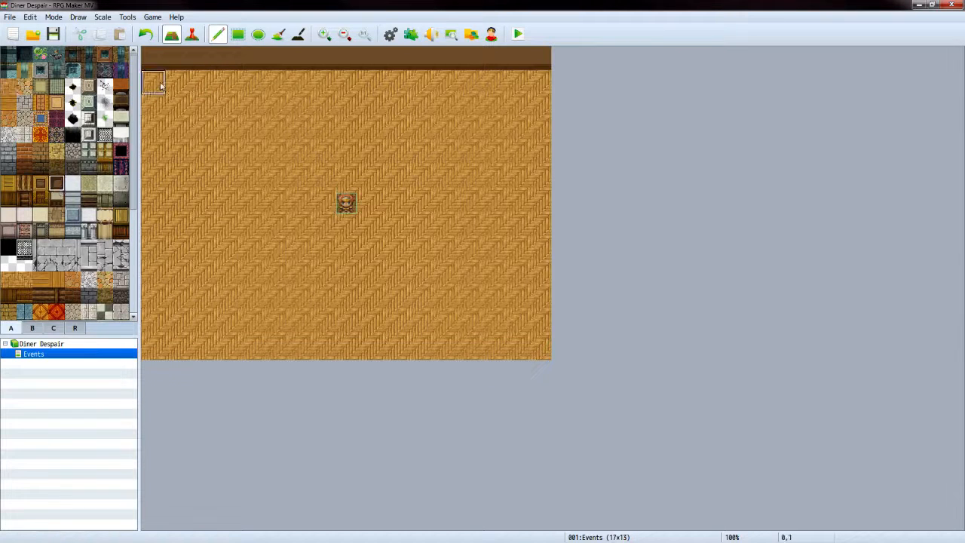
{"action": "mouse_move", "coordinate": [160, 85]}
{"action": "left_mouse_down"}
{"action": "mouse_move", "coordinate": [139, 249]}
{"action": "mouse_move", "coordinate": [152, 276]}
{"action": "mouse_move", "coordinate": [151, 348]}
{"action": "left_mouse_up"}
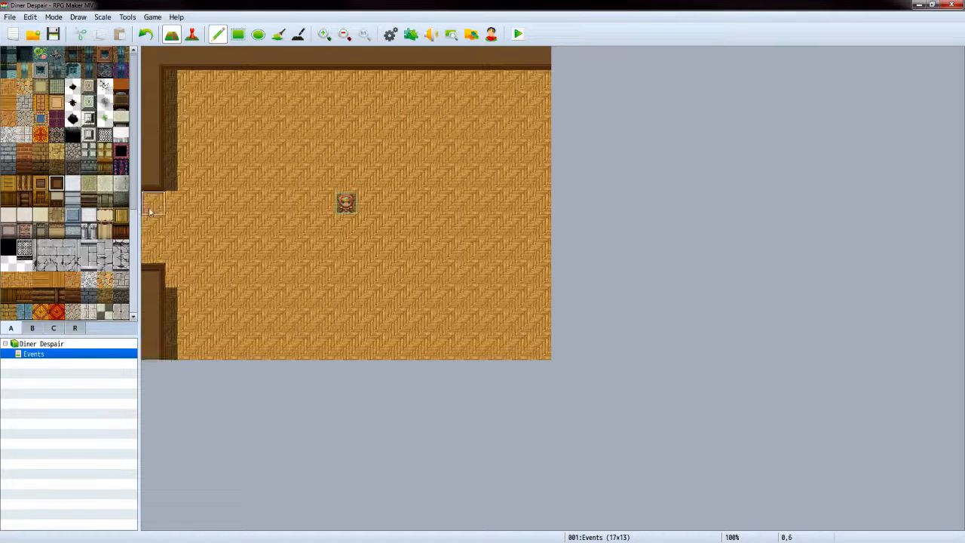
{"action": "left_click_drag", "start_coordinate": [150, 211], "coordinate": [151, 264]}
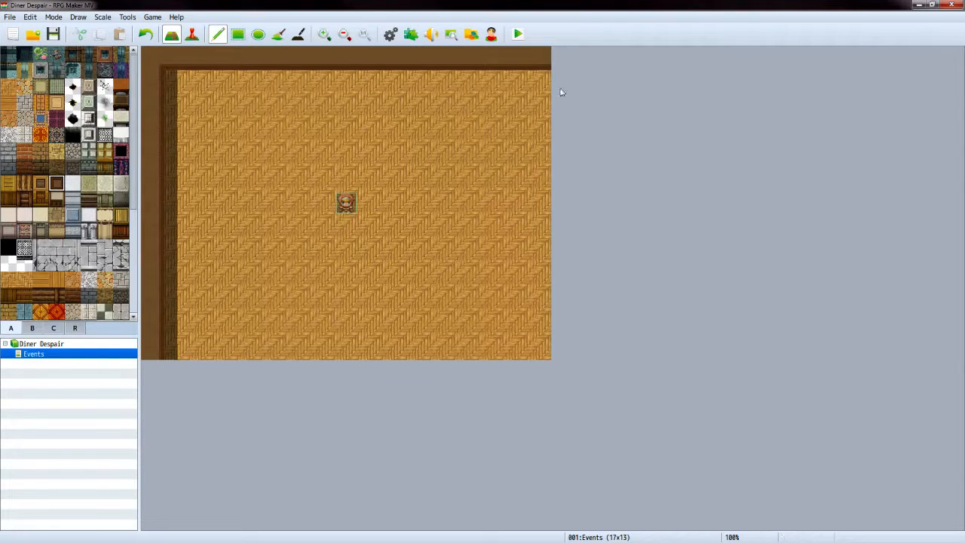
{"action": "left_click_drag", "start_coordinate": [540, 82], "coordinate": [540, 113]}
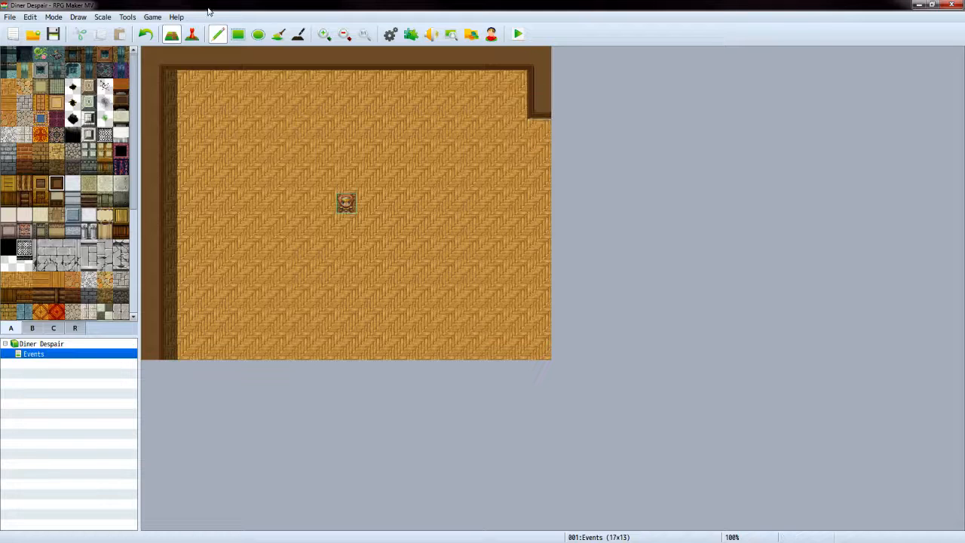
{"action": "left_click", "coordinate": [238, 34]}
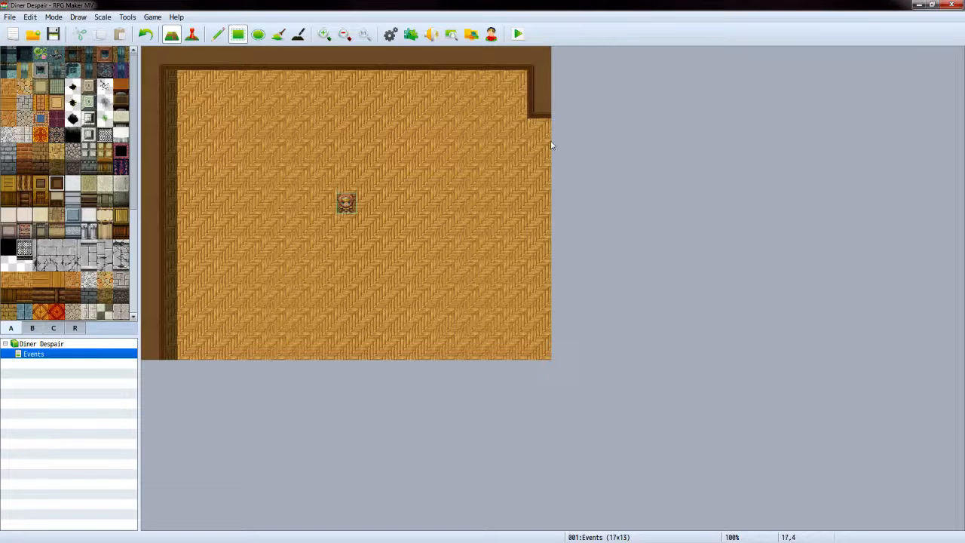
{"action": "left_click_drag", "start_coordinate": [540, 129], "coordinate": [538, 354]}
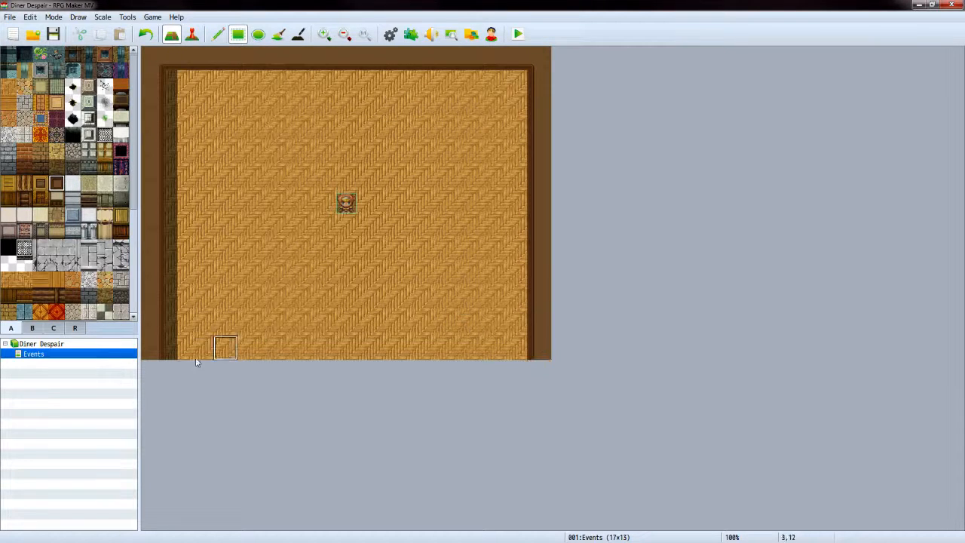
{"action": "left_click_drag", "start_coordinate": [170, 351], "coordinate": [522, 355]}
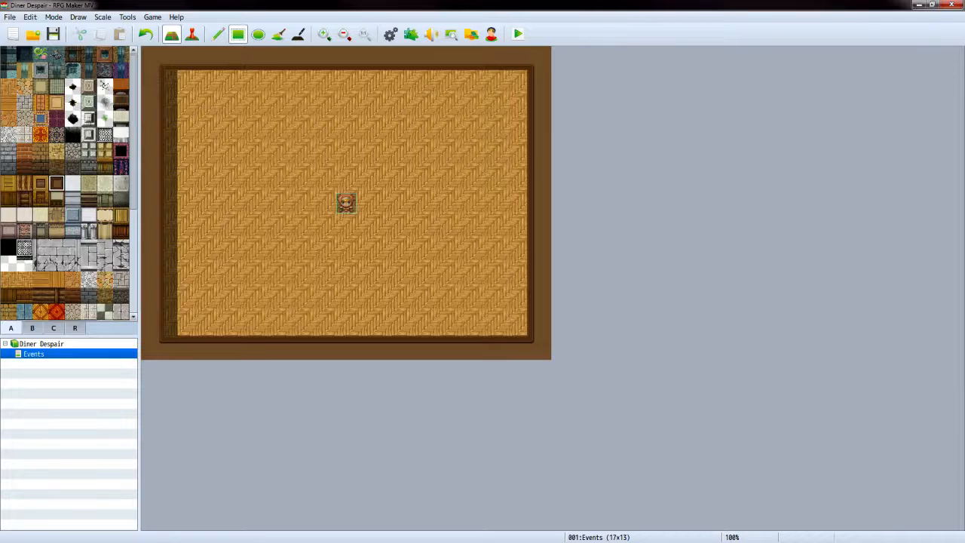
Following the VX Ace reference map, draw two three-tile partition walls down from the top wall at columns 6 and 13
{"action": "key", "text": "alt+Tab"}
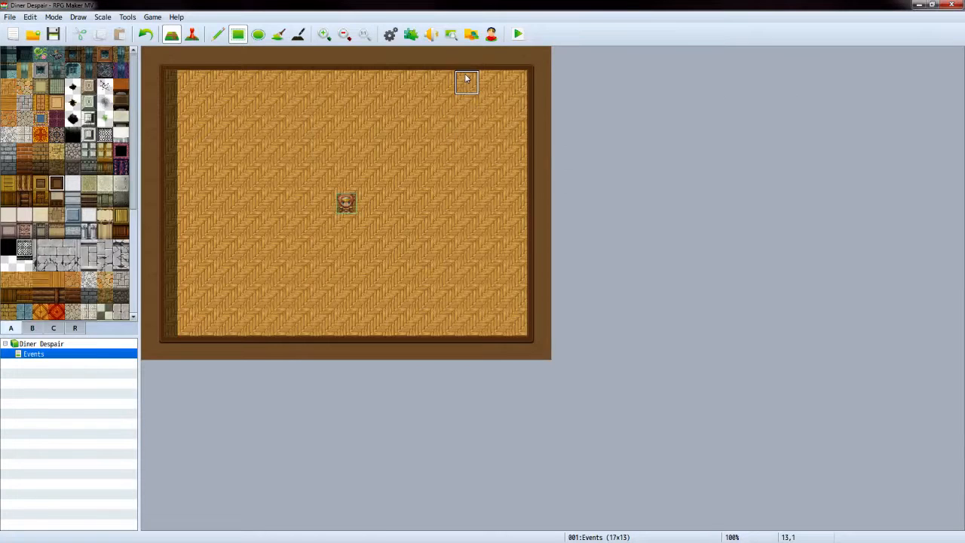
{"action": "left_click_drag", "start_coordinate": [466, 78], "coordinate": [466, 132]}
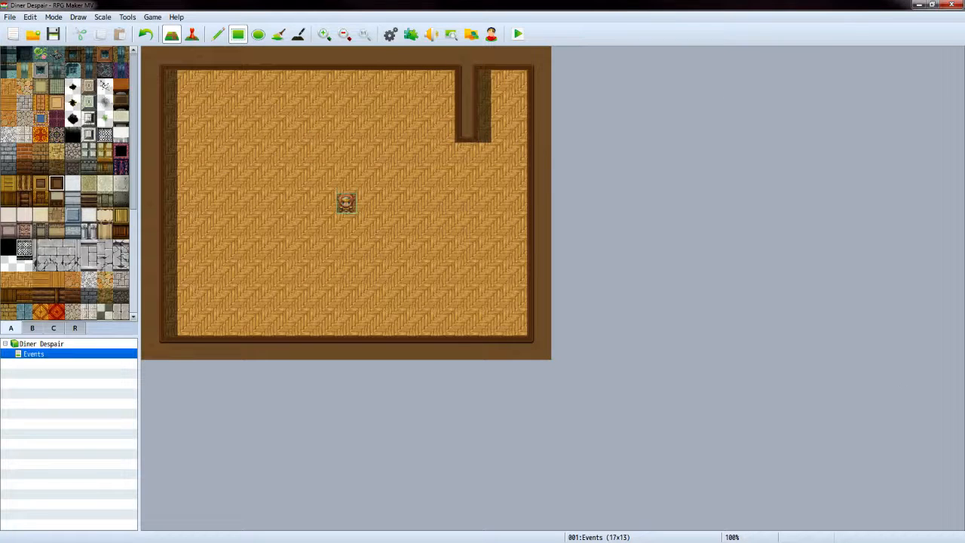
{"action": "key", "text": "alt+Tab"}
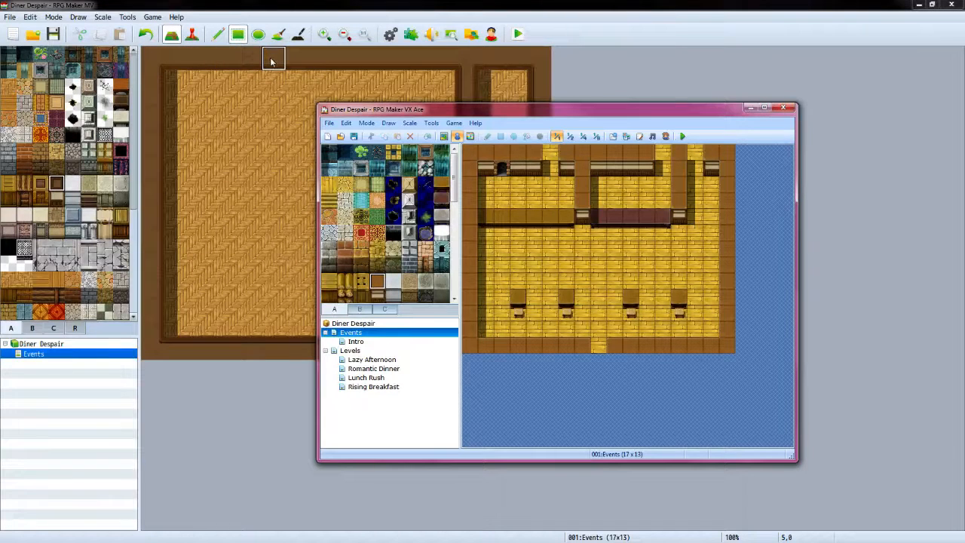
{"action": "left_click", "coordinate": [297, 72]}
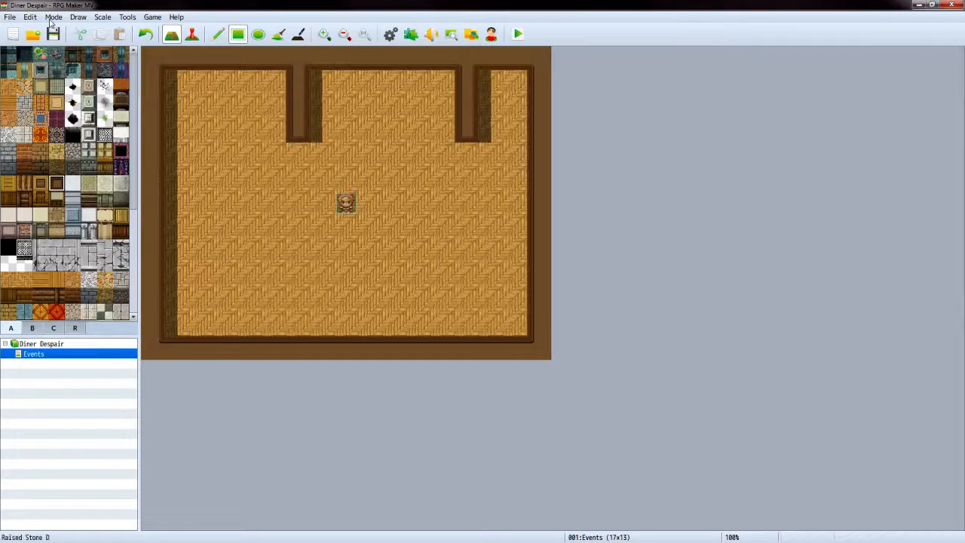
Cut Wood Floor A openings into the top wall at columns 5, 12 and 15, keeping the corner at column 16 as wall
{"action": "left_click", "coordinate": [8, 86]}
{"action": "left_click", "coordinate": [273, 58]}
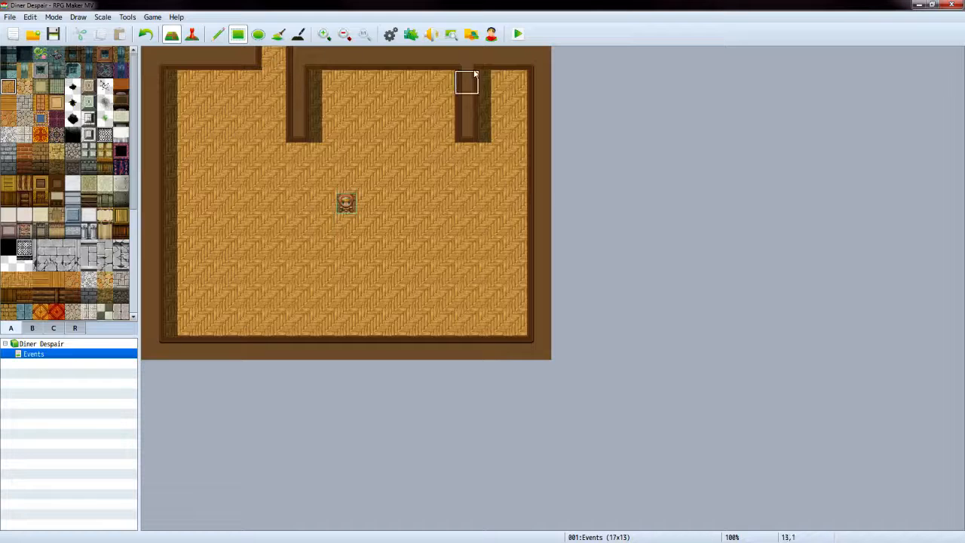
{"action": "left_click", "coordinate": [443, 58]}
{"action": "left_click", "coordinate": [529, 60]}
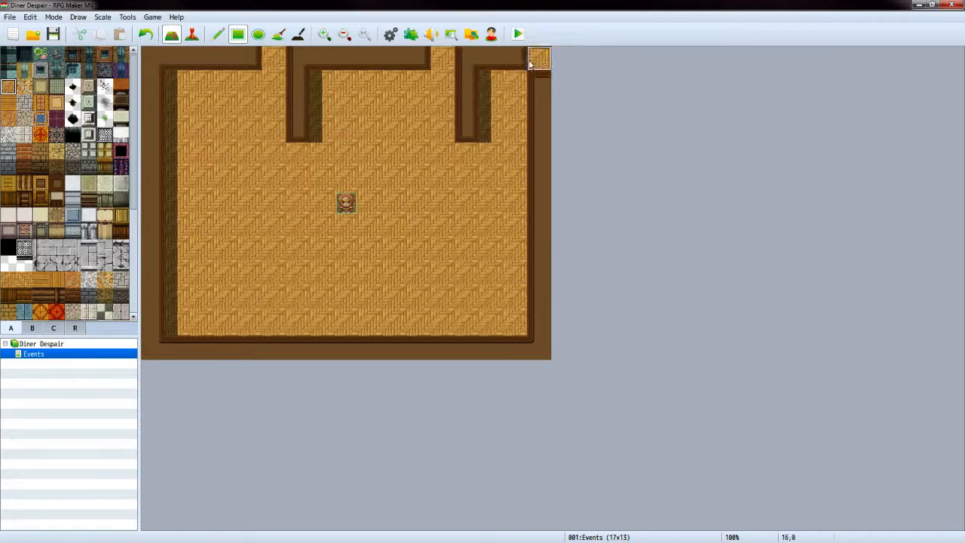
{"action": "left_click", "coordinate": [521, 60]}
{"action": "left_click", "coordinate": [57, 187]}
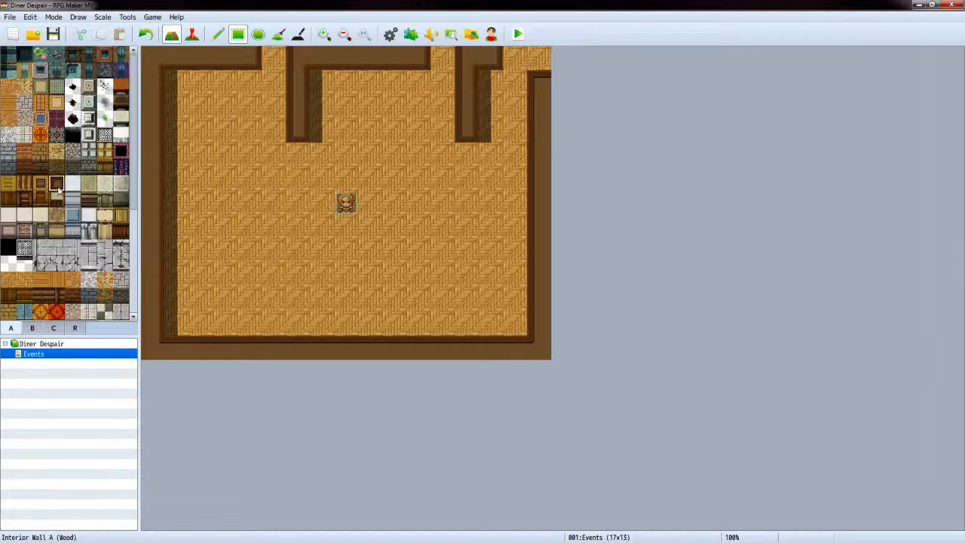
{"action": "left_click", "coordinate": [525, 62]}
{"action": "left_click", "coordinate": [536, 62]}
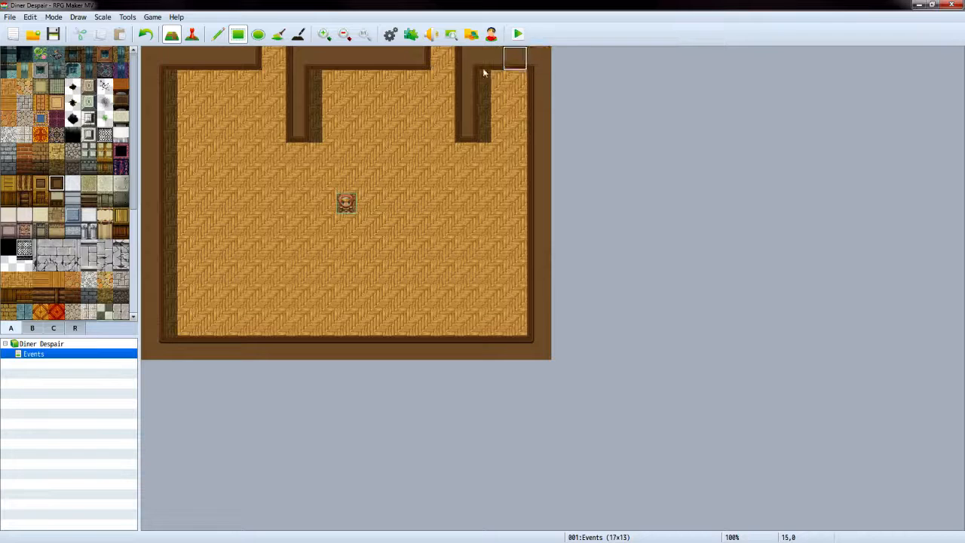
{"action": "left_click", "coordinate": [8, 86]}
{"action": "left_click", "coordinate": [516, 61]}
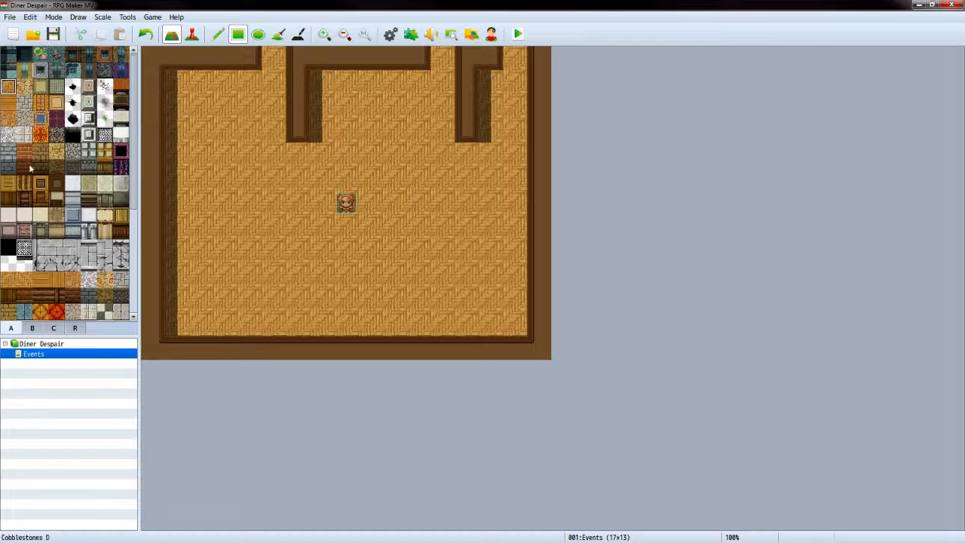
{"action": "left_click", "coordinate": [56, 198]}
{"action": "left_click", "coordinate": [185, 82]}
{"action": "left_click_drag", "start_coordinate": [196, 80], "coordinate": [225, 80]}
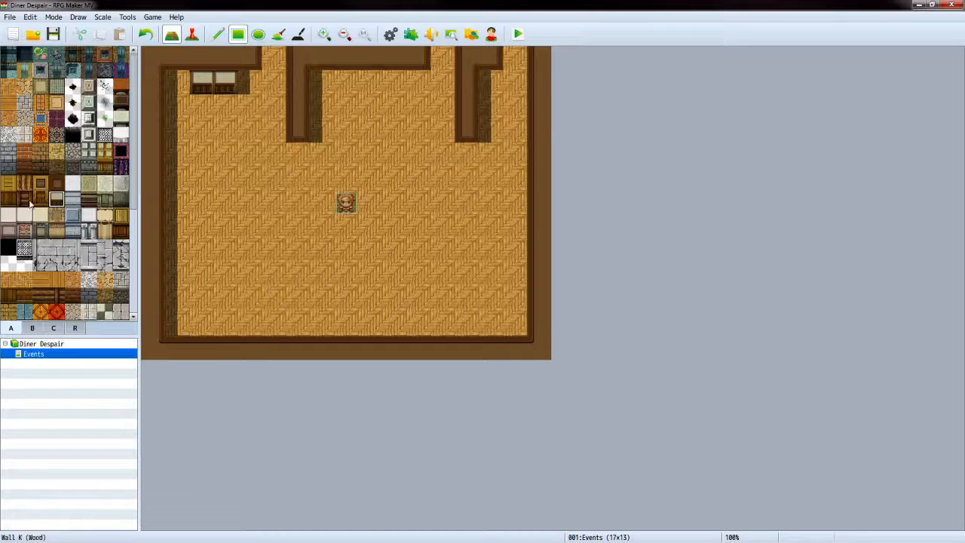
Paint the pinkish-grey wall face beneath the top wall at columns 1–4, 7–11 and 14, and beneath the partitions at columns 6 and 13
{"action": "left_click", "coordinate": [8, 232]}
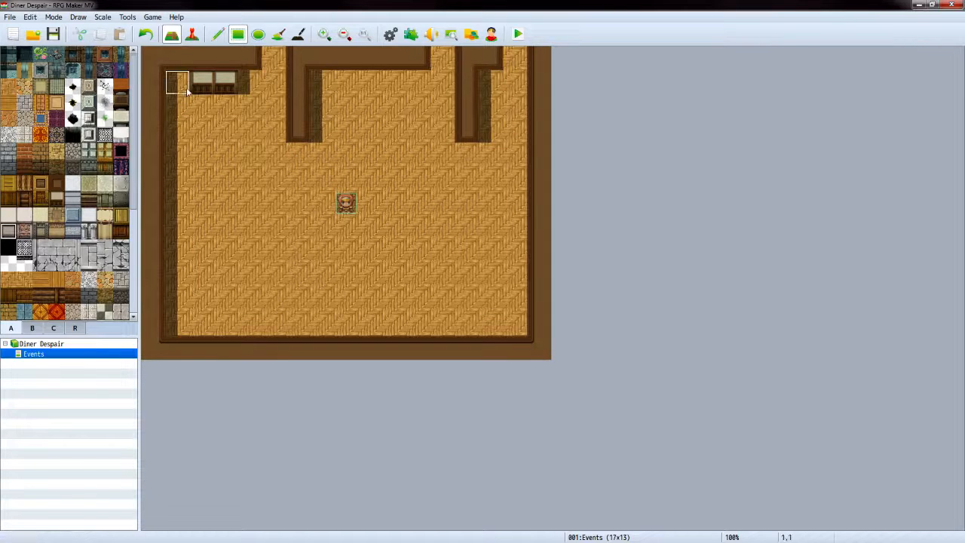
{"action": "left_click_drag", "start_coordinate": [177, 87], "coordinate": [249, 88]}
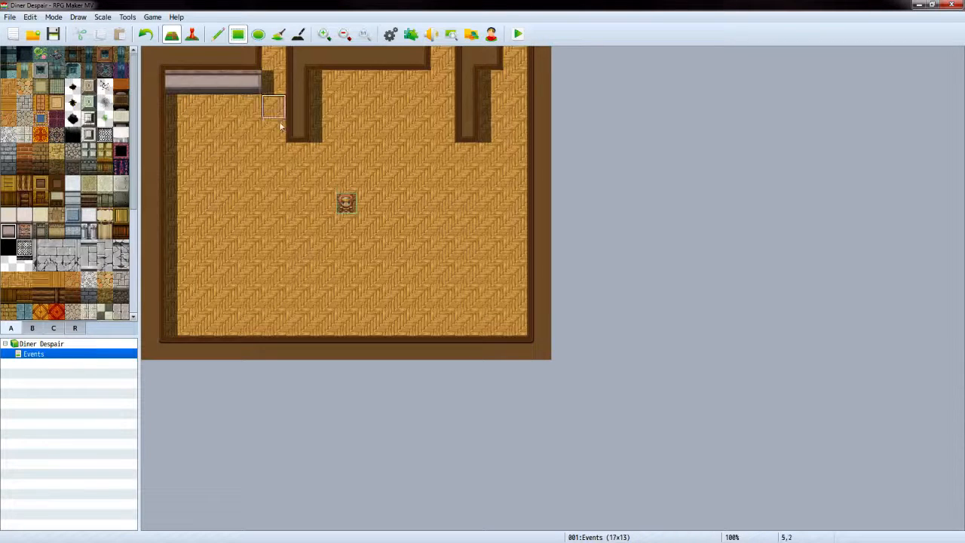
{"action": "left_click", "coordinate": [299, 153]}
{"action": "left_click_drag", "start_coordinate": [320, 82], "coordinate": [418, 83]}
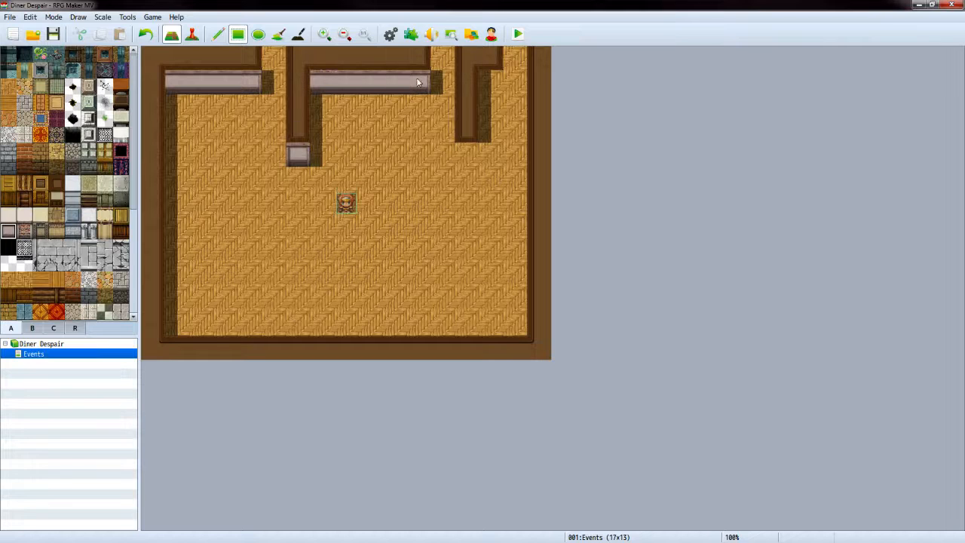
{"action": "left_click", "coordinate": [490, 81]}
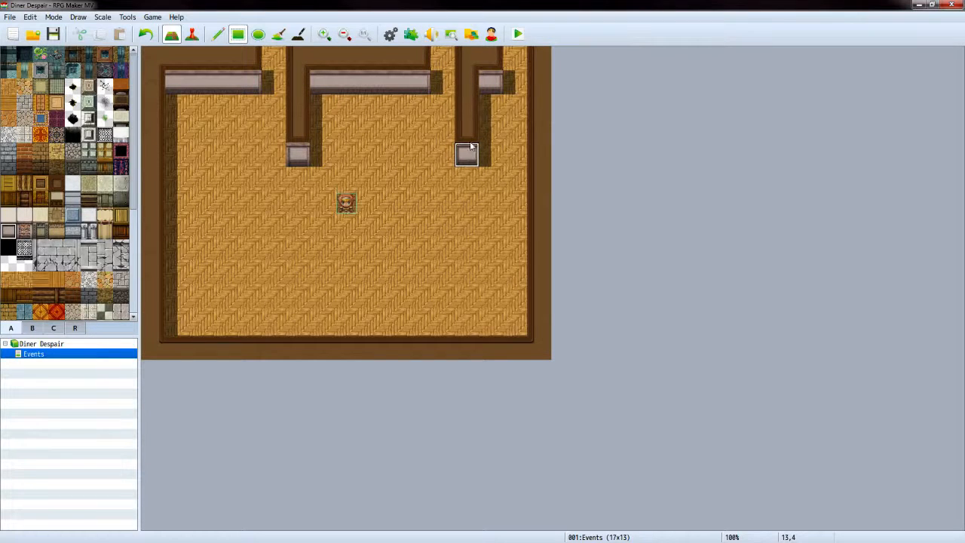
Shift the rightmost doorway to column 14 with Wood Floor A, filling column 15 with wall face below and Interior Wall A (Wood) above
{"action": "left_click", "coordinate": [507, 90]}
{"action": "left_click", "coordinate": [8, 85]}
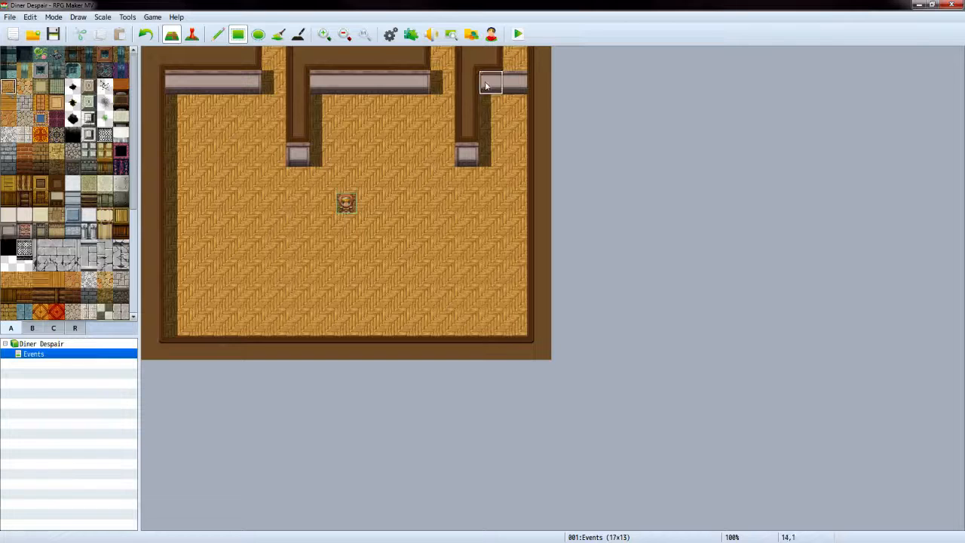
{"action": "left_click", "coordinate": [489, 78]}
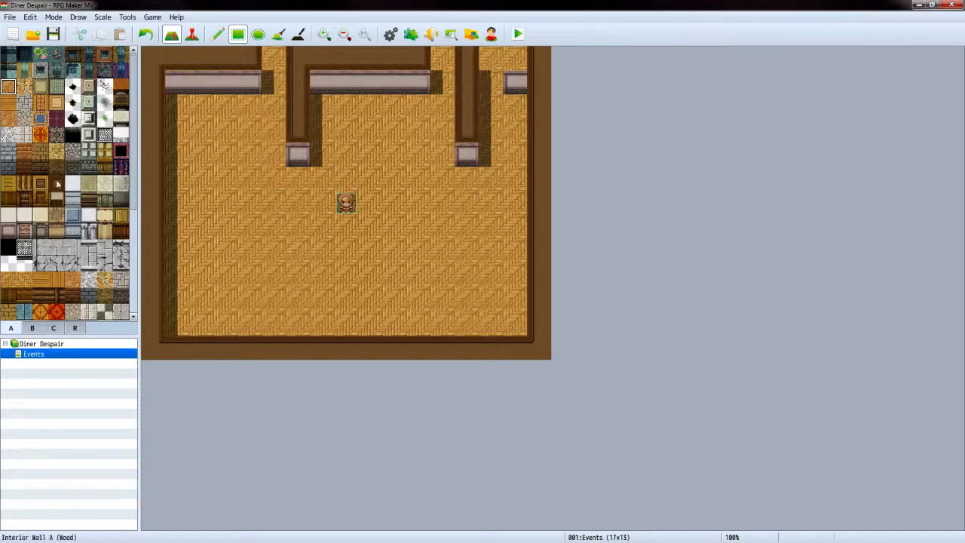
{"action": "left_click", "coordinate": [57, 183]}
{"action": "left_click", "coordinate": [517, 59]}
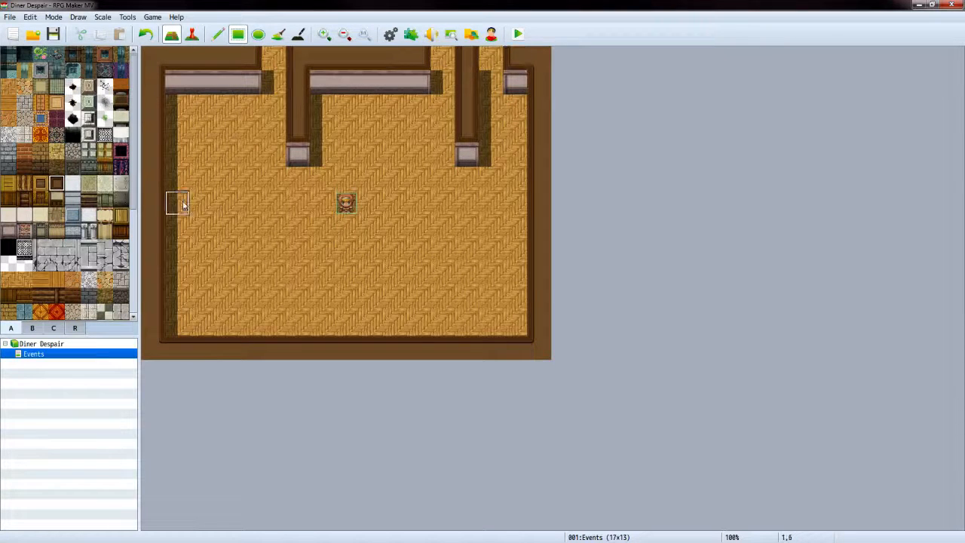
Following the VX Ace reference map, cut a one-tile Wood Floor A entrance into the bottom wall at column 8
{"action": "left_click", "coordinate": [8, 86]}
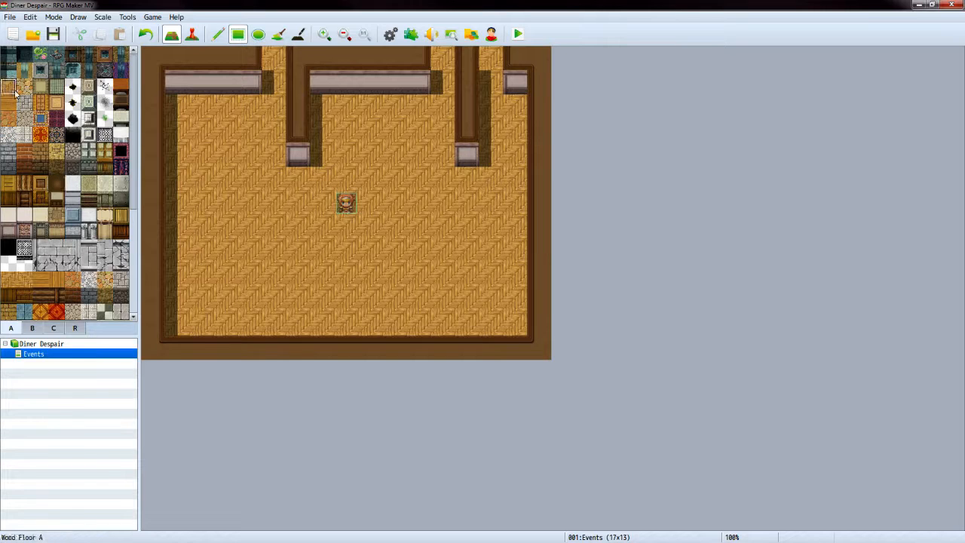
{"action": "key", "text": "alt+Tab"}
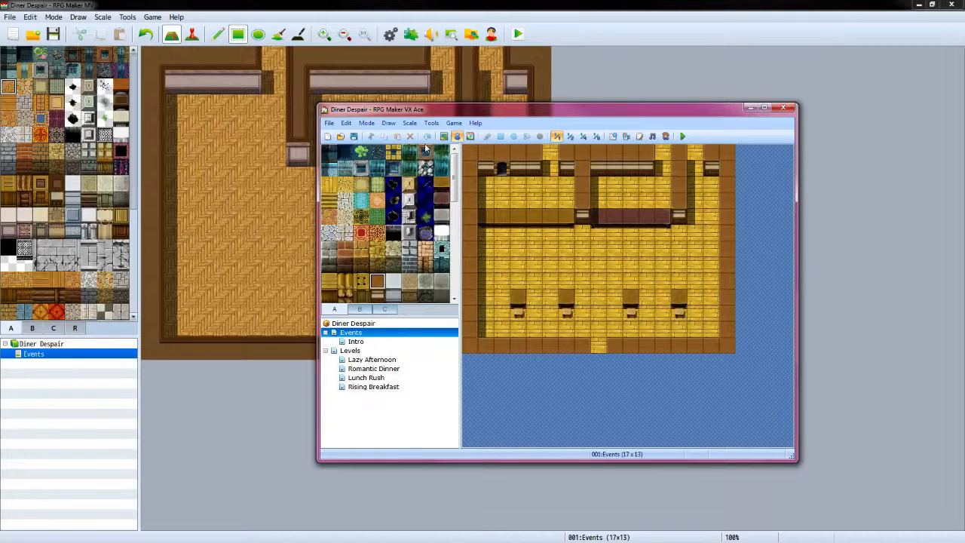
{"action": "left_click", "coordinate": [598, 347]}
{"action": "key", "text": "alt+Tab"}
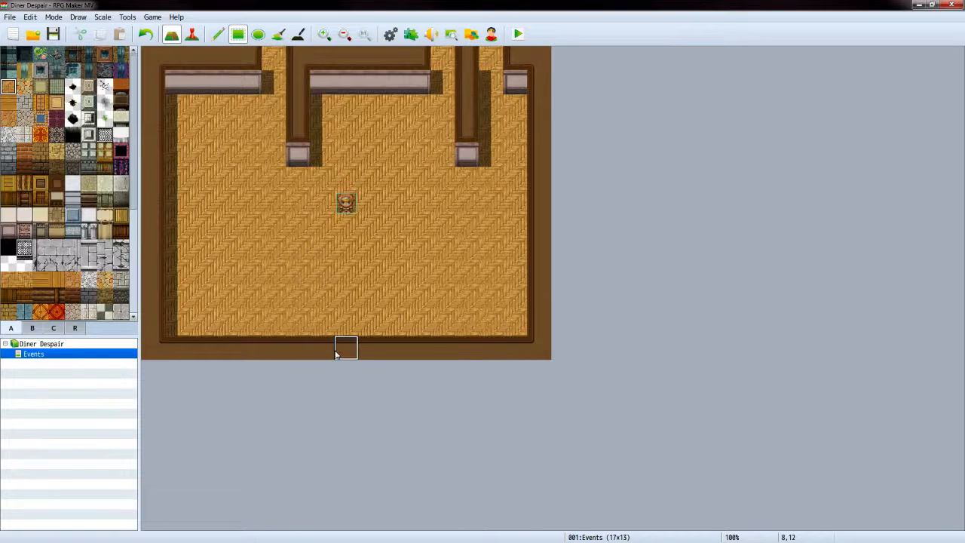
{"action": "left_click", "coordinate": [337, 354]}
After checking the VX Ace map, paint pale counters along row 4 from columns 7 to 12 and columns 1 to 5
{"action": "left_click", "coordinate": [122, 87]}
{"action": "key", "text": "alt+Tab"}
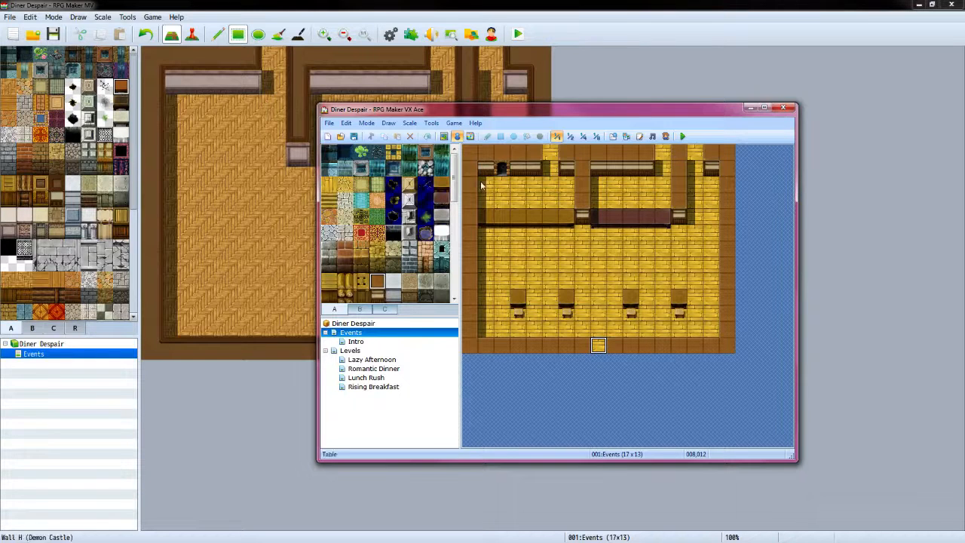
{"action": "left_click", "coordinate": [750, 109]}
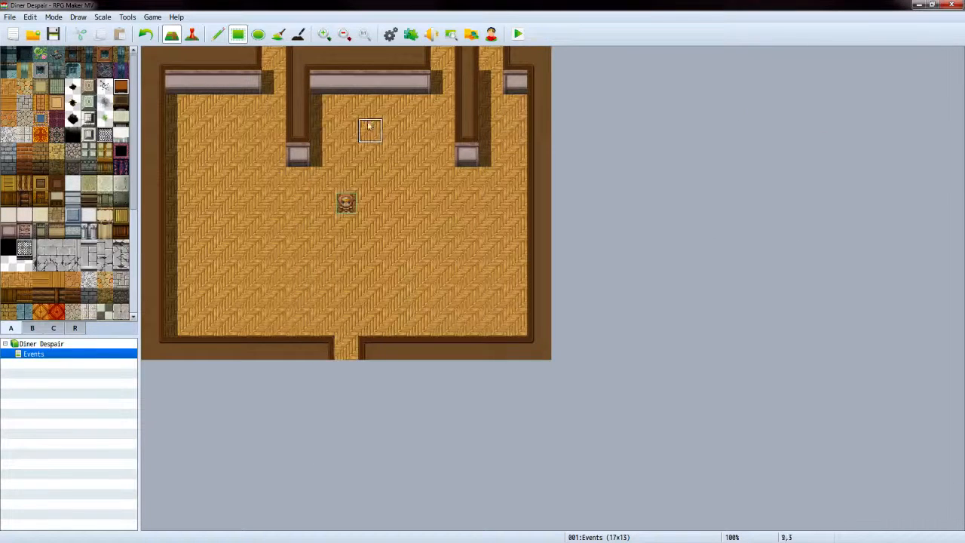
{"action": "left_click", "coordinate": [124, 119]}
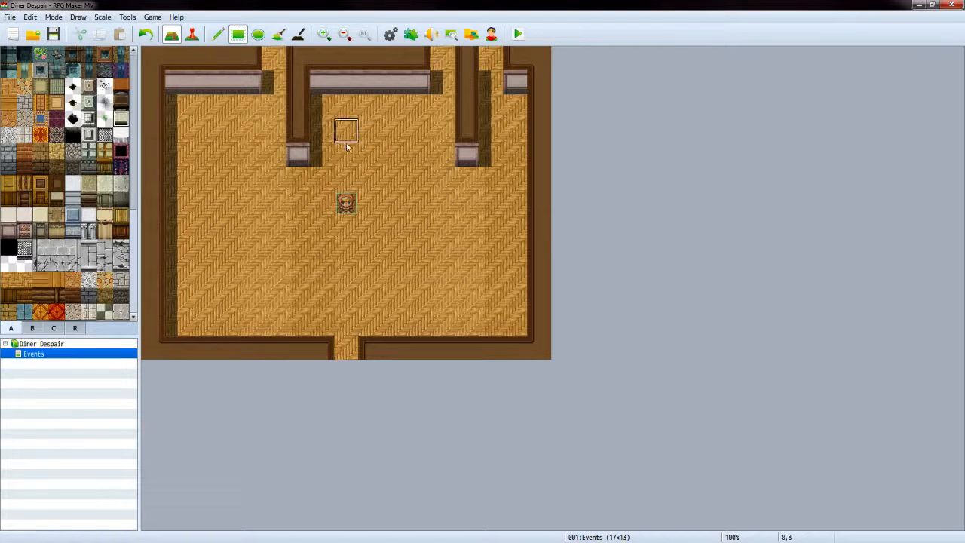
{"action": "left_click_drag", "start_coordinate": [319, 152], "coordinate": [449, 155]}
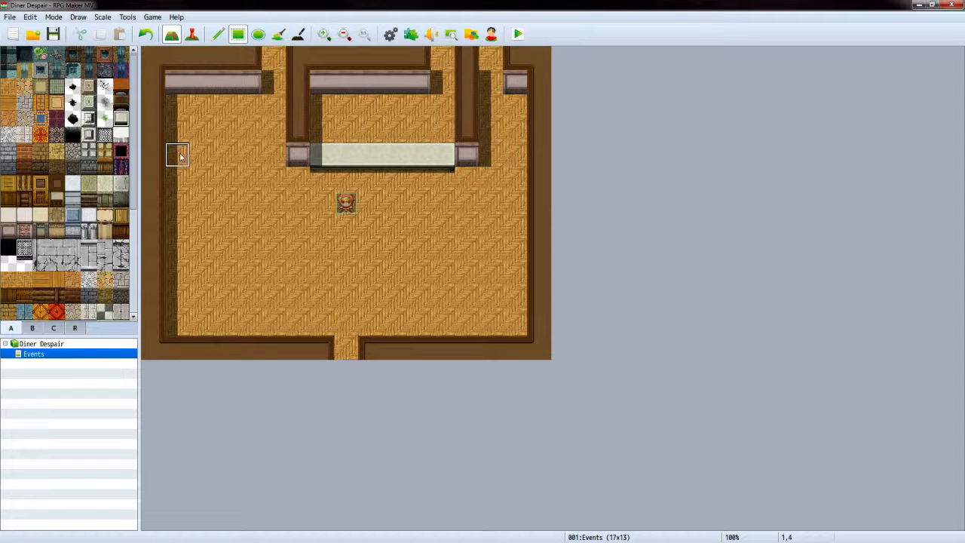
{"action": "mouse_move", "coordinate": [179, 156]}
{"action": "left_mouse_down"}
{"action": "mouse_move", "coordinate": [259, 155]}
{"action": "mouse_move", "coordinate": [250, 152]}
{"action": "left_mouse_up"}
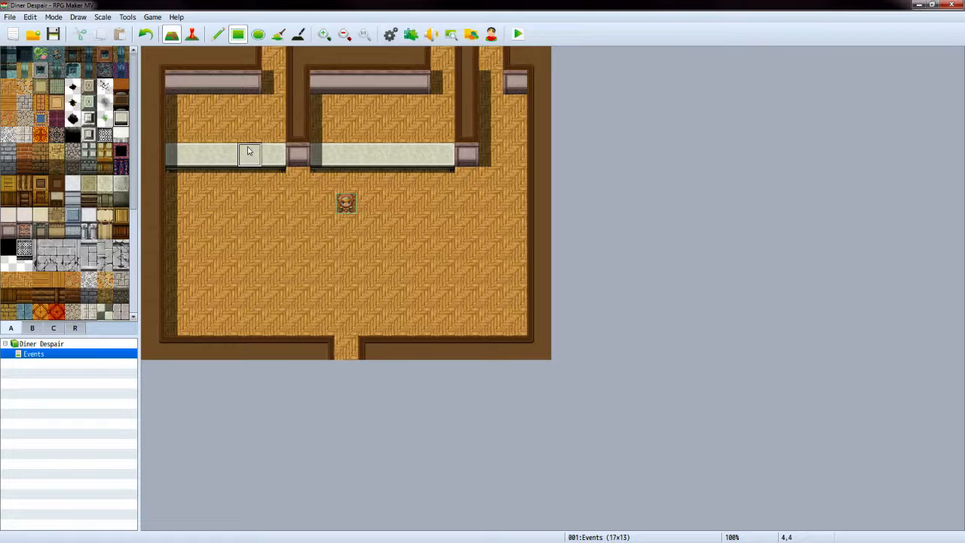
Place four single-tile brown wooden tables on row 9 at columns 3, 6, 10 and 13, as in the VX Ace map
{"action": "left_click", "coordinate": [121, 85]}
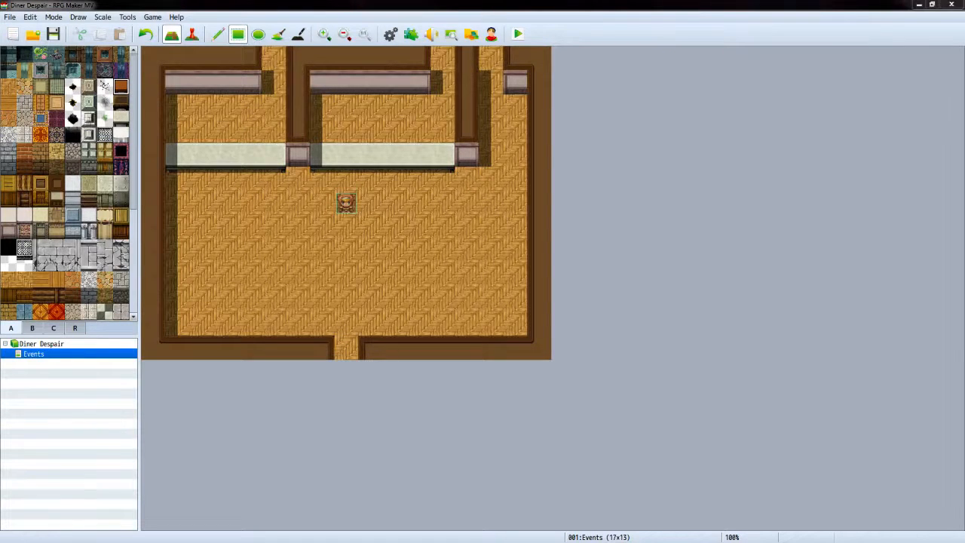
{"action": "key", "text": "alt+Tab"}
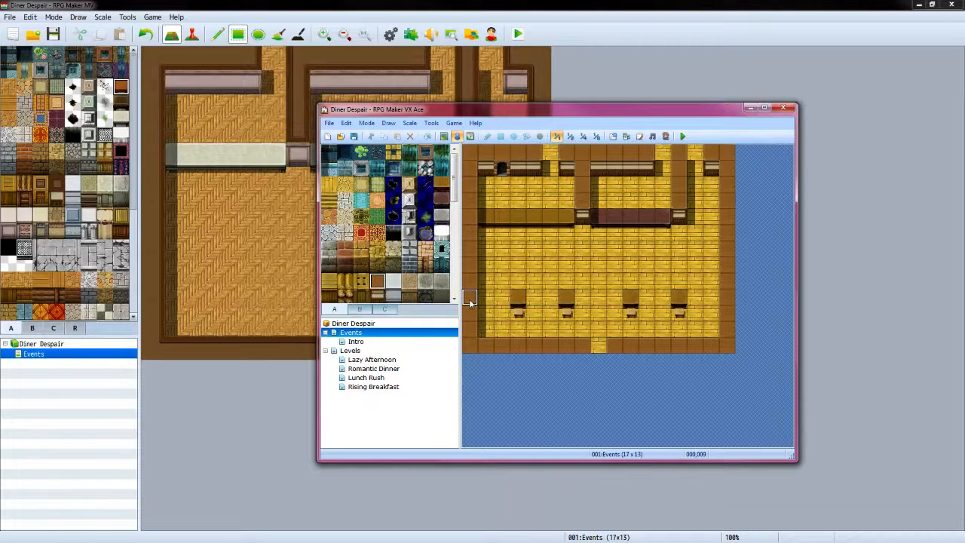
{"action": "left_click", "coordinate": [403, 4]}
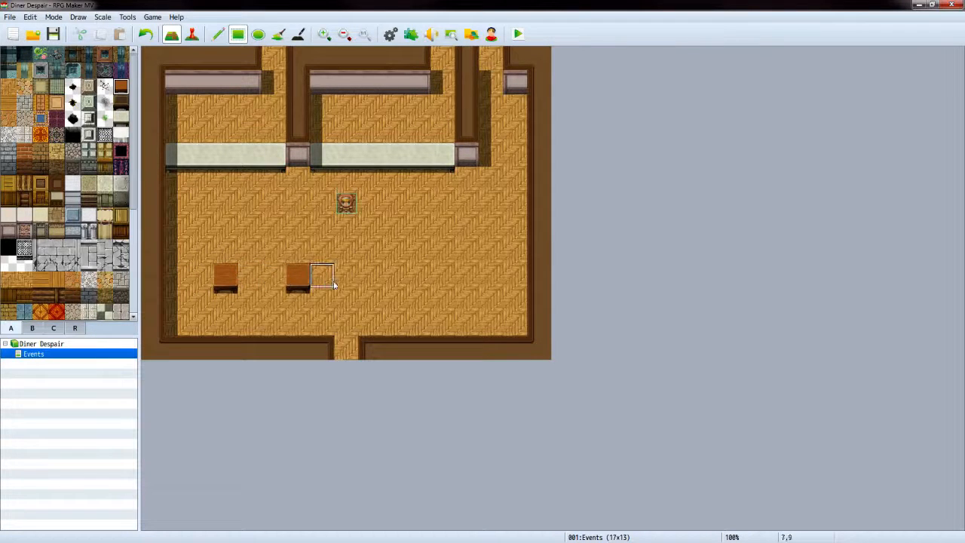
{"action": "left_click", "coordinate": [394, 278]}
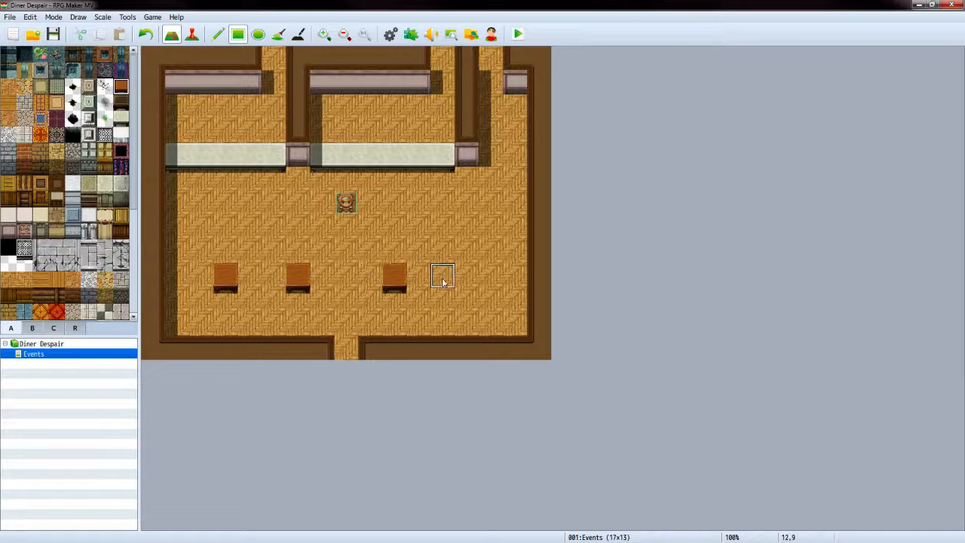
{"action": "left_click", "coordinate": [467, 277]}
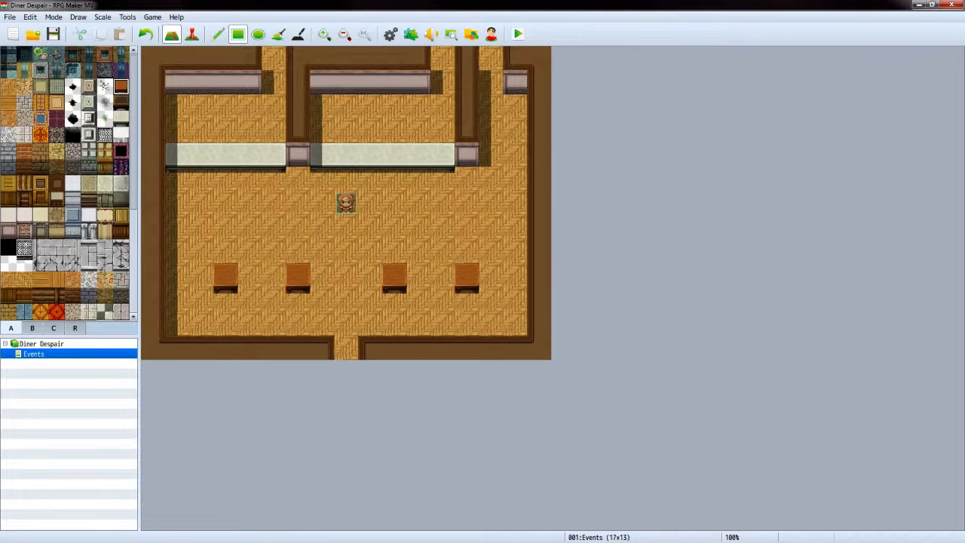
Add the small brick fireplace opening to the kitchen's back wall at column 2, row 1, matching the VX Ace map
{"action": "key", "text": "alt+Tab"}
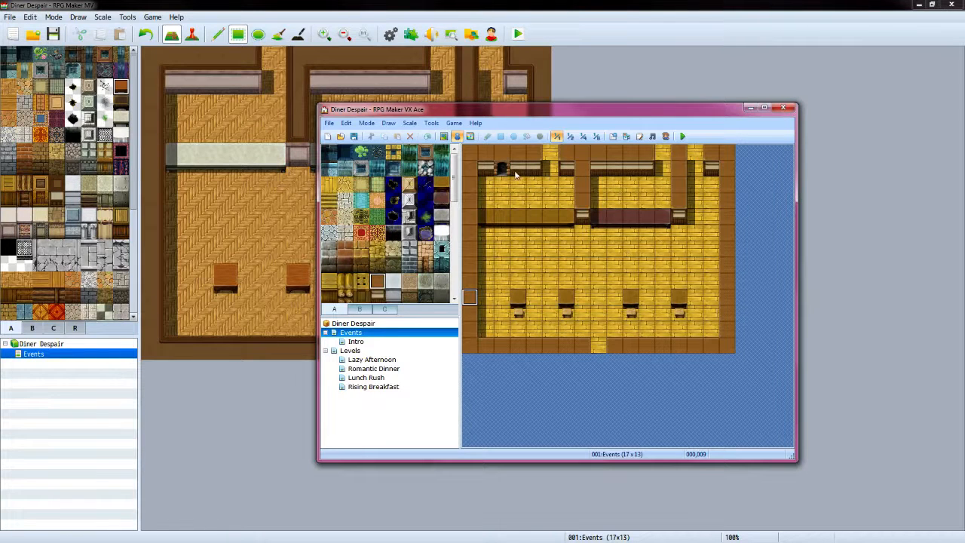
{"action": "left_click", "coordinate": [32, 337]}
{"action": "left_click", "coordinate": [32, 330]}
{"action": "scroll", "coordinate": [31, 185], "scroll_direction": "down", "scroll_amount": 3}
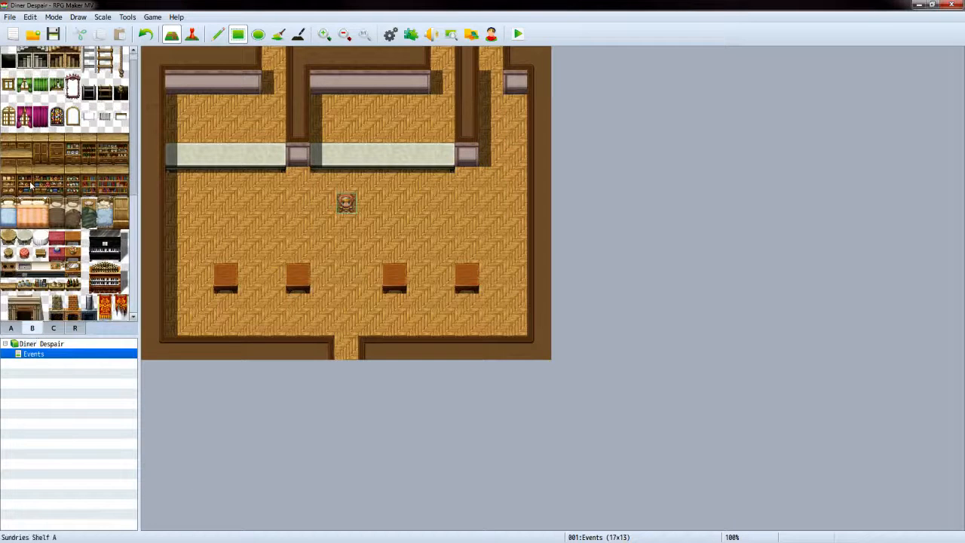
{"action": "scroll", "coordinate": [31, 185], "scroll_direction": "down", "scroll_amount": 2}
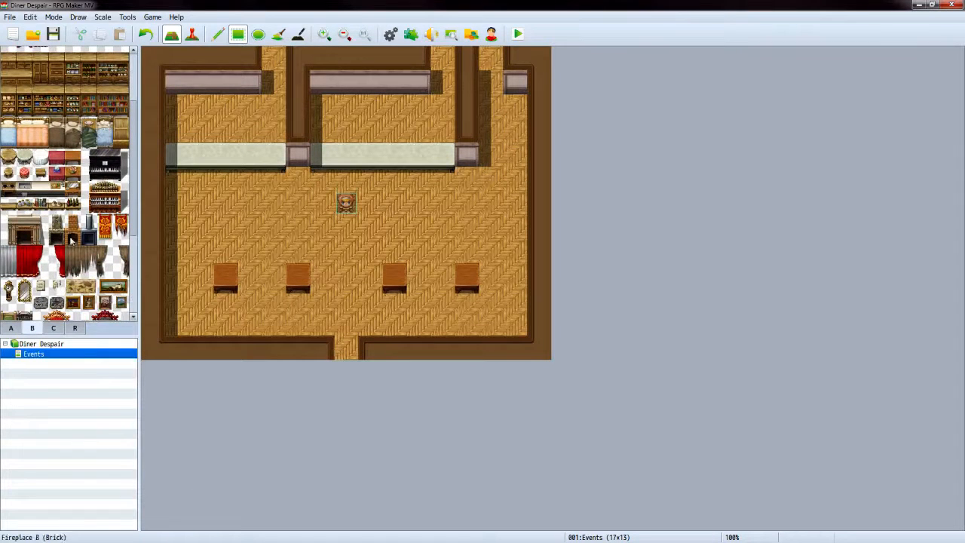
{"action": "left_click", "coordinate": [74, 240]}
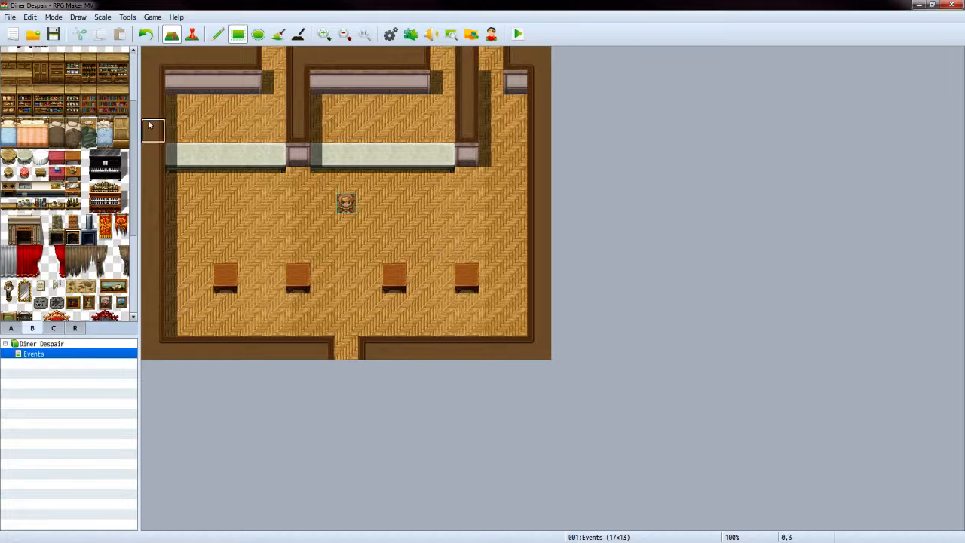
{"action": "left_click", "coordinate": [194, 88]}
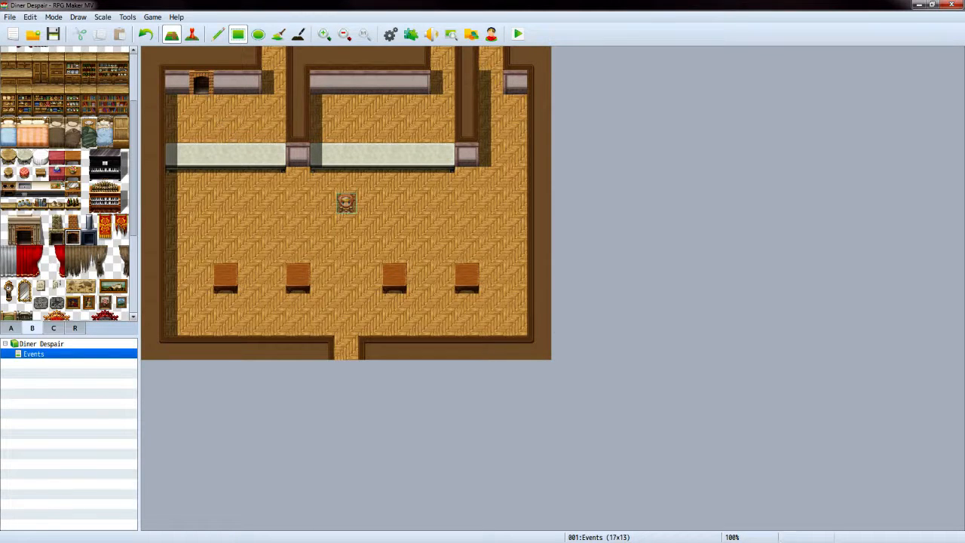
Compare with the VX Ace map and place a Stool C directly below each of the four tables
{"action": "key", "text": "alt+Tab"}
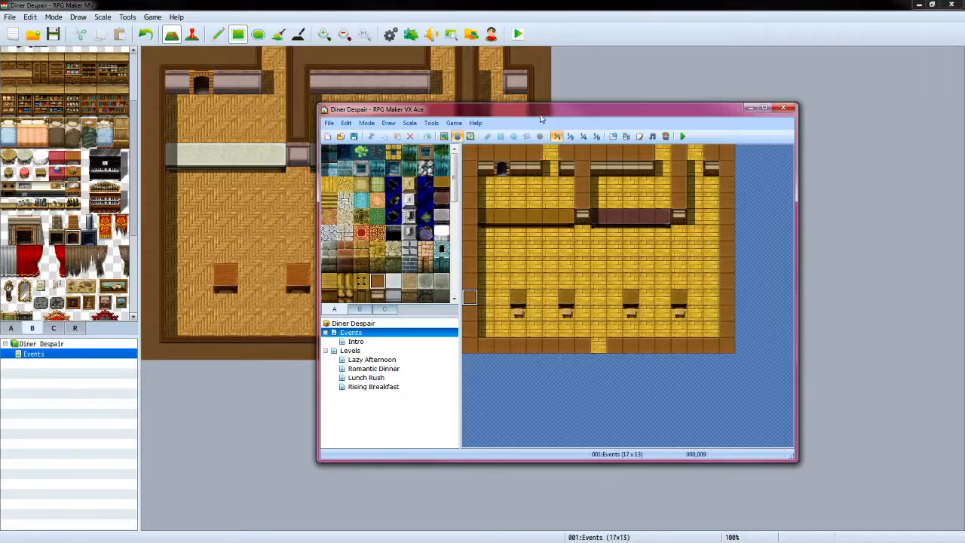
{"action": "left_click_drag", "start_coordinate": [540, 118], "coordinate": [673, 140]}
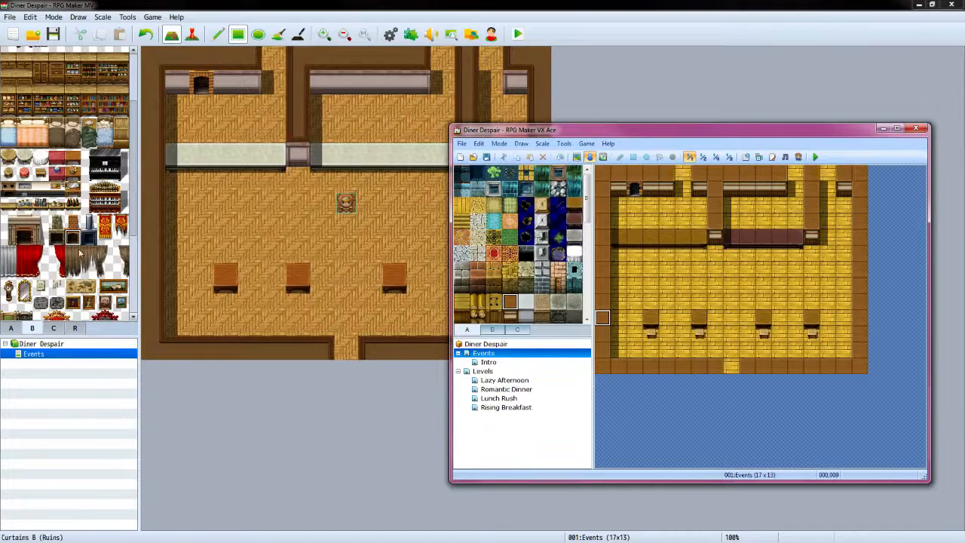
{"action": "left_click", "coordinate": [137, 178]}
{"action": "scroll", "coordinate": [131, 276], "scroll_direction": "down", "scroll_amount": 5}
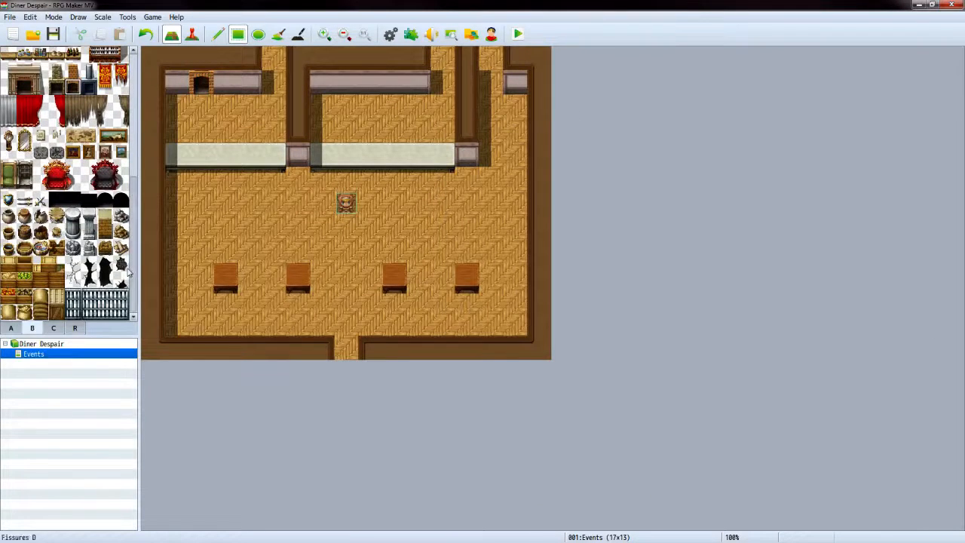
{"action": "left_click_drag", "start_coordinate": [131, 276], "coordinate": [143, 178]}
{"action": "left_click", "coordinate": [40, 199]}
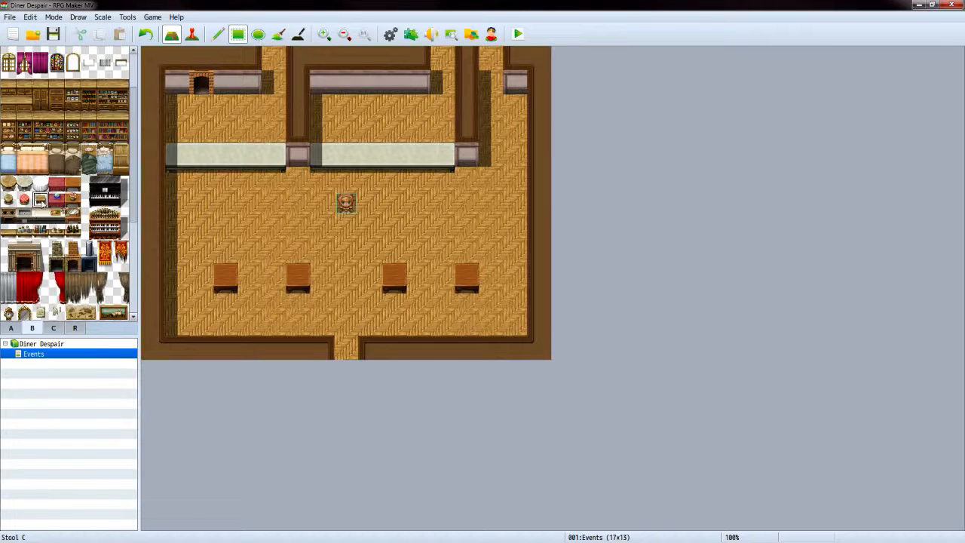
{"action": "left_click", "coordinate": [226, 298]}
{"action": "left_click", "coordinate": [298, 299]}
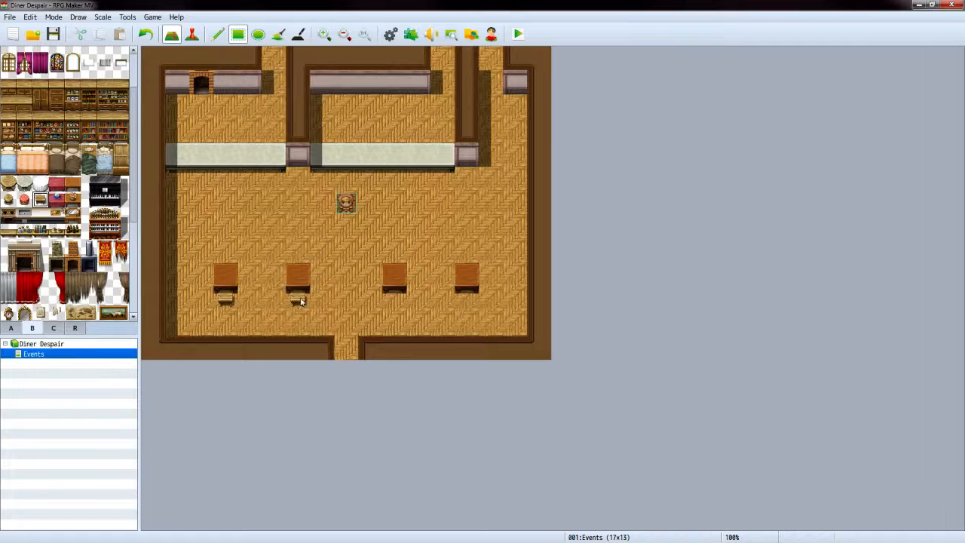
{"action": "left_click", "coordinate": [393, 298]}
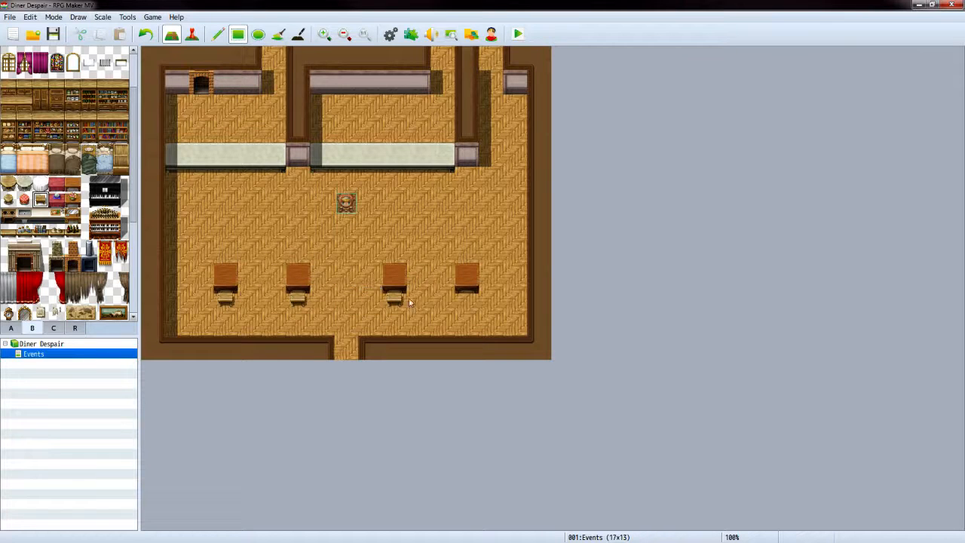
{"action": "left_click", "coordinate": [475, 302]}
Save the project, then copy the Events map and paste the duplicate under the Diner Despair root
{"action": "left_click", "coordinate": [54, 36]}
{"action": "right_click", "coordinate": [49, 360]}
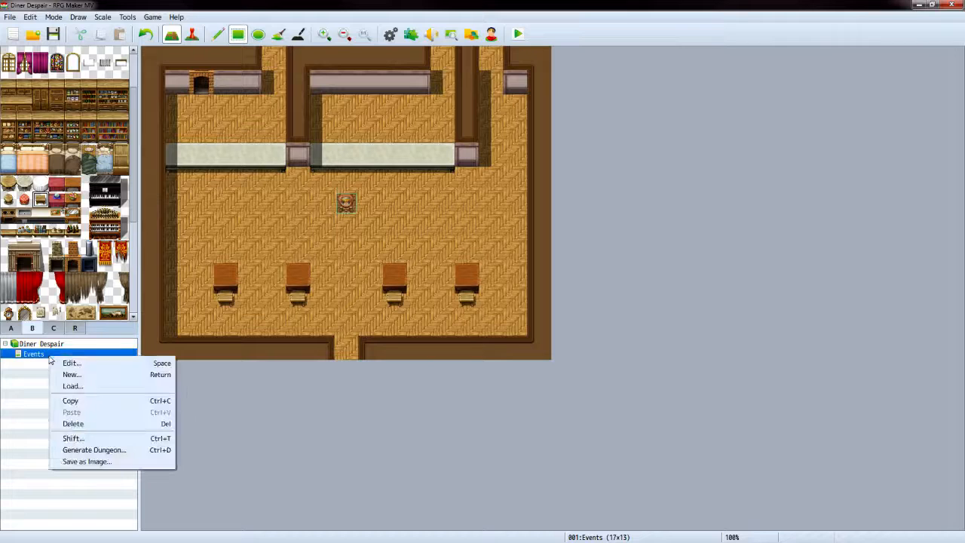
{"action": "left_click", "coordinate": [100, 405]}
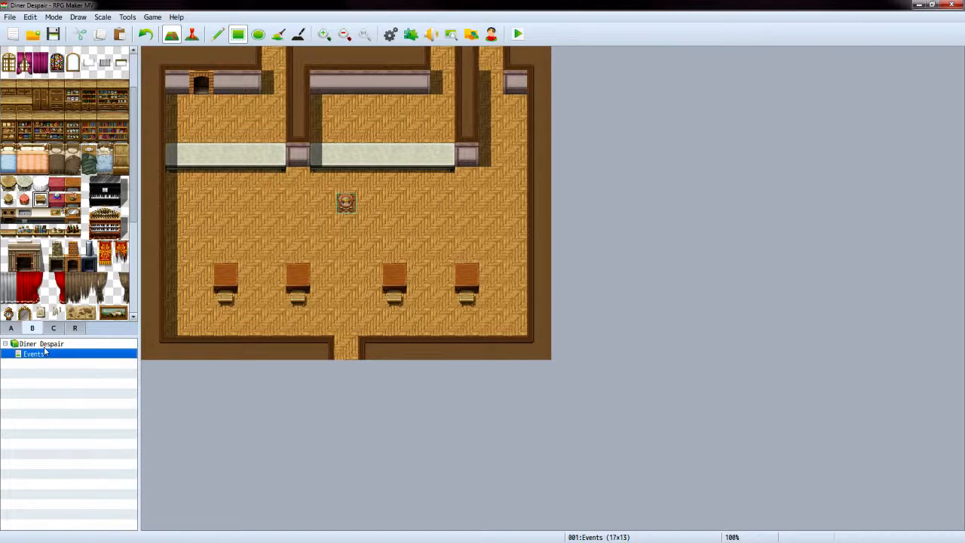
{"action": "right_click", "coordinate": [44, 344]}
{"action": "left_click", "coordinate": [88, 403]}
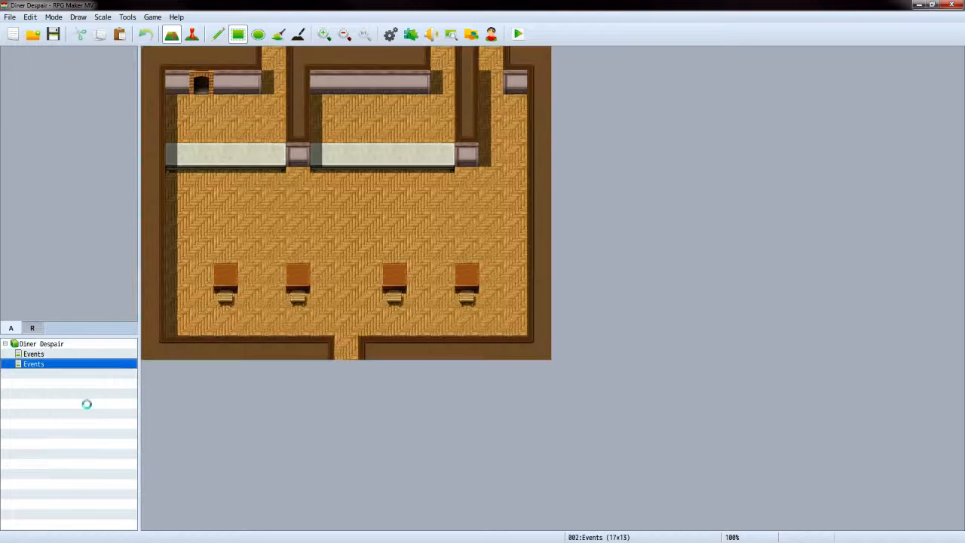
Check the VX Ace map tree and rename the duplicated Events map as Levels
{"action": "right_click", "coordinate": [43, 365]}
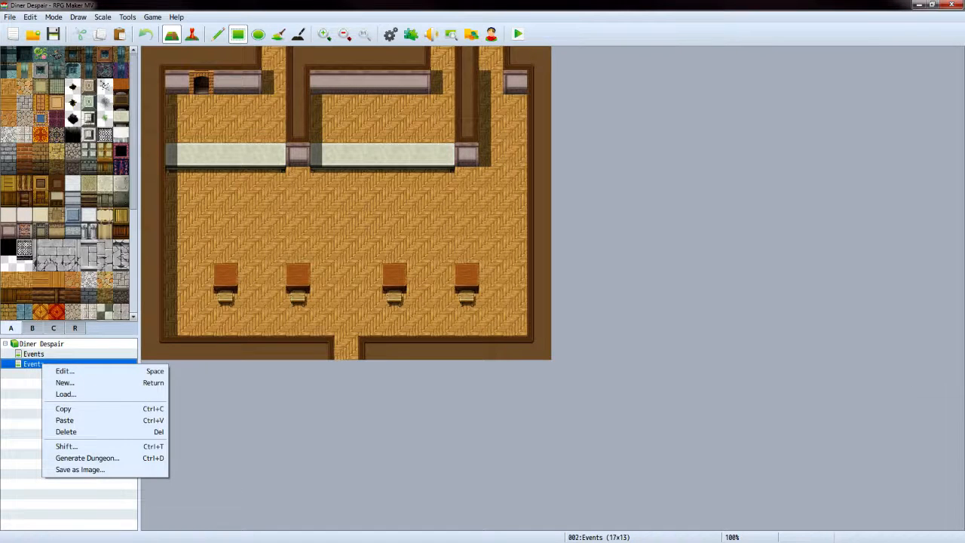
{"action": "key", "text": "alt+Tab"}
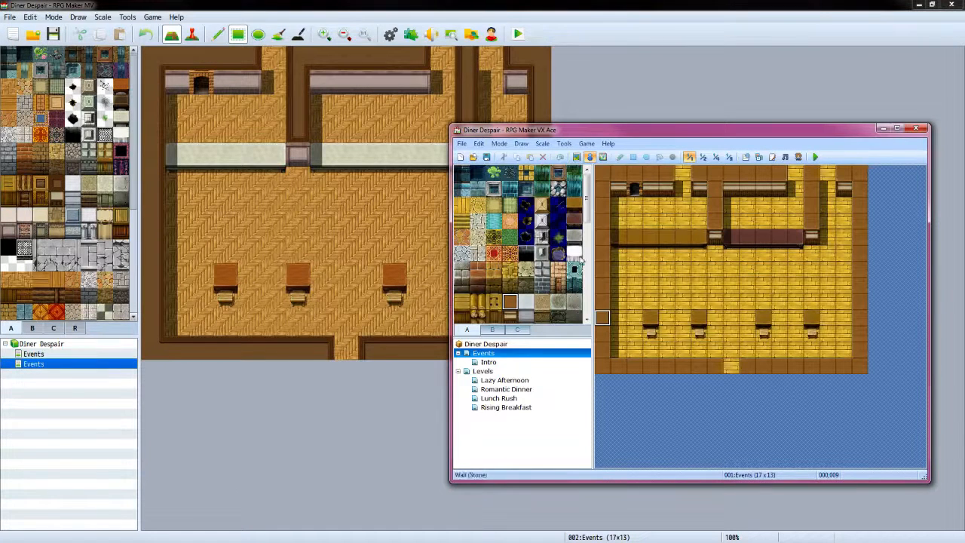
{"action": "right_click", "coordinate": [56, 368]}
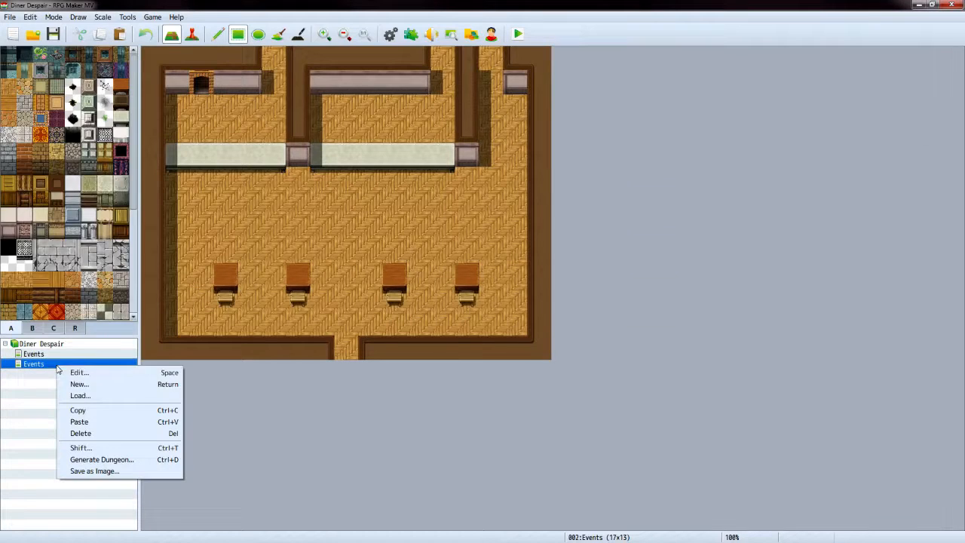
{"action": "left_click", "coordinate": [115, 381]}
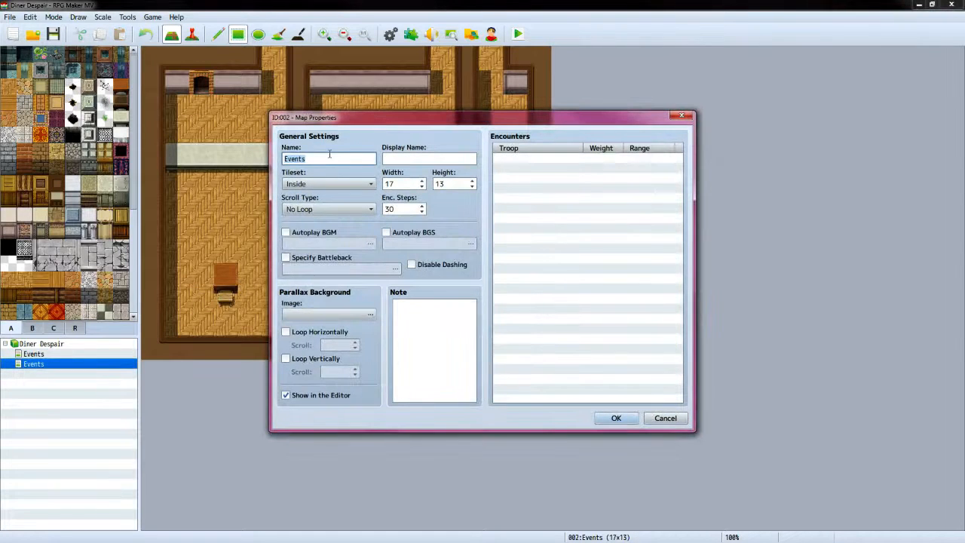
{"action": "type", "text": "Levels"}
{"action": "key", "text": "Return"}
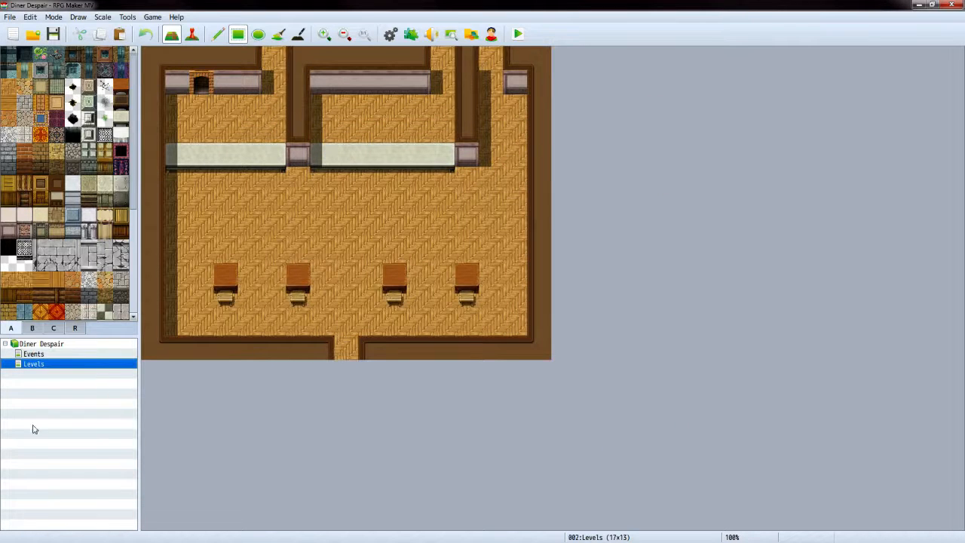
Paste another copy of the map as a child of the Events map and rename it Intro
{"action": "left_click", "coordinate": [36, 353]}
{"action": "right_click", "coordinate": [40, 354]}
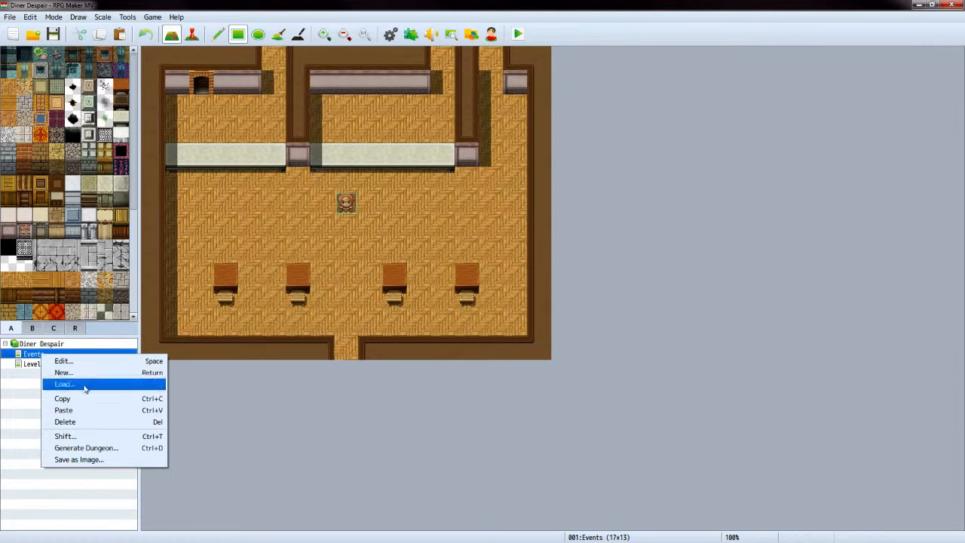
{"action": "left_click", "coordinate": [63, 410]}
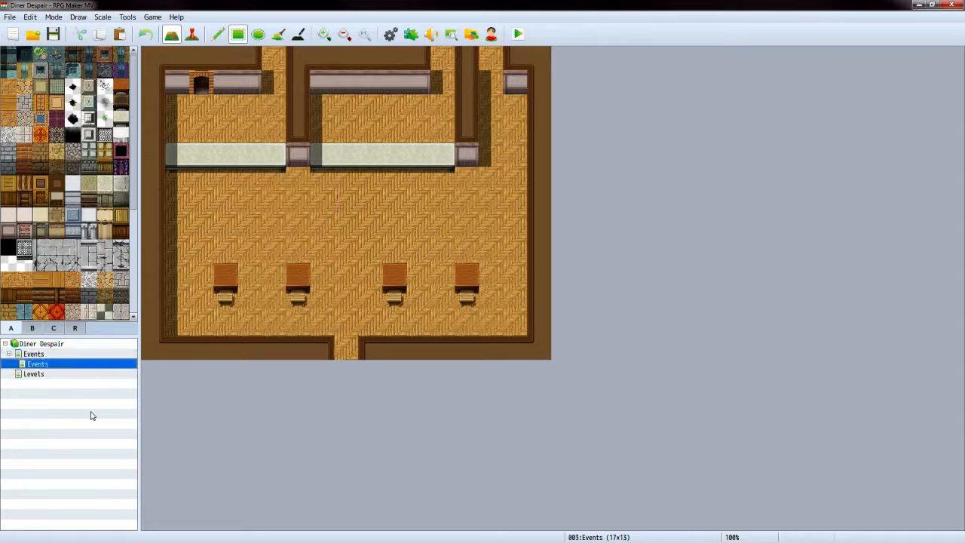
{"action": "right_click", "coordinate": [43, 370]}
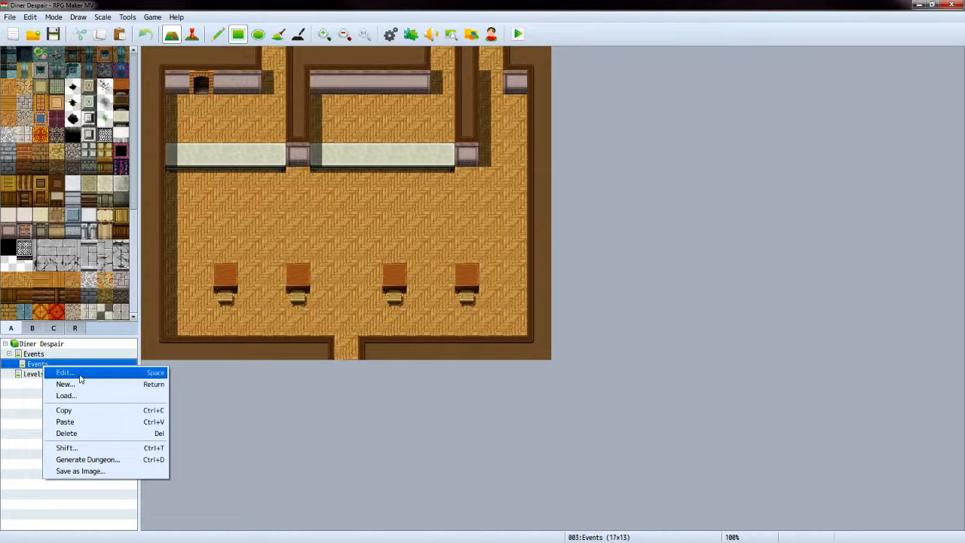
{"action": "left_click", "coordinate": [56, 370]}
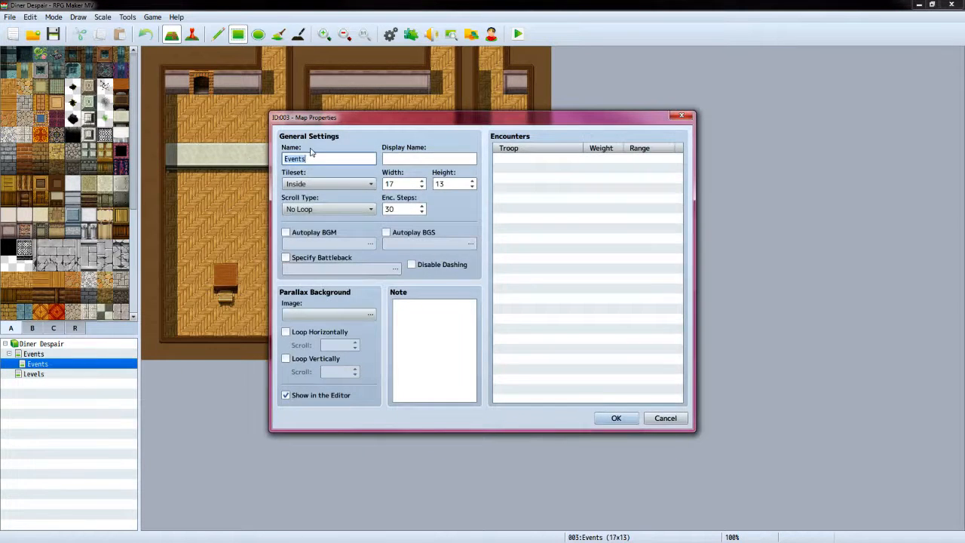
{"action": "type", "text": "Intro"}
{"action": "key", "text": "Return"}
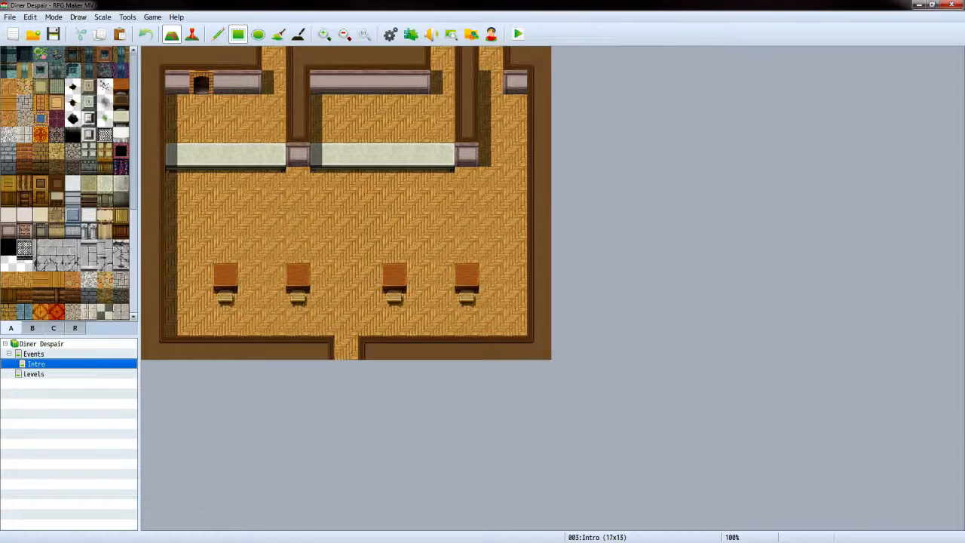
Look up the level maps in VX Ace, then paste a map copy under Levels in MV and rename it Lazy Afternoon
{"action": "key", "text": "alt+Tab"}
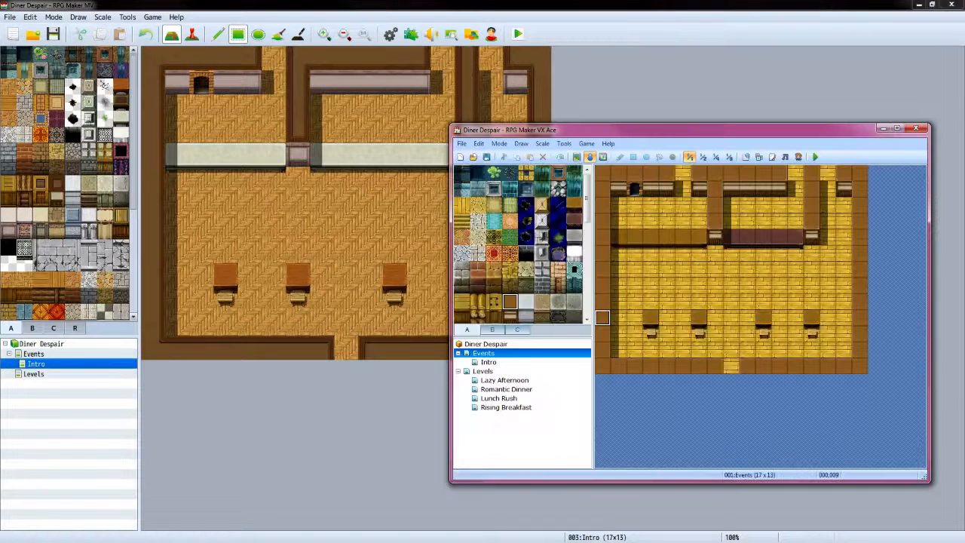
{"action": "left_click", "coordinate": [509, 371]}
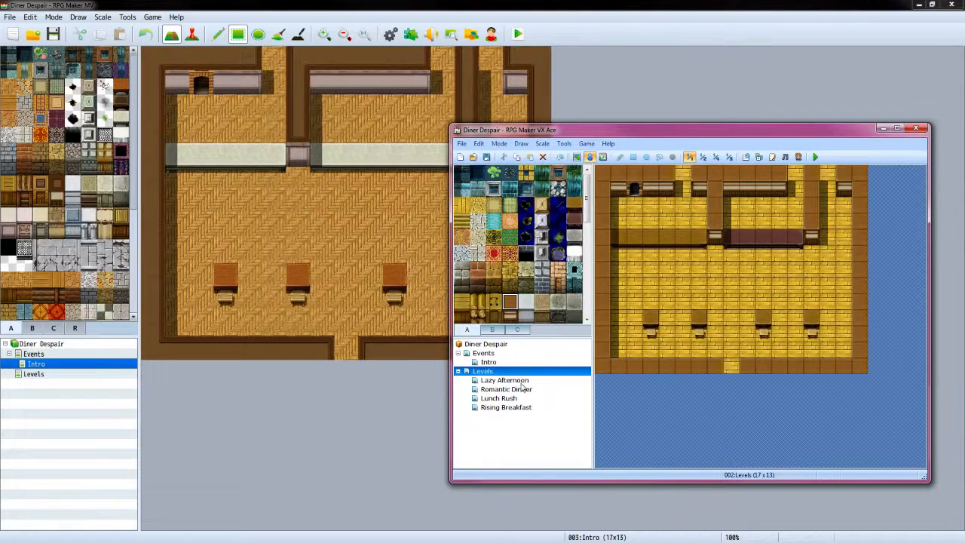
{"action": "left_click", "coordinate": [521, 381]}
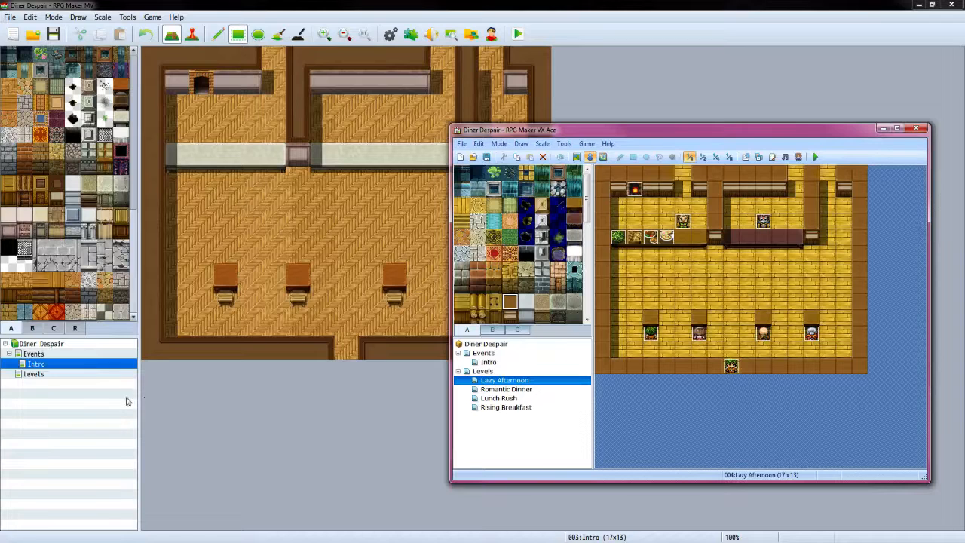
{"action": "left_click", "coordinate": [45, 375]}
{"action": "right_click", "coordinate": [46, 375]}
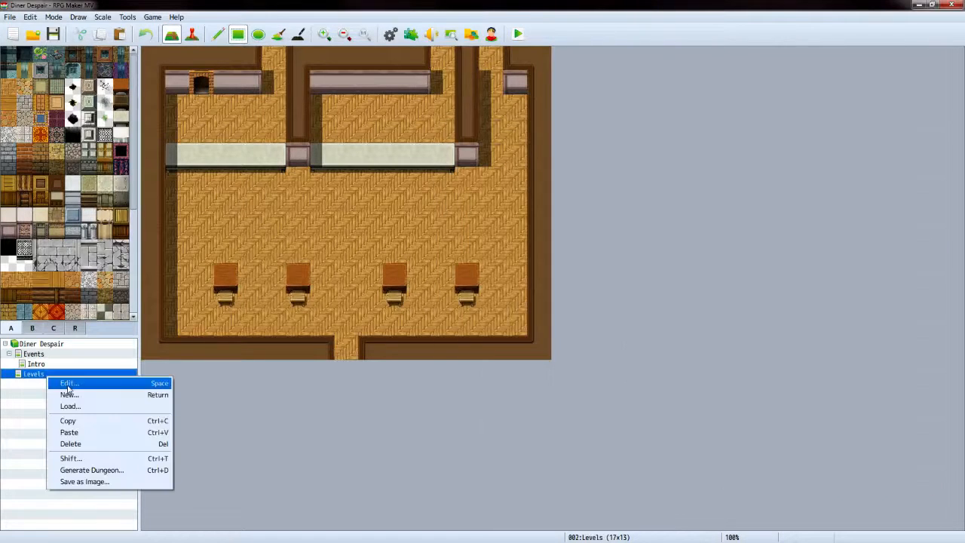
{"action": "left_click", "coordinate": [88, 434]}
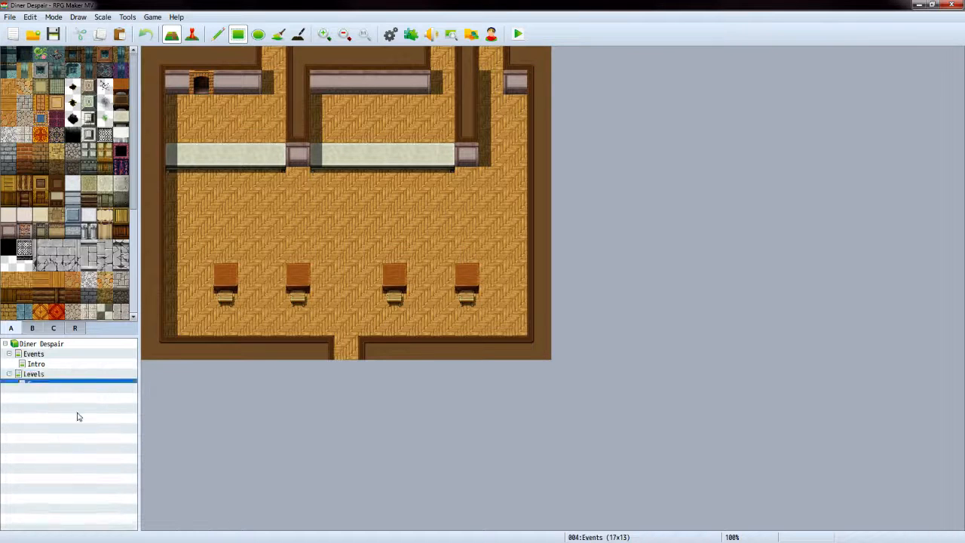
{"action": "right_click", "coordinate": [50, 389]}
{"action": "left_click", "coordinate": [64, 396]}
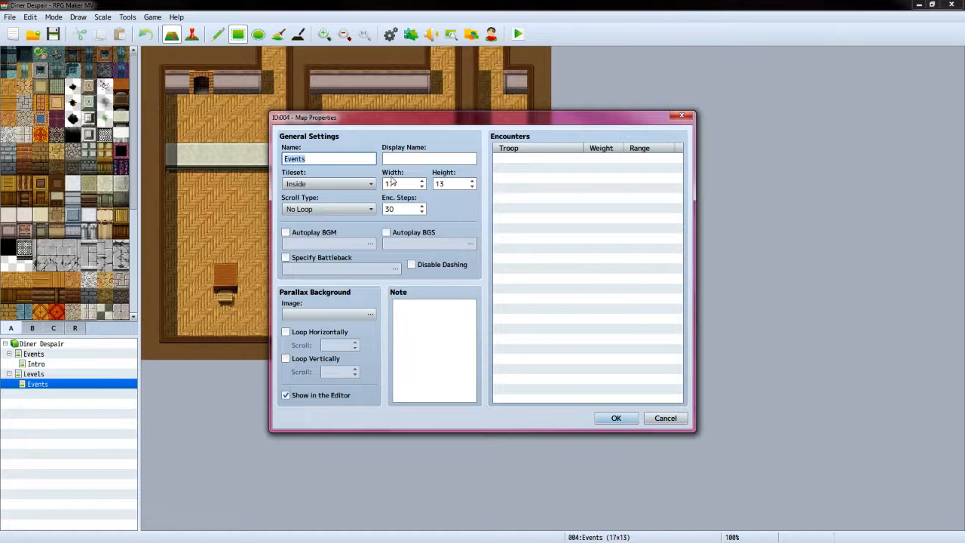
{"action": "type", "text": "Lazy Afternoon"}
{"action": "key", "text": "Return"}
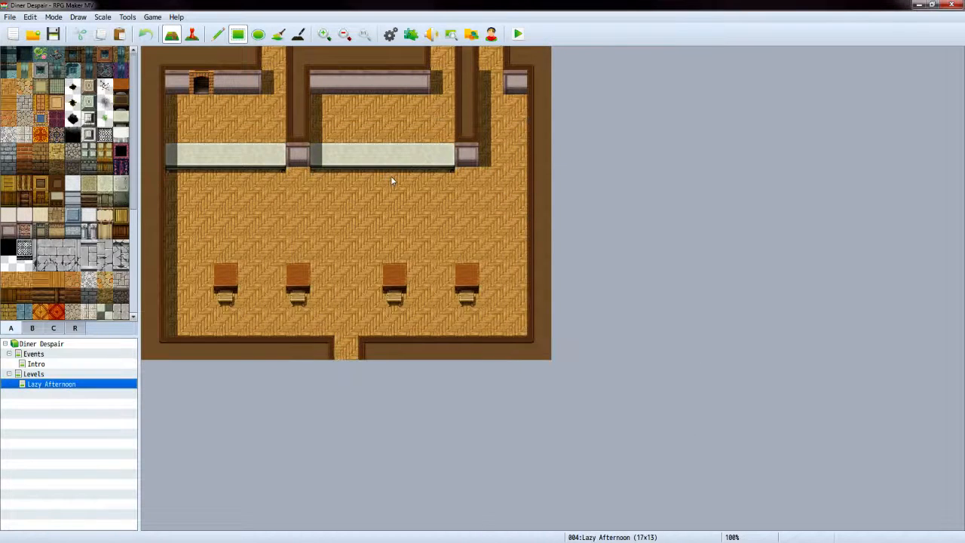
Paste a second map copy under Levels and rename it Romantic Dinner
{"action": "right_click", "coordinate": [80, 378]}
{"action": "left_click", "coordinate": [116, 432]}
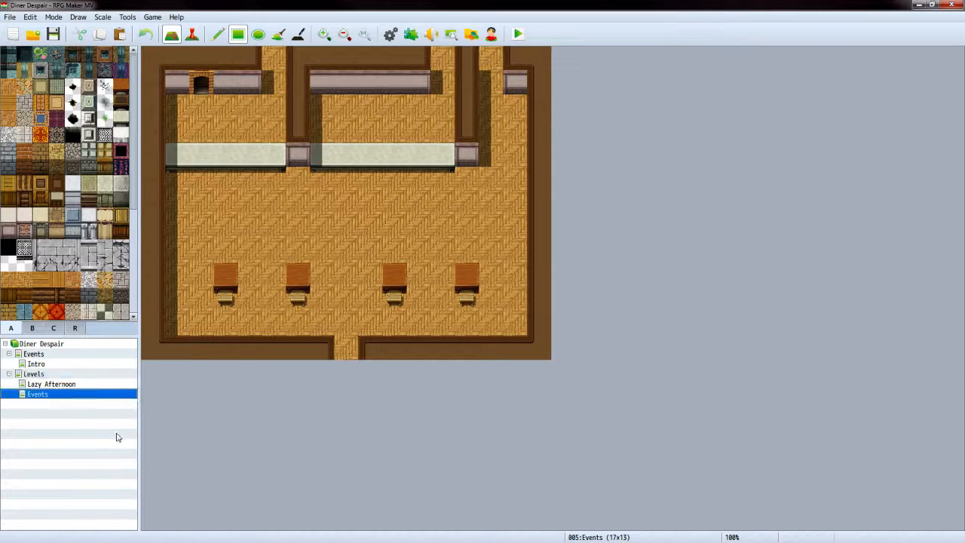
{"action": "right_click", "coordinate": [90, 396]}
{"action": "left_click", "coordinate": [124, 407]}
{"action": "type", "text": "Romantic din"}
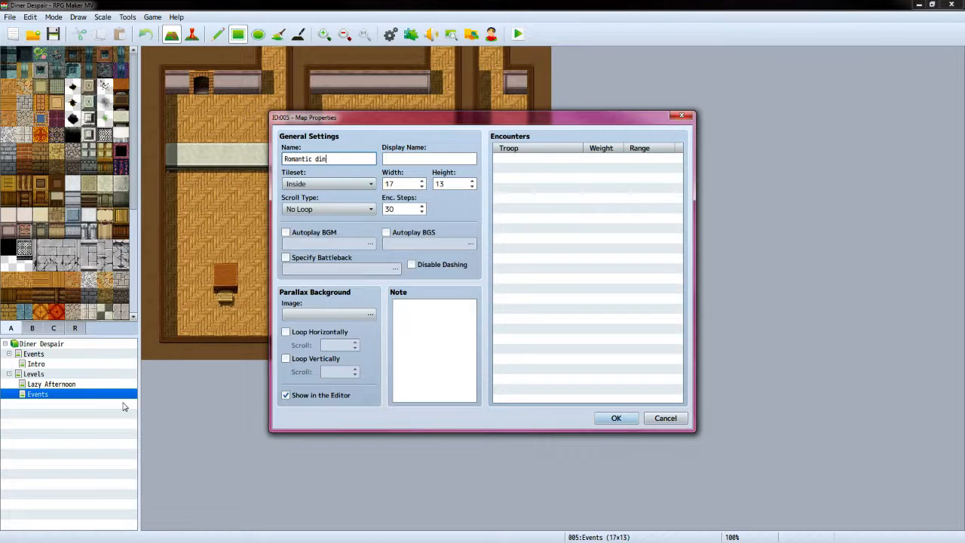
{"action": "key", "text": "BackSpace"}
{"action": "key", "text": "BackSpace"}
{"action": "key", "text": "BackSpace"}
{"action": "type", "text": "Dinner"}
{"action": "key", "text": "Return"}
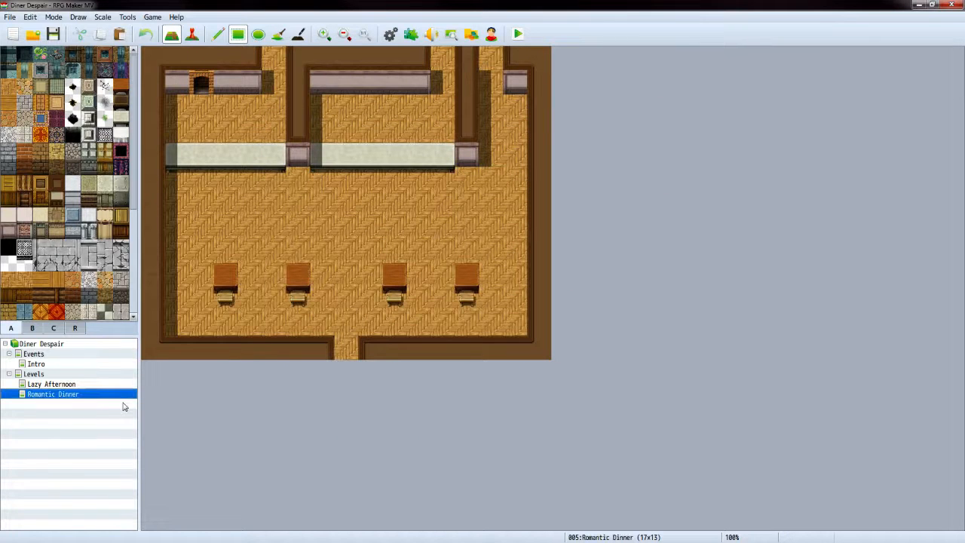
Paste a third map copy under Levels and rename it Lunch Rush
{"action": "left_click", "coordinate": [51, 374]}
{"action": "right_click", "coordinate": [51, 376]}
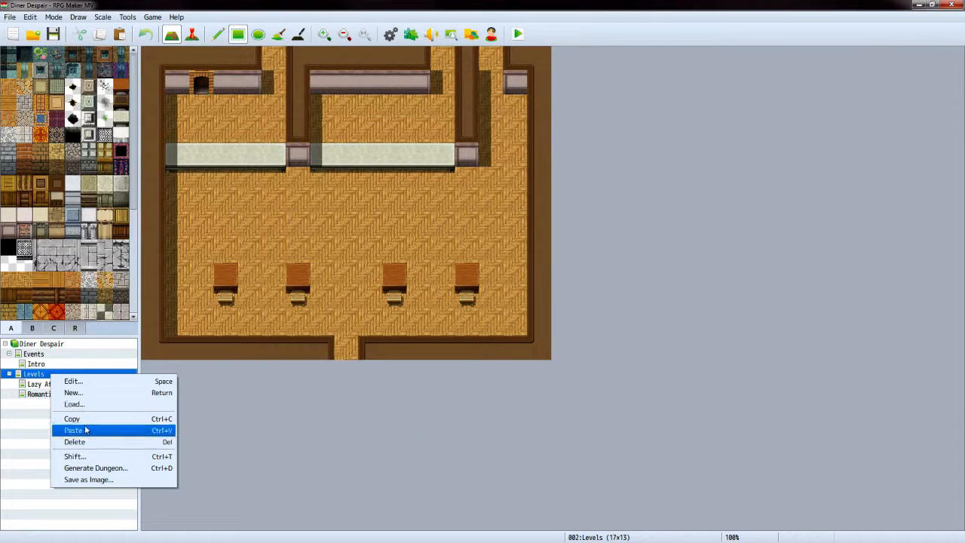
{"action": "left_click", "coordinate": [88, 430]}
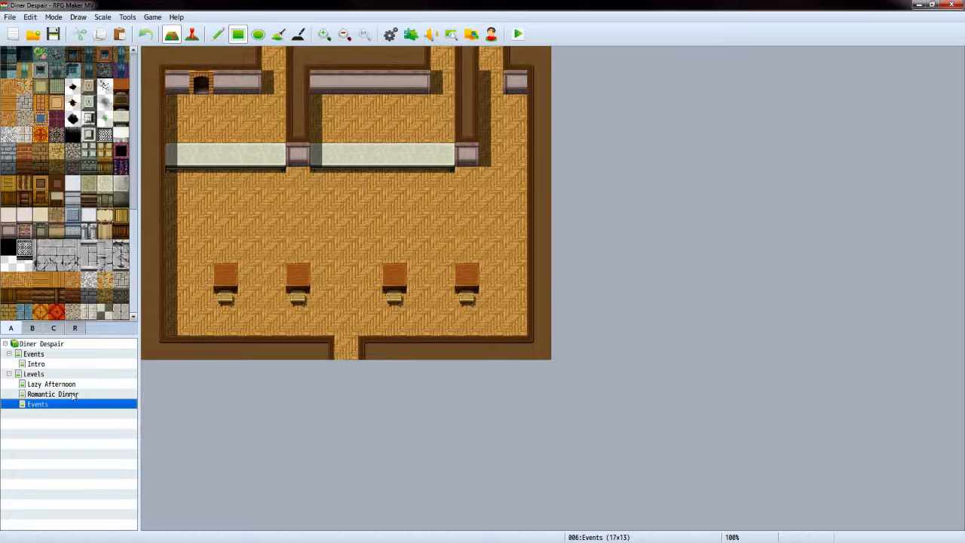
{"action": "double_click", "coordinate": [84, 406]}
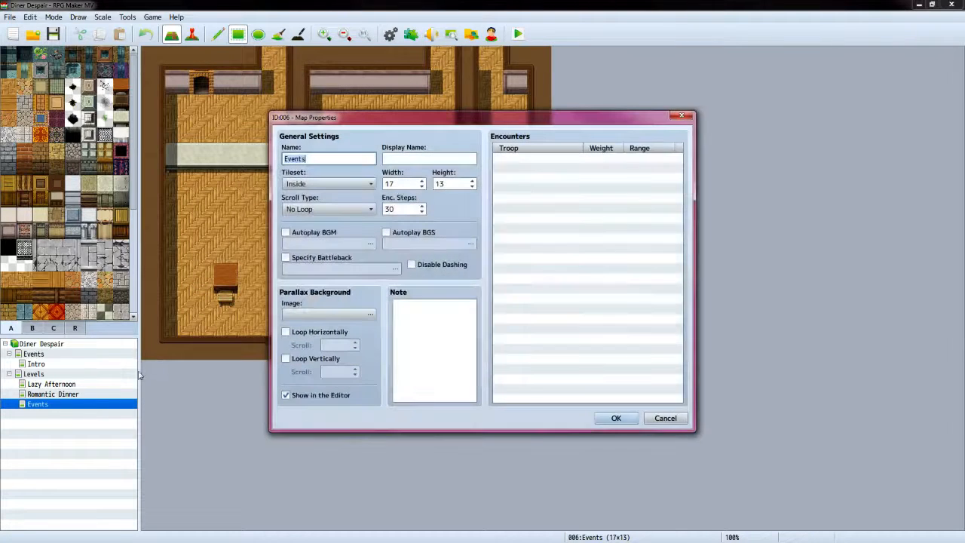
{"action": "type", "text": "Lunch Rush"}
{"action": "key", "text": "Return"}
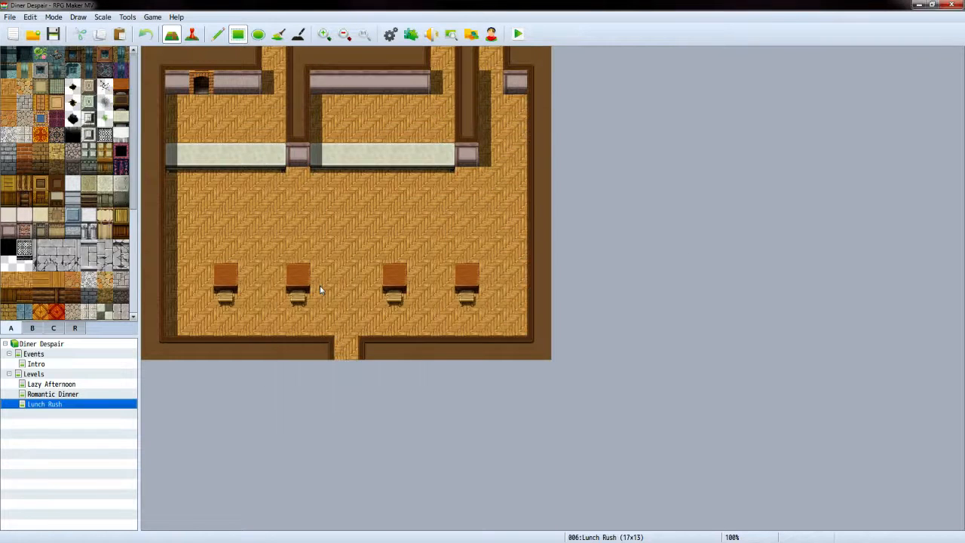
Paste a fourth map copy under Levels and rename it Rising Breakfast
{"action": "right_click", "coordinate": [47, 374]}
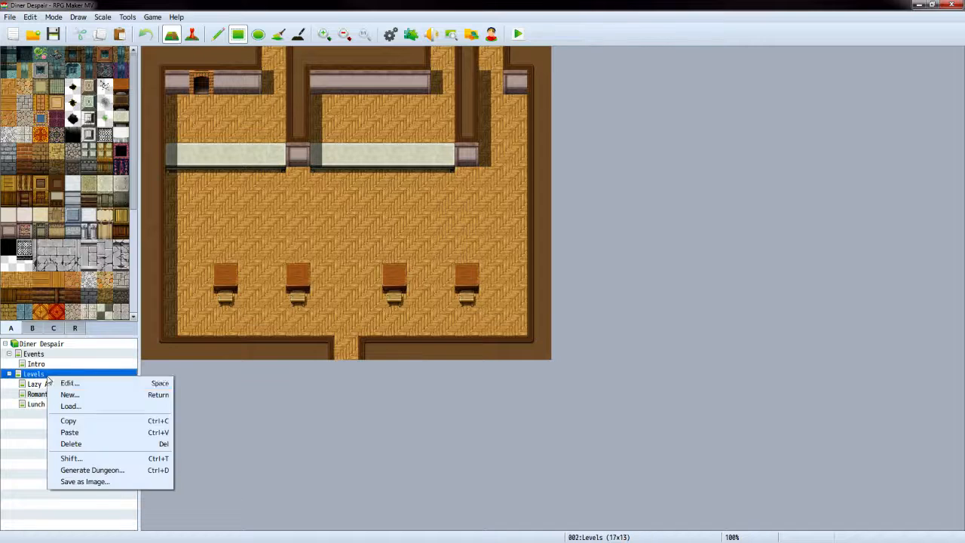
{"action": "left_click", "coordinate": [83, 432]}
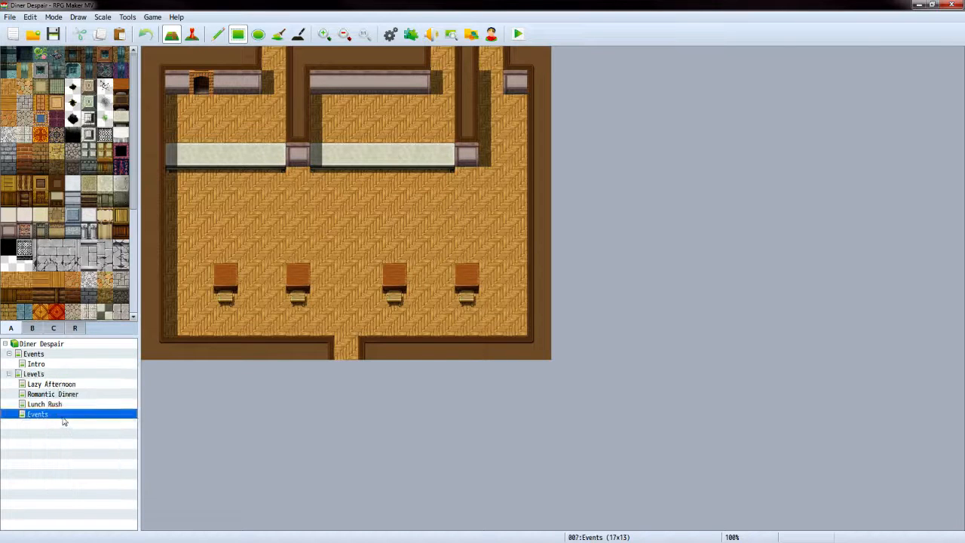
{"action": "right_click", "coordinate": [62, 415]}
{"action": "left_click", "coordinate": [75, 426]}
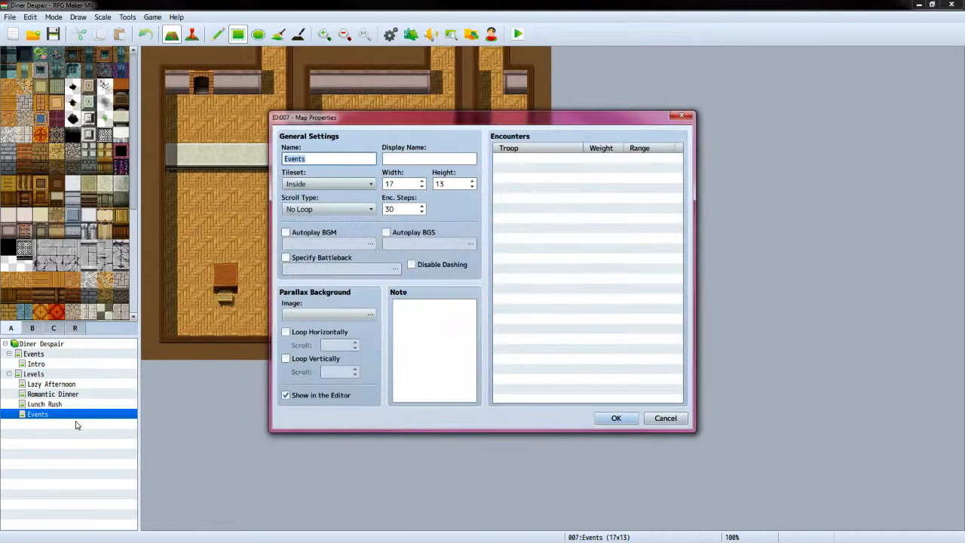
{"action": "type", "text": "Rising Breakfast"}
{"action": "key", "text": "Return"}
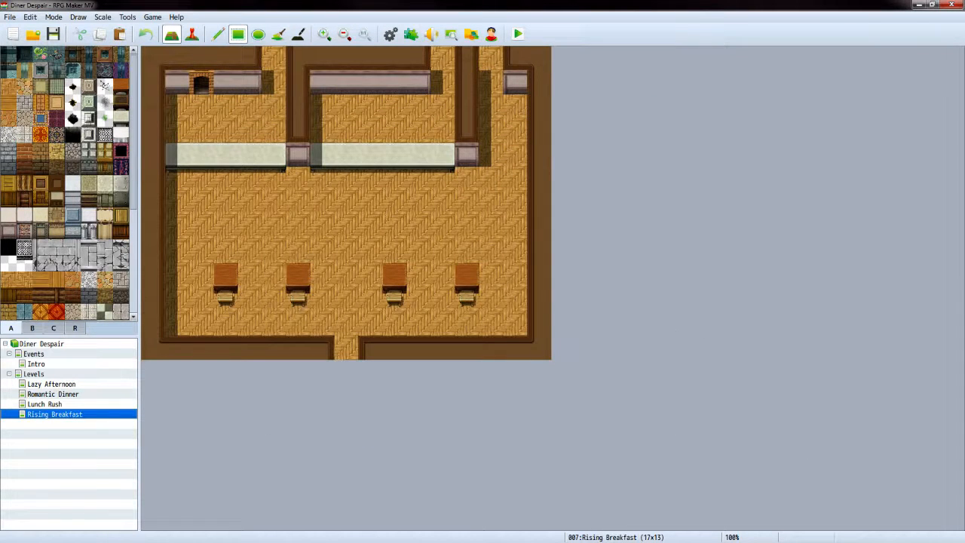
Check the VX Ace Intro map, then in MV's Intro map switch to event mode and set the player's starting position at tile 14,1
{"action": "key", "text": "alt+Tab"}
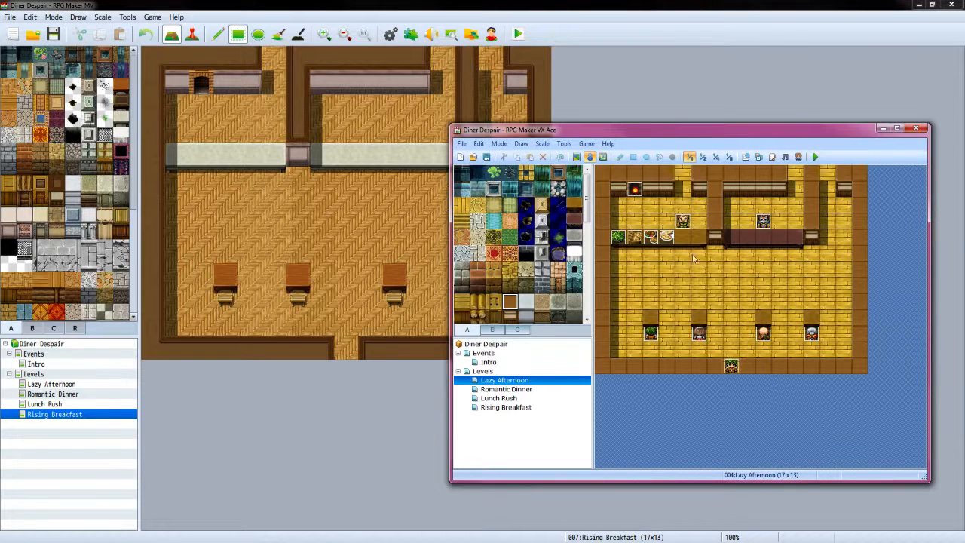
{"action": "left_click", "coordinate": [492, 365]}
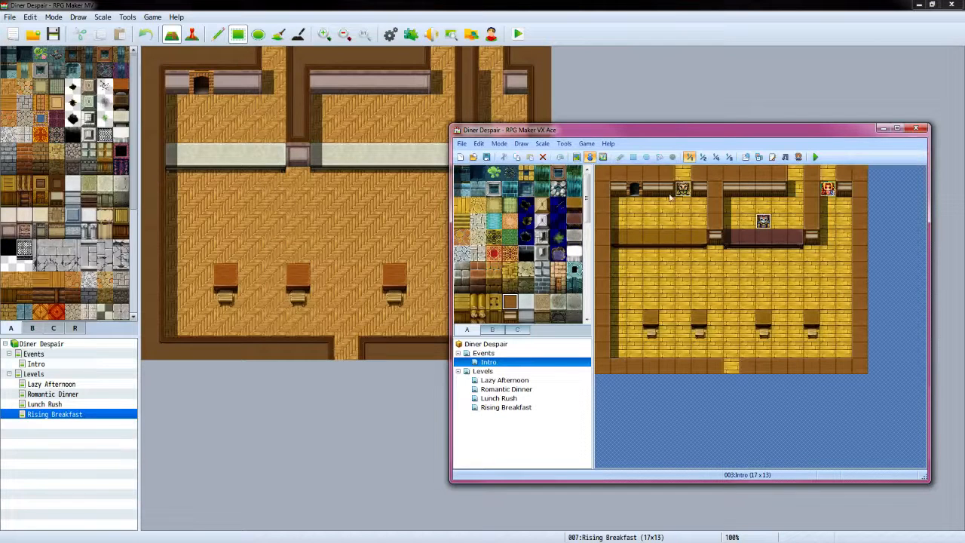
{"action": "left_click", "coordinate": [45, 366]}
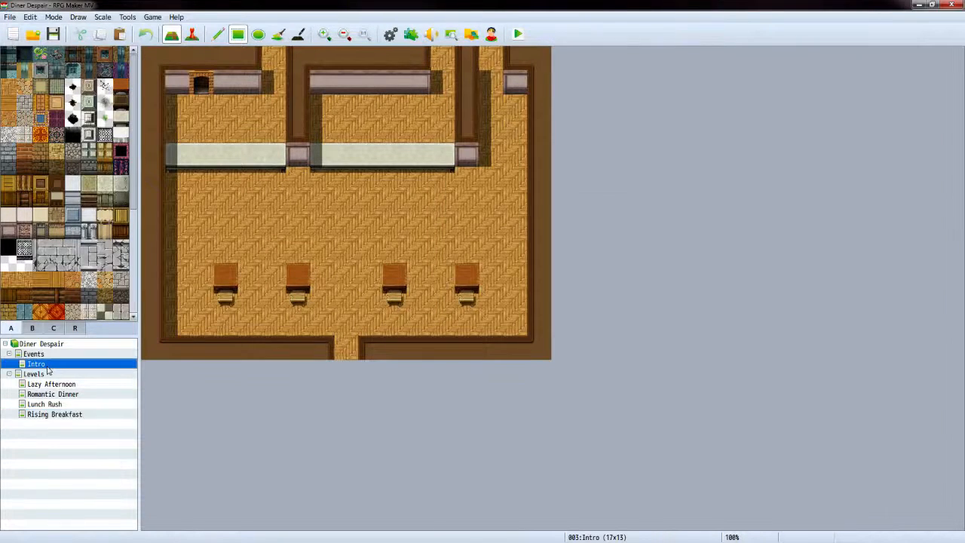
{"action": "left_click", "coordinate": [55, 17]}
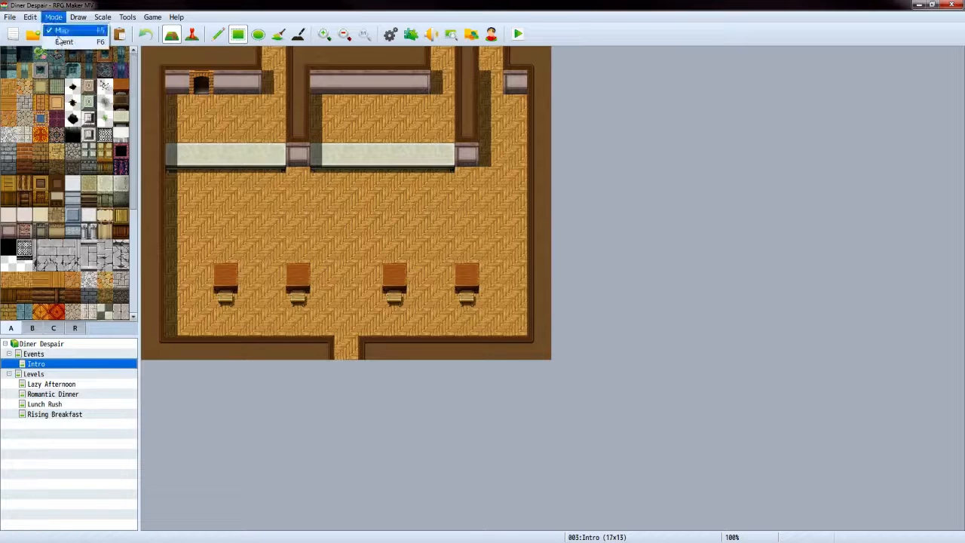
{"action": "left_click", "coordinate": [62, 41]}
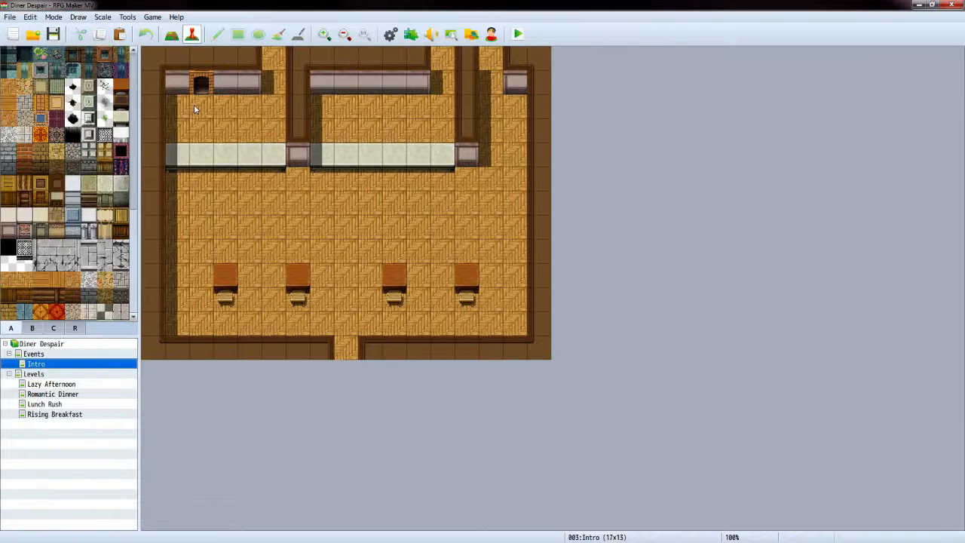
{"action": "right_click", "coordinate": [492, 83]}
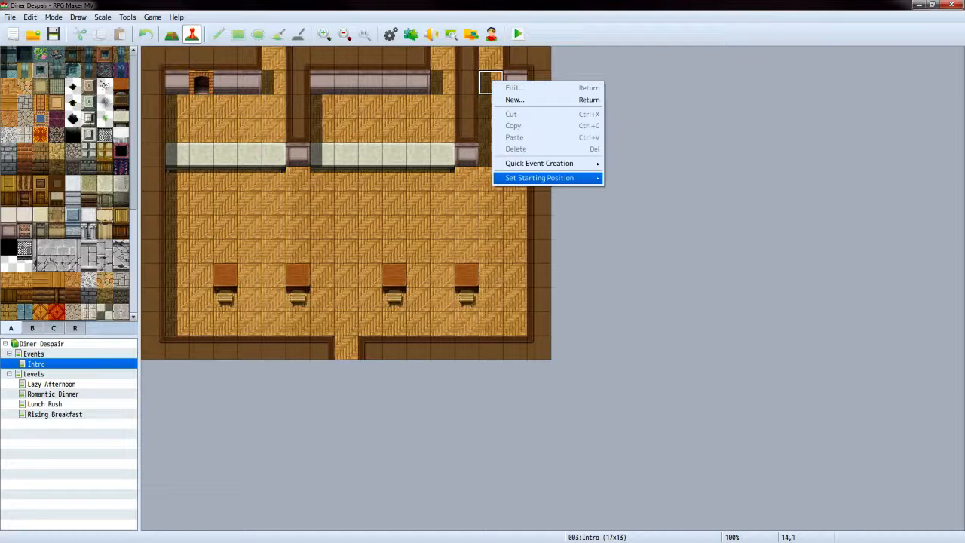
{"action": "left_click", "coordinate": [624, 180]}
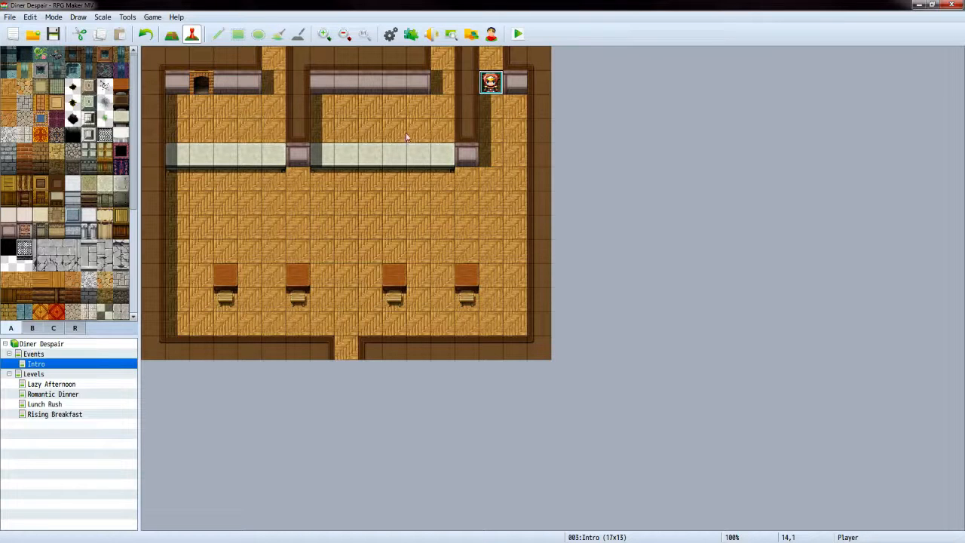
Check the VX Ace Intro map, then review the quick event creation and starting position options on MV's Intro map
{"action": "key", "text": "alt+Tab"}
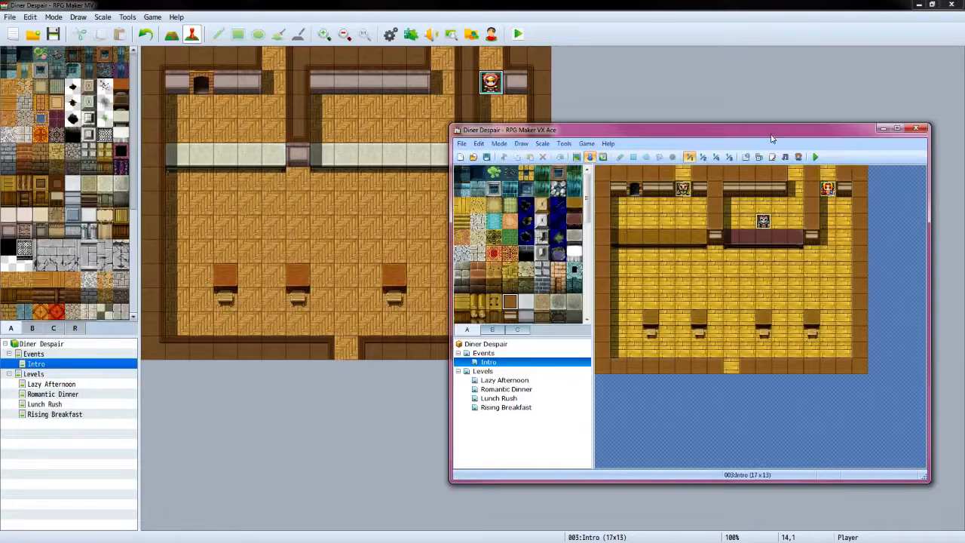
{"action": "left_click", "coordinate": [367, 132]}
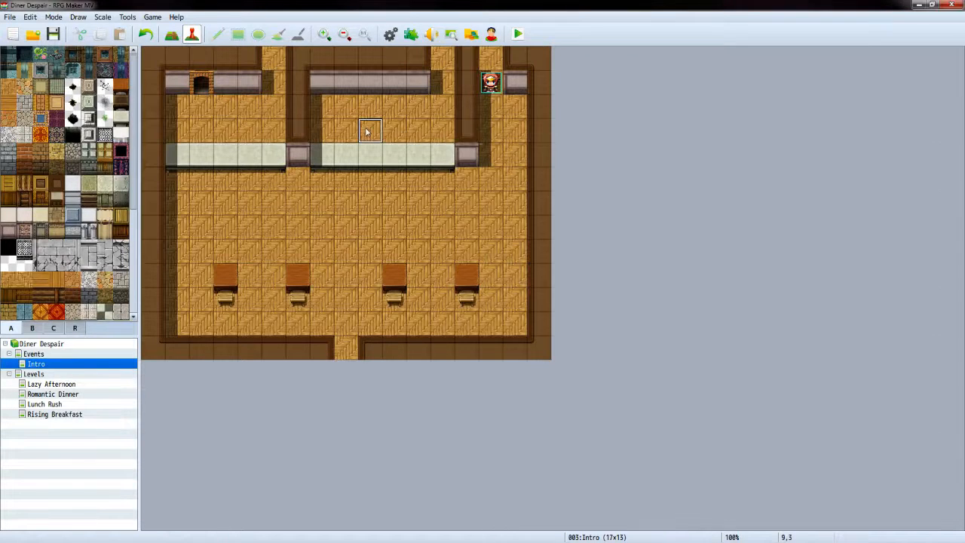
{"action": "right_click", "coordinate": [367, 132]}
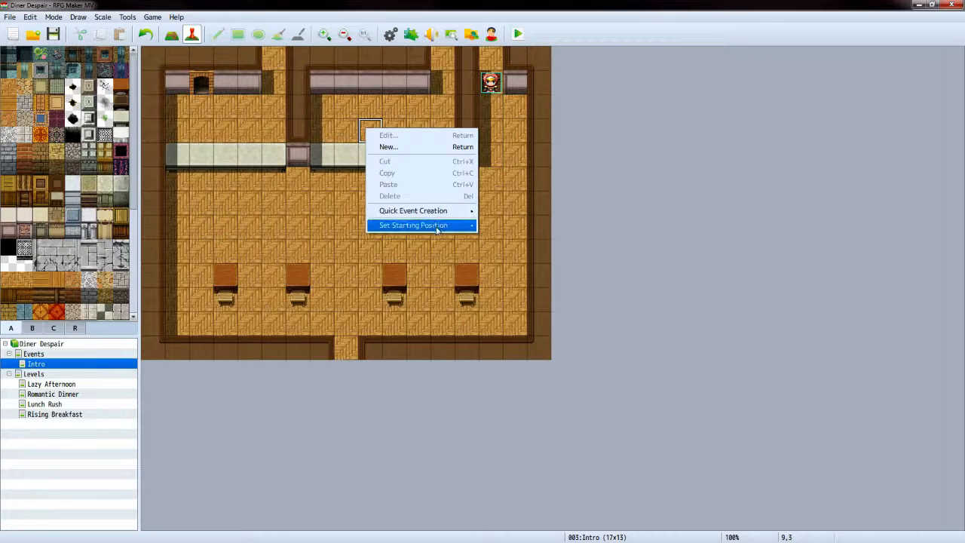
{"action": "left_click", "coordinate": [230, 133]}
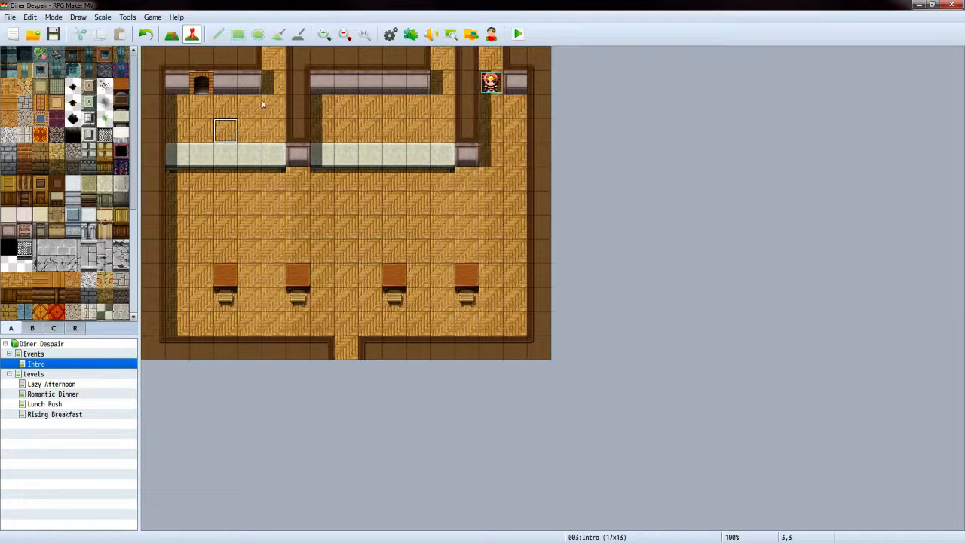
{"action": "right_click", "coordinate": [270, 85]}
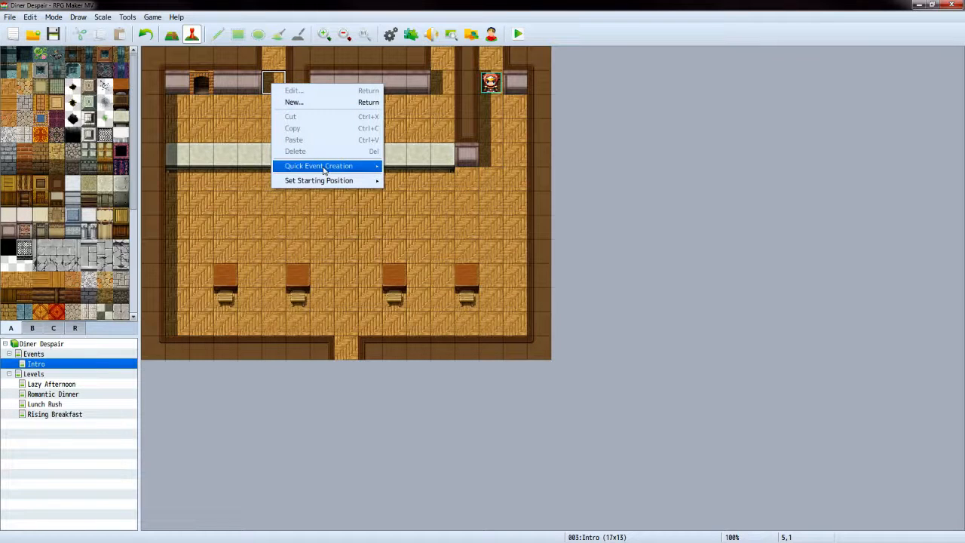
{"action": "left_click", "coordinate": [510, 94]}
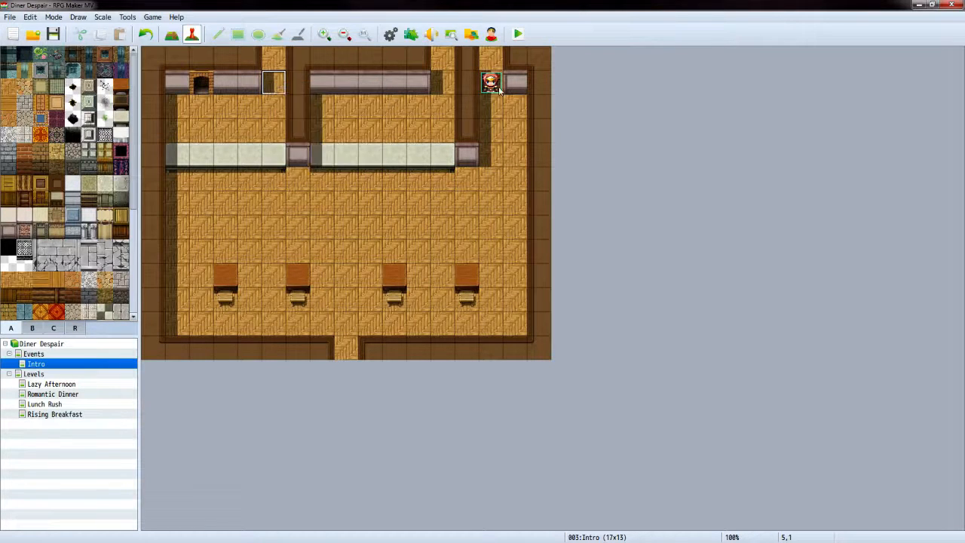
{"action": "left_click", "coordinate": [499, 89]}
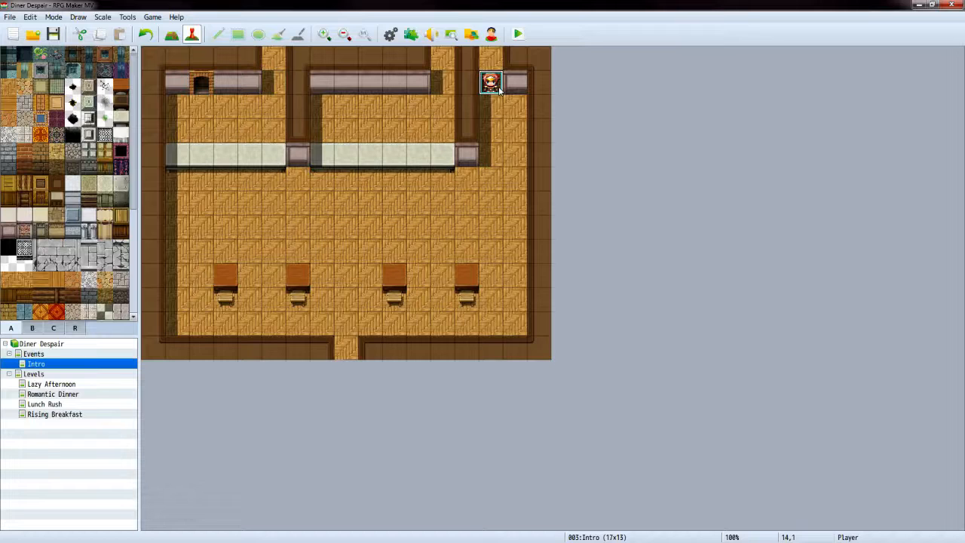
Open the database and review the four default actors, the Terms and the Types settings
{"action": "left_click", "coordinate": [391, 35]}
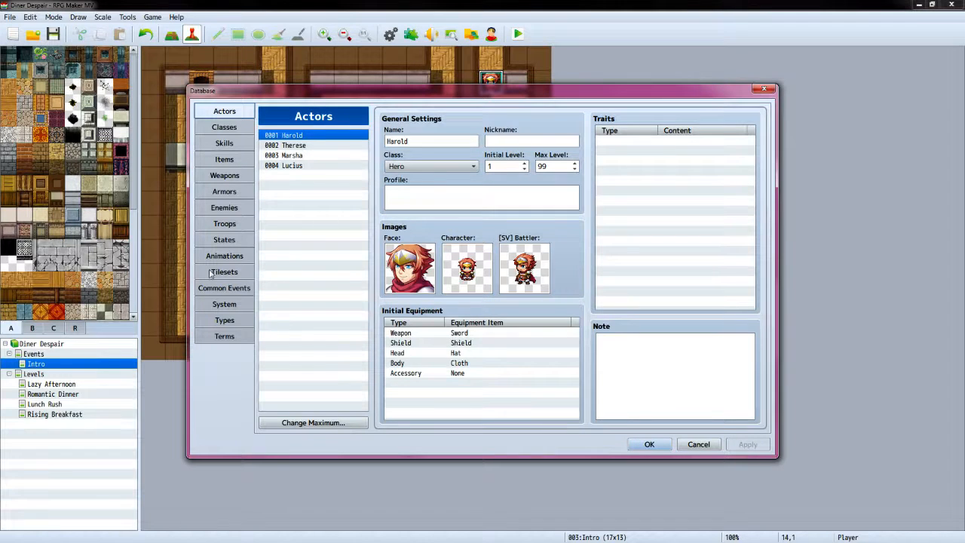
{"action": "left_click", "coordinate": [313, 145]}
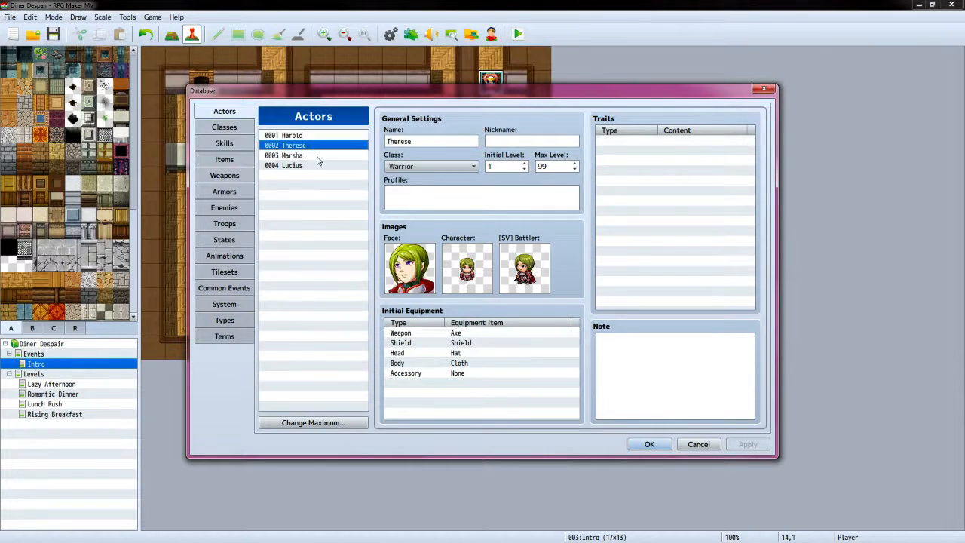
{"action": "left_click", "coordinate": [319, 158]}
{"action": "left_click", "coordinate": [319, 168]}
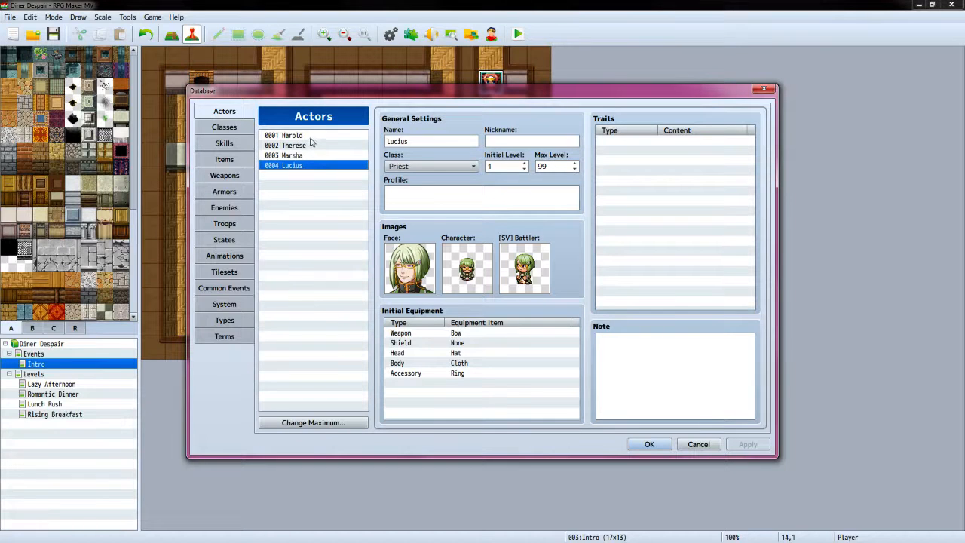
{"action": "left_click", "coordinate": [309, 136]}
{"action": "left_click", "coordinate": [223, 337]}
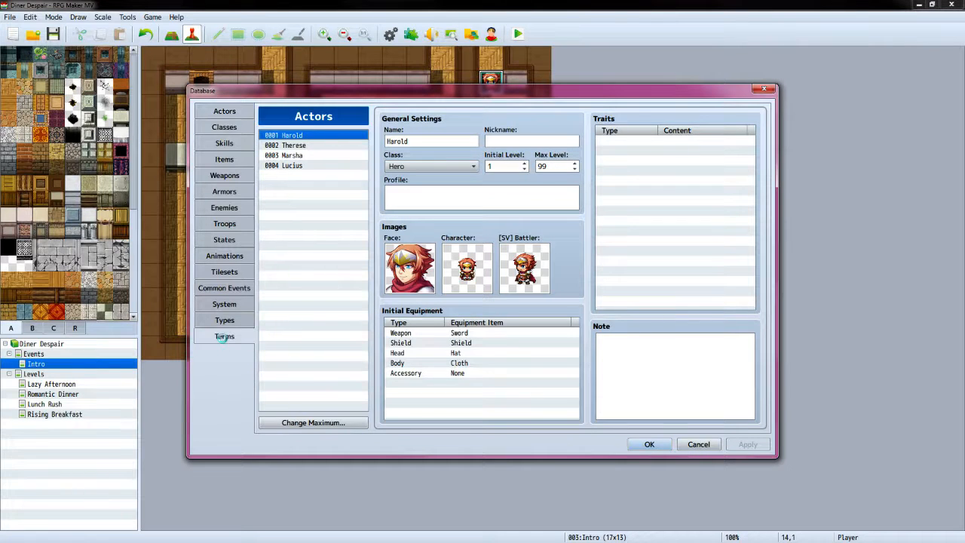
{"action": "left_click", "coordinate": [224, 320]}
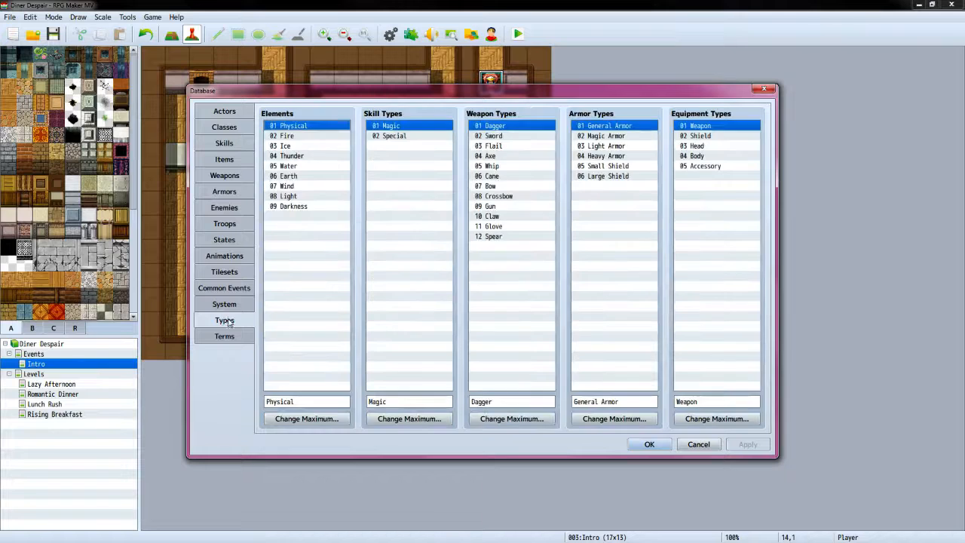
Set the title music to (None) in the database's System settings
{"action": "left_click", "coordinate": [225, 304]}
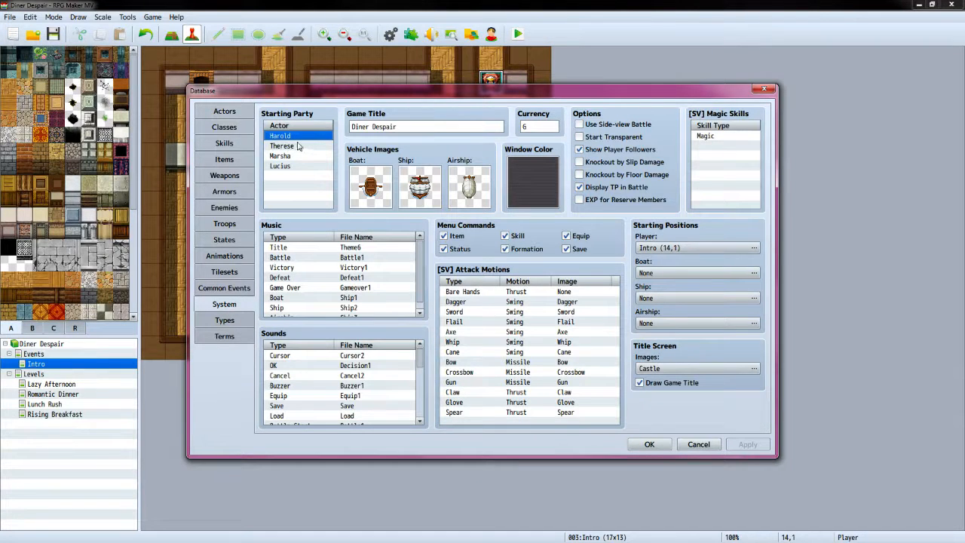
{"action": "left_click", "coordinate": [317, 250]}
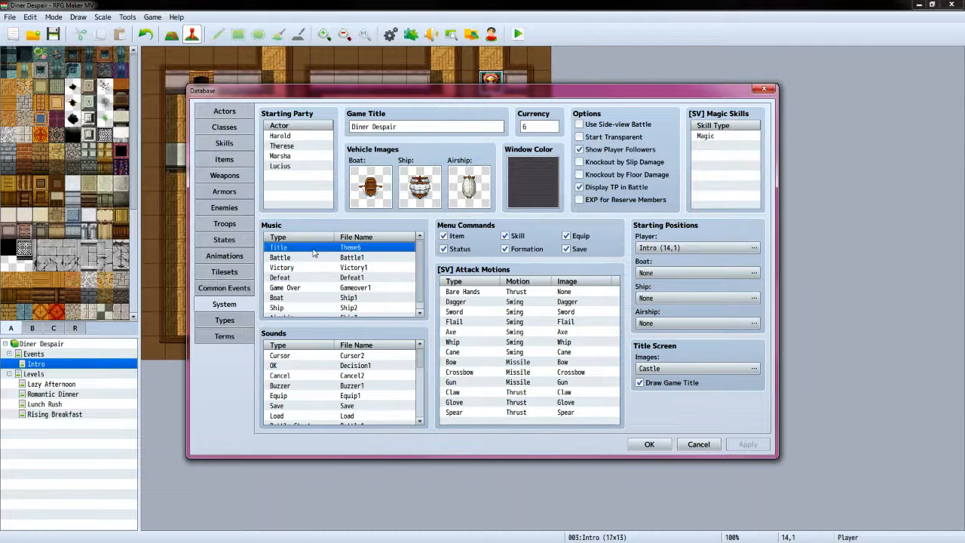
{"action": "double_click", "coordinate": [316, 250]}
{"action": "left_click", "coordinate": [279, 166]}
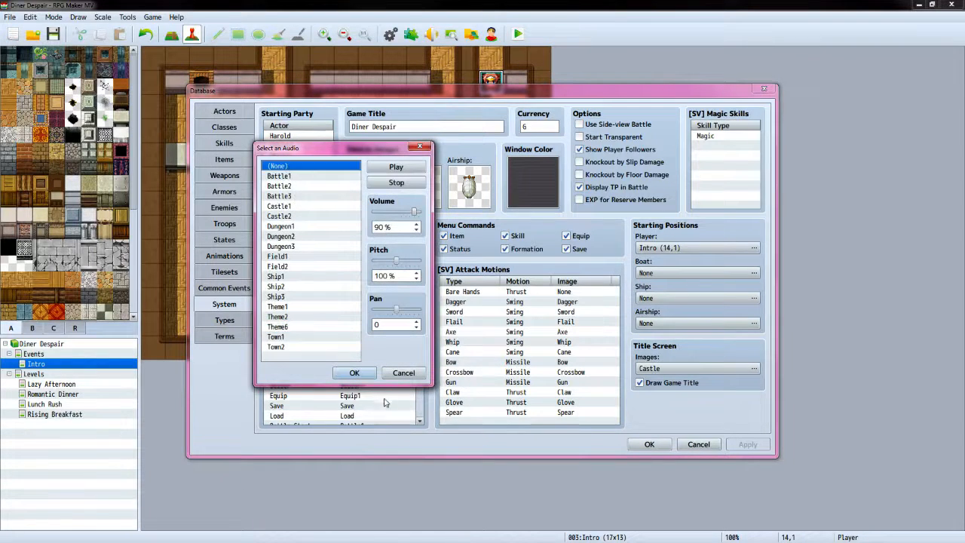
{"action": "left_click", "coordinate": [354, 372]}
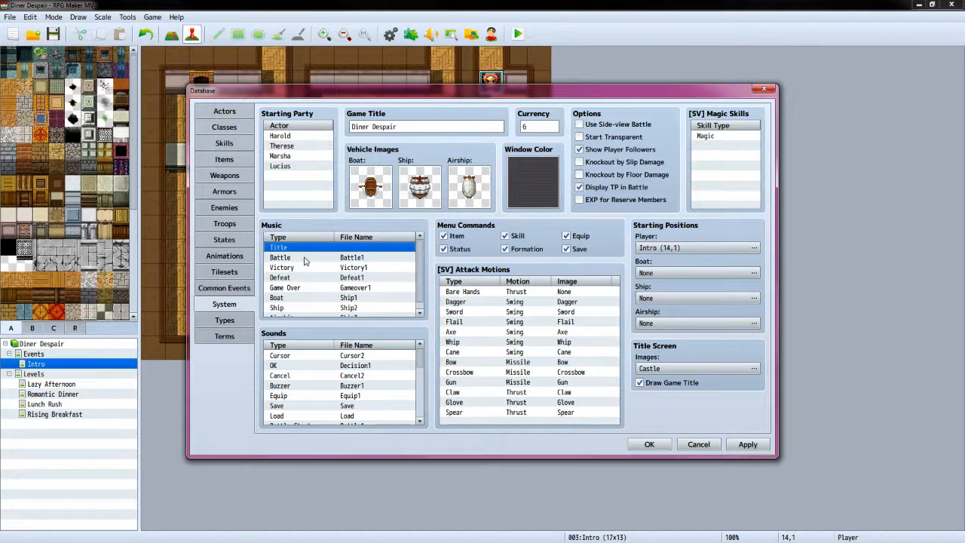
Look through the system music and sounds and preview the Cursor2 audio used for the Cursor sound
{"action": "scroll", "coordinate": [305, 261], "scroll_direction": "down", "scroll_amount": 1}
{"action": "scroll", "coordinate": [384, 372], "scroll_direction": "down", "scroll_amount": 1}
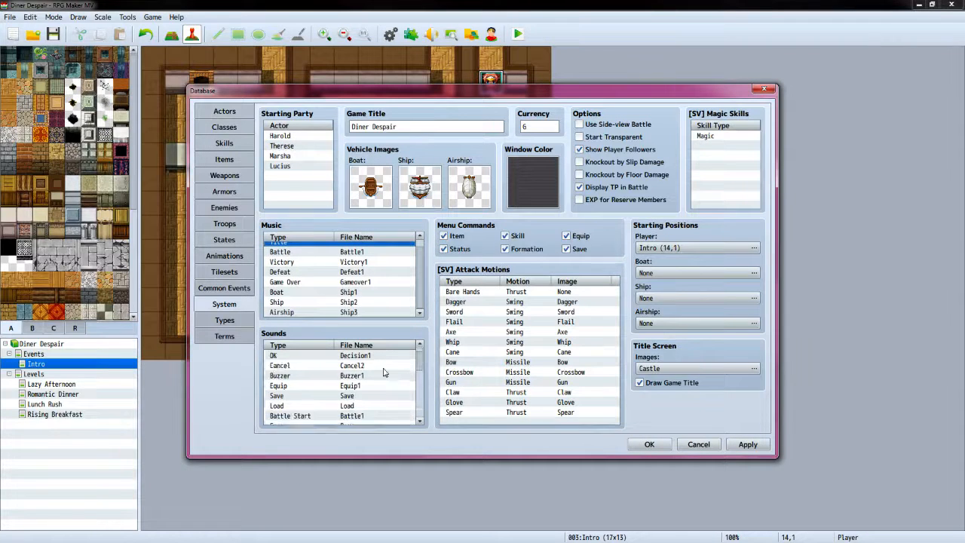
{"action": "scroll", "coordinate": [384, 372], "scroll_direction": "up", "scroll_amount": 1}
{"action": "scroll", "coordinate": [383, 372], "scroll_direction": "down", "scroll_amount": 3}
{"action": "scroll", "coordinate": [384, 371], "scroll_direction": "up", "scroll_amount": 3}
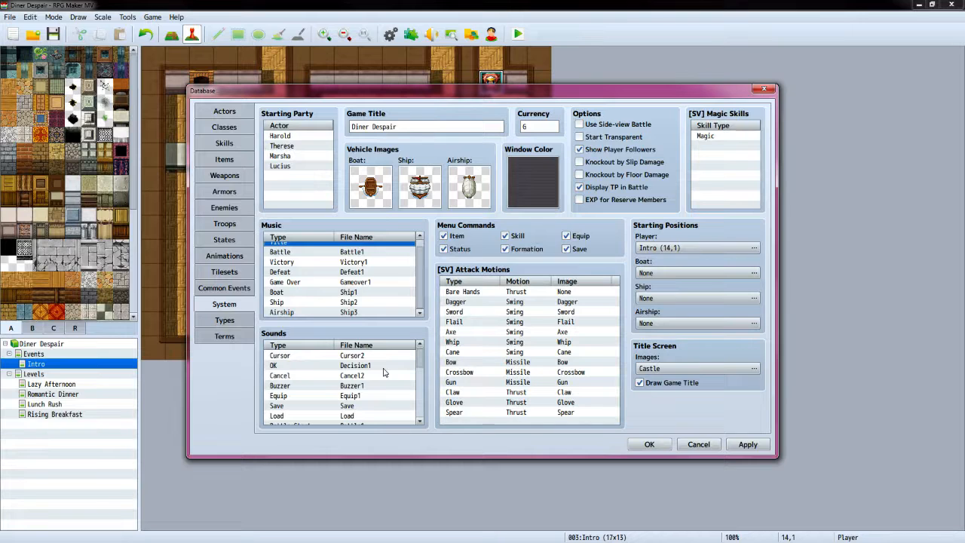
{"action": "double_click", "coordinate": [302, 356]}
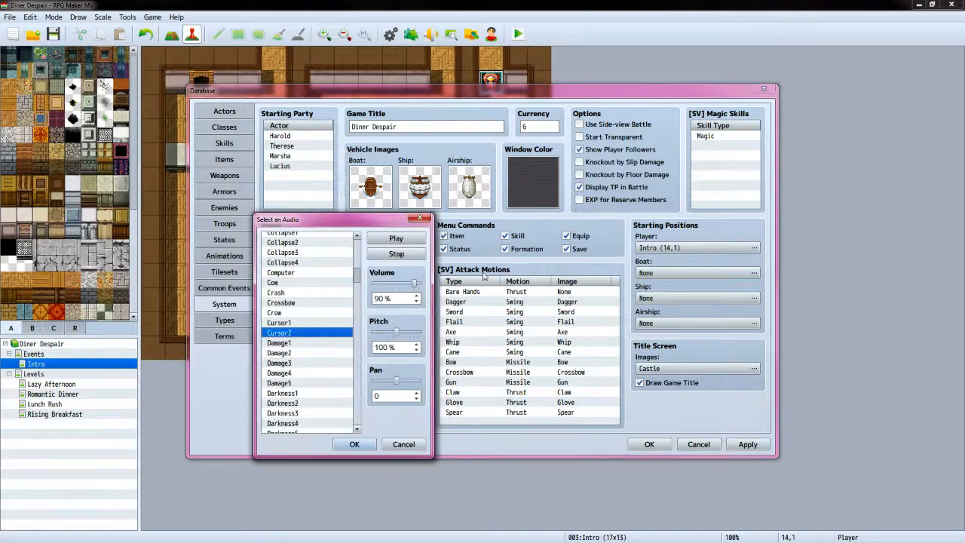
{"action": "left_click", "coordinate": [395, 238]}
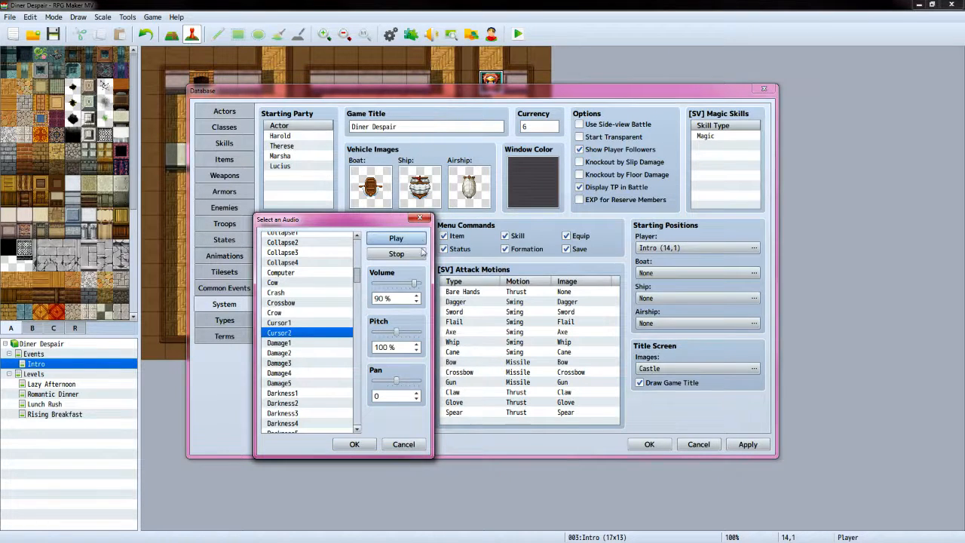
{"action": "left_click", "coordinate": [419, 254]}
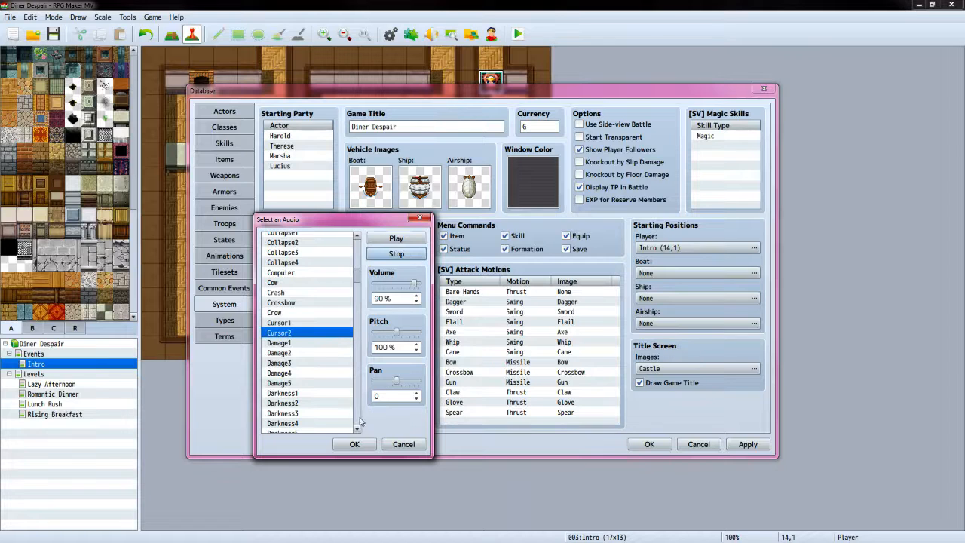
{"action": "left_click", "coordinate": [403, 444]}
Preview the Decision1 audio used for the OK sound and look through the remaining system sounds
{"action": "double_click", "coordinate": [296, 367]}
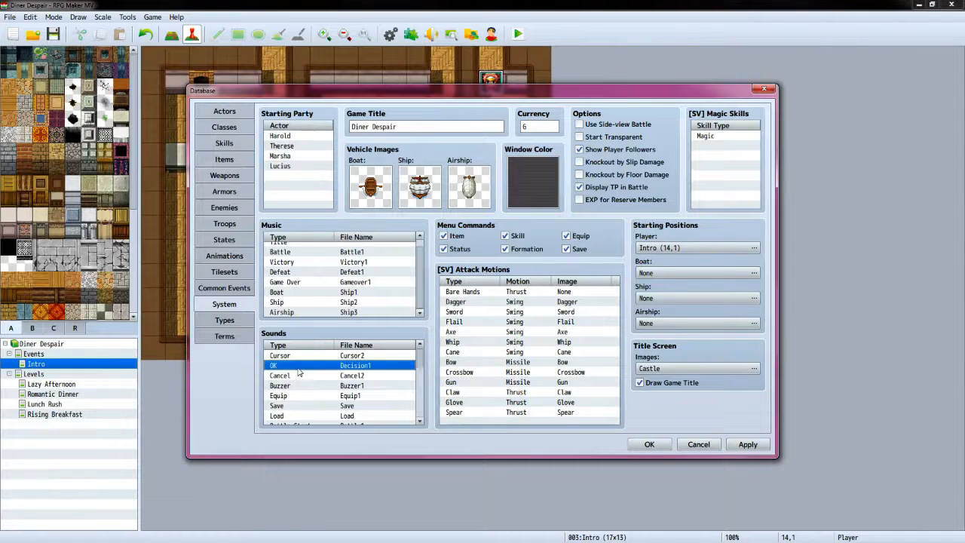
{"action": "left_click", "coordinate": [395, 239]}
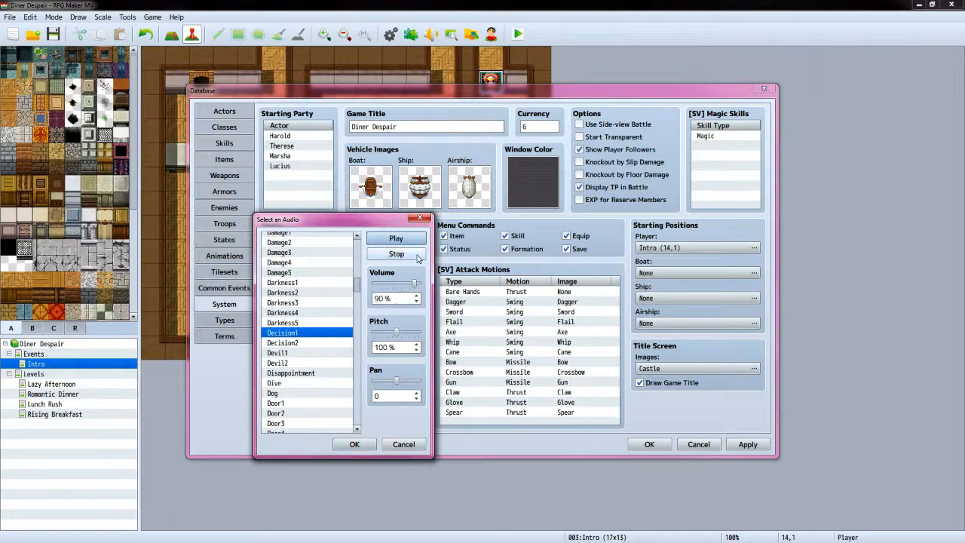
{"action": "left_click", "coordinate": [404, 444]}
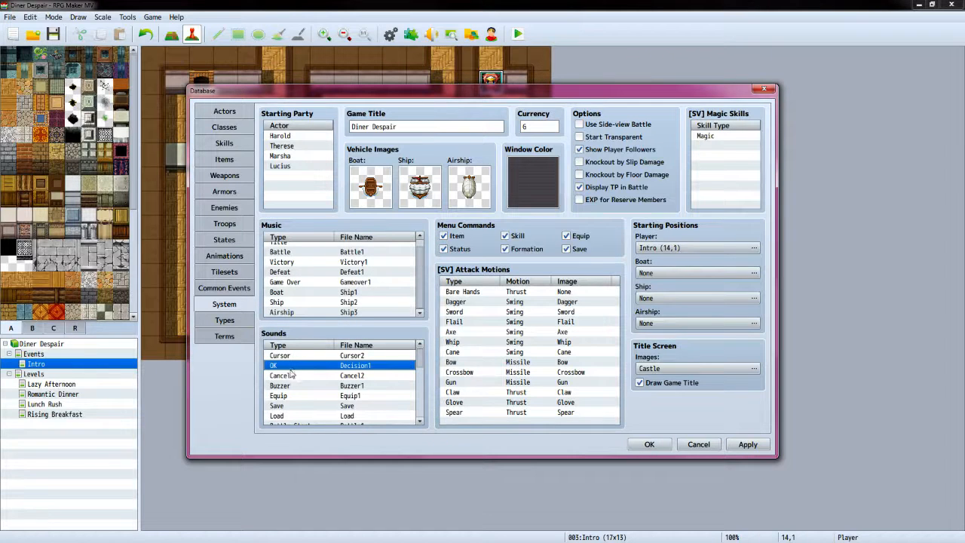
{"action": "scroll", "coordinate": [309, 374], "scroll_direction": "down", "scroll_amount": 1}
{"action": "scroll", "coordinate": [309, 375], "scroll_direction": "up", "scroll_amount": 1}
{"action": "scroll", "coordinate": [302, 380], "scroll_direction": "down", "scroll_amount": 5}
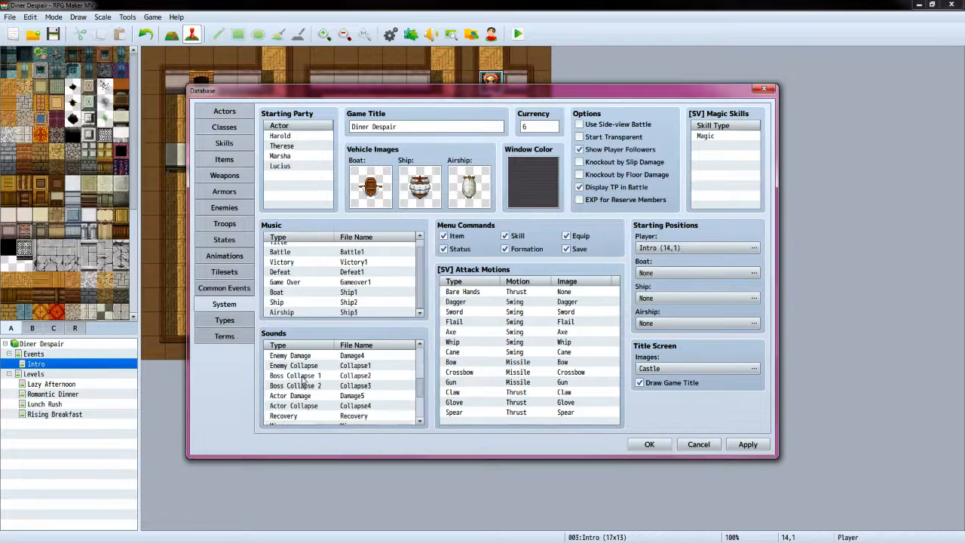
{"action": "scroll", "coordinate": [302, 380], "scroll_direction": "up", "scroll_amount": 5}
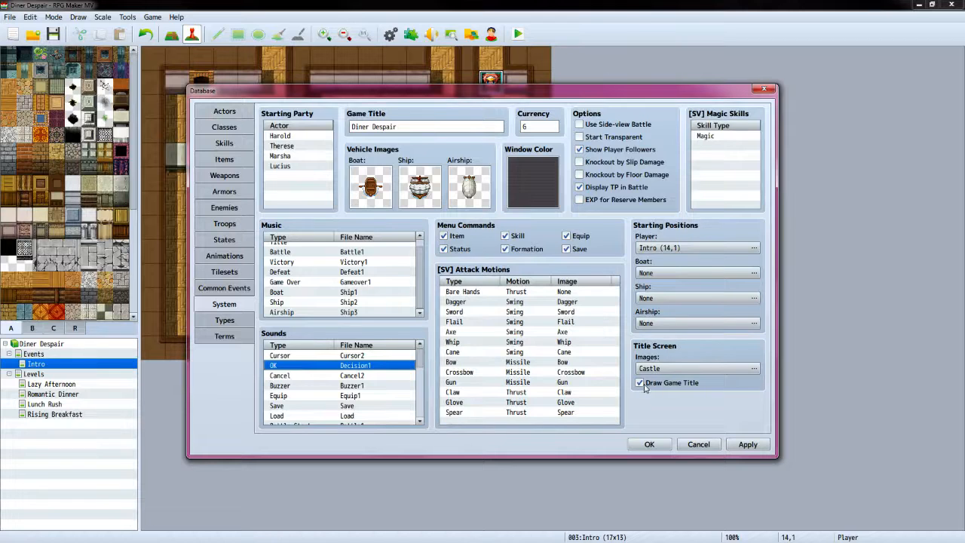
Set the title screen image to DemonCastle with no overlay frame
{"action": "left_click", "coordinate": [752, 370]}
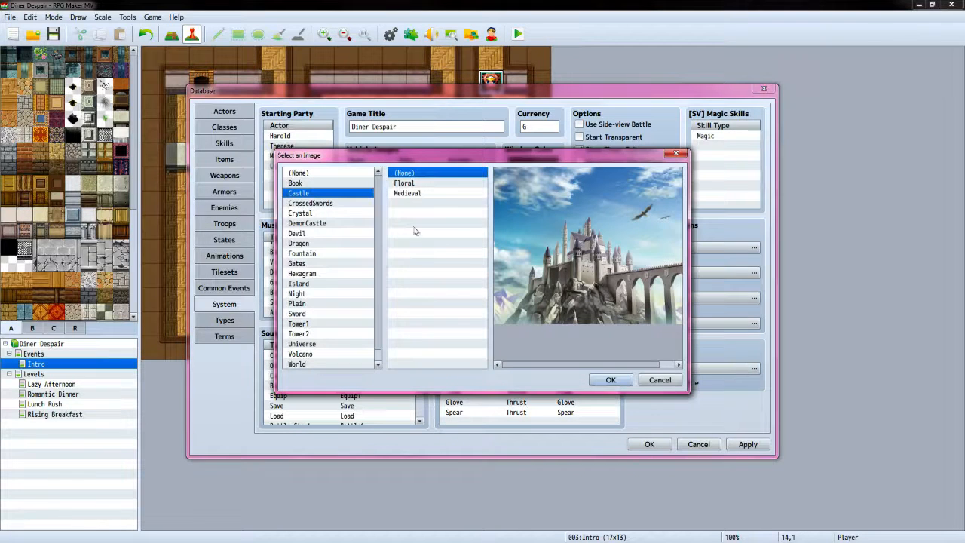
{"action": "left_click", "coordinate": [326, 223]}
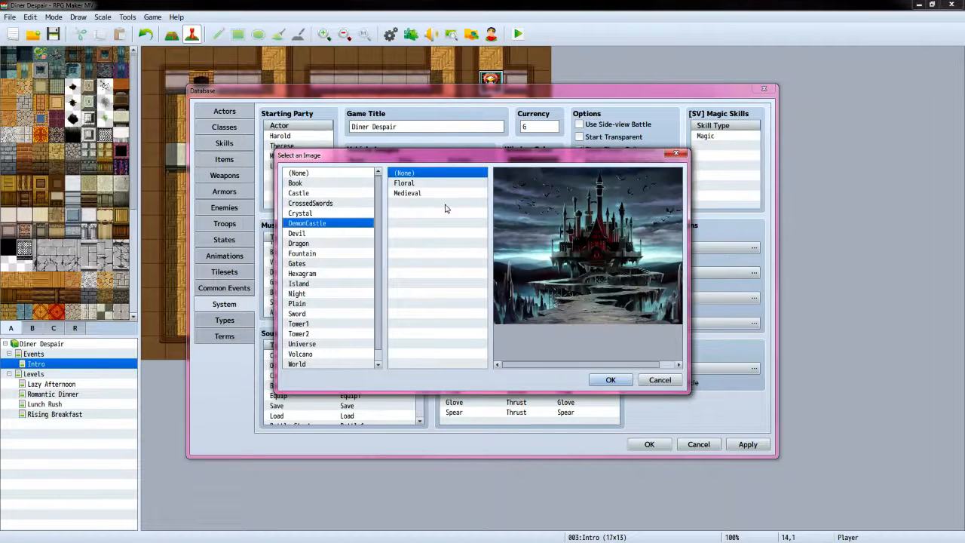
{"action": "left_click", "coordinate": [607, 380]}
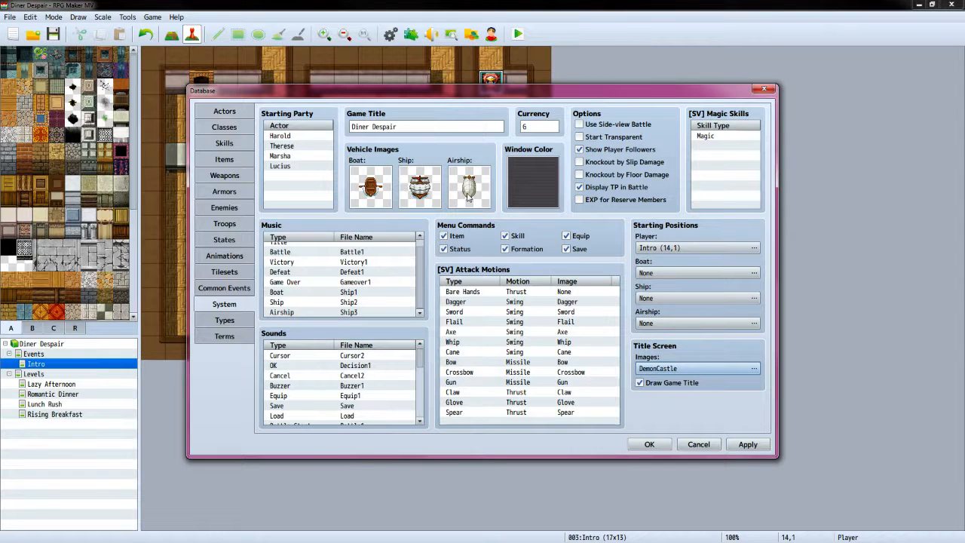
Raise the maximum number of actors to 5 and select the empty fifth actor
{"action": "left_click", "coordinate": [223, 288]}
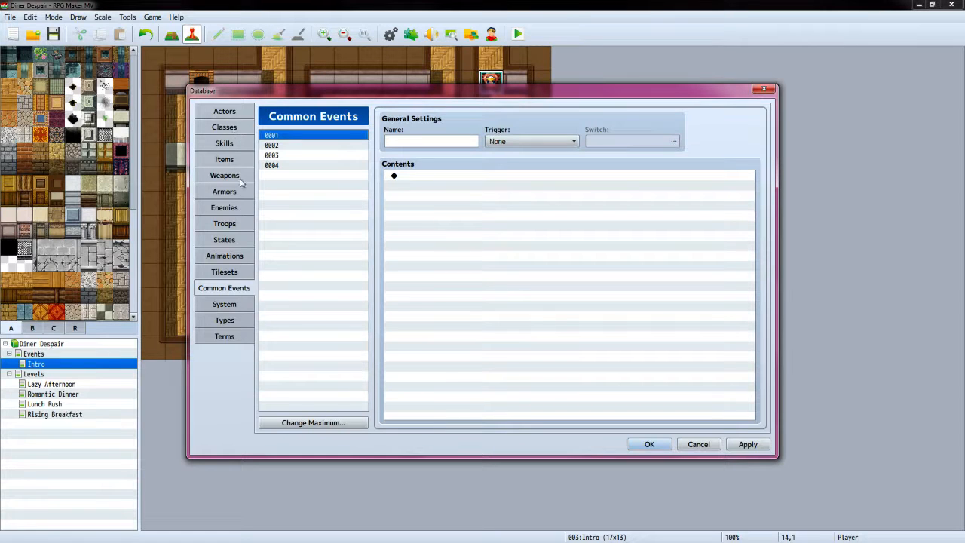
{"action": "left_click", "coordinate": [230, 113]}
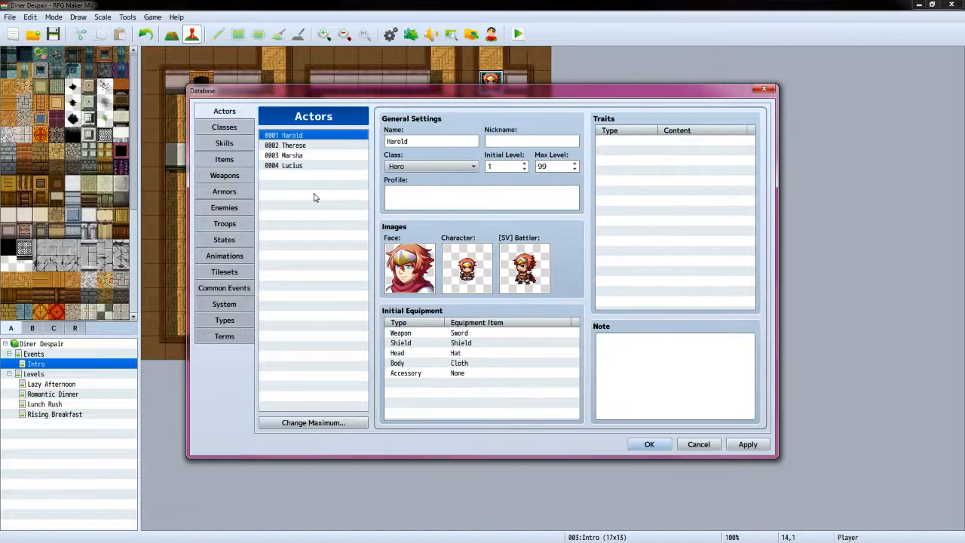
{"action": "left_click", "coordinate": [321, 422]}
{"action": "left_click", "coordinate": [307, 415]}
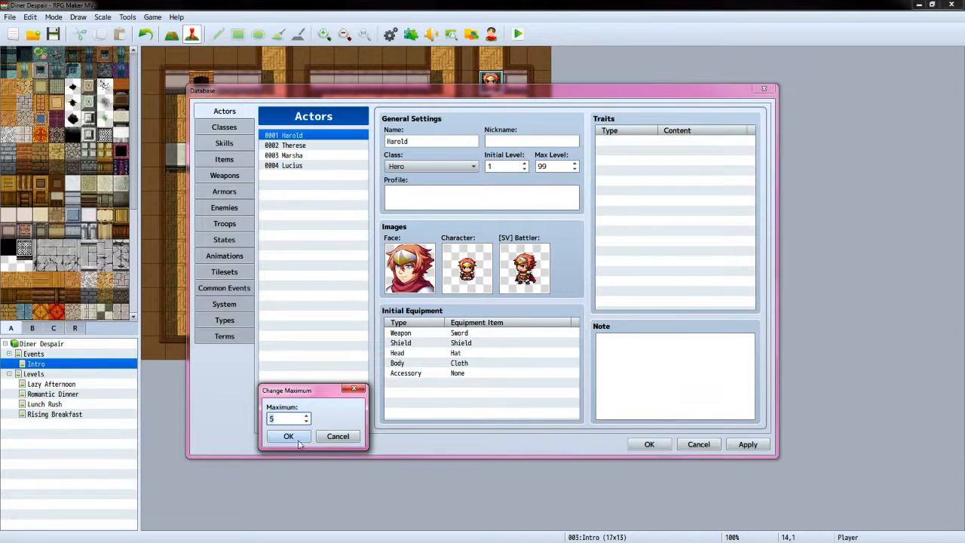
{"action": "left_click", "coordinate": [288, 436]}
{"action": "left_click", "coordinate": [303, 175]}
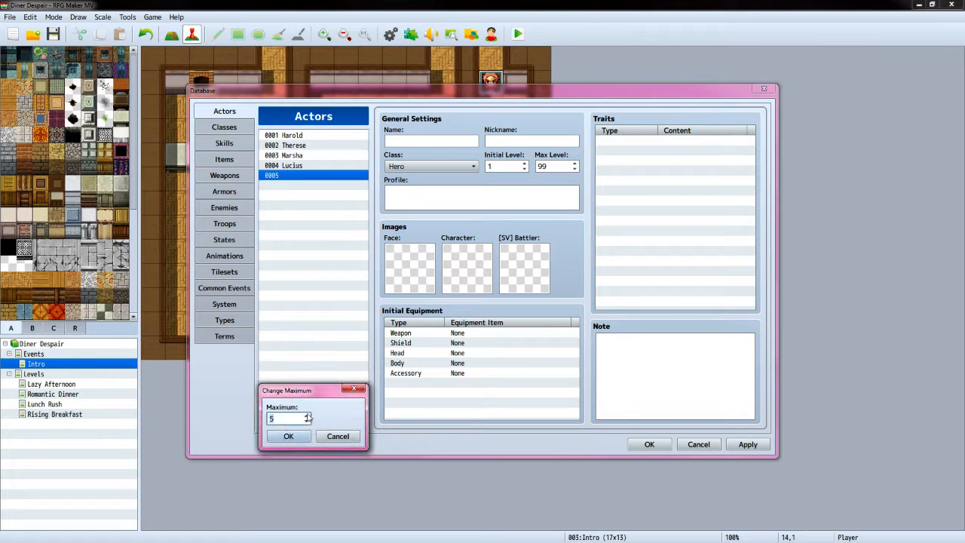
{"action": "left_click", "coordinate": [306, 416]}
{"action": "left_click", "coordinate": [338, 436]}
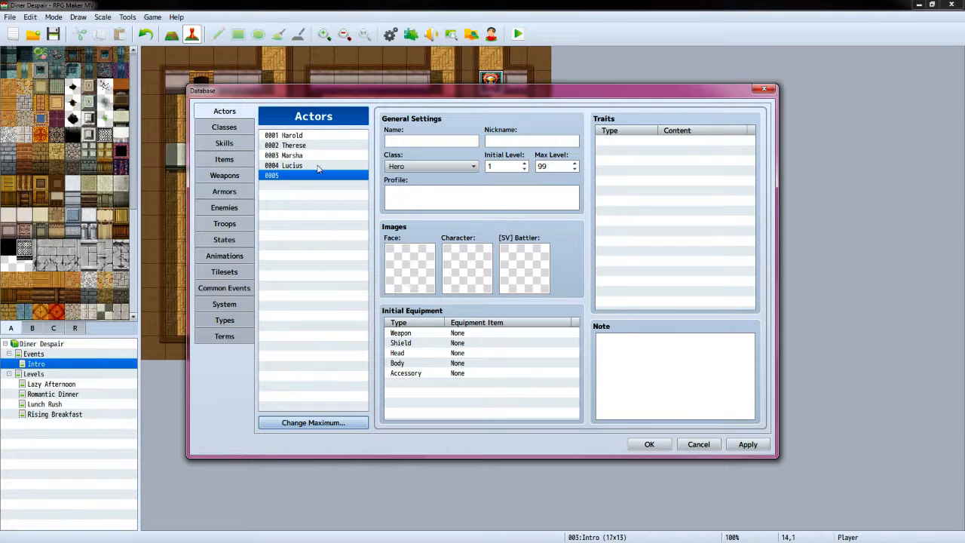
Raise the maximum number of classes to 5, name the fifth class Waitress, and save the database
{"action": "left_click", "coordinate": [232, 128]}
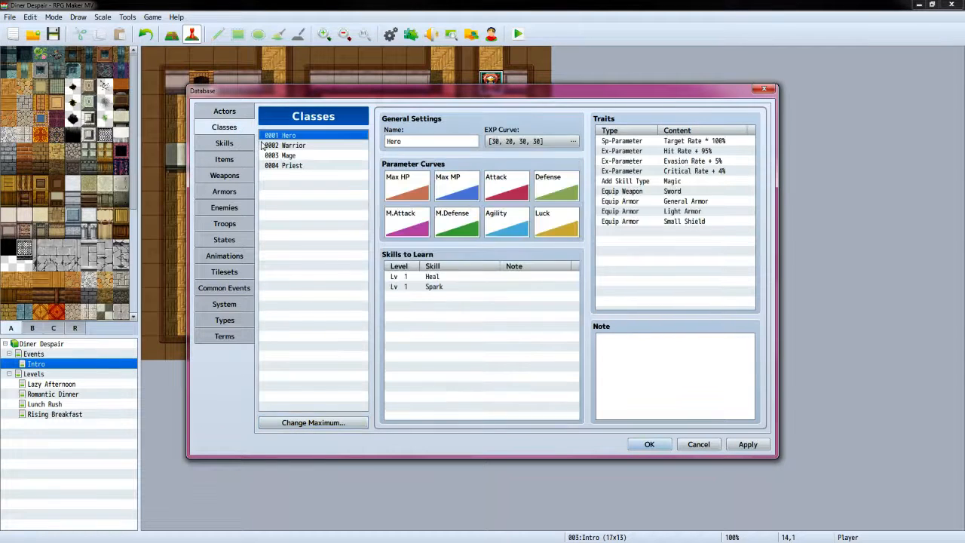
{"action": "left_click", "coordinate": [316, 423]}
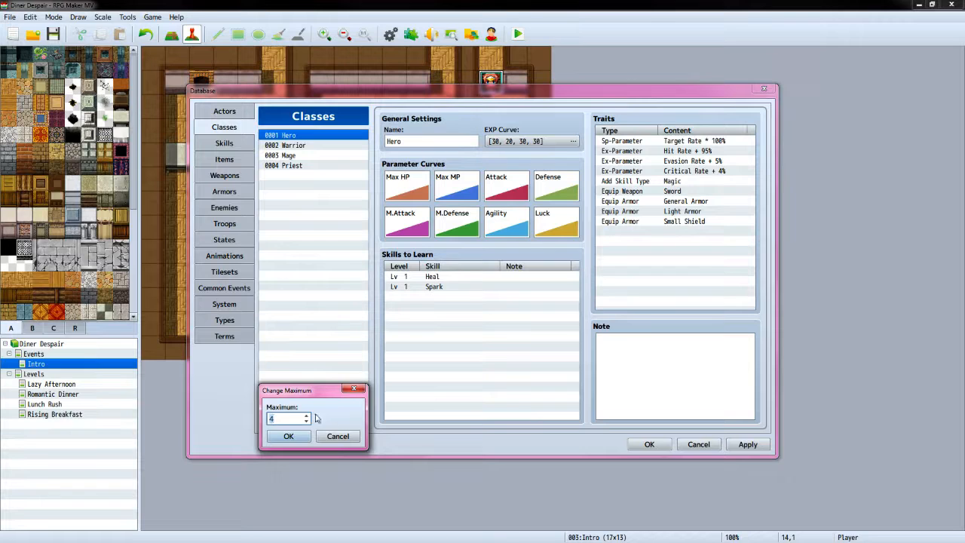
{"action": "left_click", "coordinate": [307, 416]}
{"action": "left_click", "coordinate": [288, 436]}
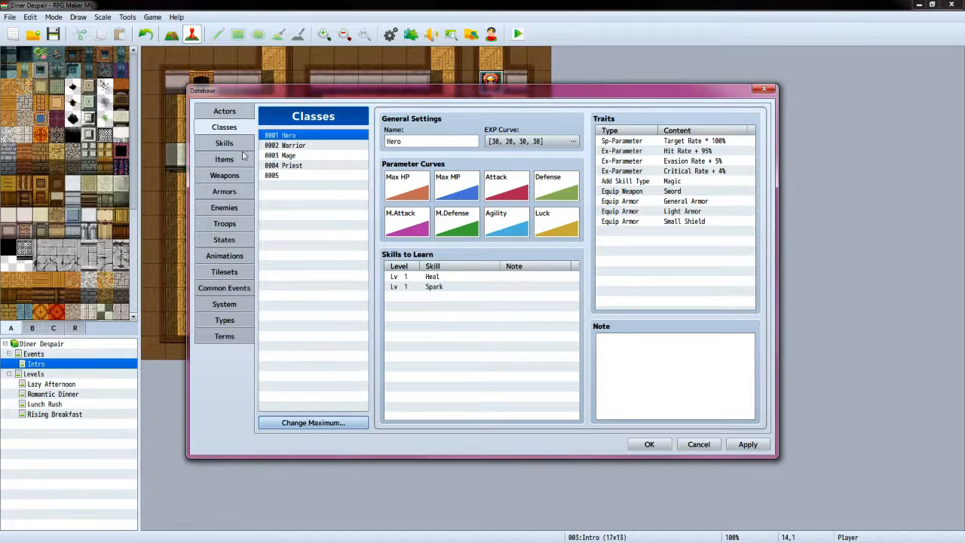
{"action": "left_click", "coordinate": [291, 175]}
{"action": "left_click", "coordinate": [409, 142]}
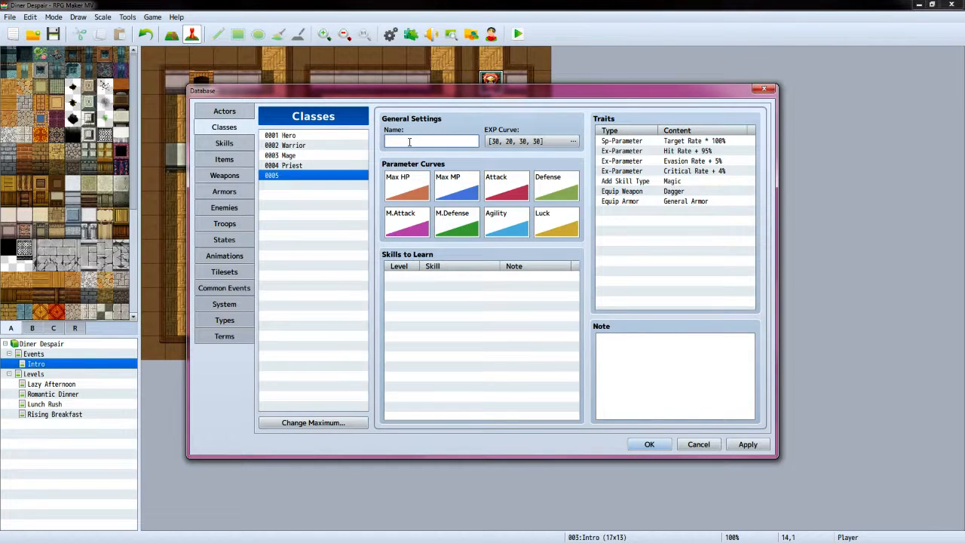
{"action": "type", "text": "Waitress"}
{"action": "key", "text": "Return"}
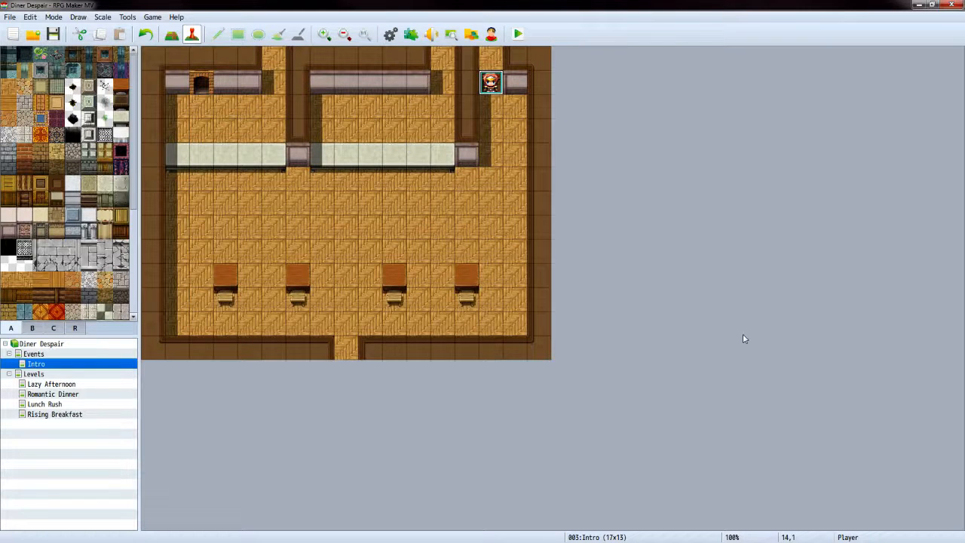
Switch to RPG Maker VX Ace and look up the actor Natalie's settings in its database, then return to RPG Maker MV
{"action": "key", "text": "alt+Tab"}
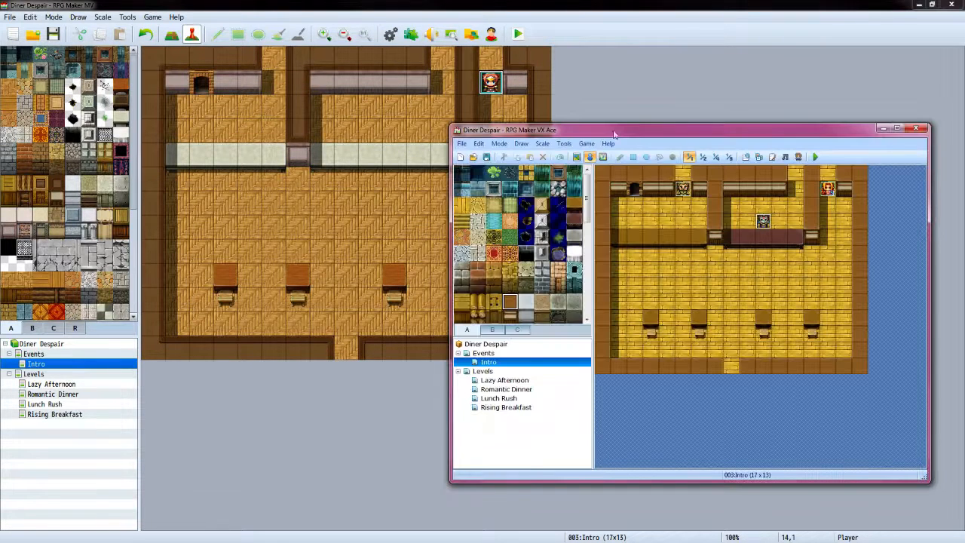
{"action": "left_click", "coordinate": [745, 157]}
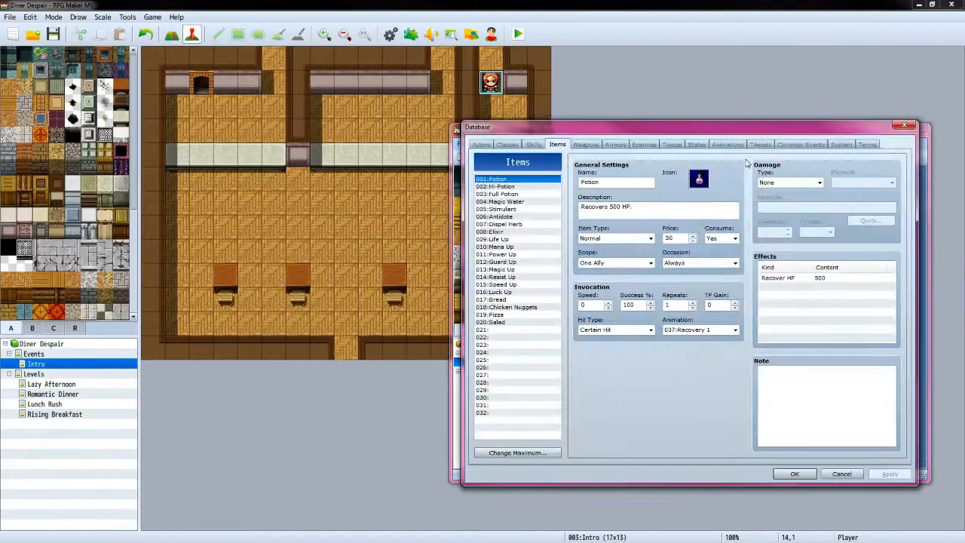
{"action": "left_click", "coordinate": [507, 144]}
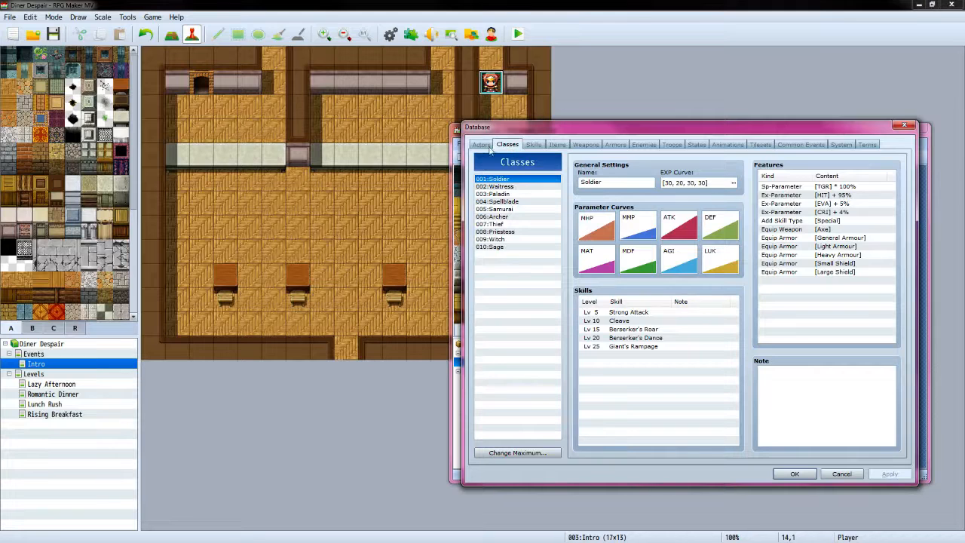
{"action": "left_click", "coordinate": [483, 144]}
{"action": "left_click", "coordinate": [514, 187]}
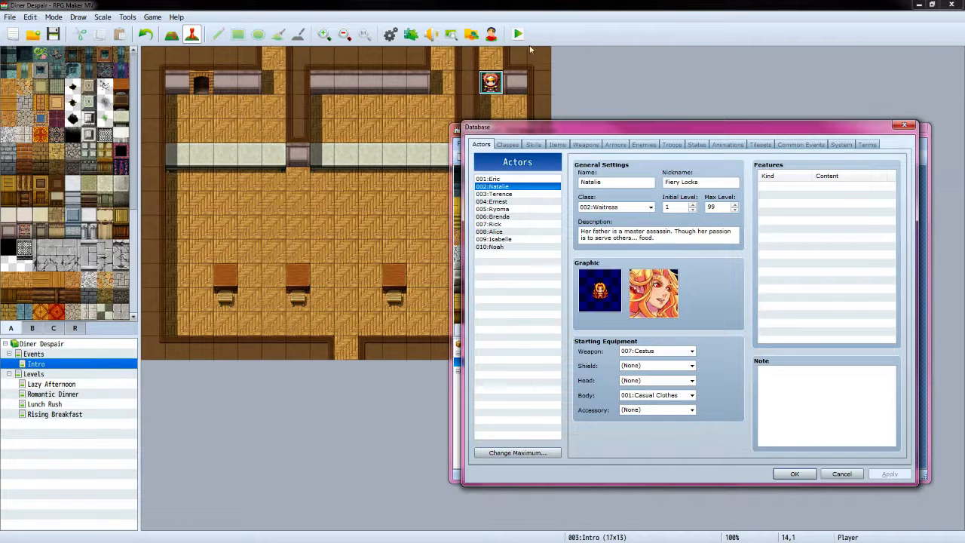
{"action": "left_click", "coordinate": [519, 3]}
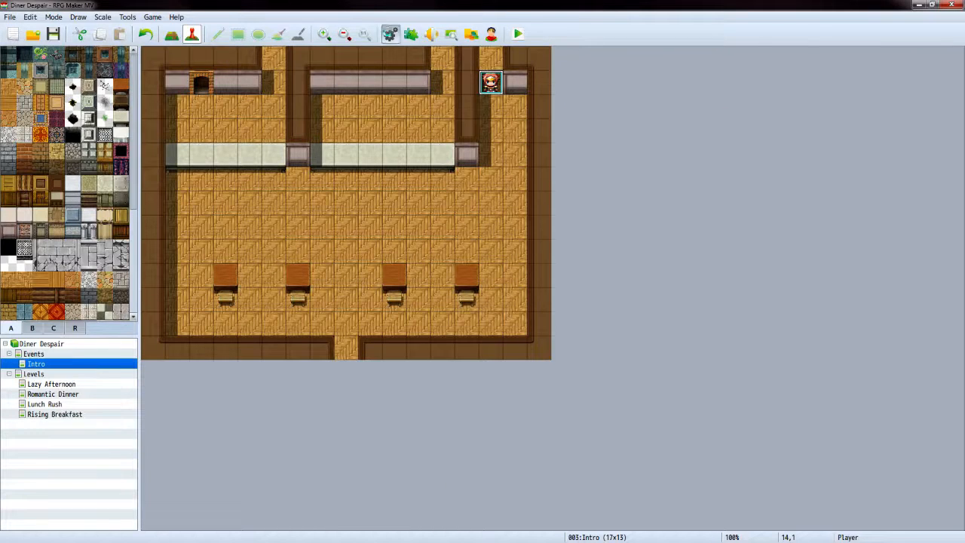
Name the fifth actor in the database Natalie and give her the nickname Fiery Locks
{"action": "key", "text": "F9"}
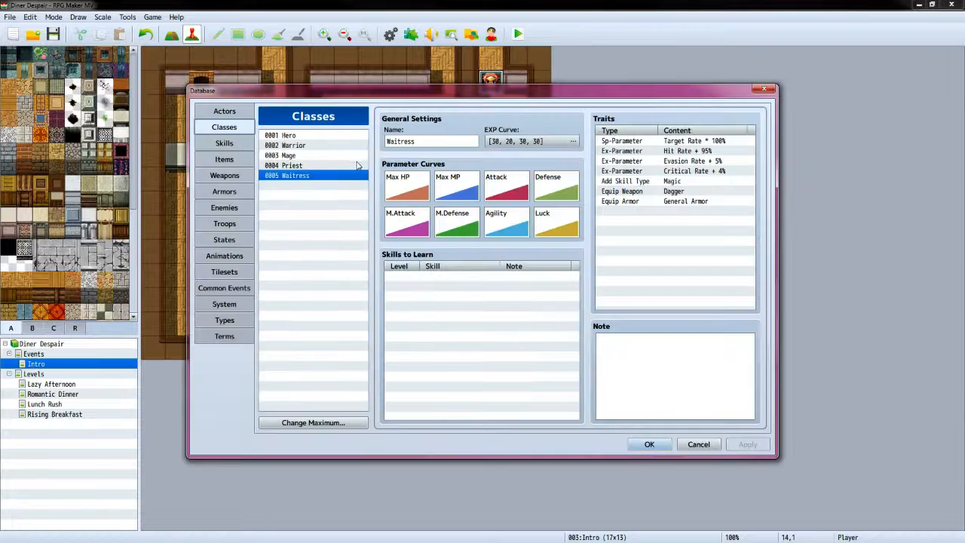
{"action": "left_click", "coordinate": [225, 112]}
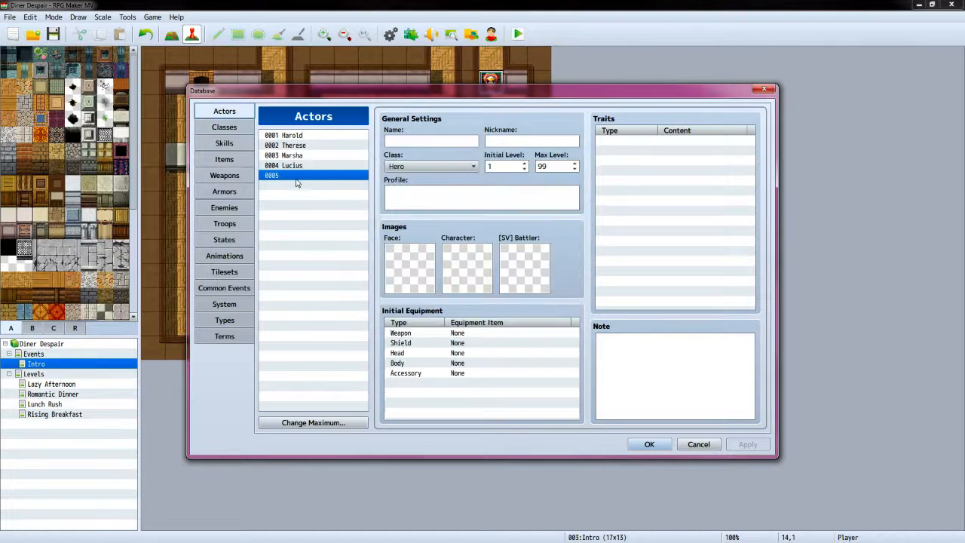
{"action": "left_click", "coordinate": [406, 138]}
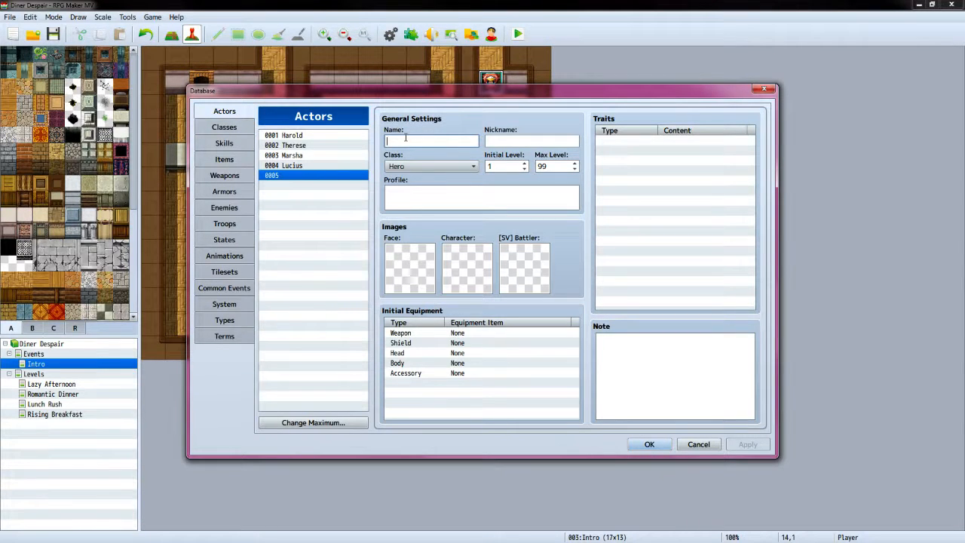
{"action": "type", "text": "Natalie"}
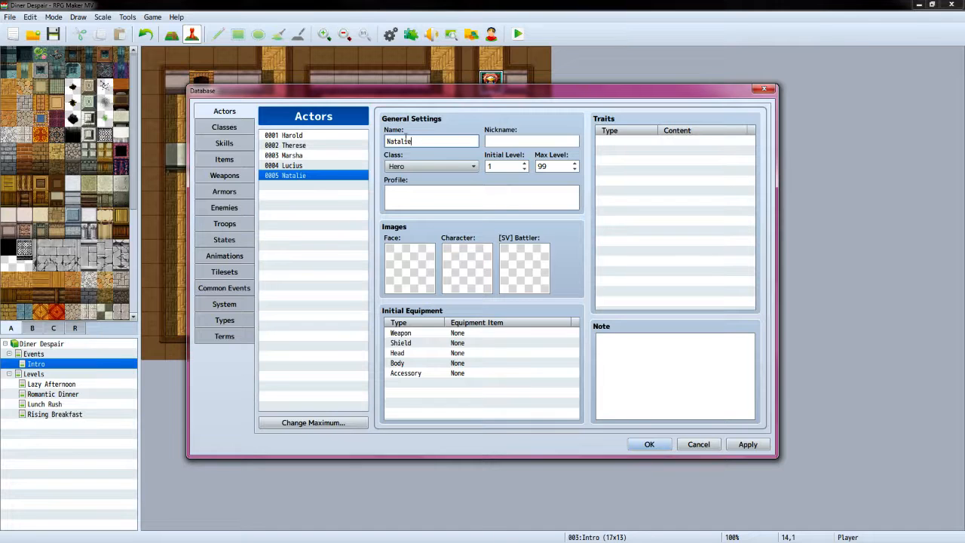
{"action": "key", "text": "Tab"}
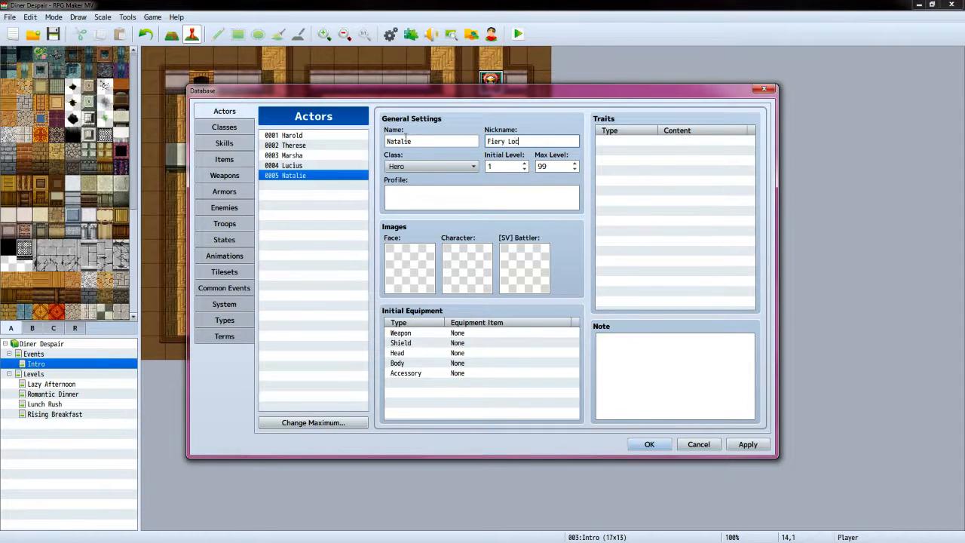
Set Natalie's class to Waitress
{"action": "key", "text": "Tab"}
{"action": "key", "text": "Down"}
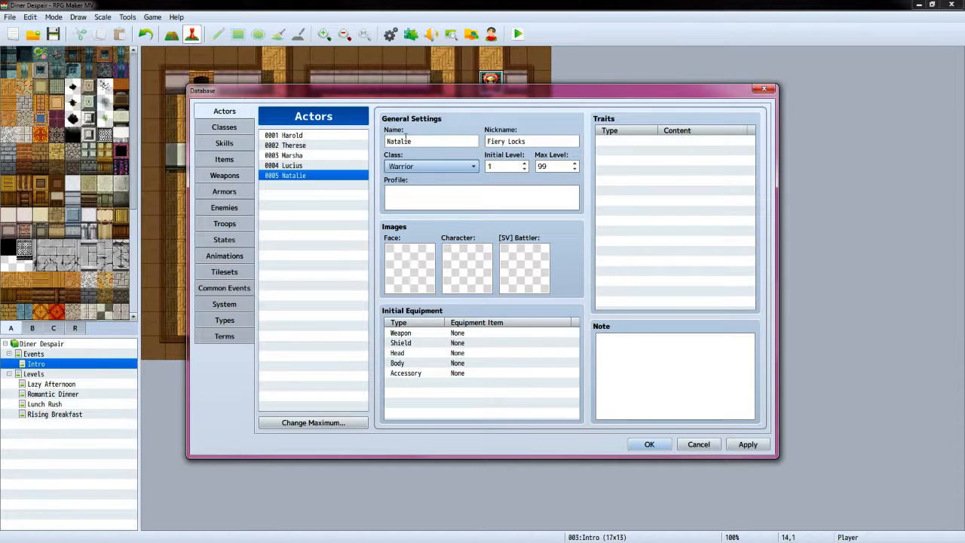
{"action": "key", "text": "Down"}
{"action": "key", "text": "Down"}
Copy Natalie's description from the VX Ace database into her profile in RPG Maker MV and apply the changes
{"action": "key", "text": "Tab"}
{"action": "key", "text": "Tab"}
{"action": "key", "text": "Tab"}
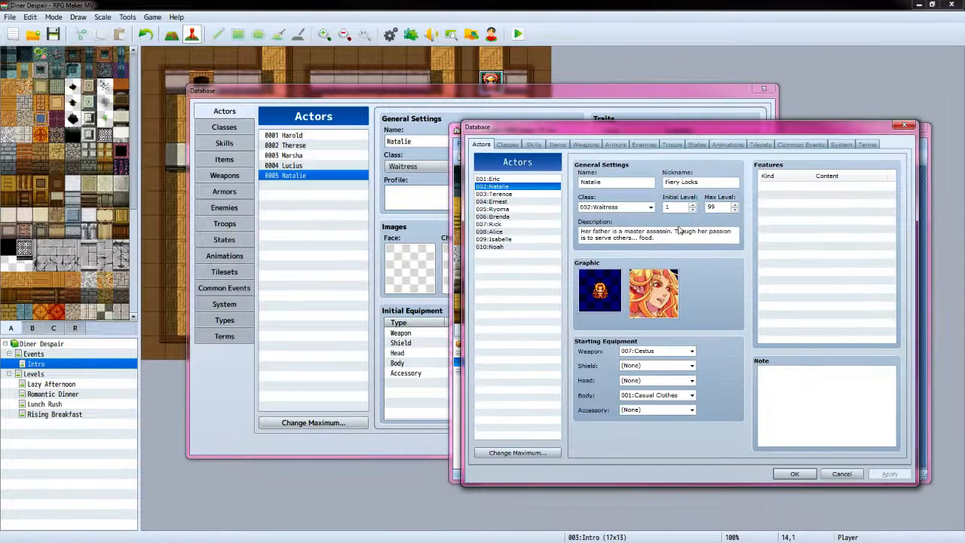
{"action": "double_click", "coordinate": [663, 238]}
{"action": "left_click", "coordinate": [662, 237]}
{"action": "double_click", "coordinate": [654, 233]}
{"action": "double_click", "coordinate": [654, 232]}
{"action": "left_click", "coordinate": [658, 239]}
{"action": "mouse_move", "coordinate": [657, 239]}
{"action": "left_mouse_down"}
{"action": "mouse_move", "coordinate": [589, 229]}
{"action": "mouse_move", "coordinate": [662, 239]}
{"action": "left_mouse_up"}
{"action": "left_click", "coordinate": [589, 229]}
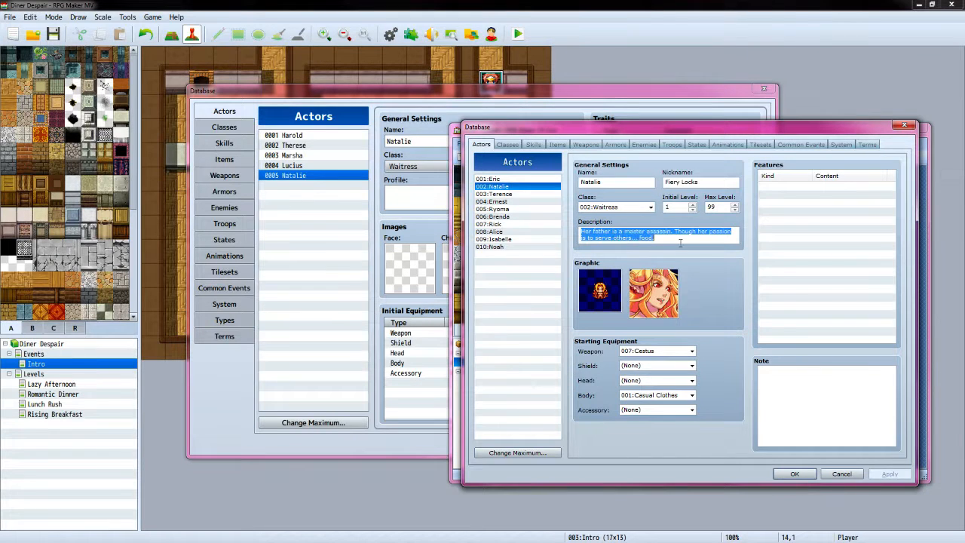
{"action": "right_click", "coordinate": [661, 240]}
{"action": "left_click", "coordinate": [673, 272]}
{"action": "right_click", "coordinate": [432, 194]}
{"action": "left_click", "coordinate": [467, 221]}
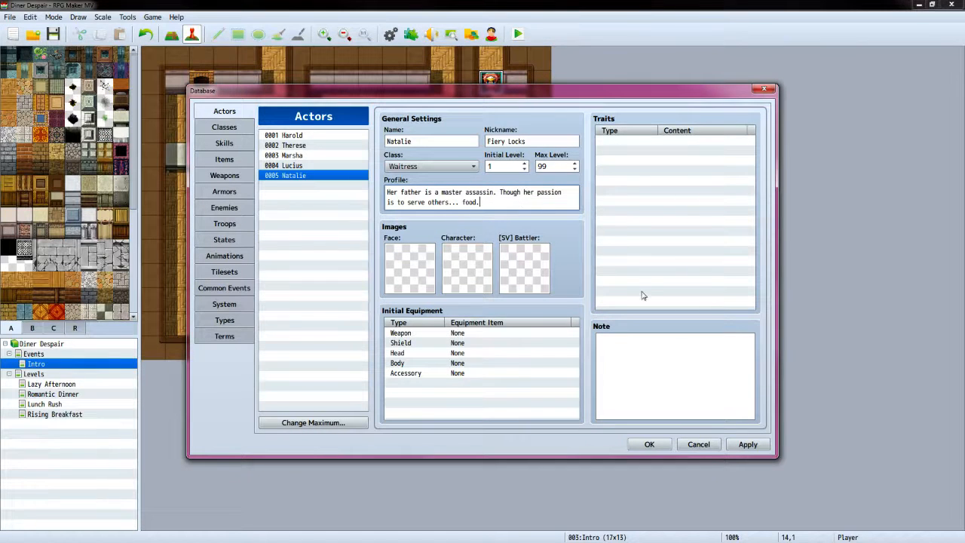
{"action": "left_click", "coordinate": [747, 447]}
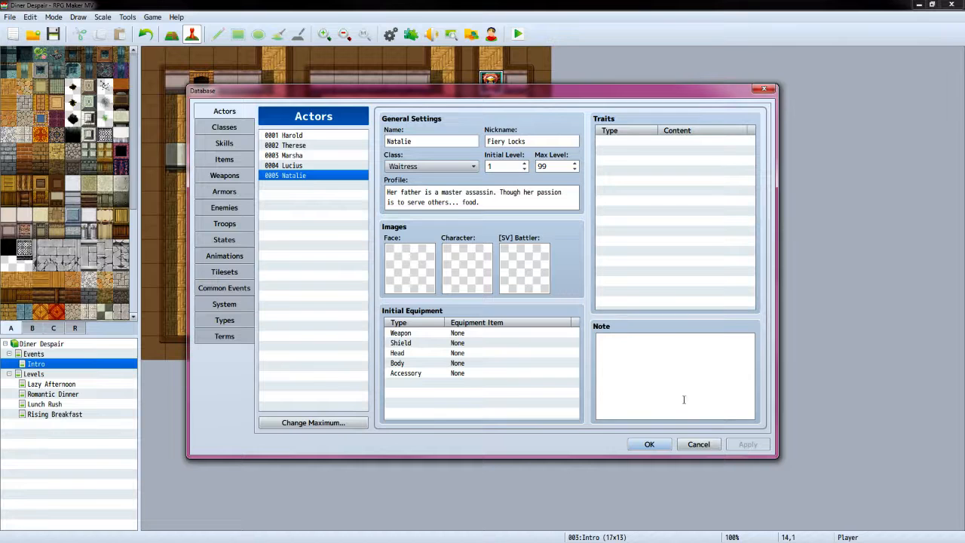
Remove Harold, Therese, Marsha and Lucius from the starting party in the system settings
{"action": "left_click", "coordinate": [231, 301]}
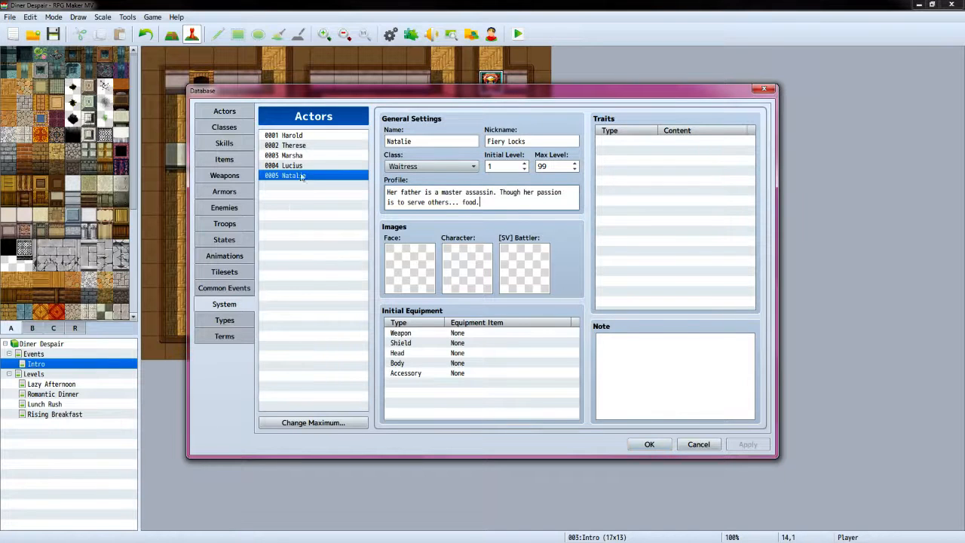
{"action": "right_click", "coordinate": [294, 139]}
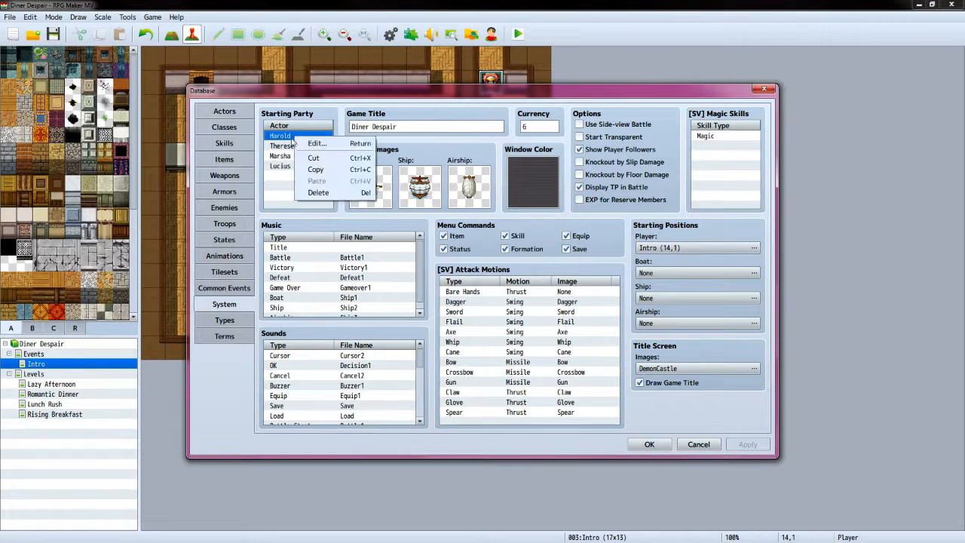
{"action": "key", "text": "Escape"}
{"action": "key", "text": "Delete"}
{"action": "key", "text": "Delete"}
{"action": "key", "text": "Delete"}
{"action": "key", "text": "Delete"}
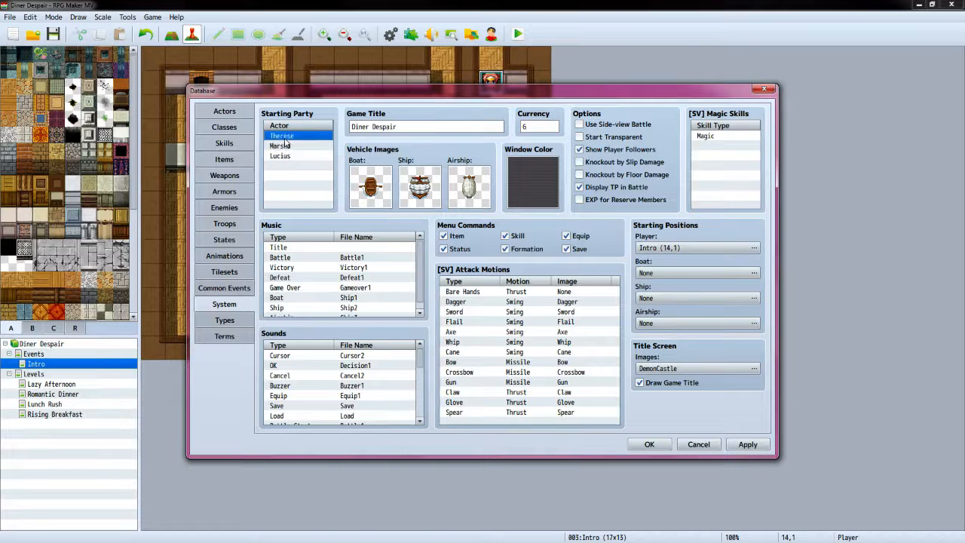
Add Natalie to the starting party and save the database
{"action": "double_click", "coordinate": [299, 138]}
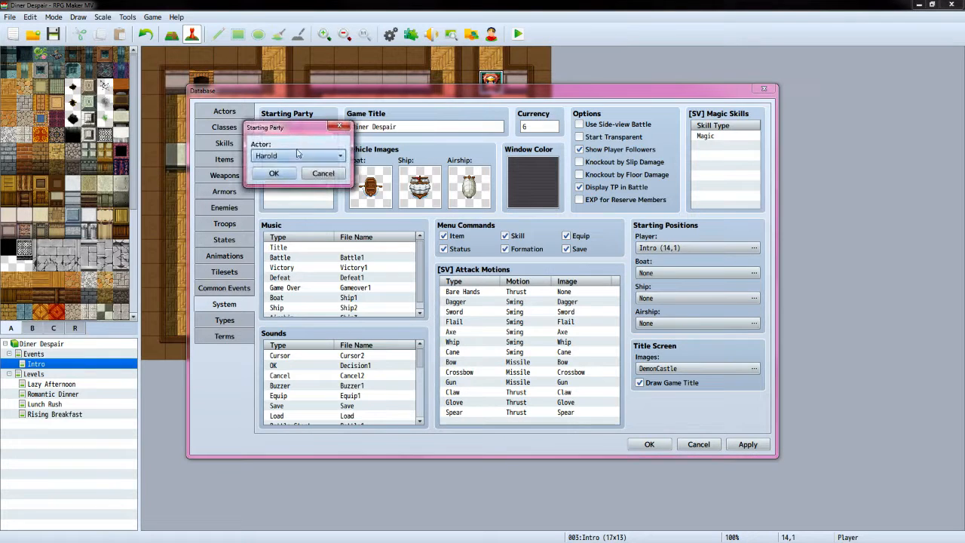
{"action": "left_click", "coordinate": [336, 156]}
{"action": "left_click", "coordinate": [294, 215]}
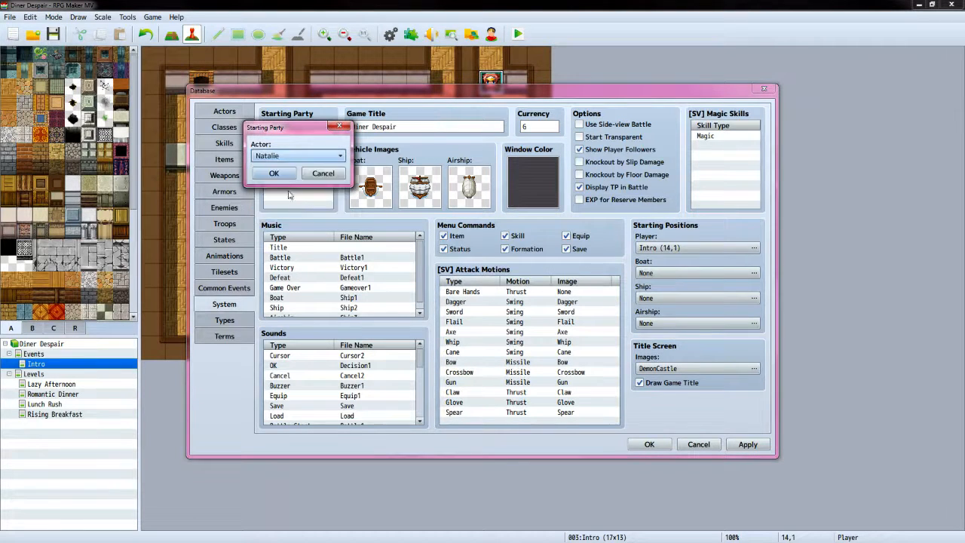
{"action": "left_click", "coordinate": [274, 173]}
{"action": "left_click", "coordinate": [649, 445]}
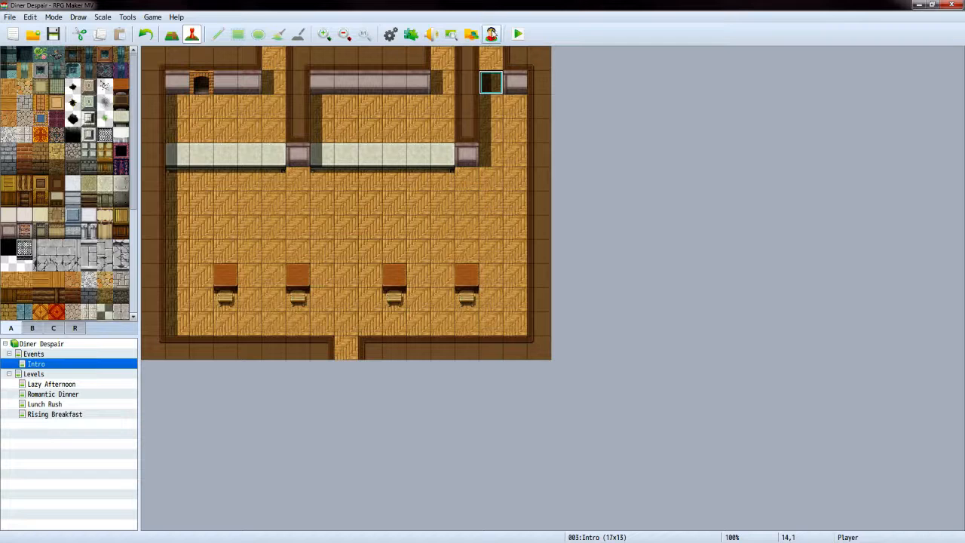
Open the Character Generator and bring up the Front Hair variations for a female character
{"action": "left_click", "coordinate": [492, 34]}
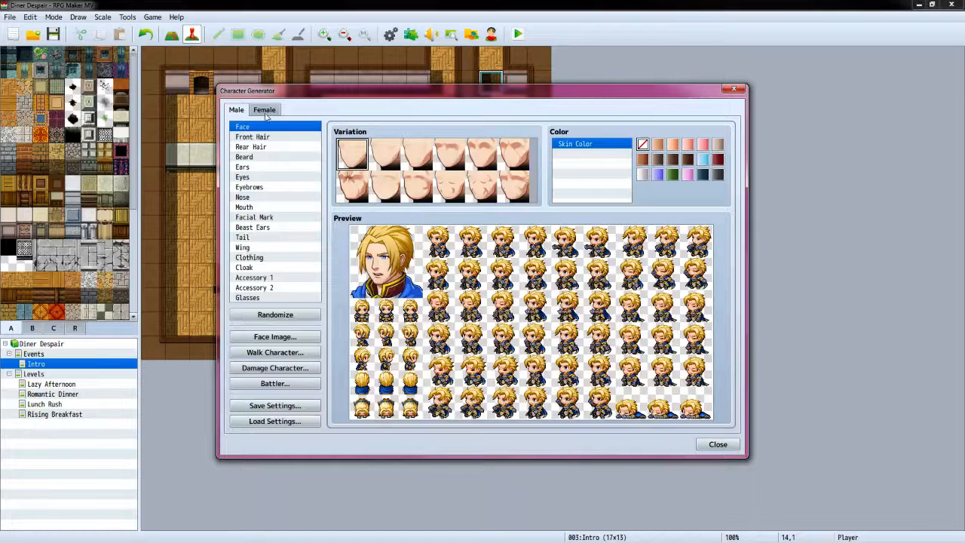
{"action": "left_click", "coordinate": [264, 110]}
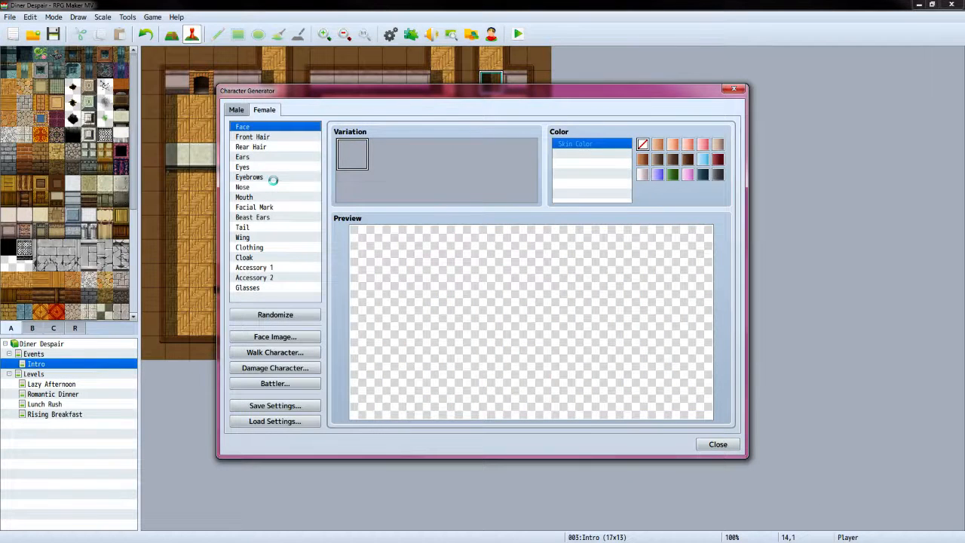
{"action": "left_click", "coordinate": [268, 139]}
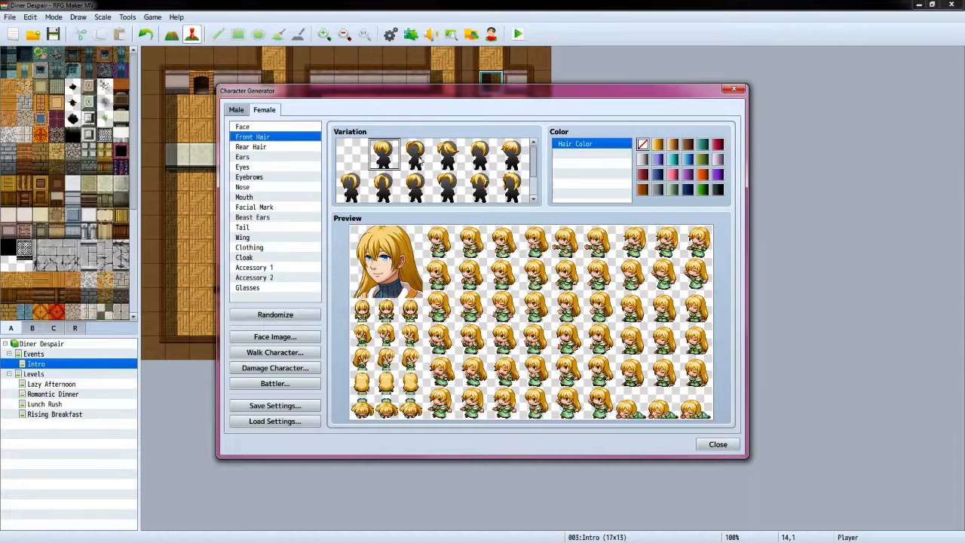
Try several front hair variations on the female character and choose the last one in the list
{"action": "left_click", "coordinate": [417, 157]}
{"action": "left_click", "coordinate": [448, 157]}
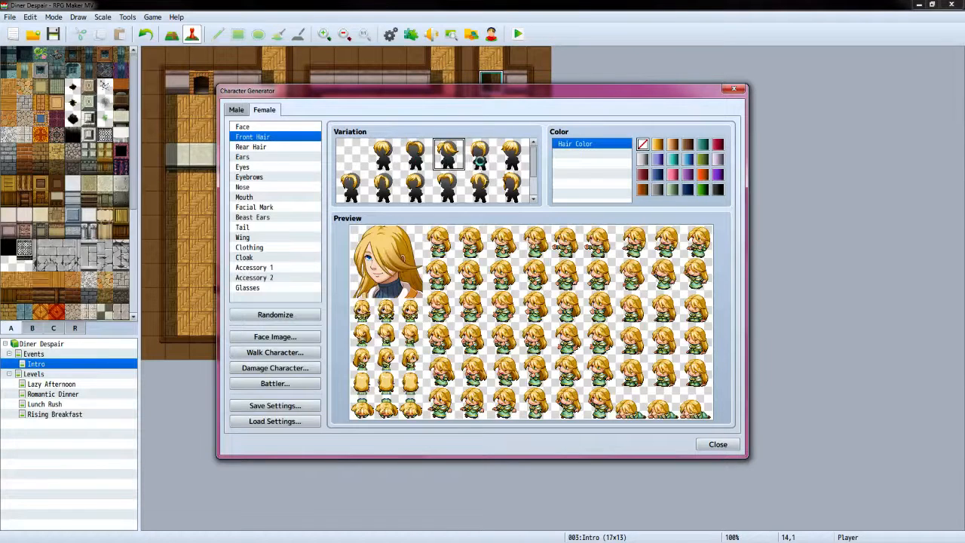
{"action": "left_click", "coordinate": [480, 158]}
{"action": "left_click", "coordinate": [506, 182]}
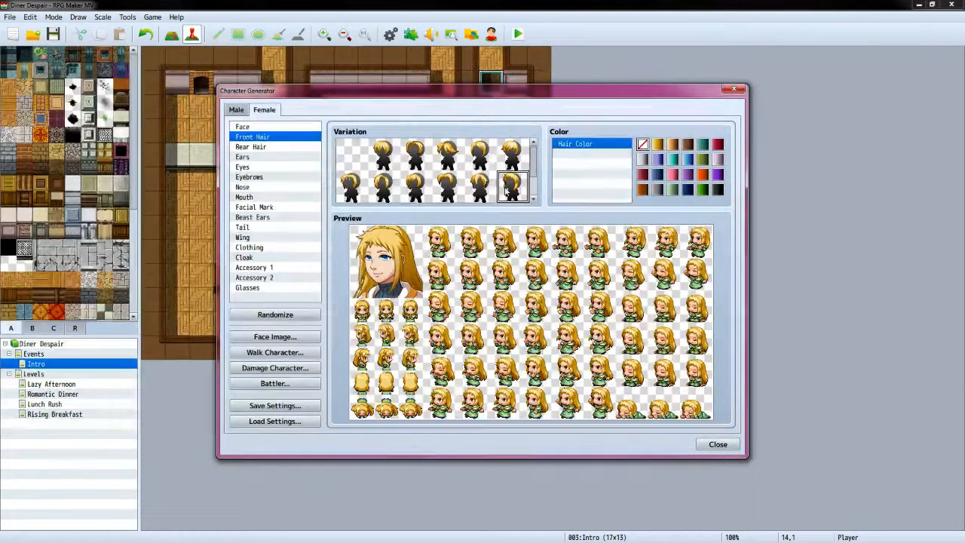
{"action": "scroll", "coordinate": [504, 186], "scroll_direction": "down", "scroll_amount": 1}
{"action": "left_click", "coordinate": [448, 185]}
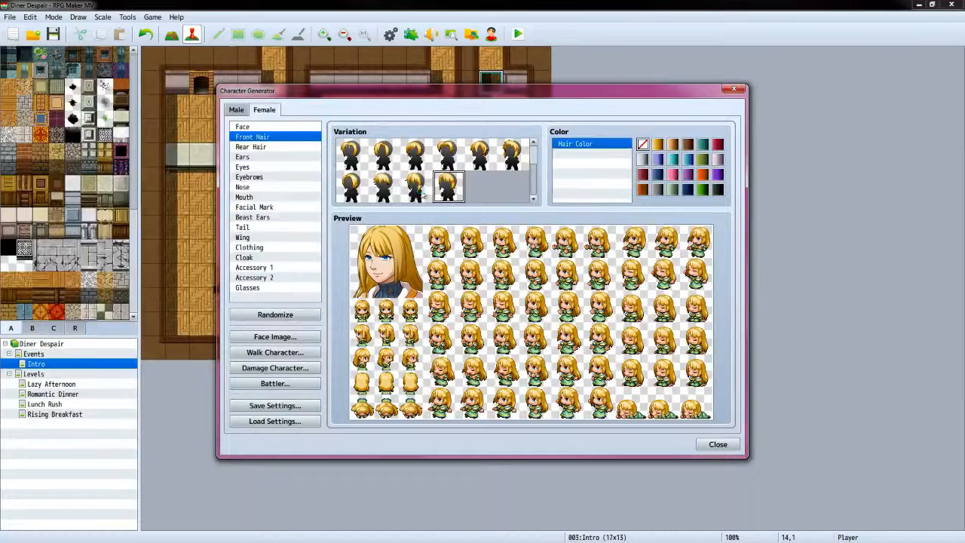
{"action": "left_click", "coordinate": [418, 188]}
{"action": "left_click", "coordinate": [386, 188]}
{"action": "left_click", "coordinate": [448, 189]}
{"action": "scroll", "coordinate": [447, 187], "scroll_direction": "up", "scroll_amount": 1}
Try several rear hair variations on the female character and choose the high ponytail with the dark hair tie in the last row
{"action": "left_click", "coordinate": [296, 147]}
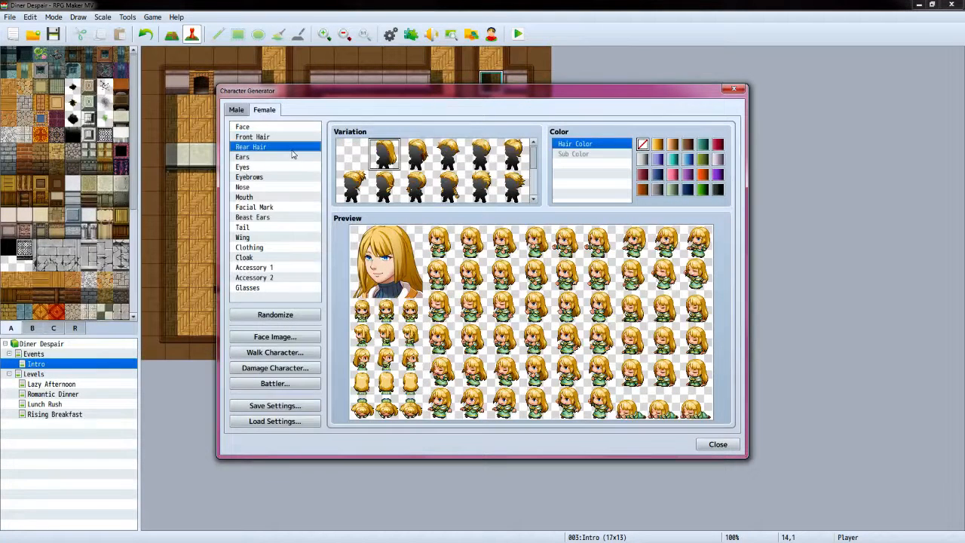
{"action": "left_click", "coordinate": [422, 162]}
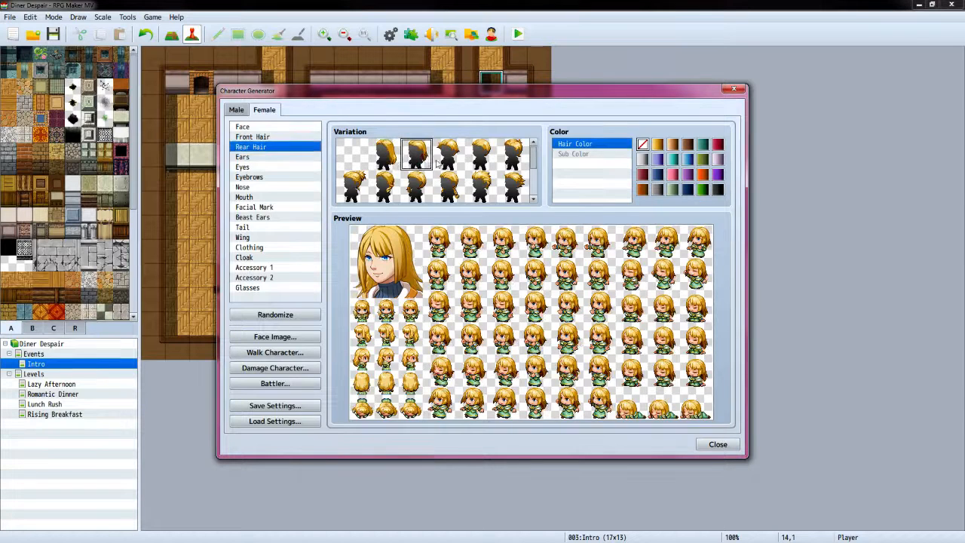
{"action": "left_click", "coordinate": [451, 162]}
{"action": "left_click", "coordinate": [483, 162]}
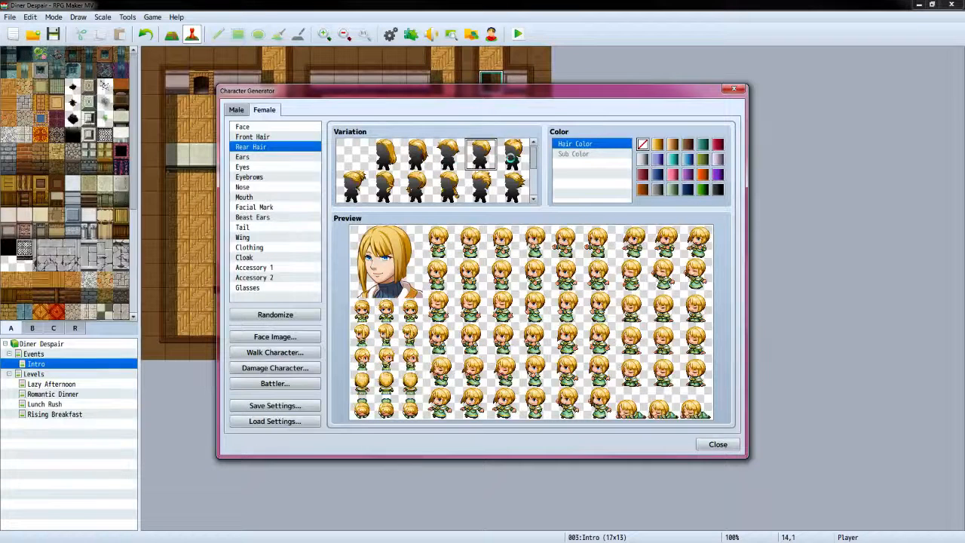
{"action": "left_click", "coordinate": [511, 158]}
{"action": "left_click", "coordinate": [515, 185]}
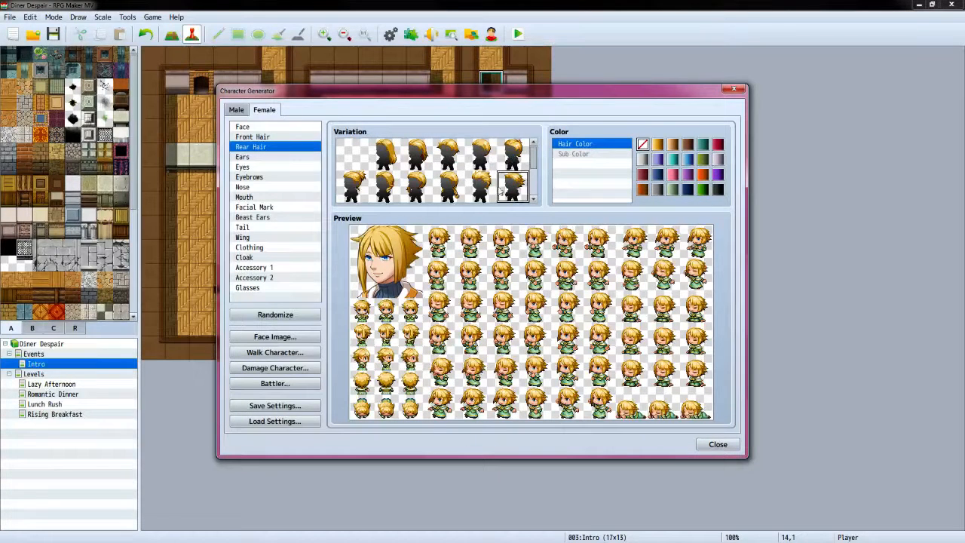
{"action": "left_click", "coordinate": [448, 187]}
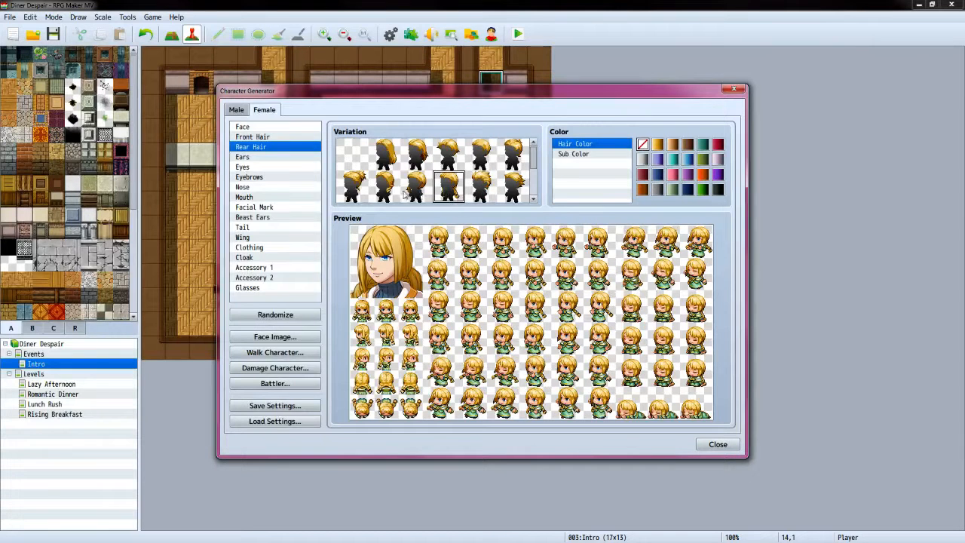
{"action": "left_click", "coordinate": [385, 187]}
{"action": "left_click", "coordinate": [357, 184]}
{"action": "scroll", "coordinate": [392, 169], "scroll_direction": "down", "scroll_amount": 1}
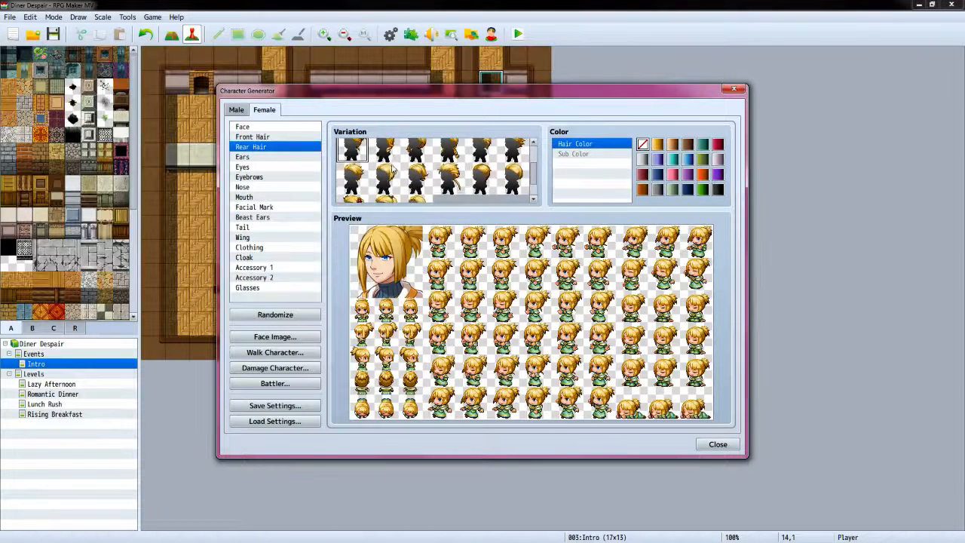
{"action": "scroll", "coordinate": [378, 173], "scroll_direction": "down", "scroll_amount": 1}
{"action": "left_click", "coordinate": [389, 189]}
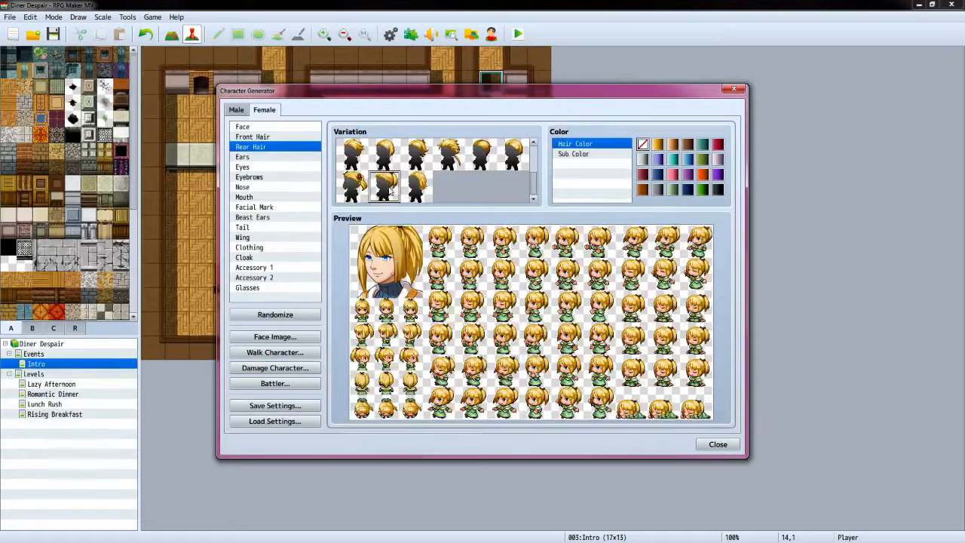
{"action": "scroll", "coordinate": [394, 186], "scroll_direction": "up", "scroll_amount": 2}
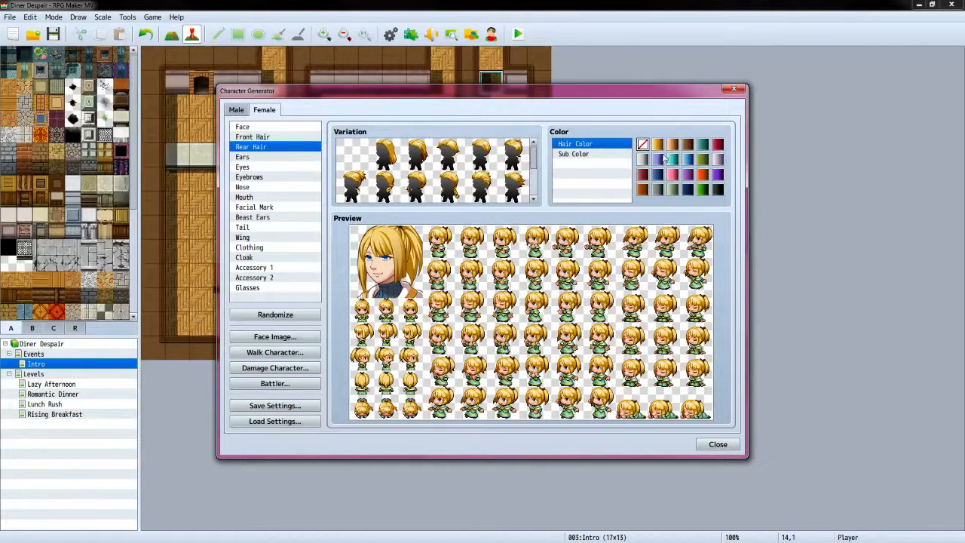
Compare red, pink, brown, purple, blue, black, teal and other hair colors on the ponytail hairstyle and settle on bright orange
{"action": "left_click", "coordinate": [642, 175]}
{"action": "left_click", "coordinate": [718, 144]}
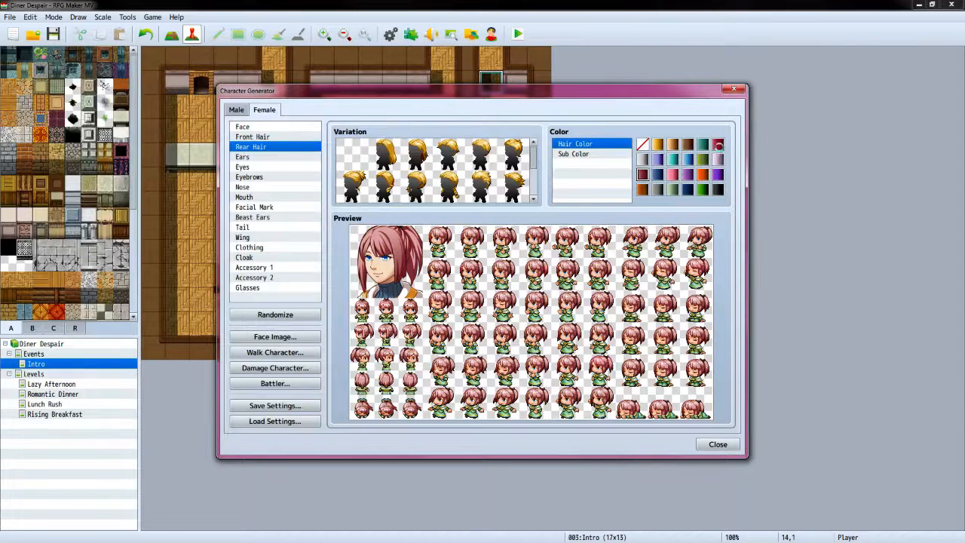
{"action": "left_click", "coordinate": [703, 175]}
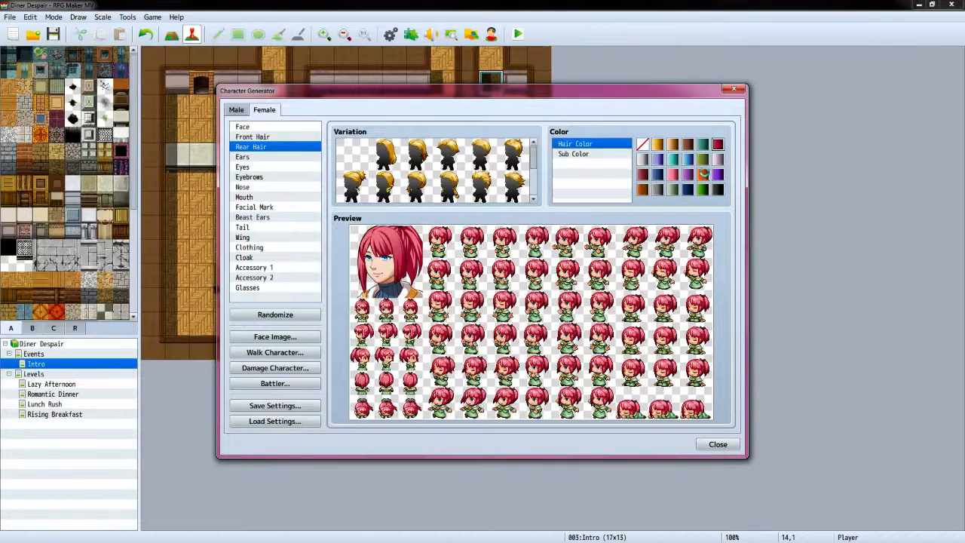
{"action": "left_click", "coordinate": [672, 175]}
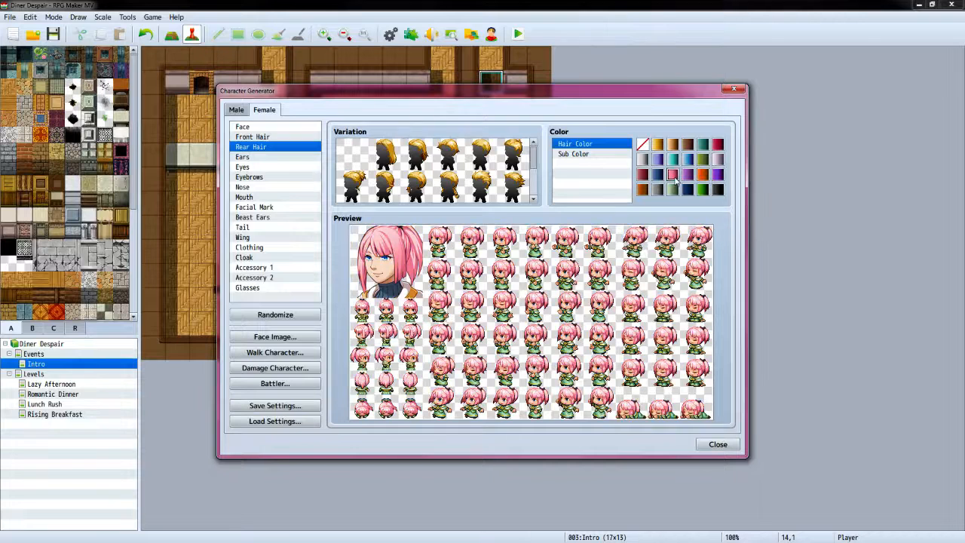
{"action": "left_click", "coordinate": [642, 189]}
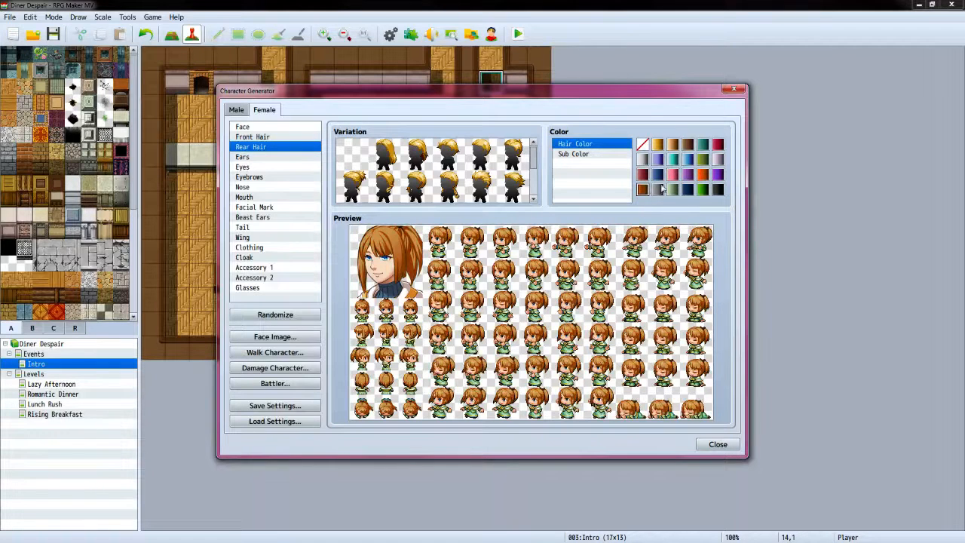
{"action": "left_click", "coordinate": [703, 175]}
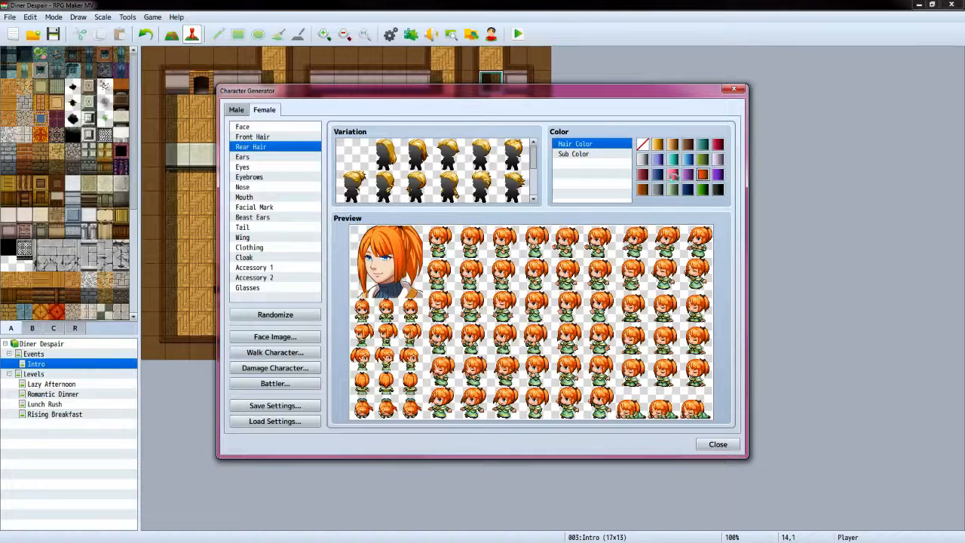
{"action": "left_click", "coordinate": [672, 175]}
{"action": "left_click", "coordinate": [643, 176]}
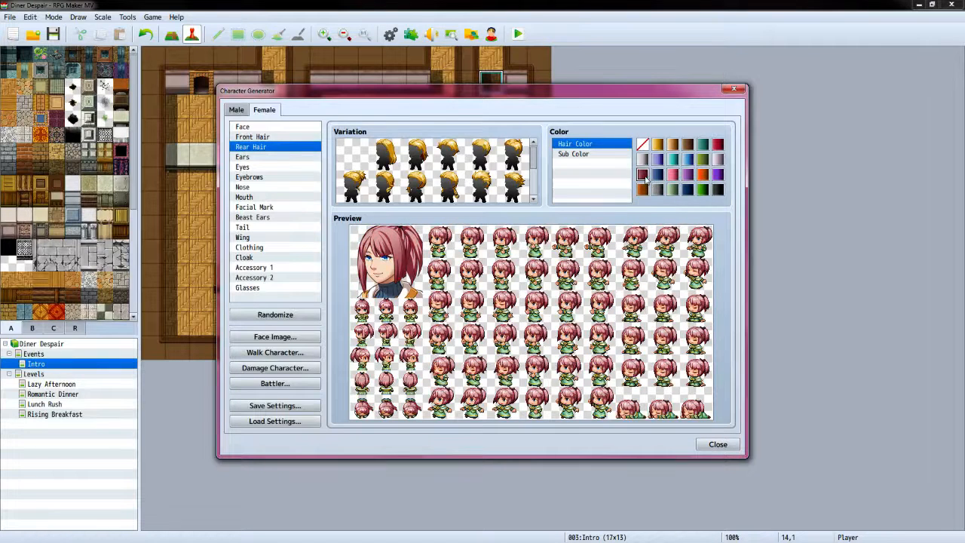
{"action": "left_click", "coordinate": [718, 144]}
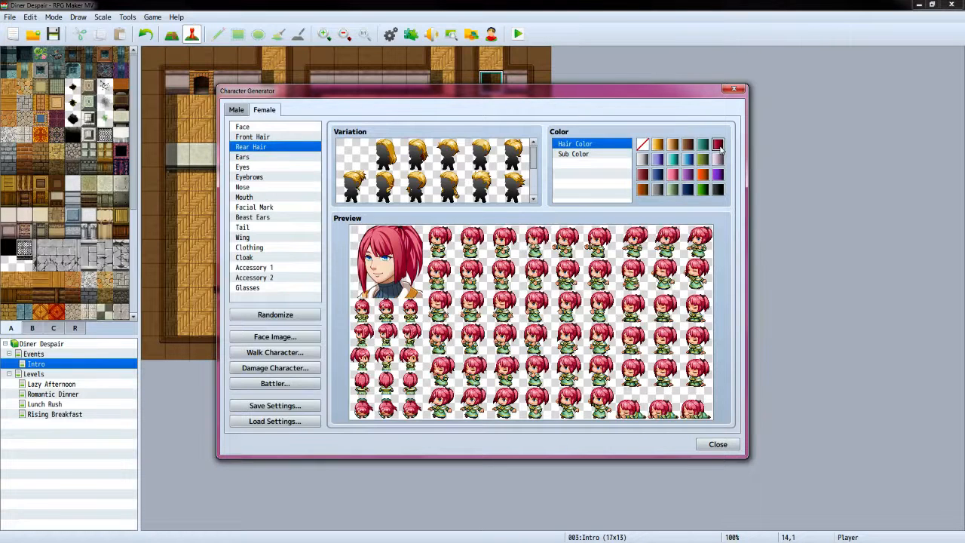
{"action": "left_click", "coordinate": [717, 175]}
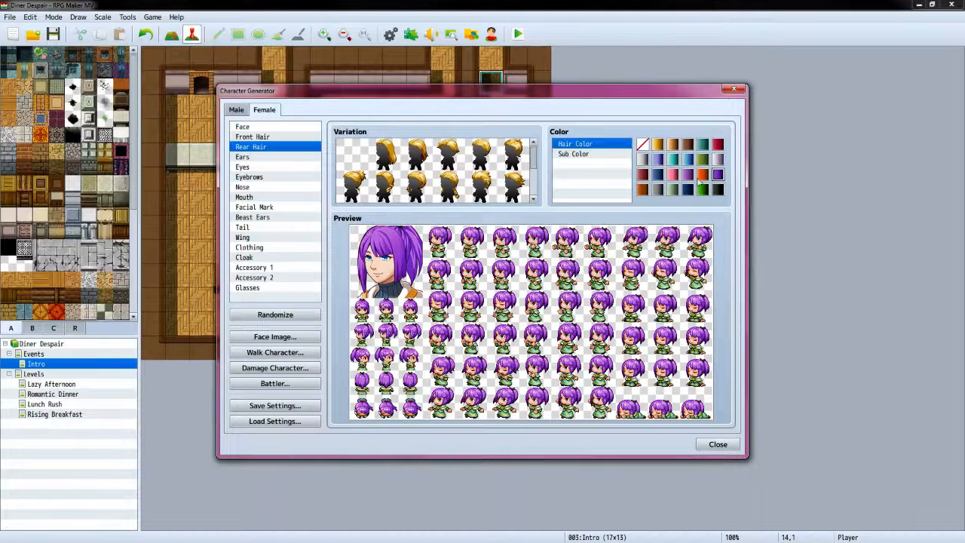
{"action": "left_click", "coordinate": [688, 174]}
{"action": "left_click", "coordinate": [687, 190]}
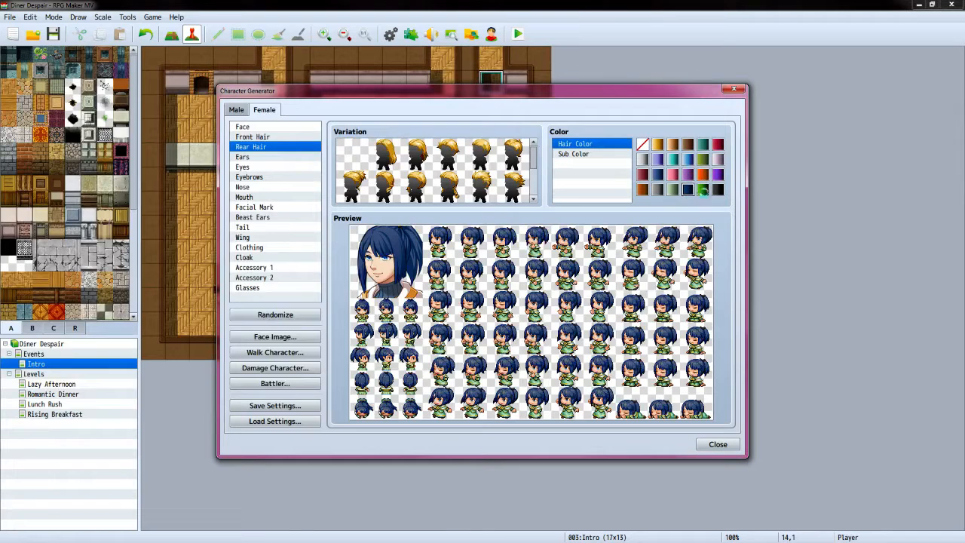
{"action": "left_click", "coordinate": [702, 190]}
{"action": "left_click", "coordinate": [718, 190]}
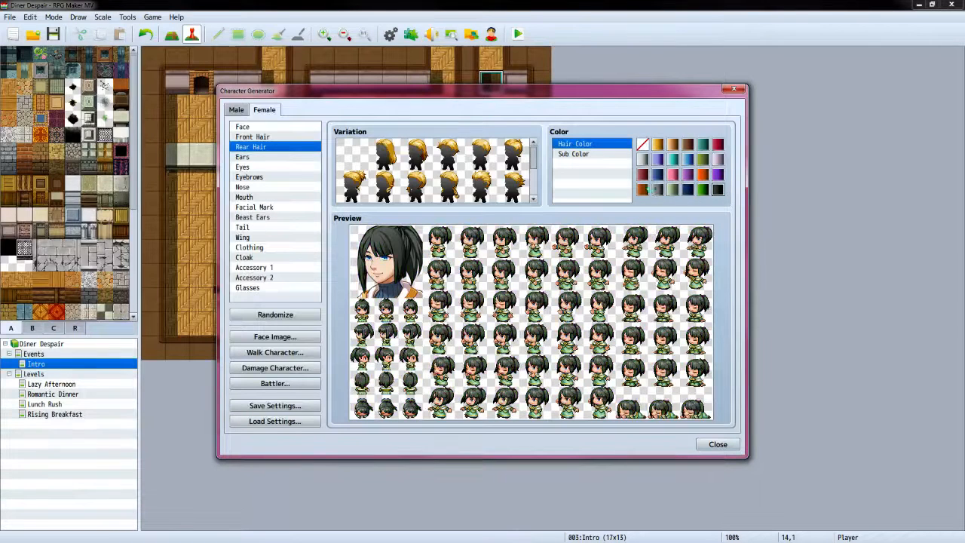
{"action": "left_click", "coordinate": [655, 190]}
{"action": "left_click", "coordinate": [719, 146]}
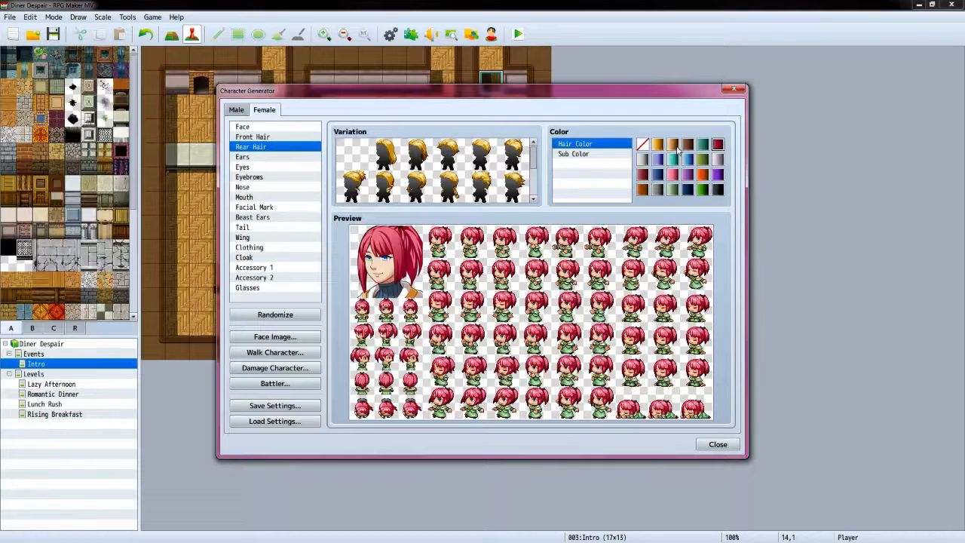
{"action": "left_click", "coordinate": [688, 147]}
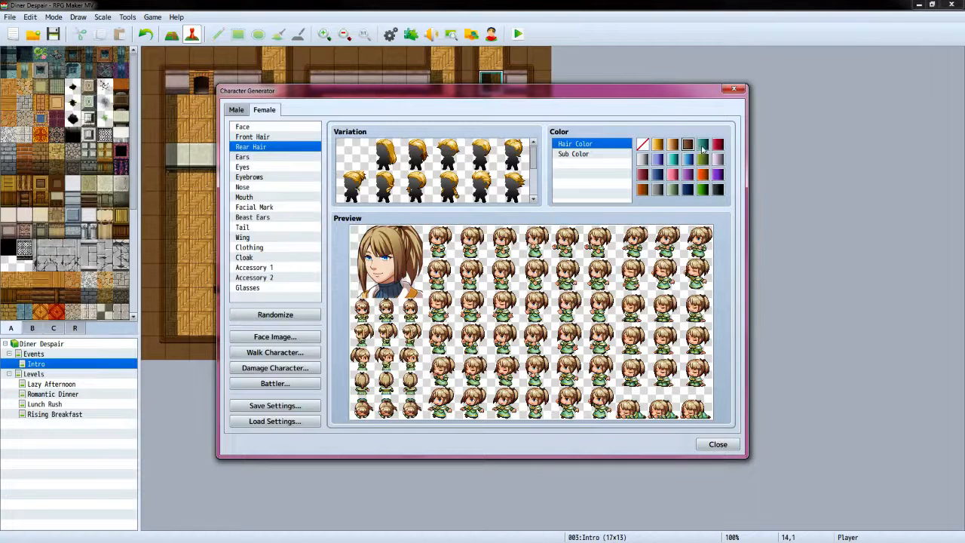
{"action": "left_click", "coordinate": [704, 148]}
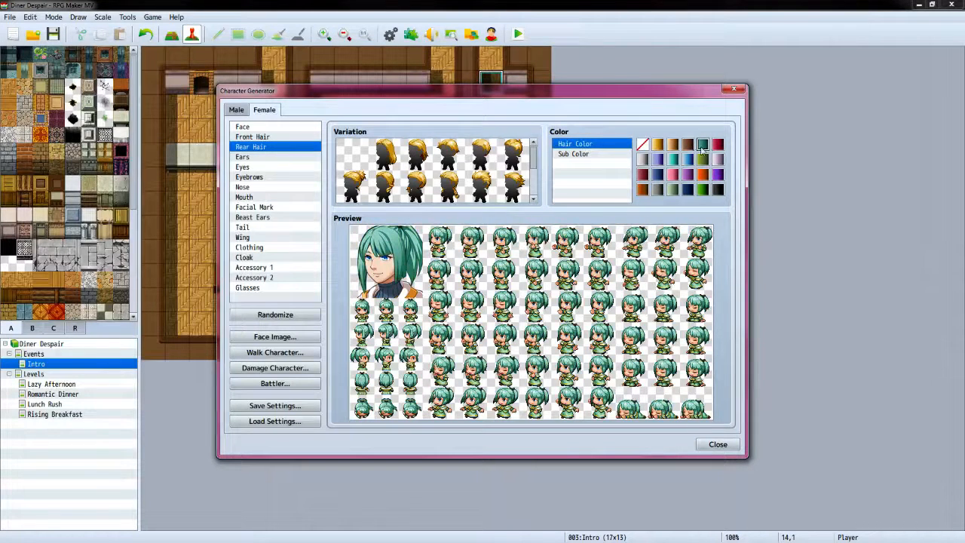
{"action": "left_click", "coordinate": [659, 146]}
{"action": "left_click", "coordinate": [688, 145]}
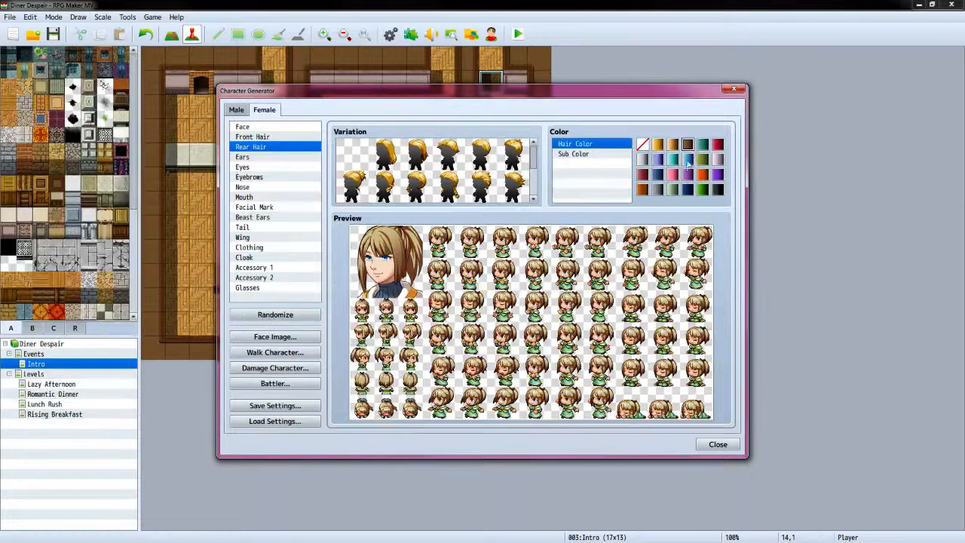
{"action": "left_click", "coordinate": [687, 174]}
{"action": "left_click", "coordinate": [703, 176]}
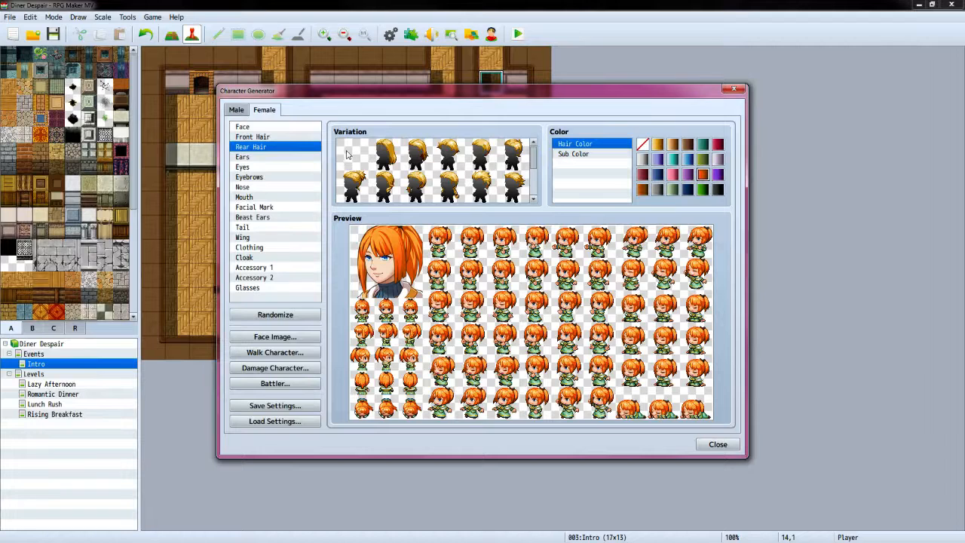
Change the female character's ears to the long pointed elf variation
{"action": "left_click", "coordinate": [276, 159]}
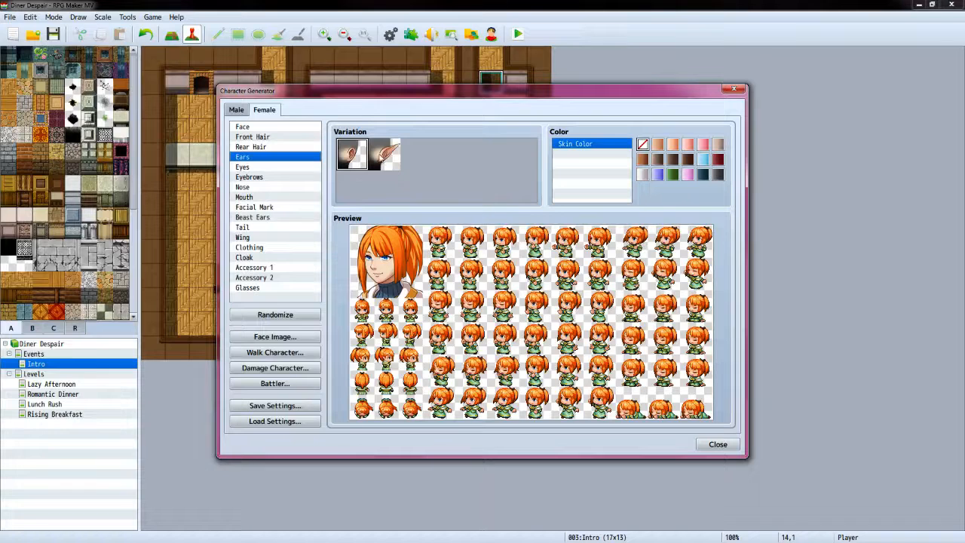
{"action": "left_click", "coordinate": [386, 154]}
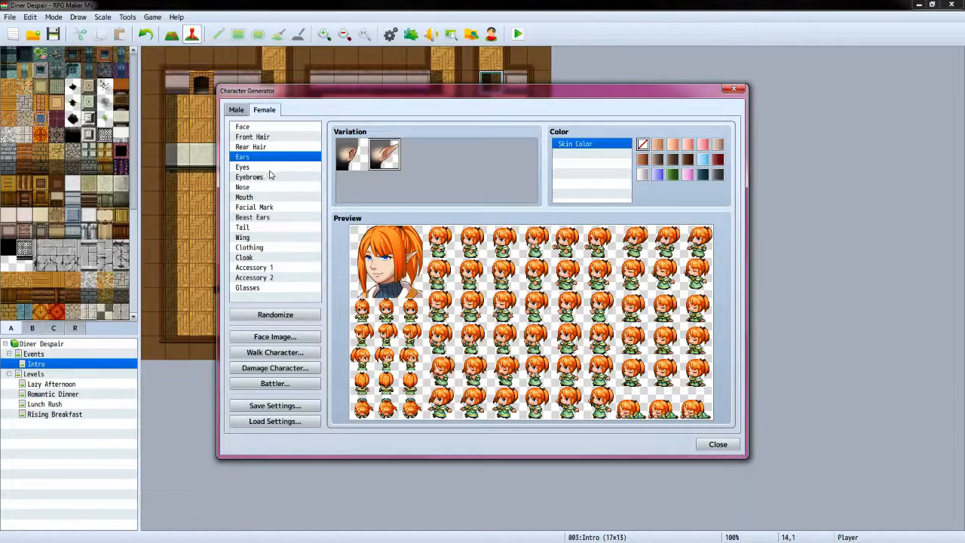
Look through the character's eyes, eyebrows, nose, mouth, facial mark, beast ears, tail and wing options, leaving the facial mark at none
{"action": "left_click", "coordinate": [270, 167]}
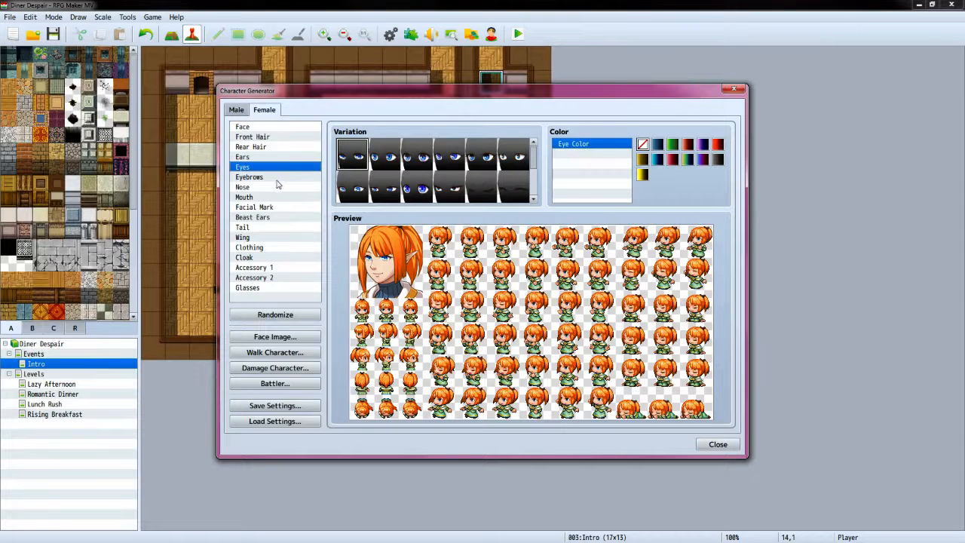
{"action": "left_click", "coordinate": [276, 179]}
{"action": "left_click", "coordinate": [280, 188]}
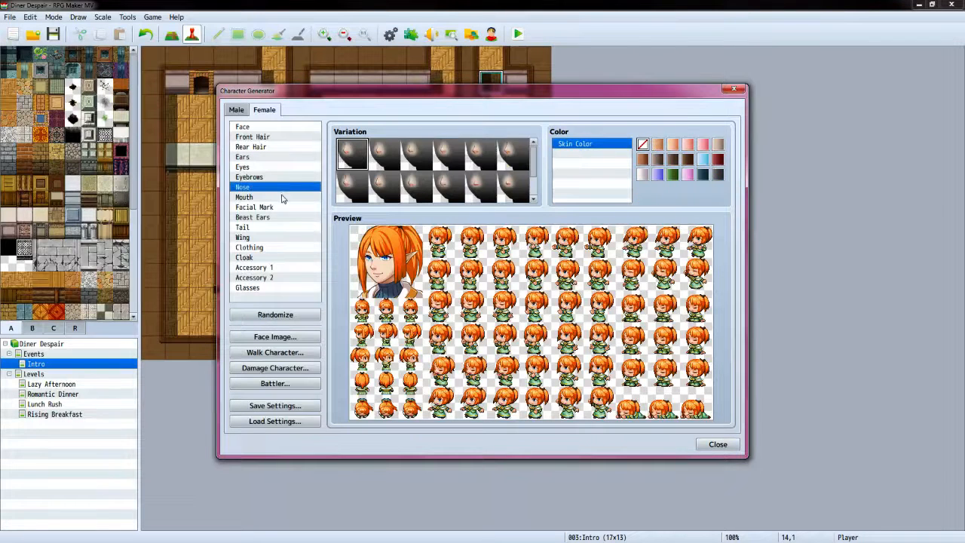
{"action": "left_click", "coordinate": [283, 197]}
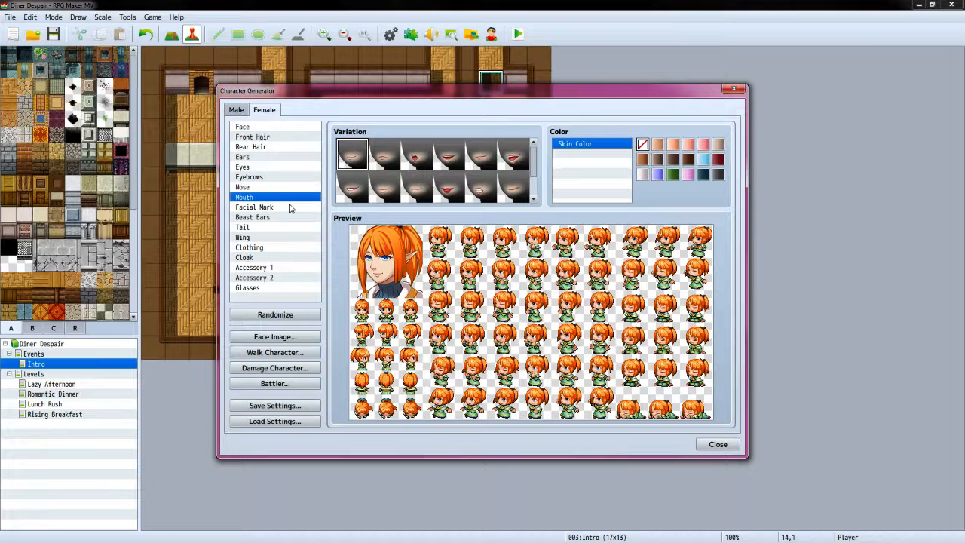
{"action": "left_click", "coordinate": [291, 208]}
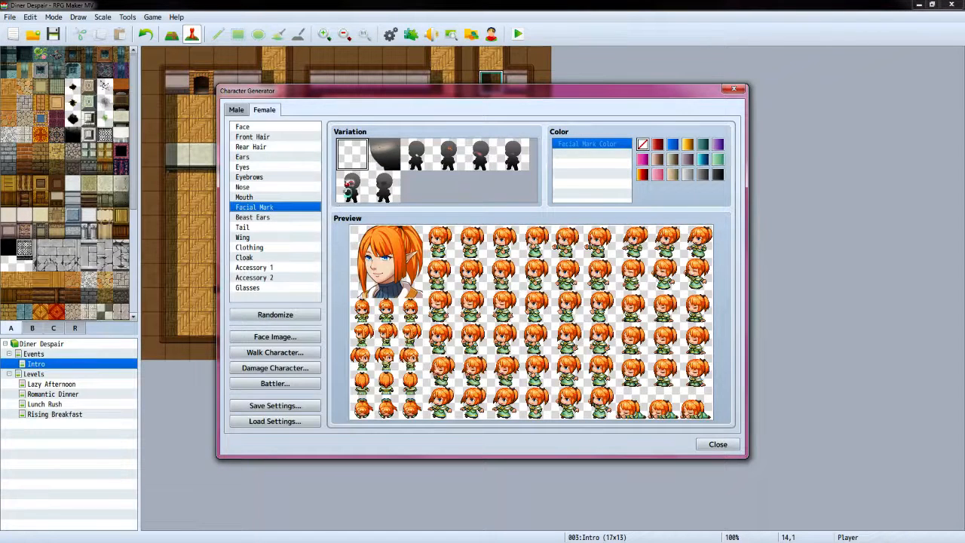
{"action": "left_click", "coordinate": [349, 195]}
{"action": "left_click", "coordinate": [352, 154]}
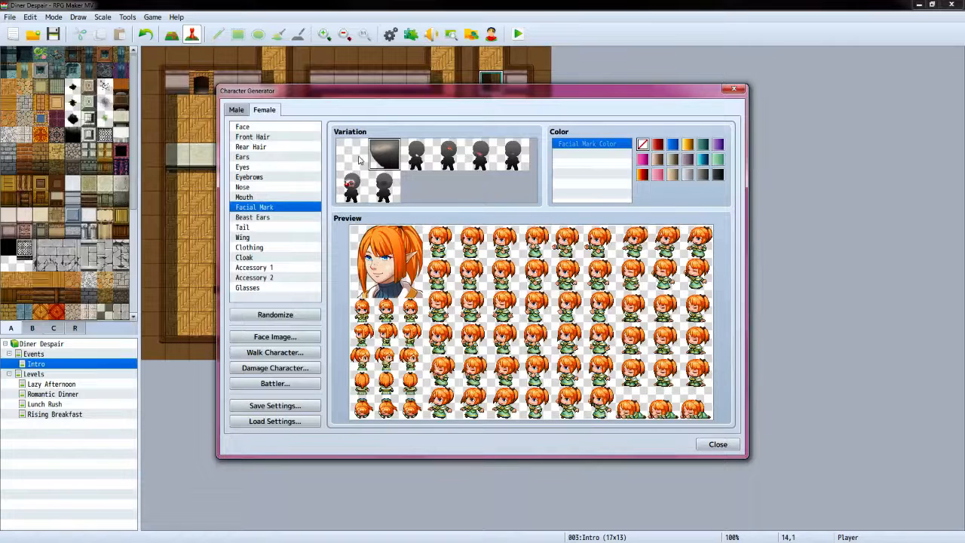
{"action": "left_click", "coordinate": [271, 218]}
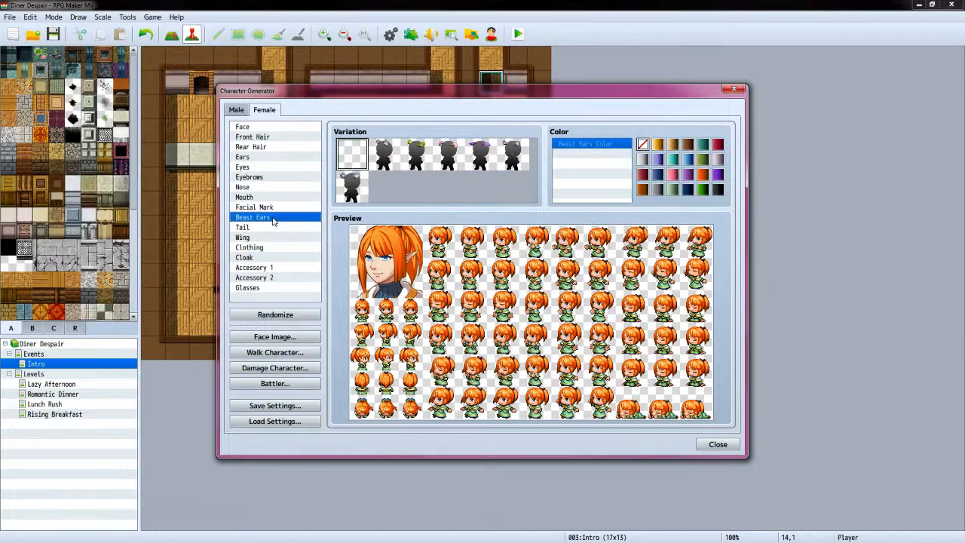
{"action": "left_click", "coordinate": [273, 228]}
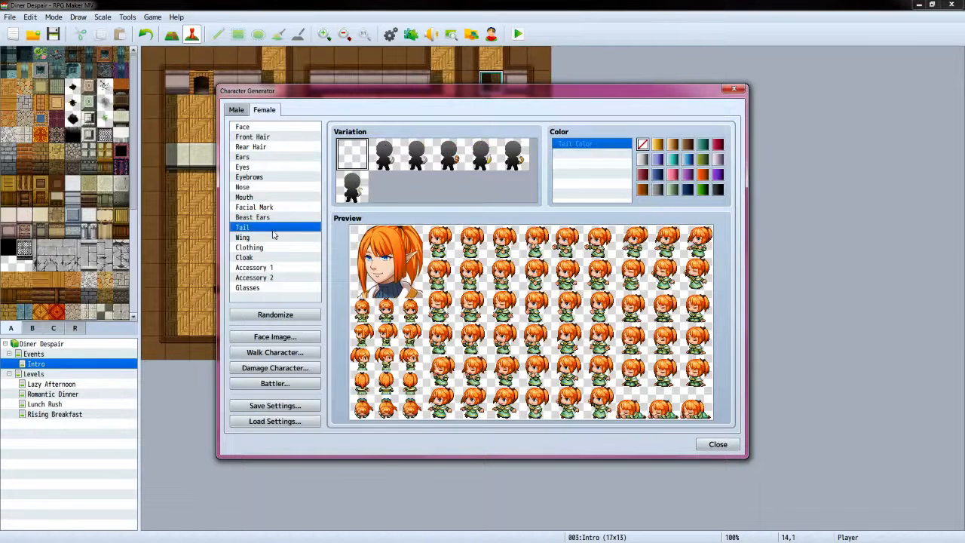
{"action": "left_click", "coordinate": [274, 237]}
Preview the female character's clothing variations in the first two rows, including the armored, caped, robed and uniform outfits
{"action": "left_click", "coordinate": [275, 250]}
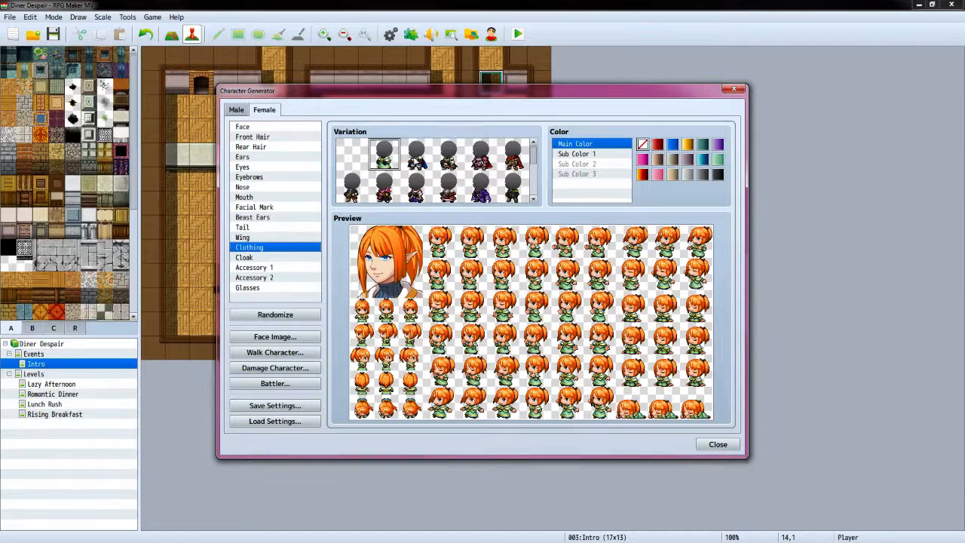
{"action": "left_click", "coordinate": [416, 158]}
{"action": "left_click", "coordinate": [449, 157]}
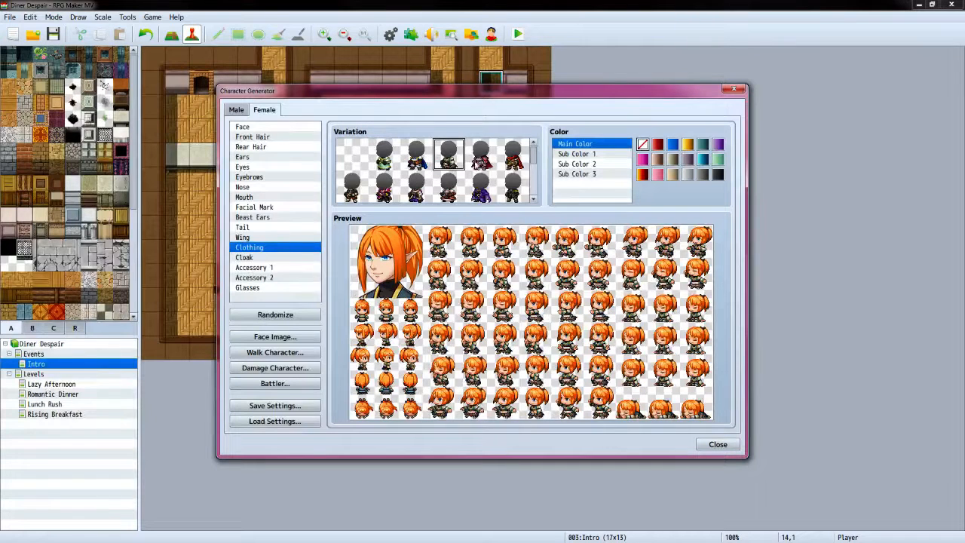
{"action": "left_click", "coordinate": [481, 160]}
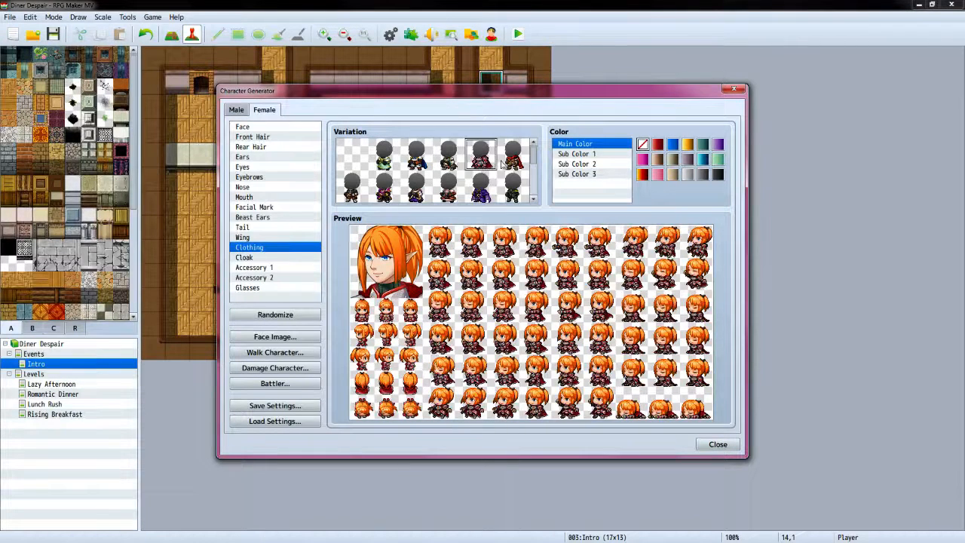
{"action": "left_click", "coordinate": [503, 162]}
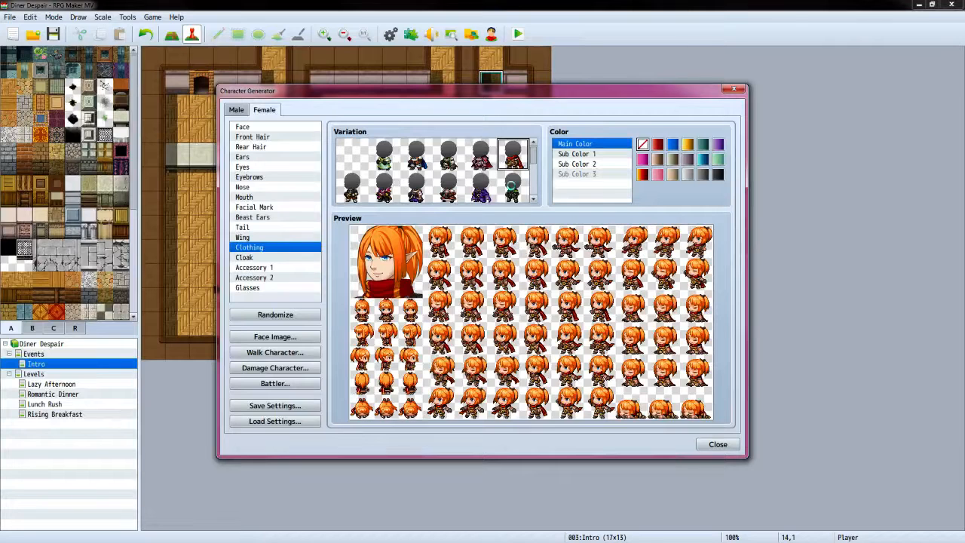
{"action": "left_click", "coordinate": [512, 185]}
{"action": "left_click", "coordinate": [476, 186]}
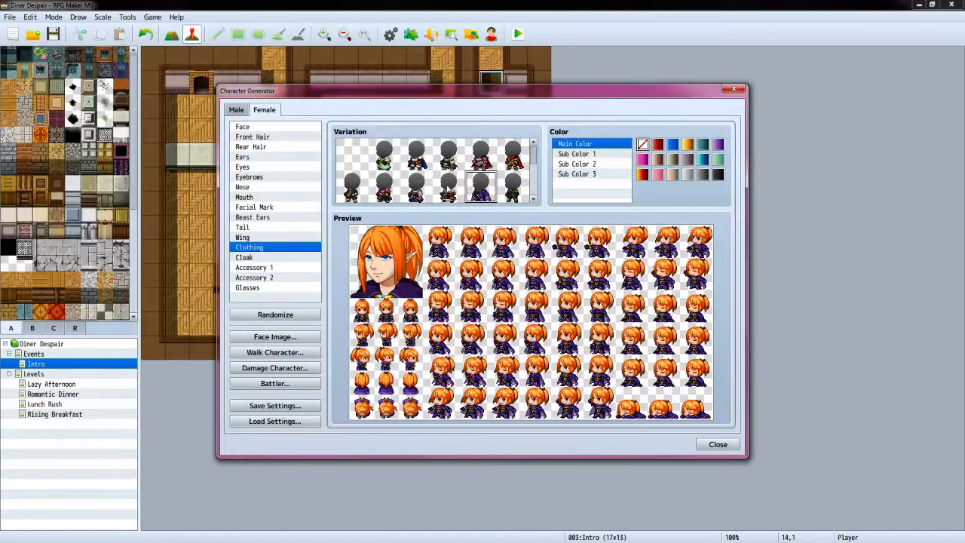
{"action": "left_click", "coordinate": [450, 188]}
{"action": "left_click", "coordinate": [422, 190]}
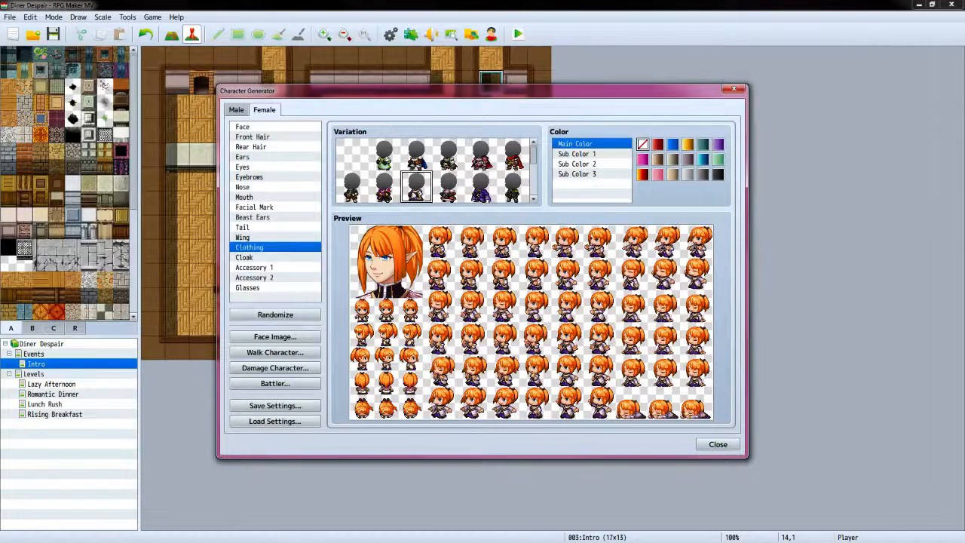
{"action": "left_click", "coordinate": [448, 189]}
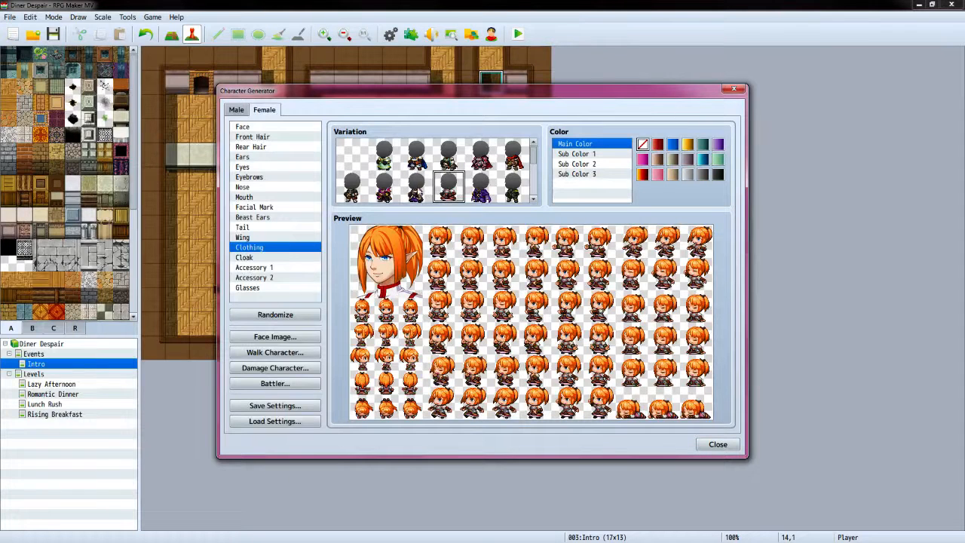
{"action": "left_click", "coordinate": [423, 189]}
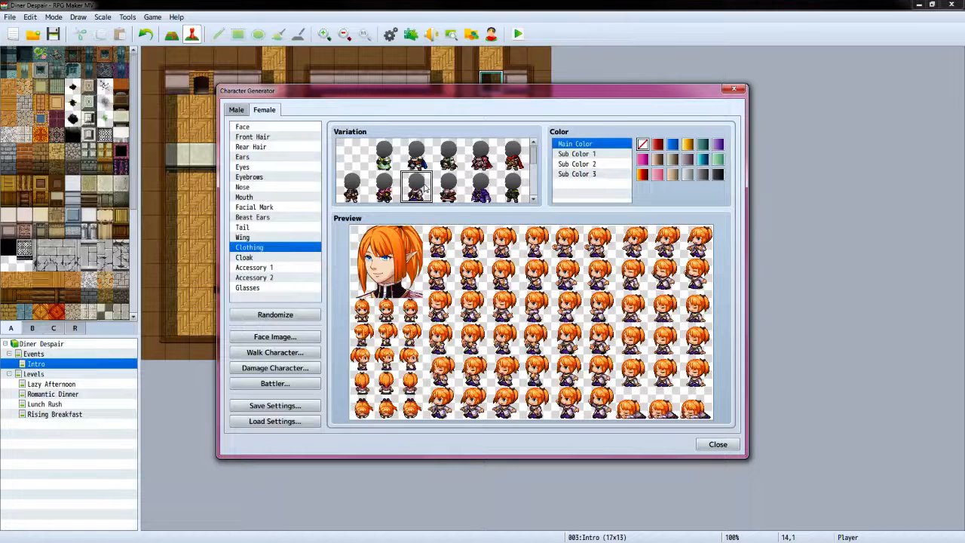
{"action": "left_click", "coordinate": [381, 190]}
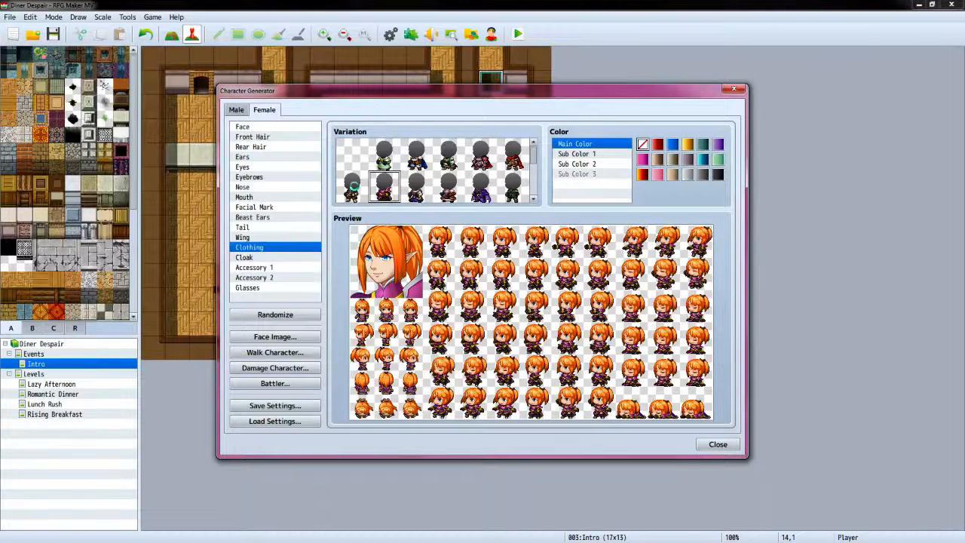
{"action": "left_click", "coordinate": [354, 189]}
Try outfits from the remaining clothing rows, including the yellow dress, and return to the first variation, the green dress
{"action": "scroll", "coordinate": [354, 189], "scroll_direction": "down", "scroll_amount": 1}
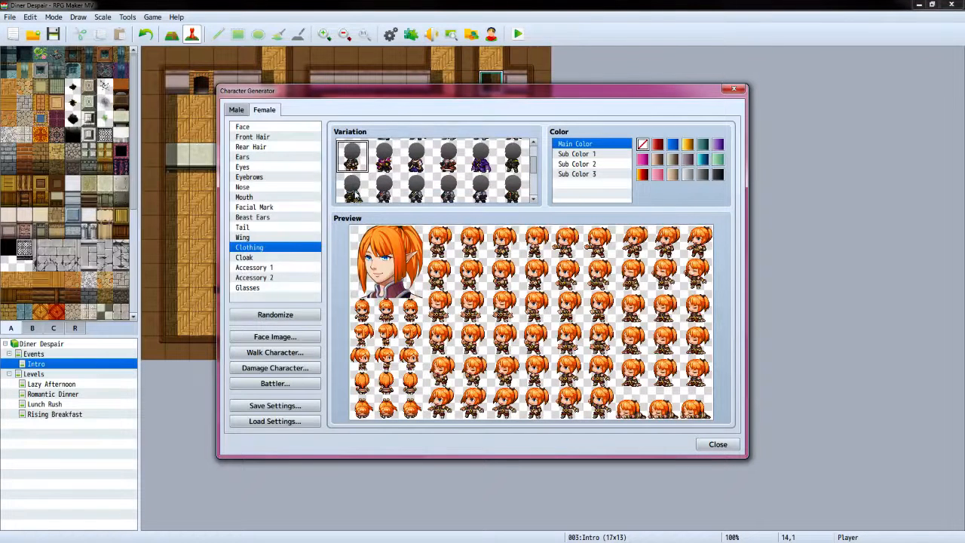
{"action": "left_click", "coordinate": [354, 189]}
{"action": "left_click", "coordinate": [391, 192]}
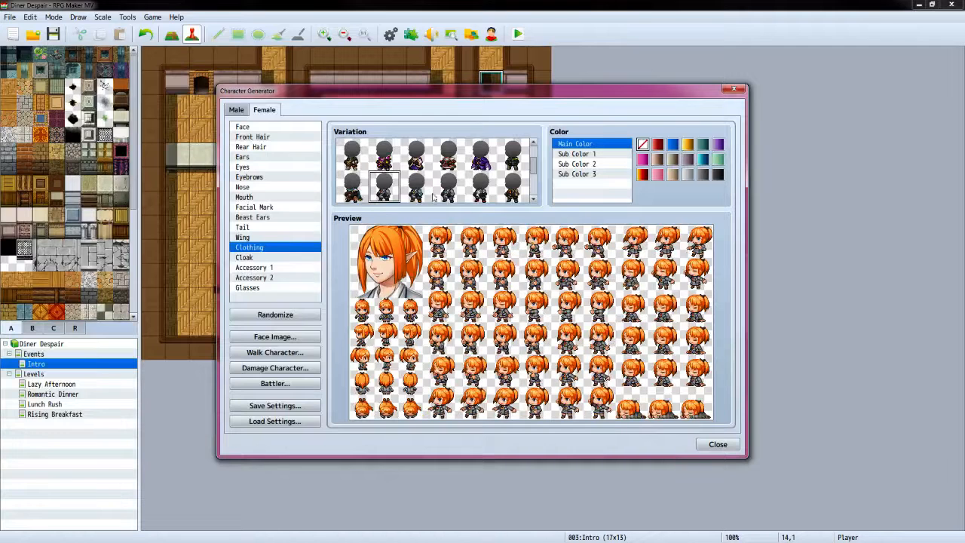
{"action": "left_click", "coordinate": [424, 193]}
{"action": "left_click", "coordinate": [459, 194]}
{"action": "left_click", "coordinate": [479, 195]}
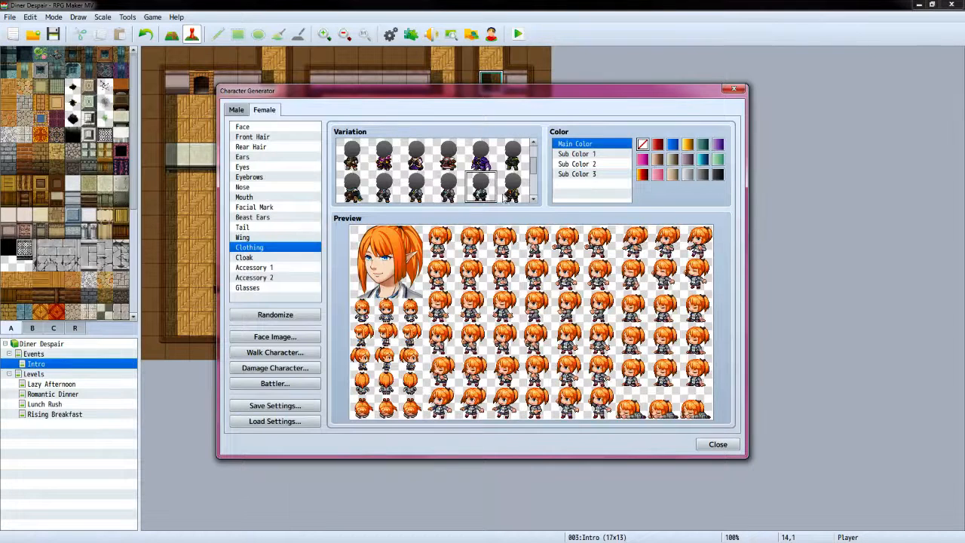
{"action": "left_click", "coordinate": [515, 194]}
{"action": "scroll", "coordinate": [515, 195], "scroll_direction": "down", "scroll_amount": 1}
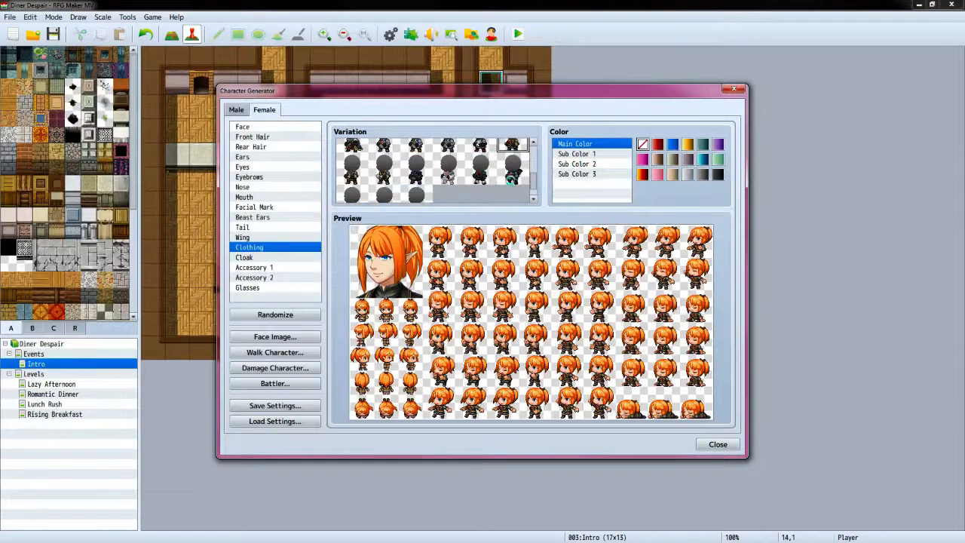
{"action": "left_click", "coordinate": [511, 180]}
{"action": "left_click", "coordinate": [402, 175]}
{"action": "left_click", "coordinate": [385, 180]}
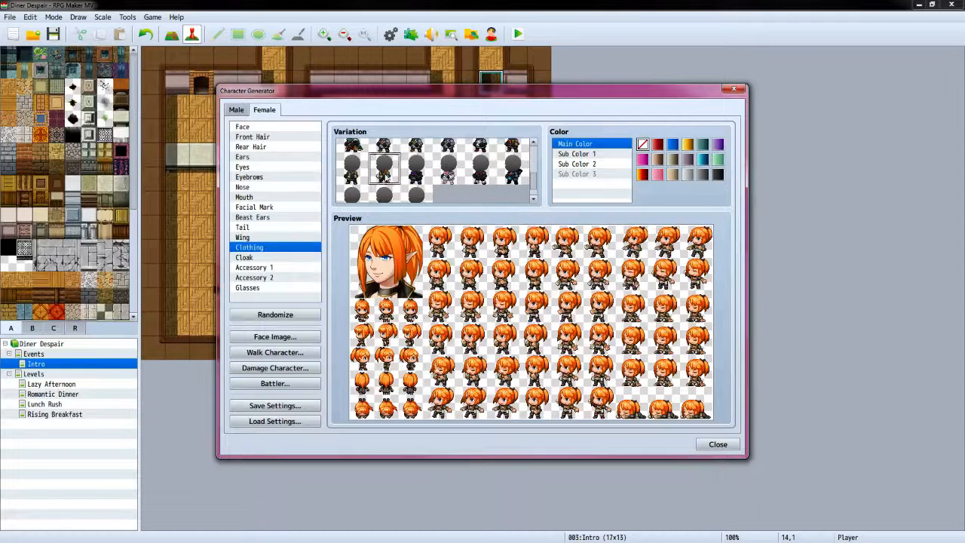
{"action": "scroll", "coordinate": [385, 180], "scroll_direction": "down", "scroll_amount": 1}
{"action": "left_click", "coordinate": [416, 184]}
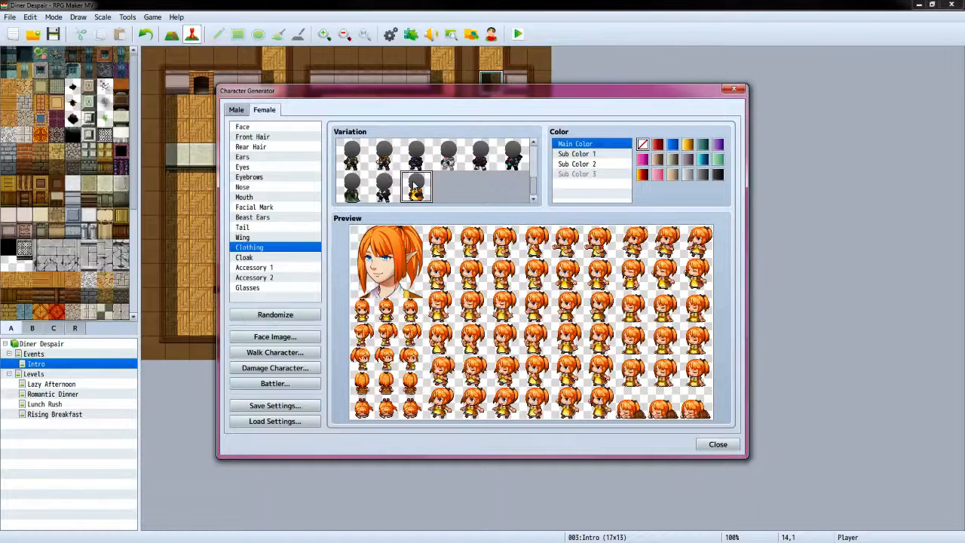
{"action": "scroll", "coordinate": [414, 185], "scroll_direction": "up", "scroll_amount": 3}
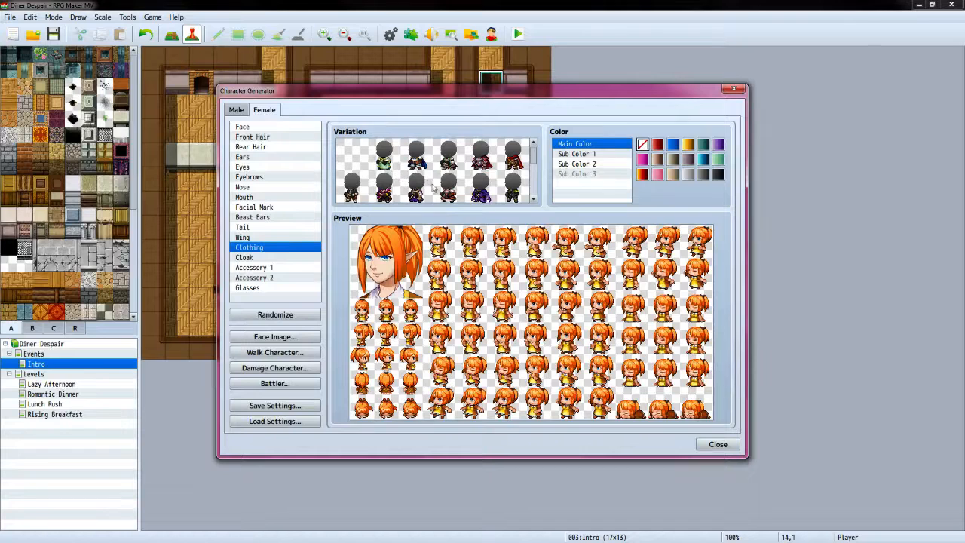
{"action": "left_click", "coordinate": [421, 187]}
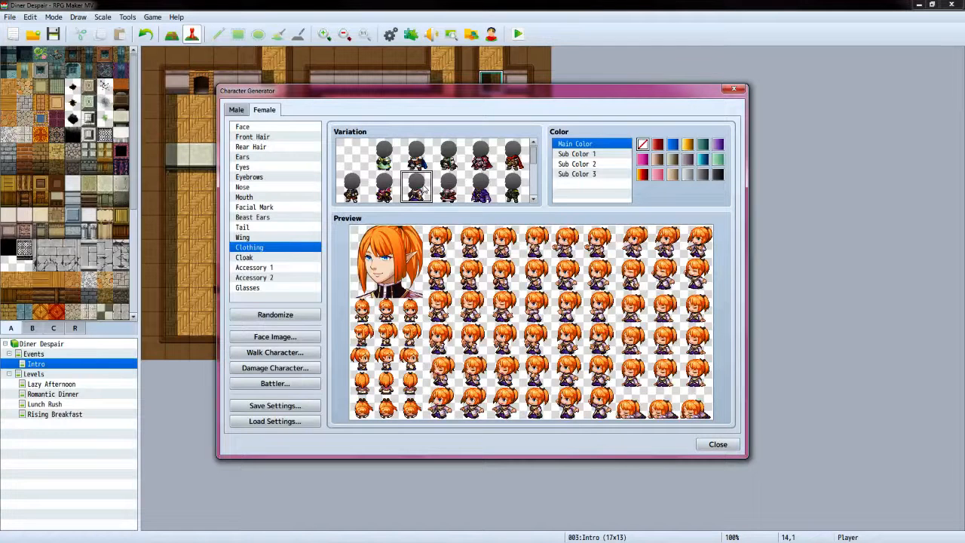
{"action": "left_click", "coordinate": [389, 156]}
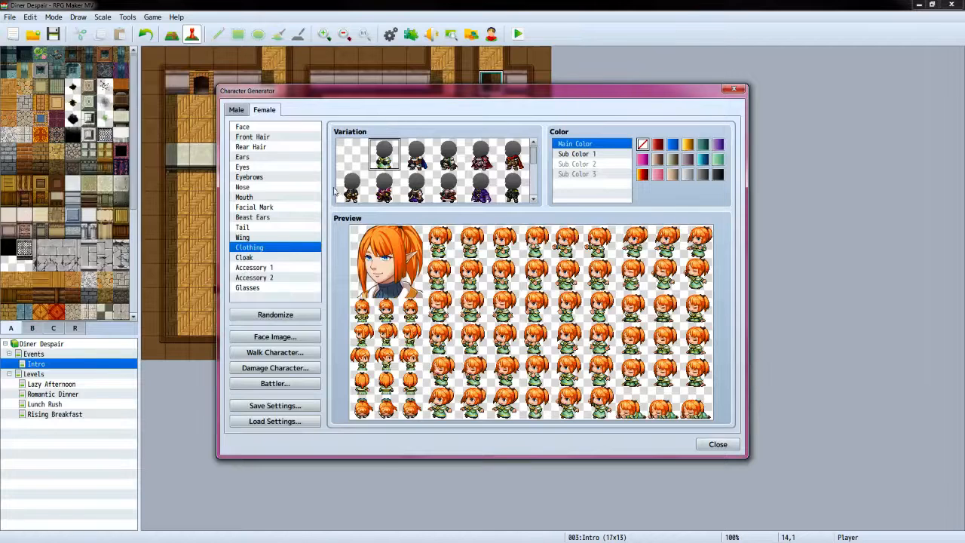
Look through the cloak and Accessory 1 variations, including the eye patch, leaving both at none
{"action": "left_click", "coordinate": [276, 260]}
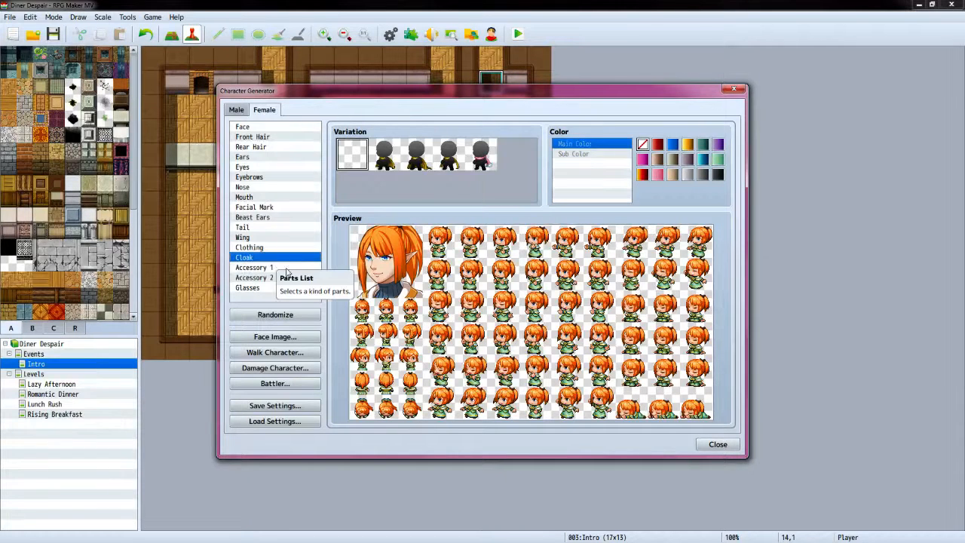
{"action": "left_click", "coordinate": [285, 269]}
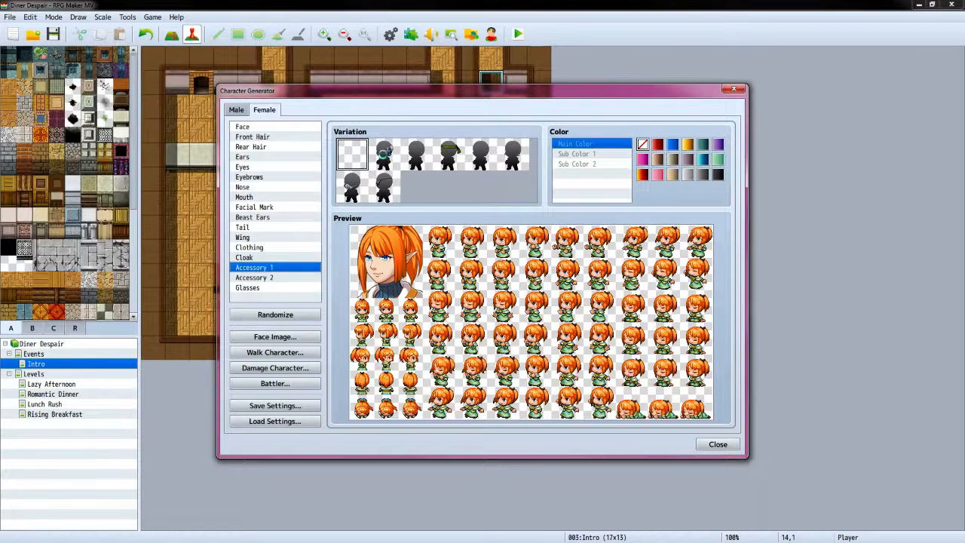
{"action": "left_click", "coordinate": [385, 153]}
{"action": "left_click", "coordinate": [424, 158]}
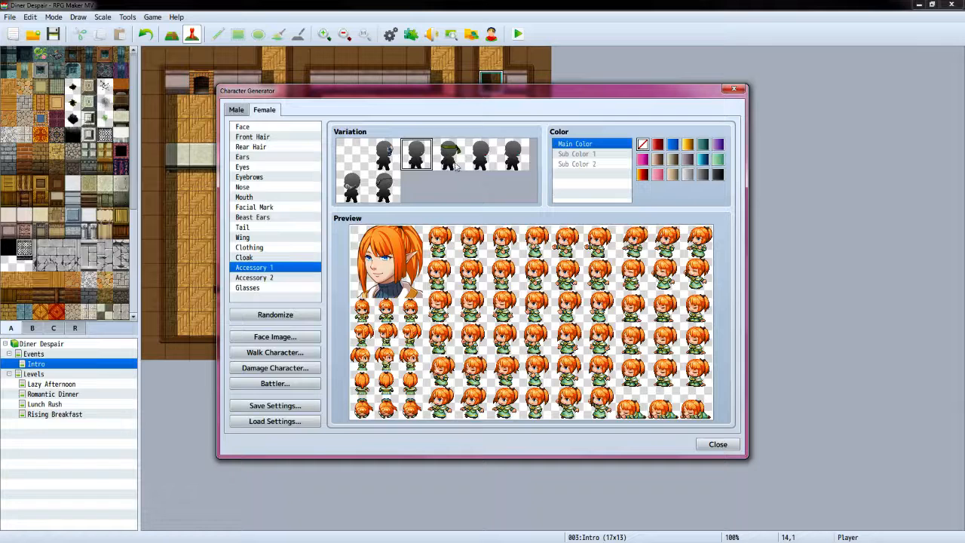
{"action": "left_click", "coordinate": [455, 164]}
{"action": "left_click", "coordinate": [384, 185]}
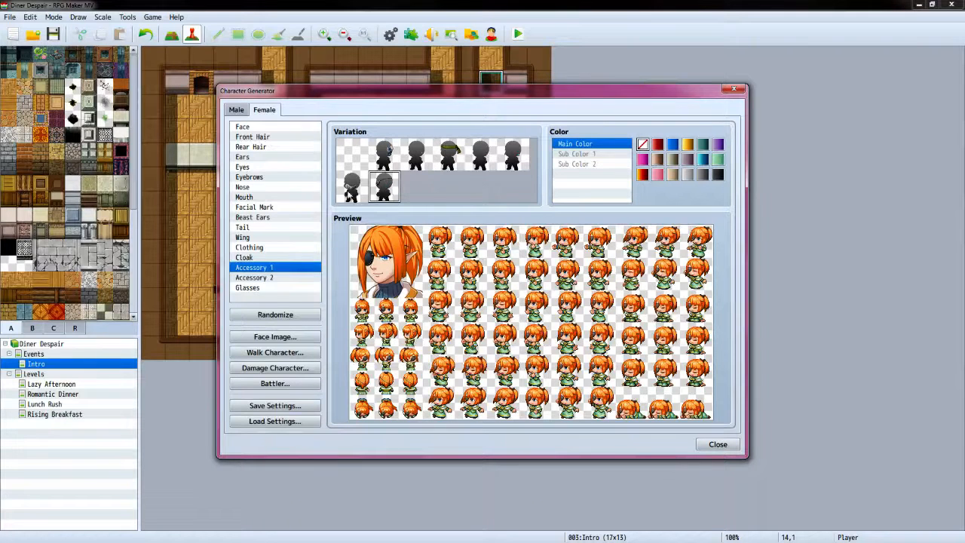
{"action": "left_click", "coordinate": [351, 183]}
{"action": "left_click", "coordinate": [353, 150]}
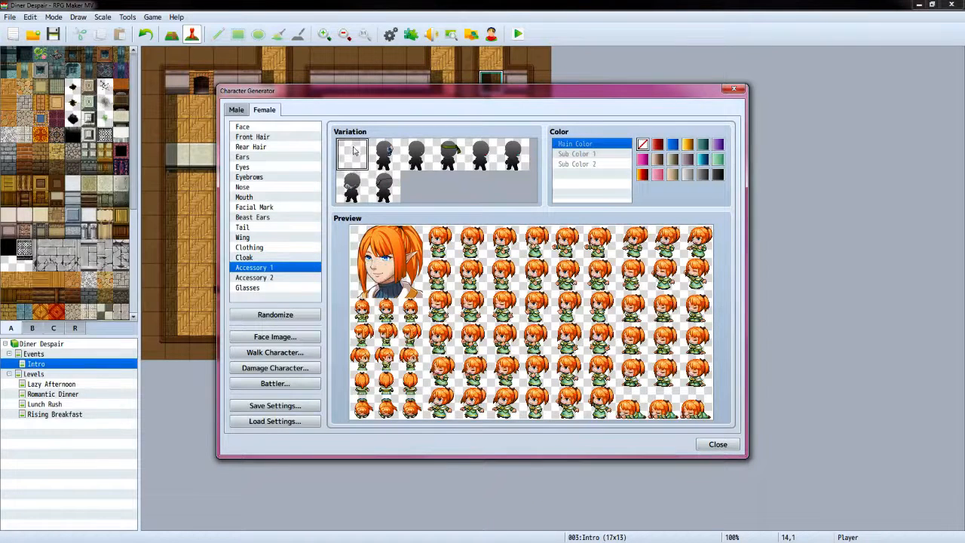
Preview several Accessory 2 headwear variations, such as the flowered pink headscarf and the circlet, leaving the accessory at none
{"action": "left_click", "coordinate": [280, 278]}
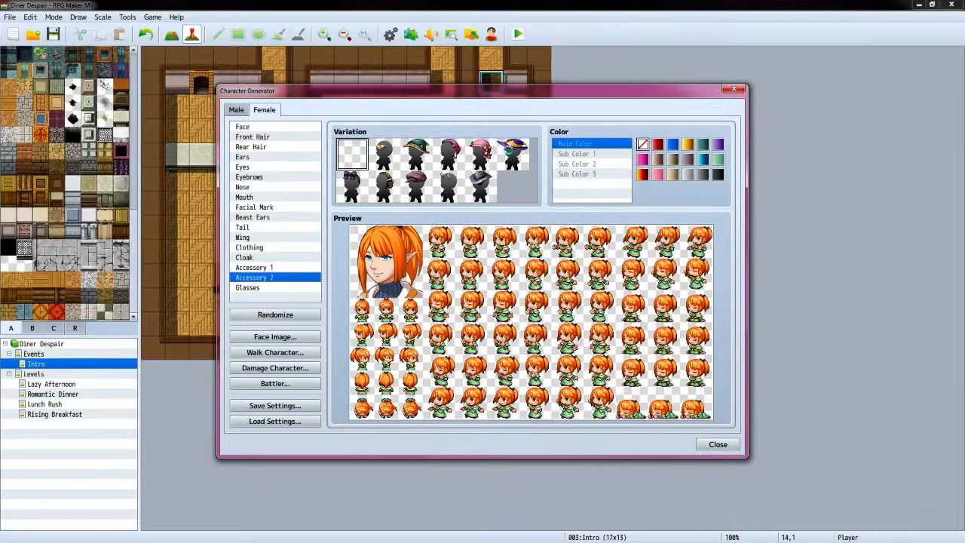
{"action": "left_click", "coordinate": [509, 155]}
{"action": "left_click", "coordinate": [480, 154]}
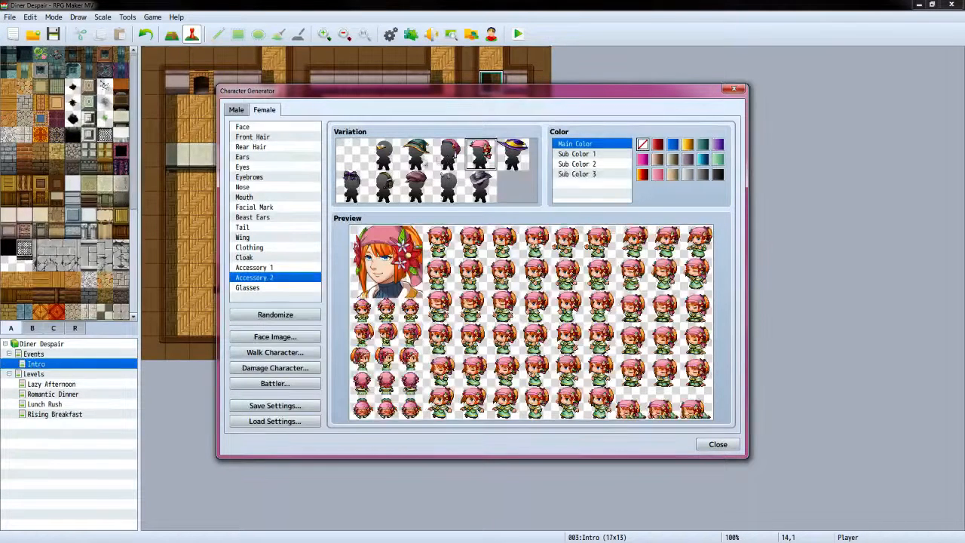
{"action": "left_click", "coordinate": [384, 154]}
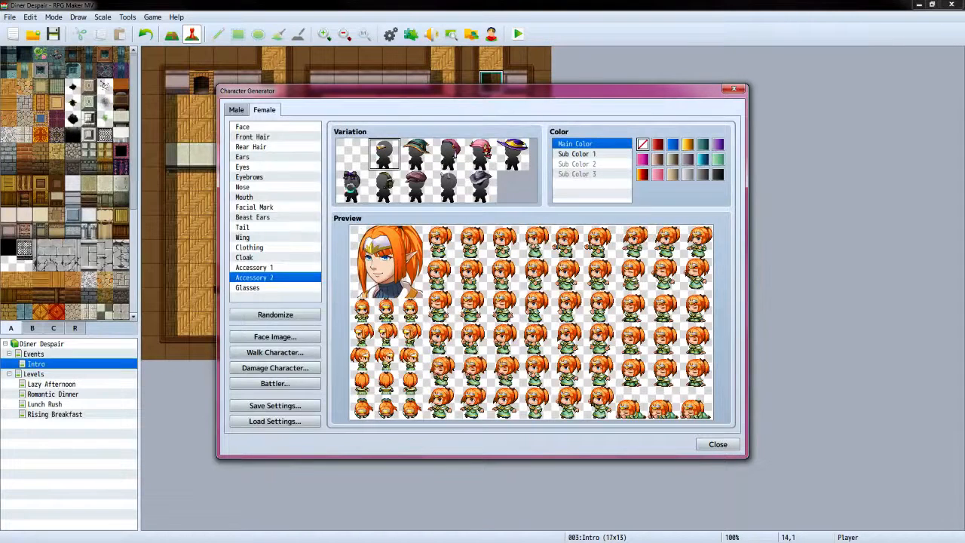
{"action": "left_click", "coordinate": [351, 184]}
{"action": "left_click", "coordinate": [353, 154]}
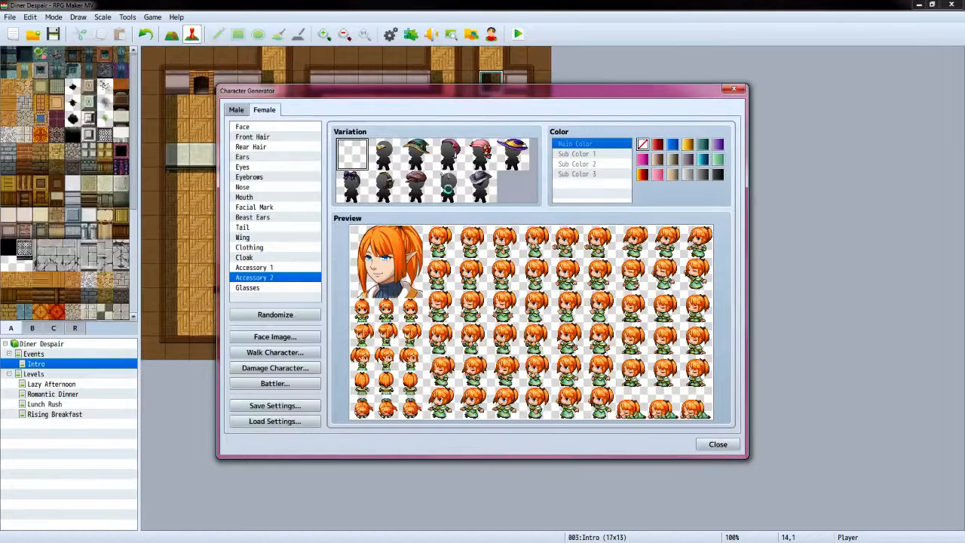
{"action": "left_click", "coordinate": [449, 192]}
{"action": "left_click", "coordinate": [357, 164]}
Preview a few glasses variations on the female character and leave the glasses at none
{"action": "left_click", "coordinate": [260, 289]}
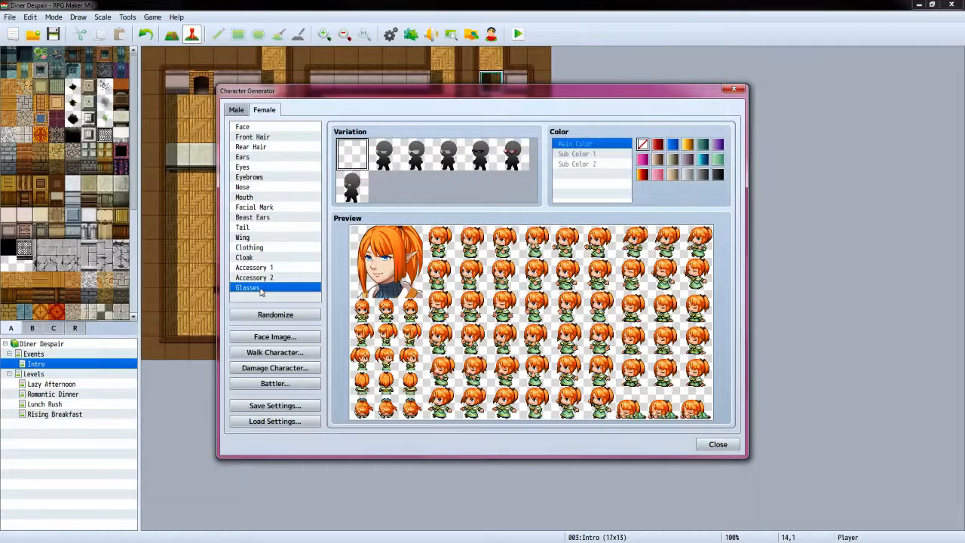
{"action": "left_click", "coordinate": [351, 187]}
{"action": "left_click", "coordinate": [389, 154]}
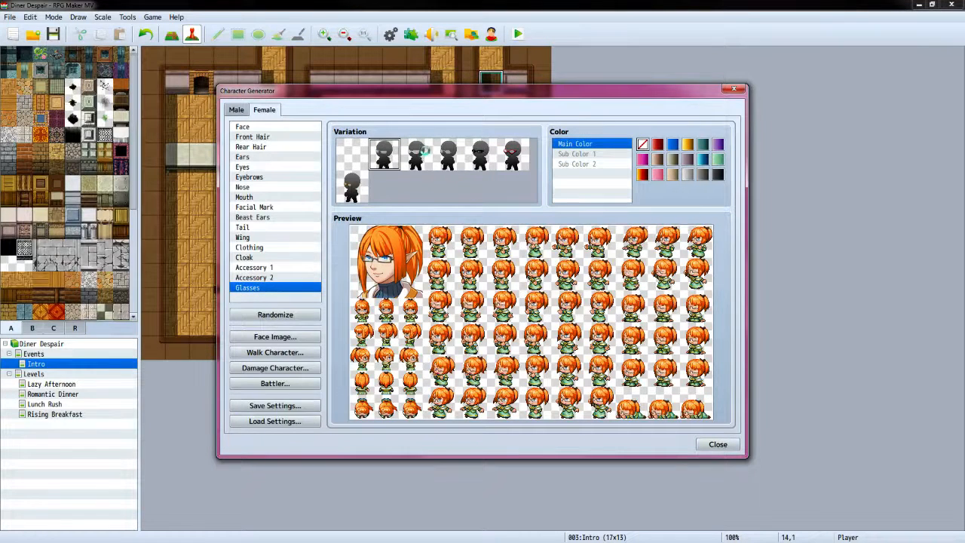
{"action": "left_click", "coordinate": [419, 155]}
{"action": "left_click", "coordinate": [362, 153]}
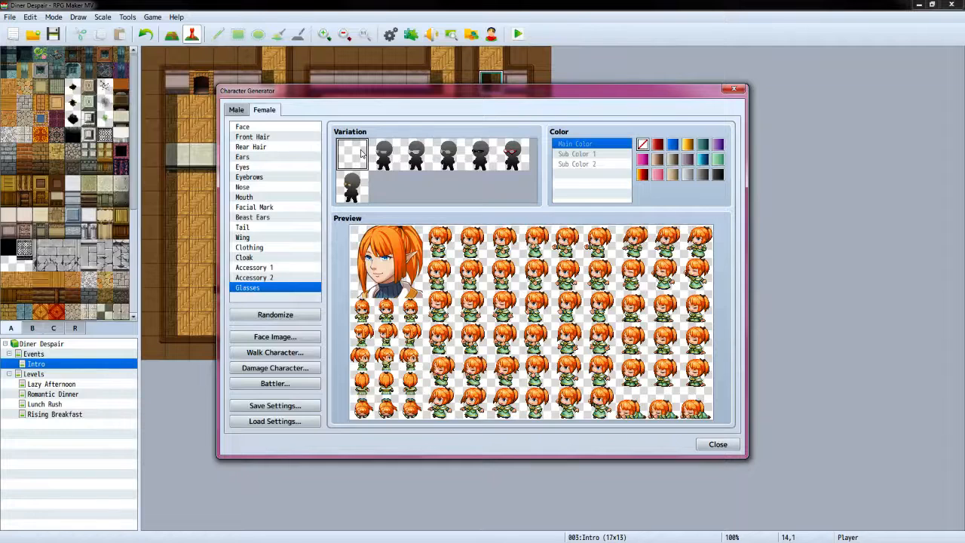
Export the generated face image to the project's faces folder as Custom-Player
{"action": "left_click", "coordinate": [291, 339]}
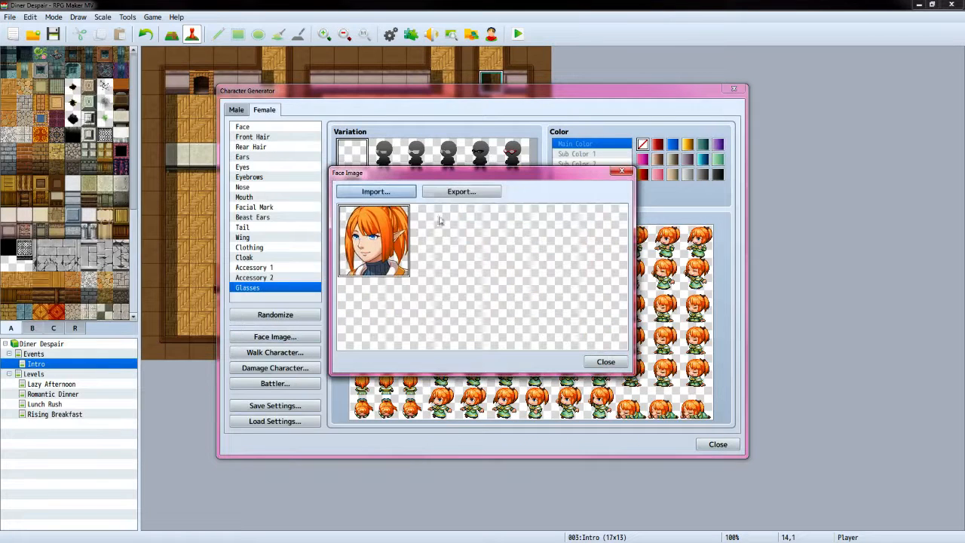
{"action": "left_click", "coordinate": [452, 193]}
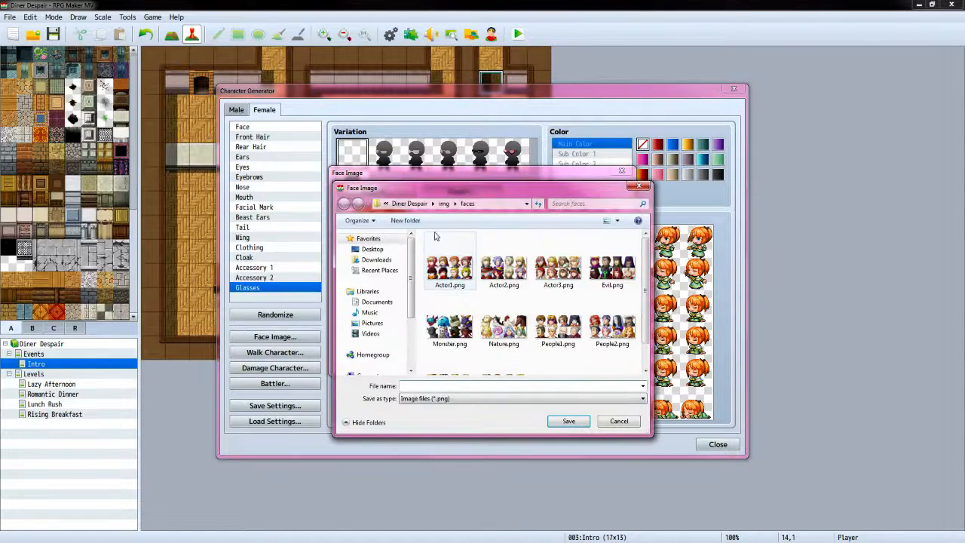
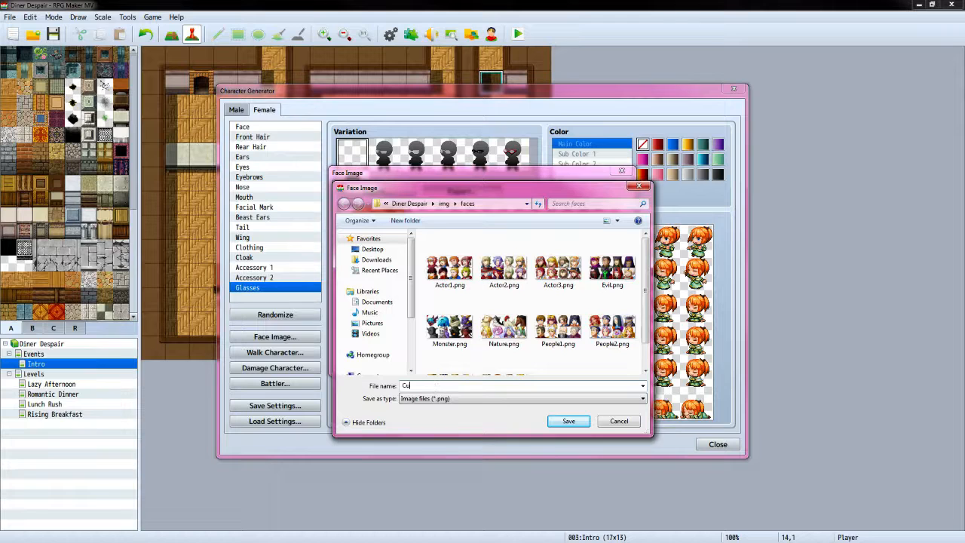
{"action": "type", "text": "Custom-Player"}
{"action": "key", "text": "Return"}
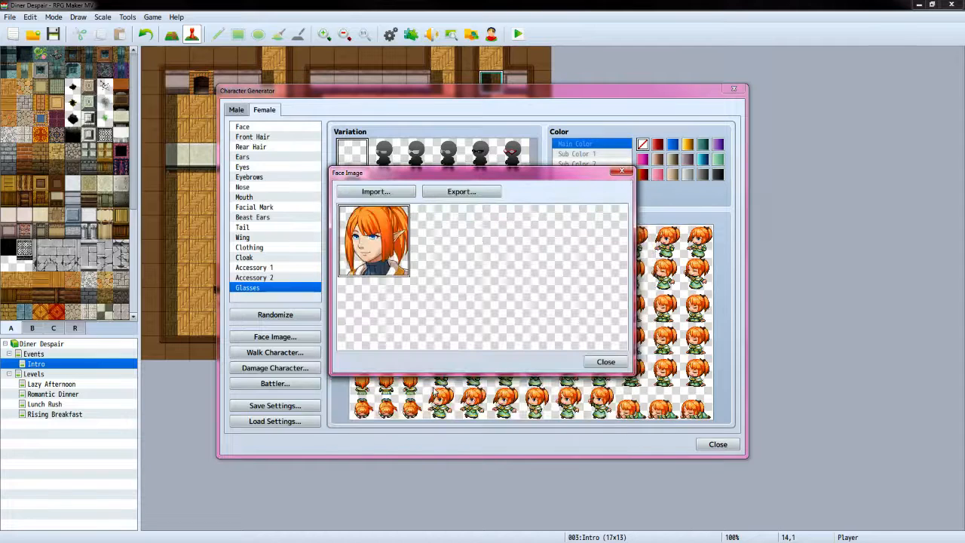
{"action": "left_click", "coordinate": [606, 361]}
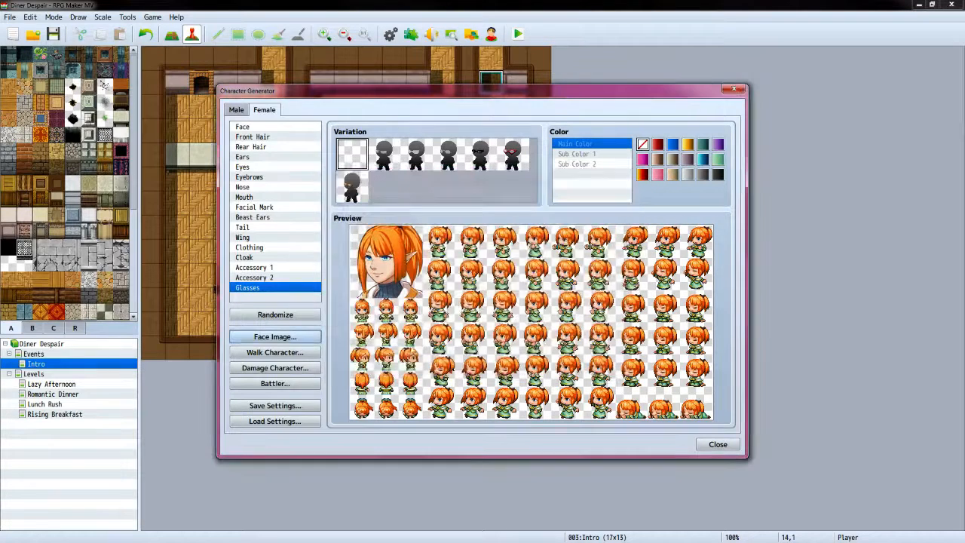
Export the generated walk character sheet to the project's characters folder as Custom-Player
{"action": "left_click", "coordinate": [275, 352]}
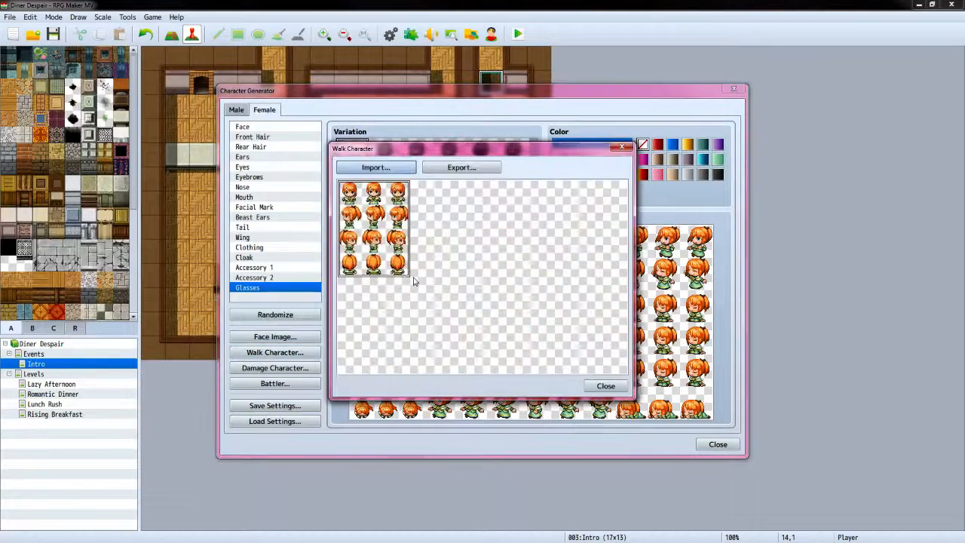
{"action": "left_click", "coordinate": [457, 172]}
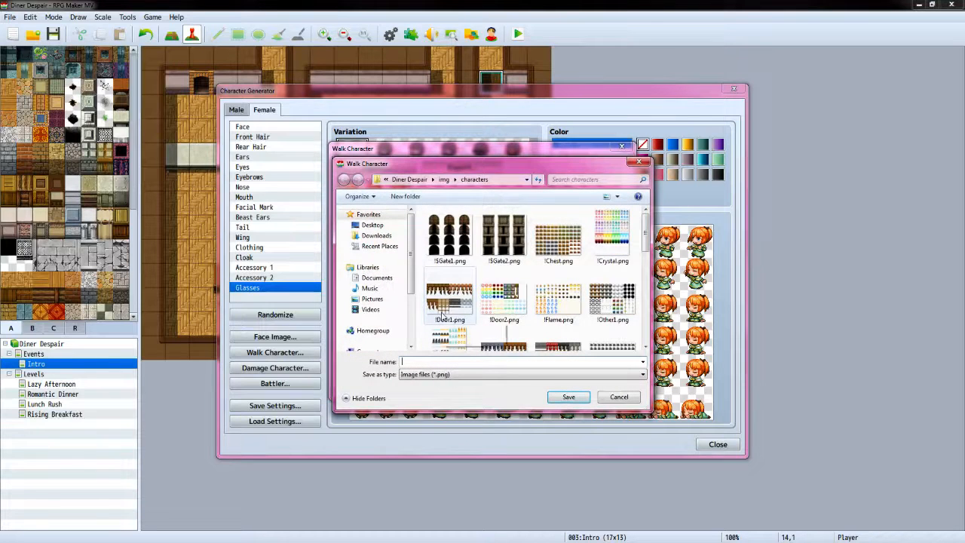
{"action": "type", "text": "Custom-Player"}
{"action": "key", "text": "Return"}
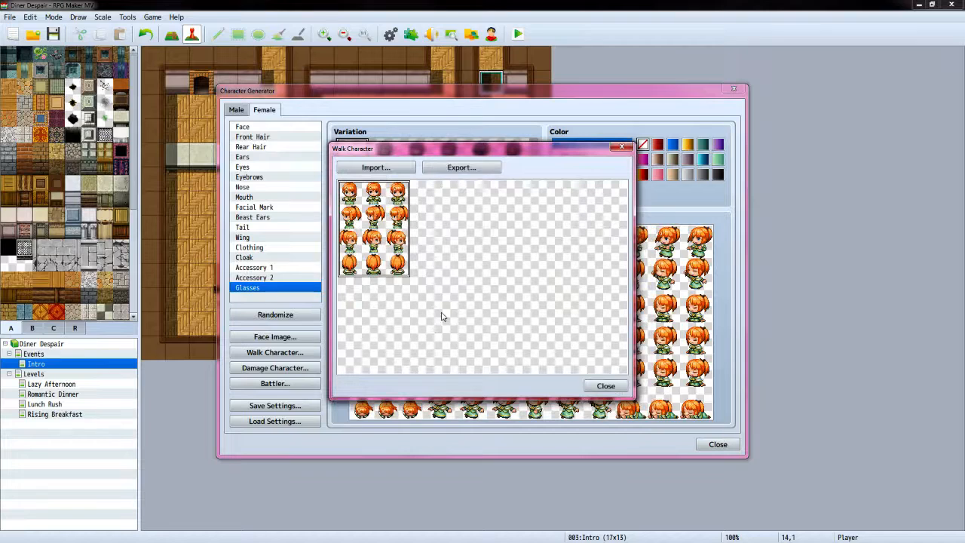
{"action": "left_click", "coordinate": [601, 385]}
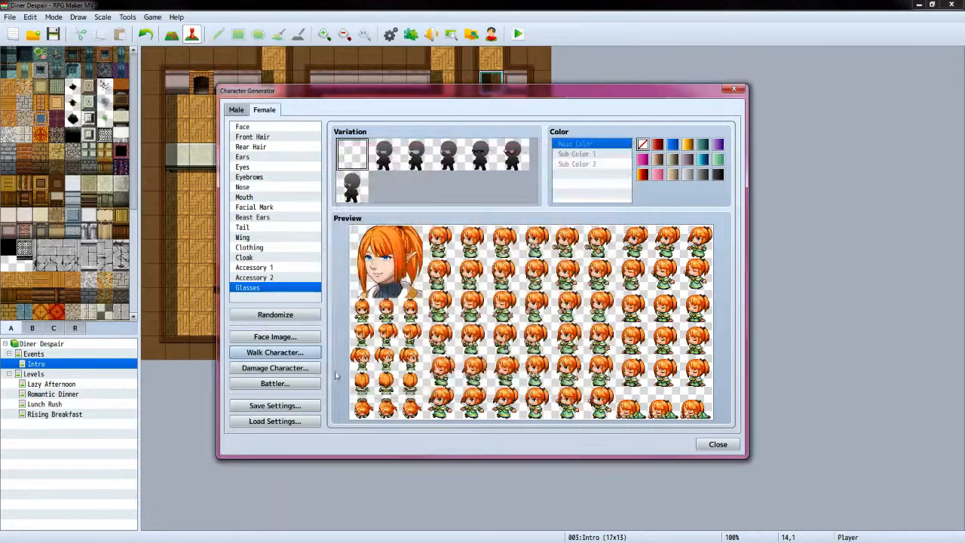
{"action": "left_click", "coordinate": [285, 371]}
{"action": "left_click", "coordinate": [454, 169]}
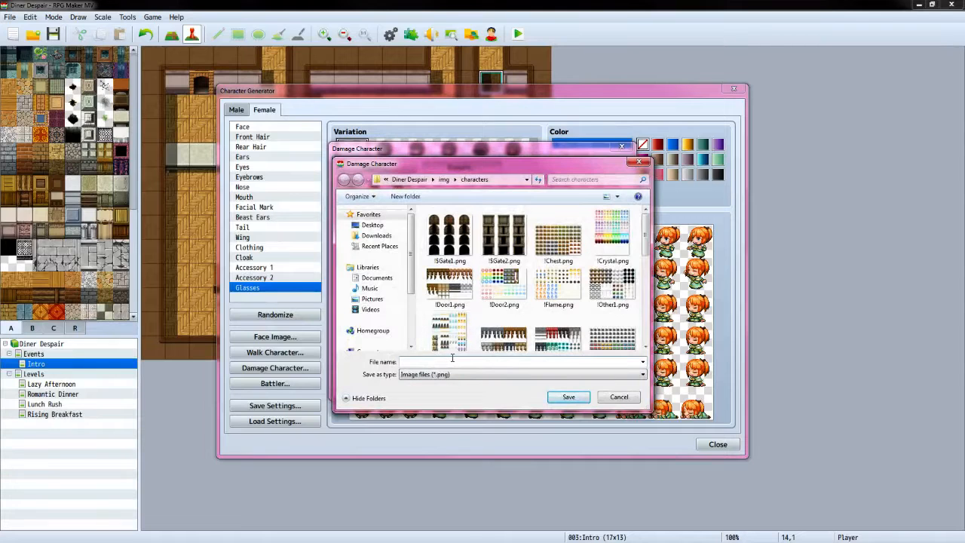
{"action": "type", "text": "Custom"}
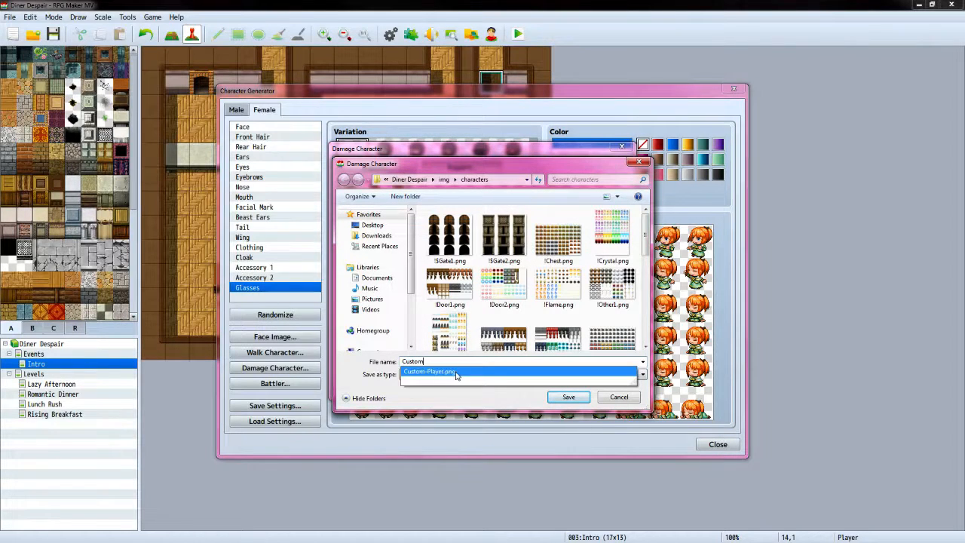
{"action": "left_click", "coordinate": [561, 398]}
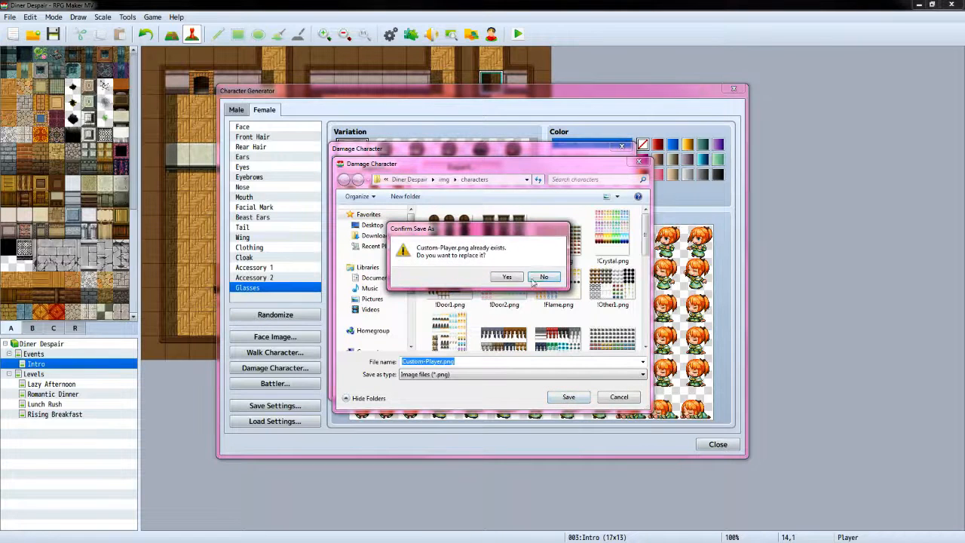
{"action": "left_click", "coordinate": [537, 278]}
{"action": "left_click", "coordinate": [631, 399]}
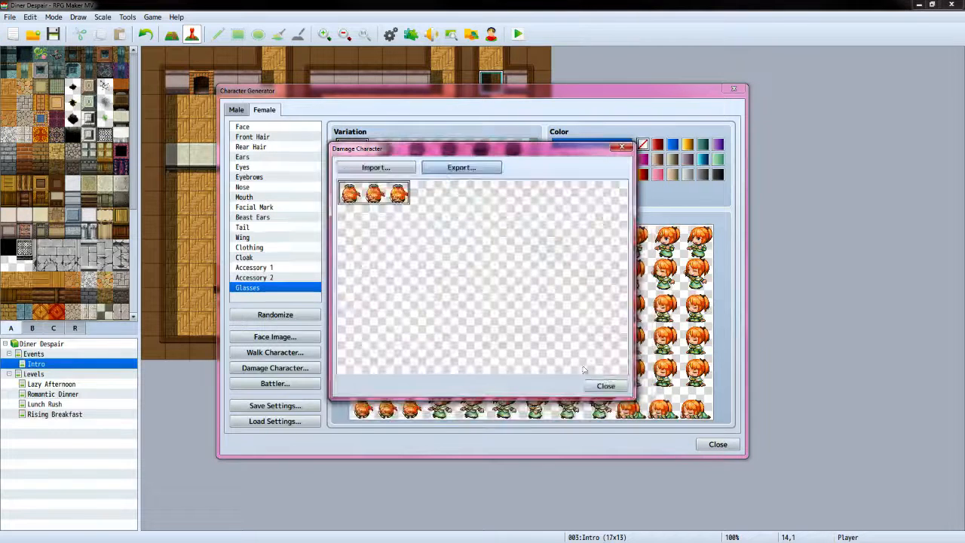
{"action": "left_click", "coordinate": [609, 388]}
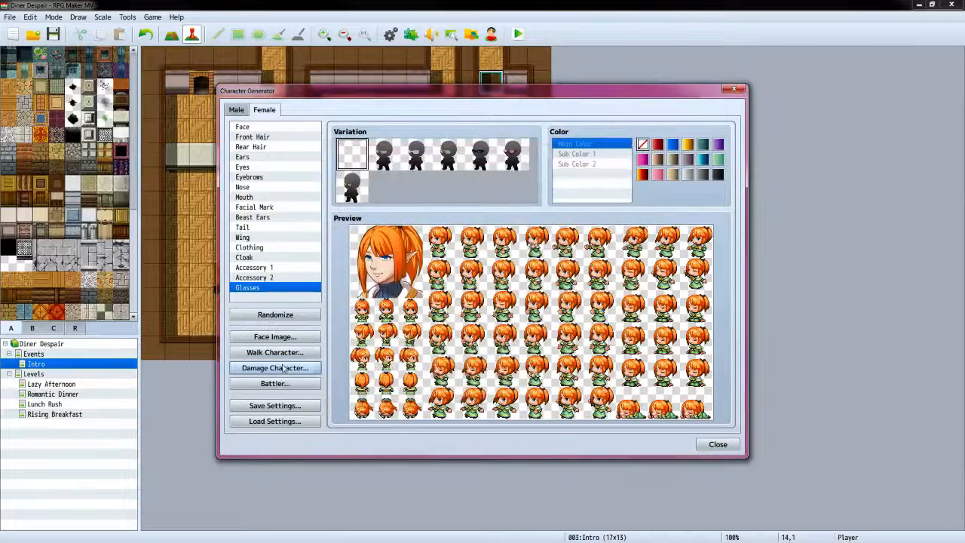
Export the generated battler sheet to the project's sv_actors folder as Custom-Player
{"action": "left_click", "coordinate": [275, 383]}
{"action": "left_click", "coordinate": [445, 169]}
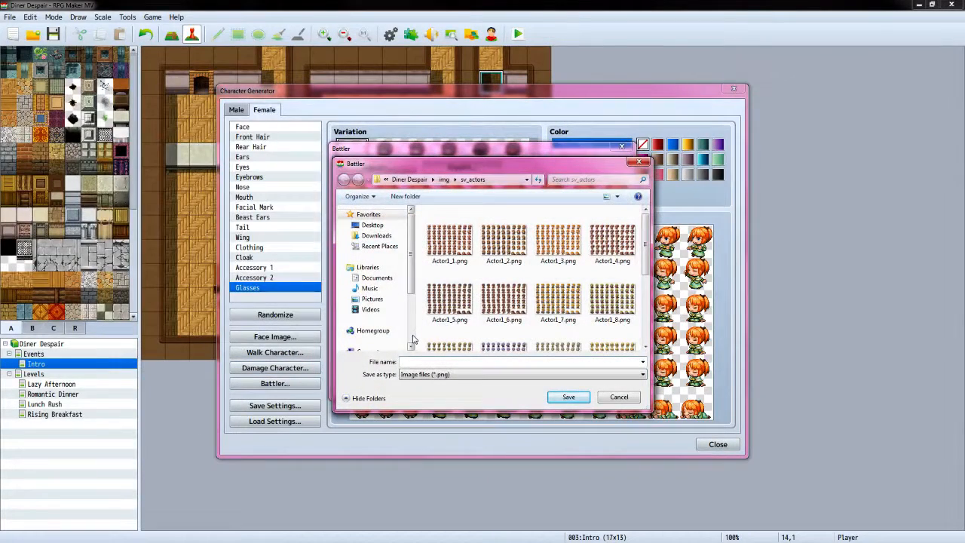
{"action": "type", "text": "Custom-Player"}
{"action": "key", "text": "Return"}
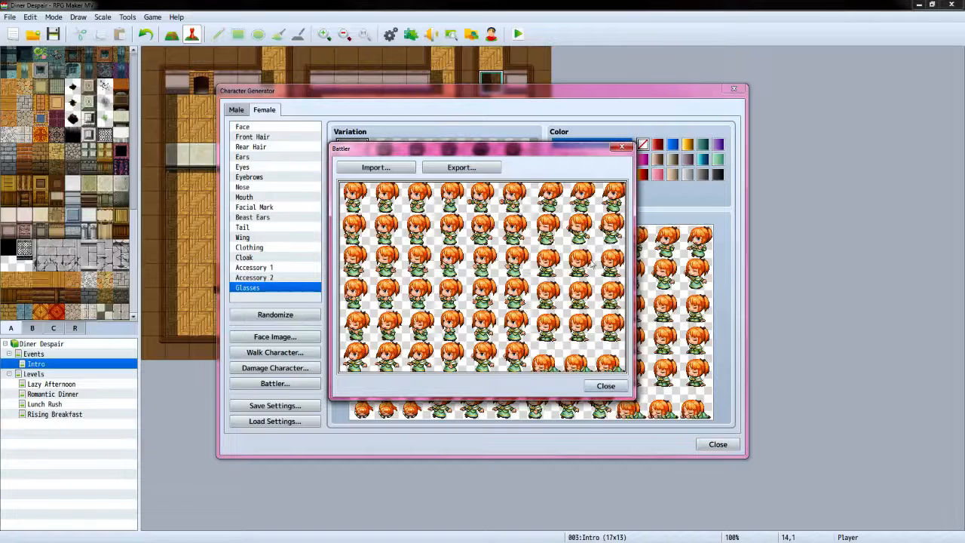
{"action": "left_click", "coordinate": [605, 385]}
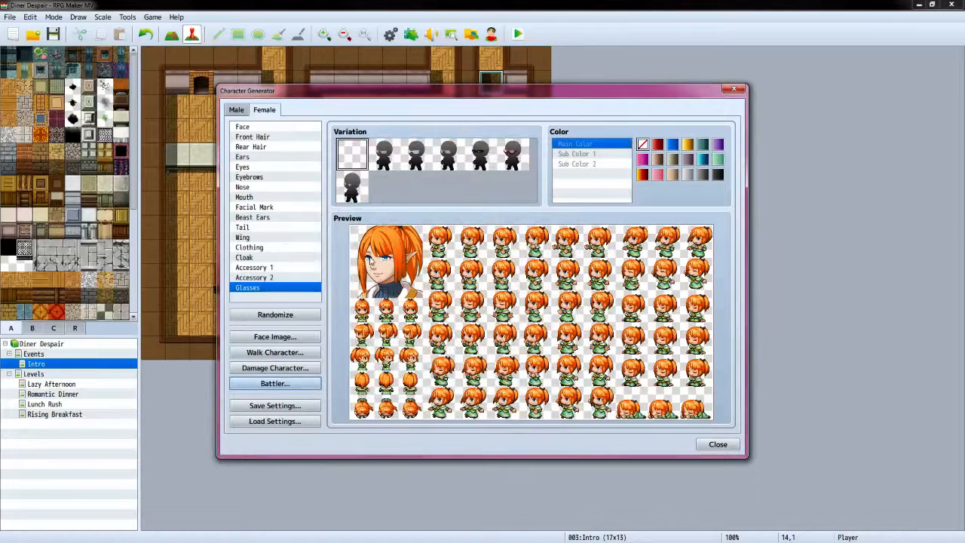
Switch to the male character and give him the grey mouth mask as Accessory 1
{"action": "left_click", "coordinate": [237, 111]}
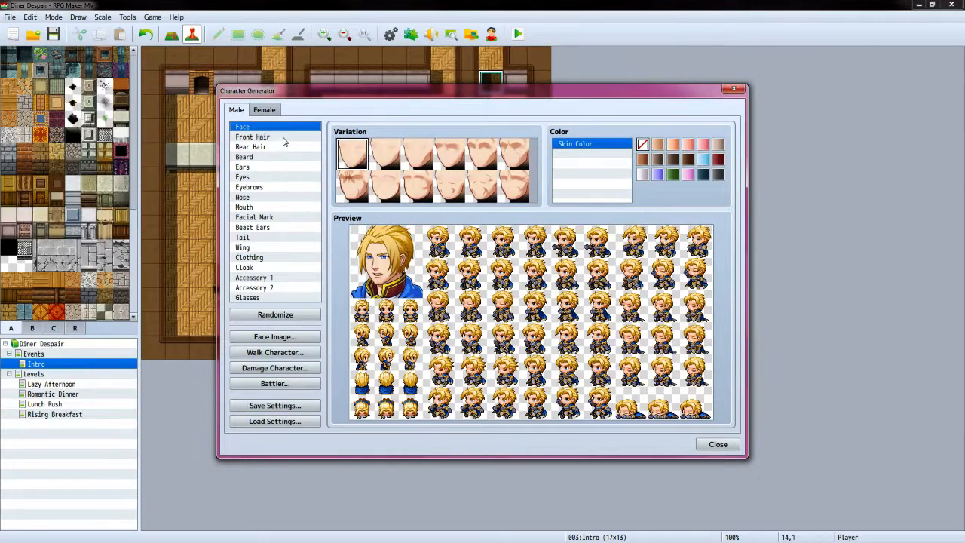
{"action": "left_click", "coordinate": [282, 139]}
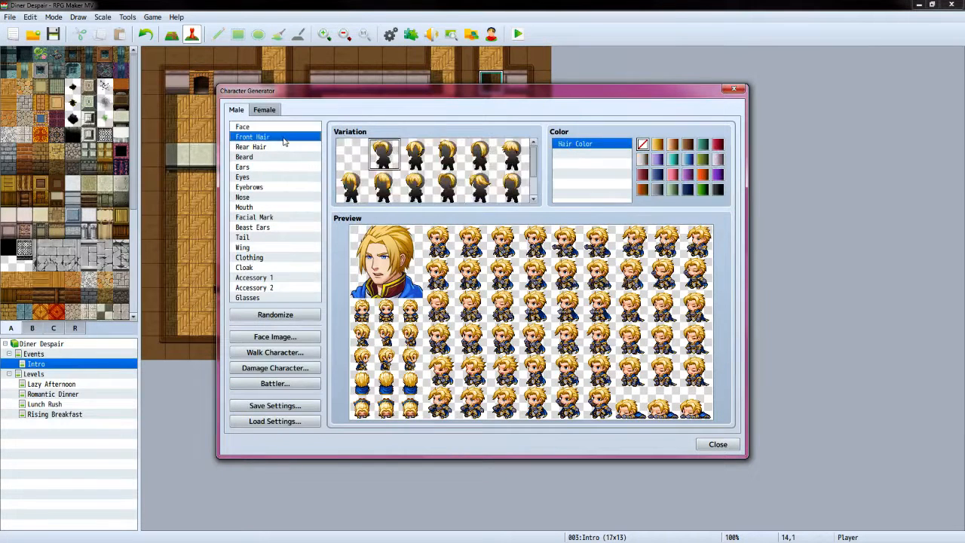
{"action": "left_click", "coordinate": [247, 127]}
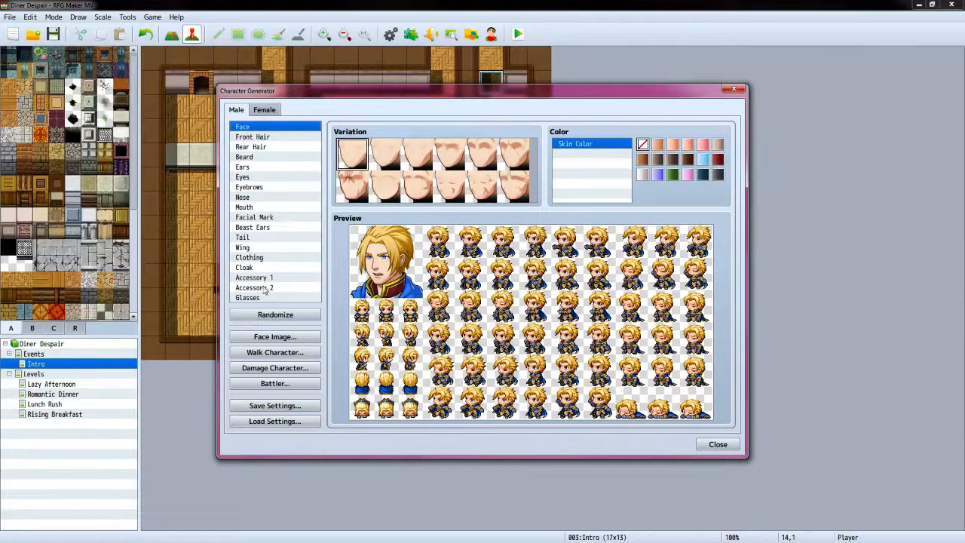
{"action": "left_click", "coordinate": [274, 278]}
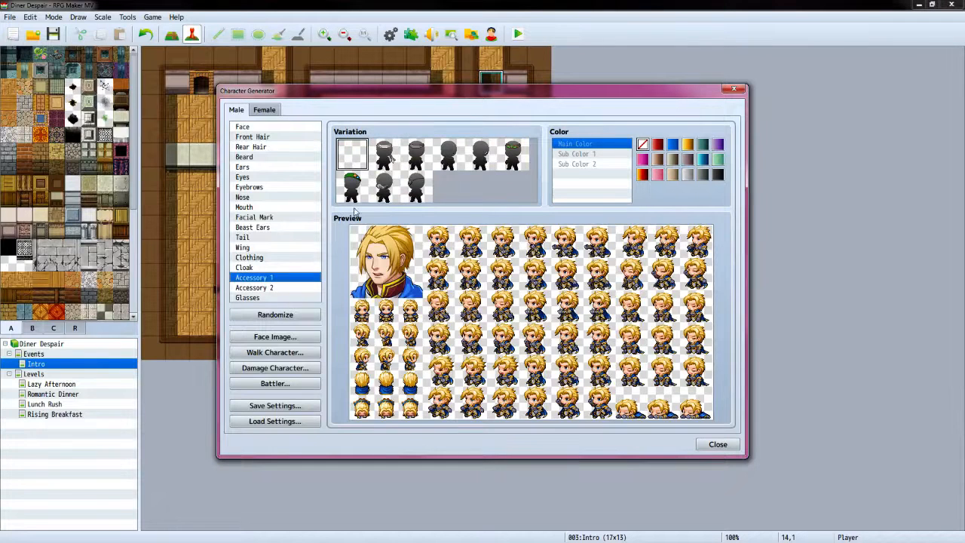
{"action": "left_click", "coordinate": [386, 193]}
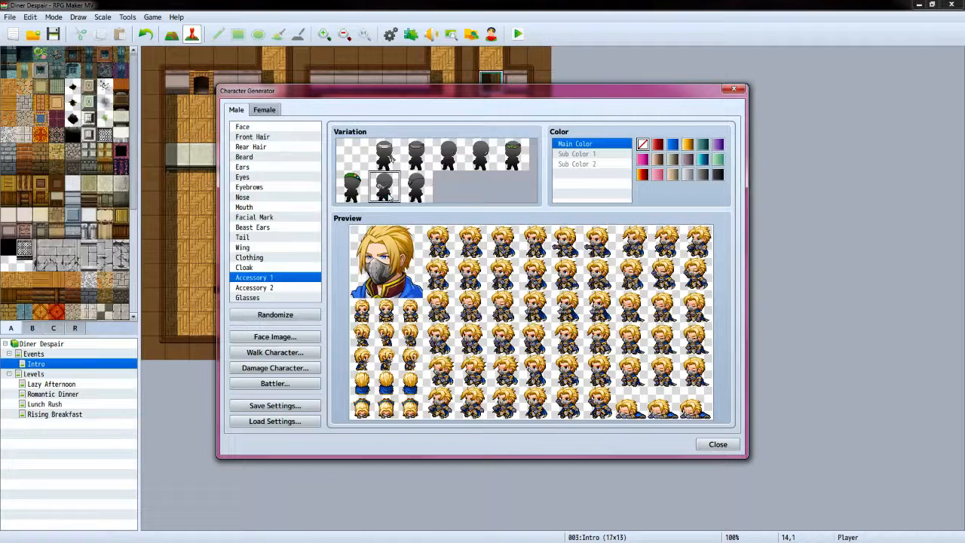
Preview several glasses variations on the male character, such as the sunglasses and the round glasses, leaving the glasses at none
{"action": "left_click", "coordinate": [259, 128]}
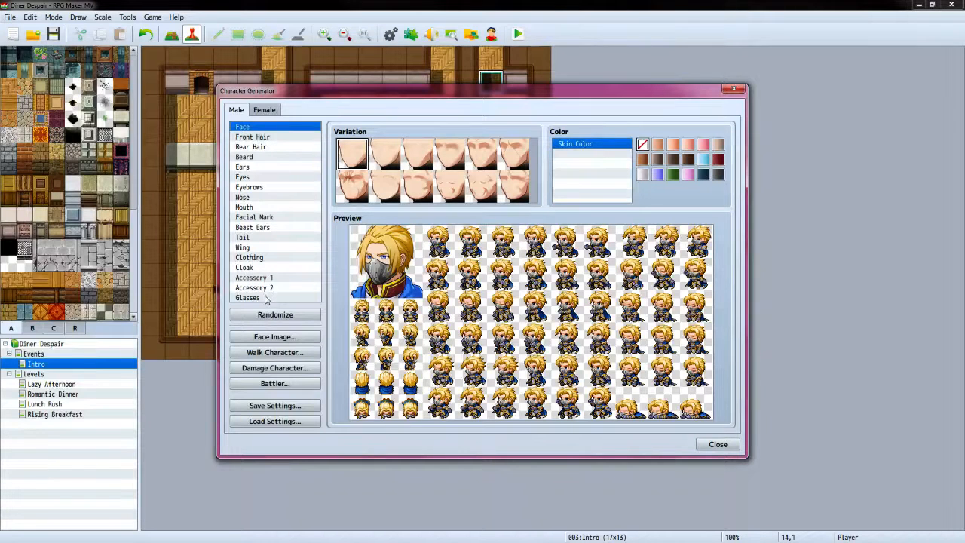
{"action": "left_click", "coordinate": [267, 298]}
{"action": "left_click", "coordinate": [447, 155]}
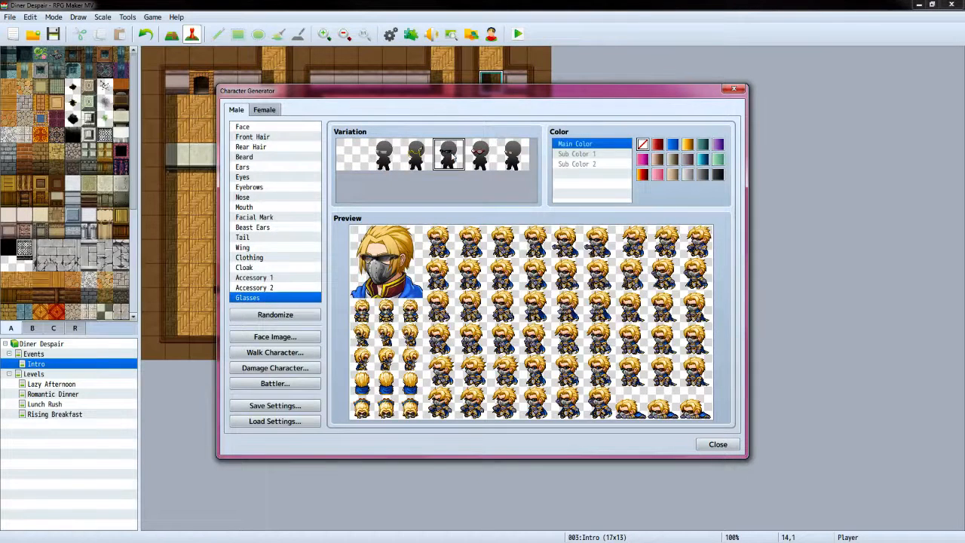
{"action": "left_click", "coordinate": [511, 157]}
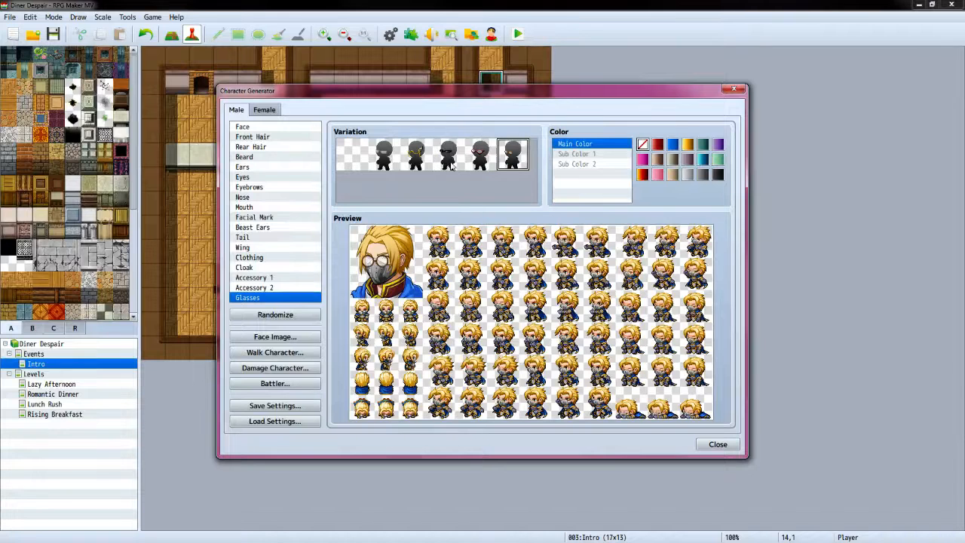
{"action": "left_click", "coordinate": [419, 155]}
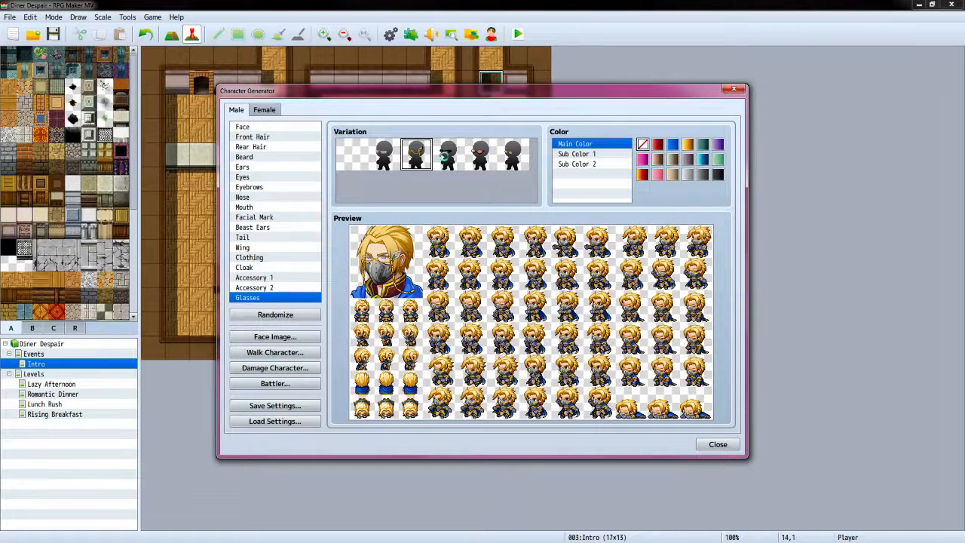
{"action": "left_click", "coordinate": [447, 156]}
{"action": "left_click", "coordinate": [352, 156]}
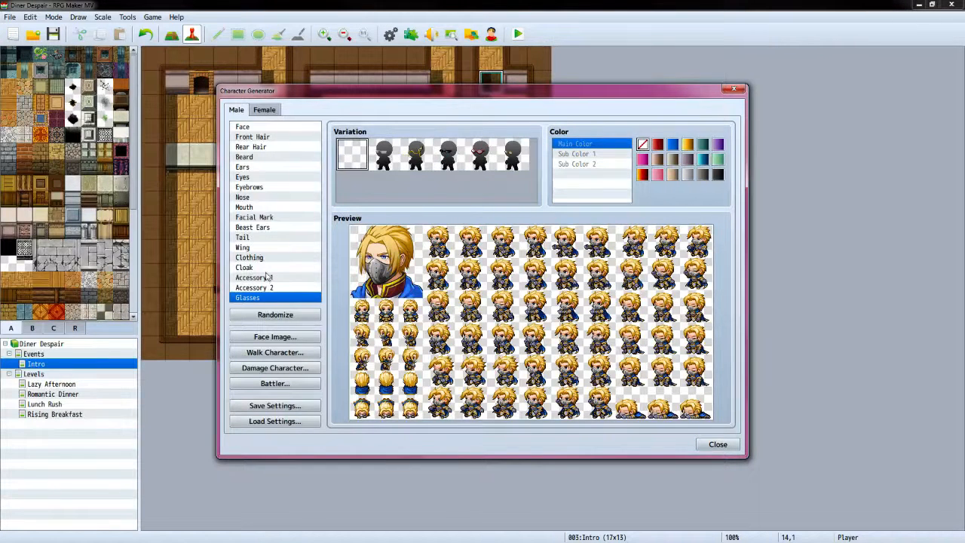
Try out the male character's front hair variations and choose the long parted fringe that falls over one eye
{"action": "left_click", "coordinate": [263, 128]}
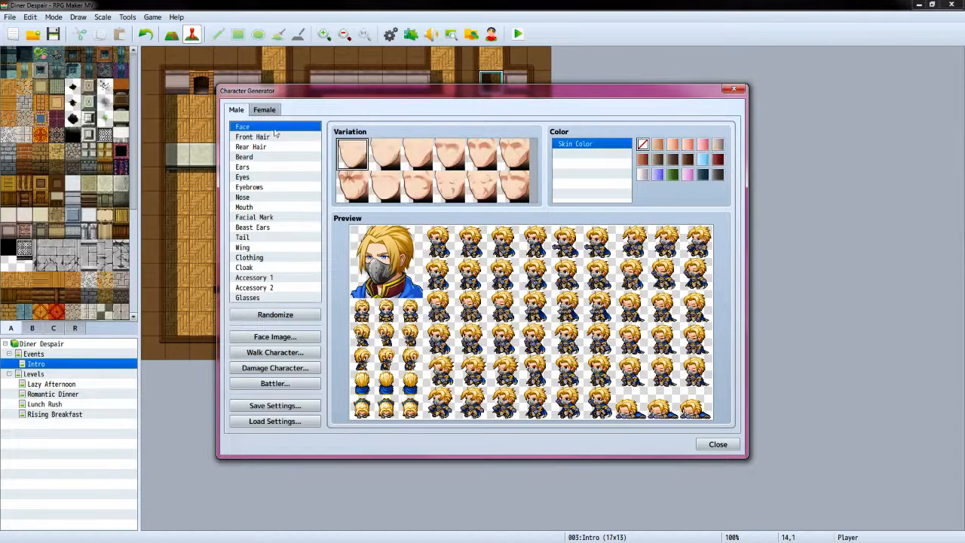
{"action": "left_click", "coordinate": [280, 138]}
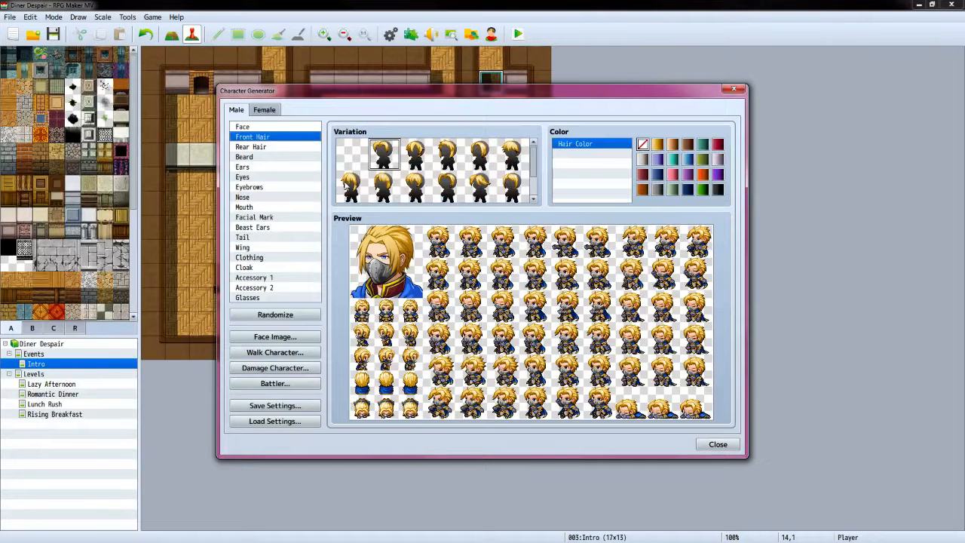
{"action": "left_click", "coordinate": [414, 189]}
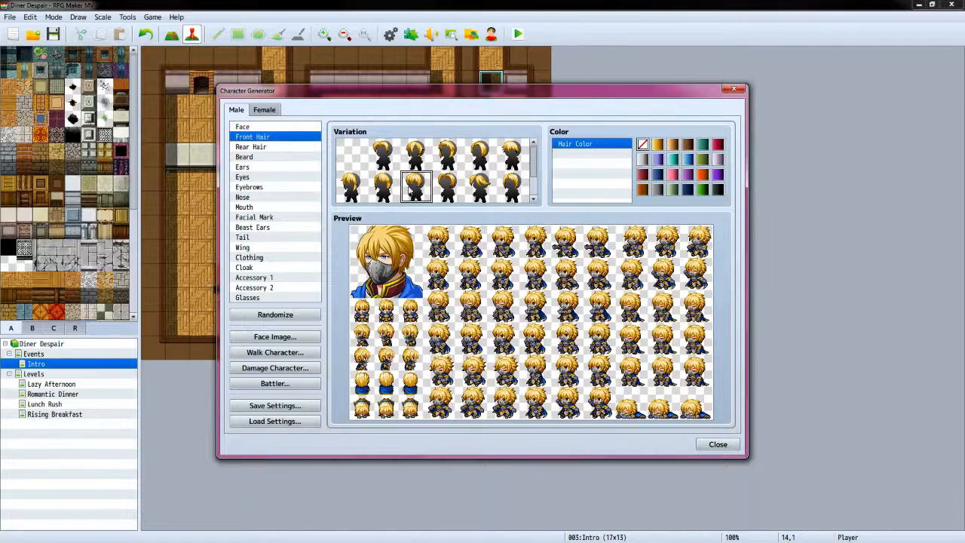
{"action": "left_click", "coordinate": [421, 151]}
{"action": "left_click", "coordinate": [449, 156]}
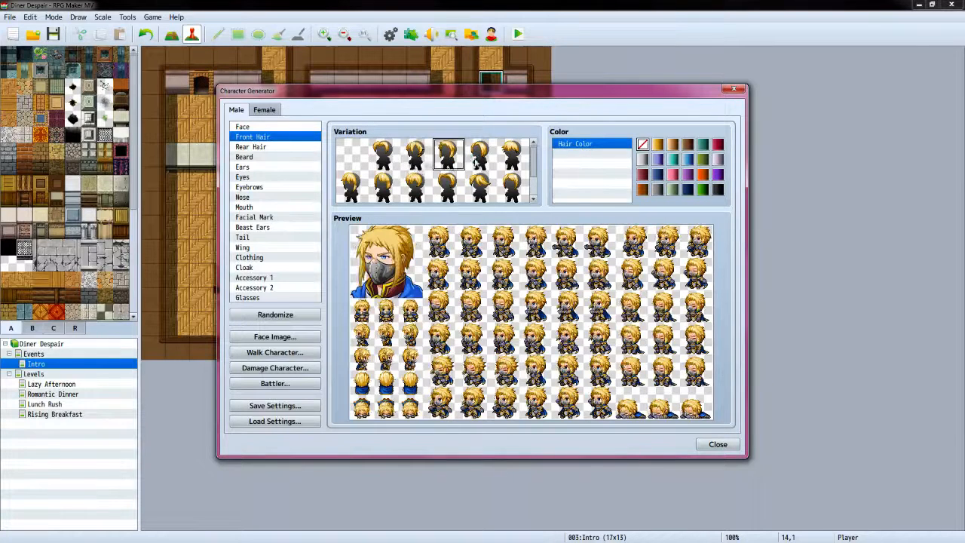
{"action": "left_click", "coordinate": [480, 156]}
{"action": "left_click", "coordinate": [511, 157]}
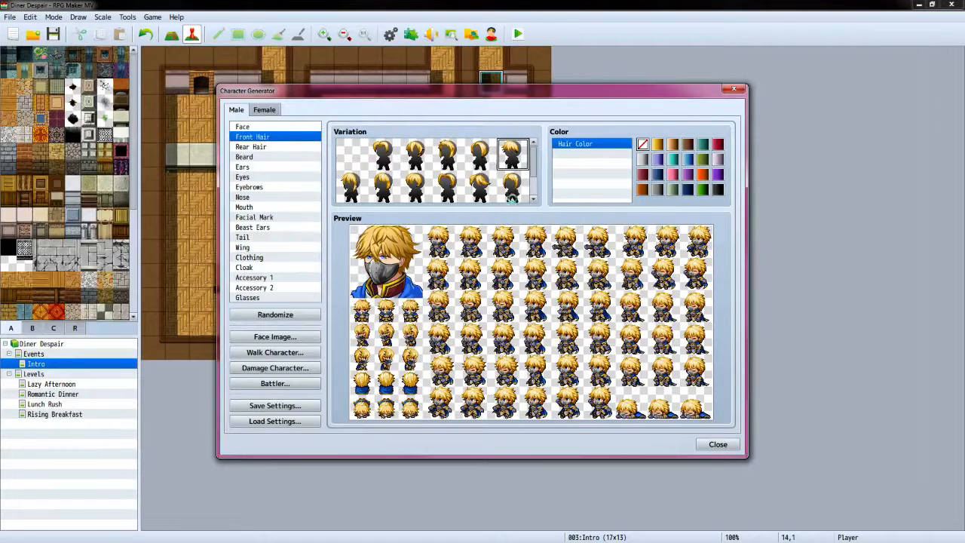
{"action": "left_click", "coordinate": [514, 190]}
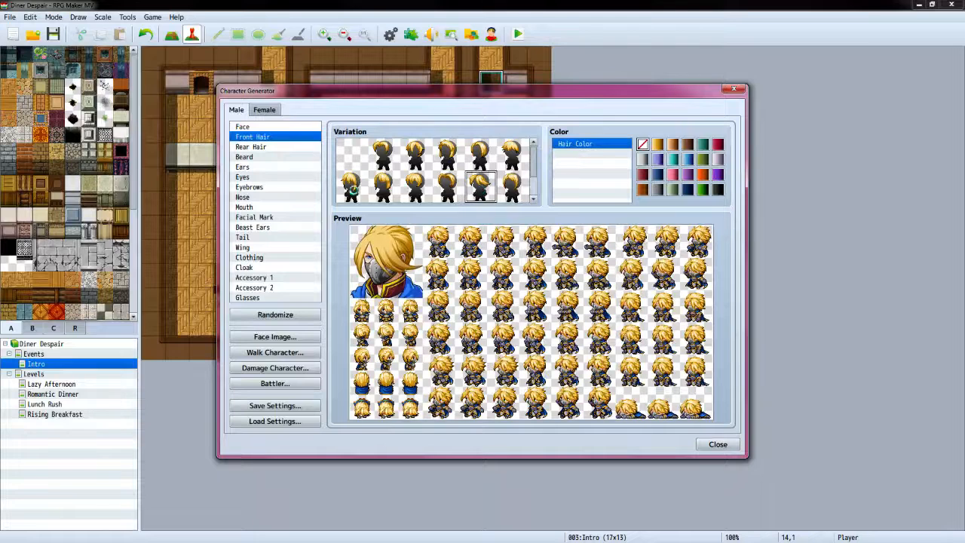
{"action": "left_click", "coordinate": [353, 192]}
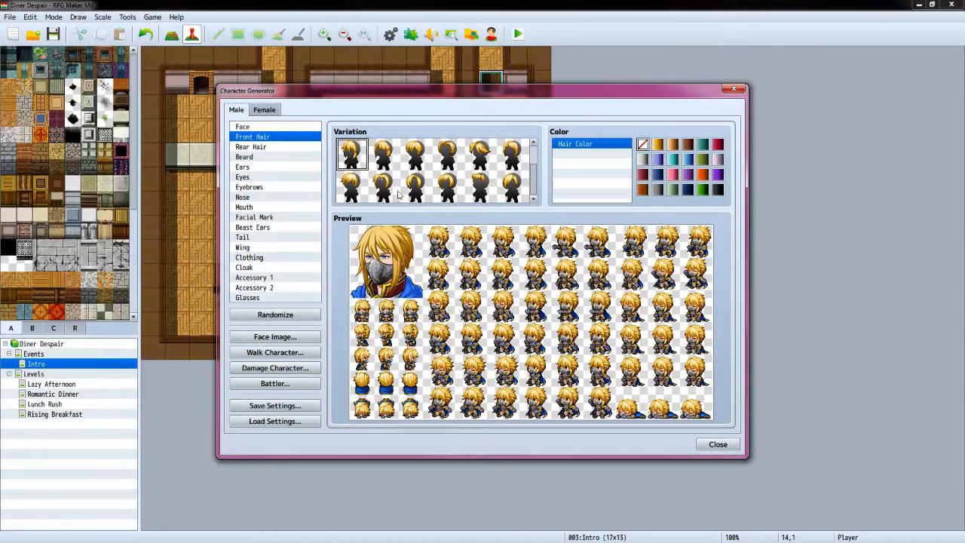
{"action": "left_click", "coordinate": [358, 190]}
{"action": "left_click", "coordinate": [385, 192]}
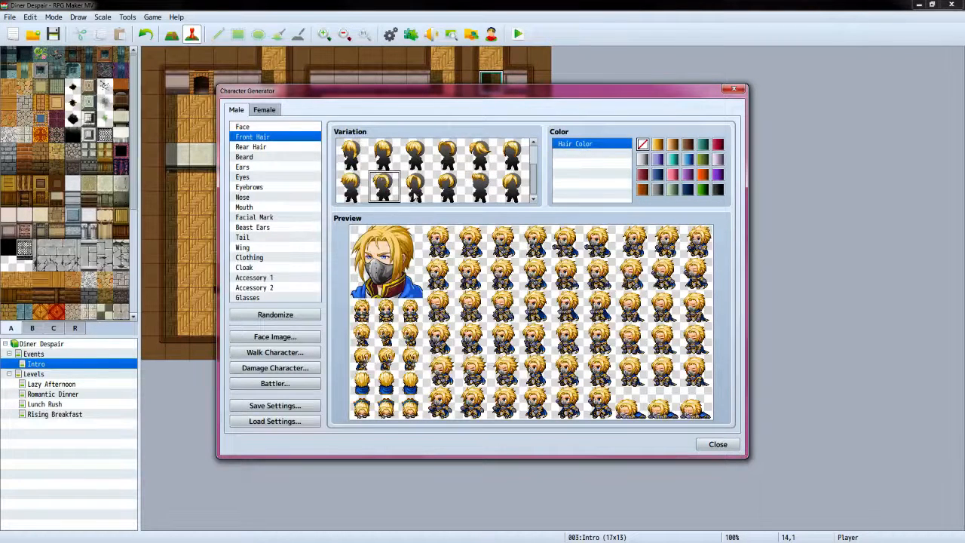
{"action": "left_click", "coordinate": [416, 192]}
{"action": "left_click", "coordinate": [448, 191]}
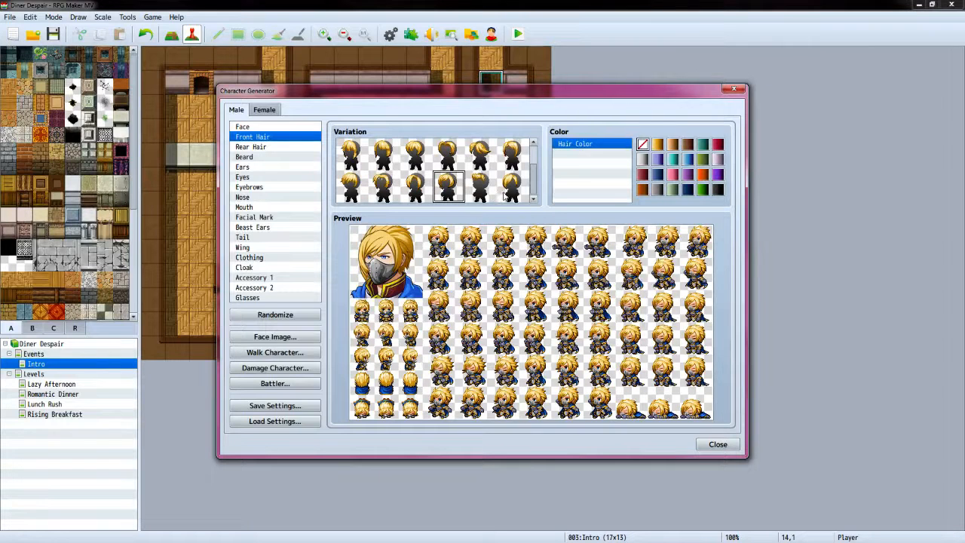
{"action": "left_click", "coordinate": [514, 190]}
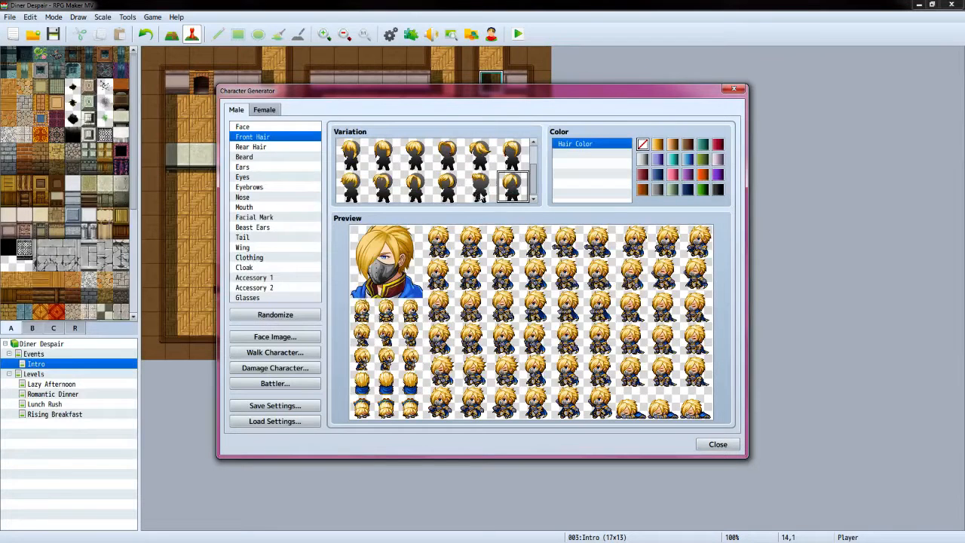
{"action": "left_click", "coordinate": [479, 194]}
{"action": "left_click", "coordinate": [509, 194]}
{"action": "left_click", "coordinate": [414, 191]}
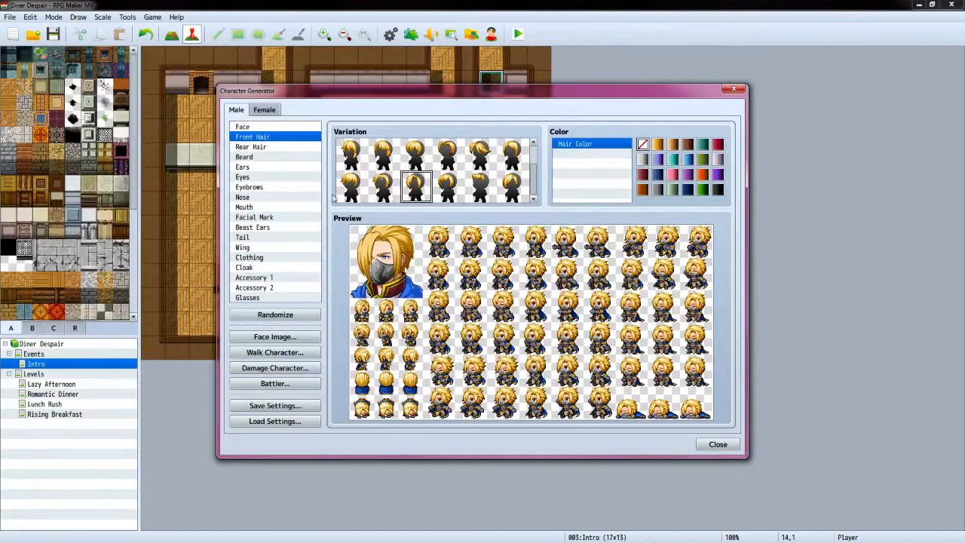
Preview the male character's rear hair variations, including the short, spiky, long, braided and bald styles
{"action": "left_click", "coordinate": [264, 149]}
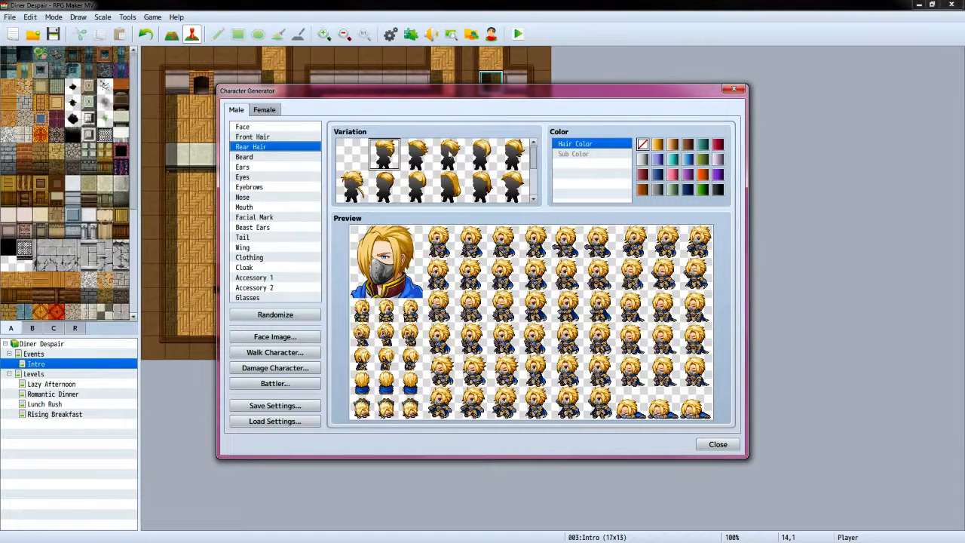
{"action": "left_click", "coordinate": [418, 157]}
{"action": "left_click", "coordinate": [449, 157]}
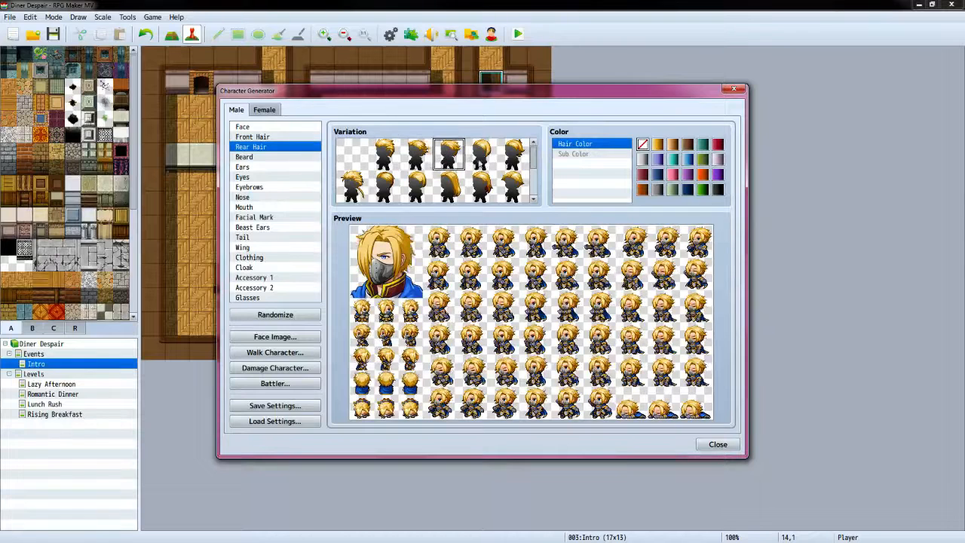
{"action": "left_click", "coordinate": [483, 158]}
{"action": "left_click", "coordinate": [515, 160]}
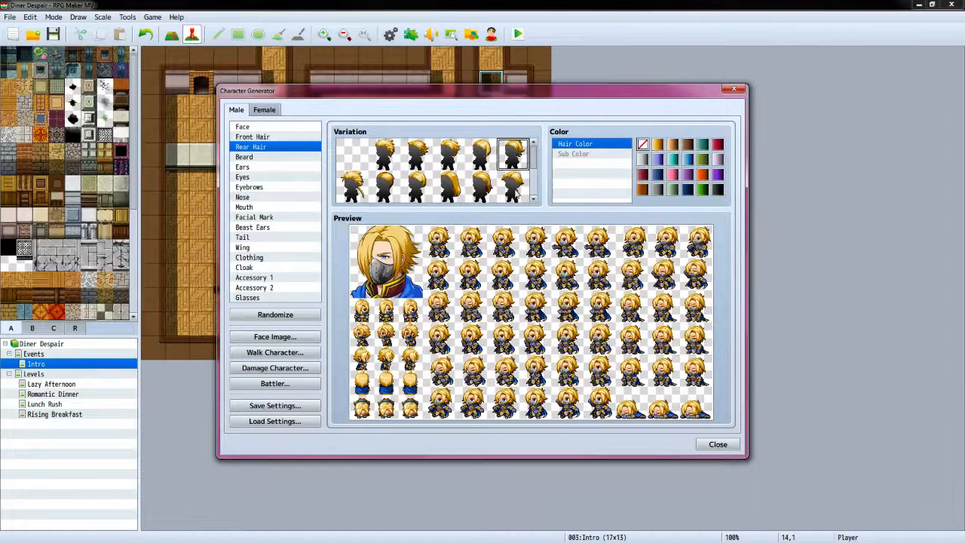
{"action": "left_click", "coordinate": [514, 189]}
{"action": "left_click", "coordinate": [449, 186]}
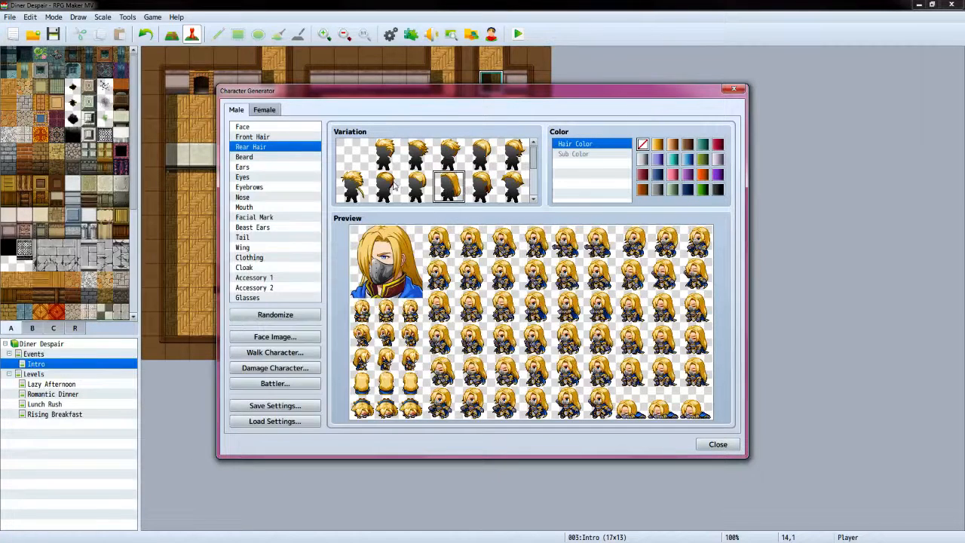
{"action": "scroll", "coordinate": [393, 186], "scroll_direction": "down", "scroll_amount": 1}
{"action": "scroll", "coordinate": [369, 175], "scroll_direction": "down", "scroll_amount": 1}
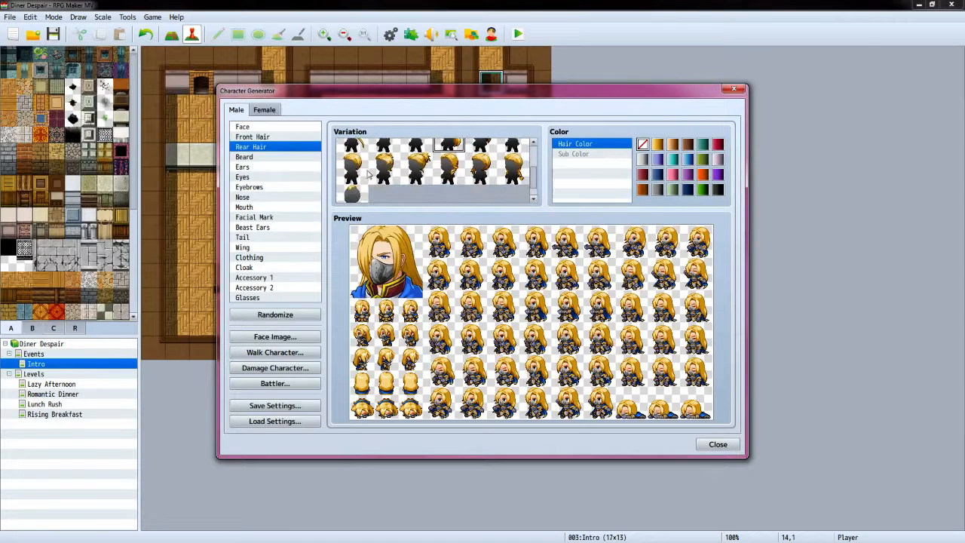
{"action": "left_click", "coordinate": [354, 166]}
{"action": "left_click", "coordinate": [355, 186]}
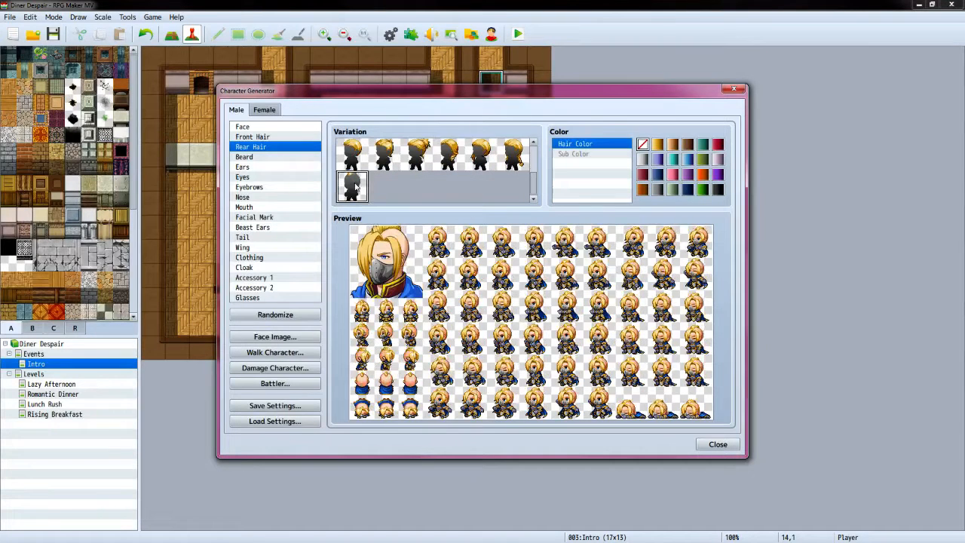
{"action": "left_click", "coordinate": [507, 157]}
{"action": "left_click", "coordinate": [470, 164]}
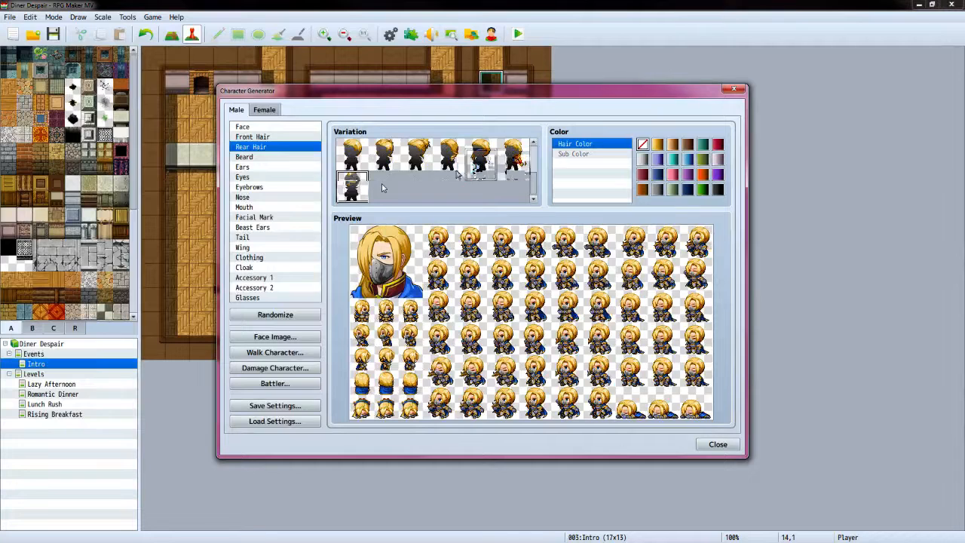
{"action": "scroll", "coordinate": [441, 170], "scroll_direction": "up", "scroll_amount": 1}
{"action": "left_click", "coordinate": [444, 167]}
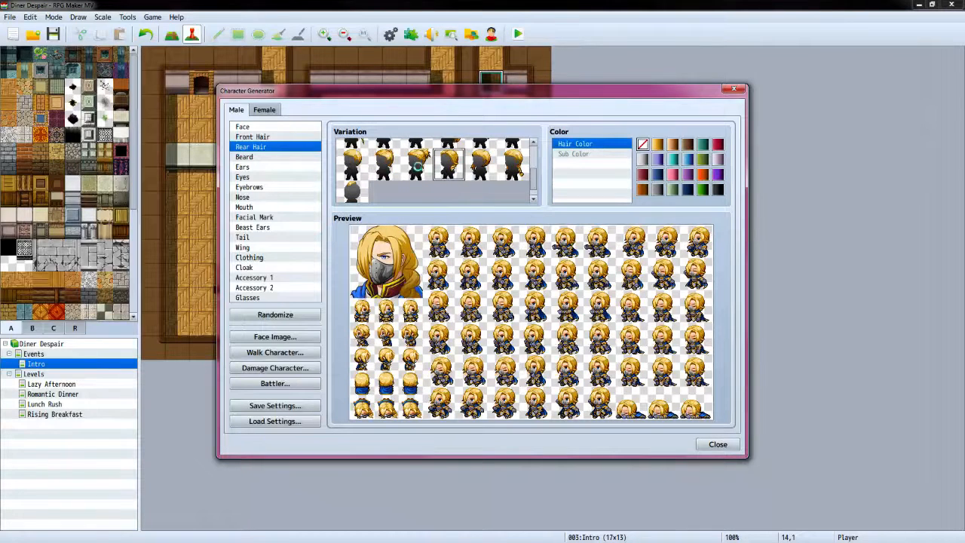
{"action": "left_click", "coordinate": [418, 169]}
{"action": "left_click", "coordinate": [384, 170]}
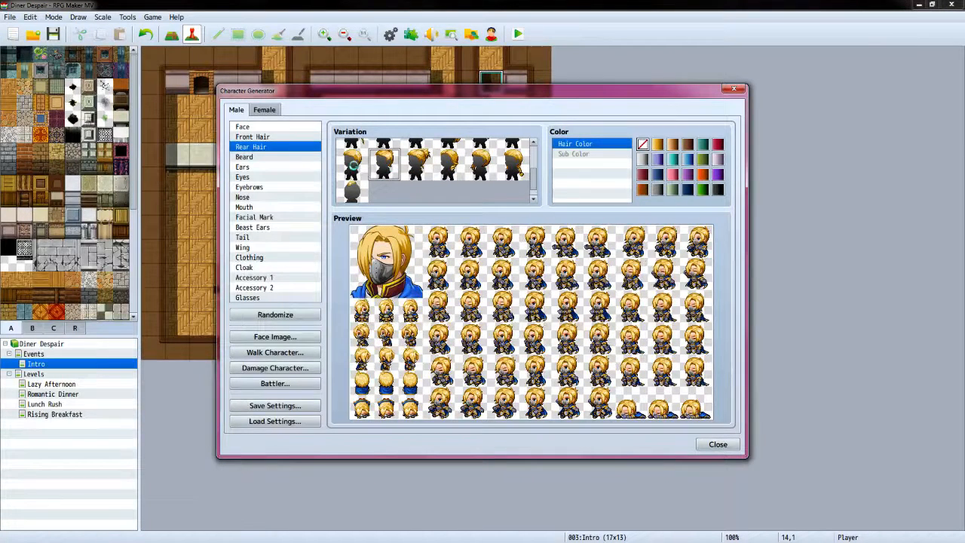
{"action": "left_click", "coordinate": [359, 171]}
{"action": "scroll", "coordinate": [362, 172], "scroll_direction": "up", "scroll_amount": 1}
{"action": "left_click", "coordinate": [359, 184]}
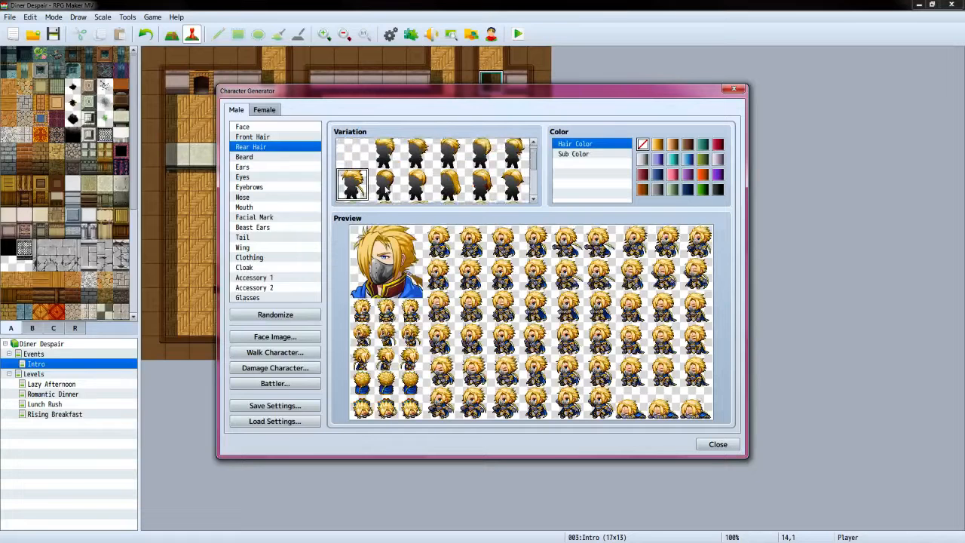
Compare the short, spiky and long rear hair styles and choose the long loose hair that falls around both shoulders
{"action": "left_click", "coordinate": [389, 183]}
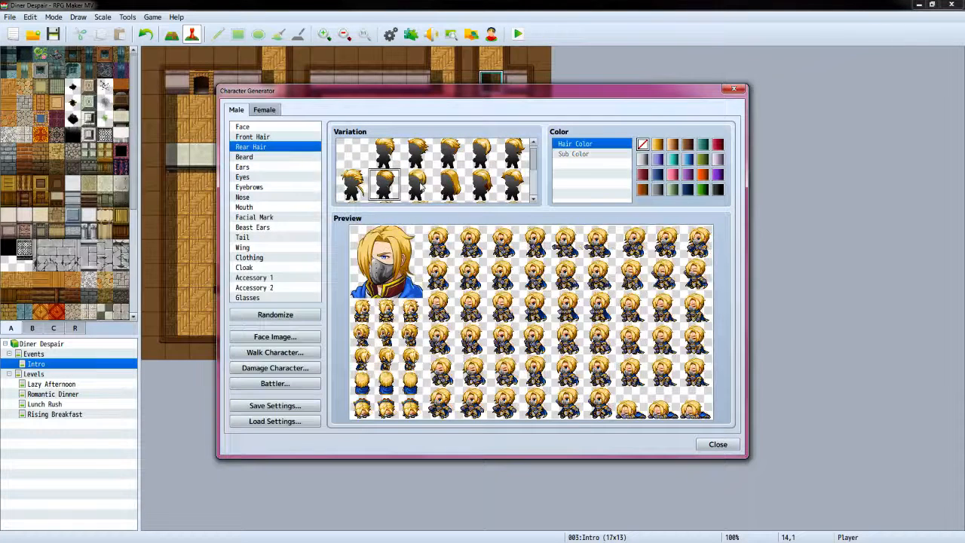
{"action": "left_click", "coordinate": [420, 184]}
{"action": "left_click", "coordinate": [429, 154]}
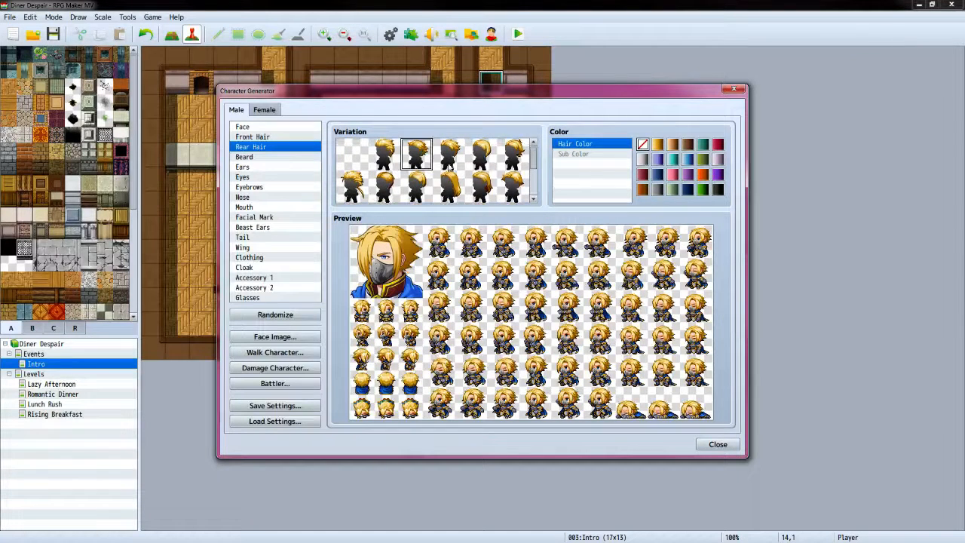
{"action": "left_click", "coordinate": [419, 190]}
{"action": "left_click", "coordinate": [452, 191]}
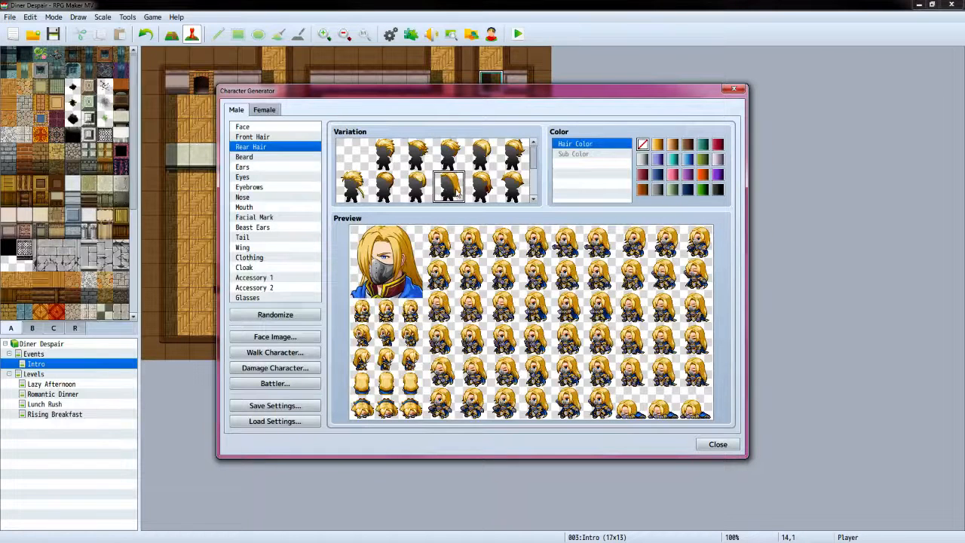
{"action": "left_click", "coordinate": [487, 186]}
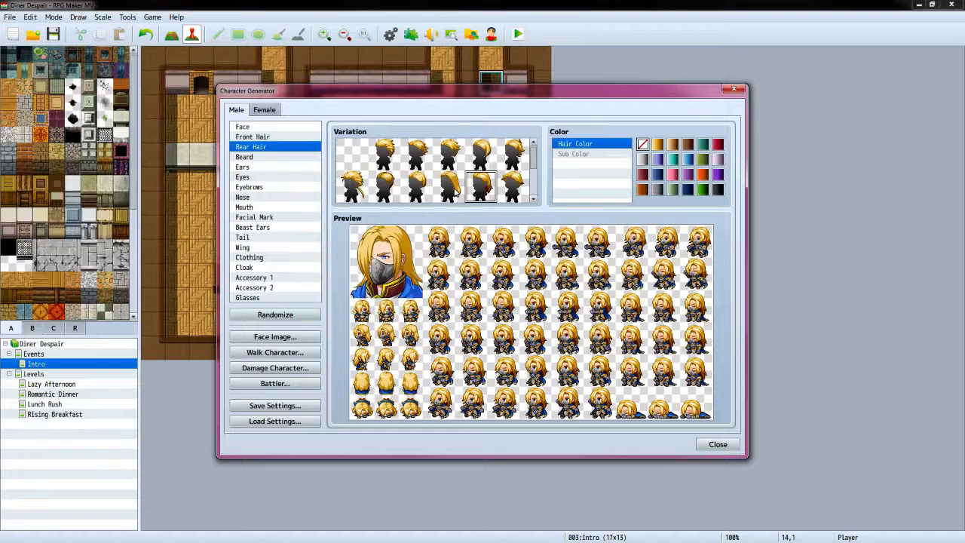
{"action": "left_click", "coordinate": [452, 192]}
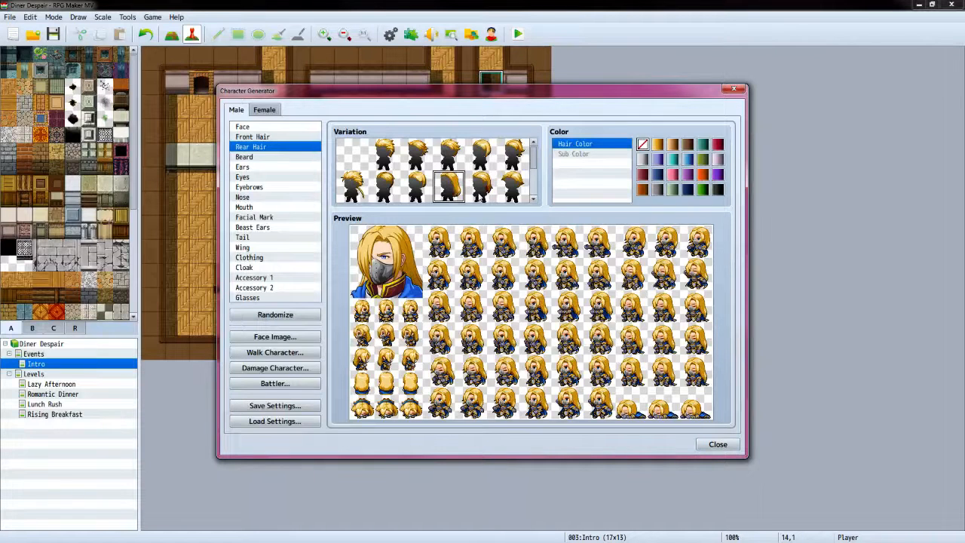
{"action": "left_click", "coordinate": [483, 188]}
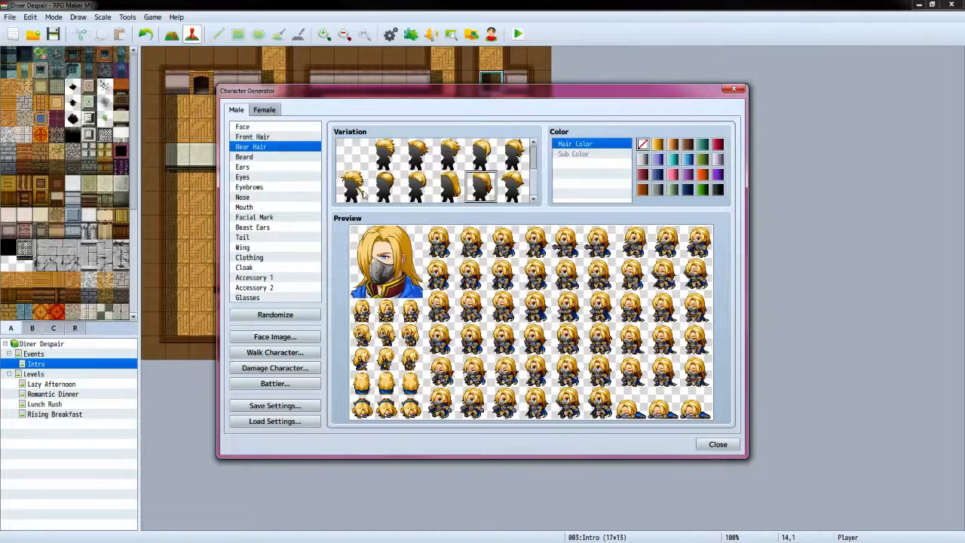
Compare white, black and greenish-grey hair colors on the male character and set the hair color to grey
{"action": "left_click", "coordinate": [657, 190]}
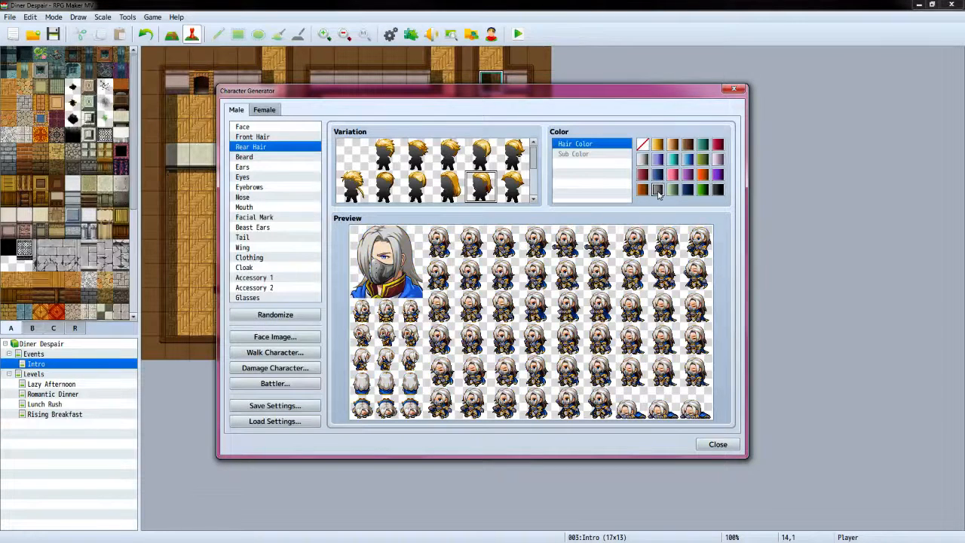
{"action": "left_click", "coordinate": [641, 158]}
{"action": "left_click", "coordinate": [658, 190]}
{"action": "left_click", "coordinate": [718, 190]}
{"action": "left_click", "coordinate": [657, 190]}
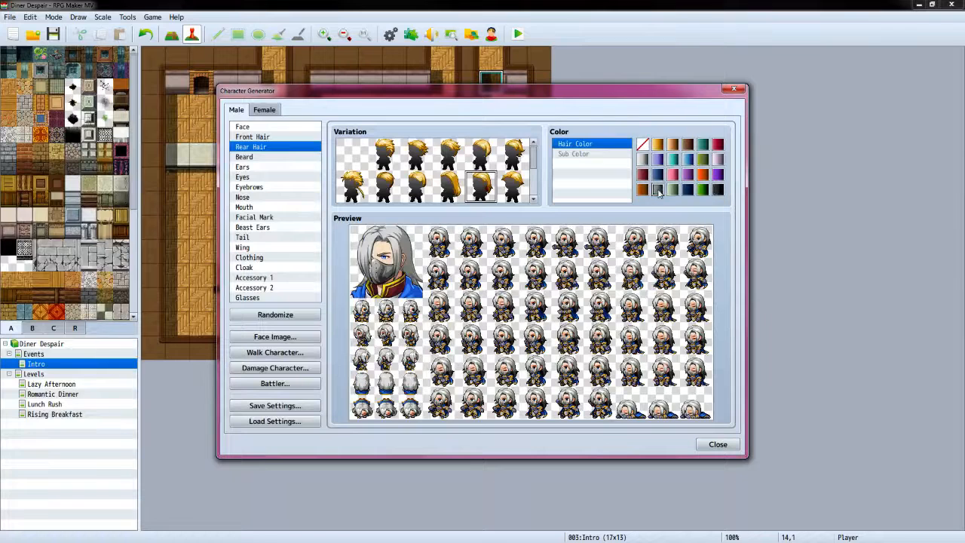
{"action": "left_click", "coordinate": [673, 190]}
{"action": "left_click", "coordinate": [658, 190]}
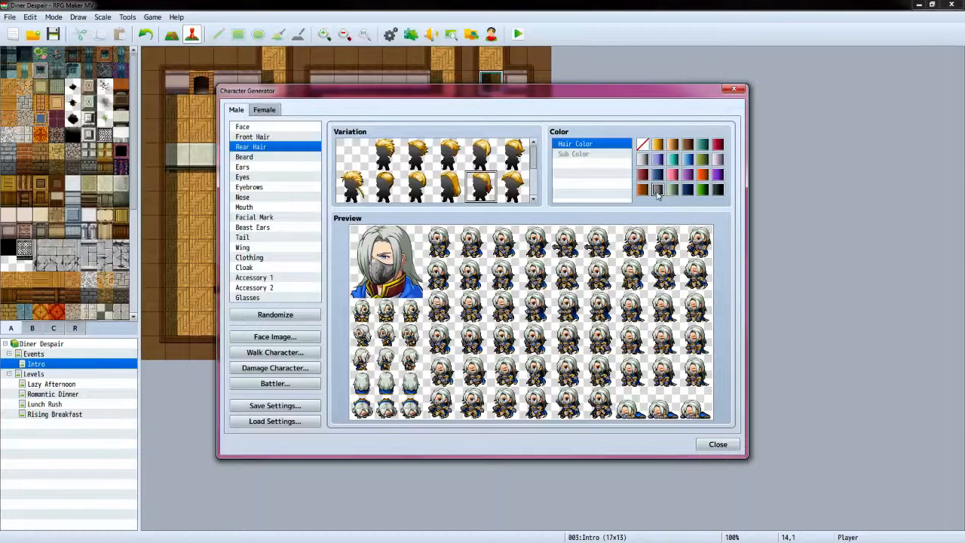
Preview a beard on the male character and leave the beard at none
{"action": "left_click", "coordinate": [253, 157]}
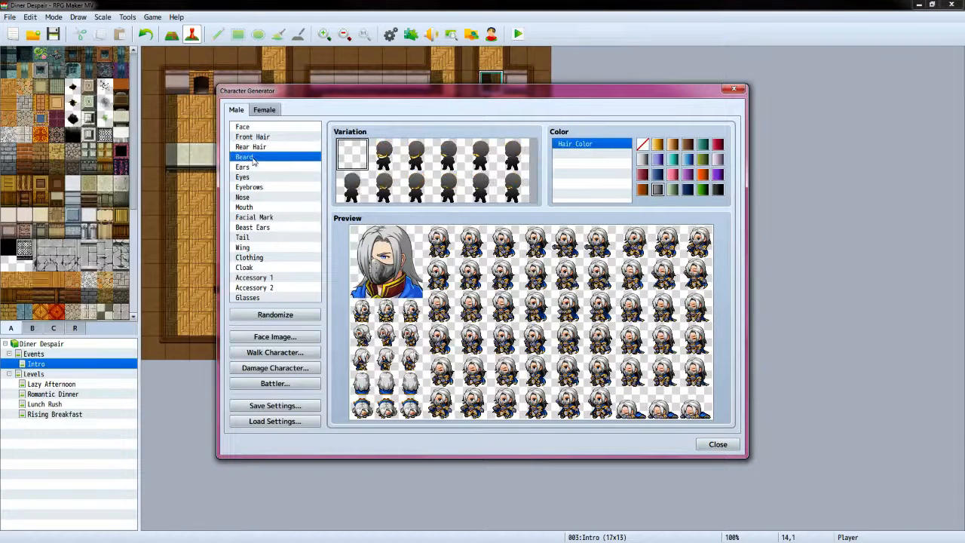
{"action": "left_click", "coordinate": [389, 159]}
{"action": "left_click", "coordinate": [356, 158]}
Give the male character long pointed elf ears
{"action": "left_click", "coordinate": [256, 167]}
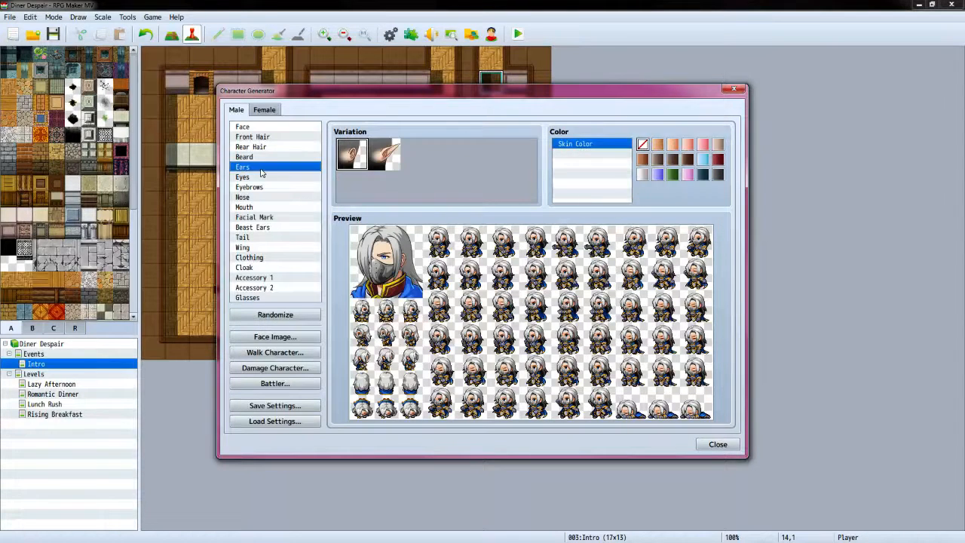
{"action": "left_click", "coordinate": [266, 178]}
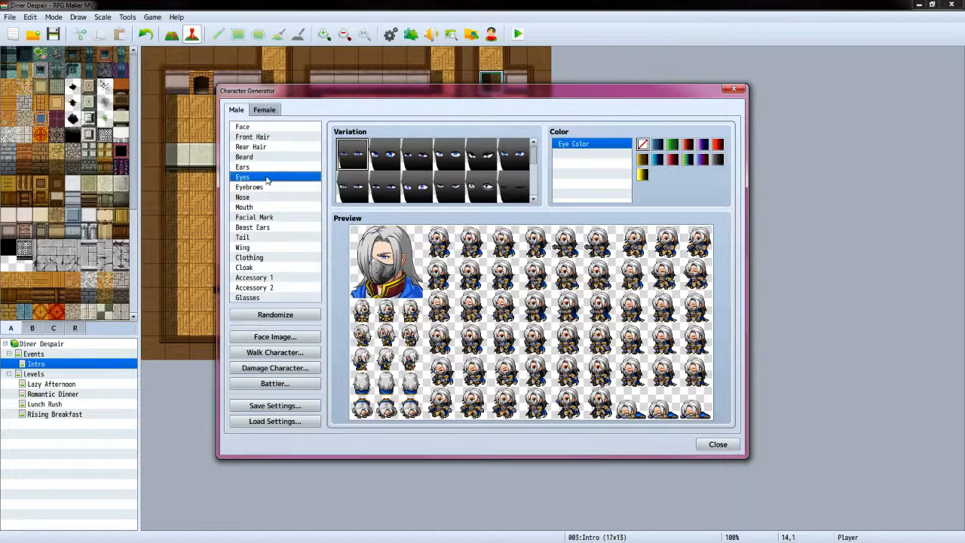
{"action": "left_click", "coordinate": [269, 169]}
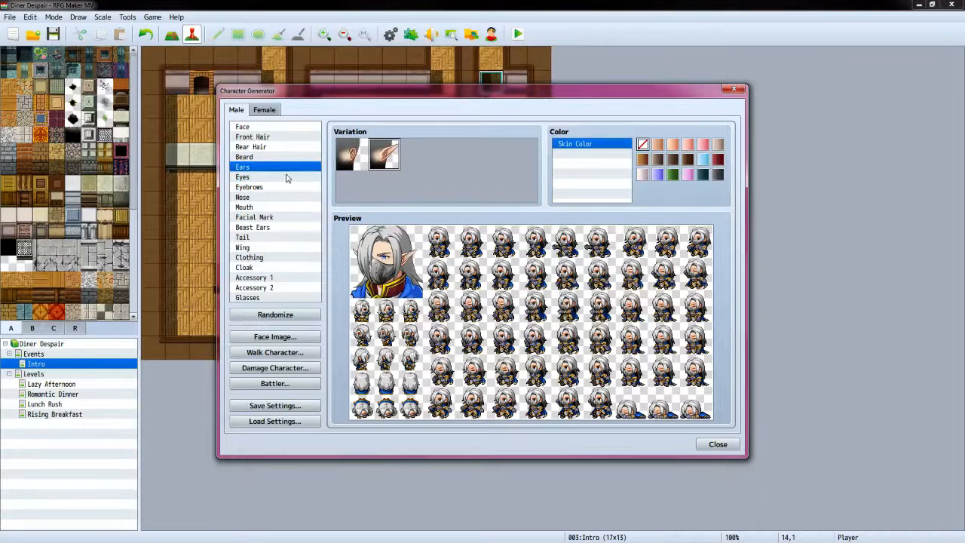
Look over the eye, eyebrow, nose and mouth options and preview several facial marks, leaving the facial mark at none
{"action": "left_click", "coordinate": [254, 178]}
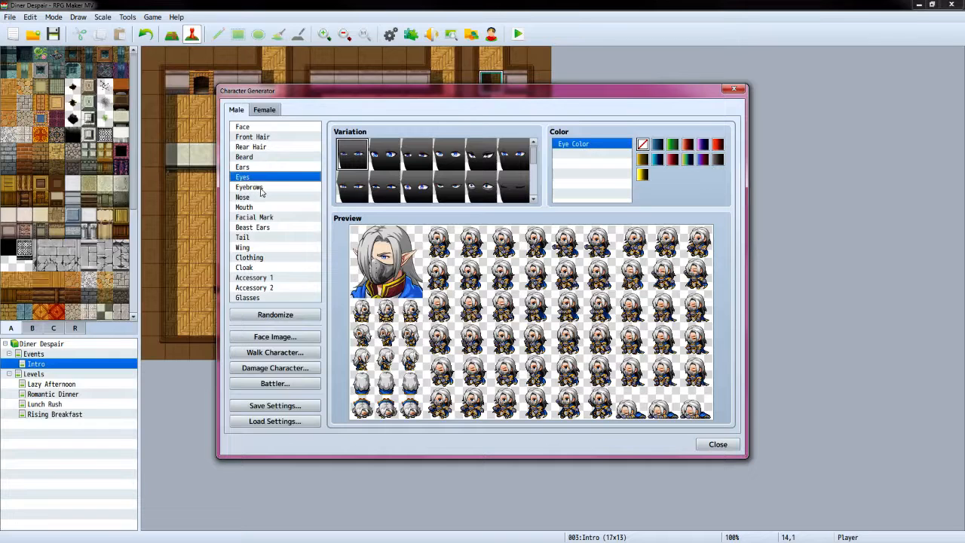
{"action": "left_click", "coordinate": [260, 189]}
{"action": "left_click", "coordinate": [263, 198]}
{"action": "left_click", "coordinate": [267, 207]}
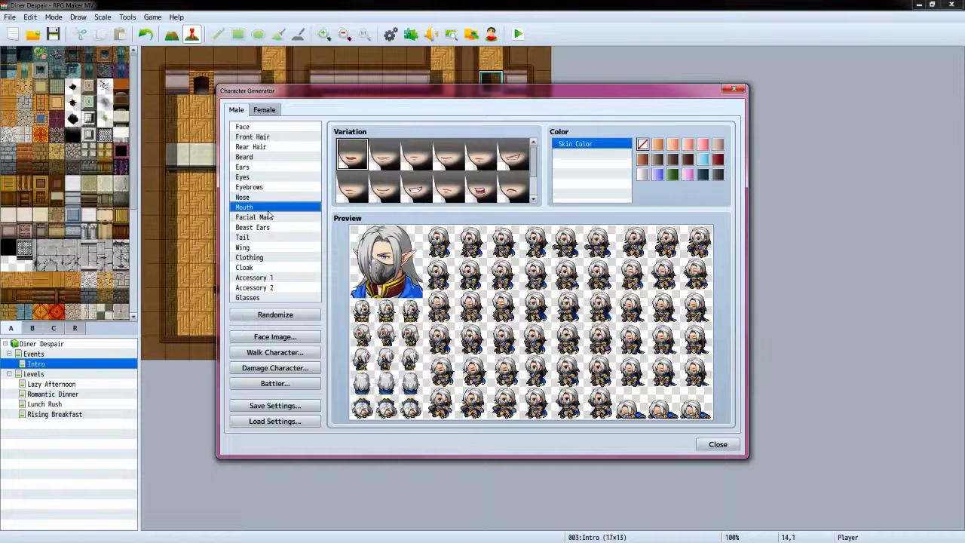
{"action": "left_click", "coordinate": [276, 218]}
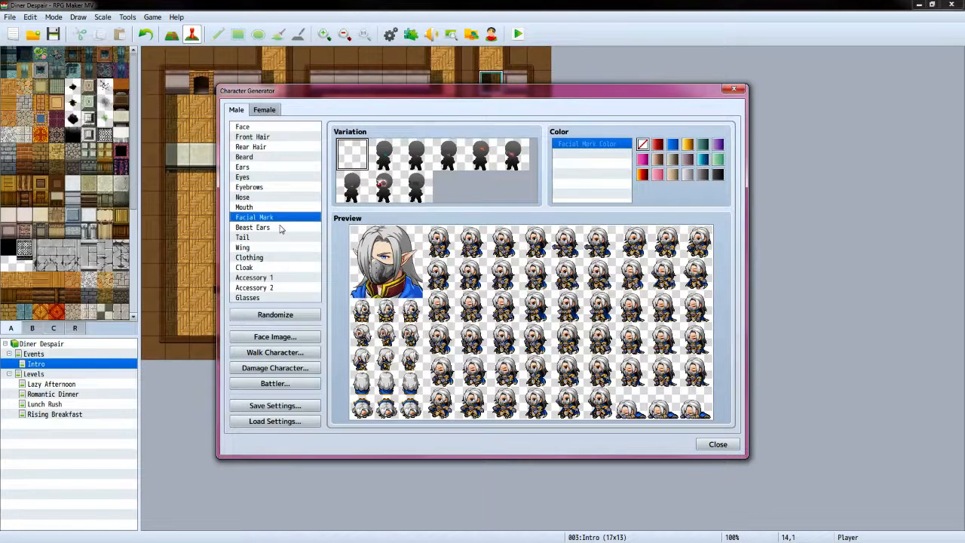
{"action": "left_click", "coordinate": [415, 190]}
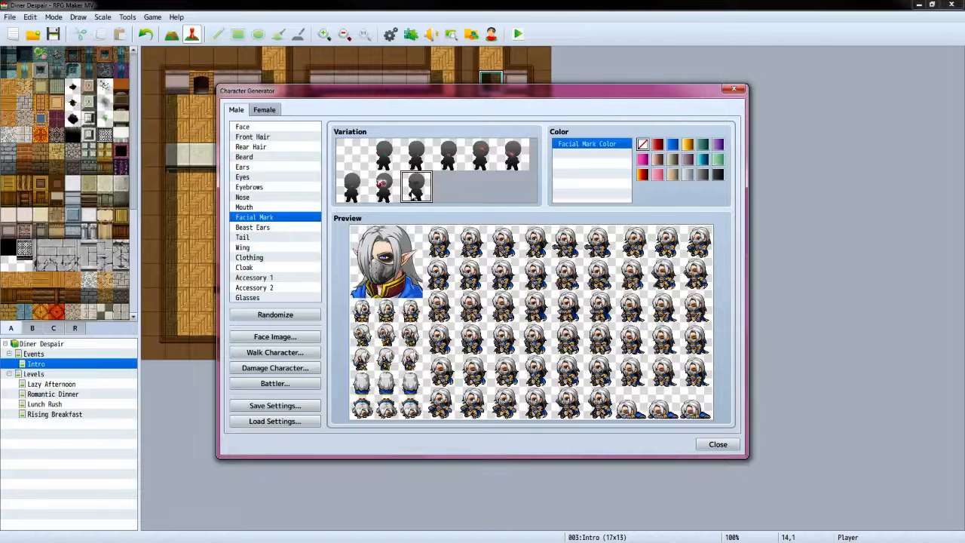
{"action": "left_click", "coordinate": [353, 186]}
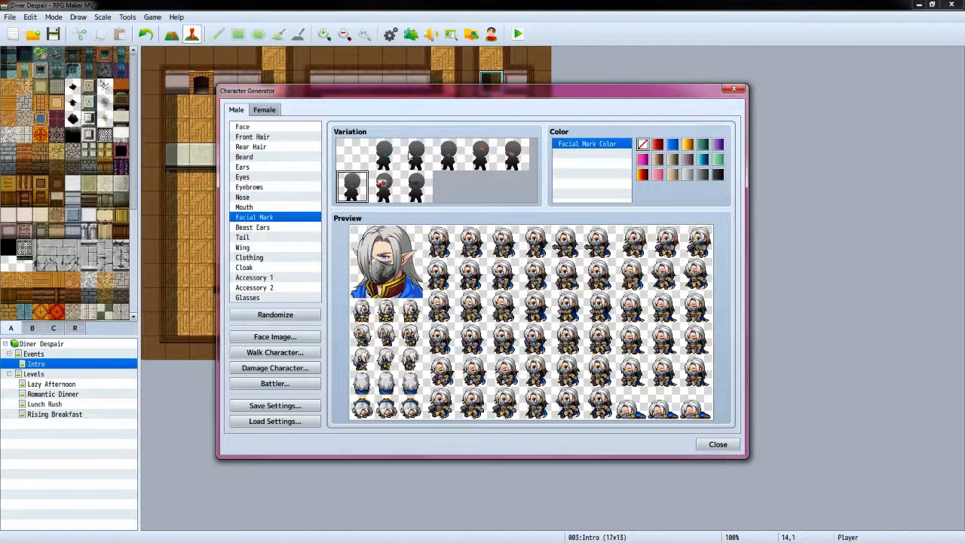
{"action": "left_click", "coordinate": [416, 154]}
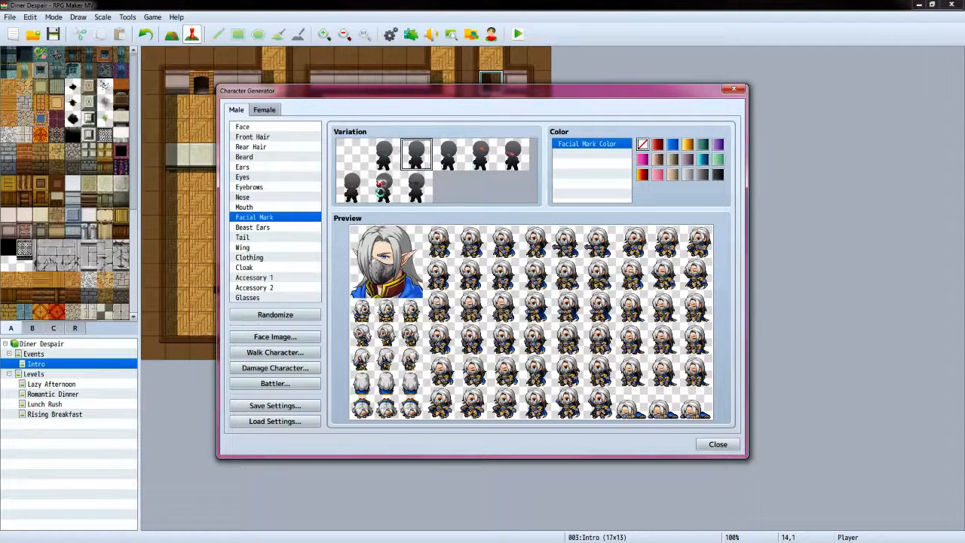
{"action": "left_click", "coordinate": [382, 187]}
{"action": "left_click", "coordinate": [358, 157]}
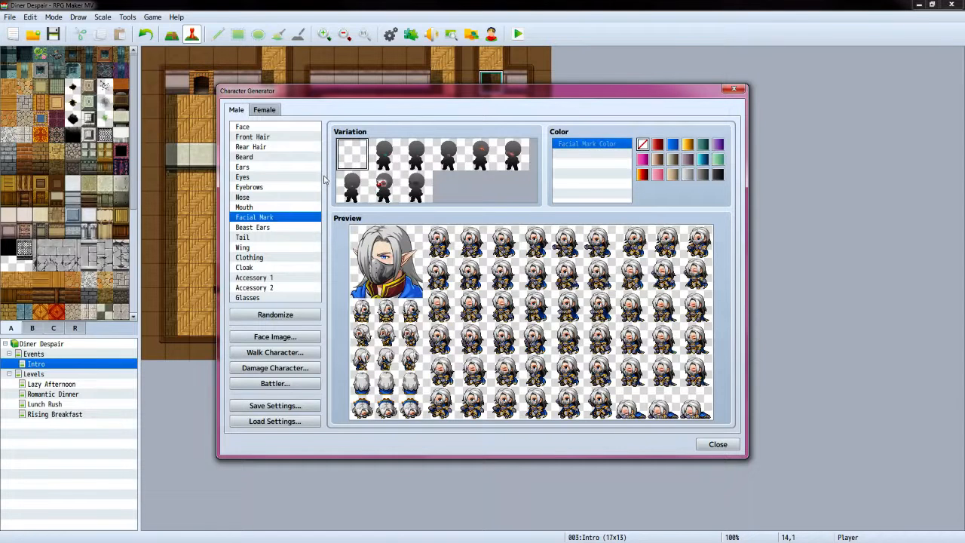
Preview the last beast ears variation on the male character and leave the beast ears at none
{"action": "left_click", "coordinate": [256, 228]}
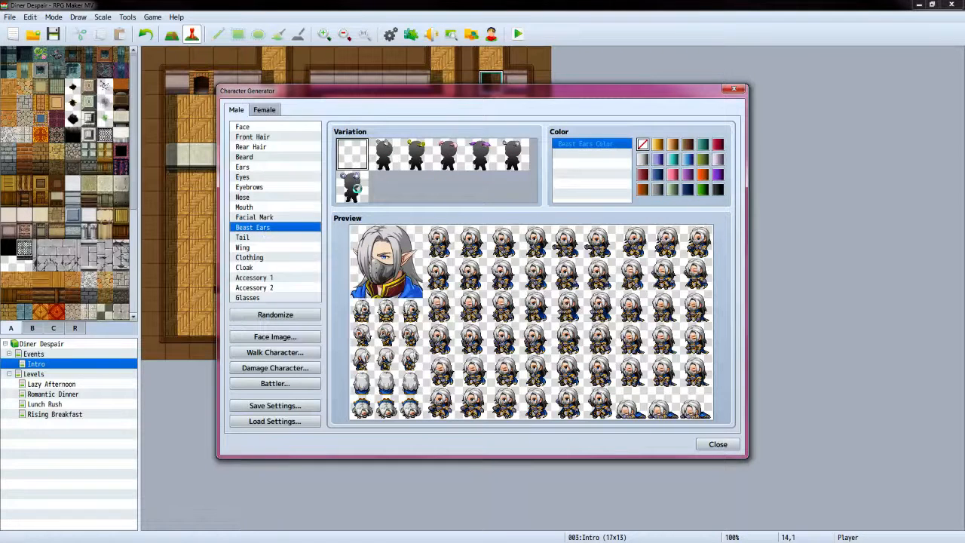
{"action": "left_click", "coordinate": [356, 188]}
{"action": "left_click", "coordinate": [356, 158]}
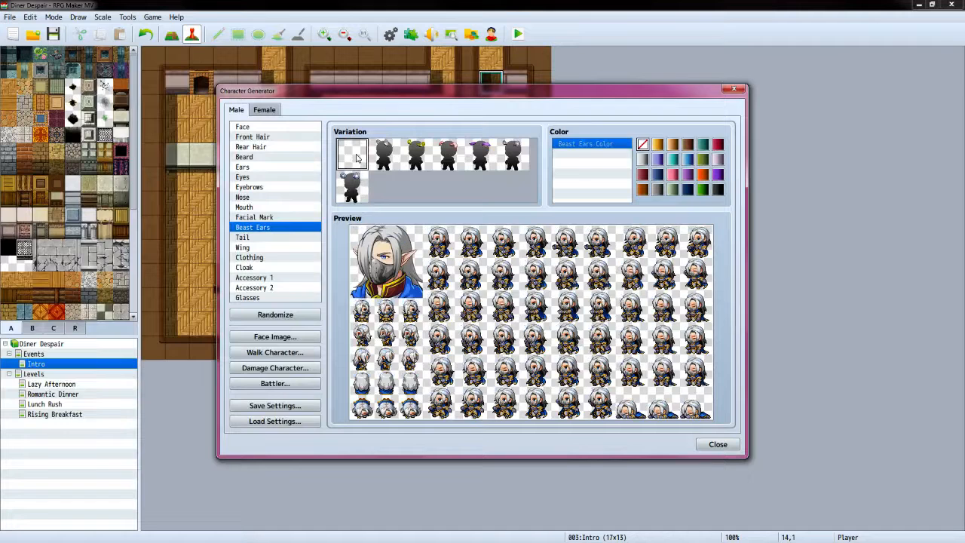
Skip the tail and wing options and change the male character's clothing to the outfit with the red scarf
{"action": "left_click", "coordinate": [263, 238]}
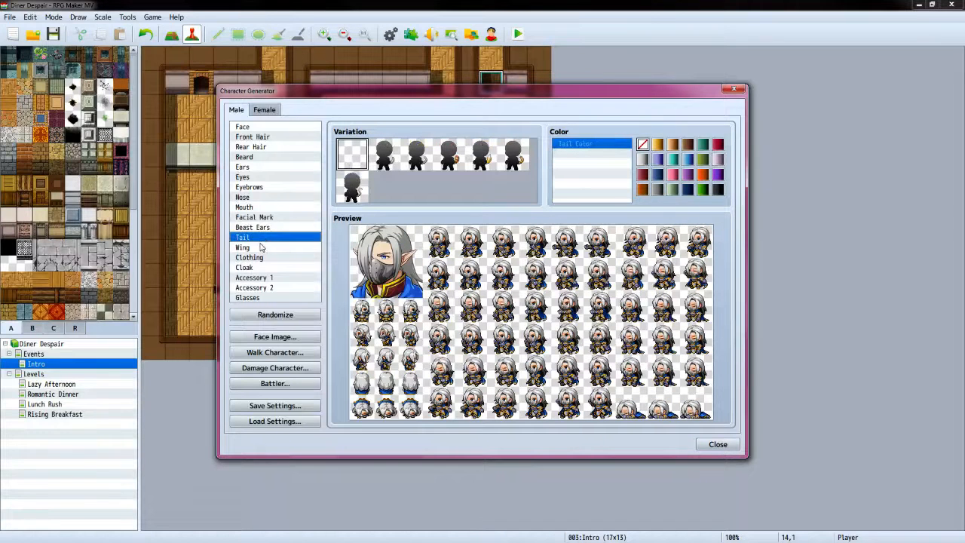
{"action": "left_click", "coordinate": [261, 248]}
{"action": "left_click", "coordinate": [270, 259]}
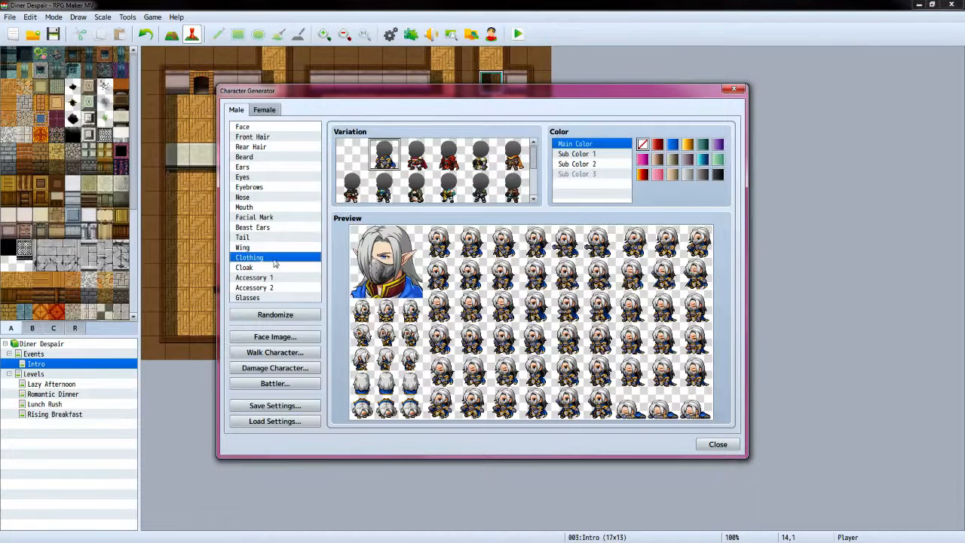
{"action": "left_click", "coordinate": [419, 158]}
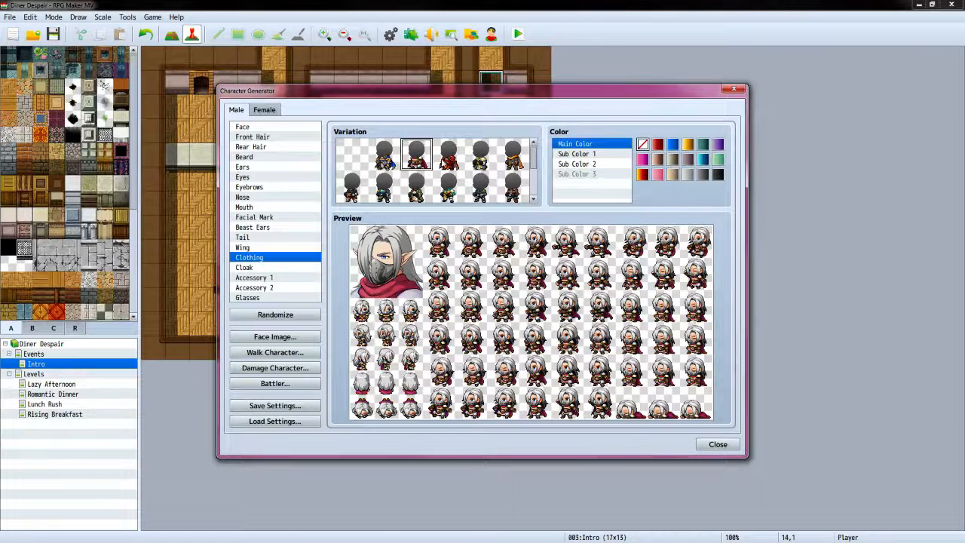
Preview the red-robed, high-collared and orange-scarf outfits from the first row of clothing variations on the male character
{"action": "left_click", "coordinate": [452, 162]}
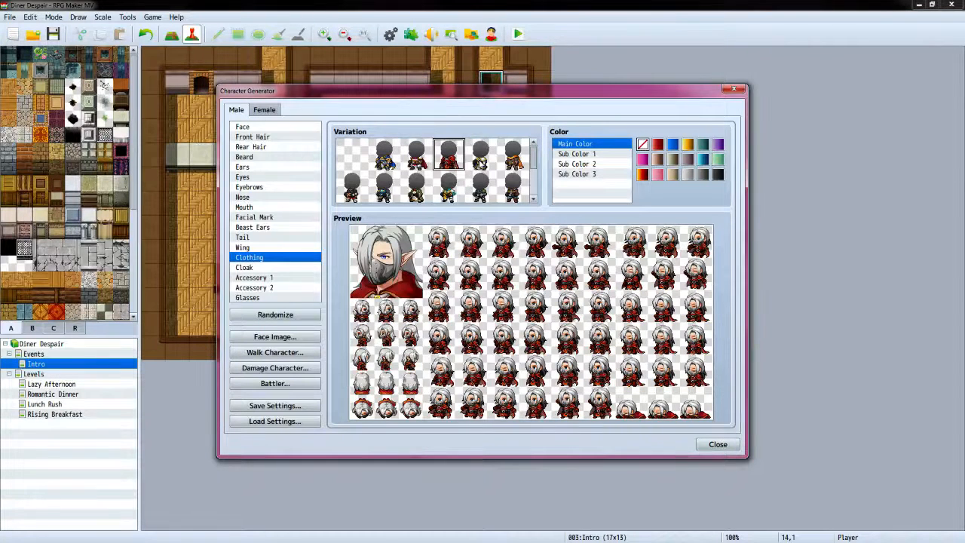
{"action": "left_click", "coordinate": [481, 160]}
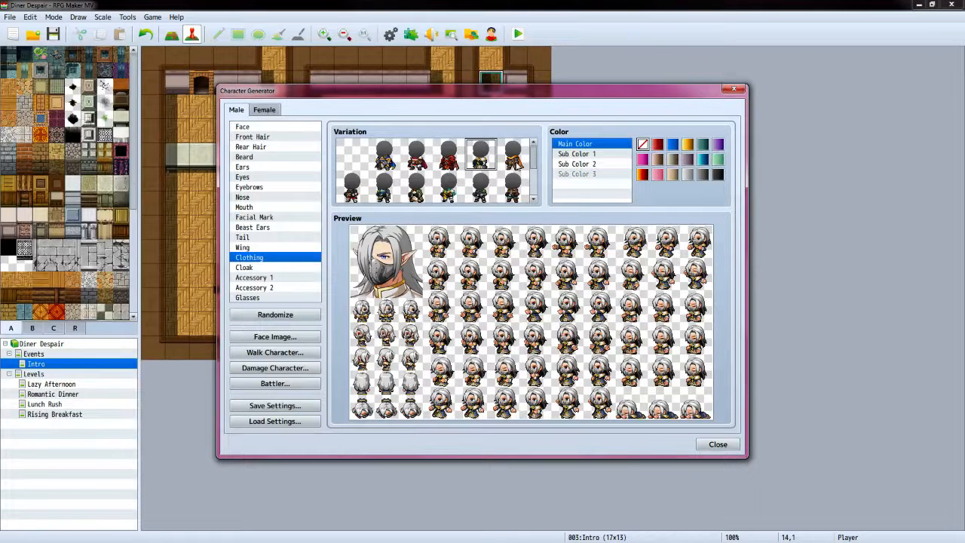
{"action": "left_click", "coordinate": [513, 160]}
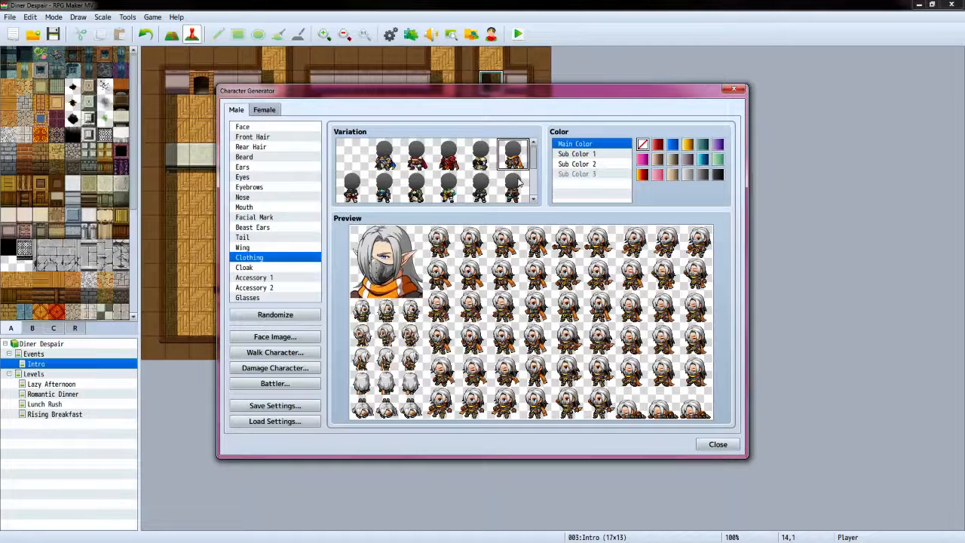
Preview a range of outfits from the last two rows of clothing variations on the male character
{"action": "scroll", "coordinate": [518, 183], "scroll_direction": "down", "scroll_amount": 3}
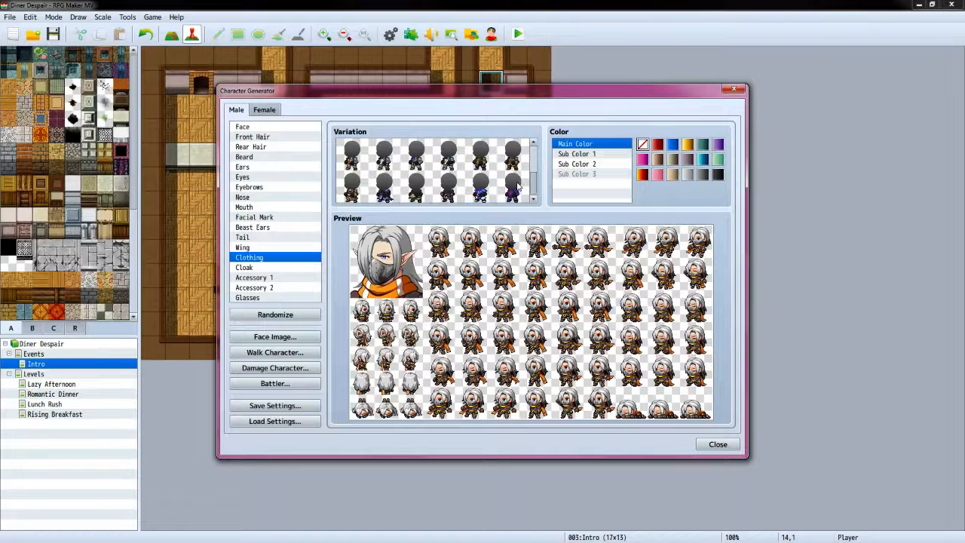
{"action": "left_click", "coordinate": [515, 188]}
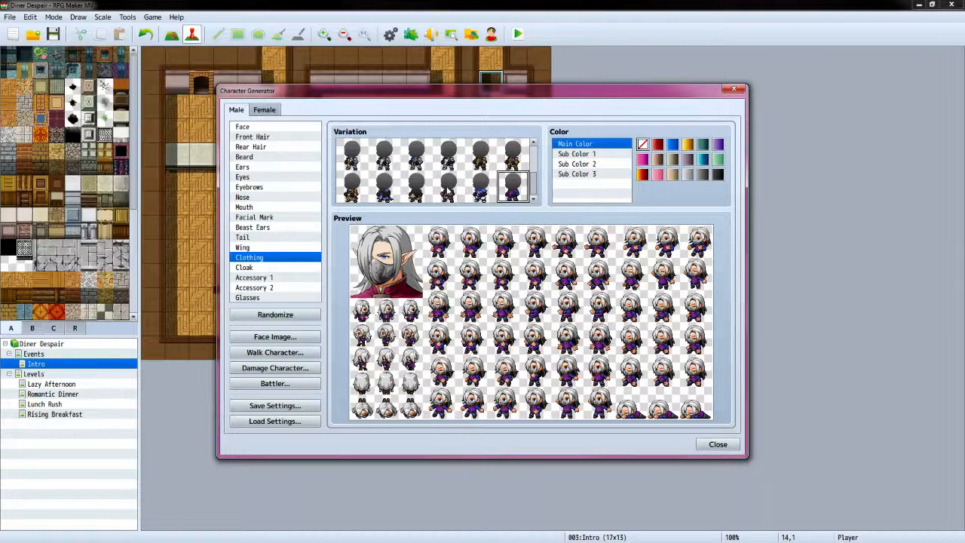
{"action": "left_click", "coordinate": [449, 187]}
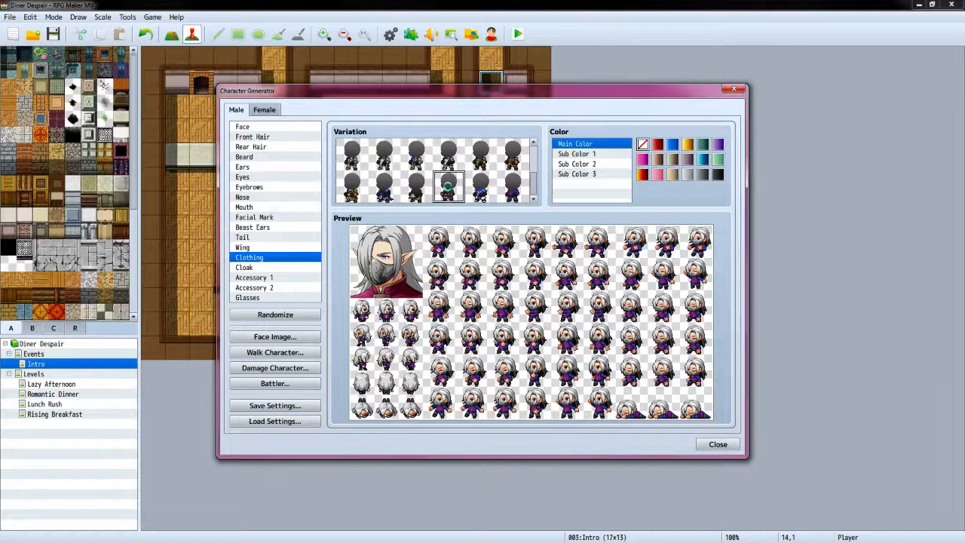
{"action": "left_click", "coordinate": [365, 186]}
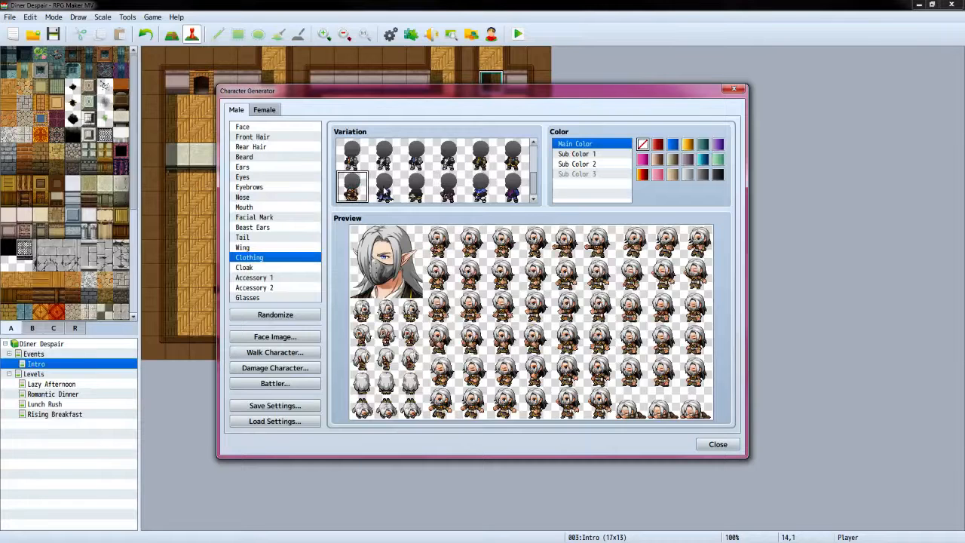
{"action": "left_click", "coordinate": [383, 188]}
{"action": "left_click", "coordinate": [416, 189]}
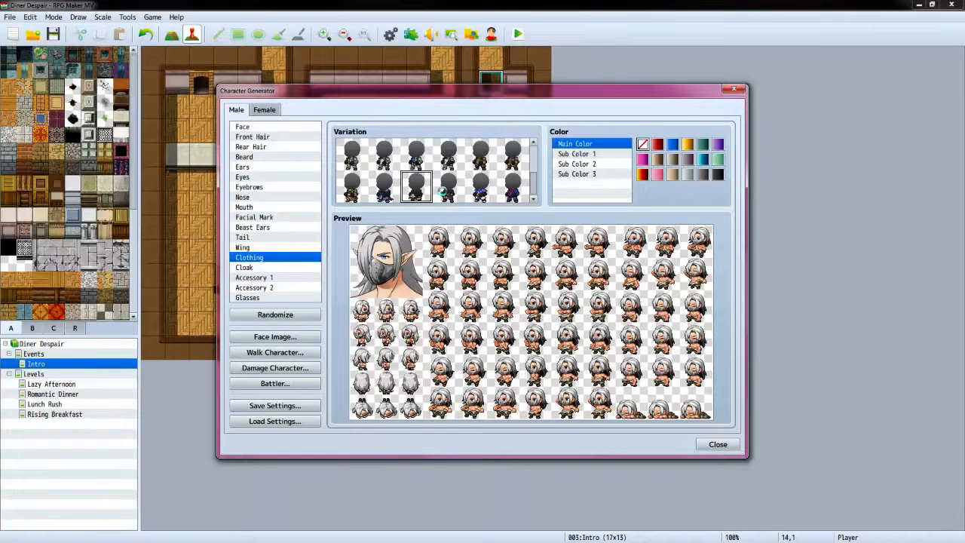
{"action": "left_click", "coordinate": [445, 189]}
{"action": "left_click", "coordinate": [418, 154]}
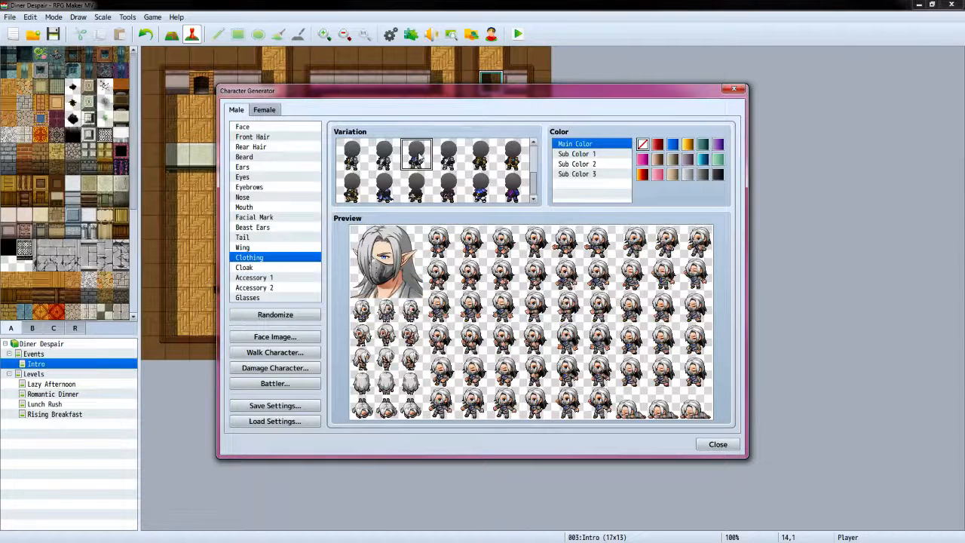
{"action": "left_click", "coordinate": [386, 158]}
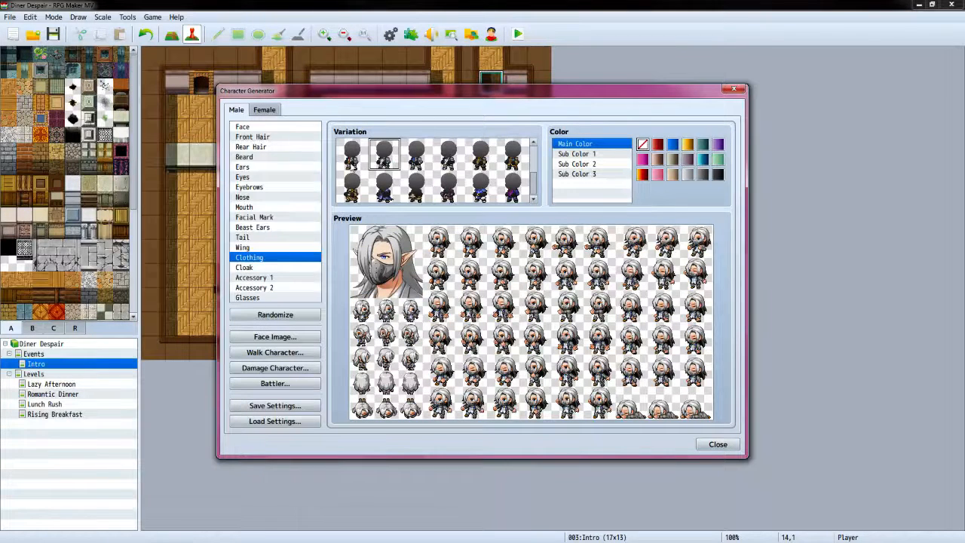
{"action": "left_click", "coordinate": [447, 158]}
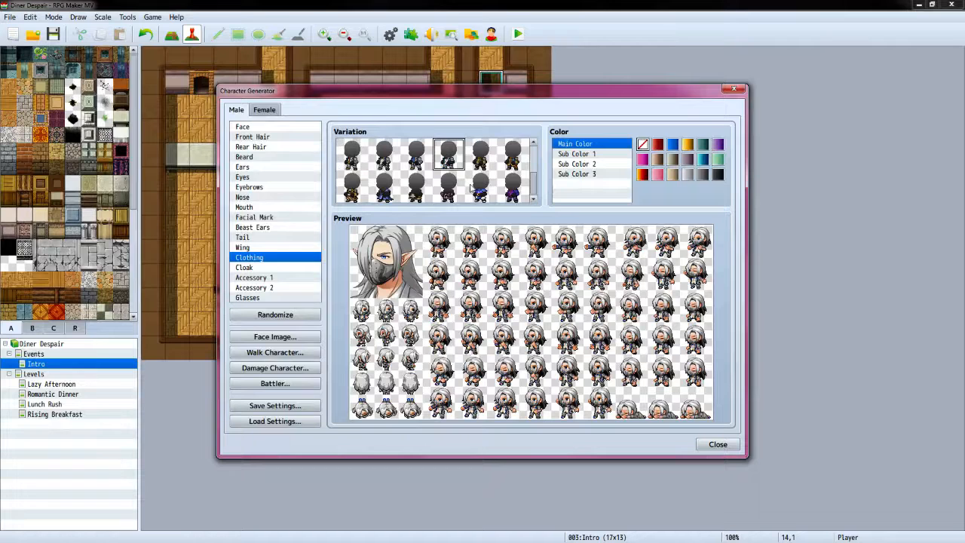
Preview the six outfits in the second row of clothing variations, going from the last one to the first
{"action": "scroll", "coordinate": [471, 189], "scroll_direction": "up", "scroll_amount": 1}
{"action": "scroll", "coordinate": [472, 189], "scroll_direction": "down", "scroll_amount": 2}
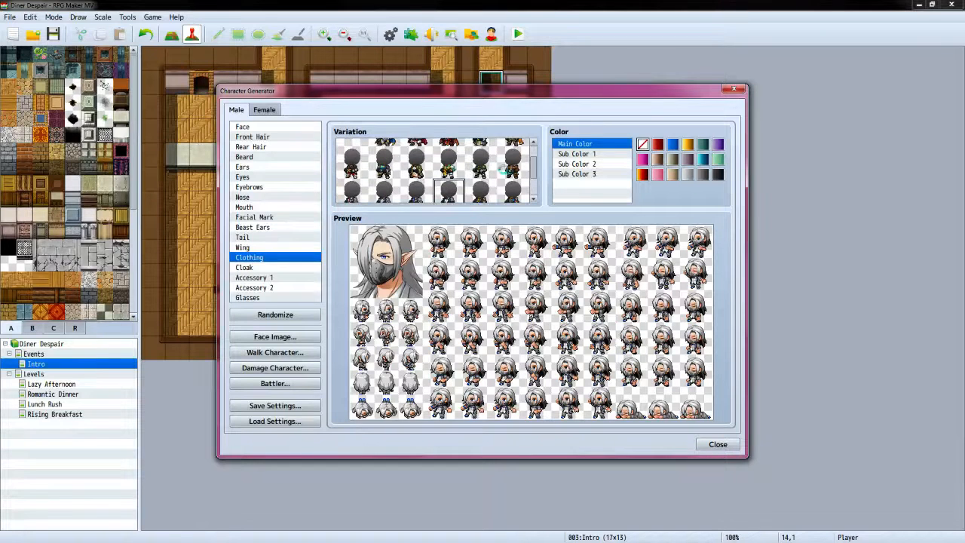
{"action": "left_click", "coordinate": [513, 164]}
{"action": "left_click", "coordinate": [474, 164]}
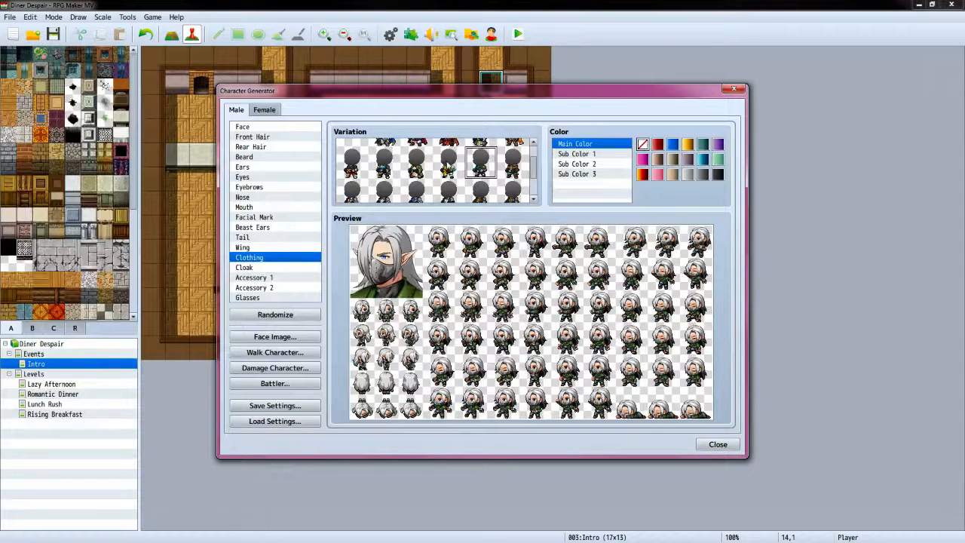
{"action": "left_click", "coordinate": [448, 163]}
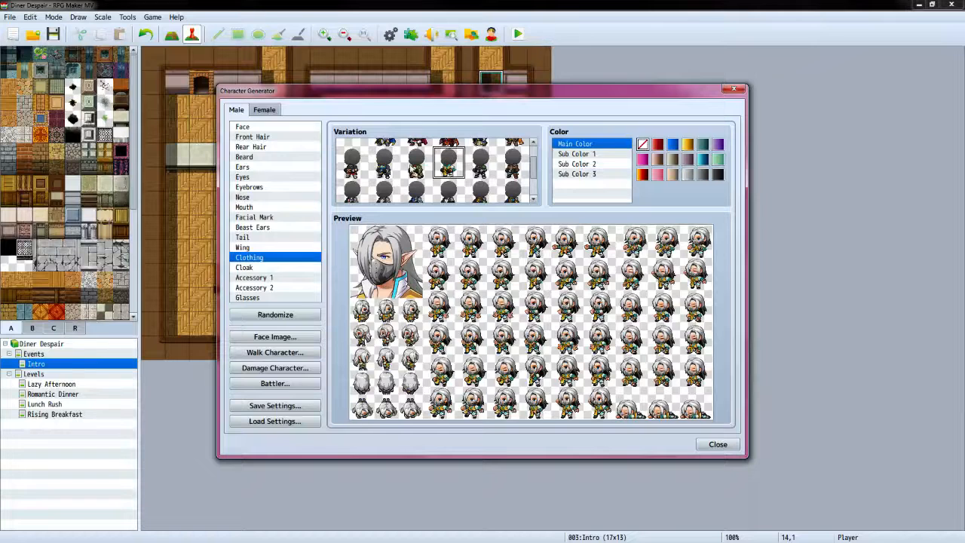
{"action": "left_click", "coordinate": [416, 166]}
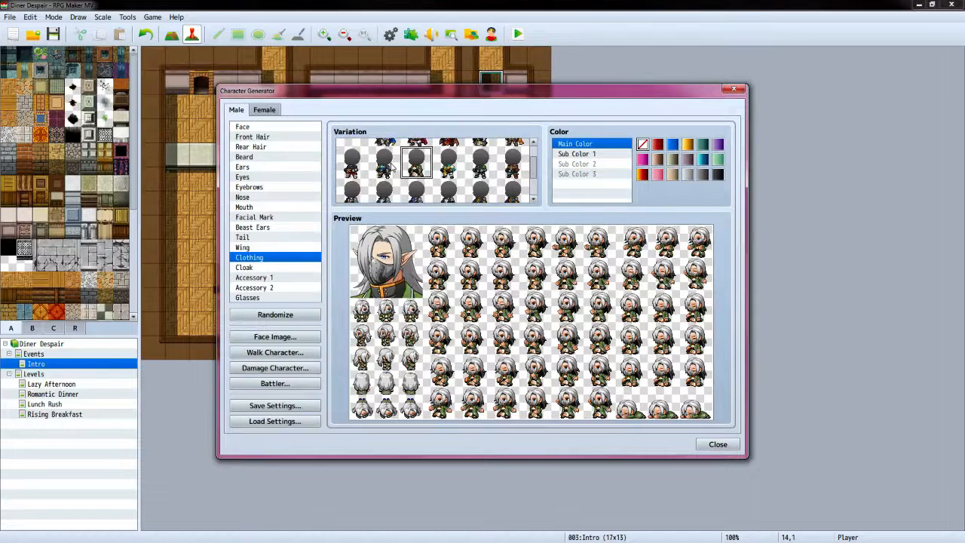
{"action": "left_click", "coordinate": [385, 162]}
{"action": "left_click", "coordinate": [358, 162]}
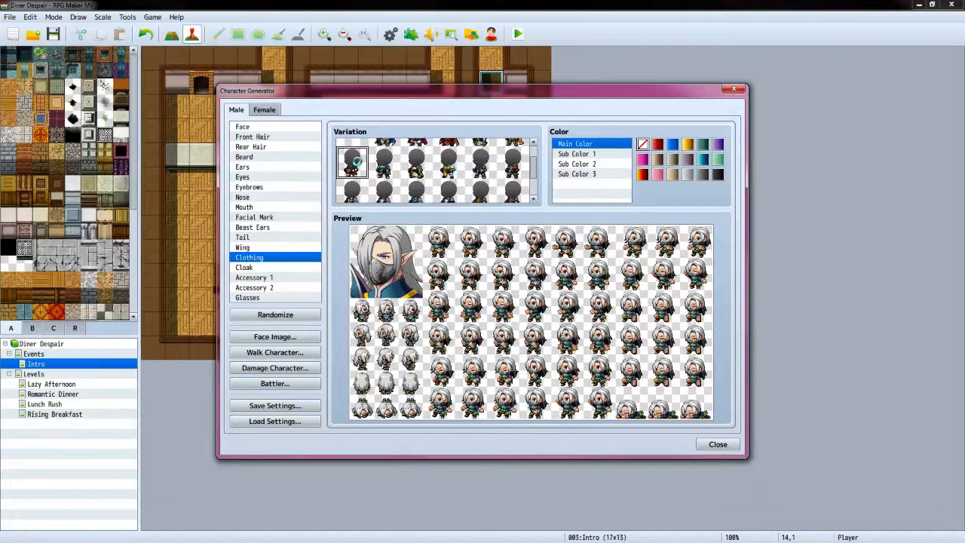
Compare the orange-scarf, red-robed, red-scarf and blue-caped outfits from the first row of clothing variations
{"action": "scroll", "coordinate": [454, 192], "scroll_direction": "up", "scroll_amount": 1}
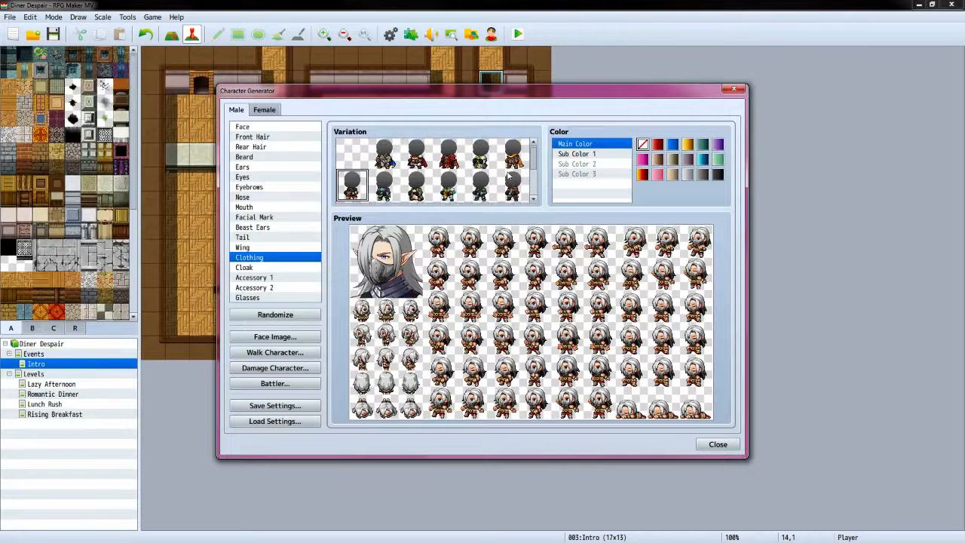
{"action": "scroll", "coordinate": [511, 162], "scroll_direction": "up", "scroll_amount": 1}
{"action": "left_click", "coordinate": [512, 156]}
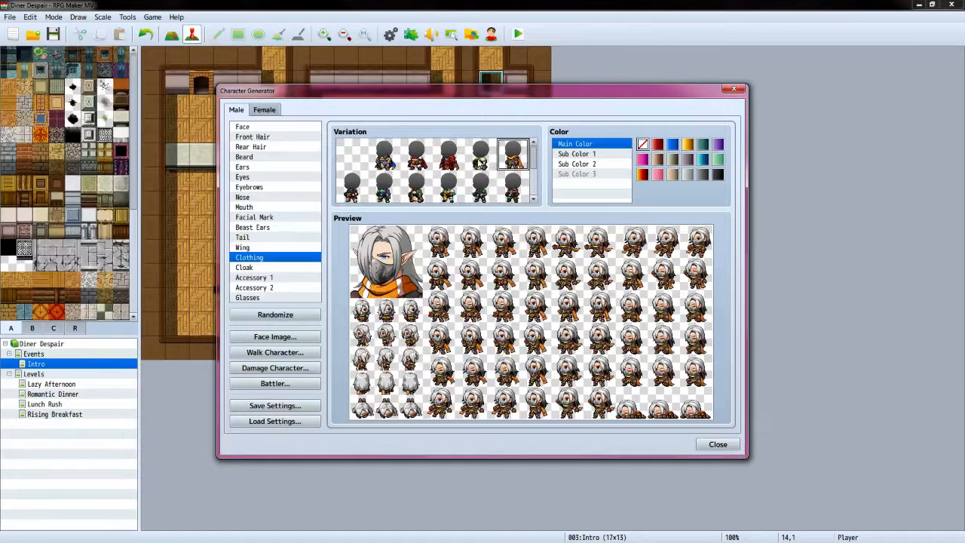
{"action": "left_click", "coordinate": [456, 161]}
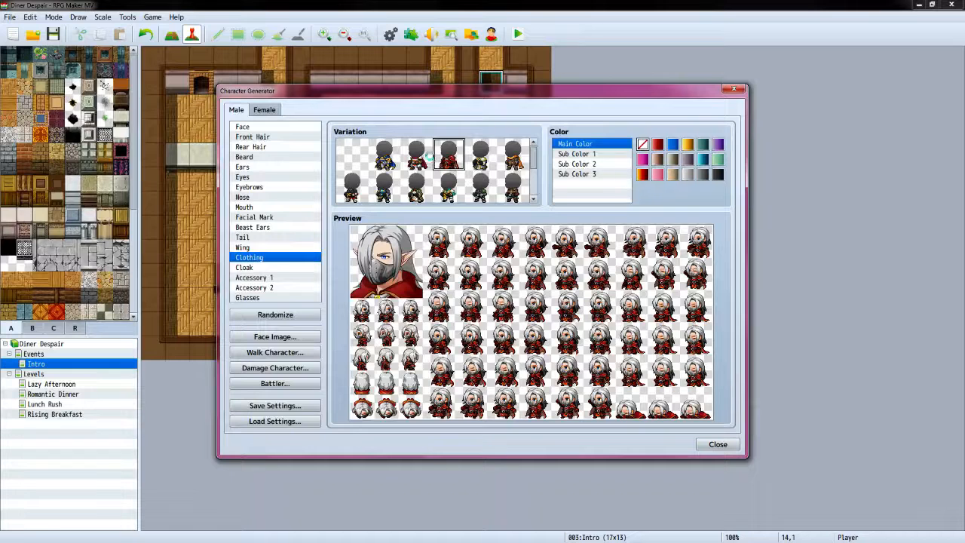
{"action": "left_click", "coordinate": [419, 158]}
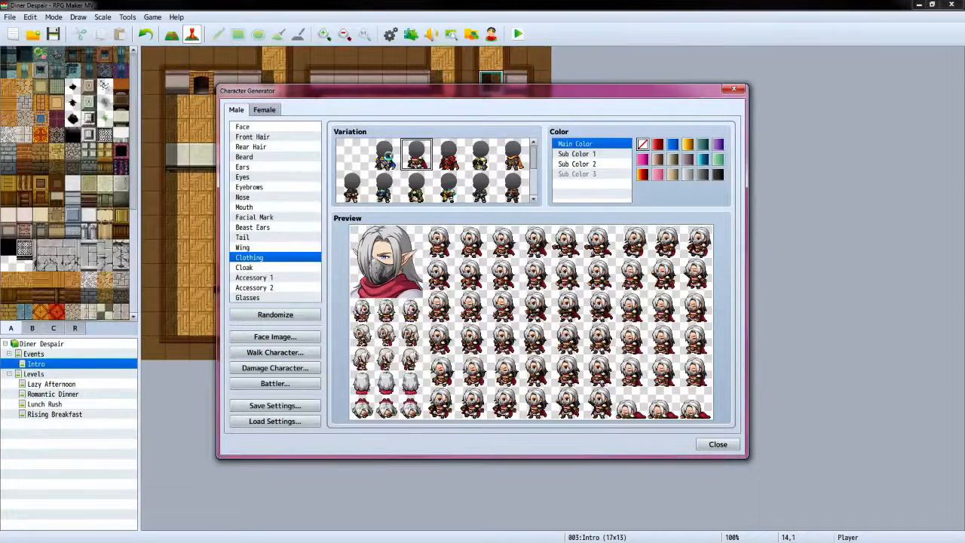
{"action": "left_click", "coordinate": [386, 156]}
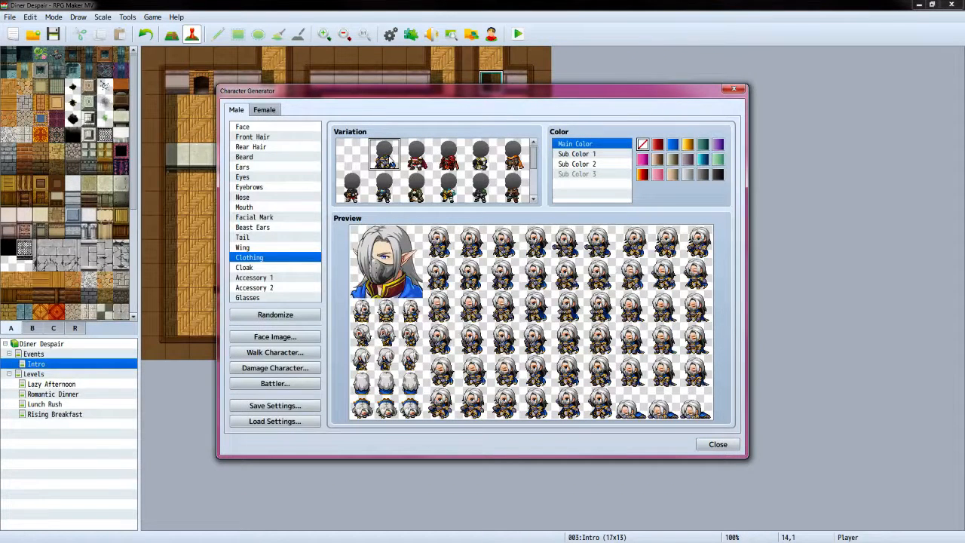
Compare several outfits in the second and third clothing rows, including the green jacket, the dark collared outfit and the bare-necked grey ones
{"action": "scroll", "coordinate": [411, 167], "scroll_direction": "down", "scroll_amount": 1}
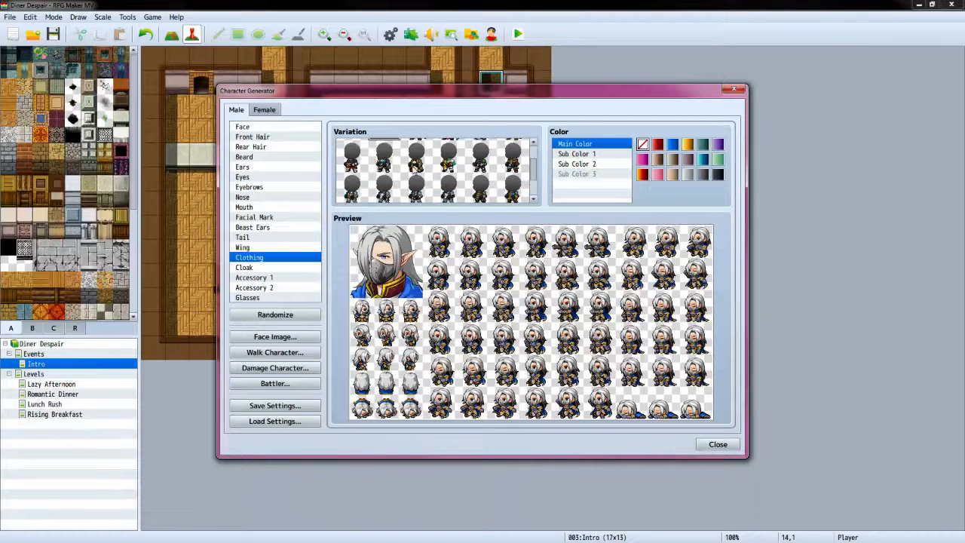
{"action": "left_click", "coordinate": [451, 162]}
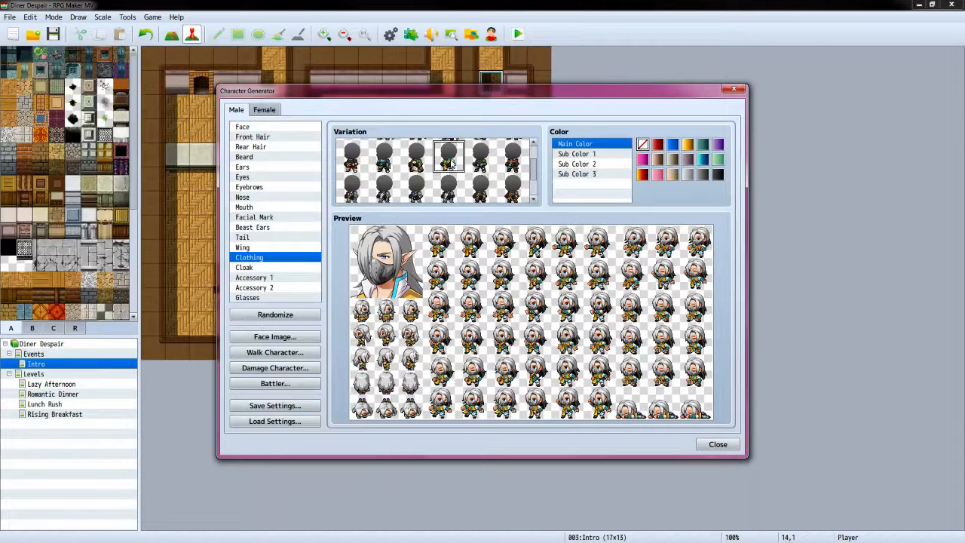
{"action": "left_click", "coordinate": [481, 187]}
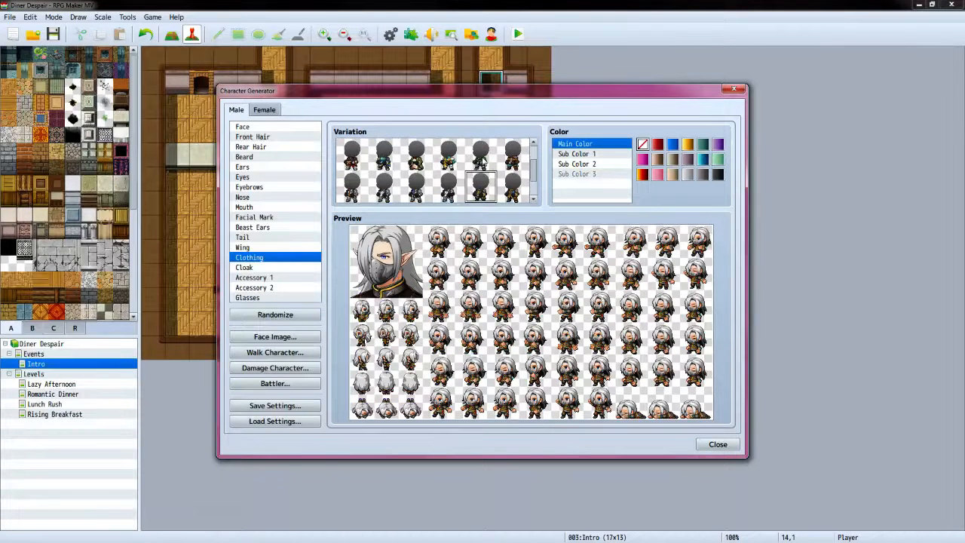
{"action": "left_click", "coordinate": [482, 158]}
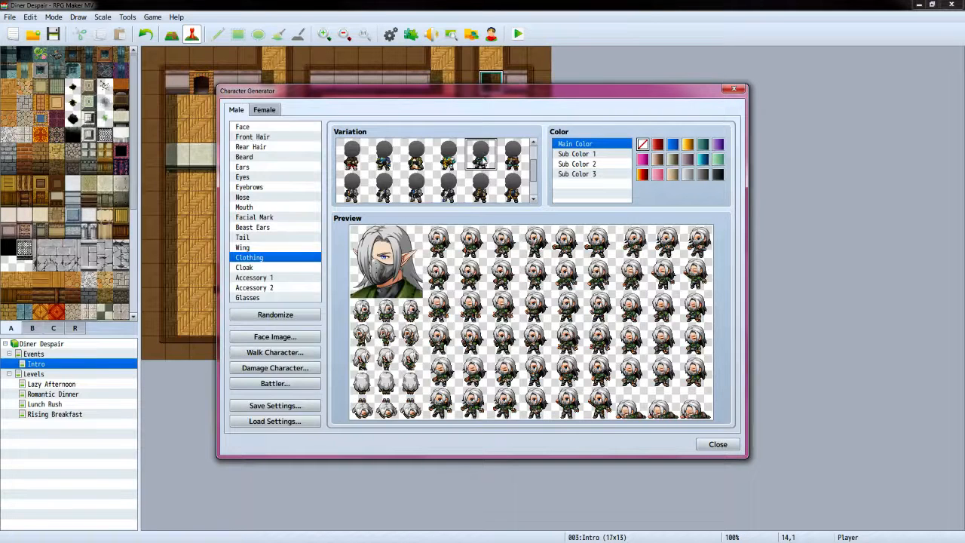
{"action": "left_click", "coordinate": [449, 186]}
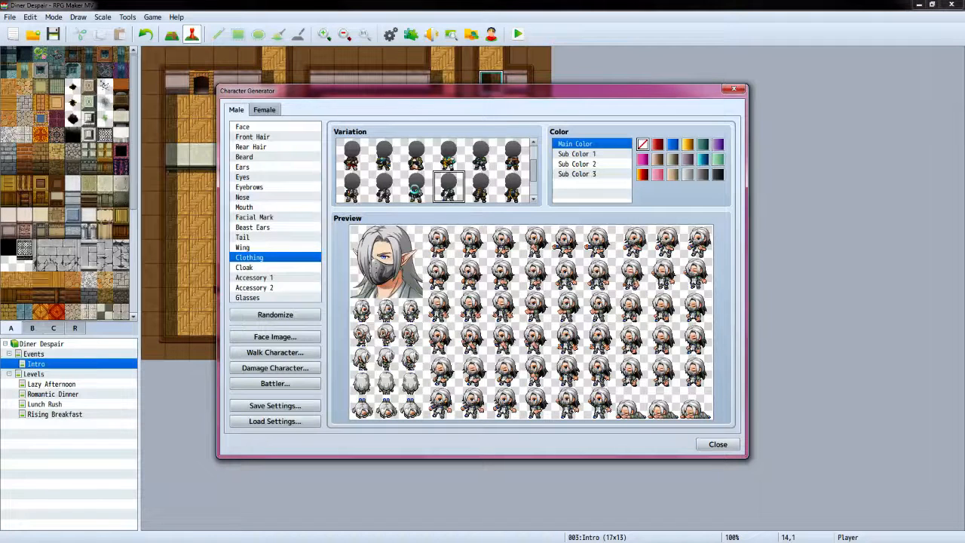
{"action": "left_click", "coordinate": [416, 186]}
{"action": "left_click", "coordinate": [384, 186]}
{"action": "left_click", "coordinate": [417, 189]}
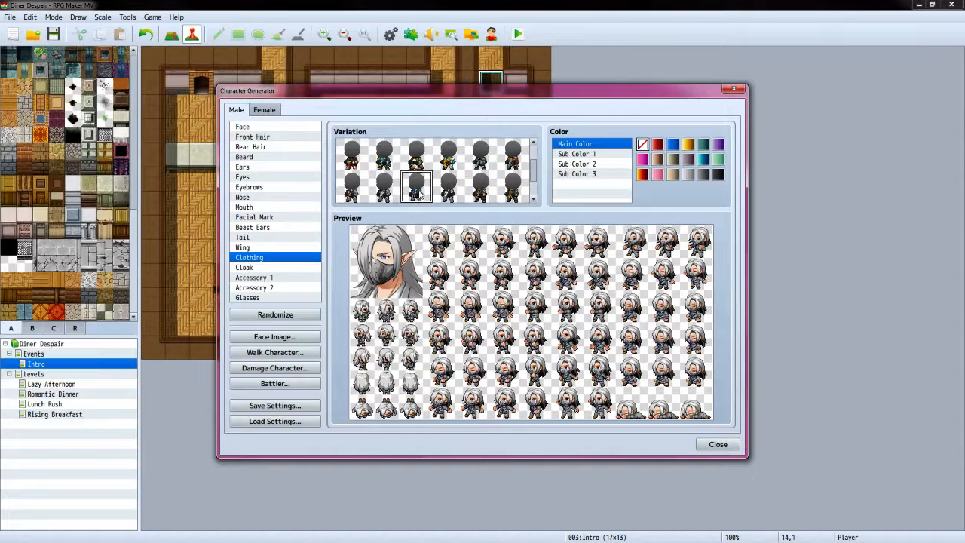
{"action": "scroll", "coordinate": [386, 188], "scroll_direction": "down", "scroll_amount": 1}
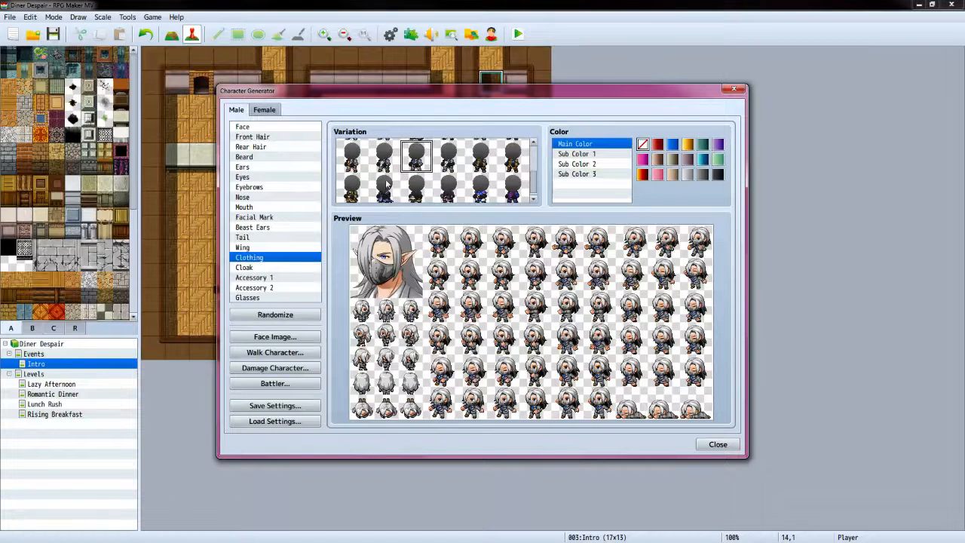
{"action": "left_click", "coordinate": [385, 158]}
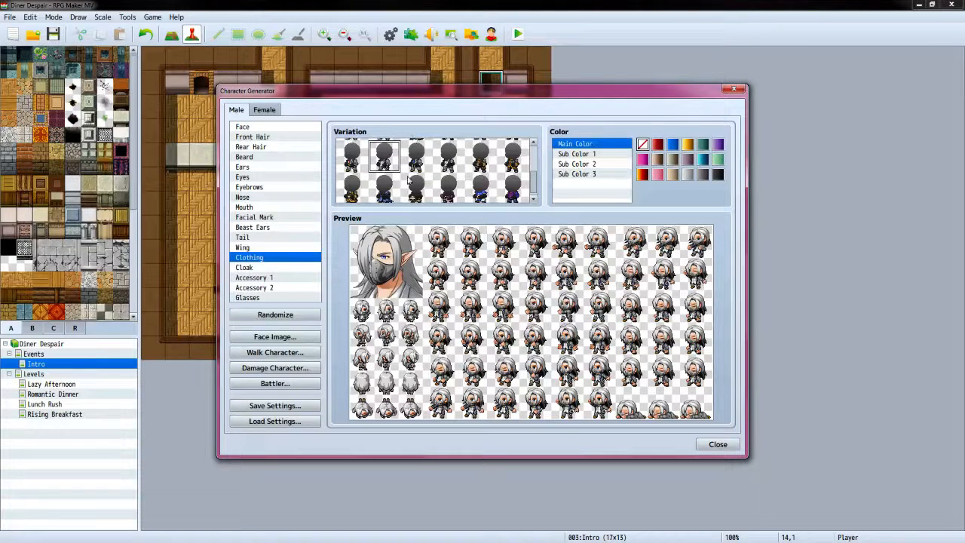
Dress the male character in the open dark vest outfit, first in the last row of clothing variations, and open the cloak options
{"action": "left_click", "coordinate": [354, 187]}
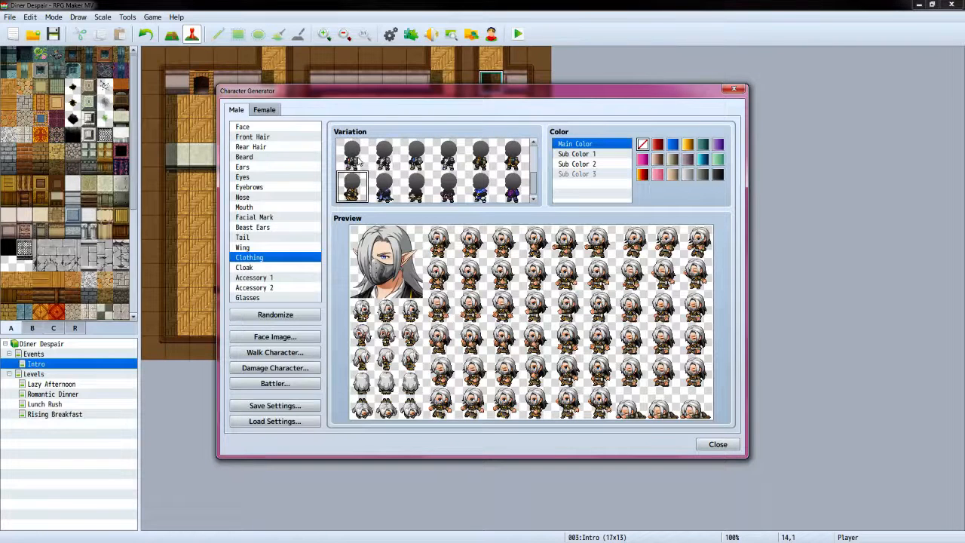
{"action": "left_click", "coordinate": [357, 158]}
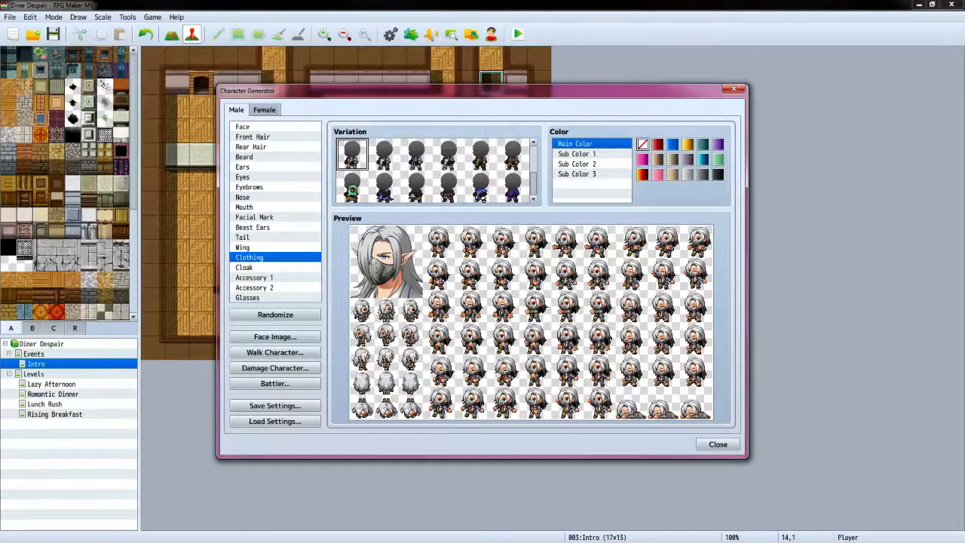
{"action": "left_click", "coordinate": [352, 191]}
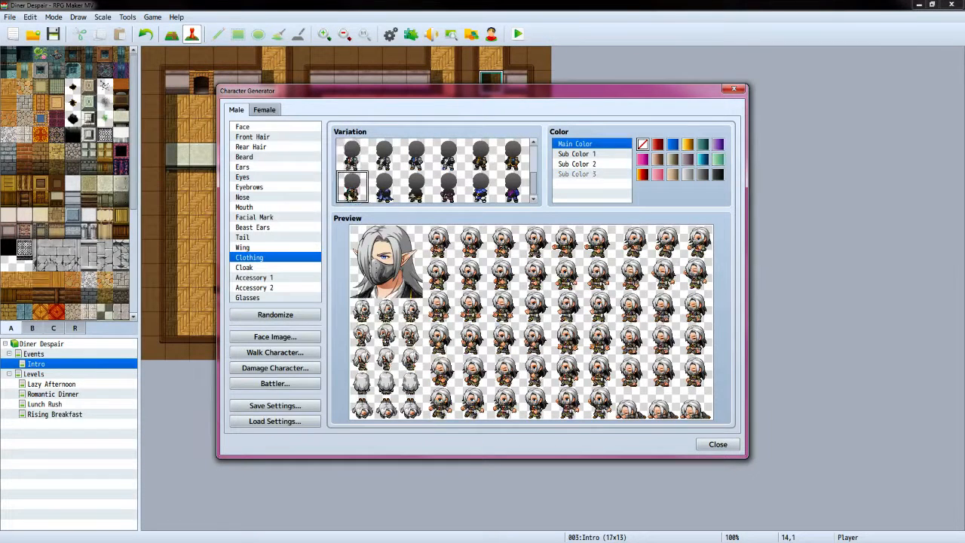
{"action": "left_click", "coordinate": [391, 197]}
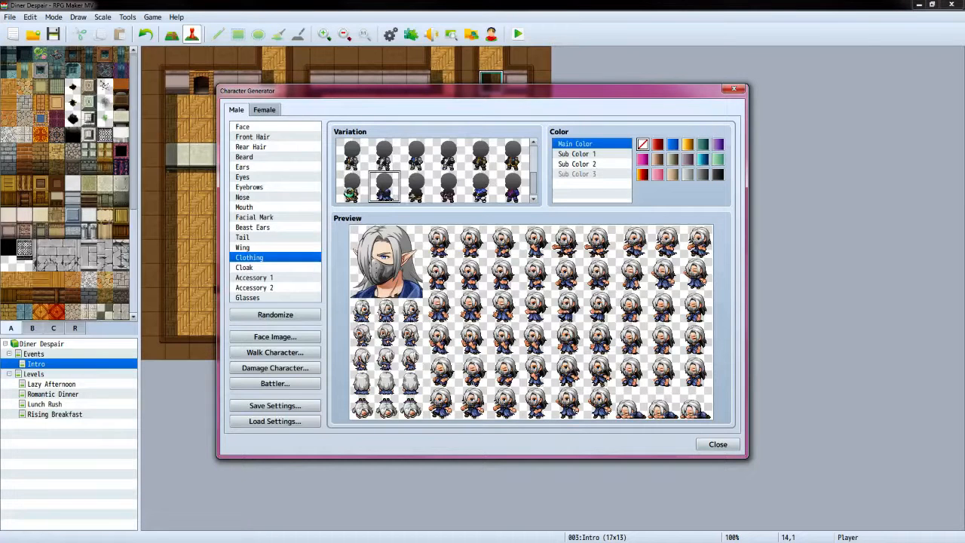
{"action": "left_click", "coordinate": [349, 193]}
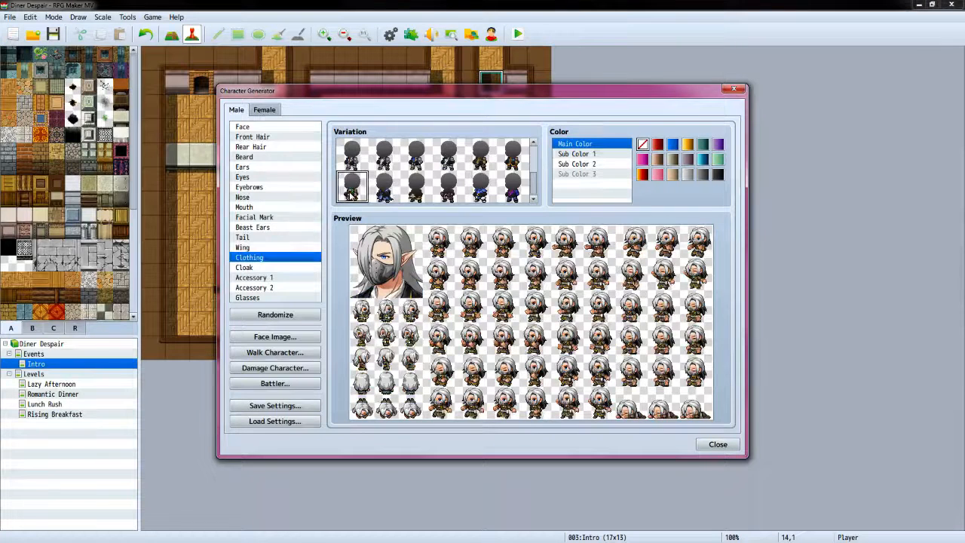
{"action": "left_click", "coordinate": [267, 268]}
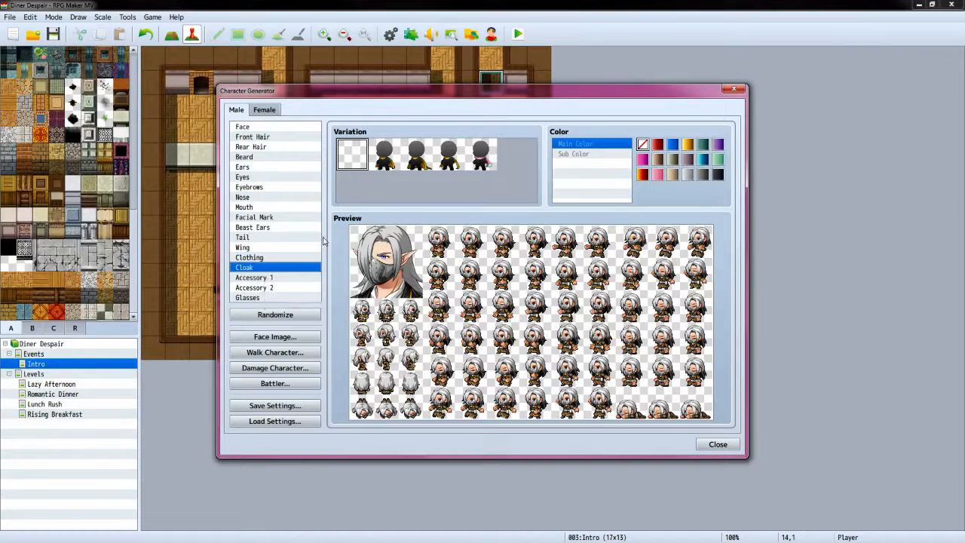
Compare the four cloak variations on the male character and give him the second cloak, the long one
{"action": "left_click", "coordinate": [384, 154]}
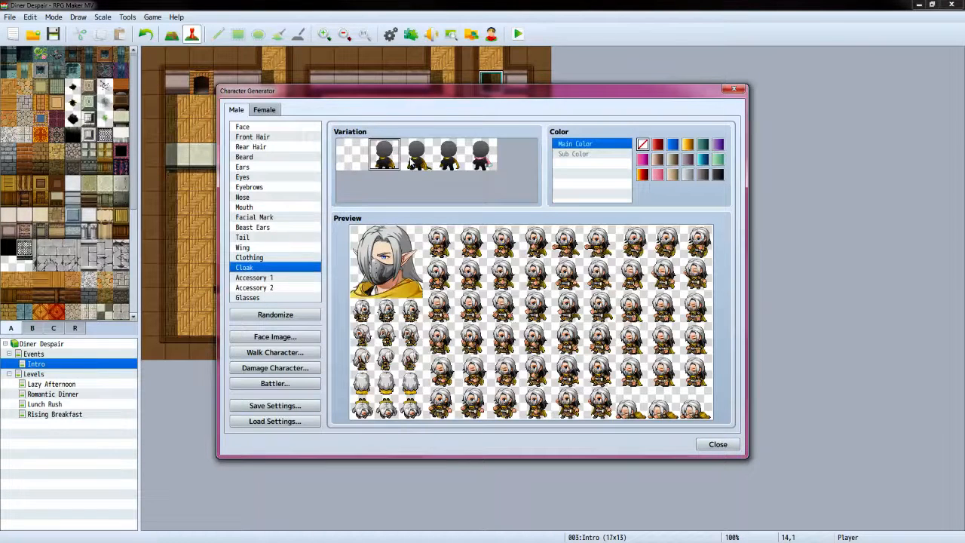
{"action": "left_click", "coordinate": [413, 159]}
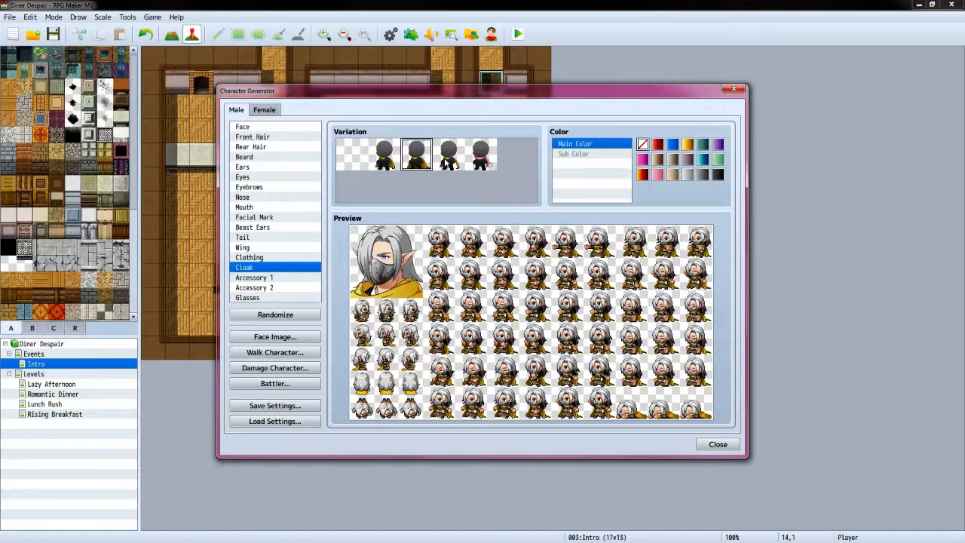
{"action": "left_click", "coordinate": [449, 156]}
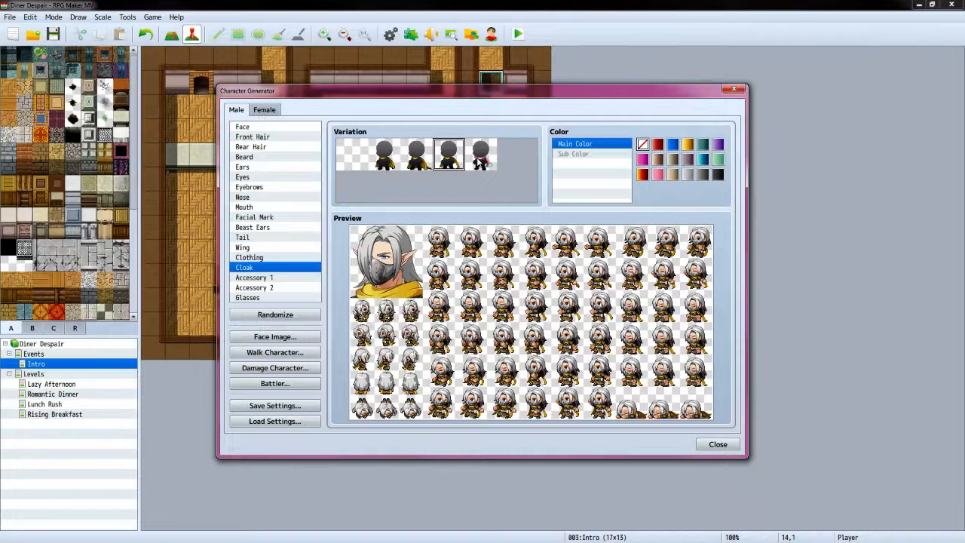
{"action": "left_click", "coordinate": [482, 158]}
{"action": "left_click", "coordinate": [423, 161]}
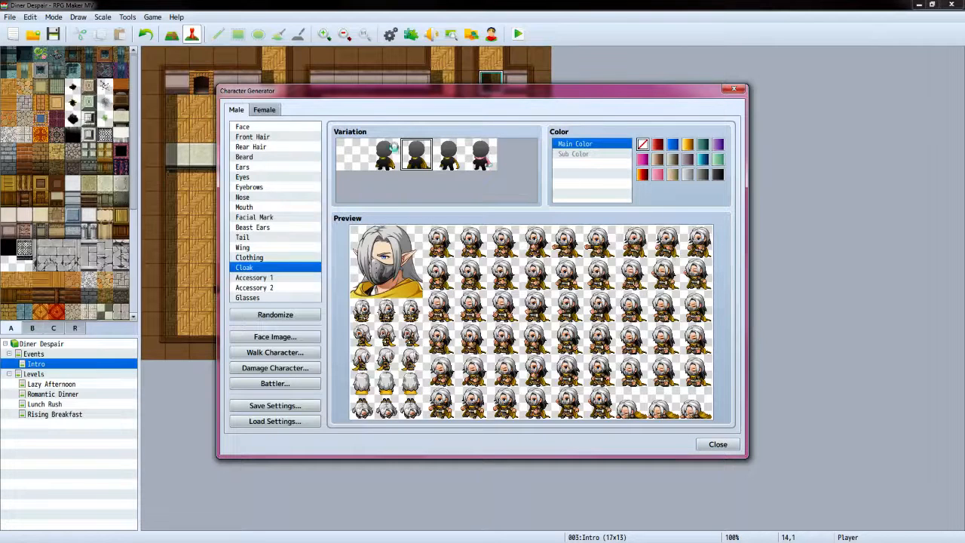
{"action": "left_click", "coordinate": [391, 153]}
{"action": "left_click", "coordinate": [419, 160]}
Compare orange-red, pink and beige as the cloak's main color and set it to light grey
{"action": "left_click", "coordinate": [643, 175]}
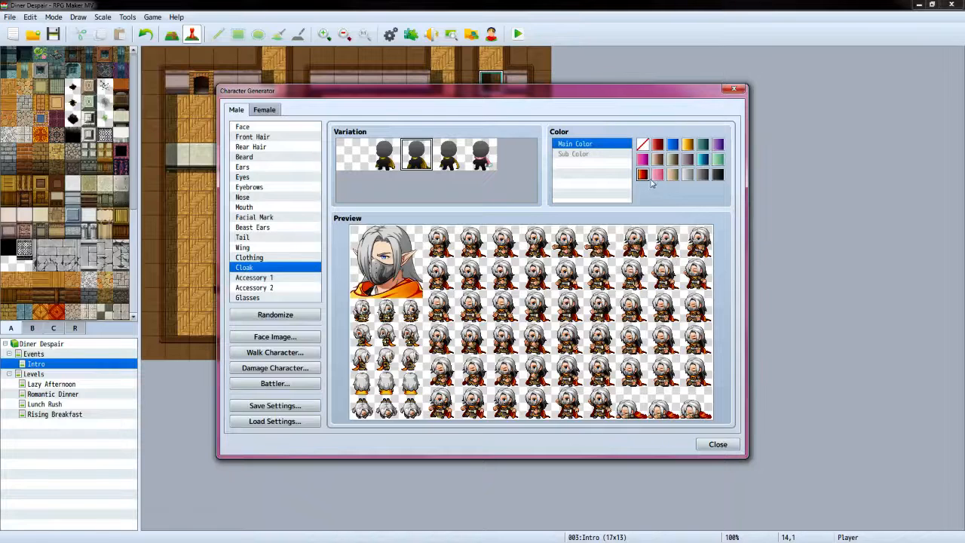
{"action": "left_click", "coordinate": [658, 175]}
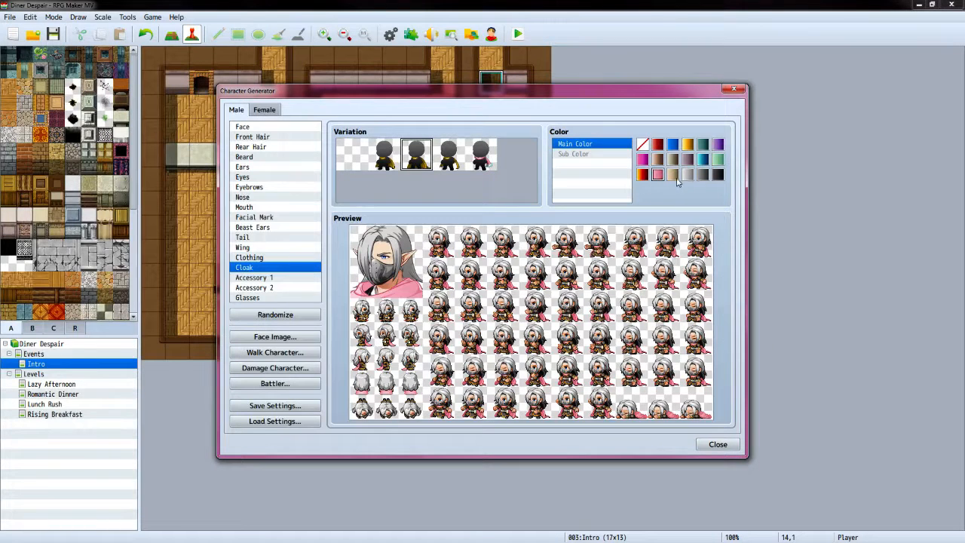
{"action": "left_click", "coordinate": [673, 175]}
{"action": "left_click", "coordinate": [688, 175]}
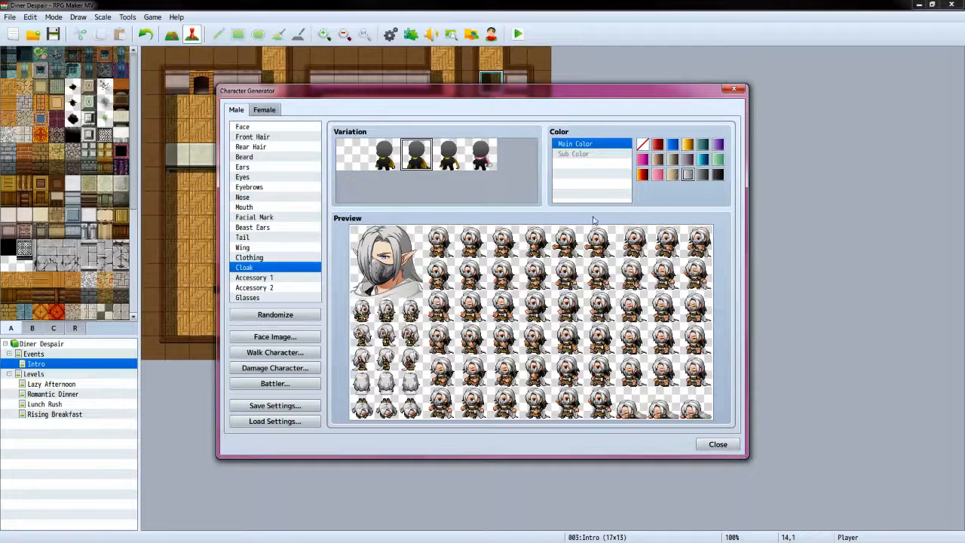
Check the accessory options, try the dark sunglasses and the last two glasses variations on the character, and leave him without glasses
{"action": "left_click", "coordinate": [282, 278]}
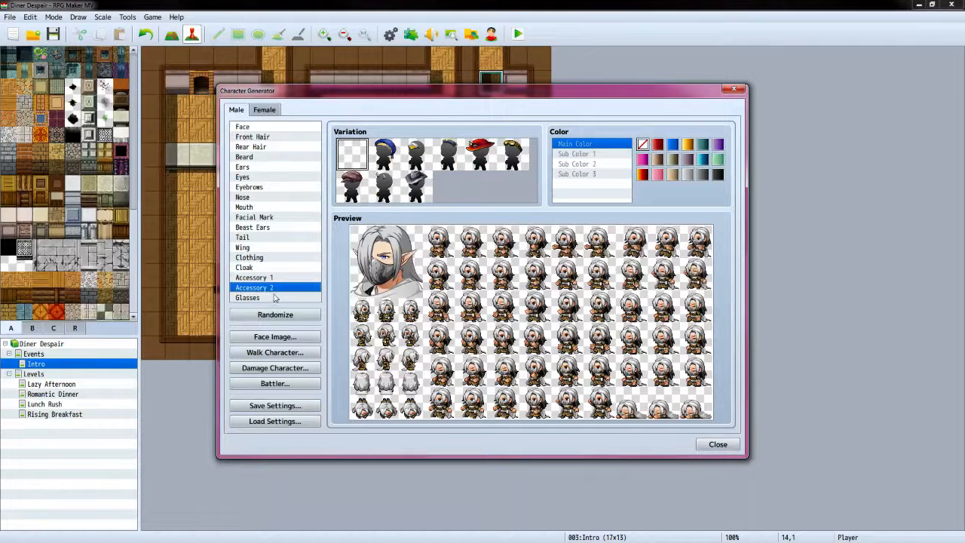
{"action": "left_click", "coordinate": [276, 299]}
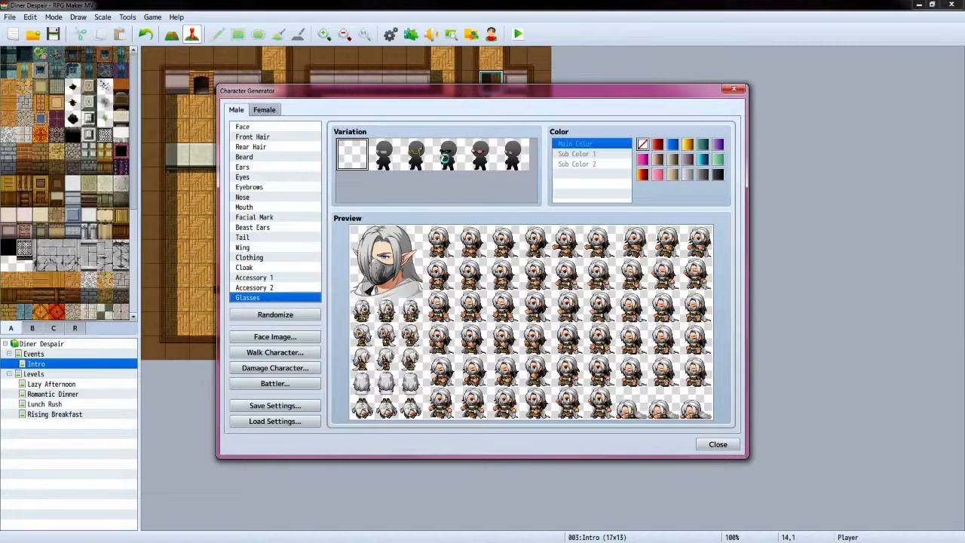
{"action": "left_click", "coordinate": [448, 166]}
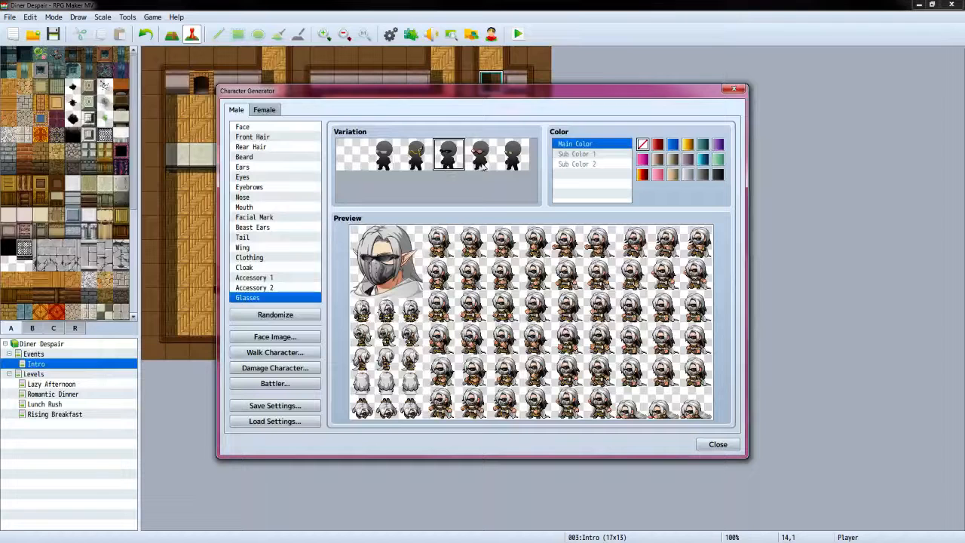
{"action": "left_click", "coordinate": [480, 158]}
{"action": "left_click", "coordinate": [513, 158]}
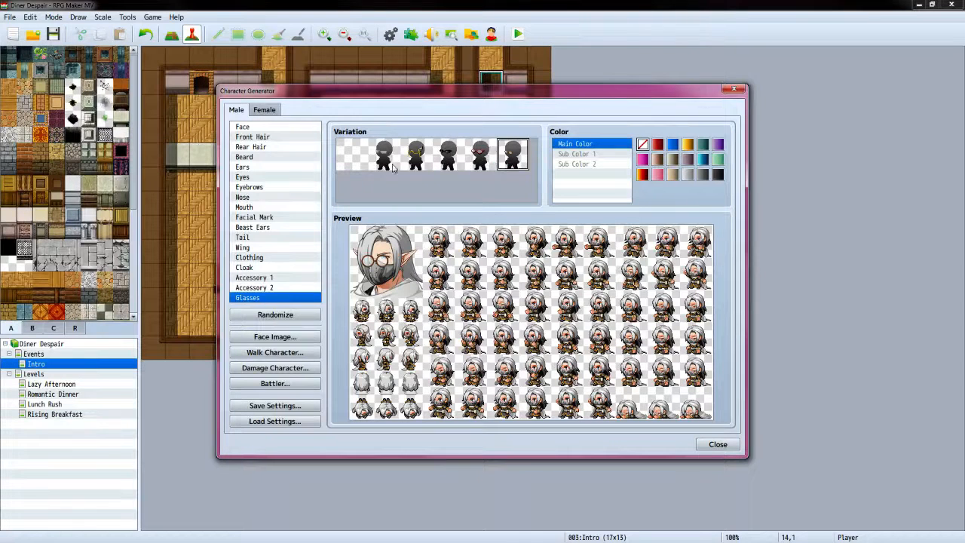
{"action": "left_click", "coordinate": [353, 159]}
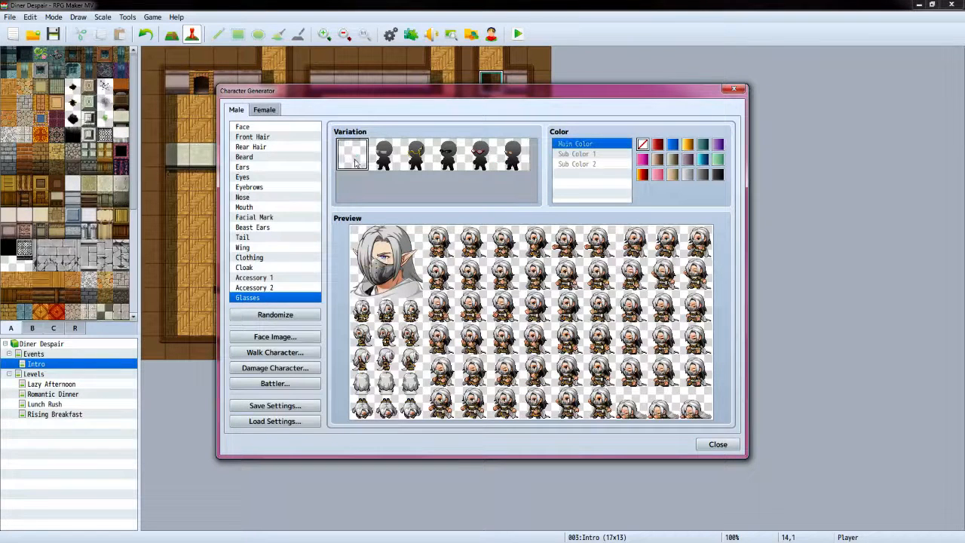
Export the character's face image as Custom-Boss into the project's faces folder
{"action": "left_click", "coordinate": [274, 336]}
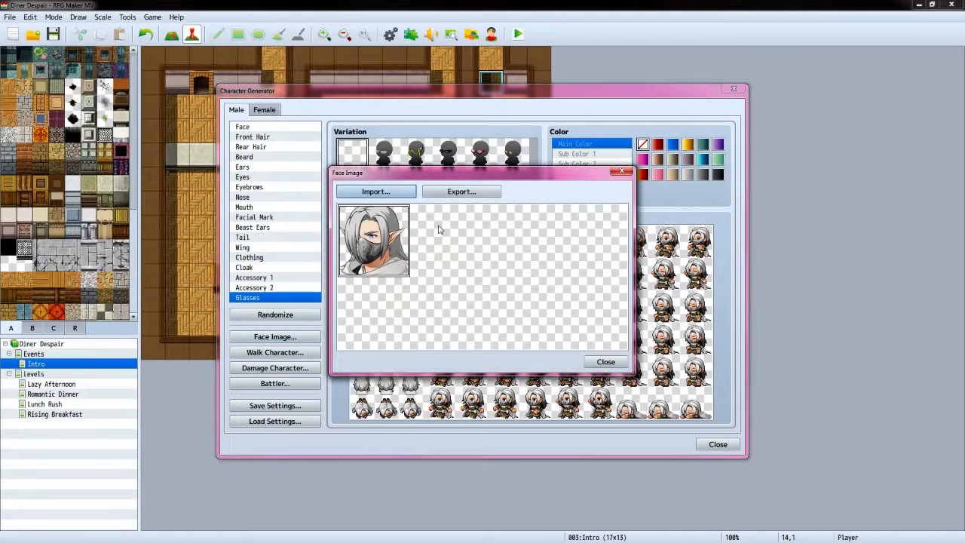
{"action": "left_click", "coordinate": [482, 191]}
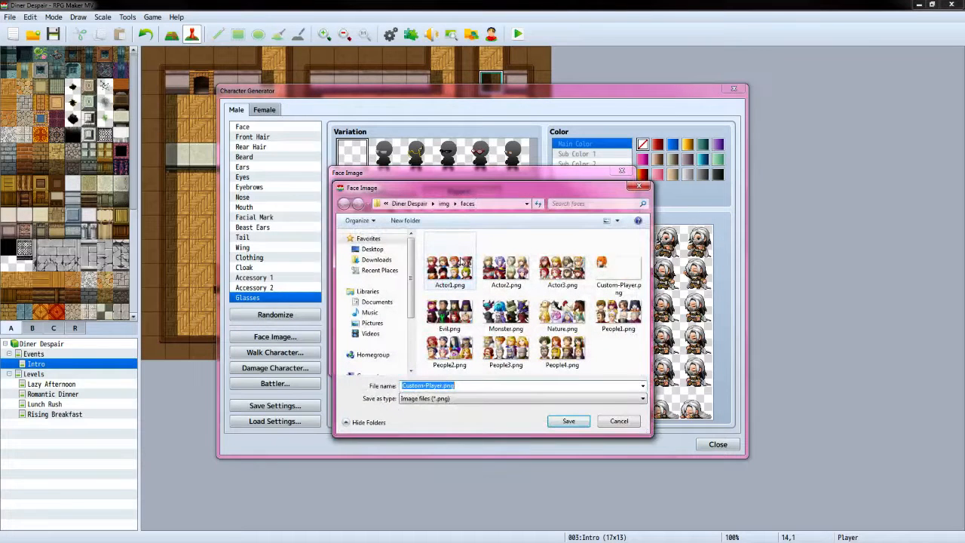
{"action": "type", "text": "Cus"}
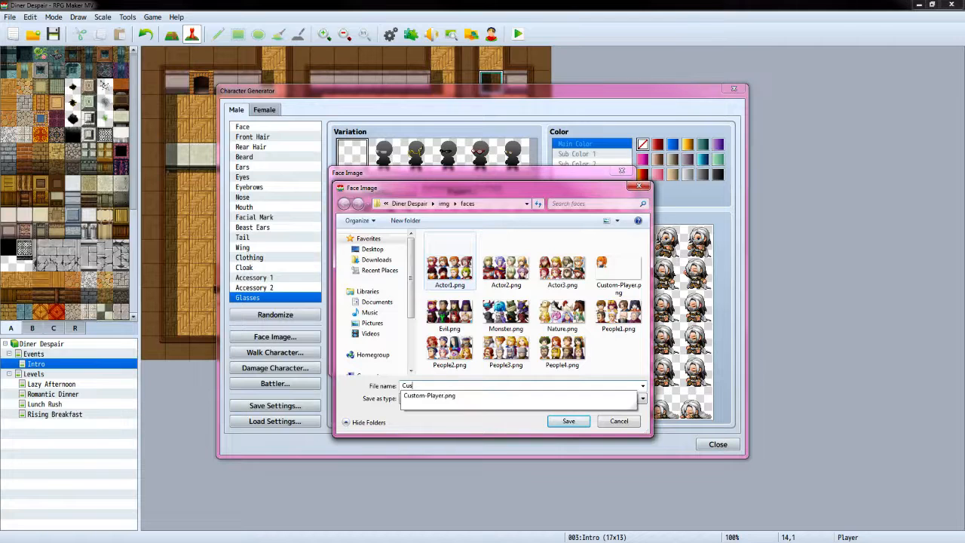
{"action": "type", "text": "tom-Boss"}
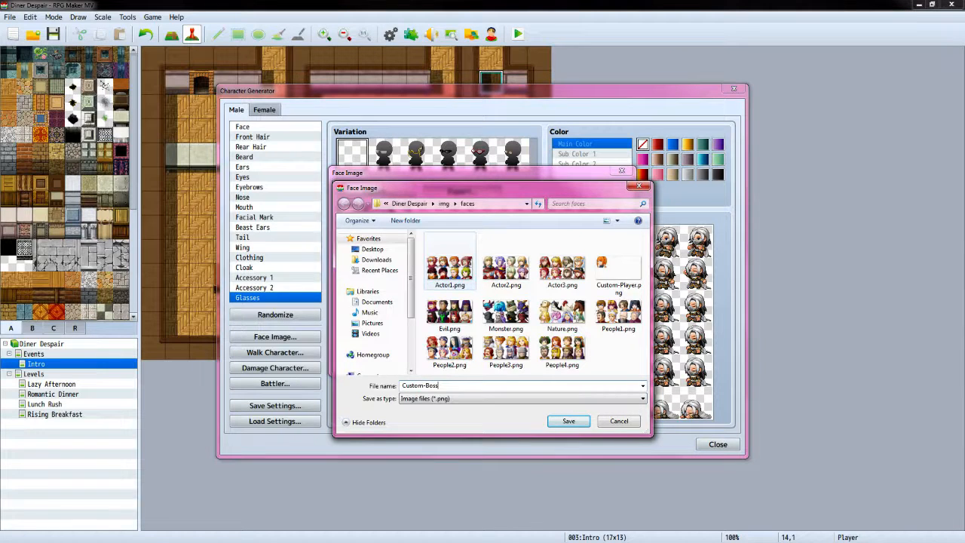
{"action": "key", "text": "Return"}
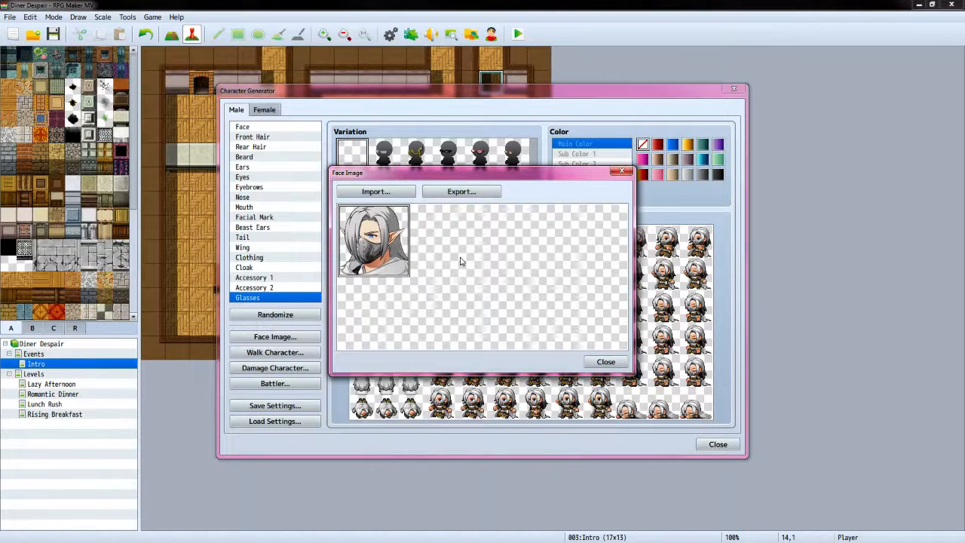
{"action": "left_click", "coordinate": [605, 362]}
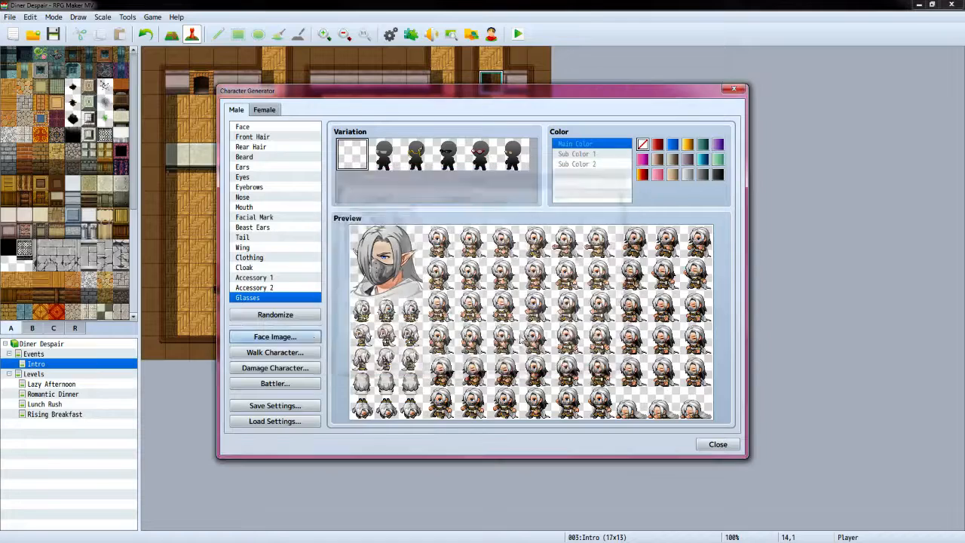
Export the character's walking sprite as Custom-Boss into the project's characters folder
{"action": "left_click", "coordinate": [275, 352]}
{"action": "left_click", "coordinate": [473, 169]}
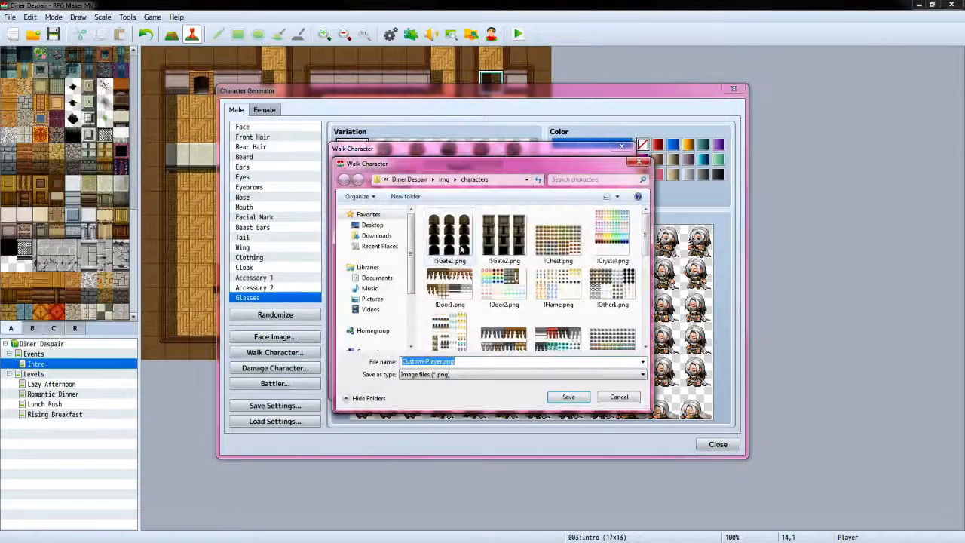
{"action": "type", "text": "C"}
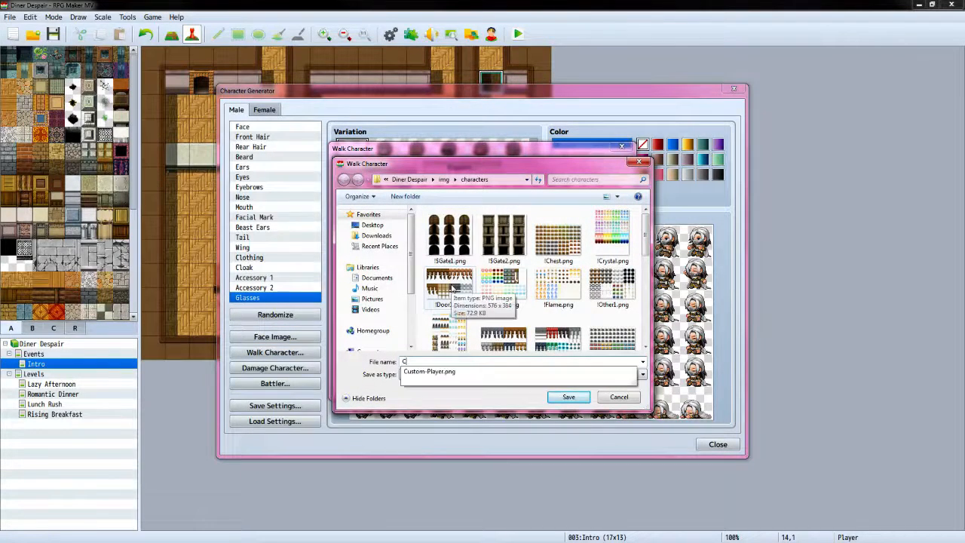
{"action": "type", "text": "ustom-Bo"}
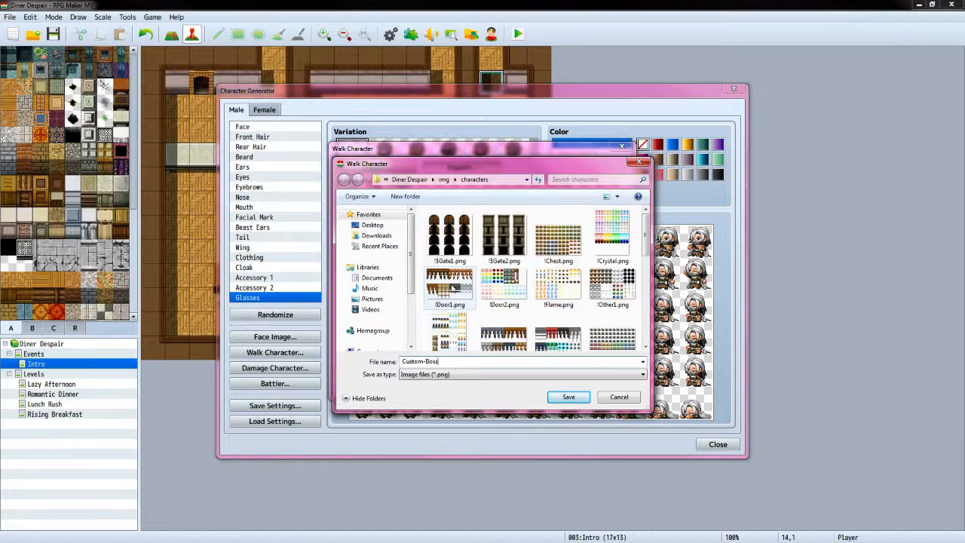
{"action": "type", "text": "ss"}
{"action": "key", "text": "Return"}
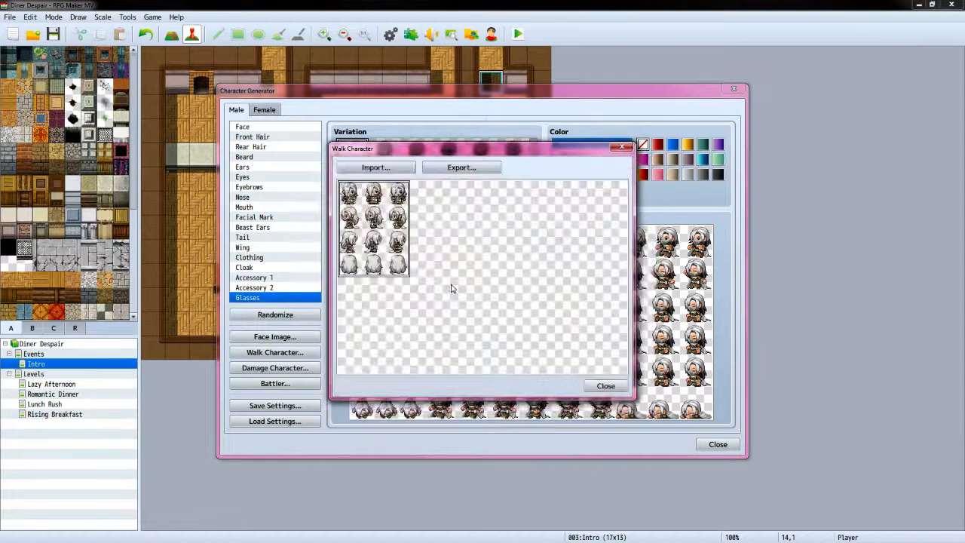
{"action": "left_click", "coordinate": [605, 386]}
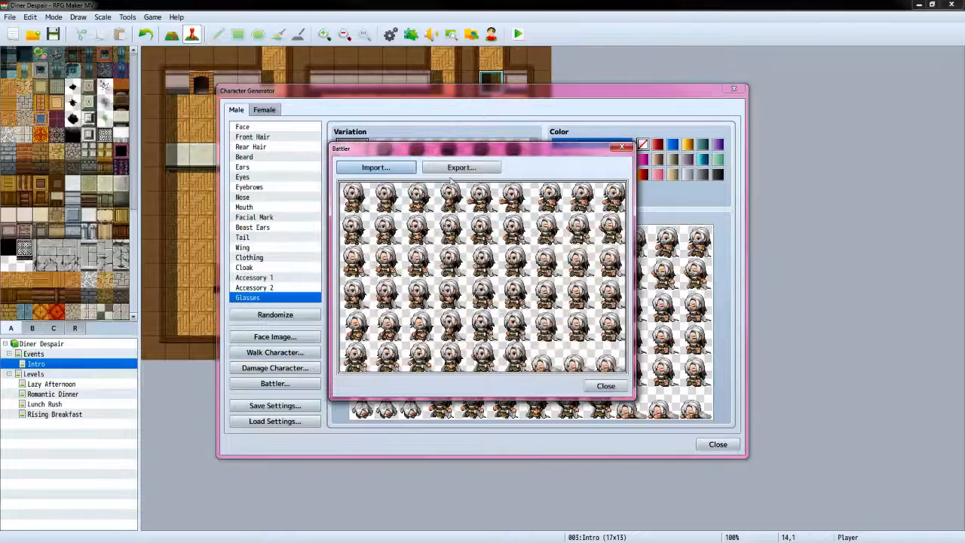
Export the character's battler sprite sheet as Custom-Boss into the project's sv_actors folder
{"action": "left_click", "coordinate": [456, 167]}
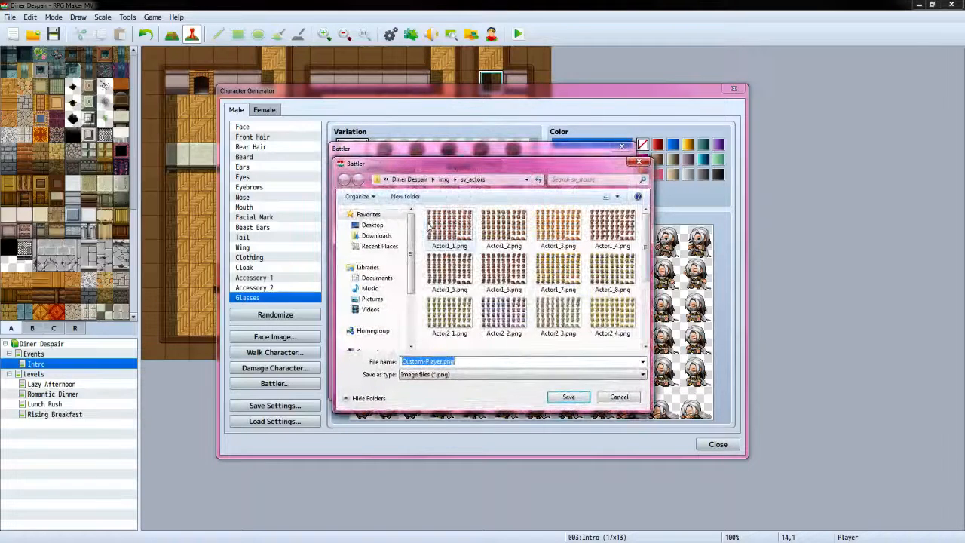
{"action": "type", "text": "Custom-Boss"}
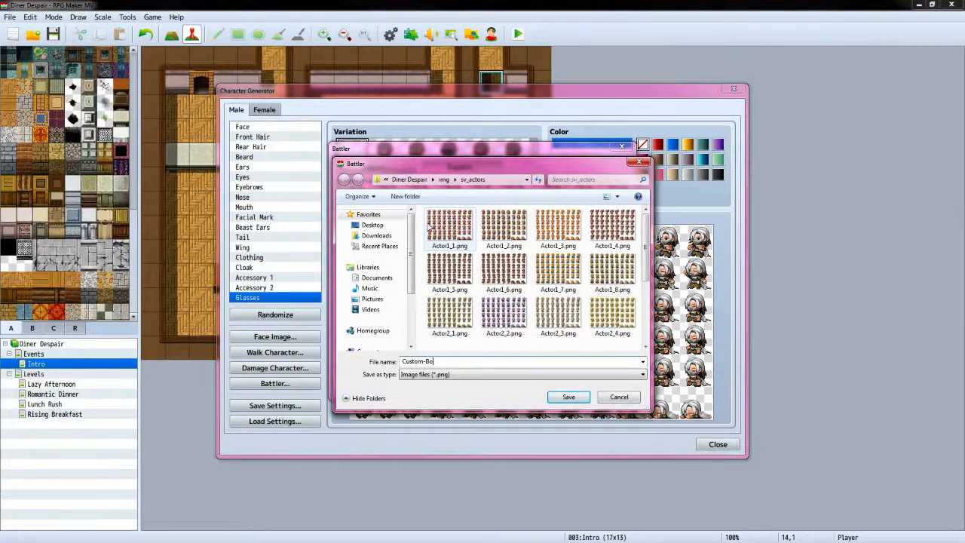
{"action": "key", "text": "Return"}
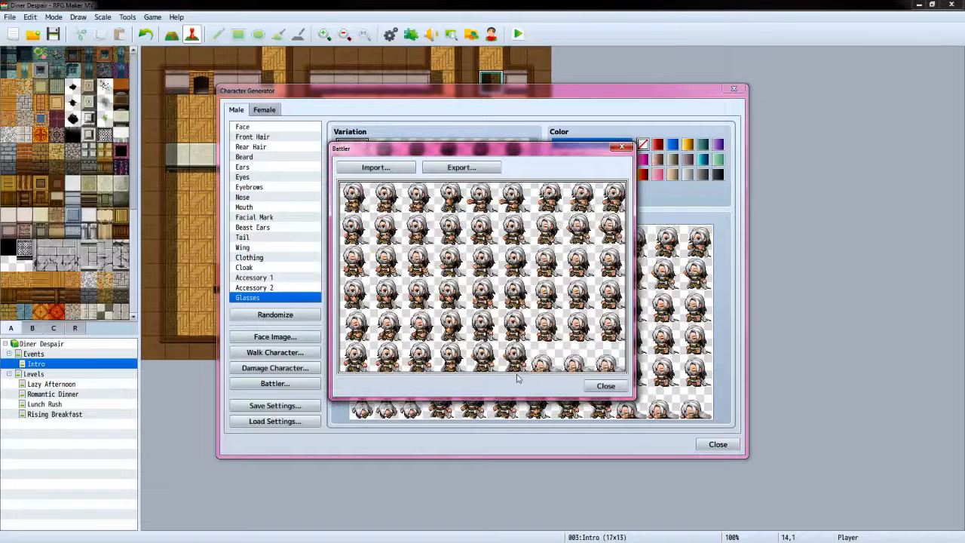
Leave the character generator and assign the Custom-Player face image to the waitress actor in the database
{"action": "left_click", "coordinate": [605, 386]}
{"action": "left_click", "coordinate": [718, 445]}
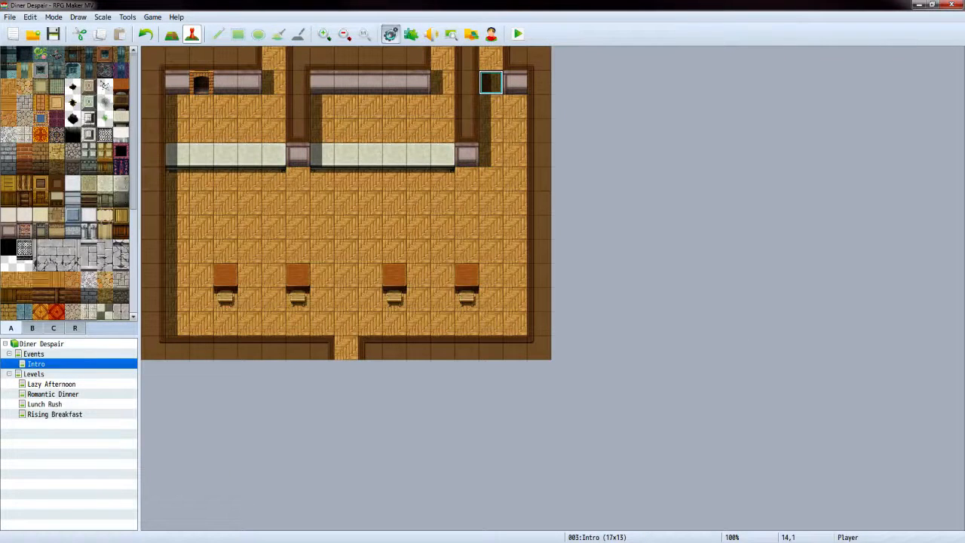
{"action": "key", "text": "F9"}
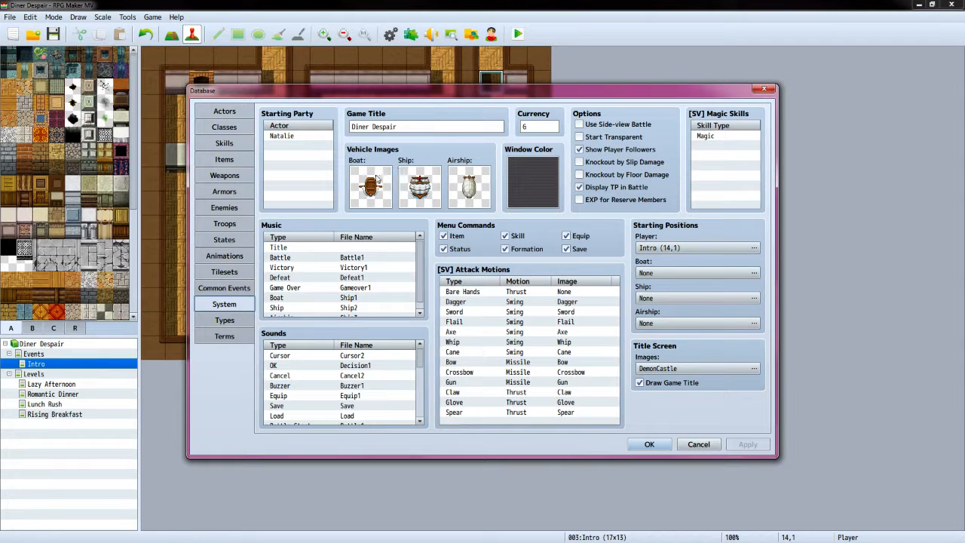
{"action": "left_click", "coordinate": [241, 114]}
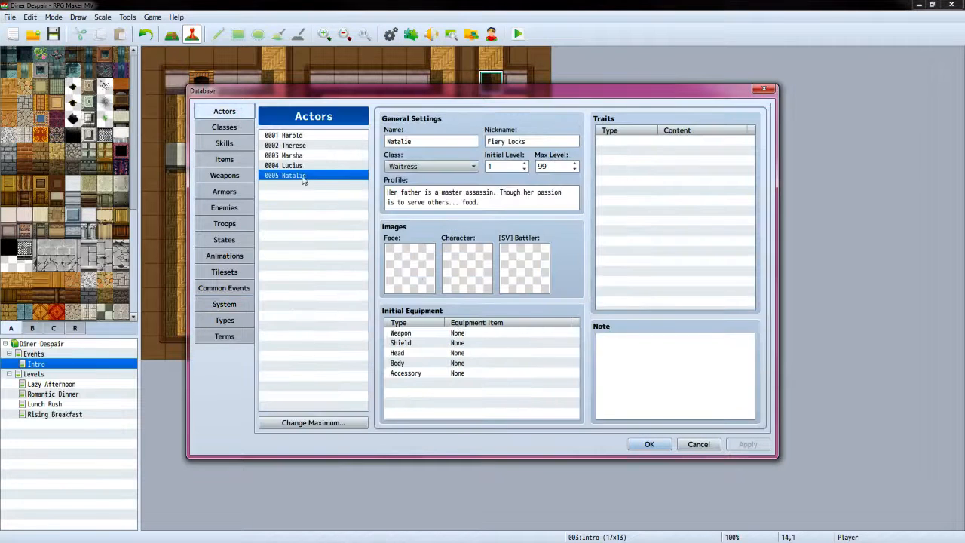
{"action": "double_click", "coordinate": [410, 267]}
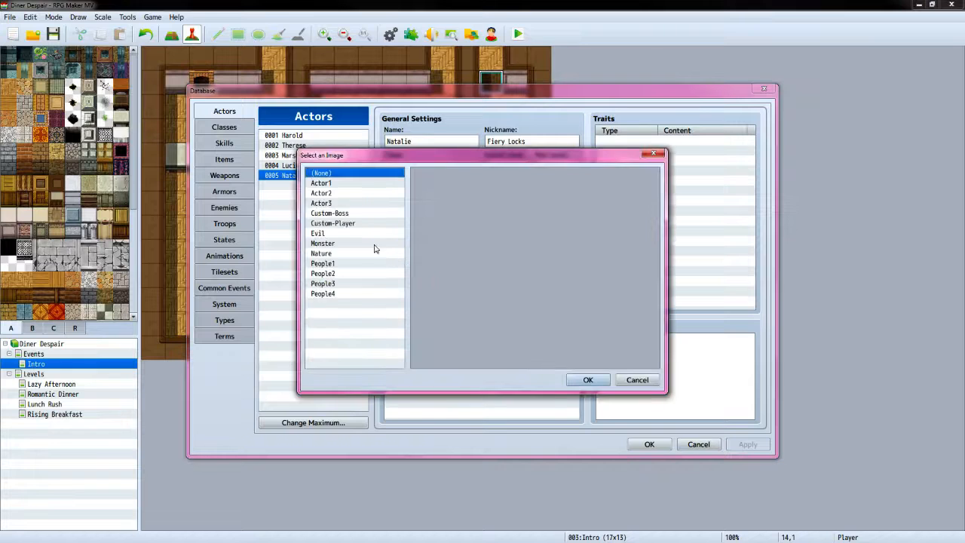
{"action": "left_click", "coordinate": [356, 215]}
{"action": "left_click", "coordinate": [363, 225]}
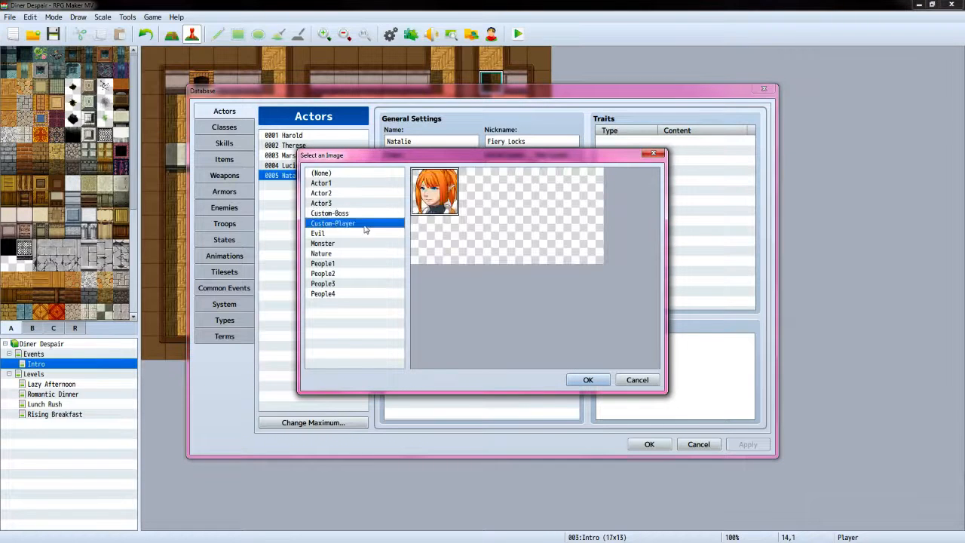
{"action": "left_click", "coordinate": [588, 380]}
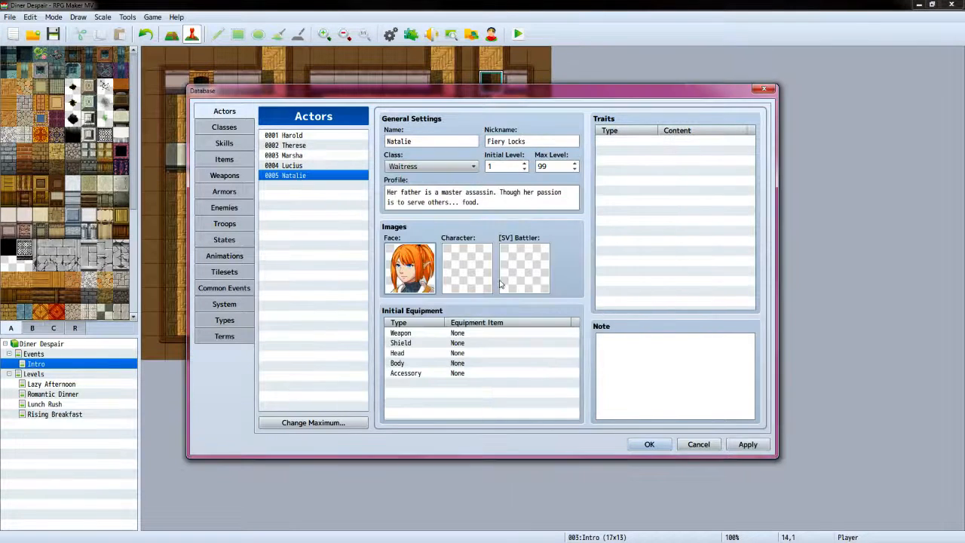
Assign the Custom-Player walking sprite as the waitress actor's character image
{"action": "double_click", "coordinate": [474, 275]}
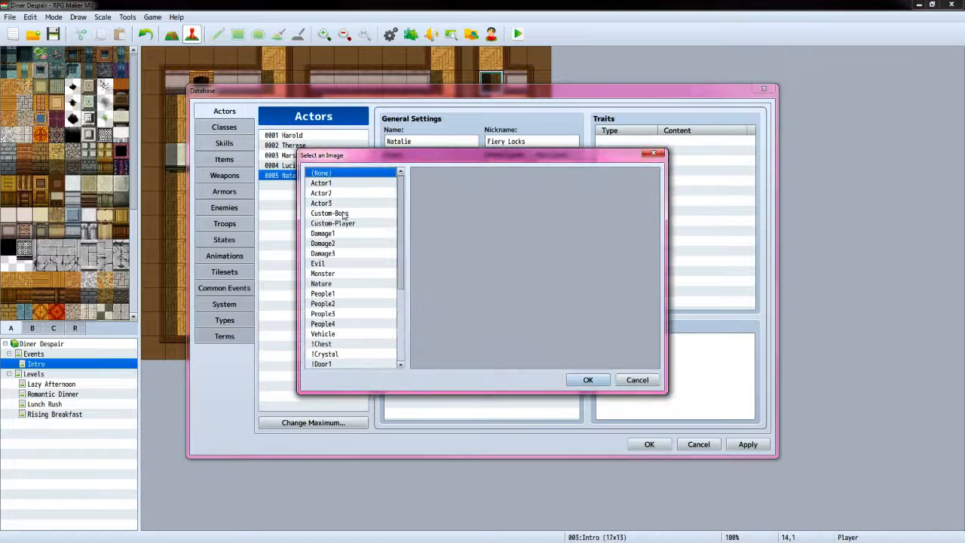
{"action": "left_click", "coordinate": [347, 214]}
{"action": "left_click", "coordinate": [381, 224]}
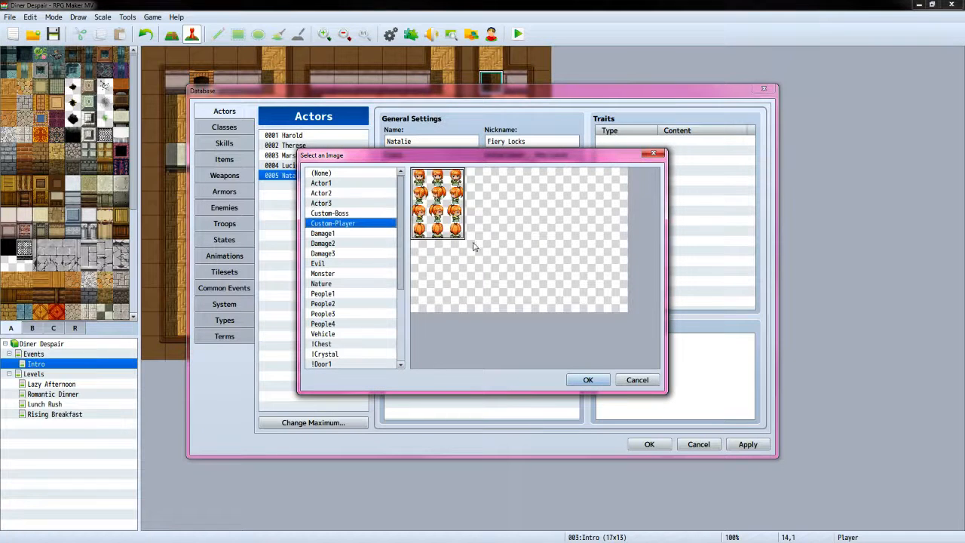
{"action": "left_click", "coordinate": [581, 376]}
Set the waitress actor's side-view battler to Custom-Player and confirm the database changes
{"action": "double_click", "coordinate": [534, 285]}
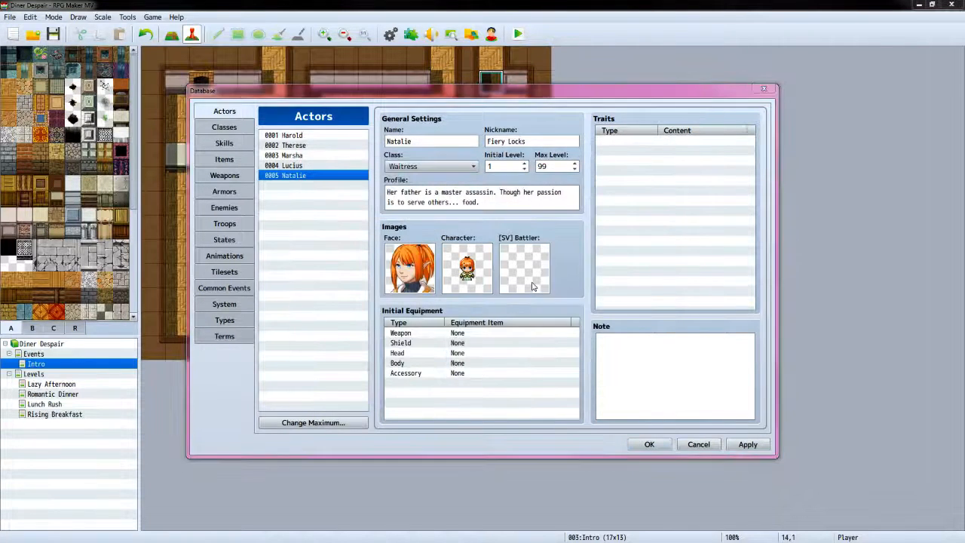
{"action": "scroll", "coordinate": [367, 261], "scroll_direction": "down", "scroll_amount": 1}
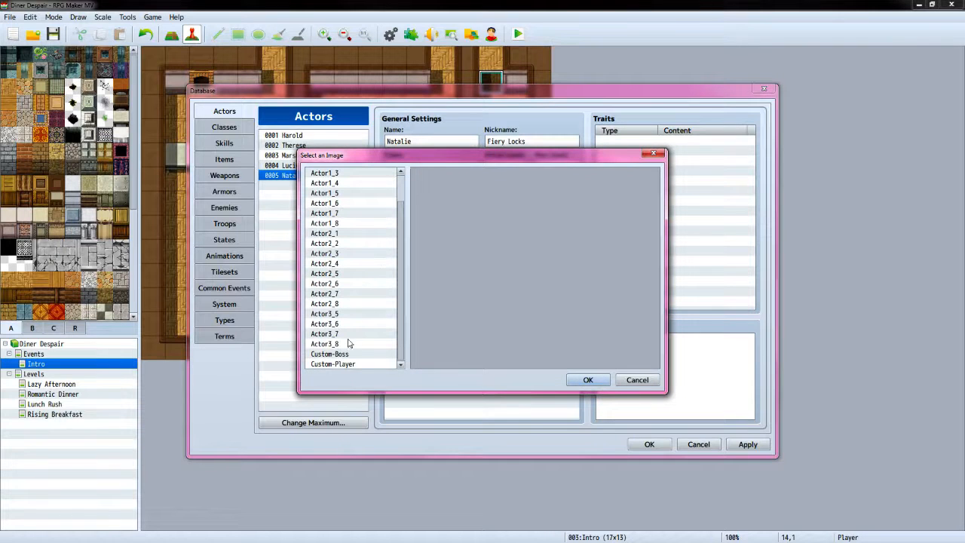
{"action": "left_click", "coordinate": [359, 364]}
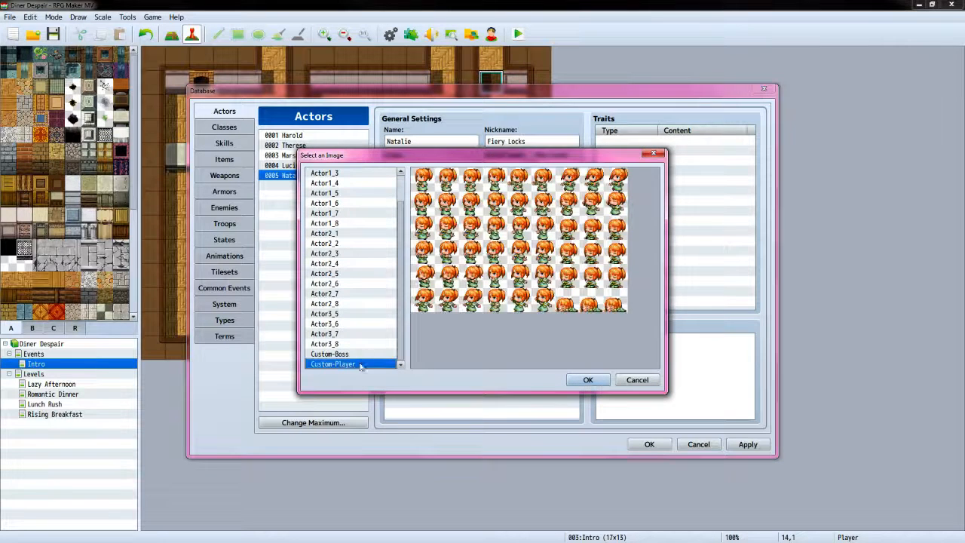
{"action": "left_click", "coordinate": [582, 381]}
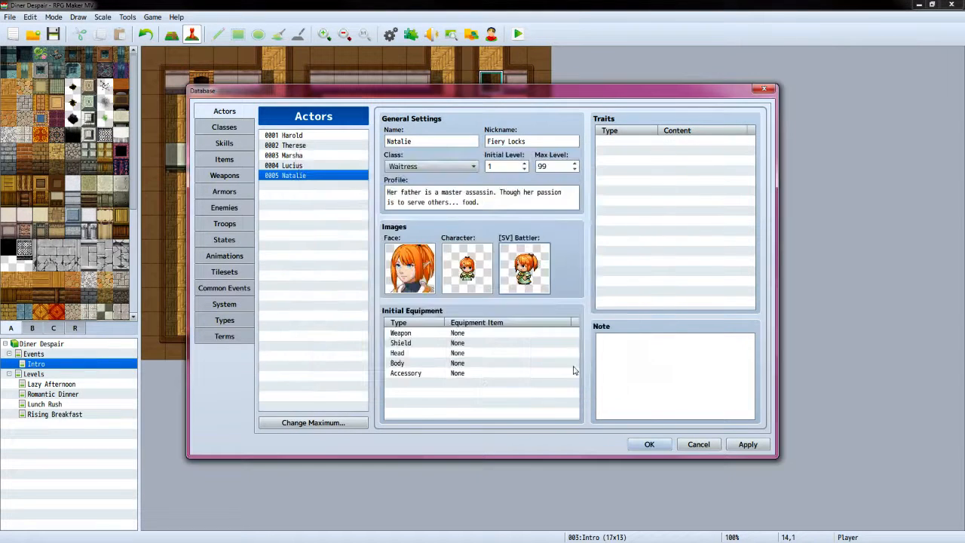
{"action": "left_click", "coordinate": [649, 444]}
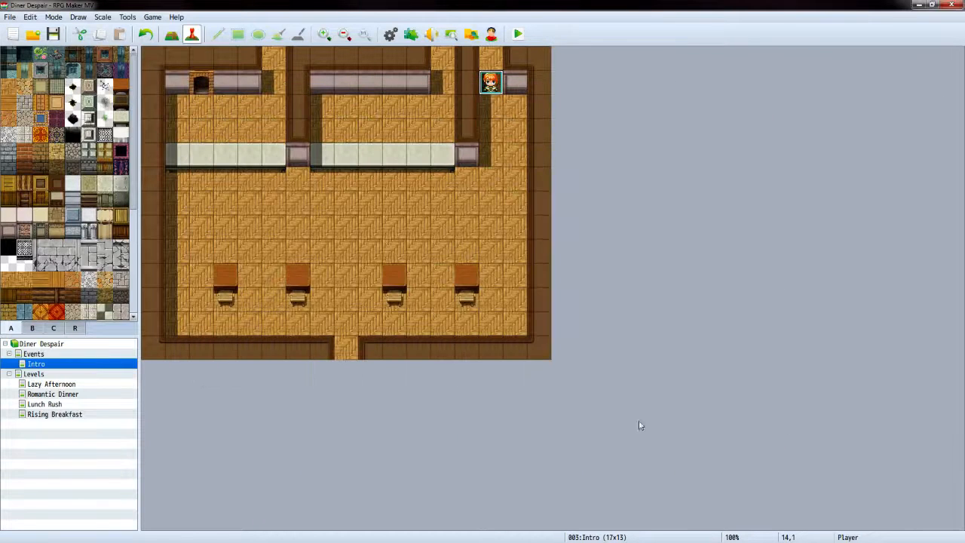
Switch to the RPG Maker VX Ace project, dismiss its database, and check the Intro Sequence event's position on the Intro map
{"action": "left_click", "coordinate": [400, 133]}
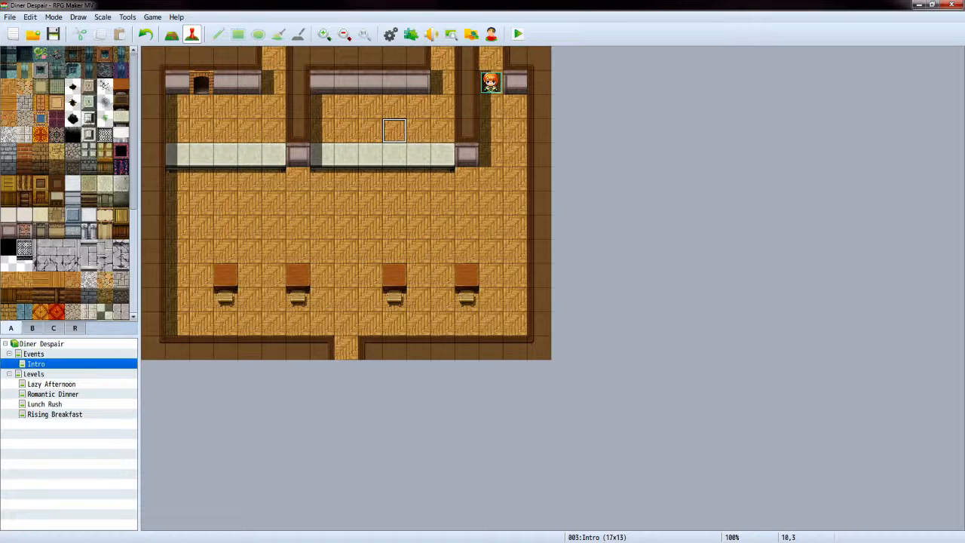
{"action": "key", "text": "F9"}
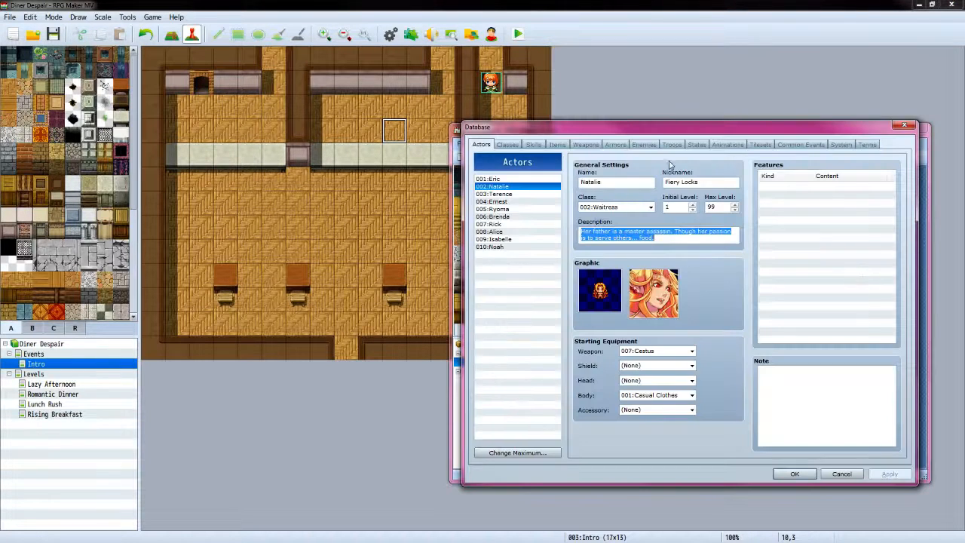
{"action": "left_click", "coordinate": [853, 474]}
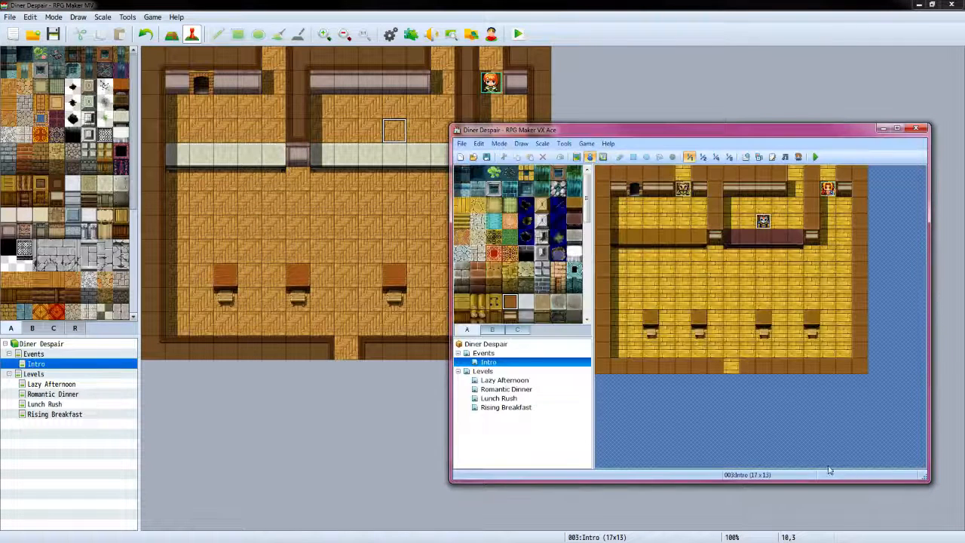
{"action": "left_click", "coordinate": [763, 221]}
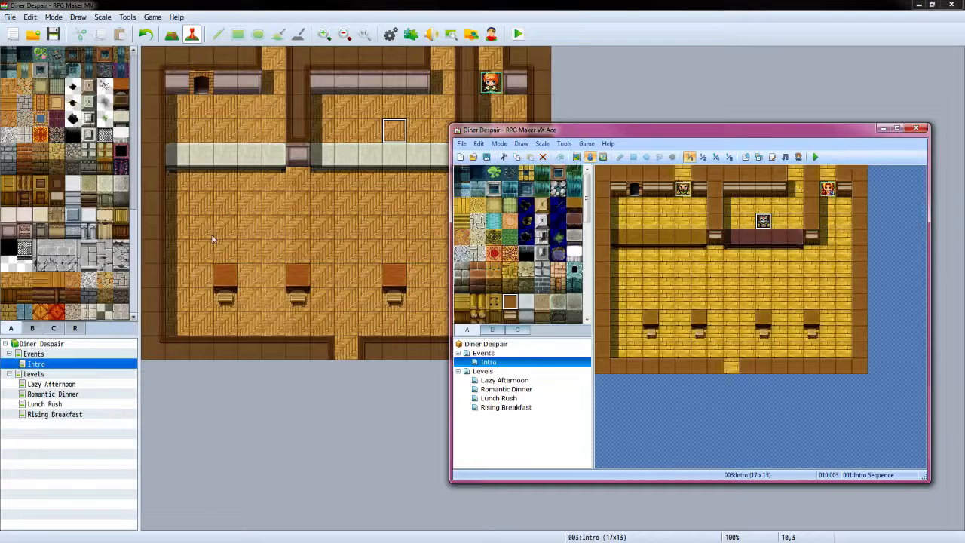
On the Events map, switch to map editing and widen the wall between the two kitchen rooms one tile east, through column 7
{"action": "left_click", "coordinate": [69, 355]}
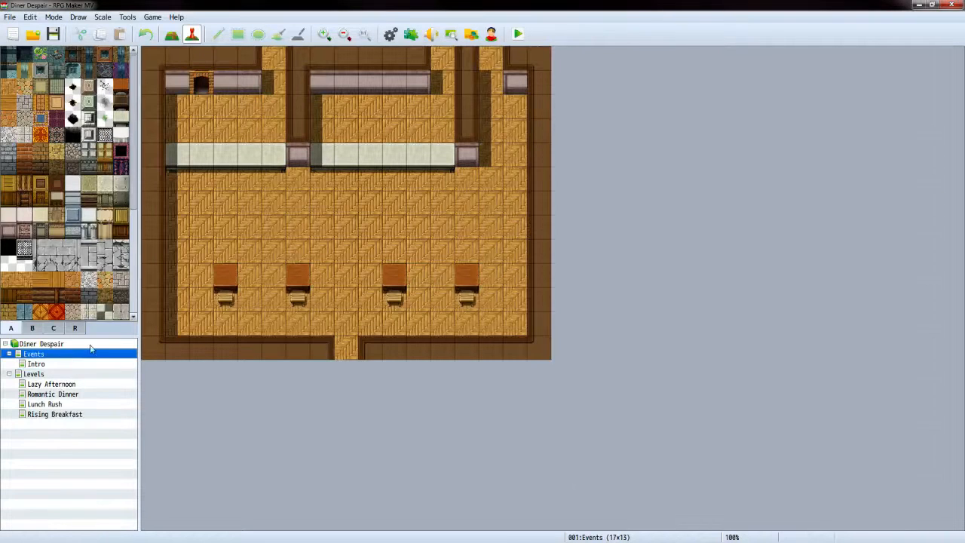
{"action": "left_click", "coordinate": [53, 17]}
{"action": "left_click", "coordinate": [60, 30]}
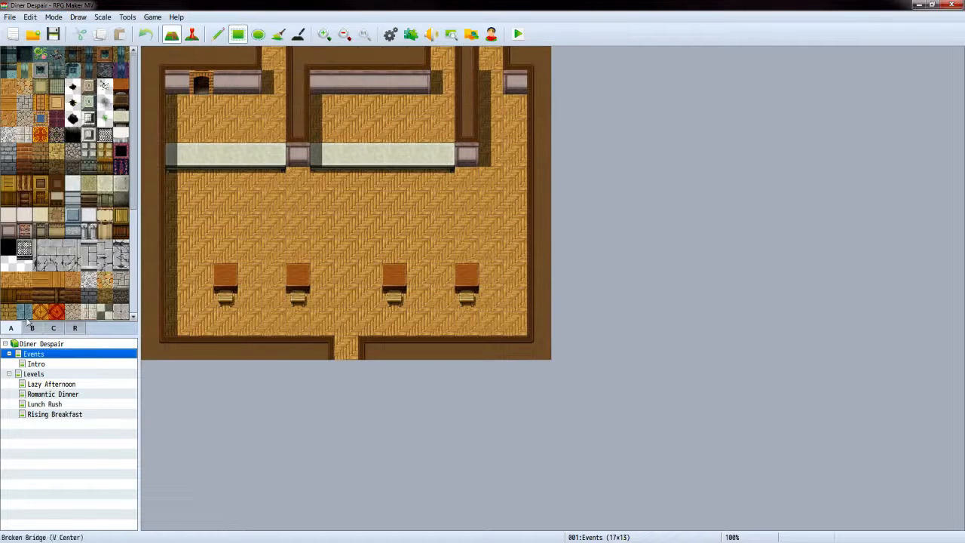
{"action": "left_click", "coordinate": [57, 182]}
{"action": "mouse_move", "coordinate": [323, 82]}
{"action": "left_mouse_down"}
{"action": "mouse_move", "coordinate": [320, 128]}
{"action": "mouse_move", "coordinate": [284, 153]}
{"action": "left_mouse_up"}
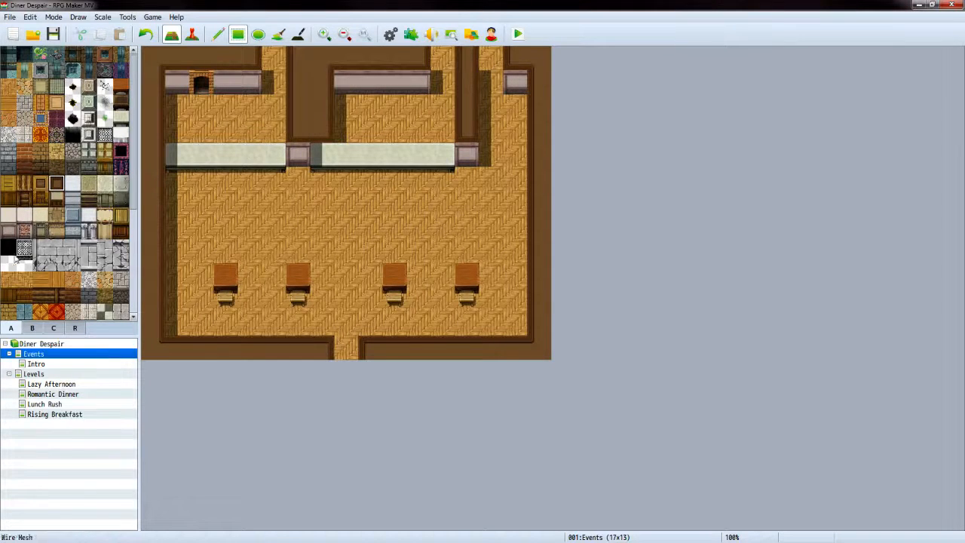
Place a mauve wall face at tile 7,4 below the widened divider and extend the western counter over tile 6,4
{"action": "left_click", "coordinate": [12, 236]}
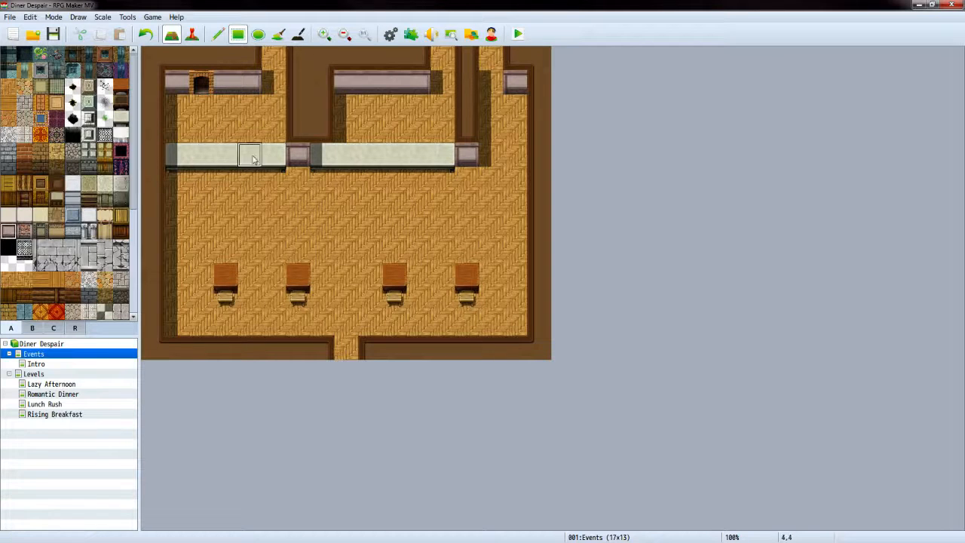
{"action": "left_click", "coordinate": [320, 156]}
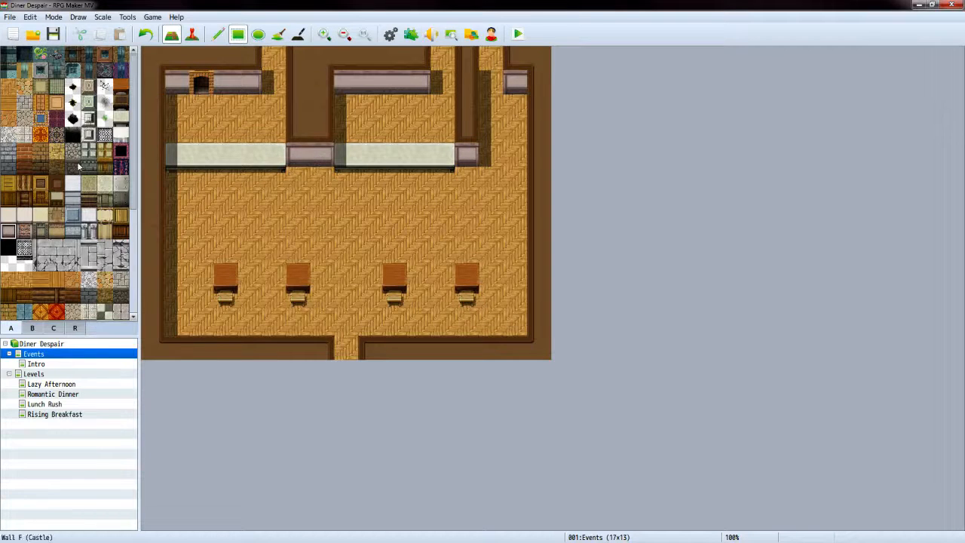
{"action": "left_click", "coordinate": [121, 116]}
{"action": "left_click", "coordinate": [294, 155]}
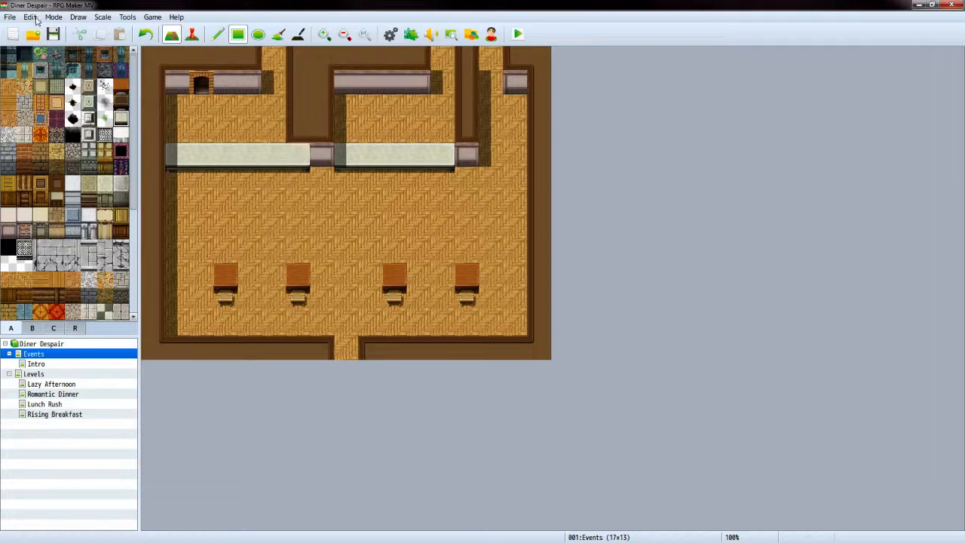
Close the western room's north doorway with a wall top at tile 5,0 and a mauve wall face at 5,1
{"action": "left_click", "coordinate": [57, 183]}
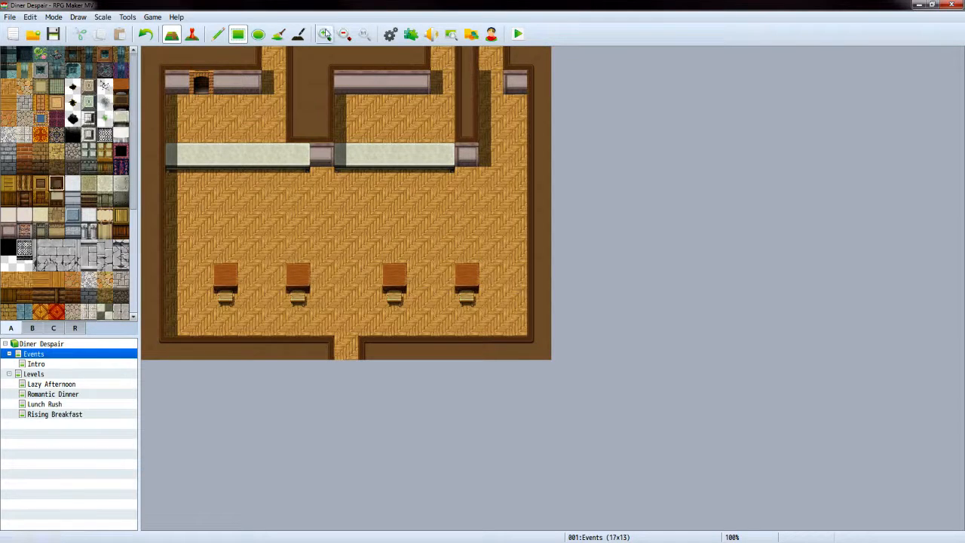
{"action": "left_click", "coordinate": [273, 59]}
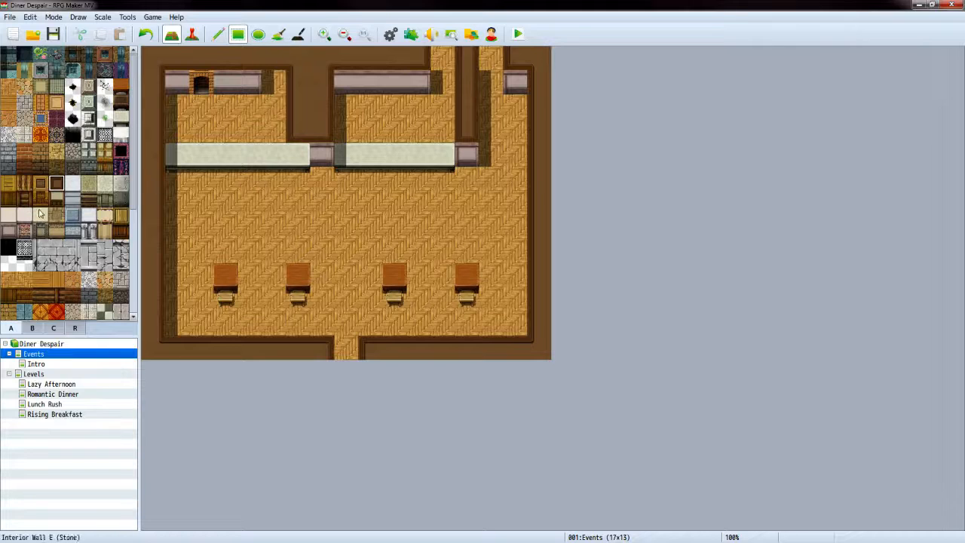
{"action": "left_click", "coordinate": [13, 232]}
{"action": "left_click", "coordinate": [272, 84]}
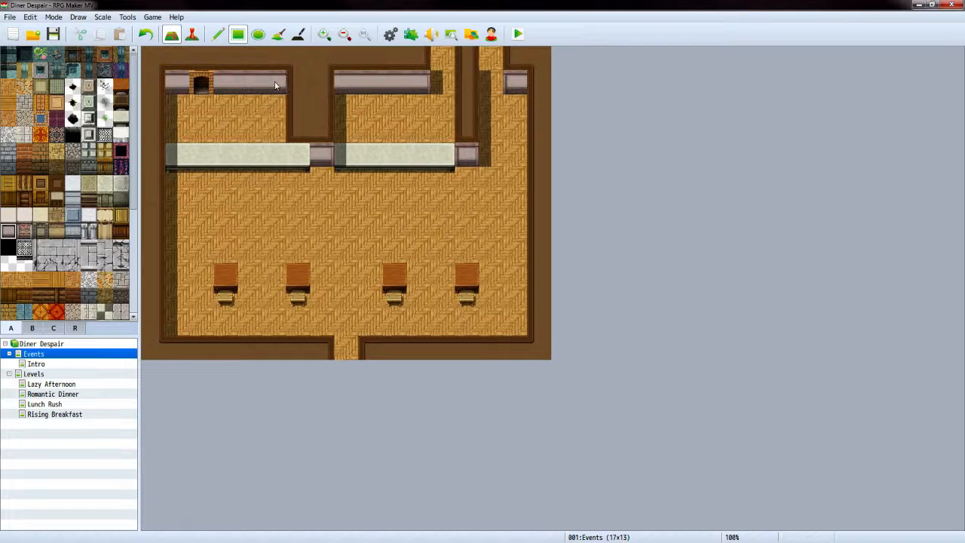
Paint wood floor down column 6 from row 0 to row 3, opening a new north doorway in the western room
{"action": "left_click", "coordinate": [8, 87]}
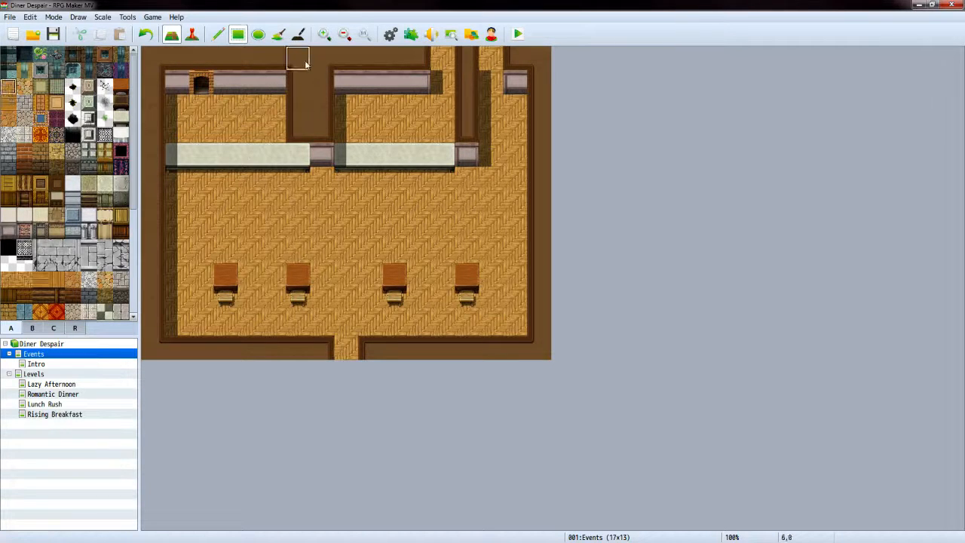
{"action": "left_click", "coordinate": [300, 58]}
{"action": "left_click_drag", "start_coordinate": [300, 83], "coordinate": [298, 134]}
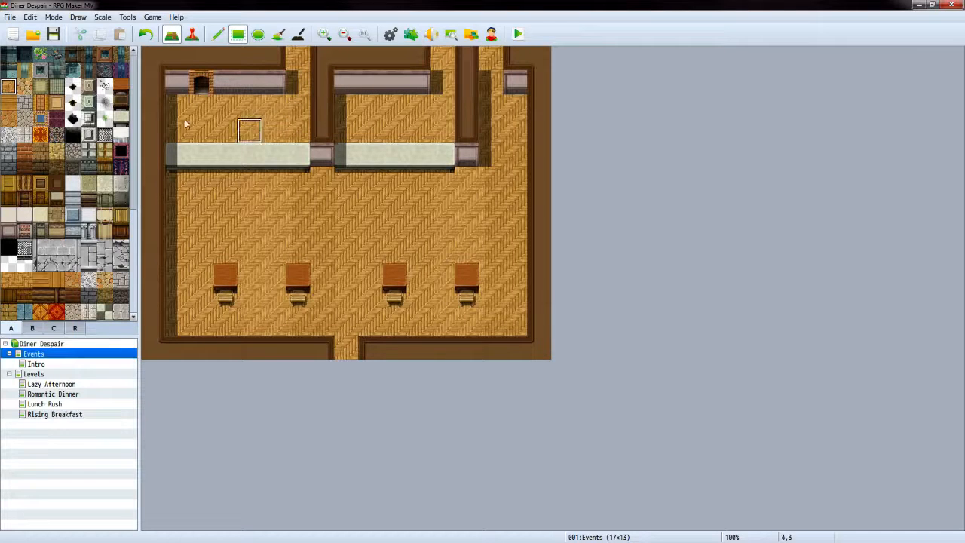
On the Intro map, replace the wall between the two kitchen rooms with wood floor down column 6, rows 0 to 3
{"action": "left_click", "coordinate": [38, 364]}
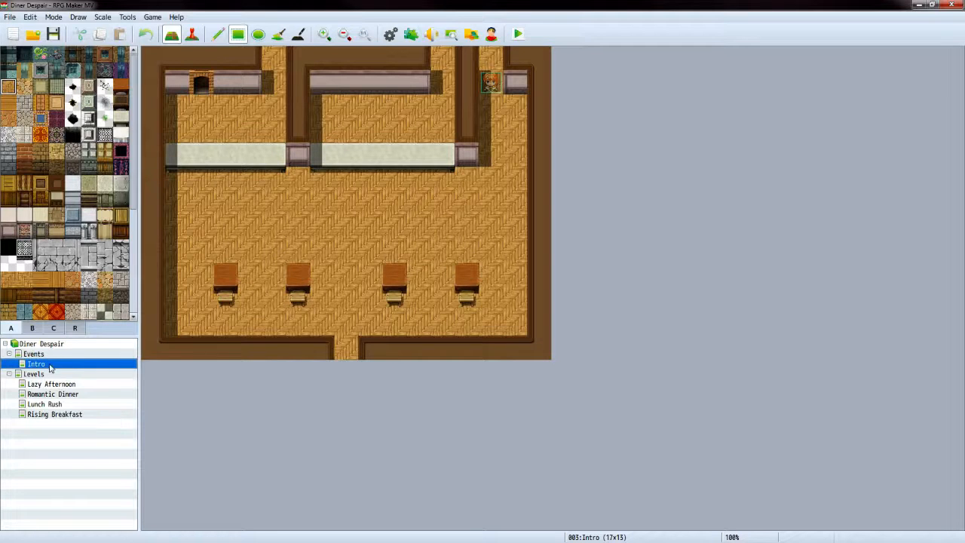
{"action": "right_click", "coordinate": [50, 368]}
{"action": "key", "text": "Escape"}
{"action": "left_click_drag", "start_coordinate": [299, 65], "coordinate": [294, 131]}
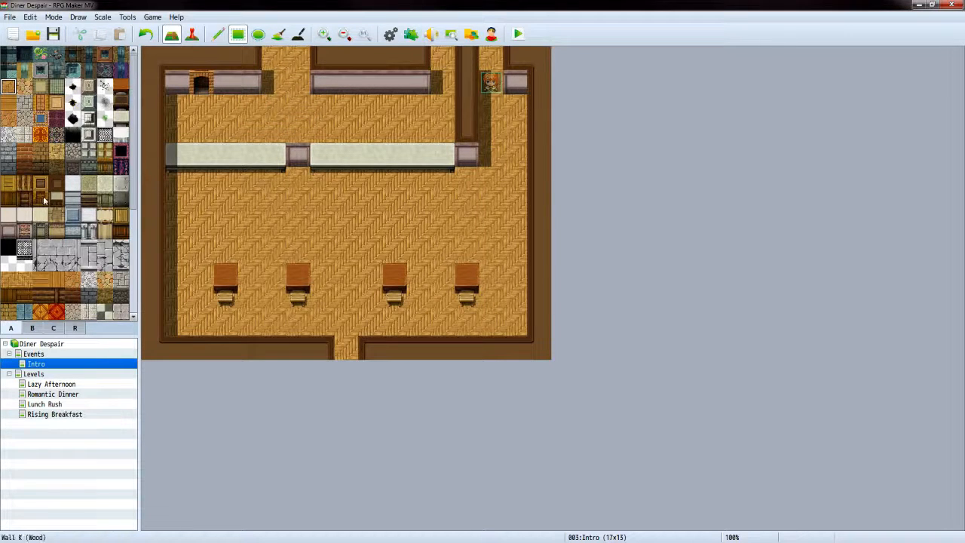
Place mauve wall faces on the Intro map at tile 7,4 in the counter row and at tile 5,1
{"action": "left_click", "coordinate": [8, 231]}
{"action": "left_click", "coordinate": [312, 164]}
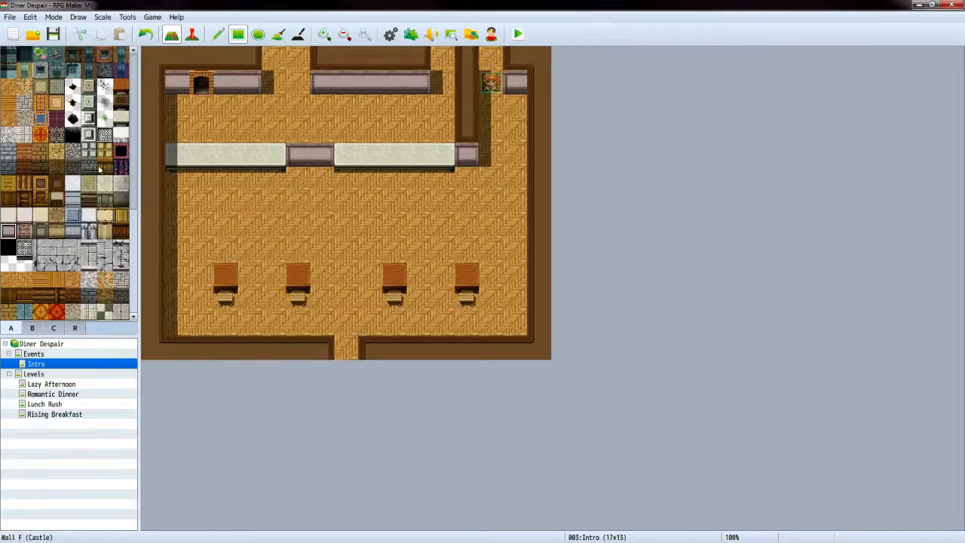
{"action": "left_click", "coordinate": [273, 83]}
Paint wall tops at tile 5,0 and down column 7, rows 1 to 3, and extend the western counter over tile 6,4
{"action": "left_click", "coordinate": [56, 184]}
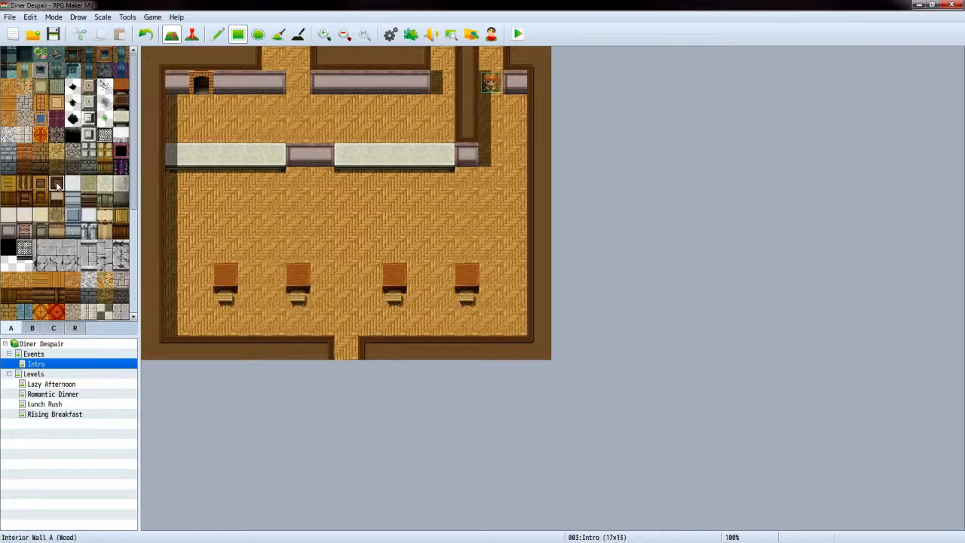
{"action": "left_click", "coordinate": [273, 58]}
{"action": "left_click_drag", "start_coordinate": [322, 82], "coordinate": [323, 142]}
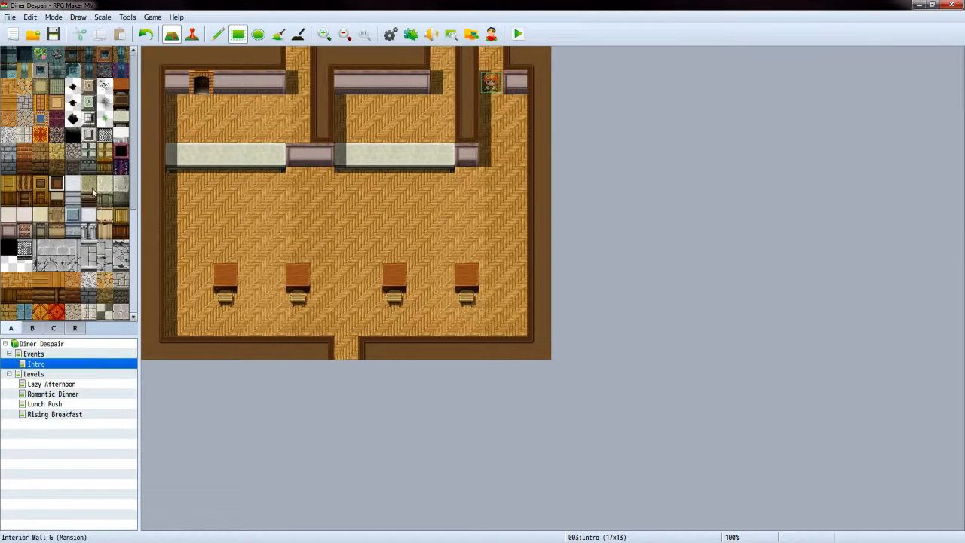
{"action": "left_click", "coordinate": [121, 118]}
{"action": "left_click", "coordinate": [298, 154]}
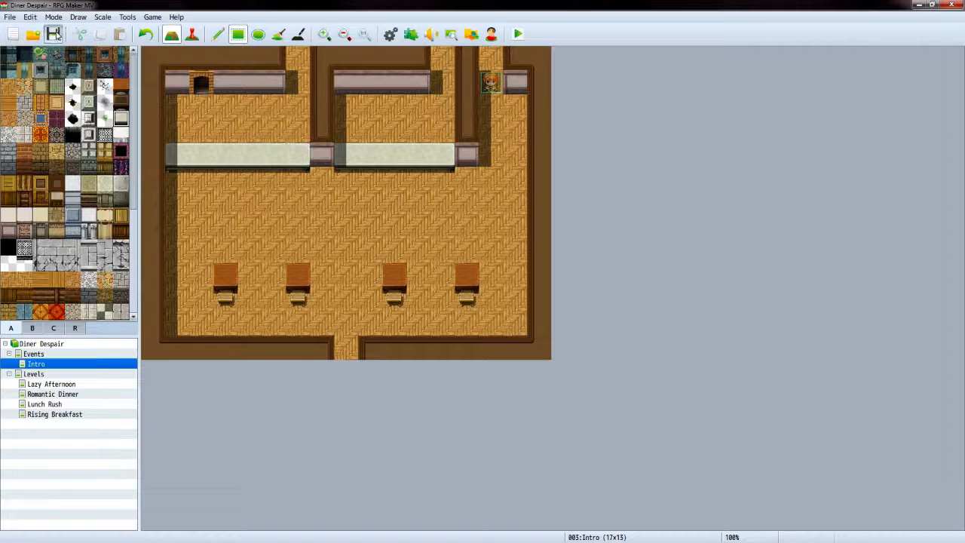
On the Levels map, paint wall tops at tile 5,0 and down column 7, rows 1 to 3, and a mauve wall face at 5,1
{"action": "left_click", "coordinate": [43, 374]}
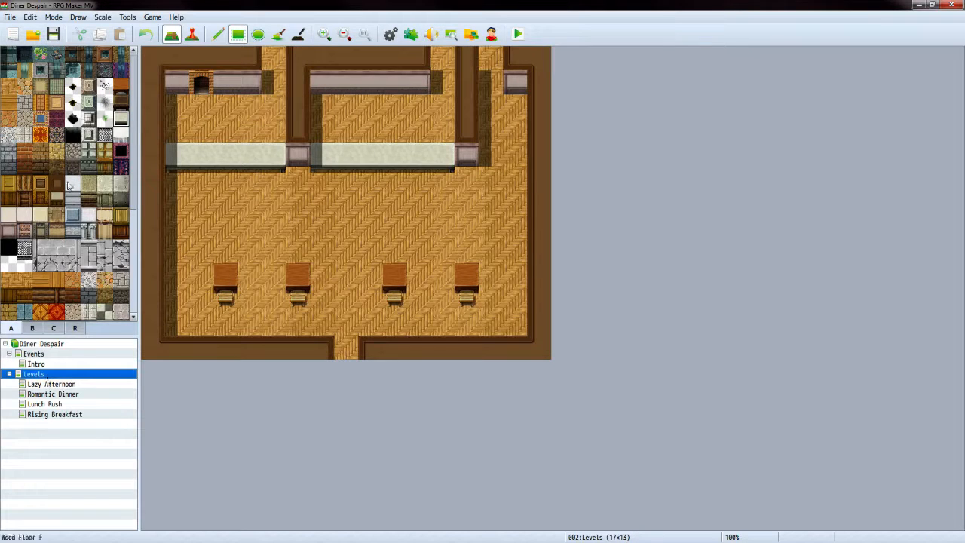
{"action": "left_click", "coordinate": [57, 183]}
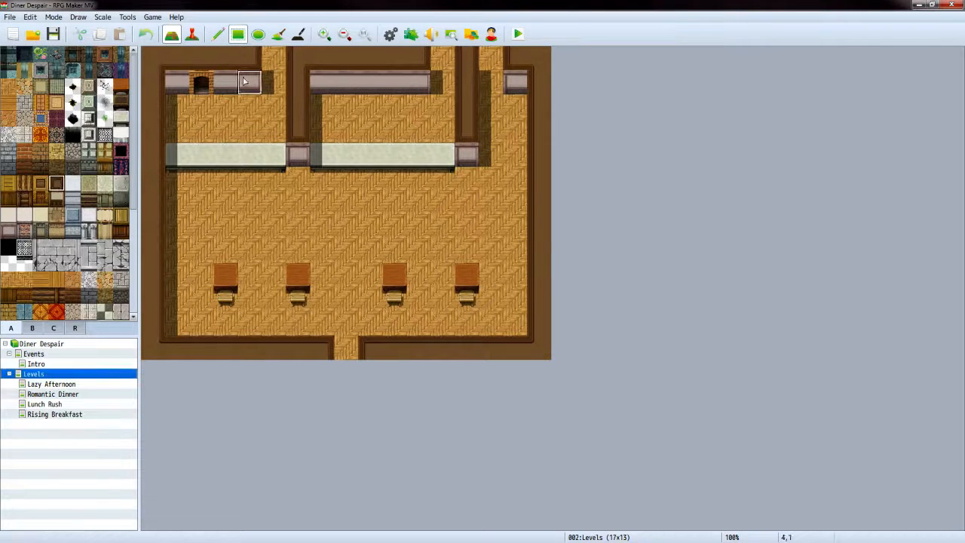
{"action": "mouse_move", "coordinate": [273, 58]}
{"action": "left_mouse_down"}
{"action": "mouse_move", "coordinate": [322, 90]}
{"action": "mouse_move", "coordinate": [322, 136]}
{"action": "left_mouse_up"}
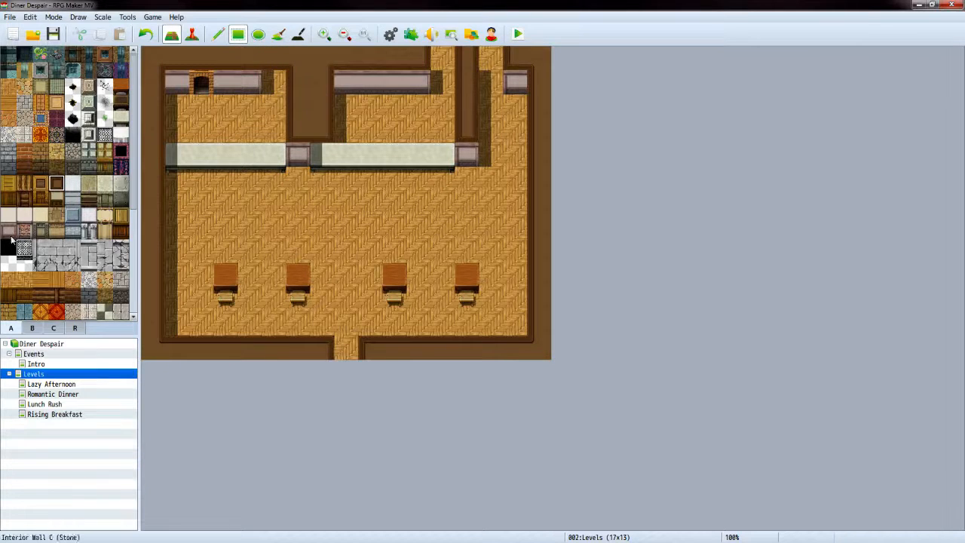
{"action": "left_click", "coordinate": [9, 235]}
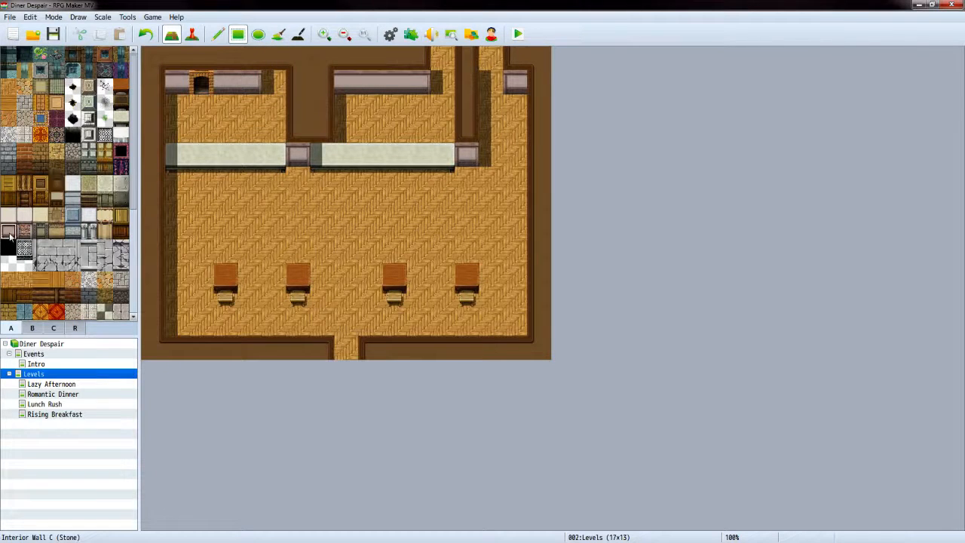
{"action": "left_click", "coordinate": [271, 82]}
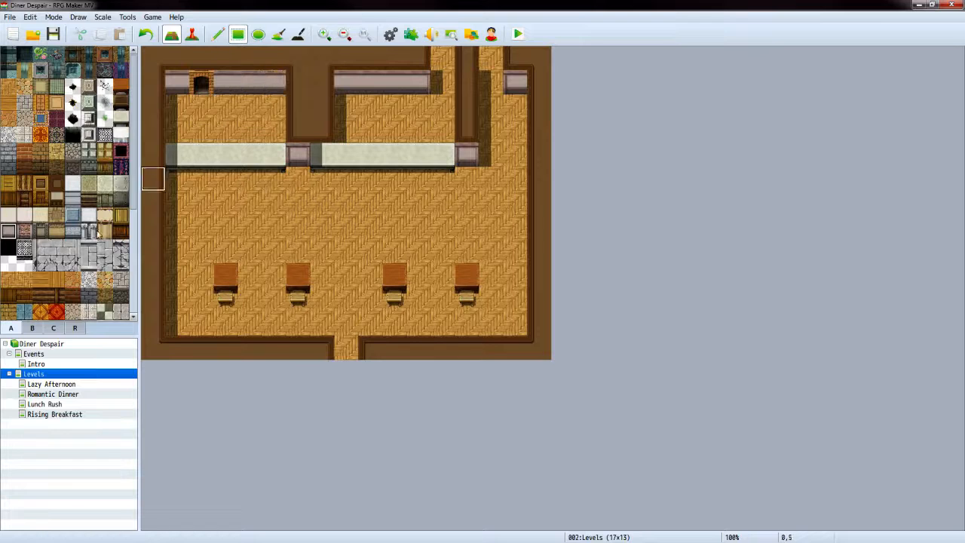
On the Levels map, lay wood floor down column 6, rows 0 to 3, and place a mauve wall face at 7,4
{"action": "left_click", "coordinate": [9, 87]}
{"action": "mouse_move", "coordinate": [291, 73]}
{"action": "left_mouse_down"}
{"action": "mouse_move", "coordinate": [294, 58]}
{"action": "mouse_move", "coordinate": [294, 132]}
{"action": "left_mouse_up"}
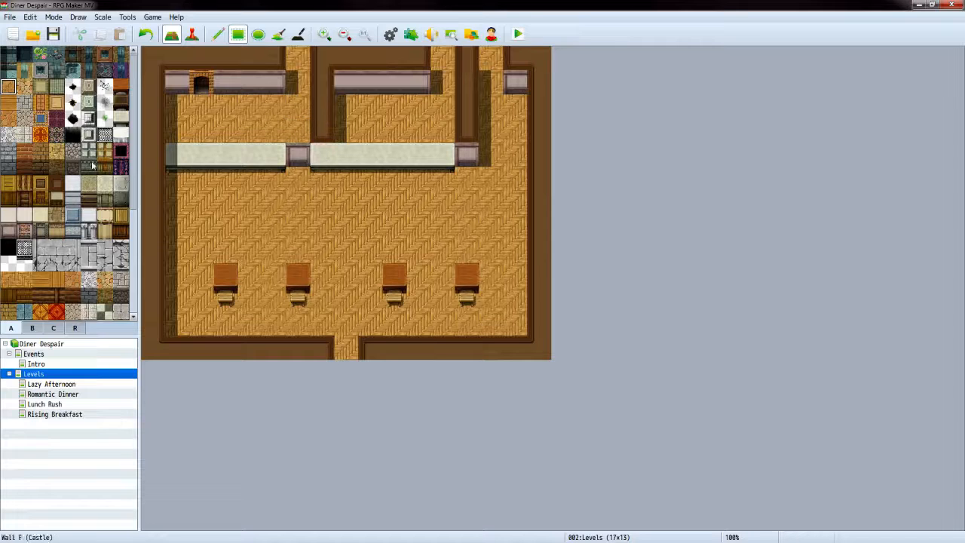
{"action": "left_click", "coordinate": [9, 232]}
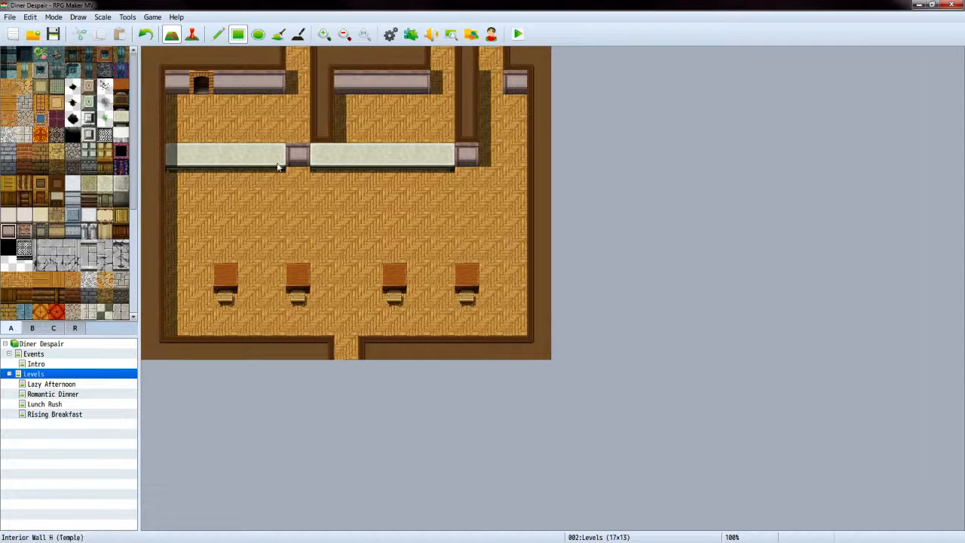
{"action": "left_click", "coordinate": [314, 152]}
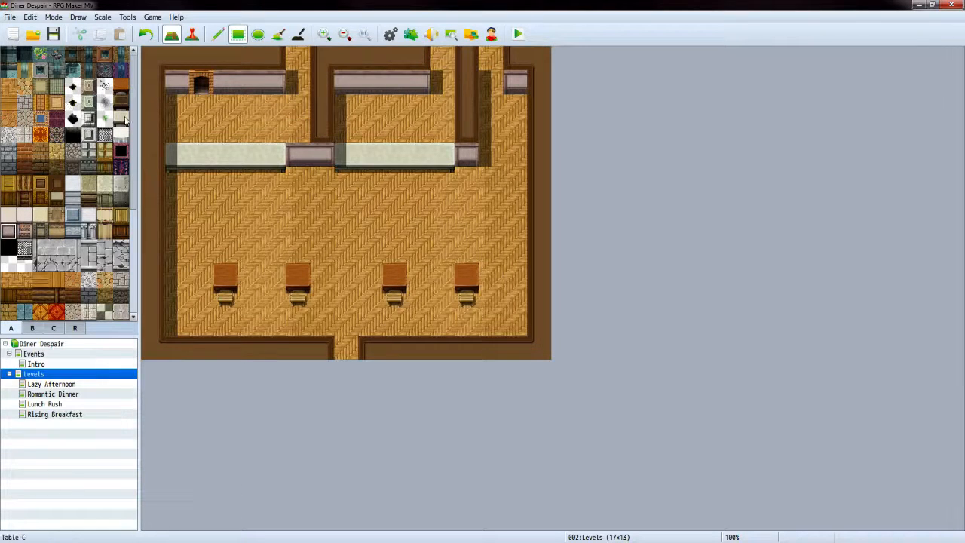
Extend the Levels map's western counter over tile 6,4 with Table C and save the project
{"action": "left_click", "coordinate": [120, 118]}
{"action": "left_click", "coordinate": [297, 154]}
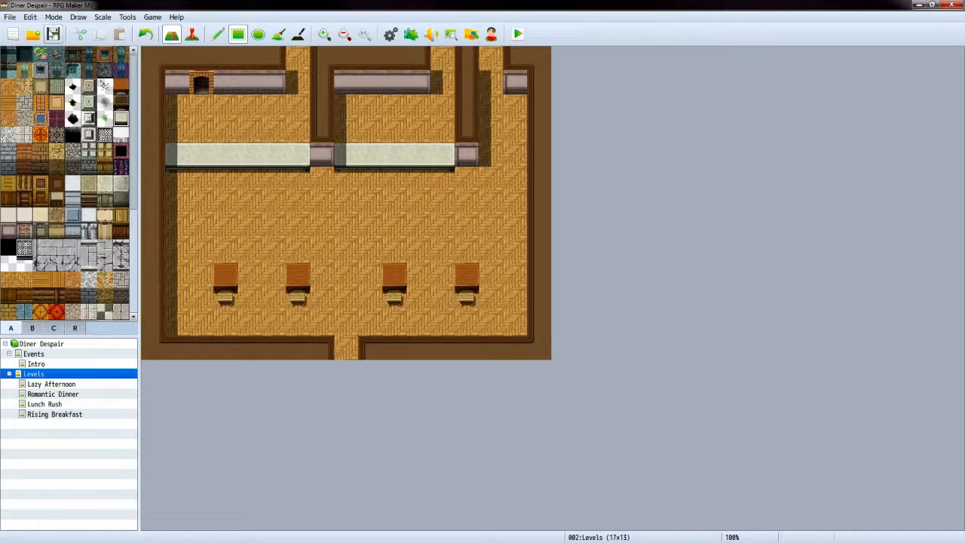
{"action": "left_click", "coordinate": [56, 36]}
On the Lazy Afternoon map, paint wall tops at tile 5,0 and down column 7, rows 1 to 3
{"action": "left_click", "coordinate": [65, 385]}
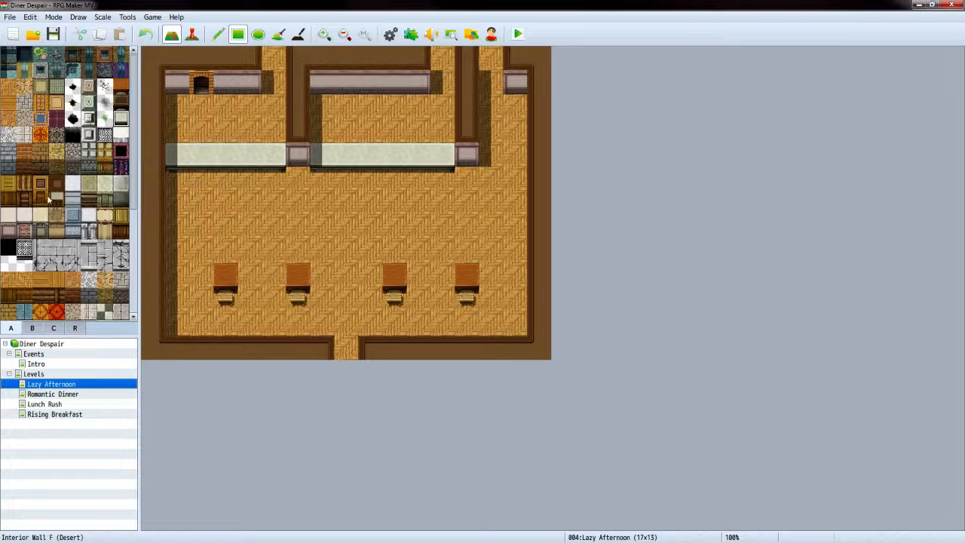
{"action": "left_click", "coordinate": [56, 186]}
{"action": "left_click", "coordinate": [272, 66]}
{"action": "left_click", "coordinate": [317, 88]}
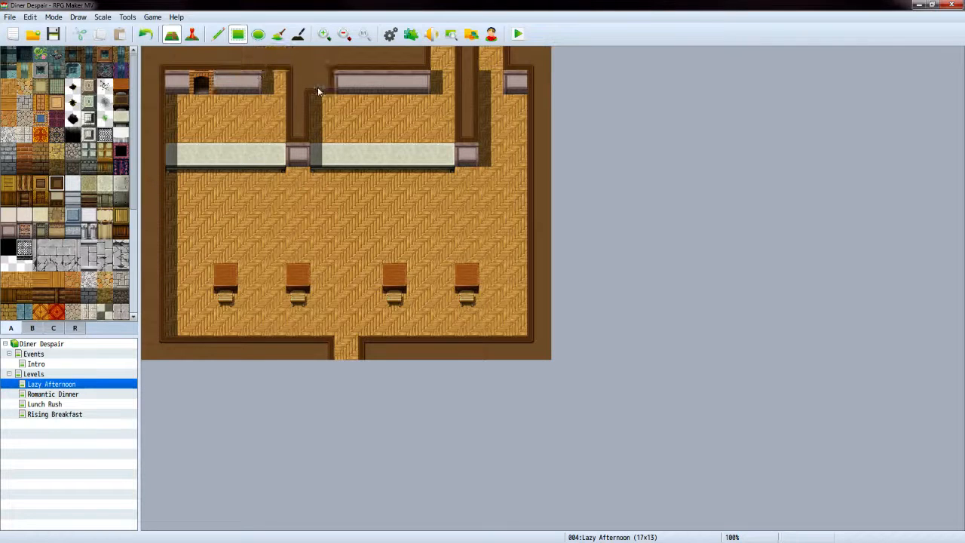
{"action": "left_click_drag", "start_coordinate": [317, 89], "coordinate": [323, 136]}
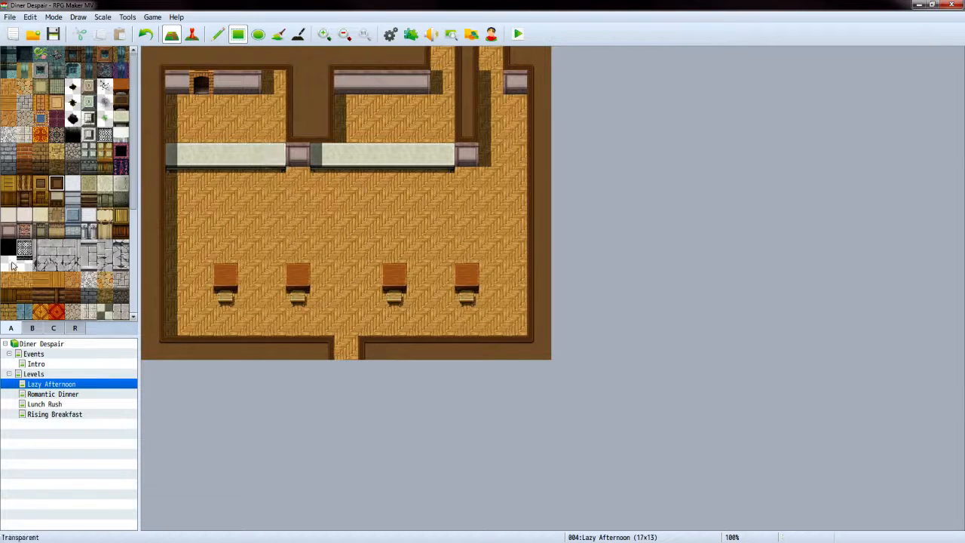
Place mauve Interior Wall C (Stone) faces at tiles 7,4 and 5,1 on the Lazy Afternoon map
{"action": "left_click", "coordinate": [8, 231]}
{"action": "left_click", "coordinate": [322, 155]}
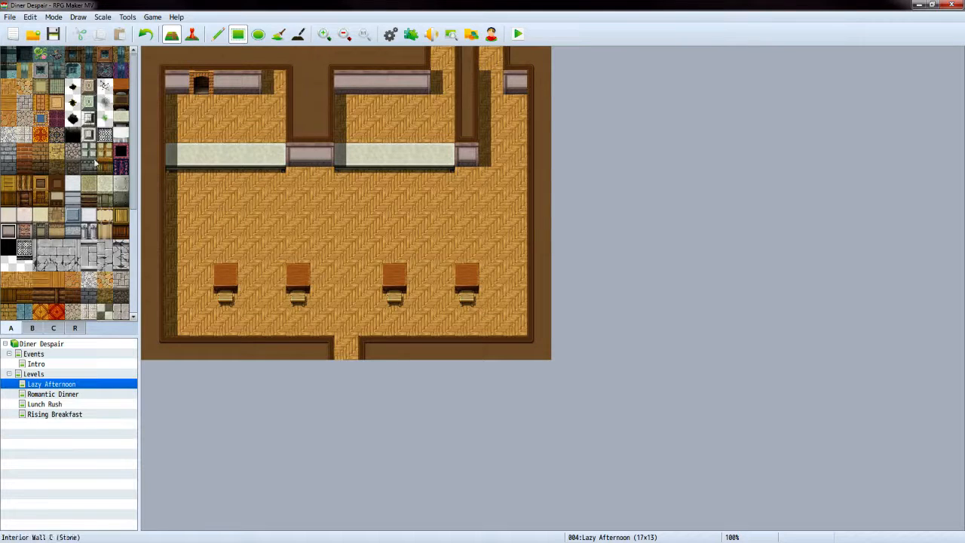
{"action": "left_click", "coordinate": [272, 83]}
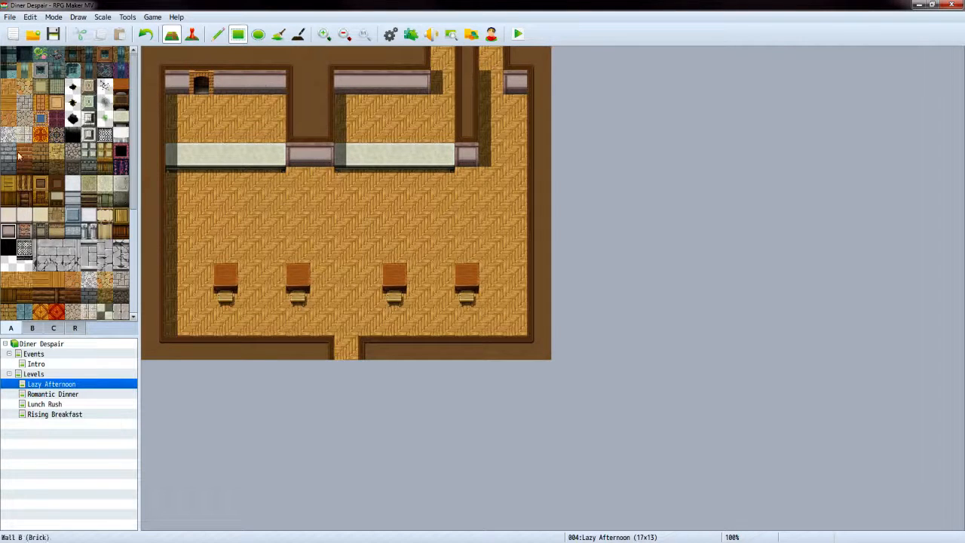
Open the new doorway on the Lazy Afternoon map by painting wood floor down column 6, rows 0 to 3
{"action": "left_click", "coordinate": [56, 183]}
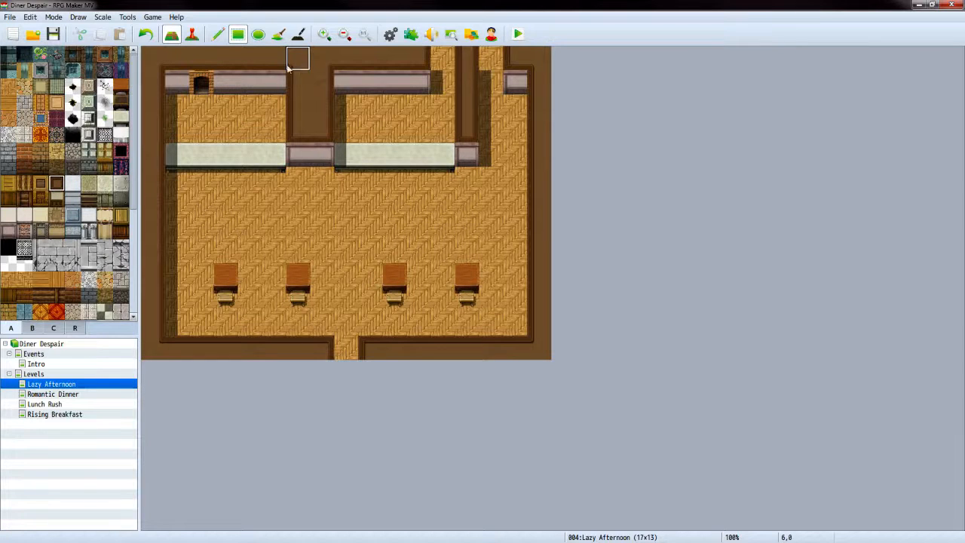
{"action": "left_click", "coordinate": [8, 85]}
{"action": "left_click", "coordinate": [297, 60]}
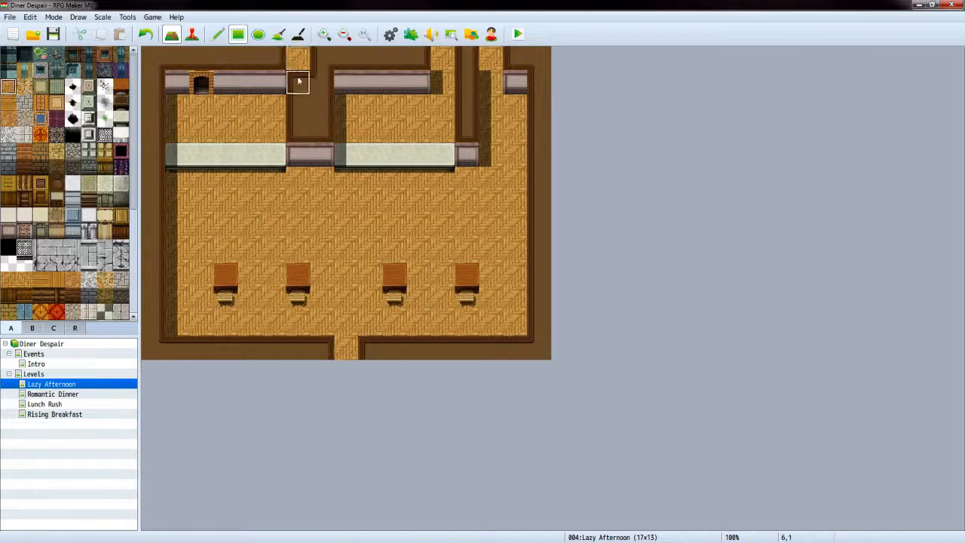
{"action": "left_click_drag", "start_coordinate": [298, 81], "coordinate": [297, 129]}
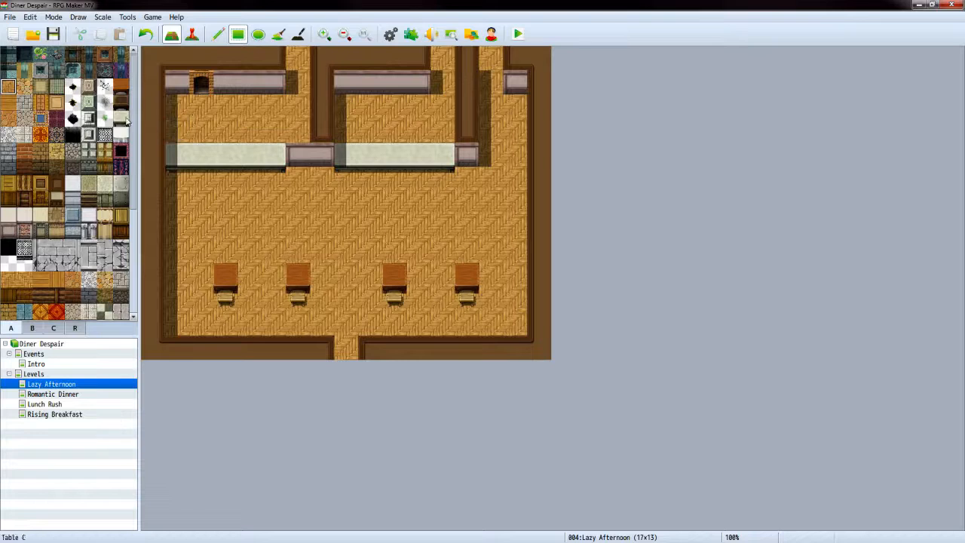
Extend the Lazy Afternoon map's western counter over tile 6,4 with Table C and save the project
{"action": "left_click", "coordinate": [121, 118]}
{"action": "left_click", "coordinate": [297, 155]}
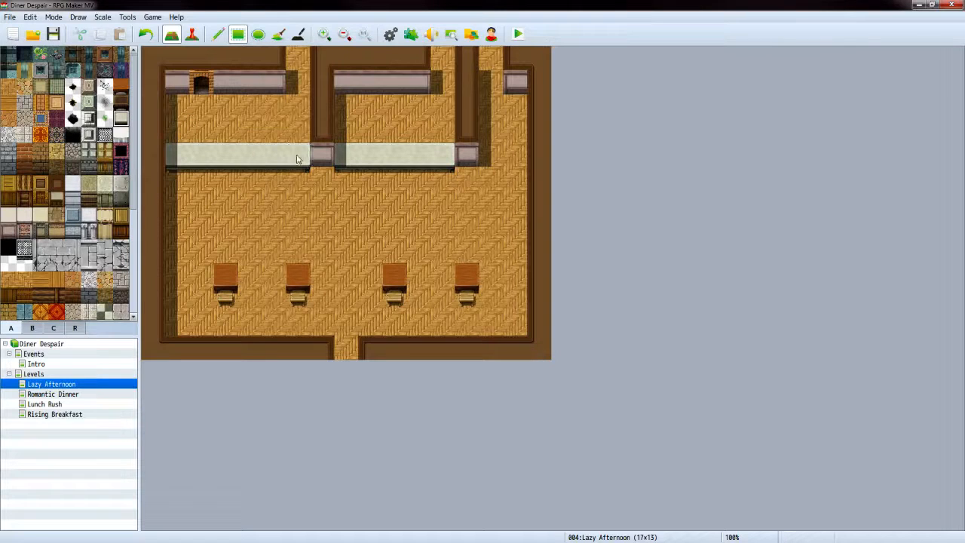
{"action": "left_click", "coordinate": [53, 34]}
On the Romantic Dinner map, paint wall tops at tile 5,0 and down column 7, rows 1 to 3
{"action": "left_click", "coordinate": [76, 395]}
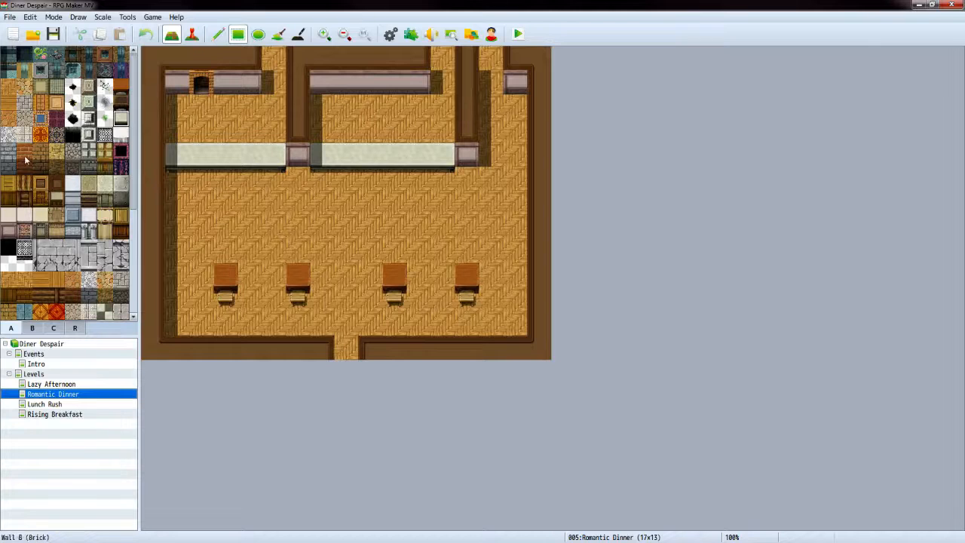
{"action": "left_click", "coordinate": [57, 184]}
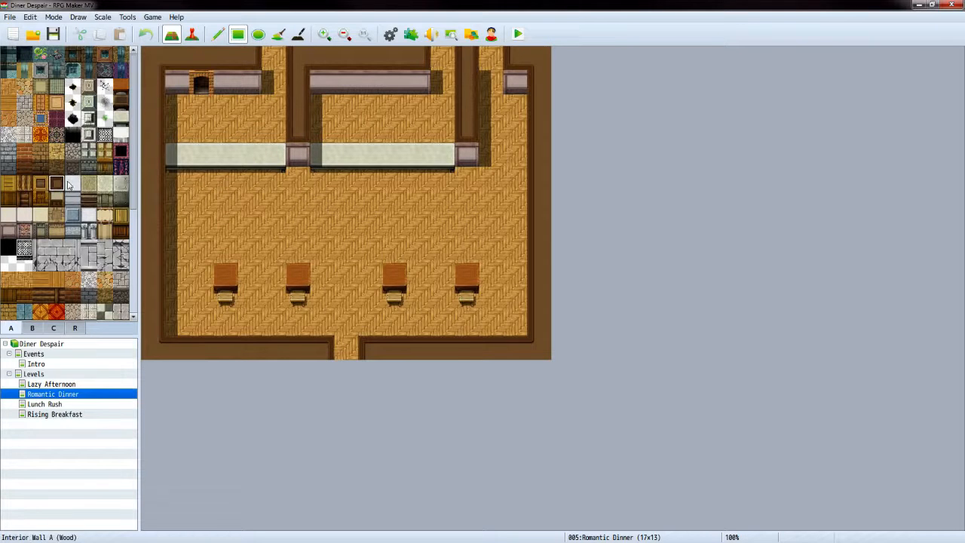
{"action": "left_click", "coordinate": [276, 65]}
{"action": "left_click_drag", "start_coordinate": [315, 85], "coordinate": [320, 111]}
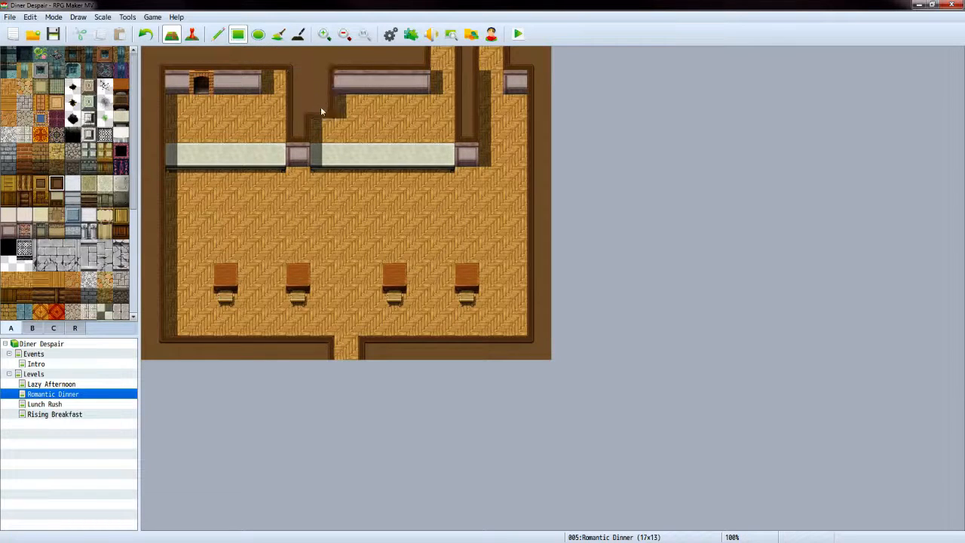
Place mauve Interior Wall C (Stone) faces at tiles 5,1 and 7,4 on the Romantic Dinner map
{"action": "left_click", "coordinate": [8, 232]}
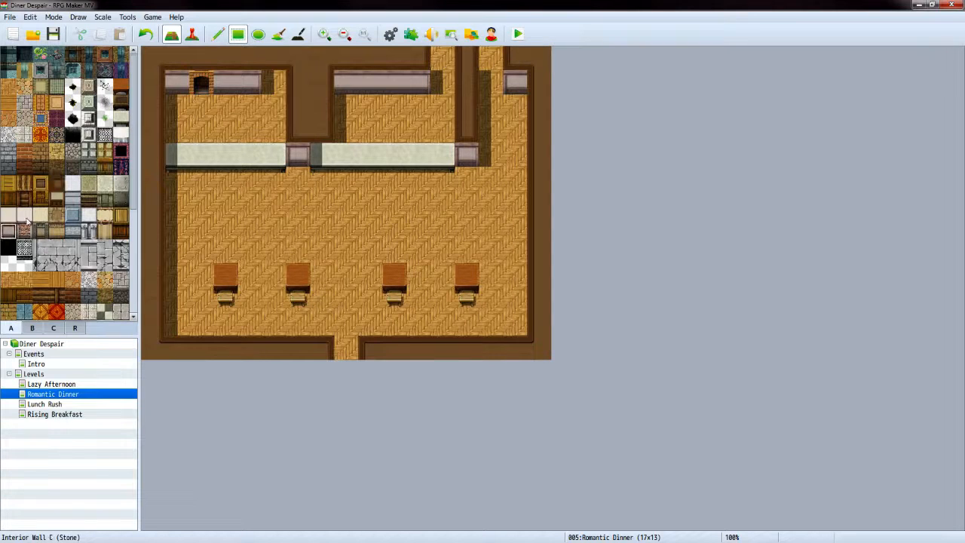
{"action": "left_click", "coordinate": [275, 82]}
{"action": "left_click", "coordinate": [320, 155]}
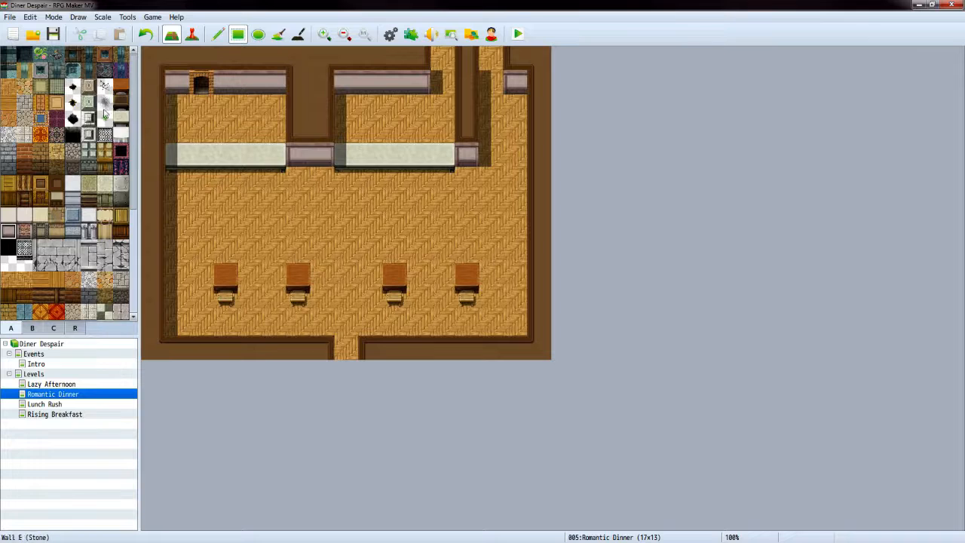
On the Romantic Dinner map, extend the western counter over tile 6,4 and paint wood floor down column 6, rows 0 to 3
{"action": "left_click", "coordinate": [123, 116]}
{"action": "left_click", "coordinate": [299, 155]}
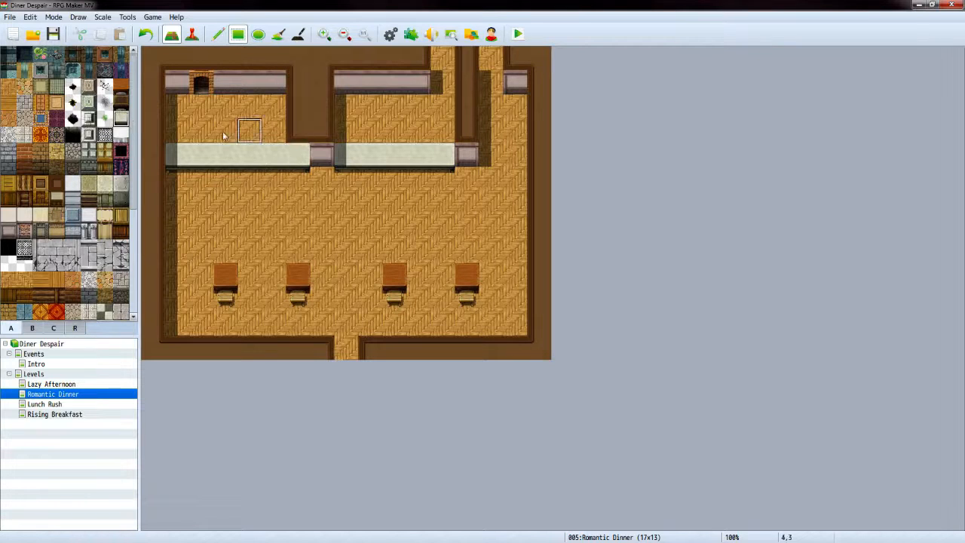
{"action": "left_click", "coordinate": [9, 88]}
{"action": "left_click_drag", "start_coordinate": [299, 54], "coordinate": [297, 113]}
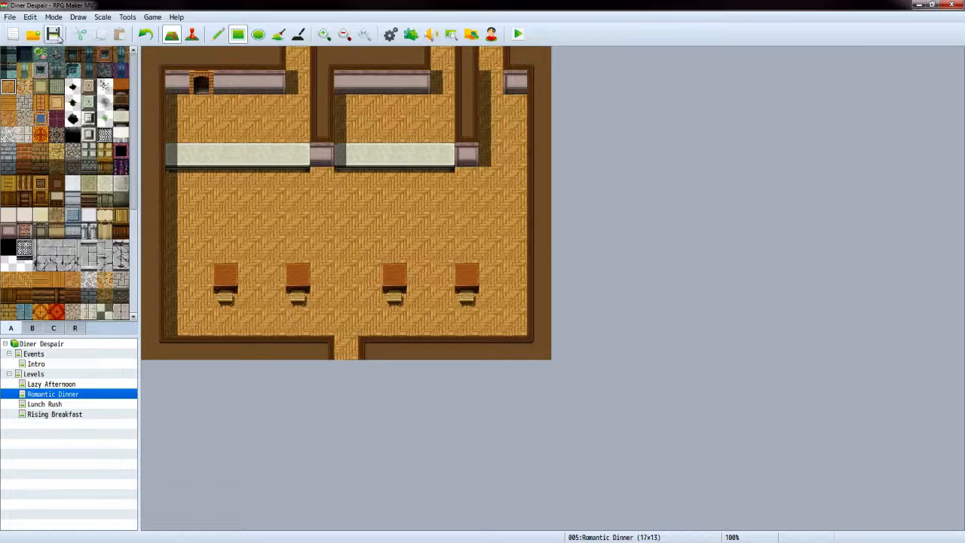
On the Lunch Rush map, place mauve Interior Wall C (Stone) faces at tiles 5,1 and 7,4
{"action": "left_click", "coordinate": [64, 386]}
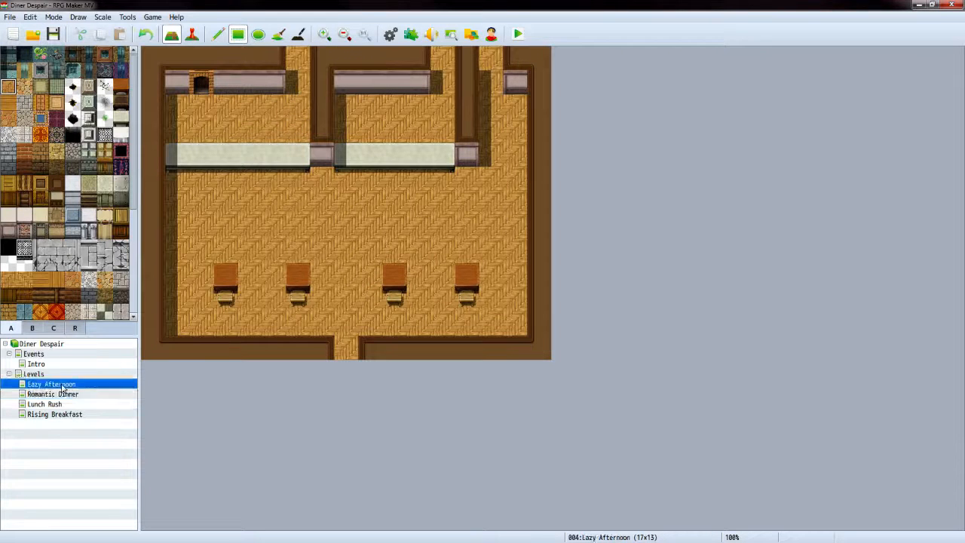
{"action": "left_click", "coordinate": [63, 395]}
{"action": "left_click", "coordinate": [60, 405]}
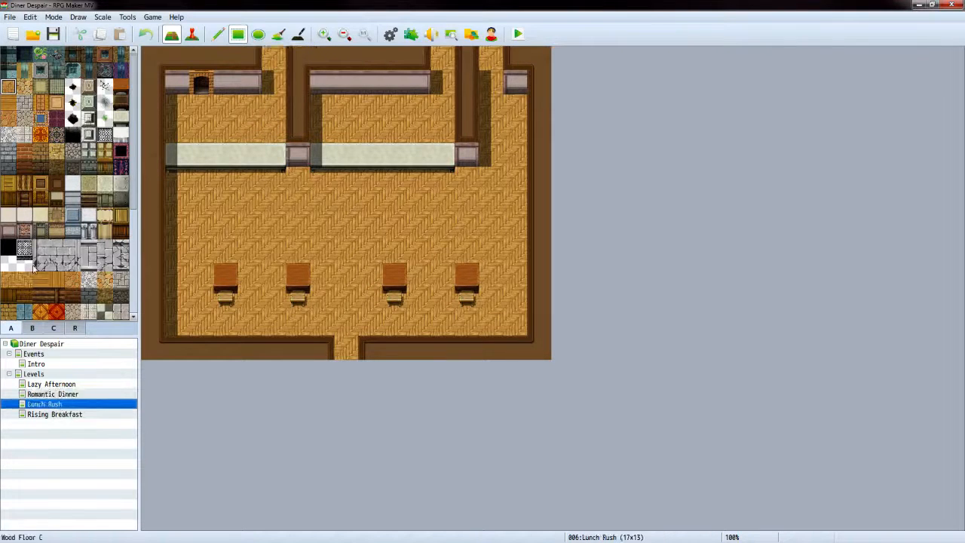
{"action": "left_click", "coordinate": [10, 233]}
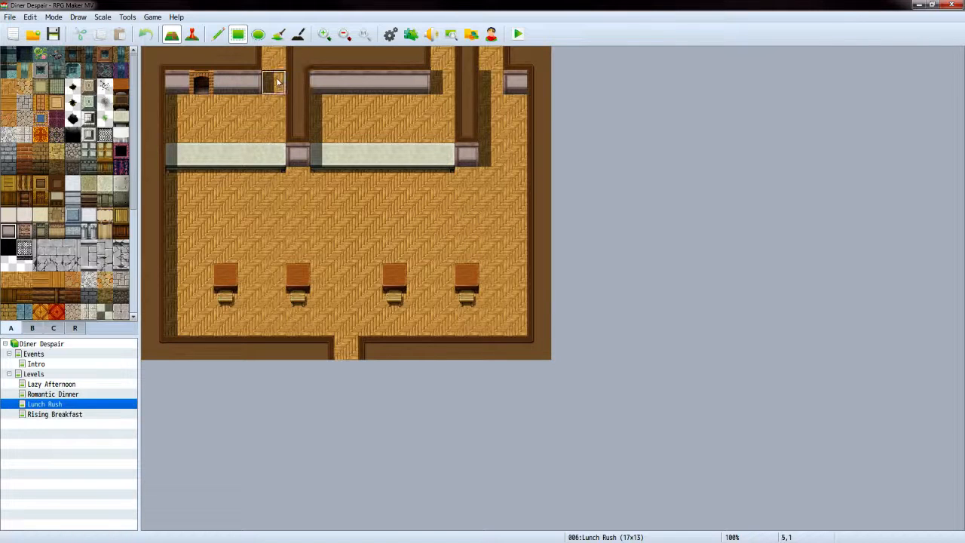
{"action": "left_click", "coordinate": [273, 81]}
{"action": "left_click", "coordinate": [324, 155]}
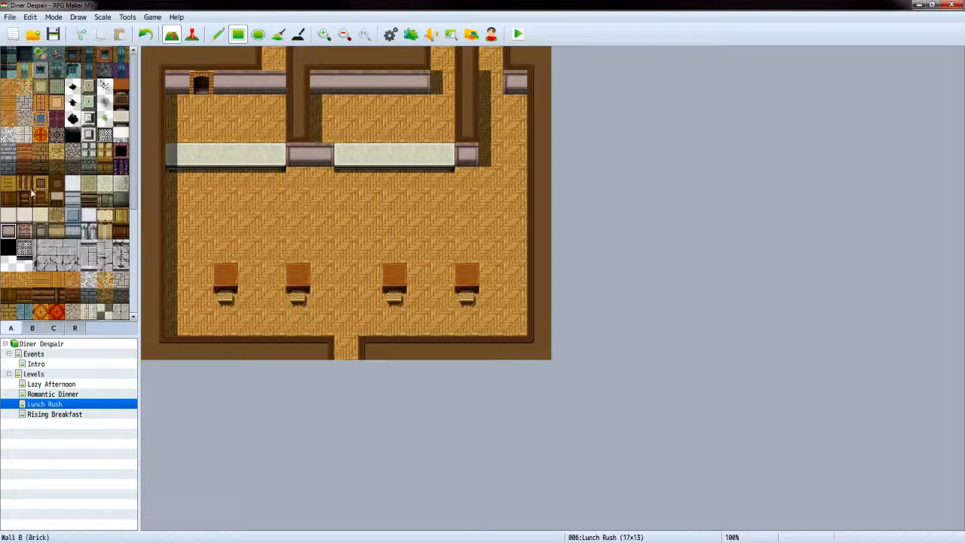
On the Lunch Rush map, paint wood floor down column 6, rows 0 to 3, and wall tops at 5,0 and column 7, rows 1 to 3
{"action": "left_click", "coordinate": [9, 88]}
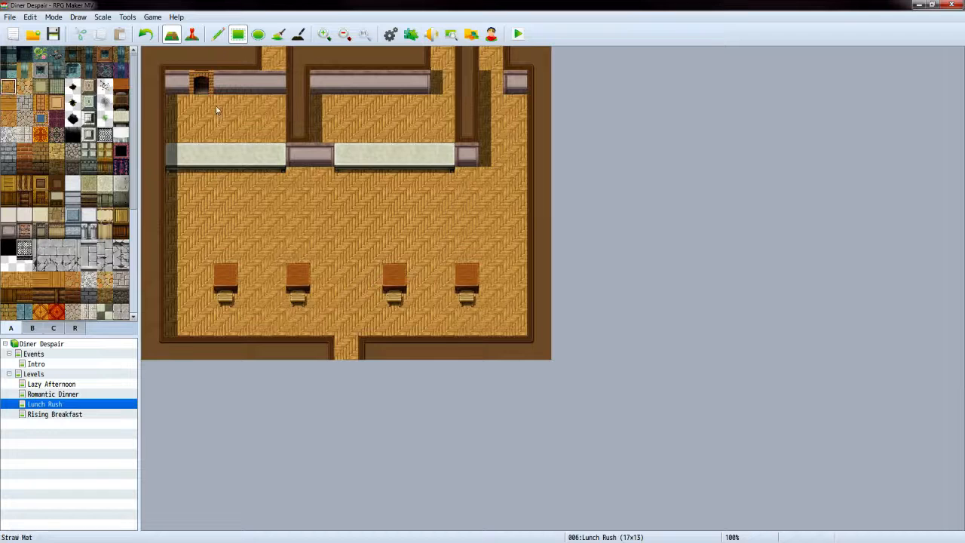
{"action": "left_click_drag", "start_coordinate": [297, 131], "coordinate": [303, 67]}
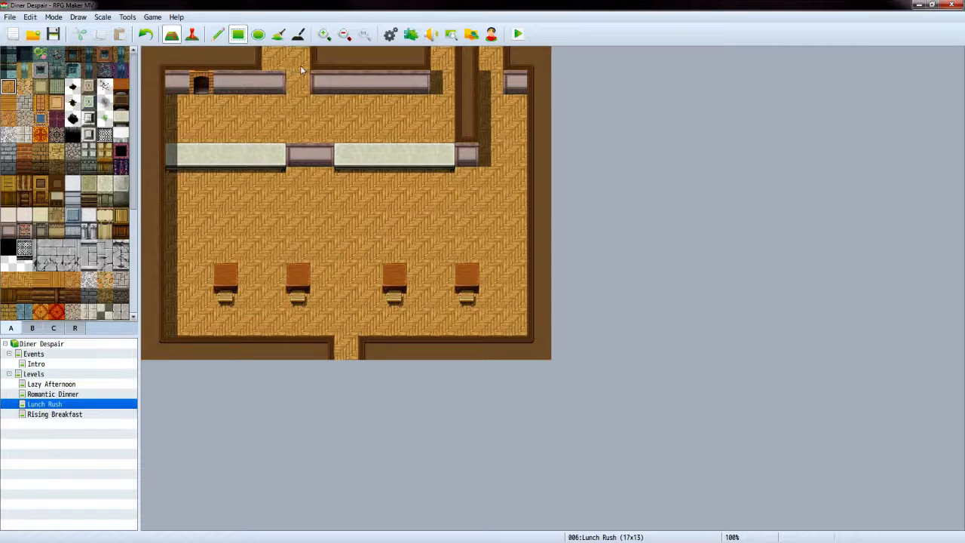
{"action": "left_click", "coordinate": [57, 183]}
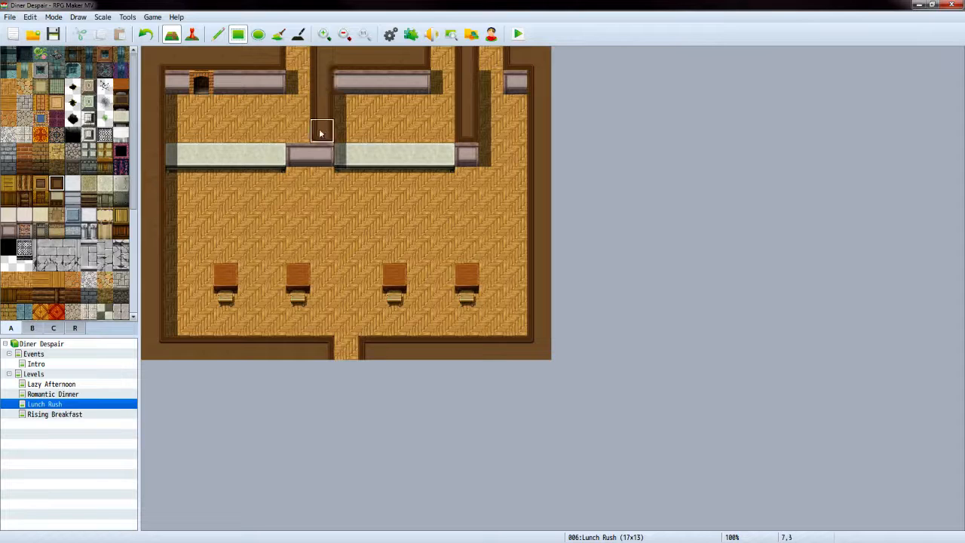
Extend the Lunch Rush map's western counter over tile 6,4 with Table C, and open the Romantic Dinner map
{"action": "left_click", "coordinate": [121, 118]}
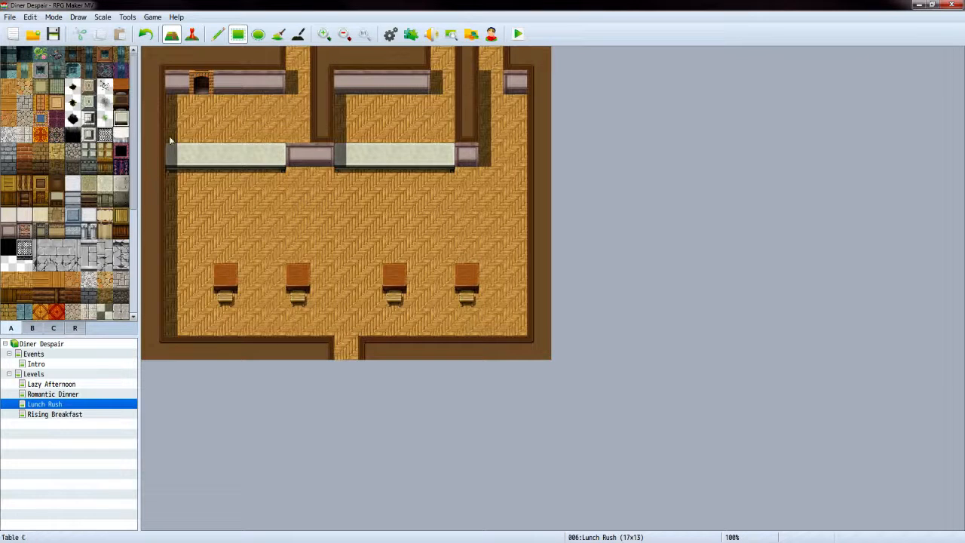
{"action": "left_click", "coordinate": [297, 154]}
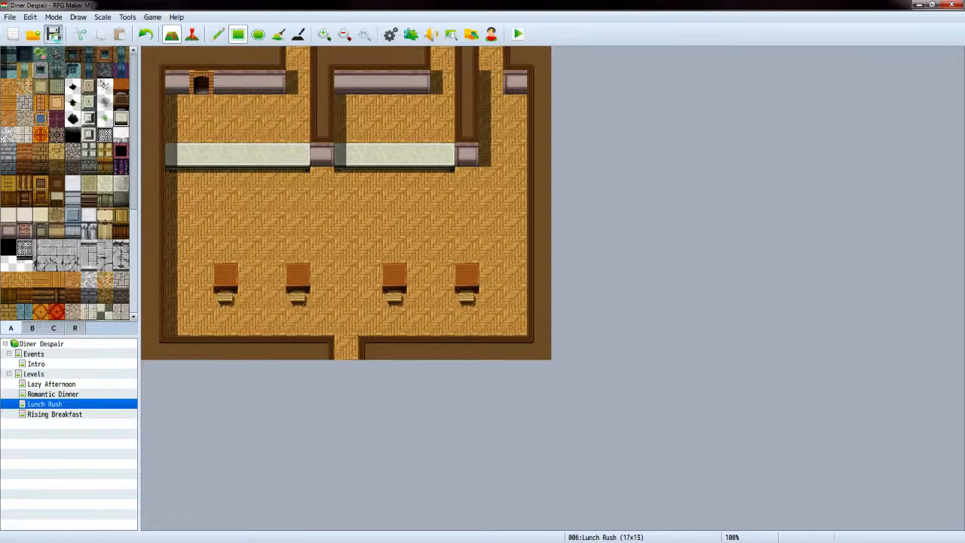
{"action": "left_click", "coordinate": [66, 394]}
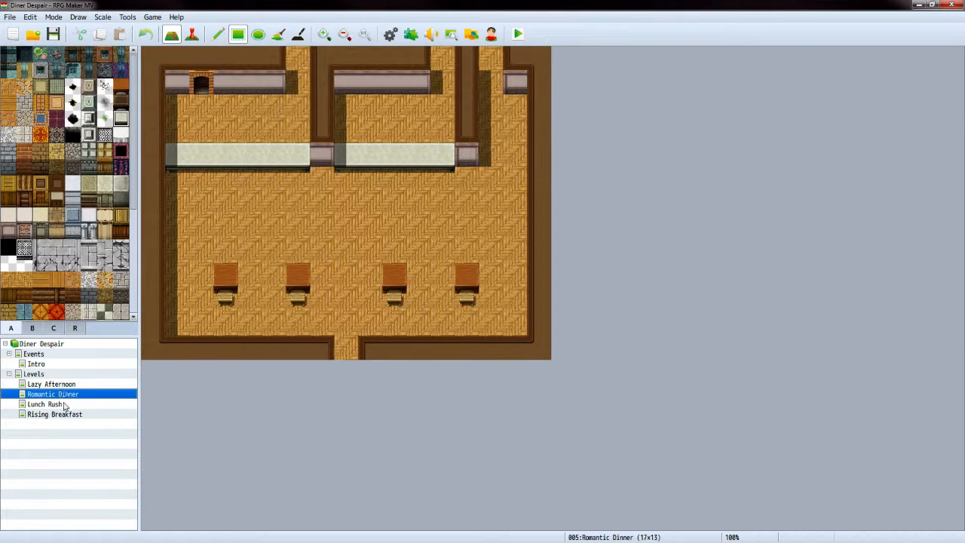
On the Rising Breakfast map, paint wooden wall tops at 5,0 and column 7, rows 1 to 3, and mauve wall faces at 5,1 and 7,4
{"action": "left_click", "coordinate": [66, 404]}
{"action": "left_click", "coordinate": [67, 414]}
{"action": "left_click", "coordinate": [56, 186]}
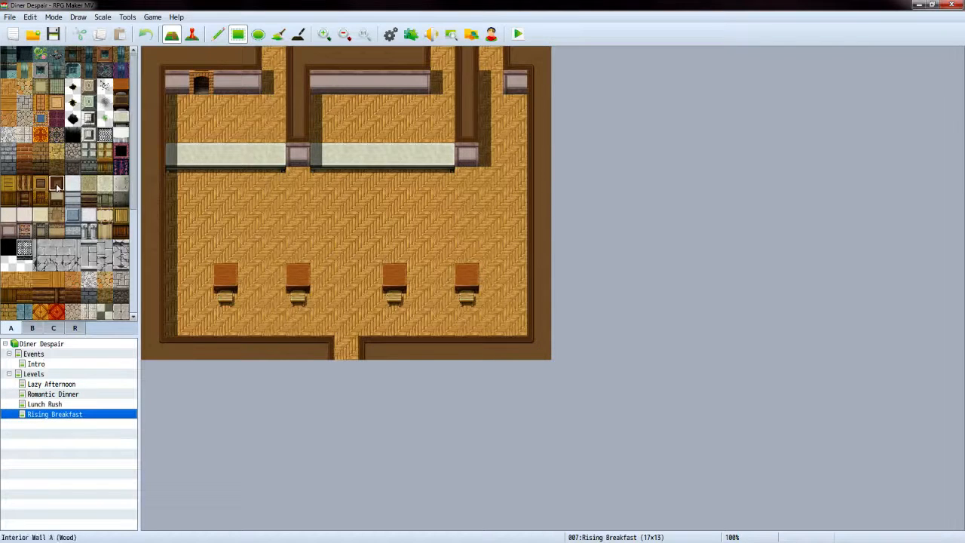
{"action": "left_click", "coordinate": [273, 57]}
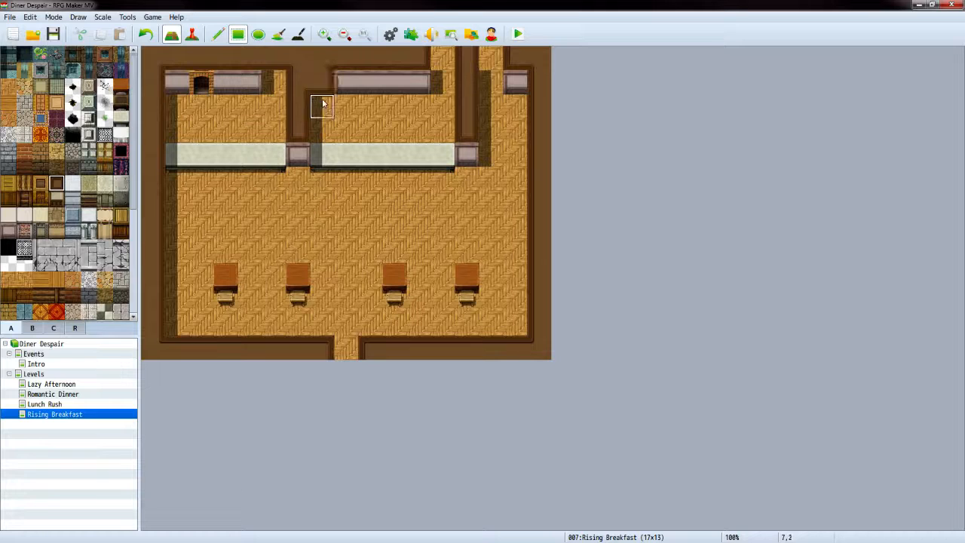
{"action": "left_click_drag", "start_coordinate": [319, 101], "coordinate": [332, 155]}
{"action": "left_click", "coordinate": [8, 232]}
{"action": "left_click", "coordinate": [273, 83]}
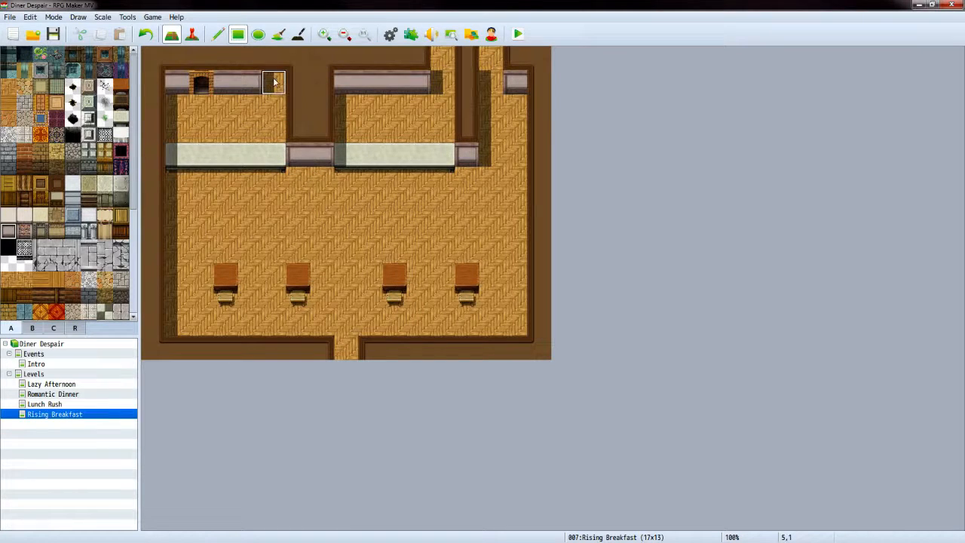
On the Rising Breakfast map, extend the western counter over tile 6,4 and paint wood floor down column 6, rows 0 to 3
{"action": "left_click", "coordinate": [121, 119]}
{"action": "left_click", "coordinate": [293, 158]}
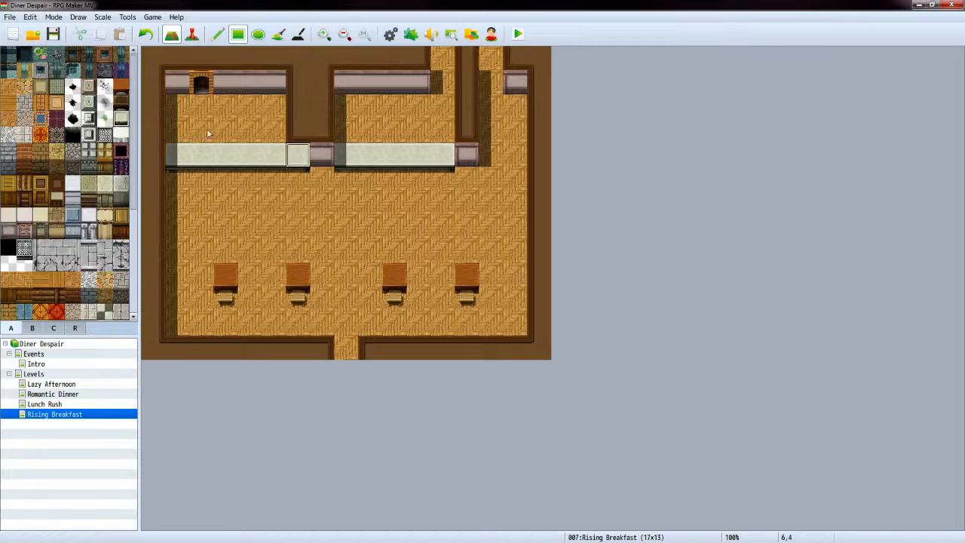
{"action": "left_click", "coordinate": [8, 85]}
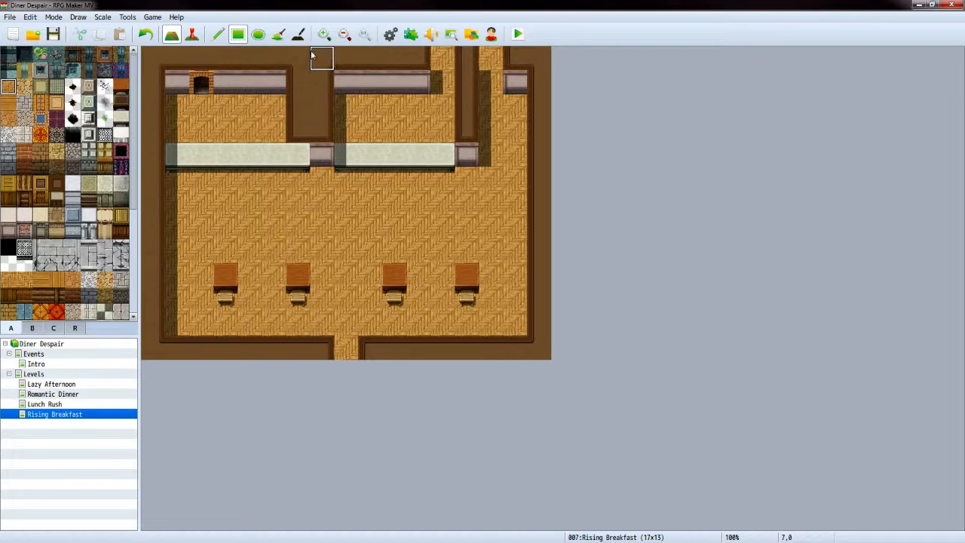
{"action": "left_click_drag", "start_coordinate": [299, 56], "coordinate": [298, 120]}
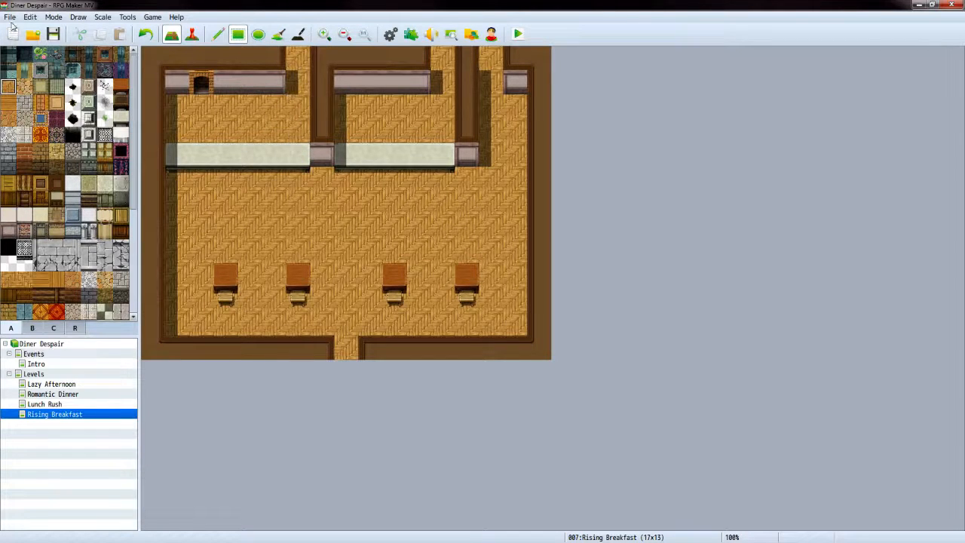
On the Intro map, switch to event mode and create a new event at tile 10,3 named Boss
{"action": "left_click", "coordinate": [46, 366]}
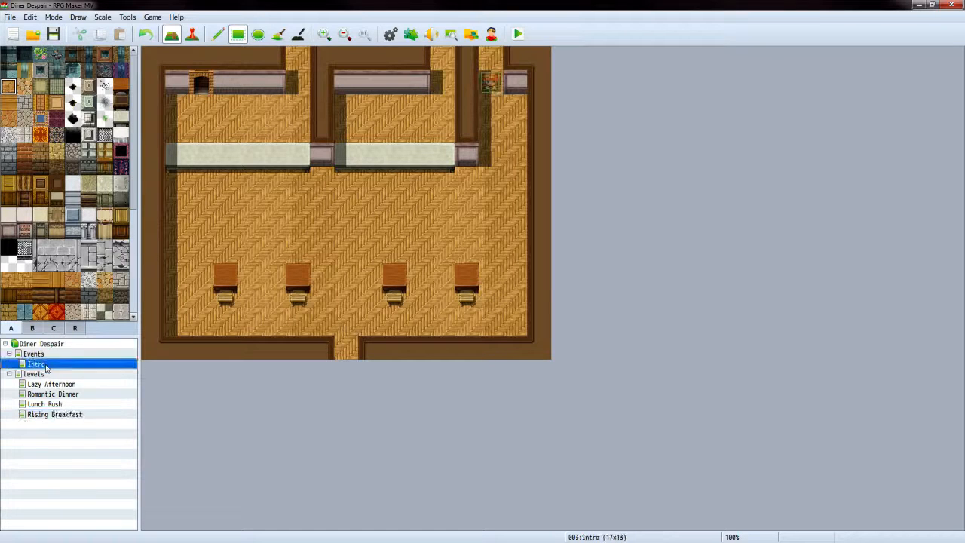
{"action": "left_click", "coordinate": [55, 17]}
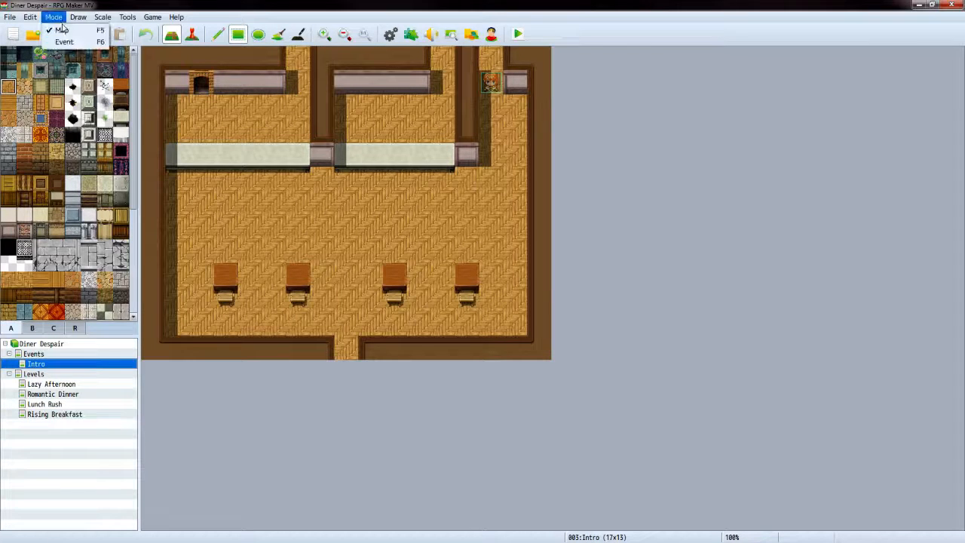
{"action": "left_click", "coordinate": [64, 42]}
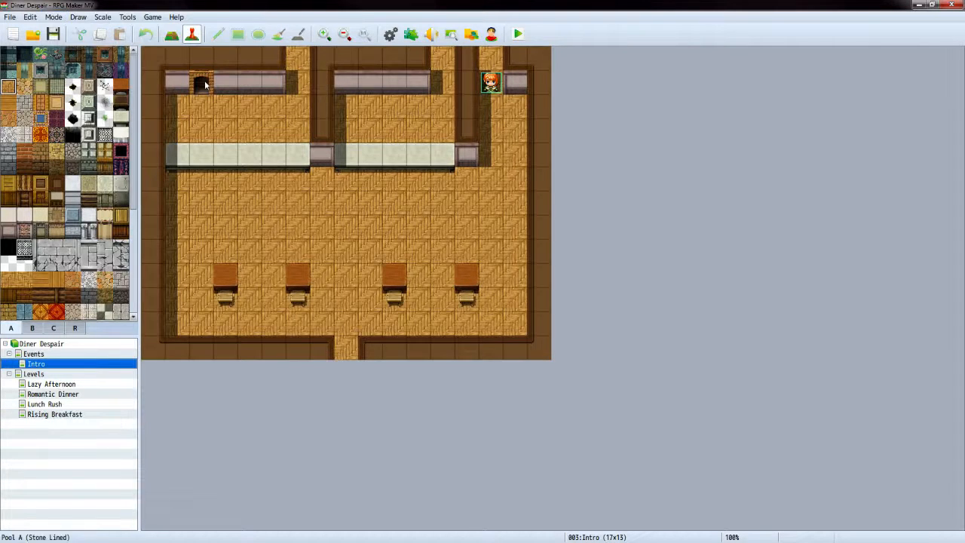
{"action": "right_click", "coordinate": [397, 139]}
{"action": "left_click", "coordinate": [418, 154]}
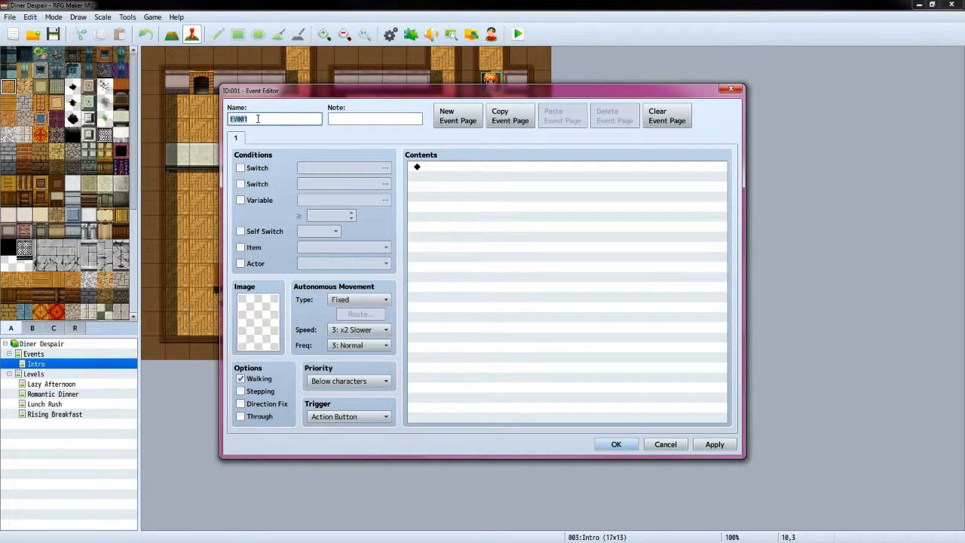
{"action": "type", "text": "Boss"}
Set the Boss event's image to the middle front-facing sprite of Custom-Boss
{"action": "double_click", "coordinate": [254, 325]}
{"action": "left_click", "coordinate": [360, 223]}
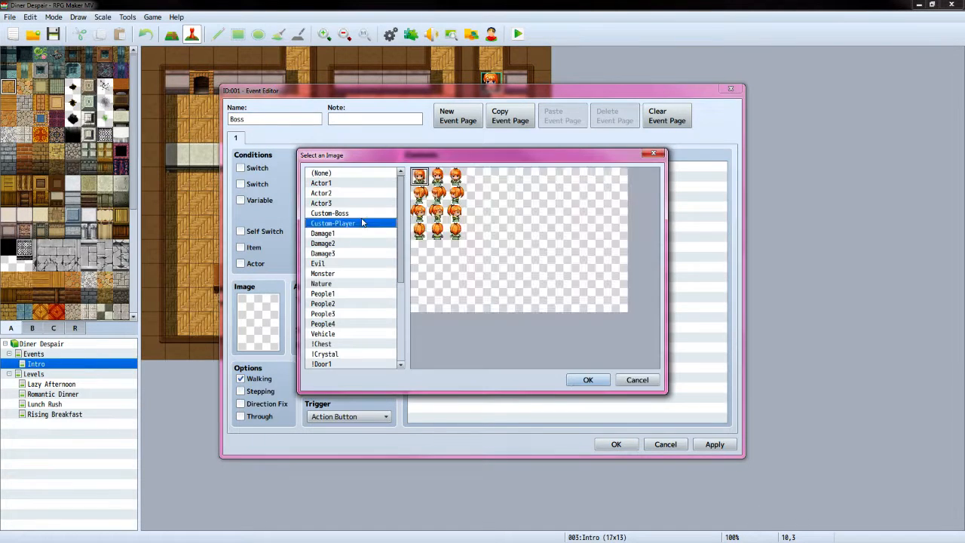
{"action": "left_click", "coordinate": [364, 214]}
{"action": "left_click", "coordinate": [433, 183]}
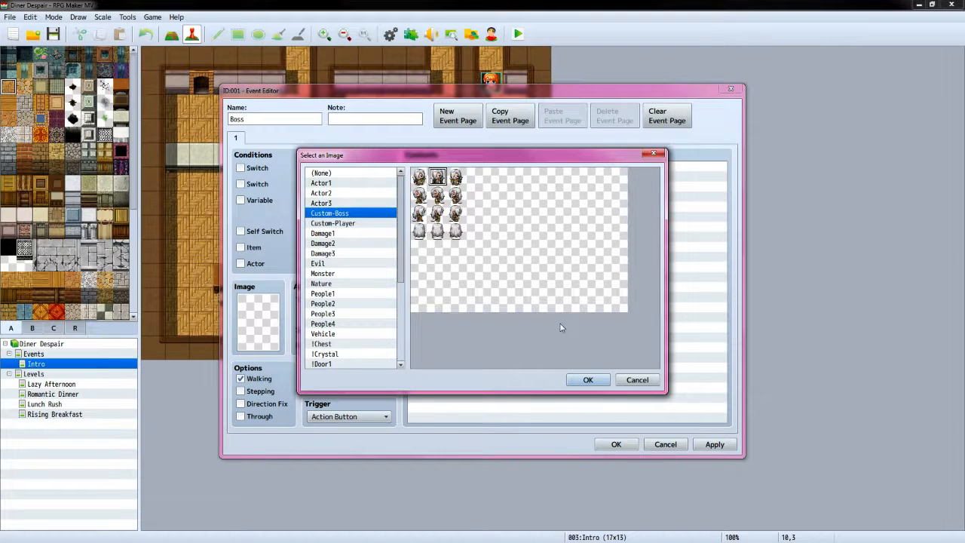
{"action": "left_click", "coordinate": [588, 380]}
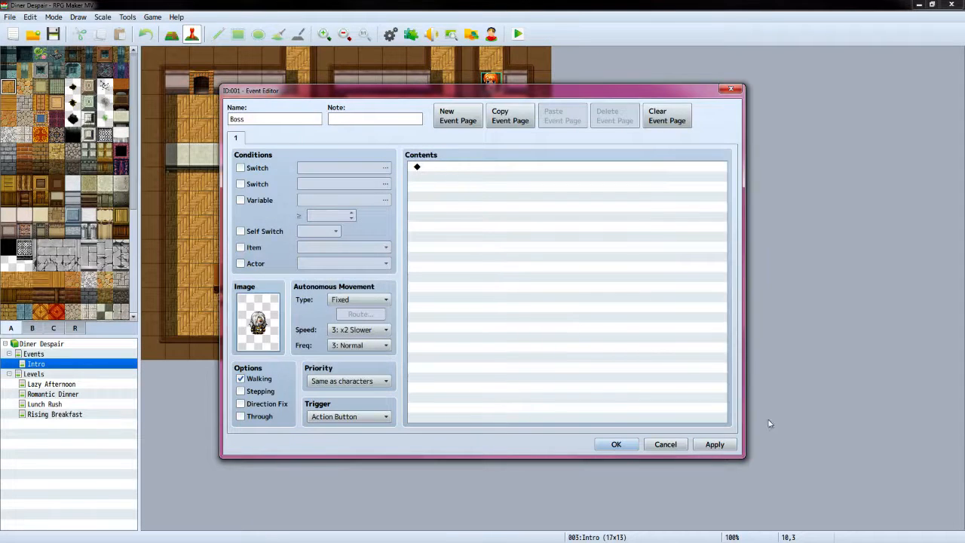
Check the Intro Sequence event in RPG Maker VX Ace, and add a Fadein Screen command to the Boss event in RPG Maker MV
{"action": "key", "text": "alt+Tab"}
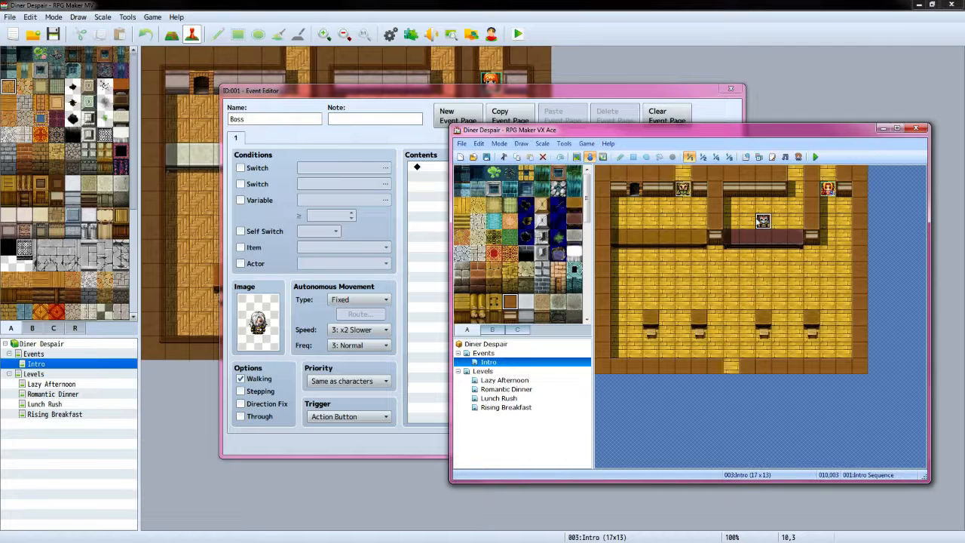
{"action": "double_click", "coordinate": [767, 222]}
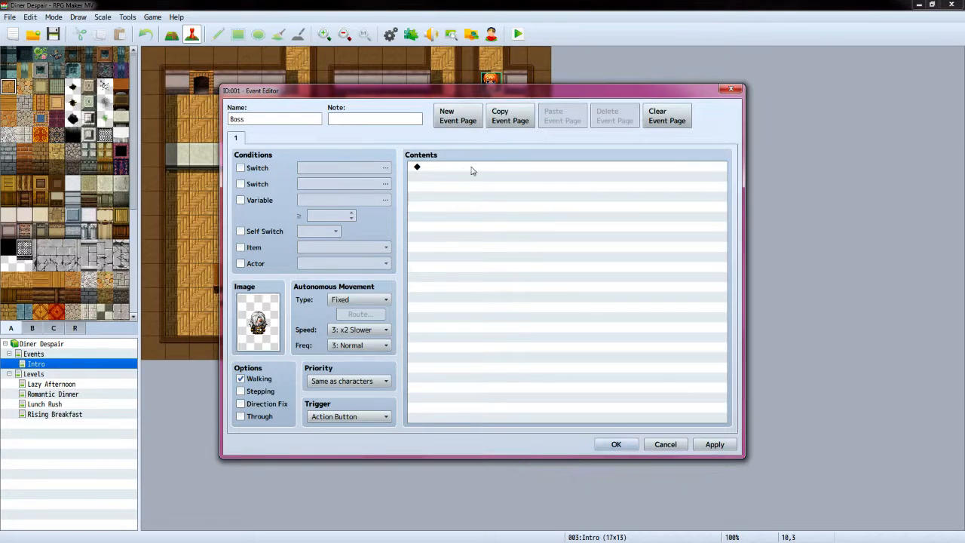
{"action": "left_click", "coordinate": [471, 170]}
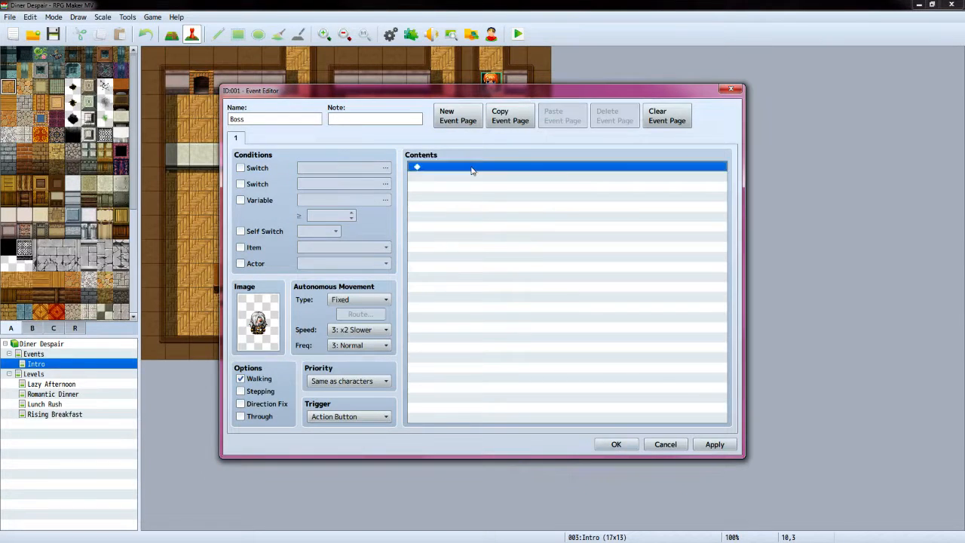
{"action": "double_click", "coordinate": [472, 169]}
{"action": "left_click", "coordinate": [467, 141]}
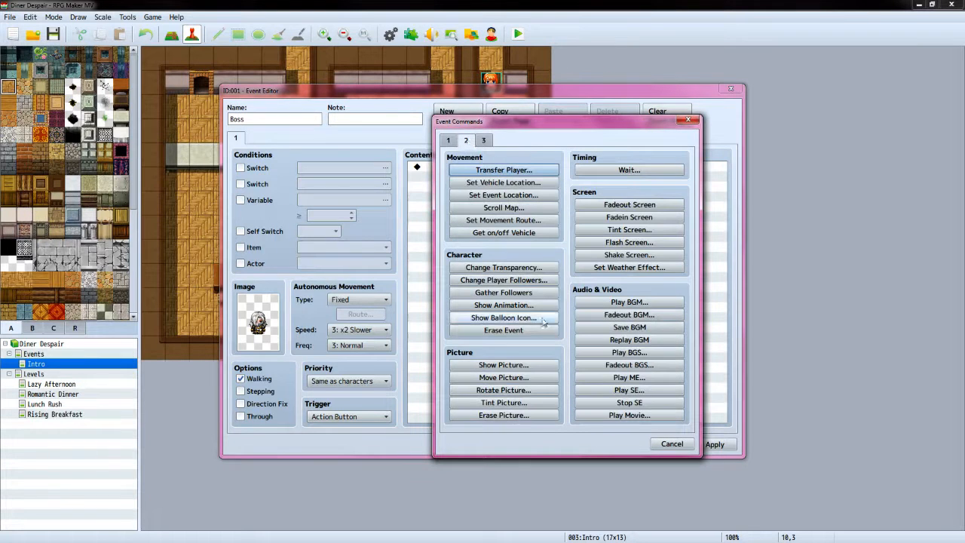
{"action": "left_click", "coordinate": [483, 141]}
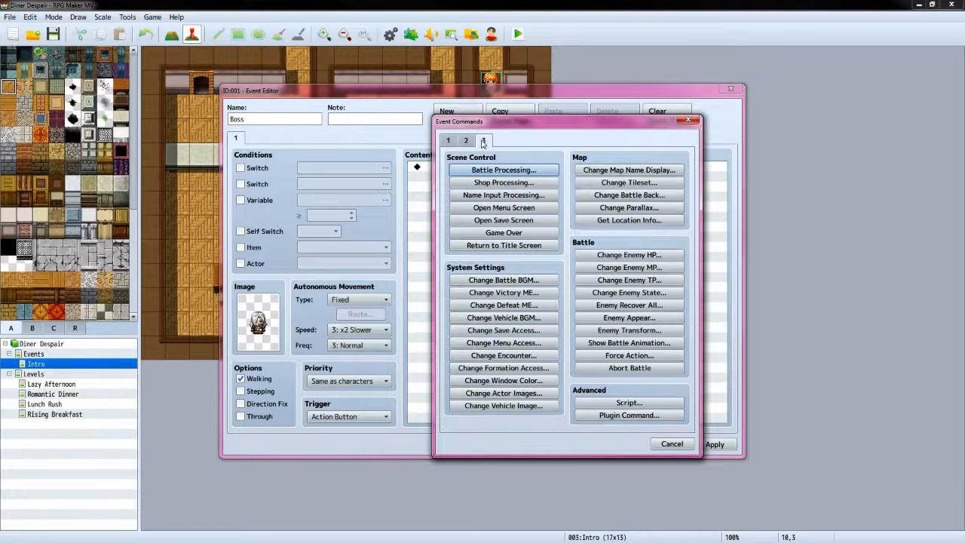
{"action": "left_click", "coordinate": [454, 141]}
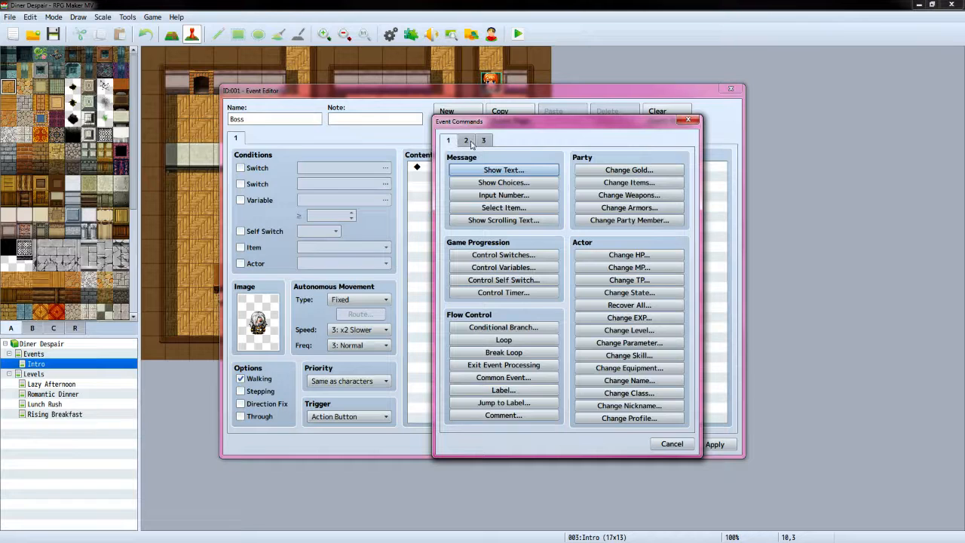
{"action": "left_click", "coordinate": [466, 141]}
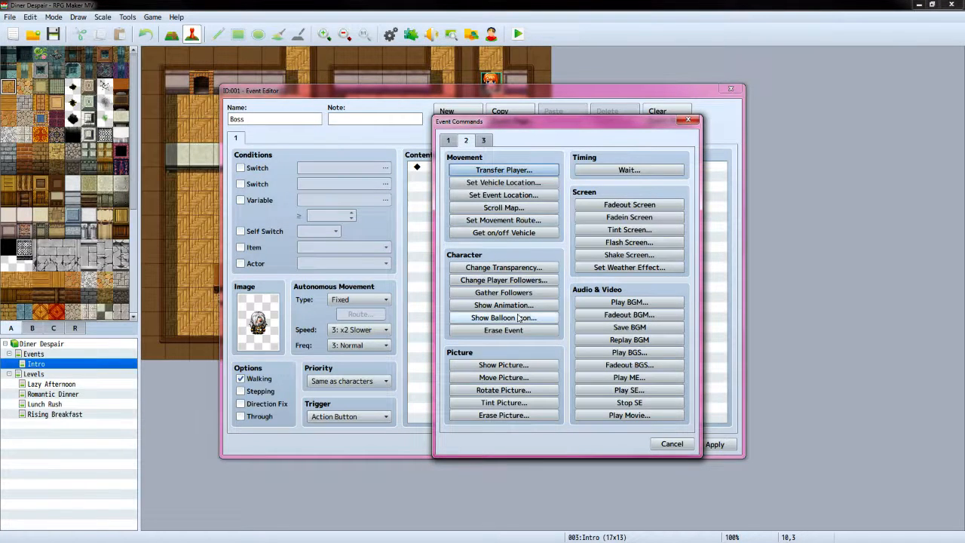
{"action": "left_click", "coordinate": [630, 218]}
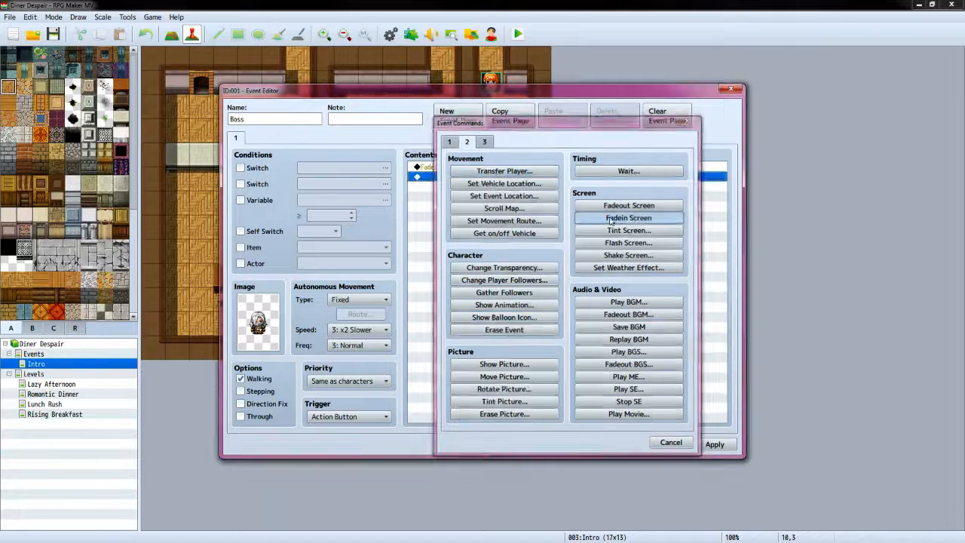
Add a Show Text command with the Custom-Boss face reading "You're late! Please get to work.", matching the VX Ace event's dialogue
{"action": "double_click", "coordinate": [450, 181]}
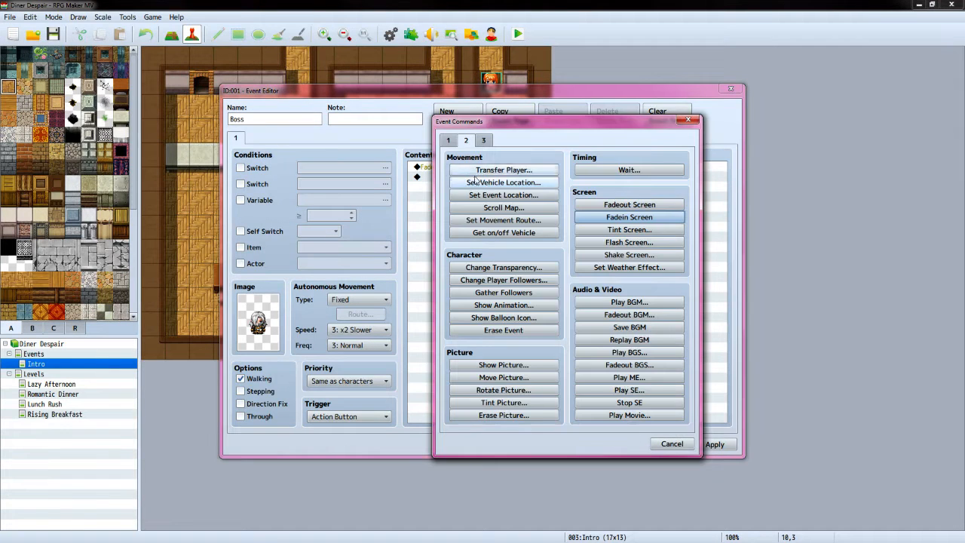
{"action": "left_click", "coordinate": [448, 141]}
{"action": "left_click", "coordinate": [477, 172]}
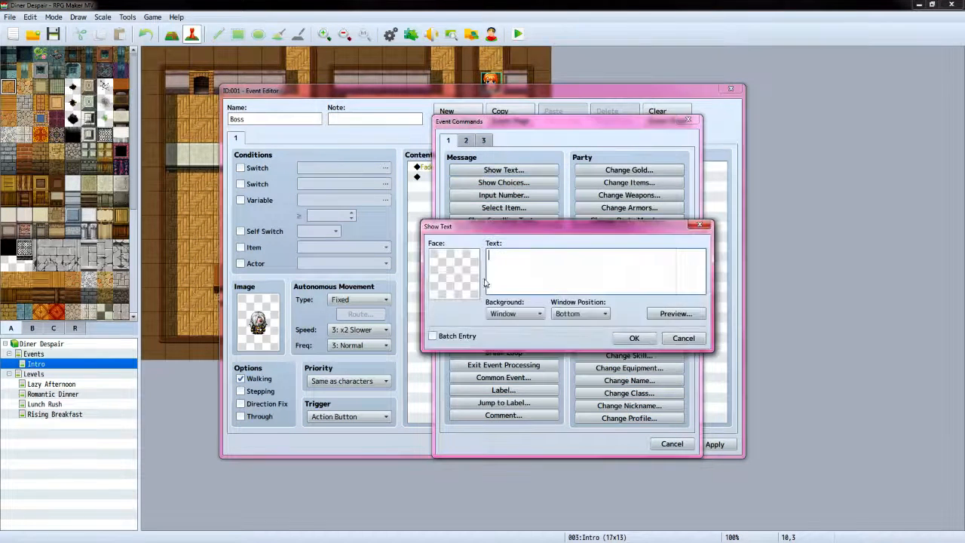
{"action": "double_click", "coordinate": [467, 283]}
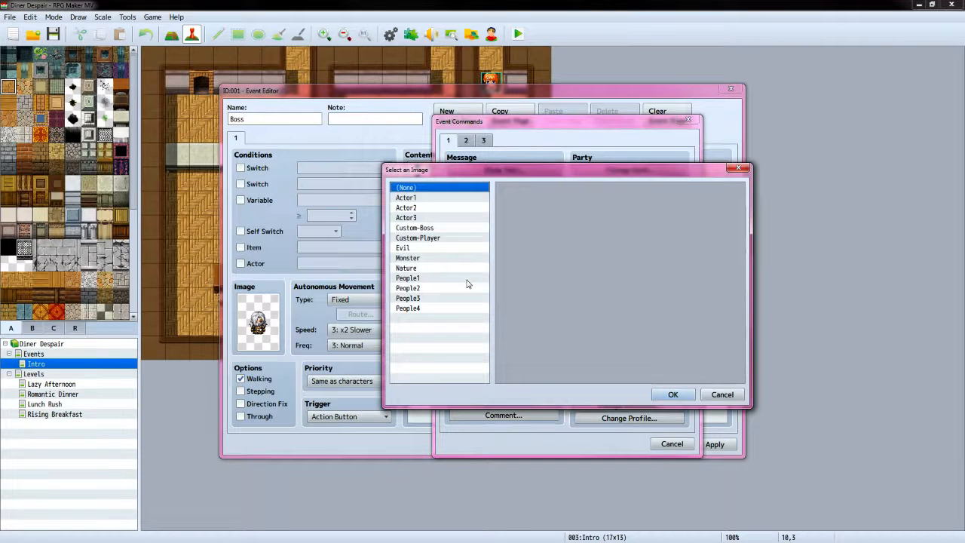
{"action": "left_click", "coordinate": [442, 228]}
{"action": "left_click", "coordinate": [675, 395]}
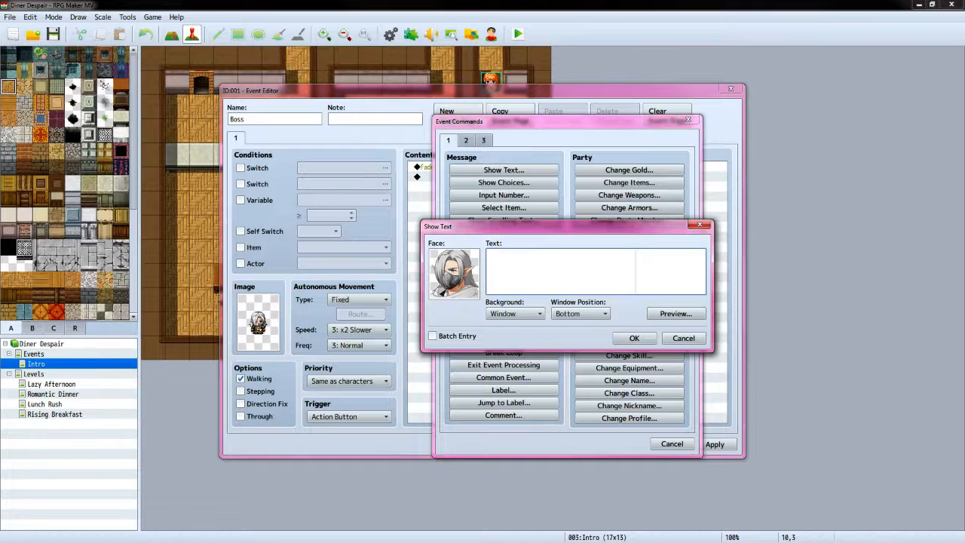
{"action": "key", "text": "alt+Tab"}
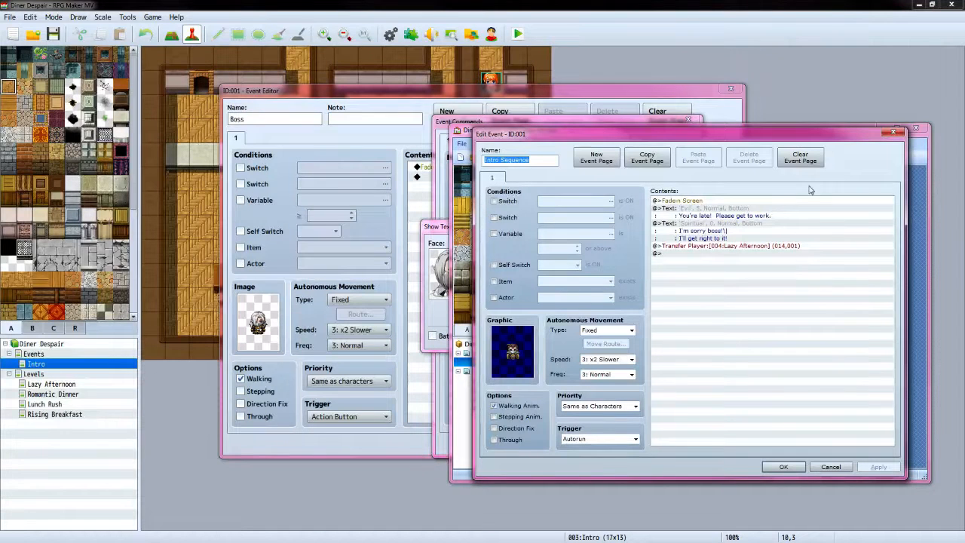
{"action": "left_click", "coordinate": [692, 105]}
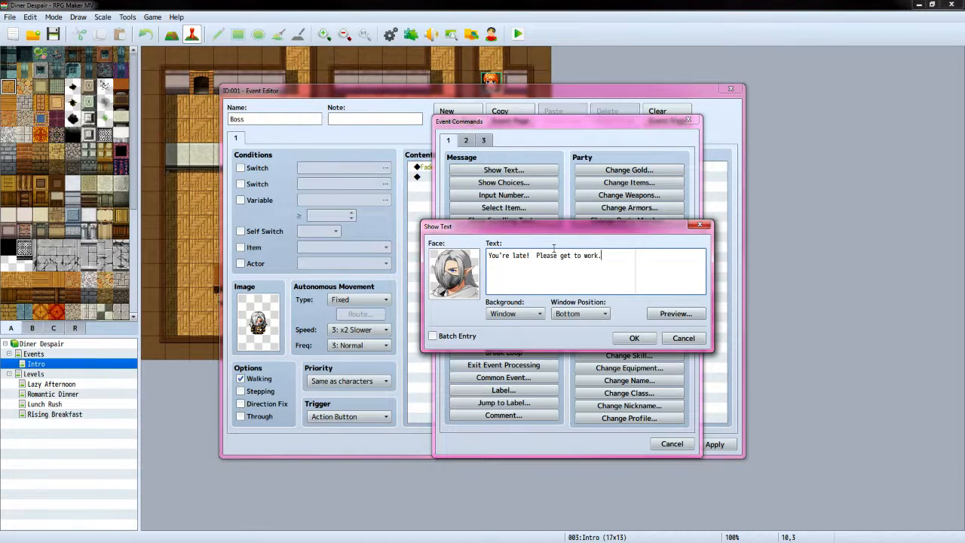
{"action": "left_click", "coordinate": [637, 340]}
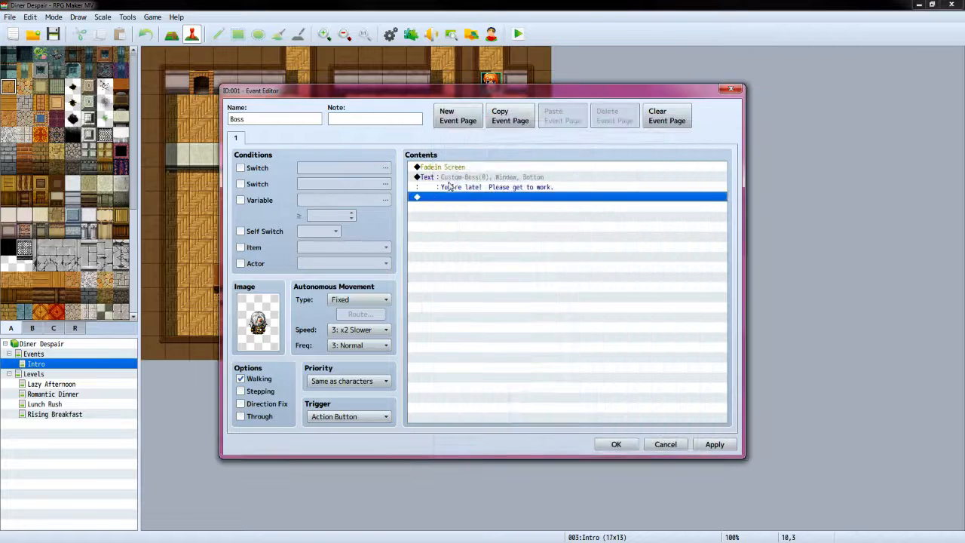
Add a Show Text command with the Custom-Player face reading "I'm sorry boss!\|" and, on a second line, "I'll get right to it!"
{"action": "double_click", "coordinate": [452, 197]}
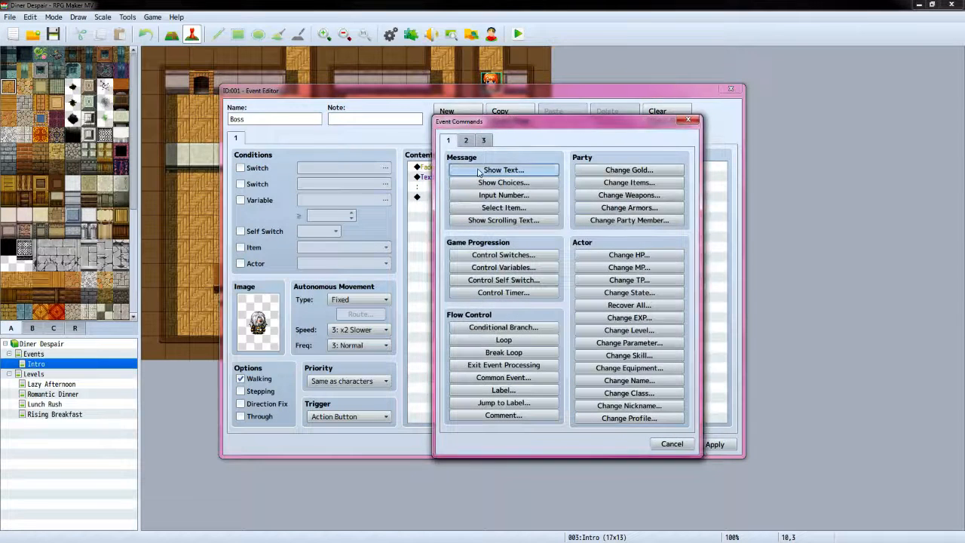
{"action": "left_click", "coordinate": [504, 170]}
{"action": "double_click", "coordinate": [457, 261]}
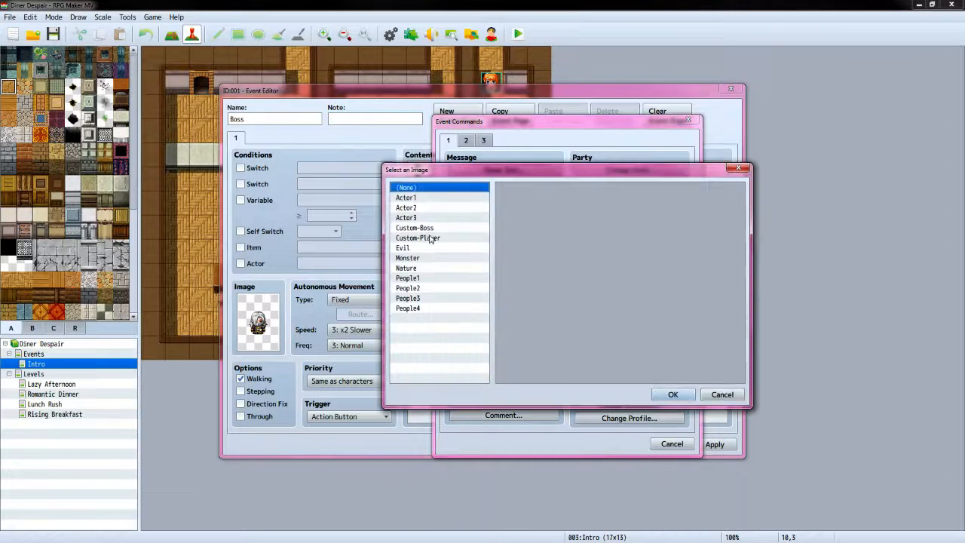
{"action": "left_click", "coordinate": [434, 237]}
{"action": "left_click", "coordinate": [653, 395]}
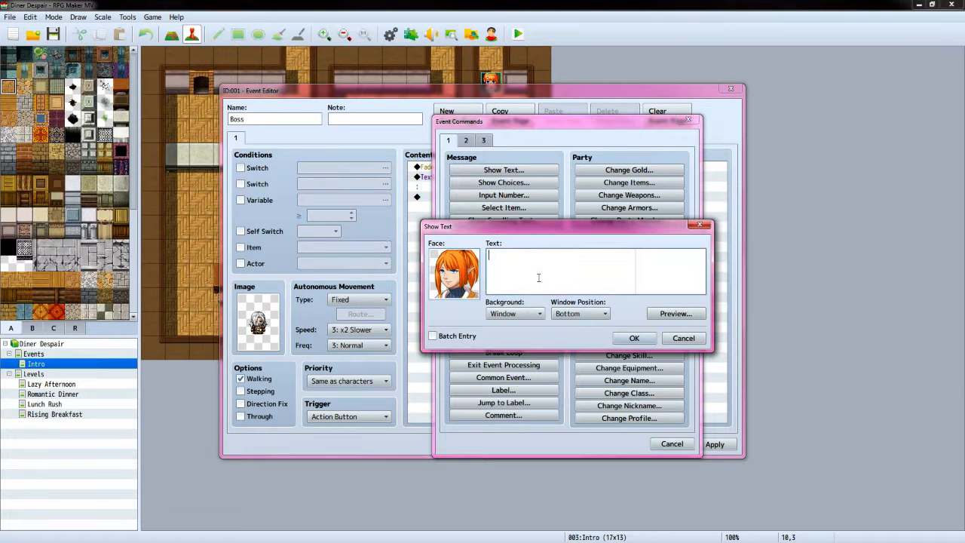
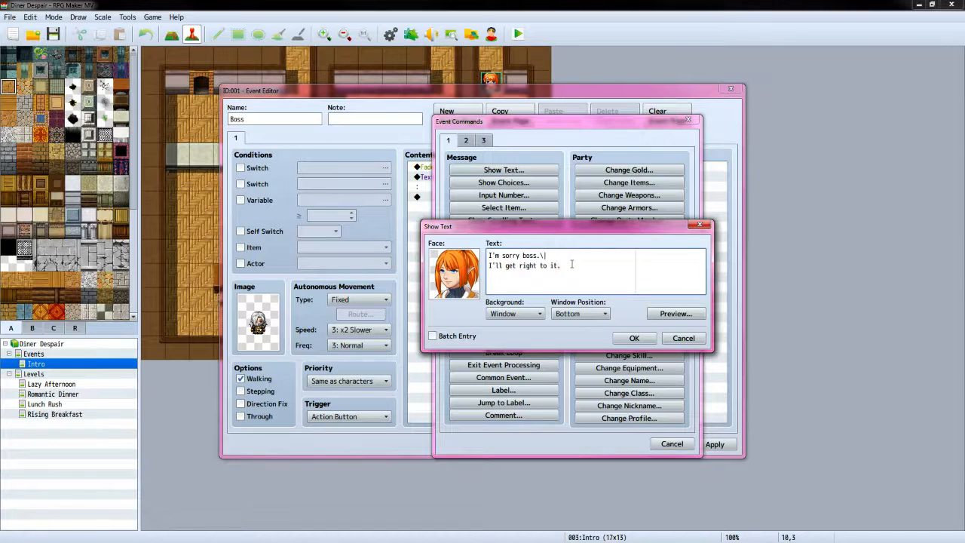
{"action": "key", "text": "alt+Tab"}
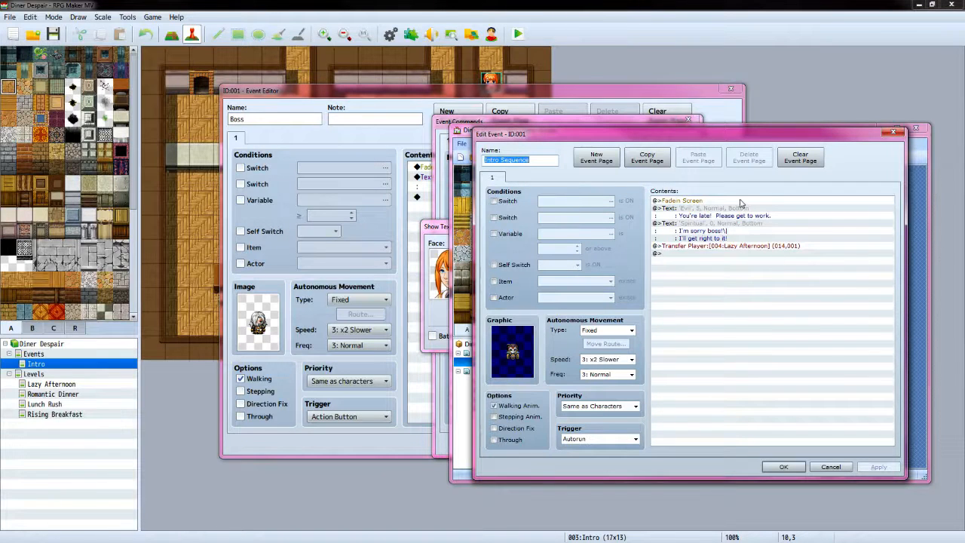
{"action": "left_click", "coordinate": [512, 120]}
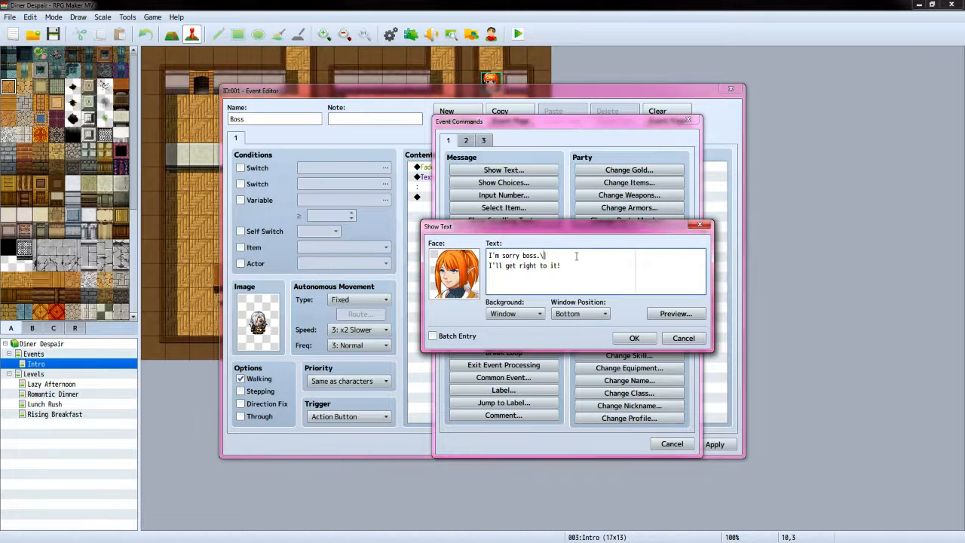
{"action": "key", "text": "BackSpace"}
{"action": "left_click", "coordinate": [634, 339]}
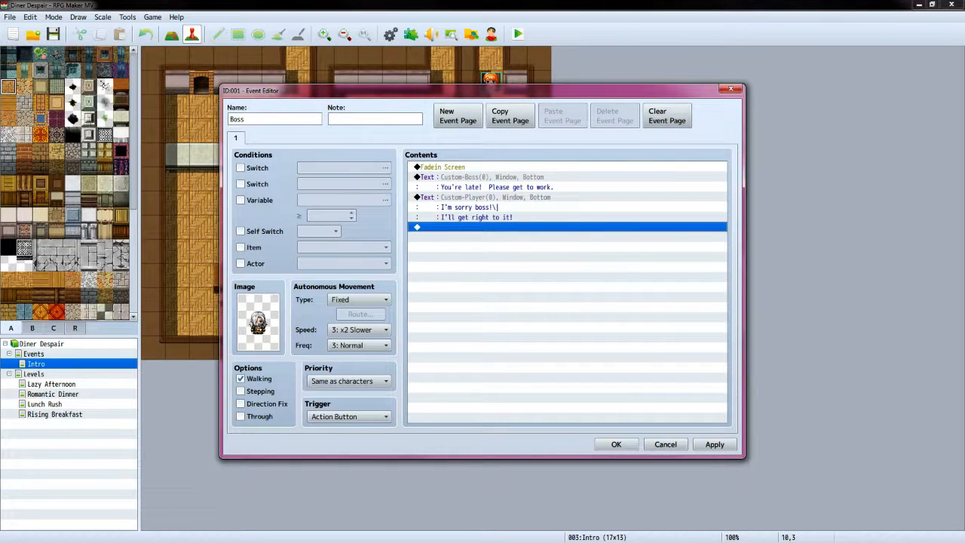
Check the Intro Sequence event in RPG Maker VX Ace, and add a Transfer Player command to Lazy Afternoon (14,1) in RPG Maker MV's Boss event
{"action": "key", "text": "alt+Tab"}
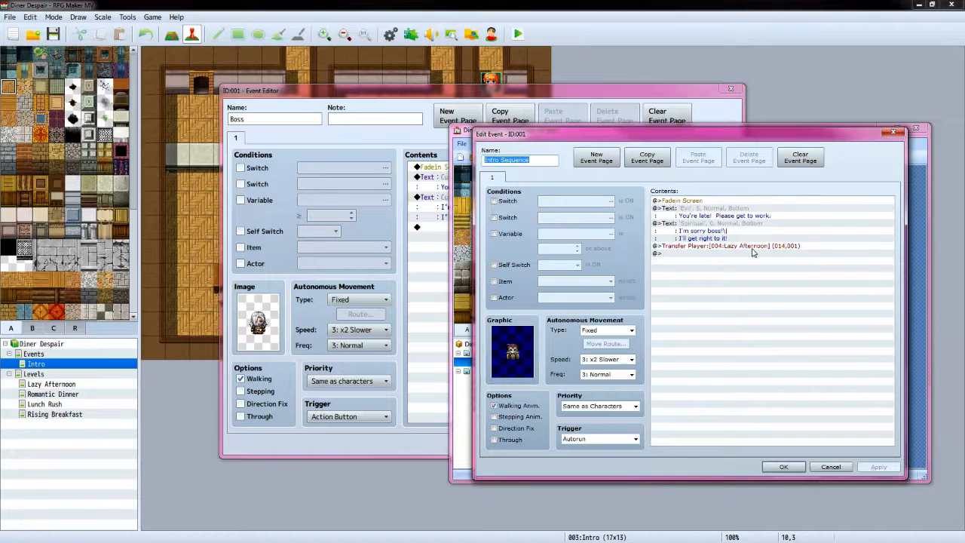
{"action": "left_click", "coordinate": [608, 95]}
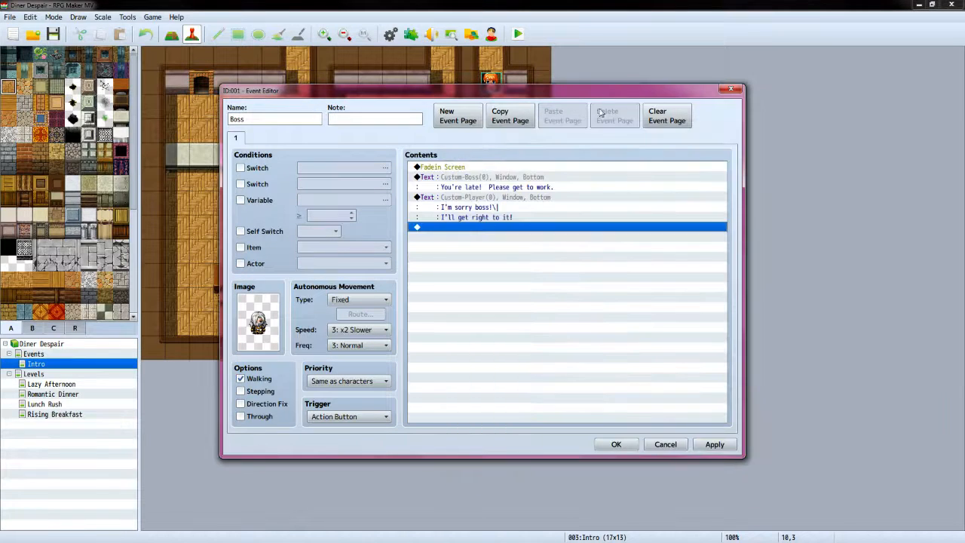
{"action": "double_click", "coordinate": [466, 227]}
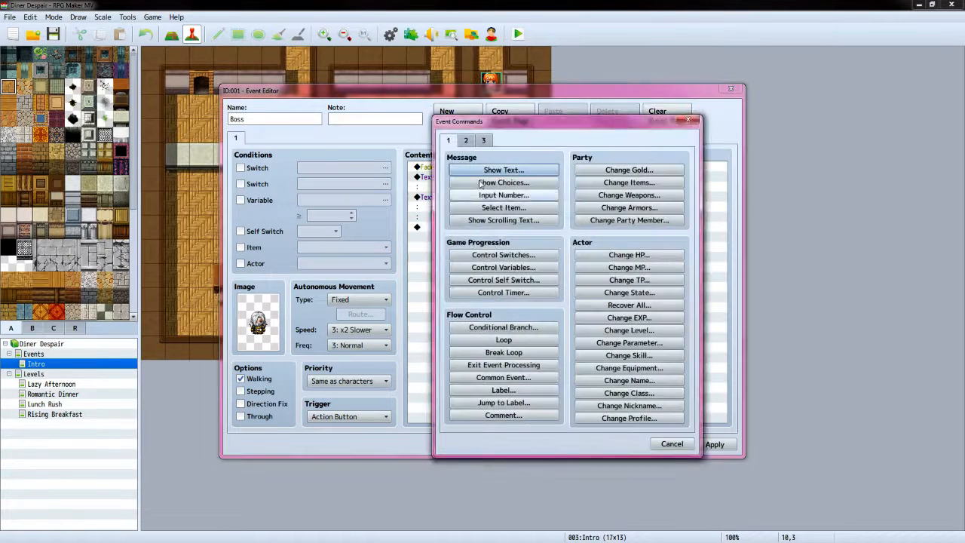
{"action": "left_click", "coordinate": [483, 141]}
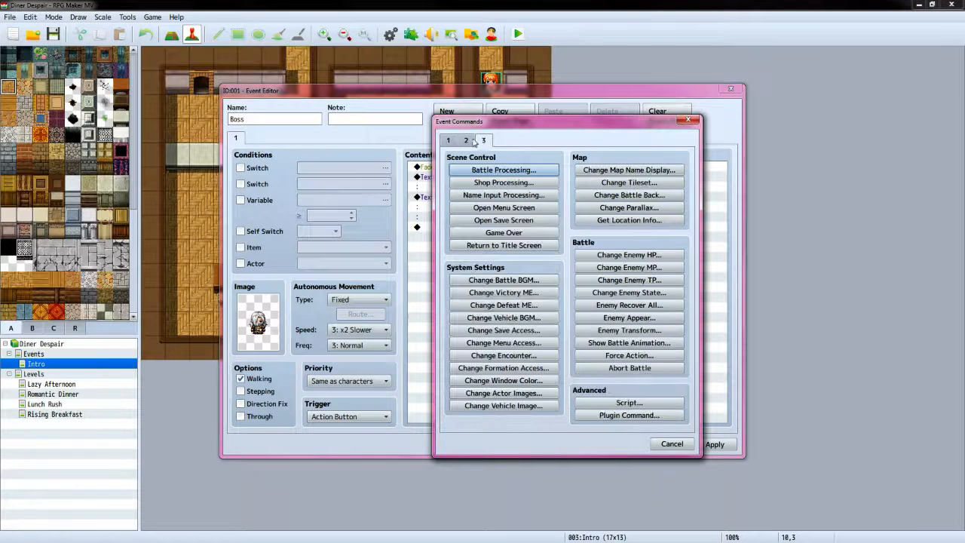
{"action": "left_click", "coordinate": [467, 141]}
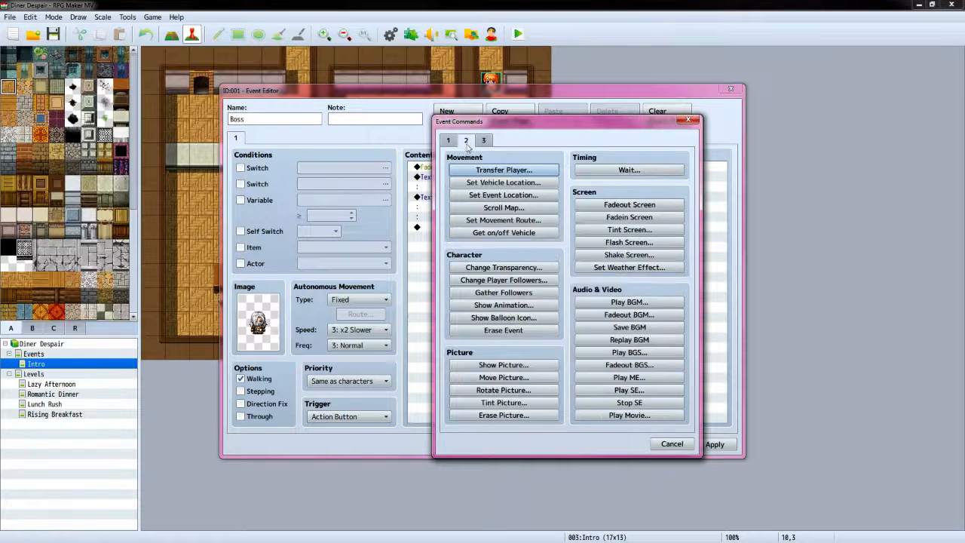
{"action": "left_click", "coordinate": [504, 170]}
{"action": "left_click", "coordinate": [604, 250]}
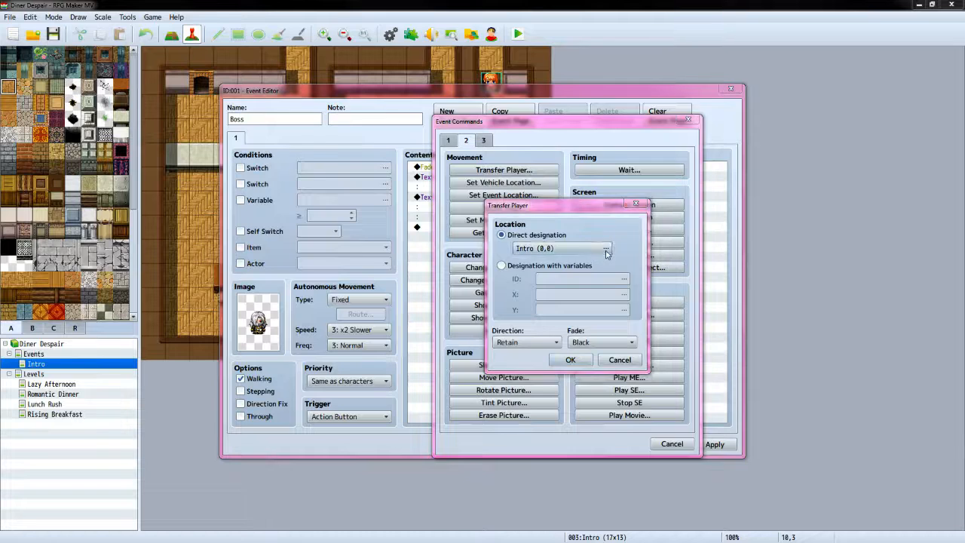
{"action": "left_click", "coordinate": [356, 169]}
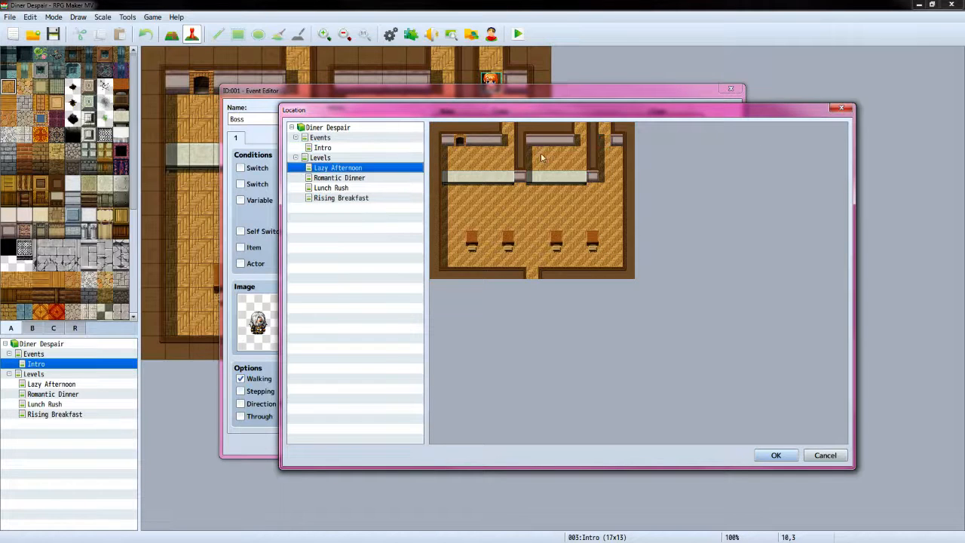
{"action": "left_click", "coordinate": [605, 141]}
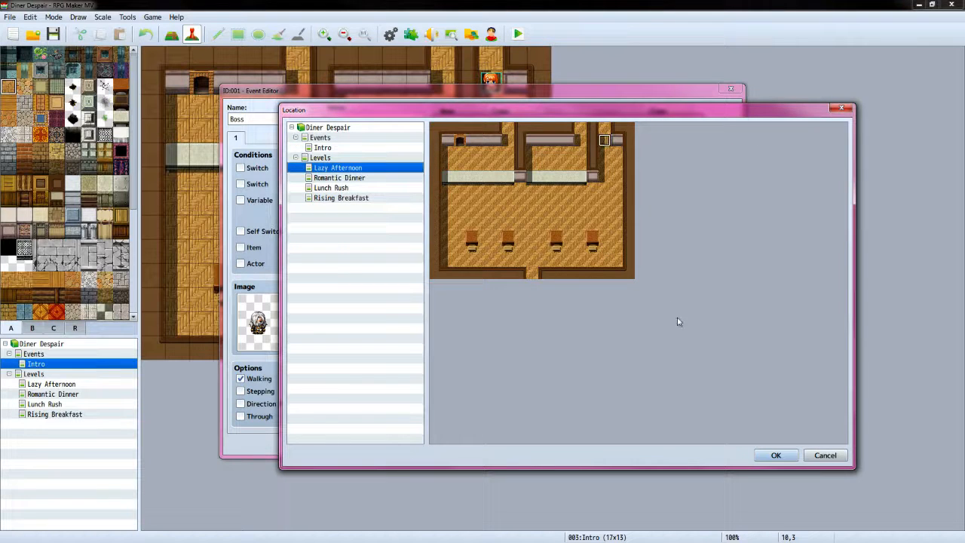
{"action": "left_click", "coordinate": [776, 456]}
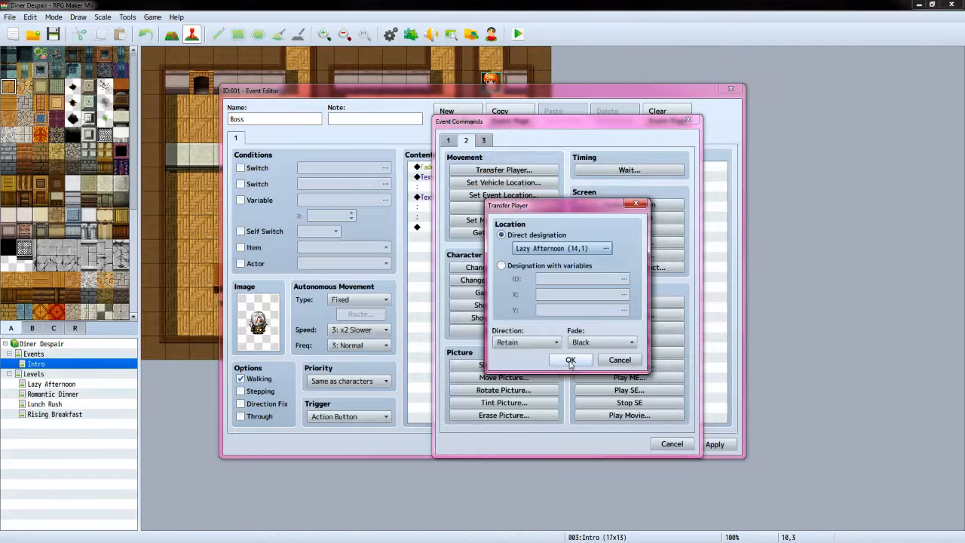
{"action": "left_click", "coordinate": [570, 360]}
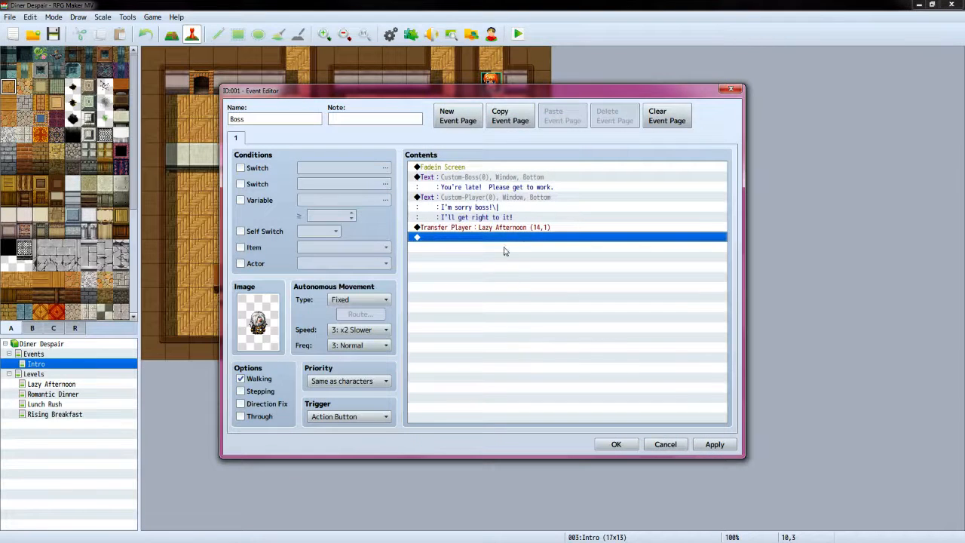
Review the Transfer Player command's fade options, keep Black, and save the Boss event
{"action": "double_click", "coordinate": [528, 235]}
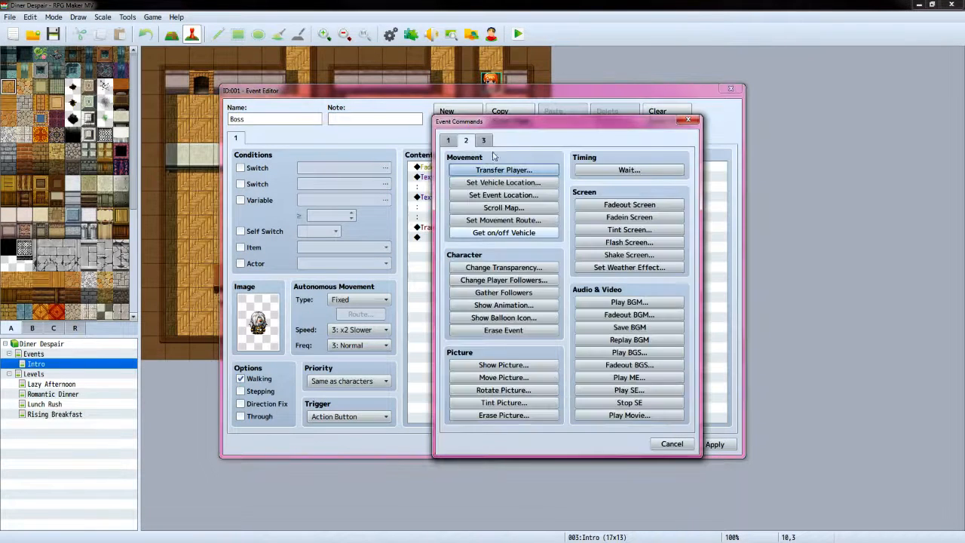
{"action": "left_click", "coordinate": [686, 445]}
{"action": "right_click", "coordinate": [535, 231]}
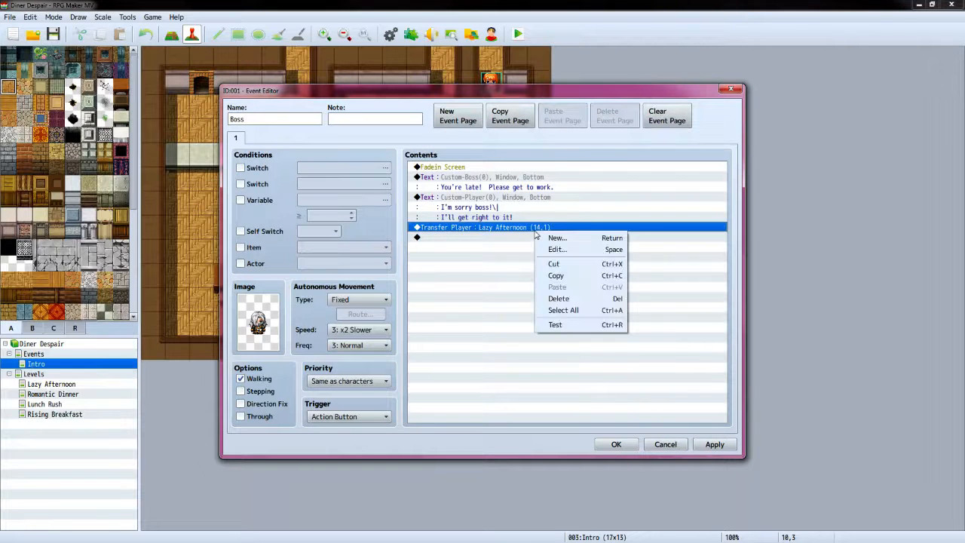
{"action": "left_click", "coordinate": [573, 250]}
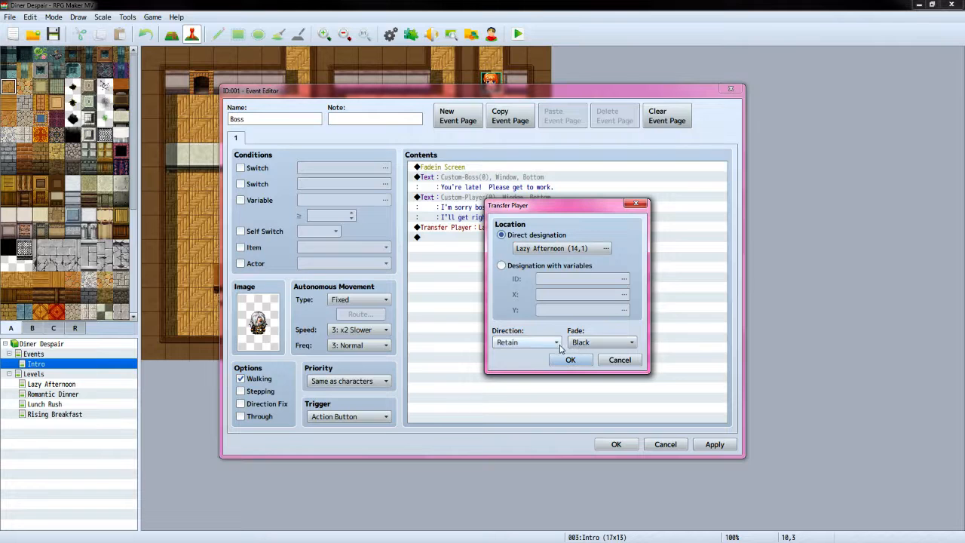
{"action": "left_click", "coordinate": [632, 343]}
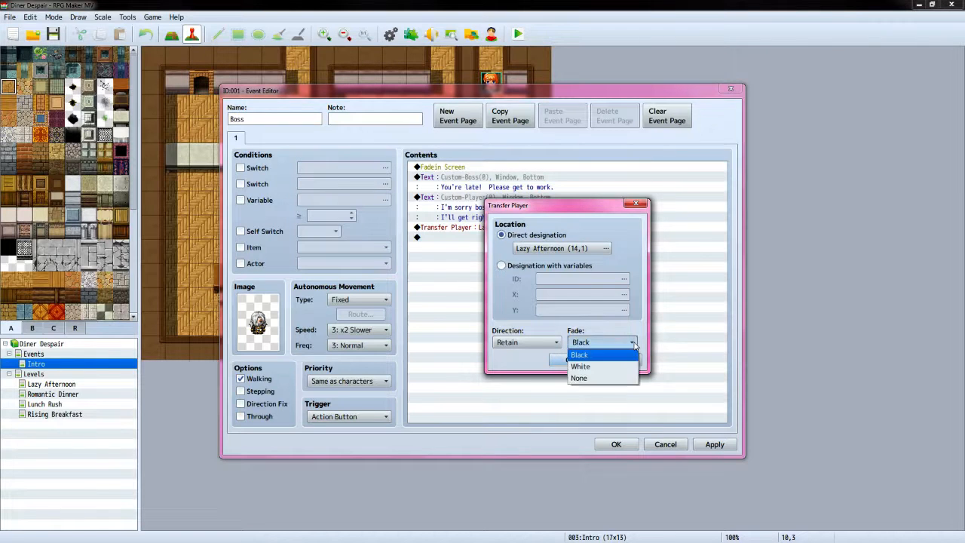
{"action": "left_click", "coordinate": [634, 345]}
{"action": "left_click", "coordinate": [571, 360]}
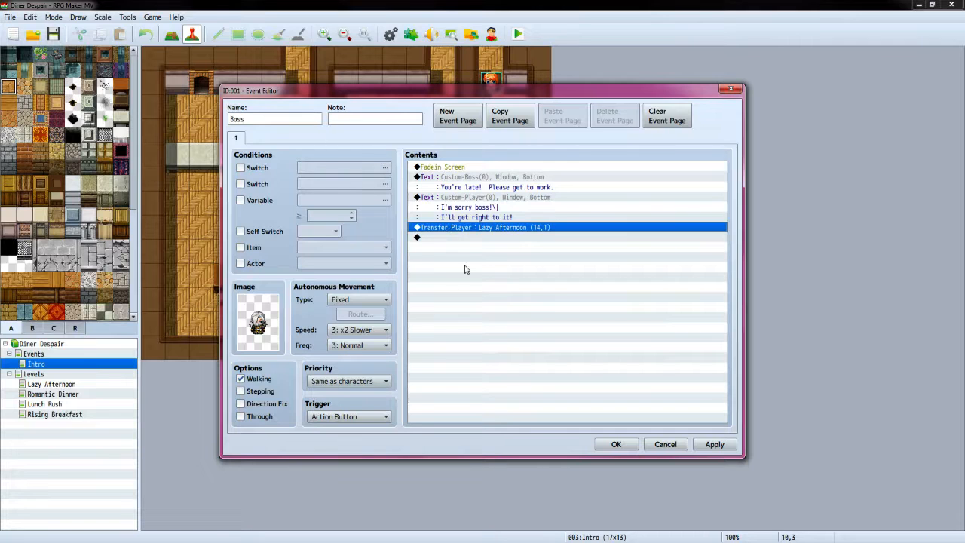
{"action": "left_click", "coordinate": [615, 444]}
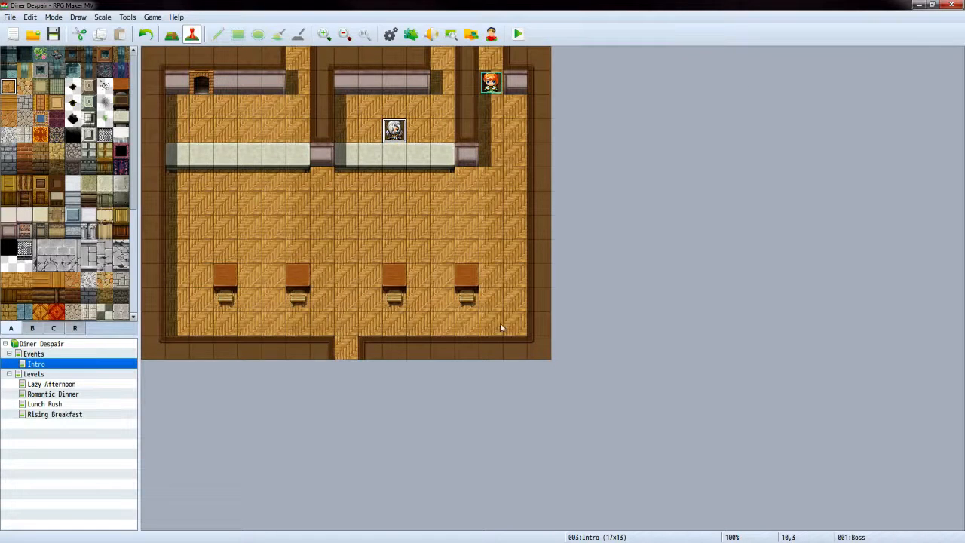
Close the Intro Sequence event in RPG Maker VX Ace, and create an event named Cook at (6,1) on RPG Maker MV's Intro map
{"action": "key", "text": "alt+Tab"}
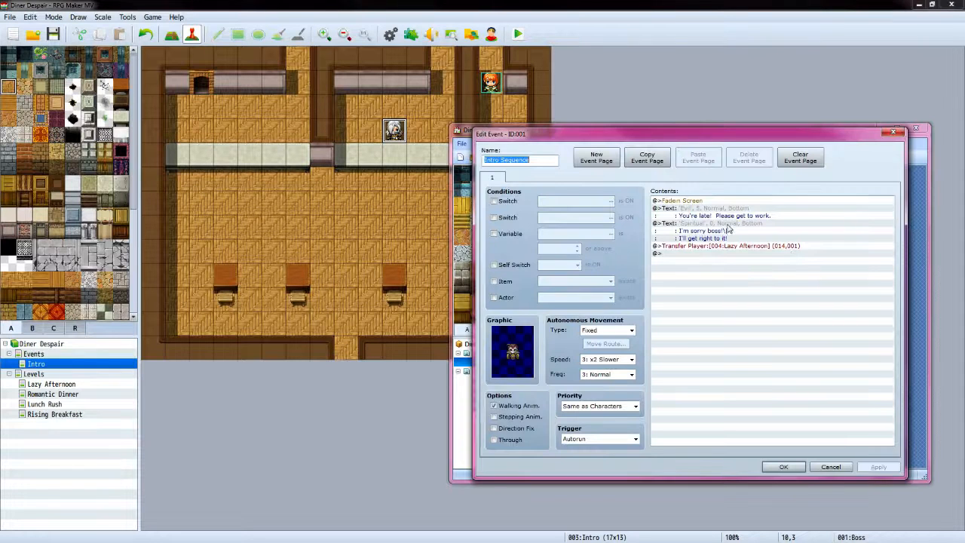
{"action": "left_click", "coordinate": [827, 470]}
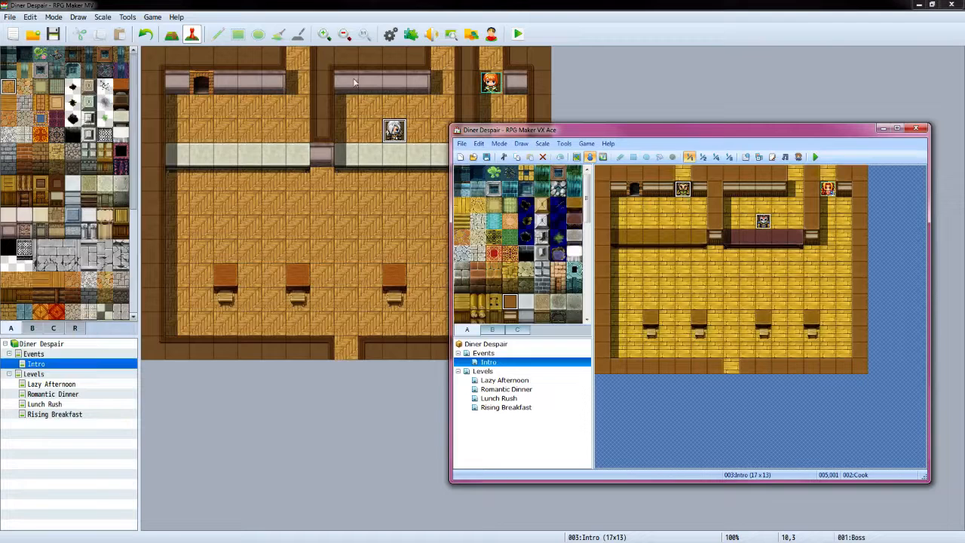
{"action": "left_click", "coordinate": [303, 89]}
{"action": "double_click", "coordinate": [303, 89]}
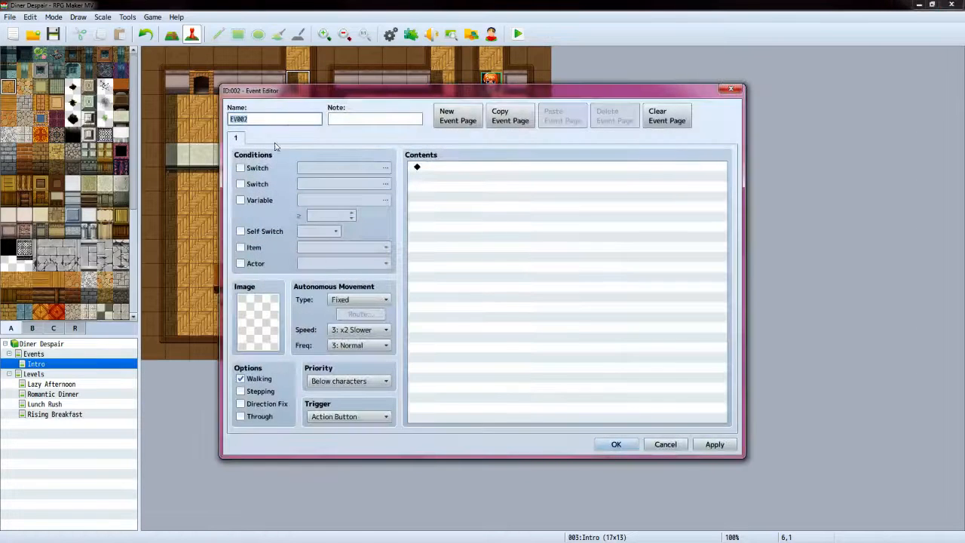
{"action": "type", "text": "Cook"}
Set the Cook event's image to the middle front-facing sprite of the dark-haired man in purple from People1
{"action": "double_click", "coordinate": [259, 310]}
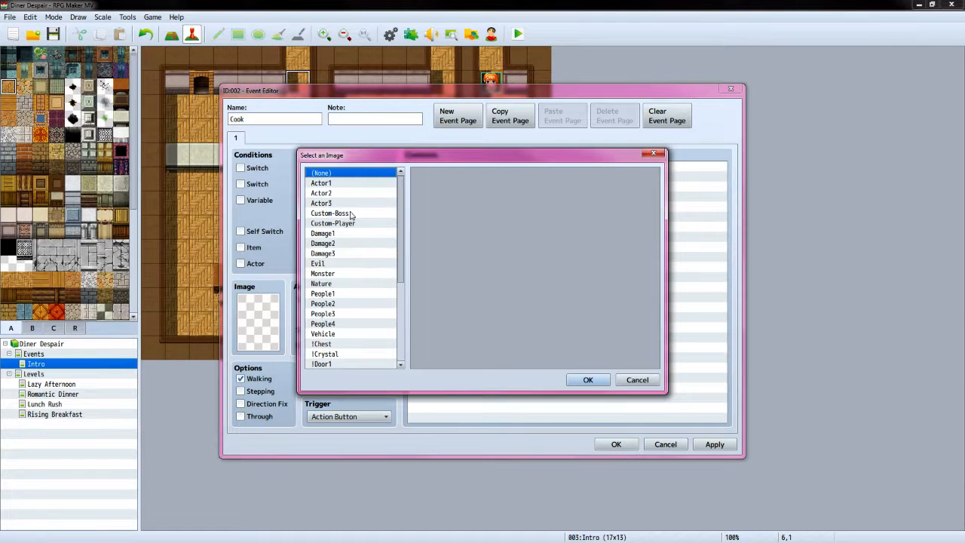
{"action": "left_click", "coordinate": [342, 293]}
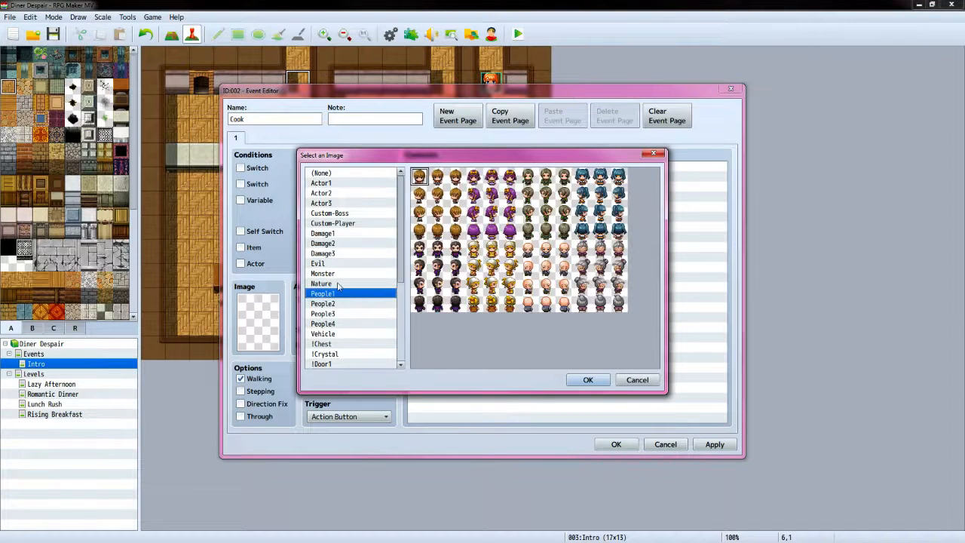
{"action": "left_click", "coordinate": [438, 251]}
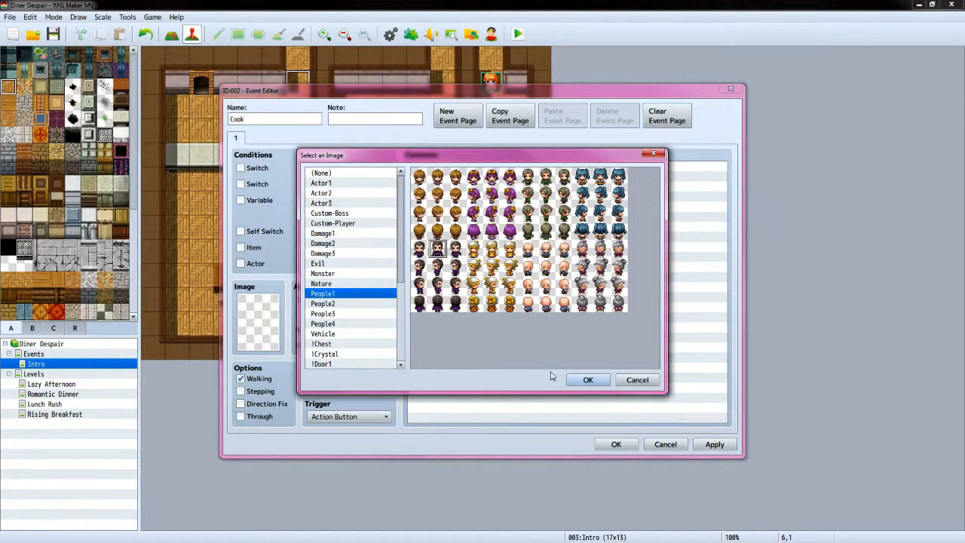
{"action": "left_click", "coordinate": [588, 381]}
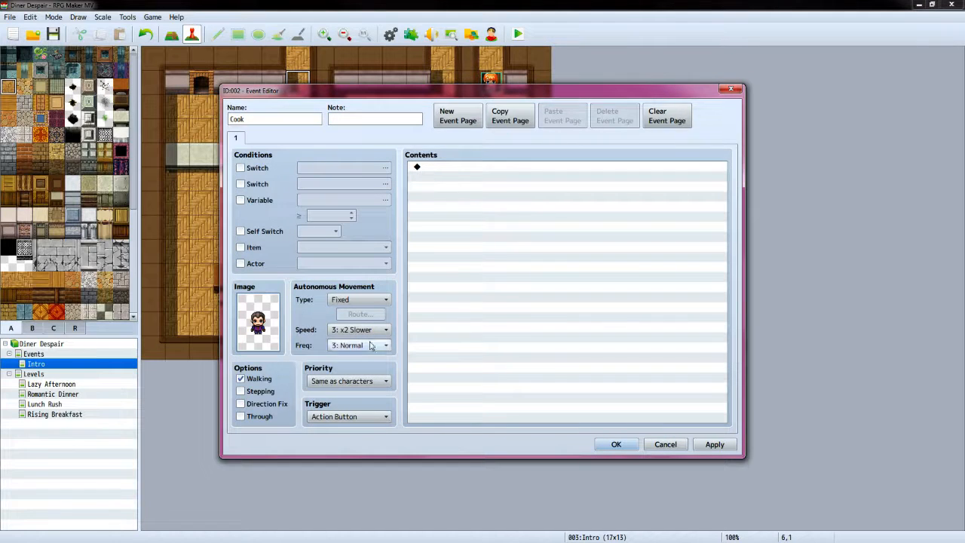
Set the Cook event's trigger to Parallel, priority to Same as characters and autonomous movement to Random, and save the event
{"action": "left_click", "coordinate": [385, 417]}
{"action": "left_click", "coordinate": [343, 479]}
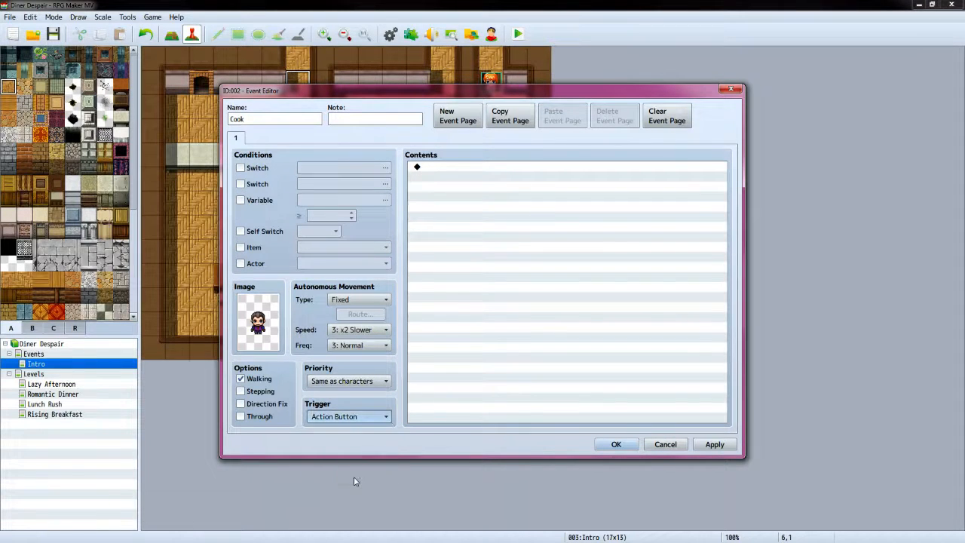
{"action": "left_click", "coordinate": [384, 381]}
{"action": "left_click", "coordinate": [343, 400]}
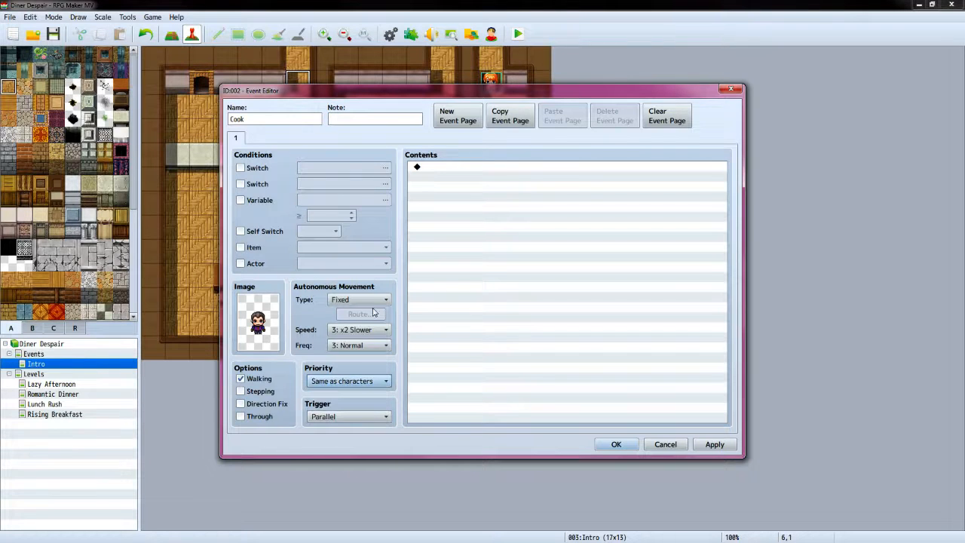
{"action": "left_click", "coordinate": [374, 301]}
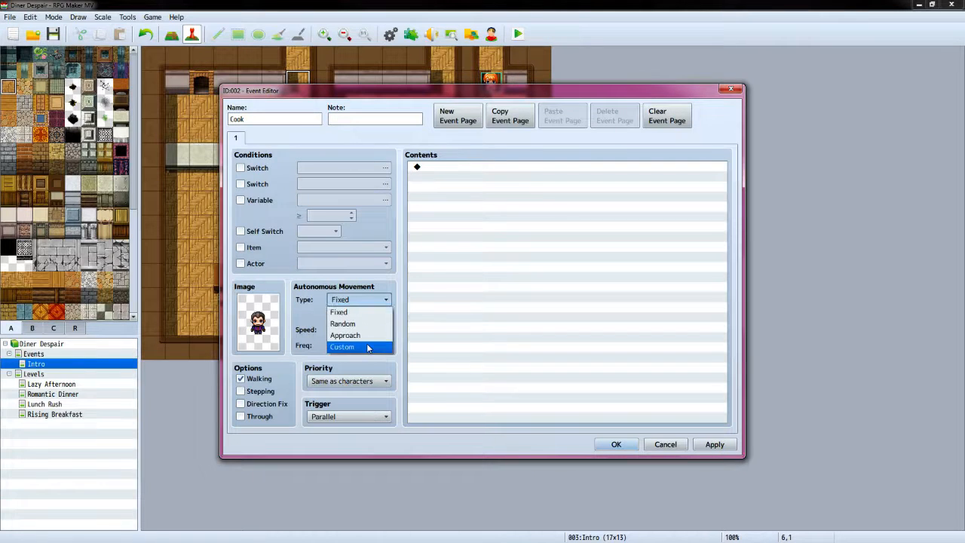
{"action": "left_click", "coordinate": [367, 324]}
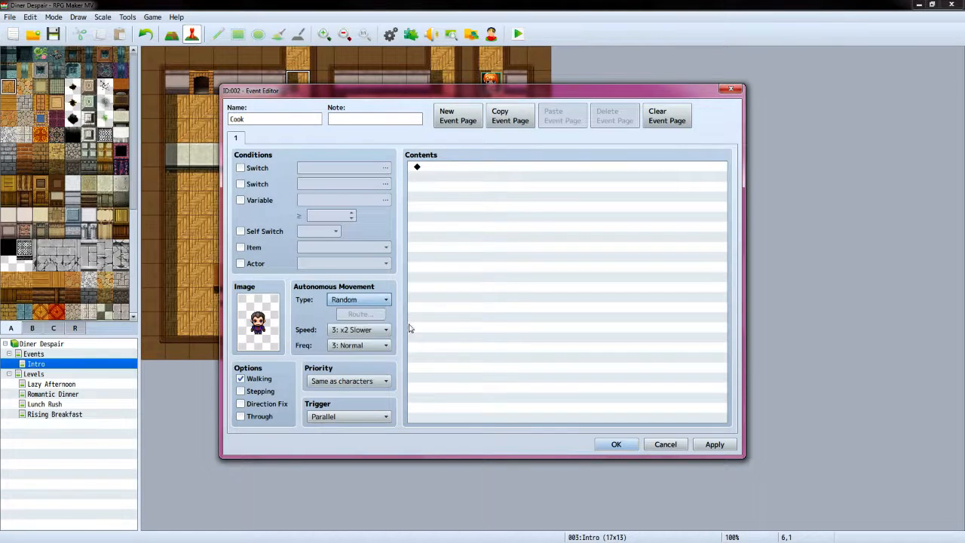
{"action": "left_click", "coordinate": [616, 445]}
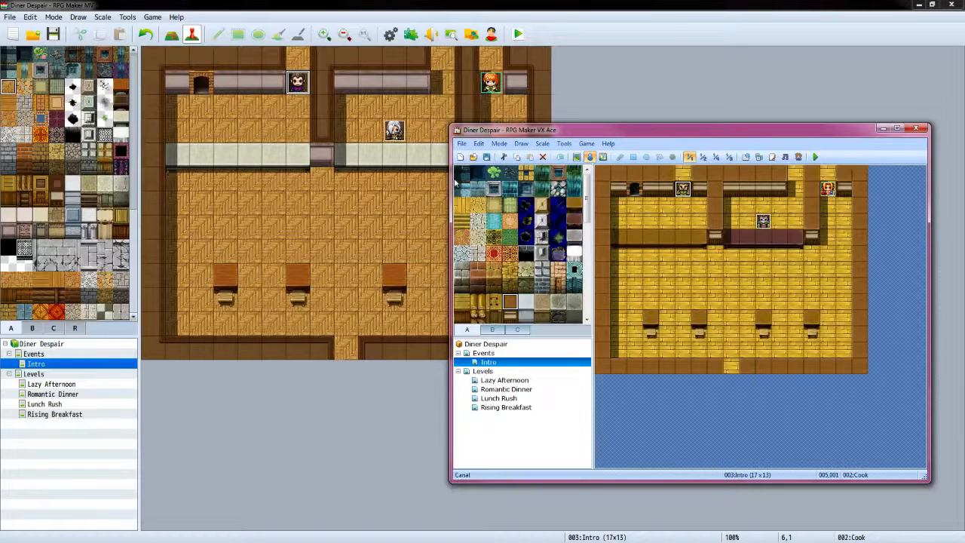
Back in RPG Maker MV, insert a Control Variables command before the Boss event's Transfer Player, using variable 0001 named Tip Goal
{"action": "left_click", "coordinate": [496, 6]}
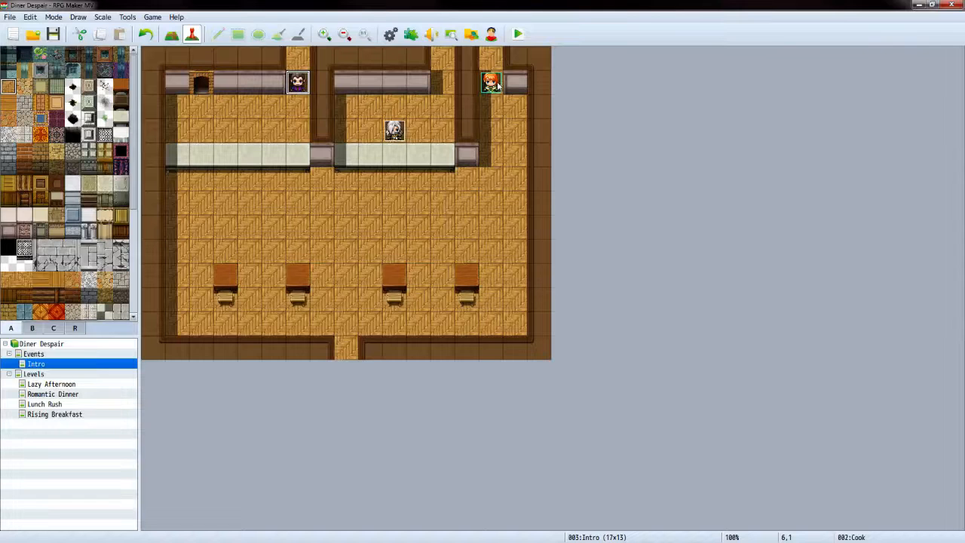
{"action": "double_click", "coordinate": [394, 131]}
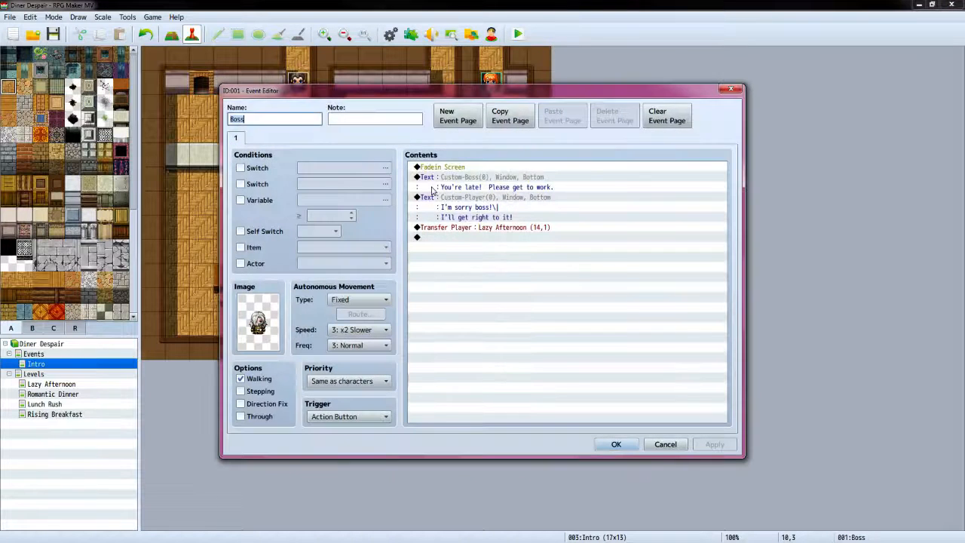
{"action": "double_click", "coordinate": [514, 228]}
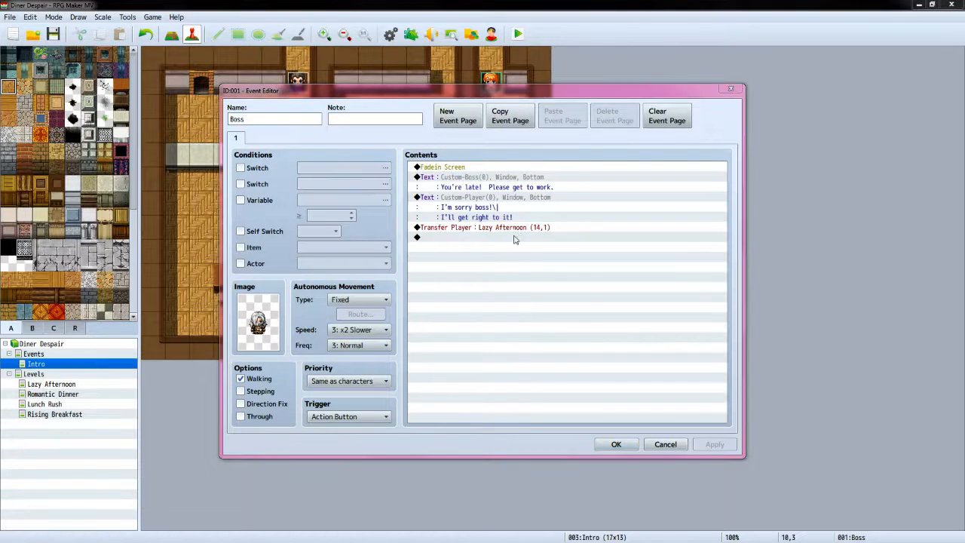
{"action": "left_click", "coordinate": [452, 142]}
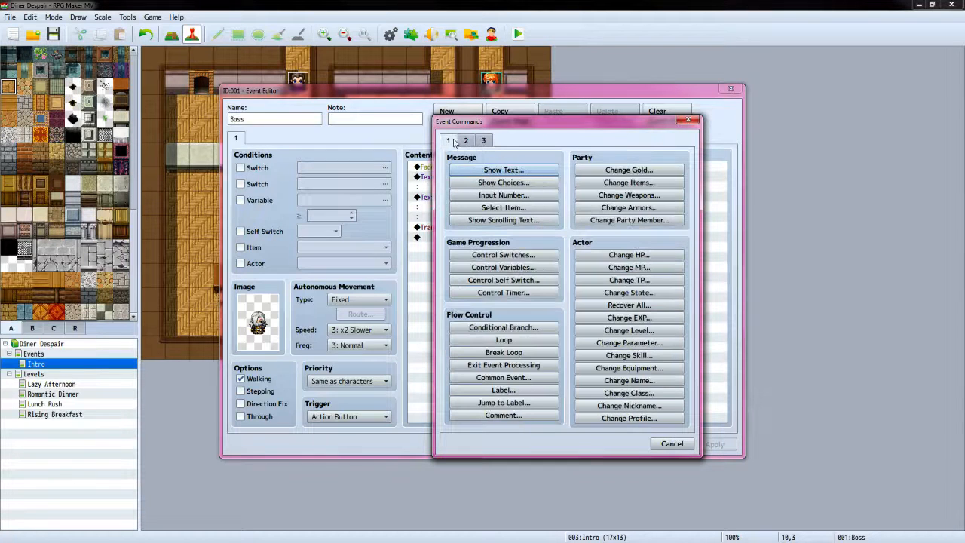
{"action": "left_click", "coordinate": [533, 268]}
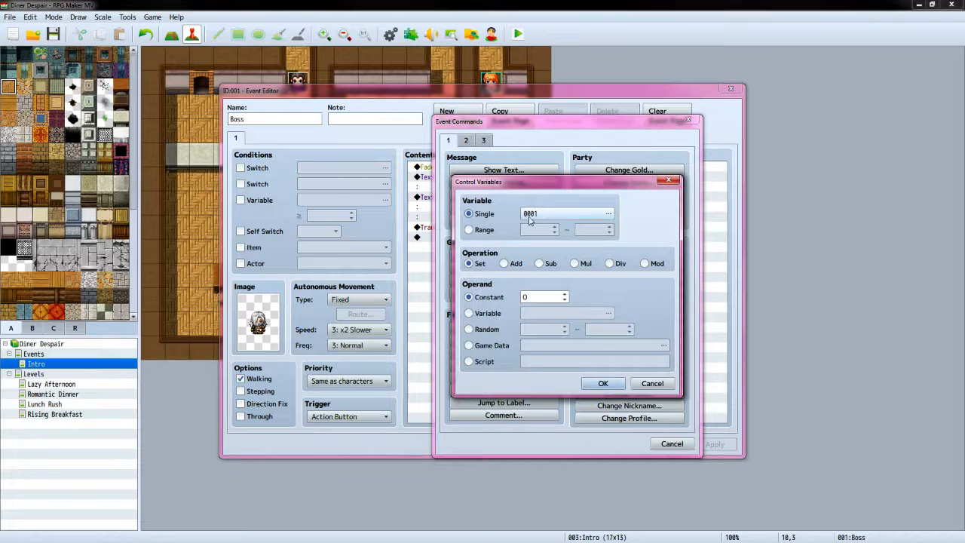
{"action": "left_click", "coordinate": [608, 214]}
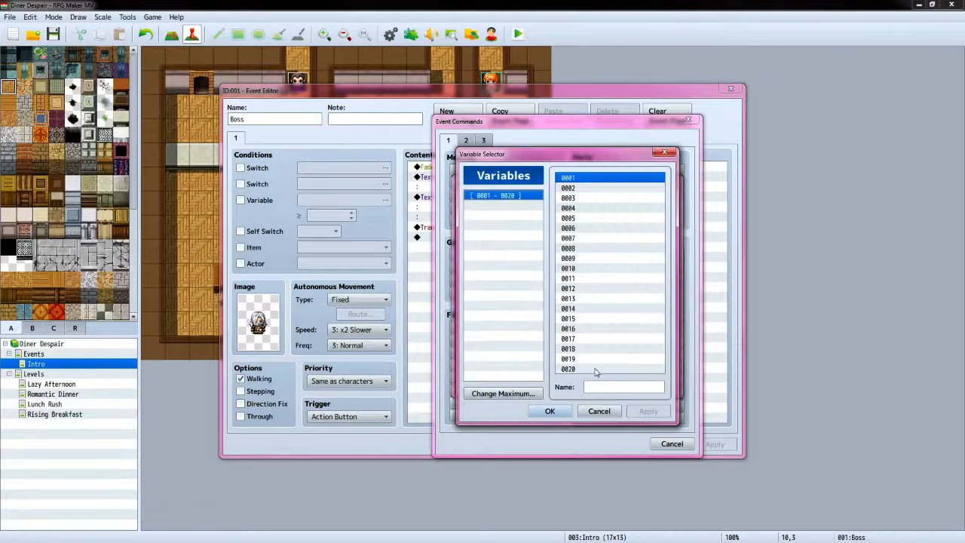
{"action": "left_click", "coordinate": [607, 388]}
{"action": "type", "text": "Tip"}
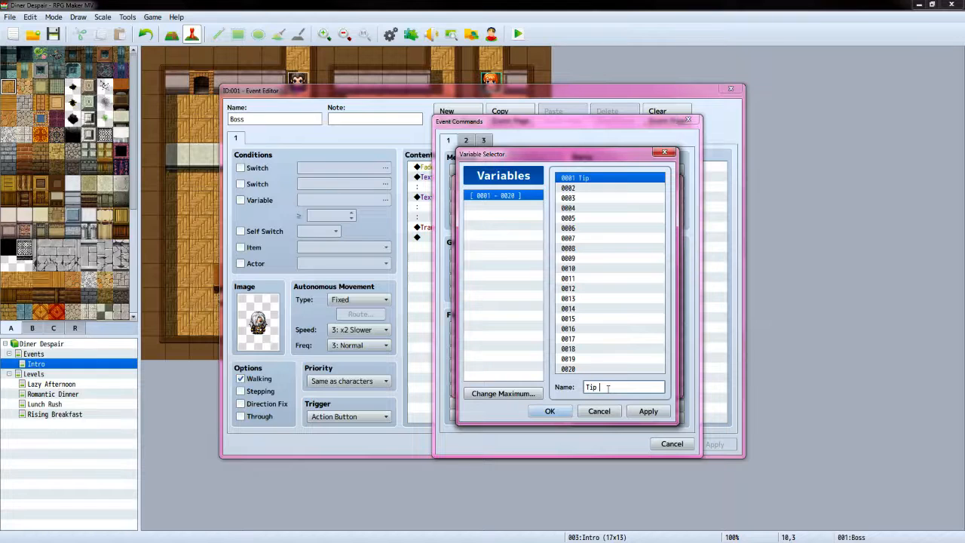
{"action": "type", "text": " Goal"}
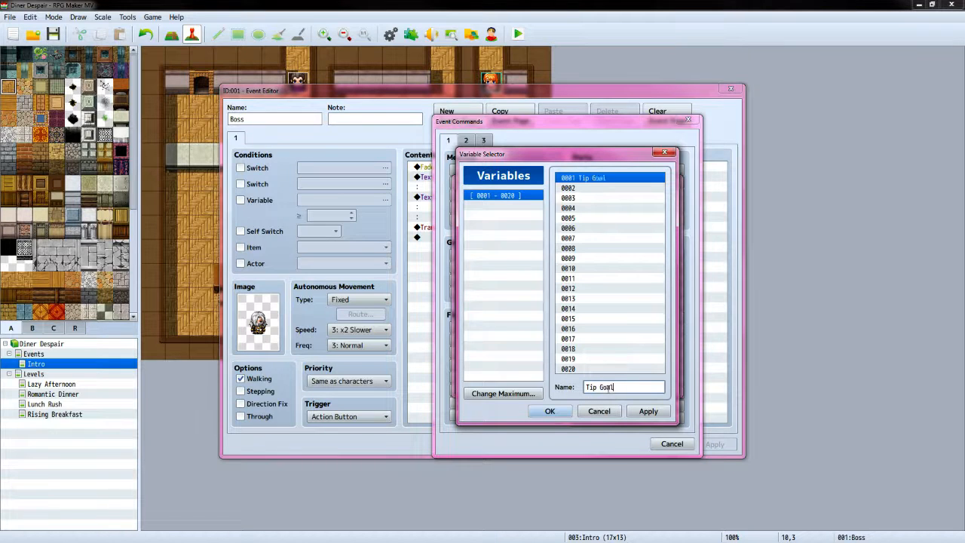
{"action": "left_click", "coordinate": [549, 411]}
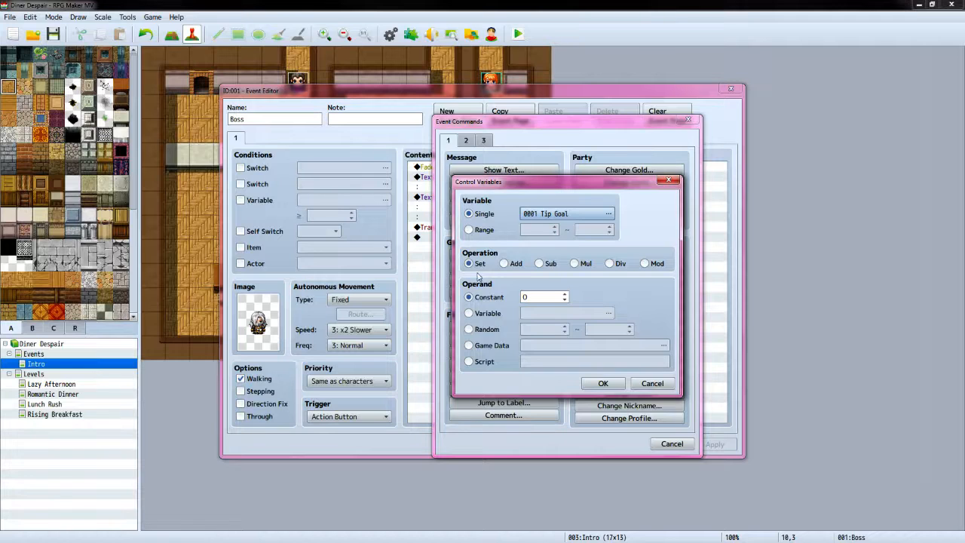
Set the Tip Goal variable to the constant 1000 and save the Boss event
{"action": "left_click_drag", "start_coordinate": [534, 298], "coordinate": [501, 298]}
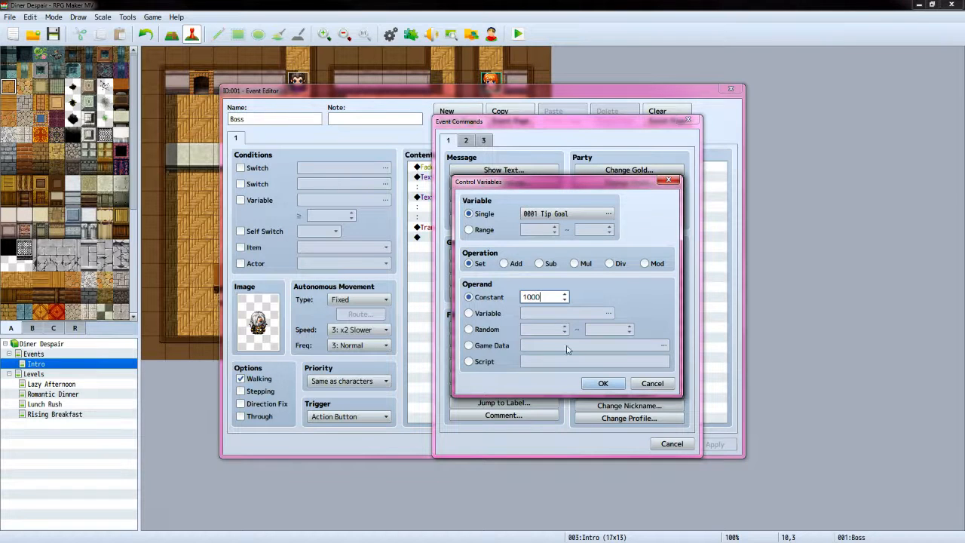
{"action": "left_click", "coordinate": [603, 383]}
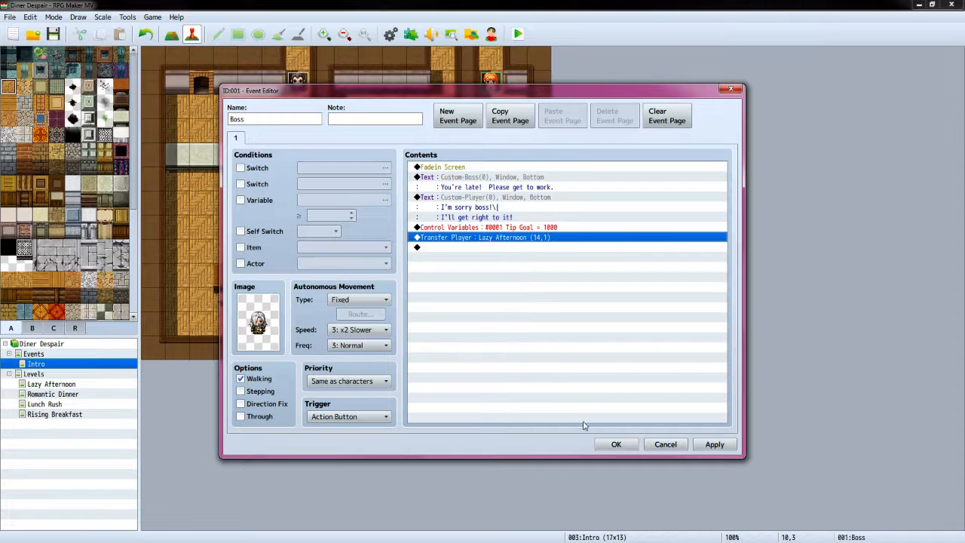
{"action": "left_click", "coordinate": [615, 445]}
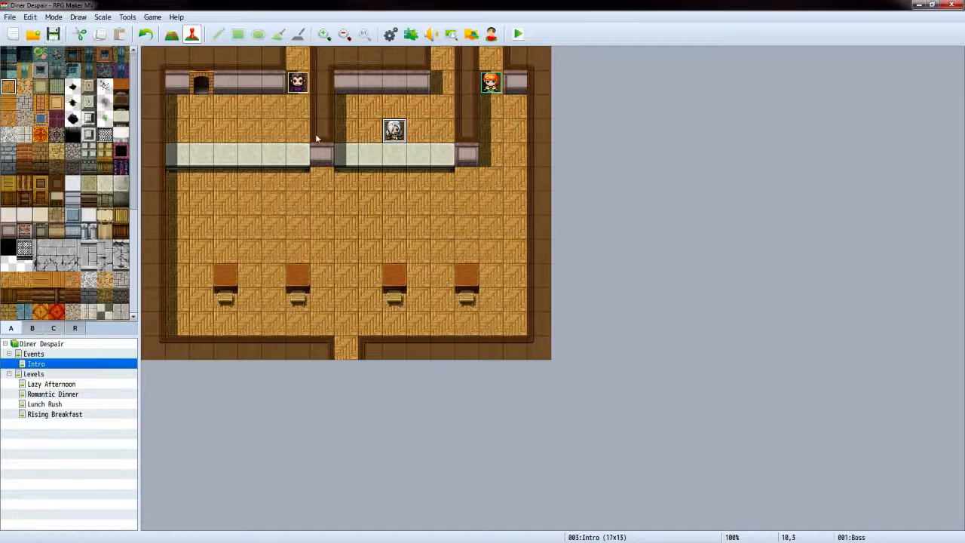
Playtest a new game on the Intro map, return to the title through Game End, and close the playtest
{"action": "left_click", "coordinate": [518, 34]}
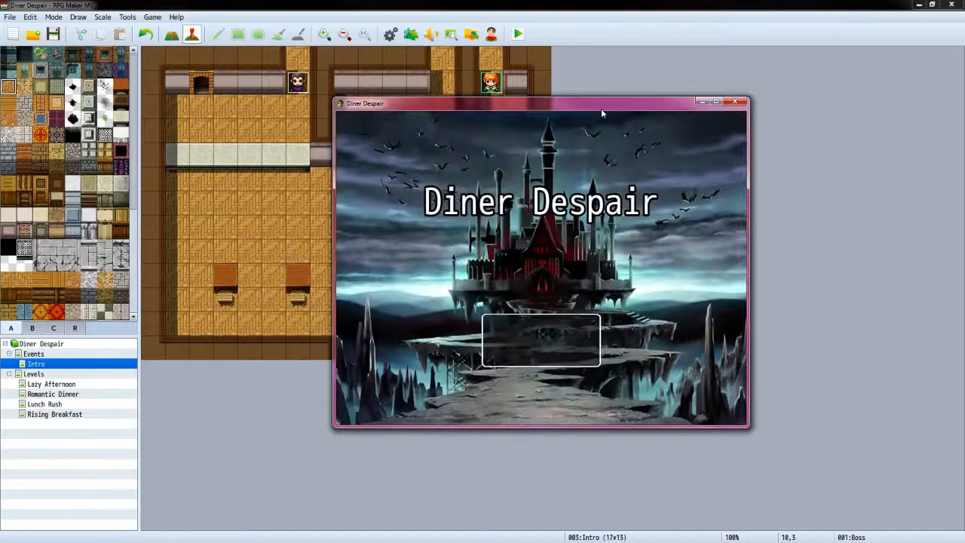
{"action": "key", "text": "Return"}
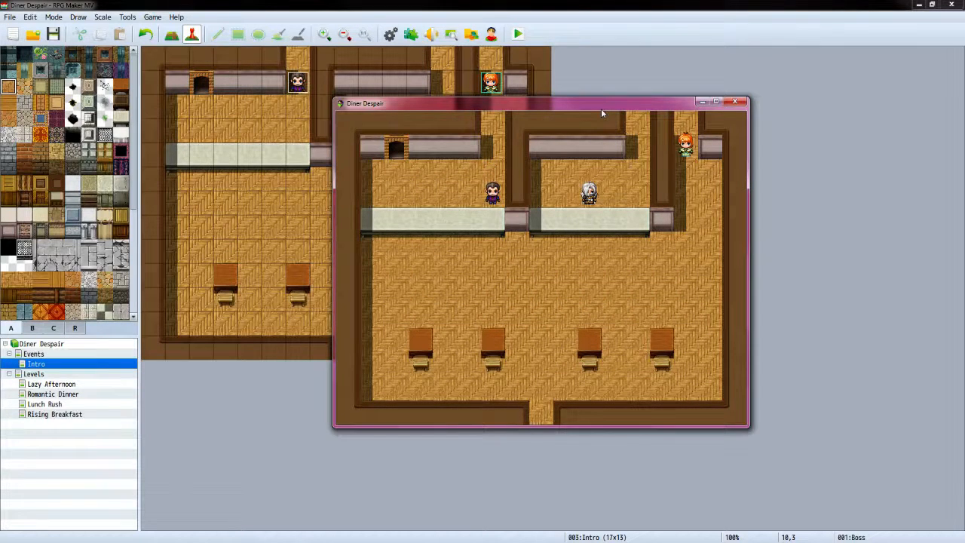
{"action": "key", "text": "Escape"}
{"action": "key", "text": "Up"}
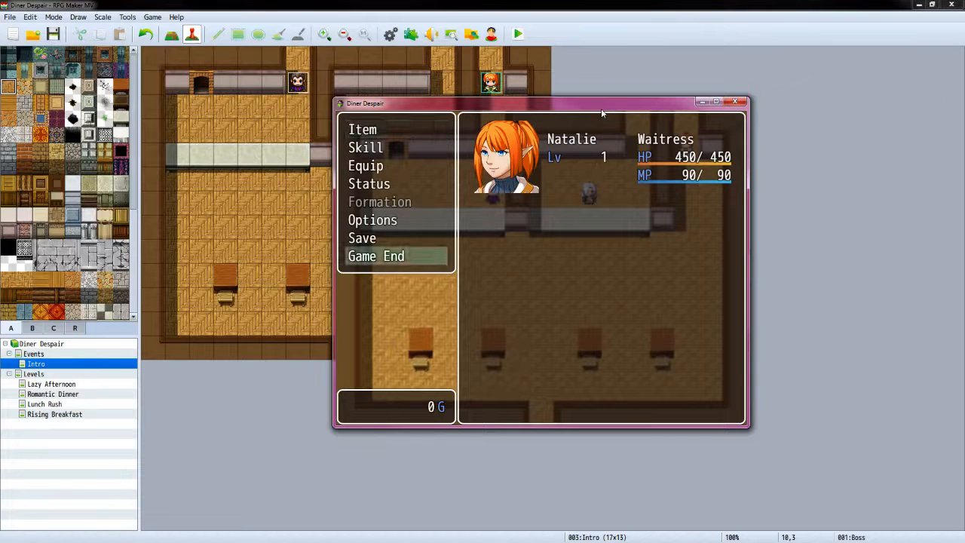
{"action": "key", "text": "Return"}
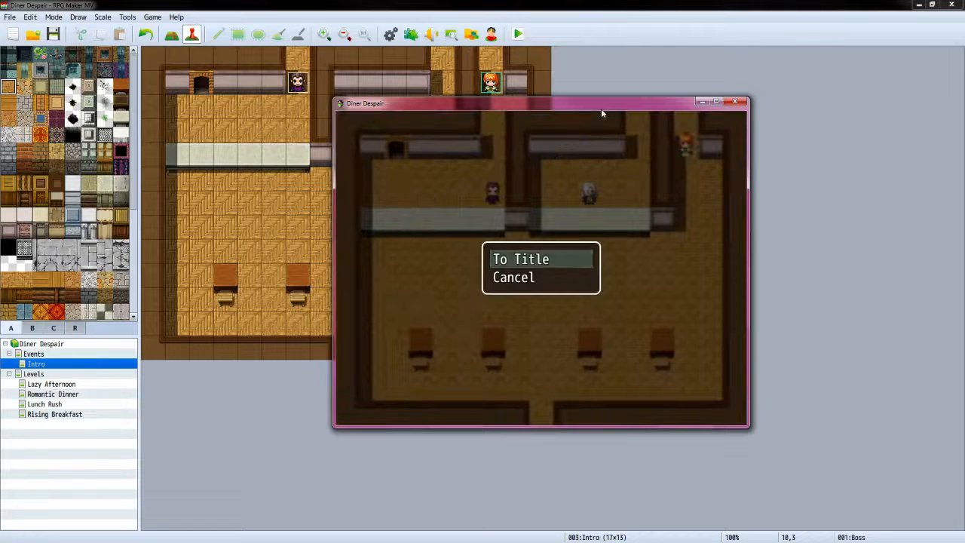
{"action": "key", "text": "Down"}
{"action": "key", "text": "Up"}
{"action": "key", "text": "Return"}
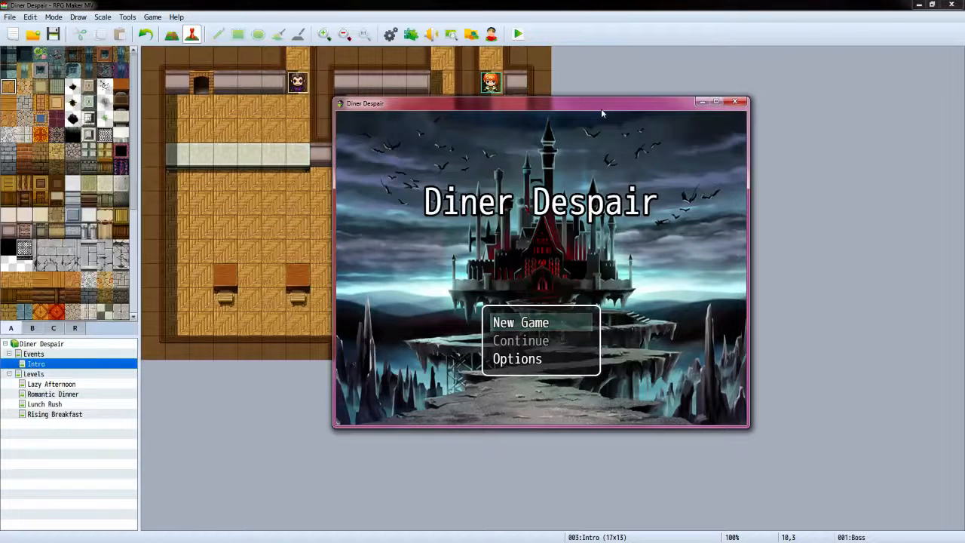
{"action": "left_click", "coordinate": [738, 102]}
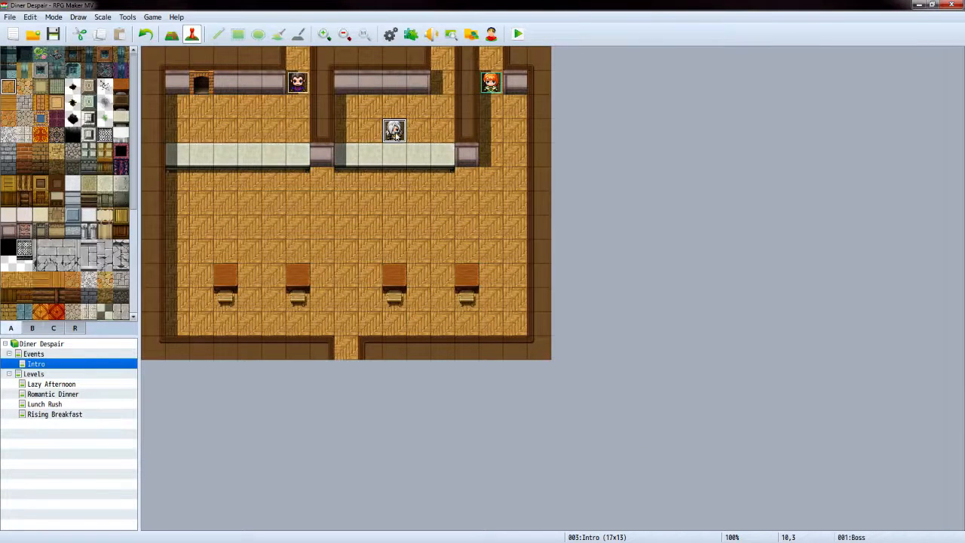
Set the Boss event's trigger to Autorun and save the event
{"action": "right_click", "coordinate": [396, 134]}
{"action": "left_click", "coordinate": [411, 142]}
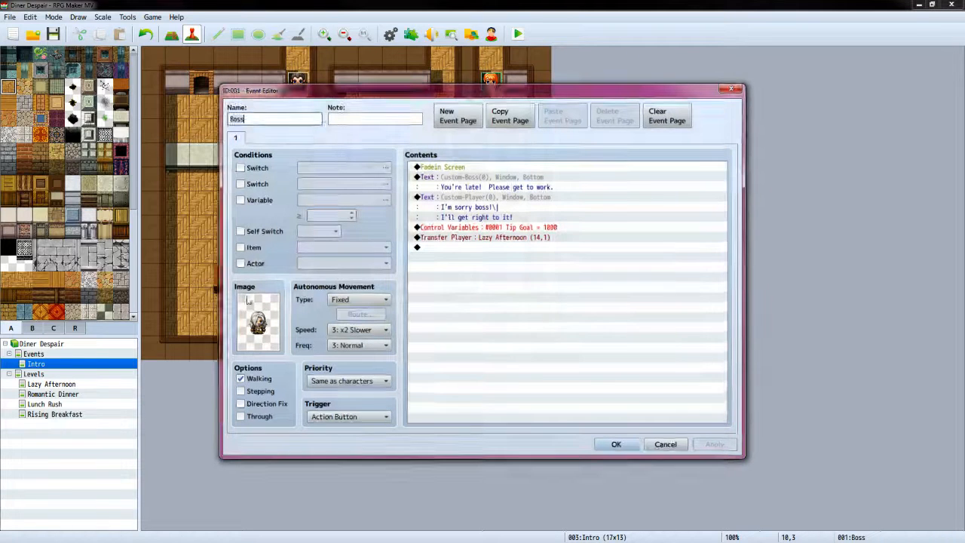
{"action": "left_click", "coordinate": [384, 417]}
{"action": "left_click", "coordinate": [353, 463]}
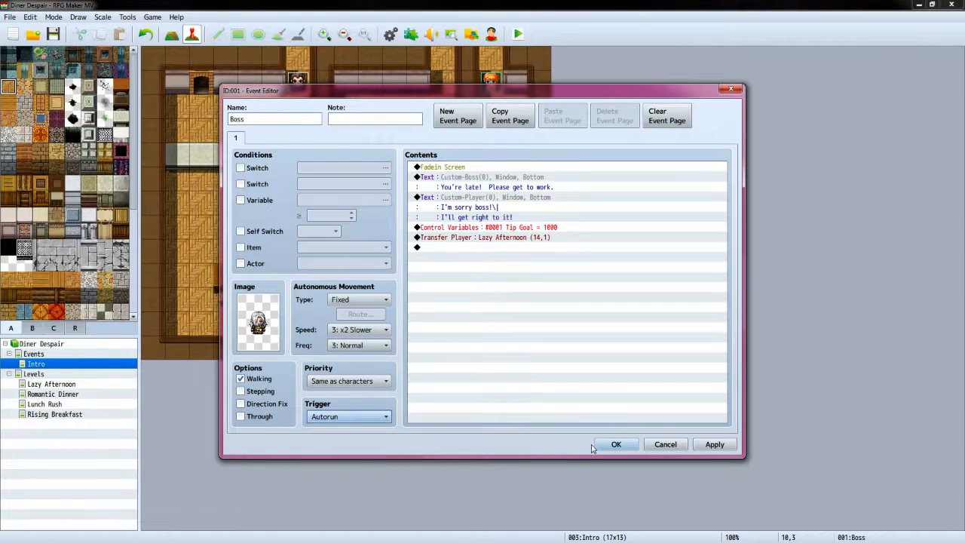
{"action": "left_click", "coordinate": [615, 443]}
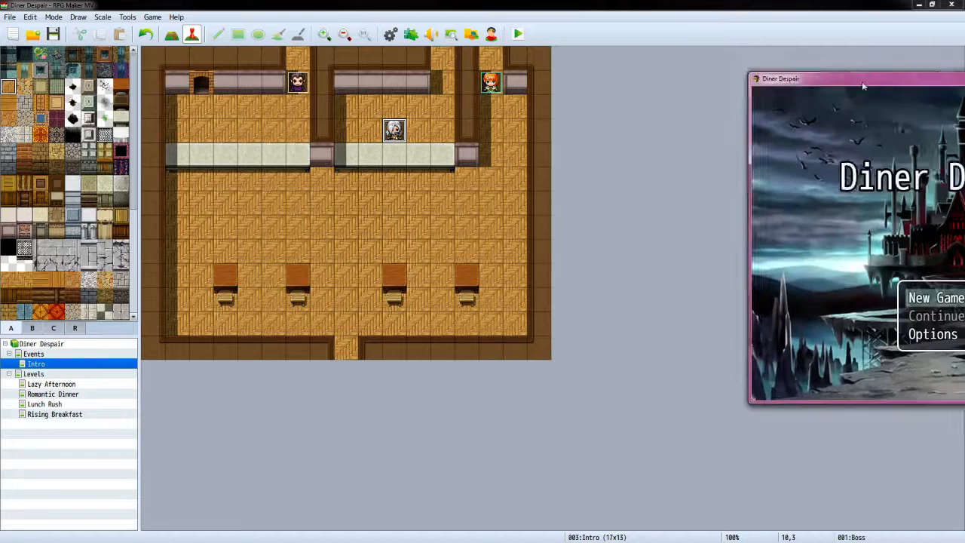
Playtest a new game through the boss dialogue and the transfer to the Lazy Afternoon map, and close the playtest
{"action": "left_click_drag", "start_coordinate": [876, 82], "coordinate": [588, 94]}
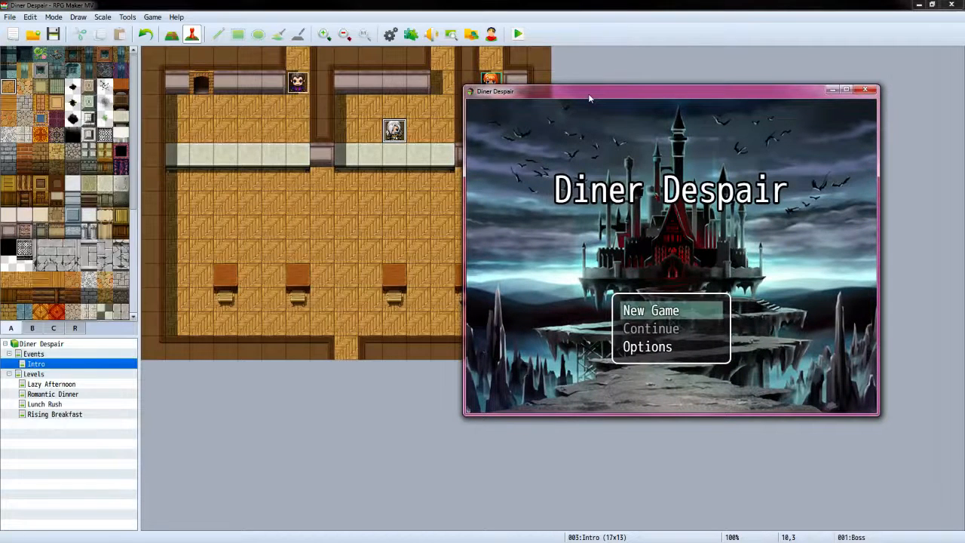
{"action": "key", "text": "Return"}
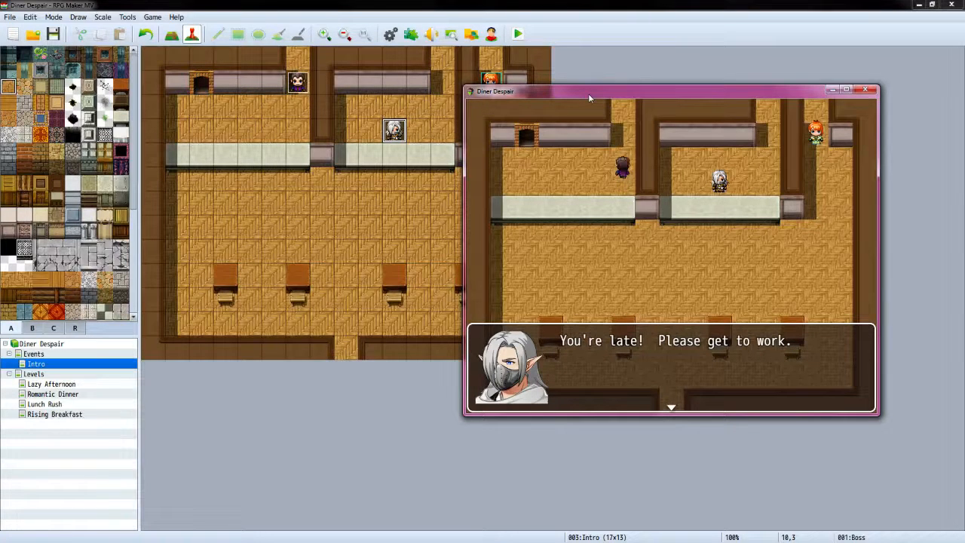
{"action": "key", "text": "Return"}
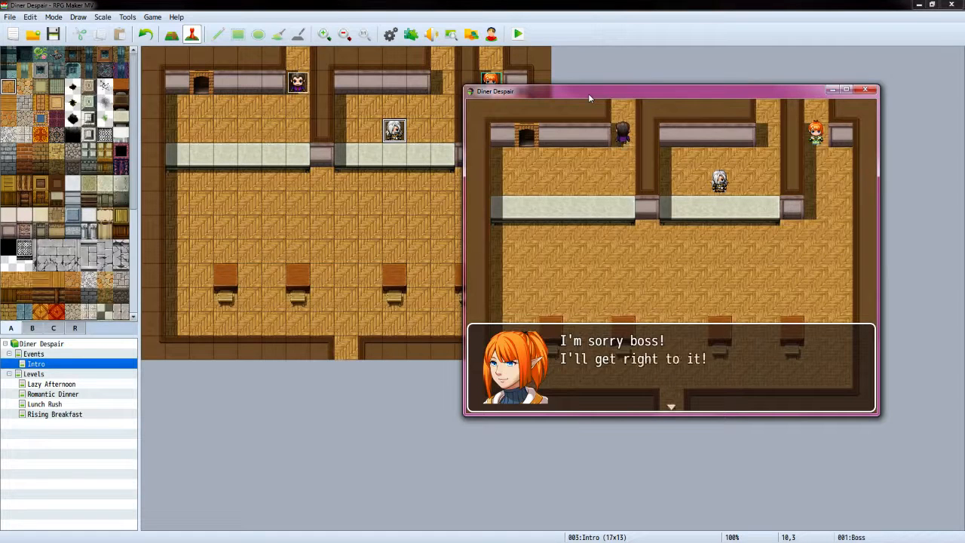
{"action": "key", "text": "Return"}
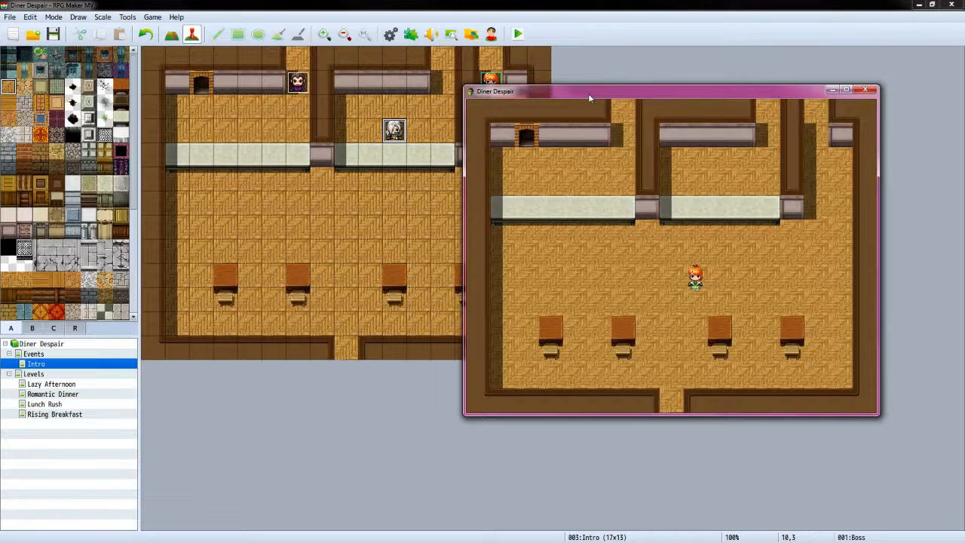
{"action": "left_click", "coordinate": [866, 91]}
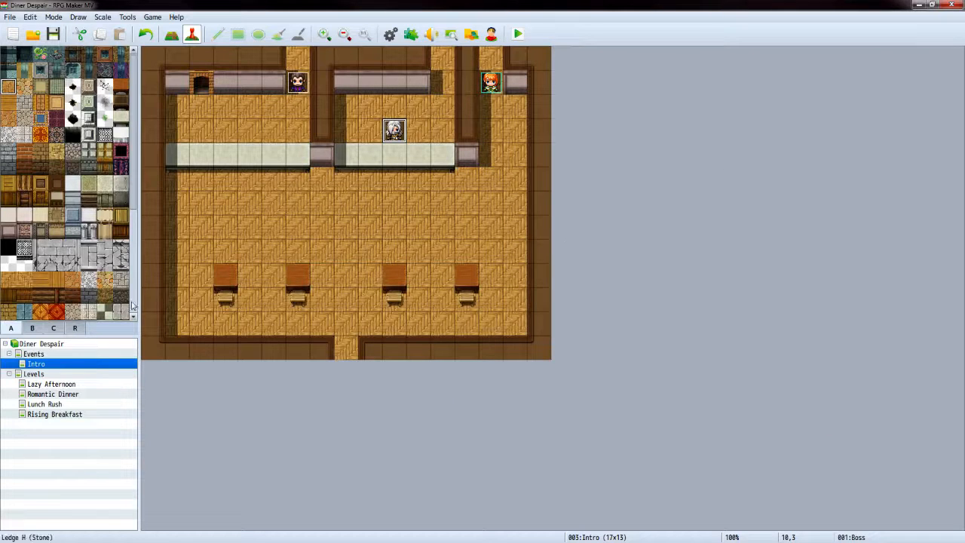
Open the Lazy Afternoon map in RPG Maker MV and its original in RPG Maker VX Ace
{"action": "left_click", "coordinate": [79, 385]}
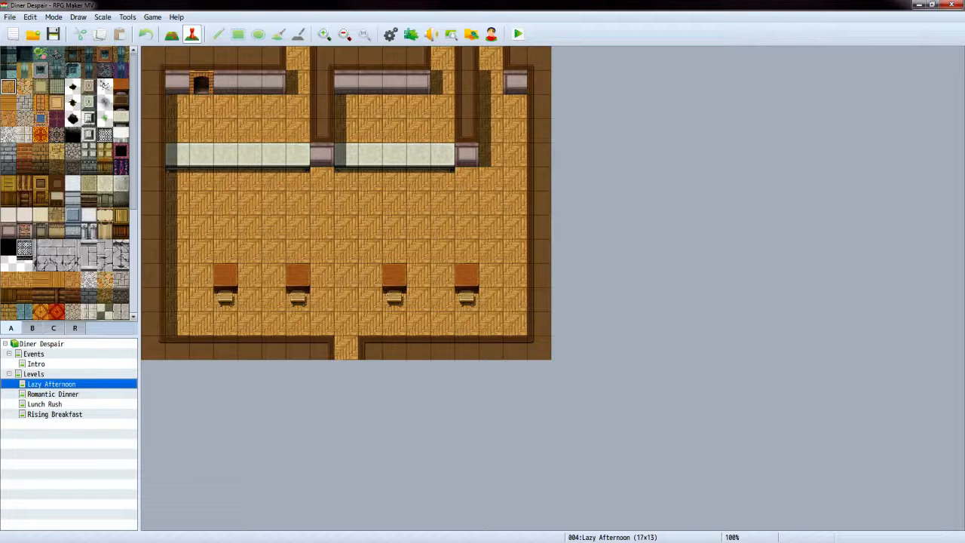
{"action": "key", "text": "alt+Tab"}
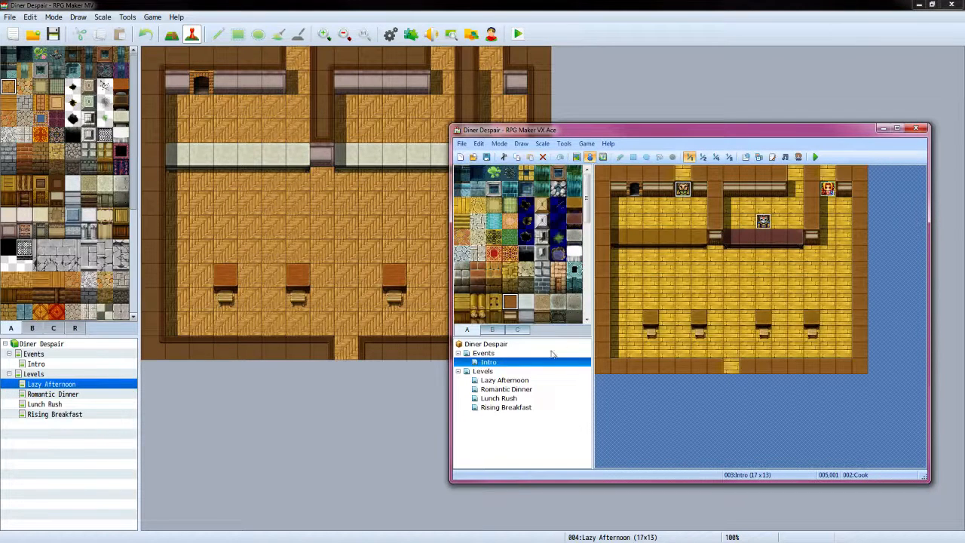
{"action": "left_click", "coordinate": [529, 382]}
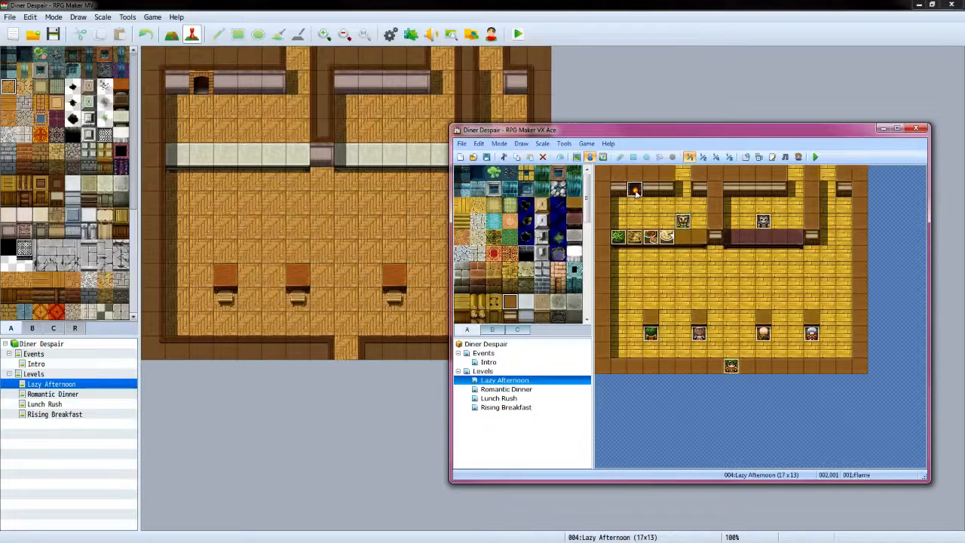
Create an event named Flame on the fireplace at (2,1) of RPG Maker MV's Lazy Afternoon map
{"action": "left_click", "coordinate": [205, 89]}
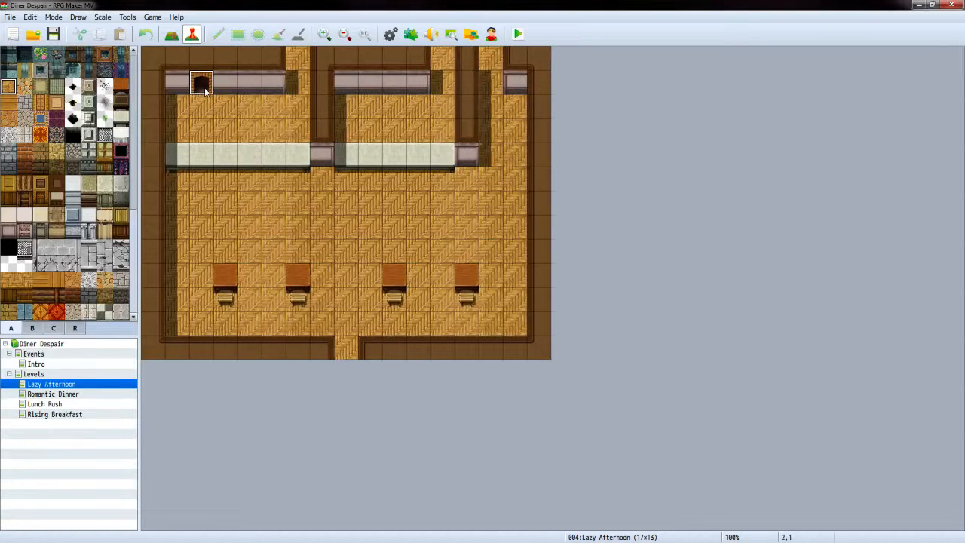
{"action": "double_click", "coordinate": [205, 89]}
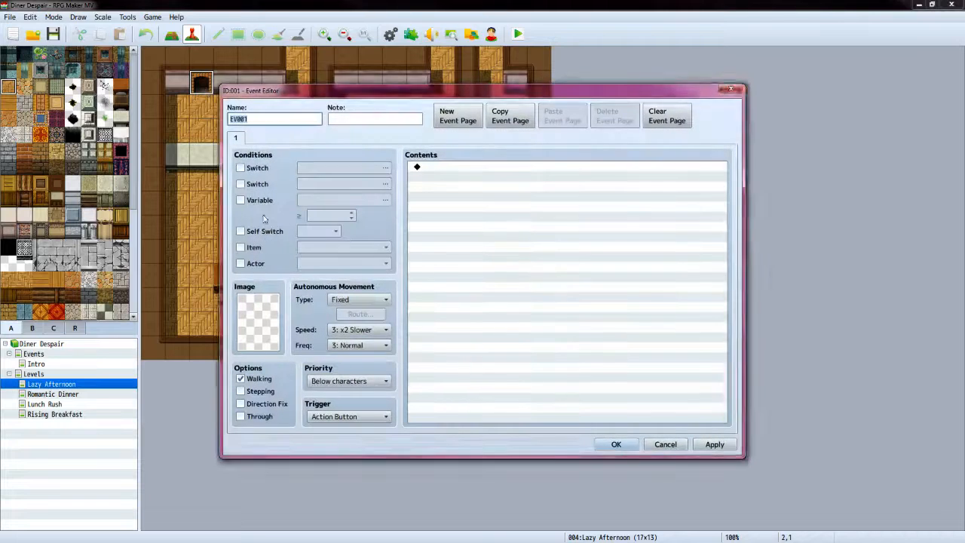
{"action": "type", "text": "Flame"}
Set the Flame event's image to the orange fireball from the !Flame character set
{"action": "double_click", "coordinate": [258, 318]}
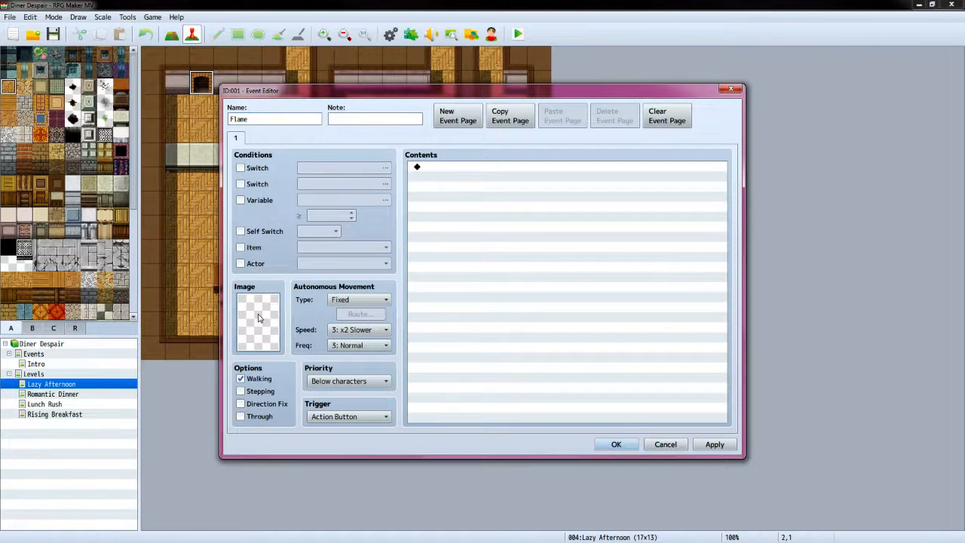
{"action": "scroll", "coordinate": [351, 262], "scroll_direction": "down", "scroll_amount": 4}
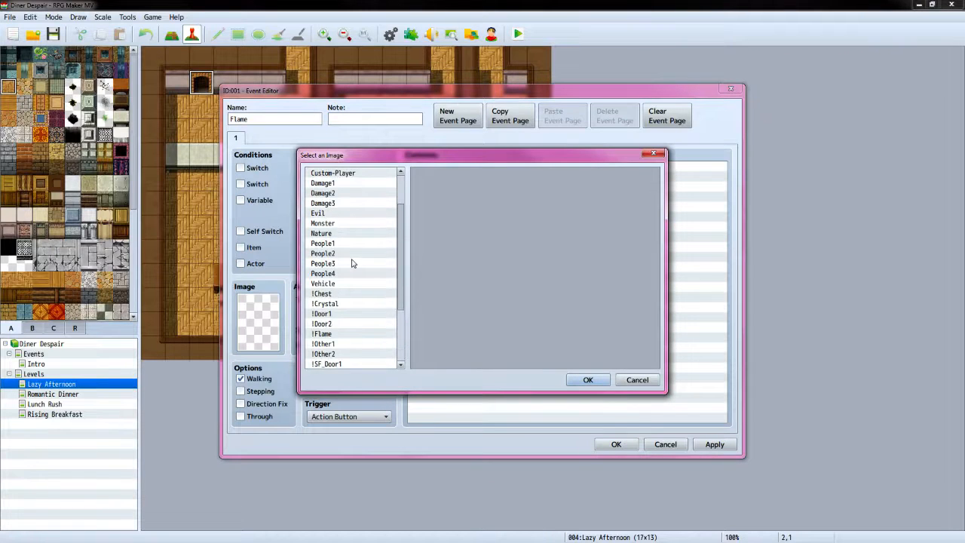
{"action": "left_click", "coordinate": [334, 283]}
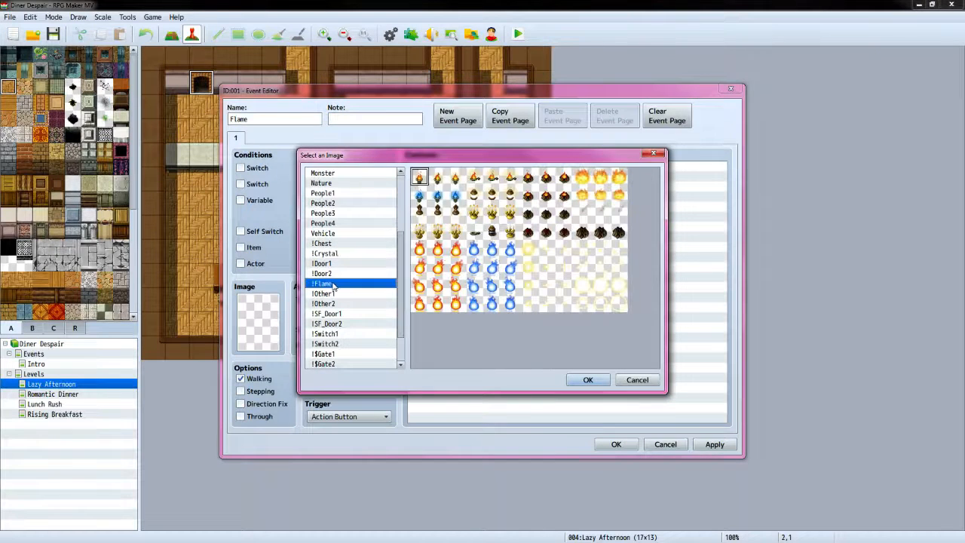
{"action": "left_click", "coordinate": [439, 254]}
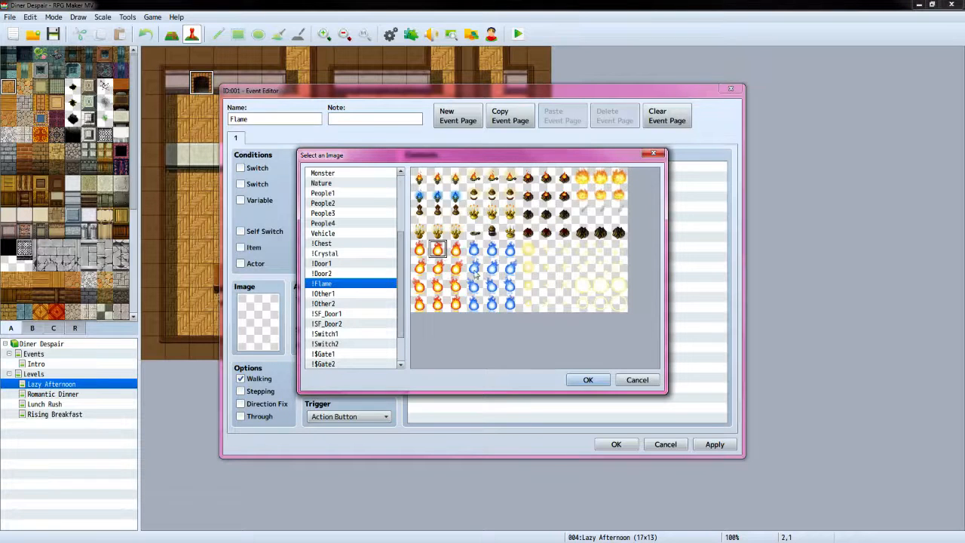
{"action": "left_click", "coordinate": [589, 381]}
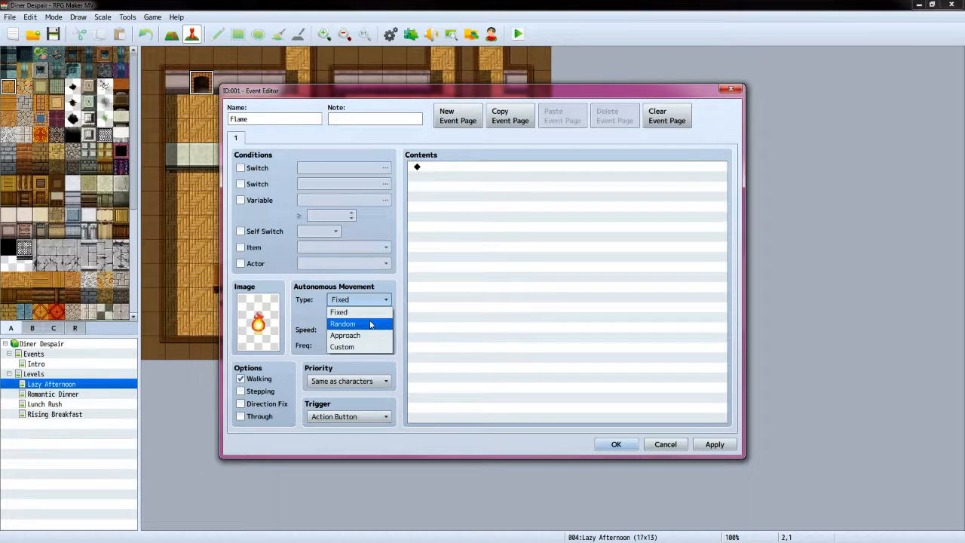
Set the Flame event's autonomous movement to Random and its trigger to Parallel, and save the event
{"action": "left_click", "coordinate": [370, 324]}
{"action": "left_click", "coordinate": [385, 416]}
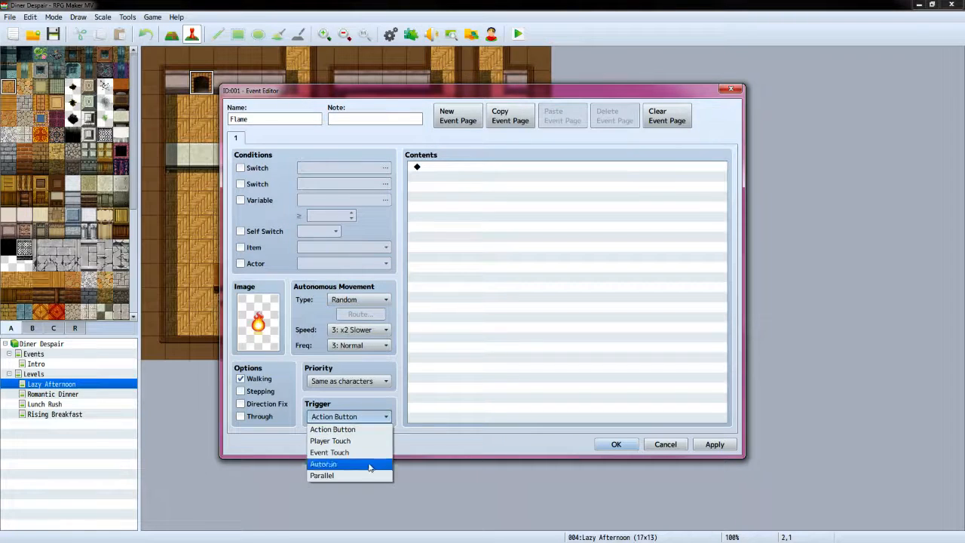
{"action": "left_click", "coordinate": [369, 475]}
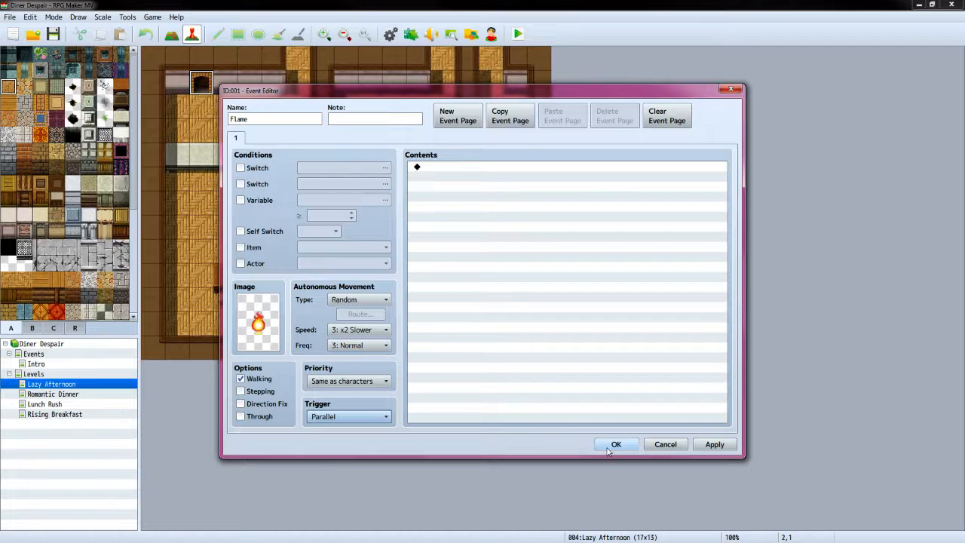
{"action": "left_click", "coordinate": [609, 446]}
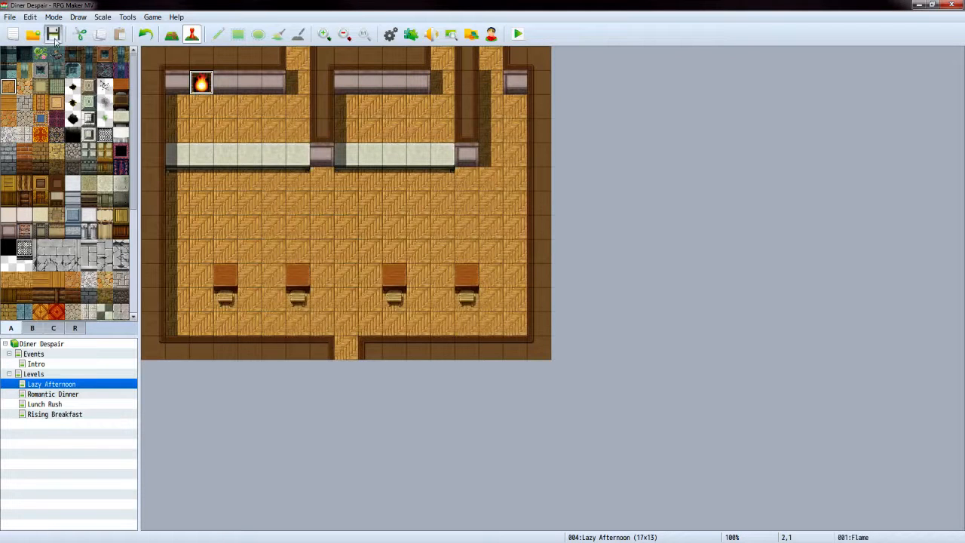
Save the project and playtest a new game through the boss dialogue to the Lazy Afternoon map
{"action": "left_click", "coordinate": [54, 42]}
{"action": "left_click", "coordinate": [520, 38]}
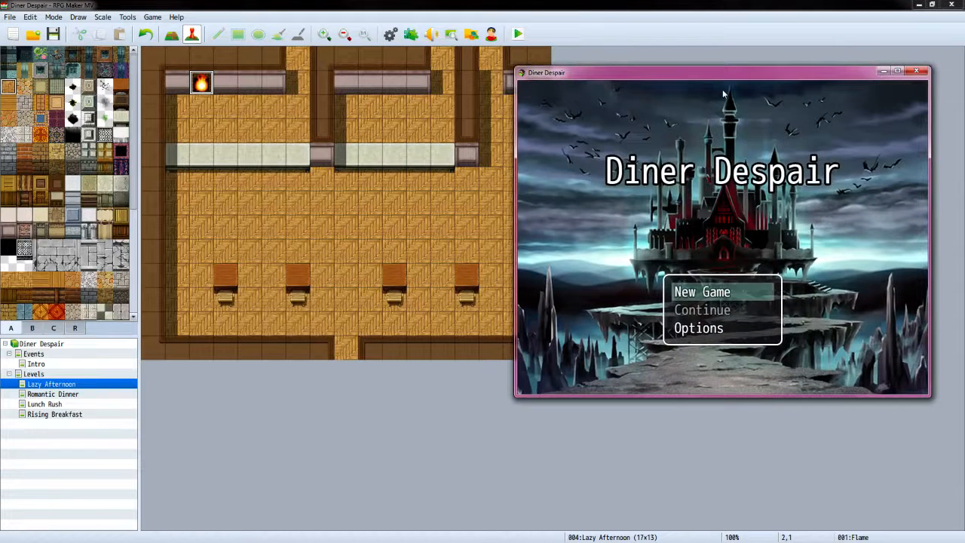
{"action": "key", "text": "Return"}
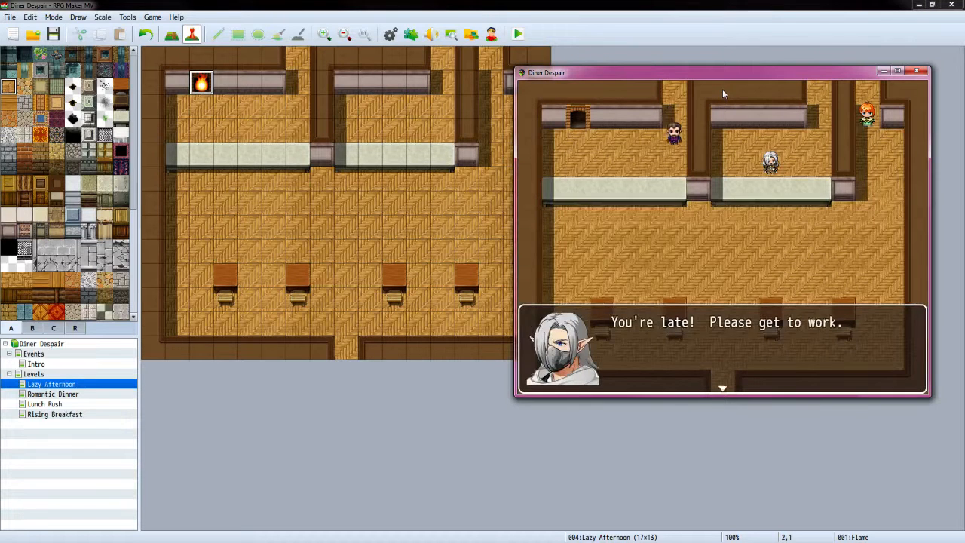
{"action": "key", "text": "Return"}
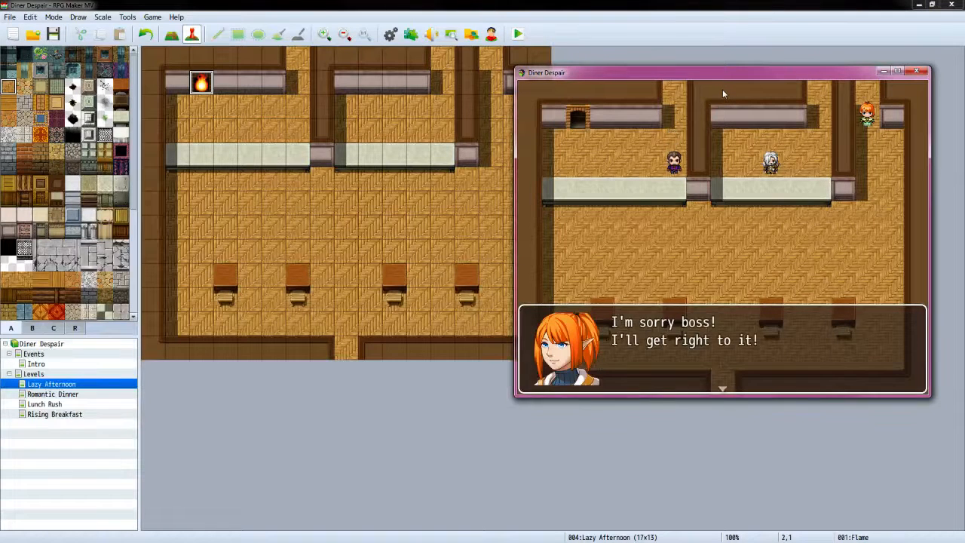
{"action": "key", "text": "Return"}
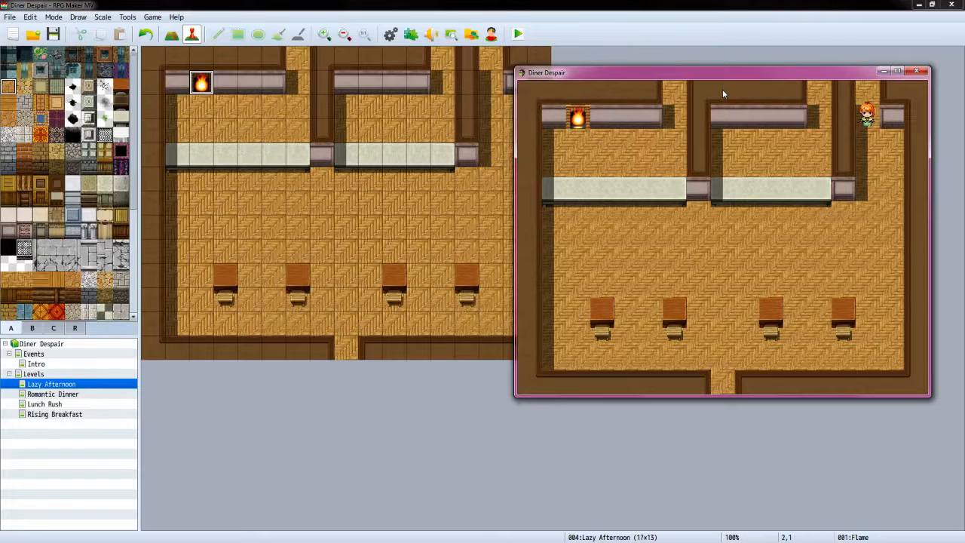
Walk the player down past the counter and across the dining area to check the fireplace flame, and close the playtest
{"action": "key", "text": "Down"}
{"action": "key", "text": "Down"}
{"action": "key", "text": "Down"}
{"action": "key", "text": "Down"}
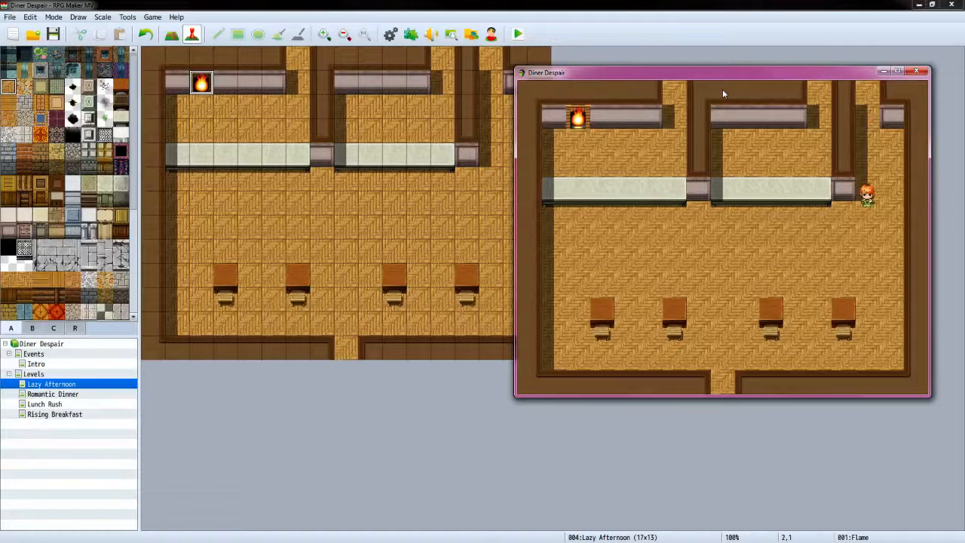
{"action": "key", "text": "Left"}
{"action": "key", "text": "Left"}
{"action": "key", "text": "Left"}
{"action": "key", "text": "Left"}
{"action": "key", "text": "Left"}
{"action": "key", "text": "Left"}
{"action": "key", "text": "Left"}
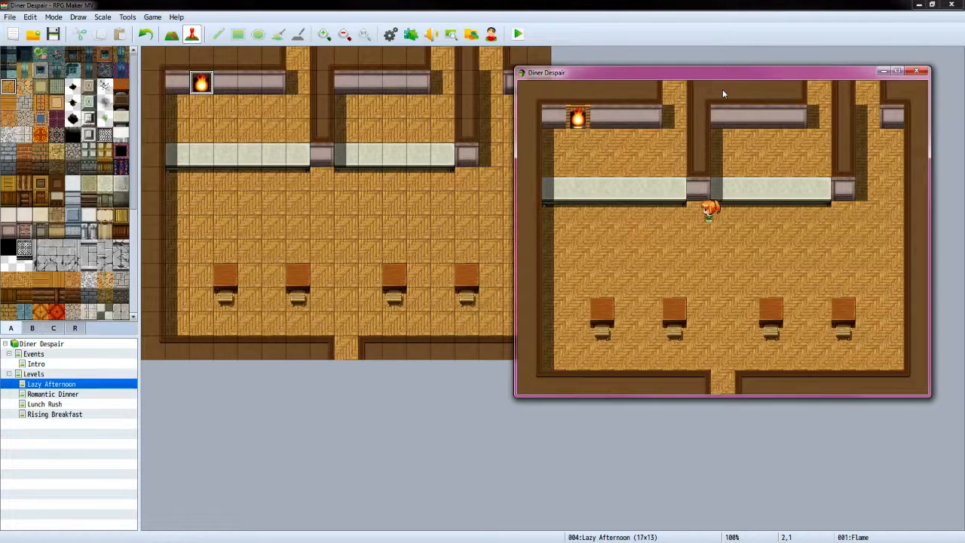
{"action": "key", "text": "Down"}
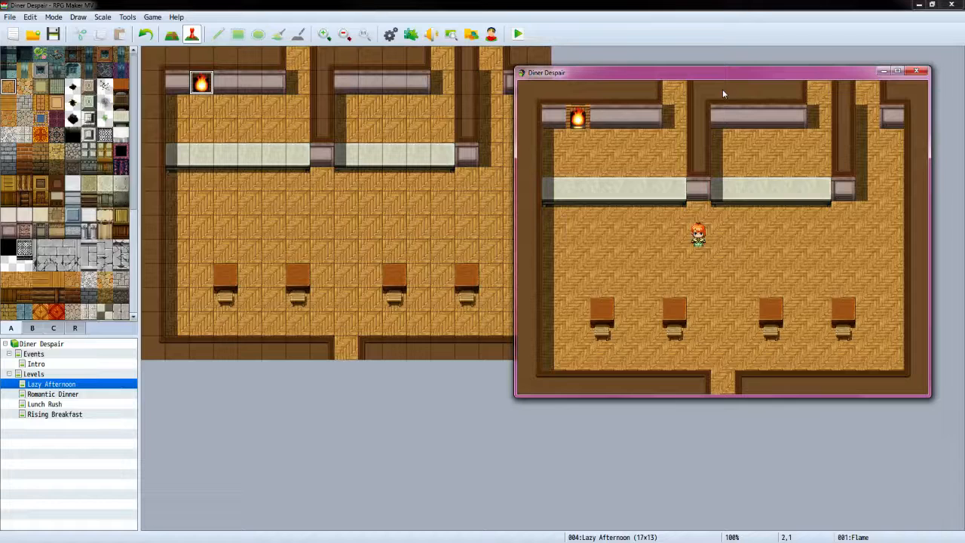
{"action": "left_click", "coordinate": [916, 70]}
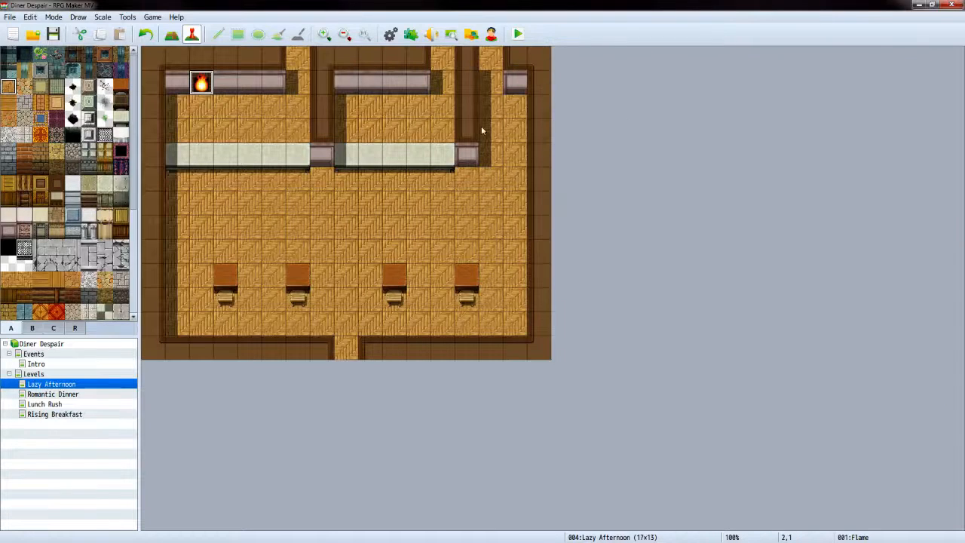
Change the Flame event's image to the middle yellow fire in the second row of the !Flame set, and save the event
{"action": "double_click", "coordinate": [200, 84]}
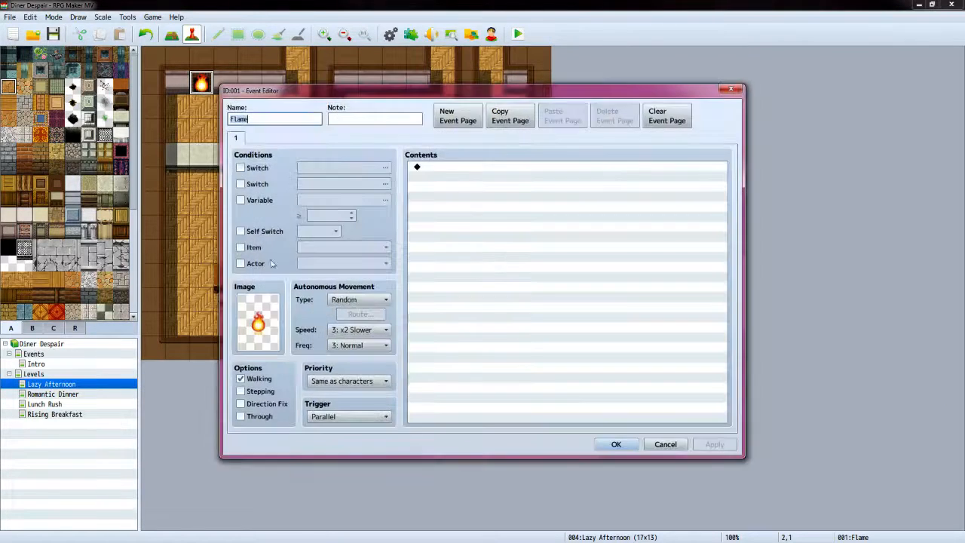
{"action": "double_click", "coordinate": [256, 323]}
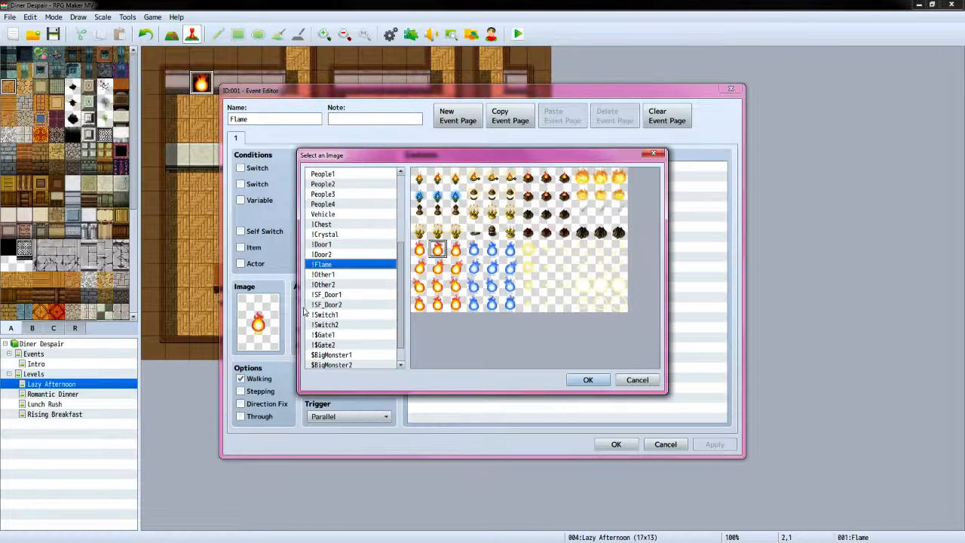
{"action": "left_click", "coordinate": [600, 196]}
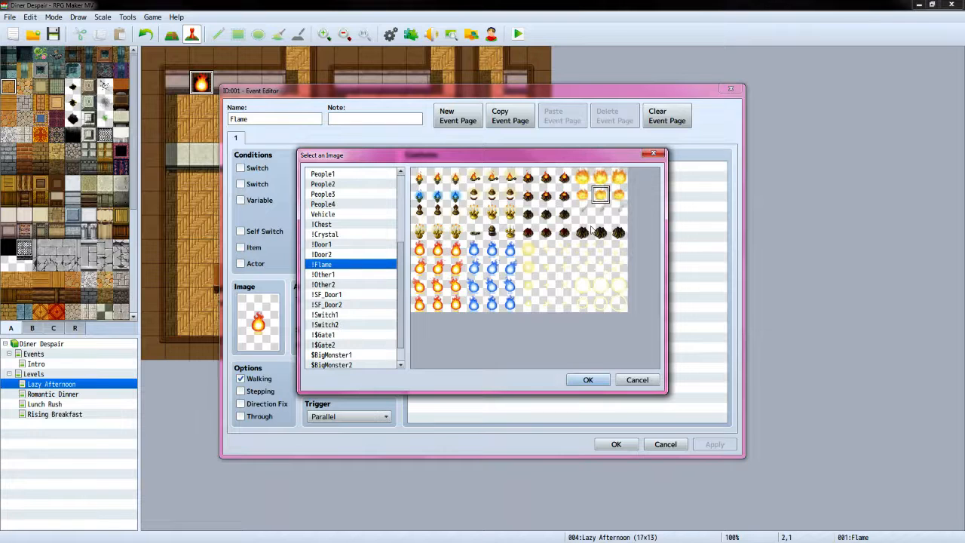
{"action": "left_click", "coordinate": [588, 380]}
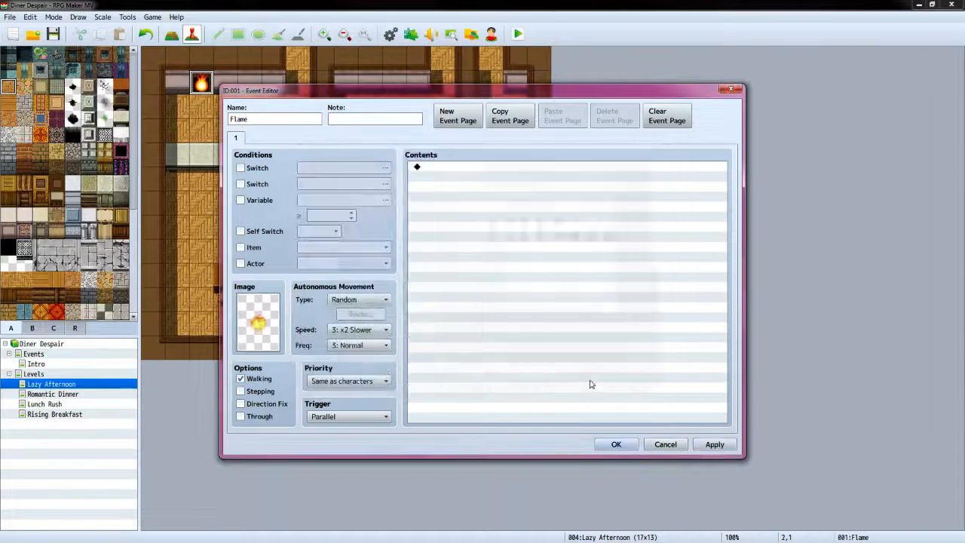
{"action": "left_click", "coordinate": [616, 444]}
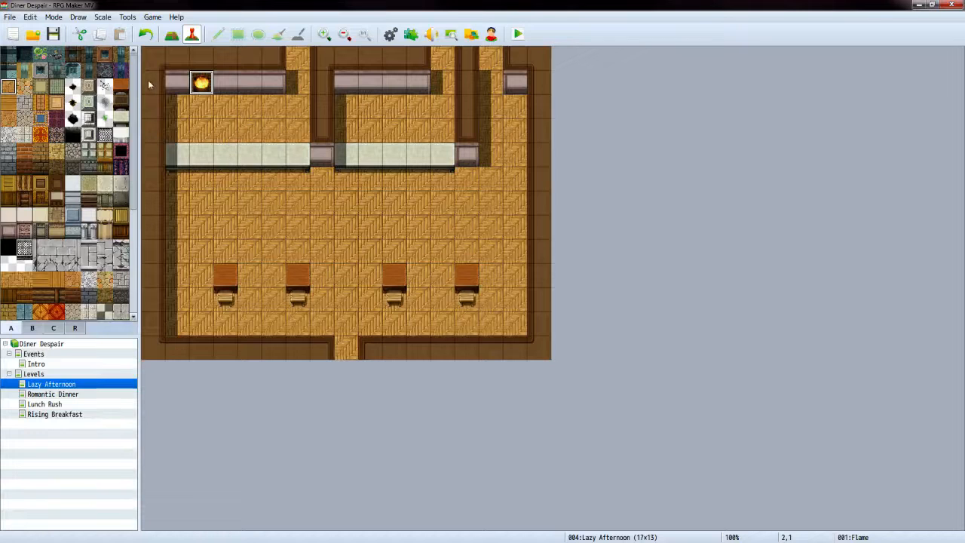
{"action": "right_click", "coordinate": [202, 86]}
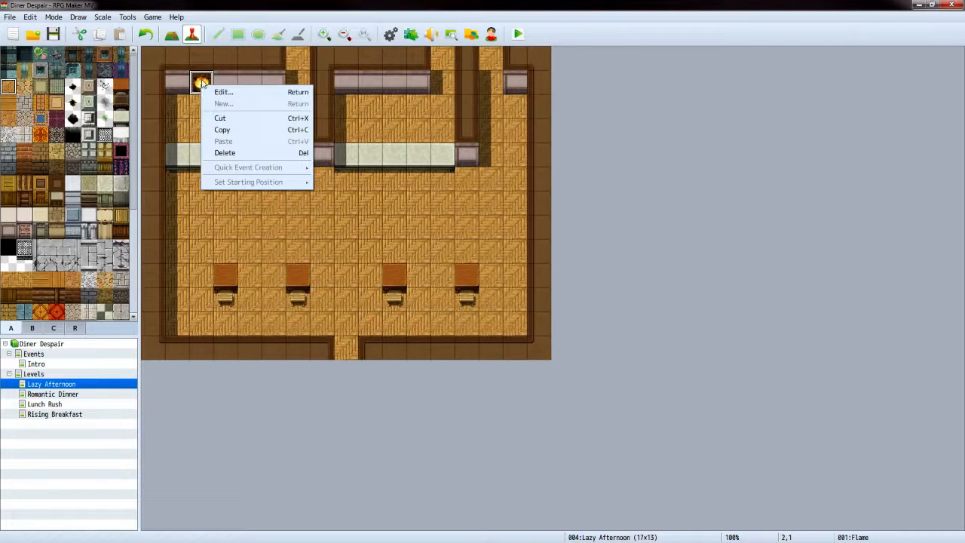
{"action": "left_click", "coordinate": [202, 83]}
{"action": "right_click", "coordinate": [202, 85]}
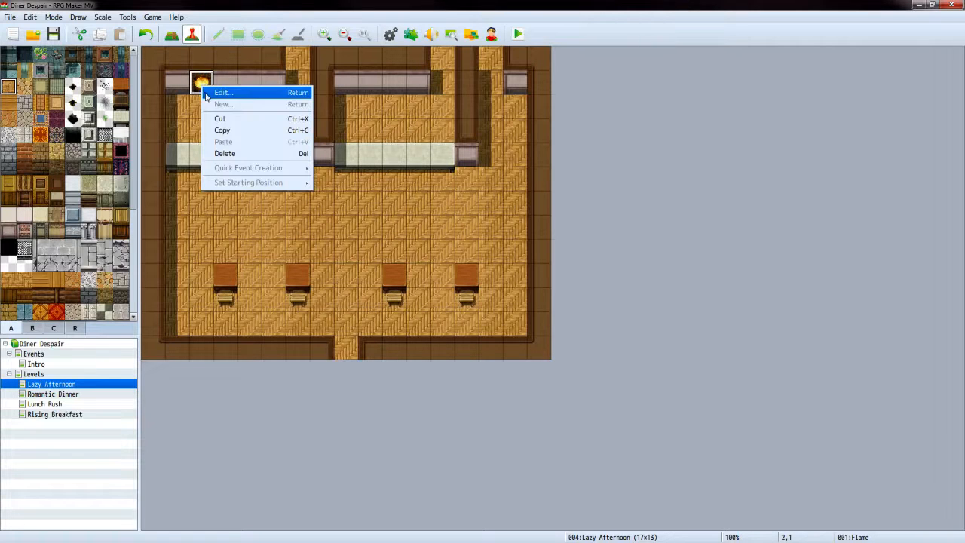
{"action": "left_click", "coordinate": [207, 92]}
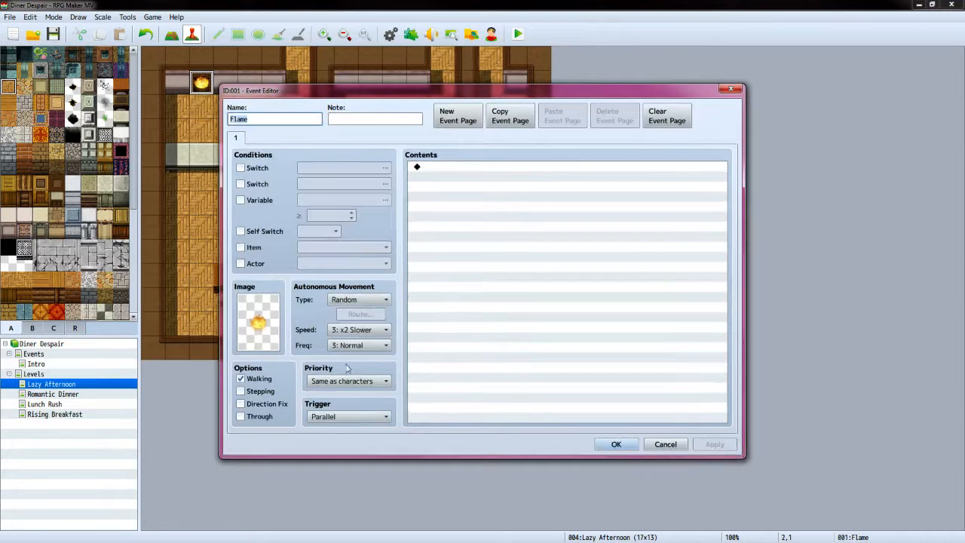
{"action": "left_click", "coordinate": [386, 382]}
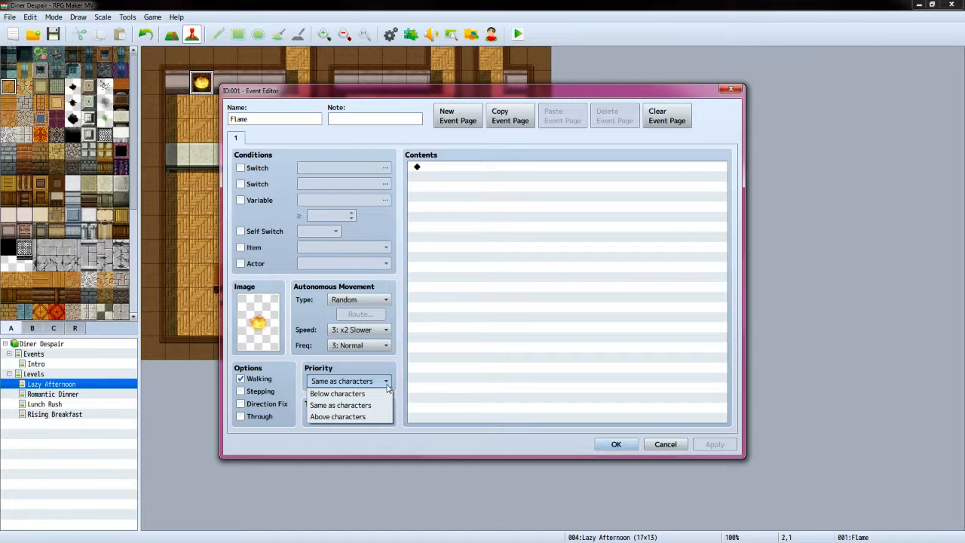
{"action": "left_click", "coordinate": [665, 446]}
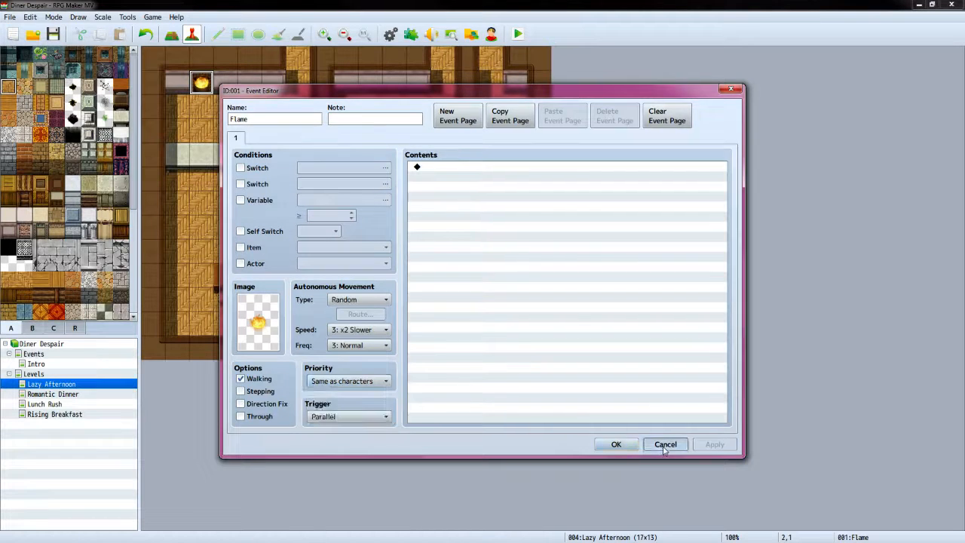
{"action": "left_click", "coordinate": [665, 446]}
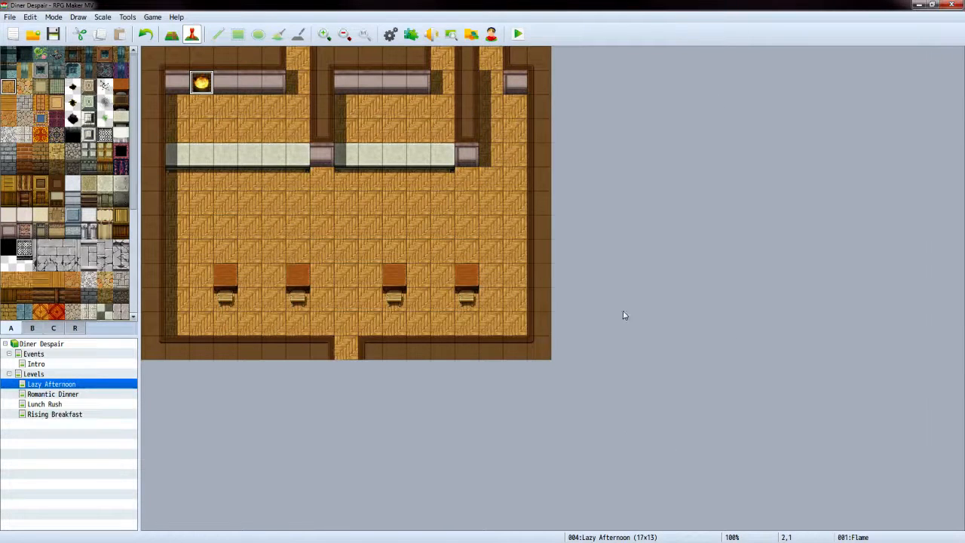
Switch to RPG Maker VX Ace and open the Lazy Afternoon map's original Cook event for reference
{"action": "key", "text": "alt+Tab"}
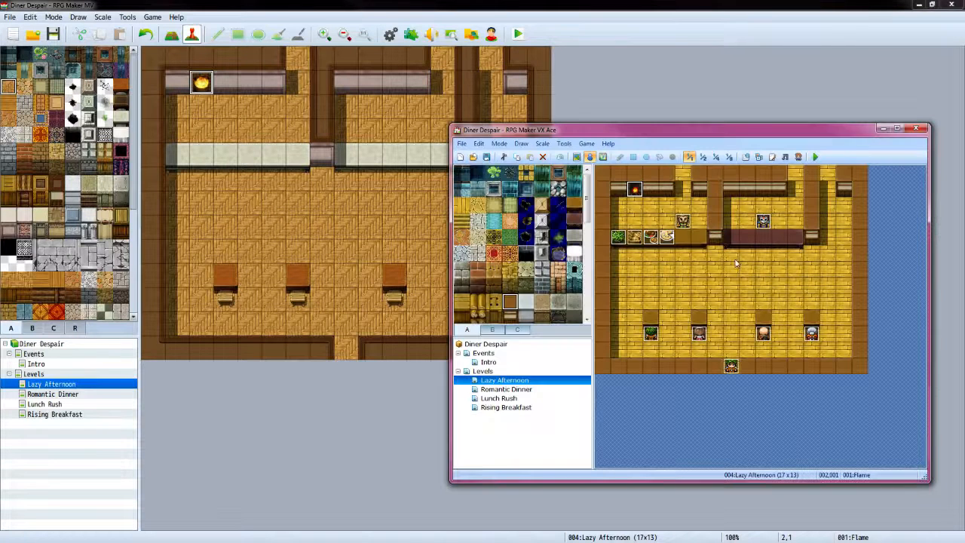
{"action": "left_click", "coordinate": [763, 222]}
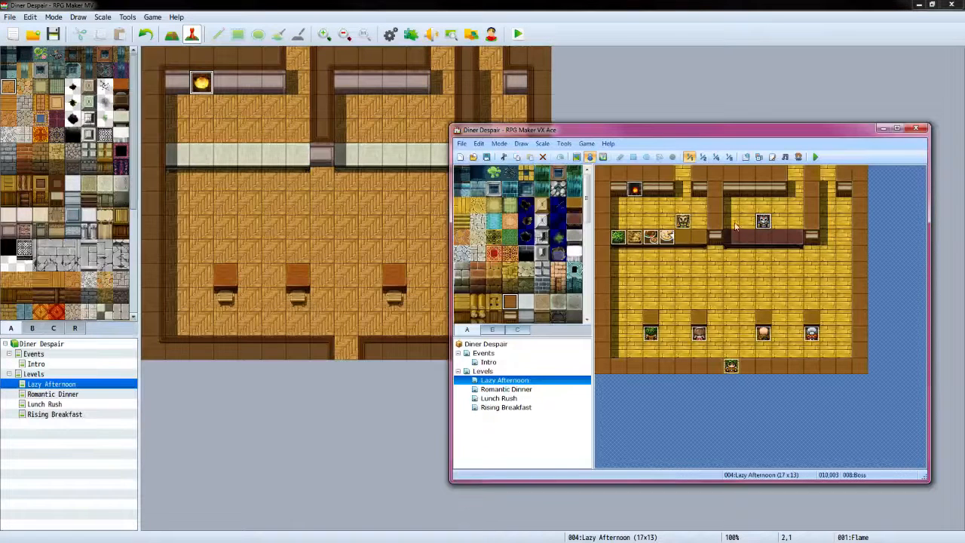
{"action": "left_click", "coordinate": [683, 223]}
{"action": "double_click", "coordinate": [683, 223]}
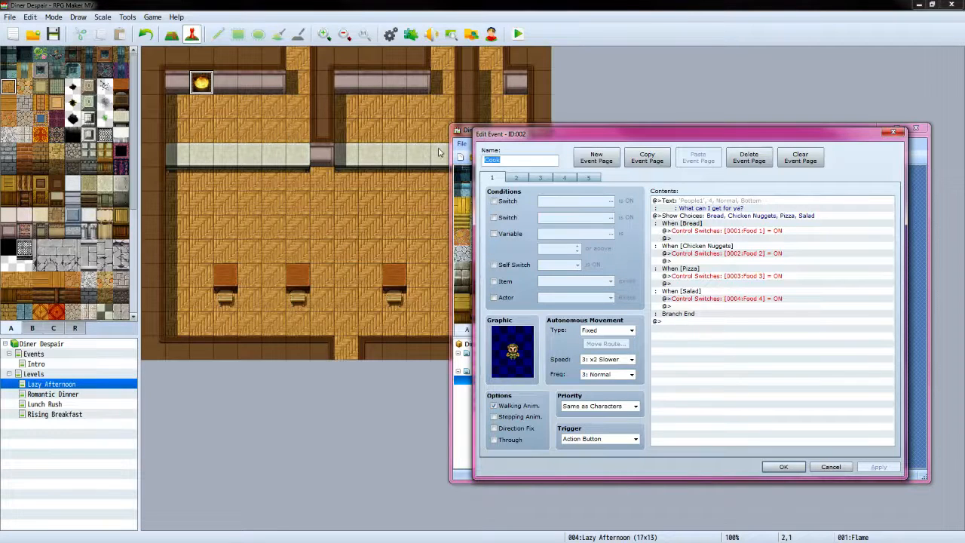
{"action": "mouse_move", "coordinate": [637, 144]}
{"action": "left_mouse_down"}
{"action": "mouse_move", "coordinate": [489, 141]}
{"action": "mouse_move", "coordinate": [656, 141]}
{"action": "left_mouse_up"}
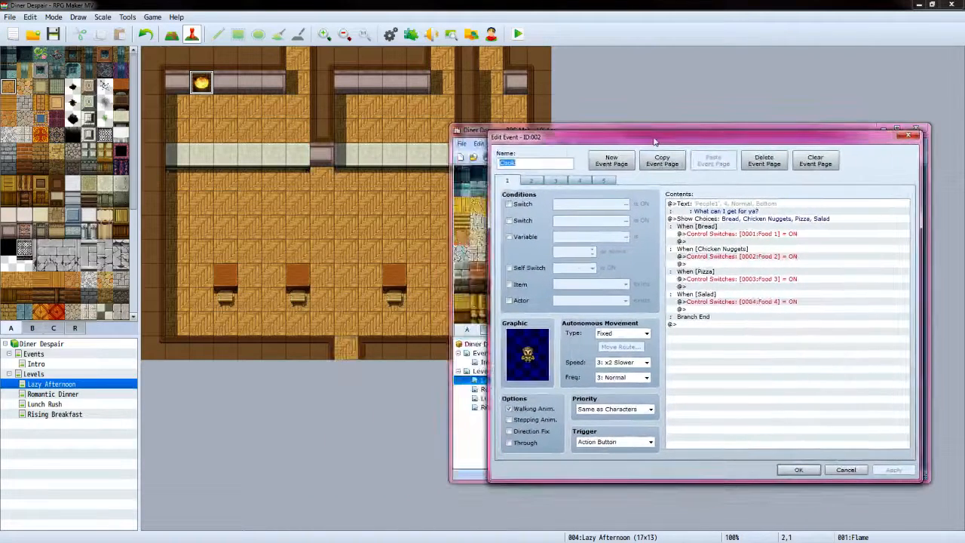
Open a new event at (5,3) on RPG Maker MV's Lazy Afternoon map, and close the Cook event in RPG Maker VX Ace
{"action": "left_click", "coordinate": [414, 5]}
{"action": "left_click", "coordinate": [269, 132]}
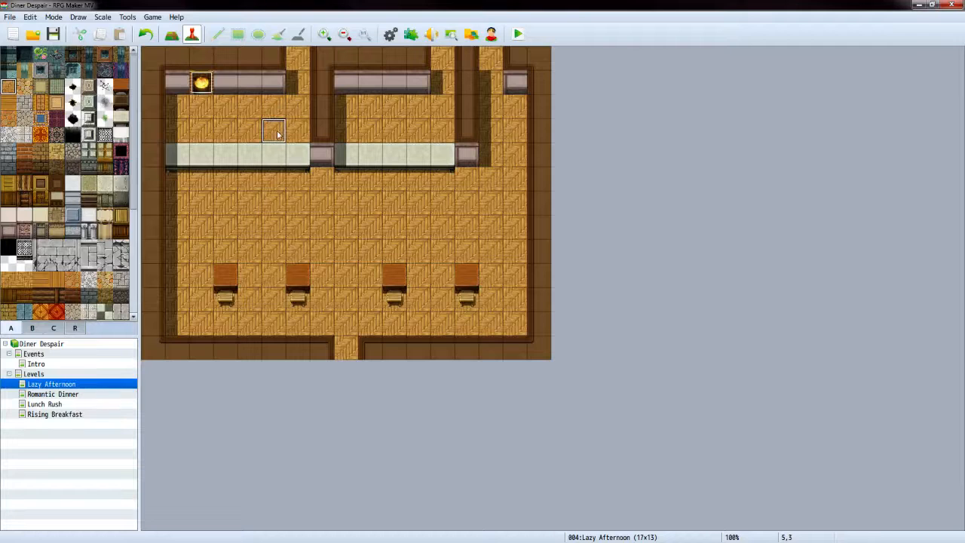
{"action": "double_click", "coordinate": [276, 133]}
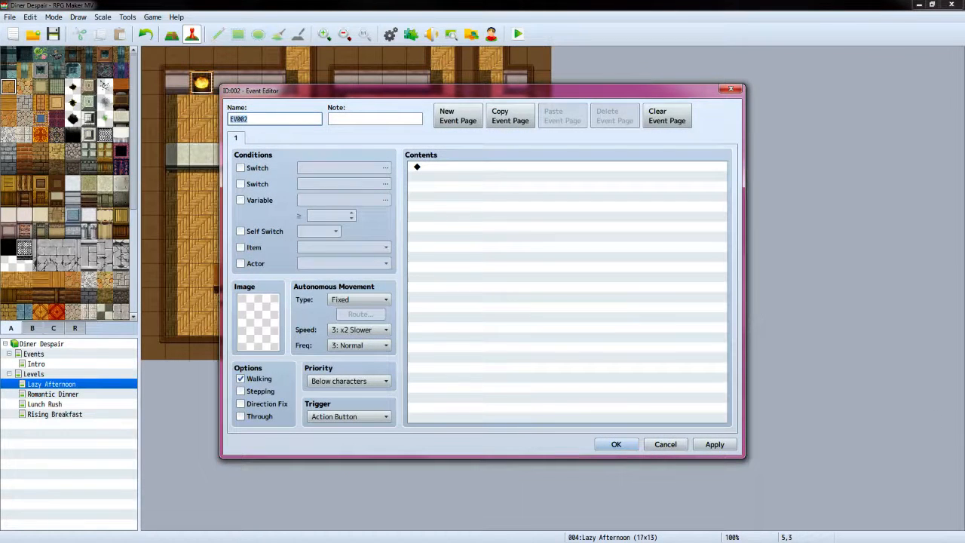
{"action": "key", "text": "alt+Tab"}
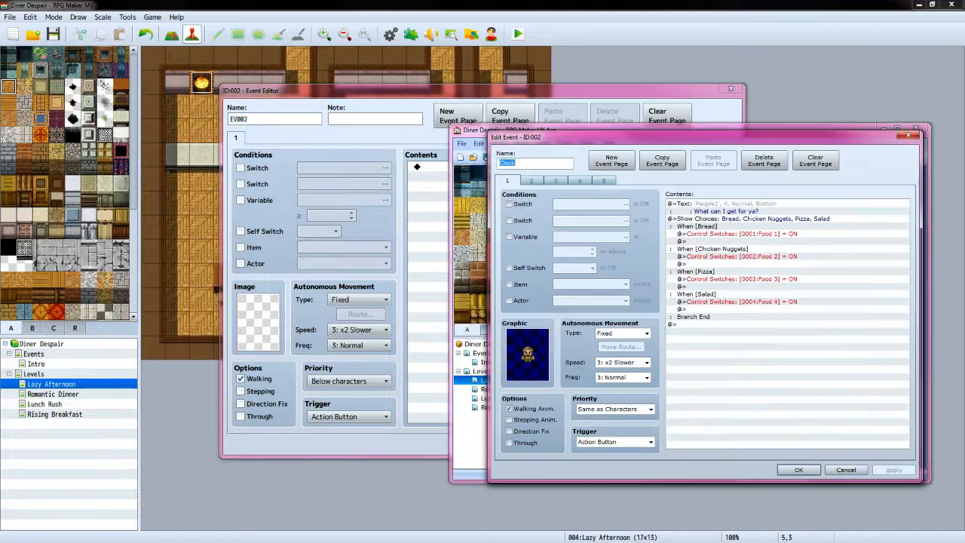
{"action": "left_click", "coordinate": [850, 473]}
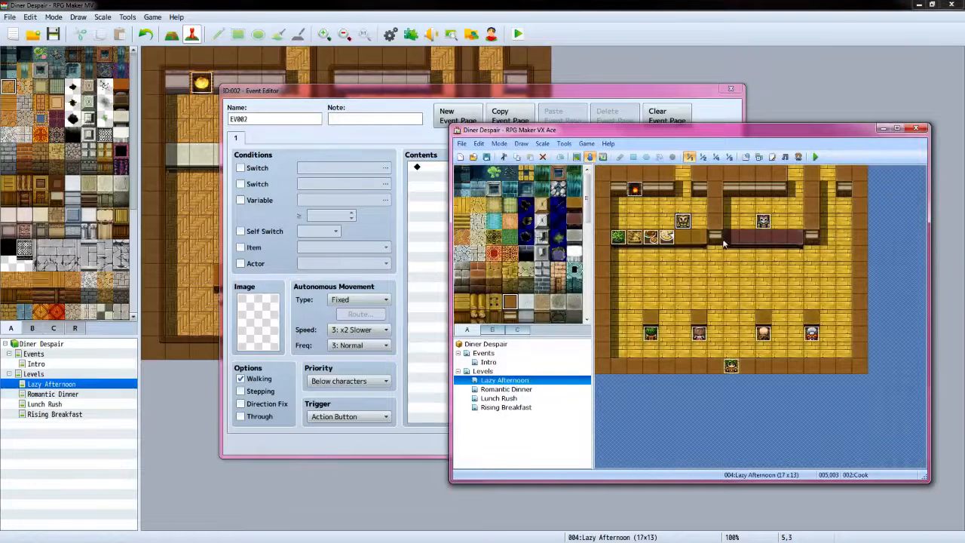
Open the original Cook event in RPG Maker VX Ace for reference, and name the new RPG Maker MV event Cook
{"action": "double_click", "coordinate": [682, 223]}
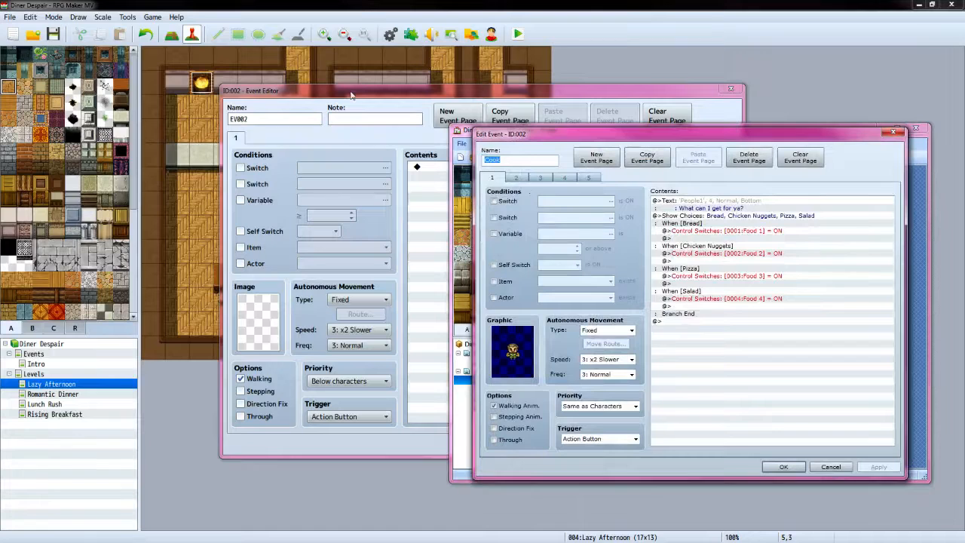
{"action": "left_click", "coordinate": [319, 96]}
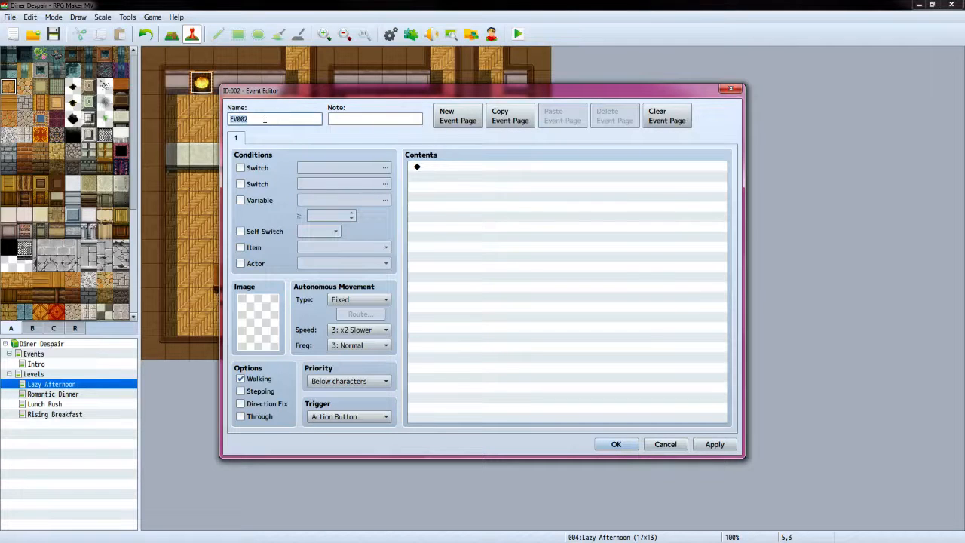
{"action": "type", "text": "Cook"}
Set the Cook event's image to the front-facing dark-haired moustached man in the second row of the People1 set
{"action": "double_click", "coordinate": [260, 316]}
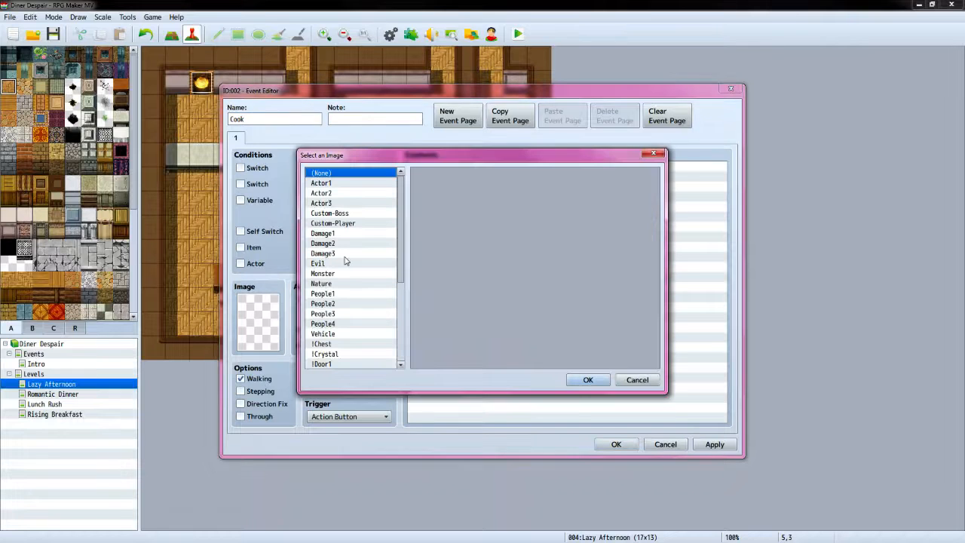
{"action": "scroll", "coordinate": [361, 223], "scroll_direction": "down", "scroll_amount": 1}
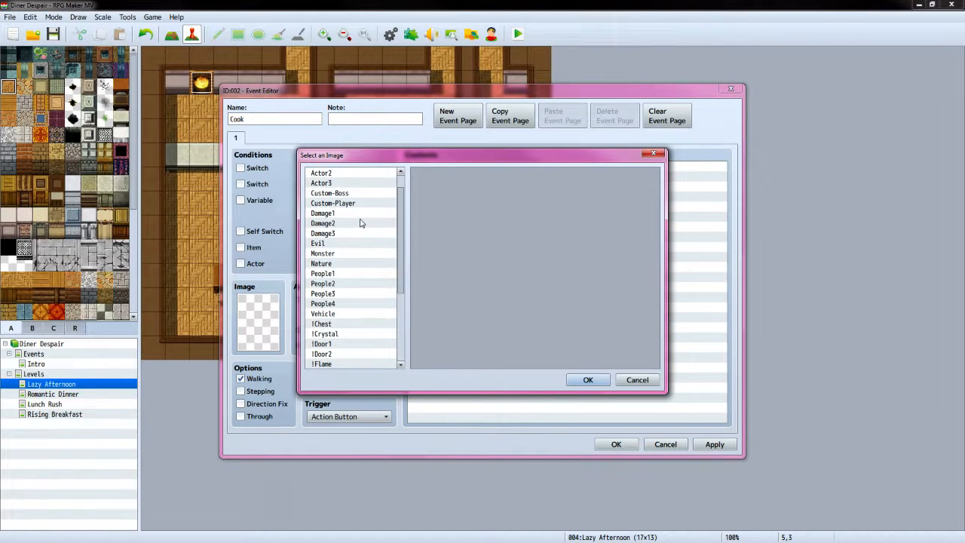
{"action": "left_click", "coordinate": [343, 273]}
{"action": "left_click", "coordinate": [437, 250]}
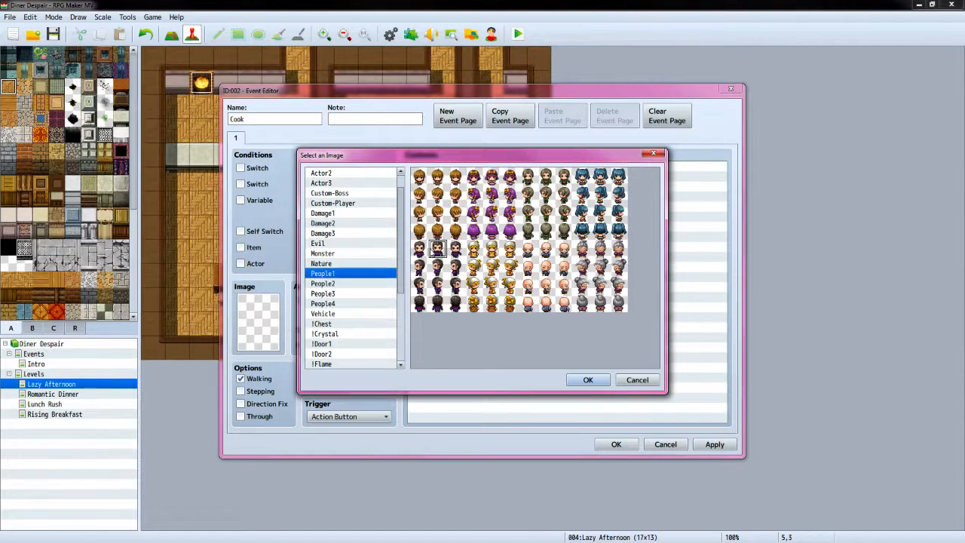
{"action": "left_click", "coordinate": [586, 382]}
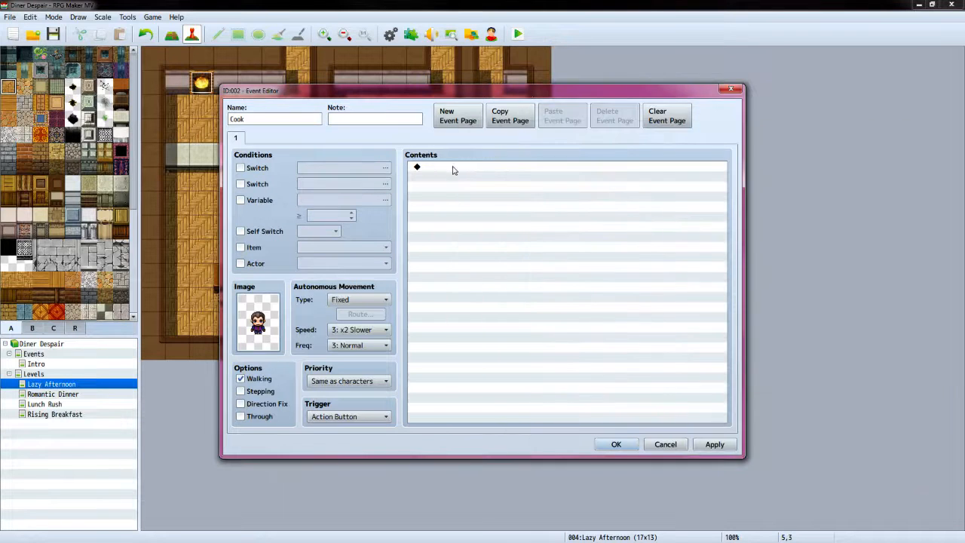
Start a Show Text command with the moustached man's face from People1 and the text "What can I get for ya?"
{"action": "double_click", "coordinate": [452, 168]}
{"action": "left_click", "coordinate": [457, 172]}
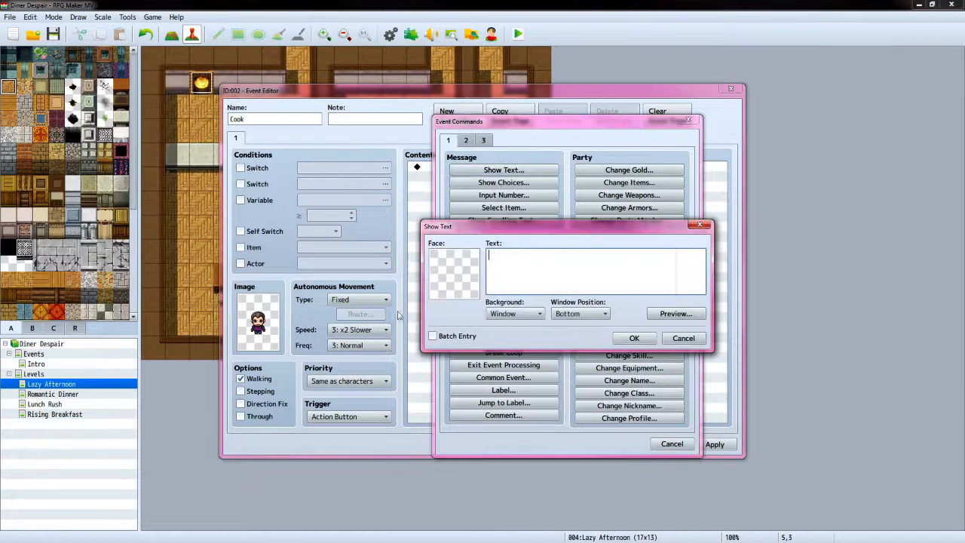
{"action": "double_click", "coordinate": [446, 286]}
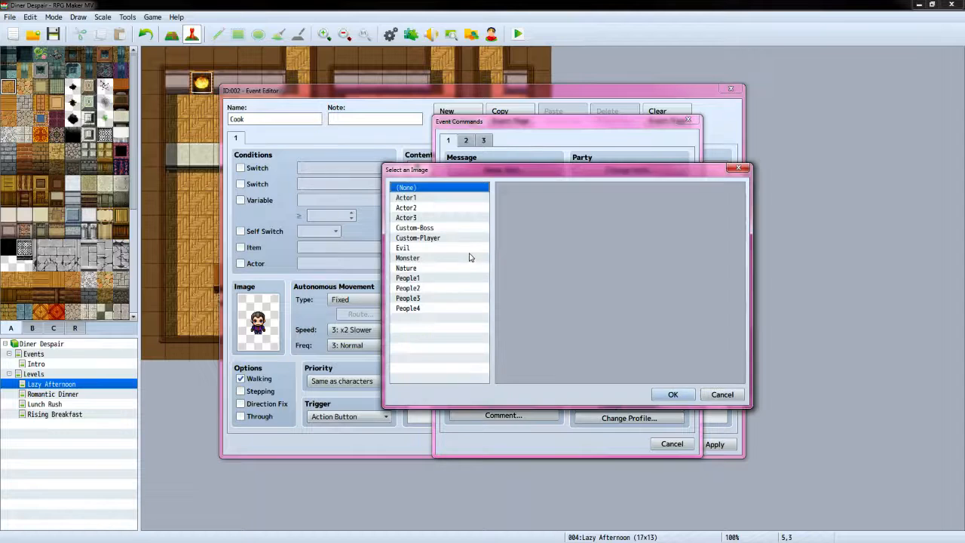
{"action": "left_click", "coordinate": [436, 277]}
{"action": "left_click", "coordinate": [532, 250]}
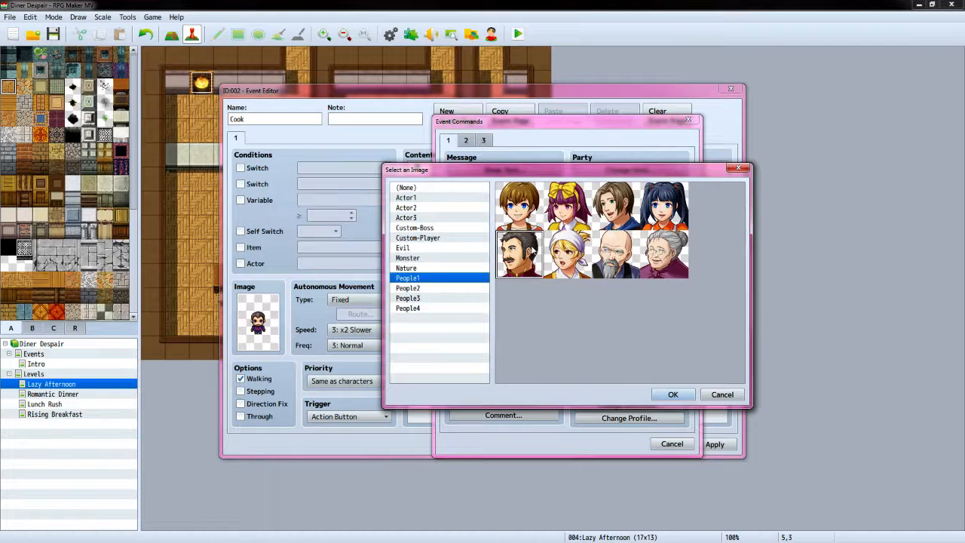
{"action": "left_click", "coordinate": [672, 394]}
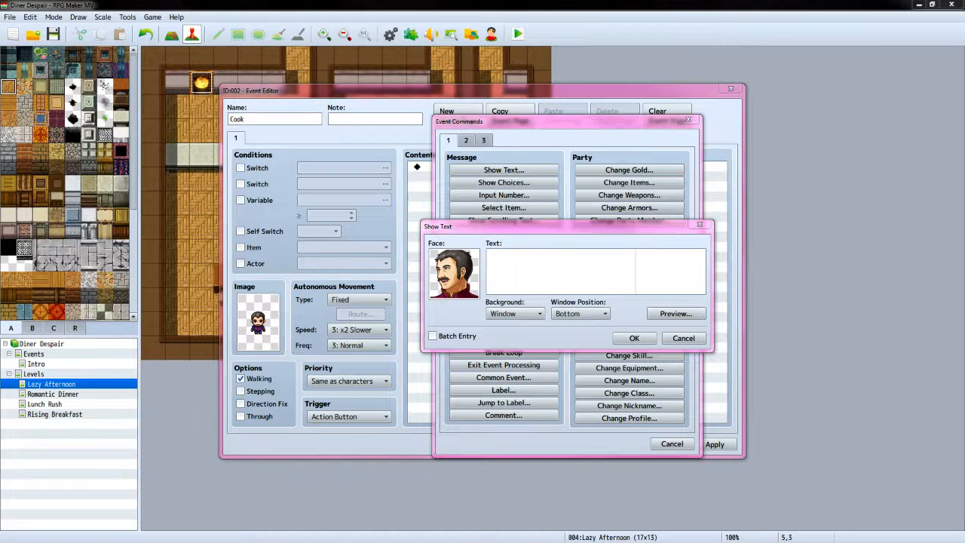
{"action": "left_click", "coordinate": [592, 274]}
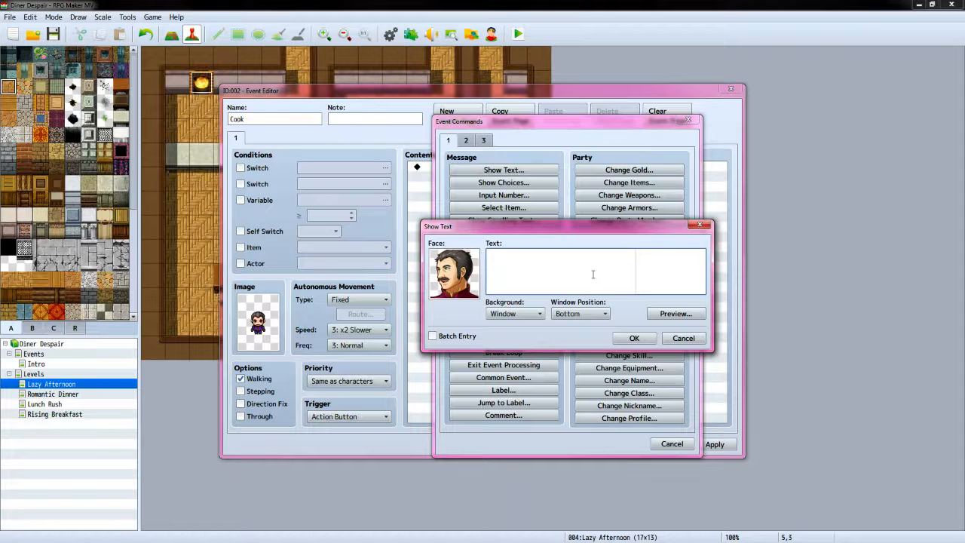
{"action": "type", "text": "What can I get for ya?"}
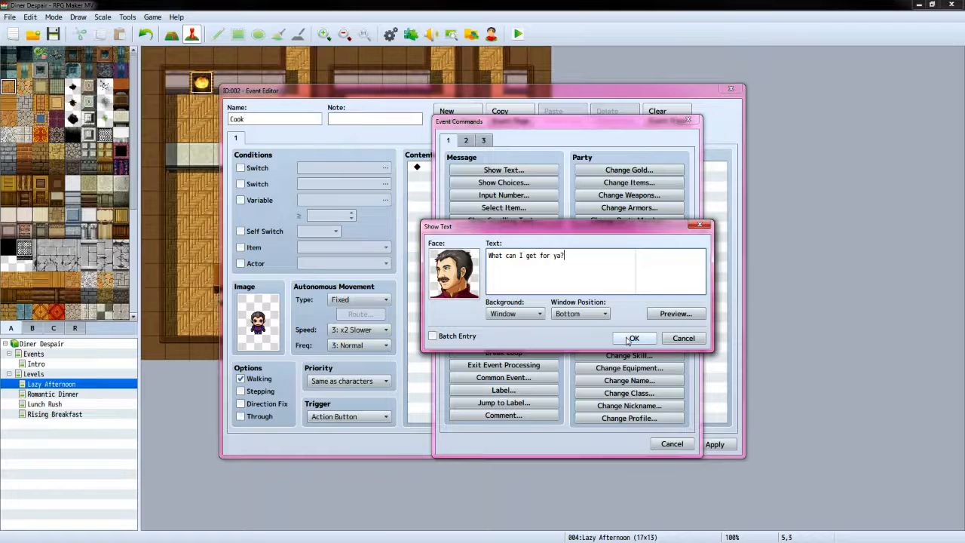
Look through the other People, Evil, Monster and Nature face sets, keep the moustached man from People1, and save the message
{"action": "double_click", "coordinate": [453, 273]}
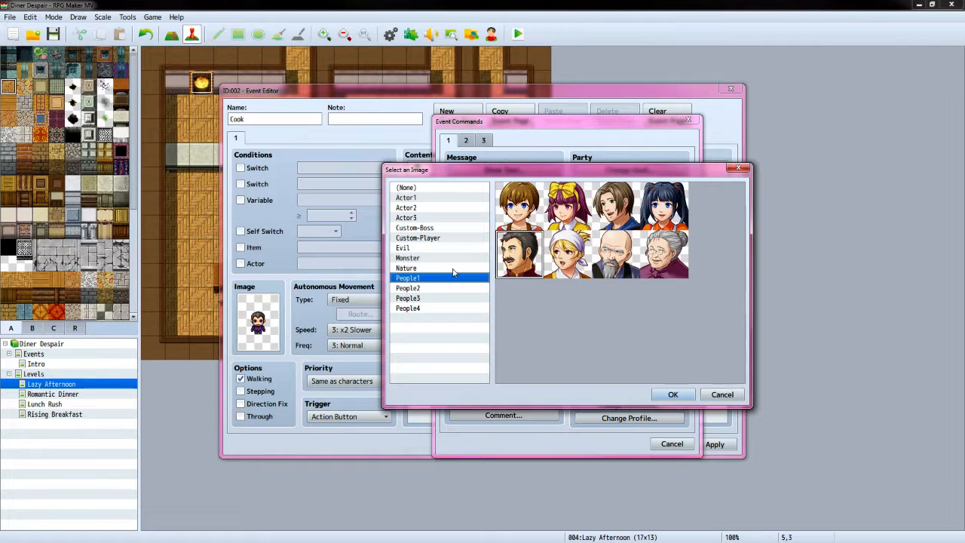
{"action": "left_click", "coordinate": [429, 291]}
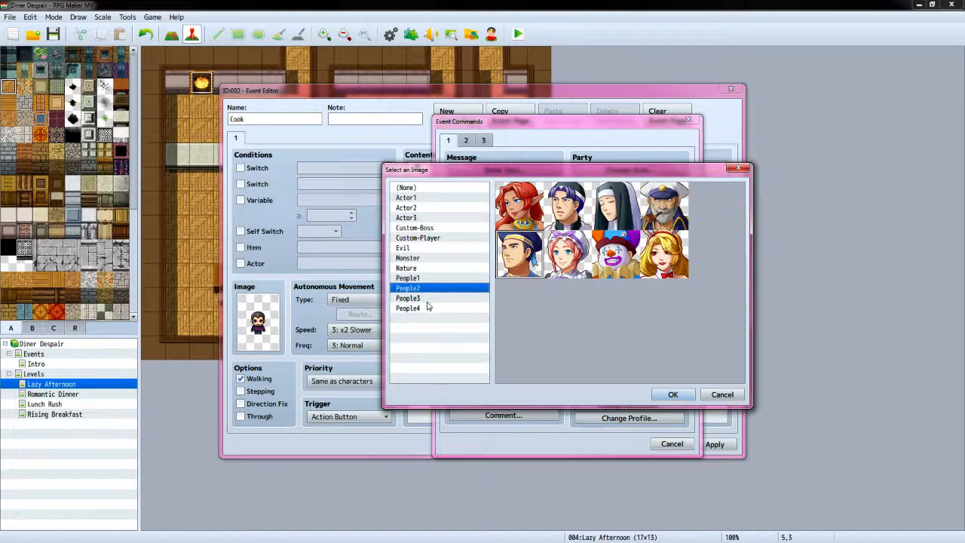
{"action": "left_click", "coordinate": [426, 301]}
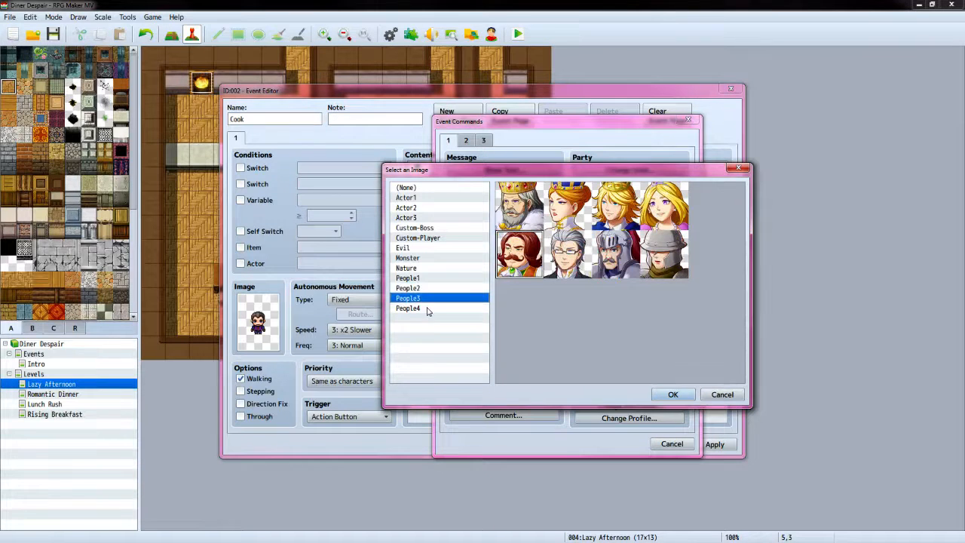
{"action": "left_click", "coordinate": [426, 309]}
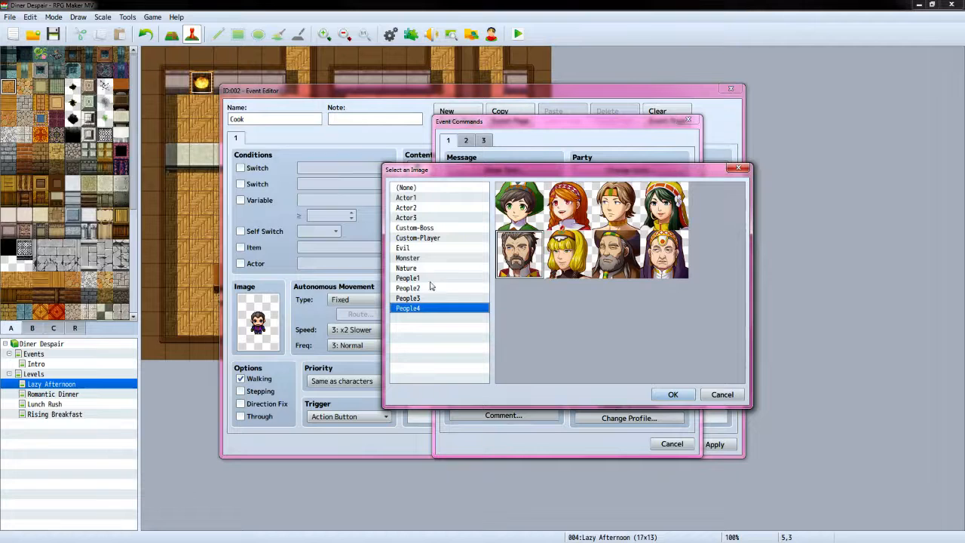
{"action": "left_click", "coordinate": [429, 280]}
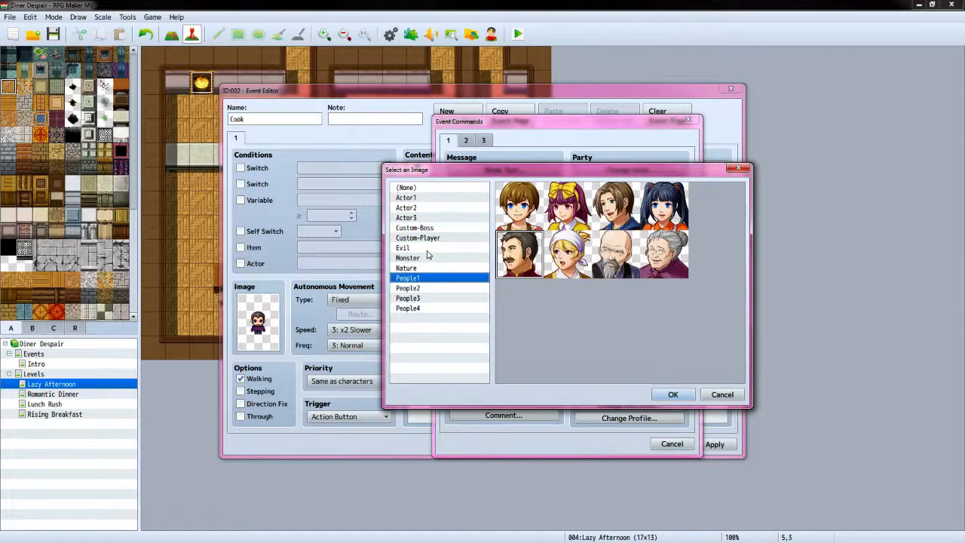
{"action": "left_click", "coordinate": [428, 249]}
{"action": "left_click", "coordinate": [430, 259]}
{"action": "left_click", "coordinate": [430, 269]}
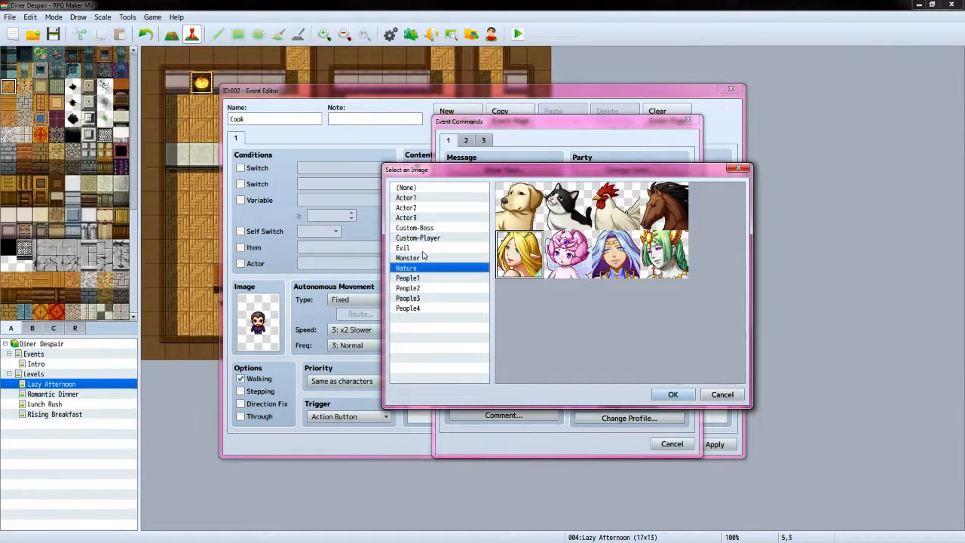
{"action": "left_click", "coordinate": [429, 250]}
{"action": "left_click", "coordinate": [431, 259]}
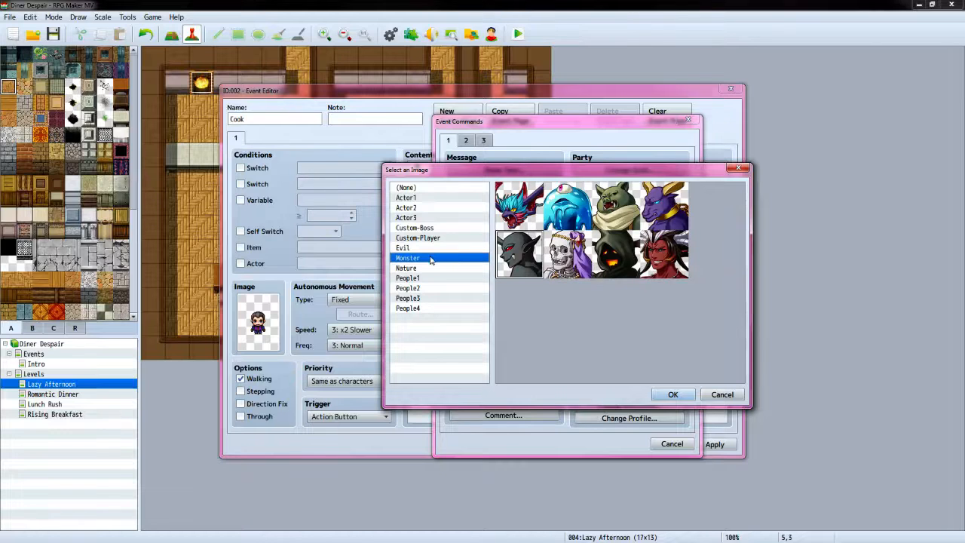
{"action": "left_click", "coordinate": [425, 279]}
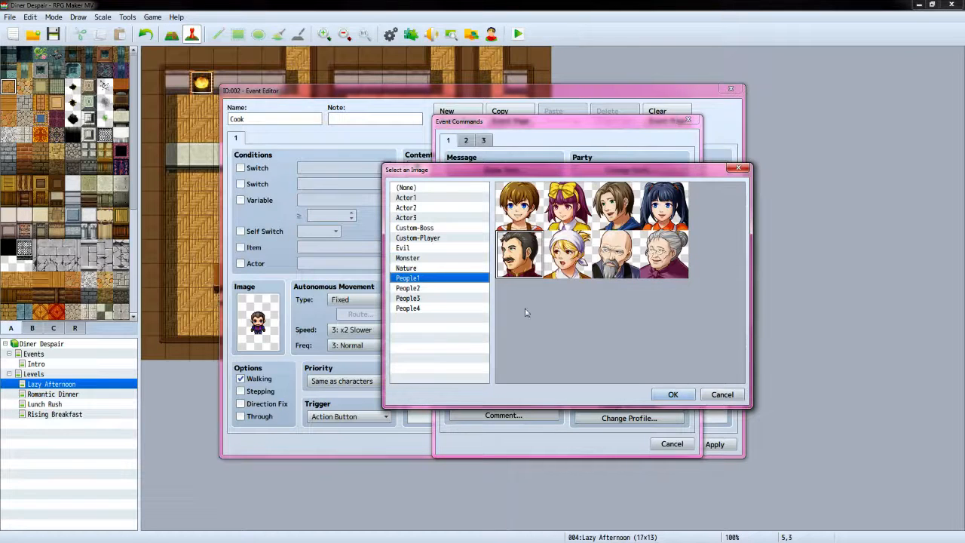
{"action": "left_click", "coordinate": [672, 395]}
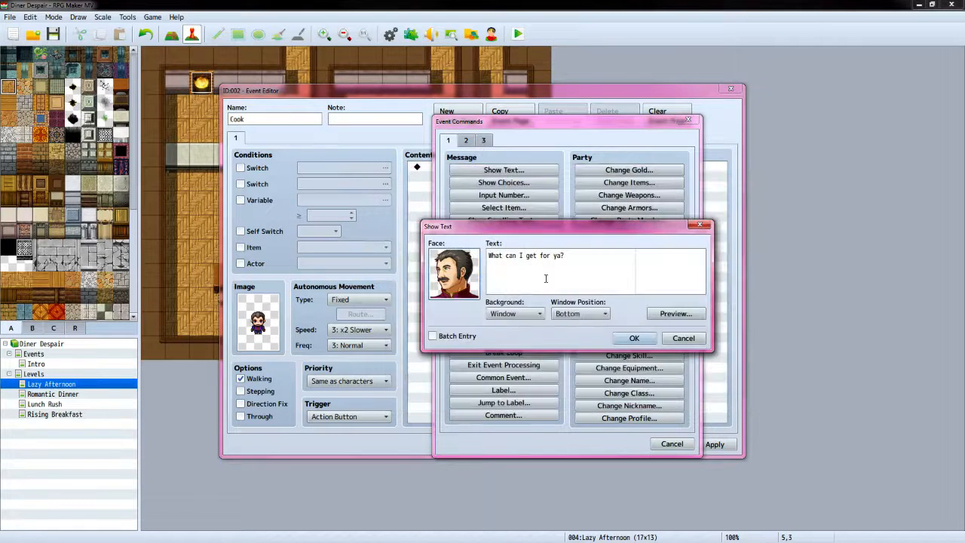
{"action": "left_click", "coordinate": [631, 339]}
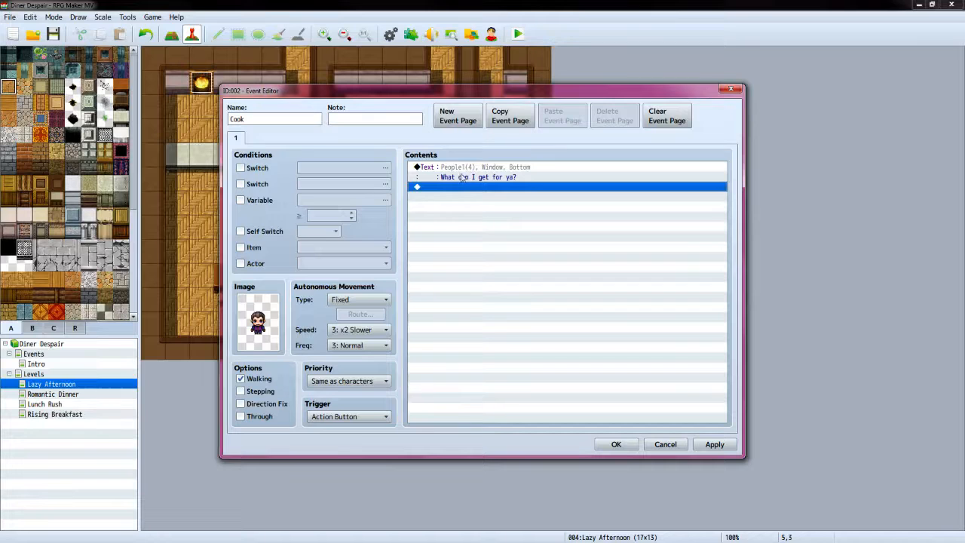
Start a Show Choices command after the message with the choices Bread, Chicken Nuggets, Pizza and Salad
{"action": "right_click", "coordinate": [456, 187]}
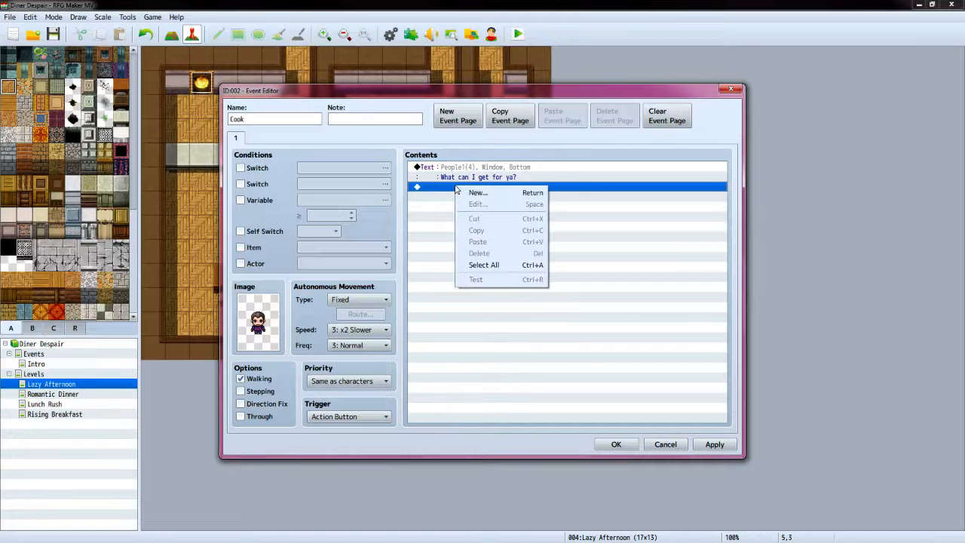
{"action": "left_click", "coordinate": [471, 193]}
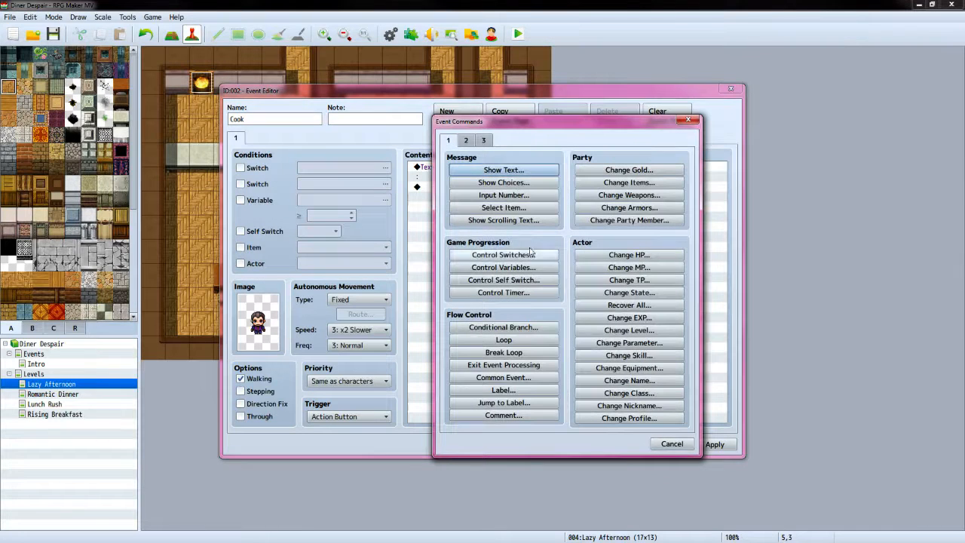
{"action": "left_click", "coordinate": [528, 186]}
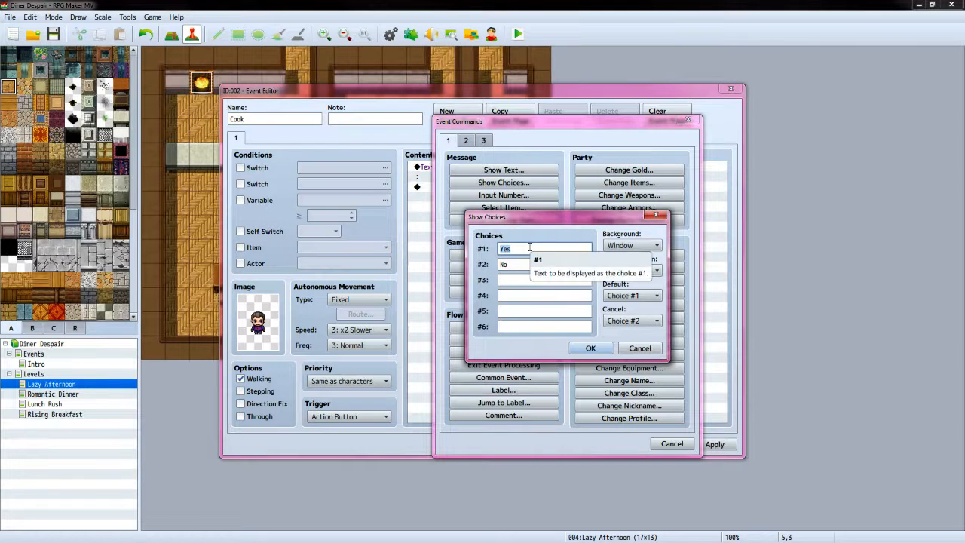
{"action": "type", "text": "Bread"}
{"action": "key", "text": "Tab"}
{"action": "type", "text": "Ch"}
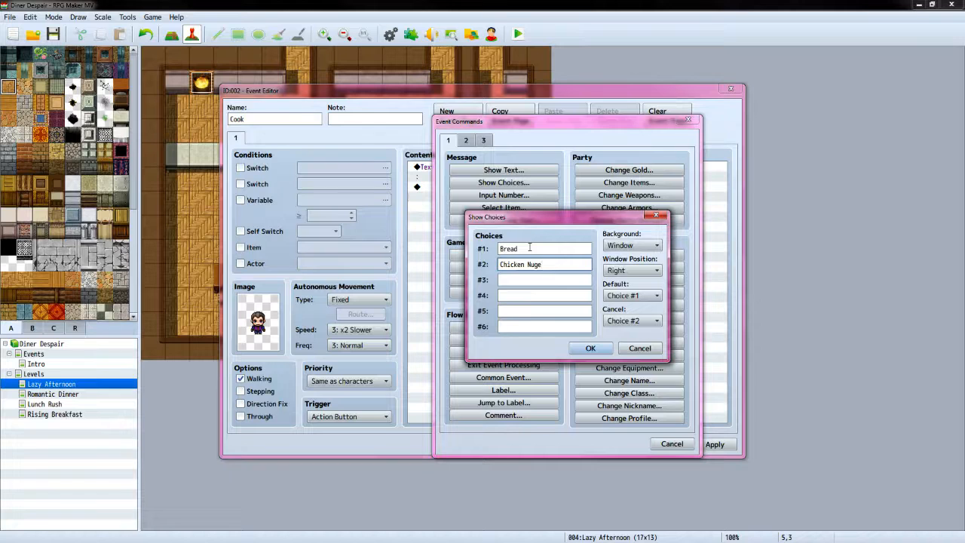
{"action": "key", "text": "Tab"}
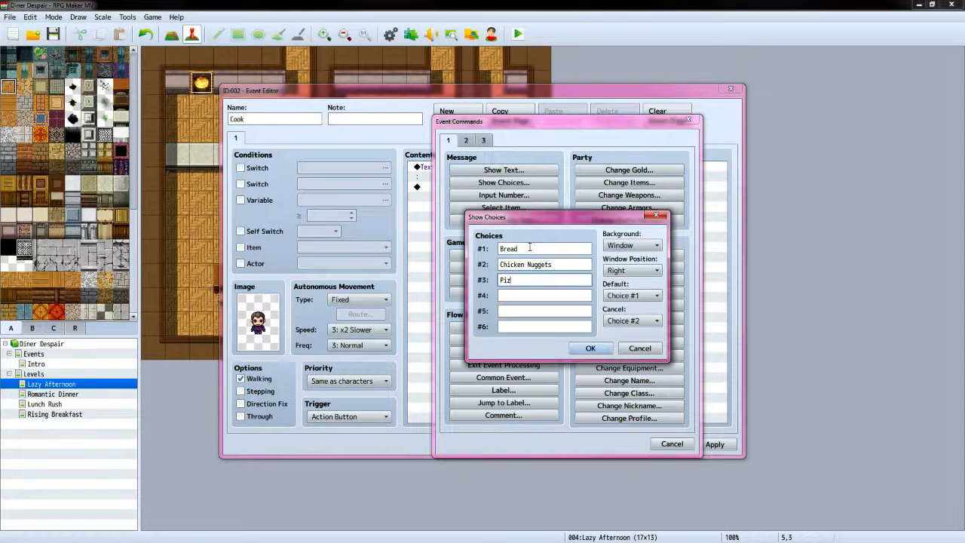
{"action": "key", "text": "Tab"}
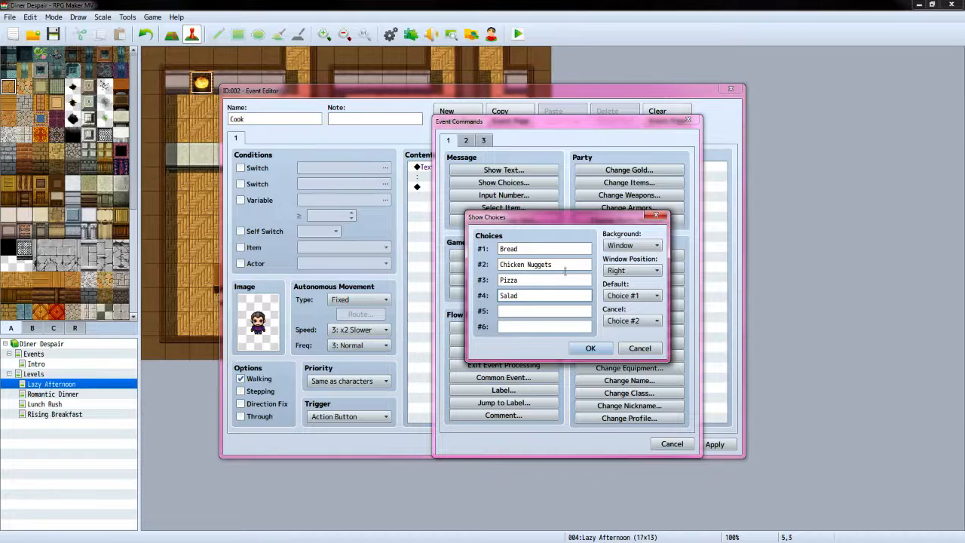
Set the choices' cancel behaviour to Disallow, keep Choice #1 as the default, and save the Show Choices command
{"action": "left_click", "coordinate": [656, 322]}
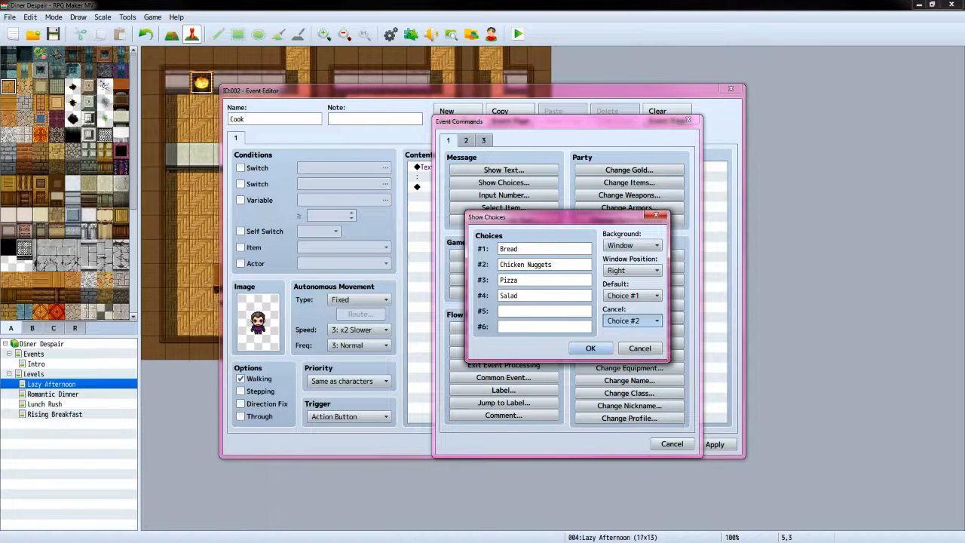
{"action": "key", "text": "Up"}
{"action": "key", "text": "Up"}
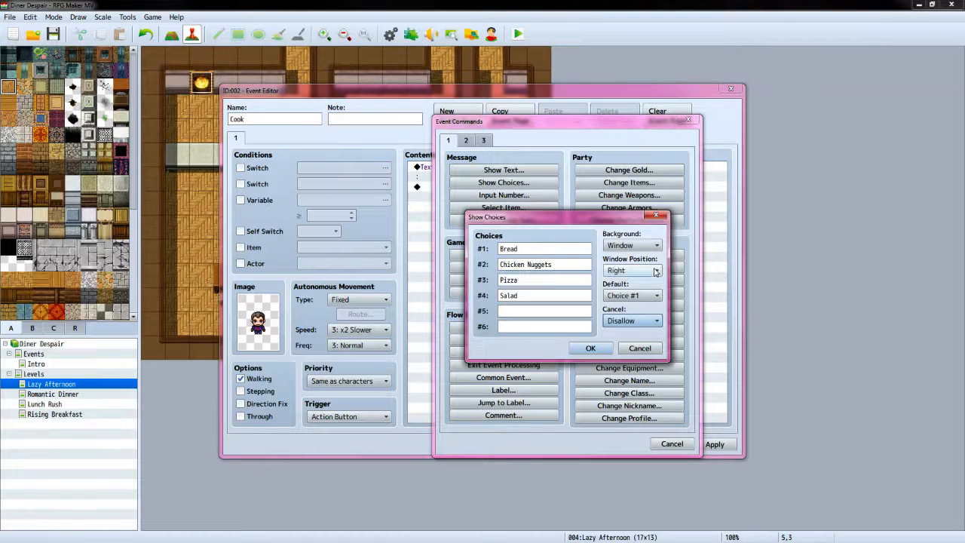
{"action": "left_click", "coordinate": [660, 298]}
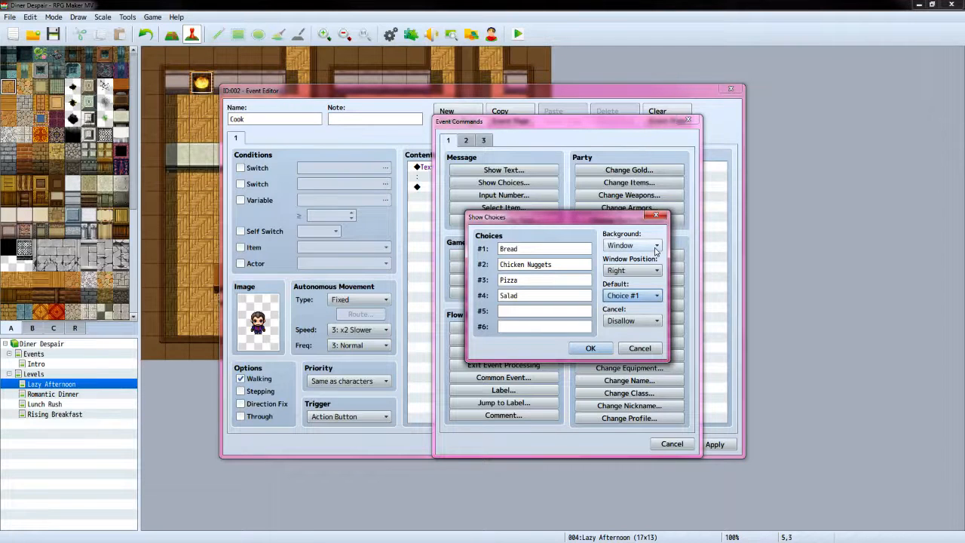
{"action": "left_click", "coordinate": [590, 348]}
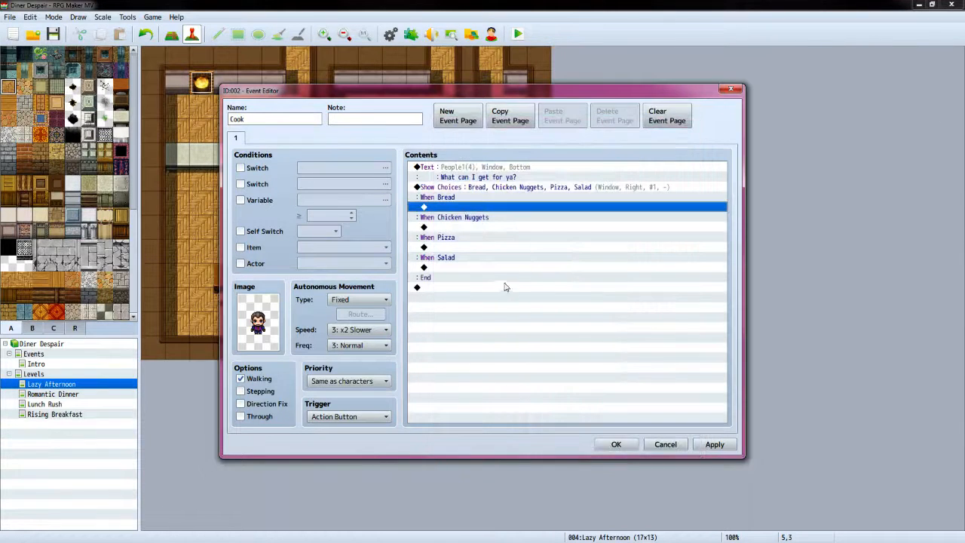
Check the original Cook event, and under the Bread choice add a Control Switches command turning ON switch 0001, named Food 1
{"action": "key", "text": "alt+Tab"}
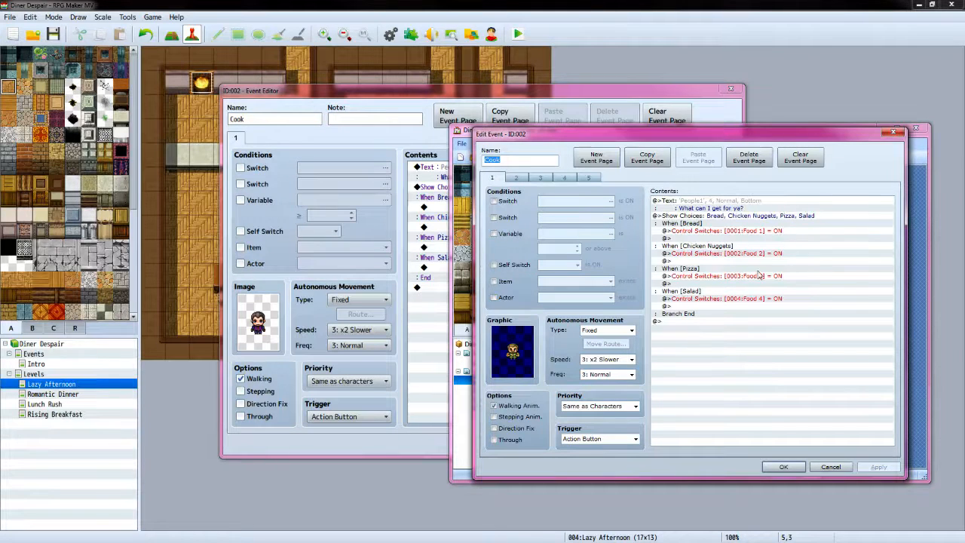
{"action": "left_click", "coordinate": [603, 96]}
{"action": "left_click", "coordinate": [496, 207]}
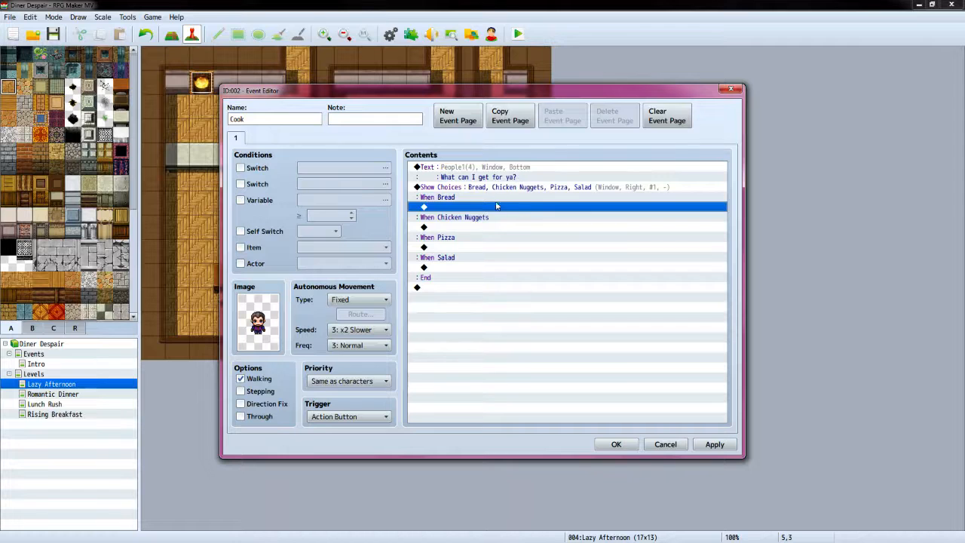
{"action": "double_click", "coordinate": [498, 208]}
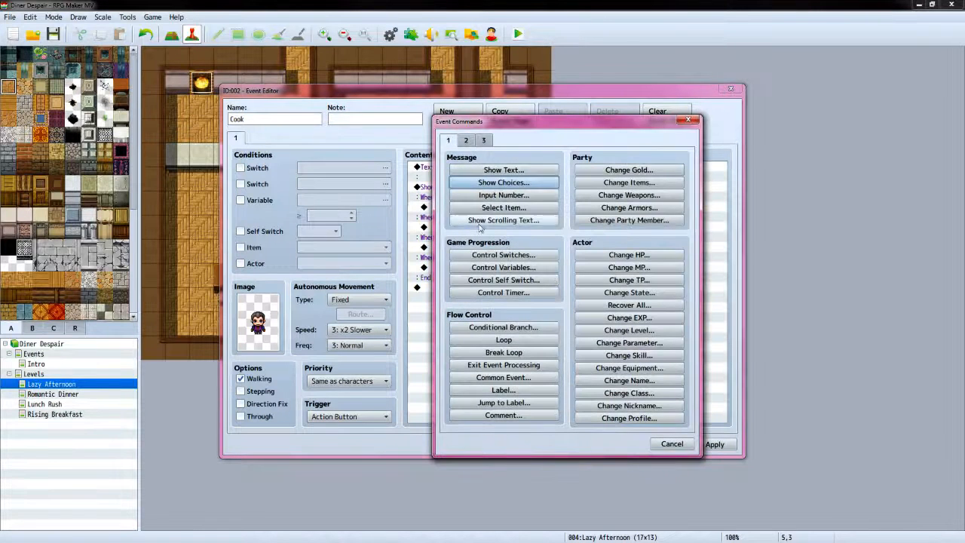
{"action": "left_click", "coordinate": [503, 255]}
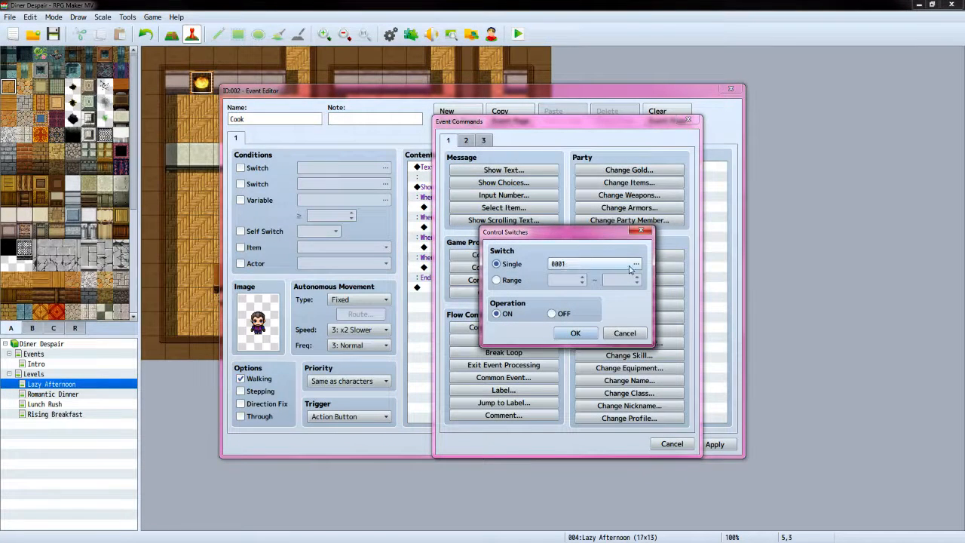
{"action": "left_click", "coordinate": [637, 267]}
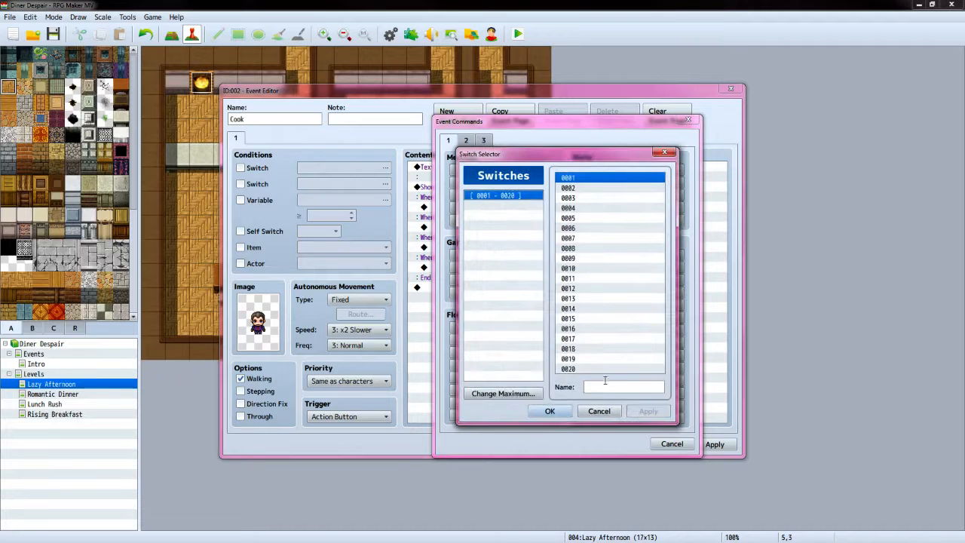
{"action": "left_click", "coordinate": [607, 385]}
{"action": "type", "text": "Food 1"}
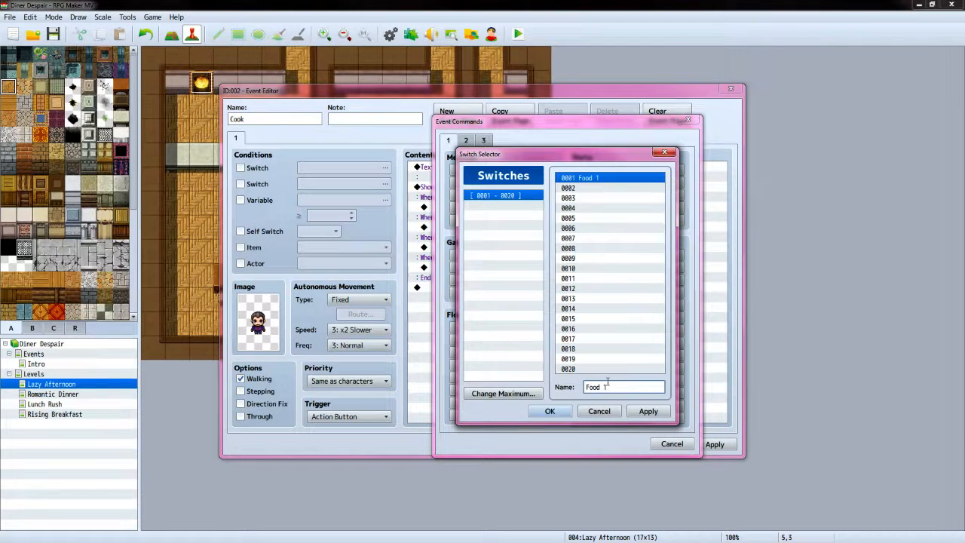
{"action": "left_click", "coordinate": [550, 411]}
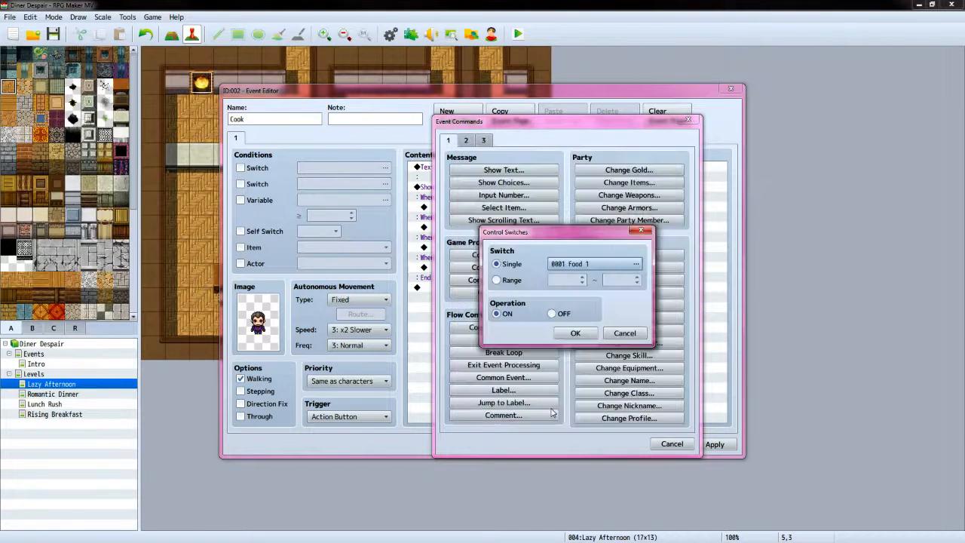
{"action": "left_click", "coordinate": [567, 336]}
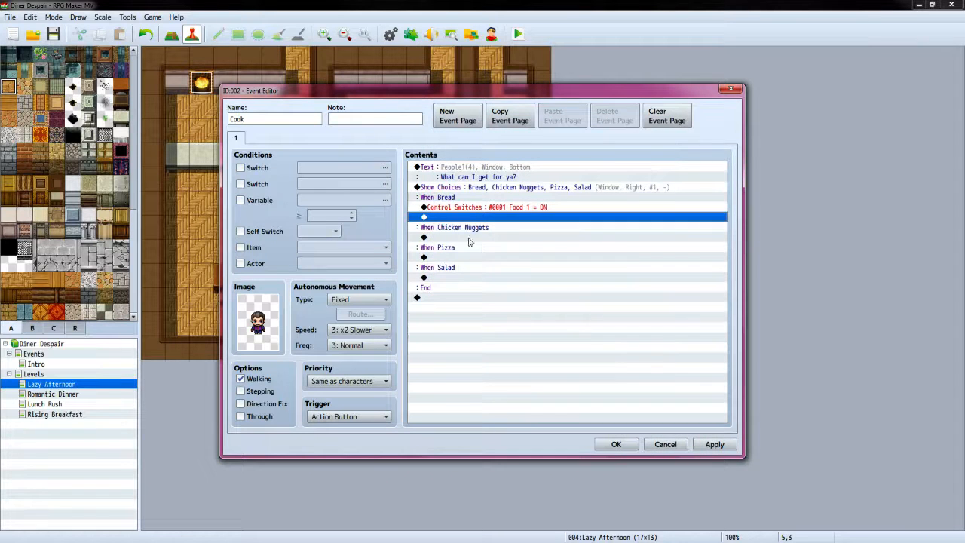
Under the Chicken Nuggets choice, add a Control Switches command that turns ON switch 0002, named Food 2
{"action": "double_click", "coordinate": [471, 237]}
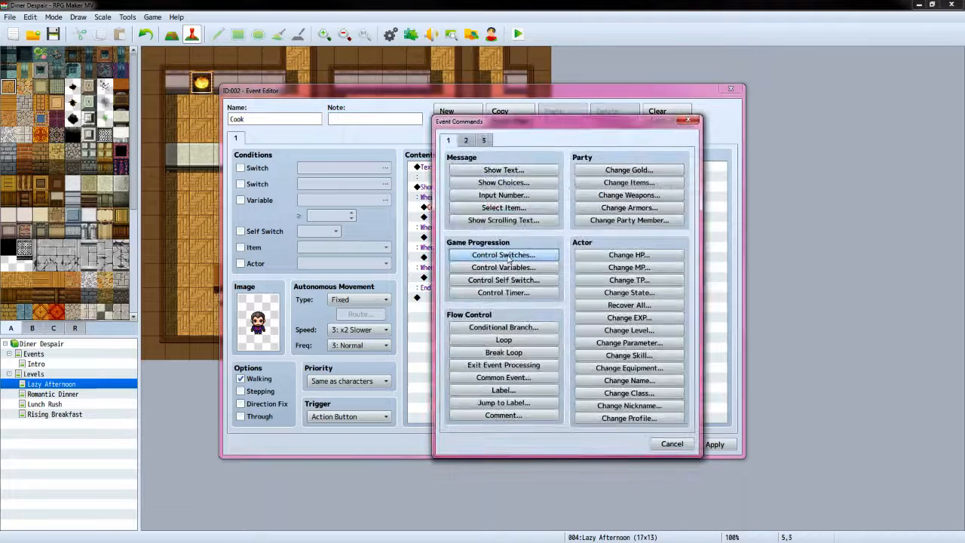
{"action": "left_click", "coordinate": [503, 255]}
{"action": "left_click", "coordinate": [635, 263]}
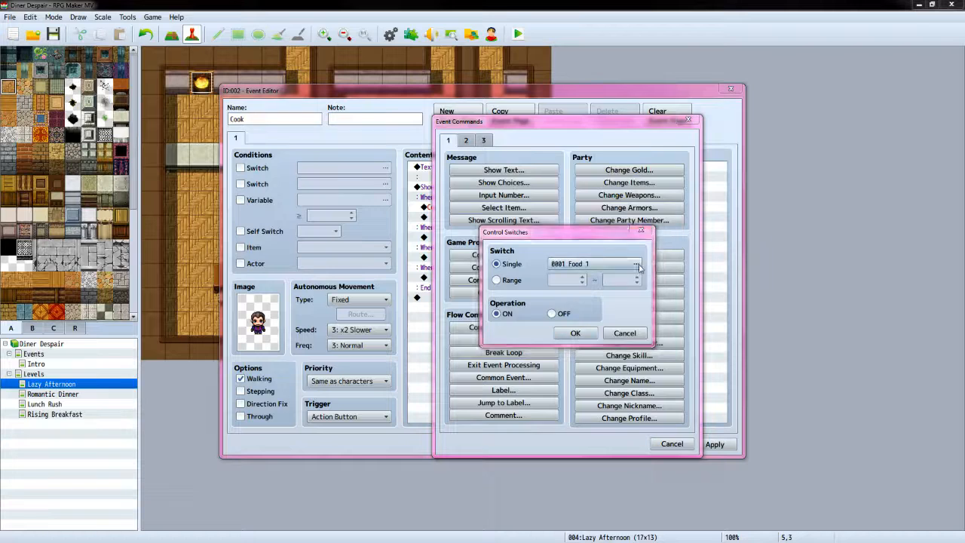
{"action": "left_click", "coordinate": [574, 189]}
{"action": "left_click", "coordinate": [614, 387]}
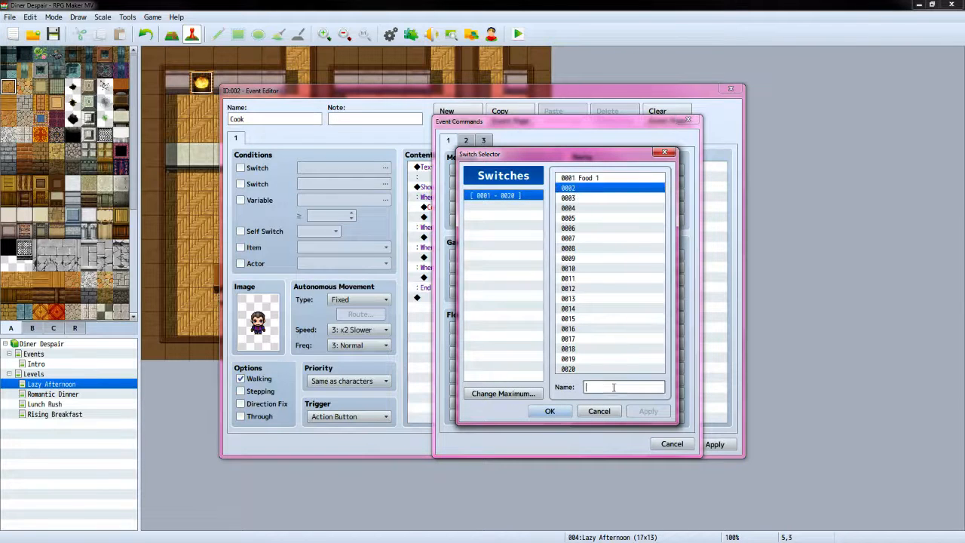
{"action": "type", "text": "Food 2"}
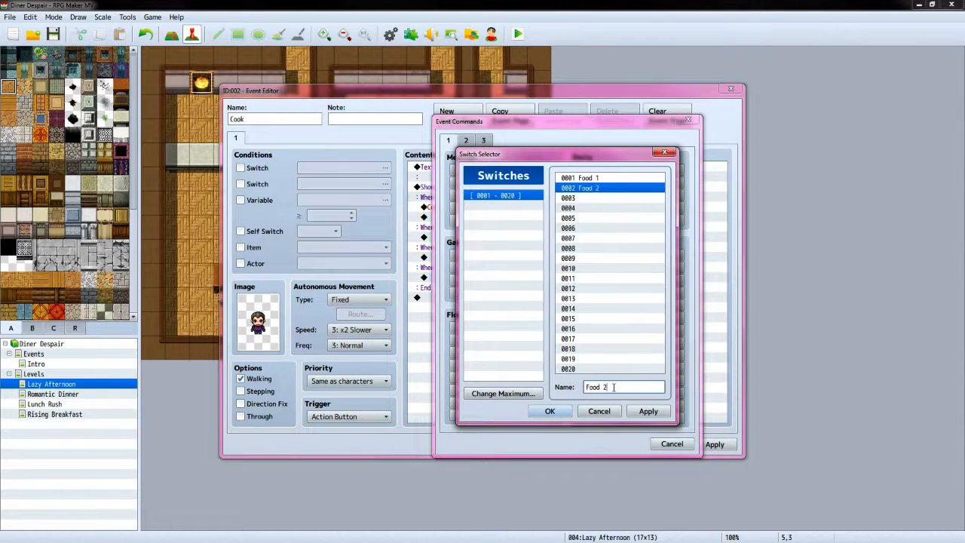
{"action": "left_click", "coordinate": [550, 411]}
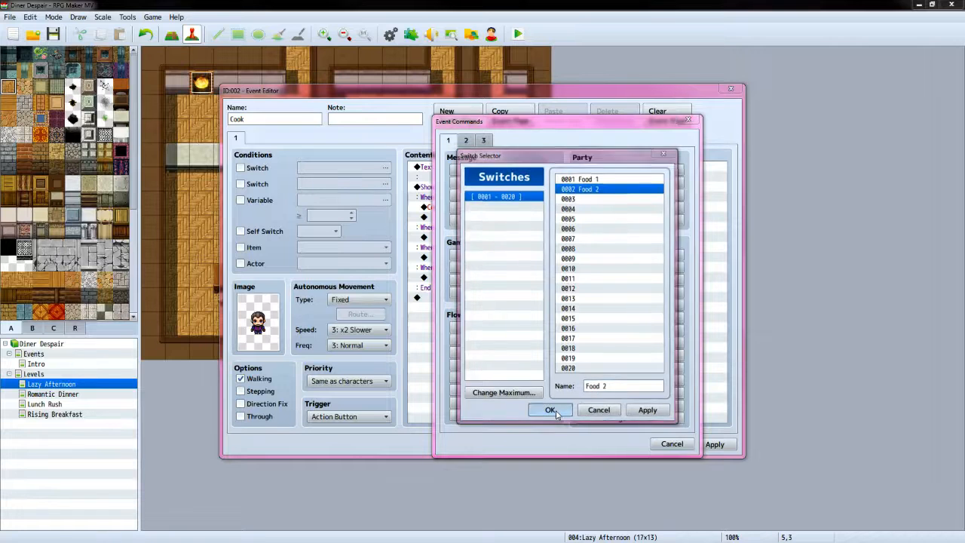
{"action": "left_click", "coordinate": [574, 333]}
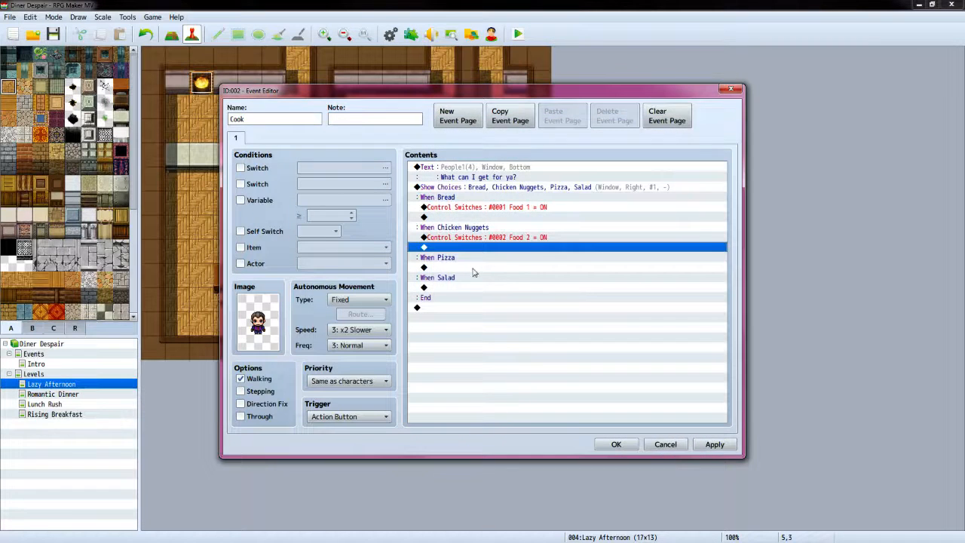
Under the Pizza choice, add a Control Switches command that turns ON switch 0003, named Food 3
{"action": "double_click", "coordinate": [474, 267]}
{"action": "left_click", "coordinate": [504, 255]}
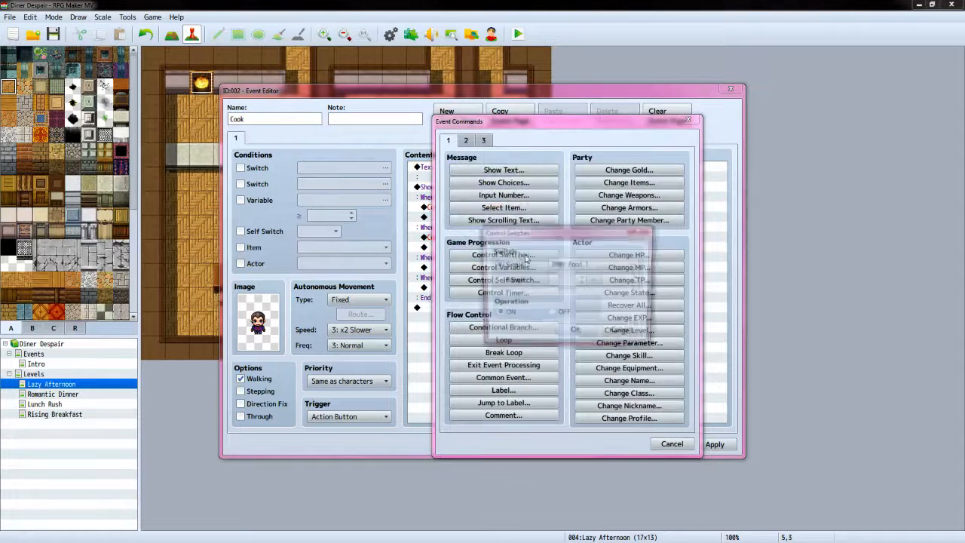
{"action": "left_click", "coordinate": [635, 264]}
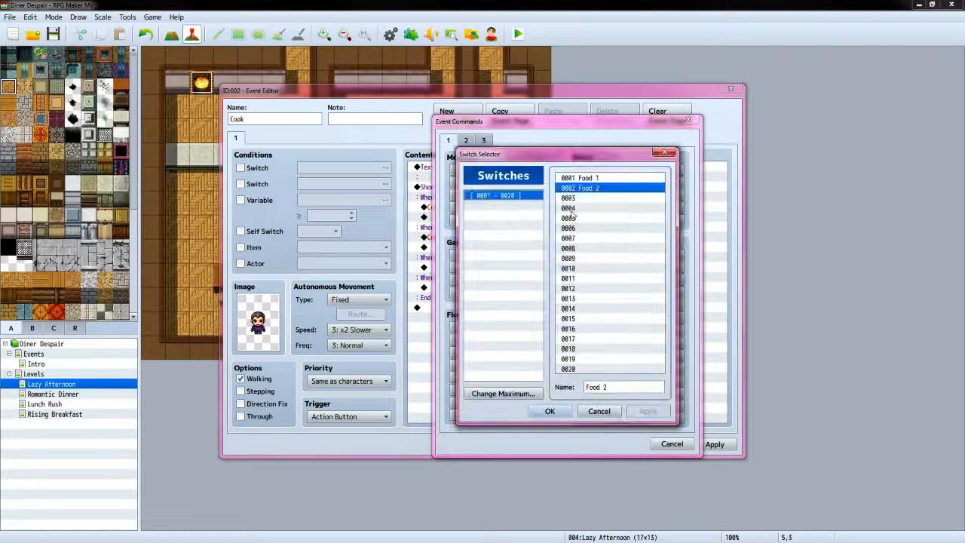
{"action": "left_click", "coordinate": [577, 198]}
{"action": "left_click", "coordinate": [597, 386]}
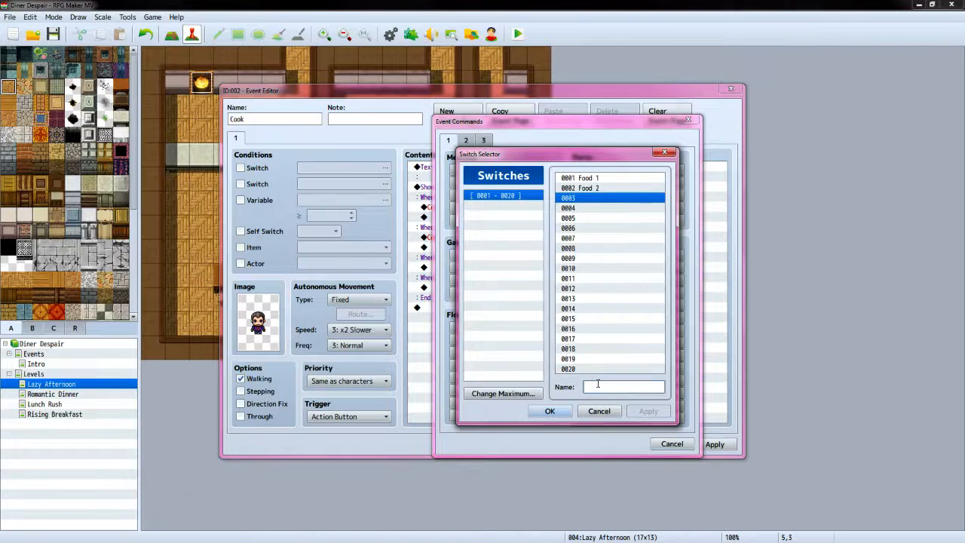
{"action": "type", "text": "Food 3"}
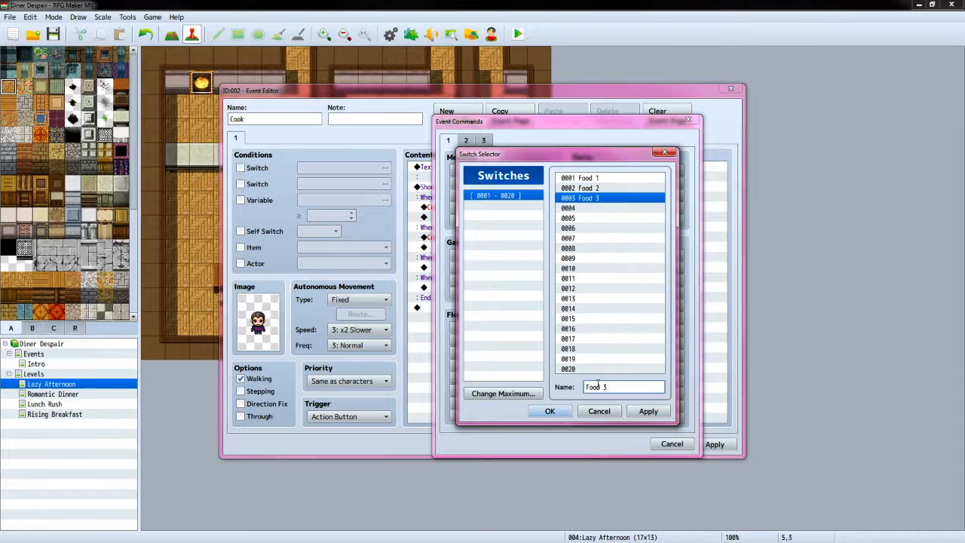
{"action": "left_click", "coordinate": [561, 411]}
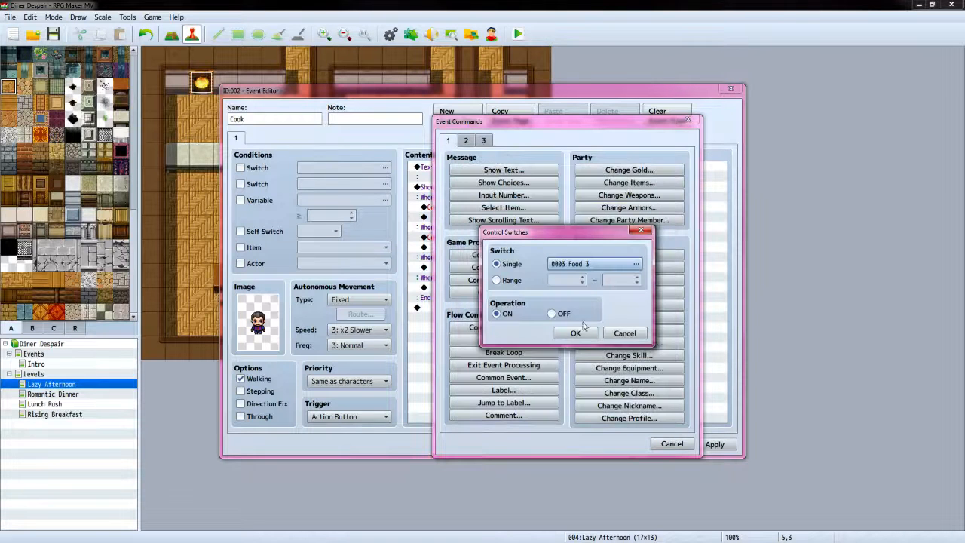
{"action": "left_click", "coordinate": [582, 332]}
Under the Salad choice, add a Control Switches command turning ON switch 0004, named Food 4, and apply the event changes
{"action": "double_click", "coordinate": [465, 300]}
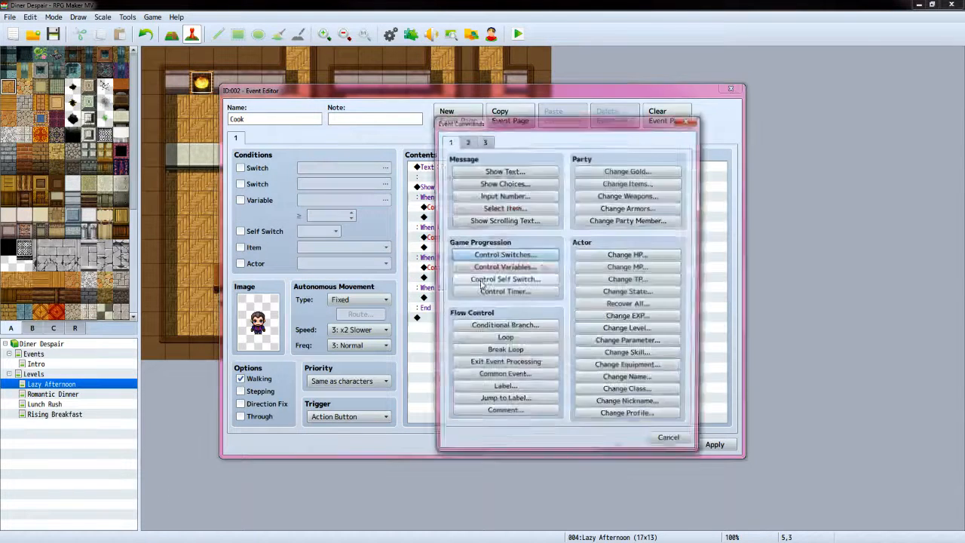
{"action": "left_click", "coordinate": [504, 255]}
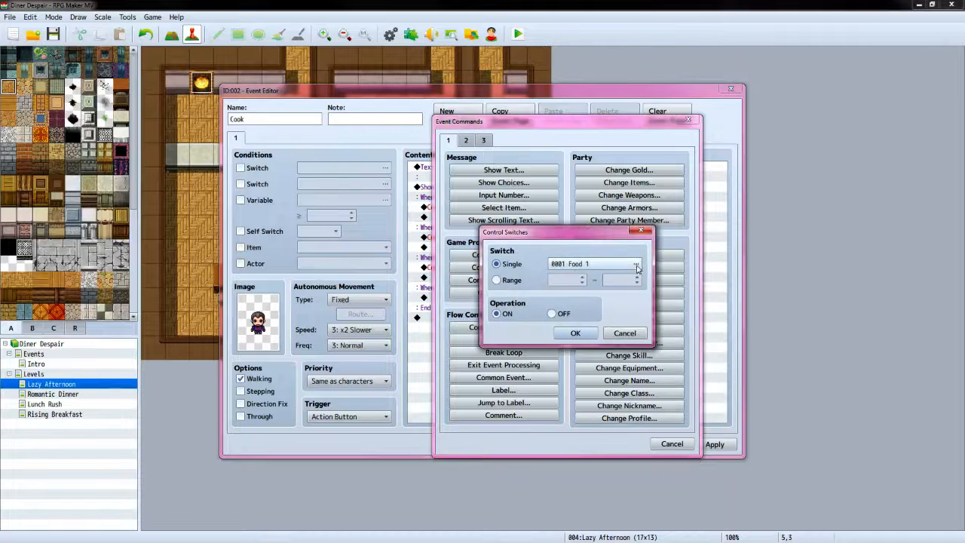
{"action": "left_click", "coordinate": [638, 269]}
{"action": "left_click", "coordinate": [575, 209]}
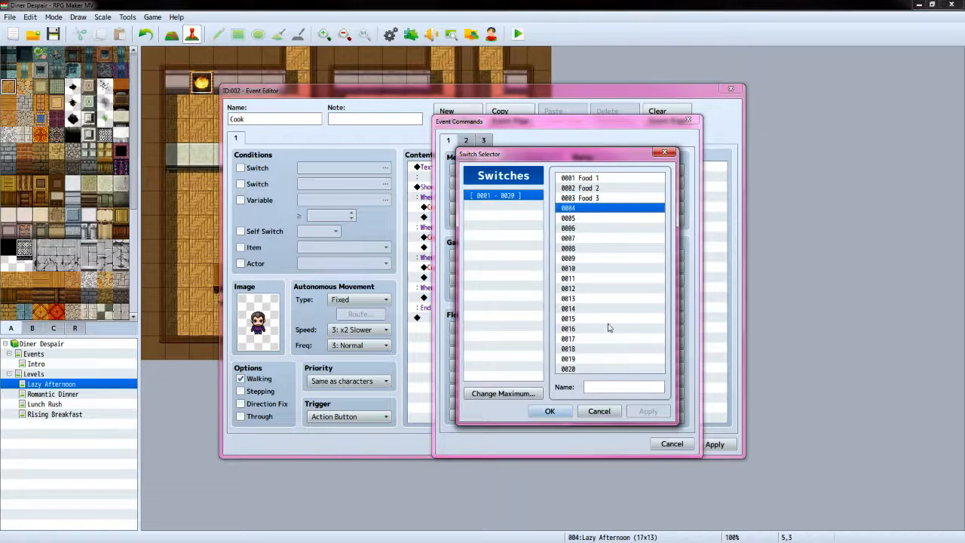
{"action": "left_click", "coordinate": [593, 384]}
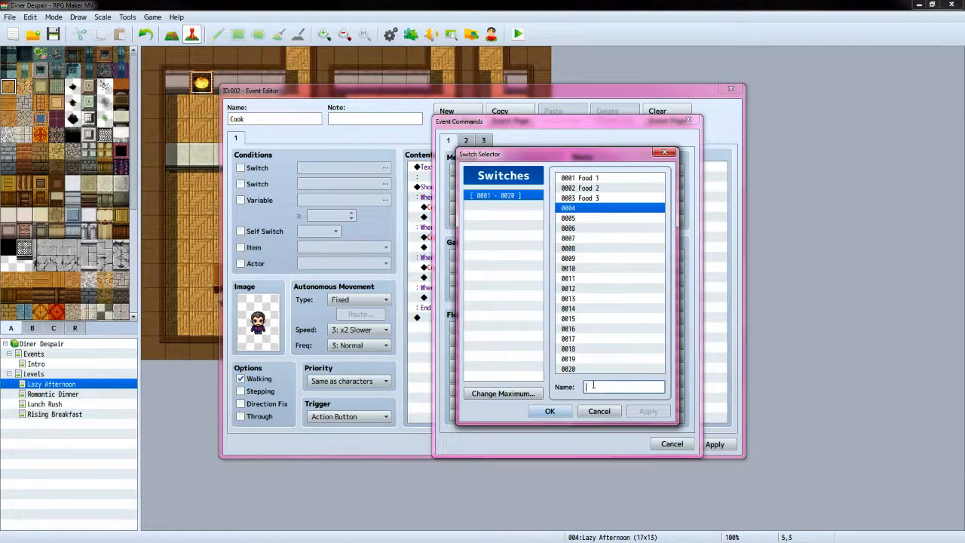
{"action": "type", "text": "Food 4"}
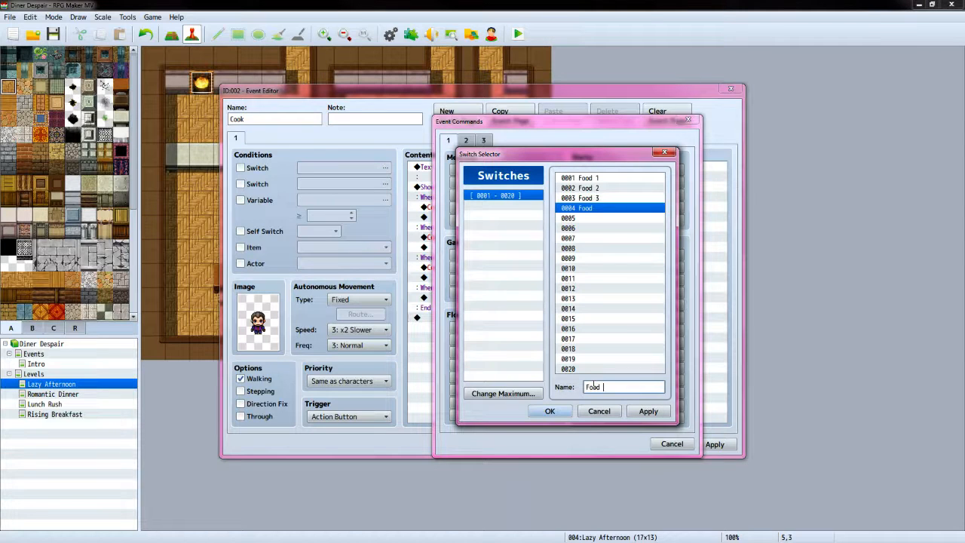
{"action": "left_click", "coordinate": [549, 411]}
{"action": "left_click", "coordinate": [572, 333]}
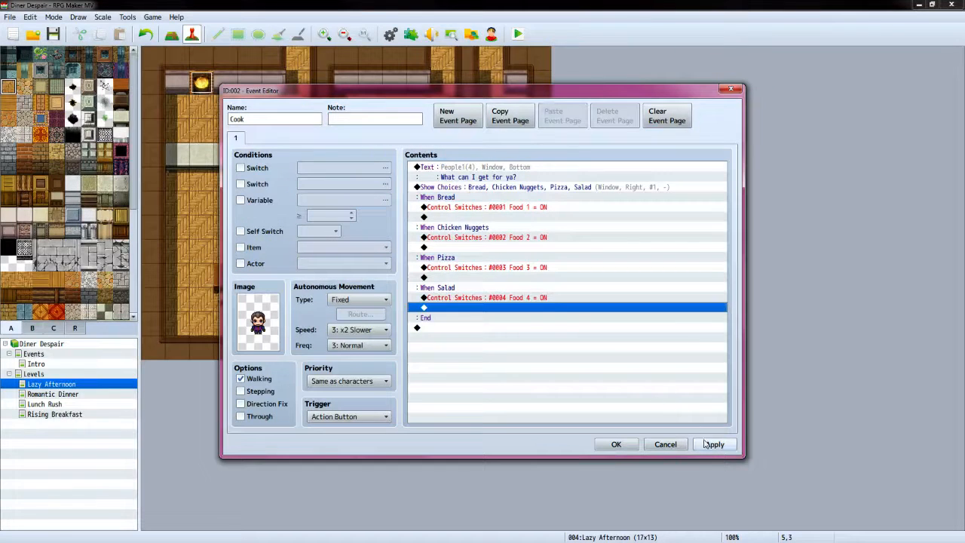
{"action": "left_click", "coordinate": [706, 444]}
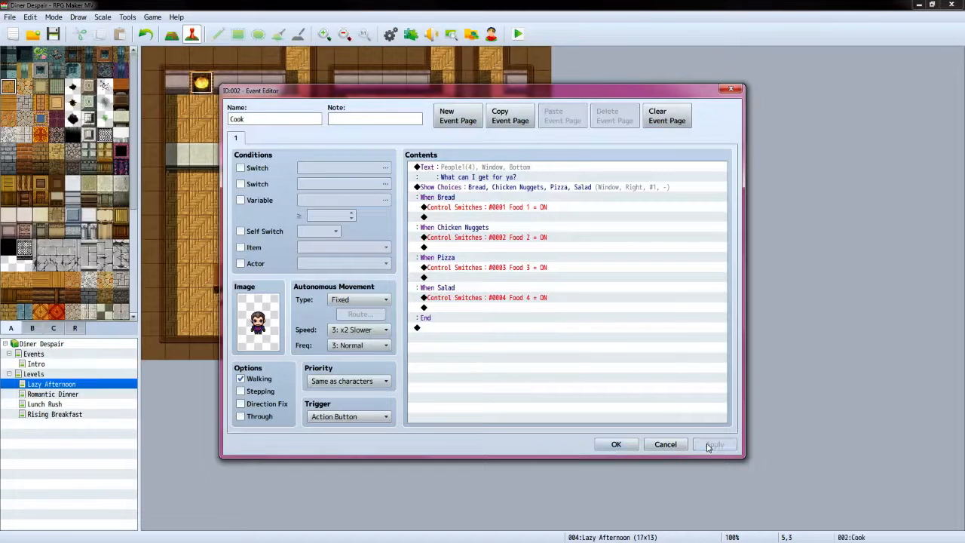
Add a second page to the Cook event with switch 0001 Food 1 as its condition and the purple-clad man from People1 as its image
{"action": "left_click", "coordinate": [455, 120]}
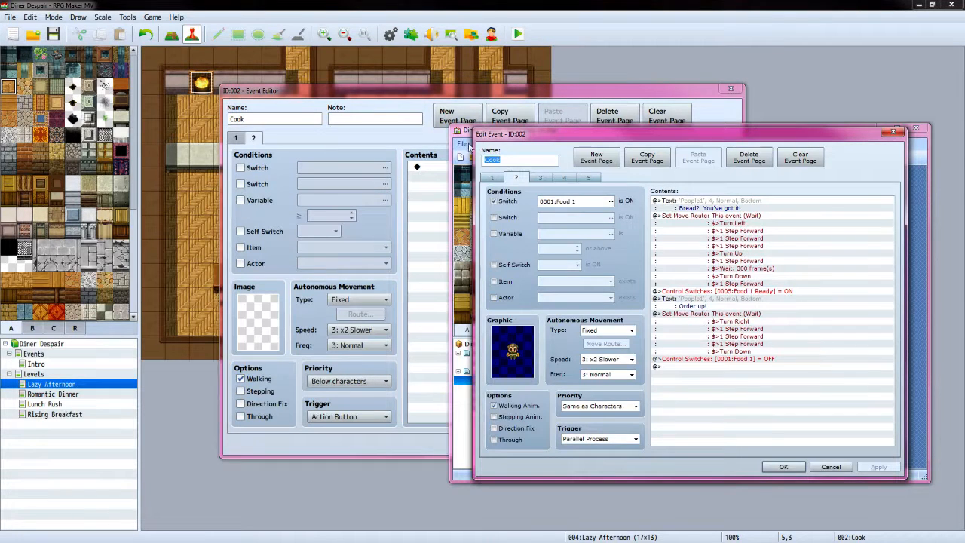
{"action": "left_click", "coordinate": [240, 168]}
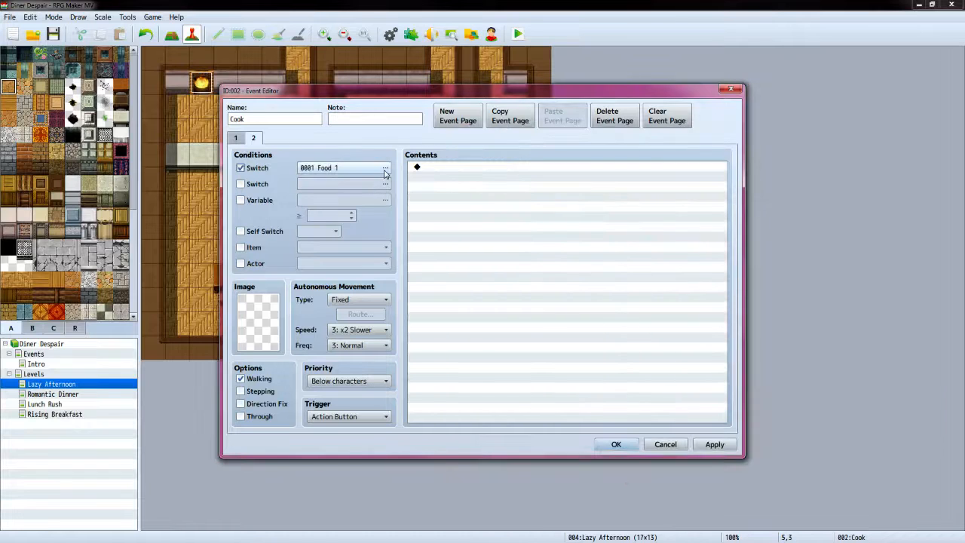
{"action": "double_click", "coordinate": [269, 319]}
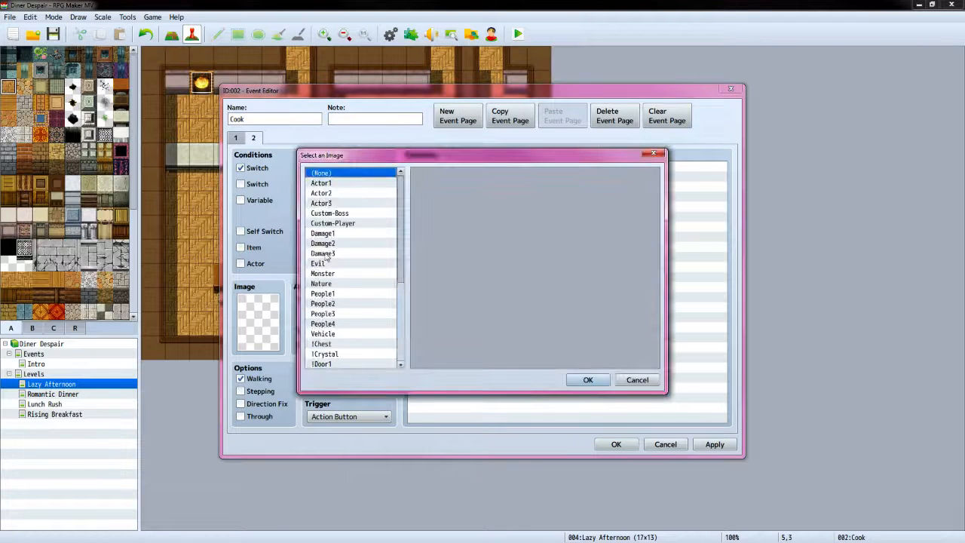
{"action": "left_click", "coordinate": [337, 294]}
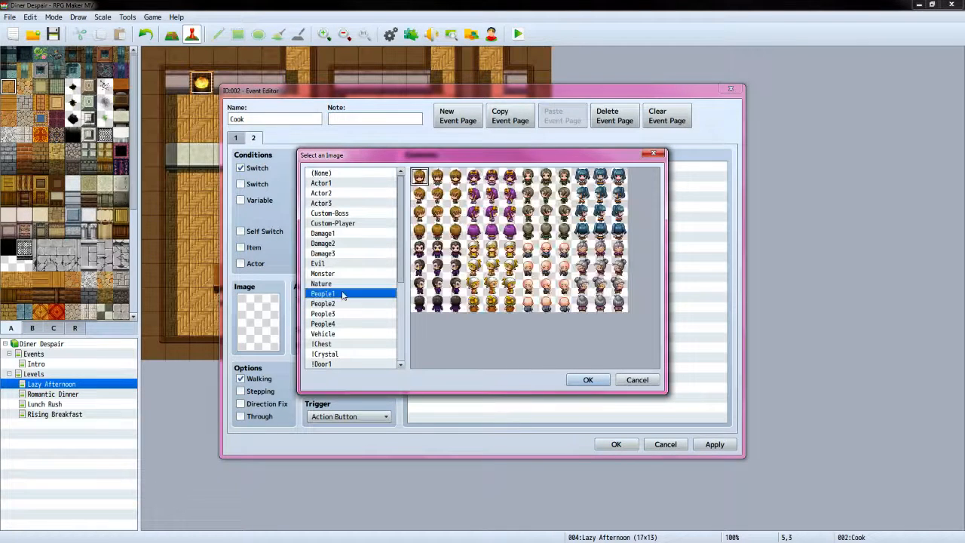
{"action": "left_click", "coordinate": [438, 250]}
{"action": "left_click", "coordinate": [588, 380]}
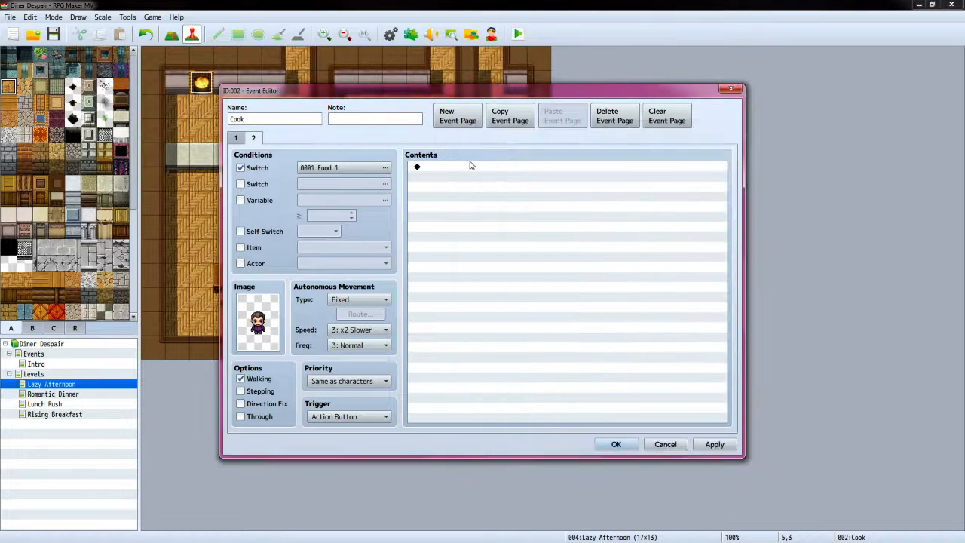
Add a Show Text command to the second page with the mustached man's face from People1 and the message "Bread? You've got it!"
{"action": "double_click", "coordinate": [463, 168]}
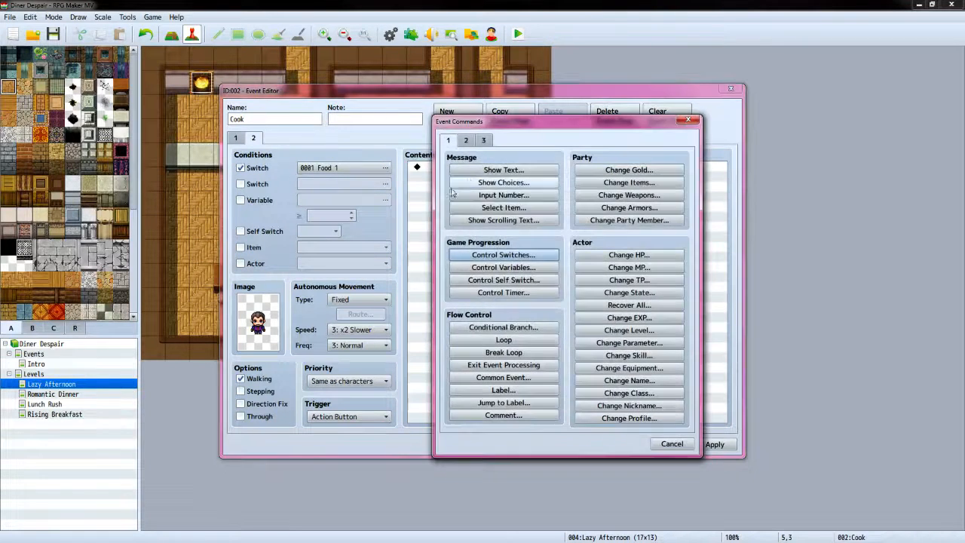
{"action": "left_click", "coordinate": [469, 172]}
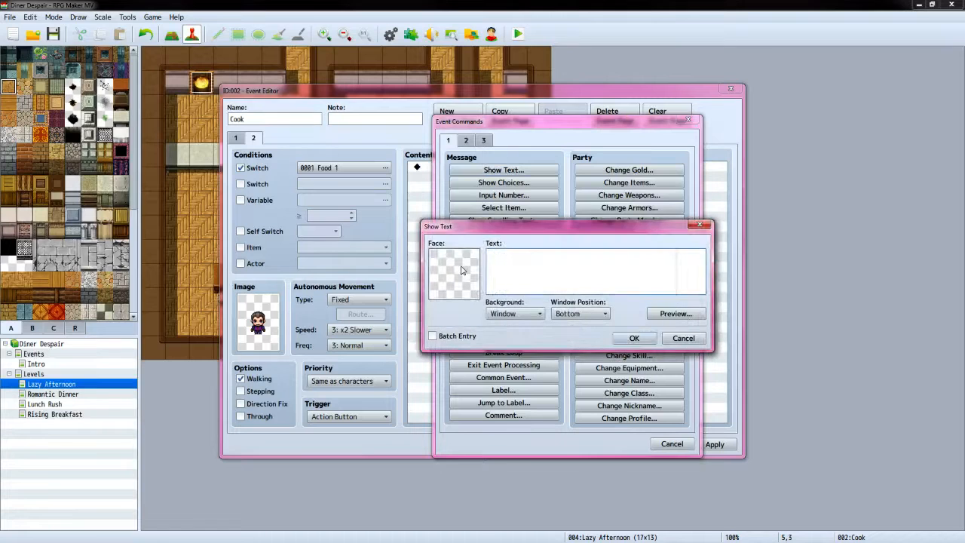
{"action": "double_click", "coordinate": [455, 273]}
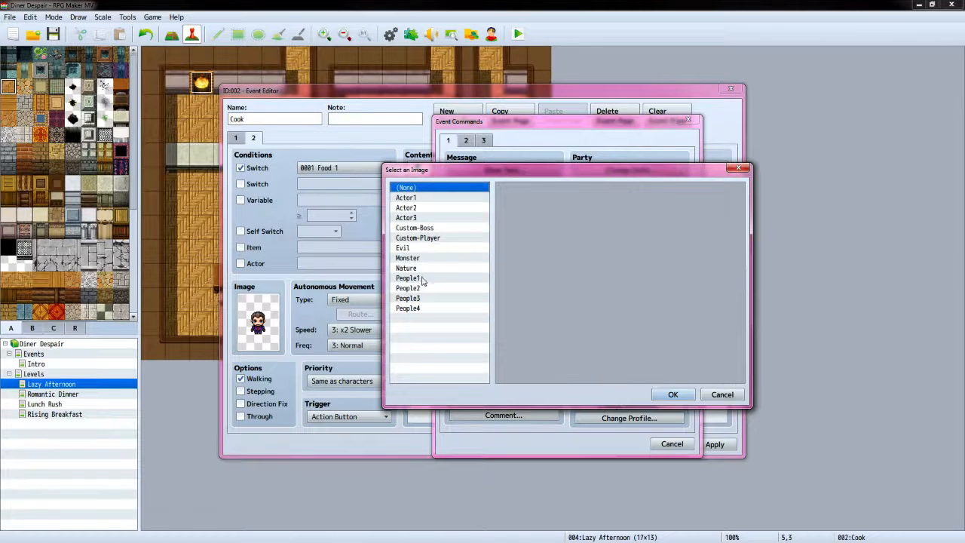
{"action": "left_click", "coordinate": [427, 278]}
{"action": "left_click", "coordinate": [667, 395]}
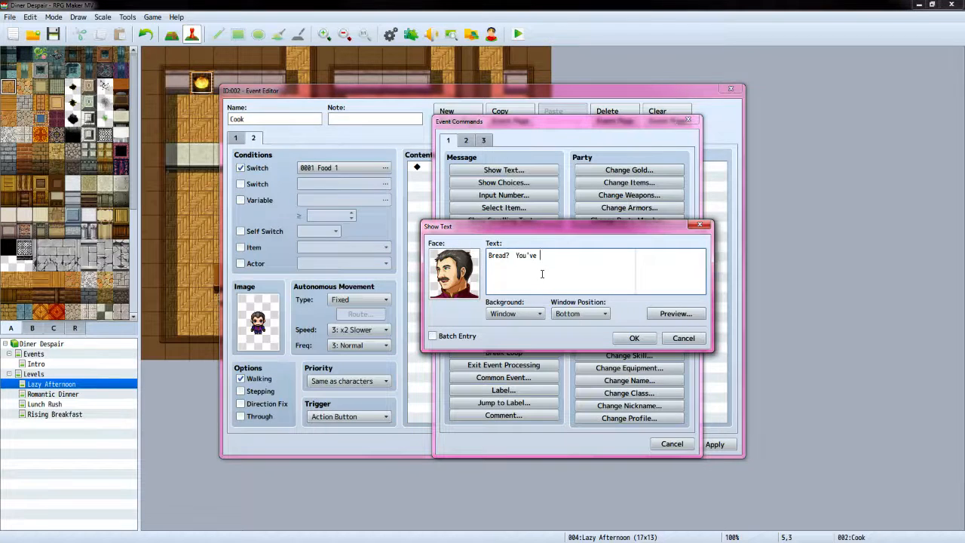
{"action": "type", "text": "got i"}
{"action": "type", "text": "!"}
{"action": "left_click", "coordinate": [634, 338]}
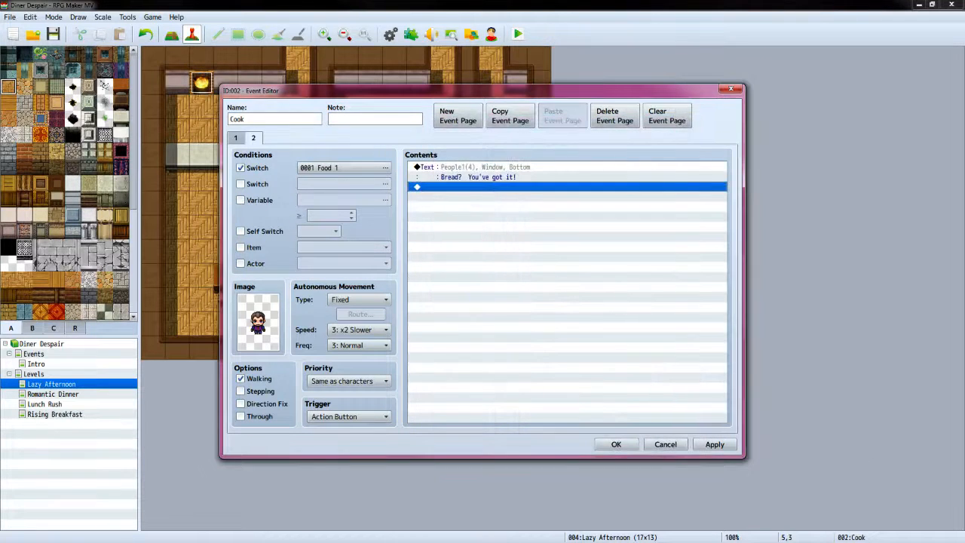
{"action": "key", "text": "Return"}
Try to copy the first Set Move Route command from the Cook event in RPG Maker VX Ace and paste it below the bread message
{"action": "key", "text": "alt+Tab"}
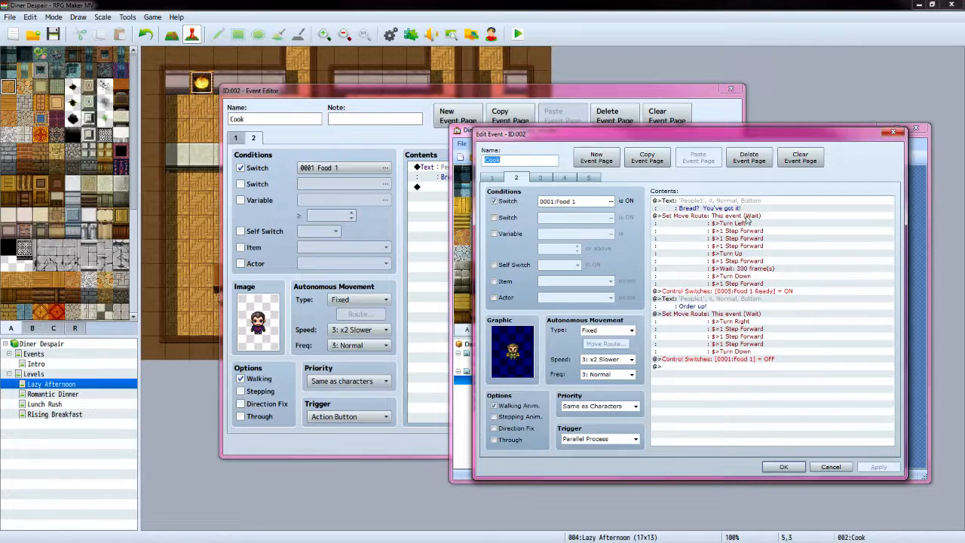
{"action": "left_click", "coordinate": [676, 219]}
{"action": "right_click", "coordinate": [676, 217]}
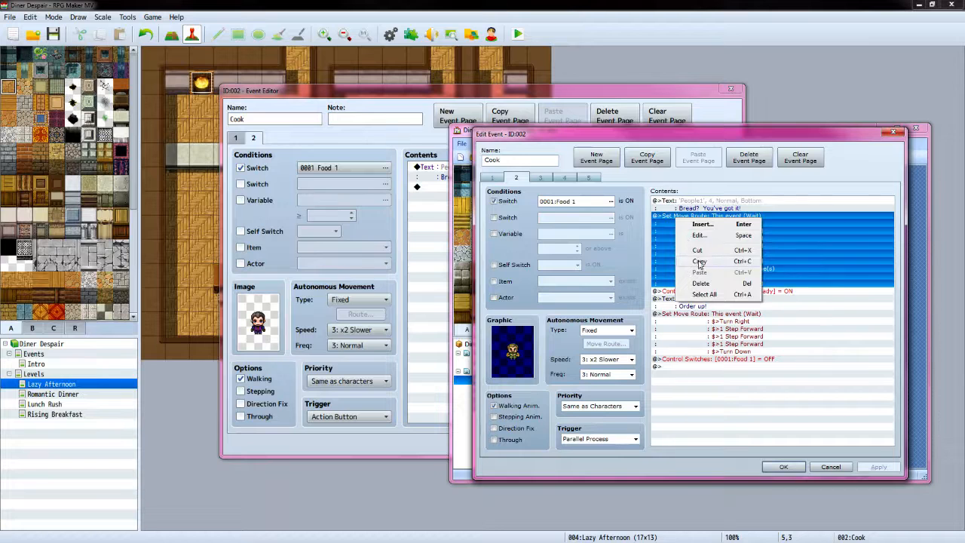
{"action": "left_click", "coordinate": [701, 261]}
{"action": "left_click", "coordinate": [440, 191]}
{"action": "right_click", "coordinate": [437, 189]}
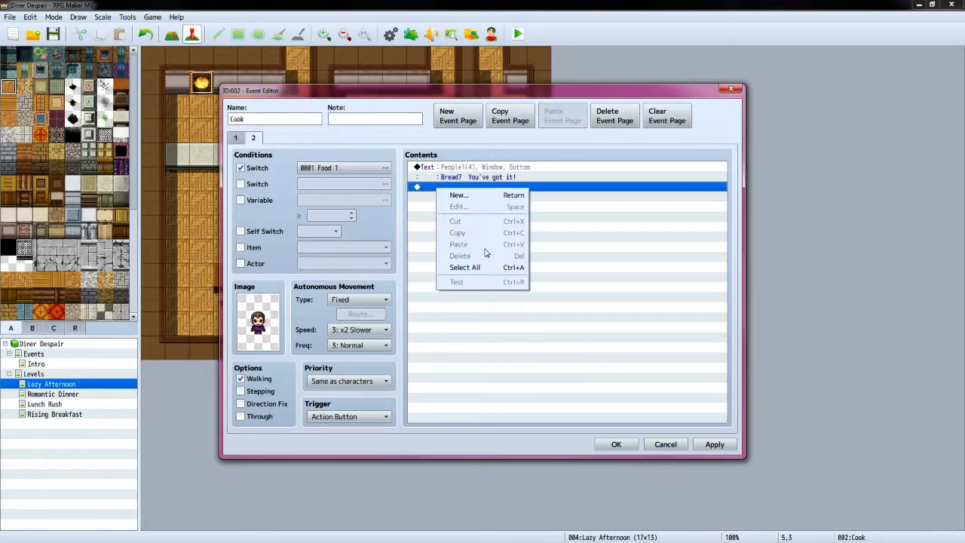
{"action": "left_click", "coordinate": [424, 193]}
Start a Set Movement Route command for the Player below the bread message with Turn Left and three 1 Step Forward moves
{"action": "double_click", "coordinate": [448, 192]}
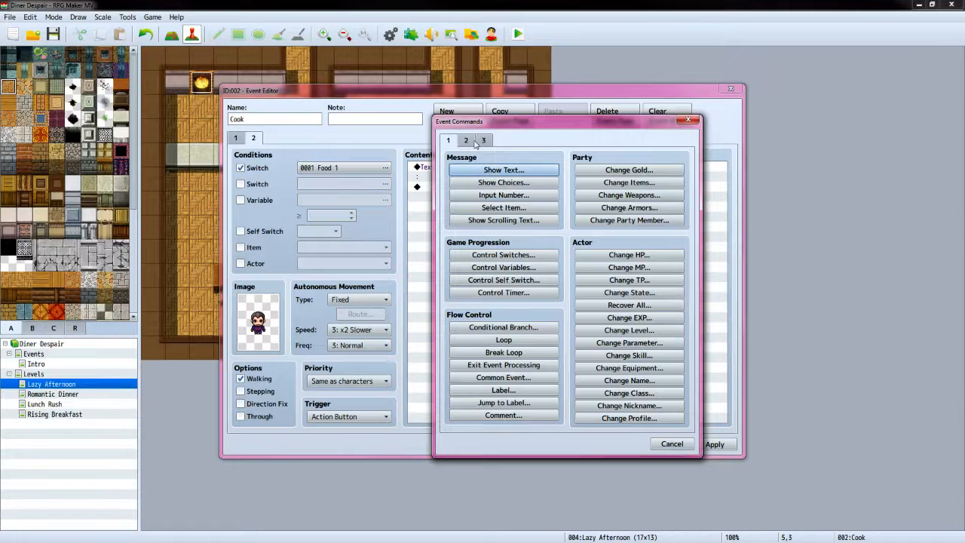
{"action": "left_click", "coordinate": [469, 141]}
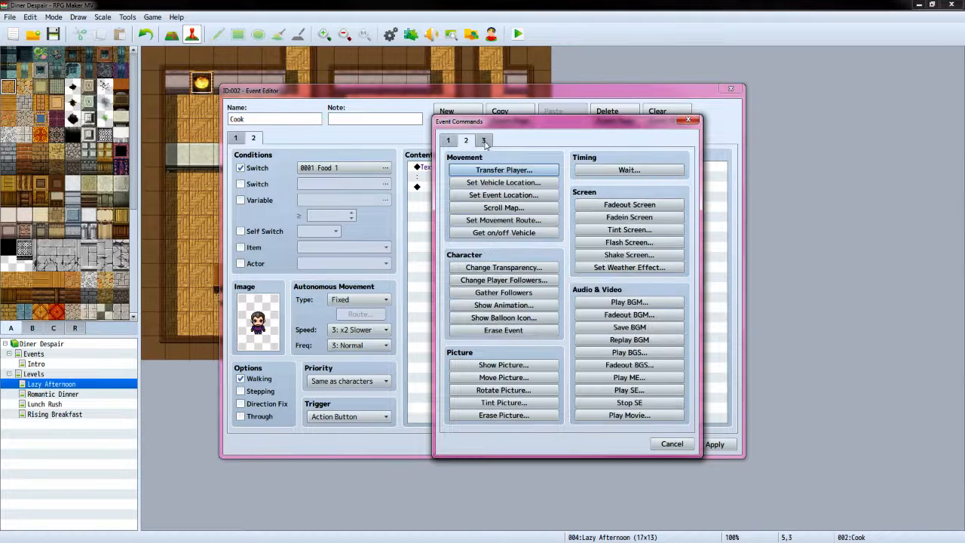
{"action": "left_click", "coordinate": [504, 220]}
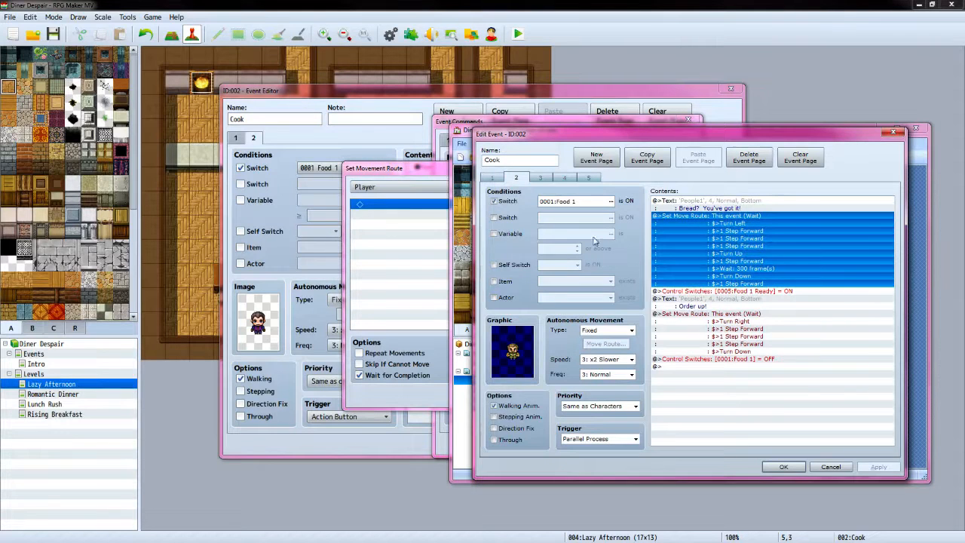
{"action": "left_click", "coordinate": [694, 386]}
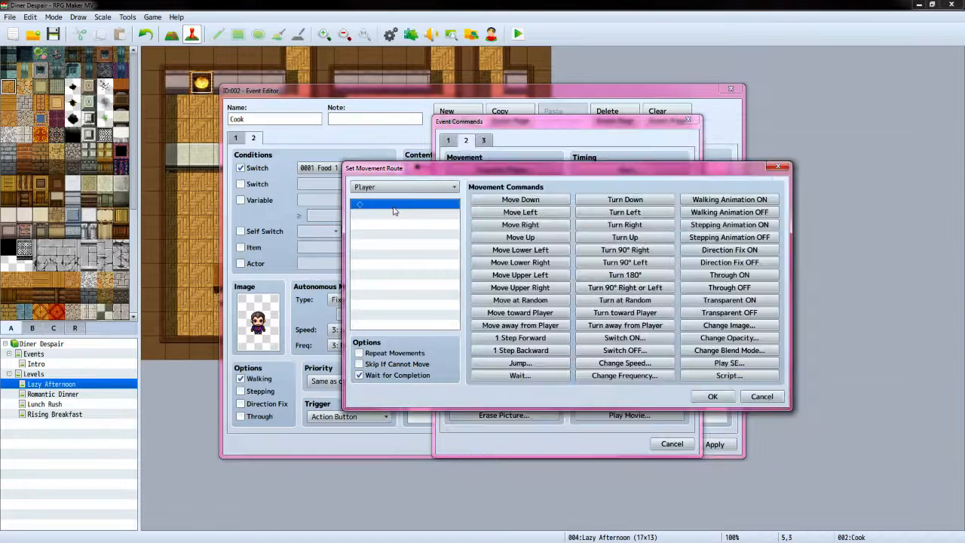
{"action": "left_click", "coordinate": [608, 214]}
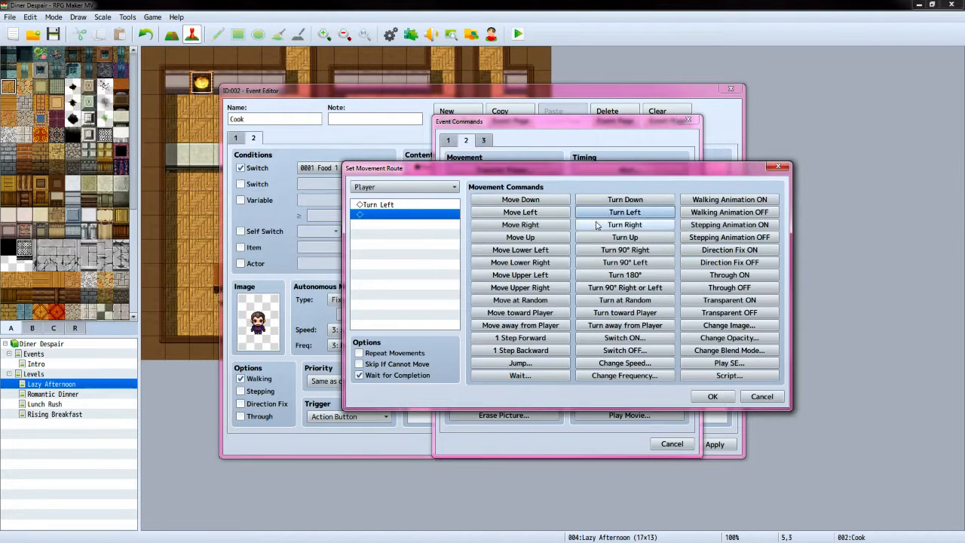
{"action": "left_click", "coordinate": [543, 340]}
{"action": "left_click", "coordinate": [543, 340]}
{"action": "left_click", "coordinate": [543, 340]}
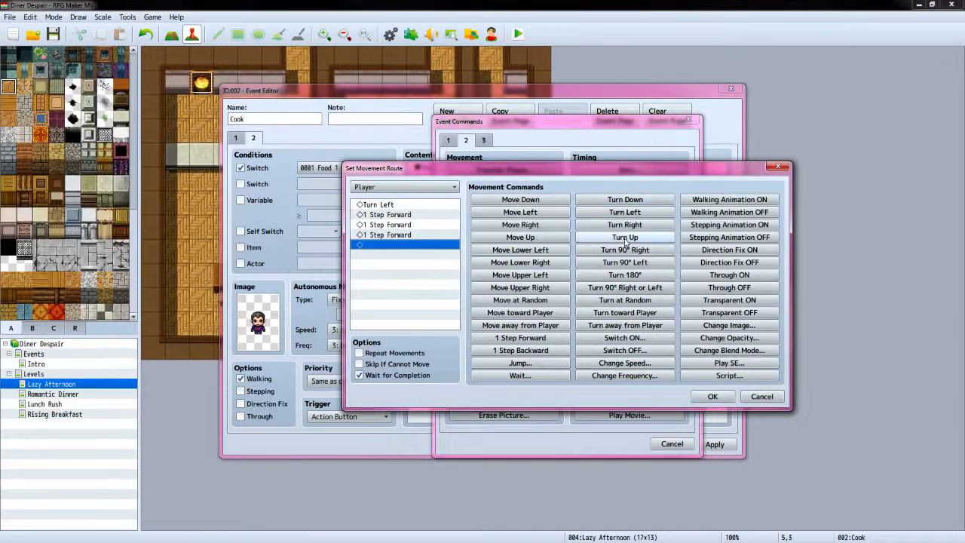
Complete the movement route with Turn Up, 1 Step Forward, a 300-frame Wait, Turn Down and 1 Step Forward
{"action": "left_click", "coordinate": [625, 239]}
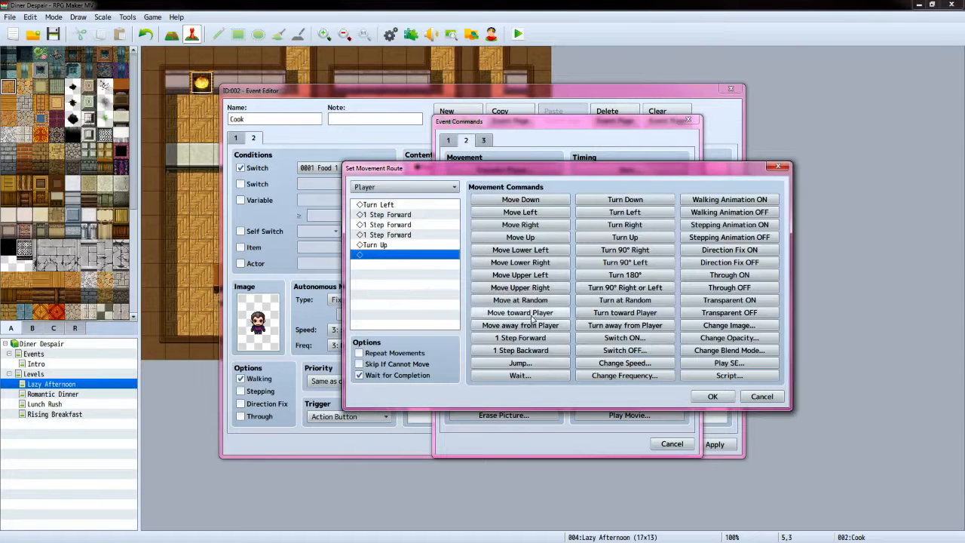
{"action": "left_click", "coordinate": [539, 341]}
{"action": "left_click", "coordinate": [520, 374]}
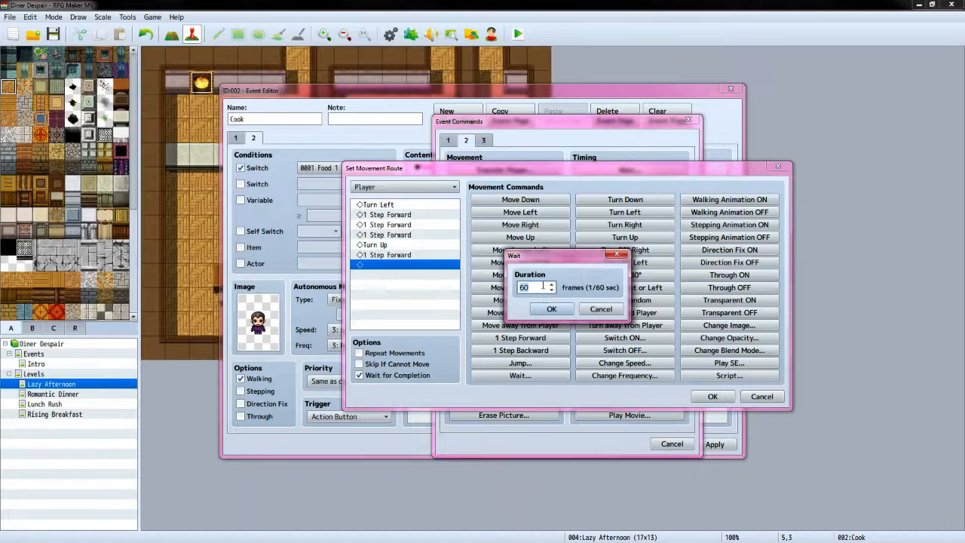
{"action": "type", "text": "300"}
{"action": "left_click", "coordinate": [551, 309]}
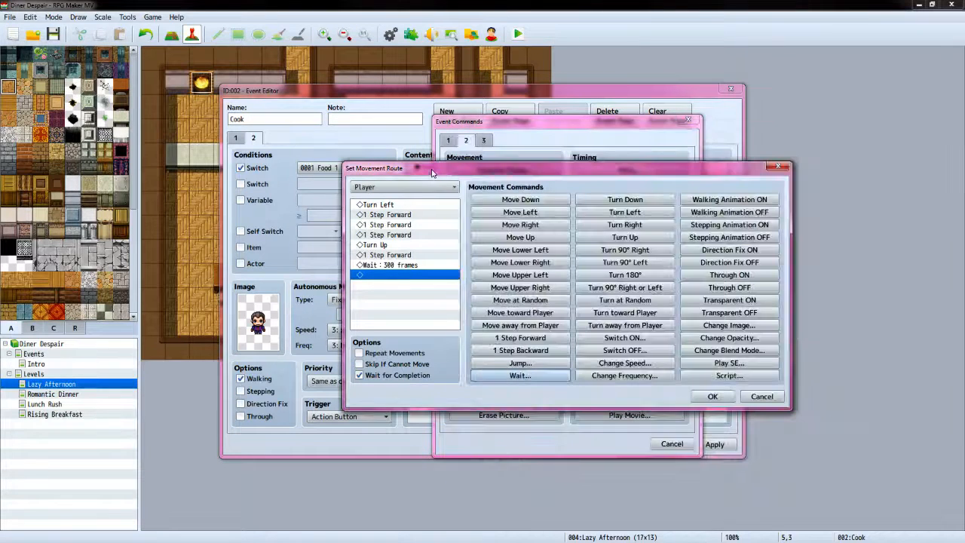
{"action": "left_click", "coordinate": [646, 201]}
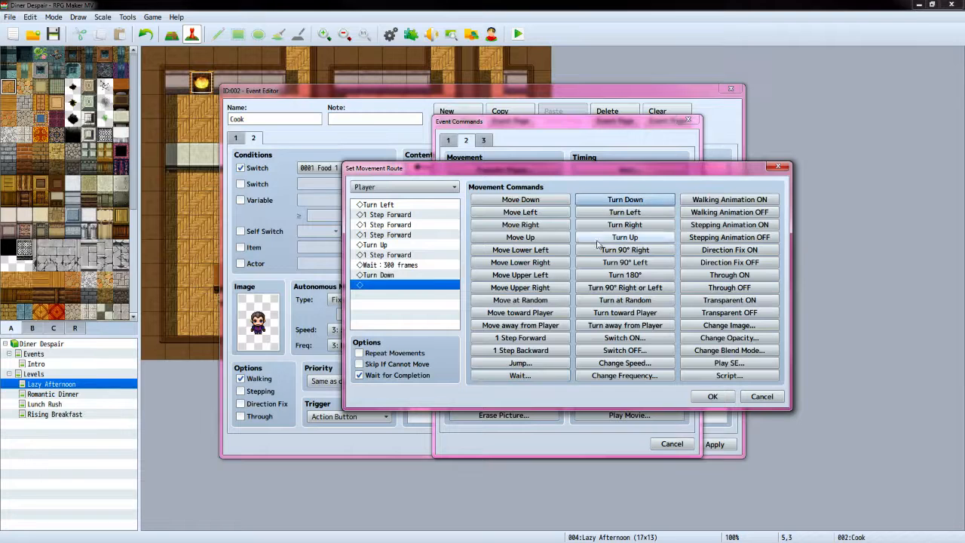
{"action": "left_click", "coordinate": [542, 339]}
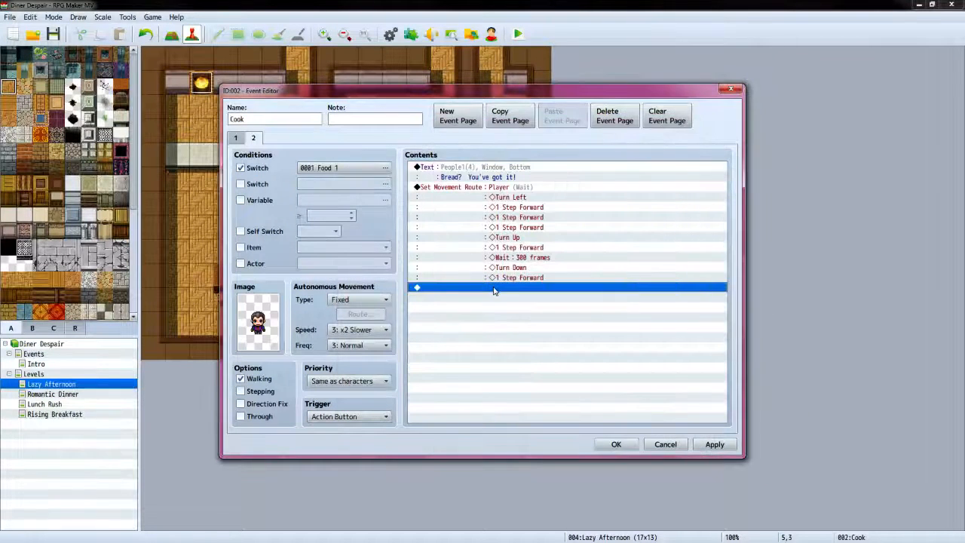
Add a Show Text command after the movement route with the mustached man's face from People1 and the message "Order up!"
{"action": "double_click", "coordinate": [494, 288]}
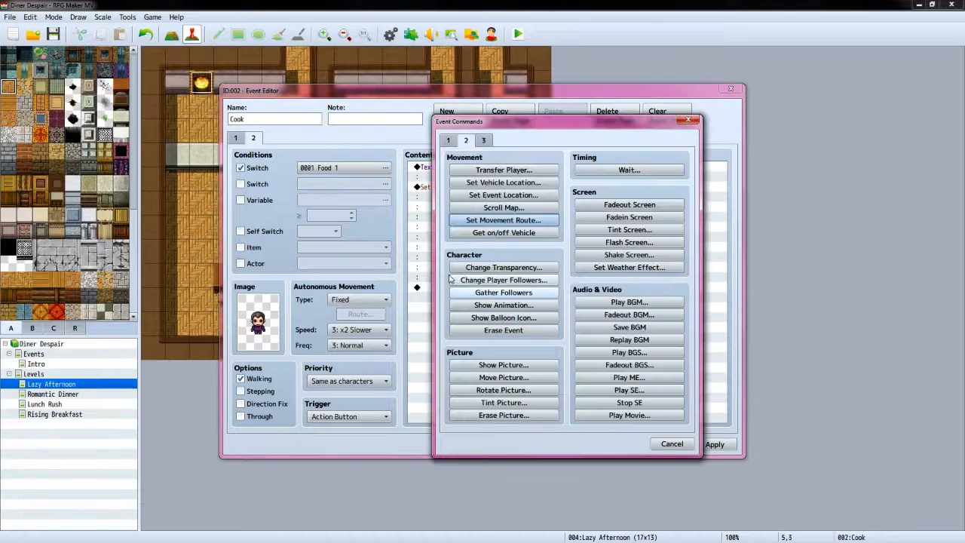
{"action": "left_click", "coordinate": [447, 141]}
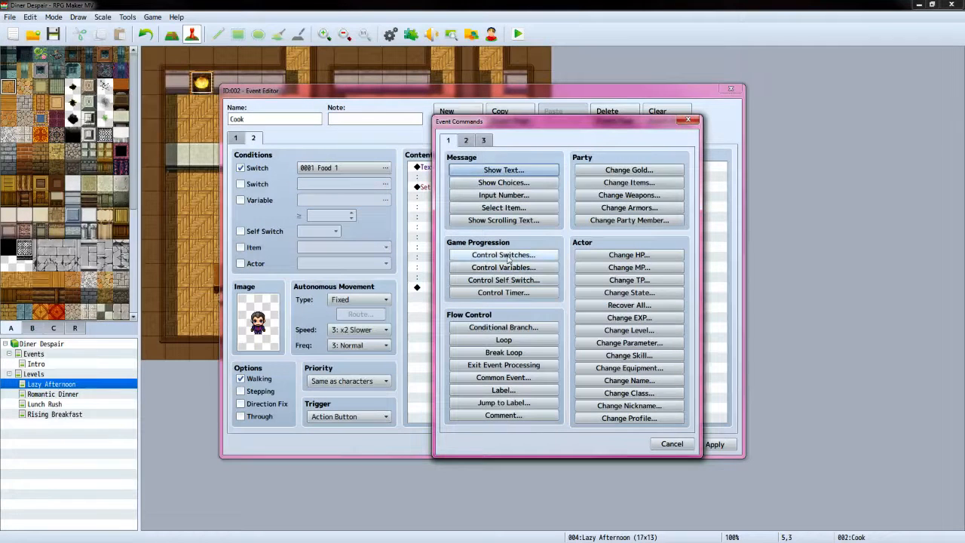
{"action": "left_click", "coordinate": [505, 171]}
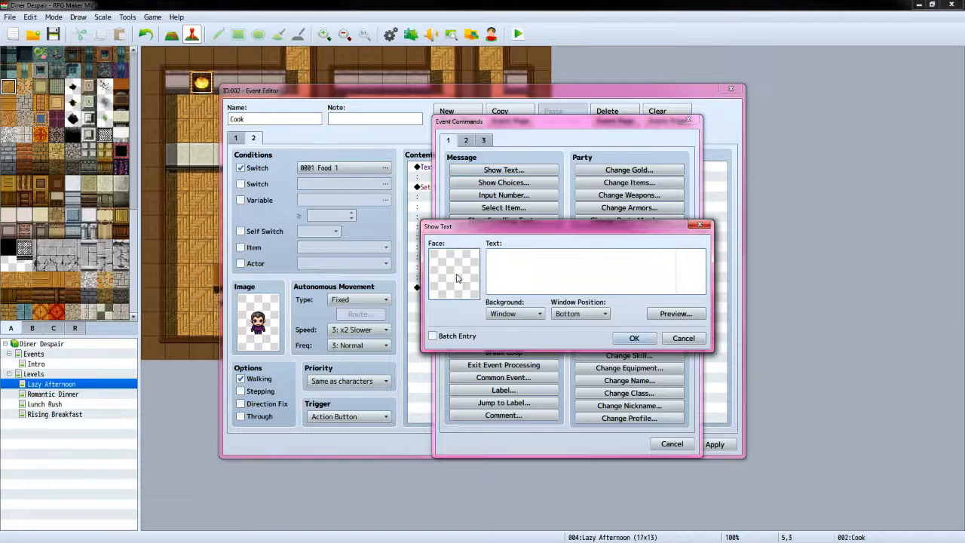
{"action": "double_click", "coordinate": [456, 278]}
{"action": "left_click", "coordinate": [411, 277]}
{"action": "left_click", "coordinate": [509, 262]}
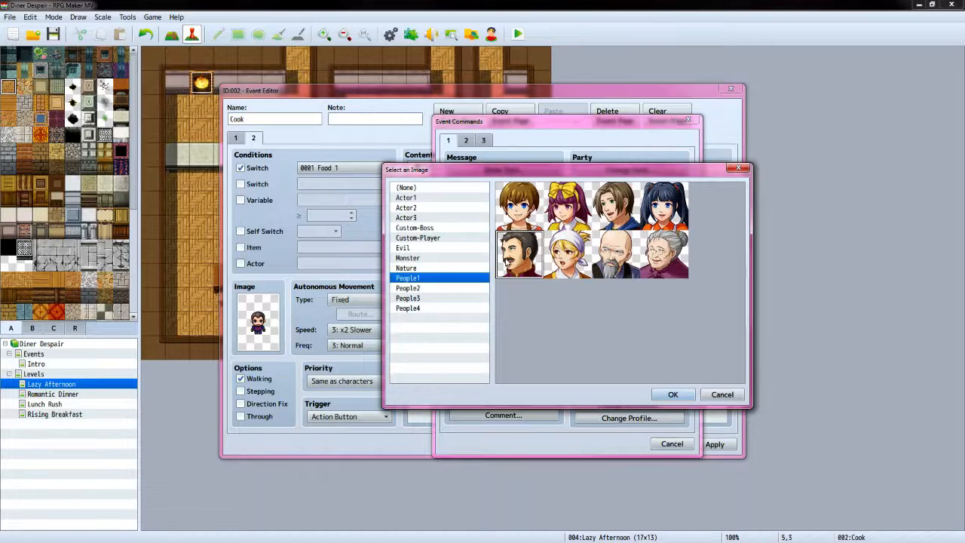
{"action": "left_click", "coordinate": [672, 394]}
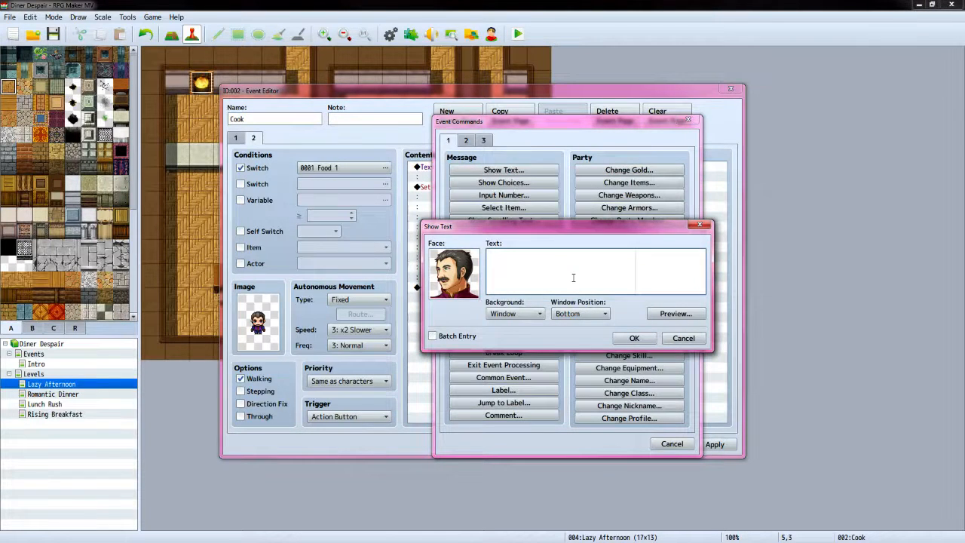
{"action": "type", "text": "Order up!"}
{"action": "left_click", "coordinate": [634, 338]}
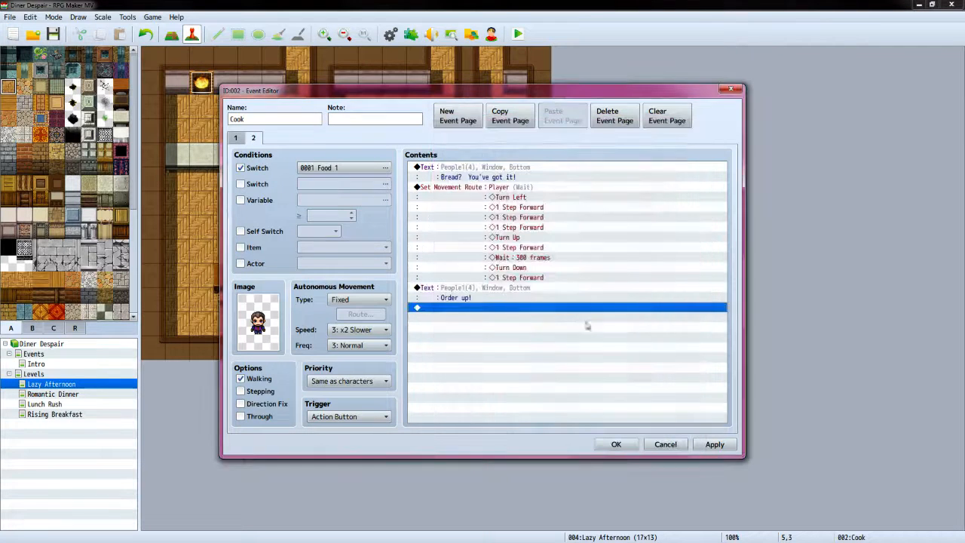
Add a second Set Movement Route for the Player with Turn Right, three 1 Step Forward moves and Turn Down
{"action": "double_click", "coordinate": [470, 309]}
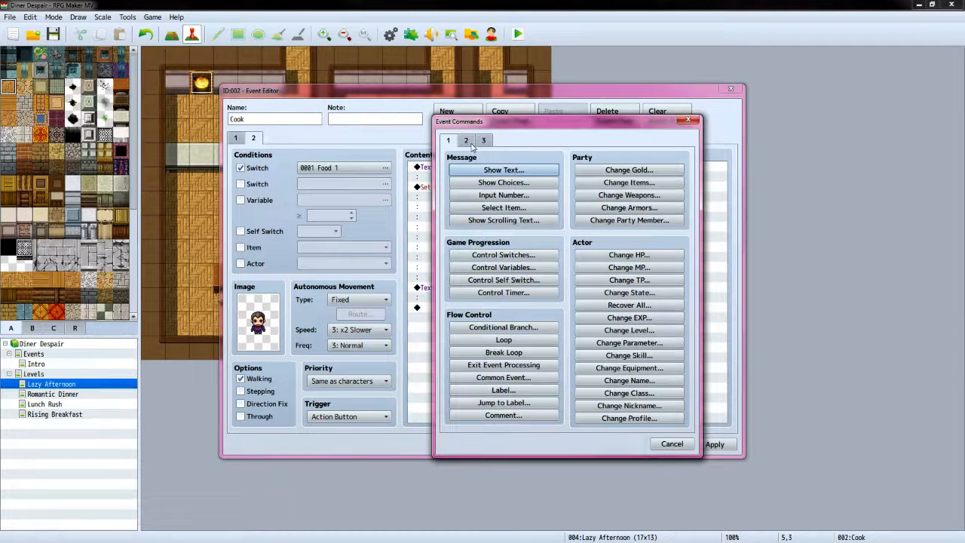
{"action": "left_click", "coordinate": [467, 141]}
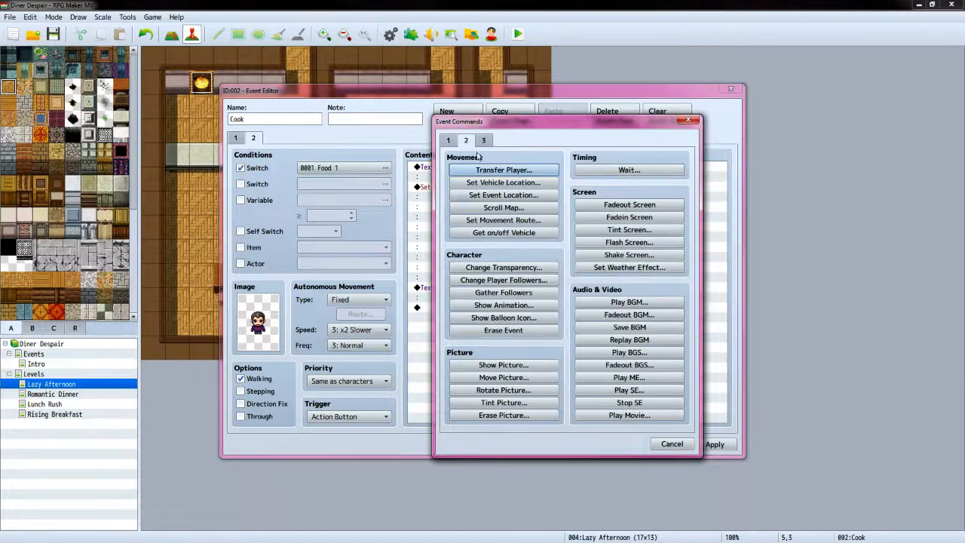
{"action": "left_click", "coordinate": [529, 221]}
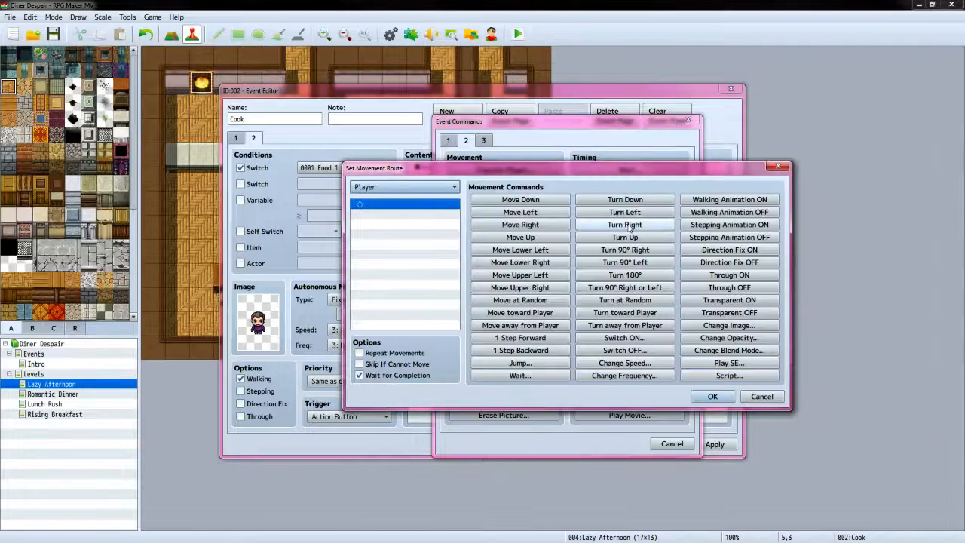
{"action": "left_click", "coordinate": [625, 225]}
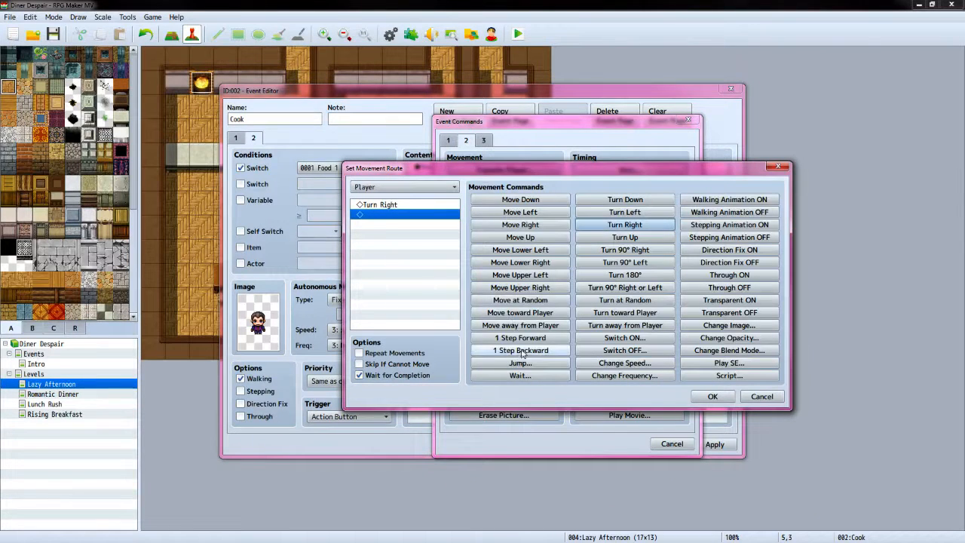
{"action": "left_click", "coordinate": [520, 338]}
{"action": "left_click", "coordinate": [520, 338]}
{"action": "left_click", "coordinate": [520, 338]}
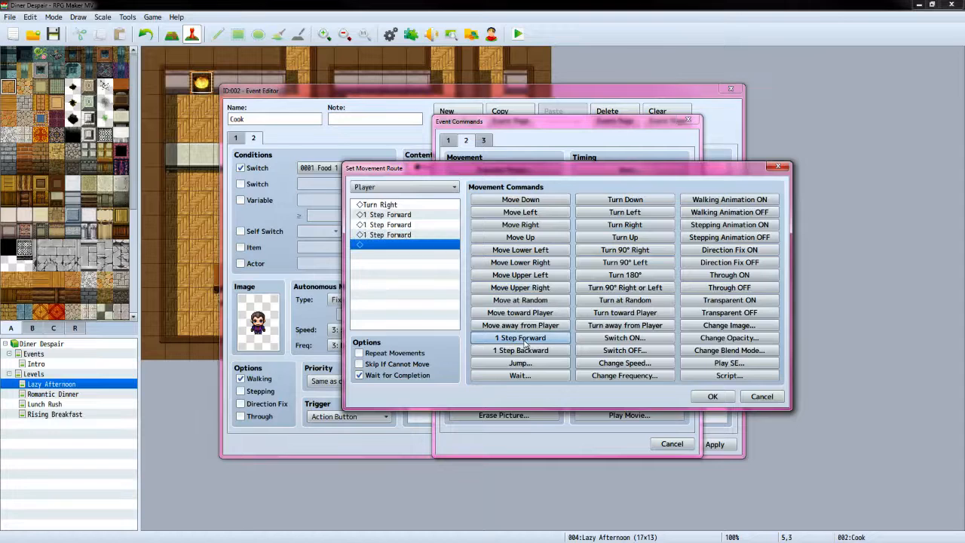
{"action": "left_click", "coordinate": [642, 203]}
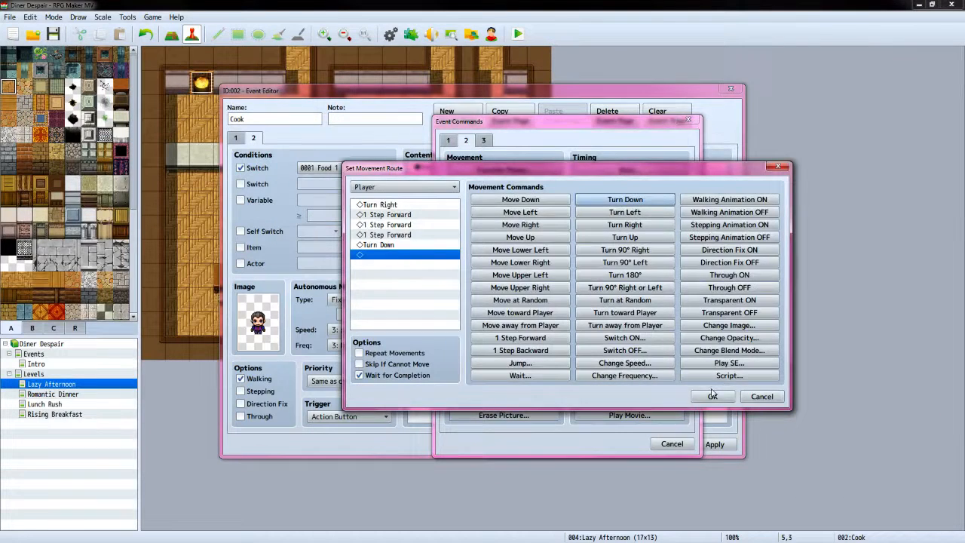
{"action": "left_click", "coordinate": [698, 392]}
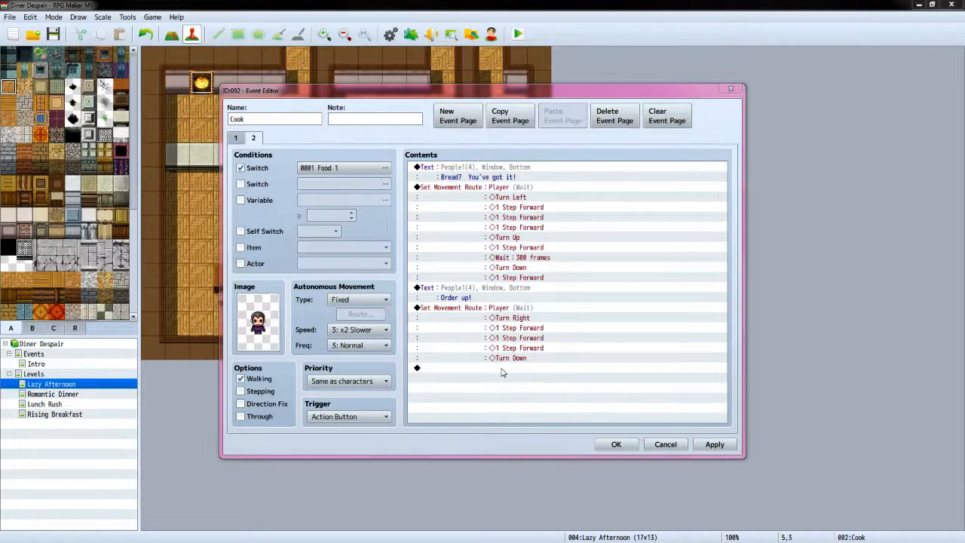
Add a Control Switches command at the end of the page that turns switch 0001 Food 1 OFF
{"action": "double_click", "coordinate": [502, 371]}
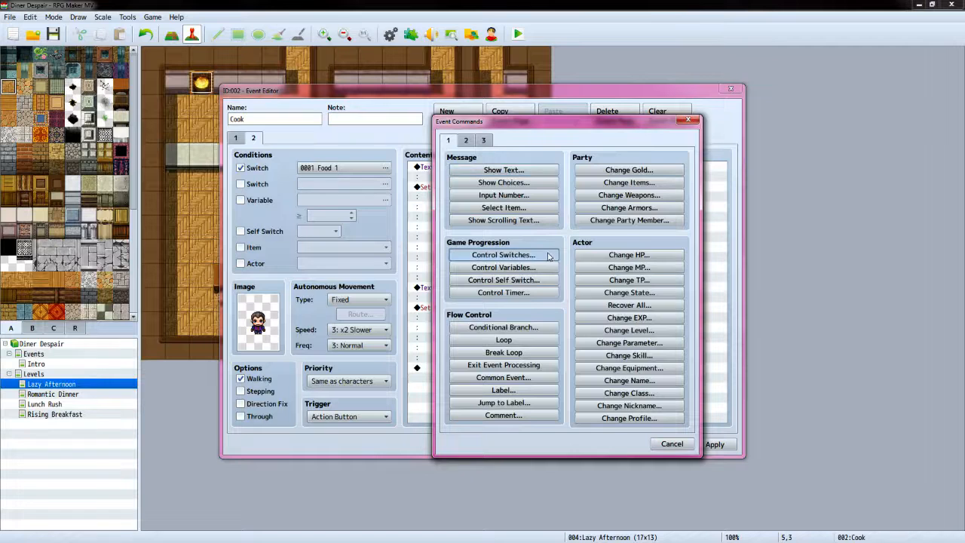
{"action": "left_click", "coordinate": [504, 255]}
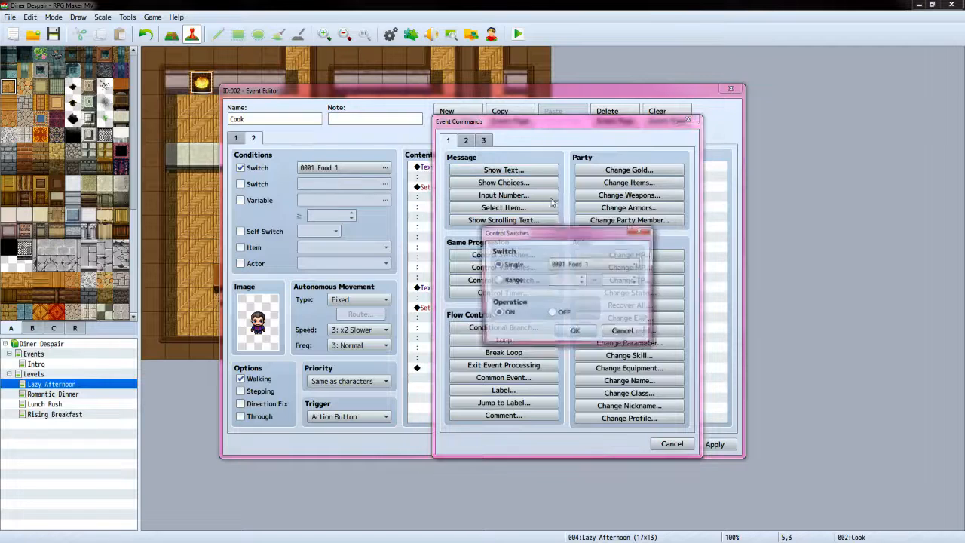
{"action": "left_click", "coordinate": [553, 314]}
{"action": "left_click", "coordinate": [574, 332]}
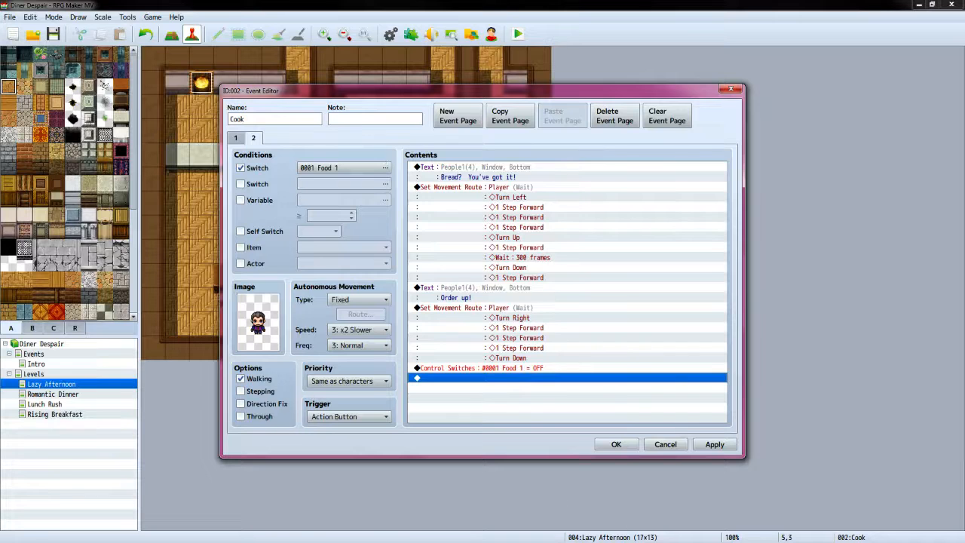
Set page 2's trigger to Parallel, matching the original Cook event in RPG Maker VX Ace, and apply the change
{"action": "key", "text": "alt+Tab"}
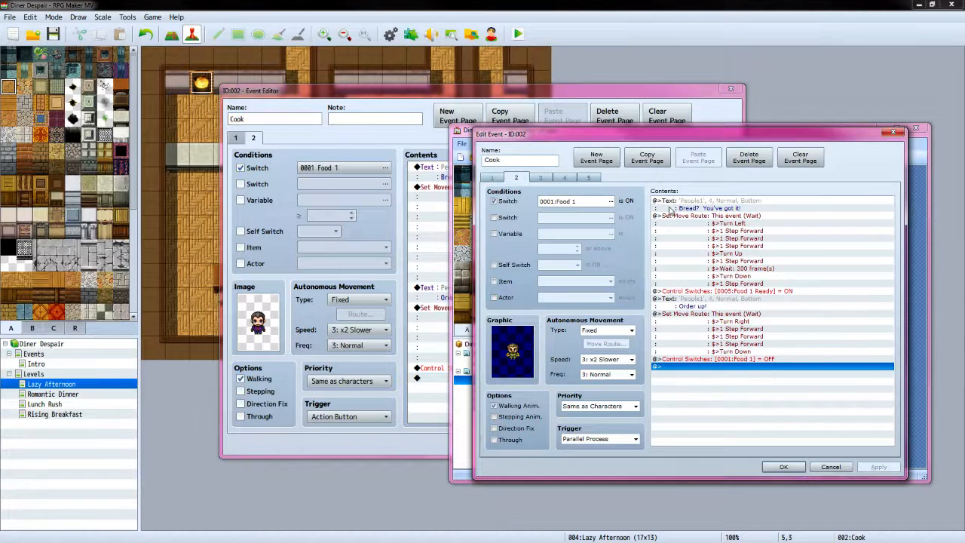
{"action": "left_click", "coordinate": [418, 105]}
{"action": "left_click", "coordinate": [381, 419]}
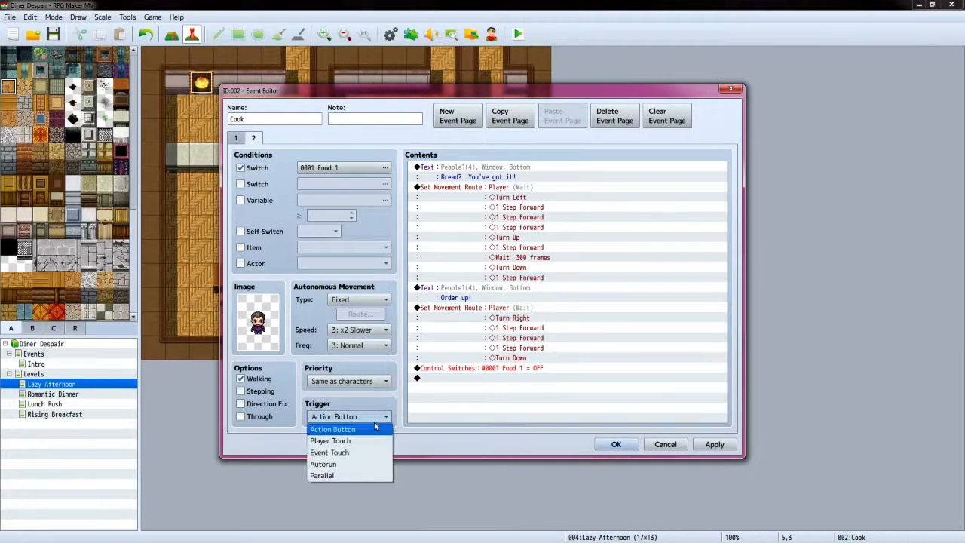
{"action": "left_click", "coordinate": [377, 475]}
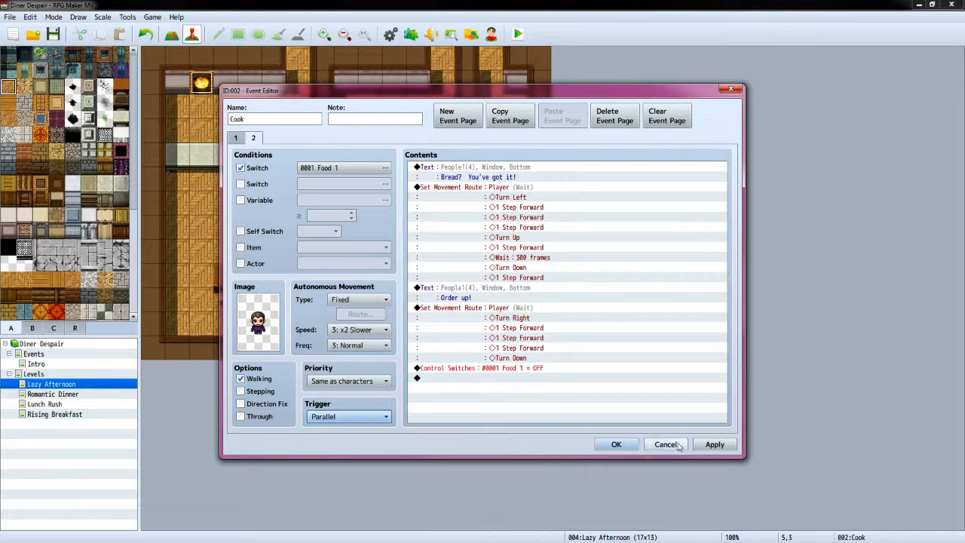
{"action": "left_click", "coordinate": [710, 445]}
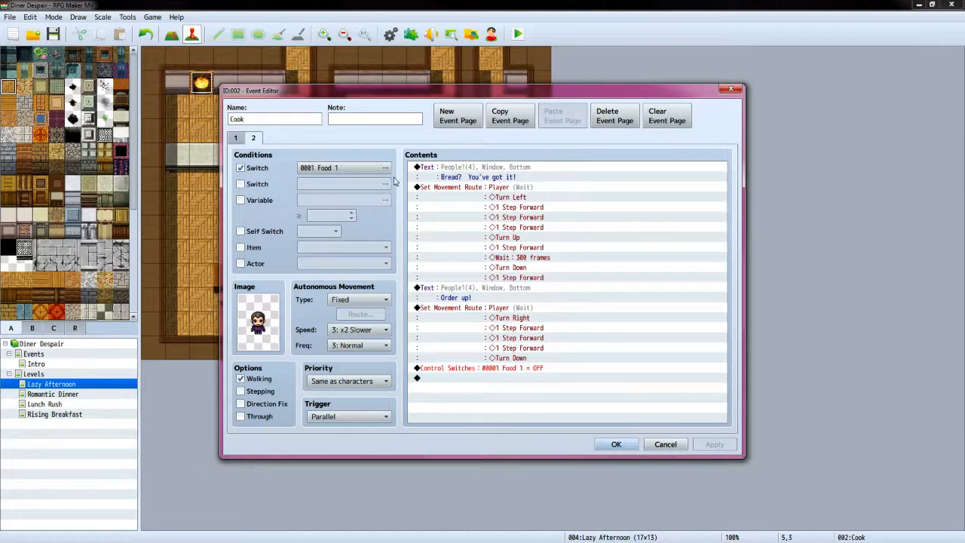
Add a third event page to the Cook event and give it the mustached man's sprite from People1
{"action": "left_click", "coordinate": [462, 120]}
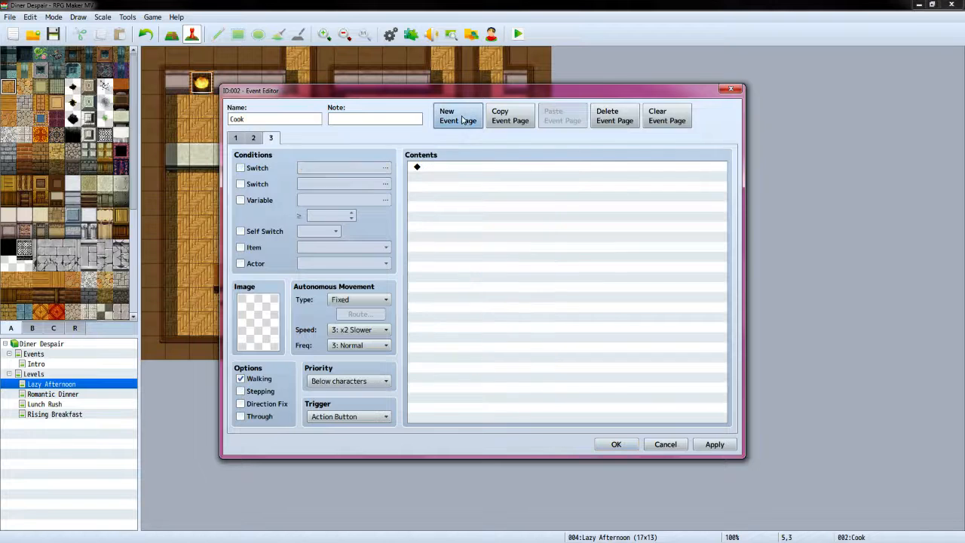
{"action": "double_click", "coordinate": [259, 317]}
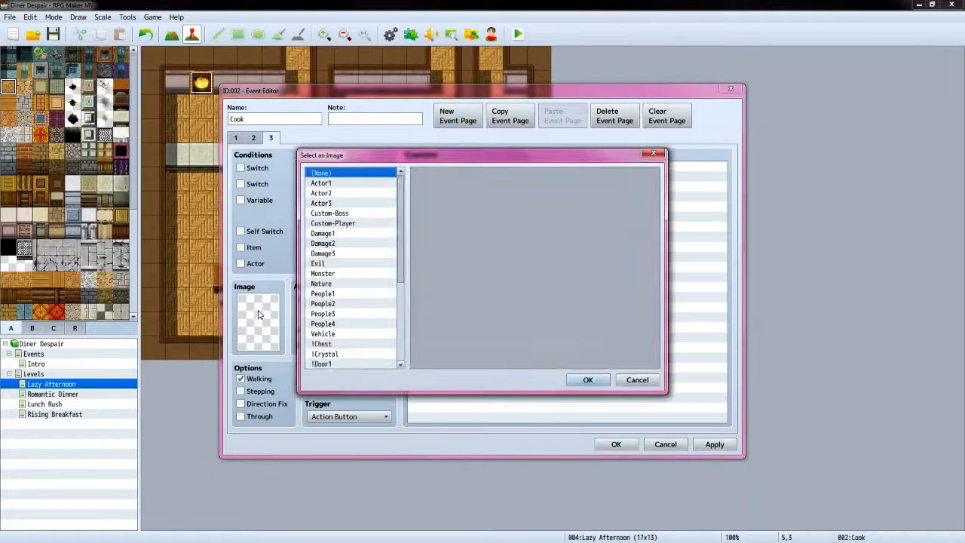
{"action": "left_click", "coordinate": [344, 294]}
{"action": "left_click", "coordinate": [440, 253]}
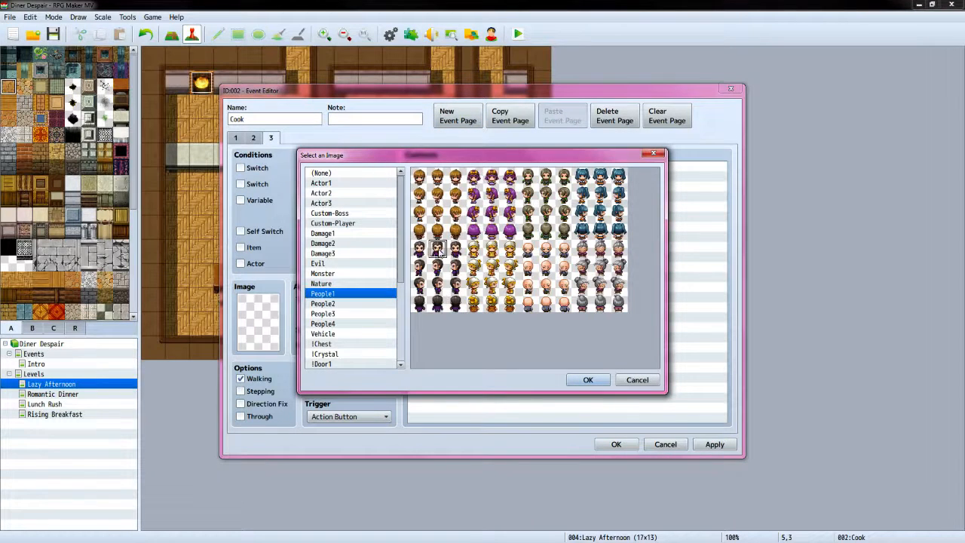
{"action": "left_click", "coordinate": [586, 380]}
Enable the first switch condition on page 3 and set it to switch 0002 Food 2
{"action": "left_click", "coordinate": [241, 168]}
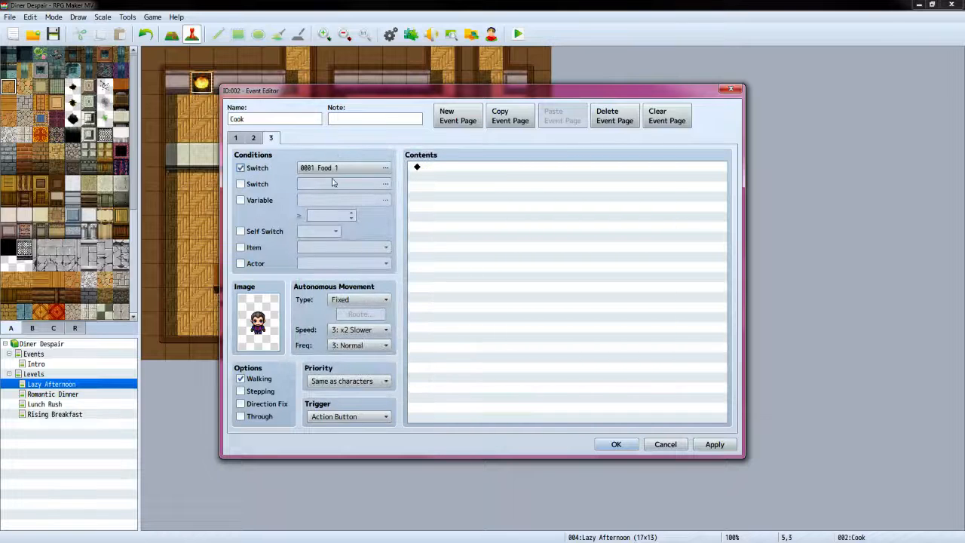
{"action": "left_click", "coordinate": [385, 168]}
{"action": "left_click", "coordinate": [512, 193]}
{"action": "left_click", "coordinate": [511, 173]}
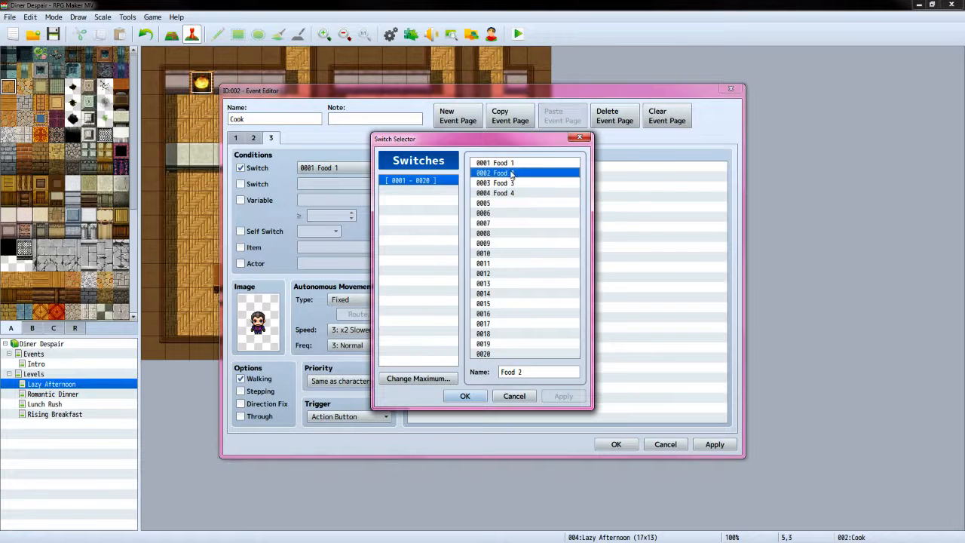
{"action": "left_click", "coordinate": [464, 396]}
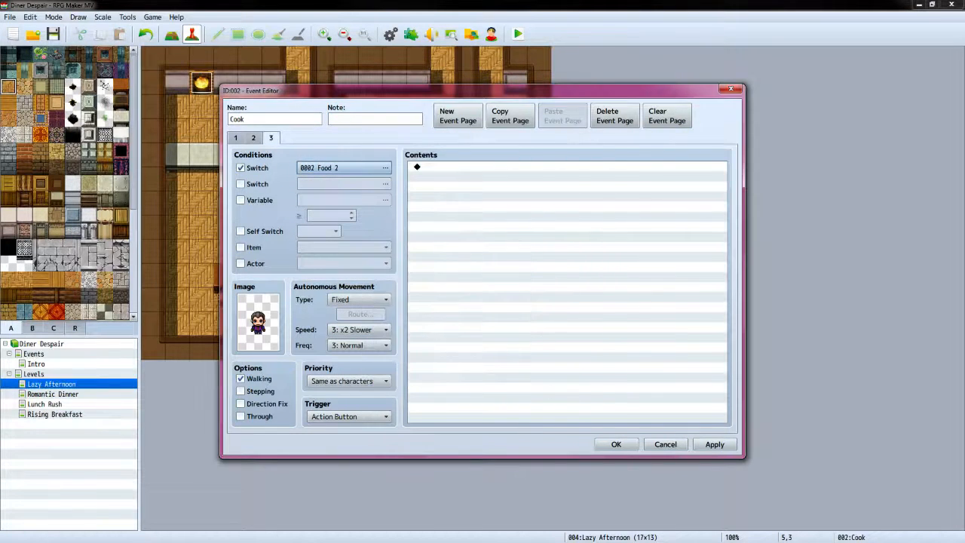
Following page 3 of the VX Ace original, add a Show Text with the mustached man's People1 face and "Chicken? Coming right up."
{"action": "key", "text": "alt+Tab"}
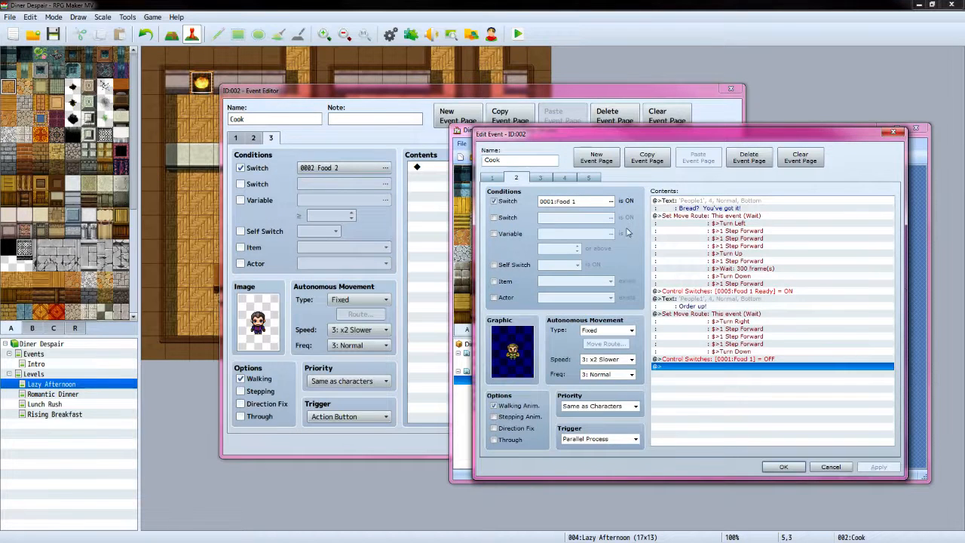
{"action": "left_click", "coordinate": [540, 177]}
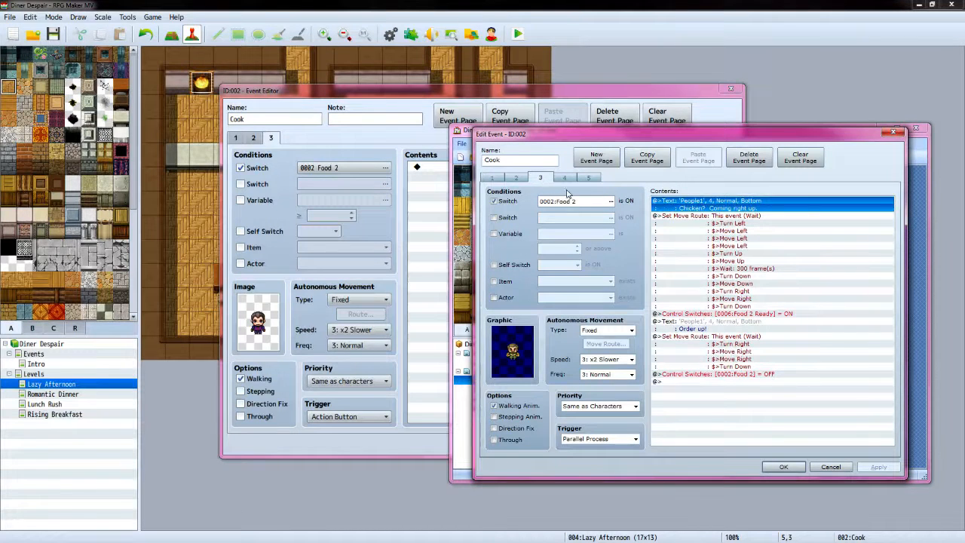
{"action": "left_click", "coordinate": [512, 93]}
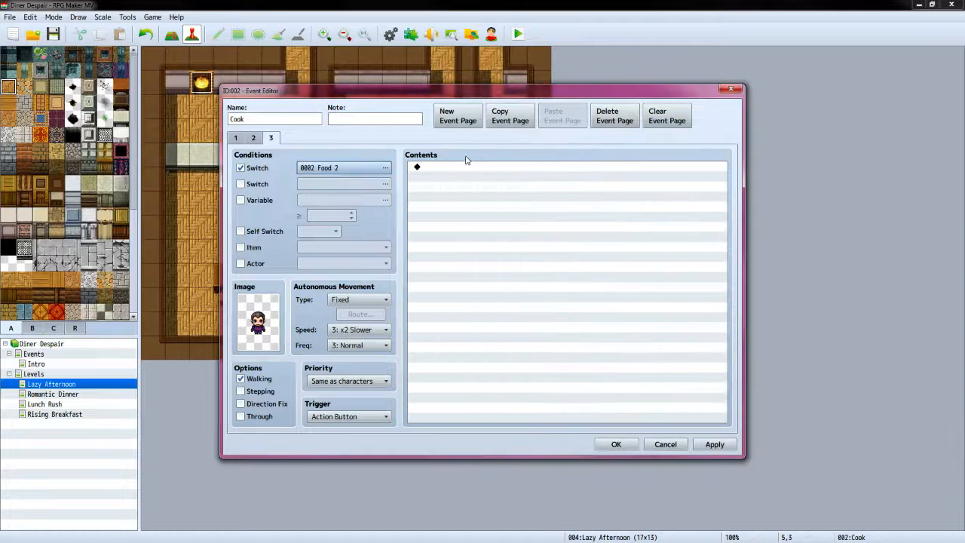
{"action": "left_click", "coordinate": [458, 167]}
{"action": "double_click", "coordinate": [458, 168]}
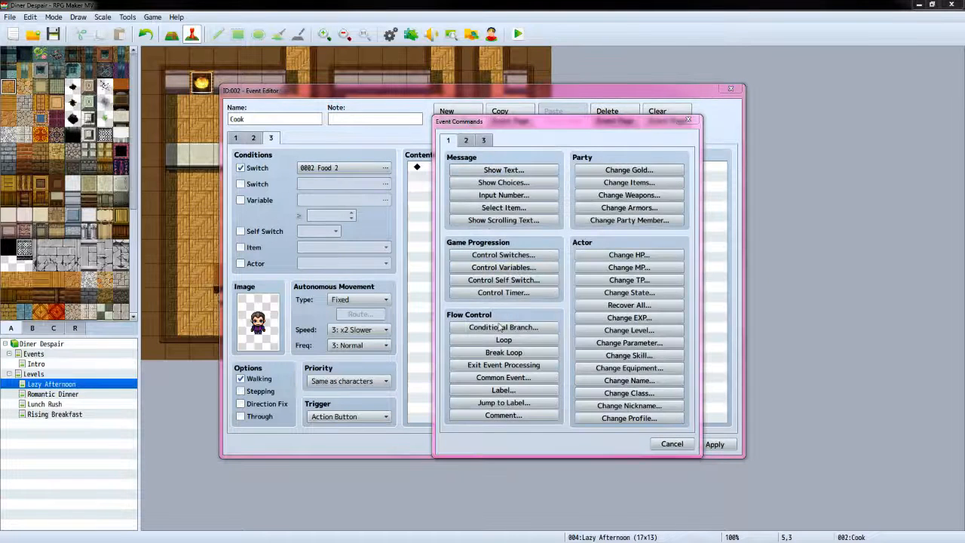
{"action": "left_click", "coordinate": [504, 170]}
{"action": "double_click", "coordinate": [466, 289]}
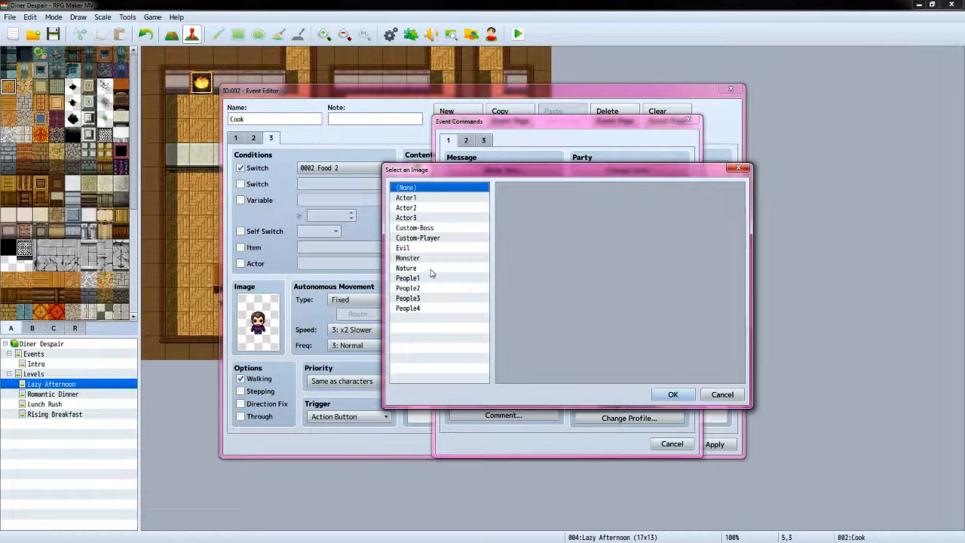
{"action": "left_click", "coordinate": [429, 278]}
{"action": "left_click", "coordinate": [672, 395]}
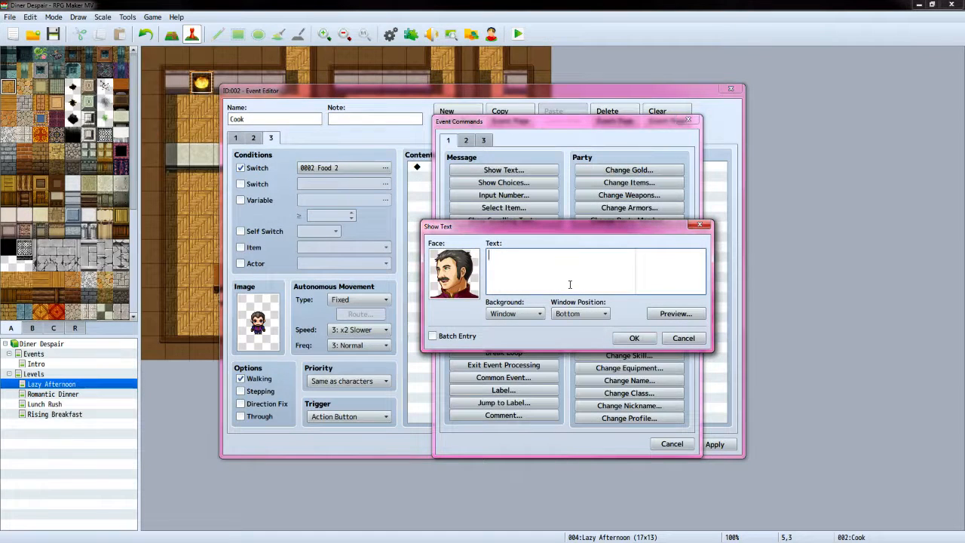
{"action": "type", "text": "en?  Coming right up."}
{"action": "left_click", "coordinate": [634, 337]}
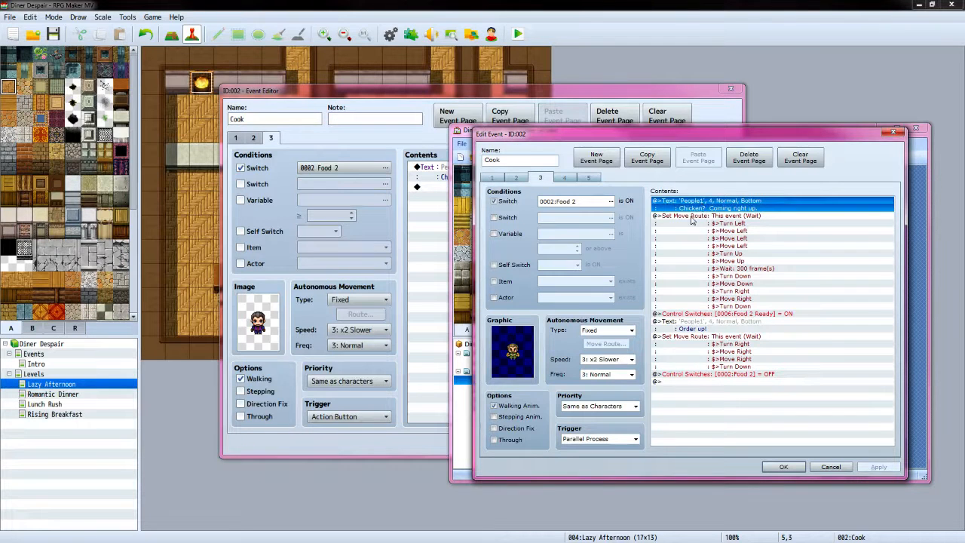
Begin a Set Movement Route for the Player after the chicken message with Turn Left and three 1 Step Forward moves
{"action": "left_click", "coordinate": [686, 382]}
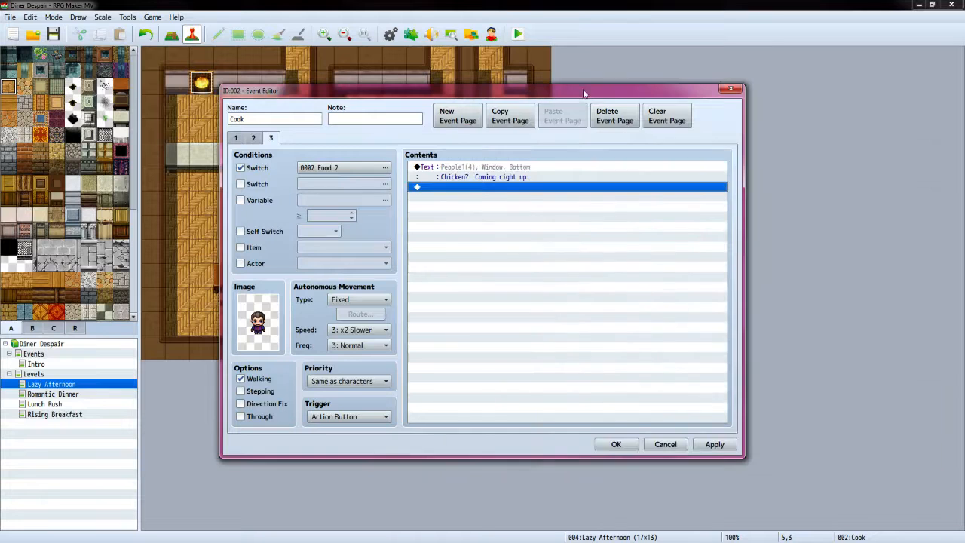
{"action": "double_click", "coordinate": [499, 189]}
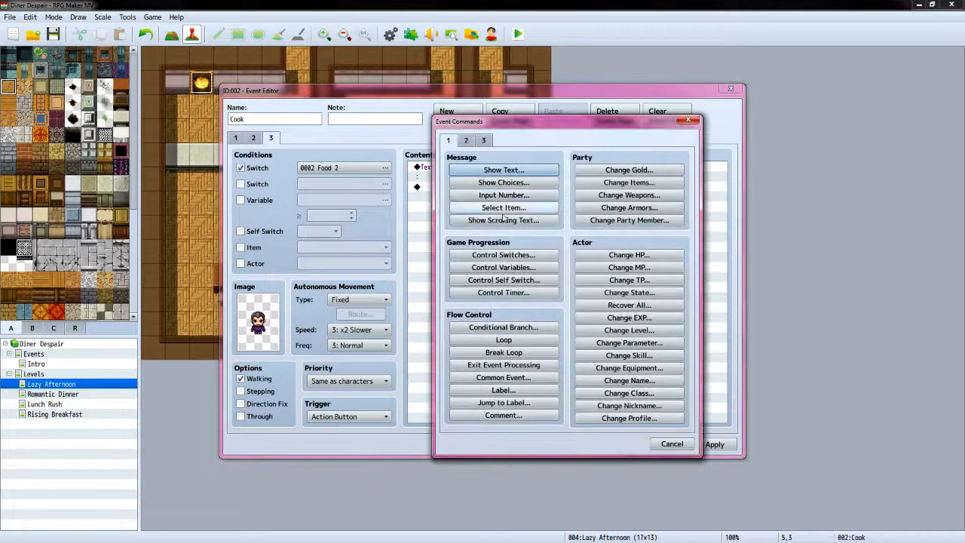
{"action": "left_click", "coordinate": [468, 141]}
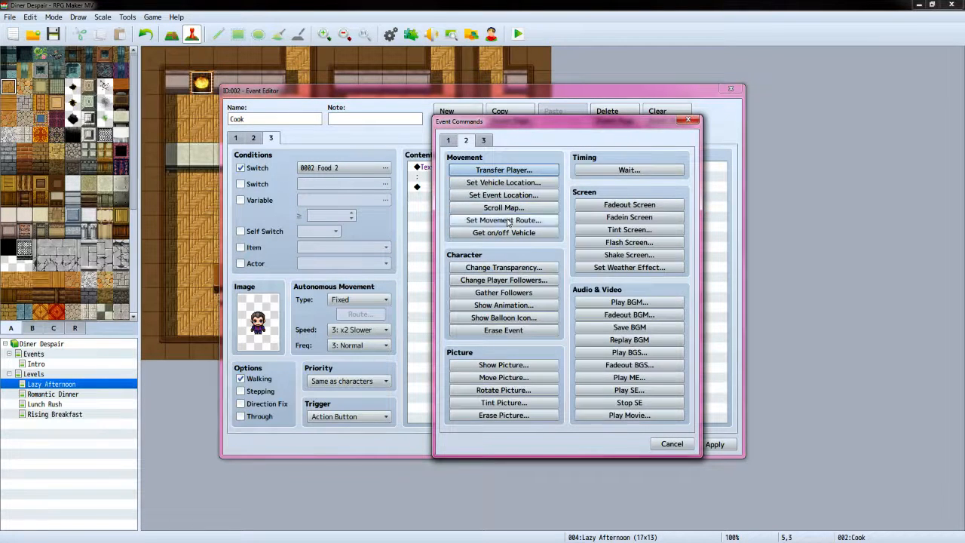
{"action": "left_click", "coordinate": [507, 221]}
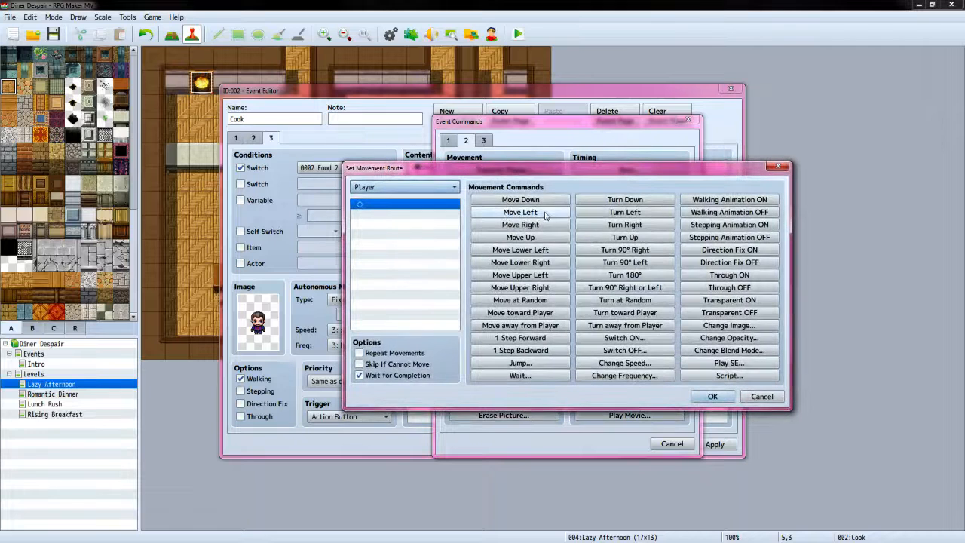
{"action": "left_click", "coordinate": [625, 214]}
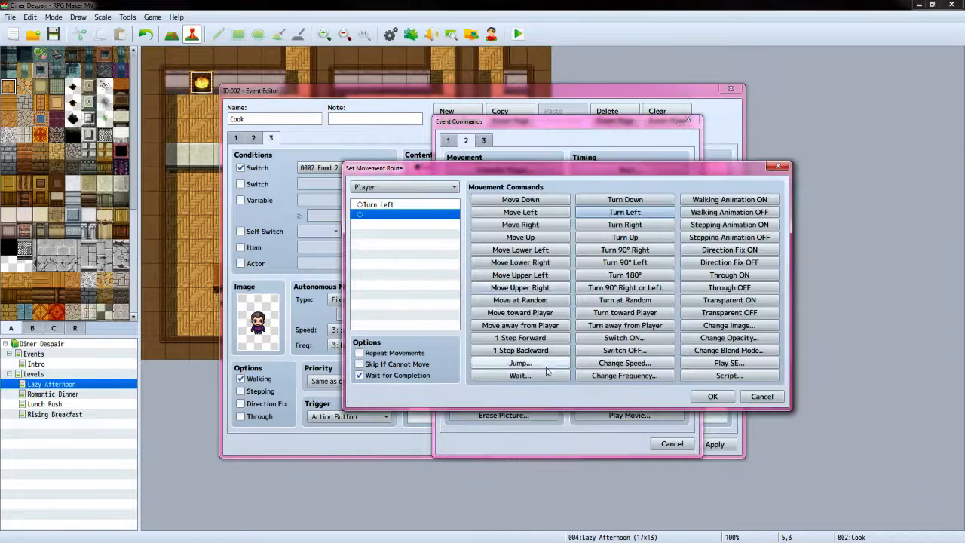
{"action": "left_click", "coordinate": [520, 338]}
{"action": "left_click", "coordinate": [520, 337]}
{"action": "left_click", "coordinate": [520, 338]}
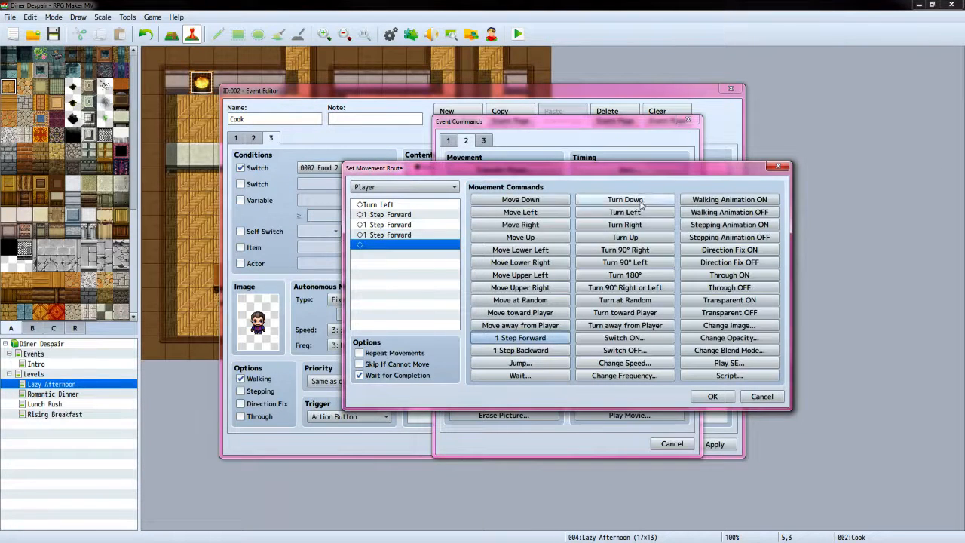
Extend page 3's movement route with Turn Up, 1 Step Forward and a 300-frame Wait
{"action": "left_click", "coordinate": [625, 238]}
{"action": "left_click", "coordinate": [546, 340]}
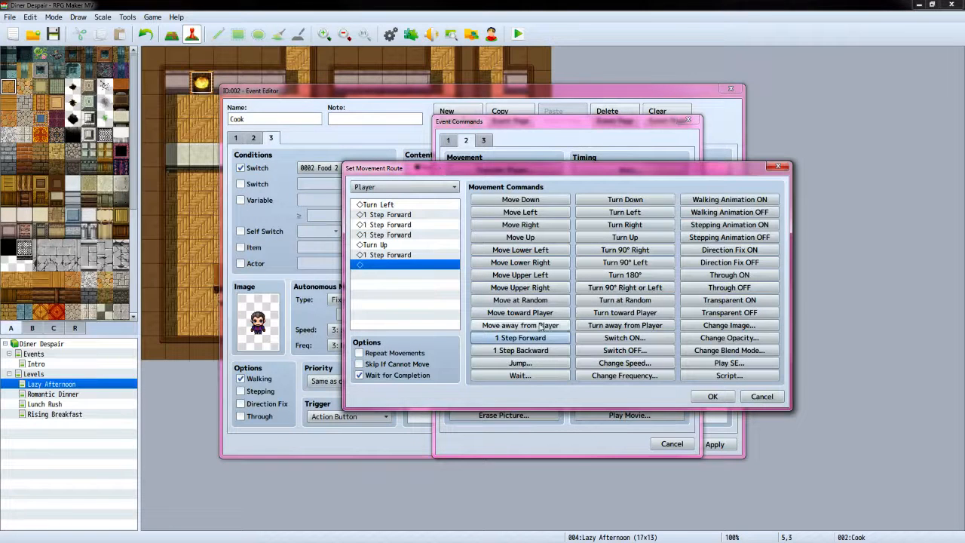
{"action": "left_click", "coordinate": [520, 373]}
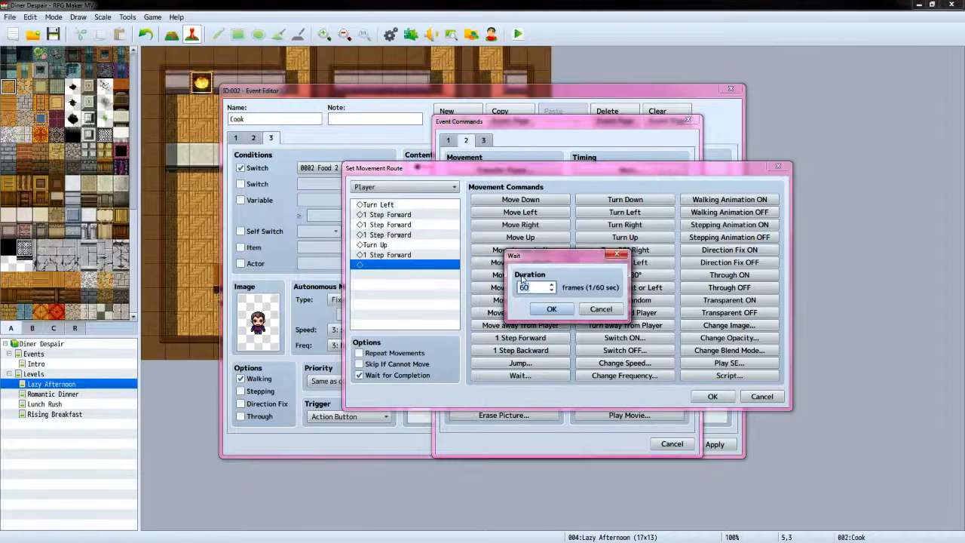
{"action": "type", "text": "300"}
{"action": "left_click", "coordinate": [551, 309]}
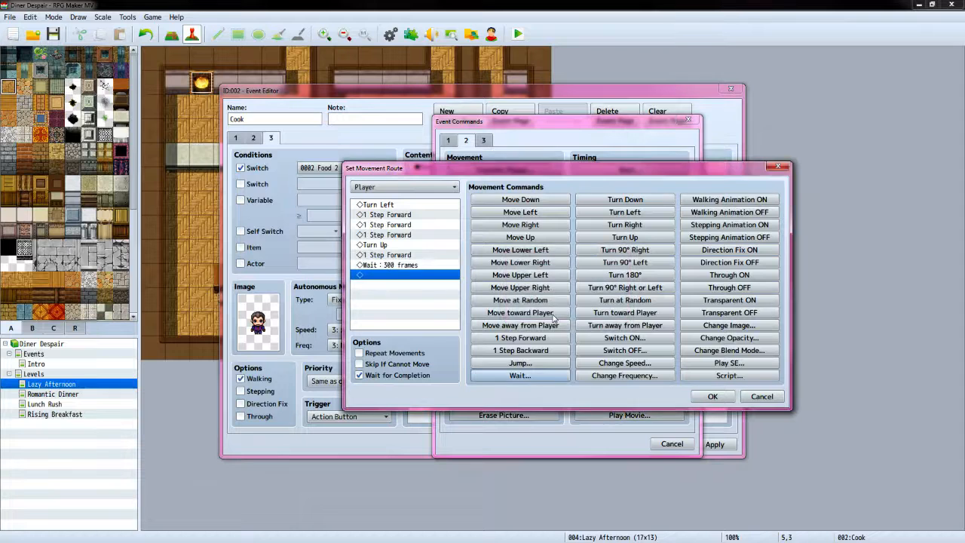
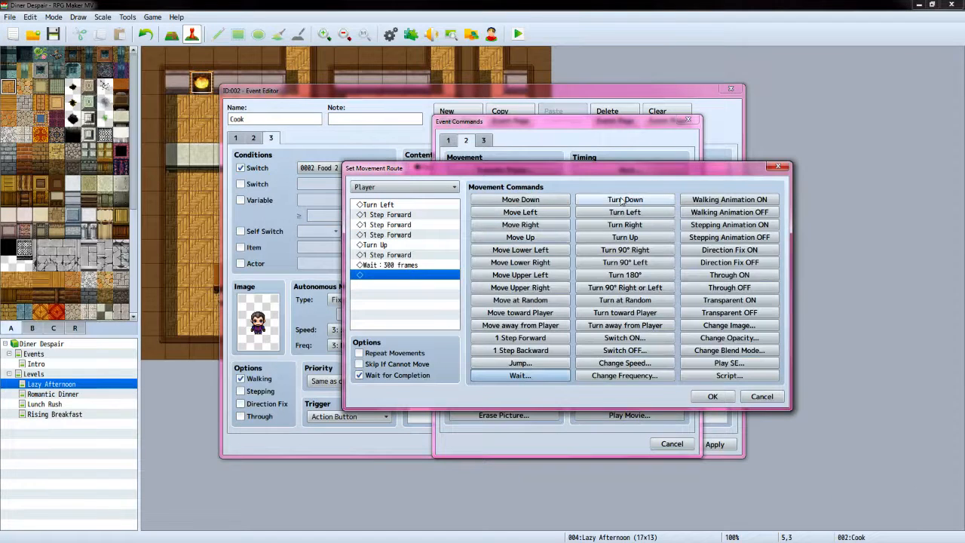
Finish the movement route with Turn Down, 1 Step Forward, Turn Right, 1 Step Forward and Turn Down
{"action": "left_click", "coordinate": [623, 200]}
{"action": "left_click", "coordinate": [533, 339]}
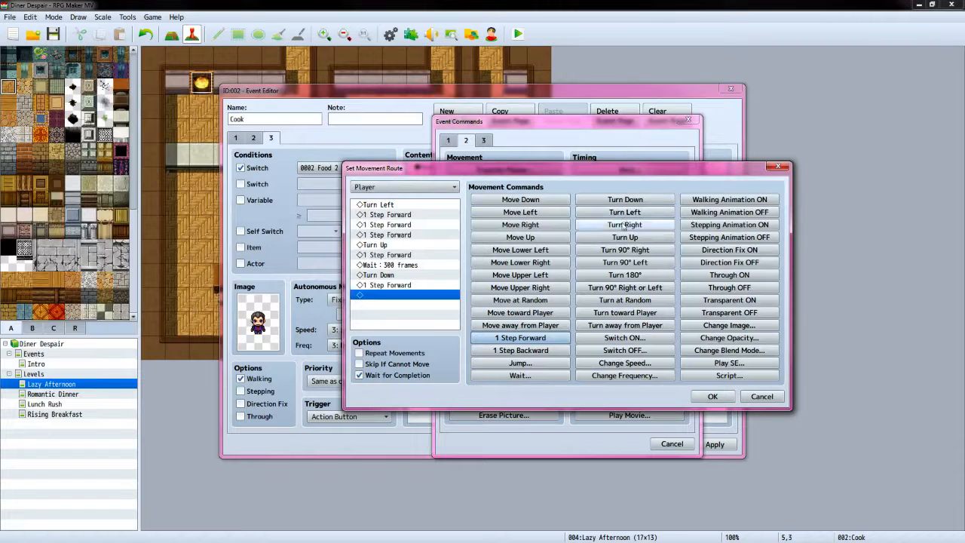
{"action": "left_click", "coordinate": [624, 225]}
{"action": "left_click", "coordinate": [535, 338]}
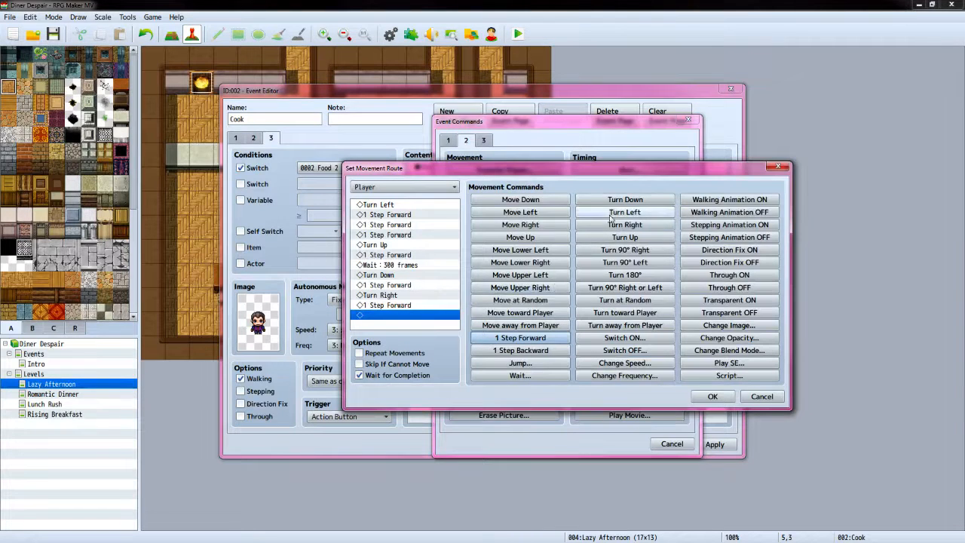
{"action": "left_click", "coordinate": [619, 202]}
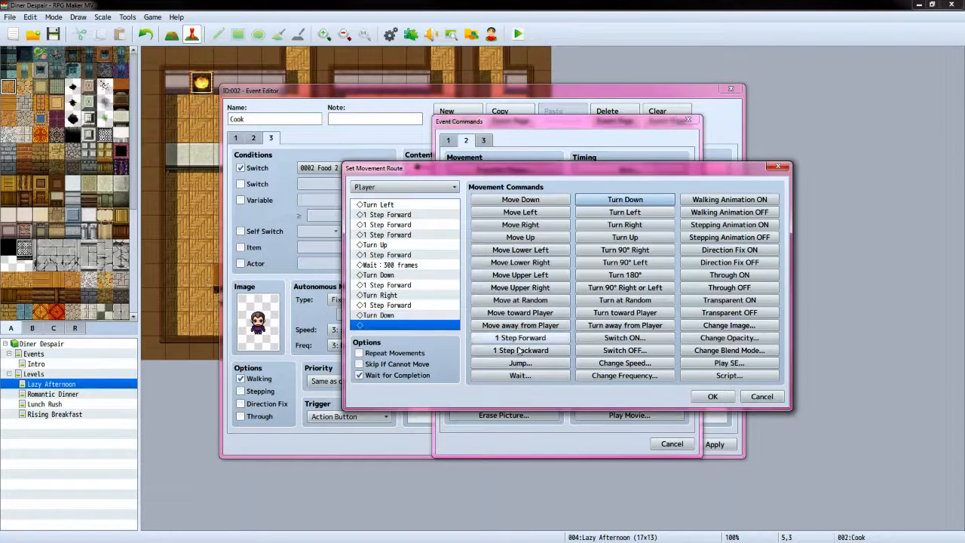
{"action": "left_click", "coordinate": [713, 395]}
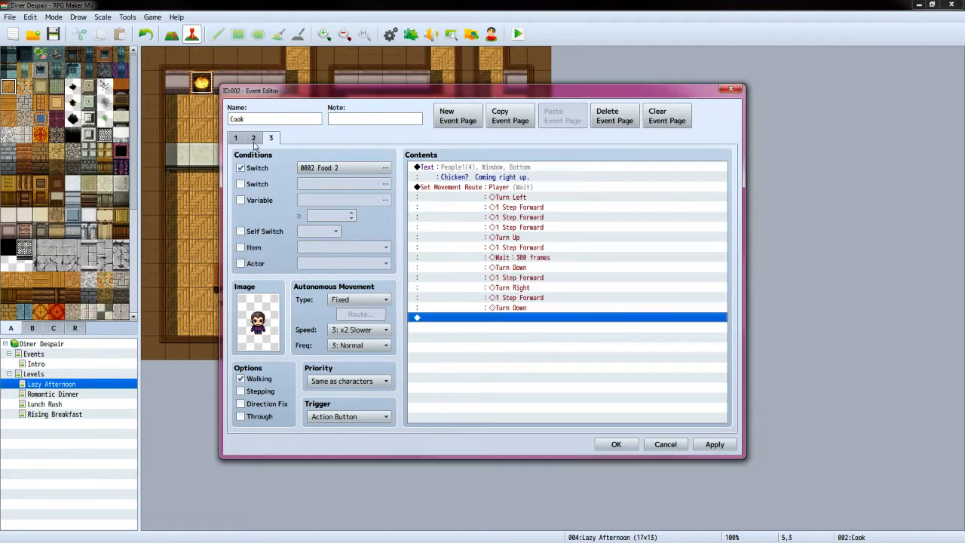
On page 2, insert a Control Switches command before the "Order up!" message, naming switch 0005 "Food 1 Ready" and turning it ON
{"action": "left_click", "coordinate": [253, 138]}
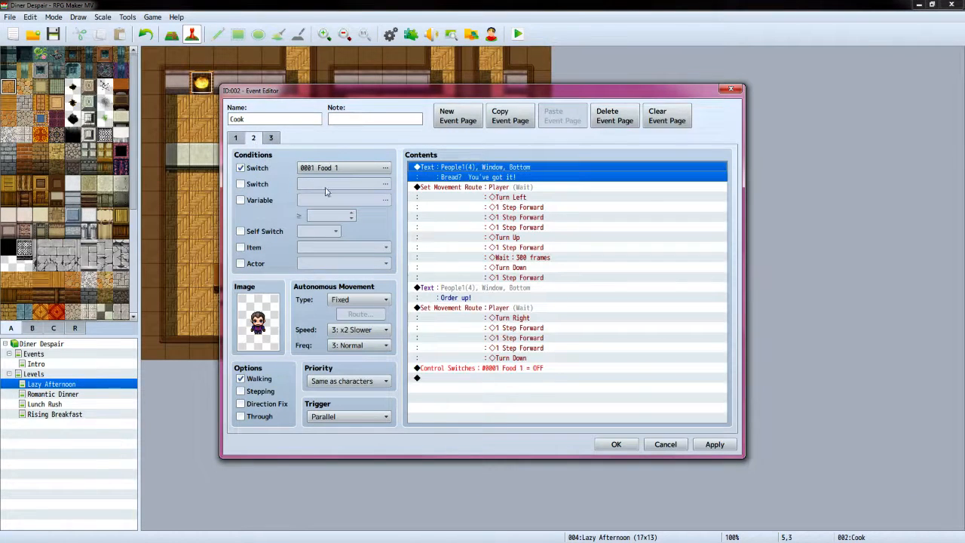
{"action": "left_click", "coordinate": [489, 299]}
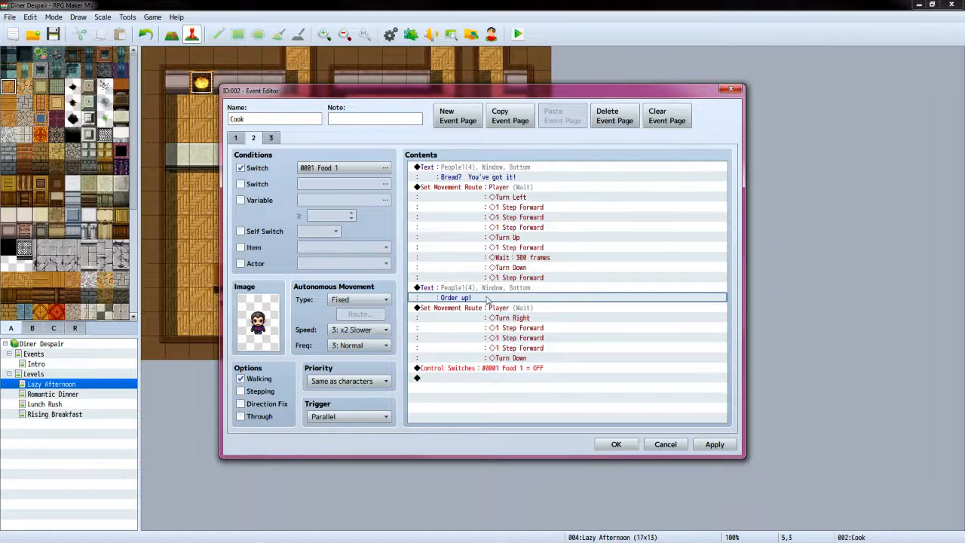
{"action": "double_click", "coordinate": [485, 293]}
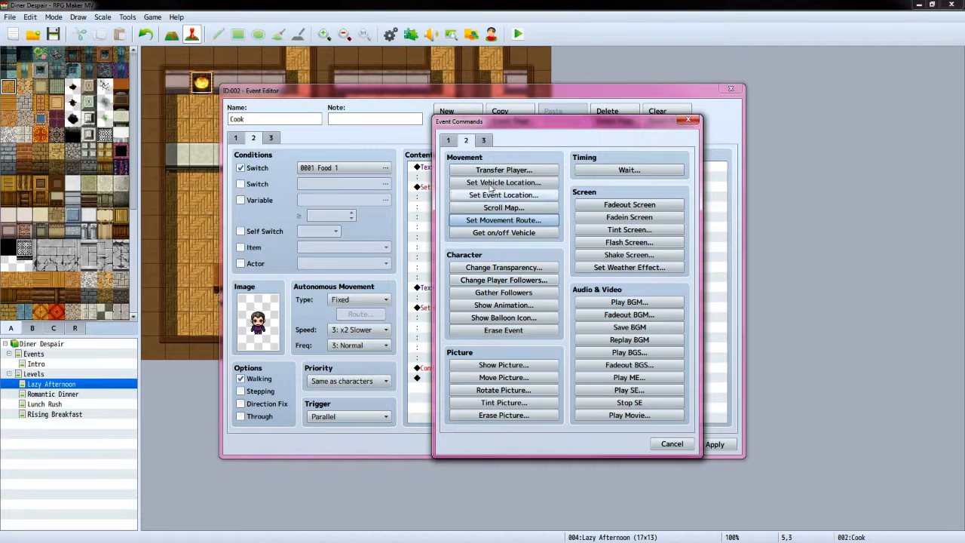
{"action": "left_click", "coordinate": [448, 140]}
{"action": "left_click", "coordinate": [503, 254]}
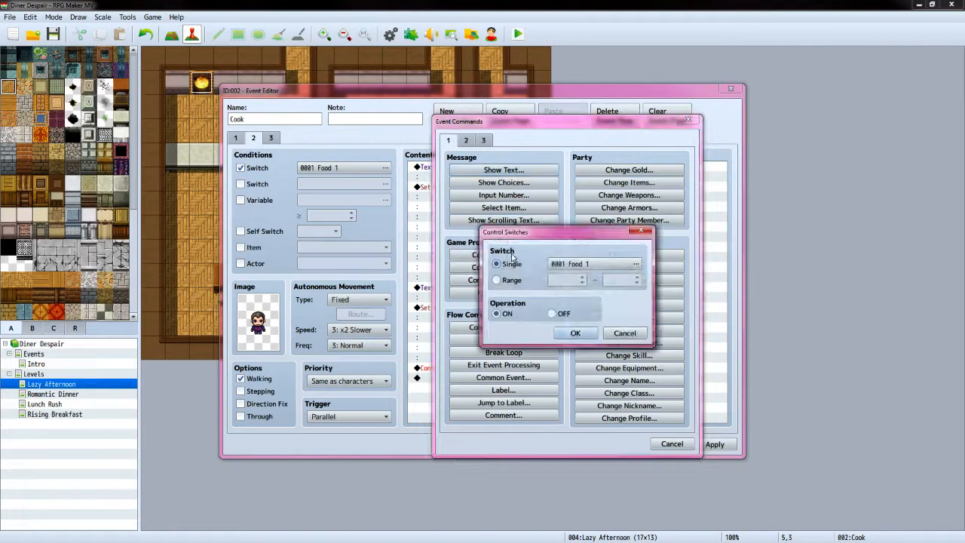
{"action": "left_click", "coordinate": [636, 263]}
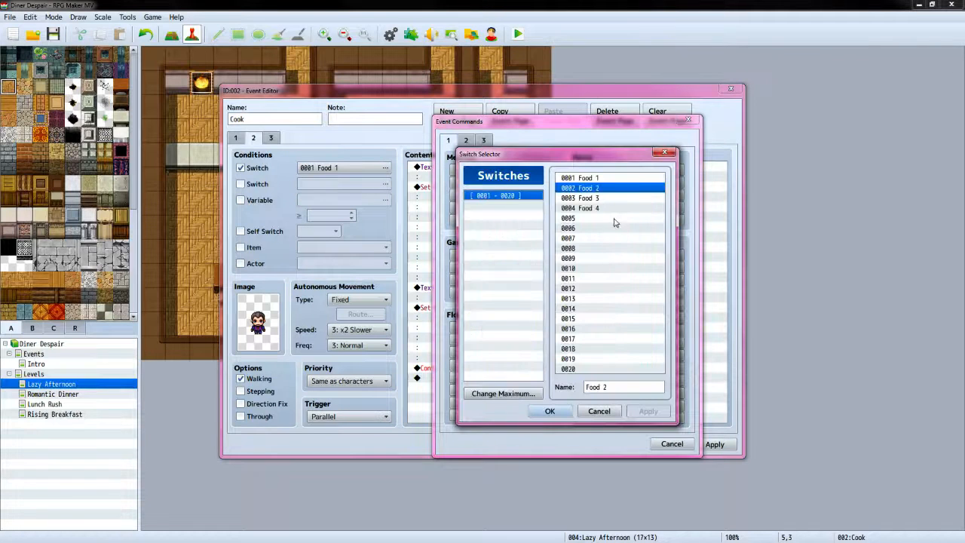
{"action": "left_click", "coordinate": [583, 218]}
{"action": "left_click", "coordinate": [608, 388]}
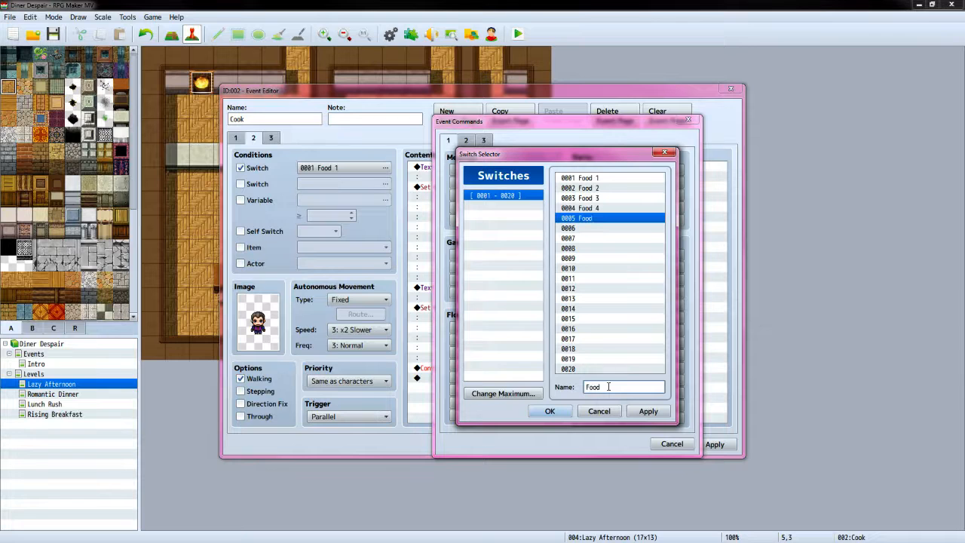
{"action": "type", "text": "eady"}
{"action": "left_click", "coordinate": [563, 411]}
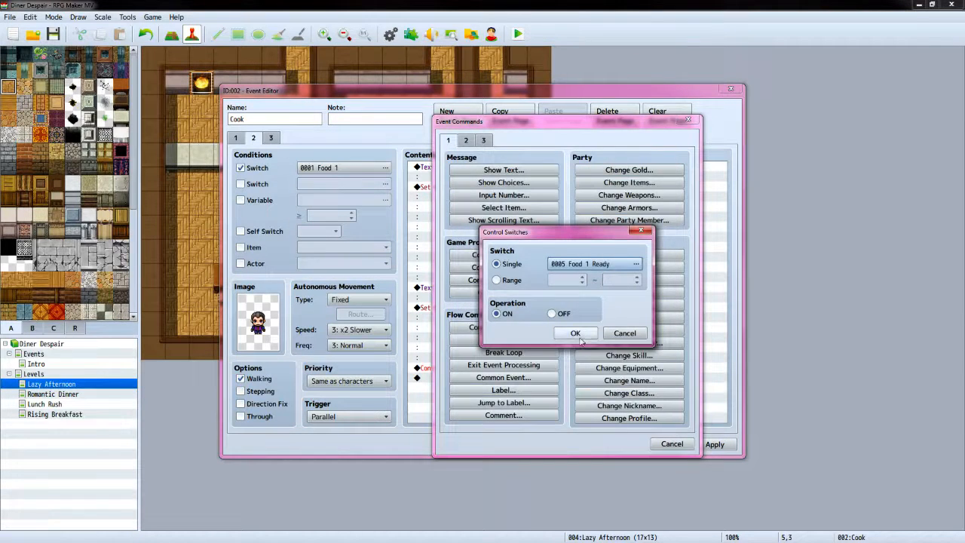
{"action": "left_click", "coordinate": [578, 336]}
On page 3, add a Control Switches command after the movement route, naming switch 0006 "Food 2 Ready" and turning it ON
{"action": "left_click", "coordinate": [280, 139]}
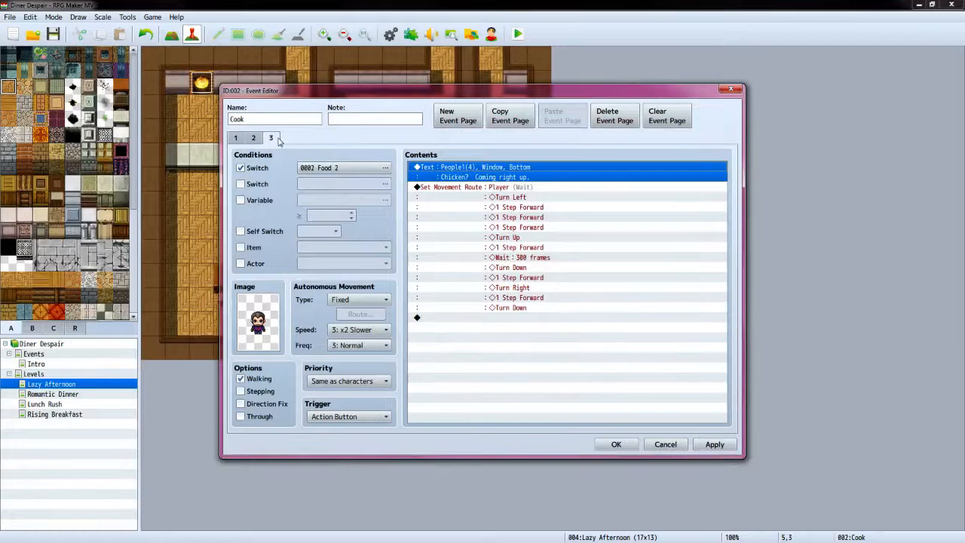
{"action": "double_click", "coordinate": [468, 319]}
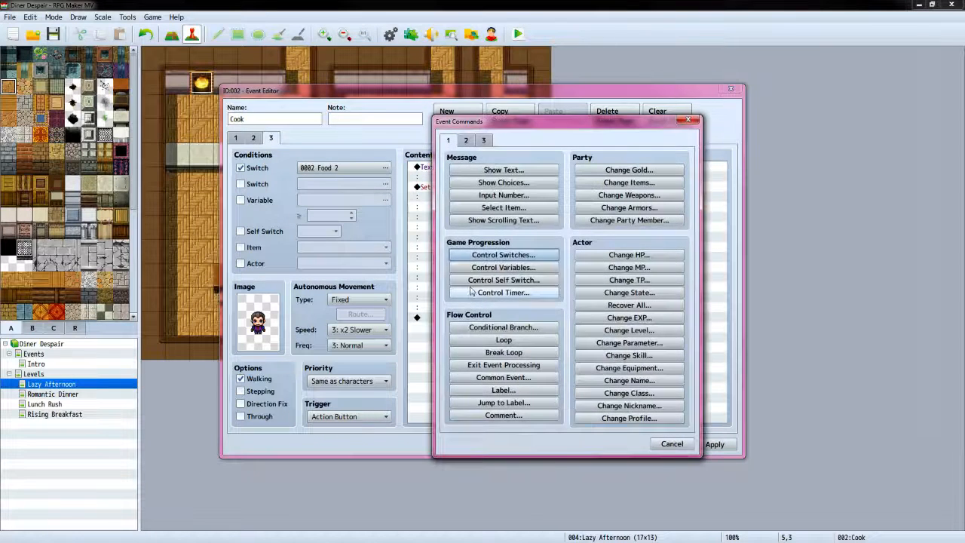
{"action": "left_click", "coordinate": [504, 255]}
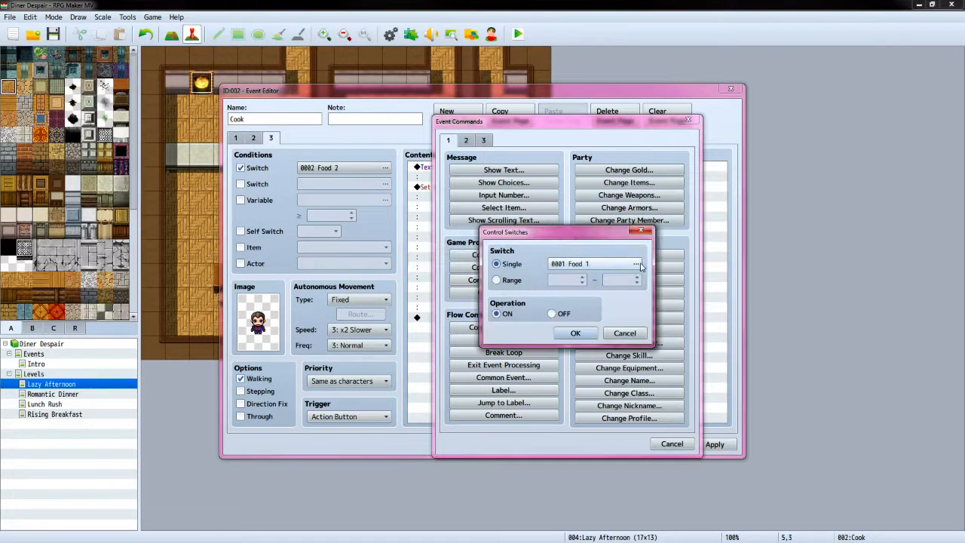
{"action": "left_click", "coordinate": [638, 264]}
{"action": "left_click", "coordinate": [579, 229]}
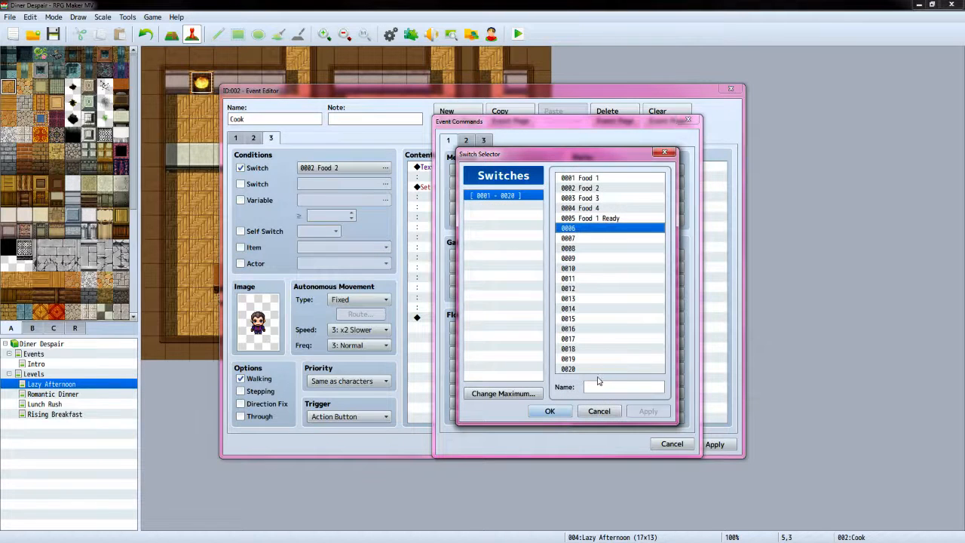
{"action": "left_click", "coordinate": [598, 386]}
{"action": "type", "text": "Food 2 Ready"}
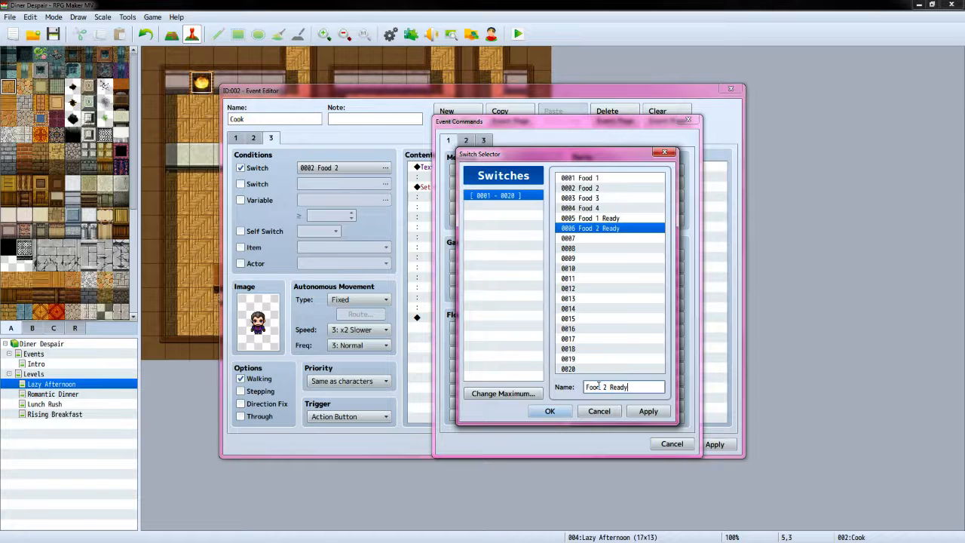
{"action": "left_click", "coordinate": [563, 407]}
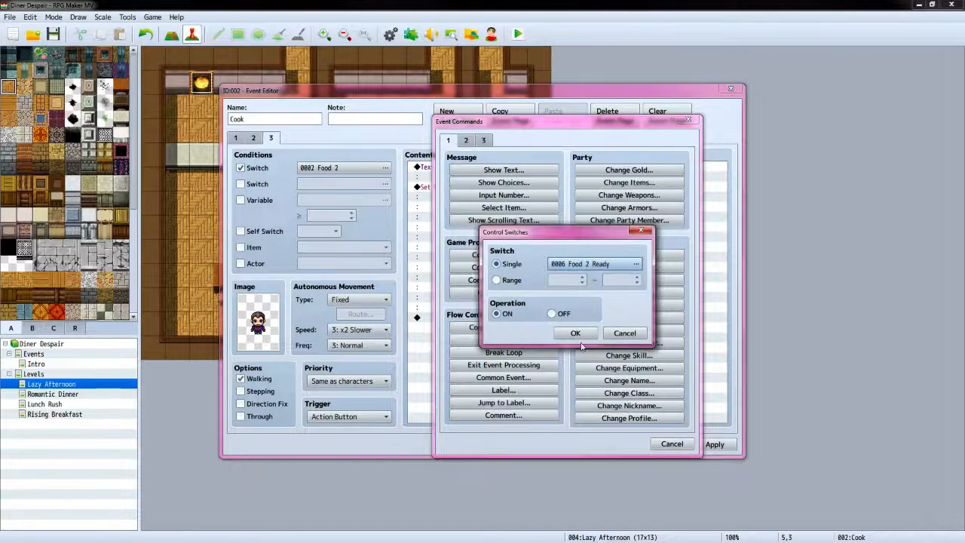
{"action": "left_click", "coordinate": [578, 335]}
Add a Show Text at the end of page 3 with the mustached man's People1 face and "Order up!"
{"action": "double_click", "coordinate": [466, 332]}
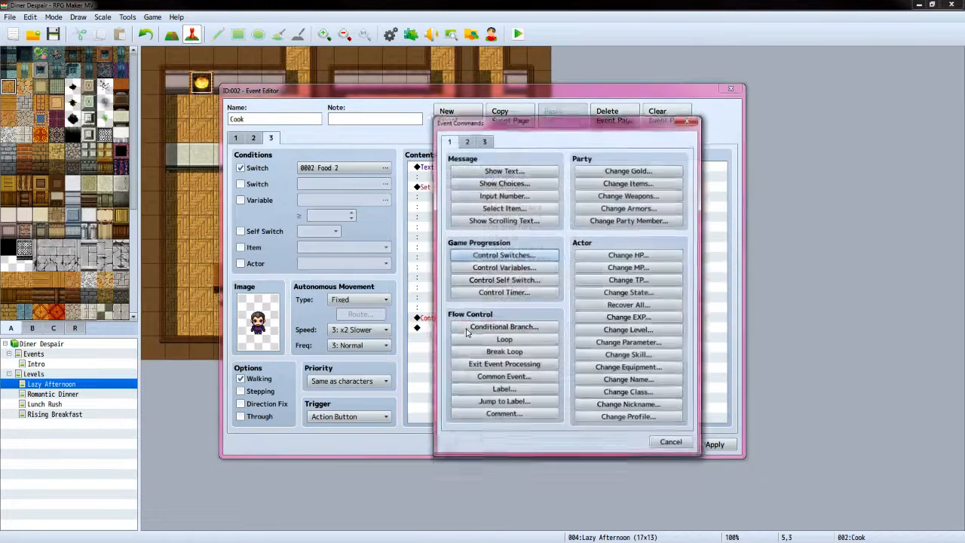
{"action": "left_click", "coordinate": [482, 171]}
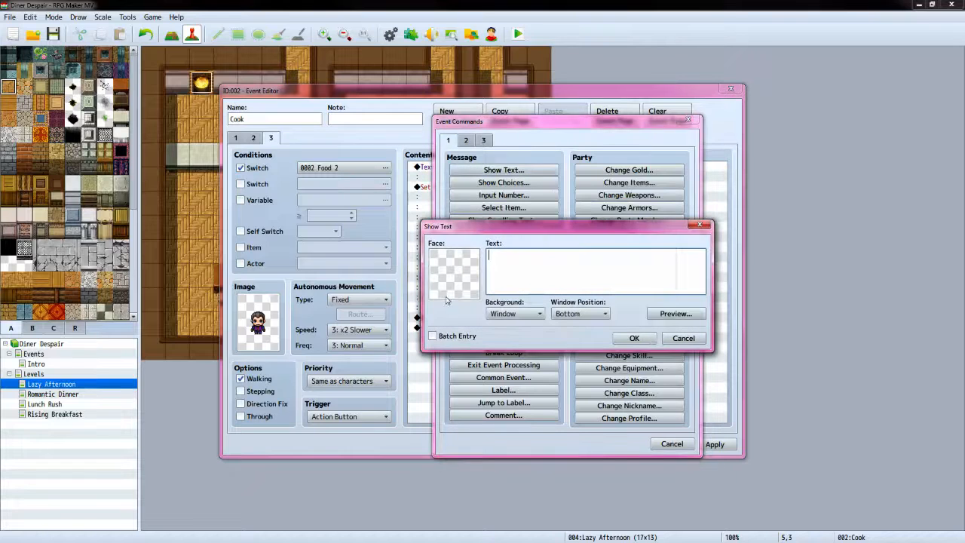
{"action": "double_click", "coordinate": [457, 276]}
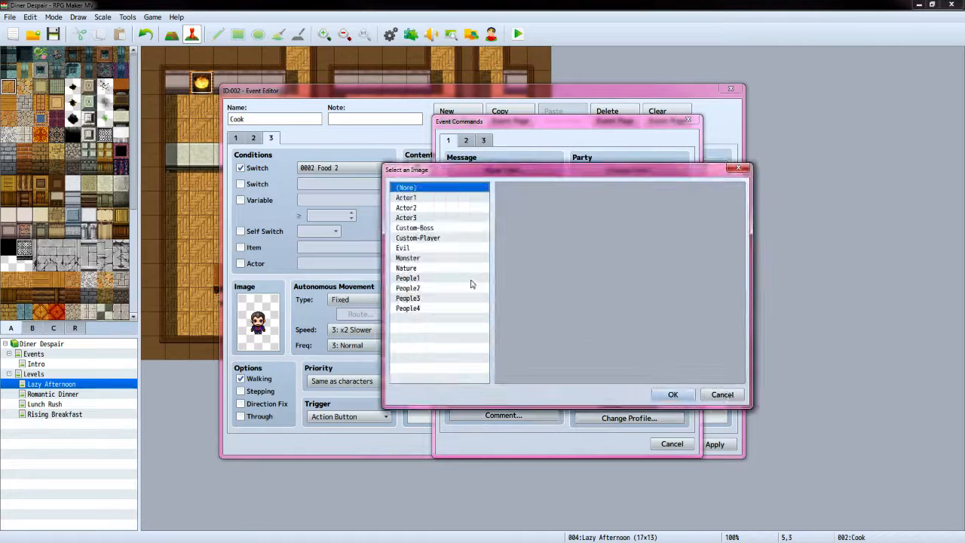
{"action": "left_click", "coordinate": [408, 278]}
{"action": "left_click", "coordinate": [520, 249]}
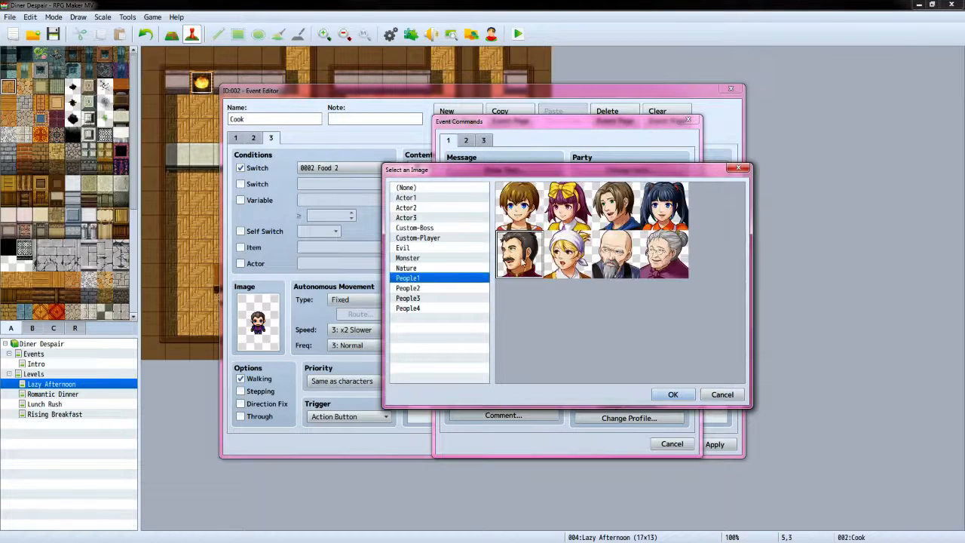
{"action": "left_click", "coordinate": [672, 394]}
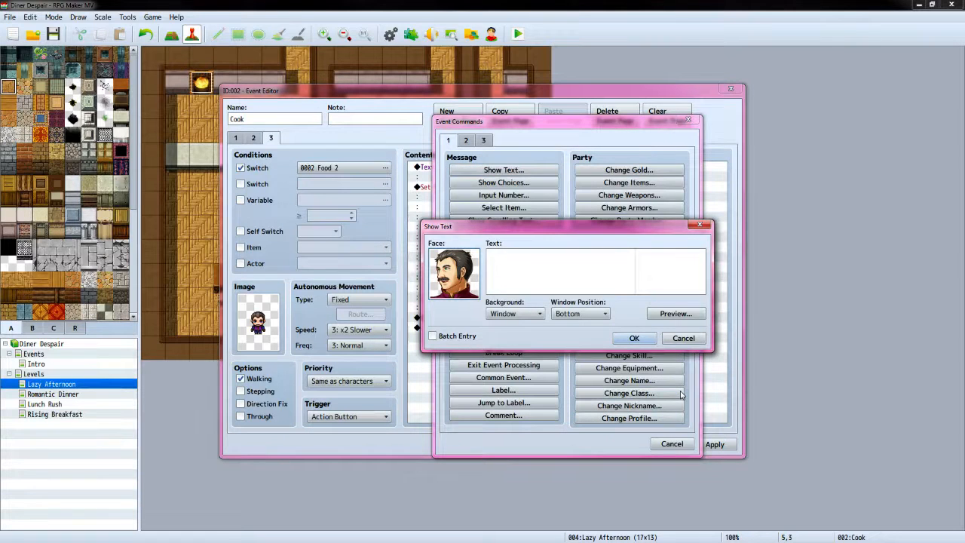
{"action": "left_click", "coordinate": [573, 273]}
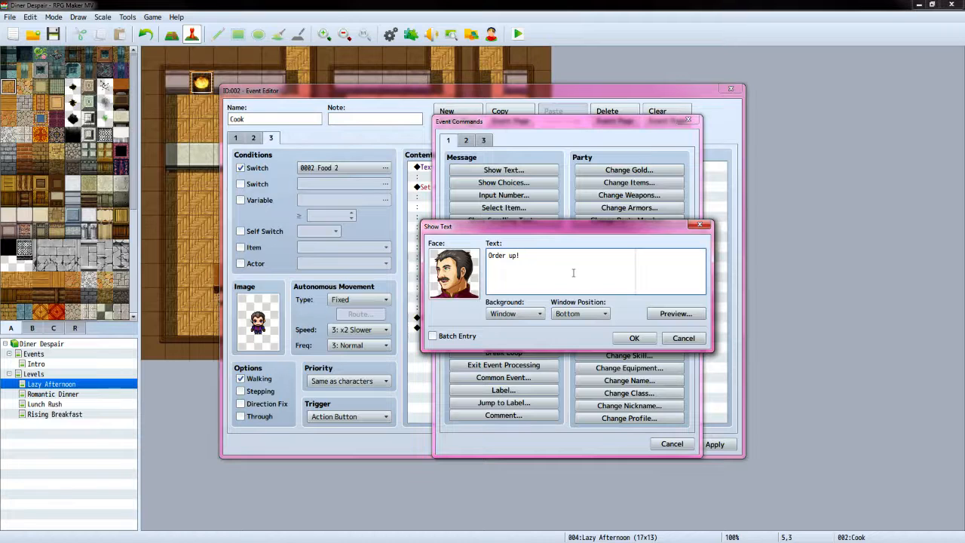
{"action": "left_click", "coordinate": [634, 338]}
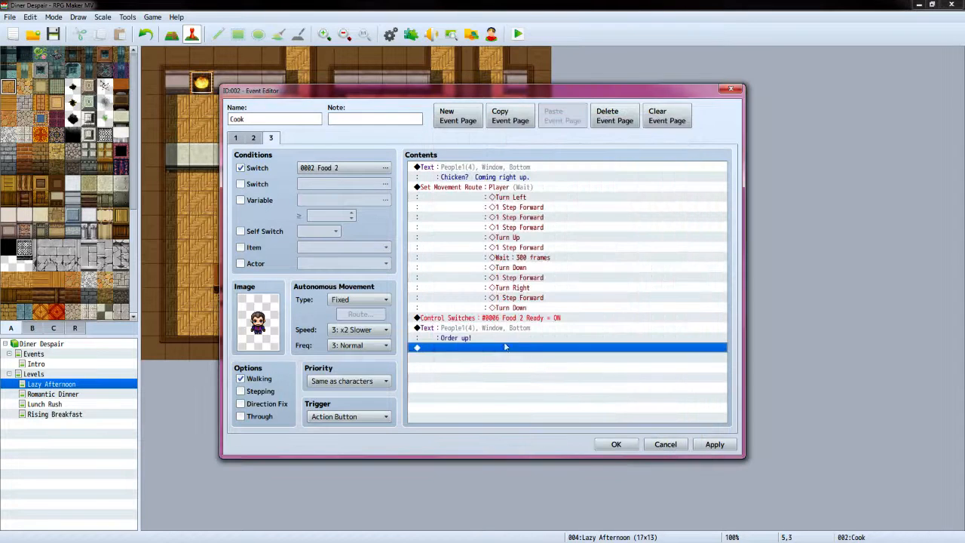
Following the VX Ace original, add a Player movement route with Turn Right, two 1 Step Forward moves and Turn Down
{"action": "double_click", "coordinate": [528, 355]}
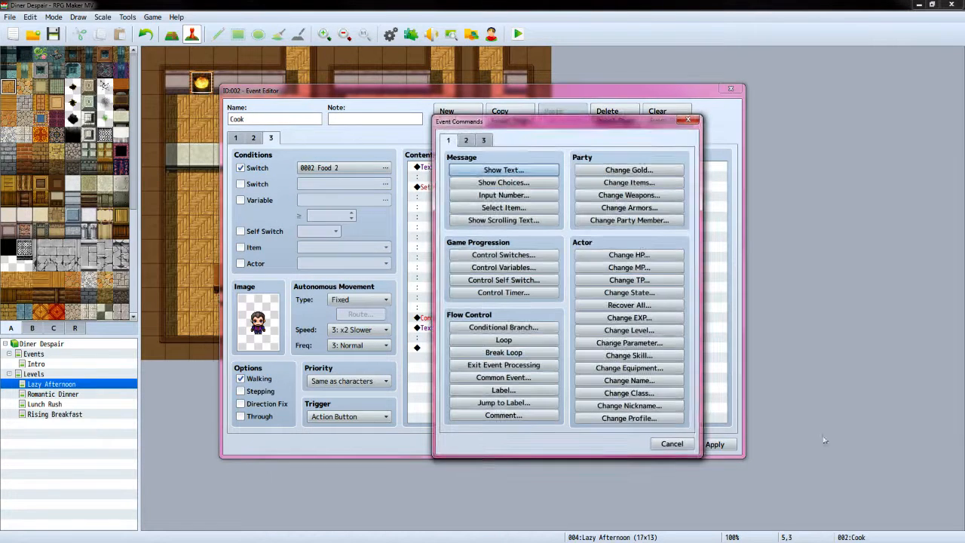
{"action": "key", "text": "alt+Tab"}
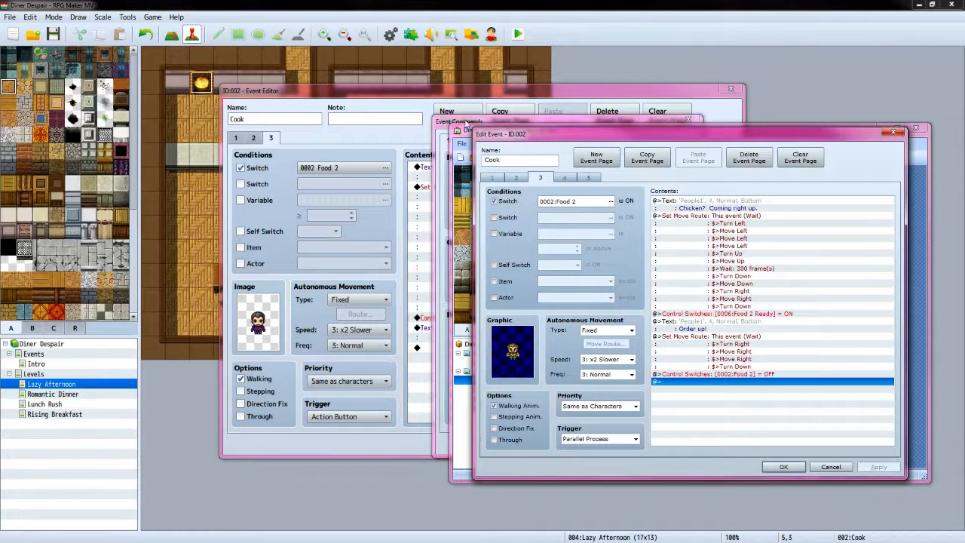
{"action": "left_click", "coordinate": [483, 98]}
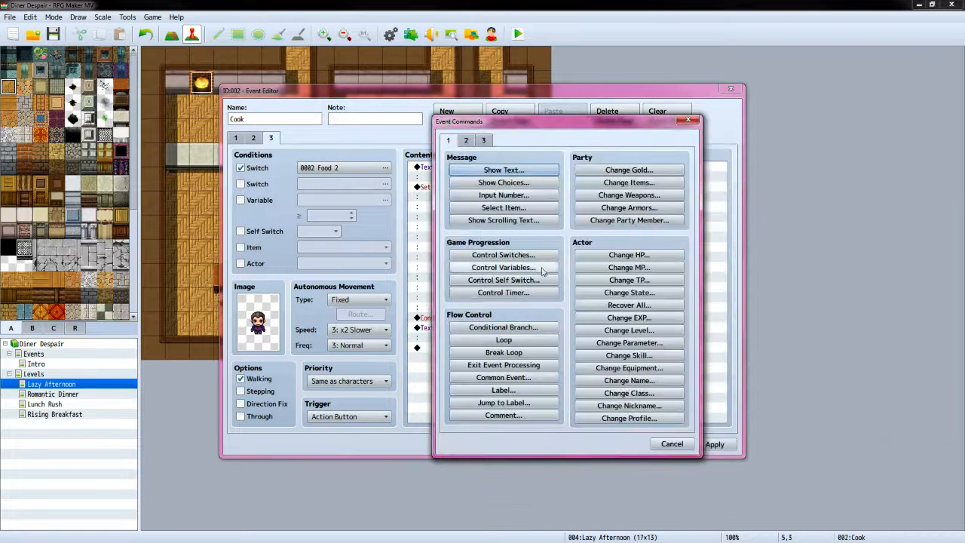
{"action": "left_click", "coordinate": [466, 140]}
{"action": "left_click", "coordinate": [505, 220]}
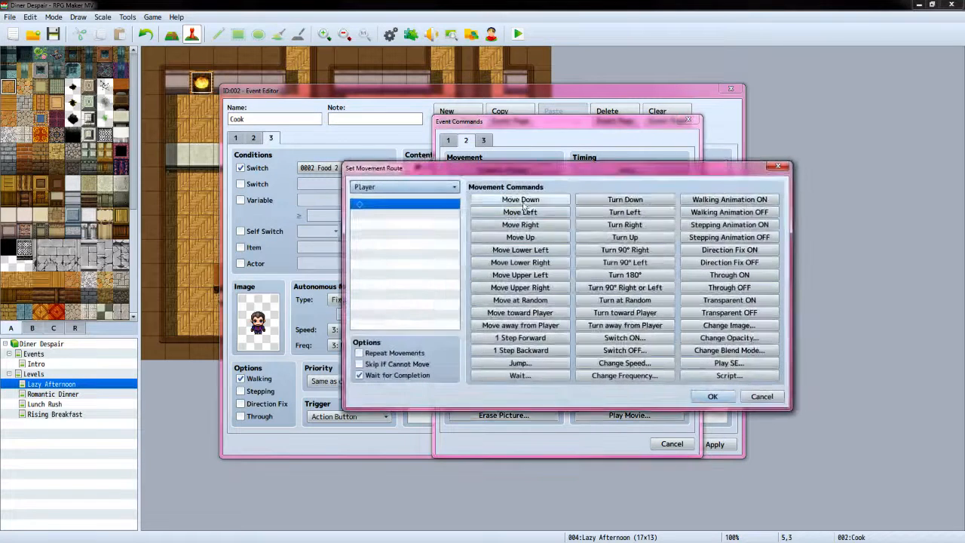
{"action": "left_click", "coordinate": [624, 224]}
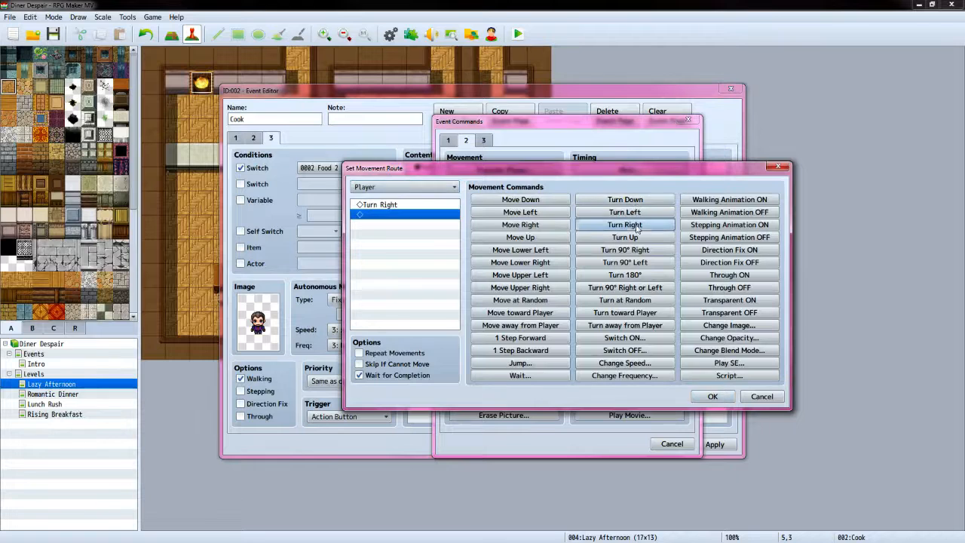
{"action": "left_click", "coordinate": [520, 337]}
{"action": "left_click", "coordinate": [520, 338]}
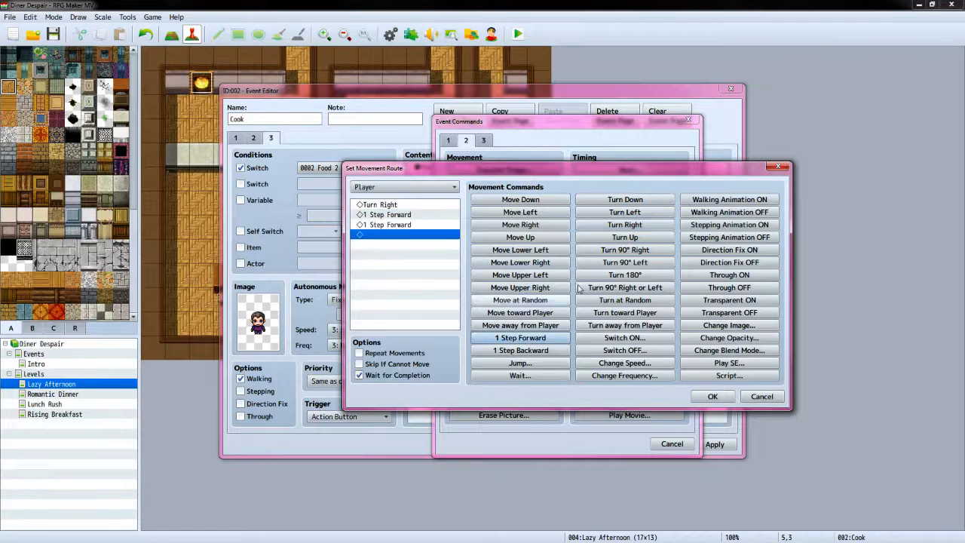
{"action": "left_click", "coordinate": [625, 200]}
{"action": "left_click", "coordinate": [703, 395]}
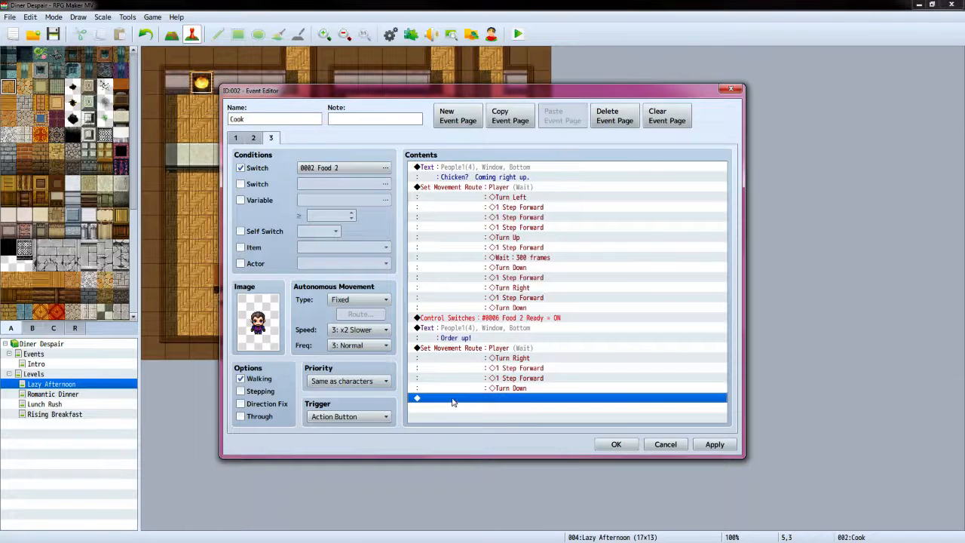
End page 3 with a Control Switches command turning 0002 Food 2 OFF, and apply the event changes
{"action": "double_click", "coordinate": [452, 402]}
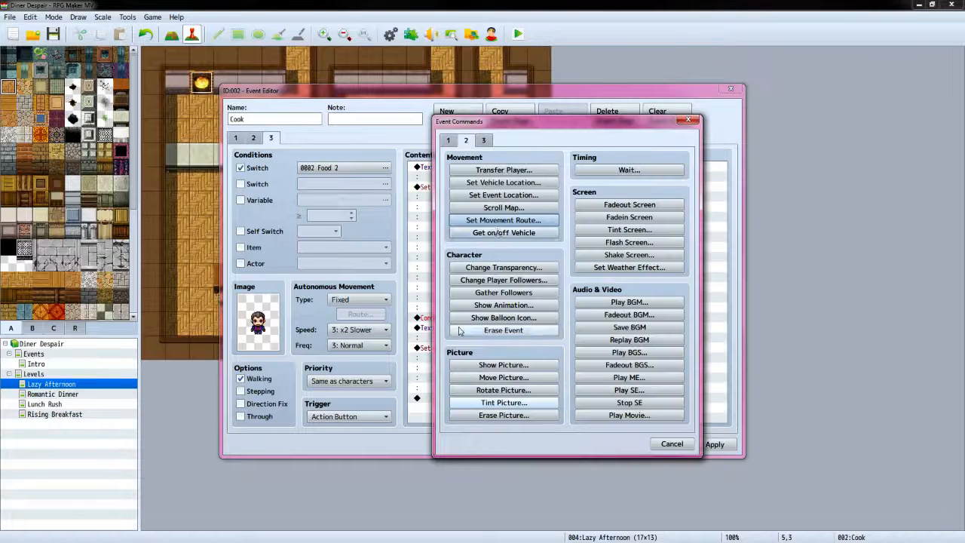
{"action": "left_click", "coordinate": [449, 141]}
{"action": "left_click", "coordinate": [528, 255]}
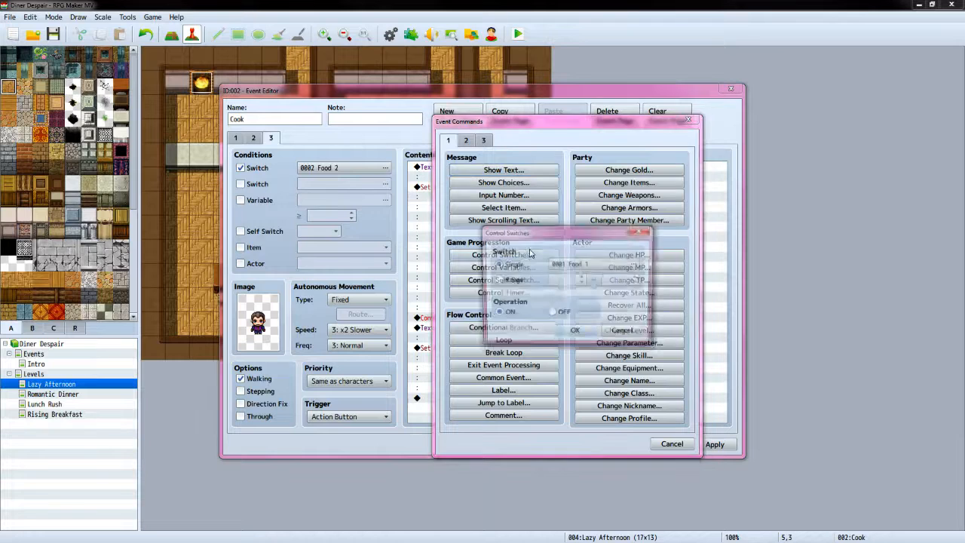
{"action": "left_click", "coordinate": [635, 264]}
{"action": "left_click", "coordinate": [603, 227]}
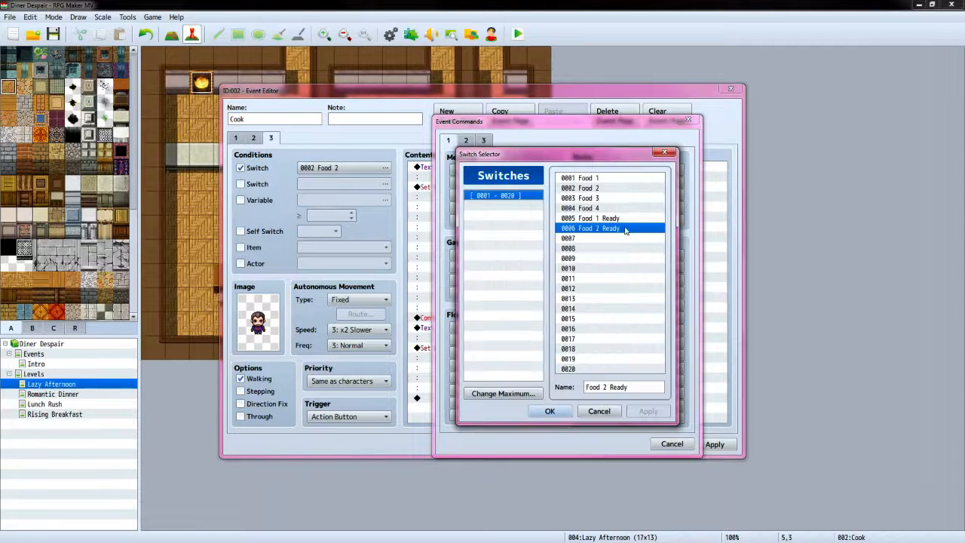
{"action": "left_click", "coordinate": [603, 190]}
{"action": "left_click", "coordinate": [554, 411]}
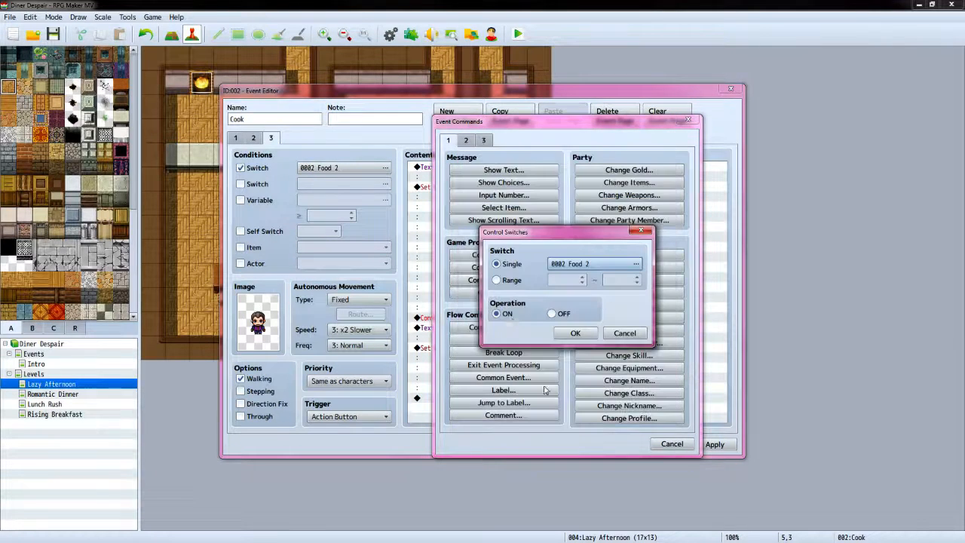
{"action": "left_click", "coordinate": [552, 314]}
{"action": "left_click", "coordinate": [576, 333]}
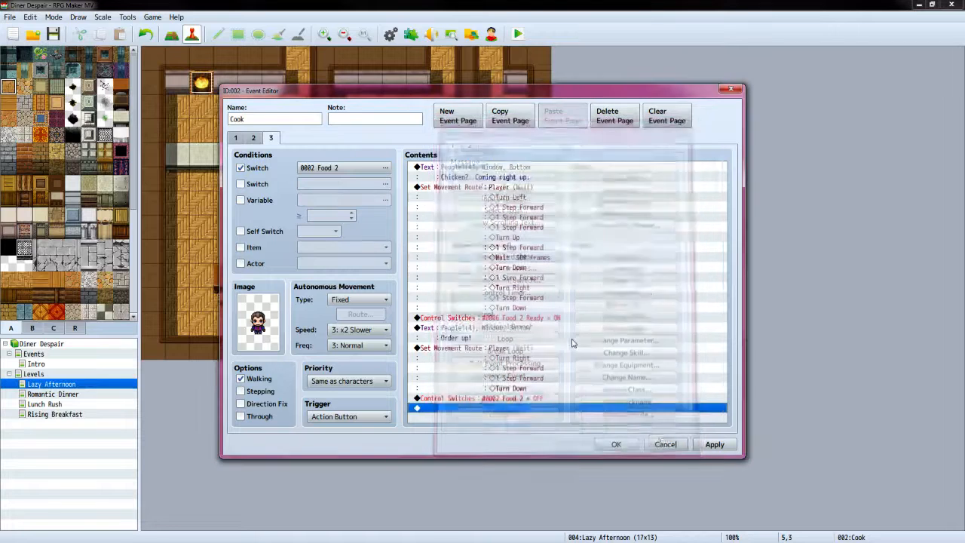
{"action": "left_click", "coordinate": [712, 445]}
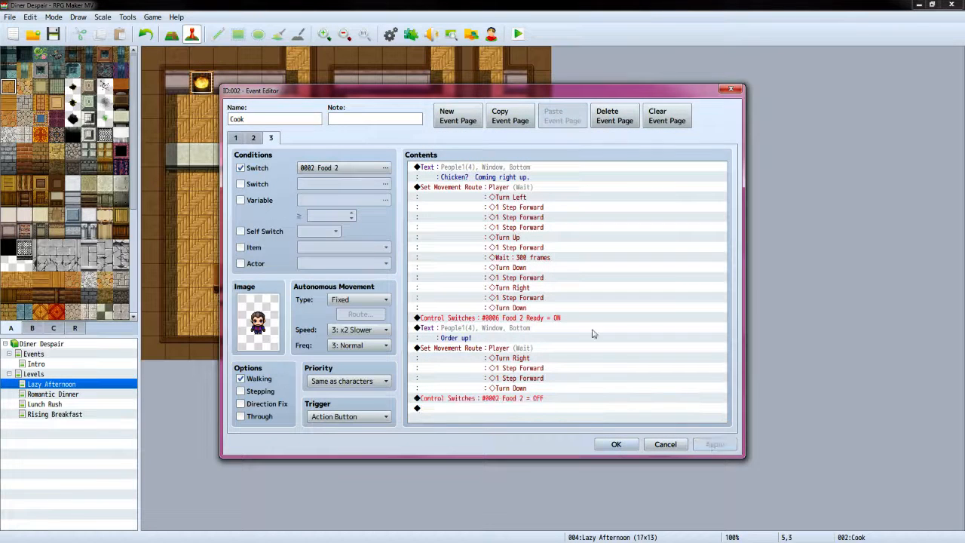
Create event page 4 for the Cook and give it the dark-haired man's front-facing sprite from People1
{"action": "left_click", "coordinate": [458, 119]}
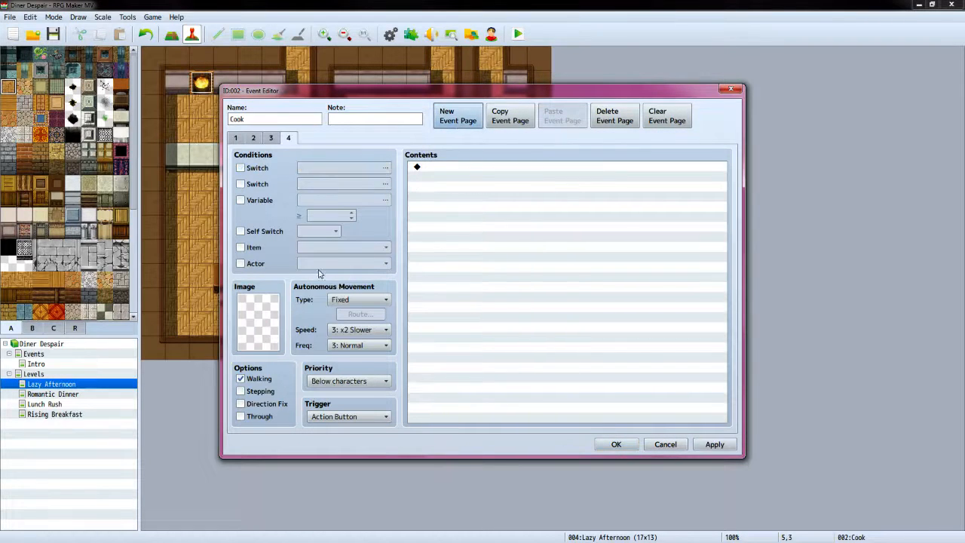
{"action": "double_click", "coordinate": [264, 316]}
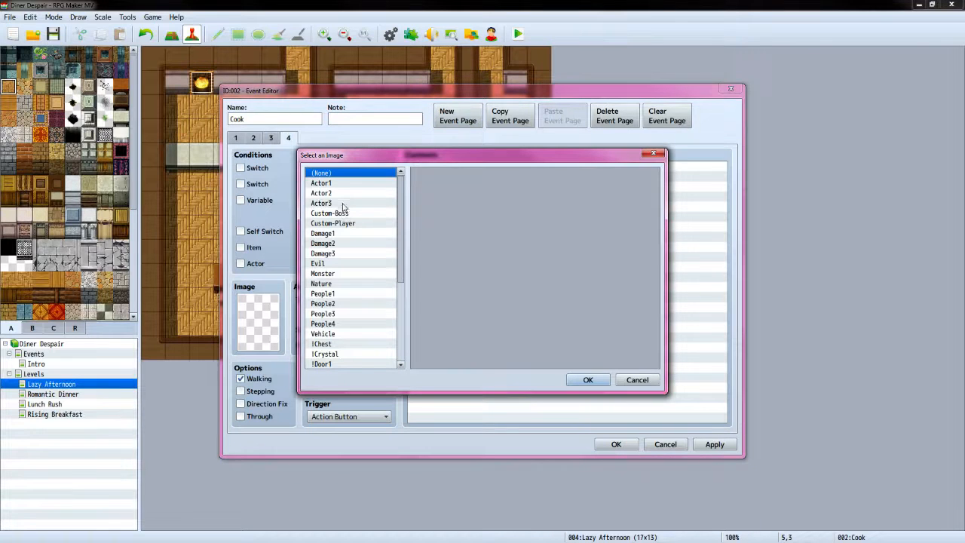
{"action": "left_click", "coordinate": [340, 294]}
{"action": "left_click", "coordinate": [437, 253]}
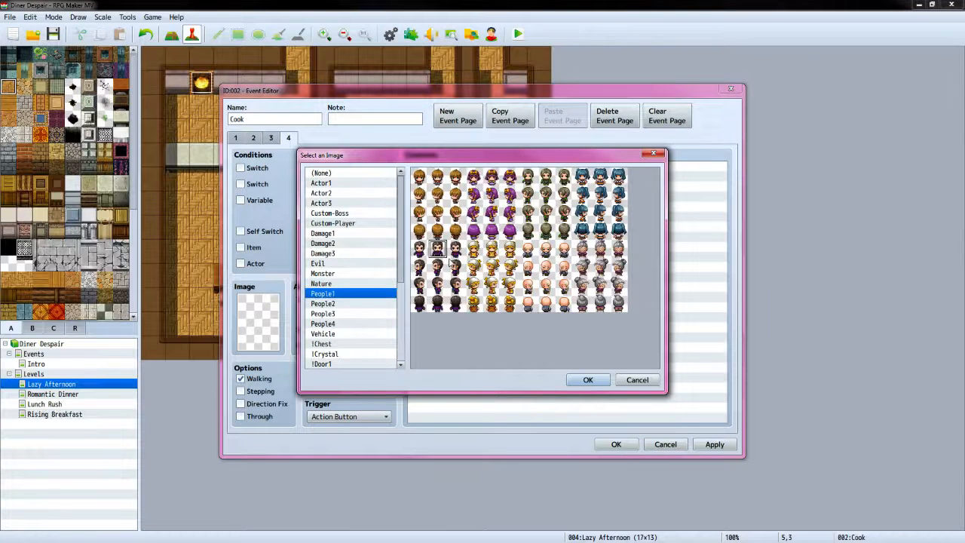
{"action": "left_click", "coordinate": [588, 380]}
Enable page 4's first switch condition and set it to 0003 Food 3
{"action": "left_click", "coordinate": [240, 167]}
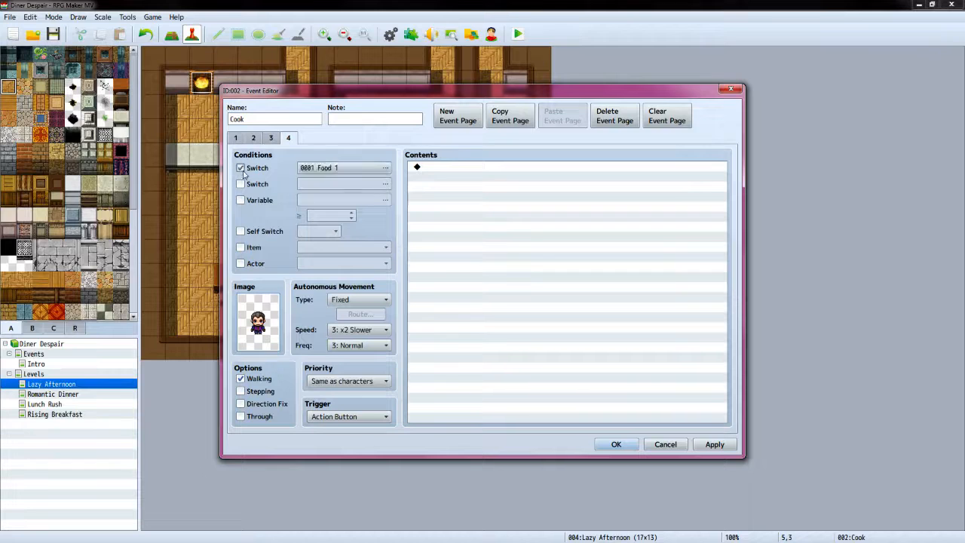
{"action": "left_click", "coordinate": [377, 168]}
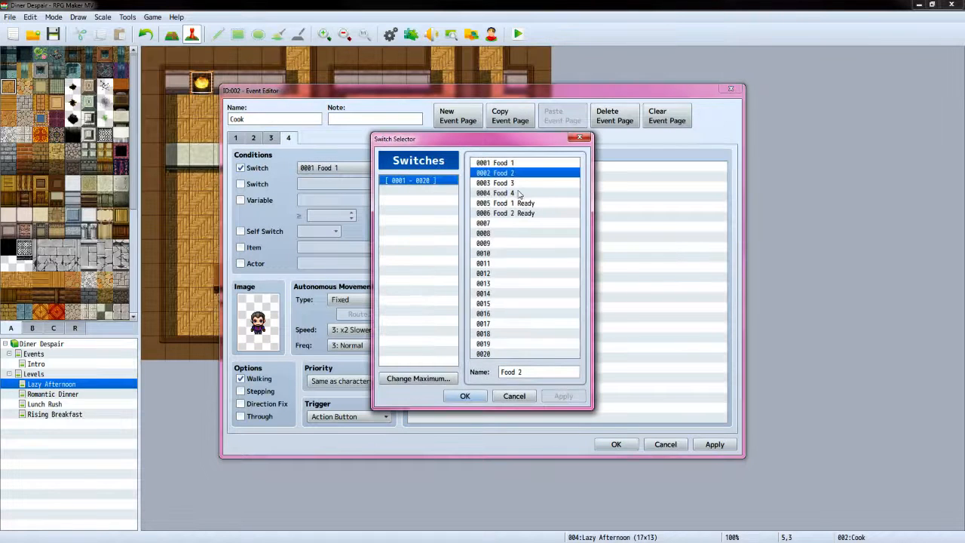
{"action": "left_click", "coordinate": [519, 183]}
{"action": "left_click", "coordinate": [465, 396]}
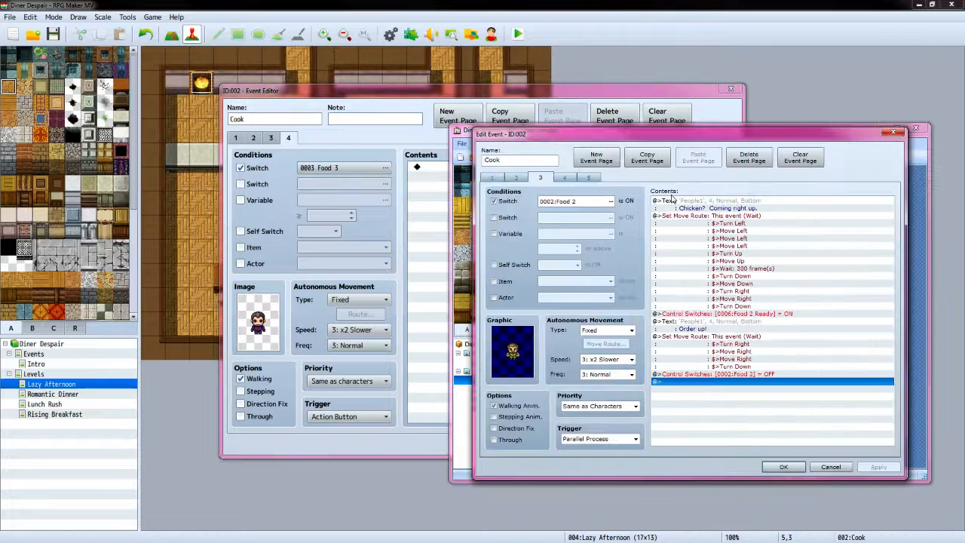
Set the trigger of the Cook event's page 3 to Parallel and apply the change
{"action": "left_click", "coordinate": [565, 179]}
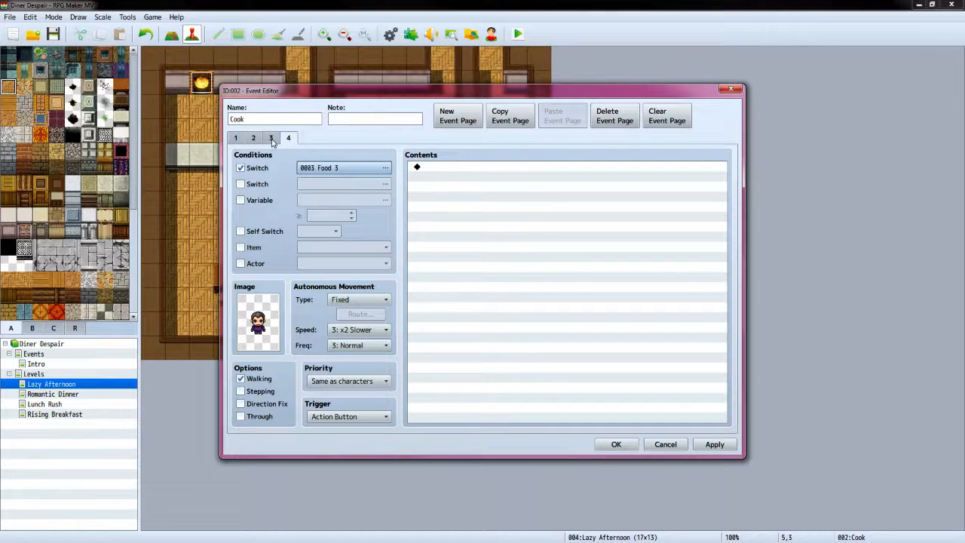
{"action": "left_click", "coordinate": [270, 138]}
{"action": "left_click", "coordinate": [384, 417]}
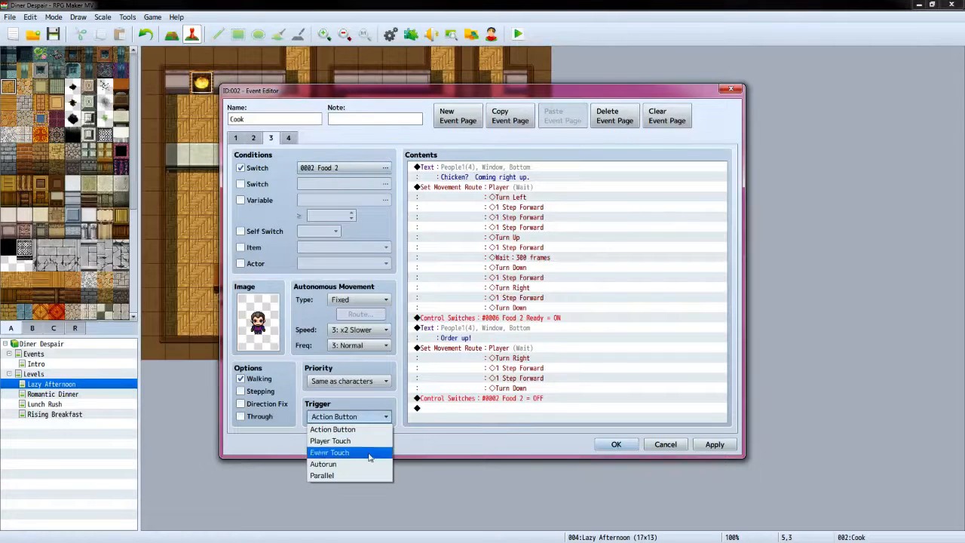
{"action": "left_click", "coordinate": [347, 475]}
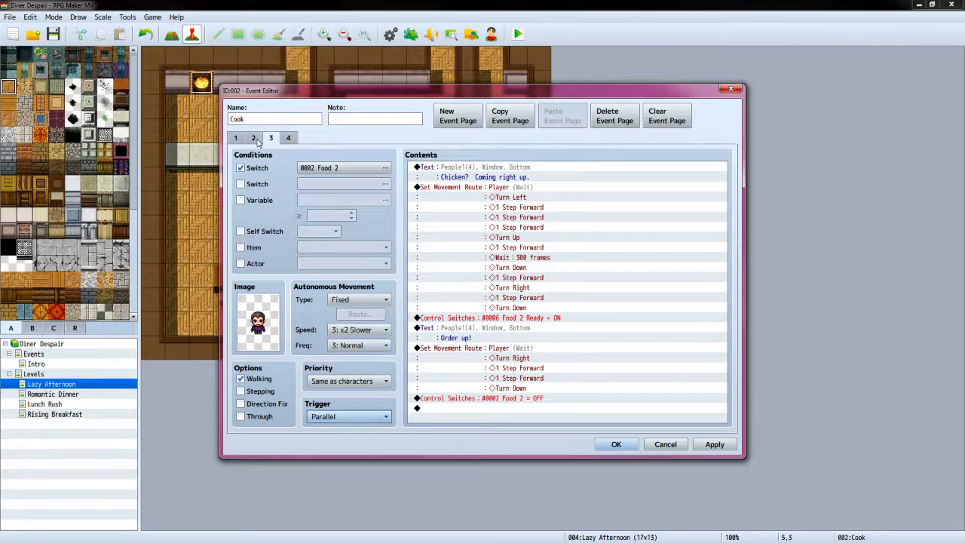
{"action": "left_click", "coordinate": [713, 444]}
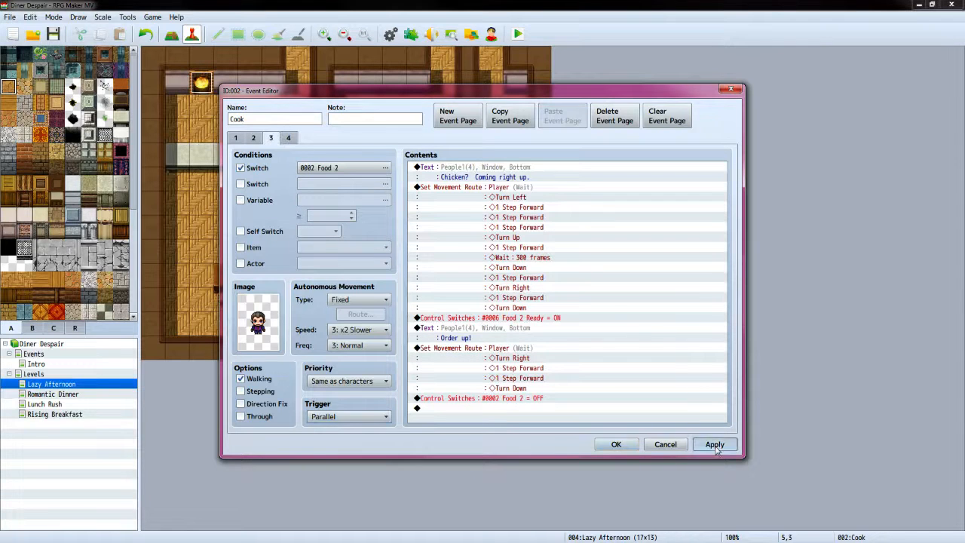
Set the trigger of the Cook event's page 4 to Parallel and apply the change
{"action": "left_click", "coordinate": [288, 138]}
{"action": "left_click", "coordinate": [385, 416]}
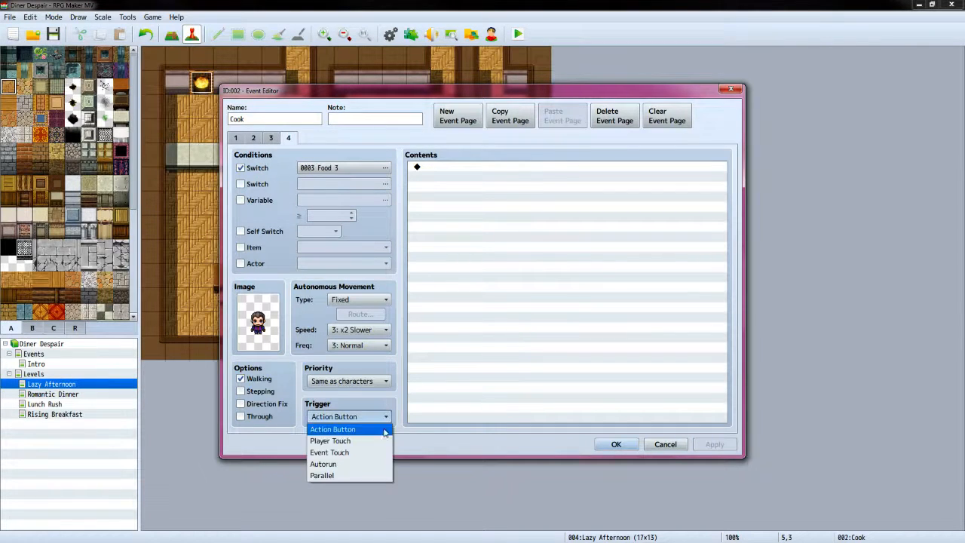
{"action": "left_click", "coordinate": [382, 475]}
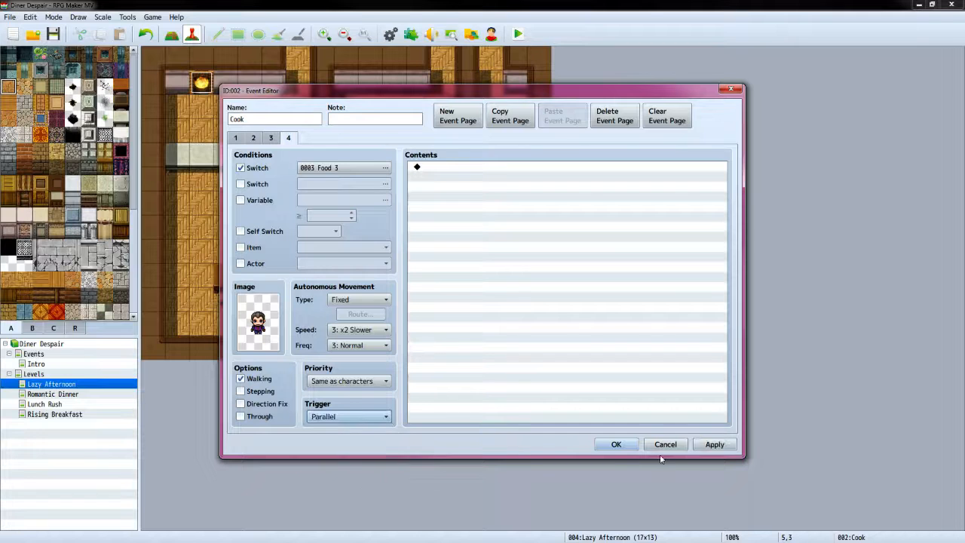
{"action": "left_click", "coordinate": [707, 446]}
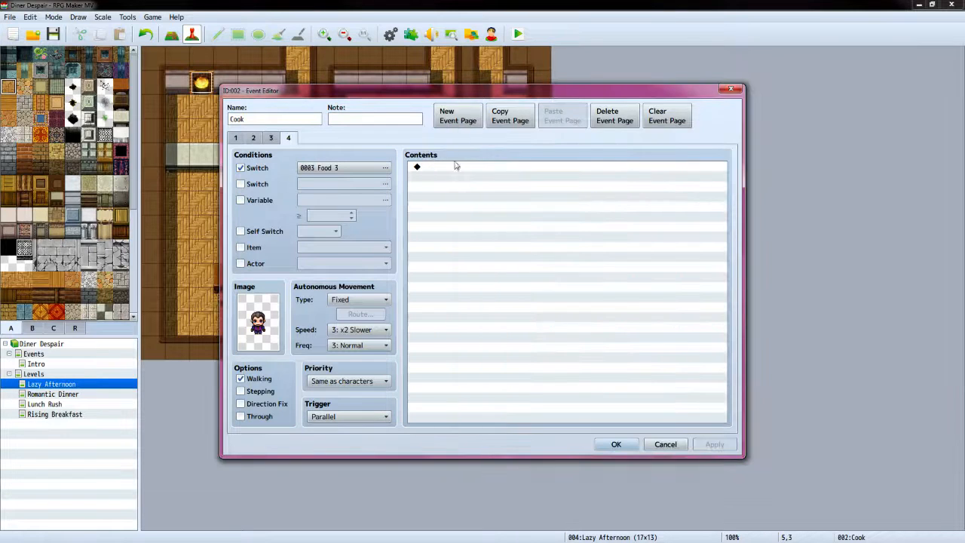
Add a text message to page 4 with the mustached man's face from People1, reading "Pizza? Coming right up."
{"action": "double_click", "coordinate": [457, 168]}
{"action": "left_click", "coordinate": [461, 171]}
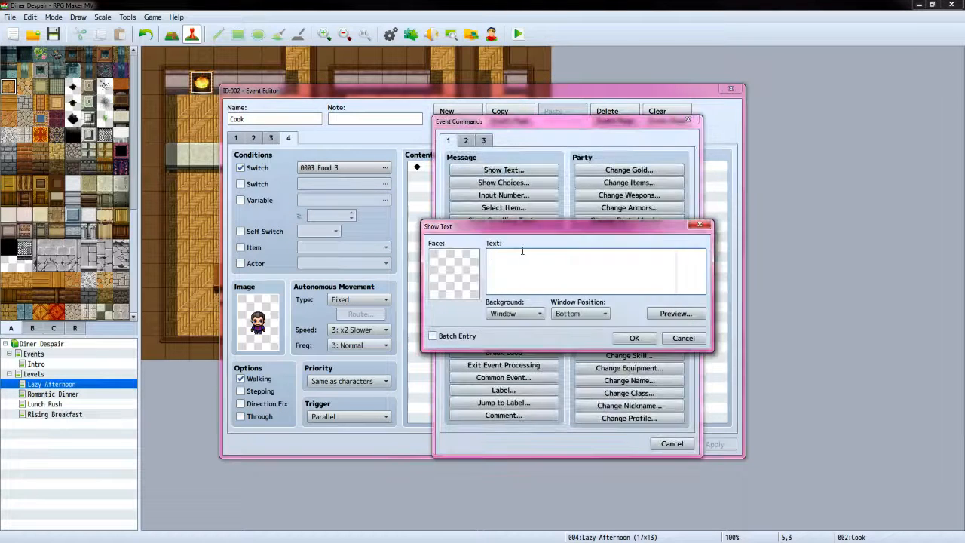
{"action": "double_click", "coordinate": [468, 278]}
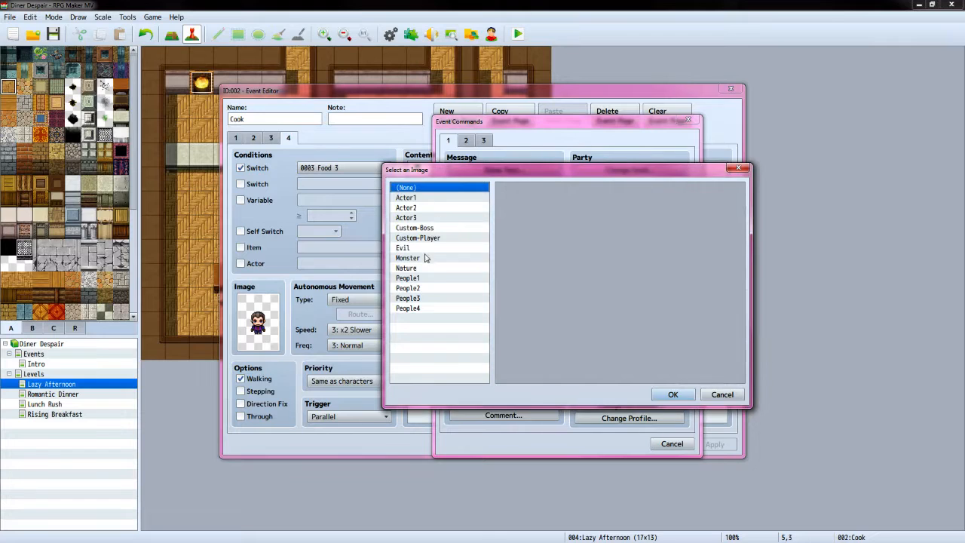
{"action": "left_click", "coordinate": [424, 279]}
{"action": "left_click", "coordinate": [509, 260]}
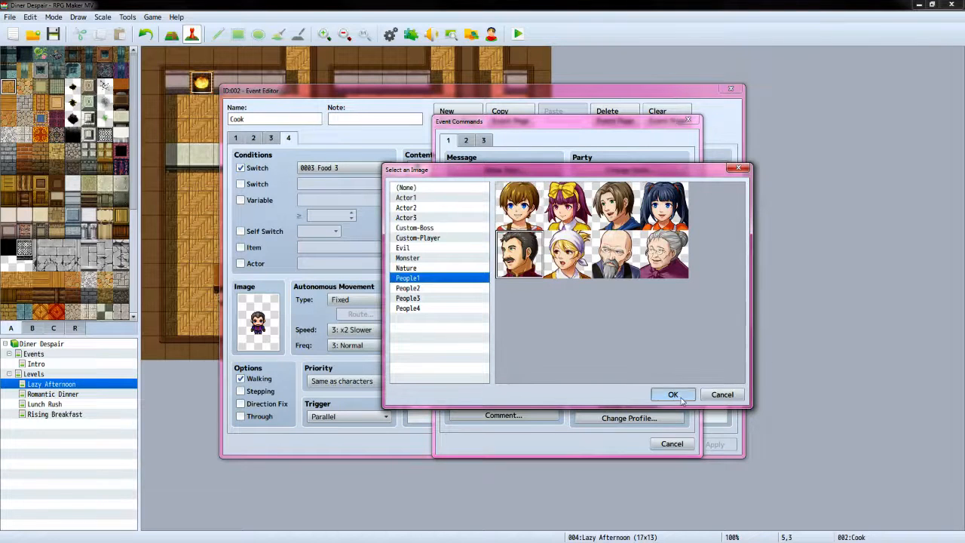
{"action": "left_click", "coordinate": [672, 394]}
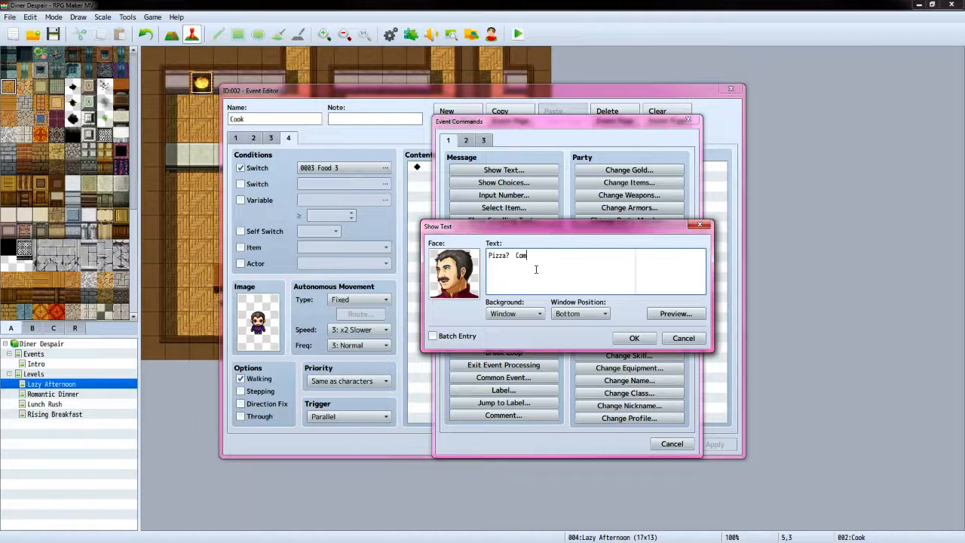
{"action": "key", "text": "BackSpace"}
{"action": "key", "text": "BackSpace"}
{"action": "left_click", "coordinate": [634, 338]}
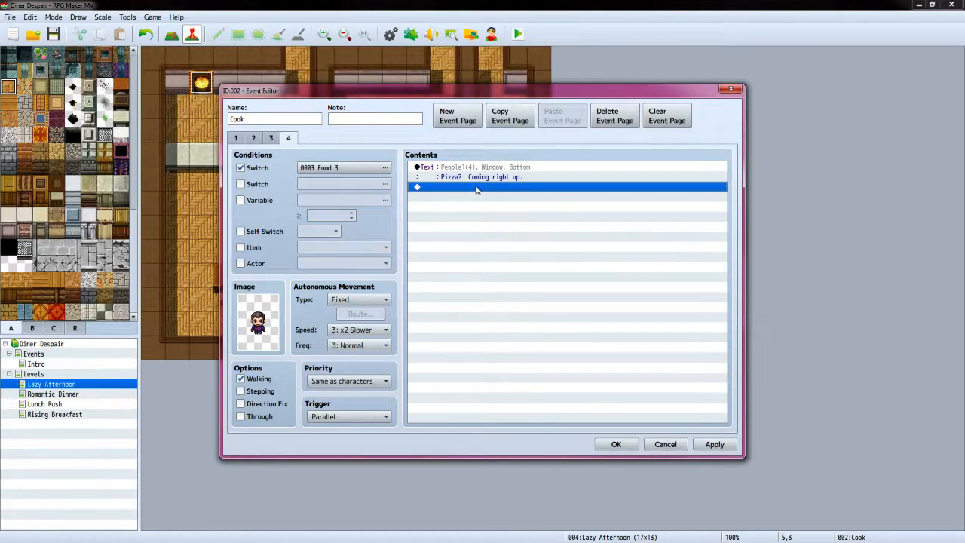
Start a movement route for Player below the pizza message with Turn Left and three 1 Step Forward commands
{"action": "double_click", "coordinate": [477, 189]}
{"action": "left_click", "coordinate": [466, 140]}
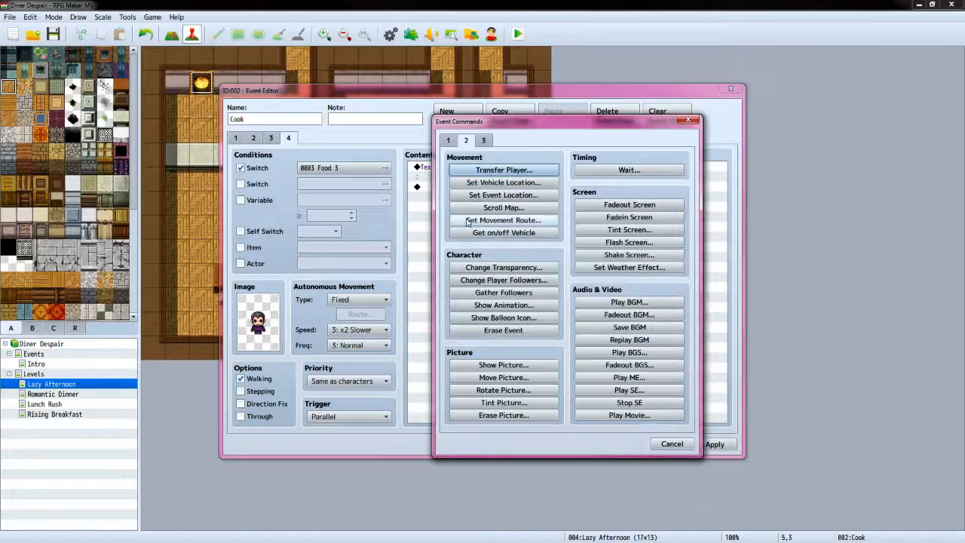
{"action": "left_click", "coordinate": [511, 220]}
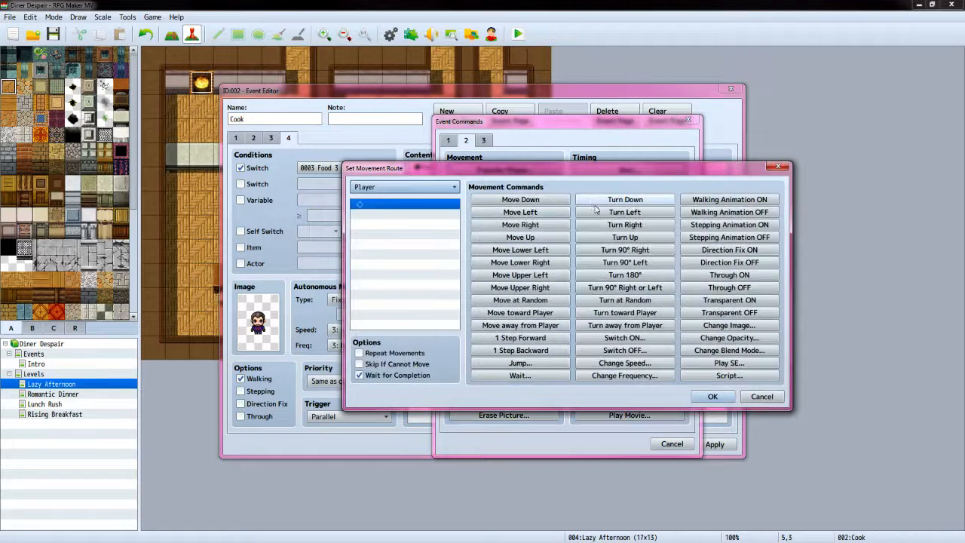
{"action": "left_click", "coordinate": [589, 214]}
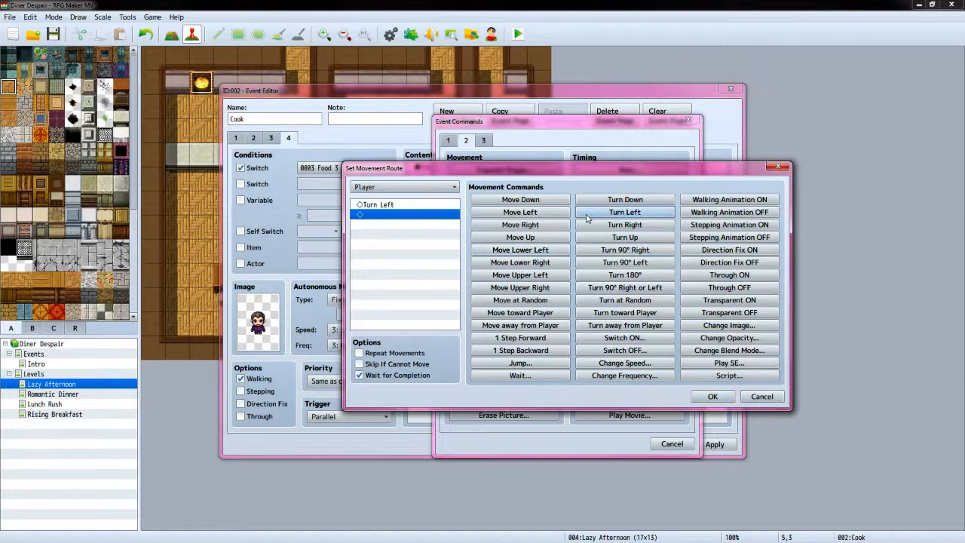
{"action": "left_click", "coordinate": [541, 340]}
{"action": "left_click", "coordinate": [541, 341]}
{"action": "left_click", "coordinate": [542, 341]}
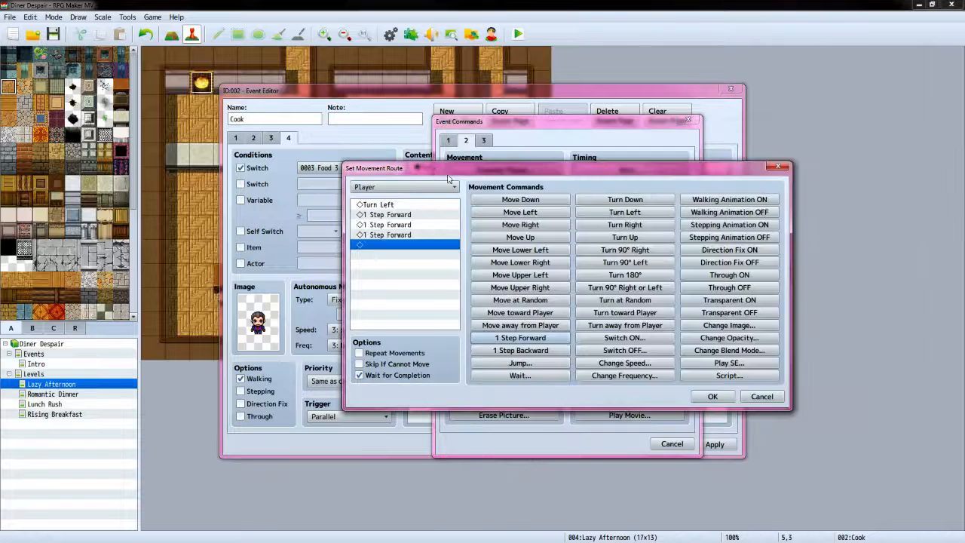
Extend the movement route with Turn Up, one 1 Step Forward and a Wait of 300 frames
{"action": "left_click", "coordinate": [625, 237]}
{"action": "left_click", "coordinate": [540, 339]}
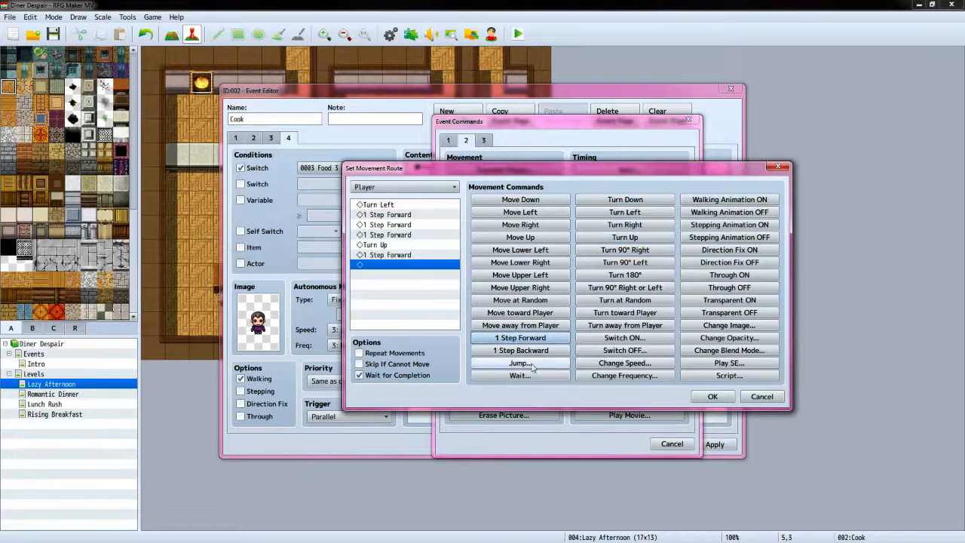
{"action": "left_click", "coordinate": [520, 375]}
{"action": "type", "text": "300"}
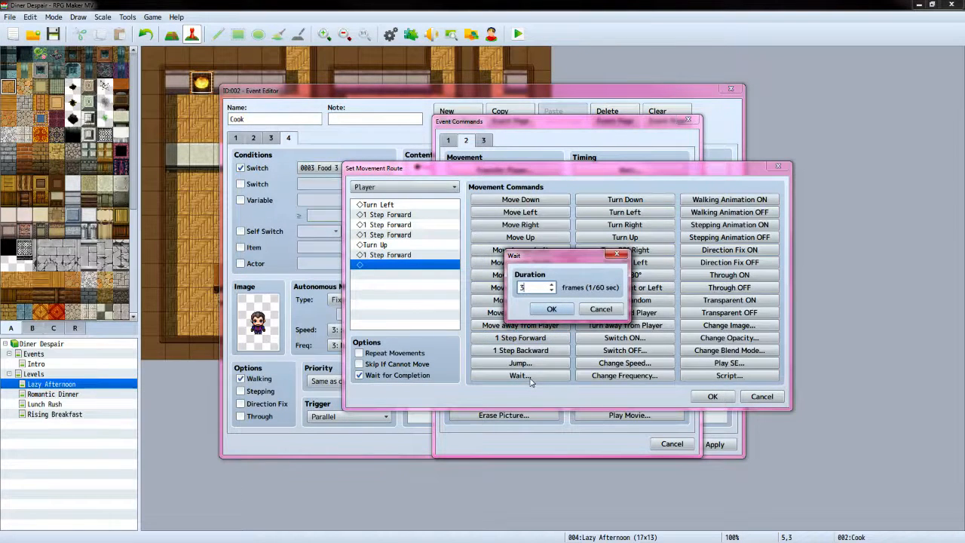
{"action": "left_click", "coordinate": [551, 309]}
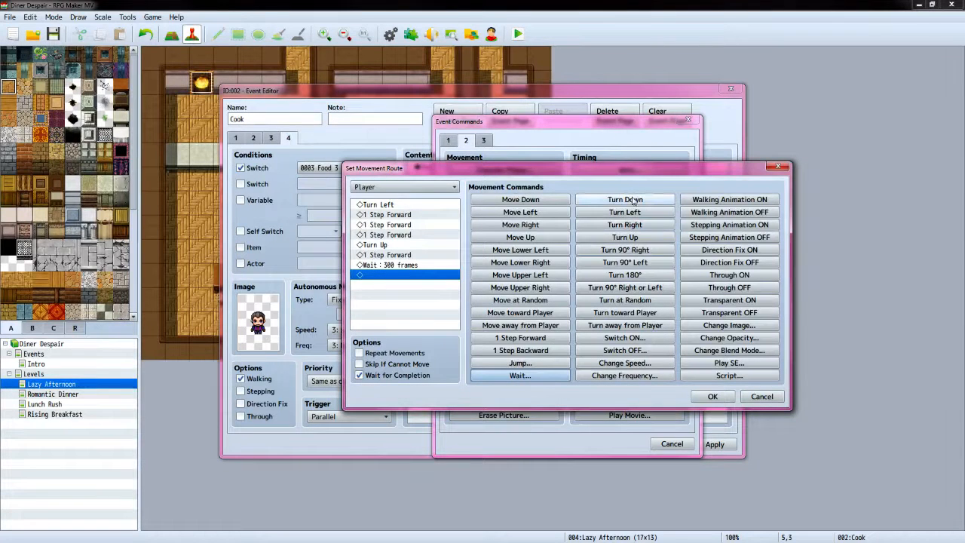
Finish the movement route with Turn Down, 1 Step Forward, Turn Right, two 1 Step Forward commands and Turn Down
{"action": "left_click", "coordinate": [633, 200]}
{"action": "left_click", "coordinate": [520, 338]}
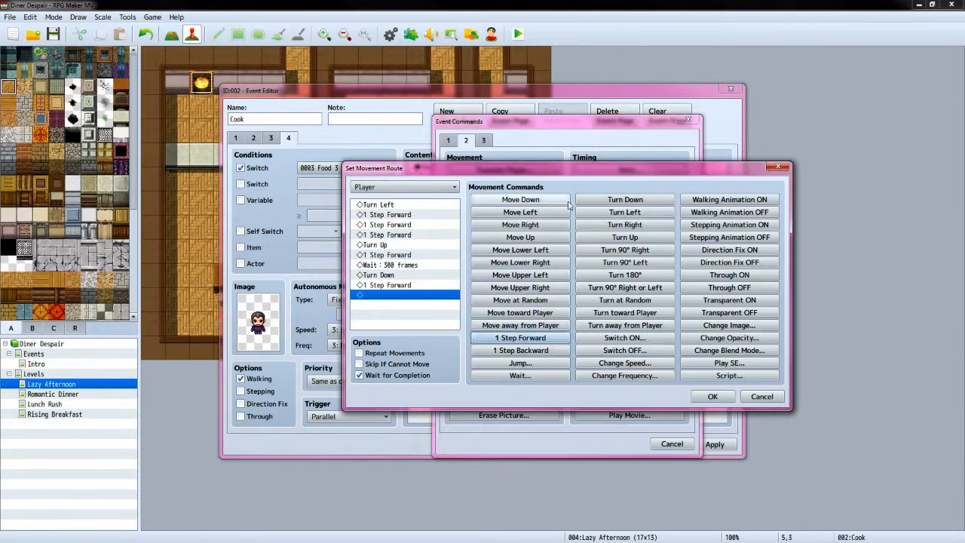
{"action": "left_click", "coordinate": [600, 229]}
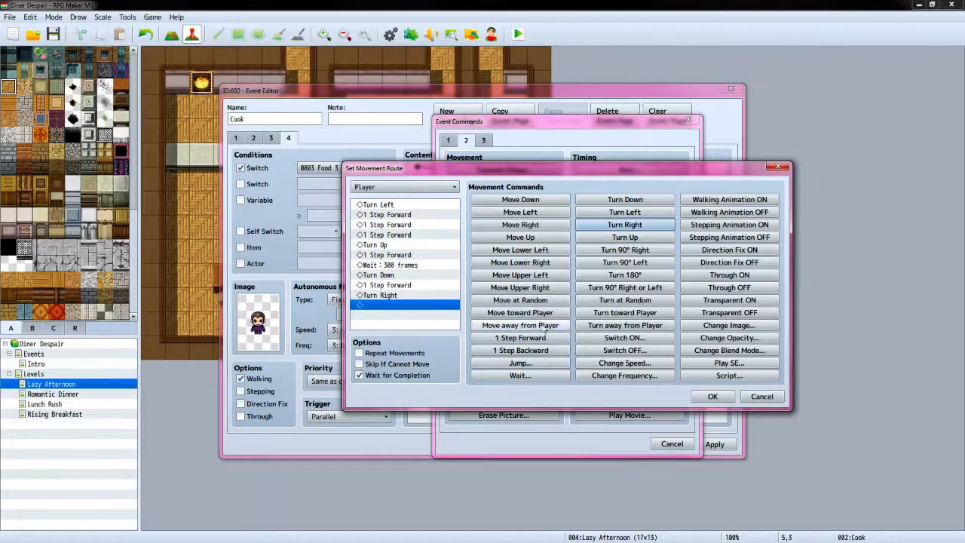
{"action": "left_click", "coordinate": [541, 338]}
{"action": "left_click", "coordinate": [541, 338]}
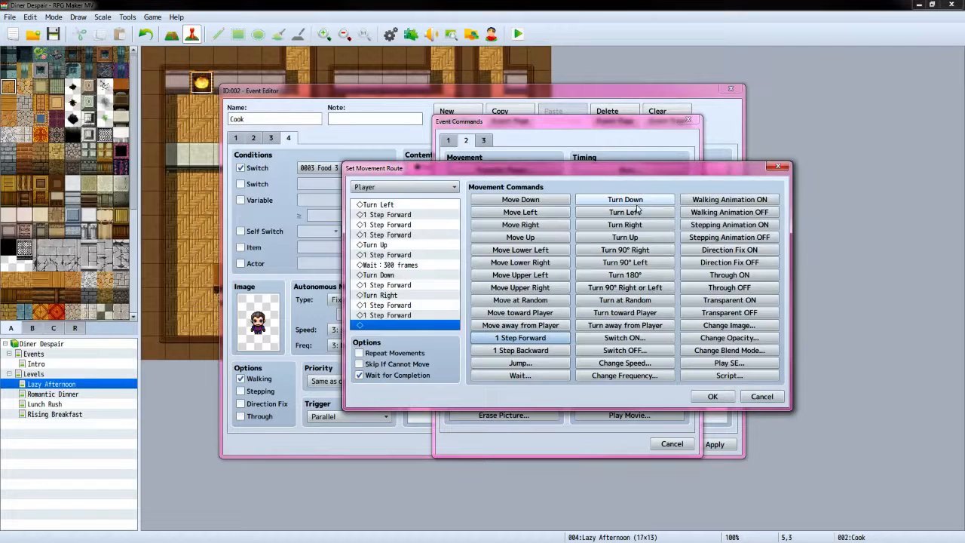
{"action": "left_click", "coordinate": [637, 202]}
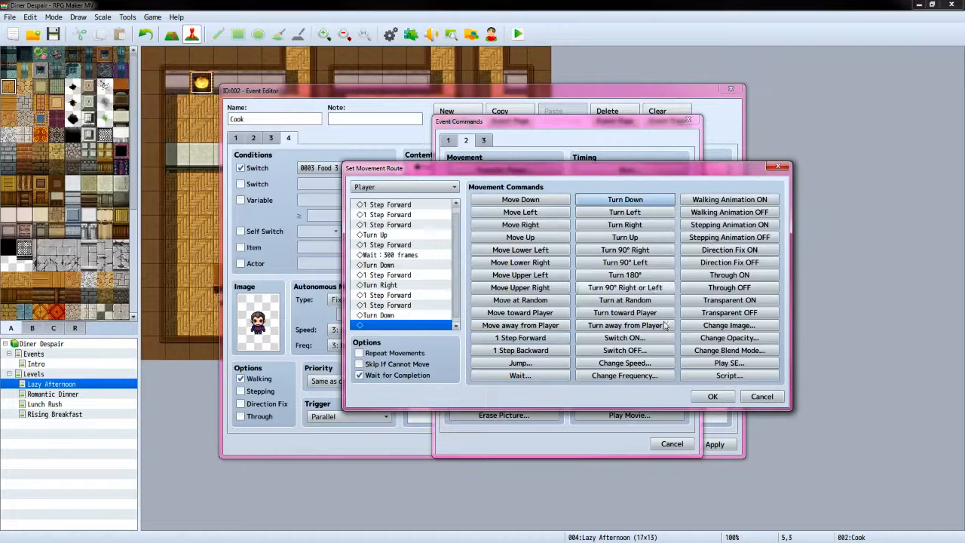
{"action": "left_click", "coordinate": [712, 397]}
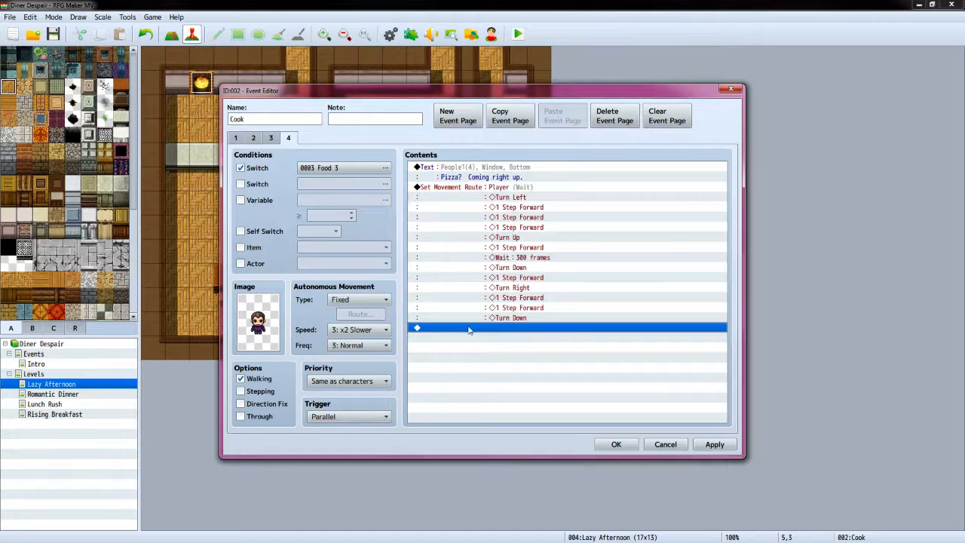
Add a Control Switches command that turns ON switch 0007, naming that switch "Food 3 Ready"
{"action": "double_click", "coordinate": [468, 329]}
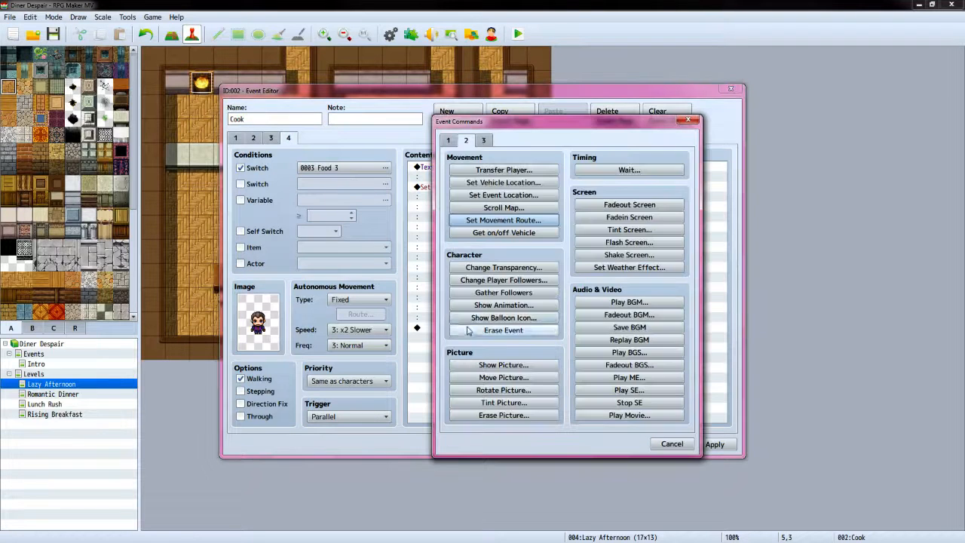
{"action": "left_click", "coordinate": [450, 141]}
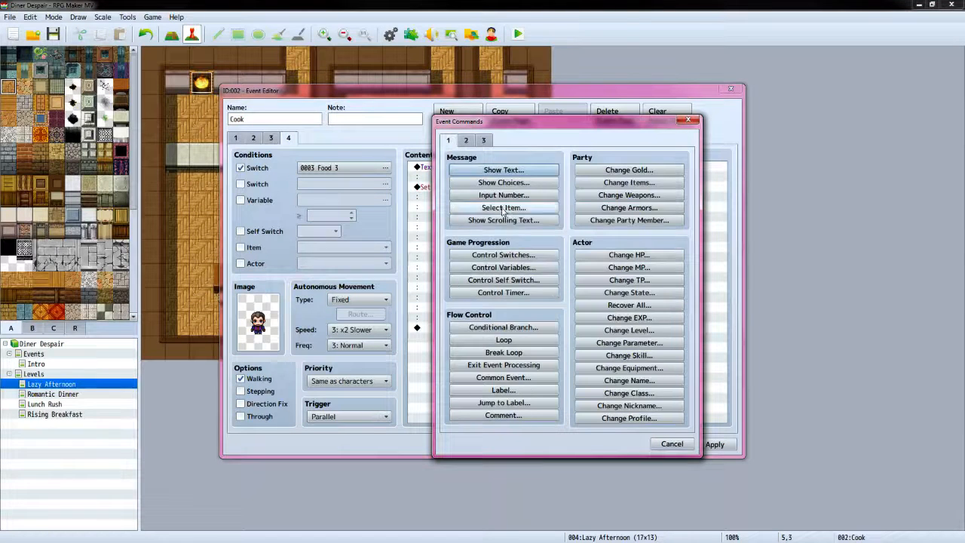
{"action": "left_click", "coordinate": [504, 254]}
{"action": "left_click", "coordinate": [585, 263]}
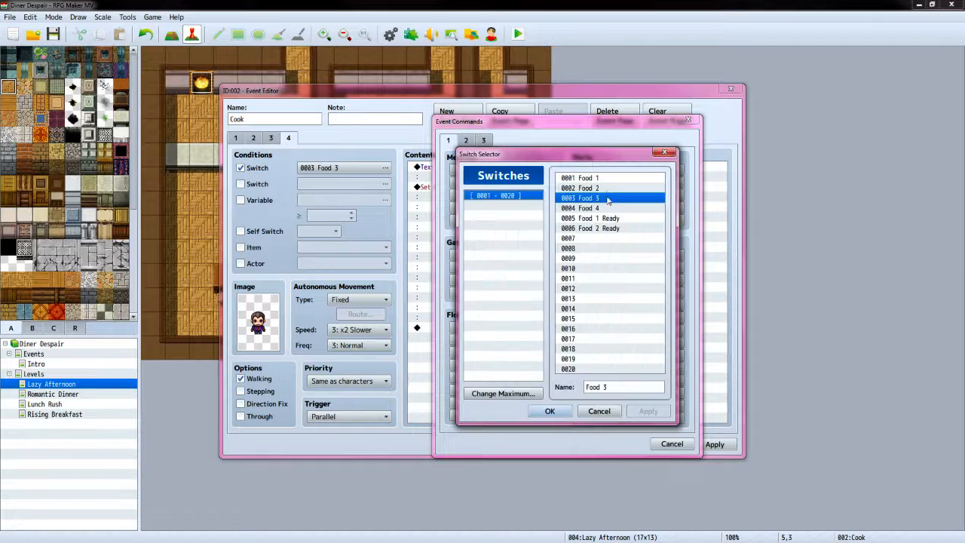
{"action": "left_click", "coordinate": [599, 238]}
{"action": "left_click", "coordinate": [602, 385]}
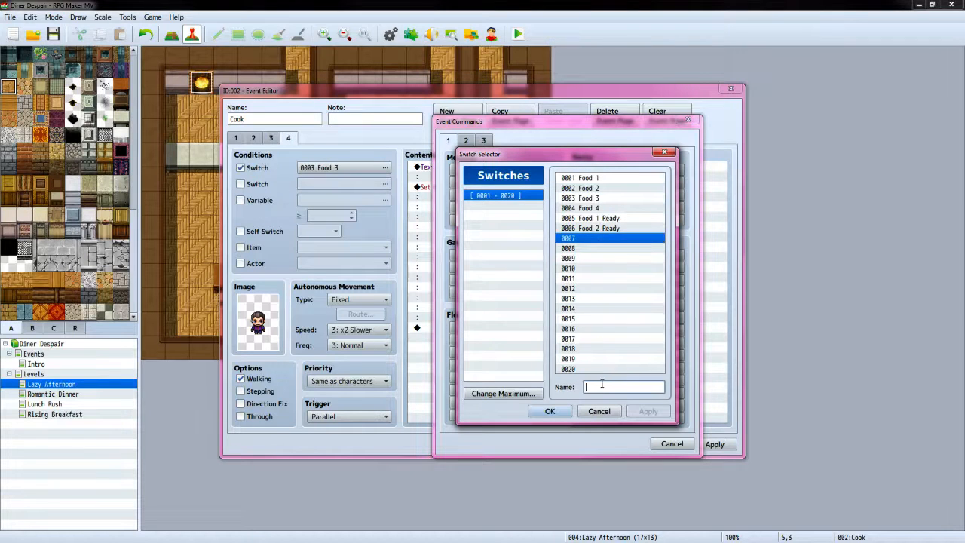
{"action": "type", "text": "Food 3 Ready"}
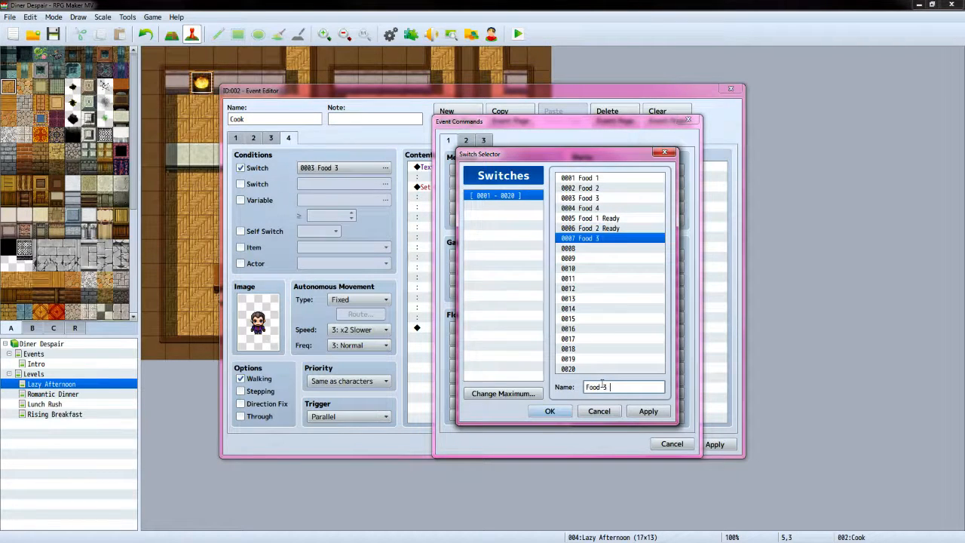
{"action": "left_click", "coordinate": [550, 411]}
{"action": "left_click", "coordinate": [570, 334]}
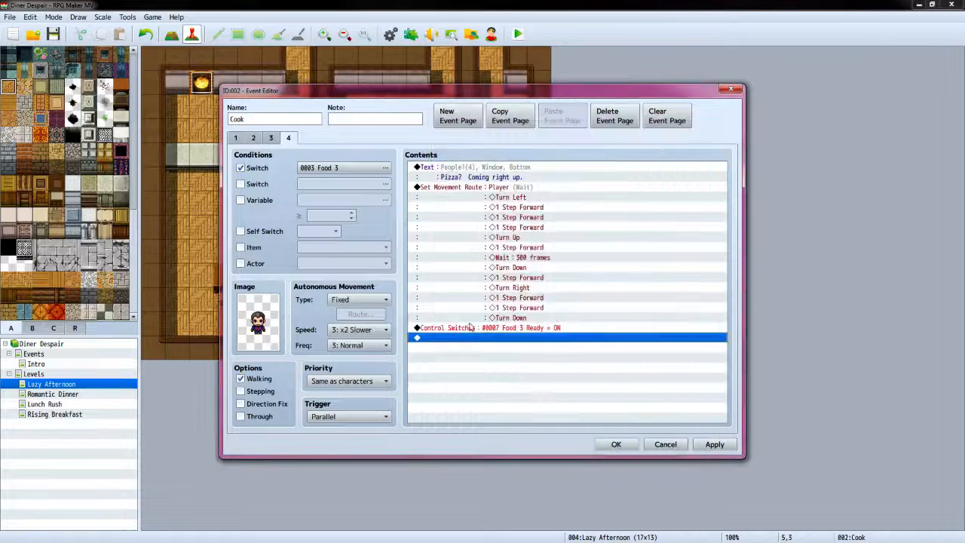
Add a text message after the switch command with the mustached man's People1 face, reading "Order up!"
{"action": "double_click", "coordinate": [469, 341]}
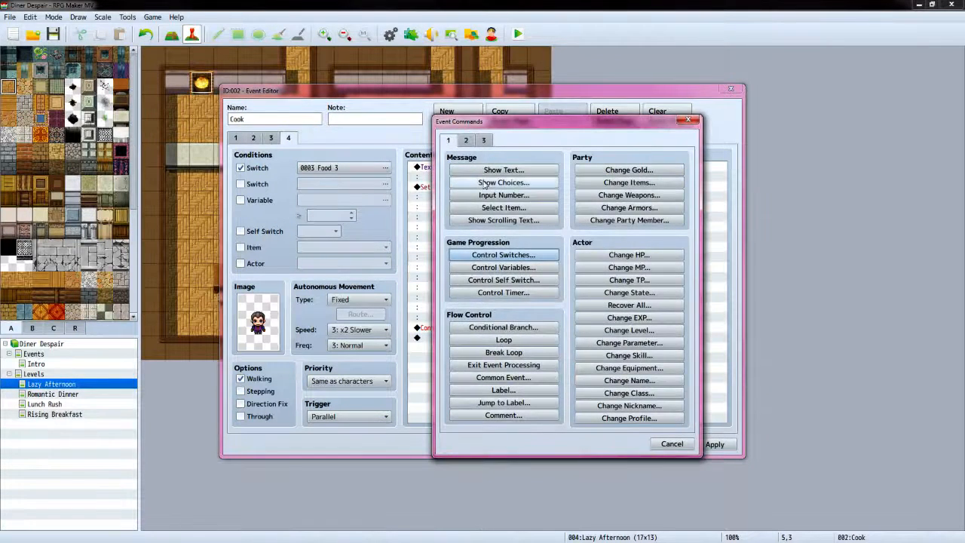
{"action": "left_click", "coordinate": [479, 171]}
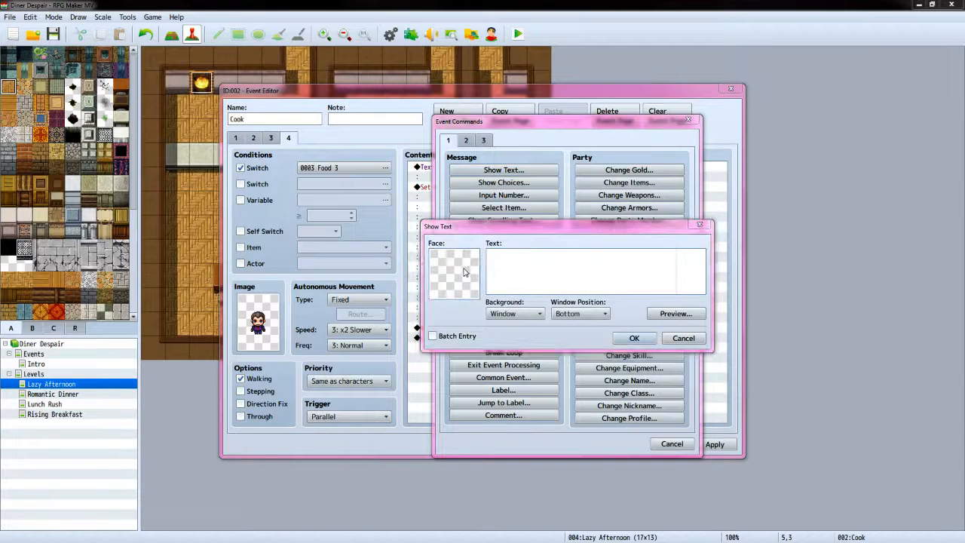
{"action": "double_click", "coordinate": [438, 280]}
{"action": "left_click", "coordinate": [425, 278]}
{"action": "left_click", "coordinate": [527, 260]}
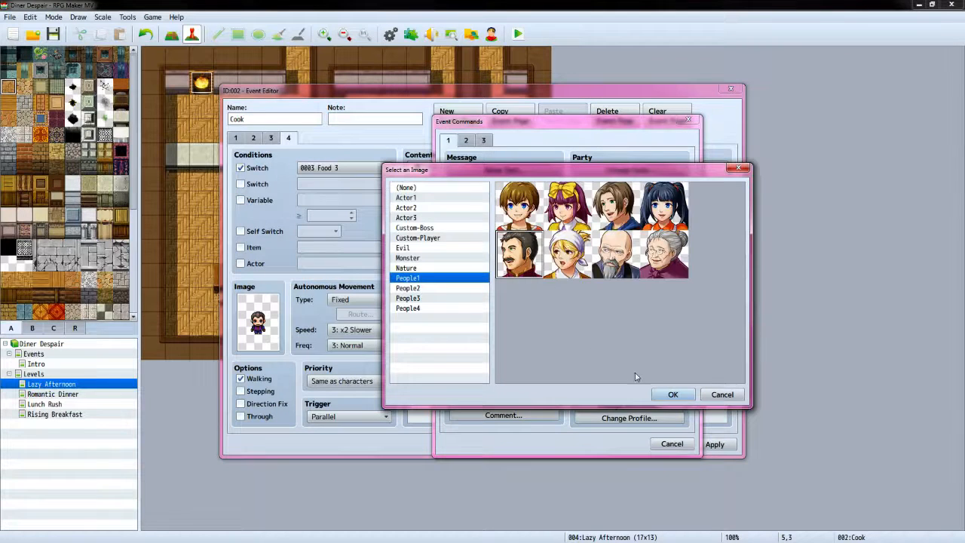
{"action": "left_click", "coordinate": [672, 395]}
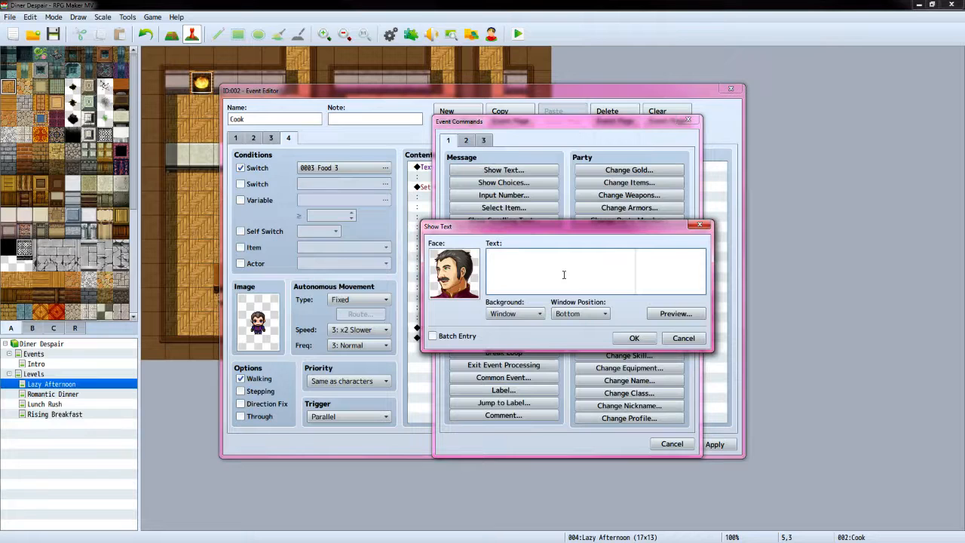
{"action": "type", "text": "Order up!"}
{"action": "left_click", "coordinate": [633, 337]}
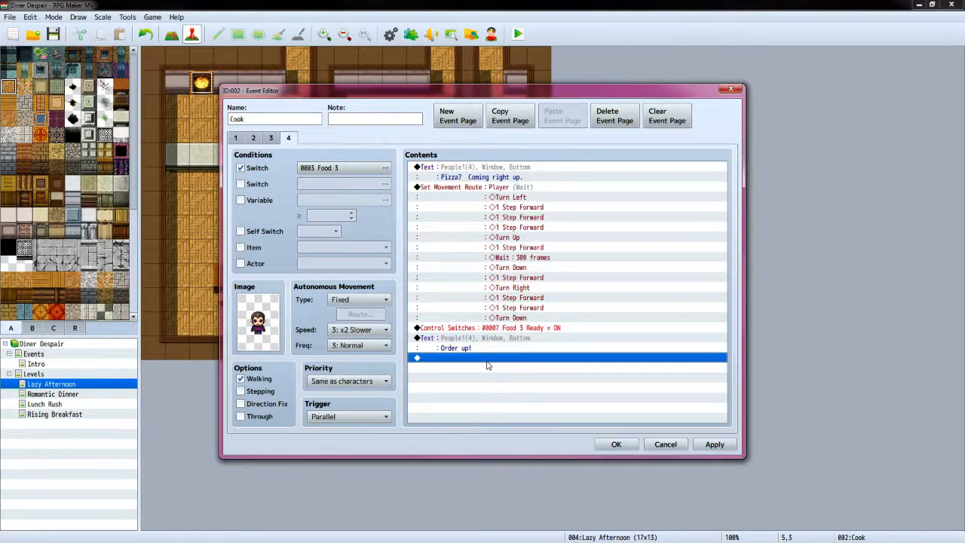
Add a Set Movement Route command for the Player after "Order up!" with Turn Right, one 1 Step Forward and Turn Down
{"action": "double_click", "coordinate": [487, 359]}
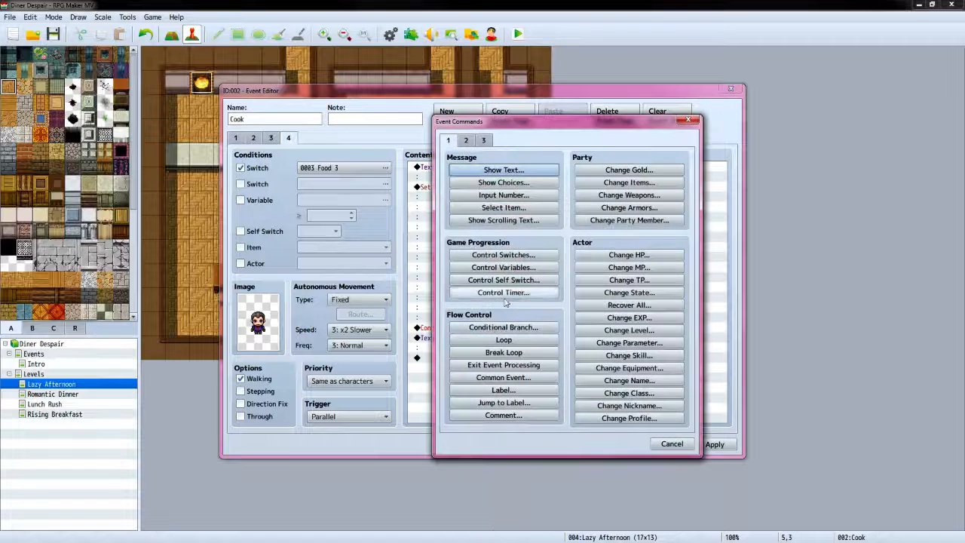
{"action": "left_click", "coordinate": [466, 141]}
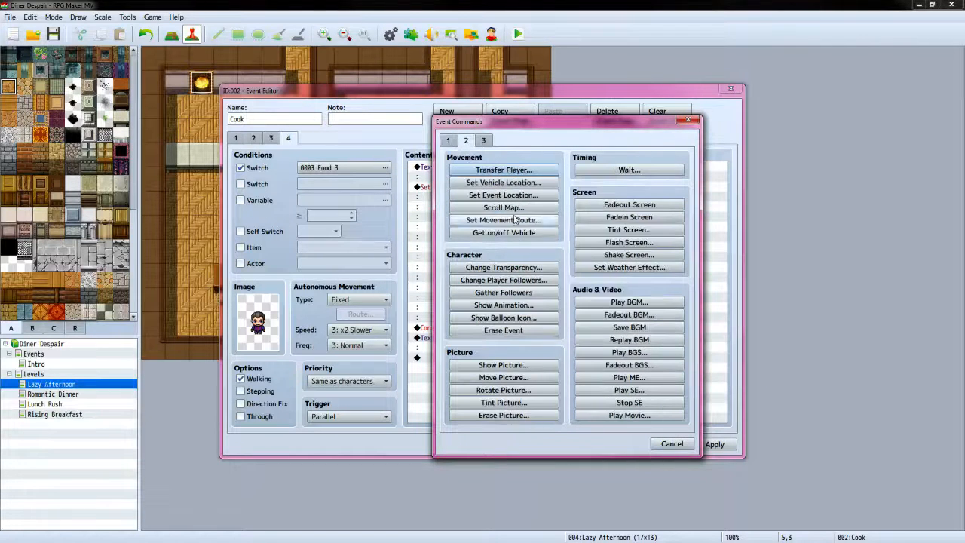
{"action": "left_click", "coordinate": [521, 224]}
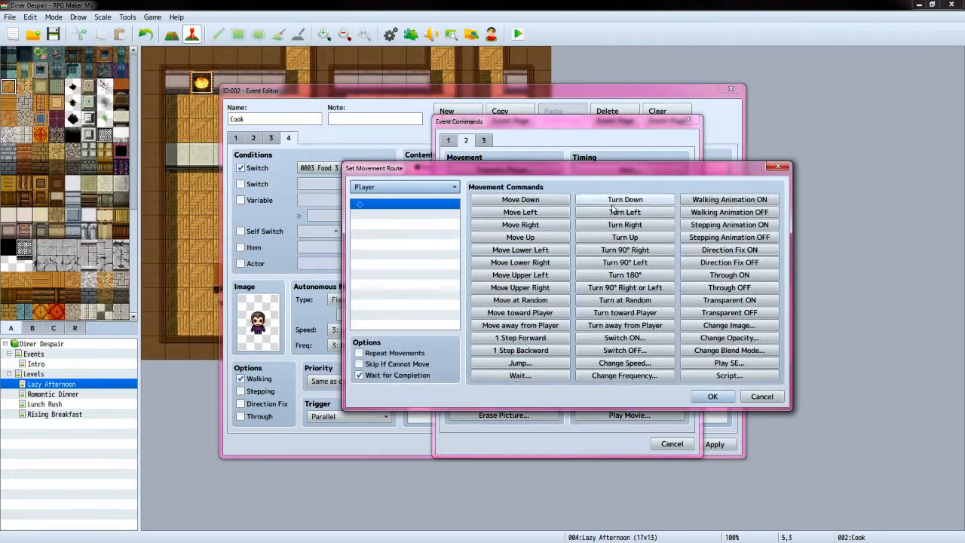
{"action": "left_click", "coordinate": [625, 225]}
{"action": "left_click", "coordinate": [521, 338]}
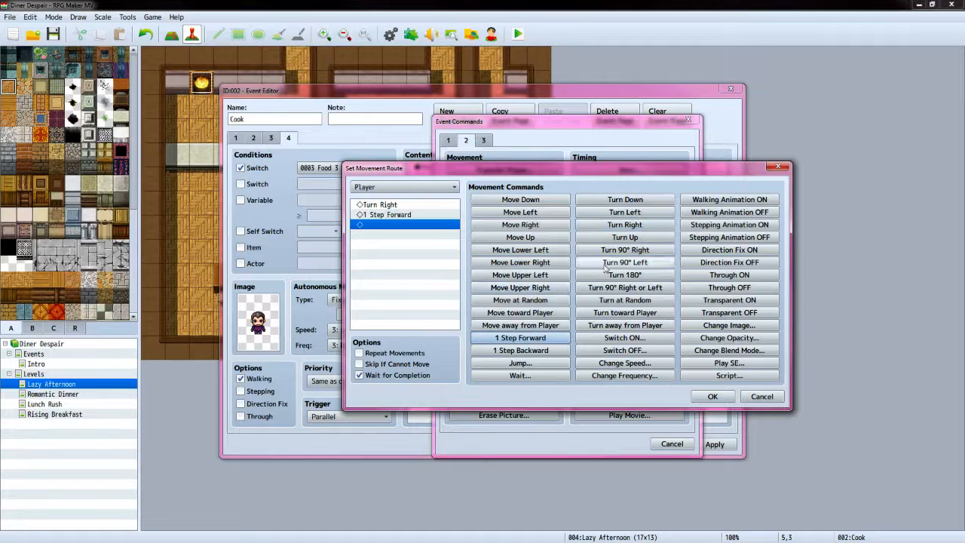
{"action": "left_click", "coordinate": [640, 200]}
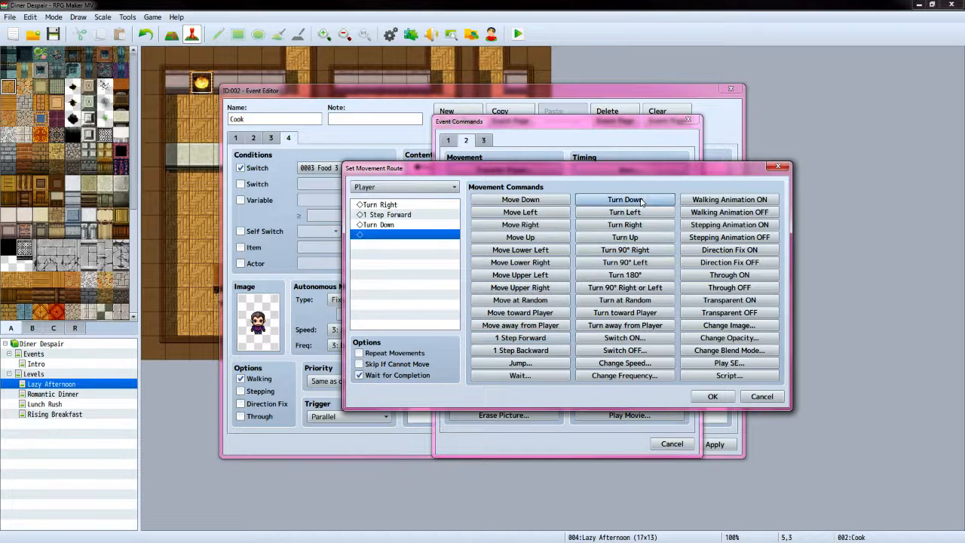
{"action": "left_click", "coordinate": [712, 397]}
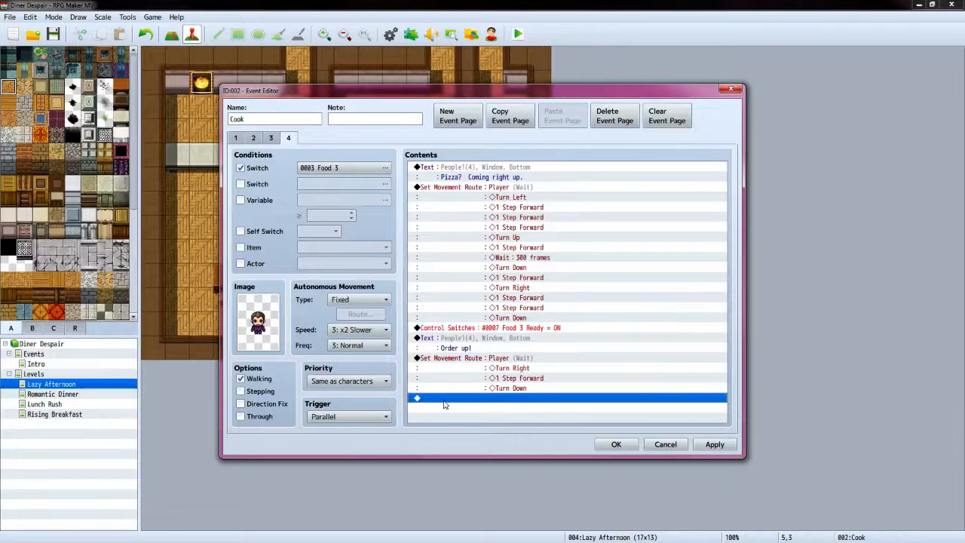
Add a Control Switches command that turns OFF switch 0003 Food 3 at the end of page 4 and apply the event changes
{"action": "double_click", "coordinate": [444, 405]}
{"action": "left_click", "coordinate": [448, 141]}
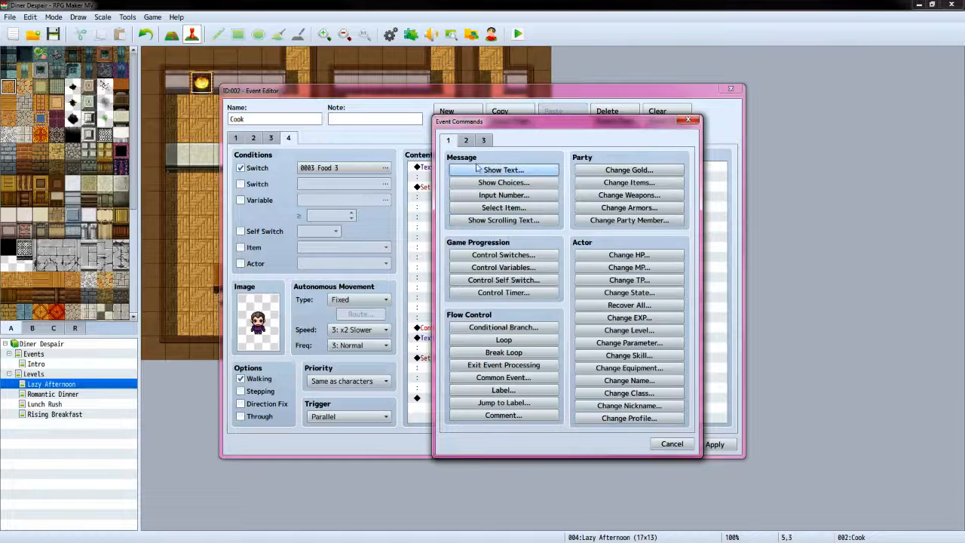
{"action": "left_click", "coordinate": [504, 255]}
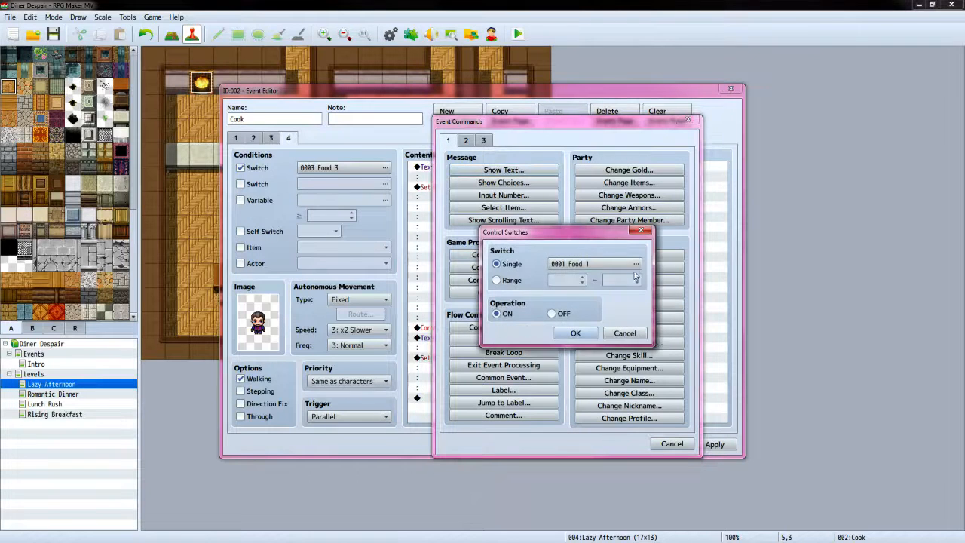
{"action": "left_click", "coordinate": [636, 264]}
{"action": "left_click", "coordinate": [591, 198]}
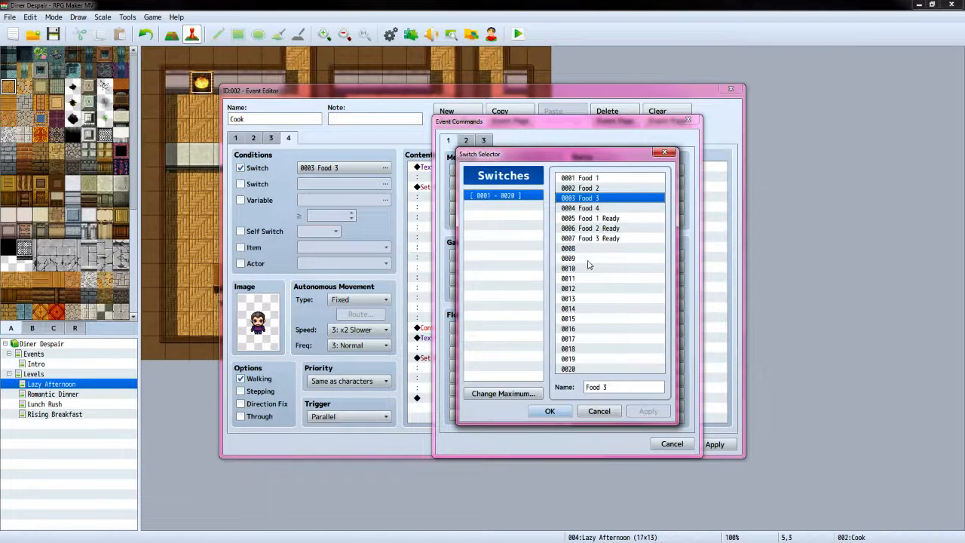
{"action": "left_click", "coordinate": [550, 411]}
{"action": "left_click", "coordinate": [552, 313]}
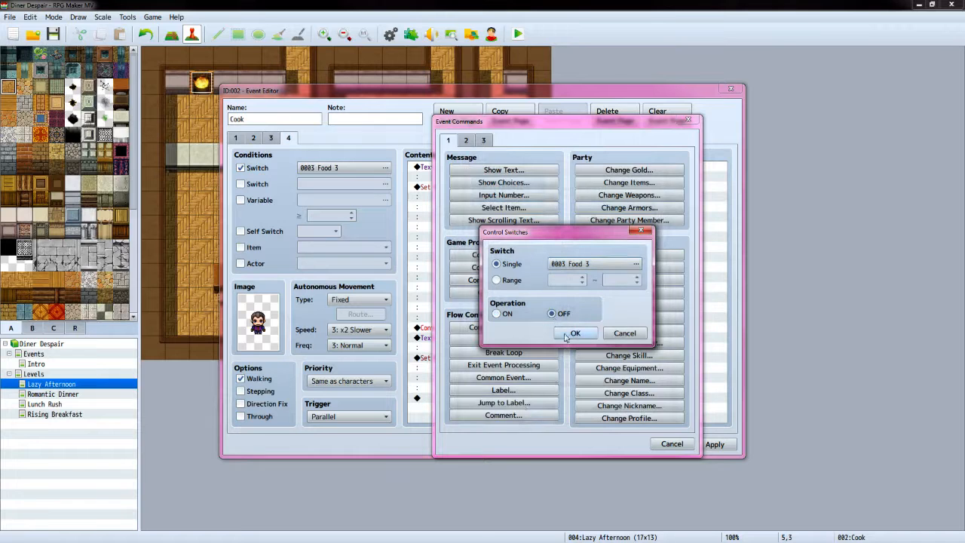
{"action": "left_click", "coordinate": [576, 332]}
{"action": "left_click", "coordinate": [701, 444]}
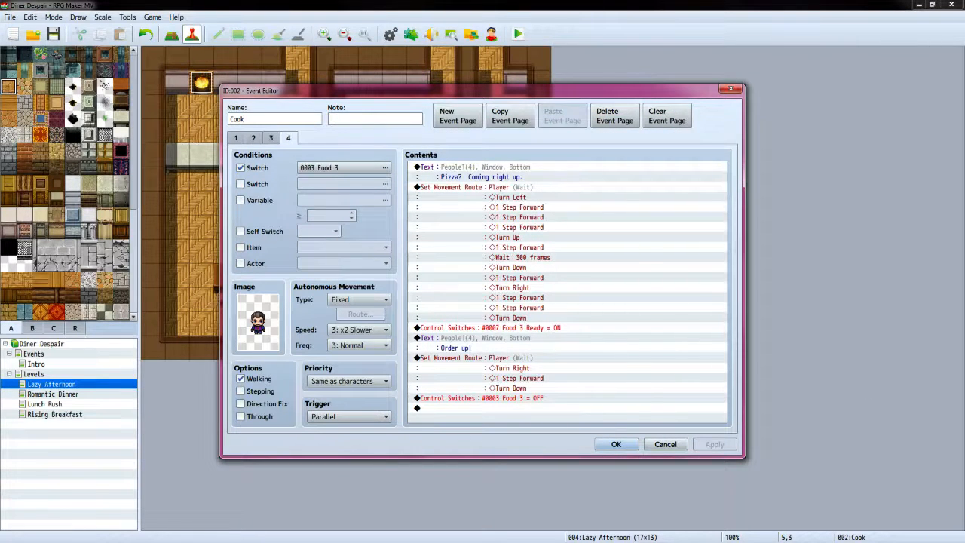
Check the reference Cook event's page 5 and create a new event page conditioned on switch 0004 Food 4
{"action": "key", "text": "alt+Tab"}
{"action": "left_click", "coordinate": [593, 179]}
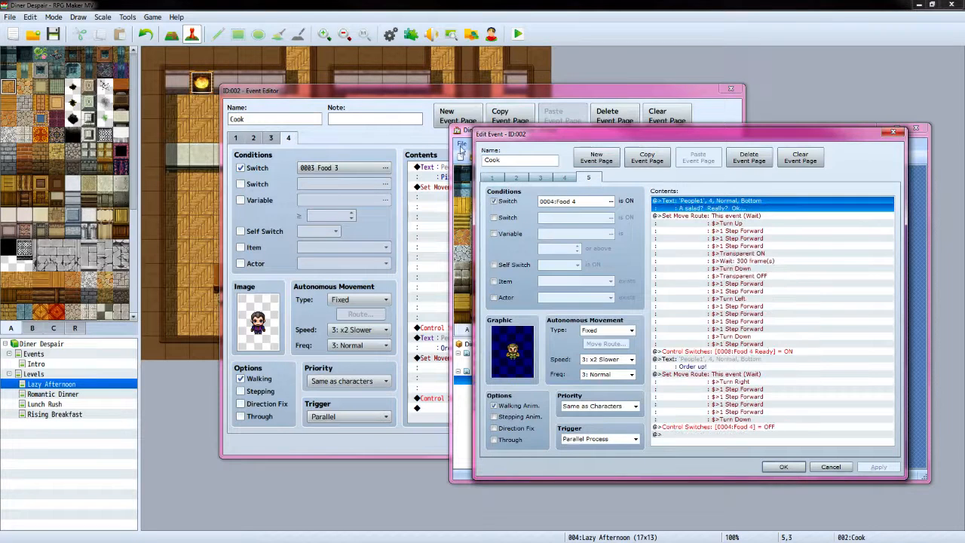
{"action": "left_click", "coordinate": [450, 118]}
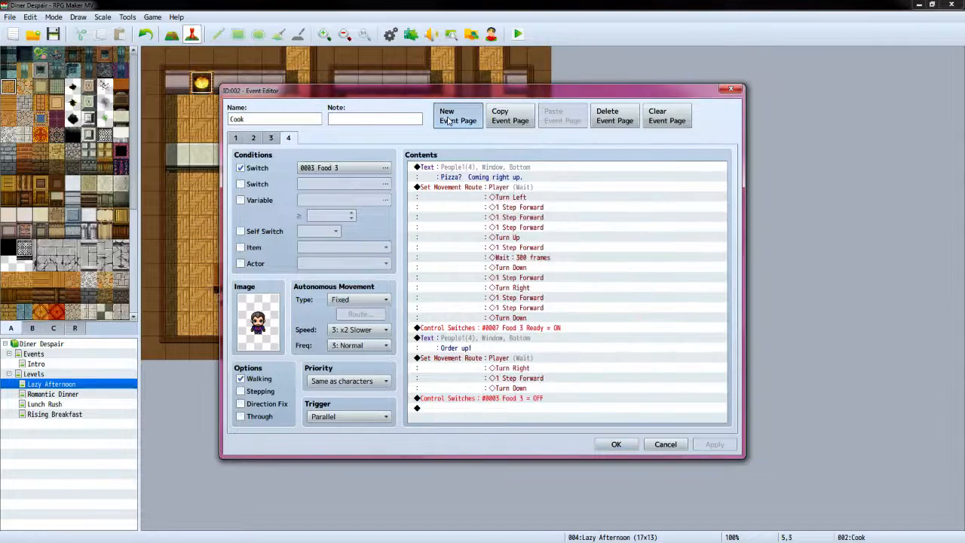
{"action": "left_click", "coordinate": [449, 119]}
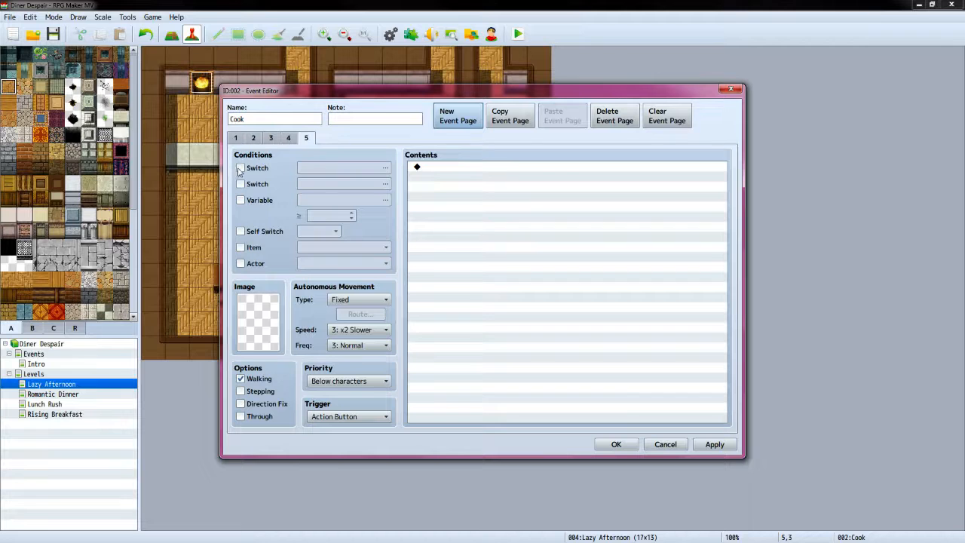
{"action": "left_click", "coordinate": [240, 168]}
{"action": "left_click", "coordinate": [343, 168]}
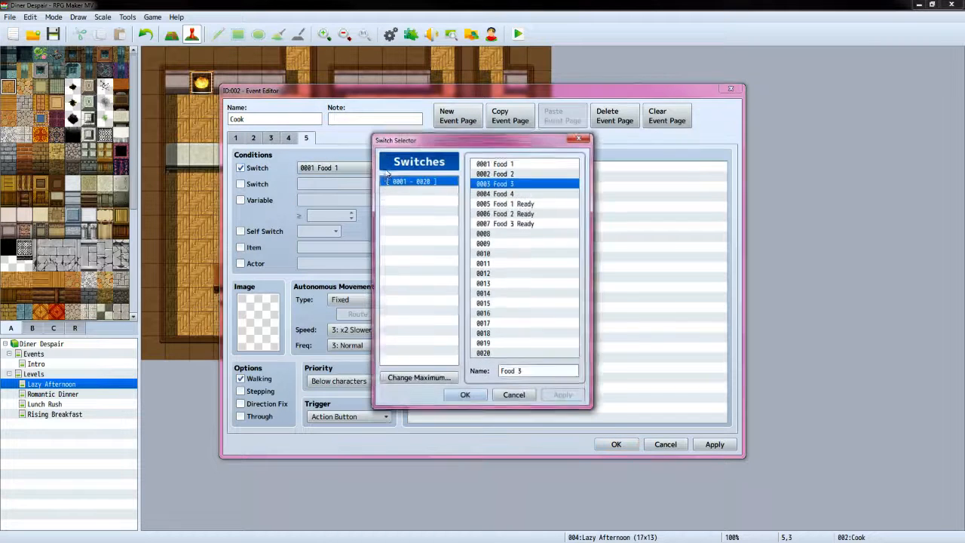
{"action": "left_click", "coordinate": [505, 193]}
{"action": "left_click", "coordinate": [465, 396]}
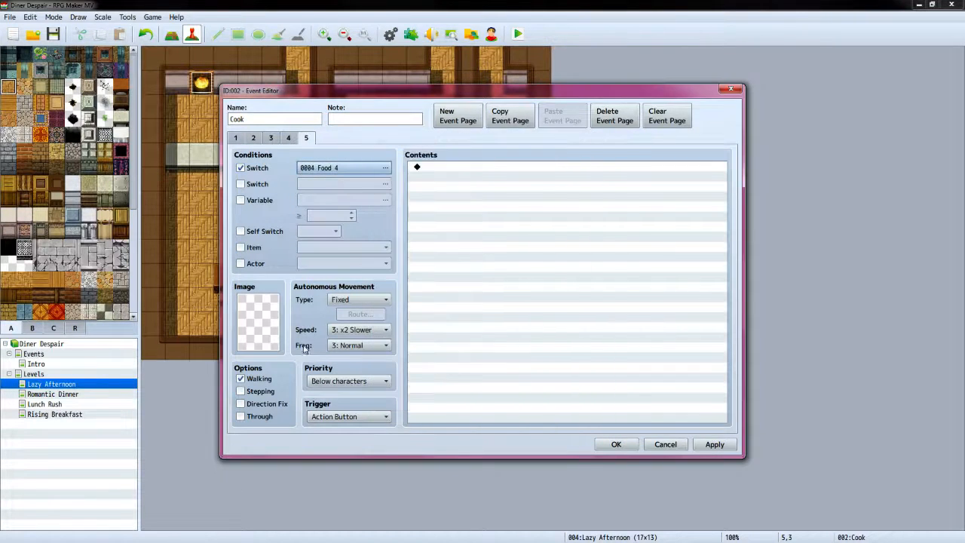
Give page 5 the dark-haired mustached man's People1 image and set its trigger to Parallel
{"action": "double_click", "coordinate": [261, 326]}
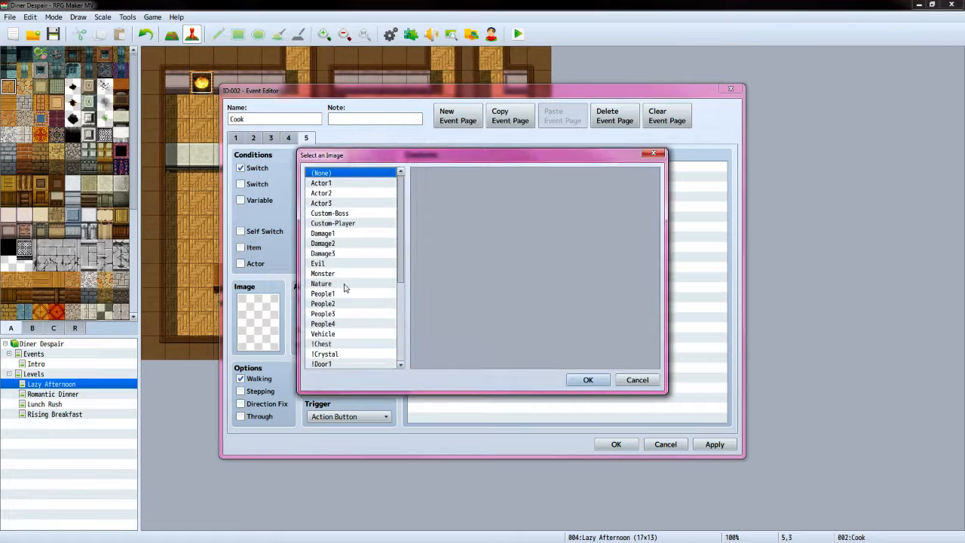
{"action": "left_click", "coordinate": [345, 295]}
{"action": "left_click", "coordinate": [433, 253]}
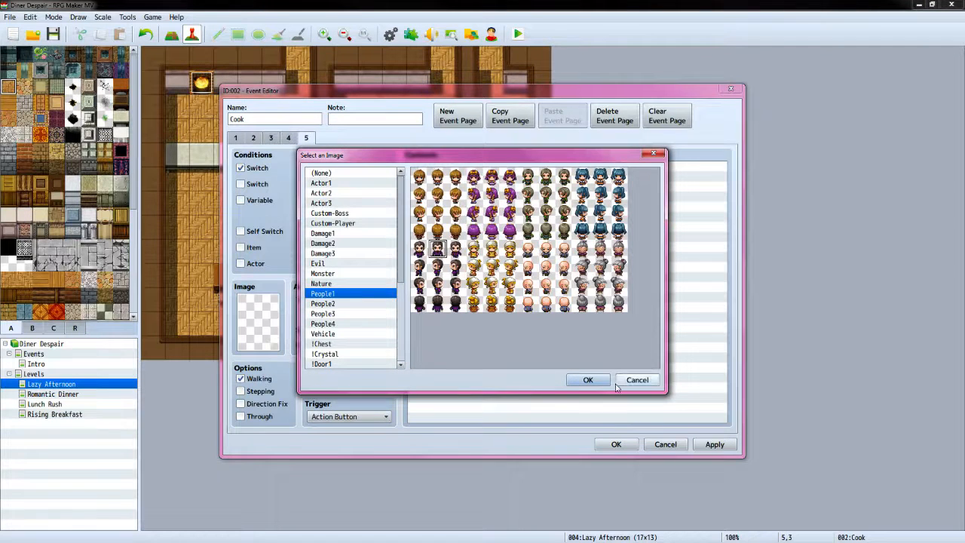
{"action": "left_click", "coordinate": [588, 380]}
{"action": "left_click", "coordinate": [364, 420]}
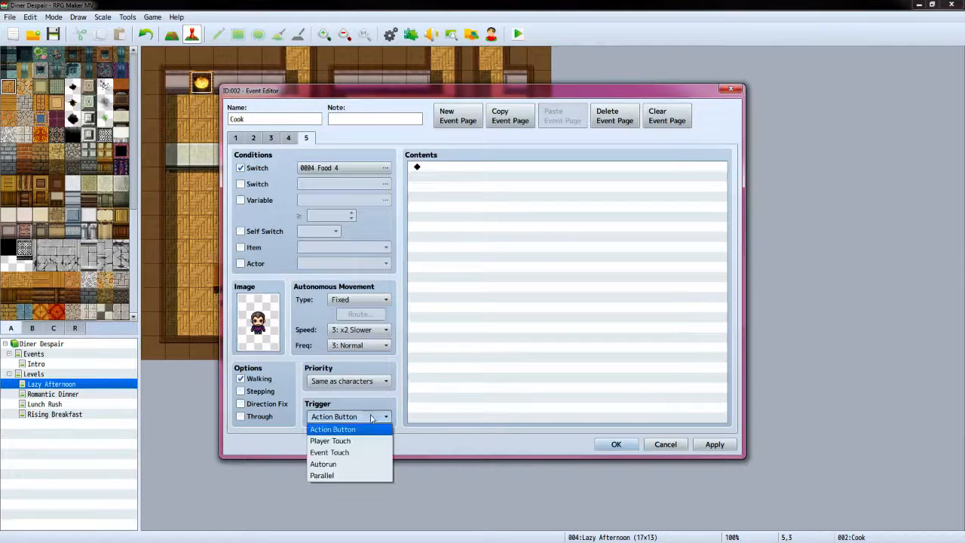
{"action": "left_click", "coordinate": [355, 473]}
Add a text message on page 5 with the mustached man's People1 face, reading "A salad? Really? Ok..."
{"action": "left_click", "coordinate": [454, 168]}
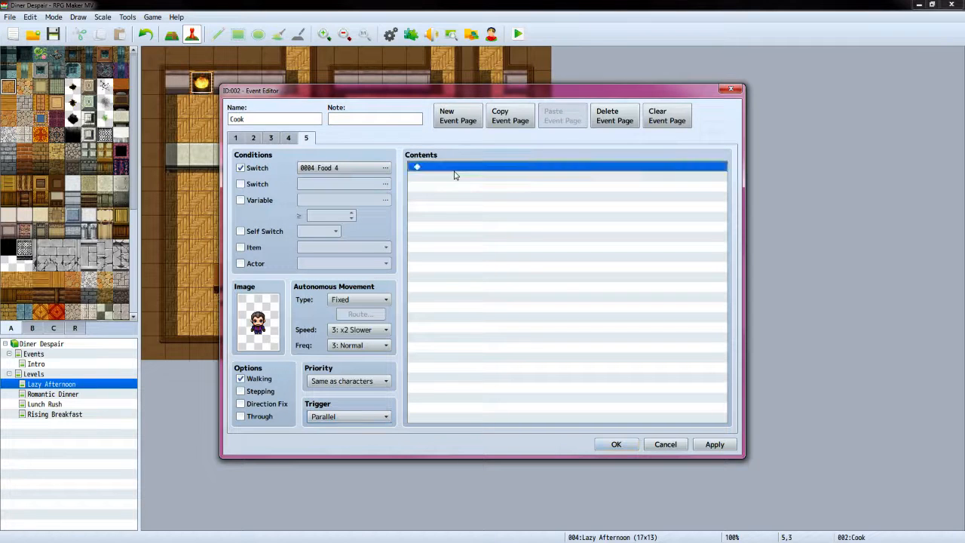
{"action": "key", "text": "alt+Tab"}
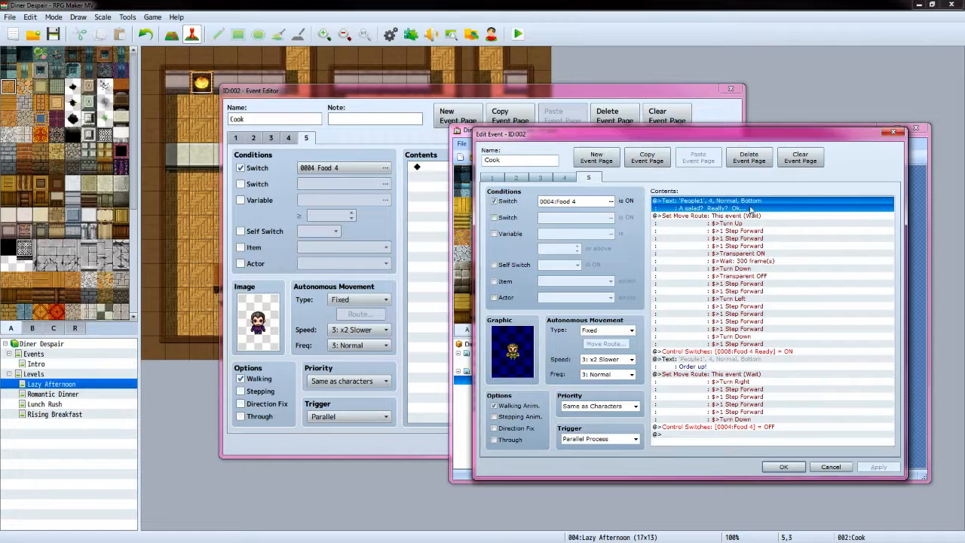
{"action": "left_click", "coordinate": [561, 94]}
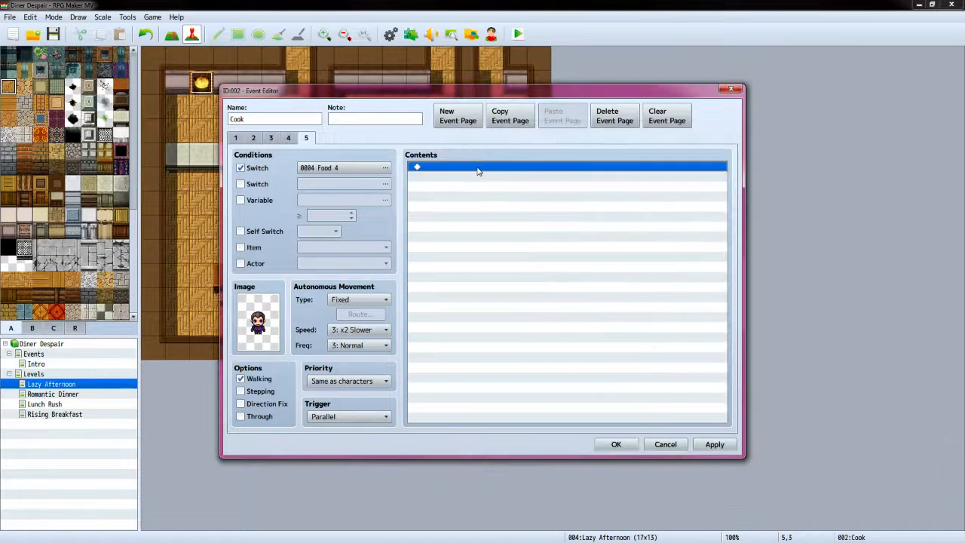
{"action": "double_click", "coordinate": [477, 171]}
{"action": "left_click", "coordinate": [504, 170]}
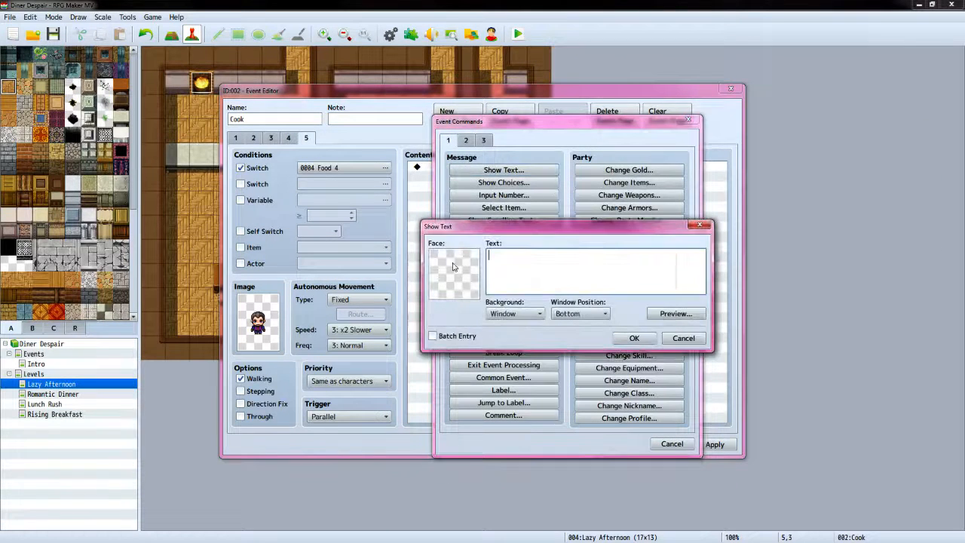
{"action": "double_click", "coordinate": [461, 265]}
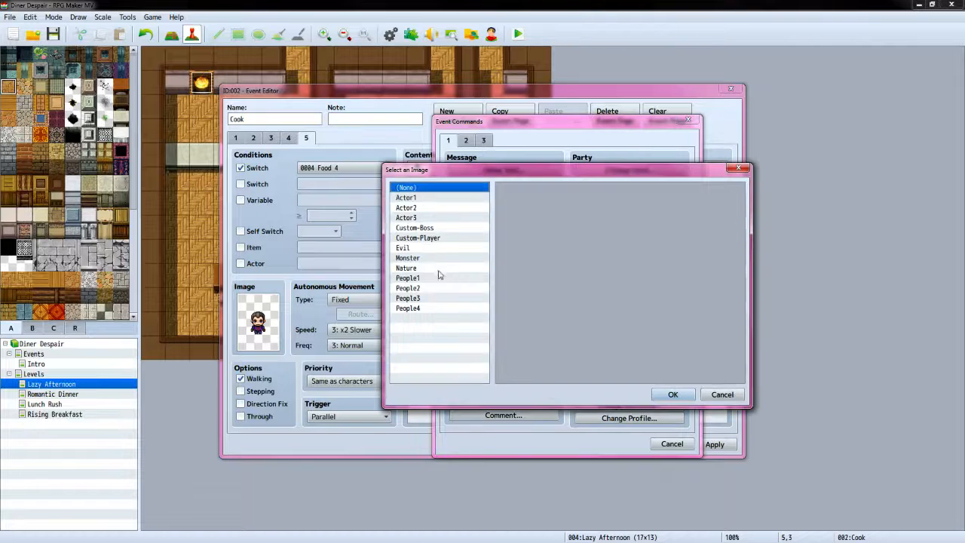
{"action": "left_click", "coordinate": [411, 278]}
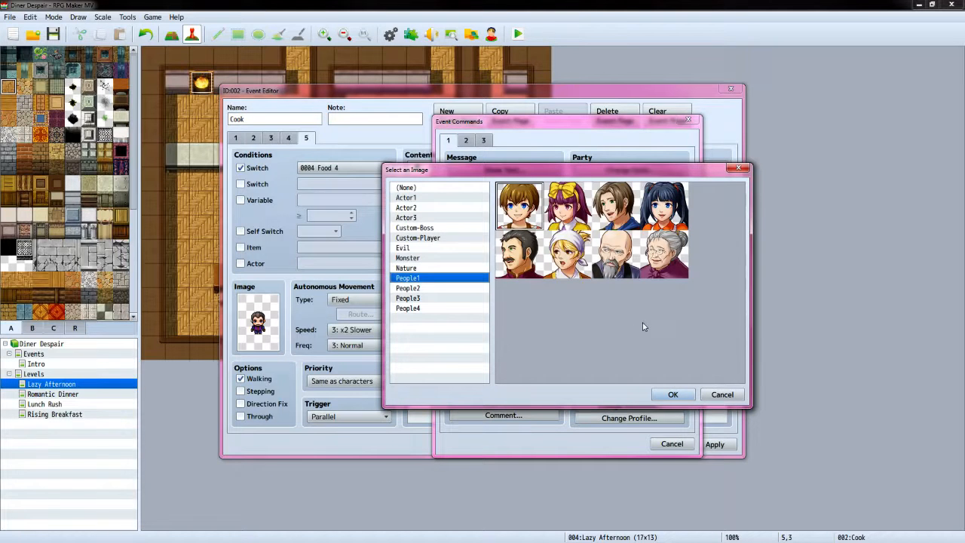
{"action": "left_click", "coordinate": [536, 260]}
{"action": "left_click", "coordinate": [672, 394]}
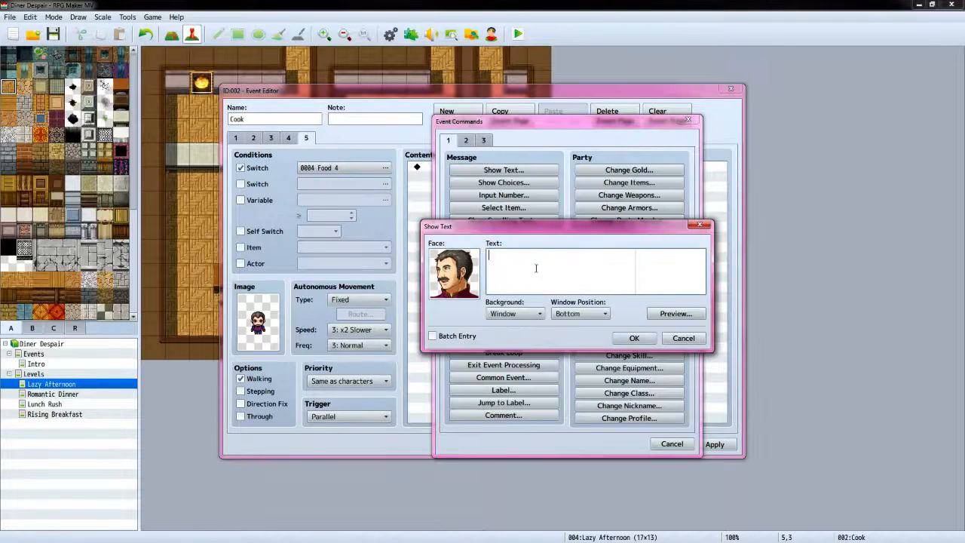
{"action": "type", "text": "salad?  Really?  Ok..."}
{"action": "left_click", "coordinate": [632, 338]}
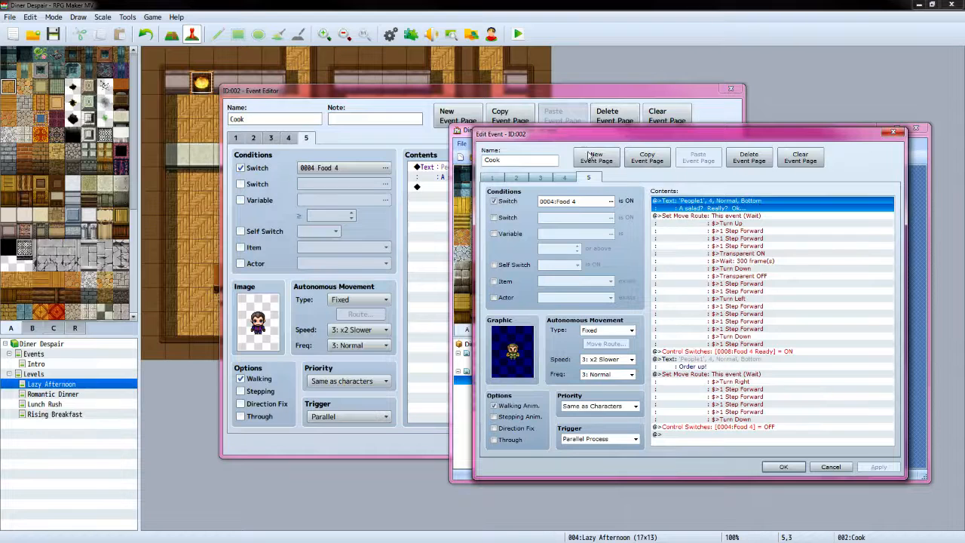
Start a Set Movement Route command for the Player after the salad message with Turn Up and three 1 Step Forward commands
{"action": "left_click", "coordinate": [555, 95]}
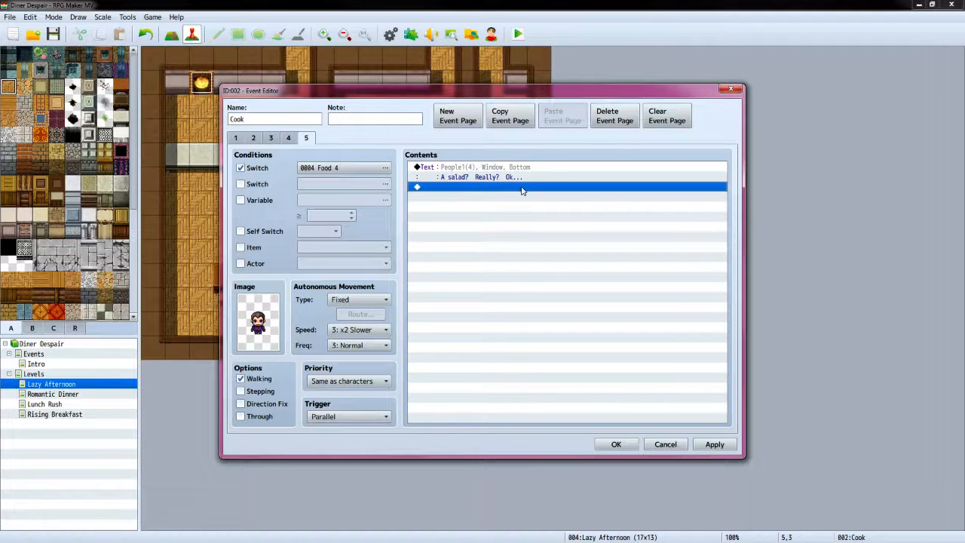
{"action": "double_click", "coordinate": [521, 191]}
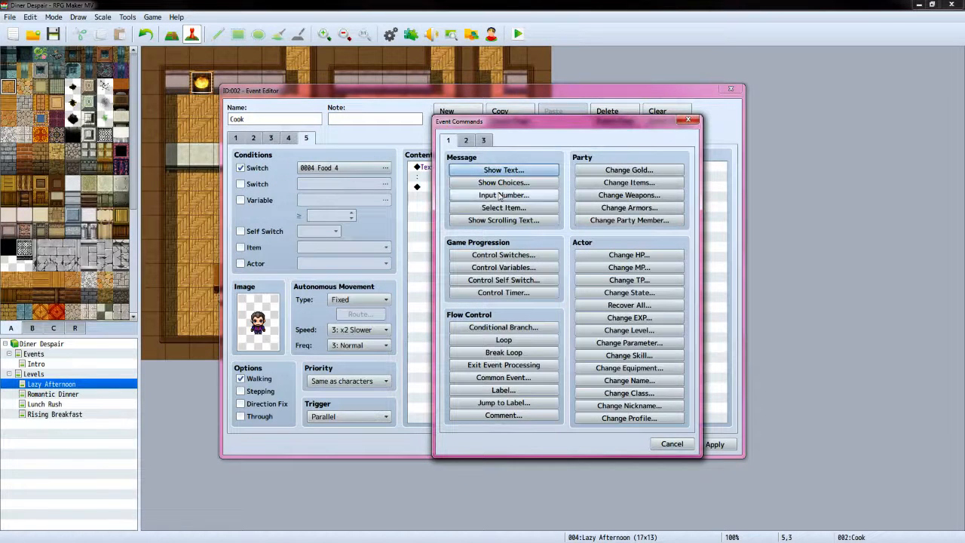
{"action": "left_click", "coordinate": [466, 140]}
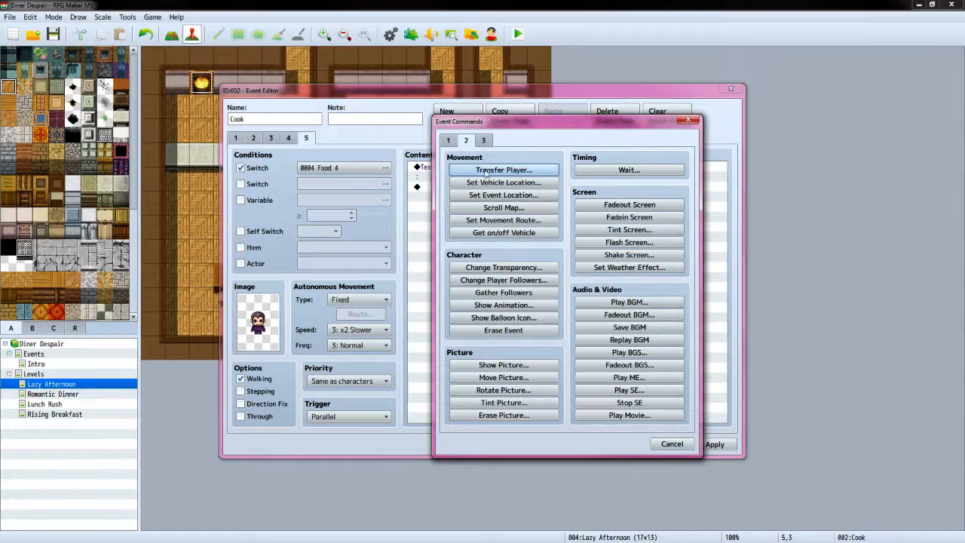
{"action": "left_click", "coordinate": [503, 220]}
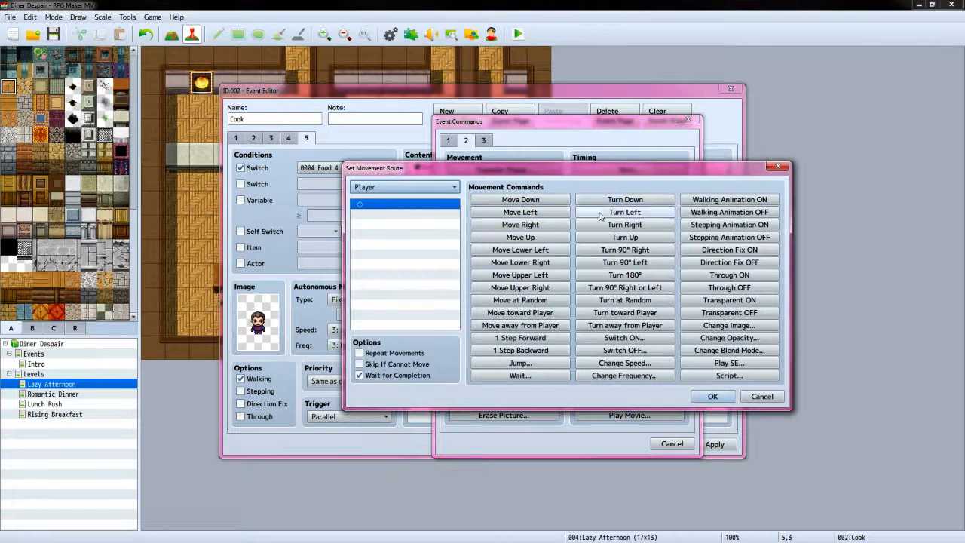
{"action": "left_click", "coordinate": [625, 236]}
{"action": "left_click", "coordinate": [540, 337]}
{"action": "left_click", "coordinate": [540, 338]}
{"action": "left_click", "coordinate": [539, 337]}
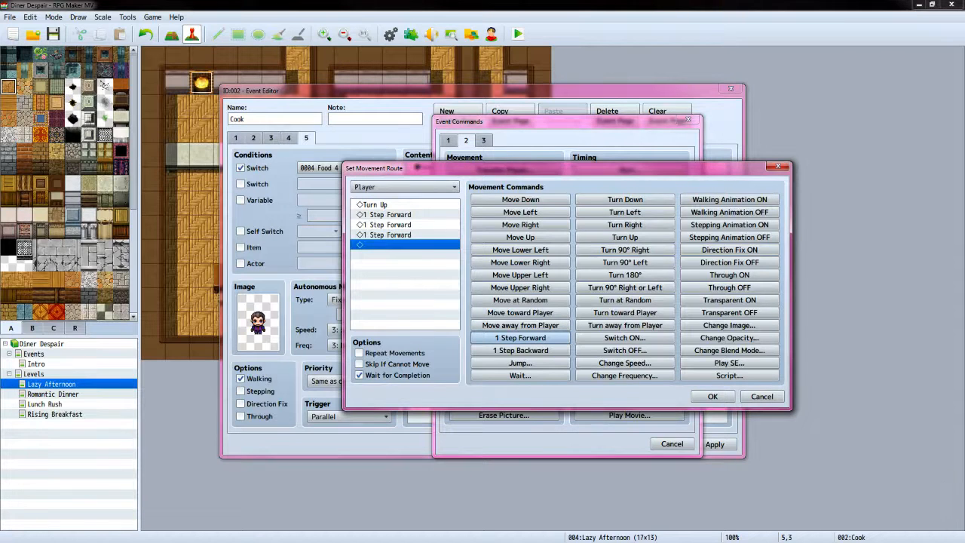
Following the reference Cook event, add Transparent ON and a 300-frame Wait to the Player's movement route
{"action": "key", "text": "alt+Tab"}
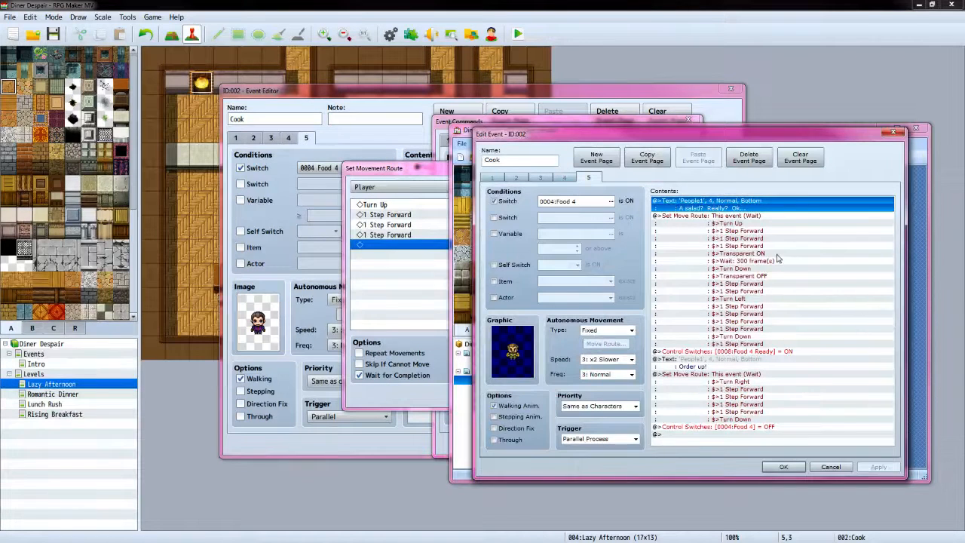
{"action": "key", "text": "alt+Tab"}
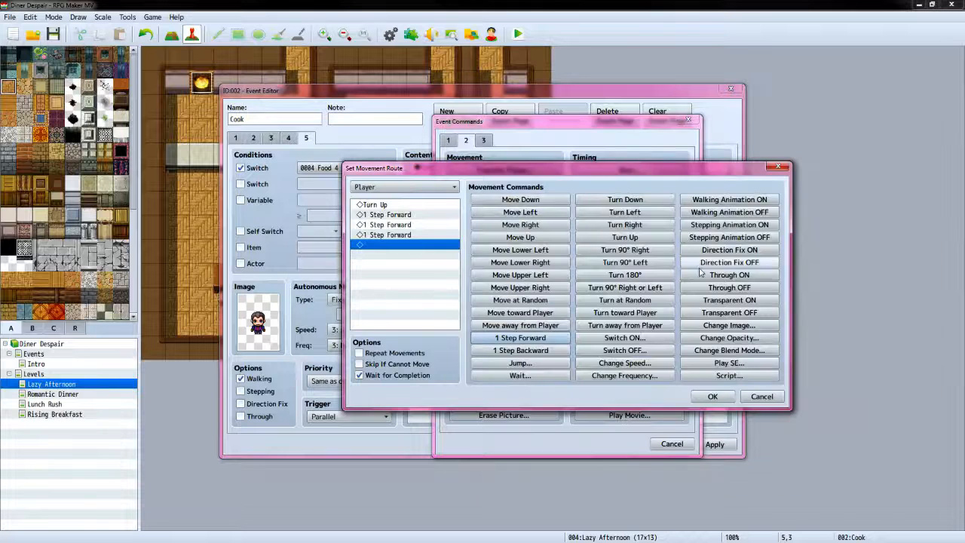
{"action": "left_click", "coordinate": [759, 303]}
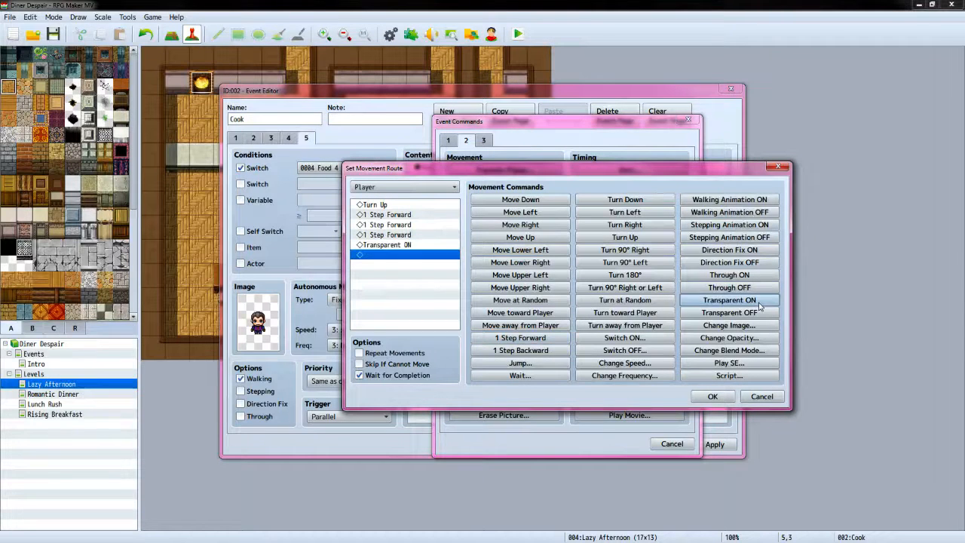
{"action": "key", "text": "alt+Tab"}
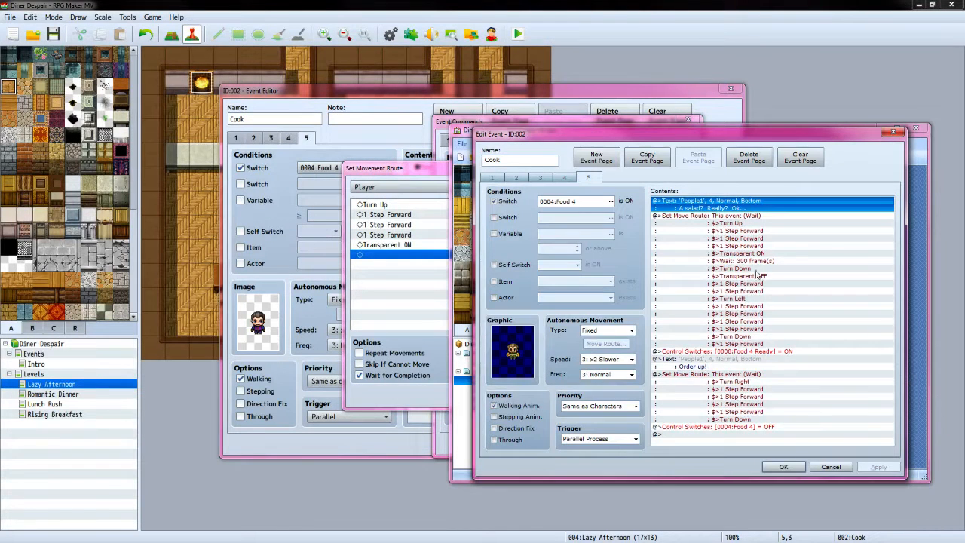
{"action": "key", "text": "alt+Tab"}
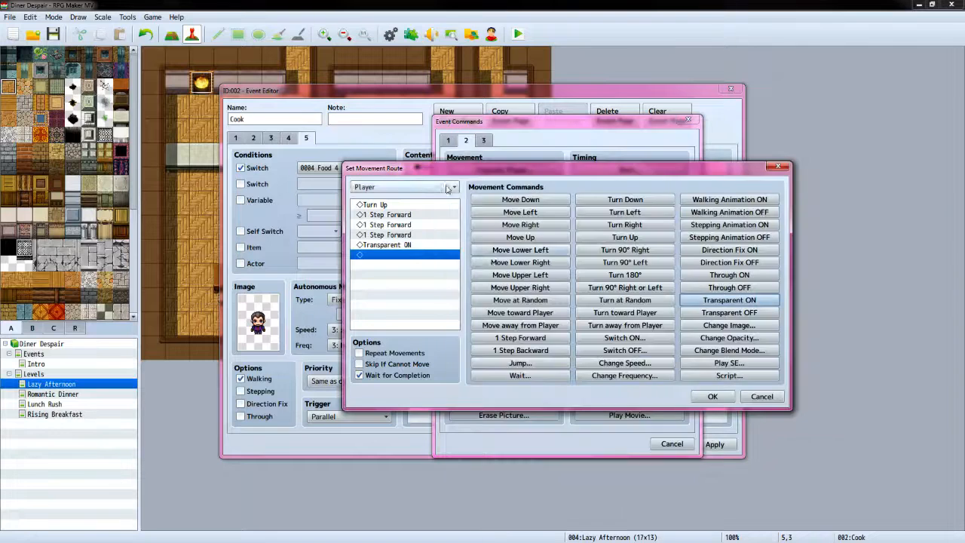
{"action": "left_click", "coordinate": [522, 375]}
{"action": "type", "text": "3"}
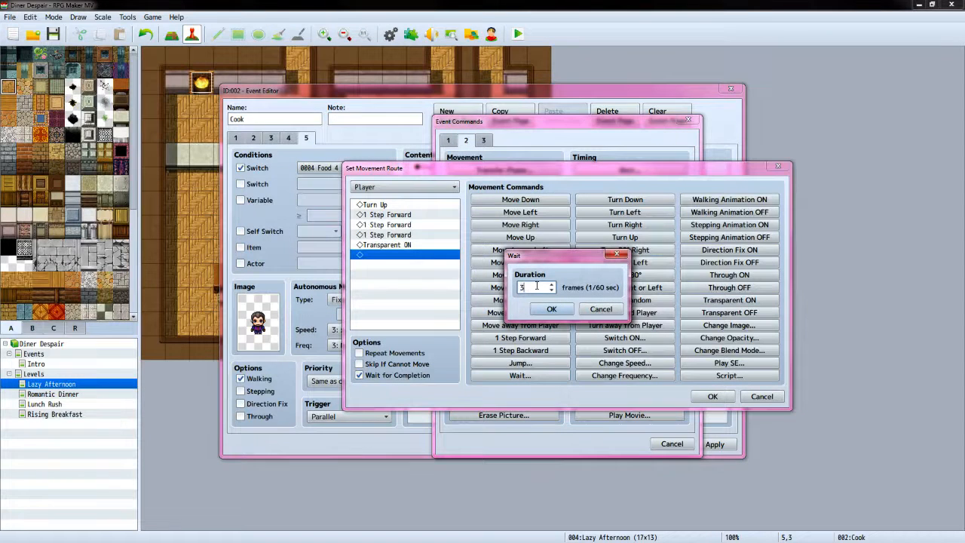
{"action": "type", "text": "00"}
{"action": "left_click", "coordinate": [551, 309]}
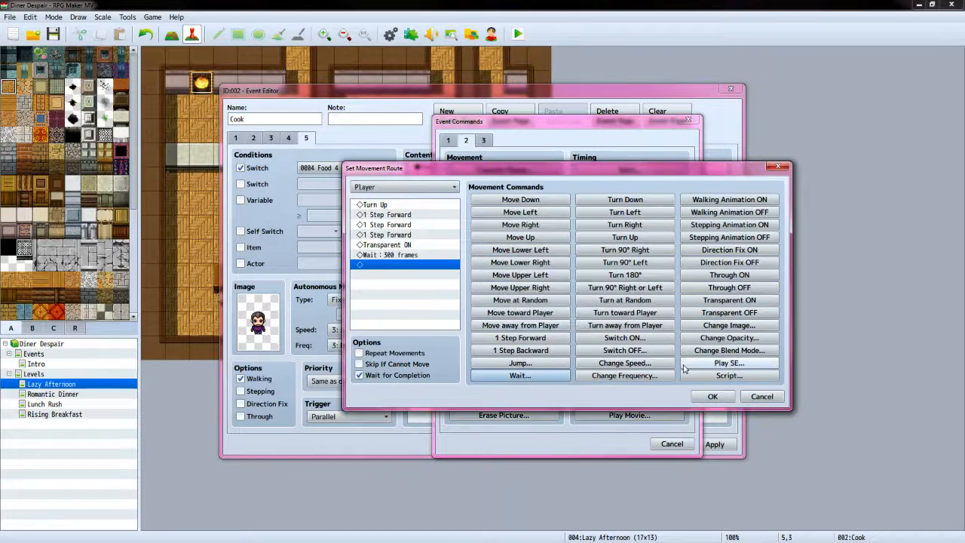
Continue the Player's movement route with Turn Down, Transparent OFF and two 1 Step Forward commands, as in the reference event
{"action": "key", "text": "alt+Tab"}
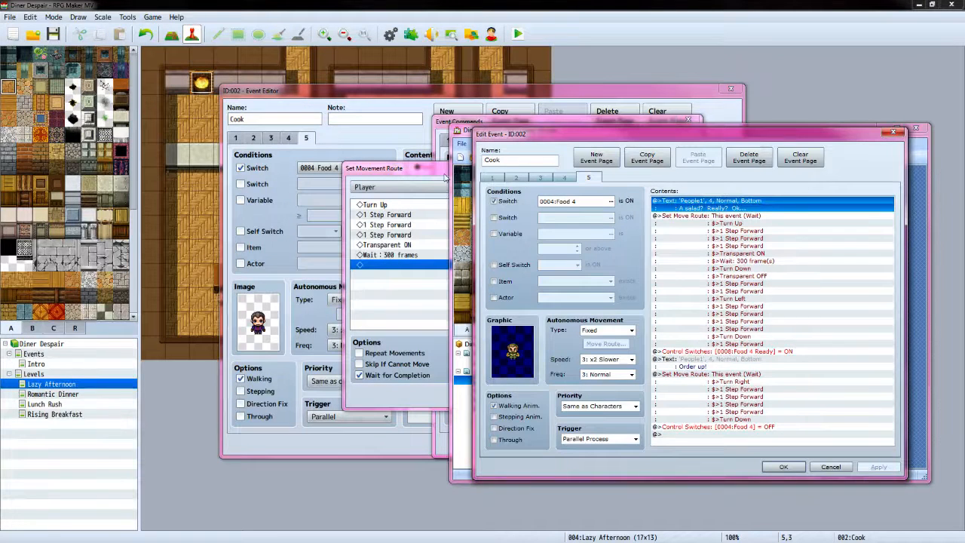
{"action": "key", "text": "alt+Tab"}
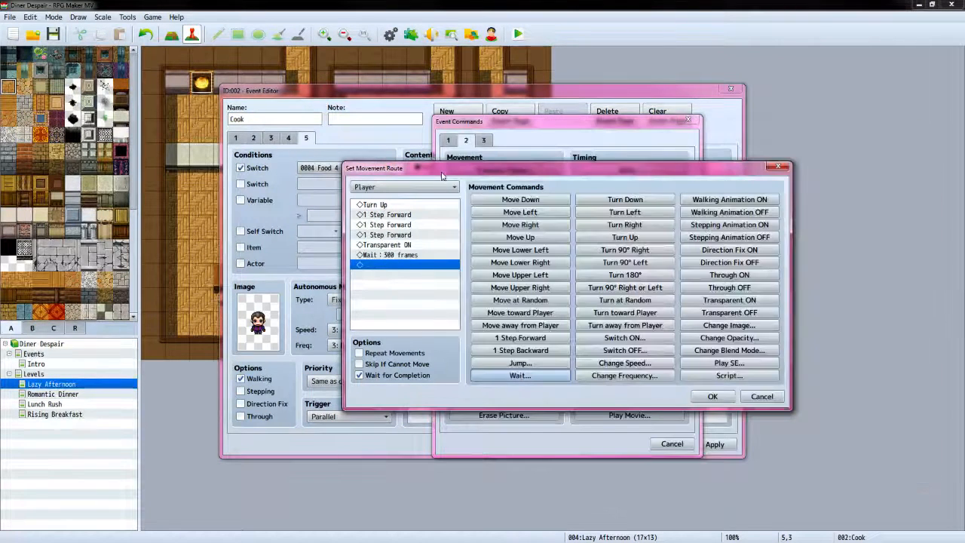
{"action": "left_click", "coordinate": [643, 200]}
{"action": "left_click", "coordinate": [761, 314]}
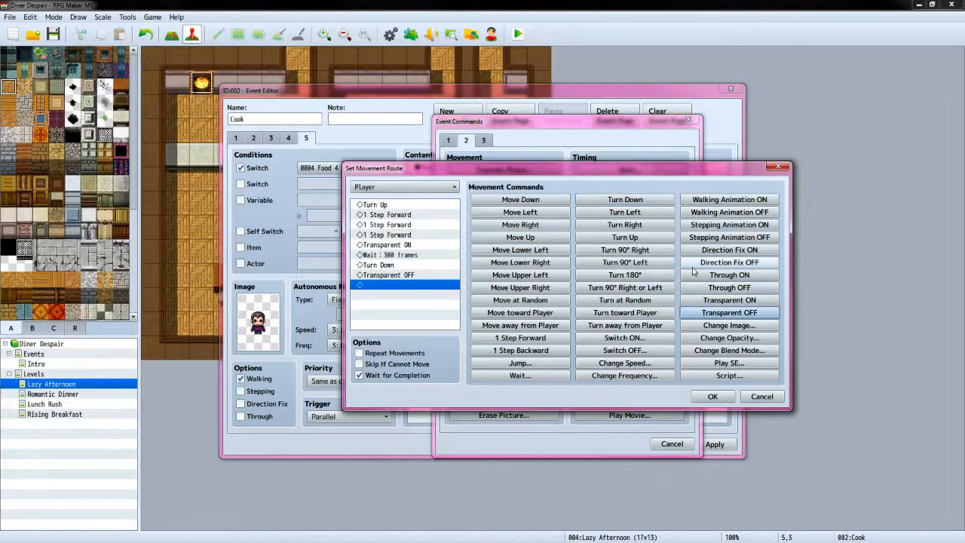
{"action": "key", "text": "alt+Tab"}
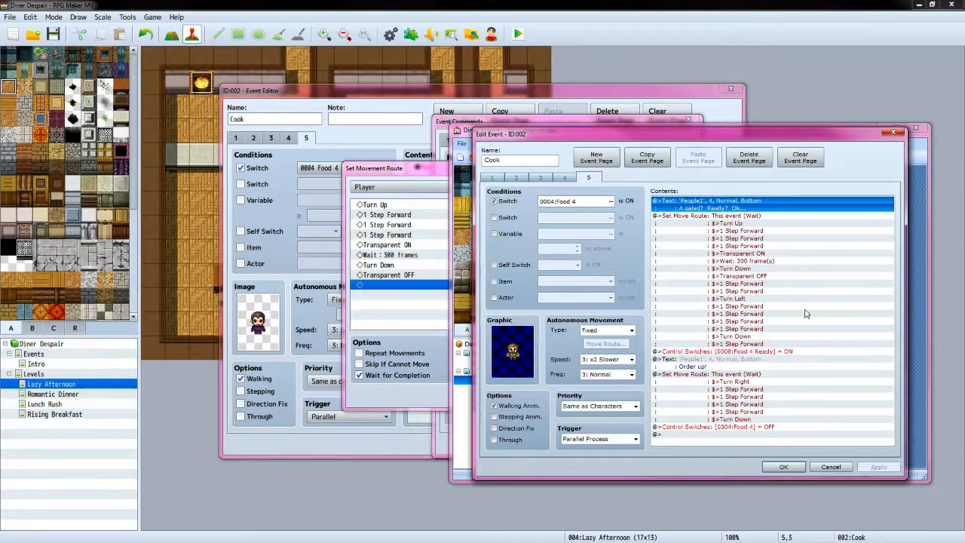
{"action": "left_click", "coordinate": [422, 177]}
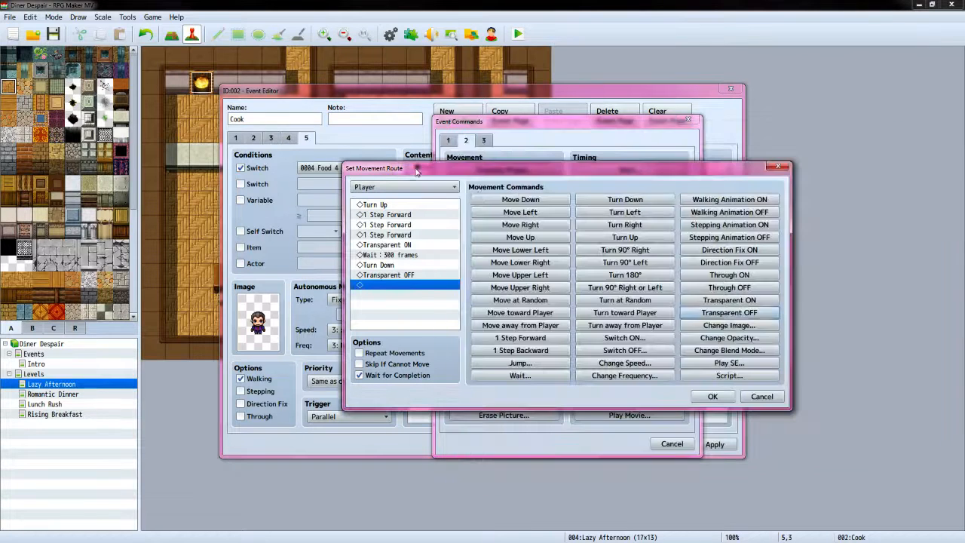
{"action": "left_click", "coordinate": [520, 341]}
{"action": "left_click", "coordinate": [520, 340]}
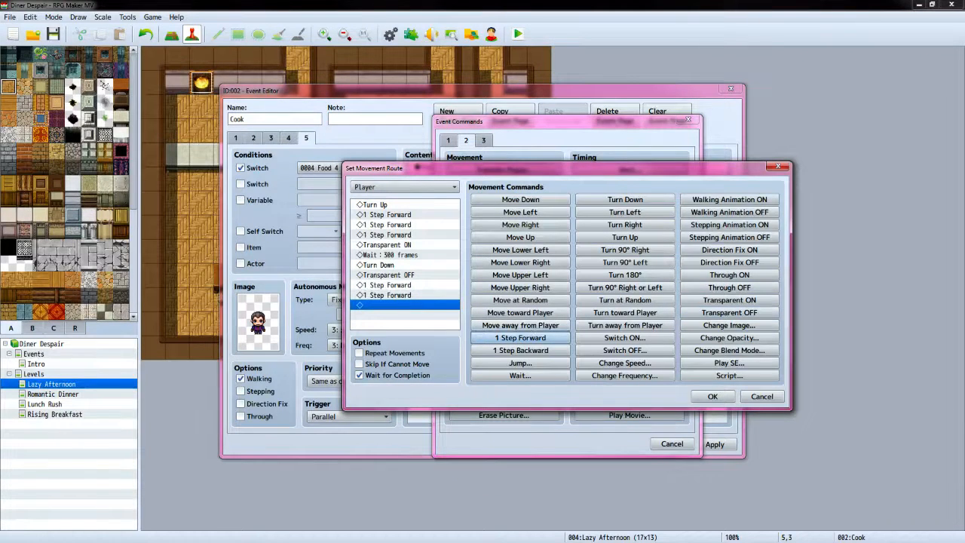
Add Turn Left and four 1 Step Forward commands to the Player's movement route, matching the reference event
{"action": "key", "text": "alt+Tab"}
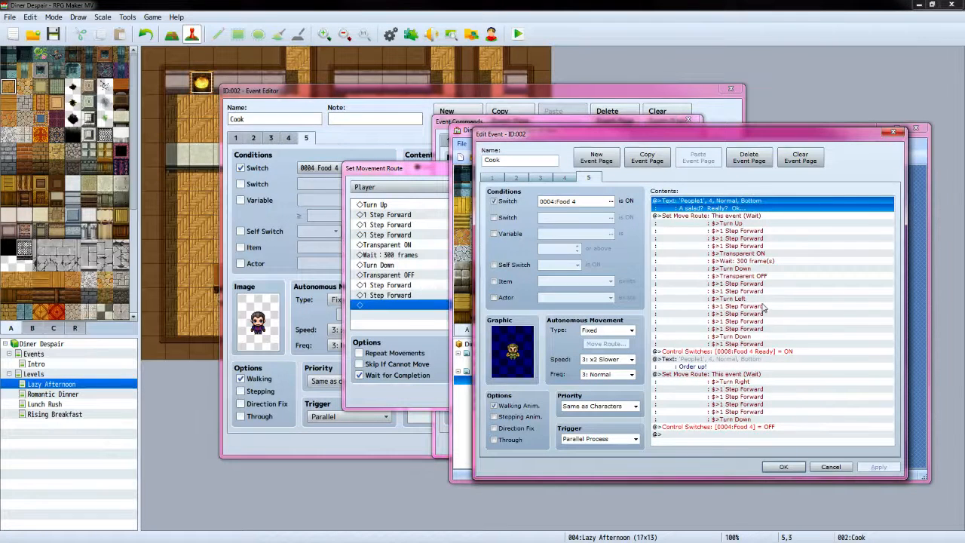
{"action": "left_click", "coordinate": [414, 170]}
{"action": "left_click", "coordinate": [598, 212]}
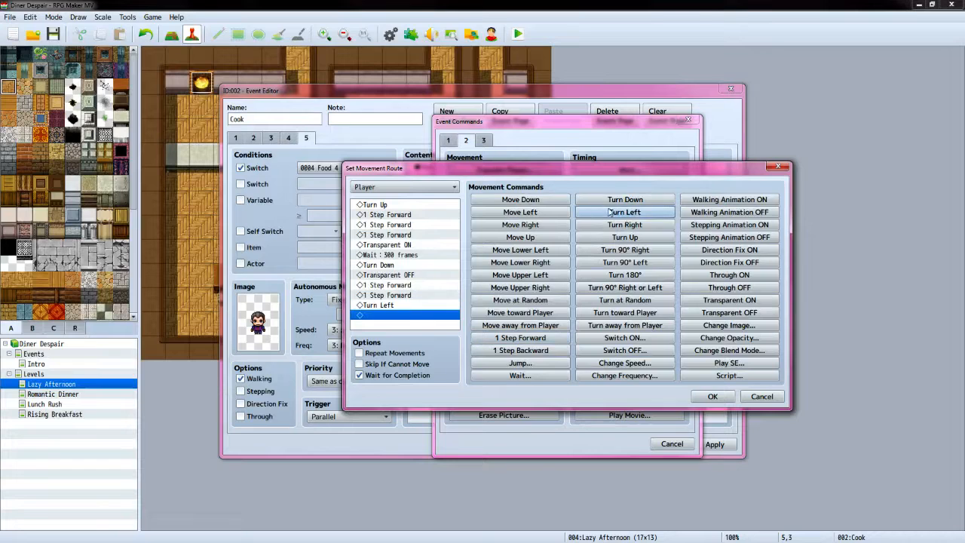
{"action": "key", "text": "alt+Tab"}
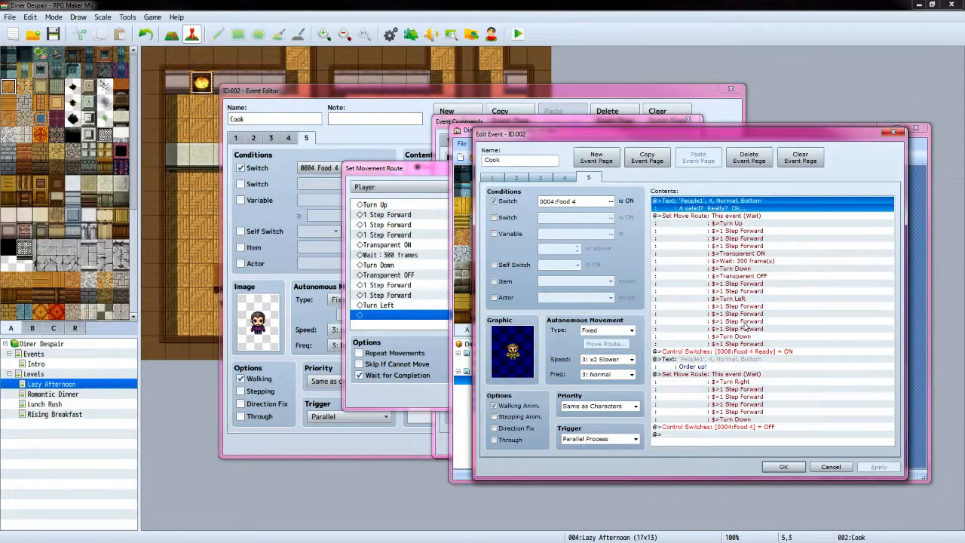
{"action": "left_click", "coordinate": [437, 178]}
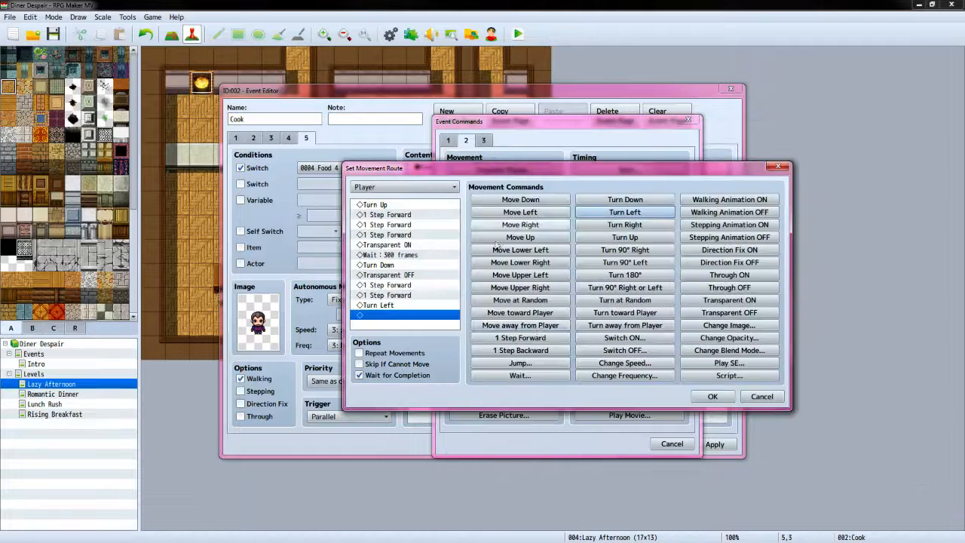
{"action": "left_click", "coordinate": [538, 339]}
{"action": "left_click", "coordinate": [538, 339]}
{"action": "left_click", "coordinate": [539, 339]}
{"action": "left_click", "coordinate": [538, 338]}
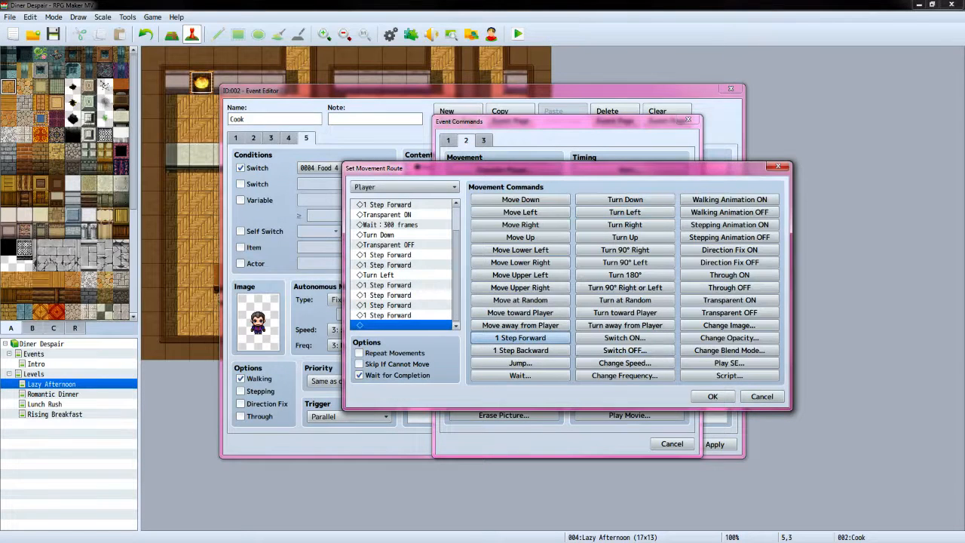
Finish the Player's movement route with Turn Down and one 1 Step Forward, and add it to page 5
{"action": "key", "text": "alt+Tab"}
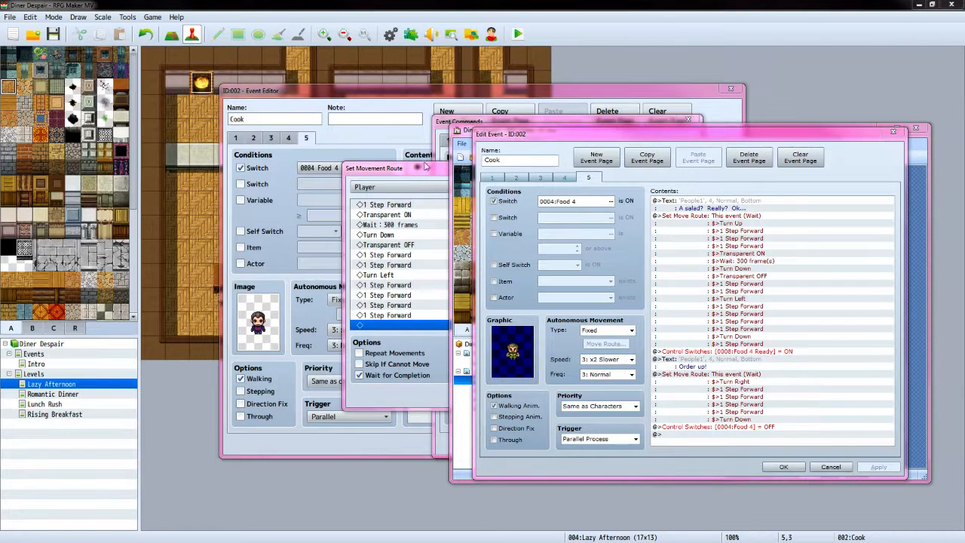
{"action": "left_click", "coordinate": [425, 168]}
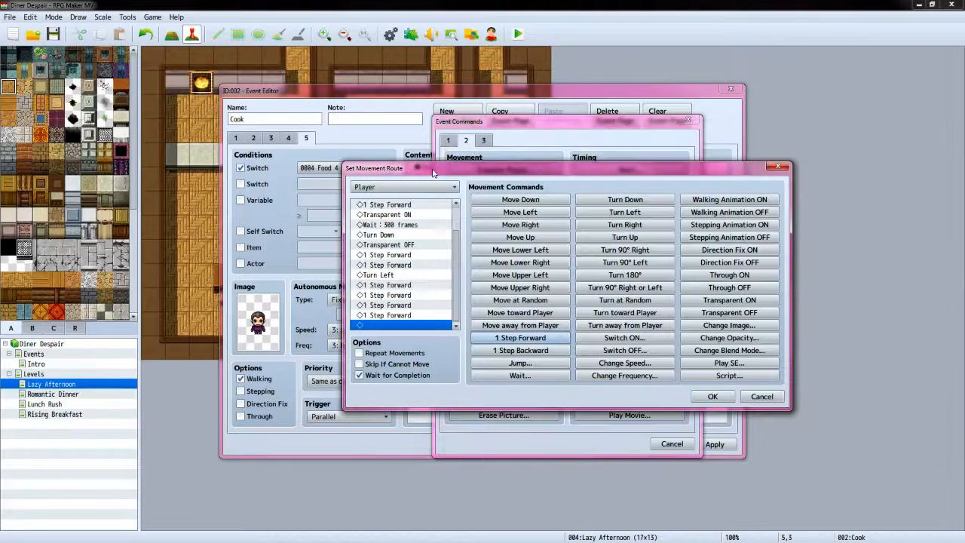
{"action": "left_click", "coordinate": [625, 199]}
{"action": "left_click", "coordinate": [520, 338]}
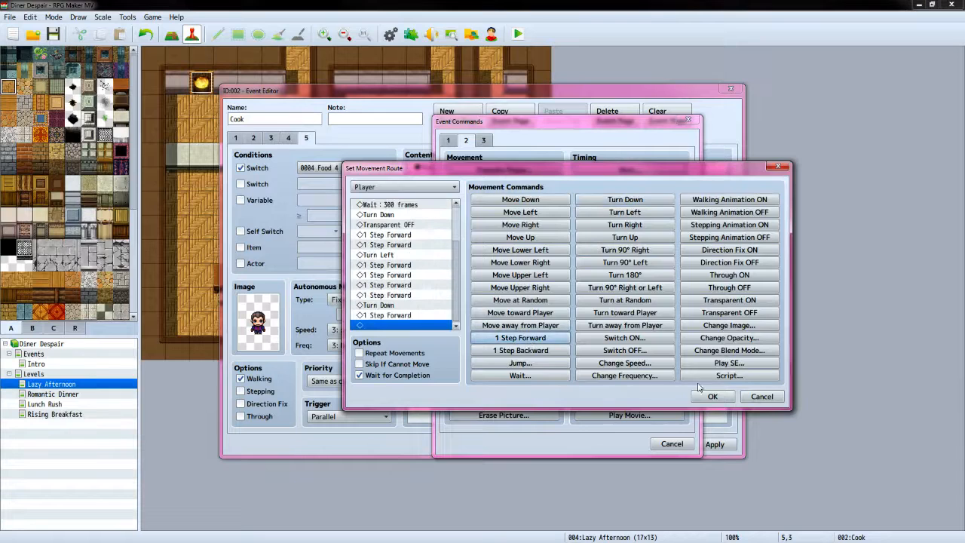
{"action": "left_click", "coordinate": [713, 396]}
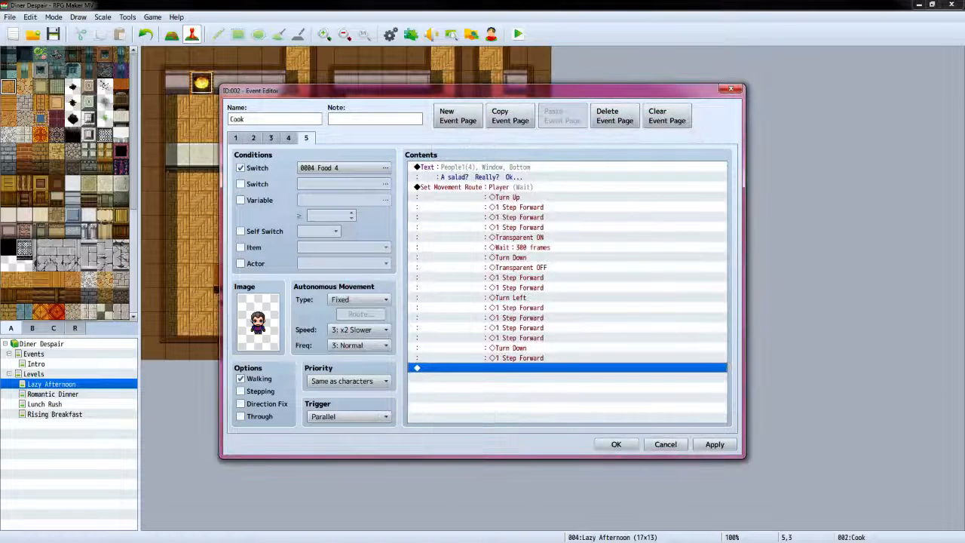
Name switch 0008 "Food 4 Ready" and add a Control Switches command after the movement route that turns it ON
{"action": "key", "text": "alt+Tab"}
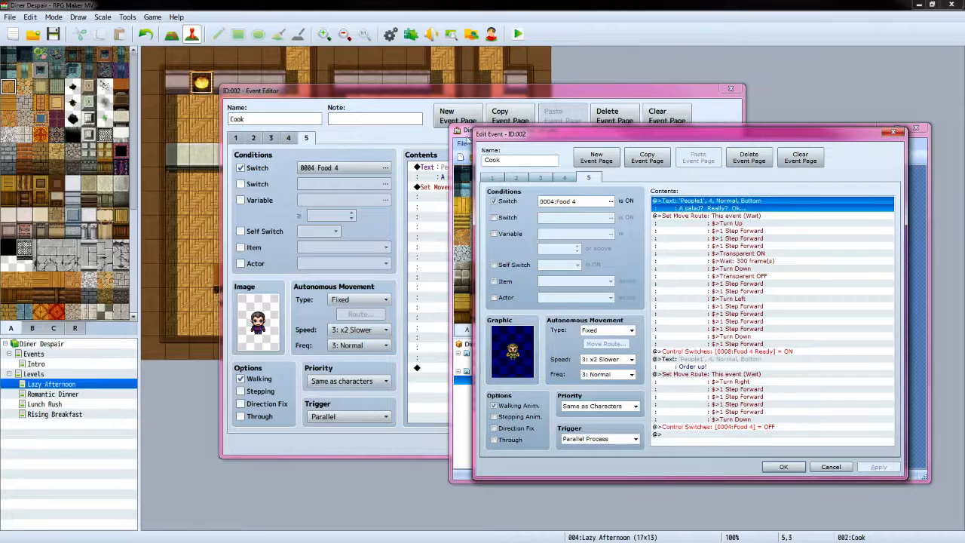
{"action": "left_click", "coordinate": [413, 138]}
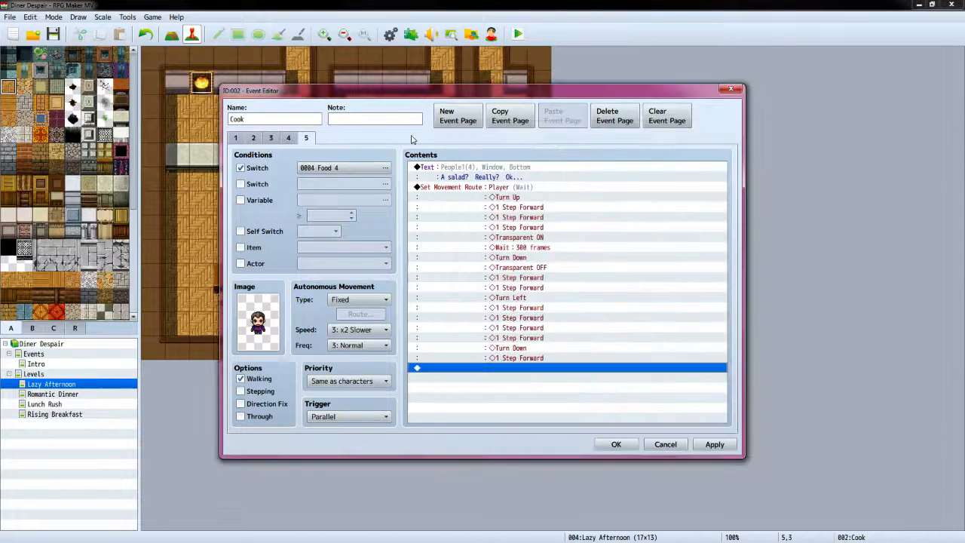
{"action": "double_click", "coordinate": [454, 370]}
{"action": "left_click", "coordinate": [450, 141]}
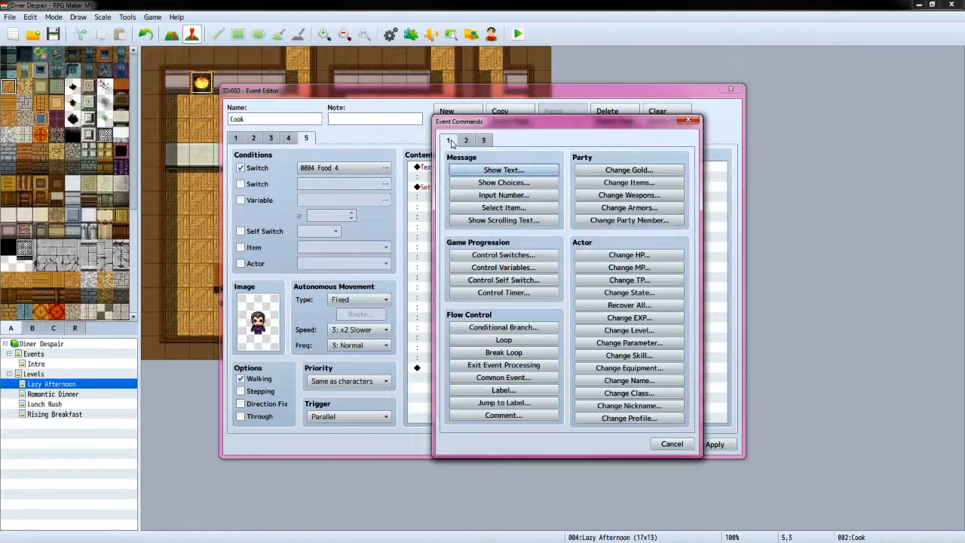
{"action": "left_click", "coordinate": [503, 254]}
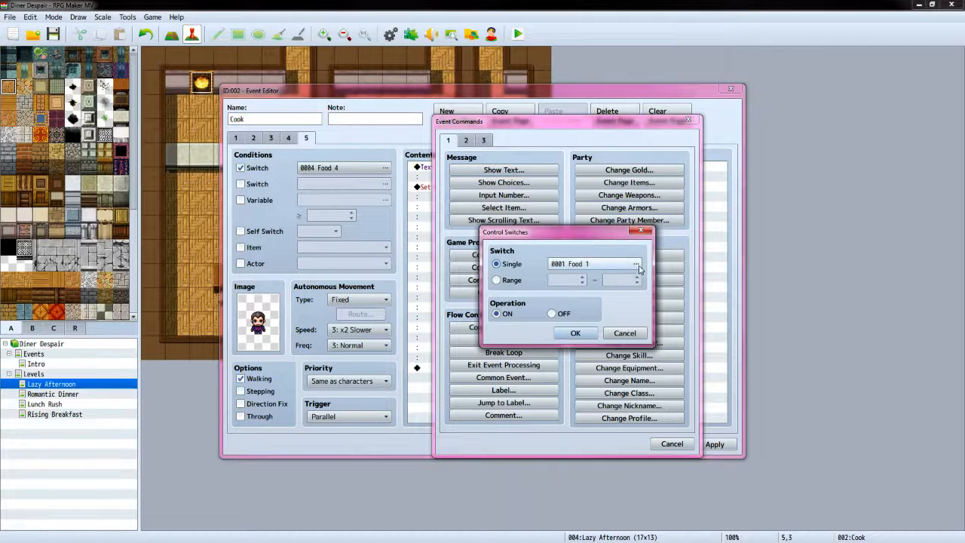
{"action": "left_click", "coordinate": [637, 265]}
{"action": "left_click", "coordinate": [610, 248]}
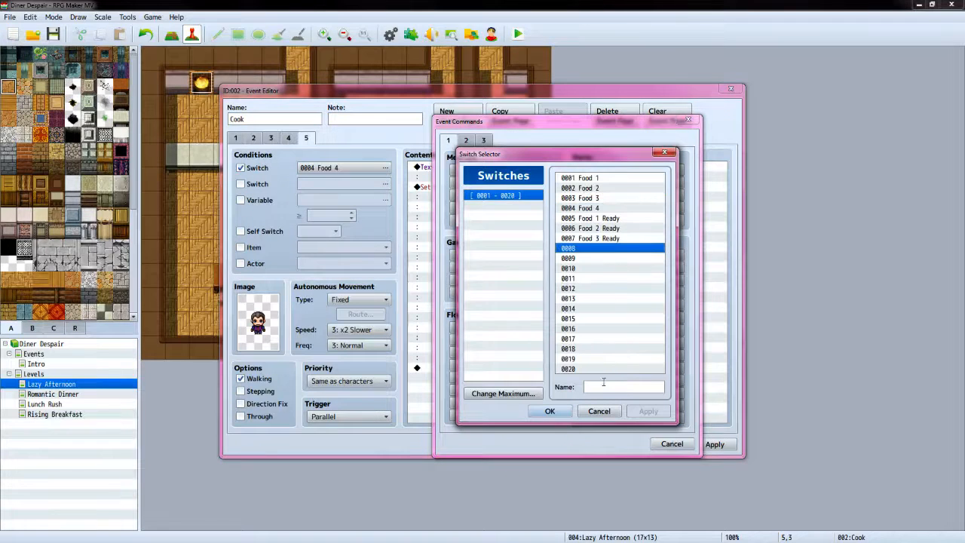
{"action": "left_click", "coordinate": [601, 385]}
{"action": "type", "text": "Food"}
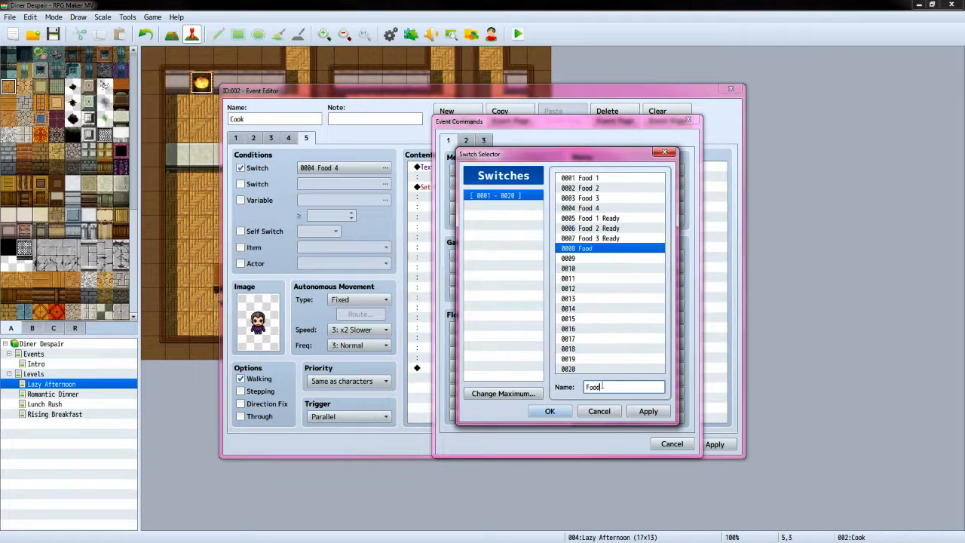
{"action": "type", "text": " 4 Ready"}
{"action": "left_click", "coordinate": [549, 411]}
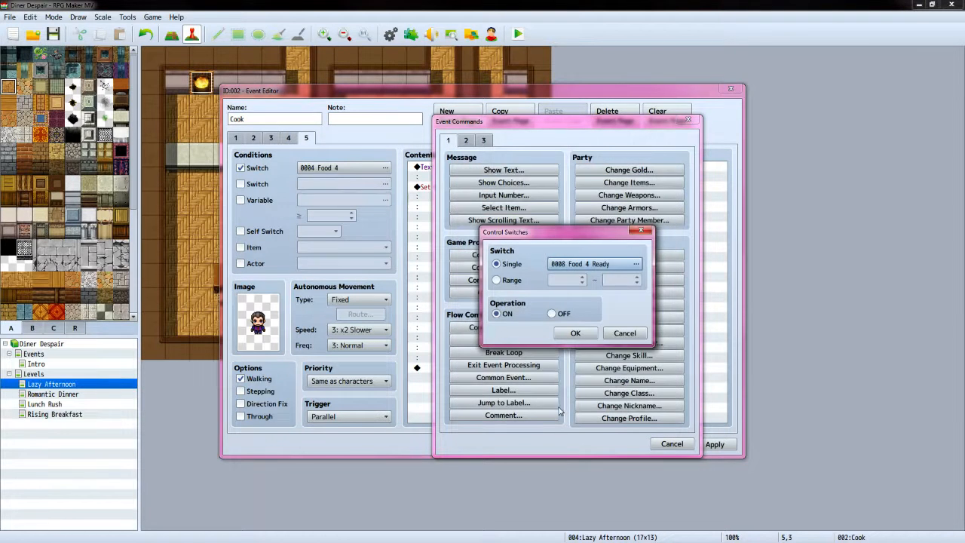
{"action": "left_click", "coordinate": [573, 336]}
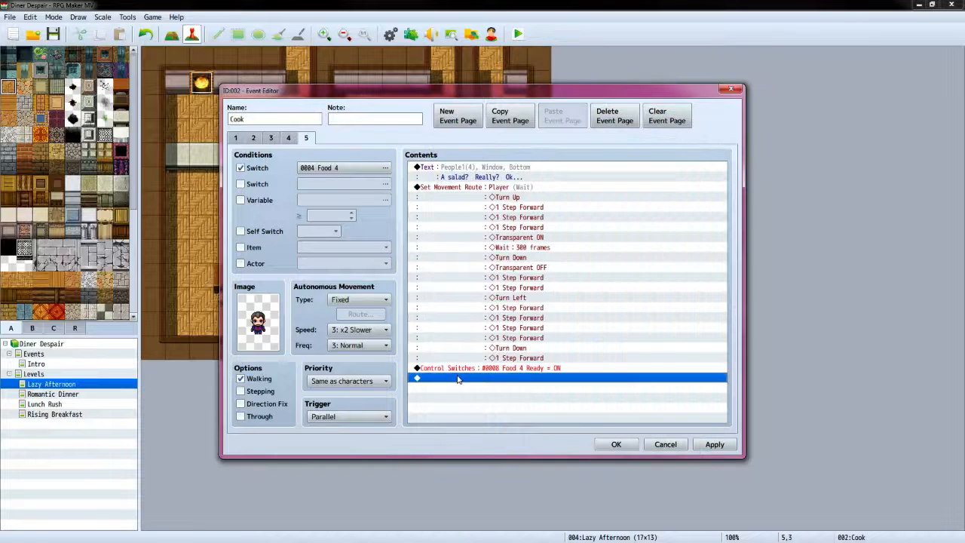
Add a text message after the switch command with the mustached man's People1 face, reading "Order up!"
{"action": "double_click", "coordinate": [458, 379]}
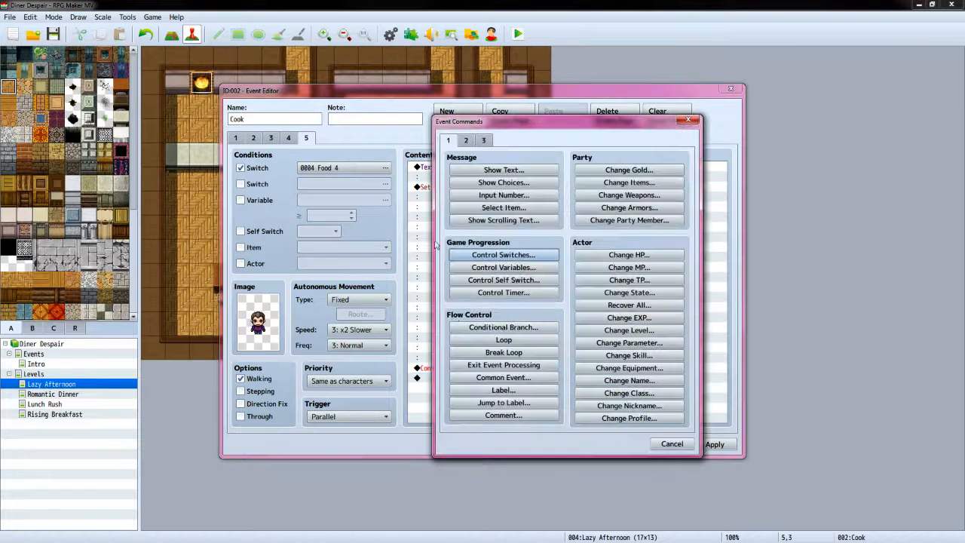
{"action": "left_click", "coordinate": [474, 171]}
{"action": "double_click", "coordinate": [463, 286]}
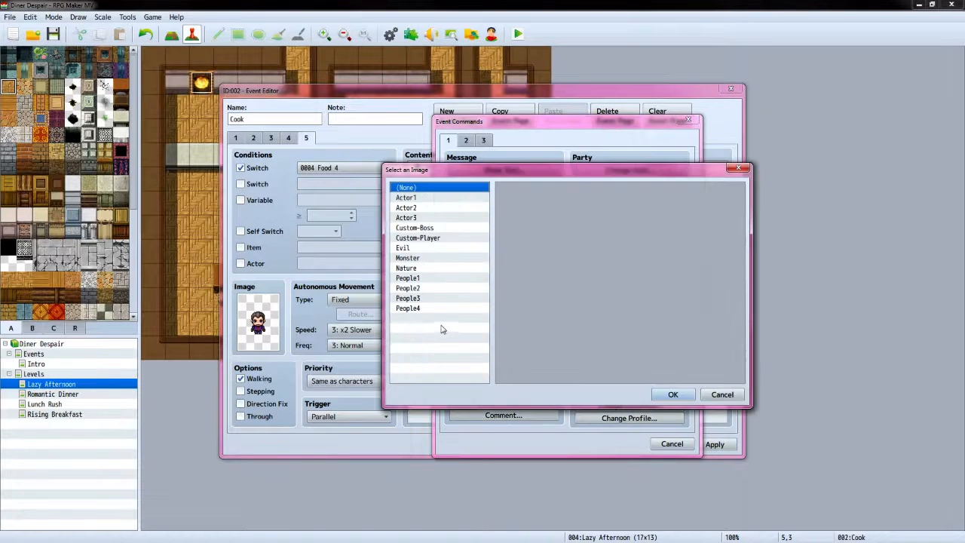
{"action": "left_click", "coordinate": [407, 278]}
{"action": "left_click", "coordinate": [520, 255]}
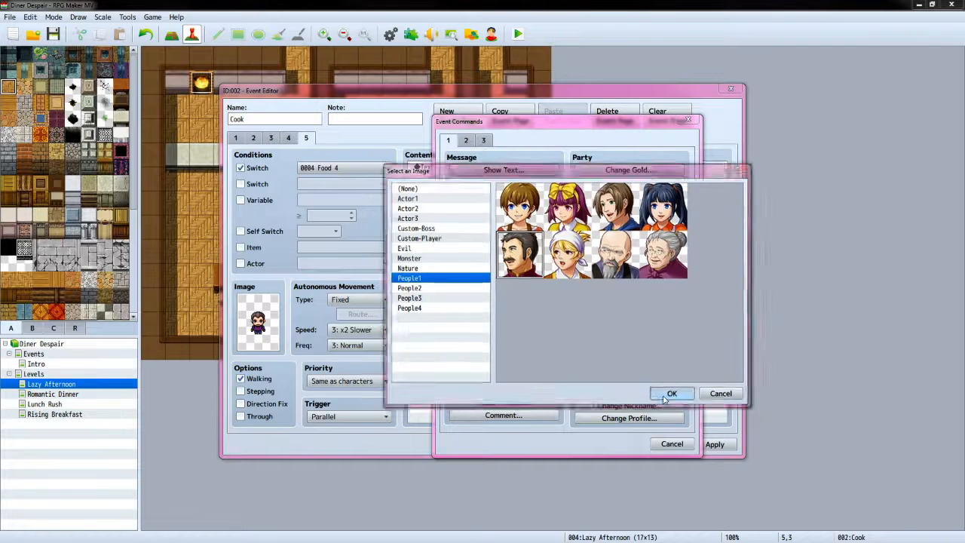
{"action": "left_click", "coordinate": [673, 394]}
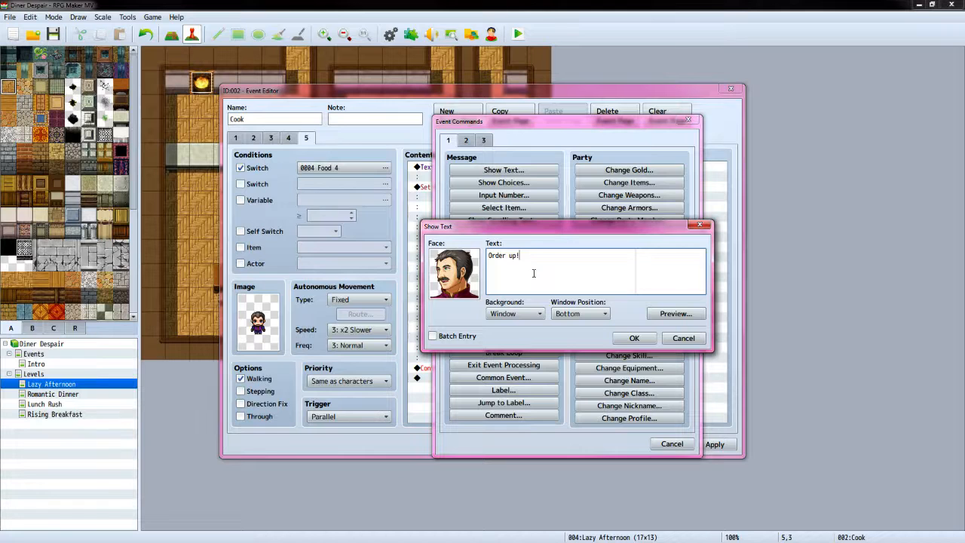
{"action": "left_click", "coordinate": [630, 339]}
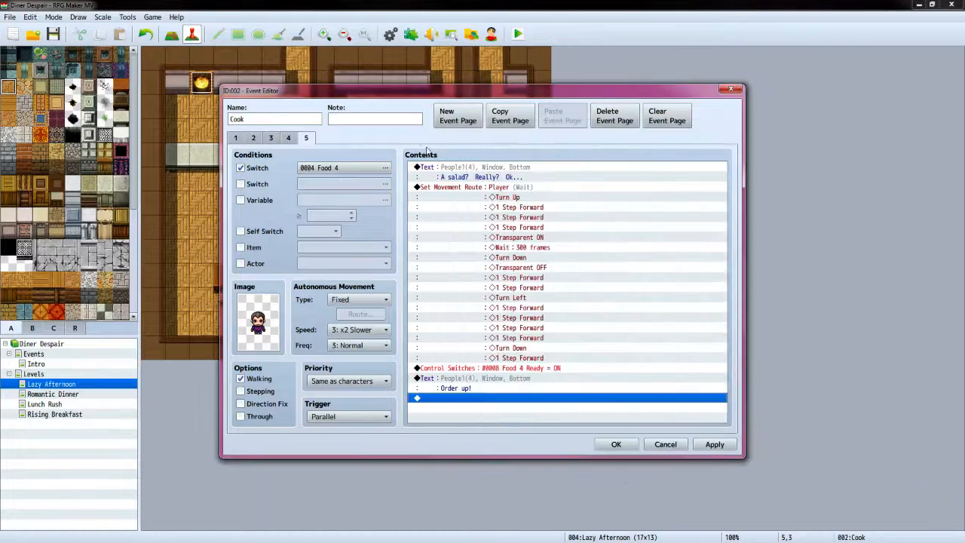
Start a second Player movement route after the "Order up!" message on page 5, with Turn Right and four 1 Step Forward commands
{"action": "double_click", "coordinate": [475, 405]}
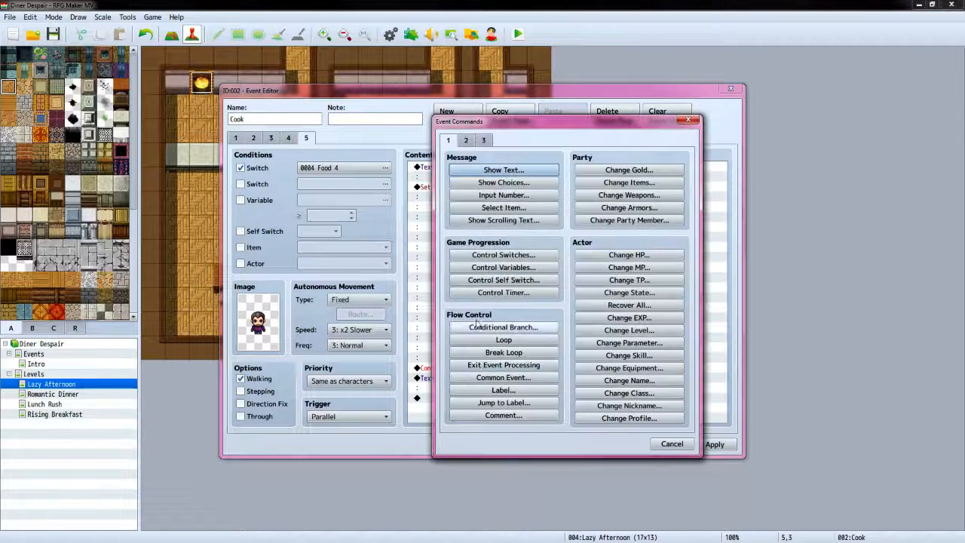
{"action": "left_click", "coordinate": [465, 141]}
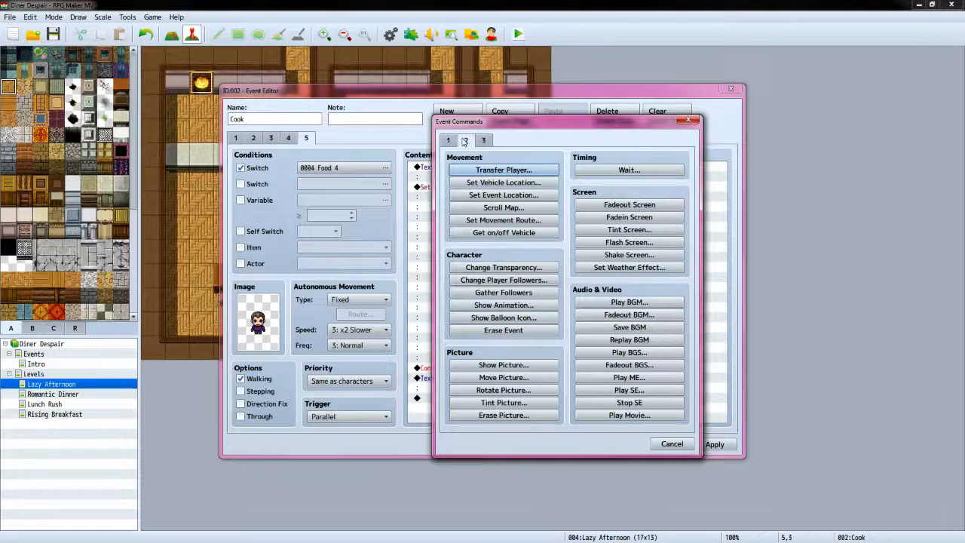
{"action": "left_click", "coordinate": [501, 220]}
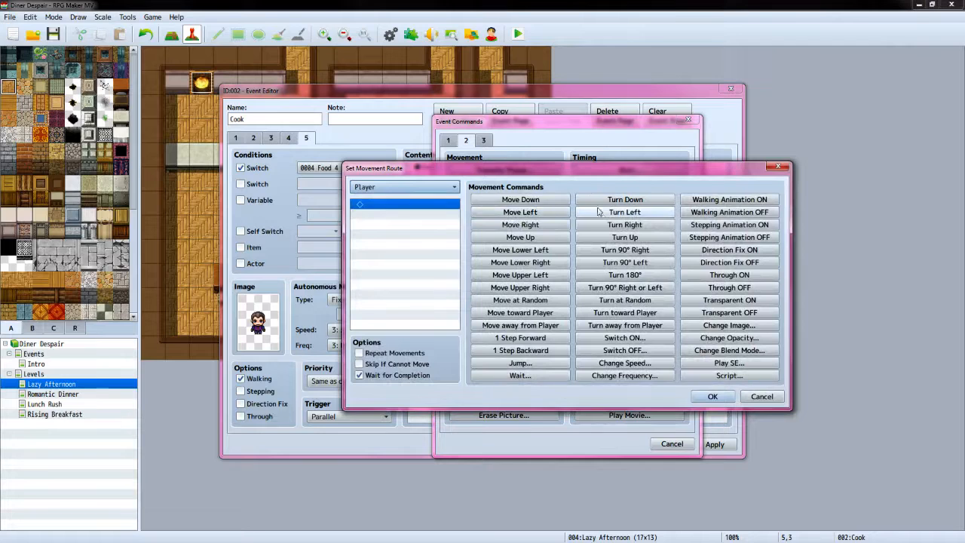
{"action": "left_click", "coordinate": [624, 225]}
{"action": "left_click", "coordinate": [532, 339]}
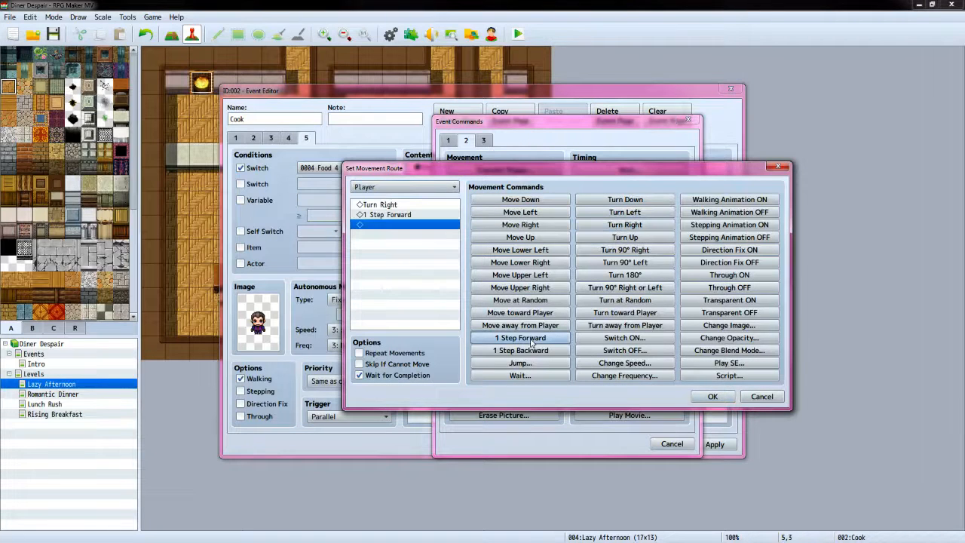
{"action": "left_click", "coordinate": [532, 339]}
{"action": "left_click", "coordinate": [531, 339]}
{"action": "left_click", "coordinate": [531, 339]}
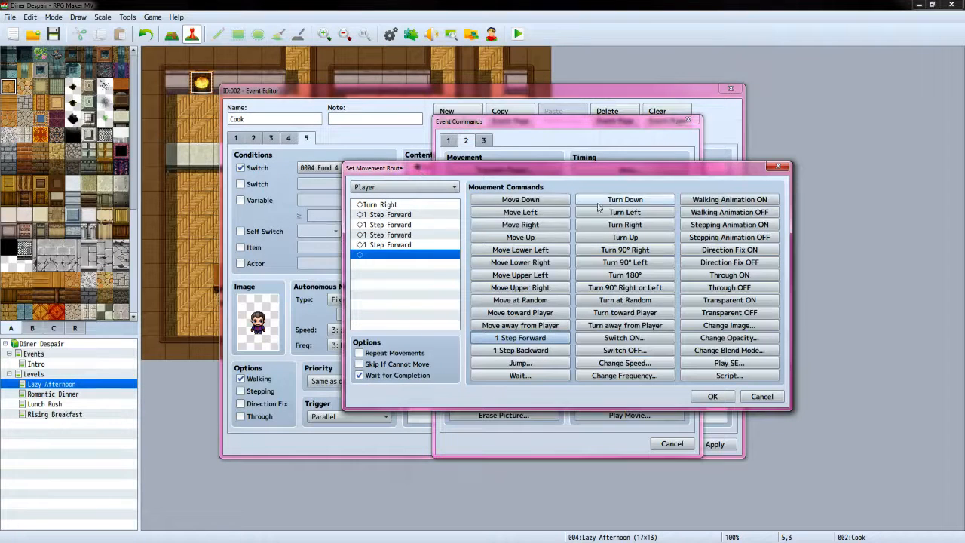
End the Player's return route with Turn Down, remove the extra trailing 1 Step Forward, and add the route to page 5
{"action": "left_click", "coordinate": [607, 205]}
{"action": "left_click", "coordinate": [520, 338]}
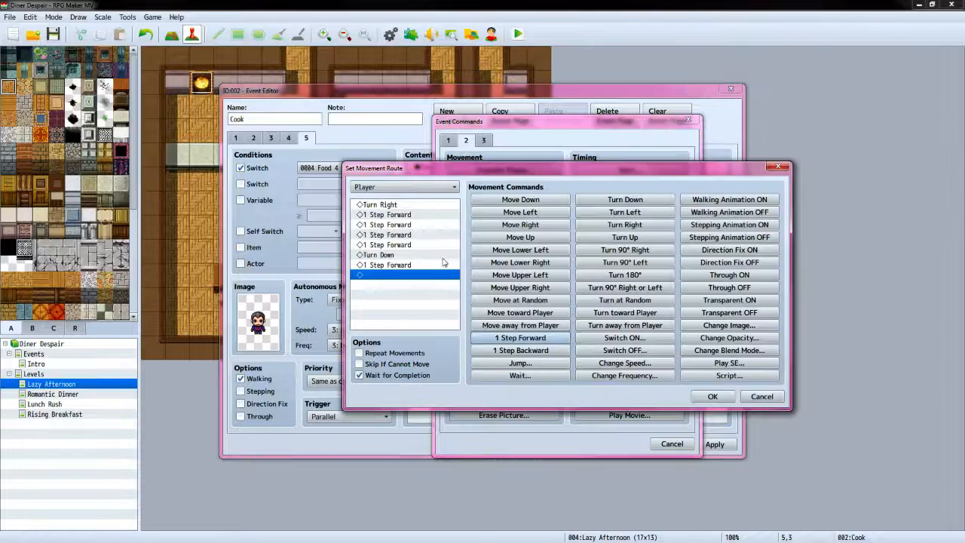
{"action": "left_click", "coordinate": [437, 265]}
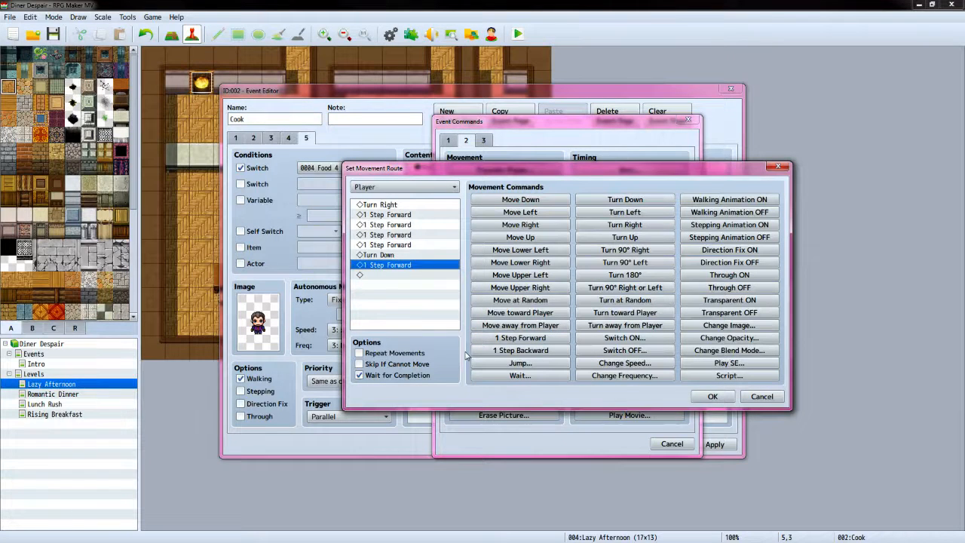
{"action": "left_click", "coordinate": [714, 398]}
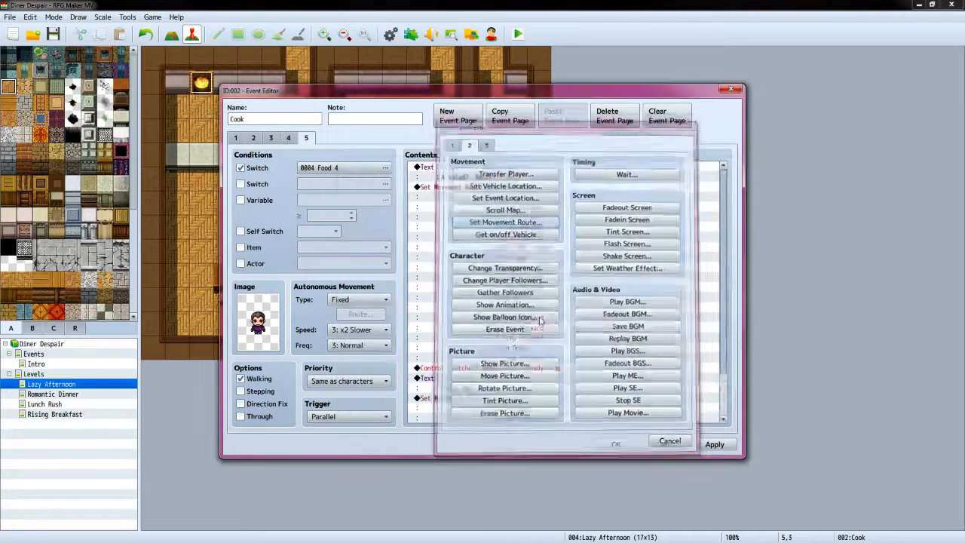
Add a Control Switches command at the end of page 5 that turns 0004 Food 4 OFF, and apply the event changes
{"action": "double_click", "coordinate": [483, 419]}
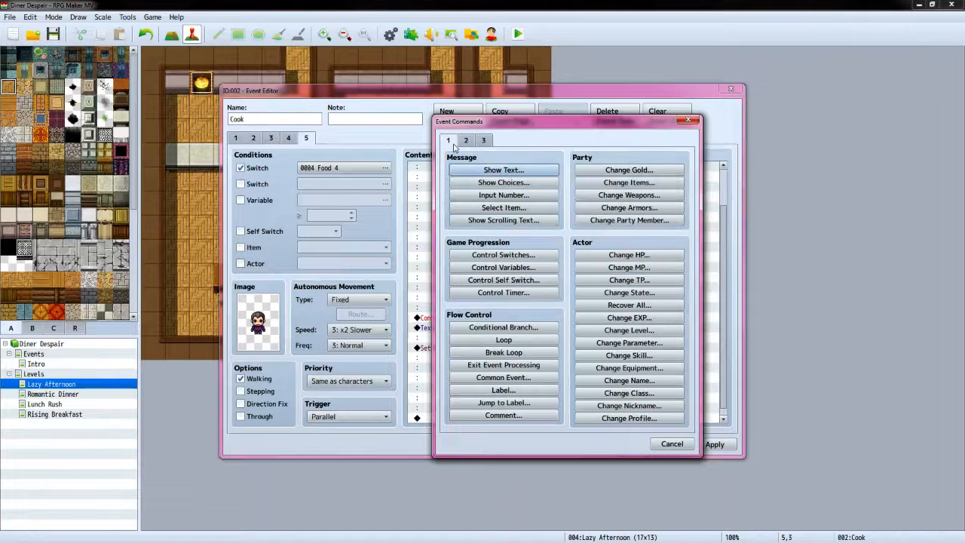
{"action": "left_click", "coordinate": [512, 256]}
{"action": "left_click", "coordinate": [598, 269]}
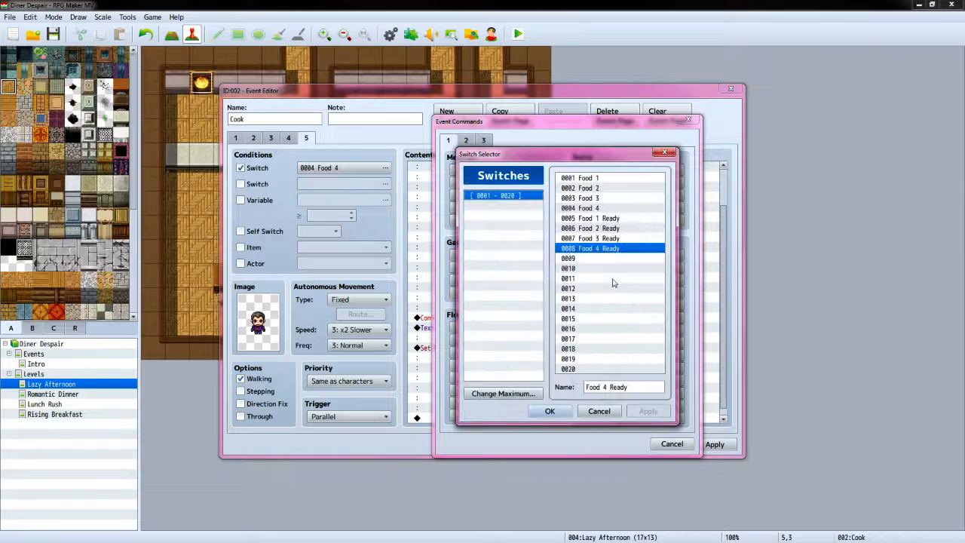
{"action": "left_click", "coordinate": [580, 208]}
{"action": "left_click", "coordinate": [549, 411]}
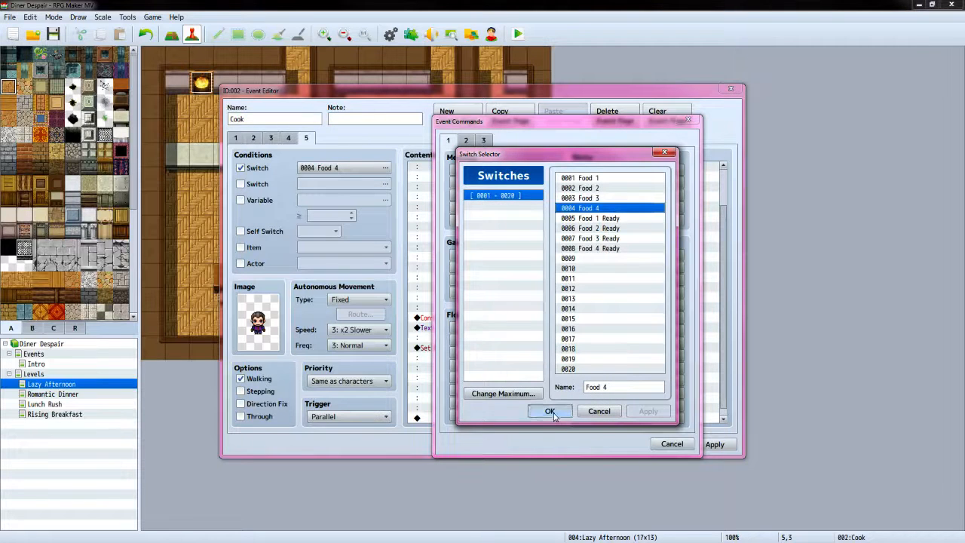
{"action": "left_click", "coordinate": [551, 314]}
{"action": "left_click", "coordinate": [575, 332]}
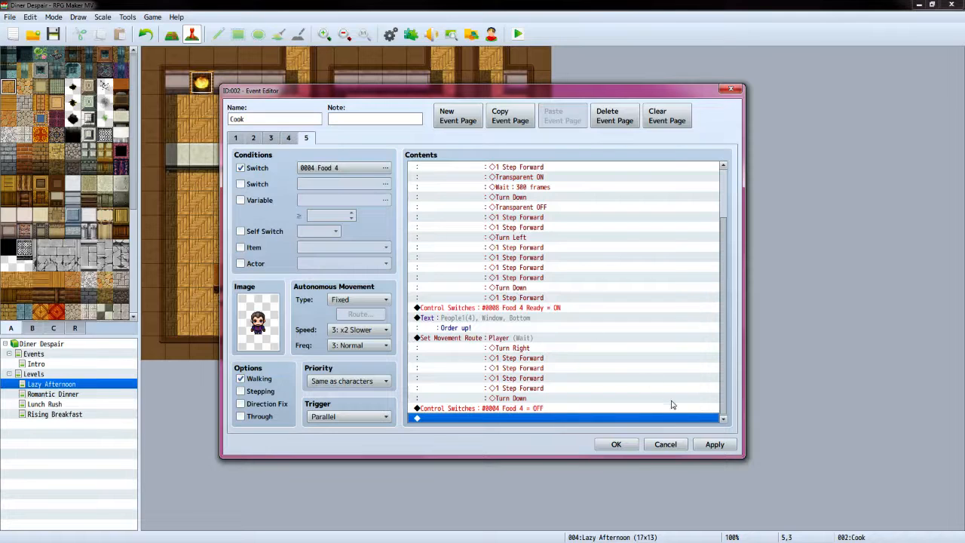
{"action": "left_click", "coordinate": [714, 445]}
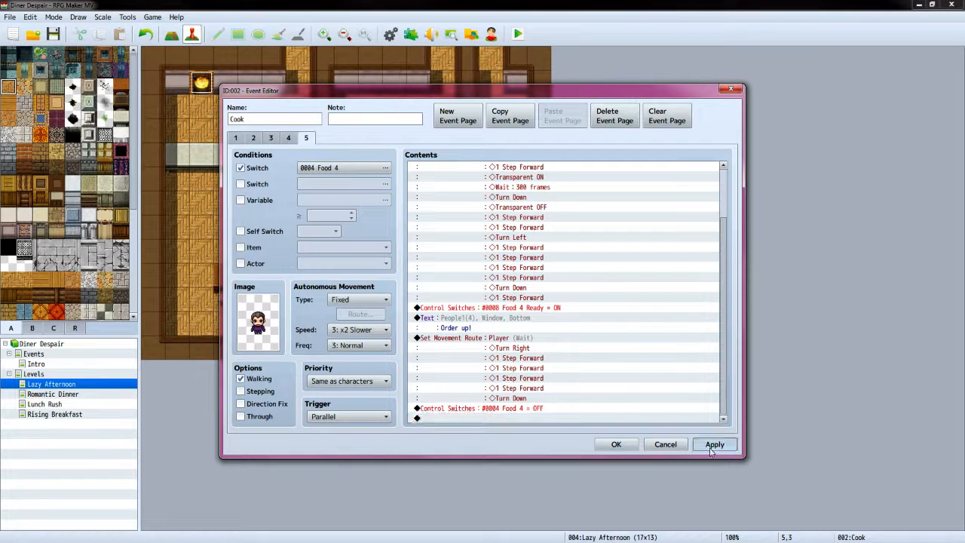
Review the commands on the Cook event's pages 1 through 5, then close the event editor
{"action": "left_click", "coordinate": [234, 137]}
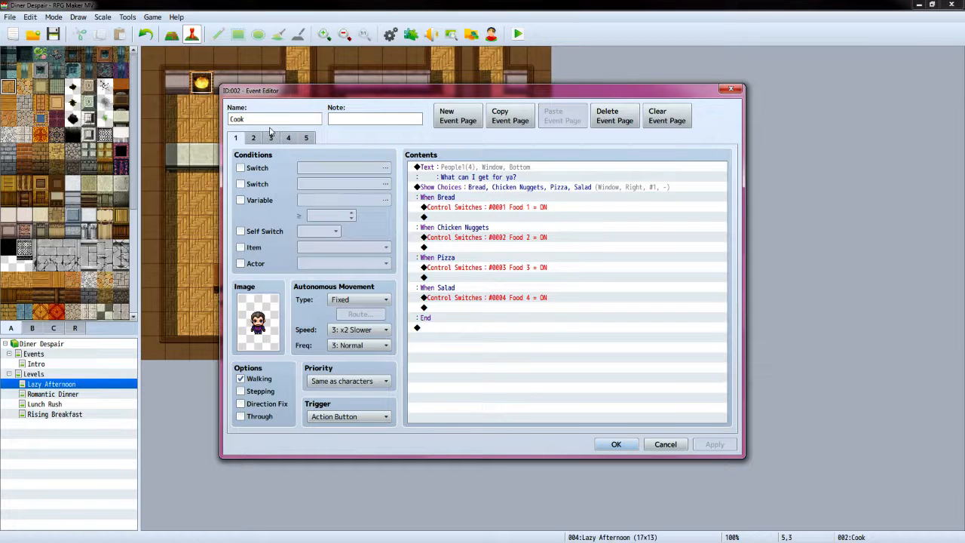
{"action": "left_click", "coordinate": [254, 138]}
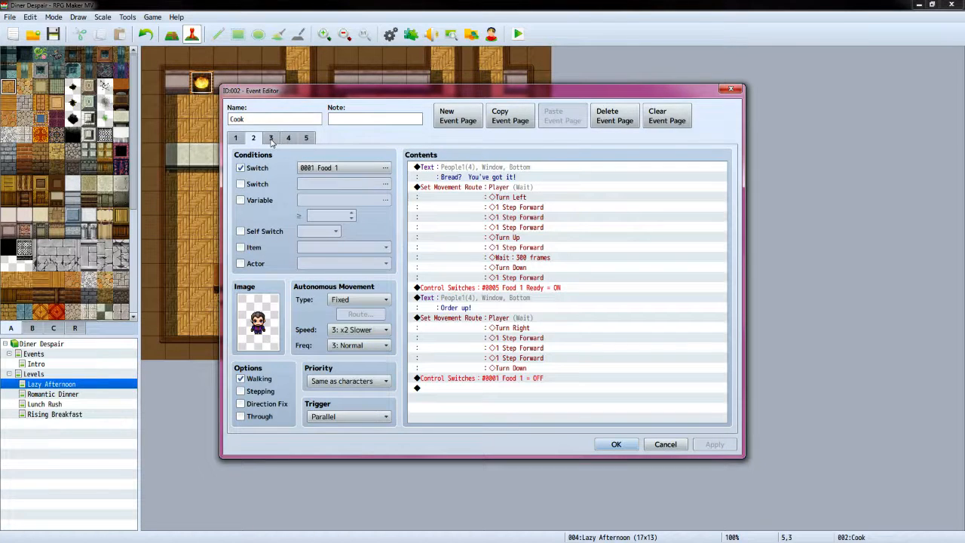
{"action": "left_click", "coordinate": [270, 139]}
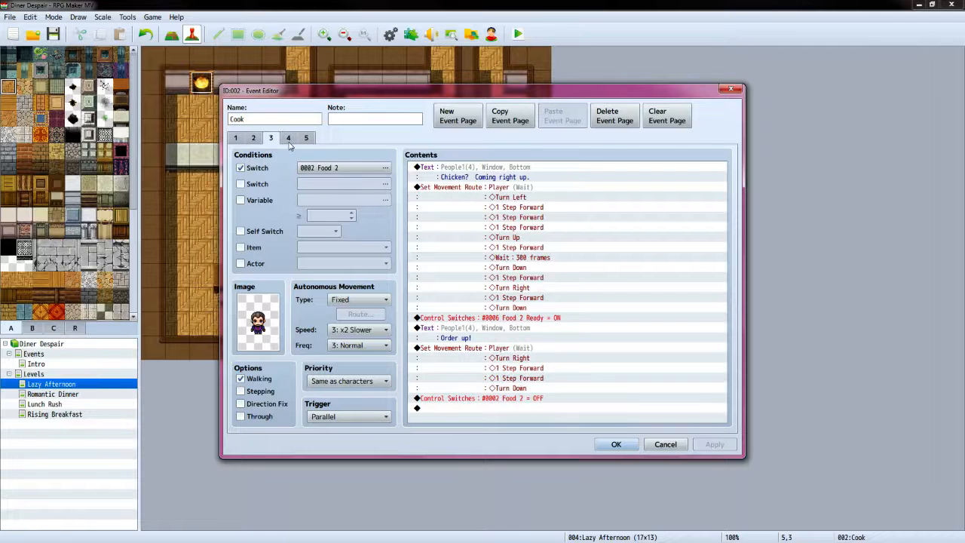
{"action": "left_click", "coordinate": [289, 140]}
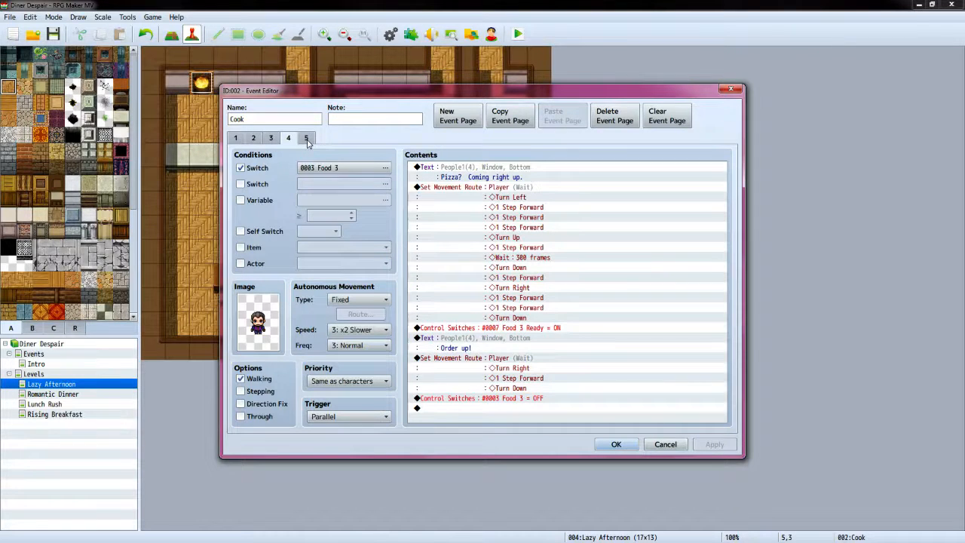
{"action": "left_click", "coordinate": [307, 140]}
{"action": "scroll", "coordinate": [562, 295], "scroll_direction": "down", "scroll_amount": 5}
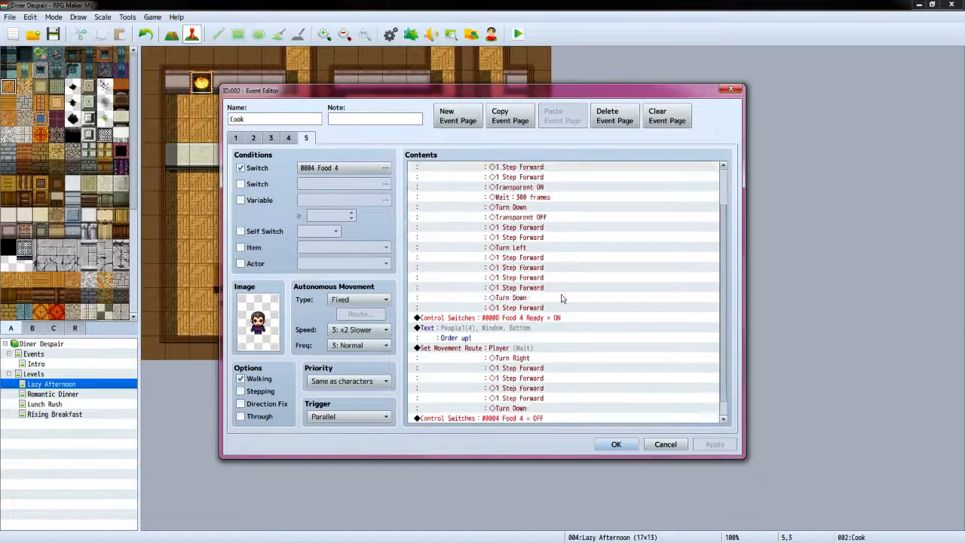
{"action": "left_click", "coordinate": [615, 444]}
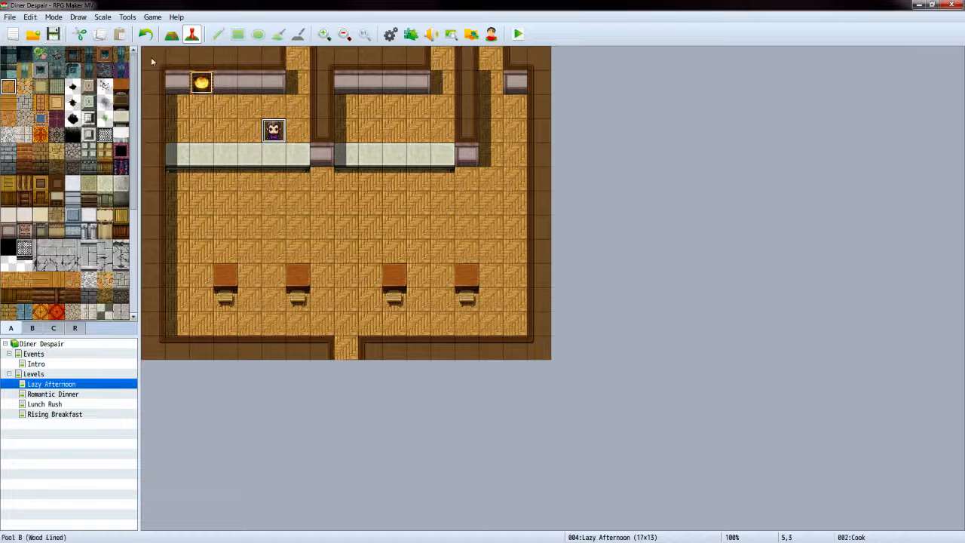
Playtest the project by starting a new game and advancing through the opening dialogue
{"action": "left_click", "coordinate": [520, 33]}
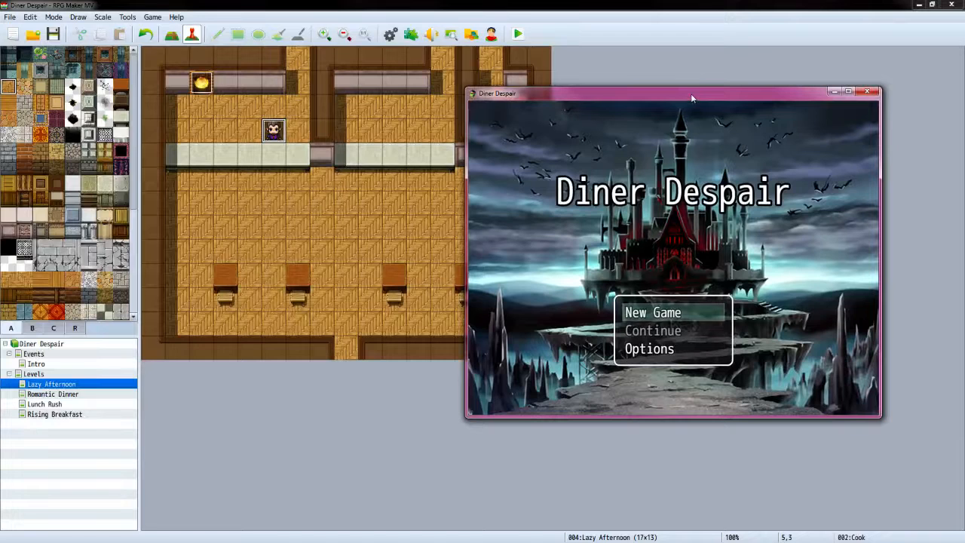
{"action": "key", "text": "Return"}
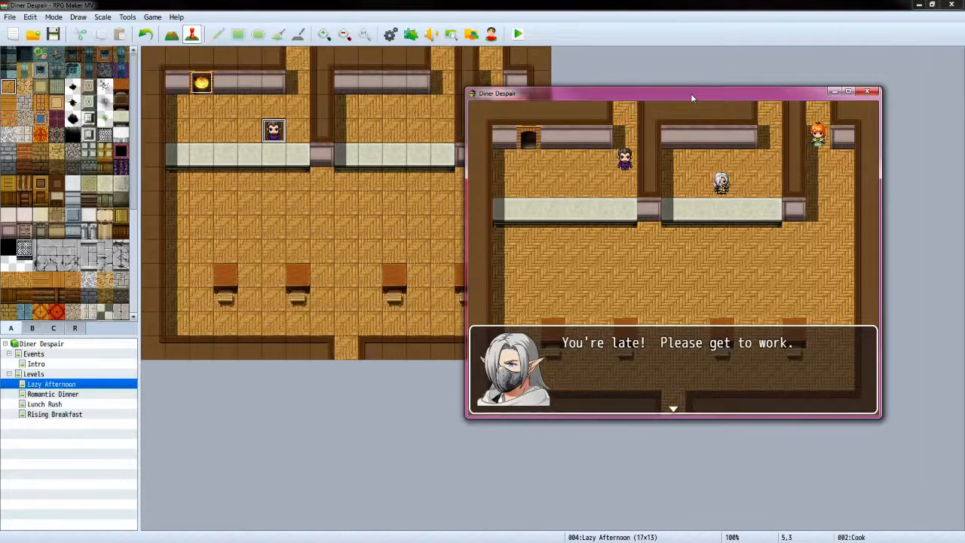
{"action": "key", "text": "Return"}
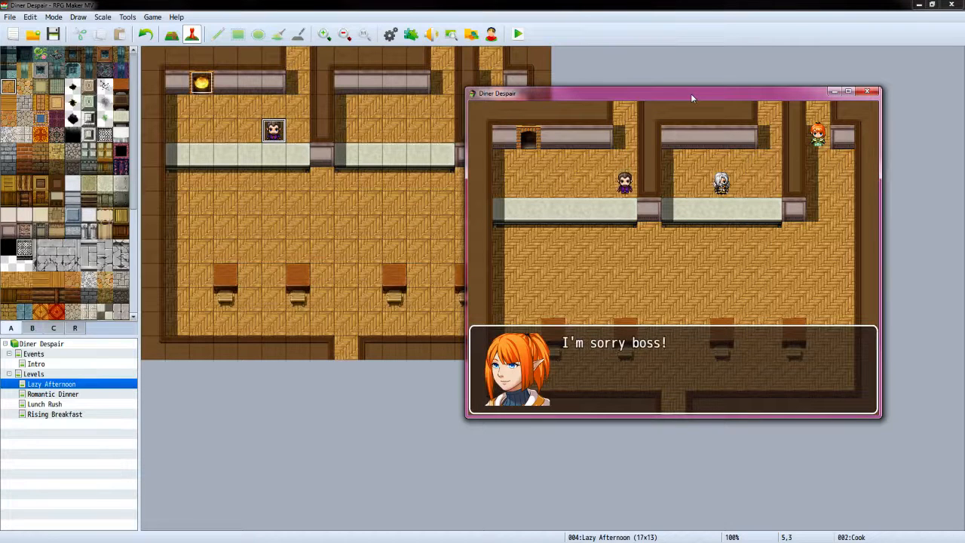
{"action": "key", "text": "Return"}
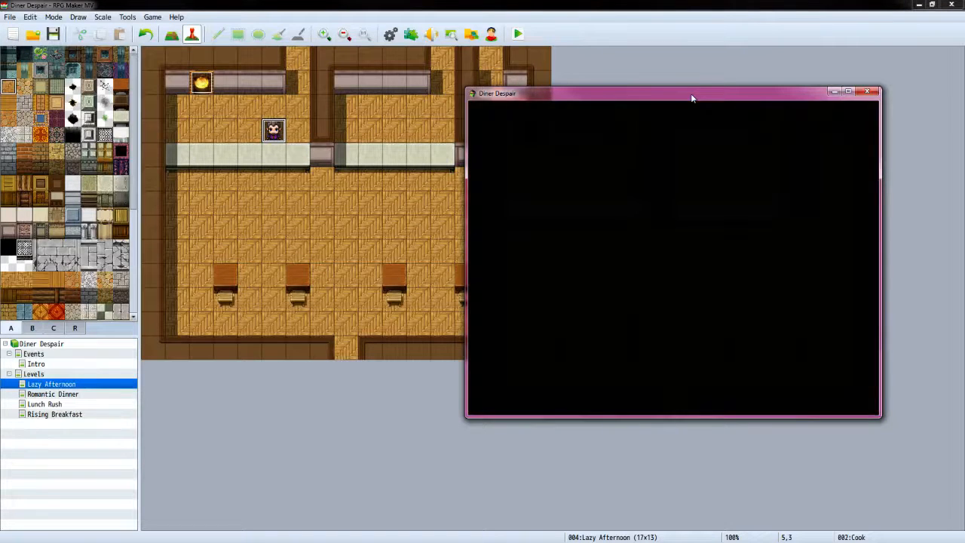
Walk to the cook's counter, order Bread to test the movement routes, and close the playtest
{"action": "key", "text": "Down"}
{"action": "key", "text": "Left"}
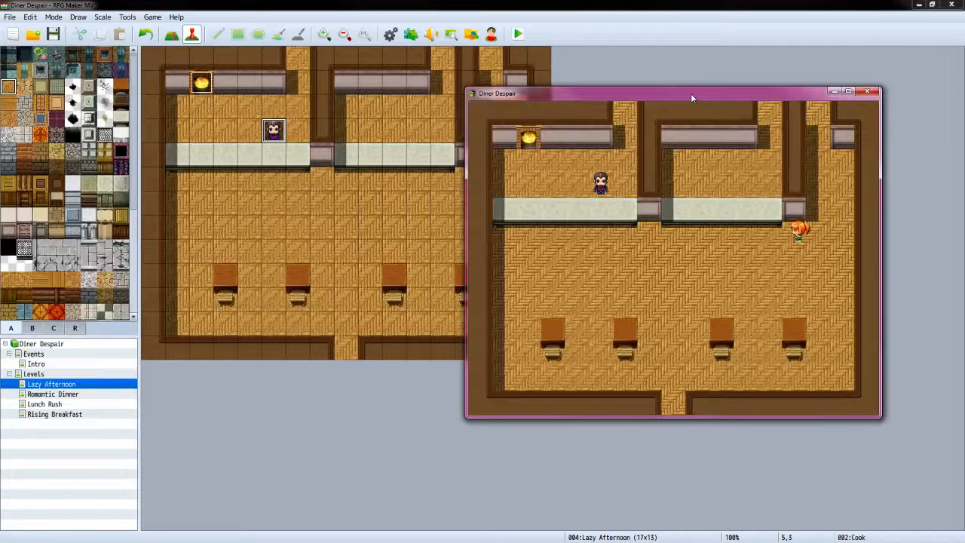
{"action": "key", "text": "Left"}
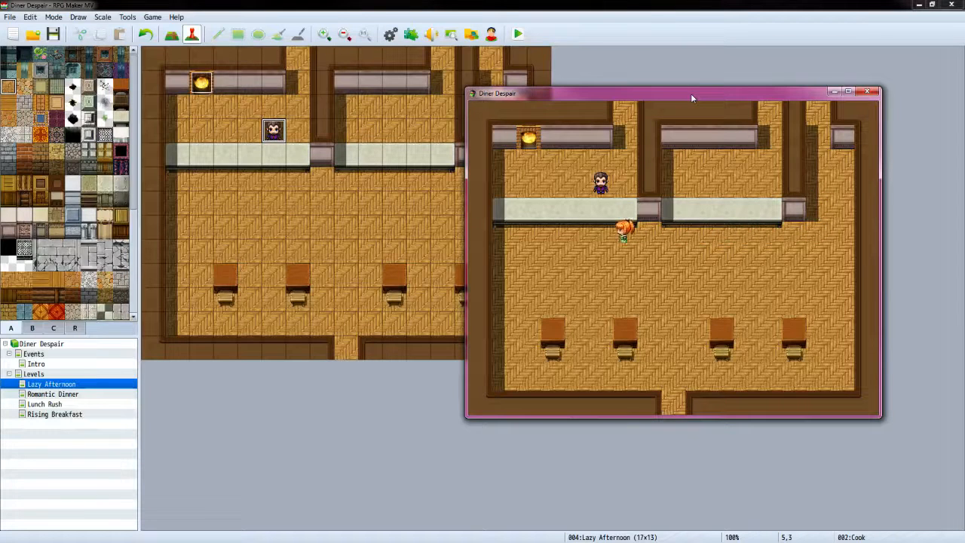
{"action": "key", "text": "Return"}
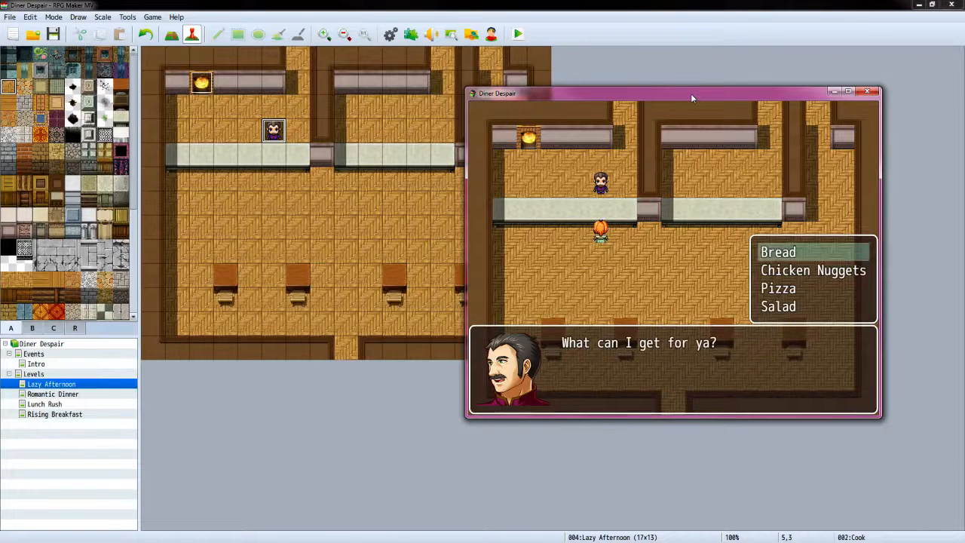
{"action": "key", "text": "Return"}
{"action": "key", "text": "Return"}
{"action": "key", "text": "Left"}
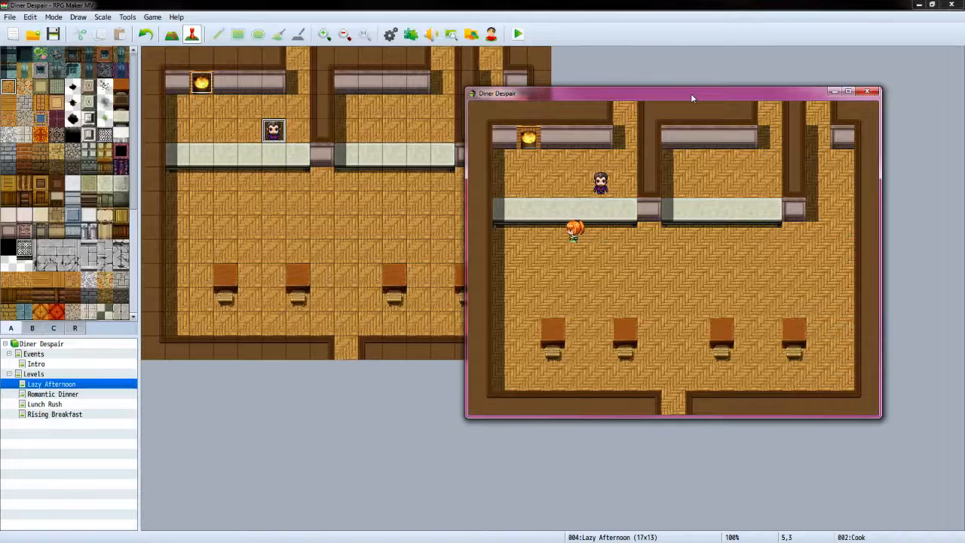
{"action": "key", "text": "Up"}
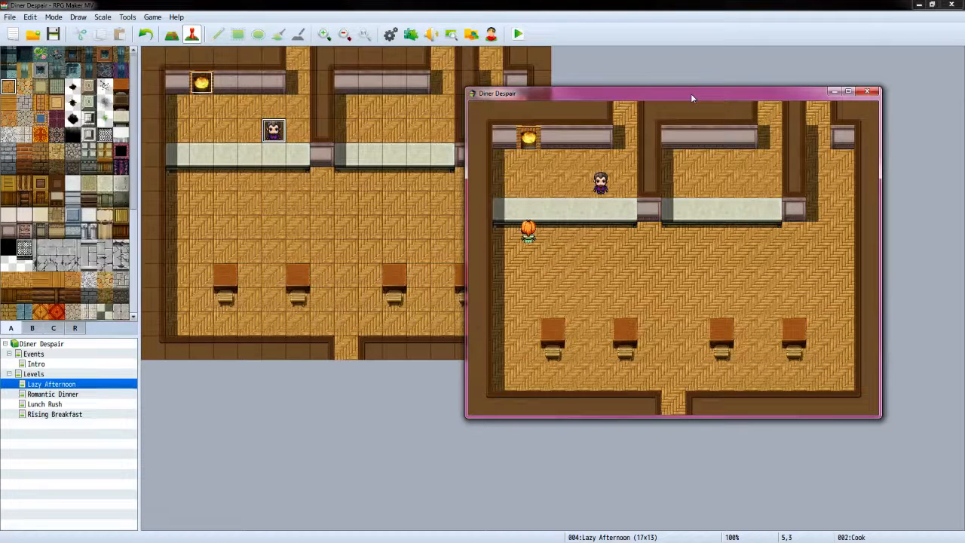
{"action": "left_click", "coordinate": [866, 91]}
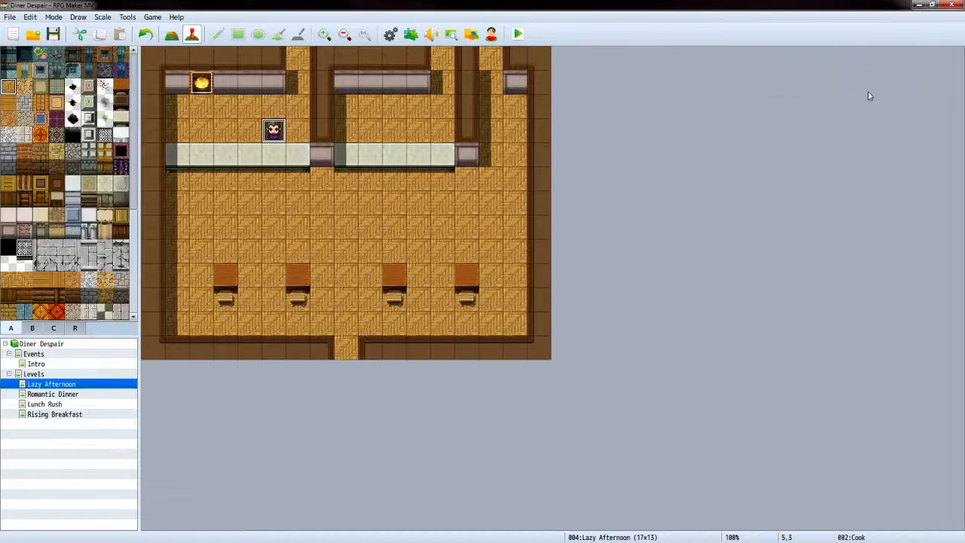
Change the target of the Cook event's first page 2 movement route to This Event
{"action": "double_click", "coordinate": [274, 132]}
{"action": "left_click", "coordinate": [254, 139]}
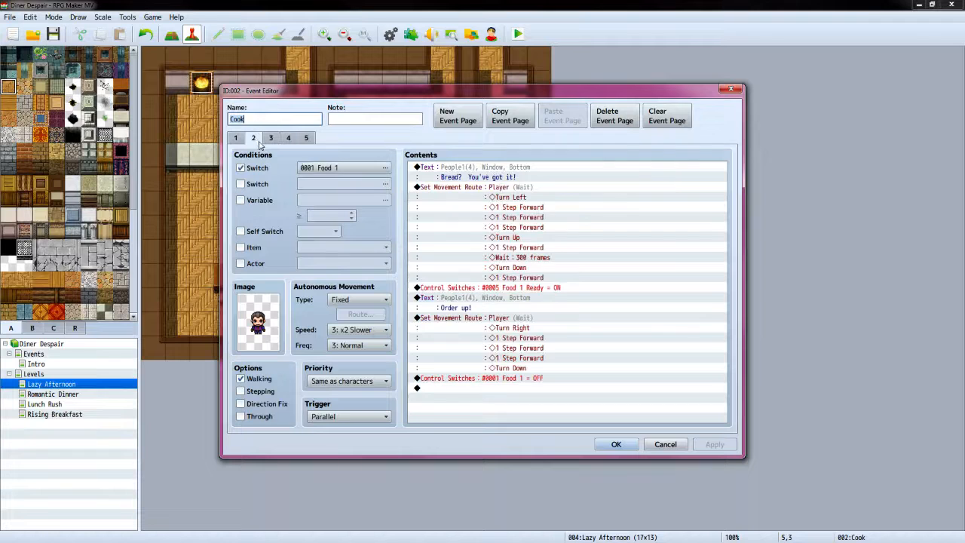
{"action": "left_click", "coordinate": [535, 188]}
{"action": "right_click", "coordinate": [535, 188]}
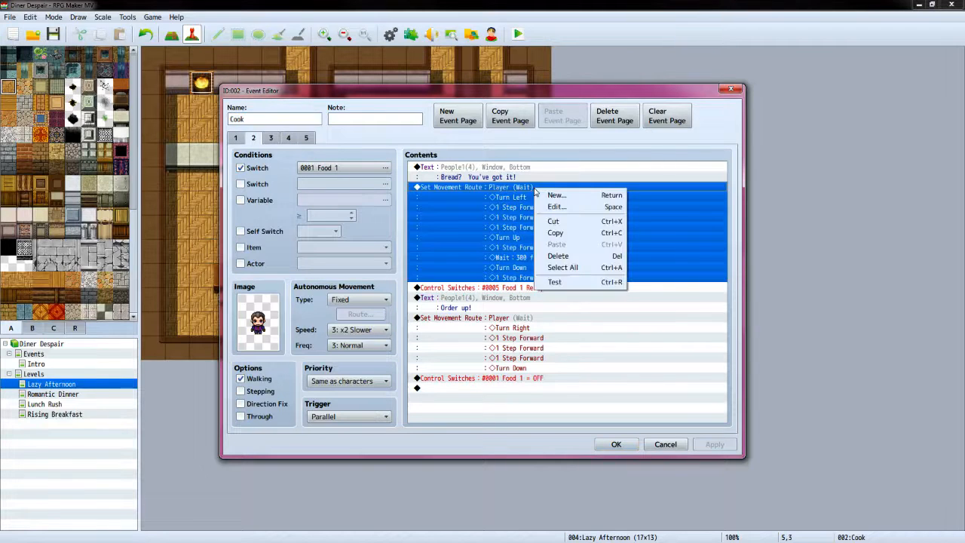
{"action": "left_click", "coordinate": [552, 207]}
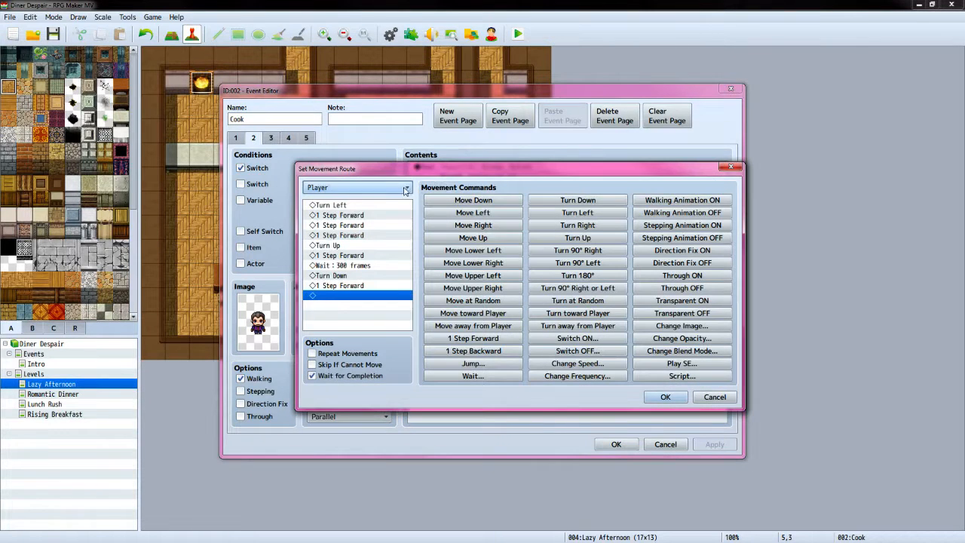
{"action": "left_click", "coordinate": [356, 187]}
{"action": "left_click", "coordinate": [382, 214]}
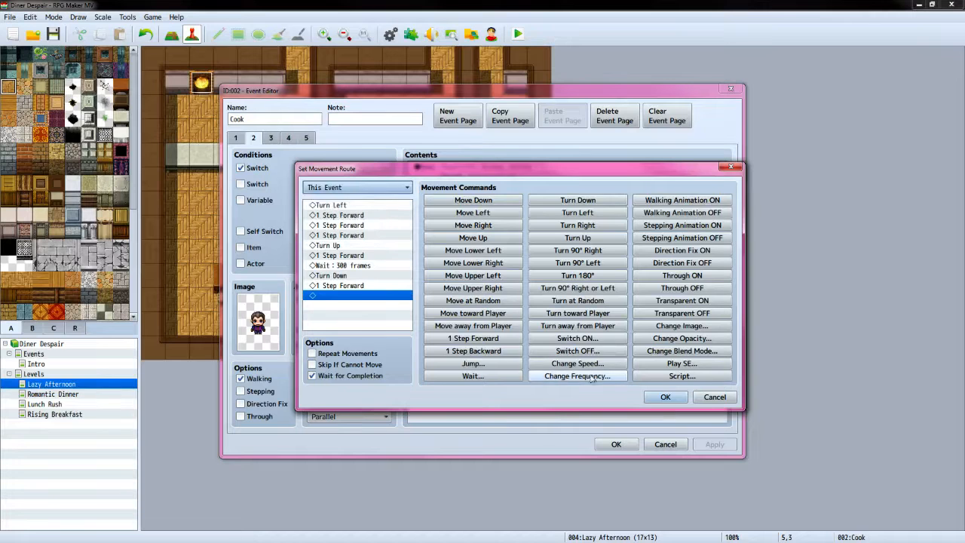
{"action": "left_click", "coordinate": [665, 396]}
Retarget the page 2 movement route after "Order up!" from Player to This Event and apply the change
{"action": "left_click", "coordinate": [539, 318]}
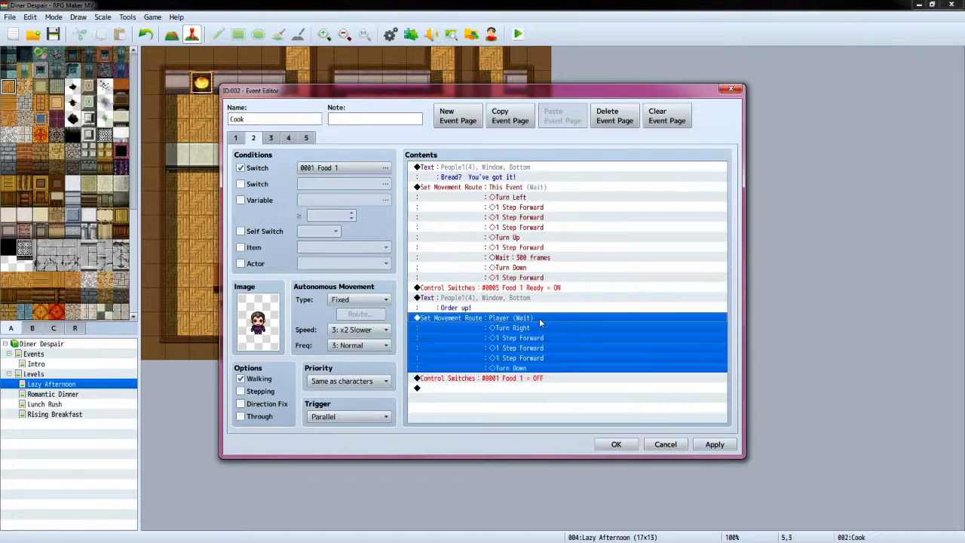
{"action": "right_click", "coordinate": [539, 318]}
{"action": "left_click", "coordinate": [551, 341]}
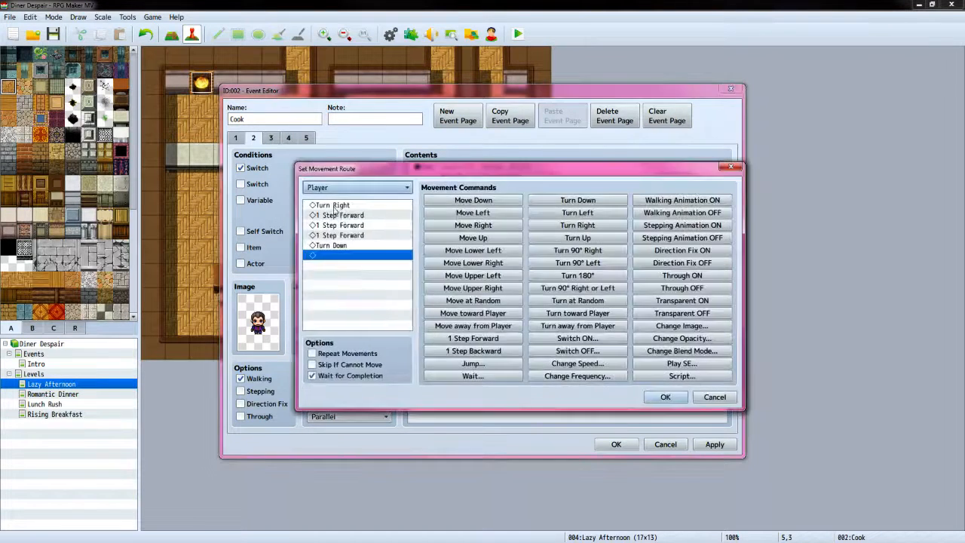
{"action": "left_click", "coordinate": [405, 189]}
{"action": "left_click", "coordinate": [385, 208]}
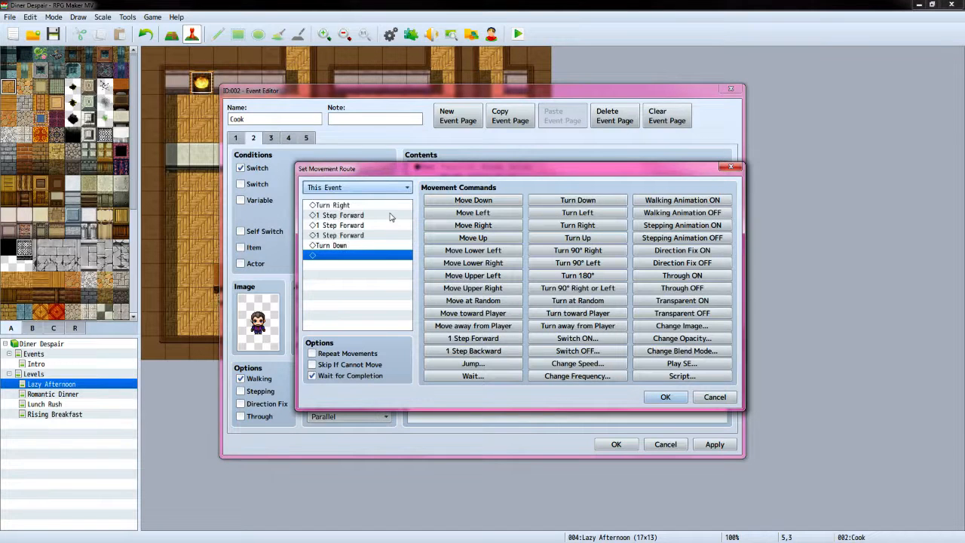
{"action": "left_click", "coordinate": [663, 400]}
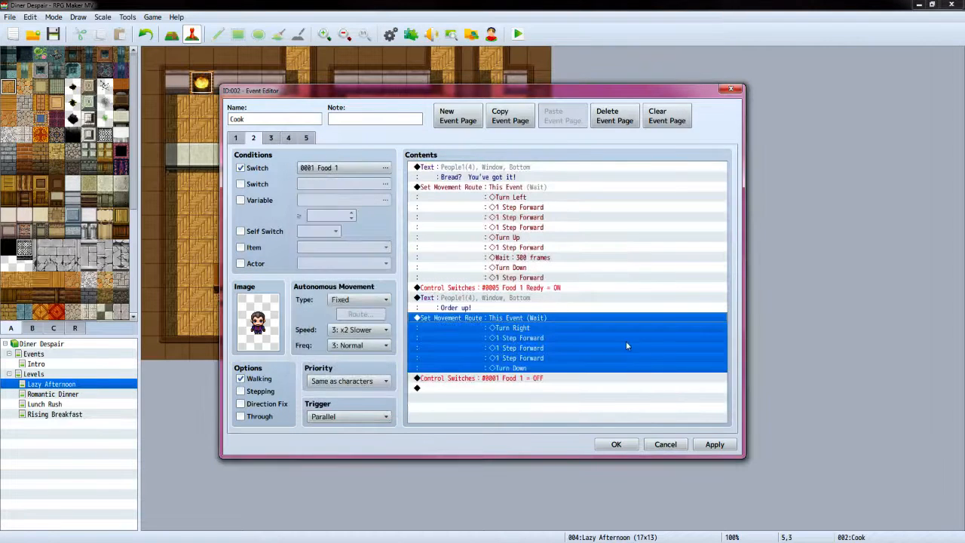
{"action": "left_click", "coordinate": [713, 444]}
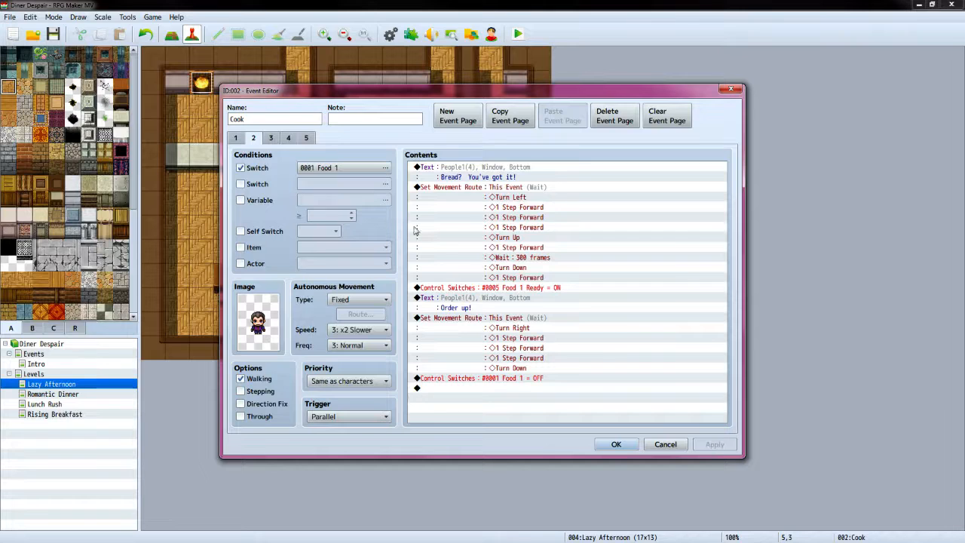
On the Cook event's page 3, set the target of the movement route after the Chicken message to This Event
{"action": "left_click", "coordinate": [271, 137]}
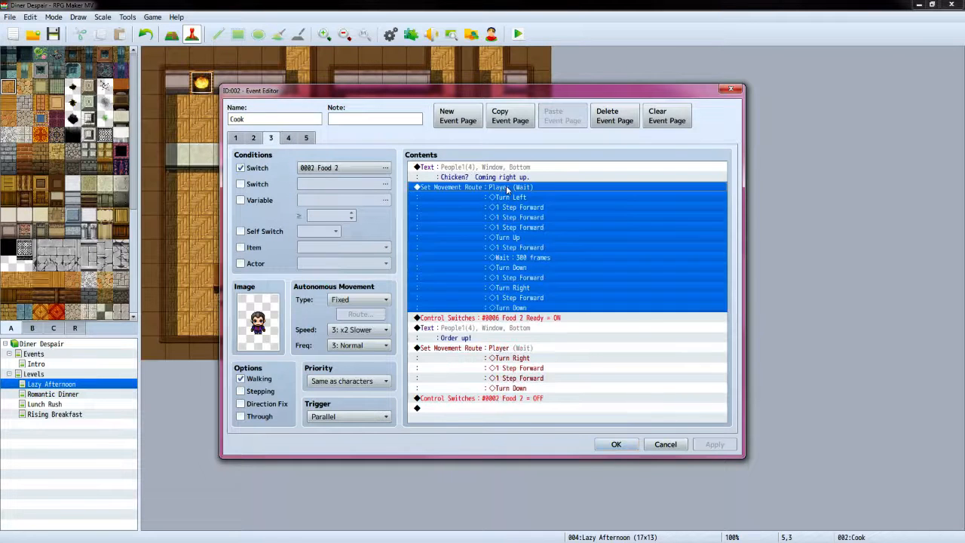
{"action": "left_click", "coordinate": [451, 187]}
{"action": "right_click", "coordinate": [515, 188]}
{"action": "left_click", "coordinate": [529, 205]}
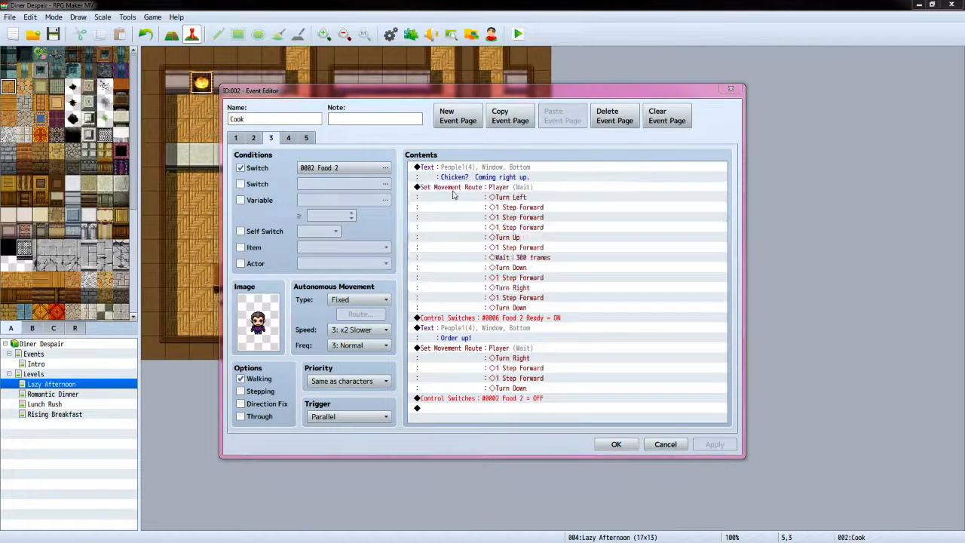
{"action": "left_click", "coordinate": [411, 191]}
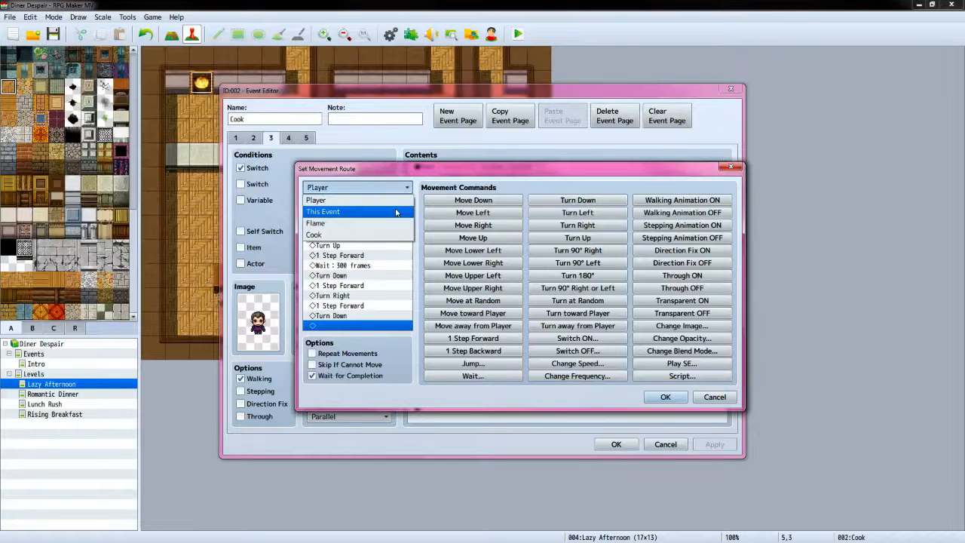
{"action": "left_click", "coordinate": [398, 211]}
{"action": "left_click", "coordinate": [664, 396]}
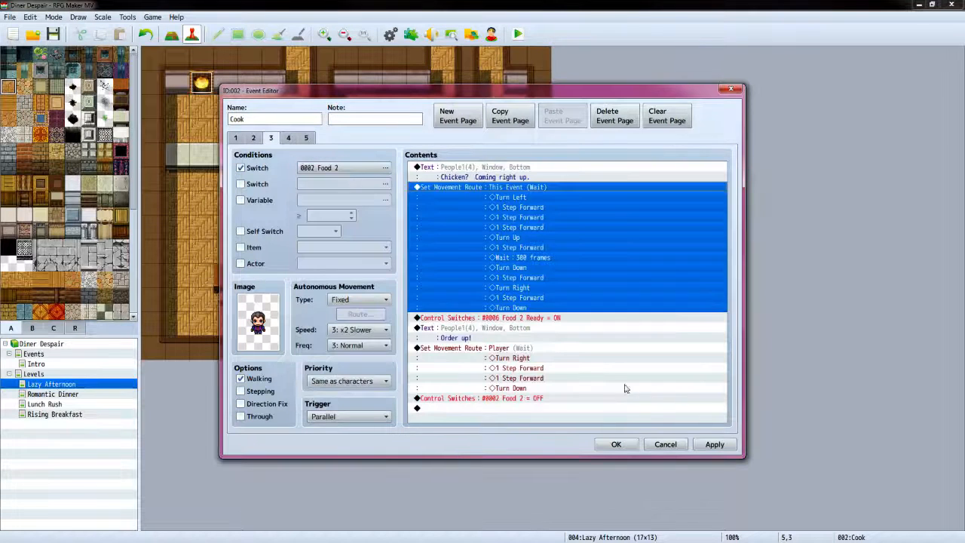
Set page 3's second movement route, following "Order up!", to target This Event and apply the change
{"action": "left_click", "coordinate": [550, 348]}
{"action": "right_click", "coordinate": [549, 347]}
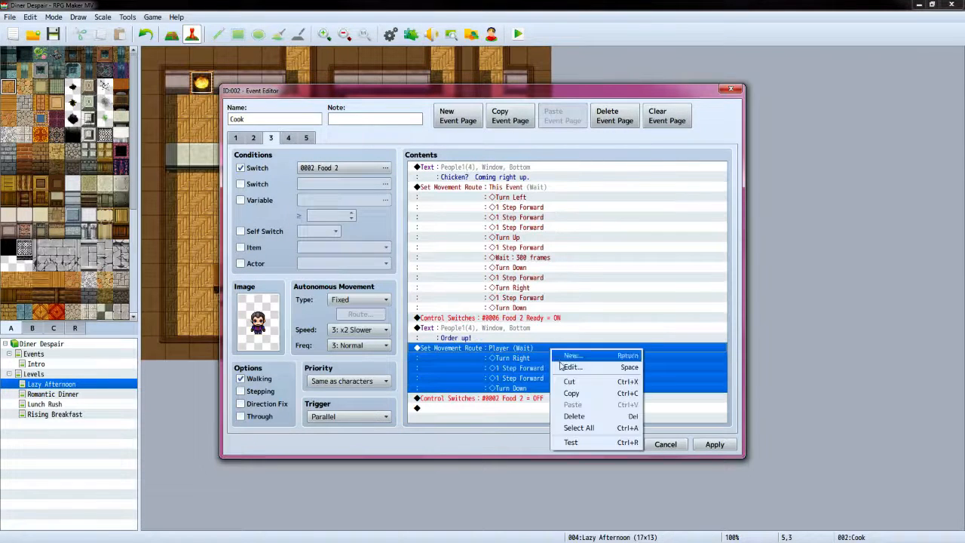
{"action": "left_click", "coordinate": [564, 368]}
{"action": "left_click", "coordinate": [348, 189]}
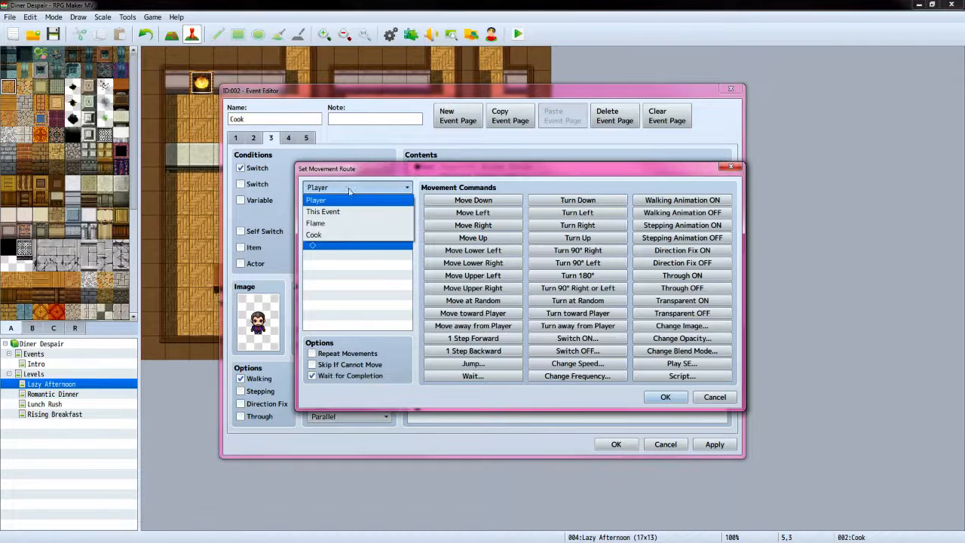
{"action": "left_click", "coordinate": [388, 212]}
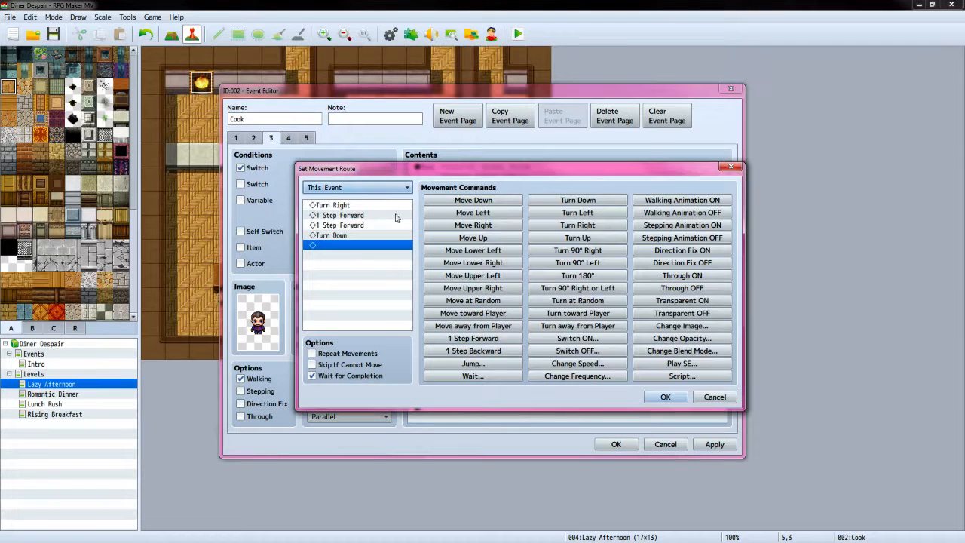
{"action": "left_click", "coordinate": [664, 397]}
{"action": "left_click", "coordinate": [714, 443]}
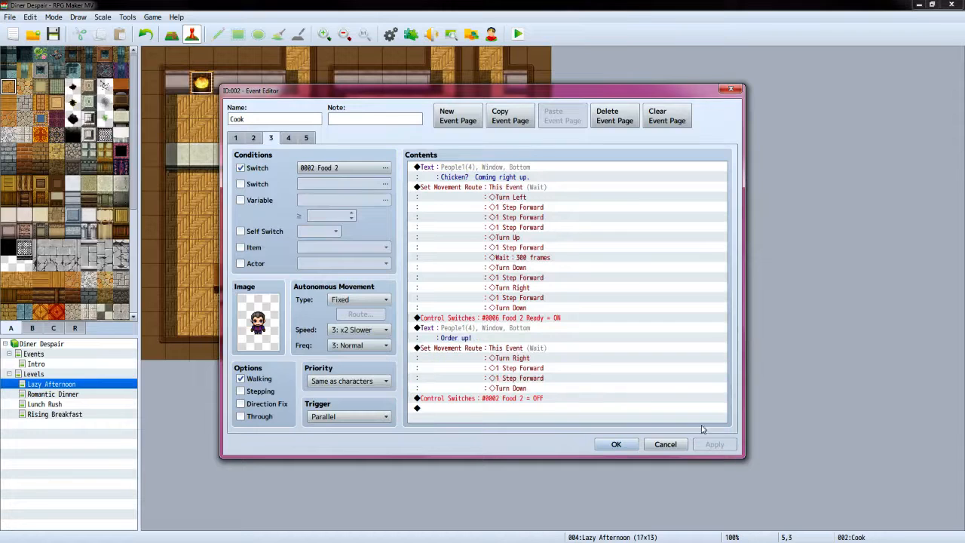
On the Cook event's page 4, set the target of the movement route after the Pizza message to This Event
{"action": "left_click", "coordinate": [288, 139]}
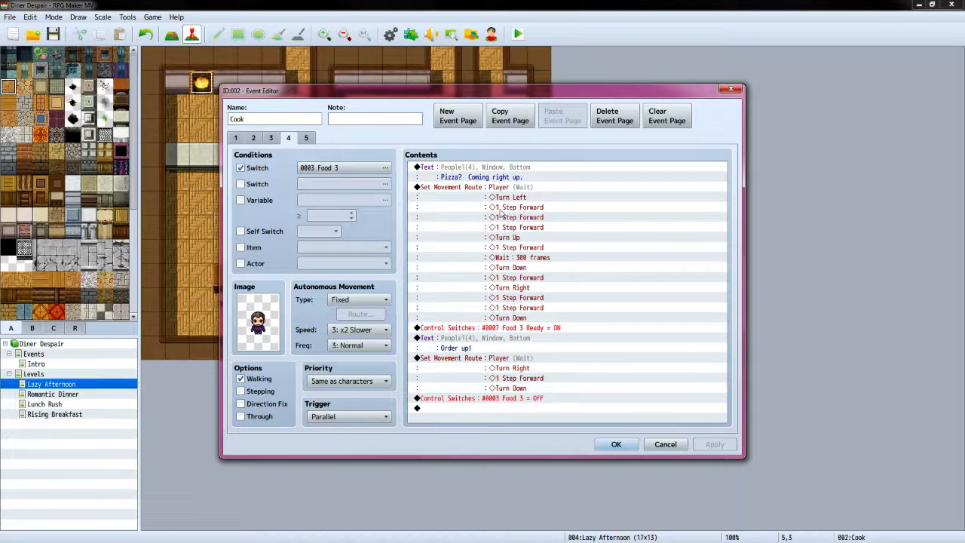
{"action": "left_click", "coordinate": [528, 190]}
{"action": "right_click", "coordinate": [528, 190]}
{"action": "left_click", "coordinate": [542, 206]}
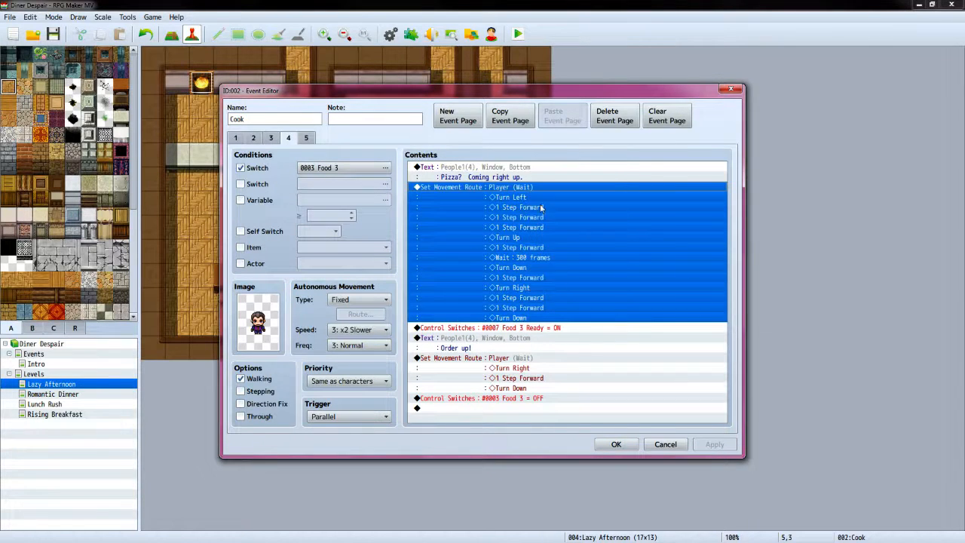
{"action": "left_click", "coordinate": [356, 187]}
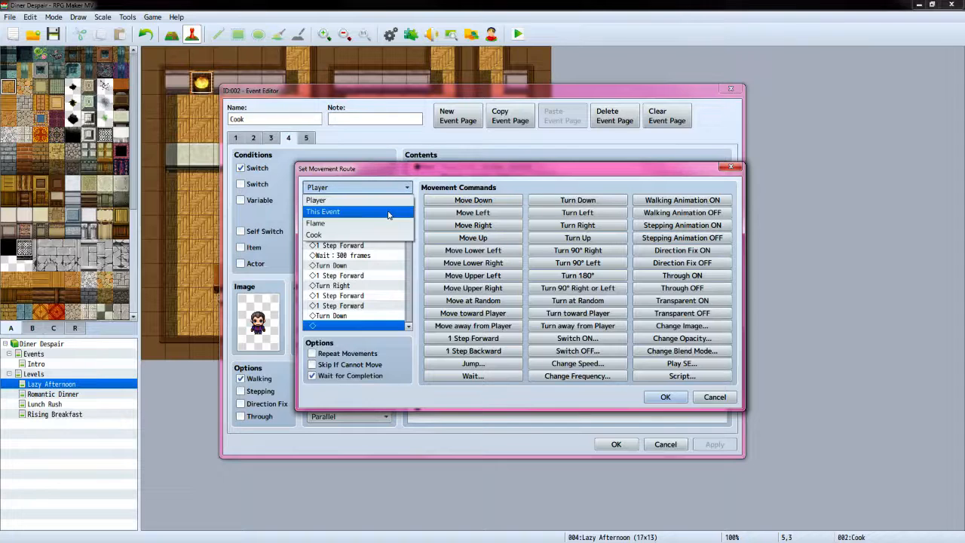
{"action": "left_click", "coordinate": [332, 209]}
{"action": "left_click", "coordinate": [661, 397]}
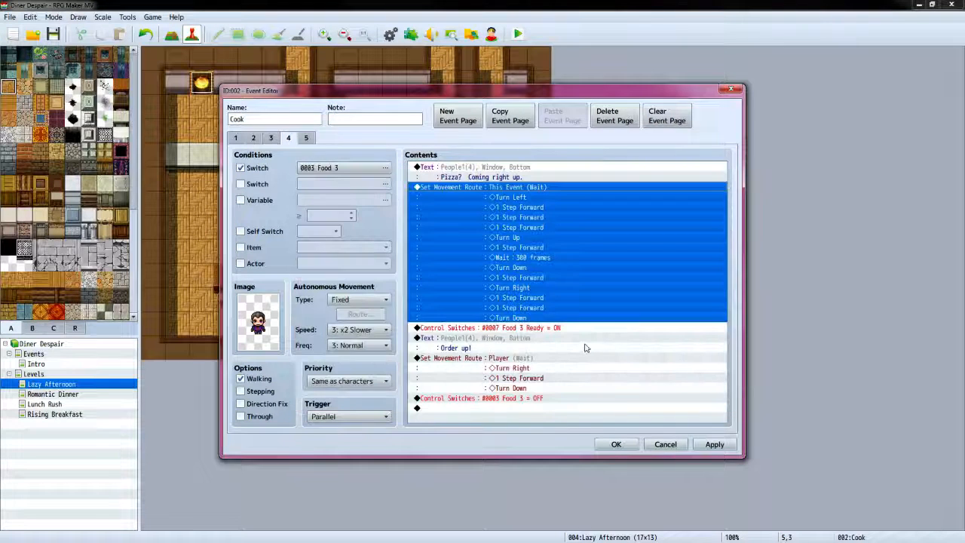
Set page 4's second movement route, following "Order up!", to target This Event and apply the change
{"action": "left_click", "coordinate": [548, 357]}
{"action": "right_click", "coordinate": [547, 357]}
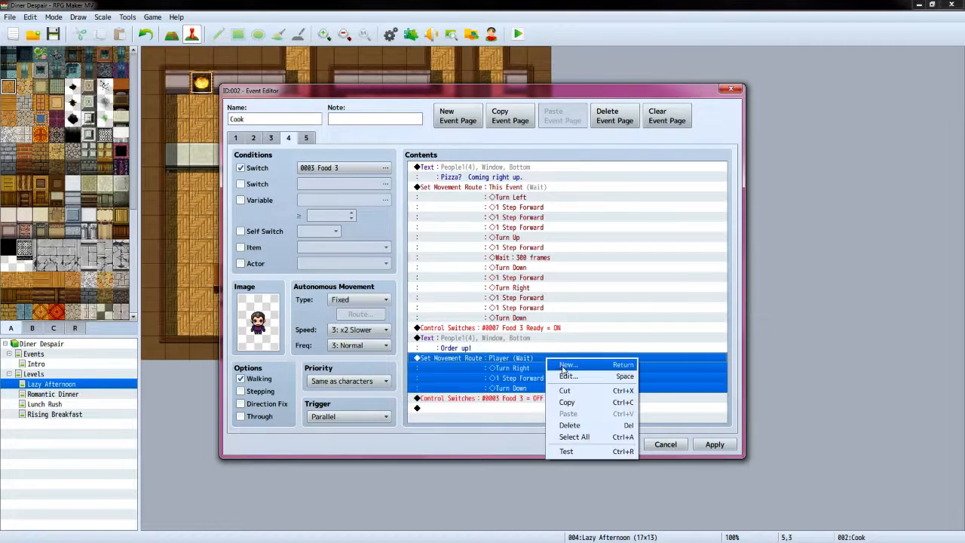
{"action": "left_click", "coordinate": [567, 377]}
{"action": "left_click", "coordinate": [347, 187]}
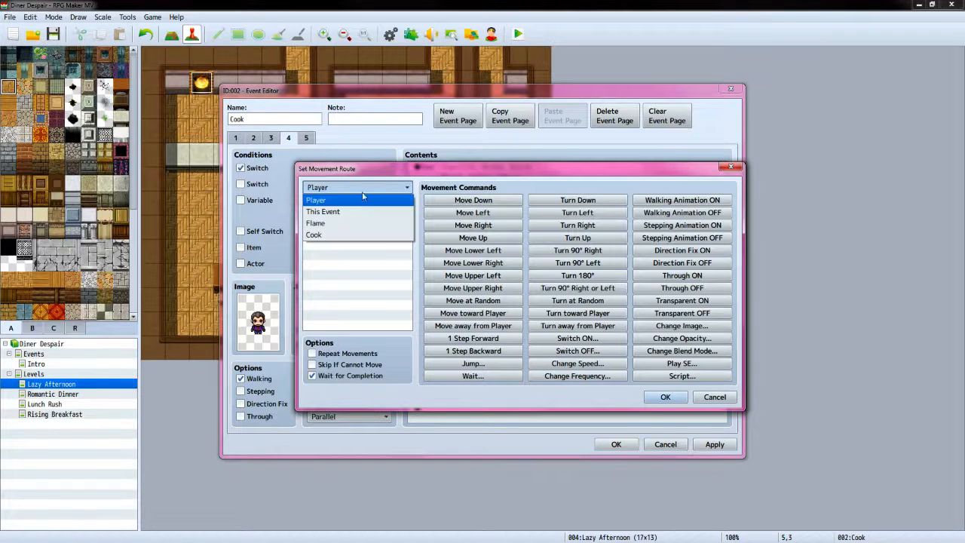
{"action": "left_click", "coordinate": [375, 214]}
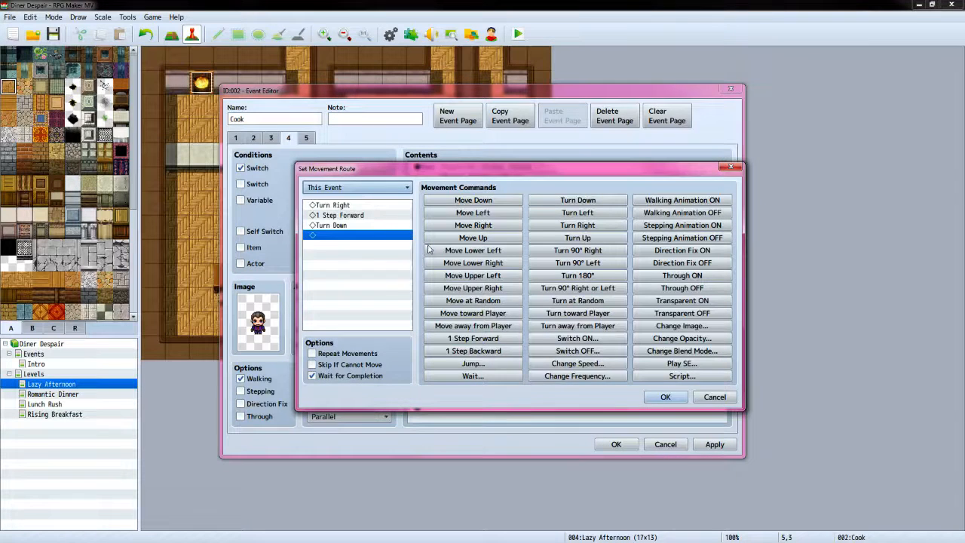
{"action": "left_click", "coordinate": [664, 396]}
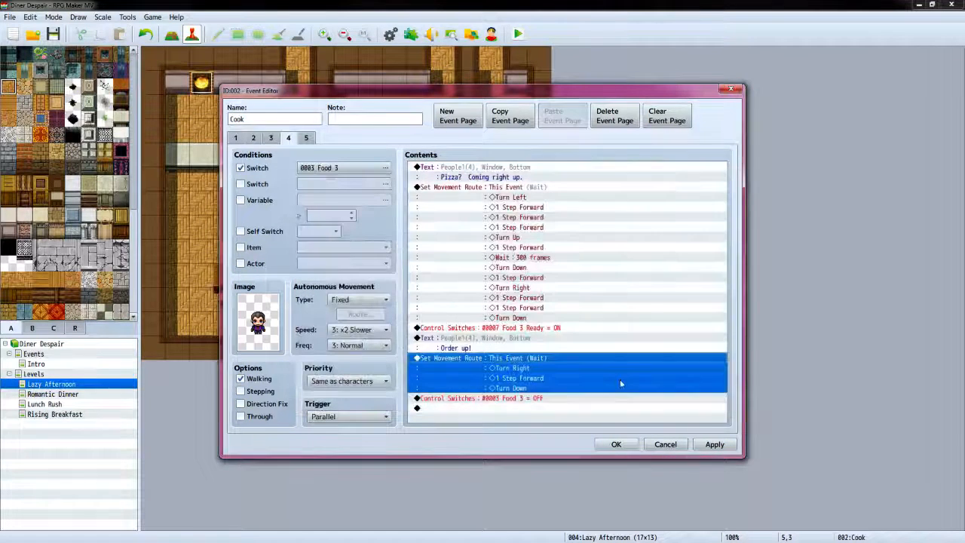
{"action": "left_click", "coordinate": [711, 445]}
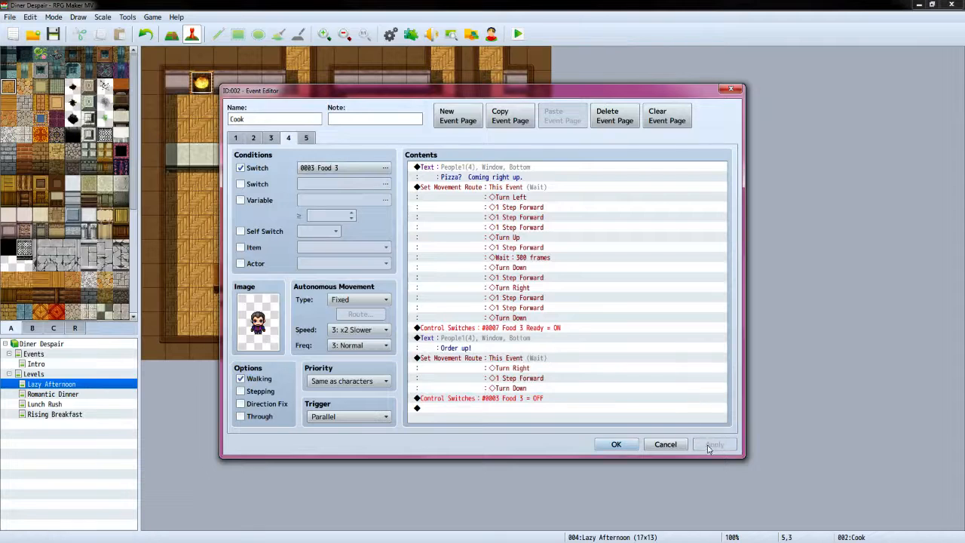
On the Cook event's page 5, set the target of the movement route after the salad message to This Event
{"action": "left_click", "coordinate": [306, 137]}
{"action": "left_click", "coordinate": [501, 190]}
{"action": "right_click", "coordinate": [502, 190]}
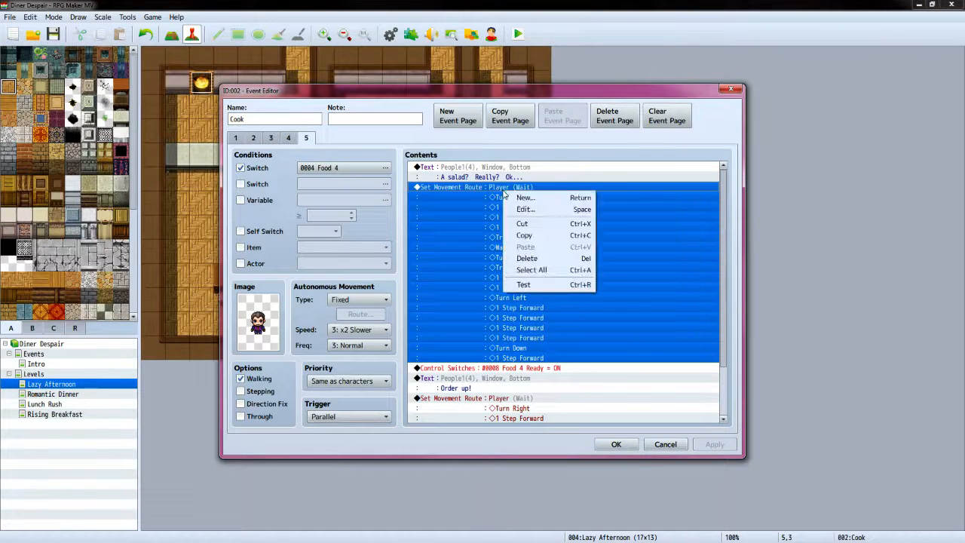
{"action": "left_click", "coordinate": [527, 209]}
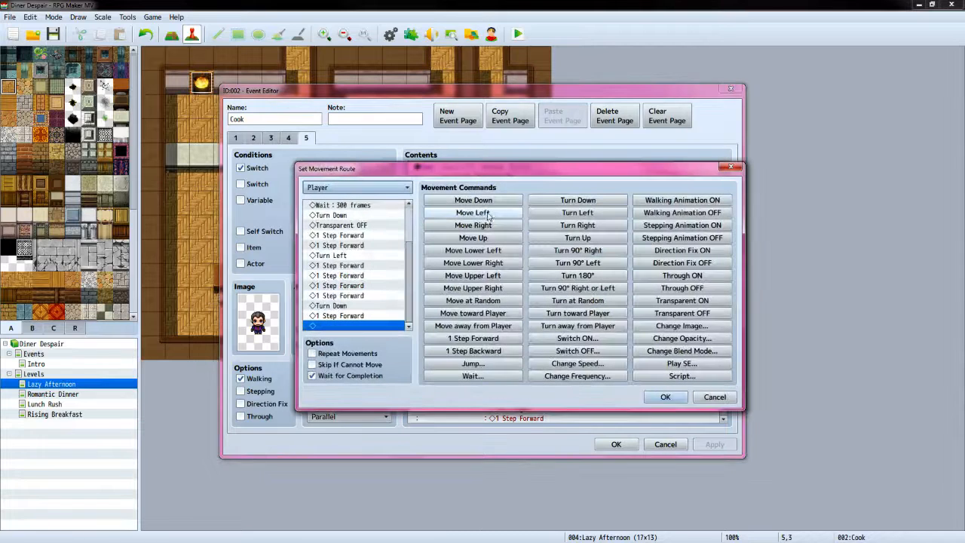
{"action": "left_click", "coordinate": [399, 187]}
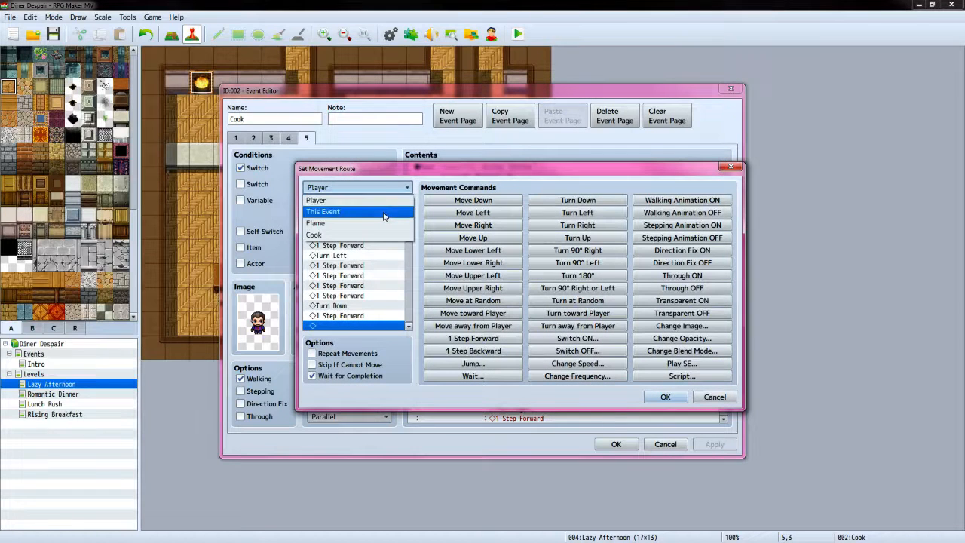
{"action": "left_click", "coordinate": [384, 213]}
{"action": "left_click", "coordinate": [655, 399]}
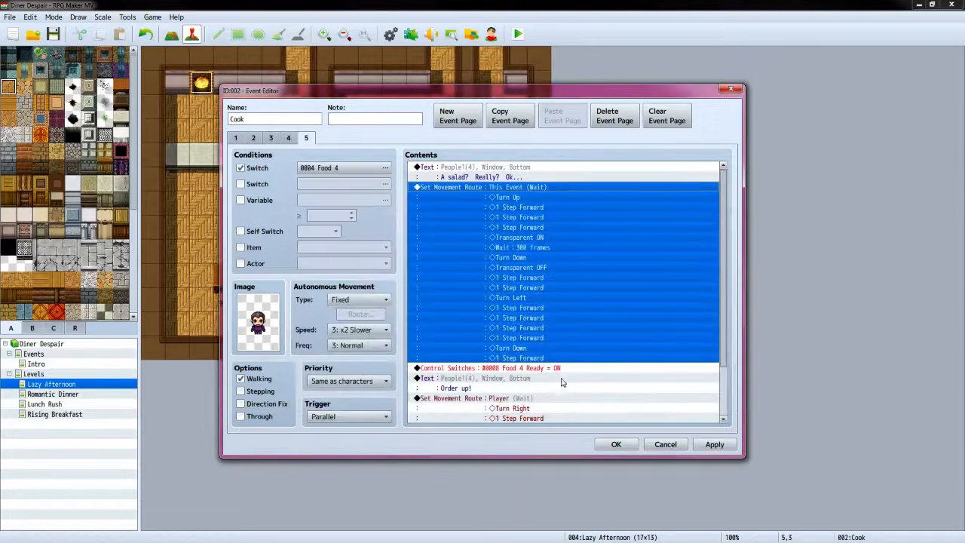
Set page 5's second movement route to target This Event, then accept the Cook event's changes and save the project
{"action": "left_click", "coordinate": [544, 398]}
{"action": "right_click", "coordinate": [545, 398]}
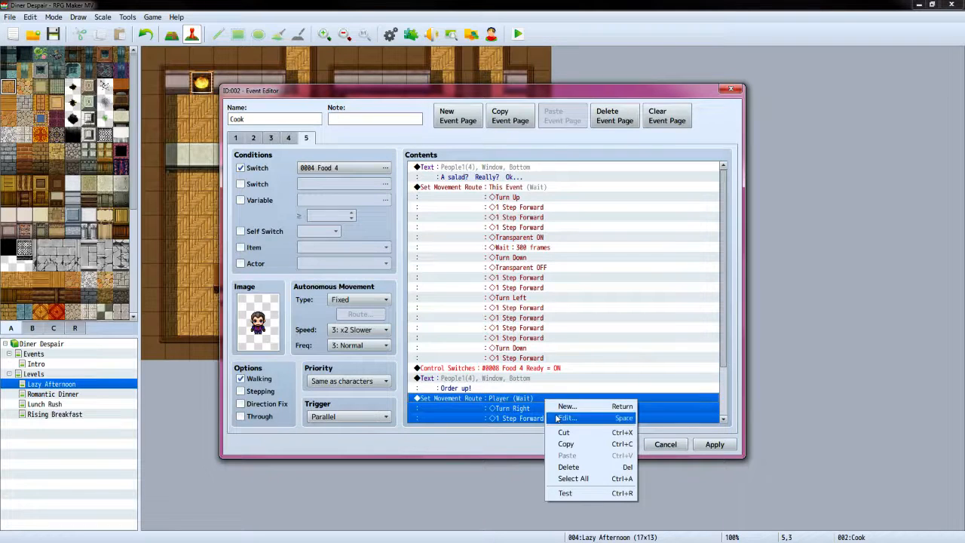
{"action": "left_click", "coordinate": [564, 418]}
{"action": "left_click", "coordinate": [392, 187]}
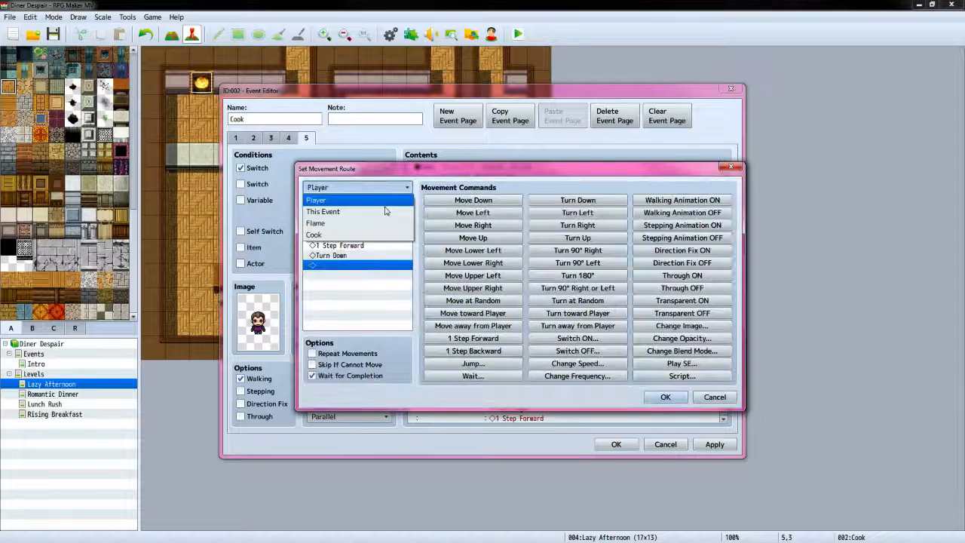
{"action": "left_click", "coordinate": [385, 213]}
{"action": "left_click", "coordinate": [653, 397]}
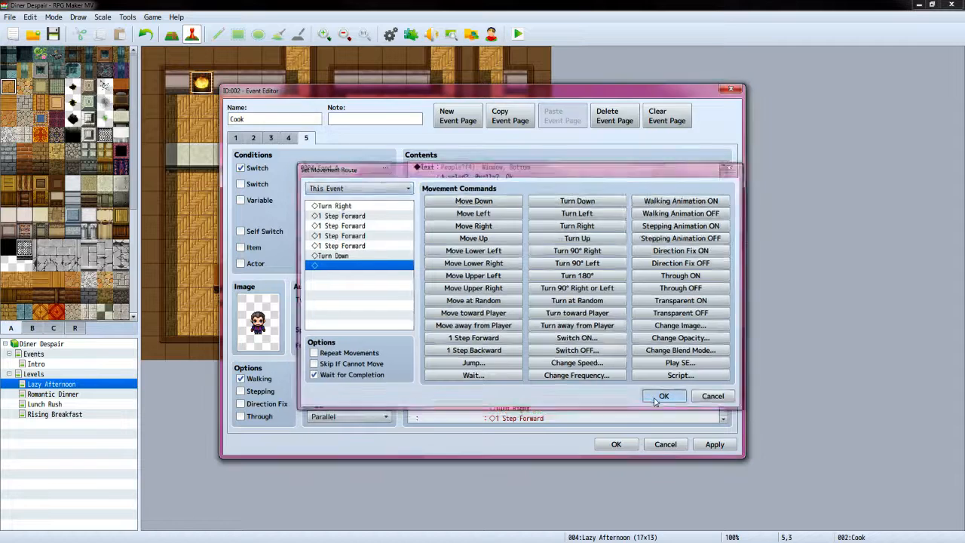
{"action": "scroll", "coordinate": [653, 396], "scroll_direction": "down", "scroll_amount": 2}
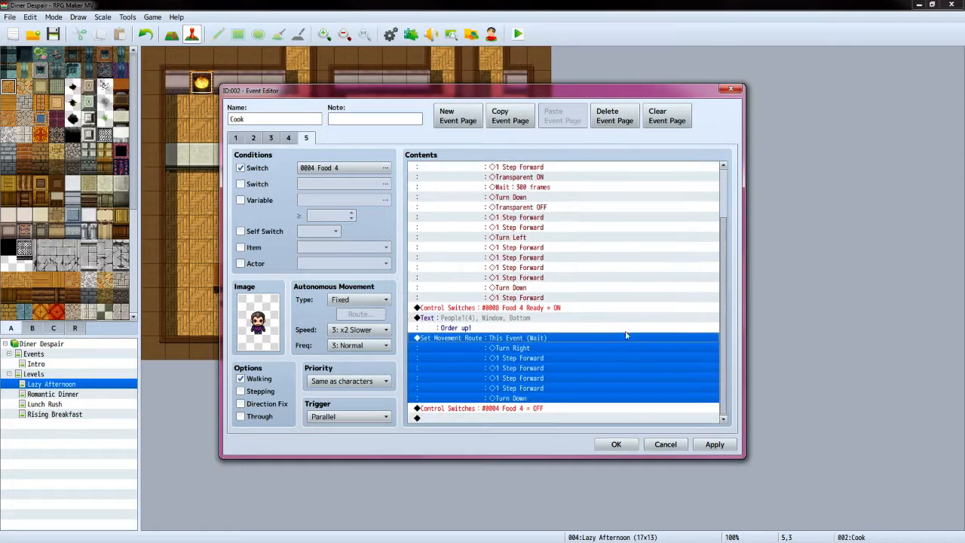
{"action": "left_click", "coordinate": [614, 444]}
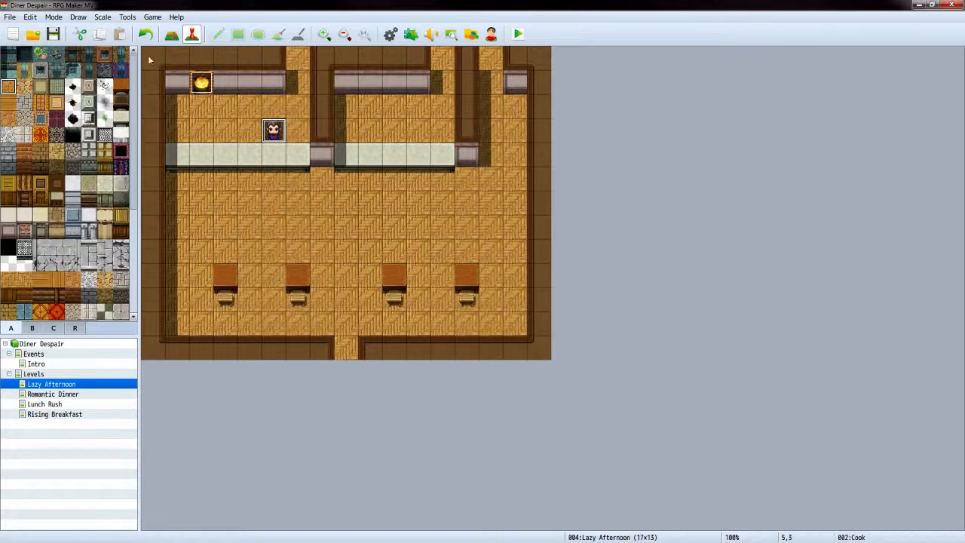
{"action": "left_click", "coordinate": [53, 37]}
Start a playtest of Diner Despair, begin a new game, and advance through the intro dialogue until the waitress can be controlled
{"action": "left_click", "coordinate": [518, 38]}
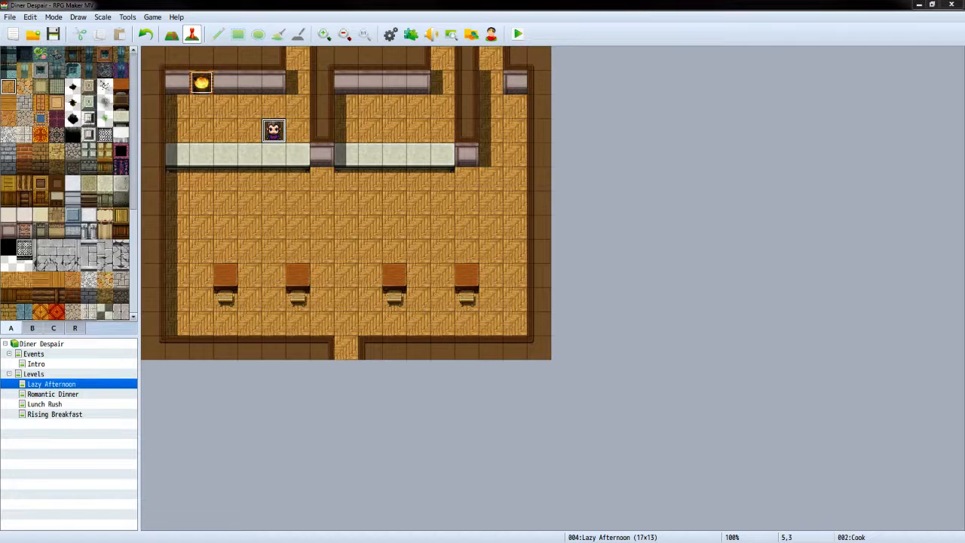
{"action": "left_click_drag", "start_coordinate": [964, 98], "coordinate": [656, 96]}
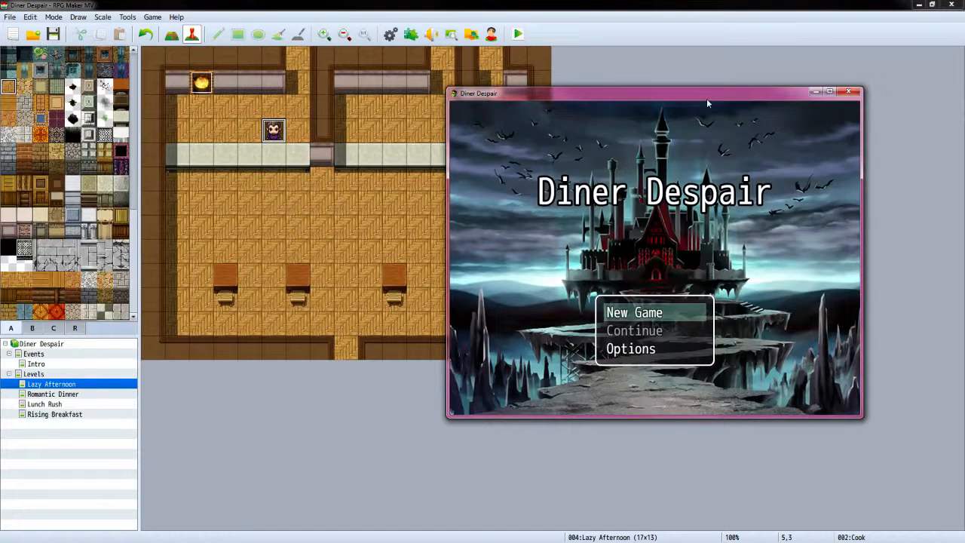
{"action": "key", "text": "Return"}
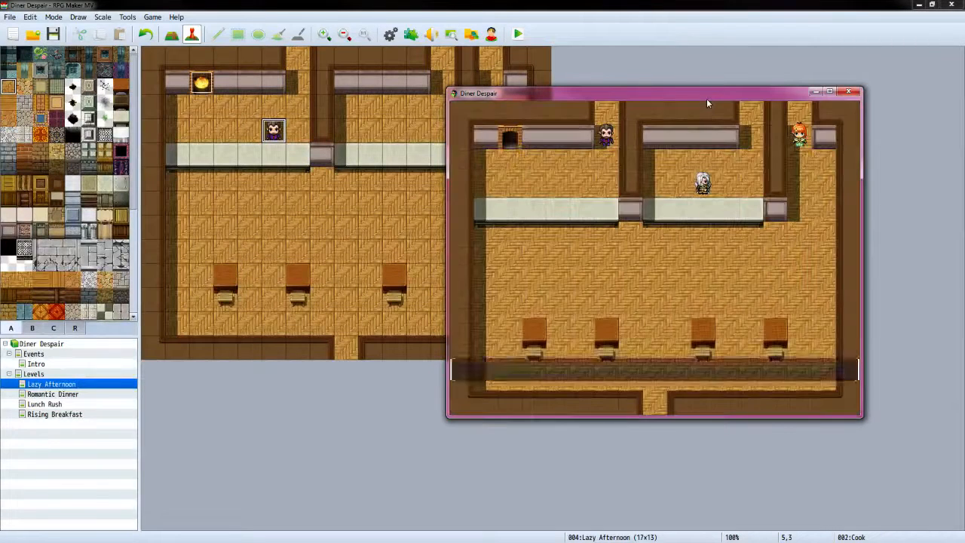
{"action": "key", "text": "Return"}
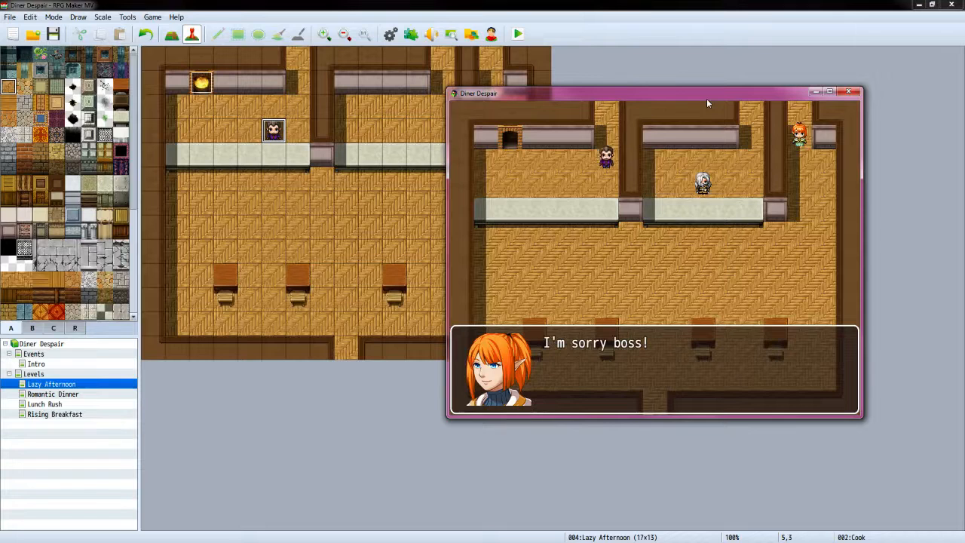
{"action": "key", "text": "Return"}
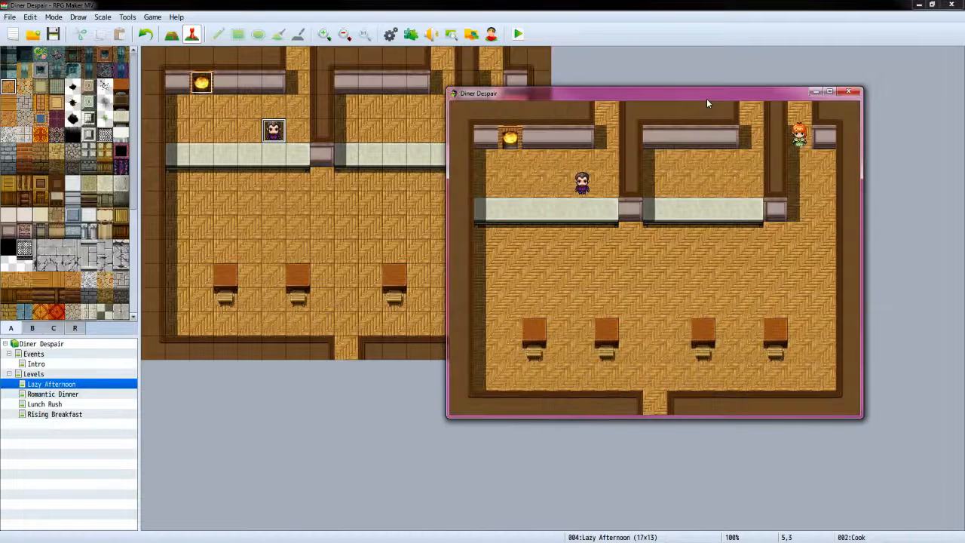
Walk the waitress to the counter in front of the cook and order Bread
{"action": "key", "text": "Down"}
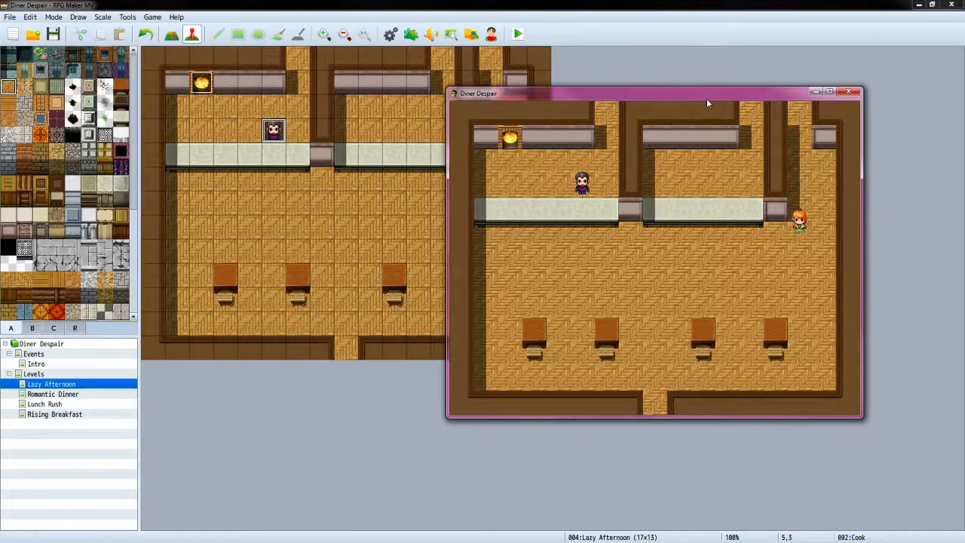
{"action": "key", "text": "Left"}
{"action": "key", "text": "Left"}
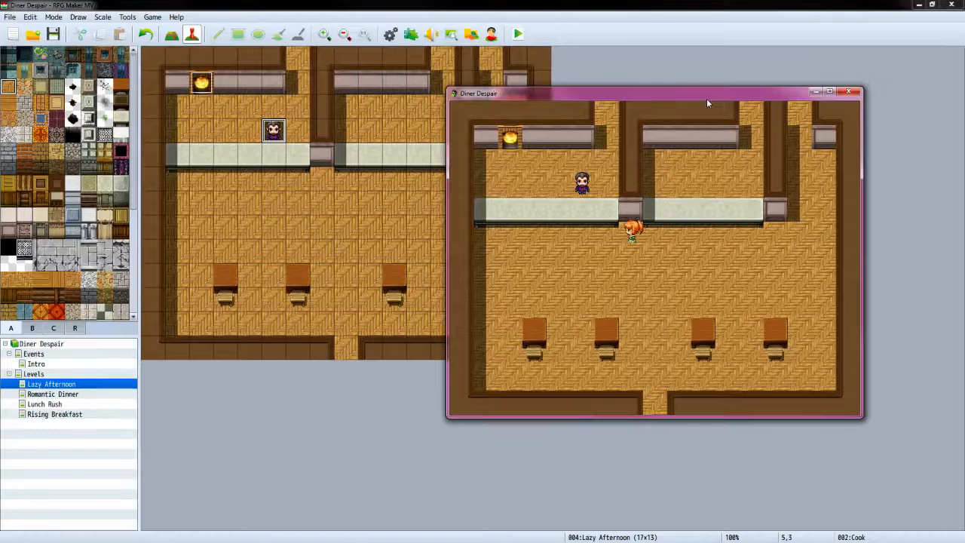
{"action": "key", "text": "Up"}
{"action": "key", "text": "Return"}
{"action": "key", "text": "Return"}
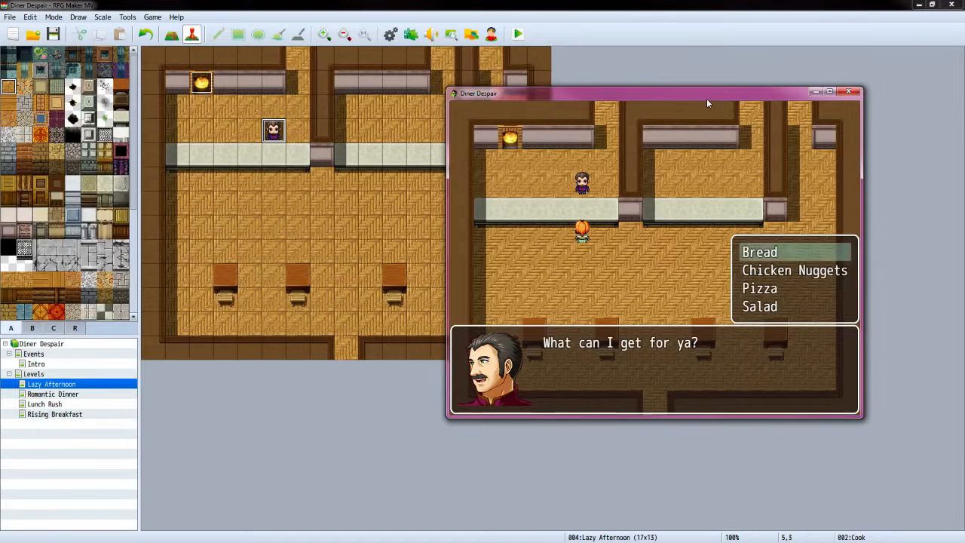
{"action": "key", "text": "Return"}
Walk the waitress around the dining area while the cook prepares the bread, and dismiss his order-ready message
{"action": "key", "text": "Left"}
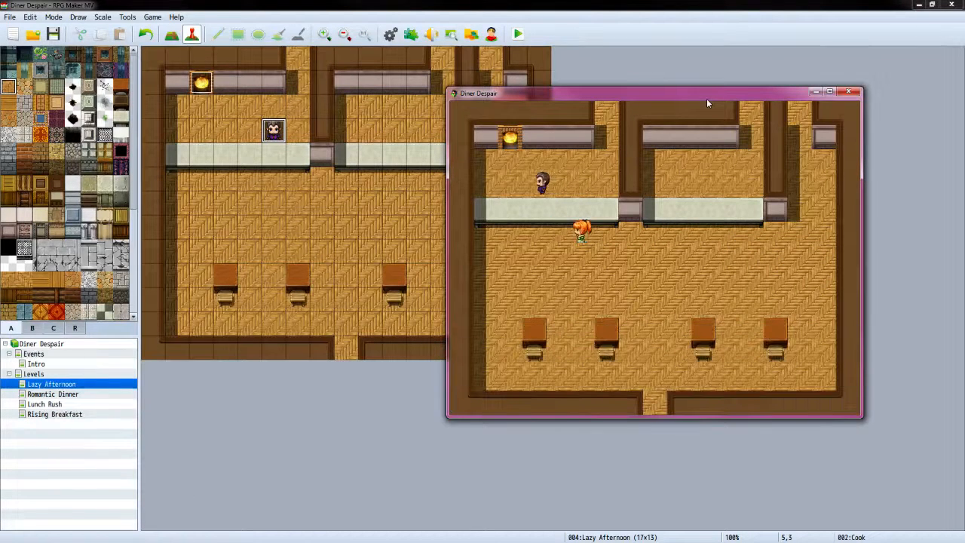
{"action": "key", "text": "Down"}
{"action": "key", "text": "Right"}
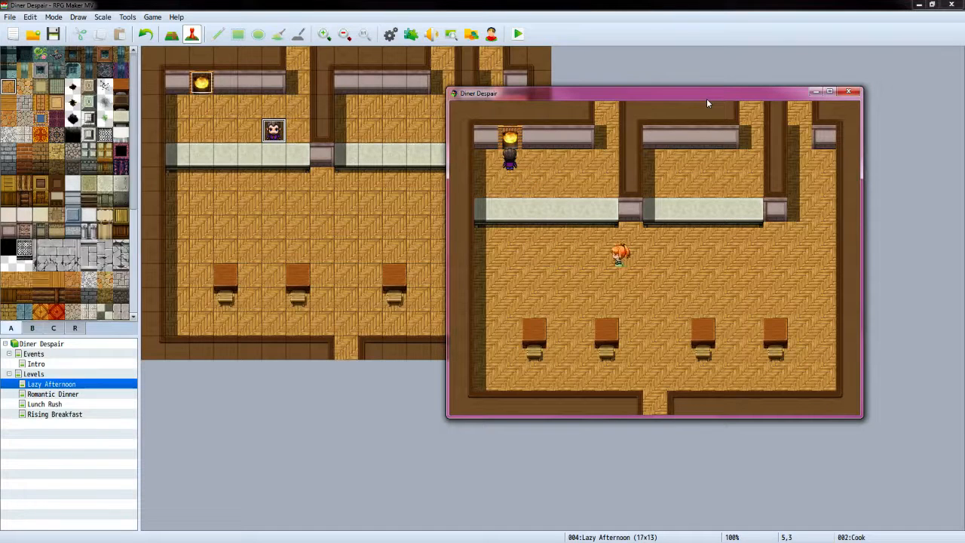
{"action": "key", "text": "Left"}
{"action": "key", "text": "Down"}
{"action": "key", "text": "Right"}
{"action": "key", "text": "Right"}
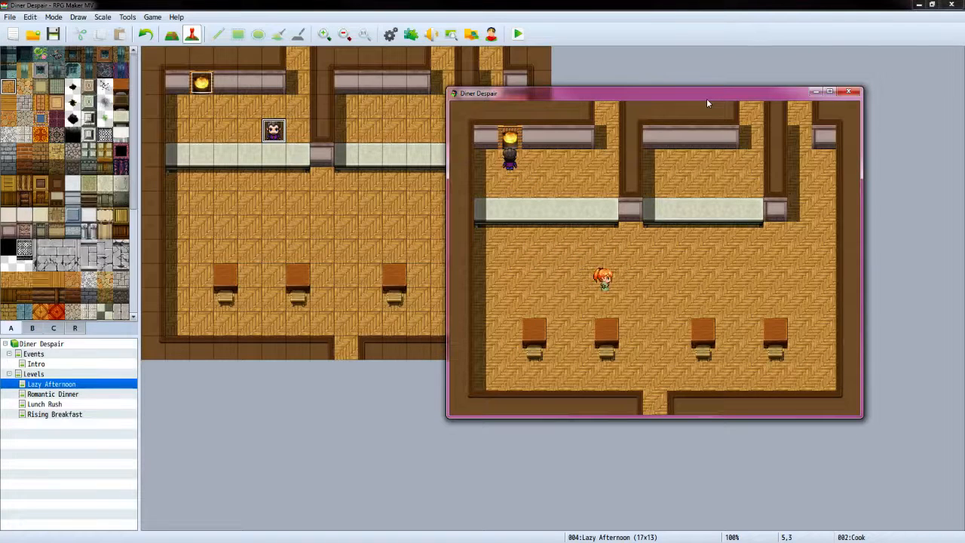
{"action": "key", "text": "Up"}
{"action": "key", "text": "Left"}
{"action": "key", "text": "Down"}
{"action": "key", "text": "Right"}
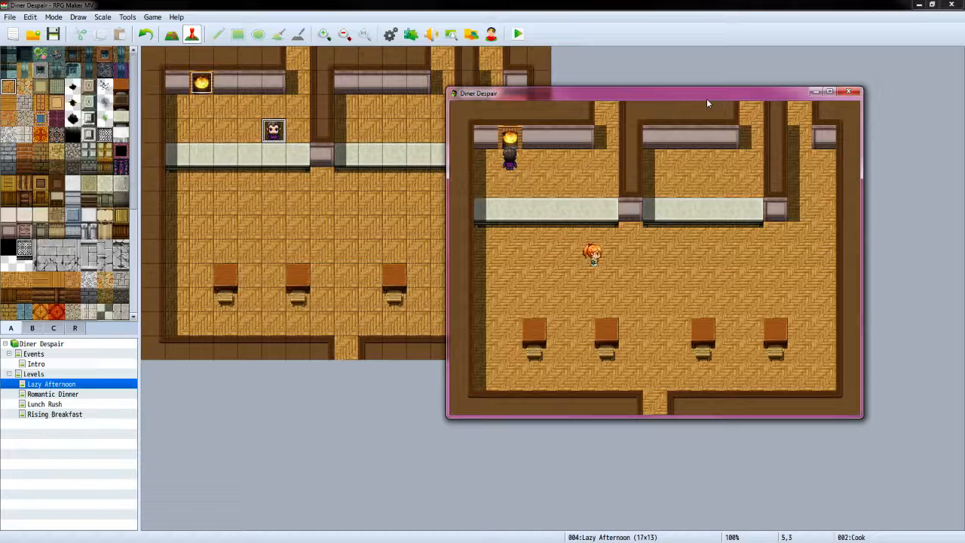
{"action": "key", "text": "Return"}
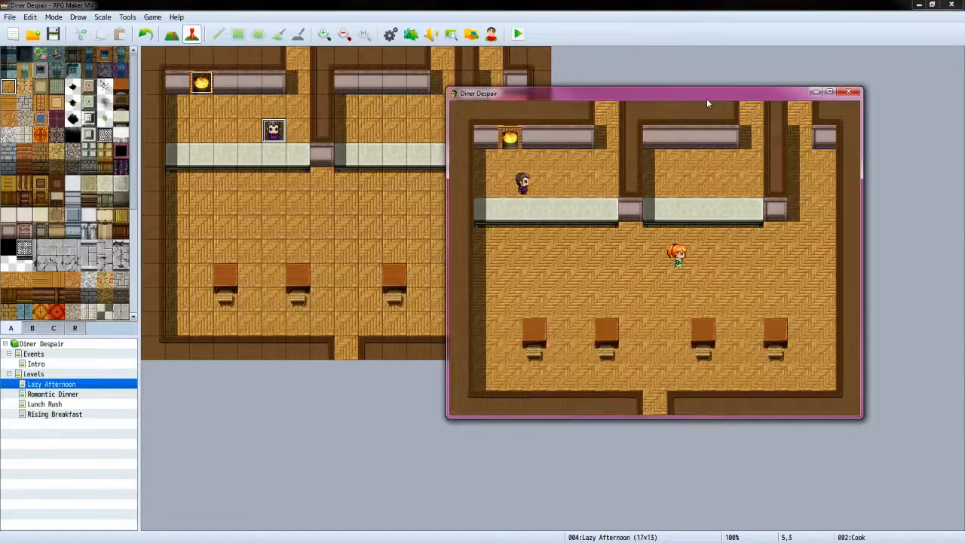
Bring the waitress back to the counter in front of the cook and order Chicken Nuggets
{"action": "key", "text": "Left"}
{"action": "key", "text": "Up"}
{"action": "key", "text": "Right"}
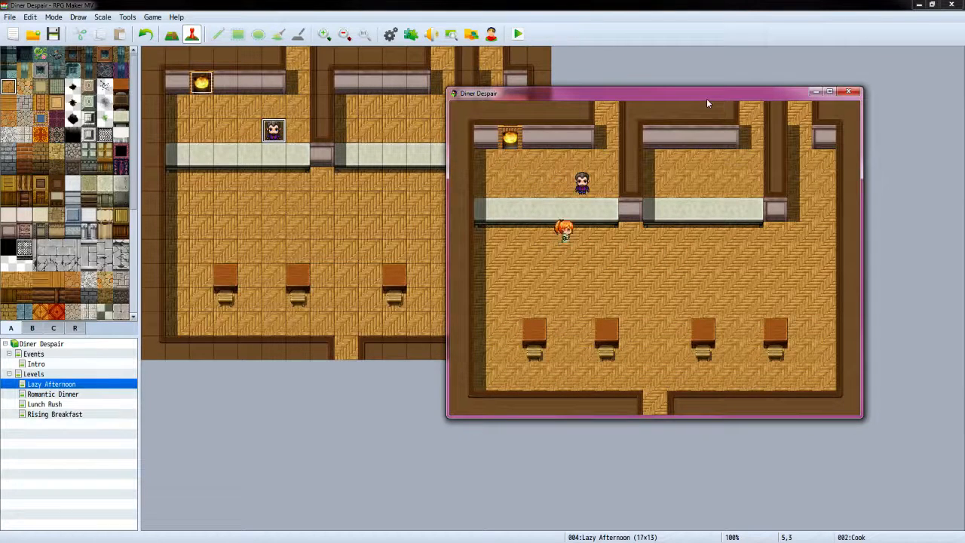
{"action": "key", "text": "Up"}
{"action": "key", "text": "Return"}
{"action": "key", "text": "Down"}
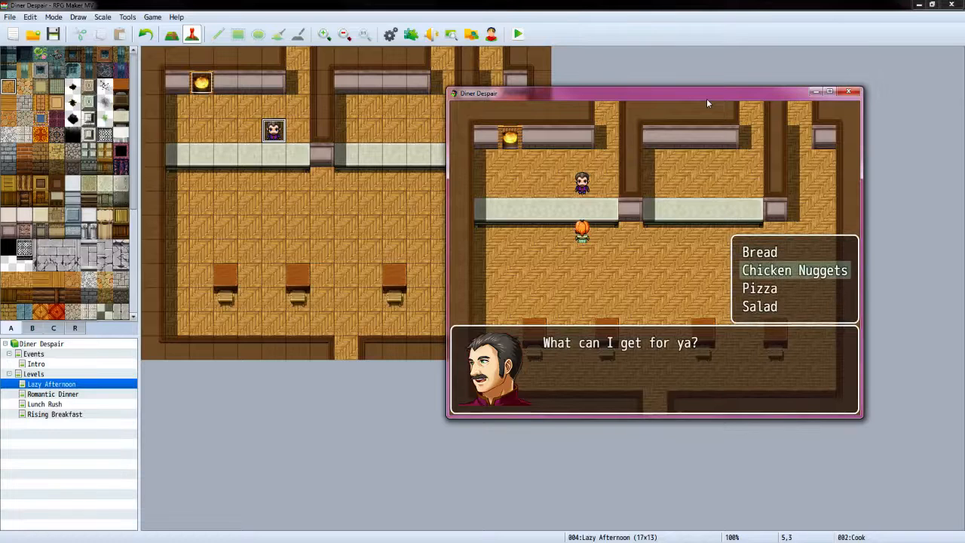
{"action": "key", "text": "Return"}
{"action": "key", "text": "Return"}
Watch the cook's route for the chicken nuggets from further along the counter and dismiss the "Order up!" message
{"action": "key", "text": "Left"}
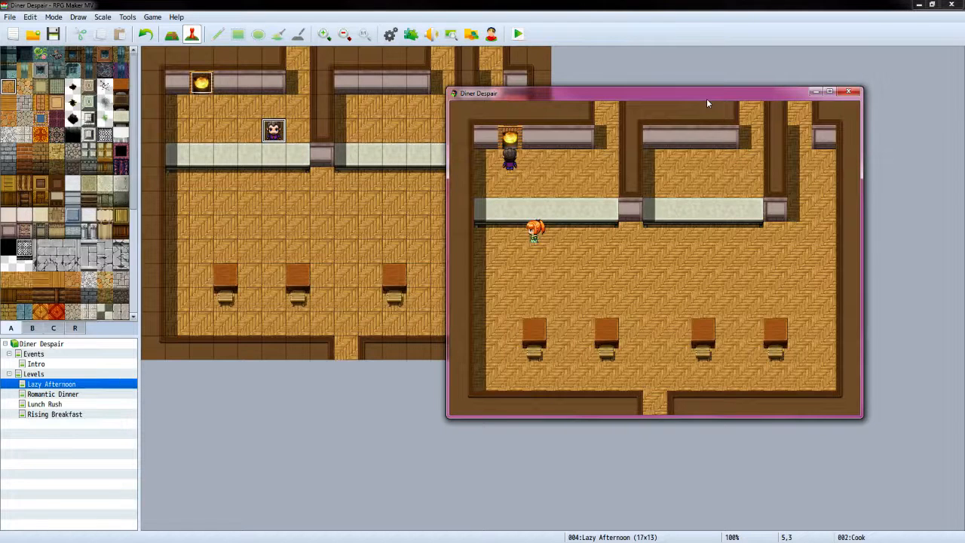
{"action": "key", "text": "Up"}
{"action": "key", "text": "Down"}
{"action": "key", "text": "Up"}
{"action": "key", "text": "Return"}
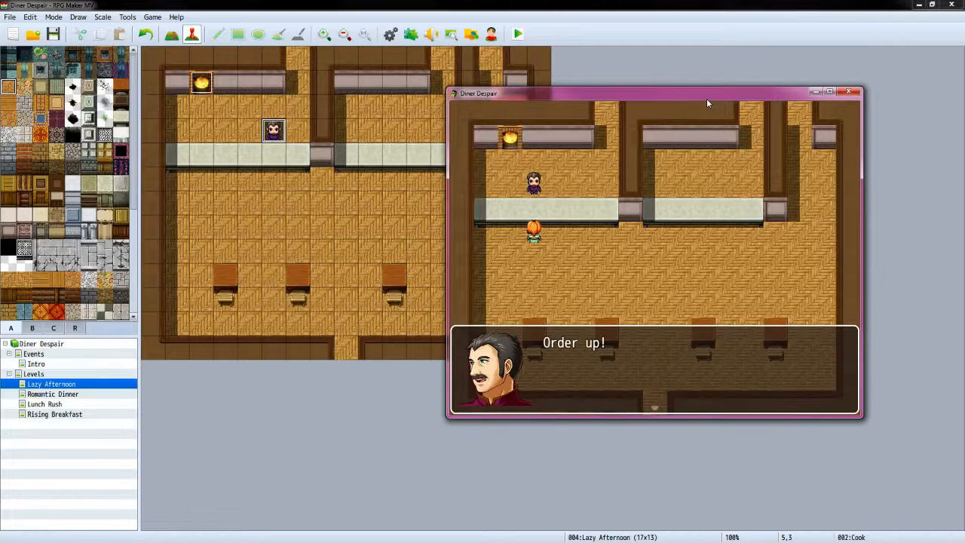
{"action": "key", "text": "Return"}
Return the waitress to the cook, order Pizza, and dismiss "Order up!" once he finishes his route
{"action": "key", "text": "Right"}
{"action": "key", "text": "Up"}
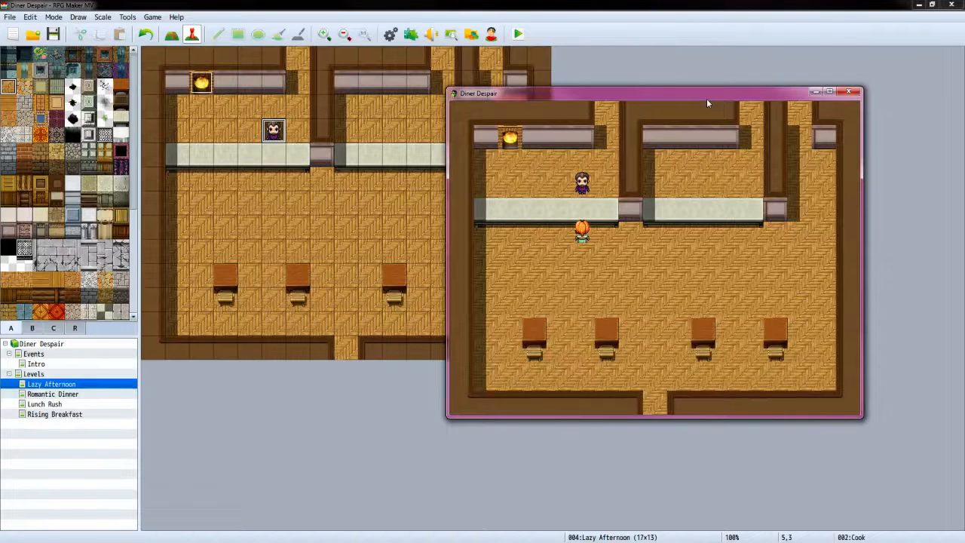
{"action": "key", "text": "Return"}
{"action": "key", "text": "Down"}
{"action": "key", "text": "Down"}
{"action": "key", "text": "Return"}
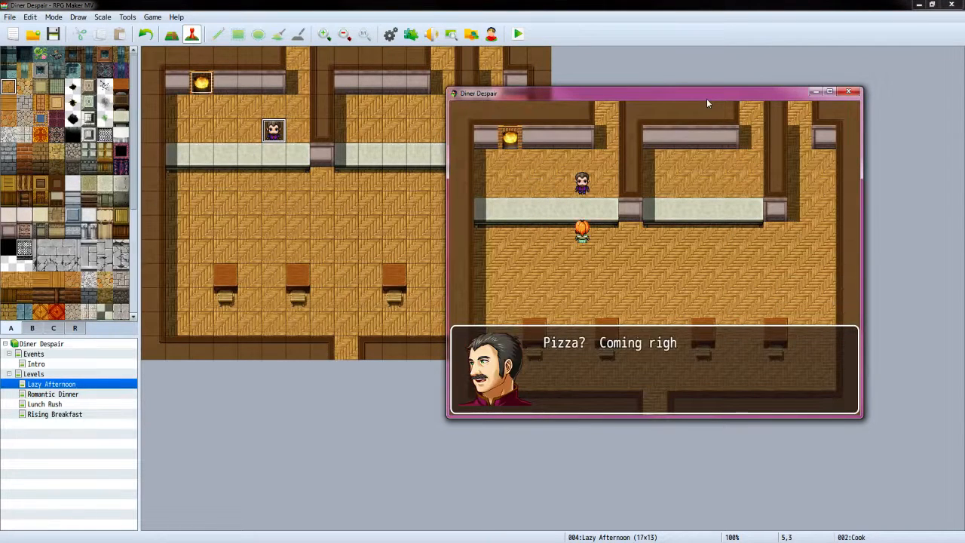
{"action": "key", "text": "Return"}
{"action": "key", "text": "Left"}
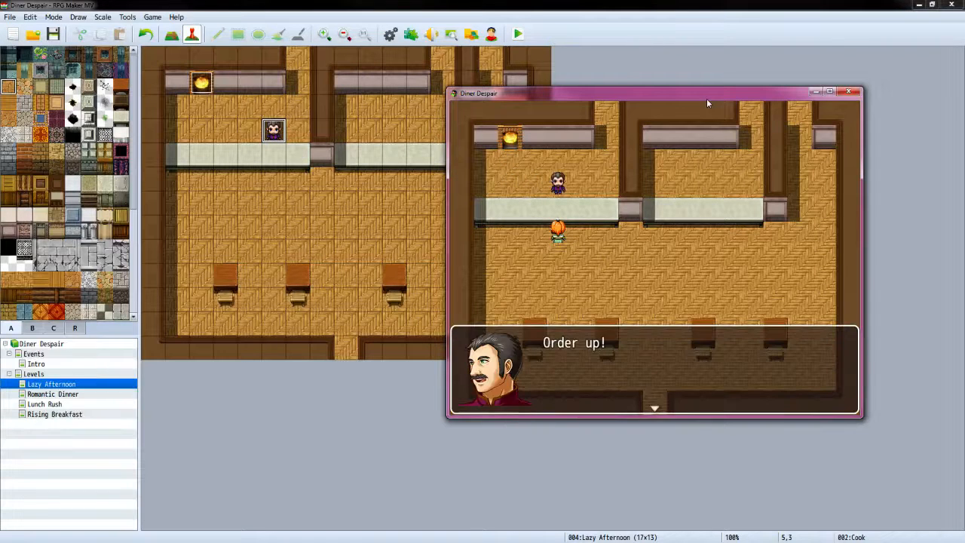
{"action": "key", "text": "Return"}
Return the waitress to the cook and order a Salad to test the cook's route out of the kitchen
{"action": "key", "text": "Right"}
{"action": "key", "text": "Up"}
{"action": "key", "text": "Return"}
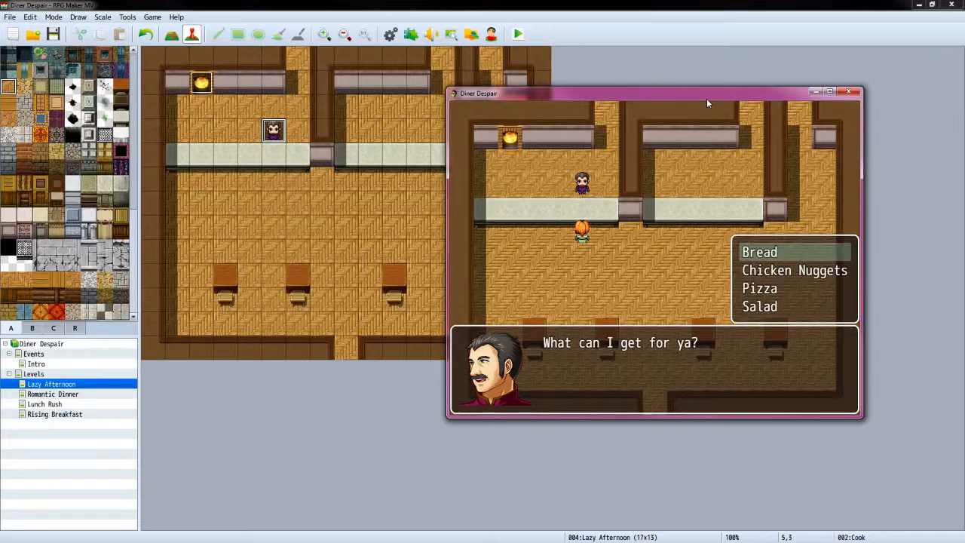
{"action": "key", "text": "Up"}
{"action": "key", "text": "Return"}
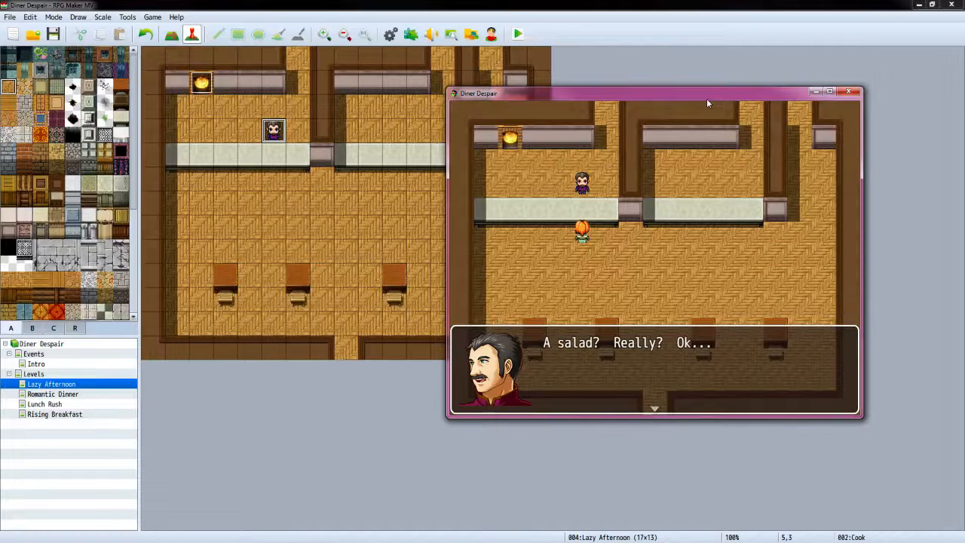
{"action": "key", "text": "Return"}
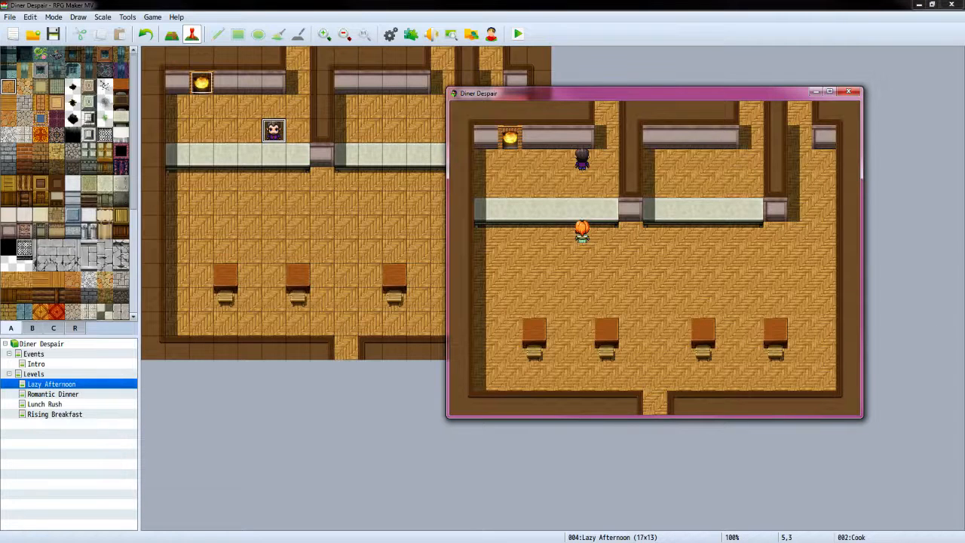
Switch to RPG Maker VX Ace and cancel its Cook event editor, then close the playtest and minimize VX Ace
{"action": "key", "text": "alt+Tab"}
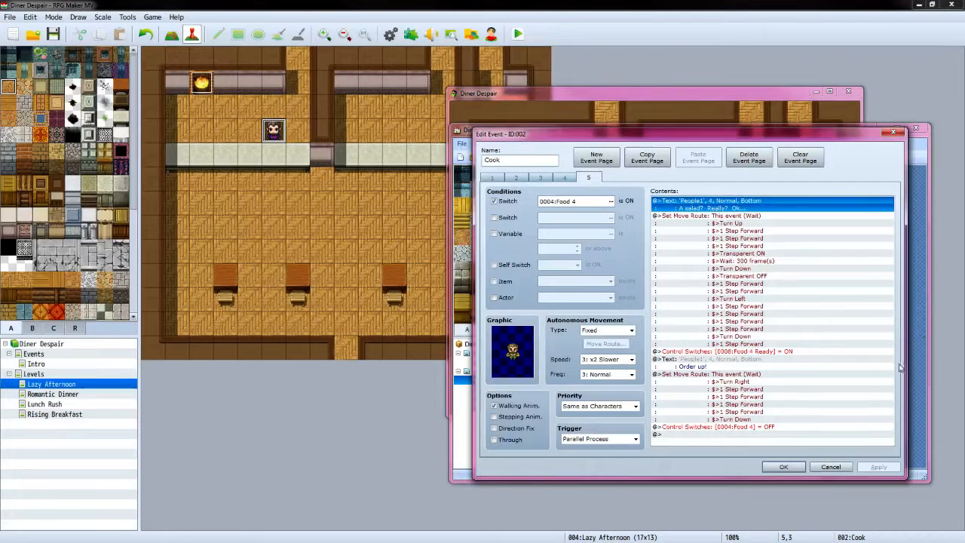
{"action": "left_click", "coordinate": [830, 466]}
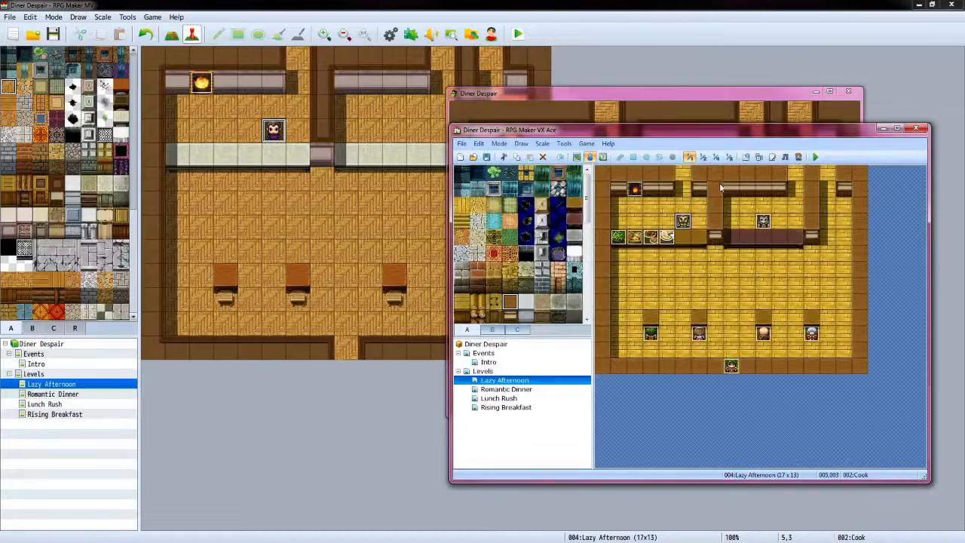
{"action": "left_click", "coordinate": [687, 94]}
{"action": "left_click", "coordinate": [848, 91]}
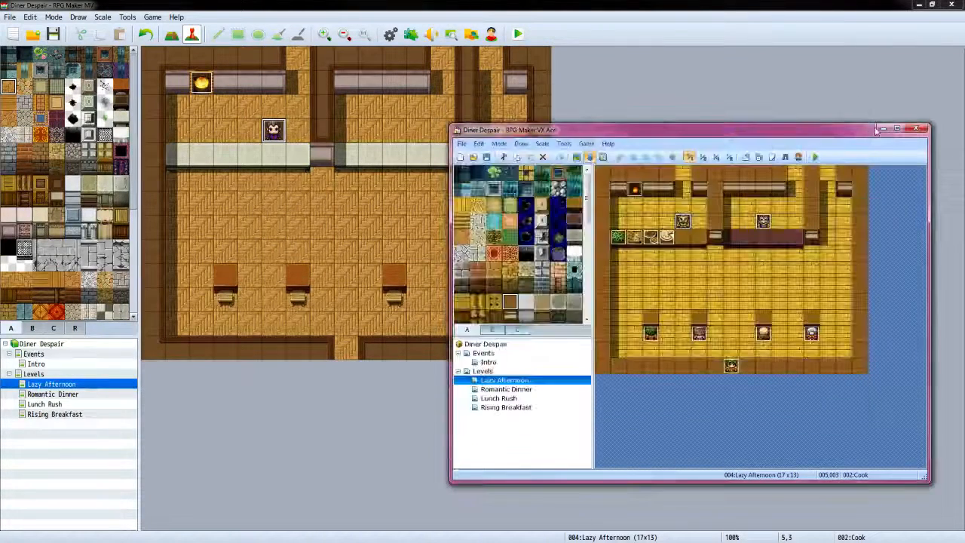
{"action": "left_click", "coordinate": [882, 129]}
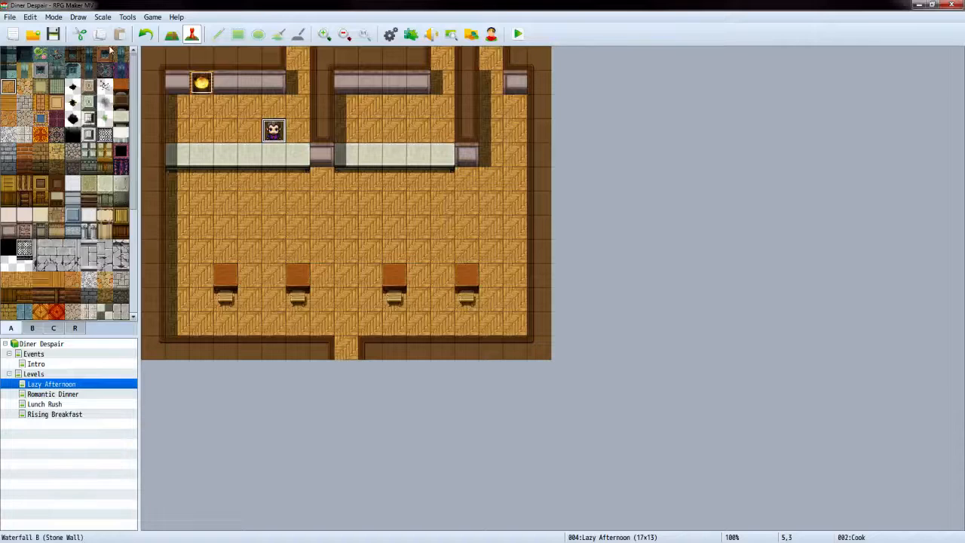
On the Events map, shift the cook's kitchen doorway one tile left using wood floor, filling the old opening with ceiling and wall tiles
{"action": "left_click", "coordinate": [53, 357]}
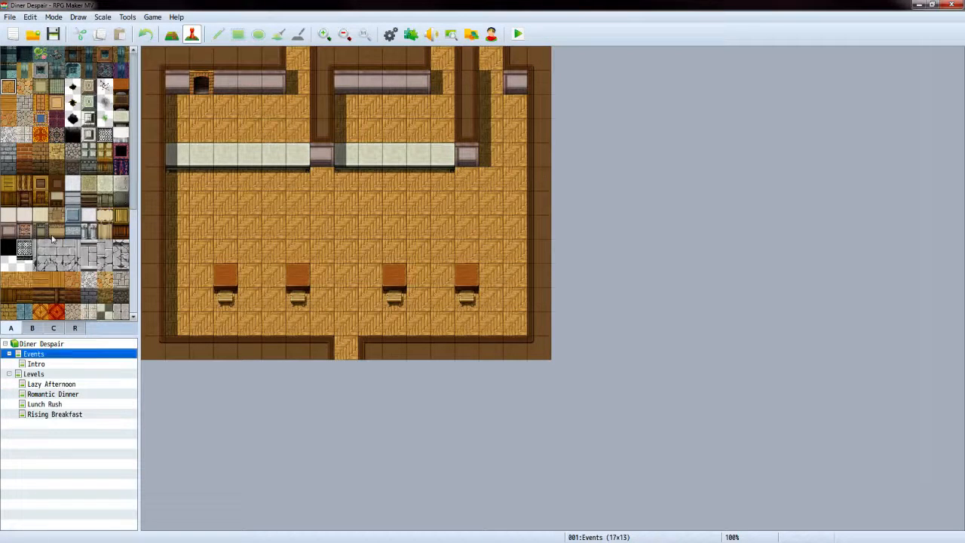
{"action": "left_click", "coordinate": [54, 17]}
{"action": "left_click", "coordinate": [62, 30]}
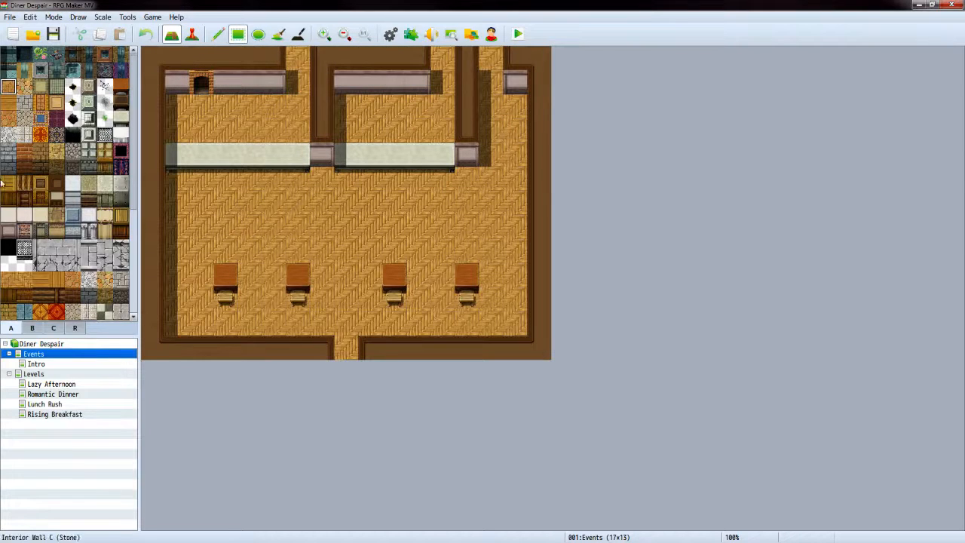
{"action": "left_click", "coordinate": [270, 76]}
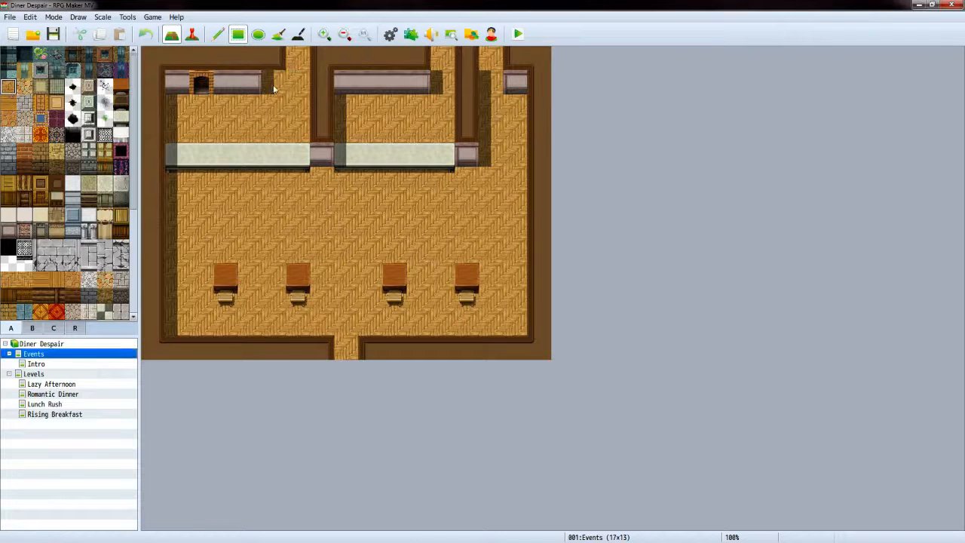
{"action": "left_click", "coordinate": [57, 183]}
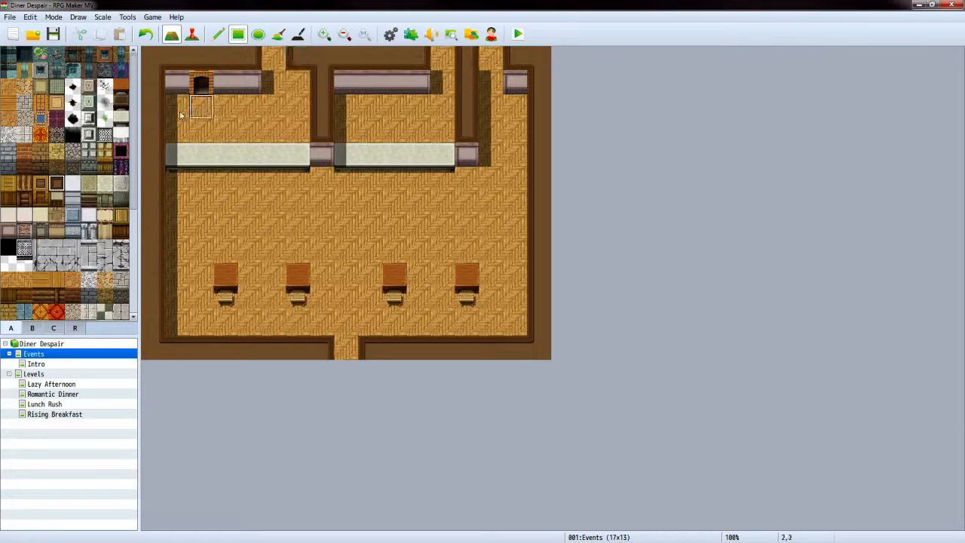
{"action": "left_click", "coordinate": [8, 231]}
{"action": "left_click", "coordinate": [294, 86]}
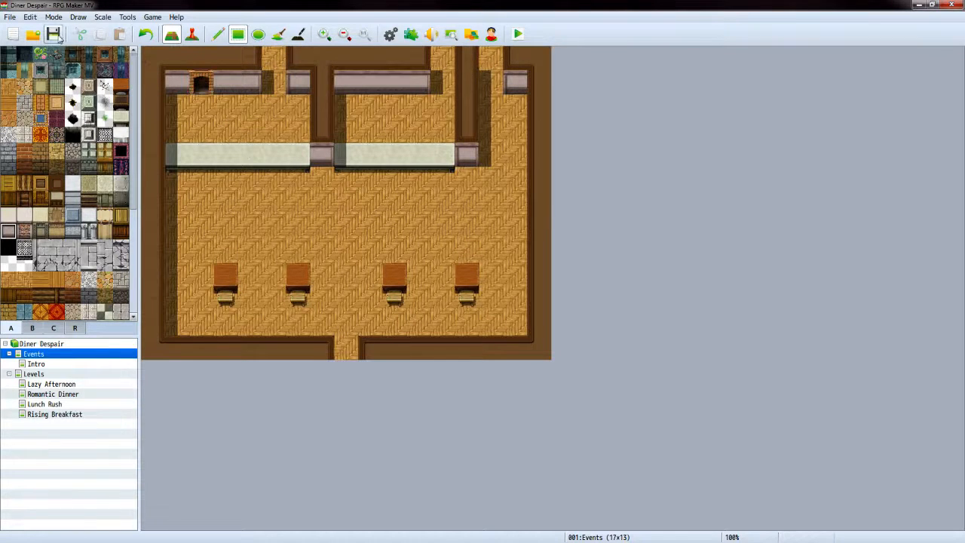
On the Intro map, shift the kitchen doorway one tile left with wood floor and close the old opening with ceiling and wall tiles
{"action": "left_click", "coordinate": [50, 365]}
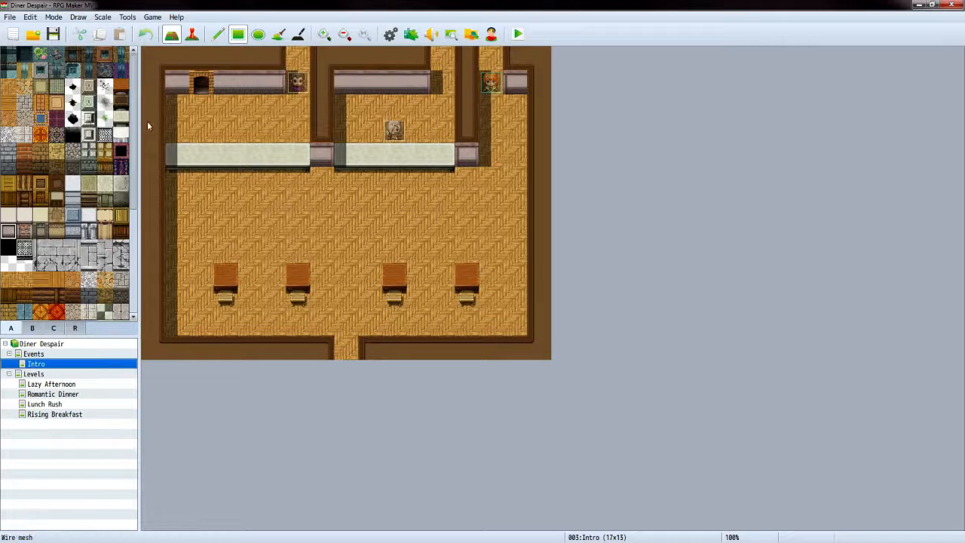
{"action": "right_click", "coordinate": [271, 89]}
{"action": "left_click", "coordinate": [270, 89]}
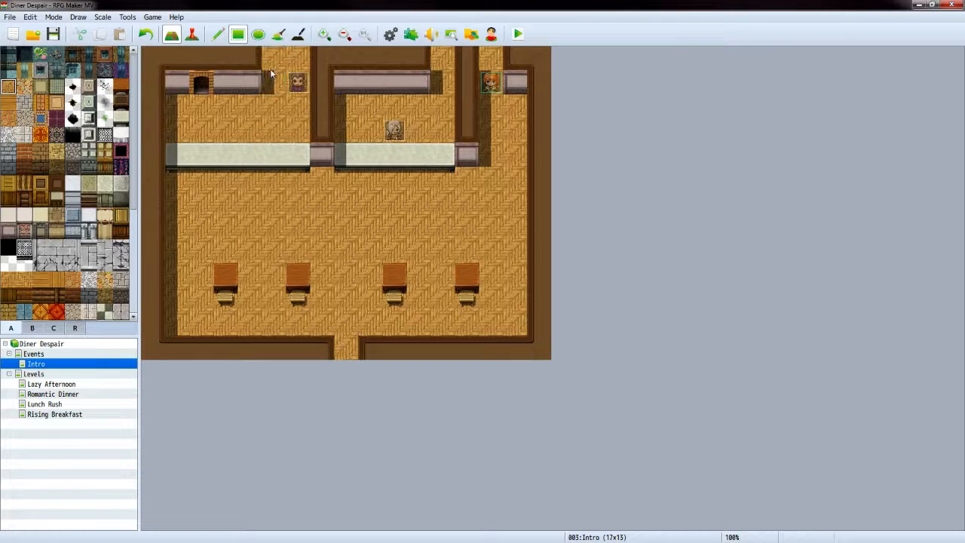
{"action": "left_click", "coordinate": [56, 183]}
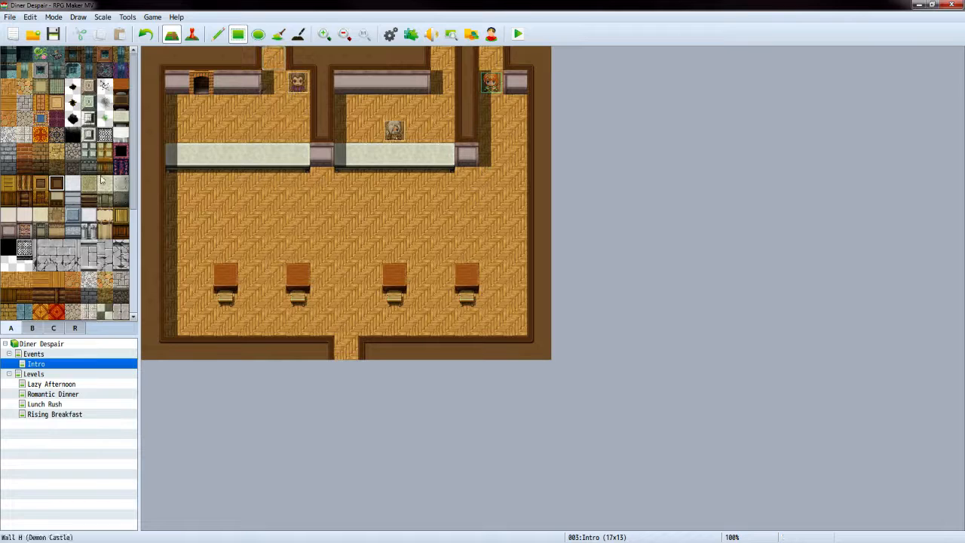
{"action": "left_click", "coordinate": [8, 231]}
{"action": "left_click", "coordinate": [297, 83]}
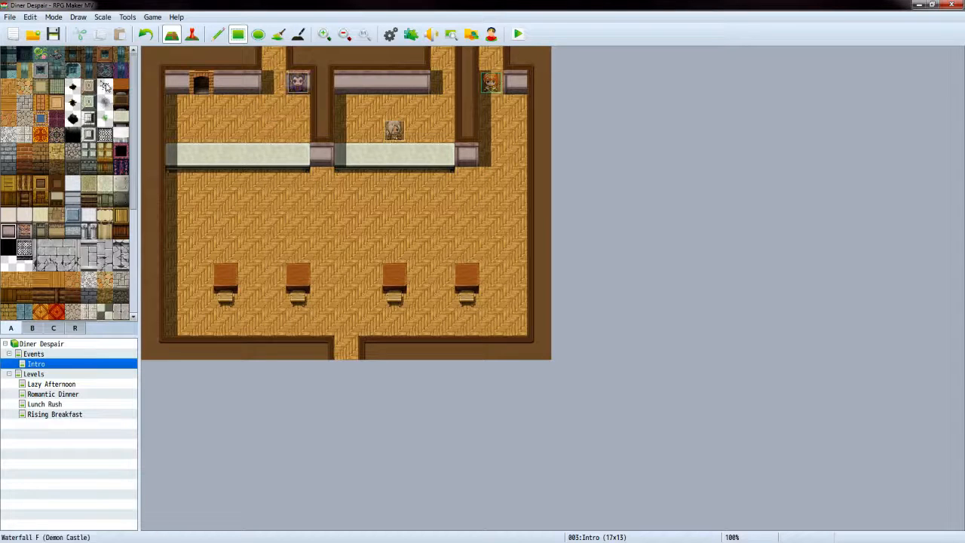
Move the Intro map's Cook event one tile left into the new kitchen doorway
{"action": "left_click", "coordinate": [78, 17]}
{"action": "left_click", "coordinate": [59, 39]}
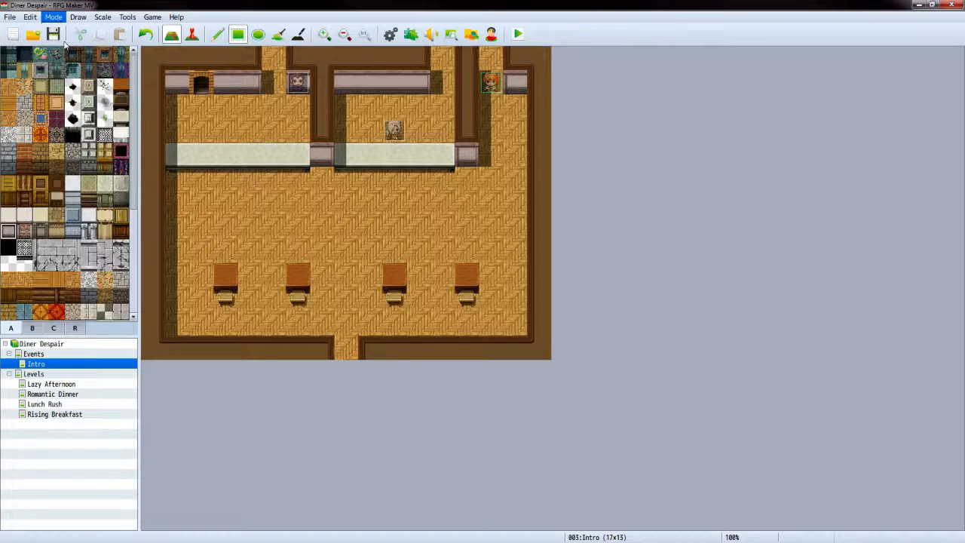
{"action": "left_click", "coordinate": [297, 85]}
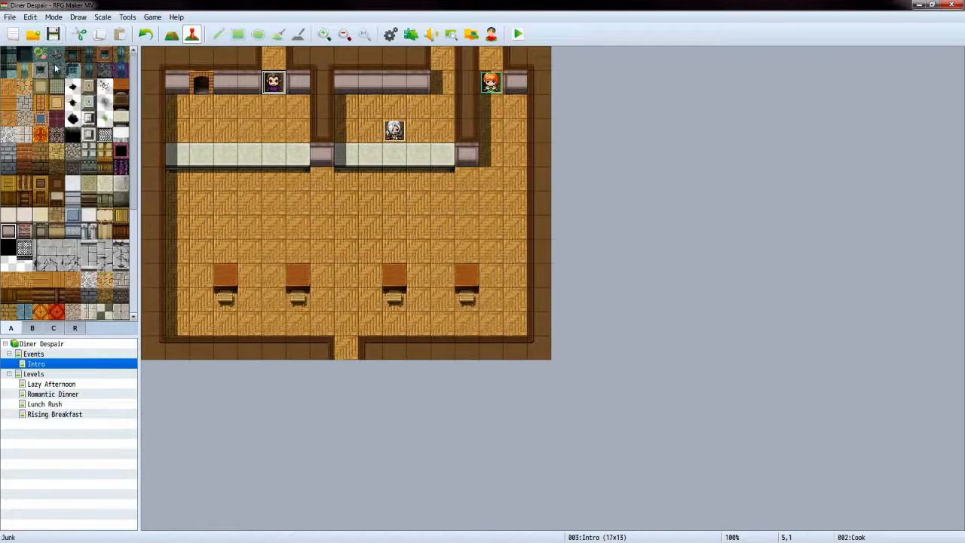
On the Levels map, fill the old kitchen doorway with wall and ceiling tiles and open a wood-floor doorway one tile left
{"action": "left_click", "coordinate": [47, 375]}
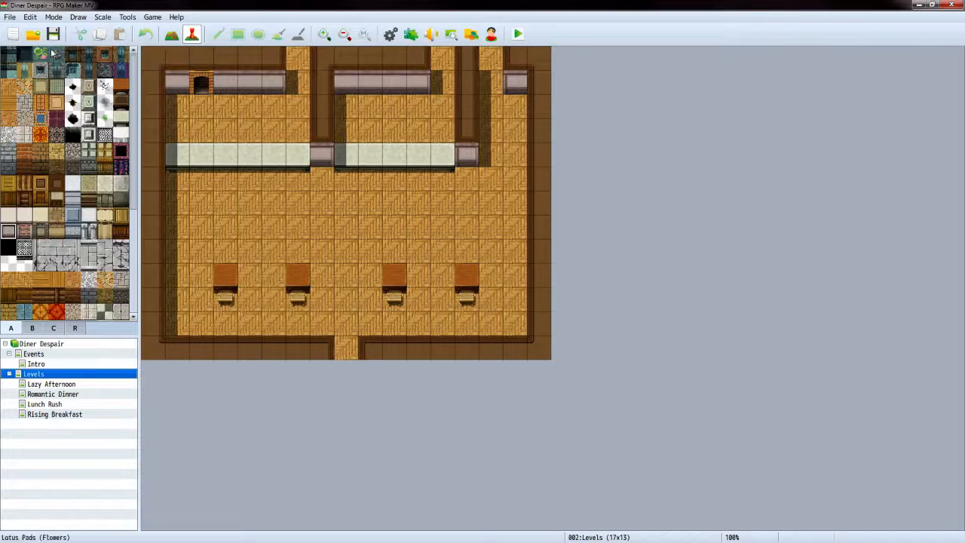
{"action": "left_click", "coordinate": [53, 17]}
{"action": "left_click", "coordinate": [64, 31]}
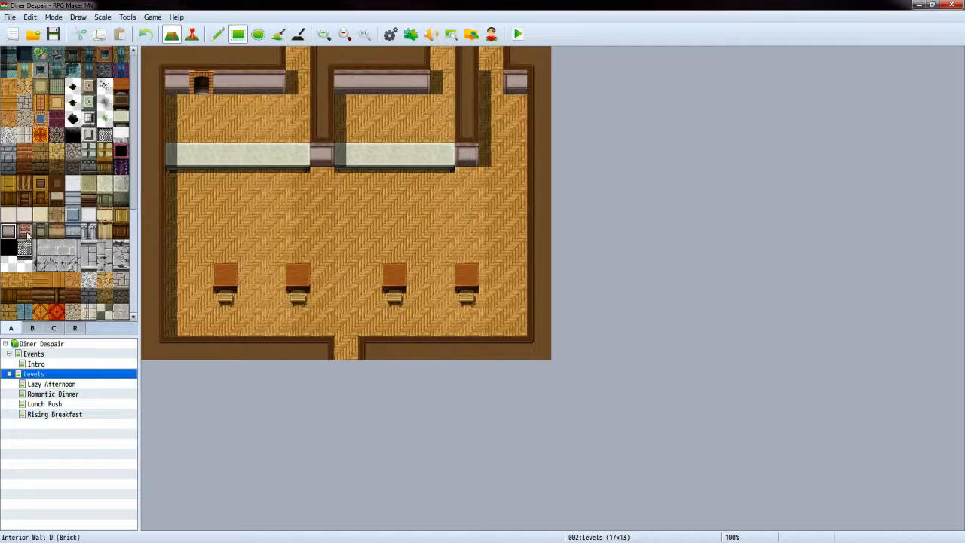
{"action": "left_click", "coordinate": [9, 231]}
{"action": "left_click", "coordinate": [295, 83]}
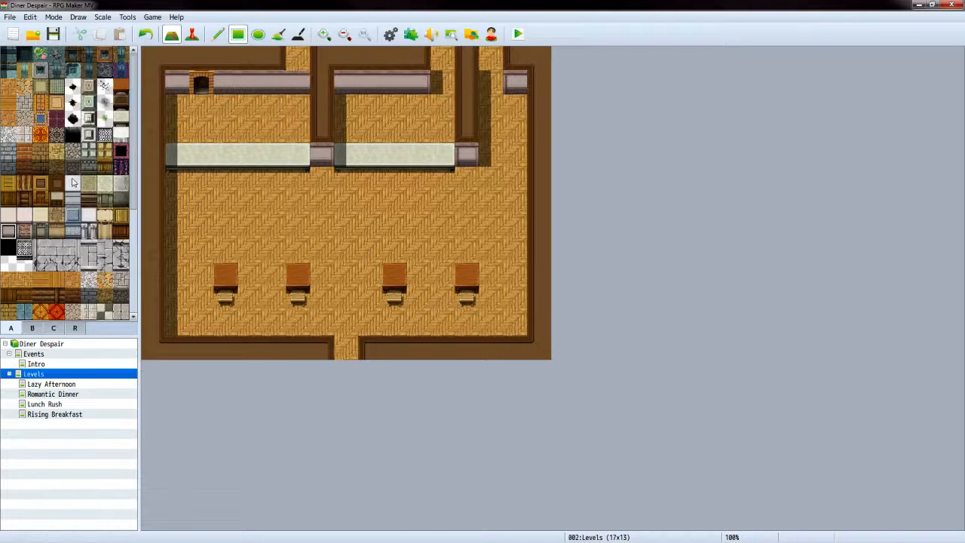
{"action": "left_click", "coordinate": [56, 183]}
{"action": "left_click", "coordinate": [297, 59]}
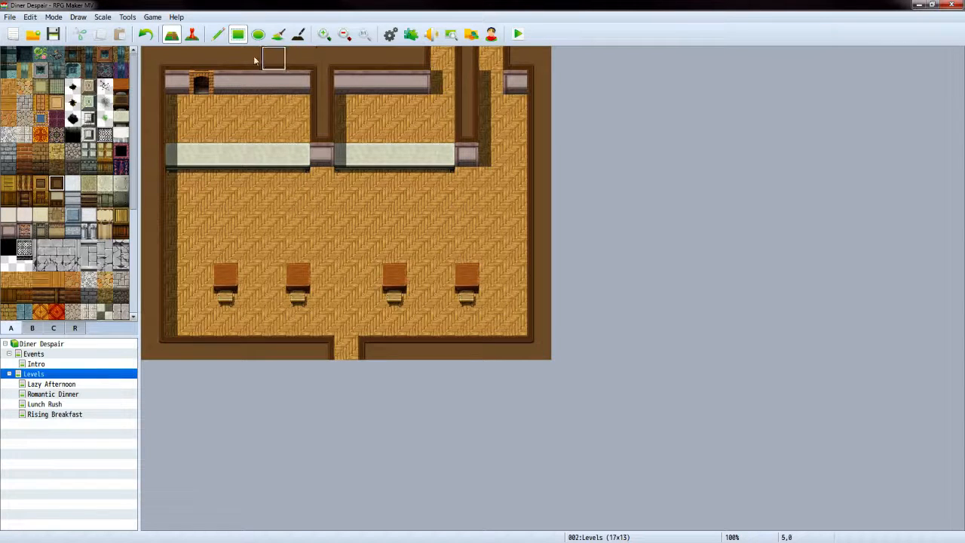
{"action": "left_click", "coordinate": [9, 86]}
{"action": "left_click", "coordinate": [273, 82]}
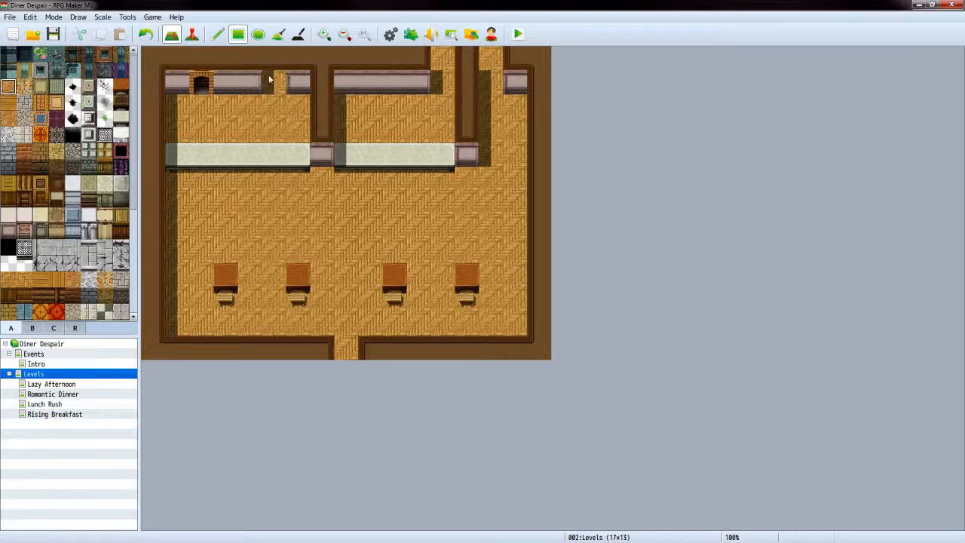
{"action": "left_click", "coordinate": [273, 66]}
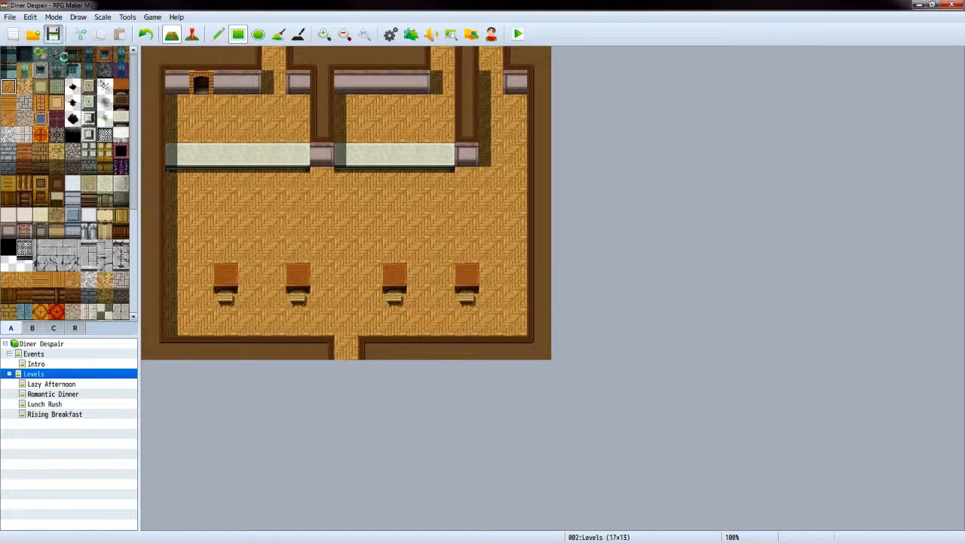
Shift the Lazy Afternoon map's kitchen doorway one tile left with wood floor, sealing the old opening with ceiling and wall tiles
{"action": "left_click", "coordinate": [52, 384]}
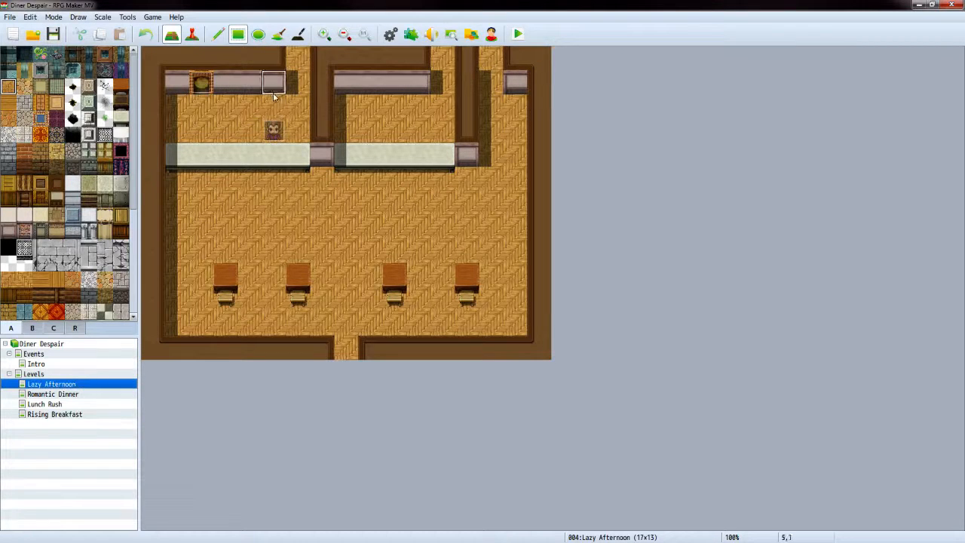
{"action": "left_click_drag", "start_coordinate": [276, 78], "coordinate": [276, 72]}
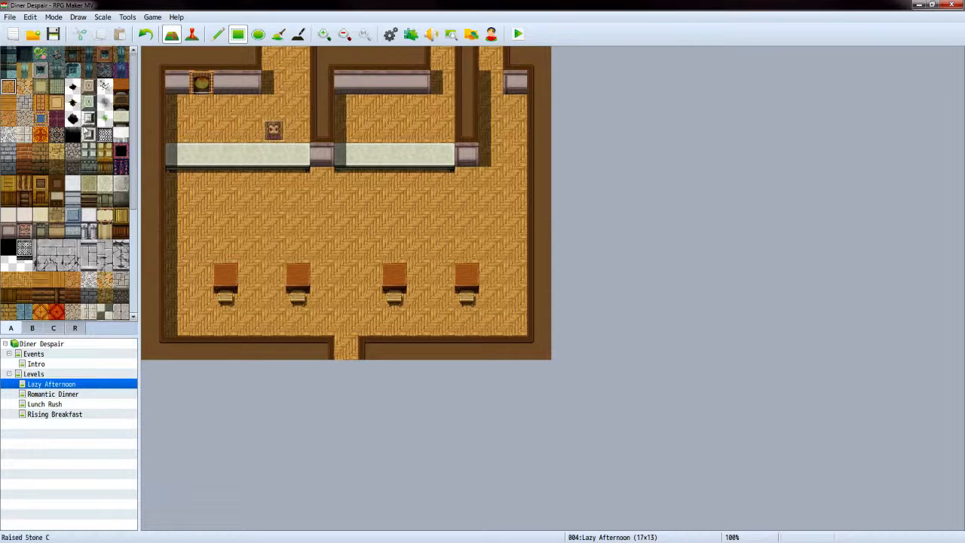
{"action": "left_click", "coordinate": [56, 183]}
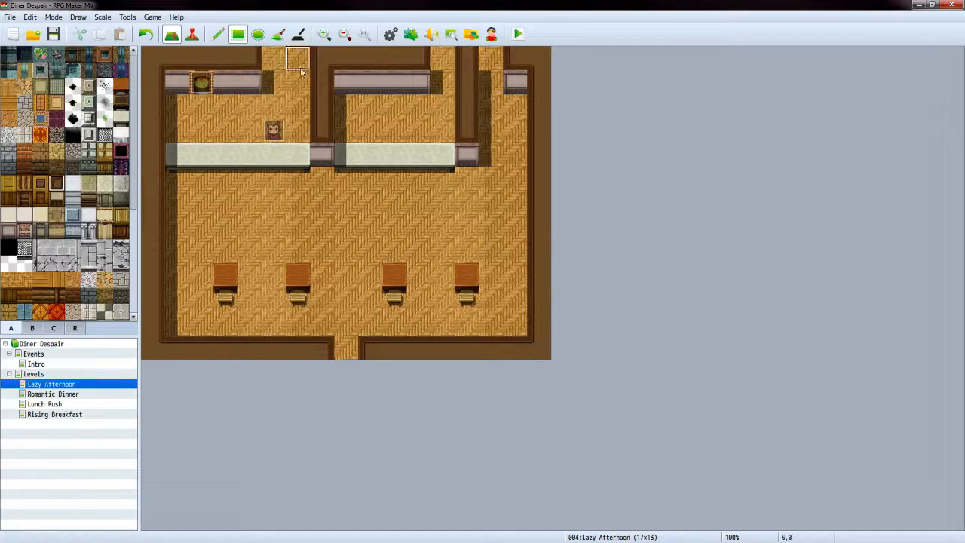
{"action": "left_click", "coordinate": [8, 231]}
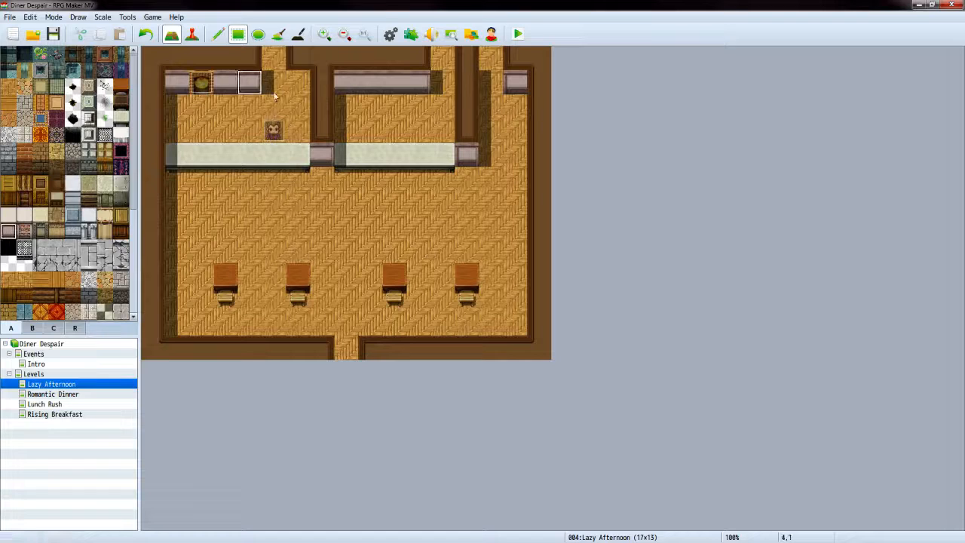
{"action": "left_click", "coordinate": [298, 83]}
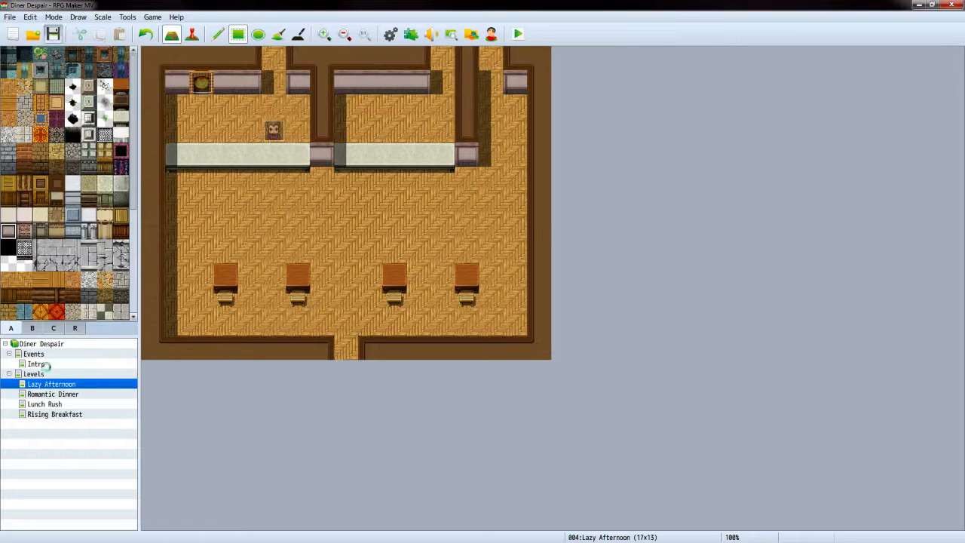
Wall up the old kitchen doorway on the Romantic Dinner map and lay Wood Floor A one tile left as the new doorway
{"action": "left_click", "coordinate": [64, 396]}
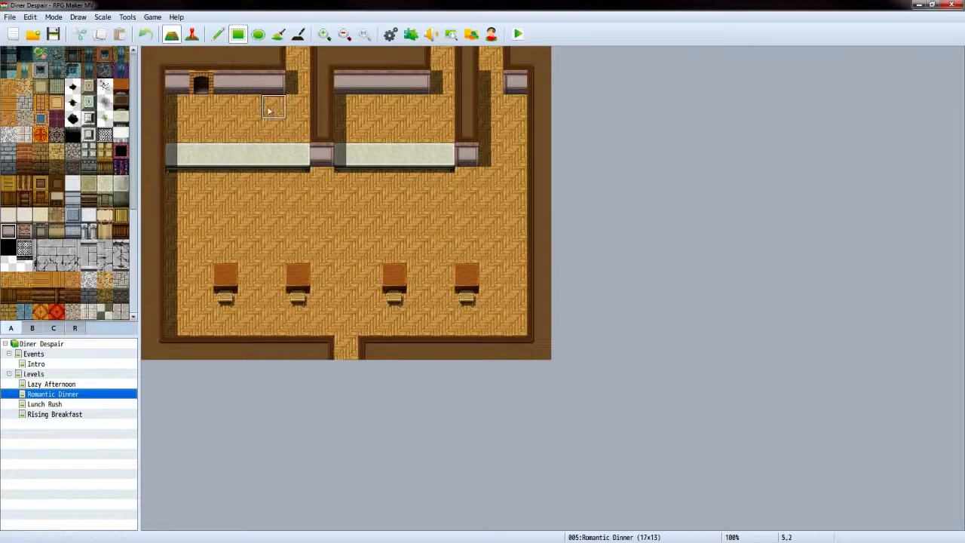
{"action": "left_click", "coordinate": [296, 85]}
{"action": "right_click", "coordinate": [261, 82]}
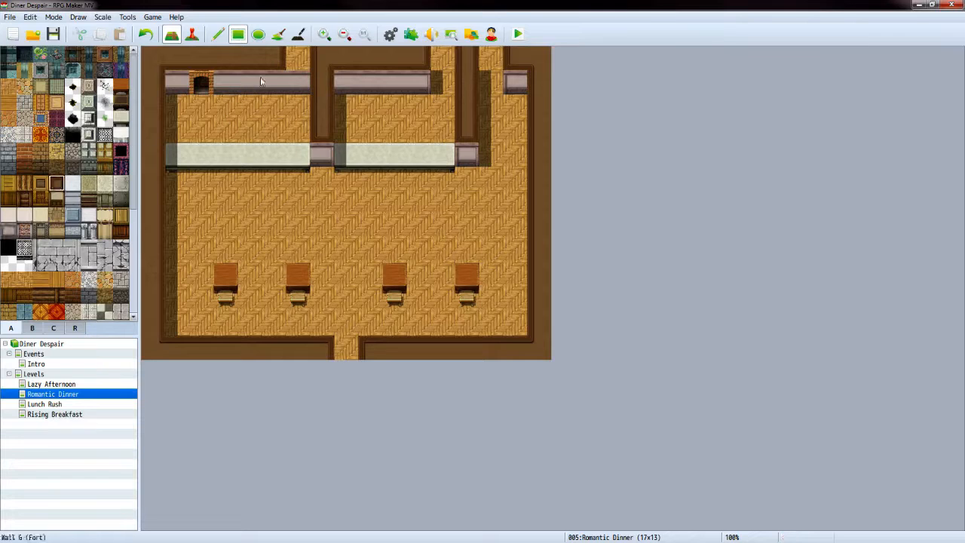
{"action": "left_click", "coordinate": [297, 59]}
{"action": "left_click", "coordinate": [8, 85]}
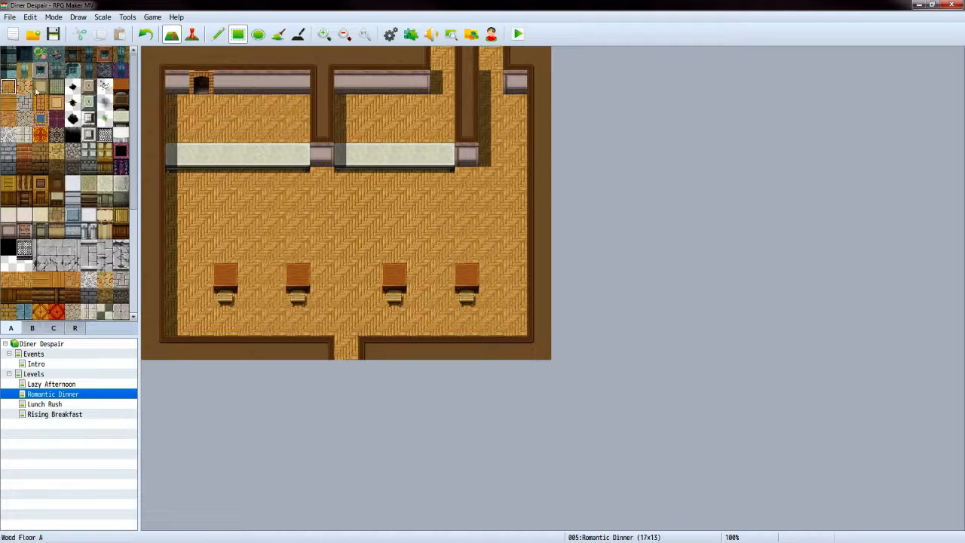
{"action": "left_click_drag", "start_coordinate": [274, 75], "coordinate": [273, 57]}
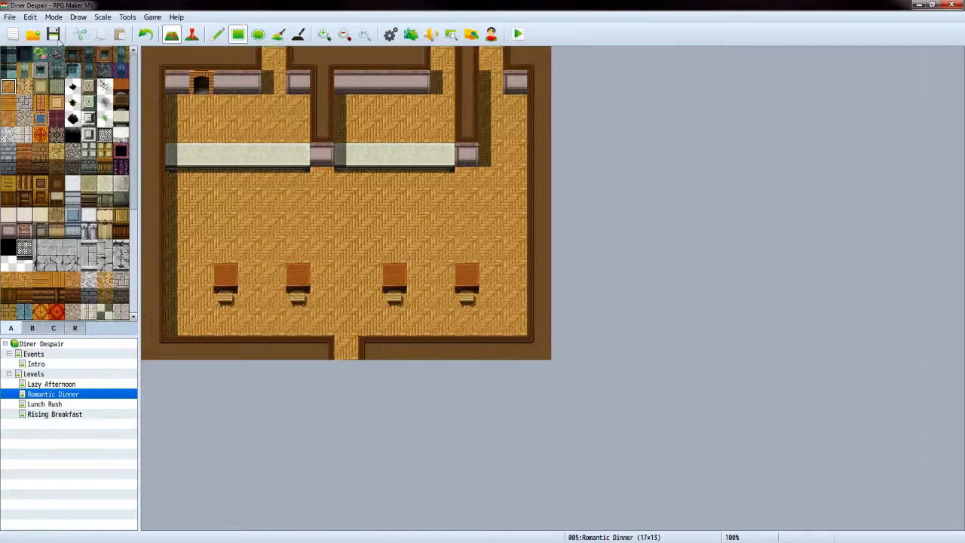
On the Lunch Rush map, open the kitchen doorway one tile left and cover the old opening with wall and ceiling tiles
{"action": "left_click", "coordinate": [69, 404]}
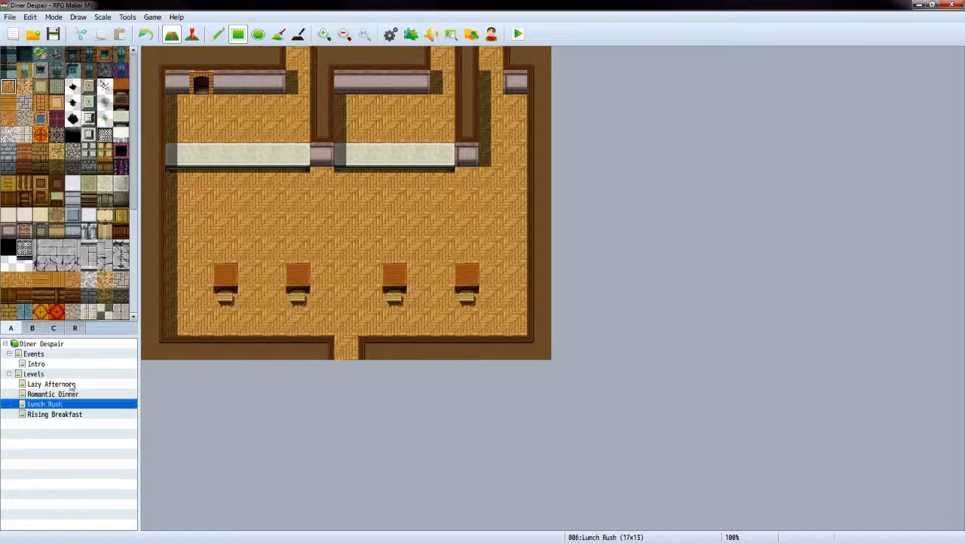
{"action": "left_click_drag", "start_coordinate": [273, 83], "coordinate": [274, 57]}
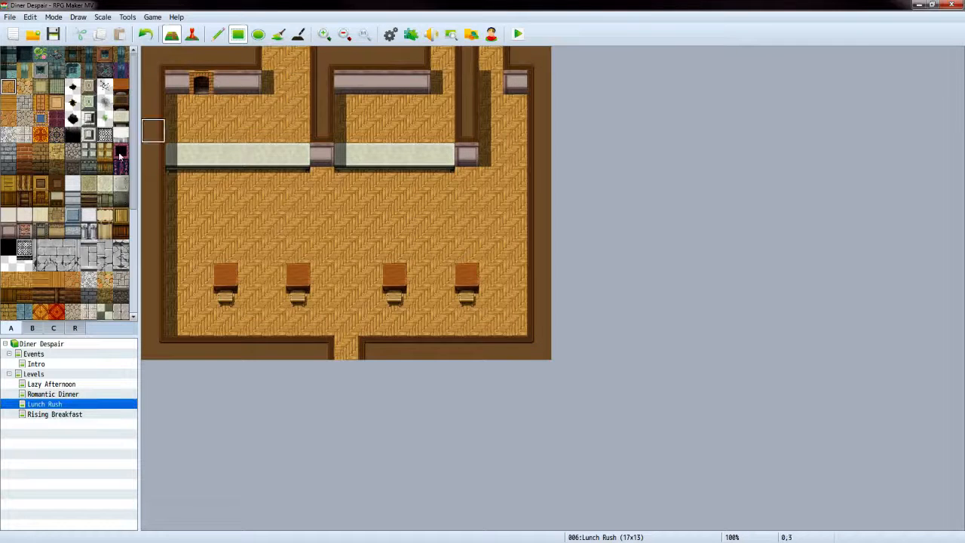
{"action": "left_click", "coordinate": [9, 233]}
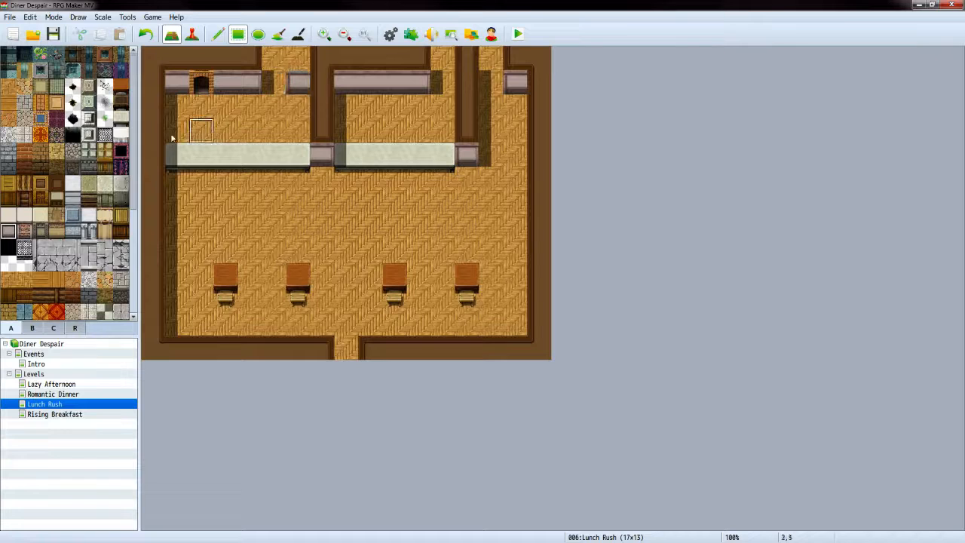
{"action": "left_click", "coordinate": [56, 183]}
{"action": "left_click", "coordinate": [300, 66]}
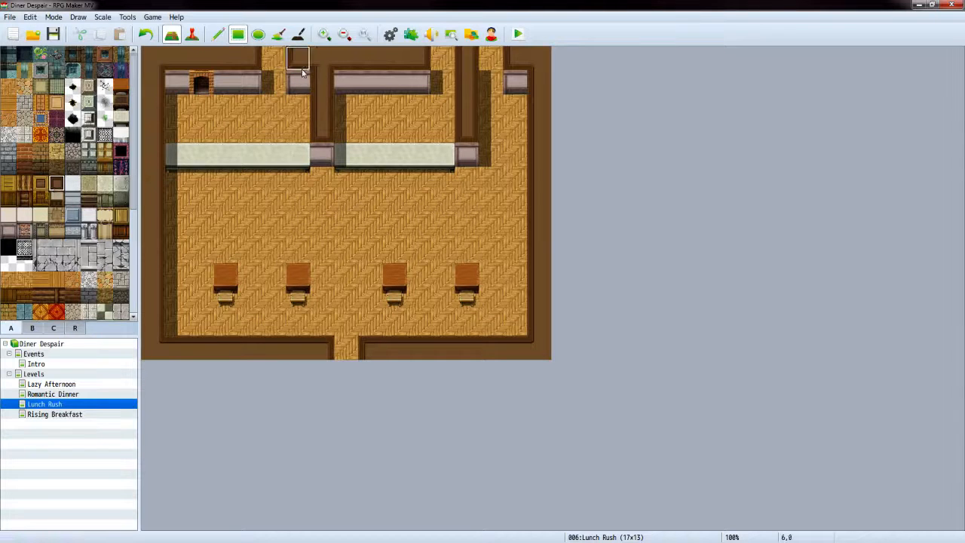
Shift the Rising Breakfast map's kitchen doorway one tile left using ceiling, wall and wood floor tiles, and save the project
{"action": "left_click", "coordinate": [52, 414]}
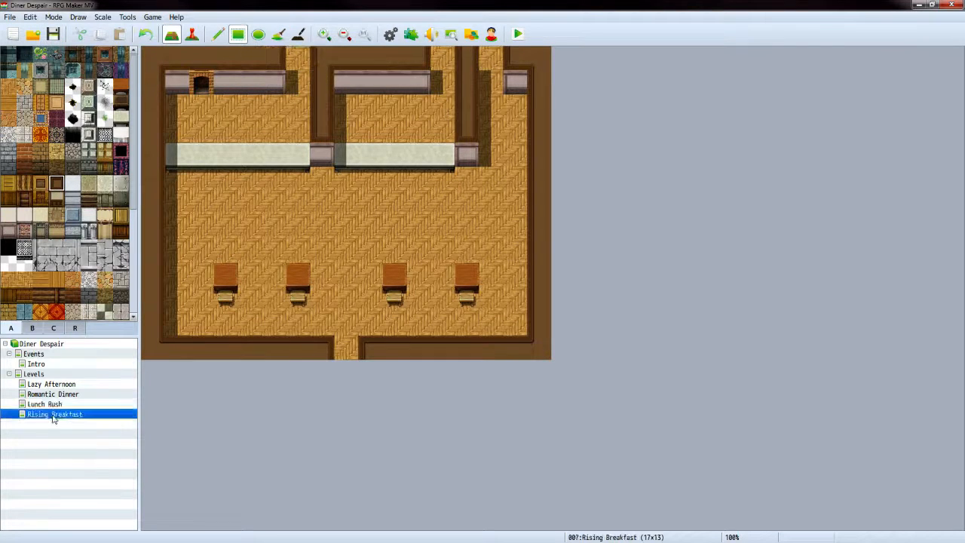
{"action": "left_click", "coordinate": [298, 61]}
{"action": "left_click", "coordinate": [9, 230]}
{"action": "left_click", "coordinate": [297, 83]}
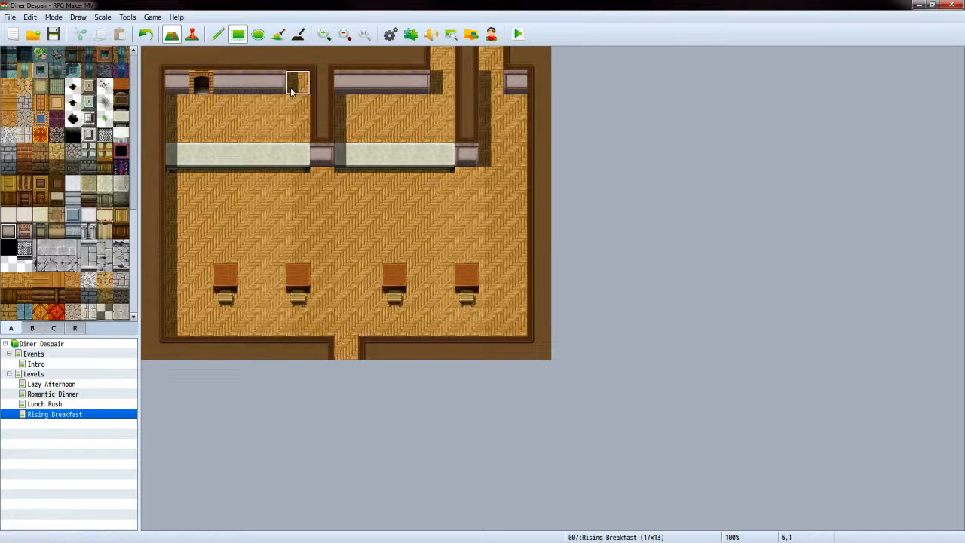
{"action": "left_click", "coordinate": [4, 88]}
{"action": "left_click", "coordinate": [274, 84]}
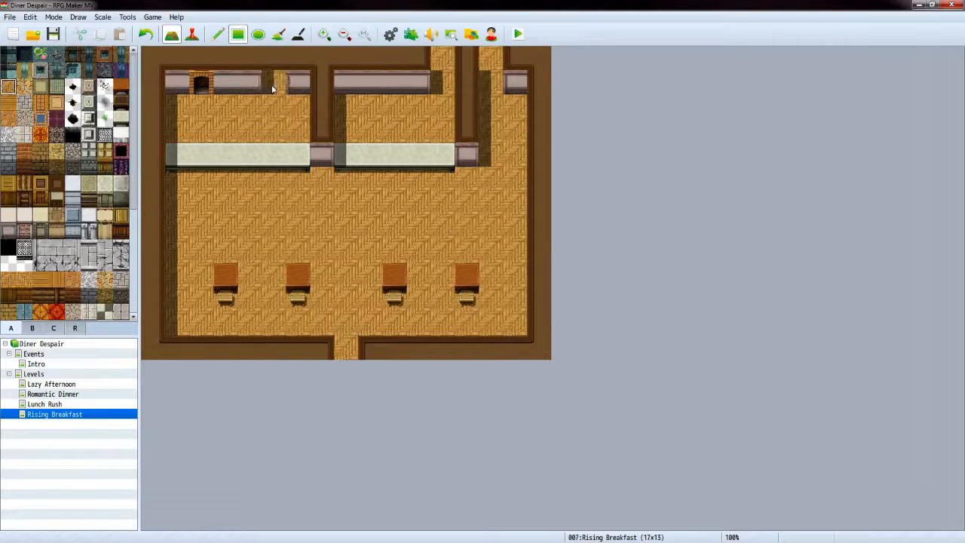
{"action": "left_click", "coordinate": [272, 68]}
{"action": "left_click", "coordinate": [53, 34]}
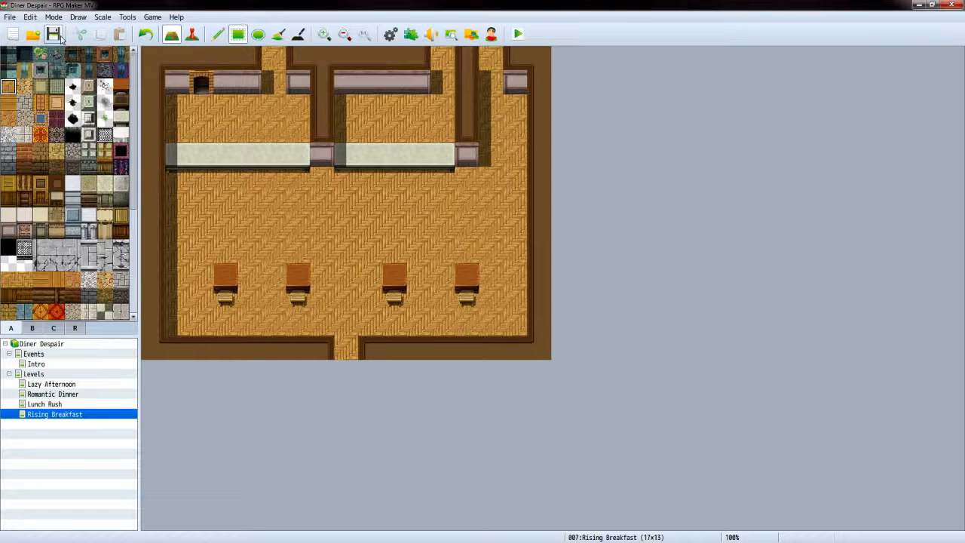
Display the Lazy Afternoon map, playtest the project with a new game, and advance through the boss and waitress intro dialogue
{"action": "left_click", "coordinate": [47, 384]}
{"action": "left_click", "coordinate": [517, 34]}
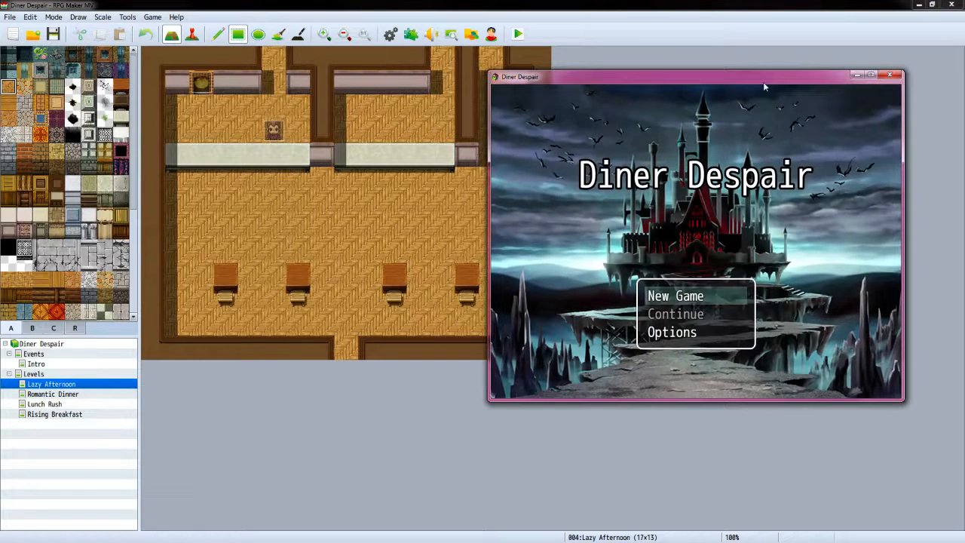
{"action": "key", "text": "Return"}
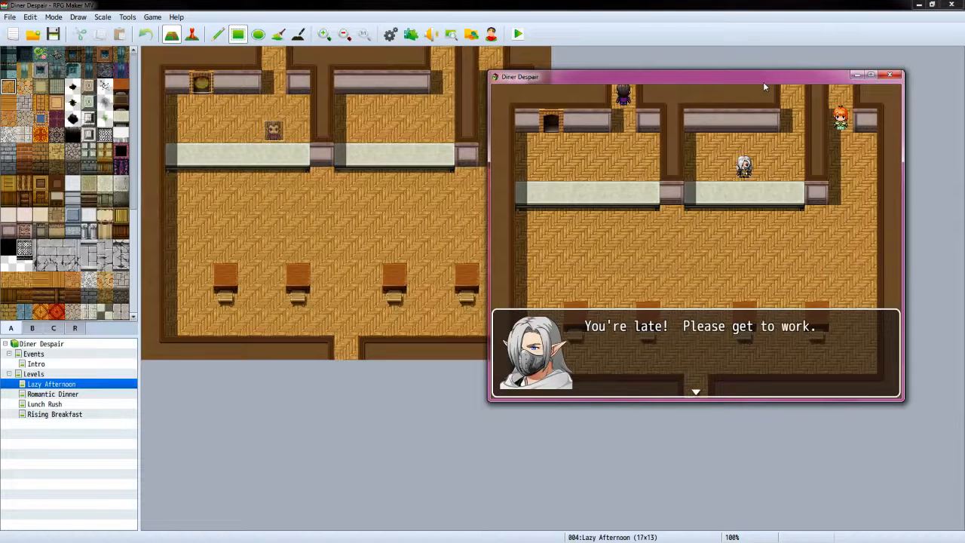
{"action": "key", "text": "Return"}
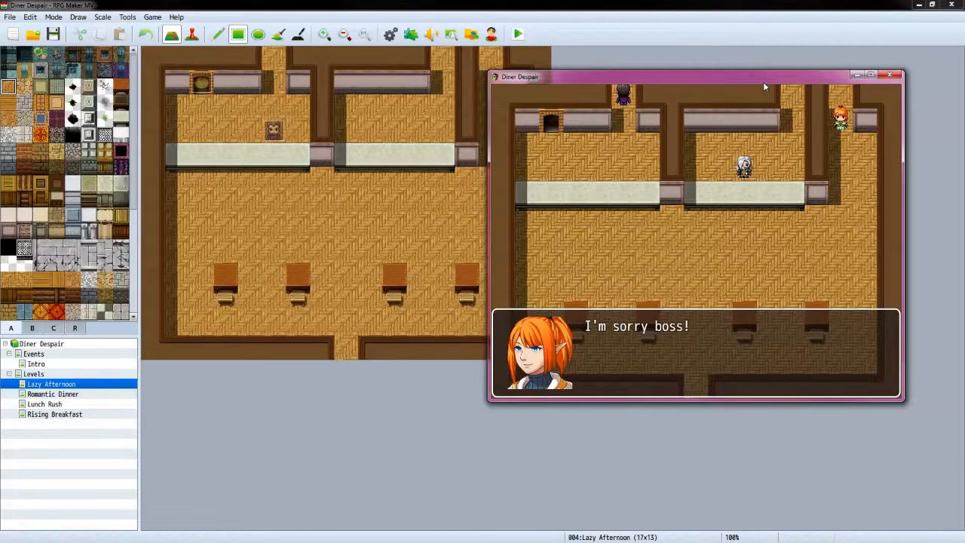
{"action": "key", "text": "Return"}
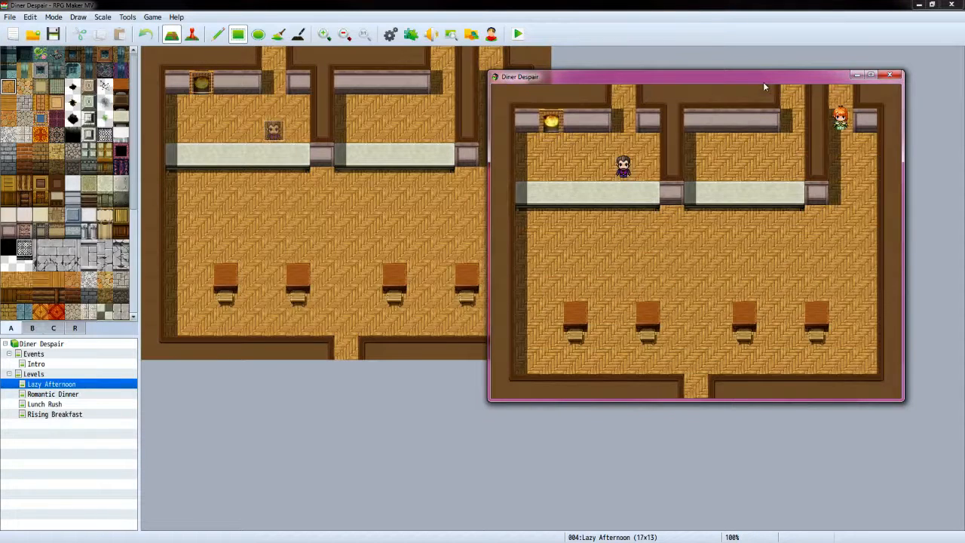
Walk the waitress to the counter, order Salad from the Cook, watch his food route and end the playtest
{"action": "key", "text": "Down"}
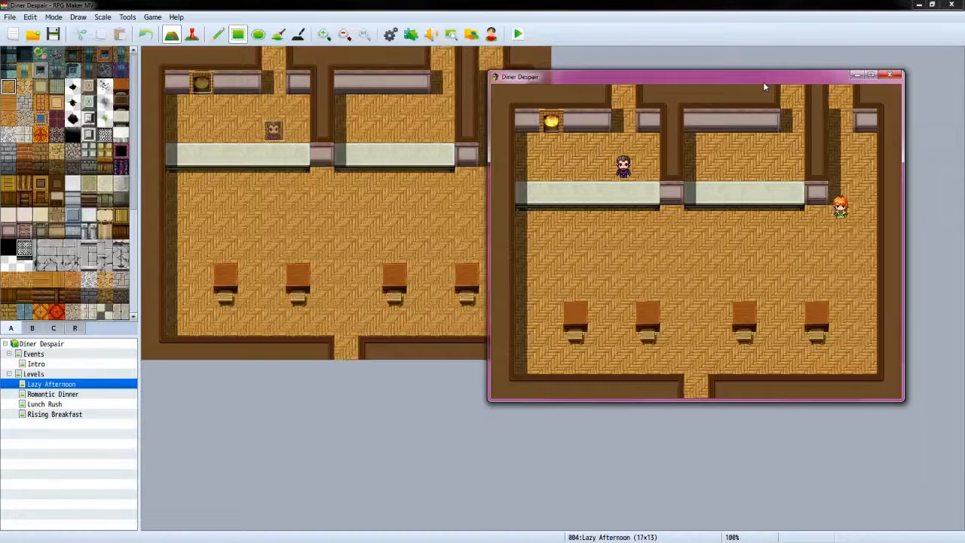
{"action": "key", "text": "Left"}
{"action": "key", "text": "Left"}
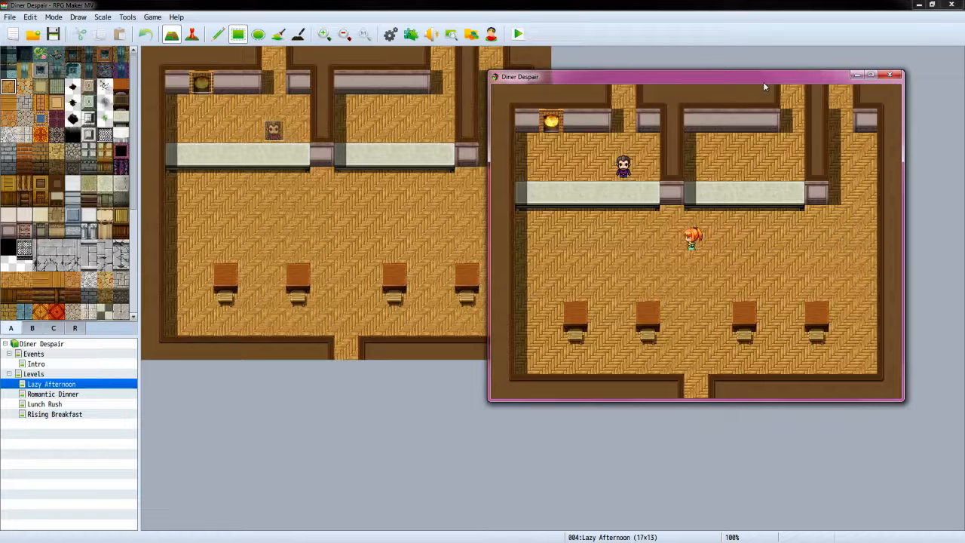
{"action": "key", "text": "Up"}
{"action": "key", "text": "Return"}
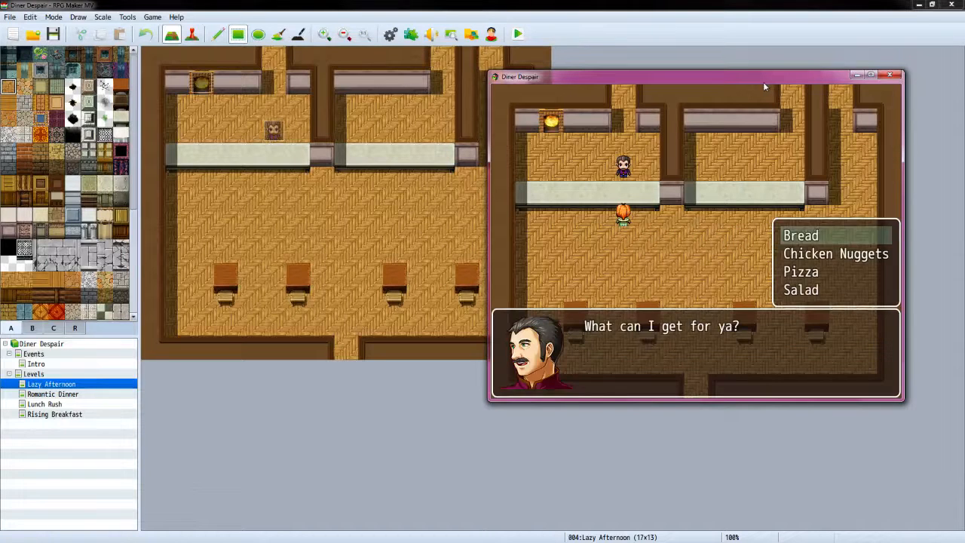
{"action": "key", "text": "Up"}
{"action": "key", "text": "Return"}
{"action": "key", "text": "Return"}
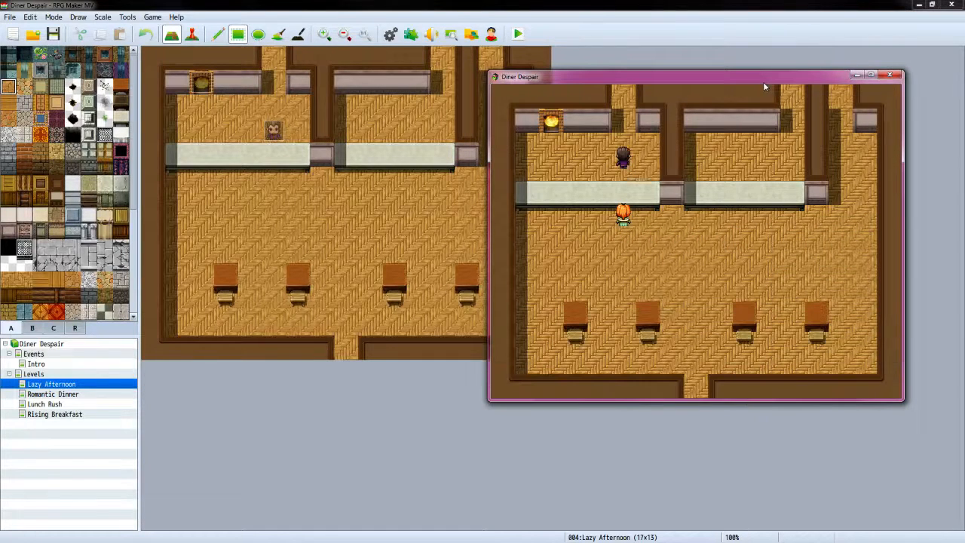
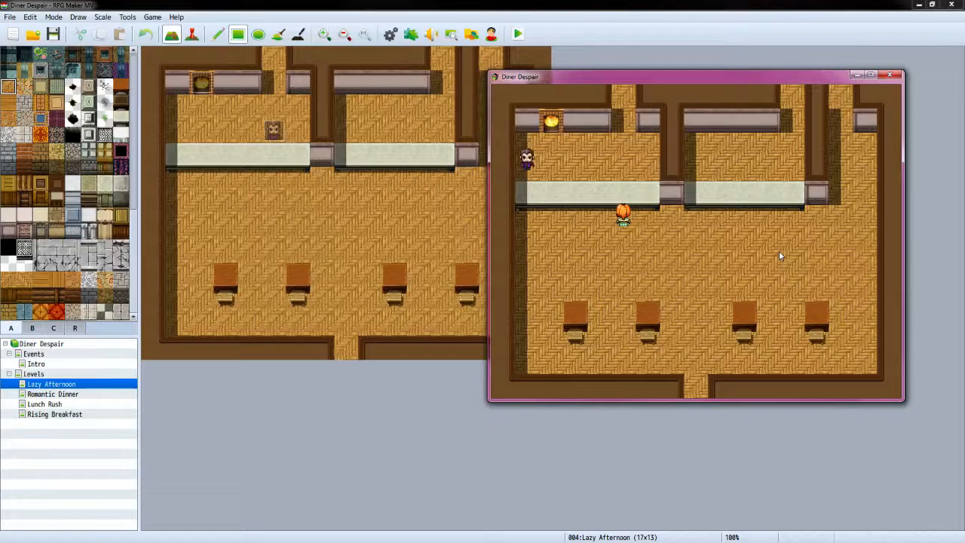
{"action": "key", "text": "Return"}
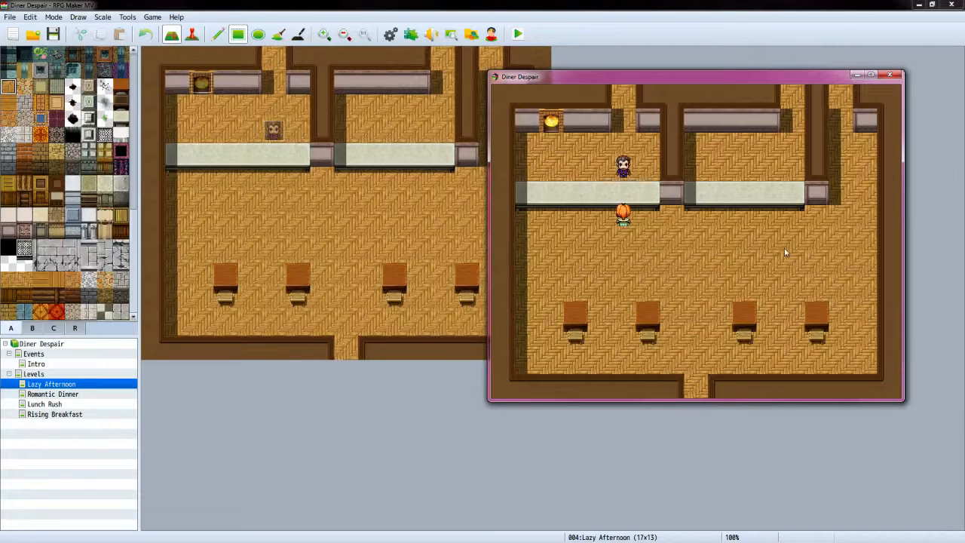
{"action": "left_click", "coordinate": [890, 74]}
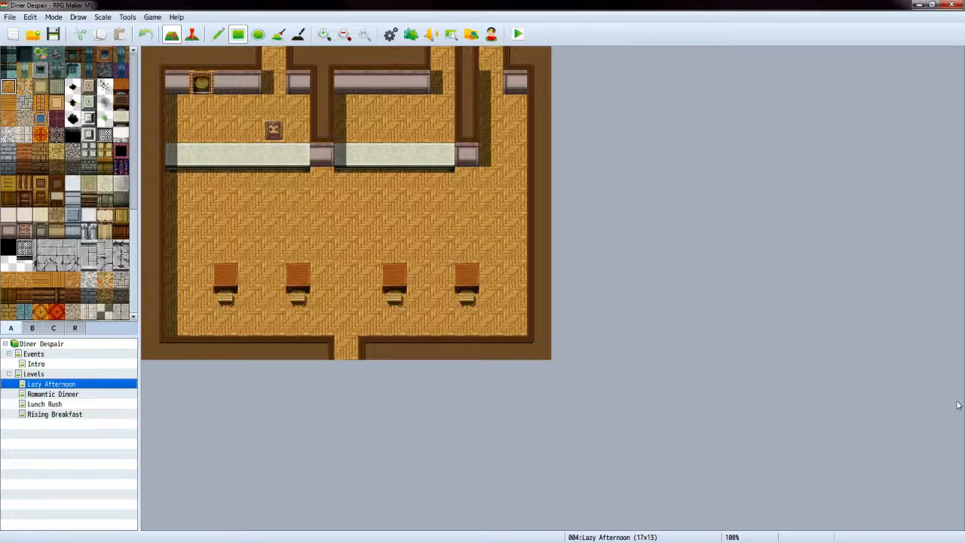
Switch to RPG Maker VX Ace and inspect the food events on the Lazy Afternoon counter, opening the Bread event
{"action": "key", "text": "alt+Tab"}
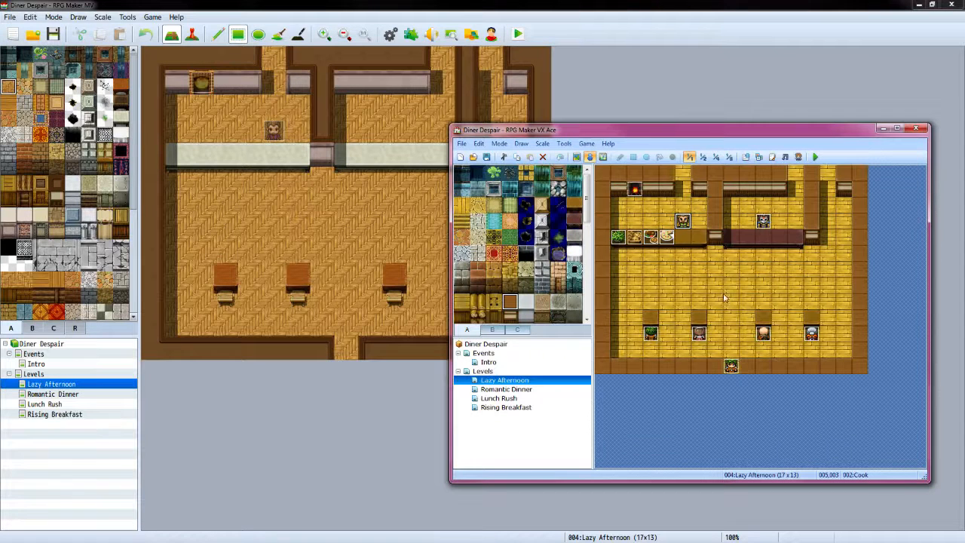
{"action": "left_click", "coordinate": [618, 238]}
{"action": "left_click", "coordinate": [666, 239]}
{"action": "left_click", "coordinate": [651, 334]}
{"action": "left_click", "coordinate": [651, 238]}
{"action": "left_click", "coordinate": [634, 239]}
{"action": "double_click", "coordinate": [635, 240]}
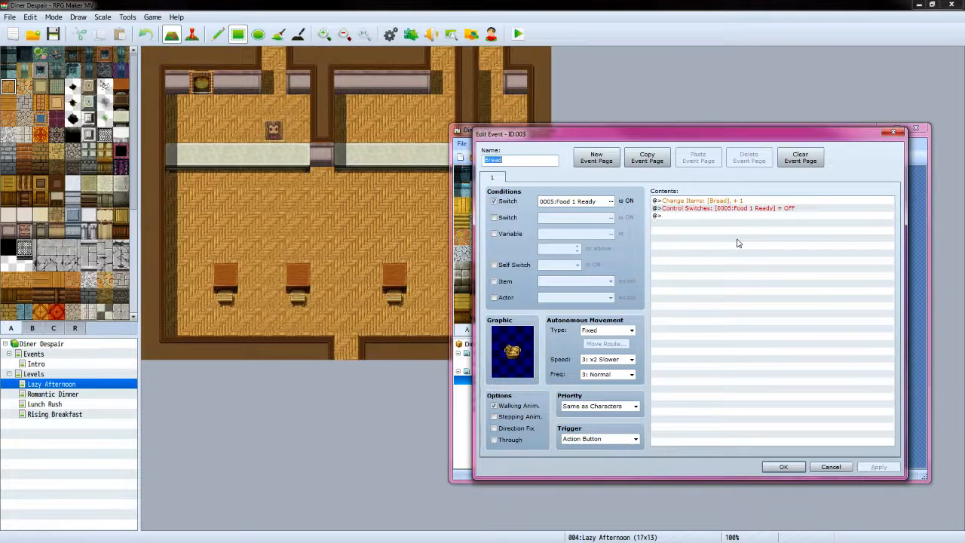
Switch back to RPG Maker MV and set the maximum number of database items to 32
{"action": "left_click", "coordinate": [329, 4]}
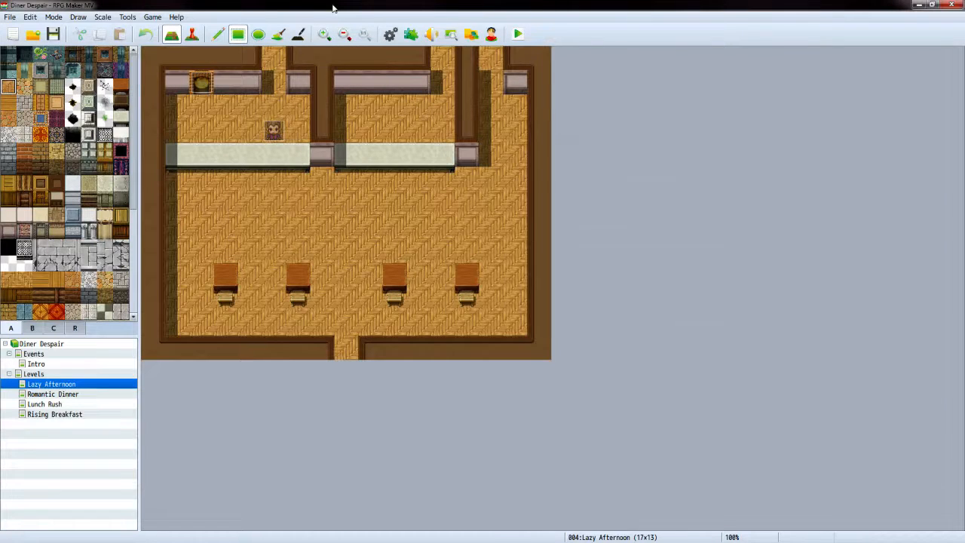
{"action": "left_click", "coordinate": [391, 38]}
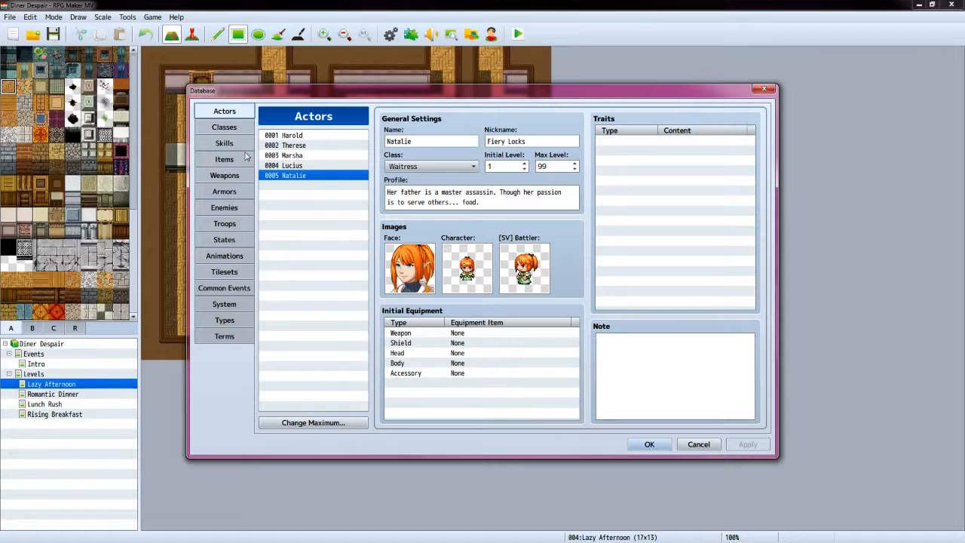
{"action": "left_click", "coordinate": [247, 159]}
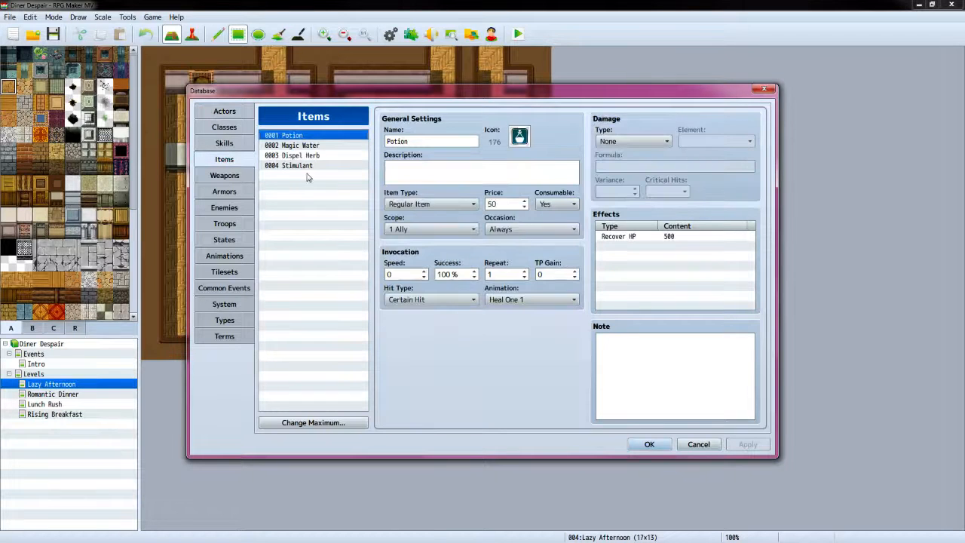
{"action": "left_click", "coordinate": [339, 424]}
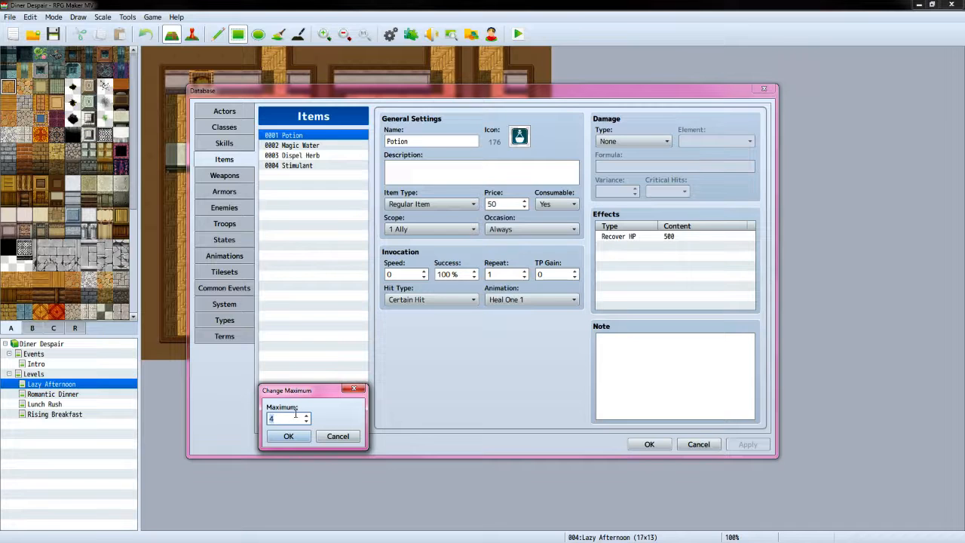
{"action": "type", "text": "32"}
{"action": "left_click", "coordinate": [295, 440]}
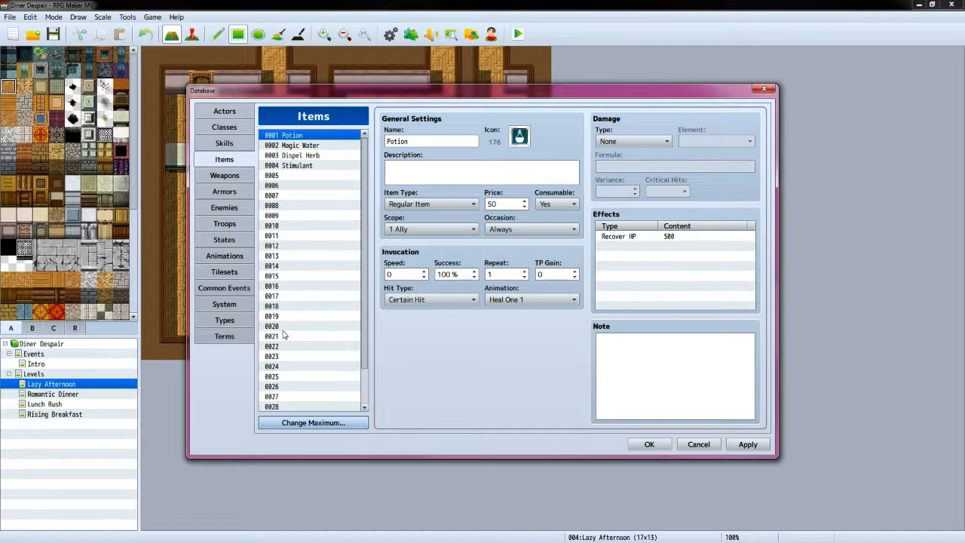
Name item 0005 Bread and give it the bread loaf icon 266
{"action": "left_click", "coordinate": [309, 176]}
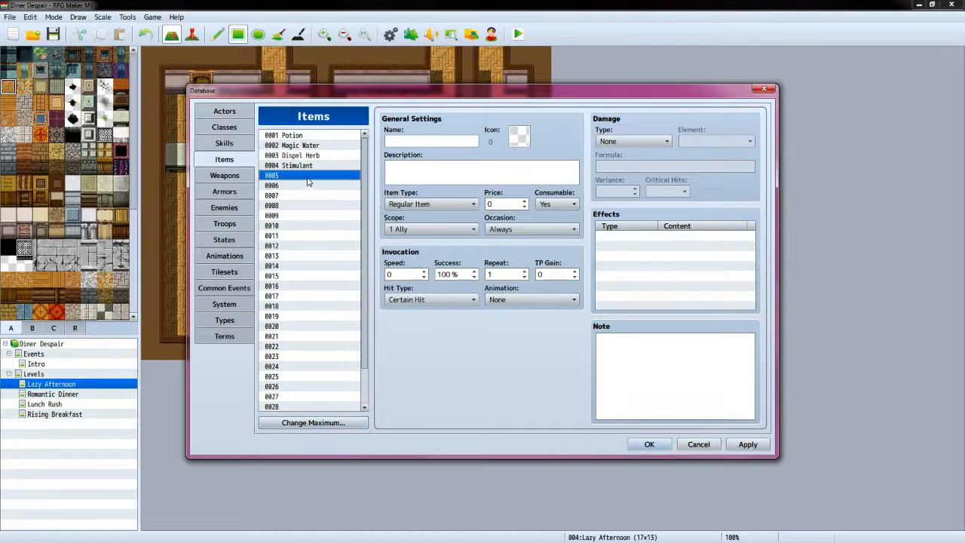
{"action": "left_click", "coordinate": [399, 141]}
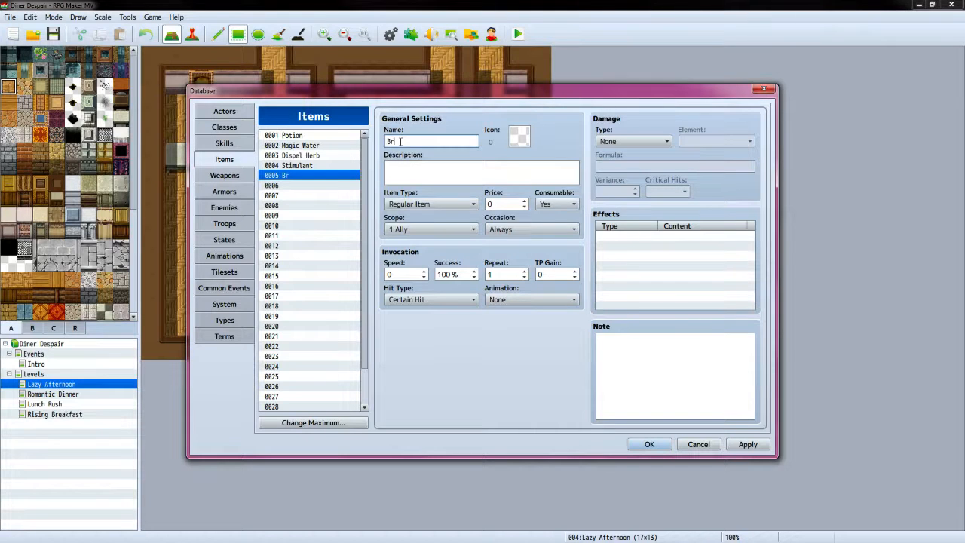
{"action": "double_click", "coordinate": [519, 137]}
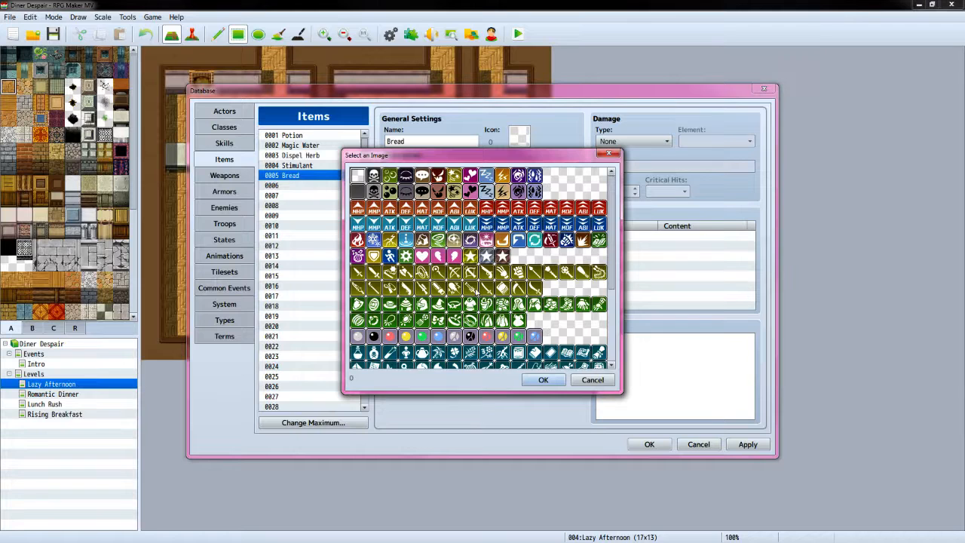
{"action": "scroll", "coordinate": [581, 316], "scroll_direction": "down", "scroll_amount": 5}
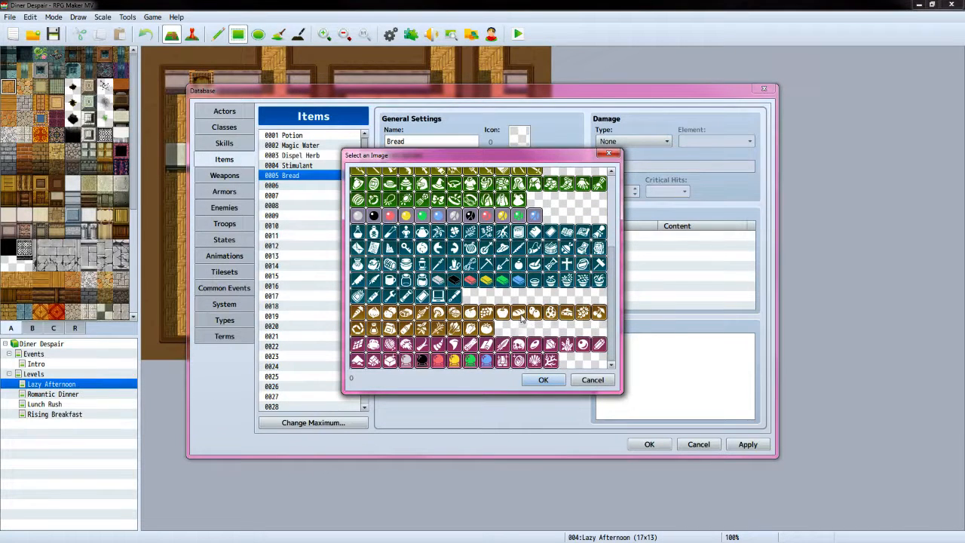
{"action": "left_click", "coordinate": [519, 312]}
{"action": "left_click", "coordinate": [542, 379]}
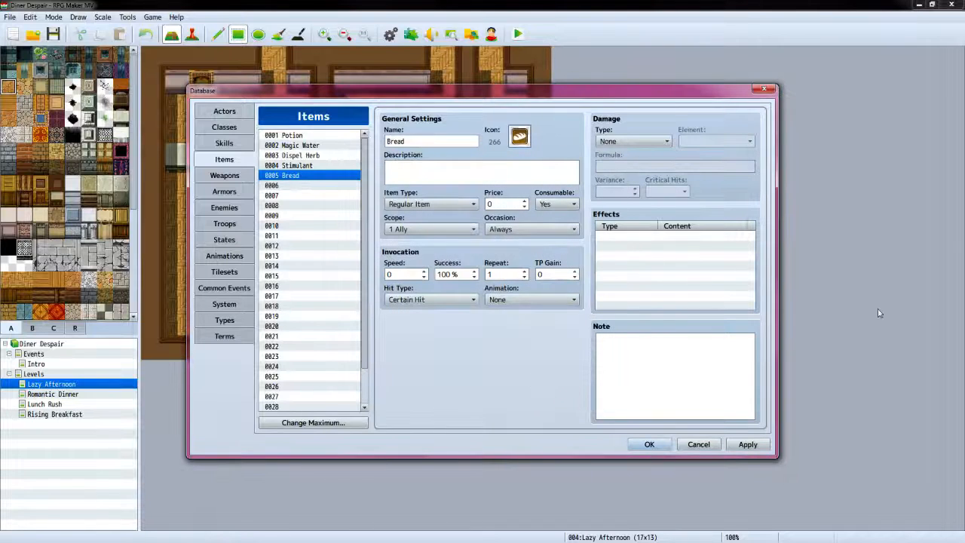
Check the Bread item in the RPG Maker VX Ace database and describe the MV item as "It's just some bread."
{"action": "key", "text": "alt+Tab"}
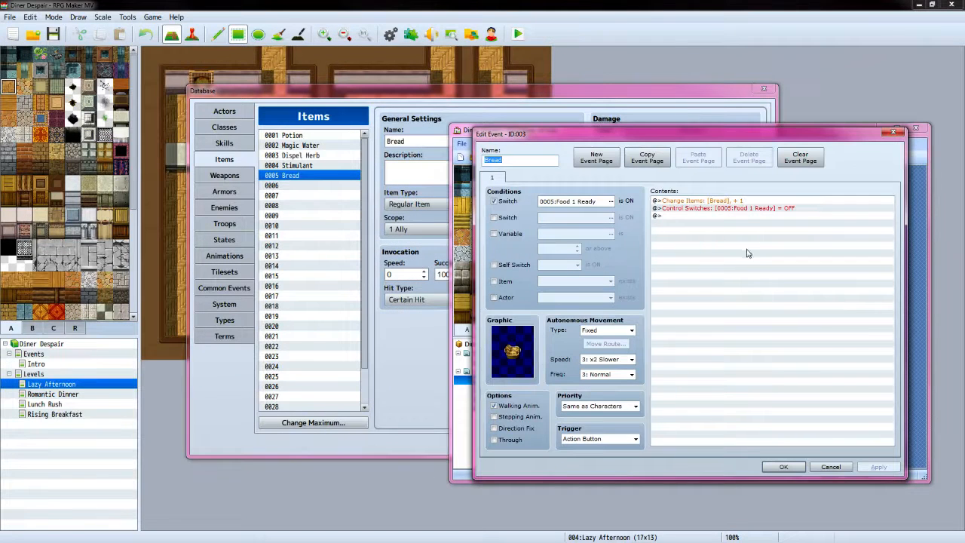
{"action": "left_click", "coordinate": [830, 465]}
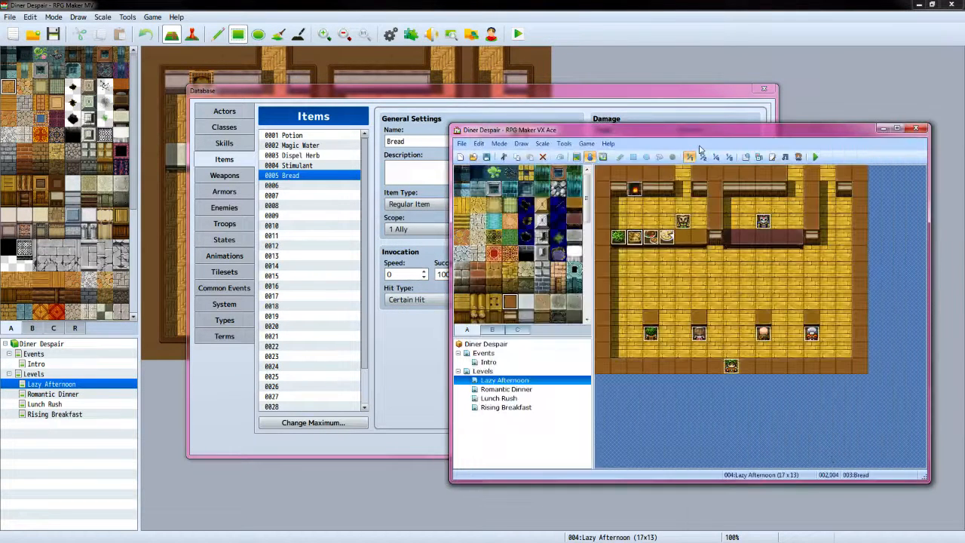
{"action": "left_click", "coordinate": [747, 158]}
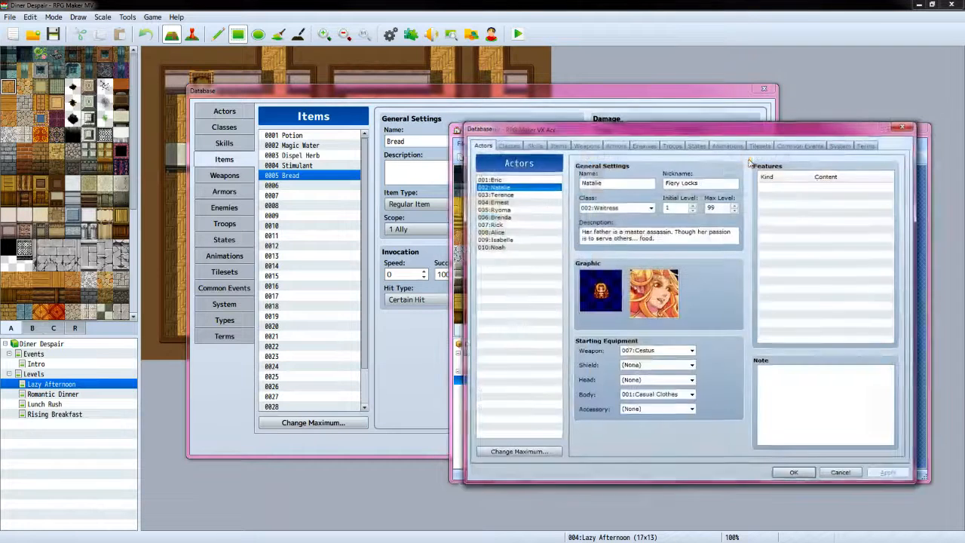
{"action": "left_click", "coordinate": [557, 145]}
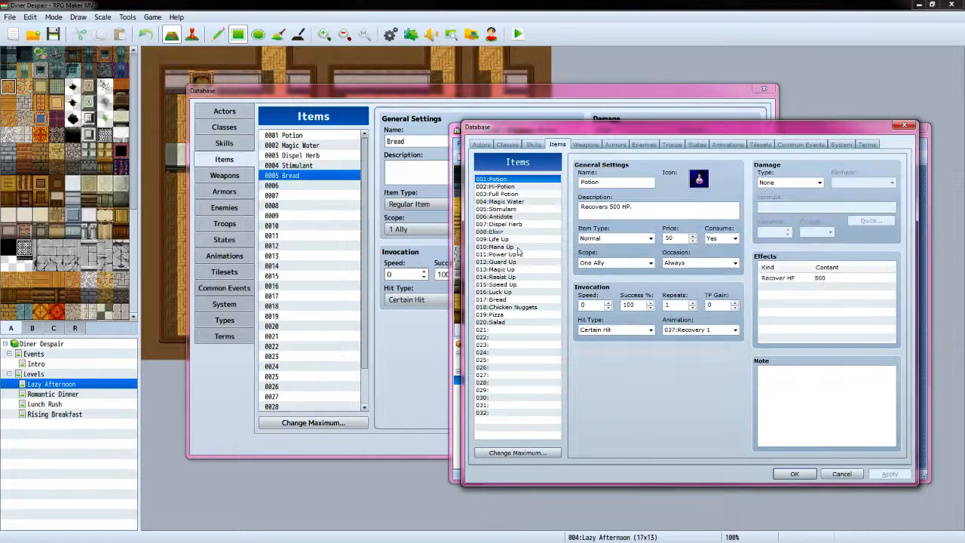
{"action": "left_click", "coordinate": [518, 300]}
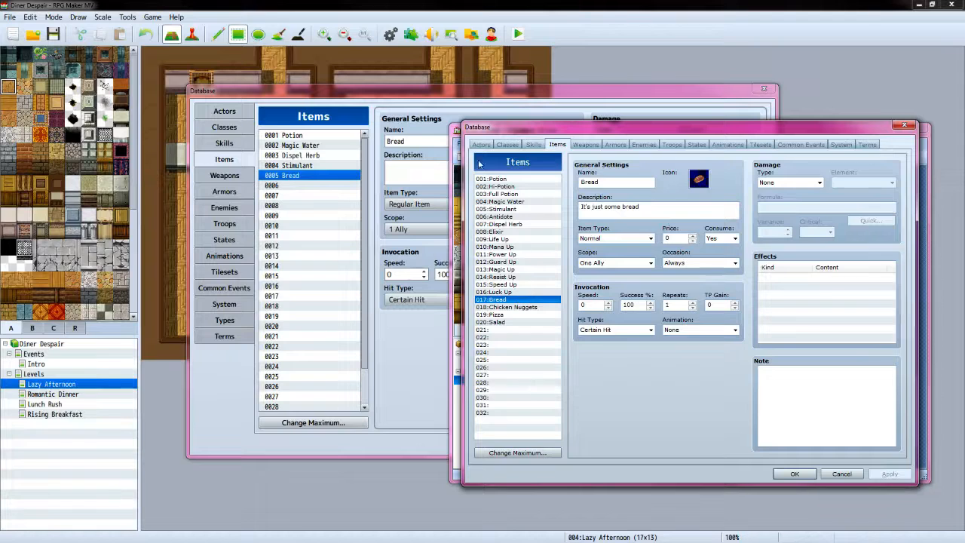
{"action": "left_click", "coordinate": [420, 175]}
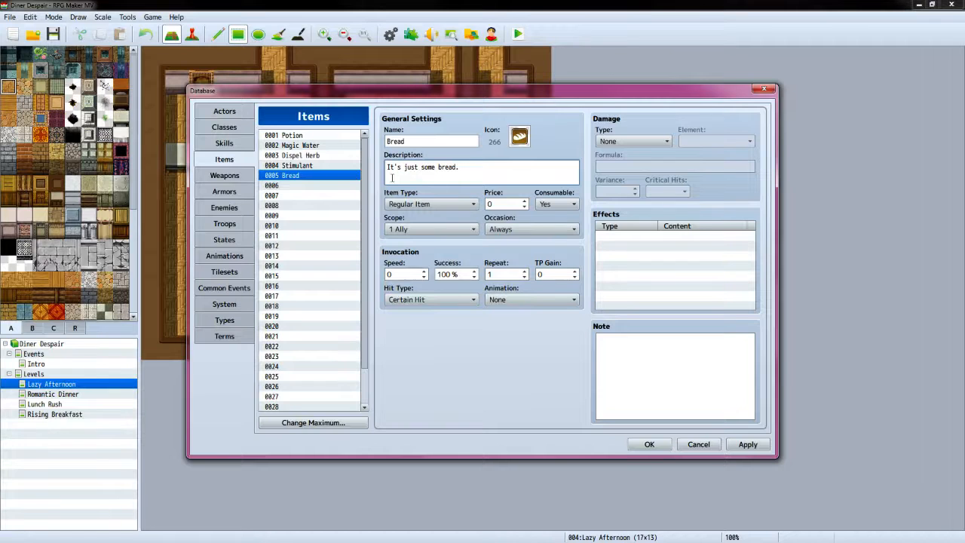
Name item 0006 Chicken Nuggets, matching the VX Ace item, and describe it as "It's made from chicken"
{"action": "left_click", "coordinate": [320, 187]}
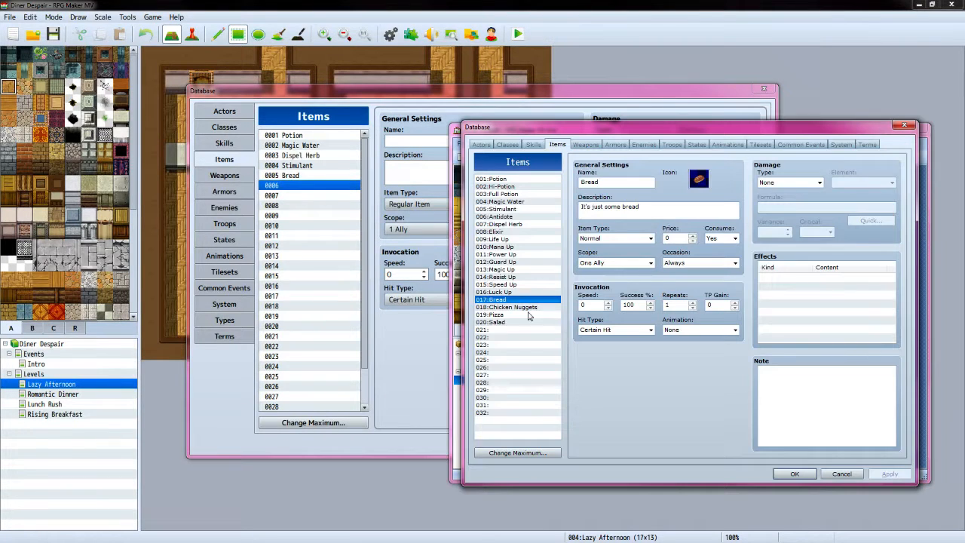
{"action": "left_click", "coordinate": [532, 308]}
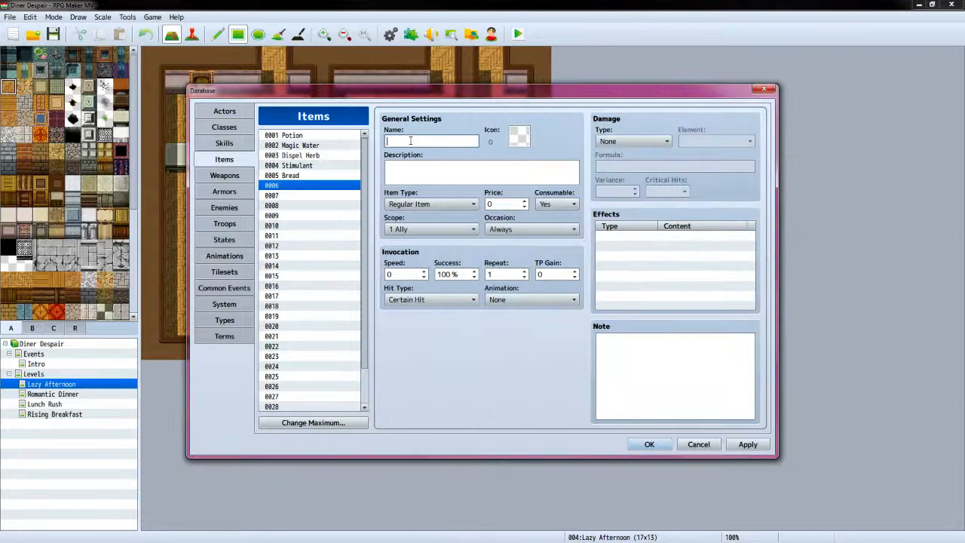
{"action": "type", "text": "Chicken Nuggets"}
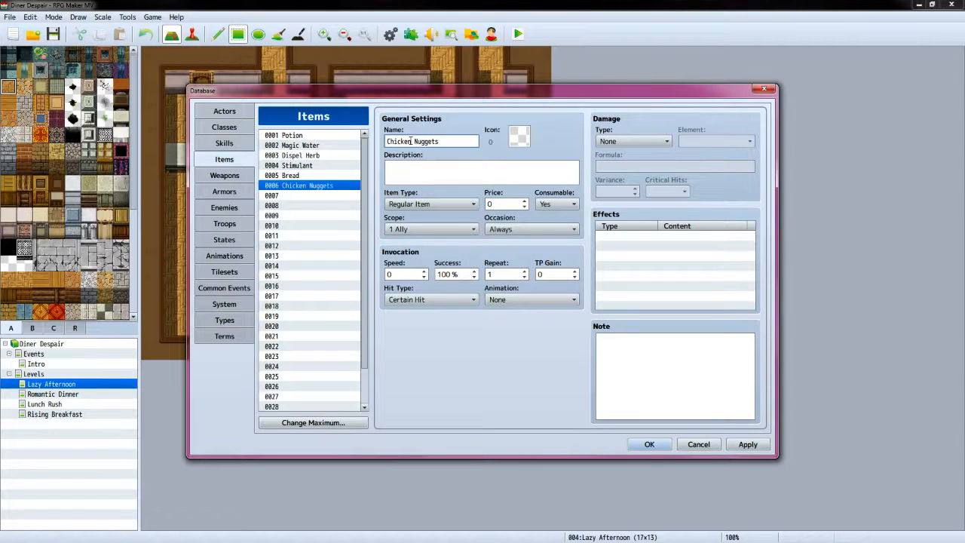
{"action": "left_click", "coordinate": [424, 169]}
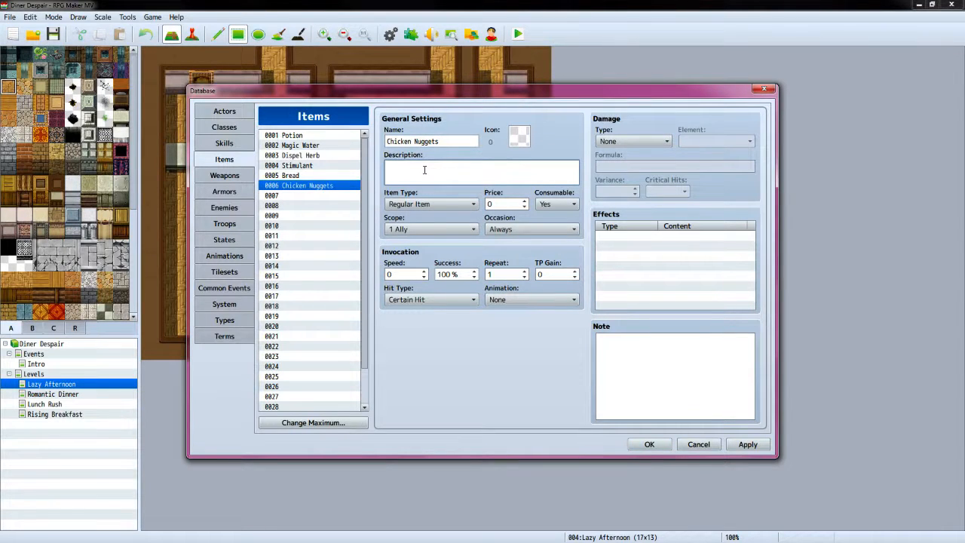
{"action": "type", "text": "It's made from chicken"}
Give Chicken Nuggets icon 258, extend its description to "It's made from chicken..." and apply the database changes
{"action": "double_click", "coordinate": [519, 136]}
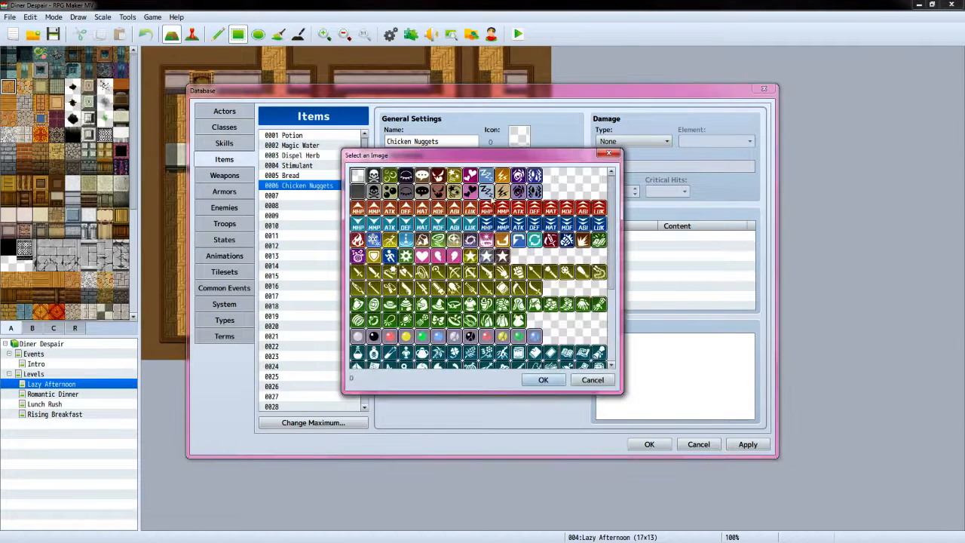
{"action": "scroll", "coordinate": [514, 255], "scroll_direction": "down", "scroll_amount": 4}
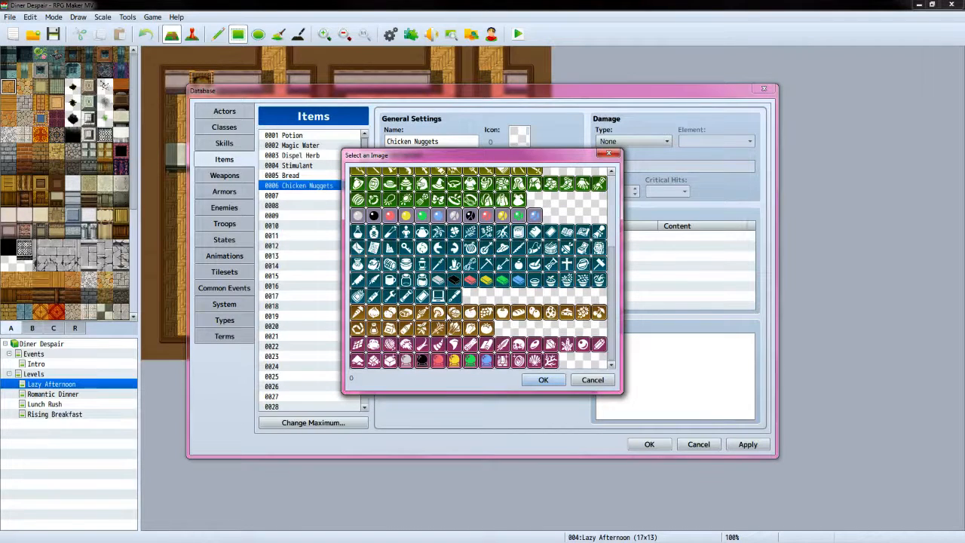
{"action": "left_click", "coordinate": [390, 312]}
{"action": "left_click", "coordinate": [544, 380]}
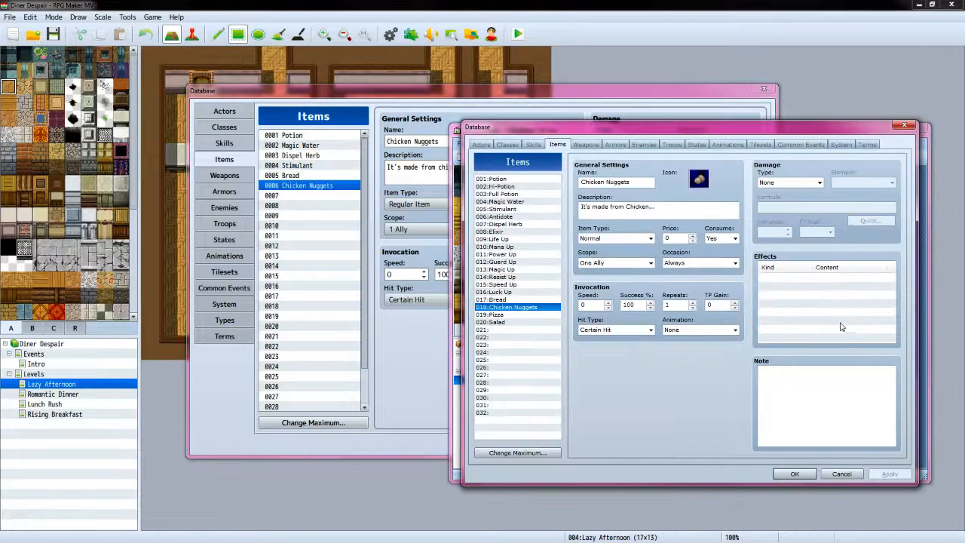
{"action": "left_click", "coordinate": [427, 175]}
{"action": "left_click", "coordinate": [494, 172]}
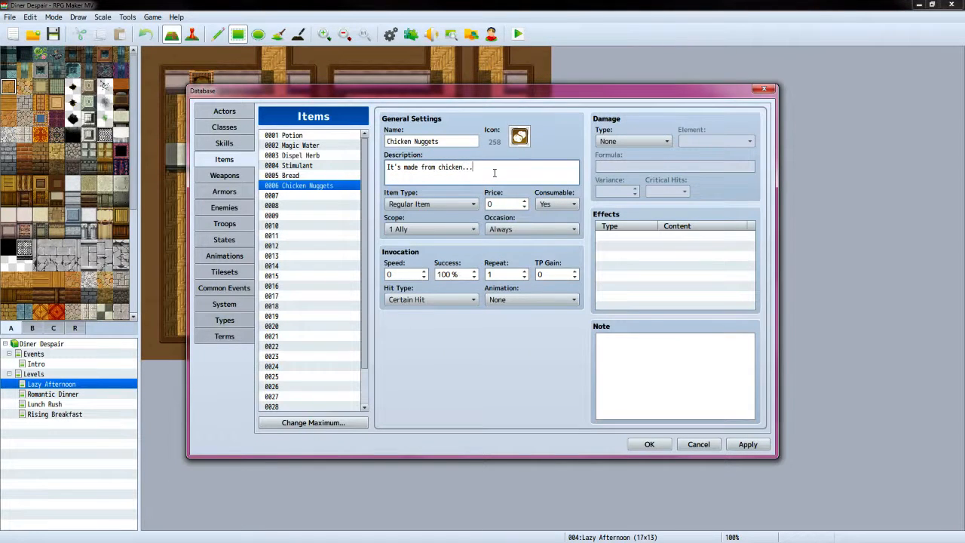
{"action": "left_click", "coordinate": [748, 443]}
Name item 0007 Pizza and give it icon 269
{"action": "left_click", "coordinate": [289, 198]}
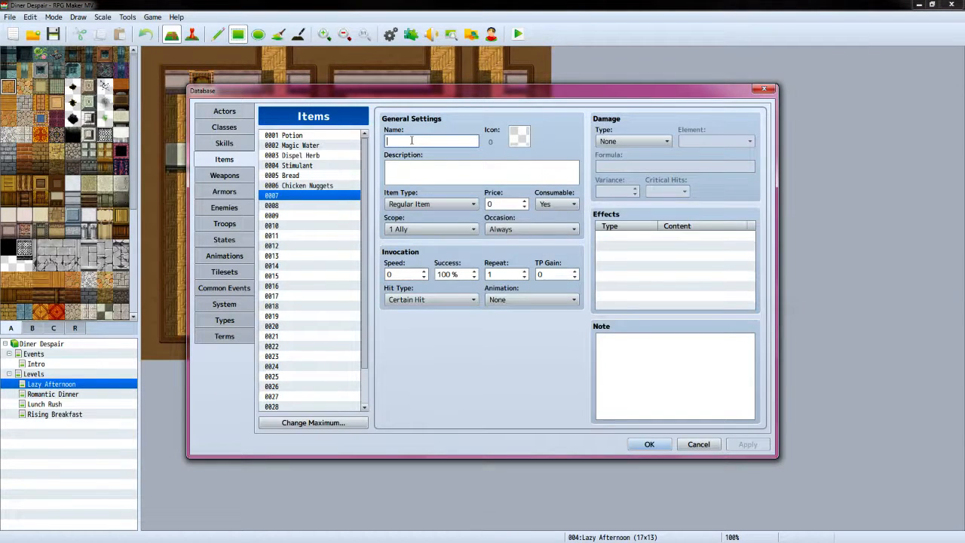
{"action": "type", "text": "Pizza"}
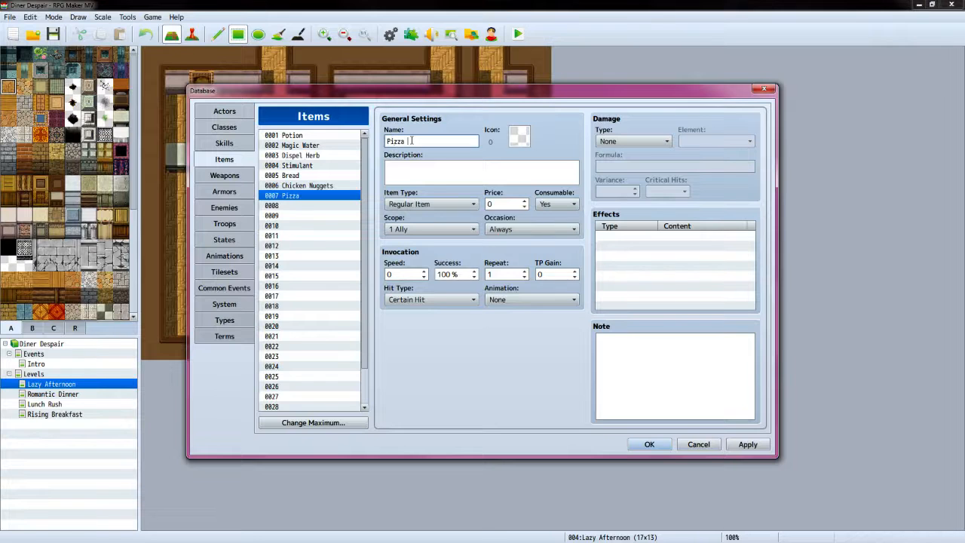
{"action": "double_click", "coordinate": [518, 136]}
{"action": "scroll", "coordinate": [537, 284], "scroll_direction": "down", "scroll_amount": 3}
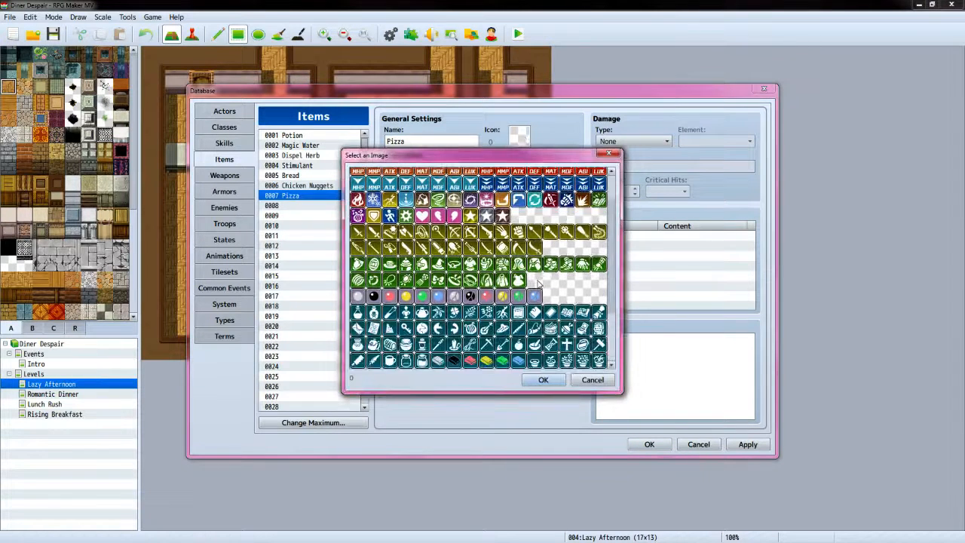
{"action": "left_click", "coordinate": [539, 380]}
Describe the Pizza item as "It's a cheese pizza, get it?" and apply the database changes
{"action": "left_click", "coordinate": [449, 174]}
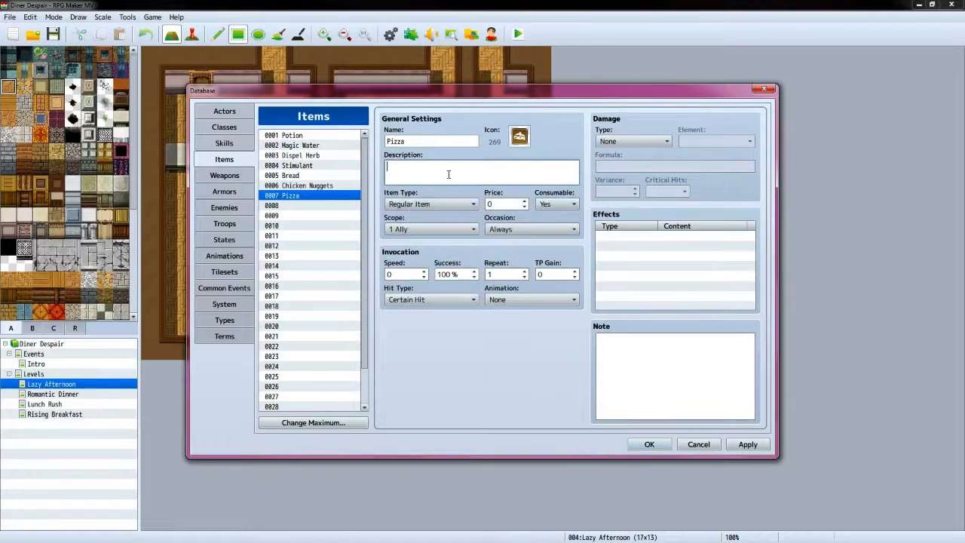
{"action": "type", "text": "It's a cheese pizza"}
{"action": "type", "text": ".  Get"}
{"action": "key", "text": "BackSpace"}
{"action": "key", "text": "BackSpace"}
{"action": "key", "text": "BackSpace"}
{"action": "key", "text": "BackSpace"}
{"action": "type", "text": ", g"}
{"action": "left_click", "coordinate": [748, 444]}
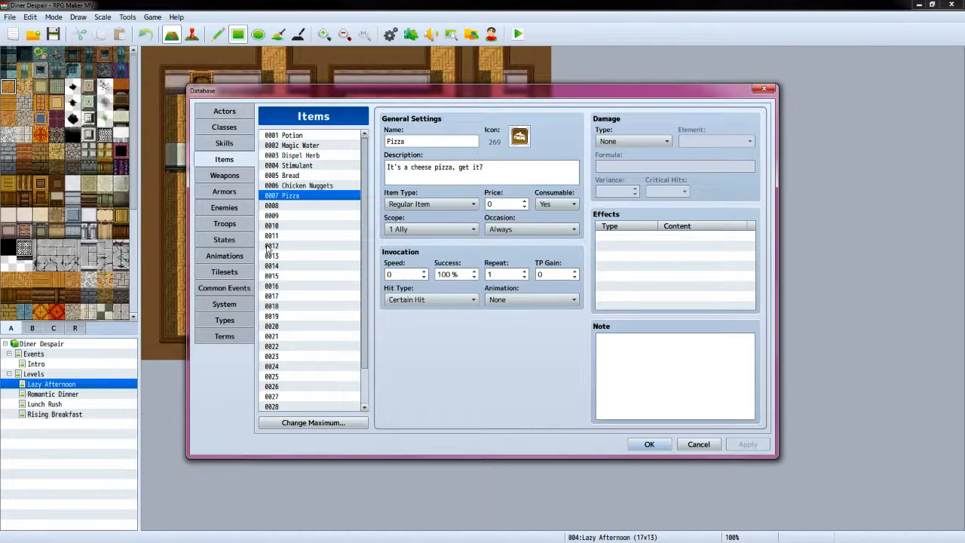
Name item 0008 Salad and give it the salad bowl icon 238
{"action": "left_click", "coordinate": [288, 207]}
{"action": "left_click", "coordinate": [434, 141]}
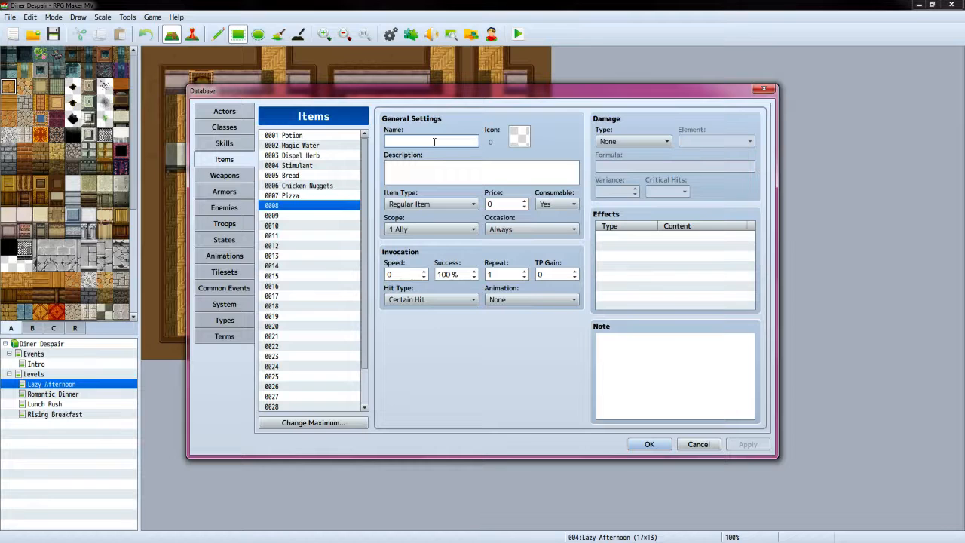
{"action": "type", "text": "Salad"}
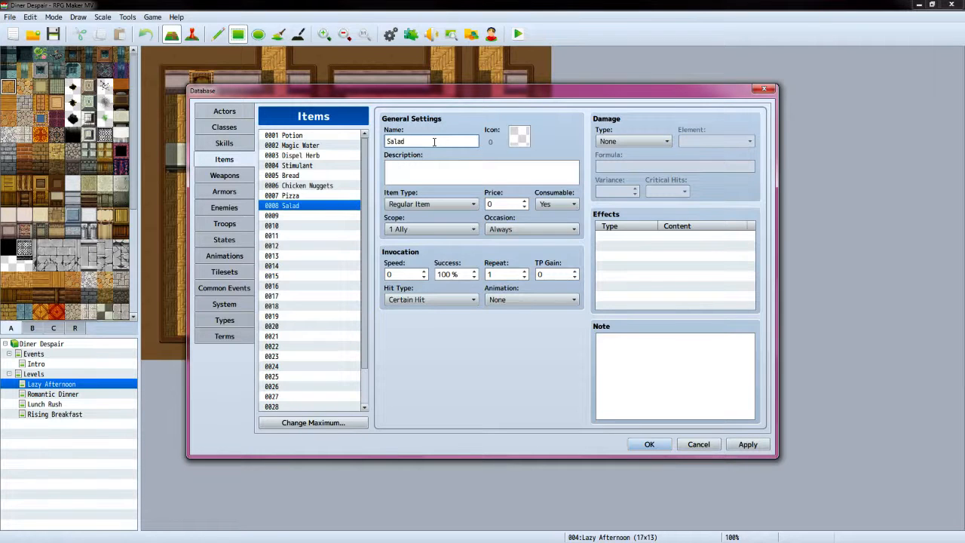
{"action": "double_click", "coordinate": [519, 136]}
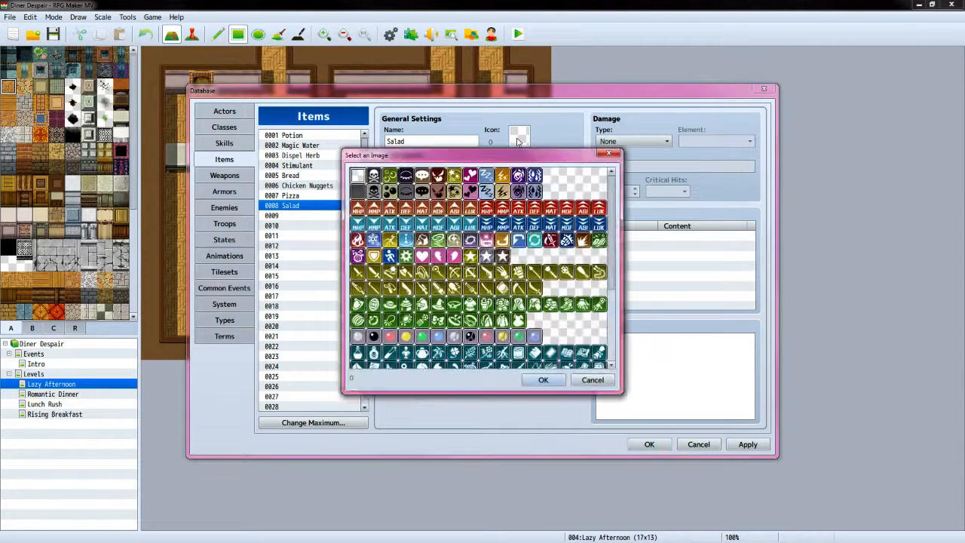
{"action": "scroll", "coordinate": [599, 320], "scroll_direction": "down", "scroll_amount": 5}
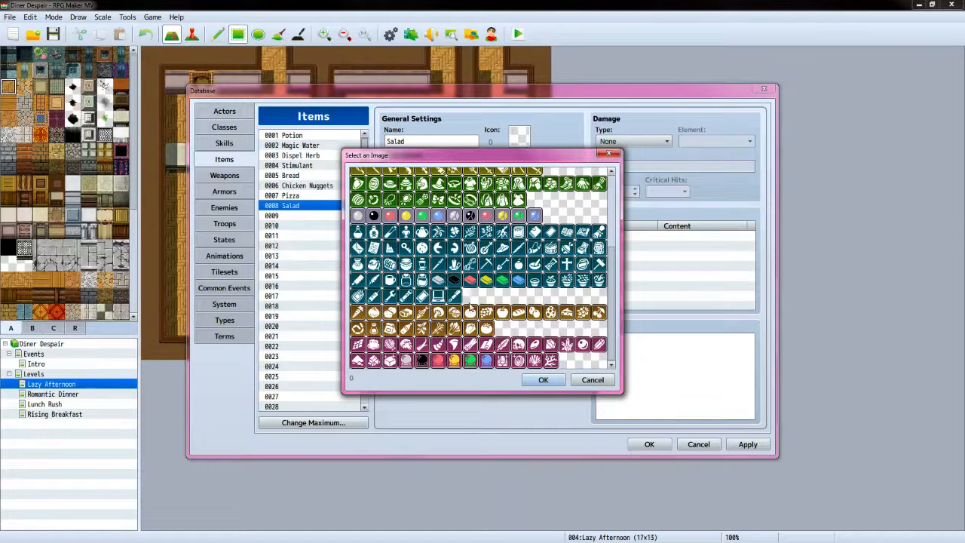
{"action": "scroll", "coordinate": [483, 300], "scroll_direction": "up", "scroll_amount": 5}
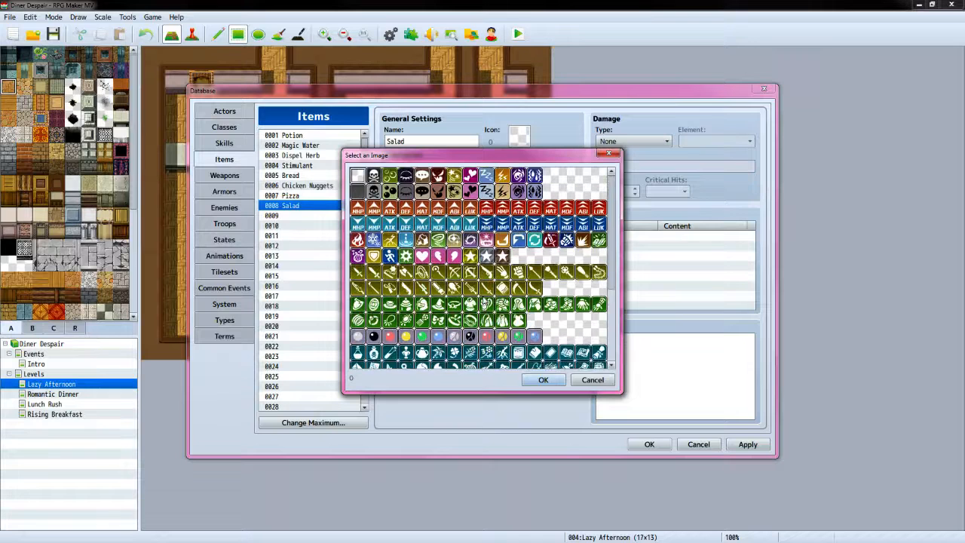
{"action": "scroll", "coordinate": [483, 300], "scroll_direction": "down", "scroll_amount": 3}
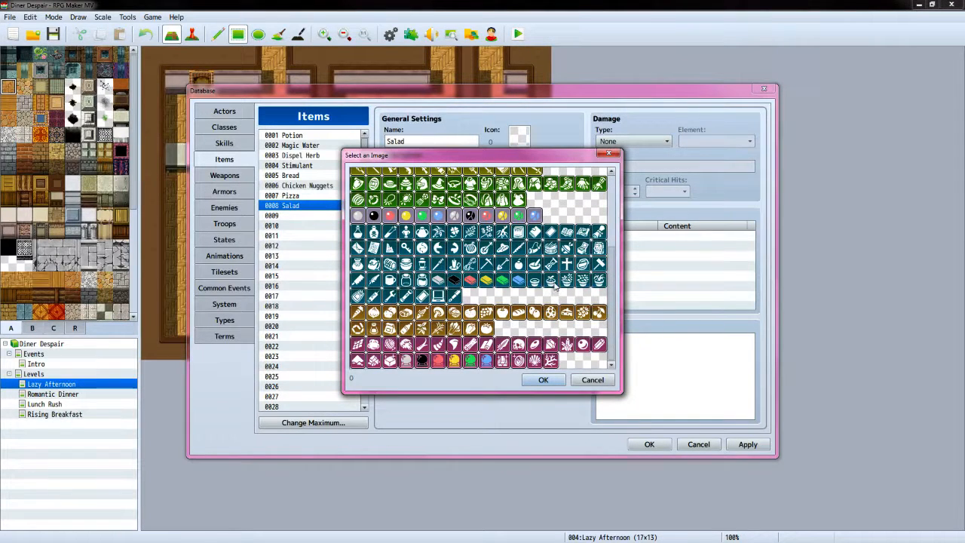
{"action": "left_click", "coordinate": [583, 282]}
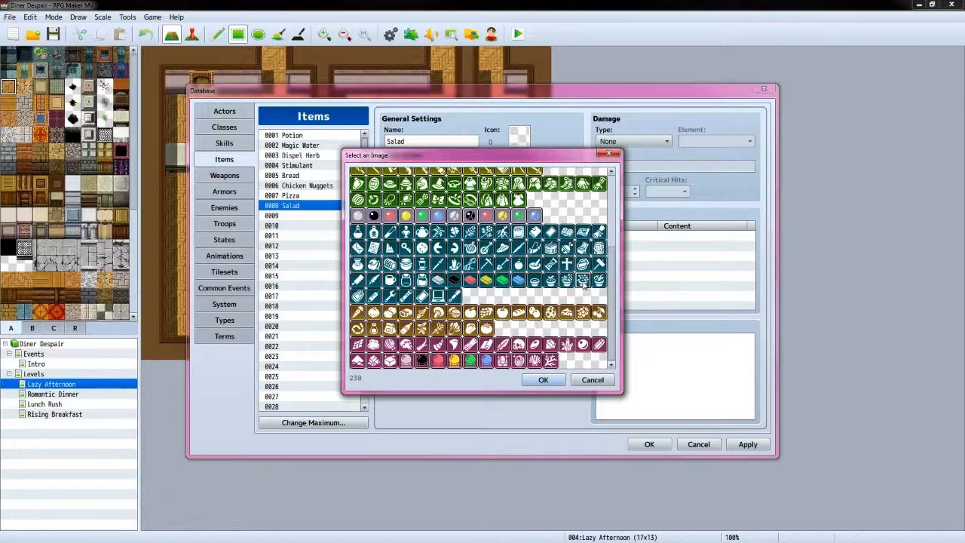
{"action": "left_click", "coordinate": [541, 380]}
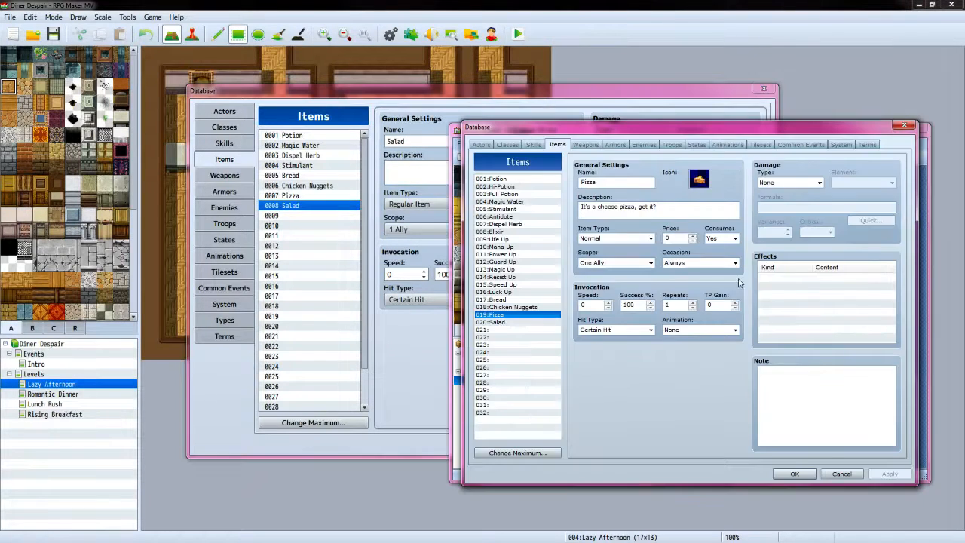
Check the Salad item in the RPG Maker VX Ace database, describe the MV item as "It's green and leafy." and save the database changes
{"action": "left_click", "coordinate": [513, 322]}
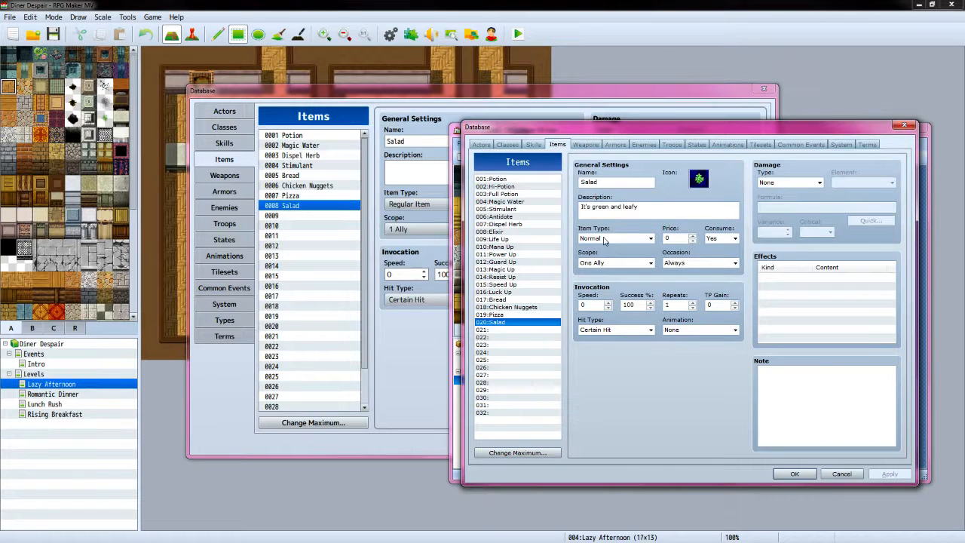
{"action": "left_click", "coordinate": [432, 175]}
{"action": "type", "text": "It's"}
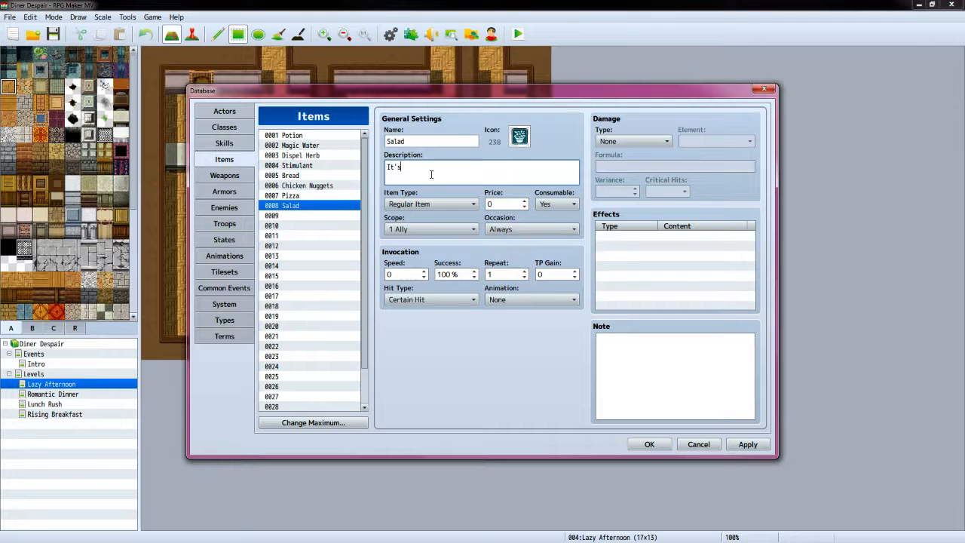
{"action": "type", "text": " green and leafy."}
{"action": "left_click", "coordinate": [649, 444]}
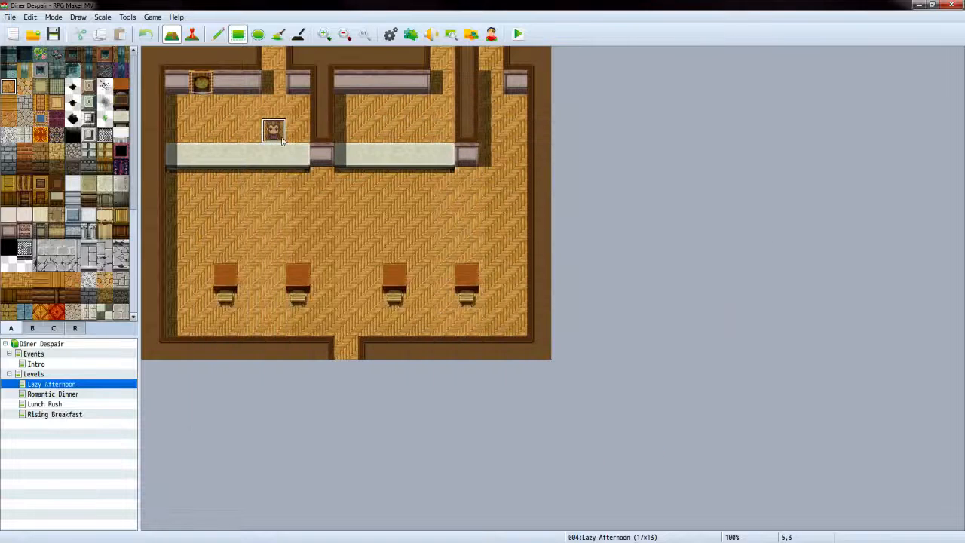
{"action": "left_click", "coordinate": [203, 159]}
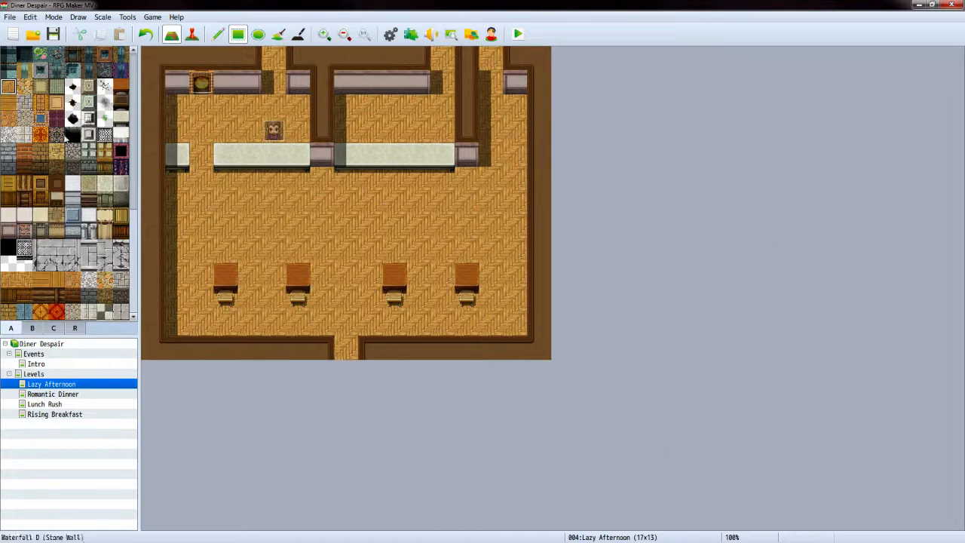
{"action": "left_click", "coordinate": [121, 118]}
{"action": "left_click", "coordinate": [201, 158]}
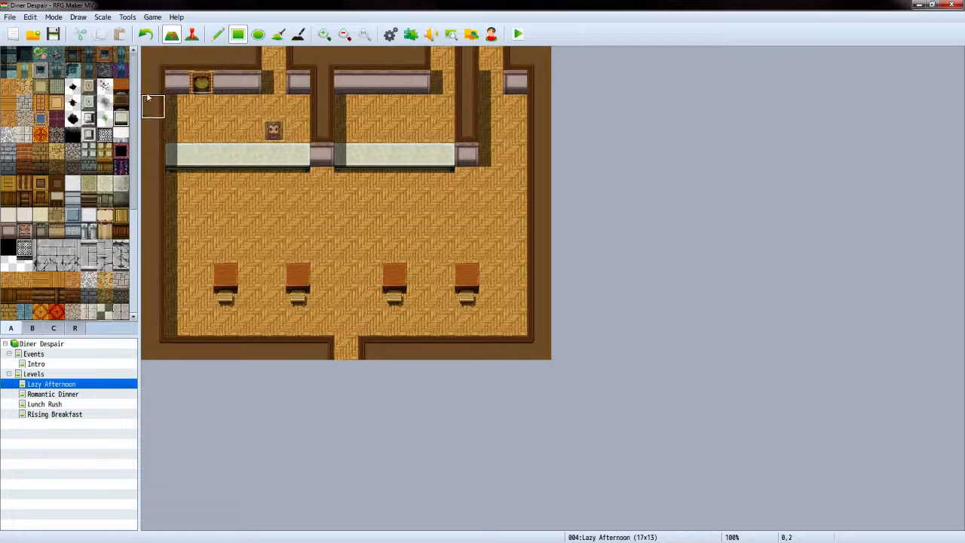
Switch the Lazy Afternoon map to event editing and save the project
{"action": "left_click", "coordinate": [53, 17]}
{"action": "left_click", "coordinate": [78, 43]}
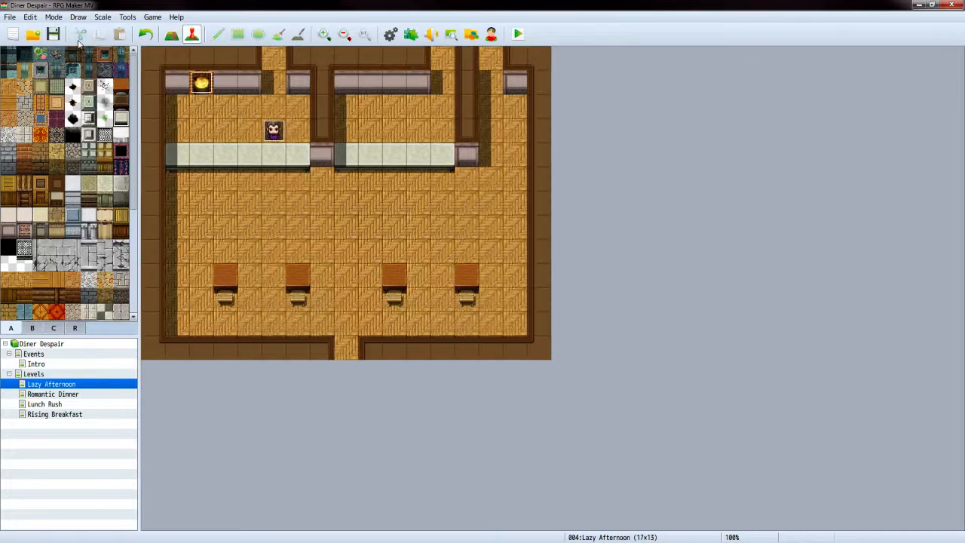
{"action": "left_click", "coordinate": [57, 35]}
In RPG Maker VX Ace, close the database and review the Bread event on the counter, including its switch condition and commands
{"action": "key", "text": "F9"}
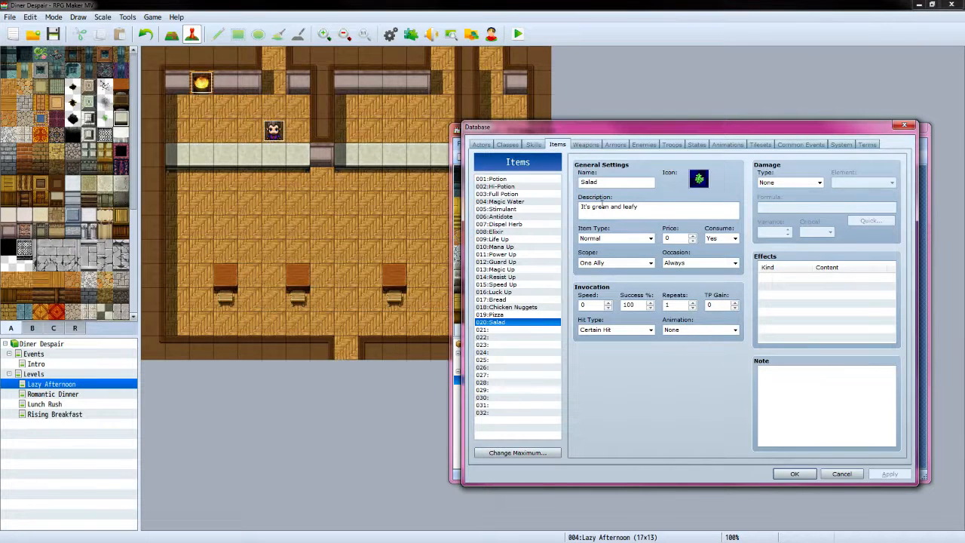
{"action": "left_click", "coordinate": [842, 473]}
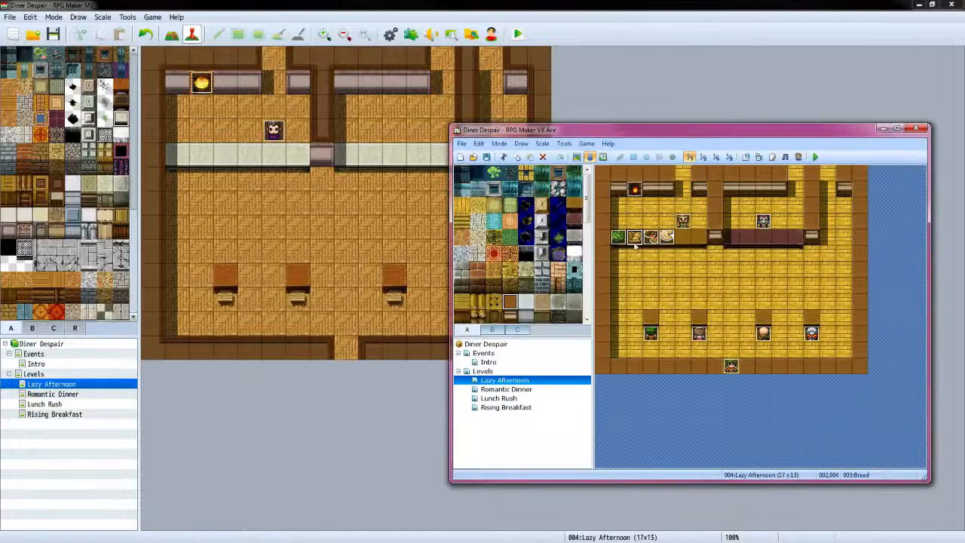
{"action": "double_click", "coordinate": [634, 238]}
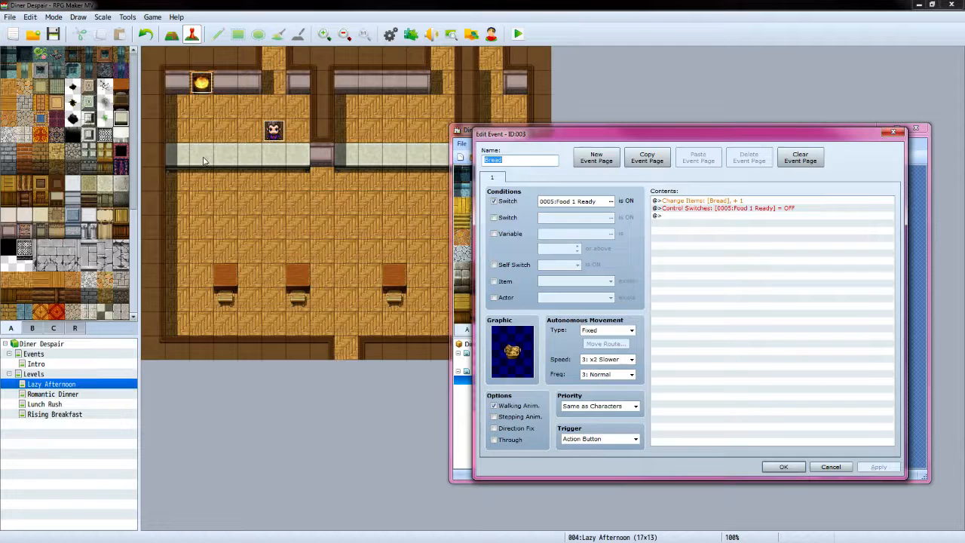
{"action": "key", "text": "Return"}
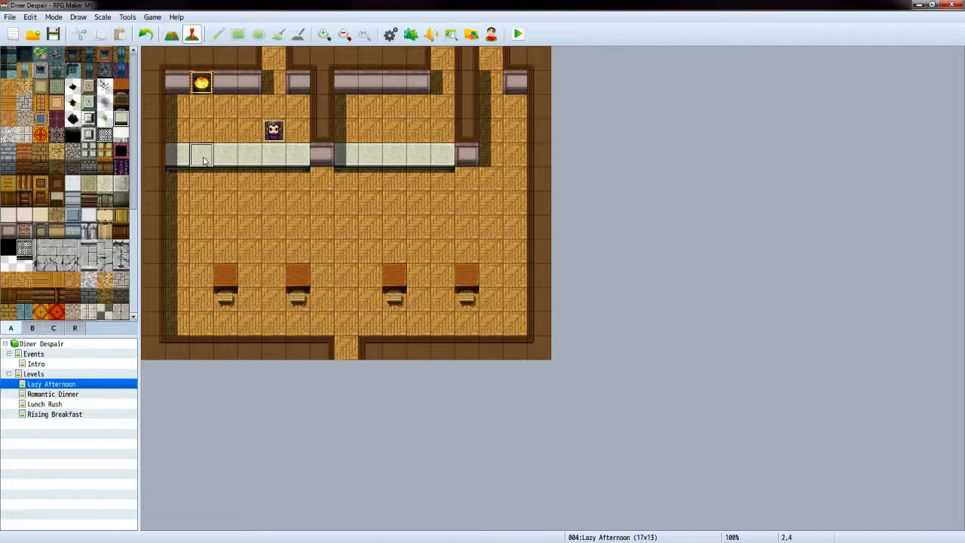
Create an event named Bread on the MV counter at tile 2,4, conditioned on switch 0005 Food 1 Ready
{"action": "double_click", "coordinate": [202, 160]}
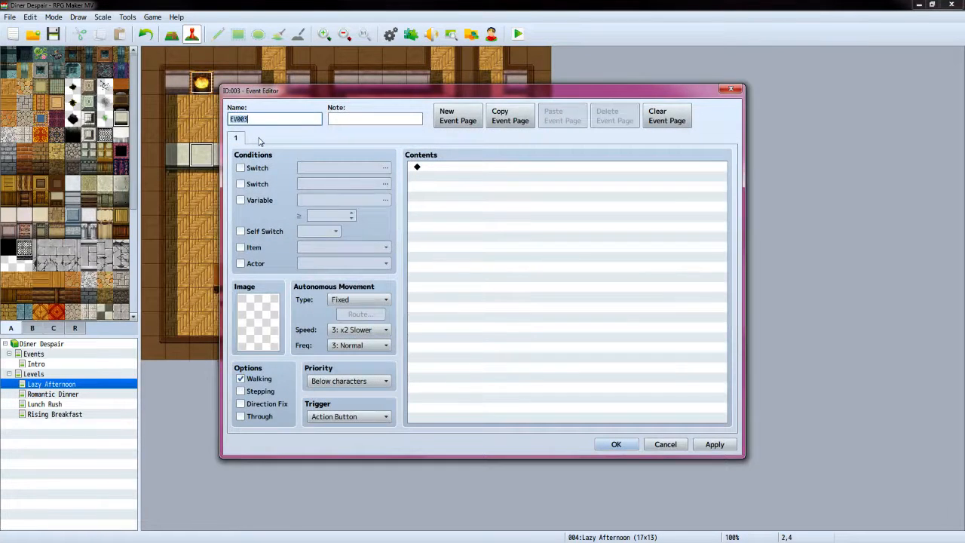
{"action": "type", "text": "Bread"}
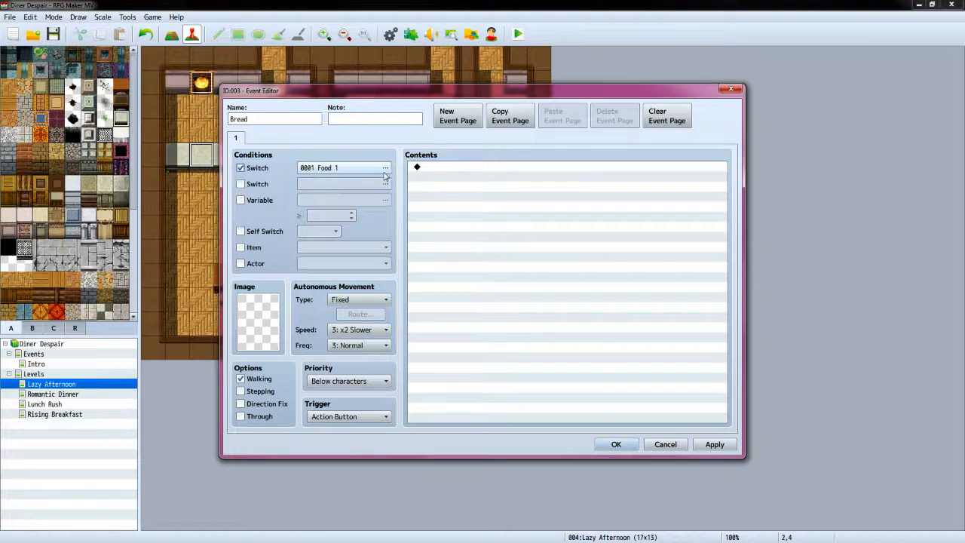
{"action": "left_click", "coordinate": [309, 169]}
{"action": "left_click", "coordinate": [501, 204]}
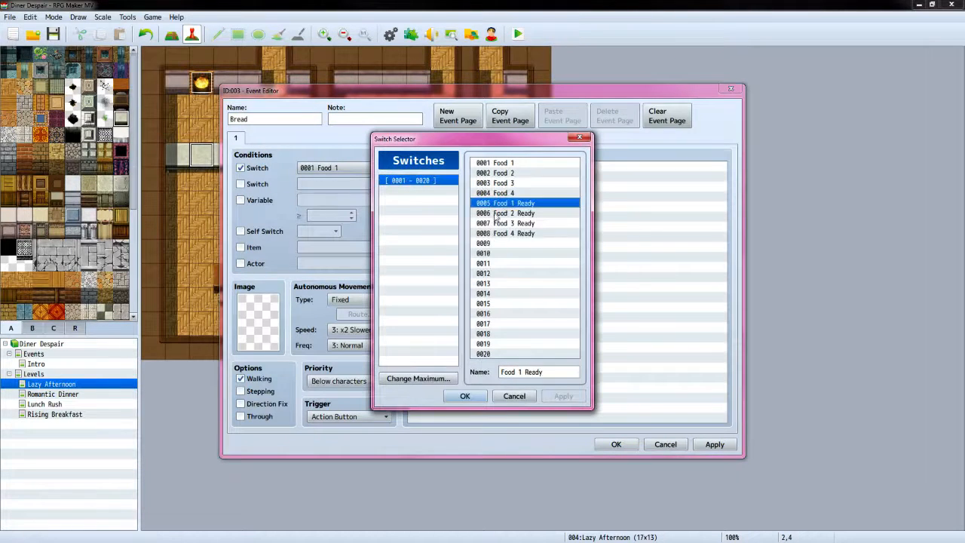
{"action": "left_click", "coordinate": [465, 395]}
Give the Bread event the bread basket image from Tileset C, checking it against the graphic of the VX Ace event
{"action": "double_click", "coordinate": [260, 320]}
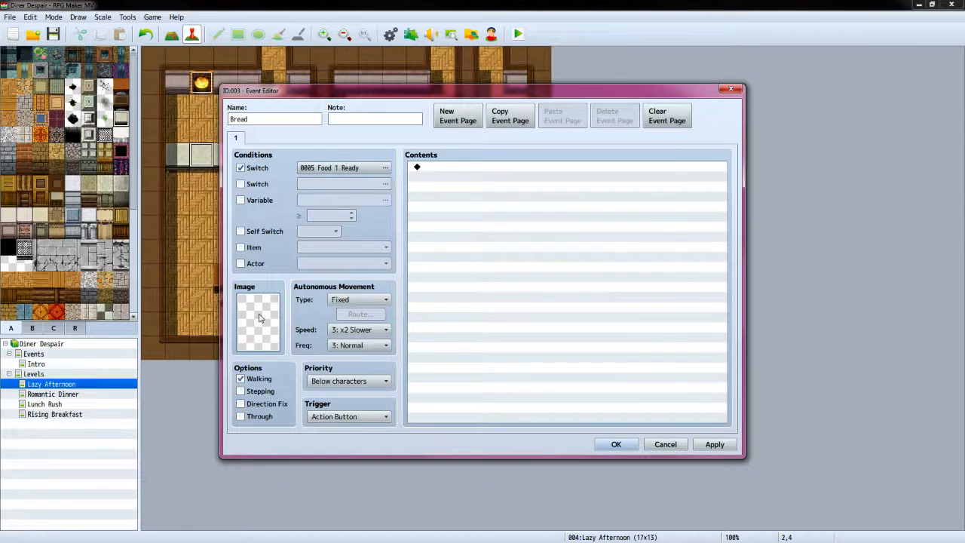
{"action": "scroll", "coordinate": [337, 333], "scroll_direction": "down", "scroll_amount": 3}
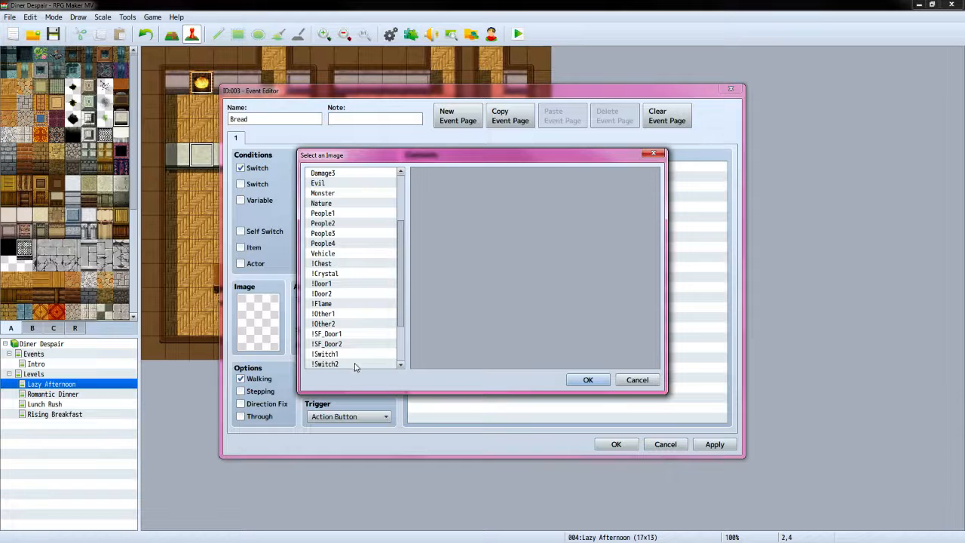
{"action": "left_click", "coordinate": [356, 364]}
{"action": "left_click", "coordinate": [356, 354]}
{"action": "scroll", "coordinate": [355, 333], "scroll_direction": "up", "scroll_amount": 3}
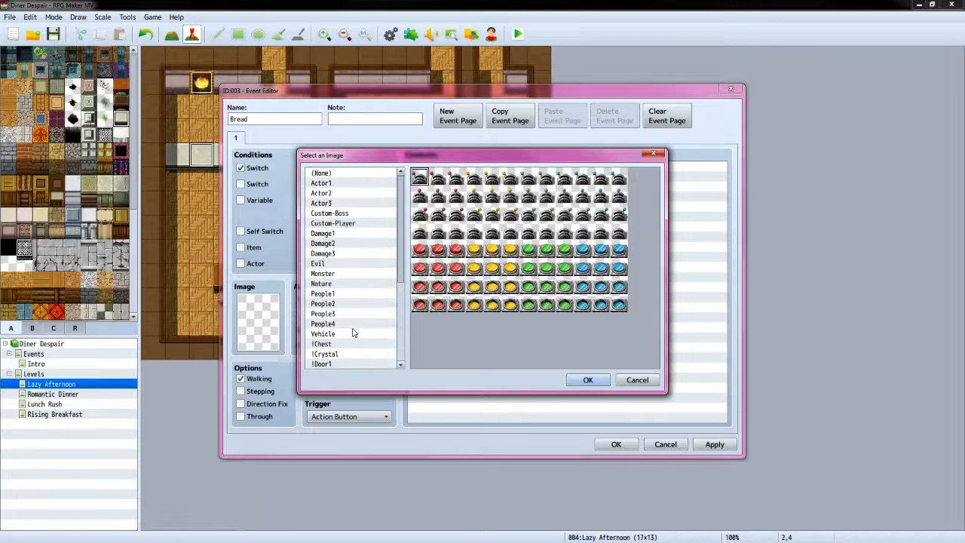
{"action": "scroll", "coordinate": [353, 336], "scroll_direction": "down", "scroll_amount": 5}
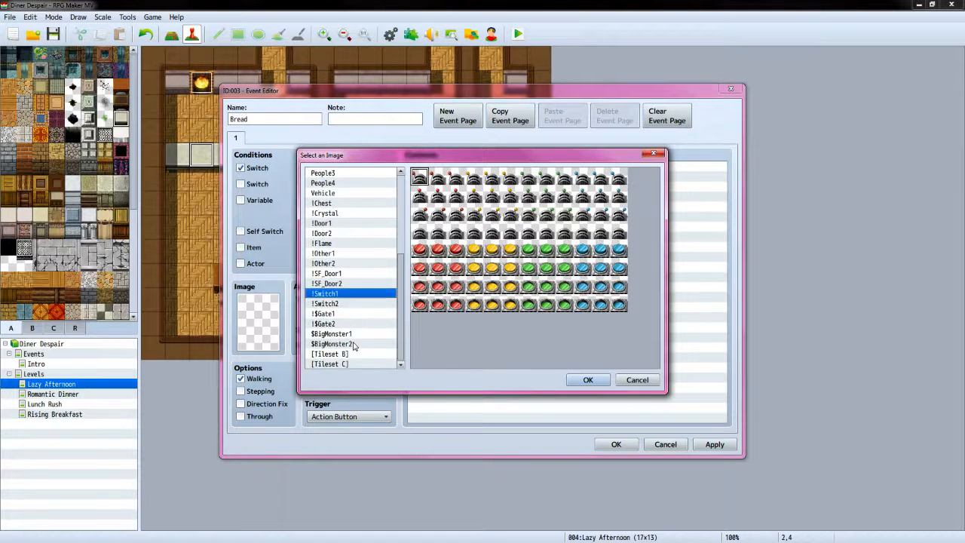
{"action": "left_click", "coordinate": [361, 364]}
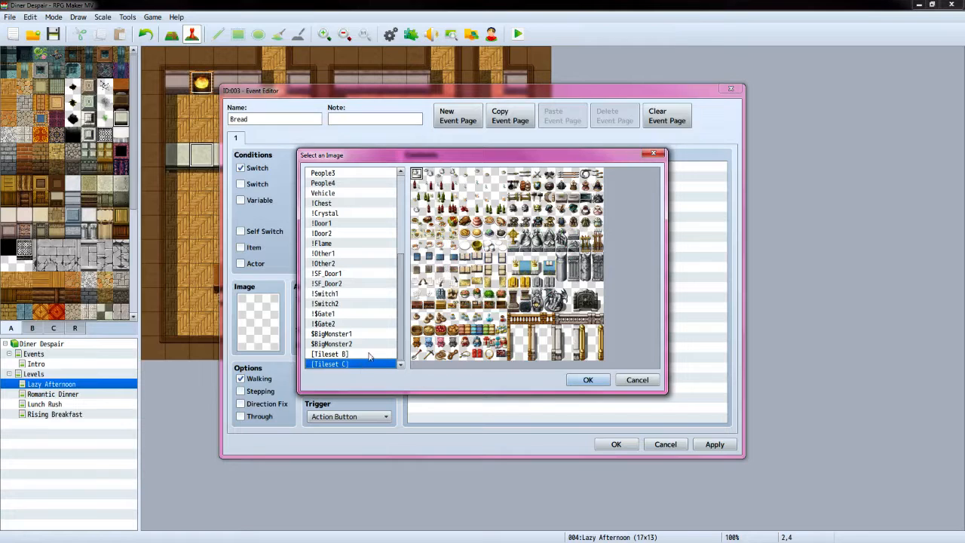
{"action": "left_click", "coordinate": [369, 354]}
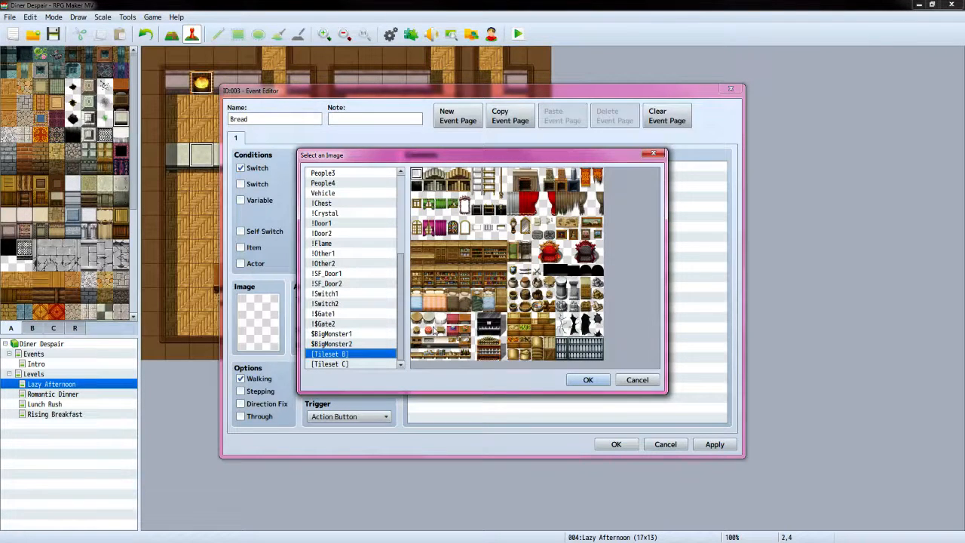
{"action": "left_click", "coordinate": [347, 364]}
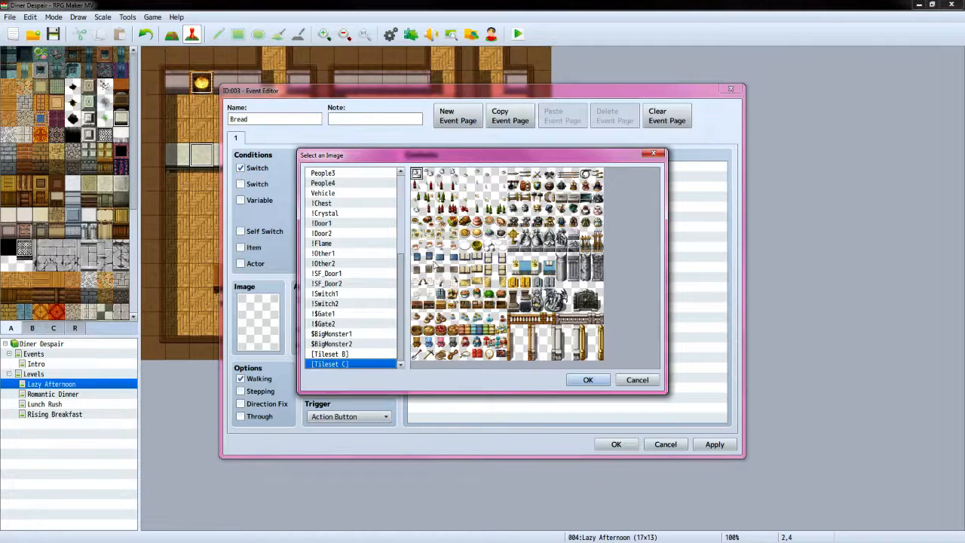
{"action": "left_click", "coordinate": [429, 330]}
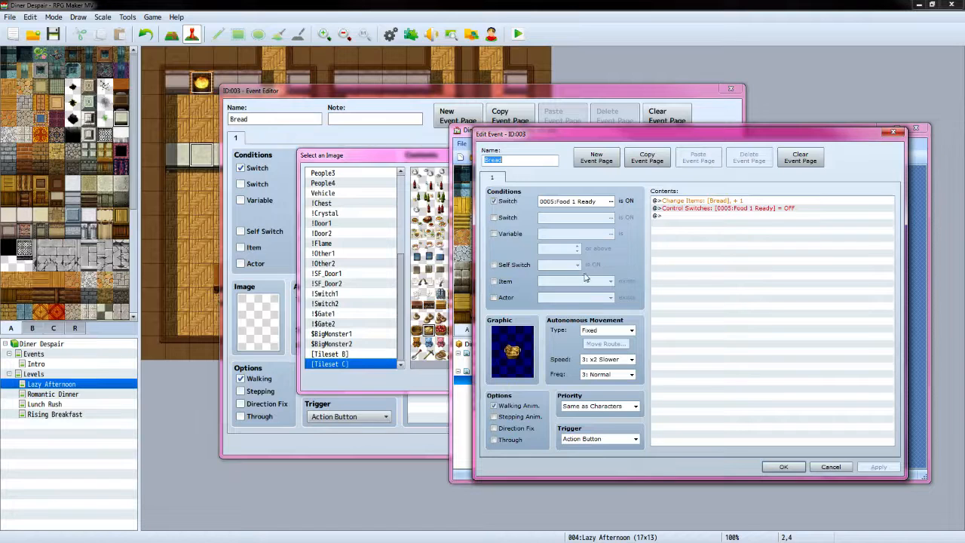
{"action": "double_click", "coordinate": [521, 355]}
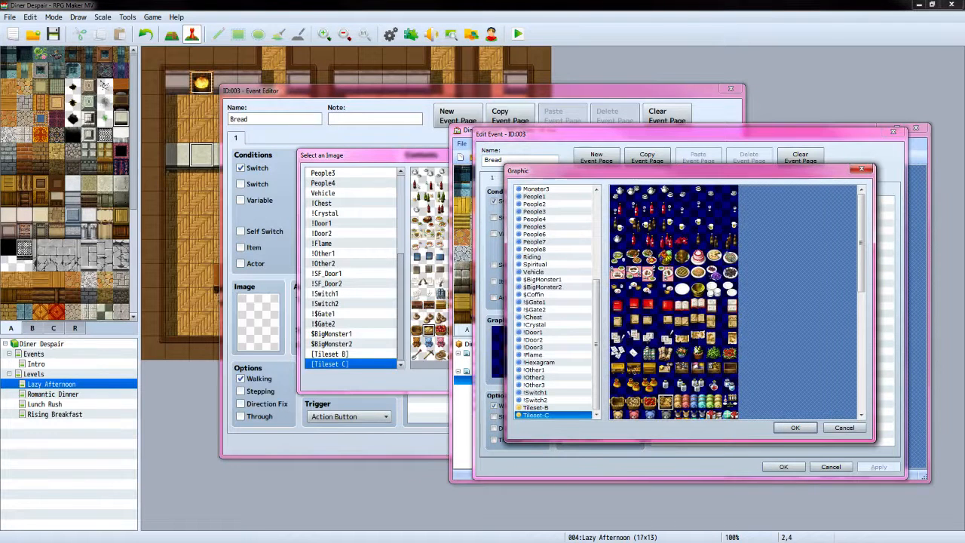
{"action": "left_click", "coordinate": [840, 427]}
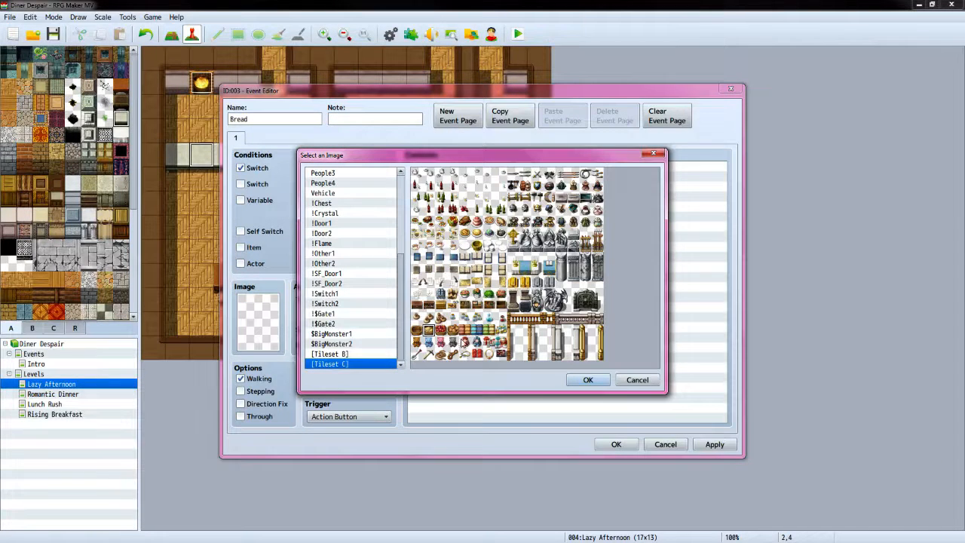
{"action": "left_click", "coordinate": [587, 379]}
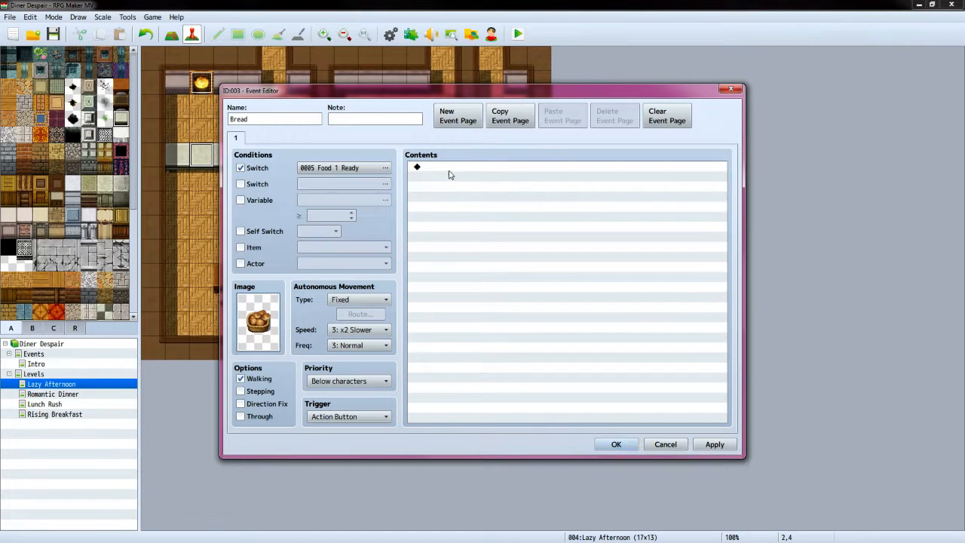
Add a Change Items command to the Bread event that increases Bread by a constant 1
{"action": "double_click", "coordinate": [449, 169]}
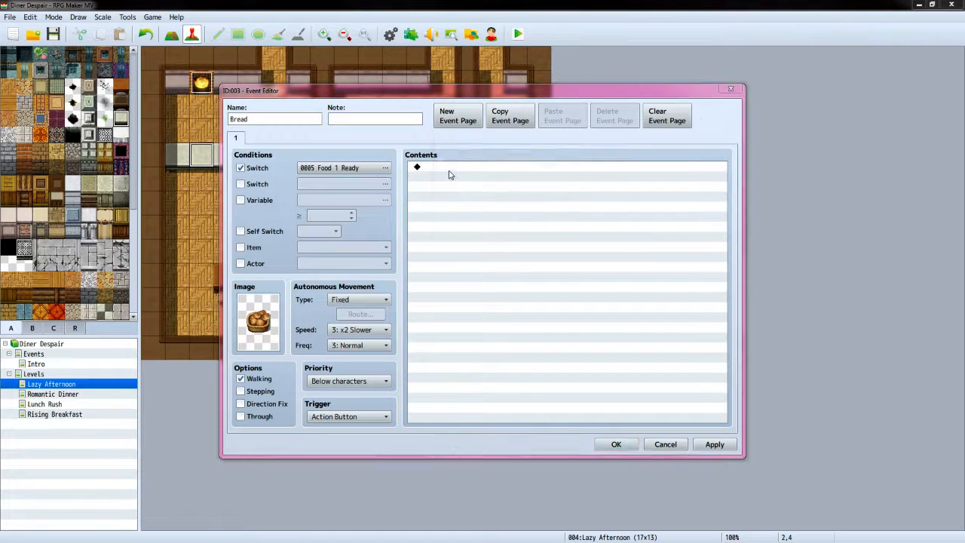
{"action": "left_click", "coordinate": [609, 183]}
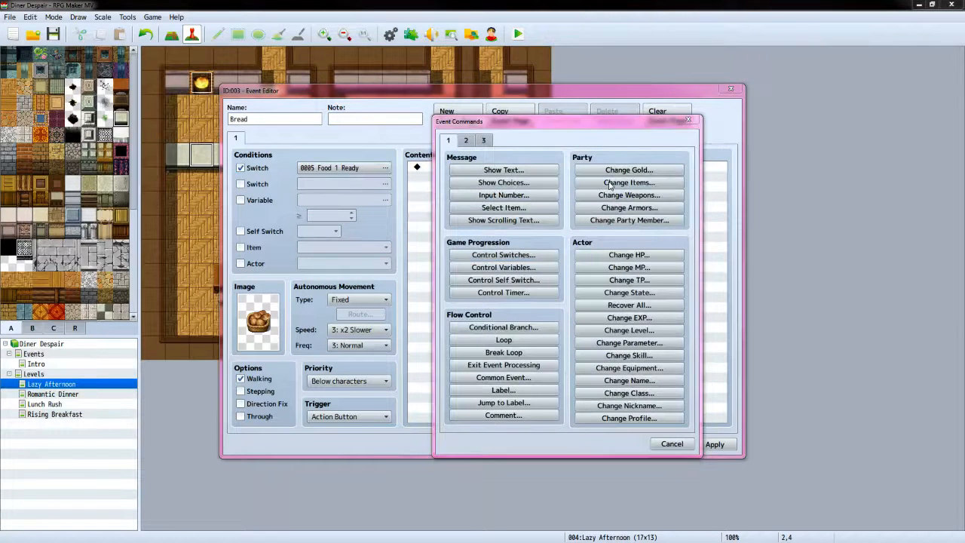
{"action": "left_click", "coordinate": [574, 244]}
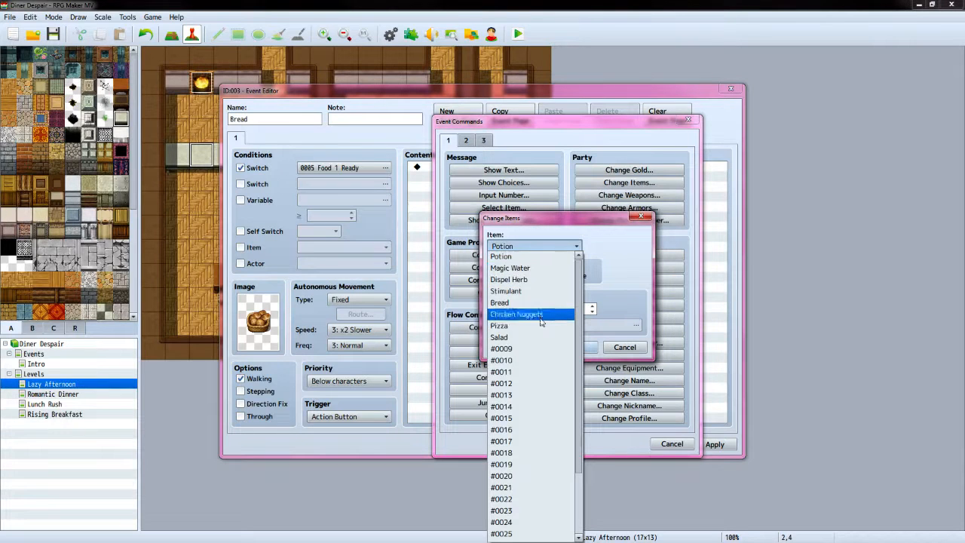
{"action": "left_click", "coordinate": [539, 302]}
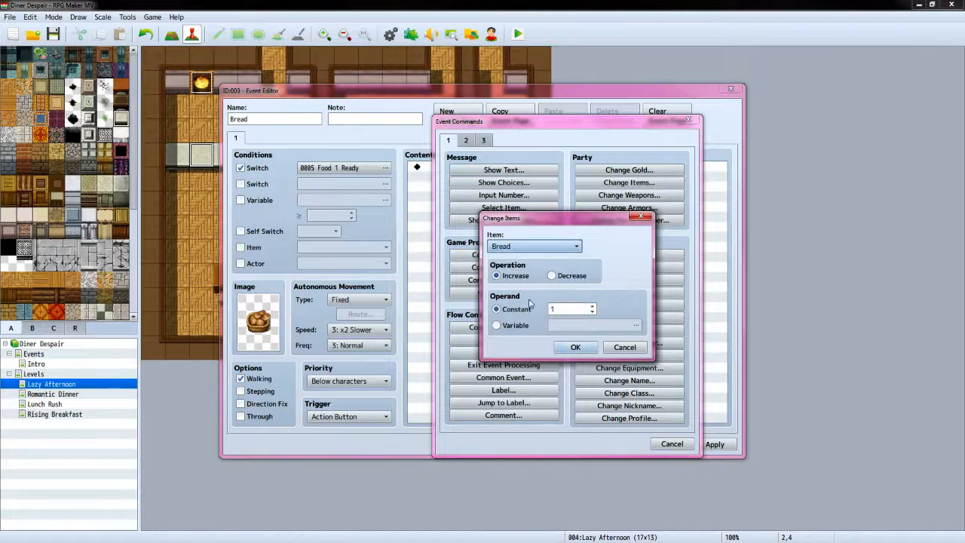
{"action": "left_click", "coordinate": [575, 347]}
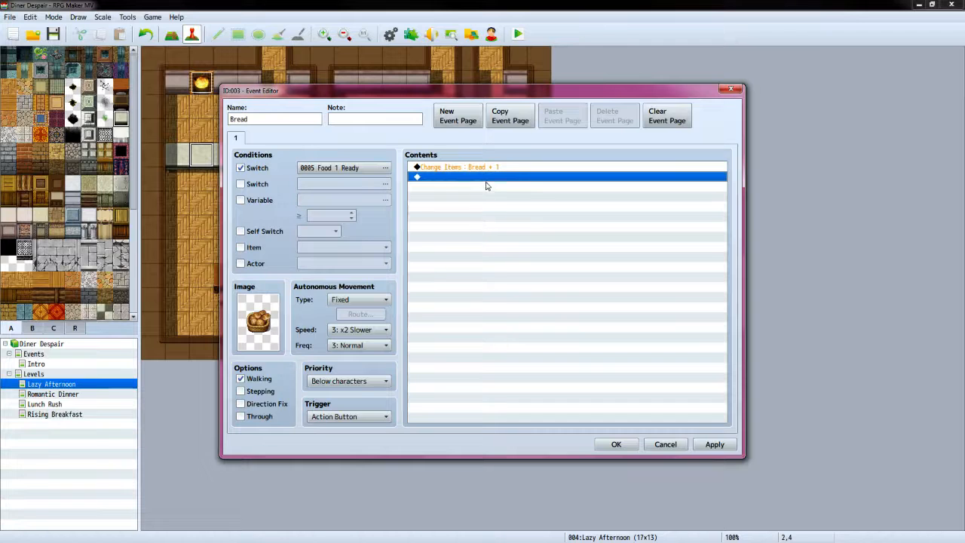
Add a Control Switches command to the Bread event that turns switch 0005 Food 1 Ready OFF
{"action": "double_click", "coordinate": [486, 185]}
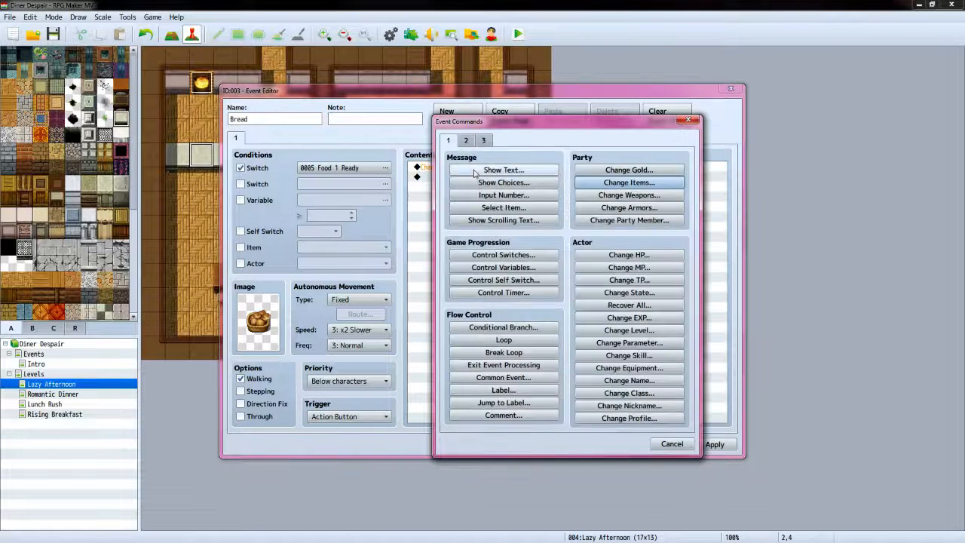
{"action": "left_click", "coordinate": [502, 257]}
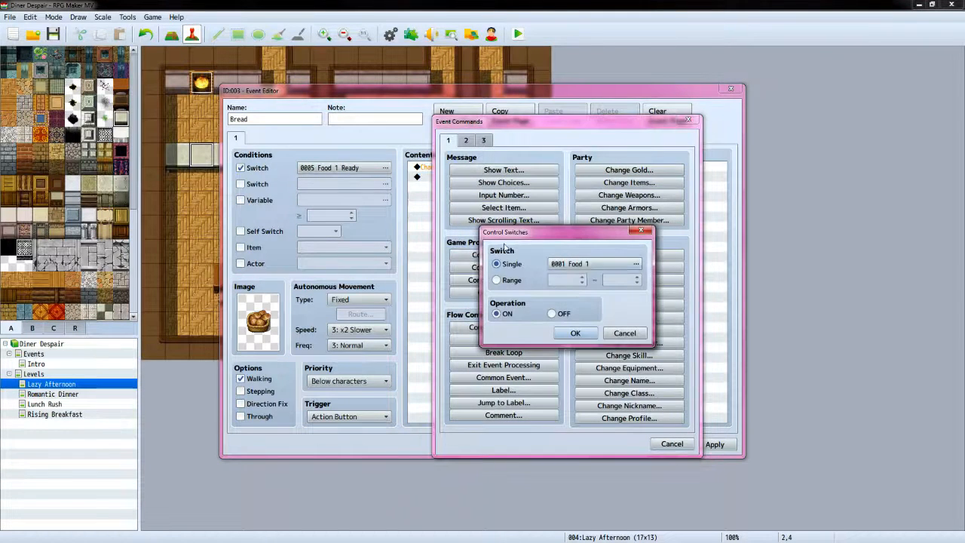
{"action": "left_click", "coordinate": [630, 264]}
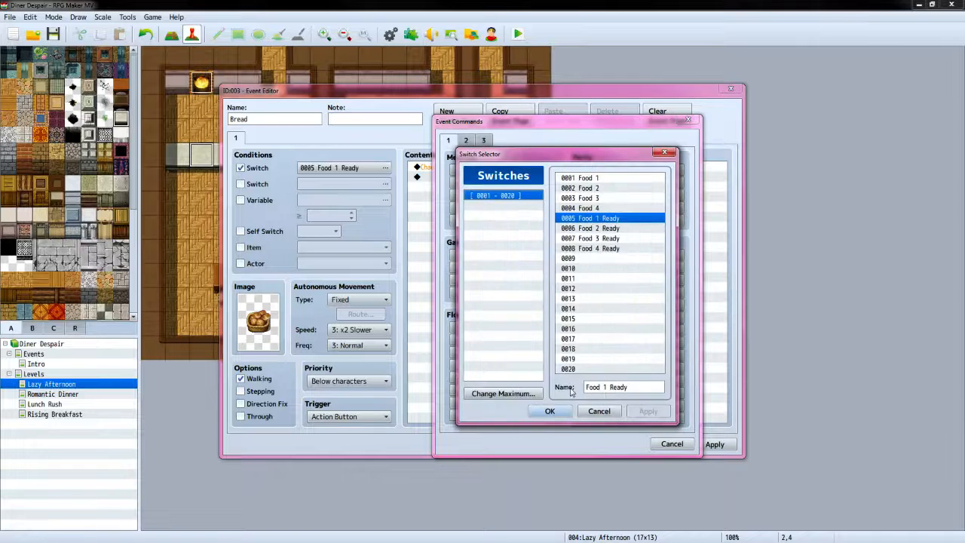
{"action": "left_click", "coordinate": [550, 411]}
{"action": "left_click", "coordinate": [552, 314]}
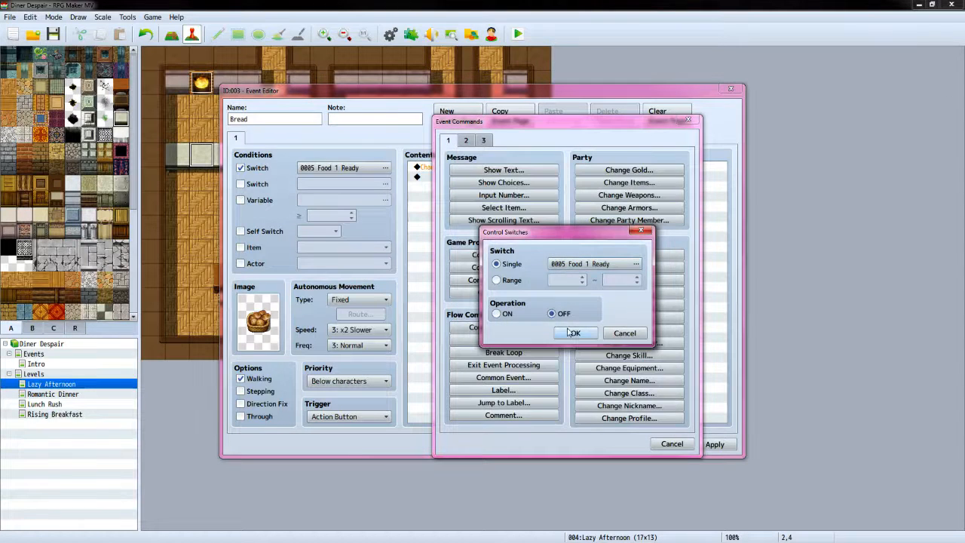
{"action": "left_click", "coordinate": [573, 332]}
Set the Bread event's priority to Same as characters, keep the Action Button trigger, confirm the event and save the project
{"action": "left_click", "coordinate": [385, 419]}
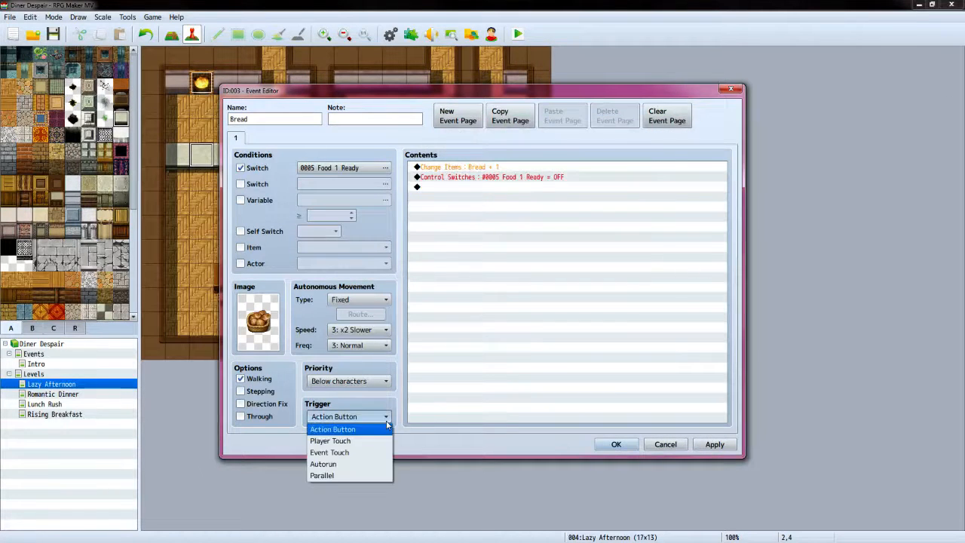
{"action": "left_click", "coordinate": [387, 426]}
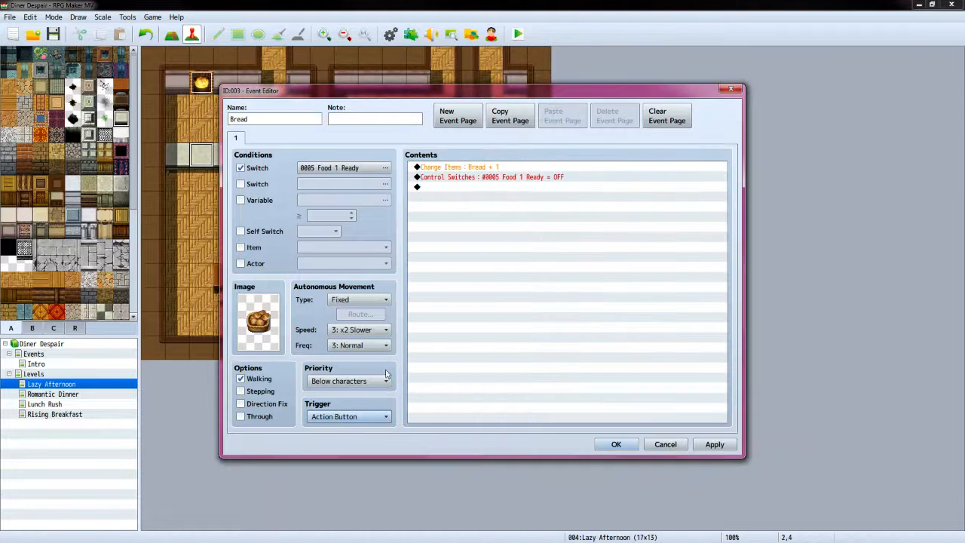
{"action": "left_click", "coordinate": [386, 381]}
{"action": "left_click", "coordinate": [384, 405]}
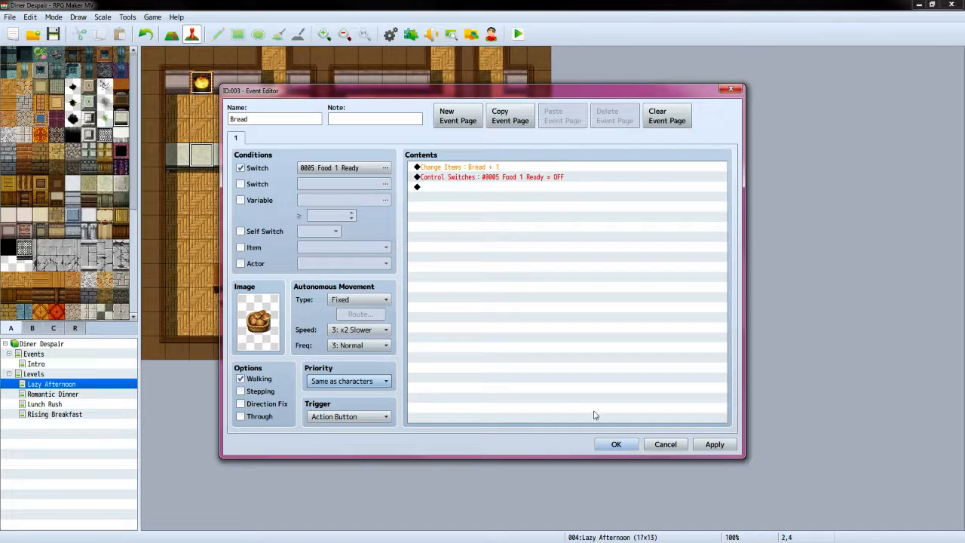
{"action": "left_click", "coordinate": [616, 444]}
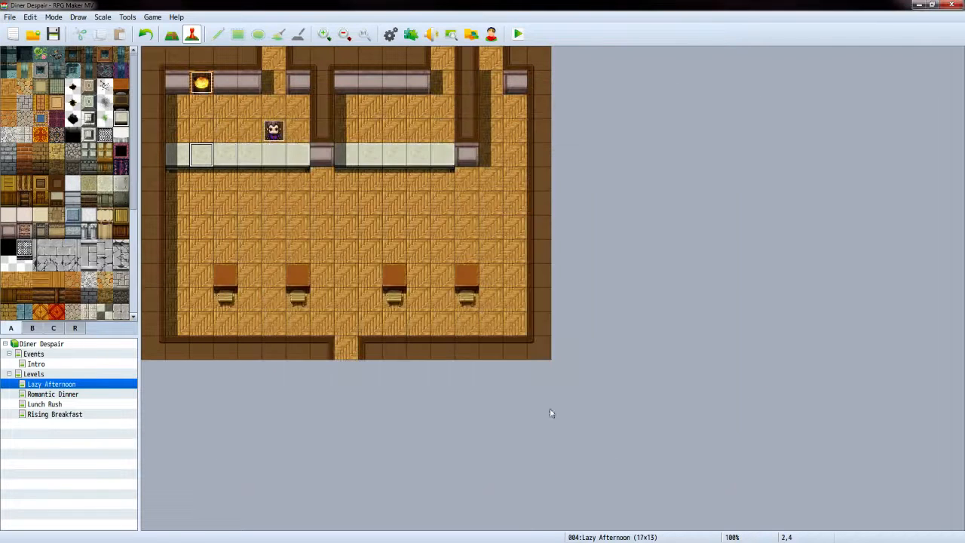
{"action": "left_click", "coordinate": [55, 35]}
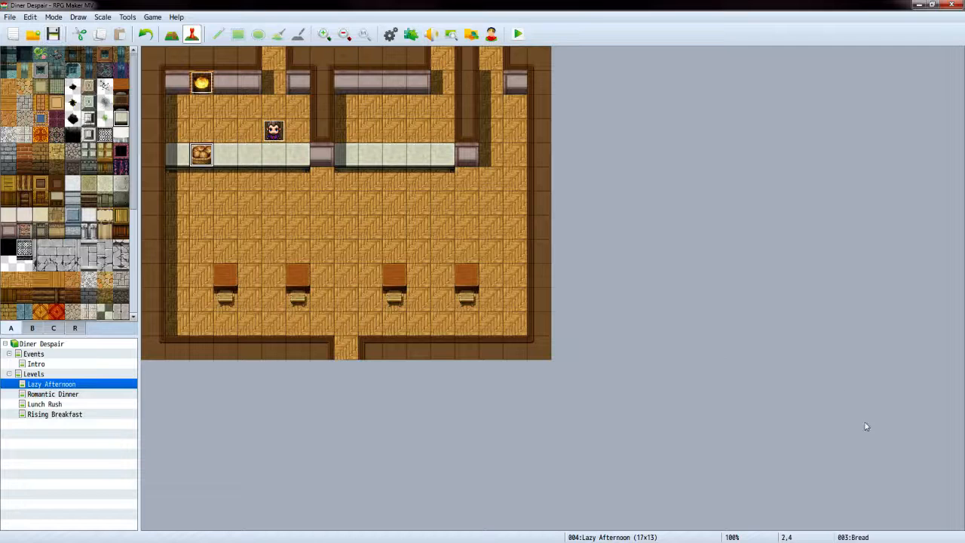
Switch to RPG Maker VX Ace, close the Bread event and review the Chicken event beside it on the counter
{"action": "key", "text": "alt+Tab"}
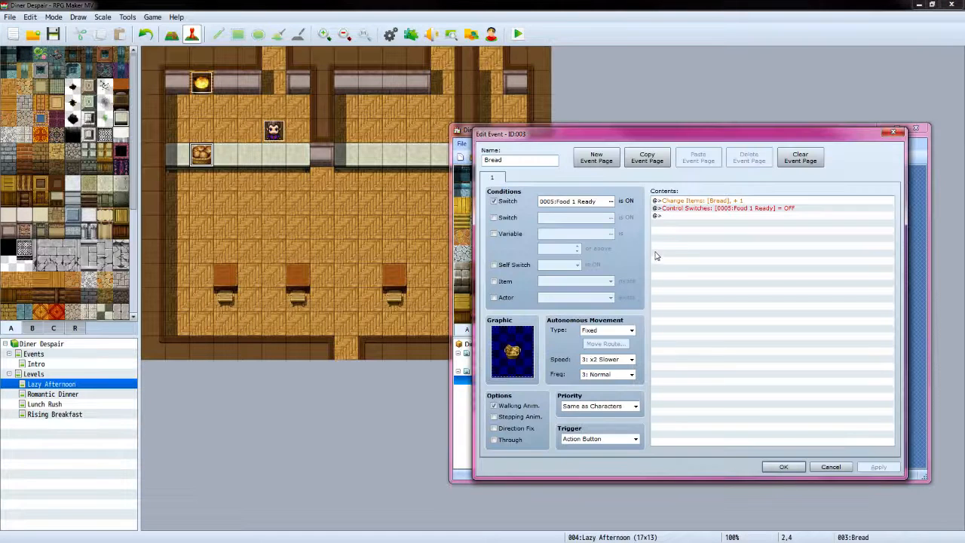
{"action": "left_click", "coordinate": [830, 466]}
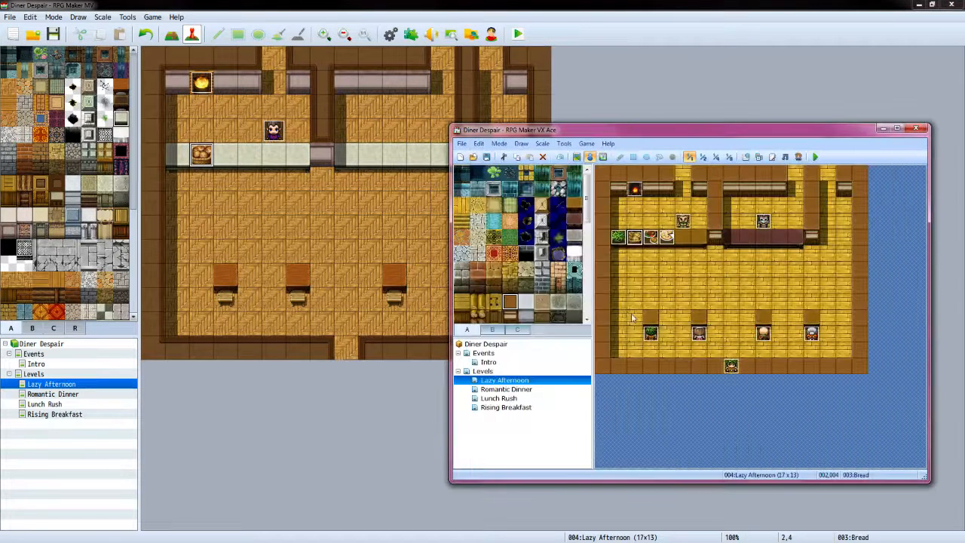
{"action": "double_click", "coordinate": [652, 240]}
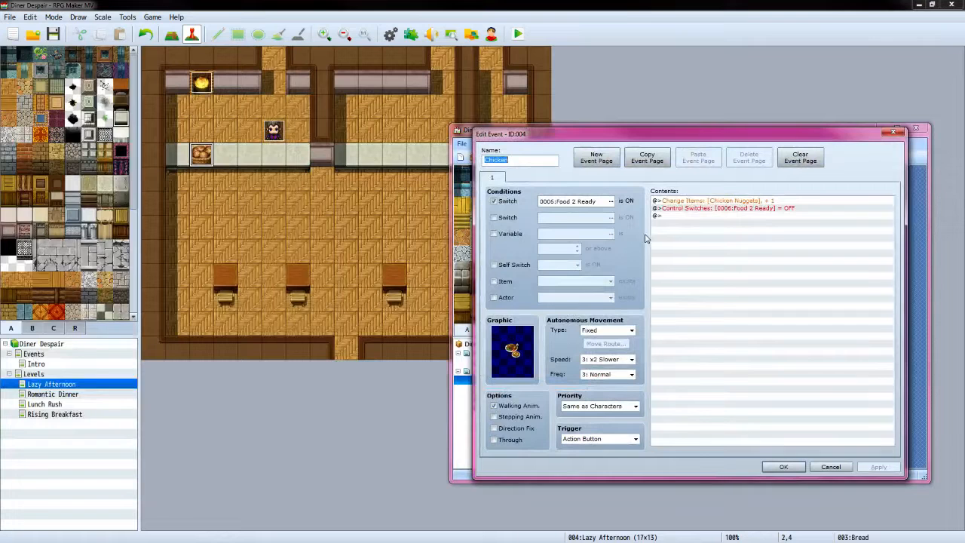
Back in RPG Maker MV, create an event on the counter at tile 3,4 with the roast chicken image from Tileset C
{"action": "left_click", "coordinate": [230, 161]}
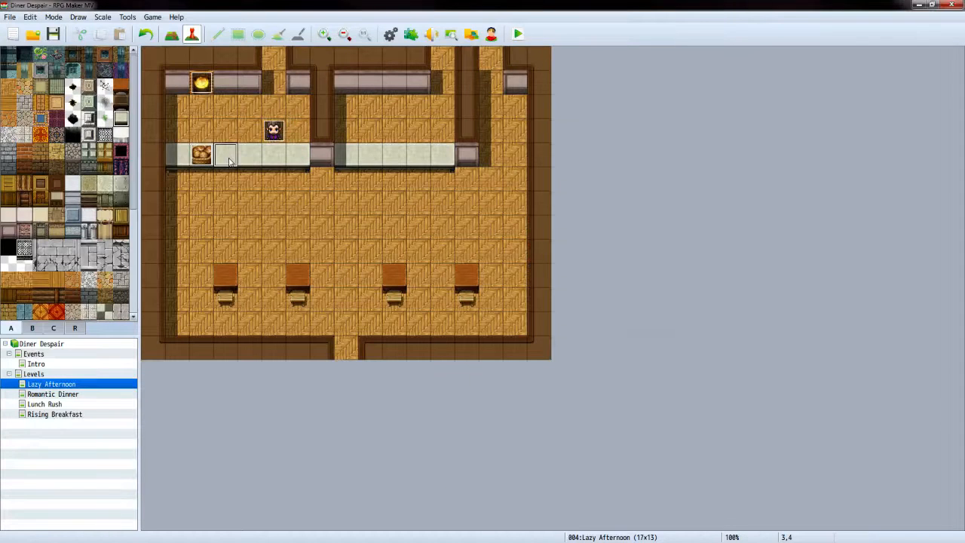
{"action": "double_click", "coordinate": [230, 160]}
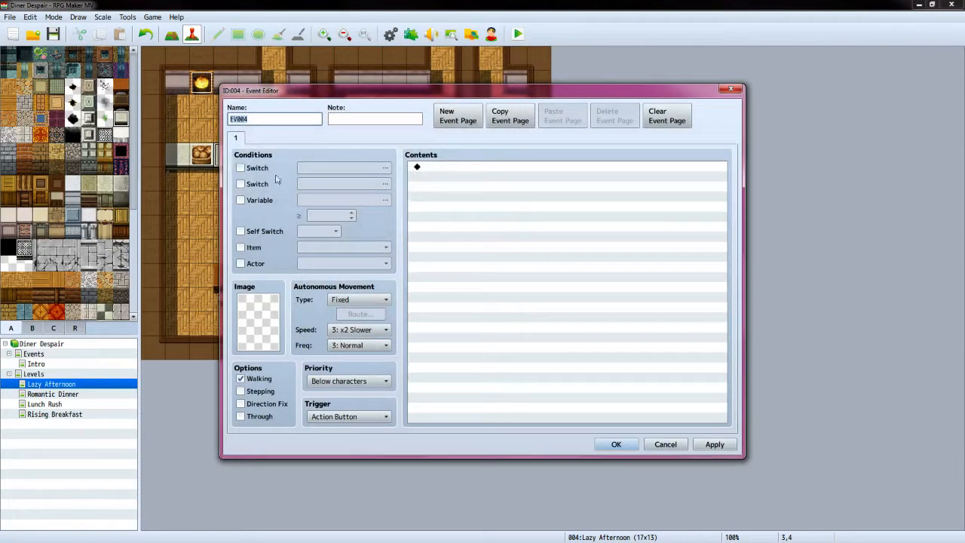
{"action": "double_click", "coordinate": [263, 326]}
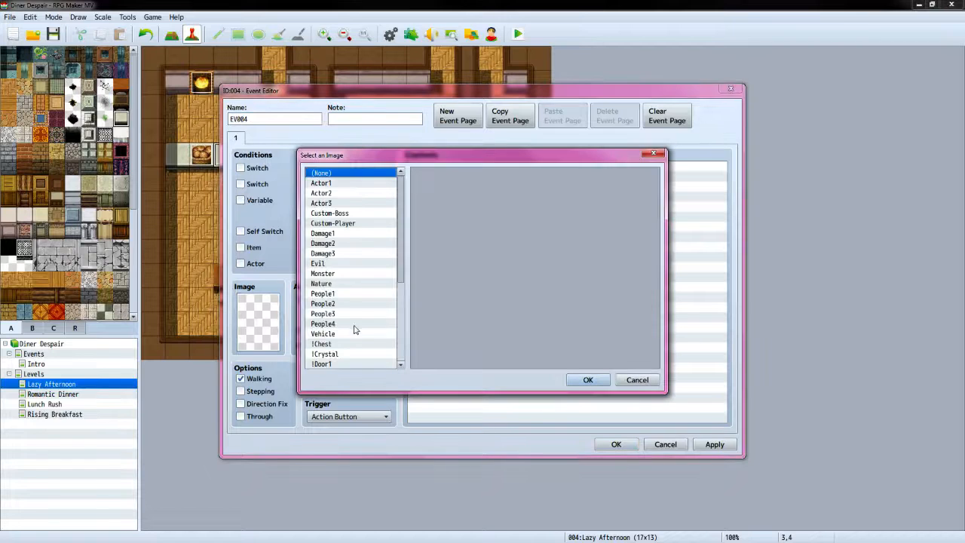
{"action": "scroll", "coordinate": [356, 330], "scroll_direction": "down", "scroll_amount": 5}
{"action": "left_click", "coordinate": [362, 364]}
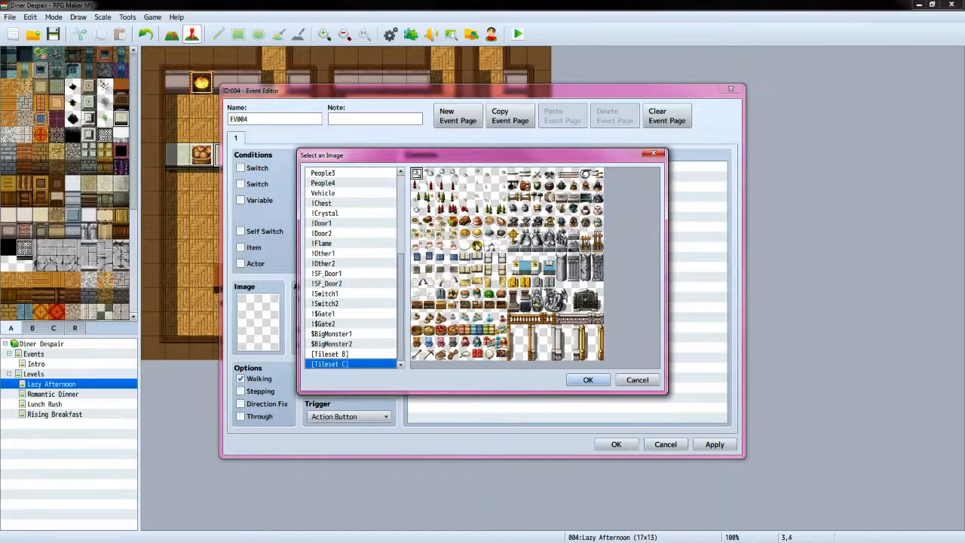
{"action": "left_click", "coordinate": [429, 222]}
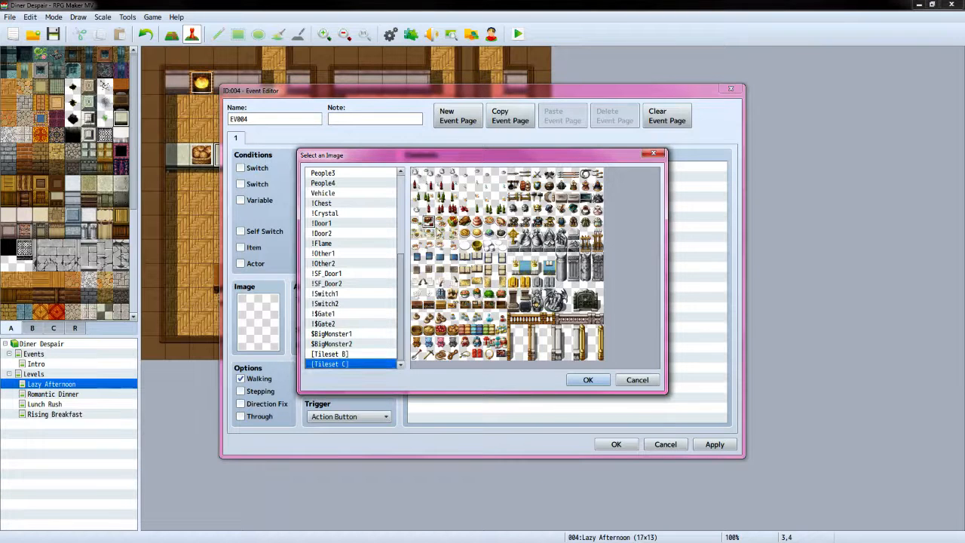
{"action": "left_click", "coordinate": [585, 380]}
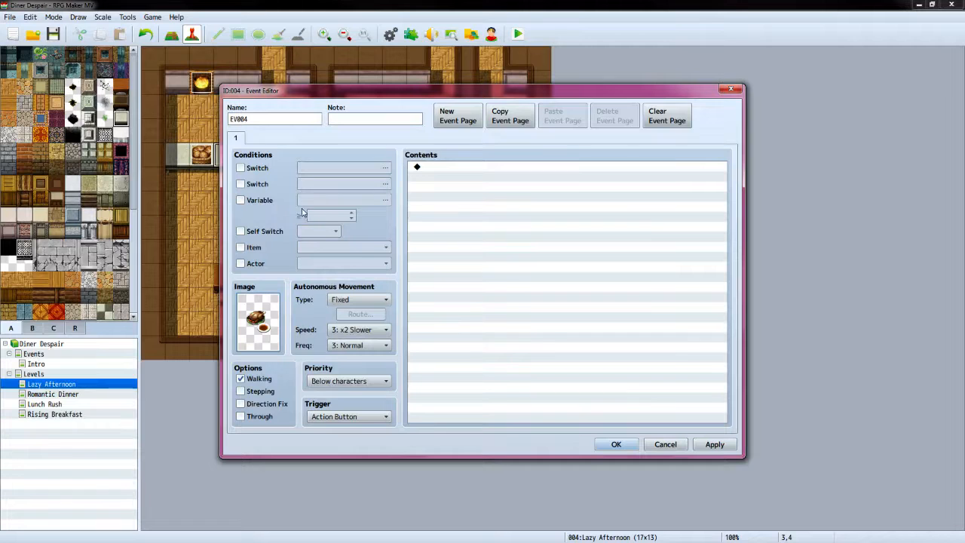
Make the roast chicken event conditional on switch 0006 Food 2 Ready and set its priority to Same as characters
{"action": "left_click", "coordinate": [257, 168]}
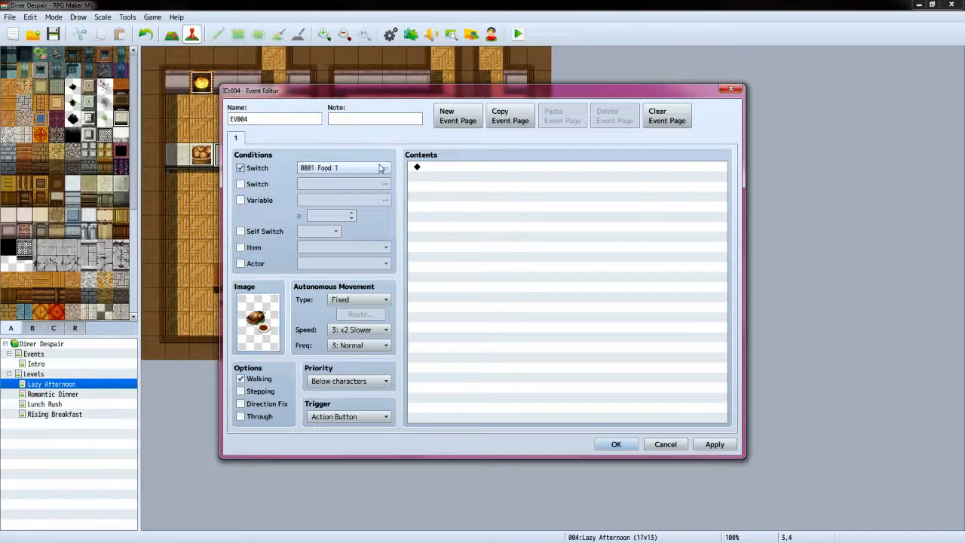
{"action": "left_click", "coordinate": [383, 168]}
{"action": "left_click", "coordinate": [522, 213]}
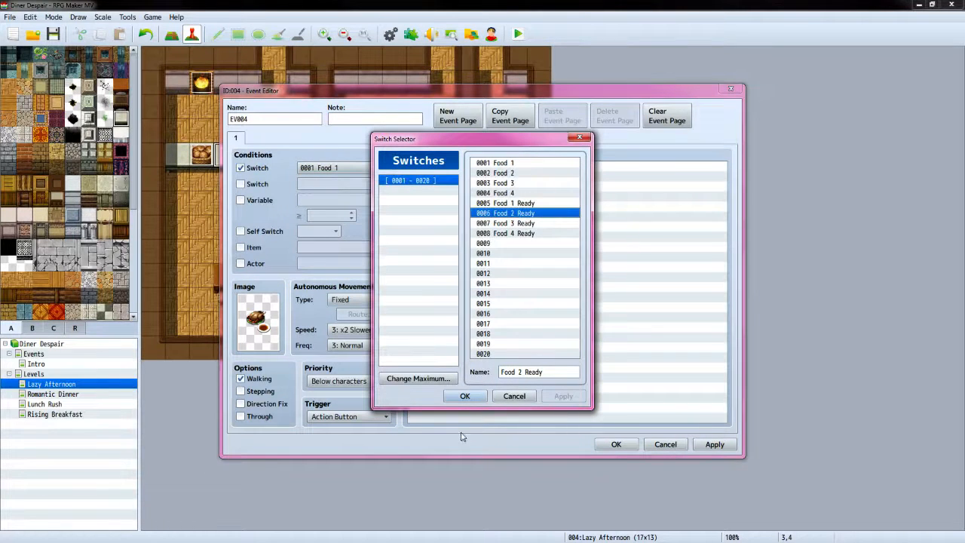
{"action": "left_click", "coordinate": [465, 395]}
{"action": "left_click", "coordinate": [380, 380]}
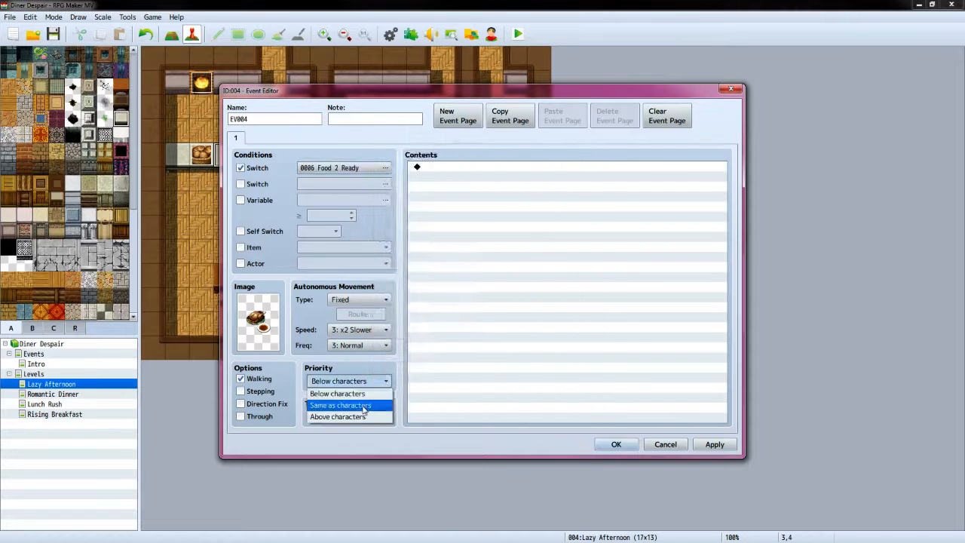
{"action": "left_click", "coordinate": [363, 407]}
Add a Change Items command to the roast chicken event that increases Chicken Nuggets by 1
{"action": "double_click", "coordinate": [456, 169]}
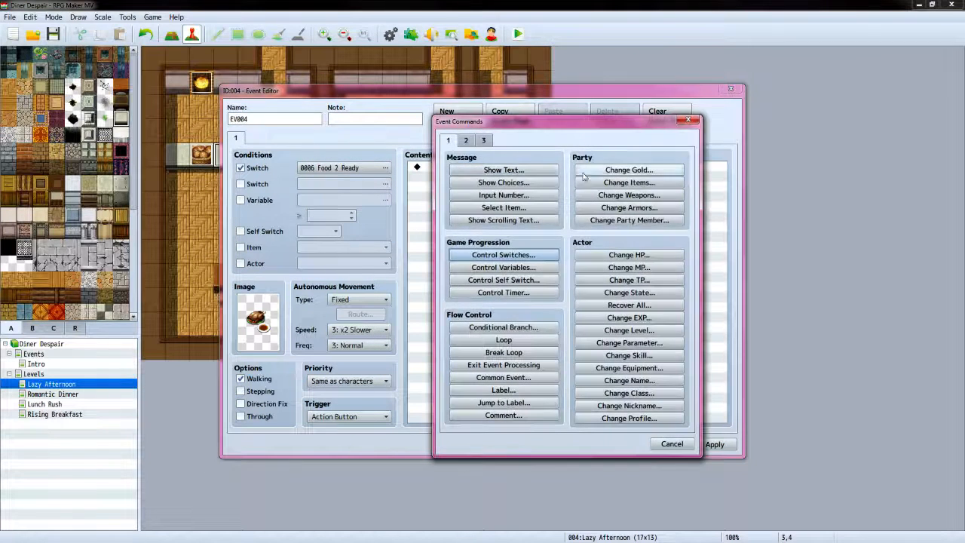
{"action": "left_click", "coordinate": [584, 182]}
{"action": "left_click", "coordinate": [576, 246]}
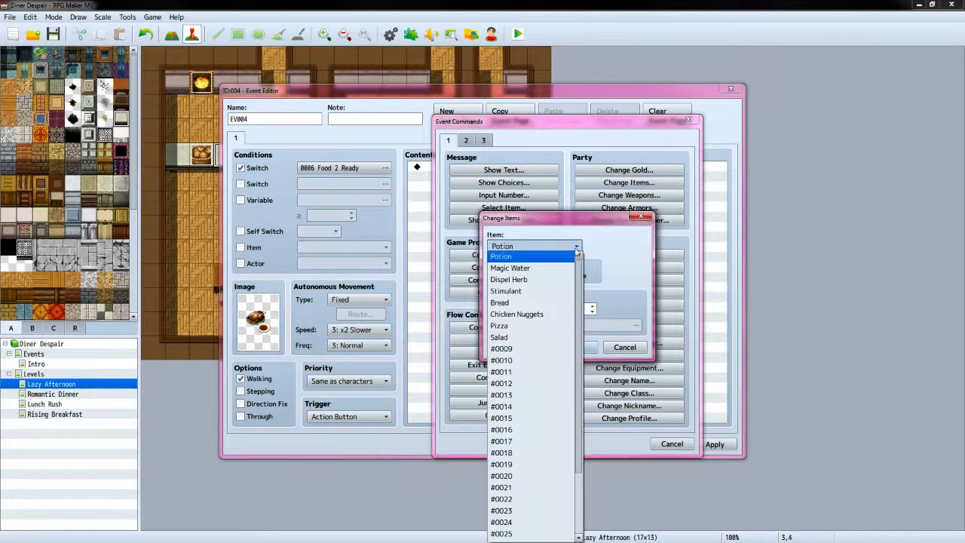
{"action": "left_click", "coordinate": [533, 313]}
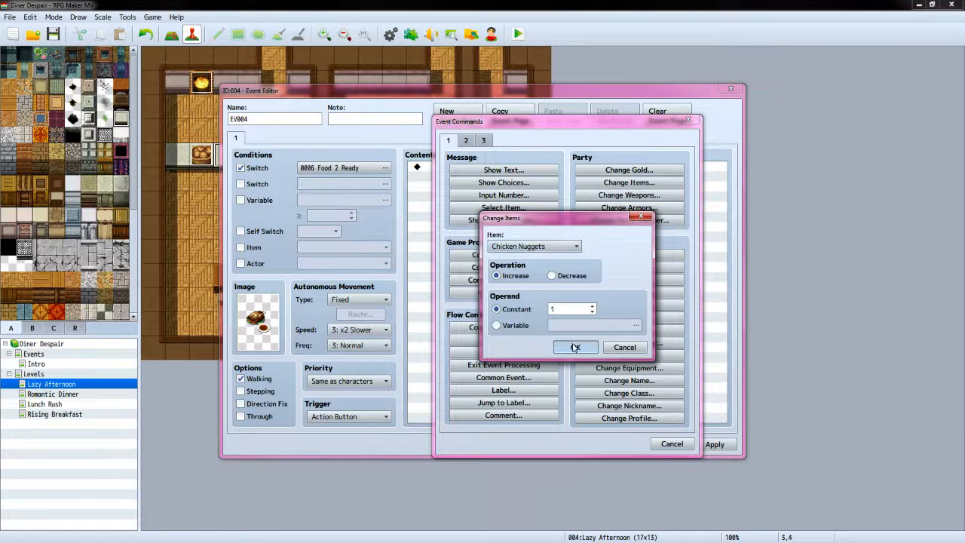
{"action": "left_click", "coordinate": [573, 347]}
Add a Control Switches command to the roast chicken event that turns switch 0006 Food 2 Ready OFF
{"action": "double_click", "coordinate": [453, 182]}
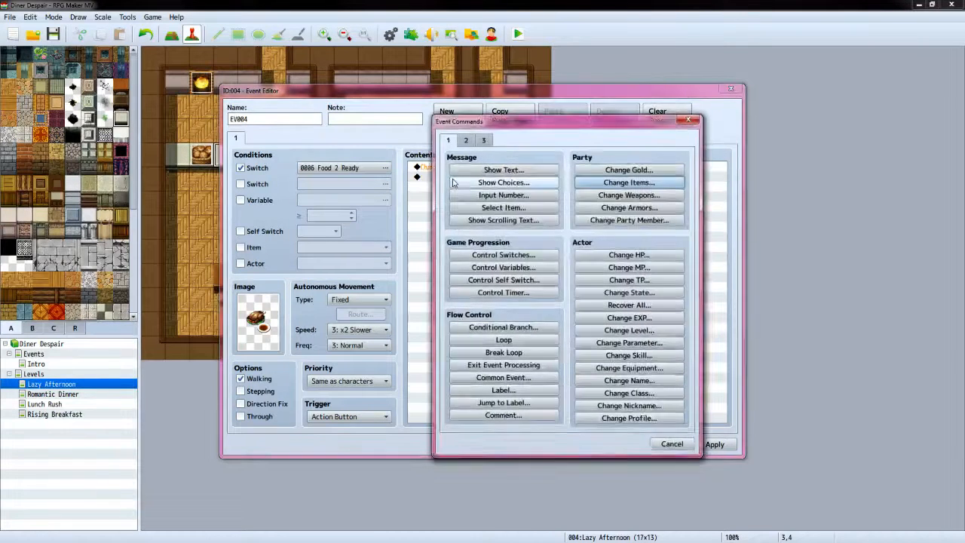
{"action": "left_click", "coordinate": [497, 254]}
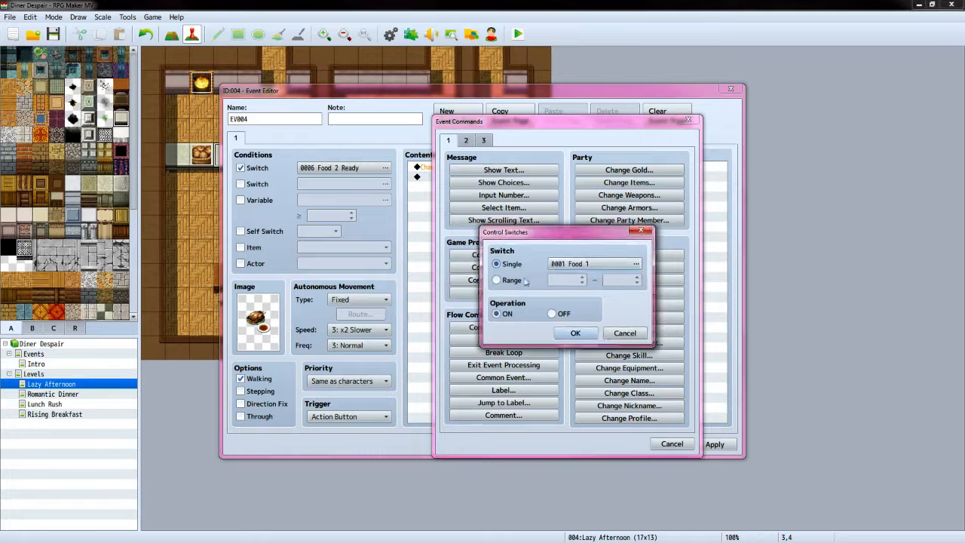
{"action": "left_click", "coordinate": [635, 263]}
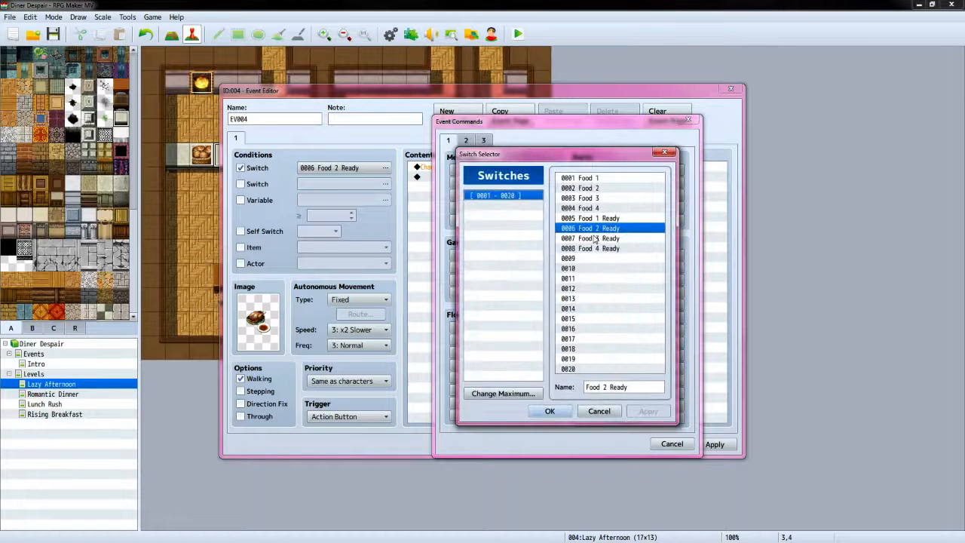
{"action": "left_click", "coordinate": [550, 411]}
{"action": "left_click", "coordinate": [552, 315]}
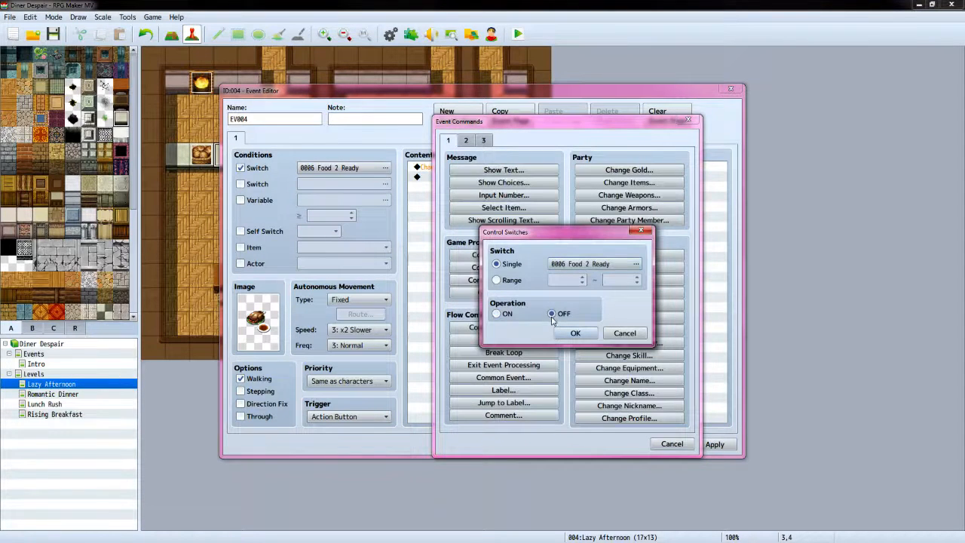
{"action": "left_click", "coordinate": [575, 332]}
Name the roast chicken event Chicken Nuggets, confirm the event and save the project
{"action": "left_click", "coordinate": [272, 121]}
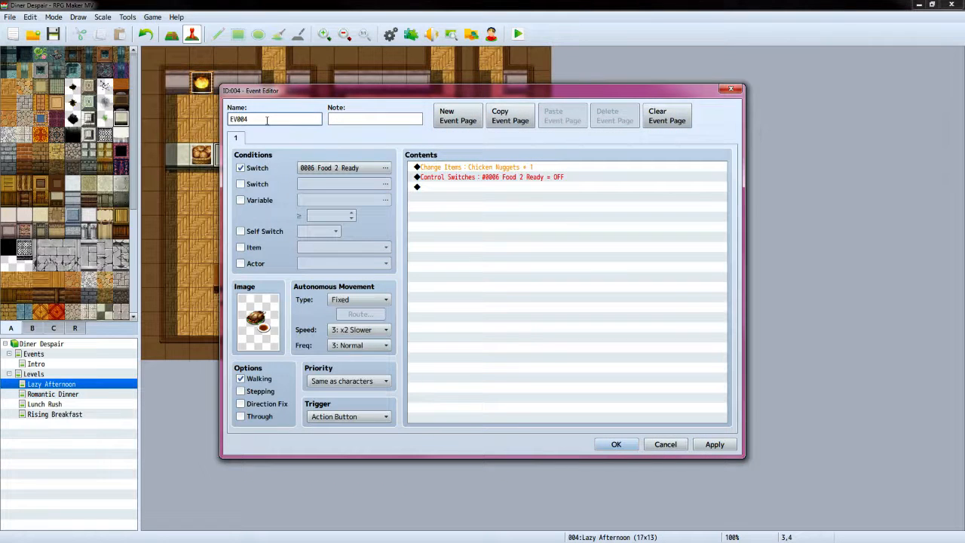
{"action": "key", "text": "BackSpace"}
{"action": "key", "text": "BackSpace"}
{"action": "key", "text": "BackSpace"}
{"action": "key", "text": "BackSpace"}
{"action": "type", "text": "Chicke"}
{"action": "left_click", "coordinate": [616, 444]}
{"action": "left_click", "coordinate": [54, 36]}
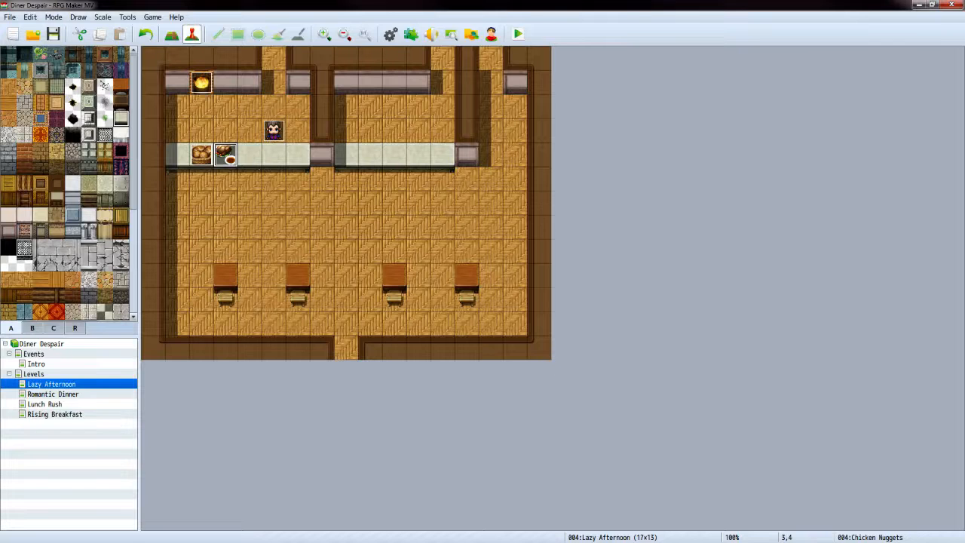
Switch to RPG Maker VX Ace, close the Chicken event and review the Pizza event beside it on the counter
{"action": "key", "text": "alt+Tab"}
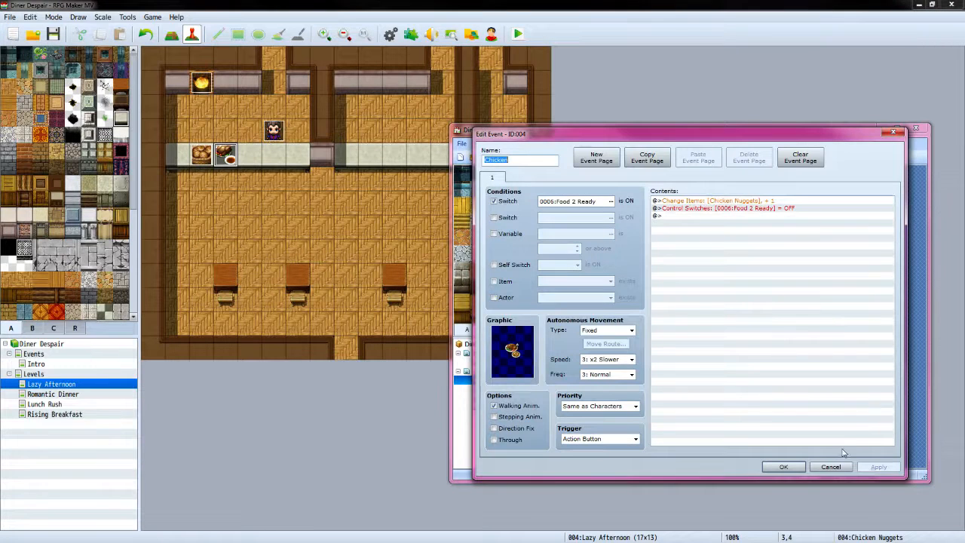
{"action": "left_click", "coordinate": [831, 467]}
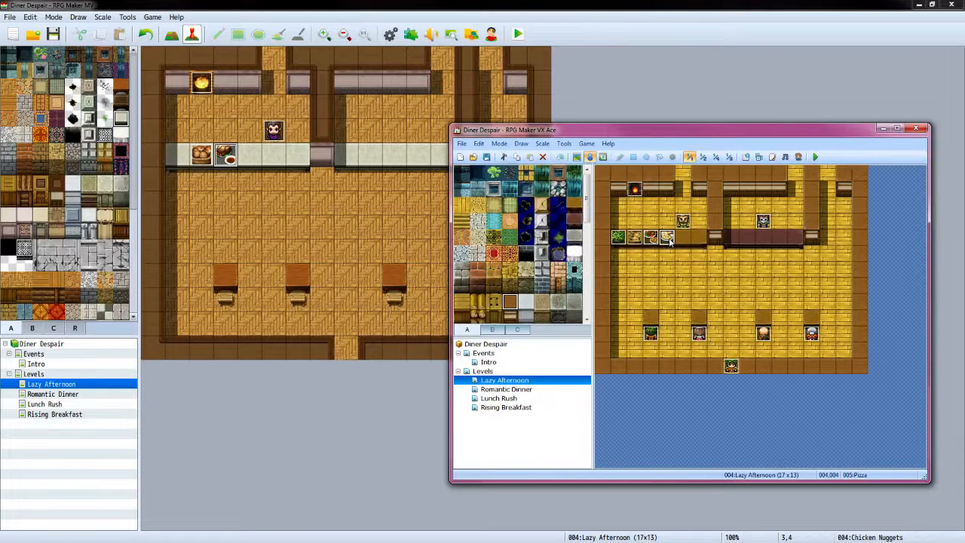
{"action": "double_click", "coordinate": [668, 238]}
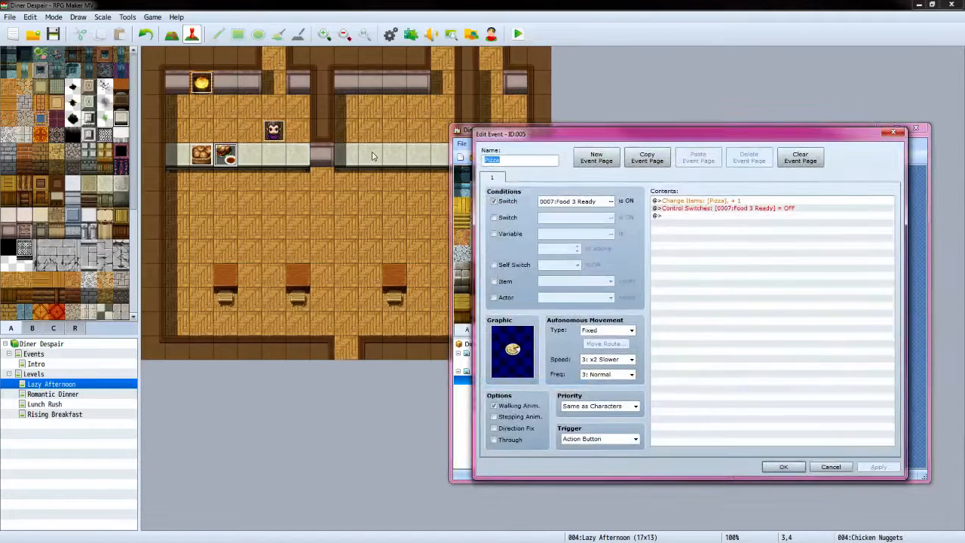
Back in RPG Maker MV, create an event on the counter at tile 4,4 with the pizza image from Tileset C
{"action": "double_click", "coordinate": [256, 161]}
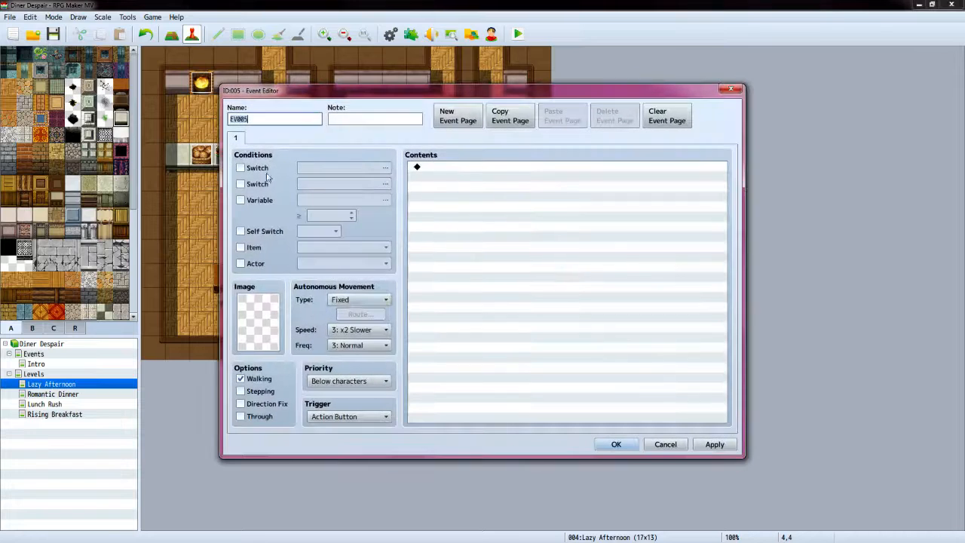
{"action": "double_click", "coordinate": [261, 325]}
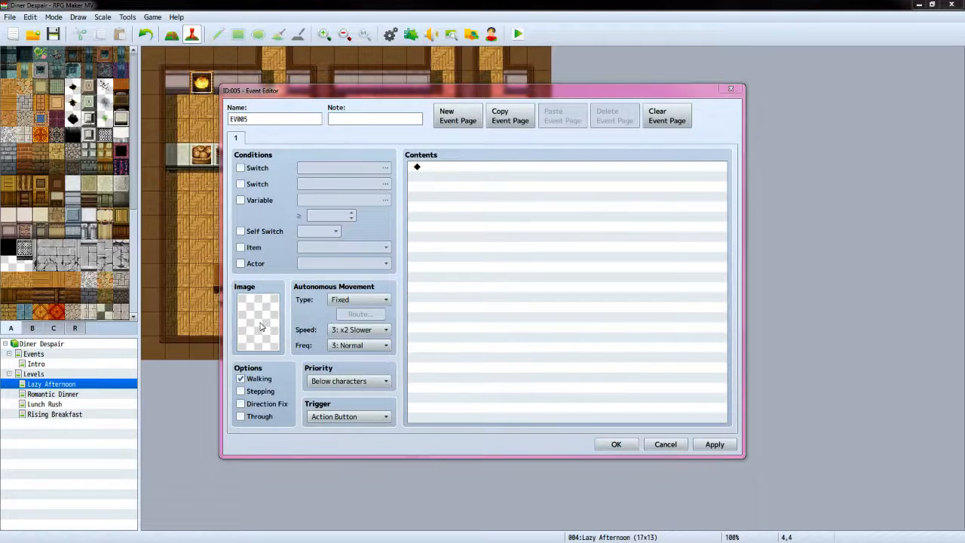
{"action": "scroll", "coordinate": [361, 279], "scroll_direction": "down", "scroll_amount": 5}
{"action": "scroll", "coordinate": [361, 279], "scroll_direction": "down", "scroll_amount": 1}
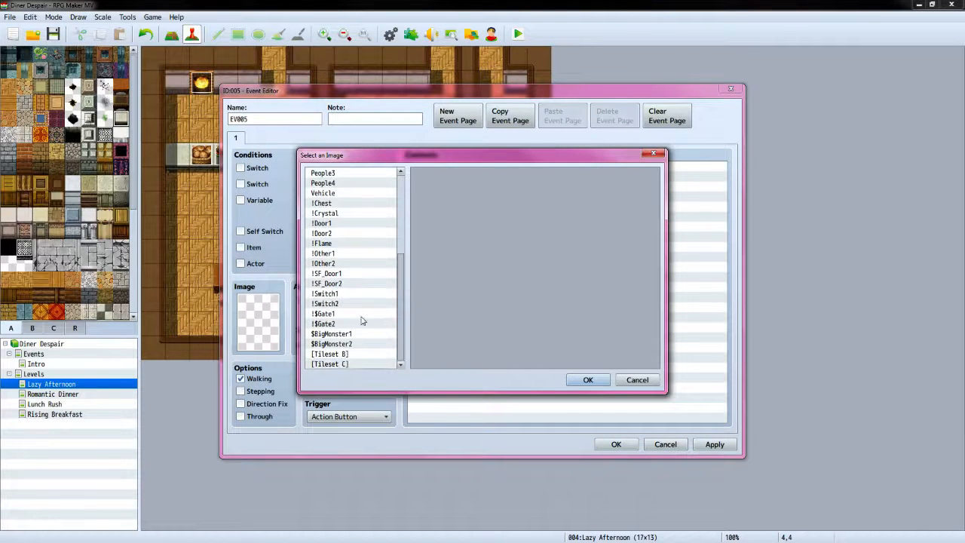
{"action": "left_click", "coordinate": [363, 364]}
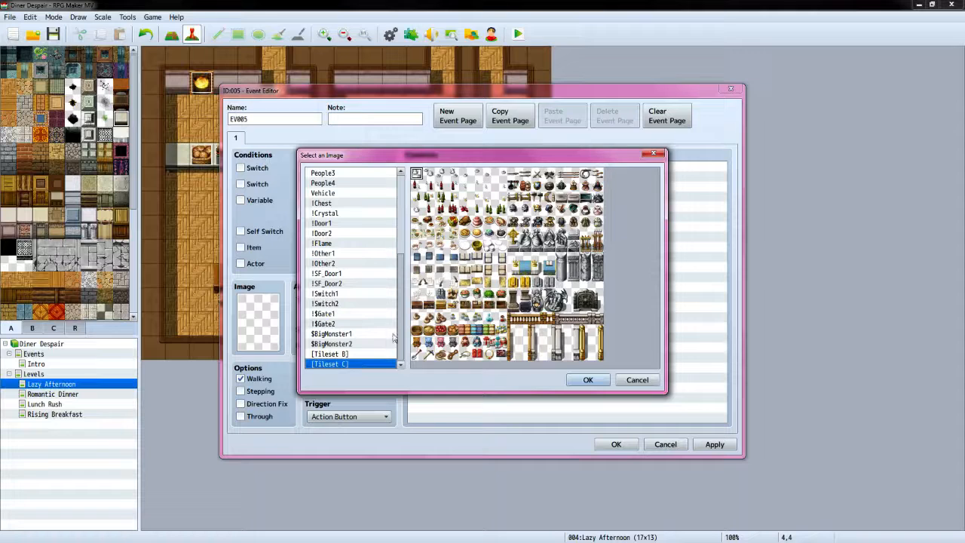
{"action": "left_click", "coordinate": [496, 223]}
{"action": "left_click", "coordinate": [588, 379]}
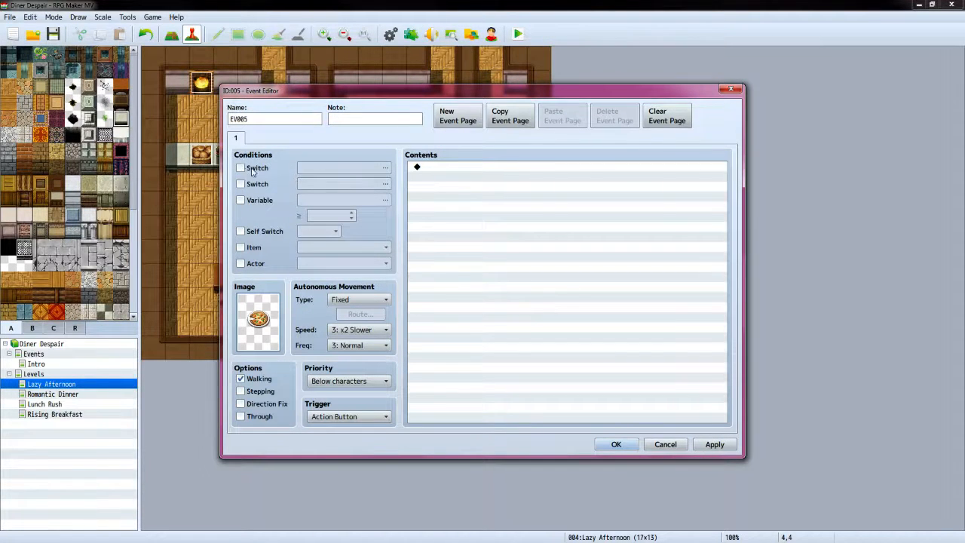
Make the new pizza event conditional on switch 0007 Food 3 Ready
{"action": "left_click", "coordinate": [240, 168]}
{"action": "left_click", "coordinate": [354, 168]}
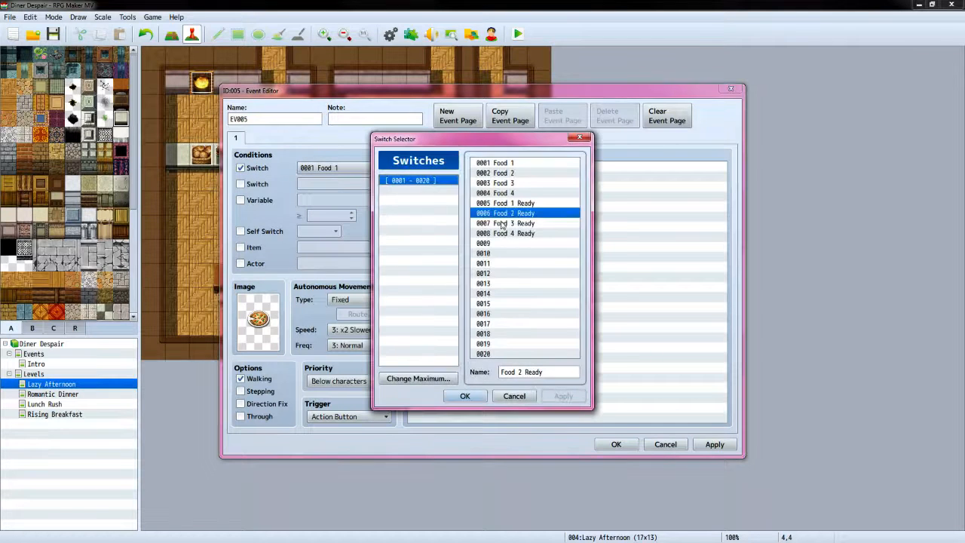
{"action": "left_click", "coordinate": [504, 224]}
{"action": "left_click", "coordinate": [465, 398]}
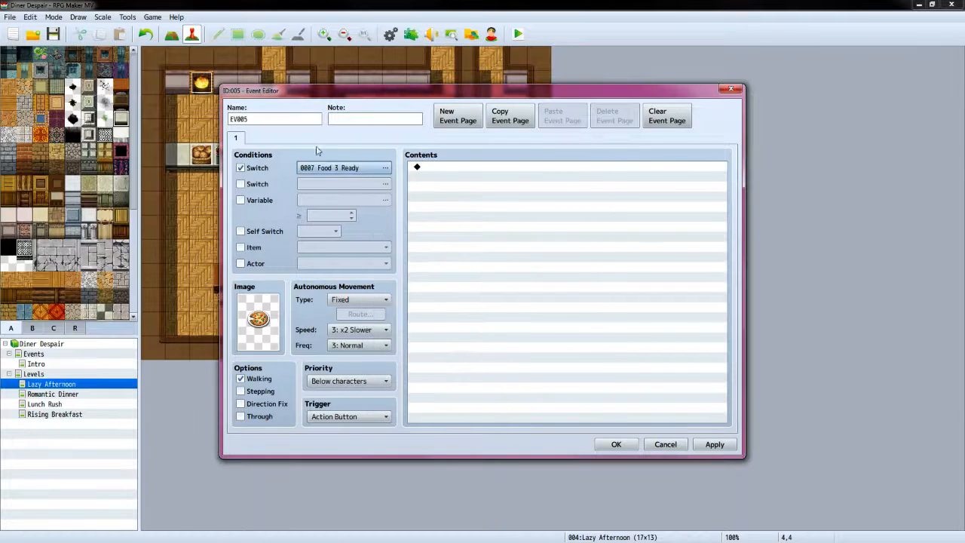
Name the event Pizza and set its priority to Same as characters
{"action": "left_click", "coordinate": [315, 120]}
{"action": "type", "text": "Pizza"}
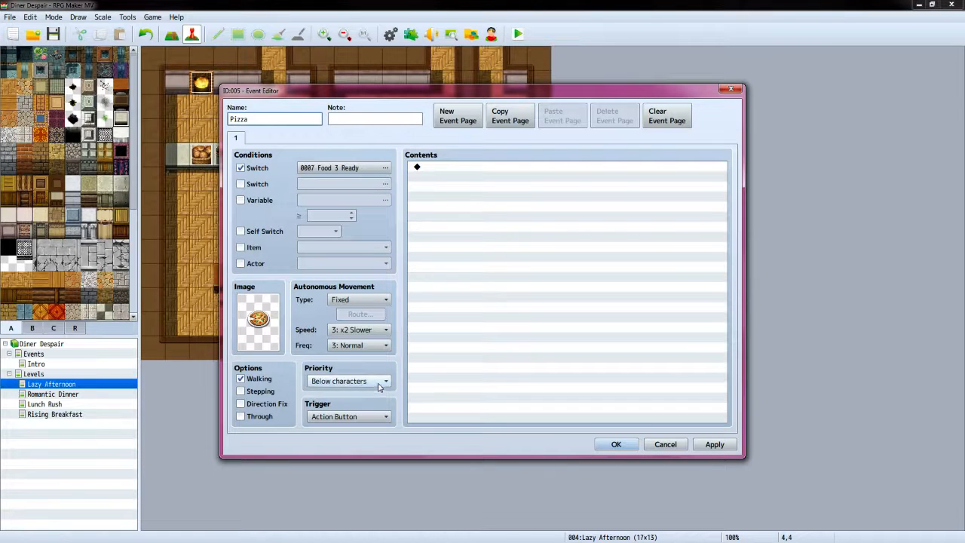
{"action": "left_click", "coordinate": [350, 380]}
{"action": "left_click", "coordinate": [375, 406]}
Add a Change Items command to the Pizza event that increases Pizza by 1
{"action": "double_click", "coordinate": [457, 168]}
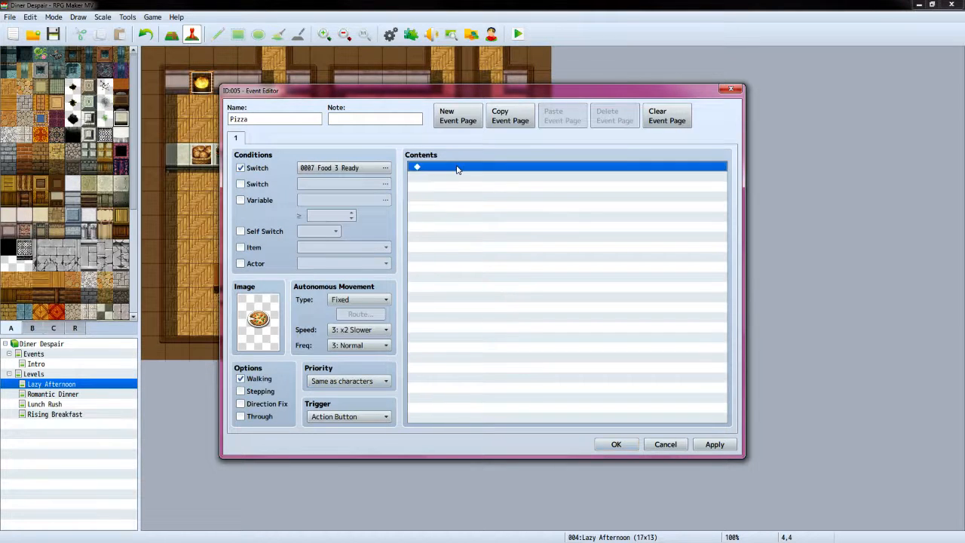
{"action": "left_click", "coordinate": [615, 183]}
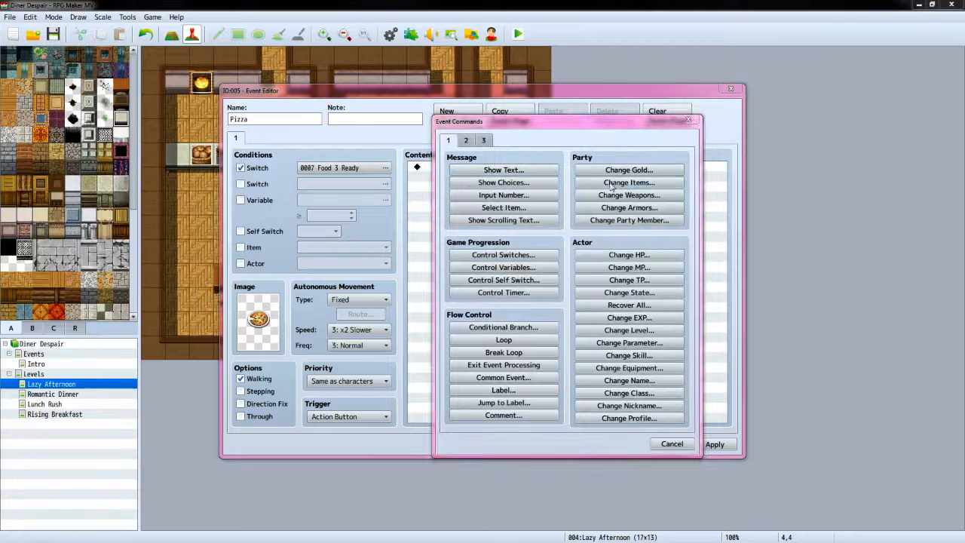
{"action": "left_click", "coordinate": [534, 246]}
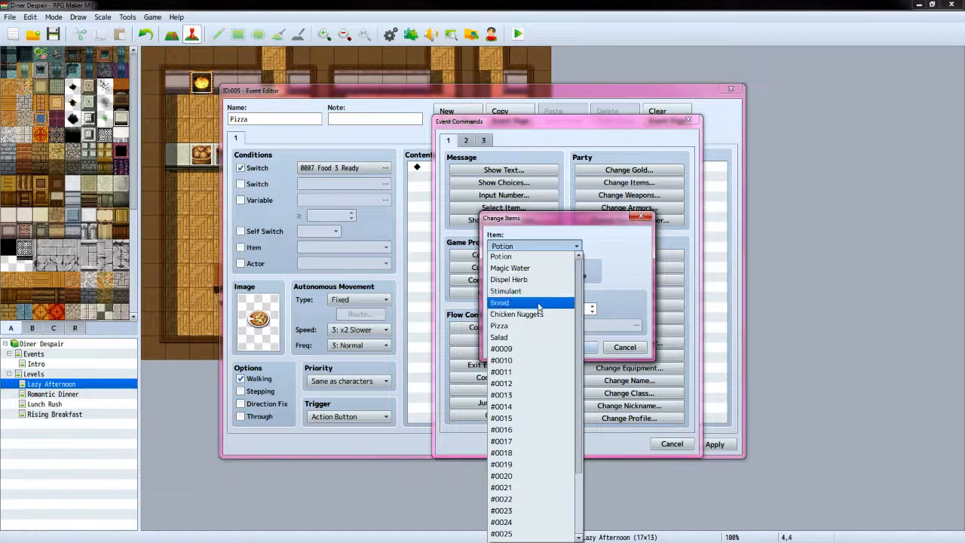
{"action": "left_click", "coordinate": [525, 326]}
{"action": "left_click", "coordinate": [573, 348]}
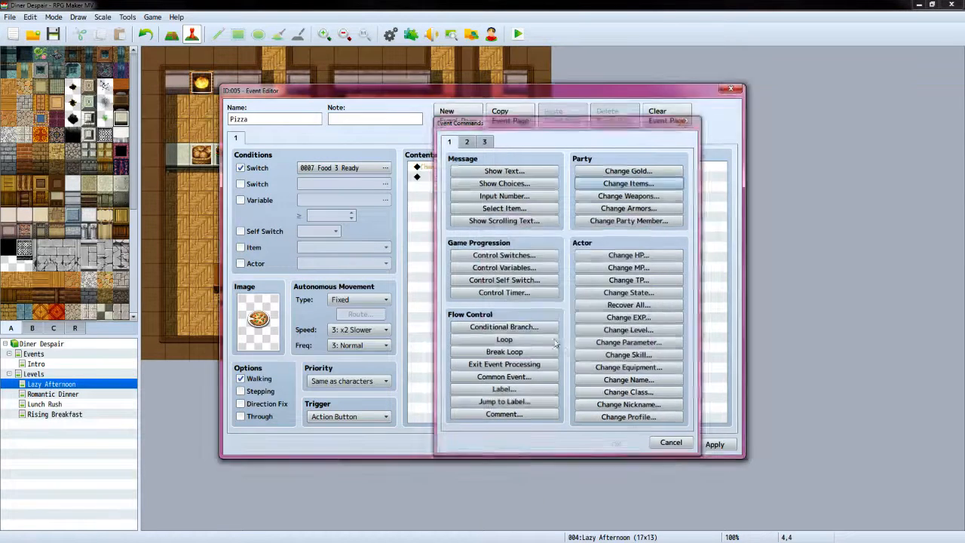
Add a Control Switches command that turns switch 0007 Food 3 Ready OFF, and confirm the Pizza event
{"action": "double_click", "coordinate": [465, 181]}
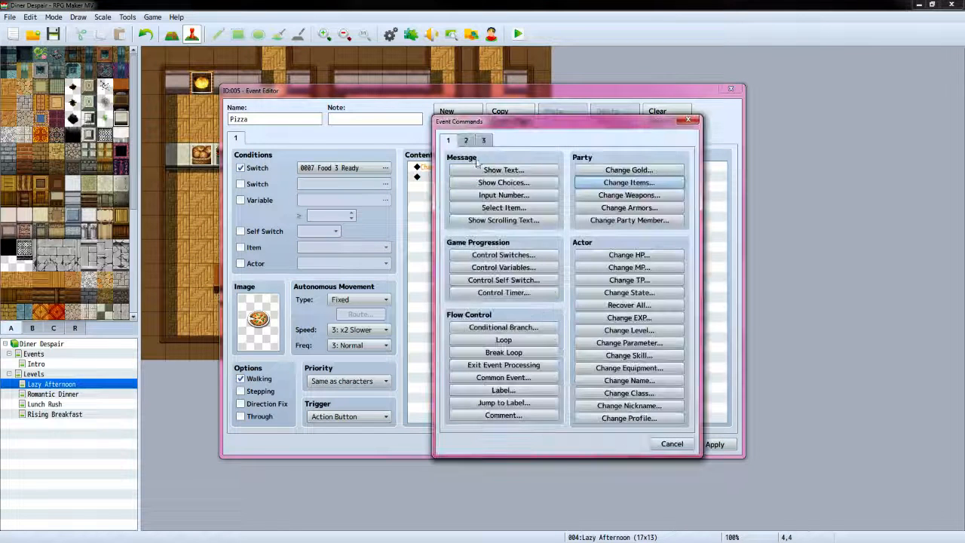
{"action": "left_click", "coordinate": [513, 256]}
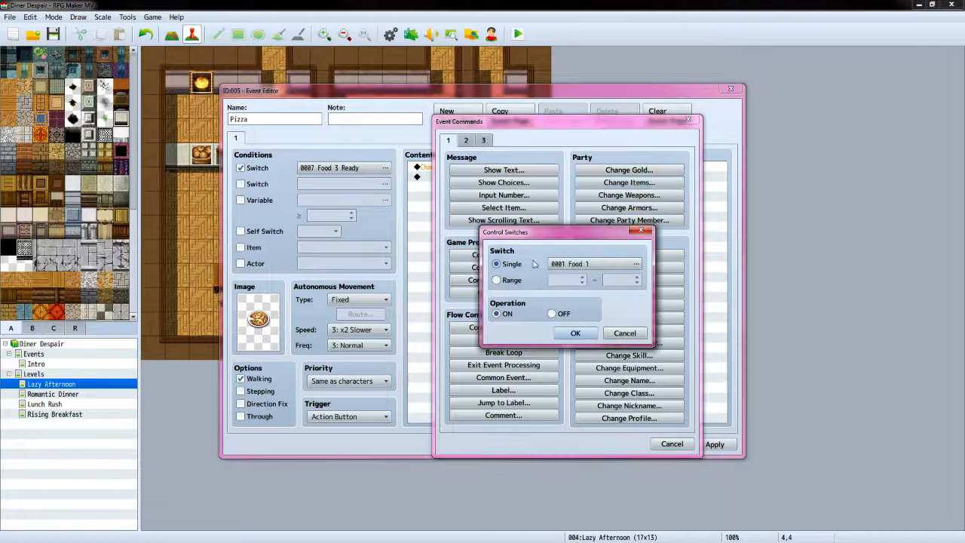
{"action": "left_click", "coordinate": [629, 269]}
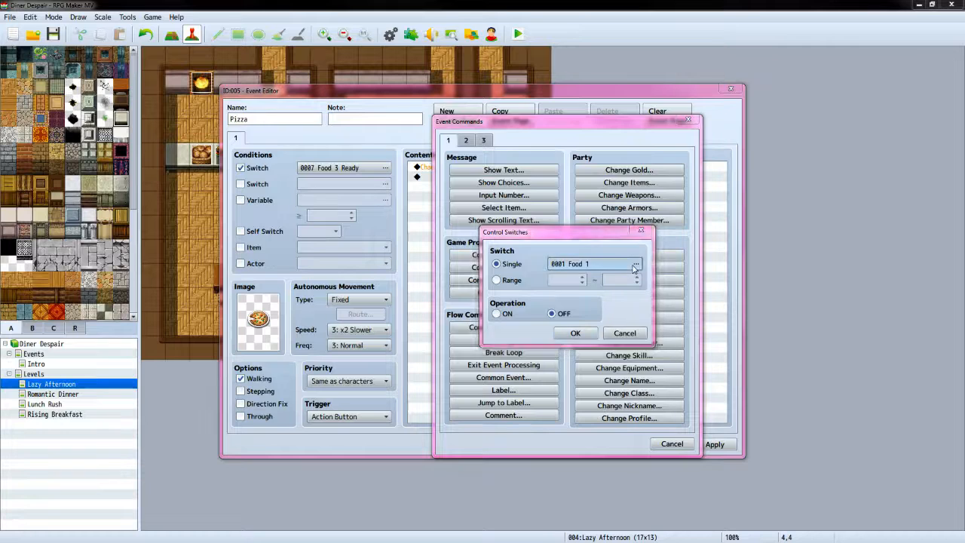
{"action": "left_click", "coordinate": [547, 411]}
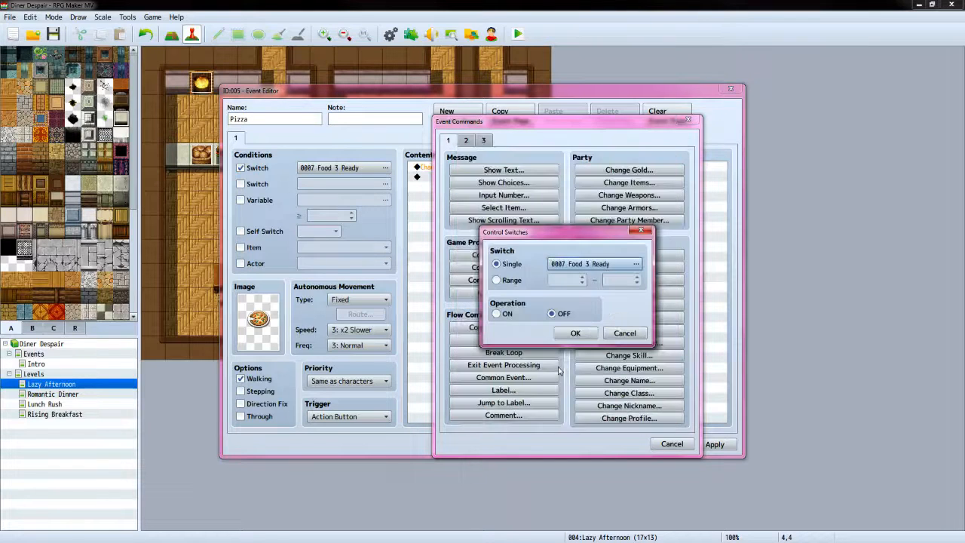
{"action": "left_click", "coordinate": [574, 336]}
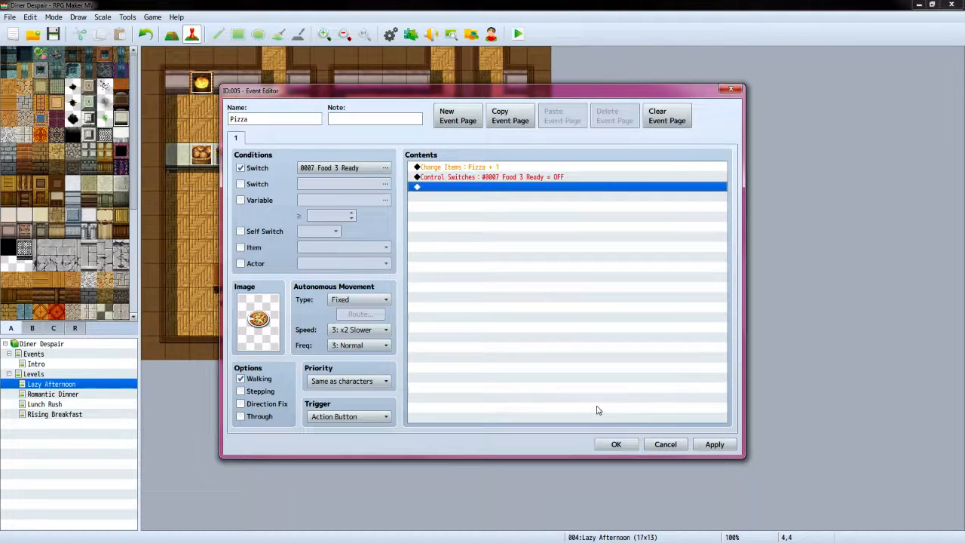
{"action": "left_click", "coordinate": [615, 444]}
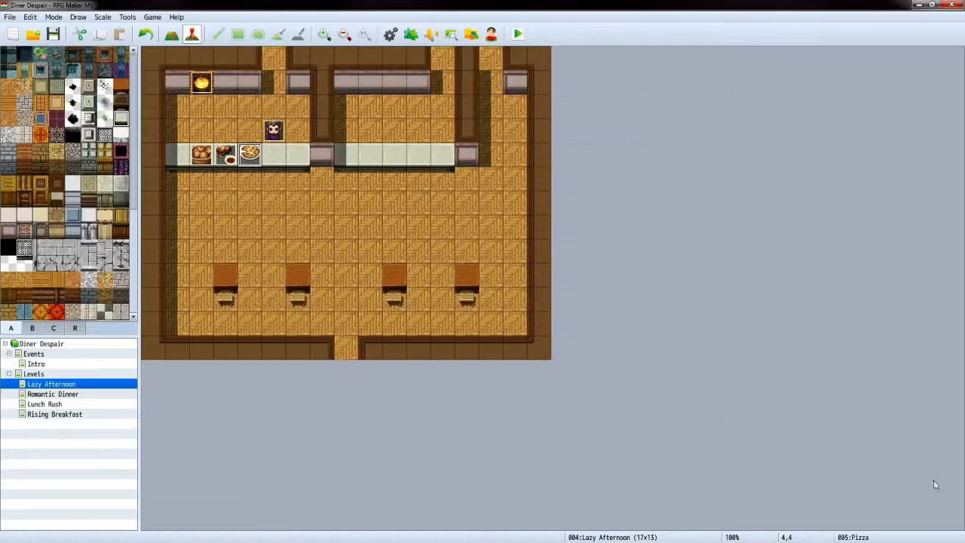
Switch to the VX Ace reference project, close its Pizza event without changes and examine the Salad event on the counter
{"action": "key", "text": "alt+Tab"}
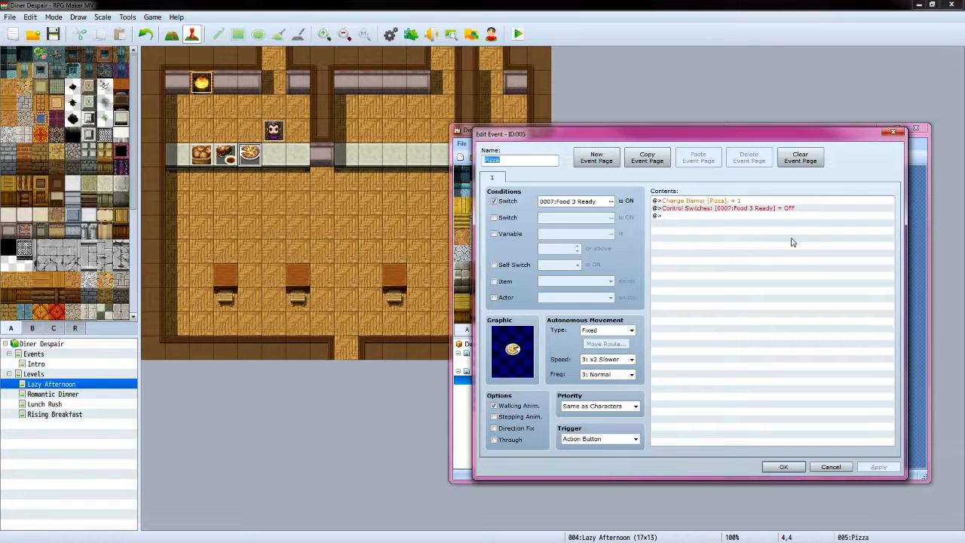
{"action": "left_click", "coordinate": [831, 467]}
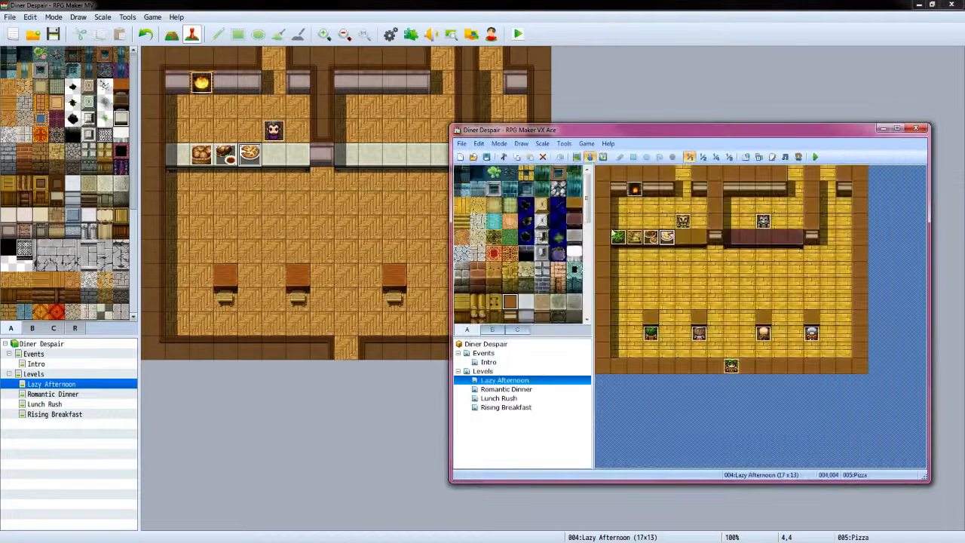
{"action": "left_click", "coordinate": [621, 240]}
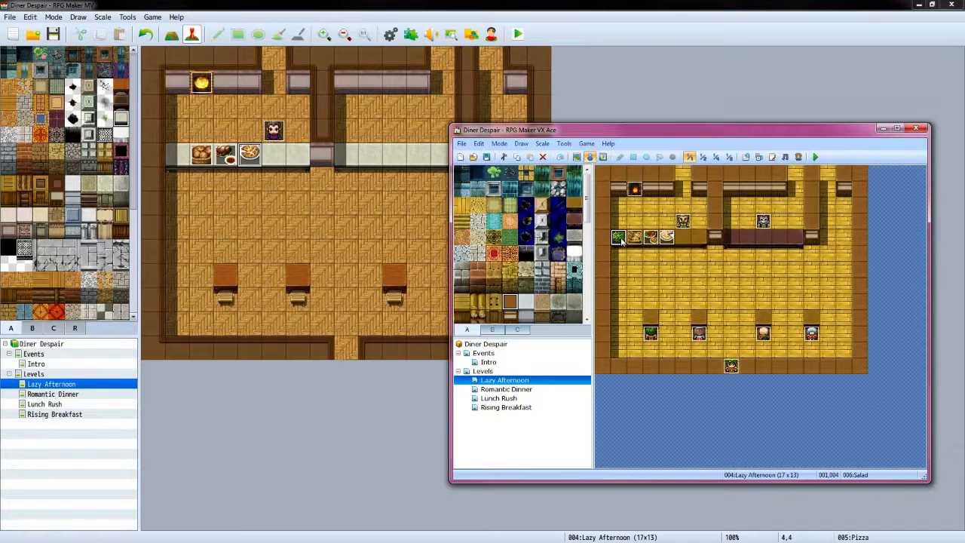
{"action": "double_click", "coordinate": [621, 240]}
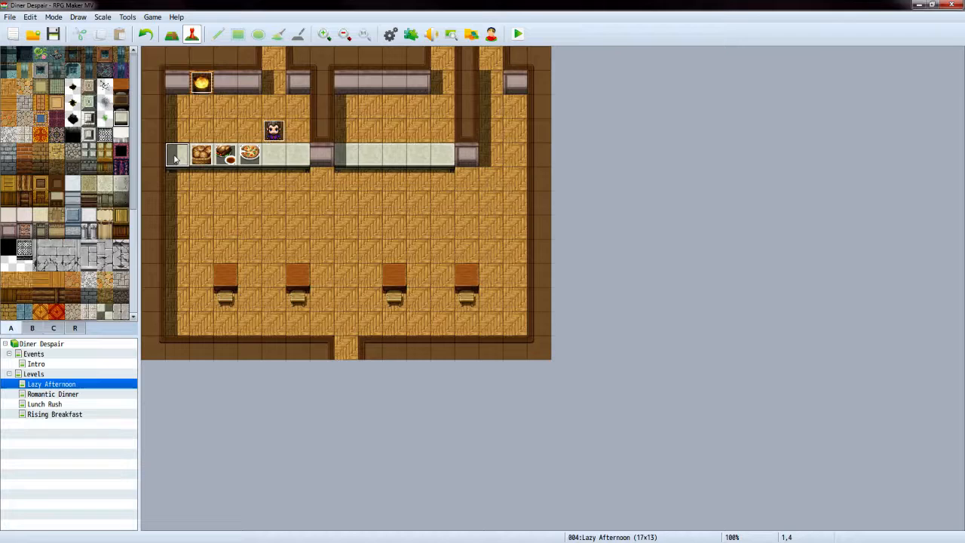
In the MV project, create an event named Salad on the counter's leftmost tile, conditional on switch 0008 Food 4 Ready
{"action": "double_click", "coordinate": [175, 160]}
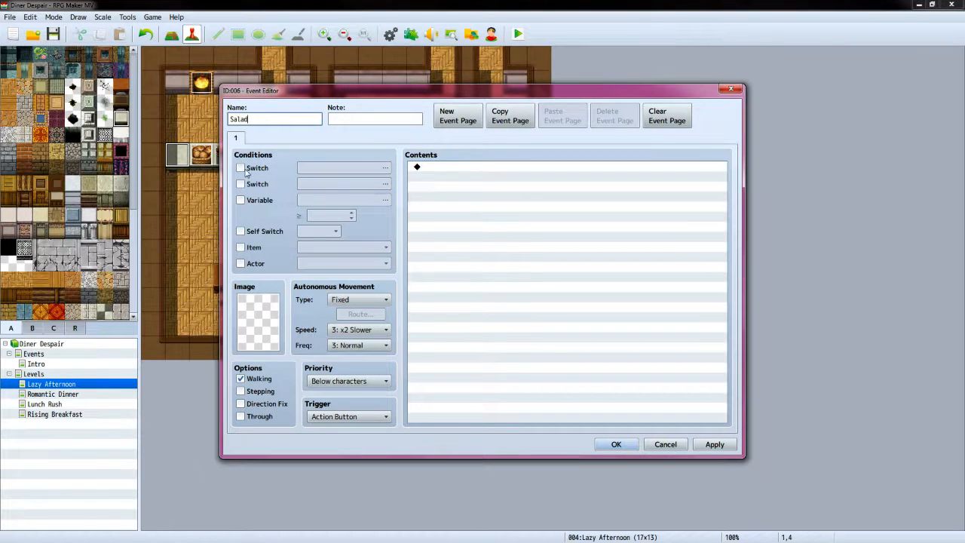
{"action": "left_click", "coordinate": [241, 168]}
{"action": "left_click", "coordinate": [384, 168]}
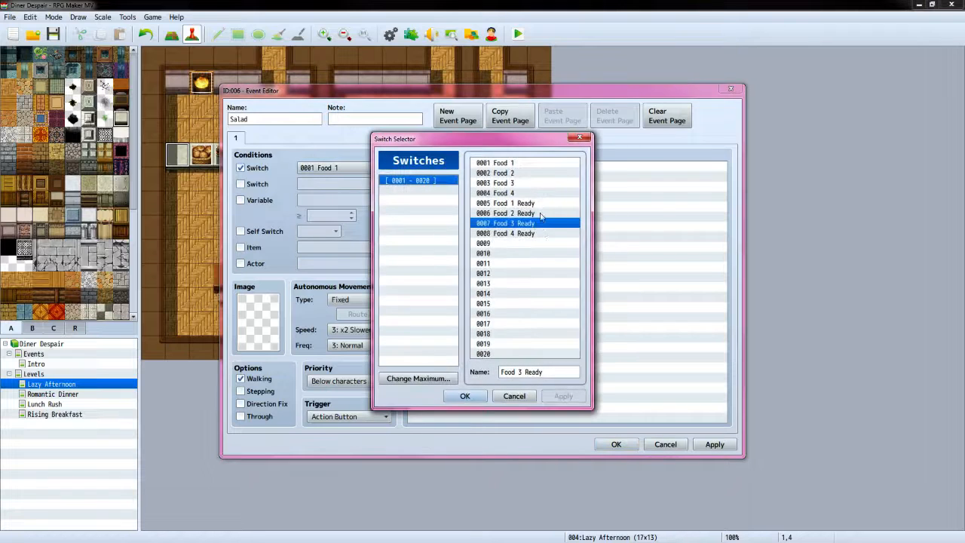
{"action": "left_click", "coordinate": [543, 233]}
{"action": "left_click", "coordinate": [463, 395]}
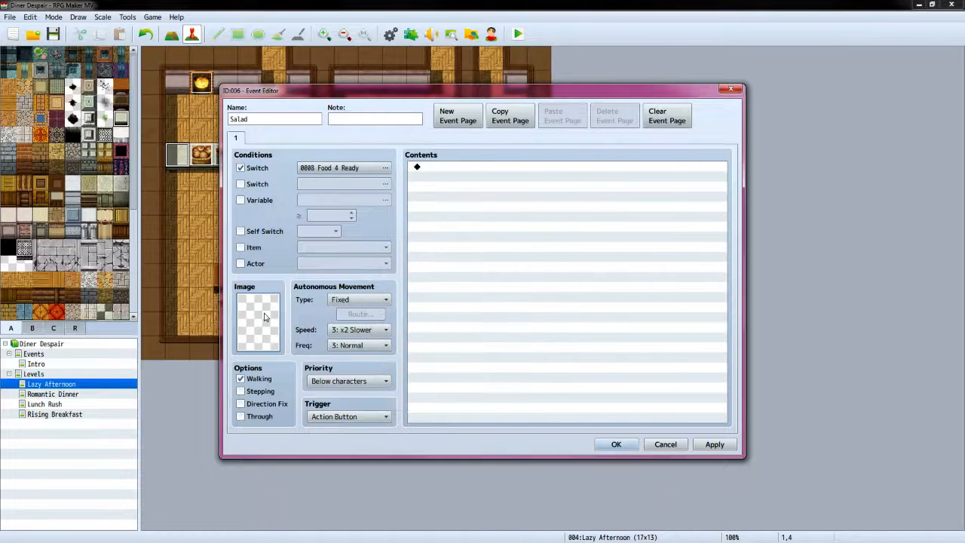
Open the image selection for the Salad event and browse to the tileset entries
{"action": "double_click", "coordinate": [267, 315]}
{"action": "scroll", "coordinate": [358, 328], "scroll_direction": "down", "scroll_amount": 5}
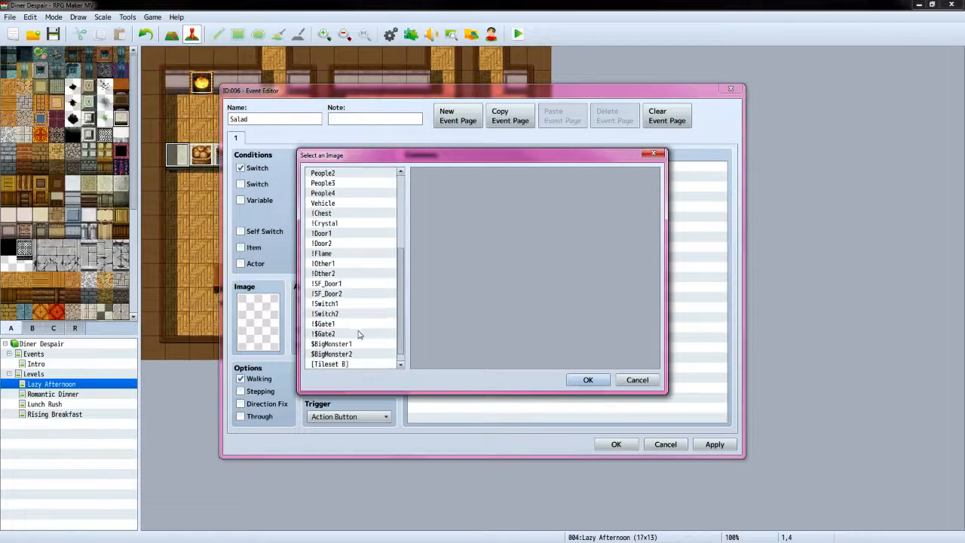
Set the Salad event's image to the green leafy plant from Tileset C
{"action": "left_click", "coordinate": [332, 354]}
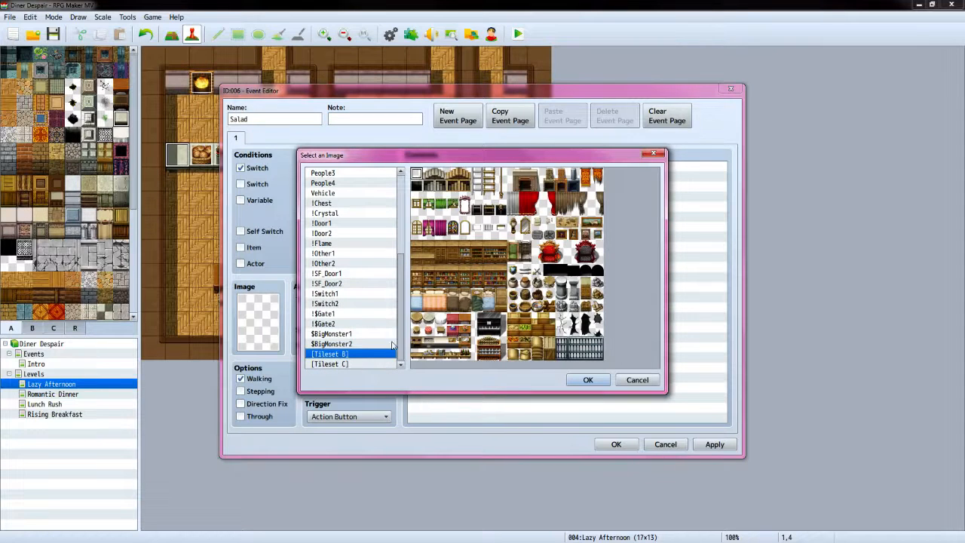
{"action": "left_click", "coordinate": [368, 364]}
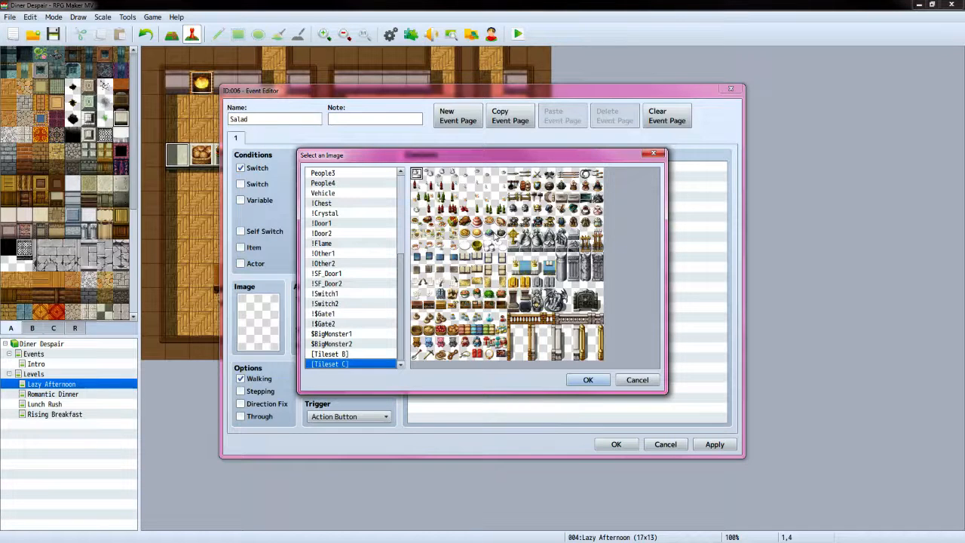
{"action": "left_click", "coordinate": [489, 294]}
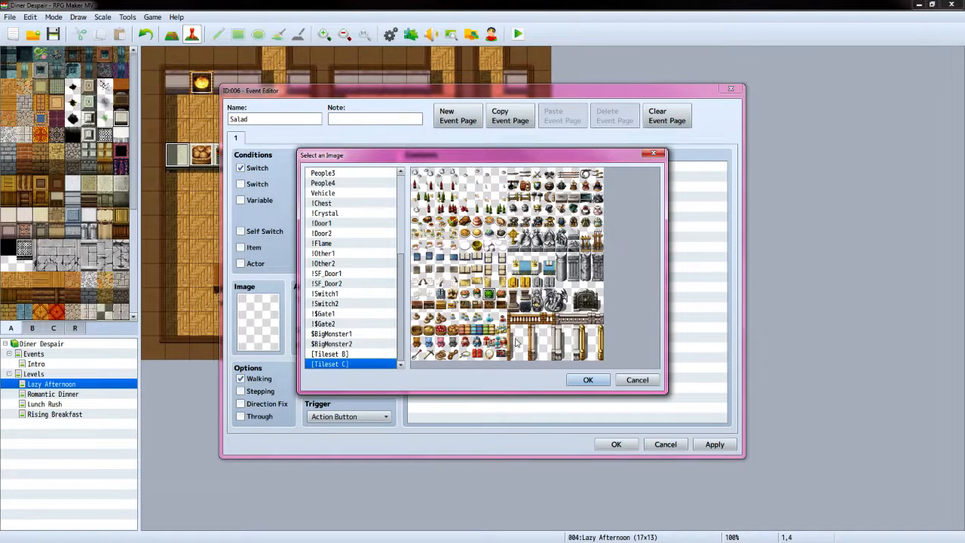
{"action": "left_click", "coordinate": [587, 381]}
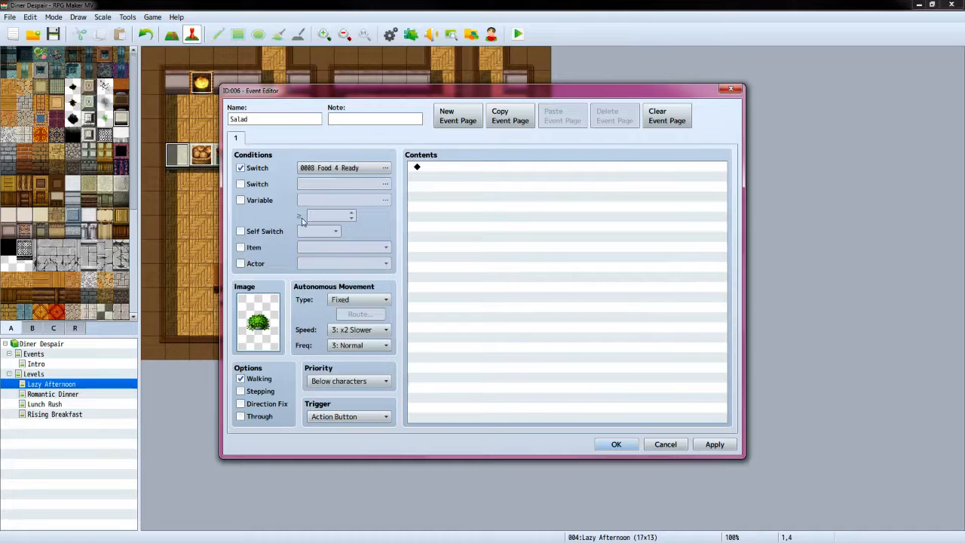
Add a Change Items command to the Salad event that increases Salad by 1
{"action": "double_click", "coordinate": [442, 169]}
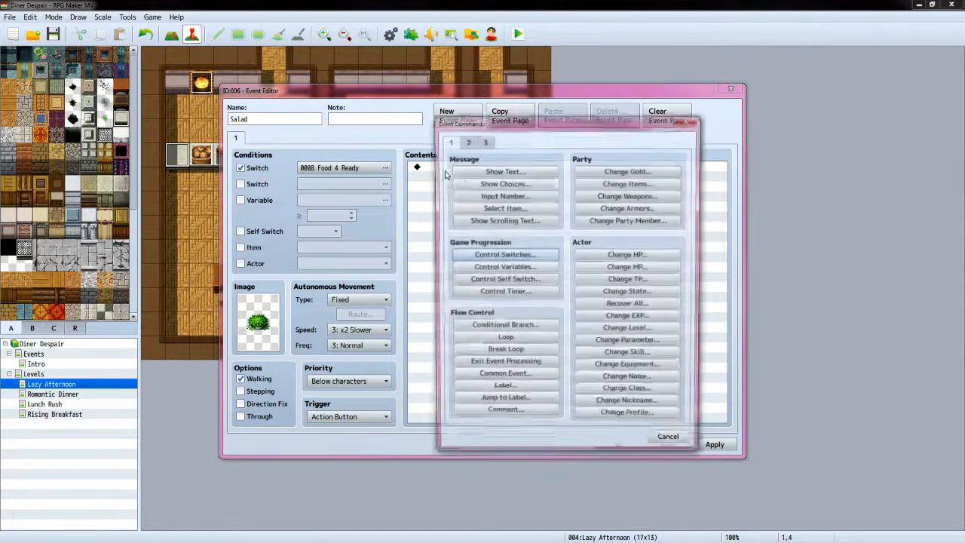
{"action": "left_click", "coordinate": [599, 183]}
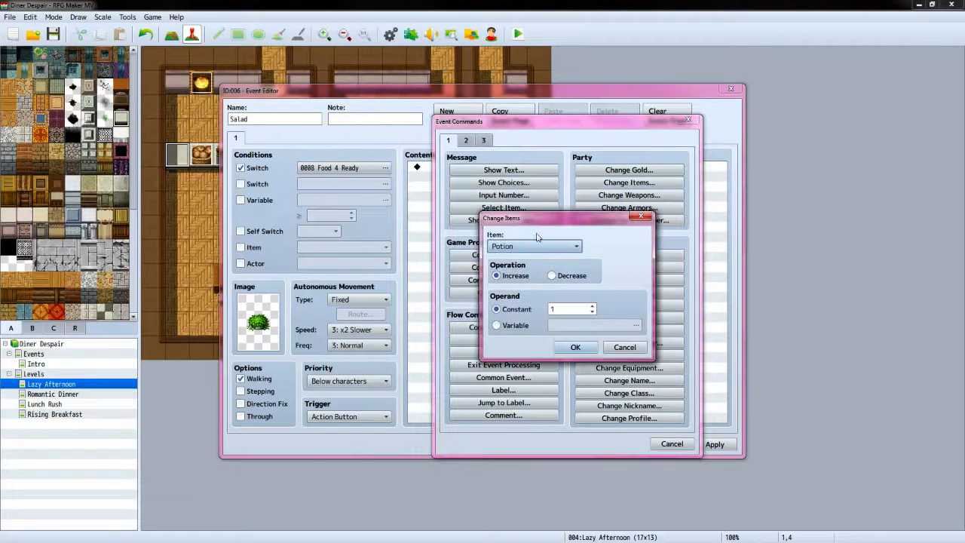
{"action": "left_click", "coordinate": [571, 248]}
{"action": "left_click", "coordinate": [517, 337]}
{"action": "left_click", "coordinate": [575, 345]}
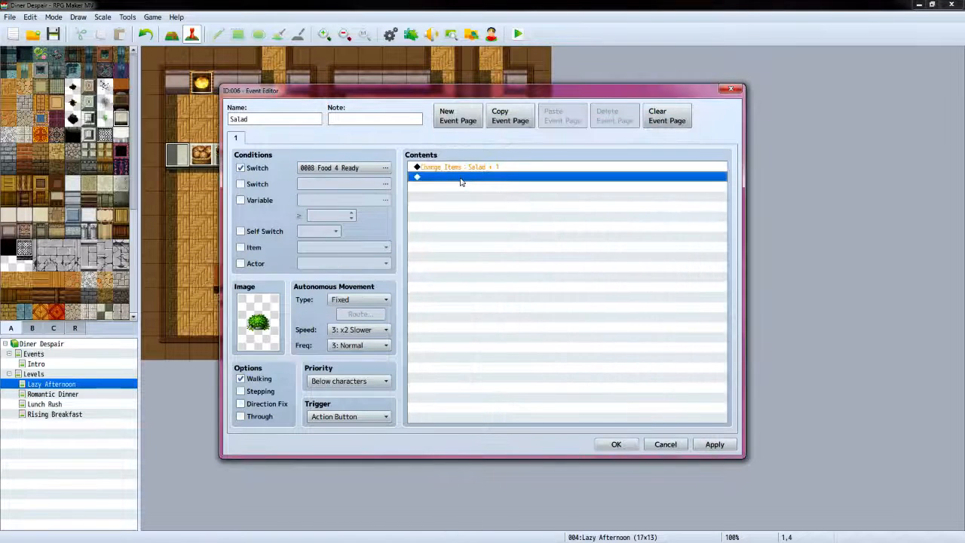
Add a Control Switches command turning switch 0008 Food 4 Ready OFF, and save the Salad event
{"action": "double_click", "coordinate": [461, 178]}
{"action": "left_click", "coordinate": [504, 256]}
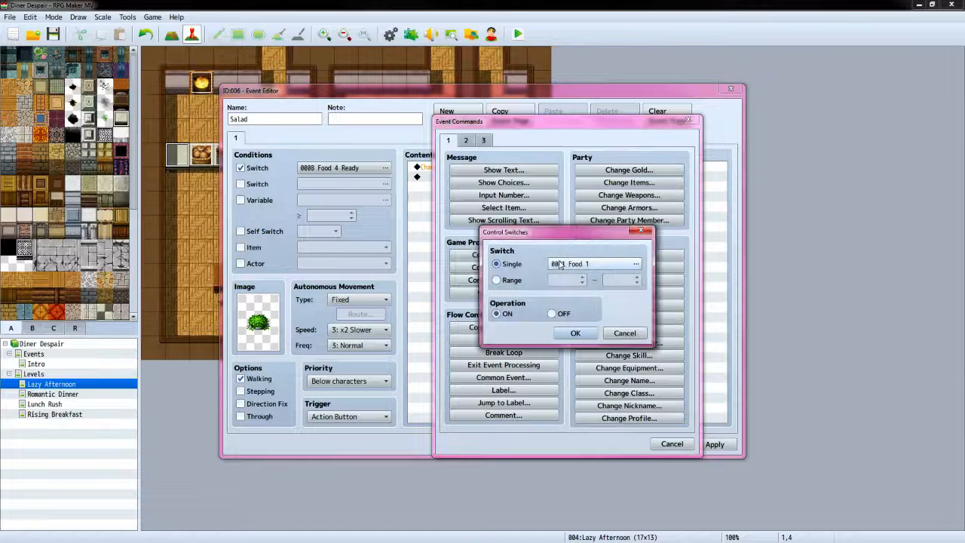
{"action": "left_click", "coordinate": [636, 264]}
{"action": "left_click", "coordinate": [603, 248]}
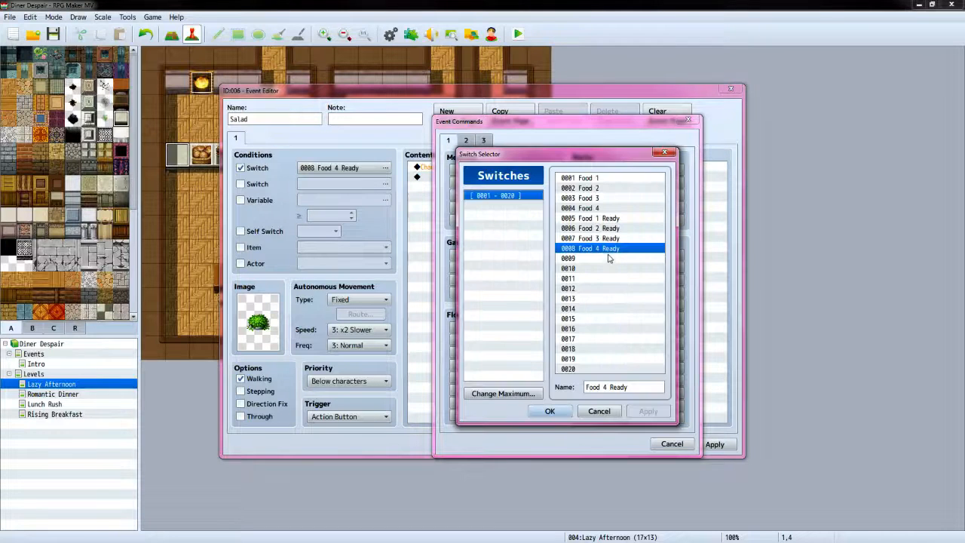
{"action": "left_click", "coordinate": [550, 410]}
{"action": "left_click", "coordinate": [552, 313]}
{"action": "left_click", "coordinate": [575, 333]}
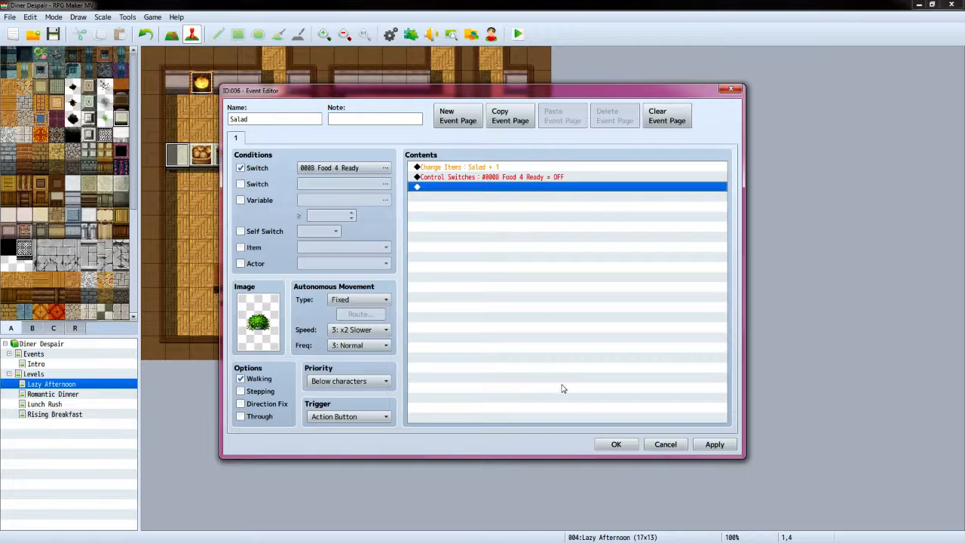
{"action": "left_click", "coordinate": [616, 444]}
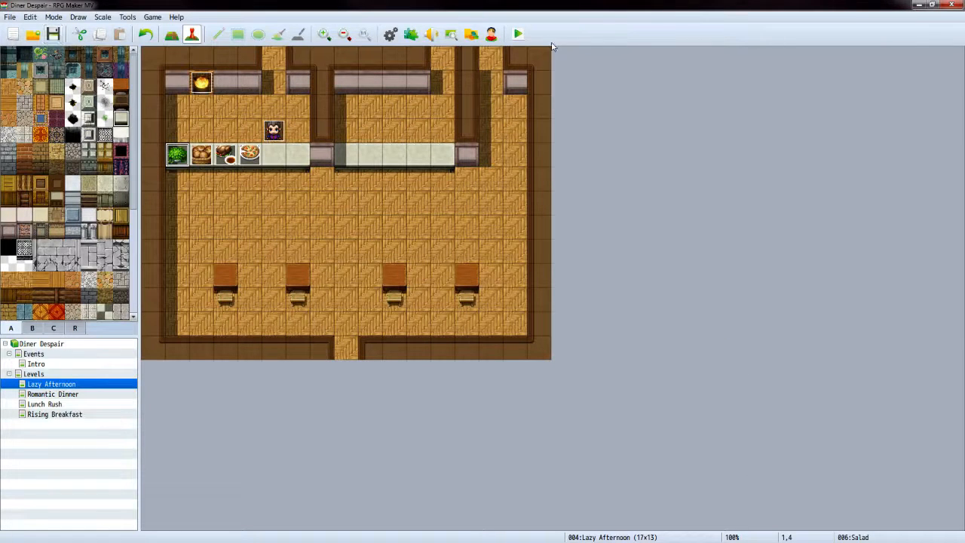
Start a playtest, place the game window beside the map, and advance through the opening dialogue
{"action": "left_click", "coordinate": [521, 35]}
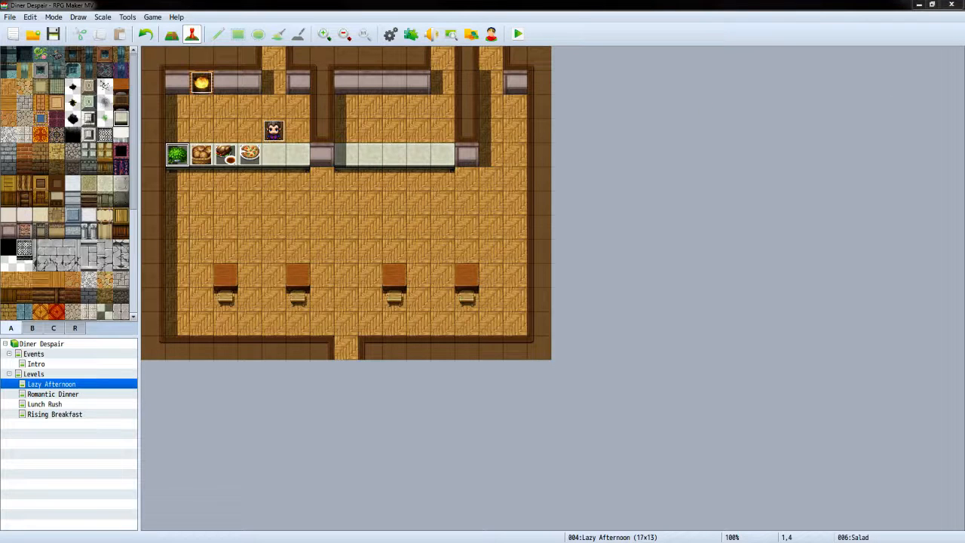
{"action": "left_click_drag", "start_coordinate": [964, 113], "coordinate": [699, 89]}
{"action": "key", "text": "Return"}
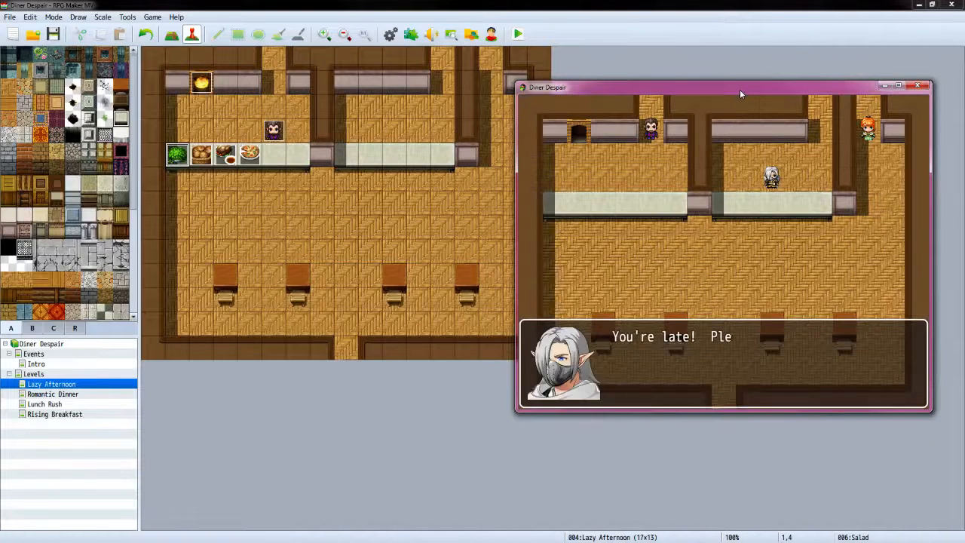
{"action": "key", "text": "Return"}
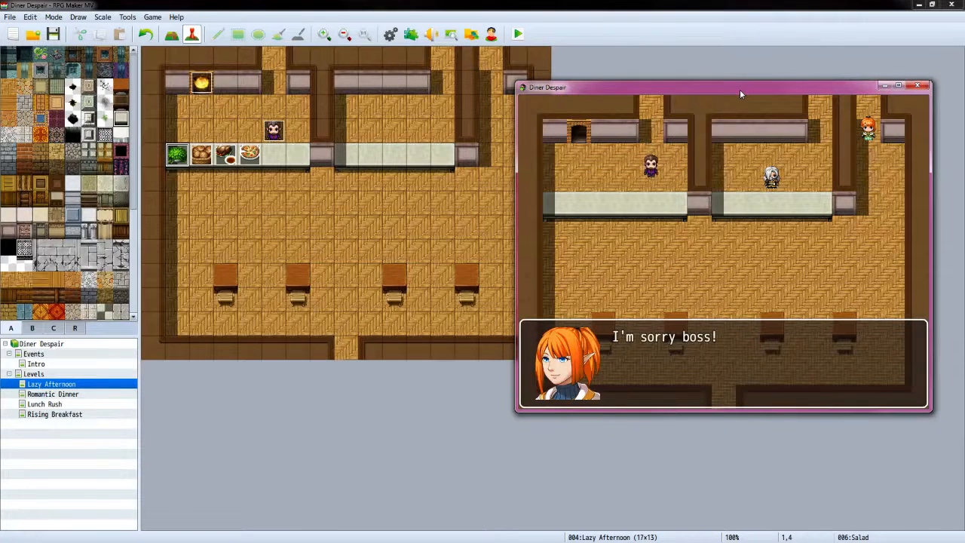
{"action": "key", "text": "Return"}
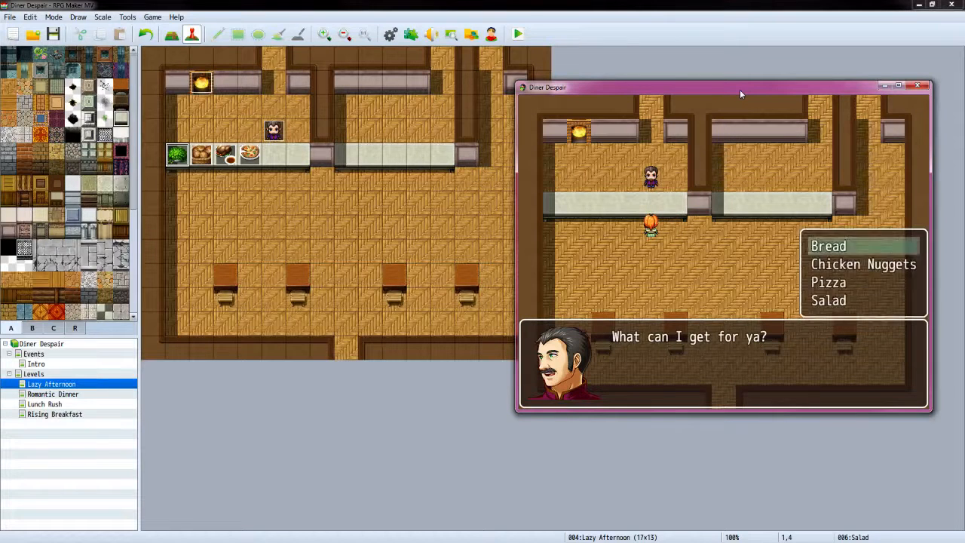
Order Bread from the chef in the playtest, and step away from the counter and back
{"action": "key", "text": "Return"}
{"action": "key", "text": "Return"}
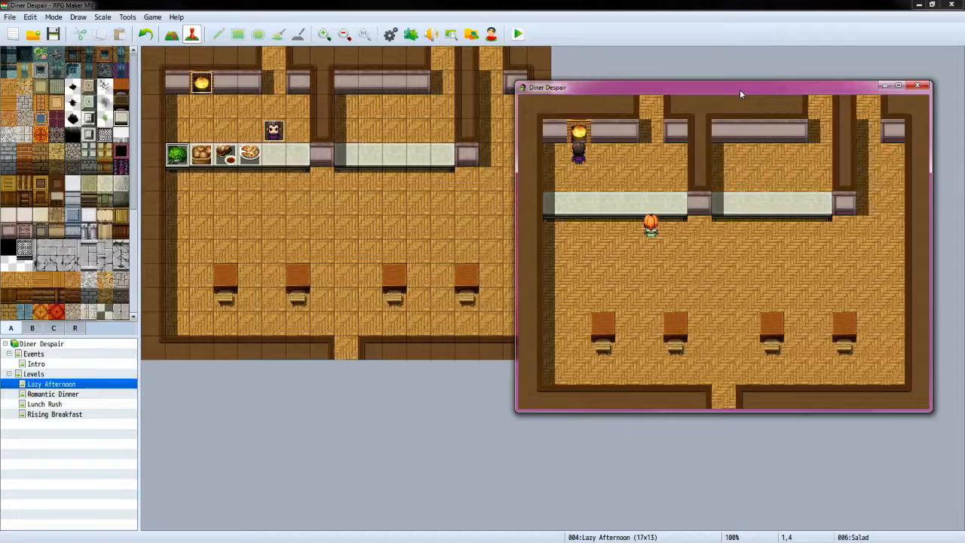
{"action": "key", "text": "Down"}
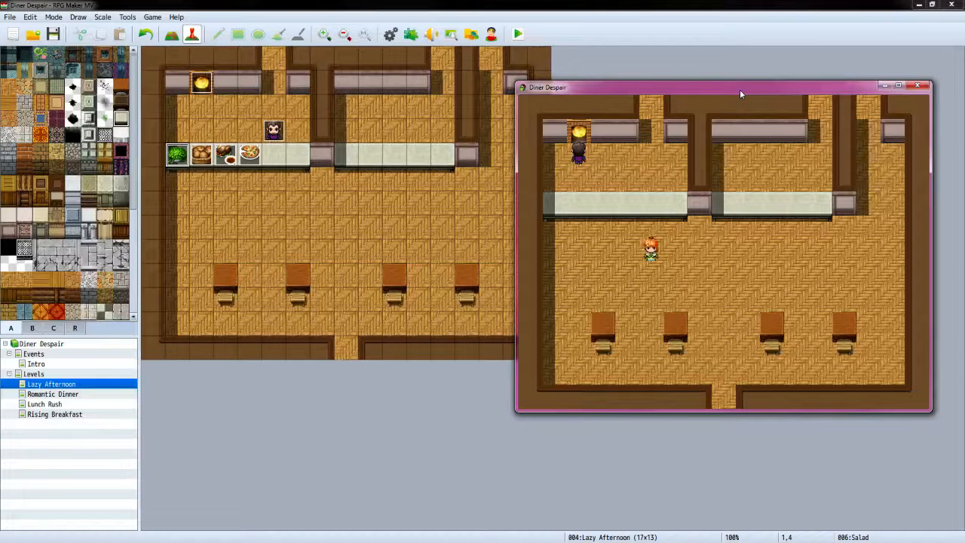
{"action": "key", "text": "Up"}
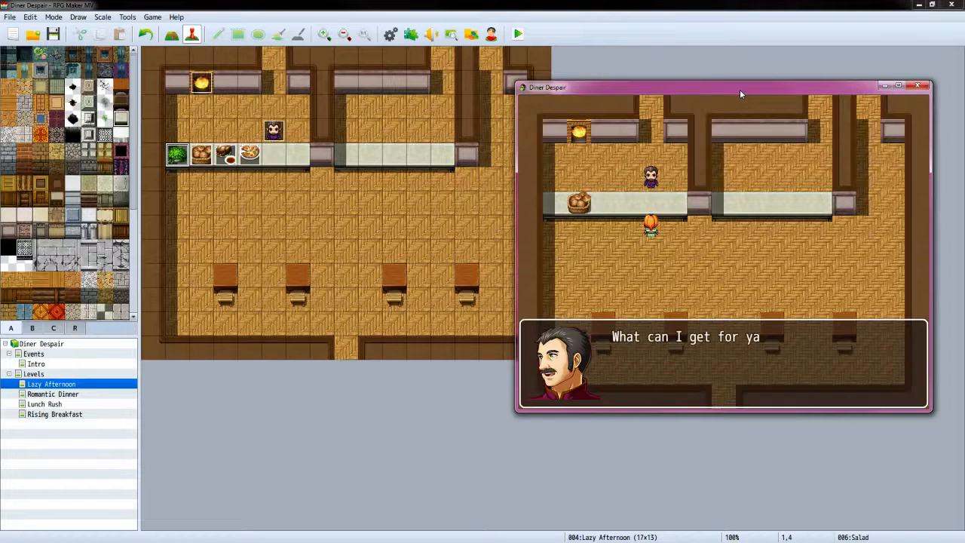
Order Chicken Nuggets from the chef and dismiss the order dialogue
{"action": "key", "text": "Down"}
{"action": "key", "text": "Return"}
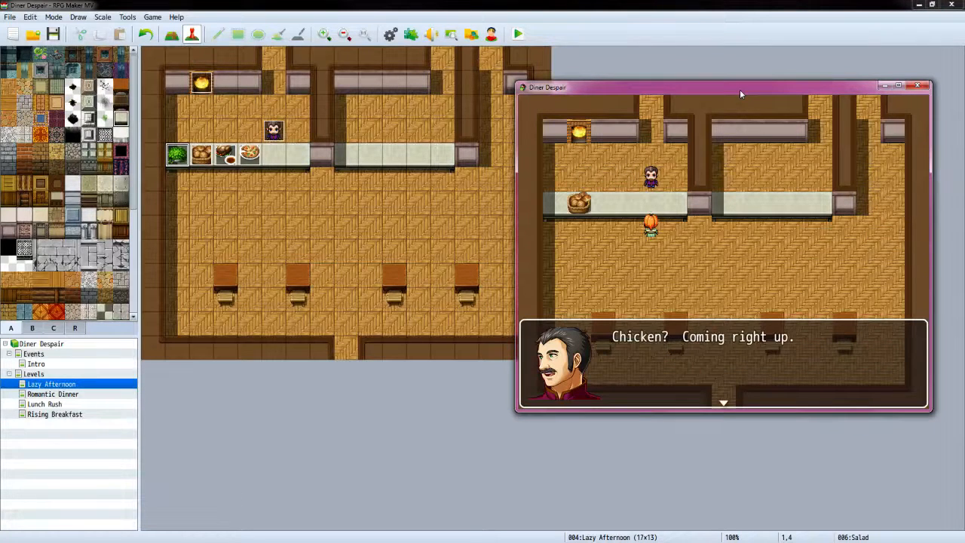
{"action": "key", "text": "Return"}
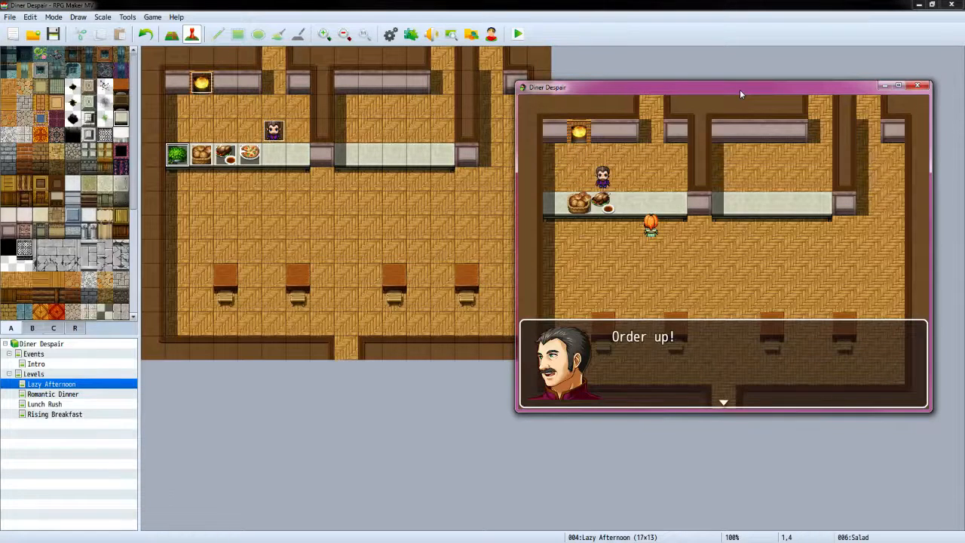
{"action": "key", "text": "Return"}
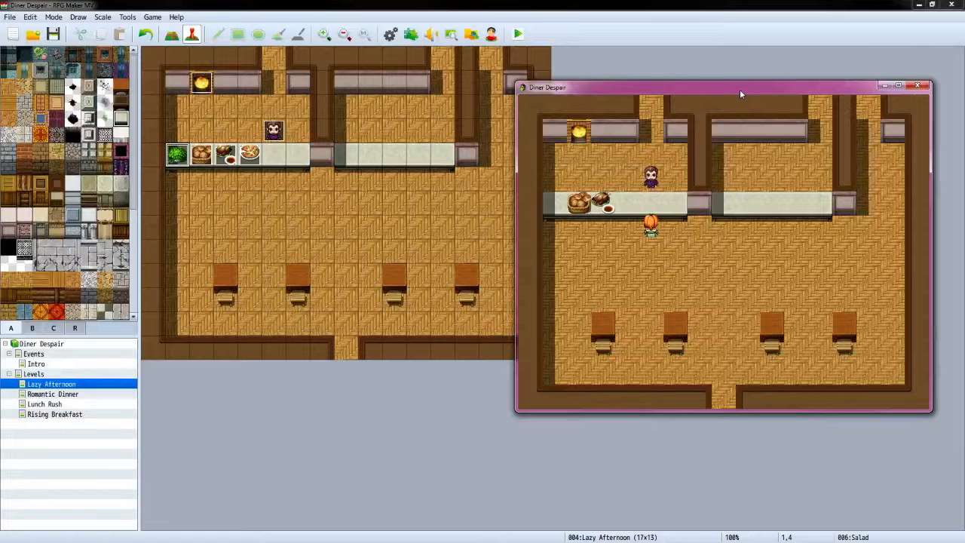
Order Pizza from the chef and dismiss the order dialogue
{"action": "key", "text": "Down"}
{"action": "key", "text": "Down"}
{"action": "key", "text": "Return"}
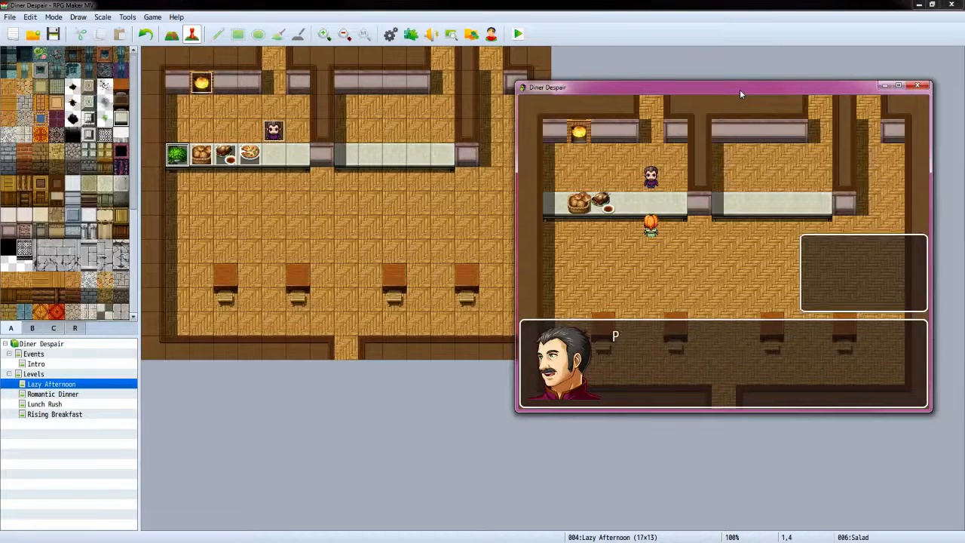
{"action": "key", "text": "Return"}
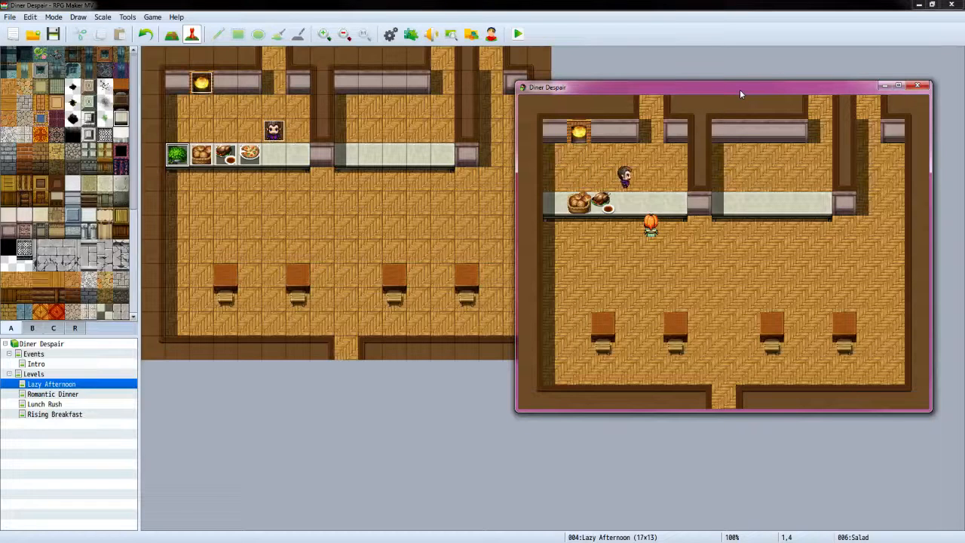
{"action": "key", "text": "Return"}
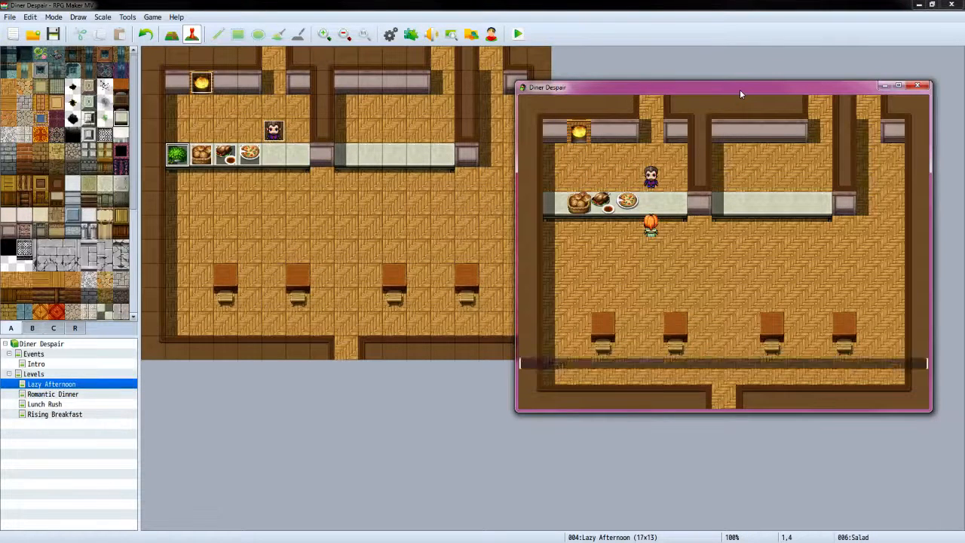
Order Salad from the chef and dismiss the order dialogue
{"action": "key", "text": "Up"}
{"action": "key", "text": "Return"}
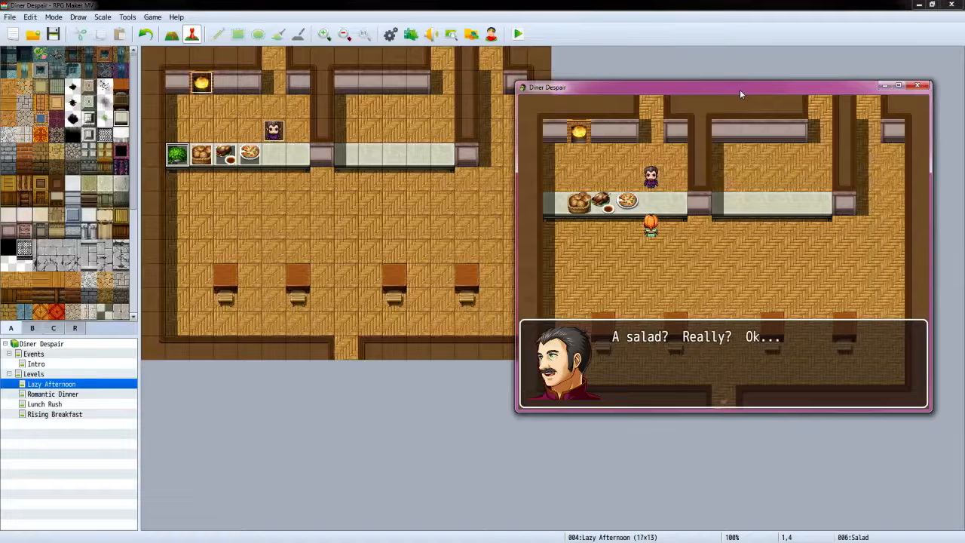
{"action": "key", "text": "Return"}
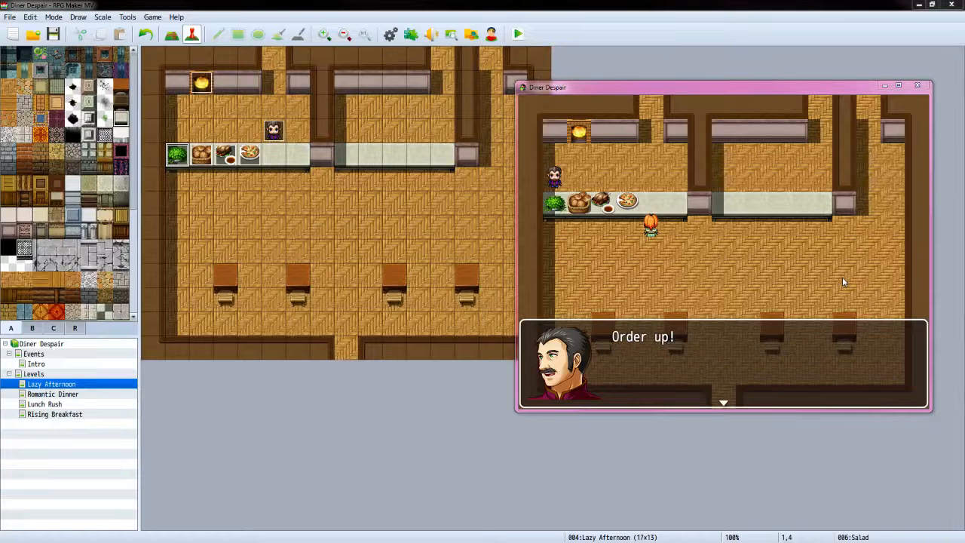
{"action": "key", "text": "Return"}
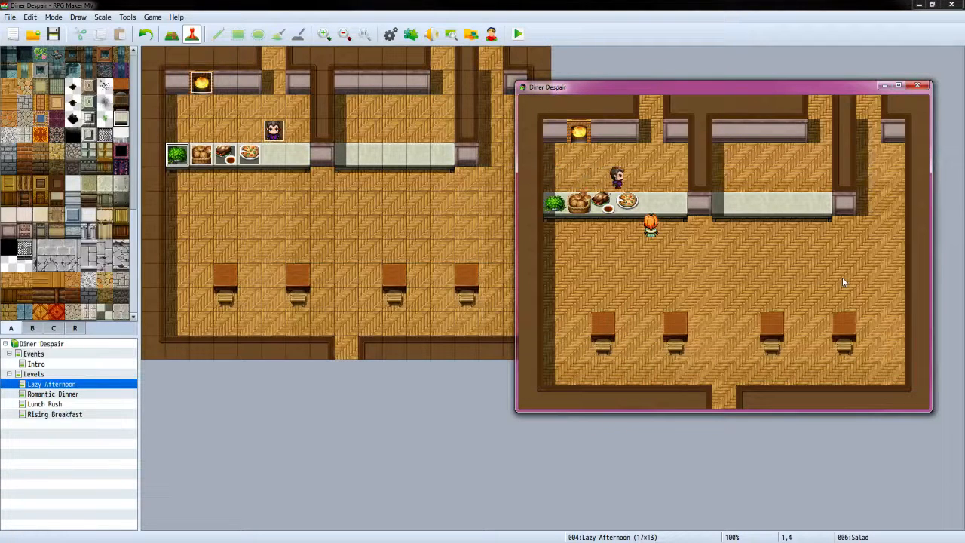
Walk the waitress over to the pizza and check her item inventory before picking it up
{"action": "key", "text": "Left"}
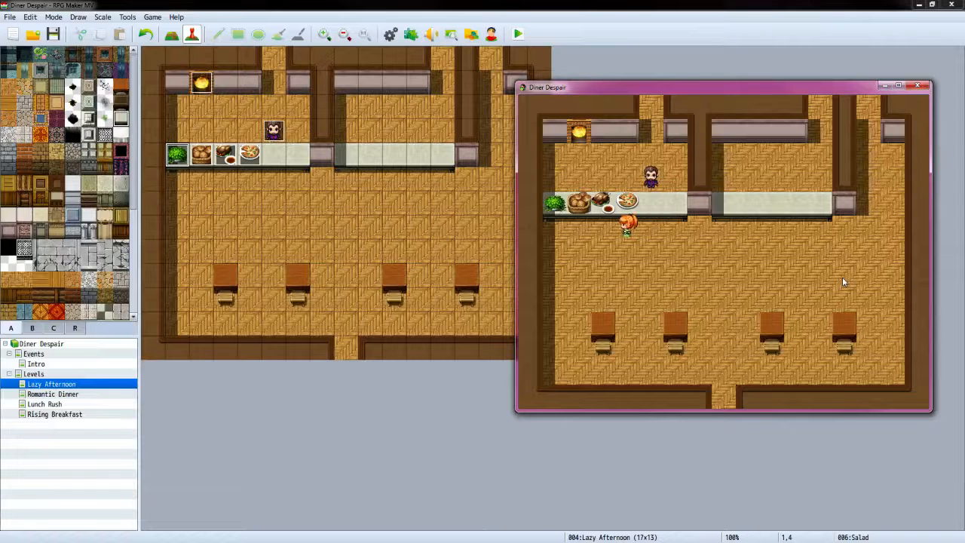
{"action": "key", "text": "Down"}
{"action": "key", "text": "Up"}
{"action": "key", "text": "Down"}
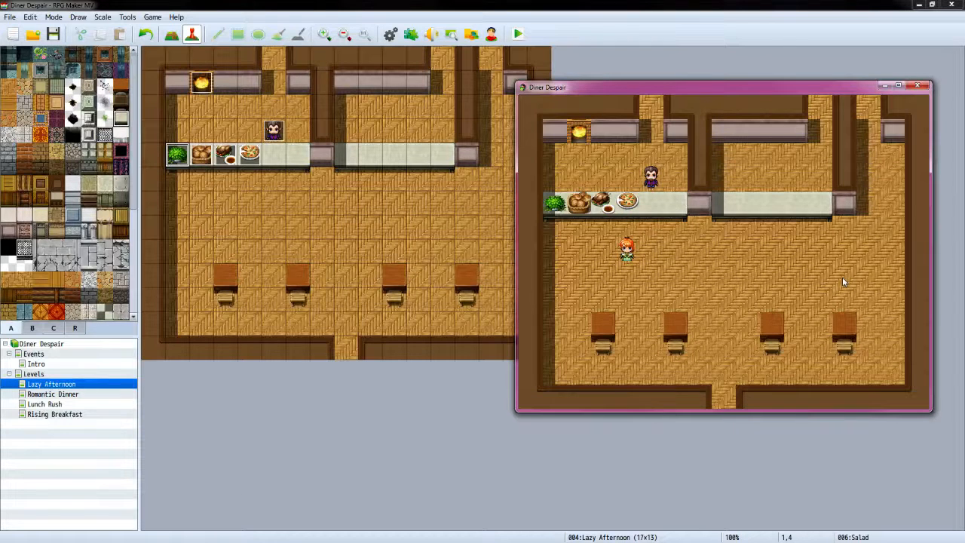
{"action": "key", "text": "Escape"}
{"action": "key", "text": "Return"}
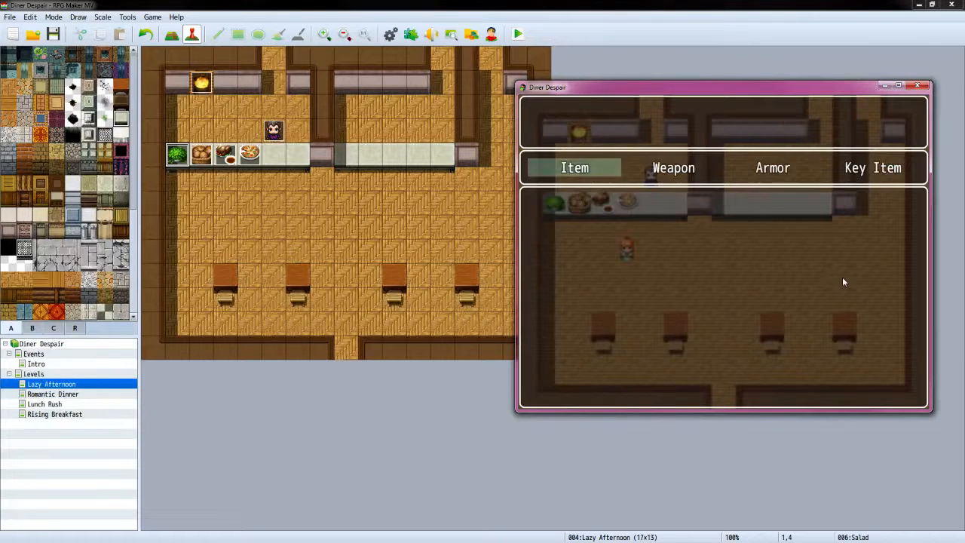
{"action": "key", "text": "Escape"}
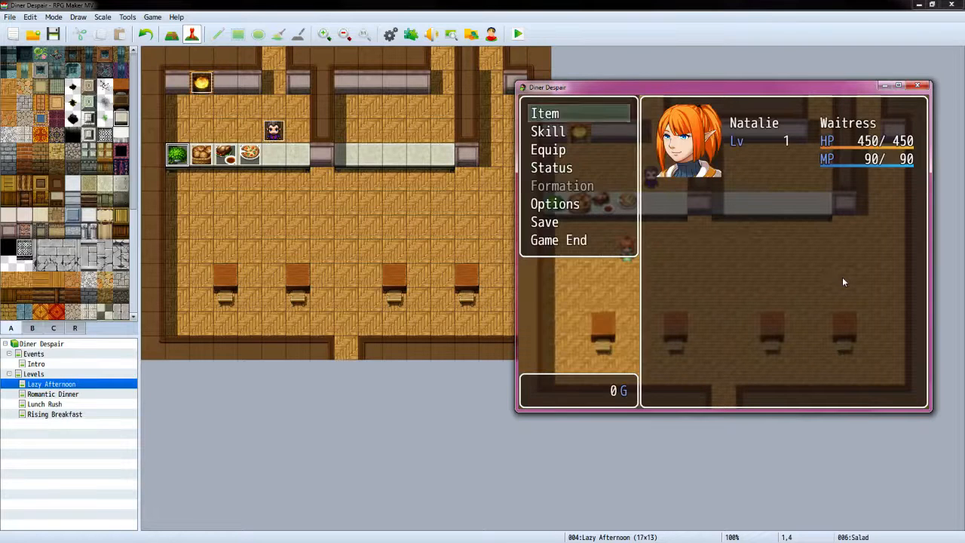
{"action": "key", "text": "Escape"}
Pick up the pizza from the counter and view its description in the item inventory
{"action": "key", "text": "Up"}
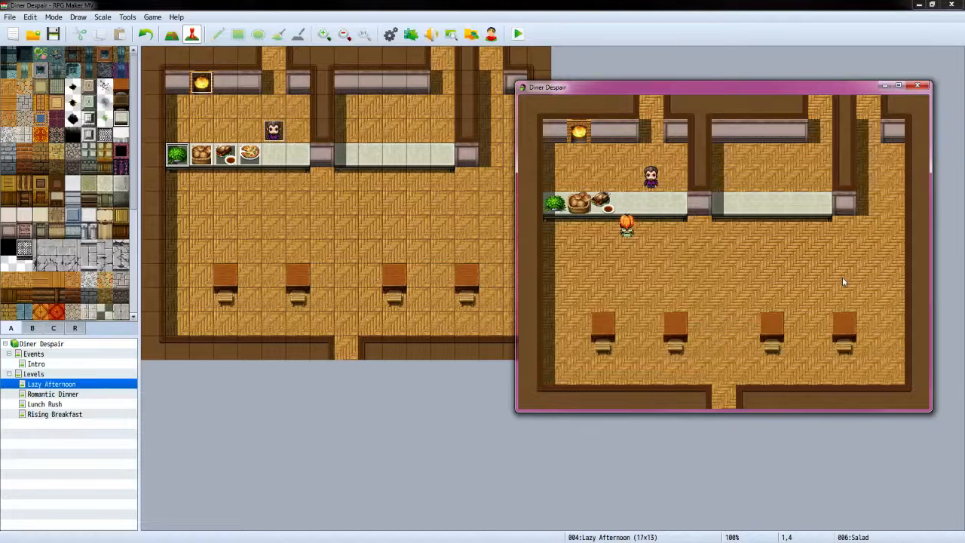
{"action": "key", "text": "Down"}
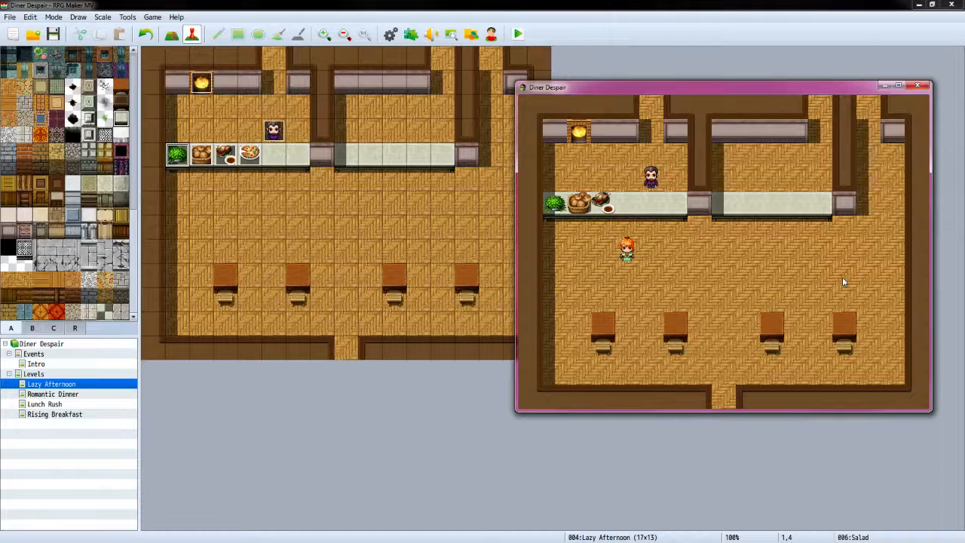
{"action": "key", "text": "Escape"}
{"action": "key", "text": "Return"}
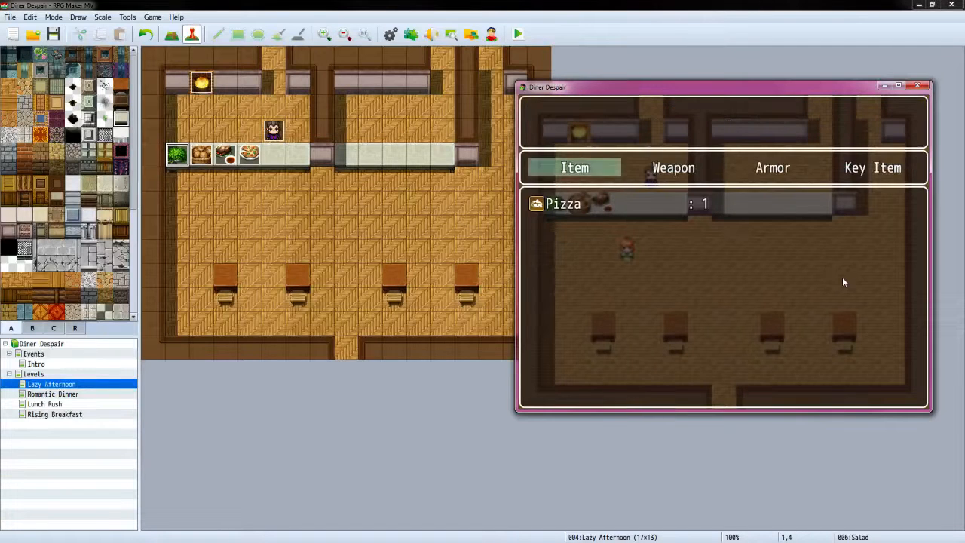
{"action": "key", "text": "Return"}
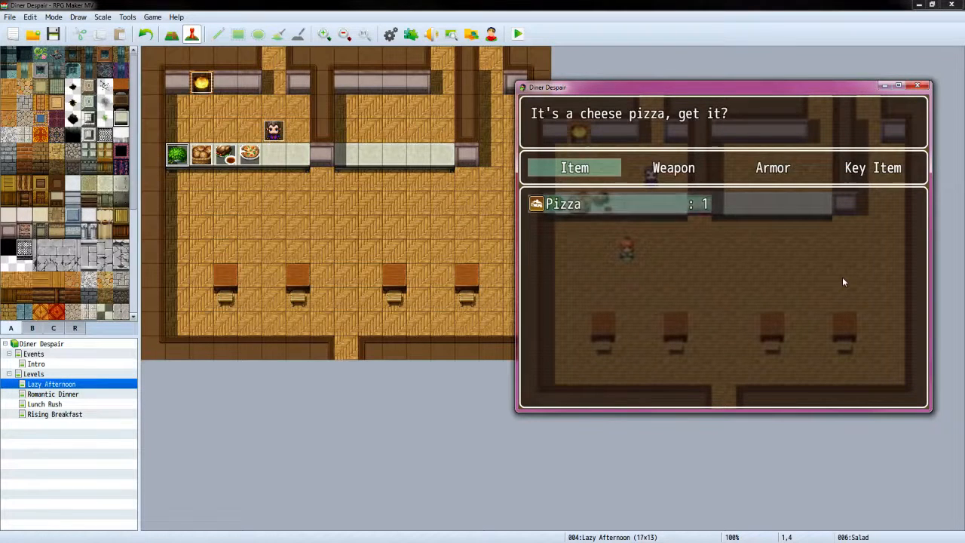
Select the pizza for use on the waitress, cancel the selection, and leave the inventory
{"action": "key", "text": "Return"}
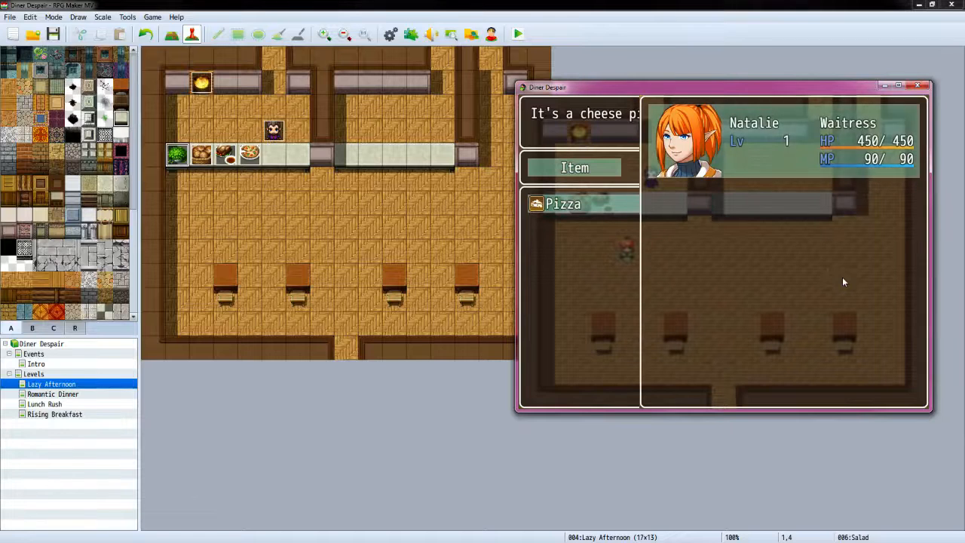
{"action": "key", "text": "Escape"}
{"action": "key", "text": "Escape"}
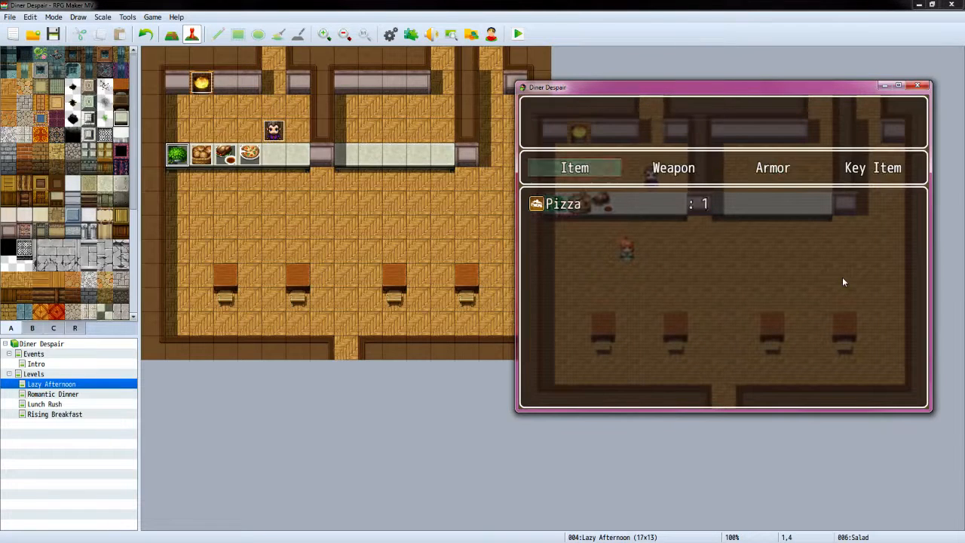
{"action": "key", "text": "Escape"}
{"action": "key", "text": "Escape"}
Pick up the chicken nuggets from the counter and view their description in the item inventory
{"action": "key", "text": "Left"}
{"action": "key", "text": "Up"}
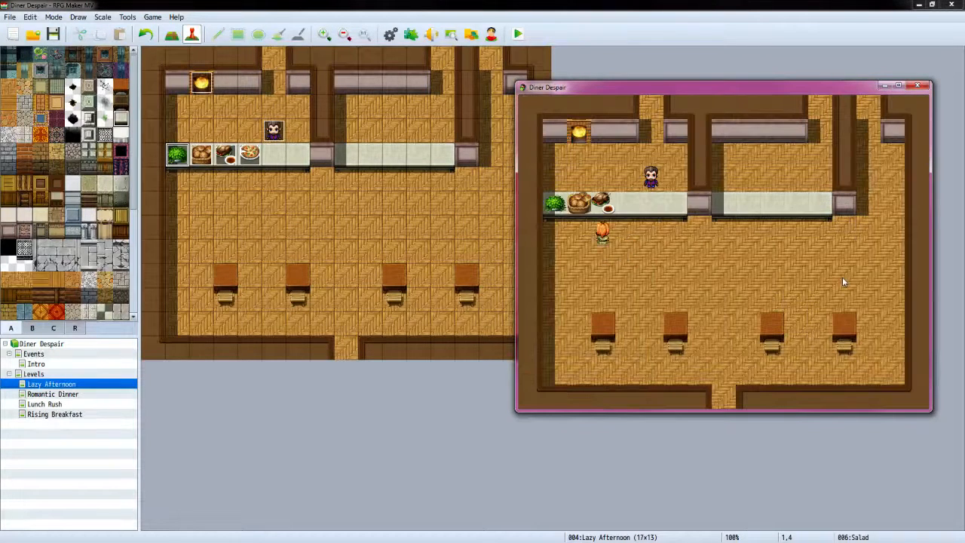
{"action": "key", "text": "Return"}
{"action": "key", "text": "Down"}
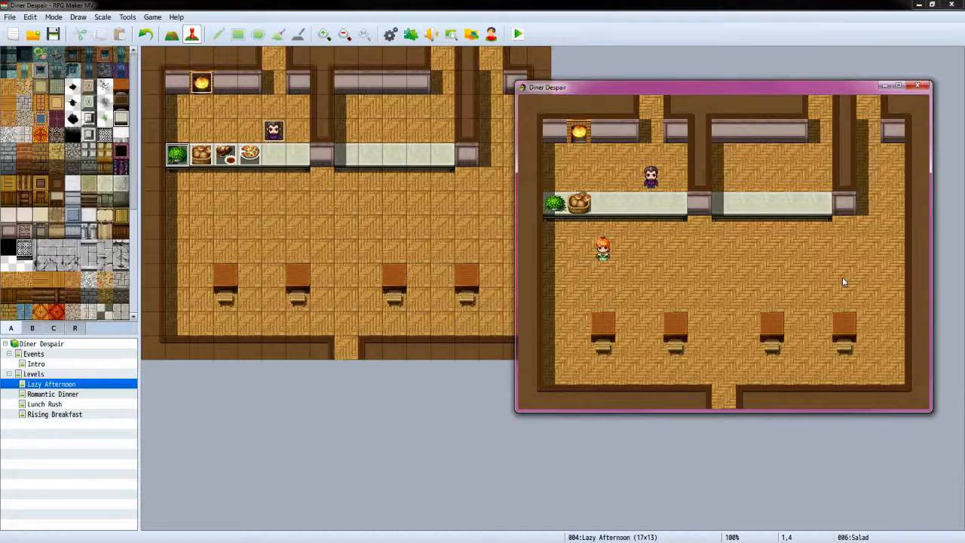
{"action": "key", "text": "Escape"}
{"action": "key", "text": "Return"}
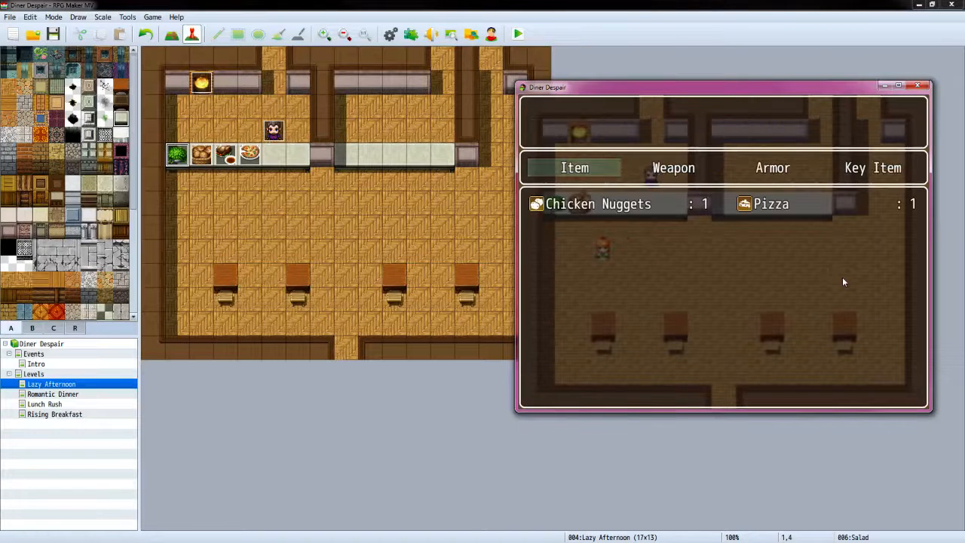
{"action": "key", "text": "Return"}
{"action": "key", "text": "Left"}
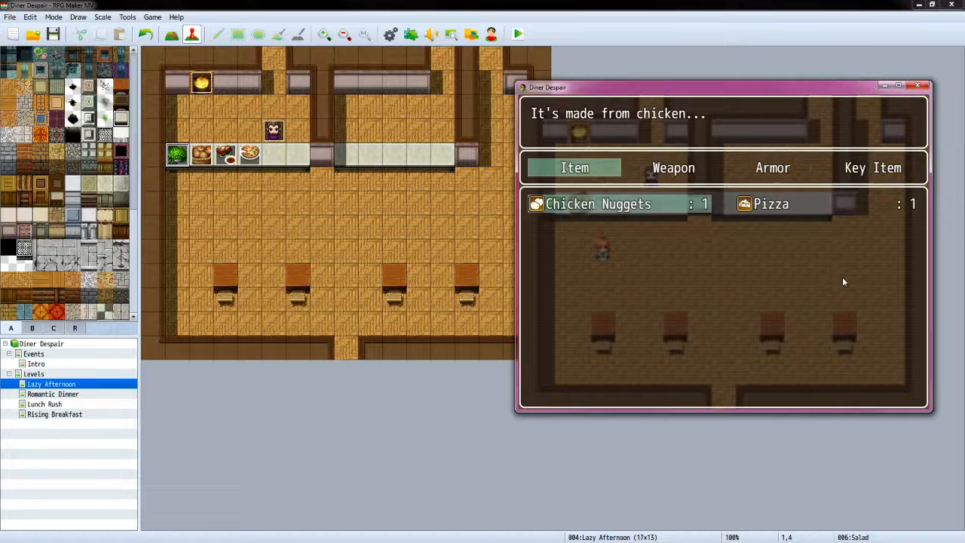
{"action": "key", "text": "Escape"}
{"action": "key", "text": "Escape"}
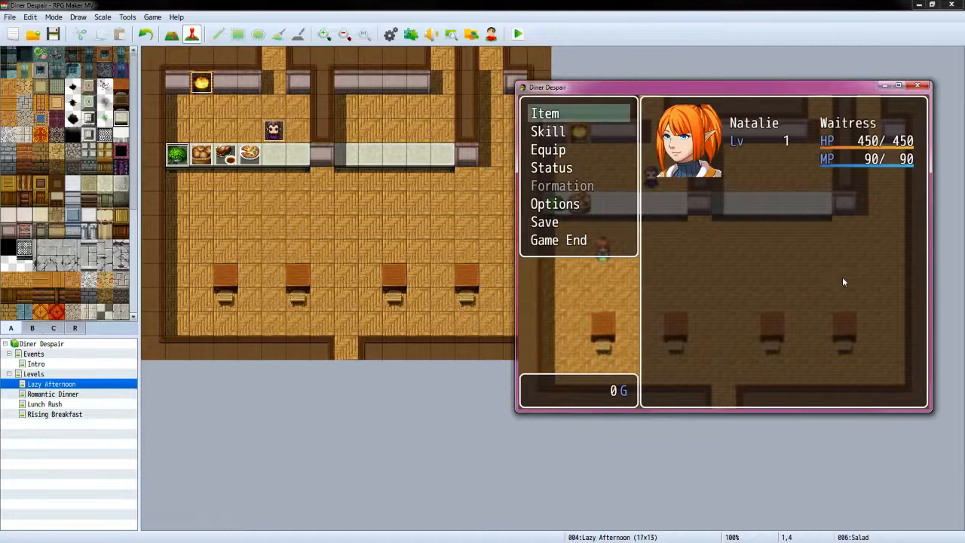
{"action": "key", "text": "Escape"}
Pick up the bread from the counter, view the pizza and bread descriptions in the item inventory, and return to the map
{"action": "key", "text": "Left"}
{"action": "key", "text": "Return"}
{"action": "key", "text": "Down"}
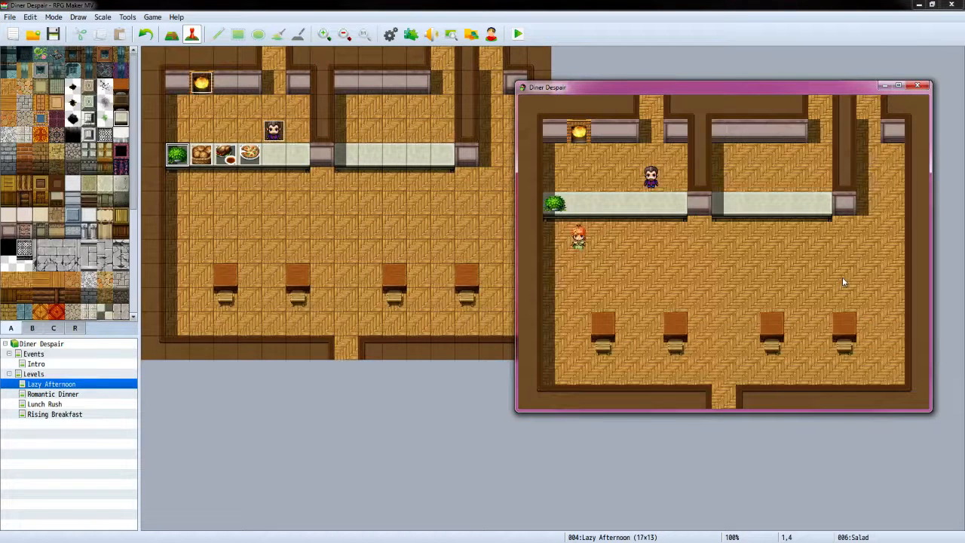
{"action": "key", "text": "Escape"}
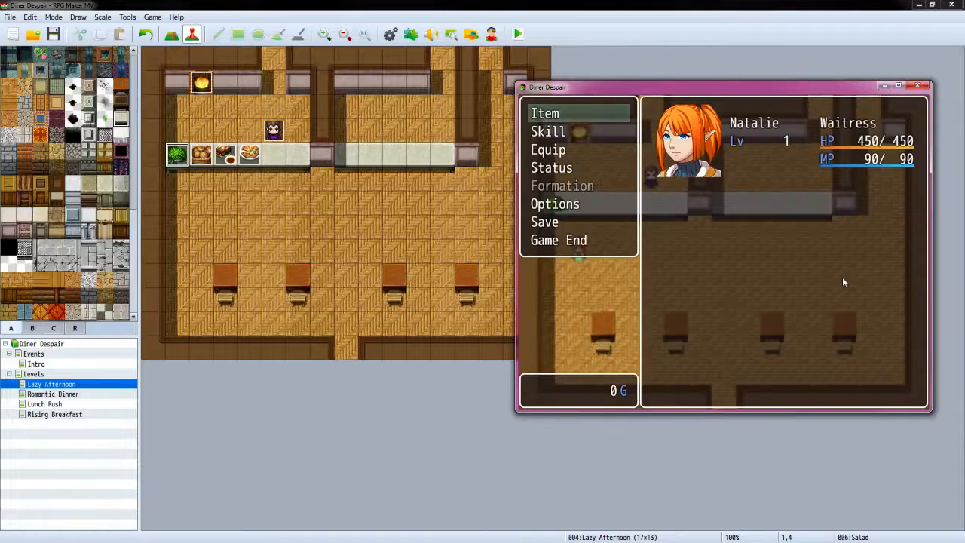
{"action": "key", "text": "Return"}
{"action": "key", "text": "Return"}
{"action": "key", "text": "Down"}
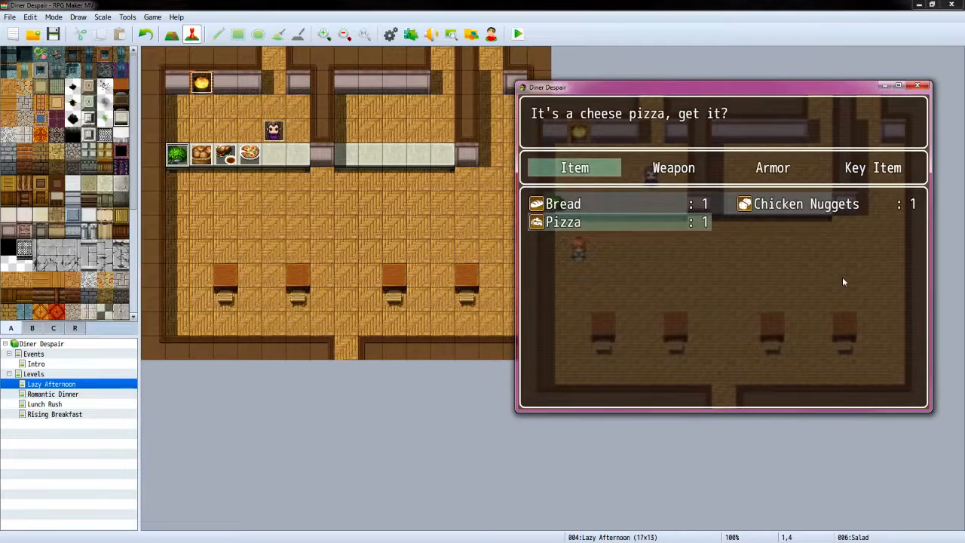
{"action": "key", "text": "Up"}
{"action": "key", "text": "Return"}
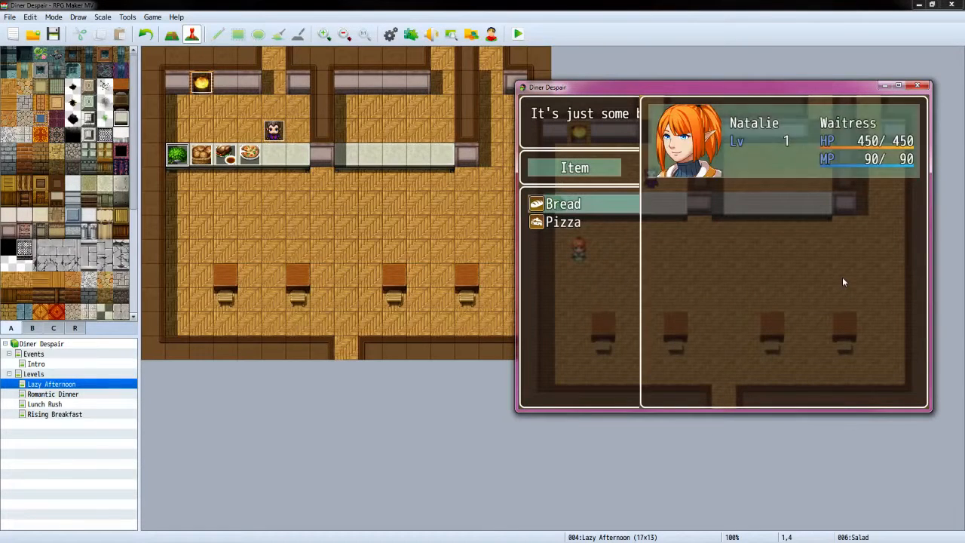
{"action": "key", "text": "Escape"}
{"action": "key", "text": "Escape"}
{"action": "key", "text": "Escape"}
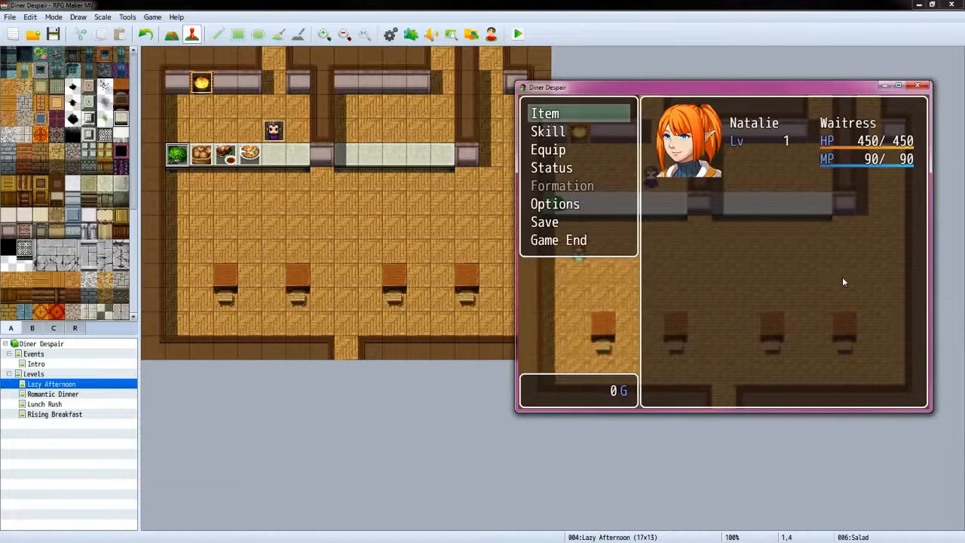
{"action": "key", "text": "Escape"}
Try to pick up the salad from the end of the counter and check the item inventory for it
{"action": "key", "text": "Left"}
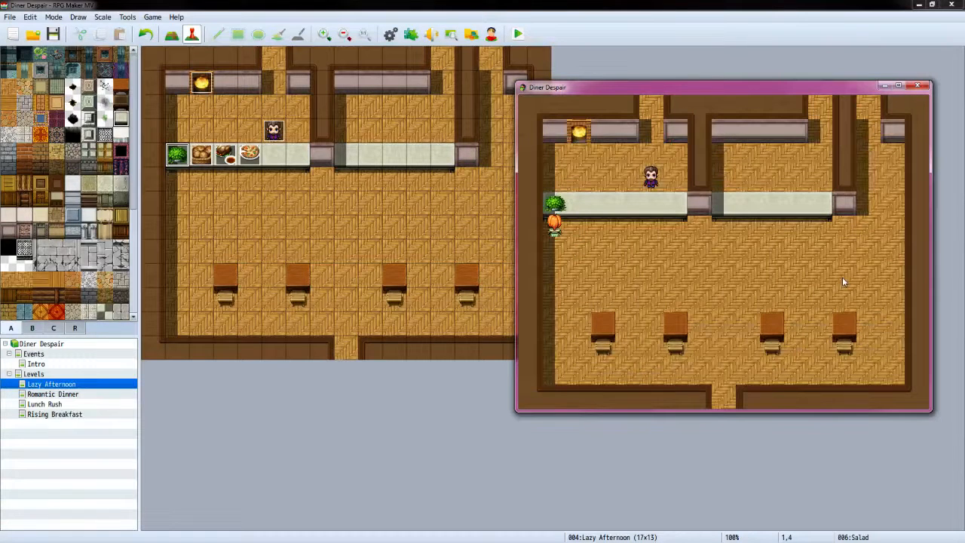
{"action": "key", "text": "Down"}
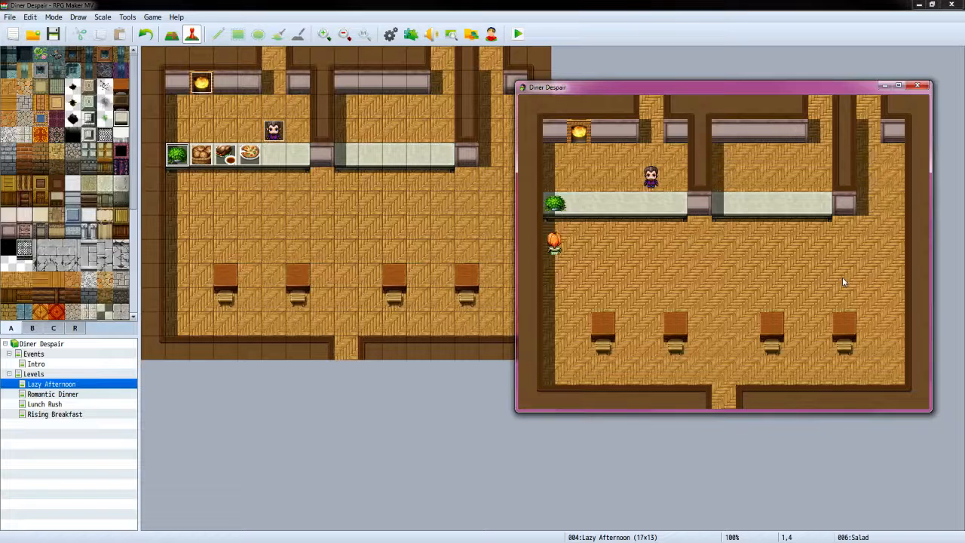
{"action": "key", "text": "Up"}
{"action": "key", "text": "Down"}
{"action": "key", "text": "Escape"}
{"action": "key", "text": "Return"}
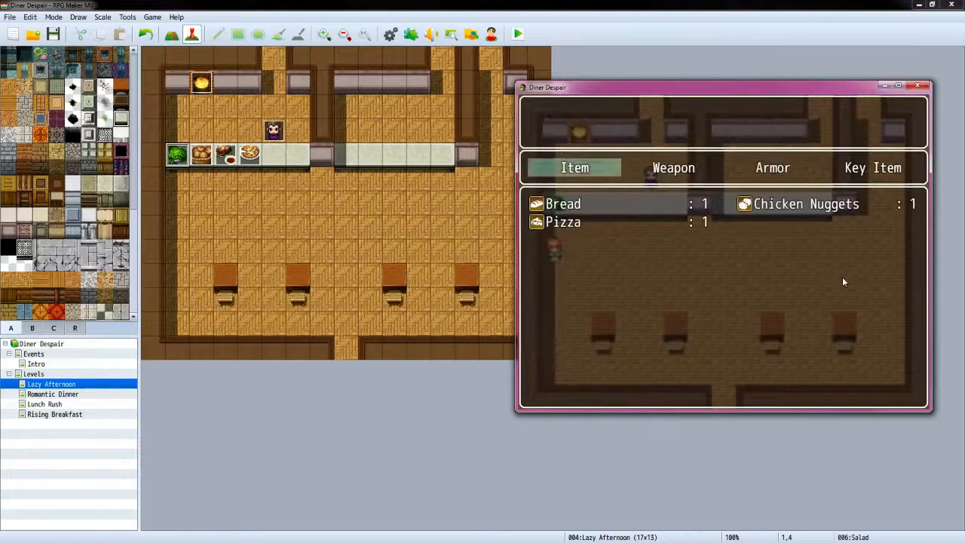
{"action": "key", "text": "Escape"}
{"action": "key", "text": "Escape"}
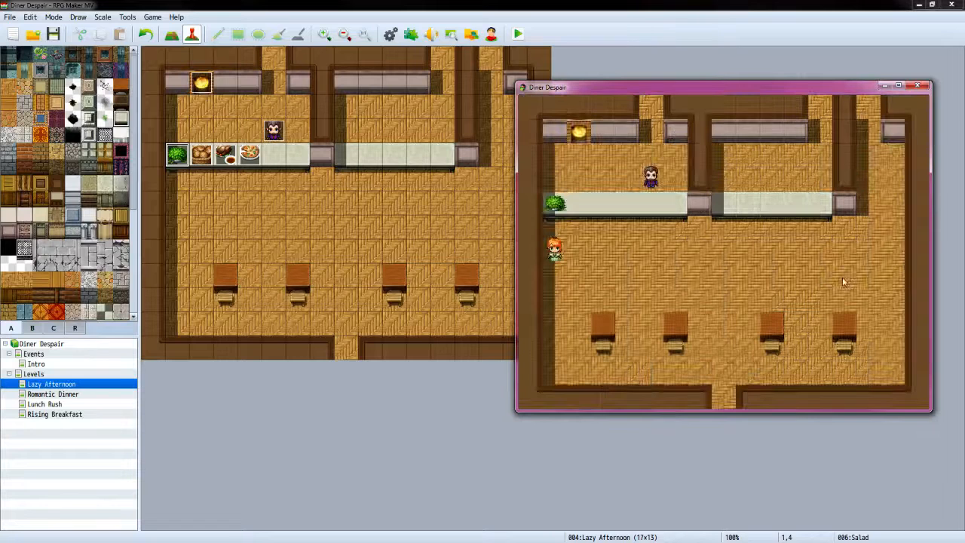
Close the playtest and set the Salad event's priority to Same as characters
{"action": "left_click", "coordinate": [916, 87]}
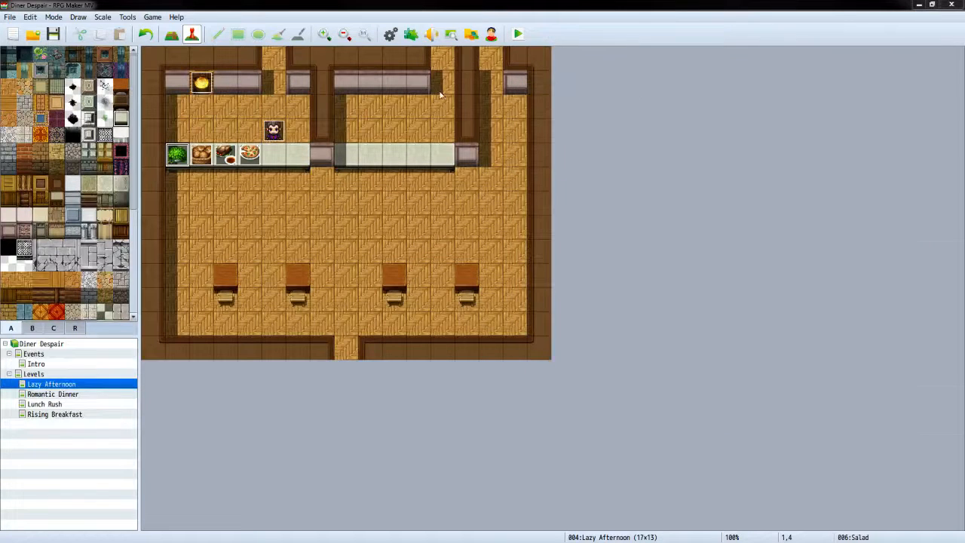
{"action": "double_click", "coordinate": [179, 156]}
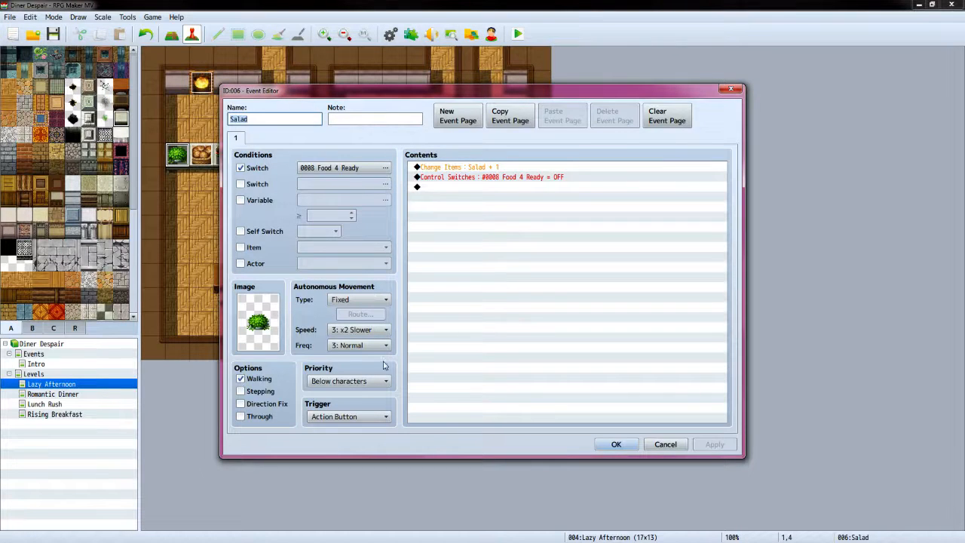
{"action": "left_click", "coordinate": [370, 381]}
{"action": "left_click", "coordinate": [343, 402]}
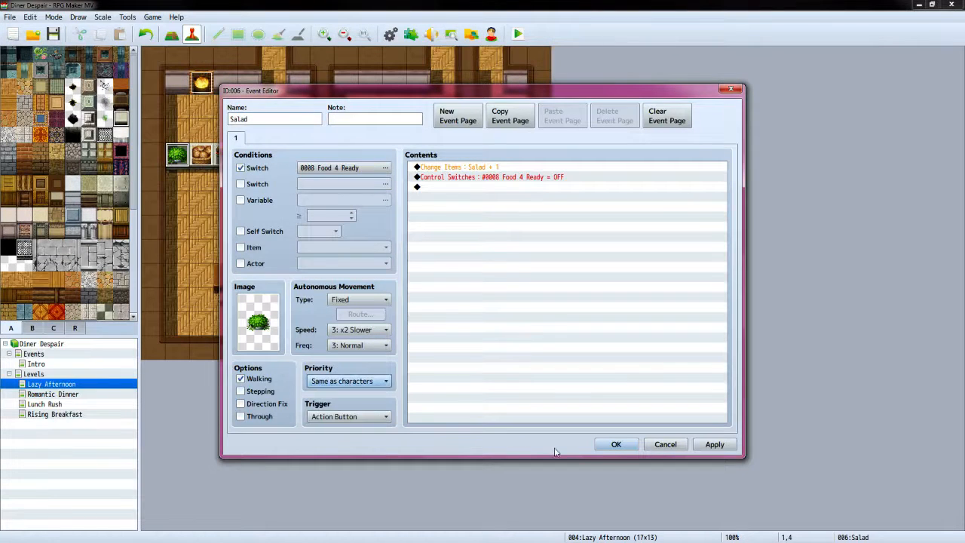
{"action": "left_click", "coordinate": [614, 444]}
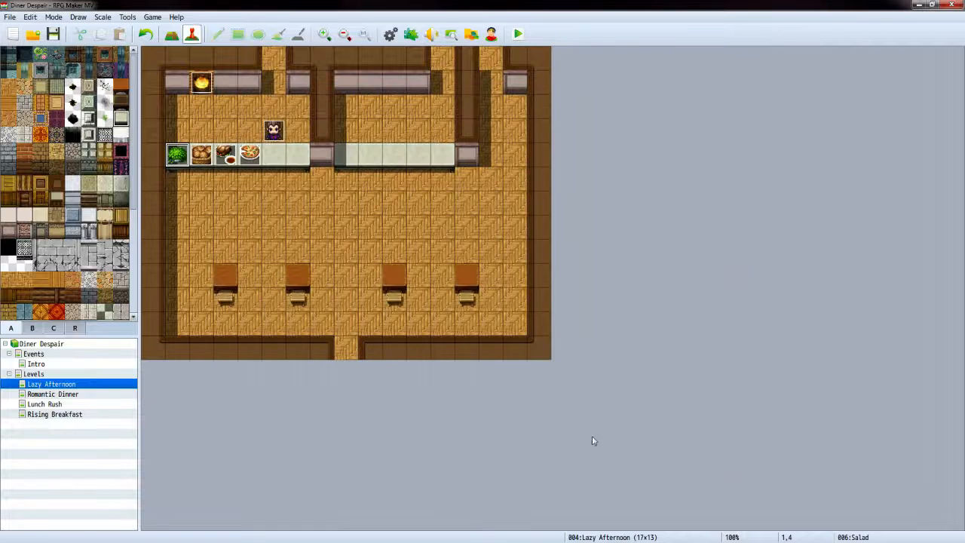
Save the project, launch a playtest, and start a new game, advancing through the opening dialogue
{"action": "left_click", "coordinate": [55, 38]}
{"action": "left_click", "coordinate": [517, 34]}
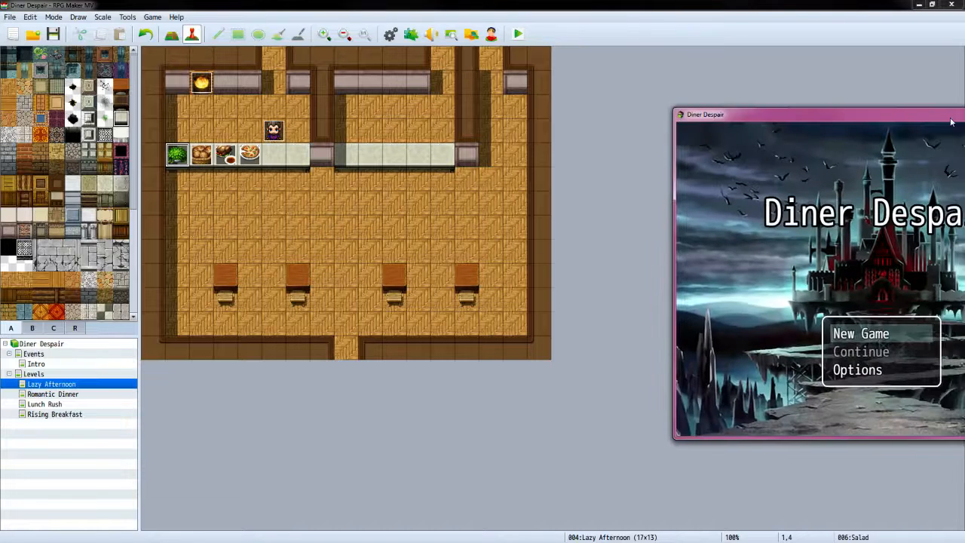
{"action": "left_click_drag", "start_coordinate": [950, 127], "coordinate": [784, 91]}
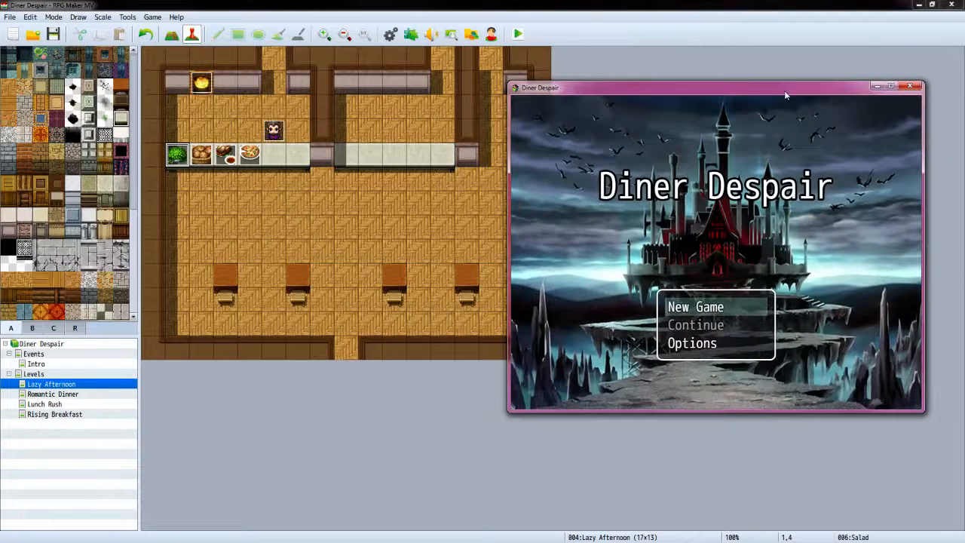
{"action": "key", "text": "Return"}
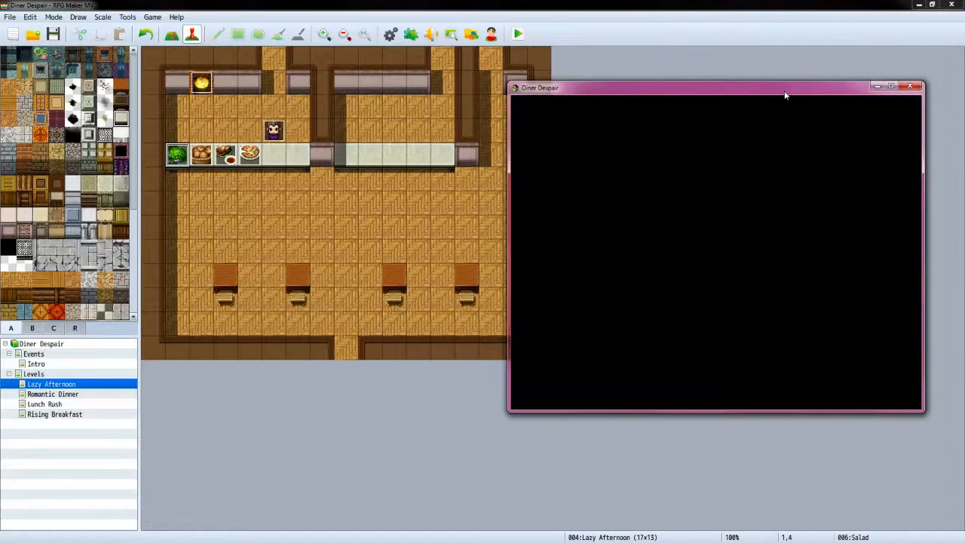
{"action": "key", "text": "Return"}
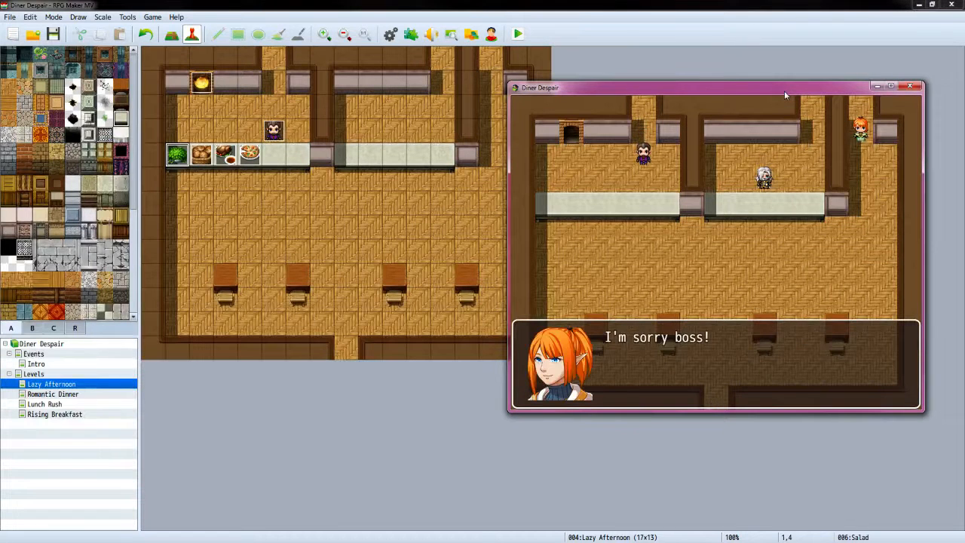
{"action": "key", "text": "Return"}
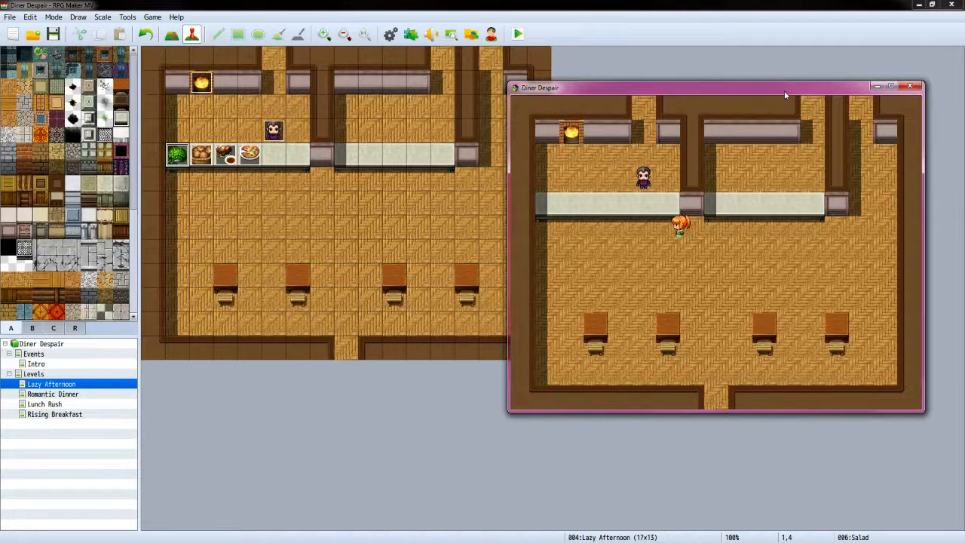
Order Salad from the chef and dismiss the order dialogue
{"action": "key", "text": "Up"}
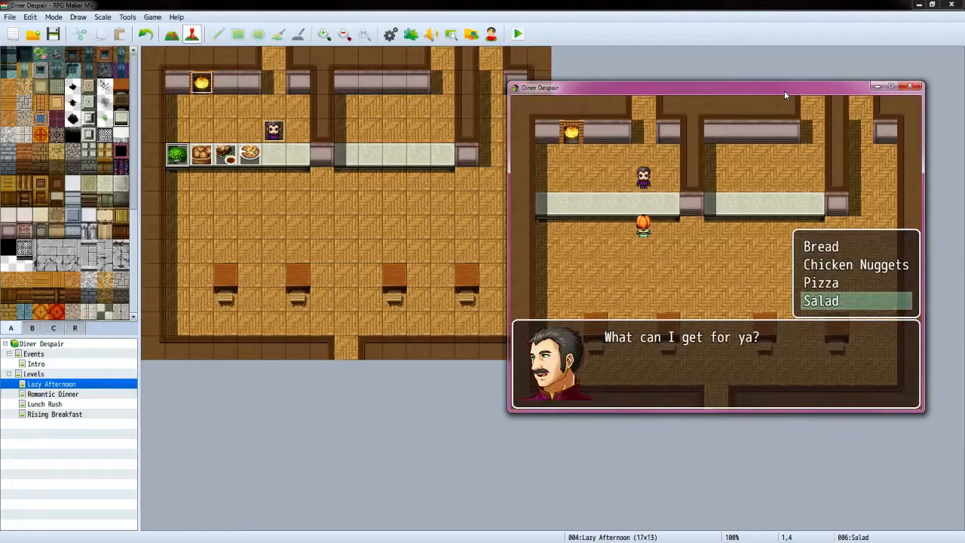
{"action": "key", "text": "Return"}
{"action": "key", "text": "Return"}
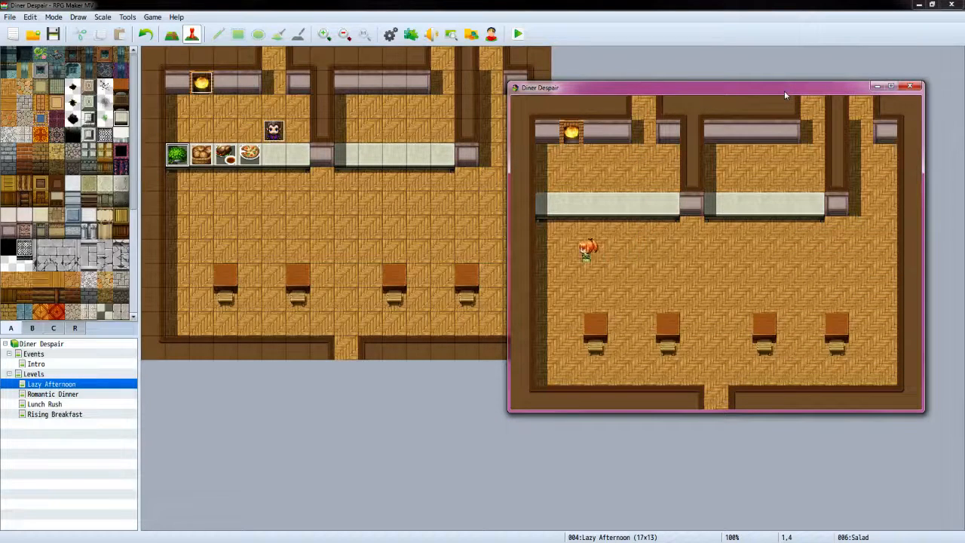
Walk the waitress around until the salad is served, dismiss the chef's announcement, and pick the salad up from the counter
{"action": "key", "text": "Right"}
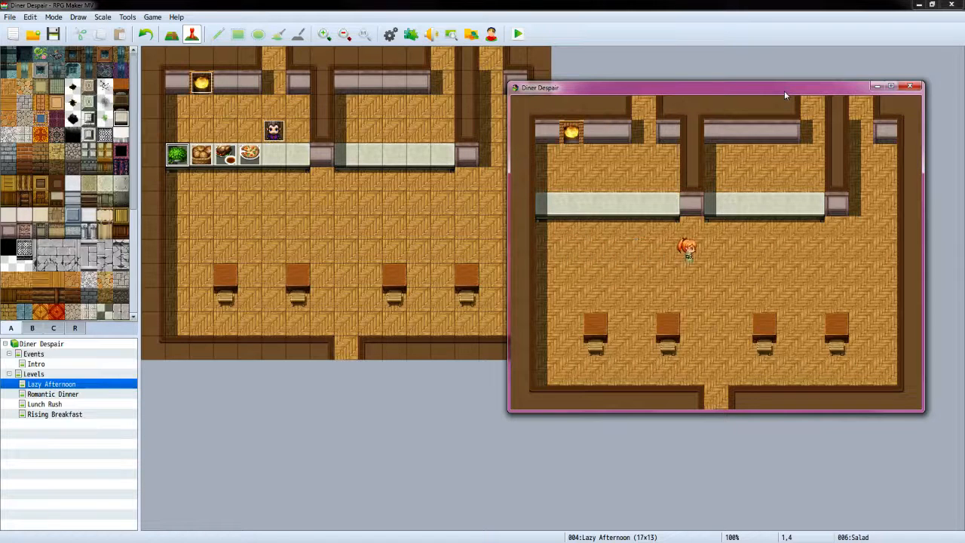
{"action": "key", "text": "Left"}
{"action": "key", "text": "Left"}
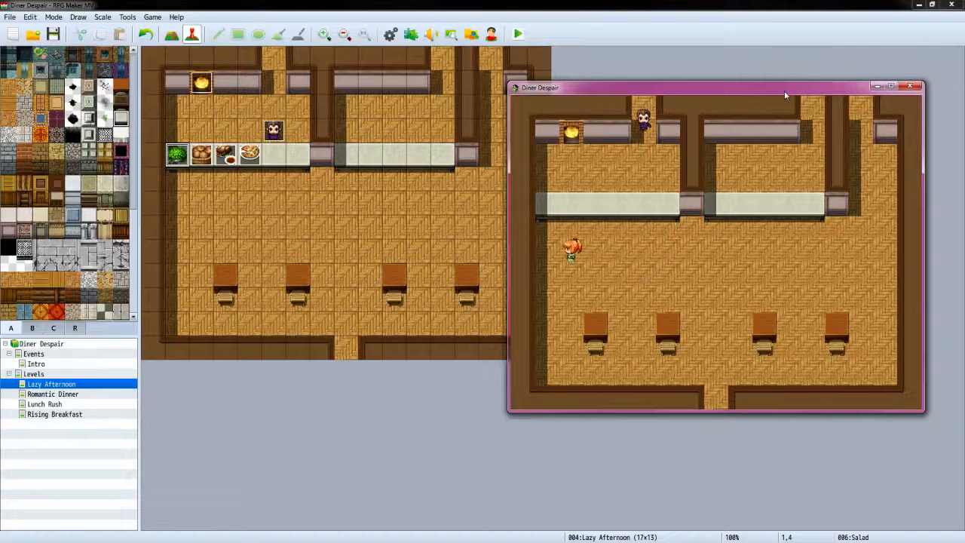
{"action": "key", "text": "Right"}
{"action": "key", "text": "Left"}
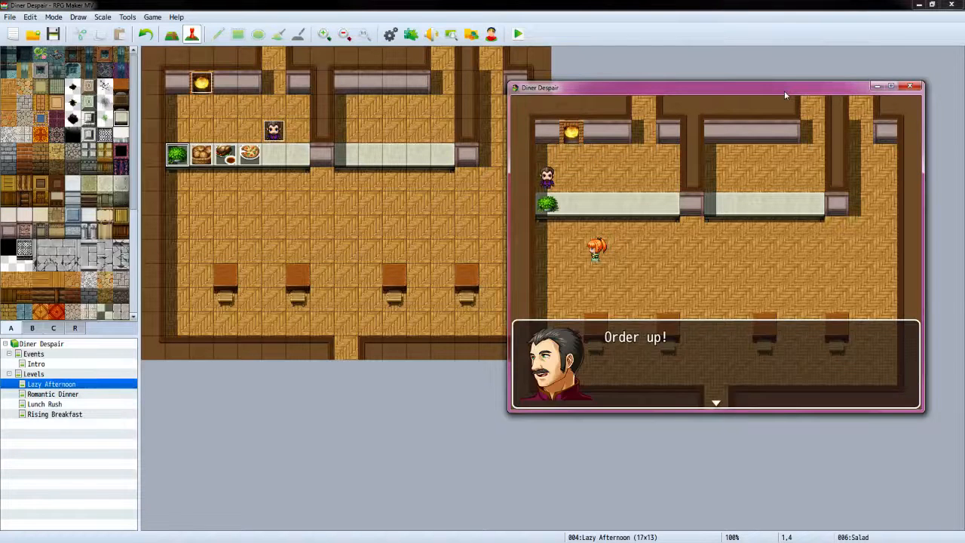
{"action": "key", "text": "Return"}
{"action": "key", "text": "Left"}
{"action": "key", "text": "Up"}
{"action": "key", "text": "Return"}
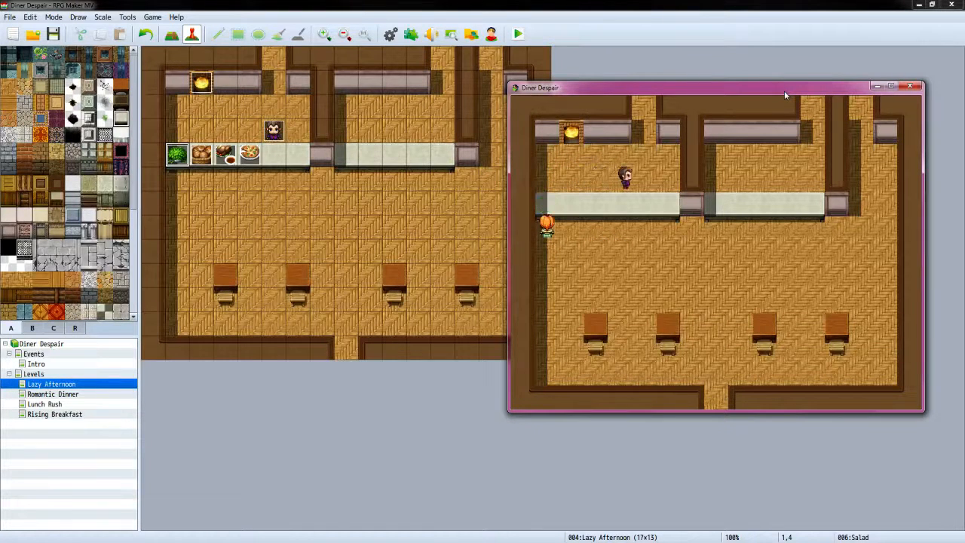
View the salad's description in the item inventory and return to the map
{"action": "key", "text": "Down"}
{"action": "key", "text": "Escape"}
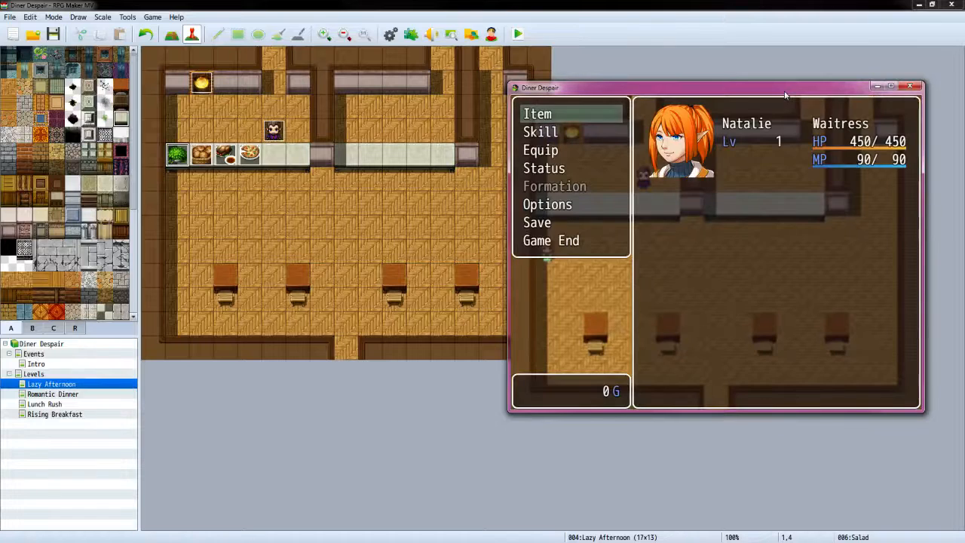
{"action": "key", "text": "Return"}
{"action": "key", "text": "Return"}
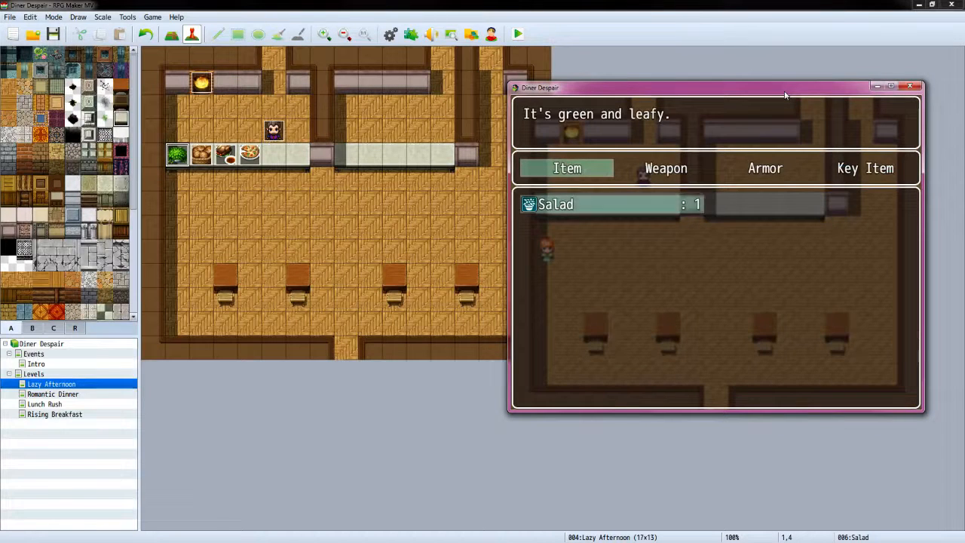
{"action": "key", "text": "Escape"}
{"action": "key", "text": "Escape"}
{"action": "key", "text": "Escape"}
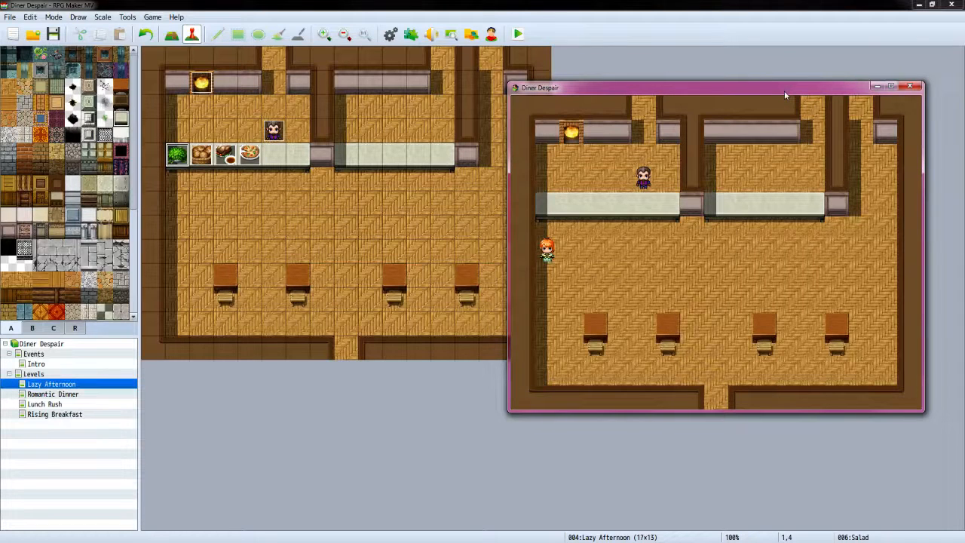
End the current game, return to the title screen, and close the playtest window
{"action": "key", "text": "Escape"}
{"action": "key", "text": "Up"}
{"action": "key", "text": "Return"}
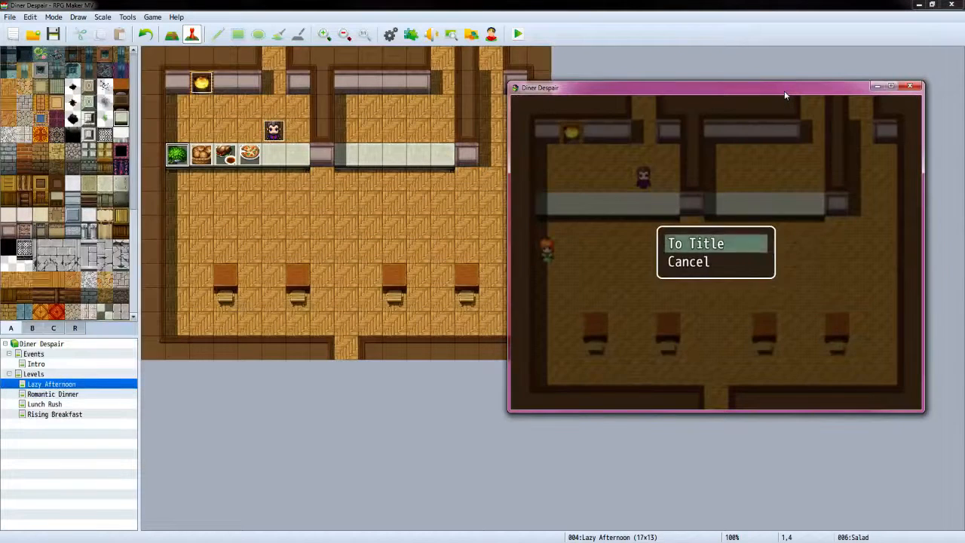
{"action": "key", "text": "Return"}
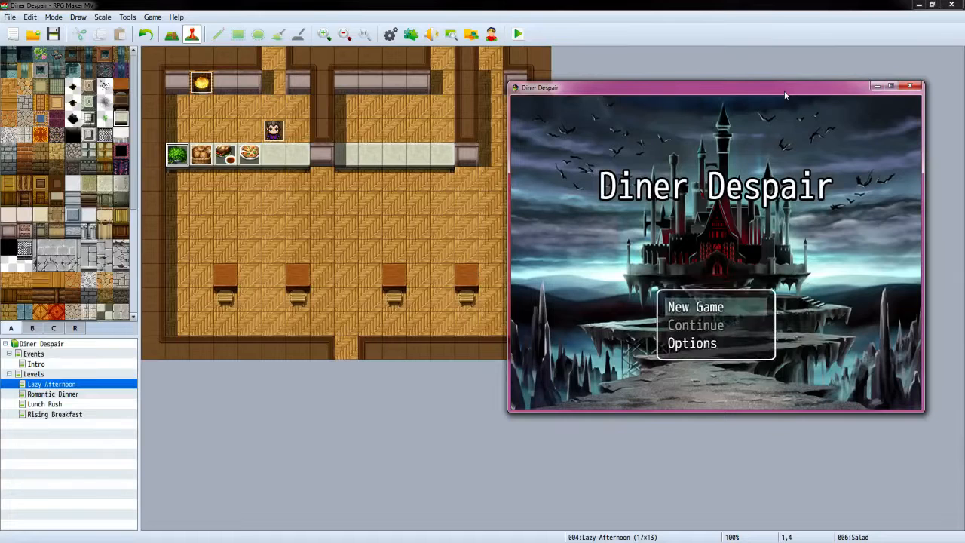
{"action": "left_click", "coordinate": [911, 86]}
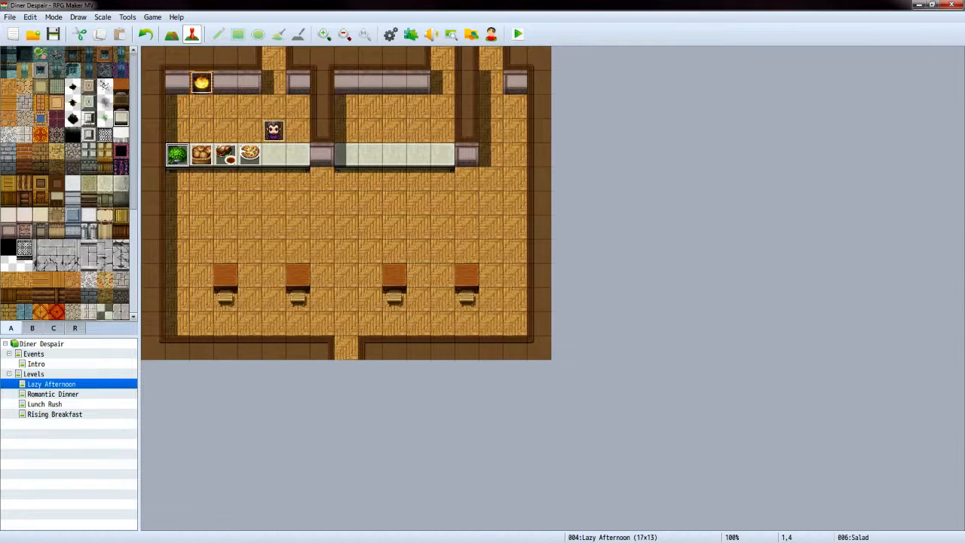
Switch to the RPG Maker VX Ace version, close its Salad event, and examine the customer and Customer Calls events on the Lazy Afternoon map
{"action": "key", "text": "alt+Tab"}
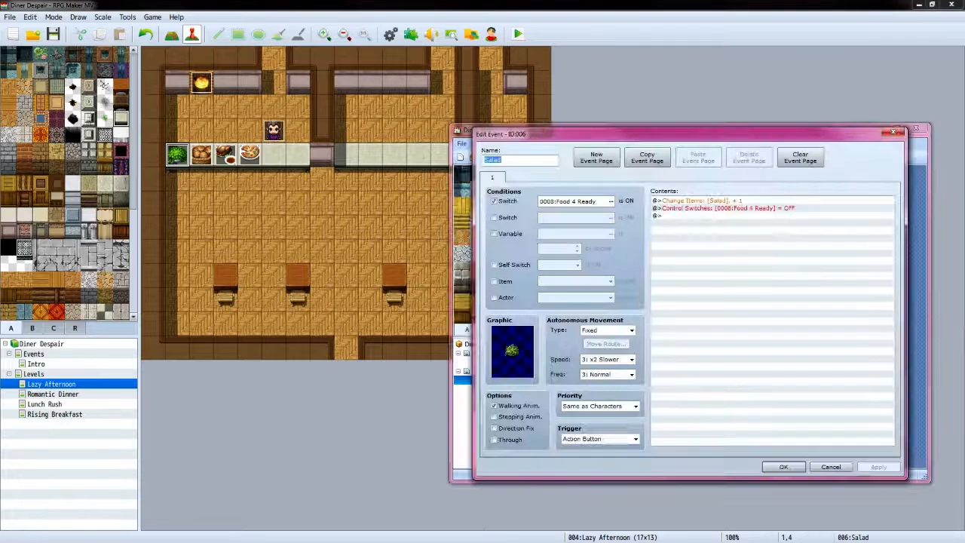
{"action": "left_click", "coordinate": [833, 467]}
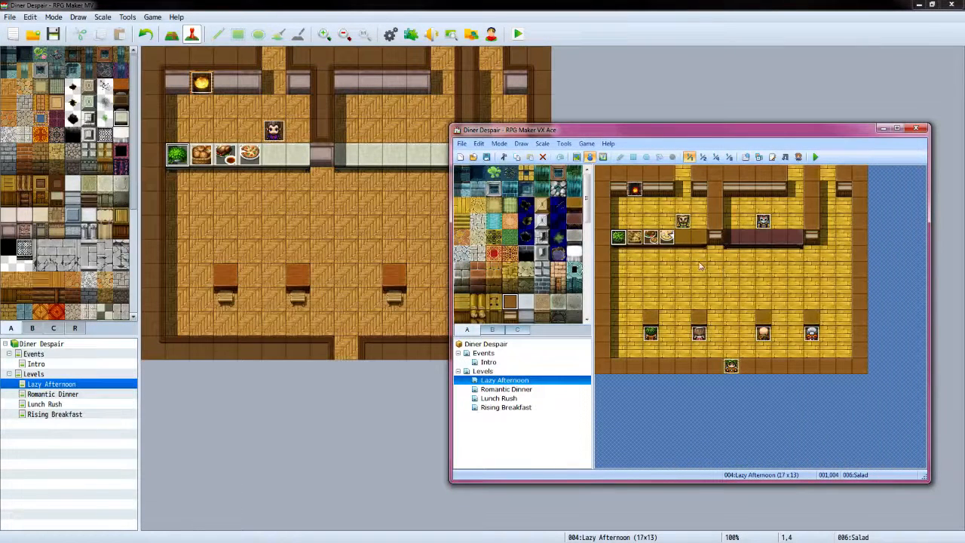
{"action": "left_click", "coordinate": [651, 337]}
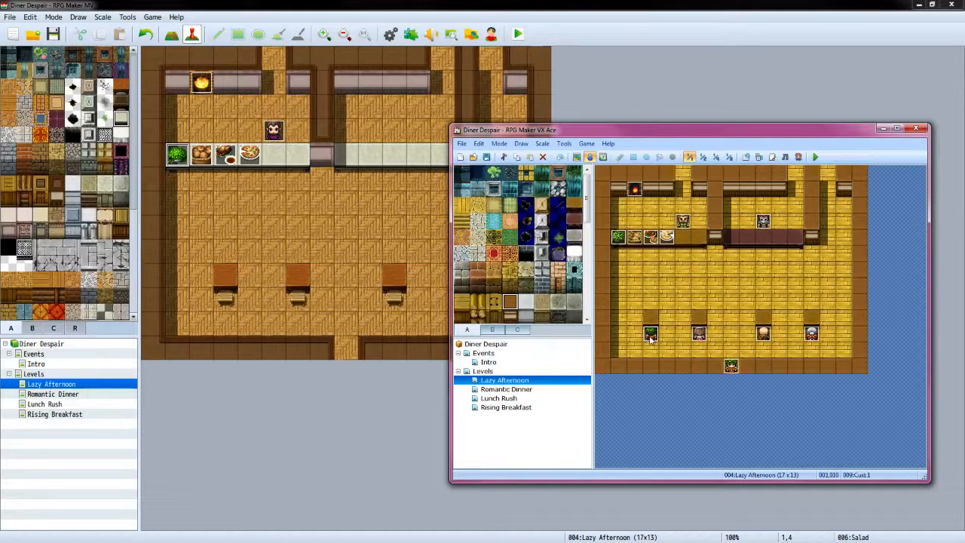
{"action": "left_click", "coordinate": [699, 334]}
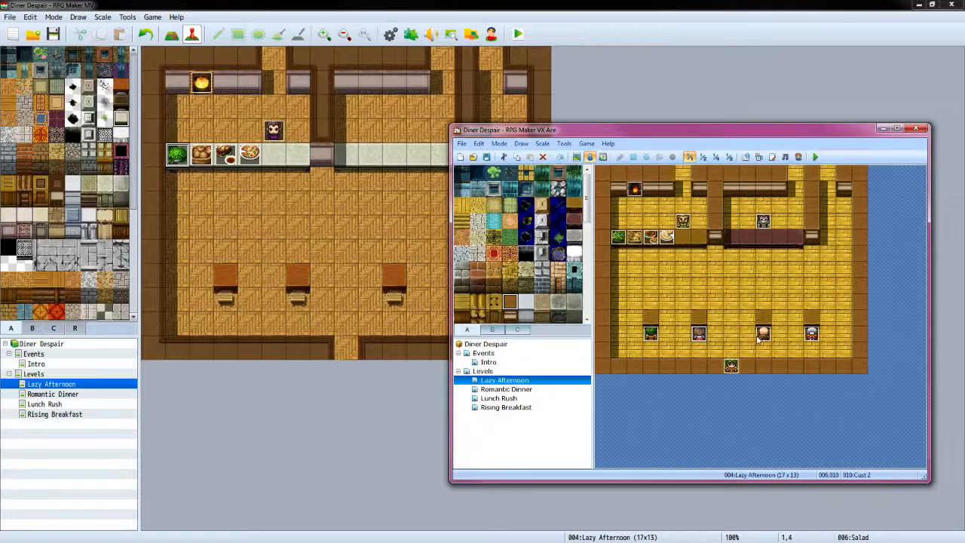
{"action": "left_click", "coordinate": [762, 334]}
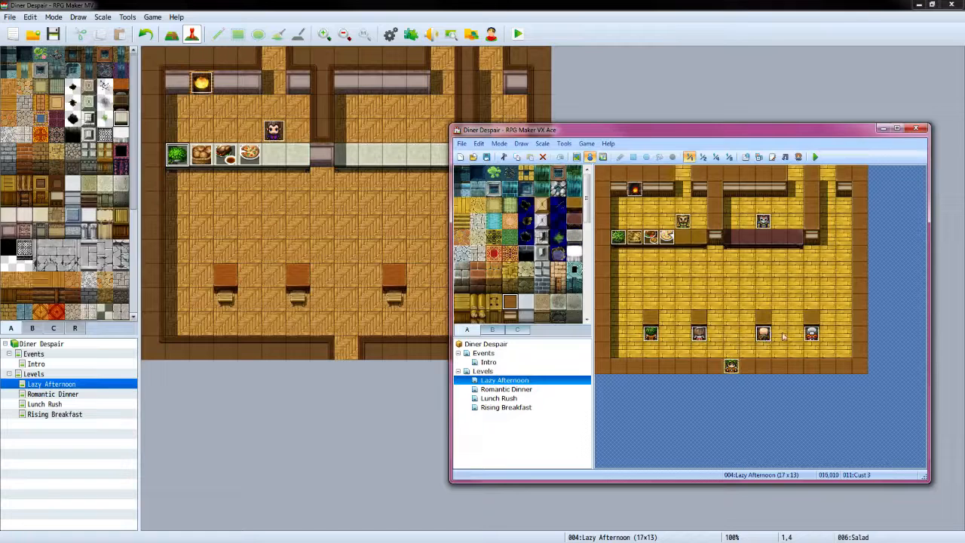
{"action": "left_click", "coordinate": [763, 222]}
{"action": "left_click", "coordinate": [731, 364]}
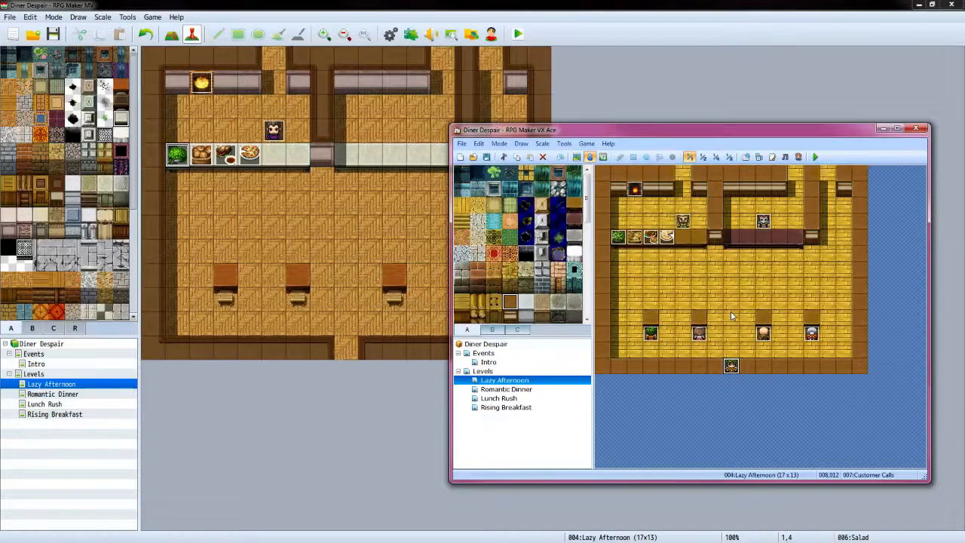
Open the reference Customer Calls event and review the switch list behind its page 1 condition
{"action": "double_click", "coordinate": [731, 367]}
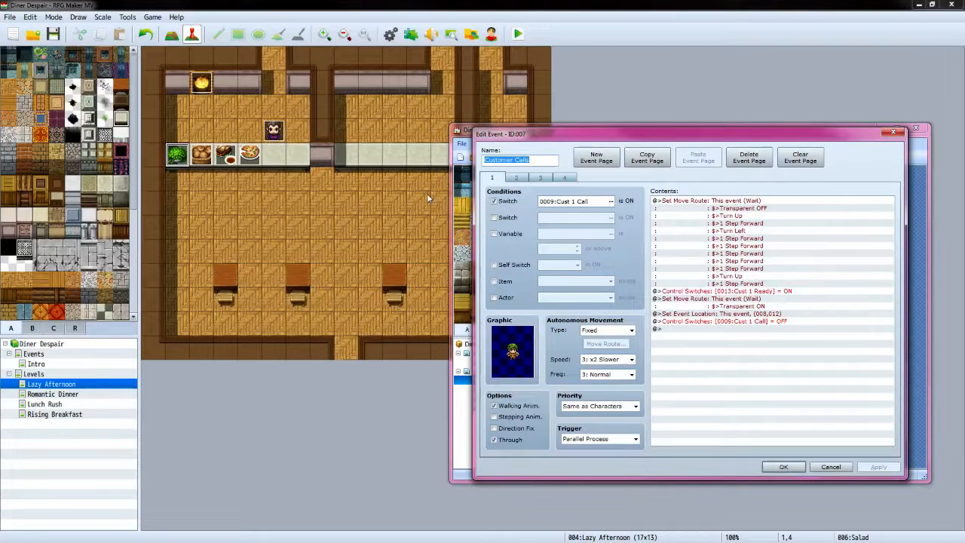
{"action": "left_click", "coordinate": [611, 201]}
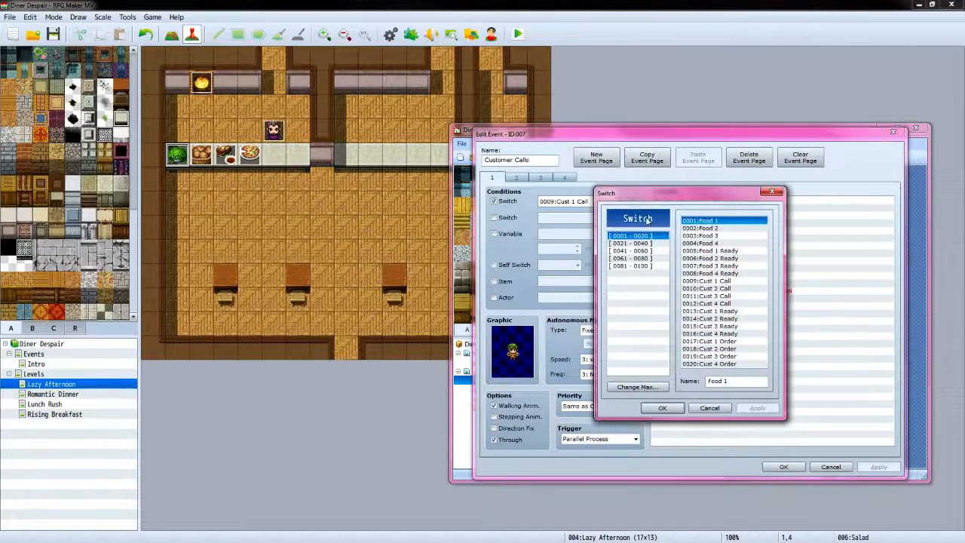
{"action": "left_click", "coordinate": [709, 408]}
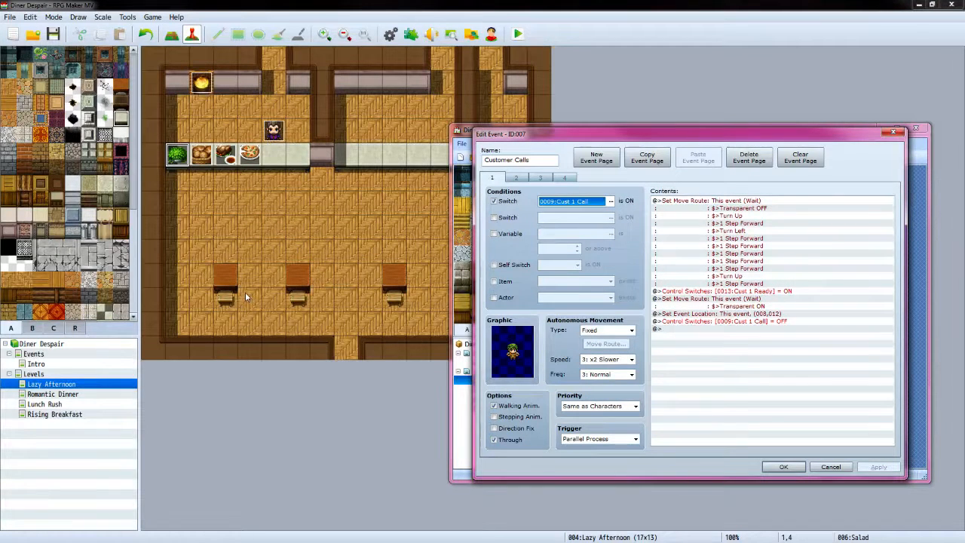
Back in RPG Maker MV, create an event in the diner's lower doorway at 8,12 and name it Customers
{"action": "left_click", "coordinate": [347, 352]}
{"action": "double_click", "coordinate": [348, 352]}
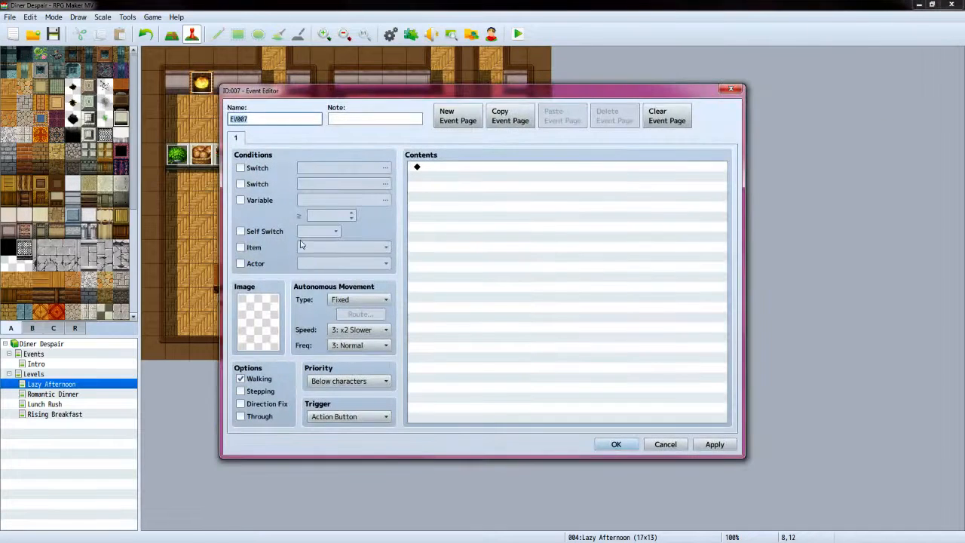
{"action": "type", "text": "Customers"}
Enable a switch condition on the Customers event using switch 0009, and name that switch Cust 1 Call
{"action": "left_click", "coordinate": [242, 168]}
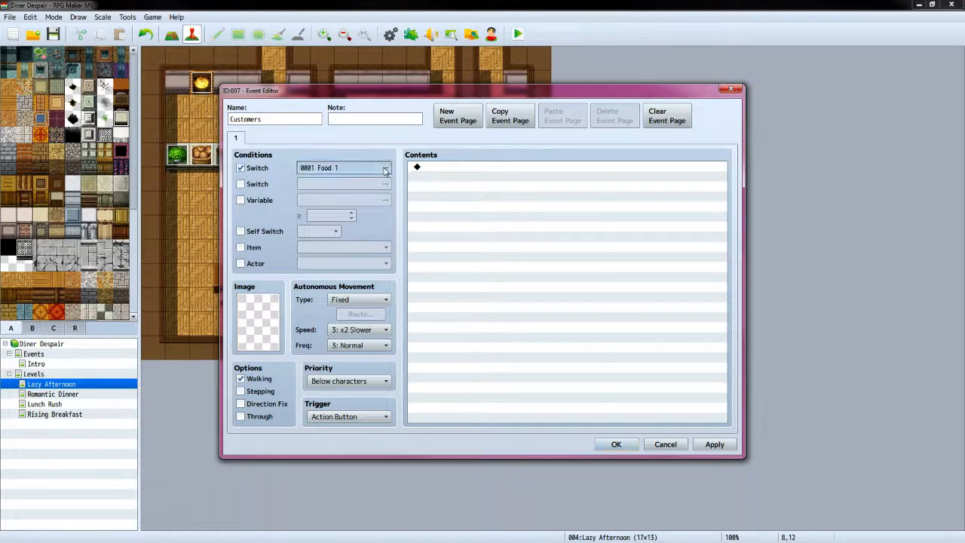
{"action": "left_click", "coordinate": [385, 169]}
{"action": "left_click", "coordinate": [500, 243]}
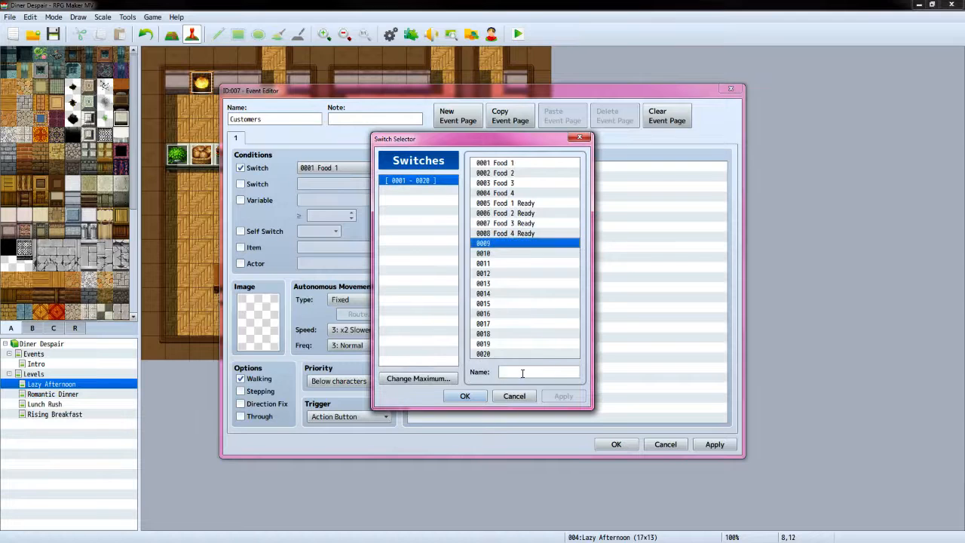
{"action": "left_click", "coordinate": [522, 373]}
{"action": "type", "text": "Cust 1 Call"}
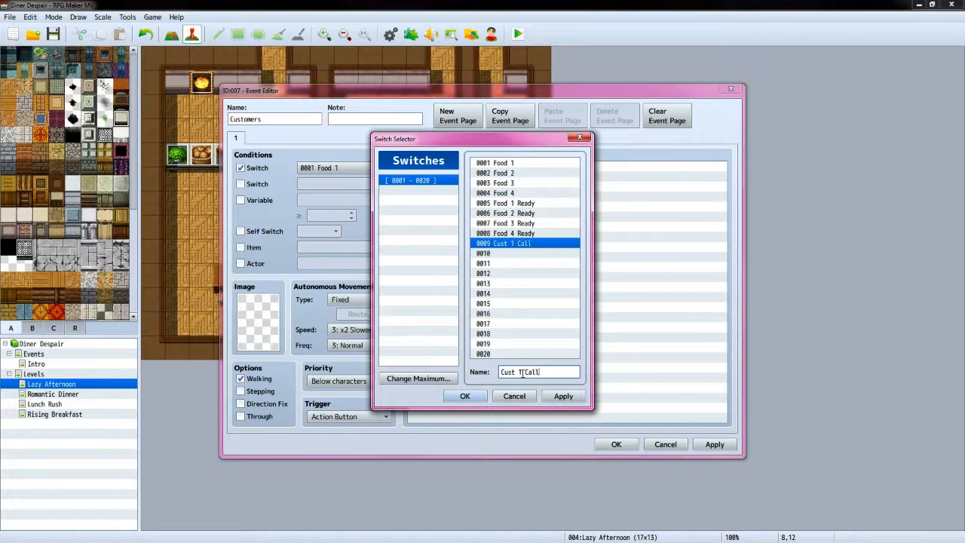
{"action": "left_click", "coordinate": [465, 396]}
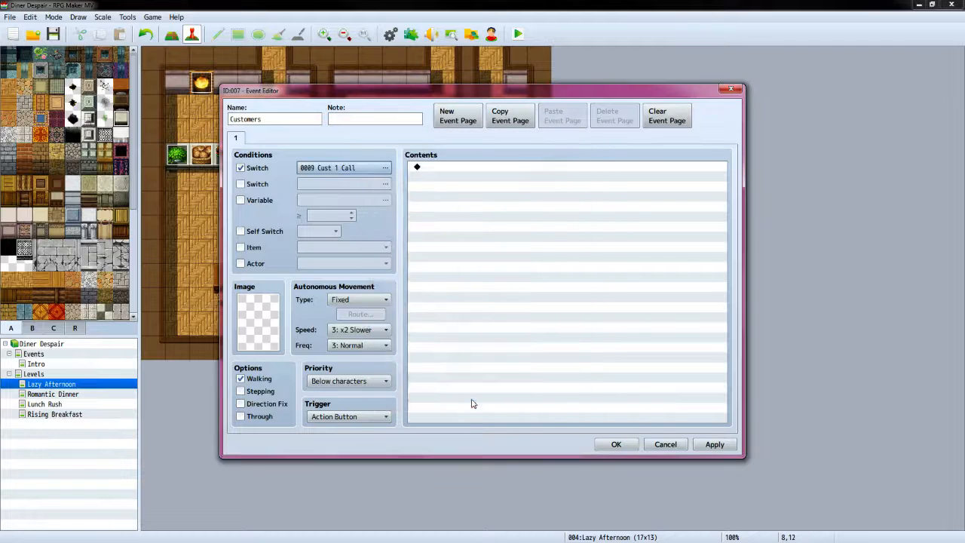
Set the Customers event's image to the front-facing man in green from People1 and its trigger to Parallel
{"action": "double_click", "coordinate": [260, 324]}
{"action": "left_click", "coordinate": [335, 294]}
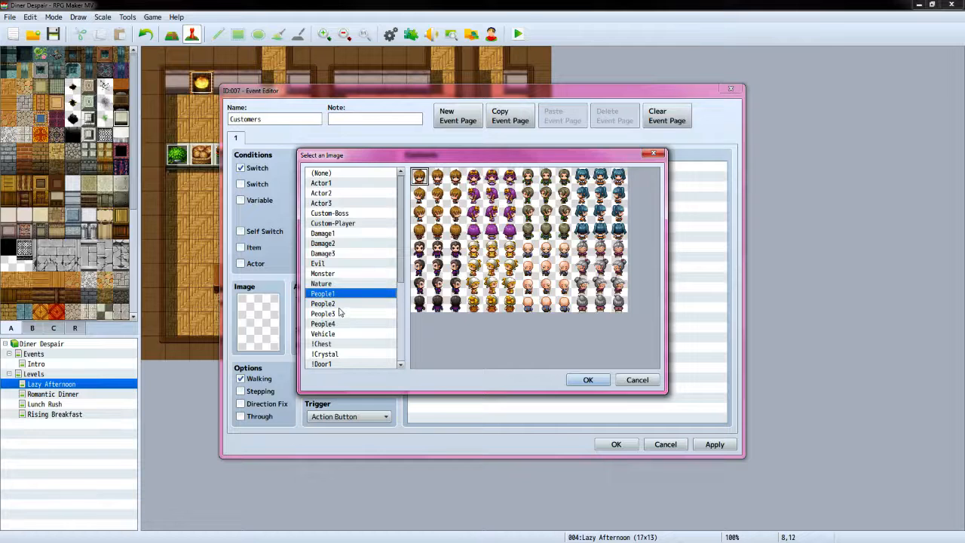
{"action": "left_click", "coordinate": [340, 303]}
{"action": "left_click", "coordinate": [342, 313]}
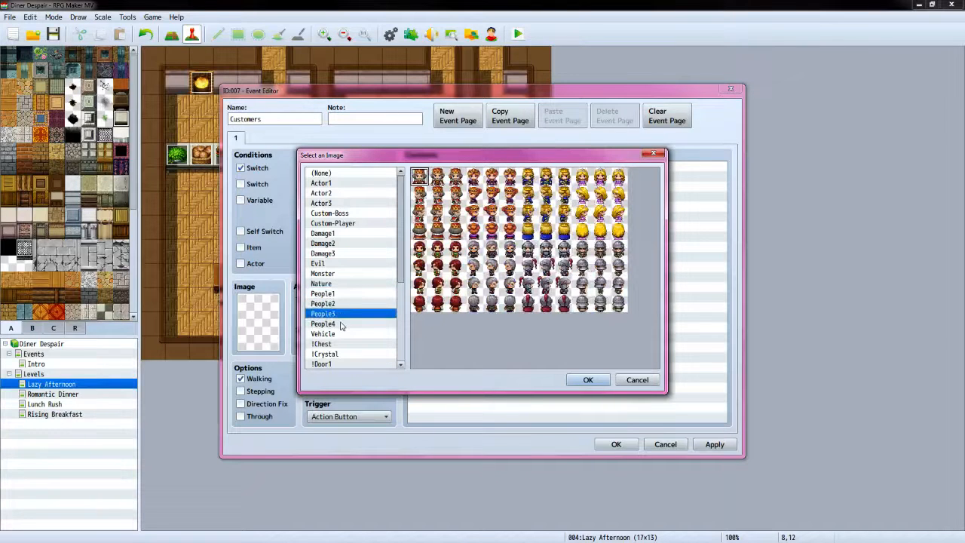
{"action": "left_click", "coordinate": [341, 323]}
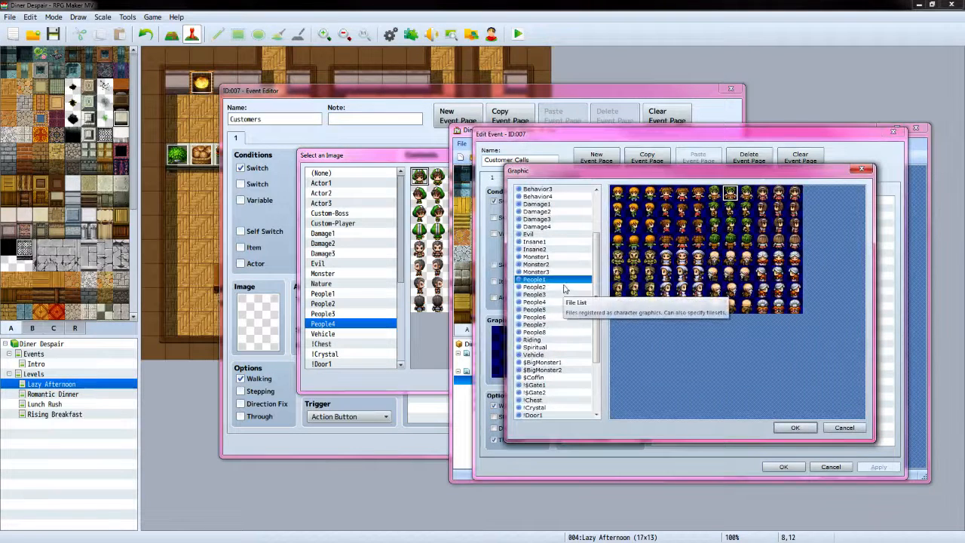
{"action": "left_click", "coordinate": [844, 427]}
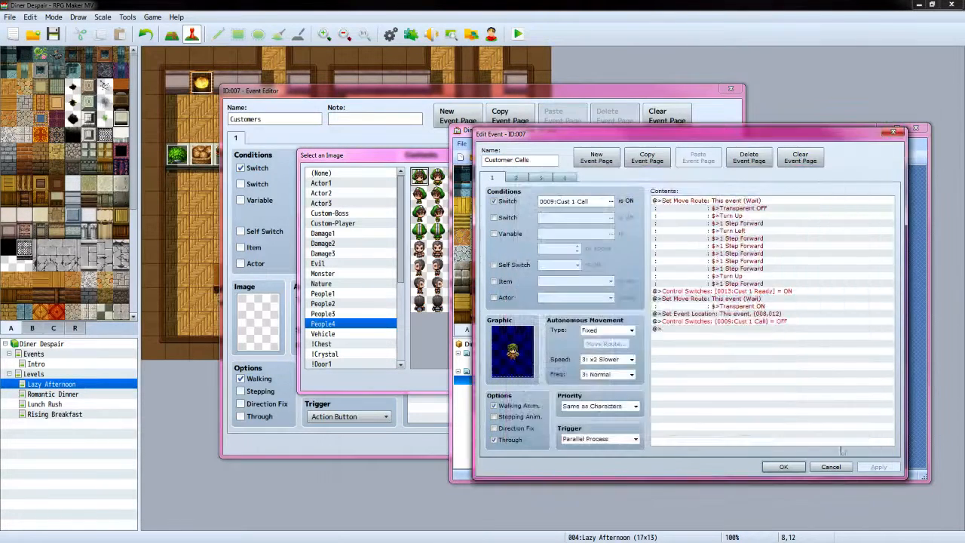
{"action": "left_click", "coordinate": [831, 467]}
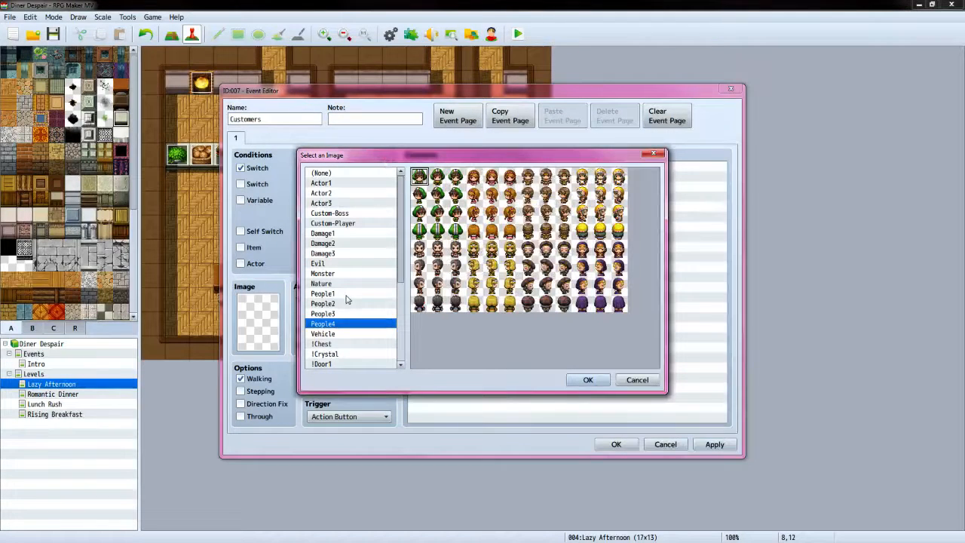
{"action": "left_click", "coordinate": [362, 293]}
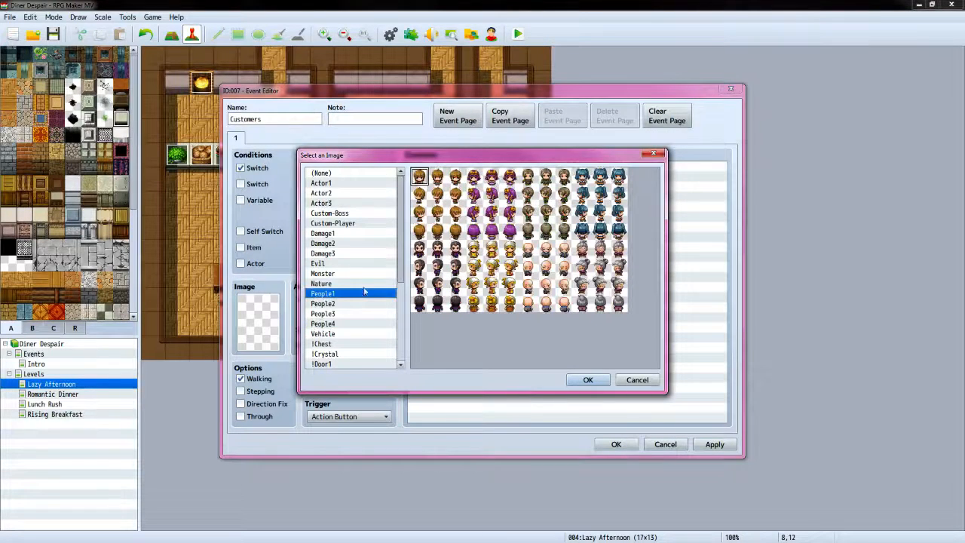
{"action": "left_click", "coordinate": [549, 181]}
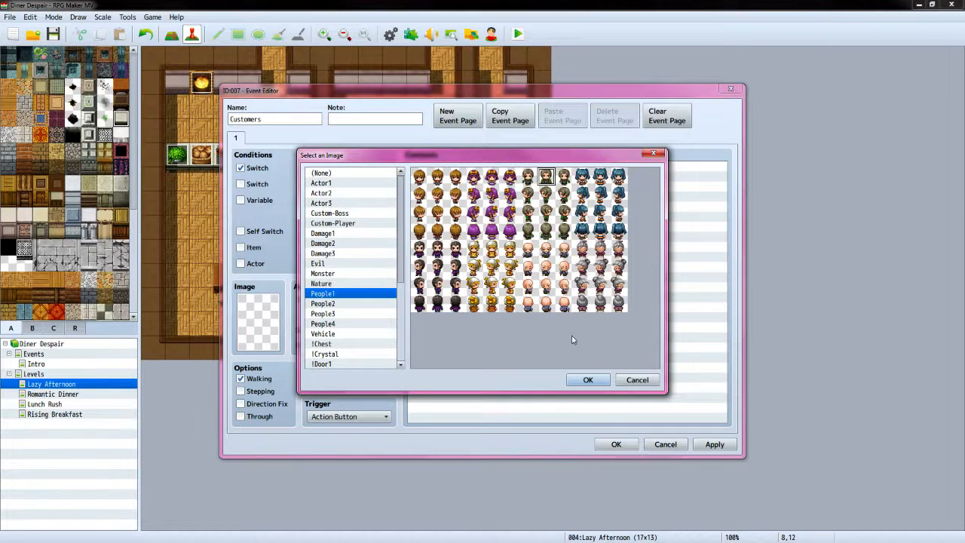
{"action": "left_click", "coordinate": [588, 377]}
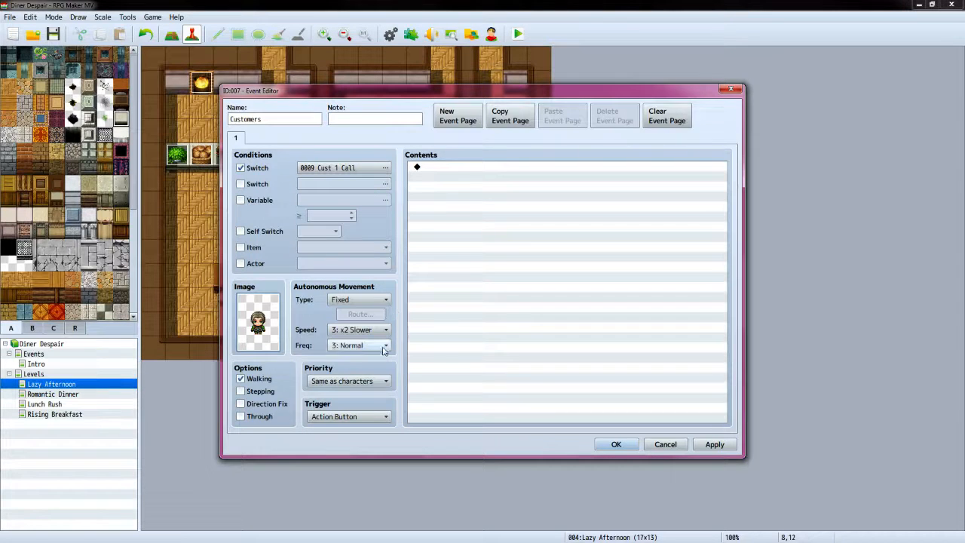
{"action": "left_click", "coordinate": [377, 418]}
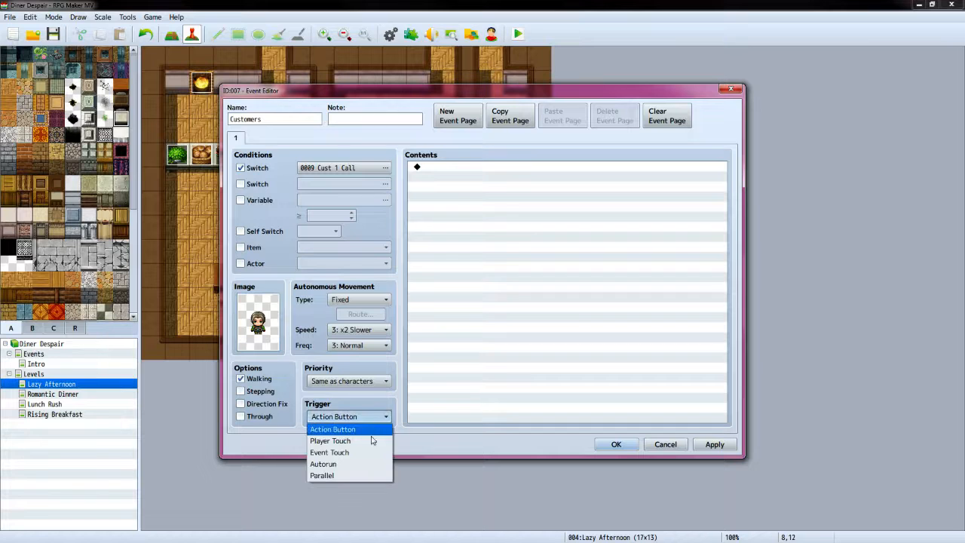
{"action": "left_click", "coordinate": [377, 476]}
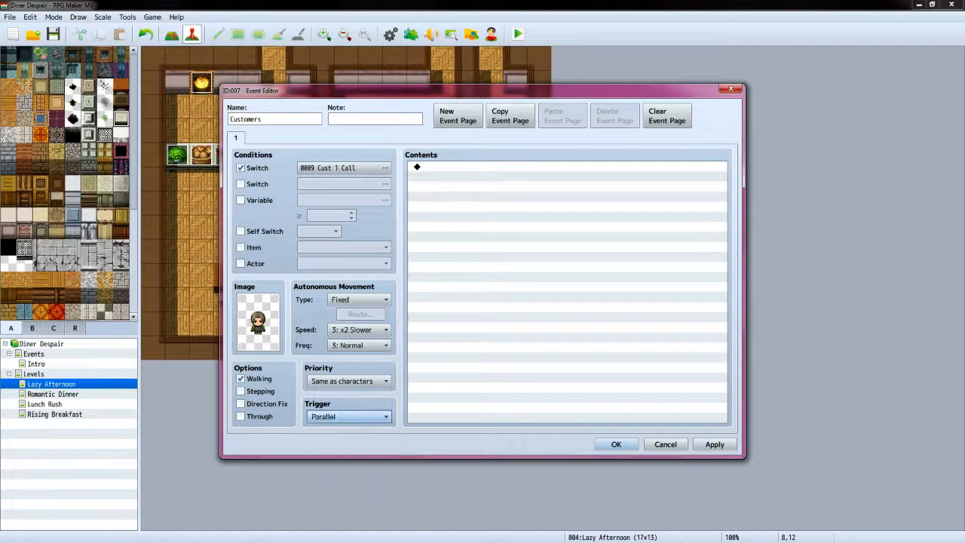
Review the page 1 commands of the reference Customer Calls event in RPG Maker VX Ace, and return to RPG Maker MV
{"action": "key", "text": "alt+Tab"}
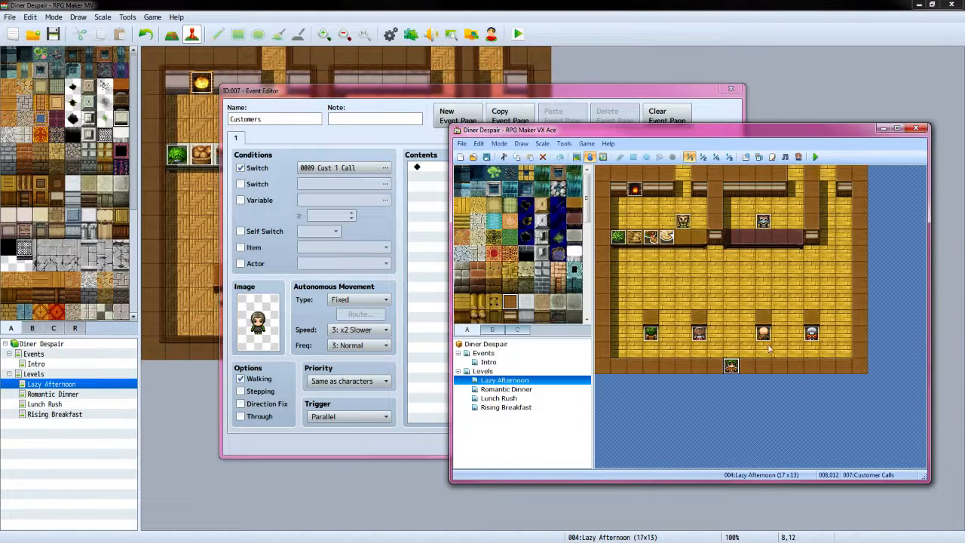
{"action": "double_click", "coordinate": [736, 370]}
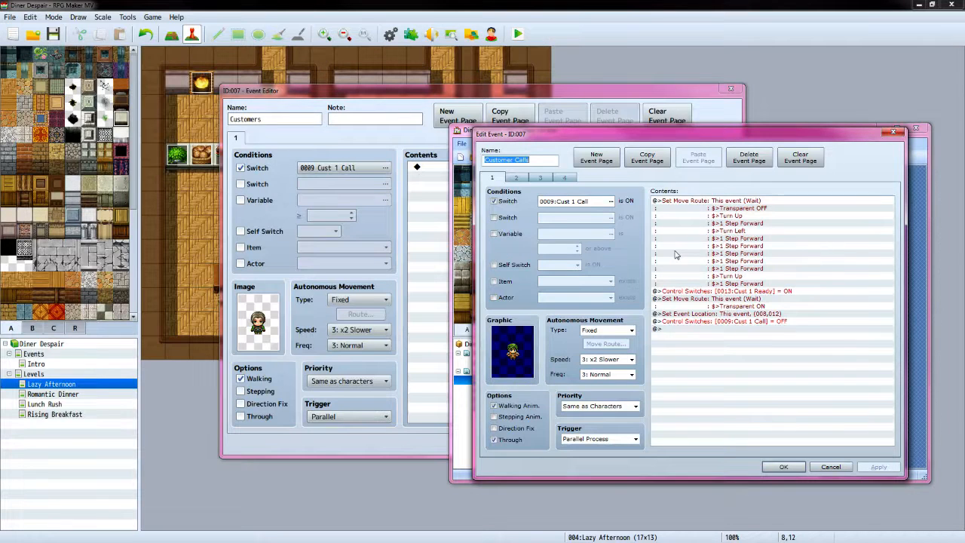
{"action": "left_click", "coordinate": [470, 96]}
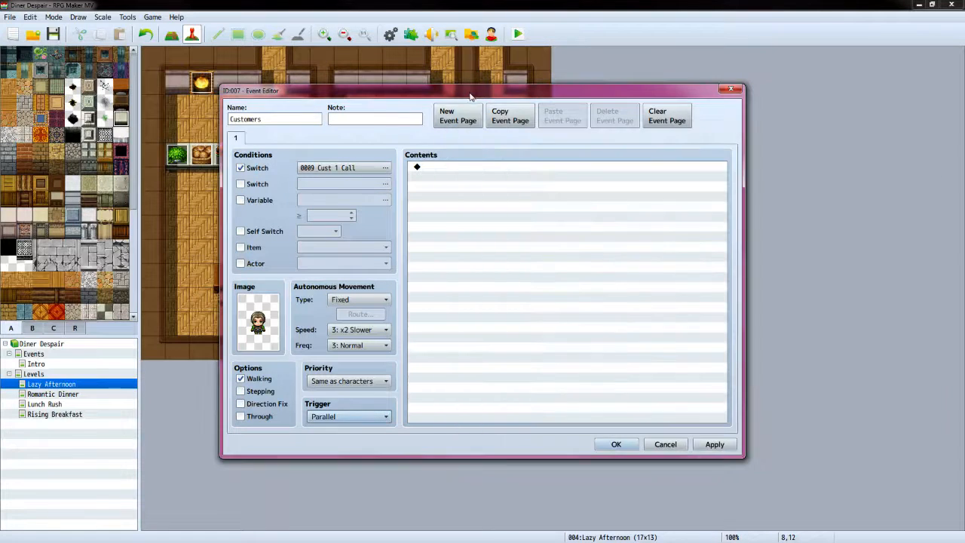
Start a Set Movement Route for This Event with Transparent OFF and Turn Up, following the VX Ace reference event
{"action": "double_click", "coordinate": [443, 168]}
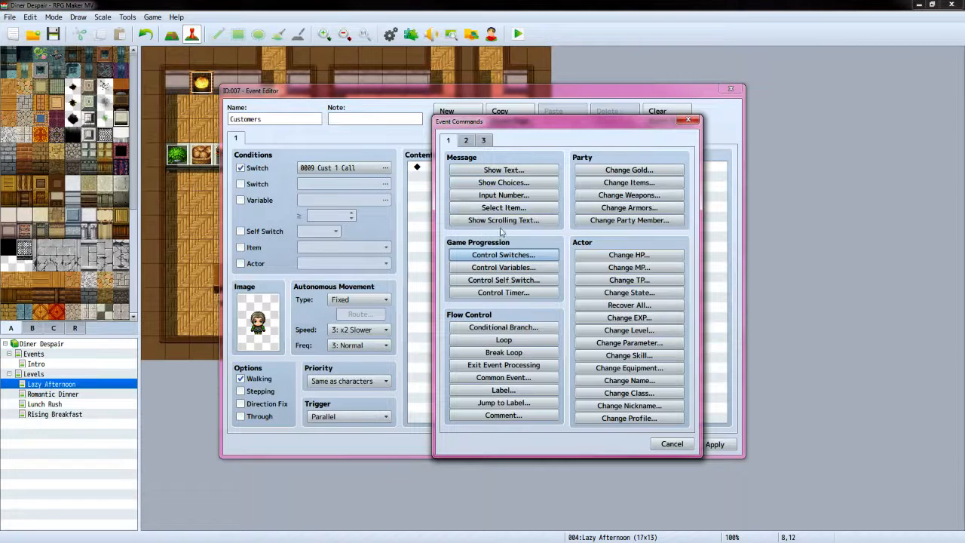
{"action": "left_click", "coordinate": [467, 141]}
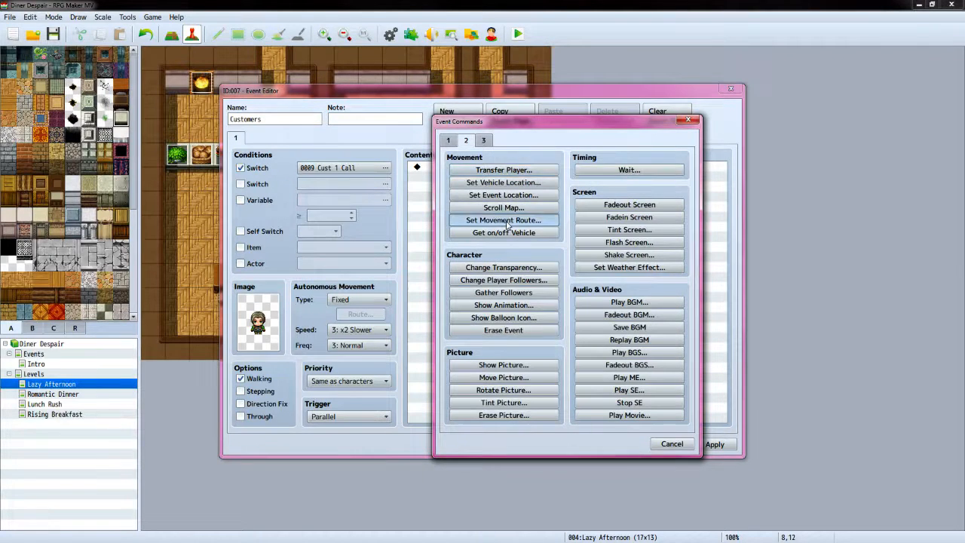
{"action": "left_click", "coordinate": [501, 222]}
{"action": "left_click", "coordinate": [407, 187]}
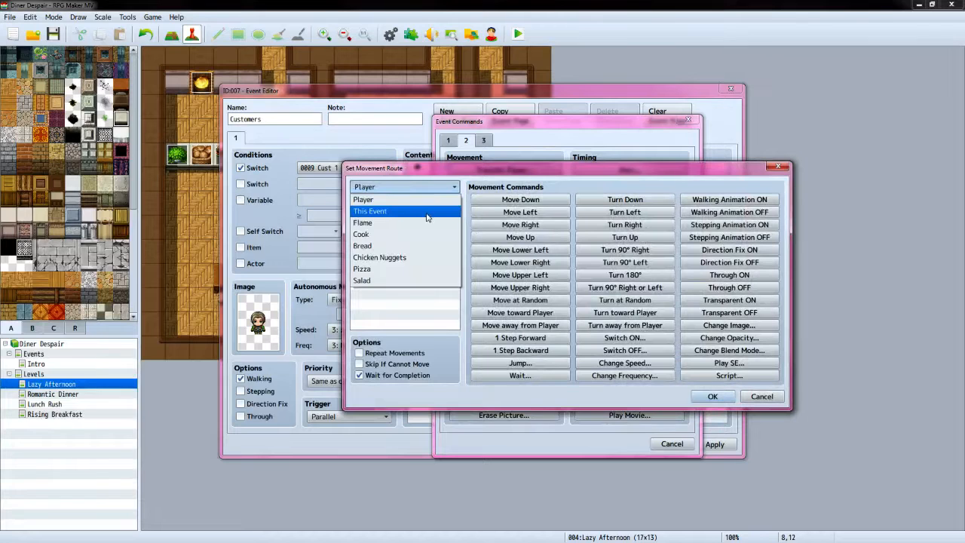
{"action": "left_click", "coordinate": [427, 214]}
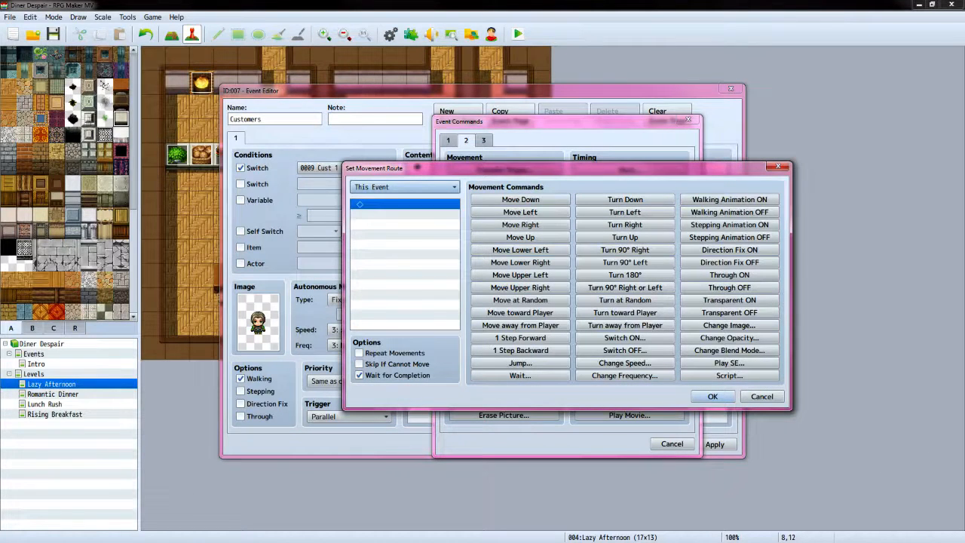
{"action": "key", "text": "alt+Tab"}
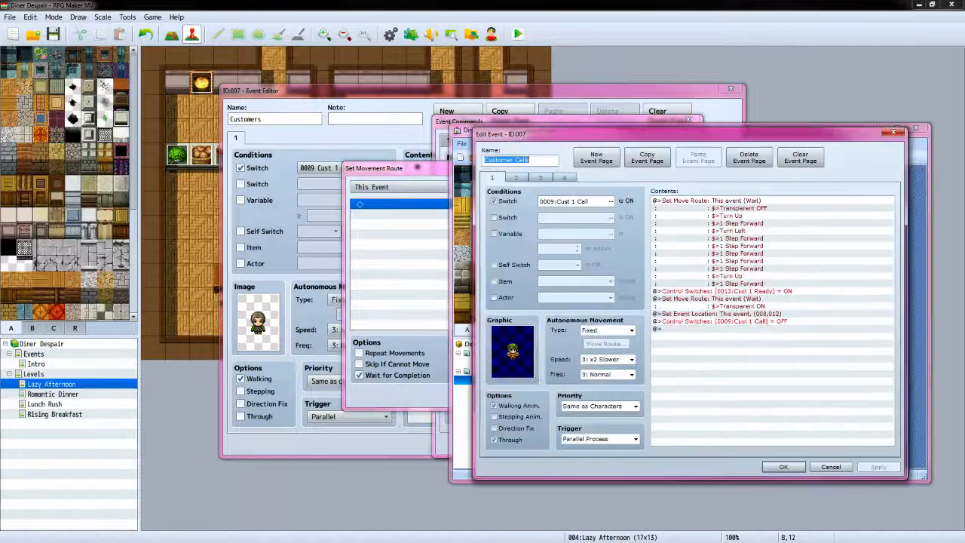
{"action": "left_click", "coordinate": [430, 172]}
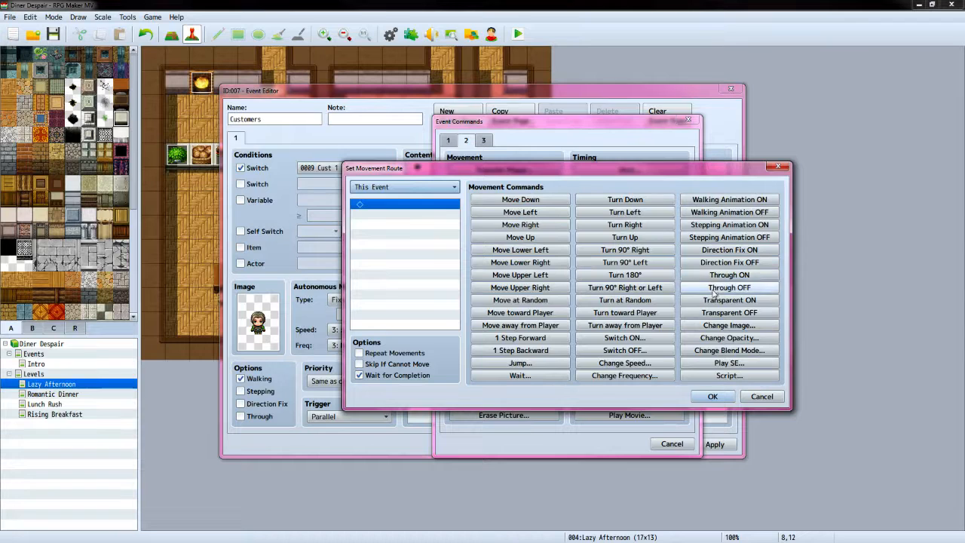
{"action": "left_click", "coordinate": [709, 312]}
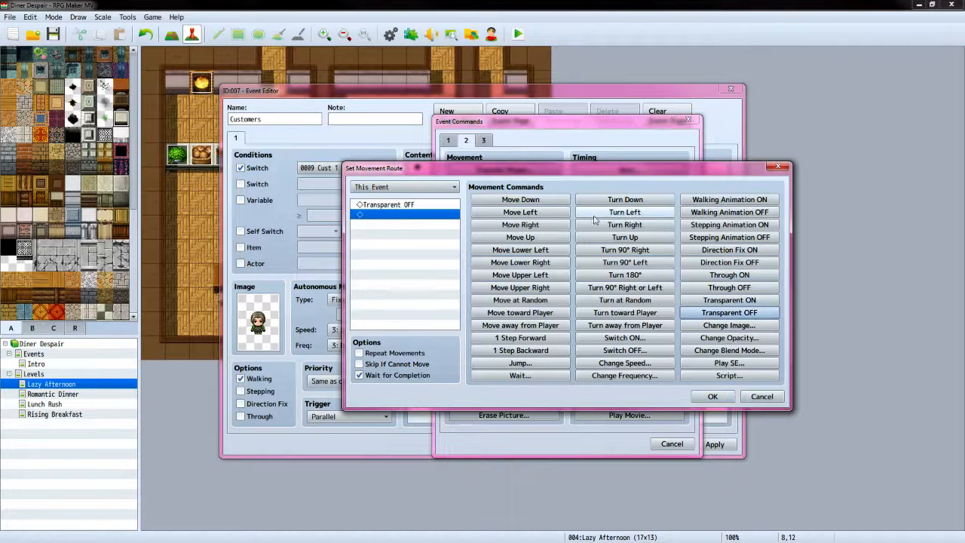
{"action": "left_click", "coordinate": [627, 238]}
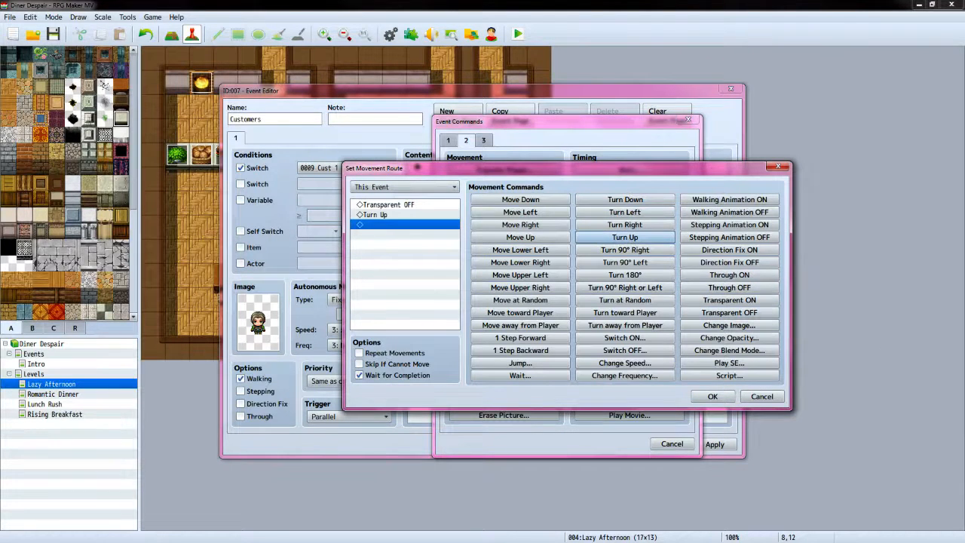
Recheck the VX Ace reference route and append 1 Step Forward and Turn Left to the Customers movement route
{"action": "key", "text": "alt+Tab"}
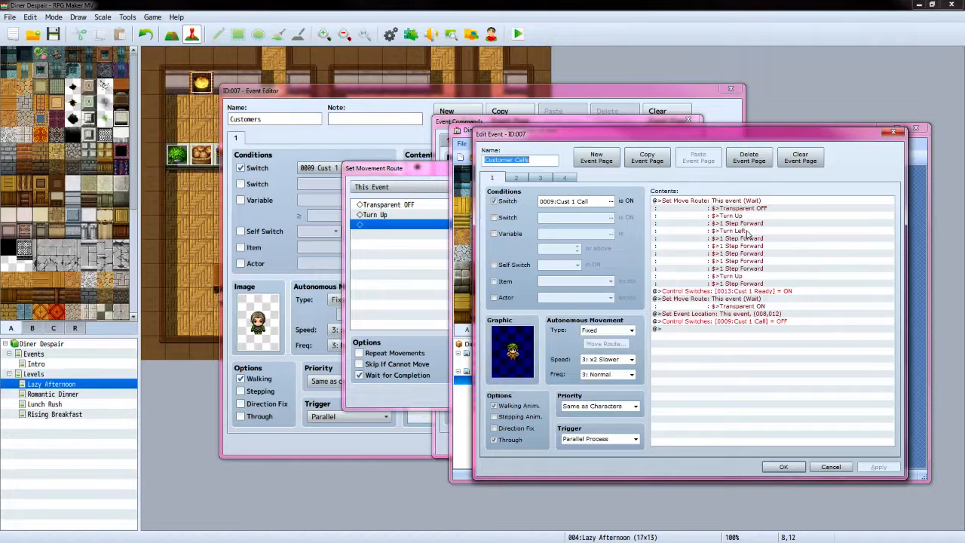
{"action": "left_click", "coordinate": [433, 173]}
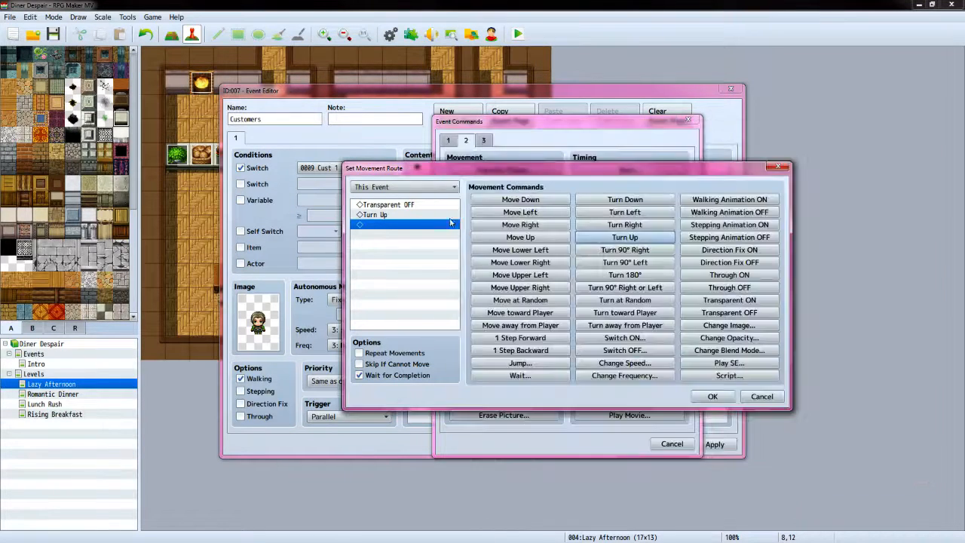
{"action": "left_click", "coordinate": [527, 338]}
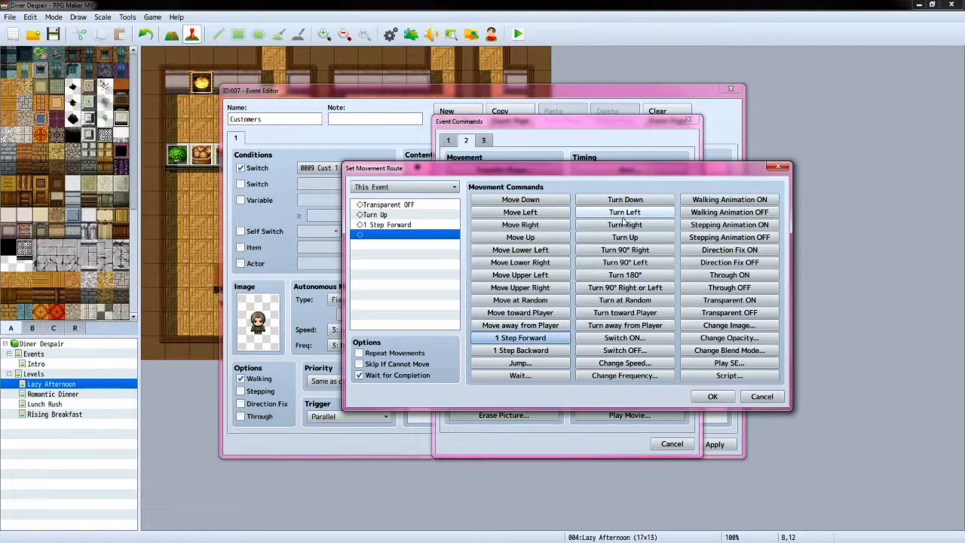
{"action": "left_click", "coordinate": [625, 212]}
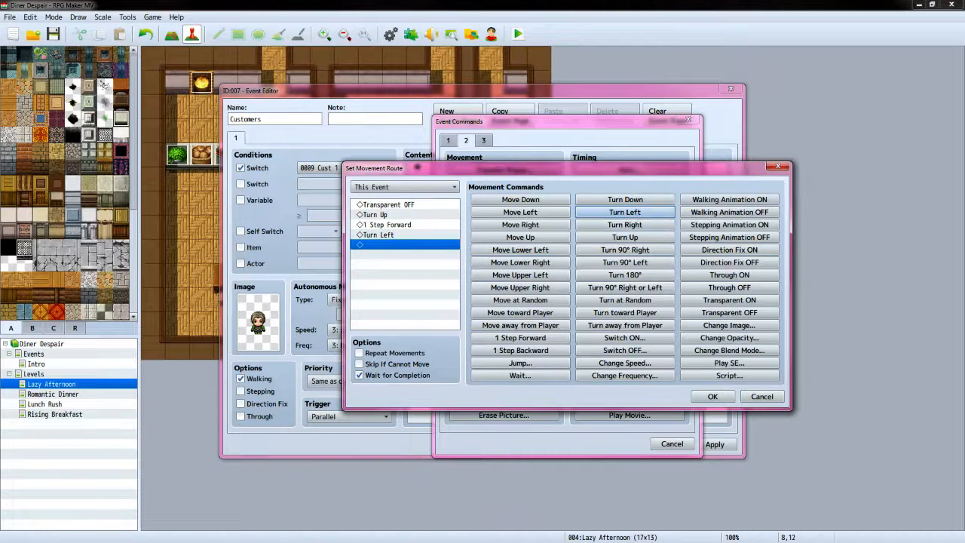
After consulting the VX Ace reference, append five 1 Step Forward commands following Turn Left in the Customers route
{"action": "key", "text": "alt+Tab"}
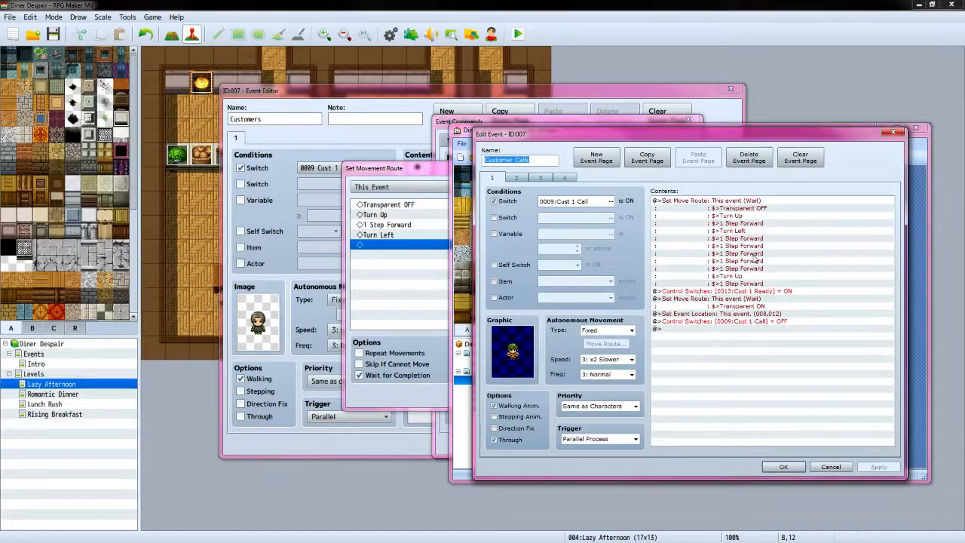
{"action": "left_click", "coordinate": [407, 166]}
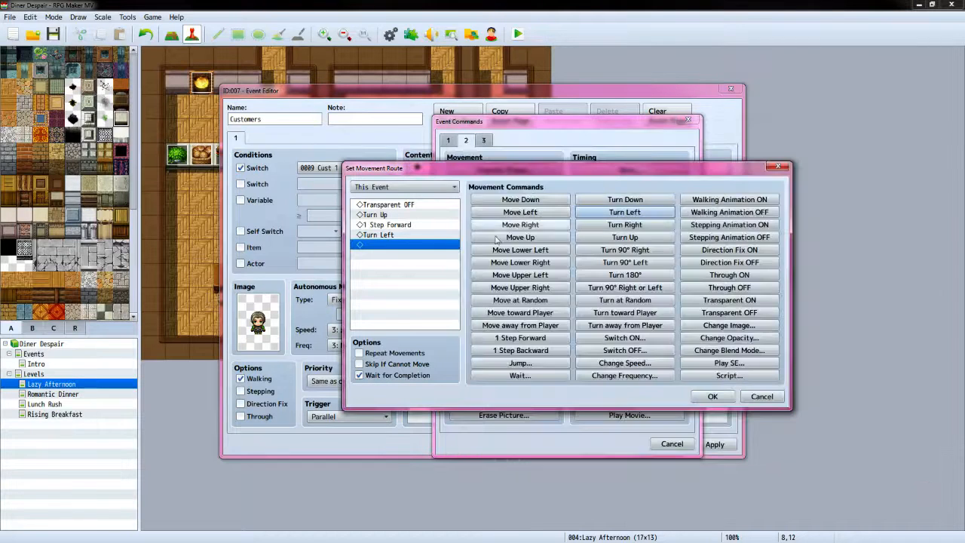
{"action": "left_click", "coordinate": [532, 340]}
{"action": "left_click", "coordinate": [531, 341]}
{"action": "left_click", "coordinate": [532, 341]}
{"action": "left_click", "coordinate": [531, 340]}
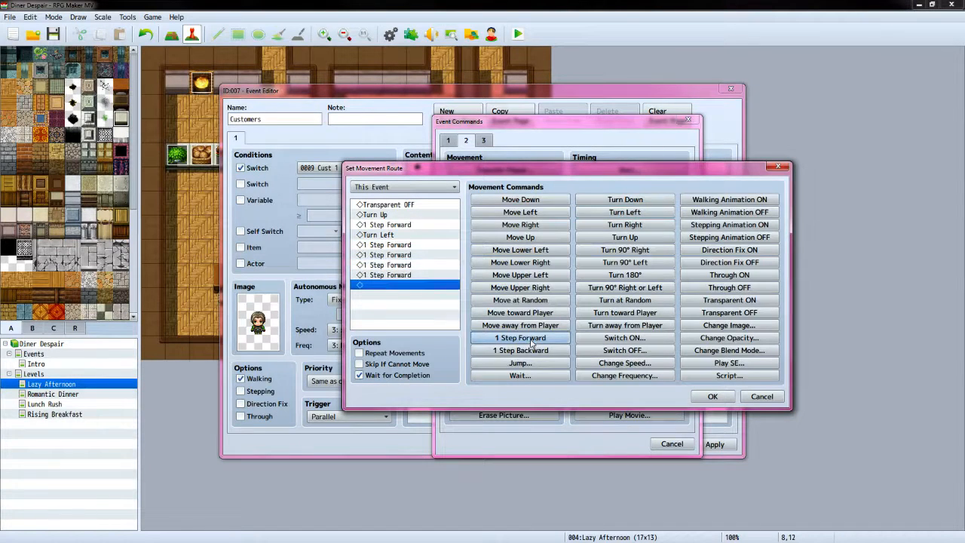
{"action": "left_click", "coordinate": [532, 341]}
Check the end of the VX Ace reference route and append a final Turn Up and 1 Step Forward
{"action": "key", "text": "alt+Tab"}
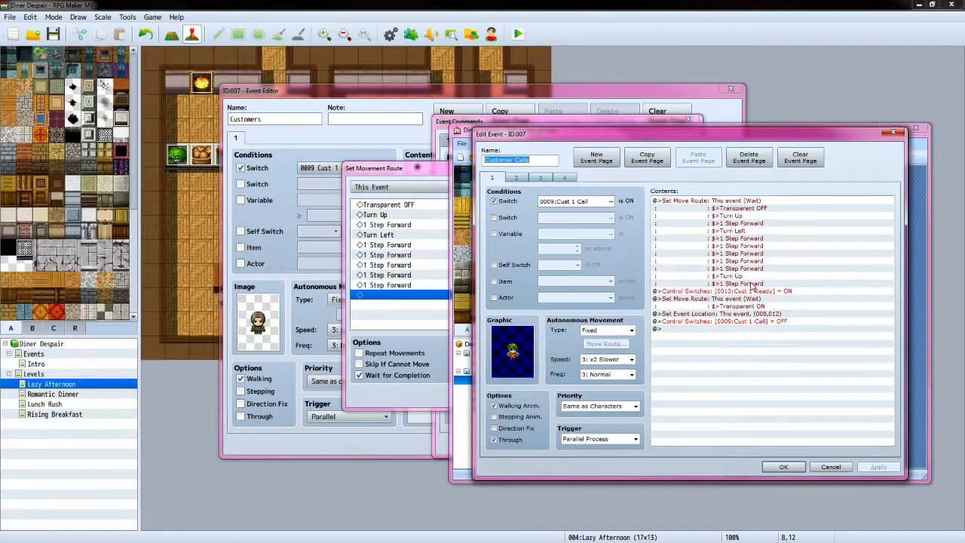
{"action": "left_click", "coordinate": [438, 172]}
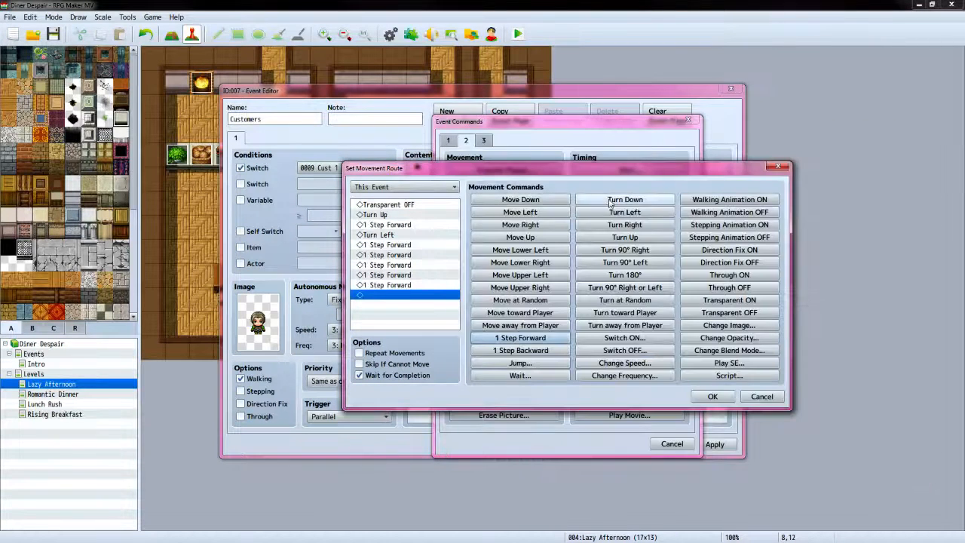
{"action": "left_click", "coordinate": [611, 239]}
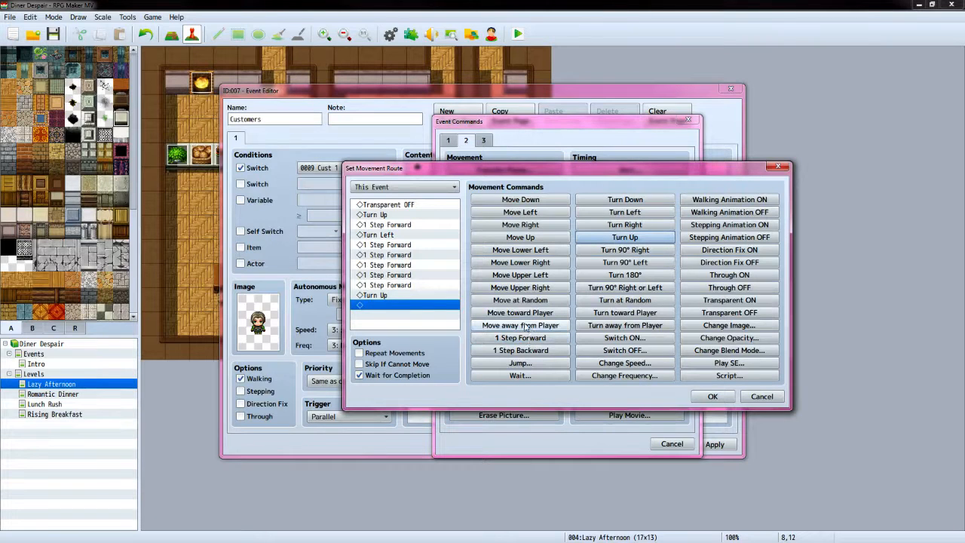
{"action": "left_click", "coordinate": [532, 342]}
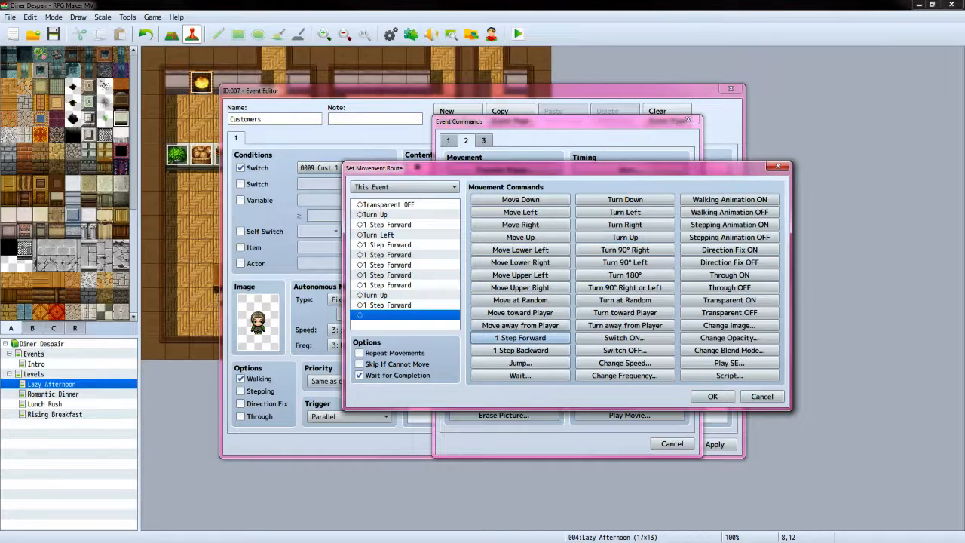
Look through the other pages of the VX Ace Customer Calls event, and accept the movement route in RPG Maker MV
{"action": "key", "text": "alt+Tab"}
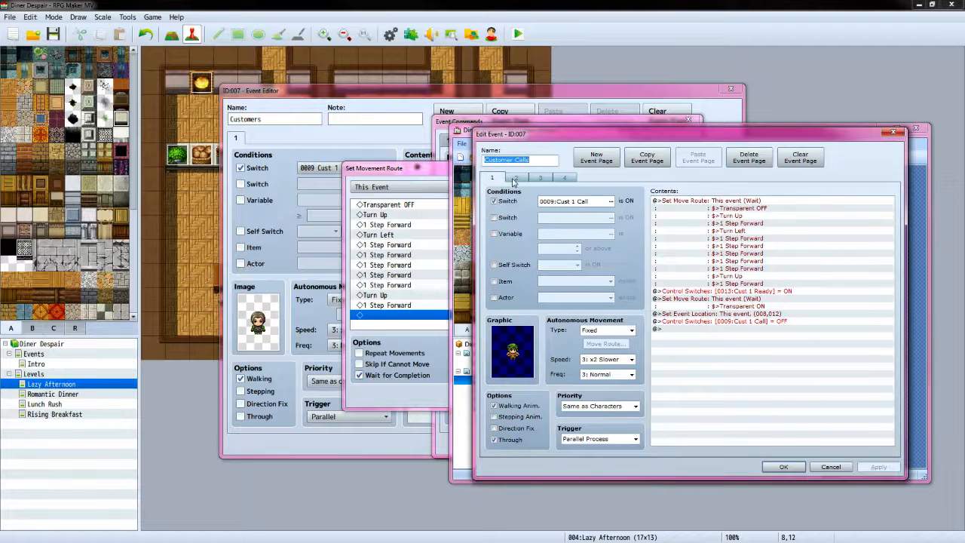
{"action": "left_click", "coordinate": [540, 178]}
{"action": "left_click", "coordinate": [563, 179]}
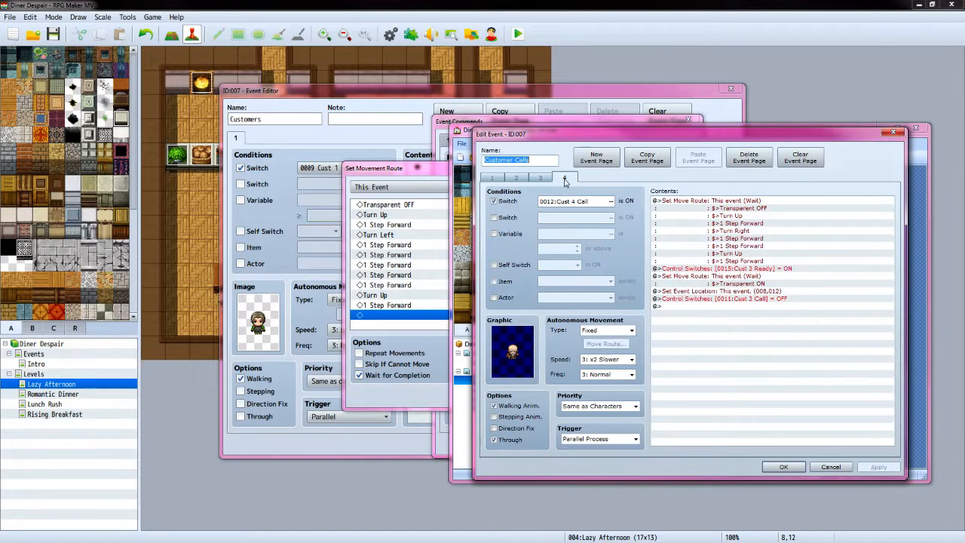
{"action": "left_click", "coordinate": [499, 180]}
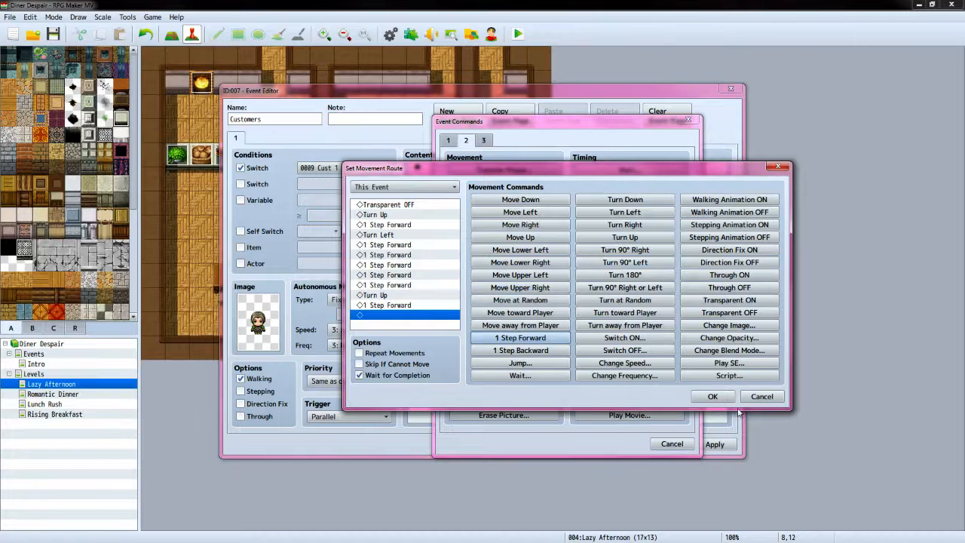
{"action": "left_click", "coordinate": [720, 399]}
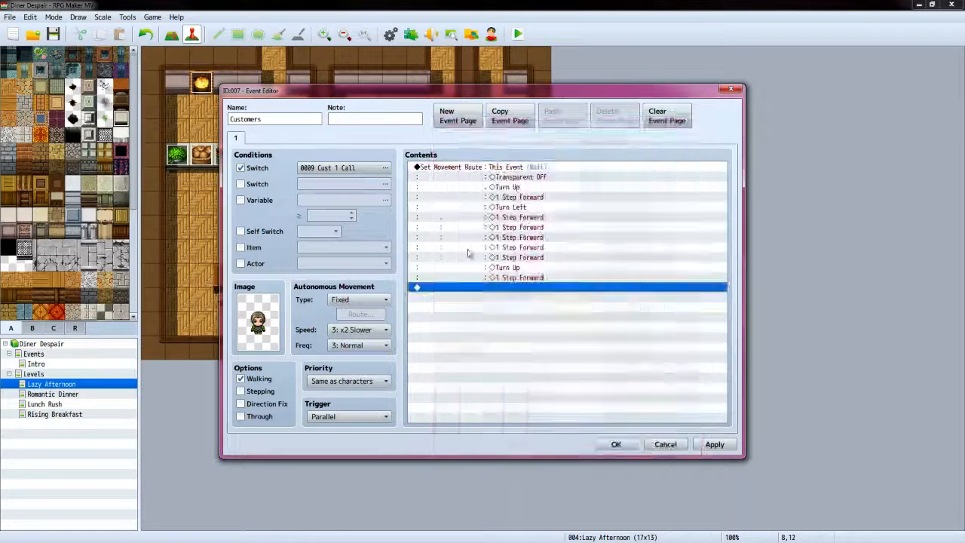
Add a Control Switches command that turns switch 0013 ON, naming that switch Cust 1 Ready
{"action": "double_click", "coordinate": [494, 290]}
{"action": "left_click", "coordinate": [454, 145]}
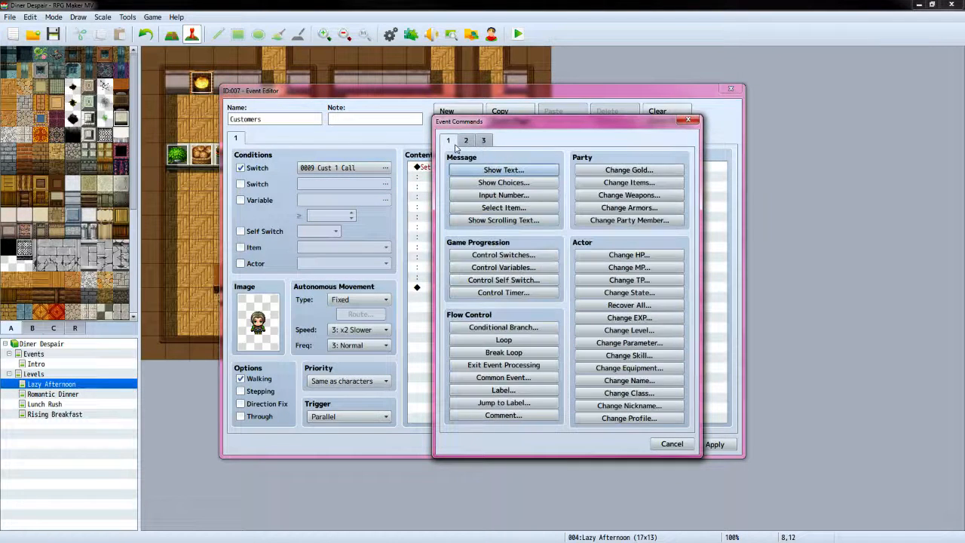
{"action": "left_click", "coordinate": [504, 254]}
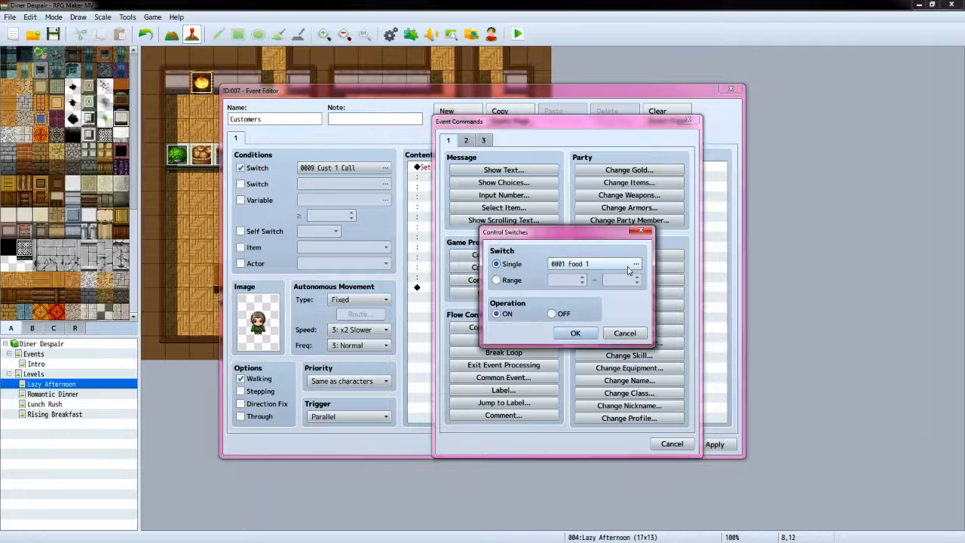
{"action": "left_click", "coordinate": [634, 266]}
{"action": "left_click", "coordinate": [594, 270]}
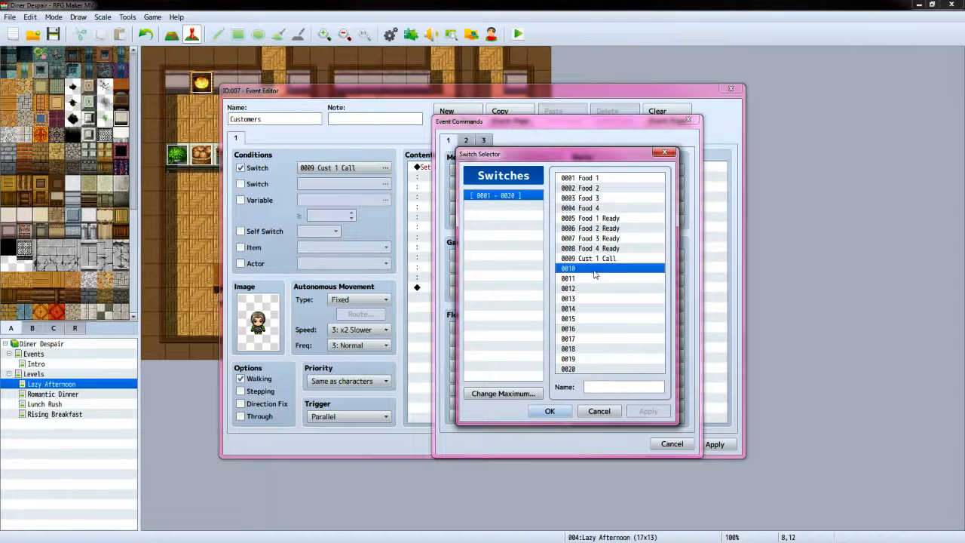
{"action": "left_click", "coordinate": [598, 279]}
{"action": "left_click", "coordinate": [595, 290]}
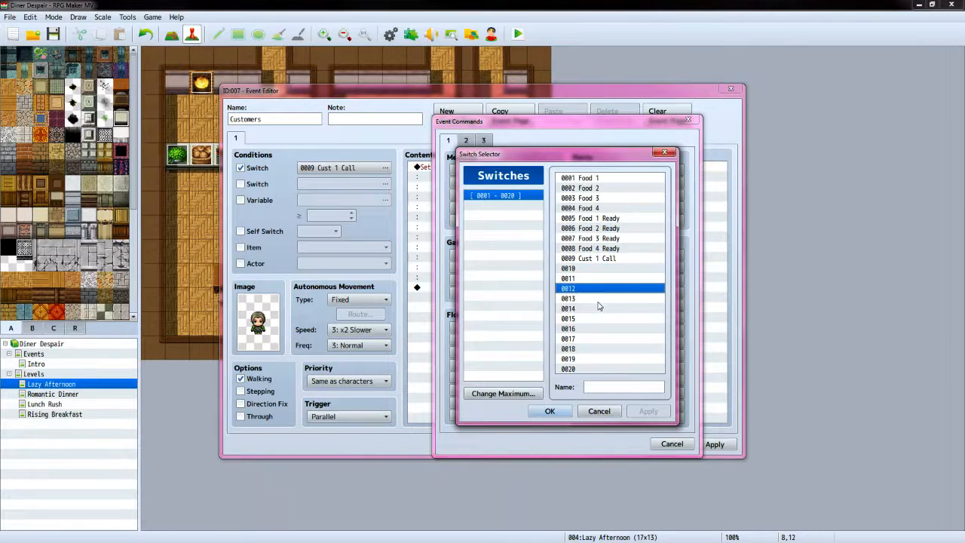
{"action": "left_click", "coordinate": [600, 300]}
{"action": "left_click", "coordinate": [606, 387]}
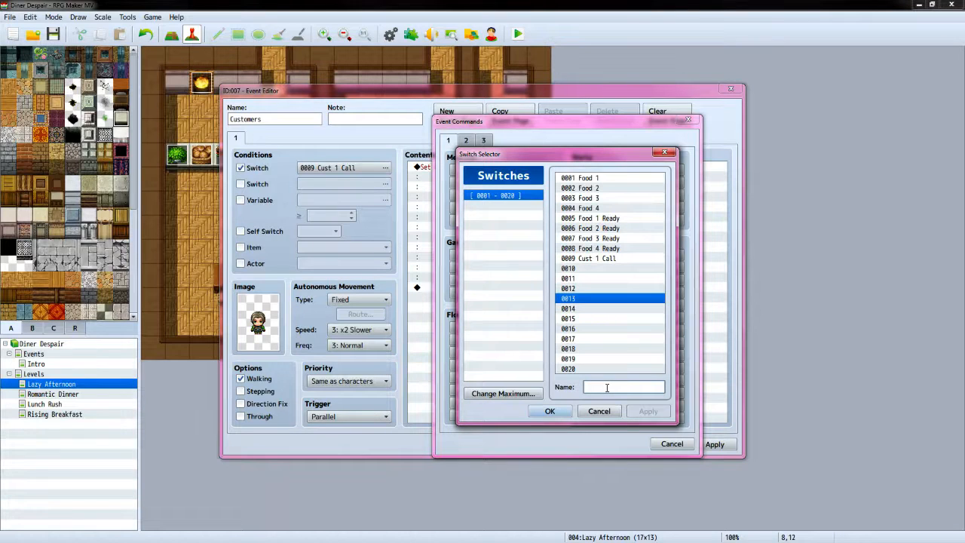
{"action": "type", "text": "Cust 1 Ready"}
{"action": "left_click", "coordinate": [558, 413]}
{"action": "left_click", "coordinate": [575, 332]}
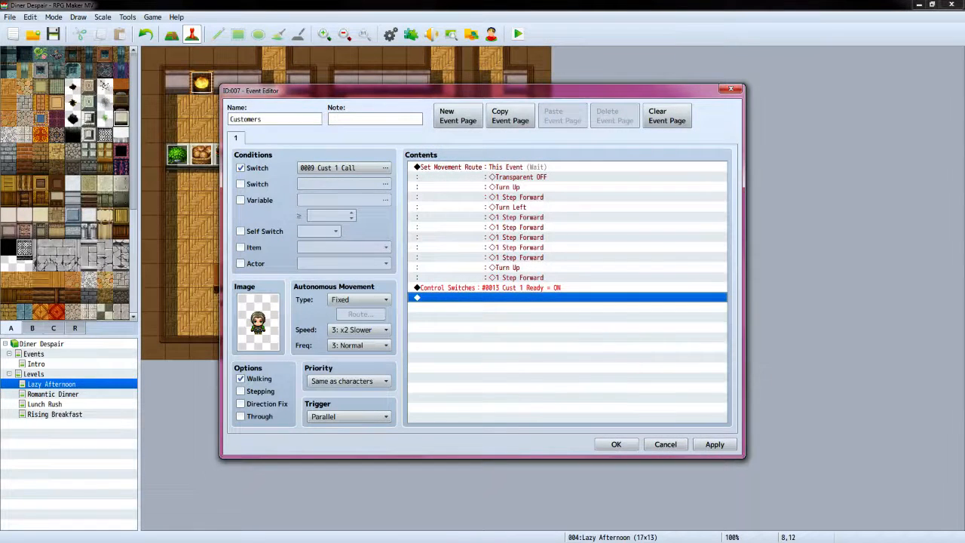
Consult the VX Ace reference and add a Set Movement Route for Player containing Transparent ON after the switch command
{"action": "key", "text": "alt+Tab"}
{"action": "double_click", "coordinate": [448, 302]}
{"action": "left_click", "coordinate": [467, 142]}
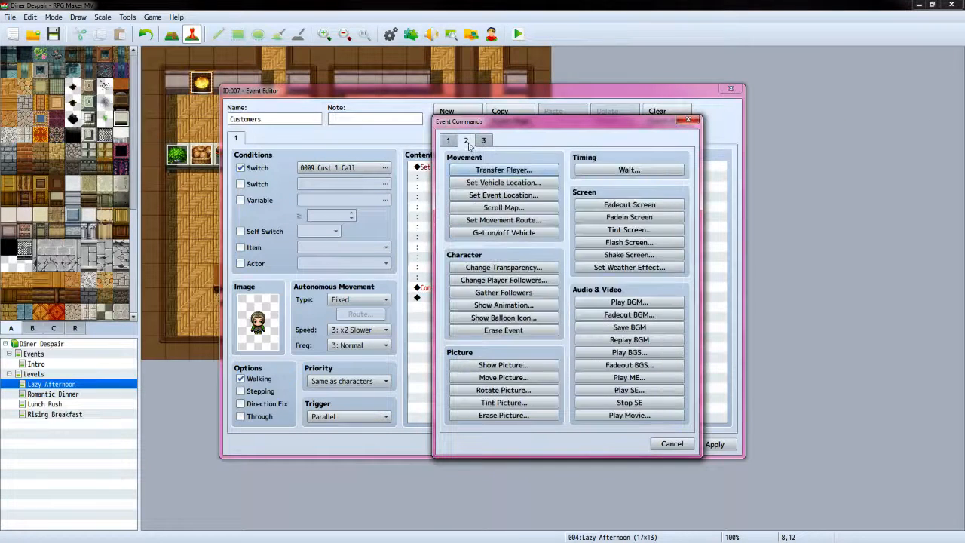
{"action": "left_click", "coordinate": [536, 223]}
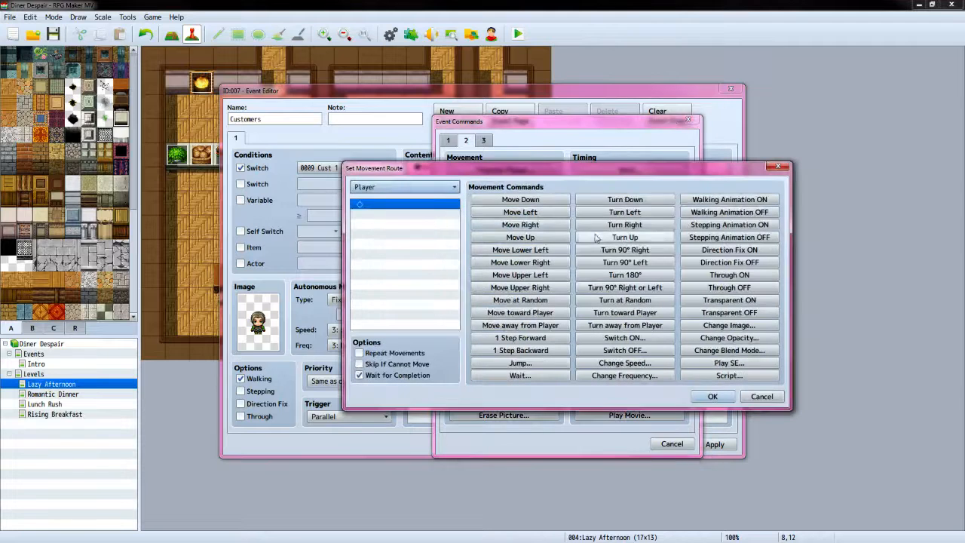
{"action": "left_click", "coordinate": [729, 300]}
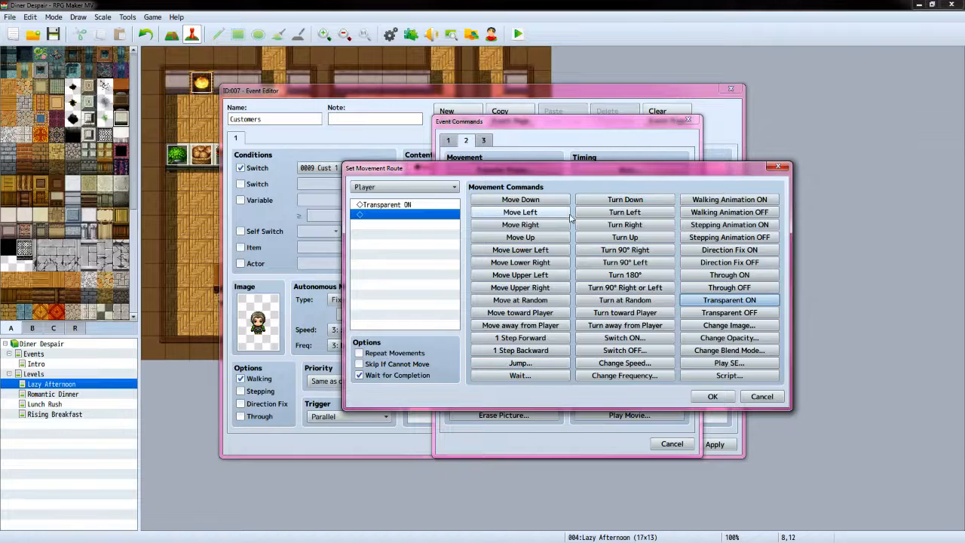
{"action": "left_click", "coordinate": [702, 395]}
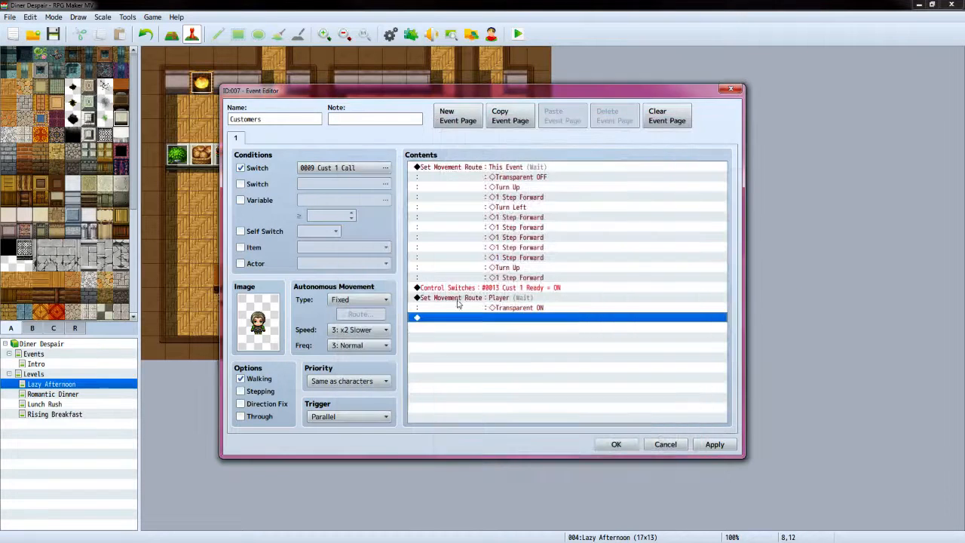
Enable Through for page 1 and add a Set Event Location command placing This Event at (8,12) with direction Down
{"action": "left_click", "coordinate": [251, 419]}
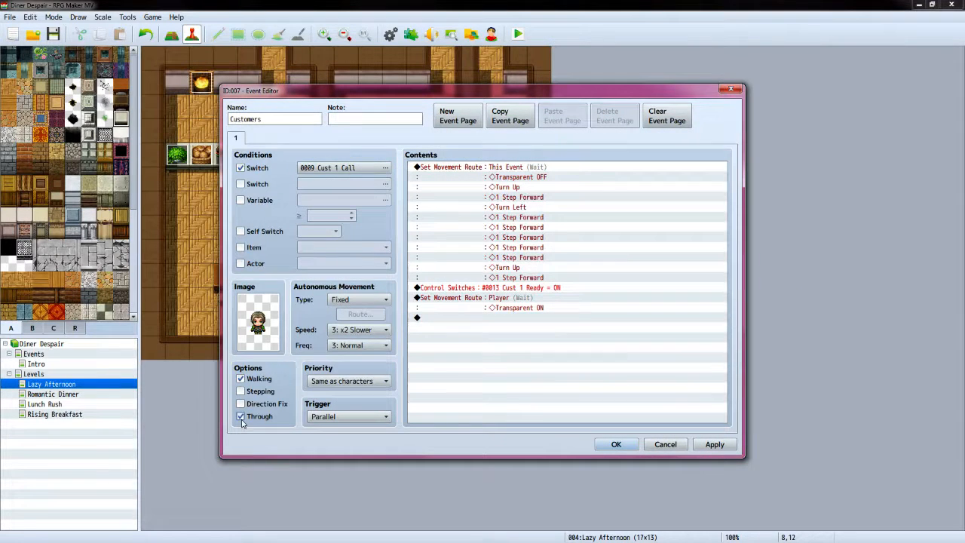
{"action": "double_click", "coordinate": [462, 321]}
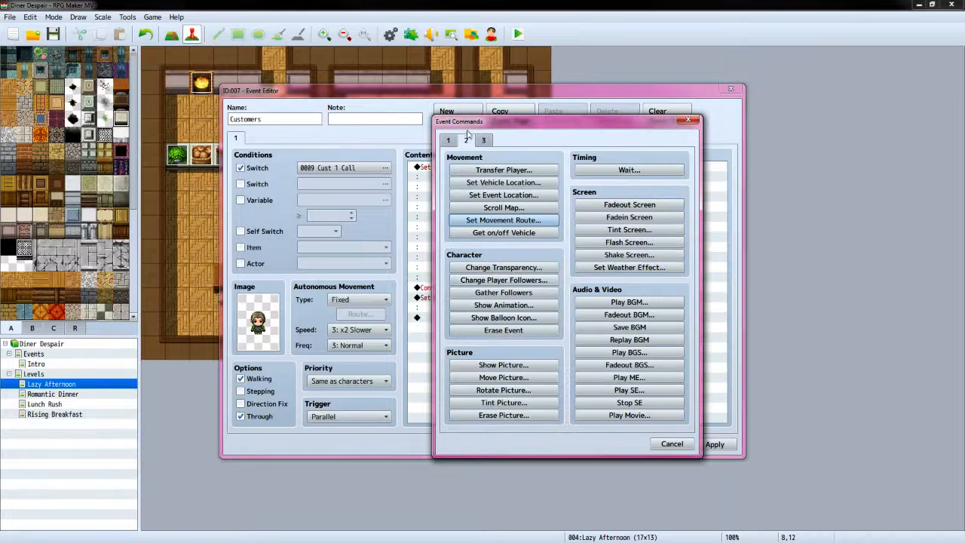
{"action": "left_click", "coordinate": [530, 198]}
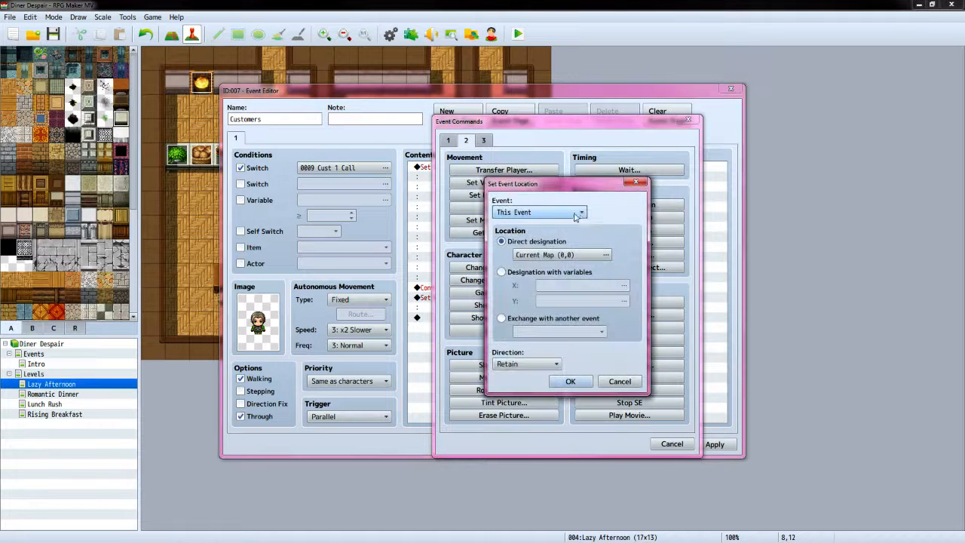
{"action": "left_click", "coordinate": [605, 255]}
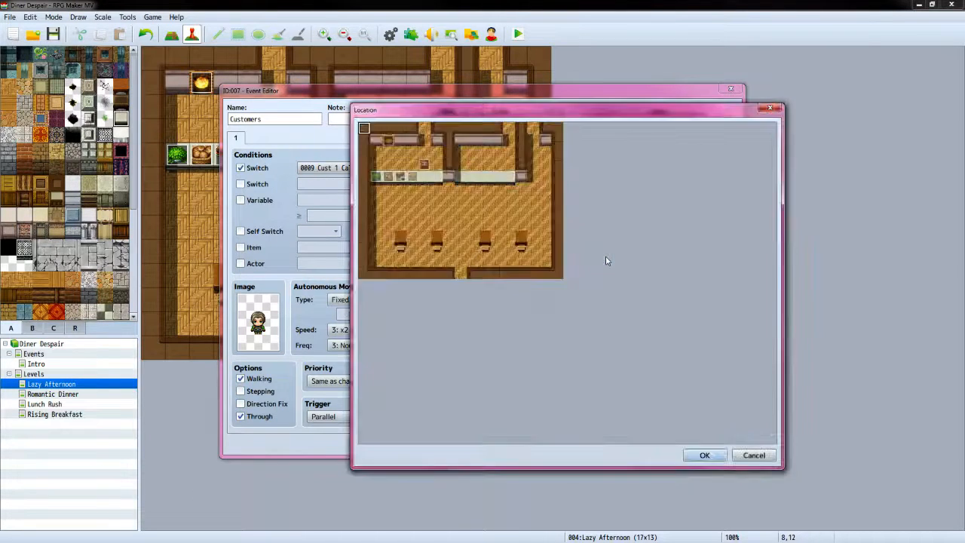
{"action": "left_click", "coordinate": [462, 274]}
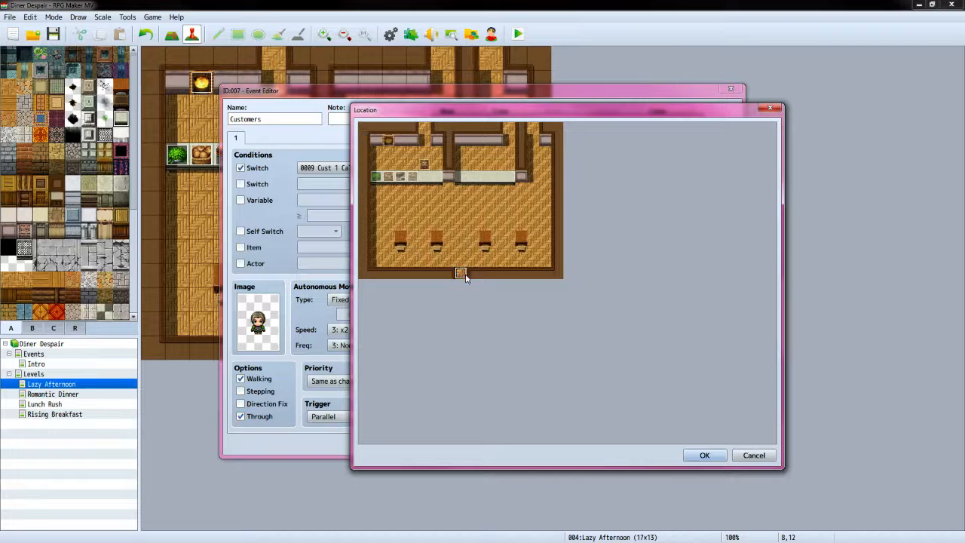
{"action": "left_click", "coordinate": [704, 455]}
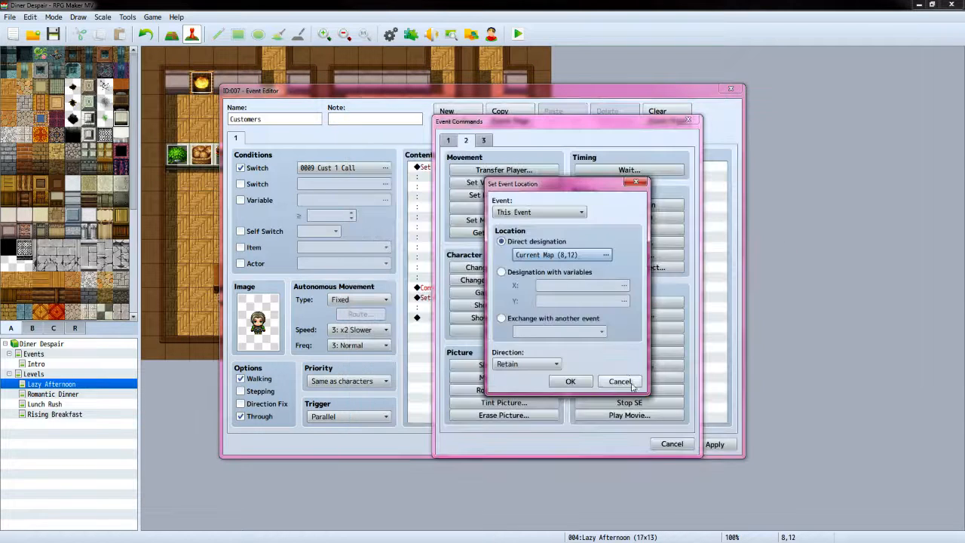
{"action": "left_click", "coordinate": [556, 364]}
{"action": "left_click", "coordinate": [541, 389]}
{"action": "left_click", "coordinate": [570, 381]}
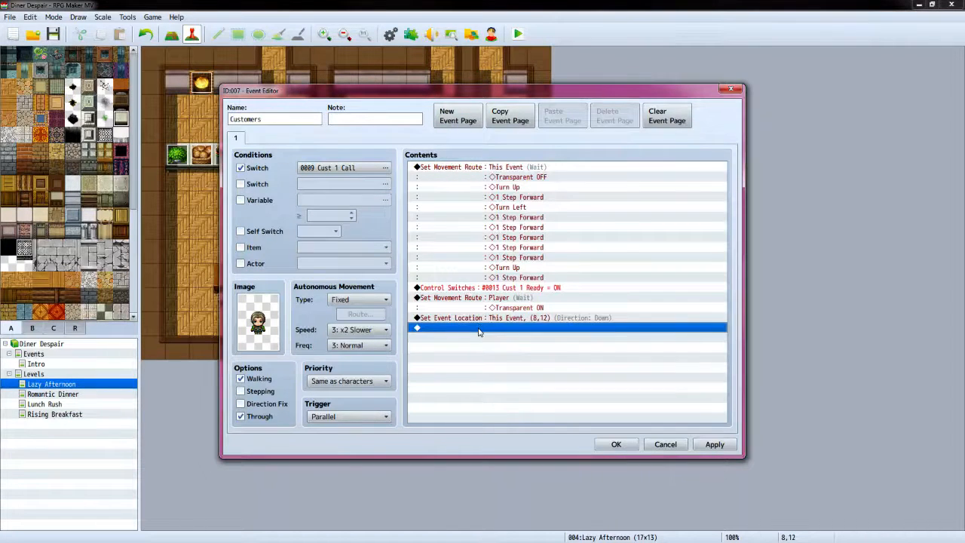
Add a Control Switches command turning switch 0009 Cust 1 Call OFF, and apply the event changes
{"action": "double_click", "coordinate": [478, 329]}
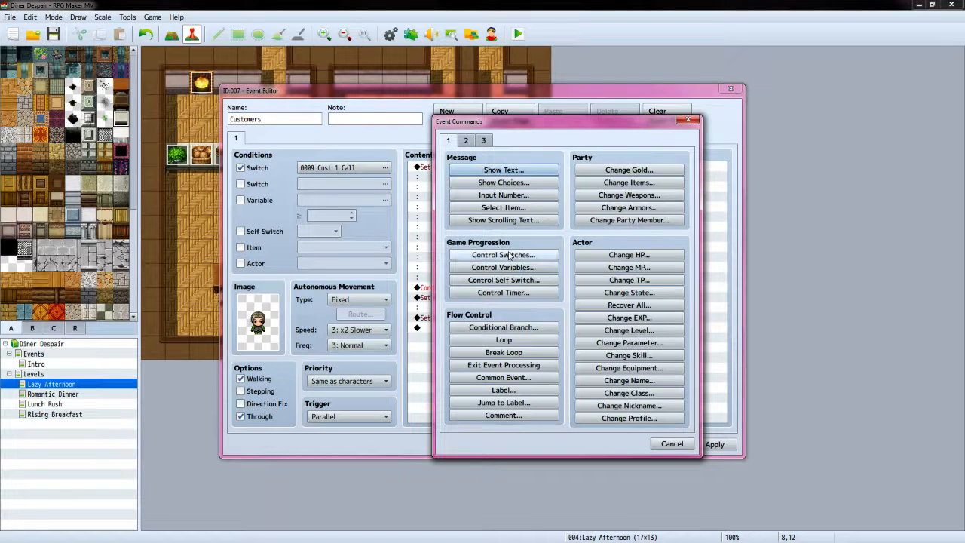
{"action": "left_click", "coordinate": [503, 255]}
{"action": "left_click", "coordinate": [635, 264]}
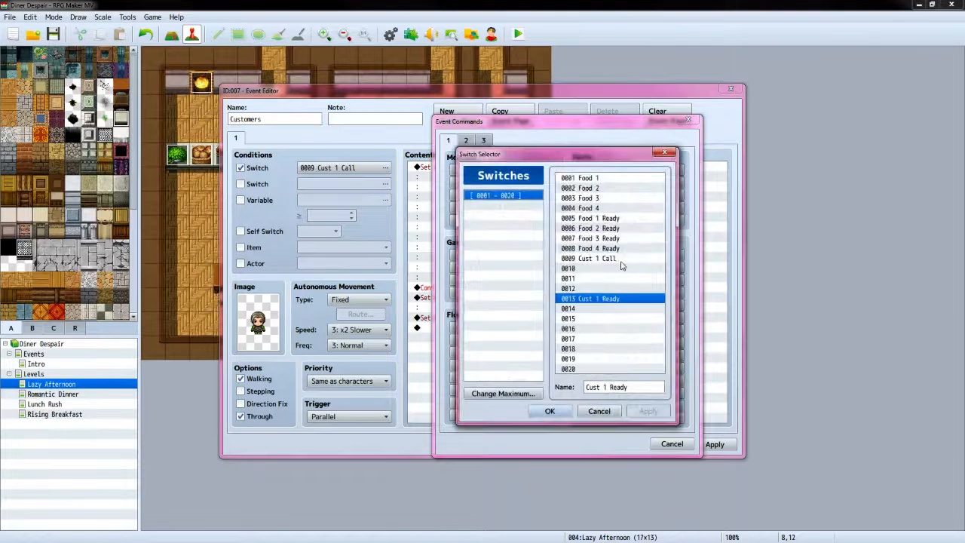
{"action": "left_click", "coordinate": [588, 258]}
{"action": "left_click", "coordinate": [549, 412]}
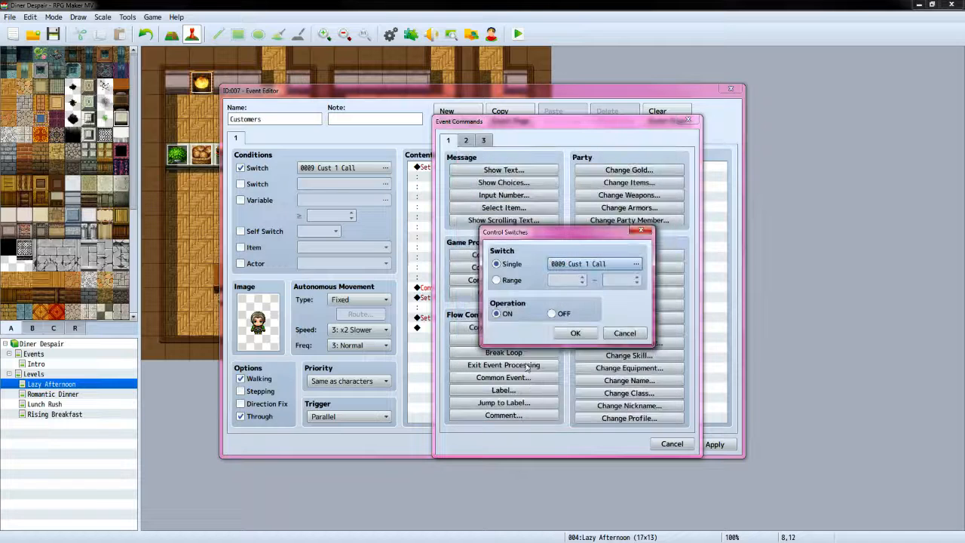
{"action": "left_click", "coordinate": [553, 313]}
{"action": "left_click", "coordinate": [575, 332]}
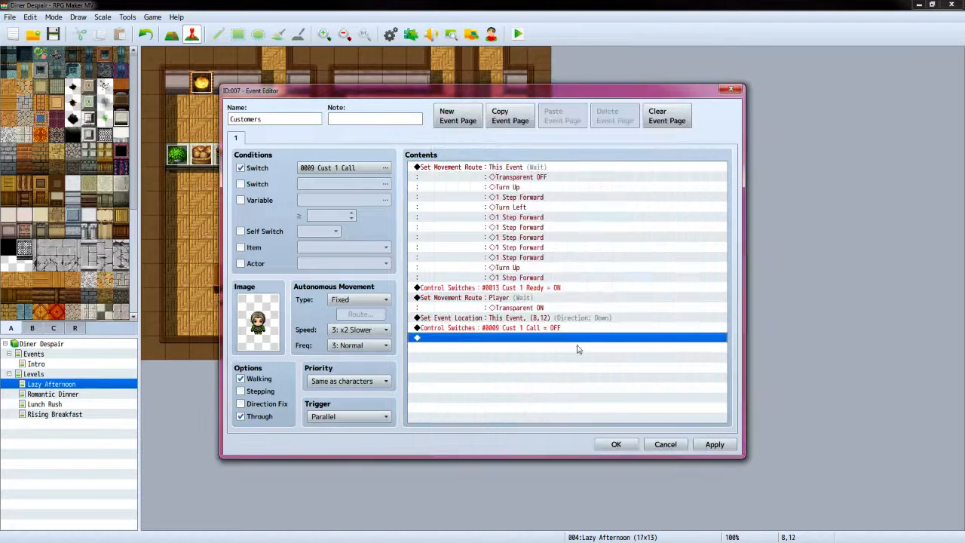
{"action": "left_click", "coordinate": [701, 446]}
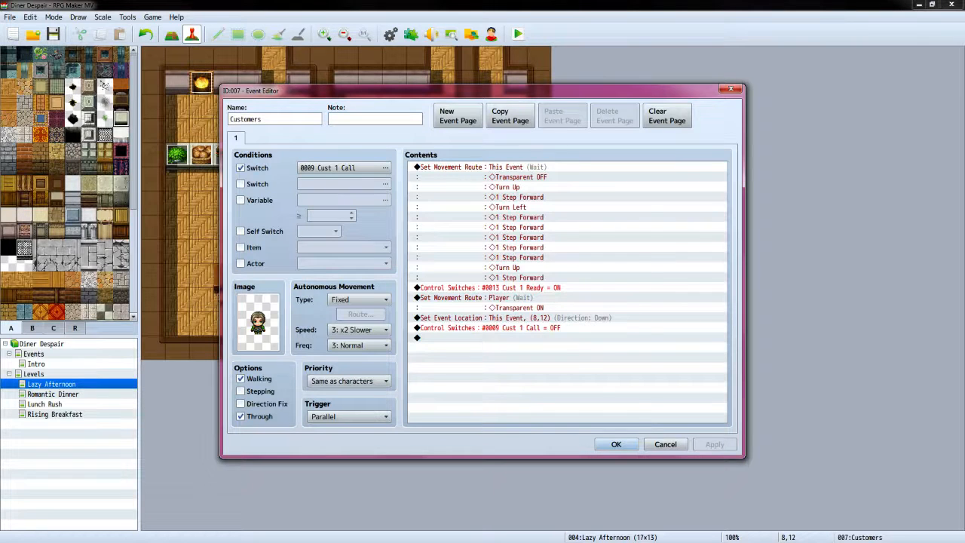
Consult page 2 of the VX Ace Customer Calls event, and add a second MV event page conditioned on switch 0010, named Cust 2 Call
{"action": "key", "text": "alt+Tab"}
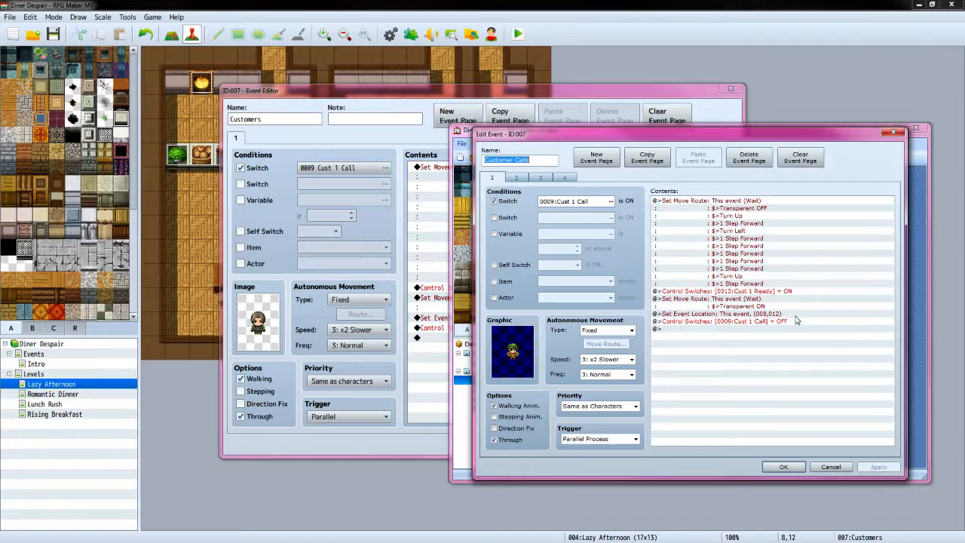
{"action": "left_click", "coordinate": [517, 177]}
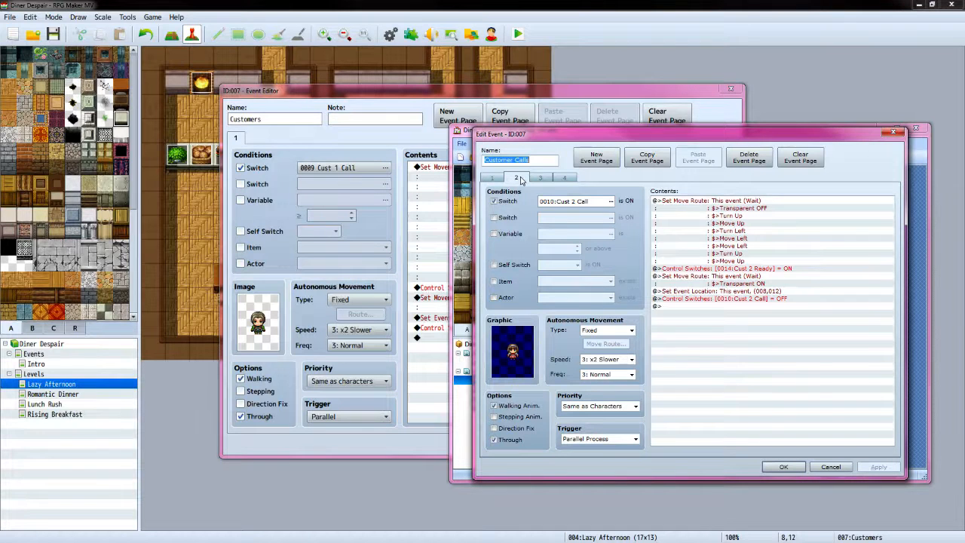
{"action": "double_click", "coordinate": [519, 337]}
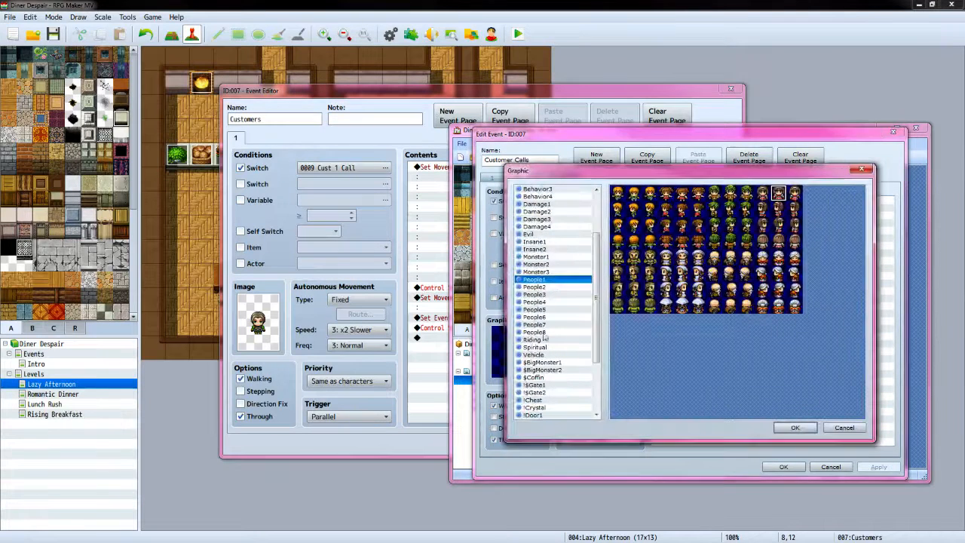
{"action": "left_click", "coordinate": [842, 429]}
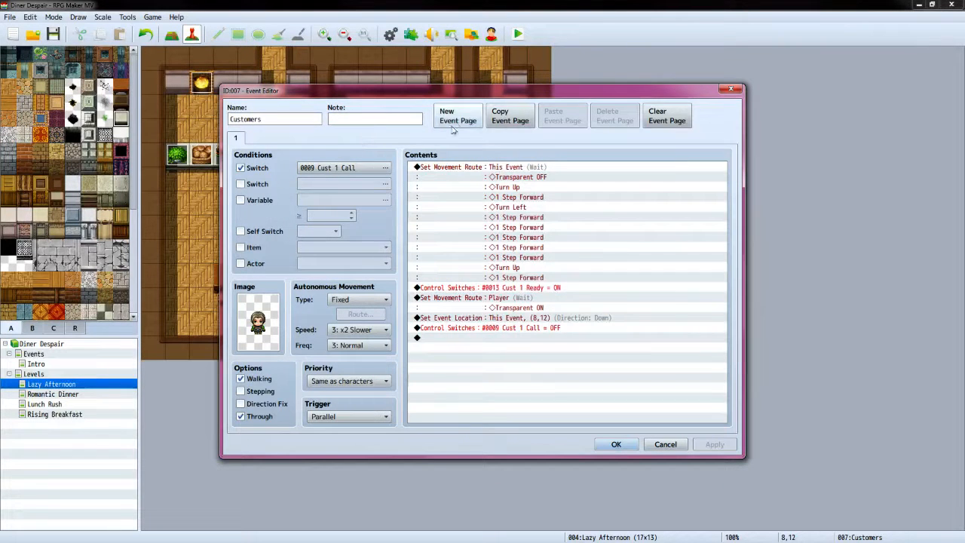
{"action": "left_click", "coordinate": [451, 120]}
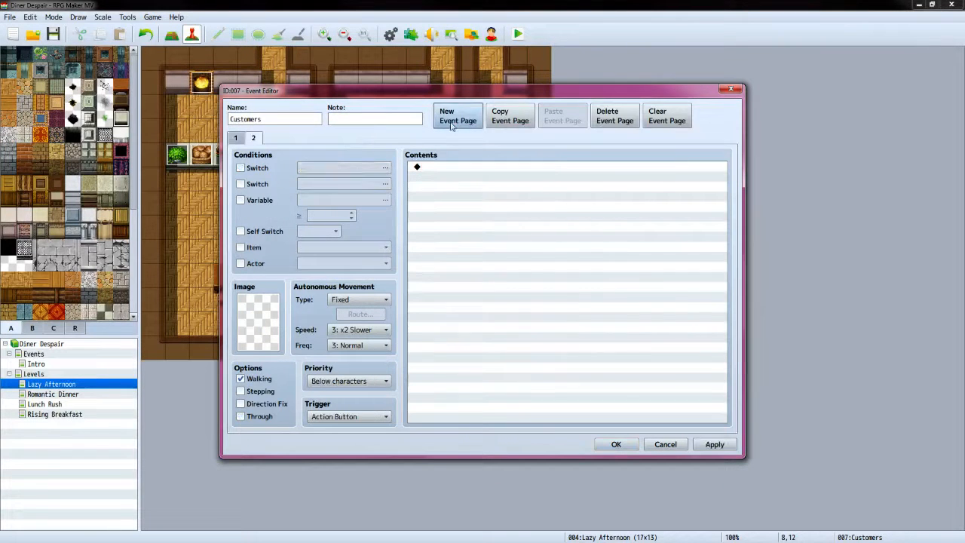
{"action": "left_click", "coordinate": [240, 168]}
{"action": "left_click", "coordinate": [385, 169]}
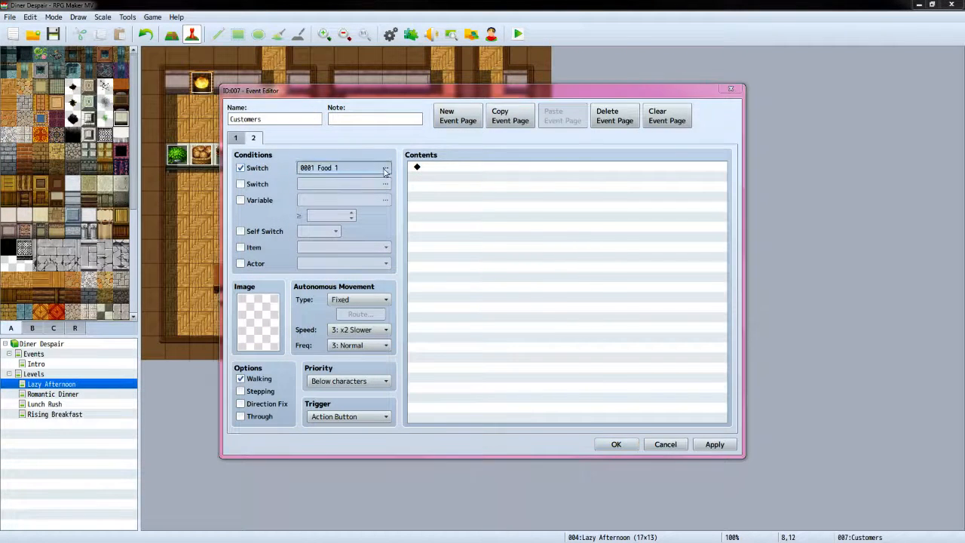
{"action": "left_click", "coordinate": [509, 254]}
{"action": "left_click", "coordinate": [526, 370]}
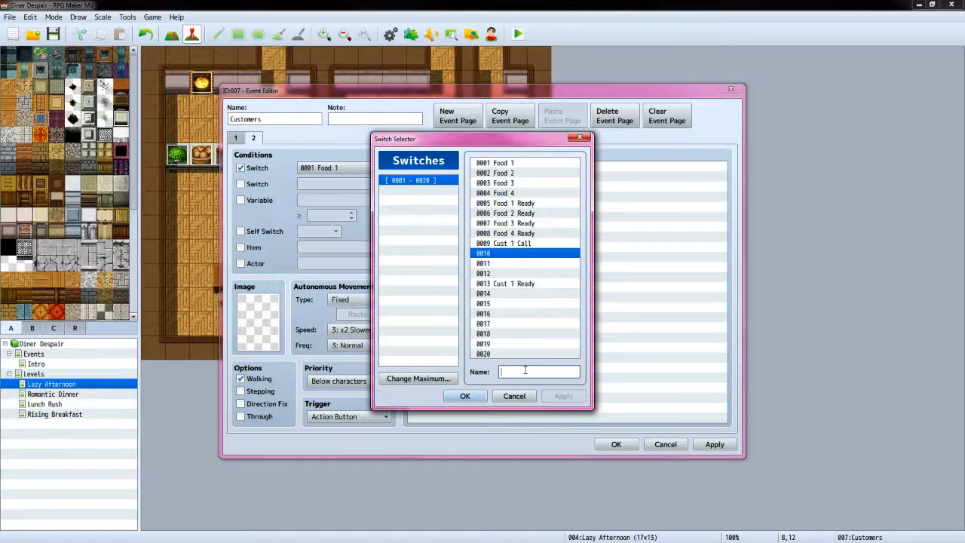
{"action": "type", "text": "Cust 2 Call"}
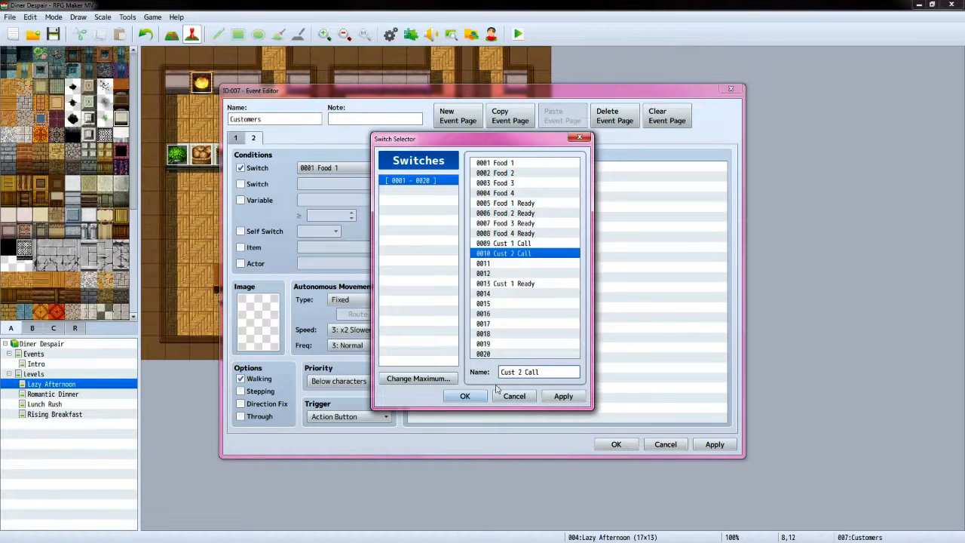
{"action": "left_click", "coordinate": [465, 395]}
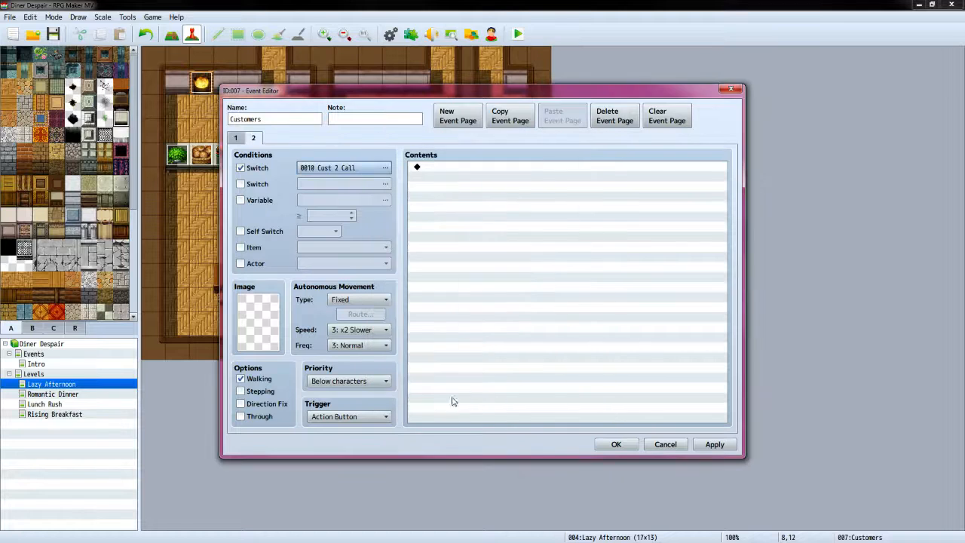
Set page 2's trigger to Parallel and priority to Same as characters, and enable Through
{"action": "left_click", "coordinate": [387, 419]}
{"action": "left_click", "coordinate": [368, 476]}
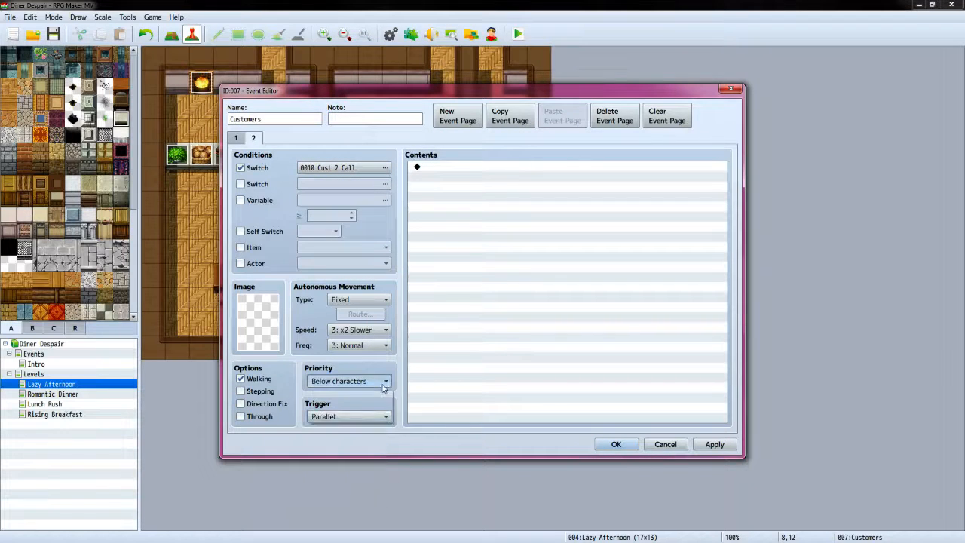
{"action": "left_click", "coordinate": [384, 381]}
{"action": "left_click", "coordinate": [376, 405]}
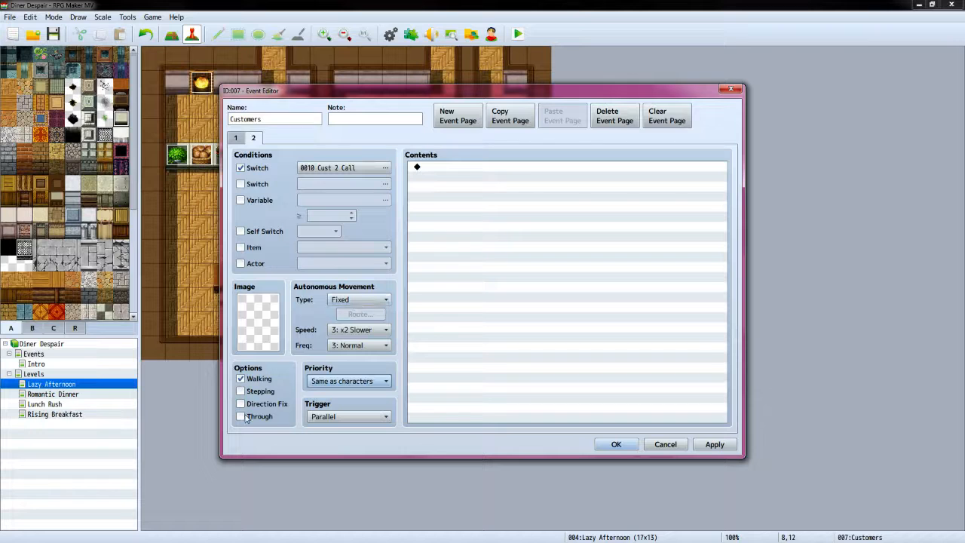
{"action": "left_click", "coordinate": [241, 417]}
Assign the front-facing blue-haired girl from People1 as the page 2 event image
{"action": "double_click", "coordinate": [261, 323]}
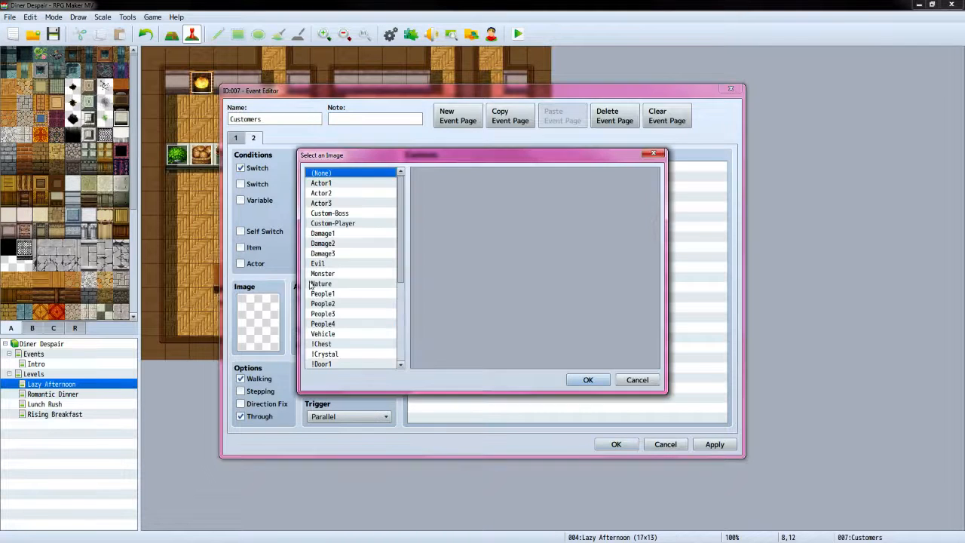
{"action": "left_click", "coordinate": [343, 294]}
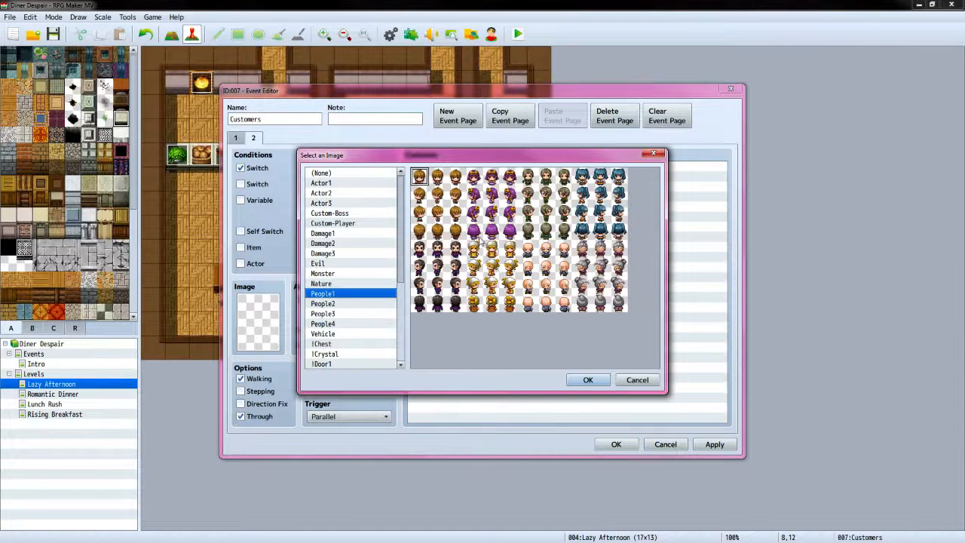
{"action": "left_click", "coordinate": [603, 176]}
{"action": "left_click", "coordinate": [588, 380]}
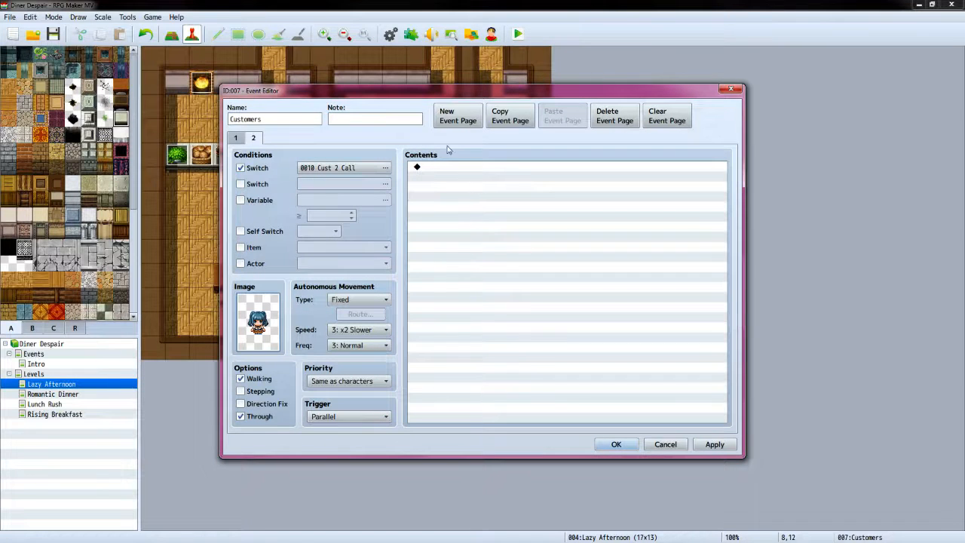
Check the VX Ace reference and start a Set Movement Route for Player on page 2 with Transparent OFF, Turn Up and 1 Step Forward
{"action": "left_click_drag", "start_coordinate": [429, 92], "coordinate": [483, 107]}
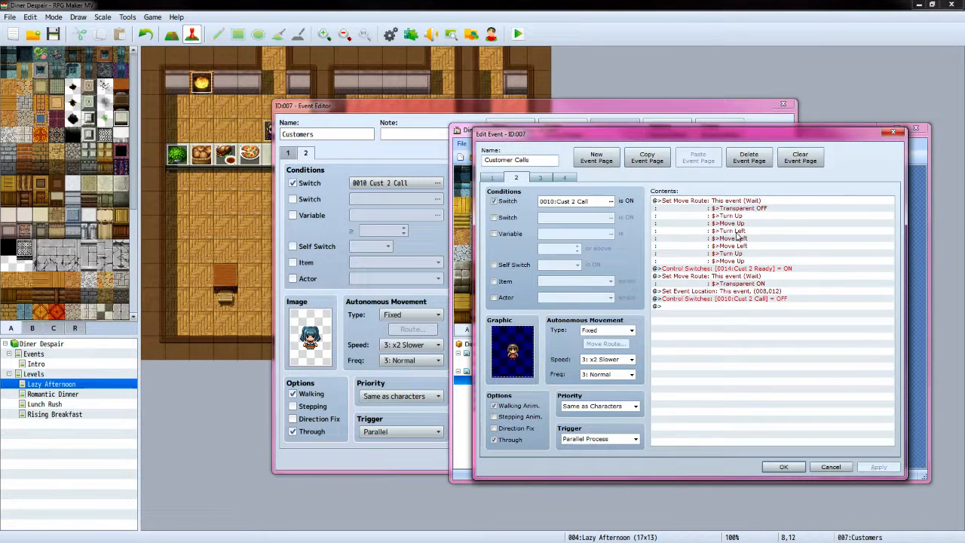
{"action": "left_click", "coordinate": [385, 114]}
{"action": "double_click", "coordinate": [504, 185]}
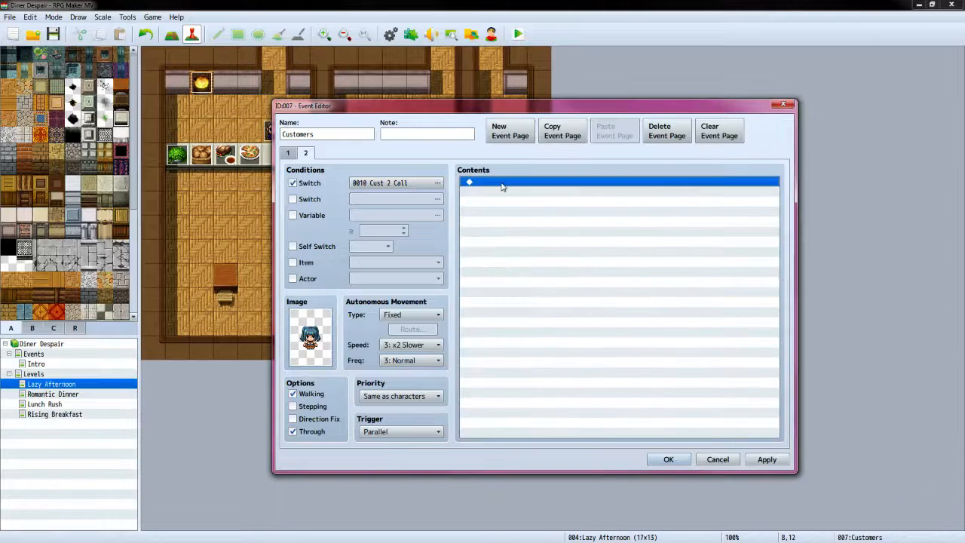
{"action": "left_click", "coordinate": [519, 157]}
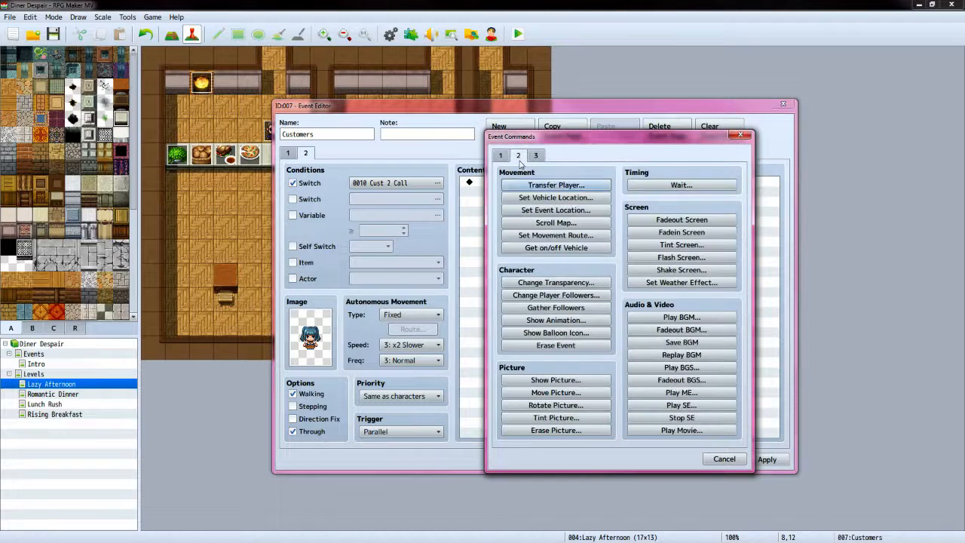
{"action": "left_click", "coordinate": [555, 235]}
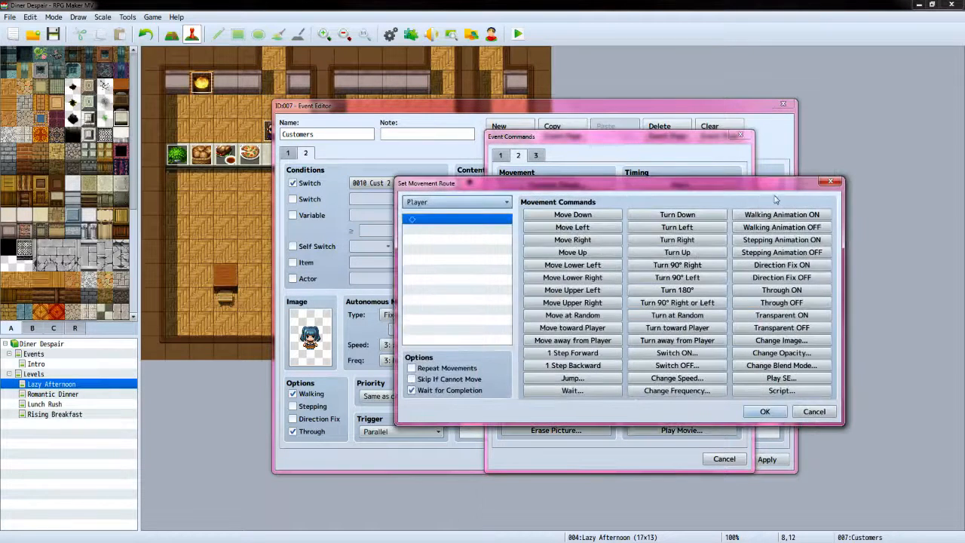
{"action": "left_click", "coordinate": [781, 327]}
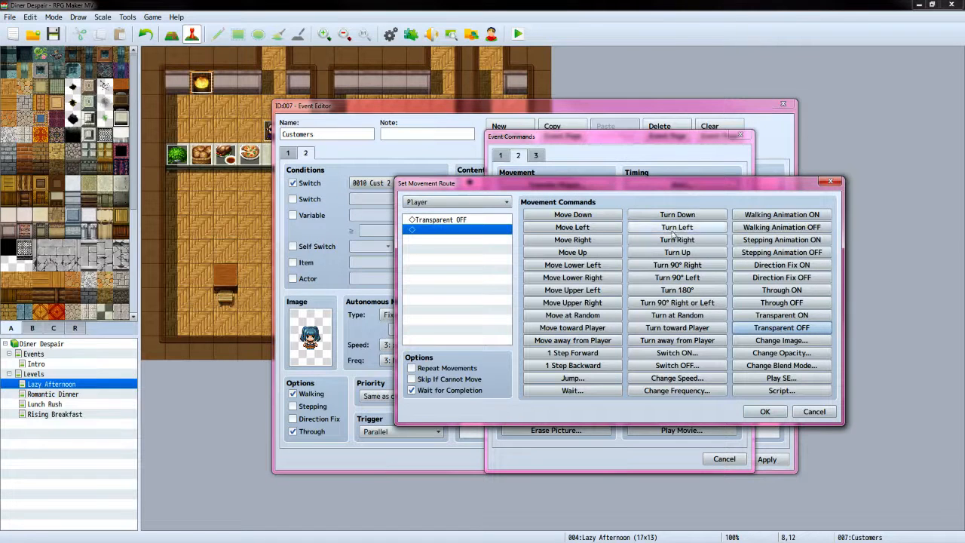
{"action": "left_click", "coordinate": [677, 252]}
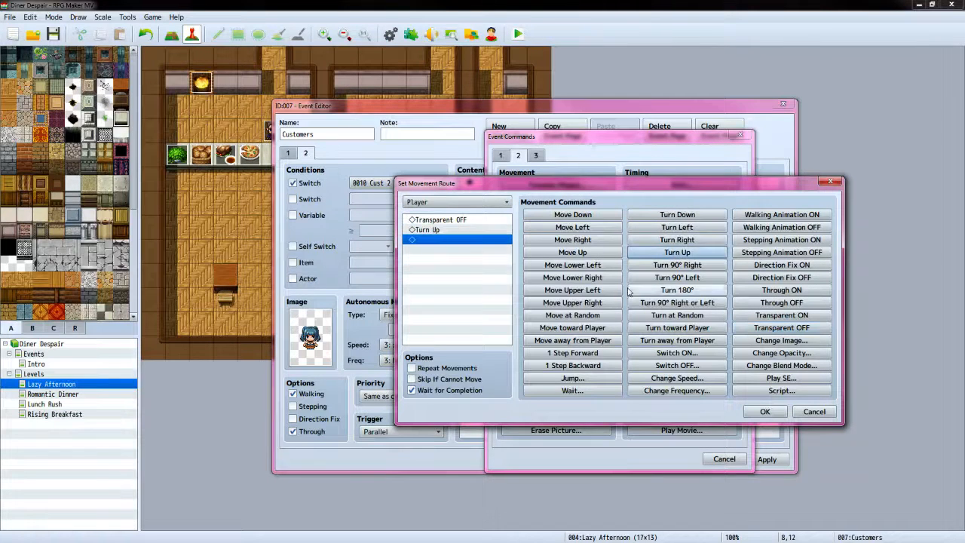
{"action": "left_click", "coordinate": [573, 353]}
Complete the page 2 route with Turn Left, two 1 Step Forward moves, Turn Up and a final 1 Step Forward
{"action": "left_click", "coordinate": [677, 226]}
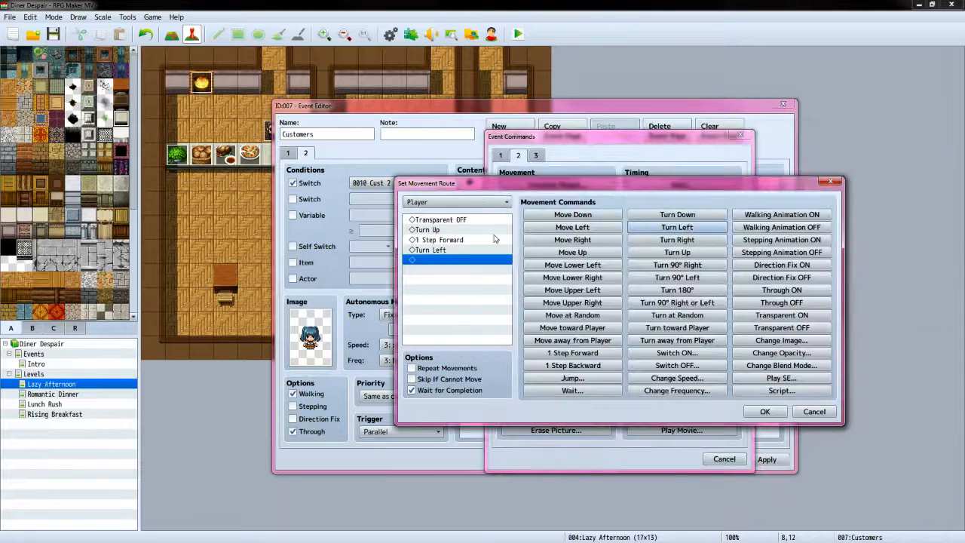
{"action": "left_click", "coordinate": [576, 355]}
{"action": "left_click", "coordinate": [575, 354]}
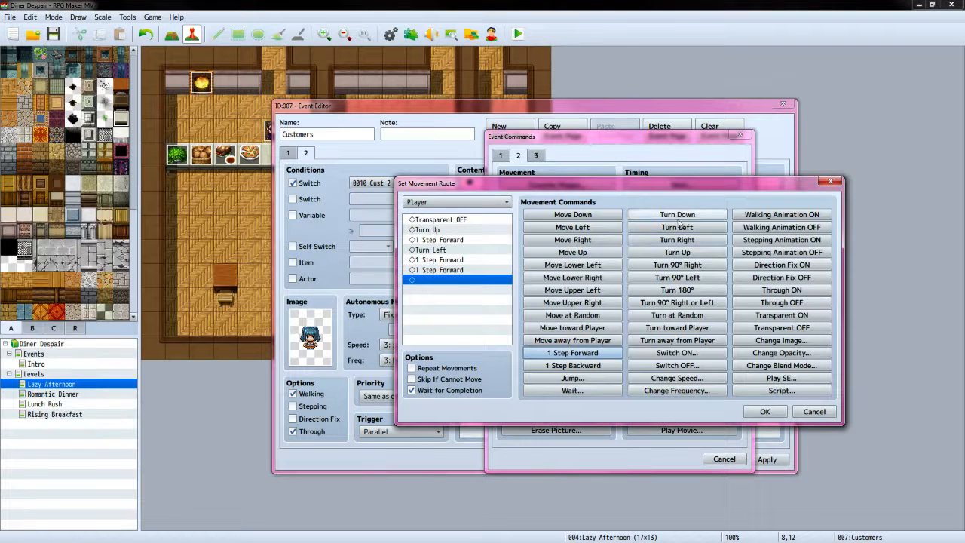
{"action": "left_click", "coordinate": [676, 252]}
{"action": "left_click", "coordinate": [572, 353]}
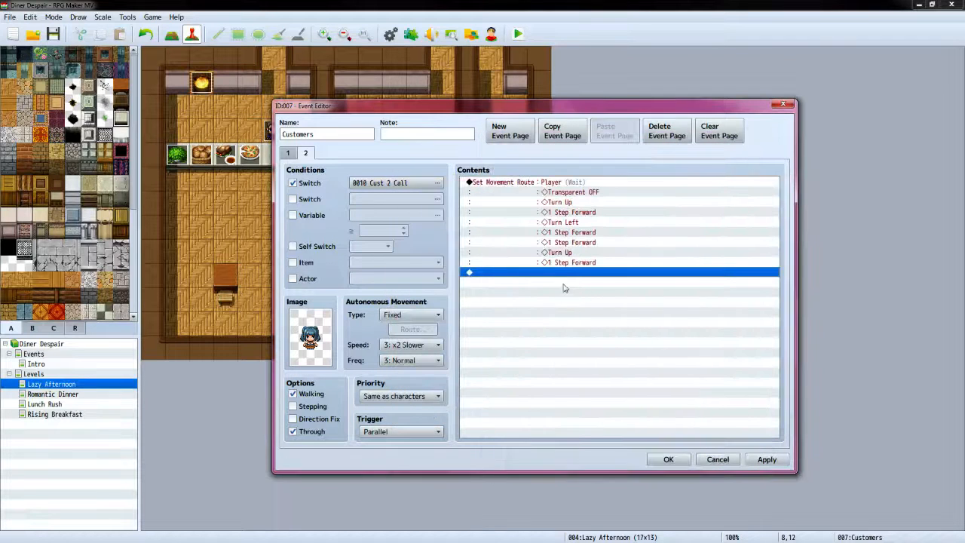
Add a Control Switches command turning ON switch 0014, named Cust 2 Ready, after page 2's movement route
{"action": "double_click", "coordinate": [568, 272]}
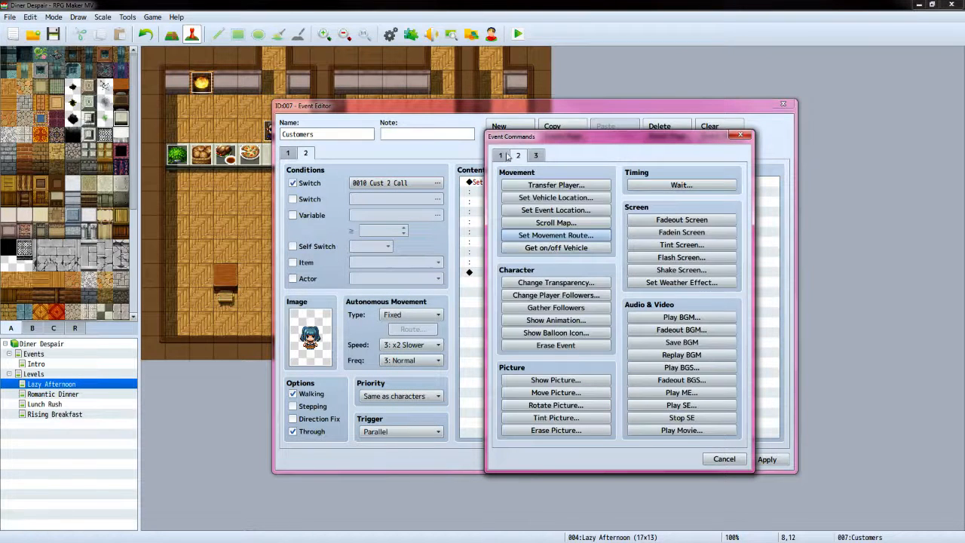
{"action": "left_click", "coordinate": [556, 269]}
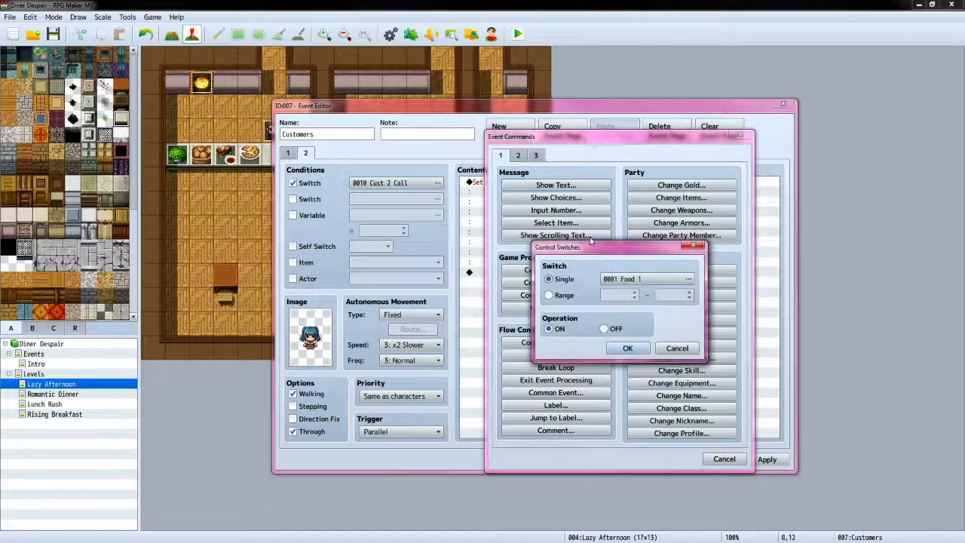
{"action": "left_click", "coordinate": [688, 279]}
{"action": "left_click", "coordinate": [642, 324]}
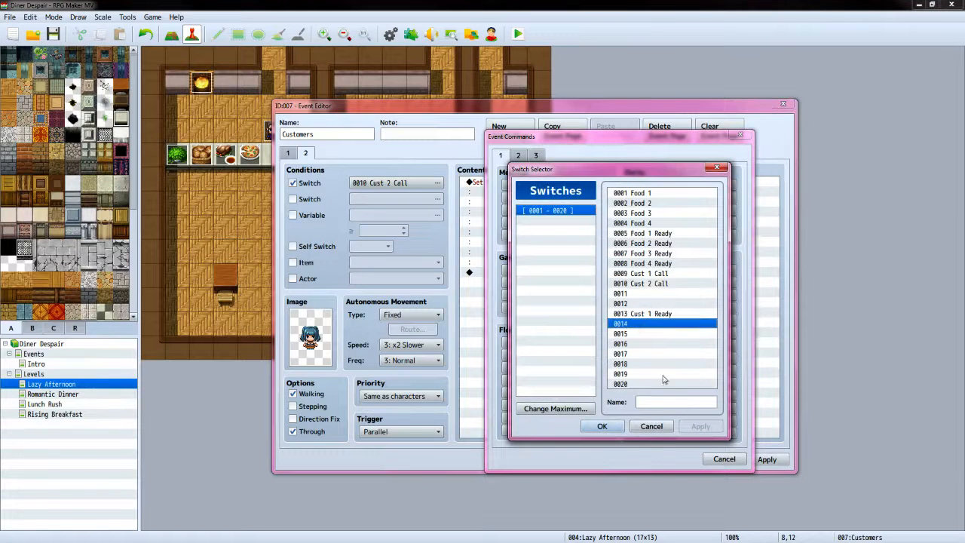
{"action": "left_click", "coordinate": [668, 401]}
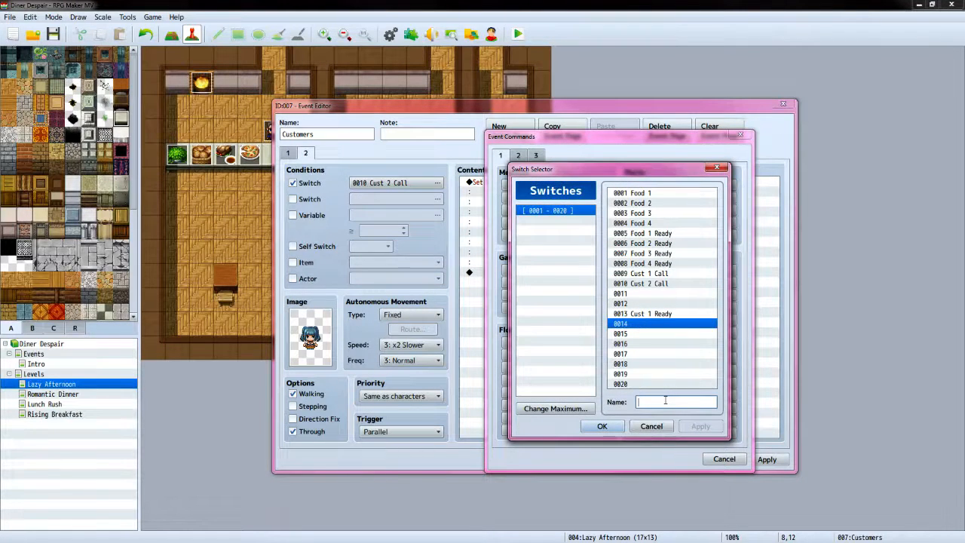
{"action": "type", "text": "Cust 2 Ready"}
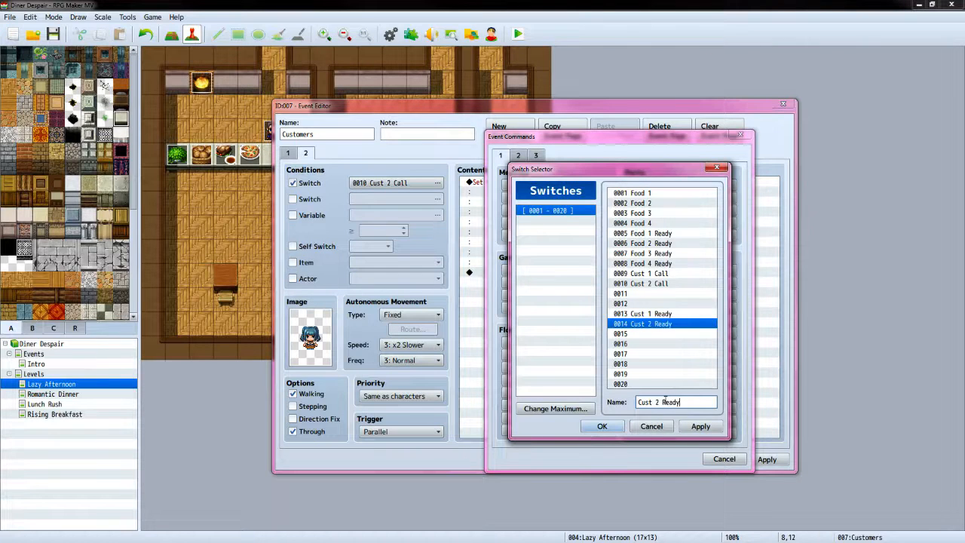
{"action": "left_click", "coordinate": [609, 426]}
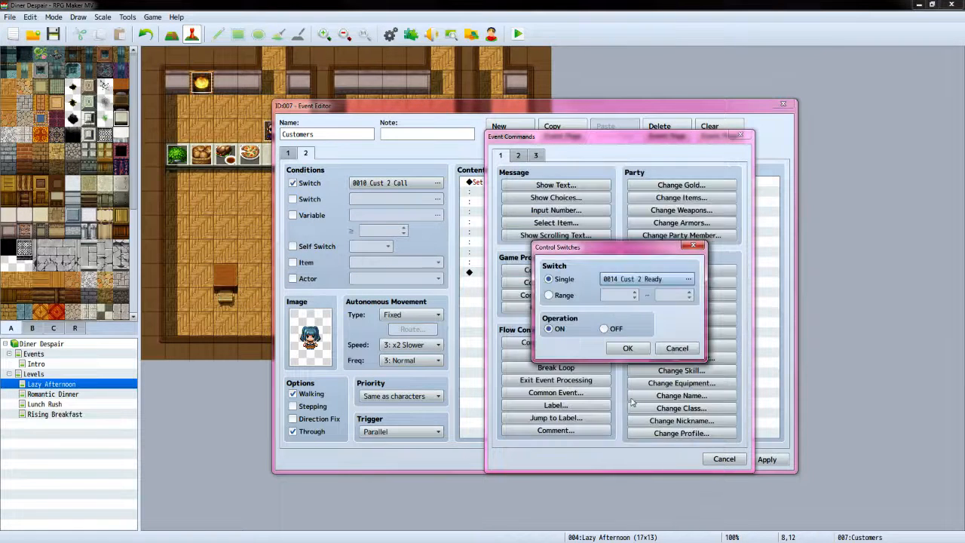
{"action": "left_click", "coordinate": [625, 349]}
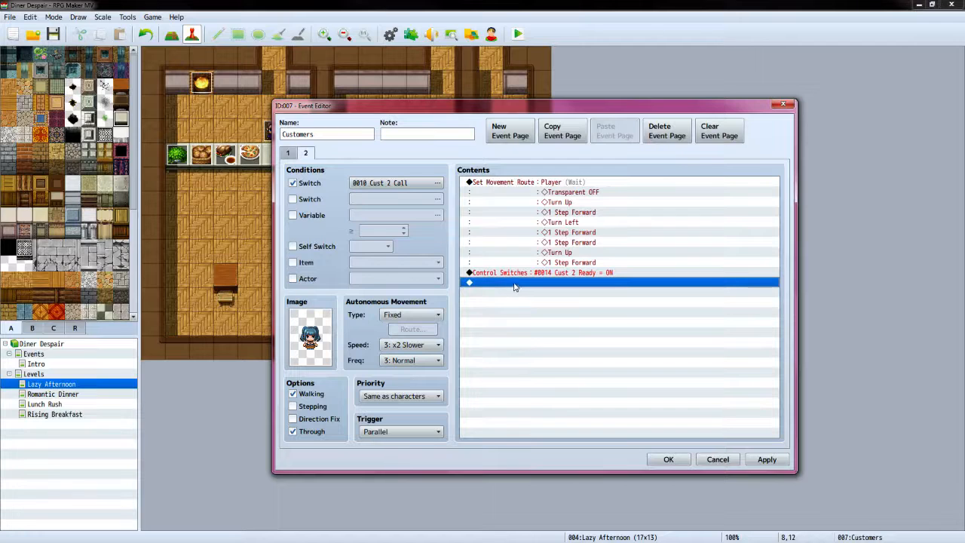
Add a second Set Movement Route for Player on page 2 containing Transparent ON
{"action": "double_click", "coordinate": [515, 285]}
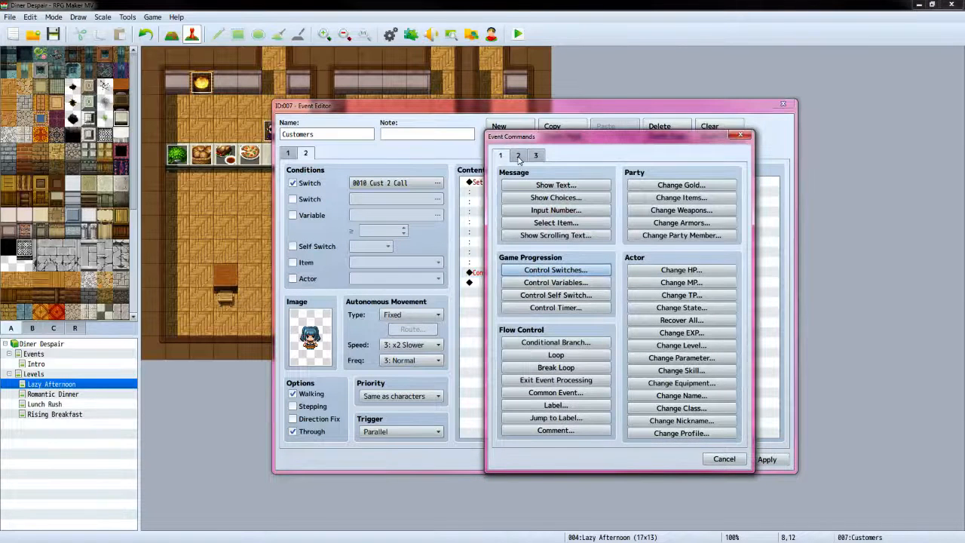
{"action": "left_click", "coordinate": [518, 155]}
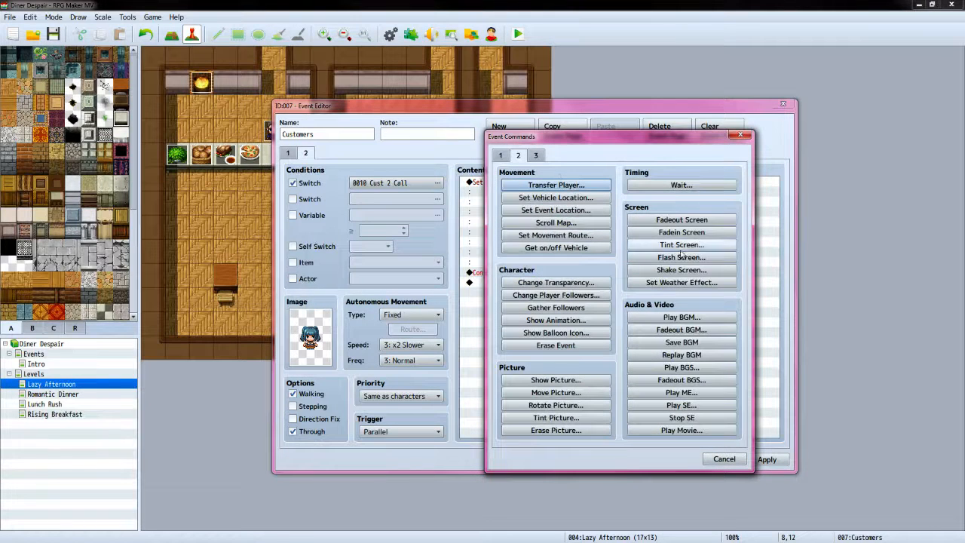
{"action": "left_click", "coordinate": [553, 235]}
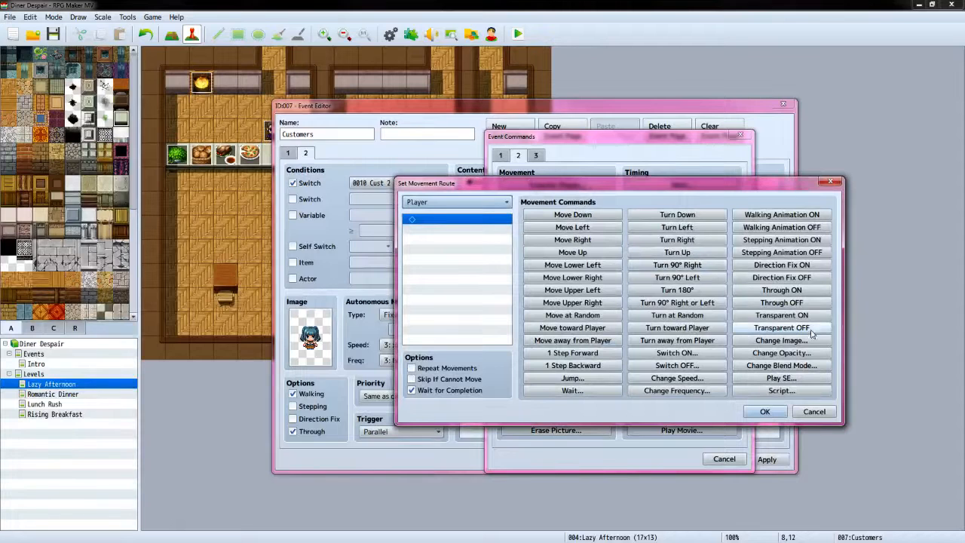
{"action": "left_click", "coordinate": [782, 327]}
{"action": "left_click", "coordinate": [764, 411]}
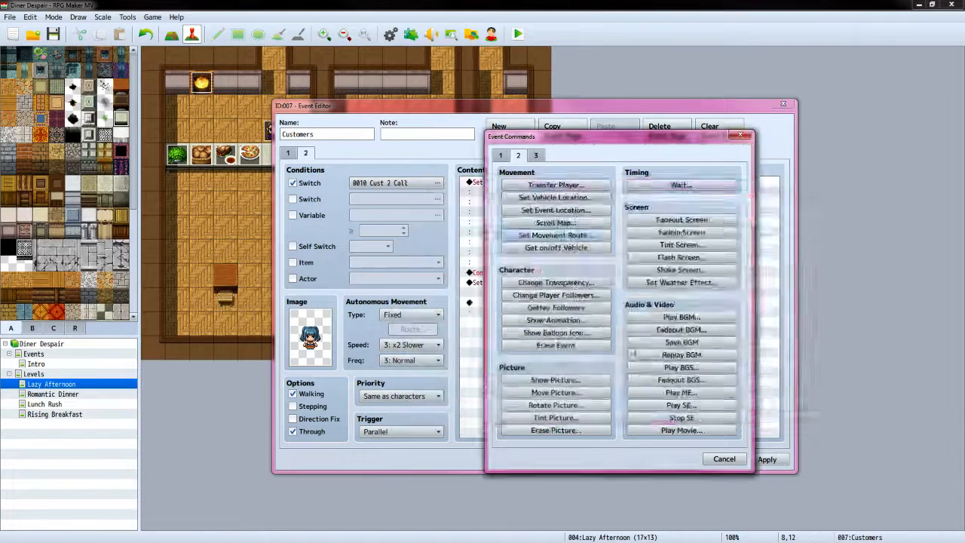
Add a Set Event Location command moving This Event to (8,12) with direction Down
{"action": "double_click", "coordinate": [509, 307]}
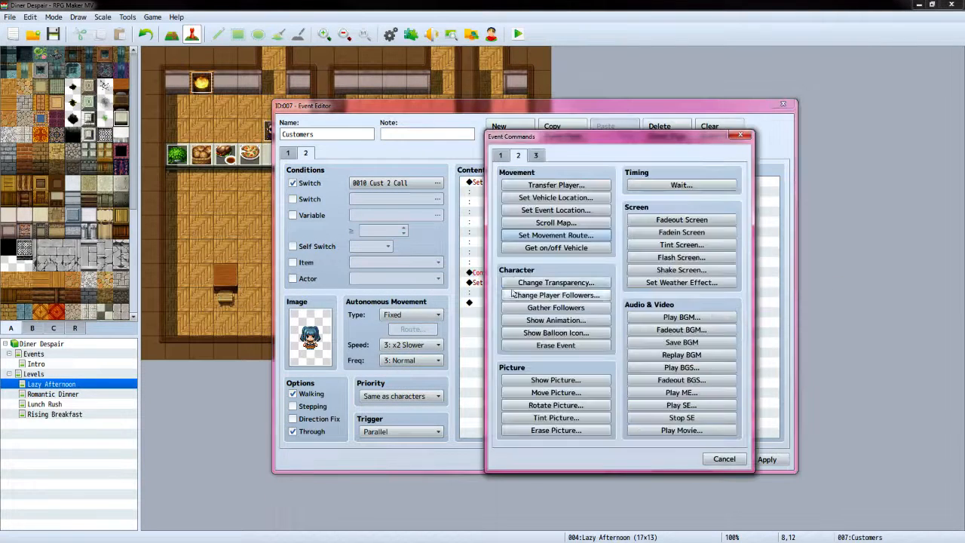
{"action": "left_click", "coordinate": [559, 211]}
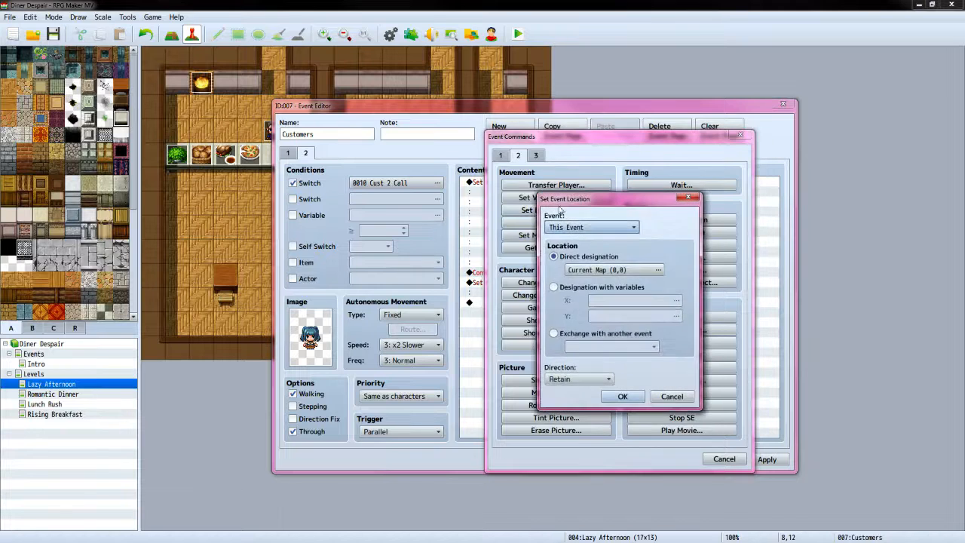
{"action": "left_click", "coordinate": [654, 269]}
{"action": "left_click", "coordinate": [513, 290]}
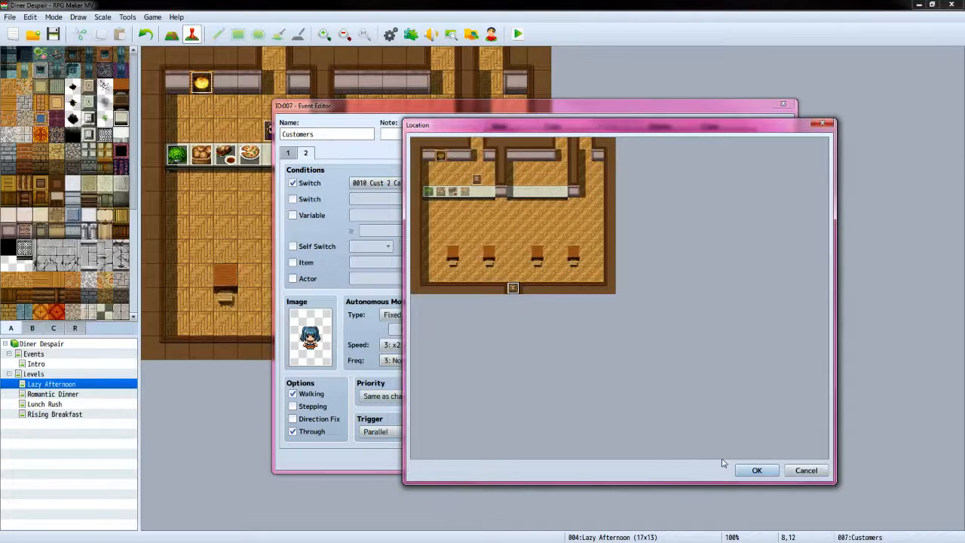
{"action": "left_click", "coordinate": [756, 470]}
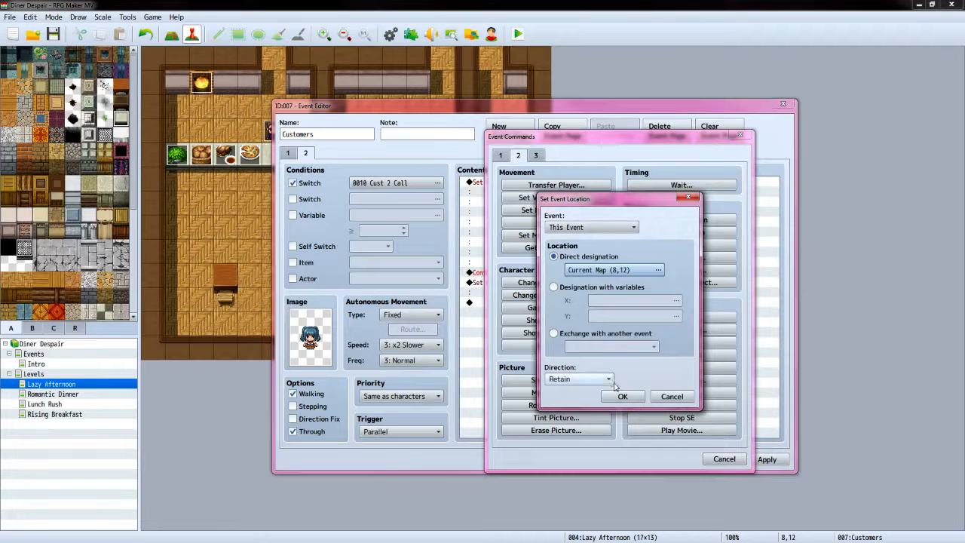
{"action": "left_click", "coordinate": [607, 378]}
{"action": "left_click", "coordinate": [565, 389]}
{"action": "left_click", "coordinate": [623, 397]}
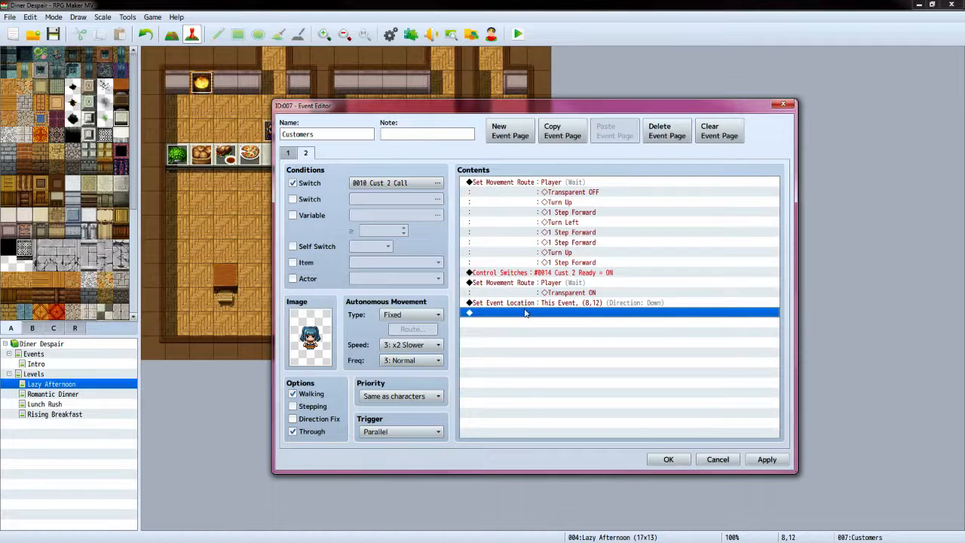
End page 2 with a Control Switches command turning 0010 Cust 2 Call OFF, and apply the event changes
{"action": "double_click", "coordinate": [523, 313]}
{"action": "left_click", "coordinate": [502, 155]}
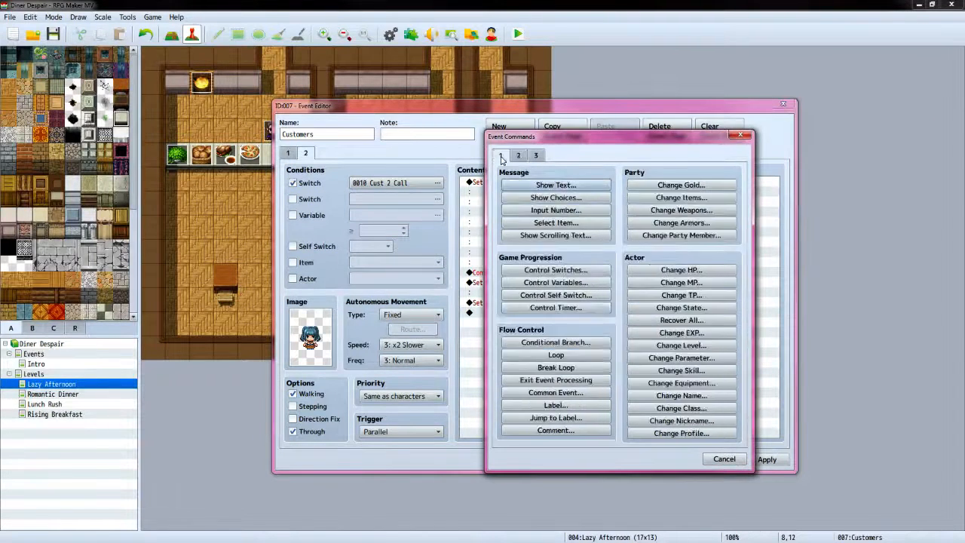
{"action": "left_click", "coordinate": [561, 274]}
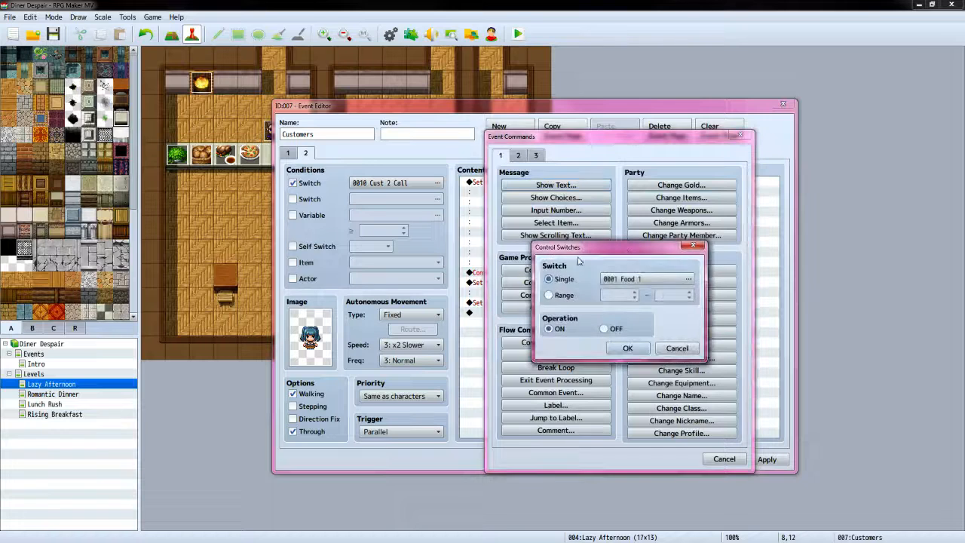
{"action": "left_click", "coordinate": [693, 285]}
{"action": "left_click", "coordinate": [673, 283]}
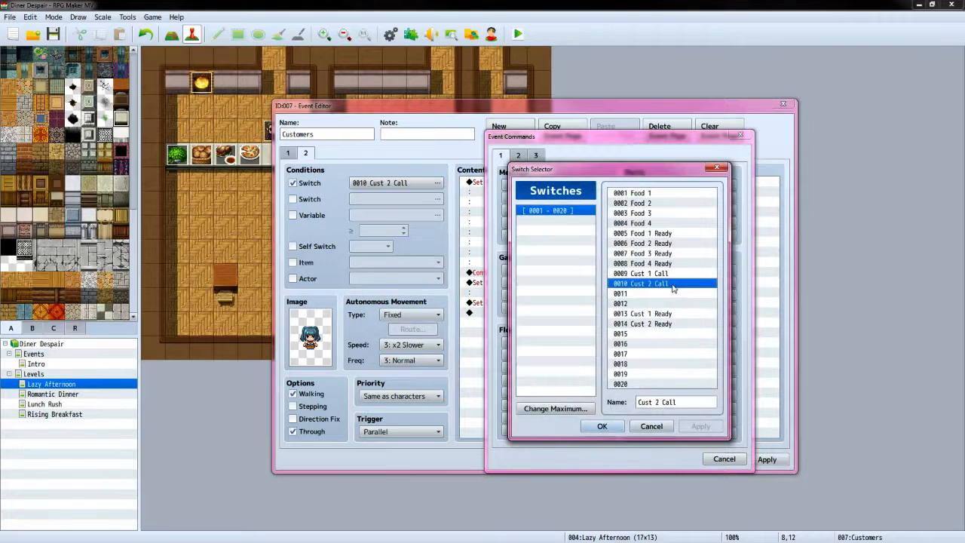
{"action": "left_click", "coordinate": [603, 422]}
{"action": "left_click", "coordinate": [604, 329]}
{"action": "left_click", "coordinate": [627, 347]}
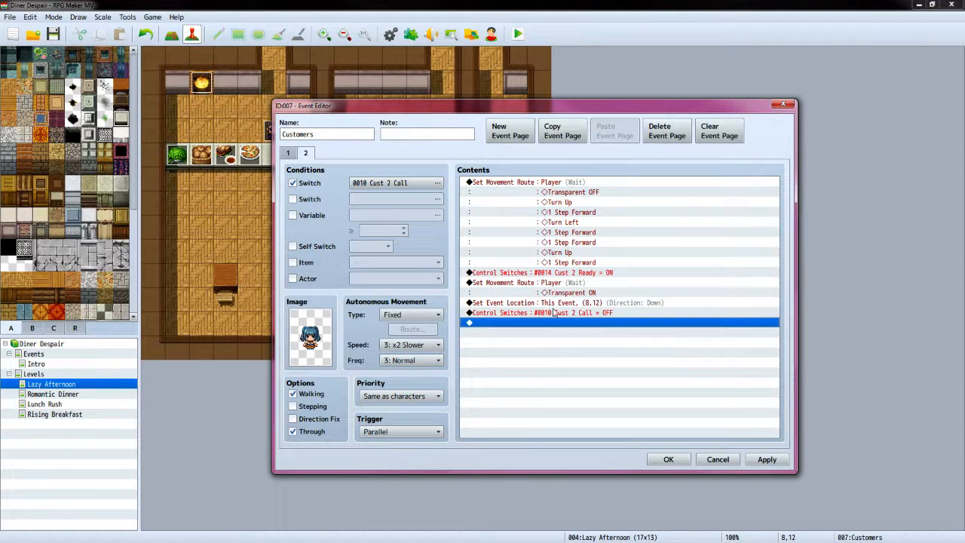
{"action": "left_click", "coordinate": [764, 459]}
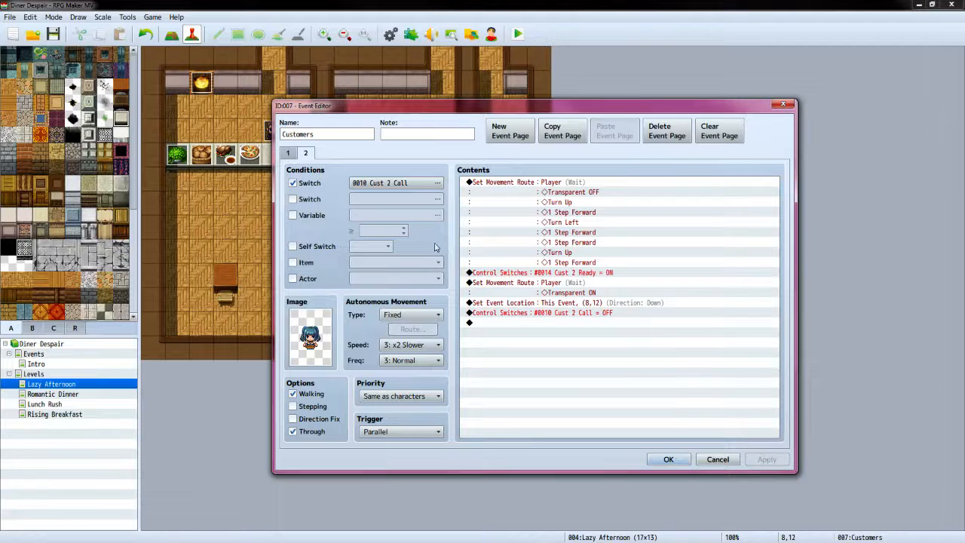
Review the Customers event pages against the VX Ace Customer Calls event, examining its page 3 settings and commands
{"action": "left_click", "coordinate": [292, 155]}
{"action": "left_click", "coordinate": [307, 157]}
{"action": "key", "text": "alt+Tab"}
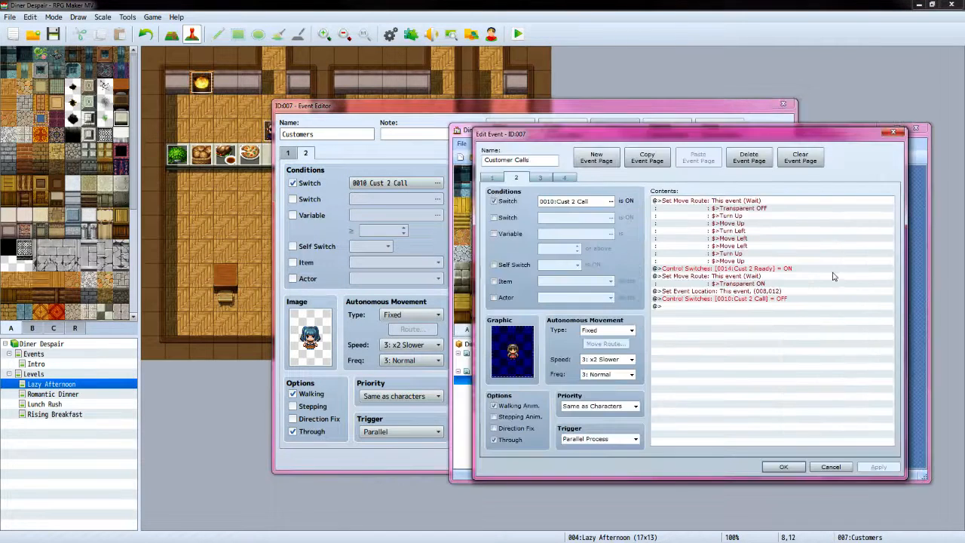
{"action": "left_click", "coordinate": [499, 181]}
{"action": "left_click", "coordinate": [521, 184]}
{"action": "left_click", "coordinate": [546, 179]}
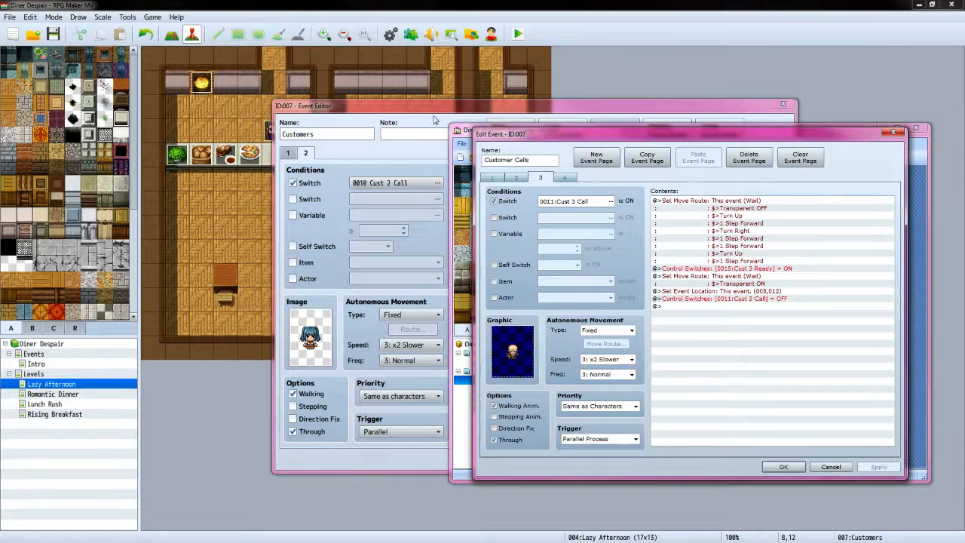
{"action": "left_click", "coordinate": [433, 112]}
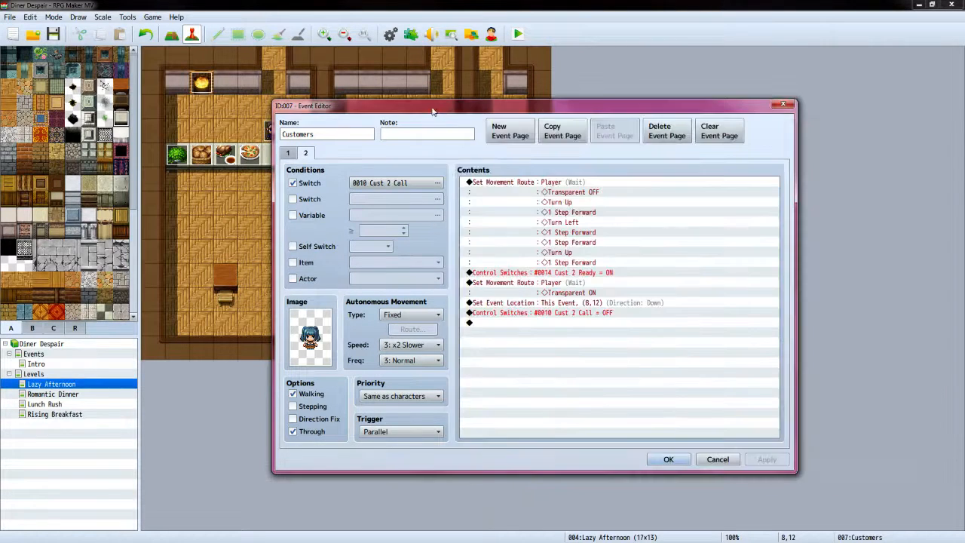
Add page 3 to the Customers event, conditioned on switch 0011 named Cust 3 Call
{"action": "left_click", "coordinate": [509, 138]}
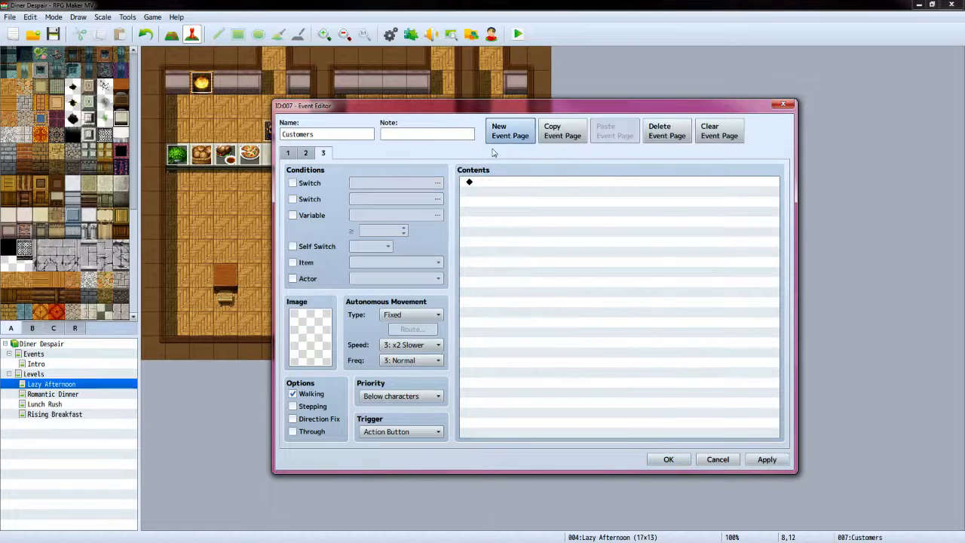
{"action": "left_click", "coordinate": [293, 183]}
{"action": "left_click", "coordinate": [437, 182]}
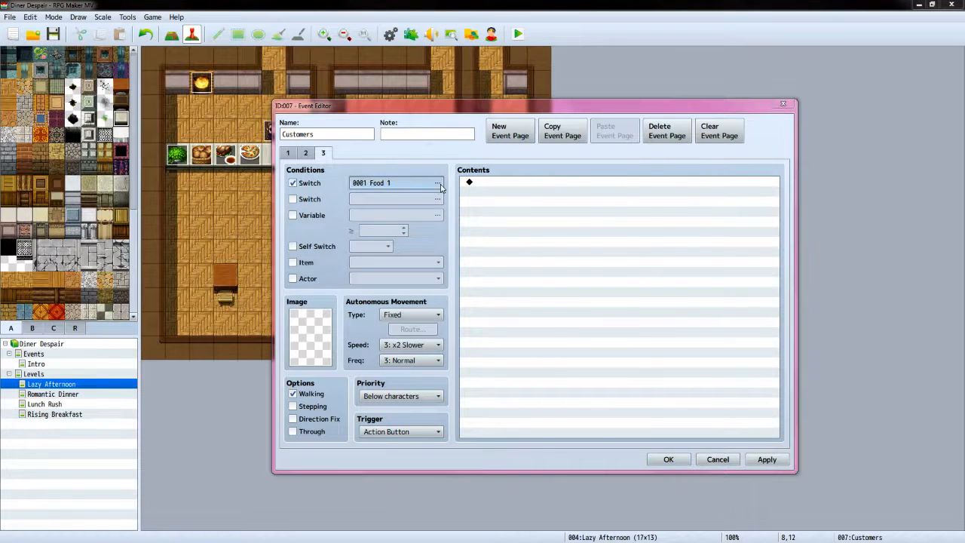
{"action": "left_click", "coordinate": [576, 279]}
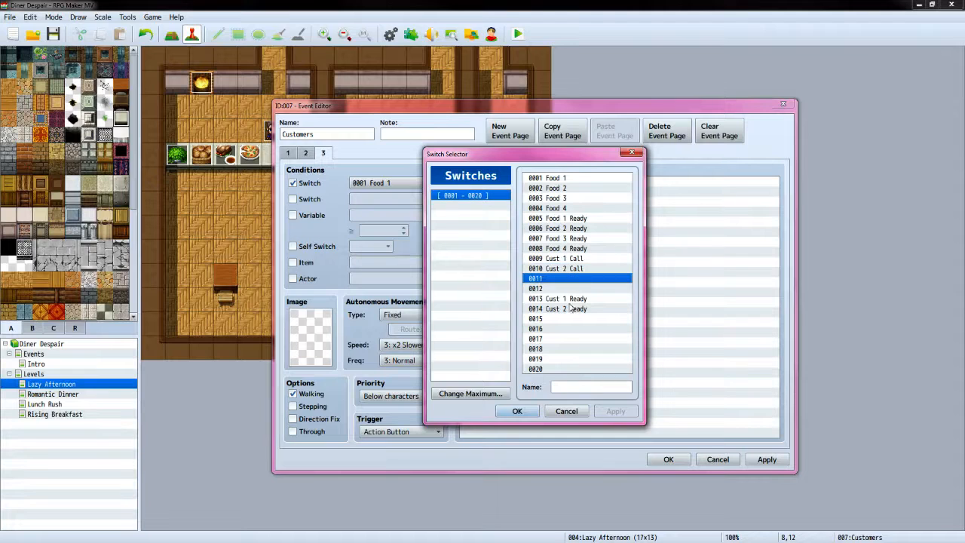
{"action": "left_click", "coordinate": [567, 389]}
{"action": "type", "text": "Cust"}
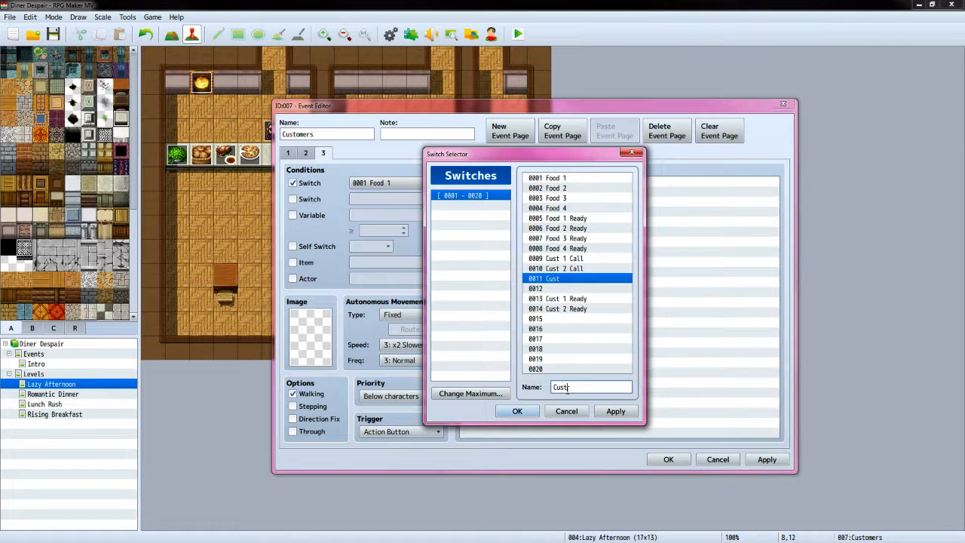
{"action": "type", "text": " 3 Call"}
{"action": "left_click", "coordinate": [527, 412]}
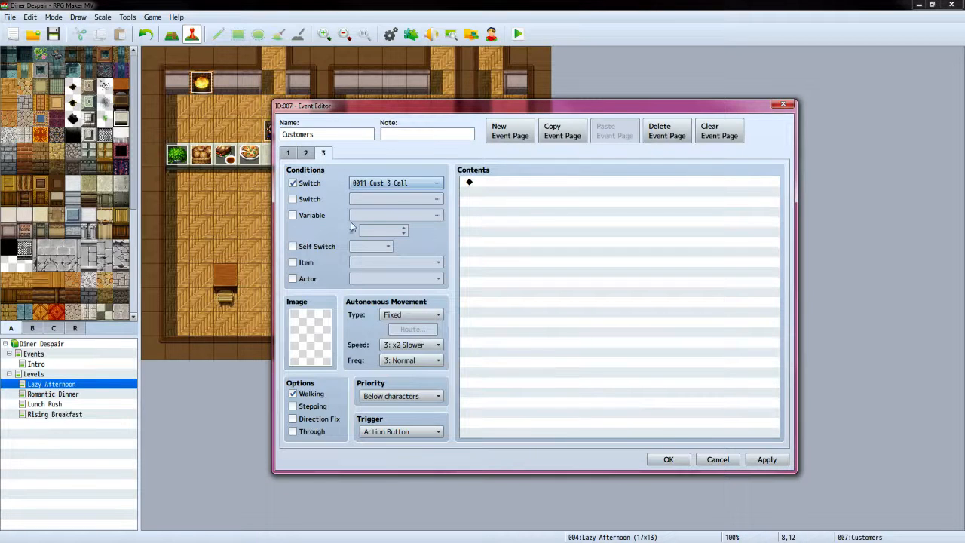
Assign the front-facing bald man from People1 as page 3's image and set the page's trigger to Parallel
{"action": "double_click", "coordinate": [321, 333]}
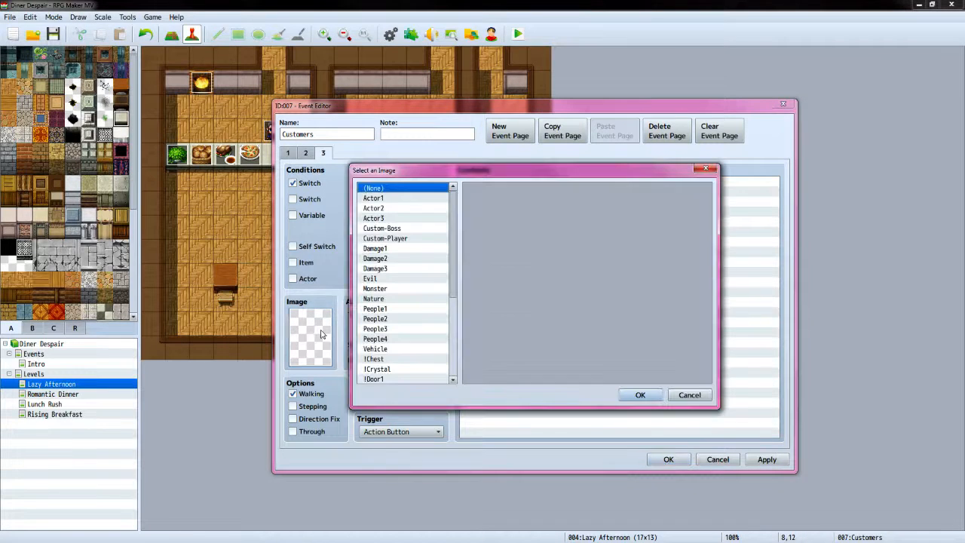
{"action": "left_click", "coordinate": [392, 311]}
{"action": "left_click", "coordinate": [599, 265]}
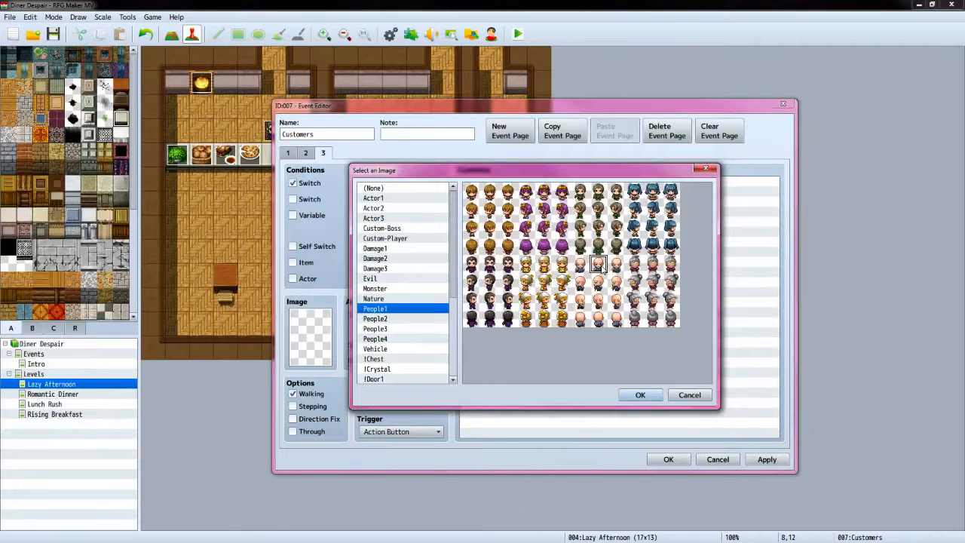
{"action": "left_click", "coordinate": [639, 395]}
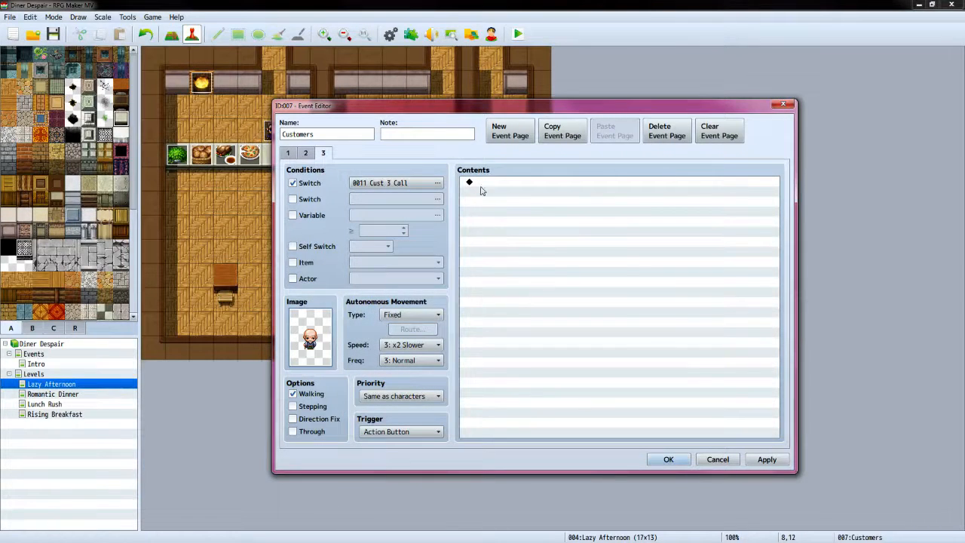
{"action": "left_click", "coordinate": [400, 432]}
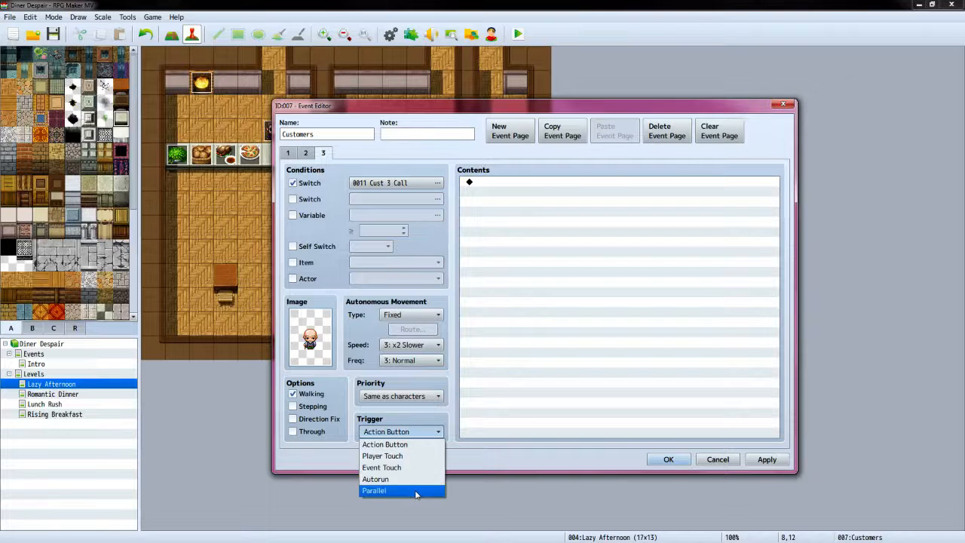
{"action": "left_click", "coordinate": [396, 492]}
Start a Set Movement Route command for the Player on page 3, with Transparent OFF as its first movement
{"action": "left_click", "coordinate": [498, 186]}
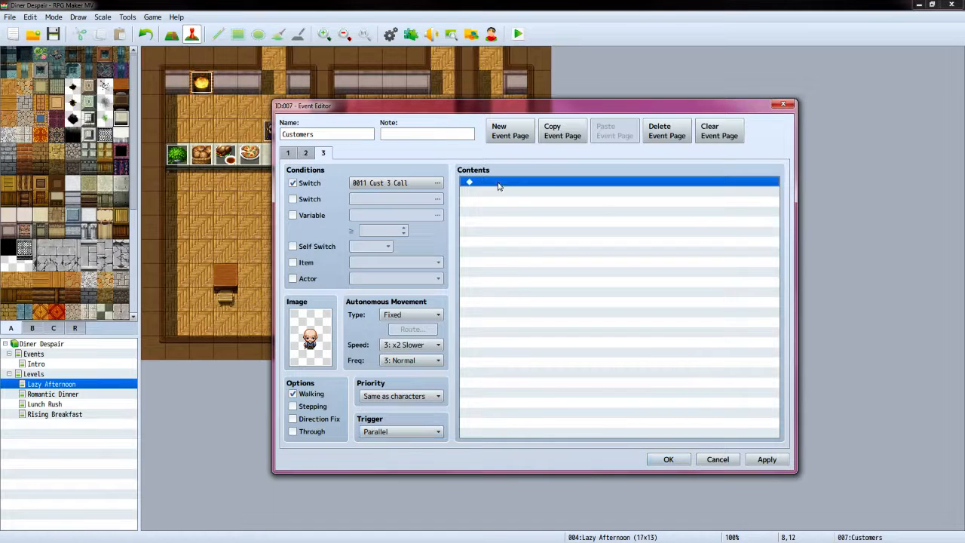
{"action": "key", "text": "alt+Tab"}
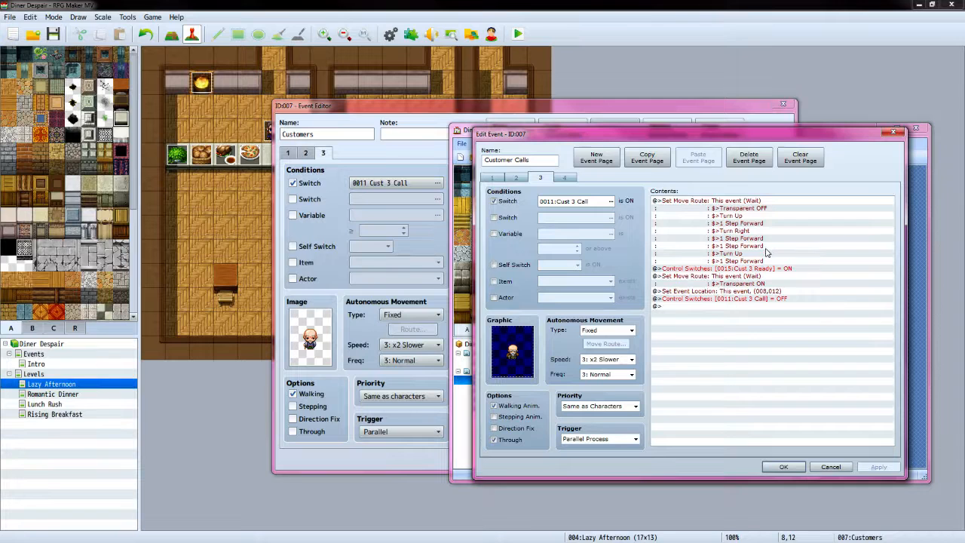
{"action": "left_click", "coordinate": [601, 114]}
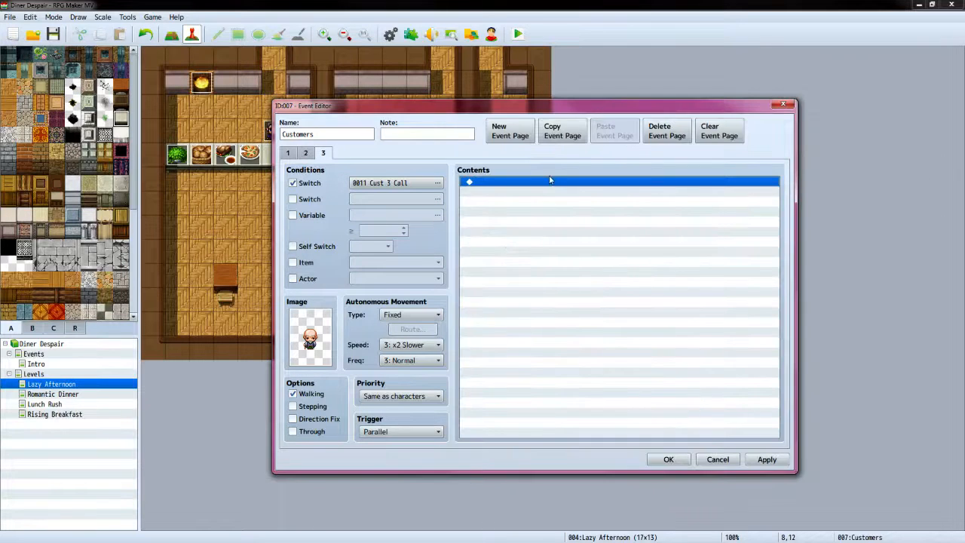
{"action": "double_click", "coordinate": [544, 185]}
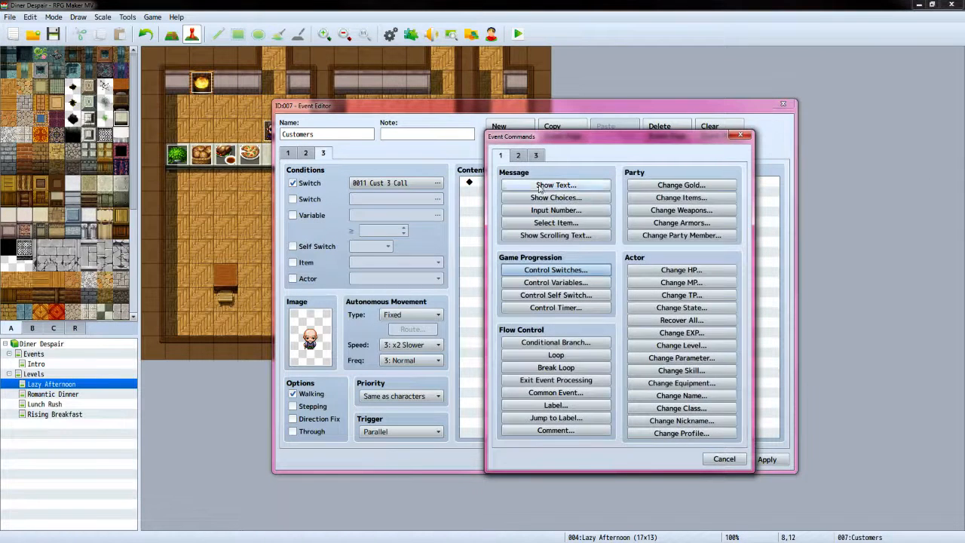
{"action": "left_click", "coordinate": [520, 156]}
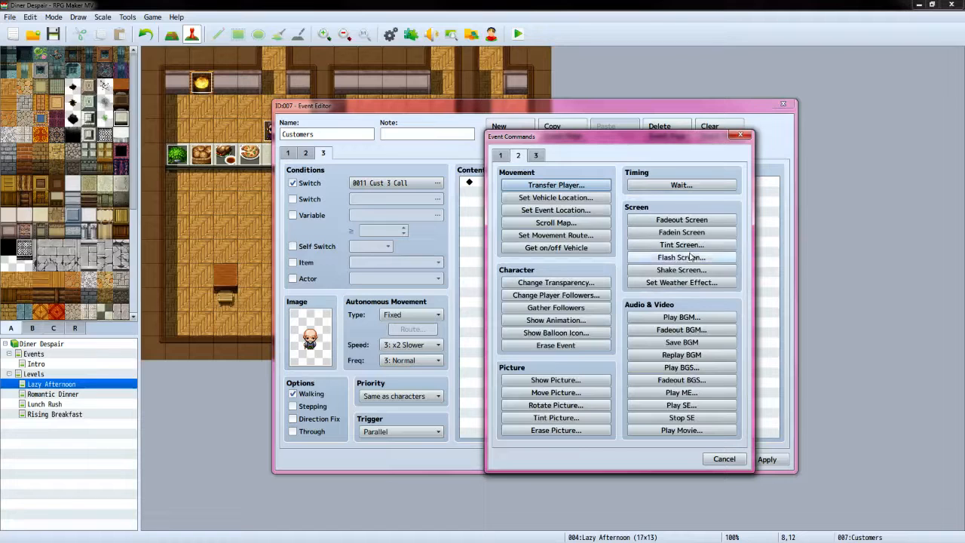
{"action": "left_click", "coordinate": [564, 236]}
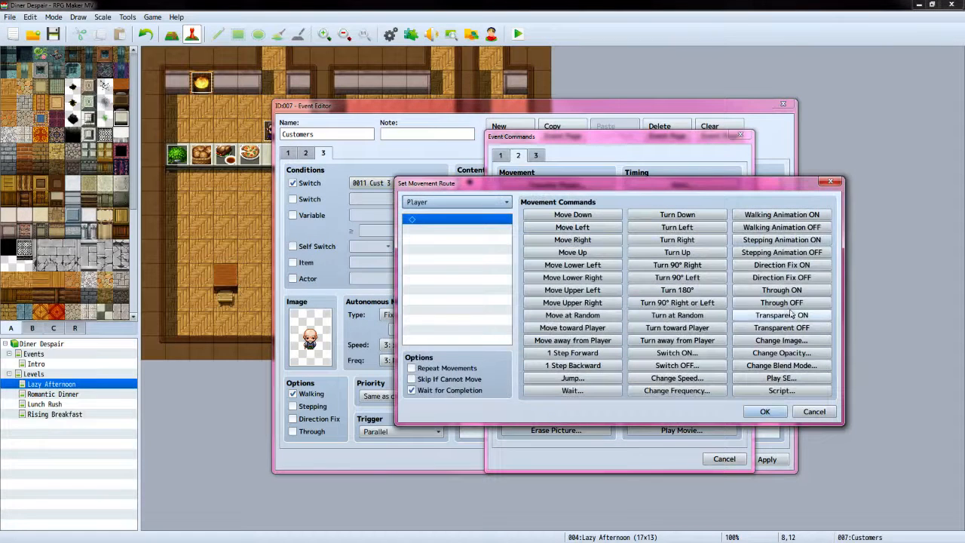
{"action": "left_click", "coordinate": [803, 328]}
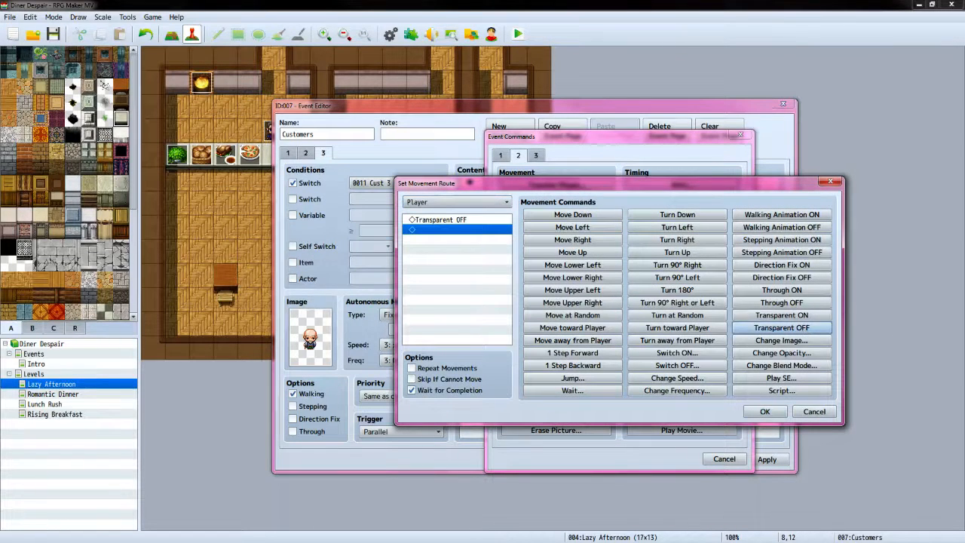
Complete the movement route with Turn Up, 1 Step Forward, Turn Right, two 1 Step Forward commands, Turn Up and 1 Step Forward
{"action": "left_click", "coordinate": [677, 252]}
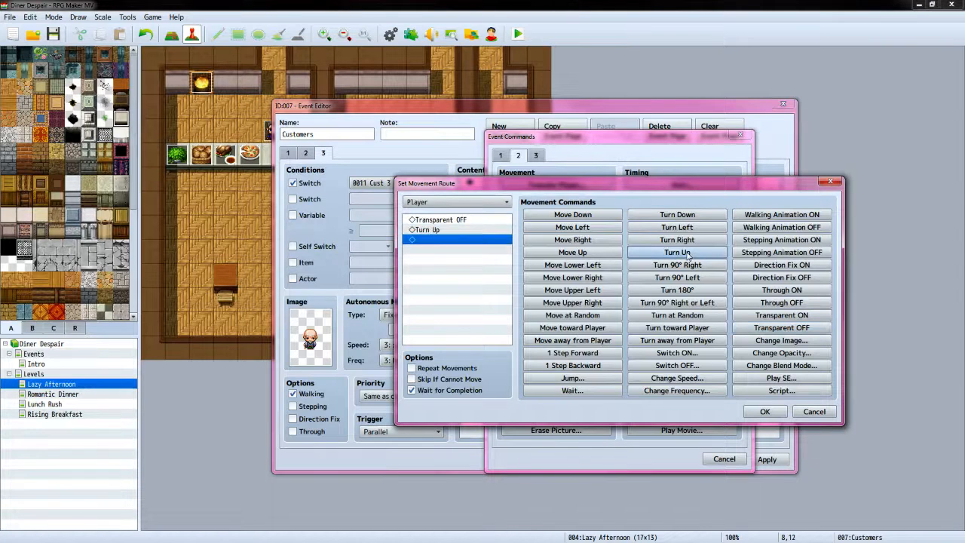
{"action": "left_click", "coordinate": [572, 352]}
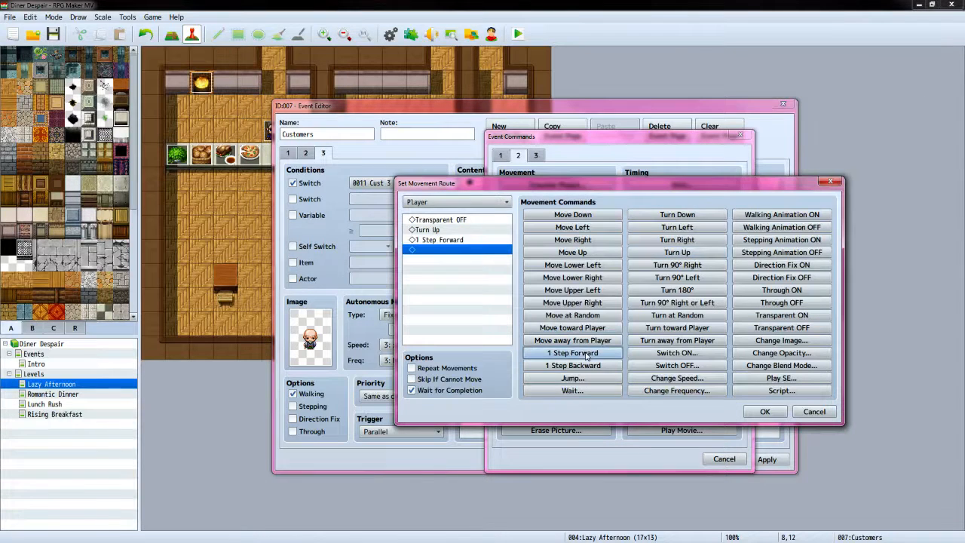
{"action": "left_click", "coordinate": [693, 241]}
{"action": "double_click", "coordinate": [596, 354]}
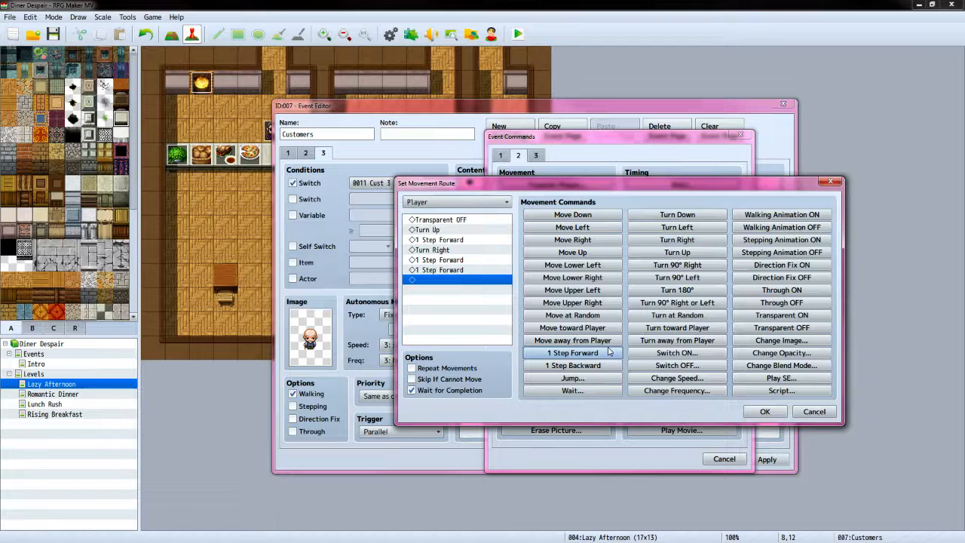
{"action": "left_click", "coordinate": [700, 253]}
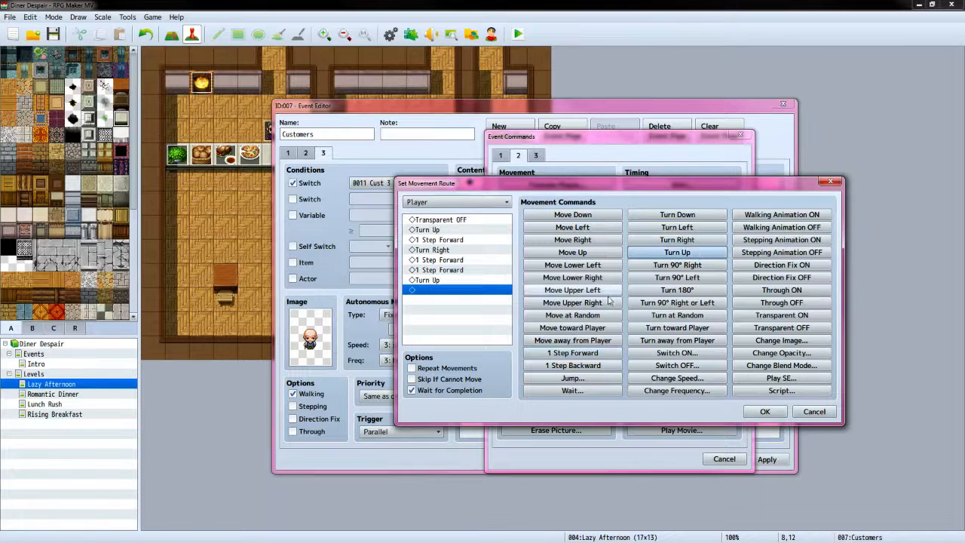
{"action": "left_click", "coordinate": [585, 354]}
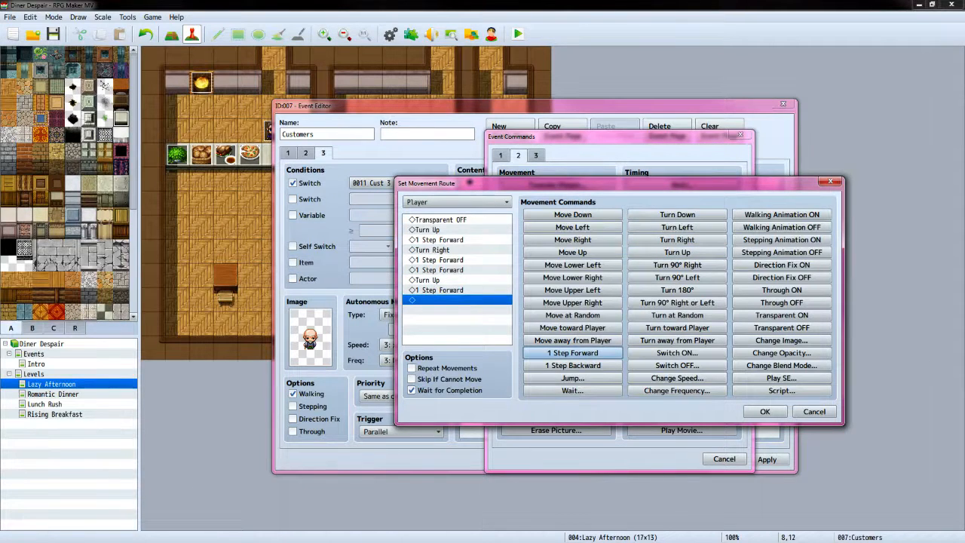
{"action": "key", "text": "alt+Tab"}
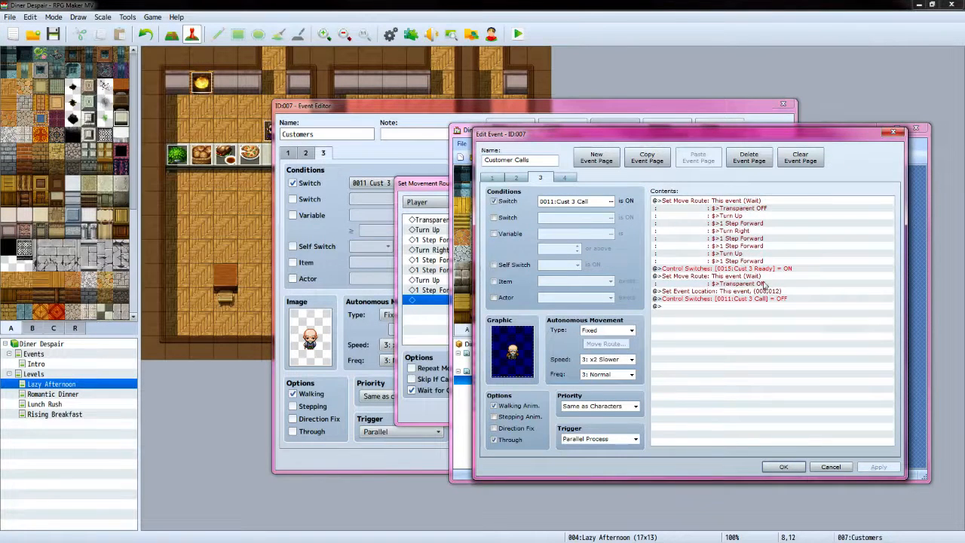
{"action": "key", "text": "alt+Tab"}
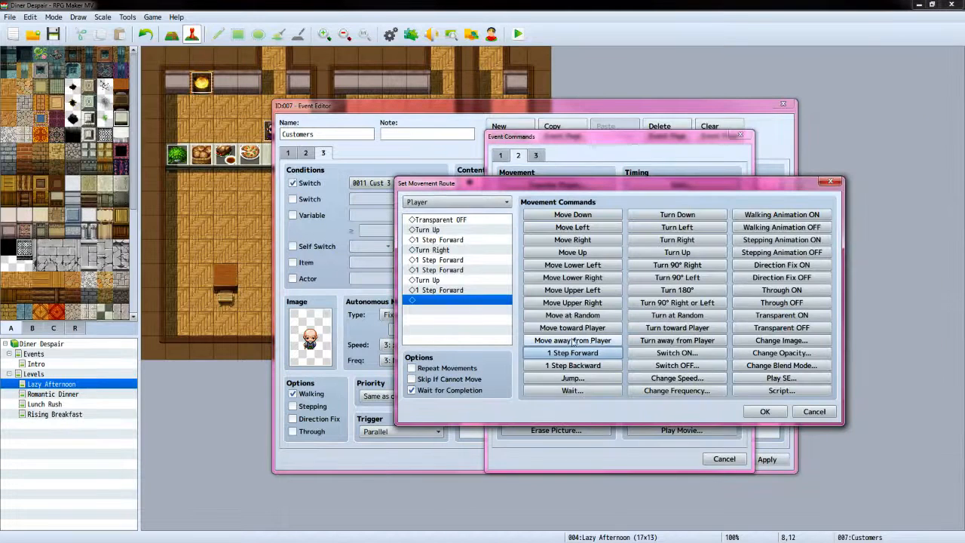
{"action": "left_click", "coordinate": [751, 416]}
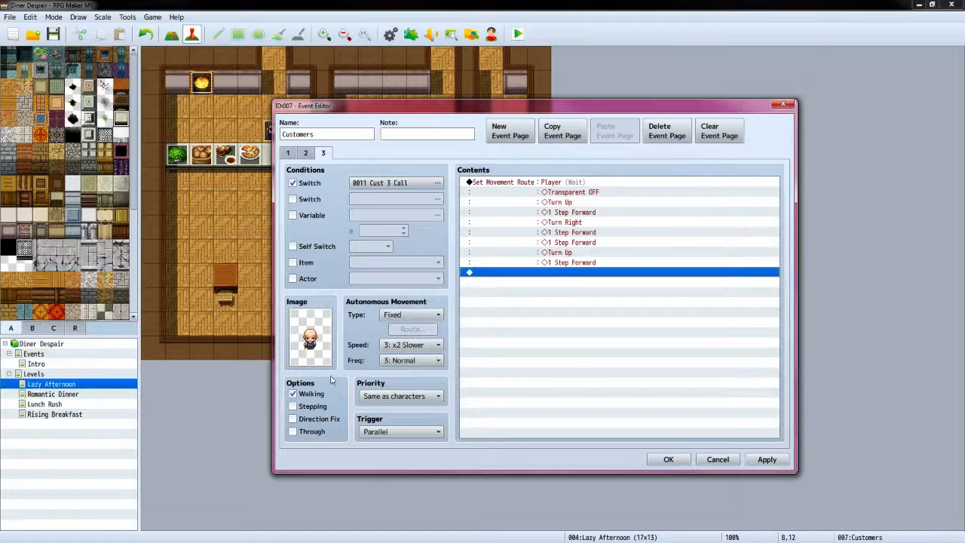
Enable Through for page 3 and add a Control Switches command turning ON switch 0015, named Cust 3 Ready
{"action": "left_click", "coordinate": [293, 433]}
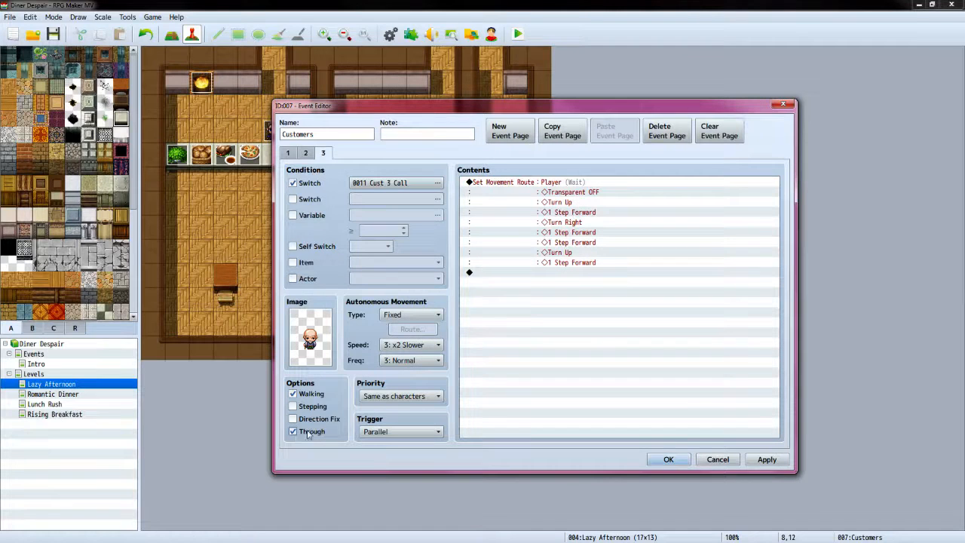
{"action": "double_click", "coordinate": [540, 273]}
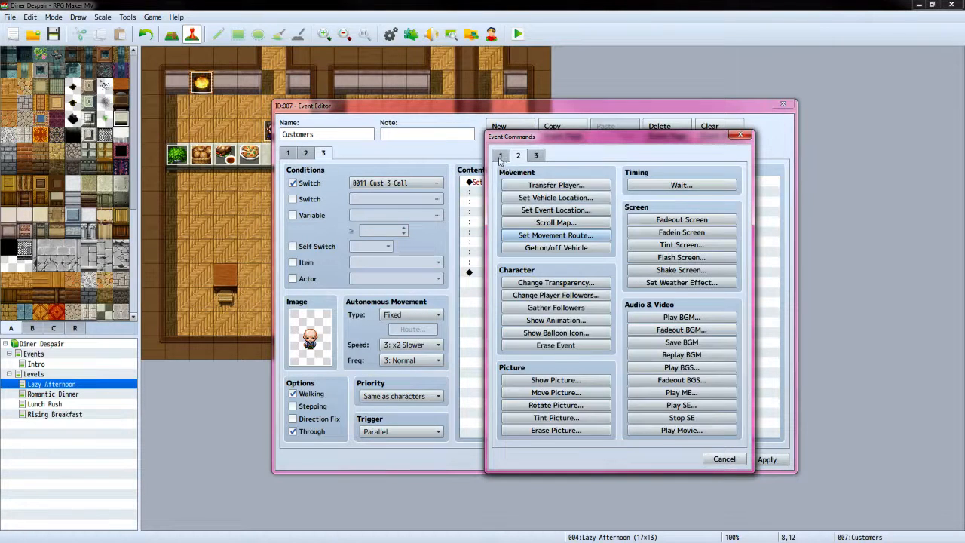
{"action": "left_click", "coordinate": [500, 156]}
{"action": "left_click", "coordinate": [556, 270]}
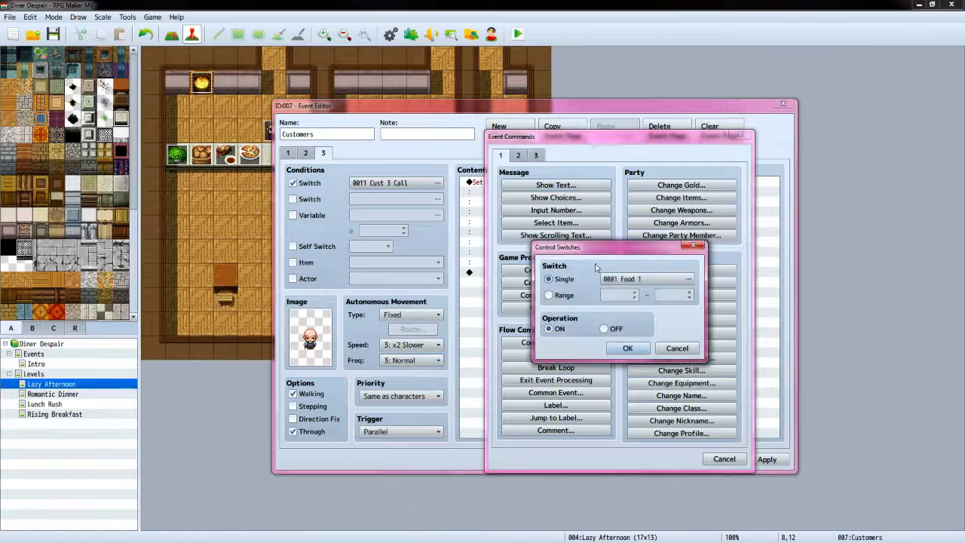
{"action": "left_click", "coordinate": [687, 281]}
{"action": "left_click", "coordinate": [660, 333]}
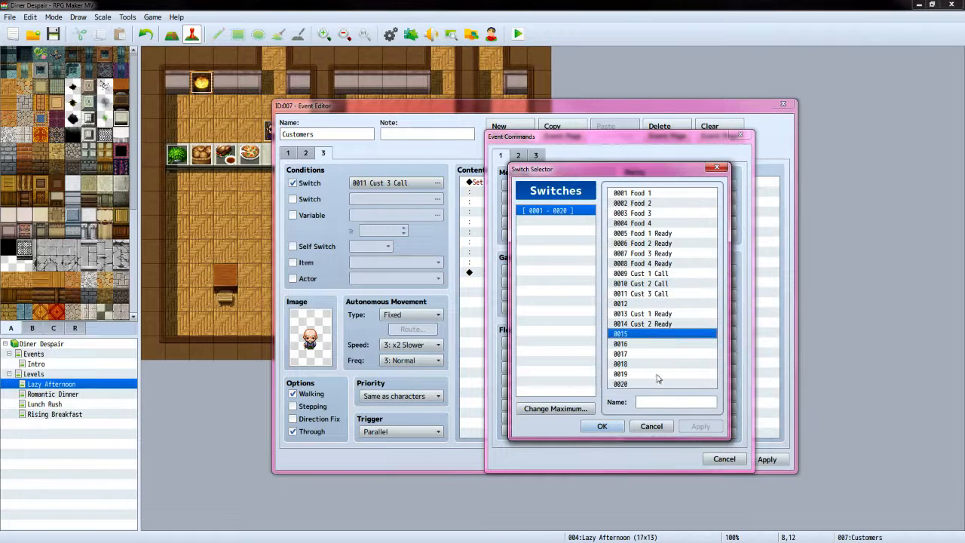
{"action": "left_click", "coordinate": [656, 401]}
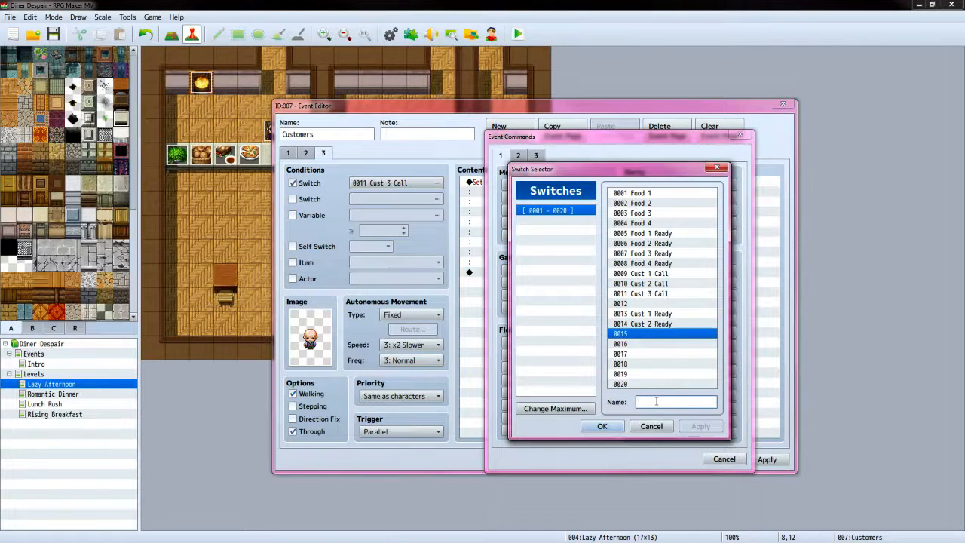
{"action": "type", "text": "Cust 3 Ready"}
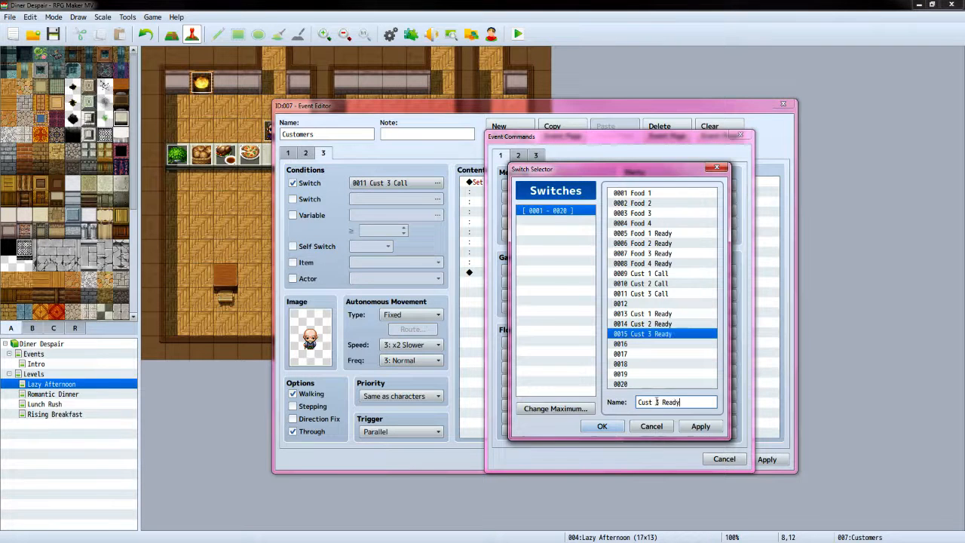
{"action": "left_click", "coordinate": [602, 425]}
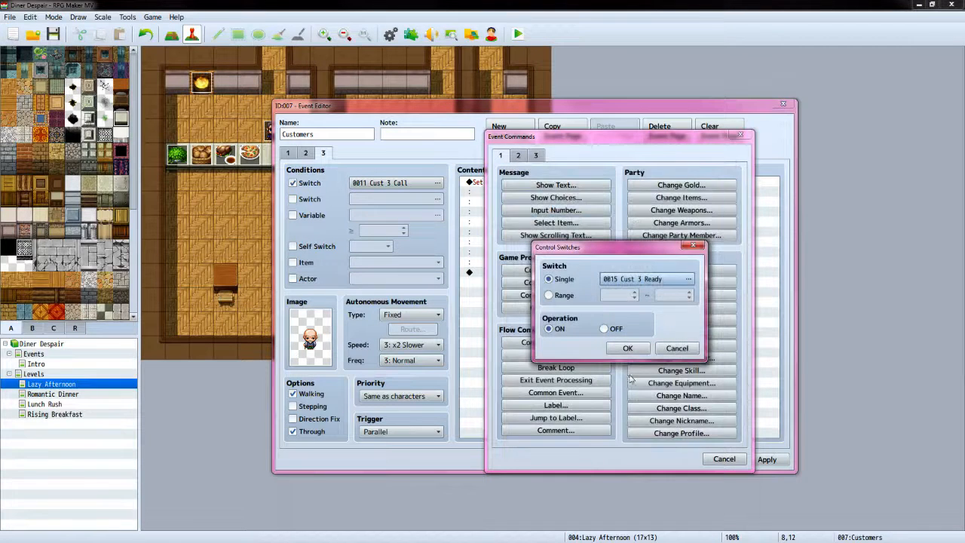
{"action": "left_click", "coordinate": [628, 349]}
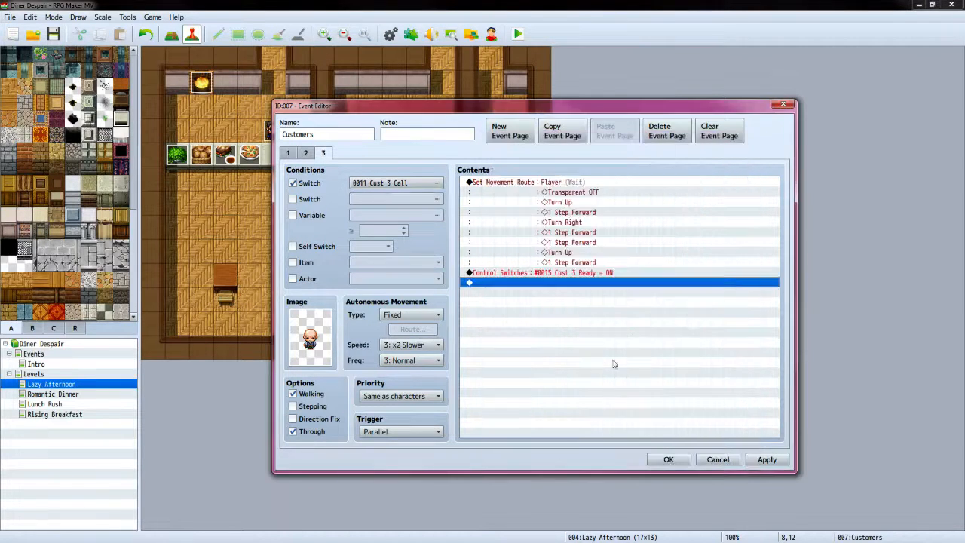
Add a second Set Movement Route command for the Player containing only Transparent ON
{"action": "double_click", "coordinate": [548, 286]}
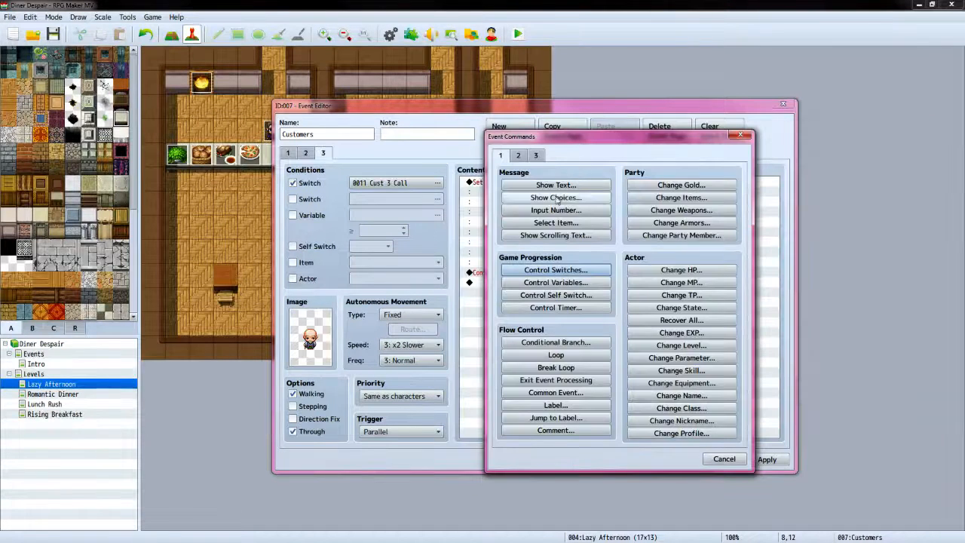
{"action": "left_click", "coordinate": [518, 155]}
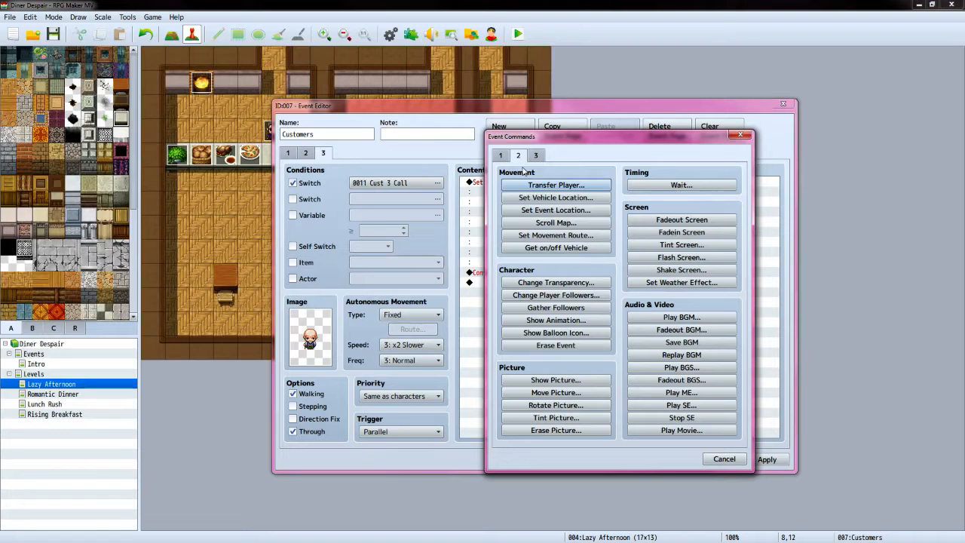
{"action": "left_click", "coordinate": [555, 235]}
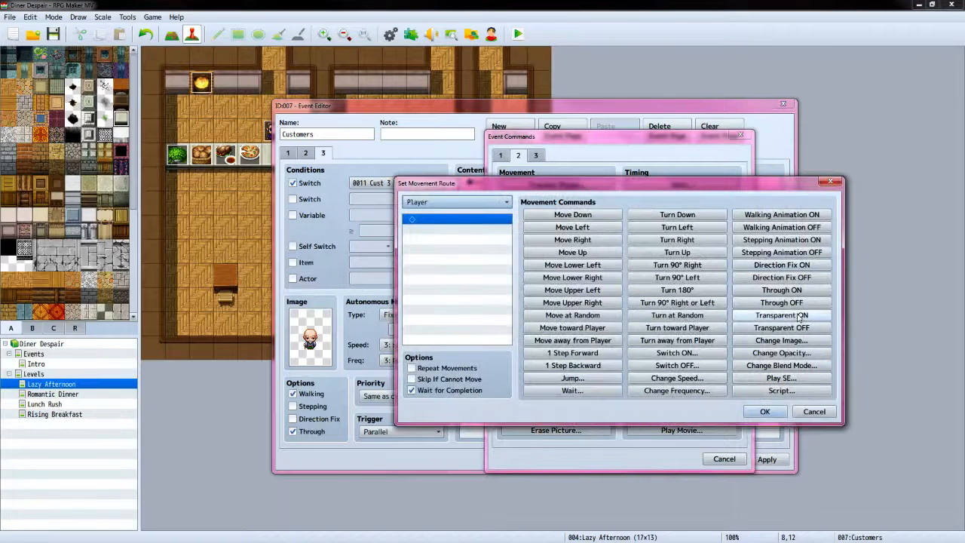
{"action": "left_click", "coordinate": [781, 315]}
{"action": "left_click", "coordinate": [763, 411]}
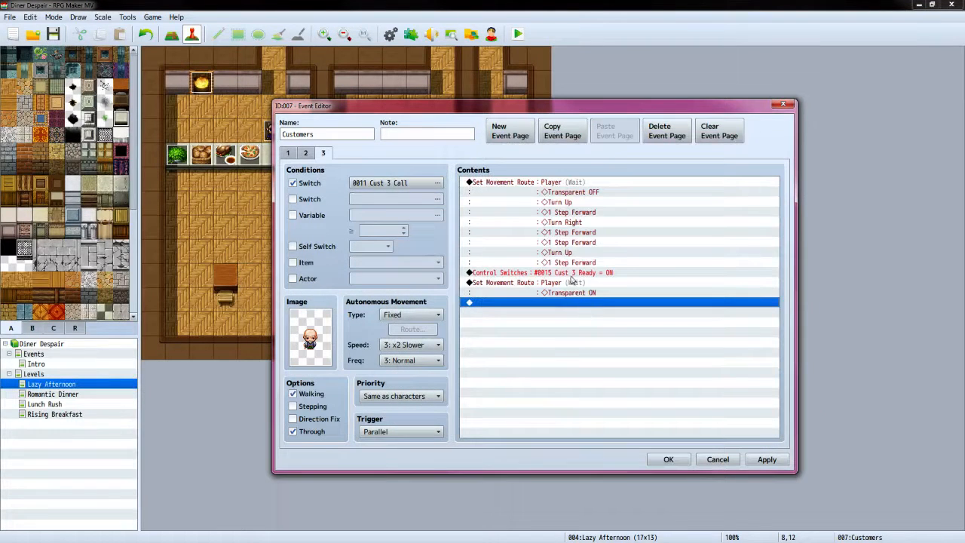
Add a Set Event Location command placing This Event at (8,12) on the current map with direction Down
{"action": "double_click", "coordinate": [538, 304]}
{"action": "left_click", "coordinate": [500, 155]}
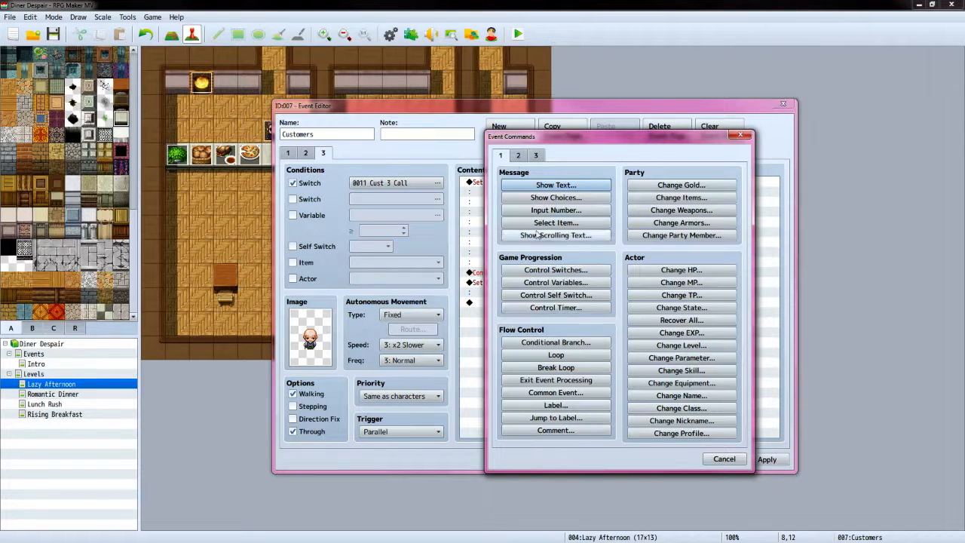
{"action": "left_click", "coordinate": [518, 156]}
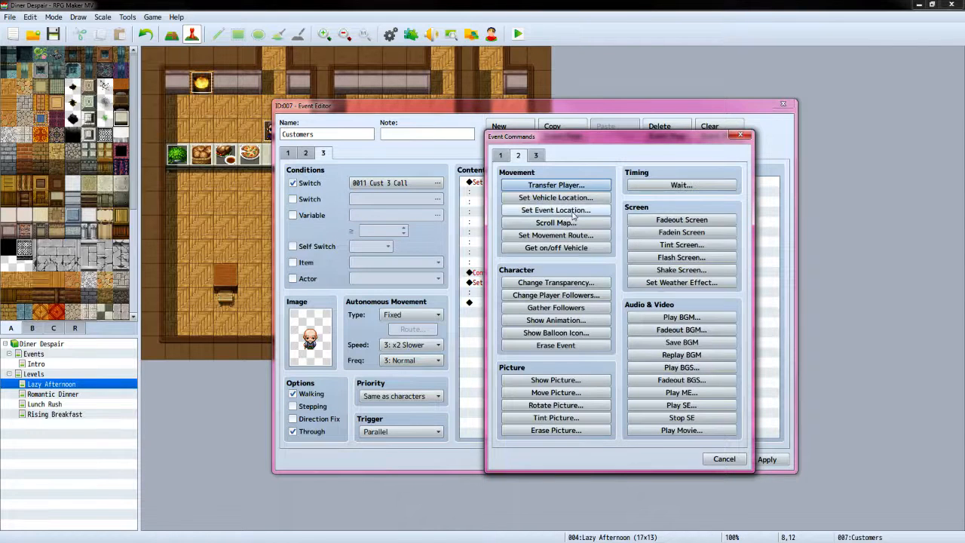
{"action": "left_click", "coordinate": [571, 210]}
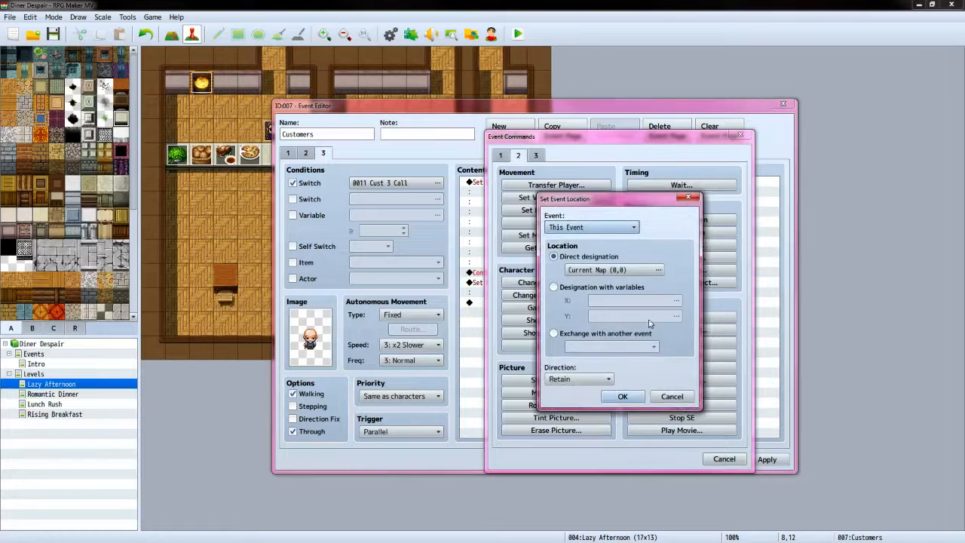
{"action": "left_click", "coordinate": [656, 270]}
{"action": "left_click", "coordinate": [513, 288]}
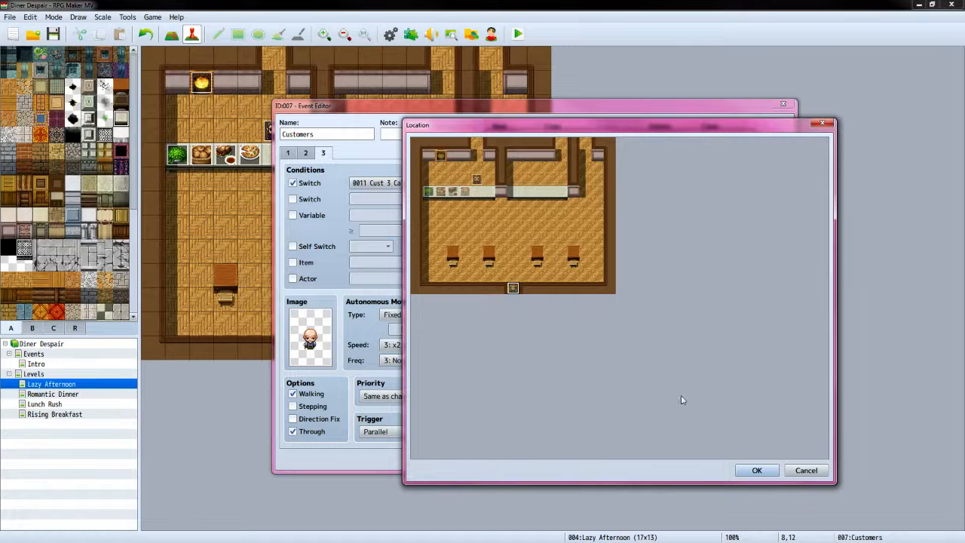
{"action": "left_click", "coordinate": [754, 469]}
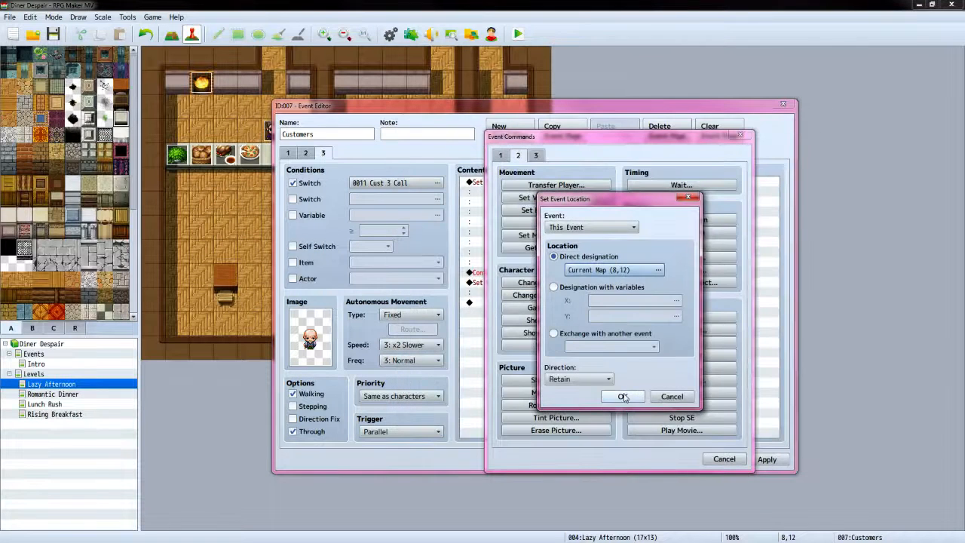
{"action": "left_click", "coordinate": [608, 379]}
{"action": "left_click", "coordinate": [558, 401]}
{"action": "left_click", "coordinate": [622, 396]}
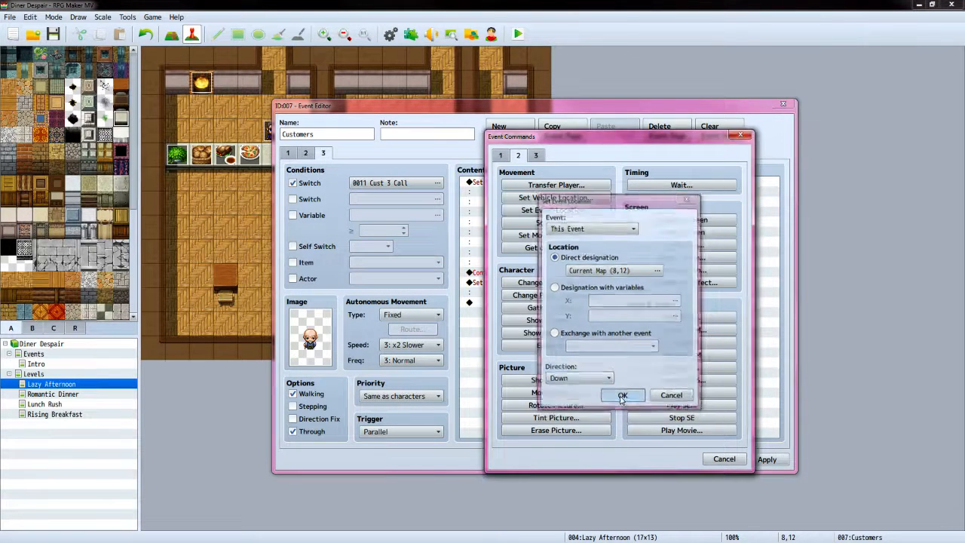
Add a Control Switches command at the end of page 3 turning OFF switch 0011 Cust 3 Call
{"action": "double_click", "coordinate": [512, 315]}
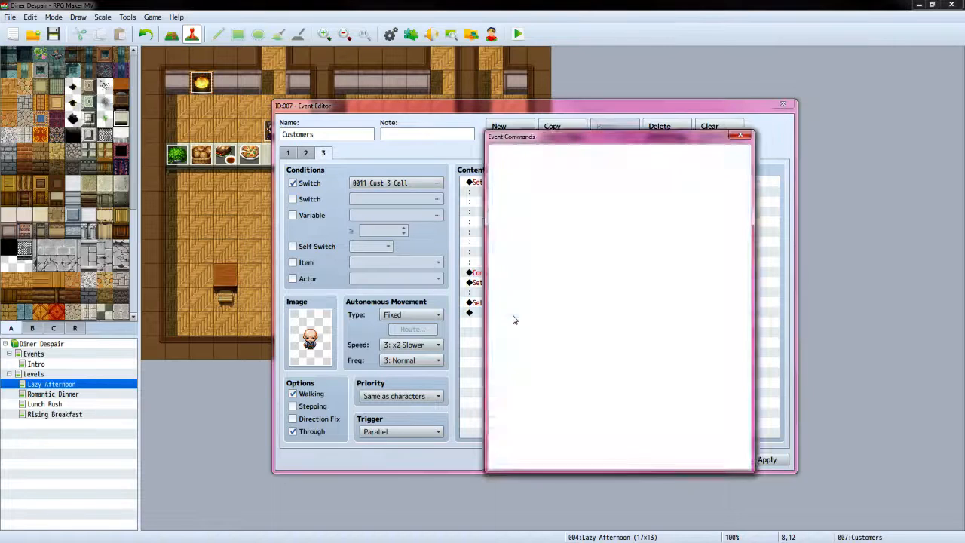
{"action": "left_click", "coordinate": [500, 155]}
{"action": "left_click", "coordinate": [558, 270]}
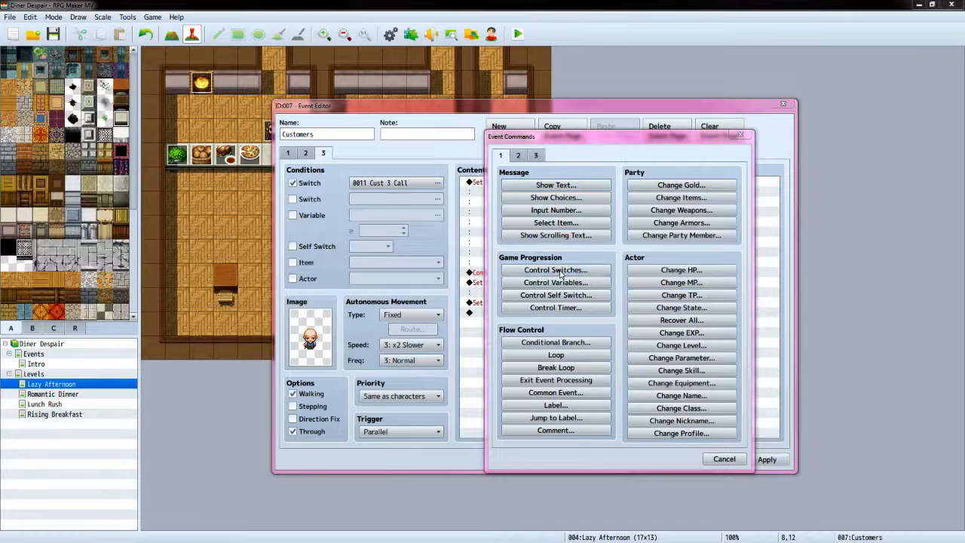
{"action": "left_click", "coordinate": [687, 279]}
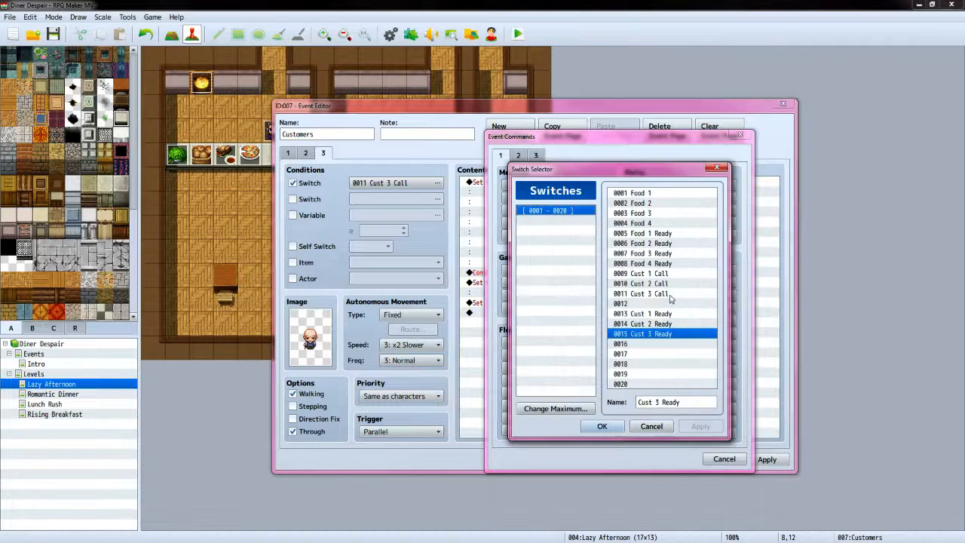
{"action": "left_click", "coordinate": [671, 296]}
{"action": "left_click", "coordinate": [603, 429]}
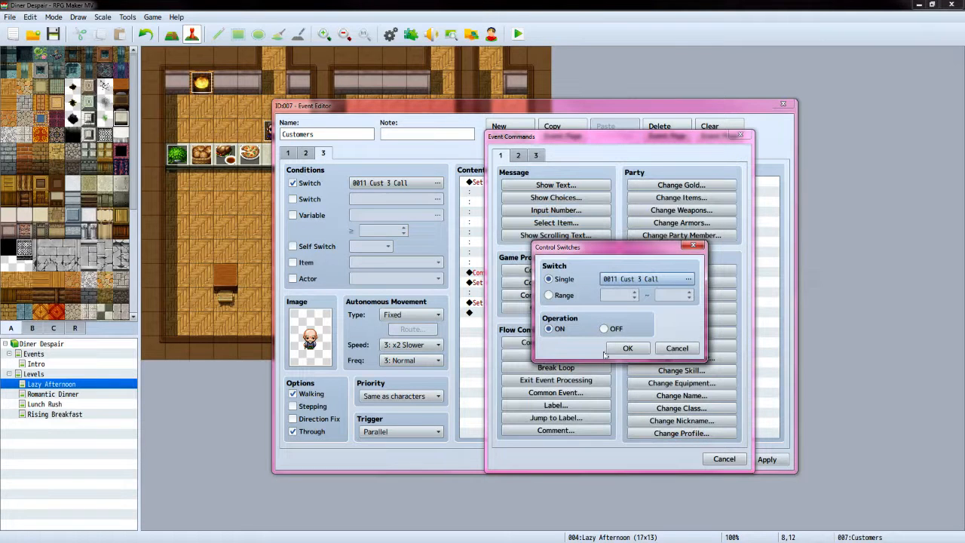
{"action": "left_click", "coordinate": [604, 328]}
{"action": "left_click", "coordinate": [627, 347]}
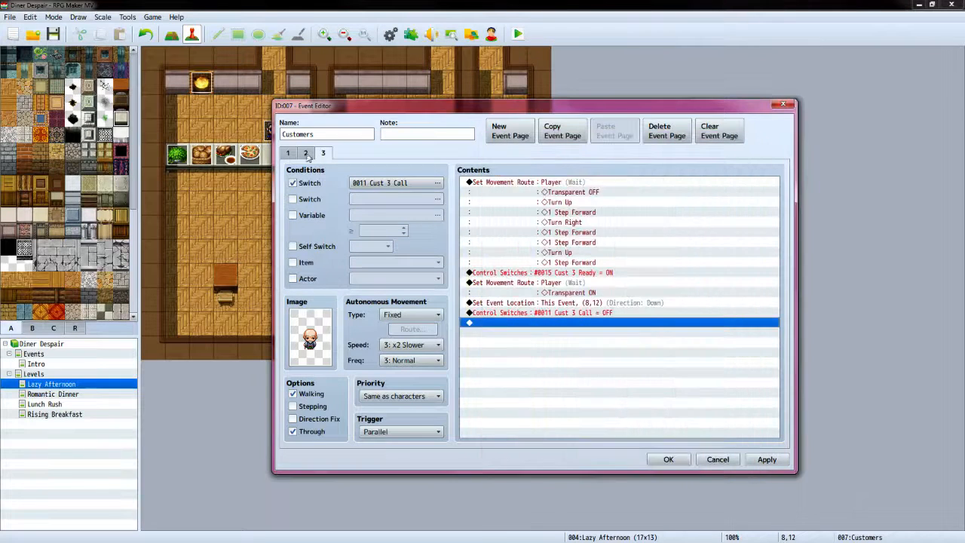
Change the target of page 3's first movement route from Player to This Event
{"action": "left_click", "coordinate": [290, 153]}
{"action": "left_click", "coordinate": [306, 153]}
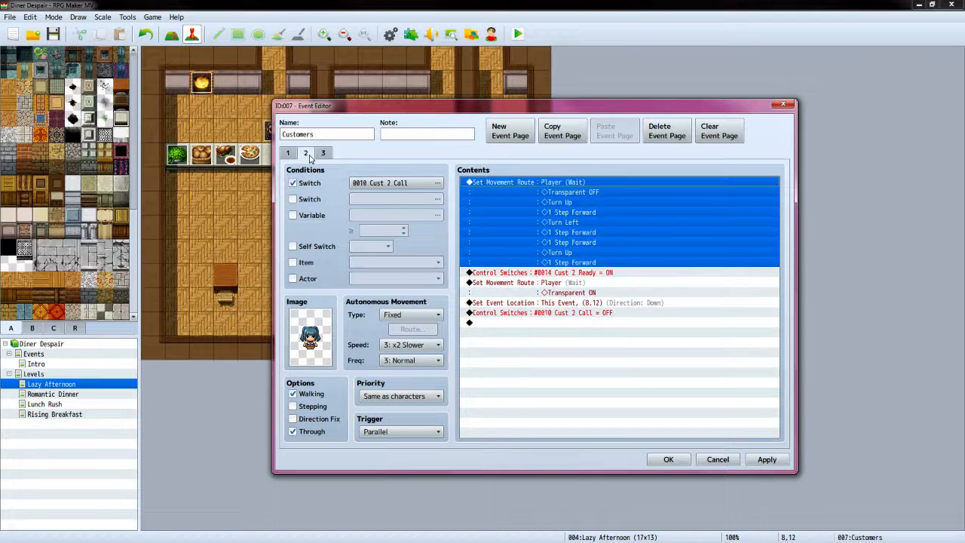
{"action": "left_click", "coordinate": [323, 153]}
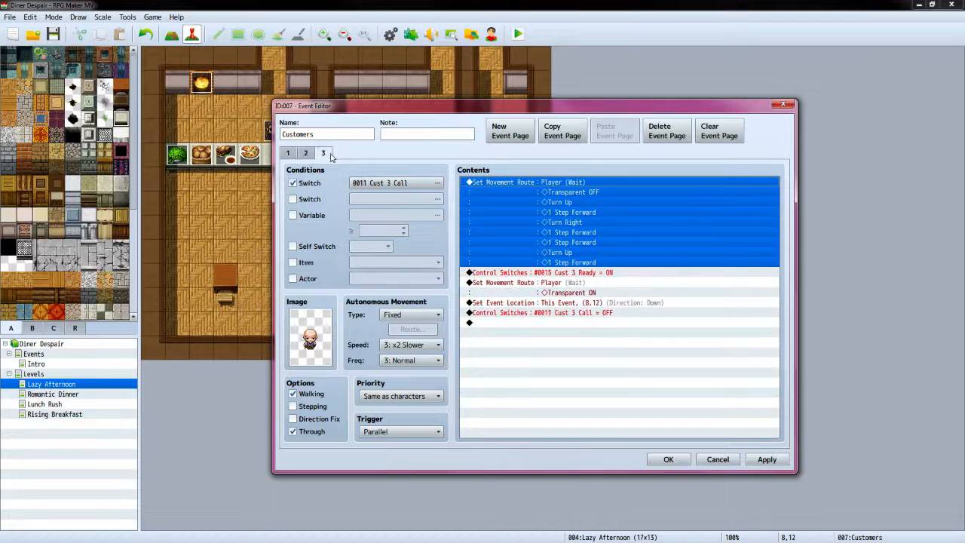
{"action": "right_click", "coordinate": [530, 179]}
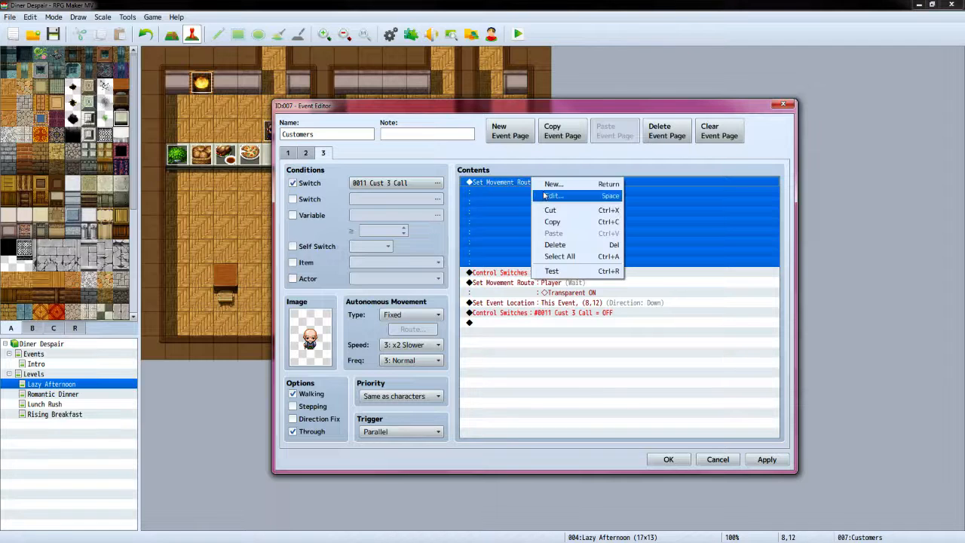
{"action": "left_click", "coordinate": [545, 196]}
{"action": "left_click", "coordinate": [436, 202]}
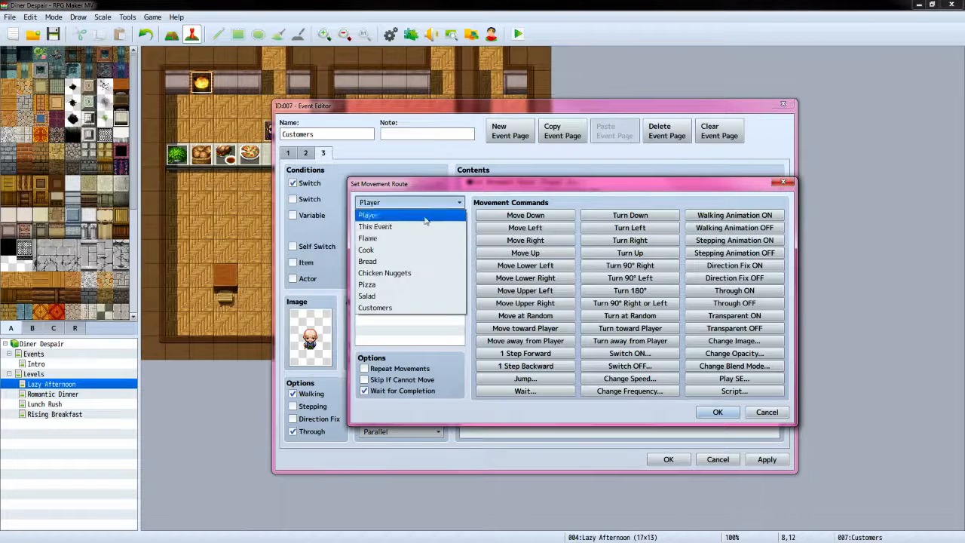
{"action": "left_click", "coordinate": [377, 226]}
{"action": "left_click", "coordinate": [718, 412]}
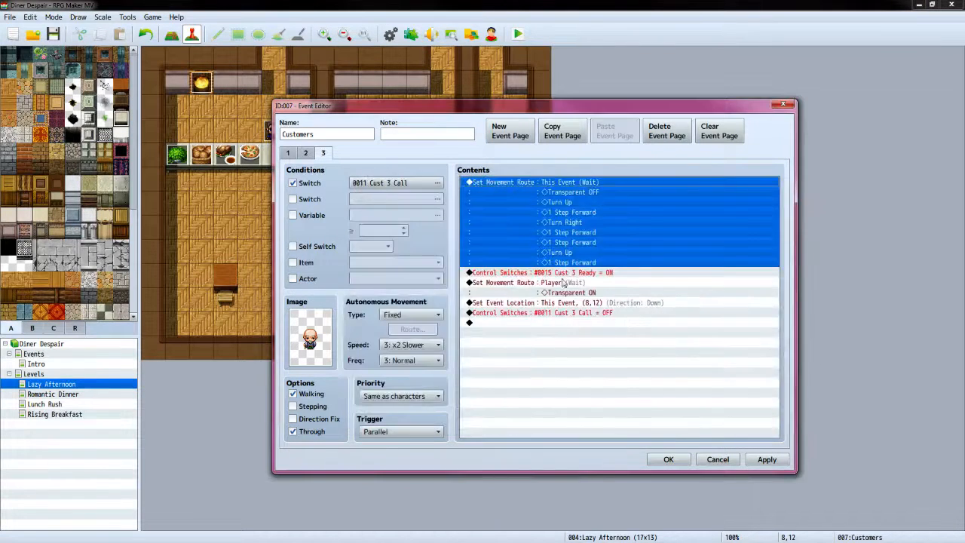
Change the target of page 3's Transparent ON movement route to This Event
{"action": "left_click", "coordinate": [562, 284]}
{"action": "right_click", "coordinate": [561, 285]}
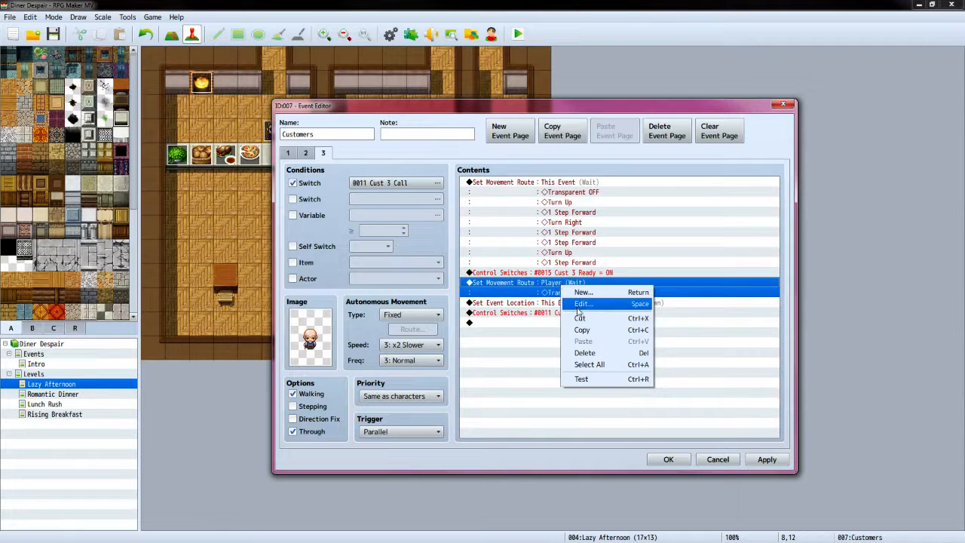
{"action": "left_click", "coordinate": [579, 304]}
{"action": "left_click", "coordinate": [422, 202]}
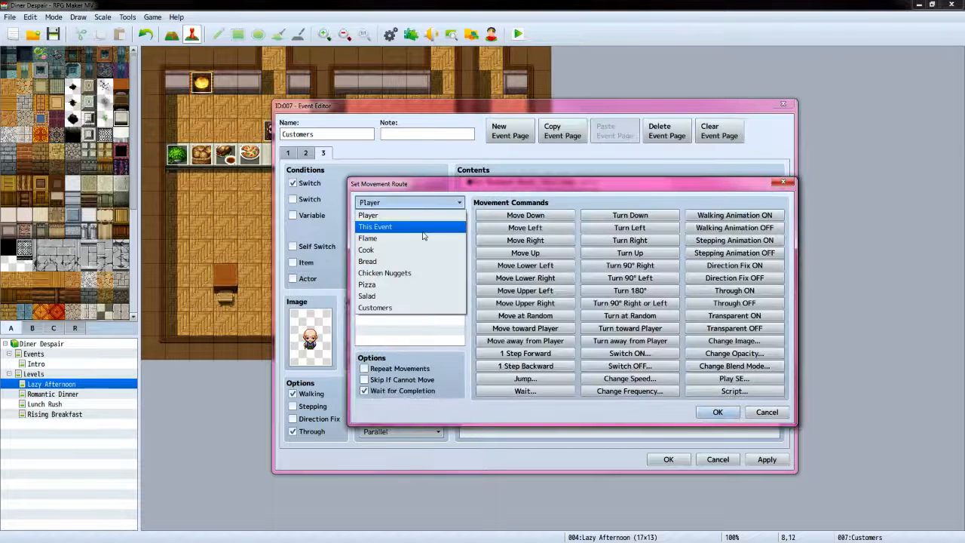
{"action": "left_click", "coordinate": [422, 227]}
{"action": "left_click", "coordinate": [718, 412]}
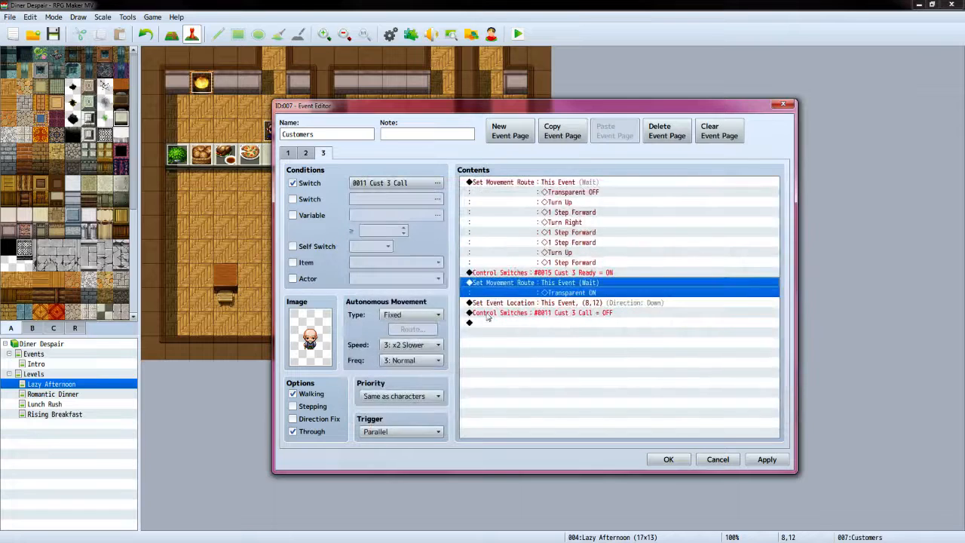
{"action": "left_click", "coordinate": [508, 355]}
On page 1, change the target of the Transparent ON movement route to This Event
{"action": "left_click", "coordinate": [293, 156]}
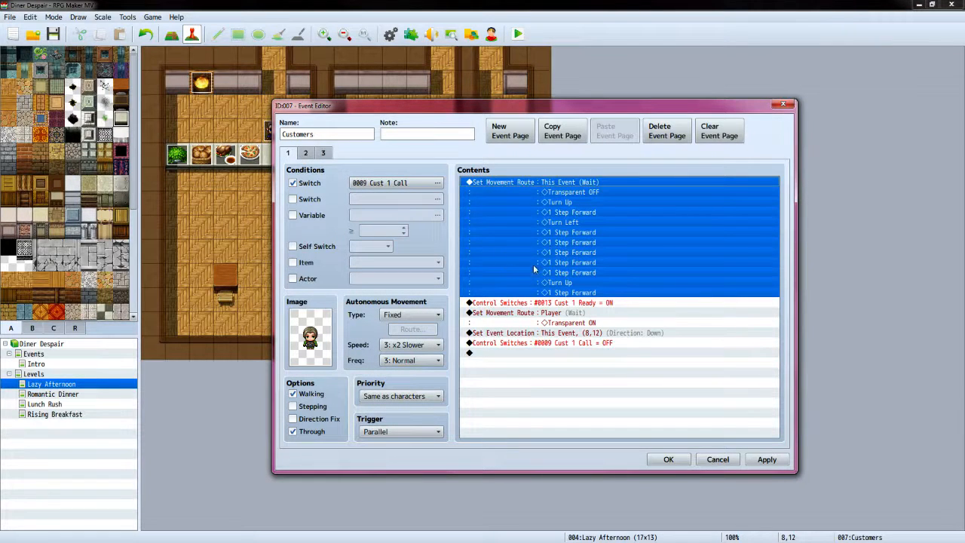
{"action": "left_click", "coordinate": [559, 315]}
{"action": "right_click", "coordinate": [559, 315]}
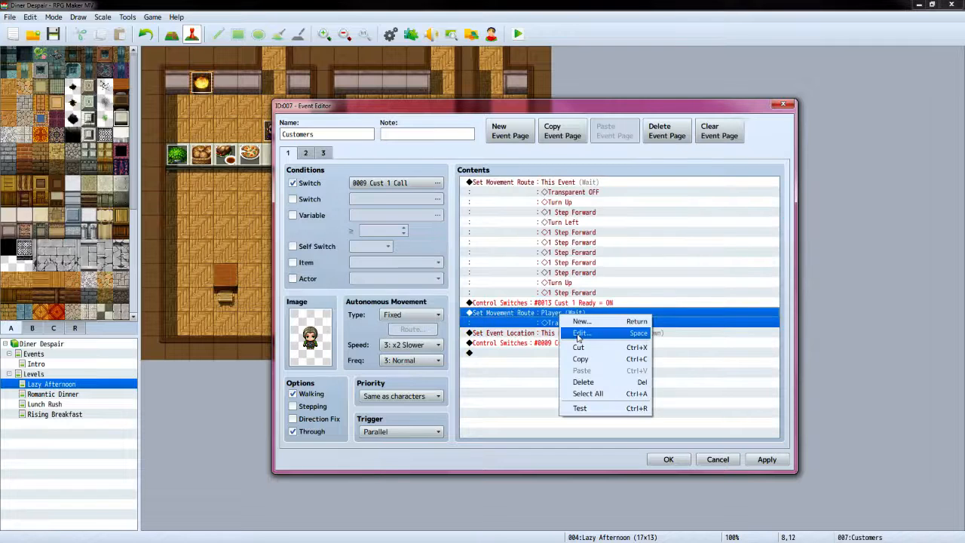
{"action": "left_click", "coordinate": [585, 323]}
{"action": "left_click", "coordinate": [438, 204]}
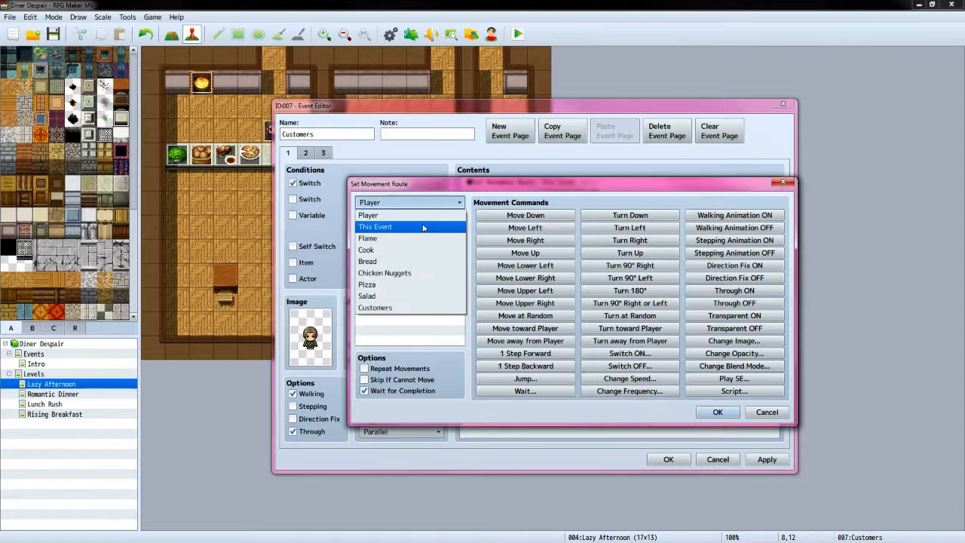
{"action": "left_click", "coordinate": [421, 227]}
{"action": "left_click", "coordinate": [717, 412]}
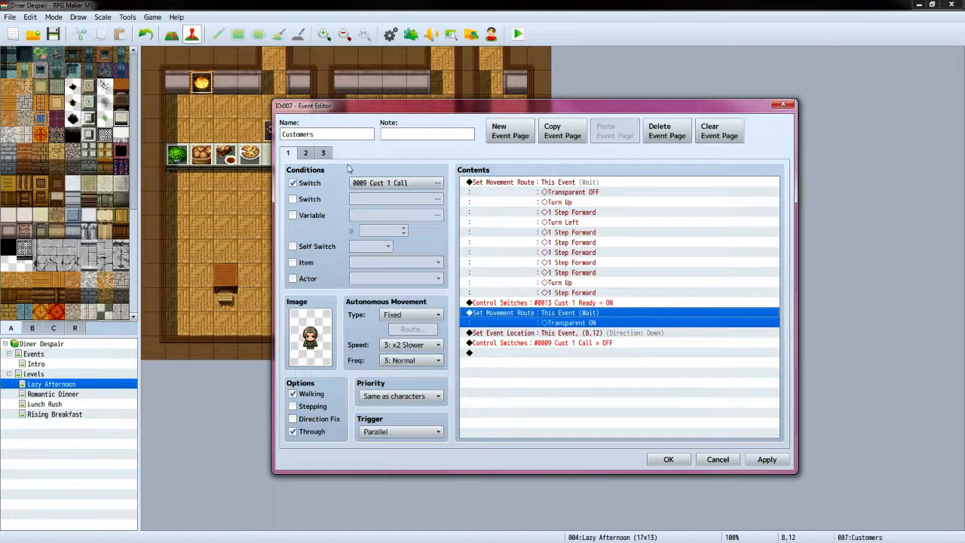
On page 2, retarget the Transparent ON movement route to This Event and apply the event's changes
{"action": "left_click", "coordinate": [307, 153]}
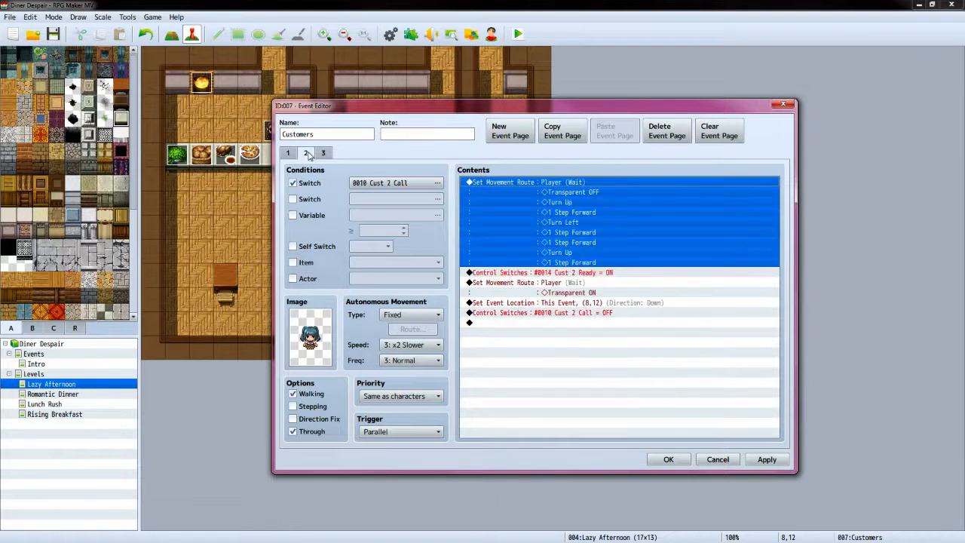
{"action": "left_click", "coordinate": [570, 292]}
{"action": "right_click", "coordinate": [568, 285]}
{"action": "left_click", "coordinate": [585, 312]}
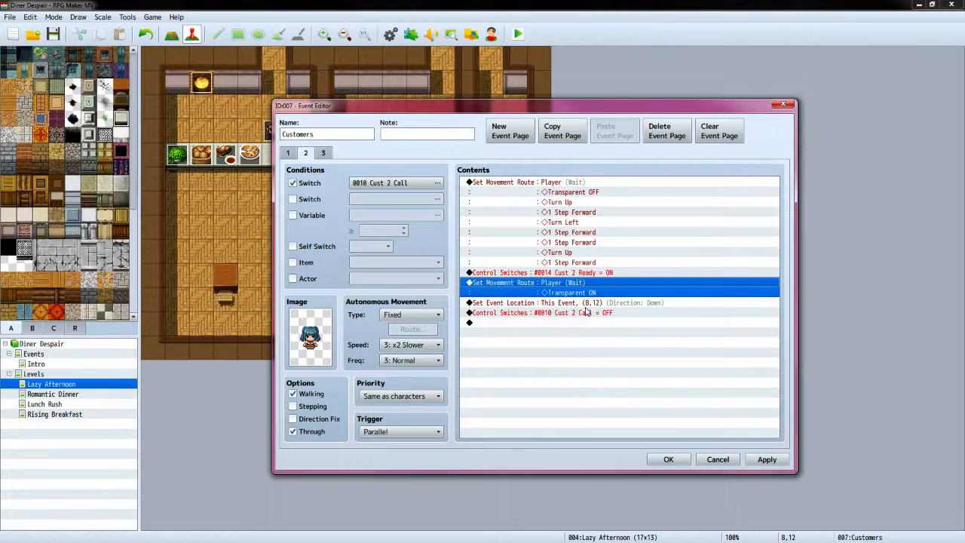
{"action": "left_click", "coordinate": [437, 202]}
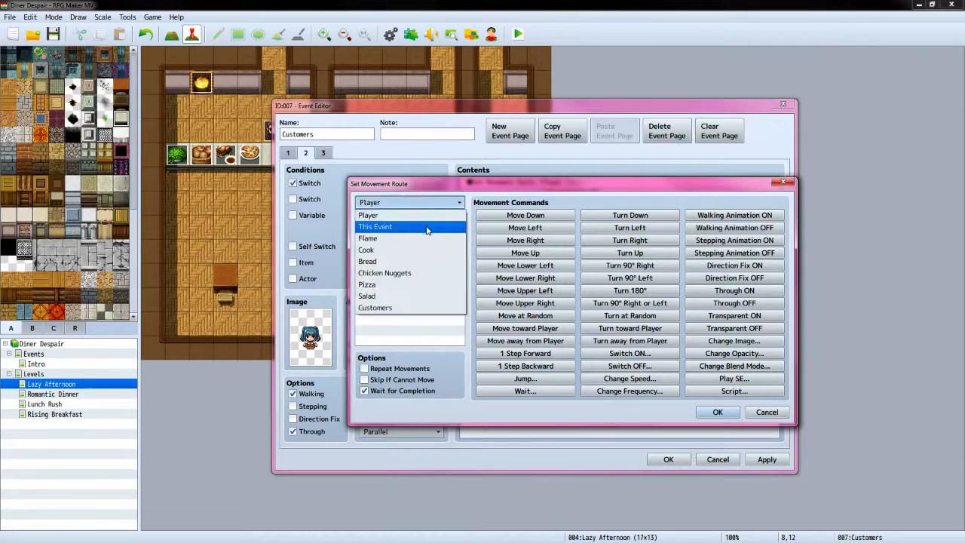
{"action": "left_click", "coordinate": [426, 224]}
{"action": "left_click", "coordinate": [716, 412]}
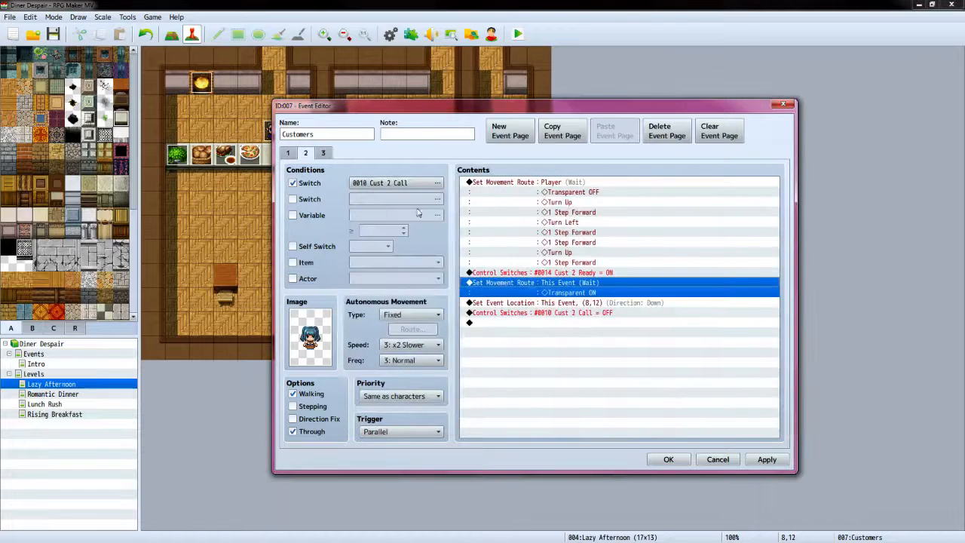
{"action": "left_click", "coordinate": [328, 154]}
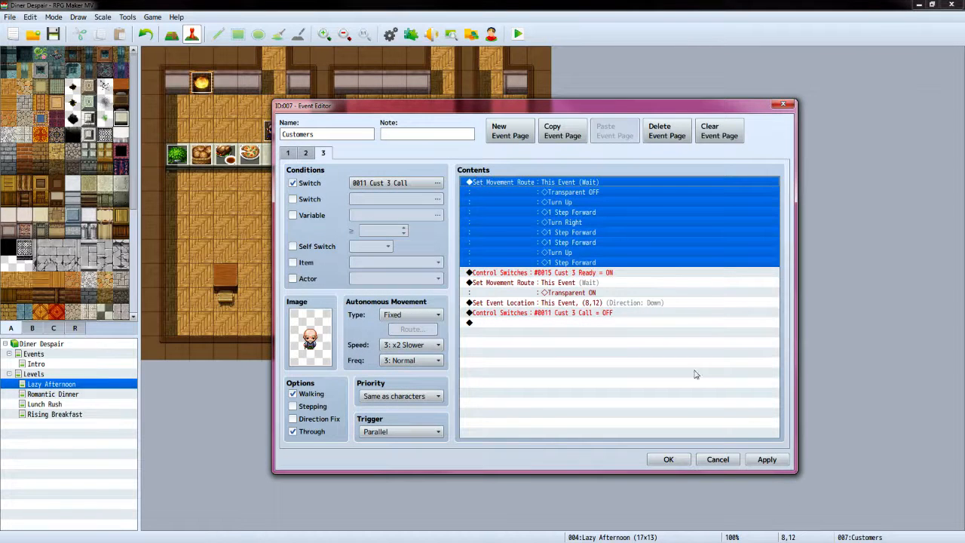
{"action": "left_click", "coordinate": [771, 460]}
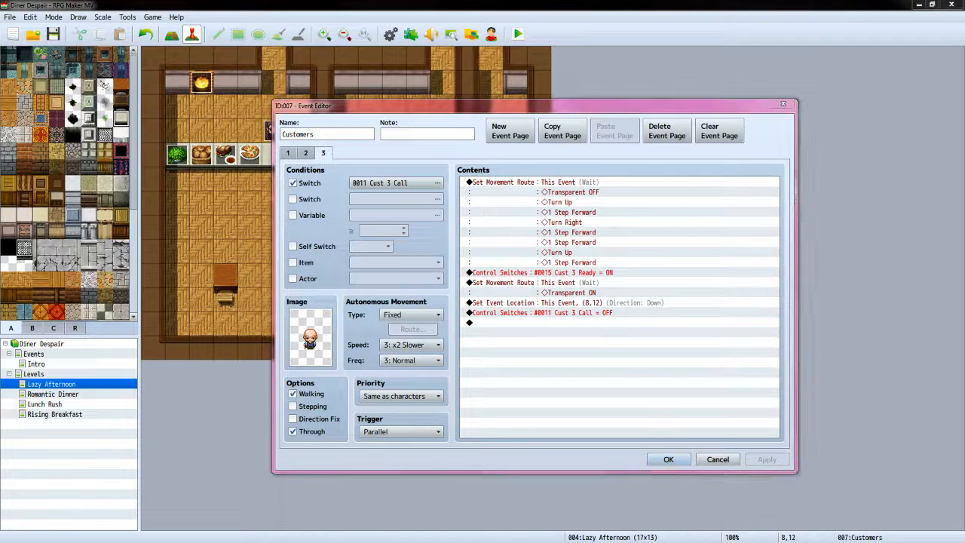
Check the reference project's Customer Calls event and rename this event Customer Call
{"action": "key", "text": "alt+Tab"}
{"action": "left_click", "coordinate": [570, 180]}
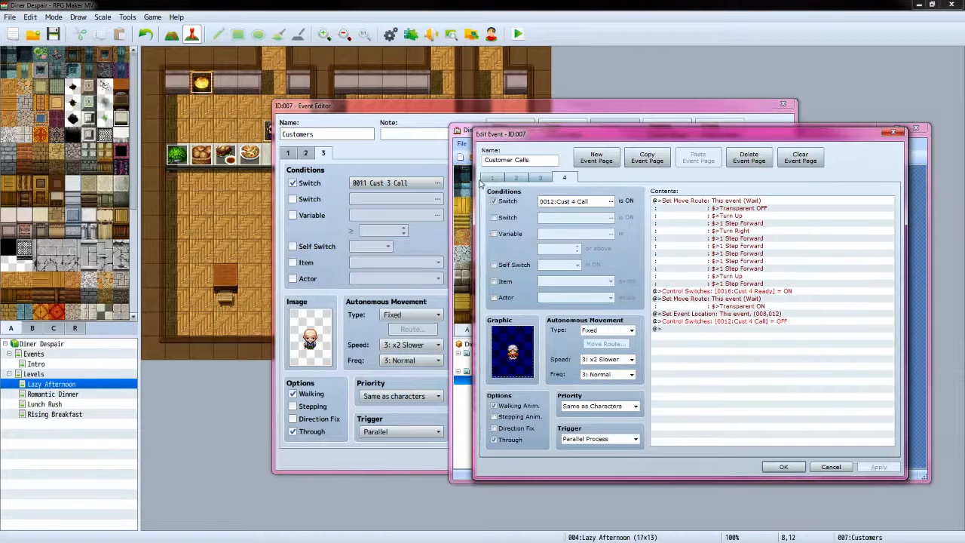
{"action": "left_click", "coordinate": [355, 137]}
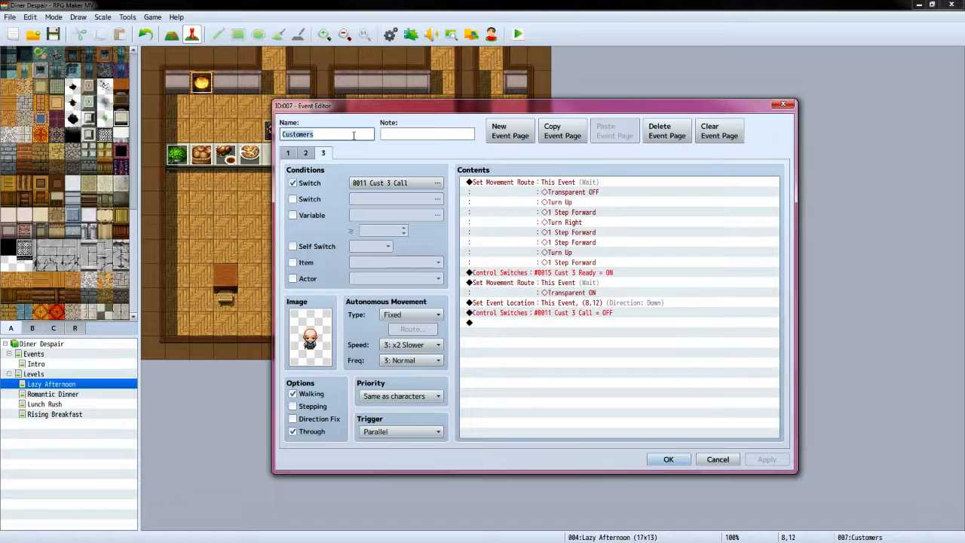
{"action": "left_click", "coordinate": [353, 136]}
{"action": "key", "text": "BackSpace"}
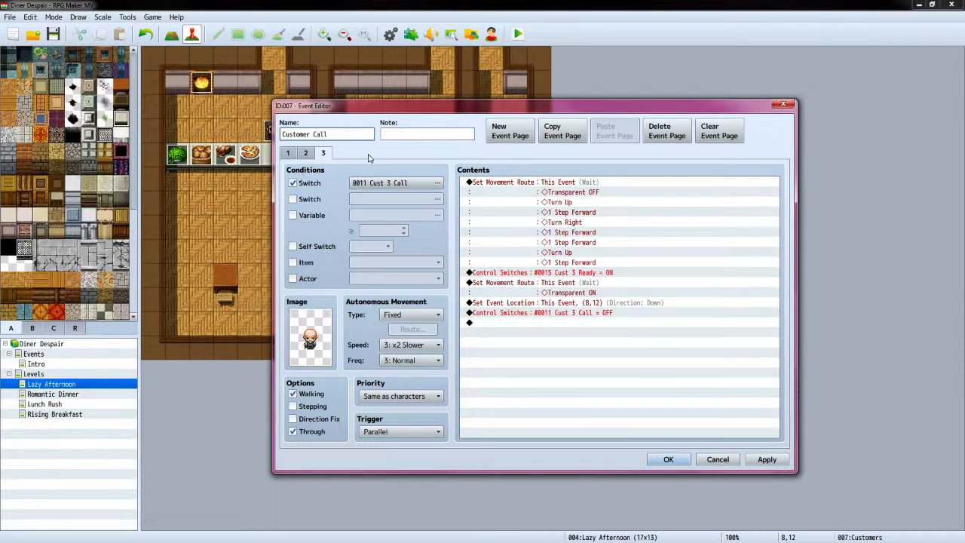
Add a fourth event page conditioned on switch 0012, naming that switch Cust 4 Call
{"action": "left_click", "coordinate": [510, 132]}
{"action": "left_click", "coordinate": [292, 184]}
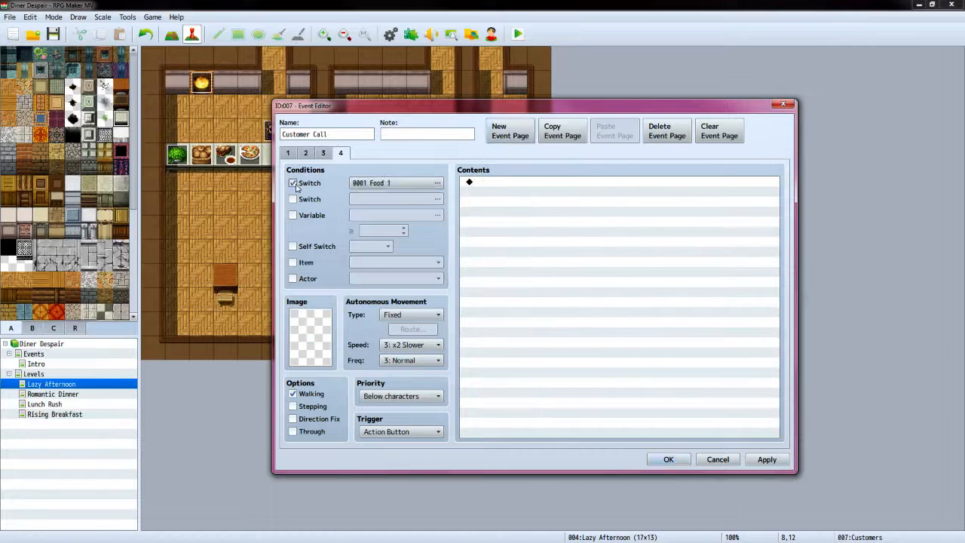
{"action": "left_click", "coordinate": [396, 183]}
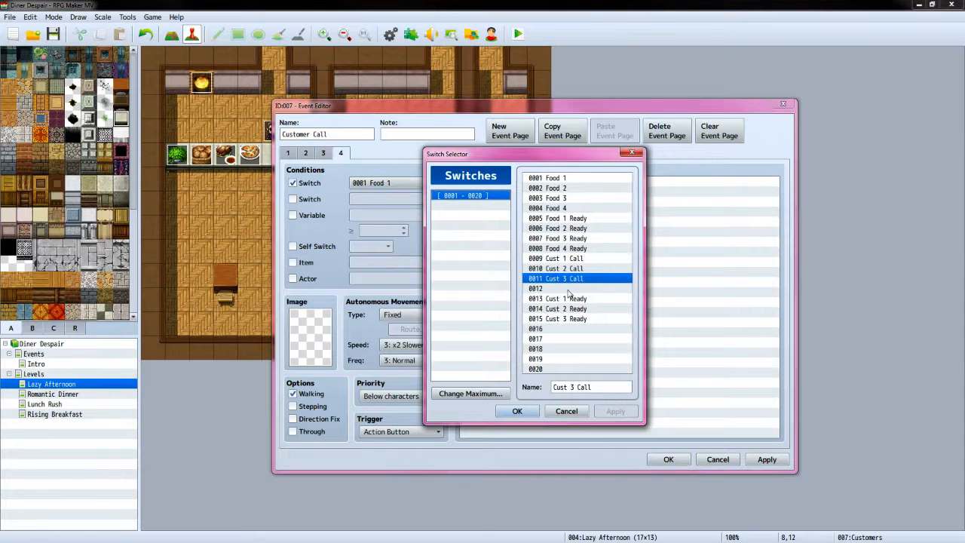
{"action": "left_click", "coordinate": [568, 288]}
{"action": "left_click", "coordinate": [577, 387]}
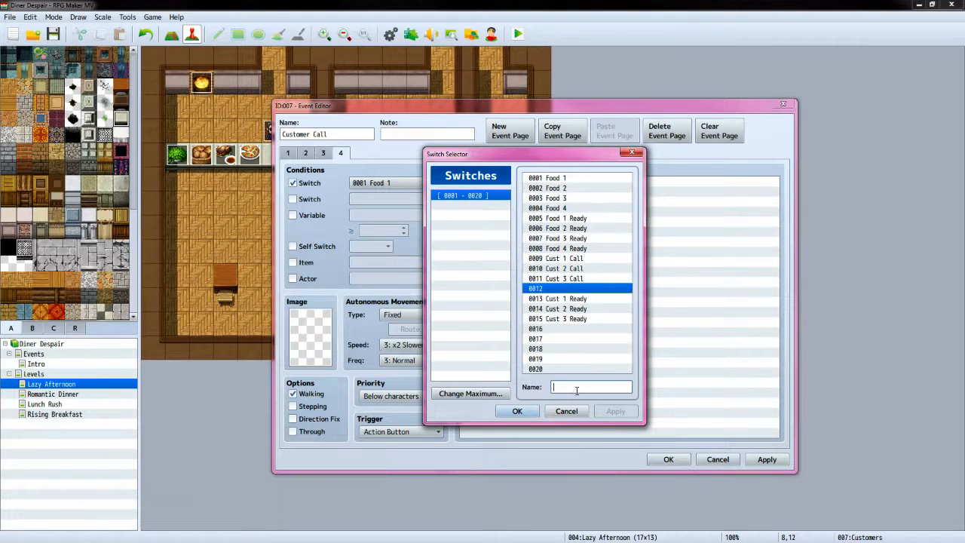
{"action": "type", "text": "Cust 4 Call"}
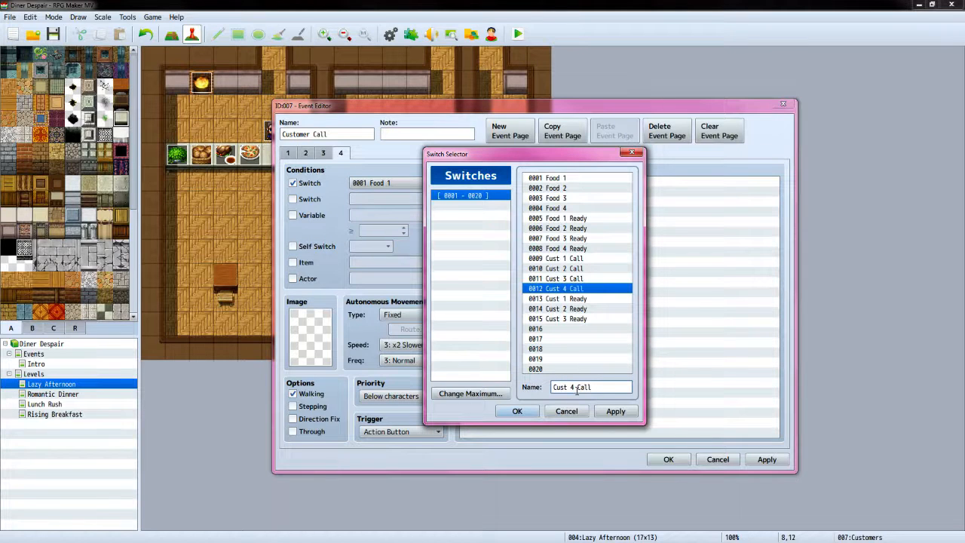
{"action": "left_click", "coordinate": [519, 411]}
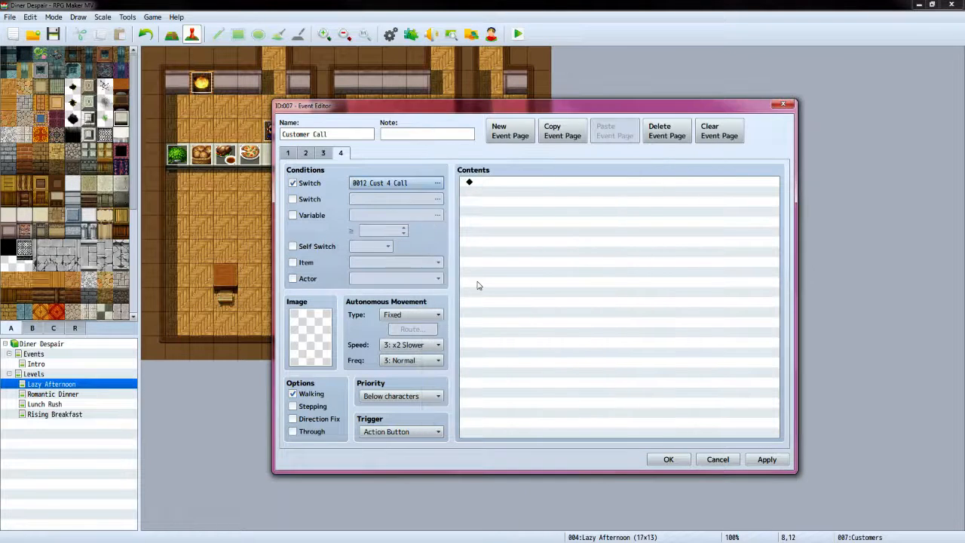
Set page 4's image to the grey-haired old woman sprite from the People1 sheet
{"action": "double_click", "coordinate": [317, 336]}
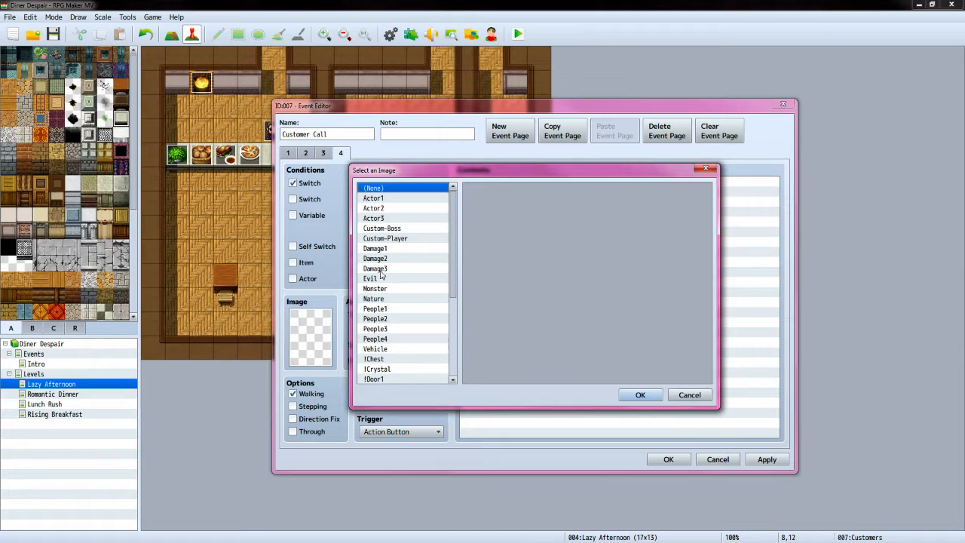
{"action": "left_click", "coordinate": [377, 309]}
{"action": "left_click", "coordinate": [650, 266]}
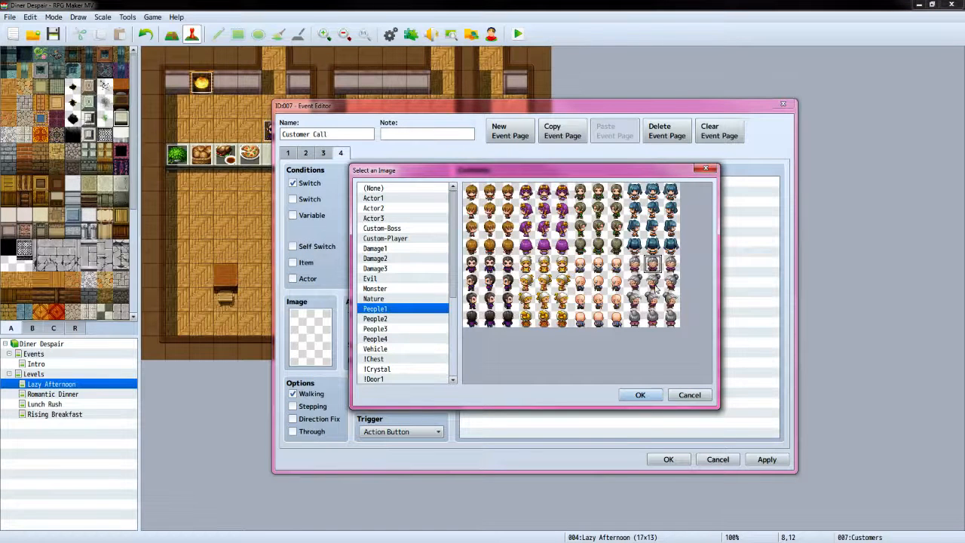
{"action": "left_click", "coordinate": [658, 396]}
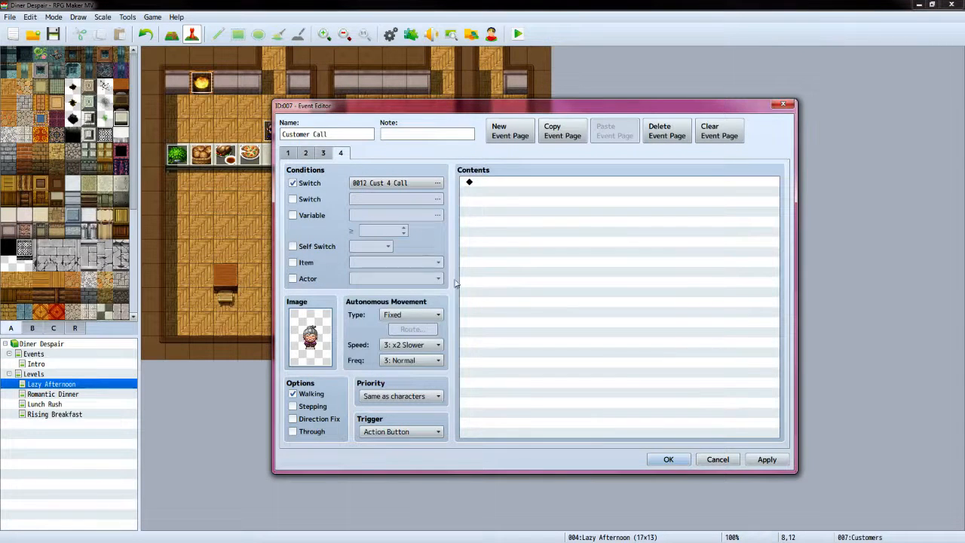
Set page 4's trigger to Parallel and enable its Through option
{"action": "left_click", "coordinate": [416, 435]}
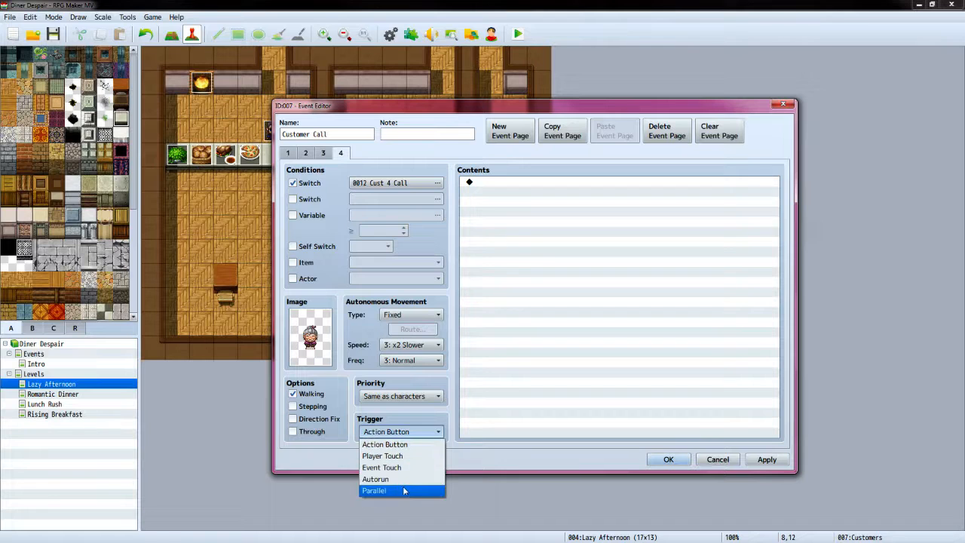
{"action": "left_click", "coordinate": [404, 491]}
{"action": "left_click", "coordinate": [293, 432]}
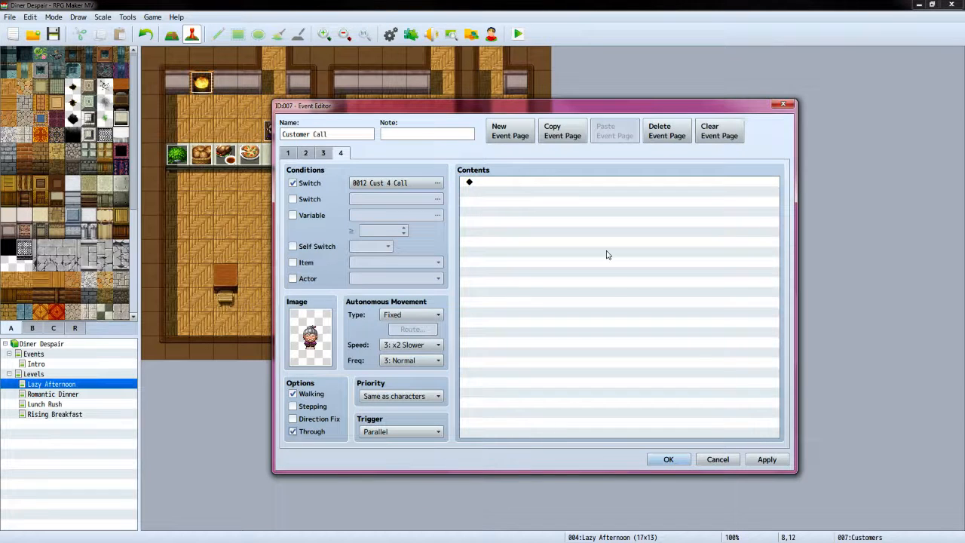
Start a Set Movement Route command on page 4 targeting This Event, with Transparent OFF as its first movement
{"action": "left_click", "coordinate": [538, 184]}
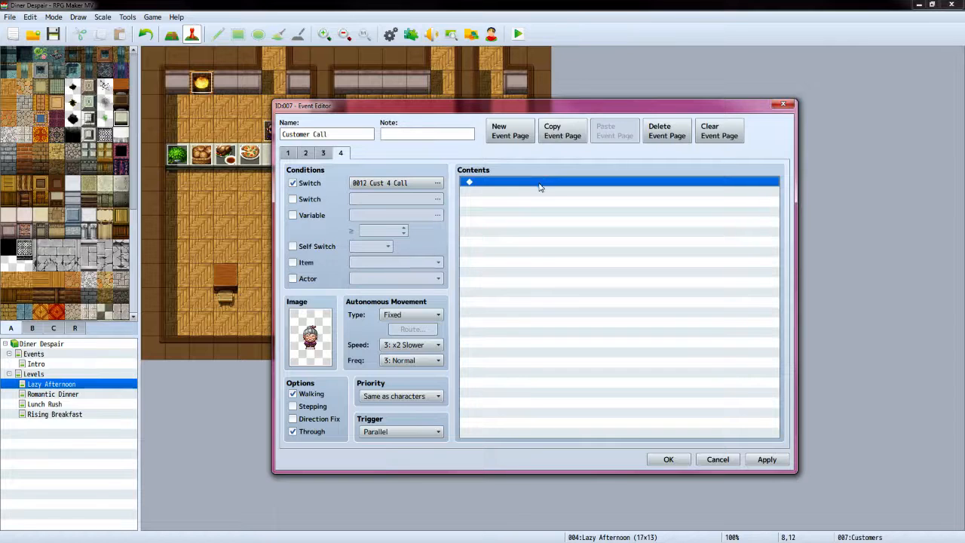
{"action": "double_click", "coordinate": [540, 186]}
{"action": "left_click", "coordinate": [518, 155]}
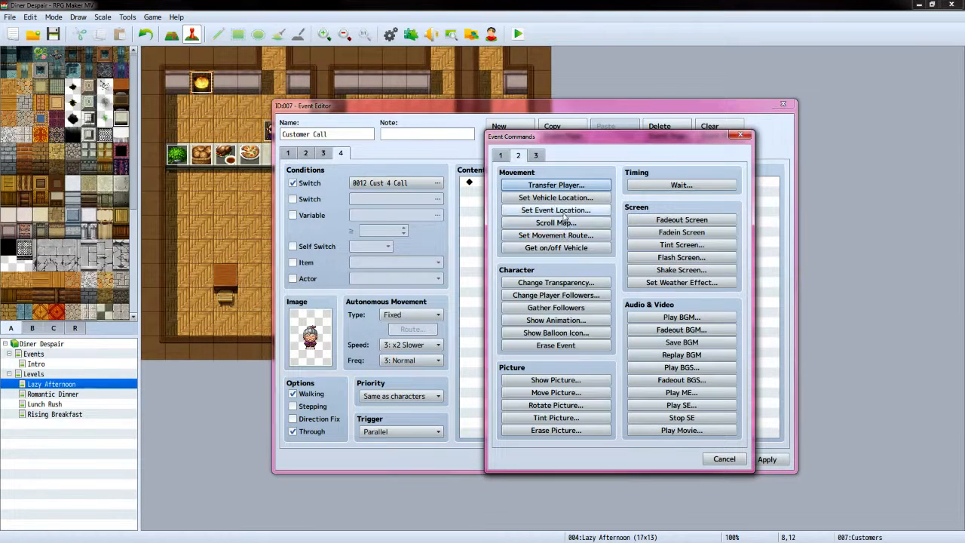
{"action": "left_click", "coordinate": [555, 235]}
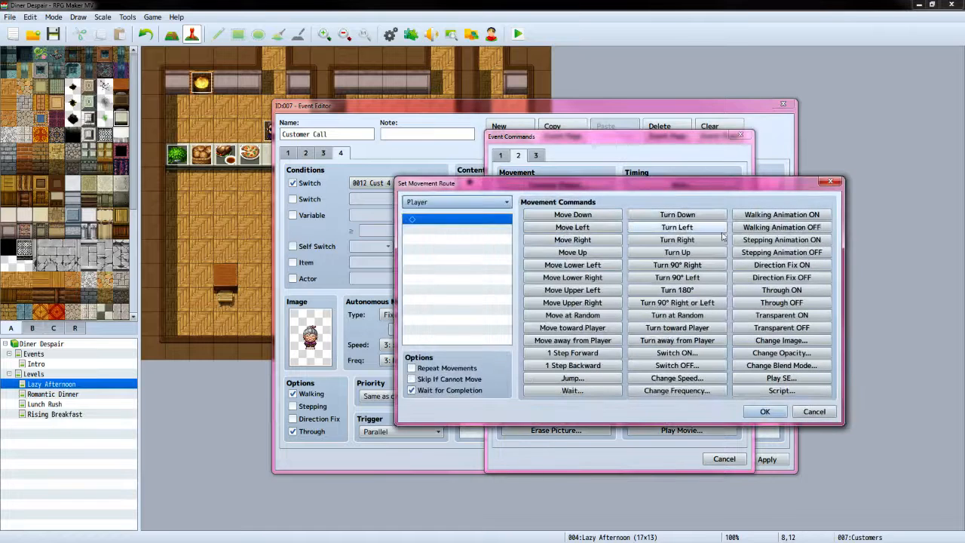
{"action": "left_click", "coordinate": [461, 202]}
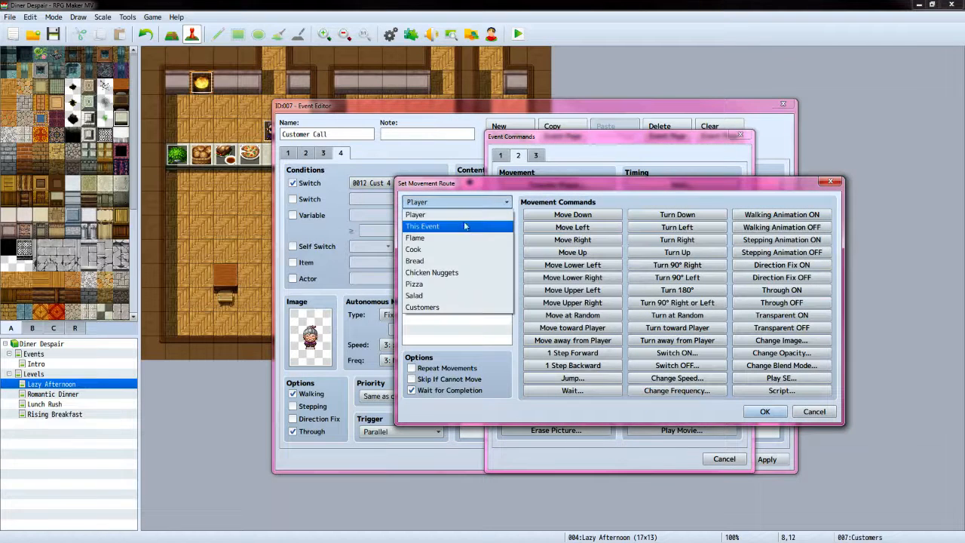
{"action": "left_click", "coordinate": [465, 227]}
{"action": "left_click", "coordinate": [782, 327]}
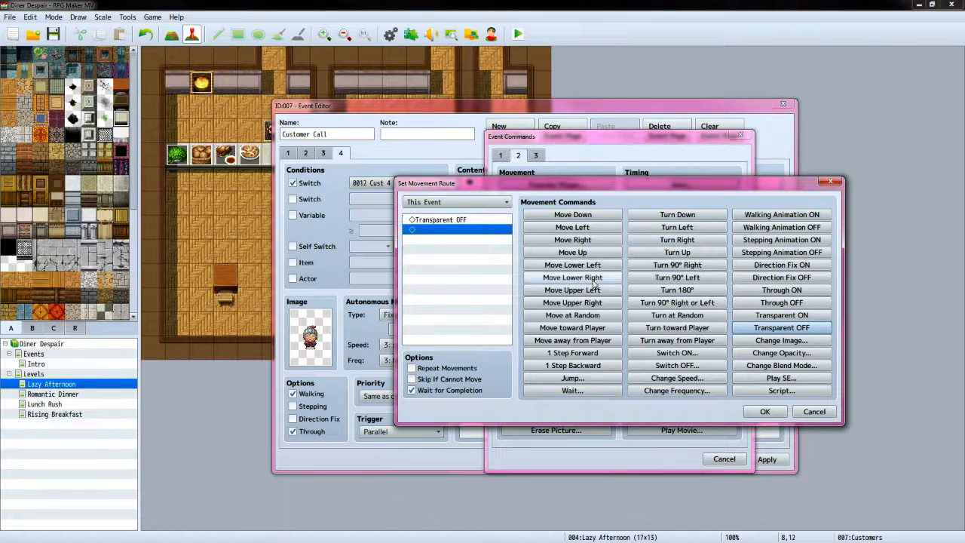
Complete the route with Turn Up, one 1 Step Forward, Turn Right, five 1 Step Forward, Turn Up and one 1 Step Forward
{"action": "left_click", "coordinate": [657, 252]}
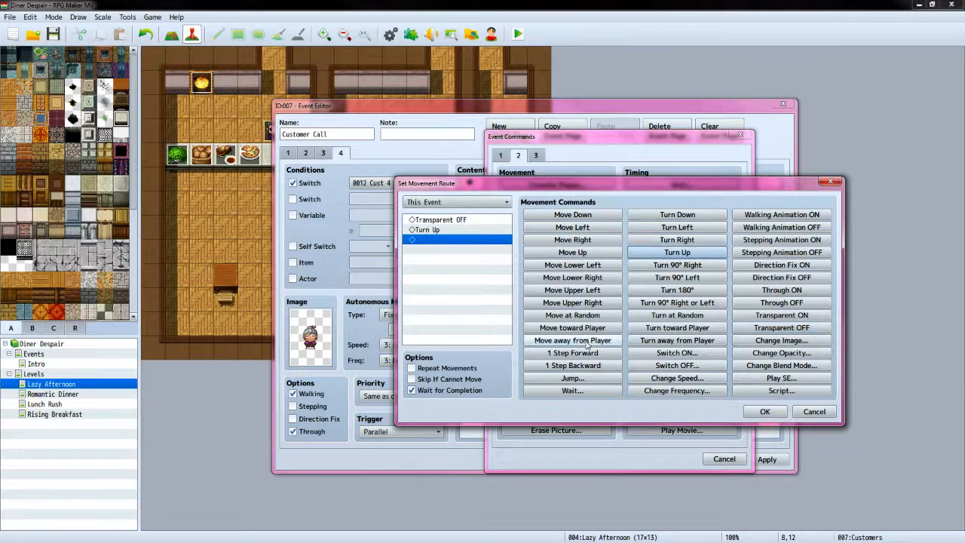
{"action": "left_click", "coordinate": [590, 352]}
{"action": "left_click", "coordinate": [661, 239]}
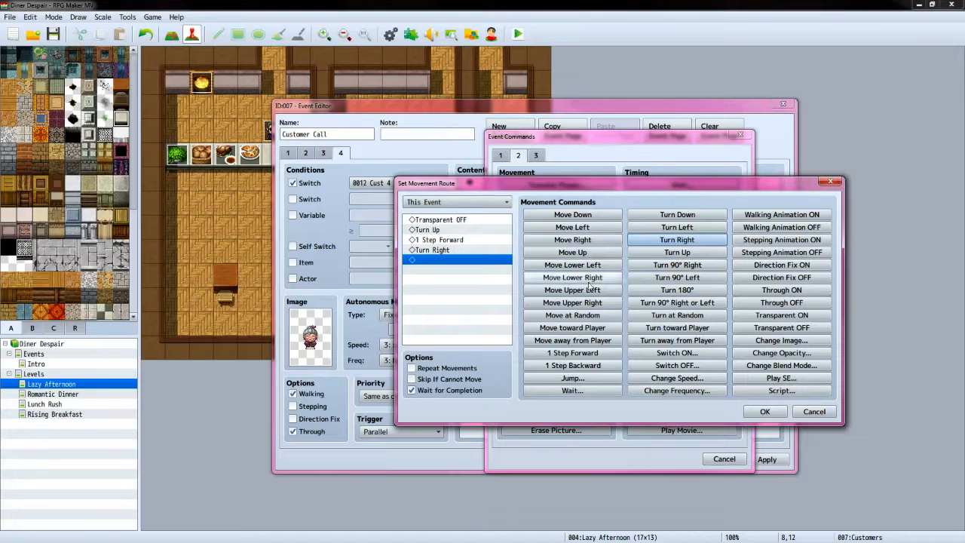
{"action": "left_click", "coordinate": [583, 356]}
{"action": "left_click", "coordinate": [583, 355]}
{"action": "left_click", "coordinate": [583, 356]}
{"action": "left_click", "coordinate": [583, 356]}
{"action": "left_click", "coordinate": [584, 356]}
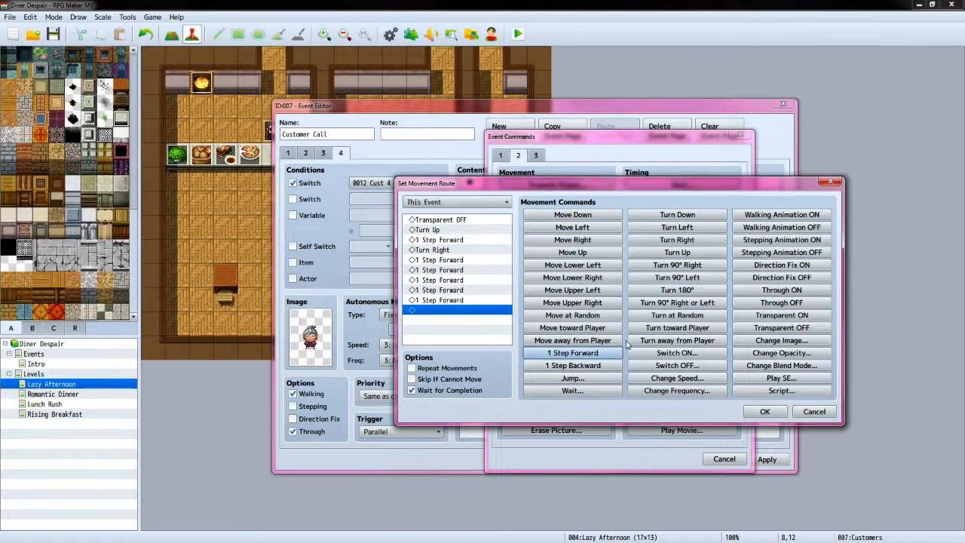
{"action": "left_click", "coordinate": [667, 255]}
{"action": "left_click", "coordinate": [593, 355]}
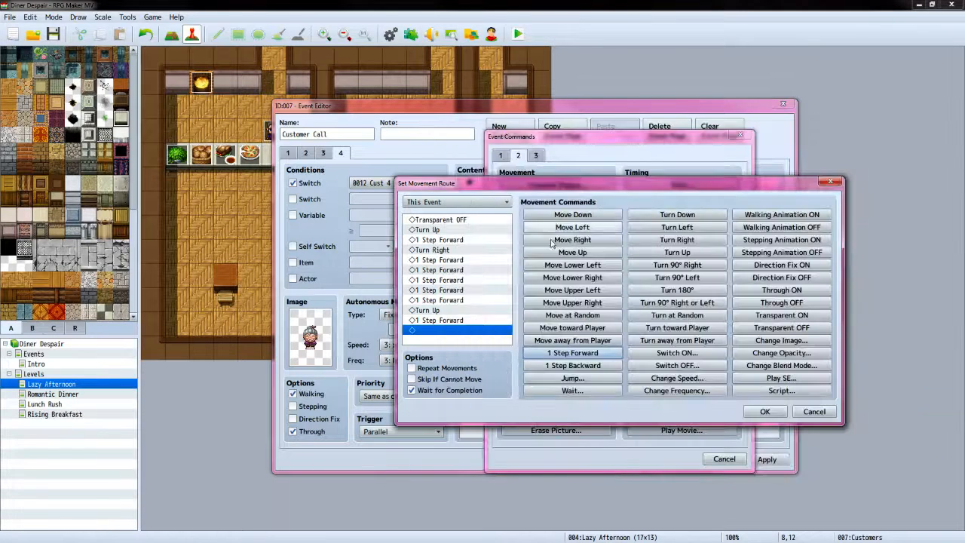
{"action": "left_click", "coordinate": [762, 411]}
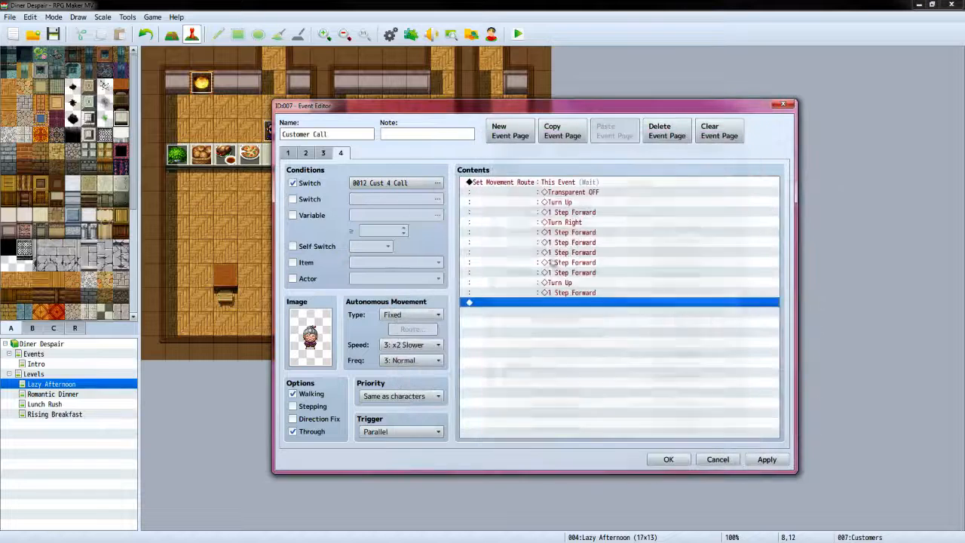
Add a Control Switches command after the route that turns ON switch 0016, naming that switch Cust 4 Ready
{"action": "double_click", "coordinate": [527, 307]}
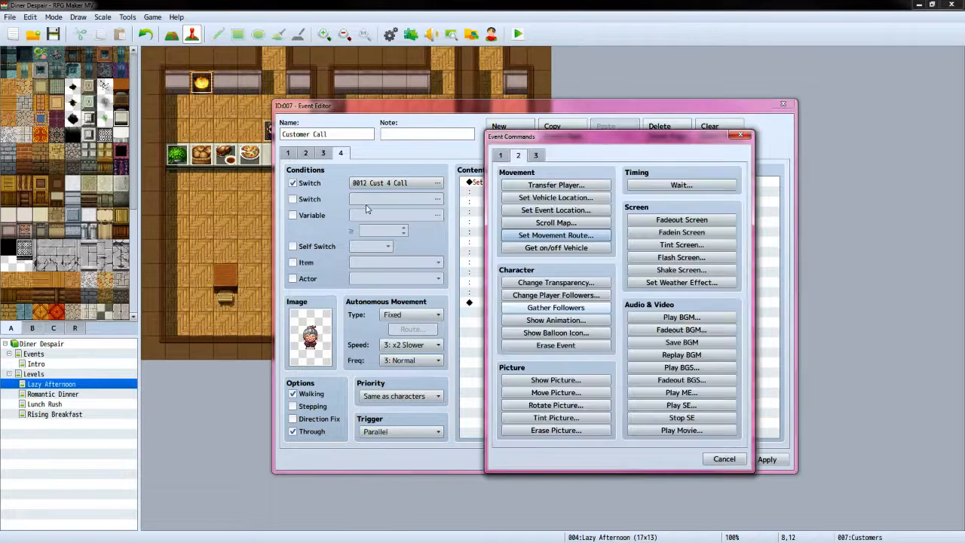
{"action": "left_click", "coordinate": [500, 155]}
{"action": "left_click", "coordinate": [556, 270]}
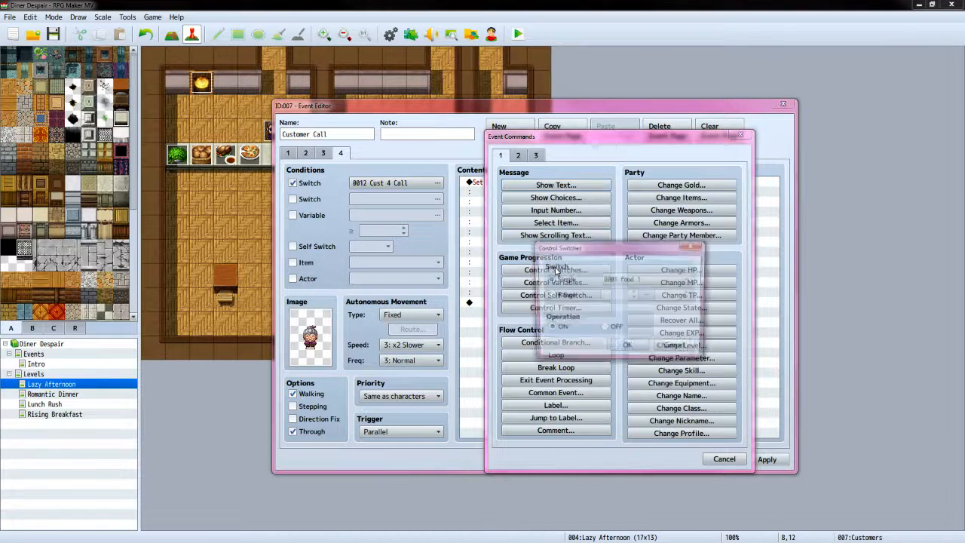
{"action": "left_click", "coordinate": [687, 279]}
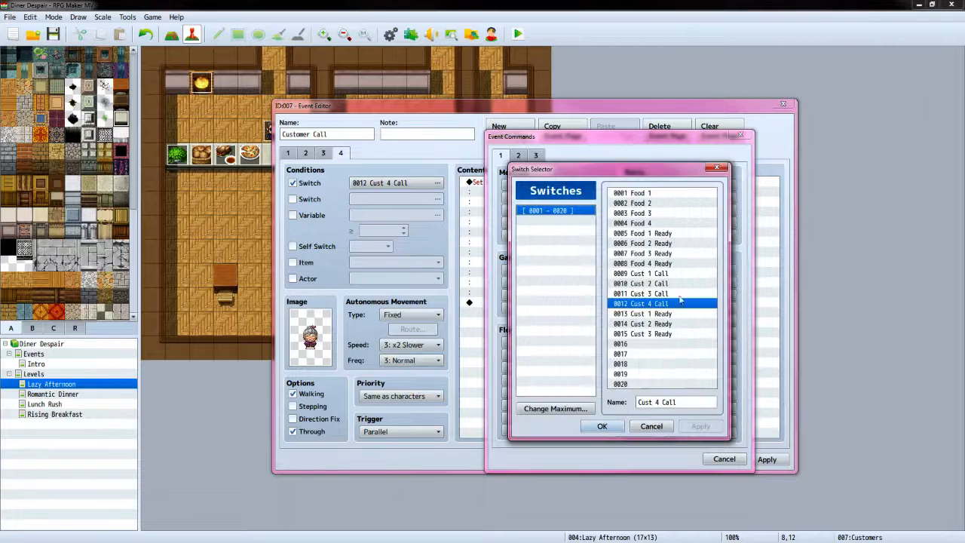
{"action": "left_click", "coordinate": [677, 344]}
{"action": "left_click", "coordinate": [652, 402]}
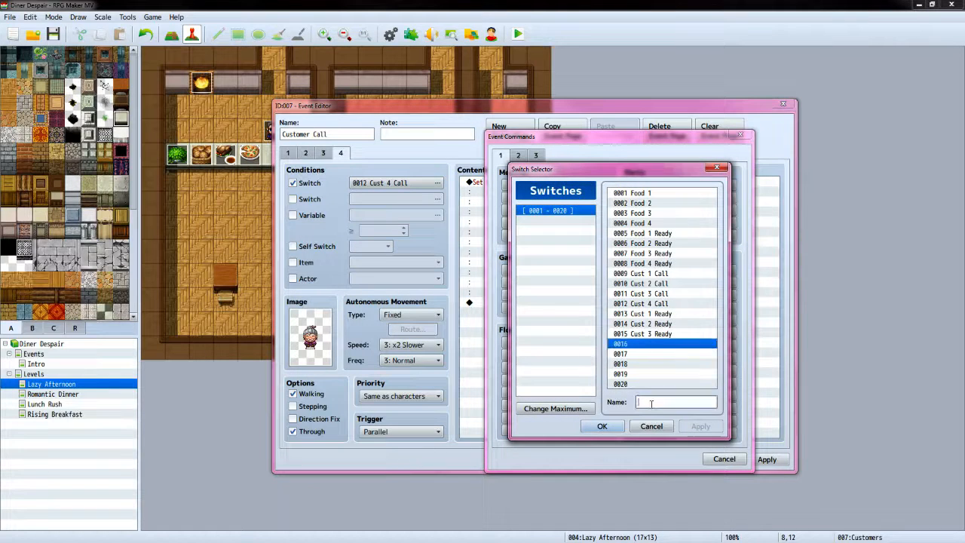
{"action": "type", "text": "Cust"}
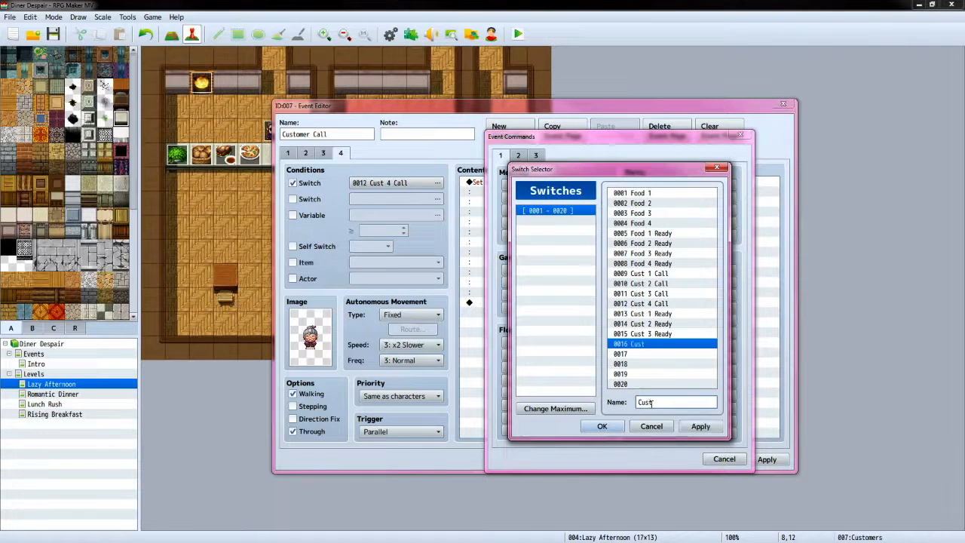
{"action": "type", "text": " 4 Ready"}
{"action": "left_click", "coordinate": [601, 426]}
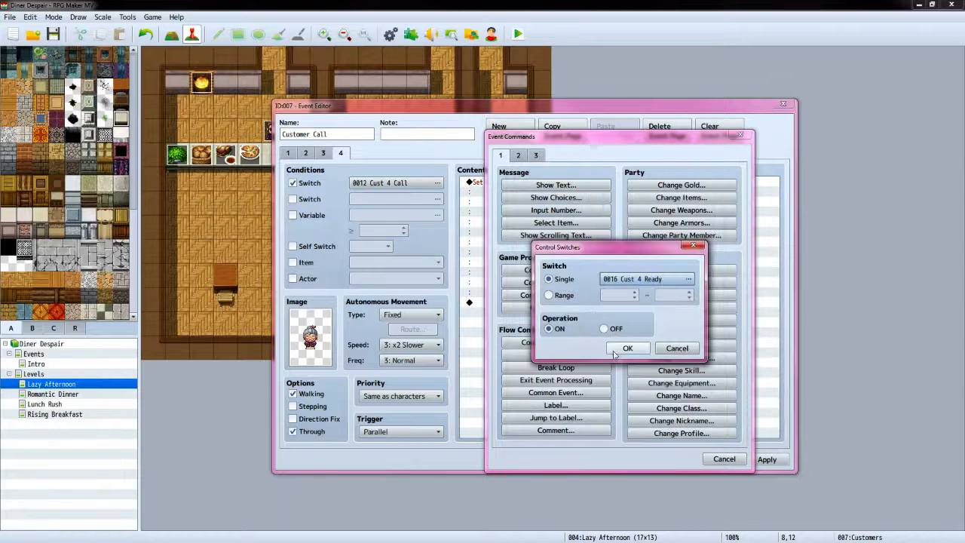
{"action": "left_click", "coordinate": [620, 348]}
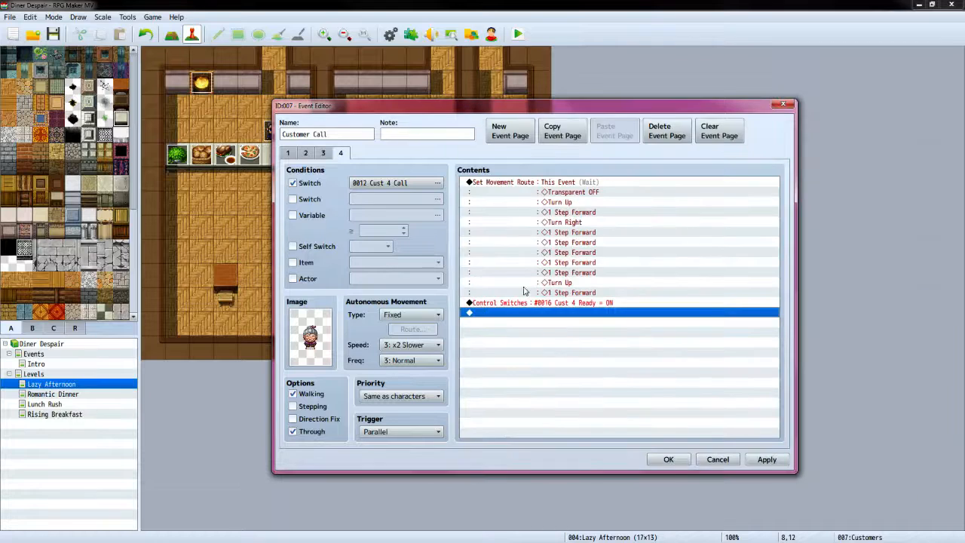
Add a second movement route below the switch command, setting Transparent ON for This Event
{"action": "double_click", "coordinate": [530, 313]}
{"action": "left_click", "coordinate": [517, 156]}
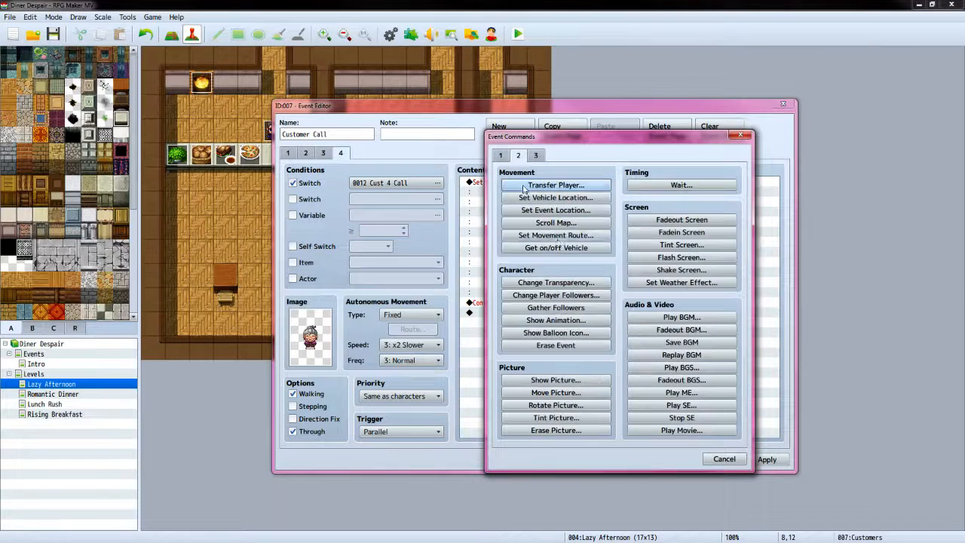
{"action": "left_click", "coordinate": [556, 236]}
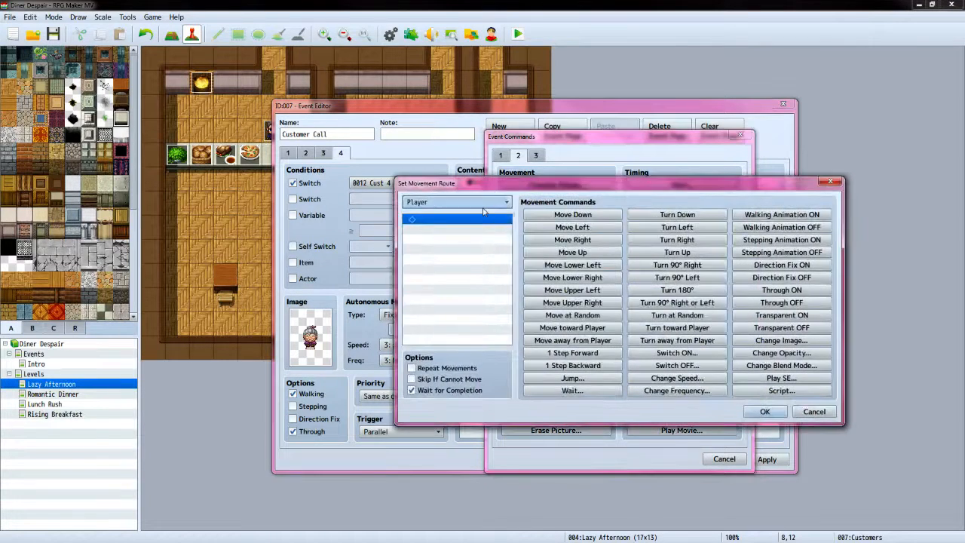
{"action": "left_click", "coordinate": [483, 205]}
{"action": "left_click", "coordinate": [475, 221]}
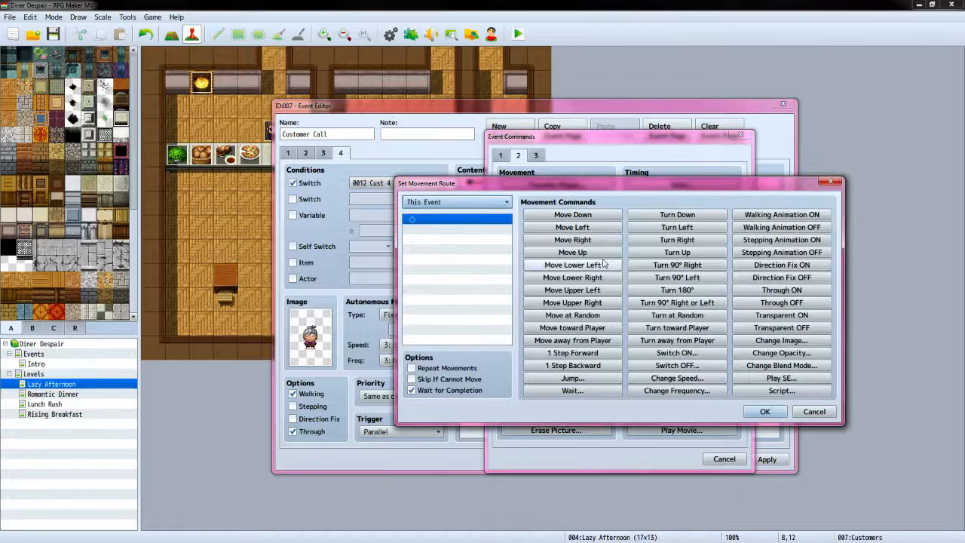
{"action": "left_click", "coordinate": [784, 314]}
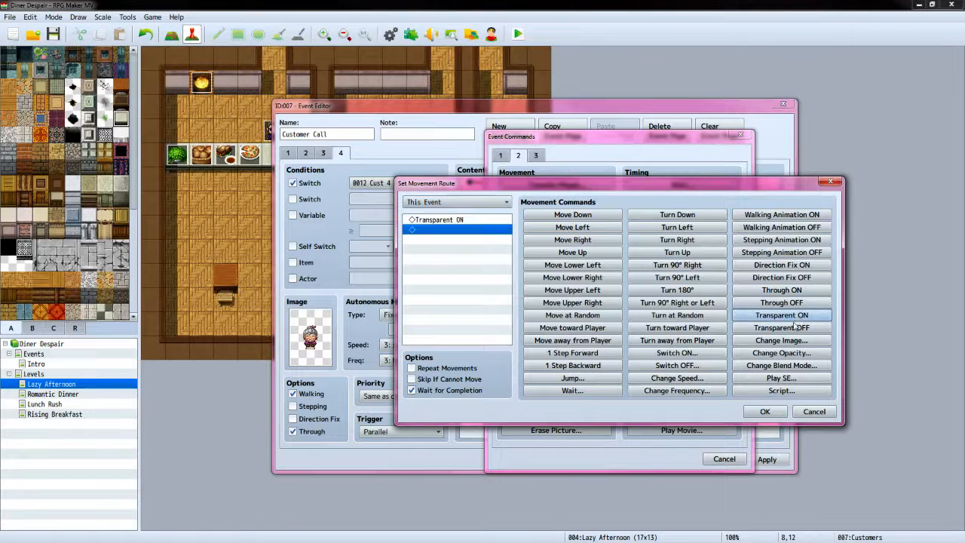
{"action": "left_click", "coordinate": [765, 411]}
Add a Set Event Location command moving This Event to (8,12) on the current map, with direction Down
{"action": "double_click", "coordinate": [557, 337]}
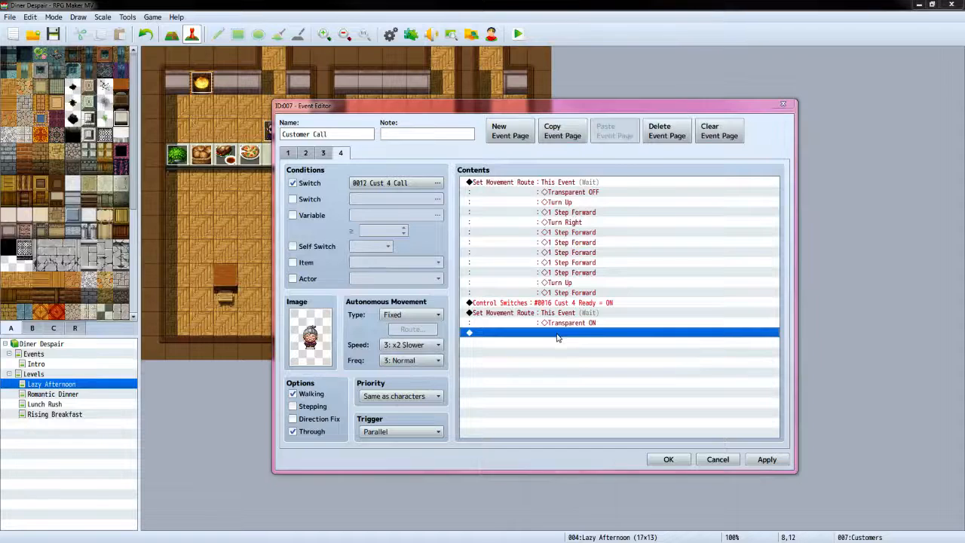
{"action": "left_click", "coordinate": [556, 210]}
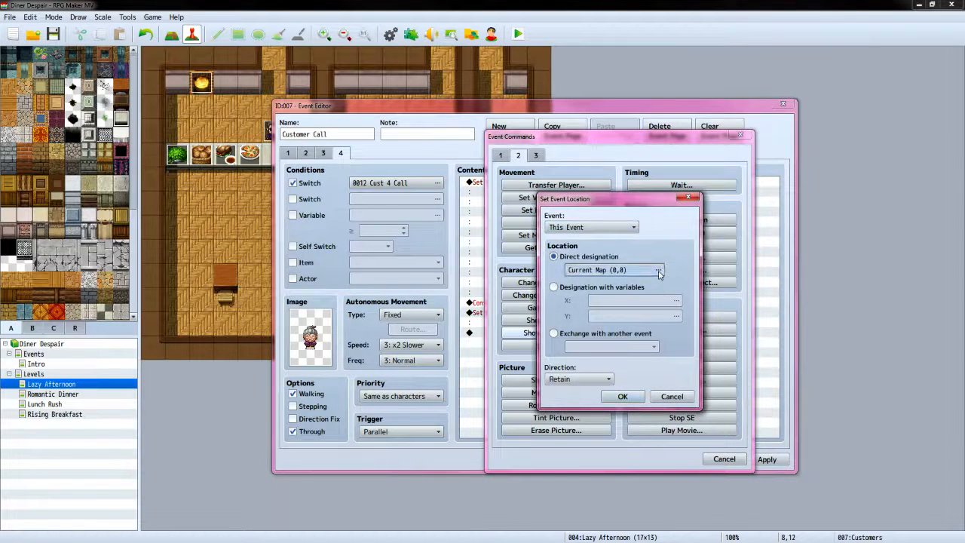
{"action": "left_click", "coordinate": [612, 270]}
{"action": "left_click", "coordinate": [517, 290]}
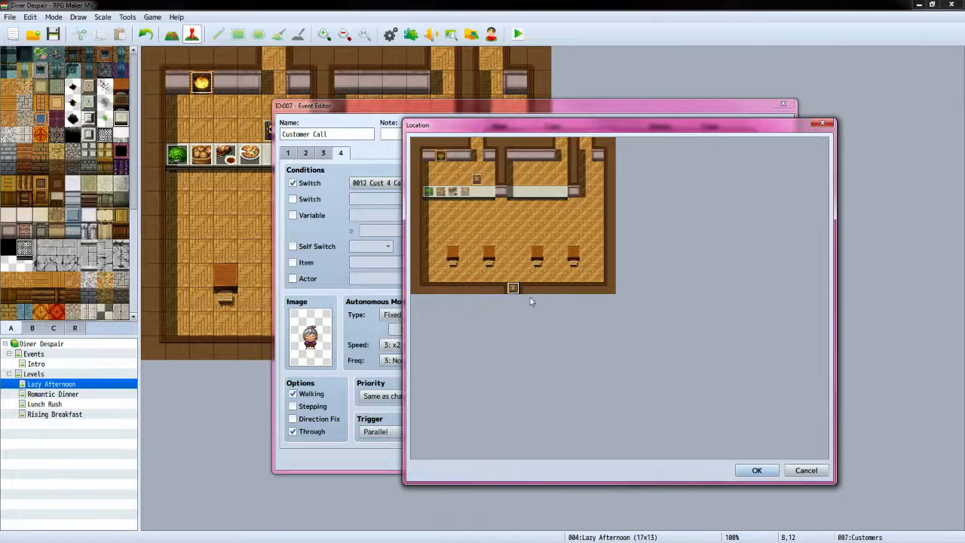
{"action": "left_click", "coordinate": [755, 471]}
{"action": "left_click", "coordinate": [607, 379]}
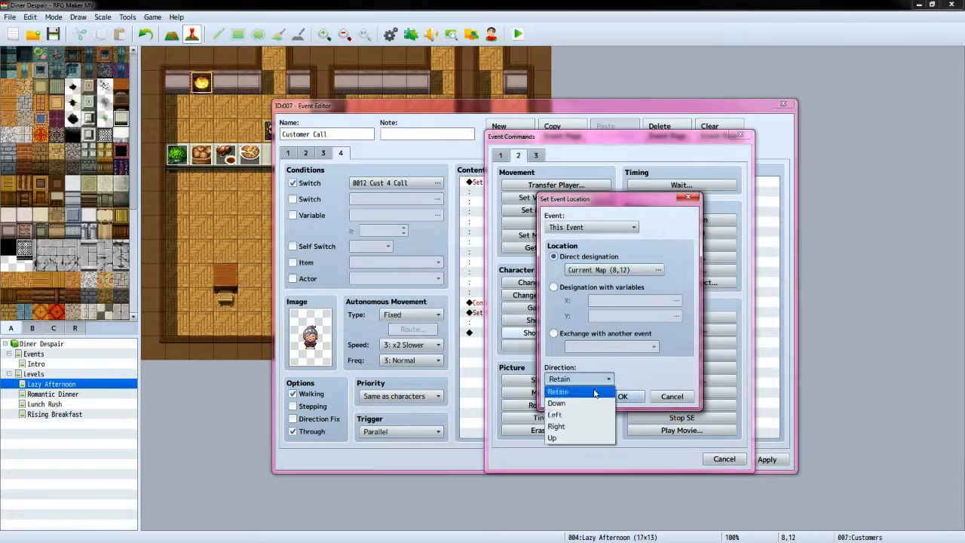
{"action": "left_click", "coordinate": [596, 399]}
{"action": "left_click", "coordinate": [622, 397]}
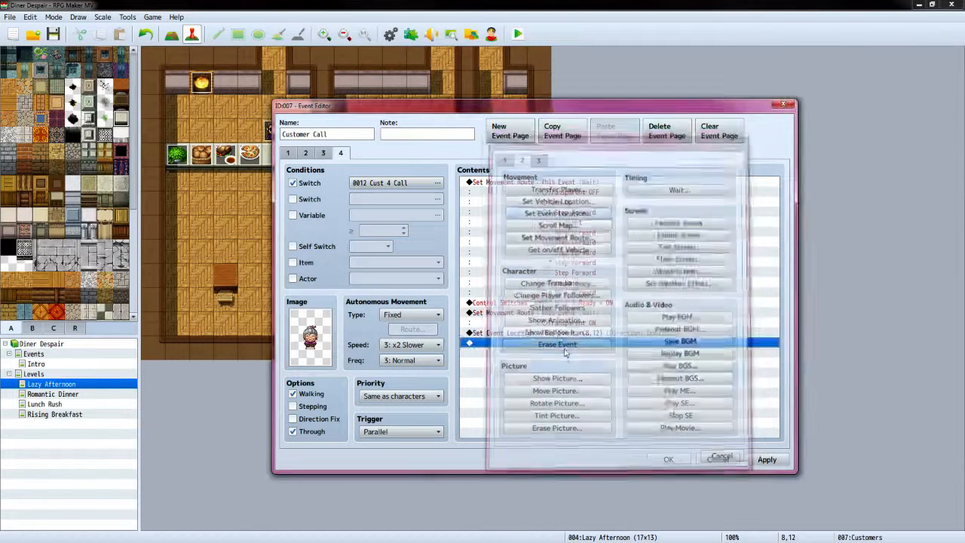
Add a Control Switches command at the end of page 4 that turns OFF switch 0012 Cust 4 Call, and apply the event changes
{"action": "double_click", "coordinate": [523, 345]}
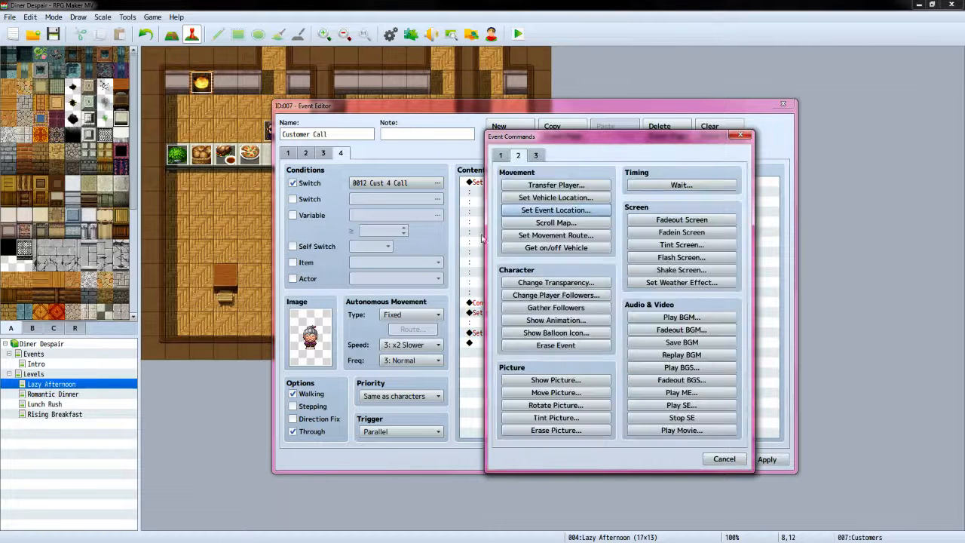
{"action": "left_click", "coordinate": [500, 155]}
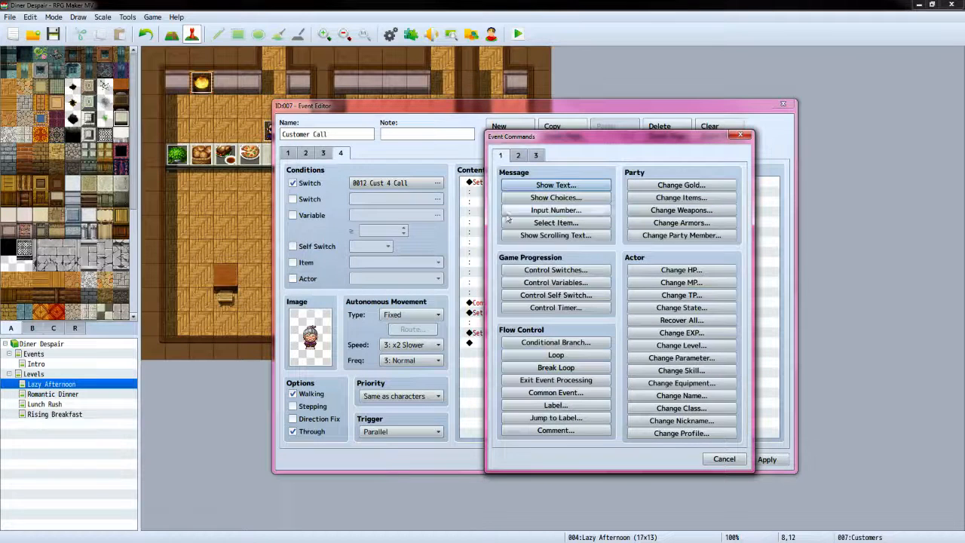
{"action": "left_click", "coordinate": [556, 269]}
{"action": "left_click", "coordinate": [687, 279]}
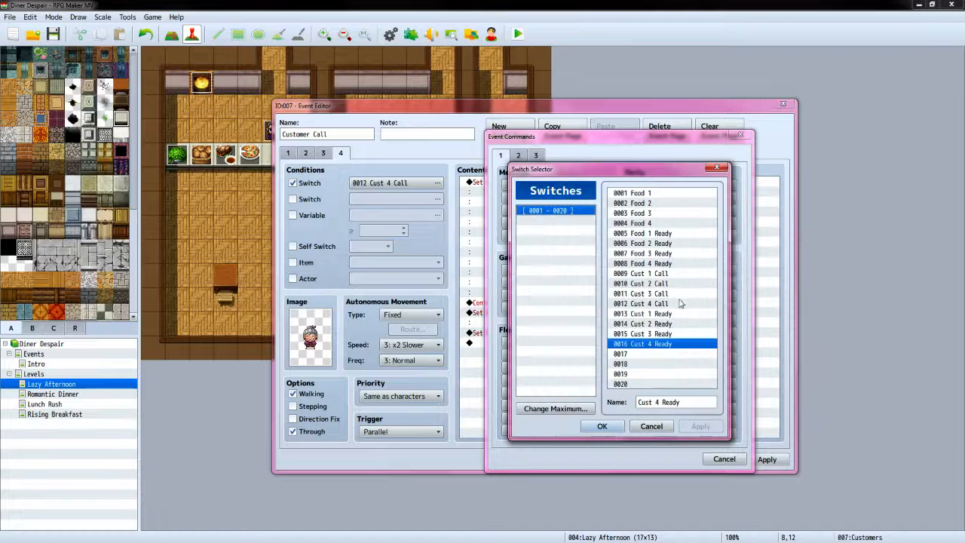
{"action": "left_click", "coordinate": [673, 303]}
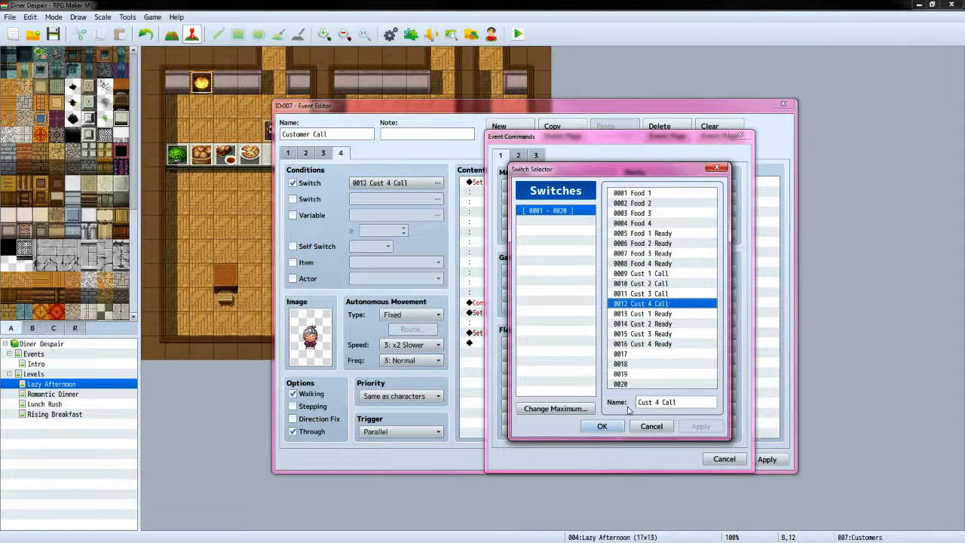
{"action": "left_click", "coordinate": [602, 426]}
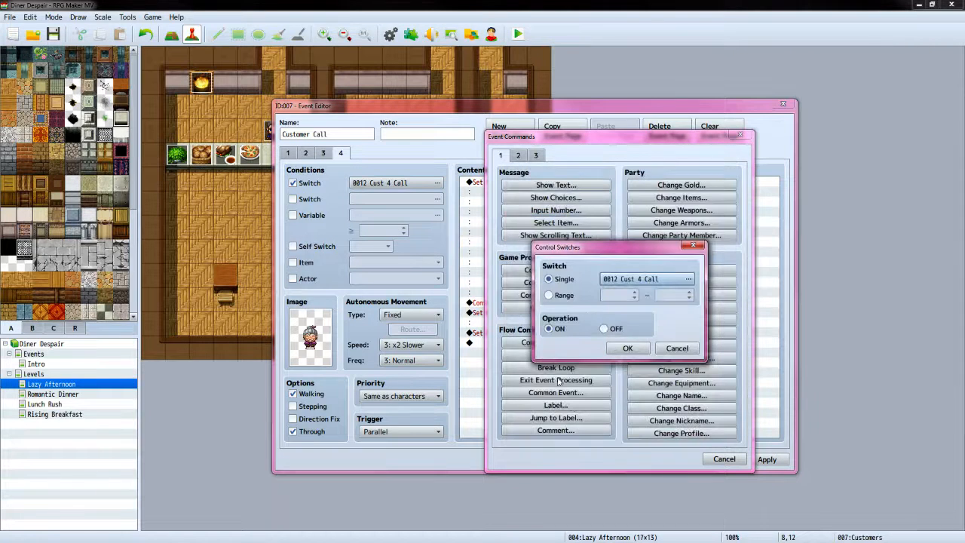
{"action": "left_click", "coordinate": [604, 328]}
{"action": "left_click", "coordinate": [627, 347]}
{"action": "left_click", "coordinate": [767, 459]}
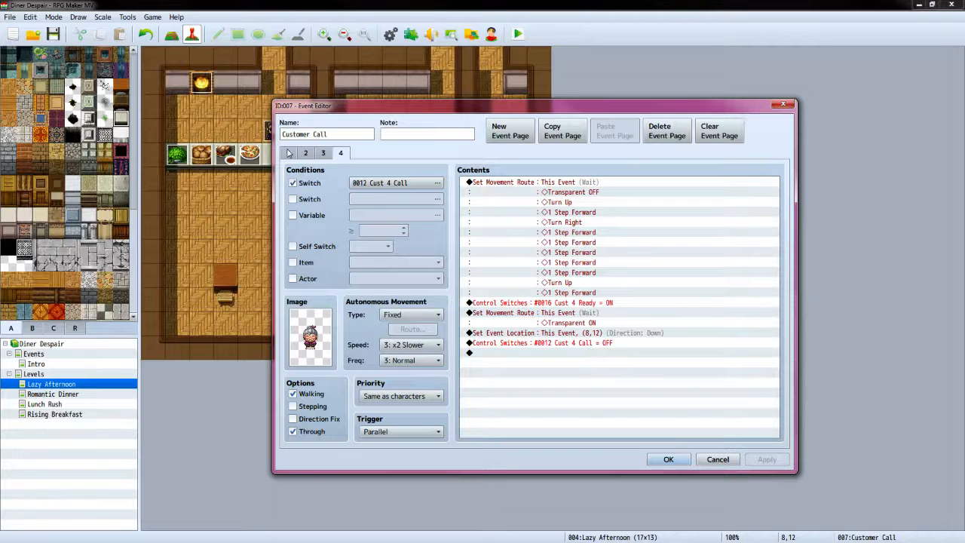
Change the target of the first movement route on page 2 (Cust 2 Call) to This Event
{"action": "left_click", "coordinate": [322, 154]}
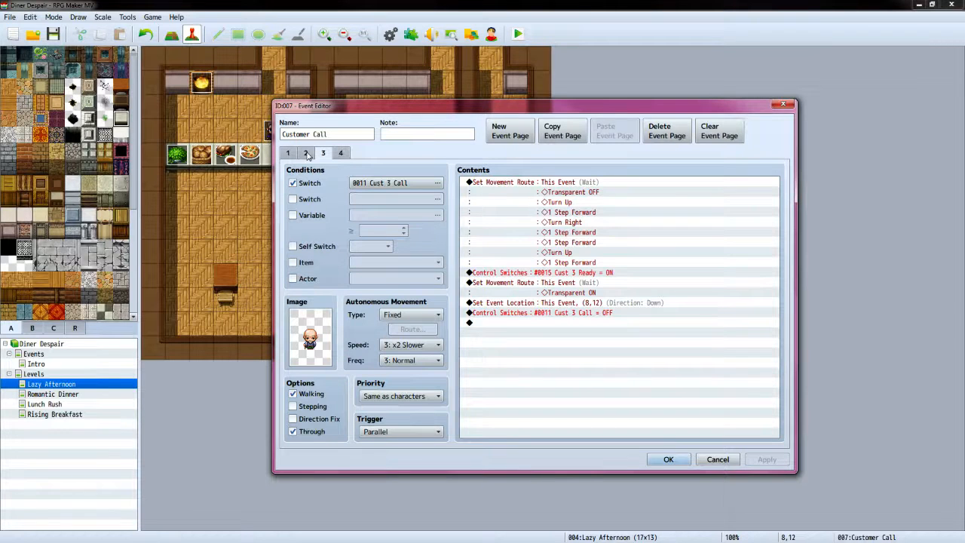
{"action": "left_click", "coordinate": [305, 154]}
{"action": "left_click", "coordinate": [287, 153]}
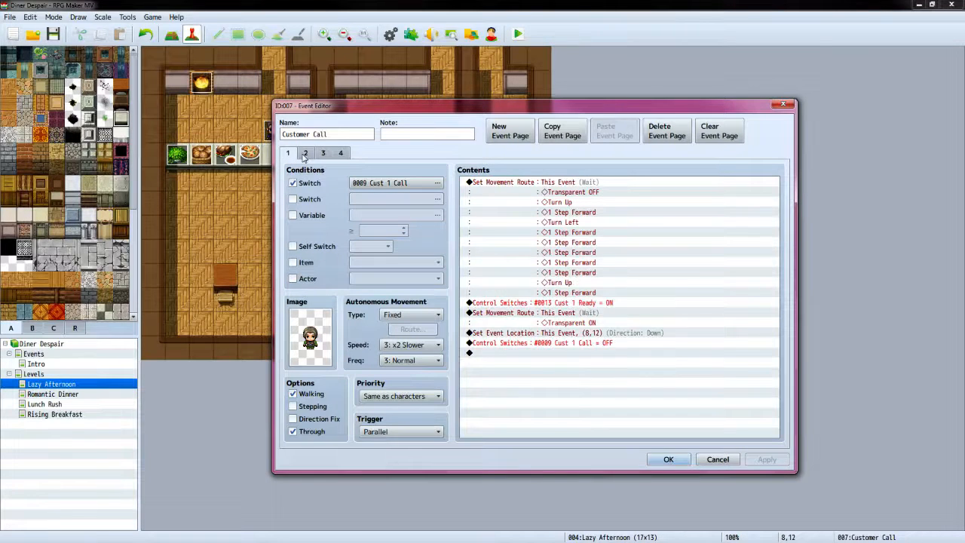
{"action": "left_click", "coordinate": [304, 154]}
{"action": "left_click", "coordinate": [548, 188]}
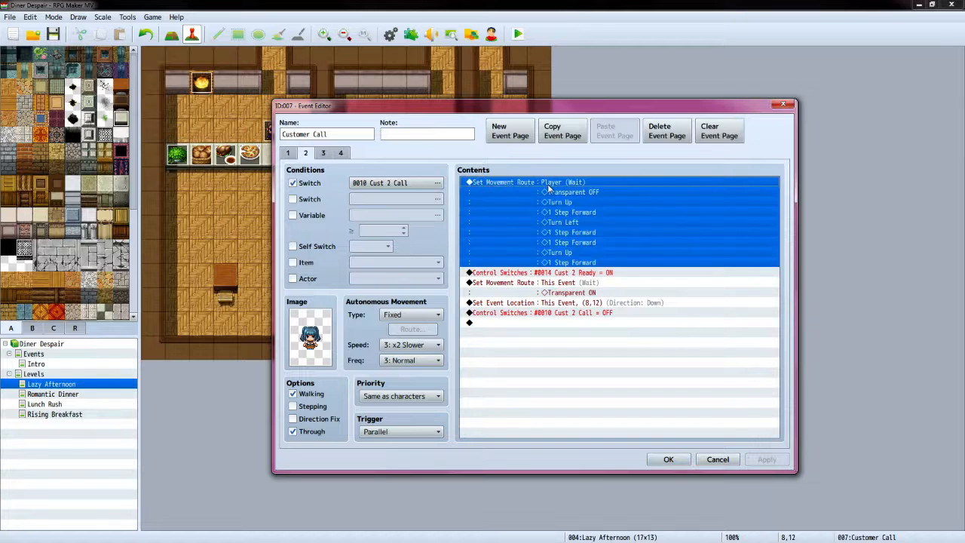
{"action": "right_click", "coordinate": [548, 188]}
{"action": "left_click", "coordinate": [571, 204]}
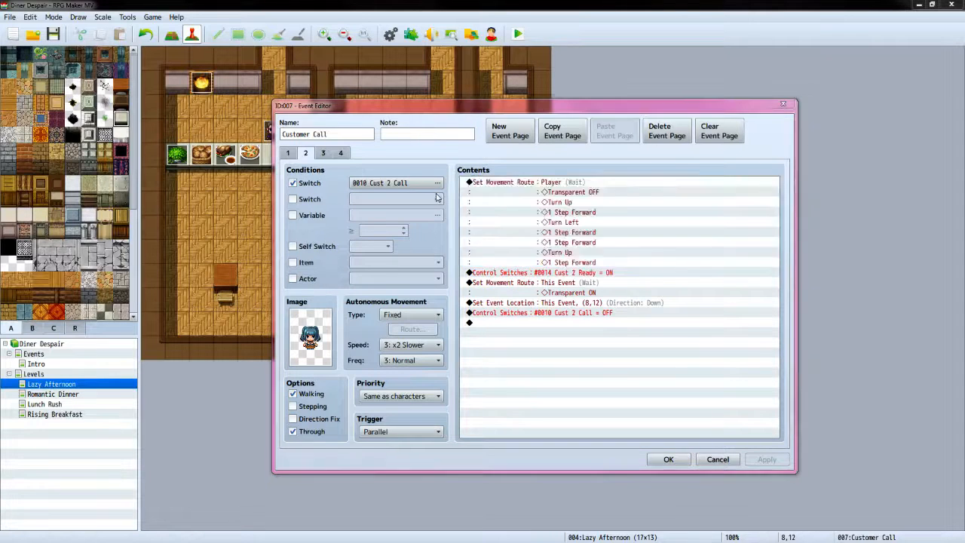
{"action": "left_click", "coordinate": [410, 204]}
{"action": "left_click", "coordinate": [437, 224]}
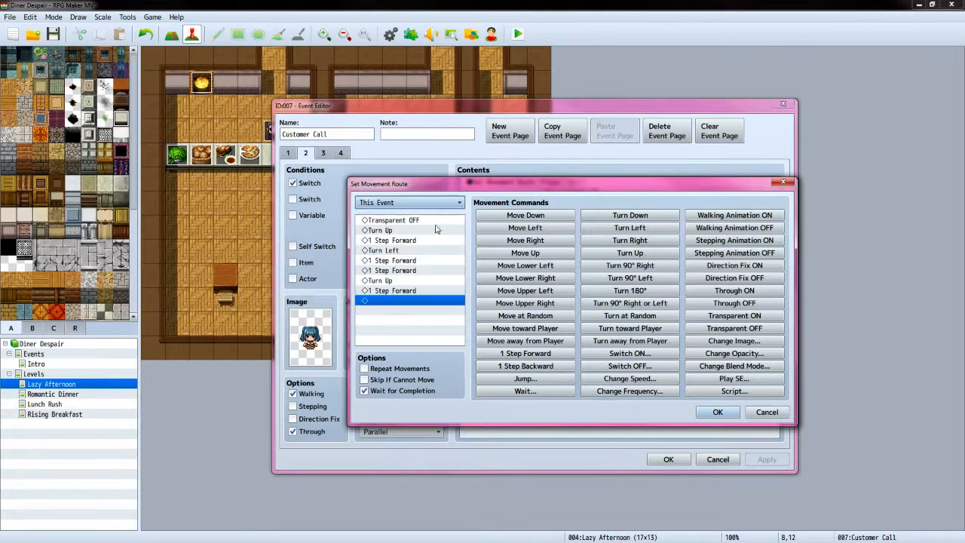
{"action": "left_click", "coordinate": [716, 413]}
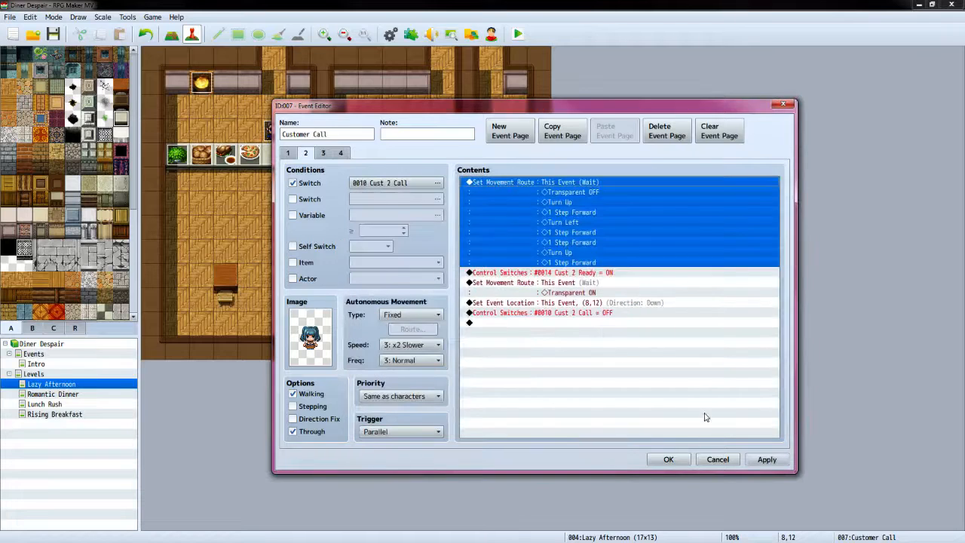
{"action": "left_click", "coordinate": [529, 331]}
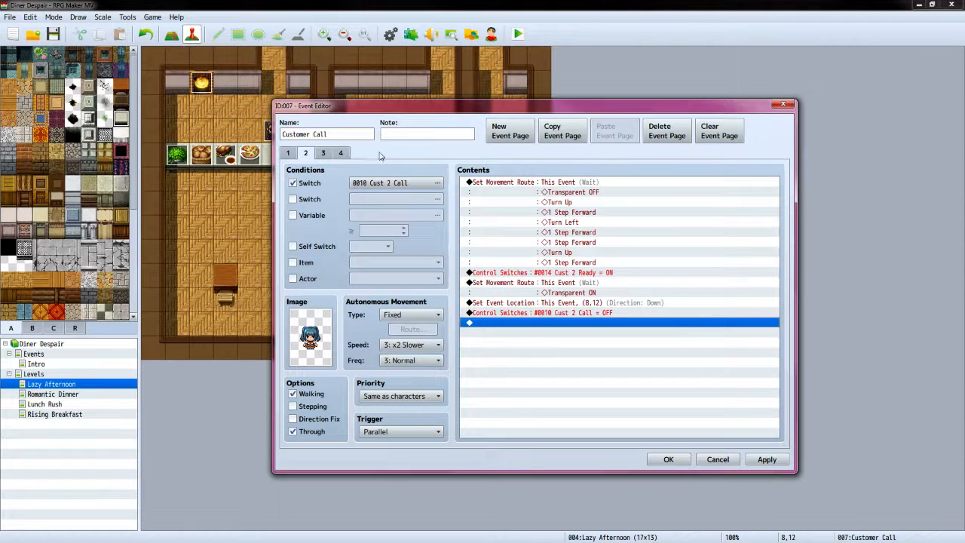
Check the movement routes on pages 1, 3 and 4, accept the Customer Call event and save the project
{"action": "left_click", "coordinate": [293, 153]}
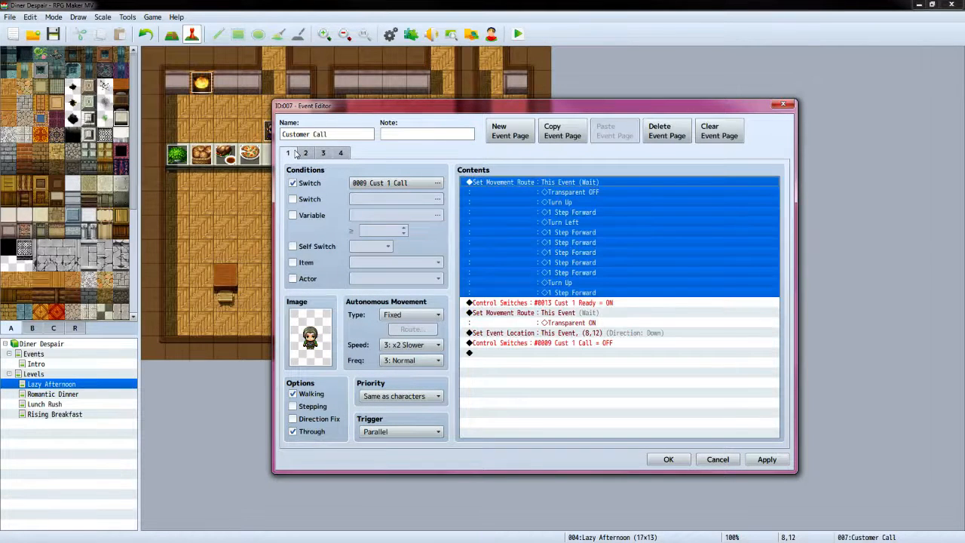
{"action": "left_click", "coordinate": [323, 153]}
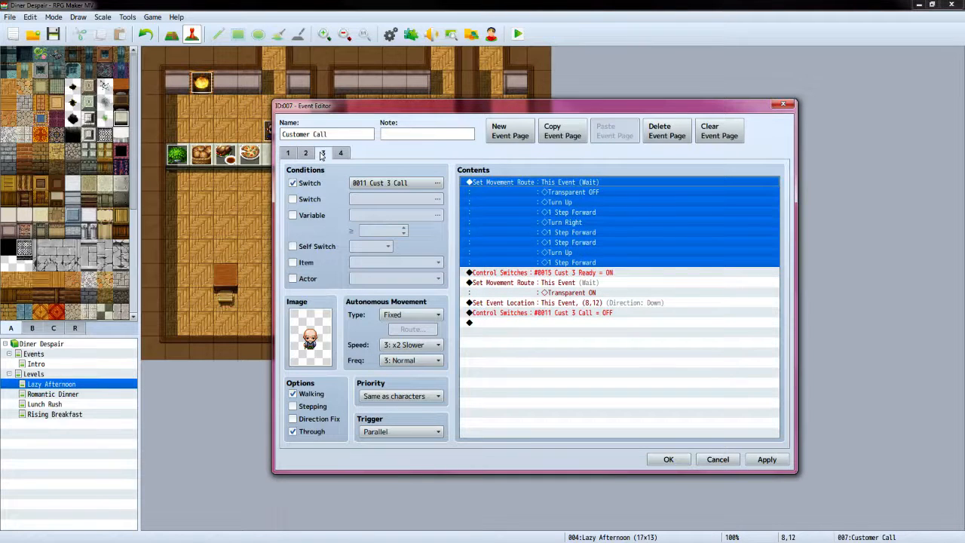
{"action": "left_click", "coordinate": [341, 153]}
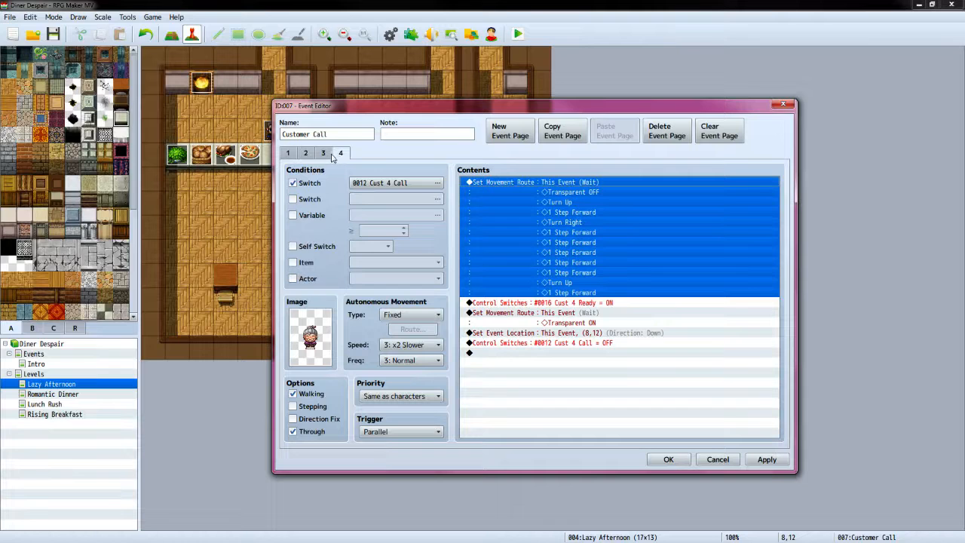
{"action": "left_click", "coordinate": [287, 153]}
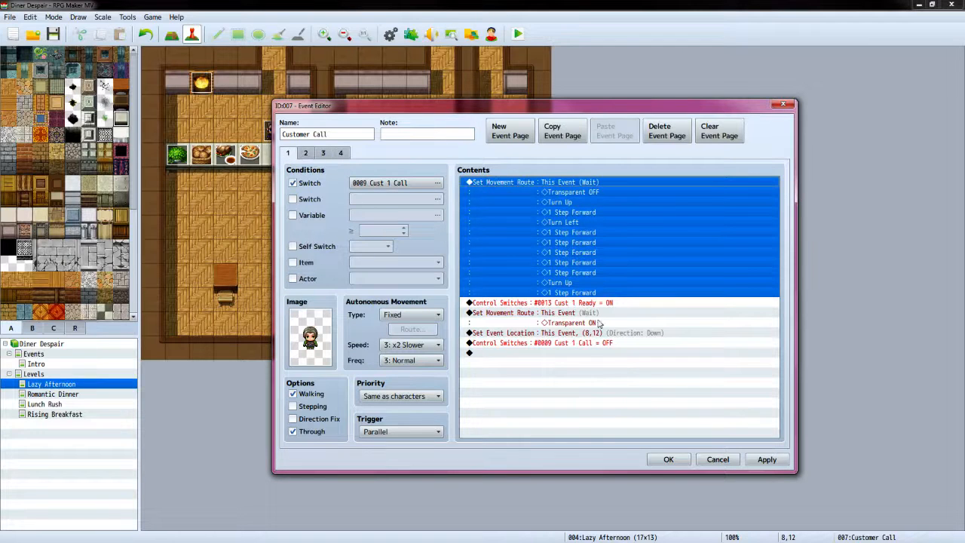
{"action": "left_click", "coordinate": [664, 461]}
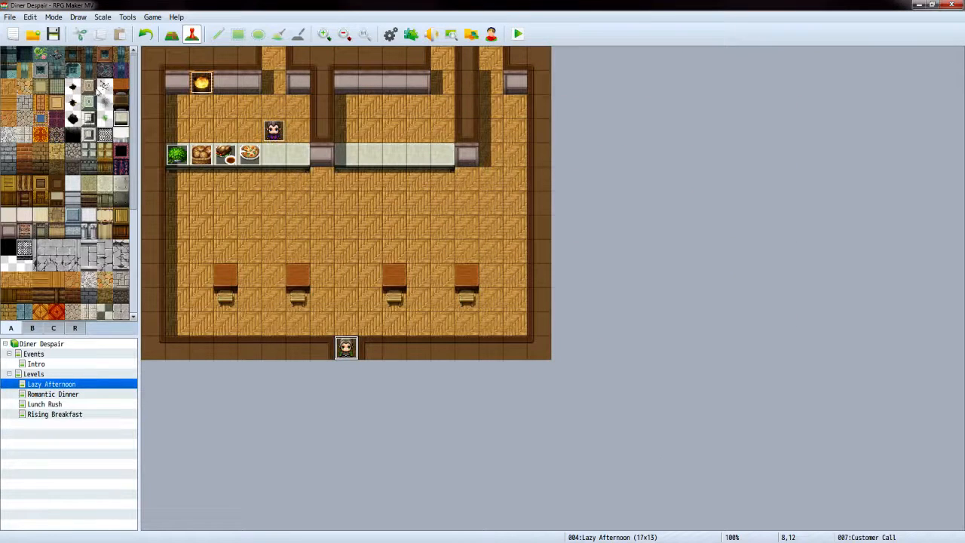
{"action": "left_click", "coordinate": [51, 34]}
Switch to the RPG Maker VX Ace version of the project and examine the Boss event's command list on page 1
{"action": "key", "text": "alt+Tab"}
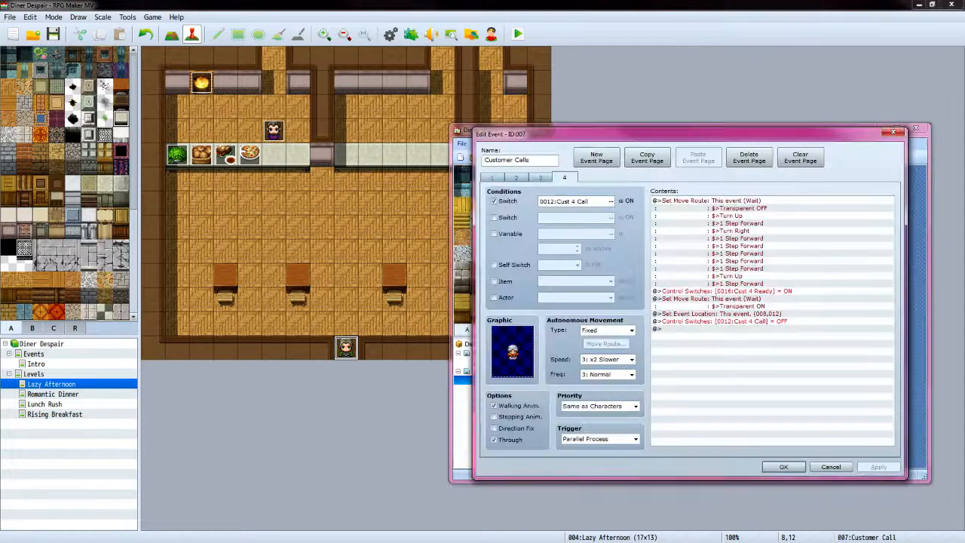
{"action": "left_click", "coordinate": [830, 467]}
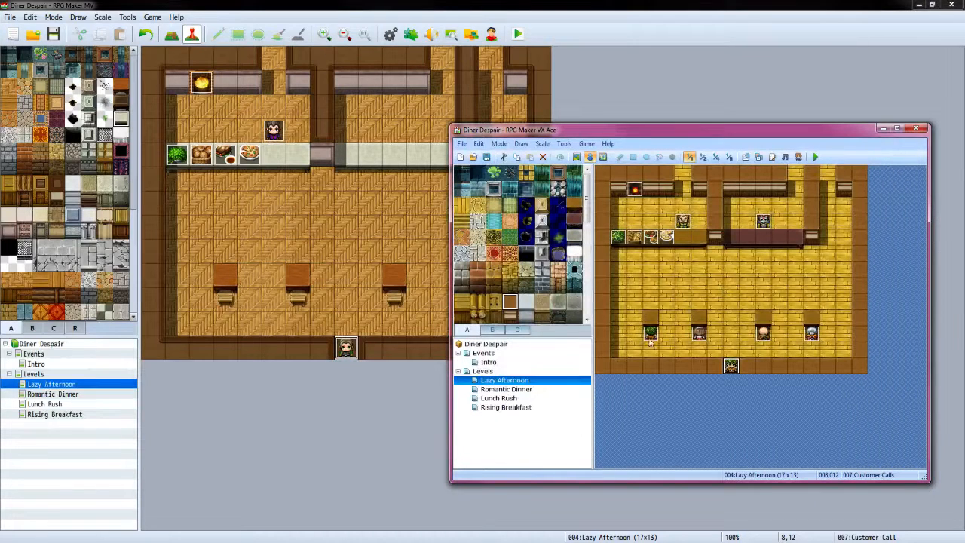
{"action": "double_click", "coordinate": [763, 221]}
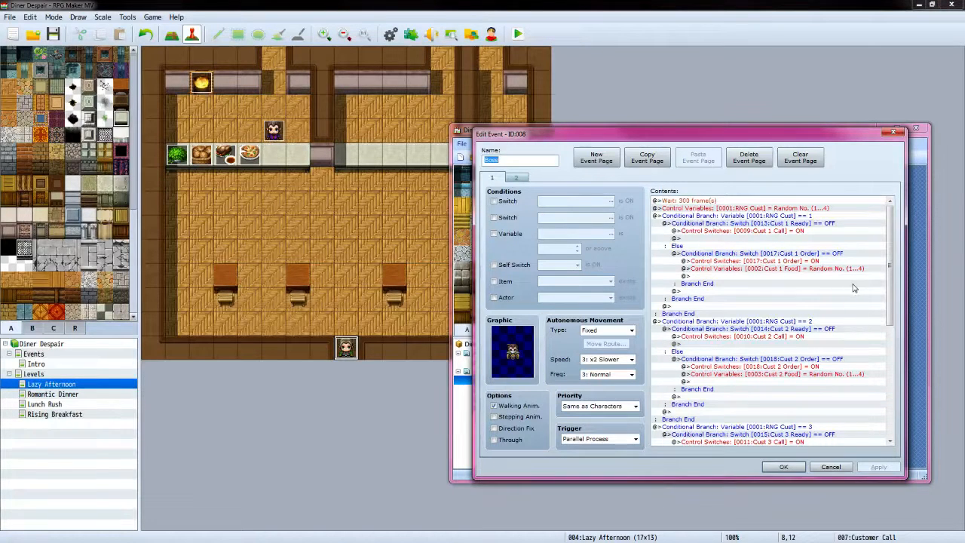
{"action": "mouse_move", "coordinate": [892, 246]}
{"action": "left_mouse_down"}
{"action": "mouse_move", "coordinate": [890, 302]}
{"action": "mouse_move", "coordinate": [888, 238]}
{"action": "left_mouse_up"}
{"action": "left_click", "coordinate": [831, 466]}
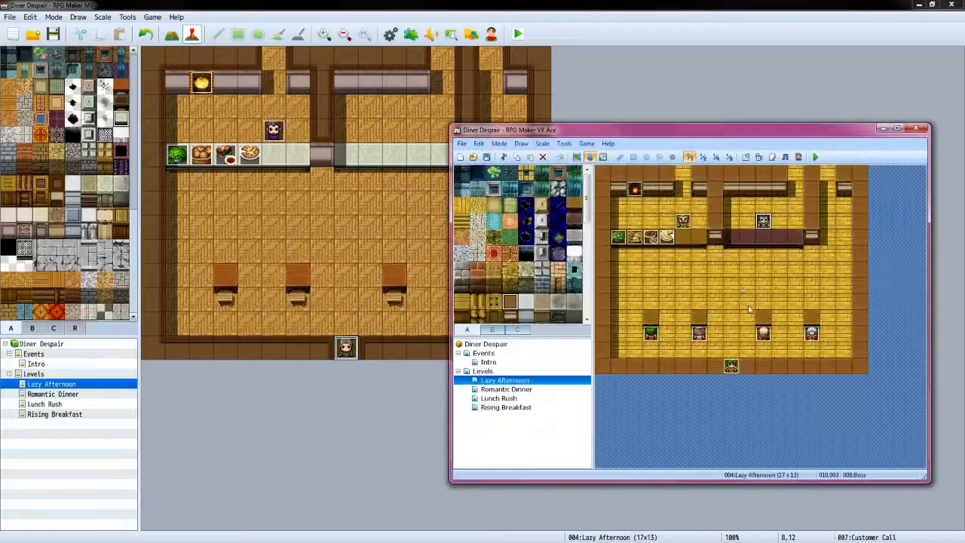
{"action": "double_click", "coordinate": [765, 224]}
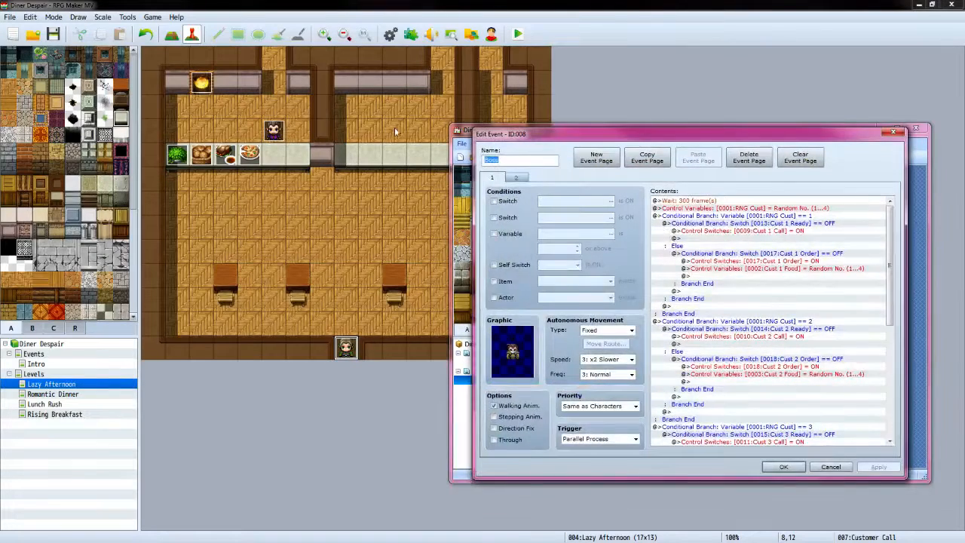
In RPG Maker MV, create an event named Boss at (10,3) behind the empty counter, with Parallel trigger and Same as characters priority
{"action": "left_click", "coordinate": [395, 132]}
{"action": "double_click", "coordinate": [394, 132]}
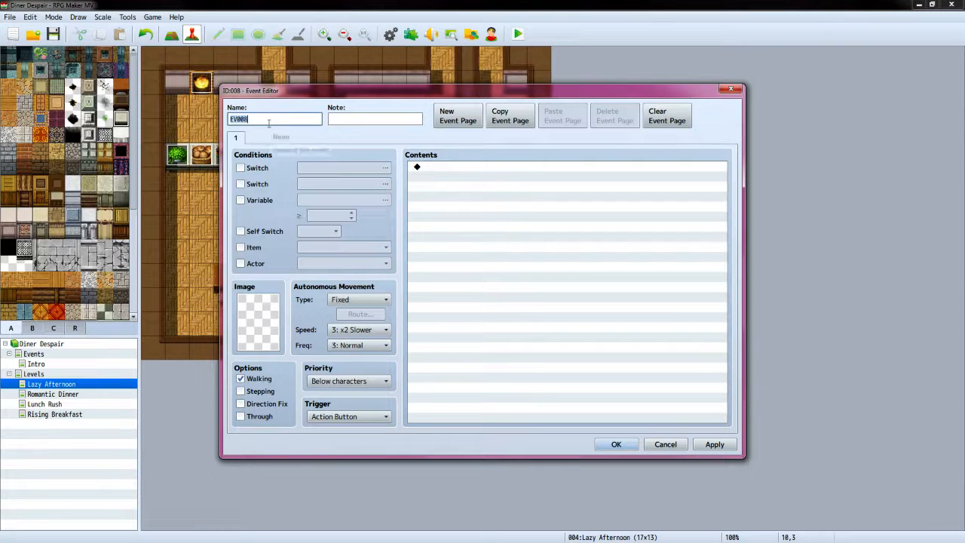
{"action": "type", "text": "Boss"}
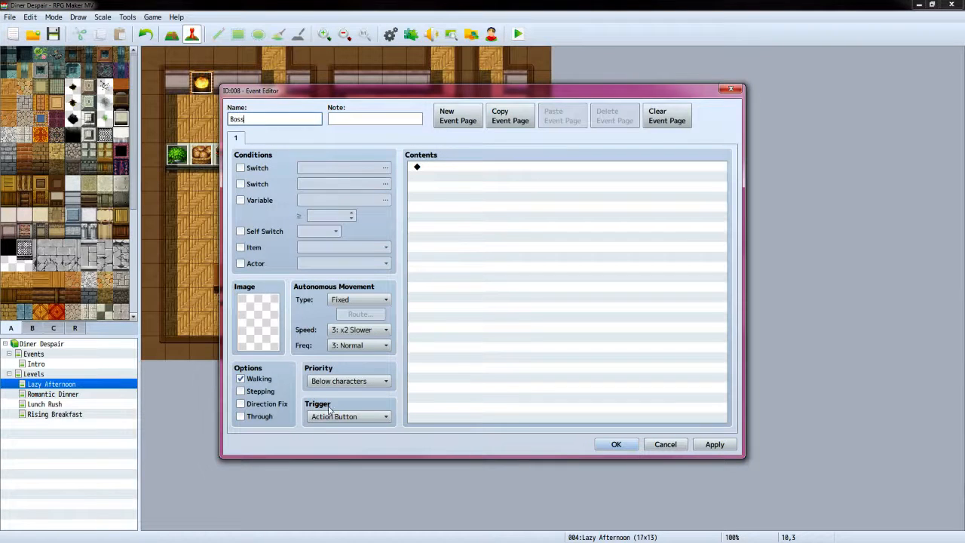
{"action": "left_click", "coordinate": [380, 417]}
{"action": "left_click", "coordinate": [368, 475]}
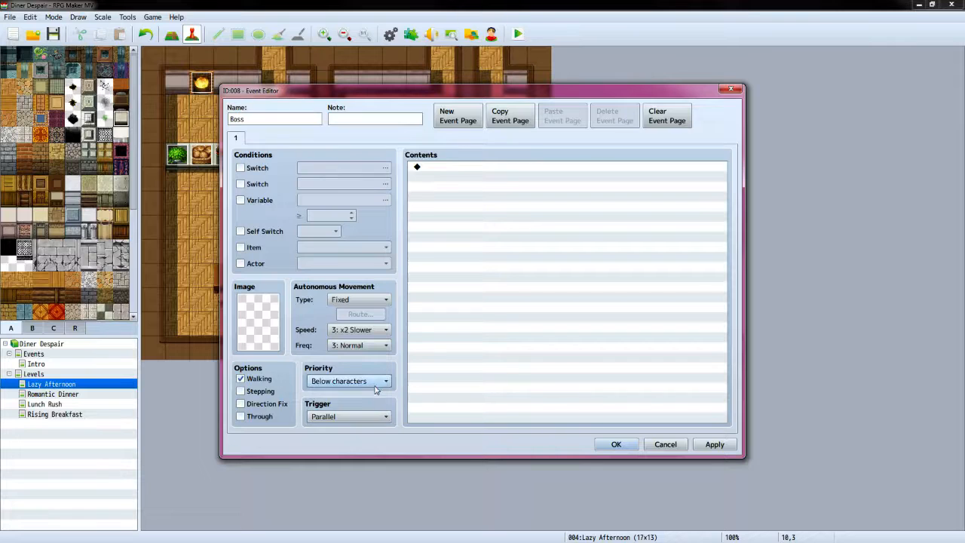
{"action": "left_click", "coordinate": [375, 385]}
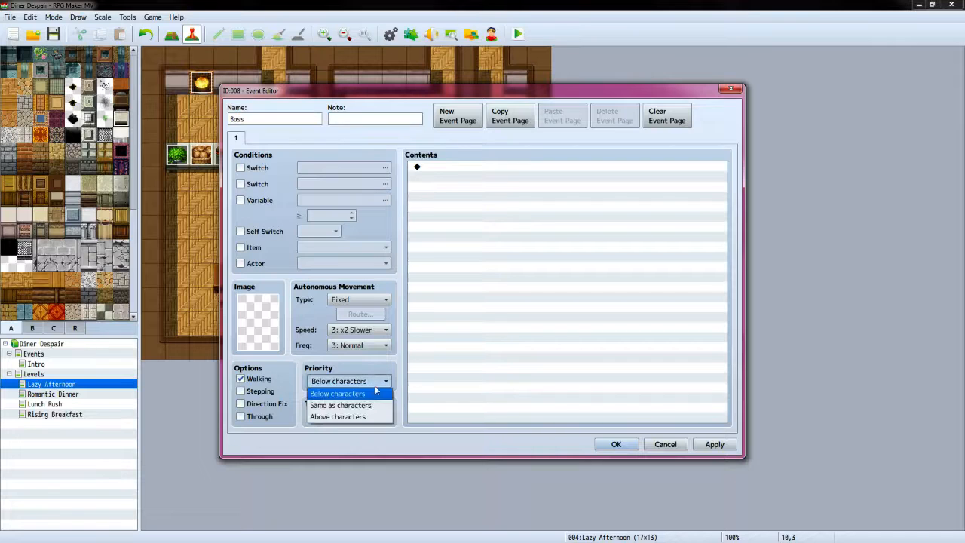
{"action": "left_click", "coordinate": [341, 405]}
Set the Boss event's image to the front-facing middle sprite of the Custom-Boss sheet
{"action": "double_click", "coordinate": [266, 323]}
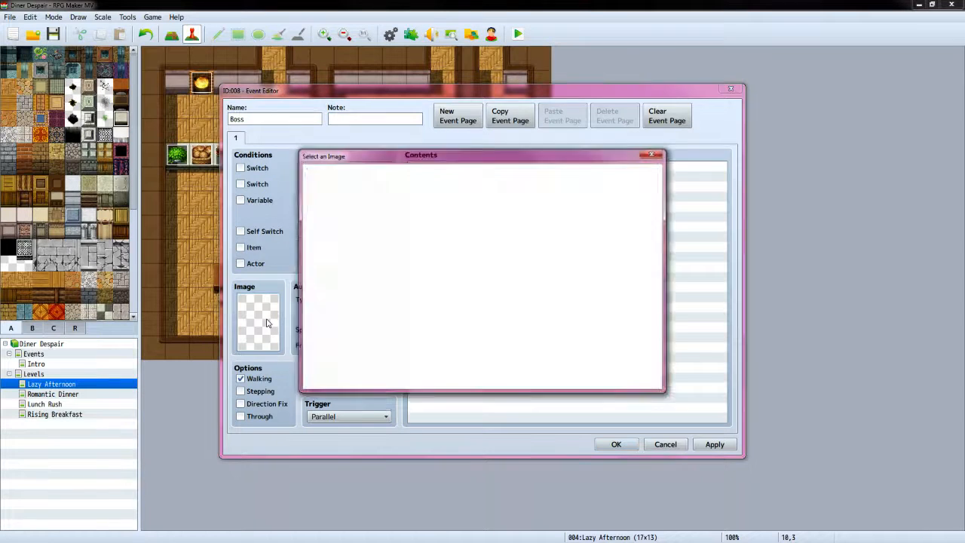
{"action": "left_click", "coordinate": [351, 214]}
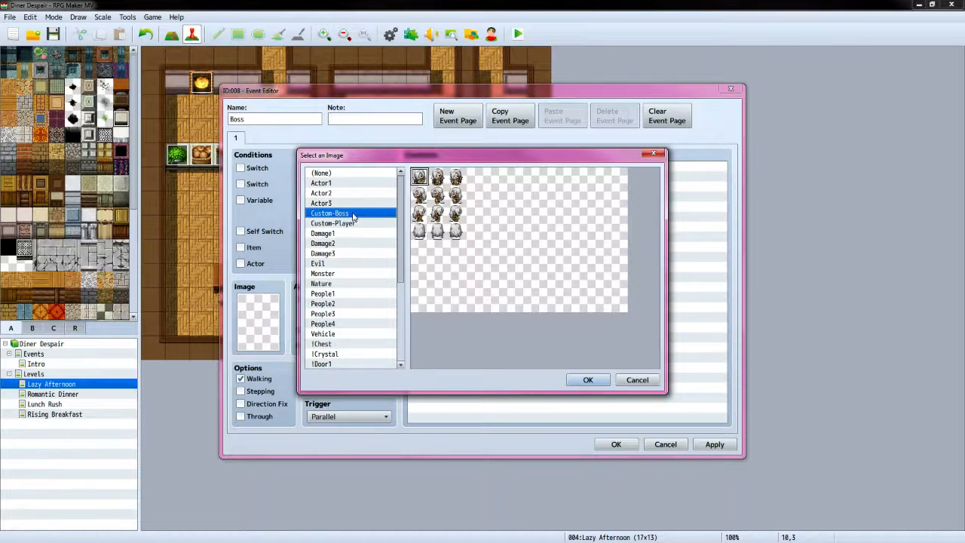
{"action": "left_click", "coordinate": [453, 178]}
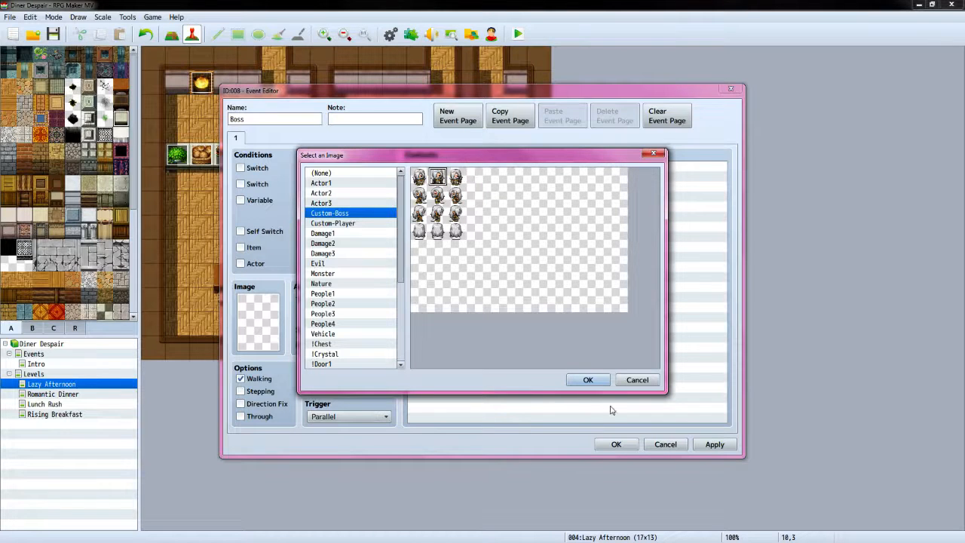
{"action": "left_click", "coordinate": [591, 382]}
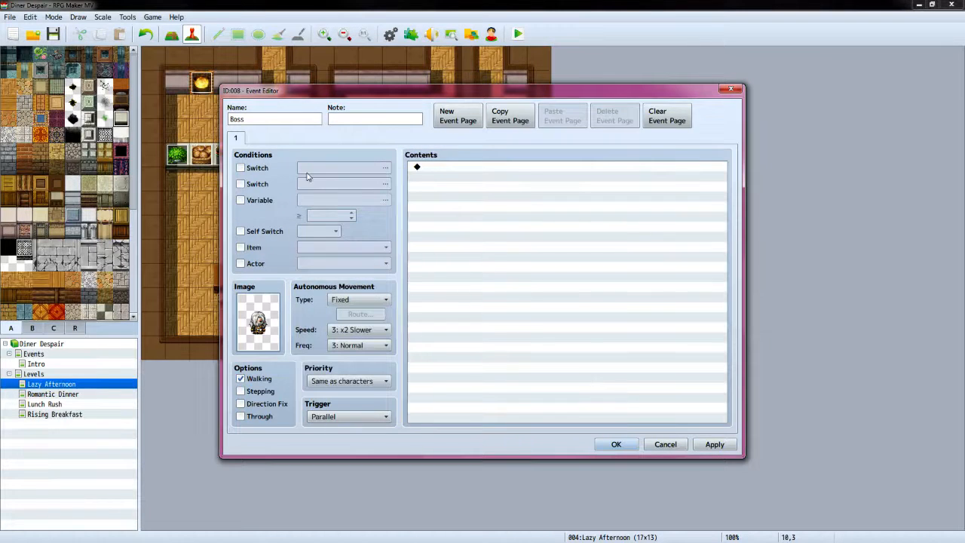
Add a Wait command of 300 frames as the first command of the Boss event
{"action": "left_click", "coordinate": [479, 174]}
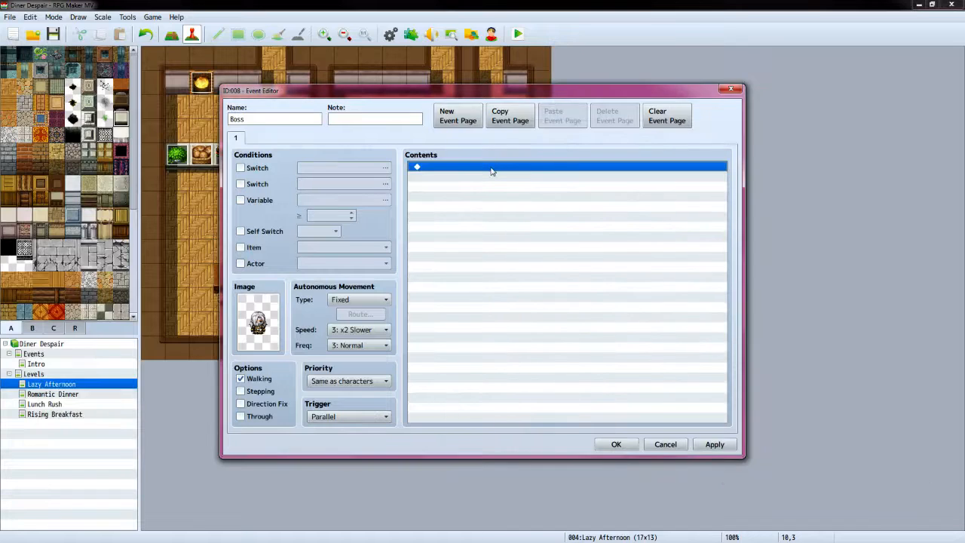
{"action": "double_click", "coordinate": [491, 171]}
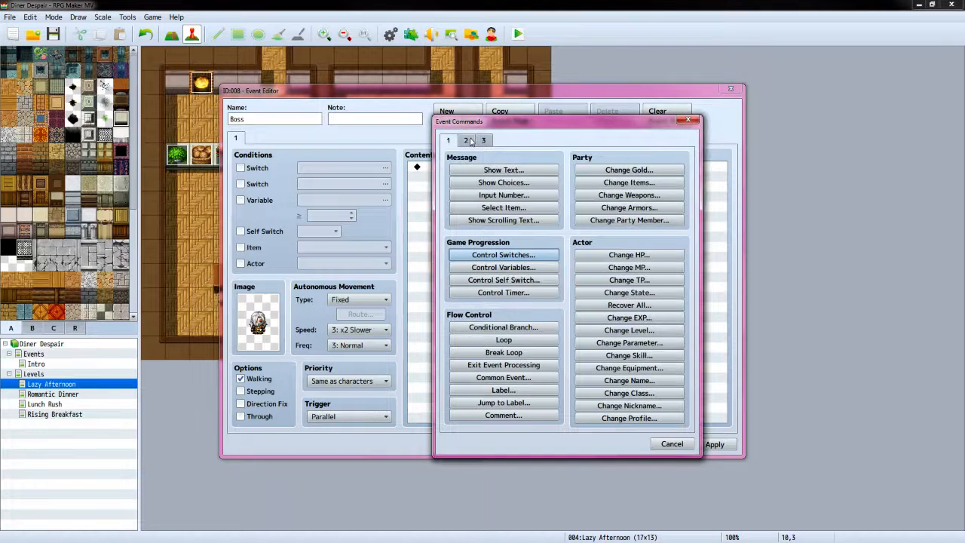
{"action": "left_click", "coordinate": [468, 141]}
{"action": "left_click", "coordinate": [629, 169]}
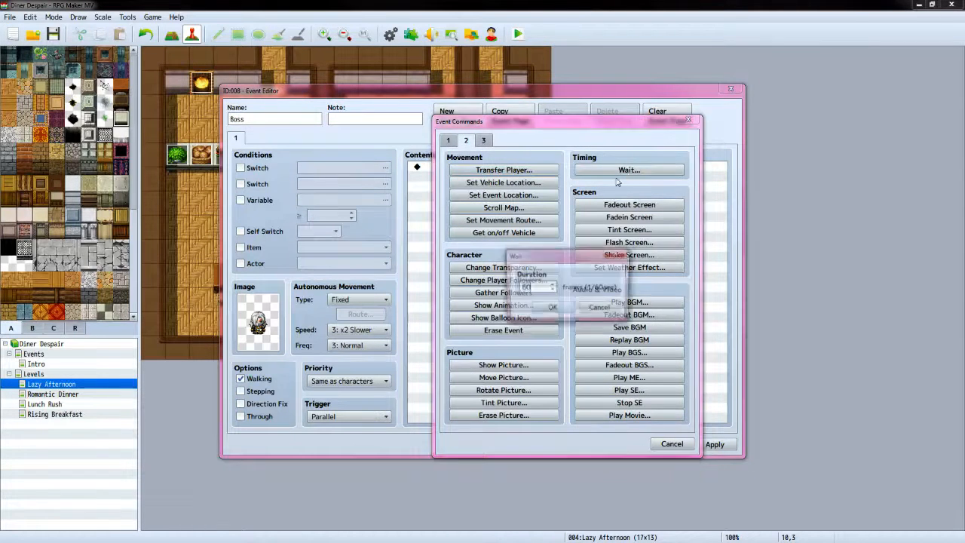
{"action": "type", "text": "300"}
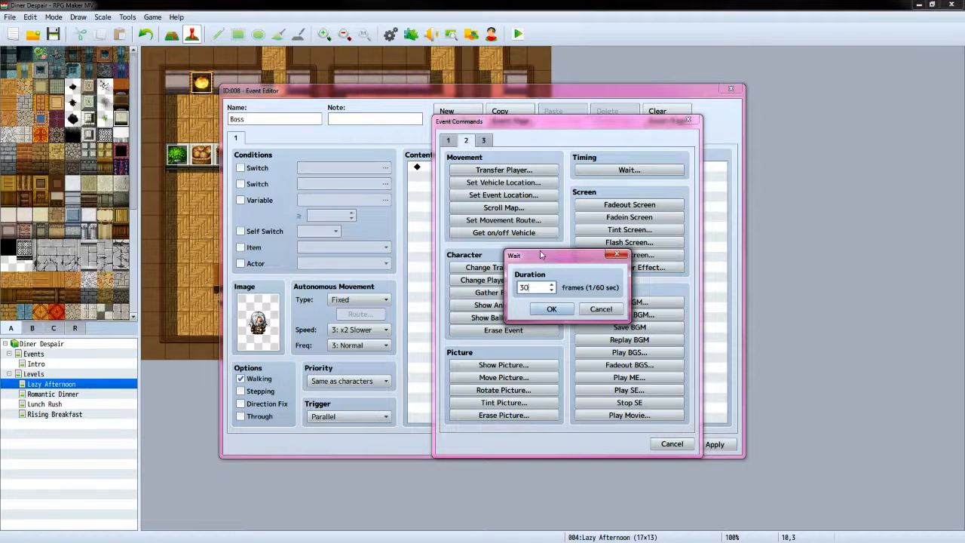
{"action": "left_click", "coordinate": [551, 308]}
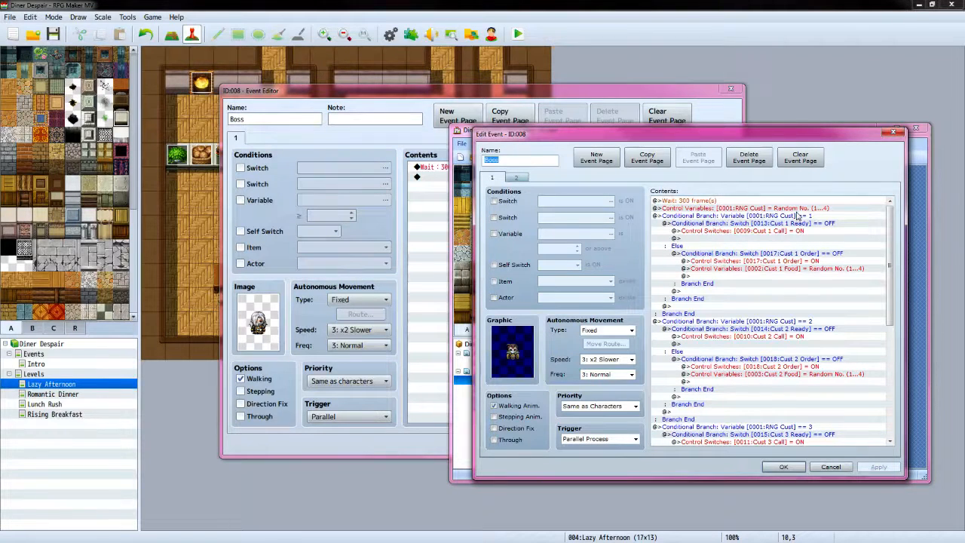
Below the Wait, start a Control Variables command and target variable 0002, naming it RNG Cust
{"action": "left_click", "coordinate": [474, 179]}
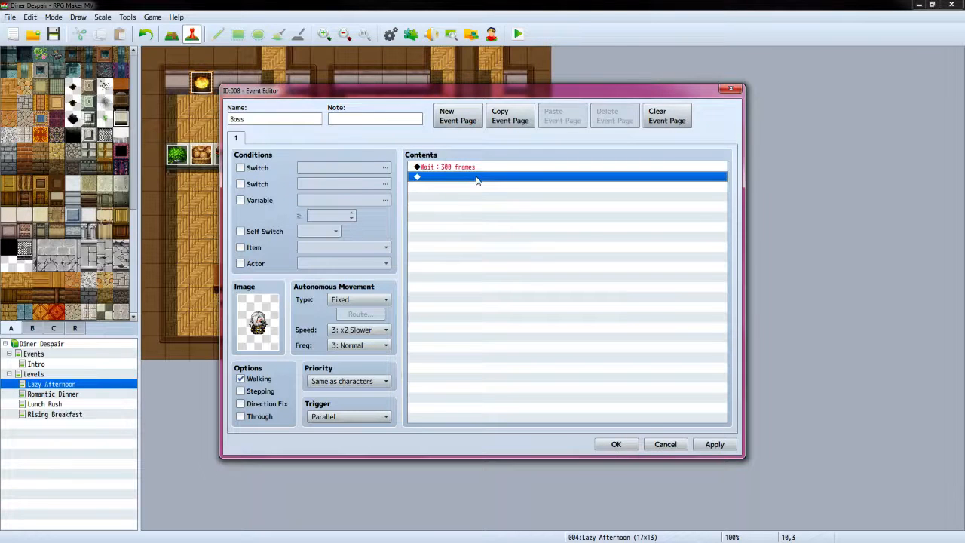
{"action": "double_click", "coordinate": [476, 179]}
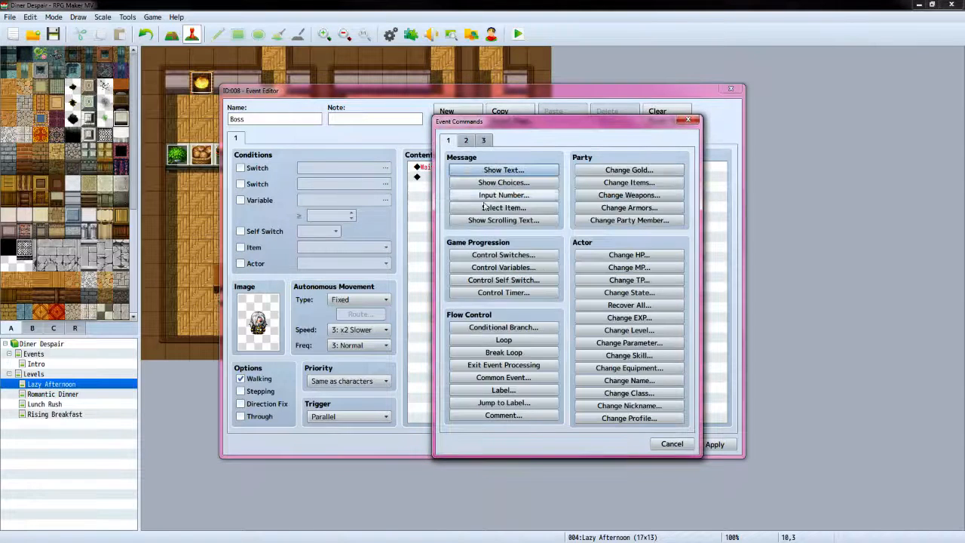
{"action": "left_click", "coordinate": [503, 267]}
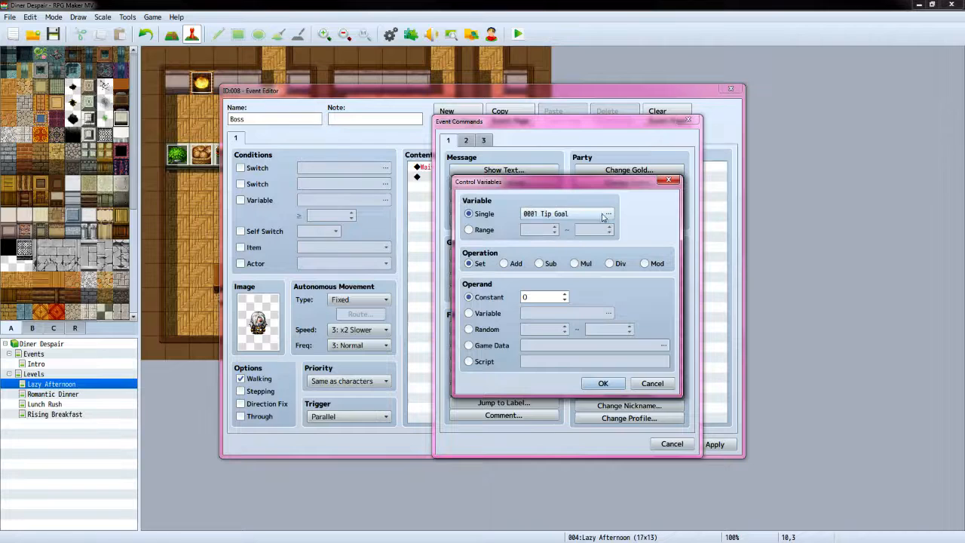
{"action": "left_click", "coordinate": [603, 215]}
{"action": "left_click", "coordinate": [593, 188]}
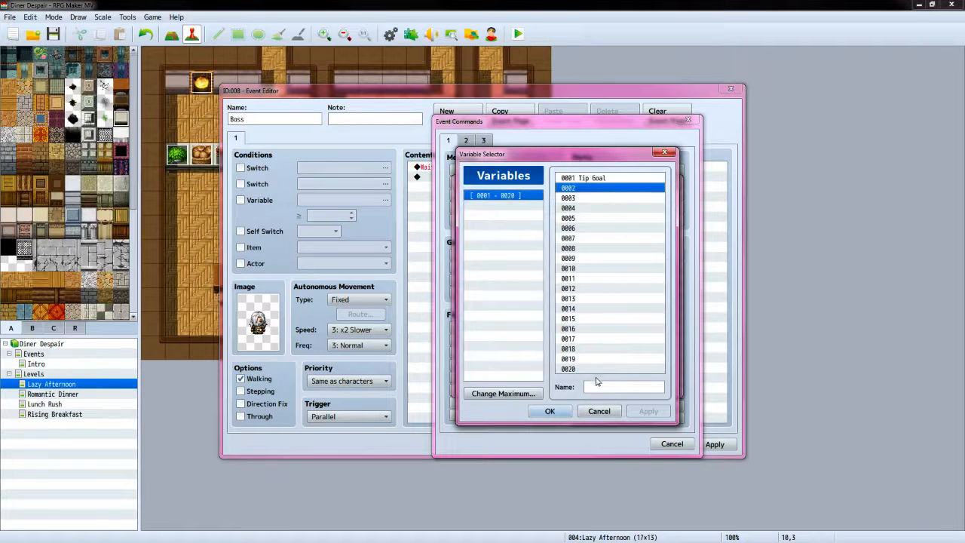
{"action": "left_click", "coordinate": [599, 386]}
{"action": "type", "text": "RNG Cust"}
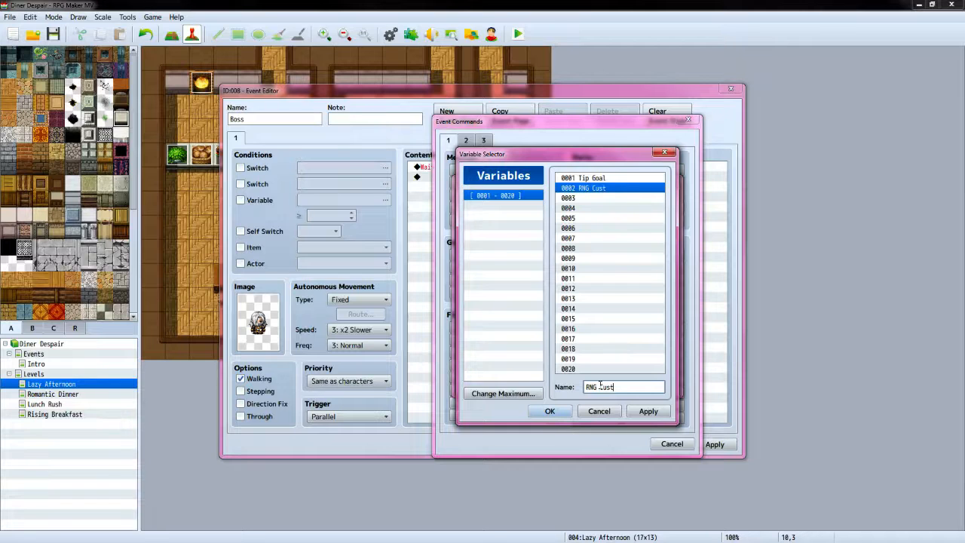
{"action": "left_click", "coordinate": [549, 411]}
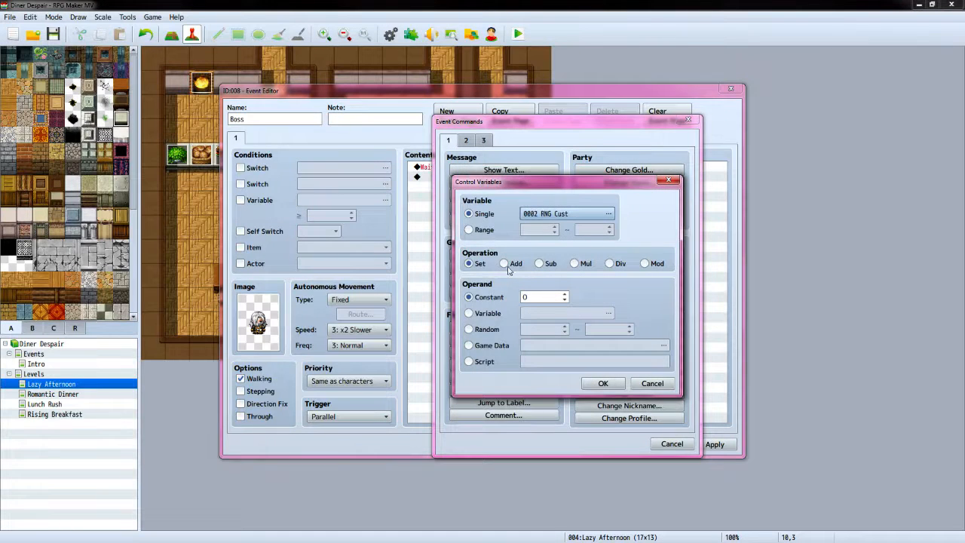
Set the variable's operand to a random number from 1 to 4 and accept the command
{"action": "left_click", "coordinate": [469, 313]}
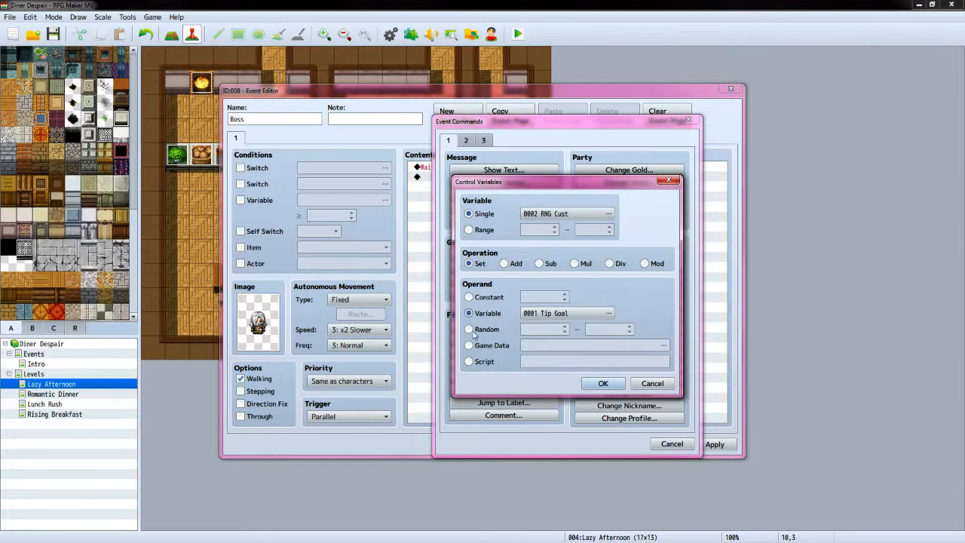
{"action": "left_click", "coordinate": [469, 329]}
{"action": "left_click", "coordinate": [565, 325]}
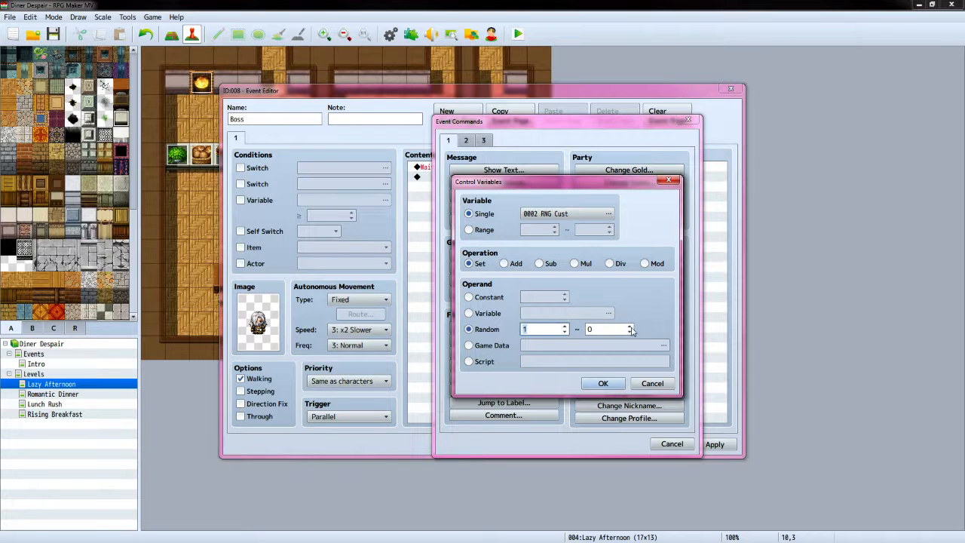
{"action": "left_click", "coordinate": [630, 327]}
{"action": "left_click", "coordinate": [631, 326]}
{"action": "left_click", "coordinate": [630, 326]}
{"action": "left_click", "coordinate": [630, 327]}
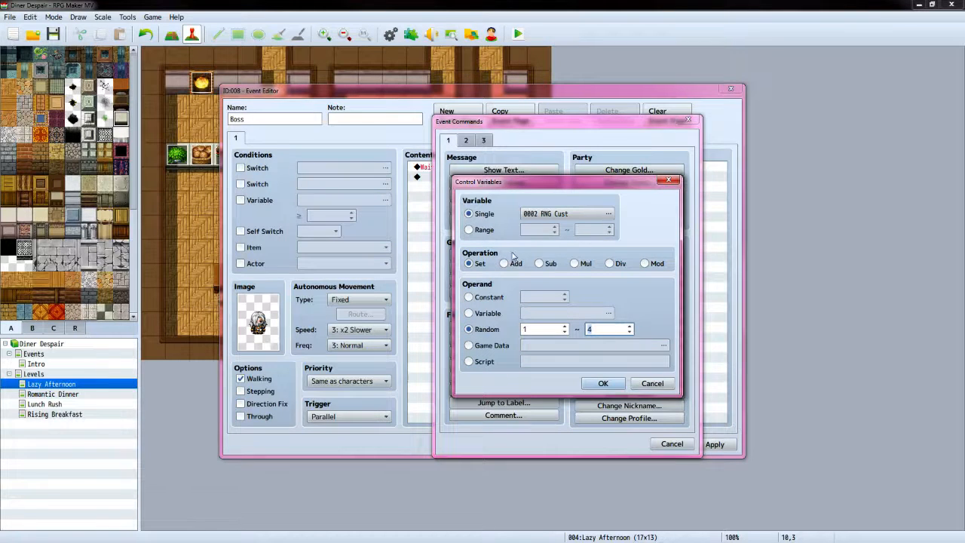
{"action": "left_click", "coordinate": [603, 383]}
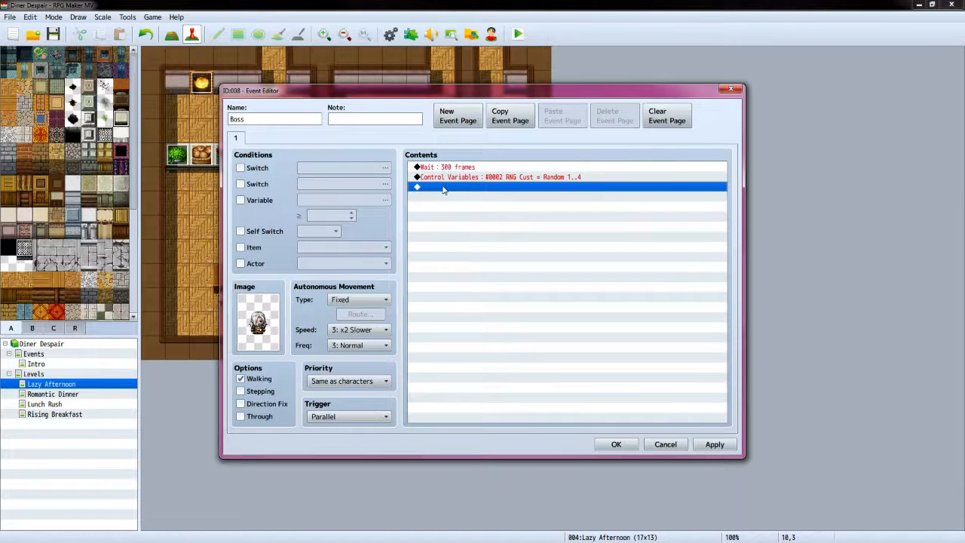
Add a Conditional Branch after the variable command that checks whether RNG Cust equals the constant 1, without an Else branch
{"action": "double_click", "coordinate": [443, 189]}
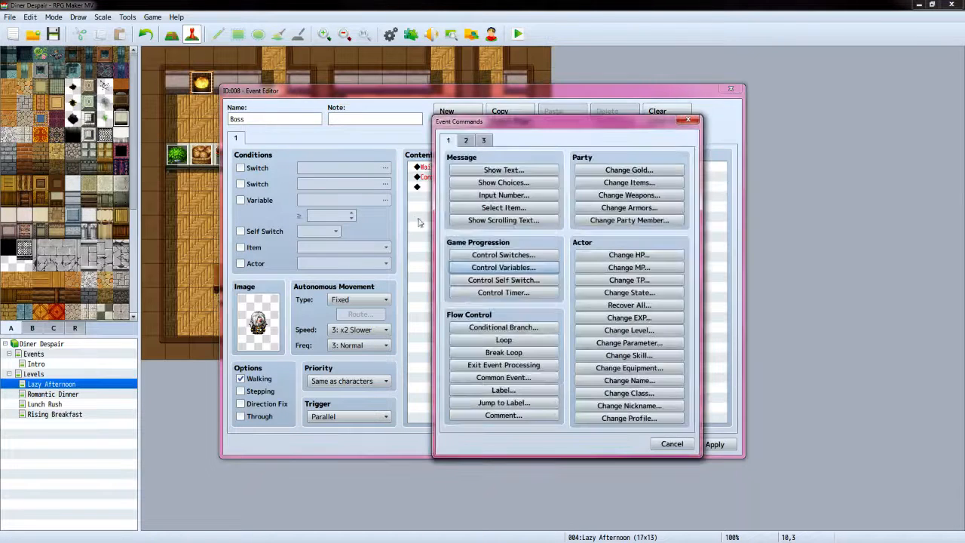
{"action": "left_click", "coordinate": [479, 330]}
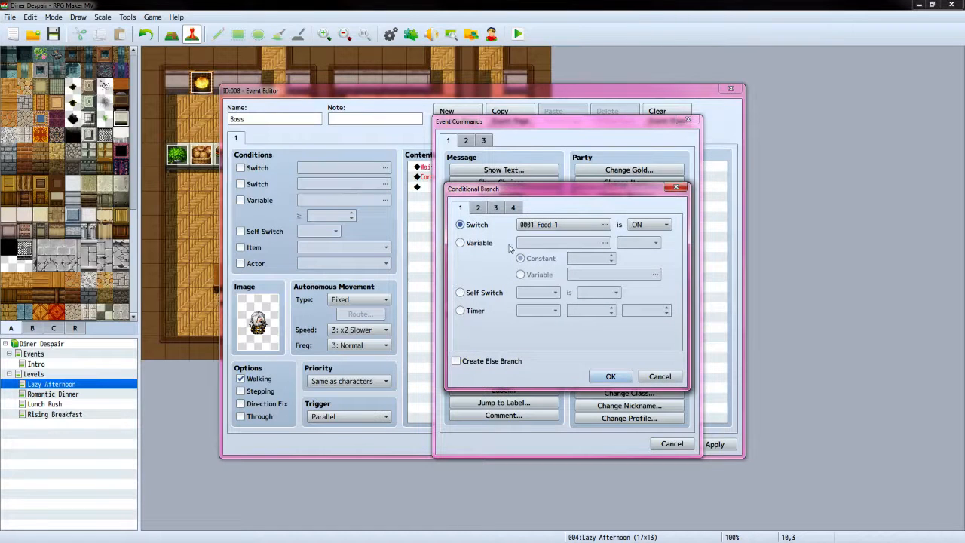
{"action": "left_click", "coordinate": [478, 208]}
{"action": "left_click", "coordinate": [495, 208]}
{"action": "left_click", "coordinate": [513, 208]}
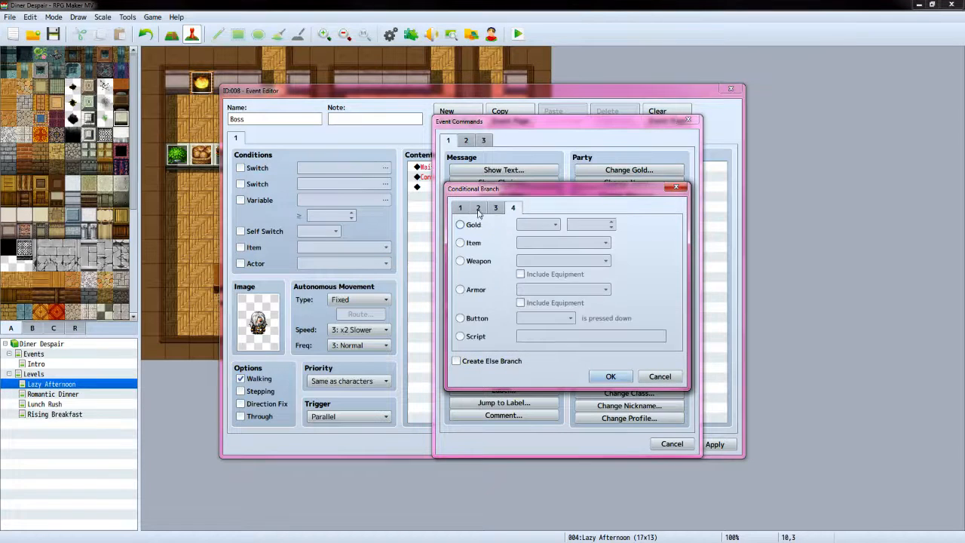
{"action": "left_click", "coordinate": [465, 209]}
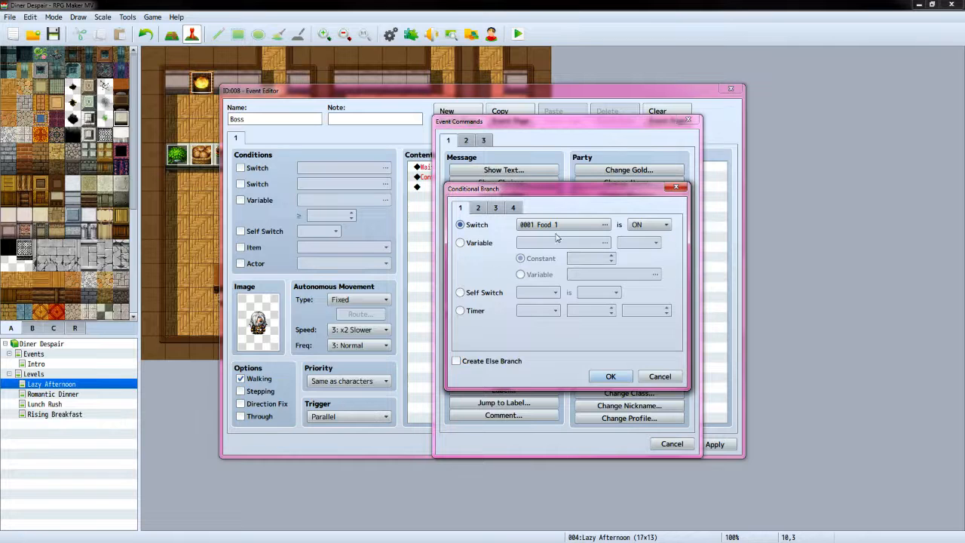
{"action": "left_click", "coordinate": [603, 225]}
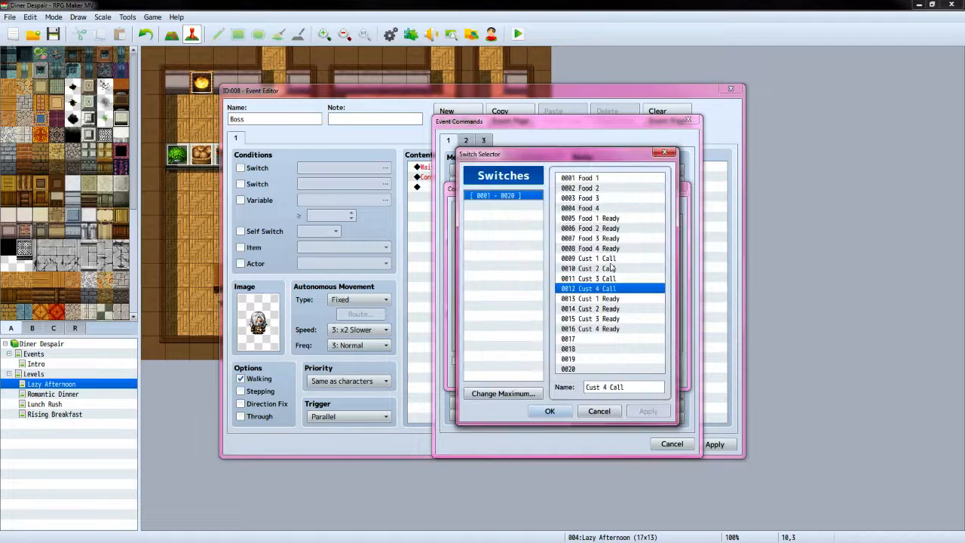
{"action": "left_click", "coordinate": [599, 411]}
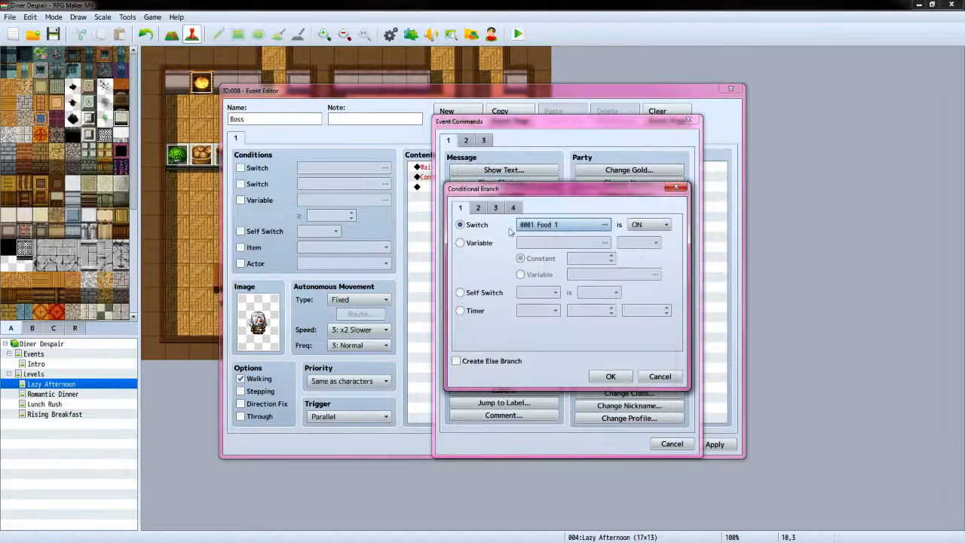
{"action": "left_click", "coordinate": [461, 243]}
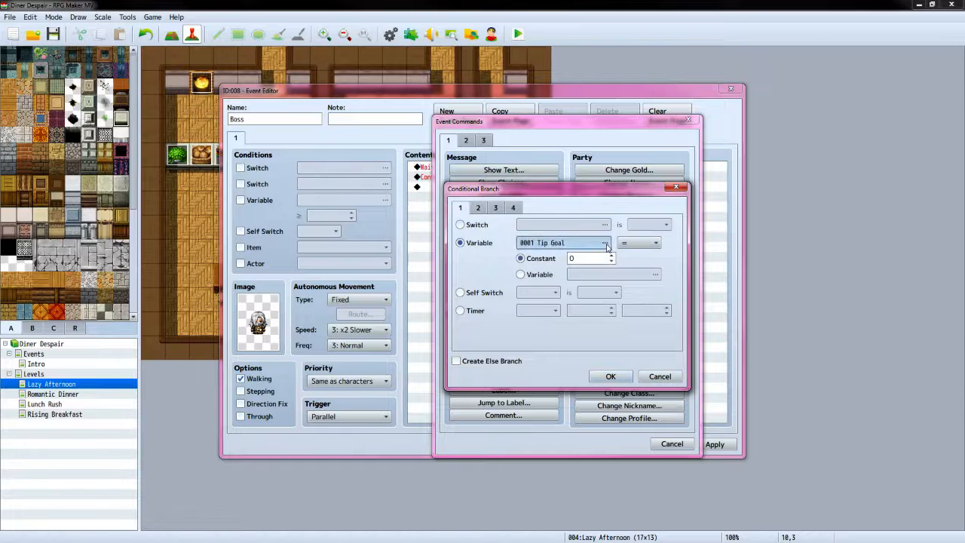
{"action": "left_click", "coordinate": [589, 241]}
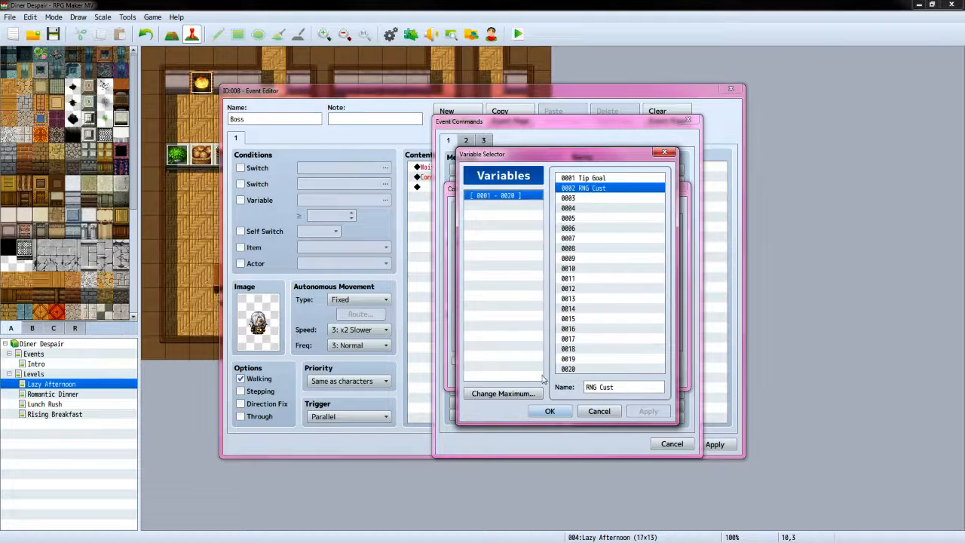
{"action": "left_click", "coordinate": [549, 410]}
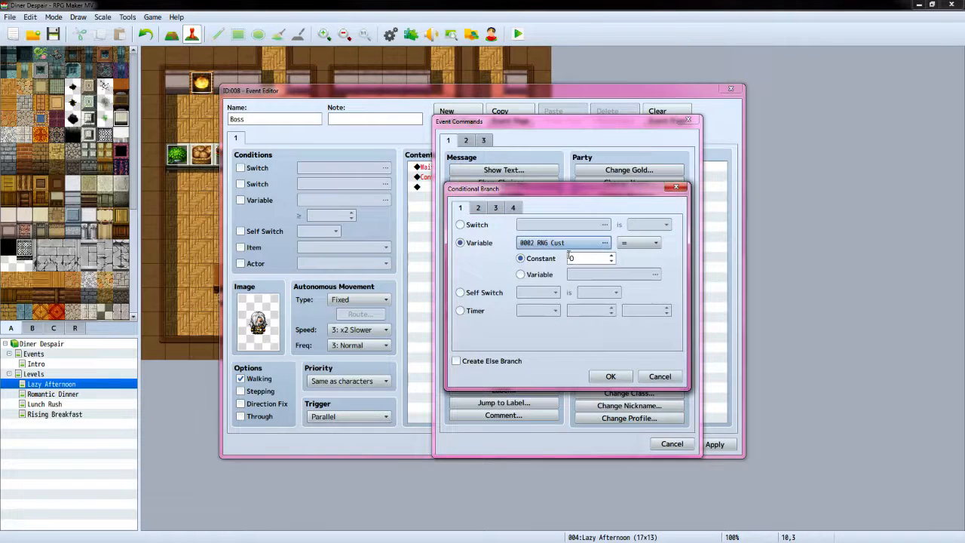
{"action": "left_click", "coordinate": [611, 255]}
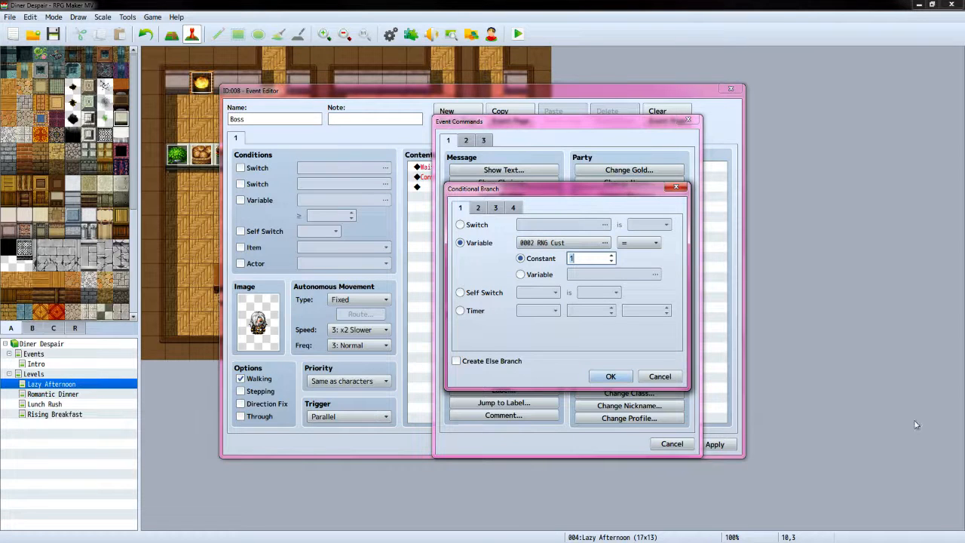
{"action": "key", "text": "alt+Tab"}
{"action": "left_click", "coordinate": [611, 376]}
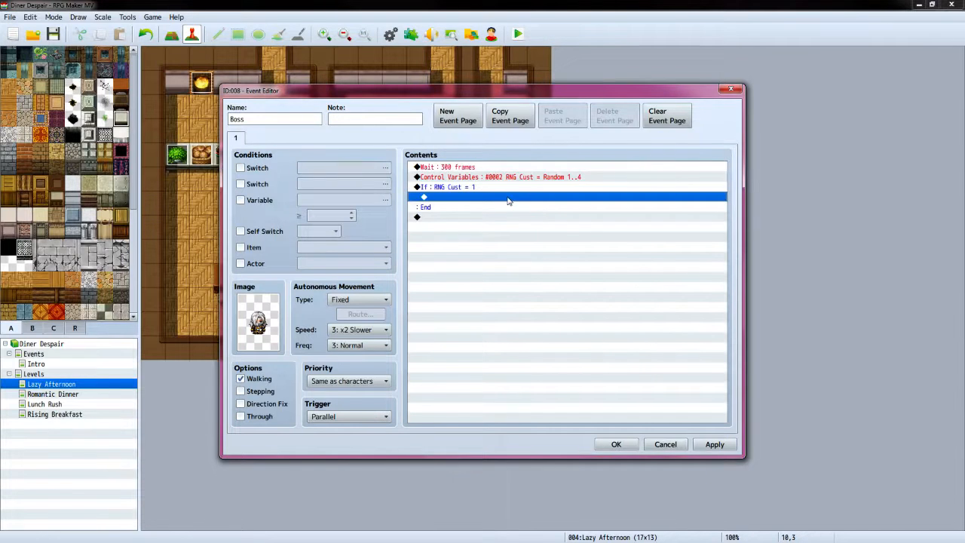
Inside the RNG Cust = 1 branch, nest a Conditional Branch for switch 0013 Cust 1 Ready being OFF, with an Else branch
{"action": "double_click", "coordinate": [508, 200]}
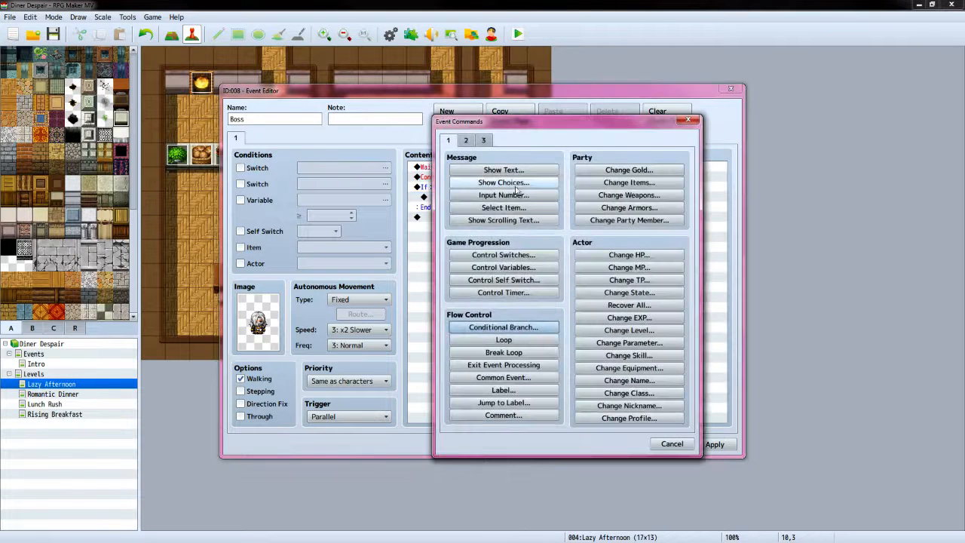
{"action": "left_click", "coordinate": [497, 330]}
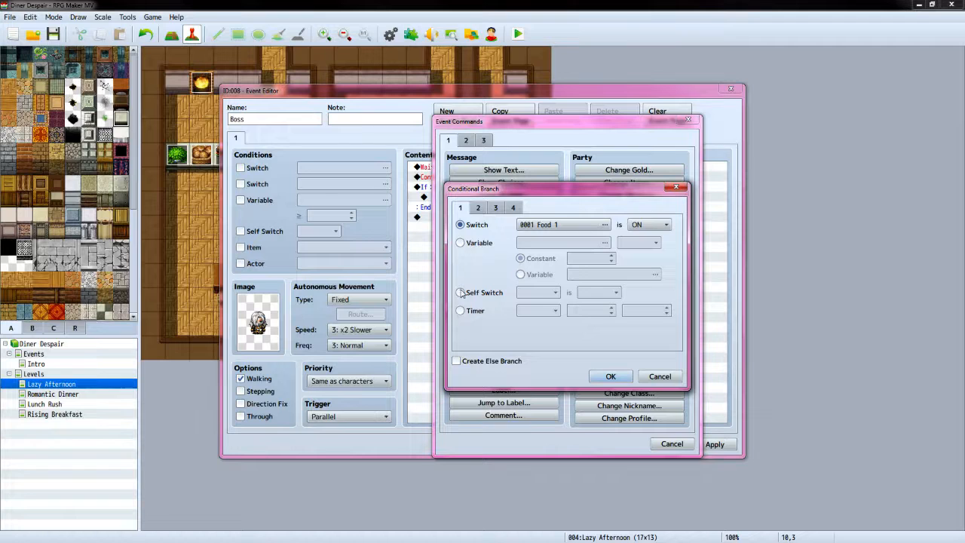
{"action": "left_click", "coordinate": [460, 292]}
{"action": "left_click", "coordinate": [460, 225]}
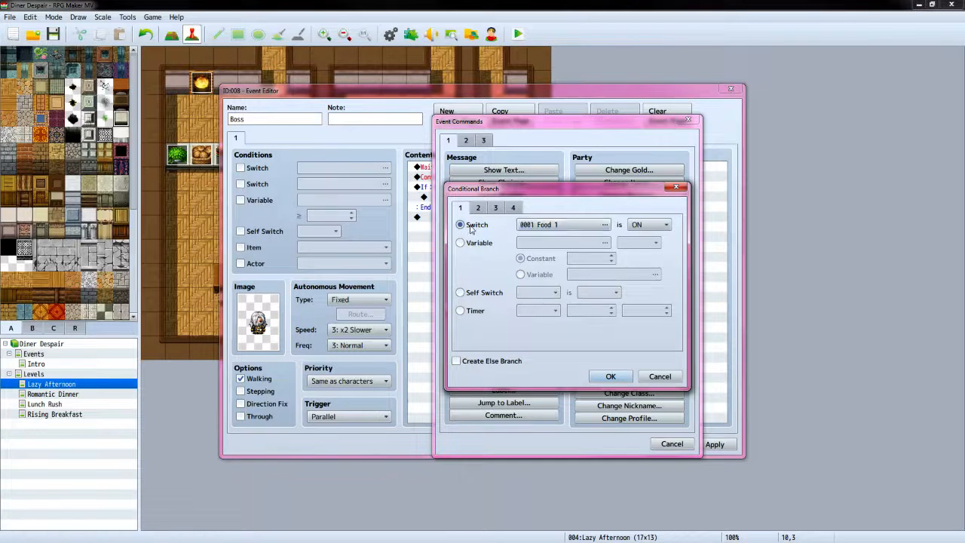
{"action": "left_click", "coordinate": [605, 225]}
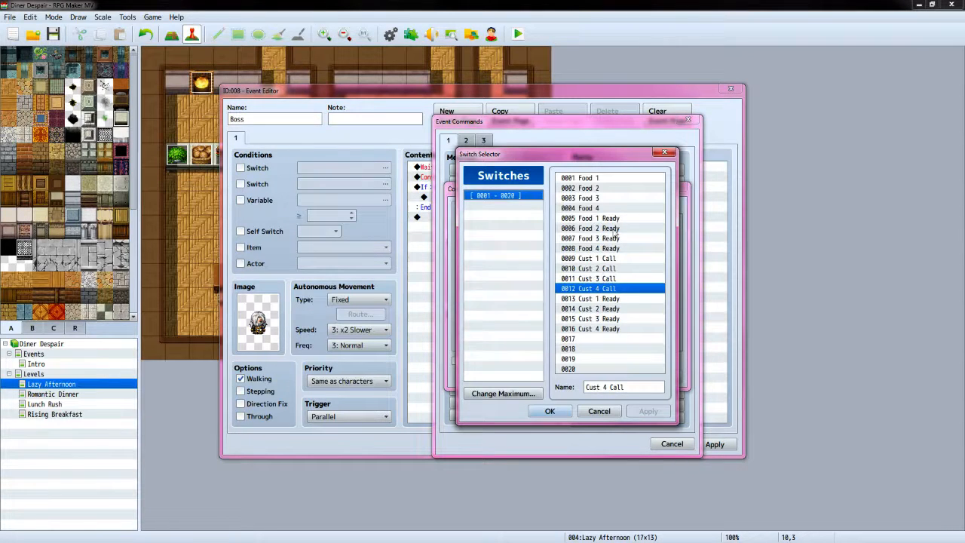
{"action": "left_click", "coordinate": [618, 298]}
{"action": "left_click", "coordinate": [549, 413]}
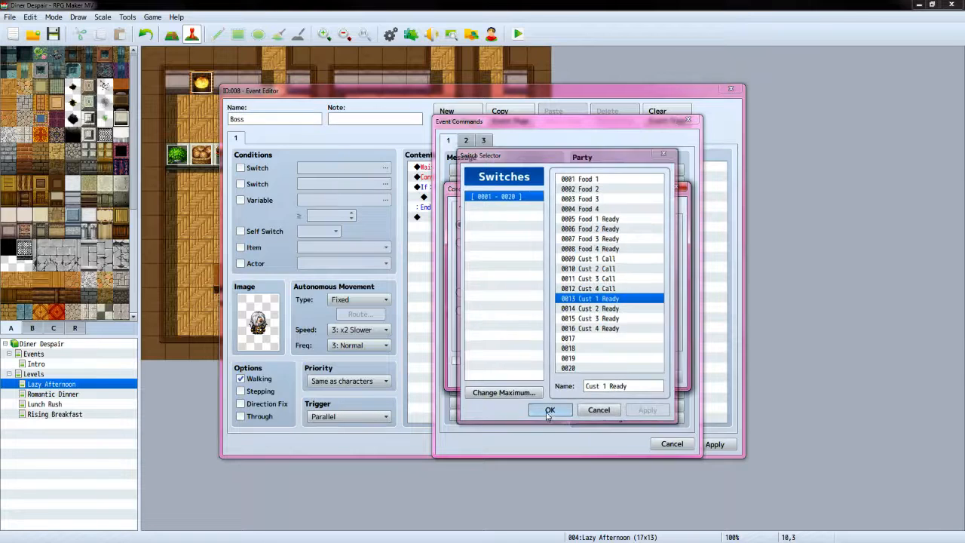
{"action": "left_click", "coordinate": [648, 225]}
{"action": "left_click", "coordinate": [656, 248]}
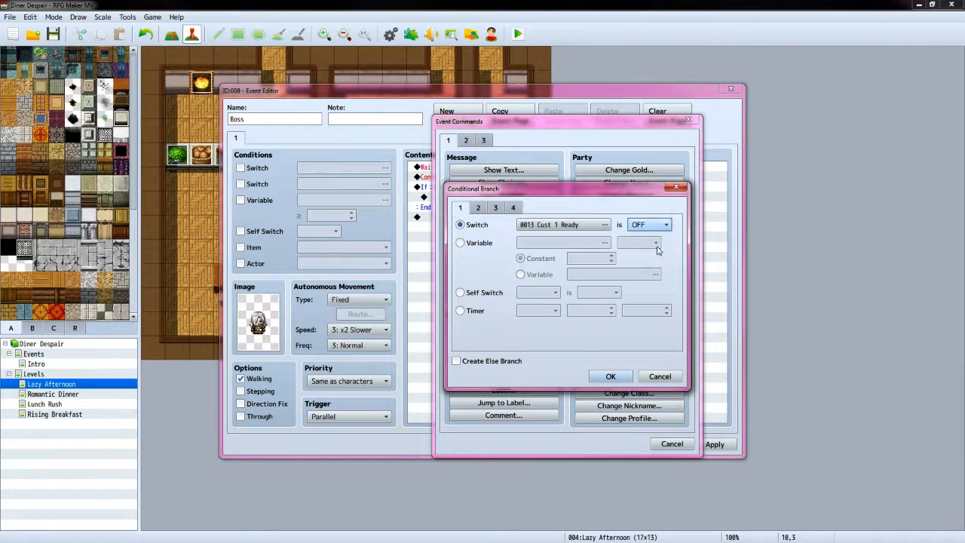
{"action": "left_click", "coordinate": [456, 361]}
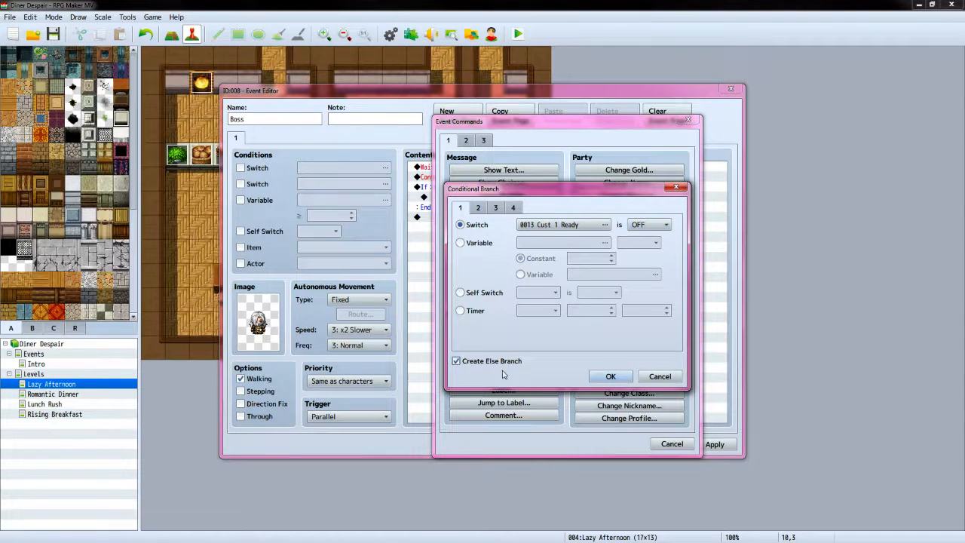
{"action": "left_click", "coordinate": [586, 379]}
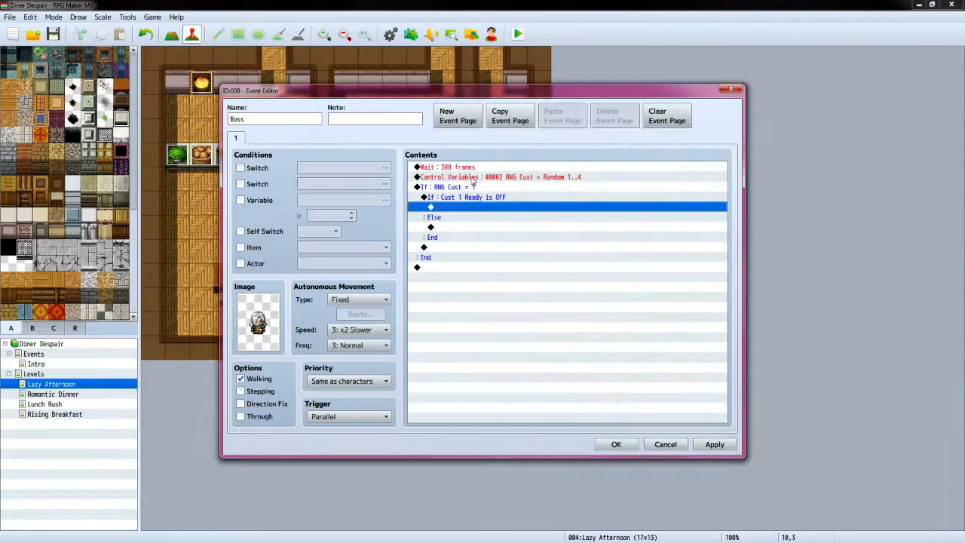
Inside the Cust 1 Ready is OFF branch, add a Control Switches command turning 0009 Cust 1 Call ON
{"action": "double_click", "coordinate": [469, 208]}
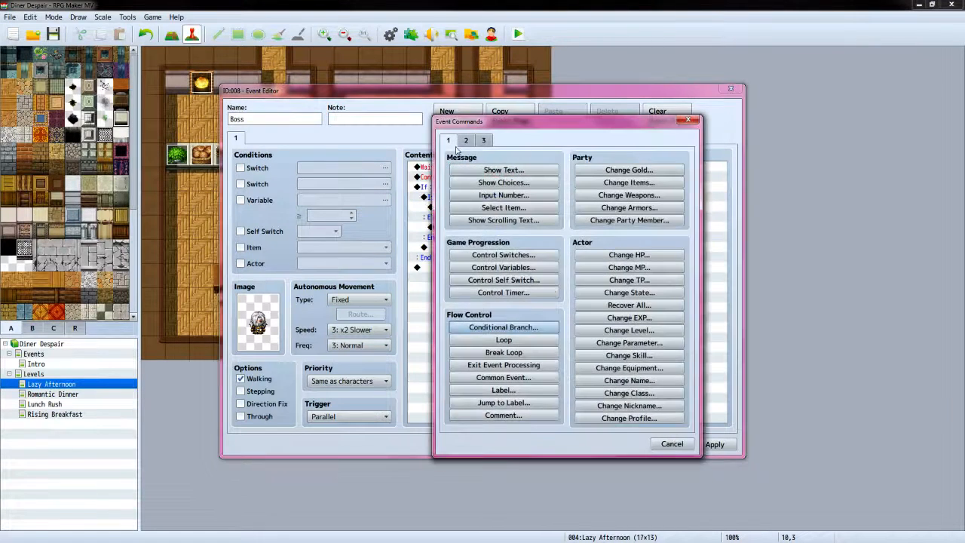
{"action": "left_click", "coordinate": [498, 254]}
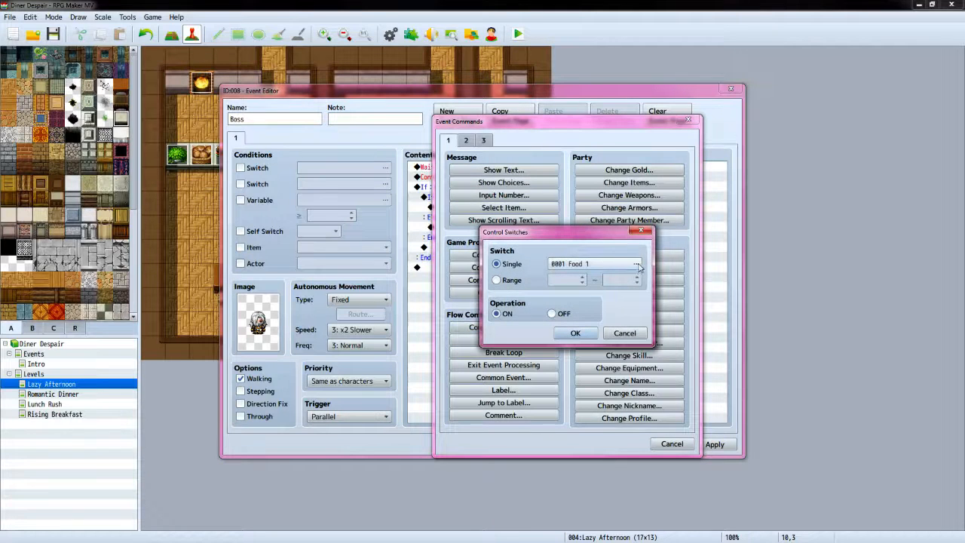
{"action": "left_click", "coordinate": [637, 266]}
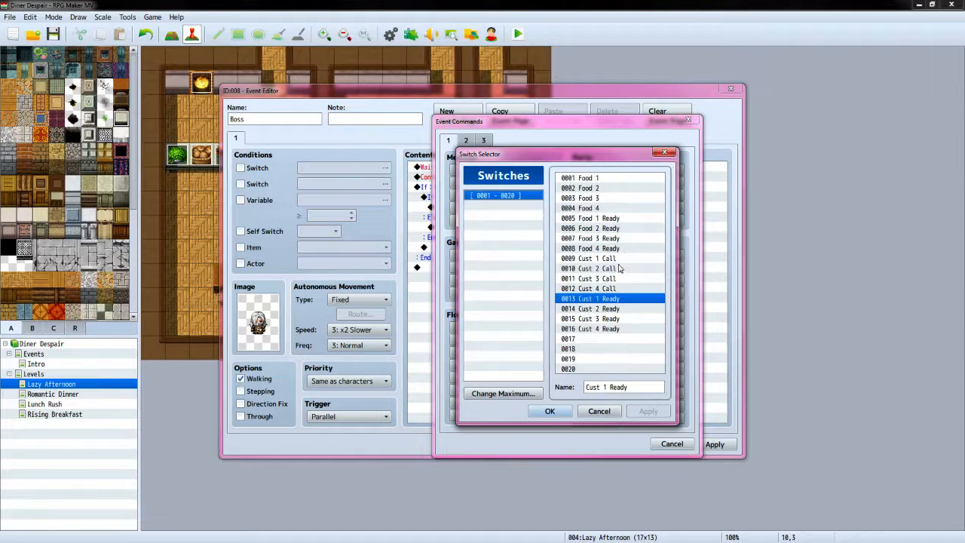
{"action": "left_click", "coordinate": [618, 259]}
{"action": "left_click", "coordinate": [550, 411]}
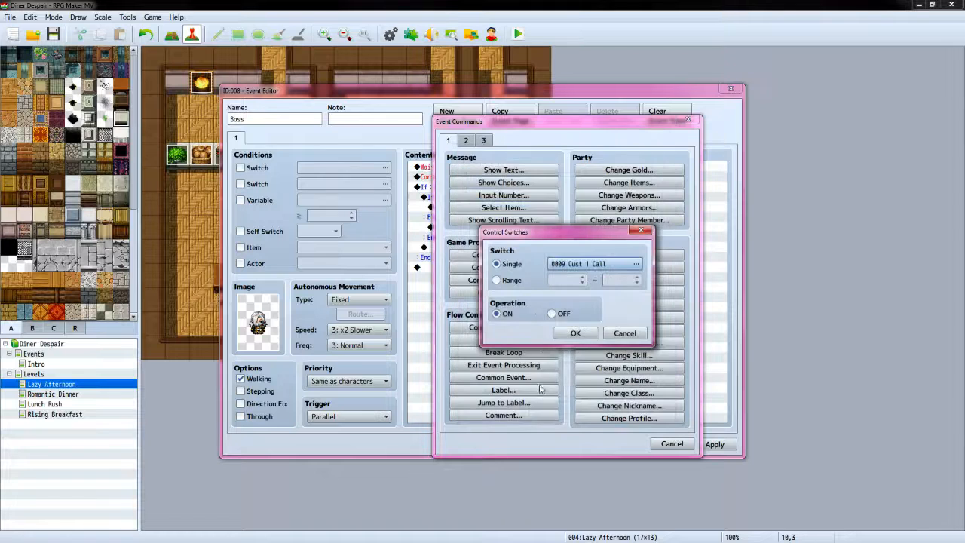
{"action": "left_click", "coordinate": [574, 332]}
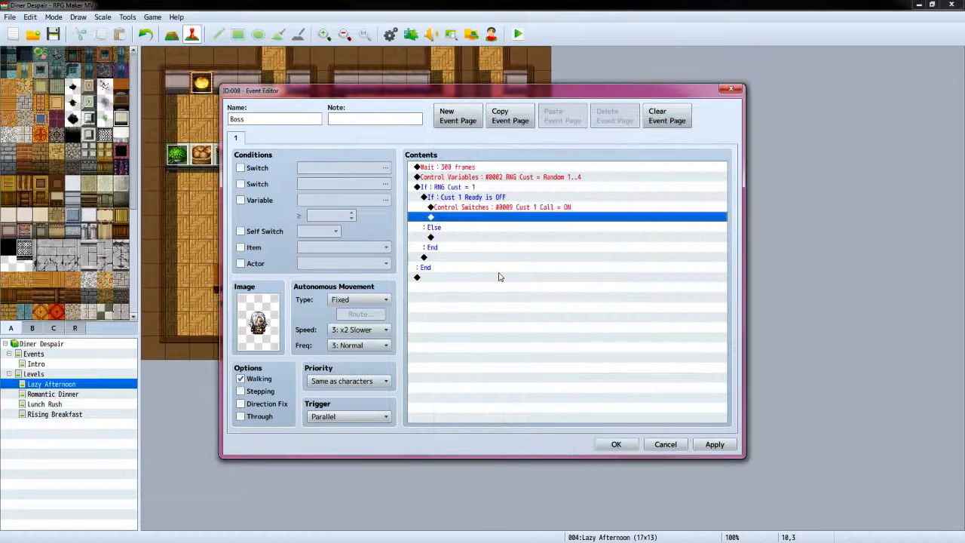
Select the empty command line inside the Else branch of the Cust 1 Ready condition
{"action": "left_click", "coordinate": [458, 239]}
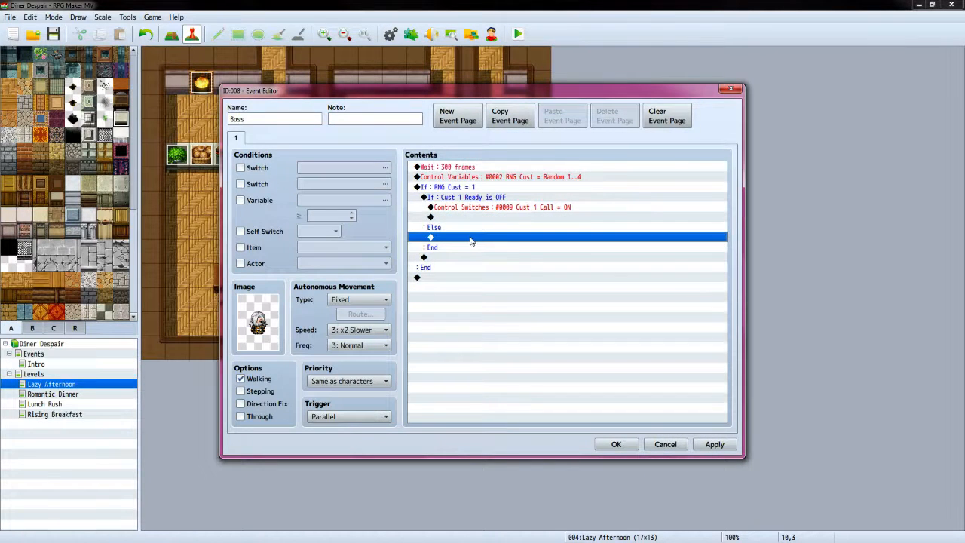
Add a conditional branch under the Else of the Cust 1 Ready check, using switch 0017 named "Cust 1 Order"
{"action": "double_click", "coordinate": [471, 240]}
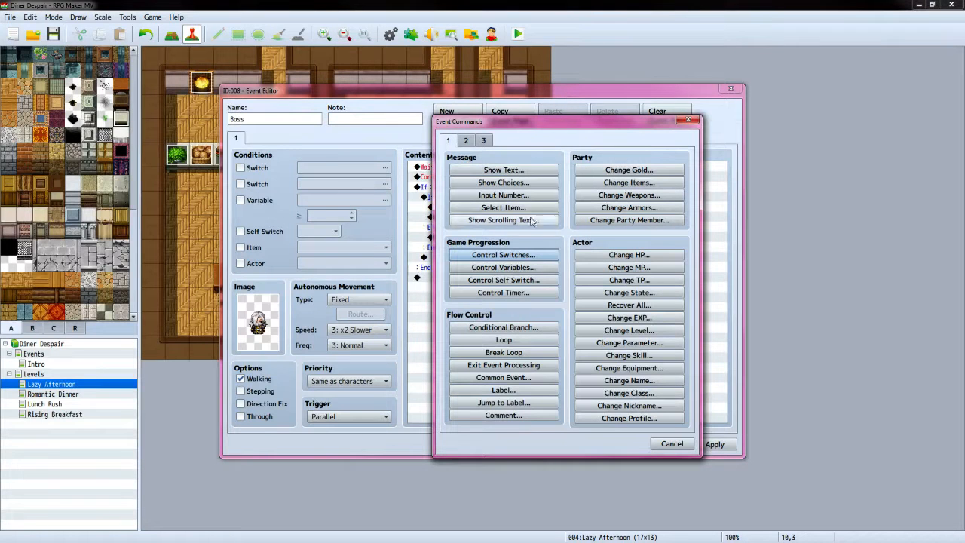
{"action": "left_click", "coordinate": [515, 327]}
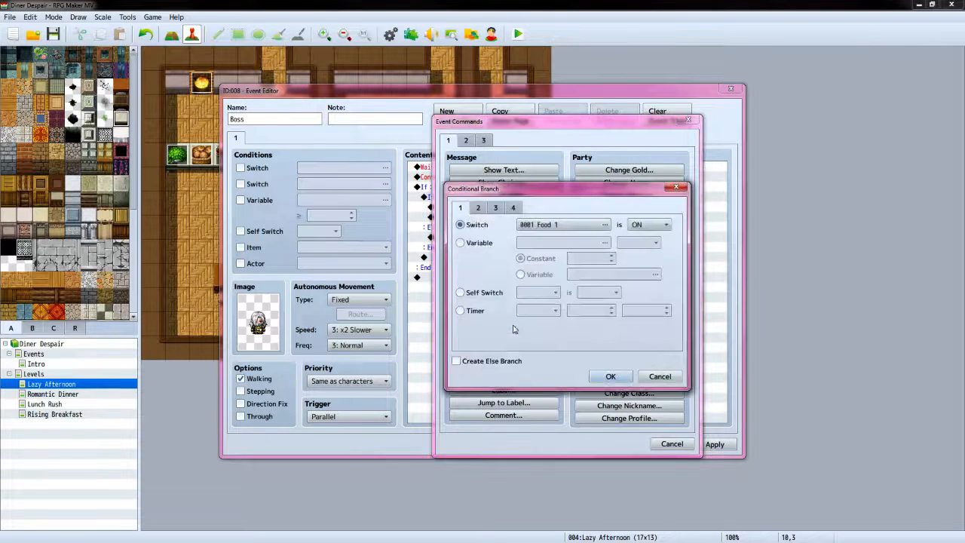
{"action": "left_click", "coordinate": [605, 226]}
{"action": "left_click", "coordinate": [610, 340]}
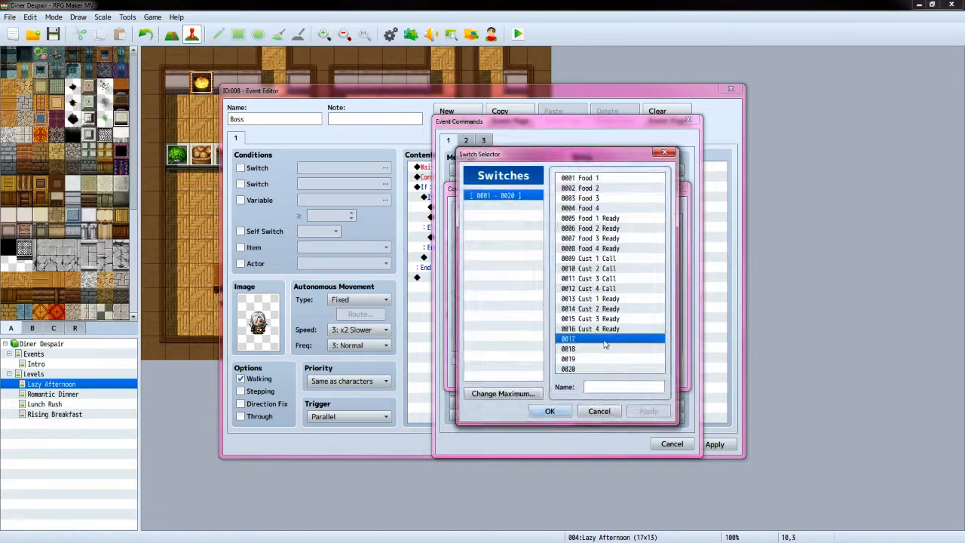
{"action": "left_click", "coordinate": [605, 387]}
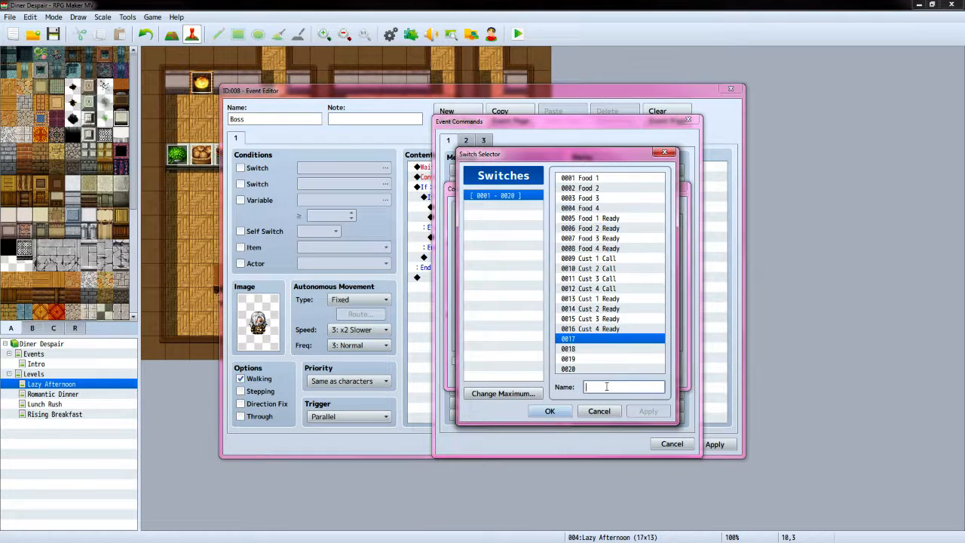
{"action": "type", "text": "Cust 1 Order"}
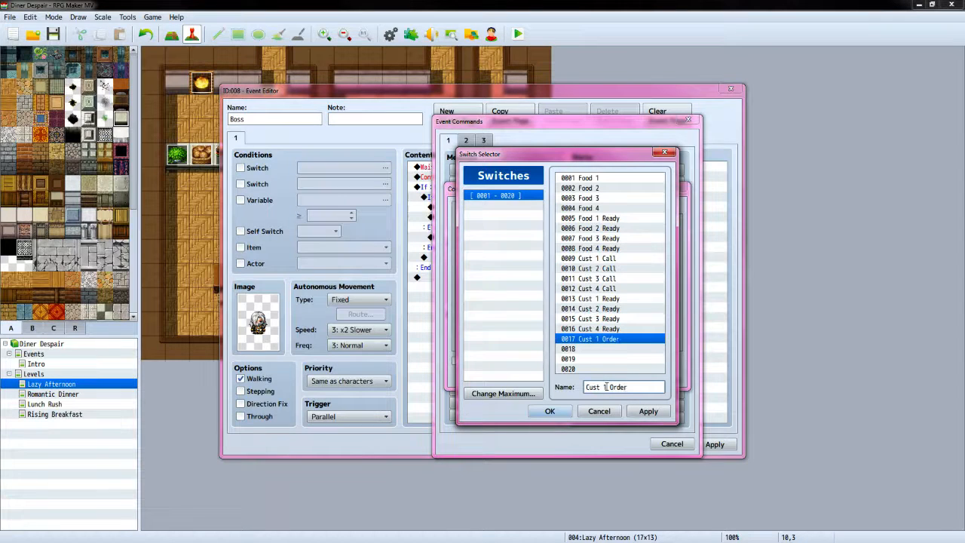
{"action": "key", "text": "alt+Tab"}
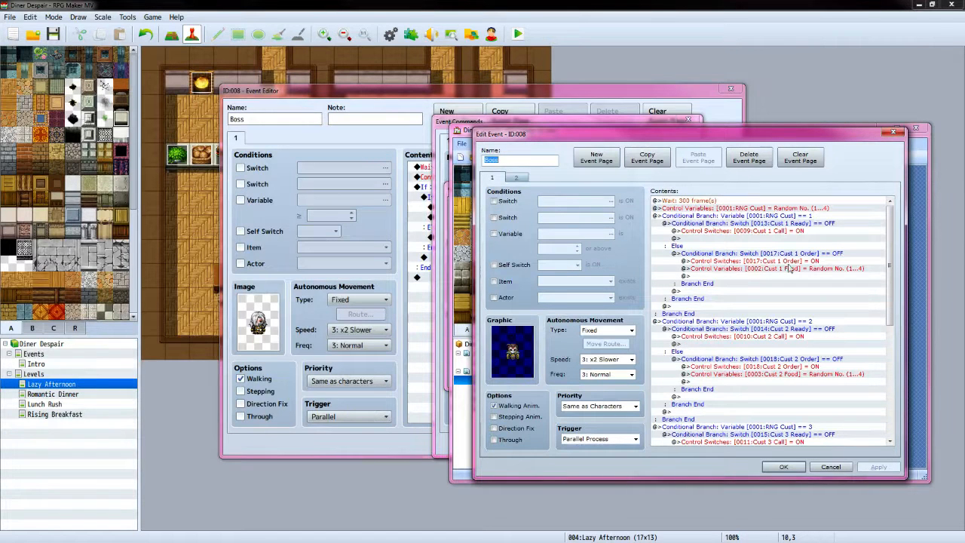
{"action": "left_click", "coordinate": [515, 91]}
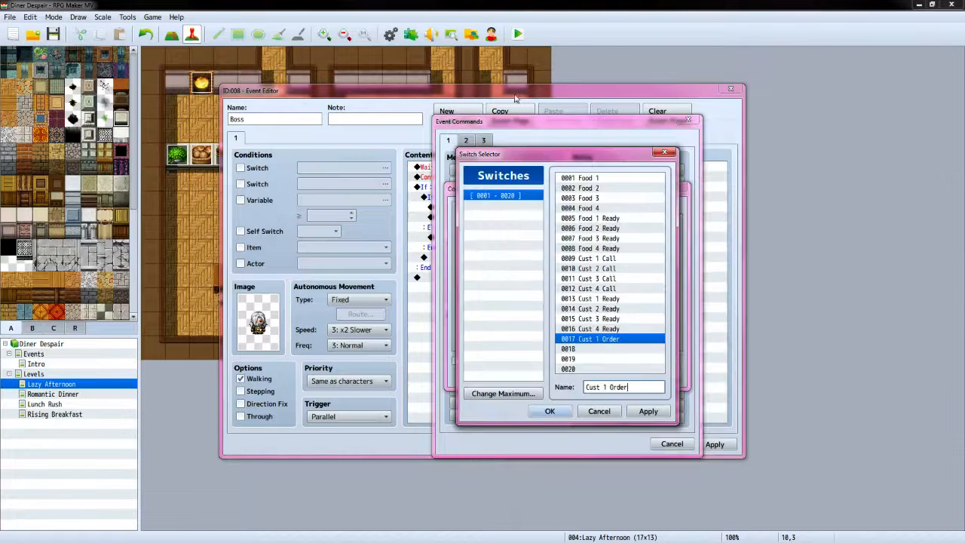
{"action": "left_click", "coordinate": [550, 411]}
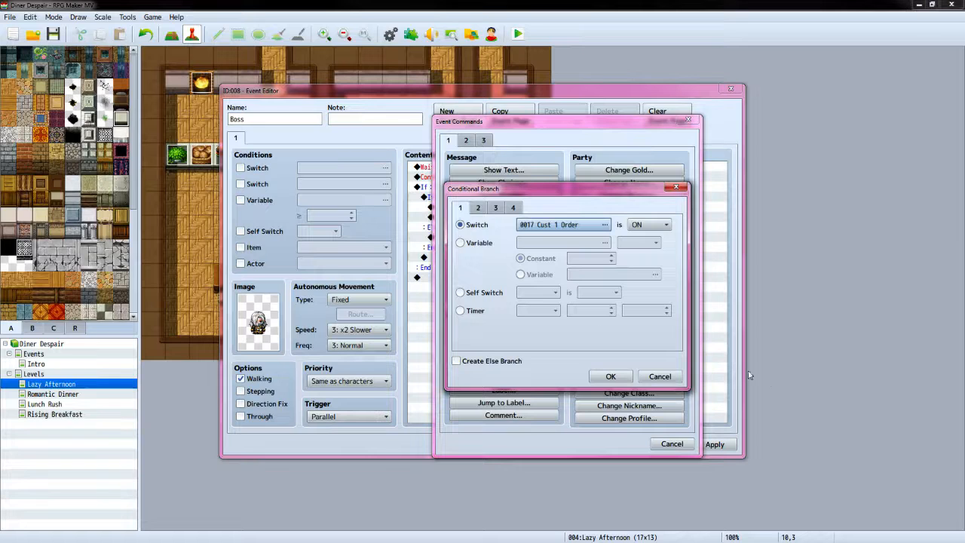
Switch to RPG Maker VX Ace and examine the Cust 1 event's three pages and the Boss event's Cust 1 Order branch
{"action": "key", "text": "alt+Tab"}
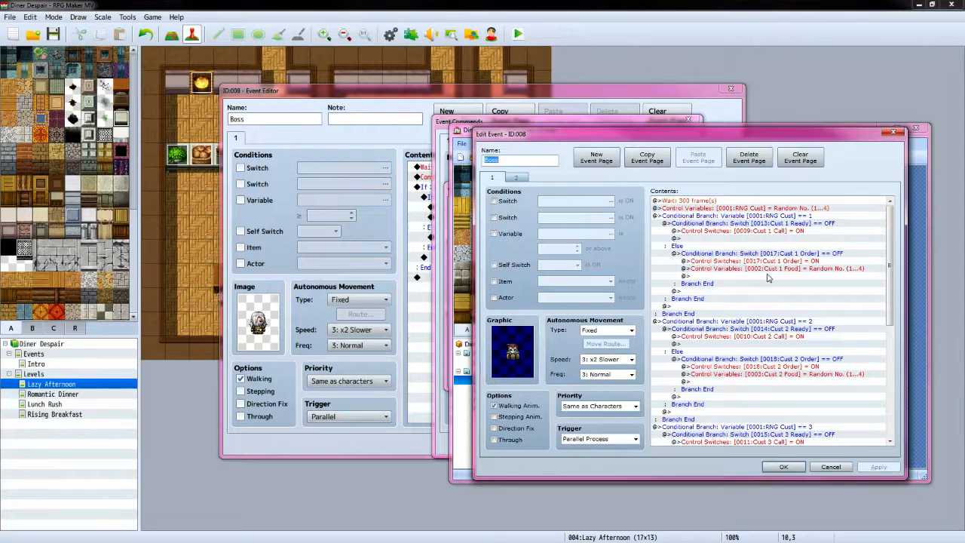
{"action": "left_click", "coordinate": [829, 467]}
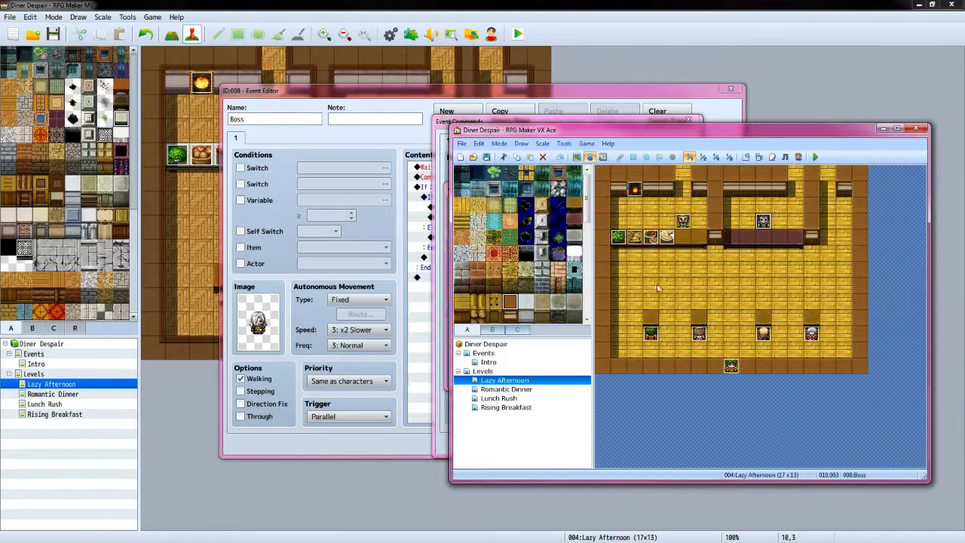
{"action": "double_click", "coordinate": [651, 332]}
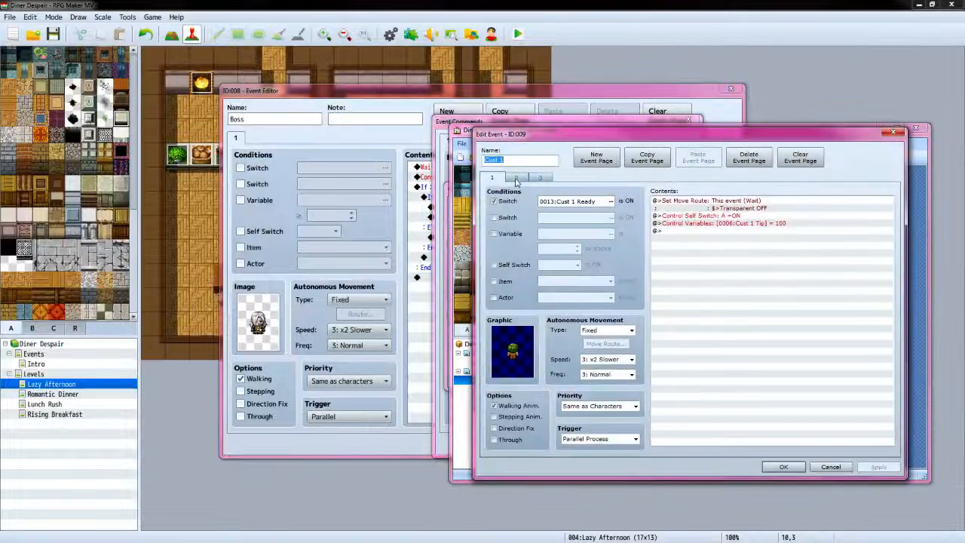
{"action": "left_click", "coordinate": [517, 179]}
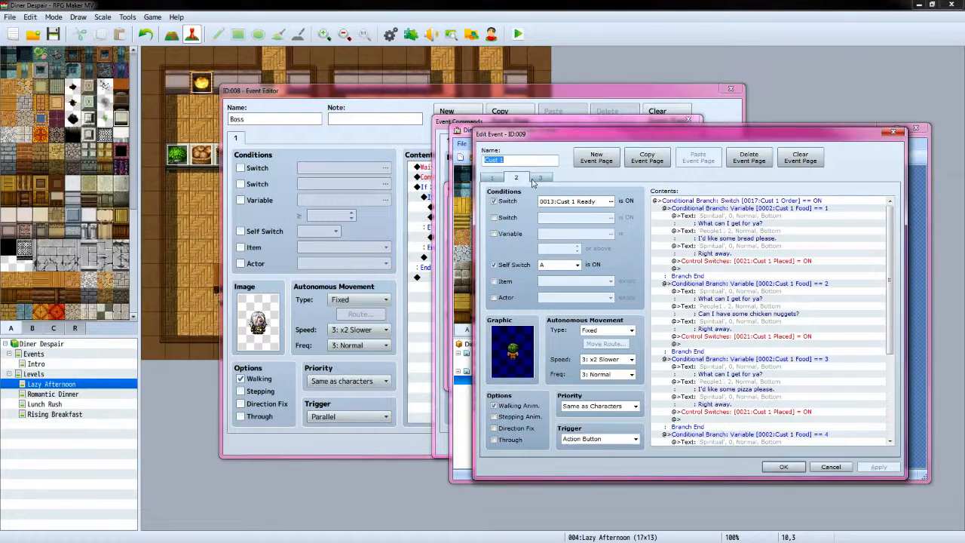
{"action": "left_click", "coordinate": [539, 181]}
{"action": "left_click", "coordinate": [498, 179]}
{"action": "left_click", "coordinate": [513, 178]}
{"action": "left_click", "coordinate": [543, 179]}
{"action": "left_click", "coordinate": [504, 181]}
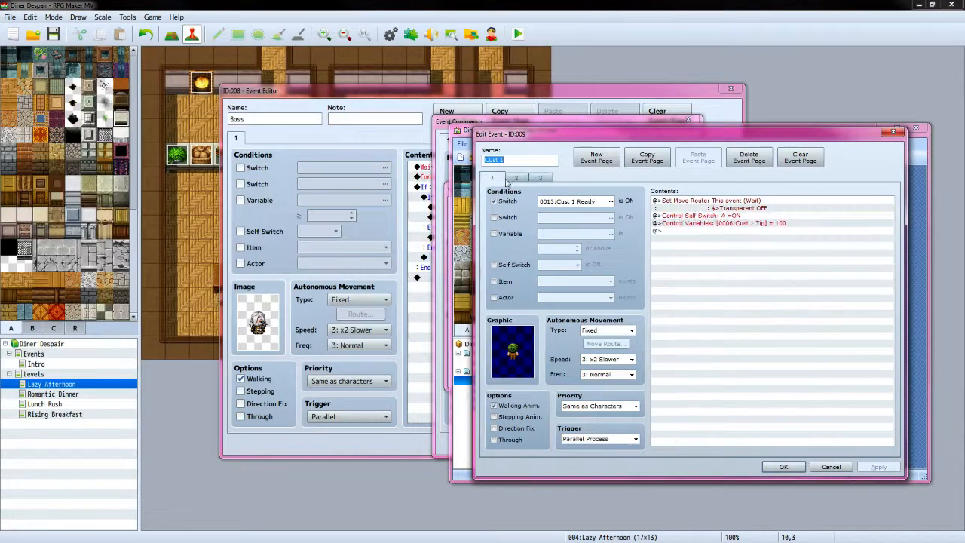
{"action": "left_click", "coordinate": [831, 466]}
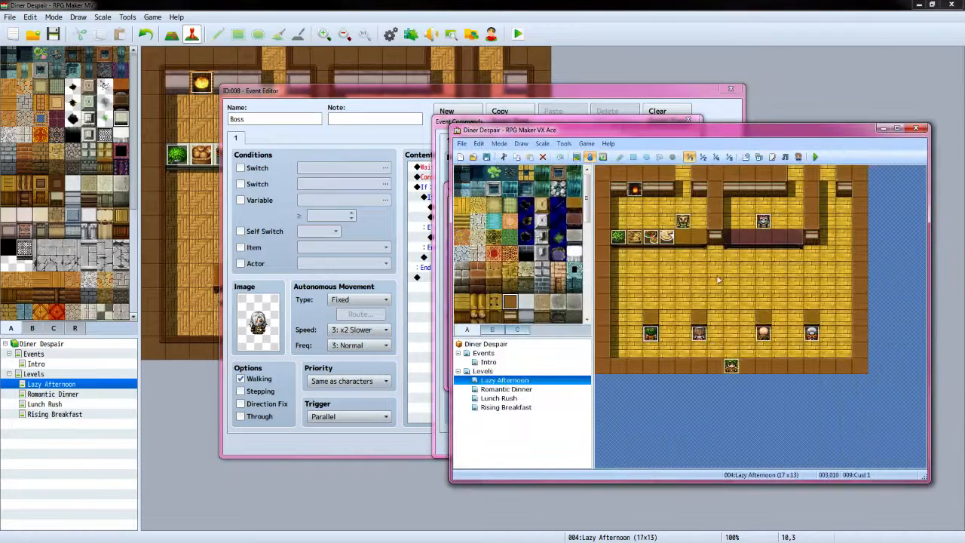
{"action": "double_click", "coordinate": [766, 221]}
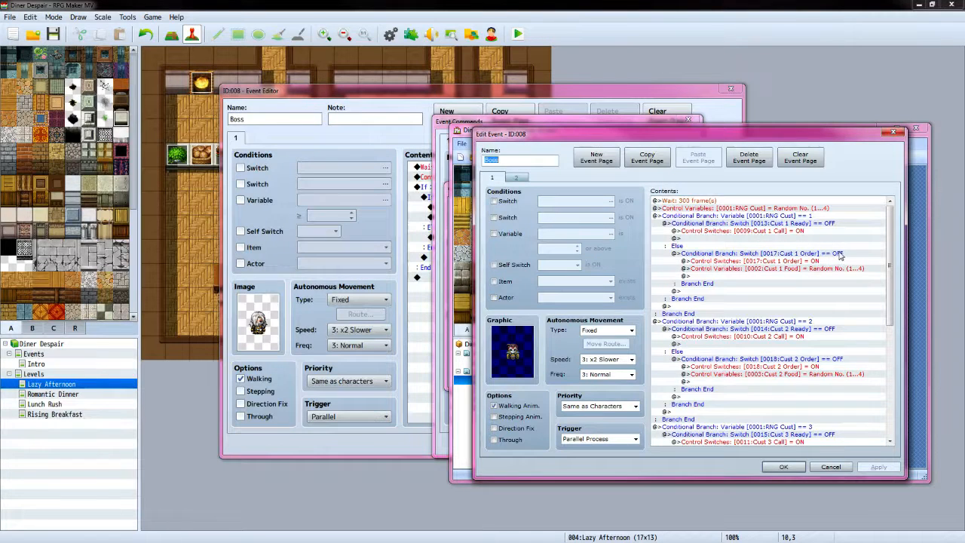
Back in RPG Maker MV, set the Cust 1 Order branch condition to OFF and insert the branch
{"action": "left_click", "coordinate": [612, 119]}
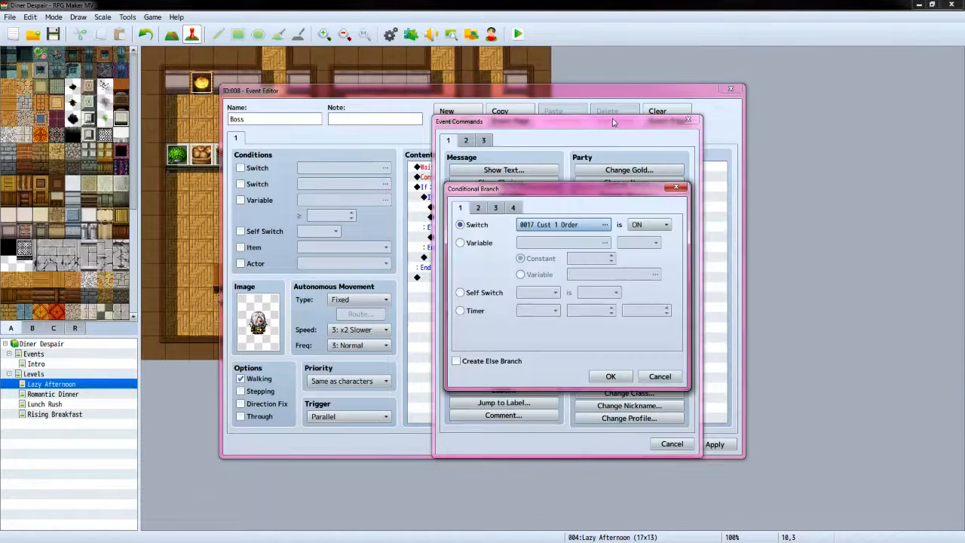
{"action": "left_click", "coordinate": [648, 225]}
{"action": "left_click", "coordinate": [646, 246]}
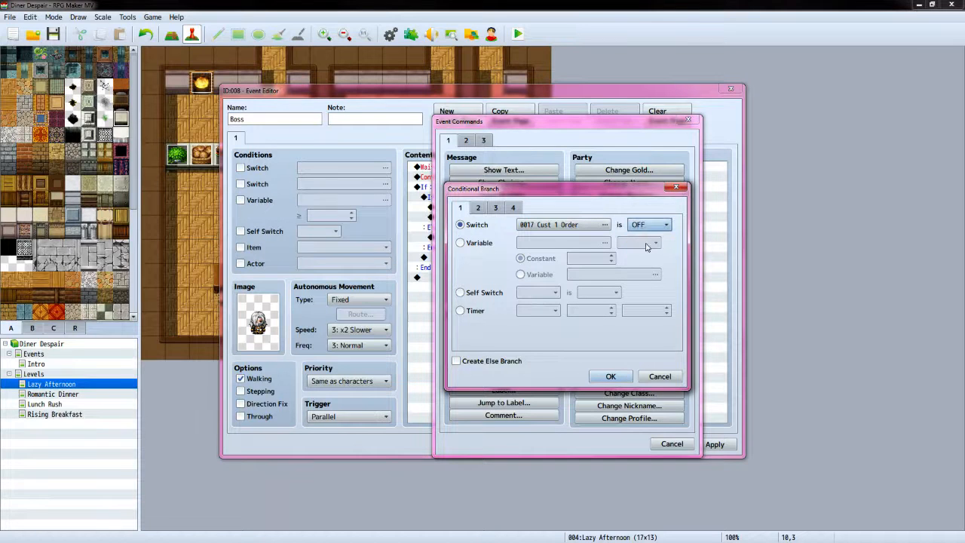
{"action": "left_click", "coordinate": [610, 375]}
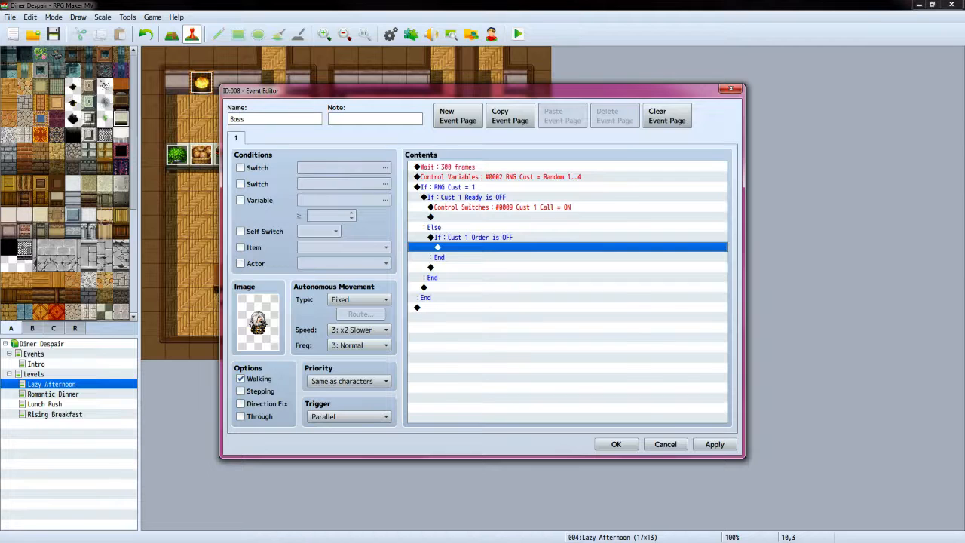
Inside the Cust 1 Order branch, add a Control Switches command turning 0017 Cust 1 Order ON
{"action": "key", "text": "alt+Tab"}
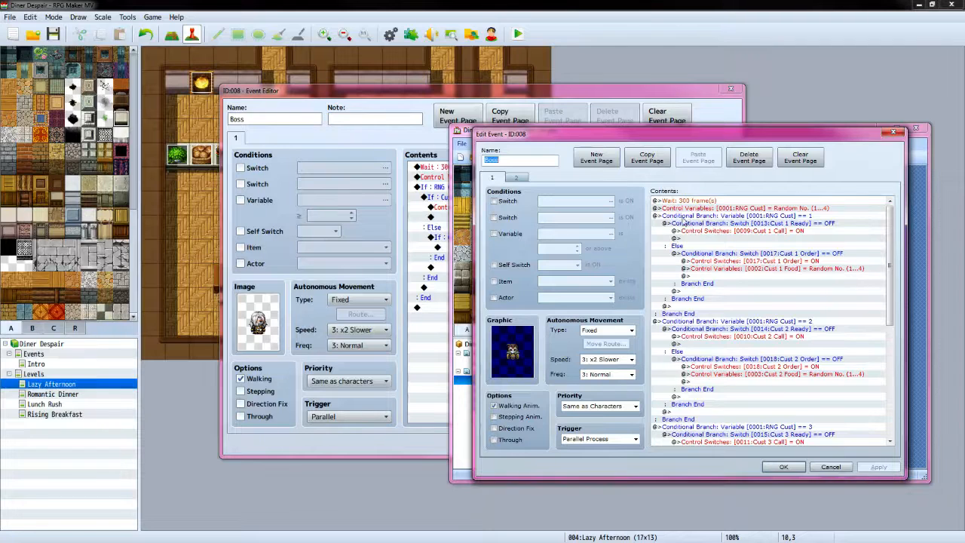
{"action": "left_click", "coordinate": [539, 100]}
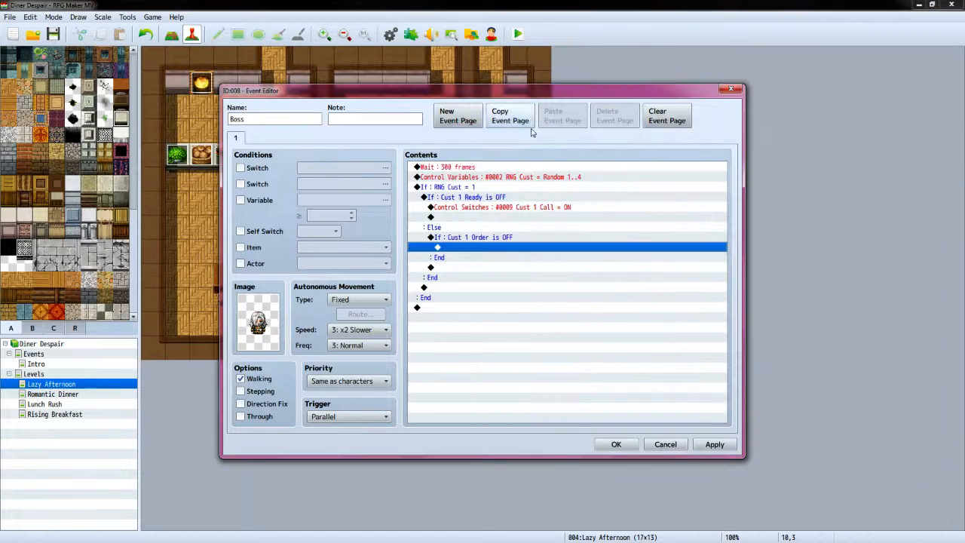
{"action": "double_click", "coordinate": [481, 248]}
{"action": "left_click", "coordinate": [528, 256]}
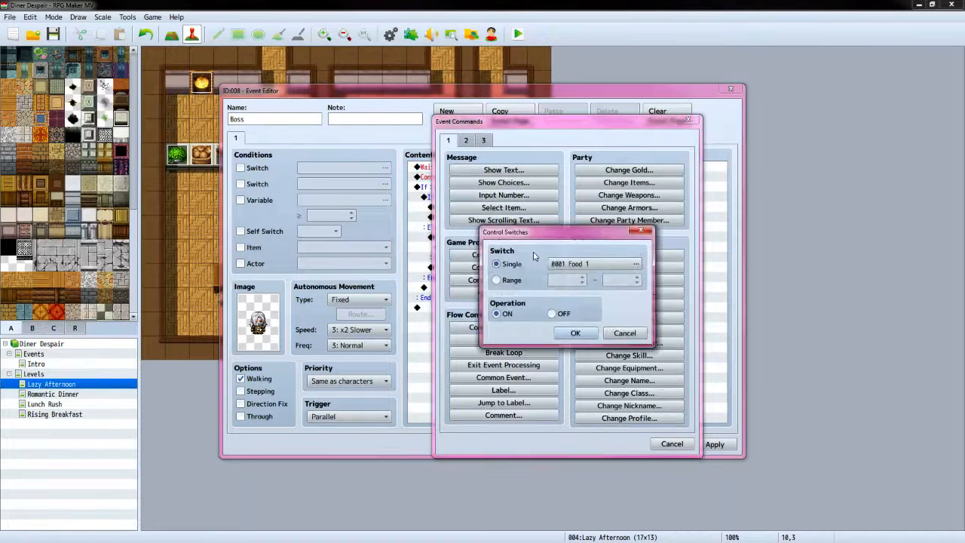
{"action": "left_click", "coordinate": [635, 263]}
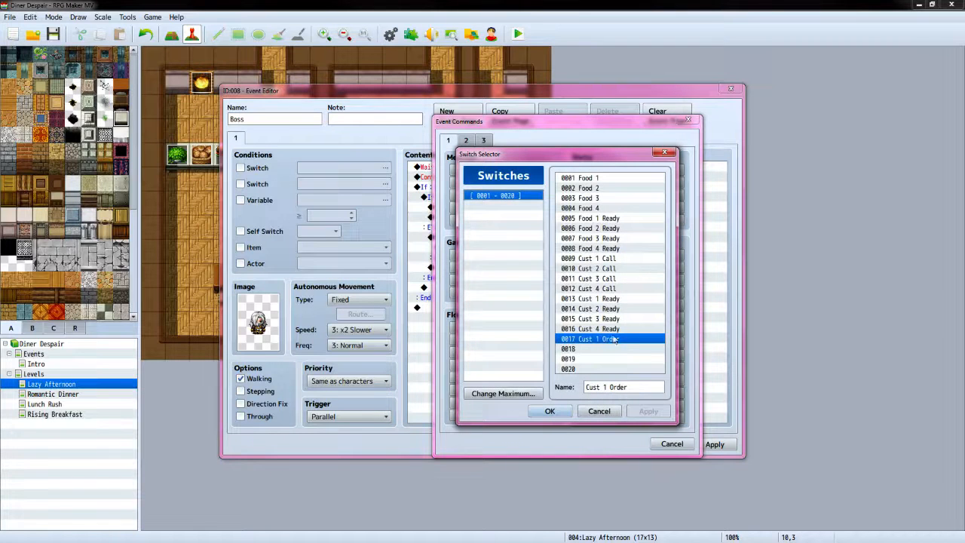
{"action": "left_click", "coordinate": [550, 411]}
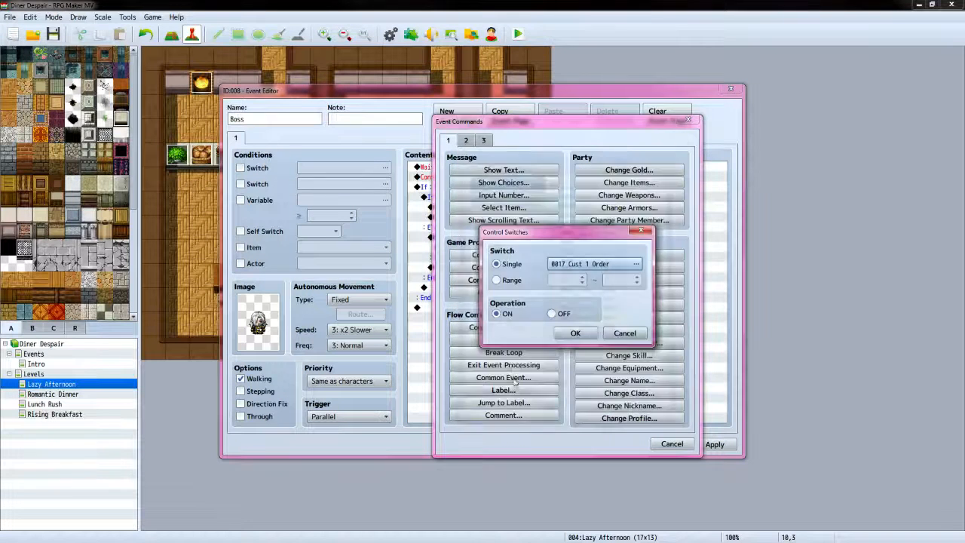
{"action": "left_click", "coordinate": [571, 333]}
Start a Control Variables command below the Cust 1 Order switch command, using variable 0003 named "Cust 1 Food"
{"action": "double_click", "coordinate": [486, 262]}
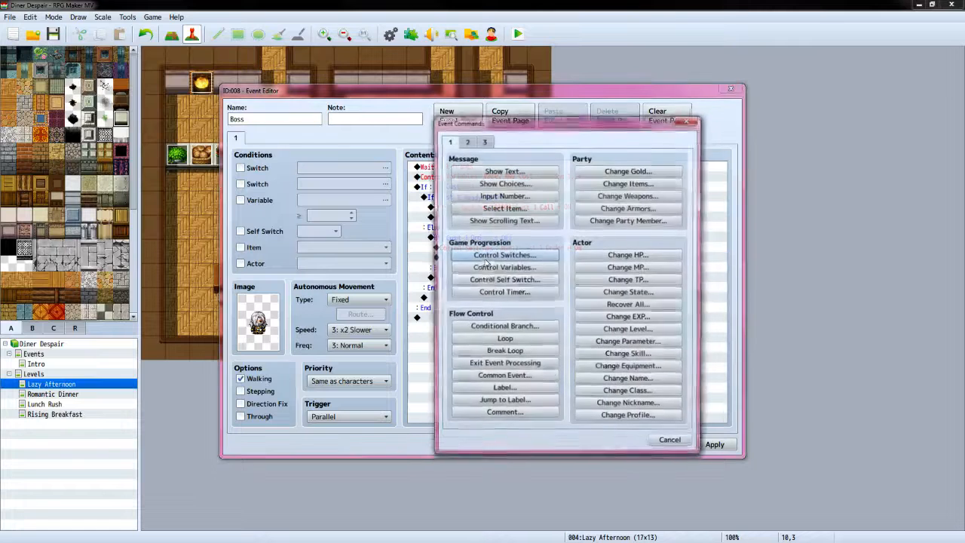
{"action": "left_click", "coordinate": [505, 262]}
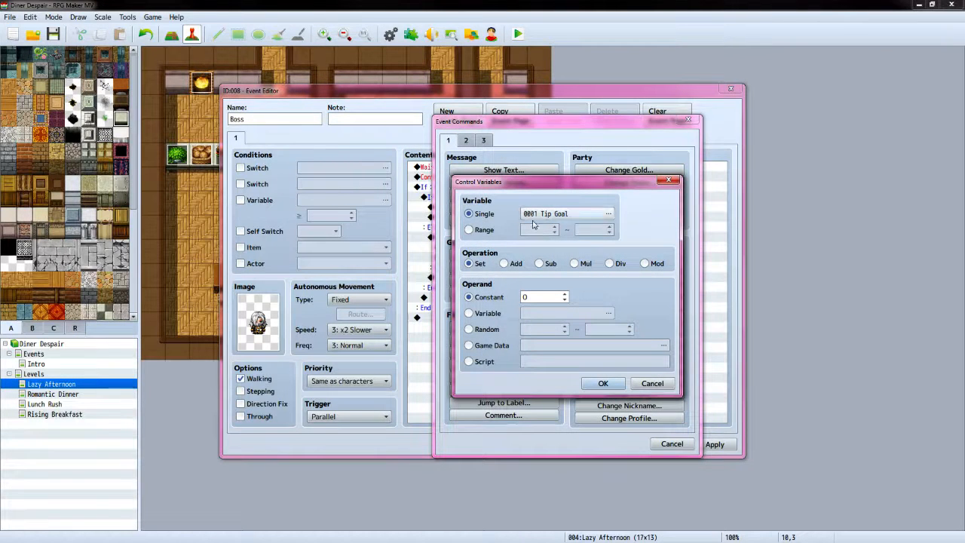
{"action": "left_click", "coordinate": [595, 218]}
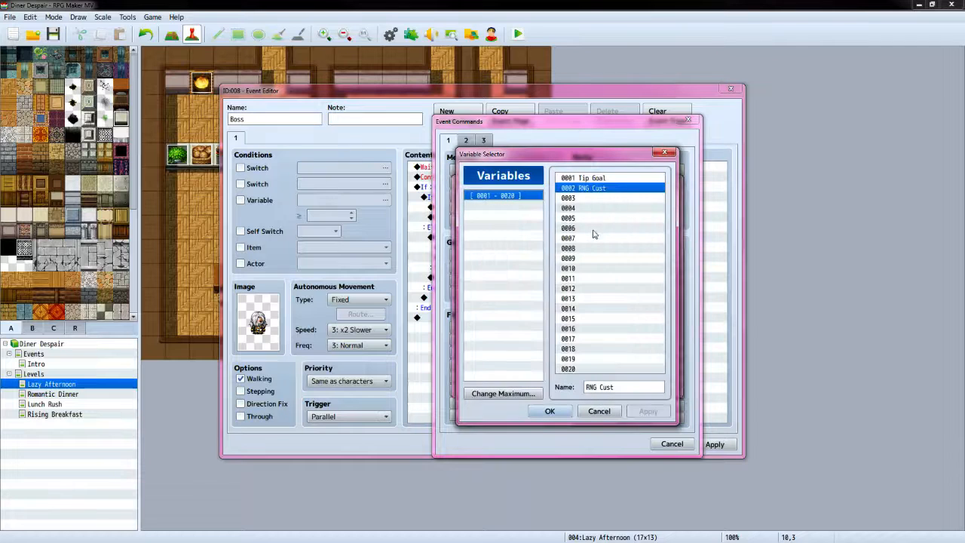
{"action": "left_click", "coordinate": [584, 198]}
{"action": "left_click", "coordinate": [596, 386]}
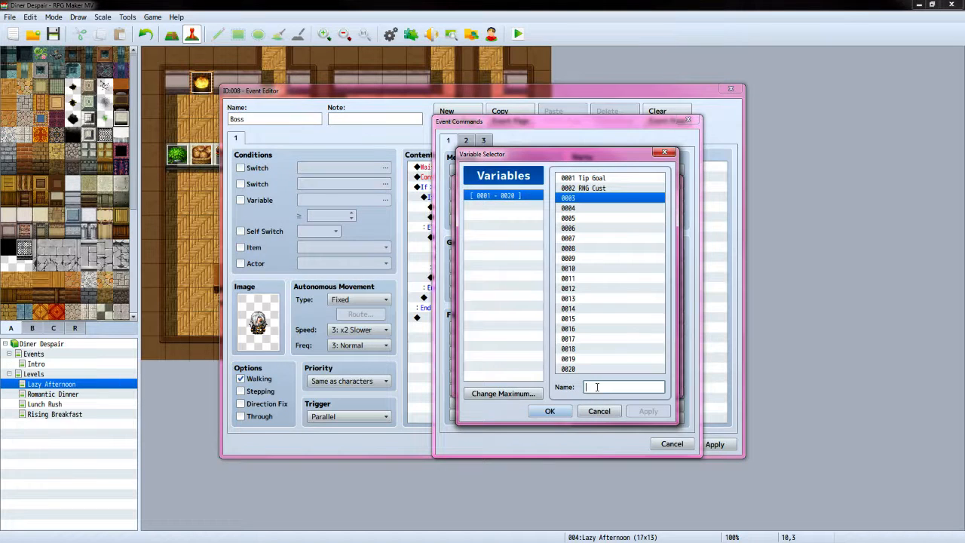
{"action": "type", "text": "Cust 1 Food"}
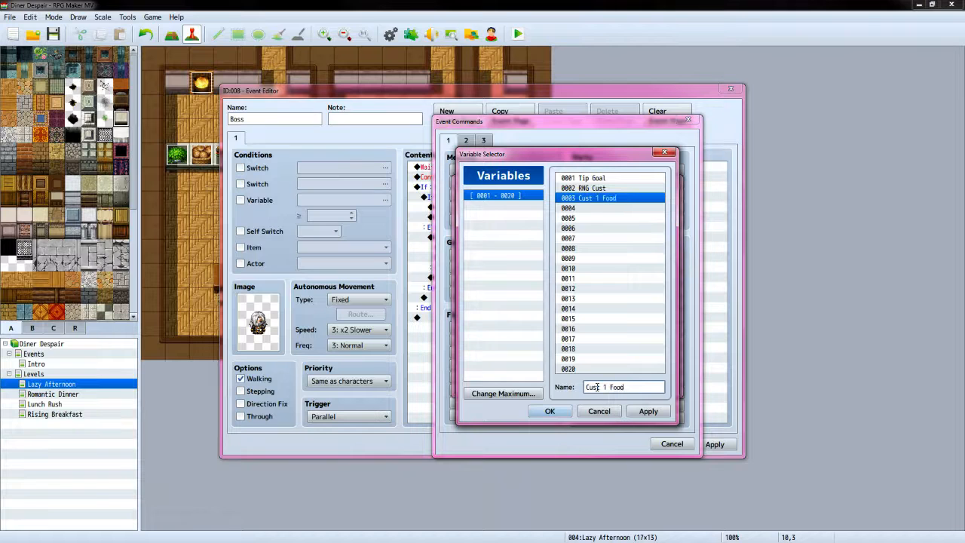
{"action": "left_click", "coordinate": [550, 411]}
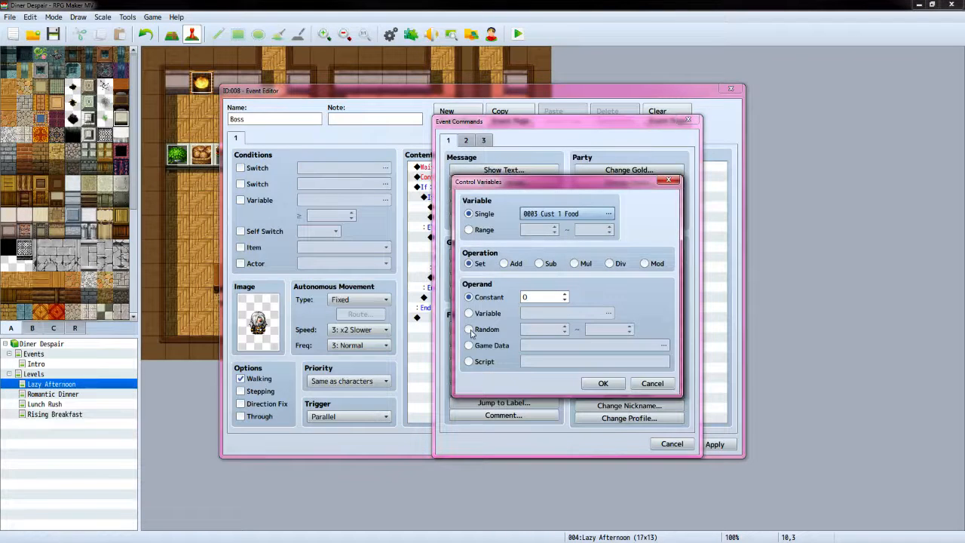
Set Cust 1 Food to a random value from 1 to 4 and insert the command
{"action": "left_click", "coordinate": [469, 328]}
{"action": "left_click", "coordinate": [565, 326]}
{"action": "left_click", "coordinate": [630, 325]}
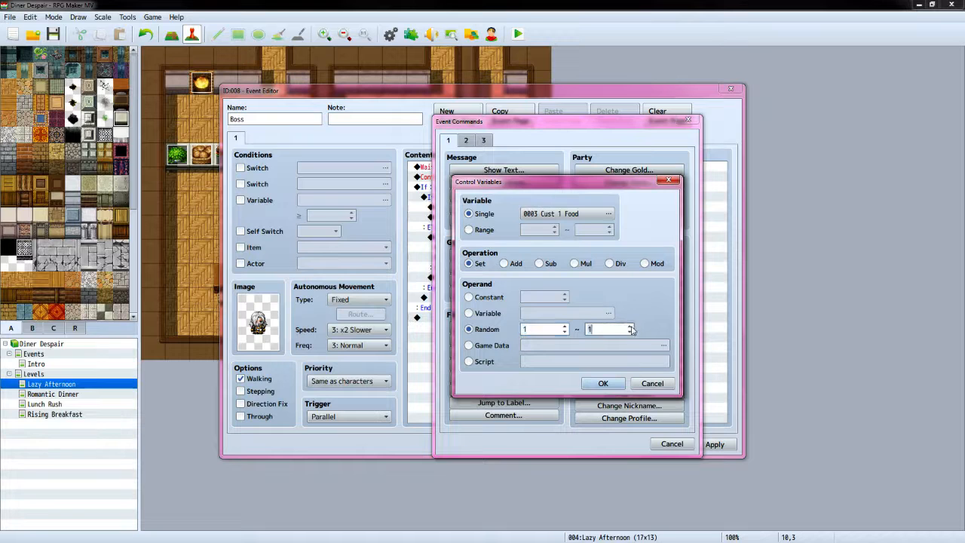
{"action": "left_click", "coordinate": [601, 385]}
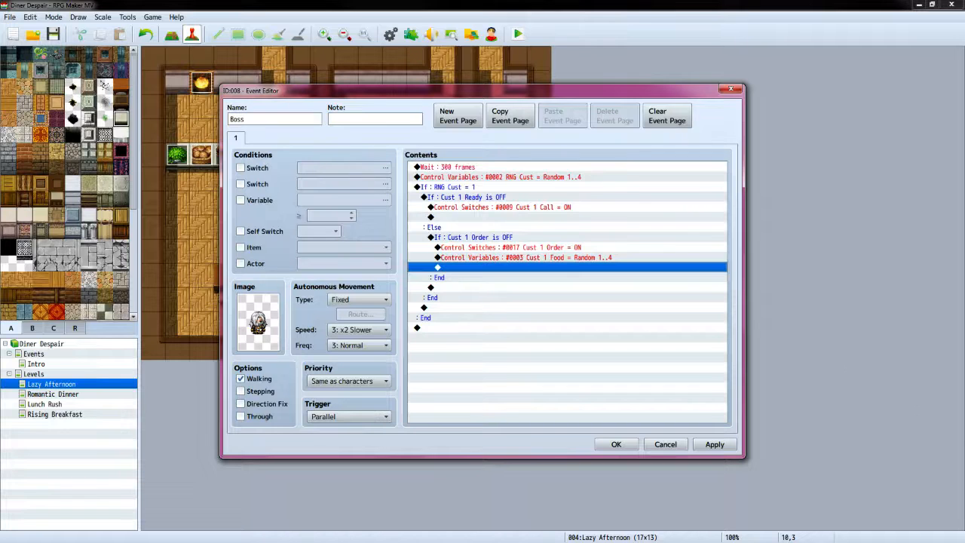
Compare the Boss event's customer 1 branch with the remaining customer branches in the RPG Maker VX Ace version
{"action": "key", "text": "alt+Tab"}
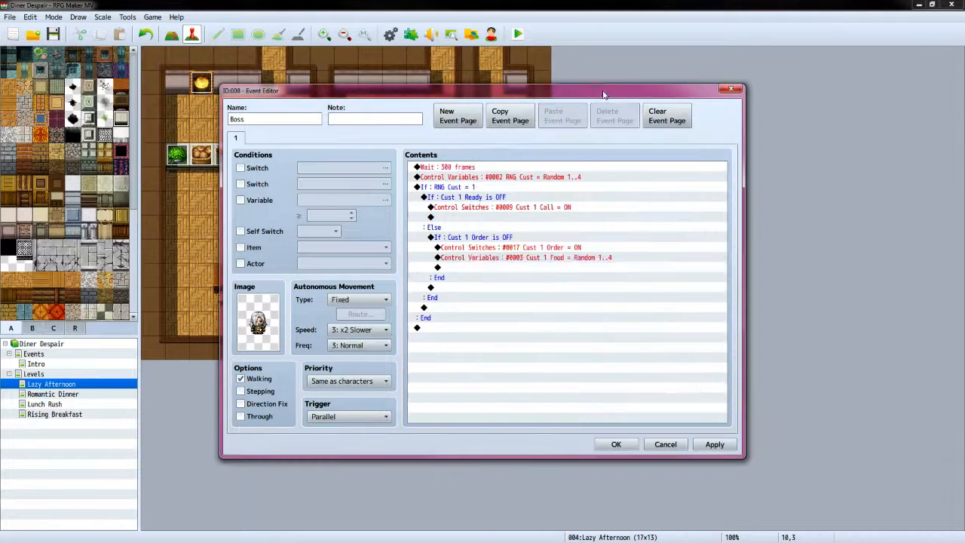
{"action": "left_click", "coordinate": [605, 96]}
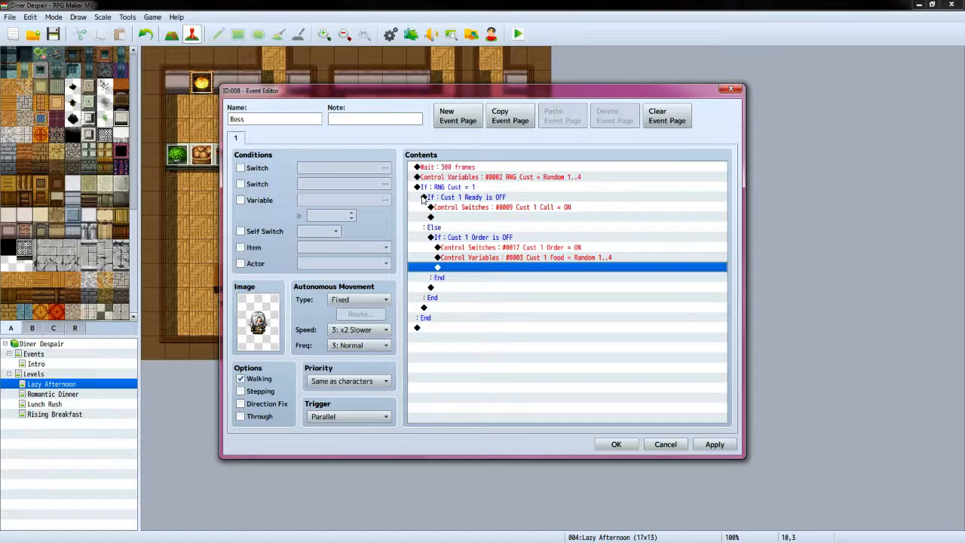
{"action": "left_click", "coordinate": [441, 309]}
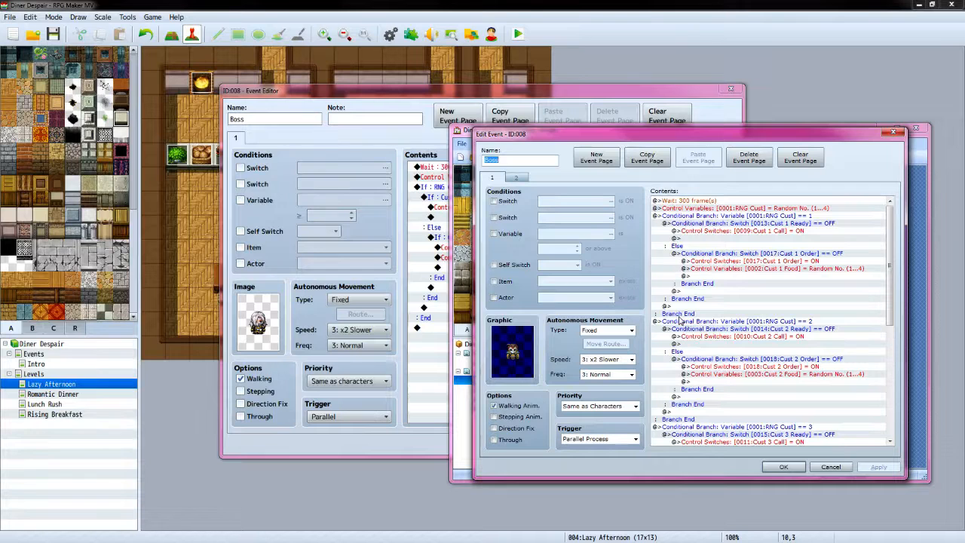
{"action": "mouse_move", "coordinate": [891, 291]}
{"action": "left_mouse_down"}
{"action": "mouse_move", "coordinate": [886, 427]}
{"action": "mouse_move", "coordinate": [888, 299]}
{"action": "left_mouse_up"}
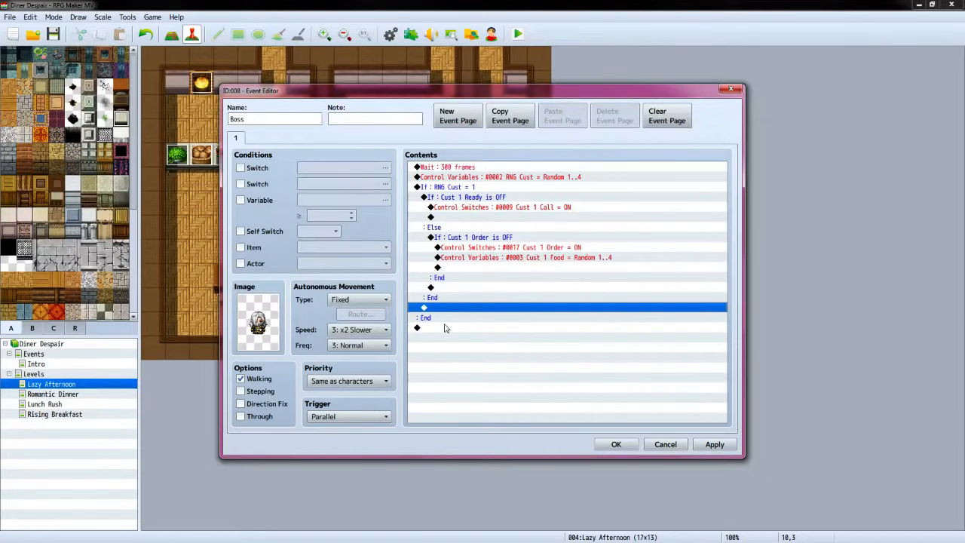
Below the customer 1 branch, add a Conditional Branch for variable 0002 RNG Cust equal to 2
{"action": "left_click", "coordinate": [423, 347]}
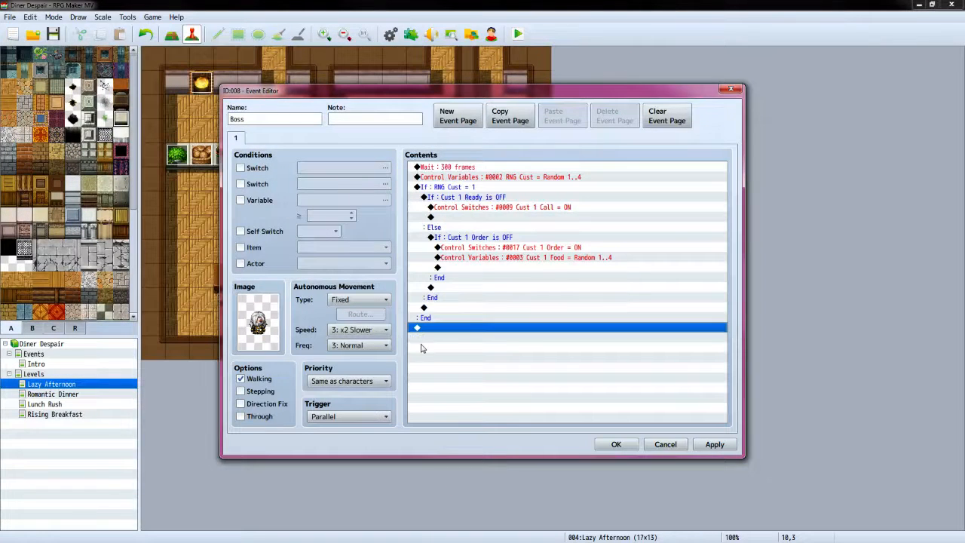
{"action": "double_click", "coordinate": [442, 340]}
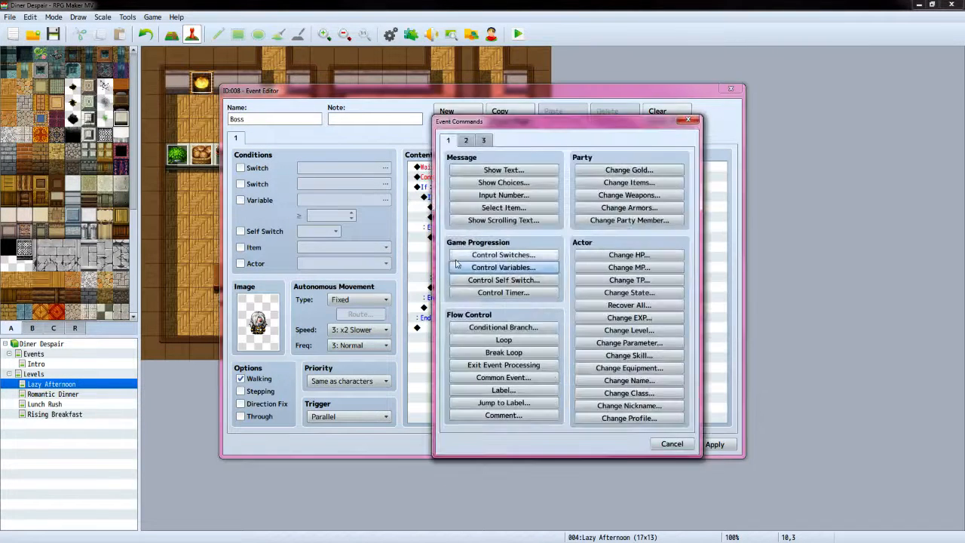
{"action": "left_click", "coordinate": [474, 328]}
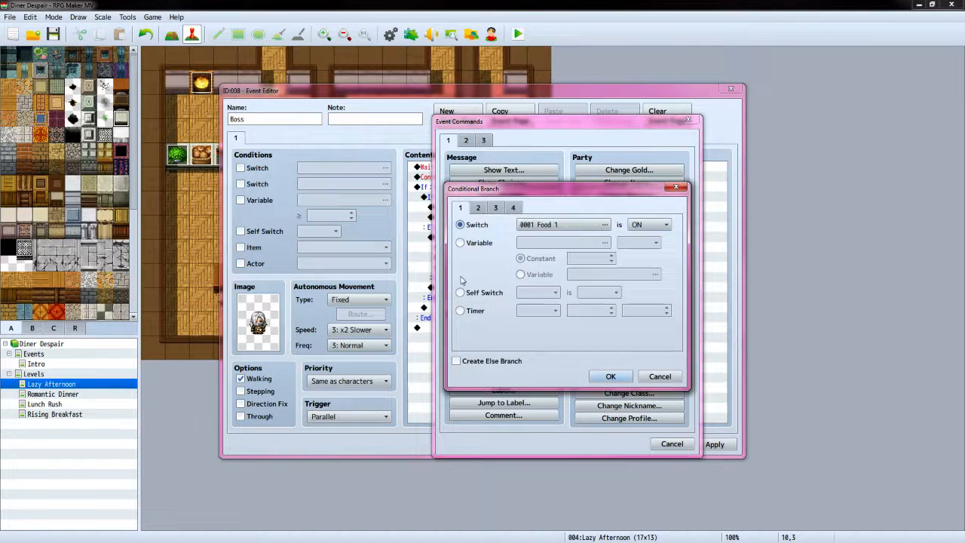
{"action": "left_click", "coordinate": [478, 208]}
{"action": "left_click", "coordinate": [459, 208]}
{"action": "left_click", "coordinate": [460, 242]}
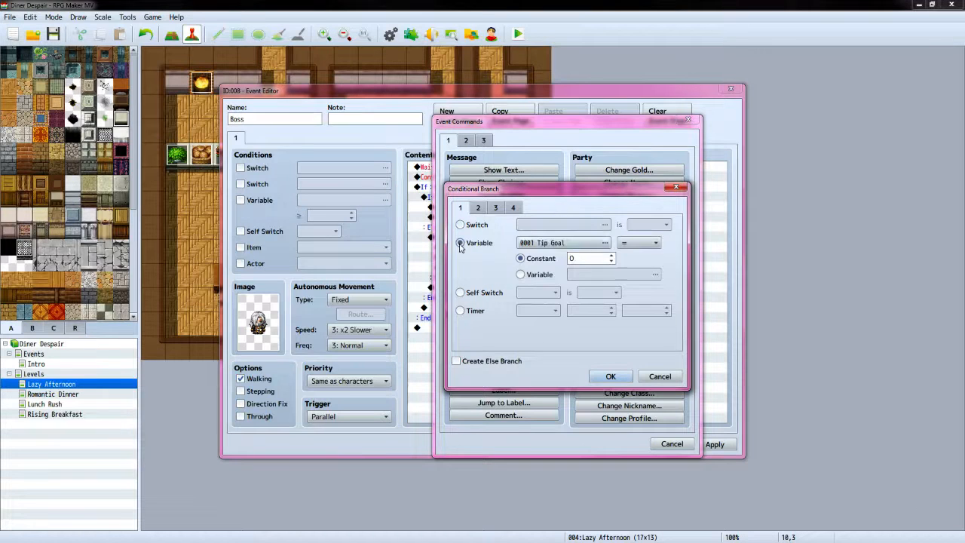
{"action": "left_click", "coordinate": [606, 243]}
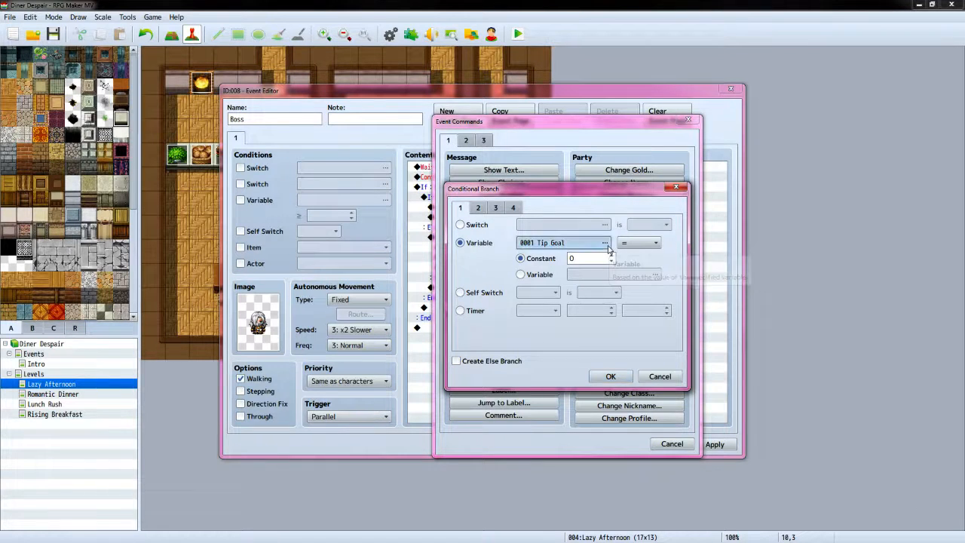
{"action": "left_click", "coordinate": [594, 188]}
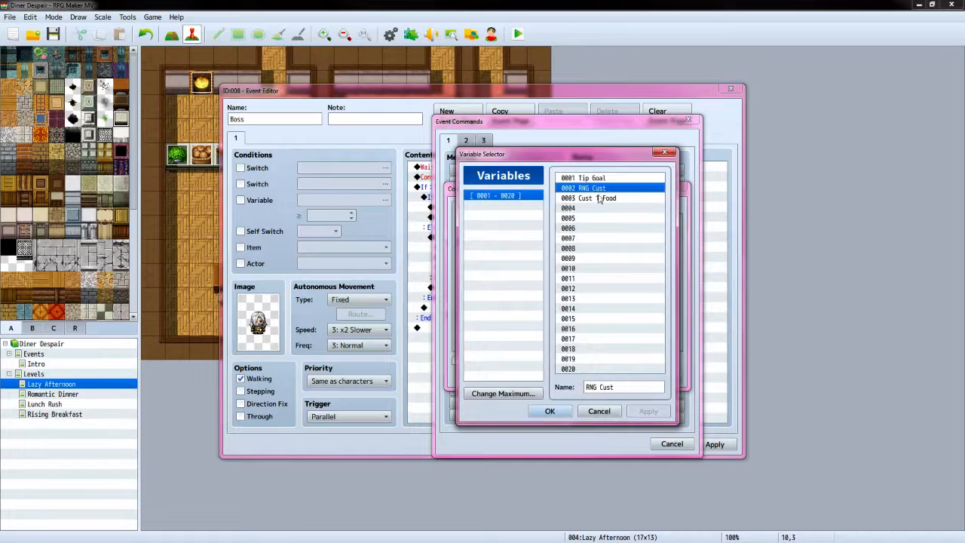
{"action": "left_click", "coordinate": [549, 411]}
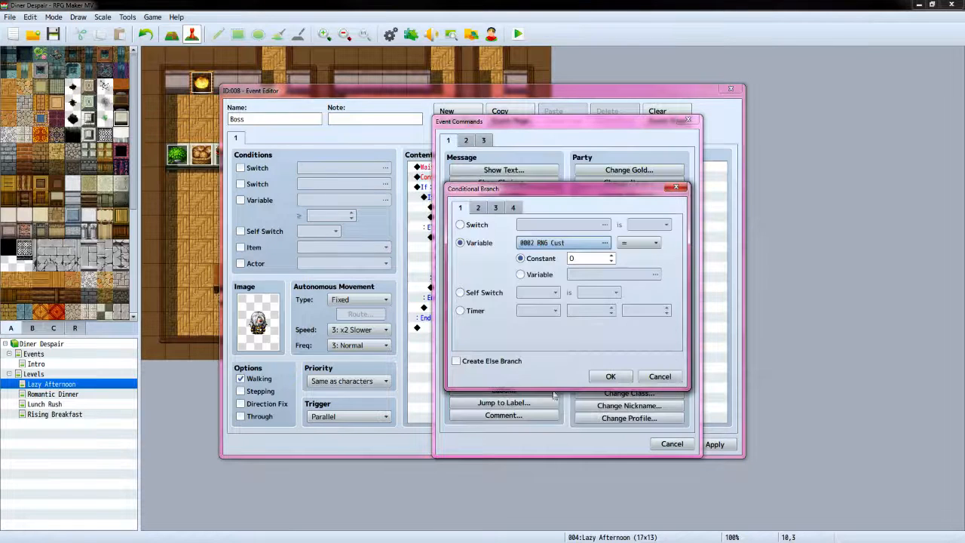
{"action": "double_click", "coordinate": [611, 256]}
{"action": "left_click", "coordinate": [609, 377]}
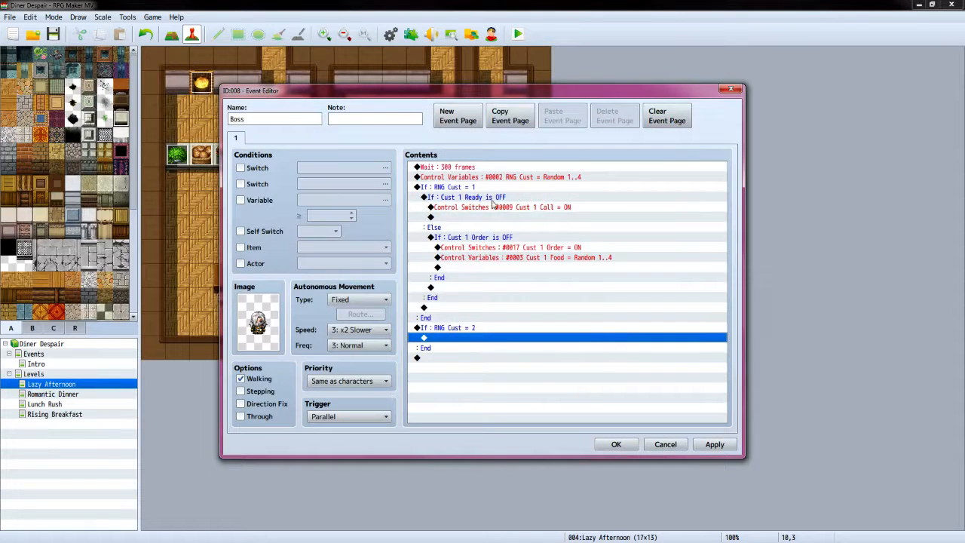
Inside the RNG Cust = 2 branch, add a Conditional Branch for switch 0014 Cust 2 Ready being OFF, with an Else branch
{"action": "double_click", "coordinate": [462, 339]}
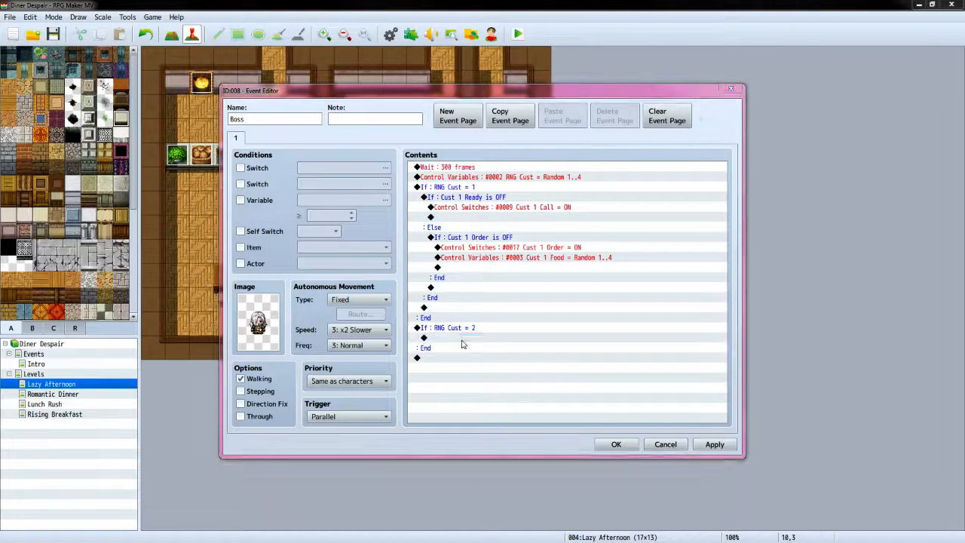
{"action": "left_click", "coordinate": [504, 327]}
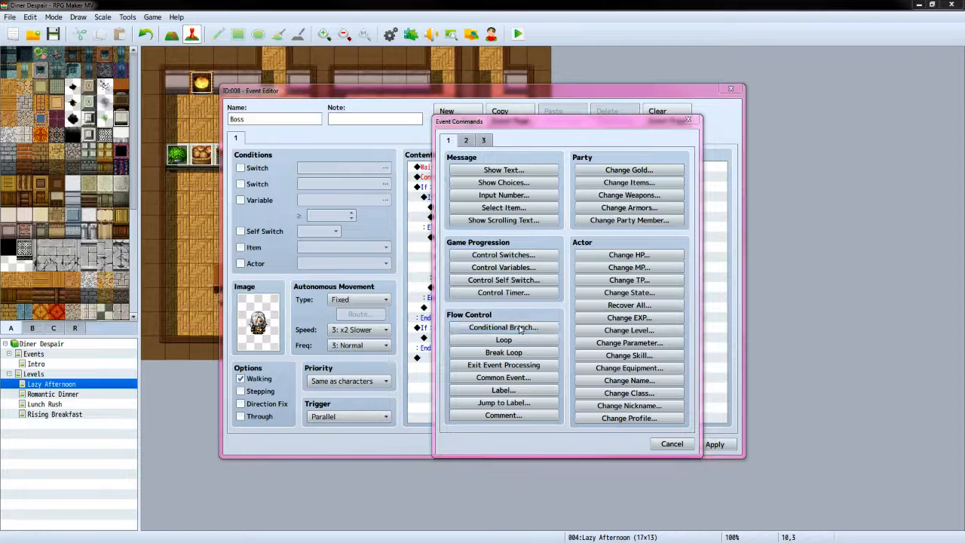
{"action": "left_click", "coordinate": [602, 226]}
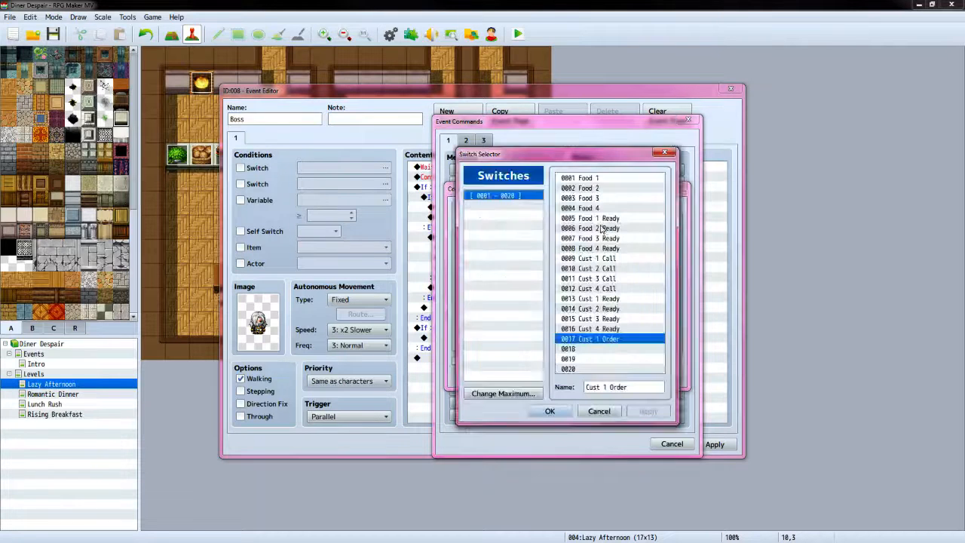
{"action": "left_click", "coordinate": [627, 309]}
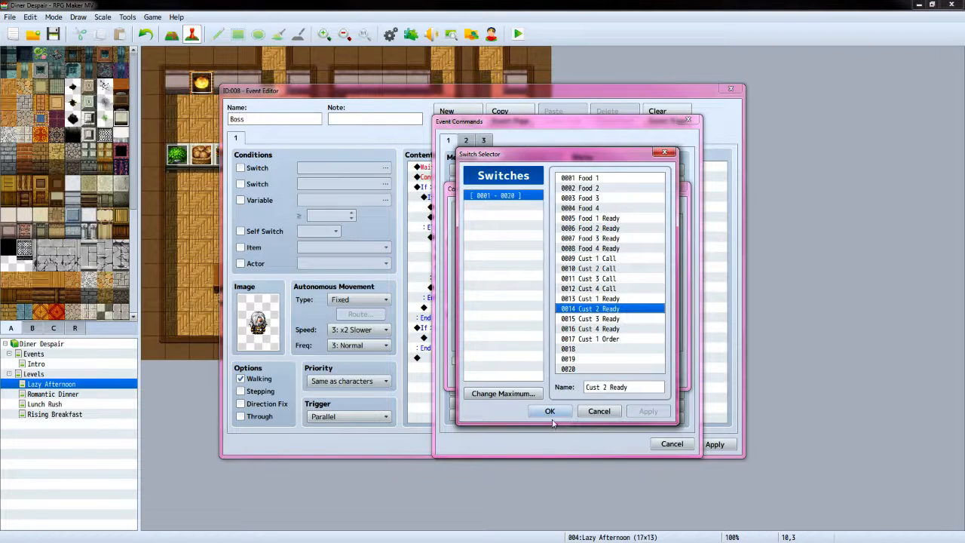
{"action": "left_click", "coordinate": [549, 413]}
{"action": "left_click", "coordinate": [648, 225]}
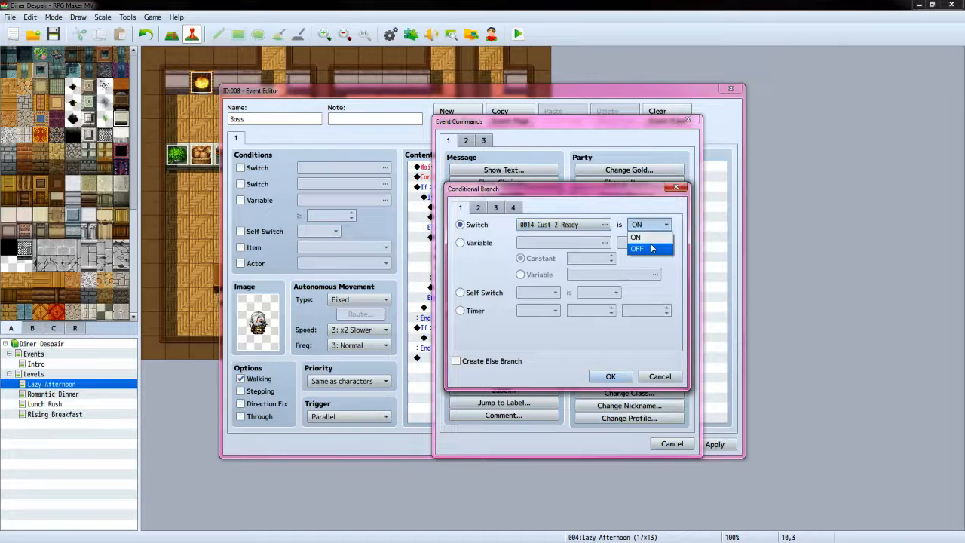
{"action": "left_click", "coordinate": [652, 248]}
{"action": "left_click", "coordinate": [456, 361]}
{"action": "left_click", "coordinate": [611, 376]}
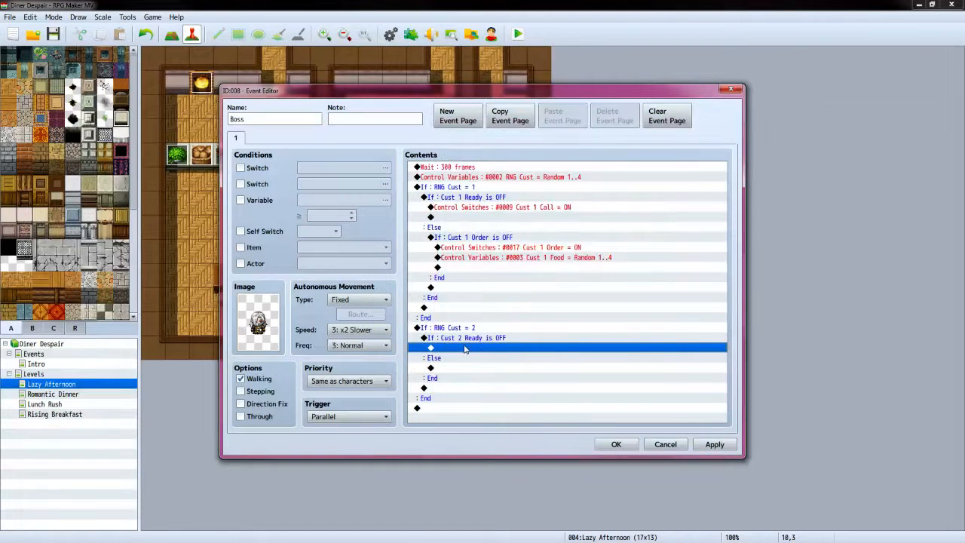
Inside the Cust 2 Ready branch, add a Control Switches command turning 0010 Cust 2 Call ON
{"action": "double_click", "coordinate": [465, 350]}
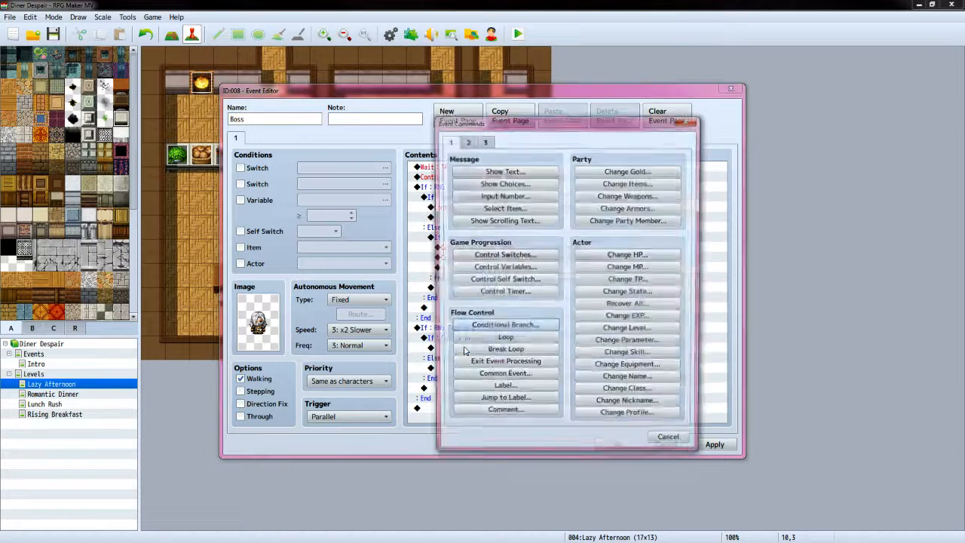
{"action": "left_click", "coordinate": [503, 255]}
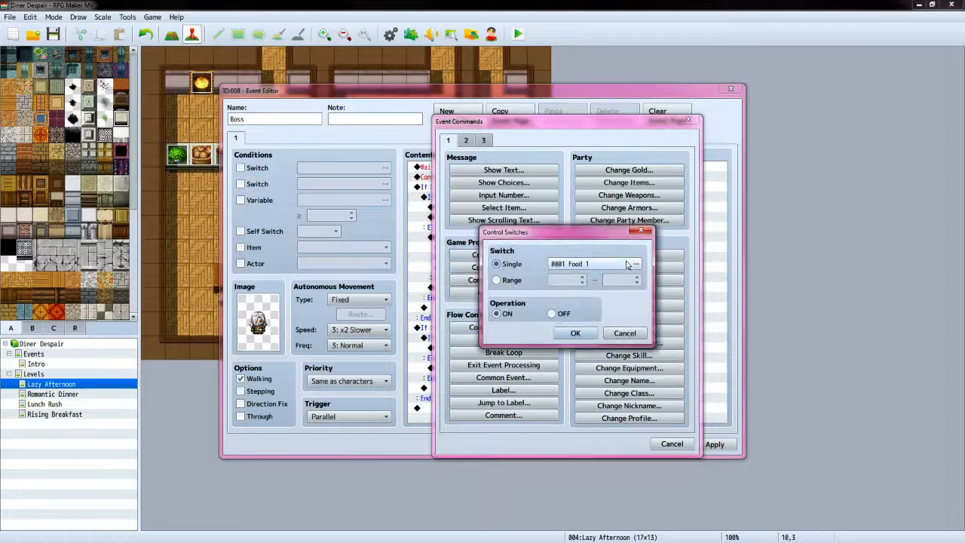
{"action": "left_click", "coordinate": [635, 263]}
{"action": "left_click", "coordinate": [596, 268]}
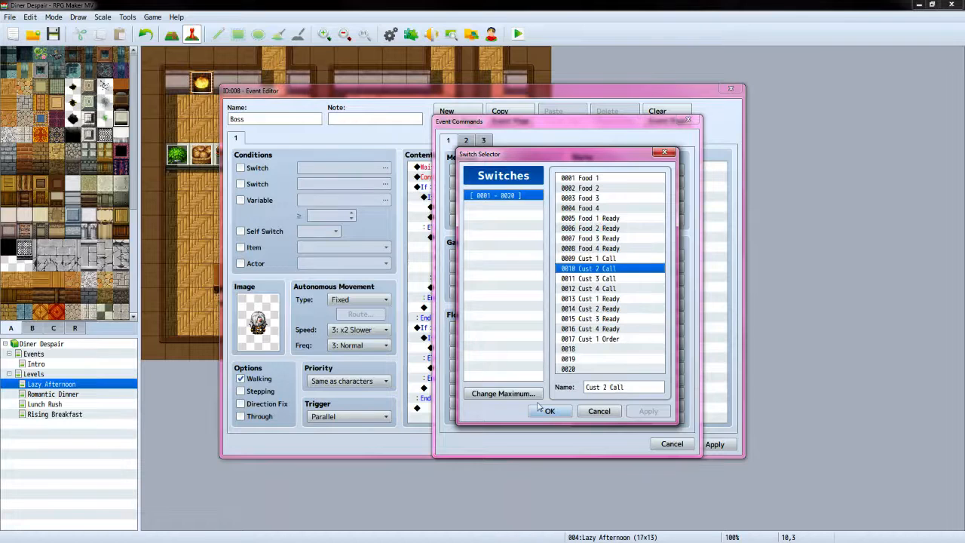
{"action": "left_click", "coordinate": [550, 410]}
{"action": "left_click", "coordinate": [573, 332]}
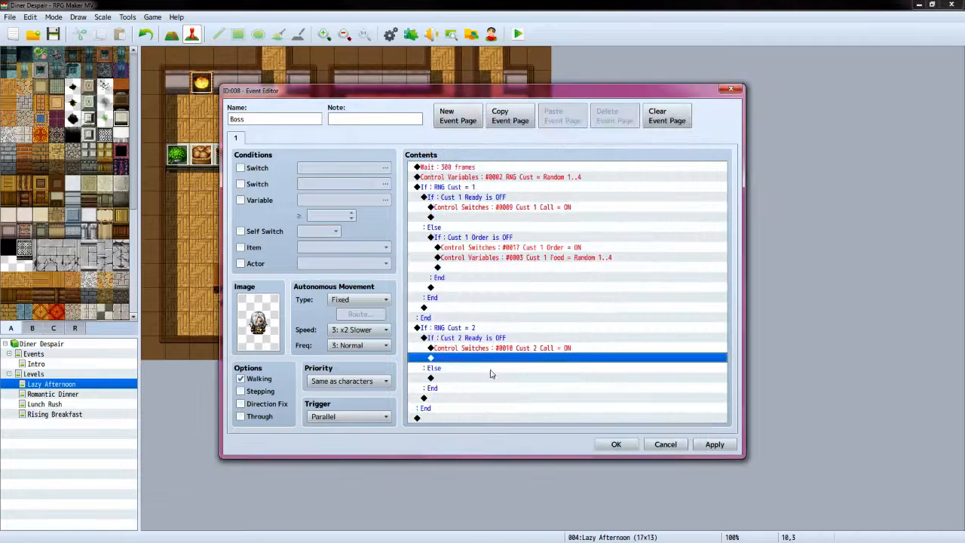
In the Else part of the Cust 2 Ready branch, add a Conditional Branch for switch 0018, named "Cust 2 Order", being OFF
{"action": "left_click", "coordinate": [452, 379]}
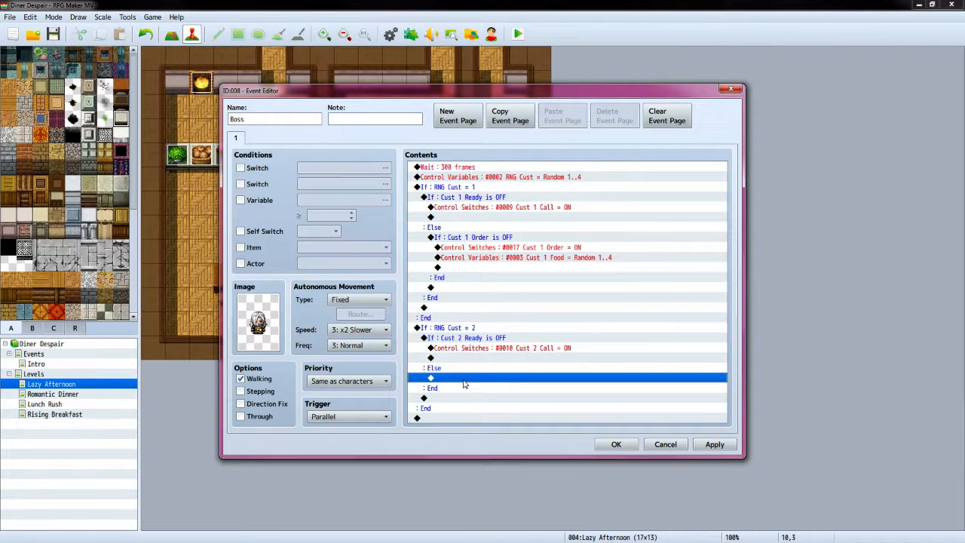
{"action": "double_click", "coordinate": [466, 380]}
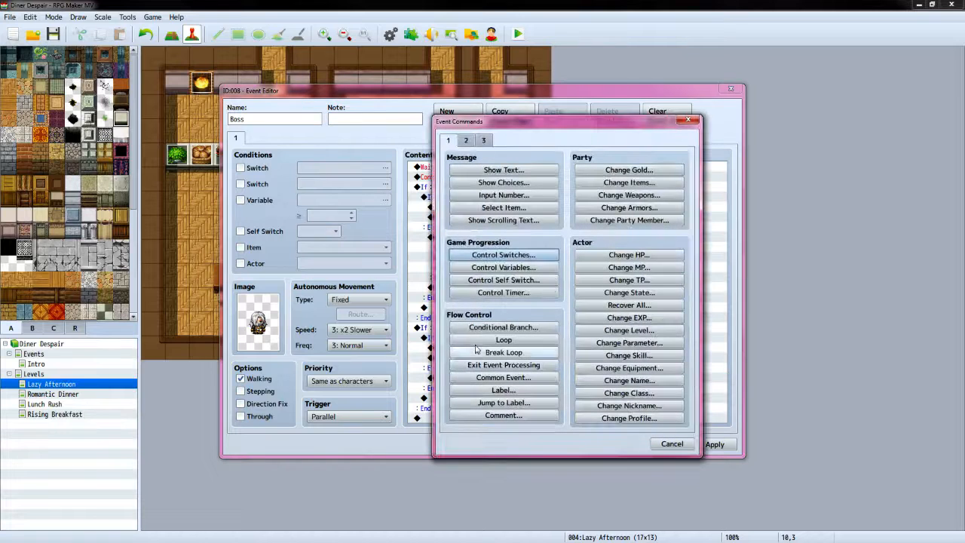
{"action": "left_click", "coordinate": [520, 326]}
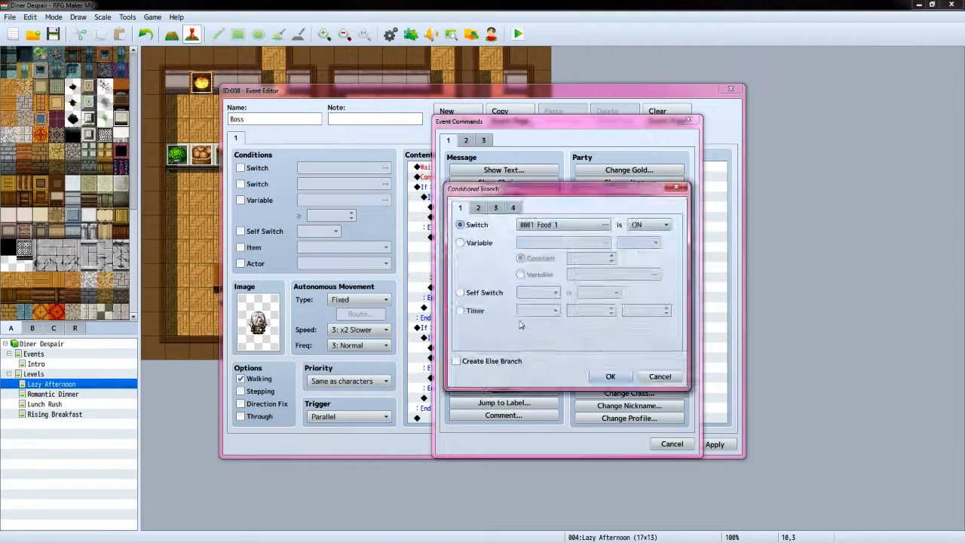
{"action": "left_click", "coordinate": [603, 225]}
{"action": "left_click", "coordinate": [600, 349]}
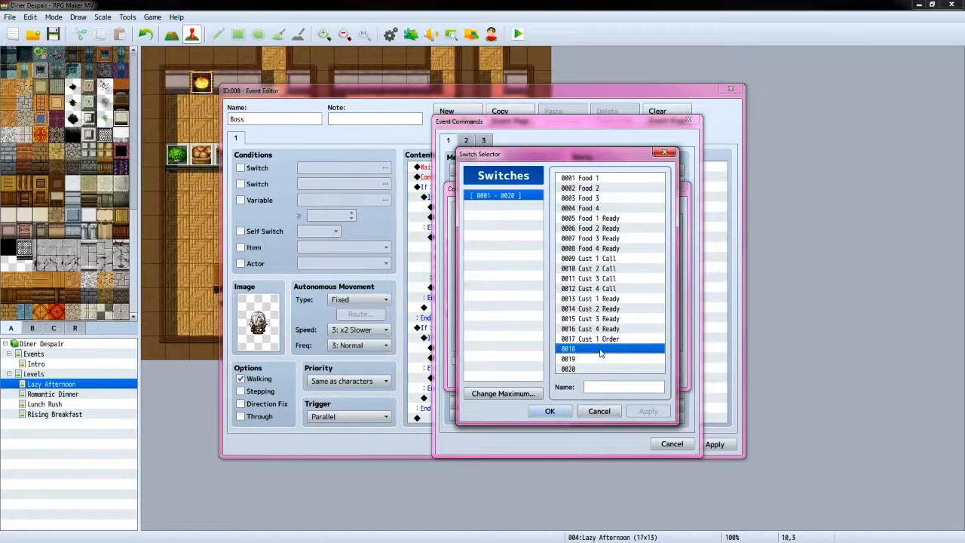
{"action": "left_click", "coordinate": [613, 388]}
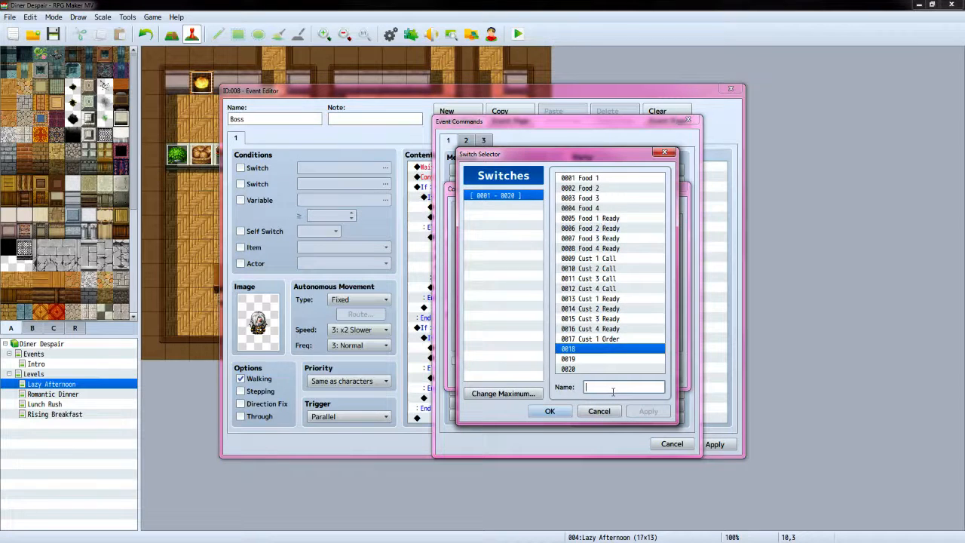
{"action": "type", "text": "Cust 2 Order"}
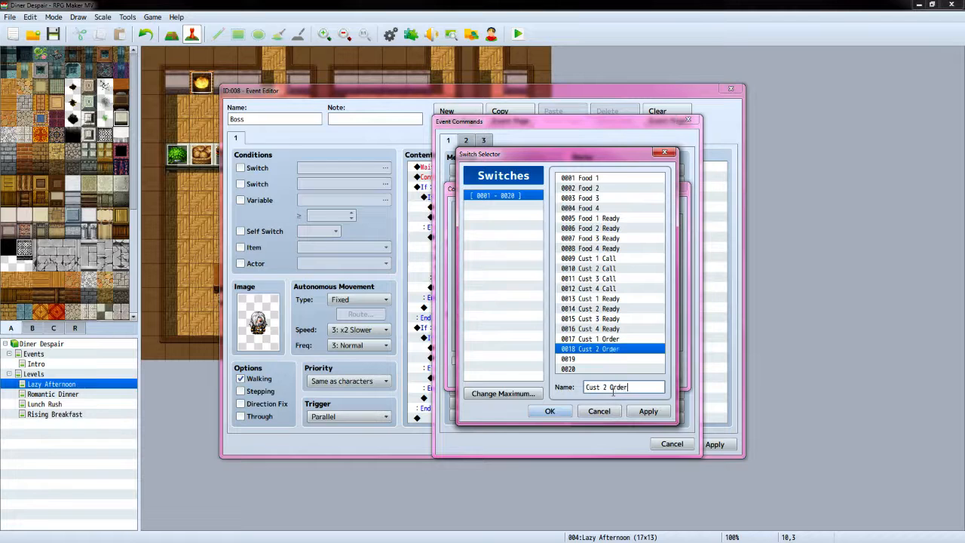
{"action": "left_click", "coordinate": [549, 411]}
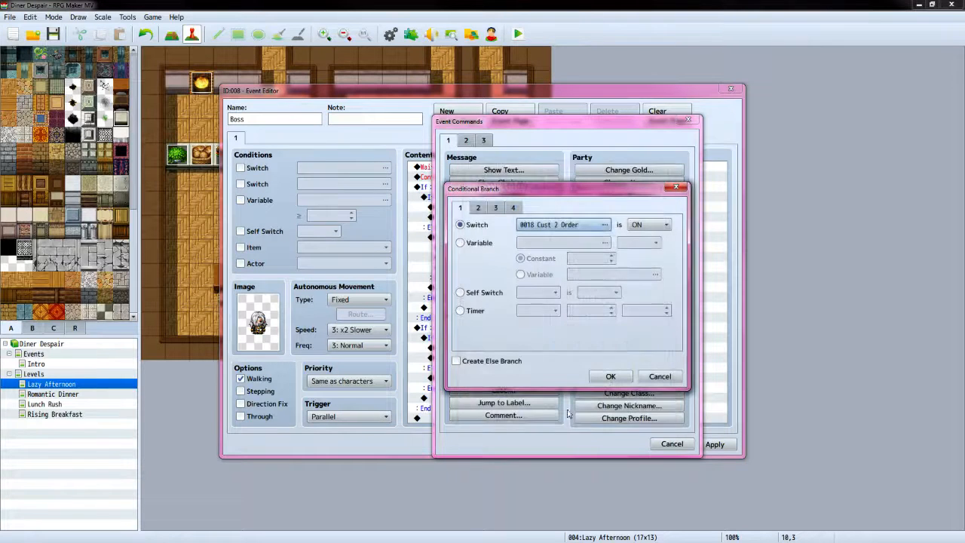
{"action": "left_click", "coordinate": [662, 226]}
{"action": "left_click", "coordinate": [653, 249]}
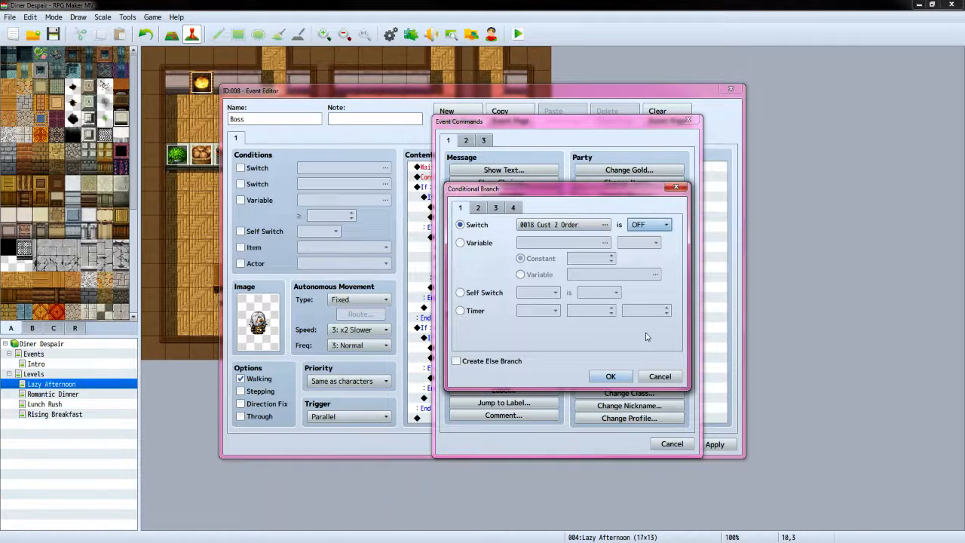
{"action": "left_click", "coordinate": [611, 377]}
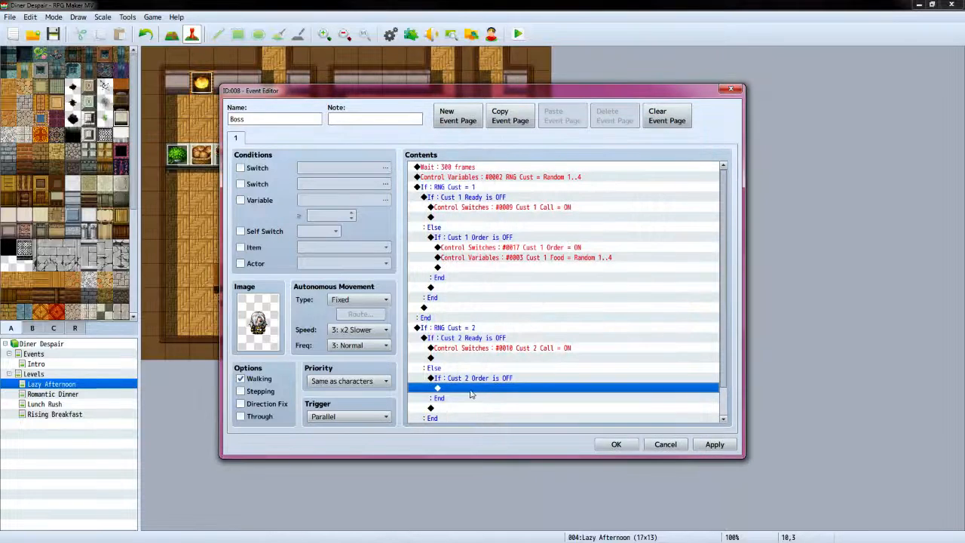
Inside the Cust 2 Order branch, add a Control Switches command turning 0018 Cust 2 Order ON
{"action": "double_click", "coordinate": [471, 391]}
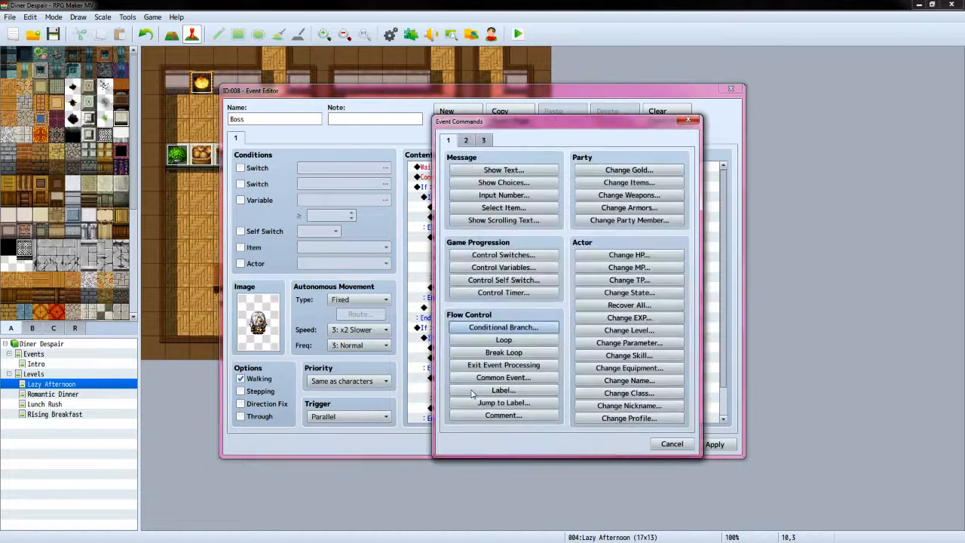
{"action": "left_click", "coordinate": [503, 255]}
{"action": "left_click", "coordinate": [635, 264]}
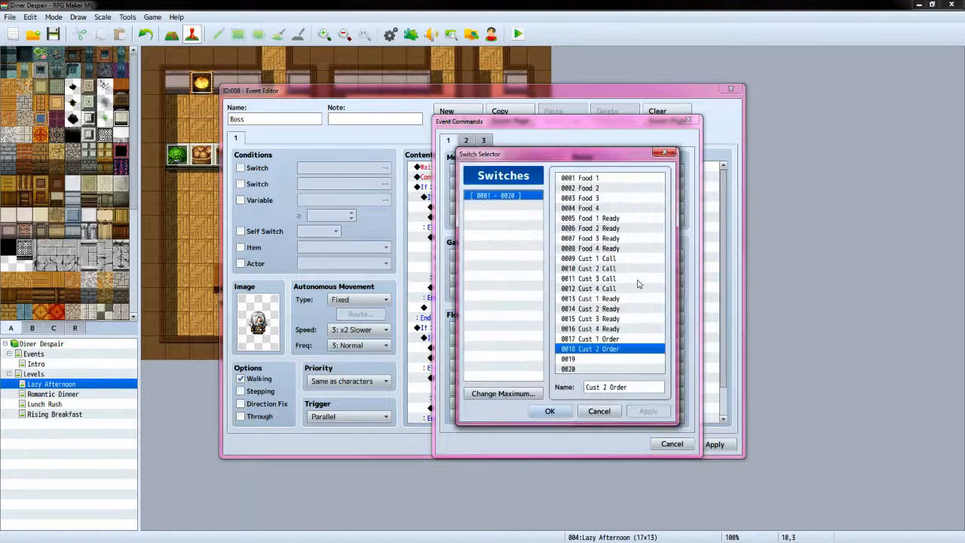
{"action": "left_click", "coordinate": [549, 411]}
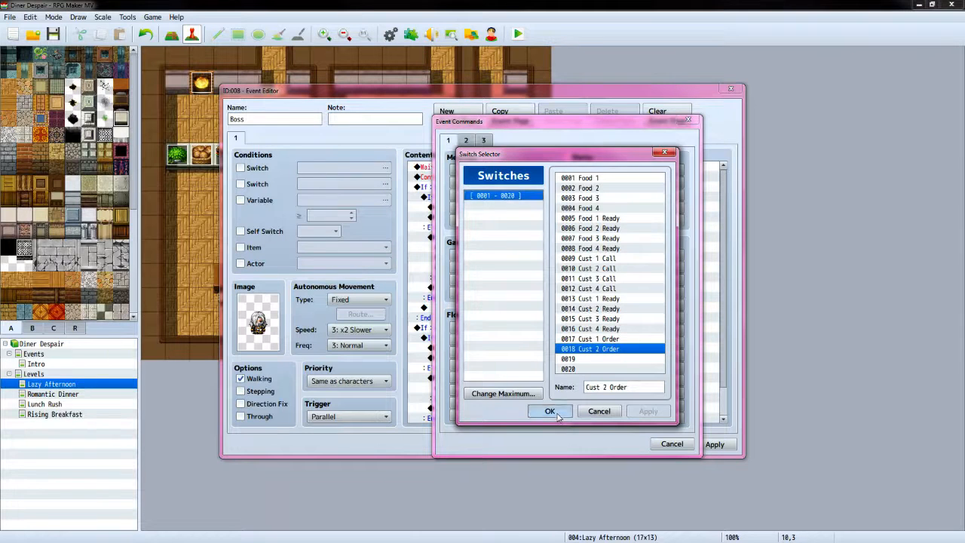
{"action": "left_click", "coordinate": [573, 333]}
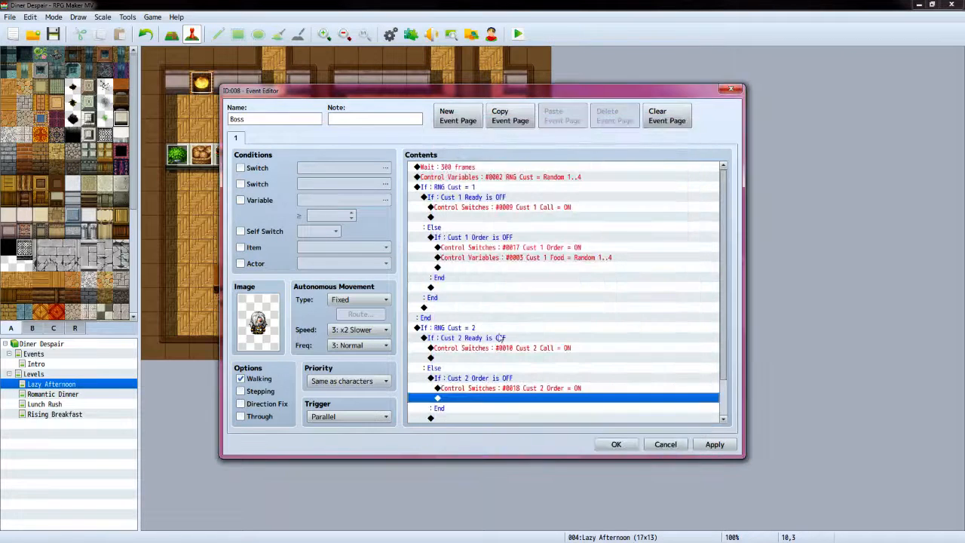
Start a Control Variables command below the Cust 2 Order switch command, using variable 0004 named "Cust 2 Food"
{"action": "double_click", "coordinate": [480, 402]}
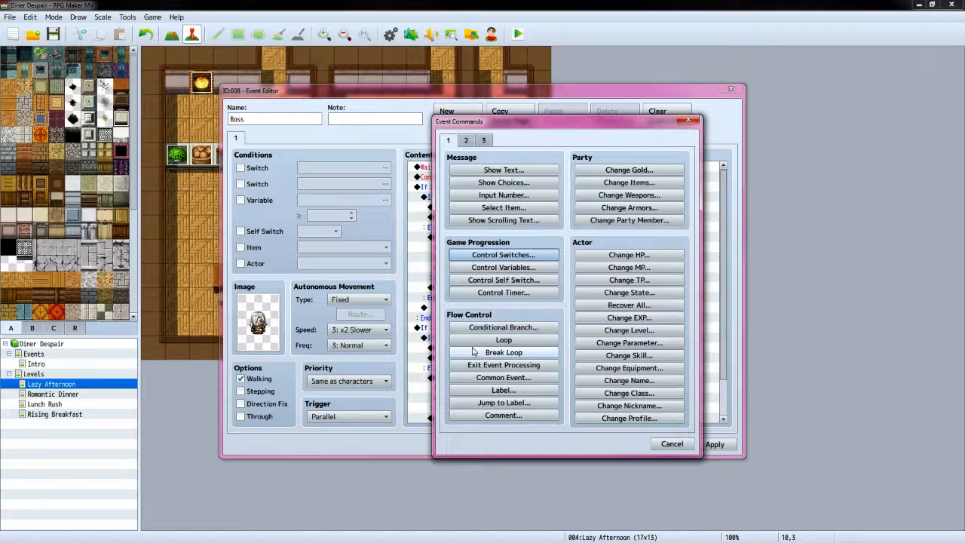
{"action": "left_click", "coordinate": [504, 263]}
{"action": "left_click", "coordinate": [608, 213]}
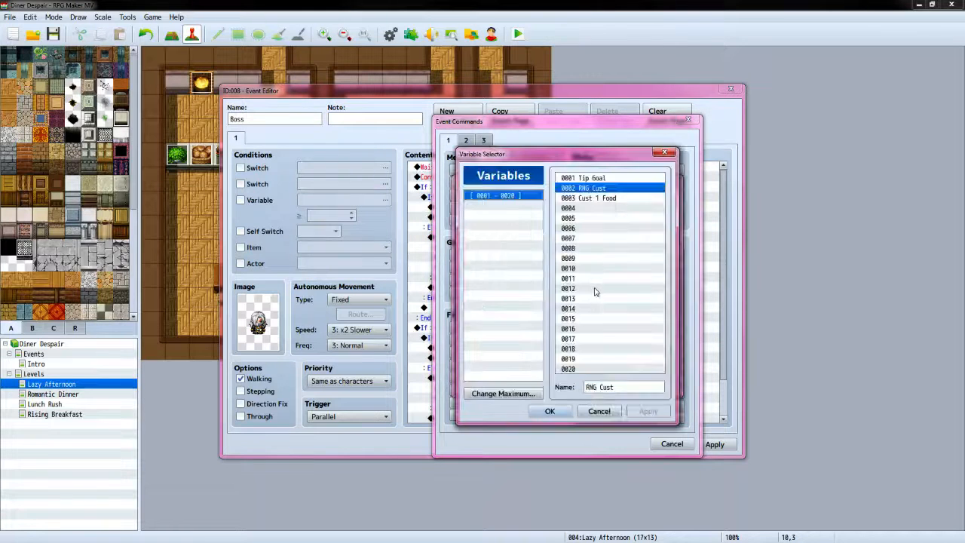
{"action": "left_click", "coordinate": [584, 209]}
{"action": "left_click", "coordinate": [599, 386]}
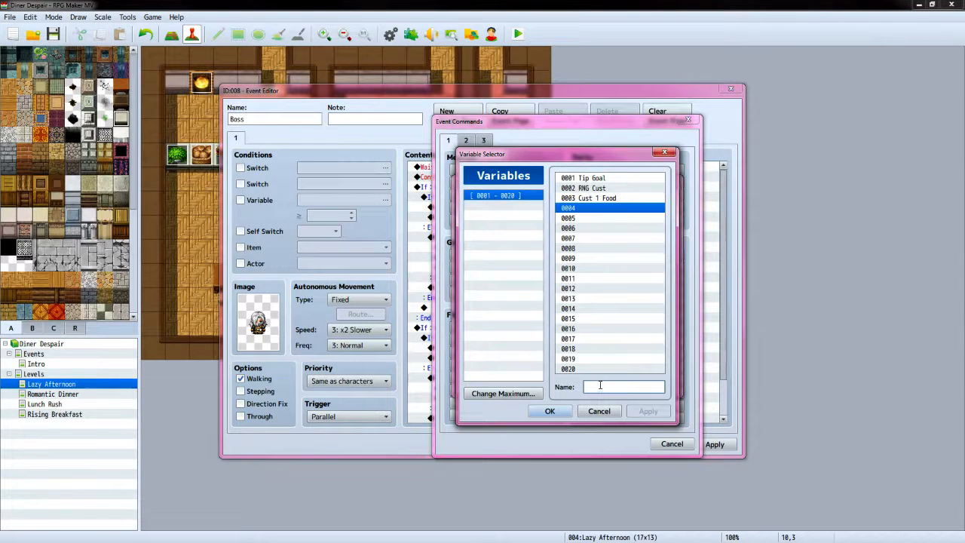
{"action": "type", "text": "Cust 2 Food"}
{"action": "left_click", "coordinate": [550, 410]}
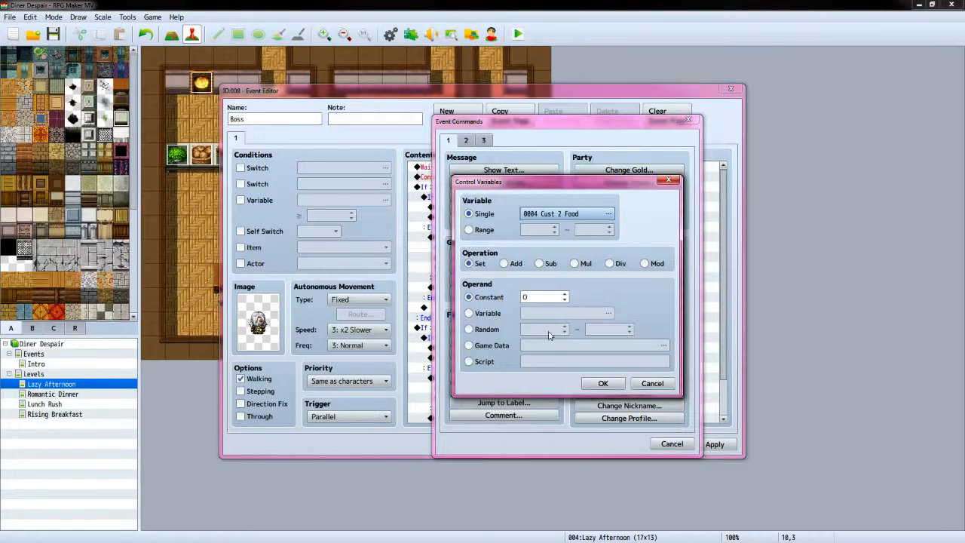
Set variable 0004 Cust 2 Food to a random number from 1 to 4 and add the command to the Cust 2 Order branch
{"action": "left_click", "coordinate": [468, 329]}
{"action": "left_click", "coordinate": [565, 325]}
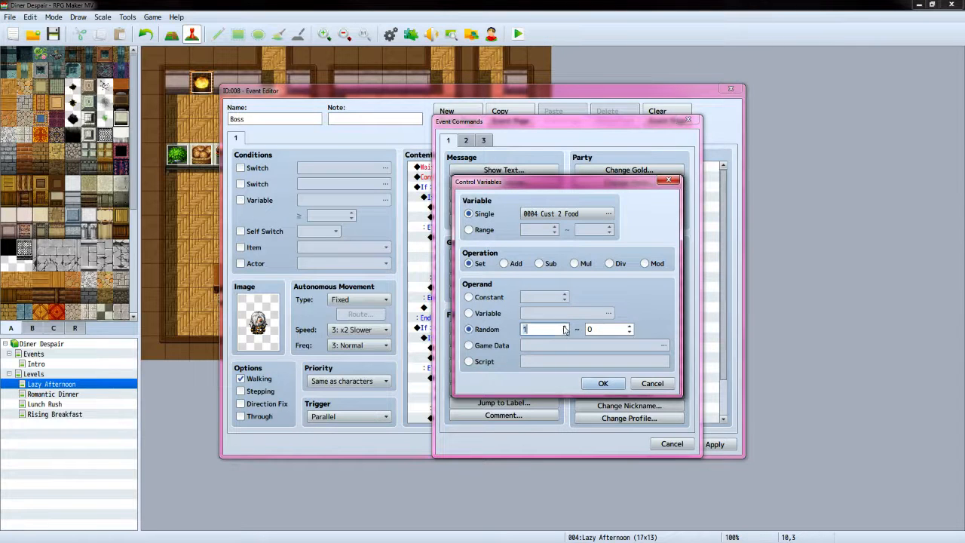
{"action": "double_click", "coordinate": [630, 326]}
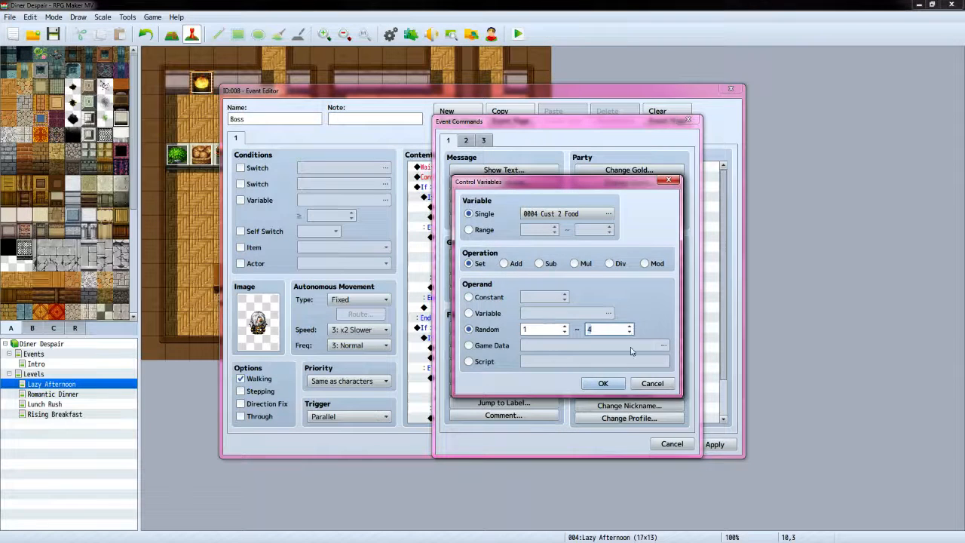
{"action": "left_click", "coordinate": [603, 383]}
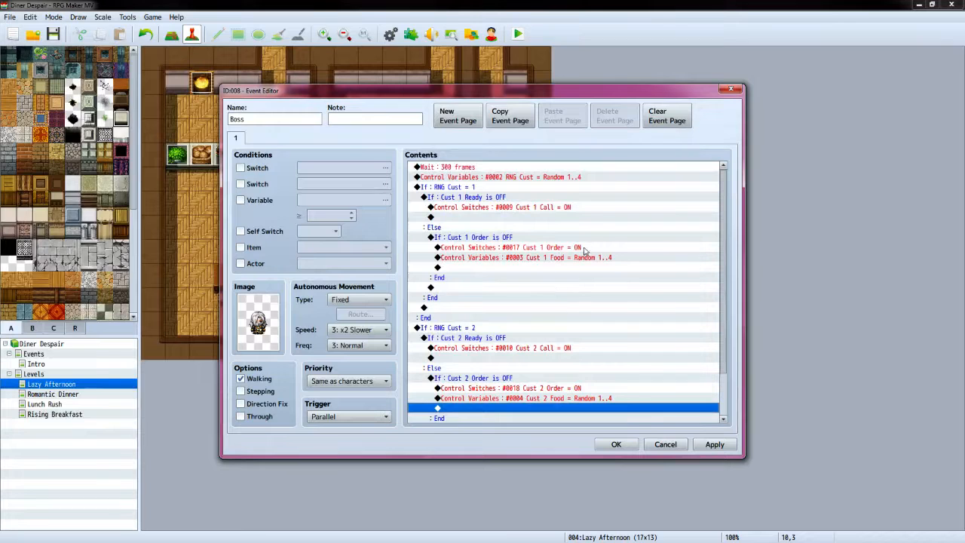
{"action": "scroll", "coordinate": [622, 256], "scroll_direction": "down", "scroll_amount": 5}
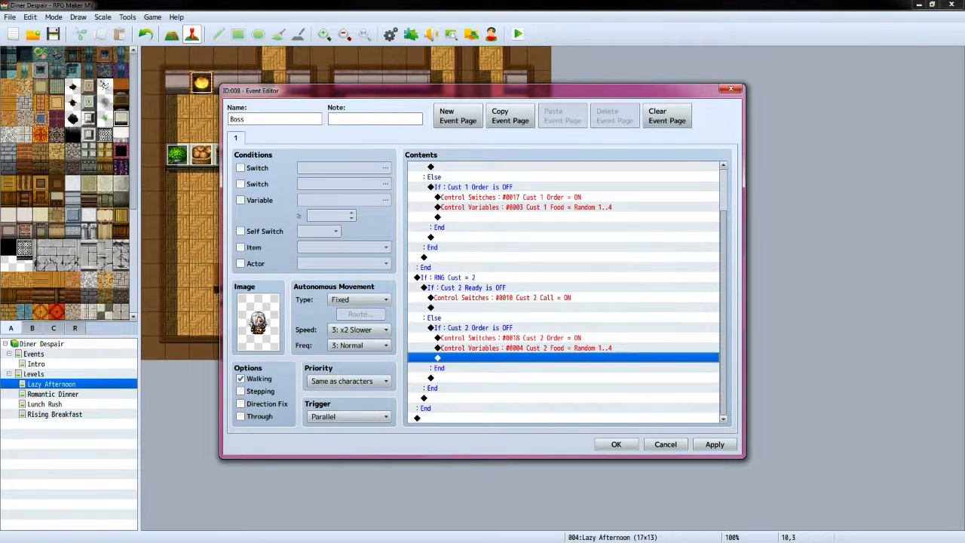
Consult the remaining customer branches of the VX Ace Boss event, and add a Conditional Branch for variable 0002 RNG Cust equal to 3 at the list's end
{"action": "key", "text": "alt+Tab"}
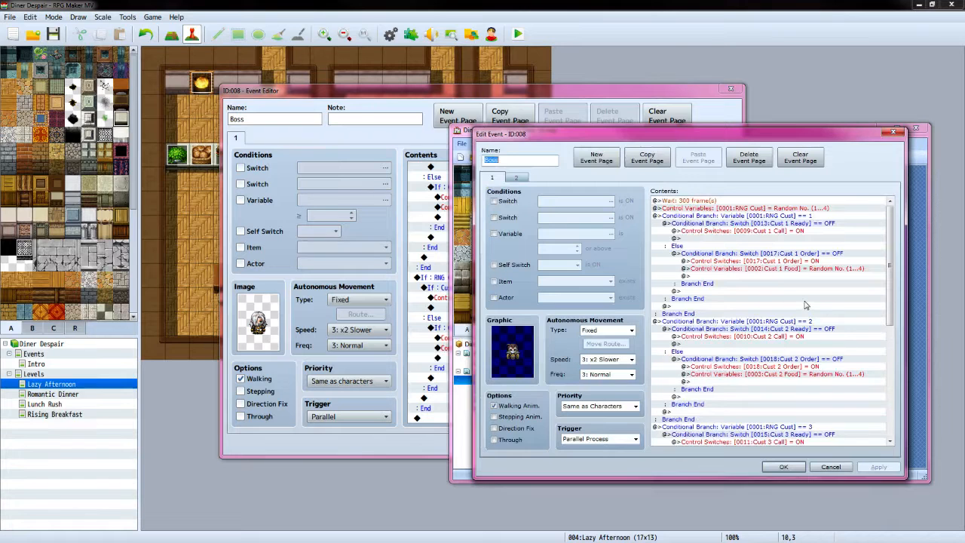
{"action": "left_click_drag", "start_coordinate": [890, 296], "coordinate": [882, 391]}
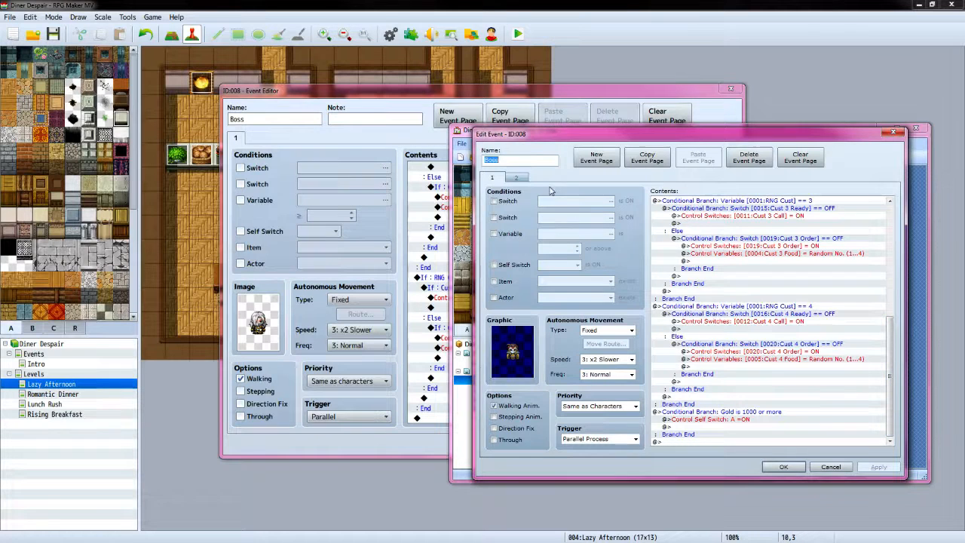
{"action": "left_click", "coordinate": [520, 94]}
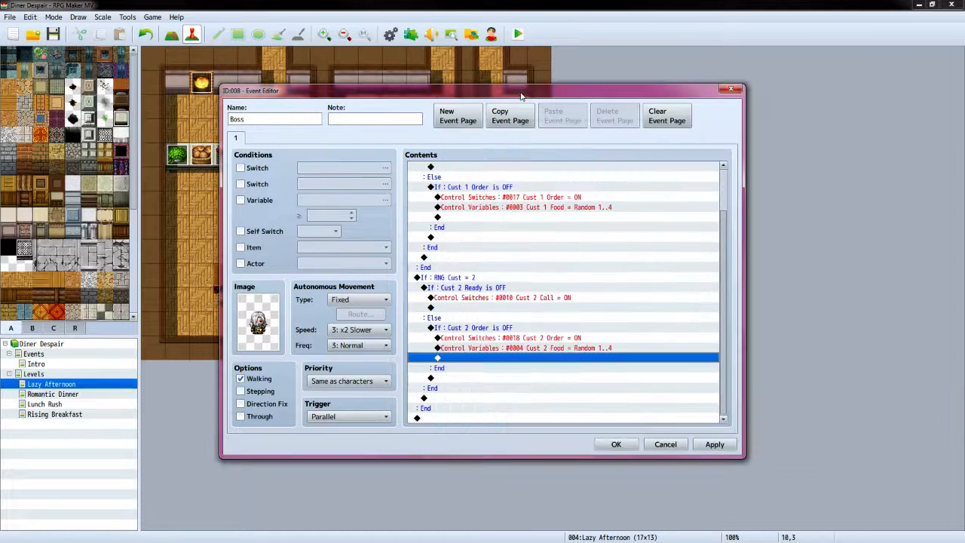
{"action": "left_click", "coordinate": [445, 418]}
{"action": "double_click", "coordinate": [444, 421]}
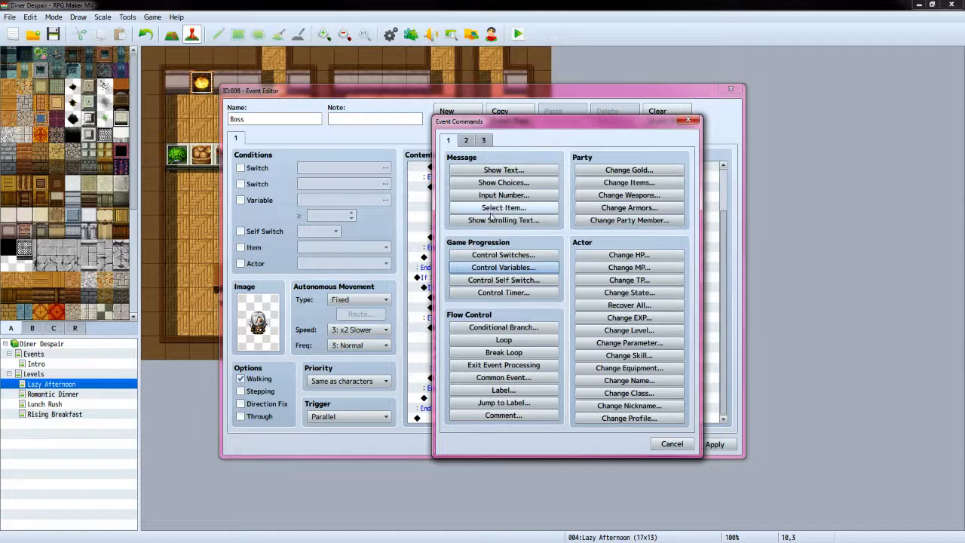
{"action": "left_click", "coordinate": [503, 268]}
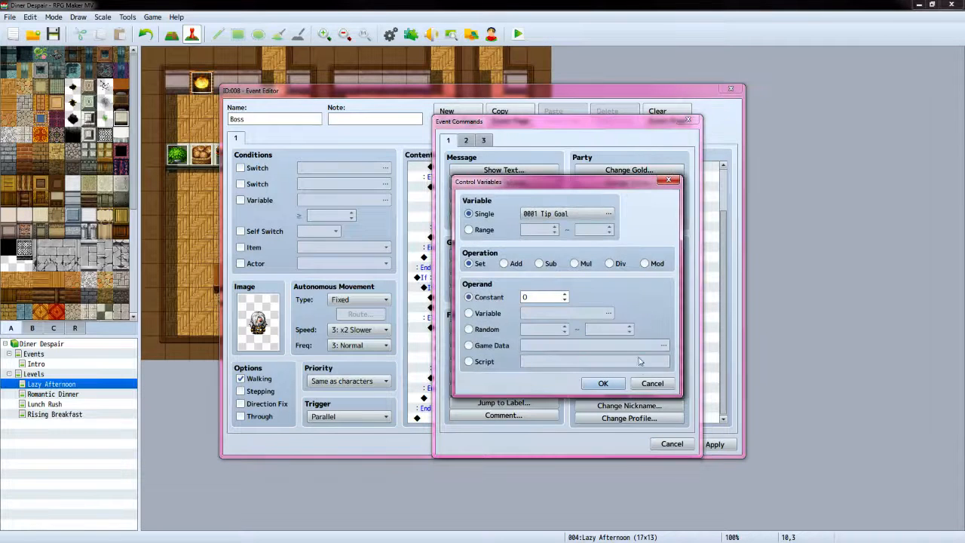
{"action": "left_click", "coordinate": [652, 383]}
{"action": "left_click", "coordinate": [503, 325]}
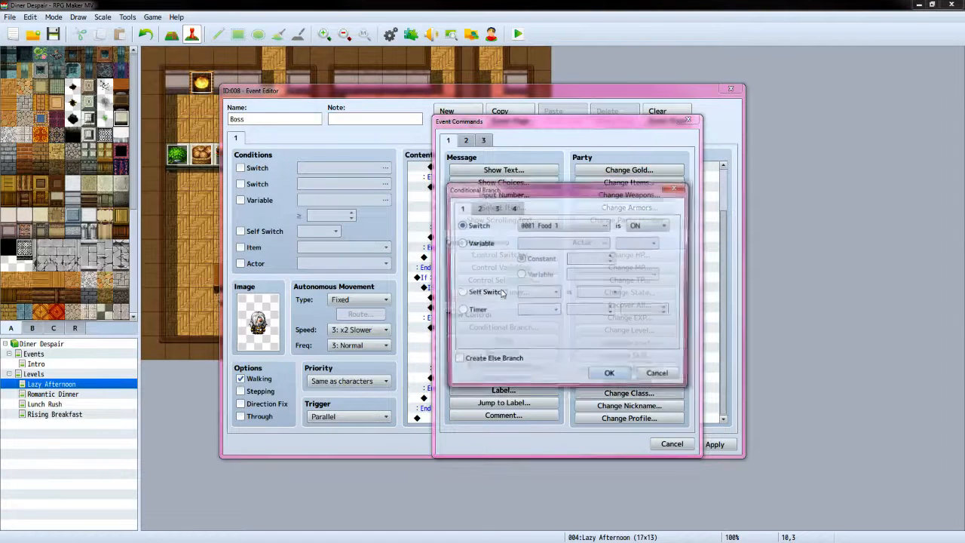
{"action": "left_click", "coordinate": [460, 243]}
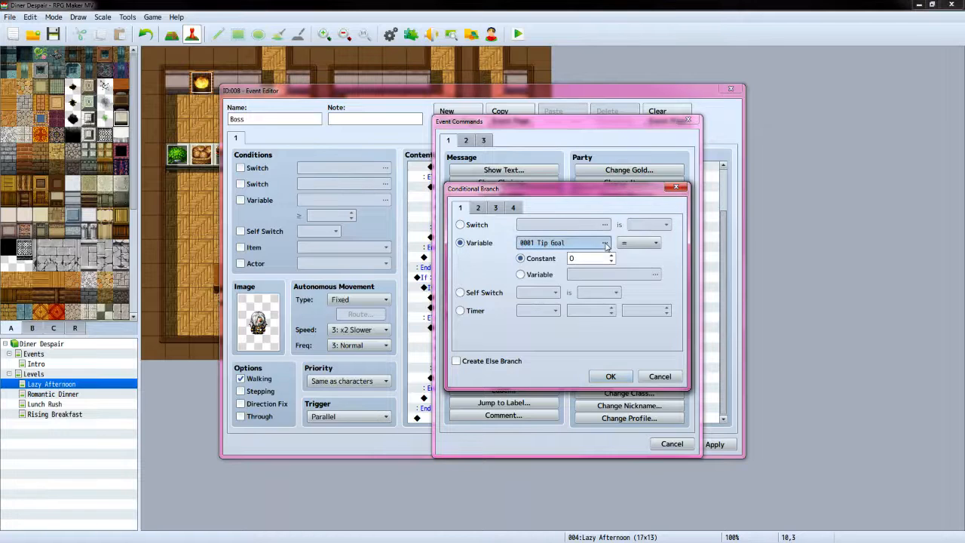
{"action": "left_click", "coordinate": [604, 243]}
{"action": "left_click", "coordinate": [610, 188]}
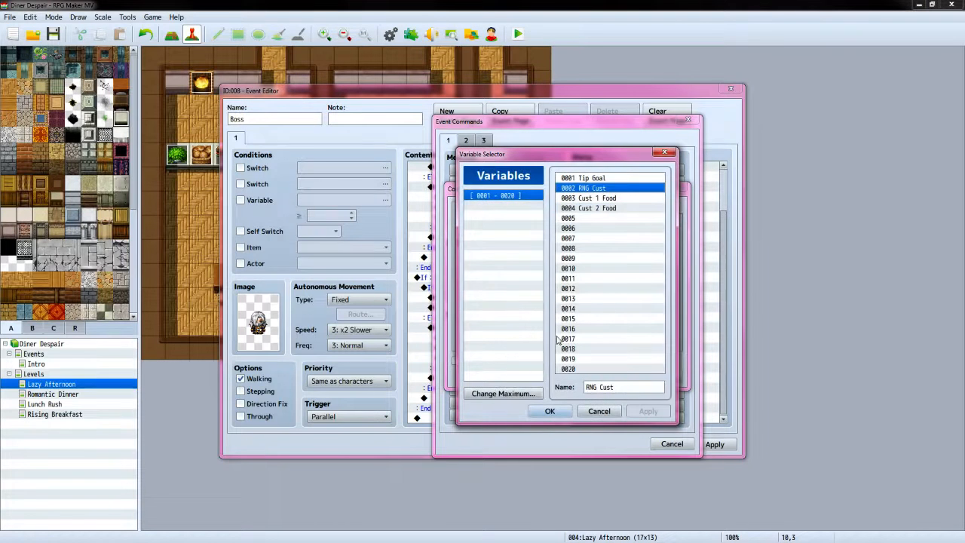
{"action": "left_click", "coordinate": [549, 410]}
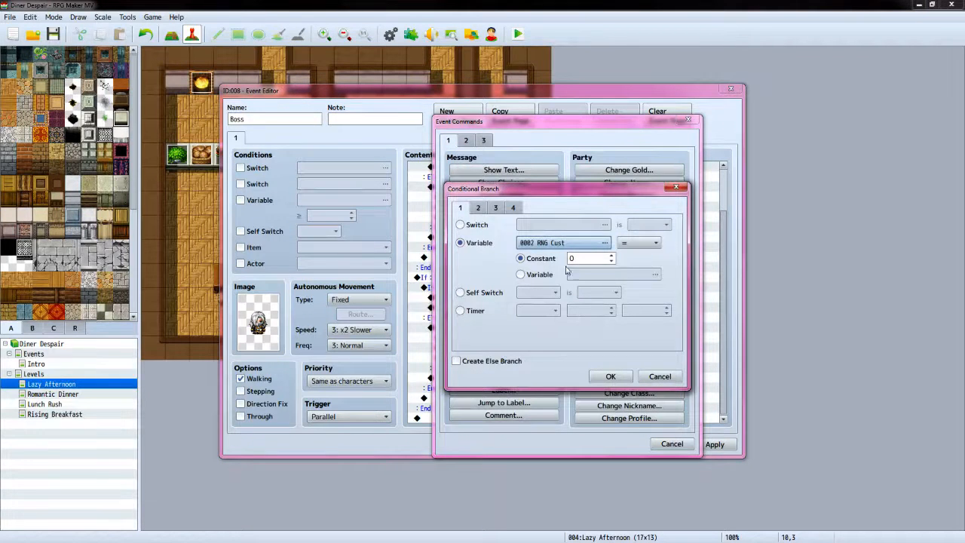
{"action": "left_click", "coordinate": [611, 256]}
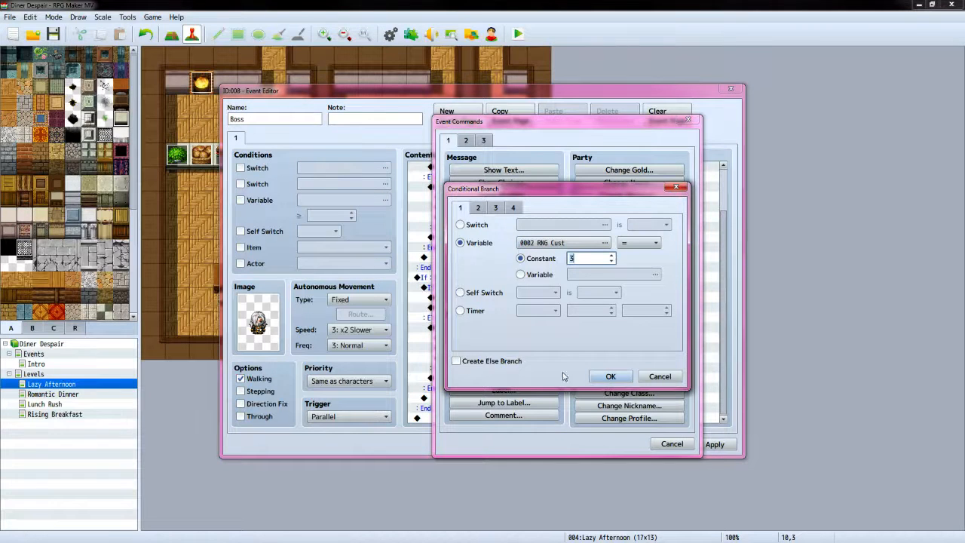
{"action": "left_click", "coordinate": [610, 376]}
{"action": "scroll", "coordinate": [476, 353], "scroll_direction": "down", "scroll_amount": 1}
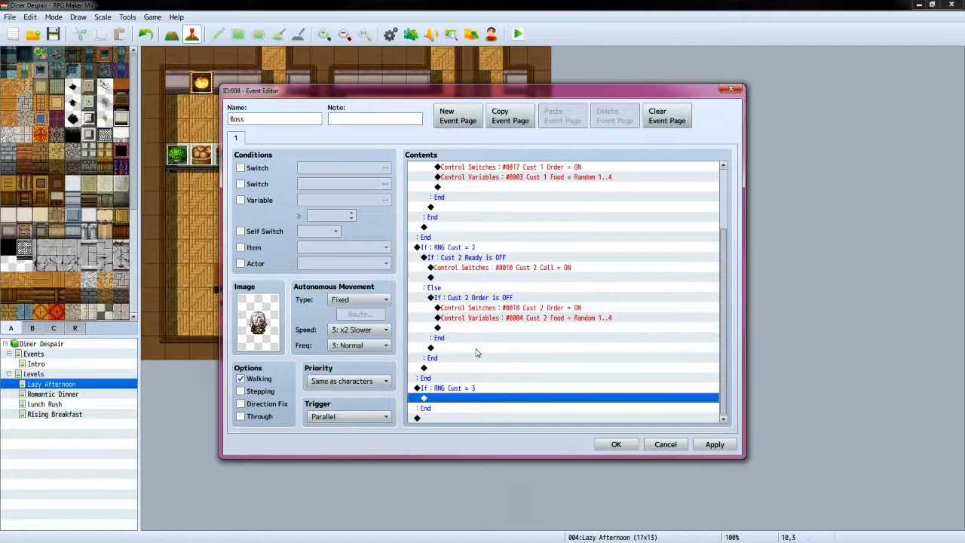
{"action": "double_click", "coordinate": [470, 401]}
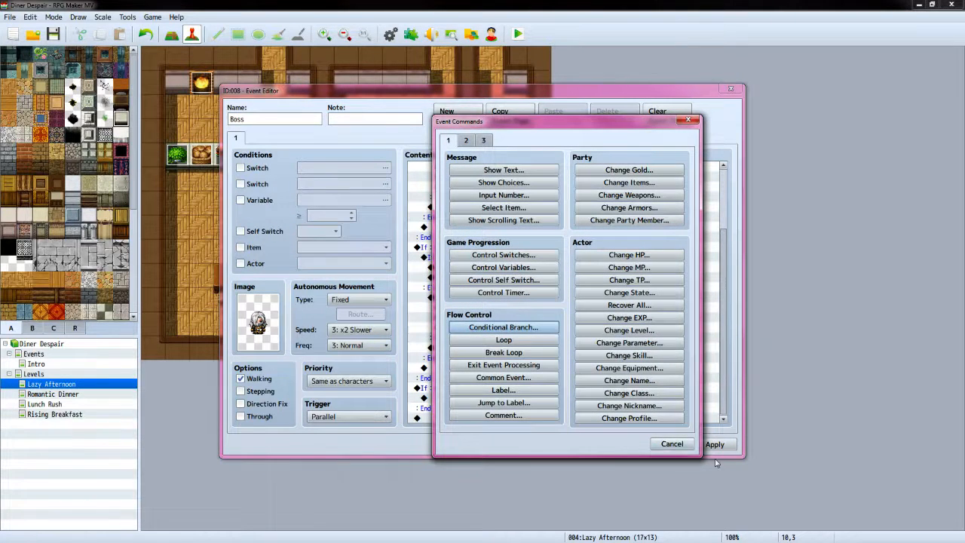
{"action": "left_click", "coordinate": [670, 444]}
Inside the RNG Cust = 3 branch, add a Conditional Branch for switch 0015 Cust 3 Ready being OFF, with an Else branch
{"action": "double_click", "coordinate": [457, 401]}
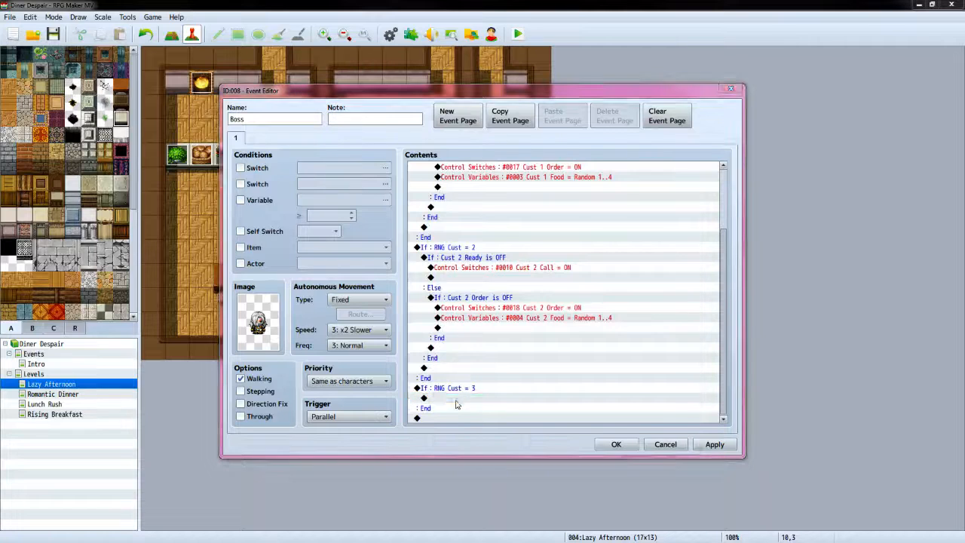
{"action": "left_click", "coordinate": [507, 327]}
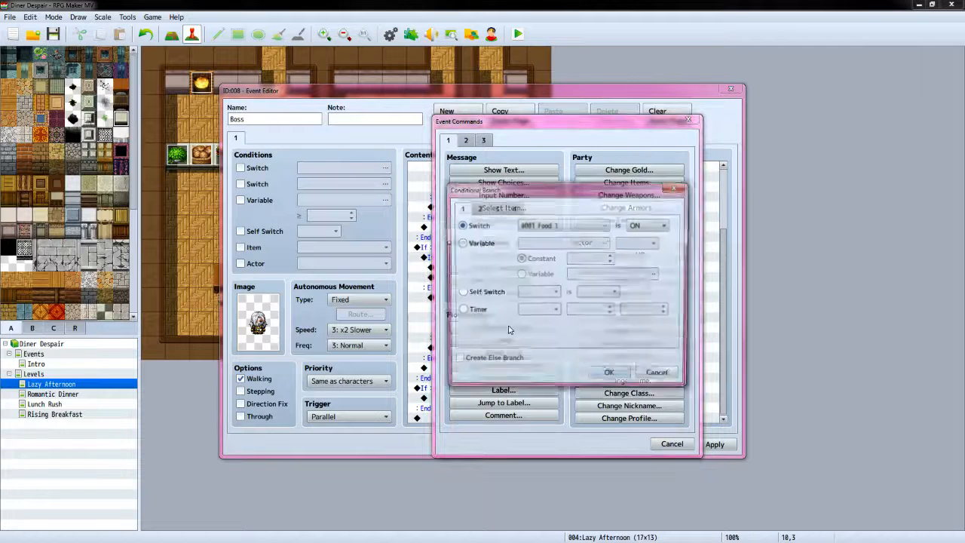
{"action": "left_click", "coordinate": [460, 242]}
{"action": "left_click", "coordinate": [605, 243]}
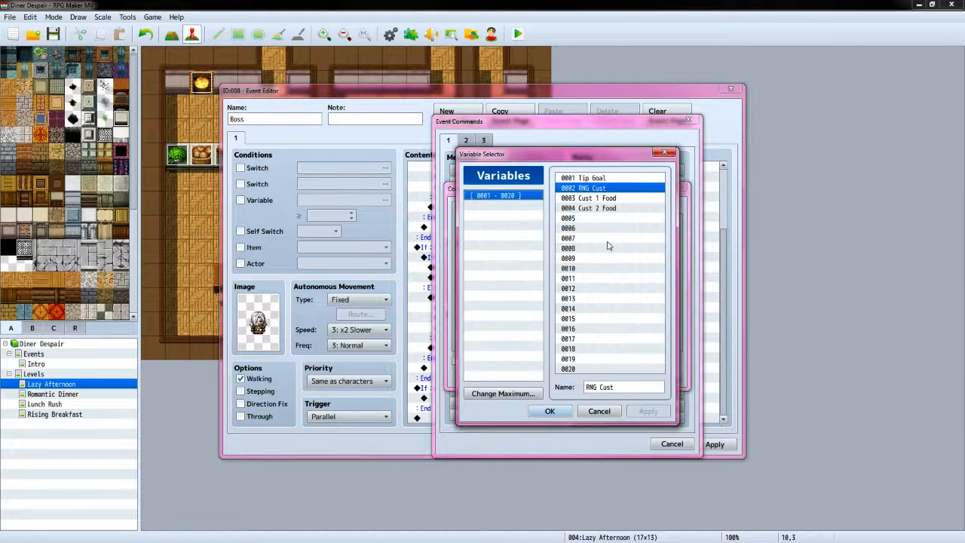
{"action": "left_click", "coordinate": [599, 411]}
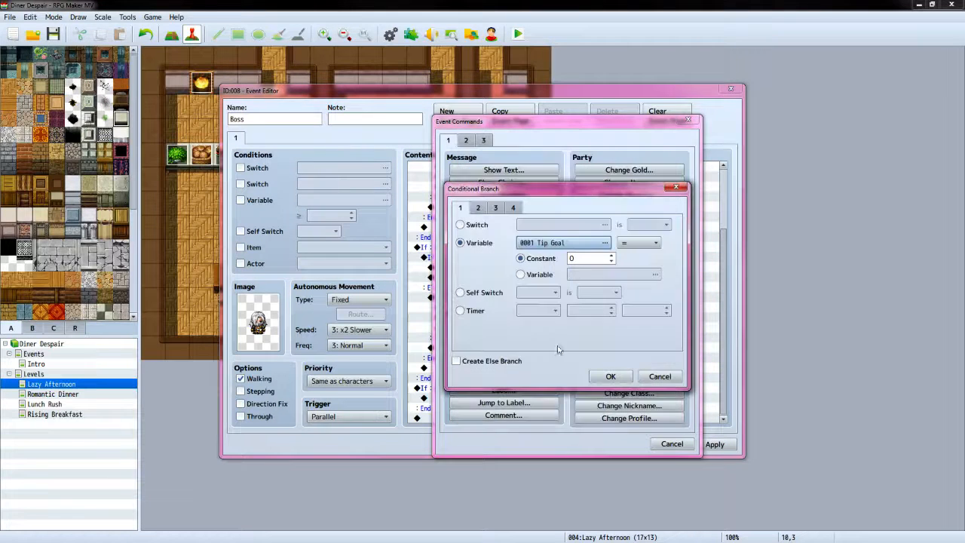
{"action": "left_click", "coordinate": [460, 225]}
{"action": "left_click", "coordinate": [468, 360]}
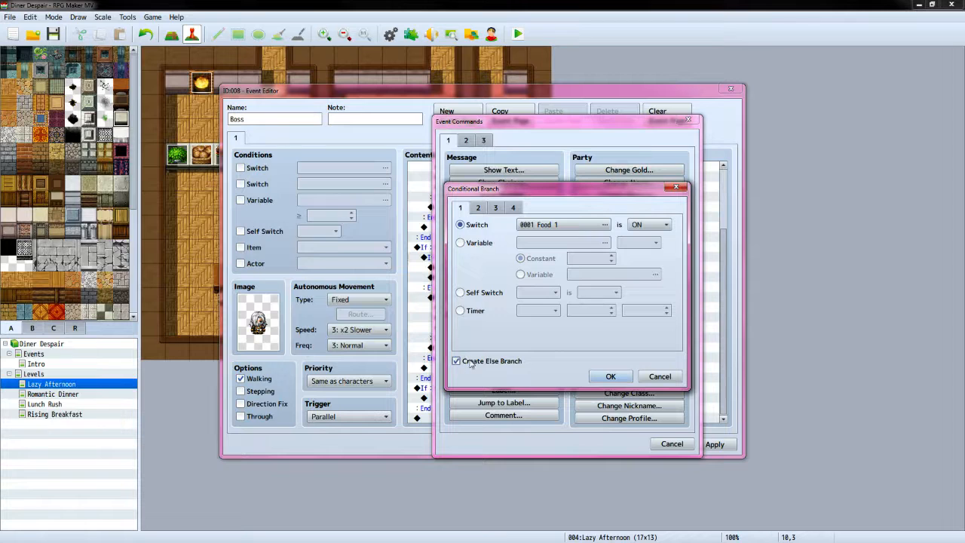
{"action": "left_click", "coordinate": [606, 224]}
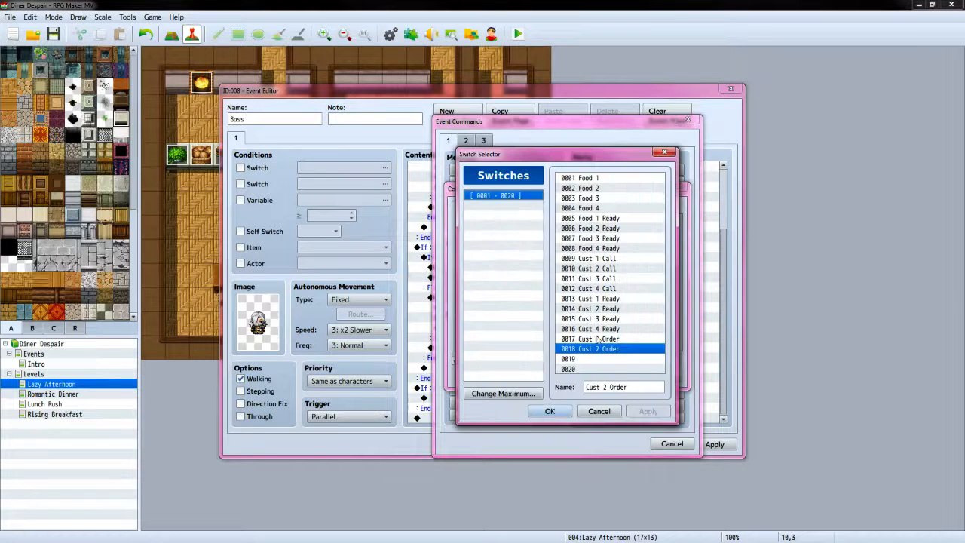
{"action": "left_click", "coordinate": [600, 319]}
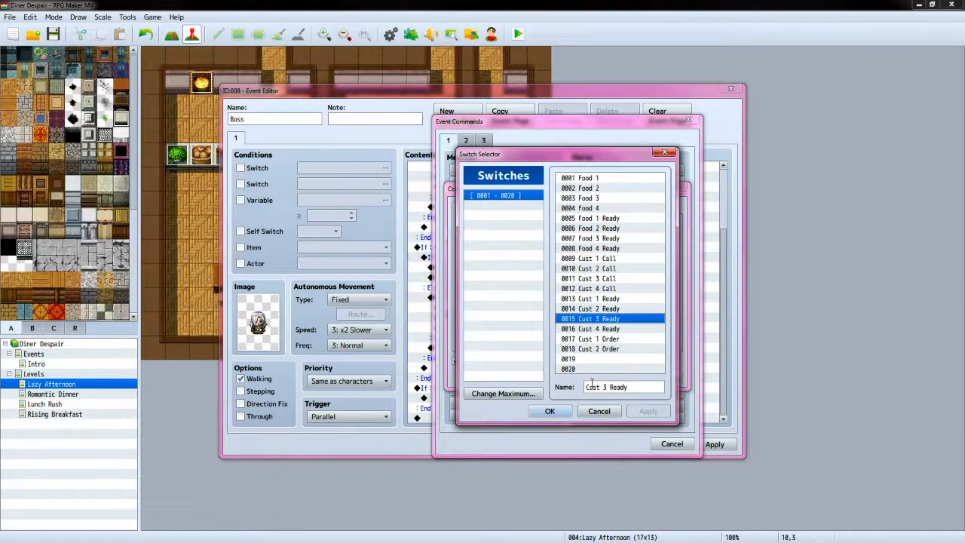
{"action": "left_click", "coordinate": [549, 410]}
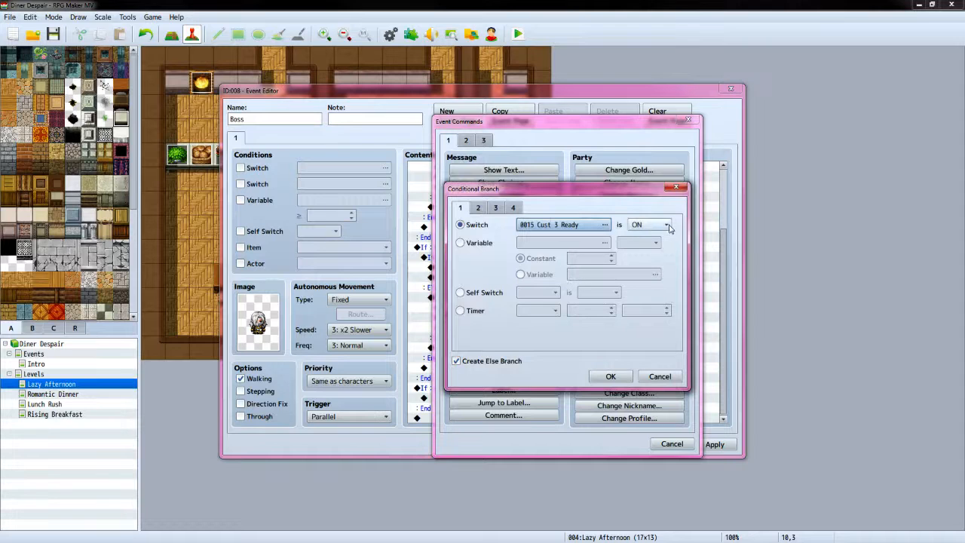
{"action": "left_click", "coordinate": [667, 225]}
{"action": "left_click", "coordinate": [647, 249]}
{"action": "left_click", "coordinate": [607, 376]}
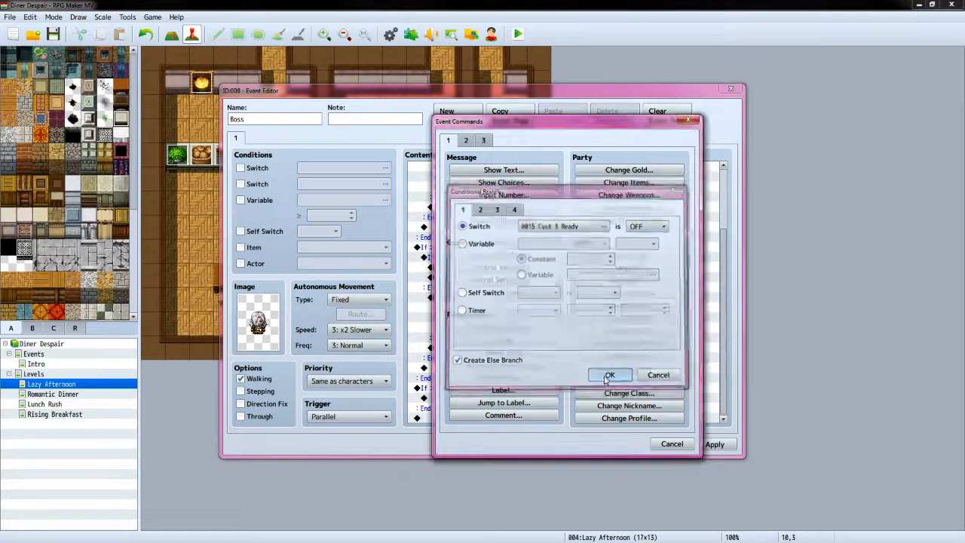
Inside the Cust 3 Ready branch, add a Control Switches command turning 0011 Cust 3 Call ON
{"action": "scroll", "coordinate": [494, 330], "scroll_direction": "down", "scroll_amount": 2}
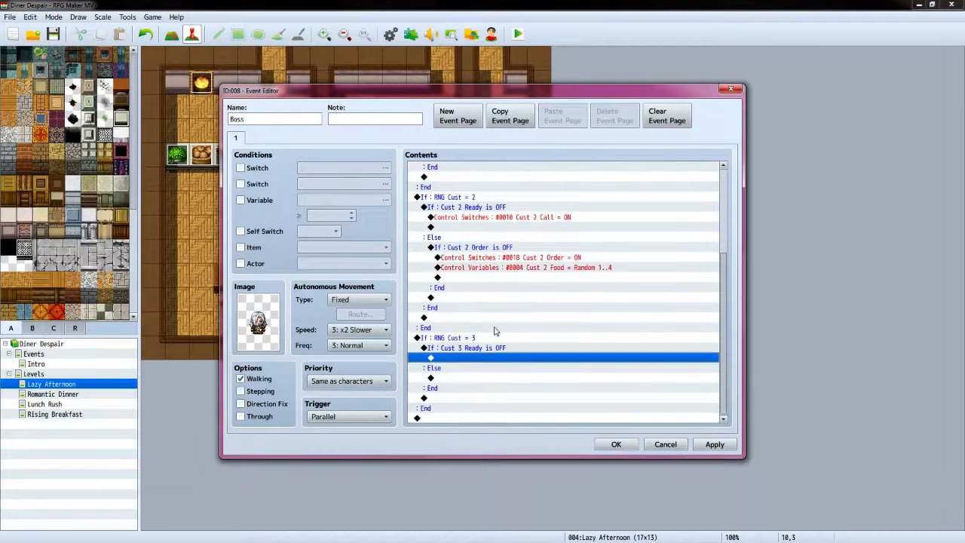
{"action": "double_click", "coordinate": [469, 359]}
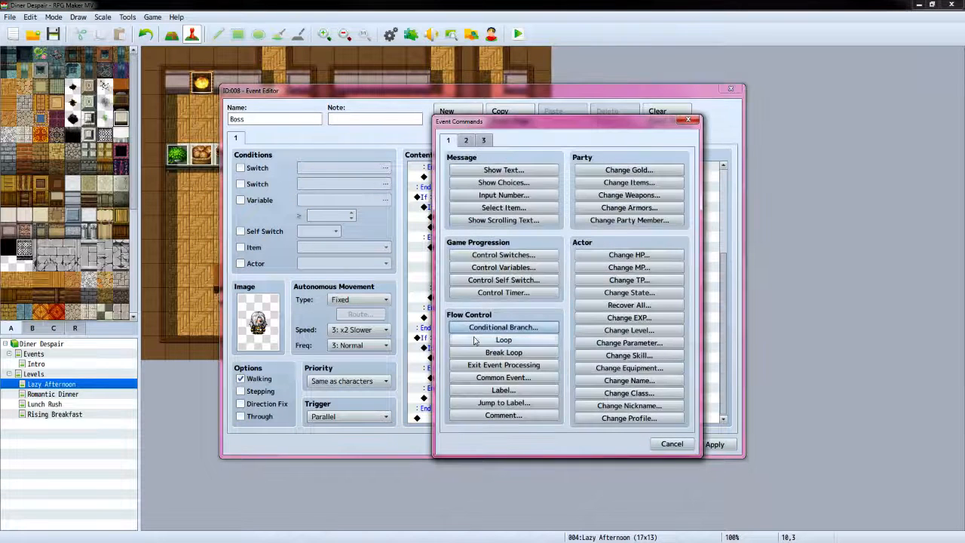
{"action": "left_click", "coordinate": [501, 254]}
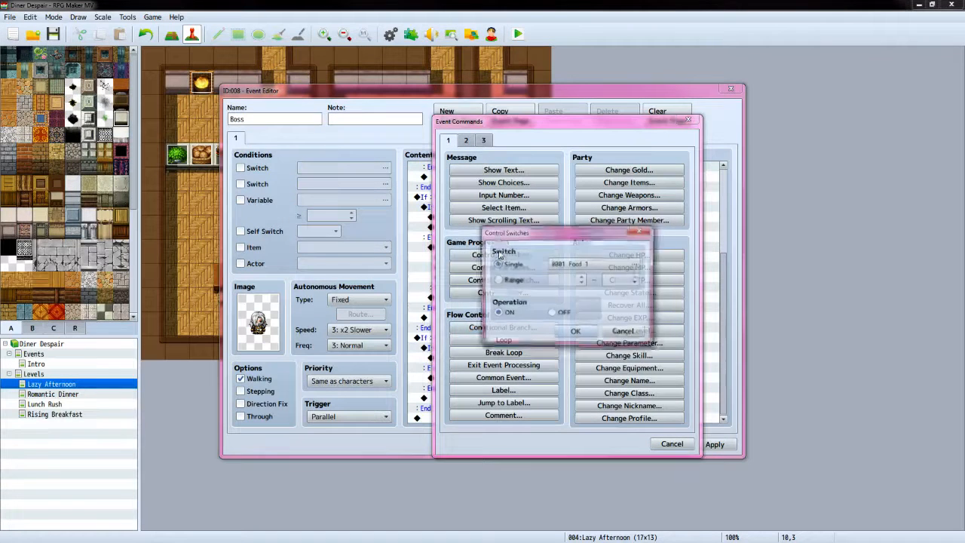
{"action": "left_click", "coordinate": [613, 268]}
{"action": "left_click", "coordinate": [610, 279]}
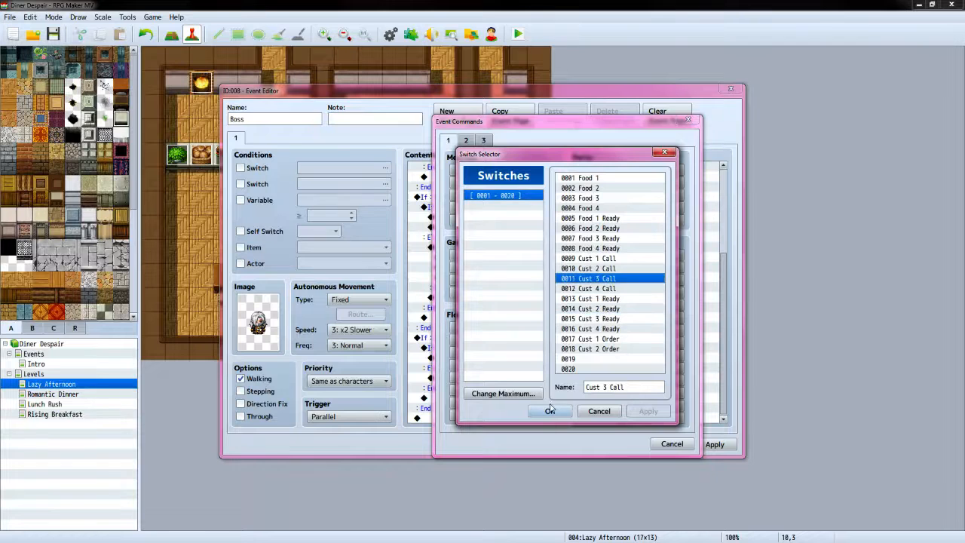
{"action": "left_click", "coordinate": [550, 411]}
{"action": "left_click", "coordinate": [575, 333]}
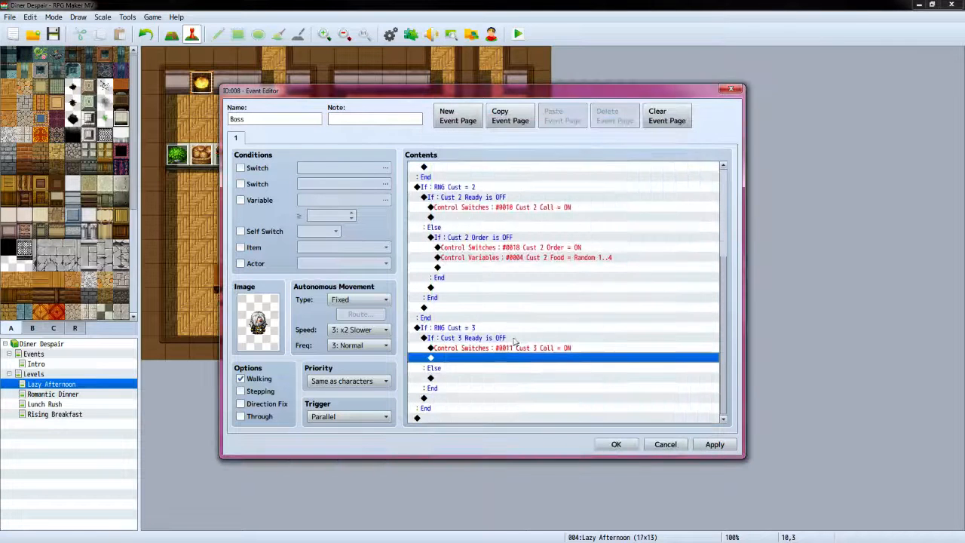
In the Cust 3 Ready Else branch, name switch 0019 "Cust 3 Order" and add a Conditional Branch for it being OFF
{"action": "double_click", "coordinate": [452, 379]}
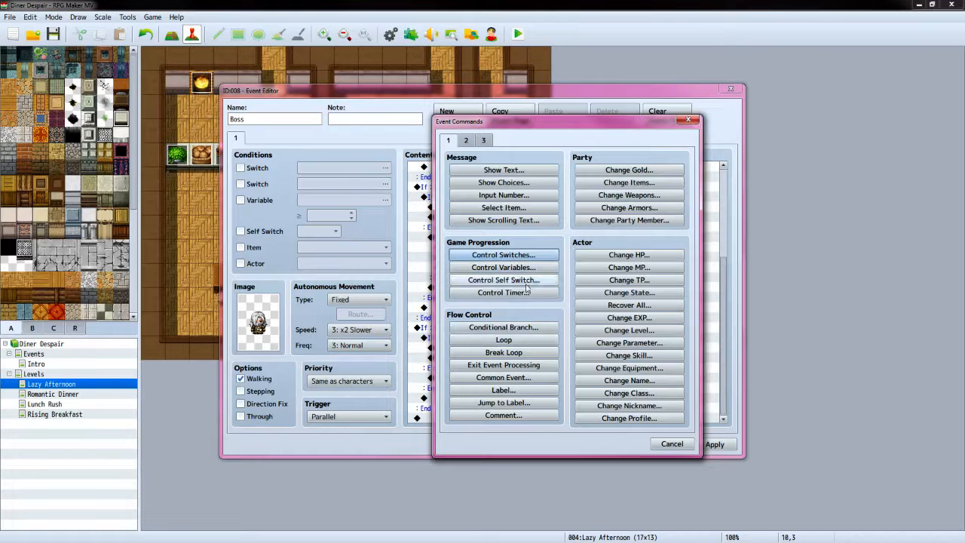
{"action": "left_click", "coordinate": [503, 327]}
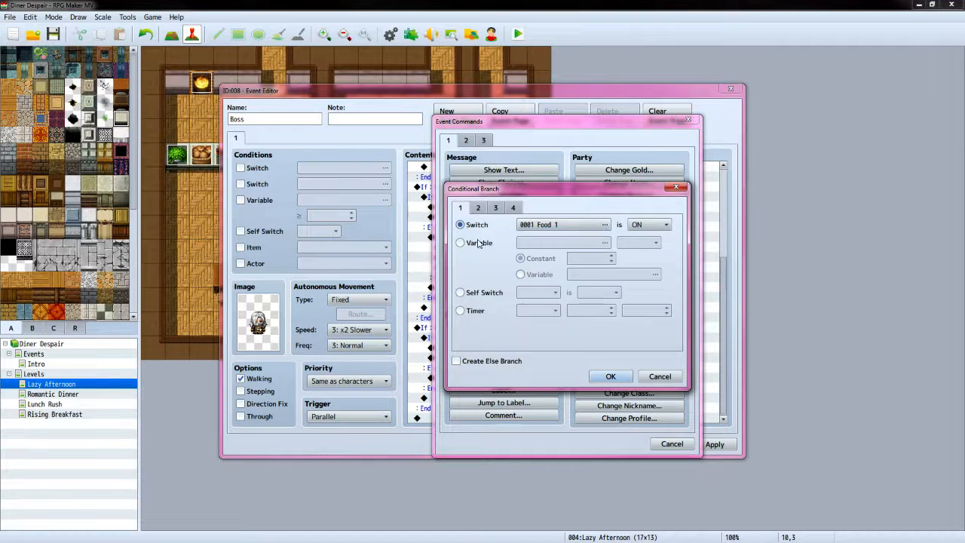
{"action": "left_click", "coordinate": [605, 225]}
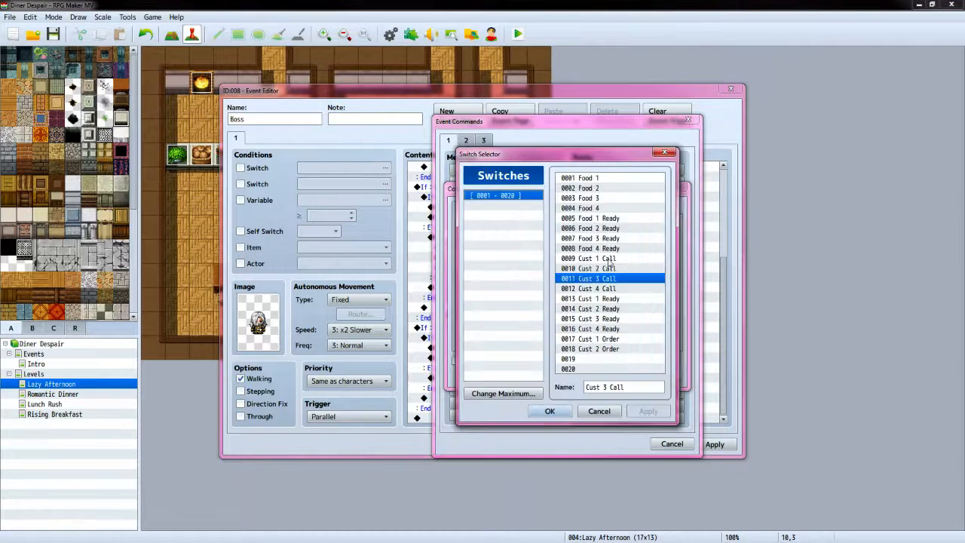
{"action": "left_click", "coordinate": [624, 359]}
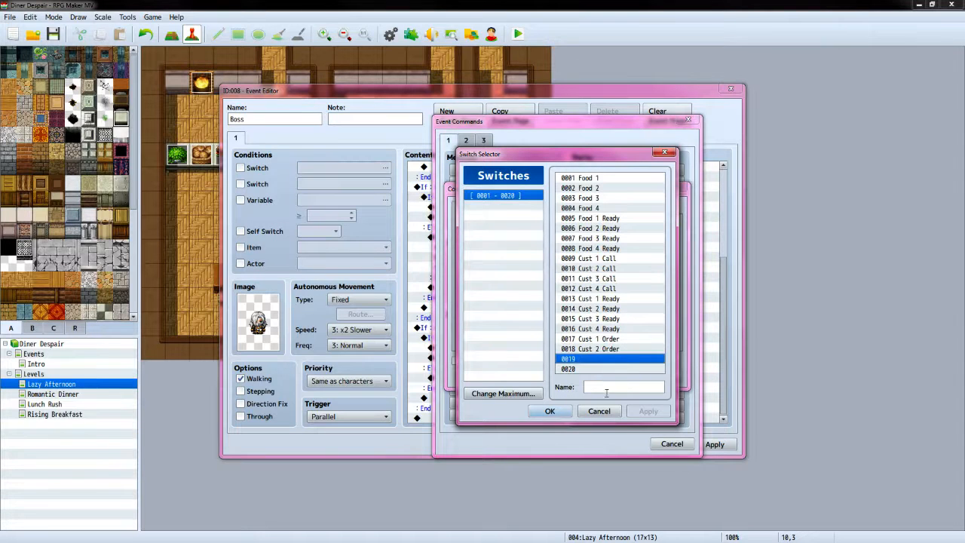
{"action": "left_click", "coordinate": [606, 387]}
{"action": "type", "text": "Cust 3 Order"}
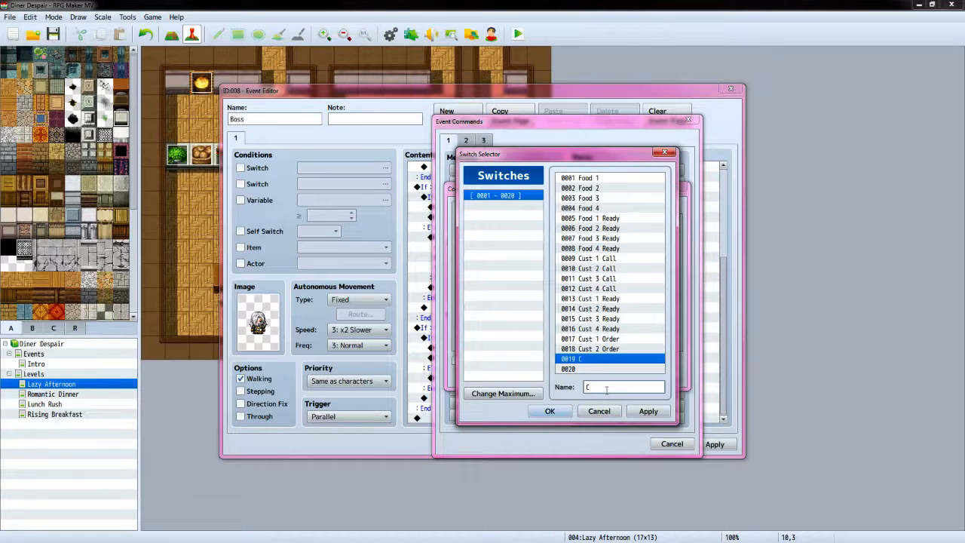
{"action": "left_click", "coordinate": [556, 411]}
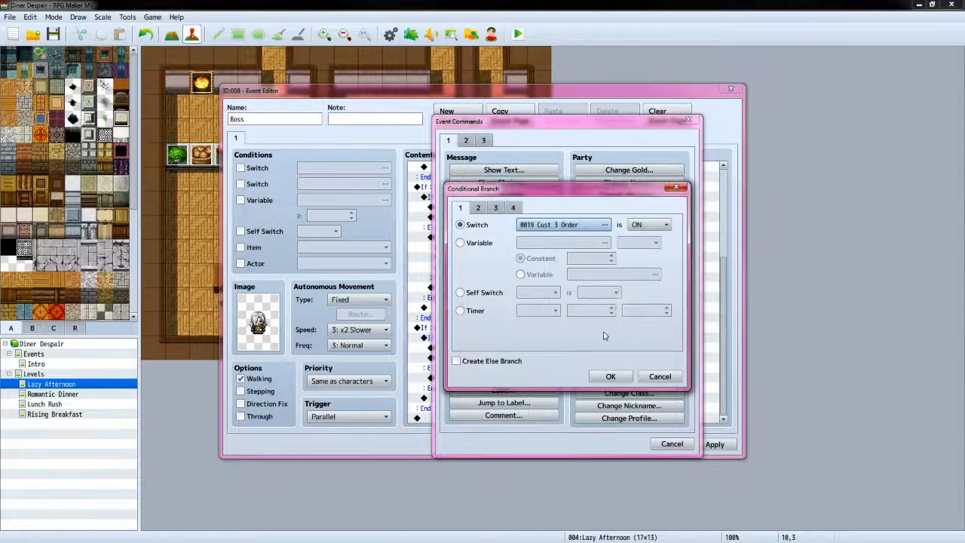
{"action": "left_click", "coordinate": [666, 226]}
{"action": "left_click", "coordinate": [660, 249]}
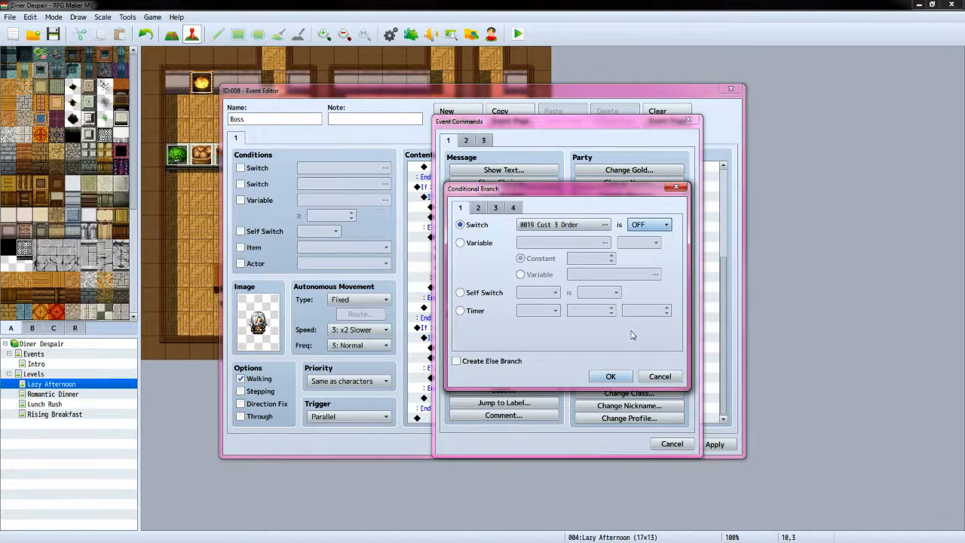
{"action": "left_click", "coordinate": [609, 377]}
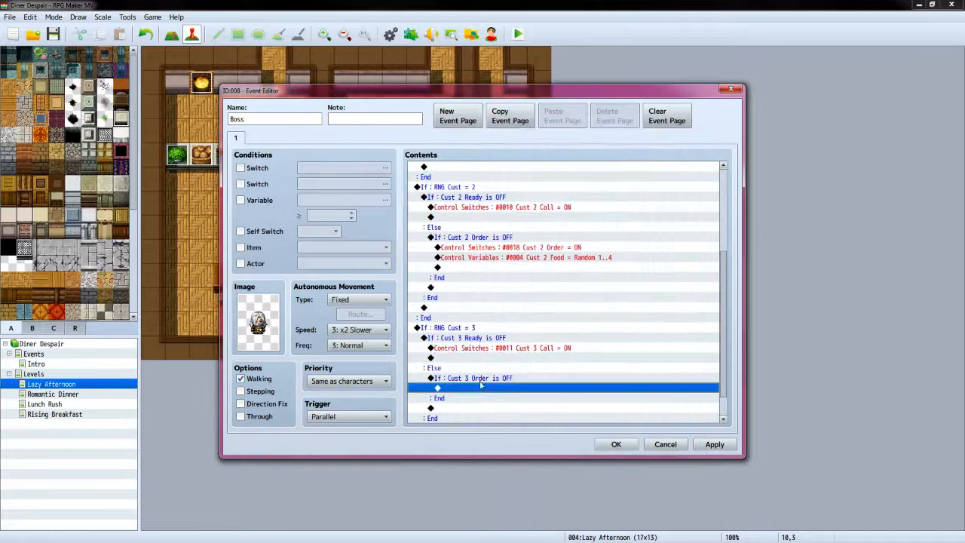
Inside the Cust 3 Order branch, add a Control Switches command turning 0019 Cust 3 Order ON
{"action": "double_click", "coordinate": [477, 389]}
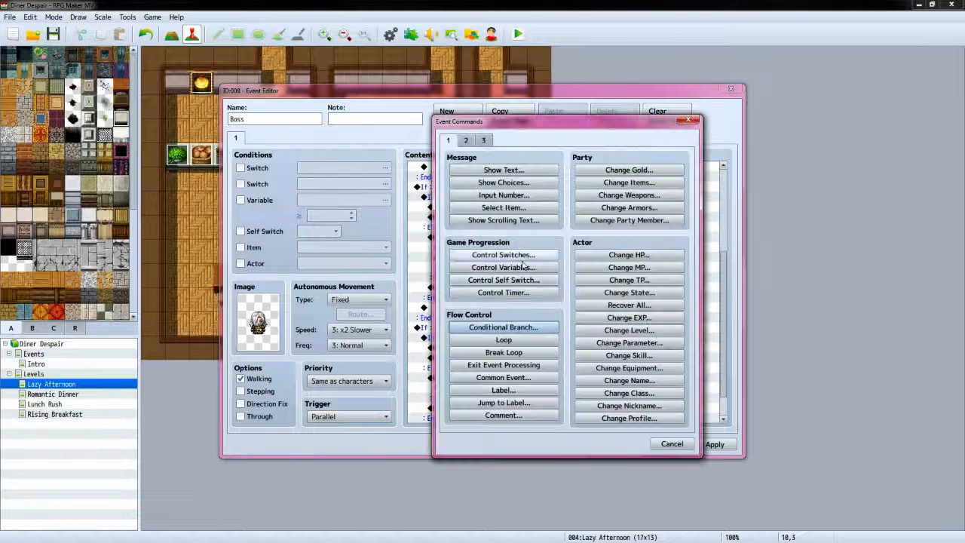
{"action": "left_click", "coordinate": [525, 257]}
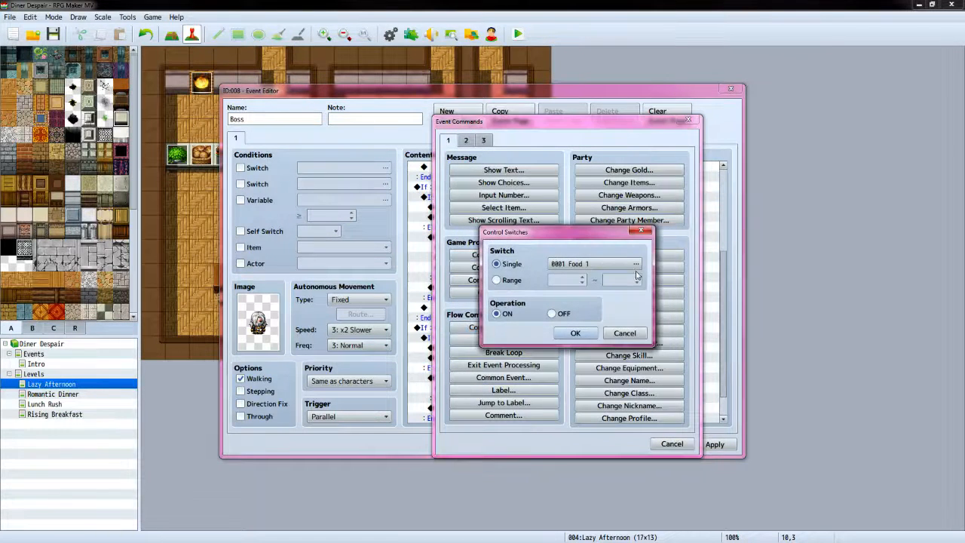
{"action": "left_click", "coordinate": [640, 262]}
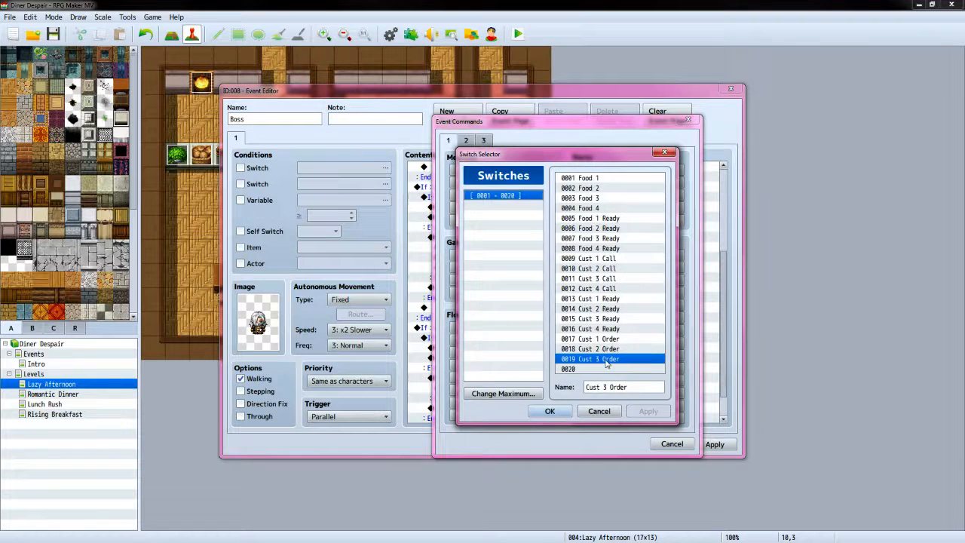
{"action": "left_click", "coordinate": [550, 410]}
{"action": "left_click", "coordinate": [575, 334]}
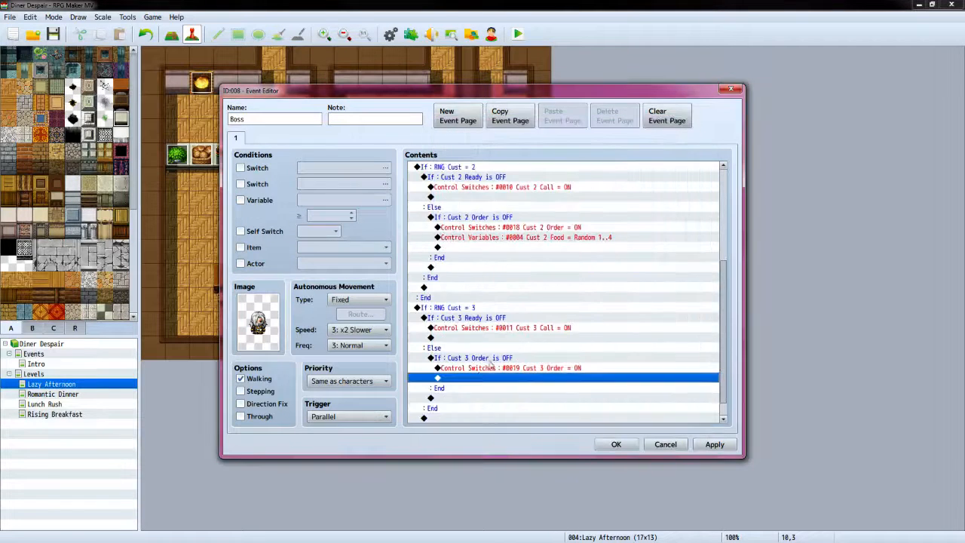
Start a Control Variables command below the Cust 3 Order switch command, targeting variable 0005 named "Cust 3 Food"
{"action": "double_click", "coordinate": [490, 380]}
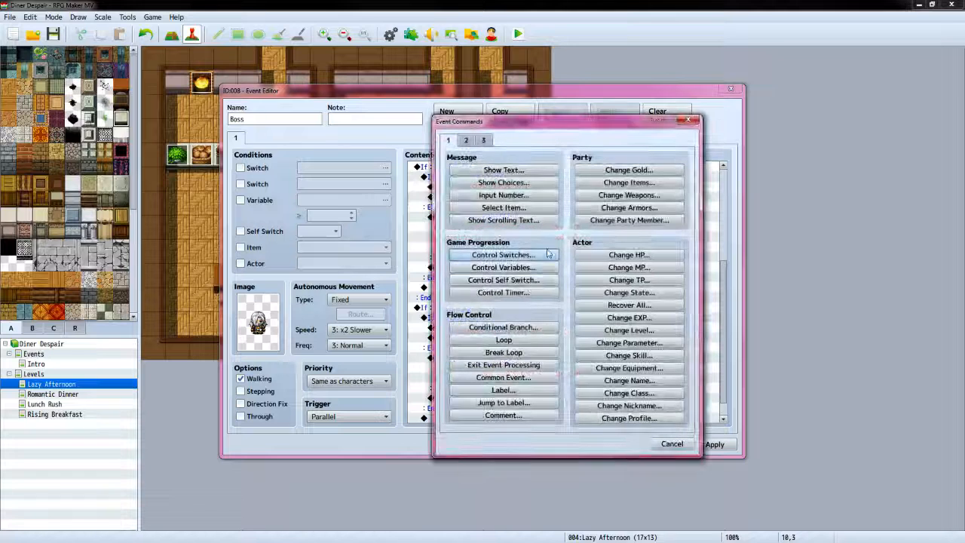
{"action": "left_click", "coordinate": [527, 270]}
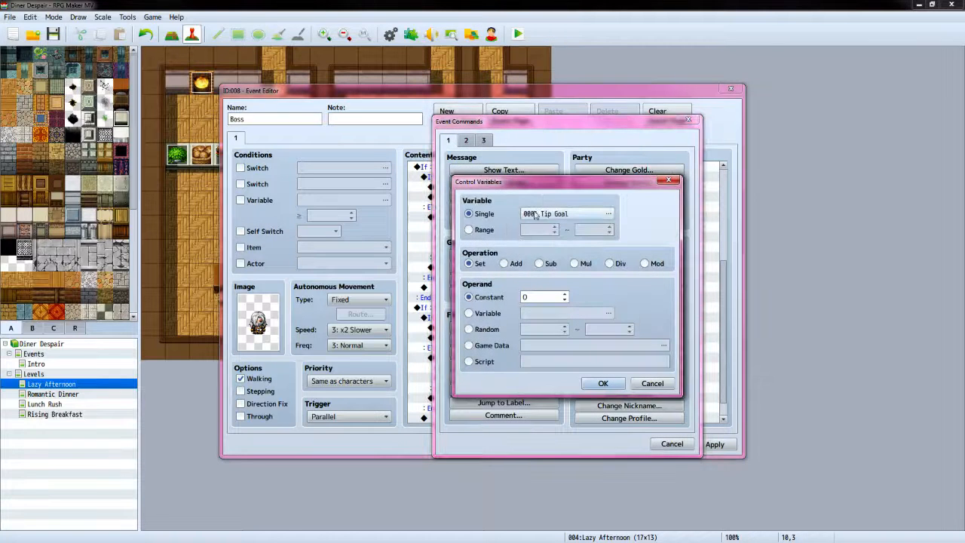
{"action": "left_click", "coordinate": [605, 214]}
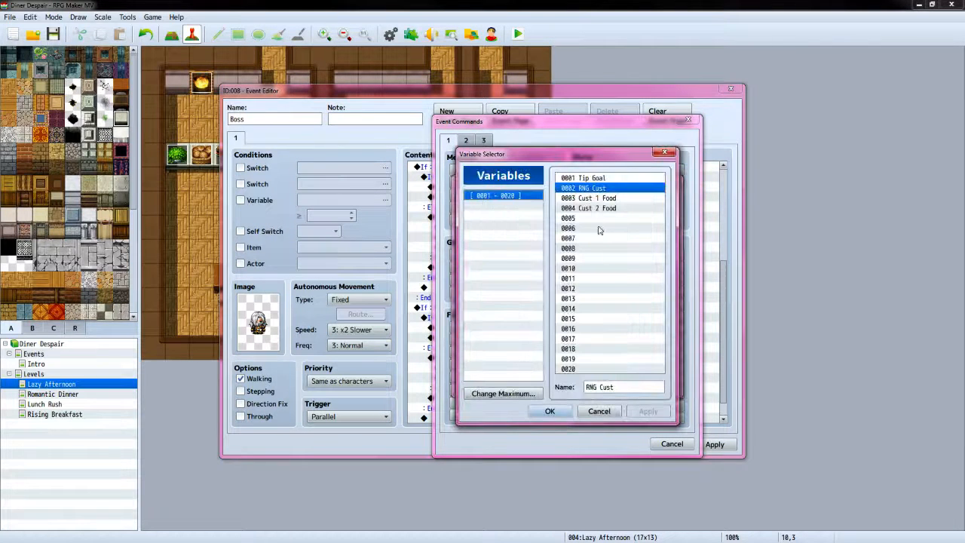
{"action": "left_click", "coordinate": [595, 219]}
{"action": "left_click", "coordinate": [595, 386]}
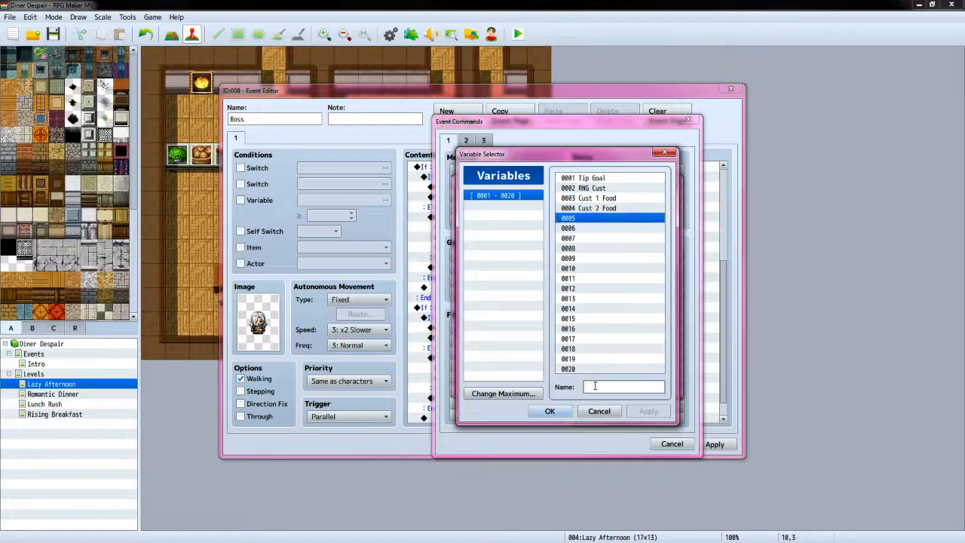
{"action": "type", "text": "Cust 3 ood"}
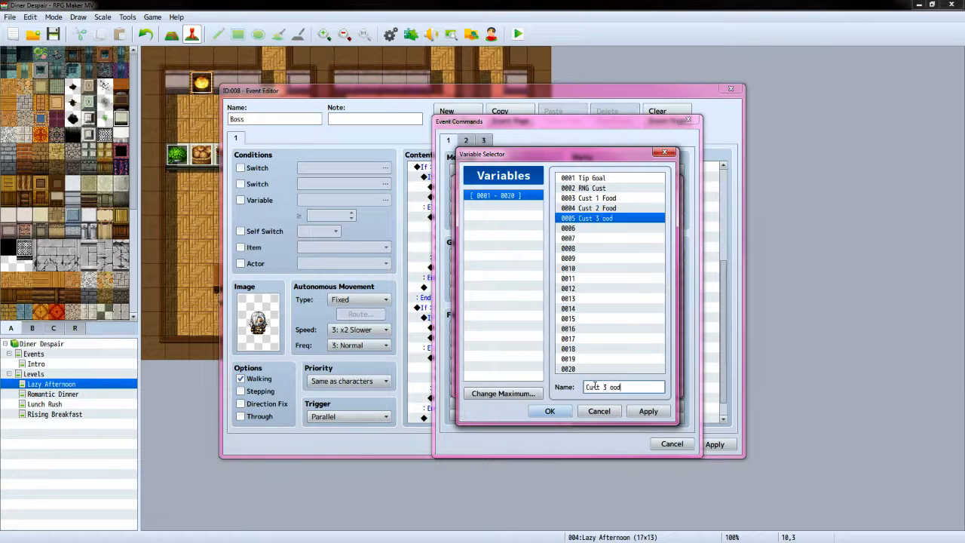
{"action": "key", "text": "BackSpace"}
{"action": "key", "text": "BackSpace"}
{"action": "key", "text": "BackSpace"}
{"action": "type", "text": "Fo"}
{"action": "left_click", "coordinate": [550, 411]}
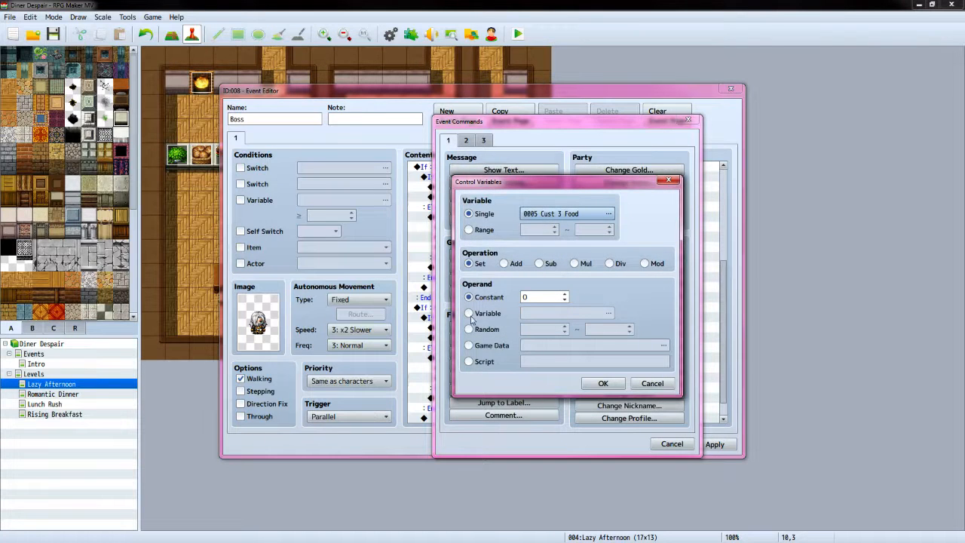
Set variable 0005 Cust 3 Food to a random number from 1 to 4 and add the command to the Cust 3 Order branch
{"action": "left_click", "coordinate": [469, 329]}
{"action": "left_click", "coordinate": [564, 326]}
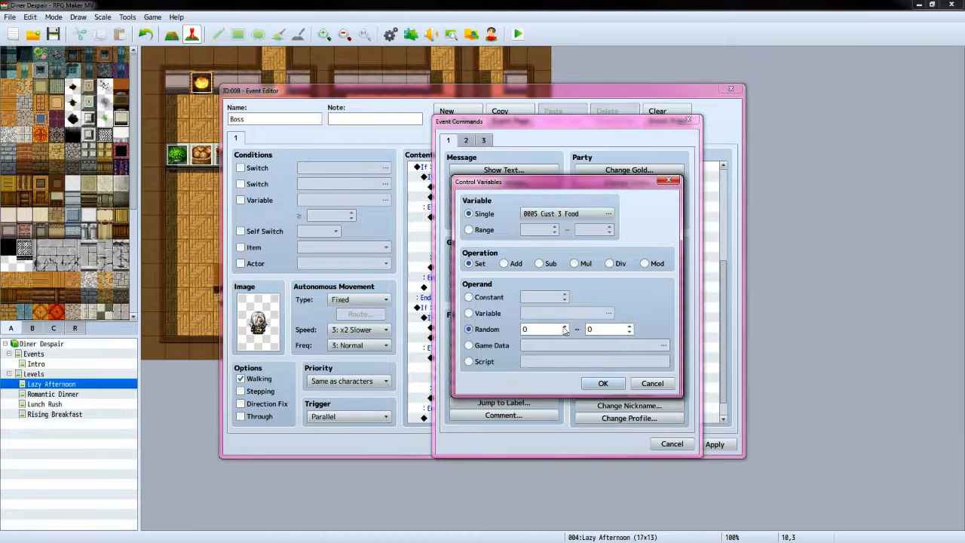
{"action": "left_click", "coordinate": [630, 326]}
{"action": "left_click", "coordinate": [630, 325]}
{"action": "left_click", "coordinate": [603, 383]}
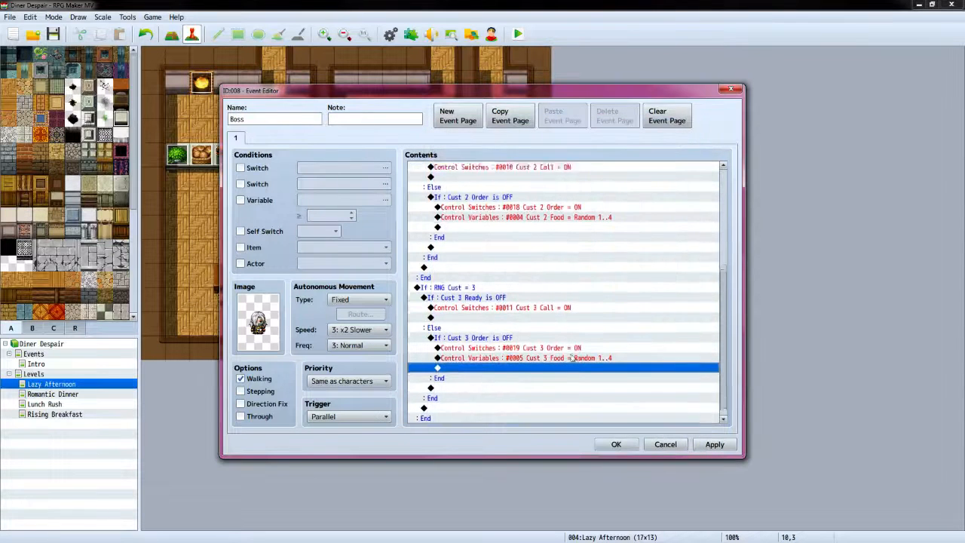
Review the existing customer branches, and add a Conditional Branch for variable 0002 RNG Cust equal to 4 at the list's end
{"action": "scroll", "coordinate": [575, 275], "scroll_direction": "up", "scroll_amount": 6}
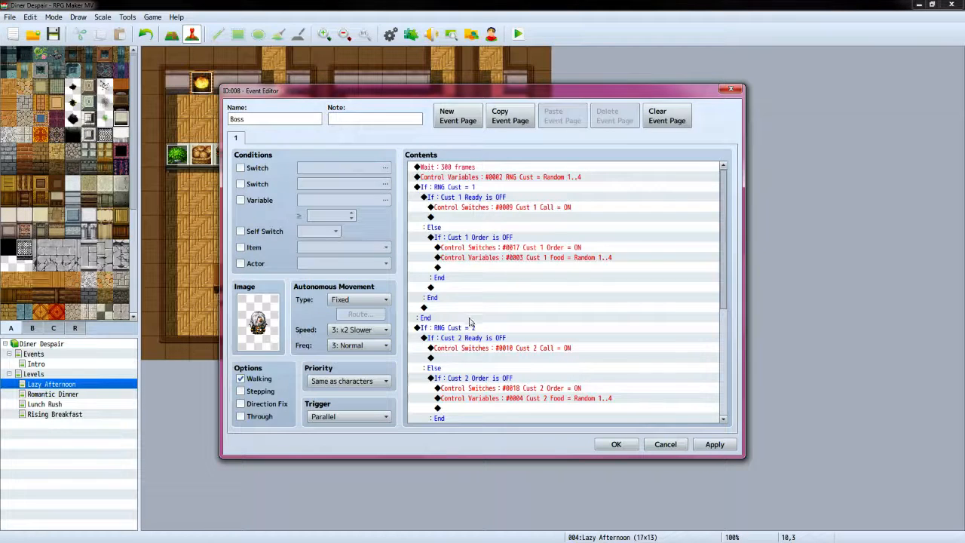
{"action": "scroll", "coordinate": [475, 317], "scroll_direction": "down", "scroll_amount": 4}
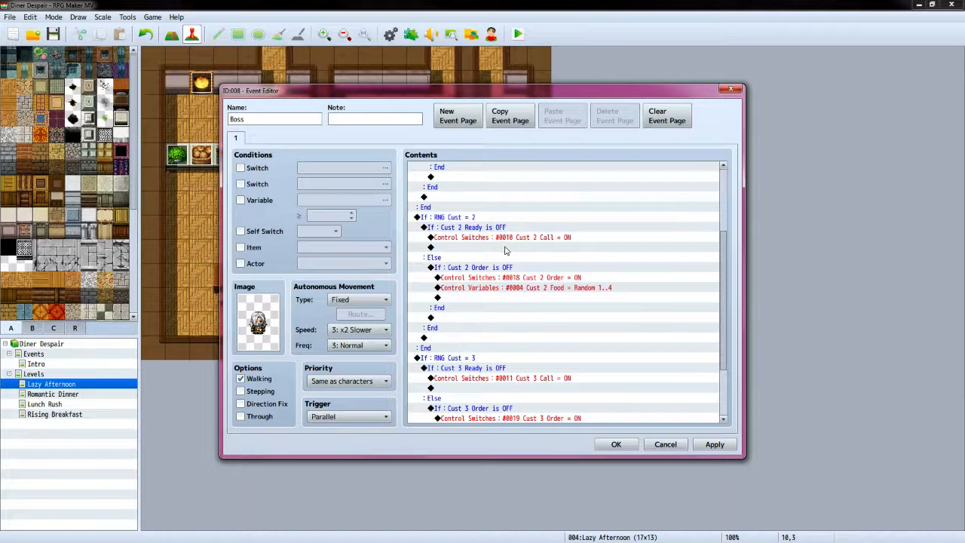
{"action": "scroll", "coordinate": [502, 256], "scroll_direction": "down", "scroll_amount": 3}
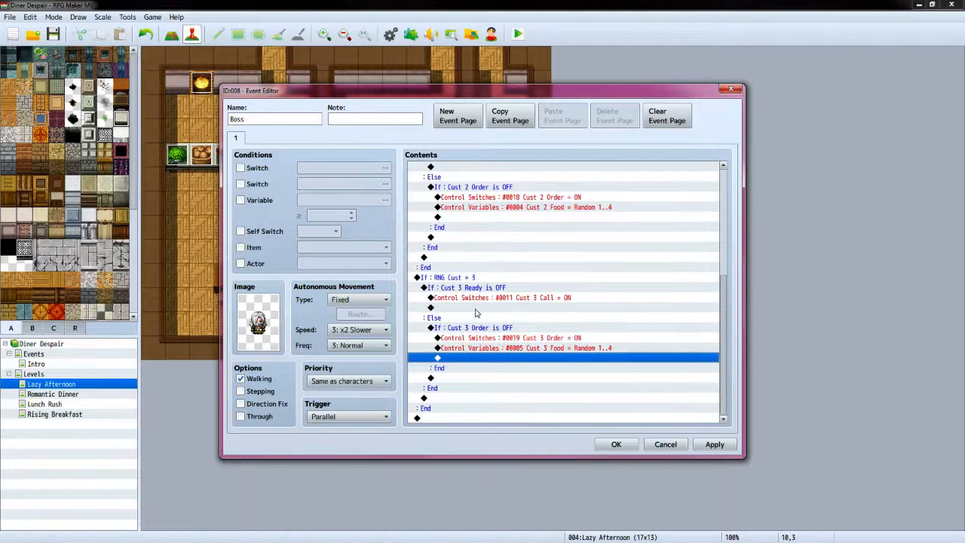
{"action": "double_click", "coordinate": [441, 418]}
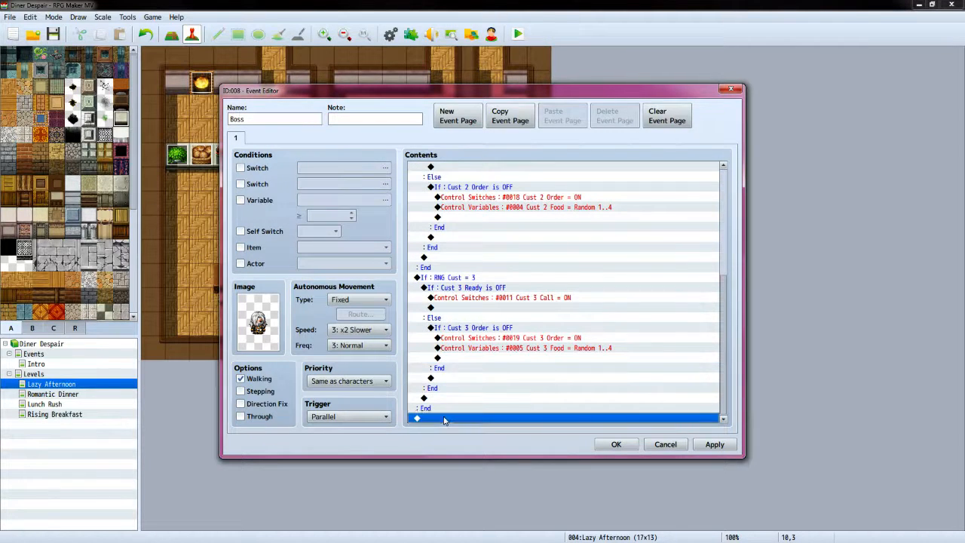
{"action": "left_click", "coordinate": [497, 326]}
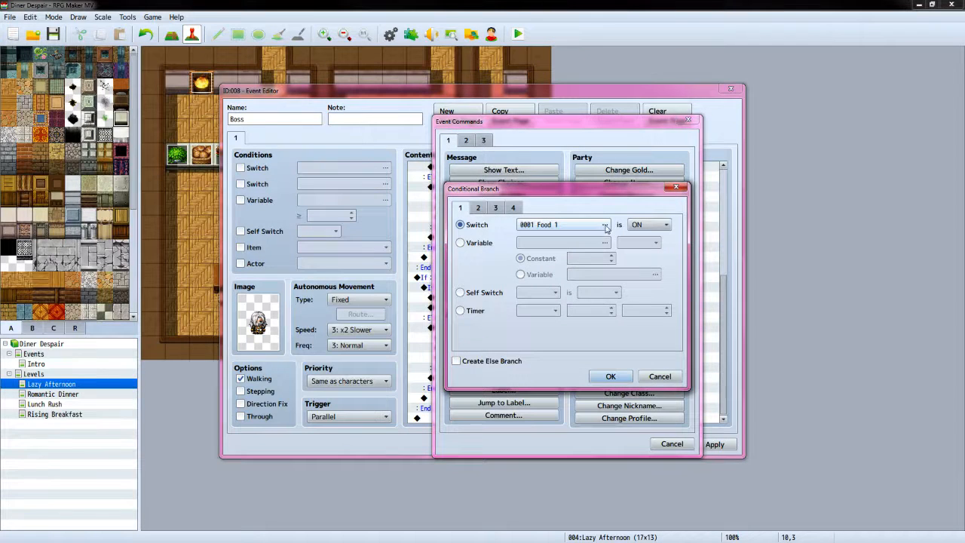
{"action": "left_click", "coordinate": [461, 243]}
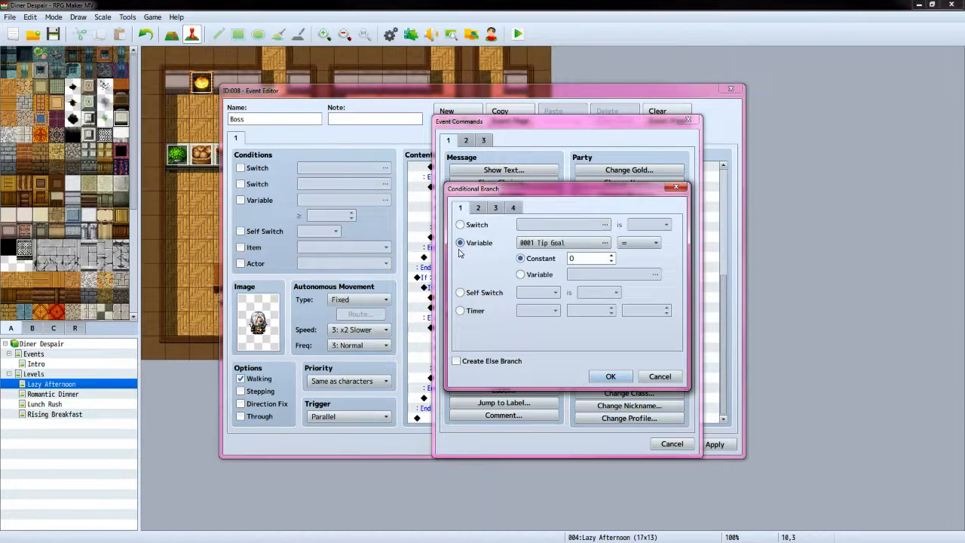
{"action": "left_click", "coordinate": [605, 243]}
{"action": "left_click", "coordinate": [600, 189]}
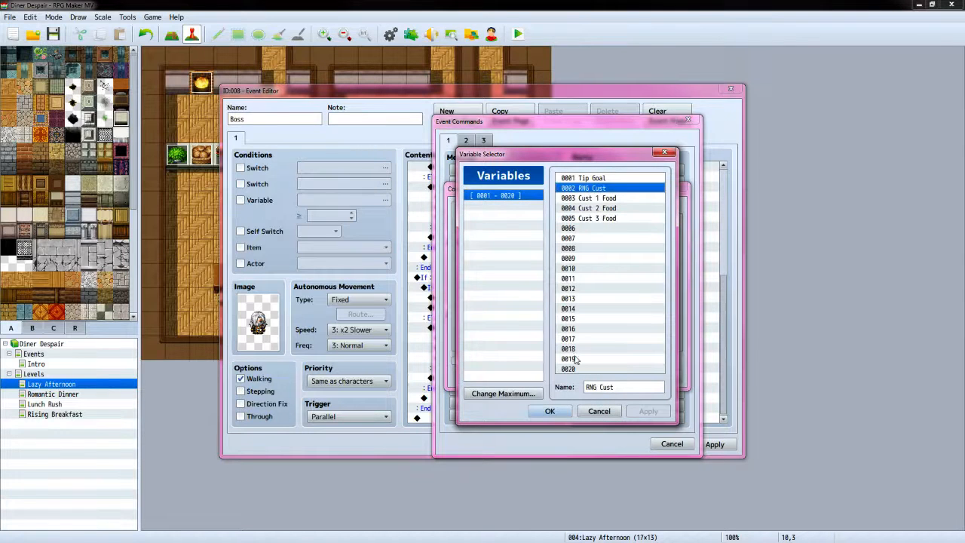
{"action": "left_click", "coordinate": [564, 410]}
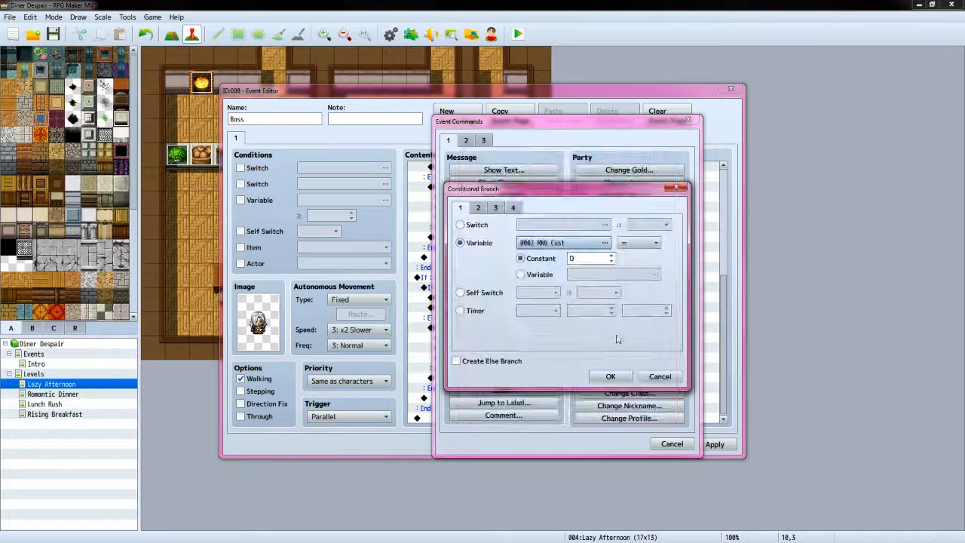
{"action": "left_click", "coordinate": [612, 256]}
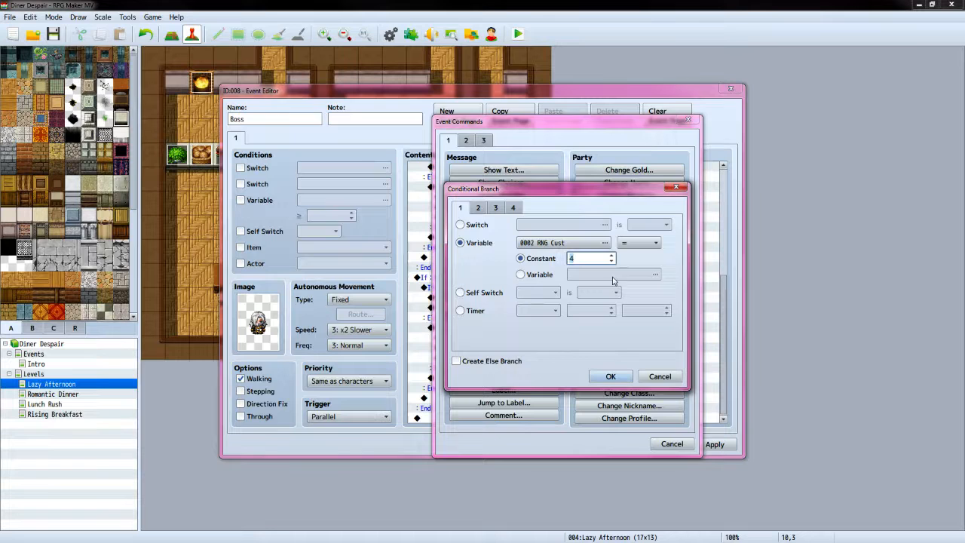
{"action": "left_click", "coordinate": [611, 376]}
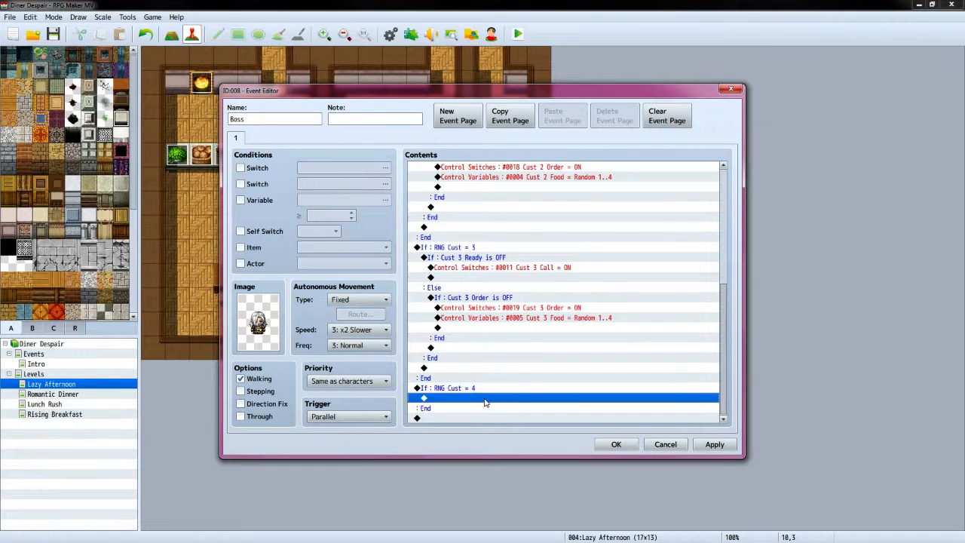
Inside the RNG Cust = 4 branch, add a Conditional Branch for switch 0016 Cust 4 Ready being OFF, with an Else branch
{"action": "double_click", "coordinate": [486, 400]}
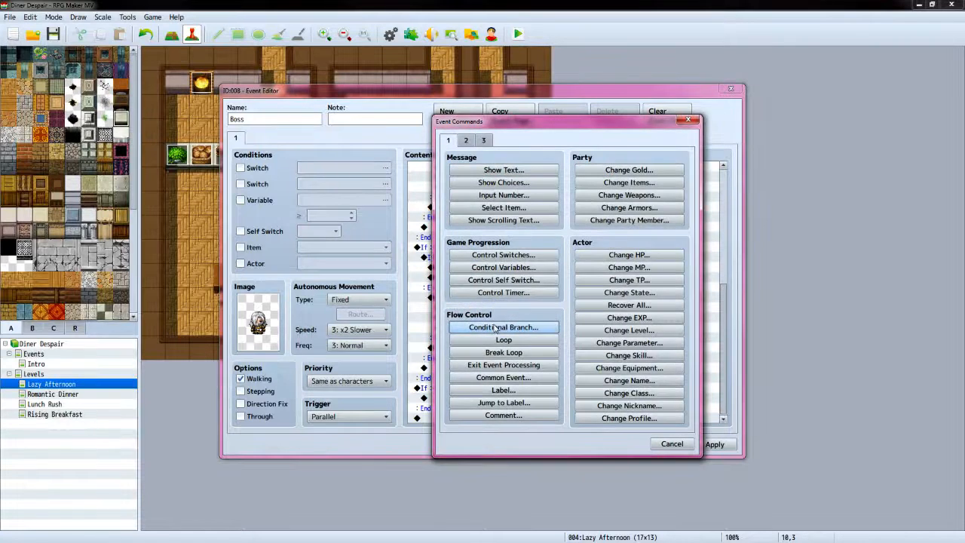
{"action": "left_click", "coordinate": [502, 326]}
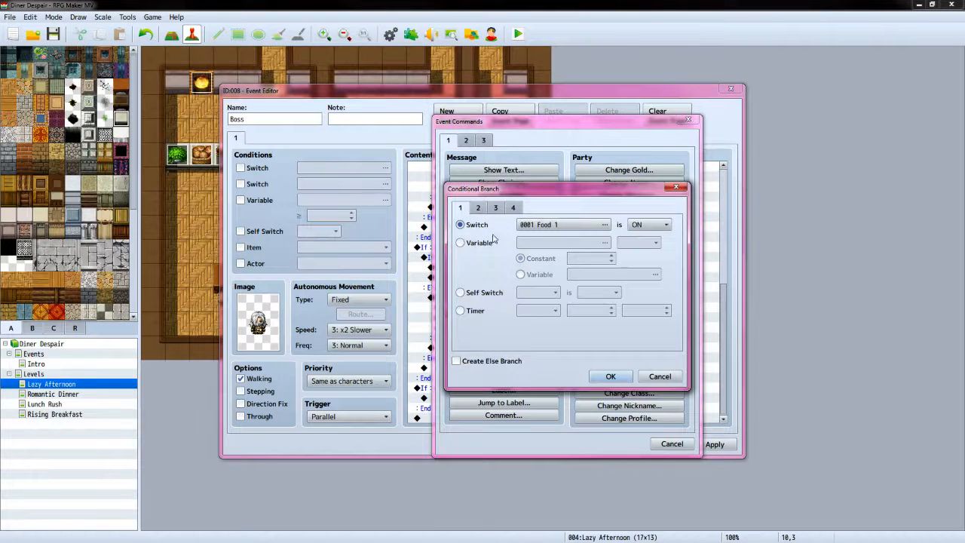
{"action": "left_click", "coordinate": [570, 224]}
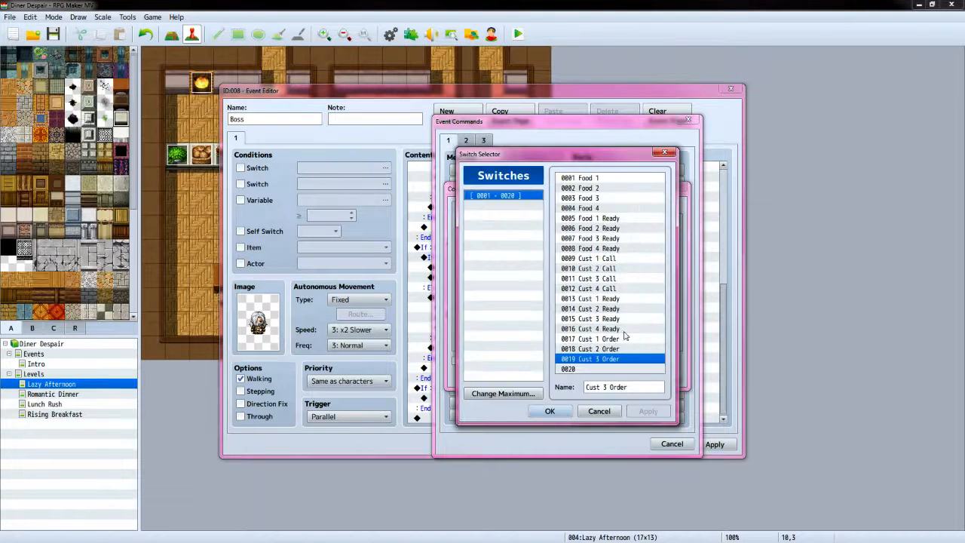
{"action": "left_click", "coordinate": [620, 330]}
{"action": "left_click", "coordinate": [549, 411]}
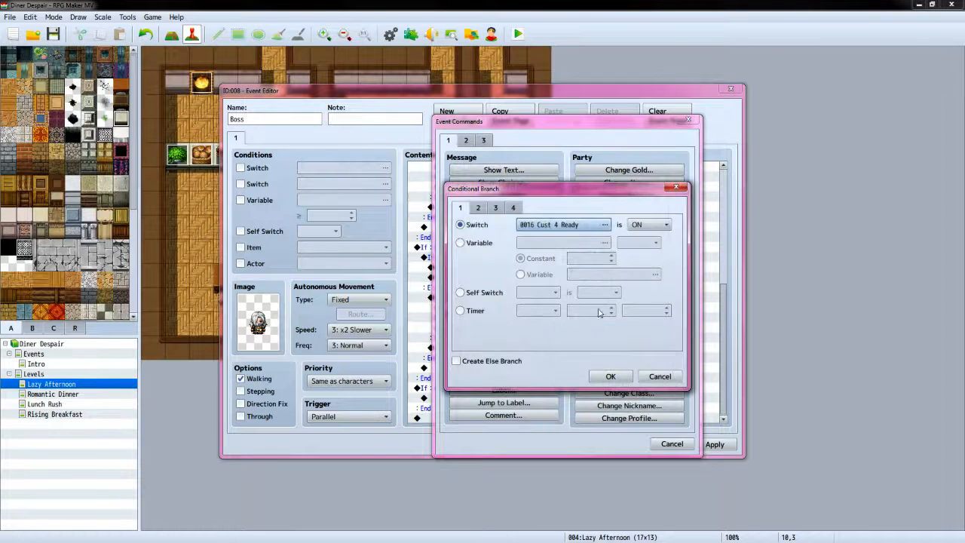
{"action": "left_click", "coordinate": [650, 226]}
{"action": "left_click", "coordinate": [647, 248]}
{"action": "left_click", "coordinate": [456, 361]}
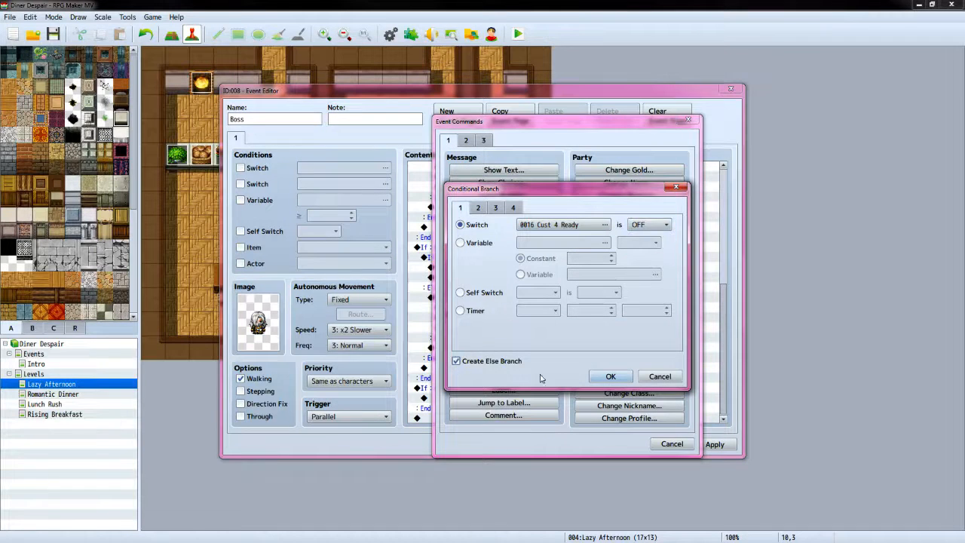
{"action": "left_click", "coordinate": [609, 377]}
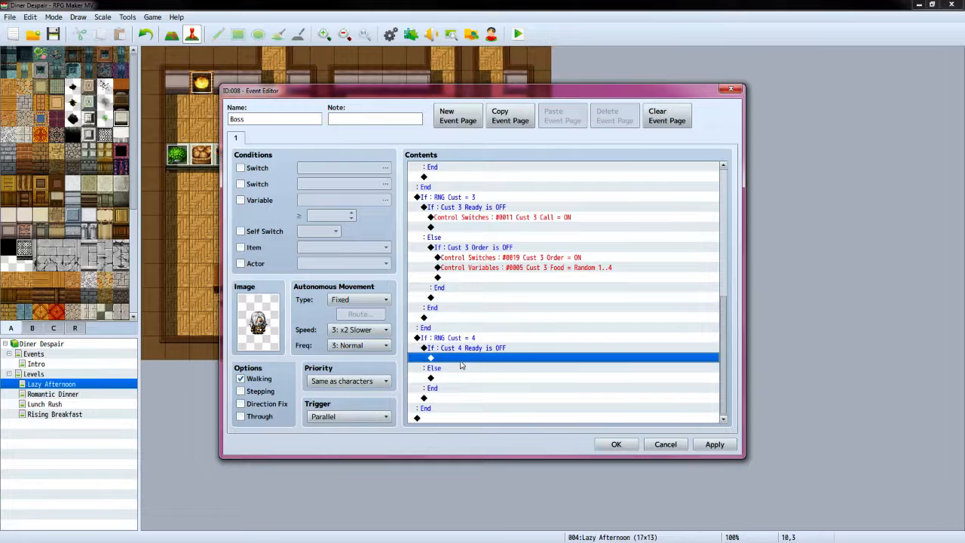
Inside the Cust 4 Ready is OFF branch, add a Control Switches command turning 0012 Cust 4 Call ON
{"action": "double_click", "coordinate": [468, 362]}
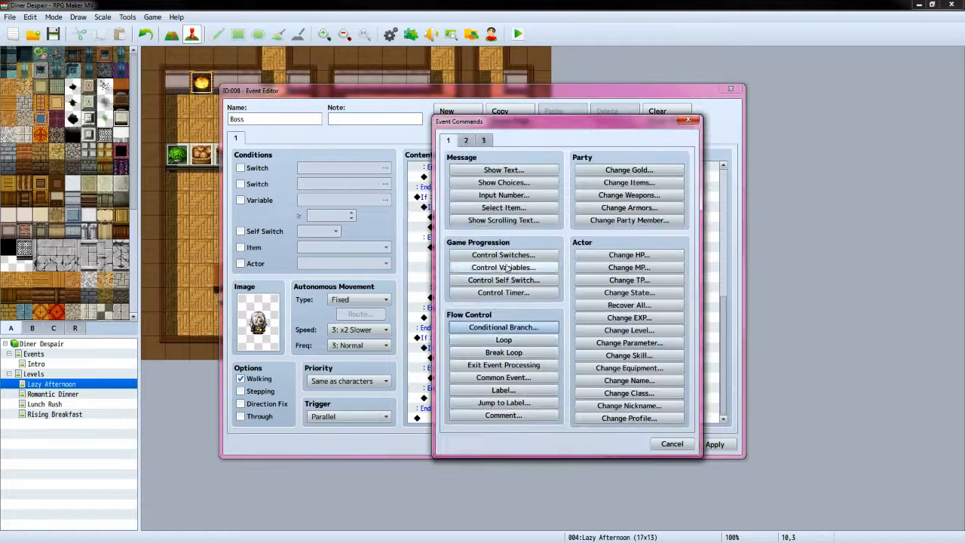
{"action": "left_click", "coordinate": [549, 255]}
{"action": "double_click", "coordinate": [556, 264]}
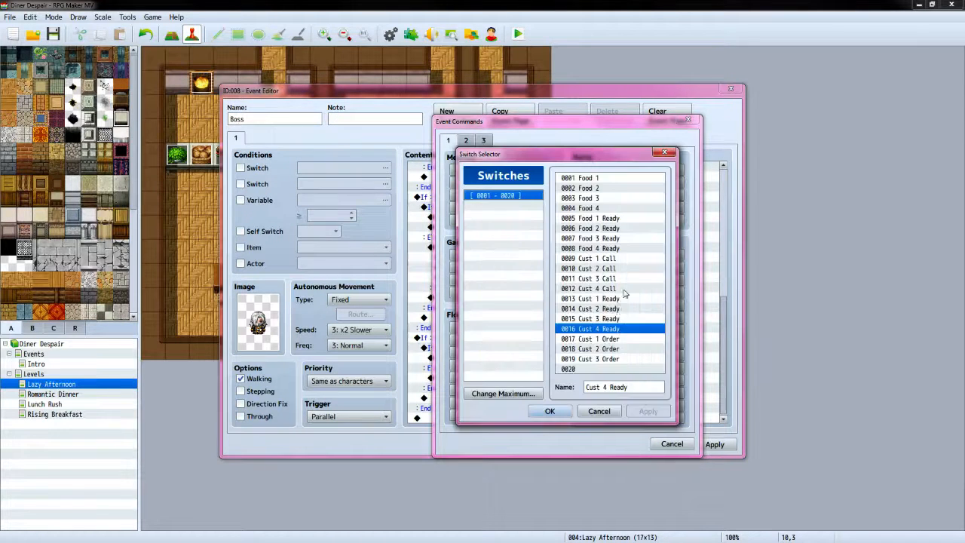
{"action": "left_click", "coordinate": [609, 290]}
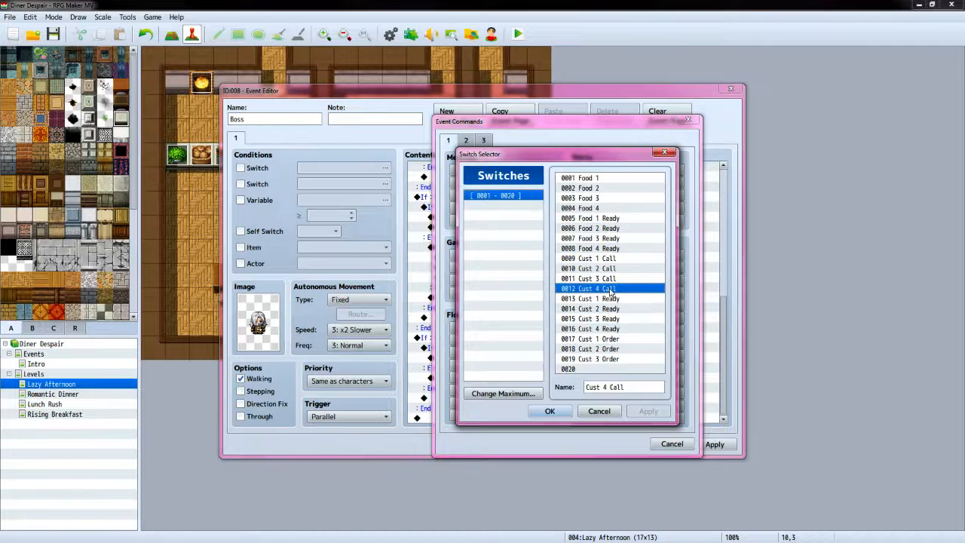
{"action": "left_click", "coordinate": [550, 410]}
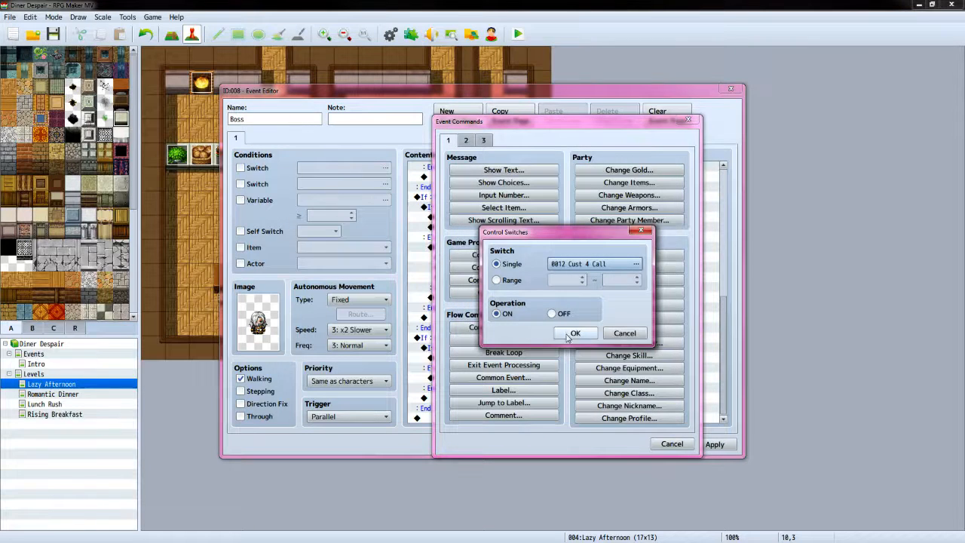
{"action": "left_click", "coordinate": [575, 334]}
In the Else section of the Cust 4 Ready branch, add a Conditional Branch for switch 0020, named "Cust 4 Order", being OFF
{"action": "double_click", "coordinate": [457, 378]}
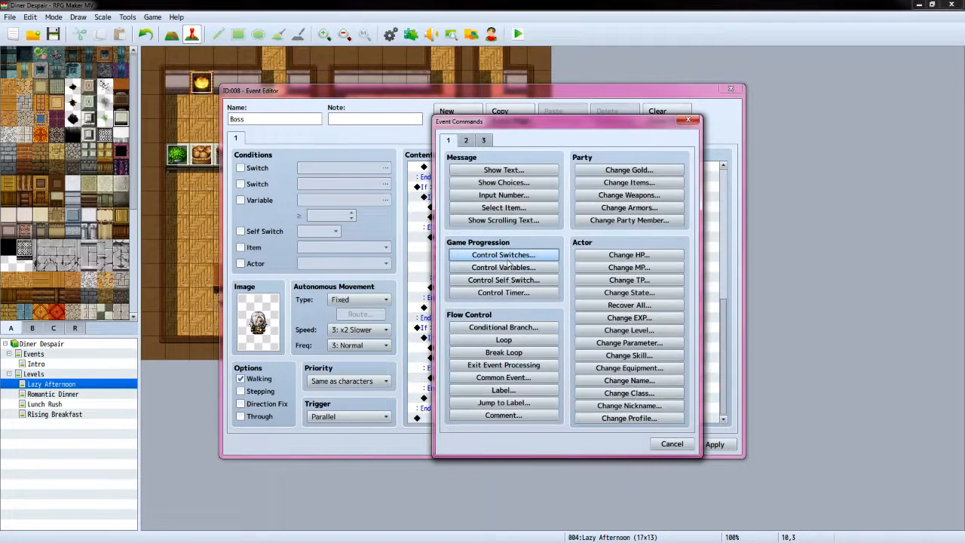
{"action": "left_click", "coordinate": [504, 327]}
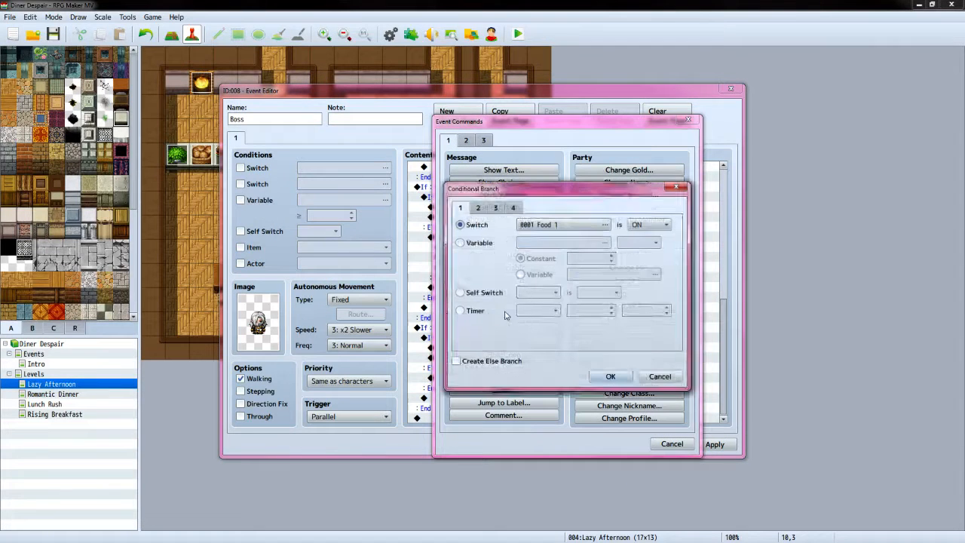
{"action": "left_click", "coordinate": [604, 226]}
{"action": "left_click", "coordinate": [604, 369]}
{"action": "left_click", "coordinate": [604, 387]}
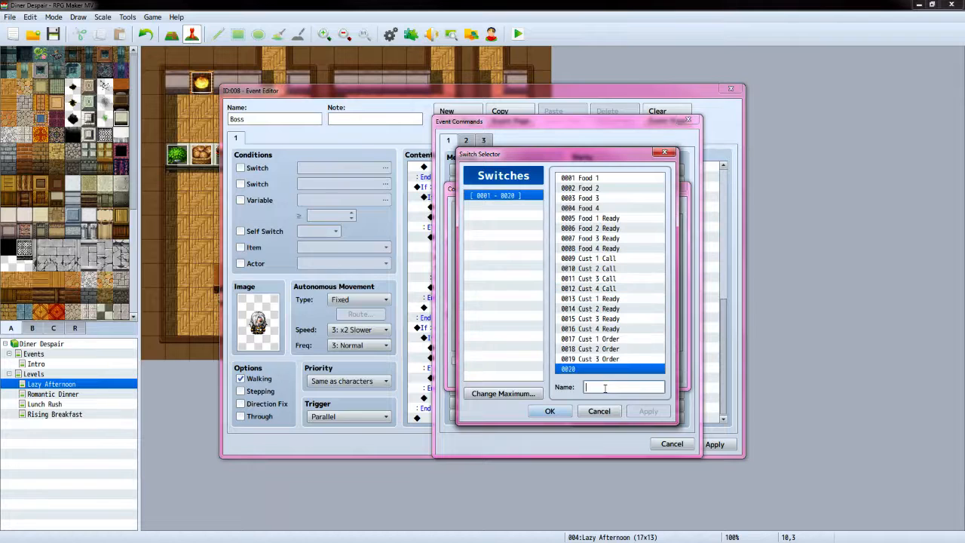
{"action": "type", "text": "Cust 4 Order"}
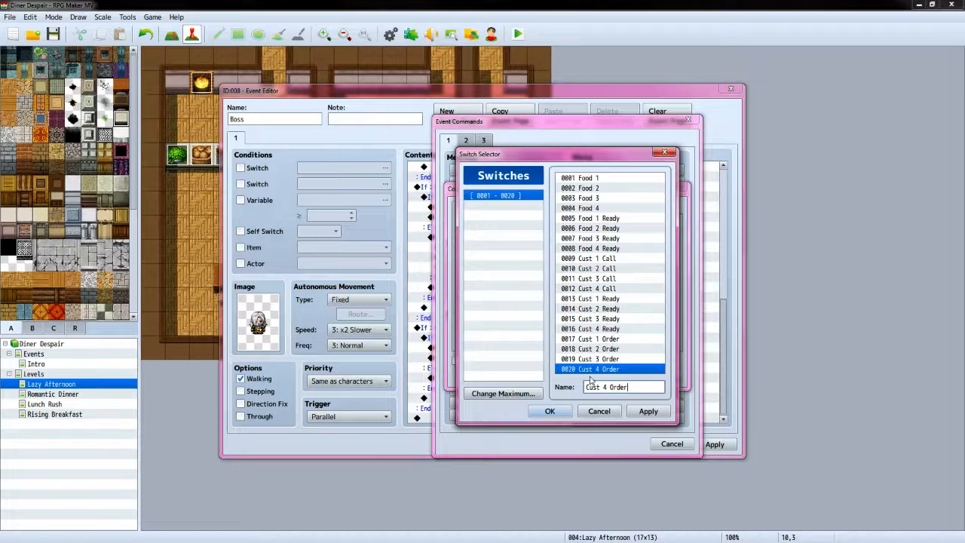
{"action": "left_click", "coordinate": [549, 411]}
{"action": "left_click", "coordinate": [656, 225]}
{"action": "left_click", "coordinate": [658, 236]}
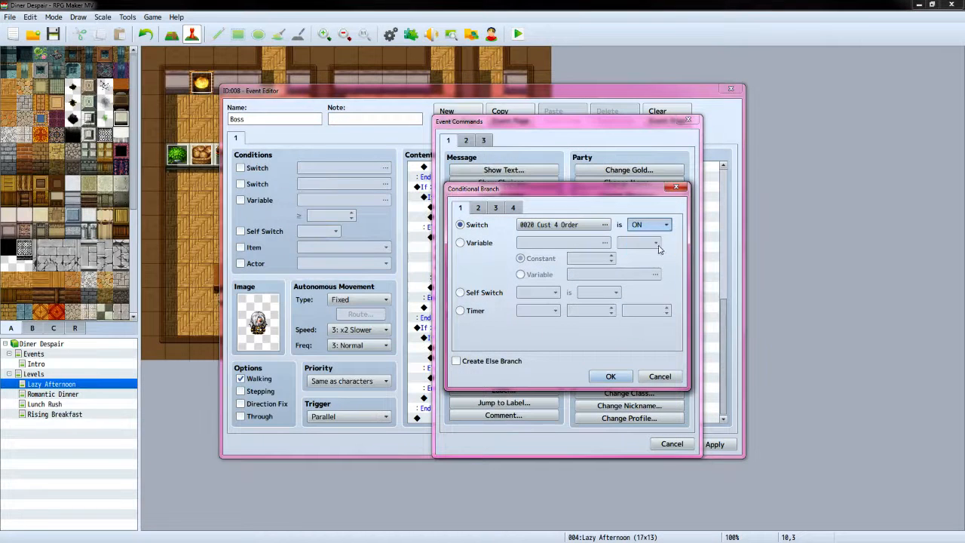
{"action": "left_click", "coordinate": [605, 375]}
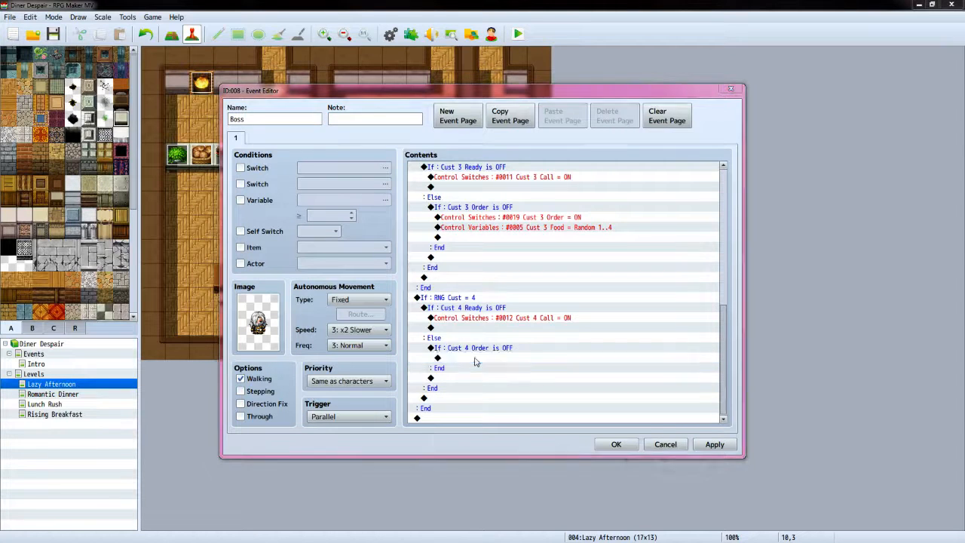
Inside the Cust 4 Order branch, add a Control Switches command turning 0020 Cust 4 Order ON
{"action": "double_click", "coordinate": [475, 360]}
{"action": "left_click", "coordinate": [514, 257]}
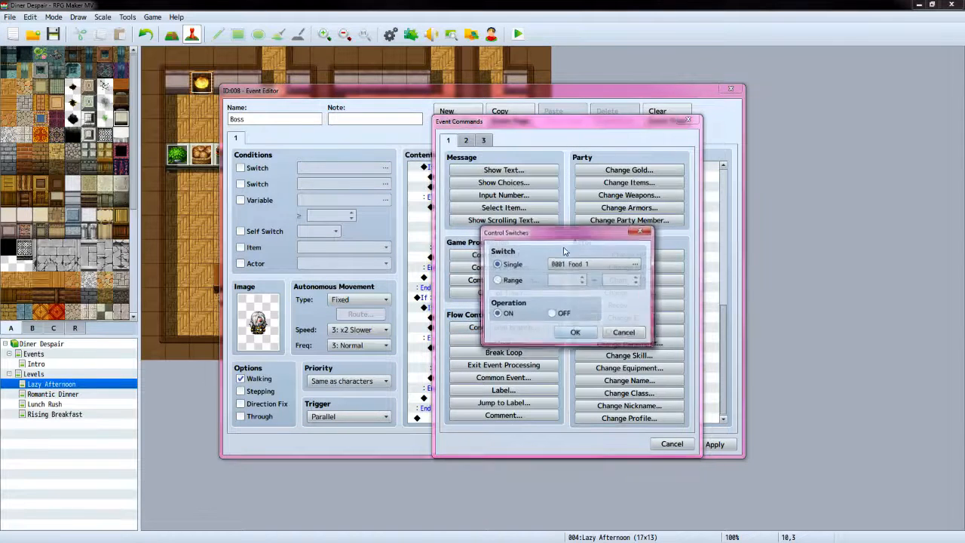
{"action": "left_click", "coordinate": [639, 268]}
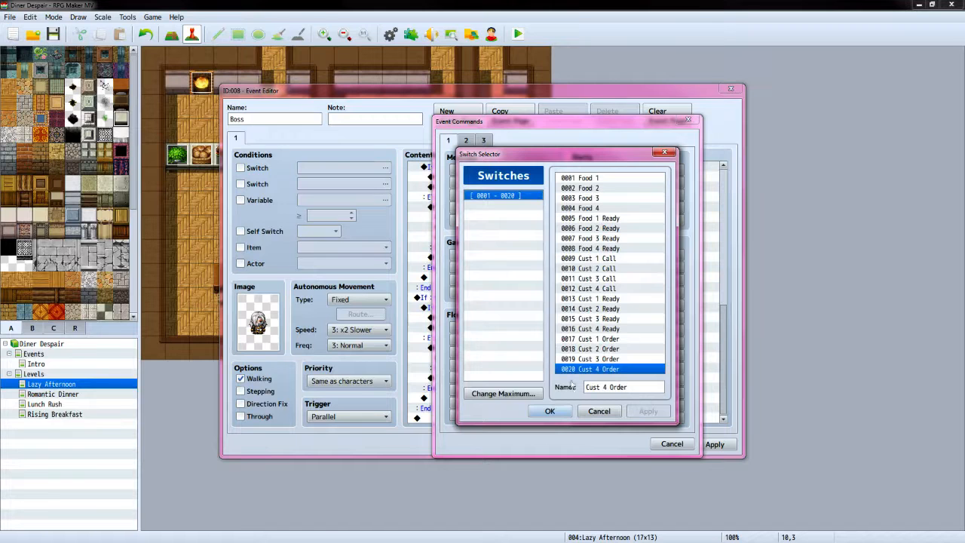
{"action": "left_click", "coordinate": [550, 410]}
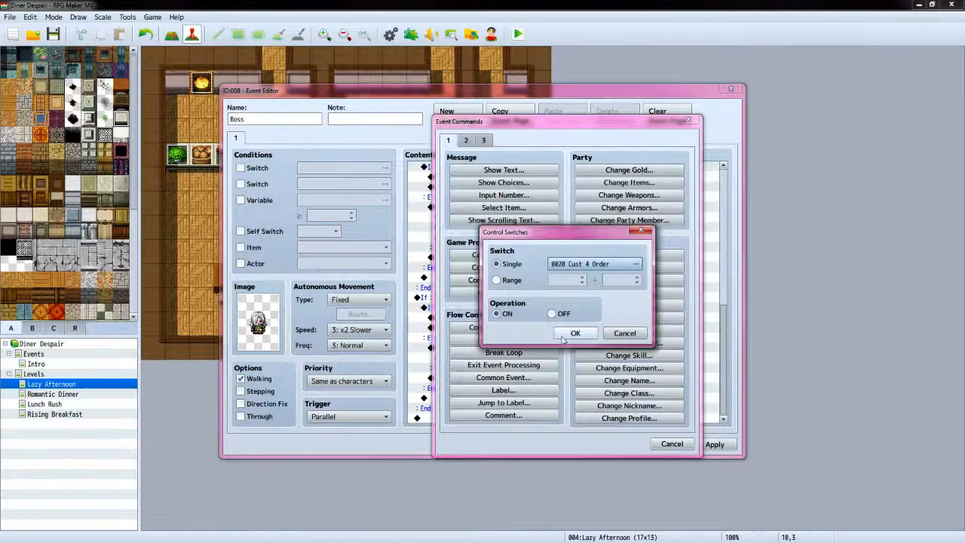
{"action": "left_click", "coordinate": [575, 332]}
Start a Control Variables command below the Cust 4 Order switch command, targeting variable 0006 named "Cust 4 Food"
{"action": "double_click", "coordinate": [497, 374]}
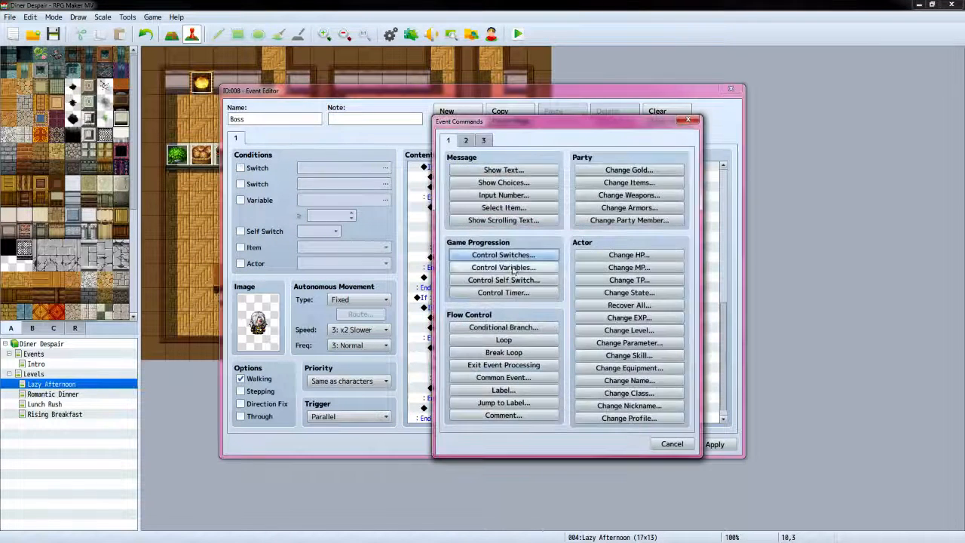
{"action": "left_click", "coordinate": [504, 266]}
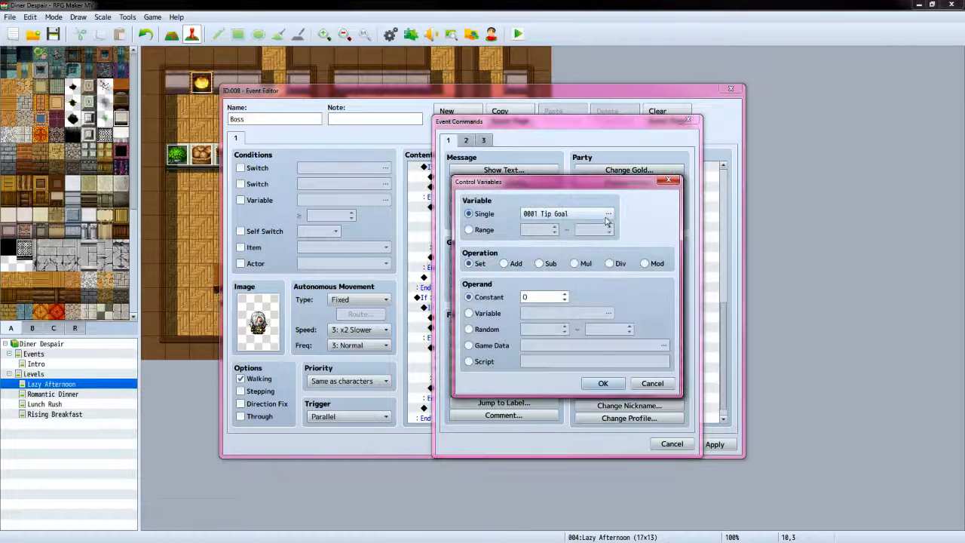
{"action": "left_click", "coordinate": [608, 213]}
{"action": "left_click", "coordinate": [577, 228]}
{"action": "left_click", "coordinate": [607, 387]}
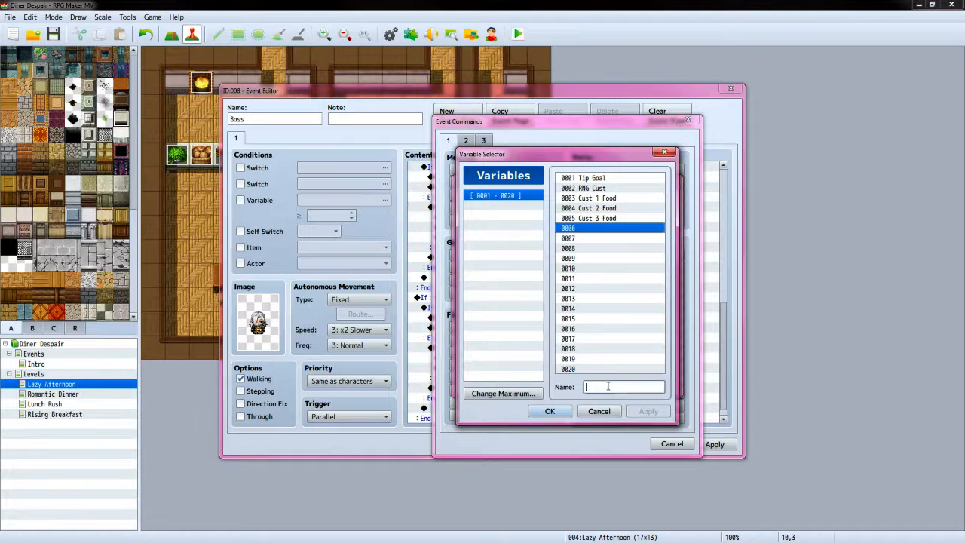
{"action": "type", "text": "Cust 4 Food"}
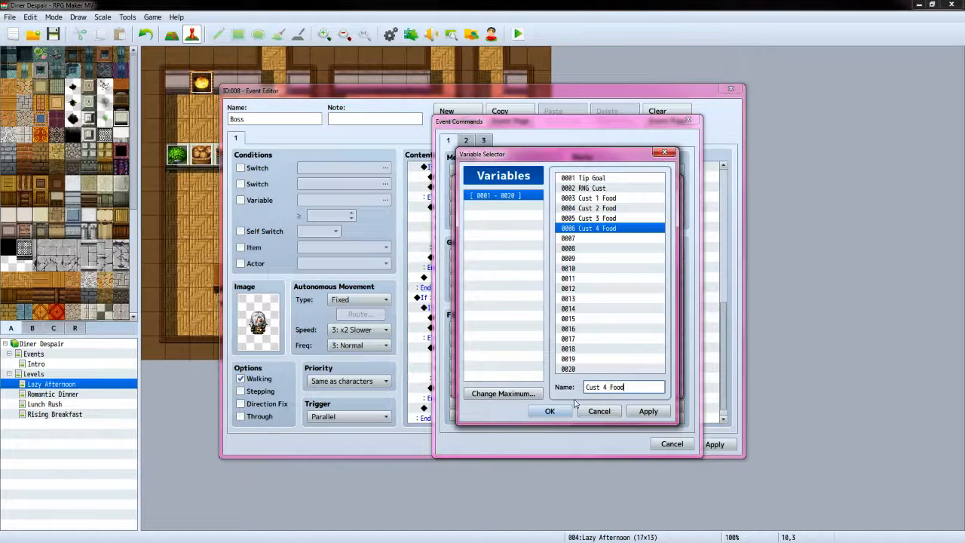
{"action": "left_click", "coordinate": [565, 412]}
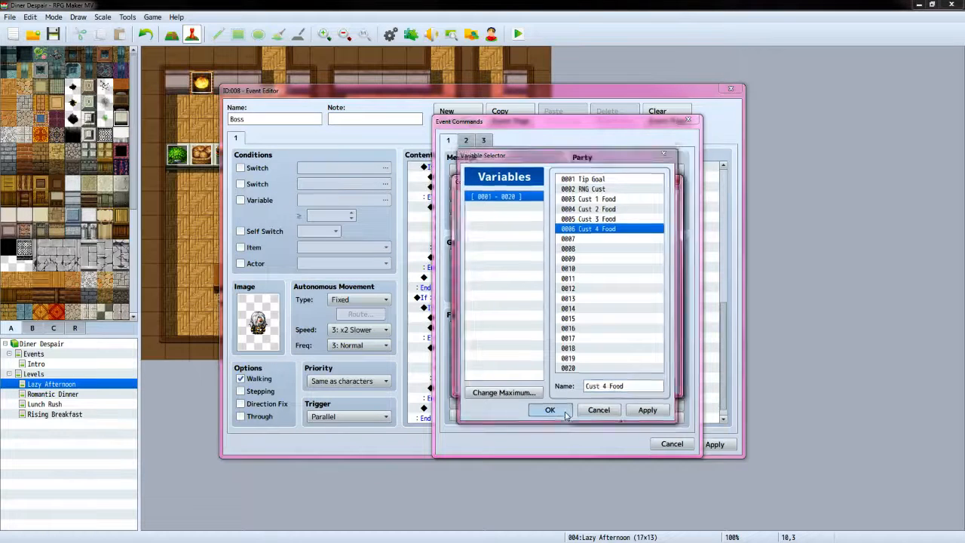
Set variable 0006 Cust 4 Food to a random number from 1 to 4 and add the command to the Cust 4 Order branch
{"action": "left_click", "coordinate": [469, 329]}
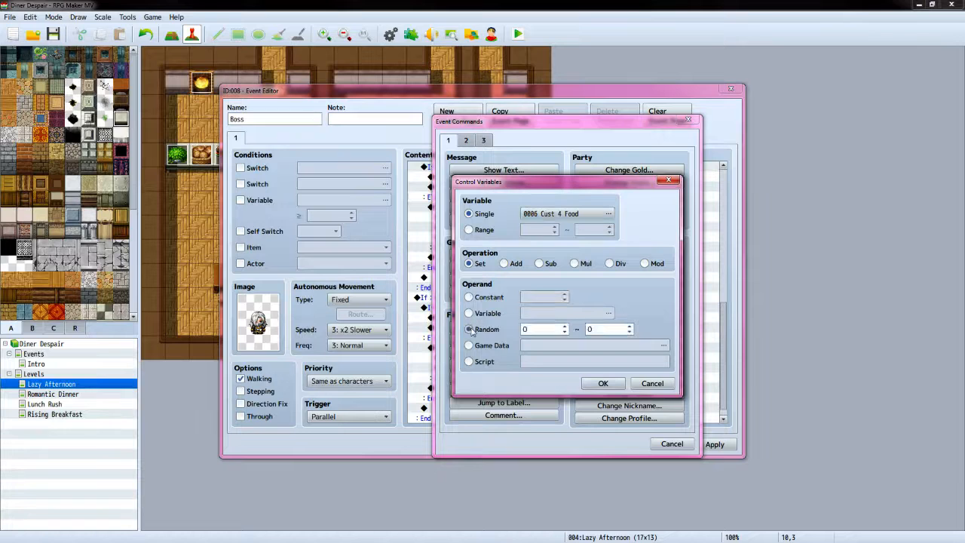
{"action": "left_click", "coordinate": [564, 327]}
{"action": "left_click", "coordinate": [630, 326]}
{"action": "left_click", "coordinate": [603, 383]}
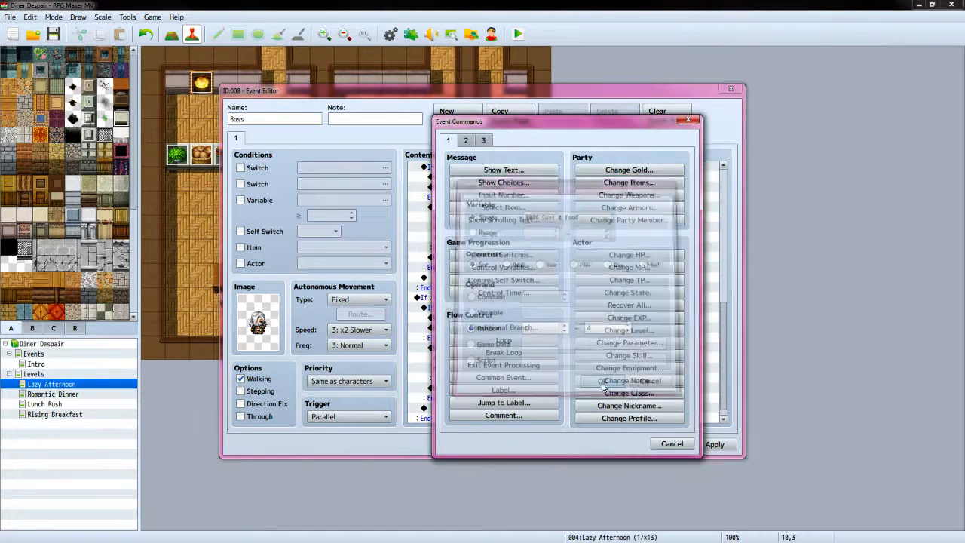
{"action": "scroll", "coordinate": [548, 367], "scroll_direction": "down", "scroll_amount": 1}
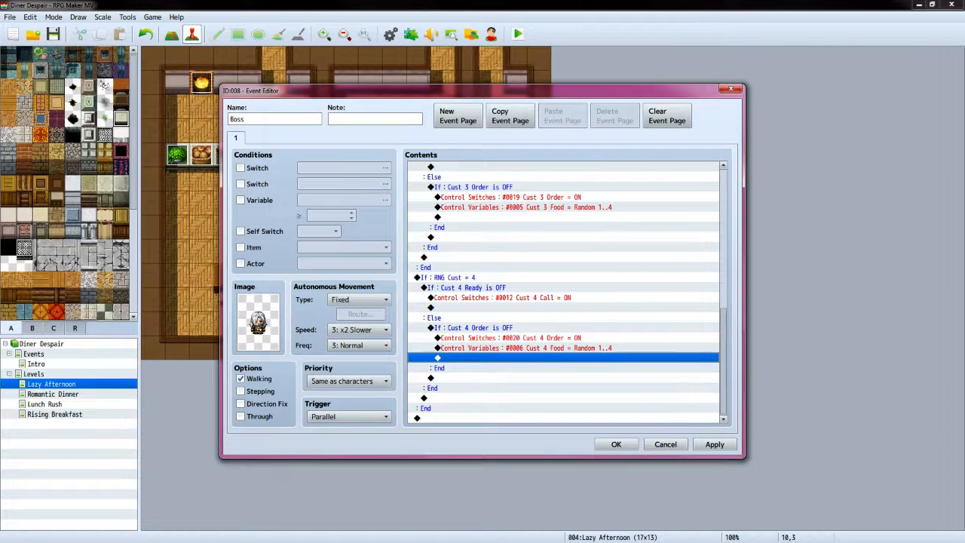
Start a Conditional Branch below the RNG Cust = 4 branch in the Boss event, using Gold as its condition
{"action": "key", "text": "alt+Tab"}
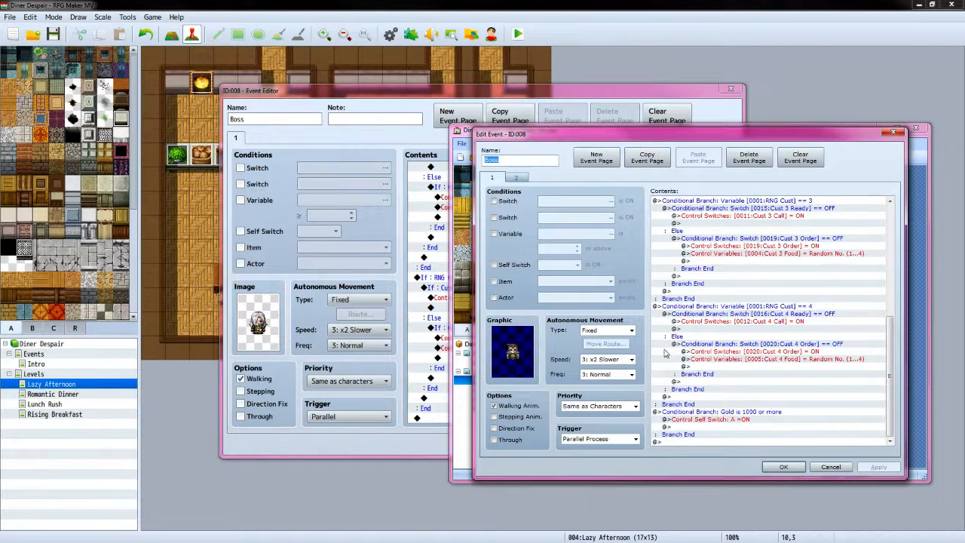
{"action": "left_click", "coordinate": [498, 91]}
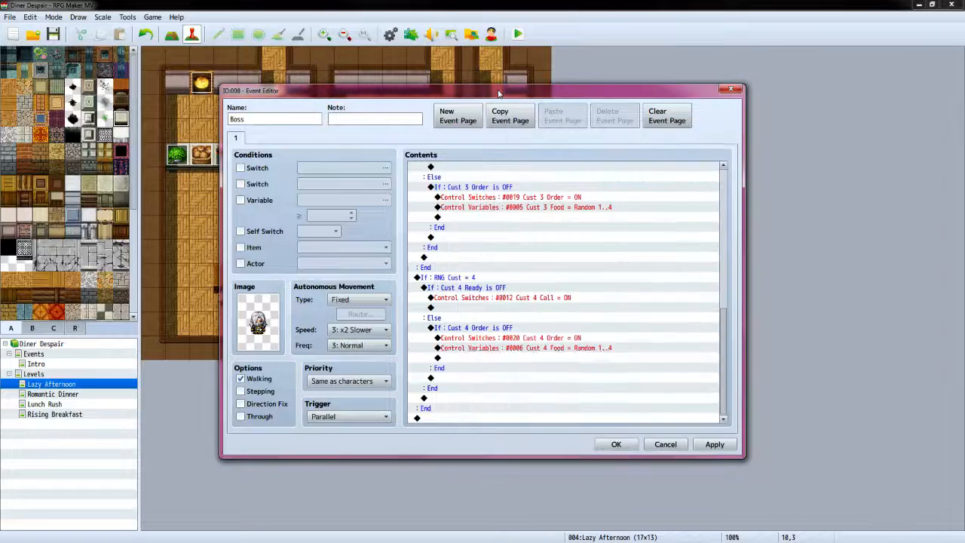
{"action": "left_click", "coordinate": [441, 418]}
{"action": "double_click", "coordinate": [441, 419]}
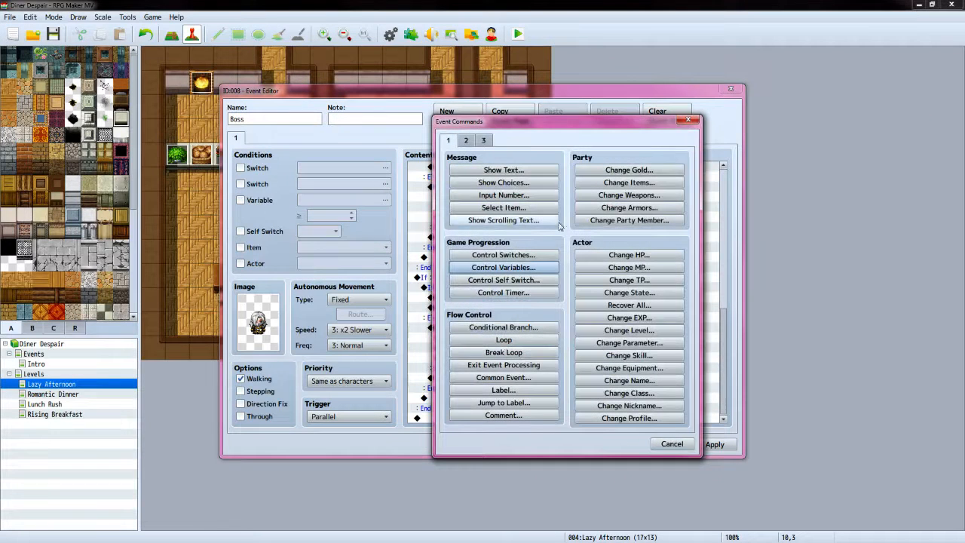
{"action": "left_click", "coordinate": [505, 325]}
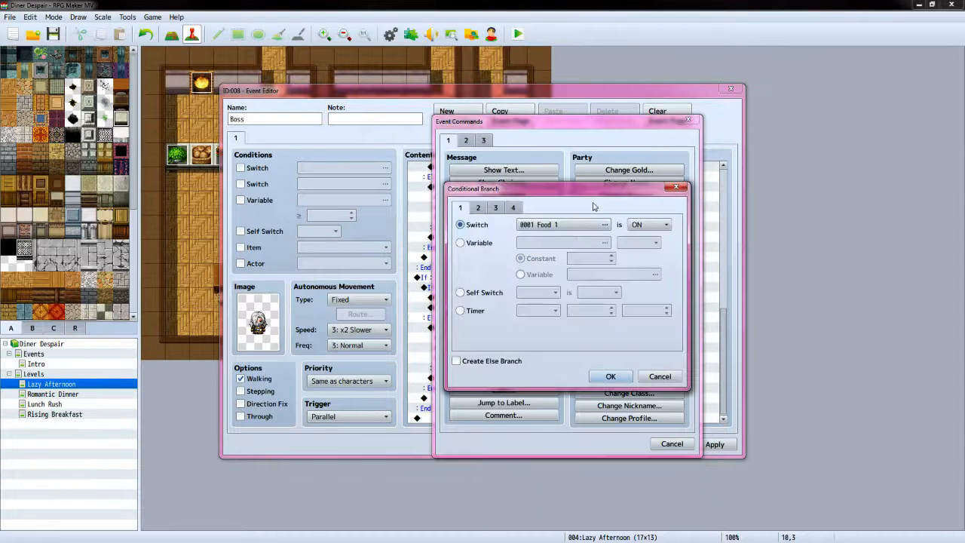
{"action": "left_click", "coordinate": [512, 208]}
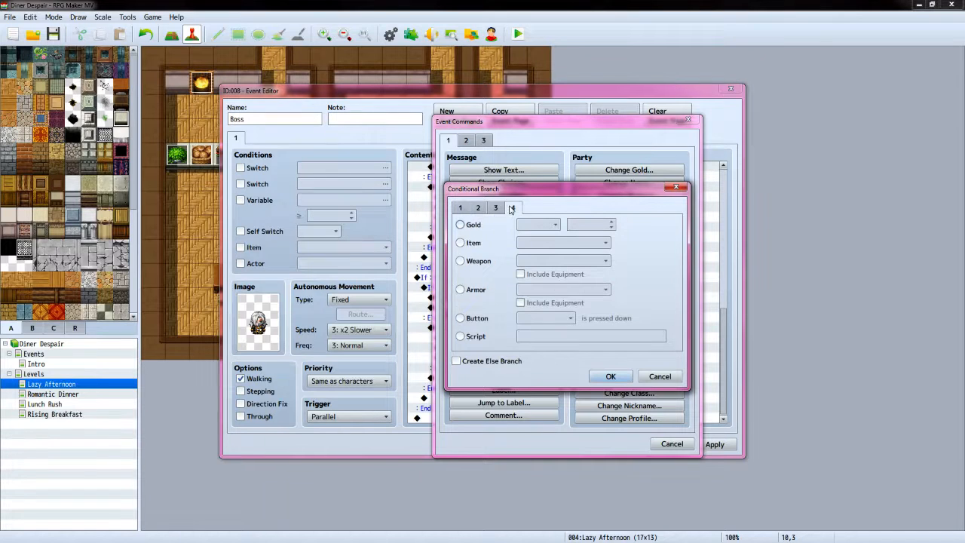
{"action": "left_click", "coordinate": [473, 227]}
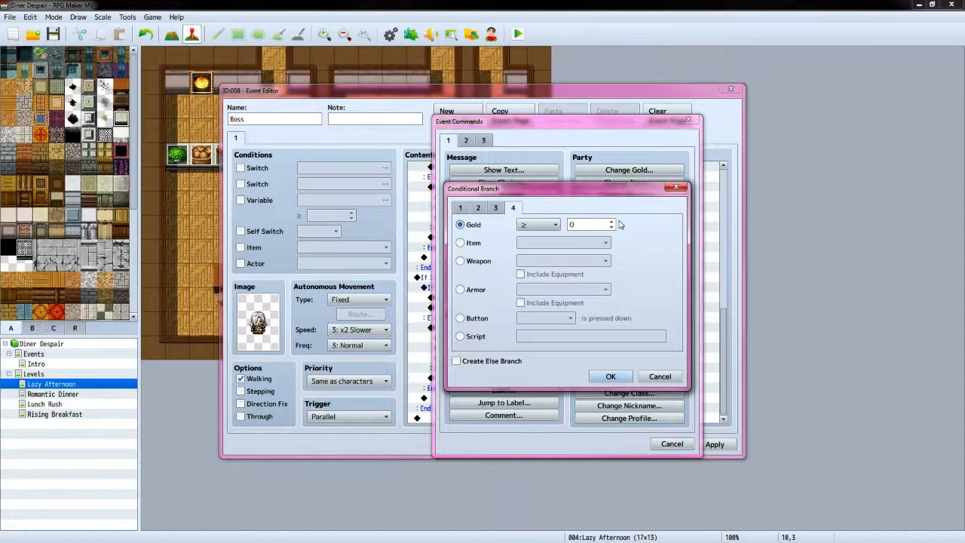
{"action": "left_click", "coordinate": [556, 225]}
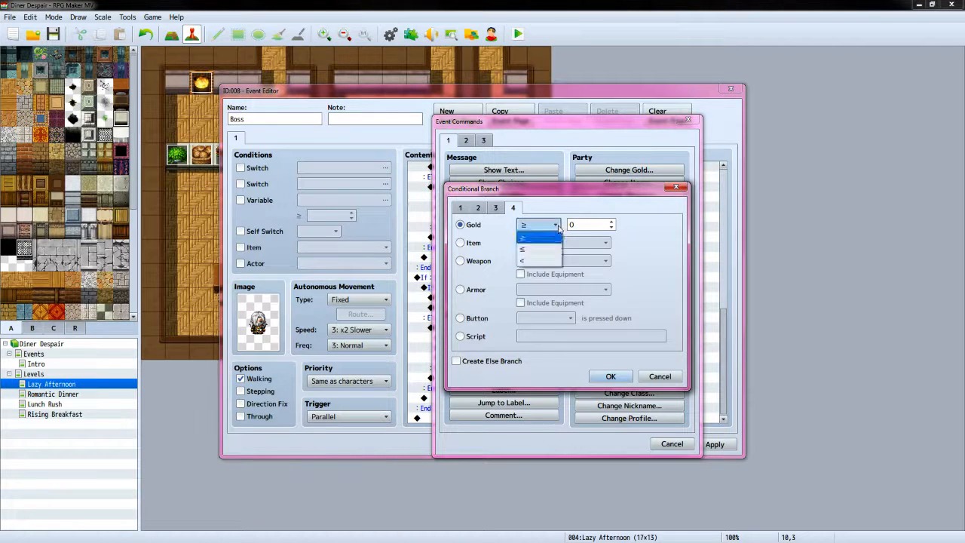
{"action": "left_click", "coordinate": [558, 229]}
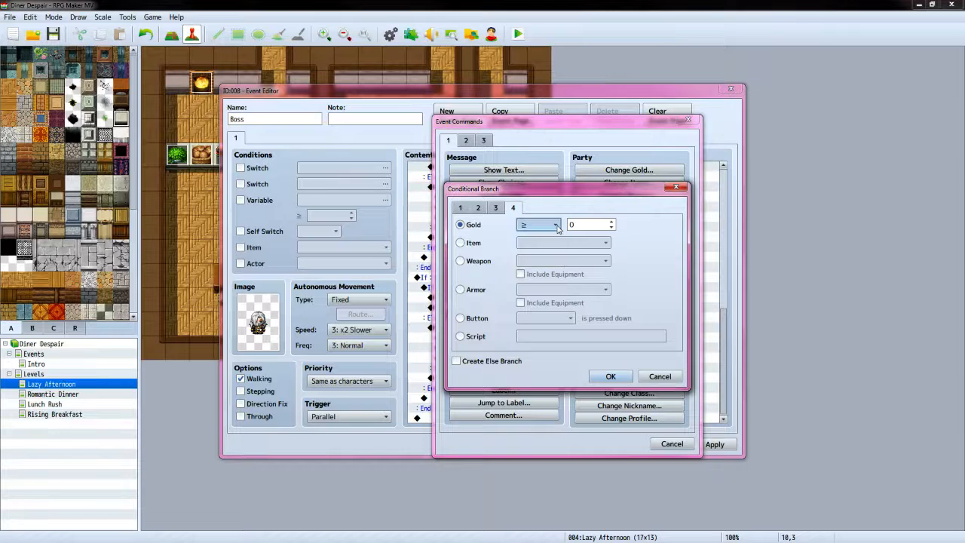
{"action": "left_click", "coordinate": [461, 211]}
{"action": "left_click", "coordinate": [477, 211]}
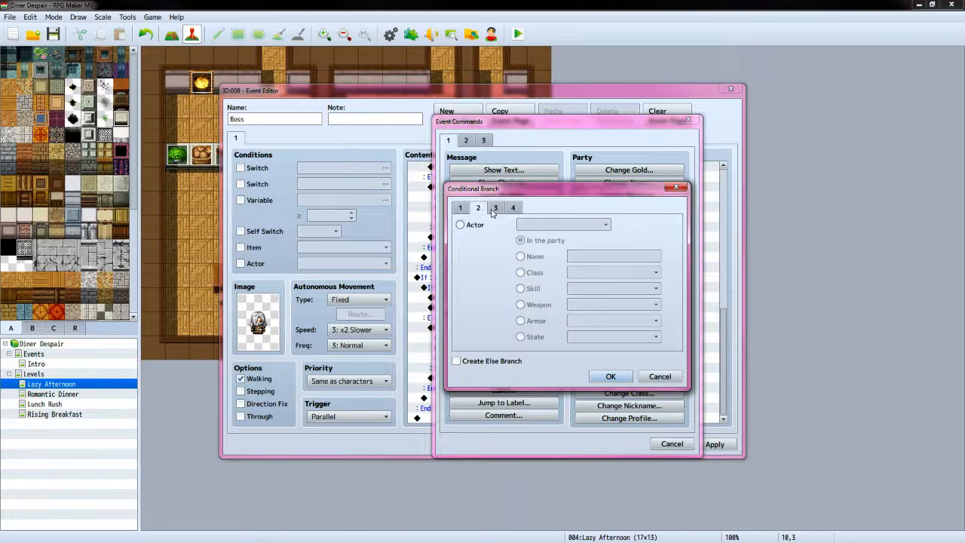
{"action": "left_click", "coordinate": [496, 210]}
{"action": "left_click", "coordinate": [519, 211]}
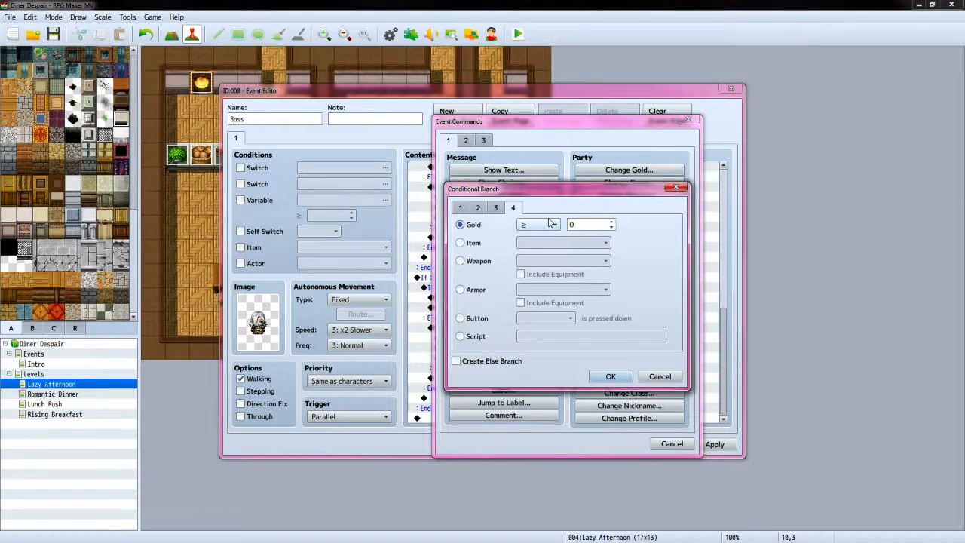
{"action": "left_click", "coordinate": [556, 226]}
{"action": "left_click", "coordinate": [556, 226]}
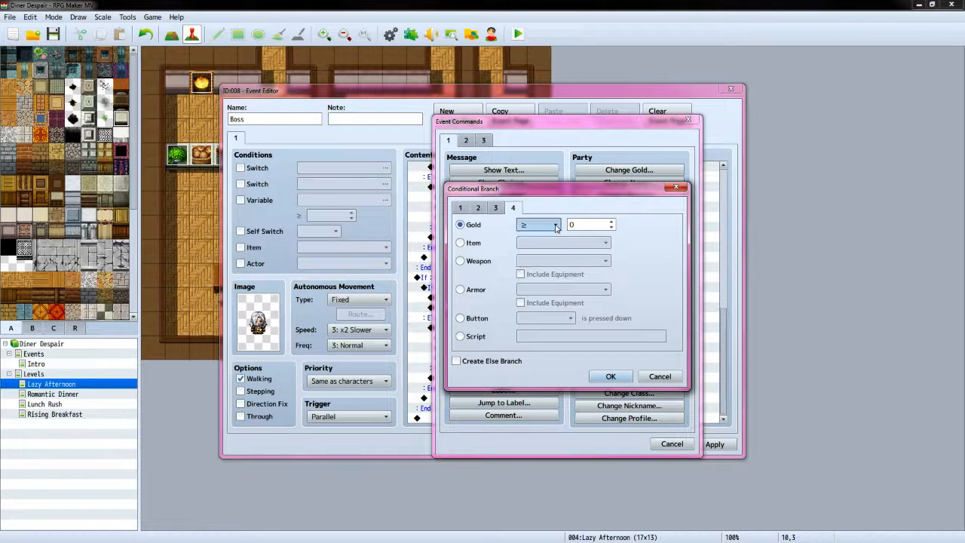
Set the gold condition's amount to 1000 and add the Gold ≥ 1000 branch to the event
{"action": "left_click", "coordinate": [611, 224]}
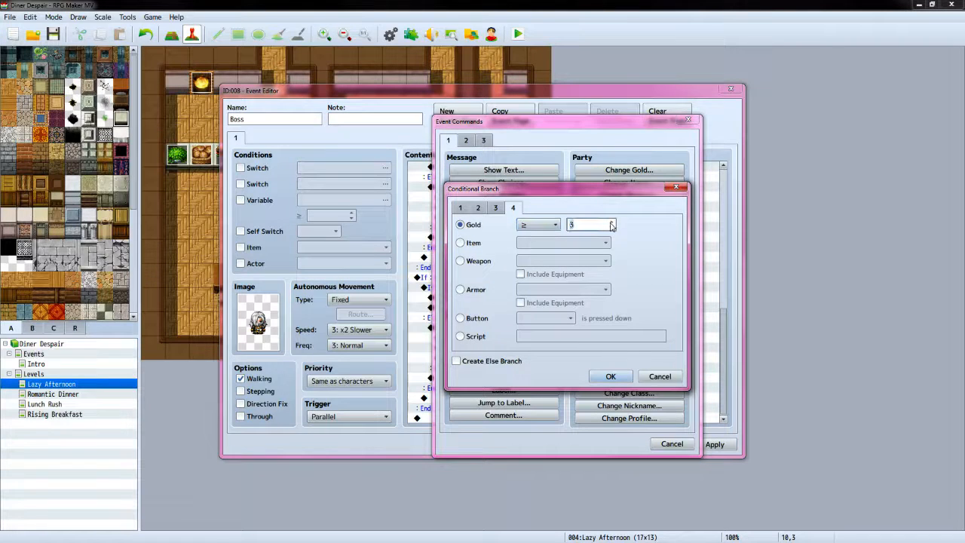
{"action": "left_click", "coordinate": [611, 223]}
{"action": "left_click", "coordinate": [611, 223]}
{"action": "left_click", "coordinate": [611, 223]}
{"action": "left_click_drag", "start_coordinate": [593, 225], "coordinate": [551, 228]}
{"action": "type", "text": "1000"}
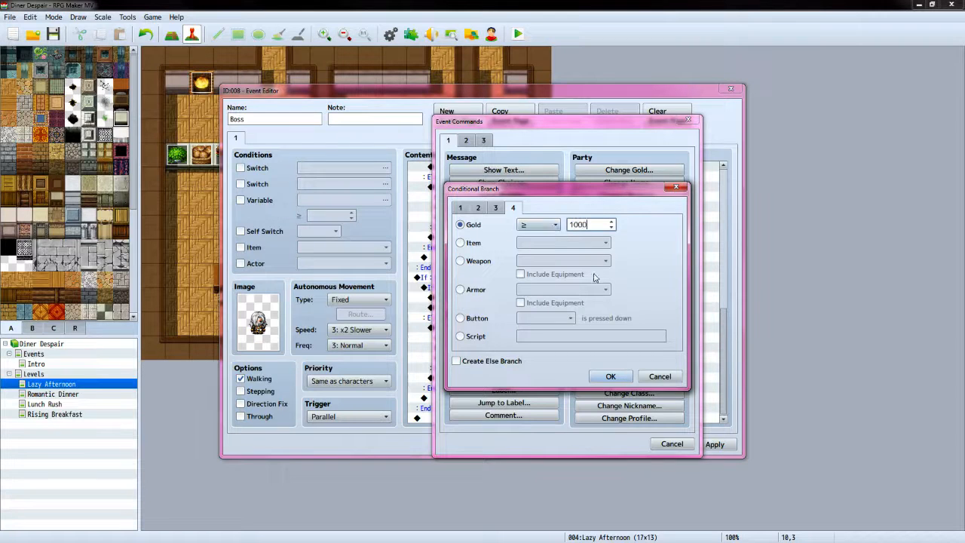
{"action": "left_click", "coordinate": [612, 376]}
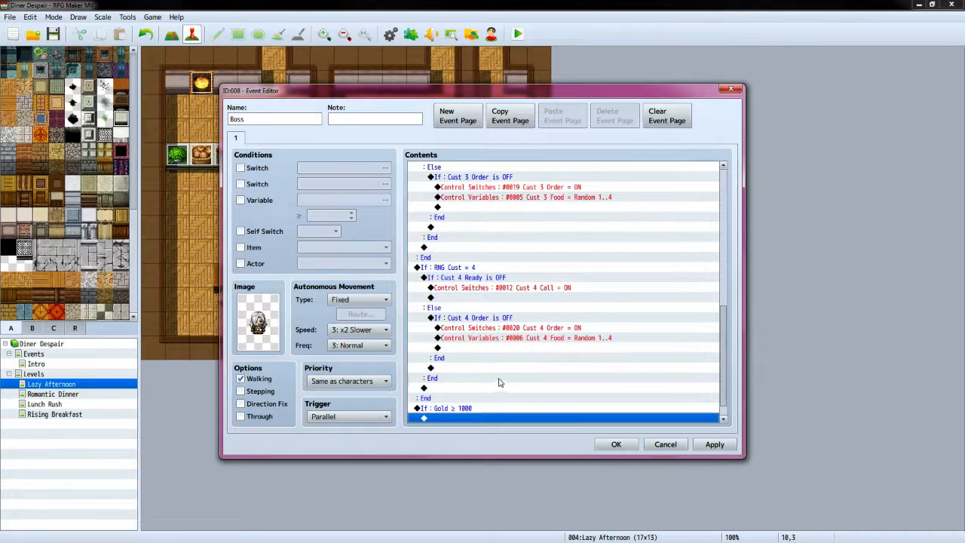
Inside the Gold ≥ 1000 branch, add a Control Self Switch command turning A ON and apply the event changes
{"action": "left_click", "coordinate": [478, 398]}
{"action": "double_click", "coordinate": [474, 403]}
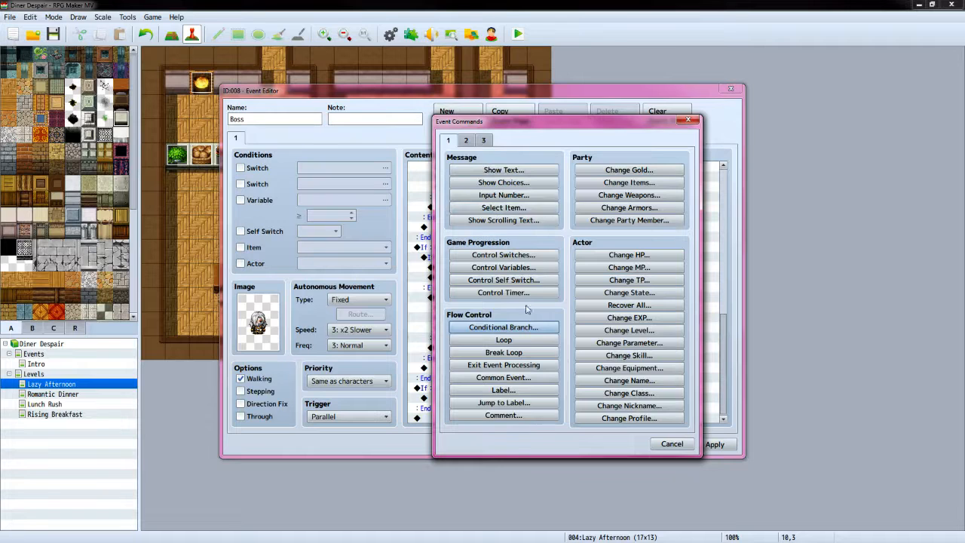
{"action": "left_click", "coordinate": [519, 281]}
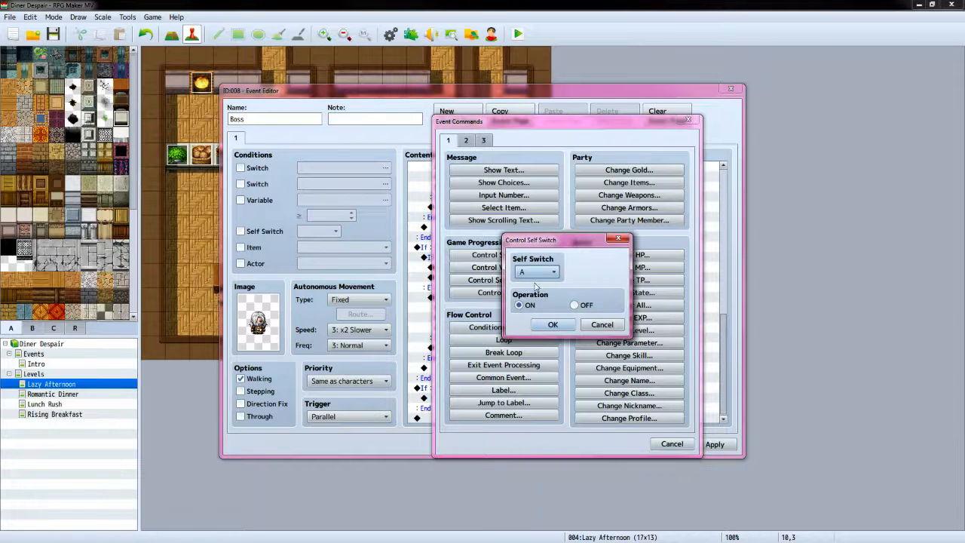
{"action": "left_click", "coordinate": [552, 324]}
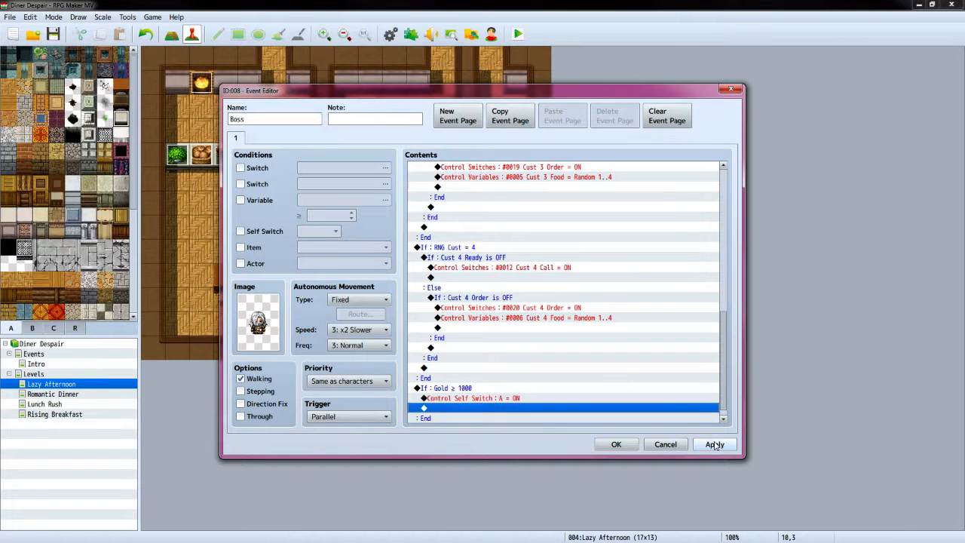
{"action": "left_click", "coordinate": [698, 441]}
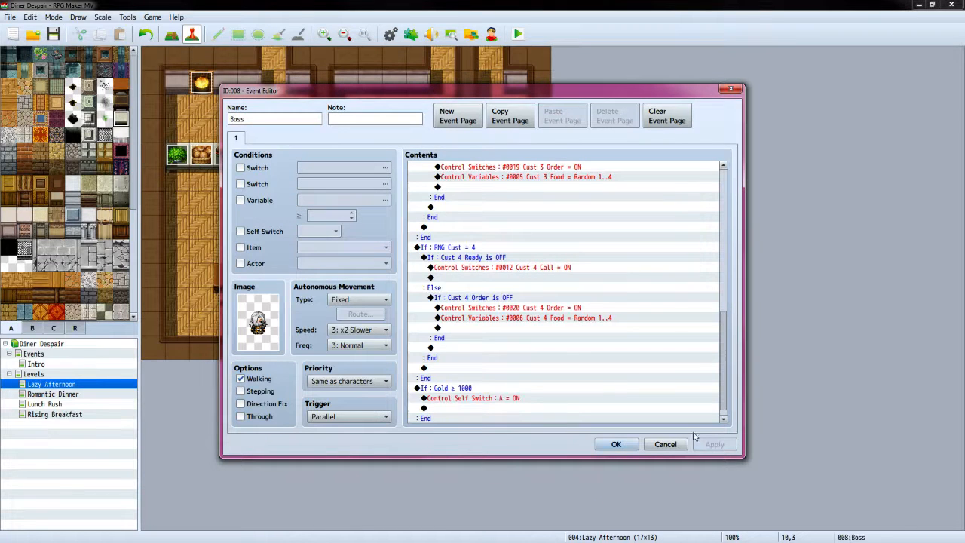
Create a second page for the Boss event and give it the first Custom-Boss character image
{"action": "left_click", "coordinate": [449, 121]}
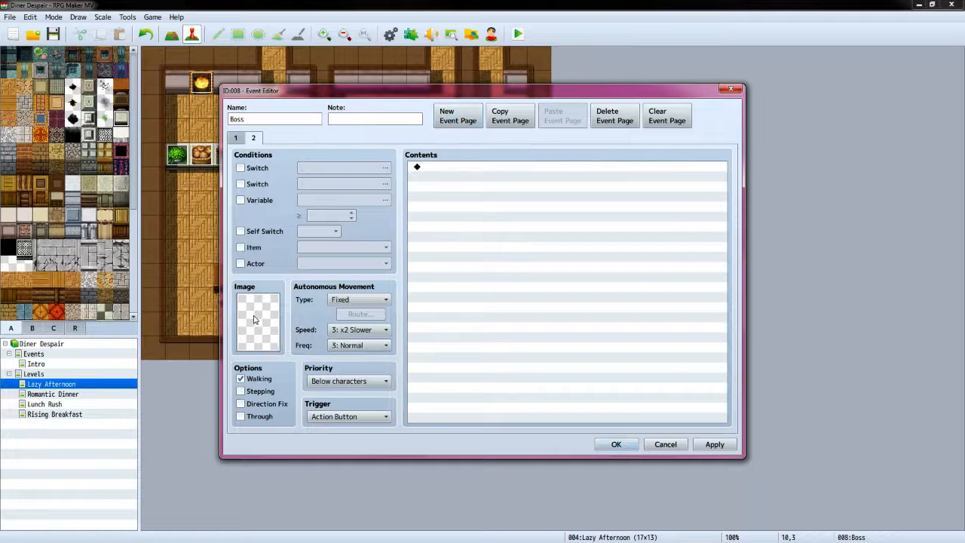
{"action": "double_click", "coordinate": [254, 320]}
{"action": "left_click", "coordinate": [345, 215]}
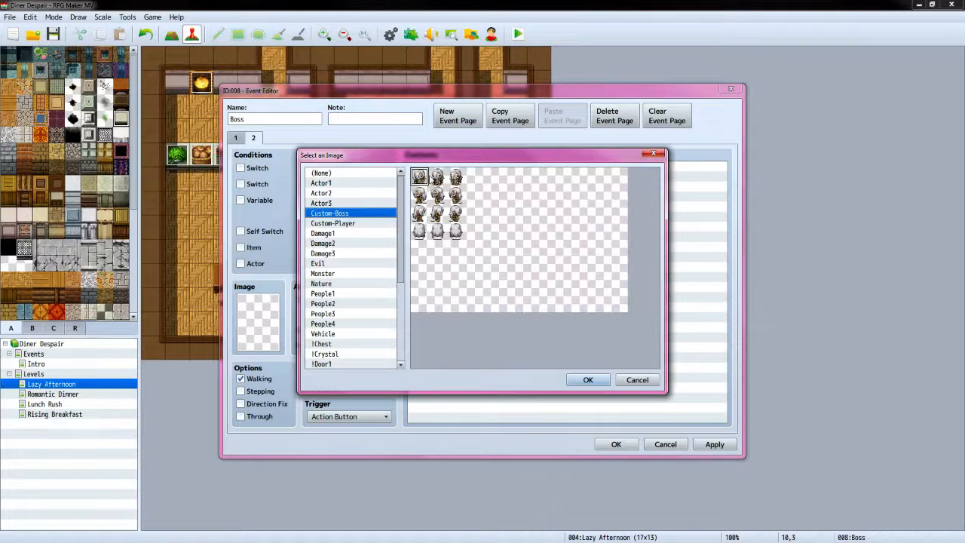
{"action": "left_click", "coordinate": [588, 380]}
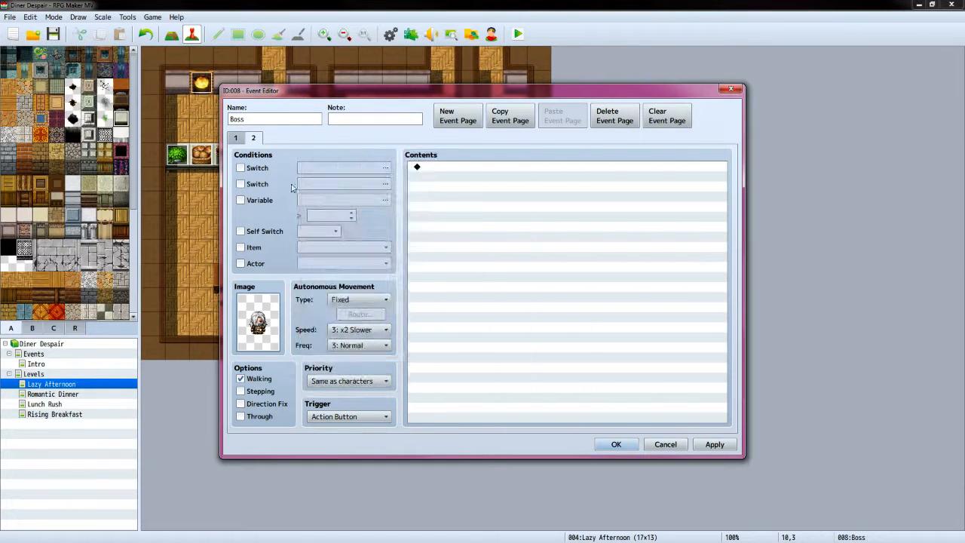
Condition the second page on Self Switch A, with an Autorun trigger and Same as characters priority
{"action": "left_click", "coordinate": [241, 231]}
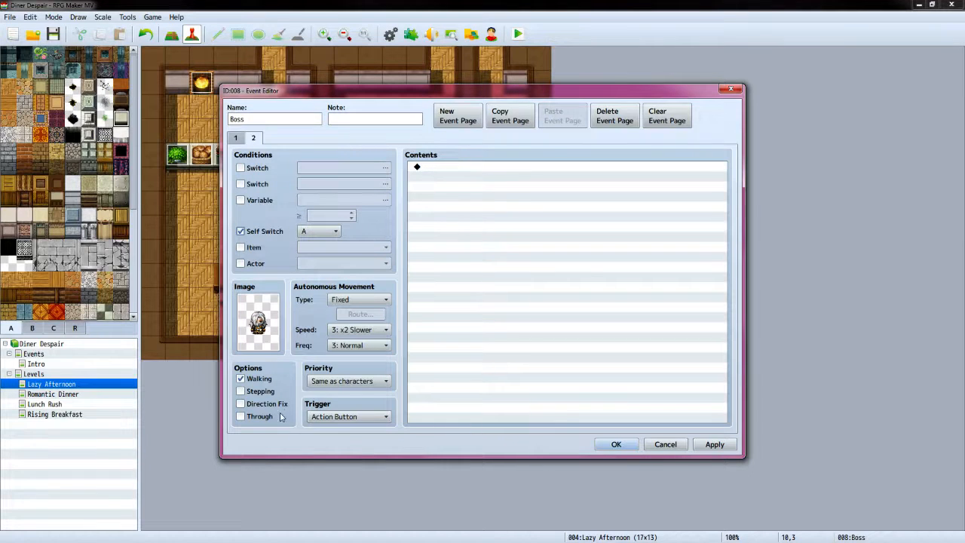
{"action": "left_click", "coordinate": [380, 417]}
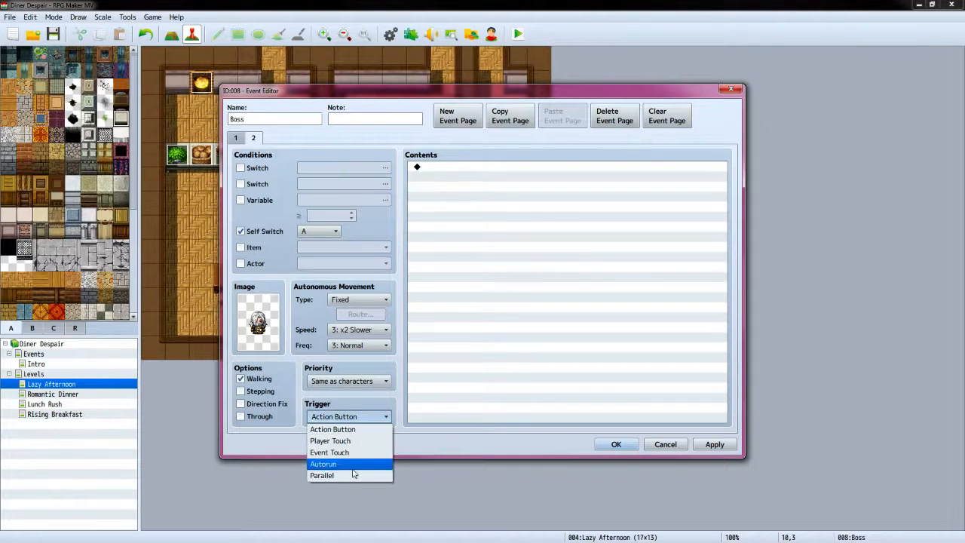
{"action": "left_click", "coordinate": [356, 463]}
{"action": "left_click", "coordinate": [382, 389]}
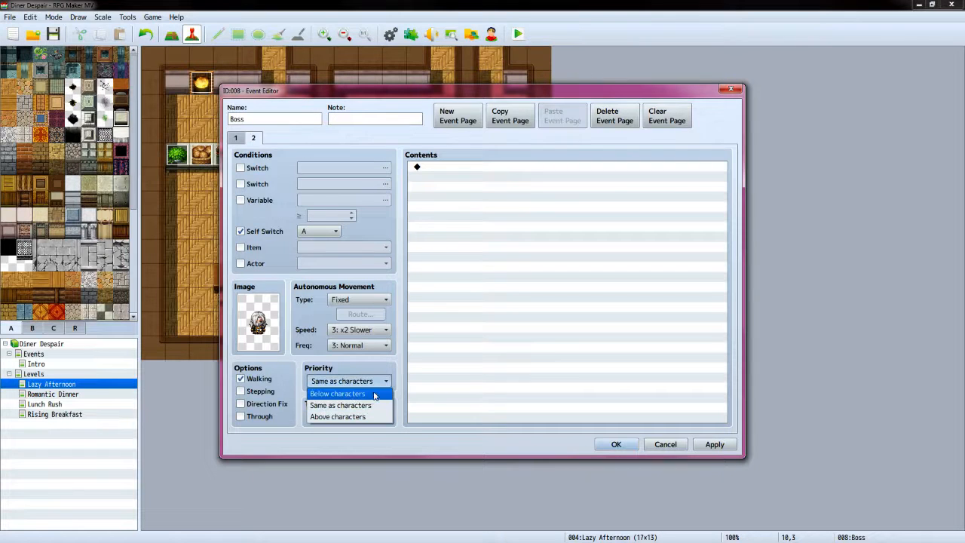
{"action": "left_click", "coordinate": [369, 403]}
Add a Show Text command with the Custom-Player face reading "Alright!\| Made my tip quota for the day!"
{"action": "left_click", "coordinate": [445, 173]}
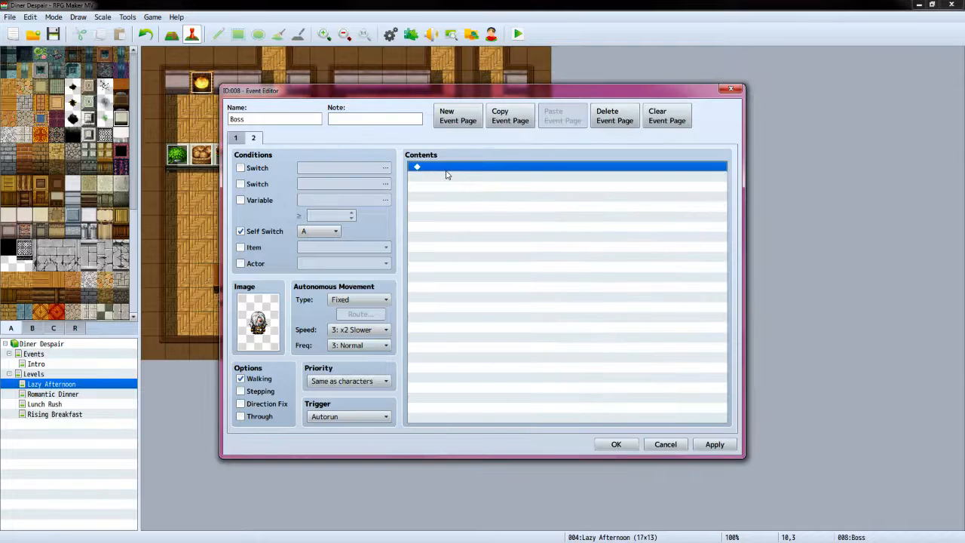
{"action": "double_click", "coordinate": [445, 174]}
{"action": "left_click", "coordinate": [480, 172]}
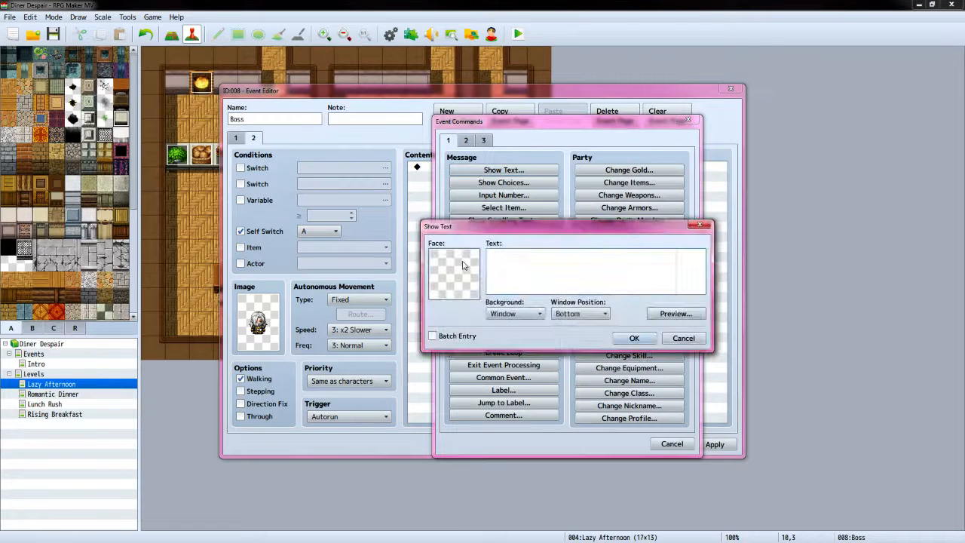
{"action": "double_click", "coordinate": [464, 265]}
{"action": "left_click", "coordinate": [444, 238]}
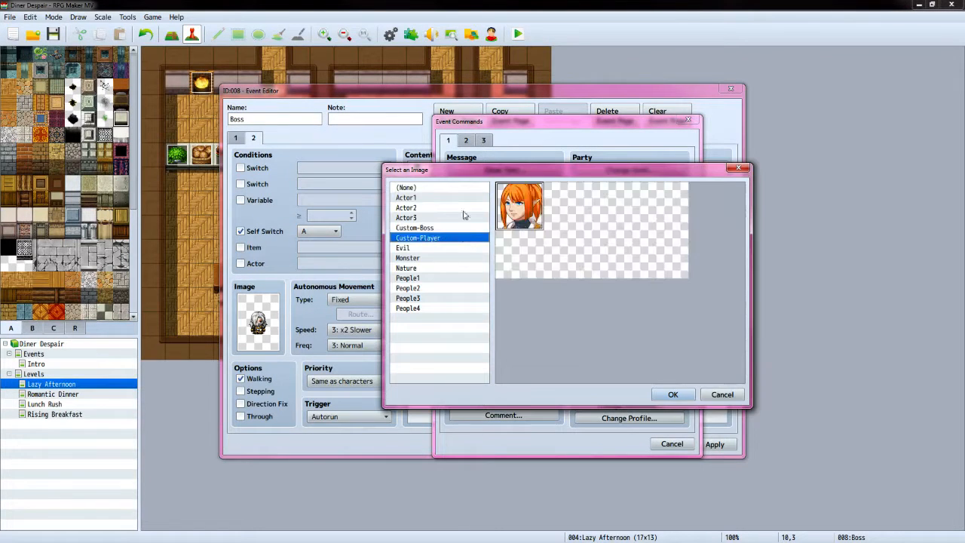
{"action": "left_click", "coordinate": [665, 393]}
{"action": "left_click", "coordinate": [550, 265]}
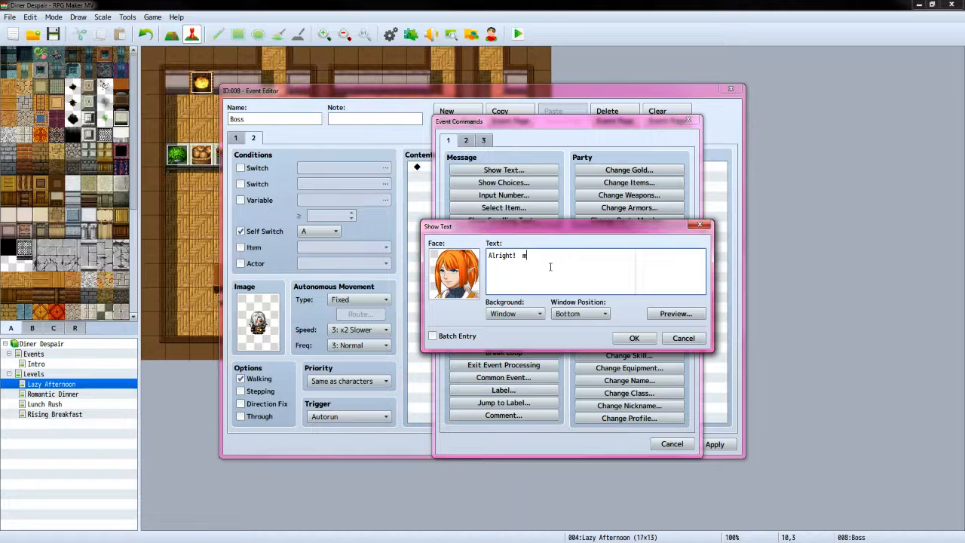
{"action": "type", "text": "Alright!  Made m"}
{"action": "type", "text": "y tip "}
{"action": "type", "text": "quota for the"}
{"action": "type", "text": "\\|"}
{"action": "left_click", "coordinate": [629, 339]}
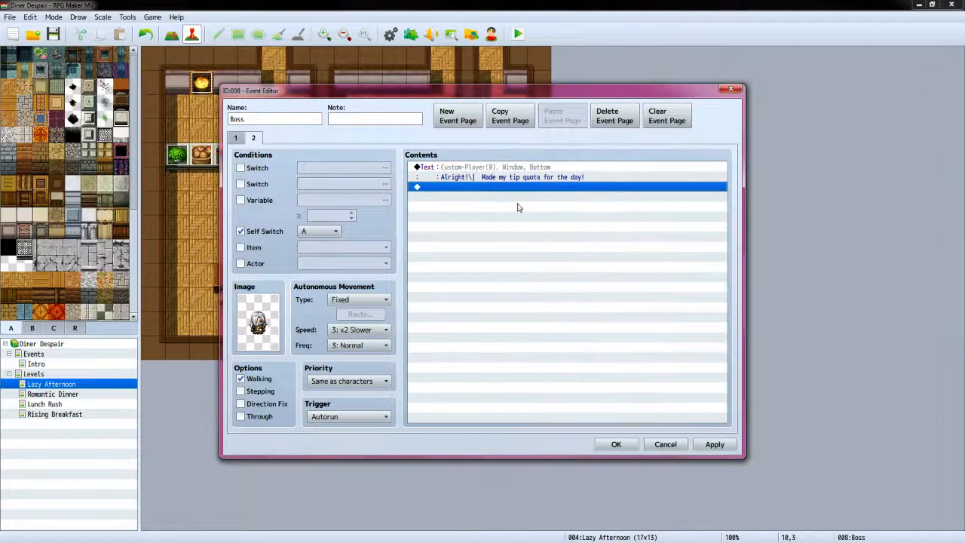
Start a second Show Text command with the Custom-Boss face and begin its message with the boss's "Ha" laugh
{"action": "double_click", "coordinate": [507, 190]}
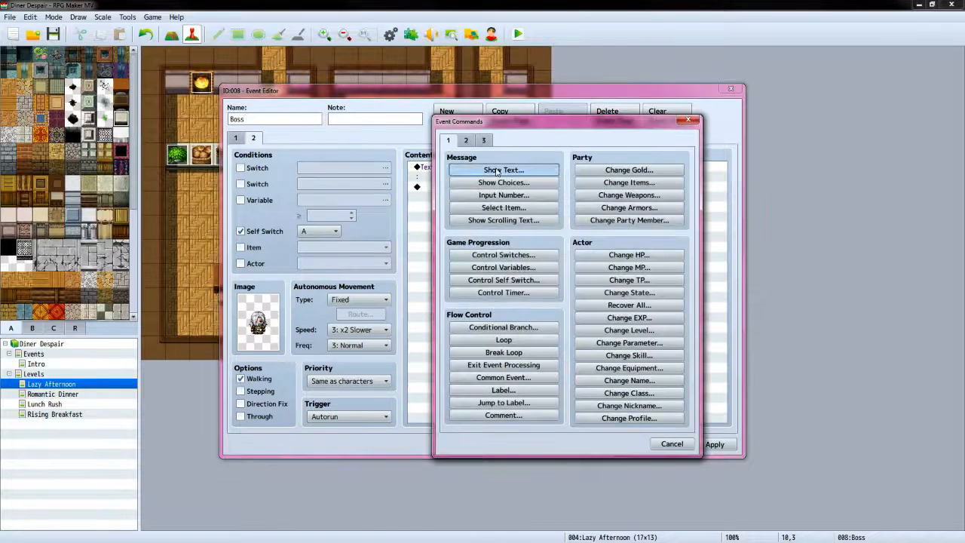
{"action": "left_click", "coordinate": [503, 169]}
{"action": "double_click", "coordinate": [442, 278]}
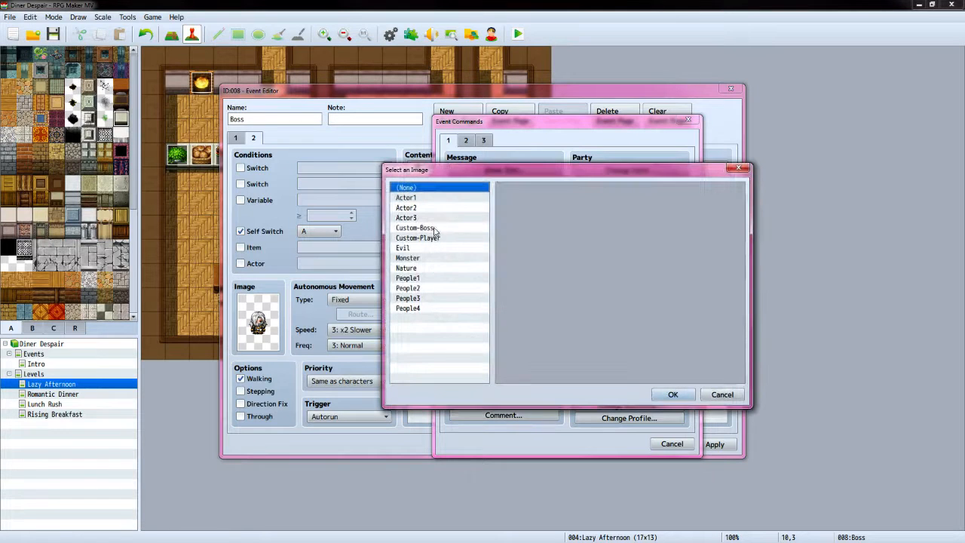
{"action": "left_click", "coordinate": [435, 228]}
{"action": "left_click", "coordinate": [674, 394]}
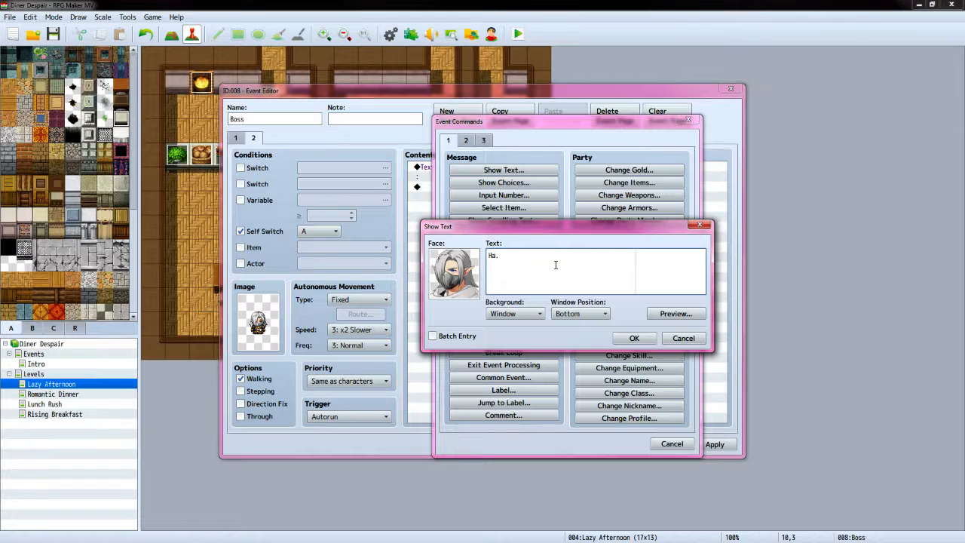
{"action": "type", "text": "Ha\\>"}
{"action": "key", "text": "BackSpace"}
{"action": "key", "text": "BackSpace"}
{"action": "type", "text": ". ha\\"}
Switch to RPG Maker VX Ace and preview the boss's laugh message on the original Boss event's second page
{"action": "key", "text": "alt+Tab"}
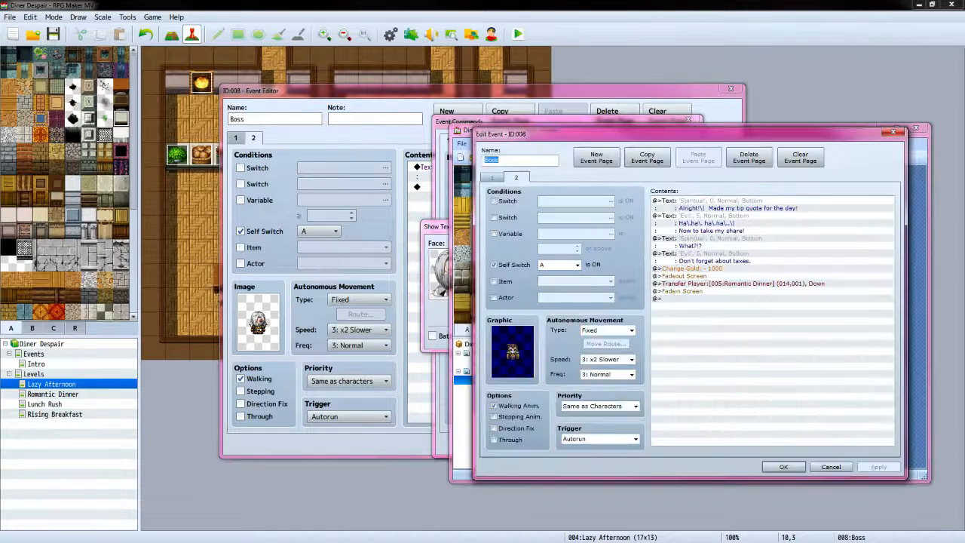
{"action": "left_click", "coordinate": [724, 223]}
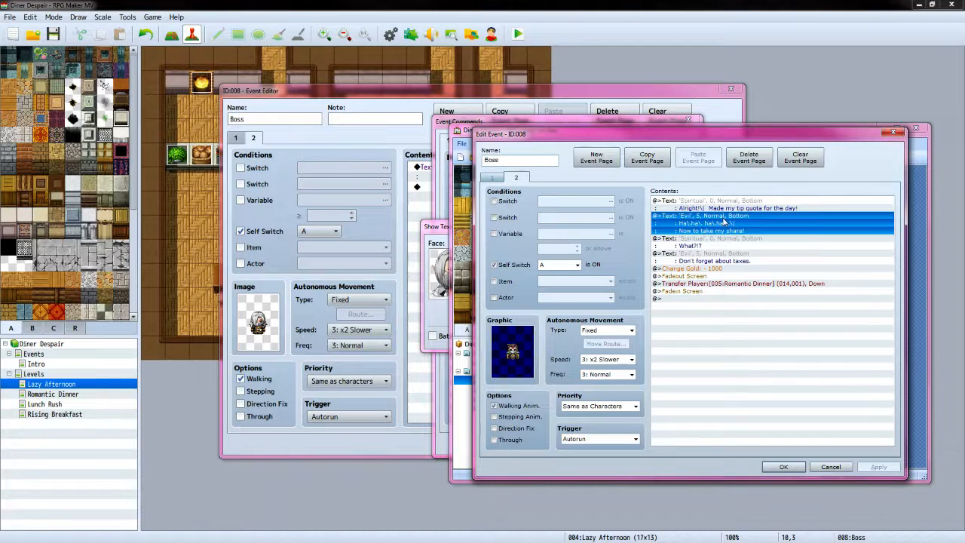
{"action": "right_click", "coordinate": [723, 222]}
{"action": "left_click", "coordinate": [736, 235]}
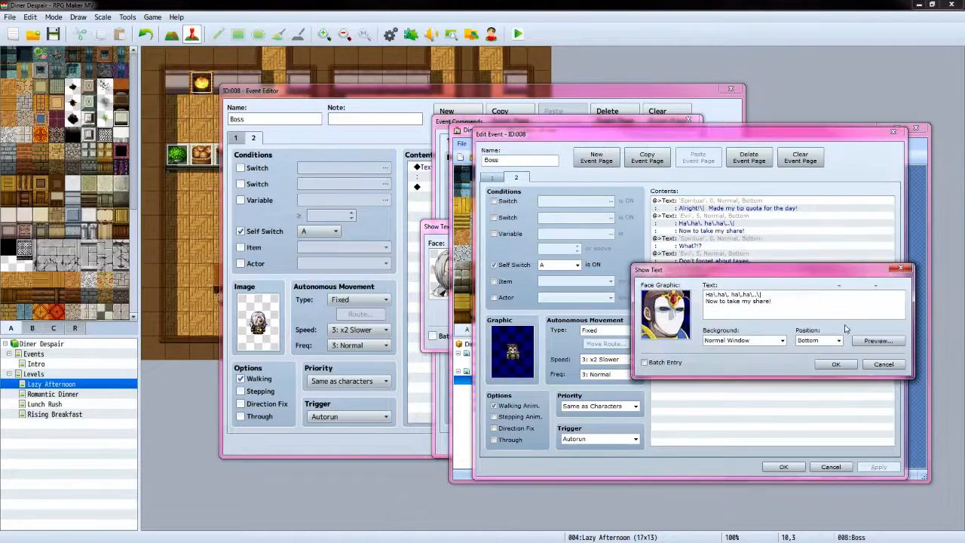
{"action": "left_click", "coordinate": [875, 341]}
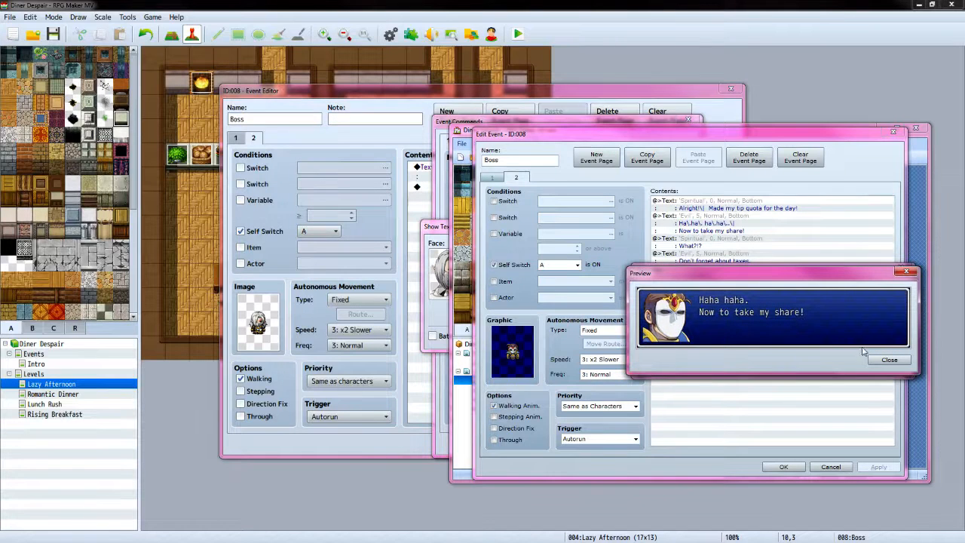
{"action": "left_click", "coordinate": [890, 361]}
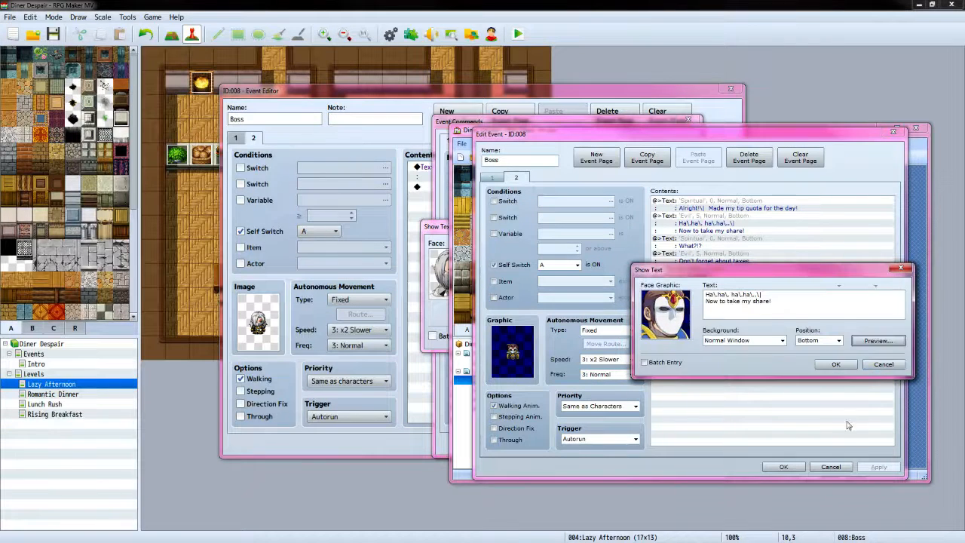
{"action": "left_click", "coordinate": [884, 367]}
{"action": "left_click", "coordinate": [830, 467]}
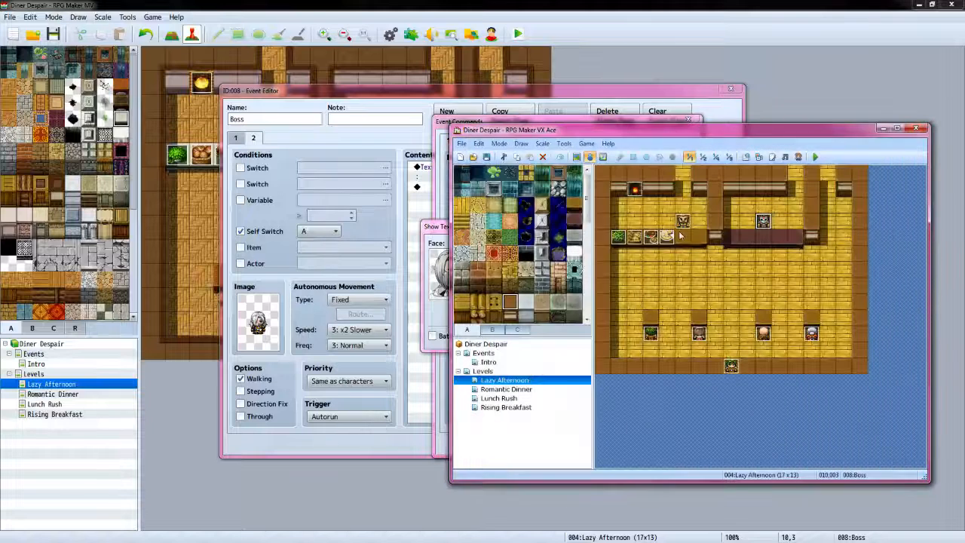
Return to RPG Maker MV, write the boss's "Haha haha.." laugh with pause codes between the syllables, and preview the message
{"action": "left_click", "coordinate": [514, 93]}
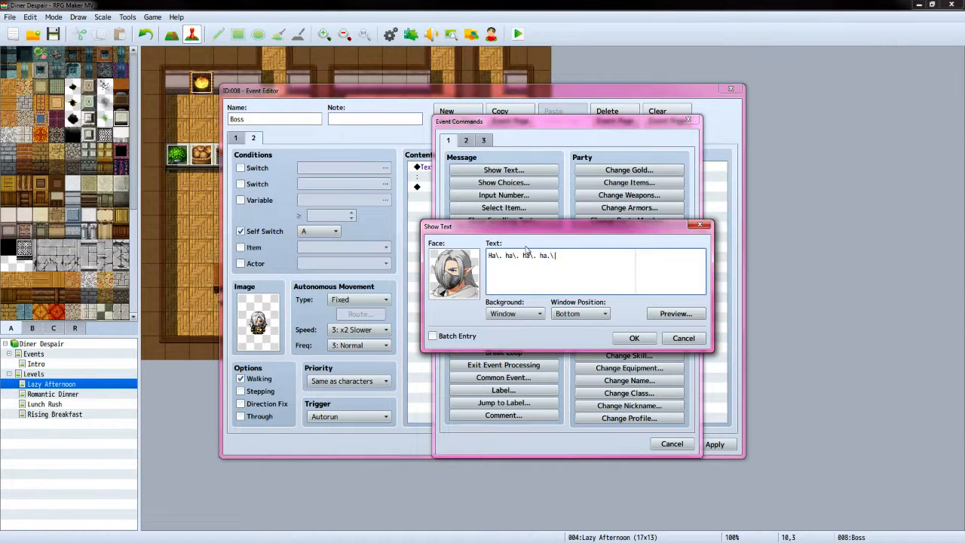
{"action": "key", "text": "BackSpace"}
{"action": "key", "text": "BackSpace"}
{"action": "left_click", "coordinate": [670, 312]}
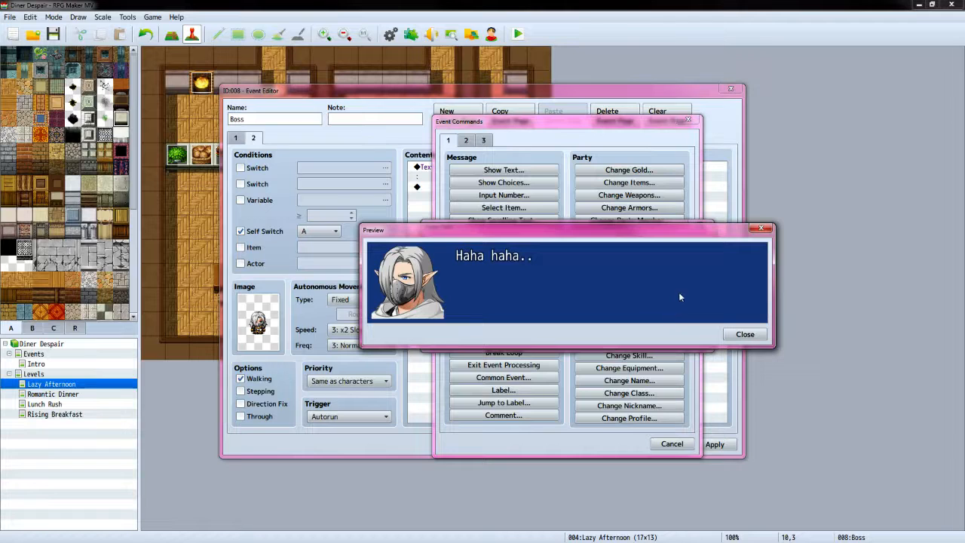
{"action": "left_click", "coordinate": [745, 334]}
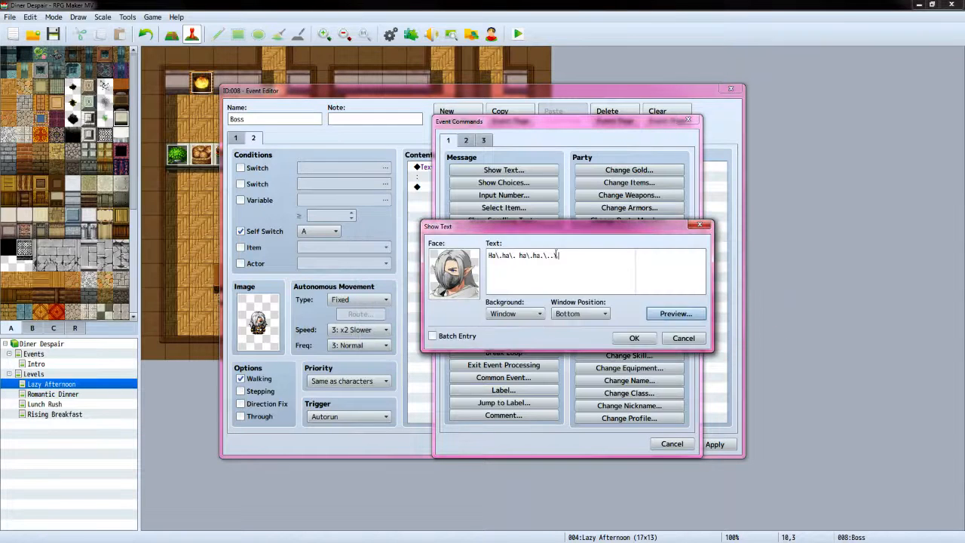
Finish the boss message as "Ha\.ha\. ha\.ha.\.\|" with the second line "Now to take my share!", checking the VX Ace original
{"action": "left_click", "coordinate": [564, 255]}
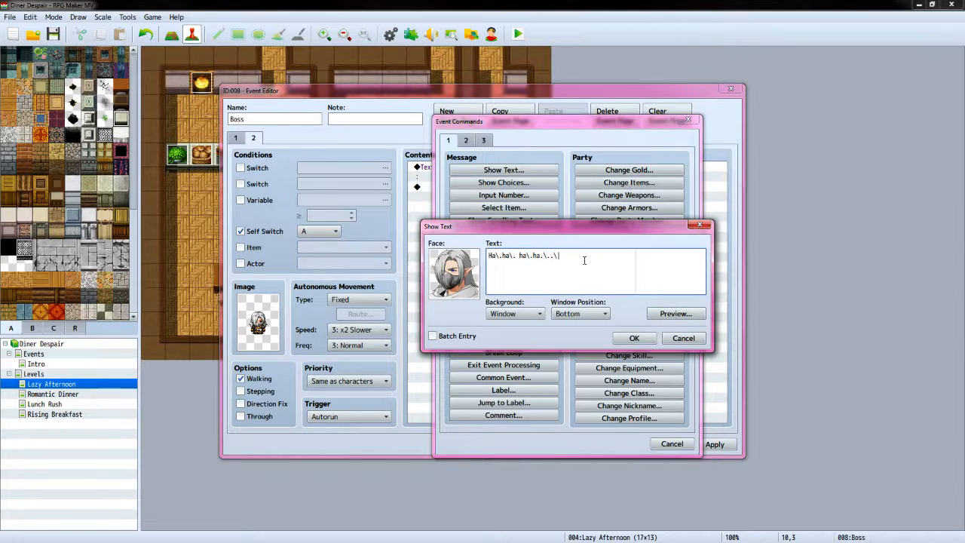
{"action": "key", "text": "BackSpace"}
{"action": "key", "text": "BackSpace"}
{"action": "type", "text": "Now to take my sha"}
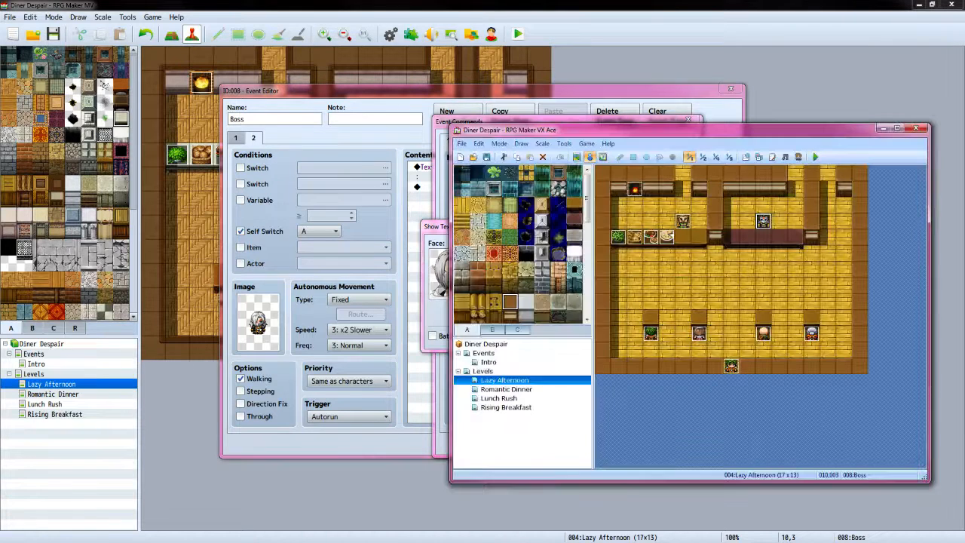
{"action": "double_click", "coordinate": [768, 226]}
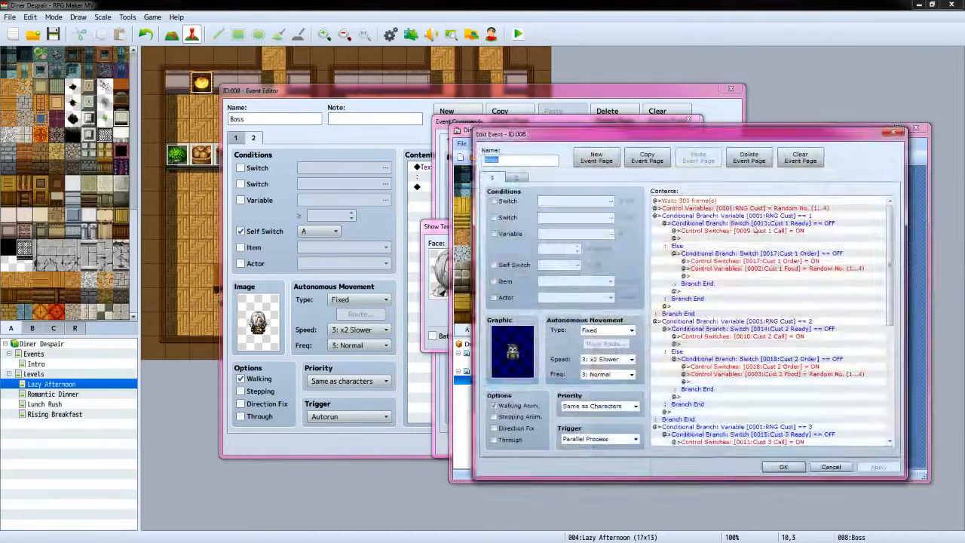
{"action": "left_click", "coordinate": [524, 180]}
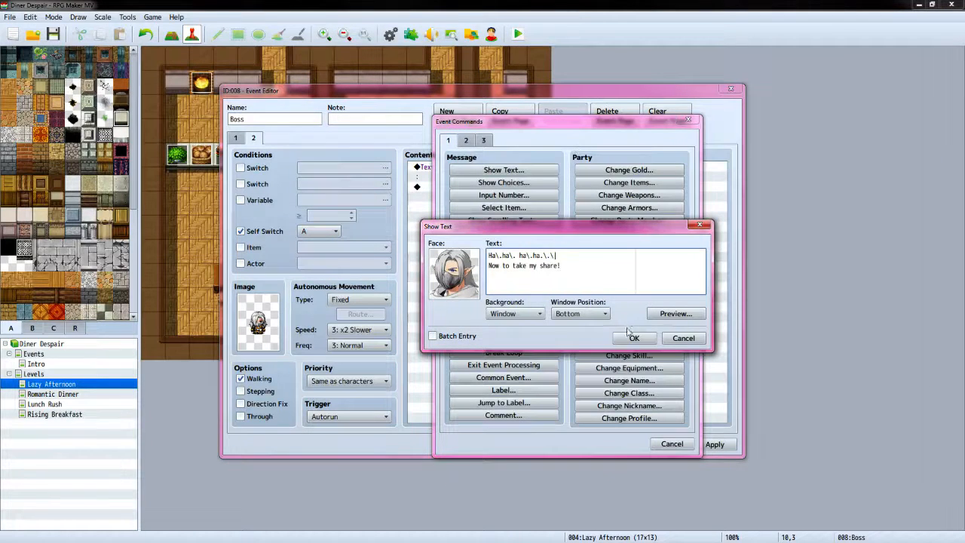
{"action": "left_click", "coordinate": [633, 338]}
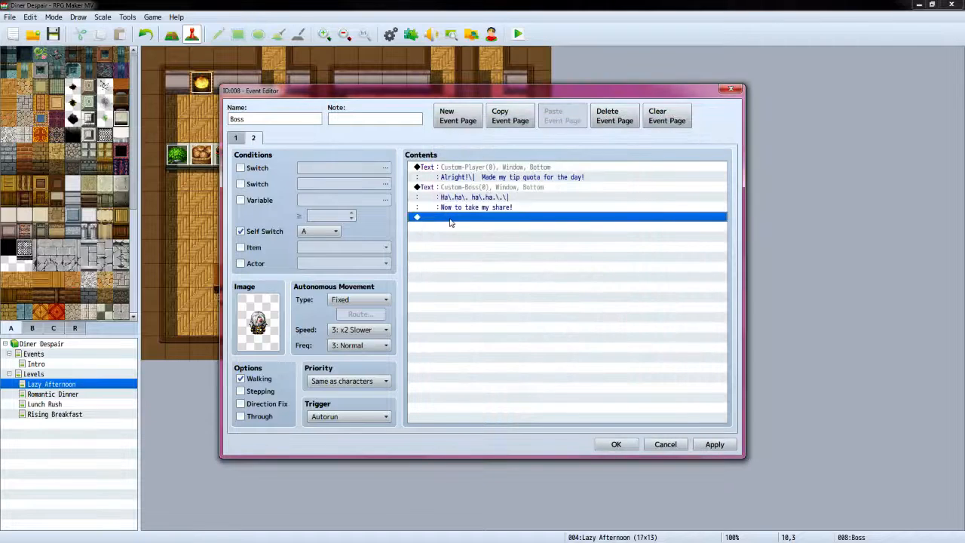
Add a Show Text command with the Custom-Player face reading "What?!?"
{"action": "double_click", "coordinate": [450, 222]}
{"action": "left_click", "coordinate": [486, 170]}
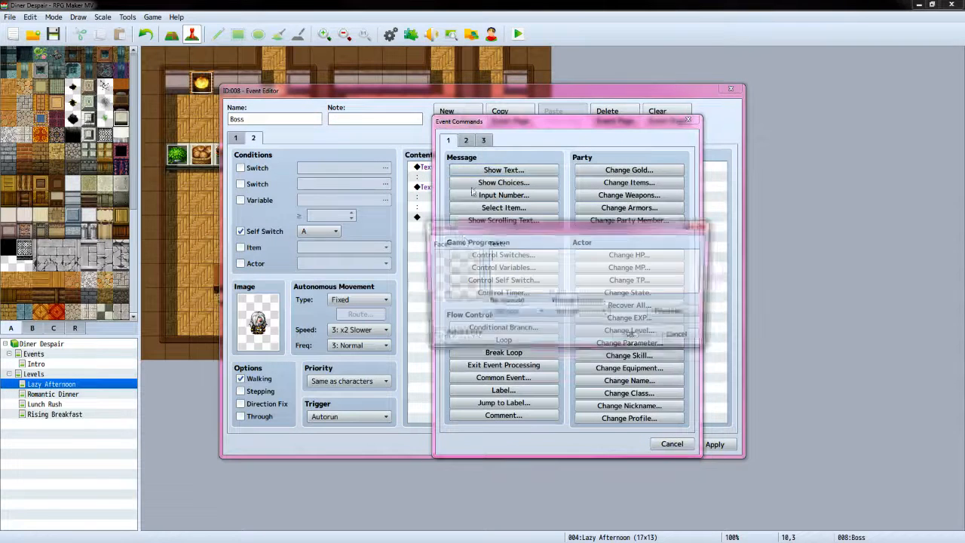
{"action": "double_click", "coordinate": [457, 268]}
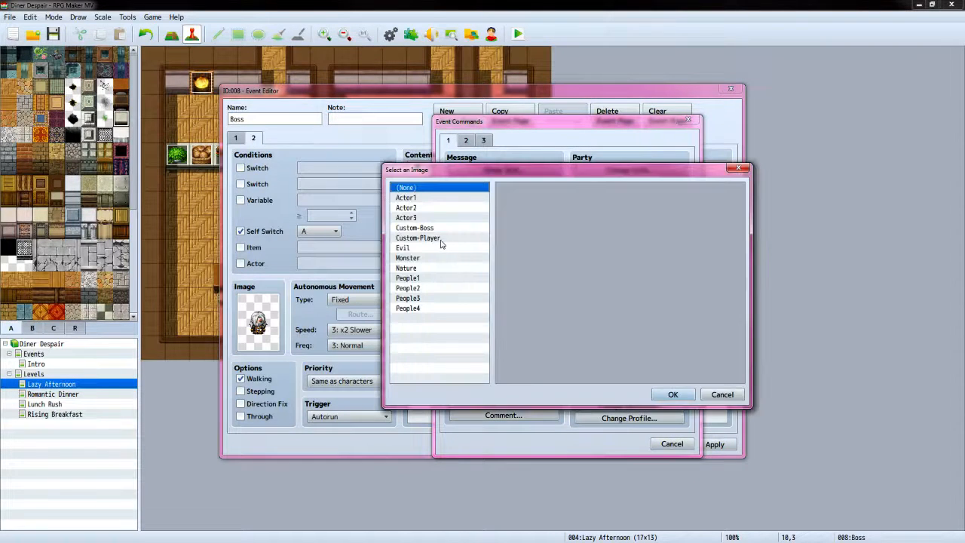
{"action": "left_click", "coordinate": [441, 238]}
{"action": "left_click", "coordinate": [671, 394]}
{"action": "left_click", "coordinate": [563, 278]}
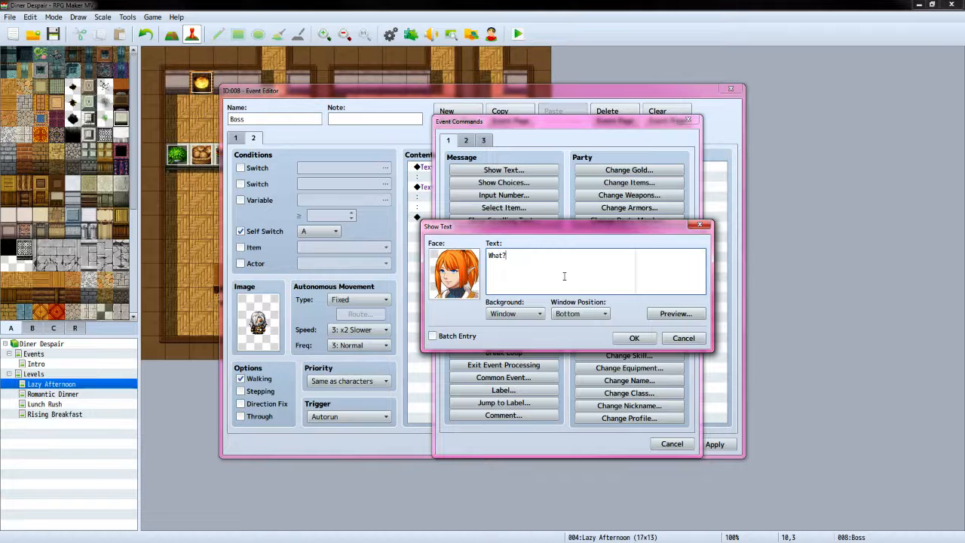
{"action": "left_click", "coordinate": [634, 337]}
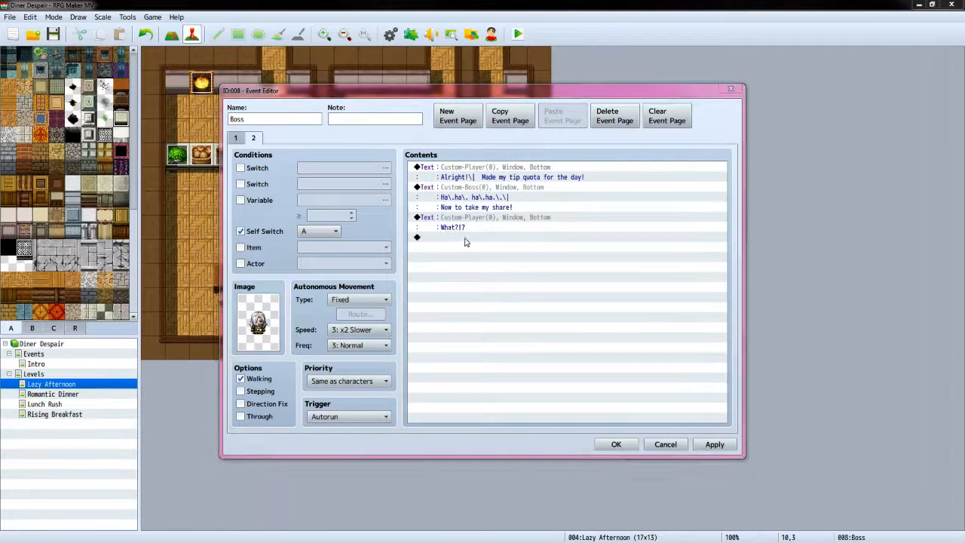
Add a Show Text command with the Custom-Boss face reading "And don't forget about taxes."
{"action": "double_click", "coordinate": [465, 240]}
{"action": "left_click", "coordinate": [489, 171]}
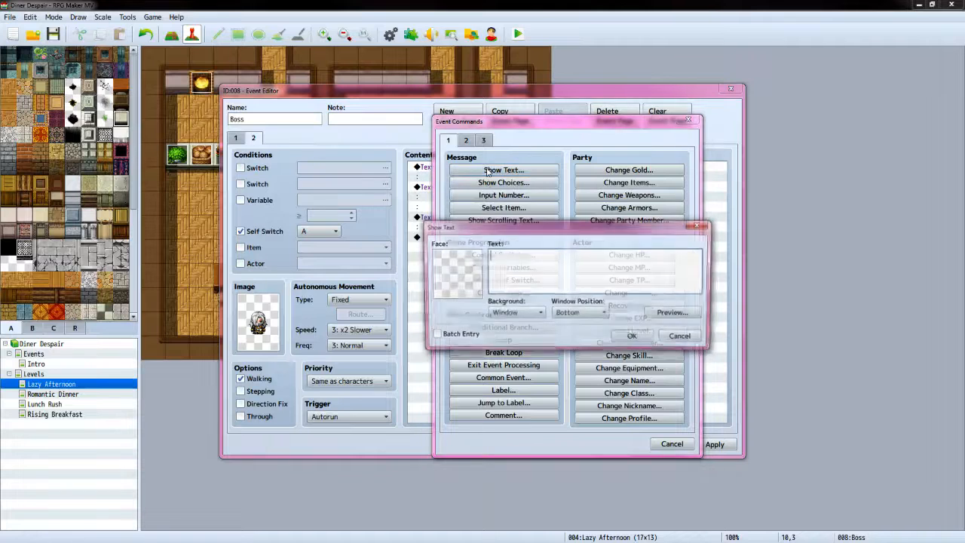
{"action": "double_click", "coordinate": [460, 260]}
{"action": "left_click", "coordinate": [445, 227]}
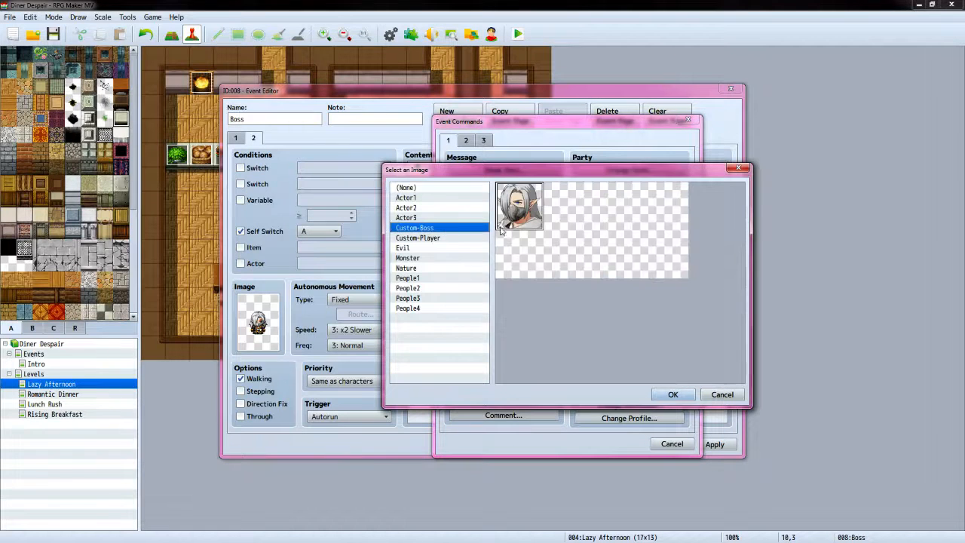
{"action": "left_click", "coordinate": [674, 394]}
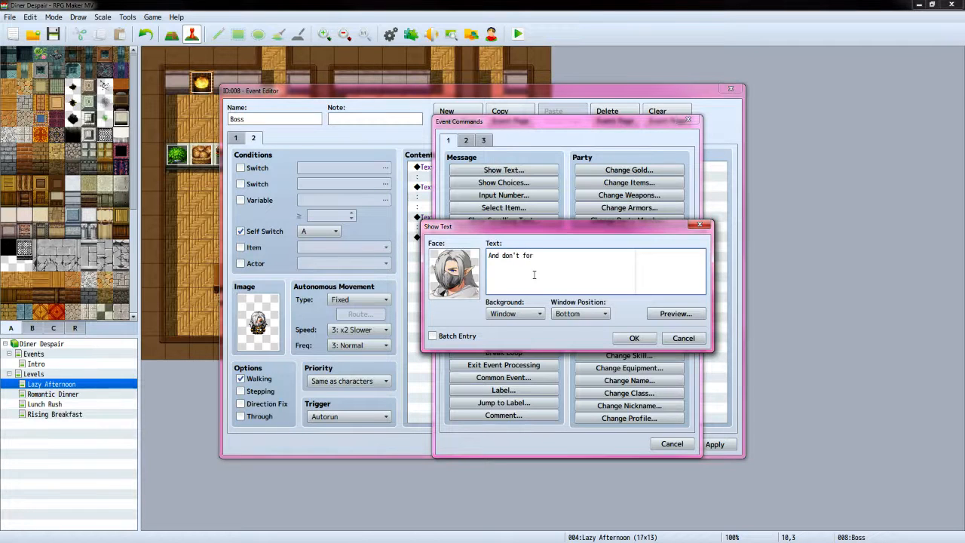
{"action": "type", "text": "t taxes."}
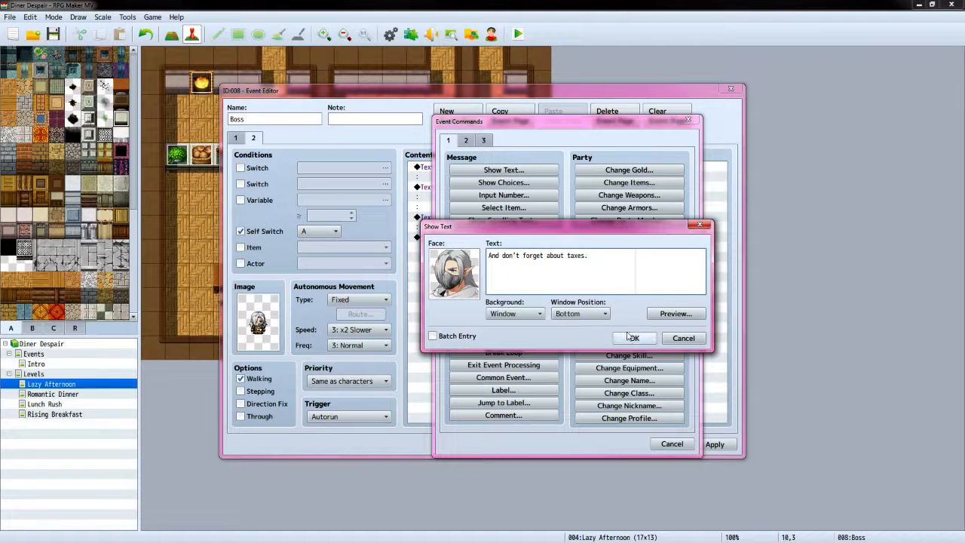
{"action": "left_click", "coordinate": [634, 341]}
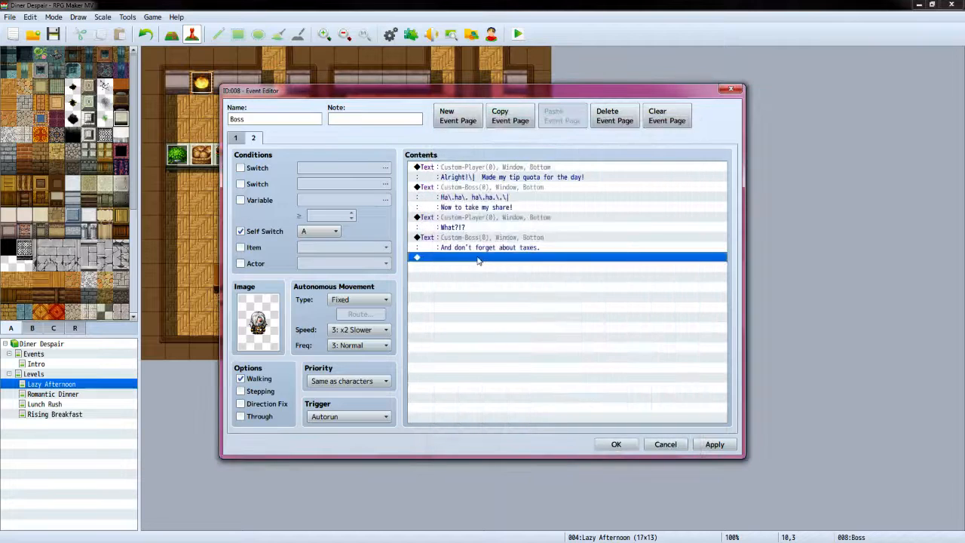
Add a Change Gold command that decreases the party's gold by the variable 0001 Tip Goal
{"action": "double_click", "coordinate": [478, 258]}
{"action": "left_click", "coordinate": [615, 170]}
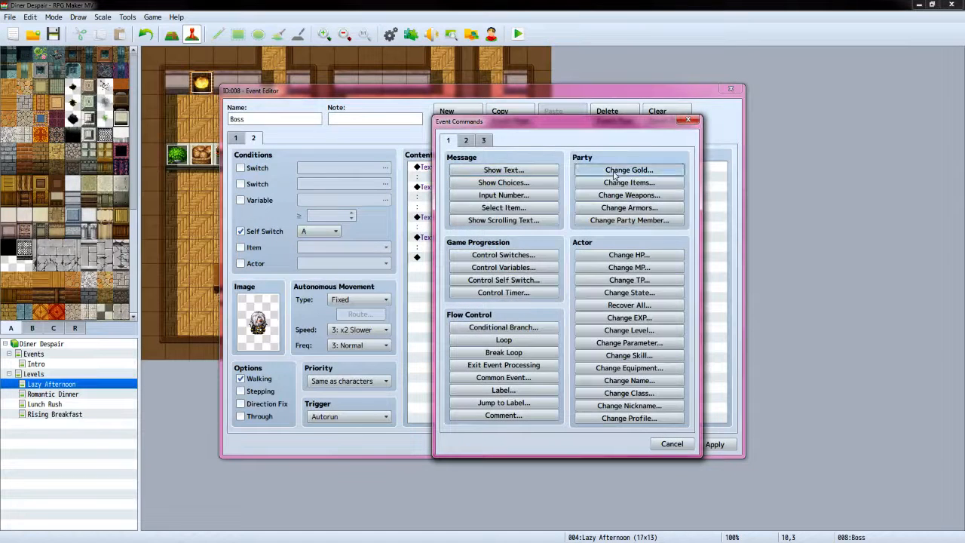
{"action": "left_click", "coordinate": [552, 261]}
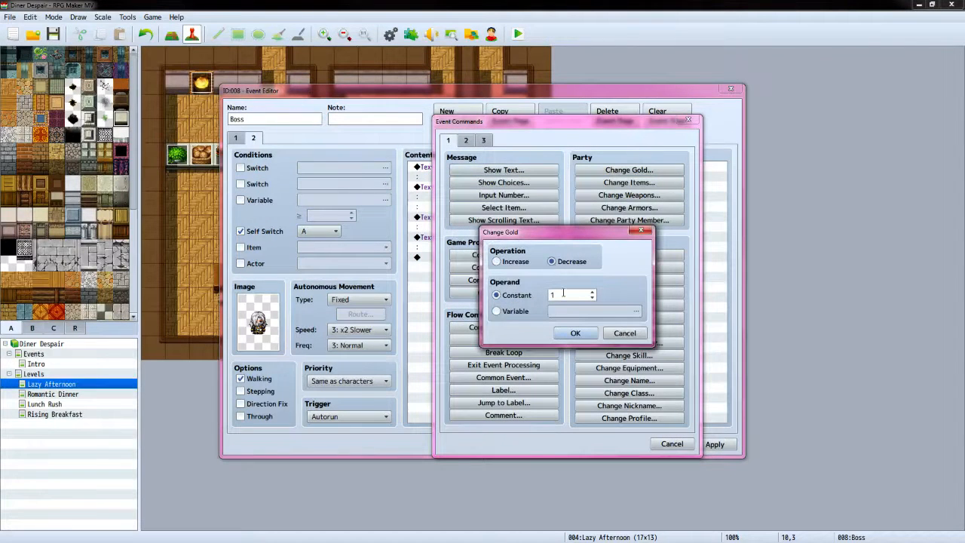
{"action": "left_click_drag", "start_coordinate": [561, 295], "coordinate": [537, 295]}
{"action": "left_click", "coordinate": [496, 310]}
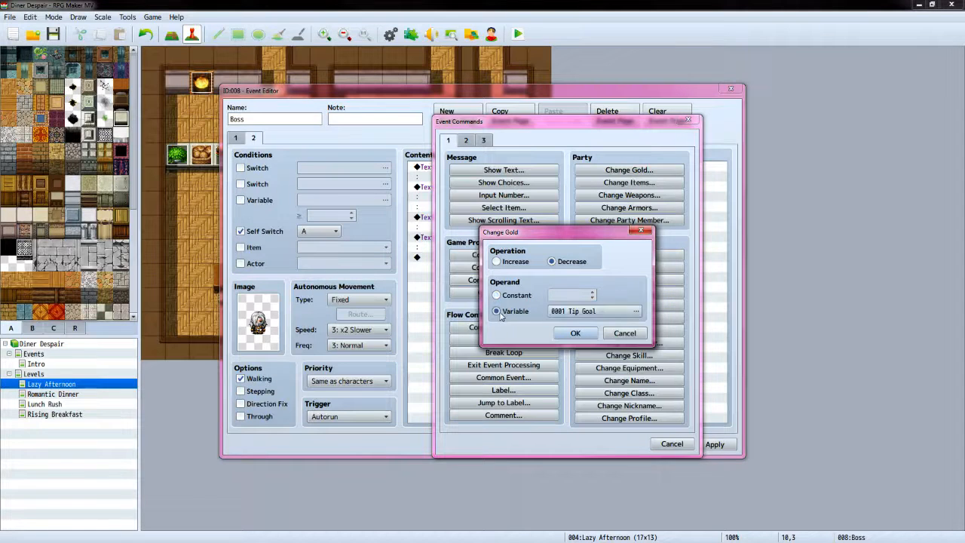
{"action": "left_click", "coordinate": [575, 333]}
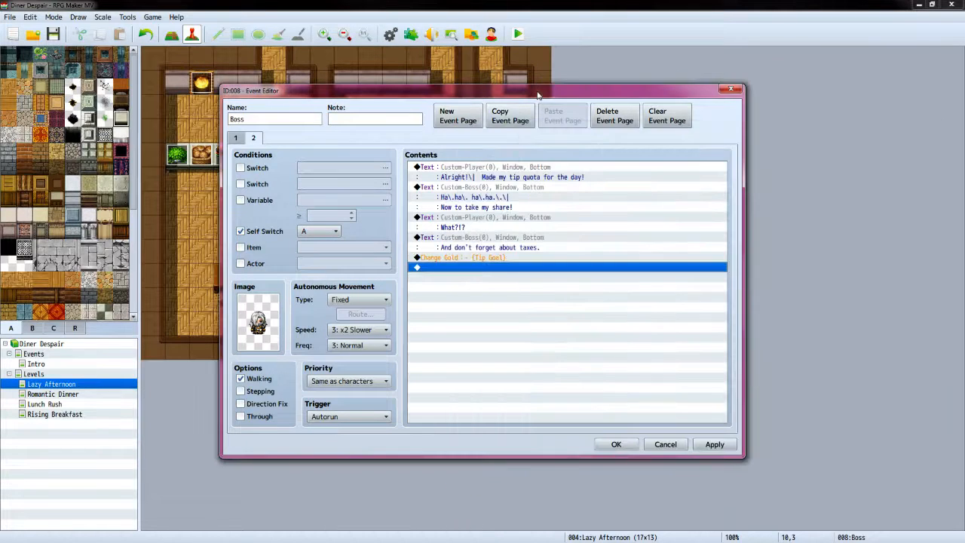
Add a Transfer Player command to Romantic Dinner (14,1) with direction Down, and save the Boss event
{"action": "double_click", "coordinate": [477, 271]}
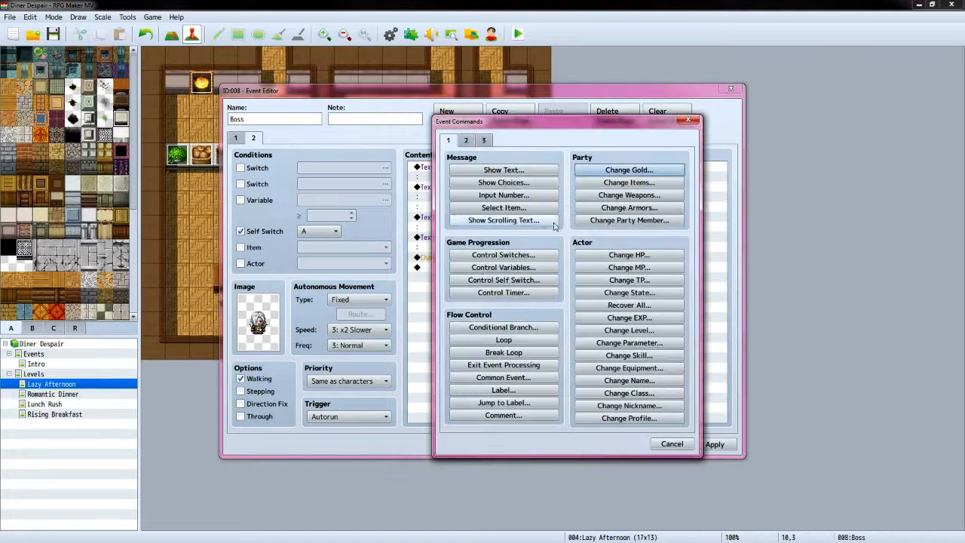
{"action": "left_click", "coordinate": [472, 141]}
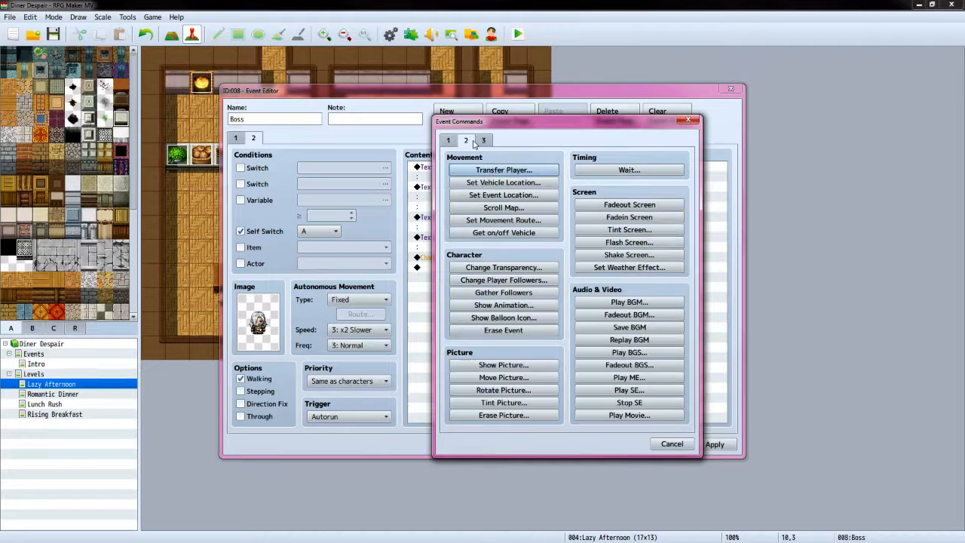
{"action": "left_click", "coordinate": [522, 172]}
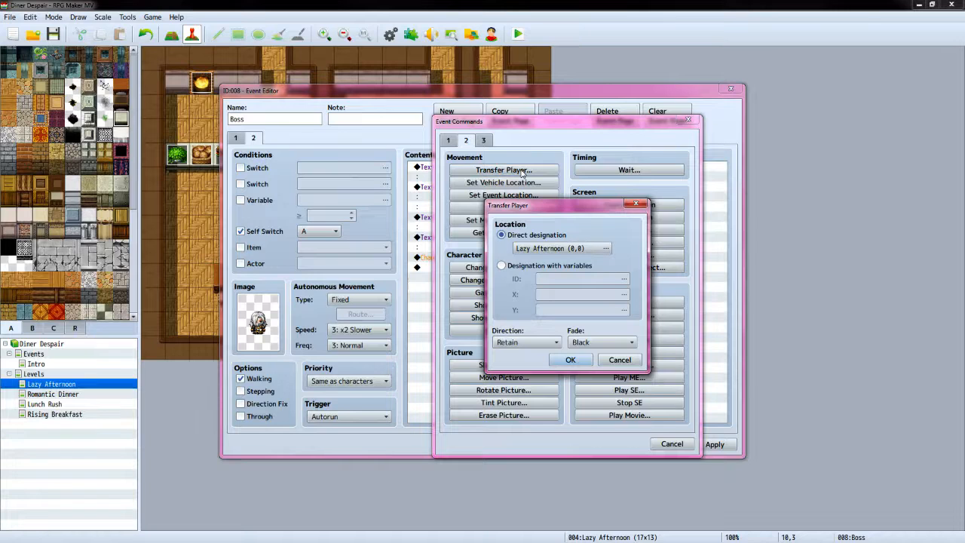
{"action": "left_click", "coordinate": [606, 250]}
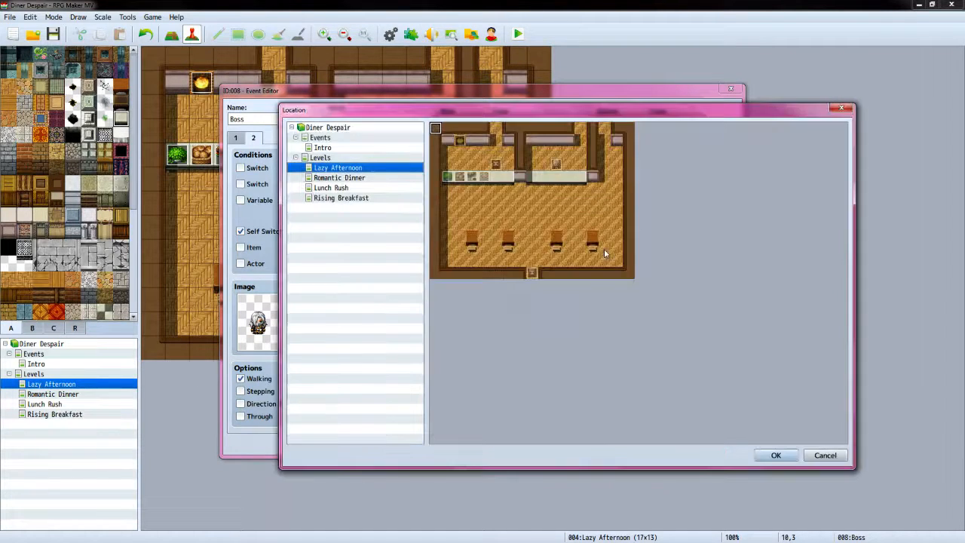
{"action": "left_click", "coordinate": [362, 177]}
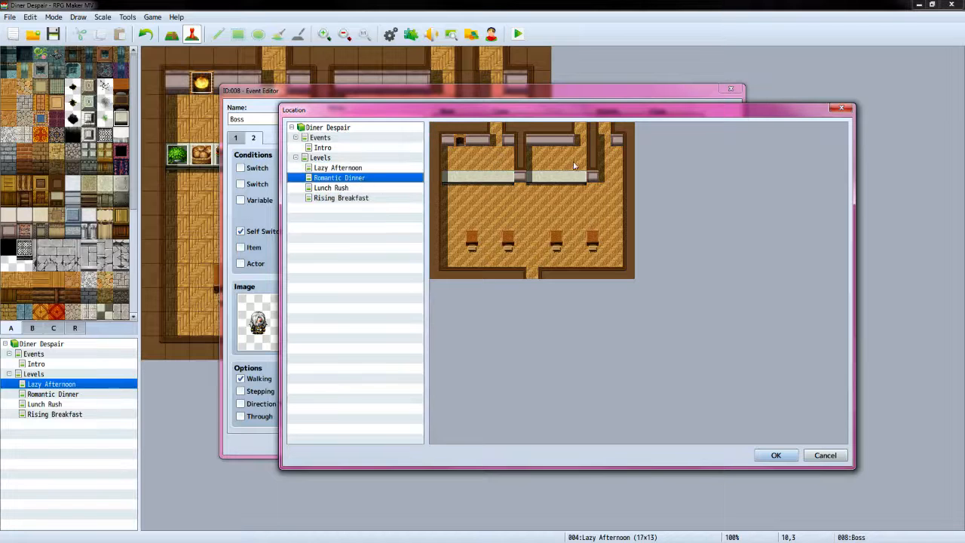
{"action": "left_click", "coordinate": [381, 169]}
{"action": "left_click", "coordinate": [377, 178]}
{"action": "left_click", "coordinate": [774, 455]}
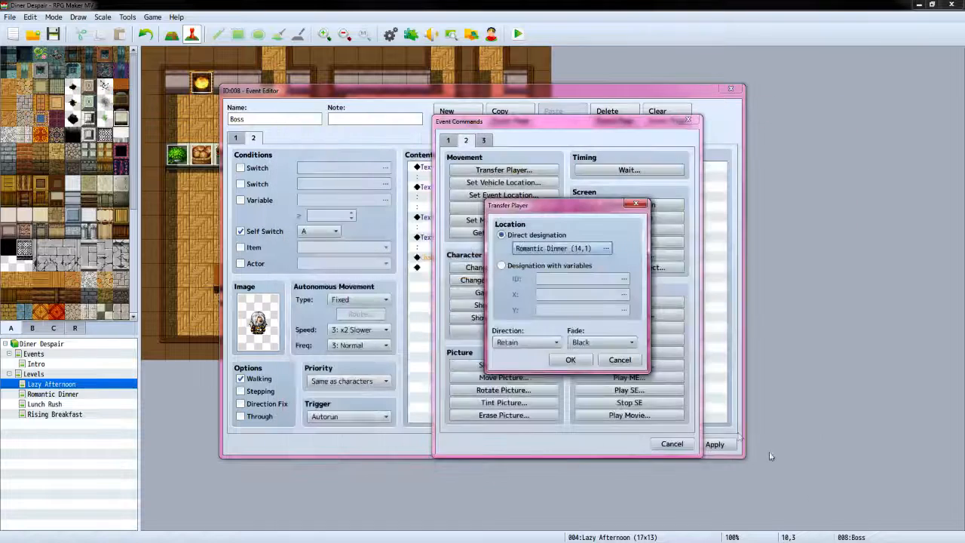
{"action": "left_click", "coordinate": [550, 342]}
{"action": "left_click", "coordinate": [561, 365]}
{"action": "left_click", "coordinate": [561, 361]}
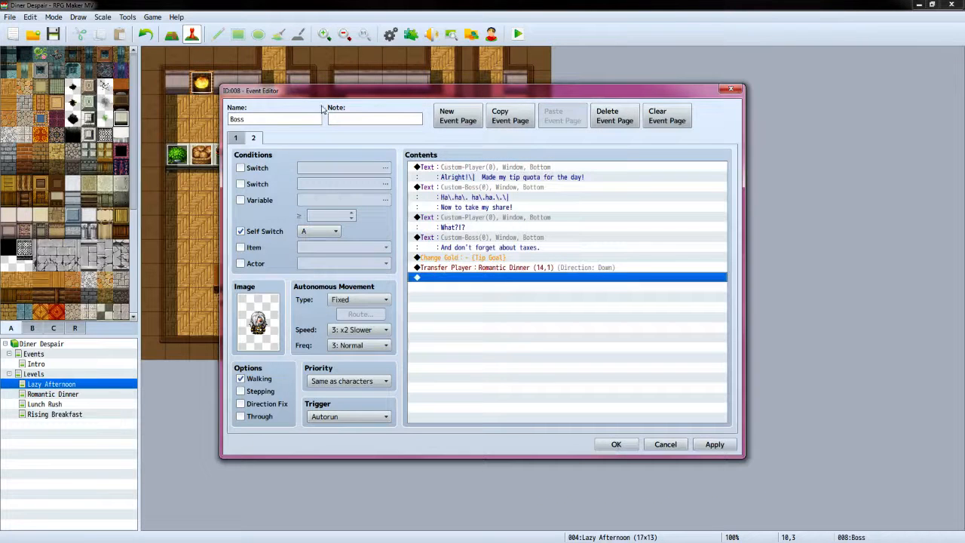
{"action": "left_click", "coordinate": [614, 446]}
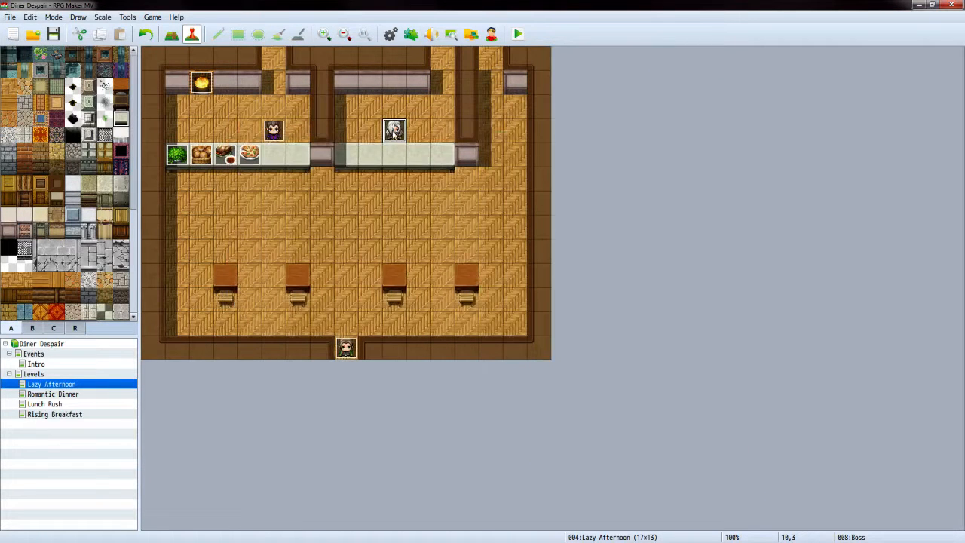
Review the command lists on both pages of the Boss event in the Lazy Afternoon map
{"action": "double_click", "coordinate": [394, 130]}
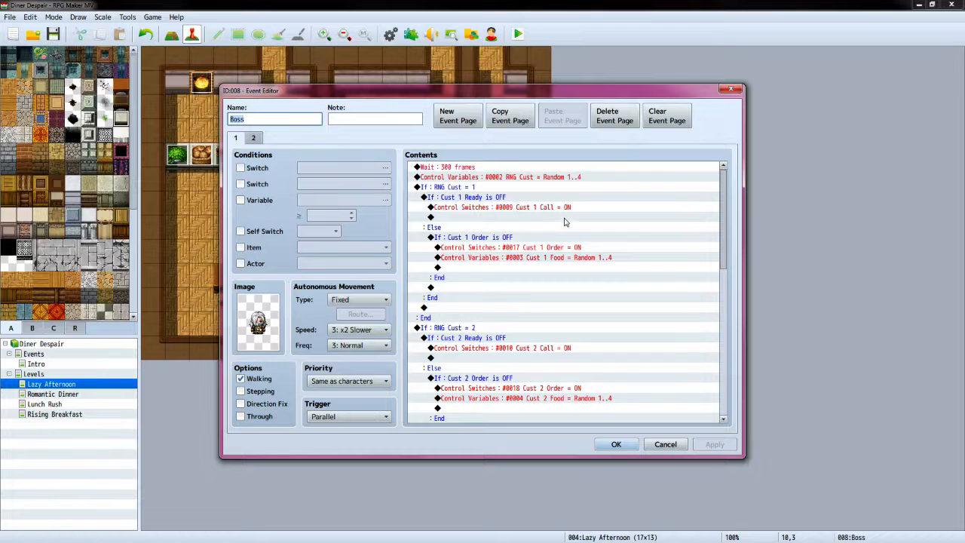
{"action": "scroll", "coordinate": [566, 226], "scroll_direction": "down", "scroll_amount": 5}
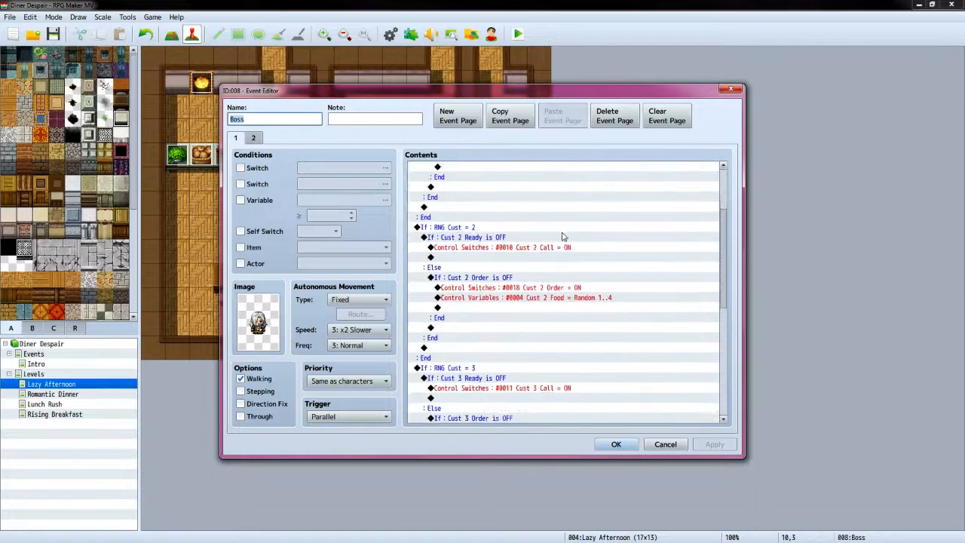
{"action": "scroll", "coordinate": [561, 239], "scroll_direction": "down", "scroll_amount": 8}
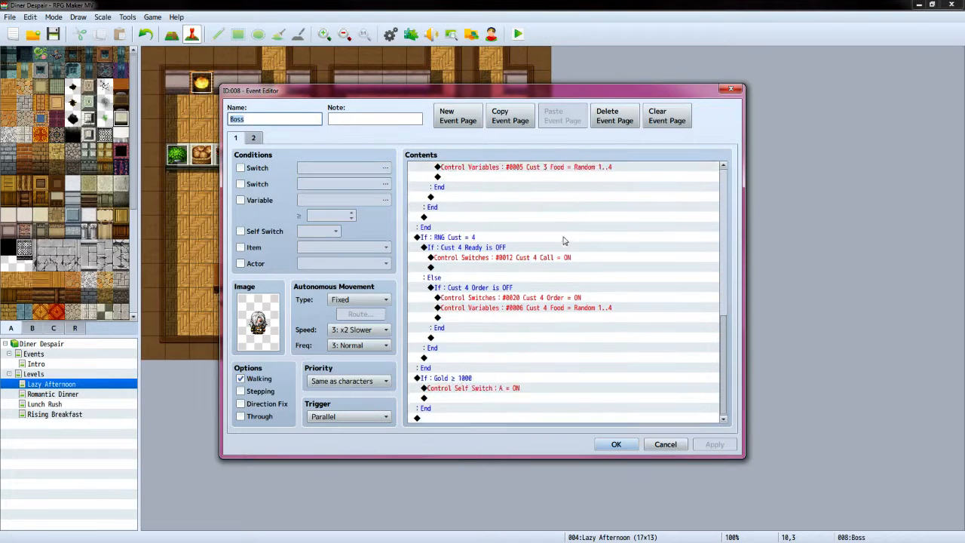
{"action": "scroll", "coordinate": [527, 226], "scroll_direction": "up", "scroll_amount": 1}
{"action": "scroll", "coordinate": [508, 220], "scroll_direction": "down", "scroll_amount": 1}
{"action": "left_click", "coordinate": [258, 139]}
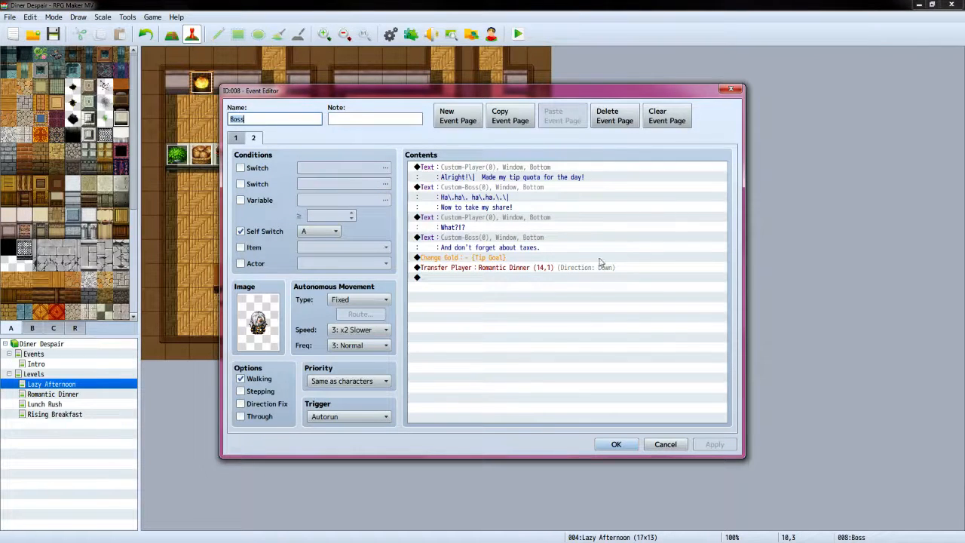
{"action": "left_click", "coordinate": [240, 142]}
{"action": "left_click", "coordinate": [256, 140]}
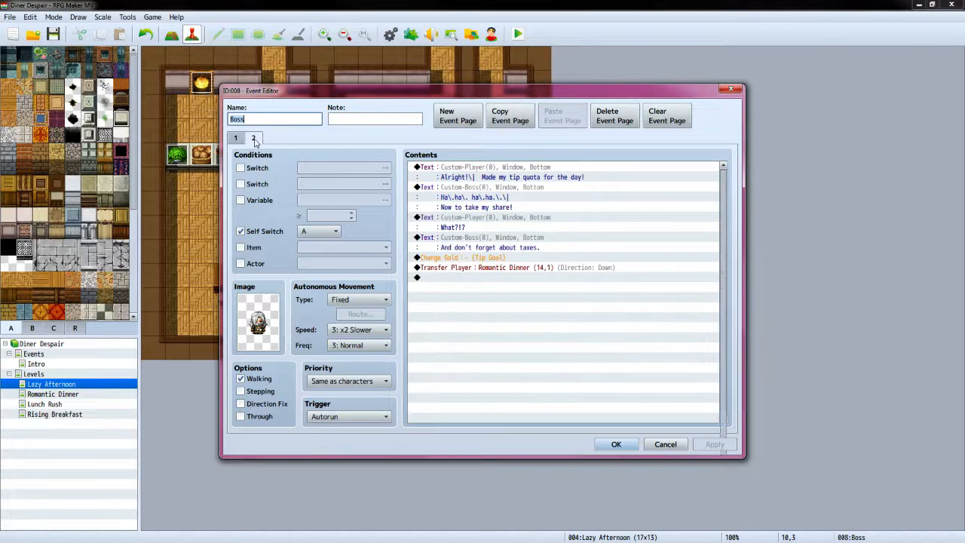
Append a Control Variables command setting 0001 Tip Goal to 2500 on the Boss event's second page, and save the event
{"action": "double_click", "coordinate": [465, 277]}
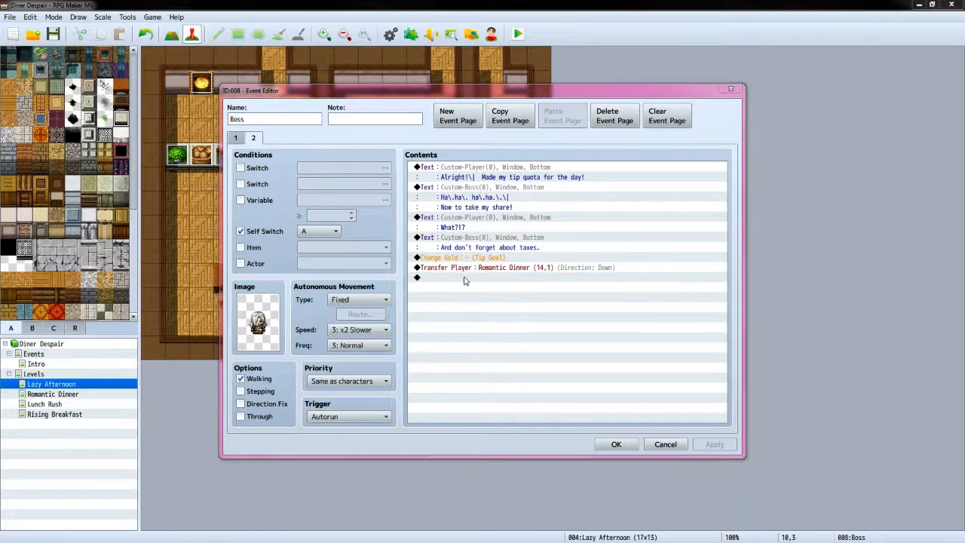
{"action": "left_click", "coordinate": [448, 140]}
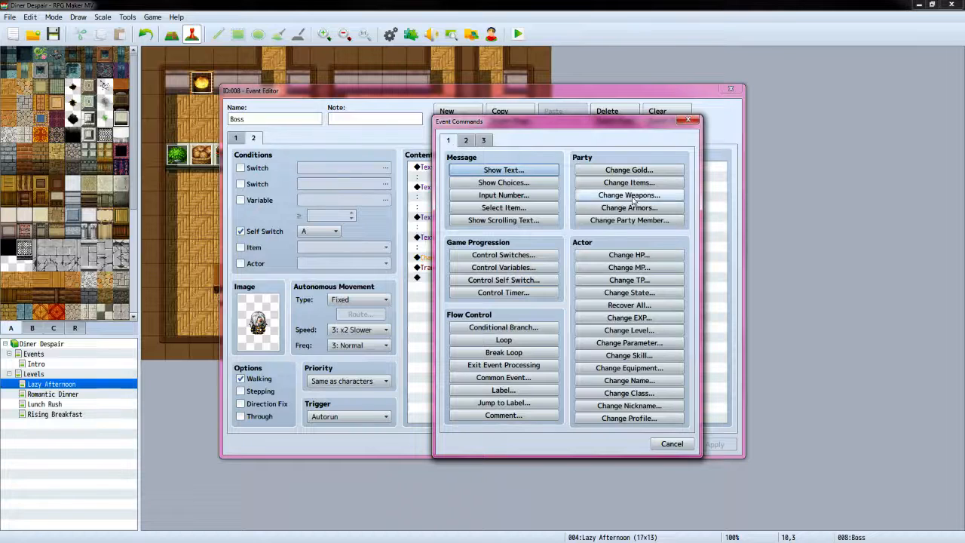
{"action": "left_click", "coordinate": [503, 267]}
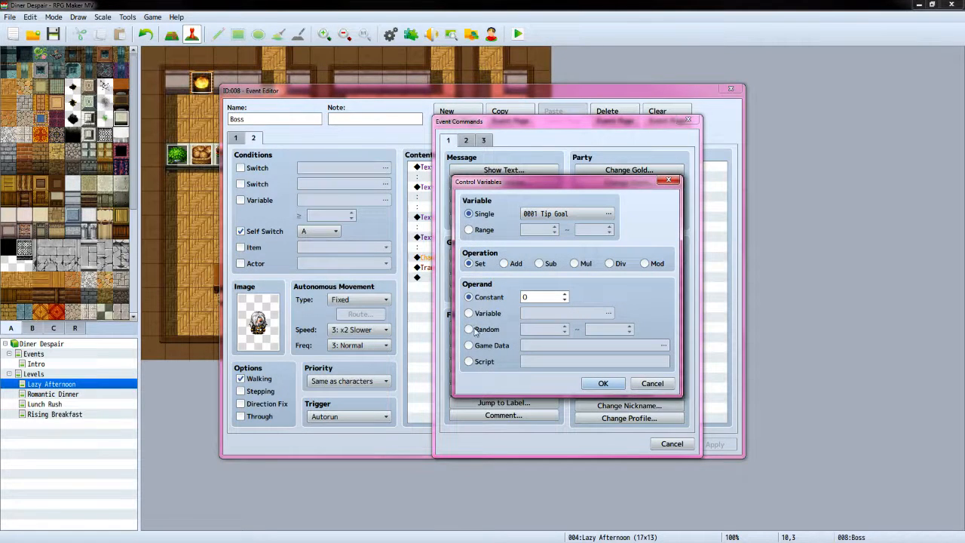
{"action": "left_click", "coordinate": [532, 298]}
{"action": "type", "text": "2500"}
{"action": "left_click", "coordinate": [601, 383]}
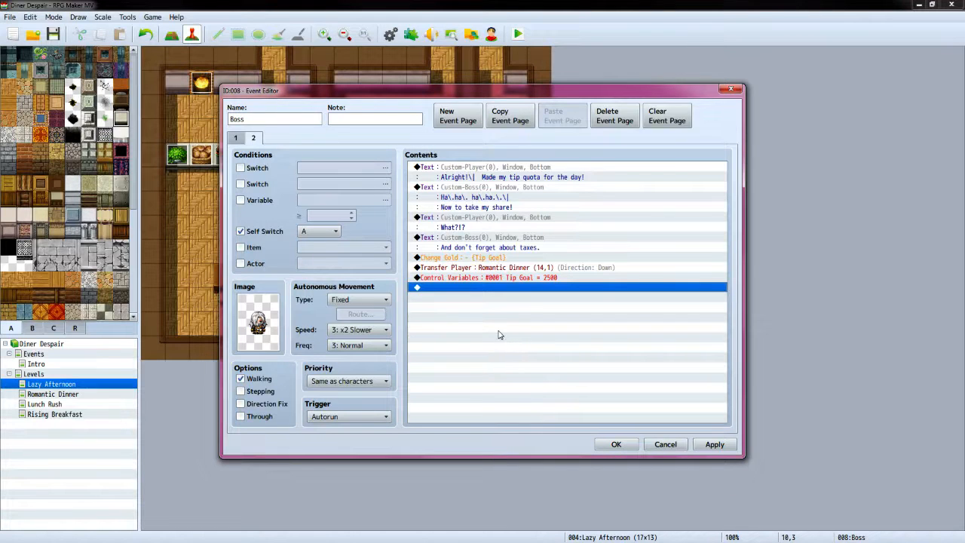
{"action": "left_click", "coordinate": [616, 445]}
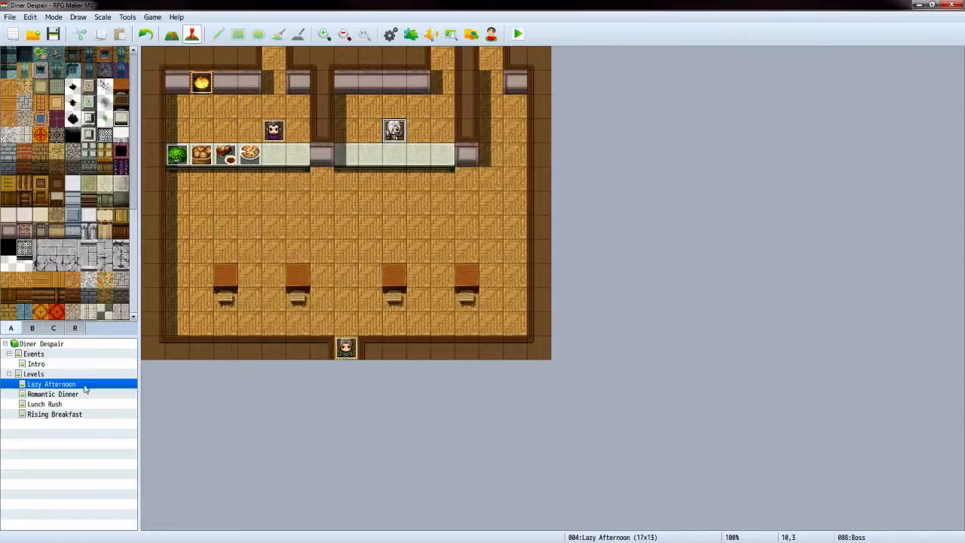
Set the Lazy Afternoon map's display name to "Shift 1 - Lazy Afternoon"
{"action": "right_click", "coordinate": [84, 385]}
{"action": "left_click", "coordinate": [103, 392]}
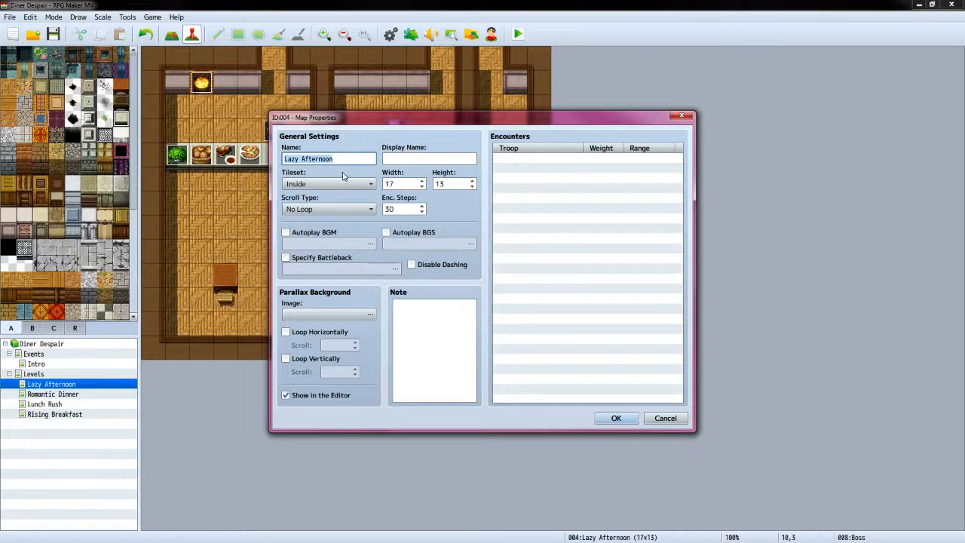
{"action": "left_click", "coordinate": [407, 159]}
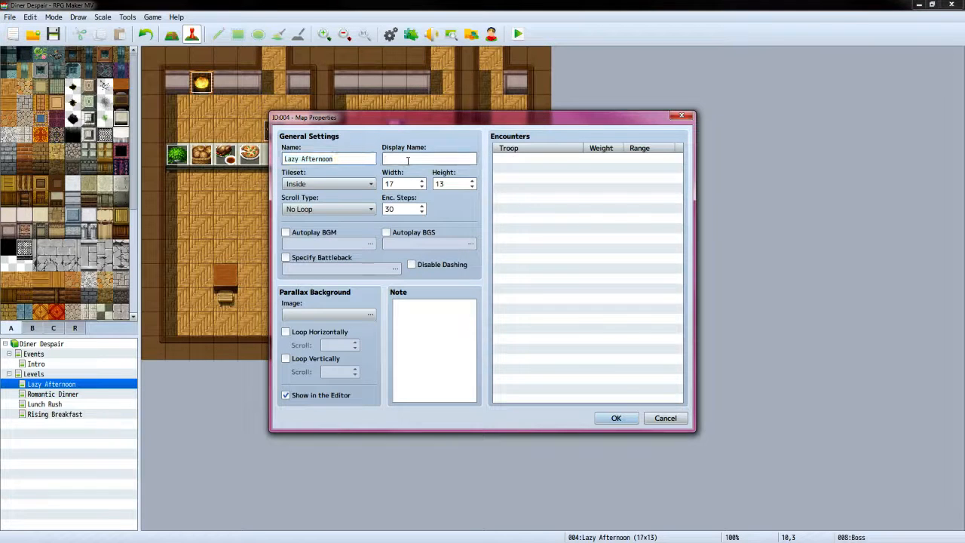
{"action": "type", "text": "Shift 1 - Lazy Afternoon"}
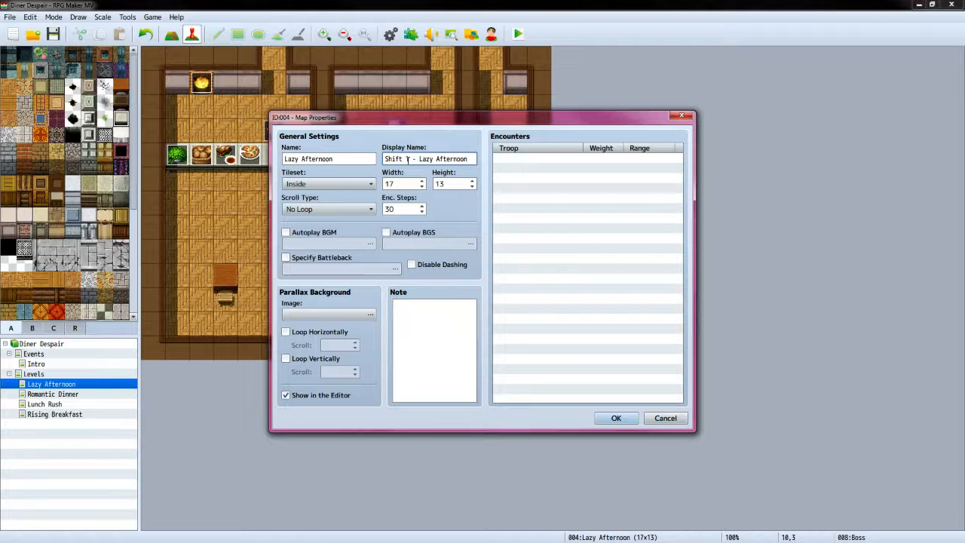
{"action": "left_click", "coordinate": [622, 425]}
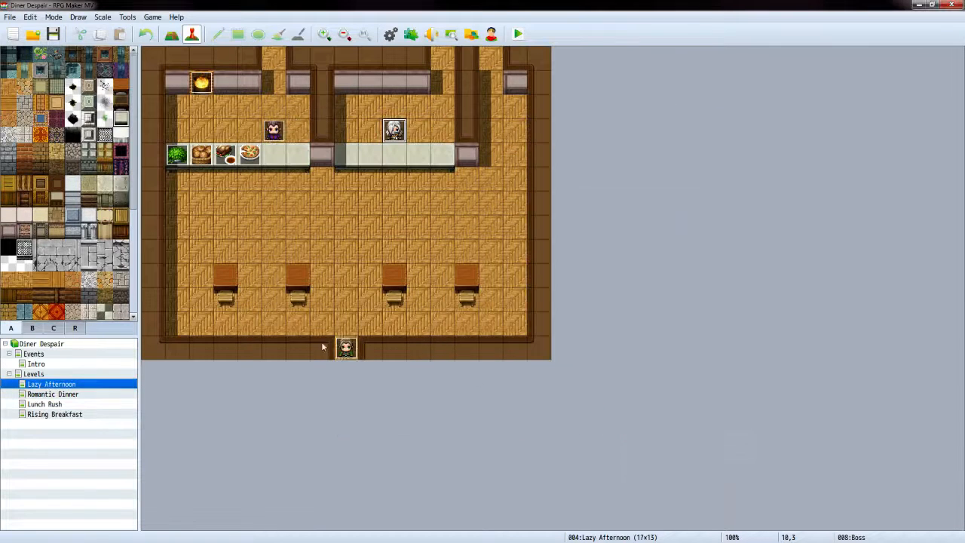
Start a Show Text command with the Custom-Player face at the end of the Intro map's Boss event
{"action": "left_click", "coordinate": [53, 365]}
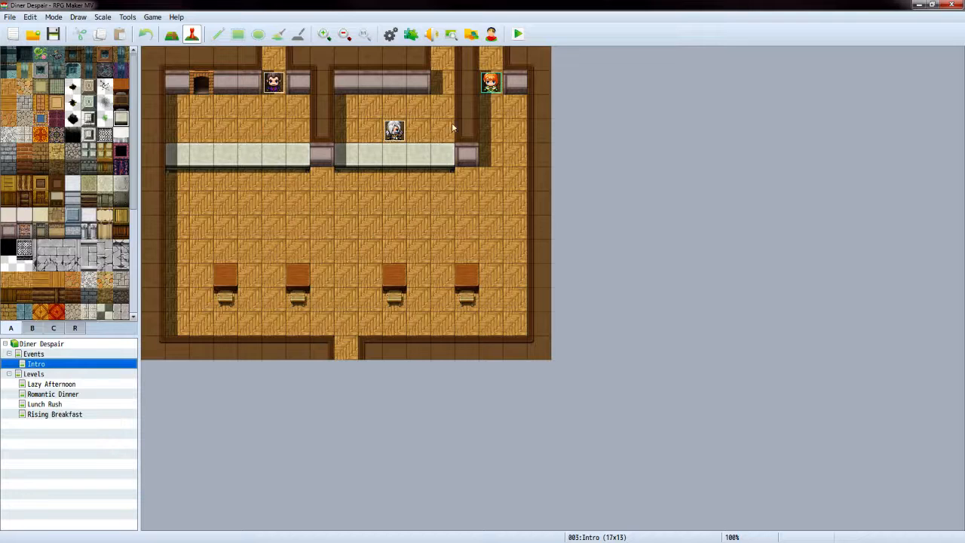
{"action": "double_click", "coordinate": [398, 134]}
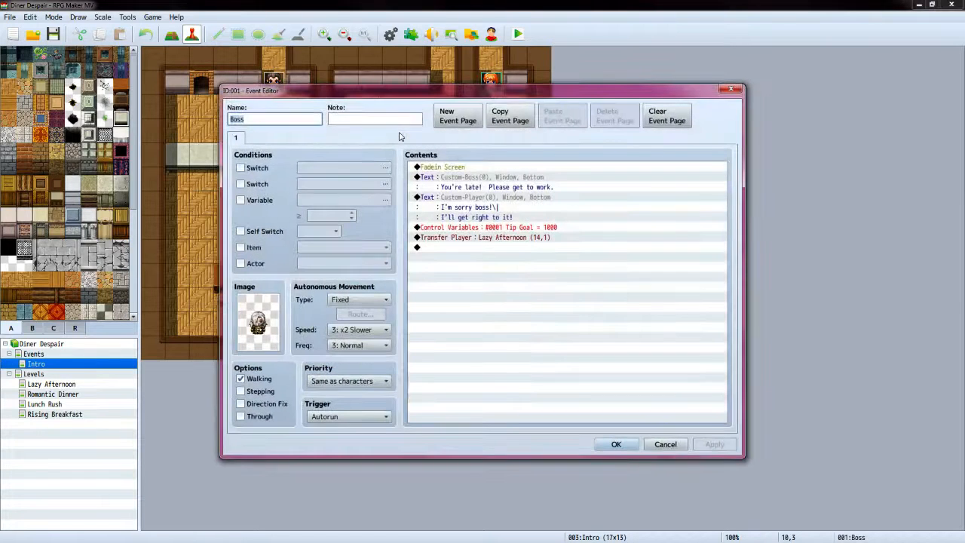
{"action": "left_click", "coordinate": [440, 247]}
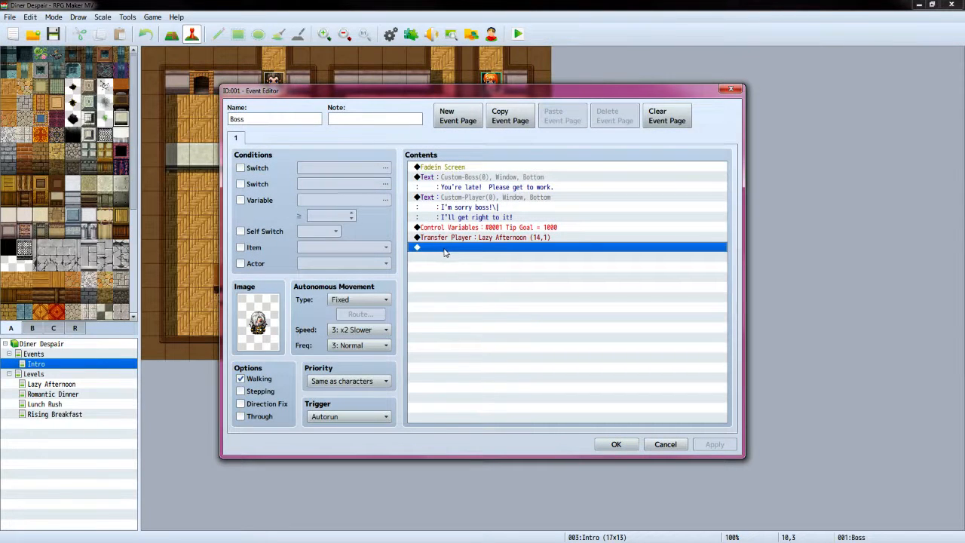
{"action": "double_click", "coordinate": [445, 249]}
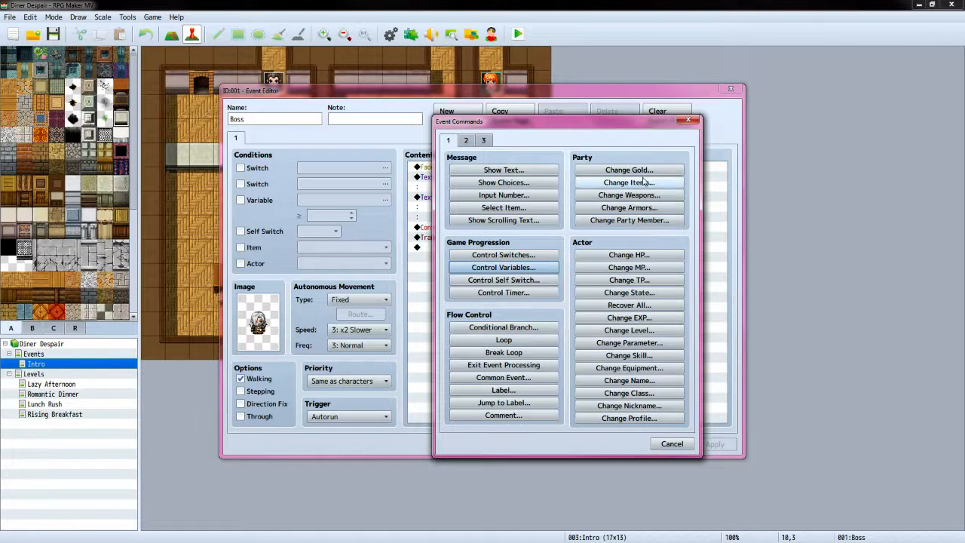
{"action": "left_click", "coordinate": [513, 172]}
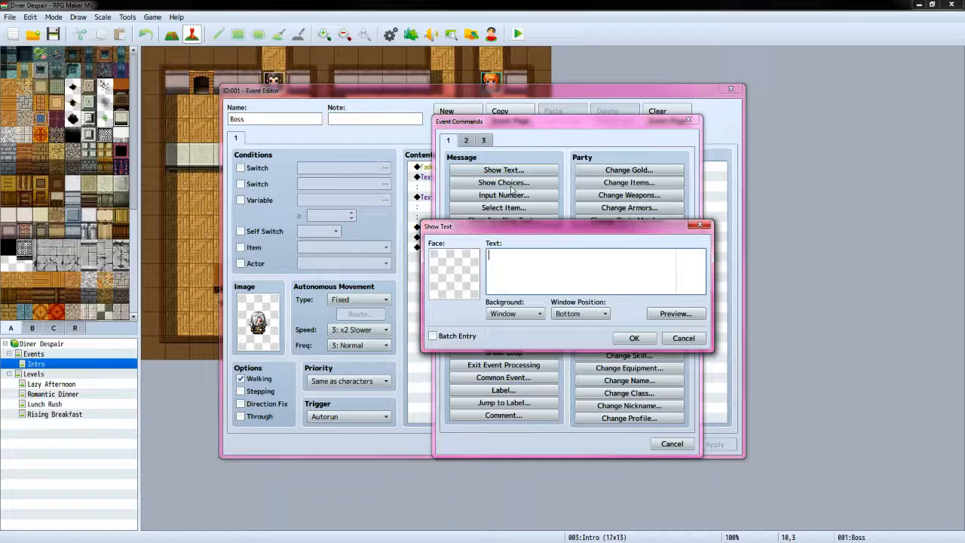
{"action": "double_click", "coordinate": [454, 260]}
{"action": "left_click", "coordinate": [419, 238]}
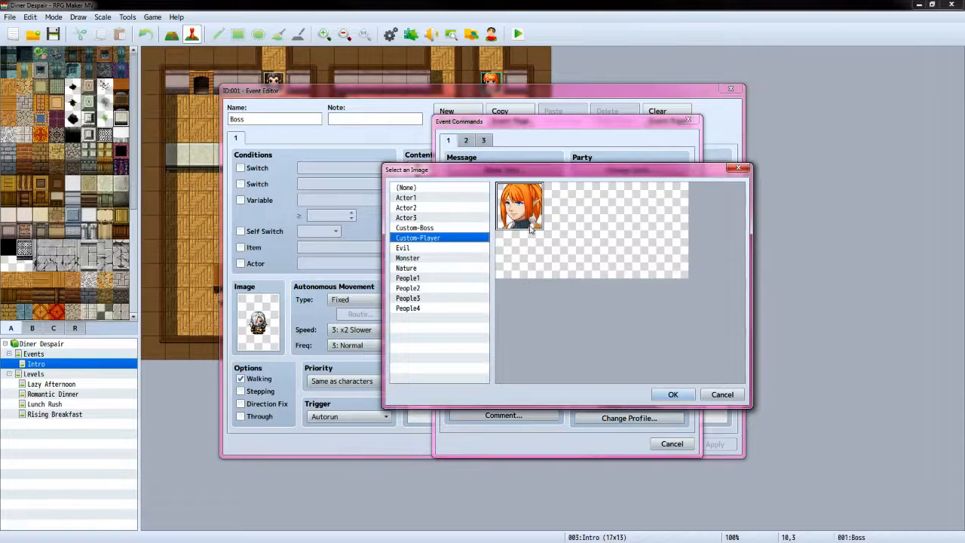
{"action": "left_click", "coordinate": [530, 226]}
{"action": "left_click", "coordinate": [658, 394]}
Enter the message "Only \V[0] G to go, and I can go home!", preview it, and add it to the event
{"action": "left_click", "coordinate": [584, 271]}
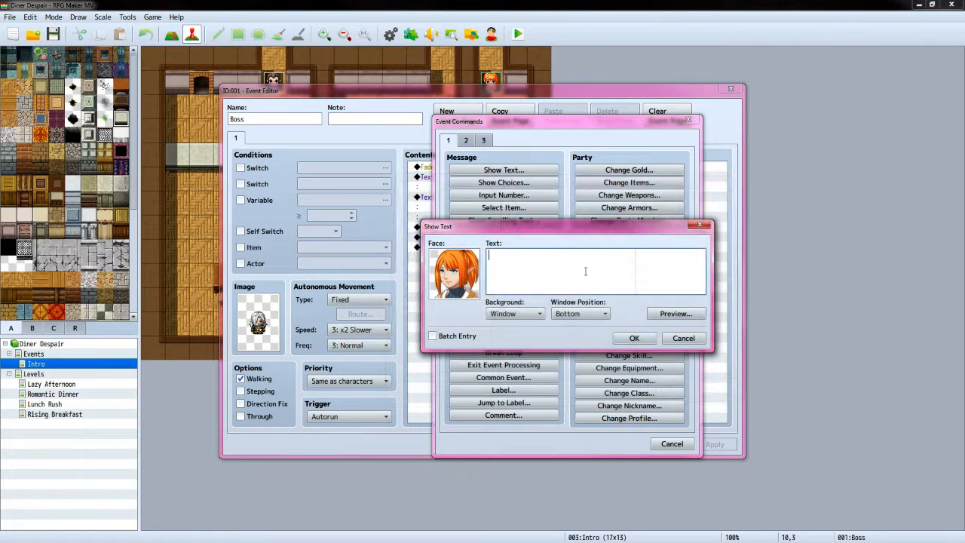
{"action": "type", "text": "Only"}
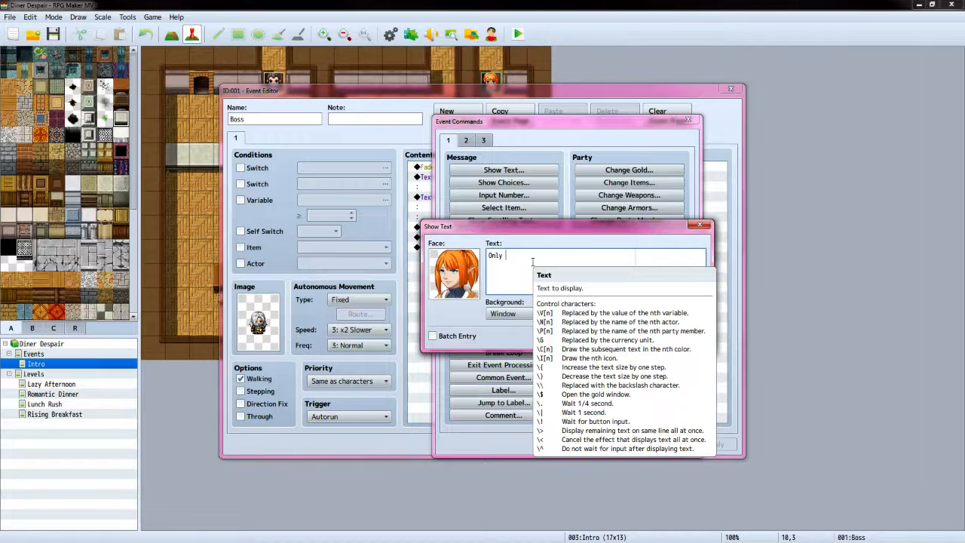
{"action": "type", "text": "\\V"}
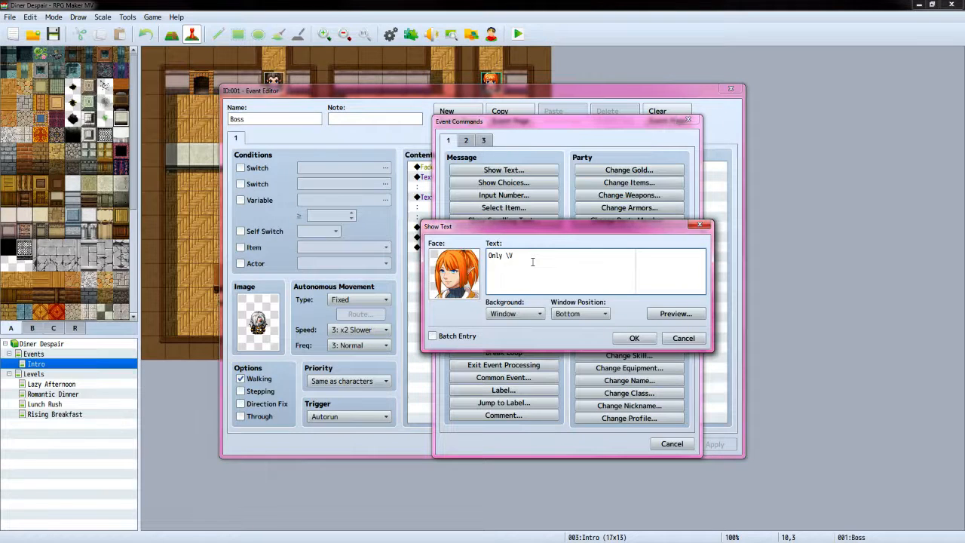
{"action": "type", "text": "[0] G"}
{"action": "type", "text": "to go, and I can go home!"}
{"action": "left_click", "coordinate": [677, 315]}
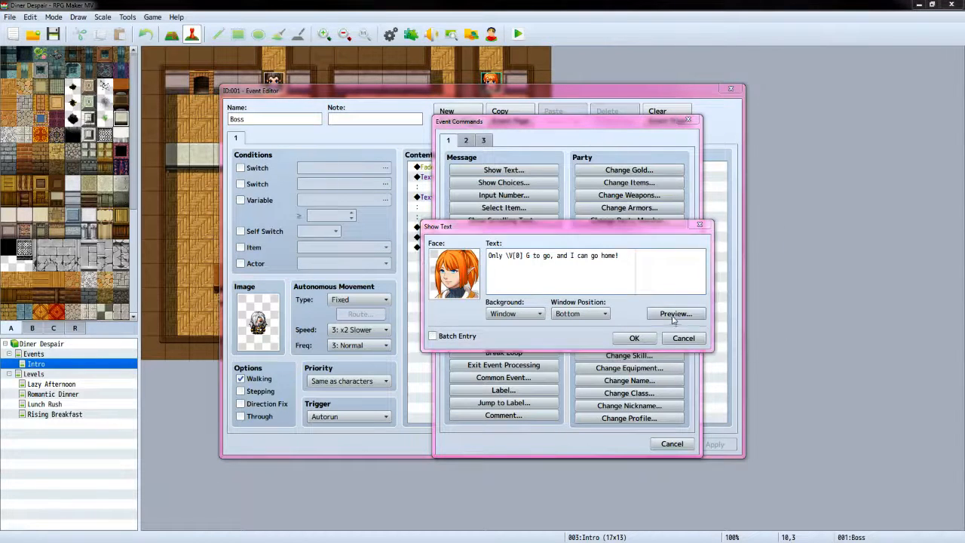
{"action": "left_click", "coordinate": [744, 334]}
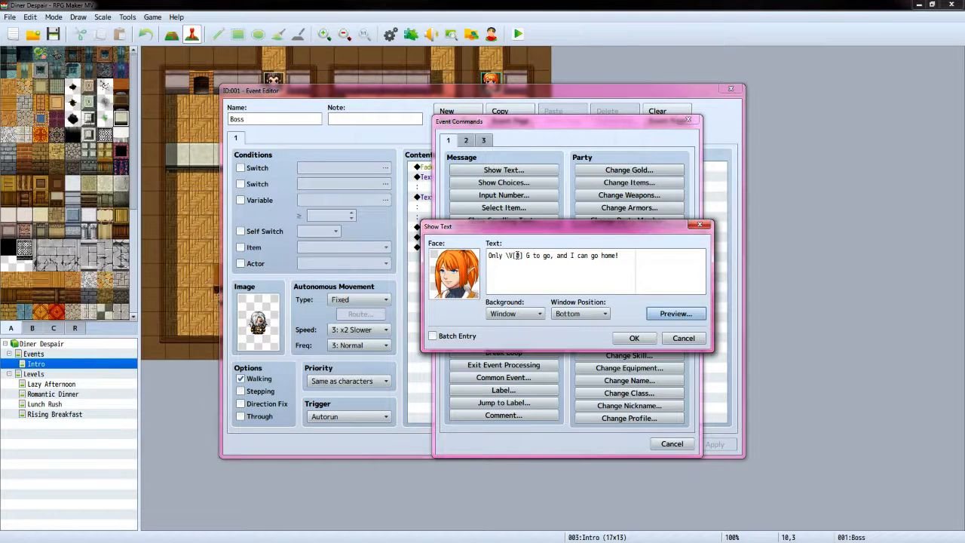
{"action": "left_click", "coordinate": [615, 265]}
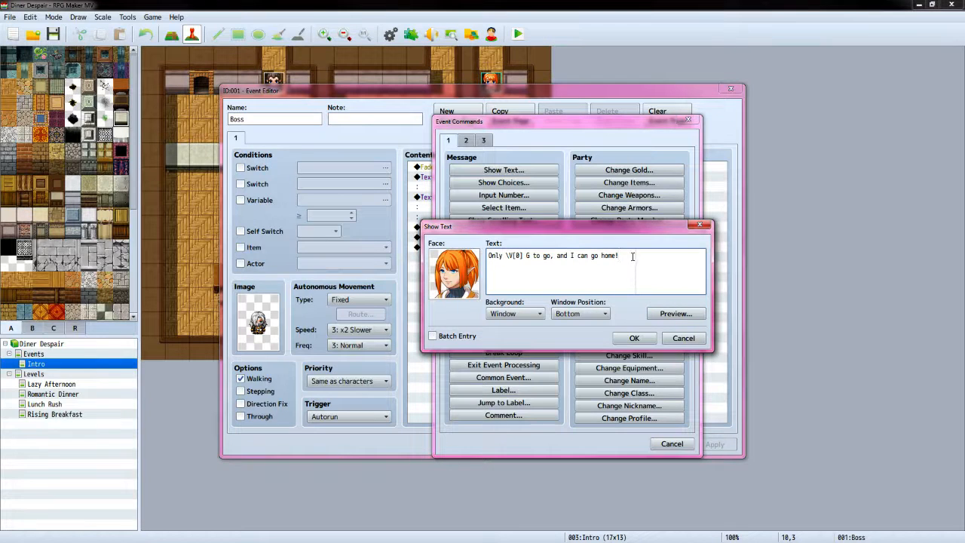
{"action": "key", "text": "BackSpace"}
{"action": "type", "text": "!"}
{"action": "left_click", "coordinate": [624, 336]}
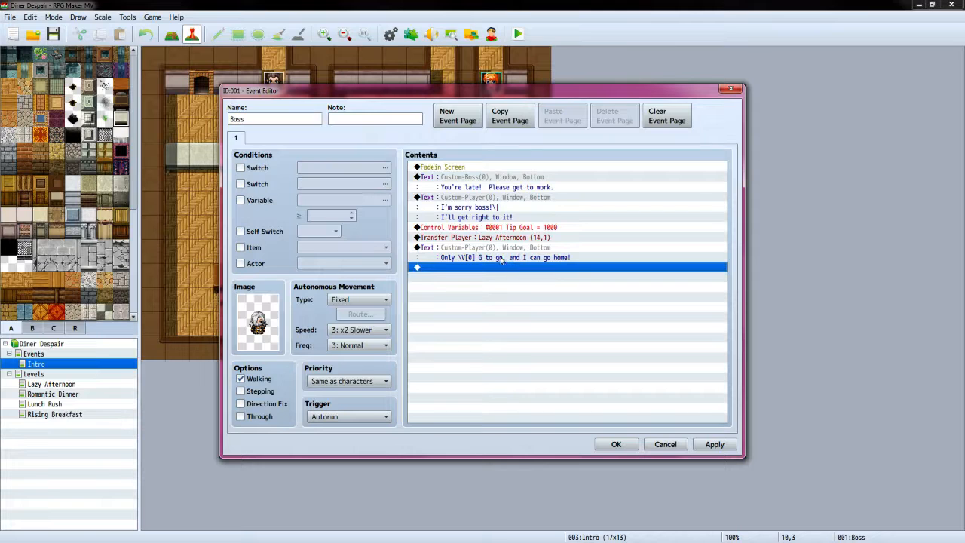
Check the Tip Goal variable's ID in the variable list of the Control Variables command, leaving the command unedited
{"action": "double_click", "coordinate": [498, 228]}
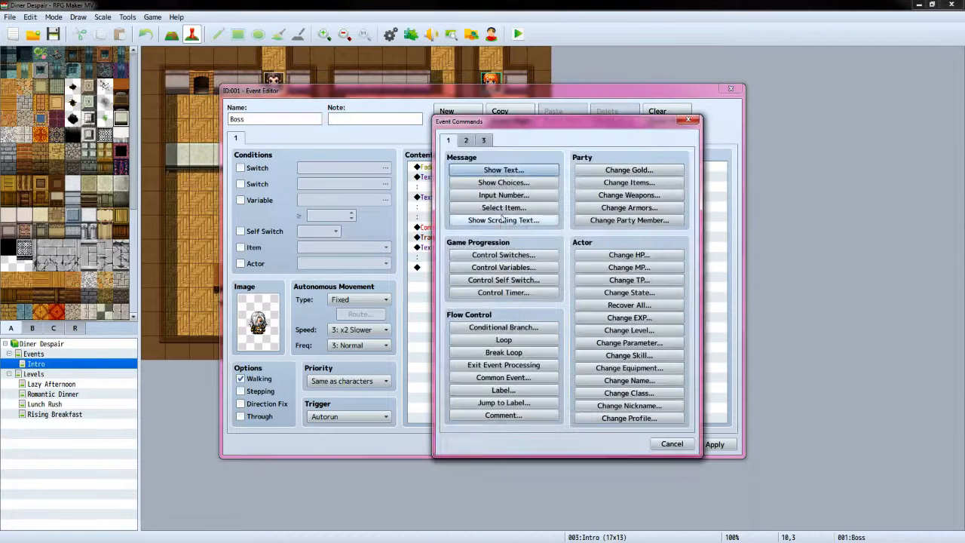
{"action": "left_click", "coordinate": [672, 444]}
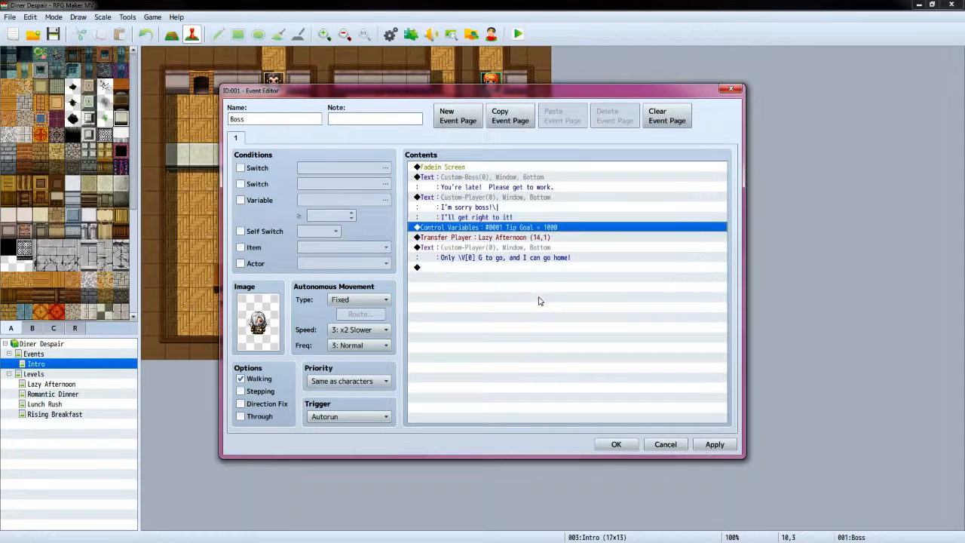
{"action": "right_click", "coordinate": [496, 227]}
{"action": "left_click", "coordinate": [510, 242]}
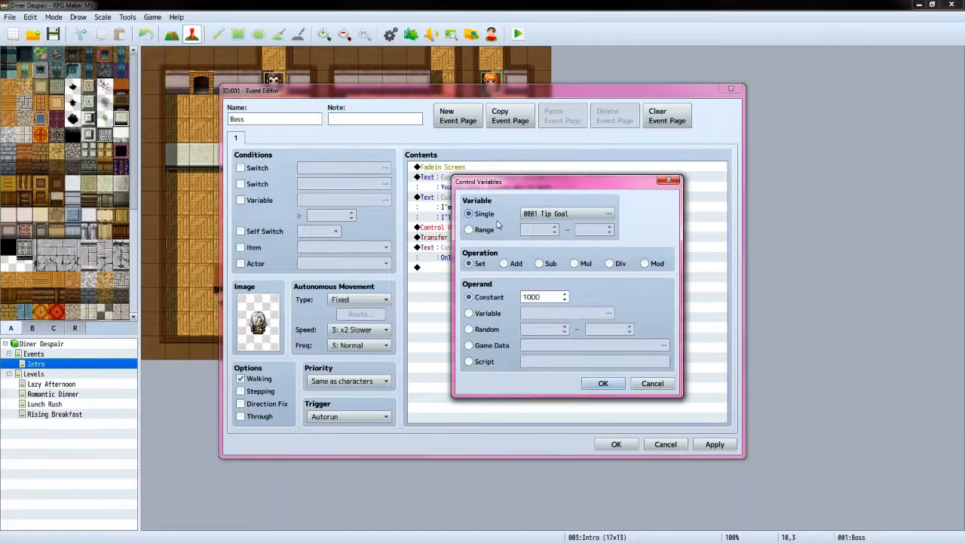
{"action": "left_click", "coordinate": [607, 217]}
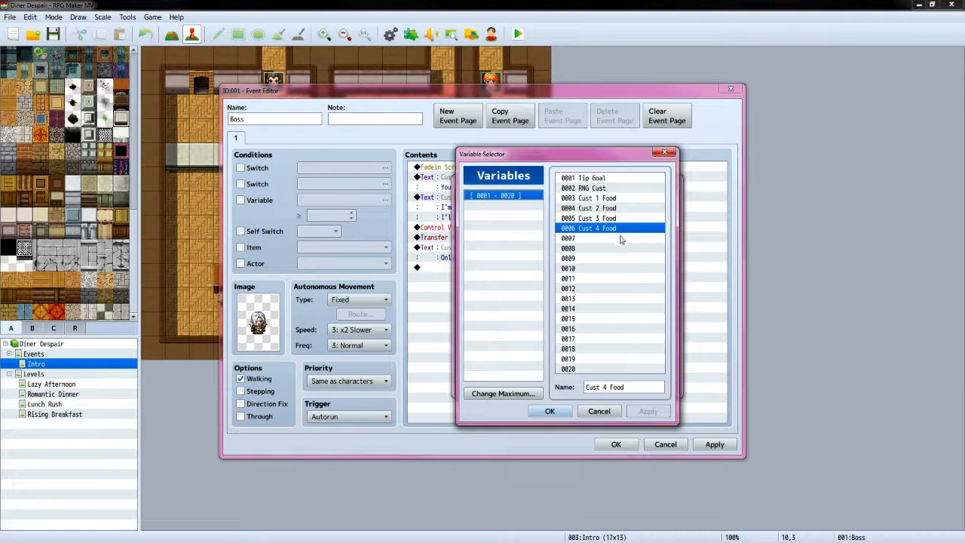
{"action": "left_click", "coordinate": [607, 414]}
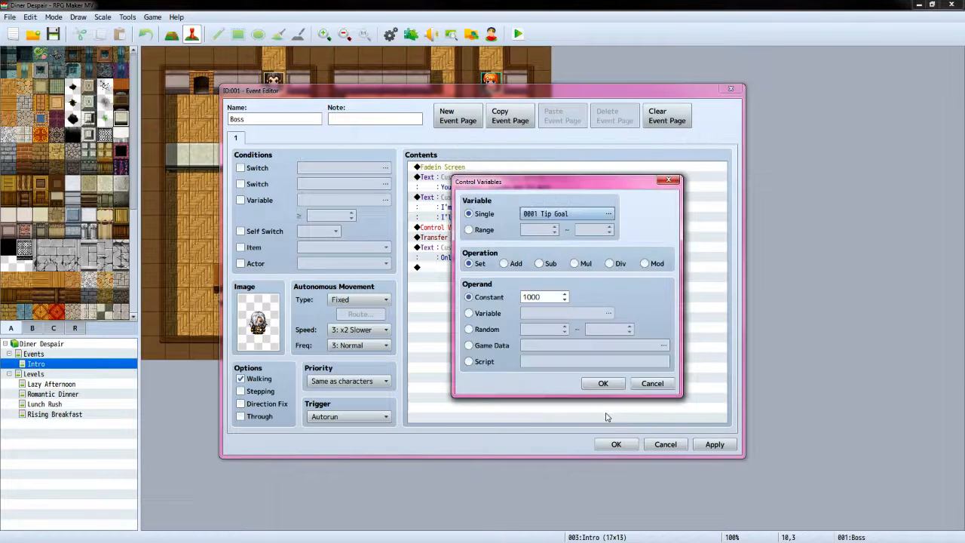
{"action": "left_click", "coordinate": [652, 383]}
Edit the last Show Text message so its variable code reads \V[1]
{"action": "left_click", "coordinate": [497, 258]}
{"action": "left_click", "coordinate": [503, 248]}
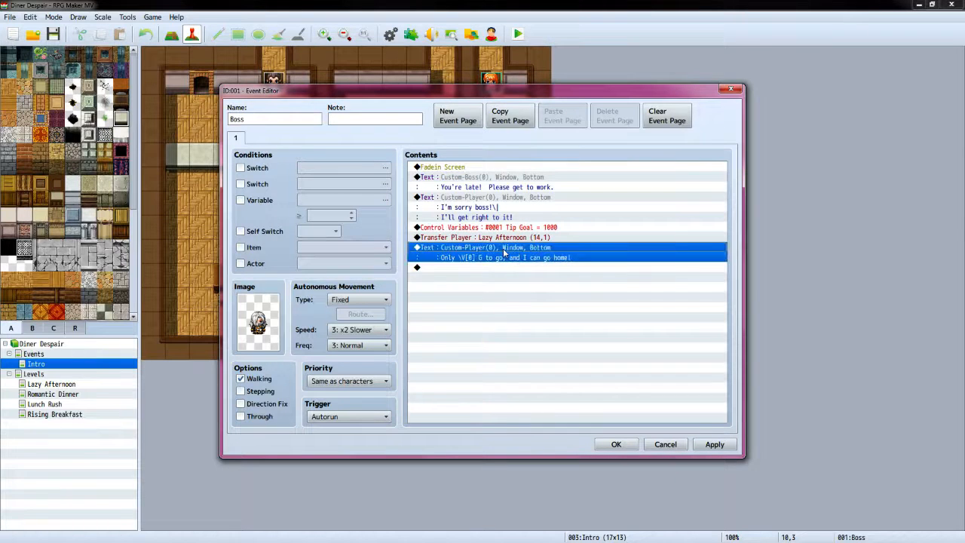
{"action": "right_click", "coordinate": [503, 248]}
{"action": "left_click", "coordinate": [526, 272]}
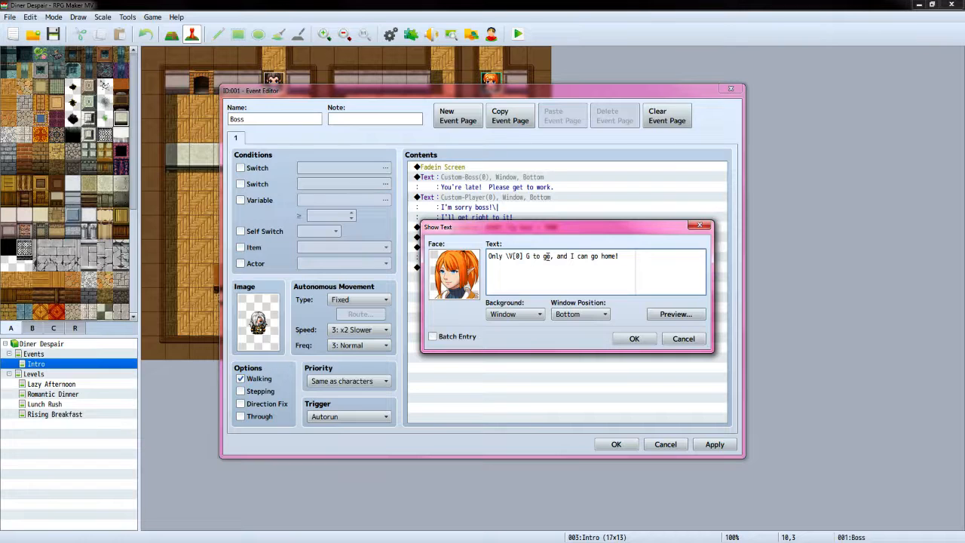
{"action": "key", "text": "BackSpace"}
{"action": "type", "text": "1"}
{"action": "left_click", "coordinate": [624, 338]}
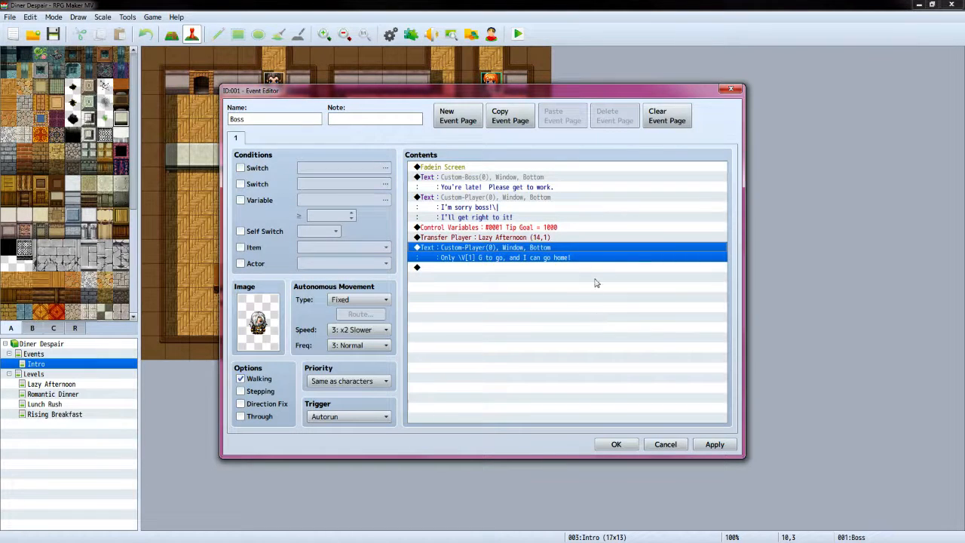
Preview the Boss event's last Show Text message, accept the message and the event, and save the project
{"action": "right_click", "coordinate": [568, 247]}
{"action": "left_click", "coordinate": [632, 265]}
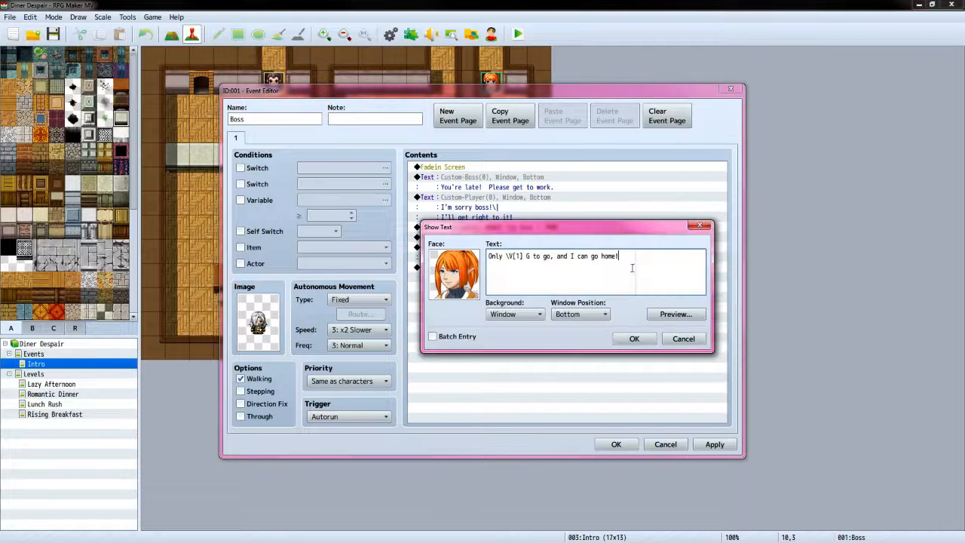
{"action": "left_click", "coordinate": [675, 313]}
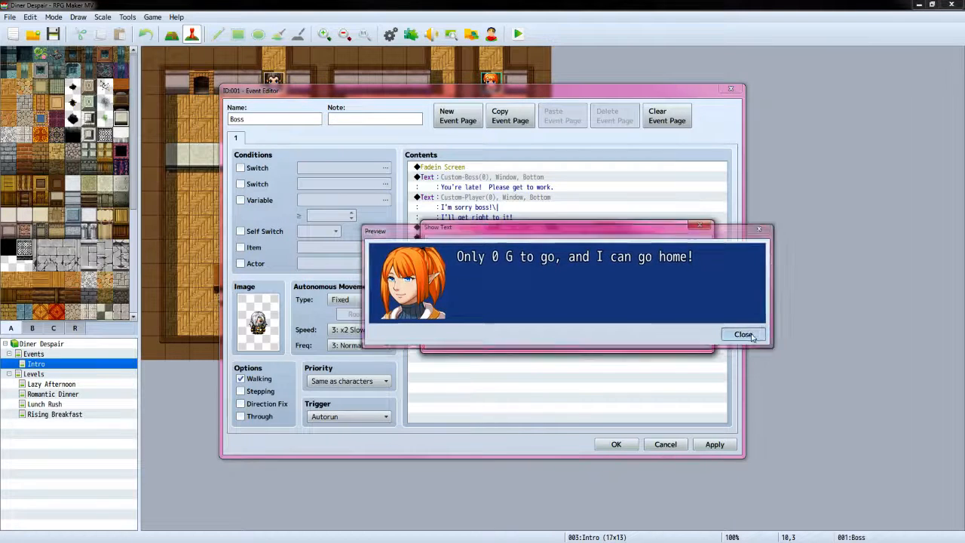
{"action": "left_click", "coordinate": [743, 334]}
{"action": "left_click", "coordinate": [624, 339]}
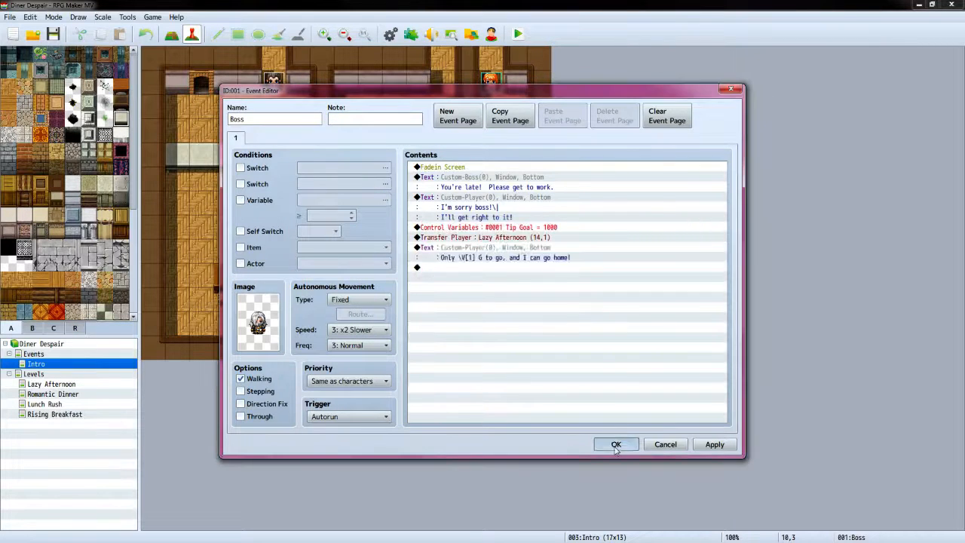
{"action": "left_click", "coordinate": [616, 444]}
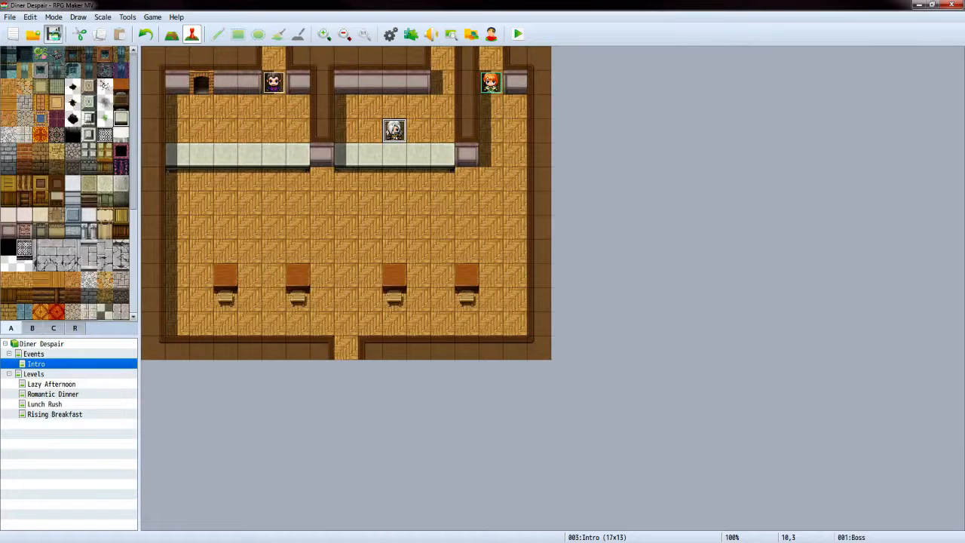
{"action": "left_click", "coordinate": [52, 34]}
Playtest a new game through the intro dialogue and the tip goal message, and close the game
{"action": "left_click", "coordinate": [518, 34]}
{"action": "left_click_drag", "start_coordinate": [964, 95], "coordinate": [652, 98]}
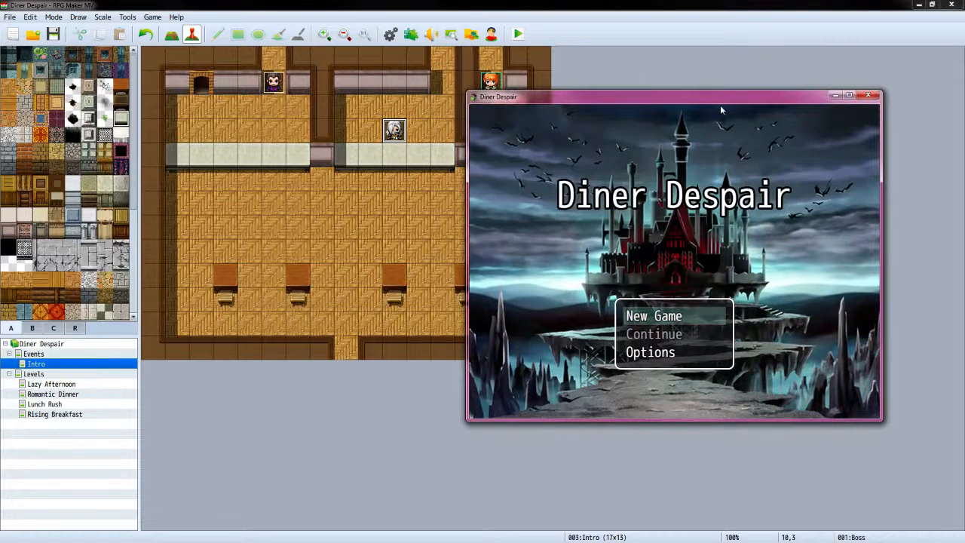
{"action": "key", "text": "Return"}
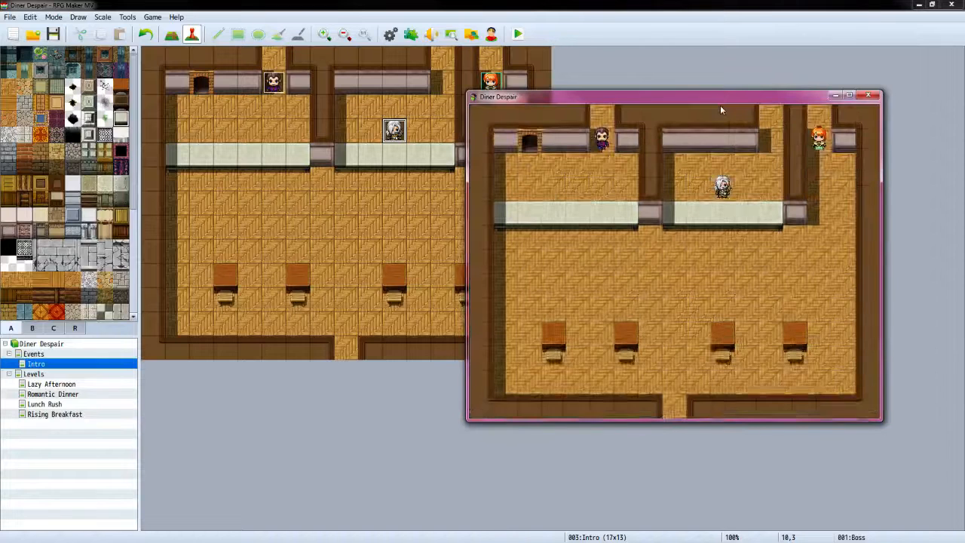
{"action": "key", "text": "Return"}
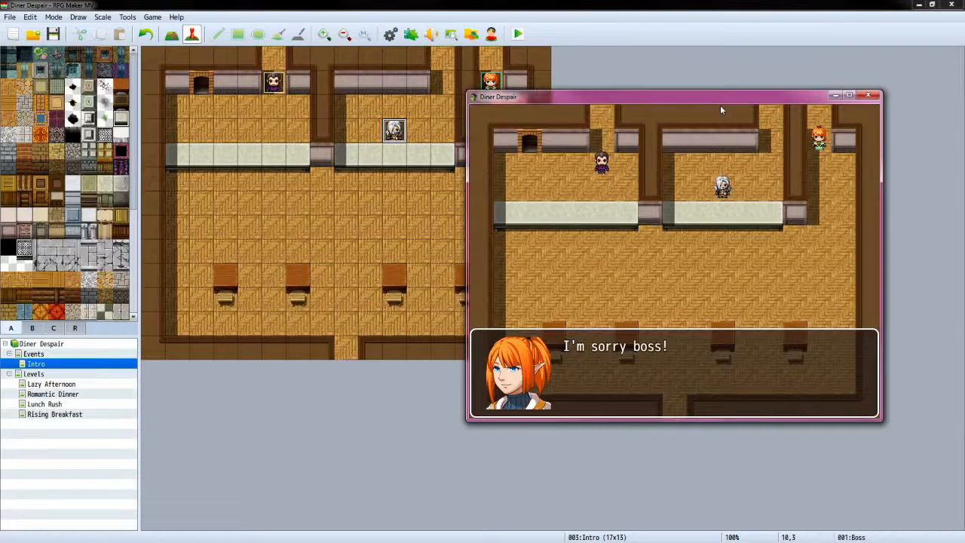
{"action": "key", "text": "Return"}
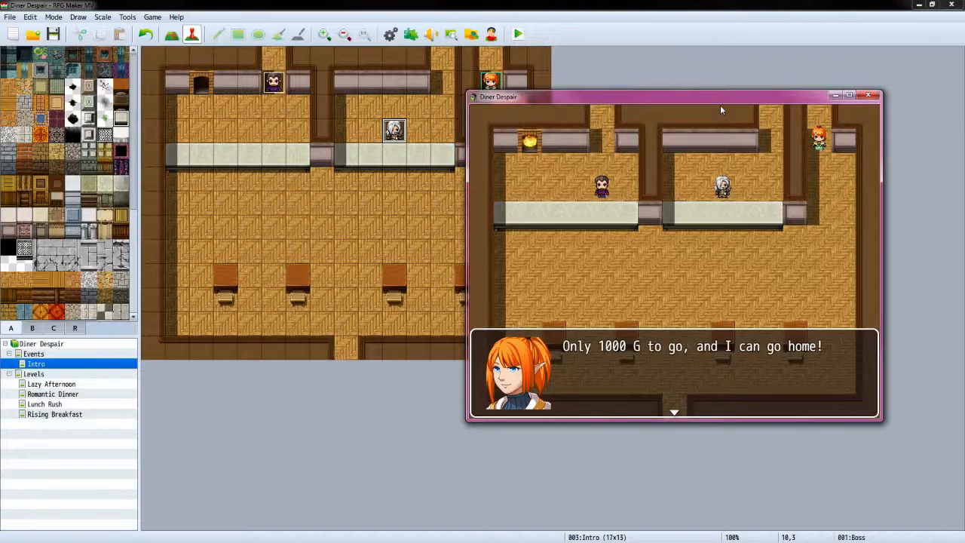
{"action": "key", "text": "Return"}
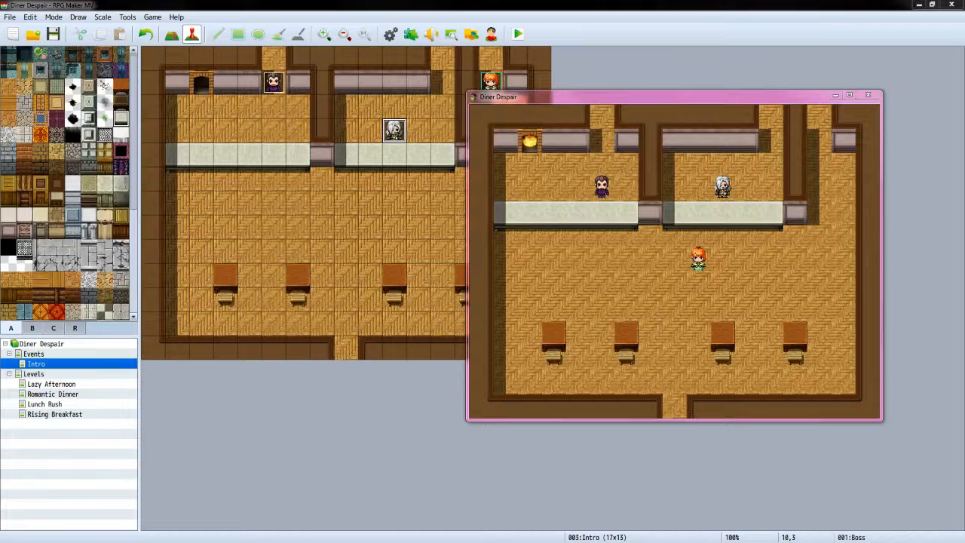
{"action": "left_click", "coordinate": [874, 101]}
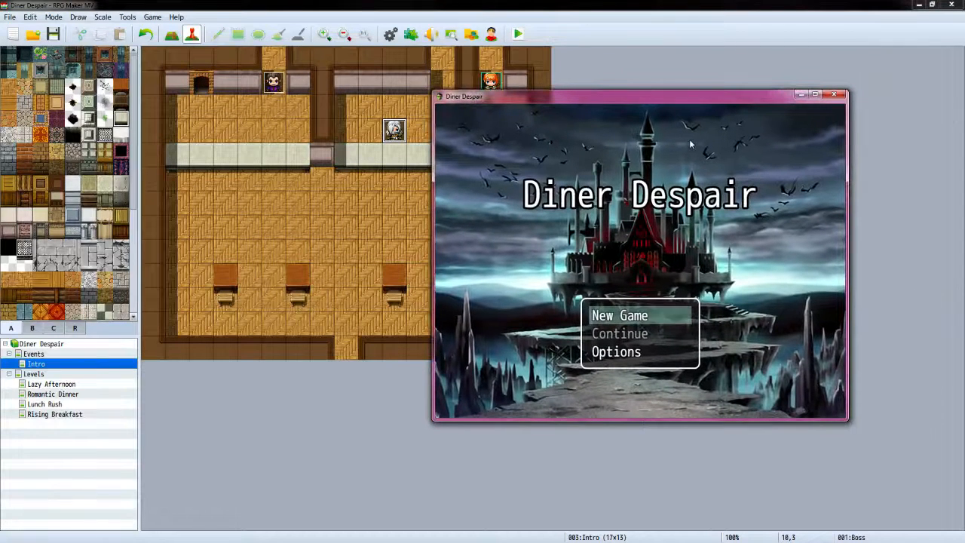
Playtest the game again from a new start until the first customer walks into Lazy Afternoon, and close it
{"action": "key", "text": "Return"}
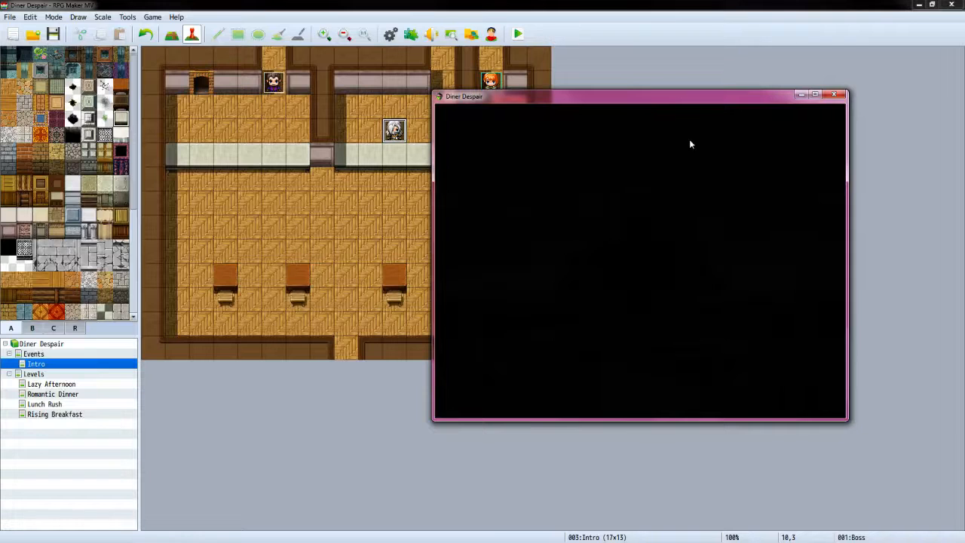
{"action": "key", "text": "Return"}
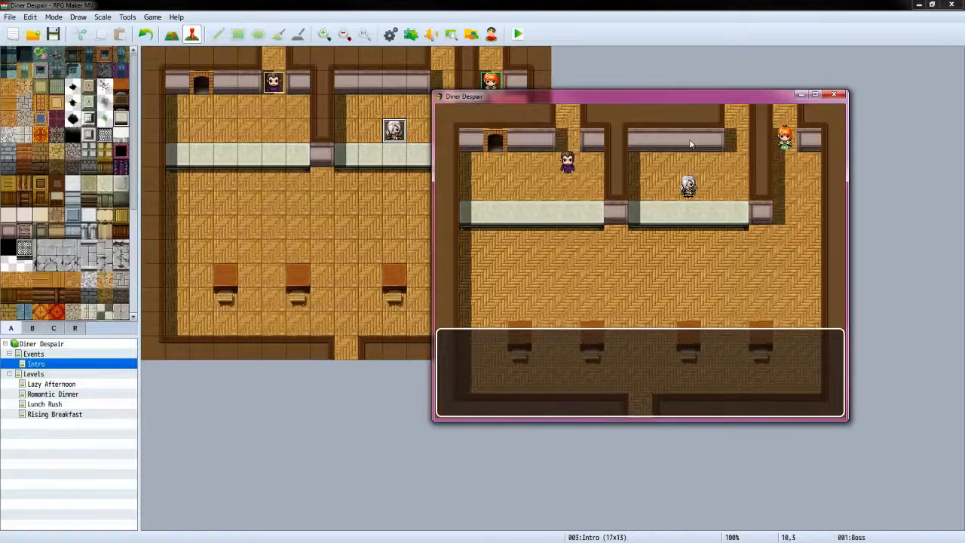
{"action": "key", "text": "Return"}
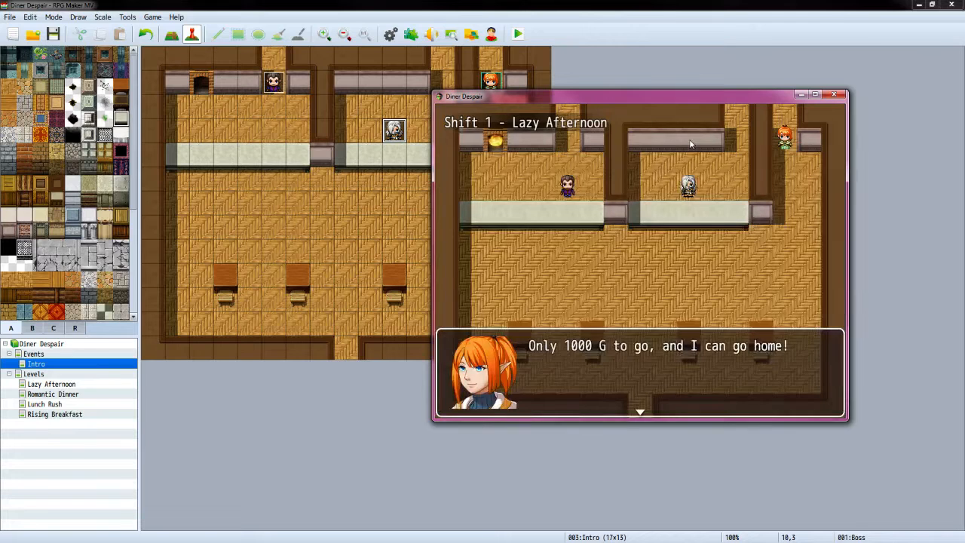
{"action": "key", "text": "Return"}
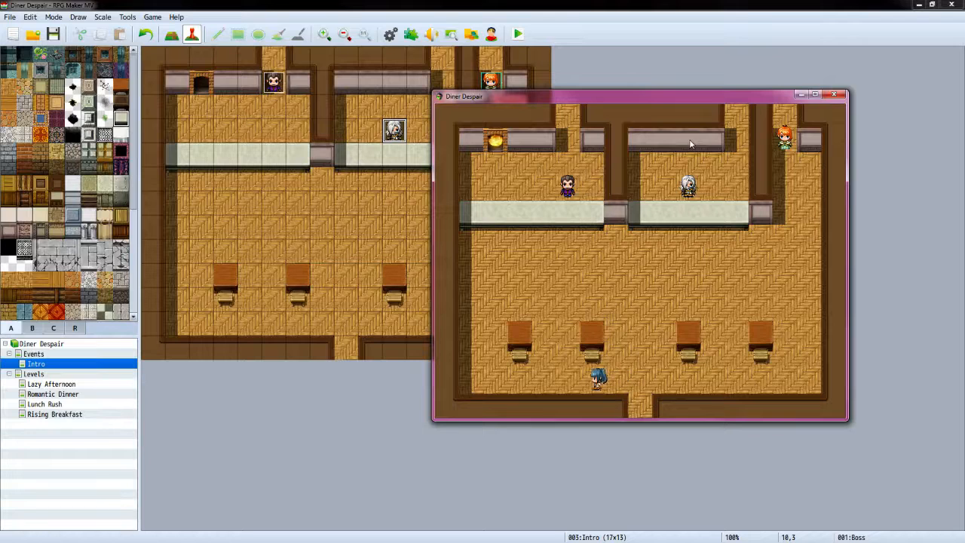
{"action": "left_click", "coordinate": [835, 94]}
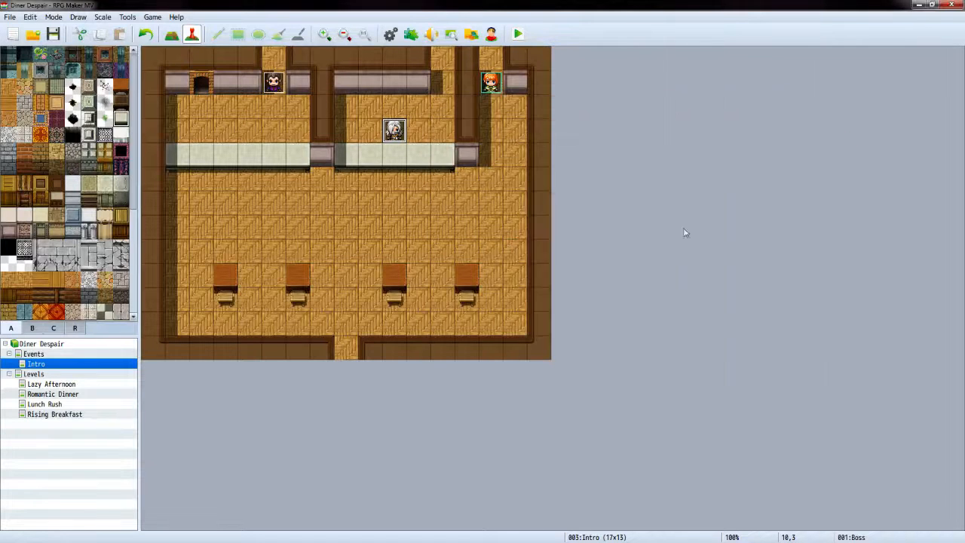
Open the Lazy Afternoon map and switch to RPG Maker VX Ace to view the original Cust 1 event
{"action": "left_click", "coordinate": [76, 384]}
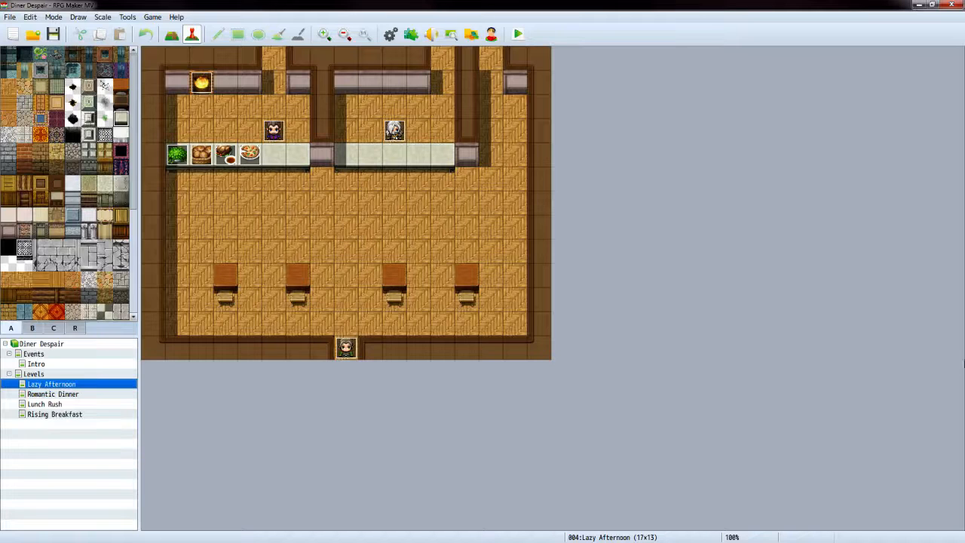
{"action": "key", "text": "alt+Tab"}
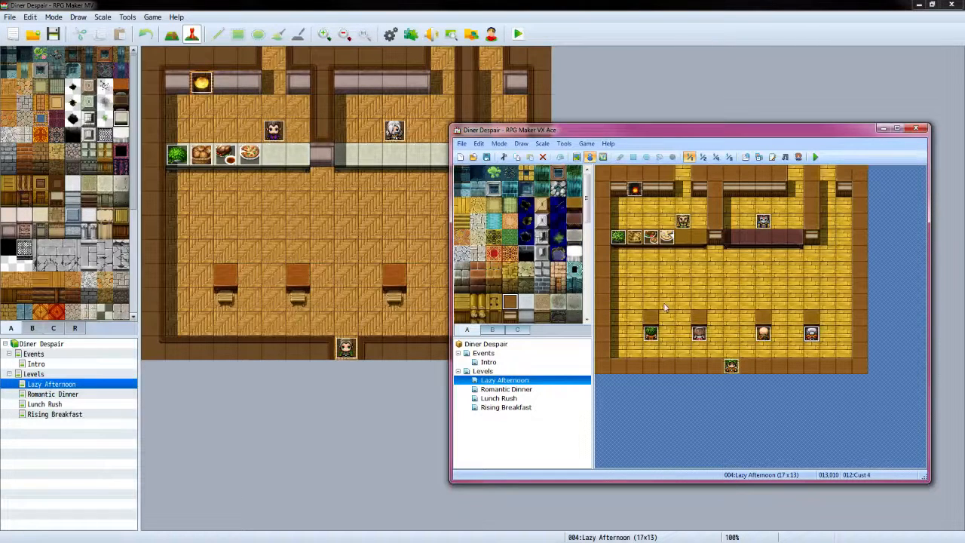
{"action": "double_click", "coordinate": [652, 336]}
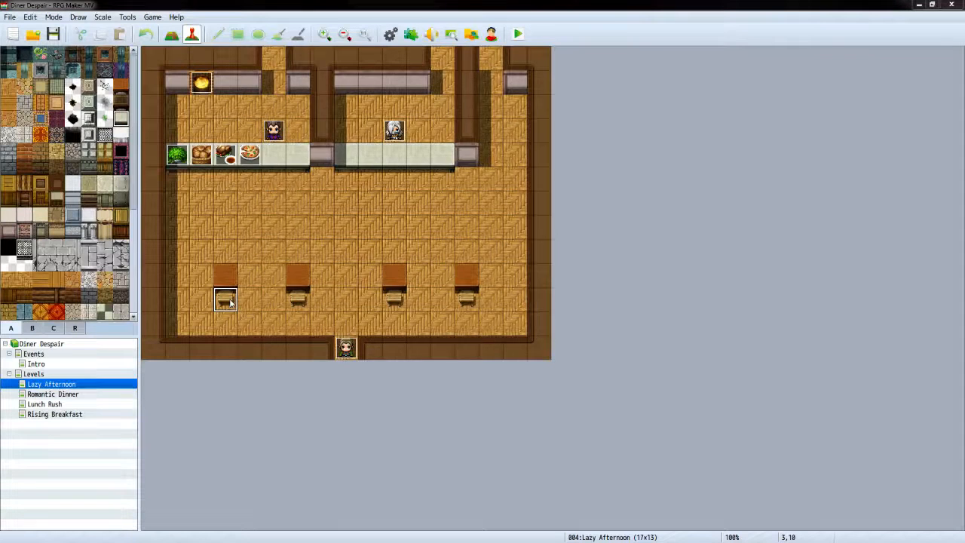
Back in RPG Maker MV, create an event on Lazy Afternoon's leftmost chair with the back-facing, green-clothed man from People1 as its image
{"action": "double_click", "coordinate": [234, 296]}
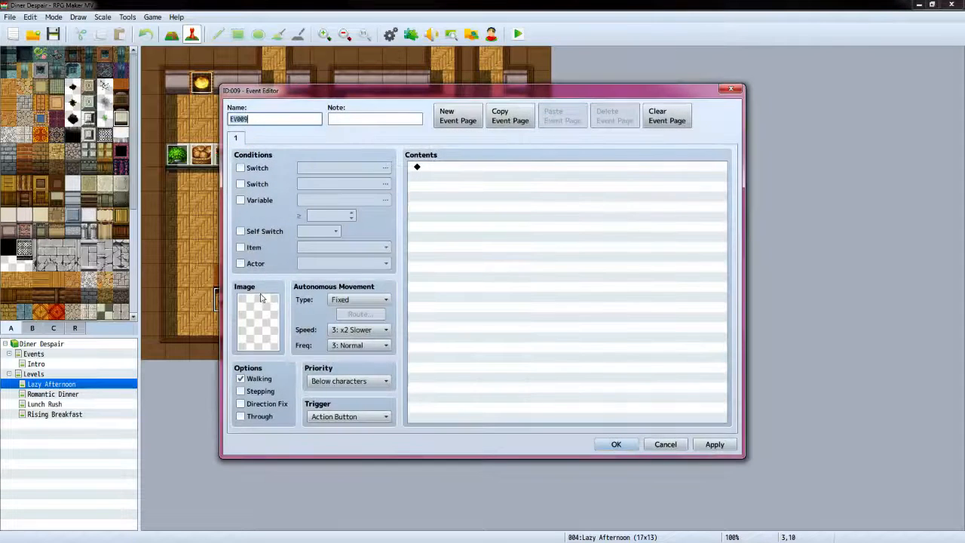
{"action": "double_click", "coordinate": [263, 303]}
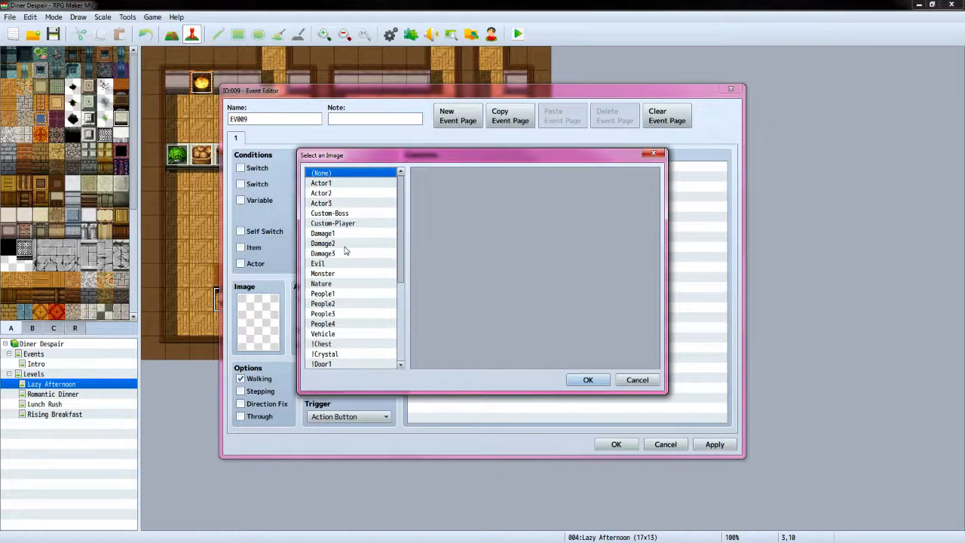
{"action": "left_click", "coordinate": [343, 294]}
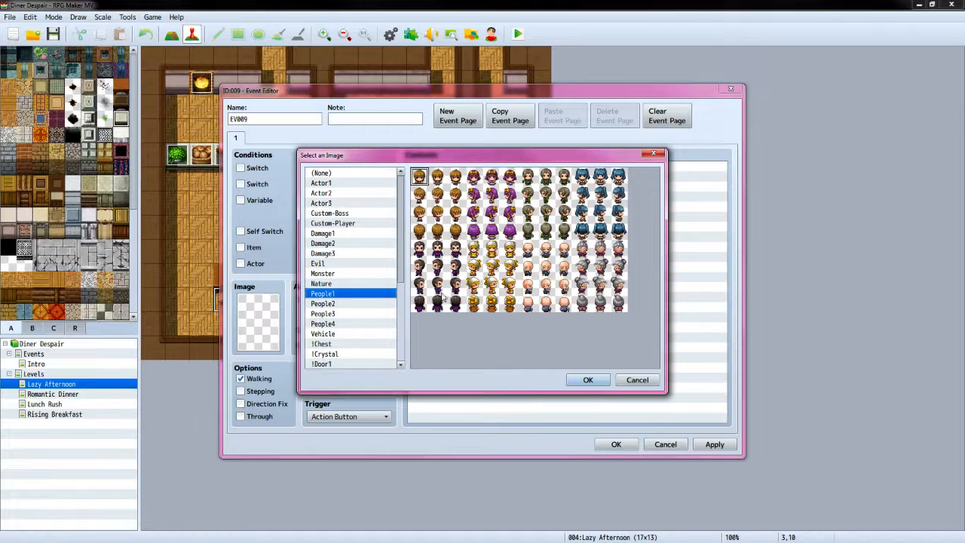
{"action": "left_click", "coordinate": [545, 231]}
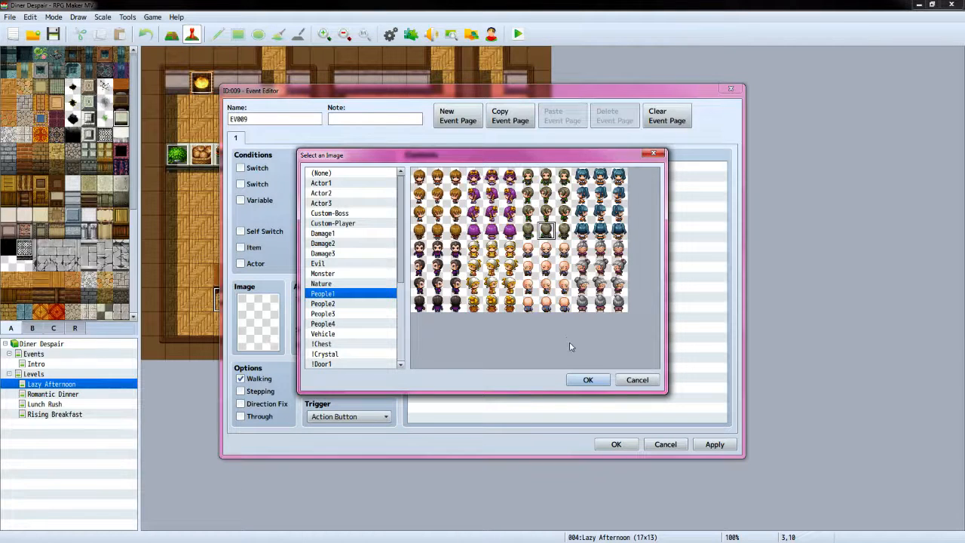
{"action": "left_click", "coordinate": [588, 380]}
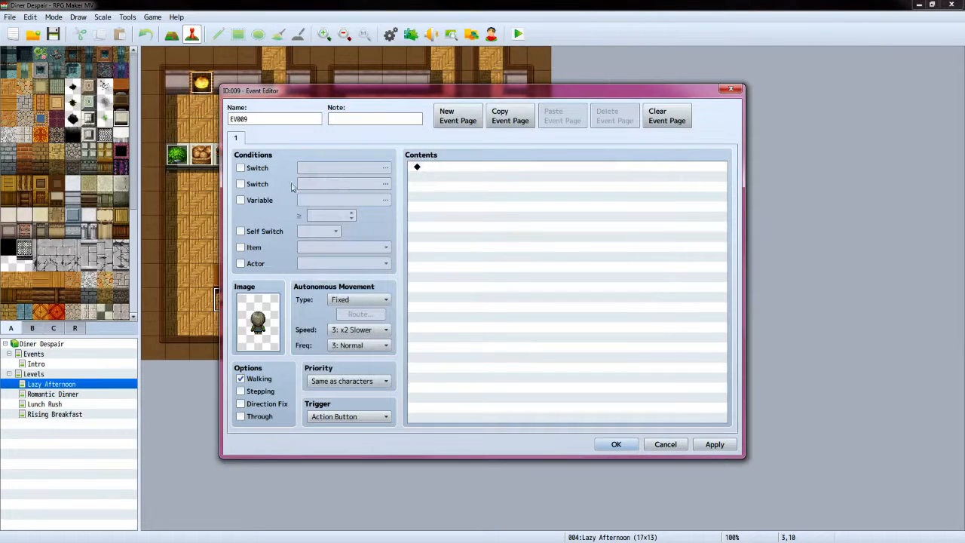
Name the new event Cust 1, matching the original event in RPG Maker VX Ace
{"action": "double_click", "coordinate": [257, 119]}
{"action": "left_click_drag", "start_coordinate": [257, 119], "coordinate": [221, 121]}
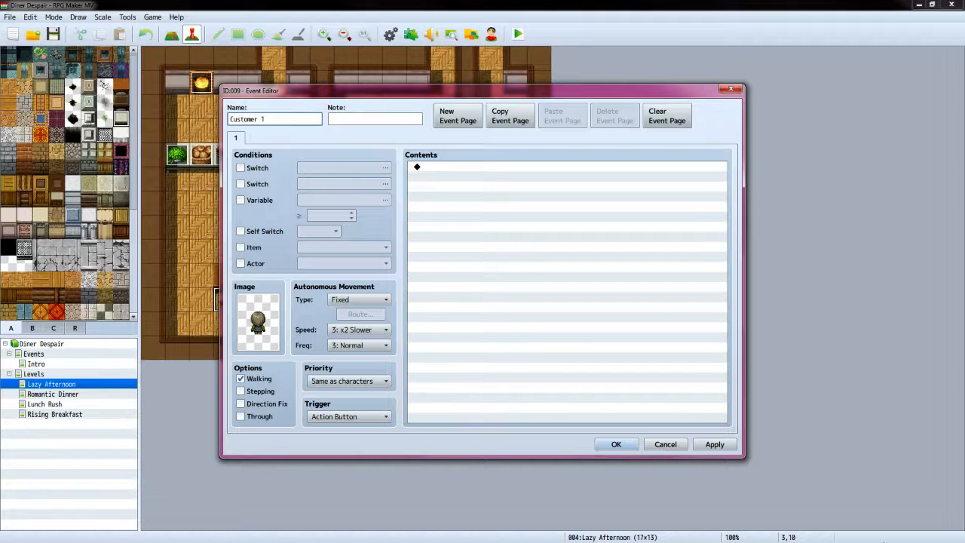
{"action": "key", "text": "alt+Tab"}
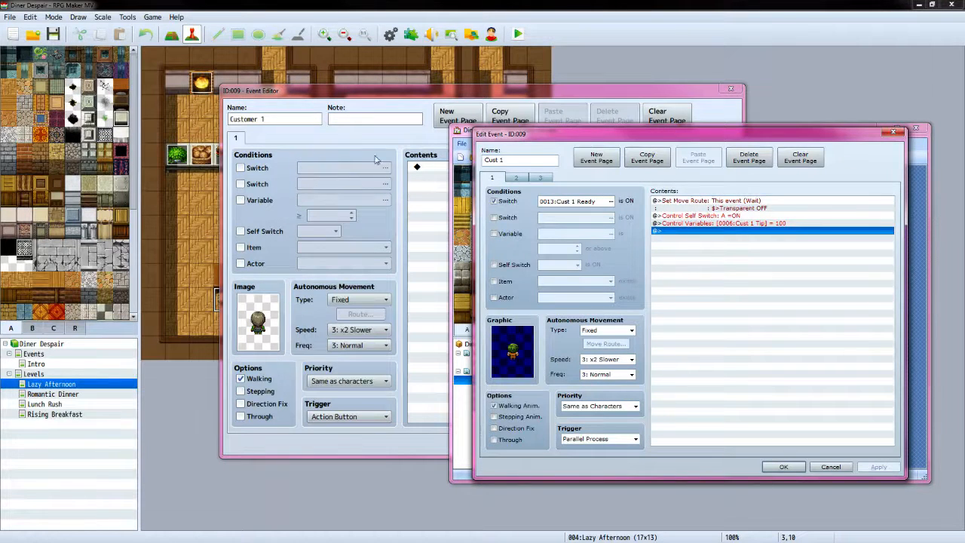
{"action": "left_click", "coordinate": [263, 119]}
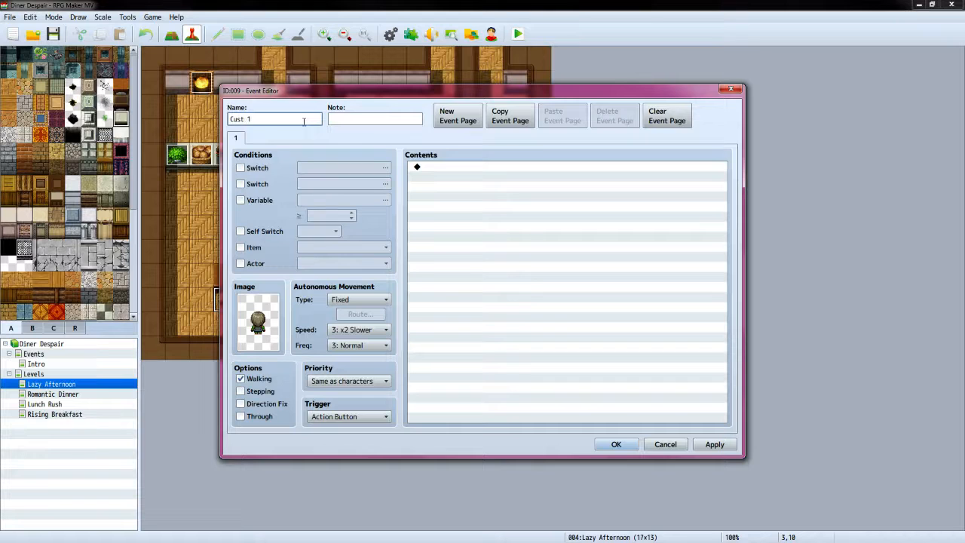
Set the event's switch condition to 0013 Cust 1 Ready and its trigger to Parallel, as in the original
{"action": "left_click", "coordinate": [257, 168]}
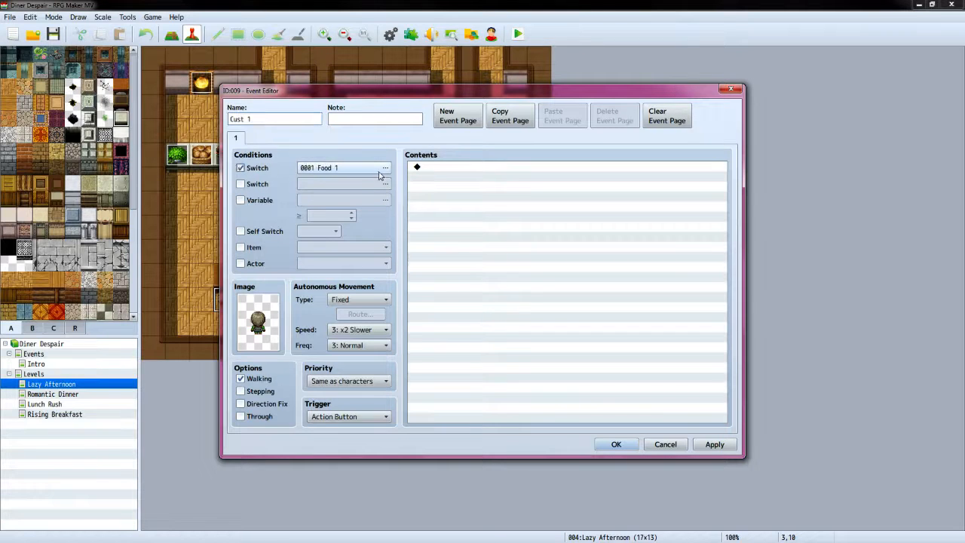
{"action": "left_click", "coordinate": [385, 167]}
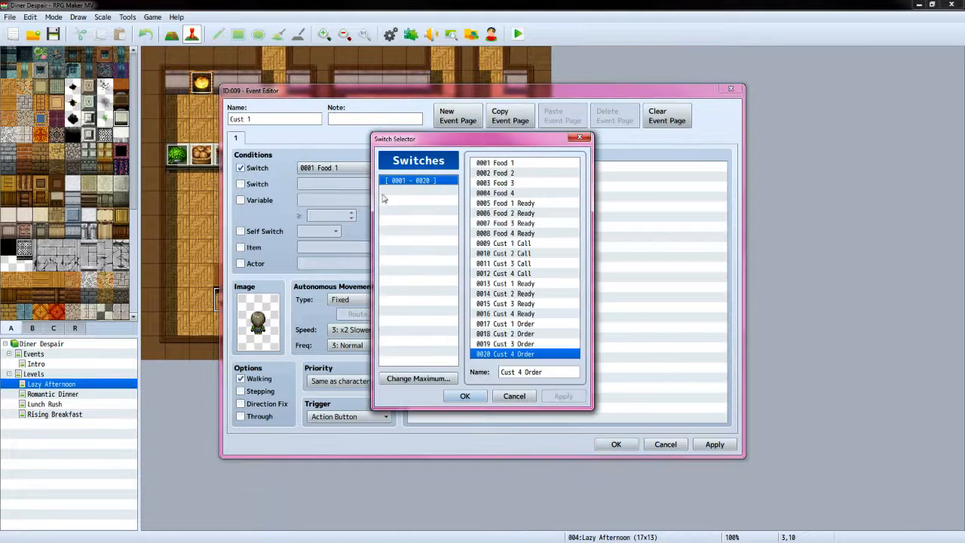
{"action": "left_click", "coordinate": [532, 284]}
{"action": "left_click", "coordinate": [466, 396]}
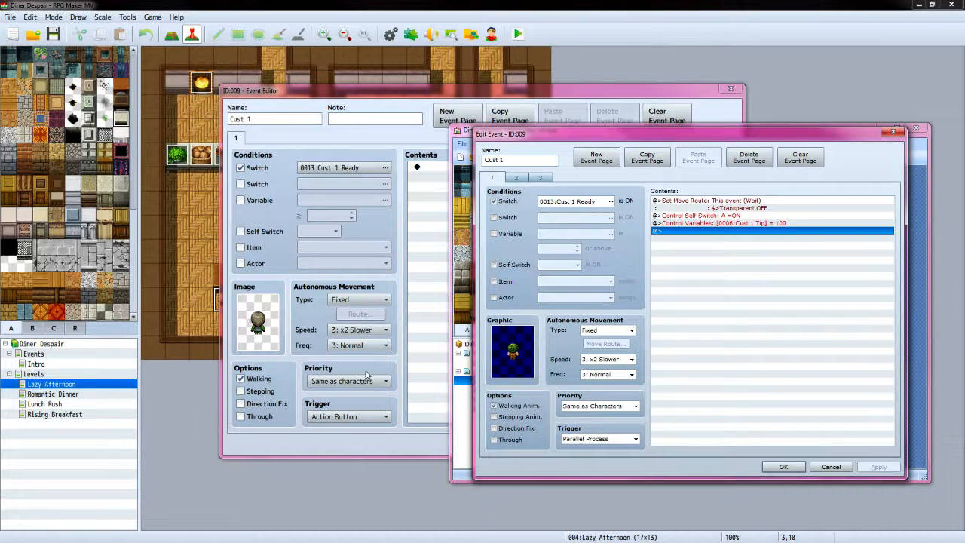
{"action": "left_click", "coordinate": [384, 417]}
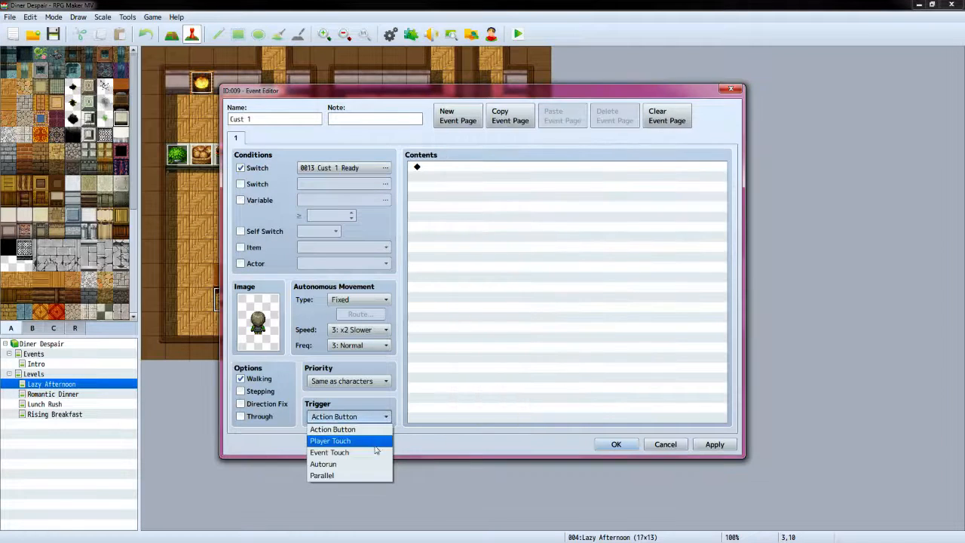
{"action": "left_click", "coordinate": [368, 475]}
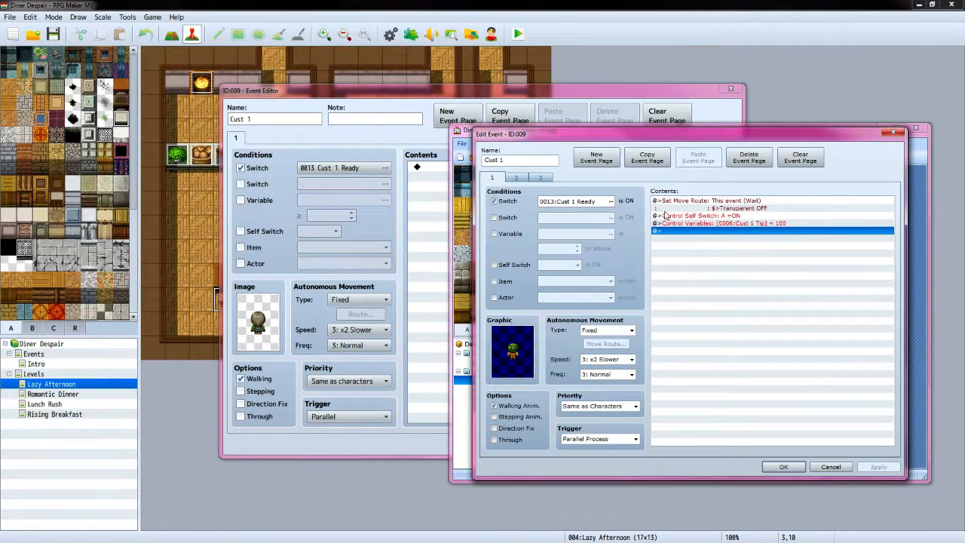
Add a Set Movement Route command to the Cust 1 event that turns Transparent OFF for This Event, waiting for completion
{"action": "double_click", "coordinate": [427, 169]}
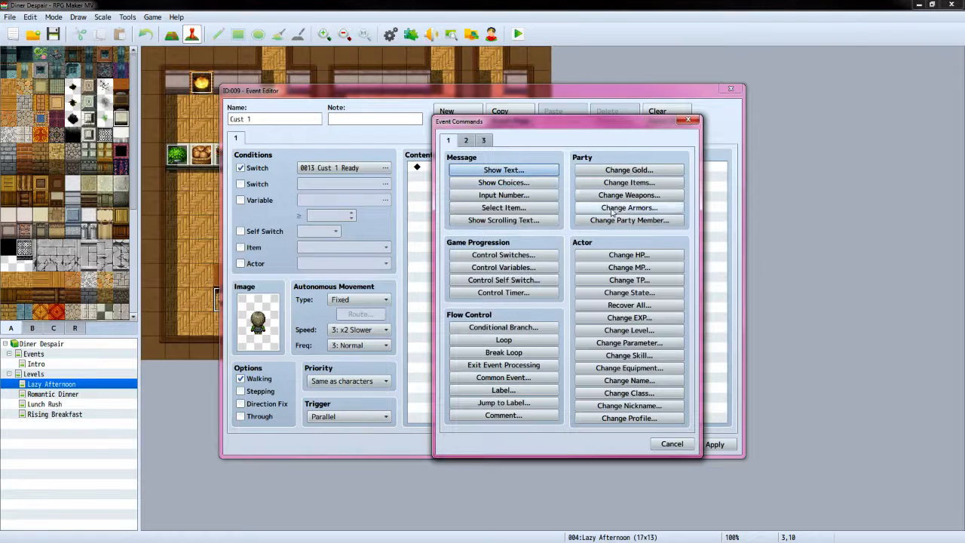
{"action": "left_click", "coordinate": [470, 143]}
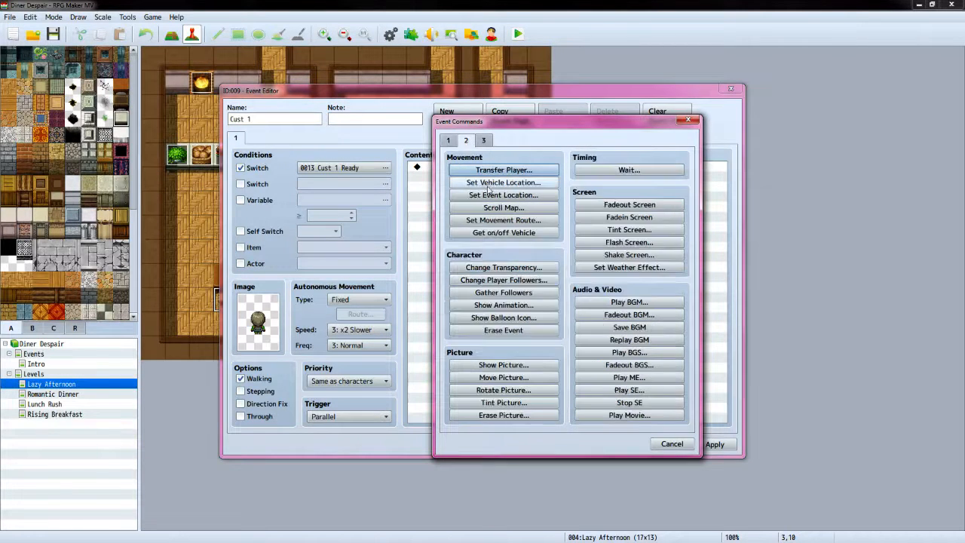
{"action": "left_click", "coordinate": [514, 220]}
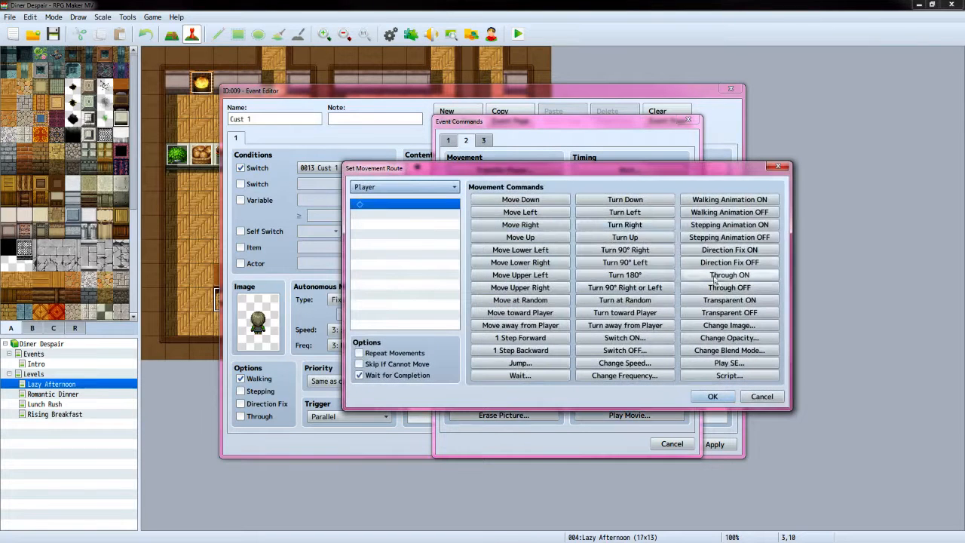
{"action": "left_click", "coordinate": [726, 300]}
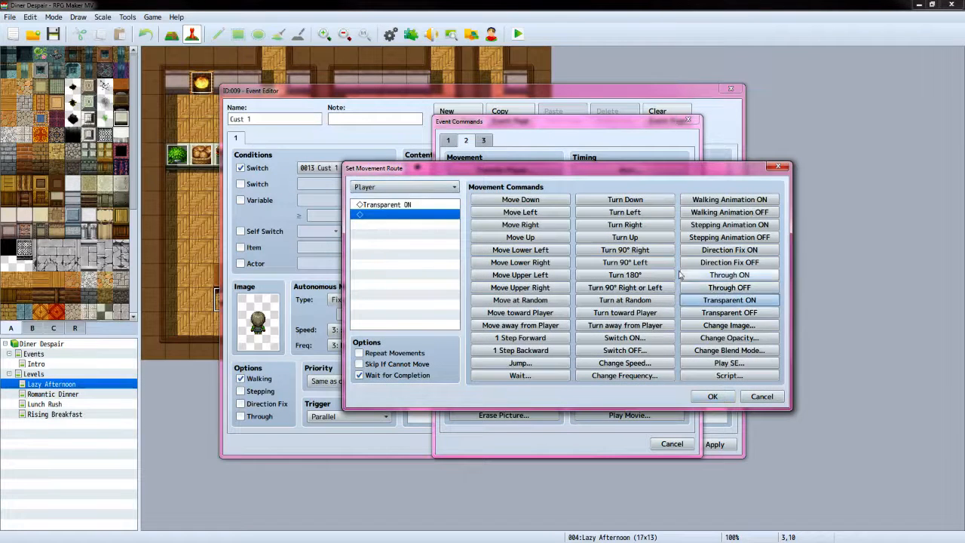
{"action": "left_click", "coordinate": [420, 206]}
{"action": "key", "text": "Delete"}
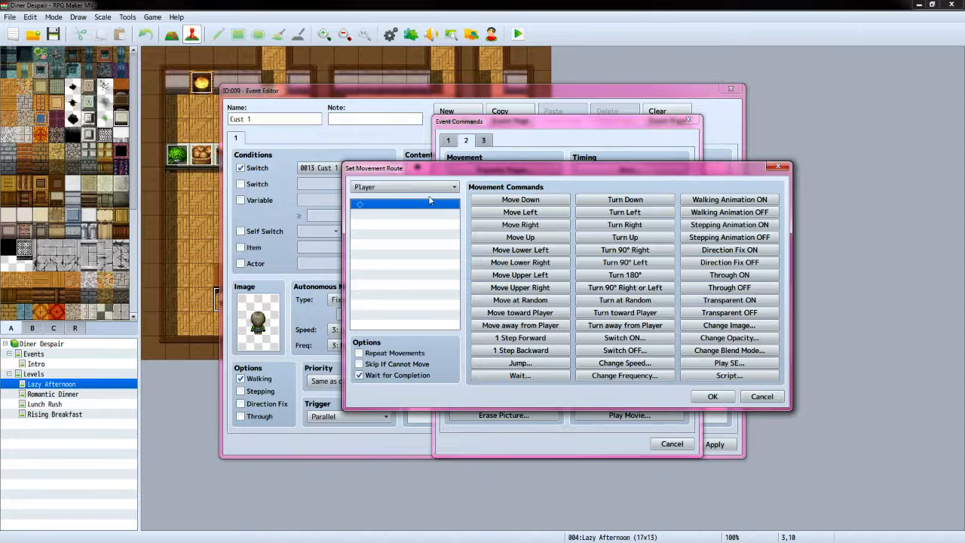
{"action": "left_click", "coordinate": [427, 189]}
{"action": "left_click", "coordinate": [424, 211]}
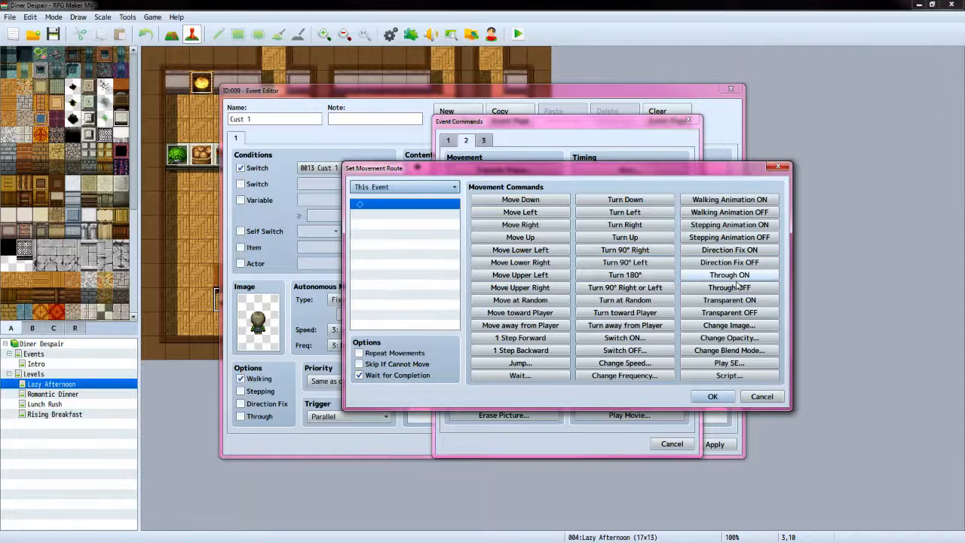
{"action": "left_click", "coordinate": [728, 312]}
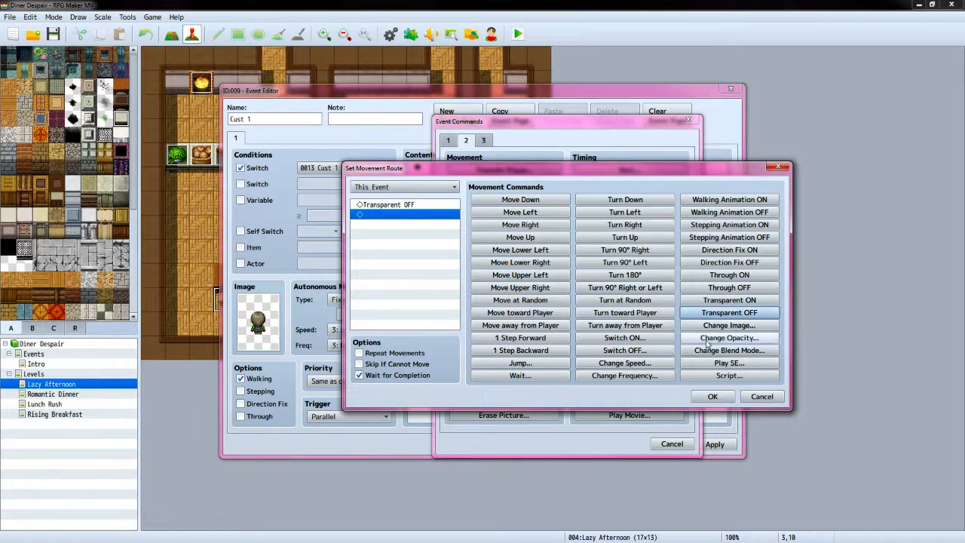
{"action": "left_click", "coordinate": [713, 396]}
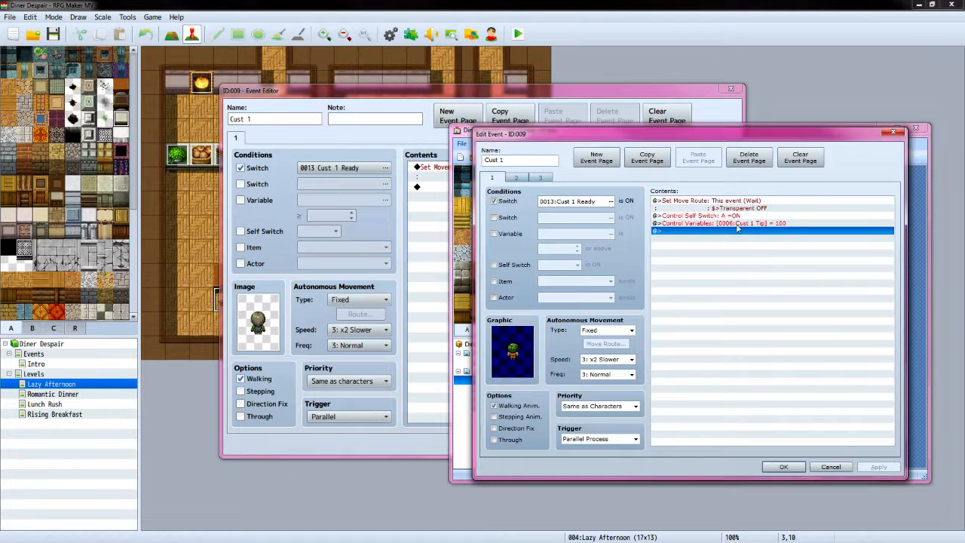
Add a Control Self Switch command that turns self switch A ON after the movement route
{"action": "double_click", "coordinate": [435, 188]}
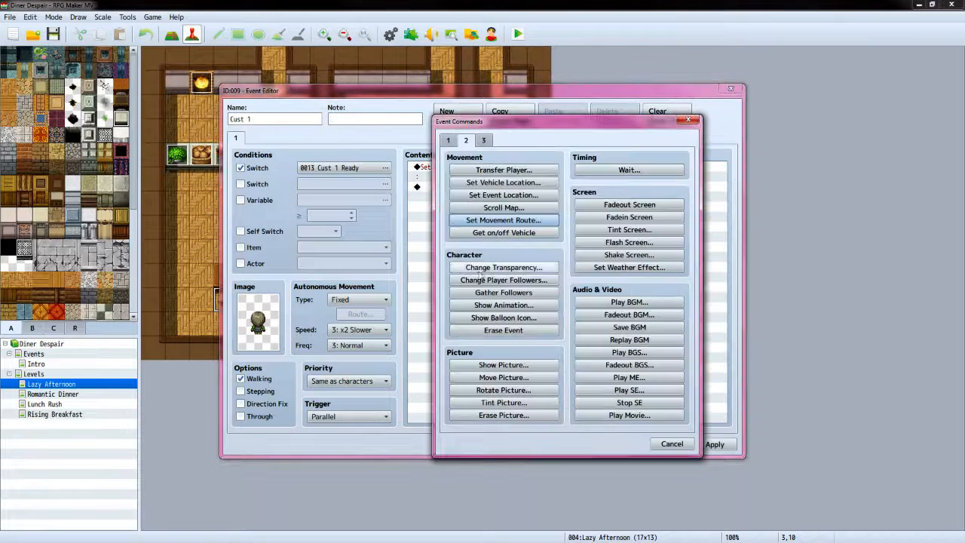
{"action": "left_click", "coordinate": [448, 140]}
{"action": "left_click", "coordinate": [495, 281]}
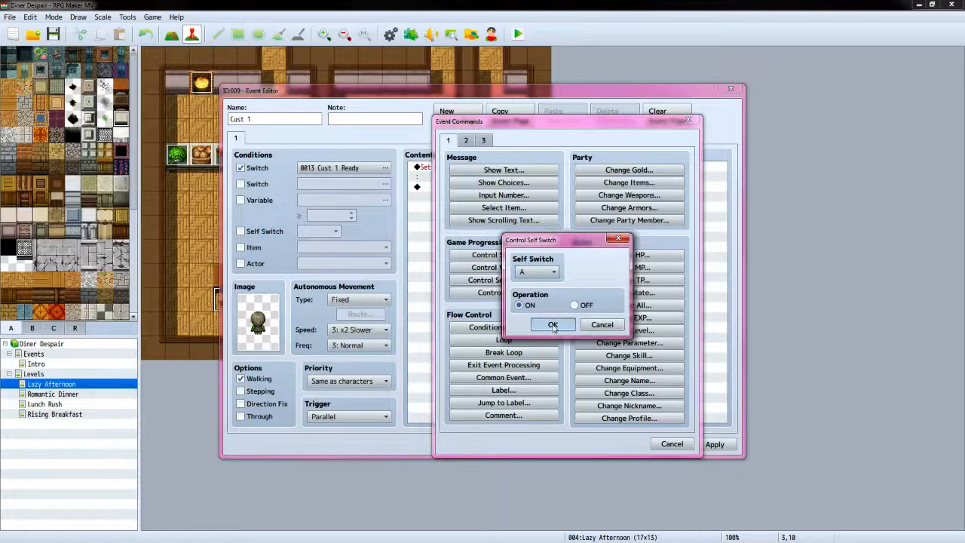
{"action": "left_click", "coordinate": [552, 324]}
Add a Control Variables command targeting variable 0007, naming that variable Cust 1 Tip
{"action": "double_click", "coordinate": [486, 201]}
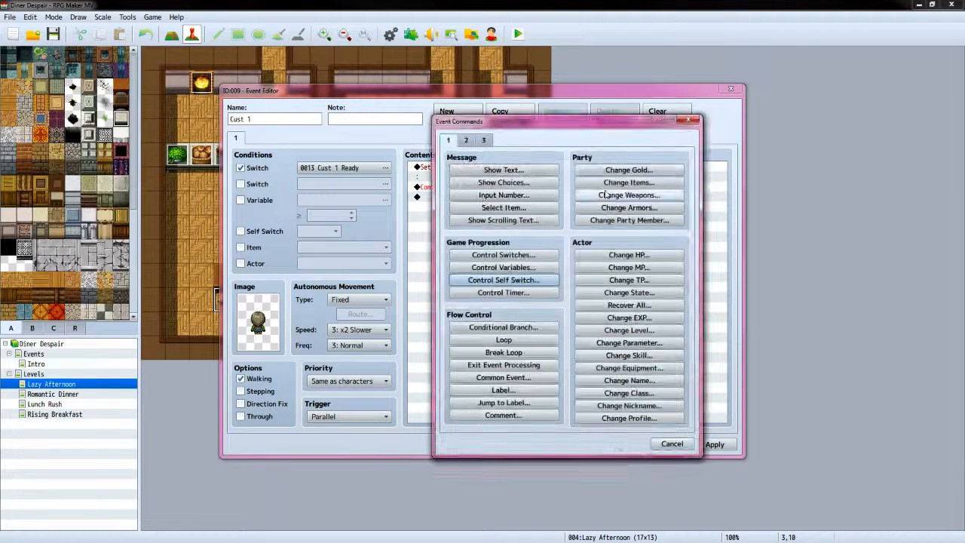
{"action": "left_click", "coordinate": [519, 268]}
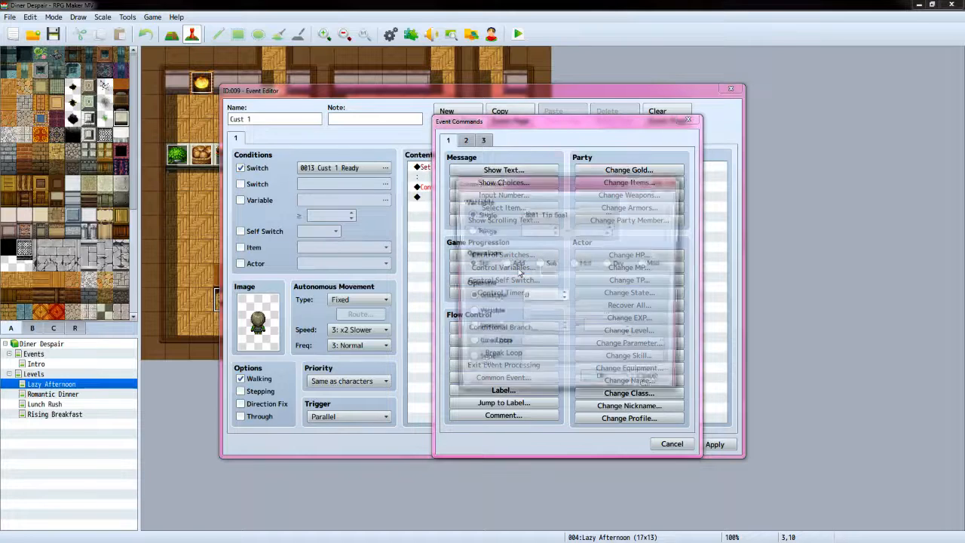
{"action": "left_click", "coordinate": [606, 214]}
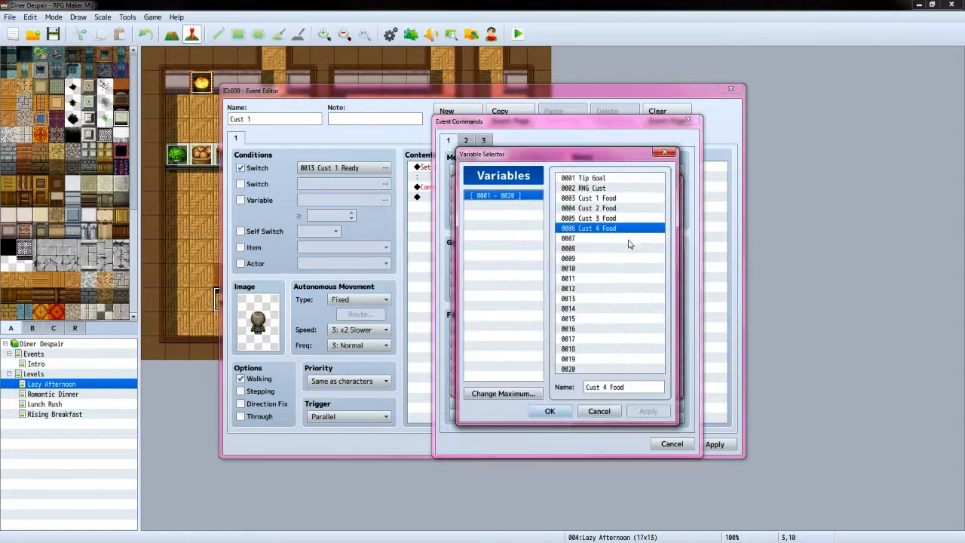
{"action": "left_click", "coordinate": [625, 239]}
{"action": "left_click", "coordinate": [595, 387]}
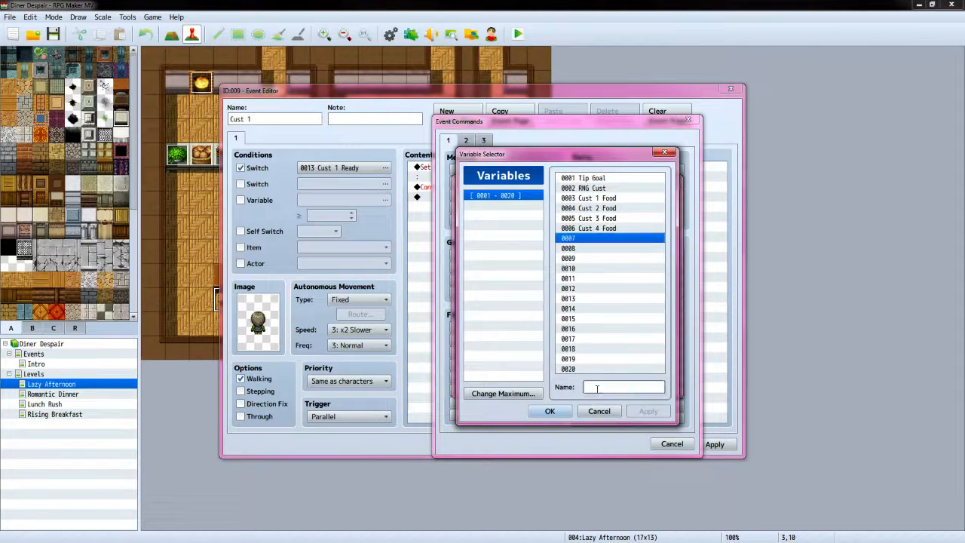
{"action": "type", "text": "Cust 1 Tip"}
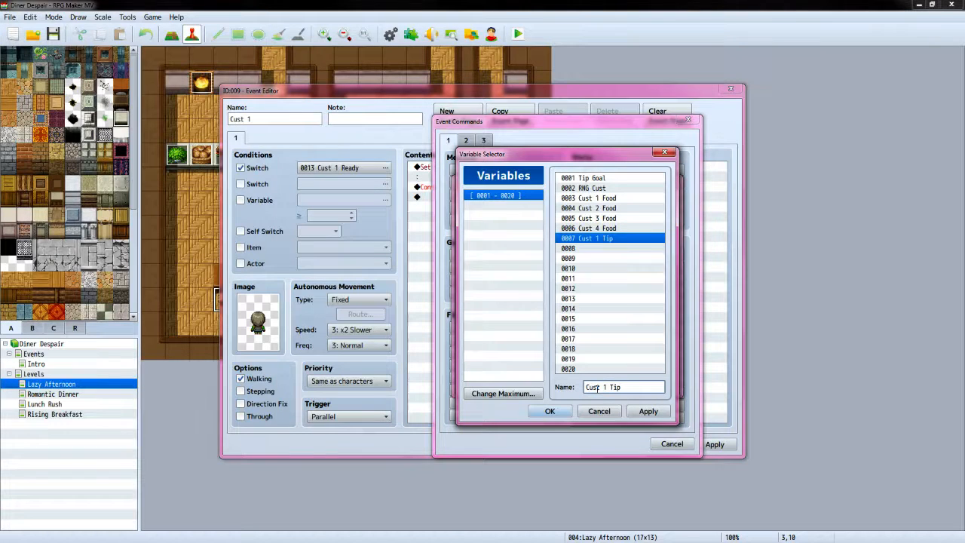
{"action": "left_click", "coordinate": [549, 411]}
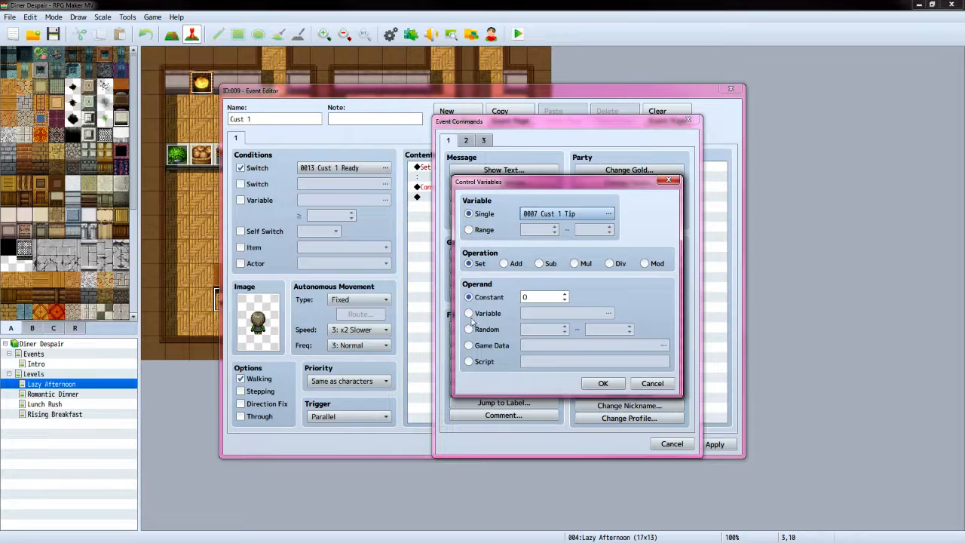
Set the Cust 1 Tip variable to a constant of 100, matching the original event, and apply the event changes
{"action": "left_click", "coordinate": [539, 297]}
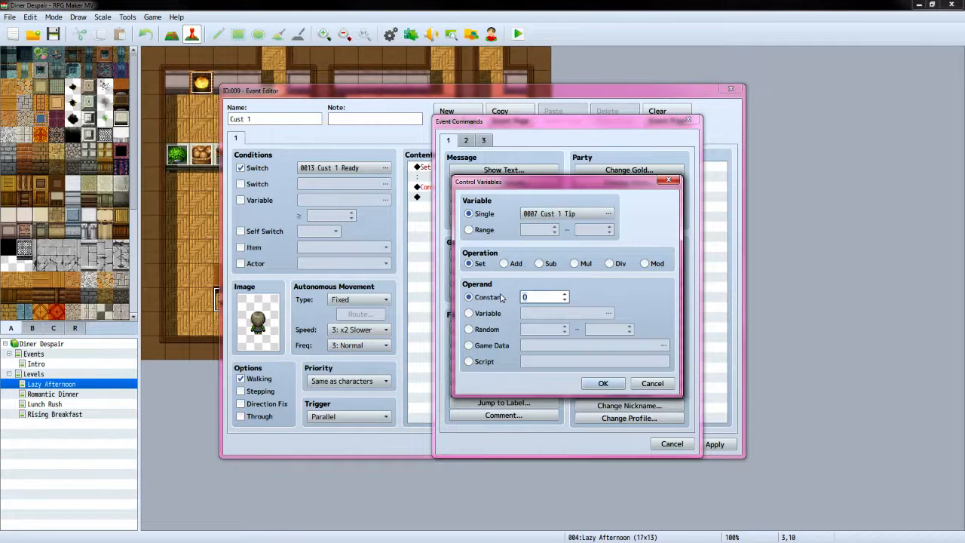
{"action": "type", "text": "100"}
{"action": "key", "text": "alt+Tab"}
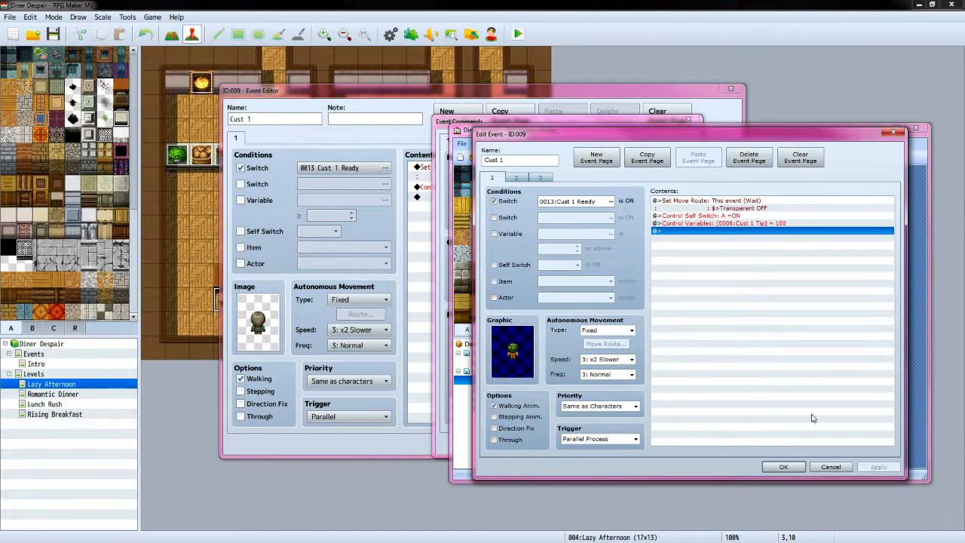
{"action": "left_click", "coordinate": [407, 85]}
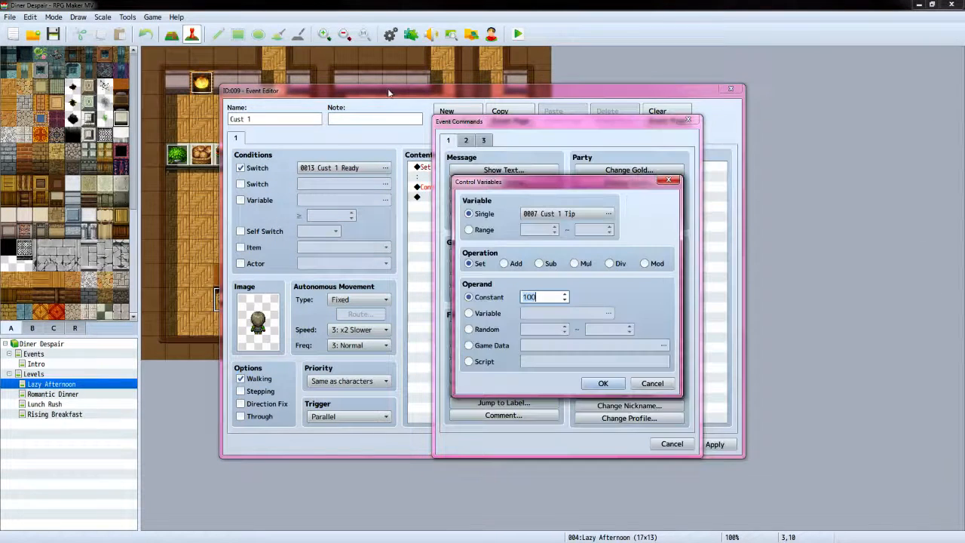
{"action": "left_click", "coordinate": [603, 382]}
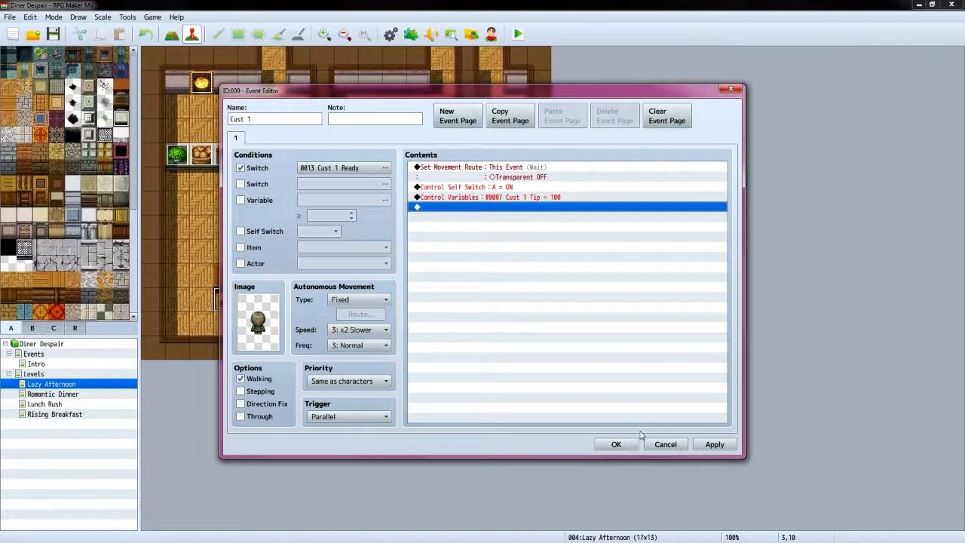
{"action": "left_click", "coordinate": [713, 444]}
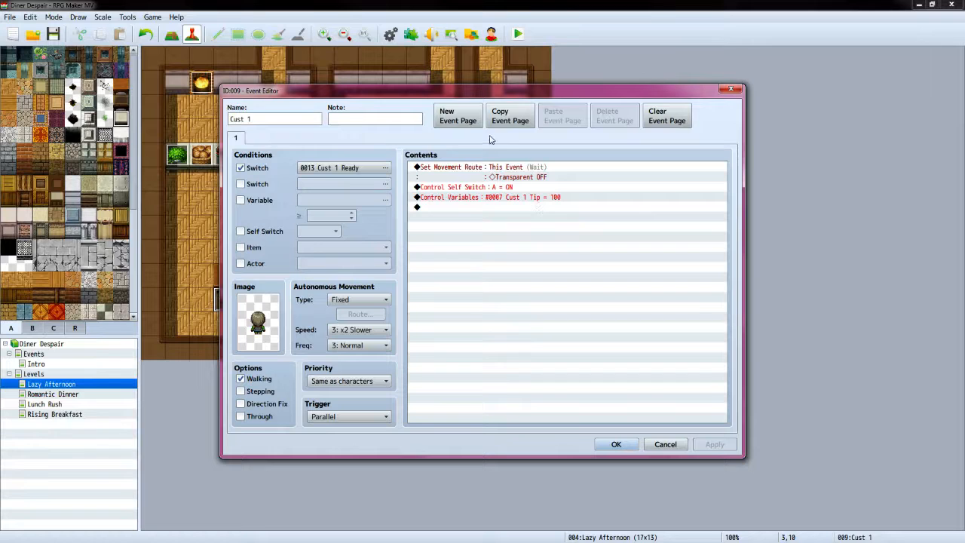
Create a second page for Cust 1, conditioned on switch 0013 Cust 1 Ready and self switch A
{"action": "left_click", "coordinate": [457, 116]}
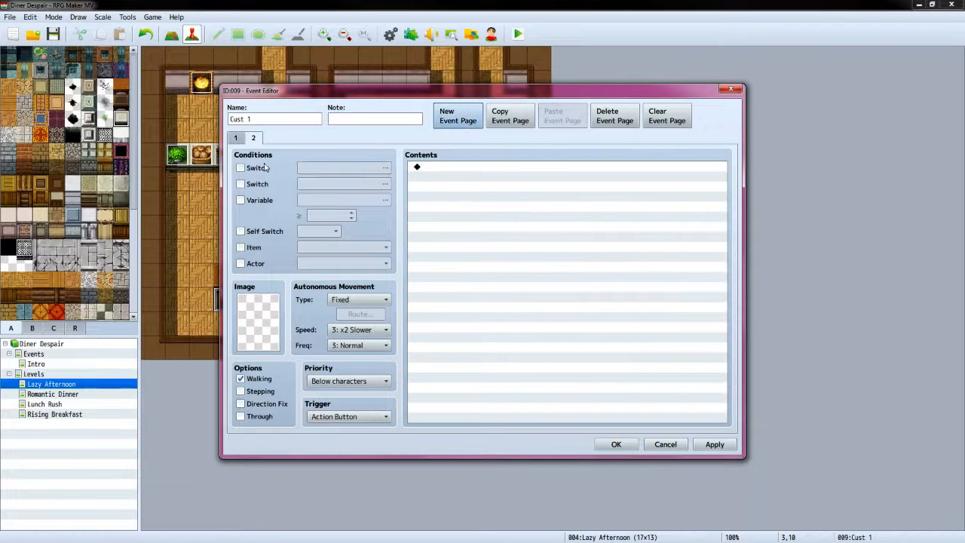
{"action": "left_click", "coordinate": [241, 169]}
{"action": "left_click", "coordinate": [386, 169]}
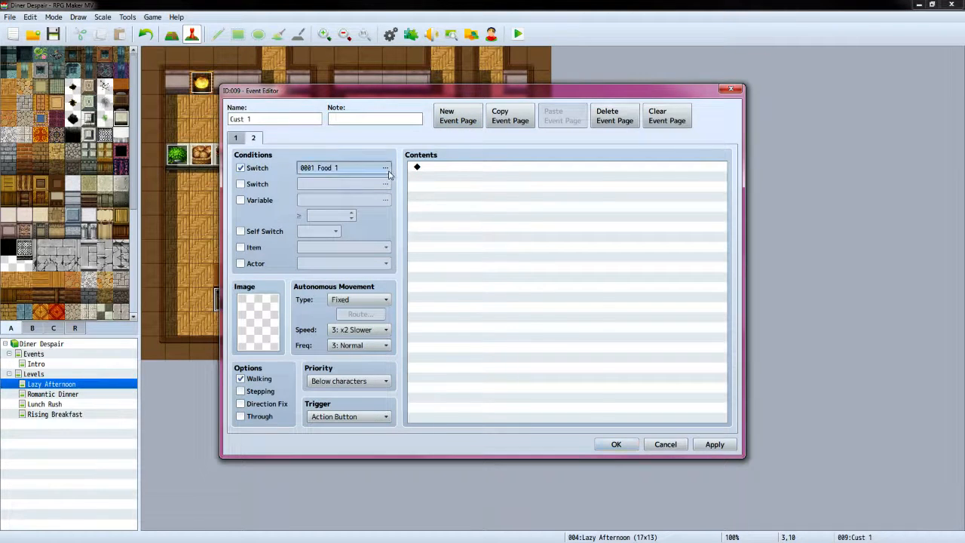
{"action": "left_click", "coordinate": [464, 396]}
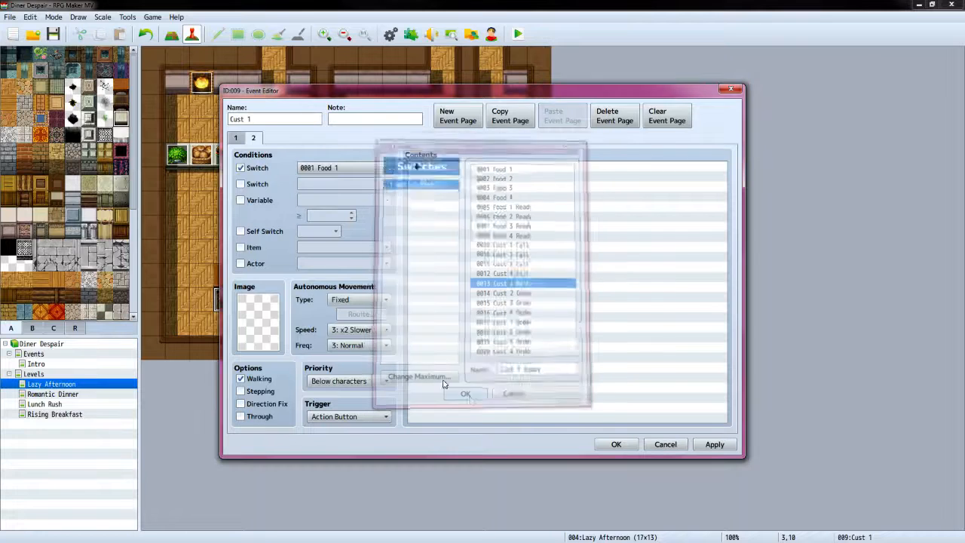
{"action": "left_click", "coordinate": [240, 231]}
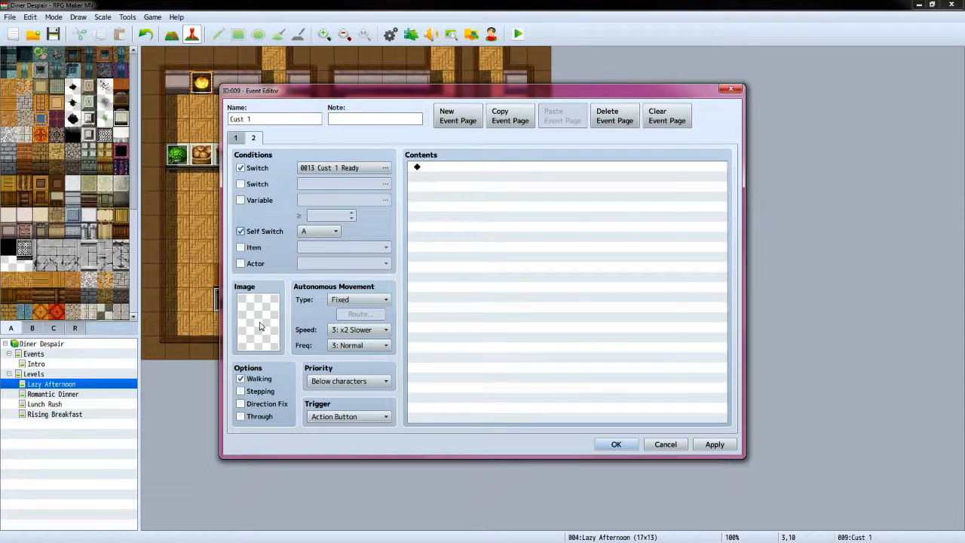
Set page 2's image to the back-facing, green-clothed man from People1
{"action": "double_click", "coordinate": [260, 324]}
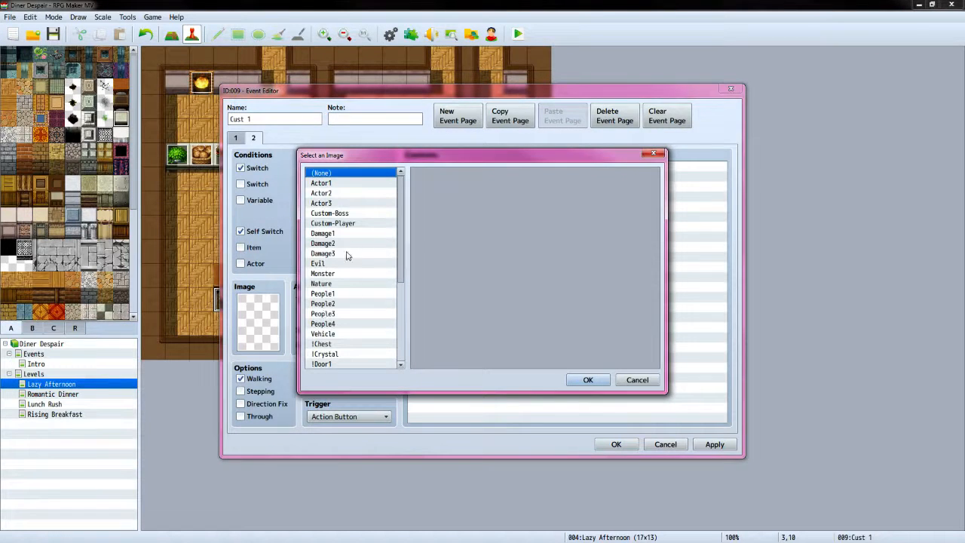
{"action": "left_click", "coordinate": [351, 293]}
{"action": "left_click", "coordinate": [546, 229]}
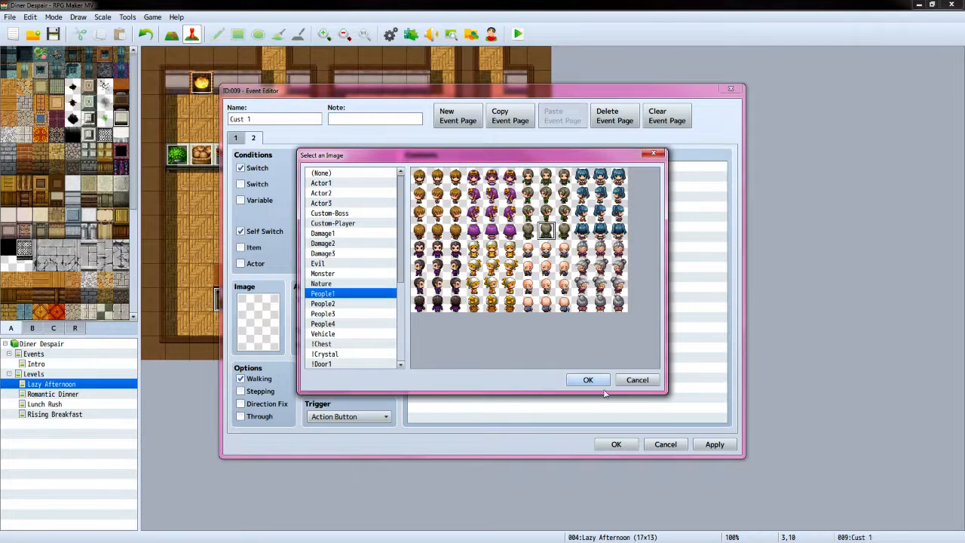
{"action": "left_click", "coordinate": [588, 379]}
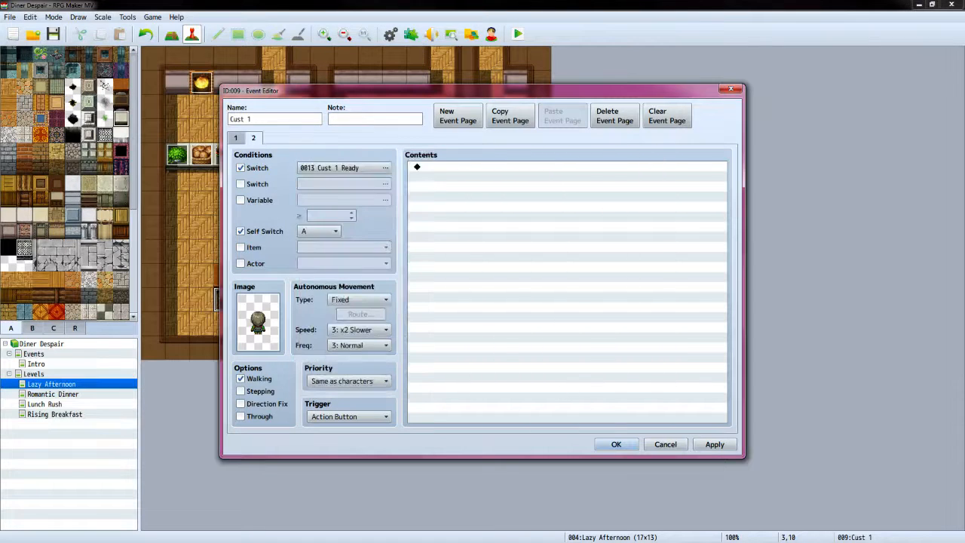
Switch to RPG Maker VX Ace and examine the order dialogue branches on page 2 of the original Cust 1 event
{"action": "key", "text": "alt+Tab"}
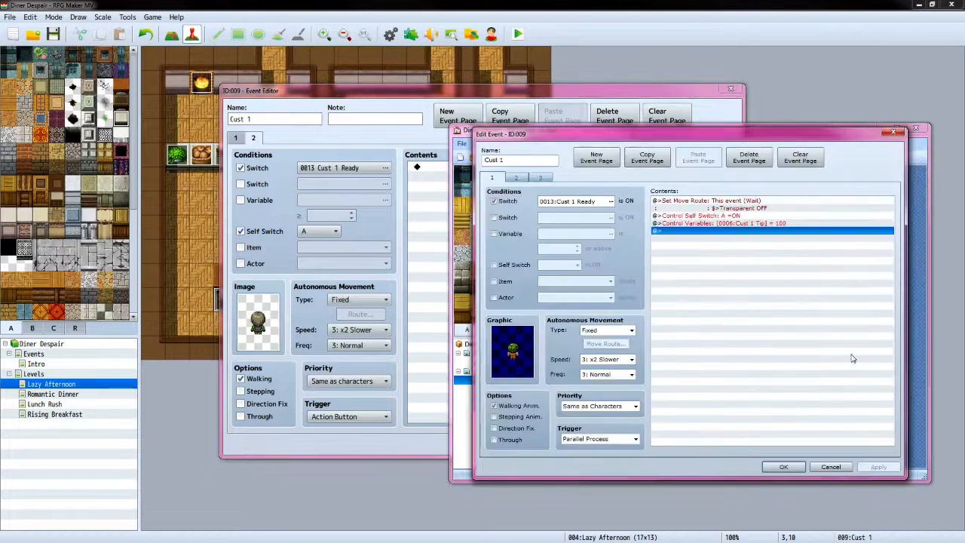
{"action": "left_click", "coordinate": [512, 181]}
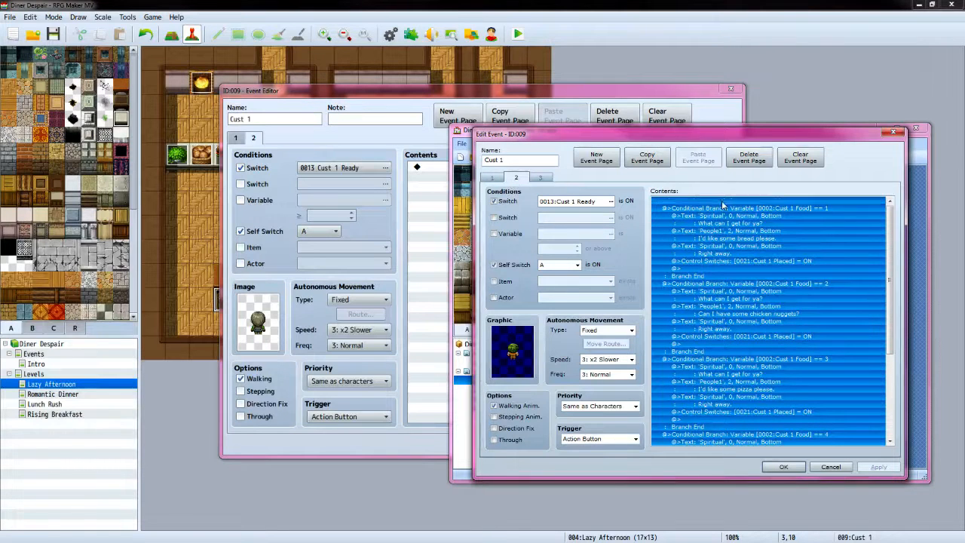
{"action": "scroll", "coordinate": [765, 253], "scroll_direction": "down", "scroll_amount": 6}
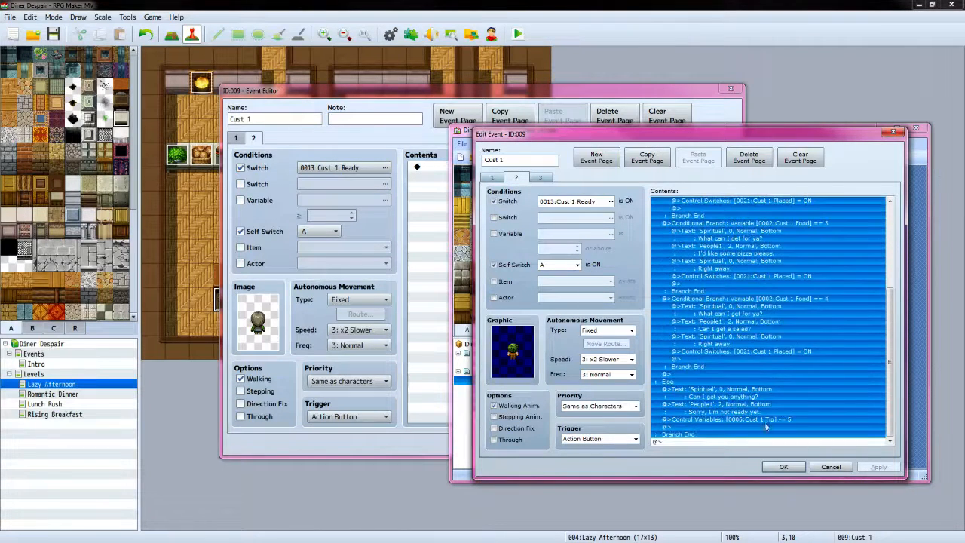
{"action": "left_click", "coordinate": [694, 441]}
{"action": "scroll", "coordinate": [726, 349], "scroll_direction": "up", "scroll_amount": 6}
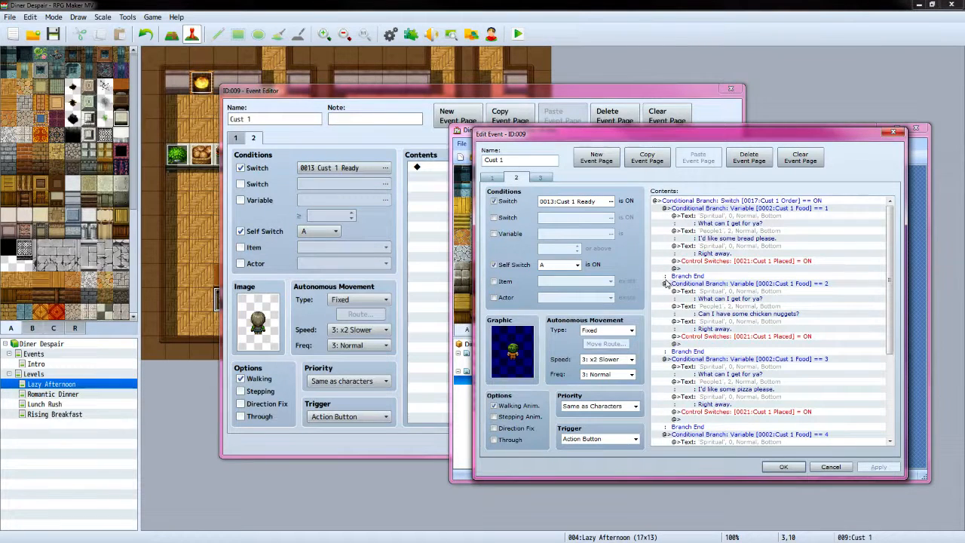
{"action": "scroll", "coordinate": [681, 214], "scroll_direction": "down", "scroll_amount": 6}
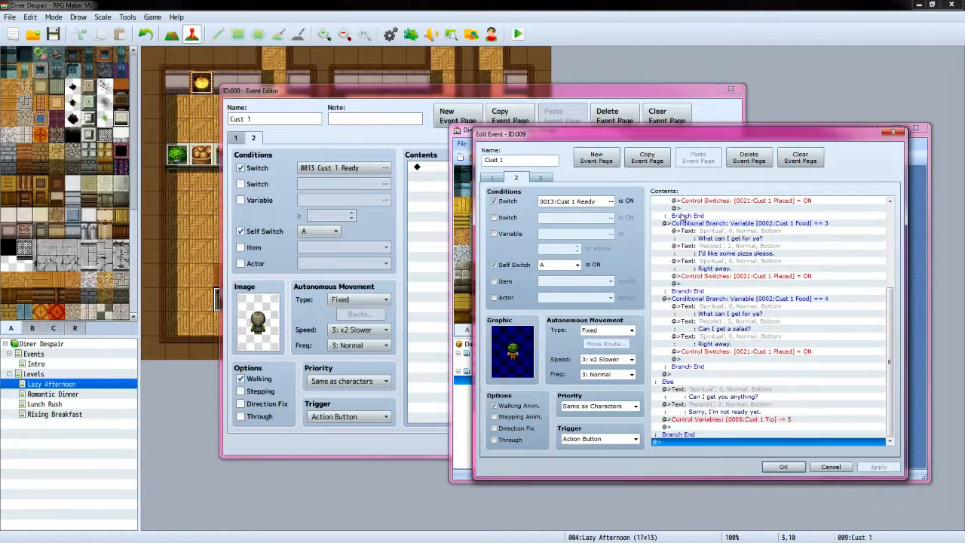
{"action": "scroll", "coordinate": [681, 217], "scroll_direction": "up", "scroll_amount": 8}
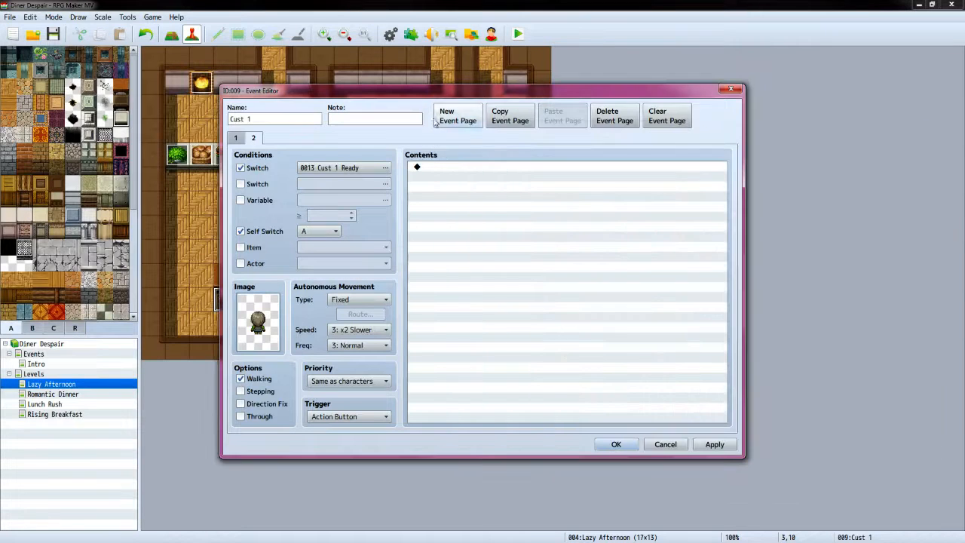
Add a conditional branch to page 2 checking that switch 0017 Cust 1 Order is ON, with an Else branch
{"action": "double_click", "coordinate": [437, 170]}
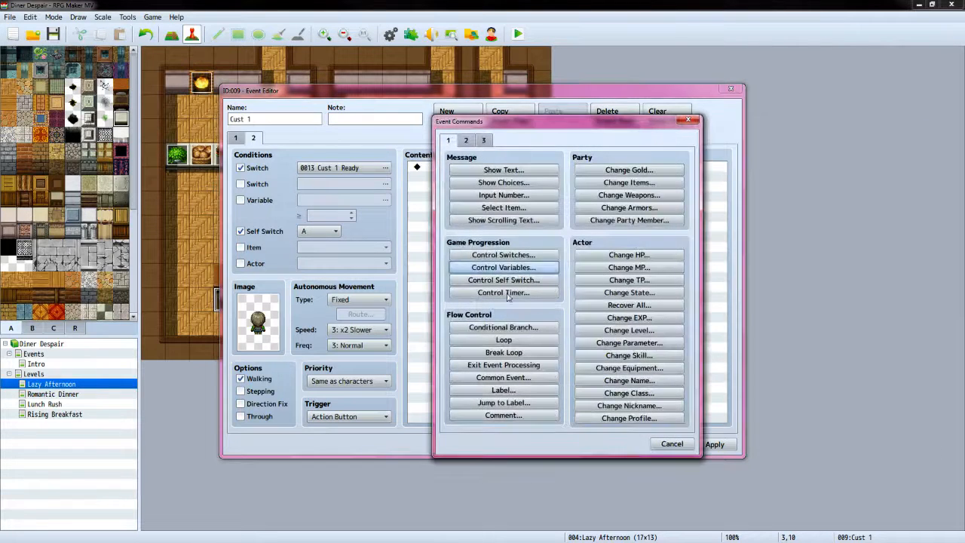
{"action": "left_click", "coordinate": [503, 327]}
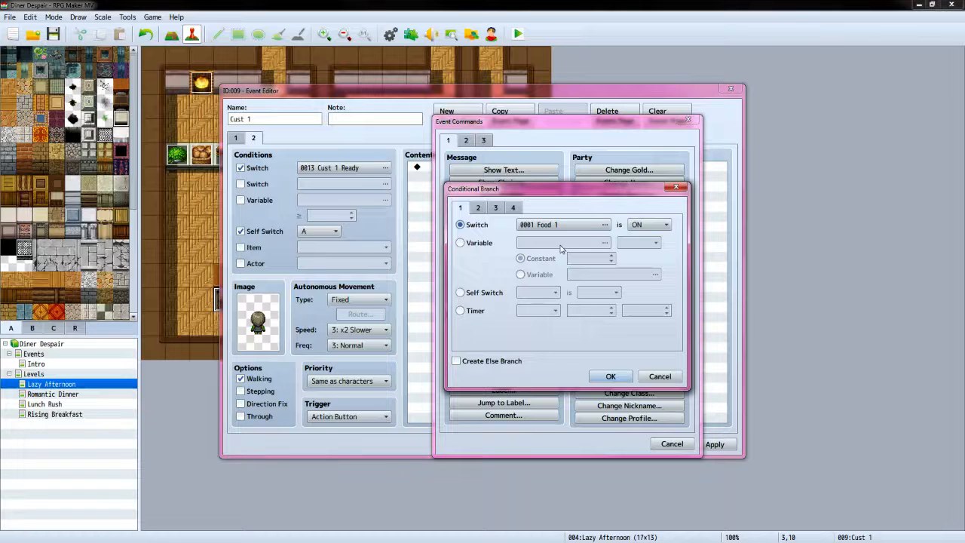
{"action": "left_click", "coordinate": [605, 225]}
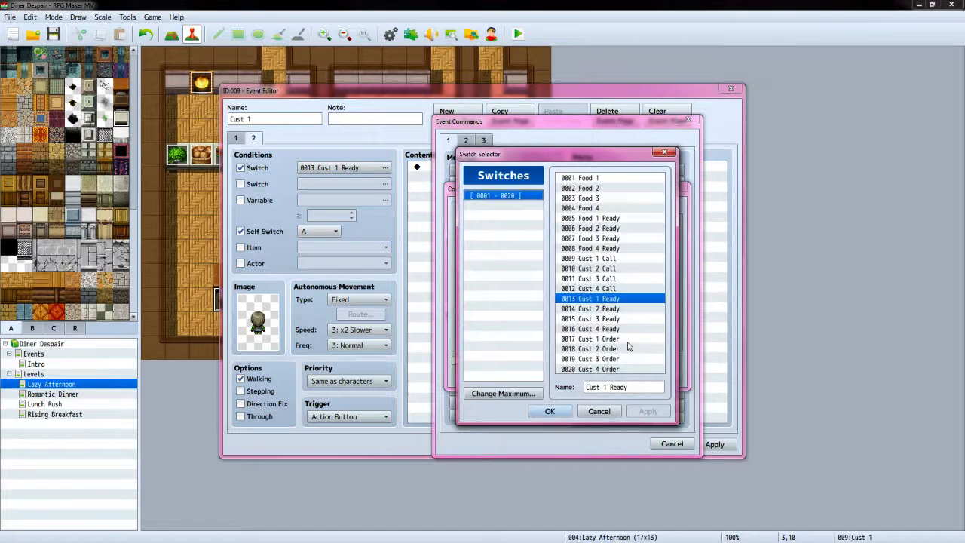
{"action": "left_click", "coordinate": [628, 340]}
{"action": "left_click", "coordinate": [549, 410]}
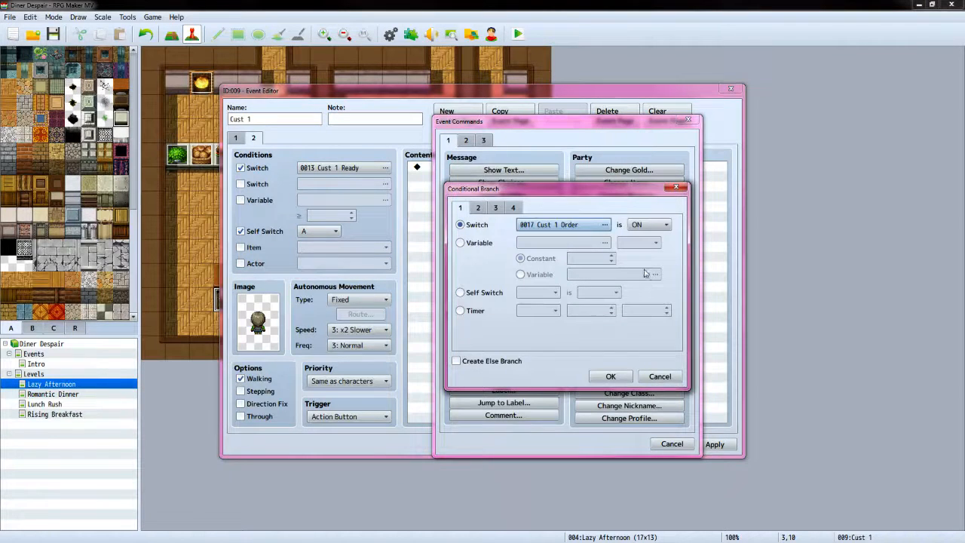
{"action": "left_click", "coordinate": [456, 361]}
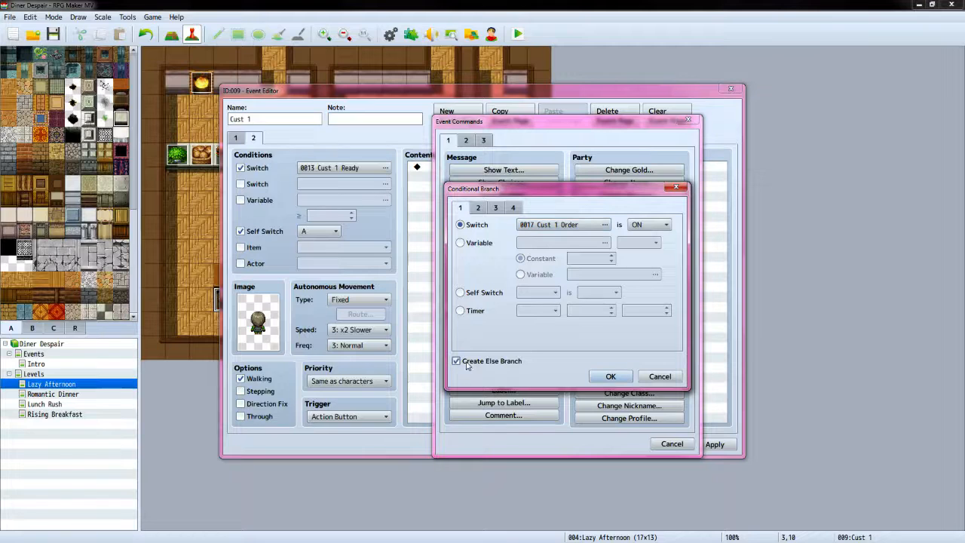
{"action": "left_click", "coordinate": [607, 376]}
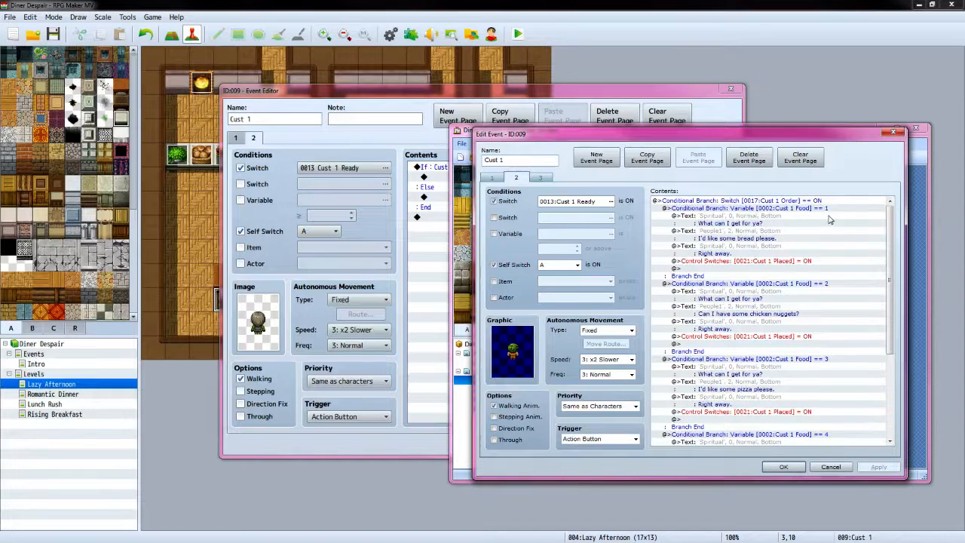
{"action": "left_click", "coordinate": [483, 179]}
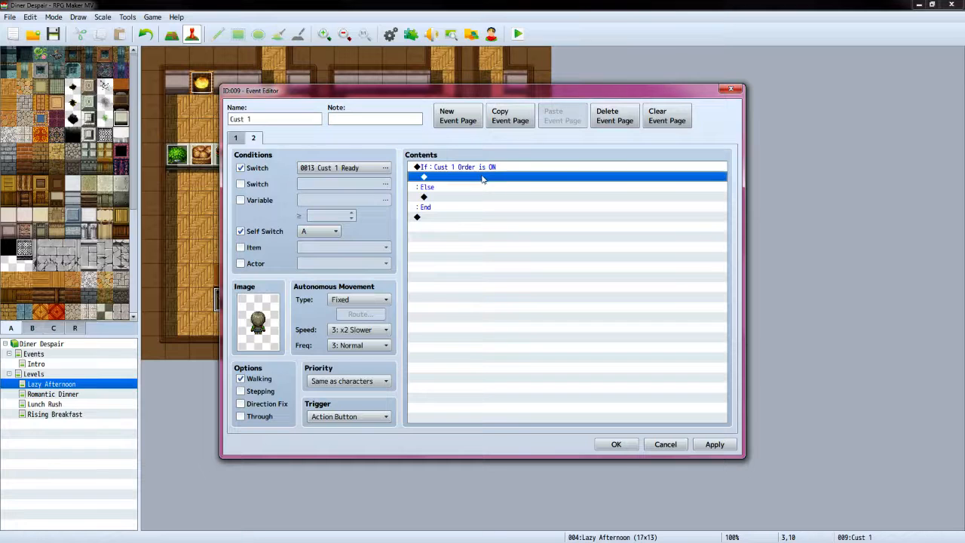
{"action": "double_click", "coordinate": [484, 179]}
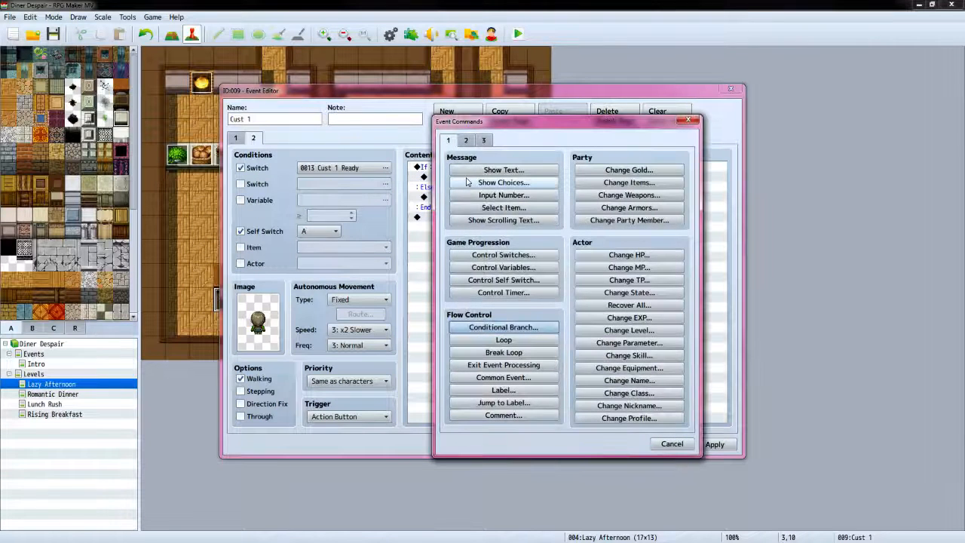
{"action": "left_click", "coordinate": [672, 443]}
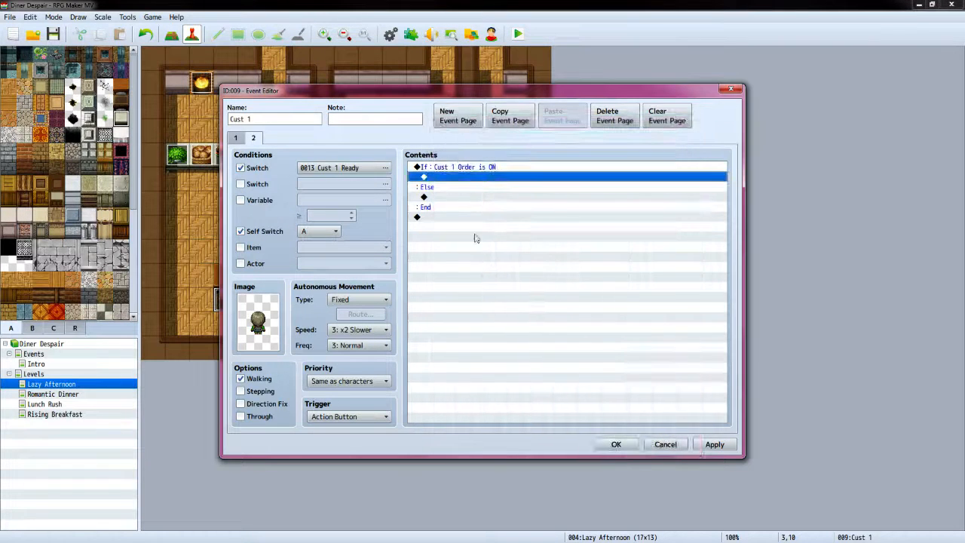
Start a Show Text message in the Else branch with the Custom-Player face of the orange-haired girl
{"action": "left_click", "coordinate": [453, 196]}
{"action": "double_click", "coordinate": [453, 196]}
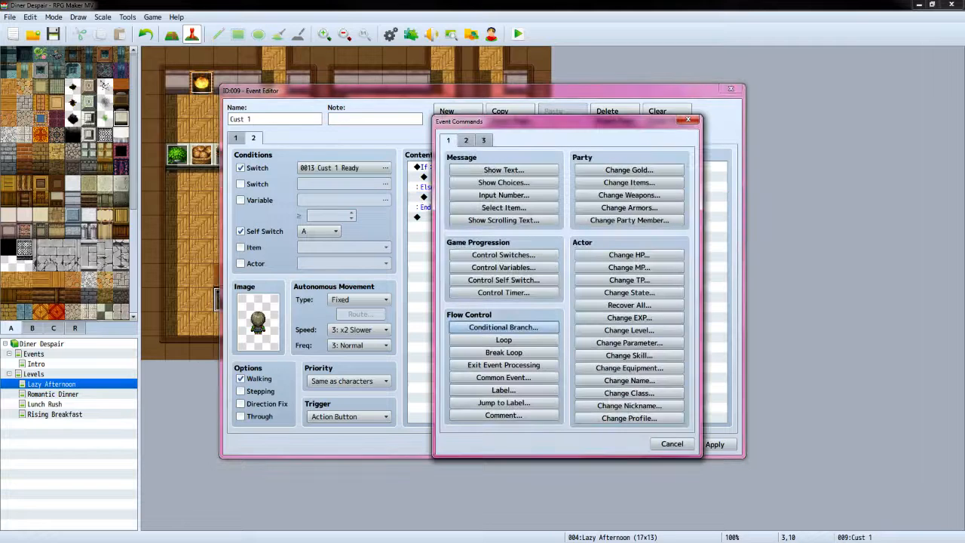
{"action": "scroll", "coordinate": [743, 321], "scroll_direction": "down", "scroll_amount": 6}
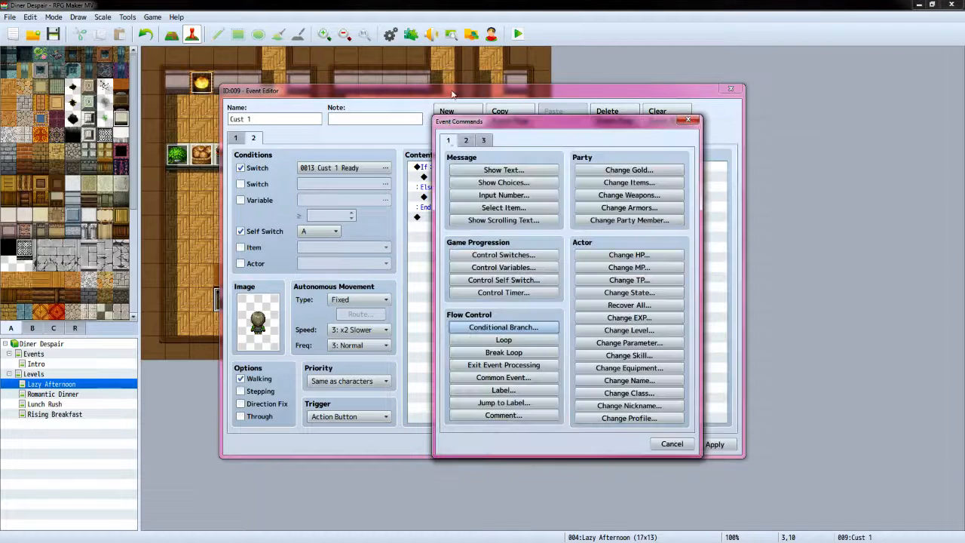
{"action": "left_click", "coordinate": [454, 171]}
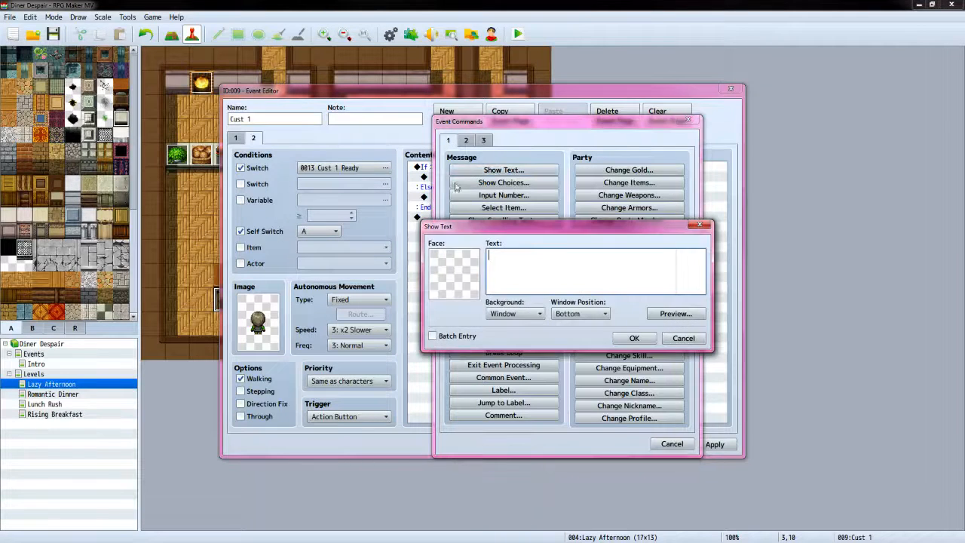
{"action": "double_click", "coordinate": [462, 262]}
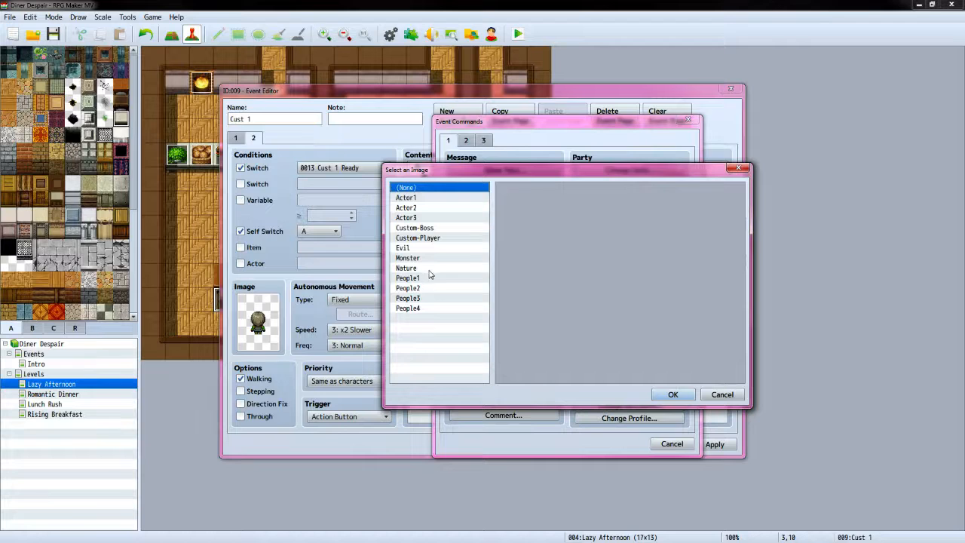
{"action": "left_click", "coordinate": [431, 238]}
{"action": "left_click", "coordinate": [674, 402]}
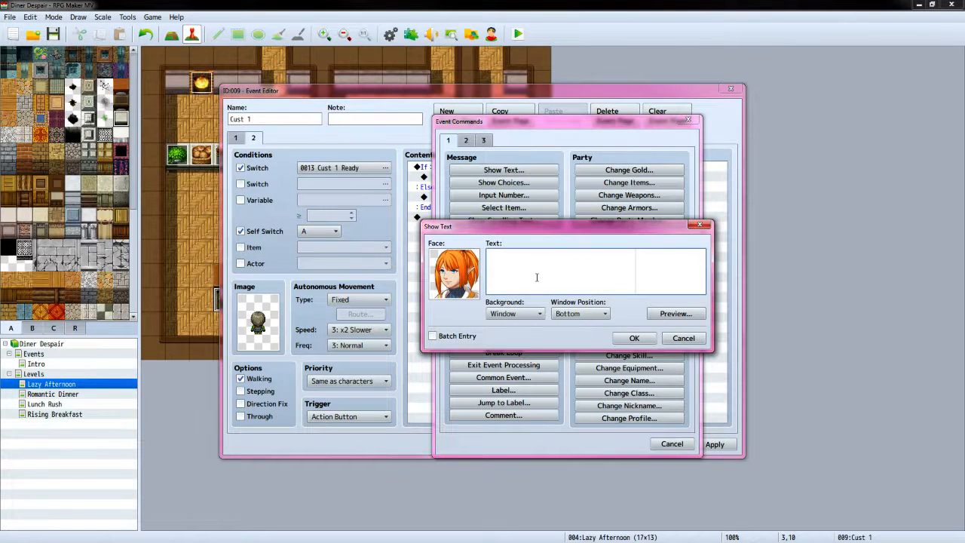
Enter "Can I get you anything?" as the message text, checking the wording against the original event in RPG Maker VX Ace
{"action": "type", "text": "Can"}
{"action": "type", "text": " I get you "}
{"action": "type", "text": "a anything?"}
{"action": "key", "text": "alt+Tab"}
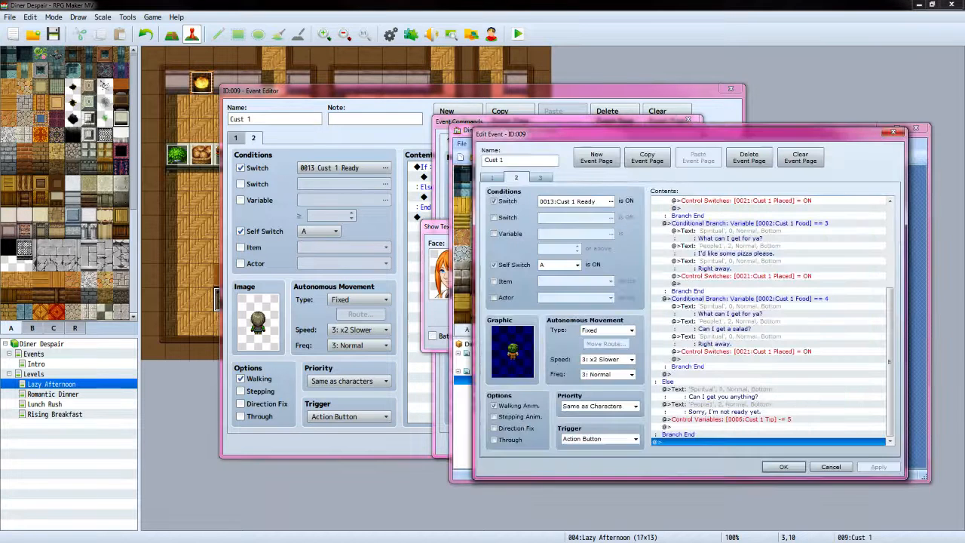
{"action": "left_click", "coordinate": [660, 153]}
{"action": "key", "text": "alt+Tab"}
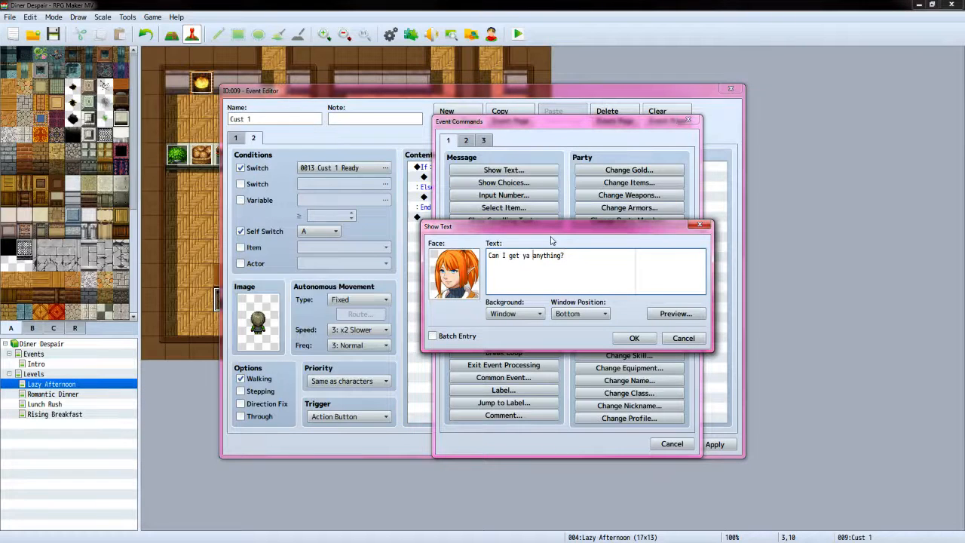
{"action": "key", "text": "Left"}
{"action": "key", "text": "BackSpace"}
{"action": "type", "text": "ou"}
{"action": "left_click", "coordinate": [634, 337]}
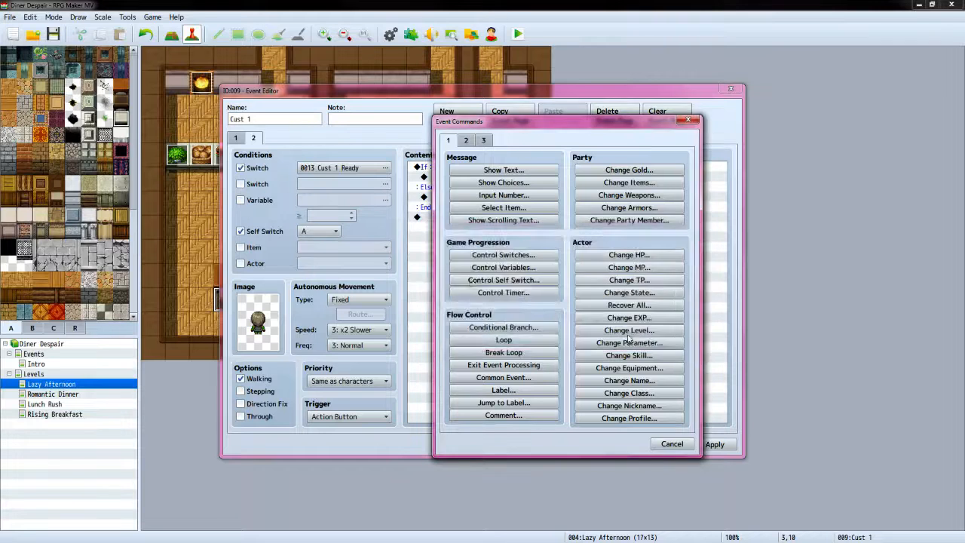
Add a reply message in the Else branch with the brown-haired man's face from People1 and the text "Sorry, I'm not ready yet."
{"action": "double_click", "coordinate": [464, 219]}
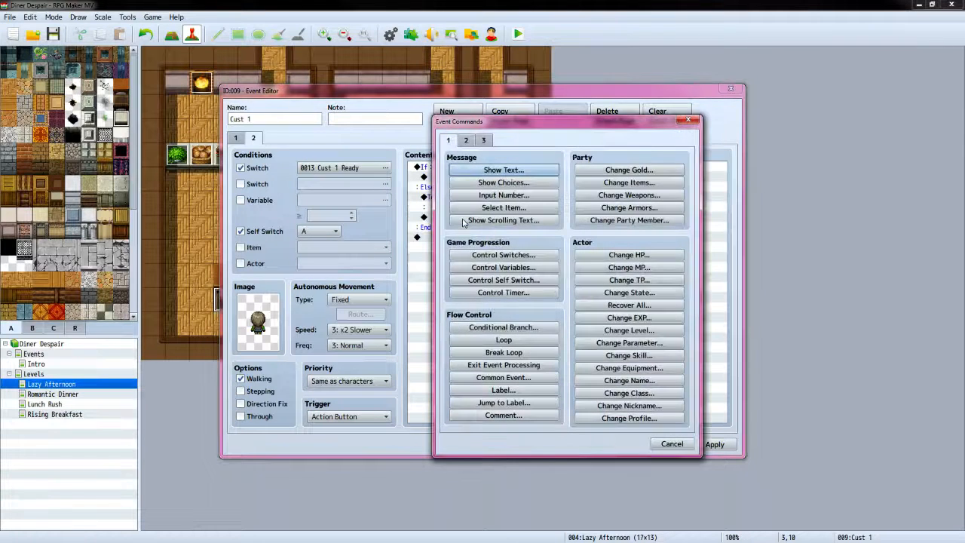
{"action": "left_click", "coordinate": [469, 172]}
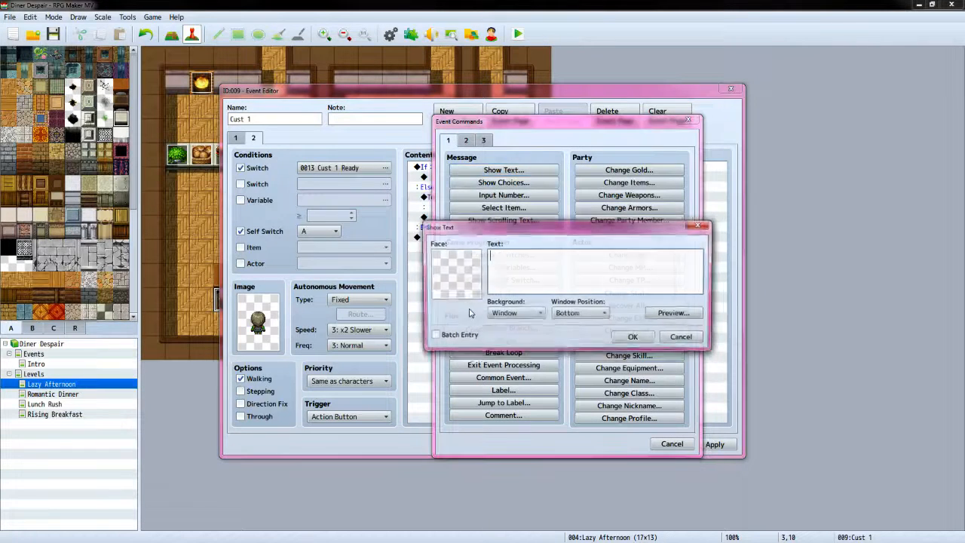
{"action": "double_click", "coordinate": [456, 266]}
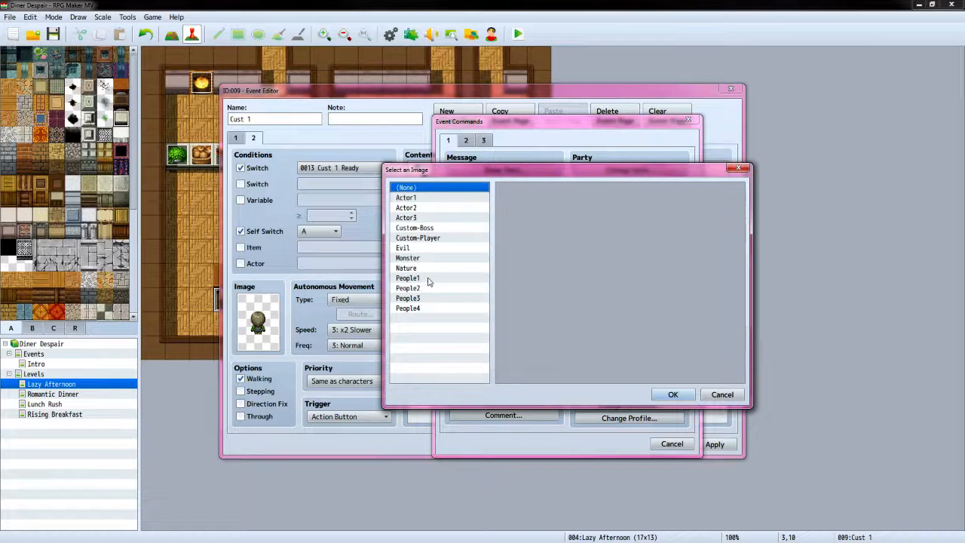
{"action": "left_click", "coordinate": [428, 279]}
{"action": "left_click", "coordinate": [610, 207]}
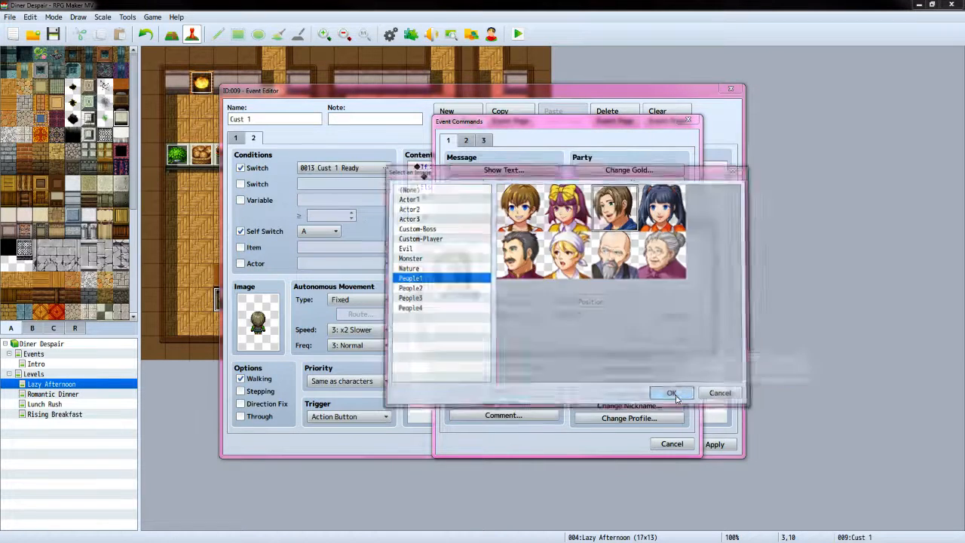
{"action": "left_click", "coordinate": [673, 395]}
{"action": "left_click", "coordinate": [552, 290]}
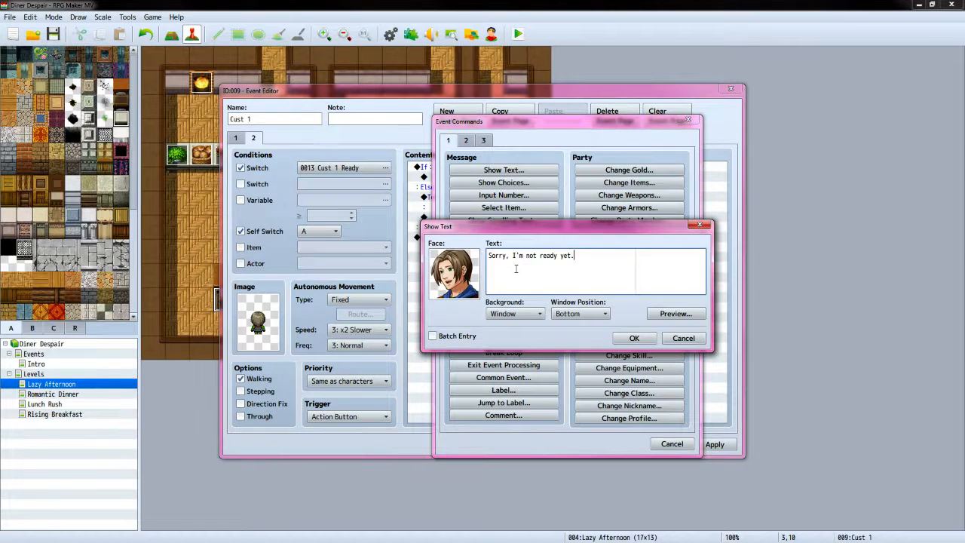
{"action": "left_click", "coordinate": [626, 336]}
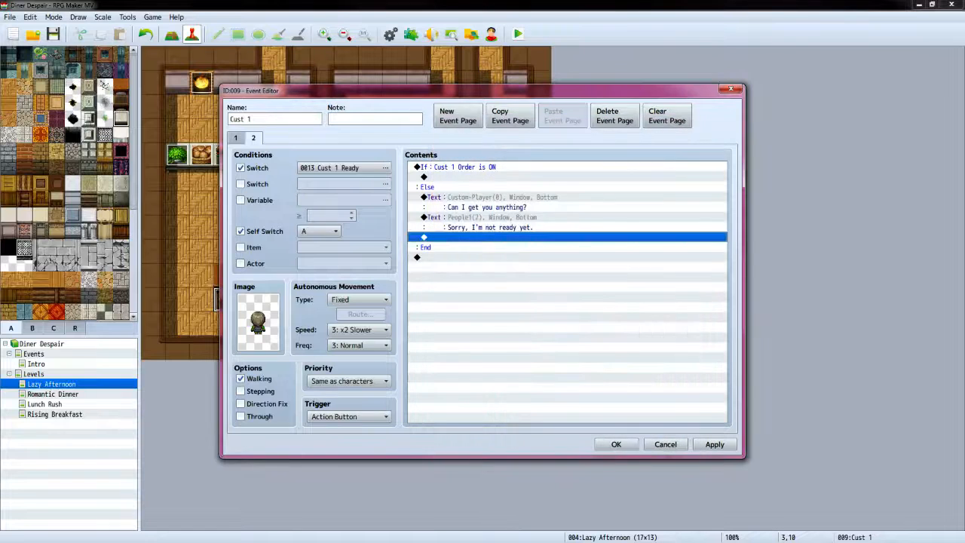
Check the original Else branch in RPG Maker VX Ace and subtract a constant 5 from variable 0007 Cust 1 Tip after the reply
{"action": "key", "text": "alt+Tab"}
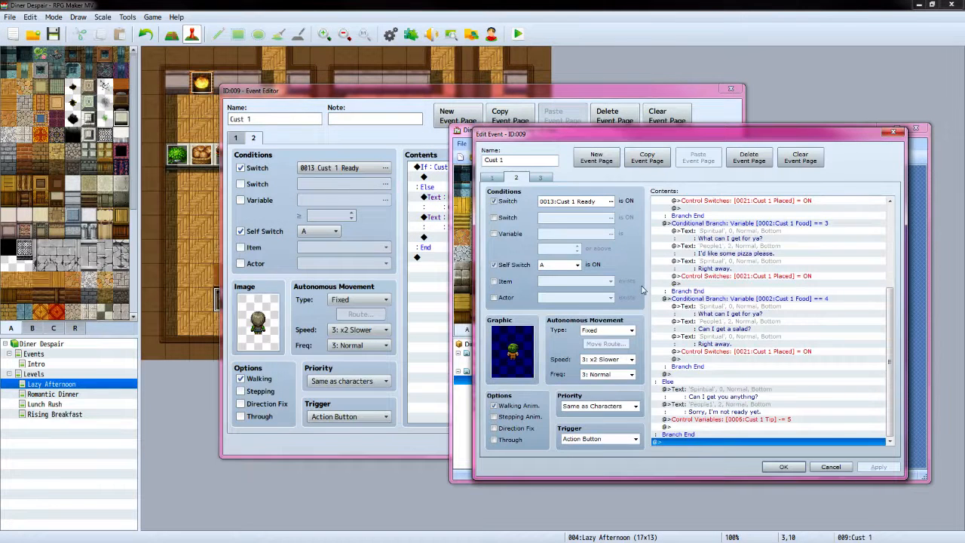
{"action": "left_click", "coordinate": [457, 98]}
{"action": "double_click", "coordinate": [475, 241]}
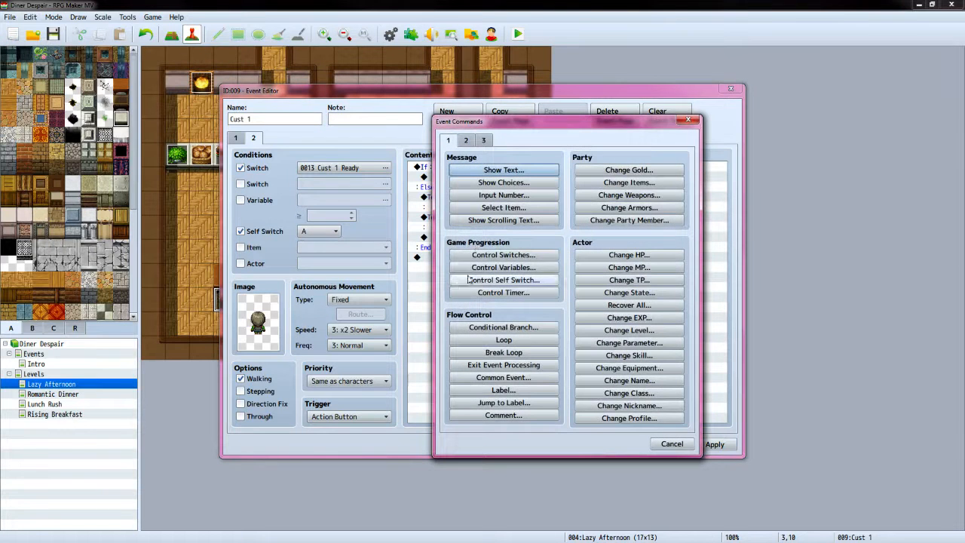
{"action": "left_click", "coordinate": [491, 267]}
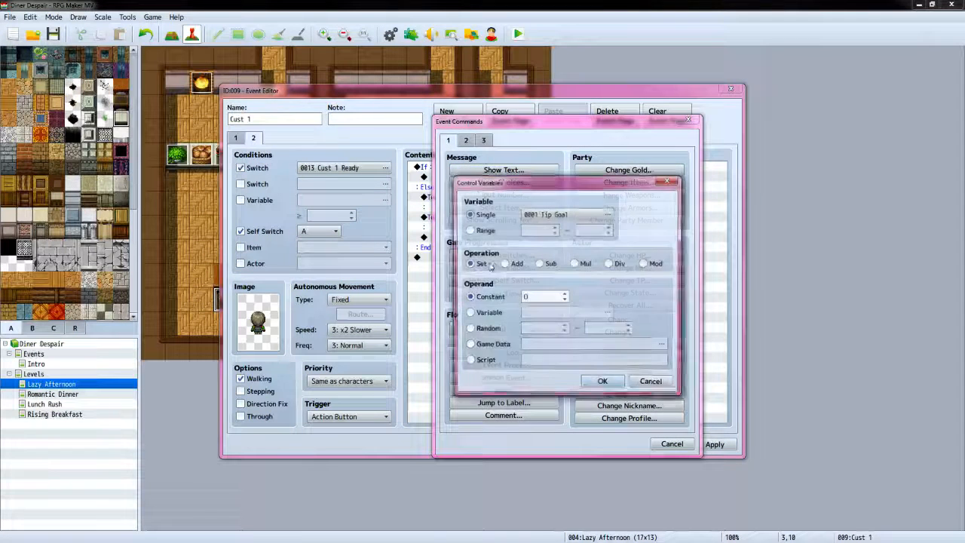
{"action": "left_click", "coordinate": [539, 263]}
{"action": "double_click", "coordinate": [541, 297]}
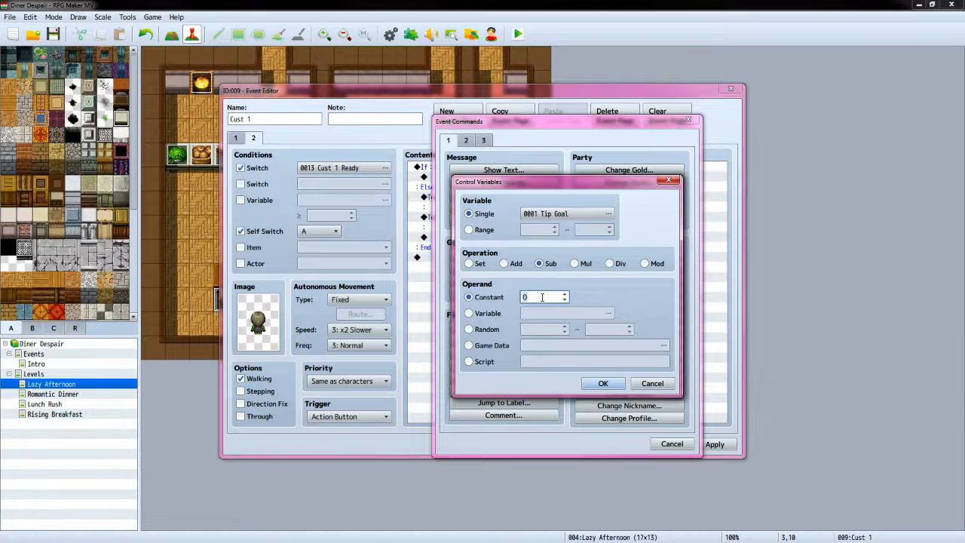
{"action": "left_click", "coordinate": [609, 213]}
{"action": "left_click", "coordinate": [595, 238]}
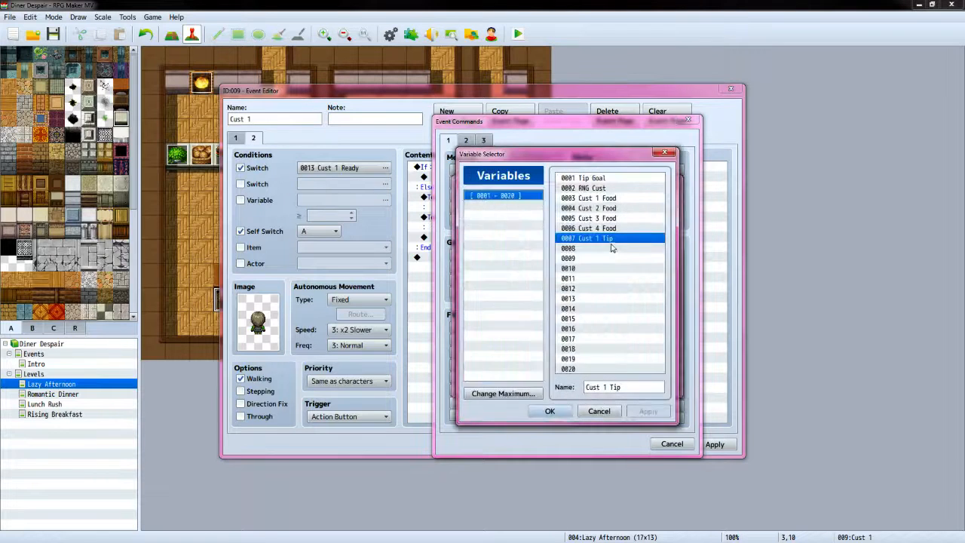
{"action": "left_click", "coordinate": [550, 411]}
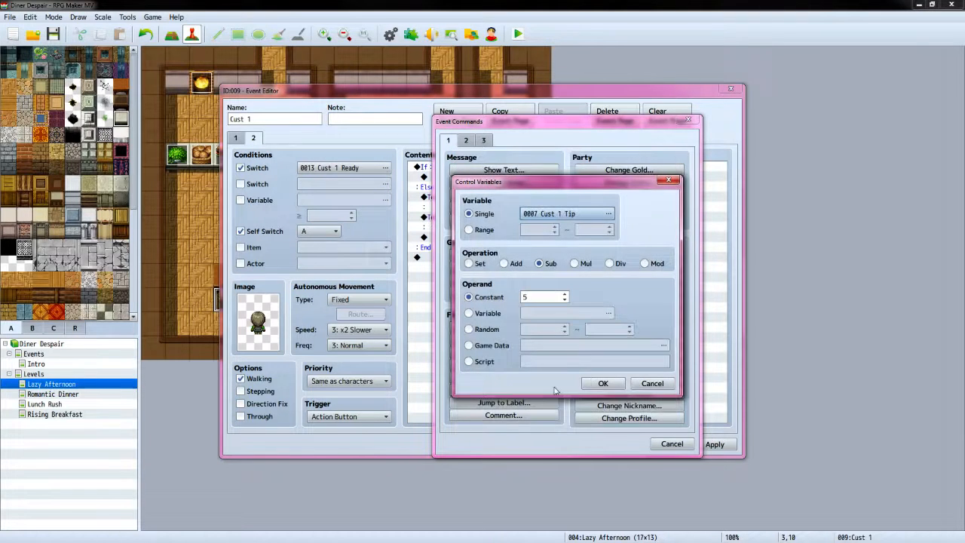
{"action": "left_click", "coordinate": [603, 384]}
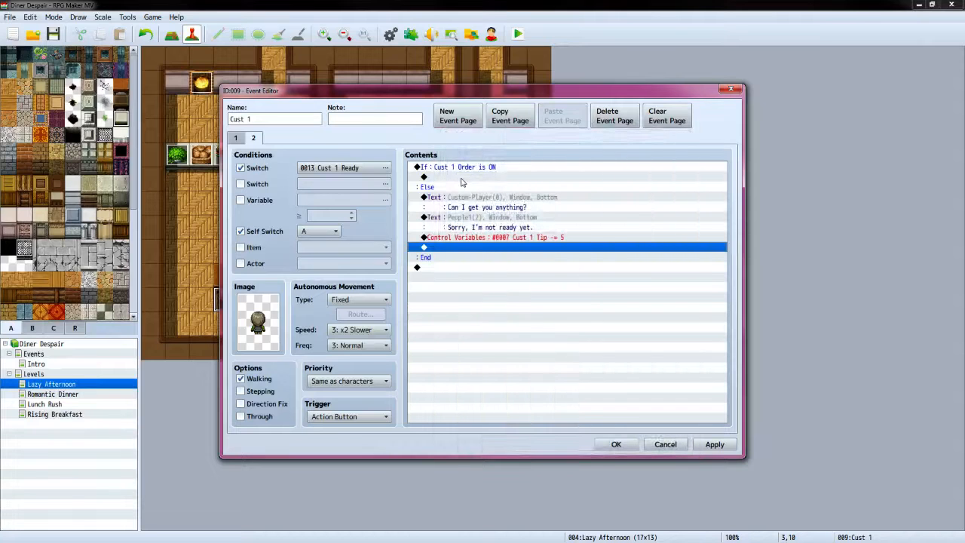
Check the order branches in the original RPG Maker VX Ace event and nest a conditional branch for variable 0003 Cust 1 Food = 1 under Cust 1 Order is ON
{"action": "left_click", "coordinate": [462, 179]}
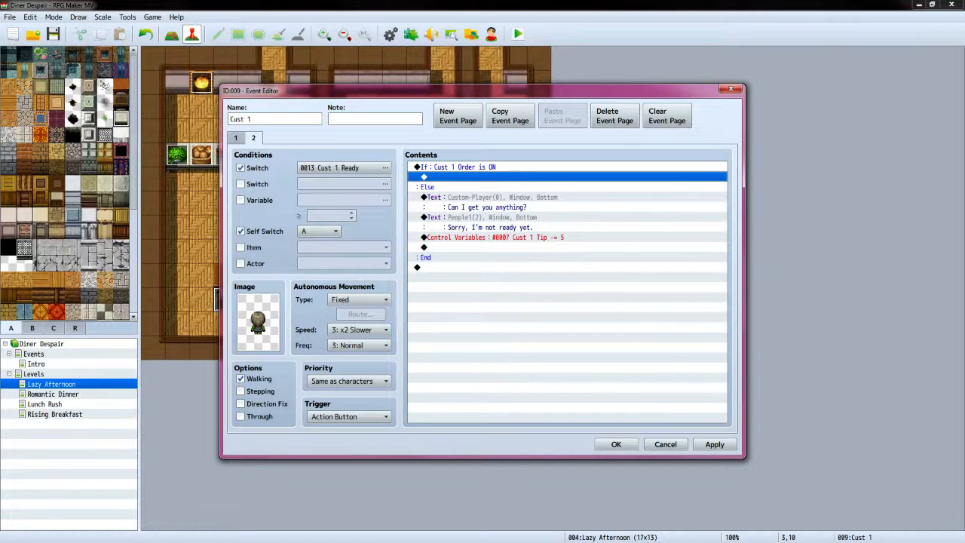
{"action": "key", "text": "alt+Tab"}
{"action": "scroll", "coordinate": [842, 262], "scroll_direction": "up", "scroll_amount": 6}
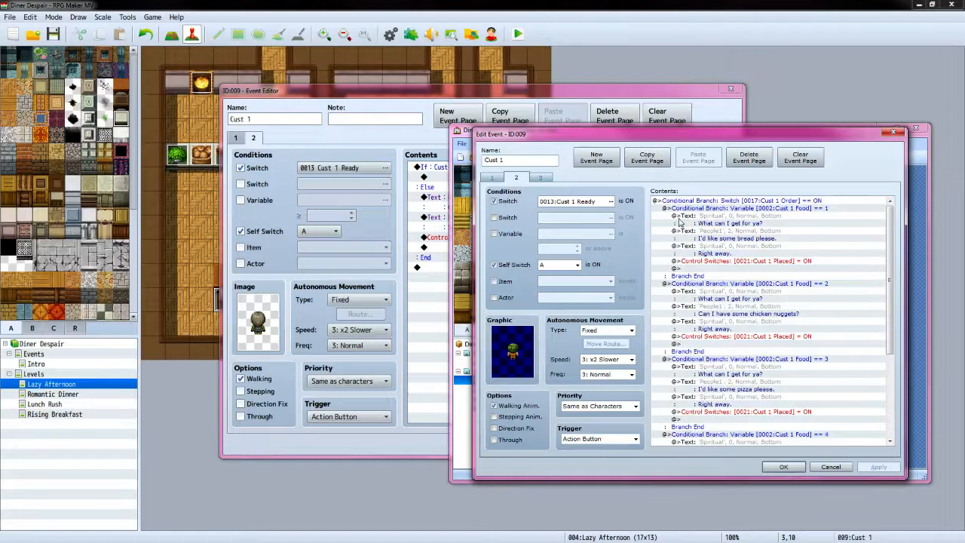
{"action": "left_click", "coordinate": [560, 96]}
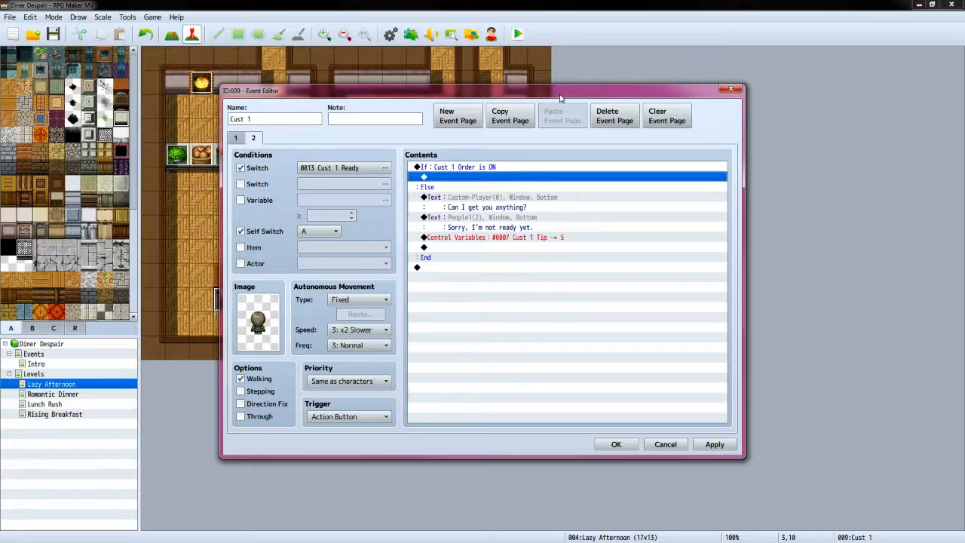
{"action": "double_click", "coordinate": [486, 178]}
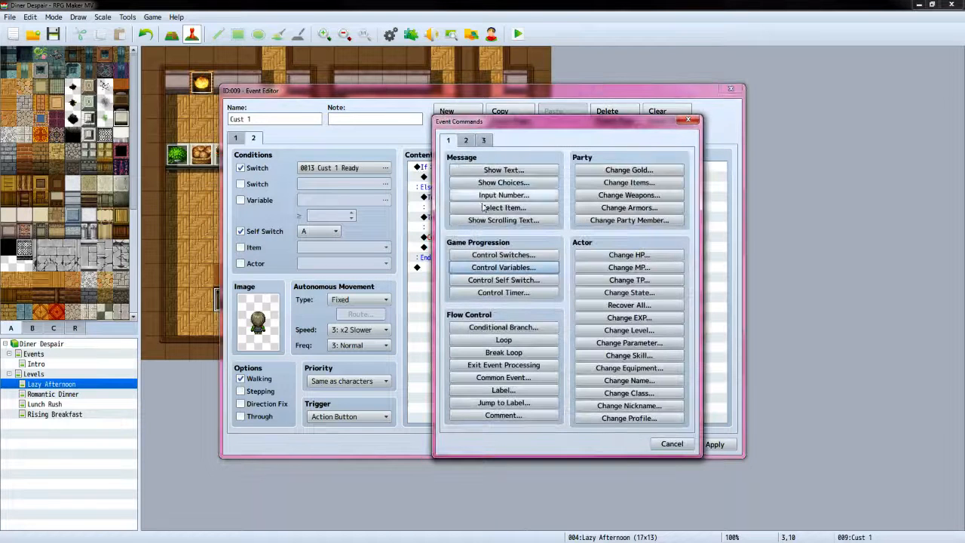
{"action": "left_click", "coordinate": [500, 325]}
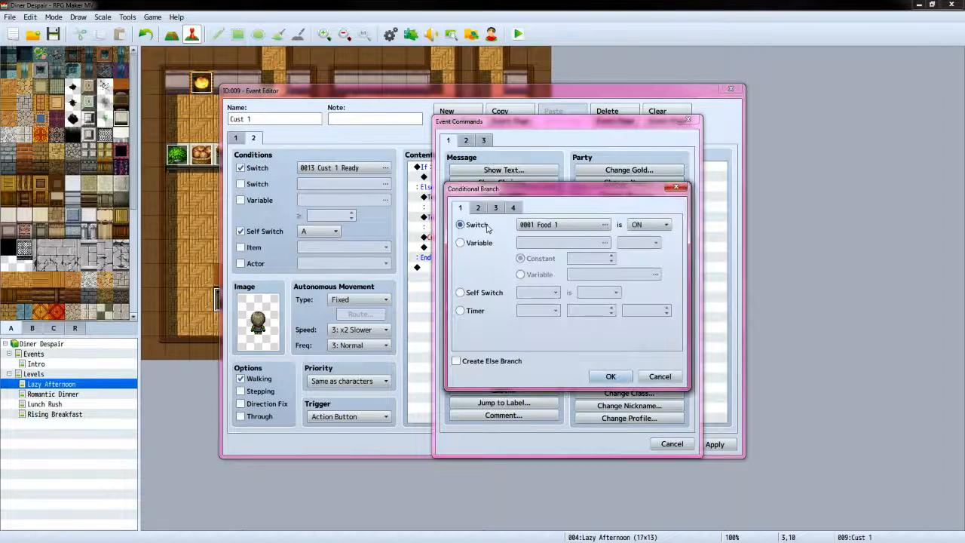
{"action": "left_click", "coordinate": [460, 243]}
{"action": "left_click", "coordinate": [604, 242]}
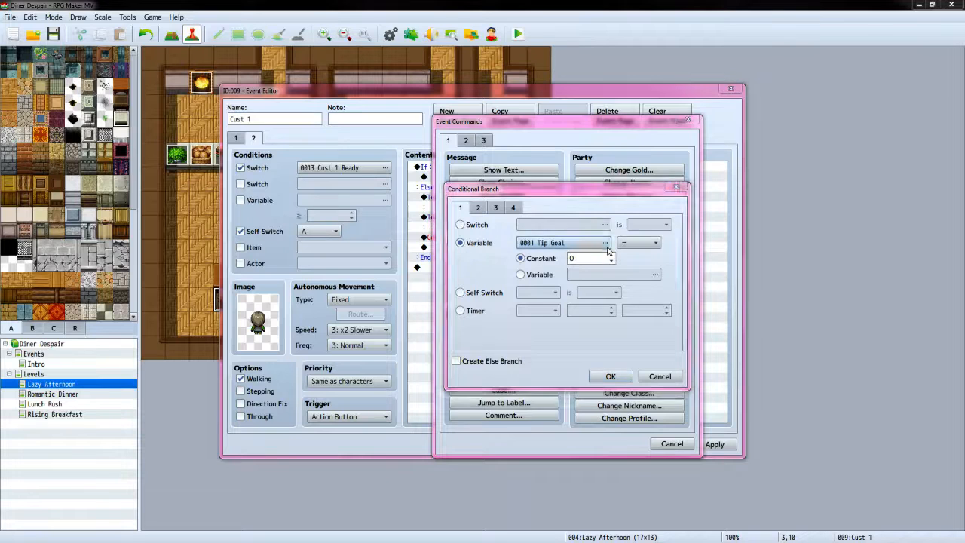
{"action": "left_click", "coordinate": [613, 199]}
{"action": "left_click", "coordinate": [549, 411]}
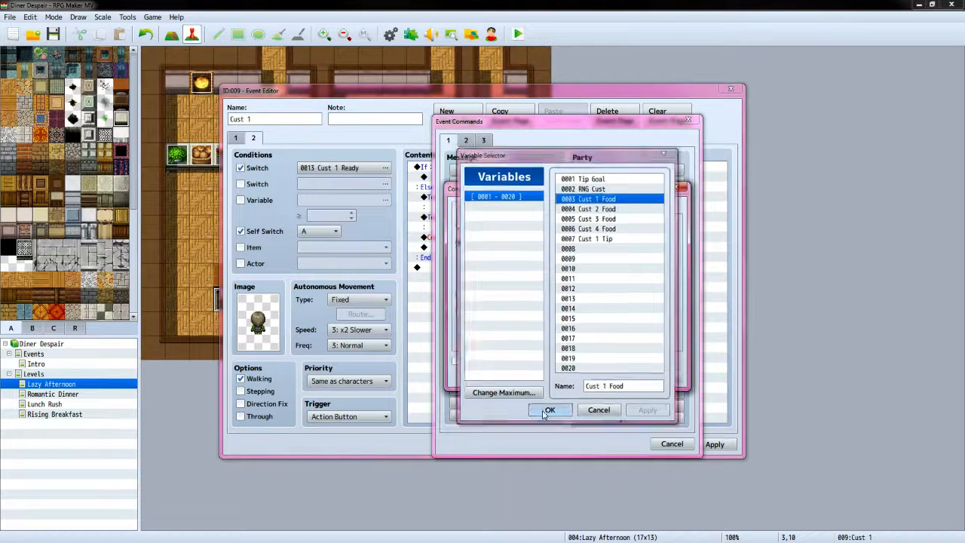
{"action": "double_click", "coordinate": [592, 260]}
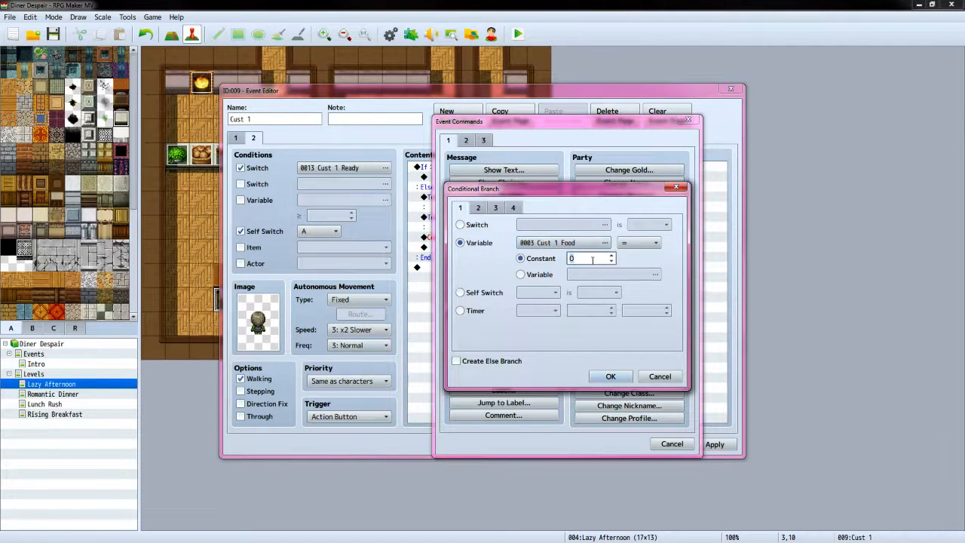
{"action": "left_click", "coordinate": [610, 376]}
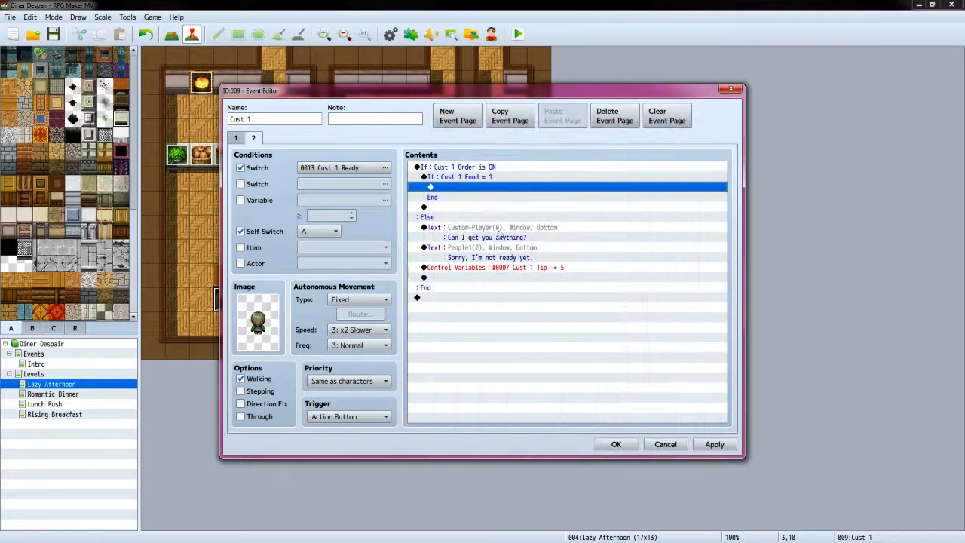
Check the bread order dialogue in RPG Maker VX Ace and start a Show Text message inside the Cust 1 Food = 1 branch
{"action": "key", "text": "alt+Tab"}
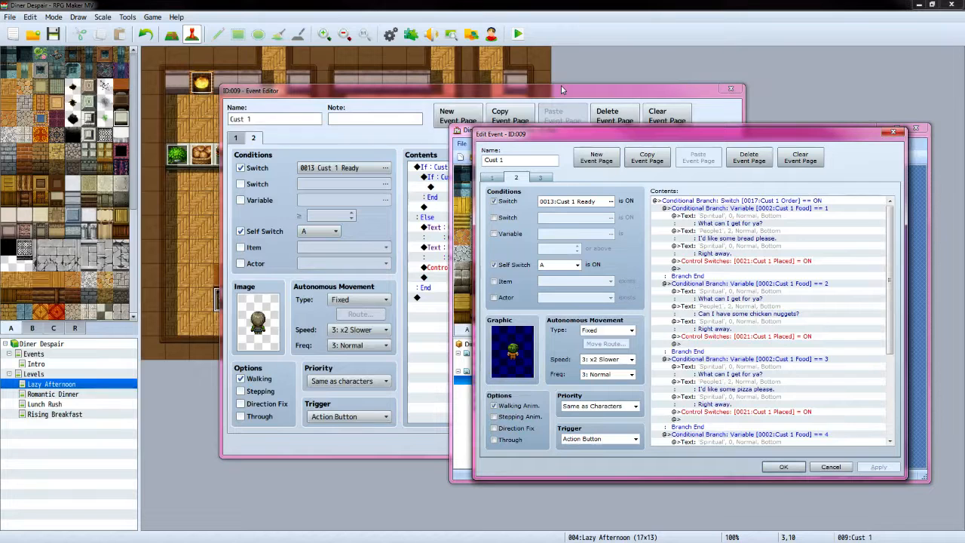
{"action": "left_click", "coordinate": [537, 89]}
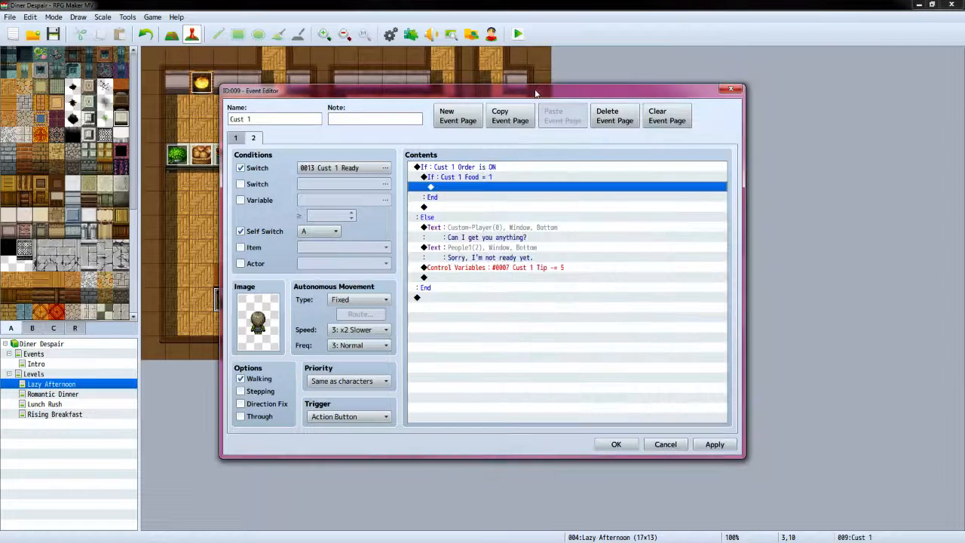
{"action": "double_click", "coordinate": [475, 192]}
{"action": "left_click", "coordinate": [500, 172]}
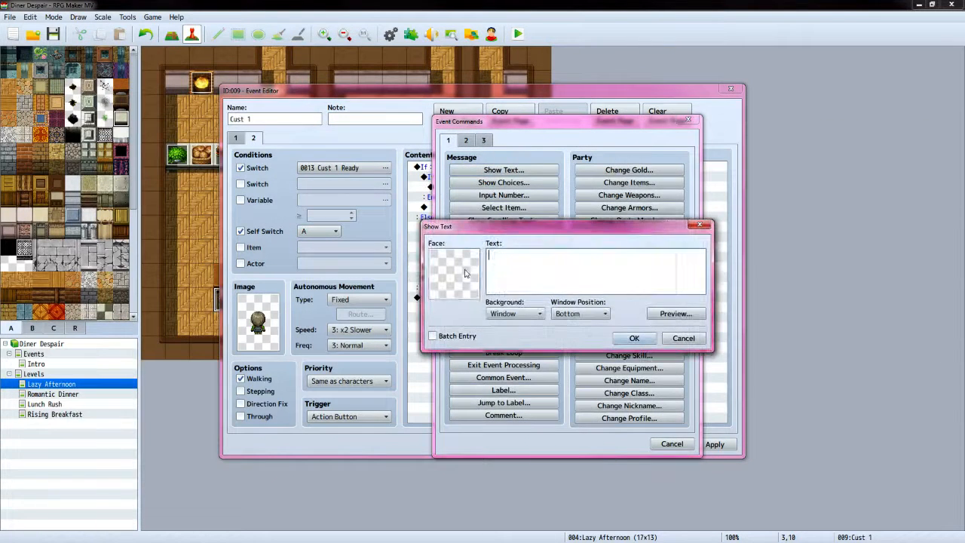
Add the message "What can I get for ya?" with the Custom-Player face inside the Cust 1 Food = 1 branch
{"action": "double_click", "coordinate": [466, 273]}
{"action": "left_click", "coordinate": [430, 238]}
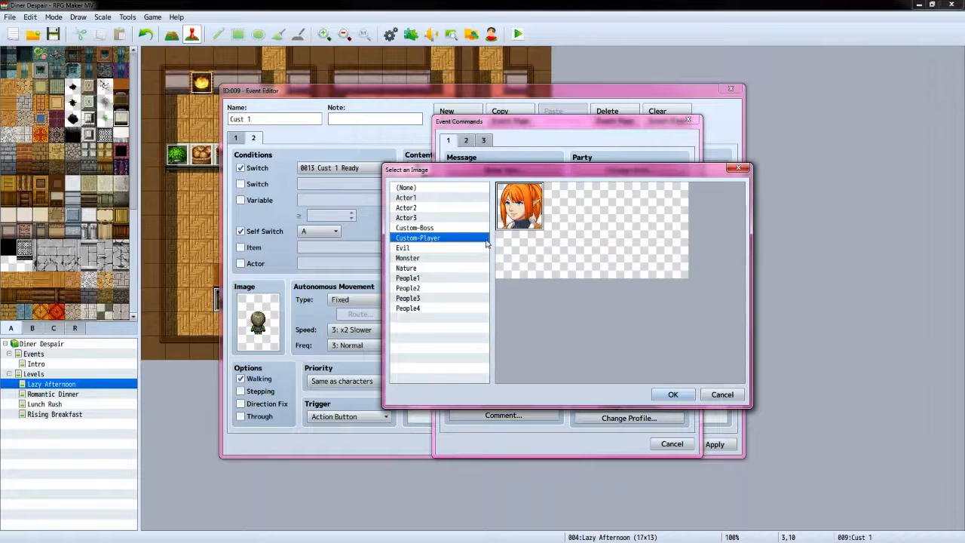
{"action": "left_click", "coordinate": [673, 395]}
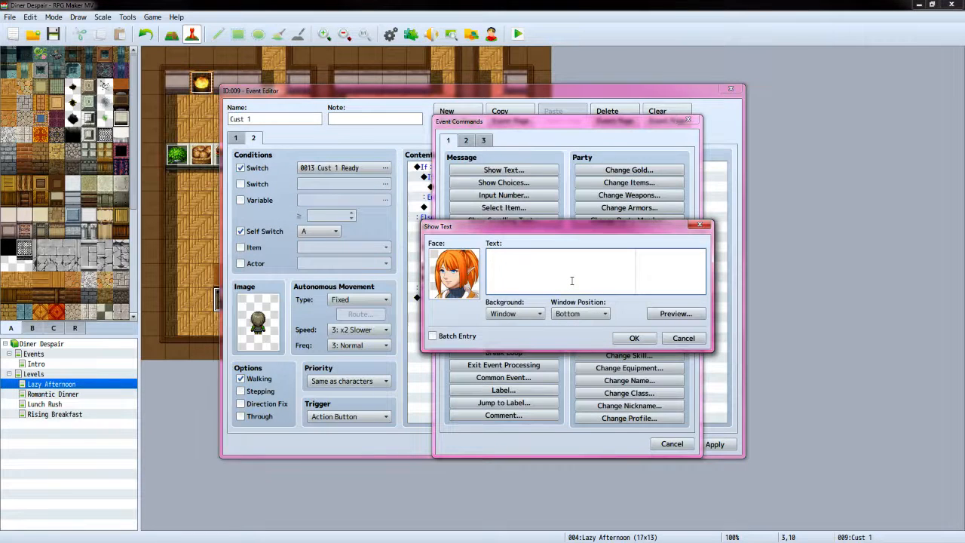
{"action": "type", "text": "What can I get for ya?"}
{"action": "left_click", "coordinate": [634, 338]}
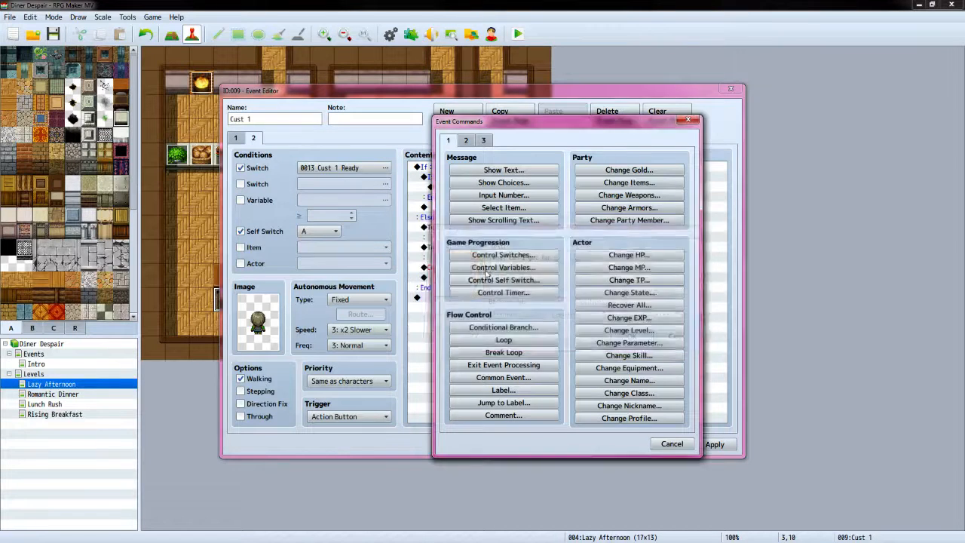
Add the customer's reply "I'd like some bread please." below it, using the third face of the top row in People1
{"action": "double_click", "coordinate": [458, 214]}
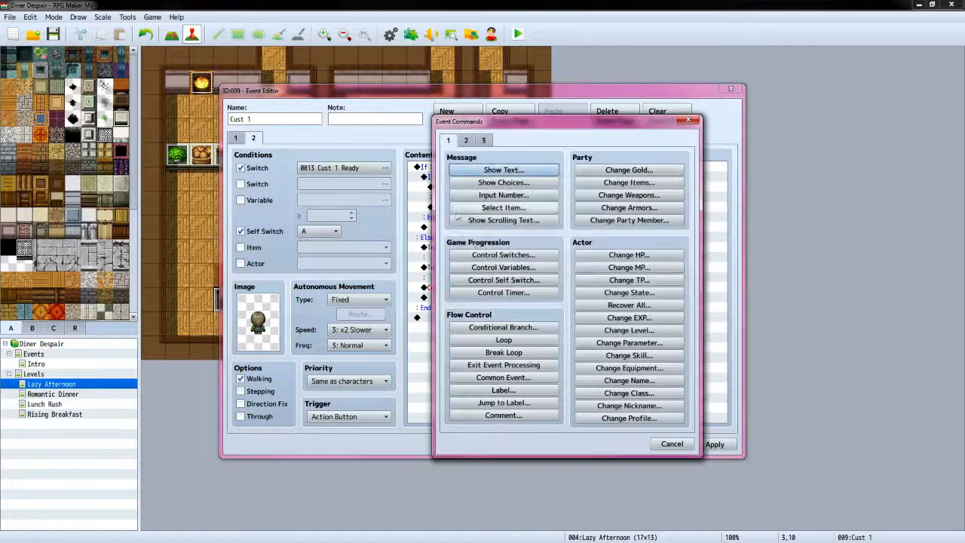
{"action": "left_click", "coordinate": [504, 170]}
{"action": "double_click", "coordinate": [455, 273]}
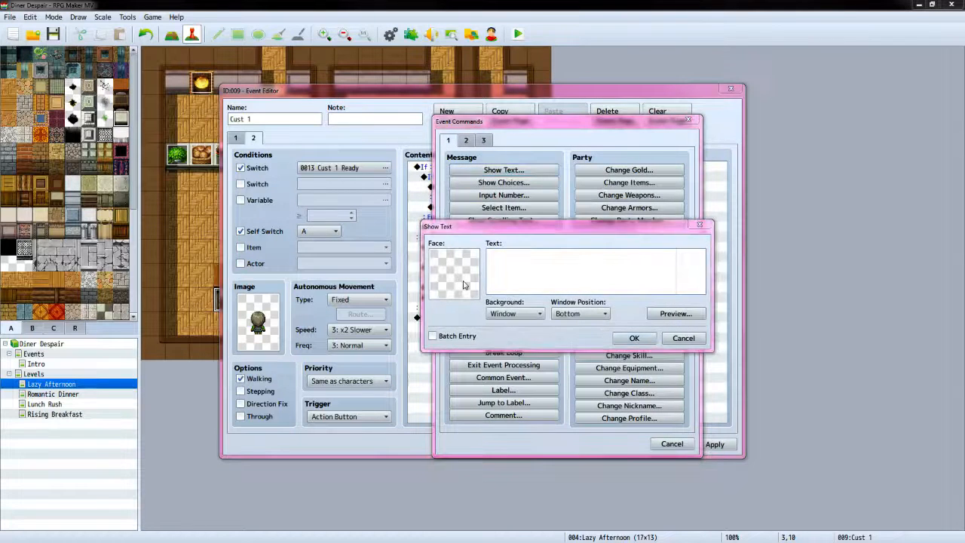
{"action": "left_click", "coordinate": [433, 278]}
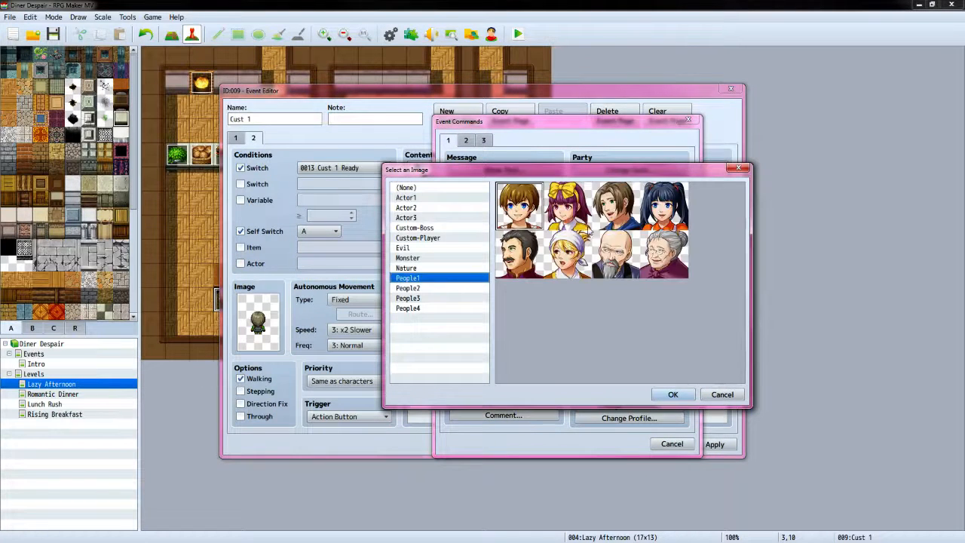
{"action": "left_click", "coordinate": [617, 209]}
{"action": "left_click", "coordinate": [673, 394]}
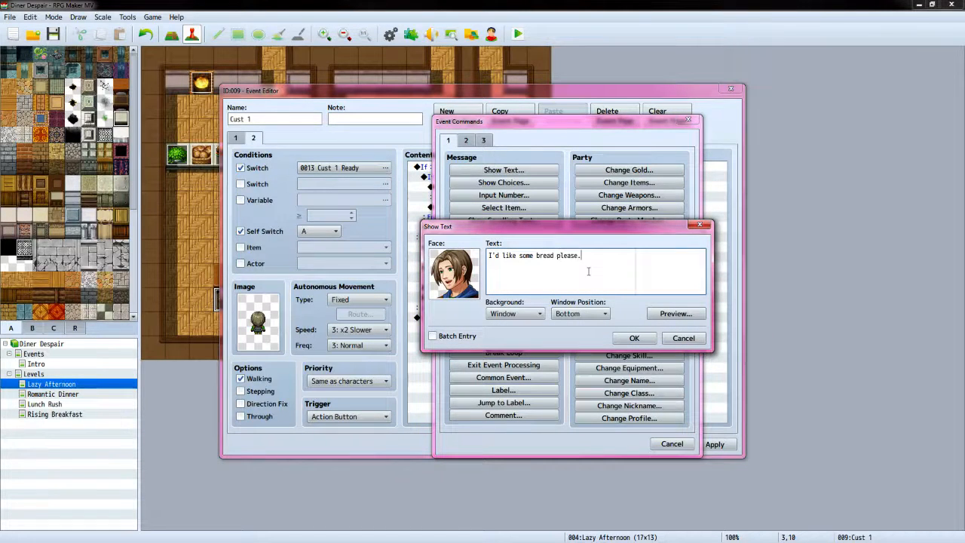
{"action": "left_click", "coordinate": [634, 337]}
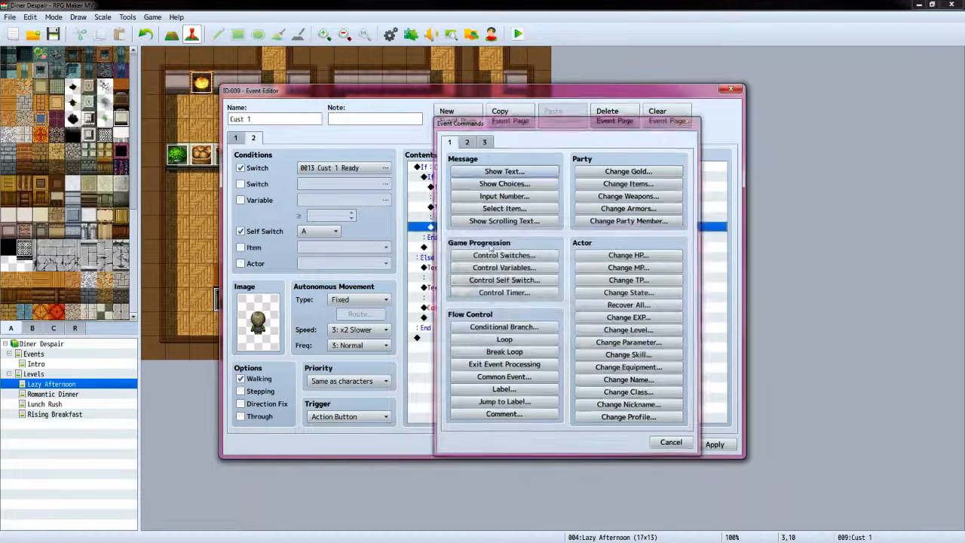
Add the message "Right away." with the Custom-Player face after the customer's bread order
{"action": "double_click", "coordinate": [487, 232]}
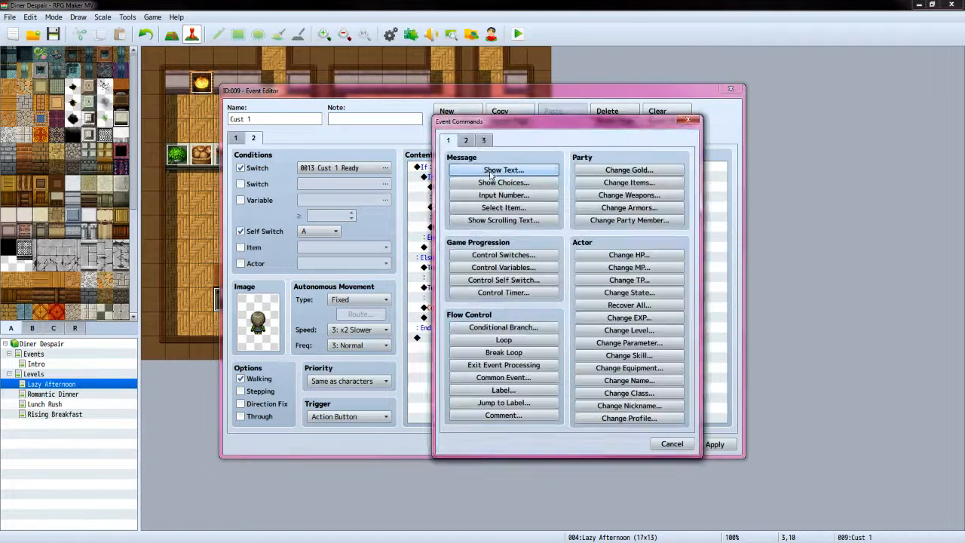
{"action": "left_click", "coordinate": [504, 169]}
{"action": "double_click", "coordinate": [453, 269]}
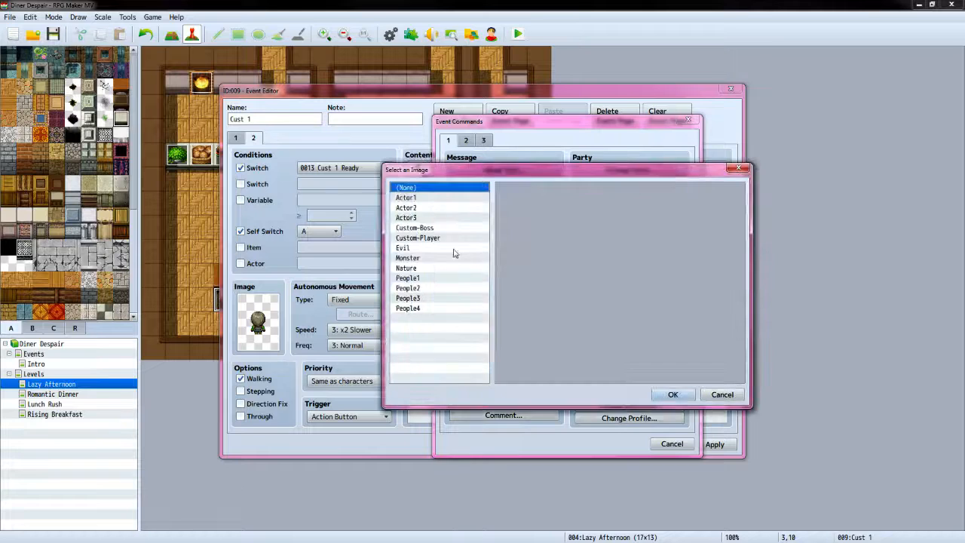
{"action": "left_click", "coordinate": [437, 237]}
{"action": "left_click", "coordinate": [672, 395]}
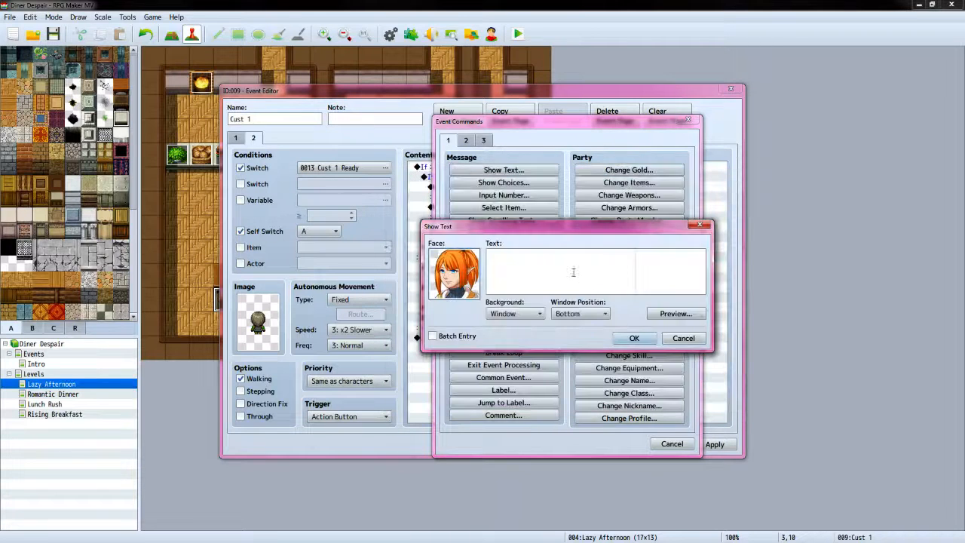
{"action": "type", "text": "Right away."}
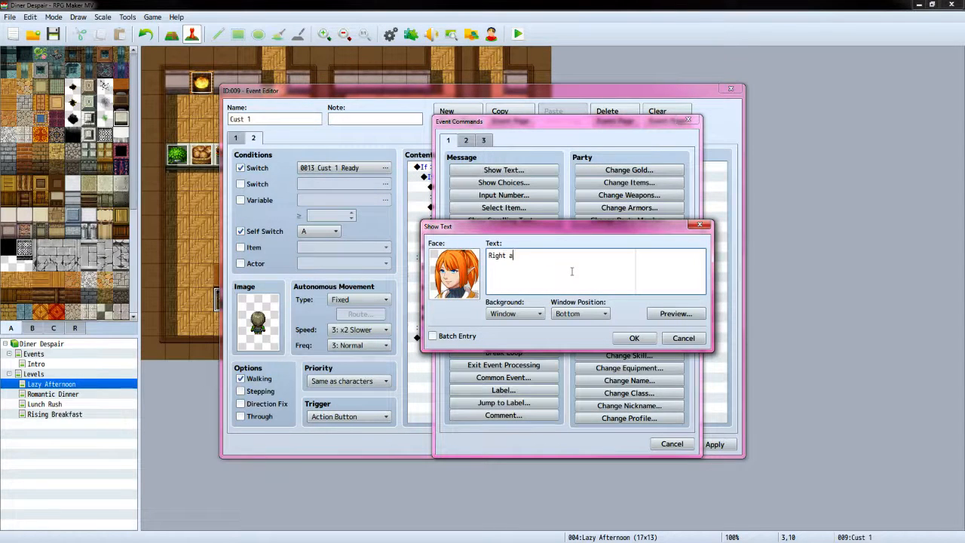
{"action": "left_click", "coordinate": [634, 337]}
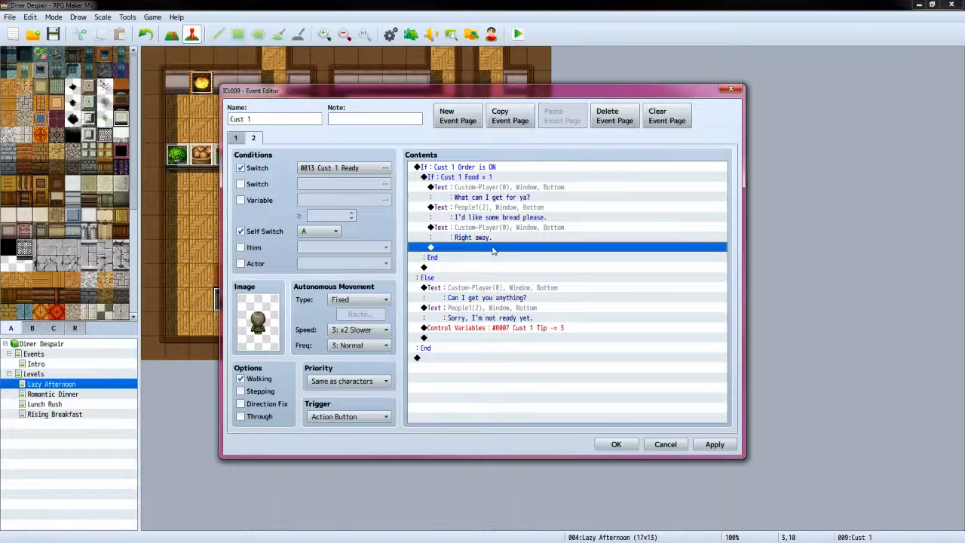
Add a Control Self Switch command setting B to ON after the "Right away." message
{"action": "double_click", "coordinate": [493, 248]}
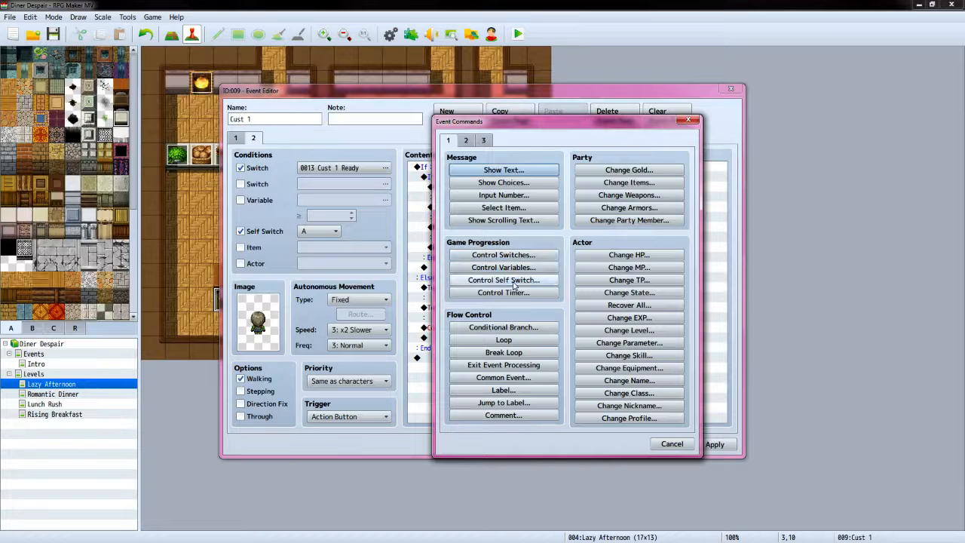
{"action": "left_click", "coordinate": [503, 279]}
{"action": "left_click", "coordinate": [554, 272]}
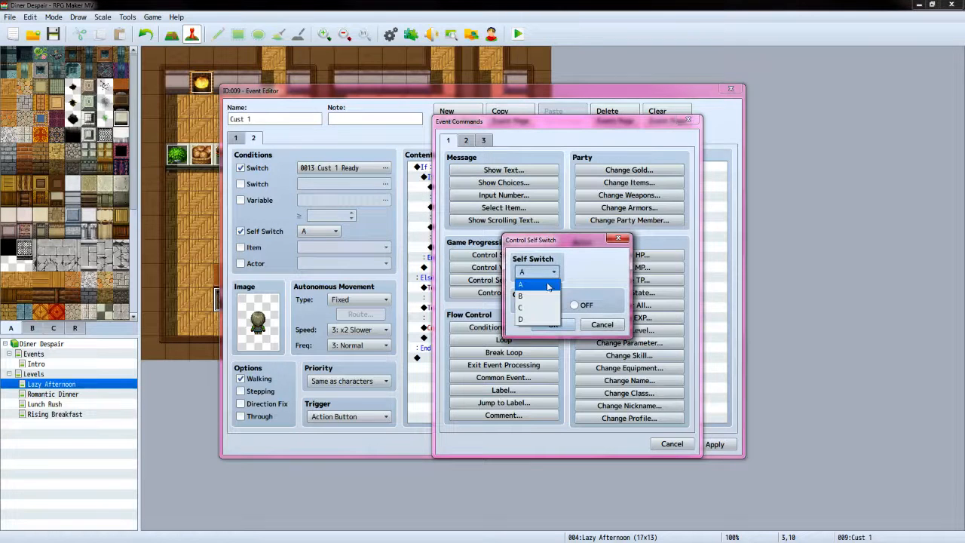
{"action": "left_click", "coordinate": [544, 290]}
{"action": "left_click", "coordinate": [552, 324]}
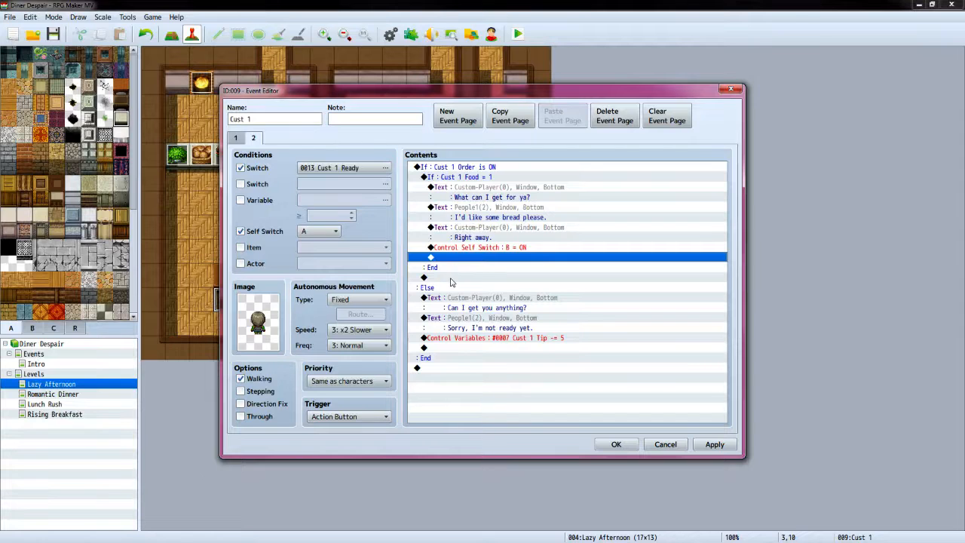
Add a conditional branch below the first food branch for variable 0003 Cust 1 Food equal to constant 2, without an else branch
{"action": "double_click", "coordinate": [454, 277]}
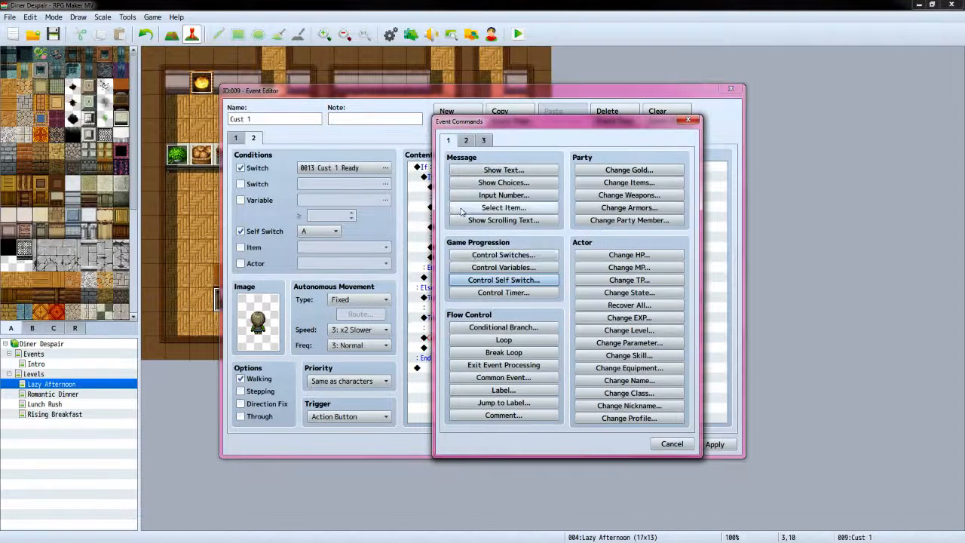
{"action": "left_click", "coordinate": [497, 328]}
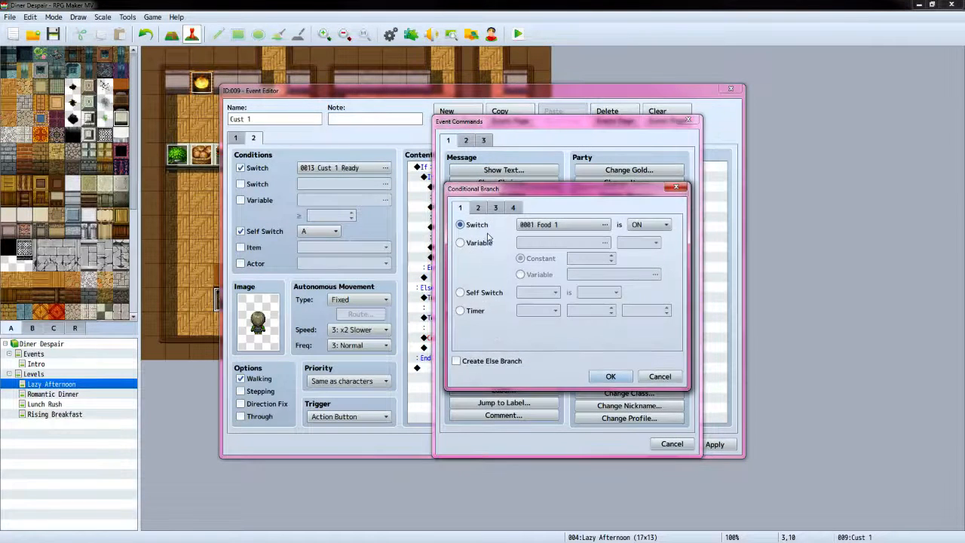
{"action": "left_click", "coordinate": [460, 242]}
{"action": "left_click", "coordinate": [604, 242]}
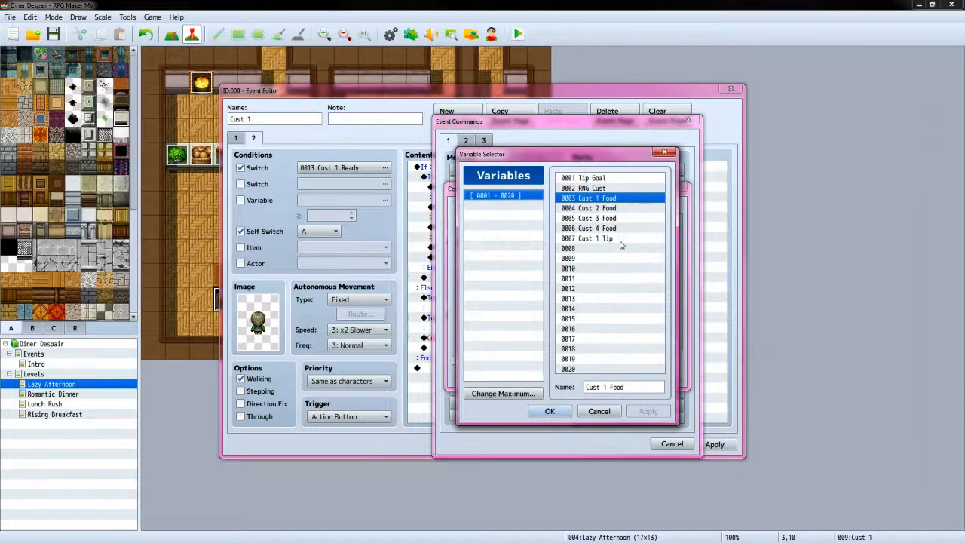
{"action": "left_click", "coordinate": [550, 411]}
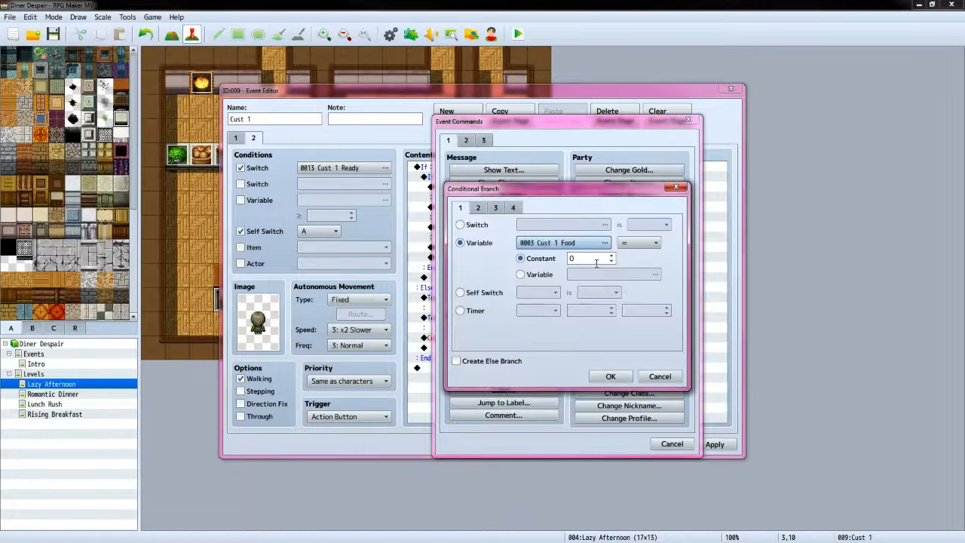
{"action": "left_click", "coordinate": [612, 255]}
{"action": "left_click", "coordinate": [612, 256]}
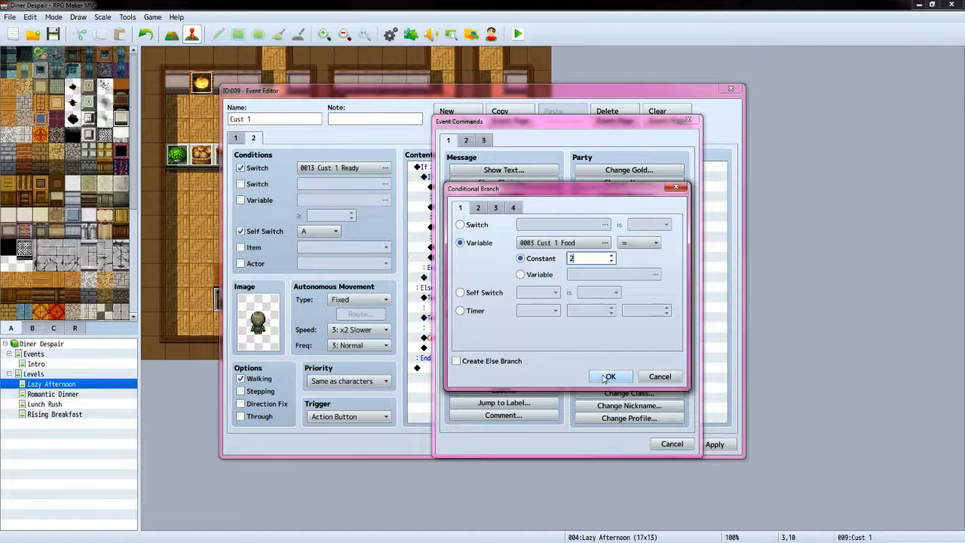
{"action": "left_click", "coordinate": [610, 376]}
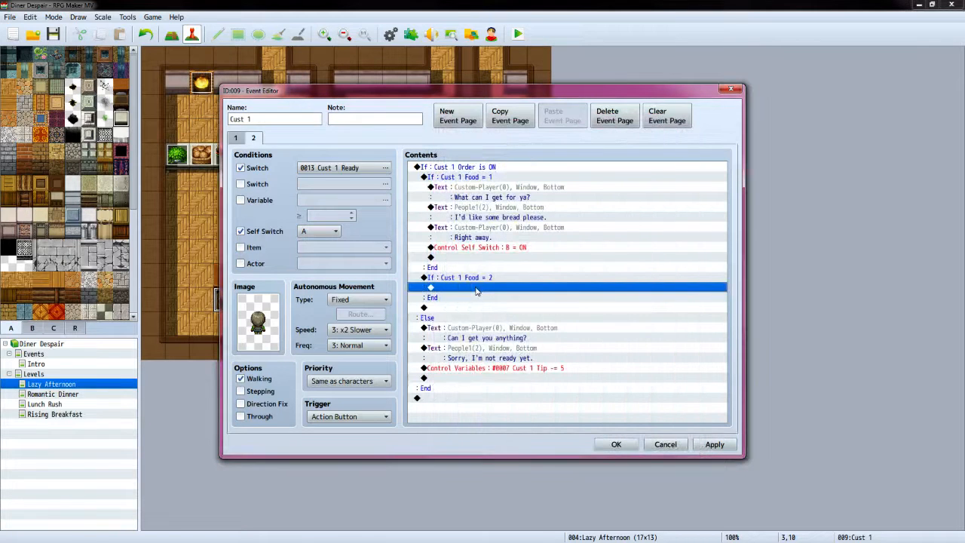
Add the message "What can I get for ya?" with the Custom-Player face inside the Cust 1 Food = 2 branch
{"action": "double_click", "coordinate": [476, 291]}
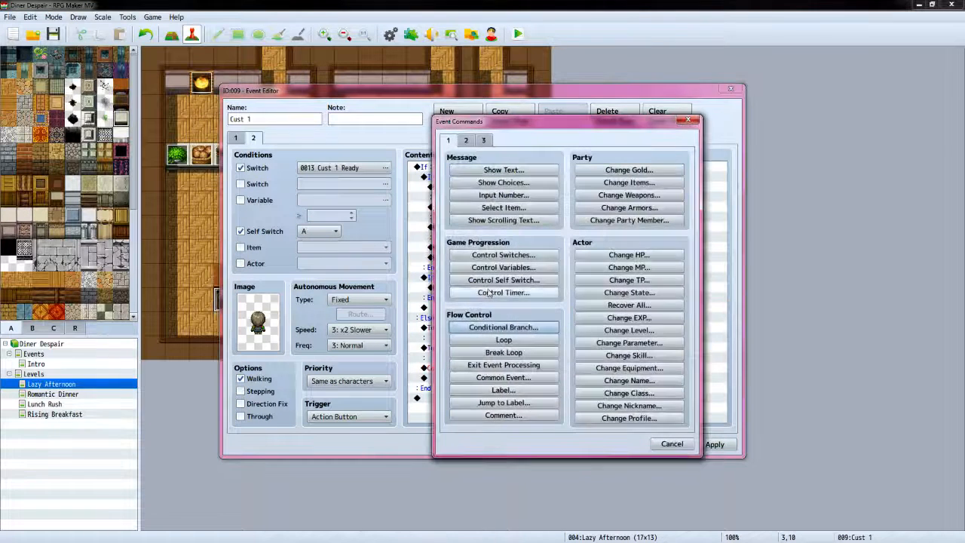
{"action": "left_click", "coordinate": [497, 169]}
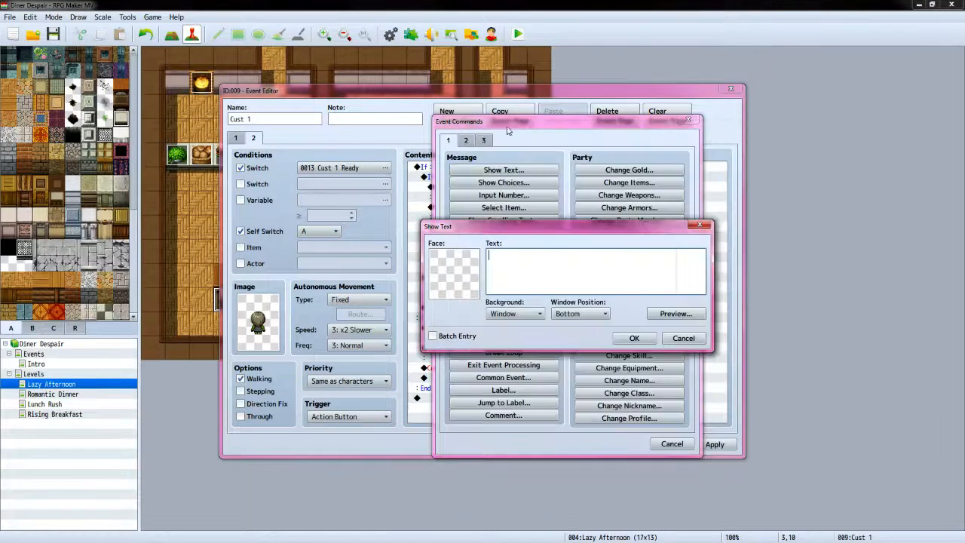
{"action": "double_click", "coordinate": [456, 264]}
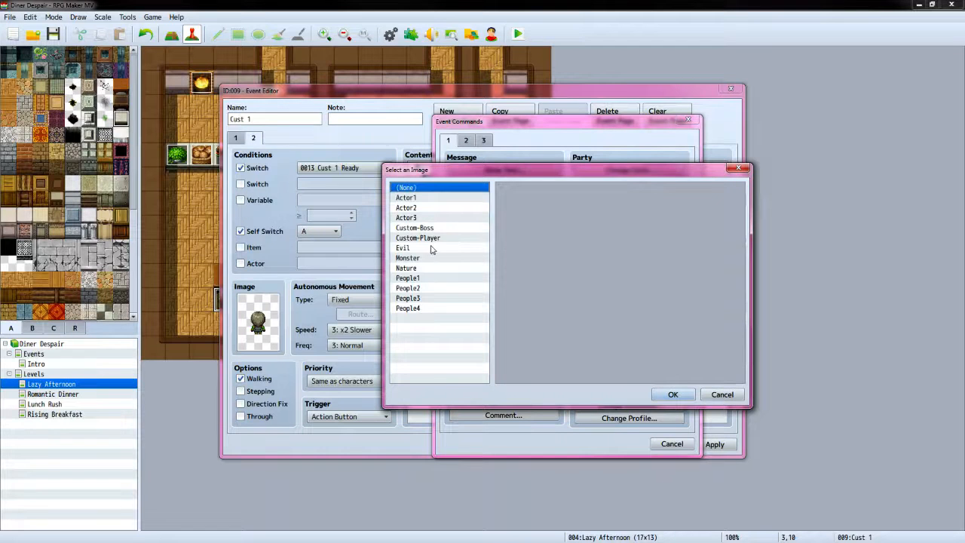
{"action": "left_click", "coordinate": [434, 238]}
{"action": "left_click", "coordinate": [673, 395]}
{"action": "left_click", "coordinate": [596, 286]}
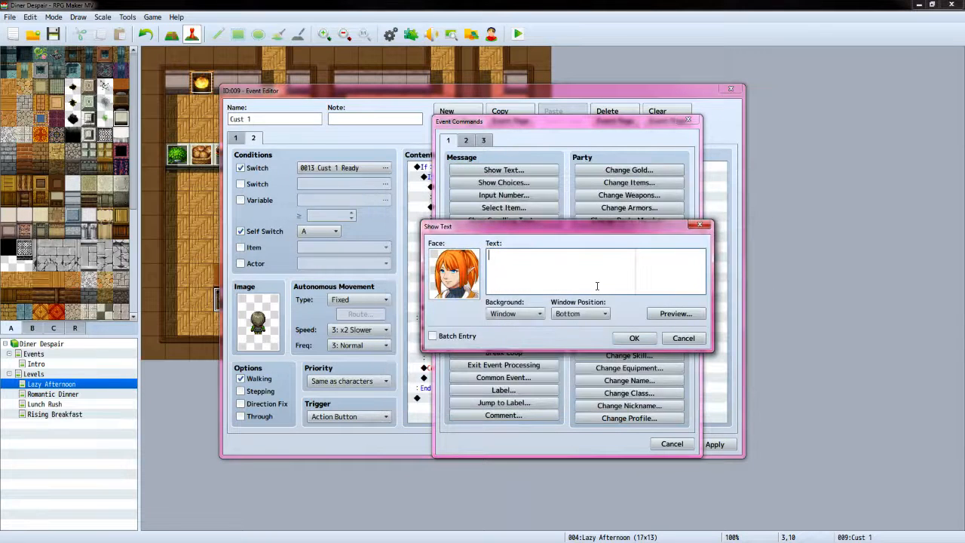
{"action": "type", "text": "What can I get for ya?"}
{"action": "left_click", "coordinate": [634, 337]}
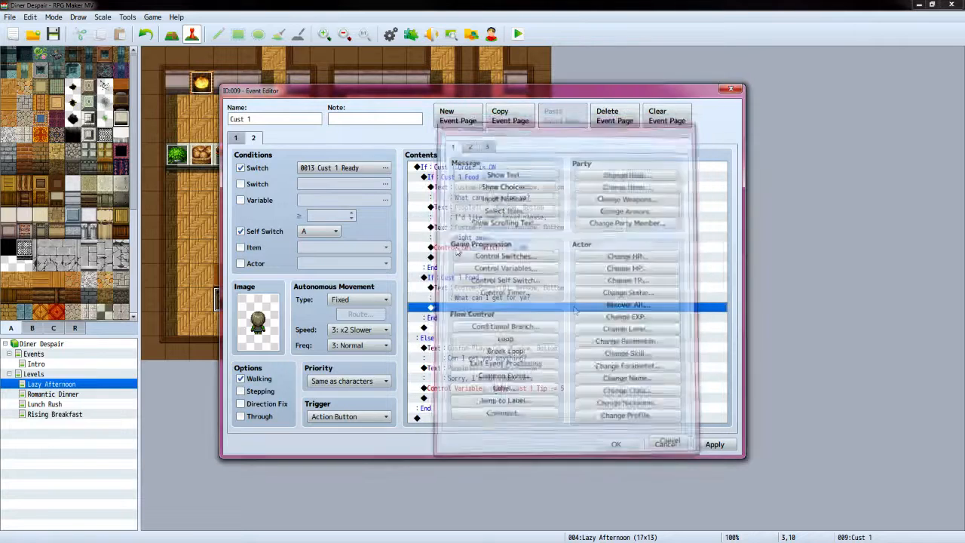
Add the reply "Can I have some chicken nuggets?" with the third top-row People1 face, checking the wording in the reference project's Cust 1 event
{"action": "double_click", "coordinate": [476, 308]}
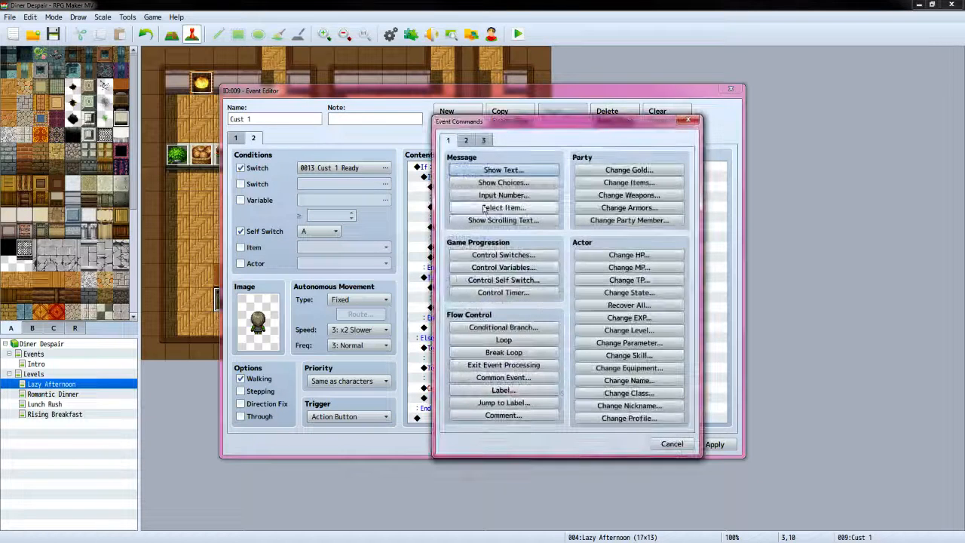
{"action": "left_click", "coordinate": [503, 170]}
{"action": "double_click", "coordinate": [454, 290]}
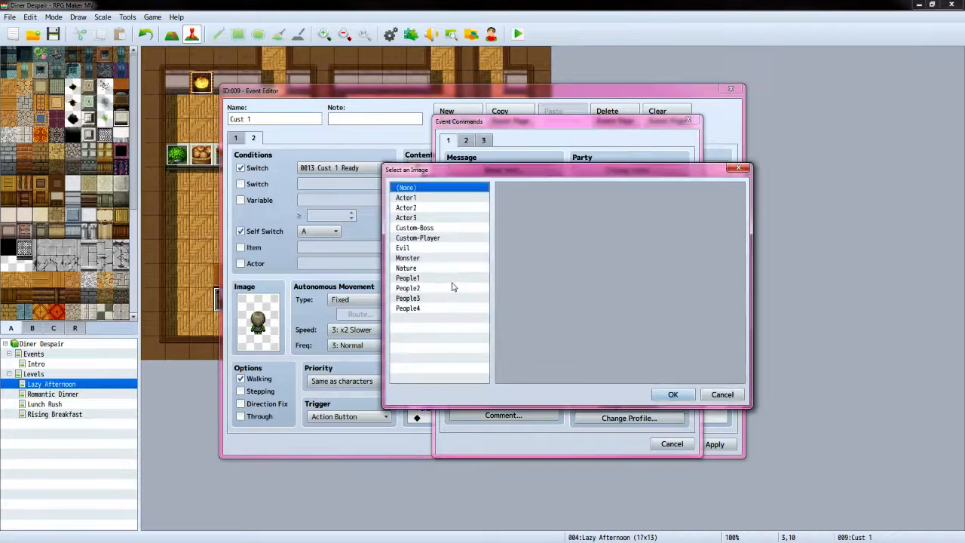
{"action": "left_click", "coordinate": [460, 278]}
{"action": "left_click", "coordinate": [600, 215]}
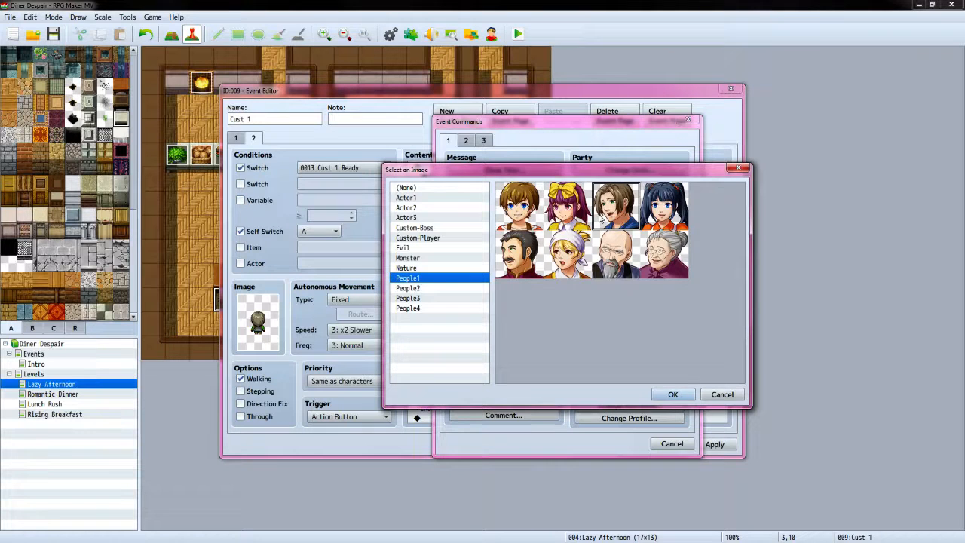
{"action": "left_click", "coordinate": [673, 394]}
{"action": "left_click", "coordinate": [540, 259]}
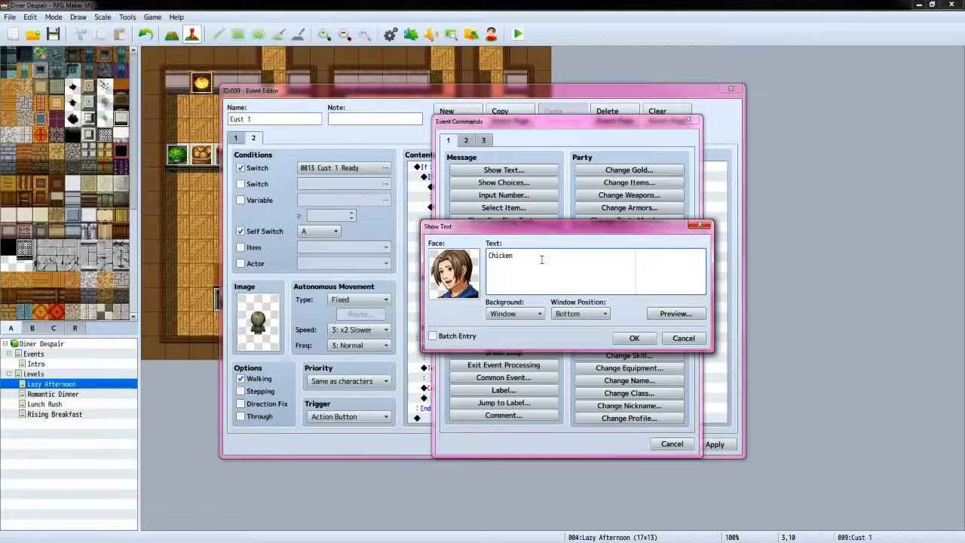
{"action": "key", "text": "alt+Tab"}
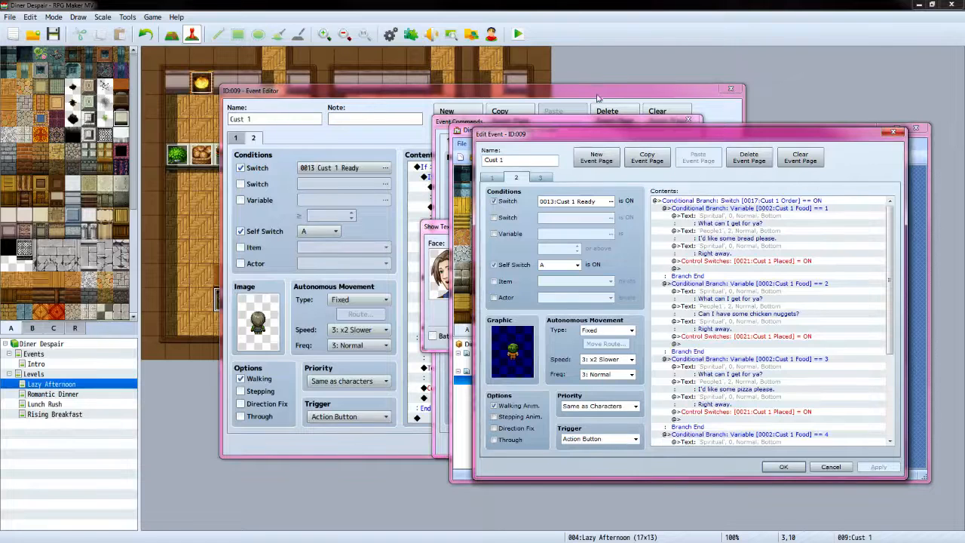
{"action": "key", "text": "alt+Tab"}
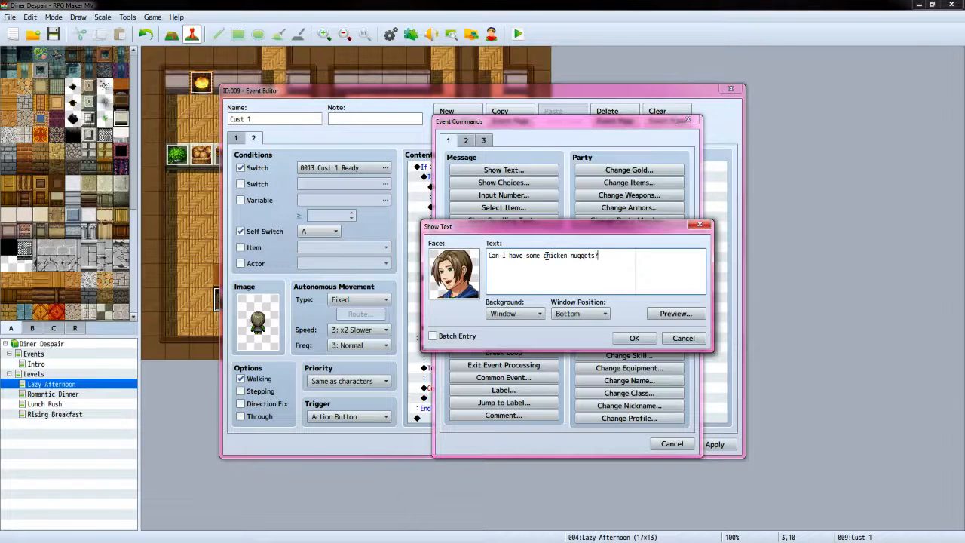
{"action": "left_click", "coordinate": [634, 338]}
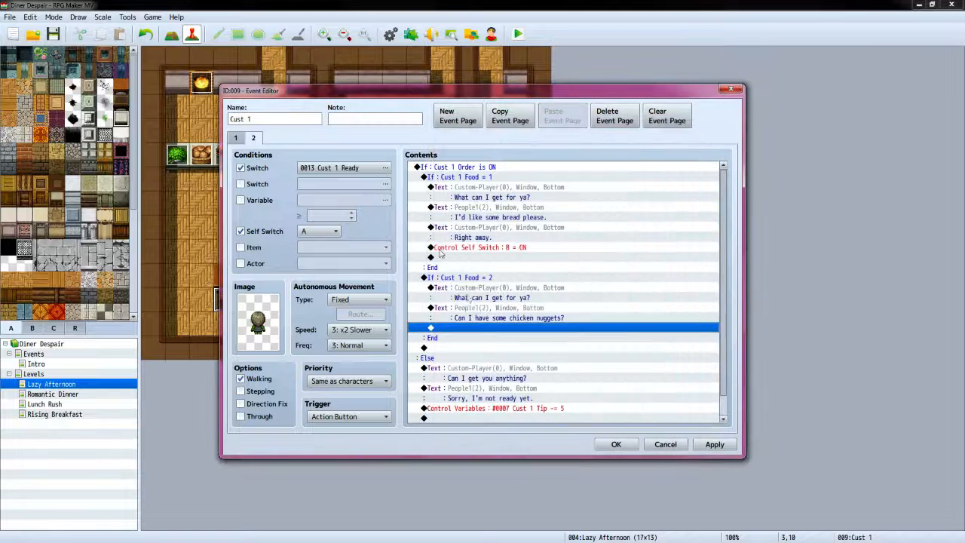
Add the message "Right away." with the Custom-Player face below the chicken nuggets reply in the Cust 1 Food = 2 branch
{"action": "double_click", "coordinate": [482, 328]}
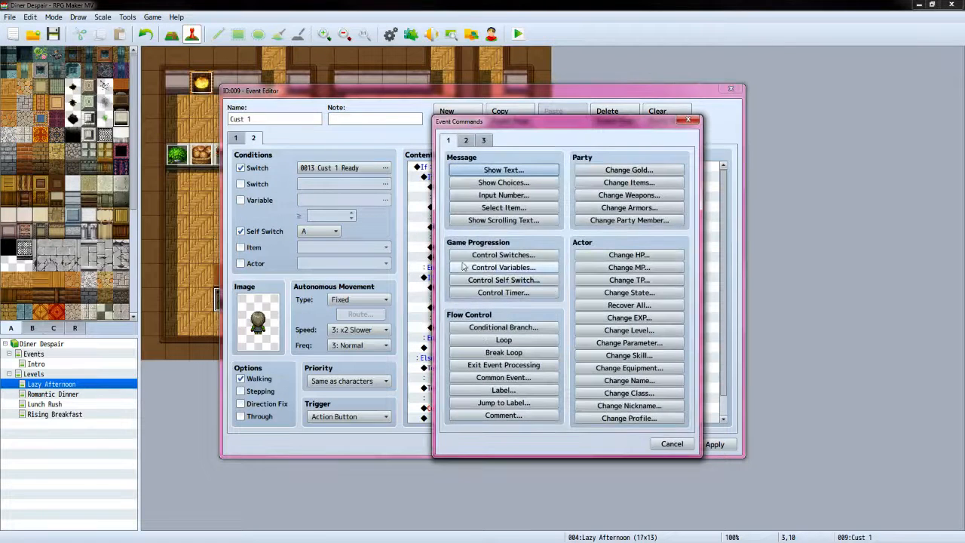
{"action": "left_click", "coordinate": [475, 257]}
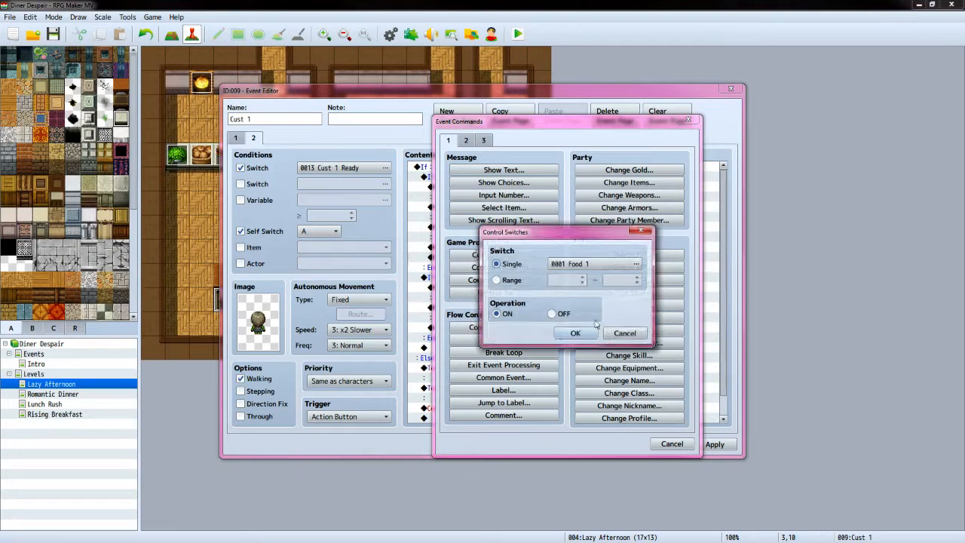
{"action": "left_click", "coordinate": [624, 333]}
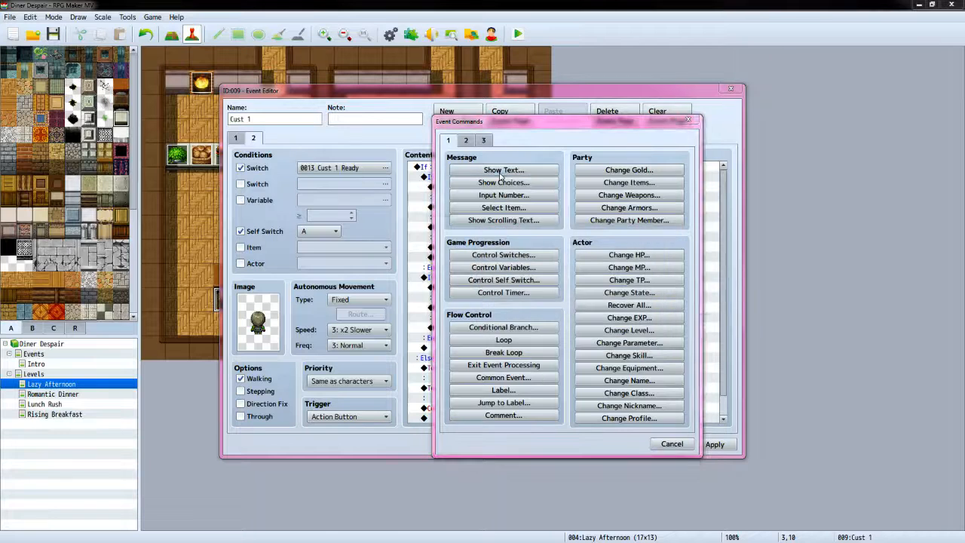
{"action": "left_click", "coordinate": [504, 169]}
{"action": "double_click", "coordinate": [452, 272]}
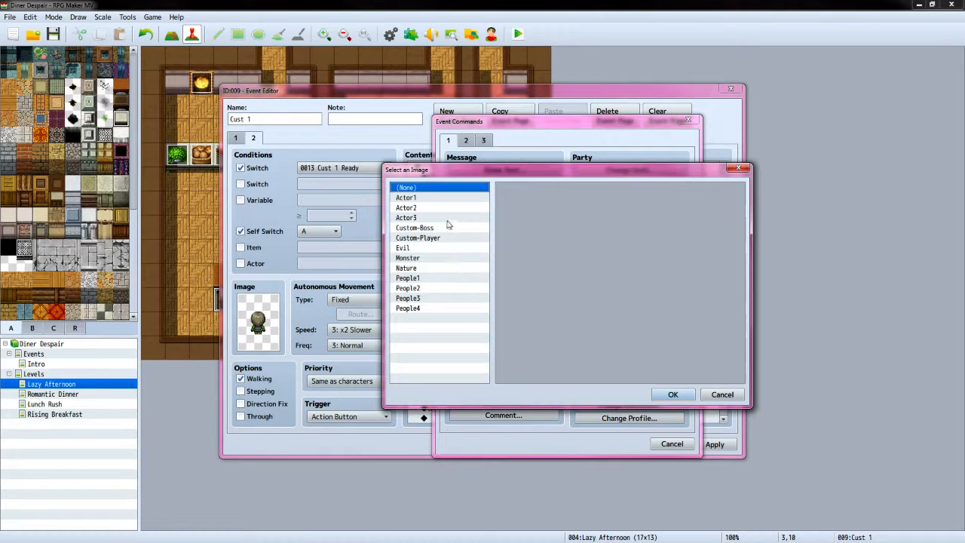
{"action": "left_click", "coordinate": [445, 240]}
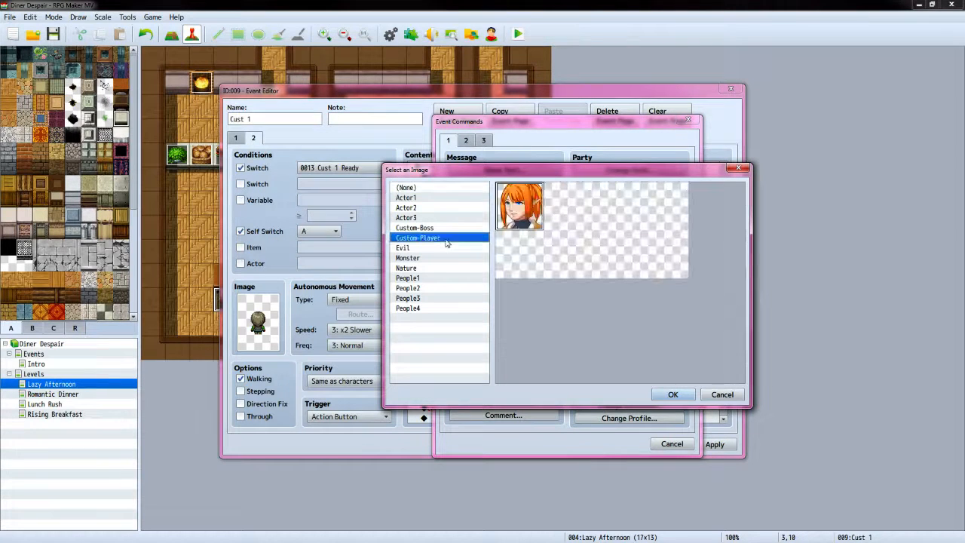
{"action": "left_click", "coordinate": [654, 395]}
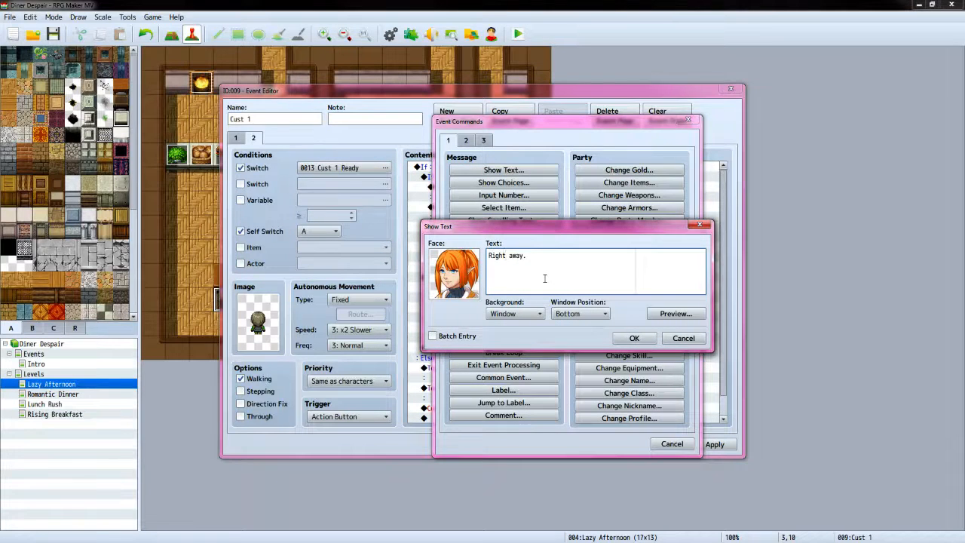
{"action": "left_click", "coordinate": [634, 338]}
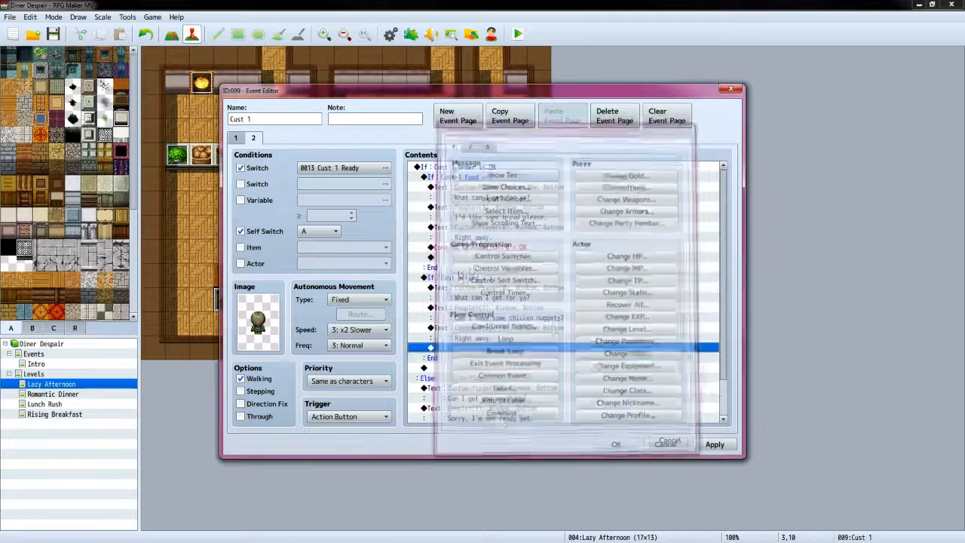
Add a Control Self Switch command setting B to ON at the end of the Cust 1 Food = 2 branch
{"action": "double_click", "coordinate": [490, 346]}
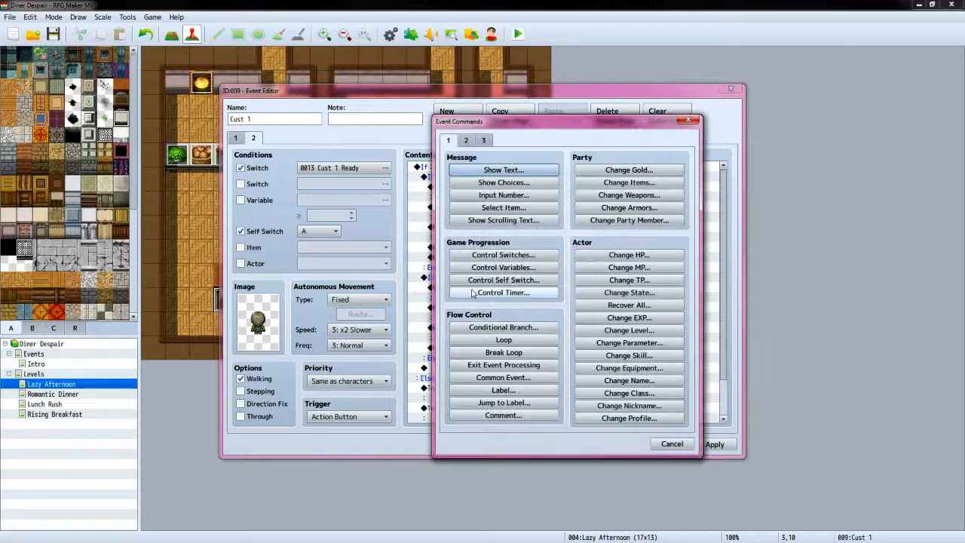
{"action": "left_click", "coordinate": [483, 280]}
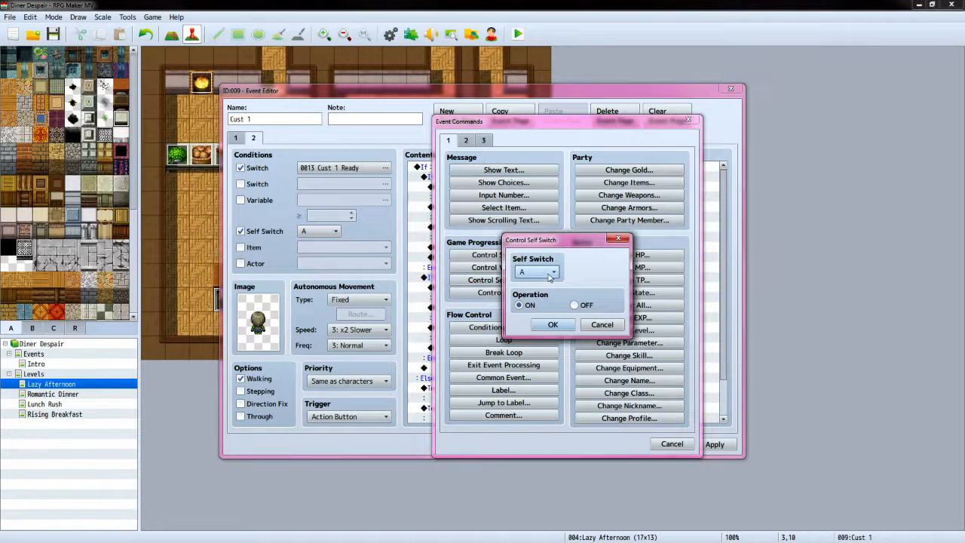
{"action": "left_click", "coordinate": [543, 273]}
{"action": "left_click", "coordinate": [535, 297]}
{"action": "left_click", "coordinate": [553, 324]}
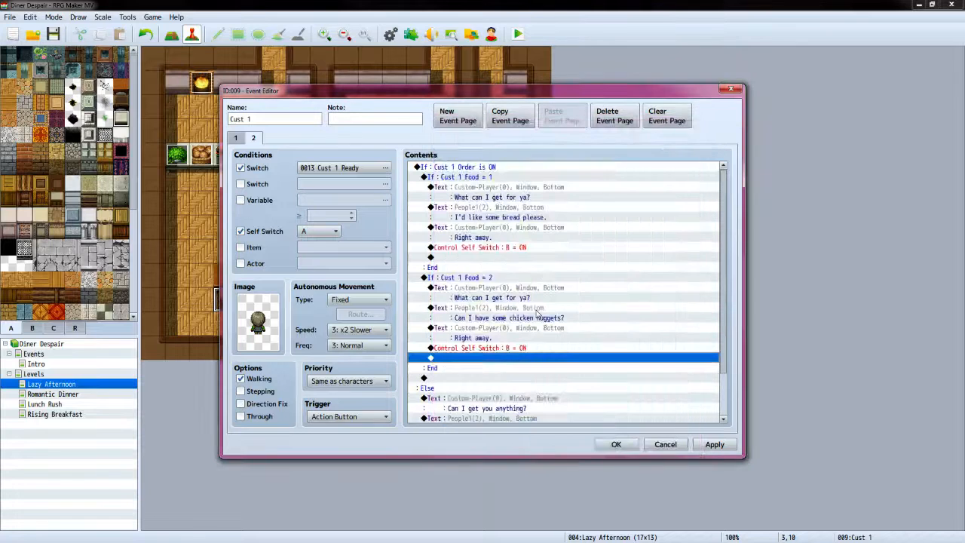
Add a conditional branch below the second food branch for variable 0003 Cust 1 Food equal to constant 3, without an else branch
{"action": "scroll", "coordinate": [520, 373], "scroll_direction": "down", "scroll_amount": 2}
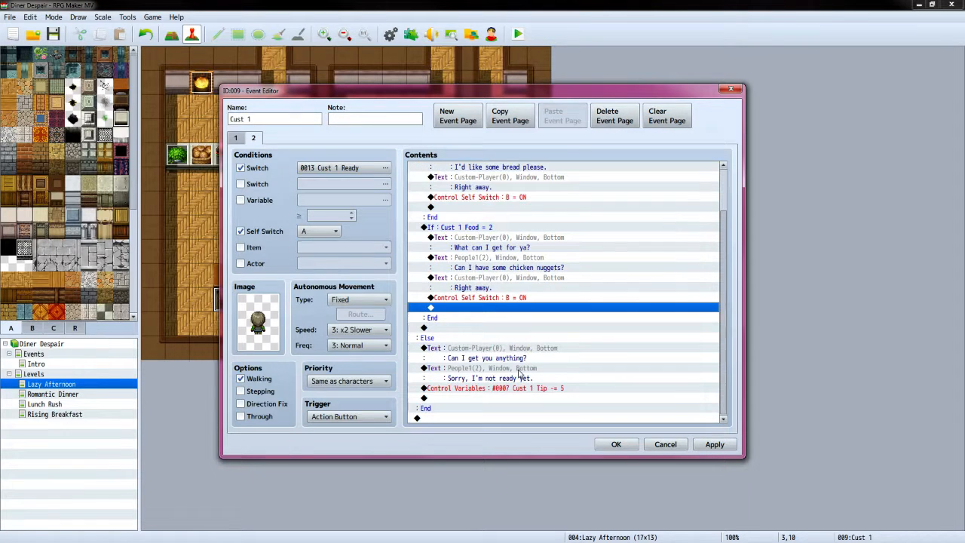
{"action": "double_click", "coordinate": [474, 328]}
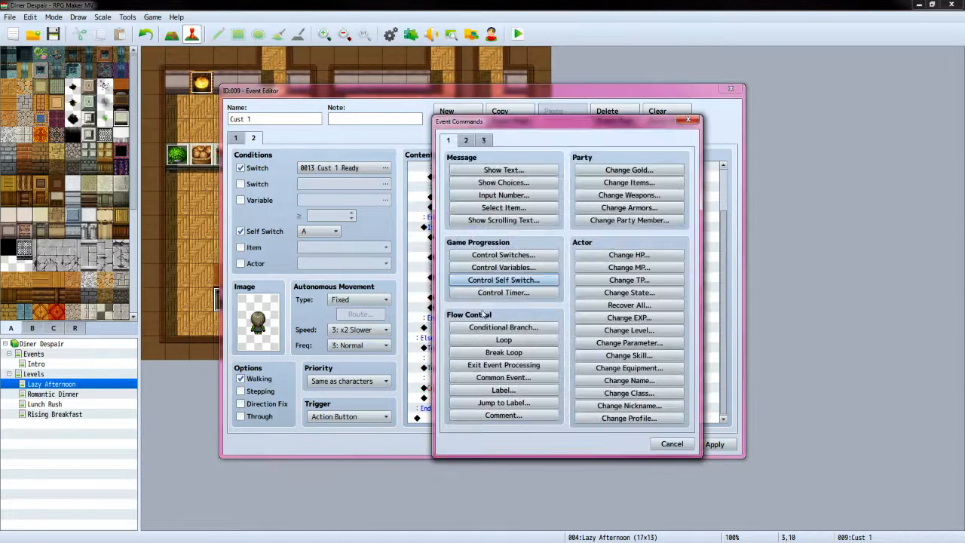
{"action": "left_click", "coordinate": [490, 327]}
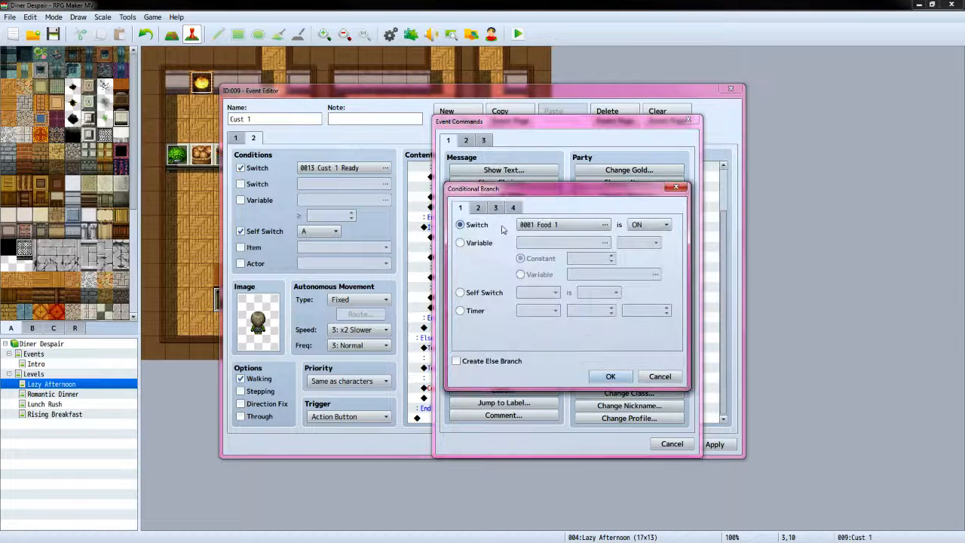
{"action": "left_click", "coordinate": [461, 243]}
{"action": "left_click", "coordinate": [605, 246]}
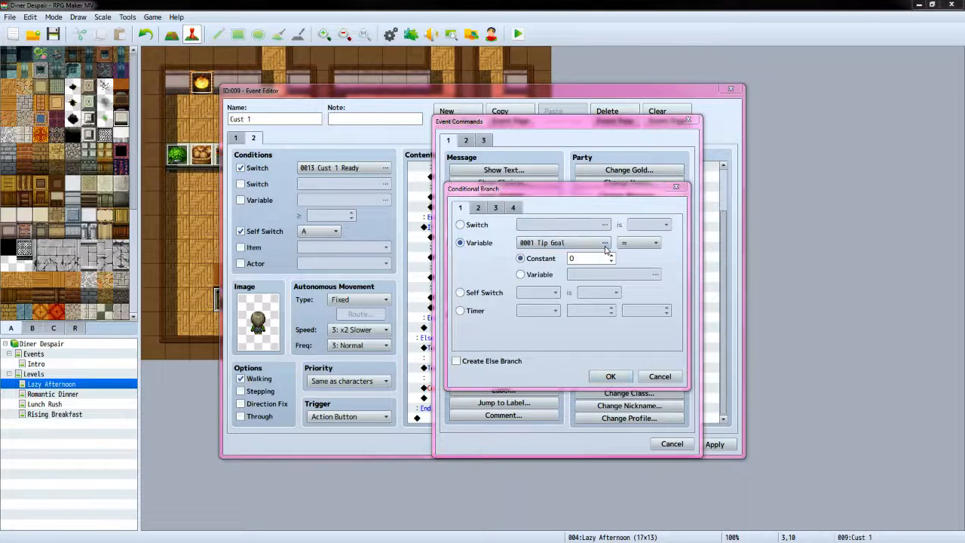
{"action": "left_click", "coordinate": [549, 411]}
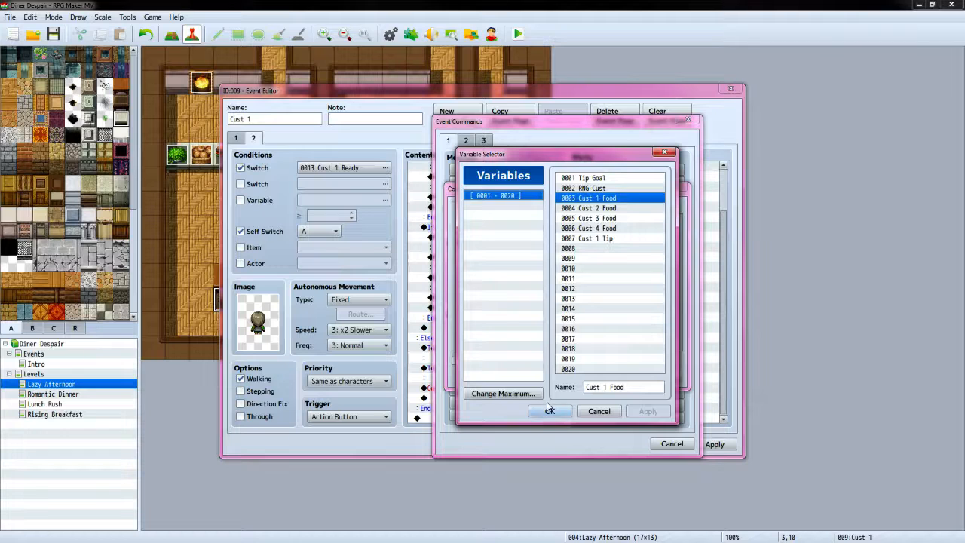
{"action": "left_click", "coordinate": [612, 260]}
{"action": "left_click", "coordinate": [612, 260]}
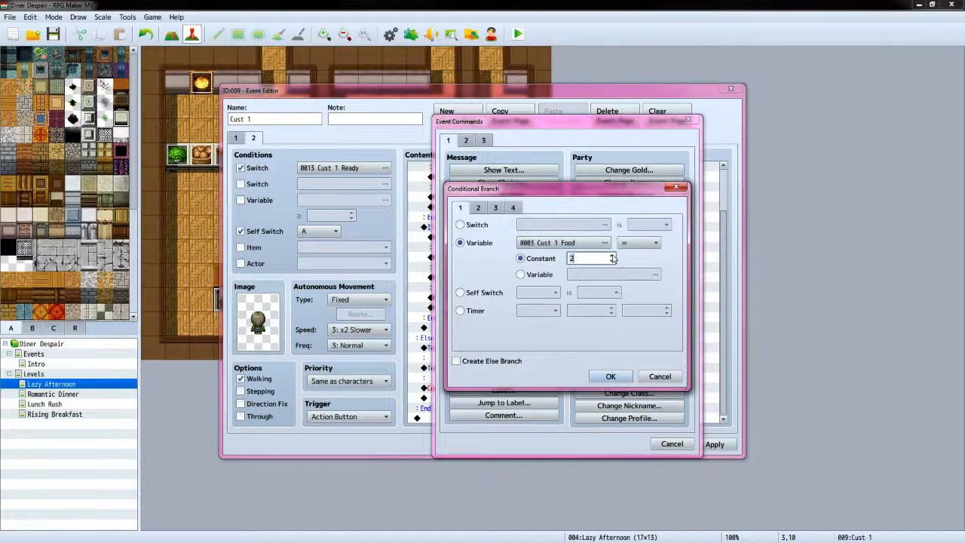
{"action": "left_click", "coordinate": [612, 260]}
{"action": "left_click", "coordinate": [610, 376]}
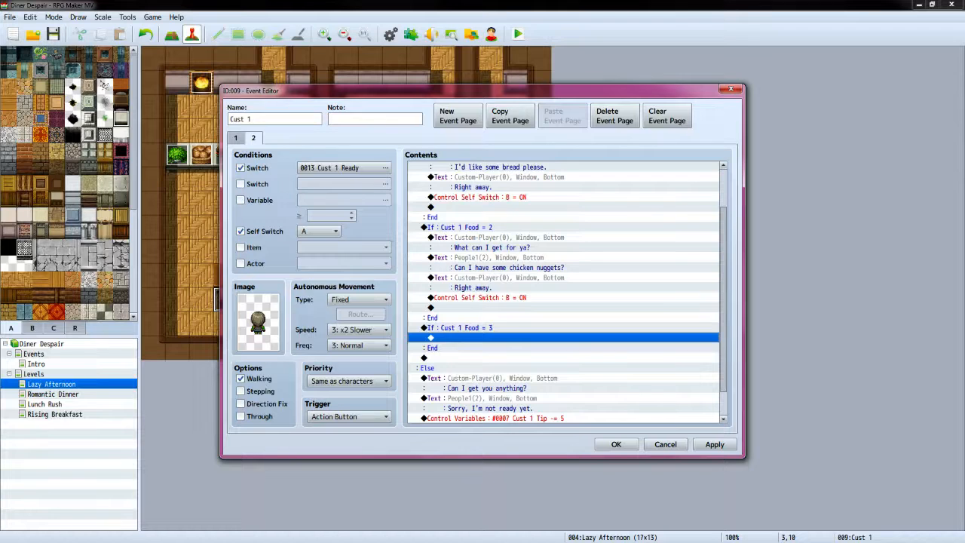
Check the food = 3 dialogue in the reference project and add "What can I get for ya?" with the Custom-Player face inside the new branch
{"action": "key", "text": "alt+Tab"}
{"action": "scroll", "coordinate": [810, 305], "scroll_direction": "down", "scroll_amount": 4}
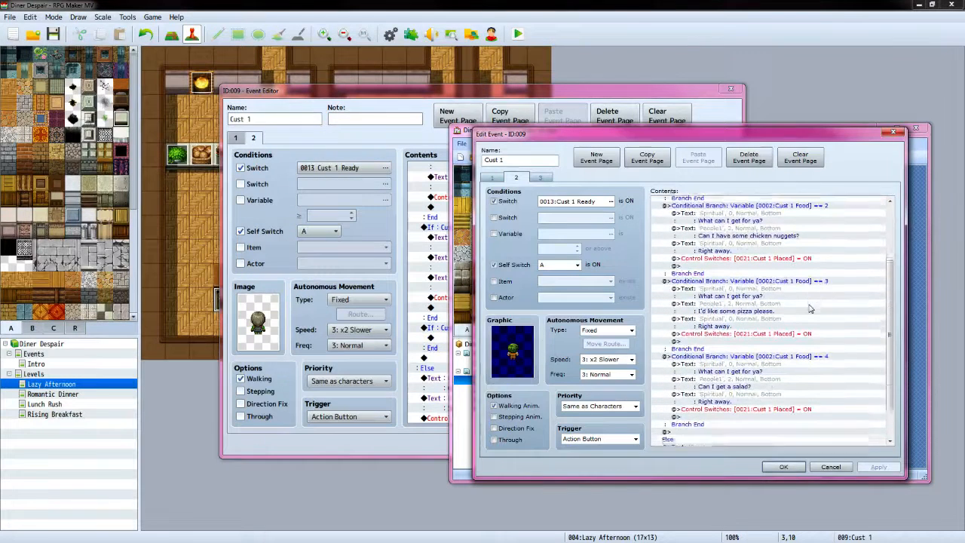
{"action": "scroll", "coordinate": [810, 308], "scroll_direction": "down", "scroll_amount": 3}
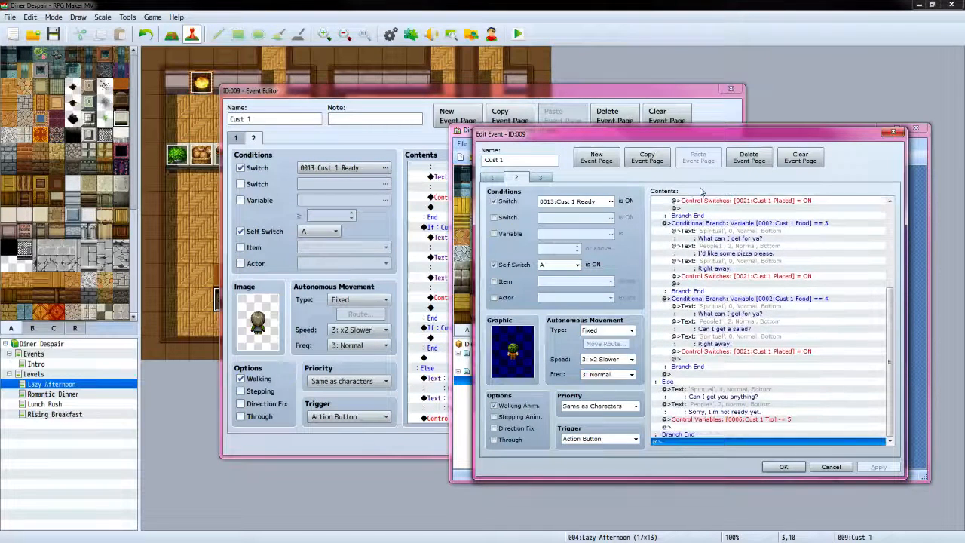
{"action": "left_click", "coordinate": [600, 100]}
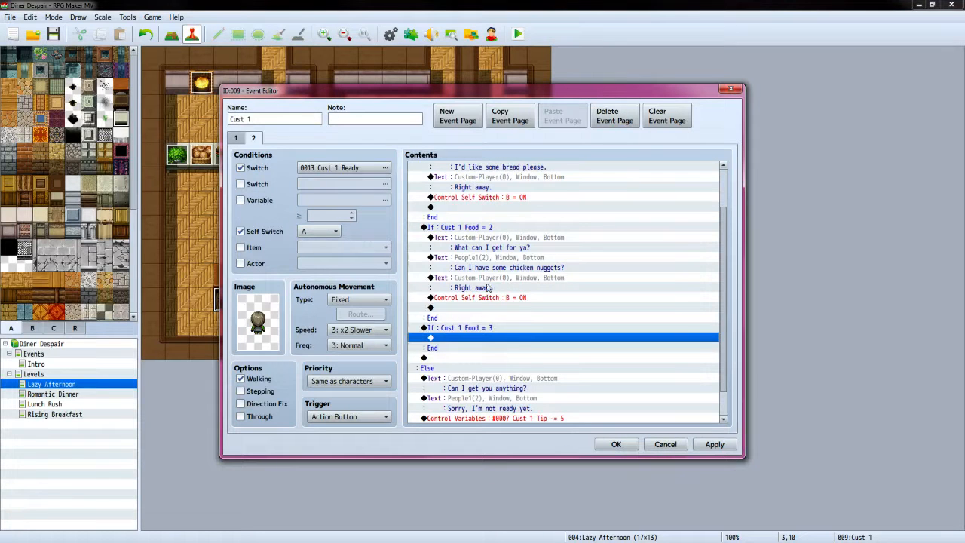
{"action": "double_click", "coordinate": [509, 339]}
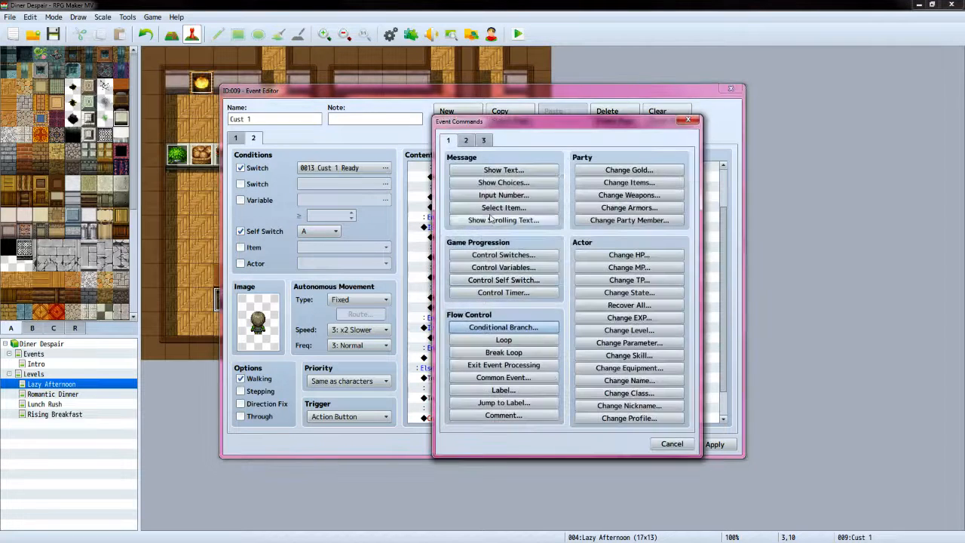
{"action": "left_click", "coordinate": [504, 170]}
{"action": "double_click", "coordinate": [455, 270]}
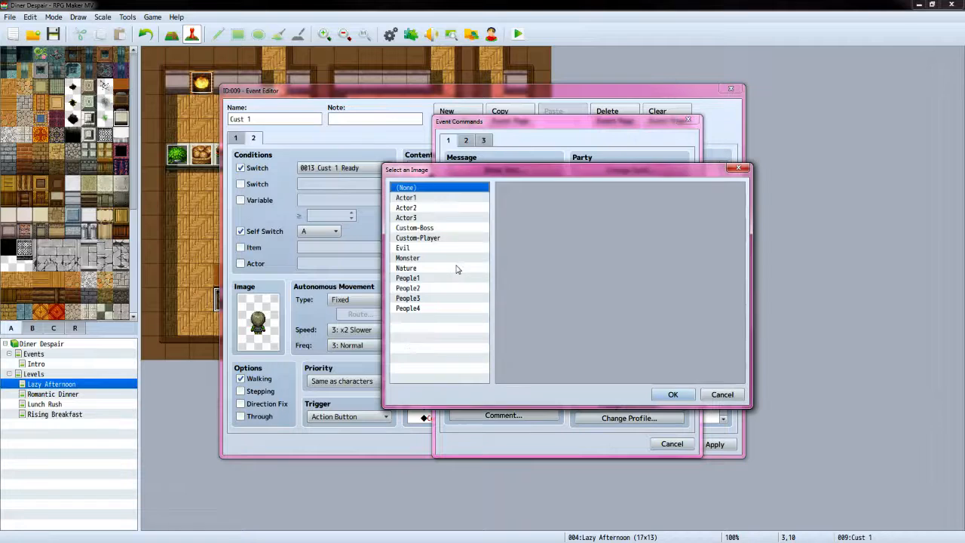
{"action": "left_click", "coordinate": [437, 239]}
{"action": "left_click", "coordinate": [672, 394]}
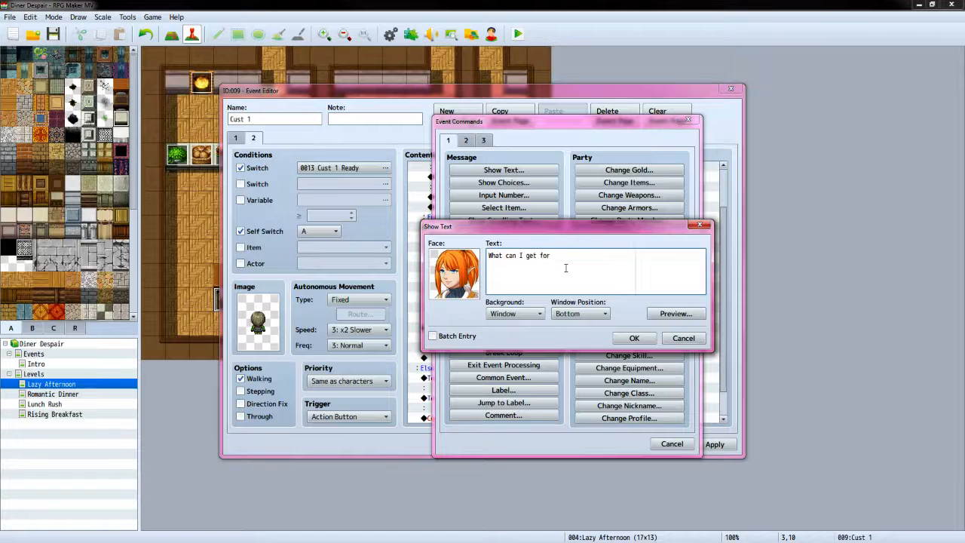
{"action": "type", "text": "ya?"}
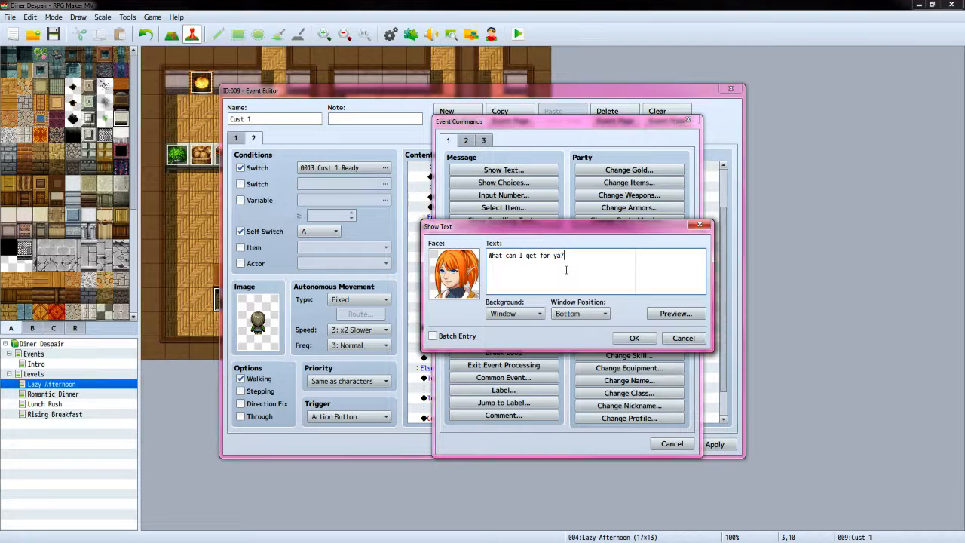
{"action": "left_click", "coordinate": [634, 338]}
Add the reply "I'd like some pizza please." with the third top-row People1 face in the Cust 1 Food = 3 branch
{"action": "double_click", "coordinate": [477, 359]}
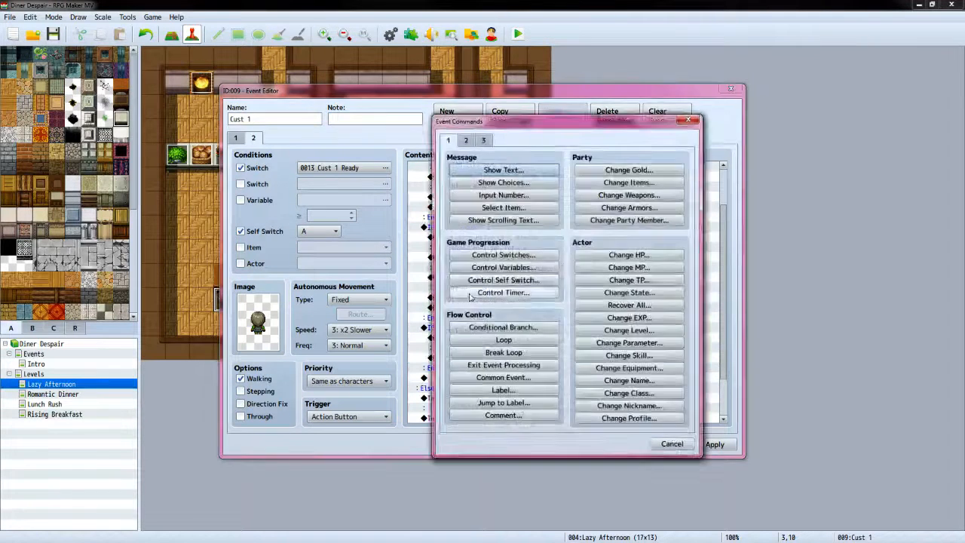
{"action": "left_click", "coordinate": [490, 170]}
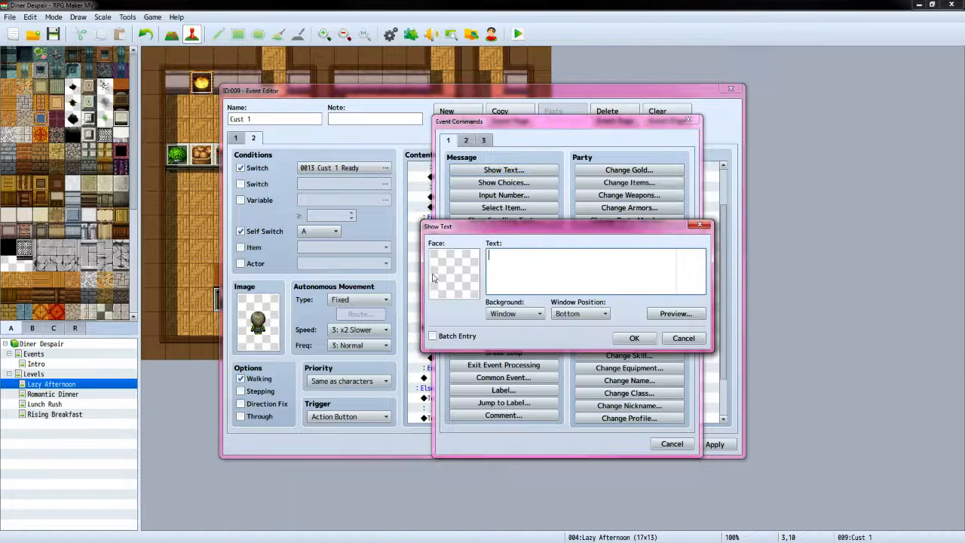
{"action": "double_click", "coordinate": [431, 273]}
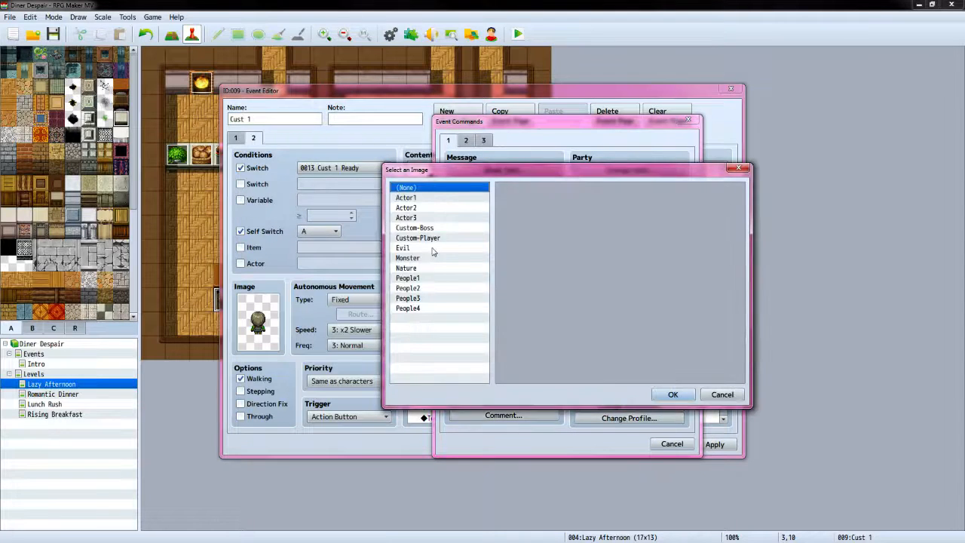
{"action": "left_click", "coordinate": [434, 278]}
{"action": "left_click", "coordinate": [606, 212]}
{"action": "left_click", "coordinate": [677, 399]}
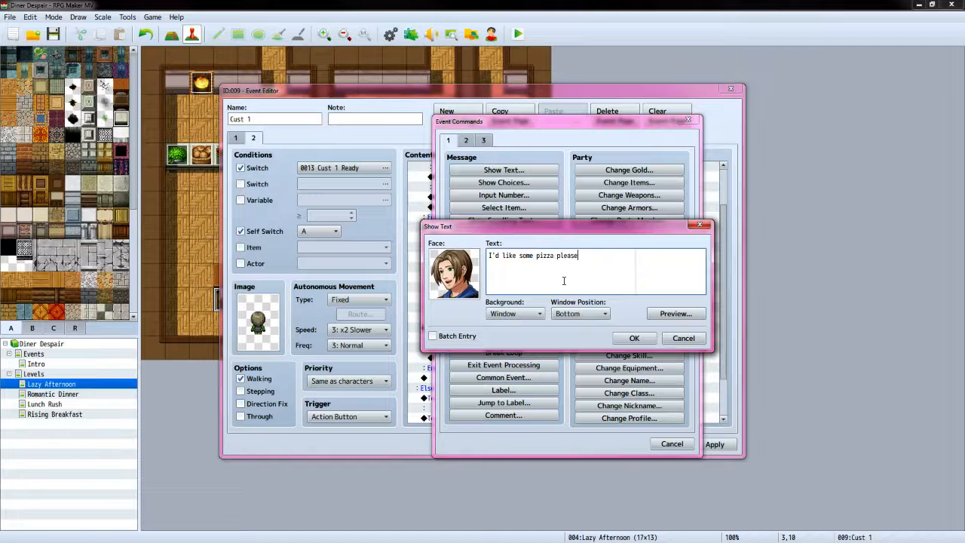
{"action": "type", "text": "."}
{"action": "left_click", "coordinate": [633, 337]}
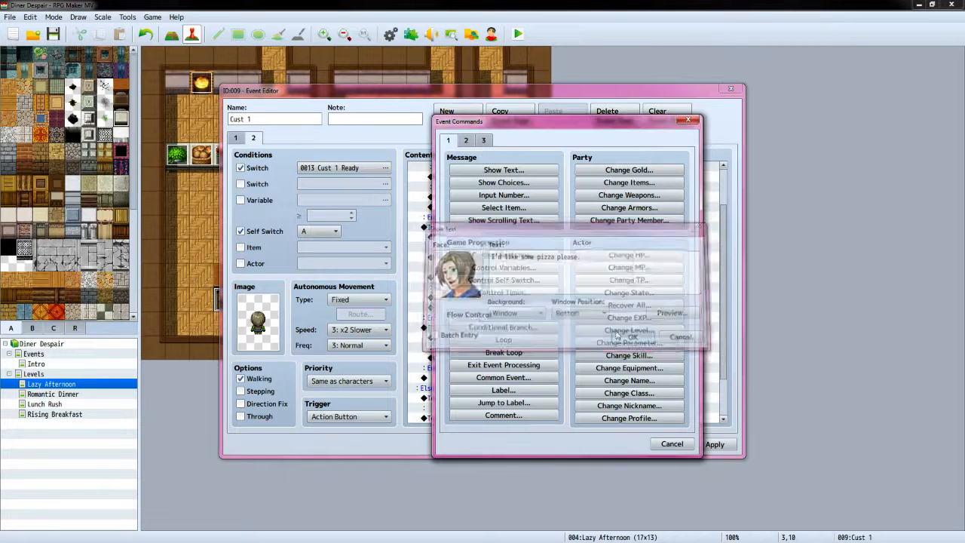
Add the message "Right away." with the Custom-Player face below the pizza reply in the Cust 1 Food = 3 branch
{"action": "double_click", "coordinate": [483, 379]}
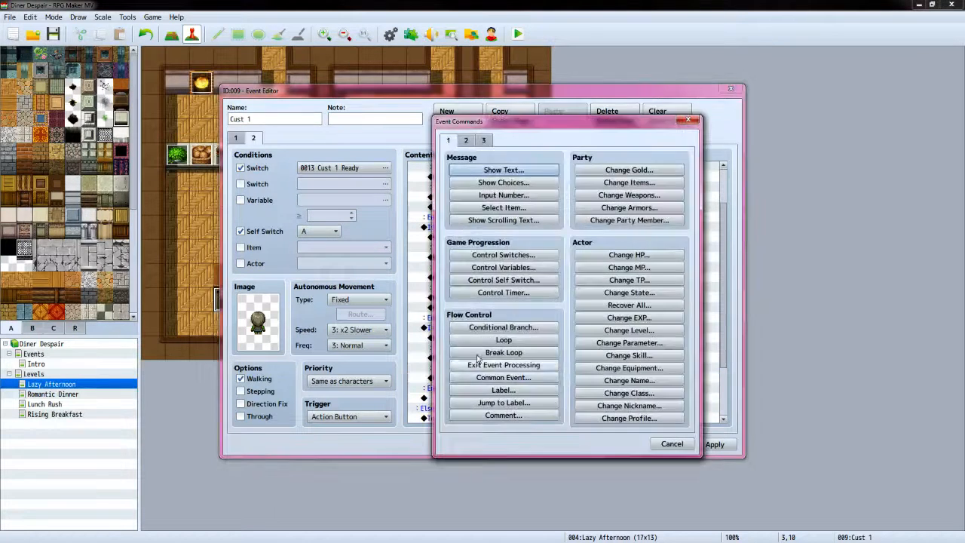
{"action": "left_click", "coordinate": [477, 171]}
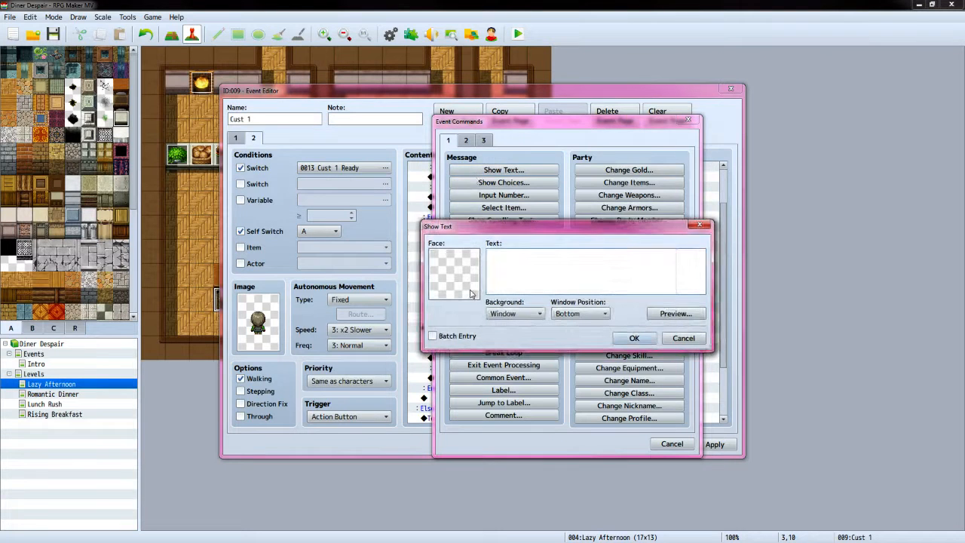
{"action": "double_click", "coordinate": [454, 256]}
{"action": "left_click", "coordinate": [451, 238]}
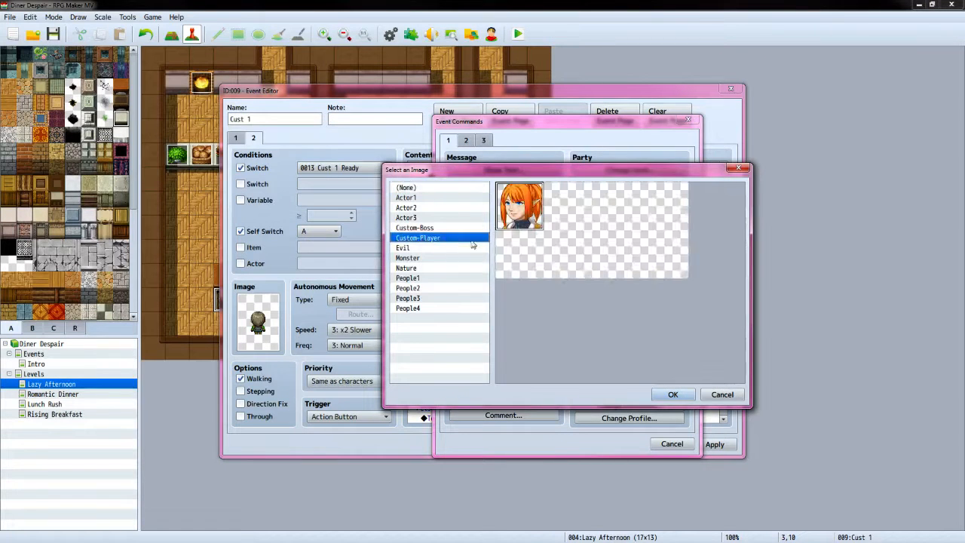
{"action": "left_click", "coordinate": [673, 394]}
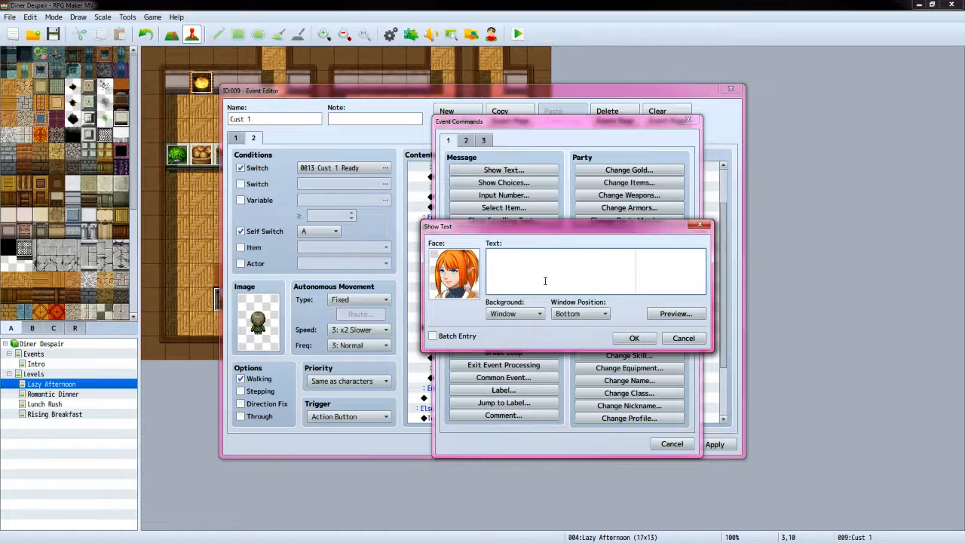
{"action": "type", "text": "Right away."}
{"action": "left_click", "coordinate": [633, 337]}
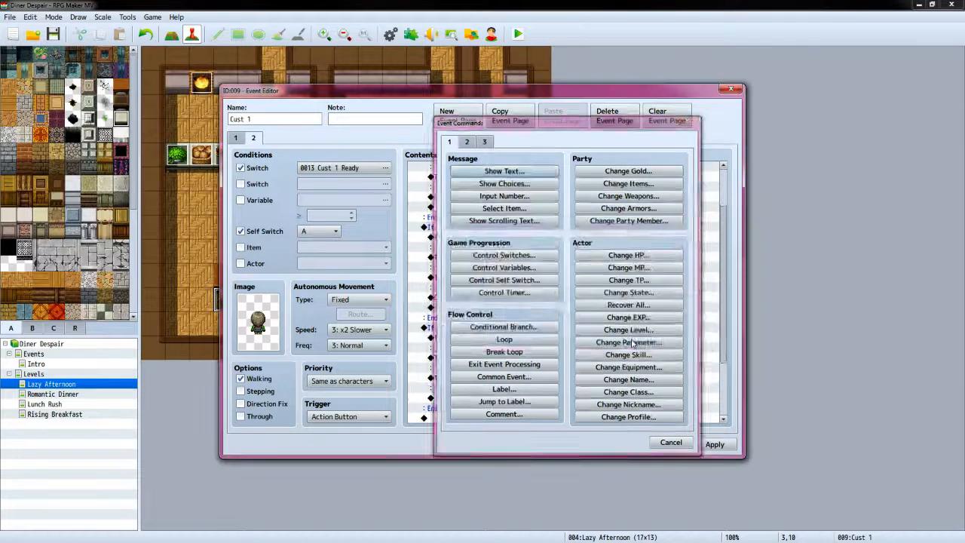
Add a Control Self Switch command turning B on below "Right away." in the Cust 1 Food = 3 branch
{"action": "double_click", "coordinate": [497, 403]}
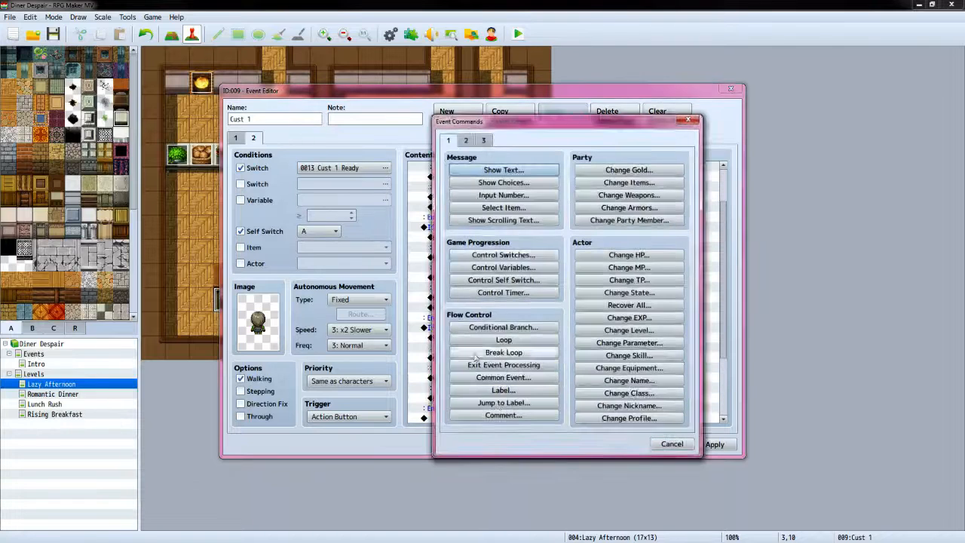
{"action": "left_click", "coordinate": [504, 280]}
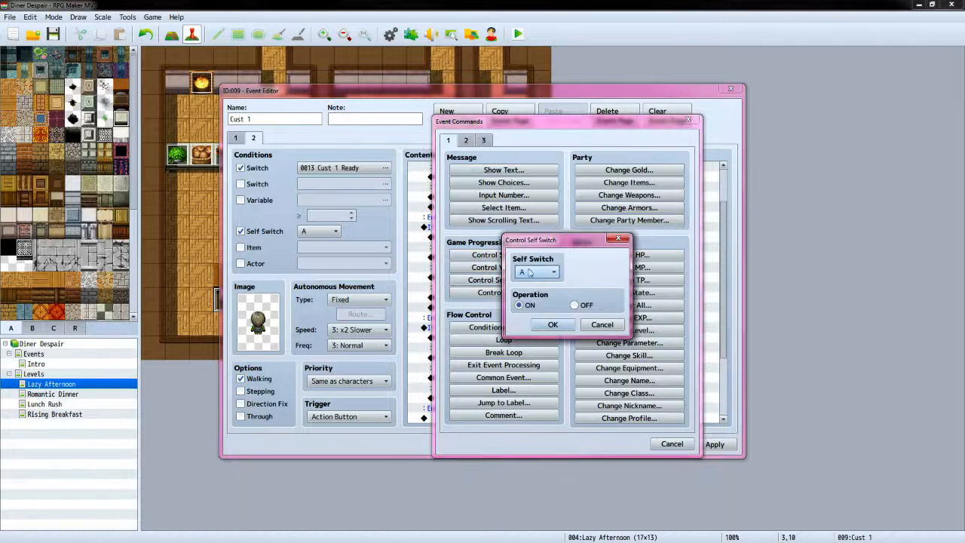
{"action": "left_click", "coordinate": [548, 273]}
{"action": "left_click", "coordinate": [544, 294]}
{"action": "left_click", "coordinate": [551, 324]}
{"action": "scroll", "coordinate": [527, 354], "scroll_direction": "down", "scroll_amount": 3}
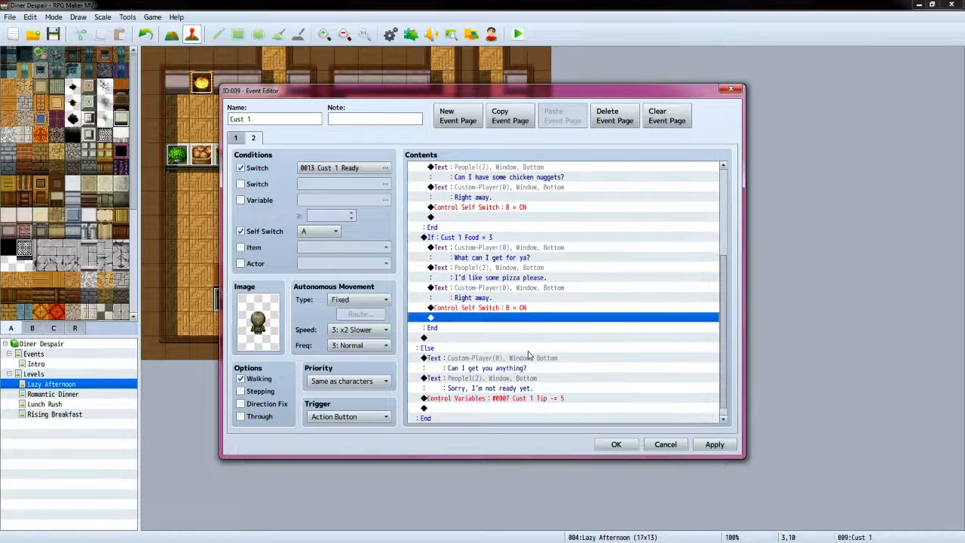
Add a conditional branch below the third food branch for variable 0003 Cust 1 Food equal to constant 4, without an else branch
{"action": "double_click", "coordinate": [483, 338]}
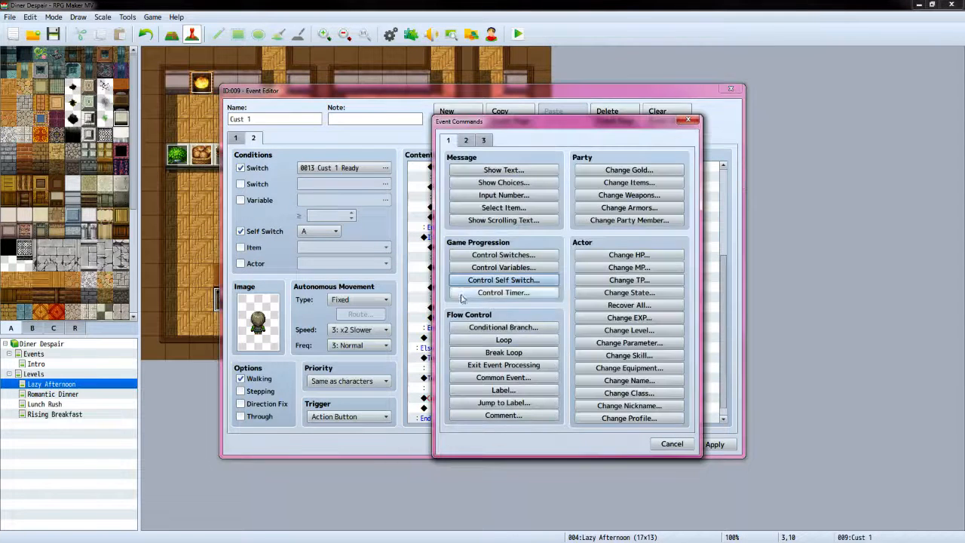
{"action": "left_click", "coordinate": [490, 328]}
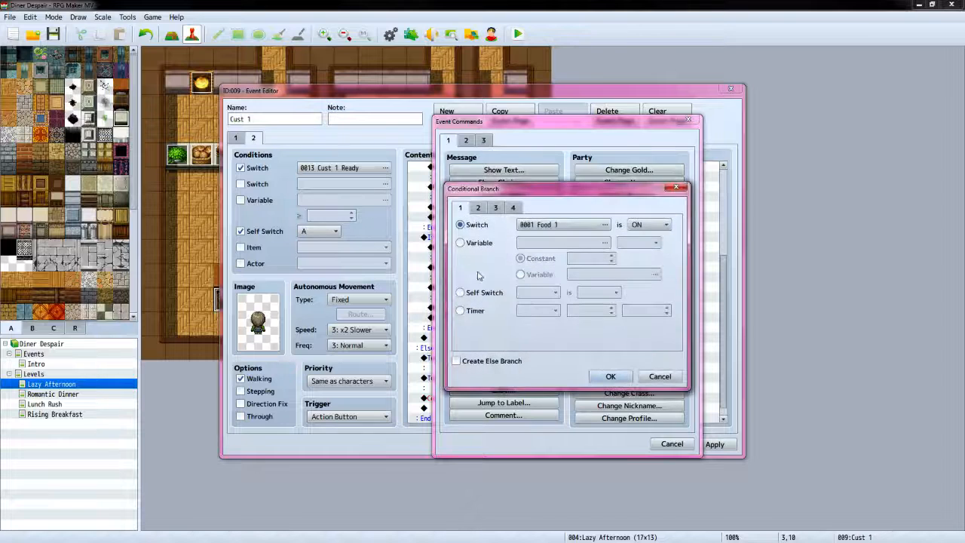
{"action": "left_click", "coordinate": [460, 245]}
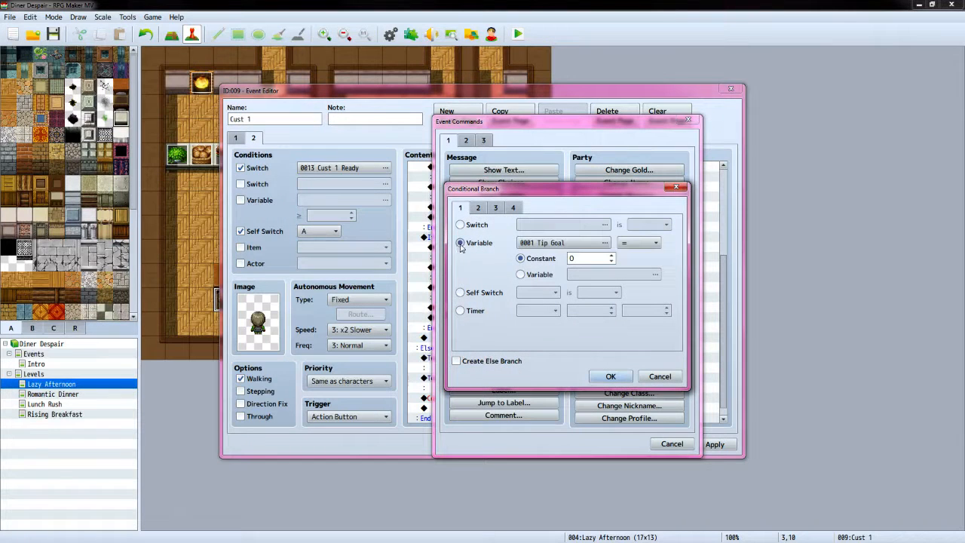
{"action": "left_click", "coordinate": [604, 242]}
{"action": "left_click", "coordinate": [549, 410]}
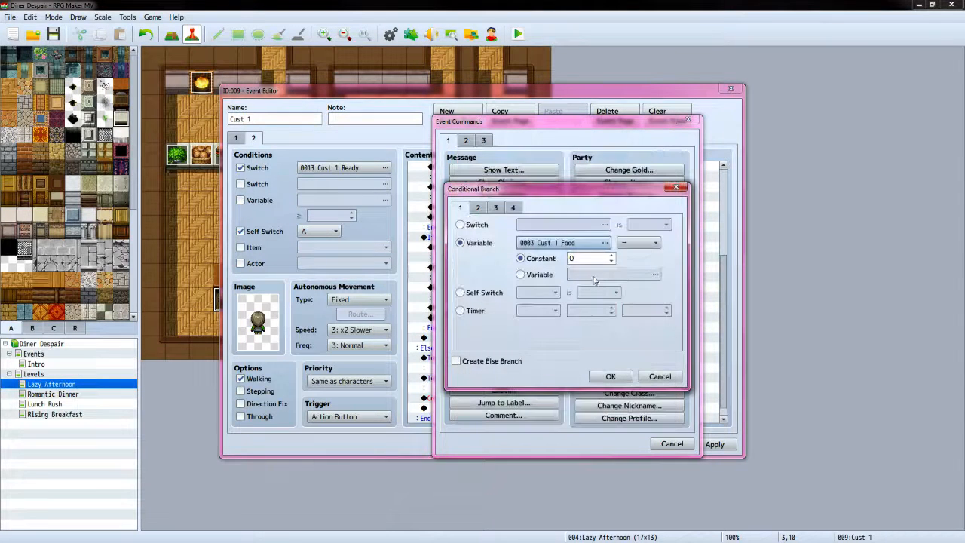
{"action": "left_click", "coordinate": [611, 256]}
{"action": "left_click", "coordinate": [611, 256]}
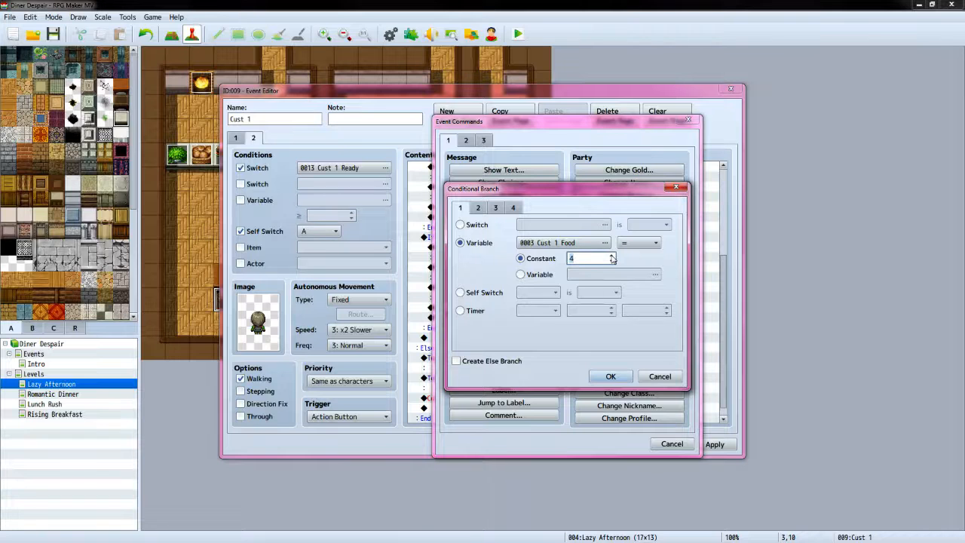
{"action": "left_click", "coordinate": [611, 376]}
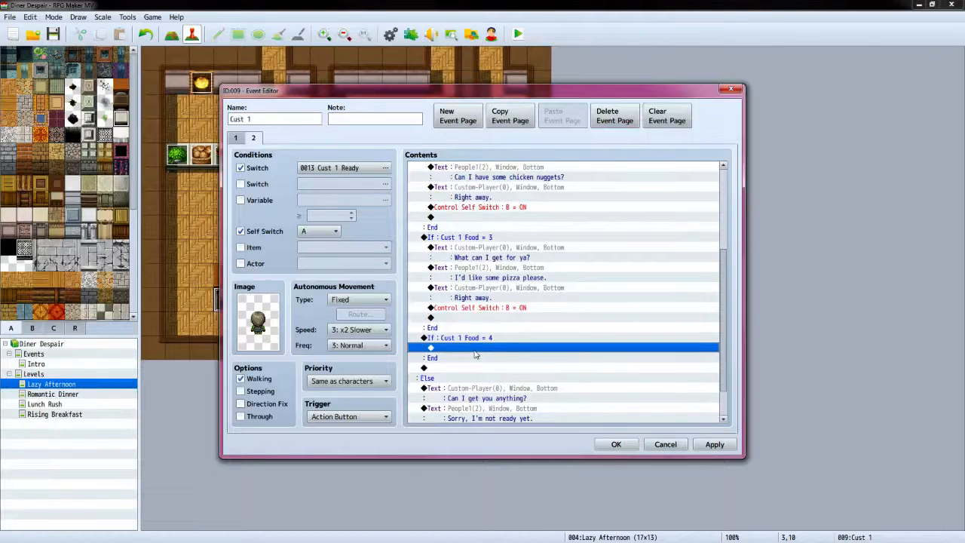
Add the message "What can I get for ya?" with the Custom-Player face inside the Cust 1 Food = 4 branch
{"action": "double_click", "coordinate": [476, 354]}
{"action": "left_click", "coordinate": [504, 170]}
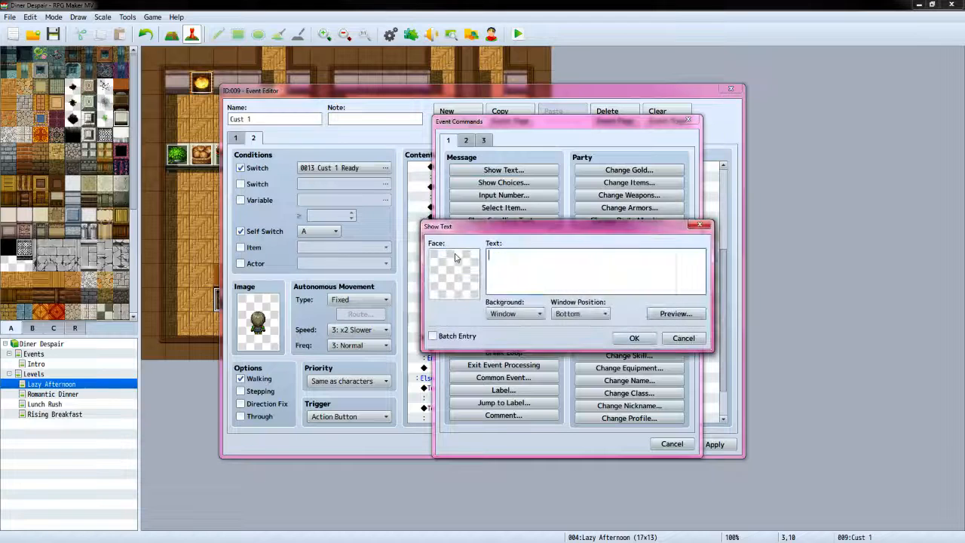
{"action": "double_click", "coordinate": [456, 257]}
{"action": "left_click", "coordinate": [432, 248]}
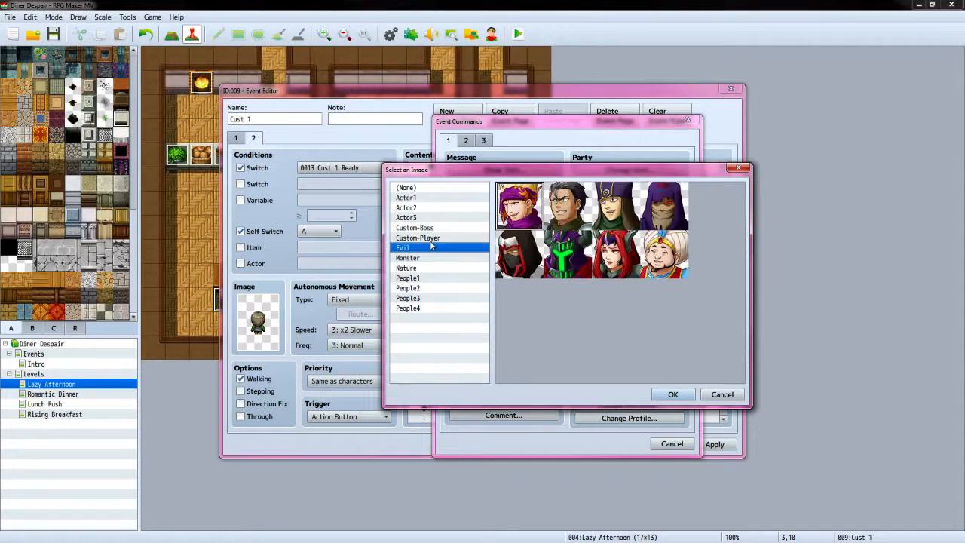
{"action": "left_click", "coordinate": [428, 239]}
{"action": "left_click", "coordinate": [673, 394]}
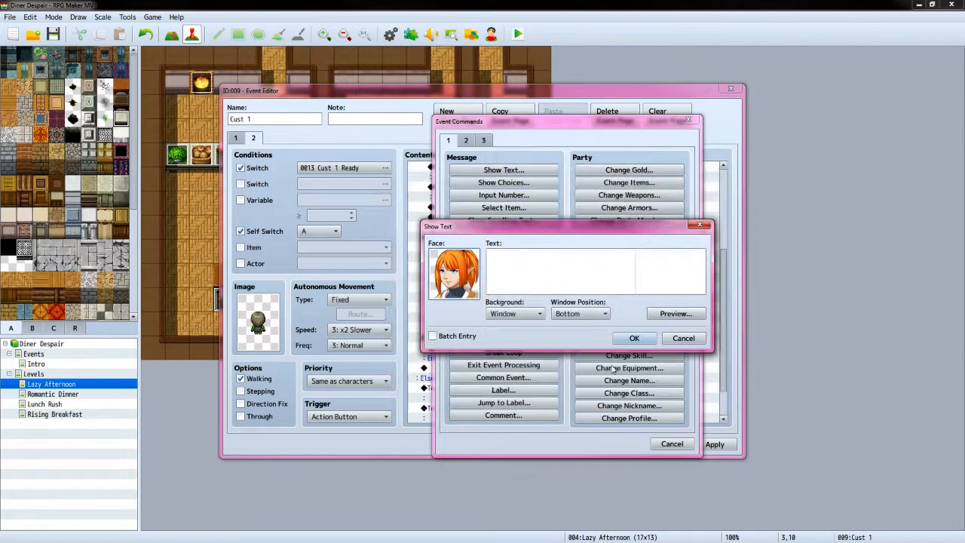
{"action": "left_click", "coordinate": [564, 276]}
{"action": "type", "text": "What c"}
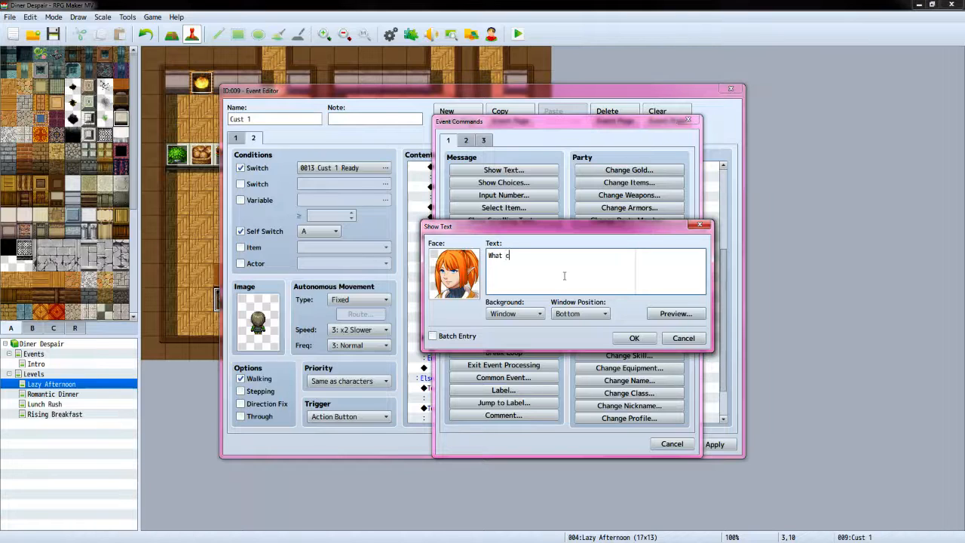
{"action": "type", "text": "an i"}
{"action": "left_click", "coordinate": [633, 338]}
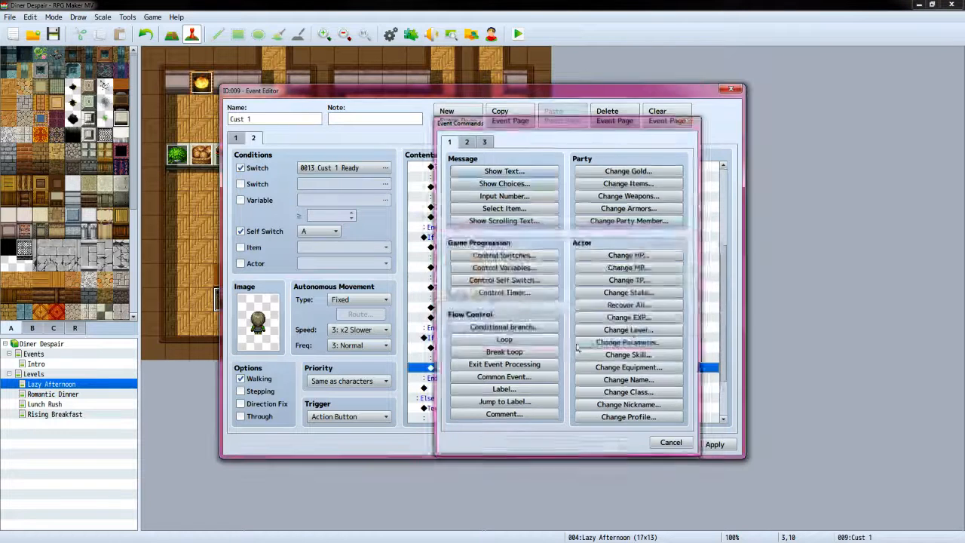
Add the reply "Can I get a salad?" with the third top-row People1 face in the Cust 1 Food = 4 branch
{"action": "double_click", "coordinate": [478, 372]}
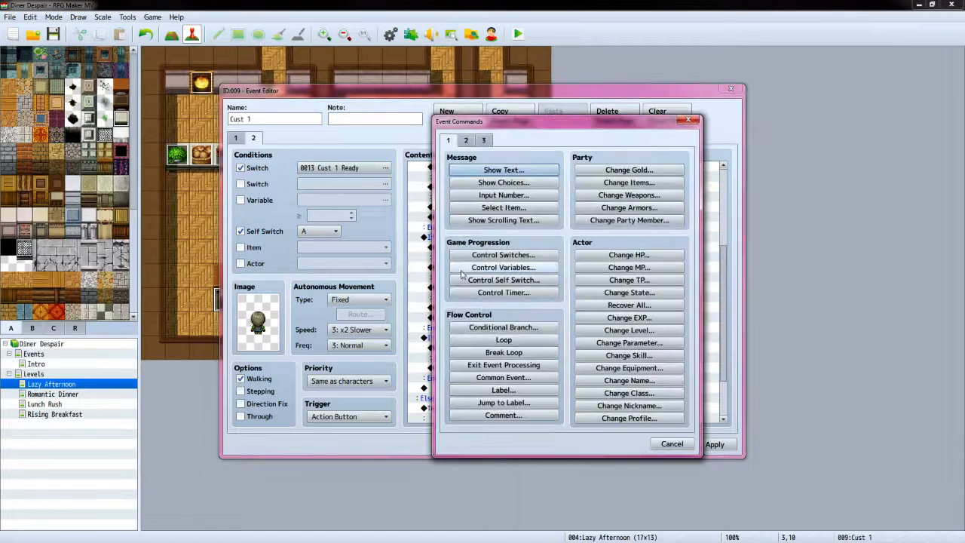
{"action": "left_click", "coordinate": [502, 171]}
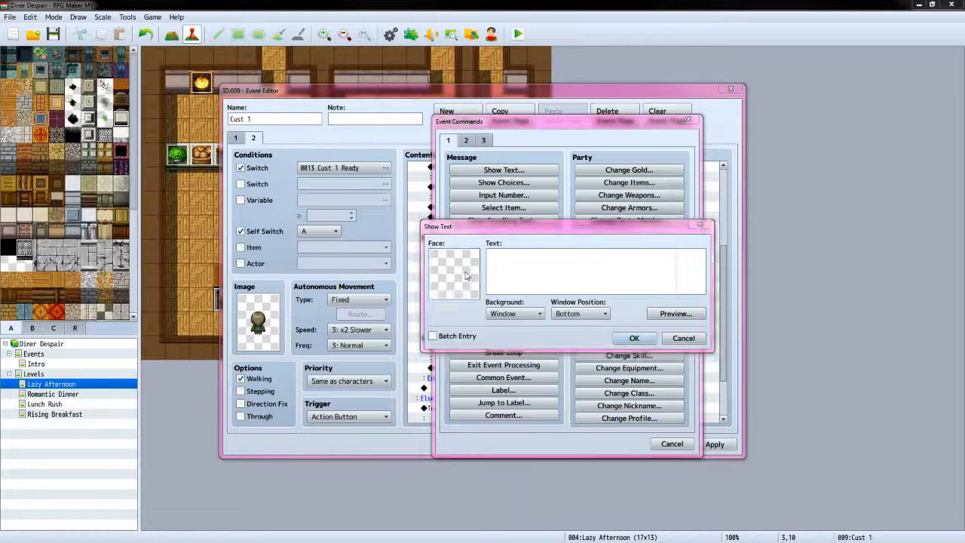
{"action": "double_click", "coordinate": [457, 273]}
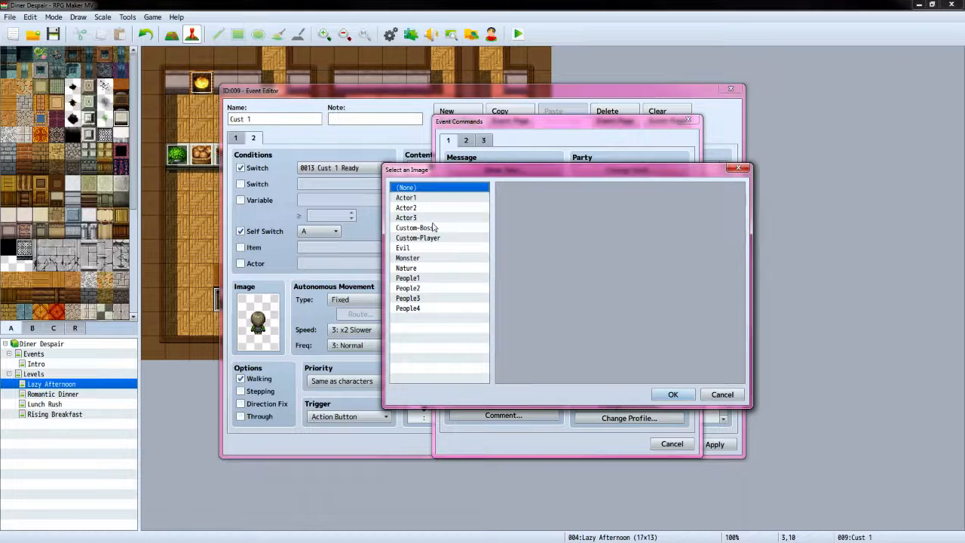
{"action": "left_click", "coordinate": [432, 278]}
{"action": "left_click", "coordinate": [609, 219]}
{"action": "left_click", "coordinate": [672, 394]}
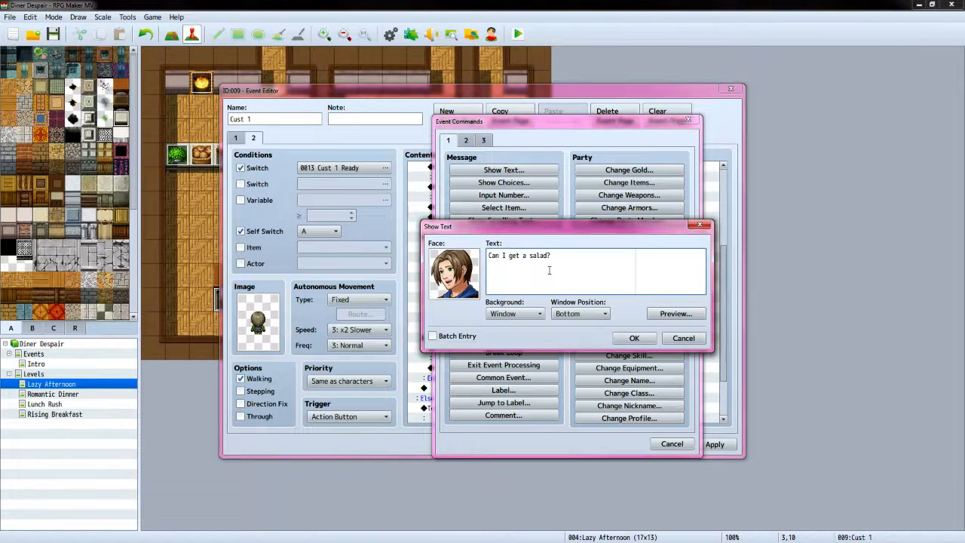
{"action": "left_click", "coordinate": [634, 338]}
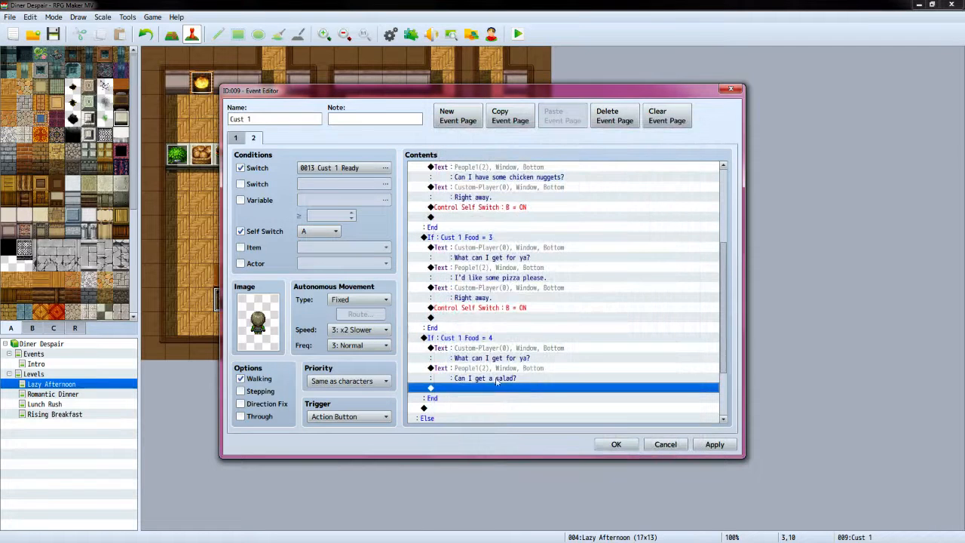
Add the message "Right away." with the Custom-Player face below the salad reply in the Cust 1 Food = 4 branch
{"action": "double_click", "coordinate": [498, 389]}
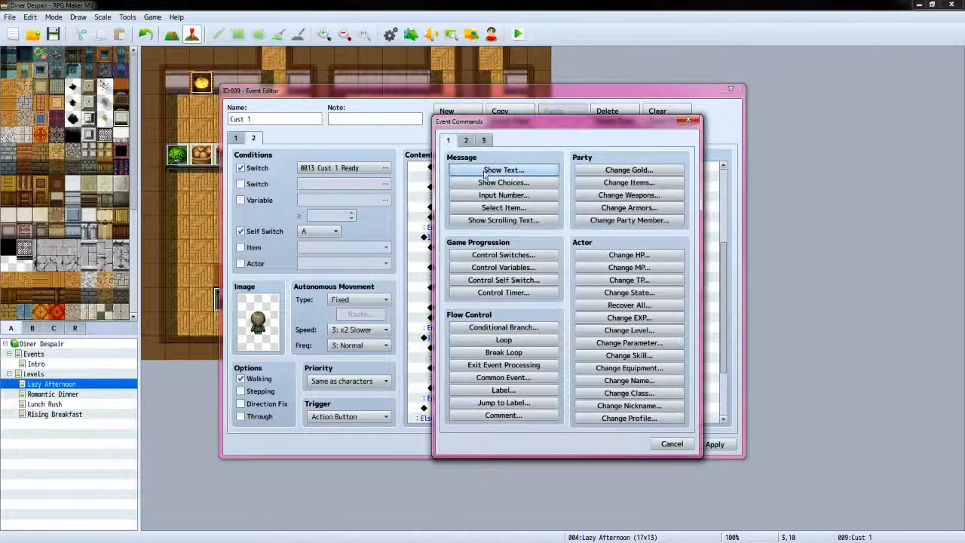
{"action": "left_click", "coordinate": [503, 170]}
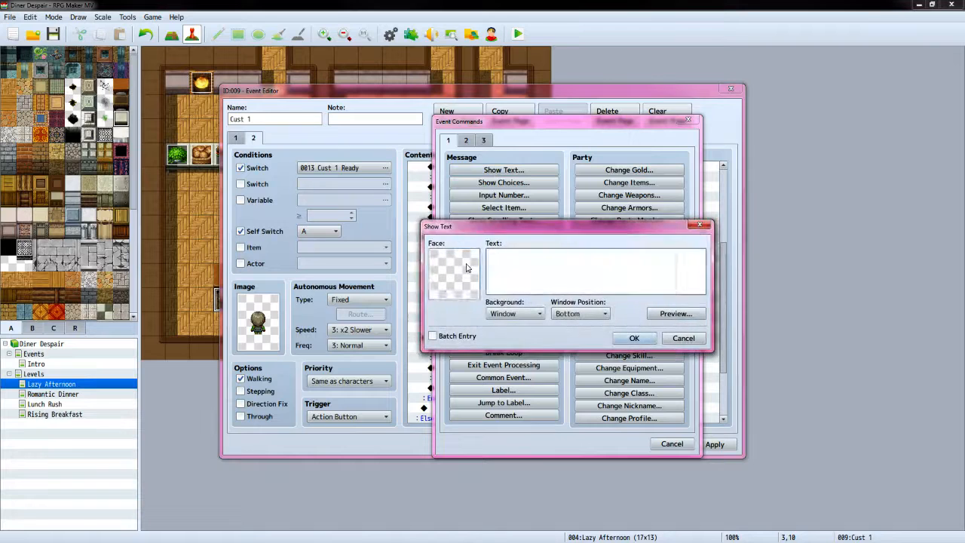
{"action": "double_click", "coordinate": [466, 267]}
{"action": "left_click", "coordinate": [439, 239]}
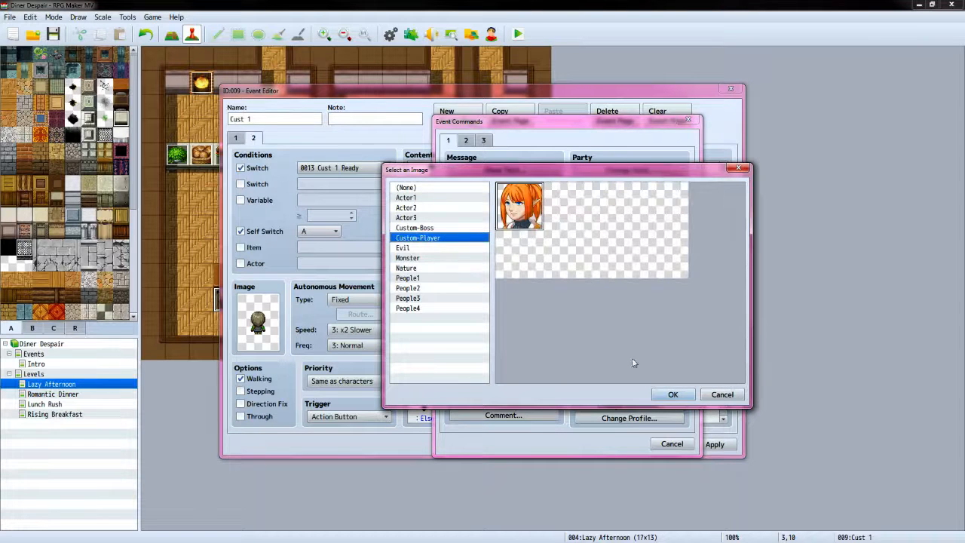
{"action": "left_click", "coordinate": [668, 395]}
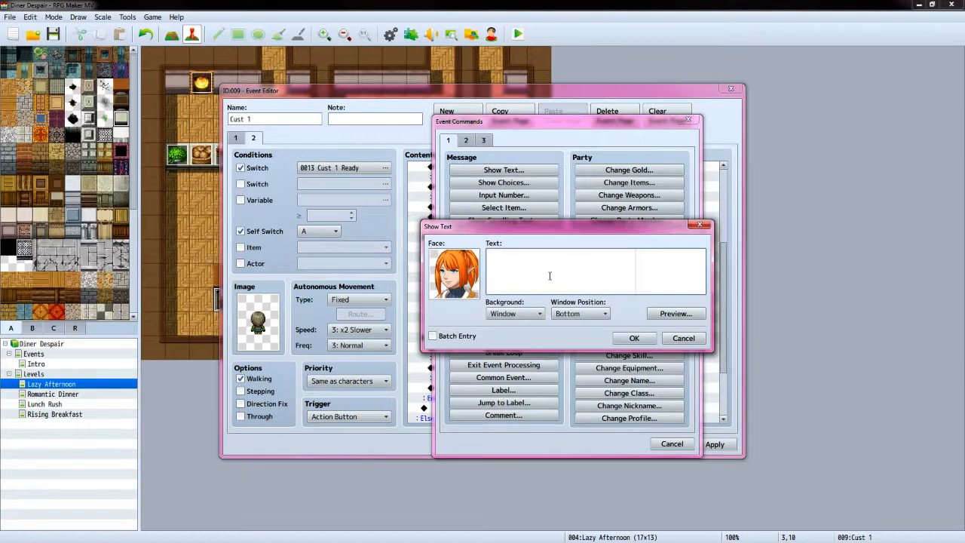
{"action": "type", "text": "Right away."}
{"action": "left_click", "coordinate": [634, 337]}
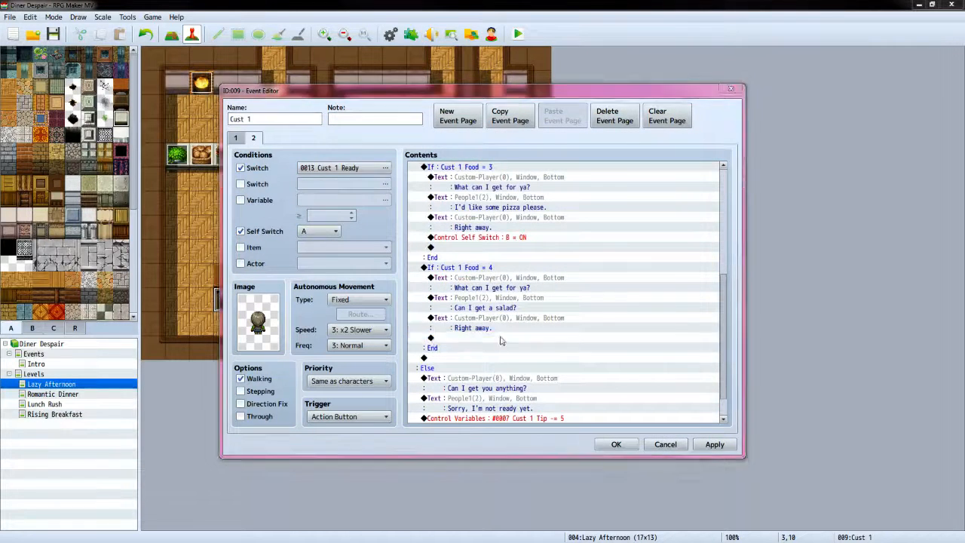
Add a Control Self Switch command turning B on at the end of the Cust 1 Food = 4 branch
{"action": "double_click", "coordinate": [501, 338]}
{"action": "left_click", "coordinate": [520, 280]}
{"action": "left_click", "coordinate": [537, 272]}
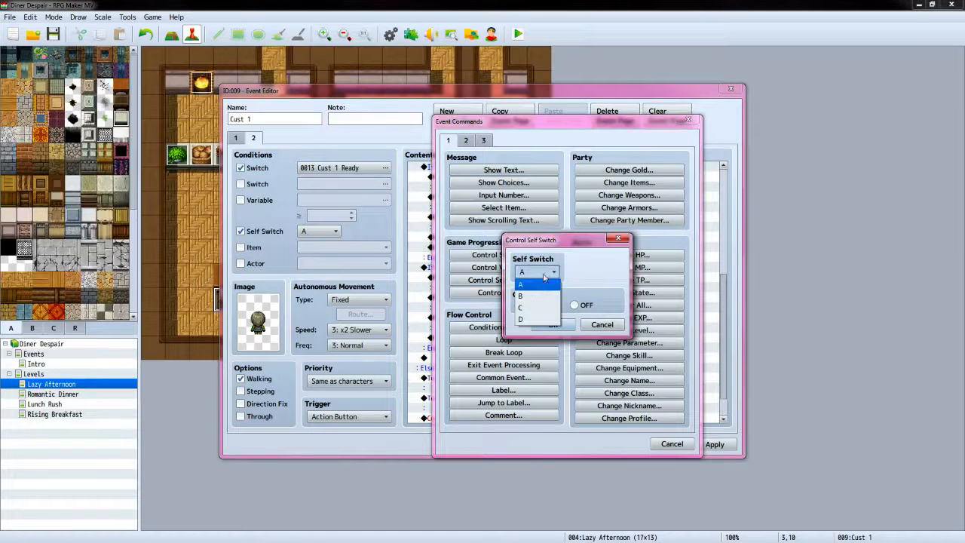
{"action": "left_click", "coordinate": [531, 282]}
{"action": "left_click", "coordinate": [551, 323]}
{"action": "scroll", "coordinate": [546, 314], "scroll_direction": "down", "scroll_amount": 2}
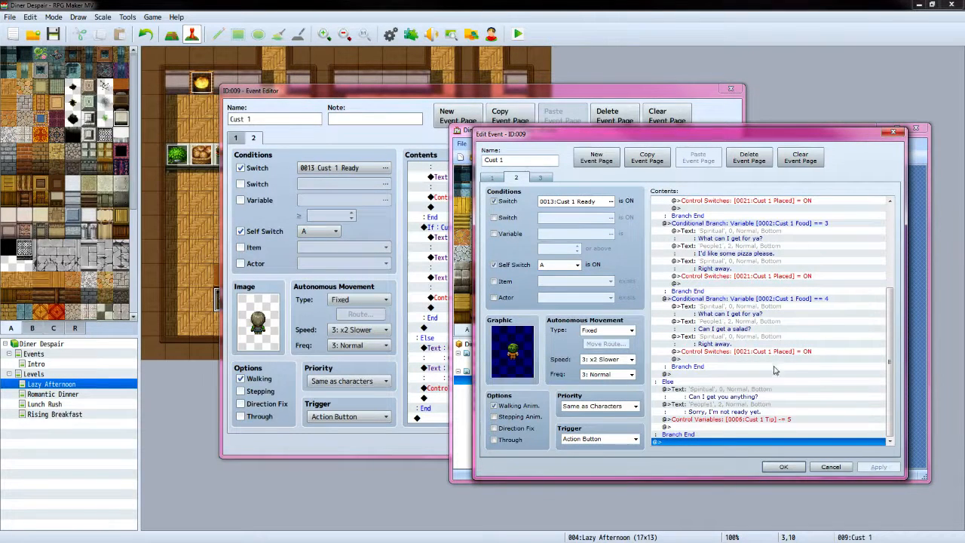
Check page 3 of the reference event and add a third Cust 1 page with the third top-row People1 character facing away
{"action": "left_click", "coordinate": [542, 178]}
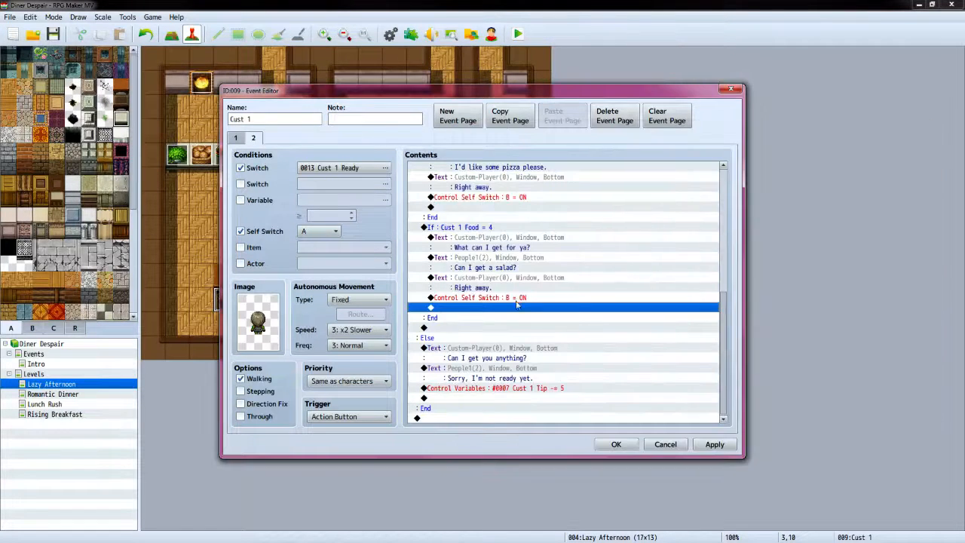
{"action": "left_click", "coordinate": [714, 444]}
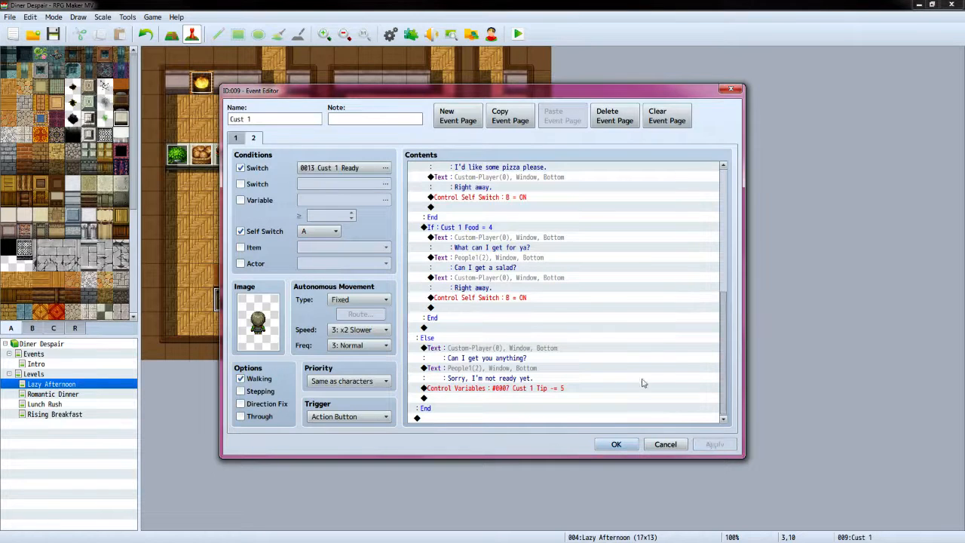
{"action": "left_click", "coordinate": [449, 117]}
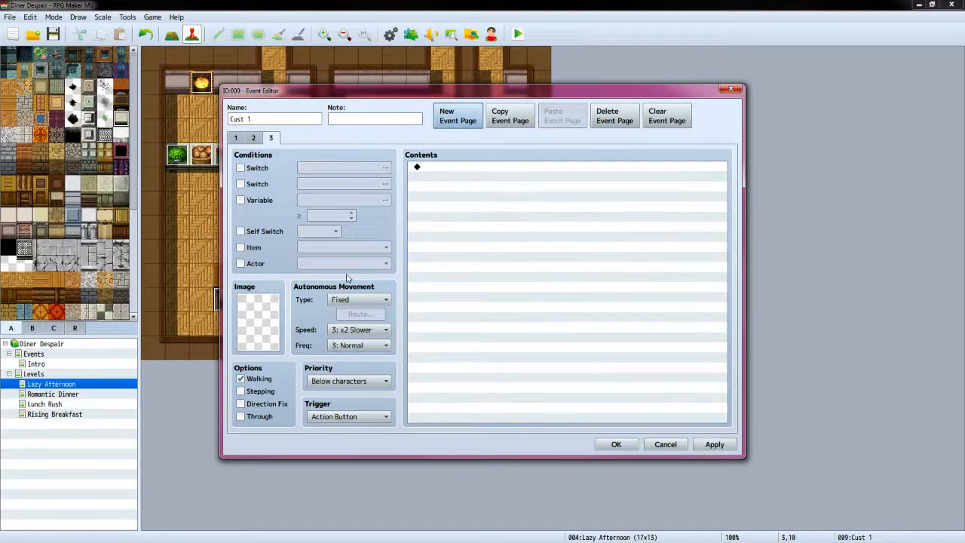
{"action": "double_click", "coordinate": [257, 321]}
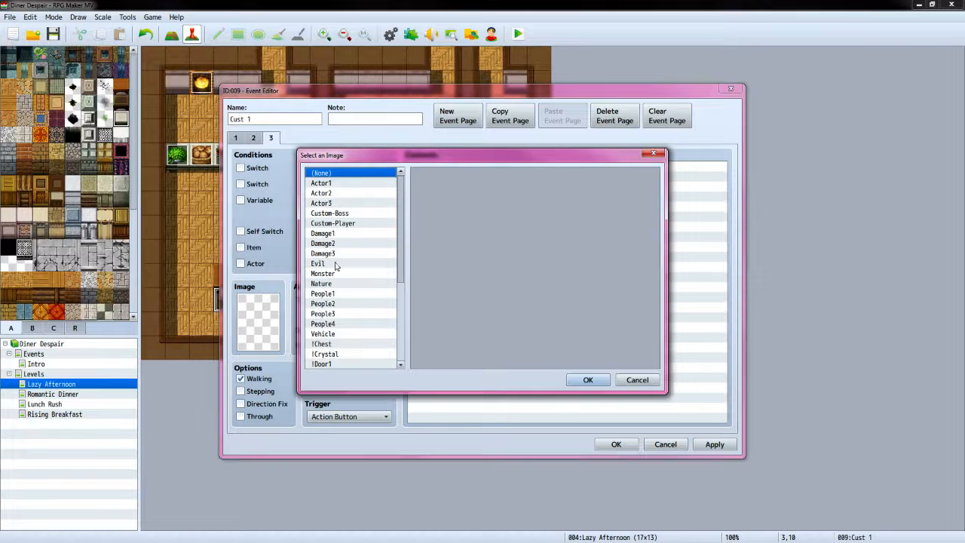
{"action": "left_click", "coordinate": [339, 293]}
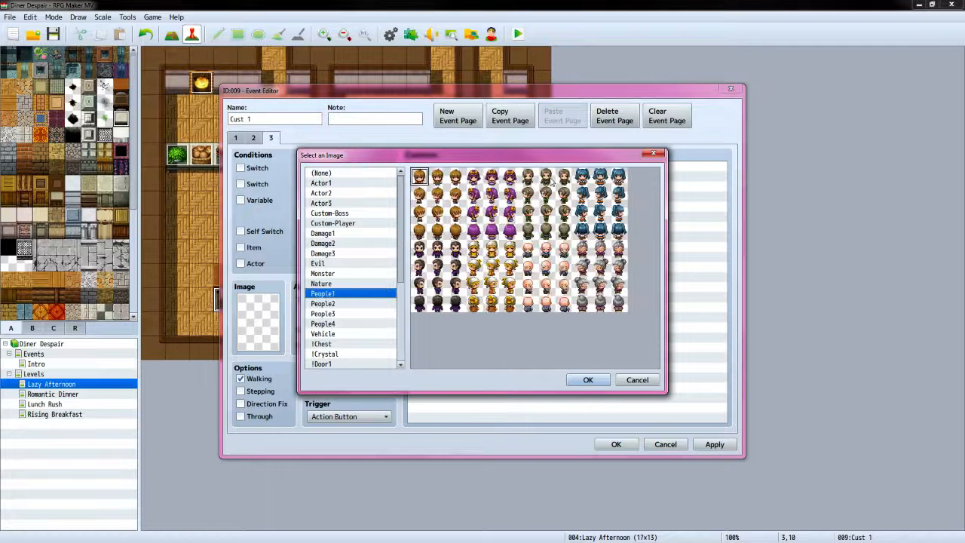
{"action": "left_click", "coordinate": [550, 240]}
{"action": "left_click", "coordinate": [588, 380]}
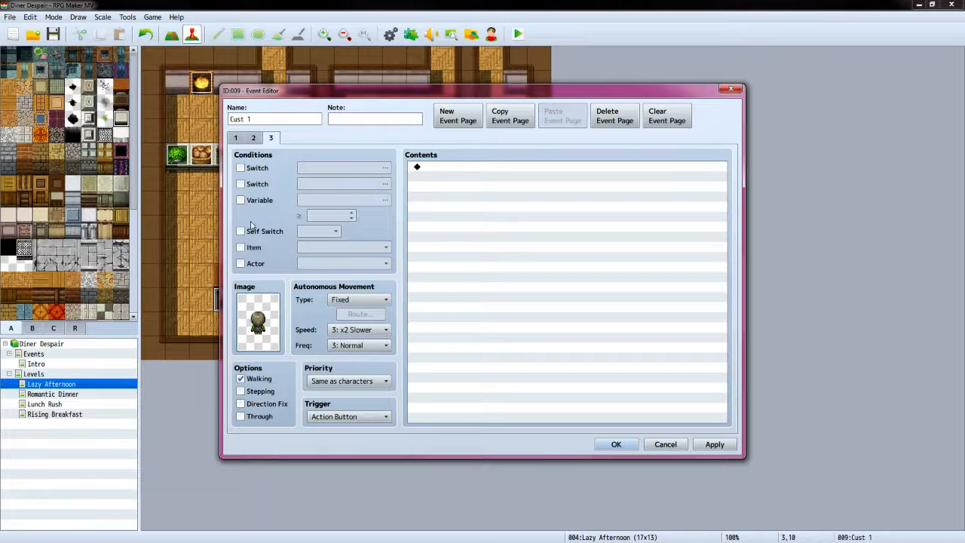
Set the conditions of Cust 1 page 3 to Self Switch B and switch 0013 Cust 1 Ready
{"action": "left_click", "coordinate": [241, 231]}
{"action": "left_click", "coordinate": [338, 231]}
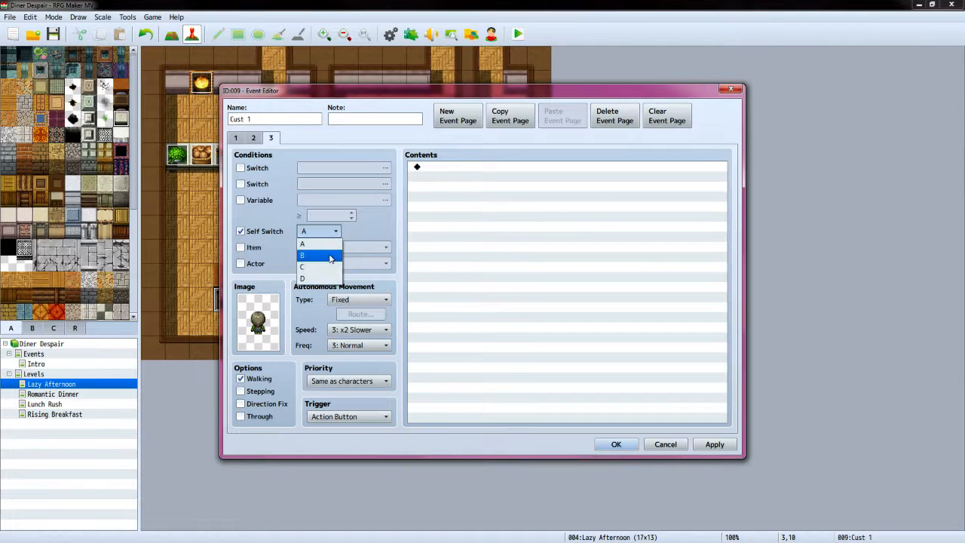
{"action": "left_click", "coordinate": [333, 260]}
{"action": "left_click", "coordinate": [255, 139]}
{"action": "left_click", "coordinate": [270, 138]}
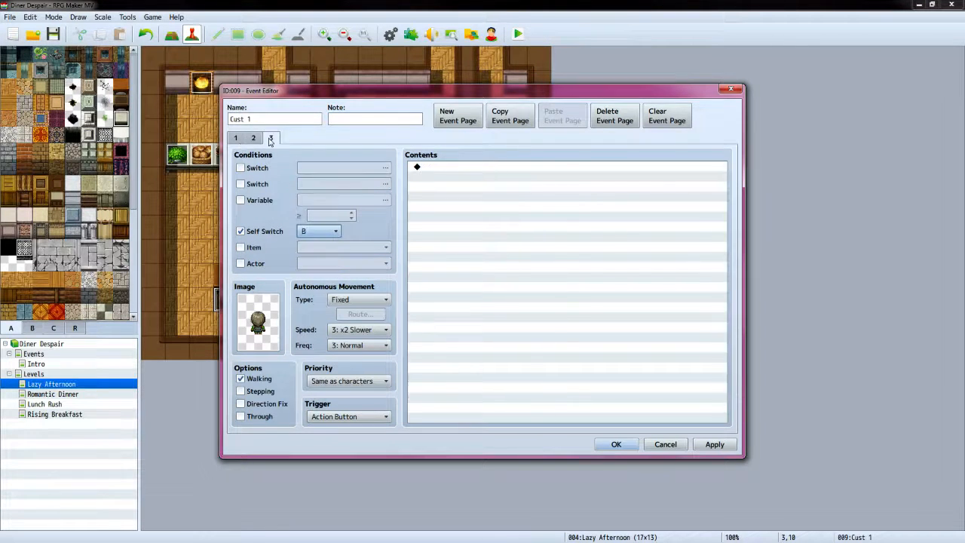
{"action": "left_click", "coordinate": [241, 167]}
{"action": "left_click", "coordinate": [385, 169]}
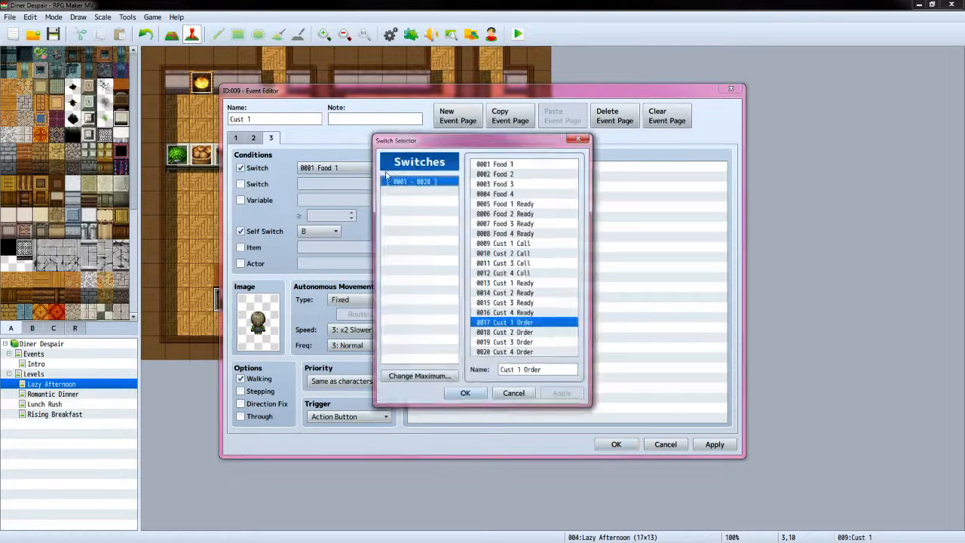
{"action": "left_click", "coordinate": [522, 284]}
{"action": "left_click", "coordinate": [464, 396]}
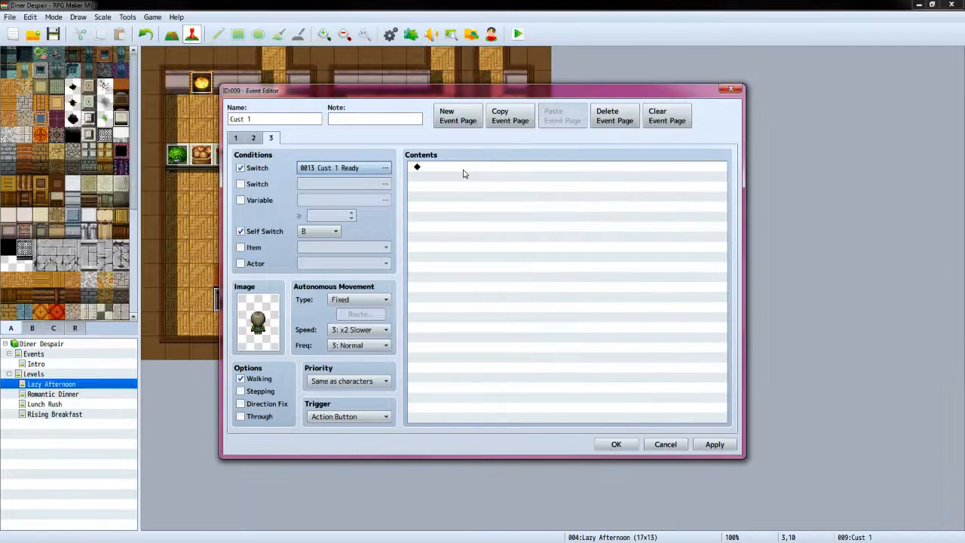
Add a Set Movement Route command for This Event with Transparent OFF to page 3
{"action": "double_click", "coordinate": [463, 174]}
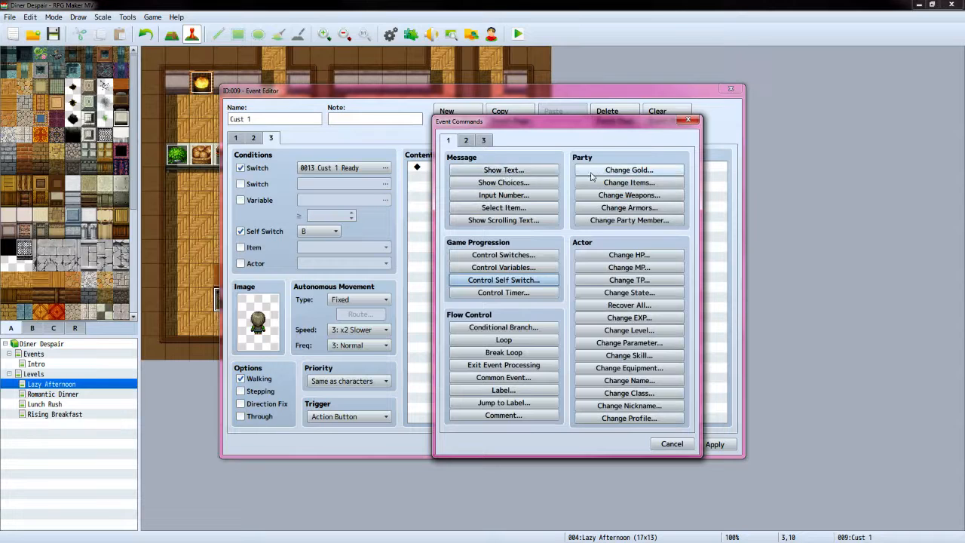
{"action": "left_click", "coordinate": [471, 143]}
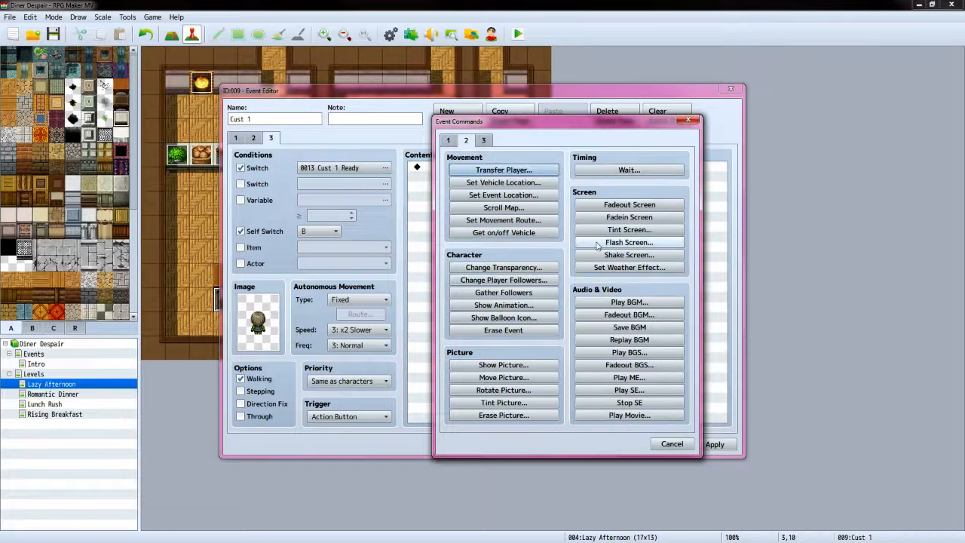
{"action": "left_click", "coordinate": [518, 221]}
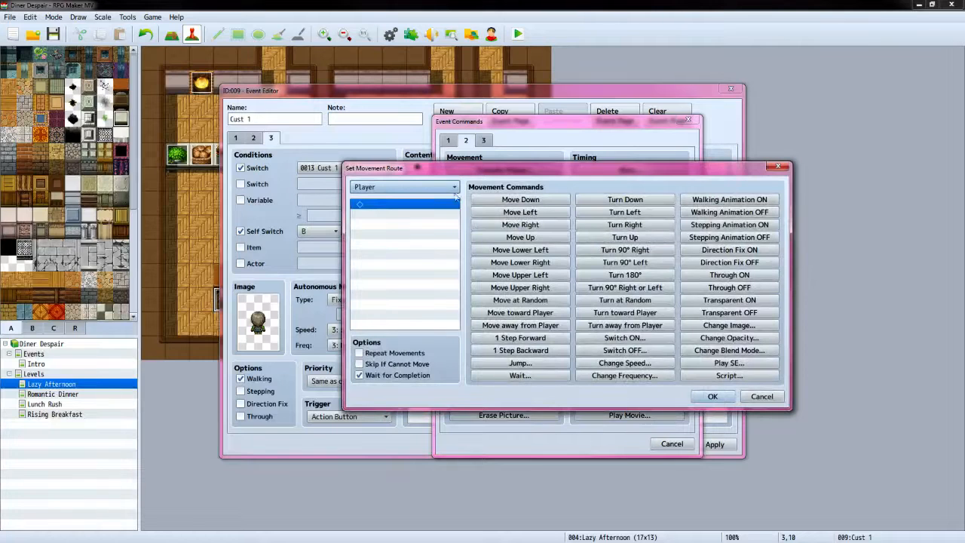
{"action": "left_click", "coordinate": [454, 192]}
{"action": "left_click", "coordinate": [422, 209]}
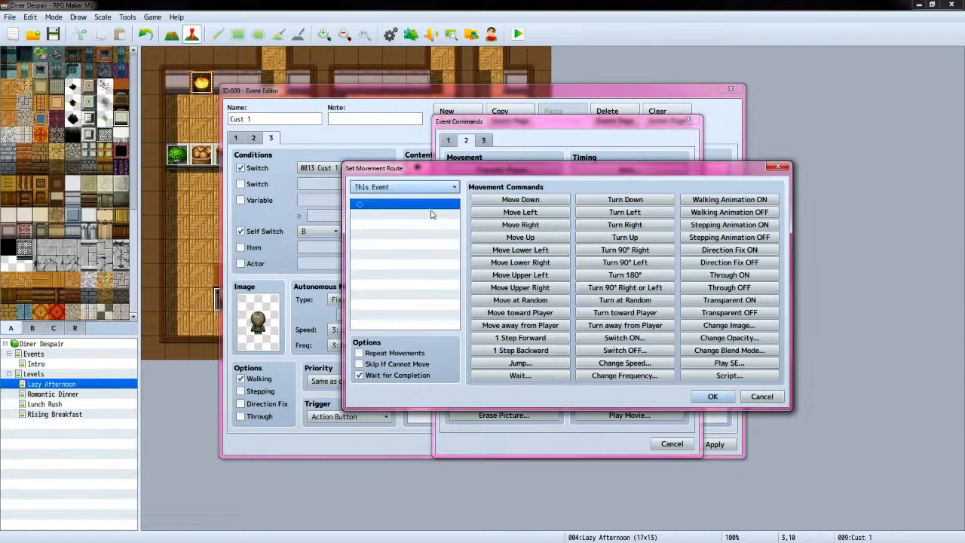
{"action": "left_click", "coordinate": [721, 312]}
{"action": "left_click", "coordinate": [712, 397]}
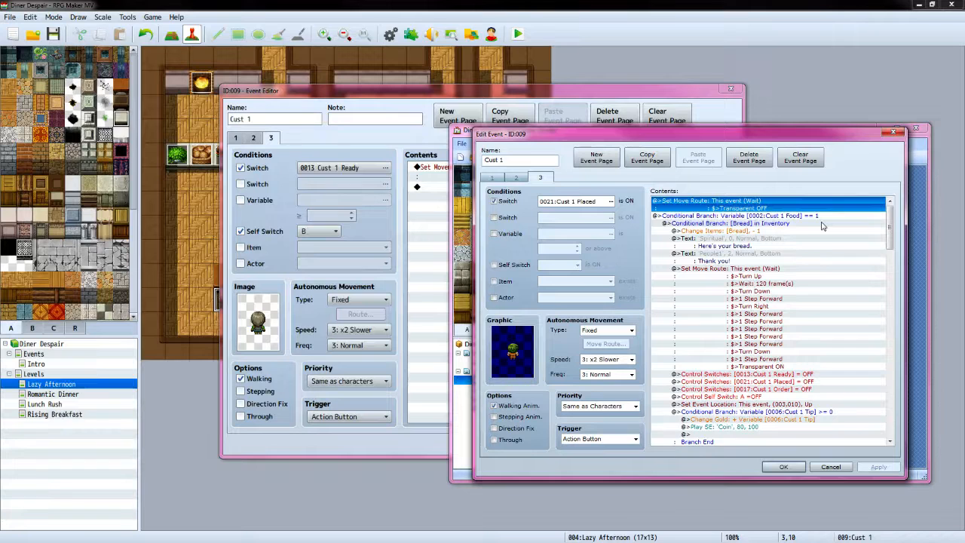
Check the reference event and add a conditional branch for variable 0003 Cust 1 Food = 1 below the movement route
{"action": "scroll", "coordinate": [820, 231], "scroll_direction": "down", "scroll_amount": 1}
{"action": "scroll", "coordinate": [819, 230], "scroll_direction": "up", "scroll_amount": 1}
{"action": "left_click", "coordinate": [541, 98]}
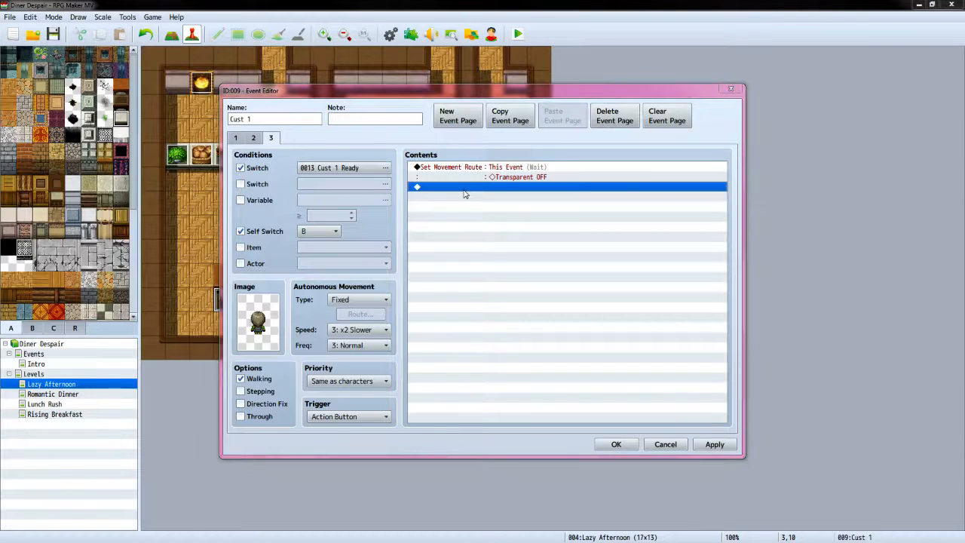
{"action": "double_click", "coordinate": [465, 195]}
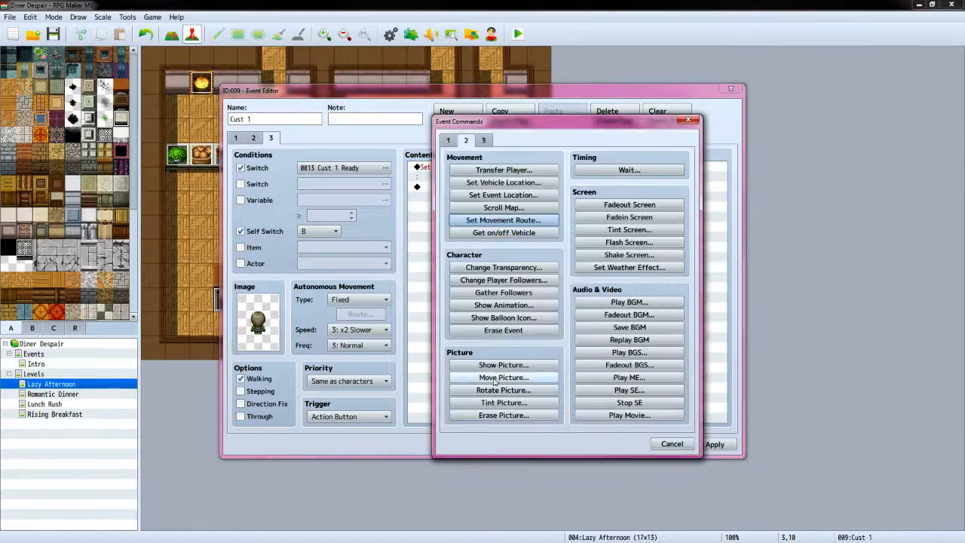
{"action": "left_click", "coordinate": [454, 142]}
{"action": "left_click", "coordinate": [504, 328]}
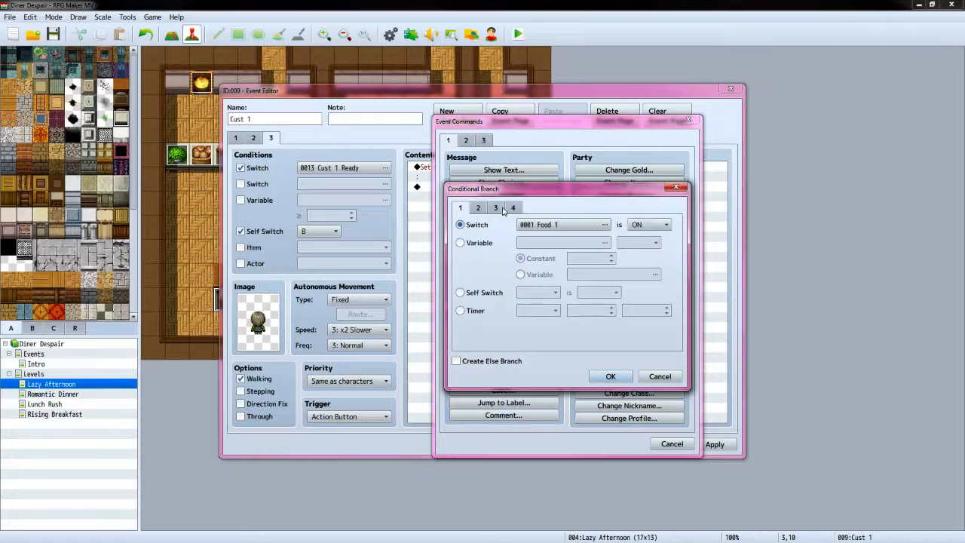
{"action": "left_click", "coordinate": [462, 243]}
{"action": "left_click", "coordinate": [605, 243]}
{"action": "left_click", "coordinate": [619, 197]}
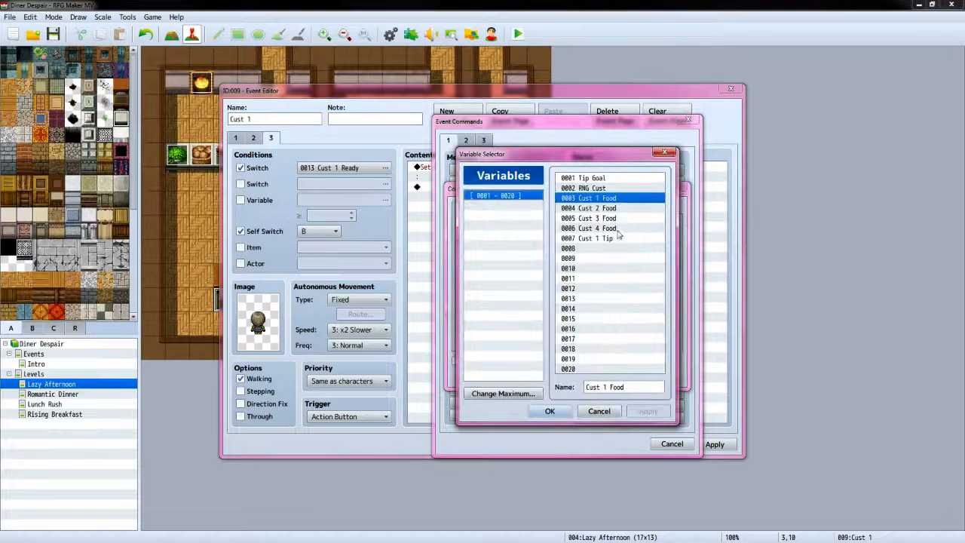
{"action": "left_click", "coordinate": [549, 411]}
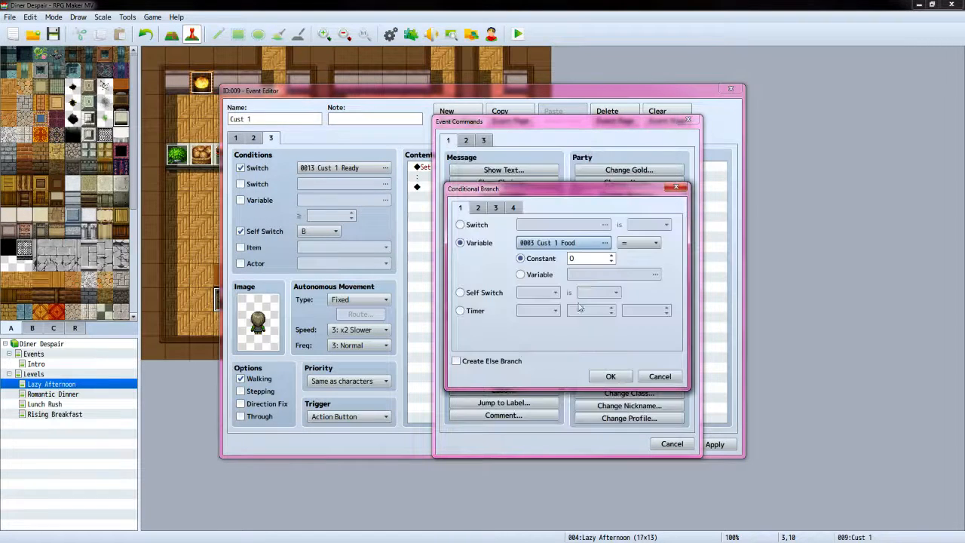
{"action": "left_click", "coordinate": [611, 256]}
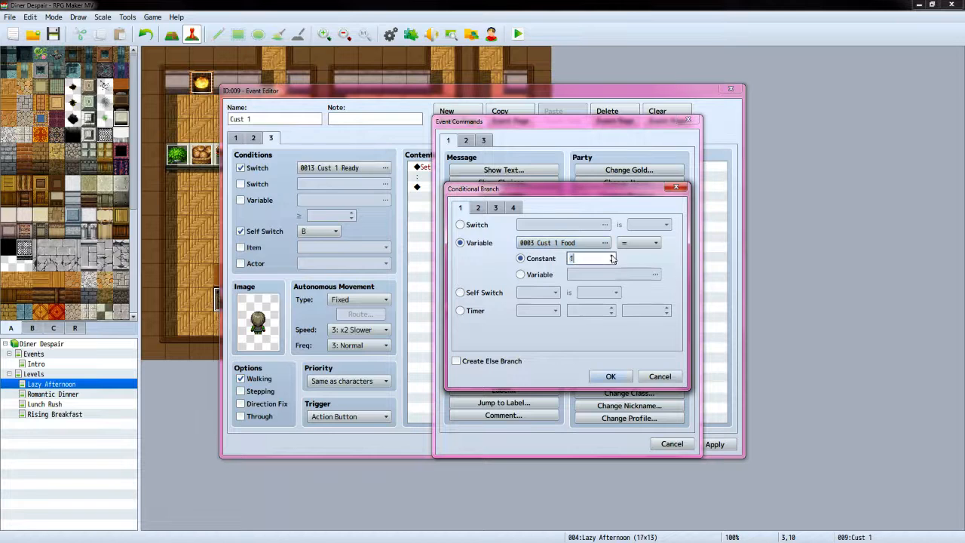
{"action": "left_click", "coordinate": [609, 377]}
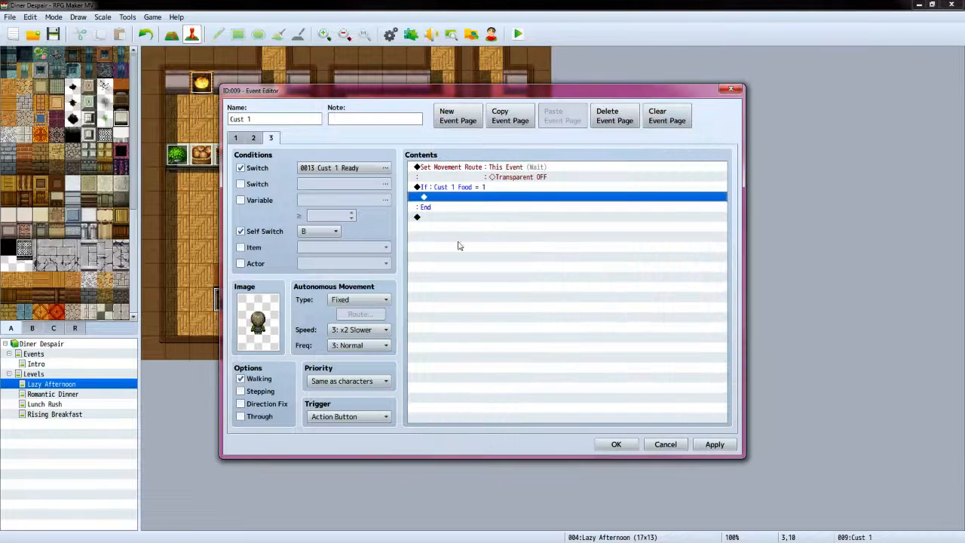
Nest a conditional branch with an Else branch inside Cust 1 Food = 1, checking whether the party has the item Bread
{"action": "double_click", "coordinate": [466, 205]}
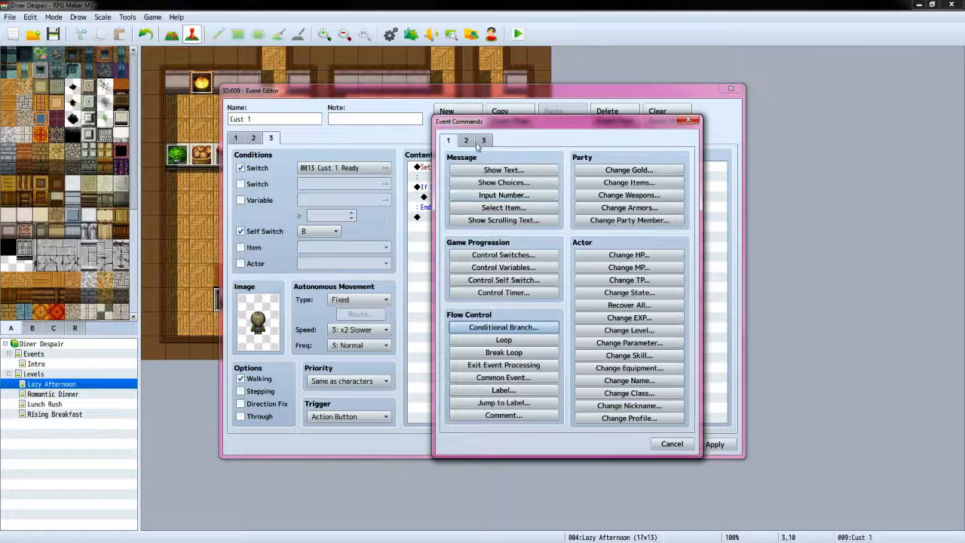
{"action": "left_click", "coordinate": [516, 329]}
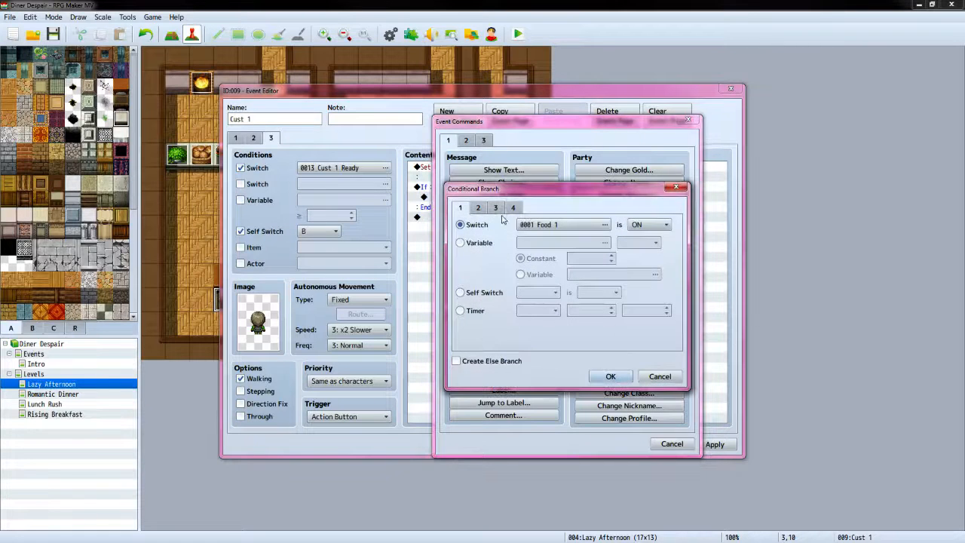
{"action": "left_click", "coordinate": [456, 361]}
{"action": "left_click", "coordinate": [513, 208]}
{"action": "left_click", "coordinate": [460, 242]}
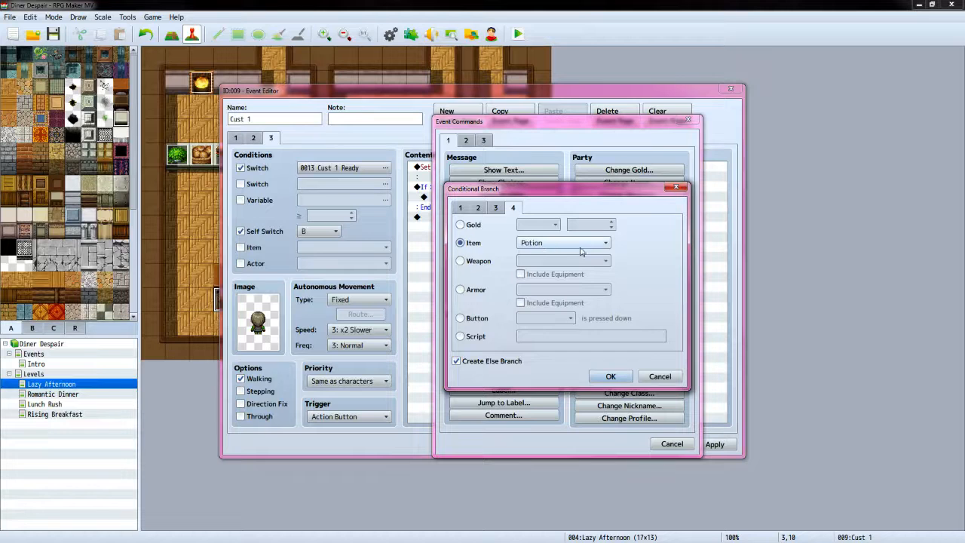
{"action": "left_click", "coordinate": [599, 245]}
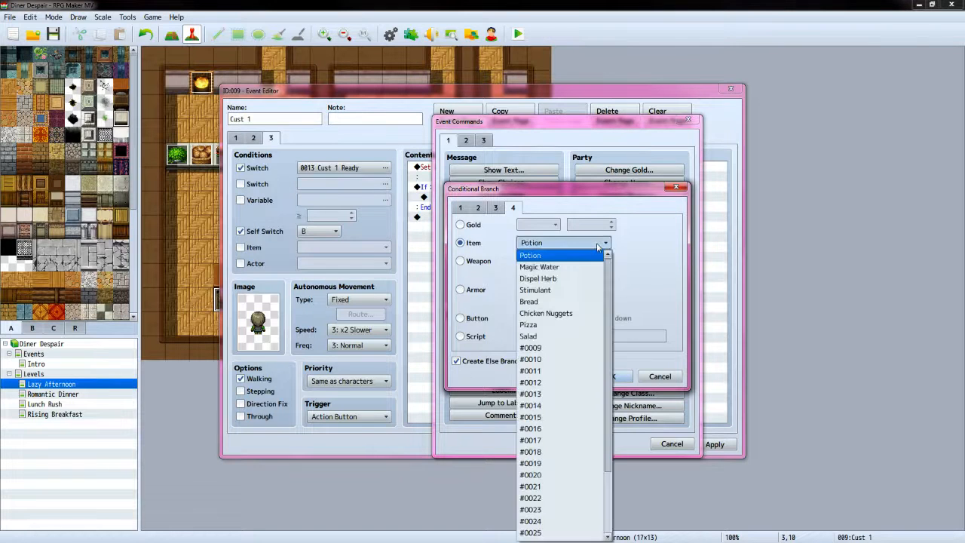
{"action": "left_click", "coordinate": [558, 303]}
{"action": "left_click", "coordinate": [603, 374]}
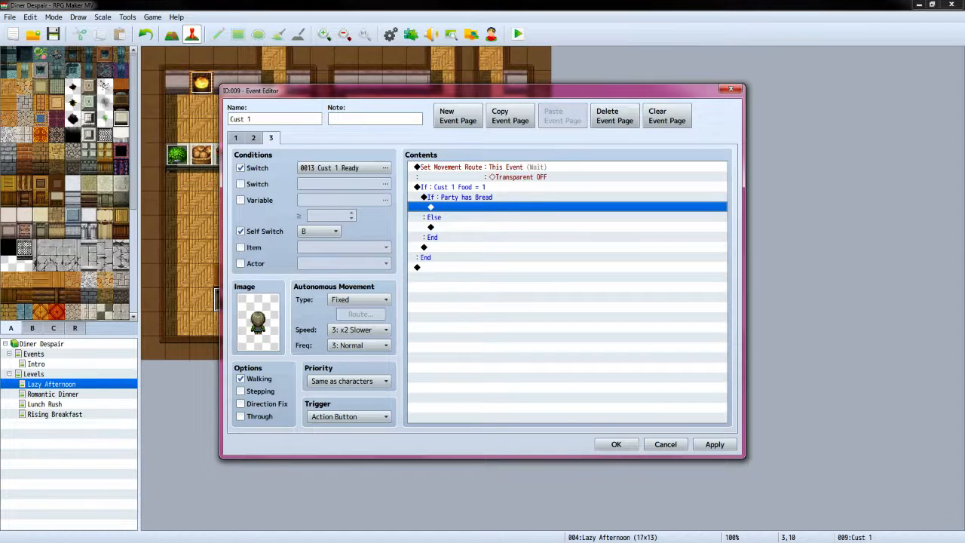
Check the reference event and add a Change Items command decreasing Bread by 1 inside the Party has Bread branch
{"action": "key", "text": "alt+Tab"}
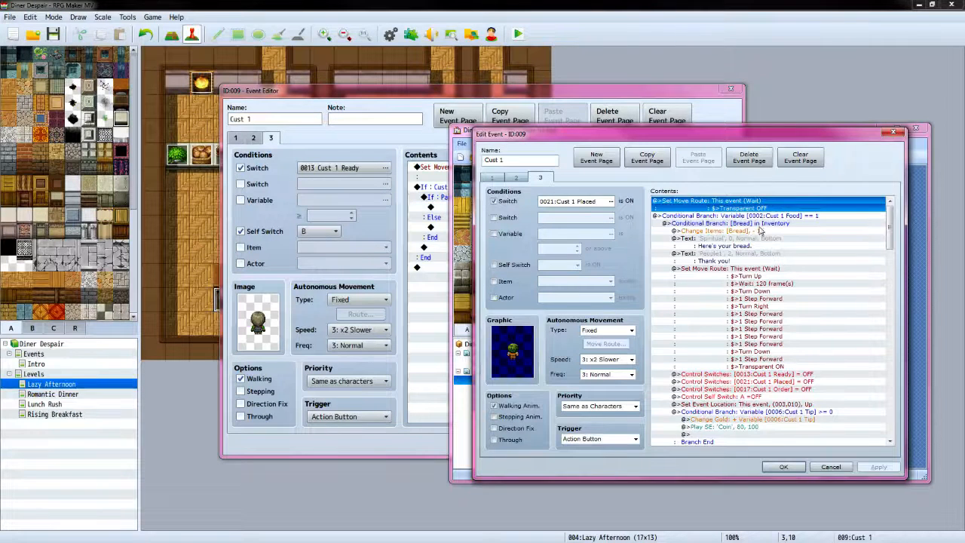
{"action": "left_click", "coordinate": [552, 98]}
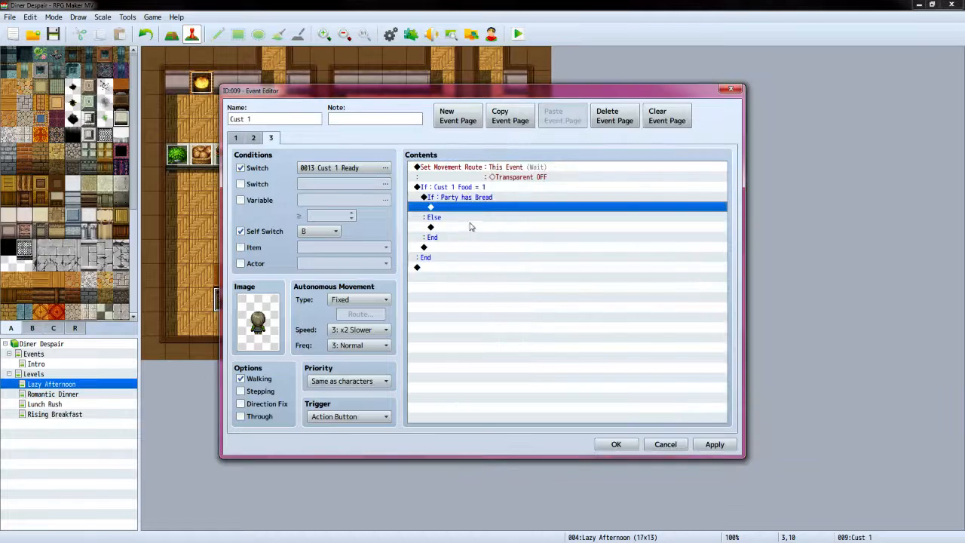
{"action": "double_click", "coordinate": [472, 211]}
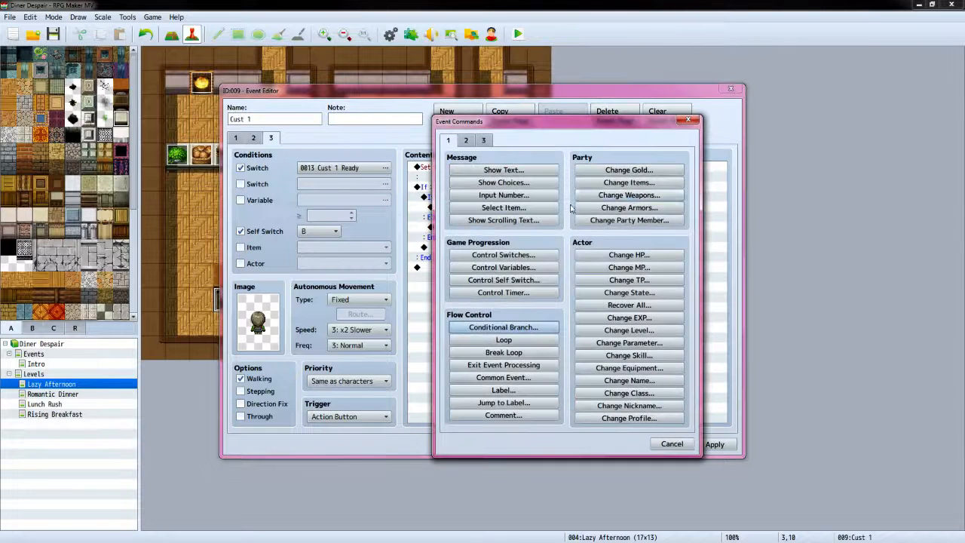
{"action": "left_click", "coordinate": [607, 184]}
{"action": "left_click", "coordinate": [573, 247]}
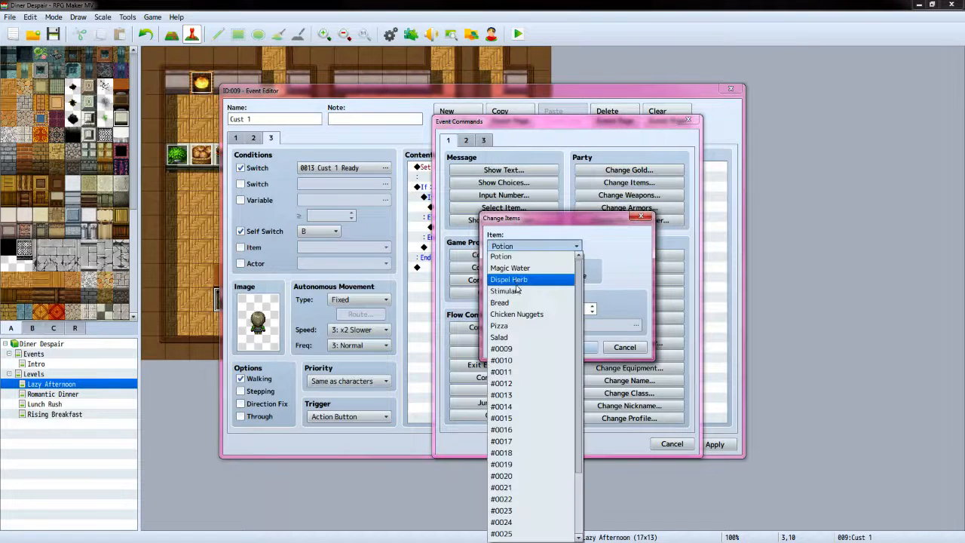
{"action": "left_click", "coordinate": [523, 309]}
{"action": "left_click", "coordinate": [552, 276]}
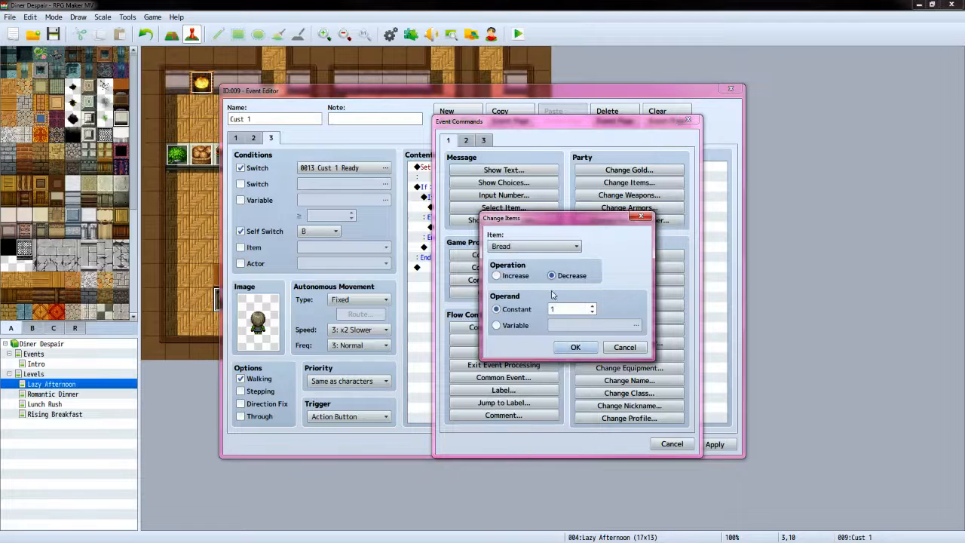
{"action": "left_click", "coordinate": [574, 348]}
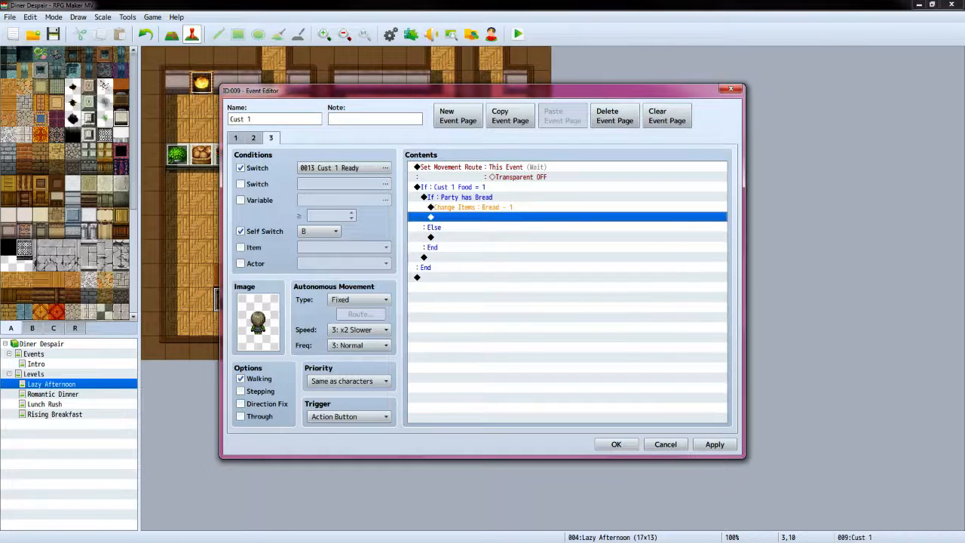
Check the reference event and add the message "Here's your bread." with the Custom-Player face below the Bread item change
{"action": "key", "text": "alt+Tab"}
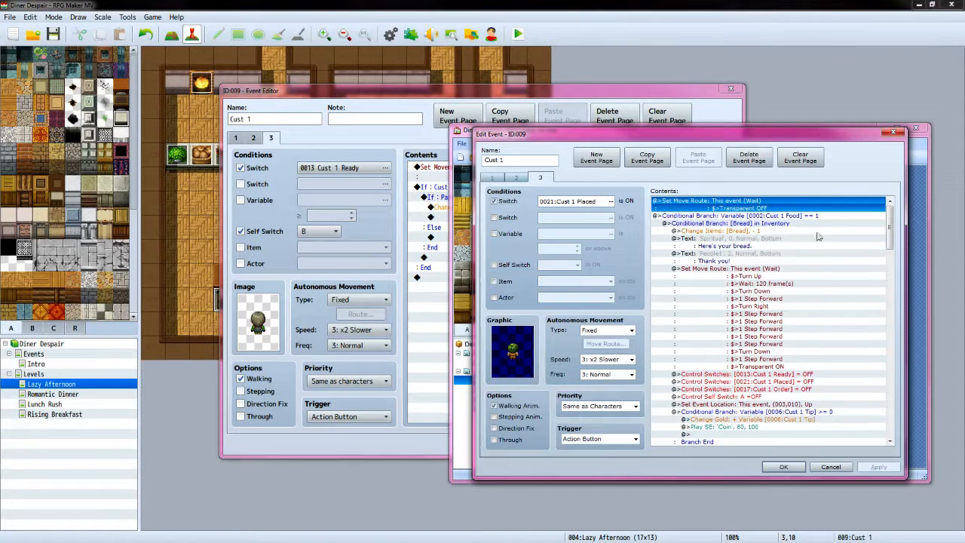
{"action": "left_click", "coordinate": [556, 103]}
{"action": "double_click", "coordinate": [478, 217]}
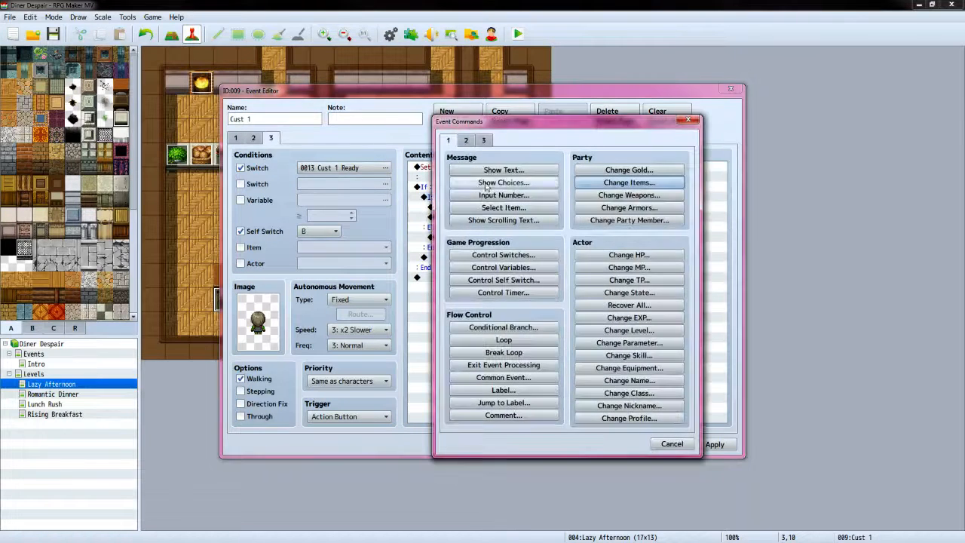
{"action": "left_click", "coordinate": [494, 169]}
{"action": "double_click", "coordinate": [455, 262]}
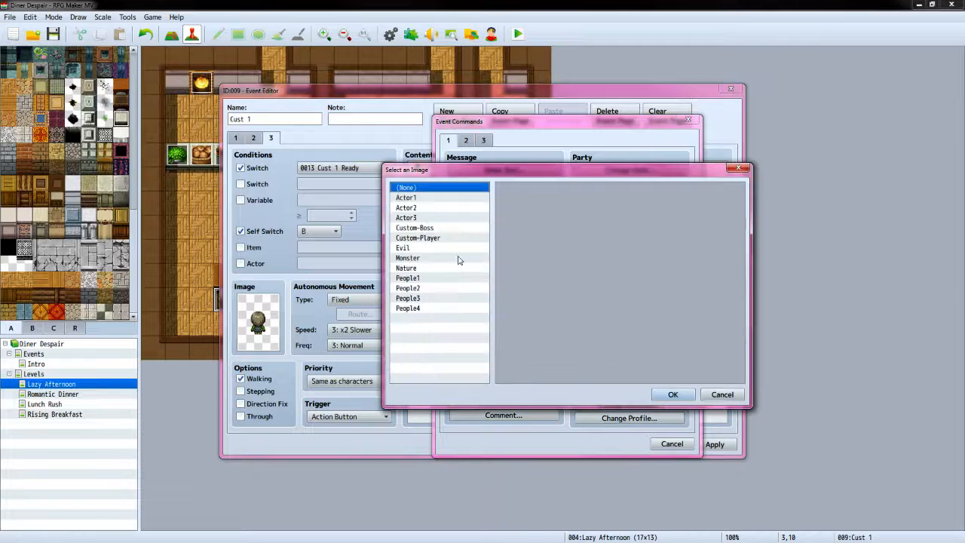
{"action": "left_click", "coordinate": [443, 238]}
{"action": "left_click", "coordinate": [665, 395]}
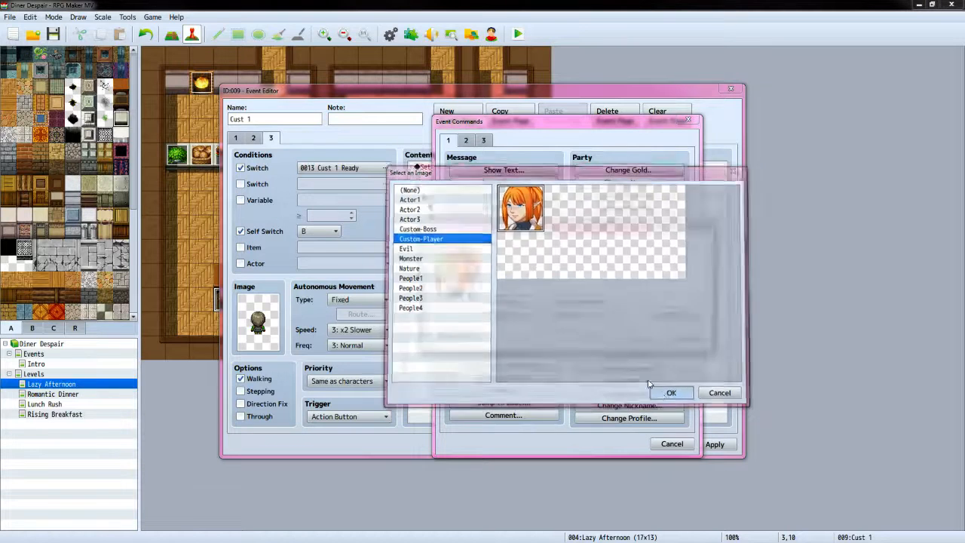
{"action": "left_click", "coordinate": [542, 279]}
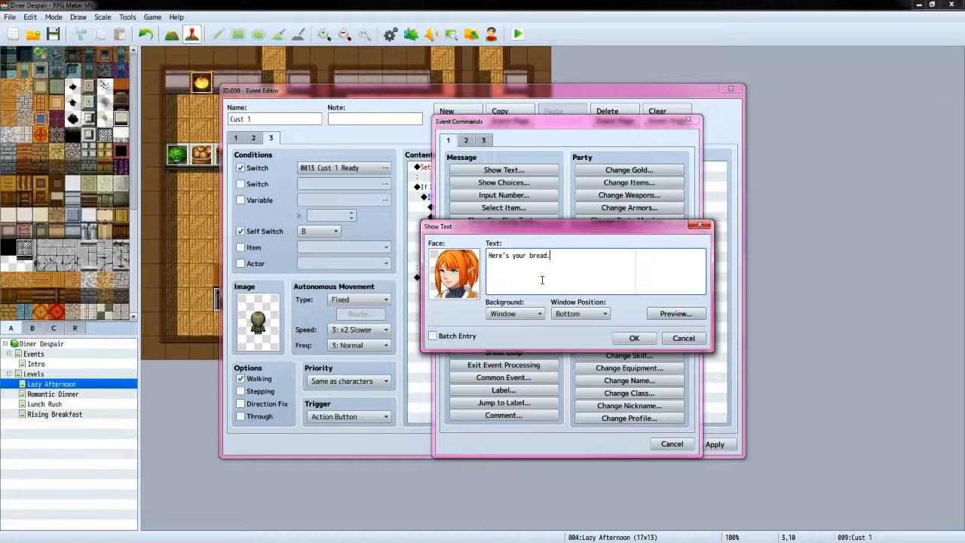
{"action": "left_click", "coordinate": [634, 337]}
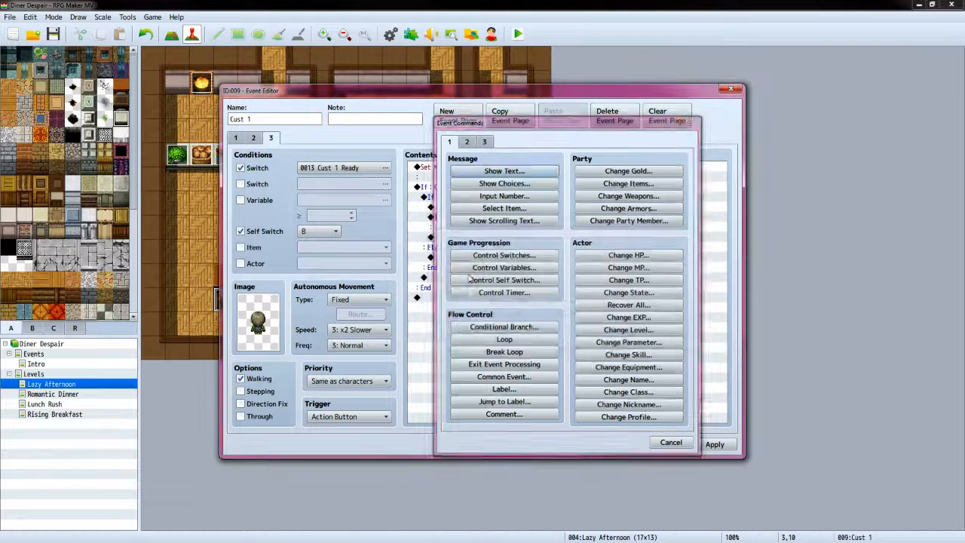
Add the message "Thank you." with the third People1 face below the "Here's your bread." message
{"action": "double_click", "coordinate": [477, 239]}
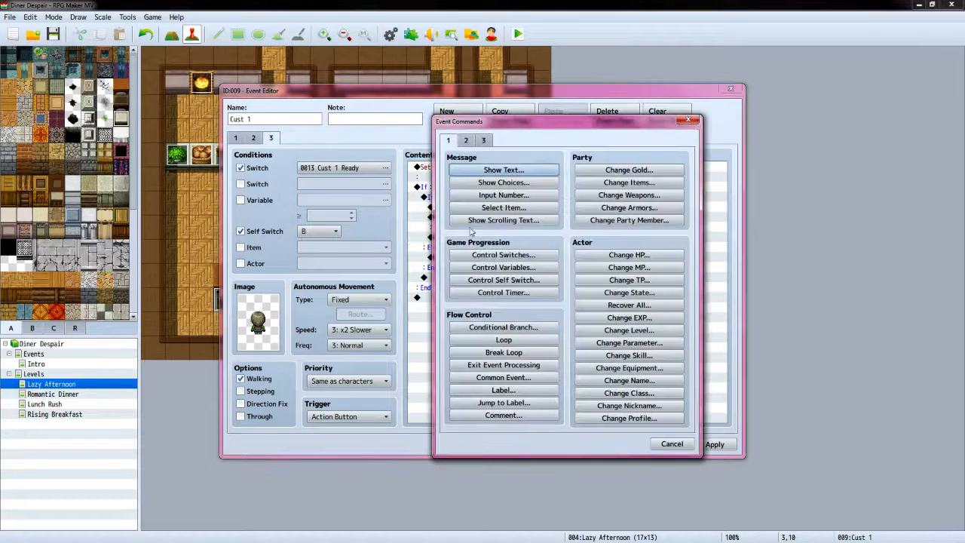
{"action": "left_click", "coordinate": [503, 169]}
{"action": "double_click", "coordinate": [449, 275]}
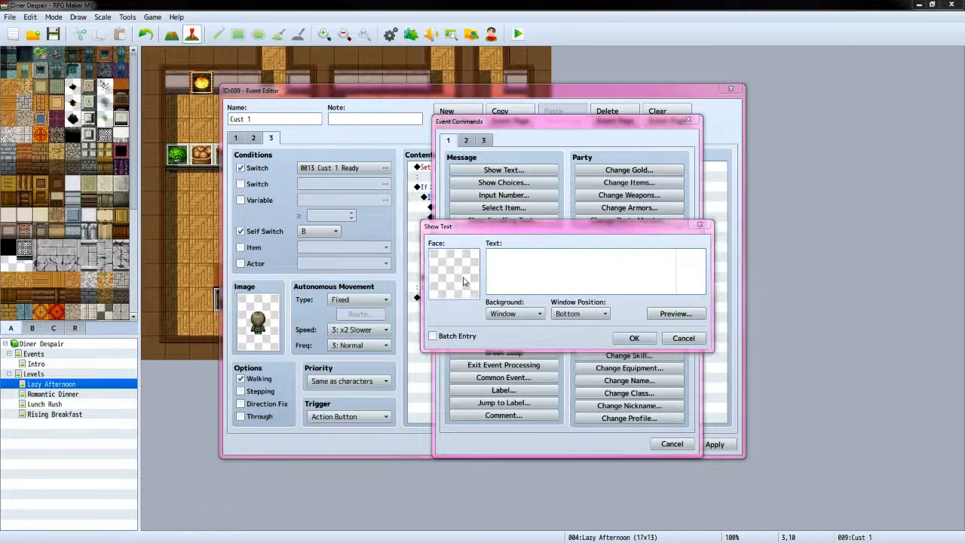
{"action": "left_click", "coordinate": [434, 279]}
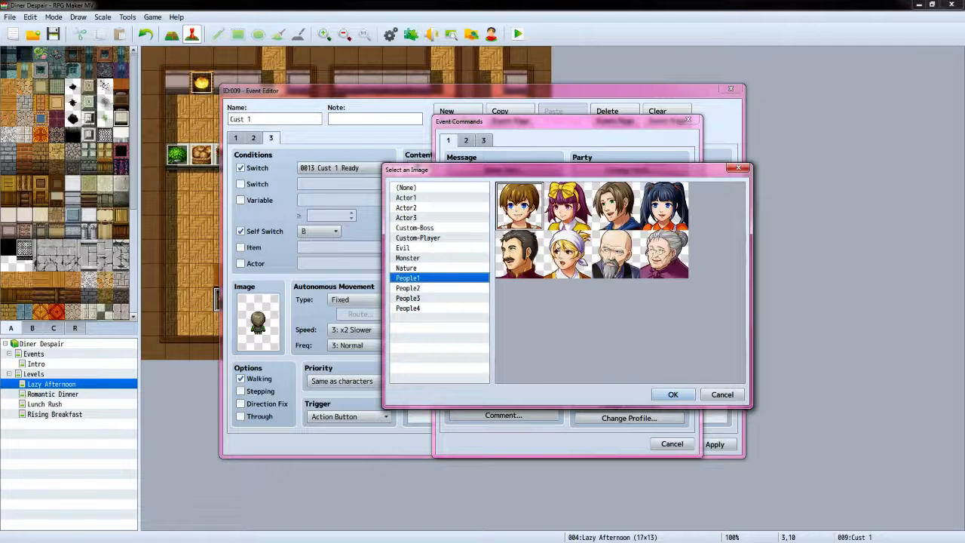
{"action": "left_click", "coordinate": [607, 218]}
{"action": "left_click", "coordinate": [672, 395]}
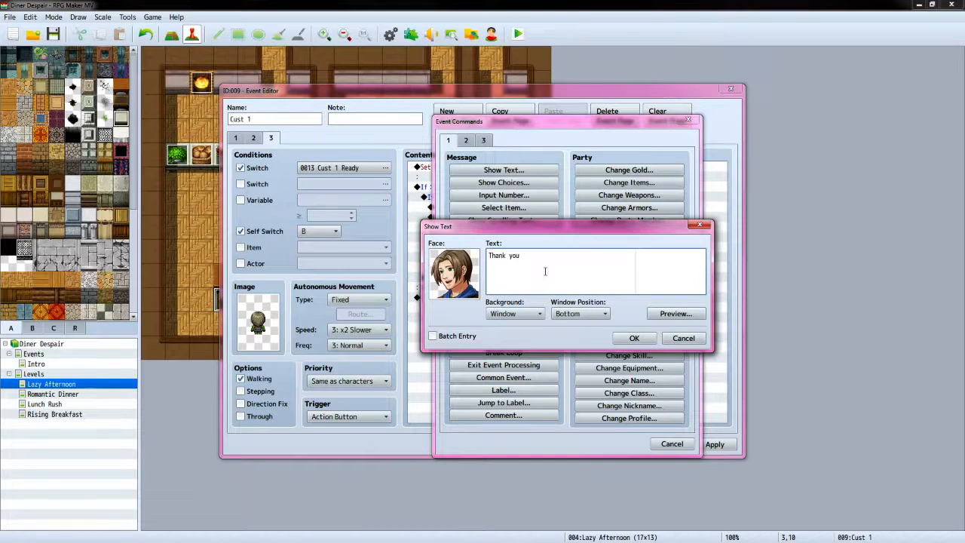
{"action": "left_click", "coordinate": [631, 337]}
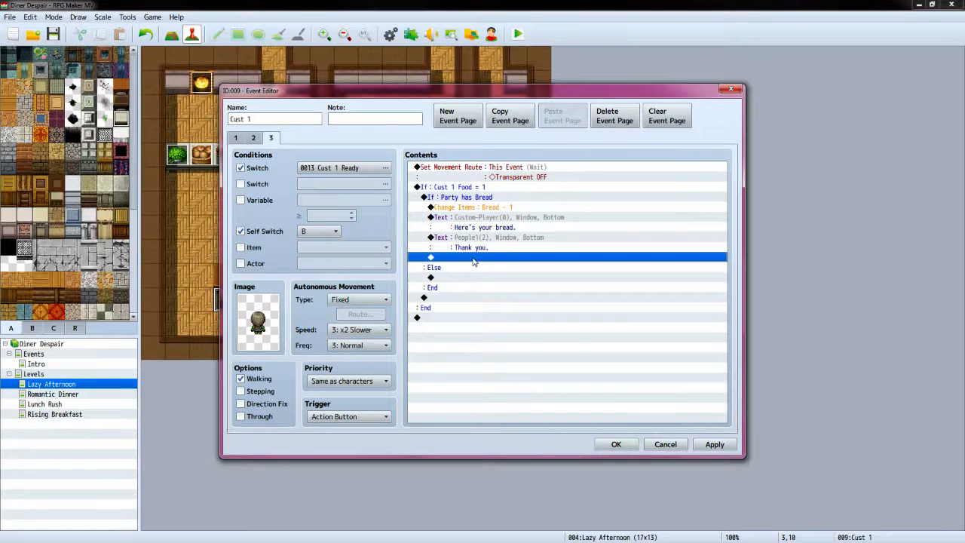
Add a movement route for This Event below the "Thank you." message, starting with Turn Up and a 120-frame wait
{"action": "double_click", "coordinate": [473, 261]}
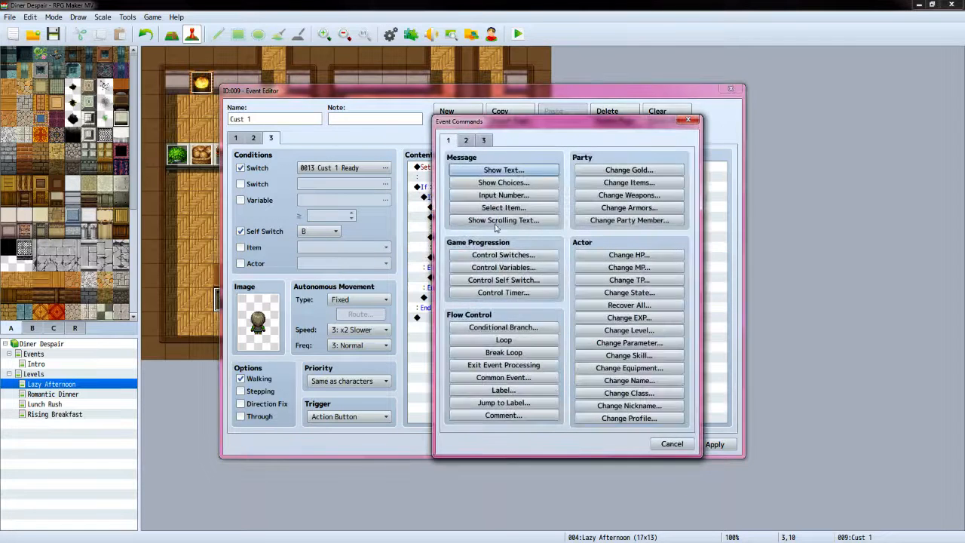
{"action": "left_click", "coordinate": [466, 141]}
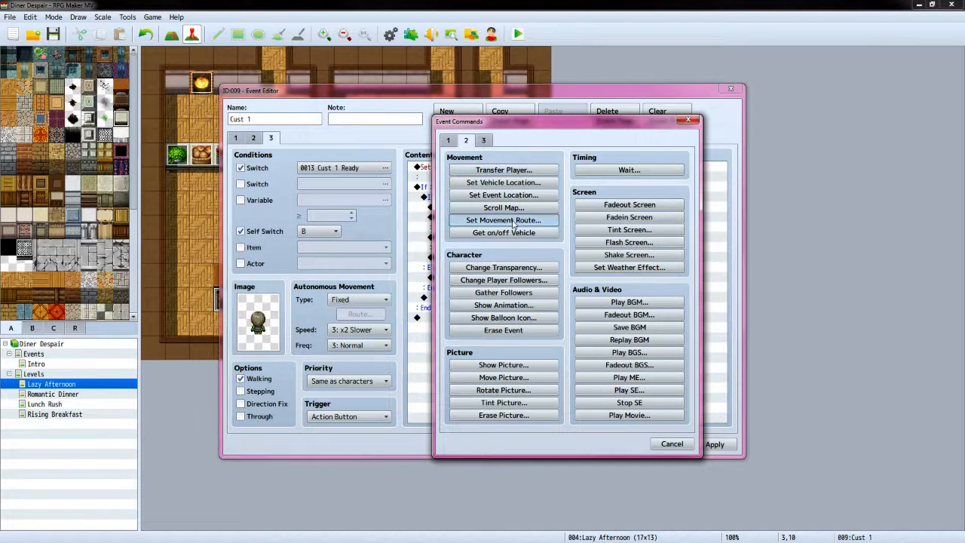
{"action": "left_click", "coordinate": [504, 220]}
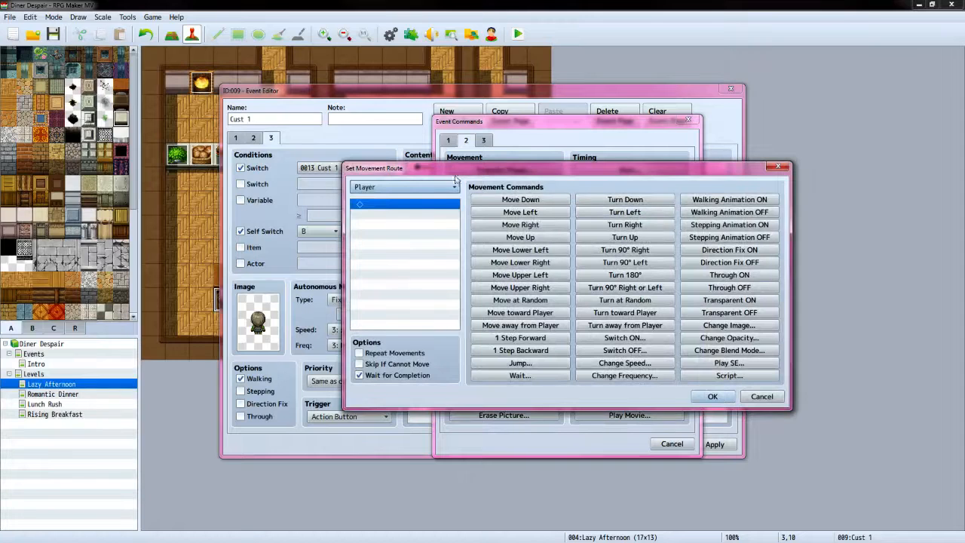
{"action": "left_click", "coordinate": [455, 186]}
{"action": "left_click", "coordinate": [437, 215]}
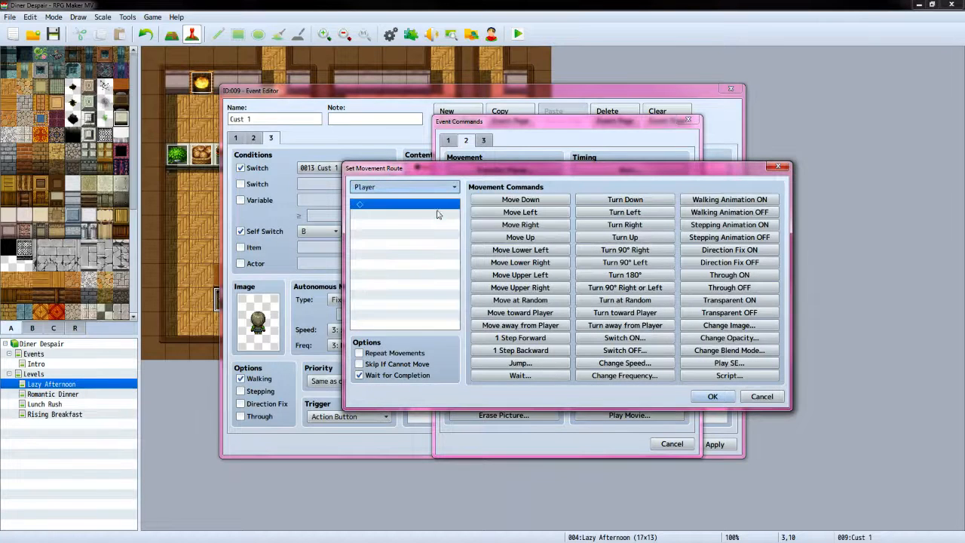
{"action": "left_click", "coordinate": [624, 237]}
{"action": "left_click", "coordinate": [547, 376]}
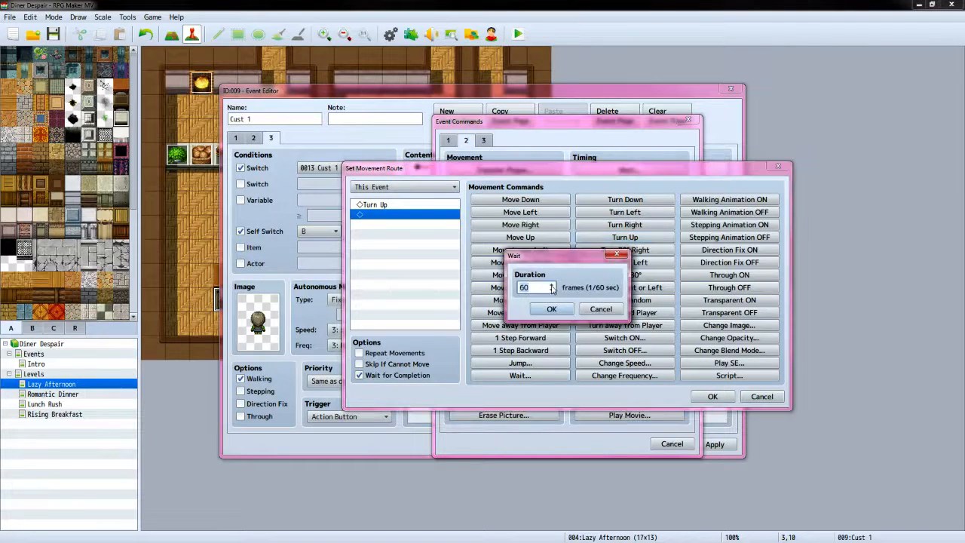
{"action": "type", "text": "12"}
{"action": "left_click", "coordinate": [551, 309]}
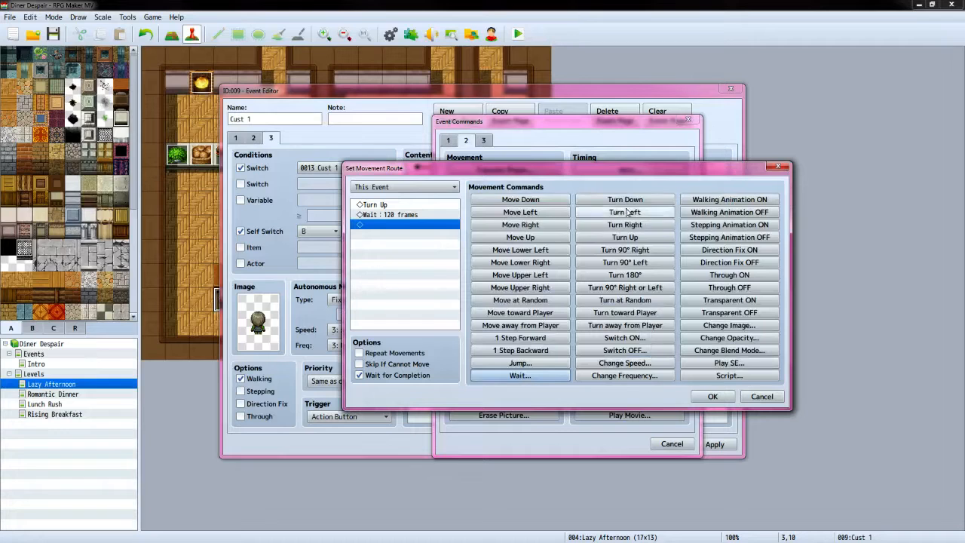
Extend the movement route with Turn Down, 1 Step Forward, Turn Right and five more 1 Step Forward commands
{"action": "left_click", "coordinate": [625, 201]}
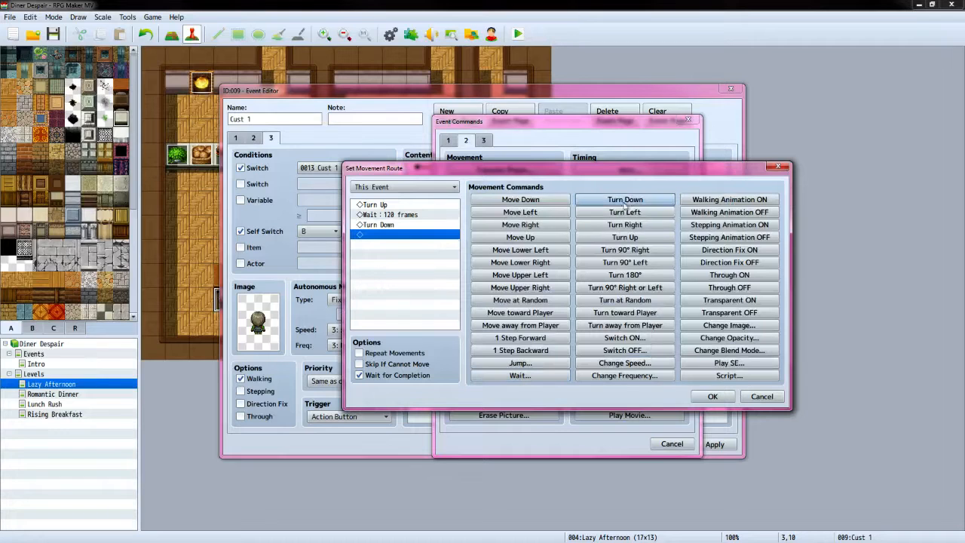
{"action": "left_click", "coordinate": [520, 338]}
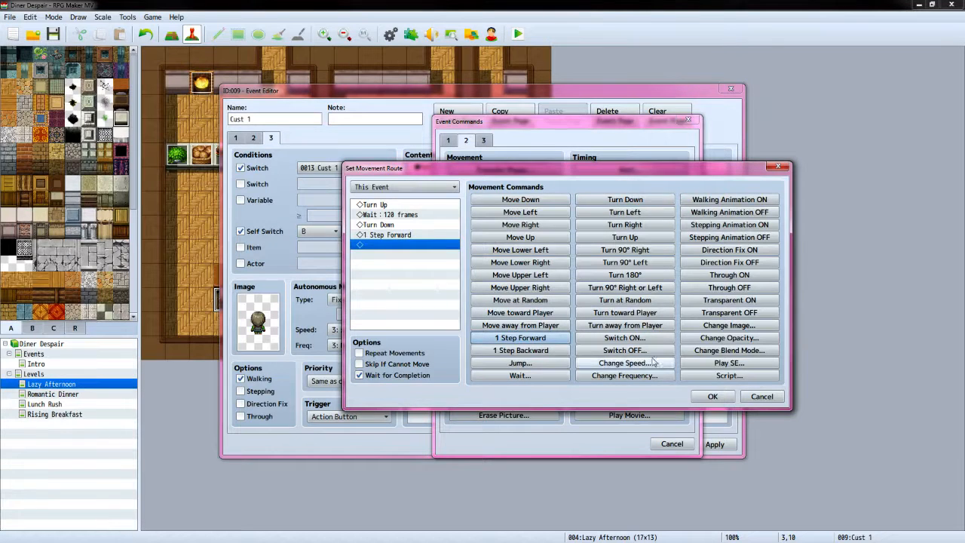
{"action": "left_click", "coordinate": [645, 225]}
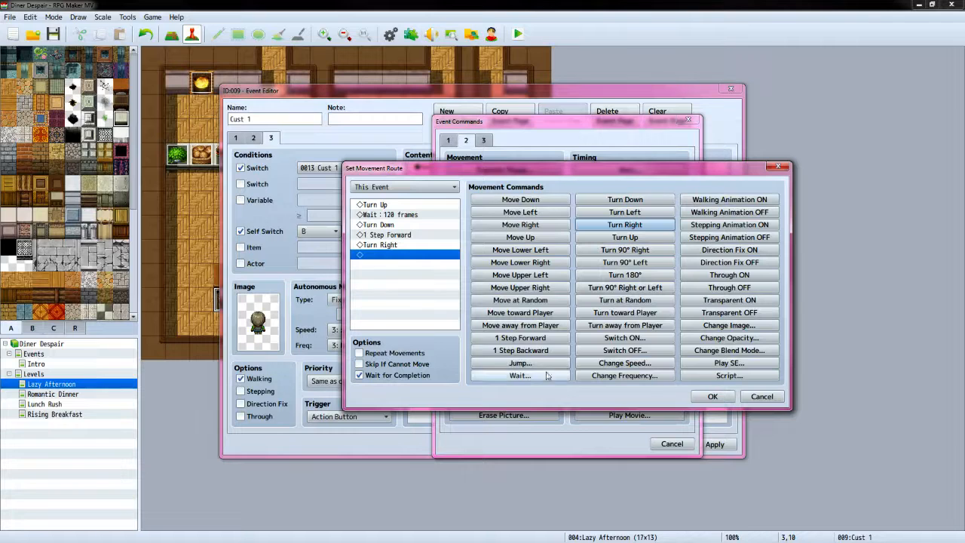
{"action": "left_click", "coordinate": [550, 338]}
{"action": "left_click", "coordinate": [550, 339]}
{"action": "left_click", "coordinate": [550, 339]}
{"action": "left_click", "coordinate": [551, 341]}
{"action": "left_click", "coordinate": [552, 343]}
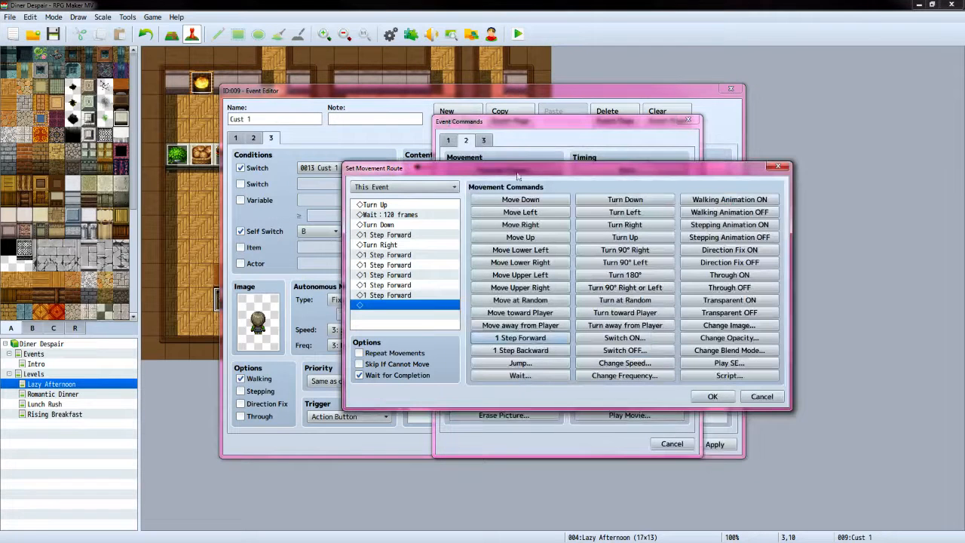
Finish the movement route with Turn Down, 1 Step Forward and Transparent ON
{"action": "left_click", "coordinate": [625, 200]}
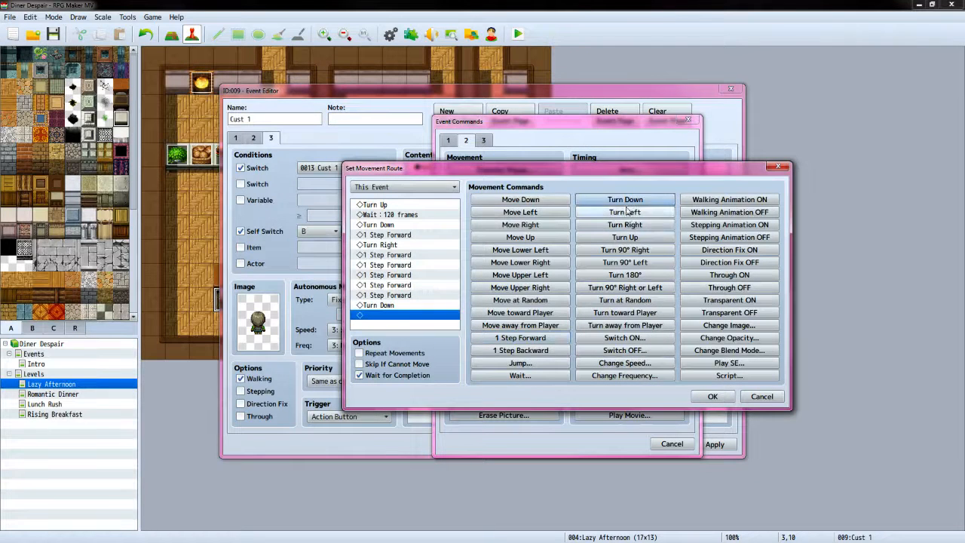
{"action": "left_click", "coordinate": [520, 338]}
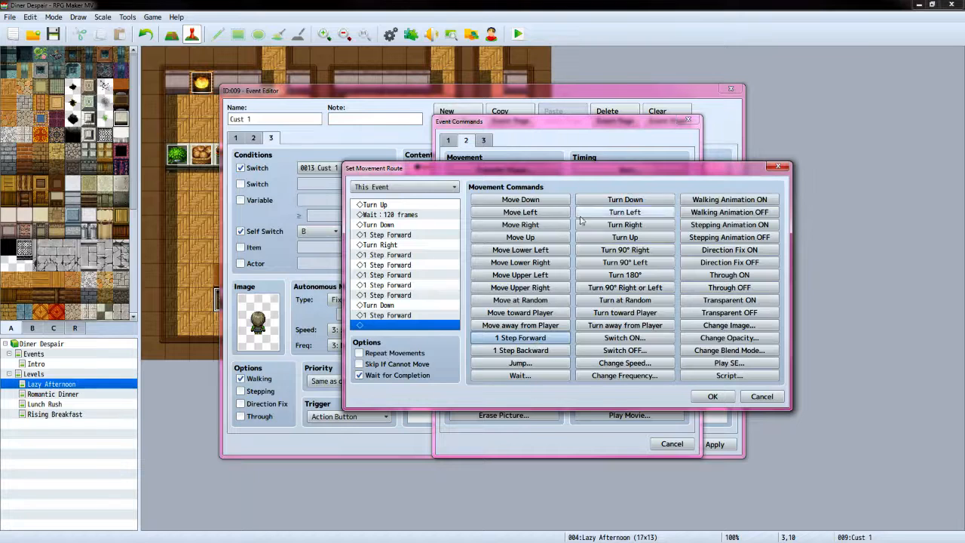
{"action": "left_click", "coordinate": [725, 299]}
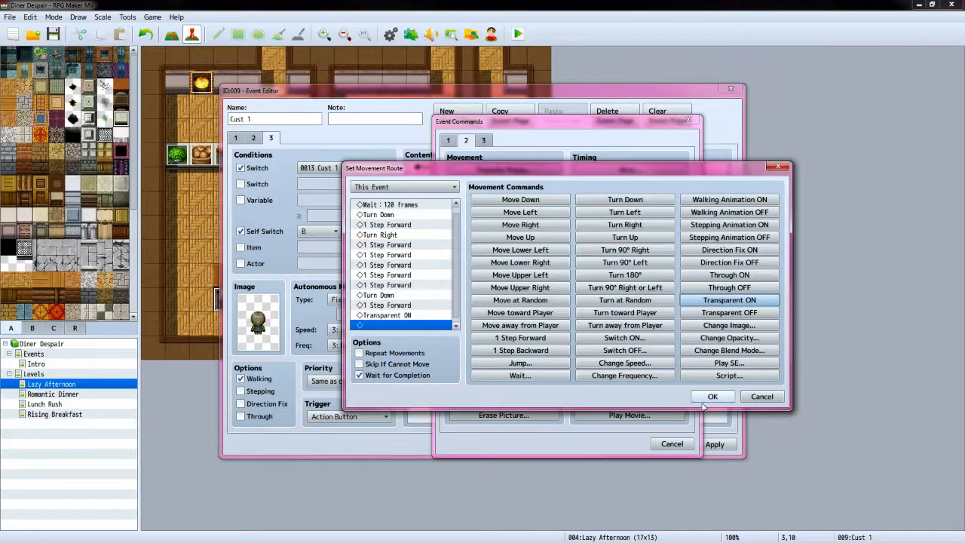
{"action": "left_click", "coordinate": [709, 405]}
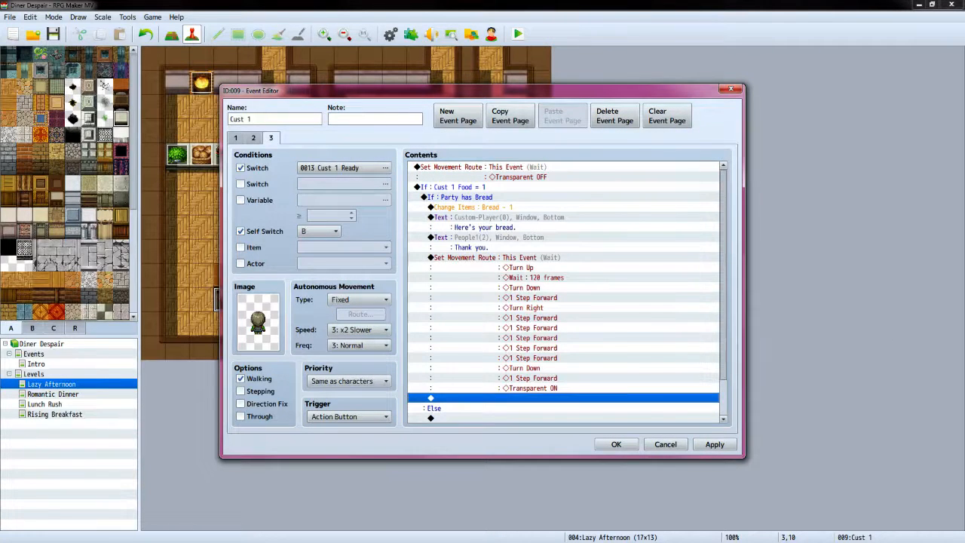
Check the reference event and add a Control Switches command setting 0013 Cust 1 Ready to OFF below the movement route
{"action": "key", "text": "alt+Tab"}
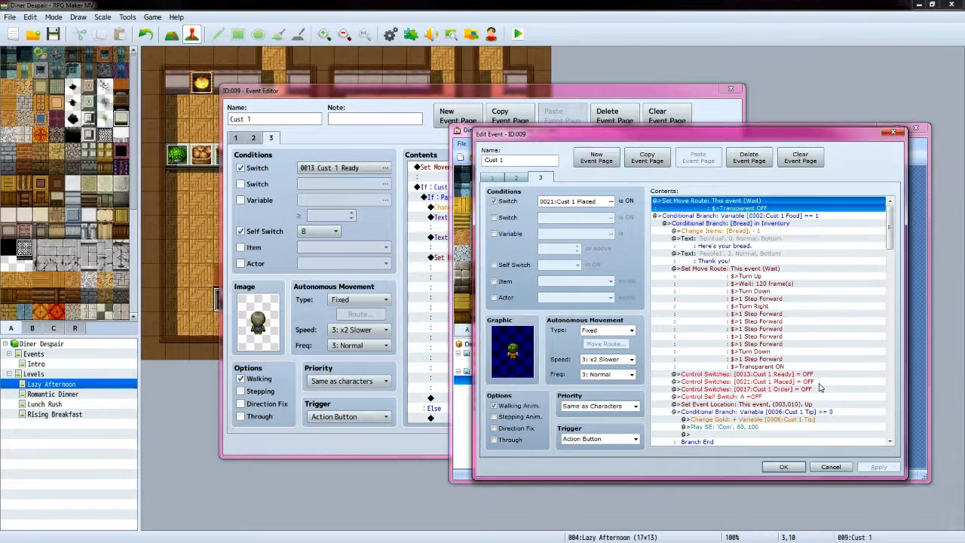
{"action": "left_click", "coordinate": [558, 98]}
{"action": "double_click", "coordinate": [519, 403]}
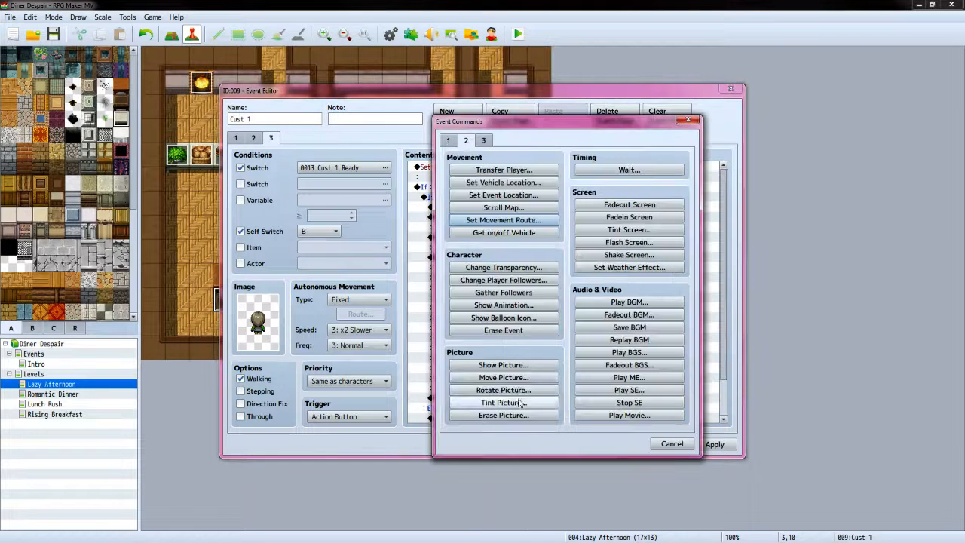
{"action": "left_click", "coordinate": [449, 140]}
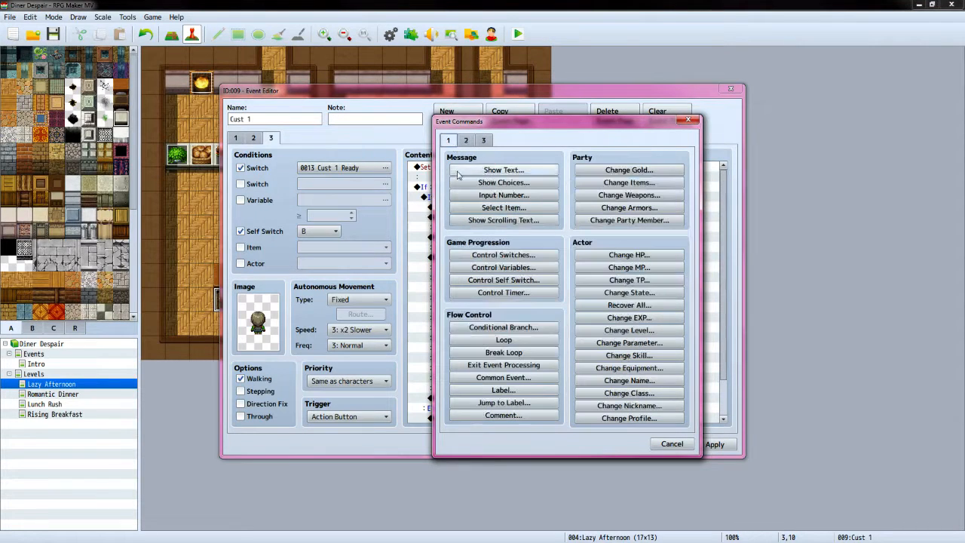
{"action": "left_click", "coordinate": [534, 259]}
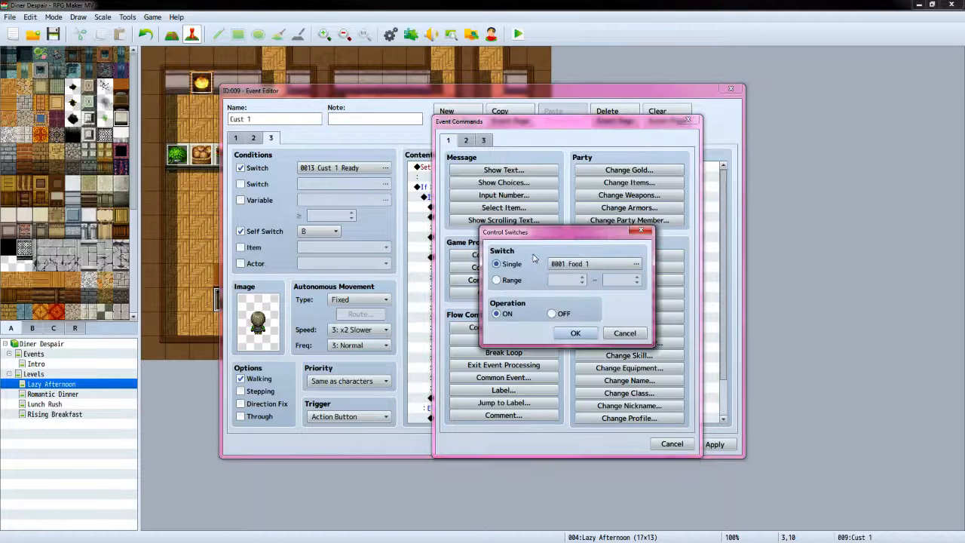
{"action": "left_click", "coordinate": [635, 263]}
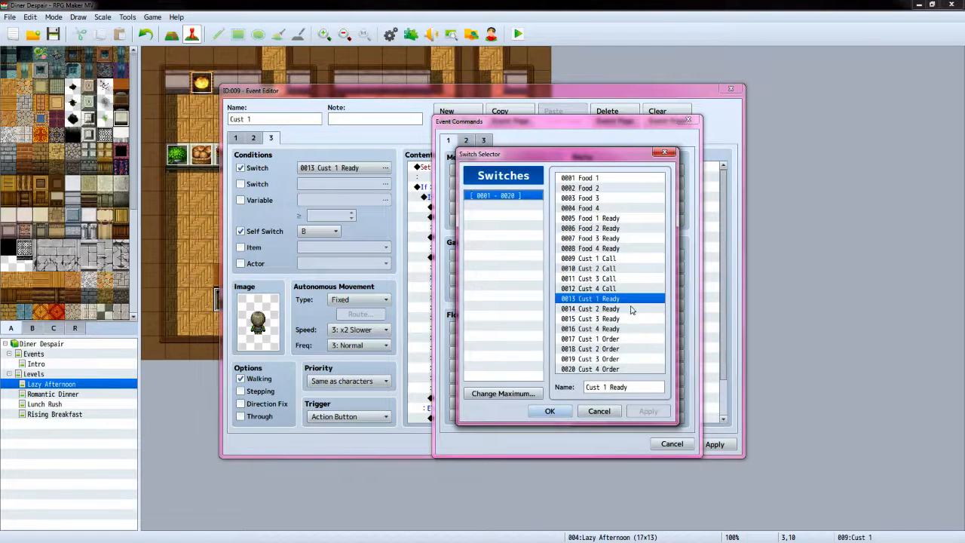
{"action": "left_click", "coordinate": [549, 411]}
{"action": "left_click", "coordinate": [551, 313]}
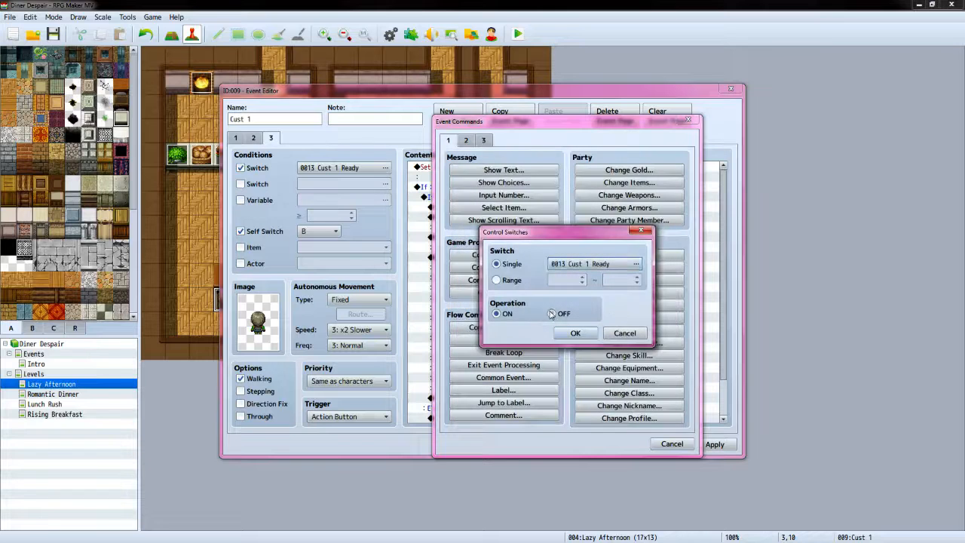
{"action": "left_click", "coordinate": [573, 333]}
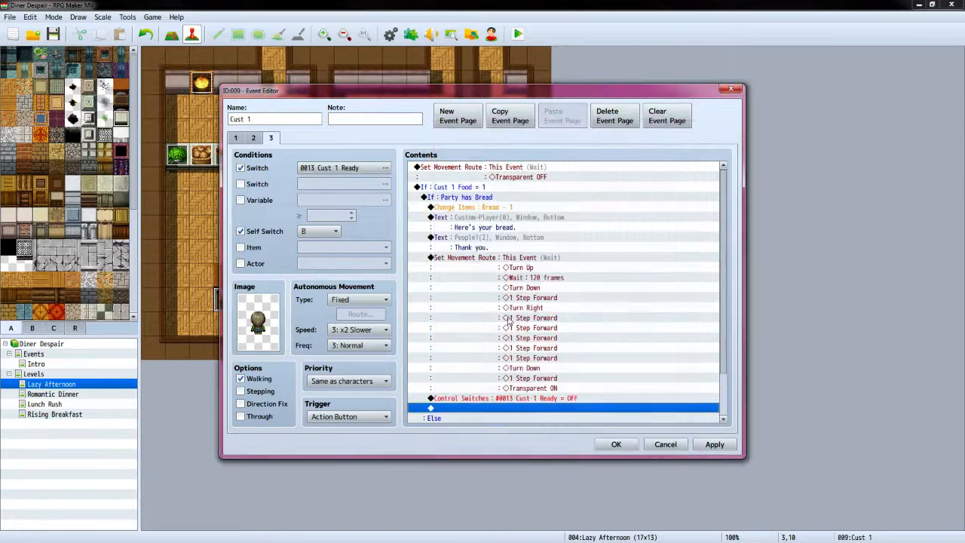
Add a Control Self Switch command setting self switch B to OFF below the Cust 1 Ready switch command
{"action": "double_click", "coordinate": [503, 411]}
{"action": "left_click", "coordinate": [525, 281]}
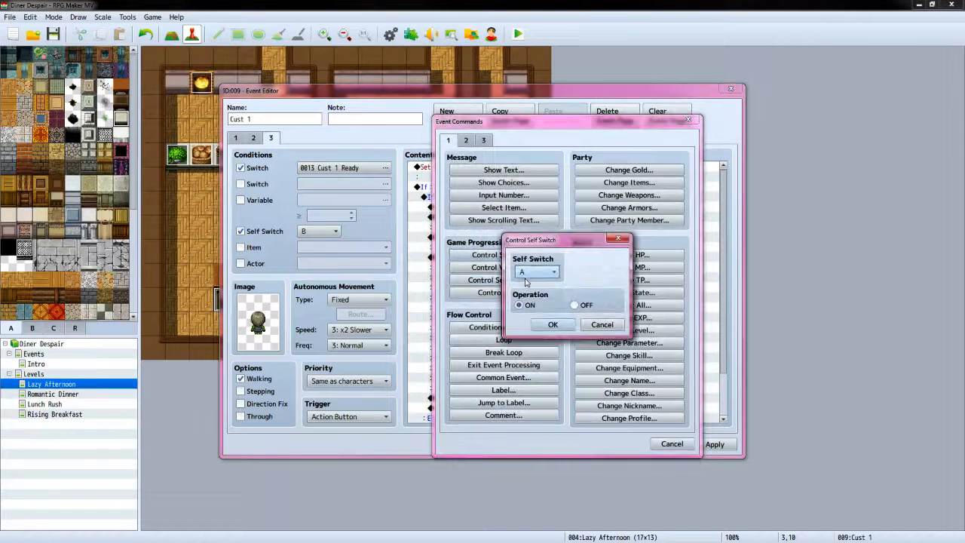
{"action": "left_click", "coordinate": [537, 272]}
{"action": "left_click", "coordinate": [540, 294]}
{"action": "left_click", "coordinate": [575, 304]}
{"action": "left_click", "coordinate": [556, 325]}
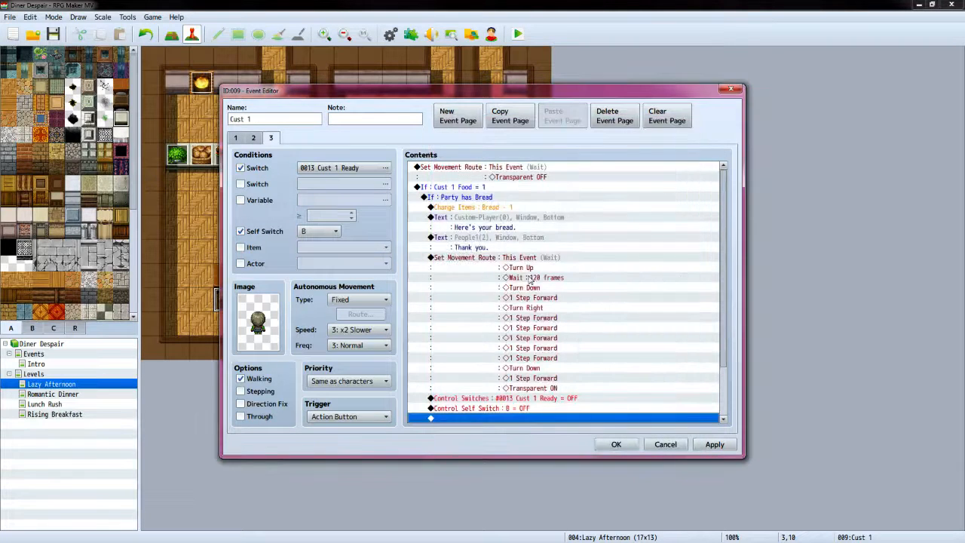
Check page 2 and the reference event, and add a Control Self Switch command setting self switch A to OFF below the self switch B command
{"action": "scroll", "coordinate": [542, 287], "scroll_direction": "down", "scroll_amount": 2}
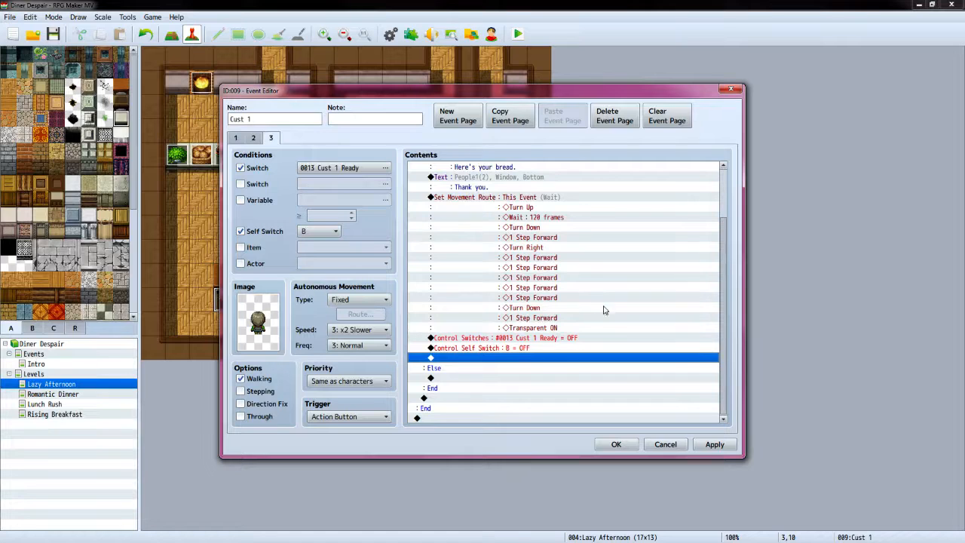
{"action": "left_click", "coordinate": [253, 139]}
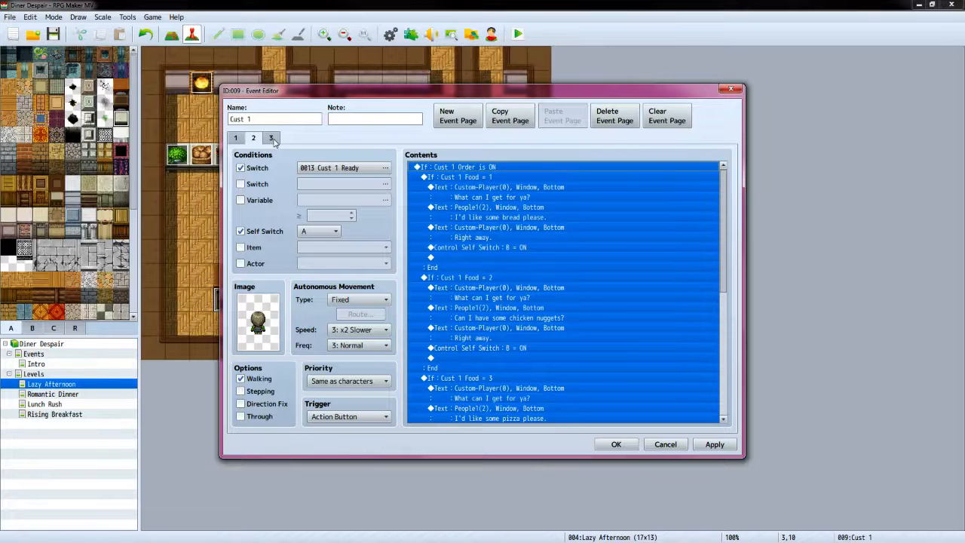
{"action": "left_click", "coordinate": [272, 139]}
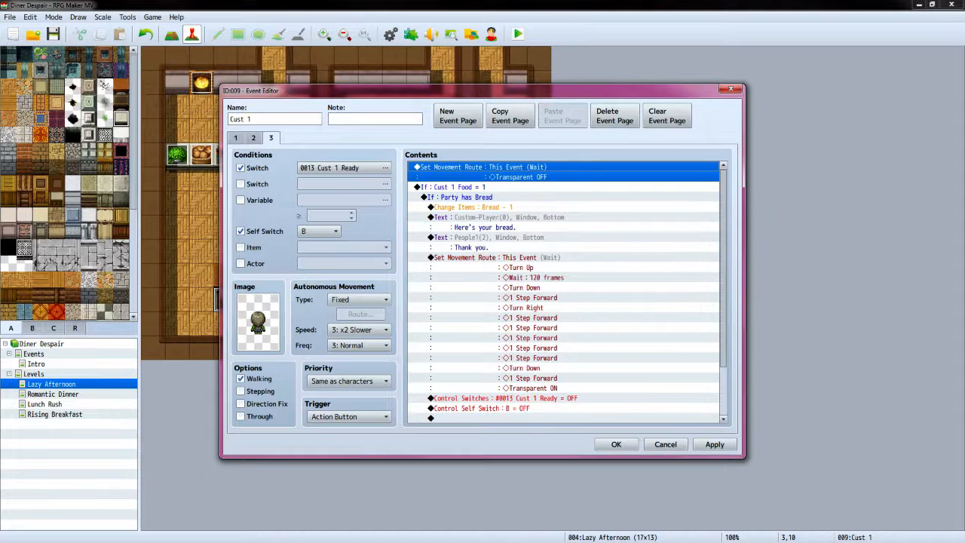
{"action": "key", "text": "alt+Tab"}
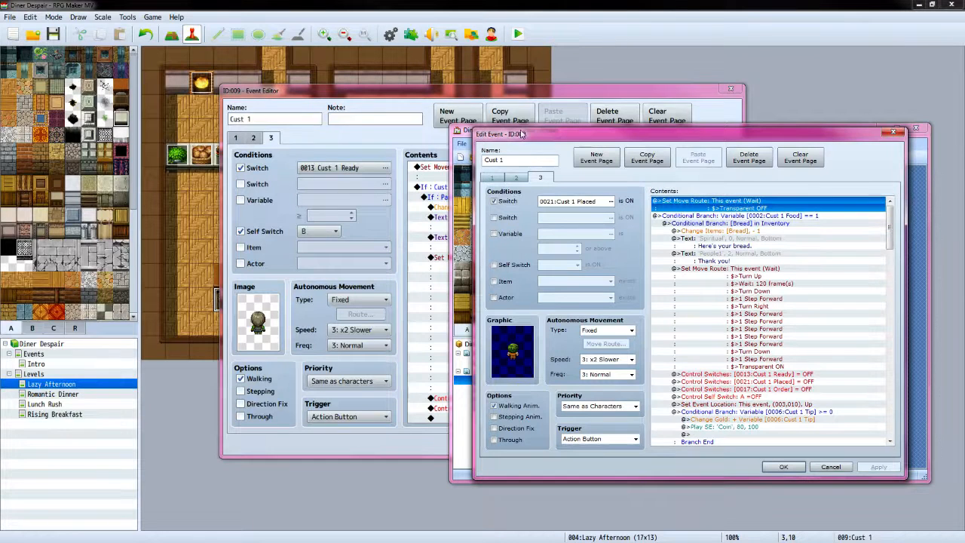
{"action": "key", "text": "alt+Tab"}
{"action": "scroll", "coordinate": [558, 324], "scroll_direction": "down", "scroll_amount": 2}
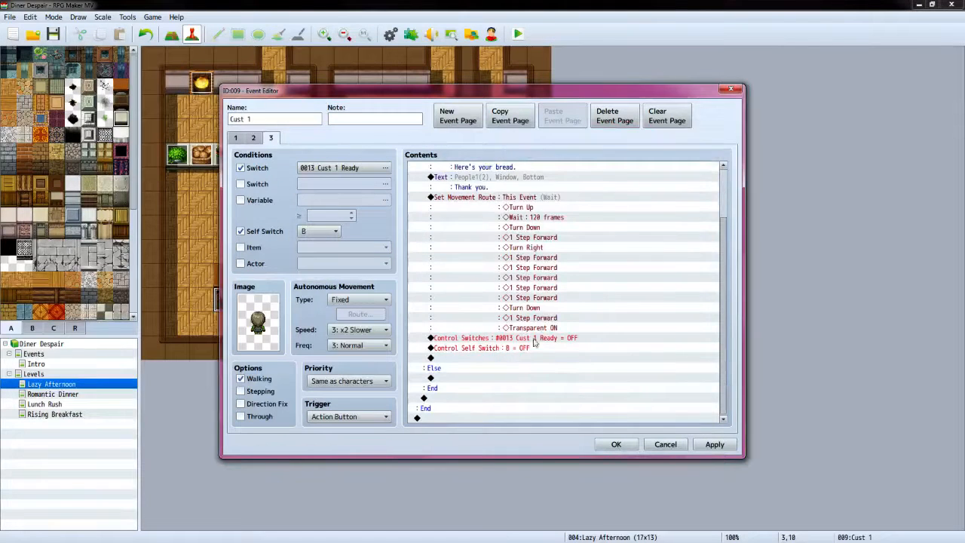
{"action": "double_click", "coordinate": [527, 357]}
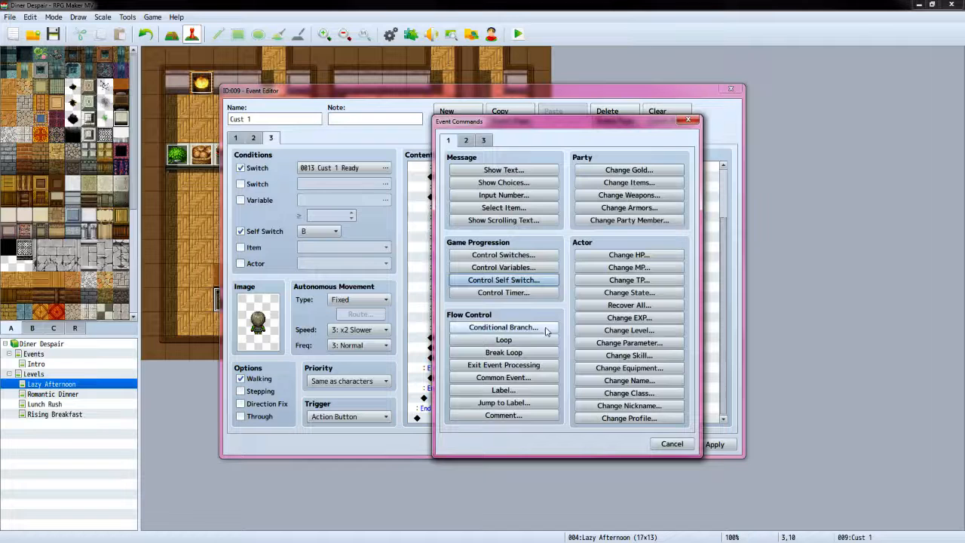
{"action": "left_click", "coordinate": [528, 280]}
{"action": "left_click", "coordinate": [575, 304]}
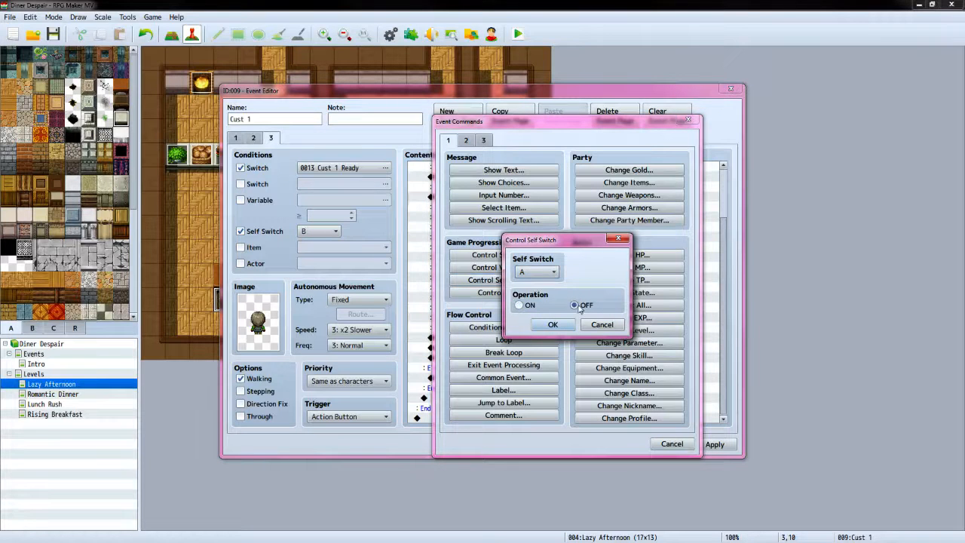
{"action": "left_click", "coordinate": [552, 325]}
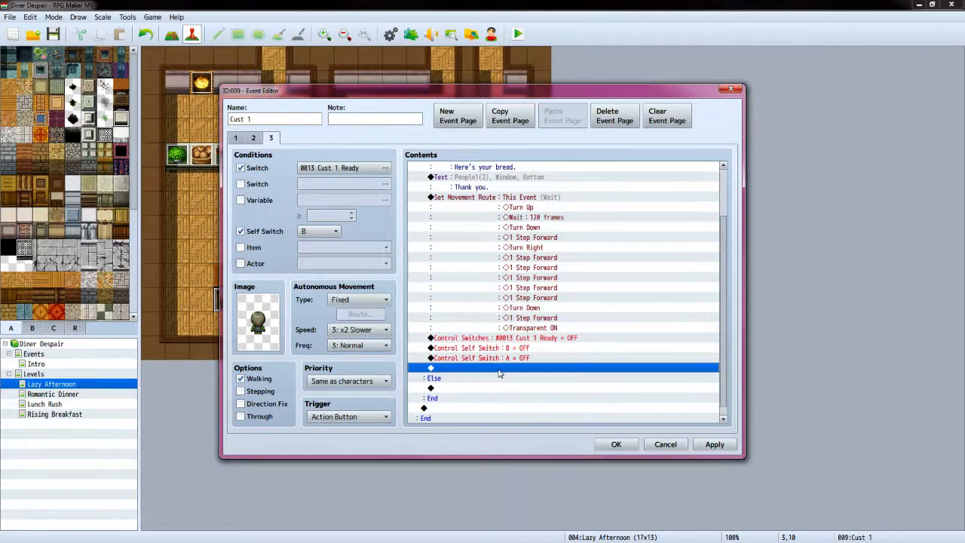
Add a Control Switches command setting 0017 Cust 1 Order to OFF below the self switch A command
{"action": "double_click", "coordinate": [498, 371]}
{"action": "left_click", "coordinate": [509, 256]}
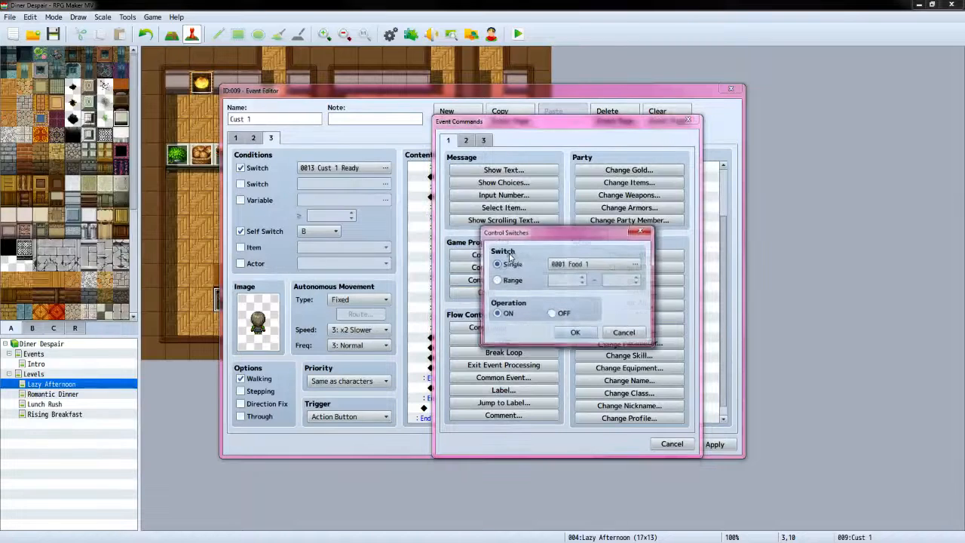
{"action": "left_click", "coordinate": [635, 266]}
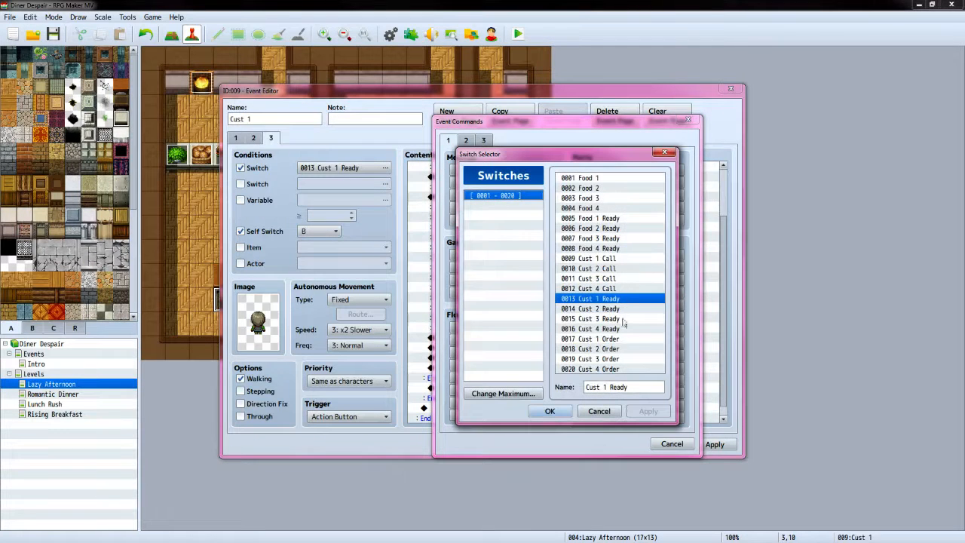
{"action": "left_click", "coordinate": [622, 340]}
{"action": "left_click", "coordinate": [550, 411]}
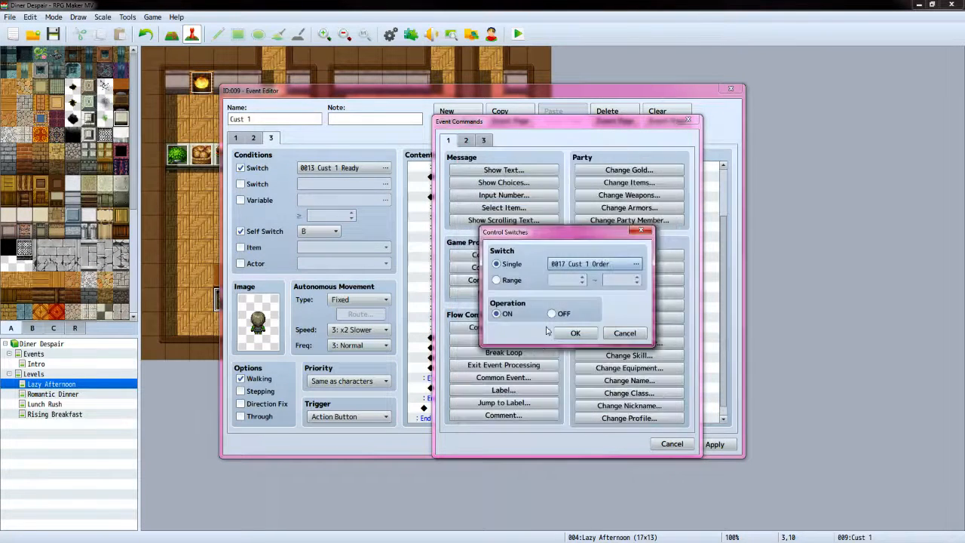
{"action": "left_click", "coordinate": [552, 314]}
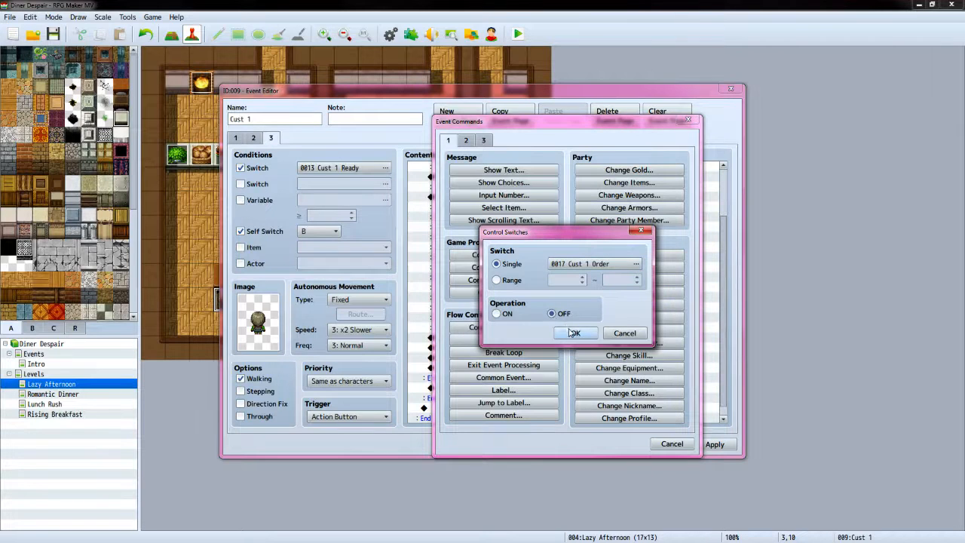
{"action": "left_click", "coordinate": [576, 333]}
{"action": "scroll", "coordinate": [573, 304], "scroll_direction": "up", "scroll_amount": 2}
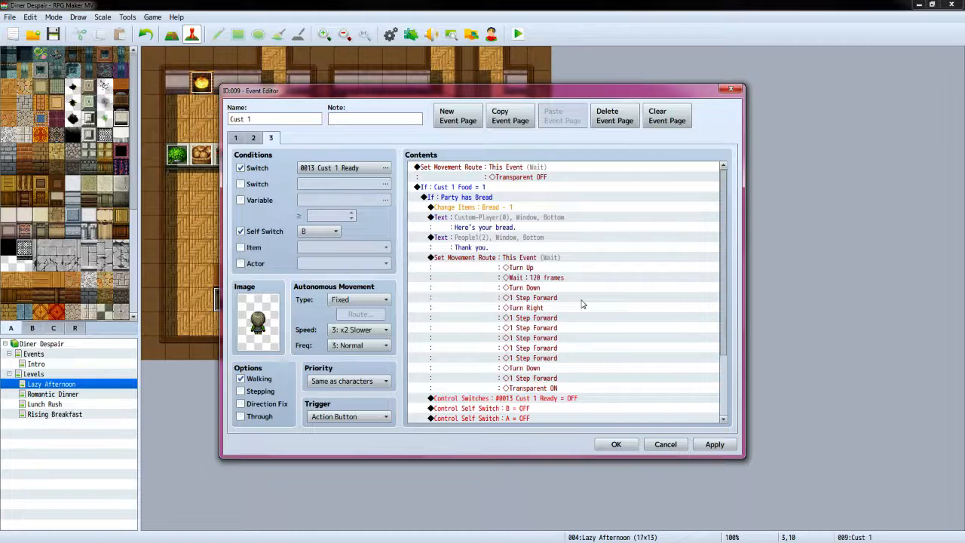
{"action": "scroll", "coordinate": [581, 304], "scroll_direction": "down", "scroll_amount": 3}
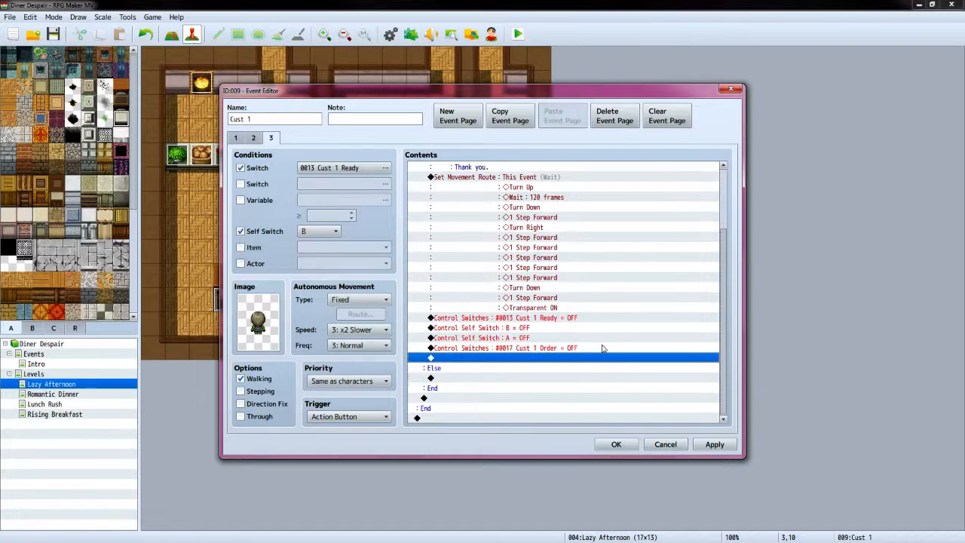
Following the reference event, add a Set Event Location command moving This Event to (3,10) on the current map with direction Up
{"action": "key", "text": "alt+Tab"}
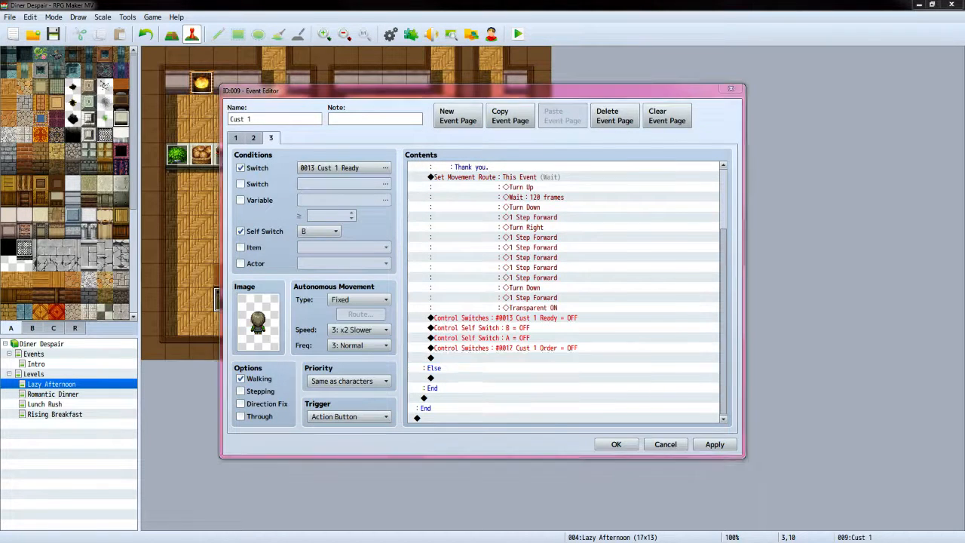
{"action": "scroll", "coordinate": [810, 327], "scroll_direction": "down", "scroll_amount": 9}
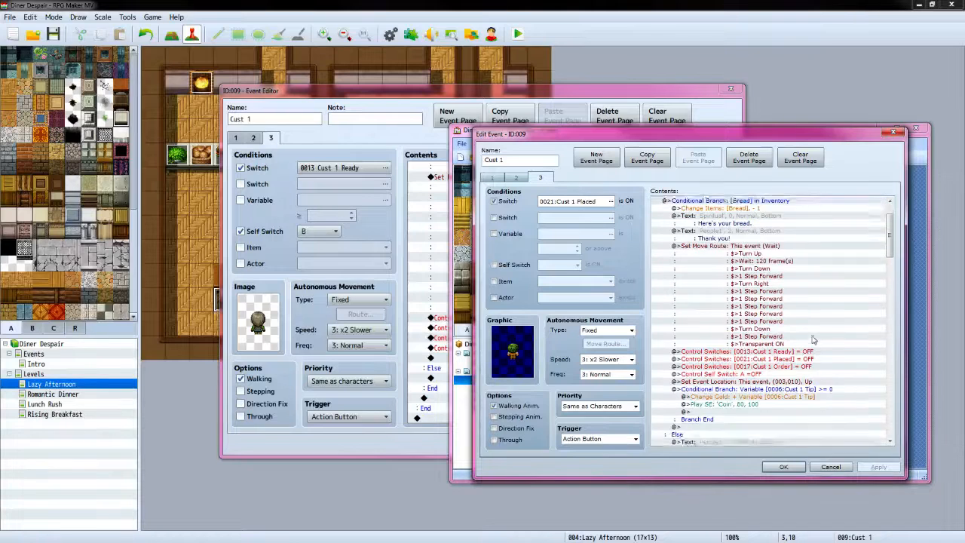
{"action": "scroll", "coordinate": [801, 304], "scroll_direction": "up", "scroll_amount": 1}
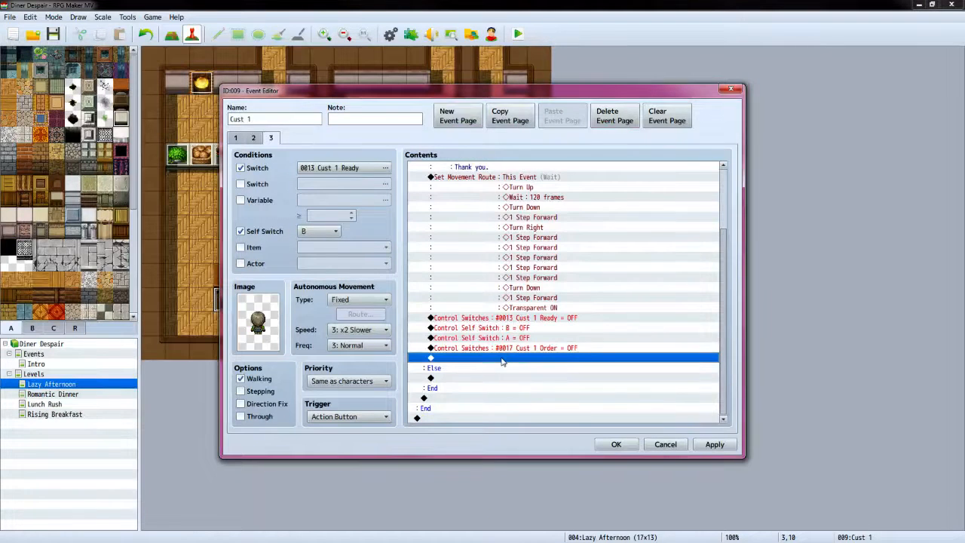
{"action": "double_click", "coordinate": [502, 360]}
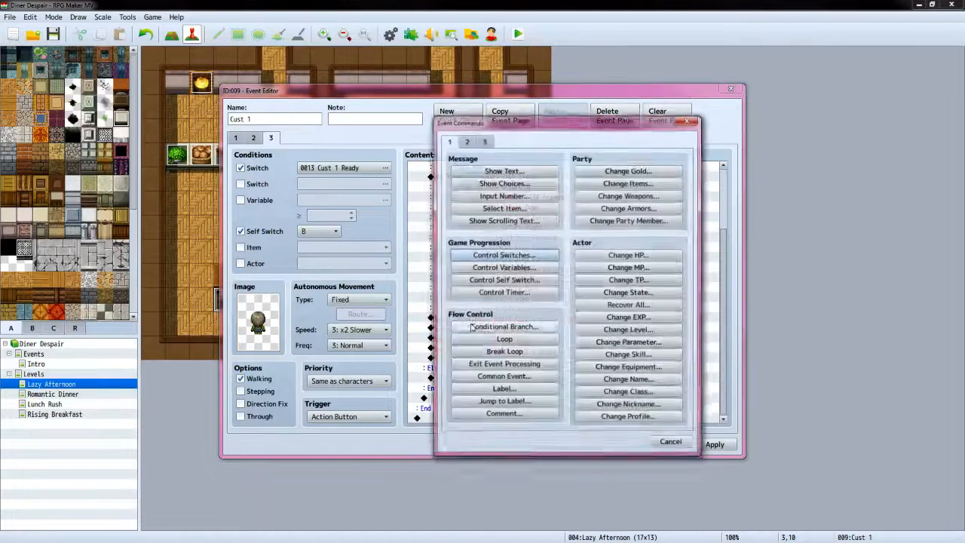
{"action": "left_click", "coordinate": [467, 141]}
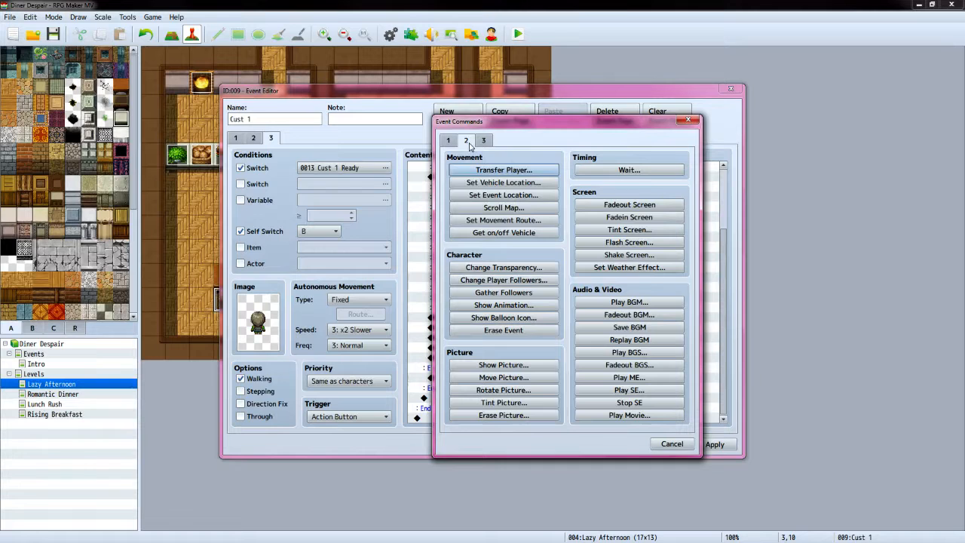
{"action": "left_click", "coordinate": [503, 194]}
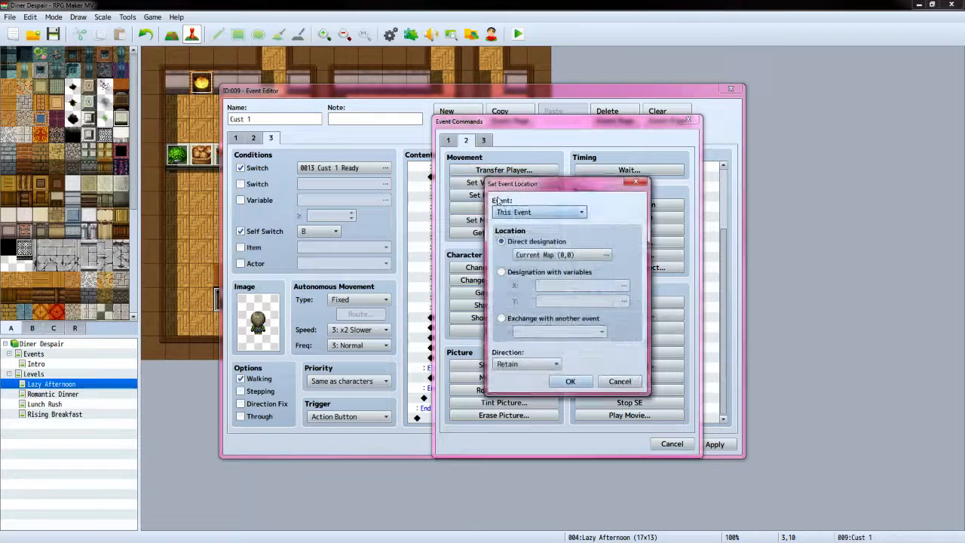
{"action": "left_click", "coordinate": [600, 255]}
{"action": "left_click", "coordinate": [401, 248]}
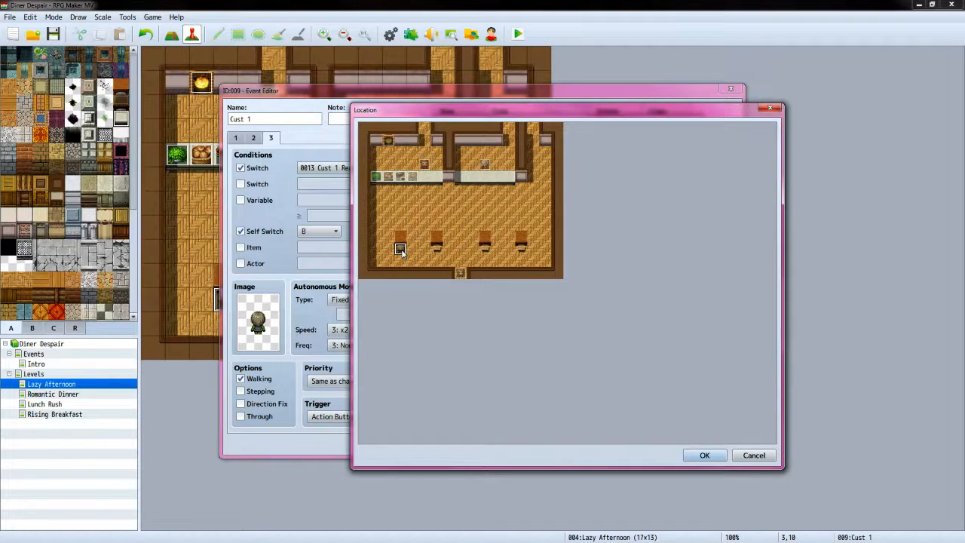
{"action": "left_click", "coordinate": [704, 455]}
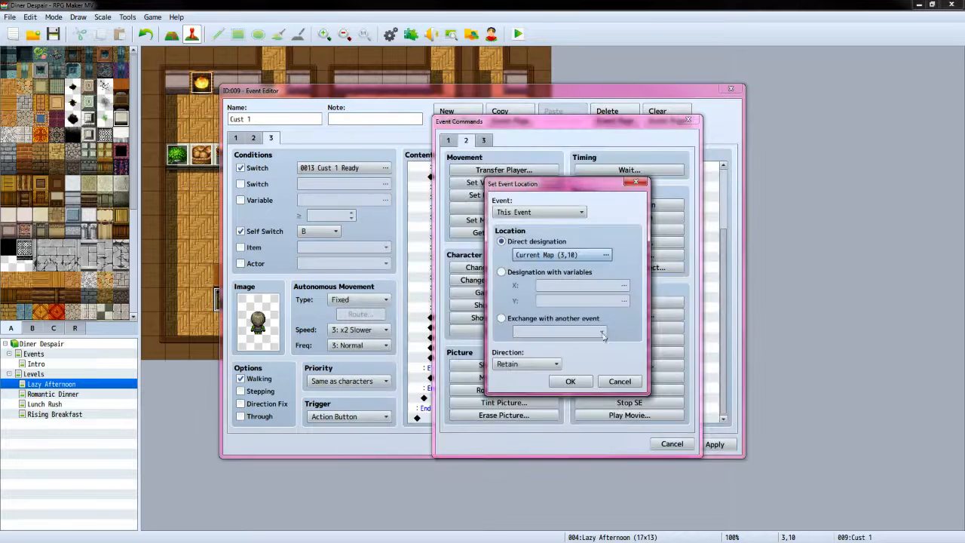
{"action": "left_click", "coordinate": [555, 363]}
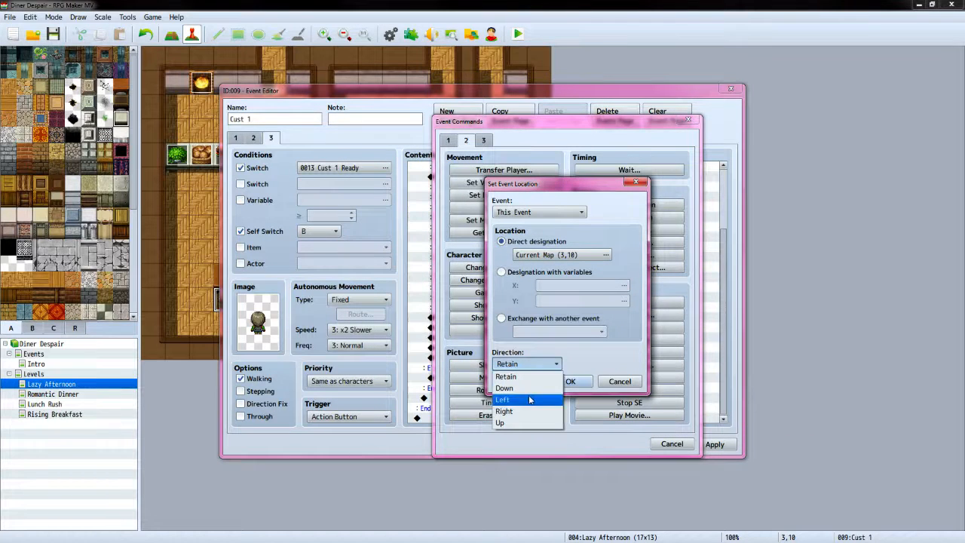
{"action": "left_click", "coordinate": [524, 422]}
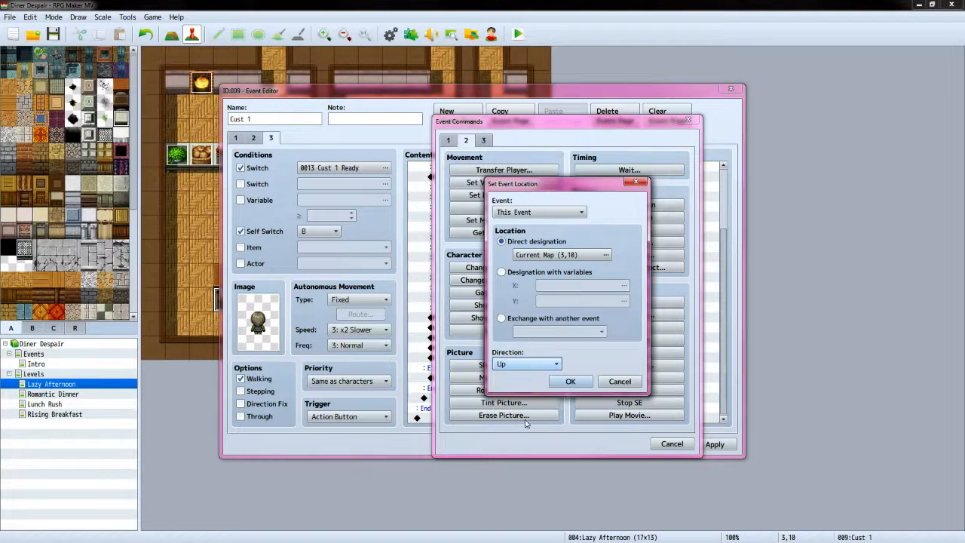
{"action": "left_click", "coordinate": [569, 381]}
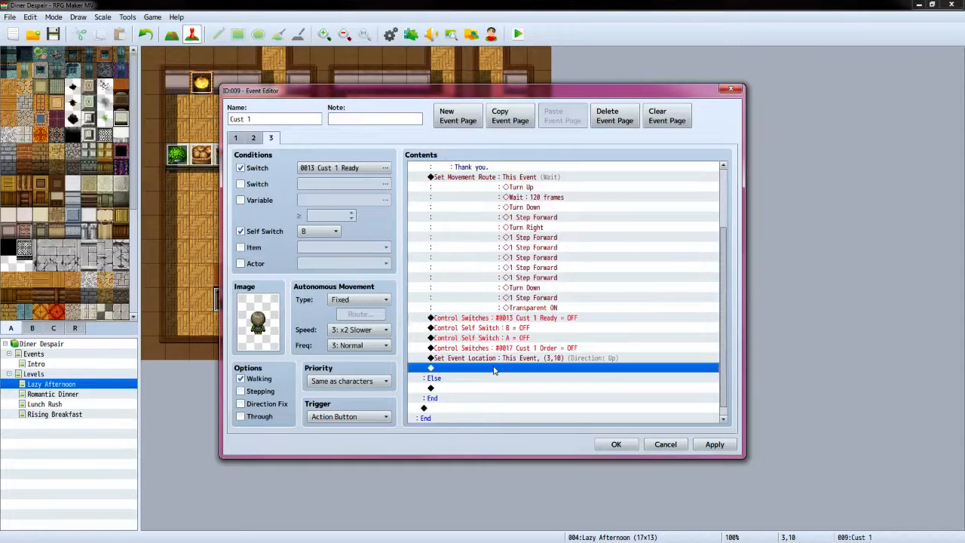
Add a conditional branch below the event location command for variable 0007 Cust 1 Tip ≥ constant 0, without an else branch
{"action": "double_click", "coordinate": [494, 369]}
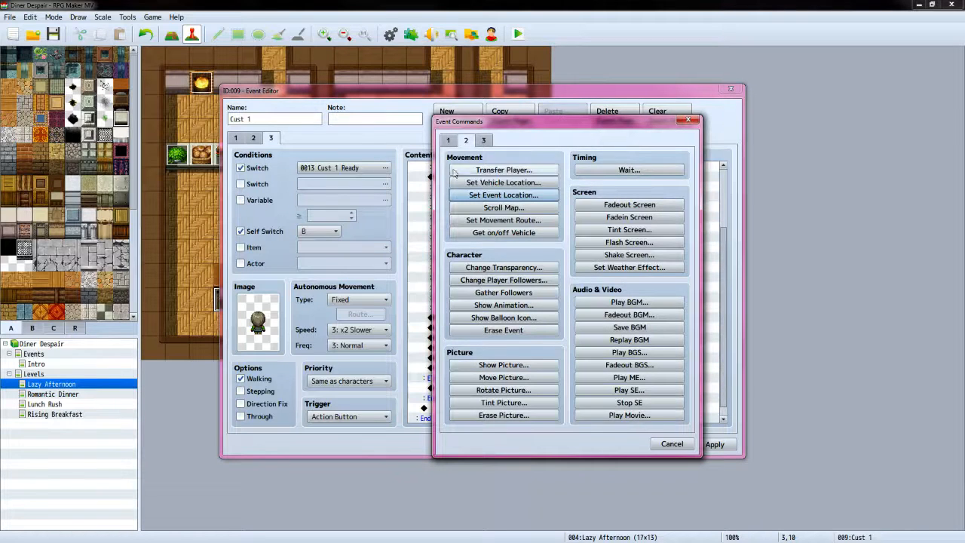
{"action": "left_click", "coordinate": [448, 140]}
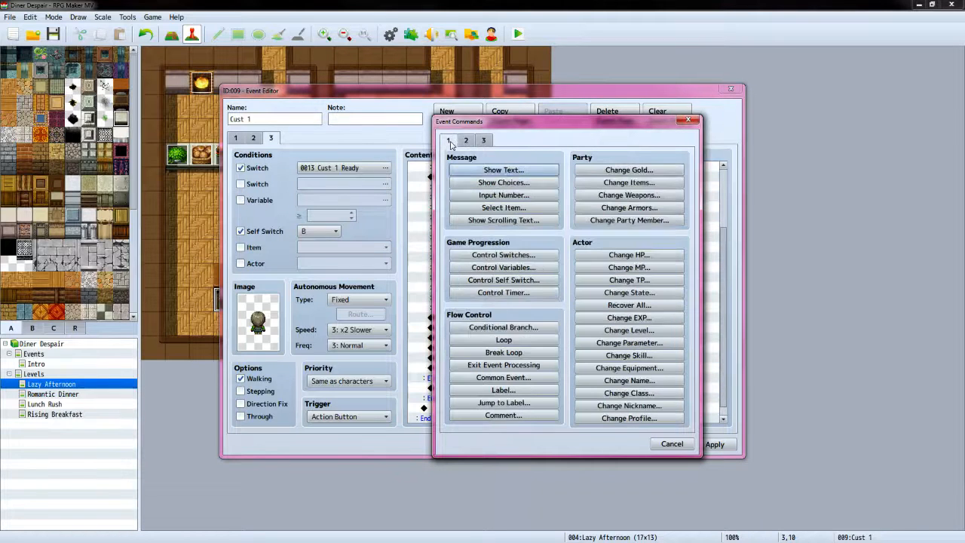
{"action": "left_click", "coordinate": [524, 330]}
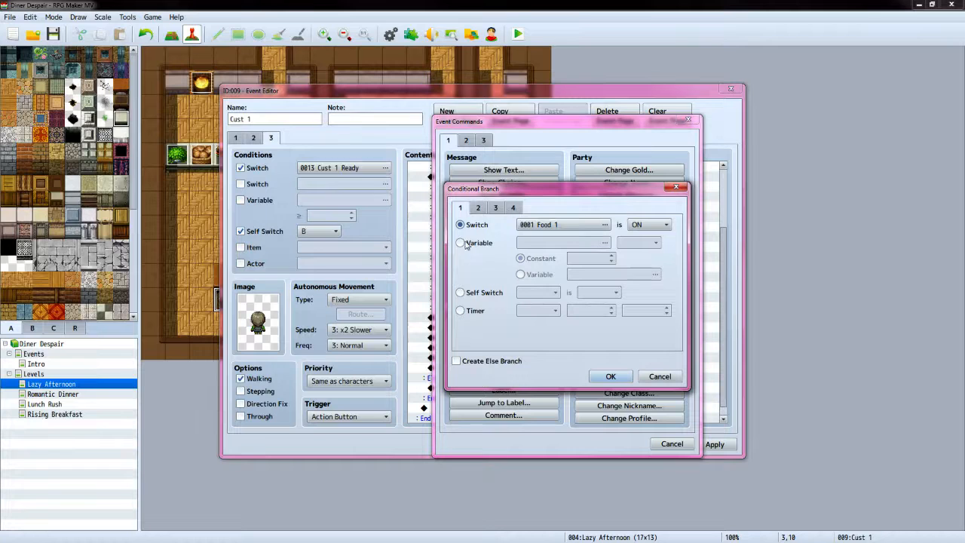
{"action": "left_click", "coordinate": [461, 243]}
{"action": "left_click", "coordinate": [604, 243]}
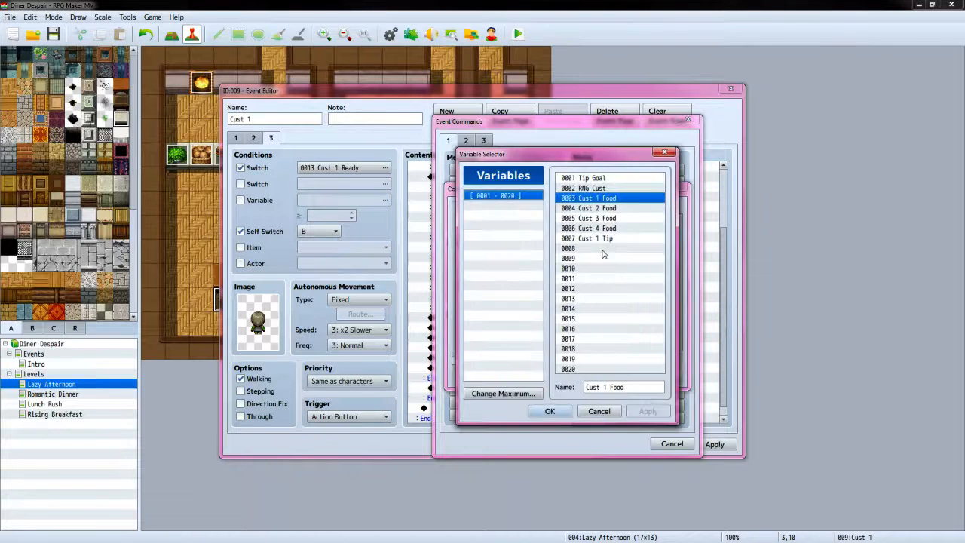
{"action": "left_click", "coordinate": [607, 238]}
{"action": "left_click", "coordinate": [540, 410]}
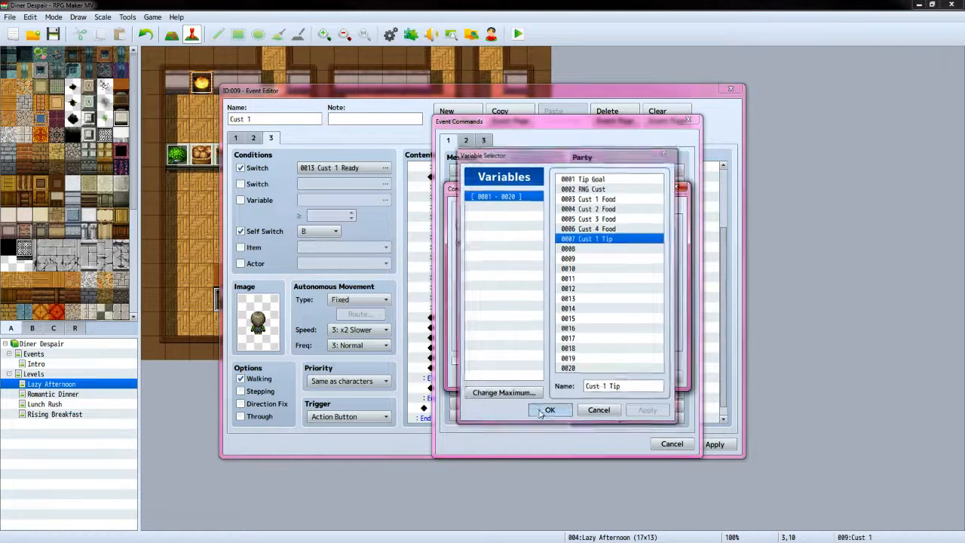
{"action": "left_click", "coordinate": [653, 245]}
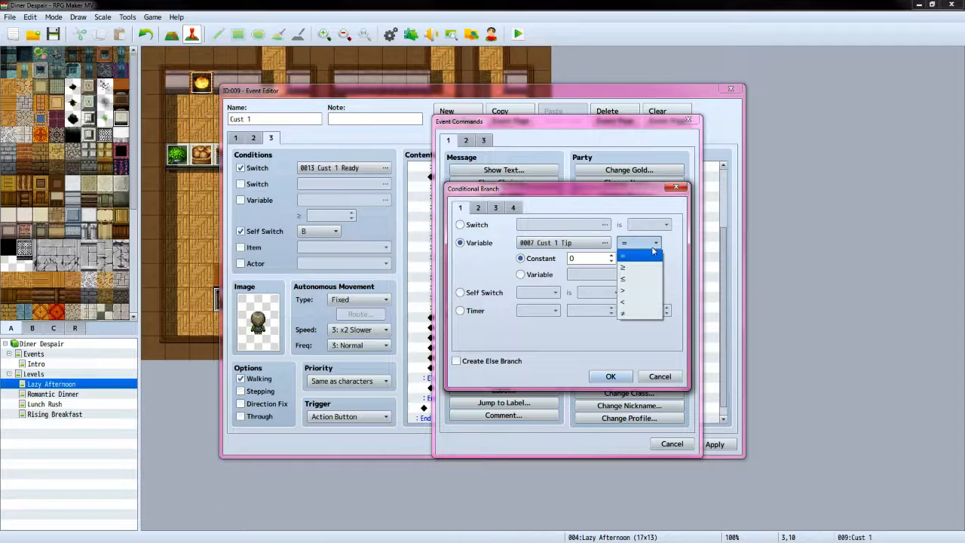
{"action": "left_click", "coordinate": [652, 267]}
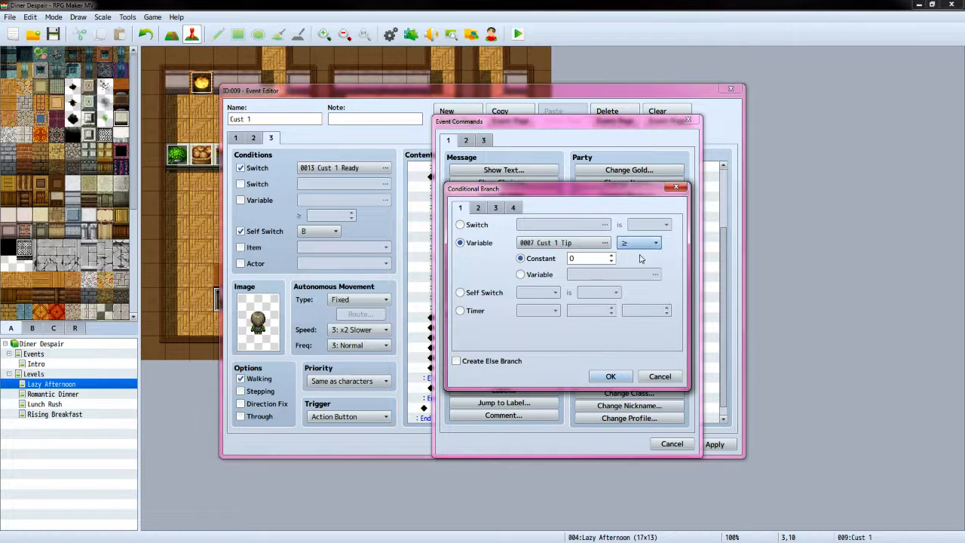
{"action": "left_click", "coordinate": [609, 376]}
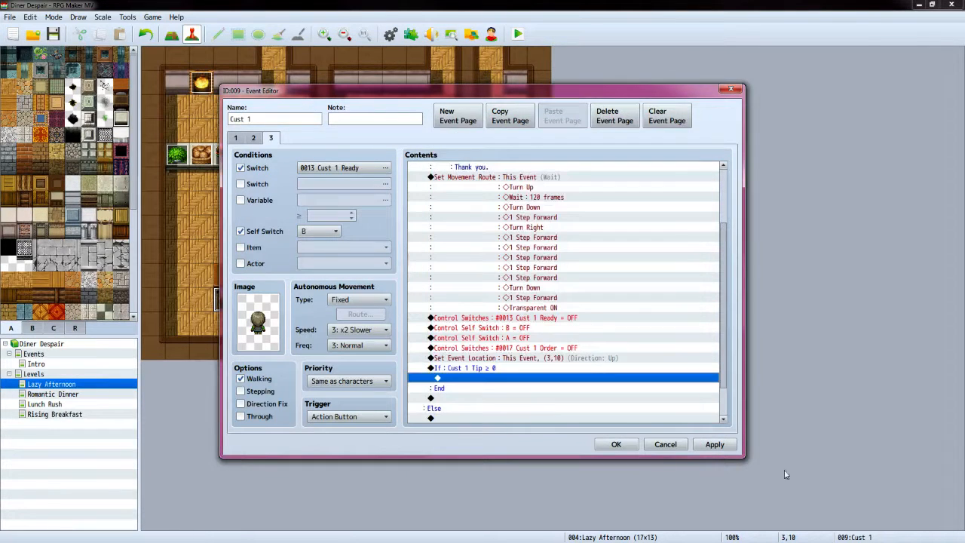
Following the reference event, add a Change Gold command inside the Cust 1 Tip branch, increasing gold by variable 0007 Cust 1 Tip
{"action": "key", "text": "alt+Tab"}
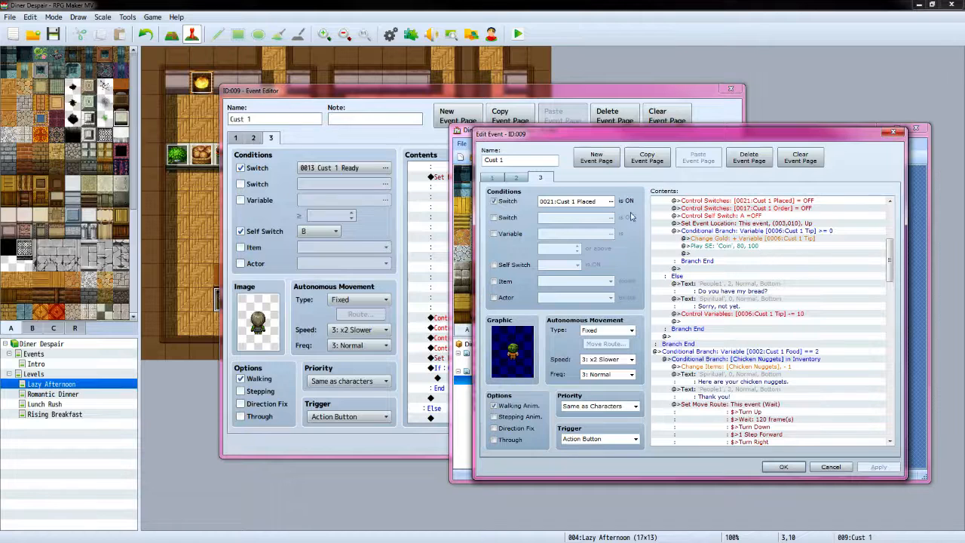
{"action": "left_click", "coordinate": [559, 98]}
{"action": "left_click", "coordinate": [495, 377]}
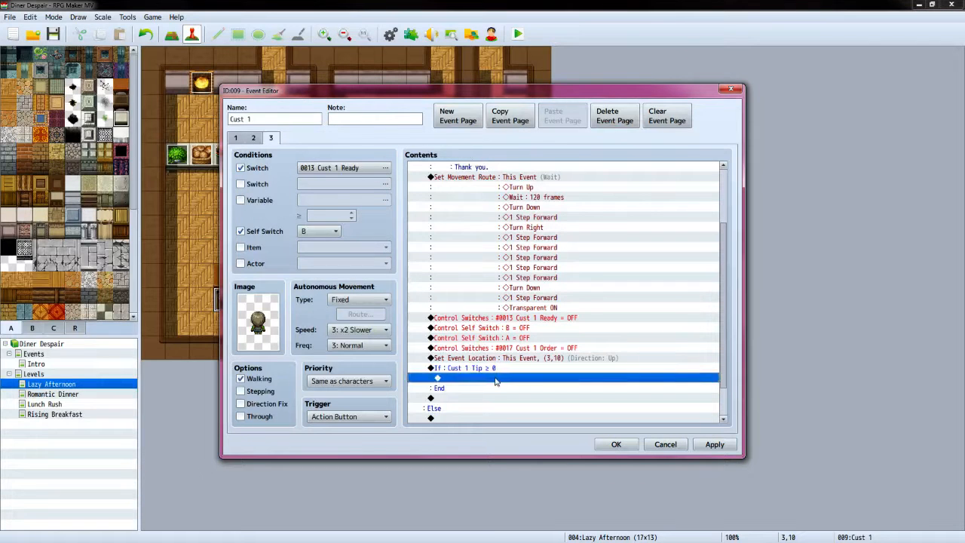
{"action": "double_click", "coordinate": [495, 377]}
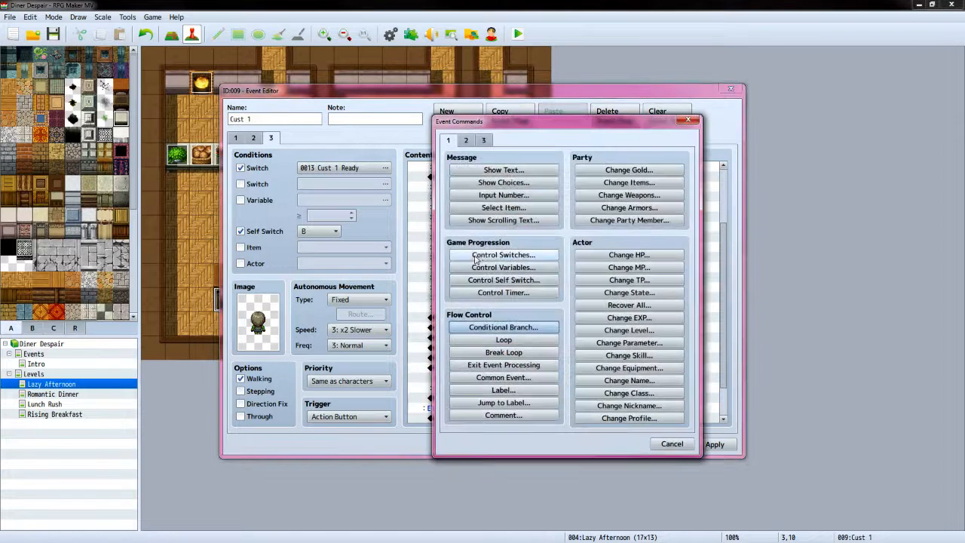
{"action": "left_click", "coordinate": [629, 170]}
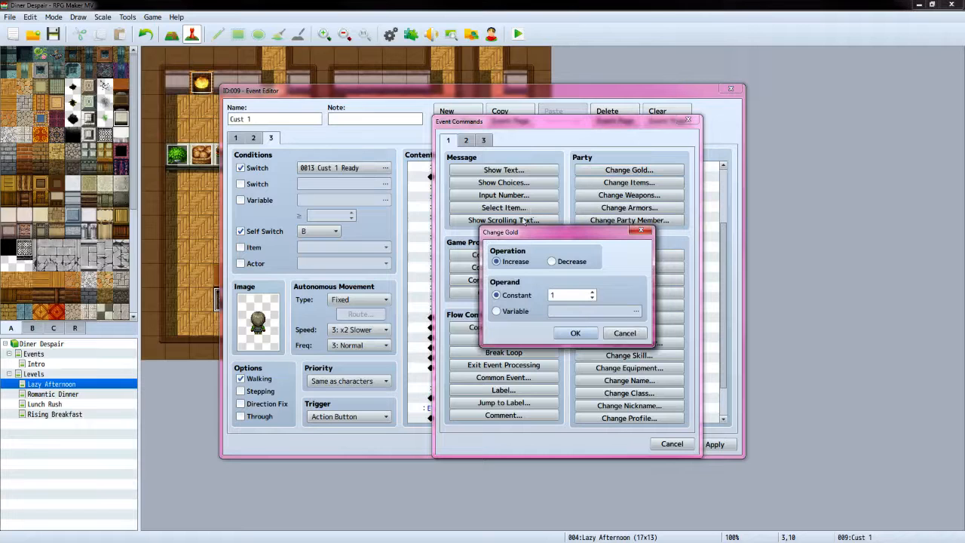
{"action": "left_click", "coordinate": [513, 318]}
{"action": "left_click", "coordinate": [635, 311]}
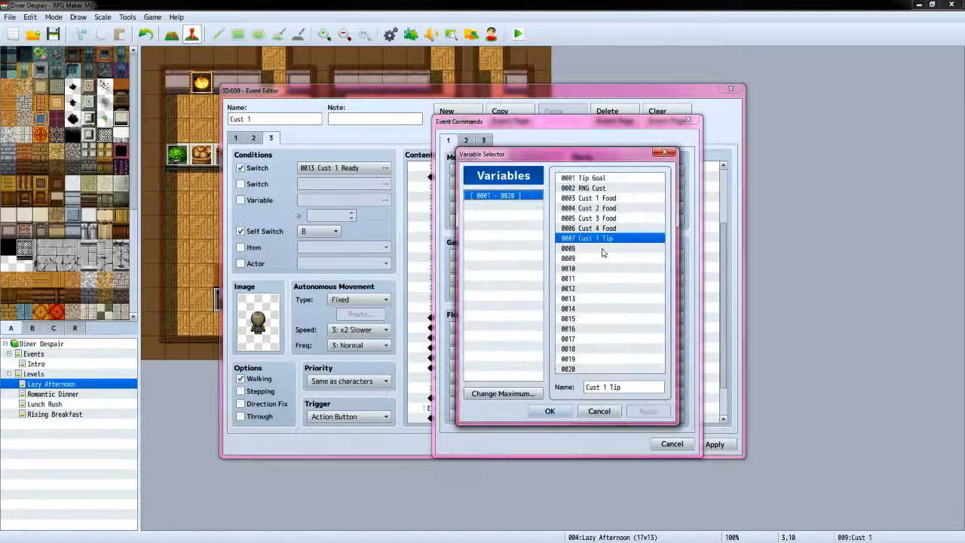
{"action": "left_click", "coordinate": [549, 410]}
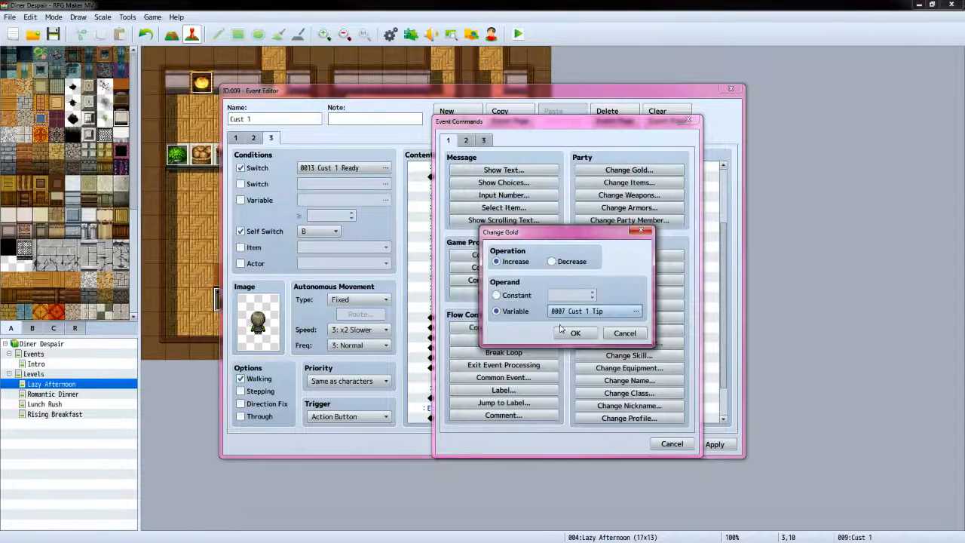
{"action": "left_click", "coordinate": [561, 331]}
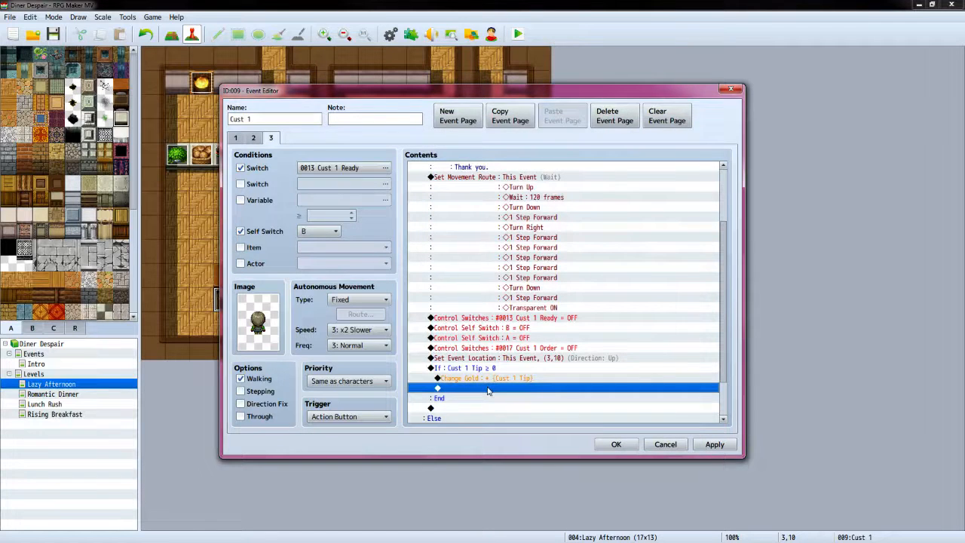
Add a Play SE command for the Coin sound at 90% volume and 100% pitch below the gold change
{"action": "double_click", "coordinate": [487, 389]}
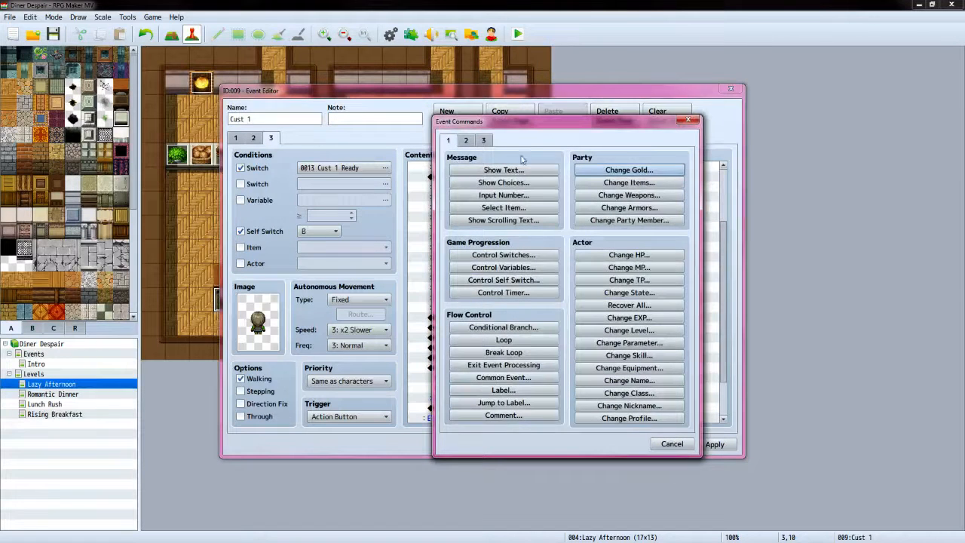
{"action": "left_click", "coordinate": [484, 141]}
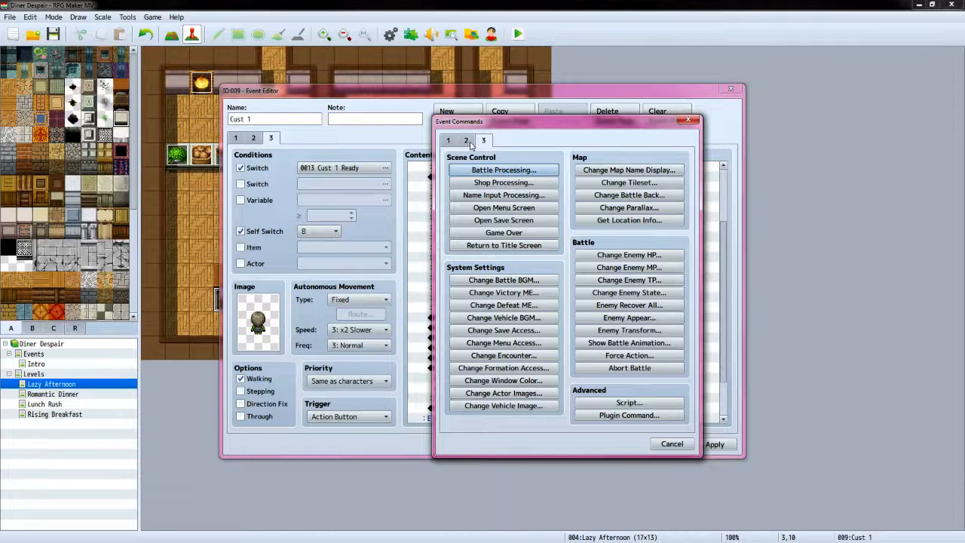
{"action": "left_click", "coordinate": [466, 140]}
{"action": "left_click", "coordinate": [646, 392]}
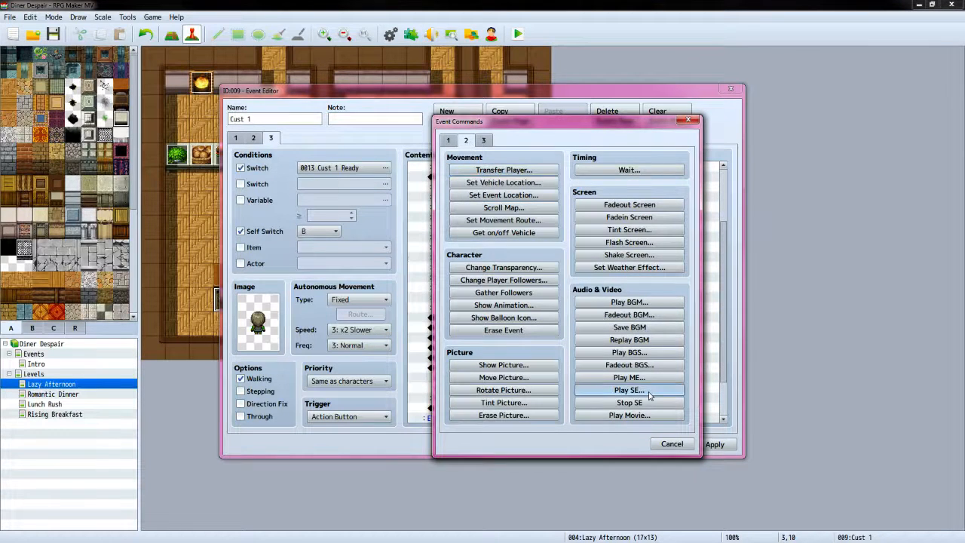
{"action": "scroll", "coordinate": [529, 290], "scroll_direction": "down", "scroll_amount": 1}
{"action": "scroll", "coordinate": [529, 290], "scroll_direction": "down", "scroll_amount": 6}
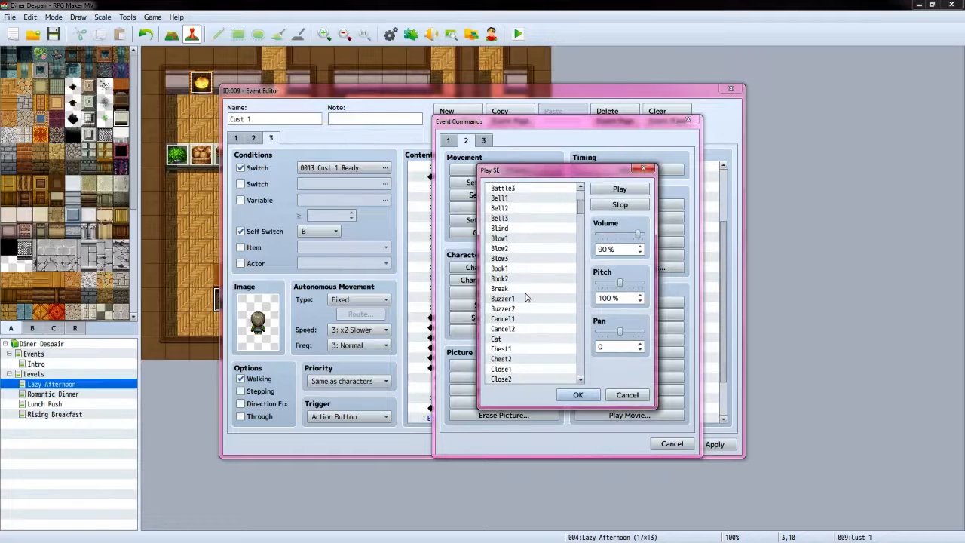
{"action": "scroll", "coordinate": [524, 308], "scroll_direction": "down", "scroll_amount": 1}
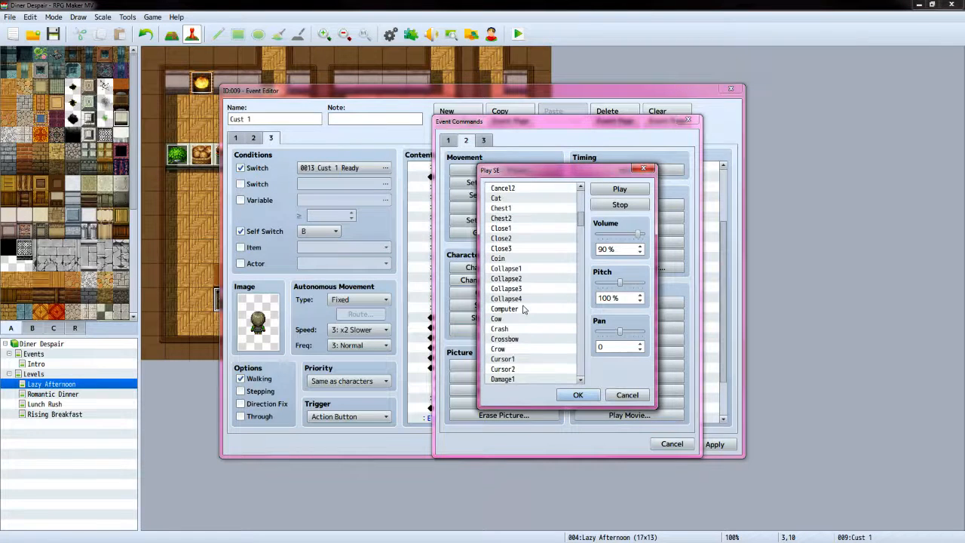
{"action": "left_click", "coordinate": [499, 257]}
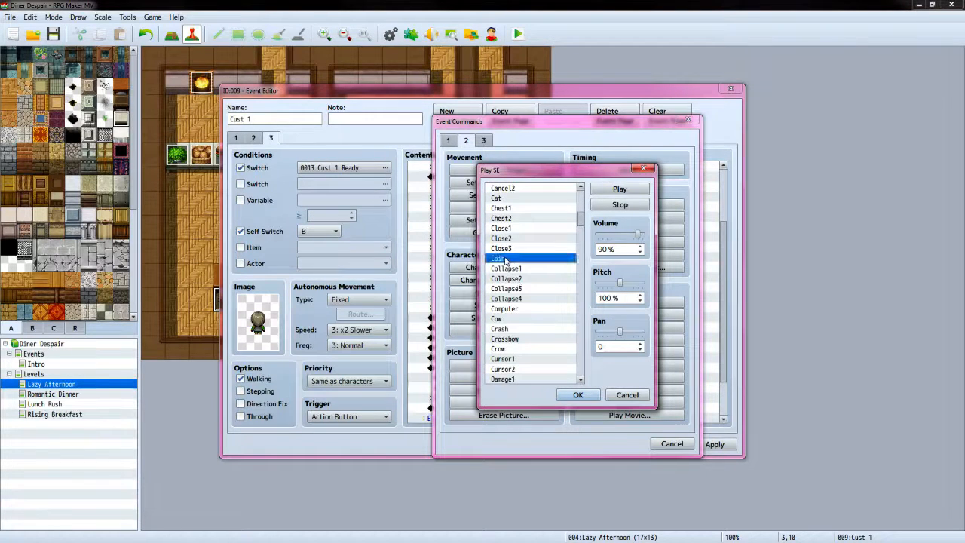
{"action": "left_click", "coordinate": [599, 191]}
{"action": "left_click", "coordinate": [567, 395]}
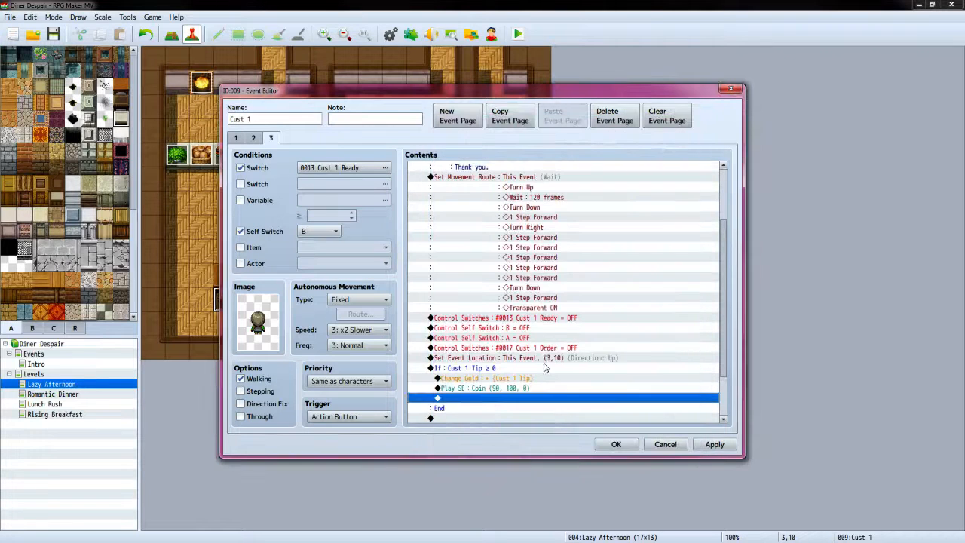
Following the reference event, add the text "Do you have my bread?" with the third People1 face to the outer Else branch
{"action": "scroll", "coordinate": [530, 363], "scroll_direction": "down", "scroll_amount": 2}
{"action": "scroll", "coordinate": [530, 362], "scroll_direction": "down", "scroll_amount": 2}
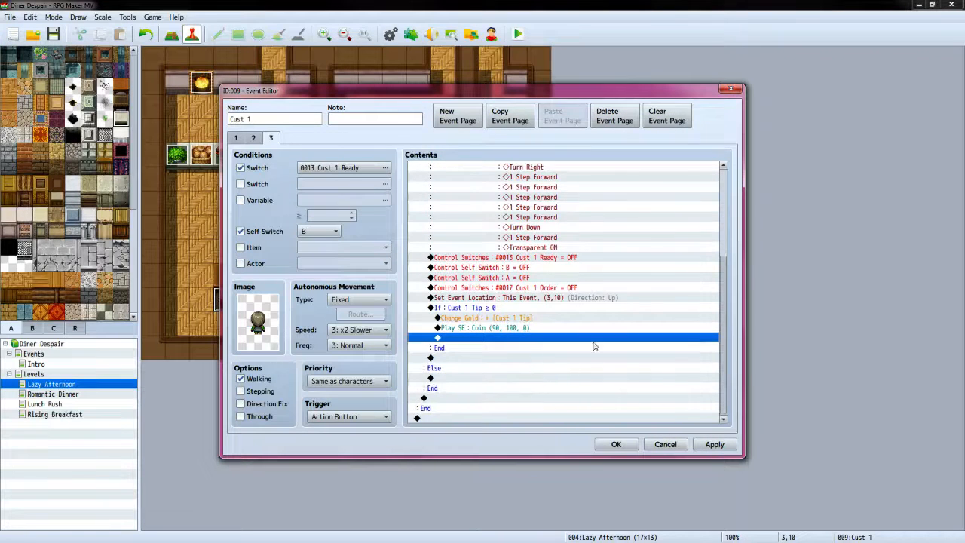
{"action": "key", "text": "alt+Tab"}
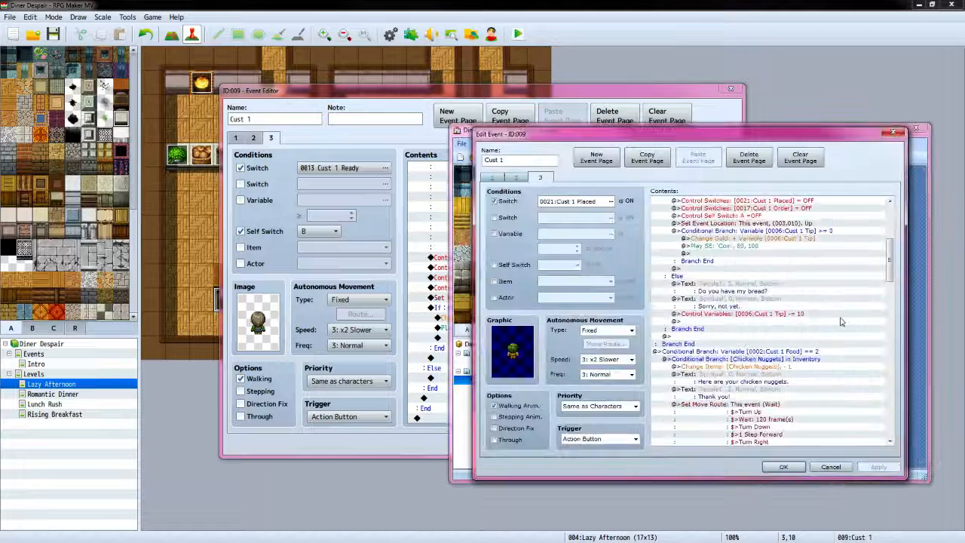
{"action": "scroll", "coordinate": [737, 270], "scroll_direction": "down", "scroll_amount": 2}
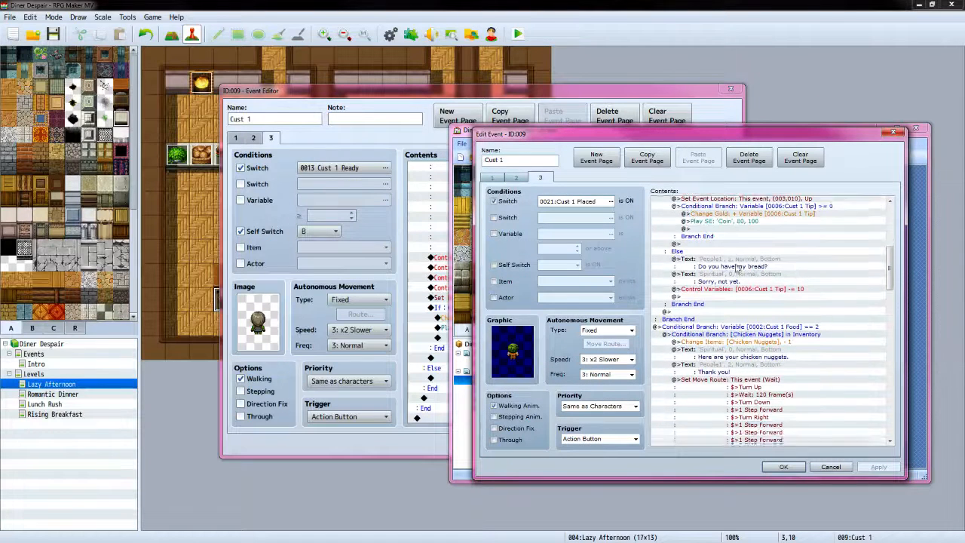
{"action": "left_click", "coordinate": [592, 95]}
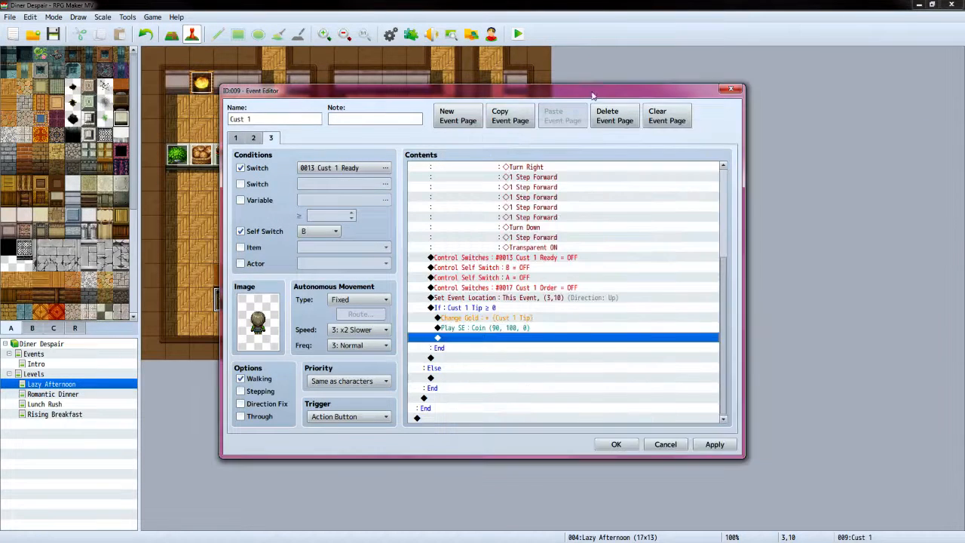
{"action": "left_click", "coordinate": [457, 358]}
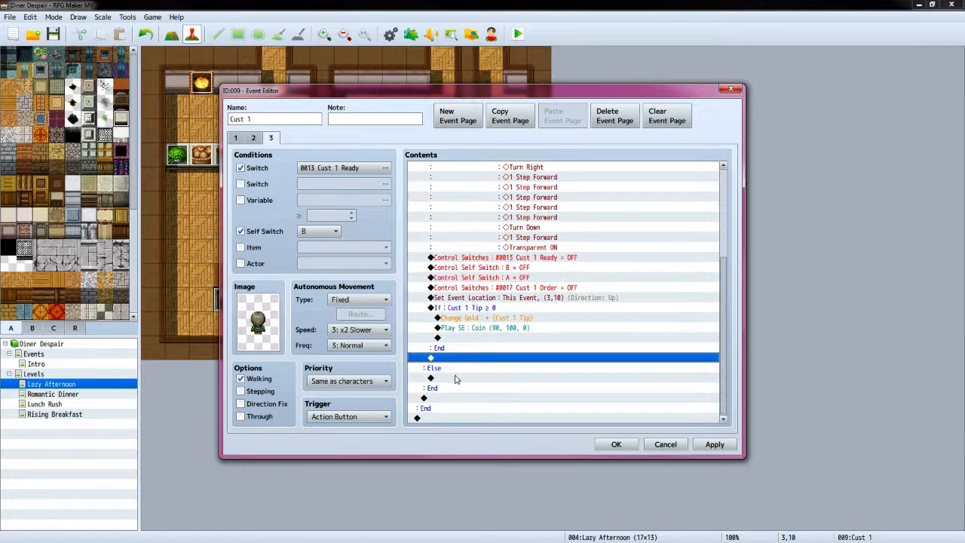
{"action": "left_click", "coordinate": [462, 378]}
{"action": "double_click", "coordinate": [465, 380]}
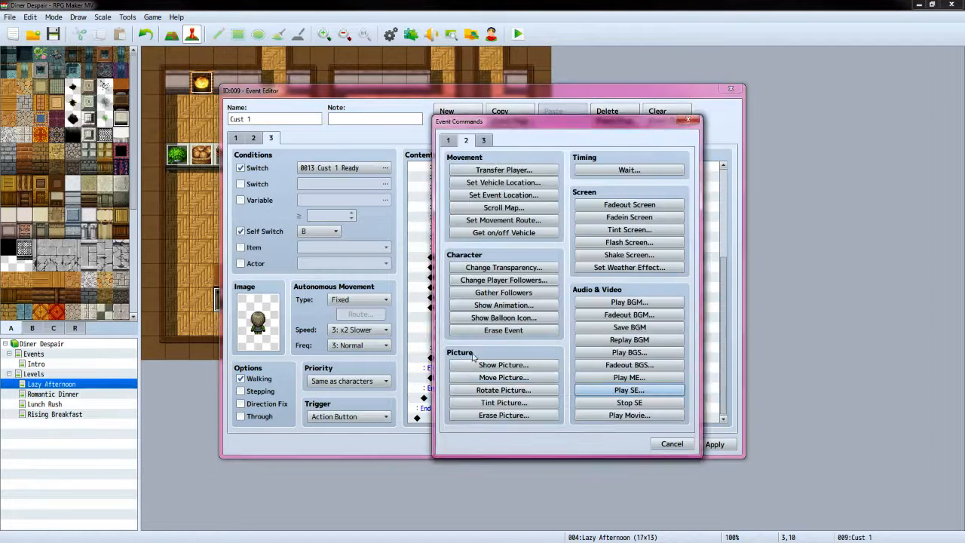
{"action": "left_click", "coordinate": [448, 141]}
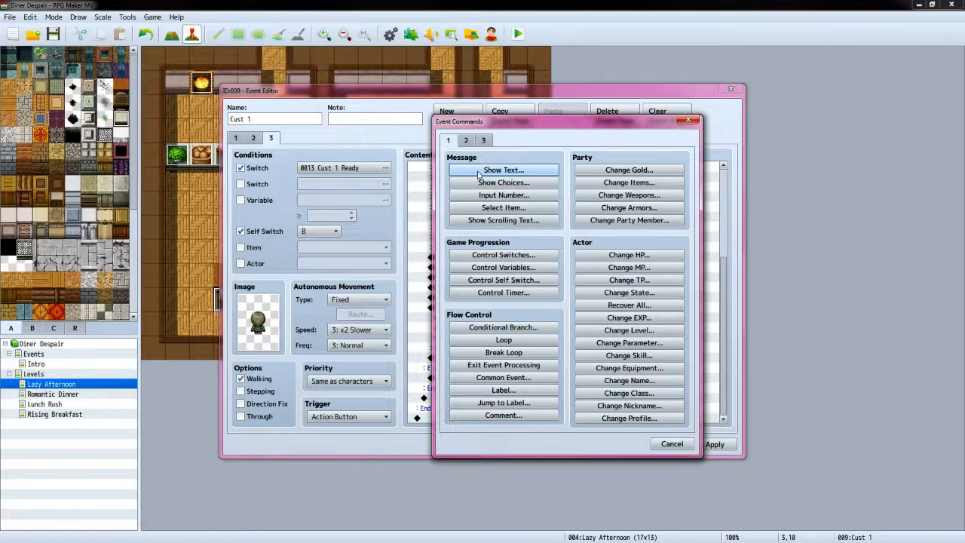
{"action": "left_click", "coordinate": [490, 170]}
{"action": "double_click", "coordinate": [461, 260]}
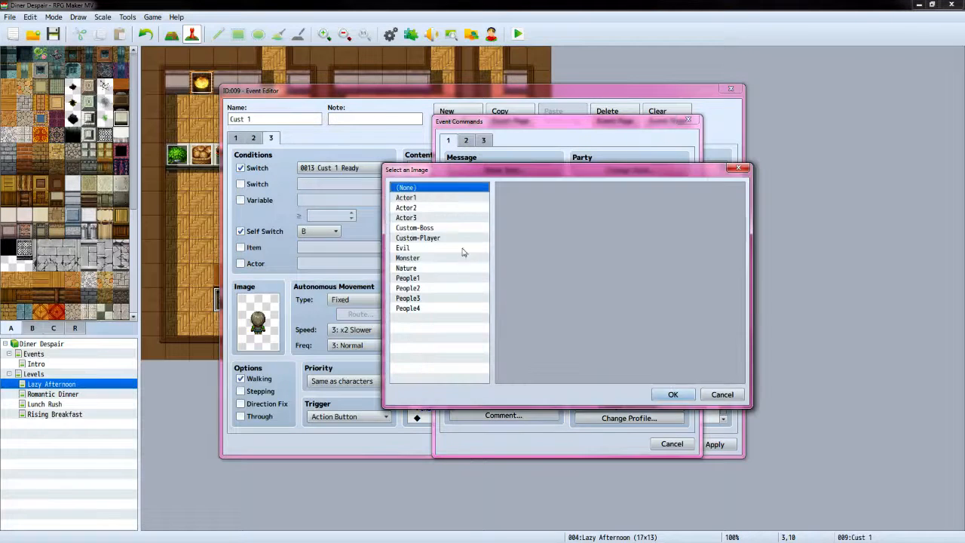
{"action": "left_click", "coordinate": [431, 277]}
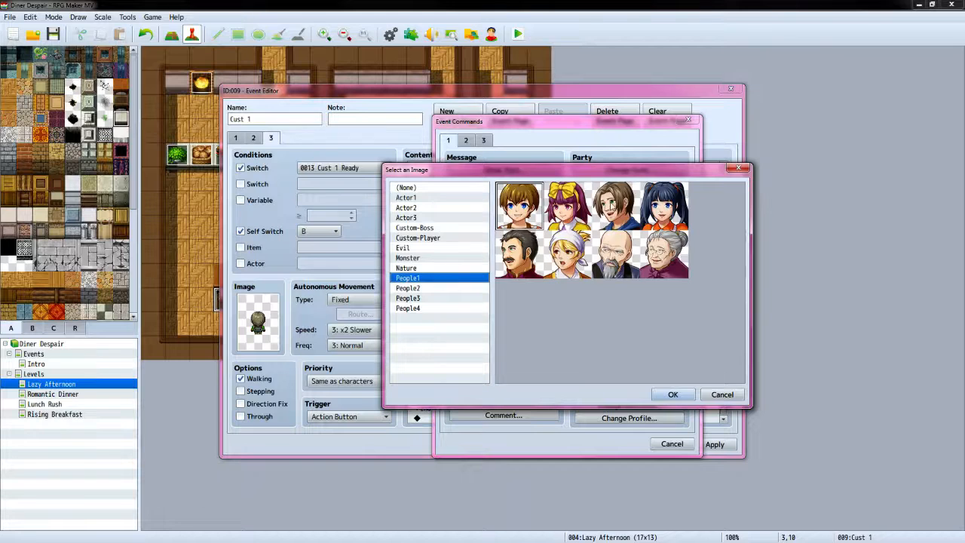
{"action": "left_click", "coordinate": [611, 205]}
{"action": "left_click", "coordinate": [672, 394]}
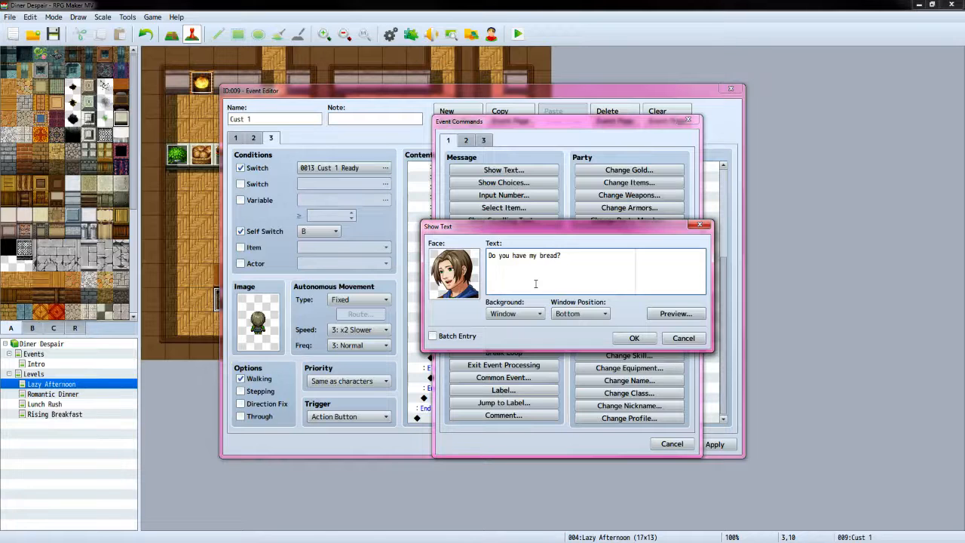
{"action": "left_click", "coordinate": [634, 339]}
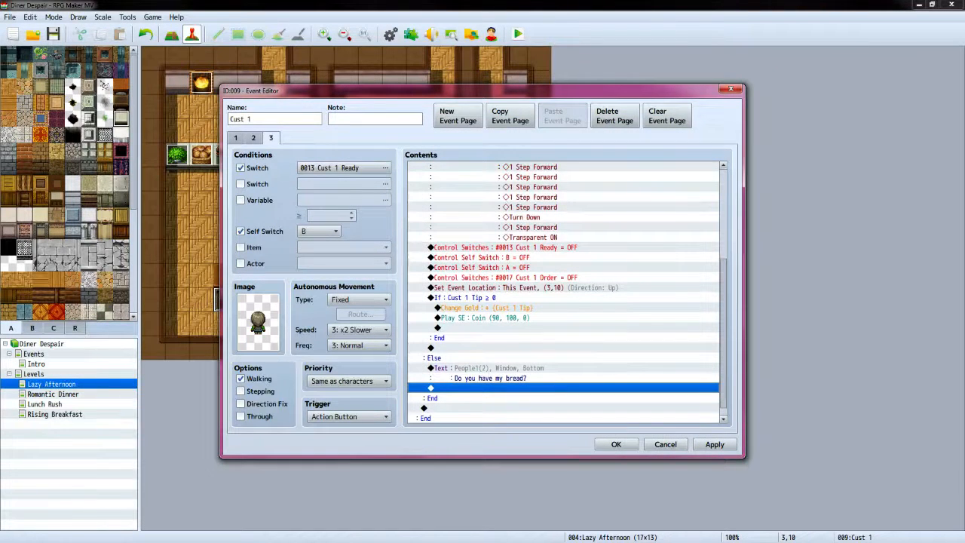
Following the reference event, add the reply "Sorry, not yet." with the Custom-Player face below the bread question
{"action": "key", "text": "alt+Tab"}
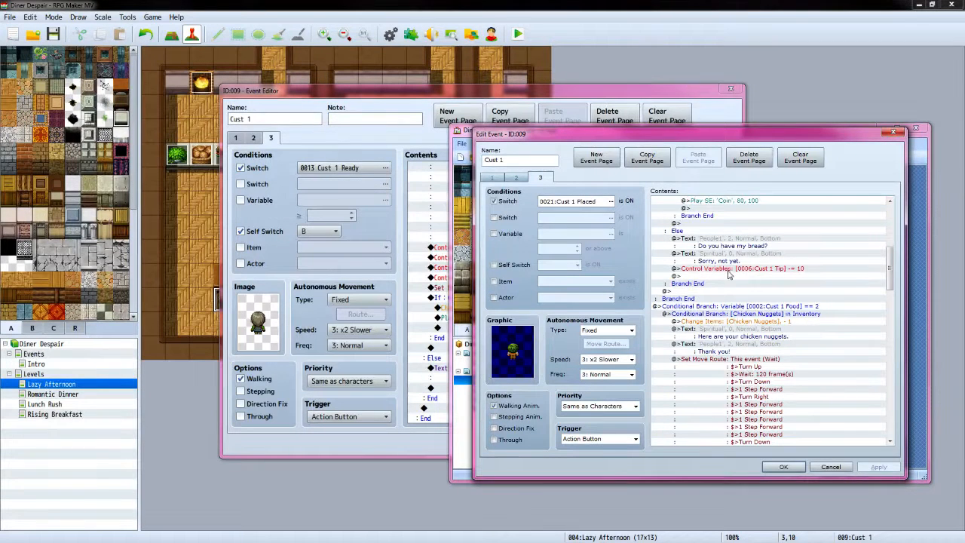
{"action": "left_click", "coordinate": [578, 102]}
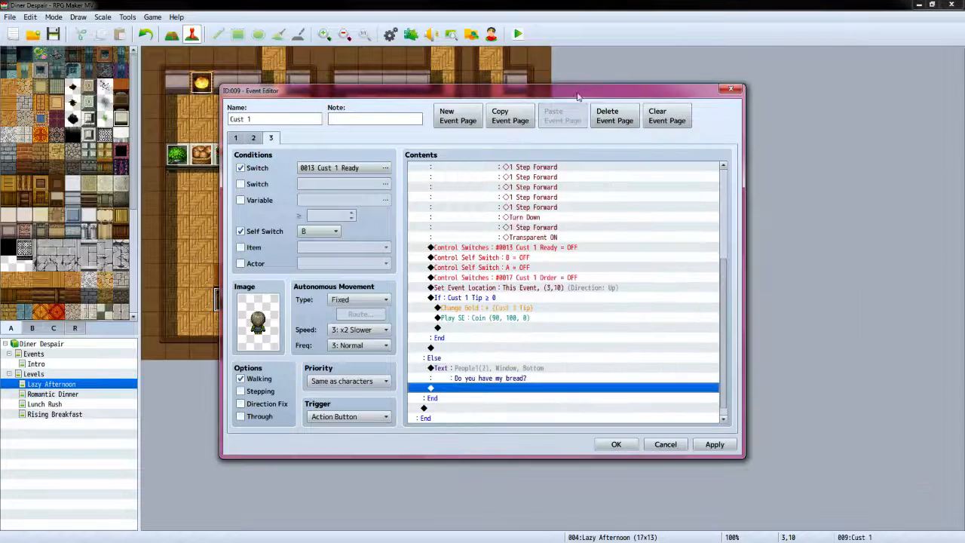
{"action": "double_click", "coordinate": [481, 392]}
{"action": "left_click", "coordinate": [503, 170]}
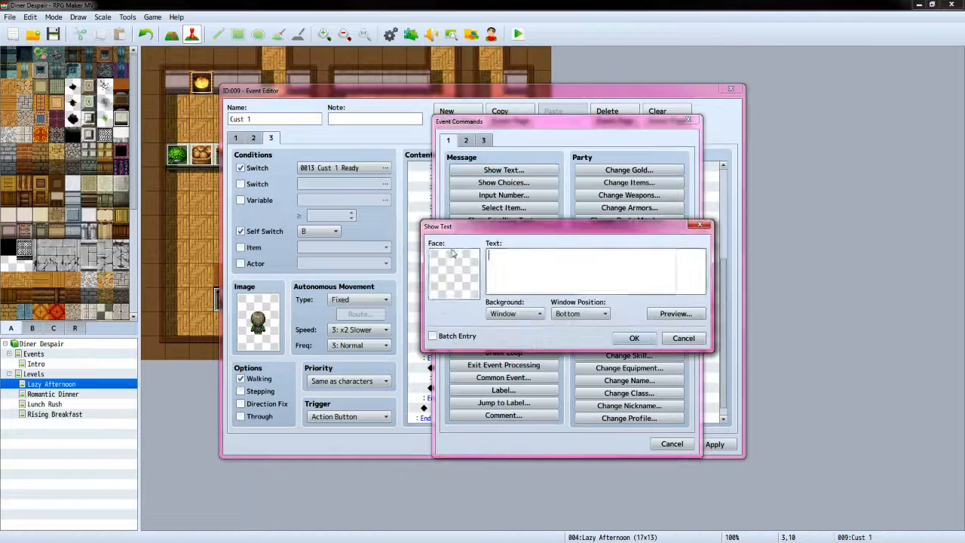
{"action": "double_click", "coordinate": [447, 266]}
{"action": "left_click", "coordinate": [418, 237]}
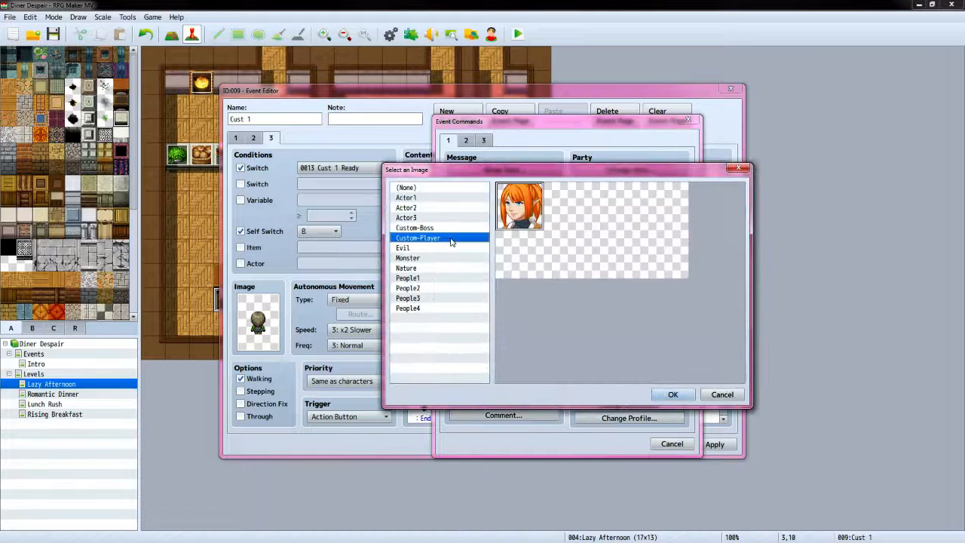
{"action": "left_click", "coordinate": [672, 394]}
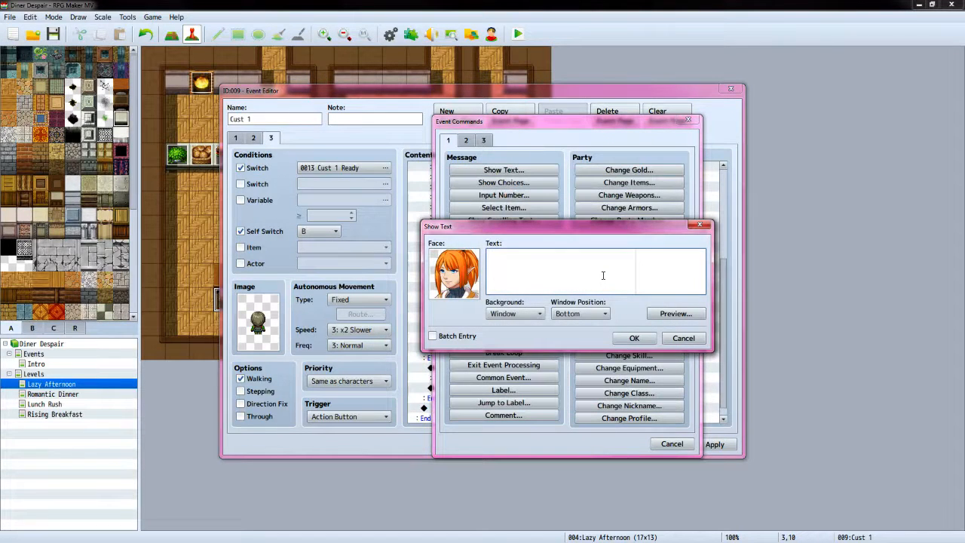
{"action": "type", "text": "sorry, not yet."}
{"action": "left_click", "coordinate": [634, 338]}
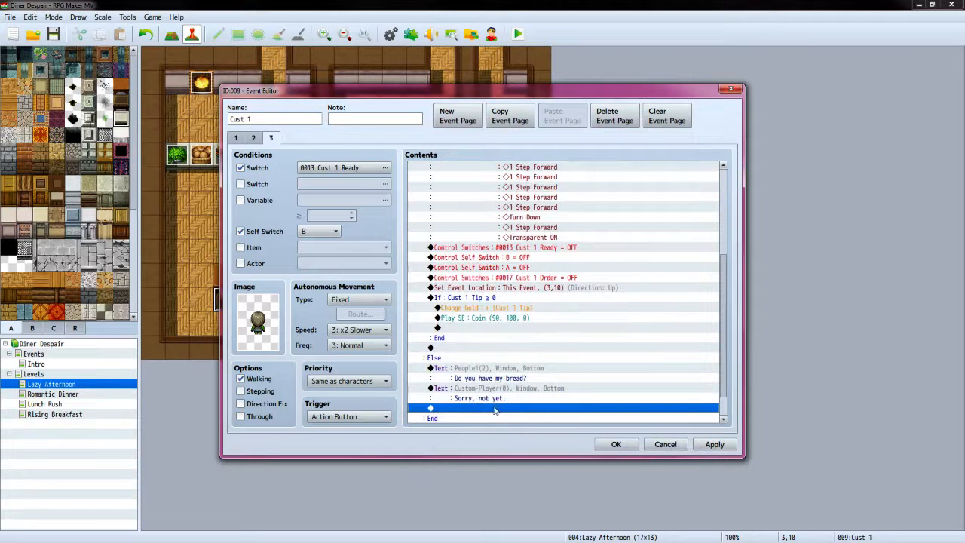
Add a Control Variables command below the "Sorry, not yet." reply, subtracting 10 from variable 0007 Cust 1 Tip
{"action": "double_click", "coordinate": [494, 411]}
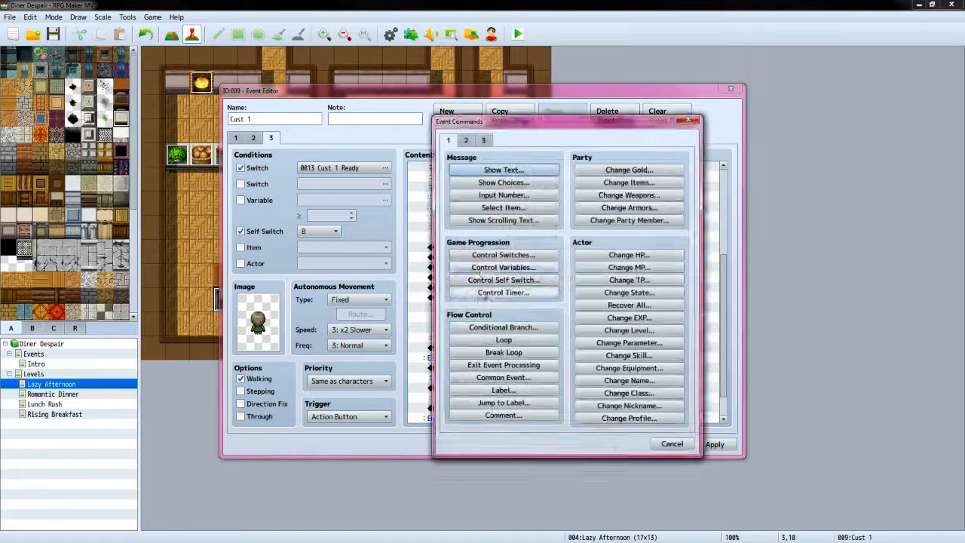
{"action": "left_click", "coordinate": [503, 267]}
{"action": "left_click", "coordinate": [608, 214]}
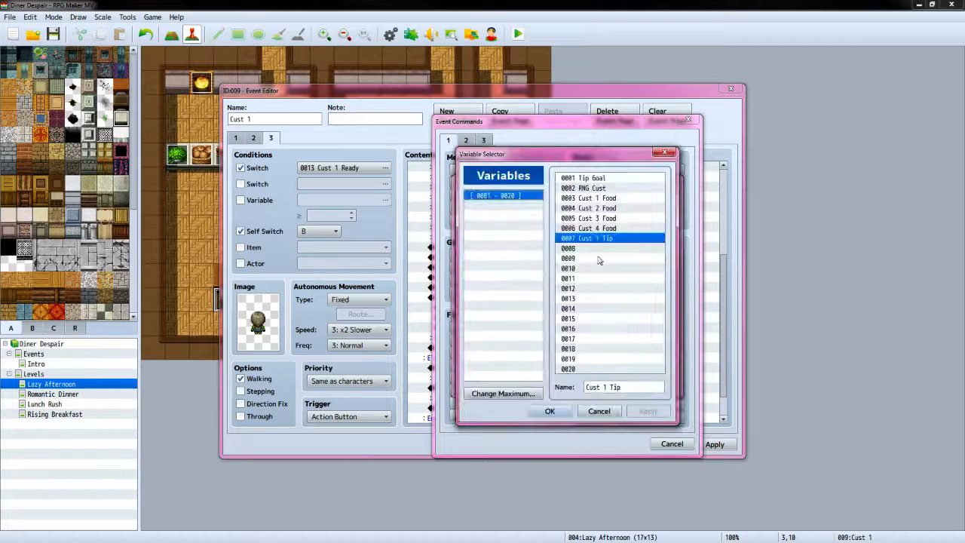
{"action": "left_click", "coordinate": [550, 411]}
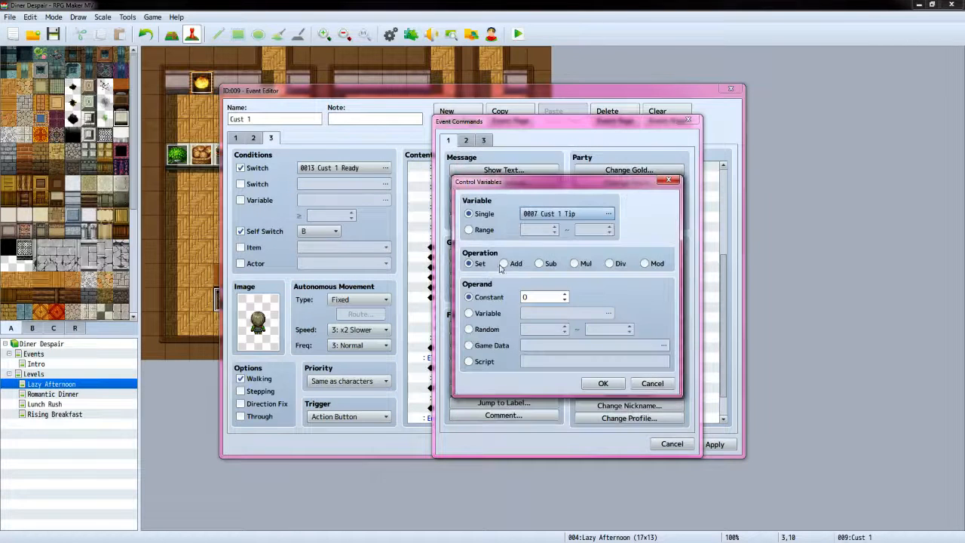
{"action": "left_click", "coordinate": [539, 265]}
{"action": "left_click", "coordinate": [544, 298]}
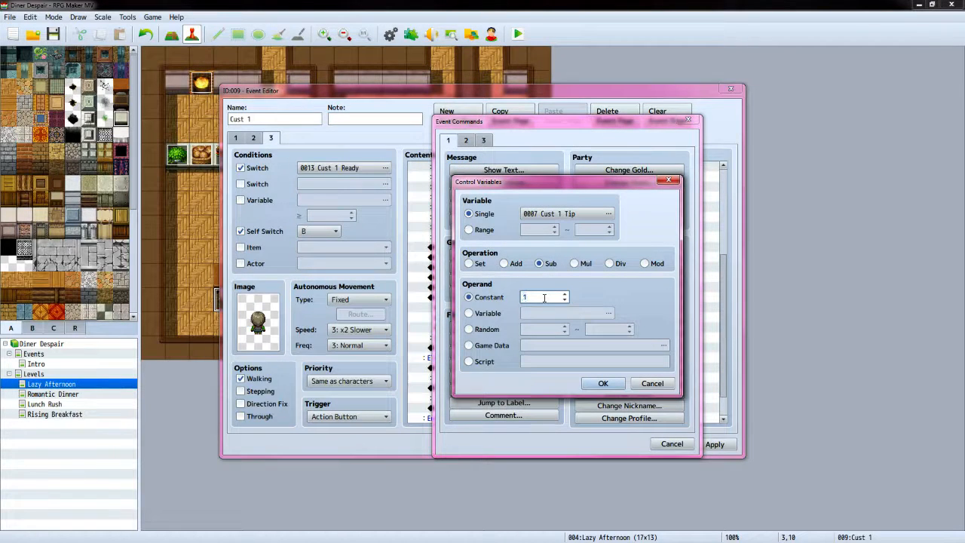
{"action": "left_click", "coordinate": [595, 382]}
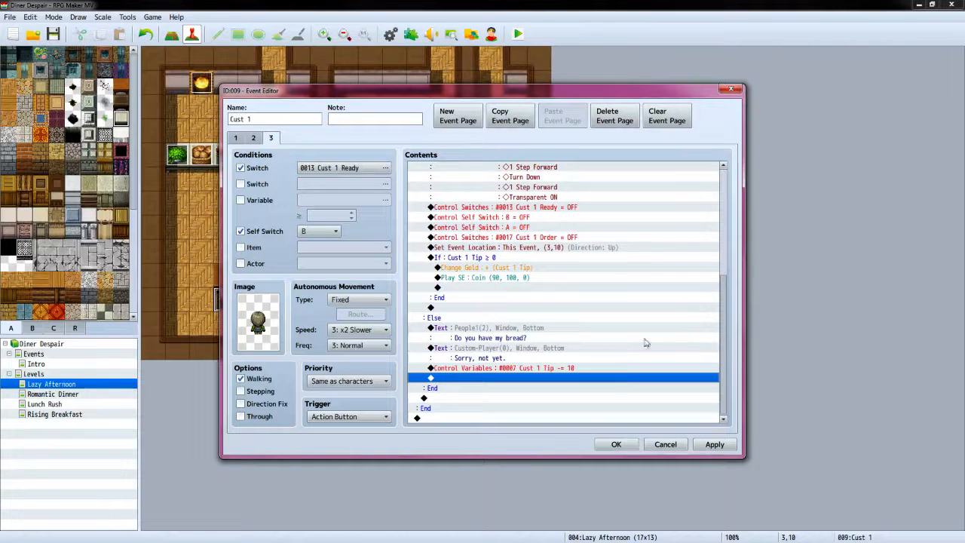
Examine the reference event's chicken nuggets section and review the bread branch of page 3 from beginning to end
{"action": "key", "text": "alt+Tab"}
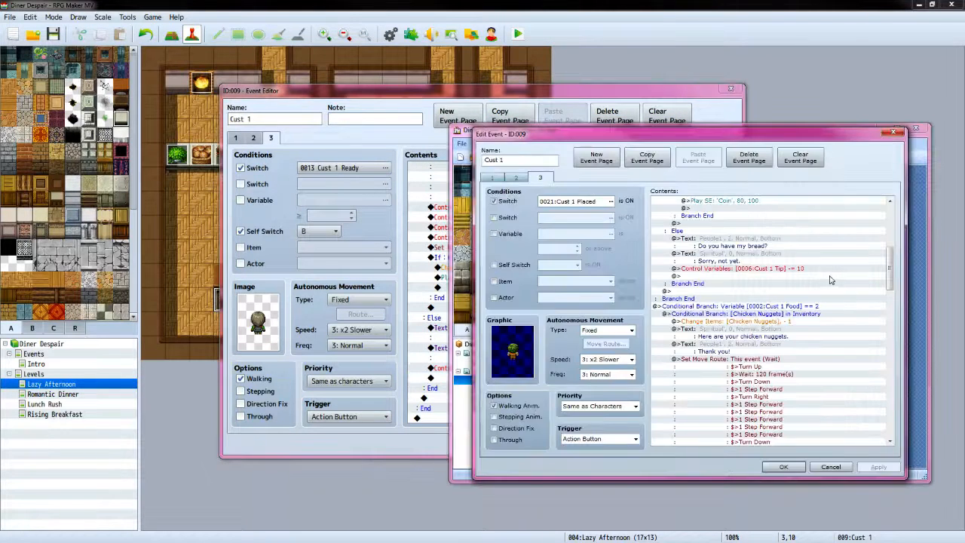
{"action": "scroll", "coordinate": [830, 280], "scroll_direction": "down", "scroll_amount": 4}
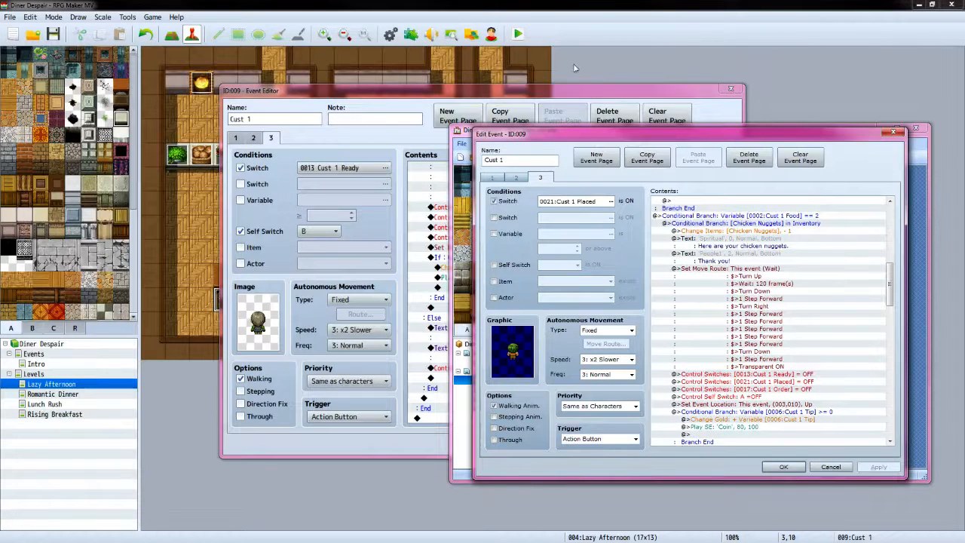
{"action": "left_click", "coordinate": [581, 89]}
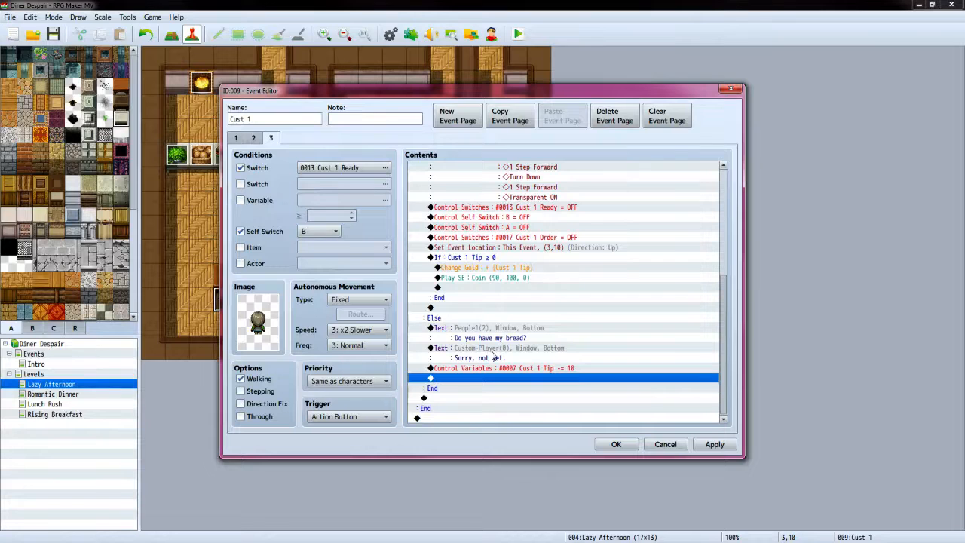
{"action": "scroll", "coordinate": [431, 379], "scroll_direction": "up", "scroll_amount": 6}
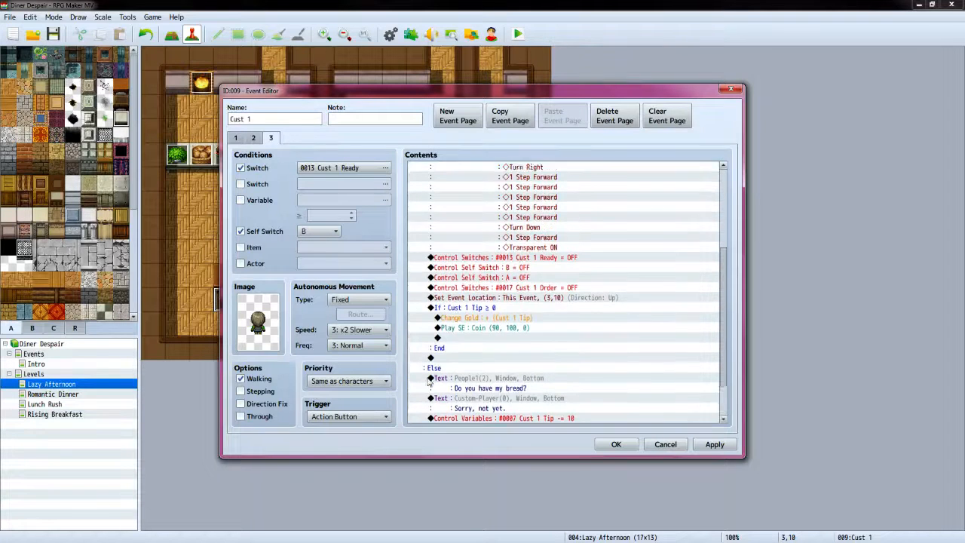
{"action": "scroll", "coordinate": [432, 376], "scroll_direction": "down", "scroll_amount": 2}
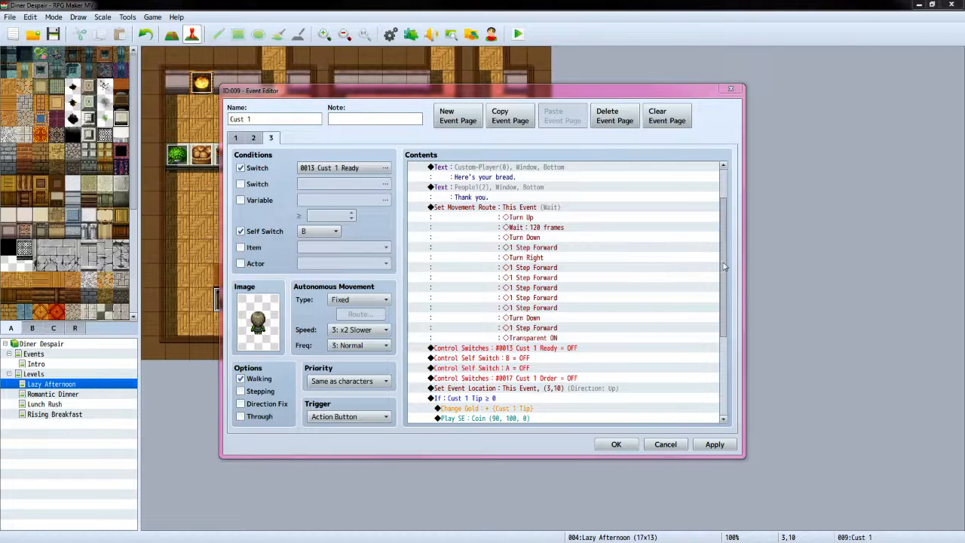
{"action": "scroll", "coordinate": [724, 265], "scroll_direction": "up", "scroll_amount": 3}
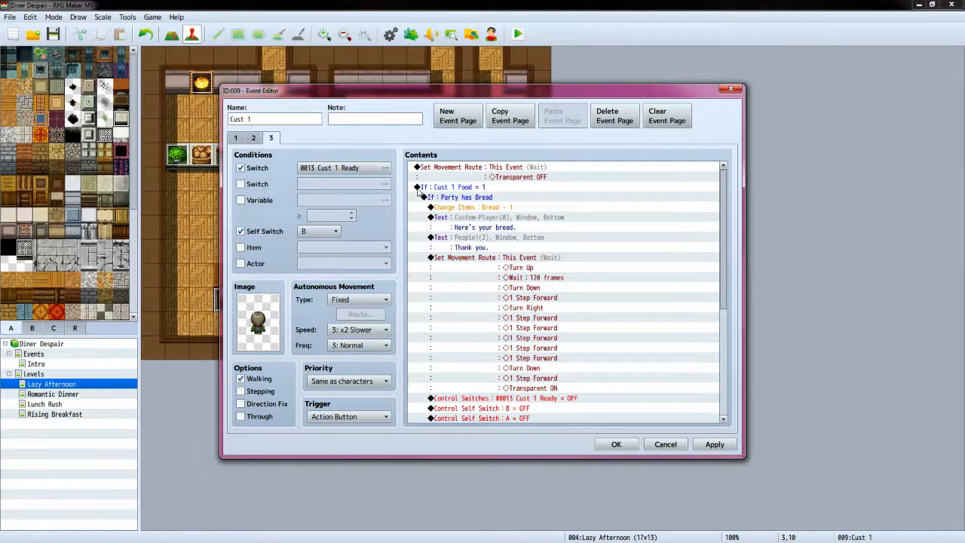
{"action": "left_click_drag", "start_coordinate": [722, 215], "coordinate": [717, 329]}
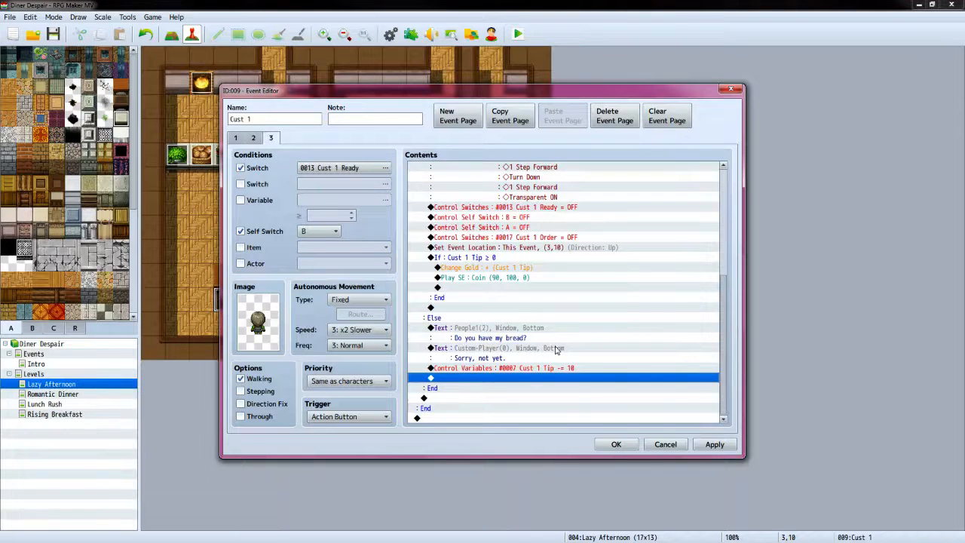
{"action": "left_click_drag", "start_coordinate": [722, 312], "coordinate": [736, 219]}
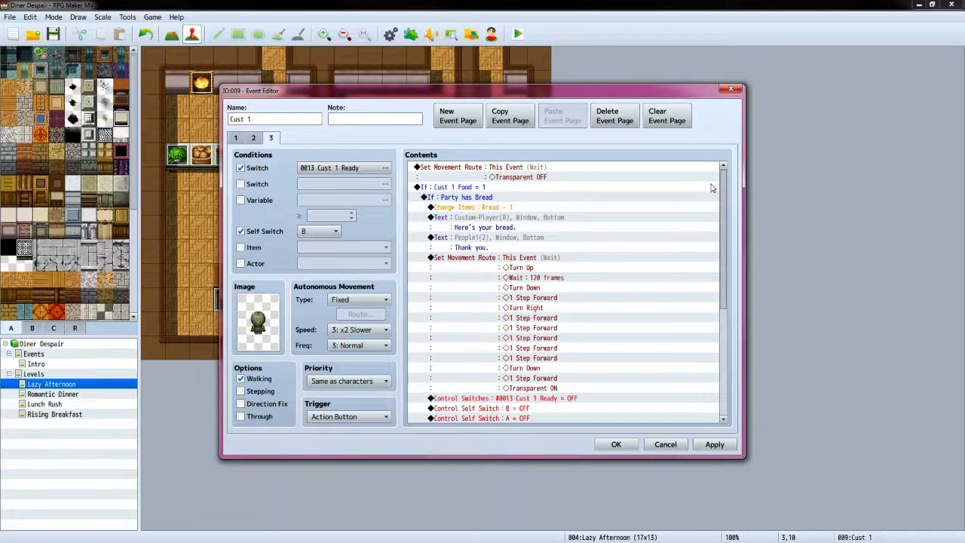
{"action": "left_click_drag", "start_coordinate": [724, 194], "coordinate": [729, 370]}
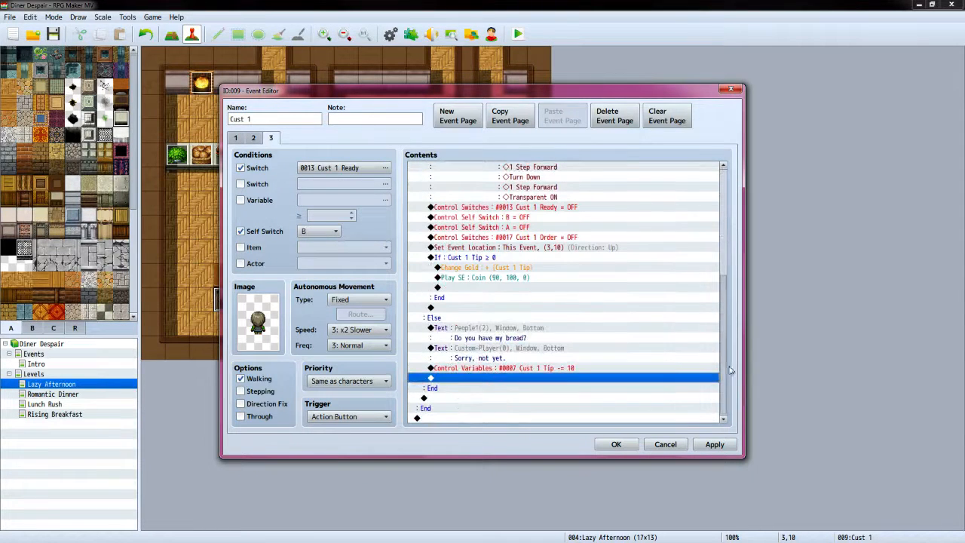
Add a conditional branch after the bread branch, at the end of the page, checking that variable 0003 Cust 1 Food equals 2
{"action": "left_click", "coordinate": [433, 419]}
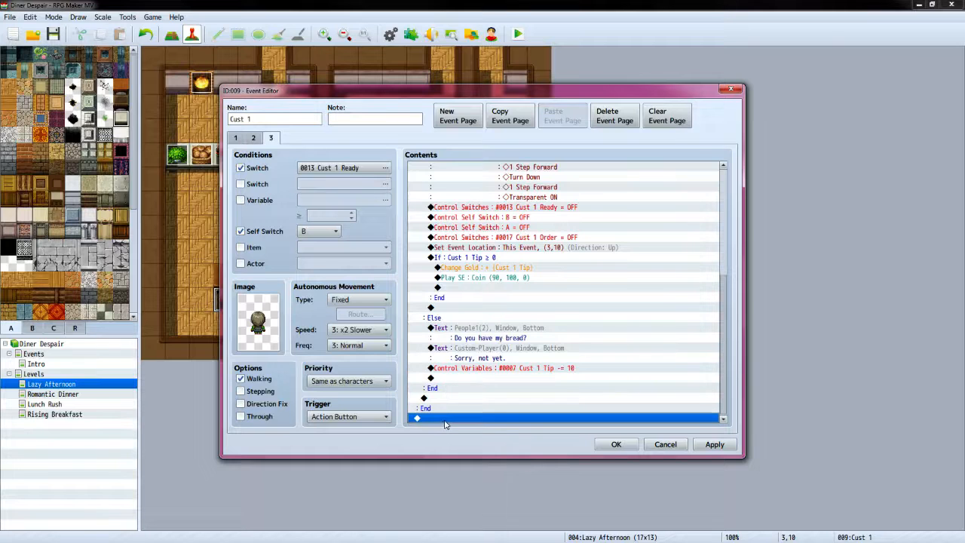
{"action": "double_click", "coordinate": [445, 421]}
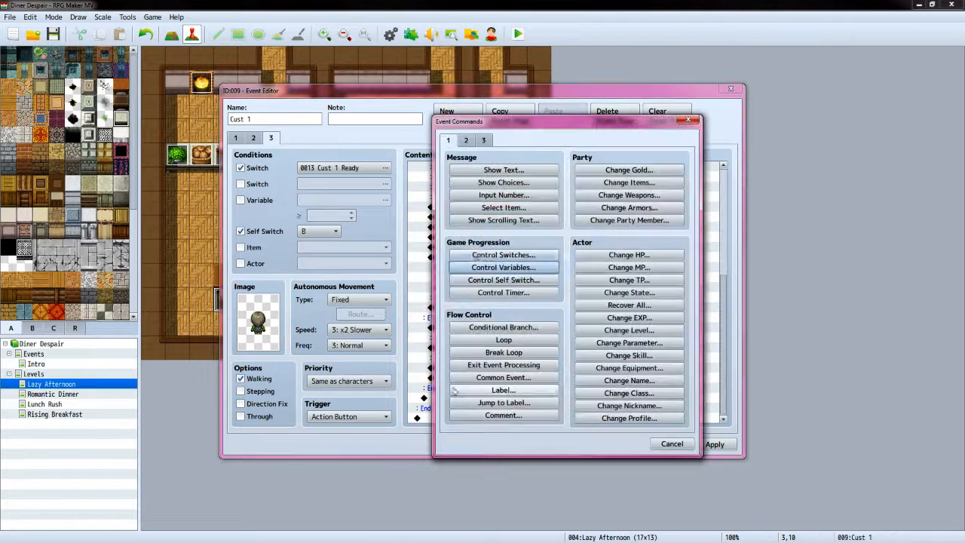
{"action": "left_click", "coordinate": [502, 328]}
{"action": "left_click", "coordinate": [461, 243]}
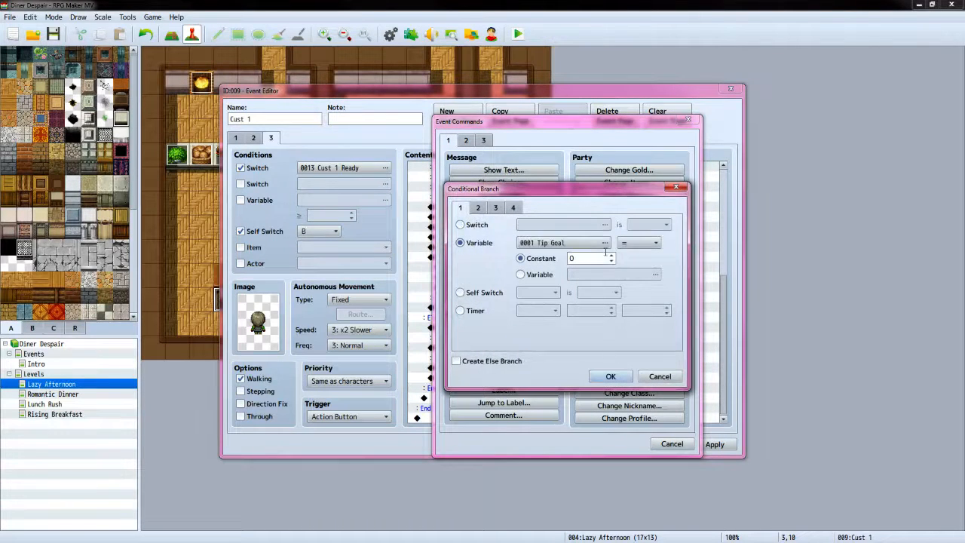
{"action": "left_click", "coordinate": [605, 242]}
{"action": "left_click", "coordinate": [633, 239]}
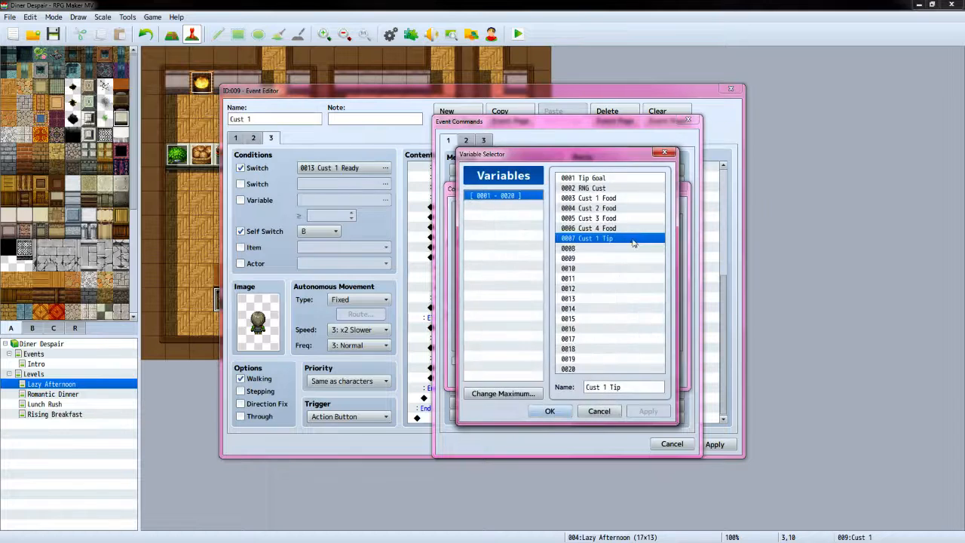
{"action": "left_click", "coordinate": [618, 198]}
{"action": "left_click", "coordinate": [549, 411]}
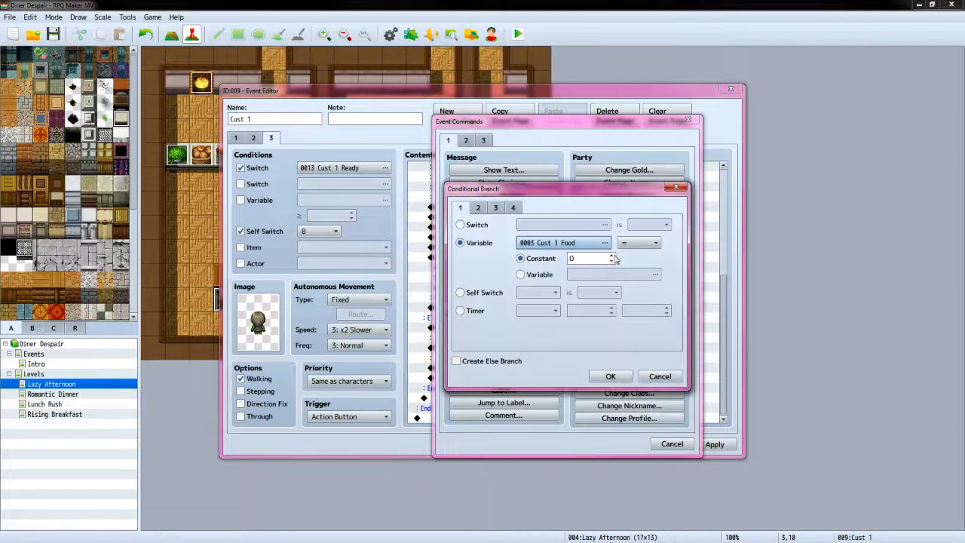
{"action": "left_click", "coordinate": [612, 255]}
{"action": "left_click", "coordinate": [610, 377]}
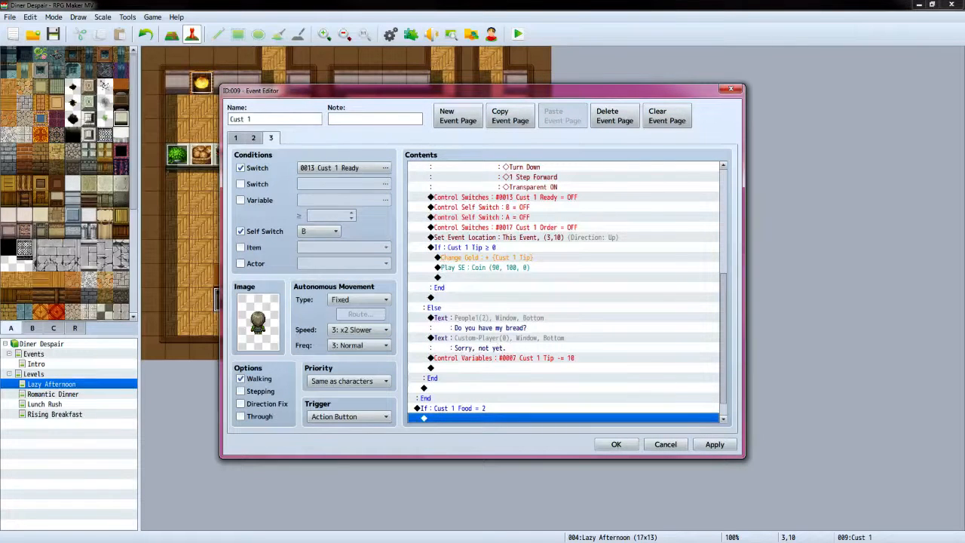
Following the reference event, nest a conditional branch with an Else branch inside Cust 1 Food = 2, checking for the Chicken Nuggets item
{"action": "key", "text": "alt+Tab"}
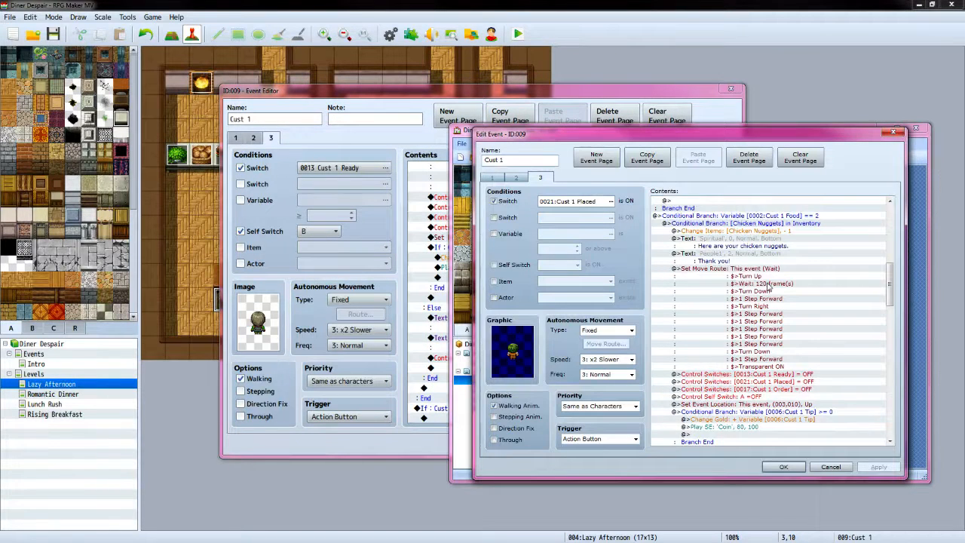
{"action": "scroll", "coordinate": [768, 286], "scroll_direction": "down", "scroll_amount": 1}
{"action": "scroll", "coordinate": [762, 293], "scroll_direction": "up", "scroll_amount": 3}
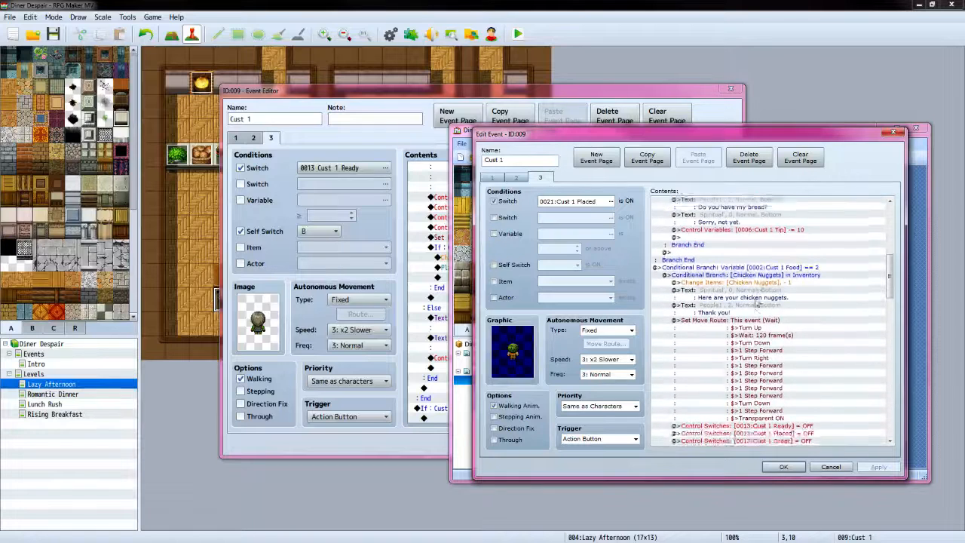
{"action": "scroll", "coordinate": [756, 303], "scroll_direction": "down", "scroll_amount": 3}
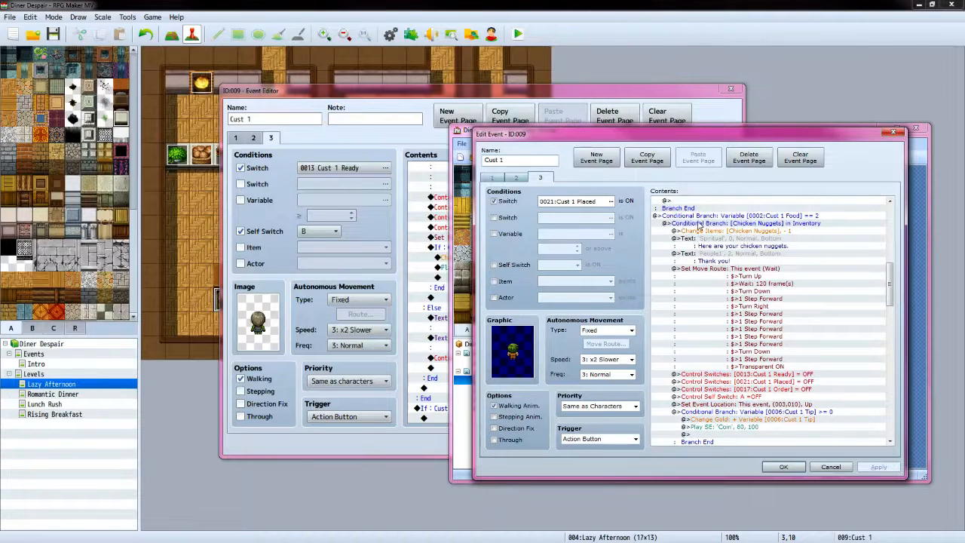
{"action": "scroll", "coordinate": [495, 322], "scroll_direction": "down", "scroll_amount": 1}
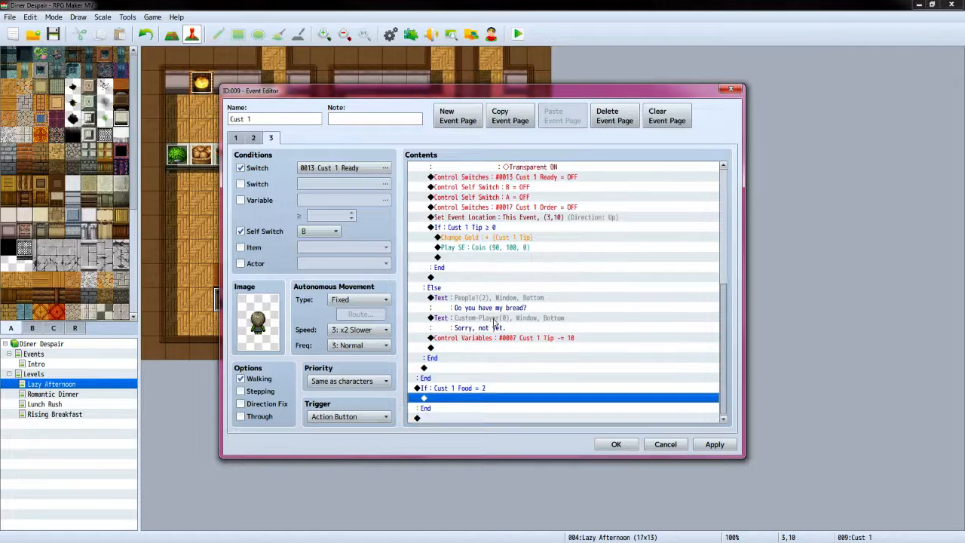
{"action": "double_click", "coordinate": [470, 399]}
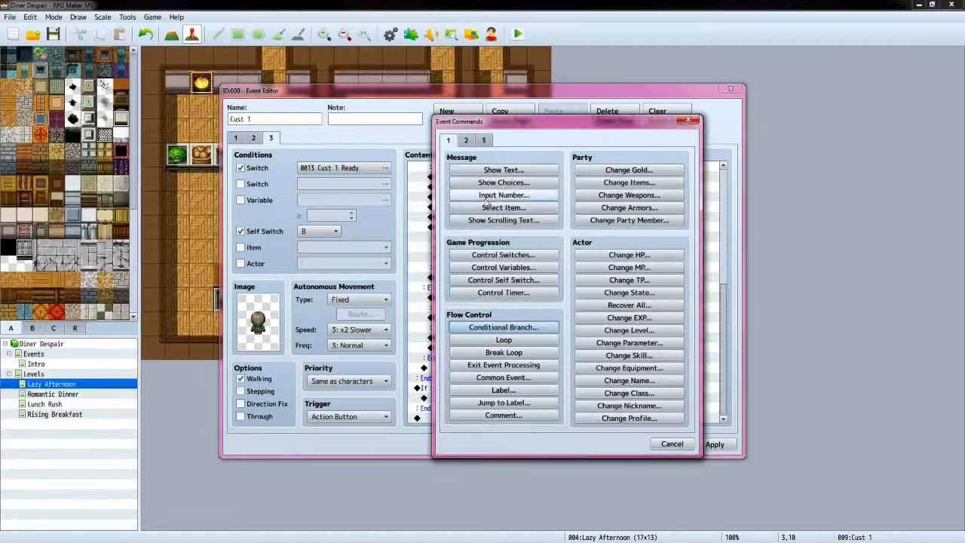
{"action": "left_click", "coordinate": [516, 335]}
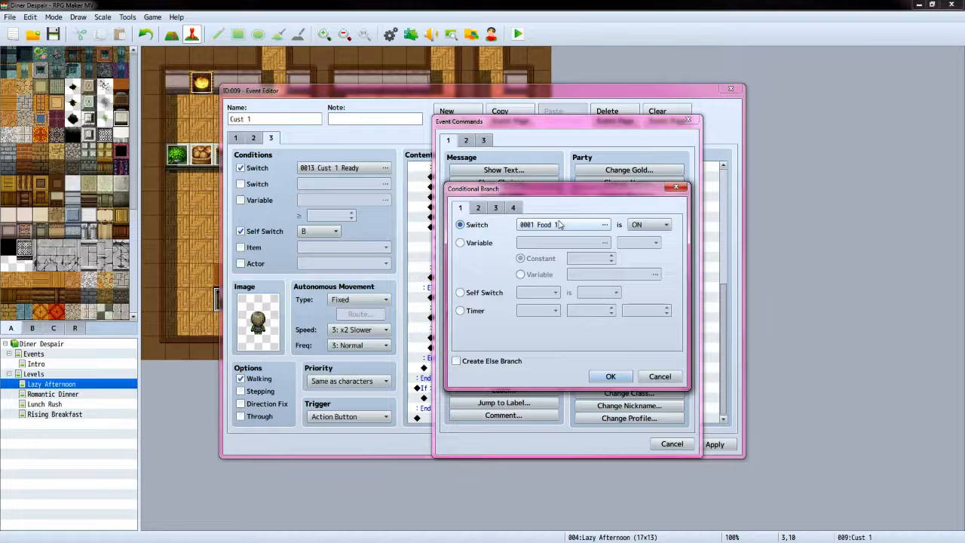
{"action": "left_click", "coordinate": [514, 208]}
{"action": "left_click", "coordinate": [462, 243]}
{"action": "left_click", "coordinate": [599, 243]}
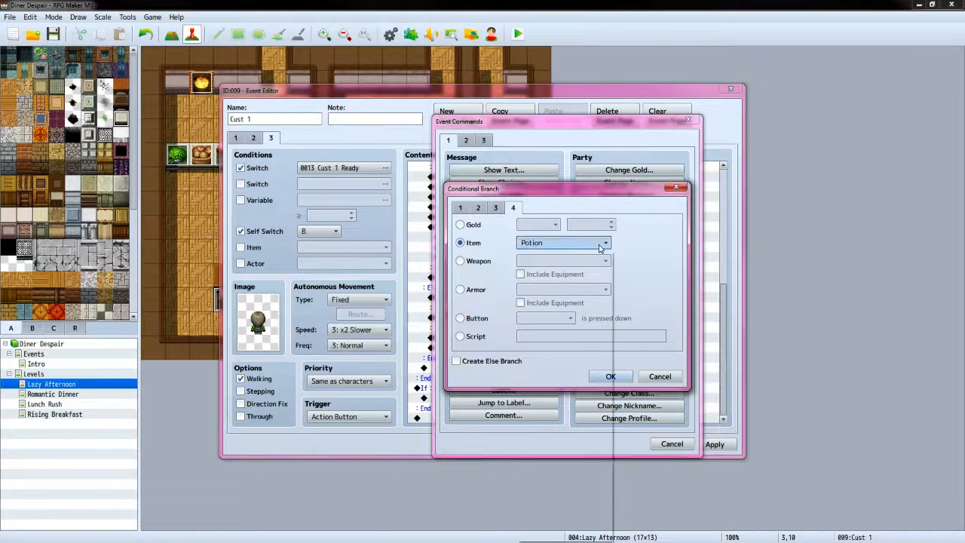
{"action": "left_click", "coordinate": [556, 314]}
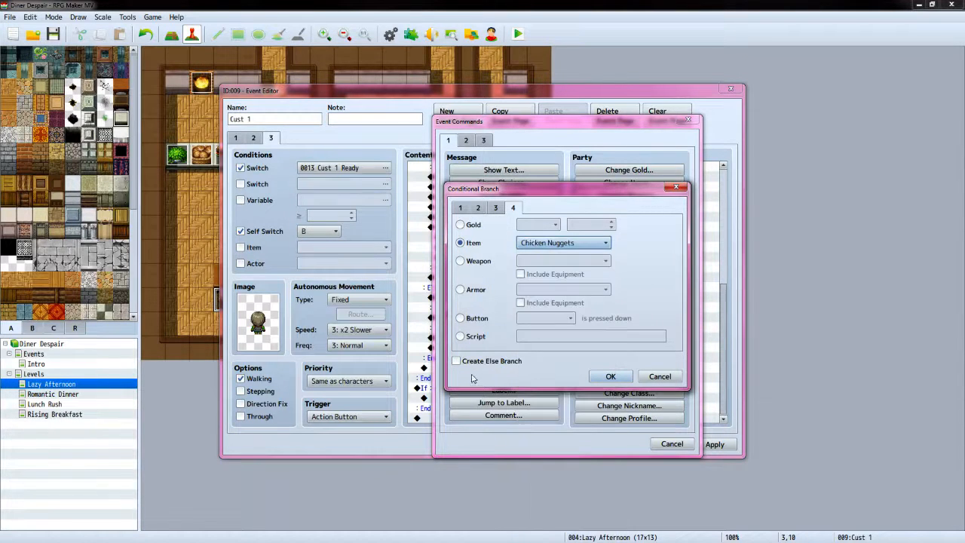
{"action": "left_click", "coordinate": [456, 361]}
{"action": "left_click", "coordinate": [603, 377]}
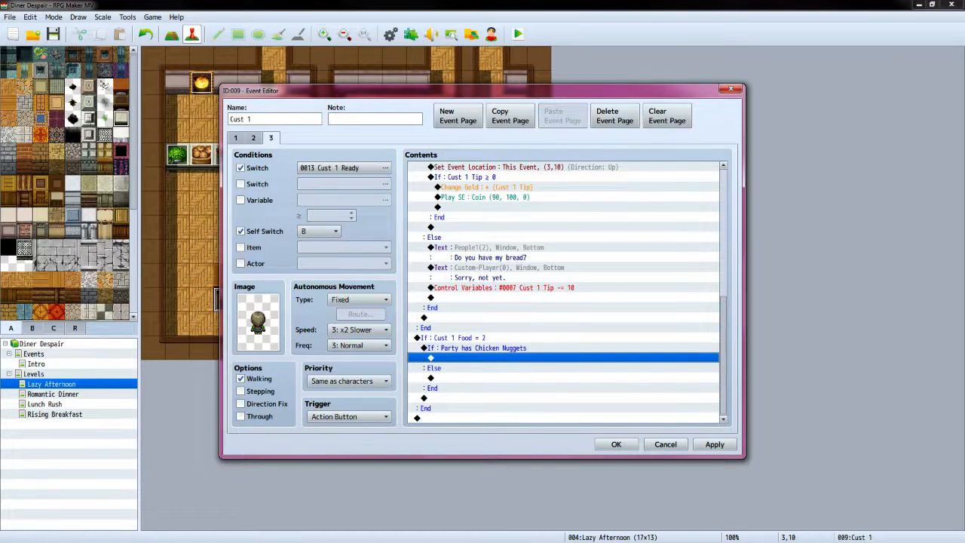
Following the reference event, add a Change Items command inside the Chicken Nuggets branch, decreasing Chicken Nuggets by 1
{"action": "key", "text": "alt+Tab"}
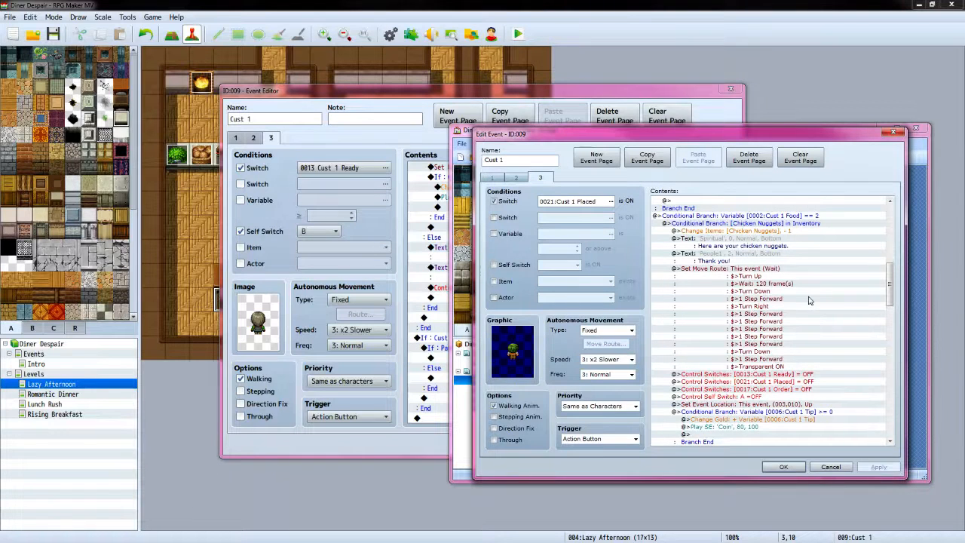
{"action": "scroll", "coordinate": [810, 306], "scroll_direction": "down", "scroll_amount": 1}
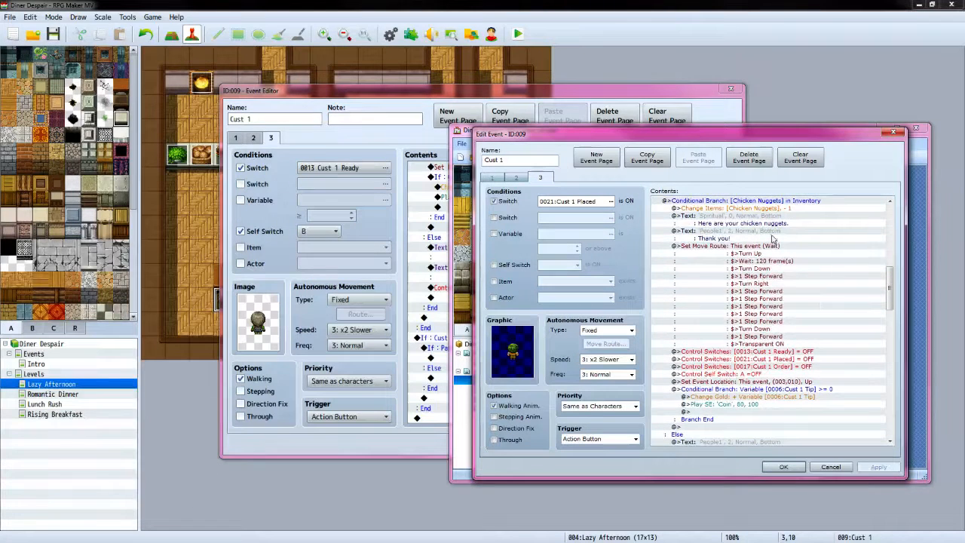
{"action": "left_click", "coordinate": [619, 94]}
{"action": "double_click", "coordinate": [528, 362]}
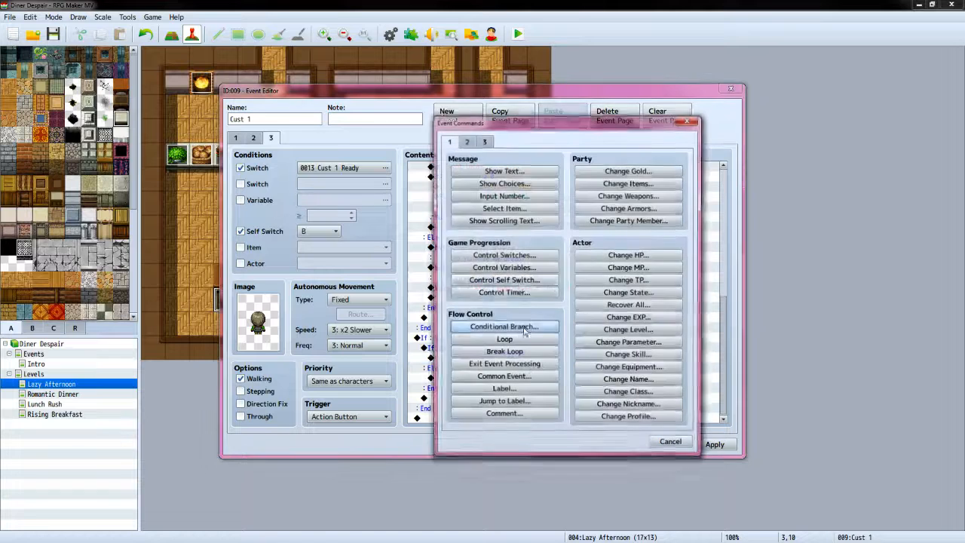
{"action": "left_click", "coordinate": [603, 184]}
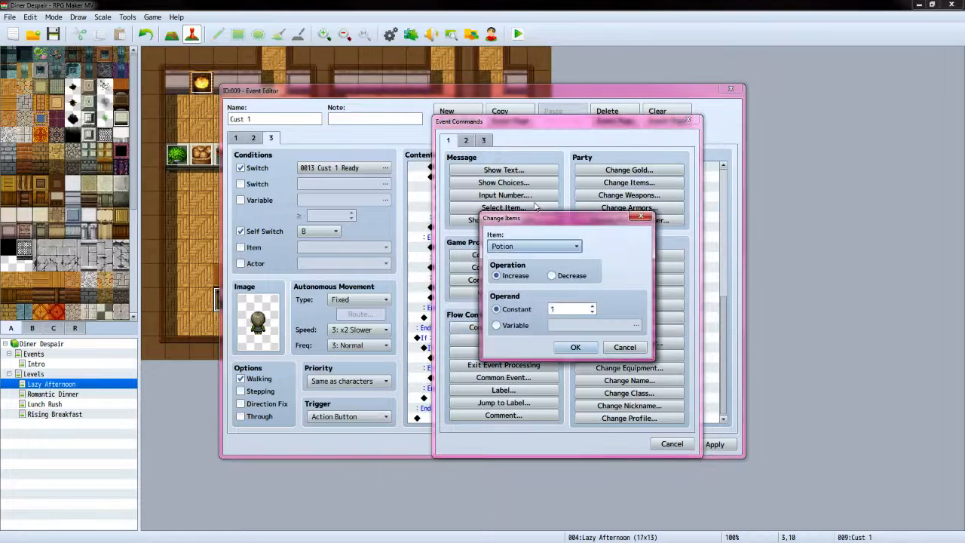
{"action": "left_click", "coordinate": [561, 248]}
{"action": "left_click", "coordinate": [543, 316]}
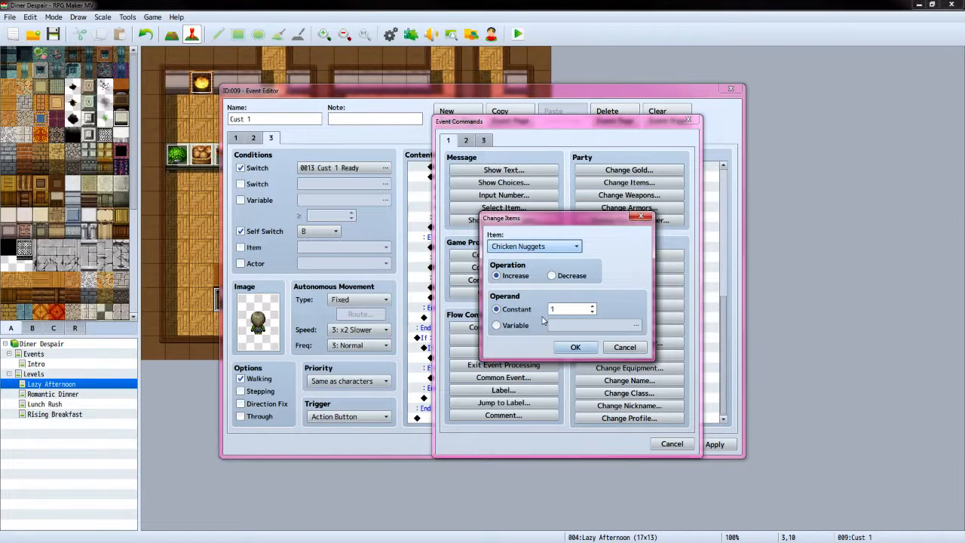
{"action": "left_click", "coordinate": [551, 275]}
{"action": "left_click", "coordinate": [575, 349]}
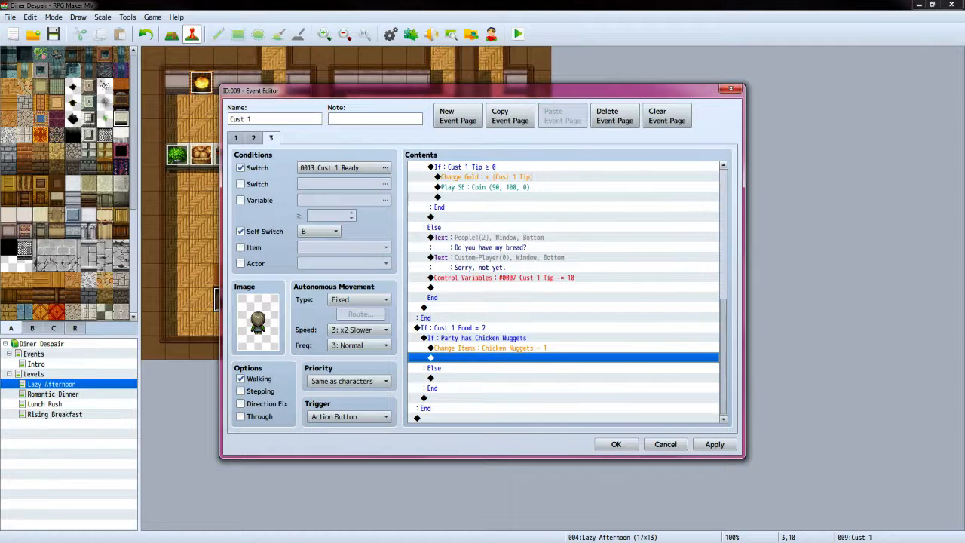
Following the reference event, add the player's message "Here are your chicken nuggets." with the Custom-Player face below the Chicken Nuggets item change
{"action": "key", "text": "alt+Tab"}
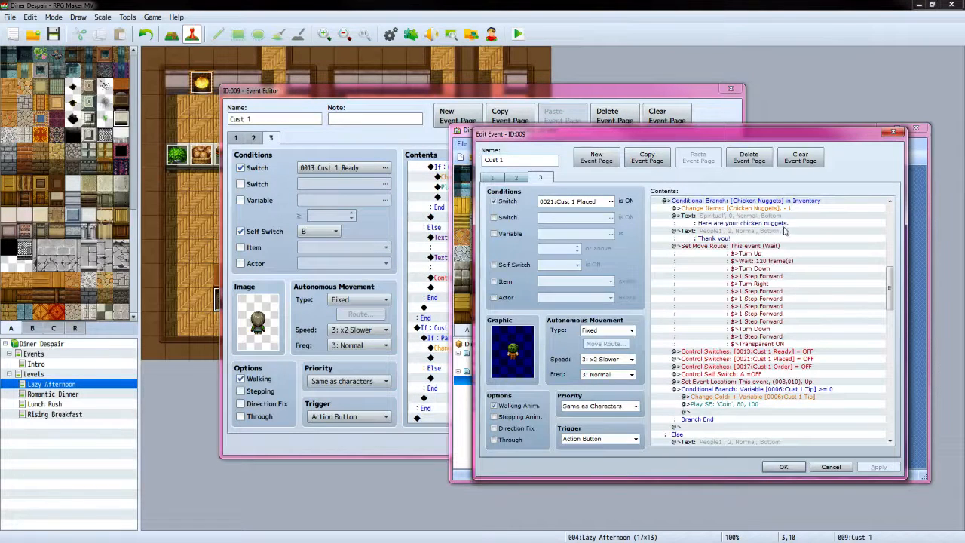
{"action": "left_click", "coordinate": [596, 100]}
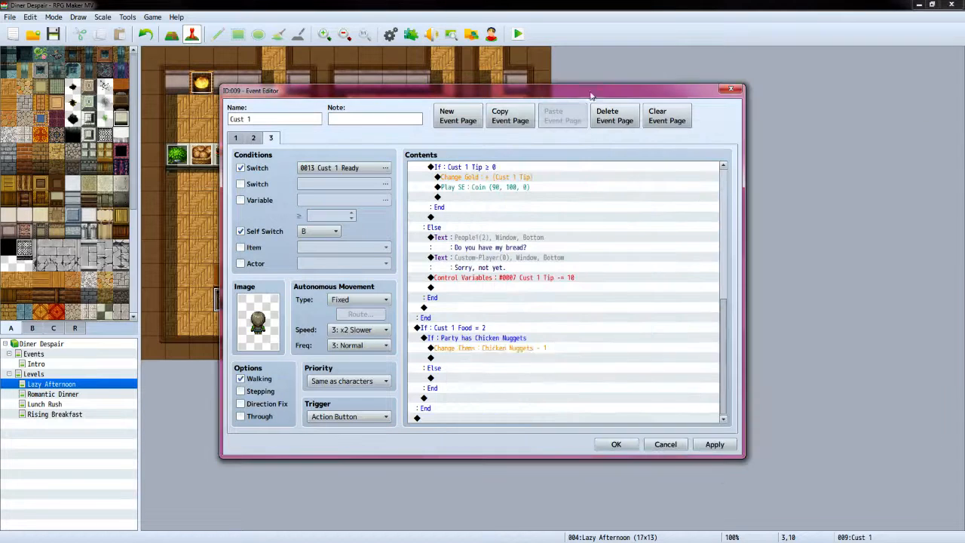
{"action": "double_click", "coordinate": [481, 358]}
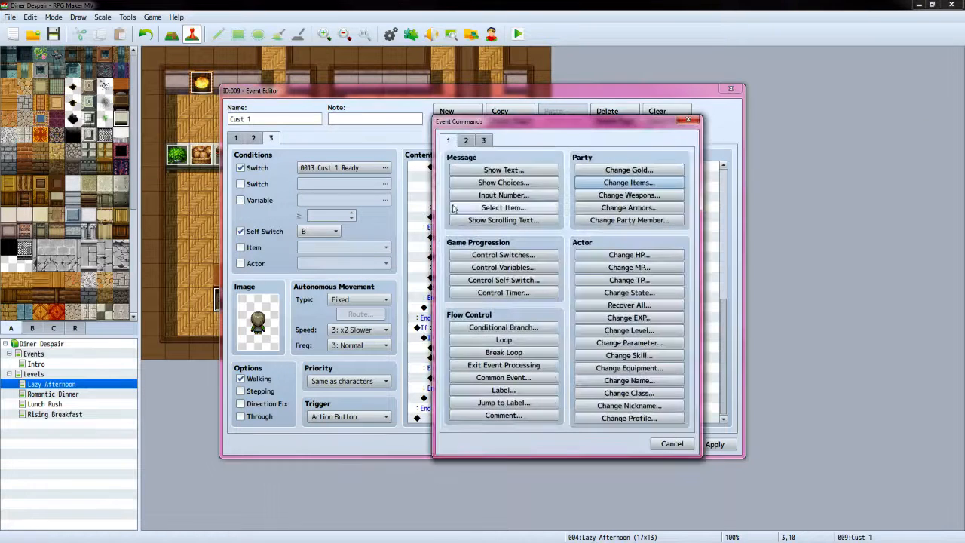
{"action": "left_click", "coordinate": [504, 169]}
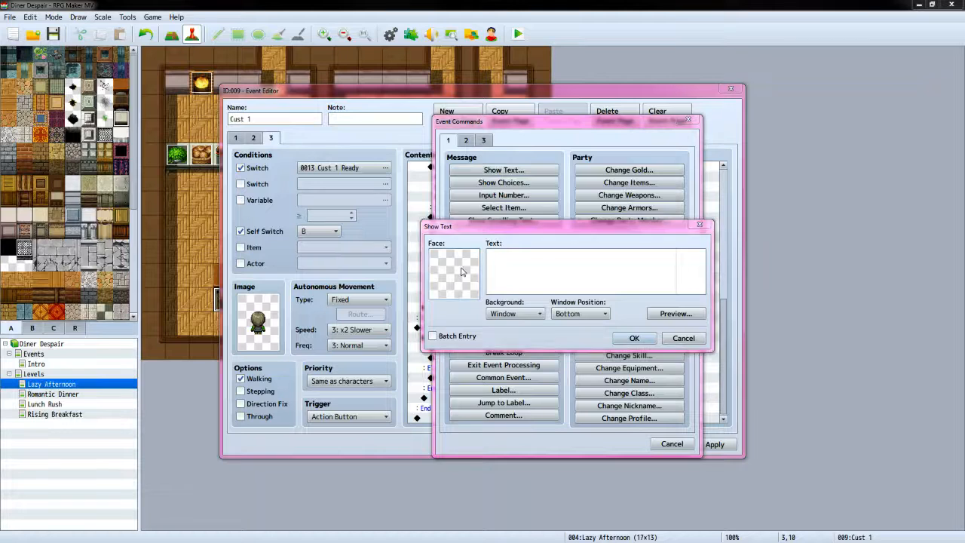
{"action": "double_click", "coordinate": [454, 273]}
{"action": "left_click", "coordinate": [445, 238]}
{"action": "left_click", "coordinate": [672, 394]}
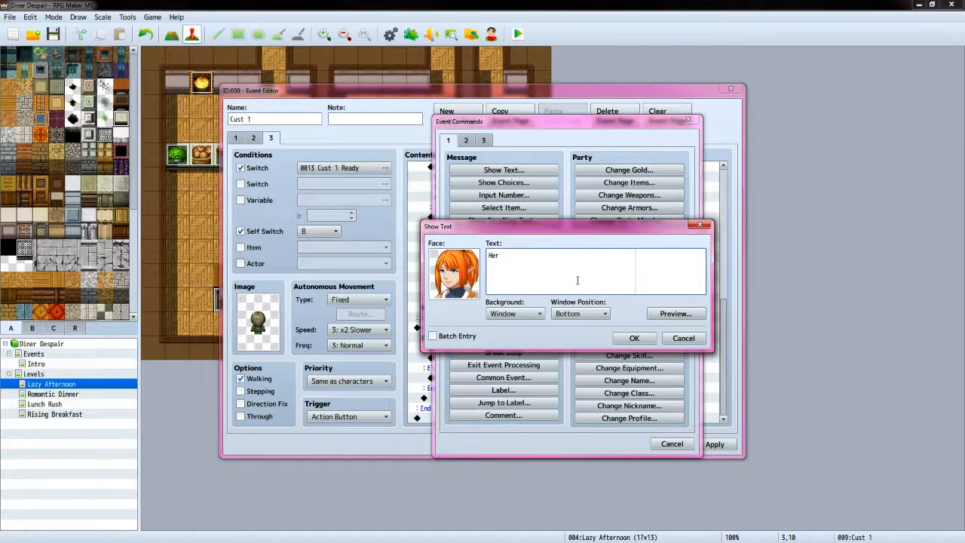
{"action": "type", "text": "Here are your chicken nuggets."}
{"action": "left_click", "coordinate": [634, 338]}
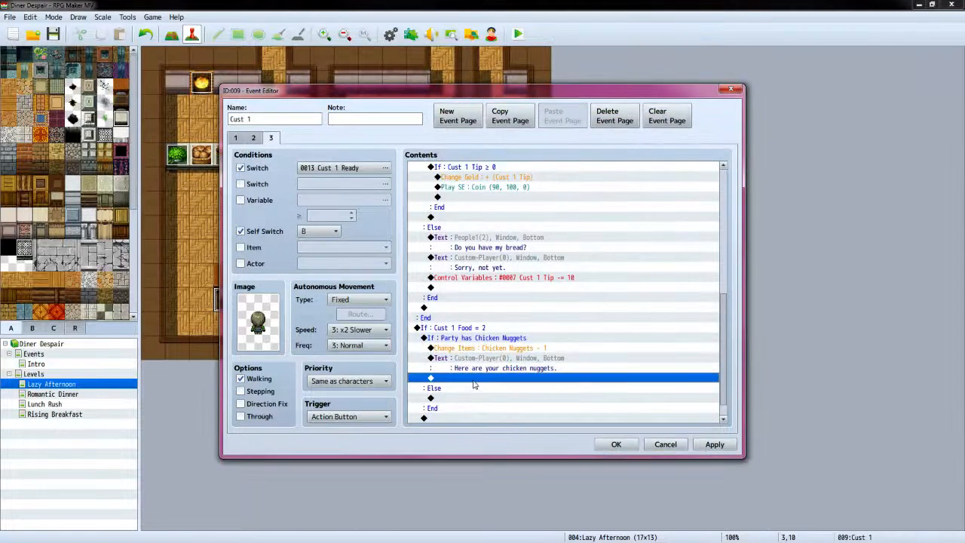
Add the customer's reply "Thank you." below the player's message, using the third face of People1
{"action": "double_click", "coordinate": [474, 378]}
{"action": "left_click", "coordinate": [471, 170]}
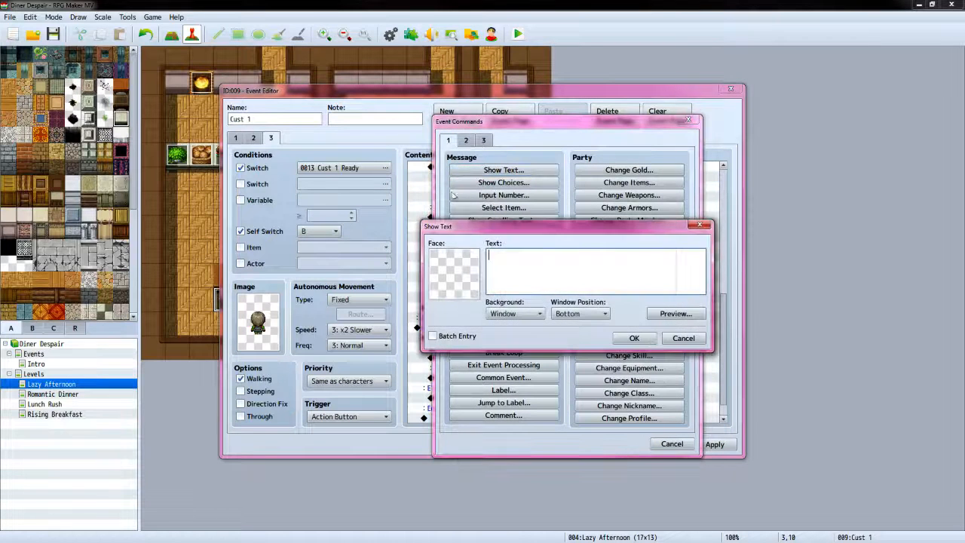
{"action": "double_click", "coordinate": [453, 256]}
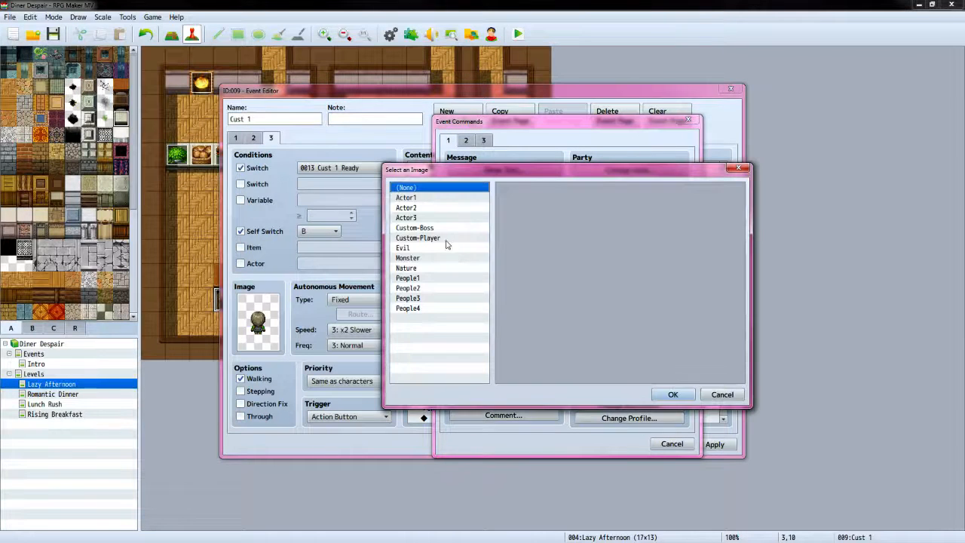
{"action": "left_click", "coordinate": [435, 278]}
{"action": "left_click", "coordinate": [604, 221]}
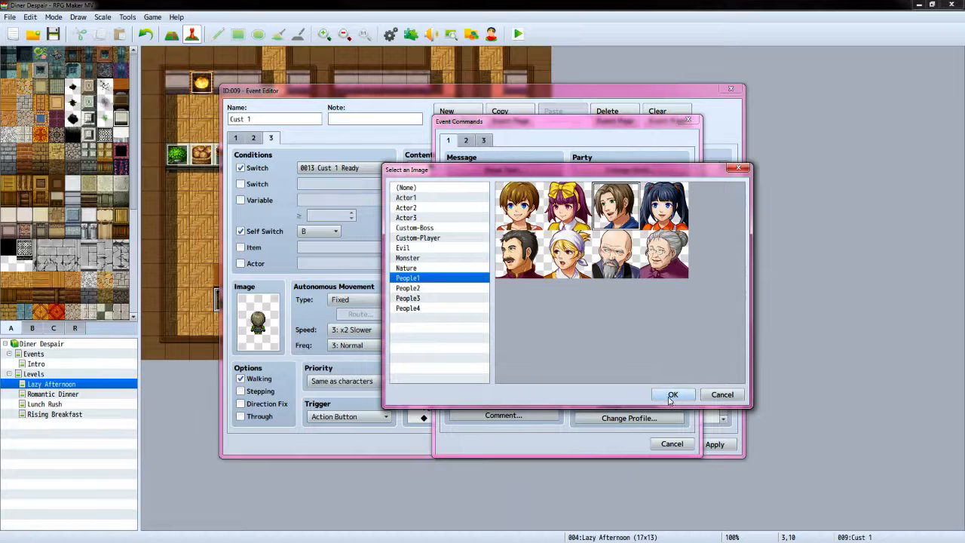
{"action": "left_click", "coordinate": [672, 395]}
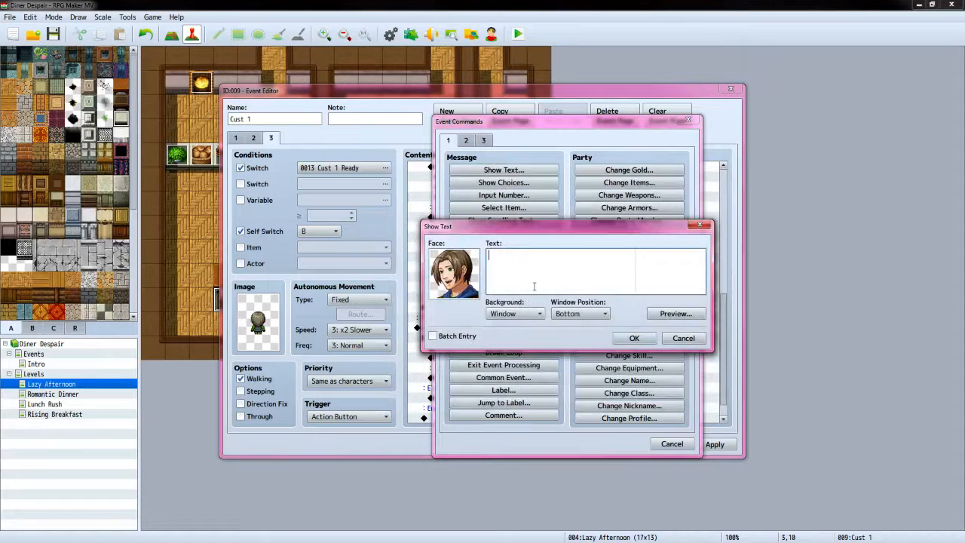
{"action": "type", "text": "Thank you."}
{"action": "left_click", "coordinate": [634, 337]}
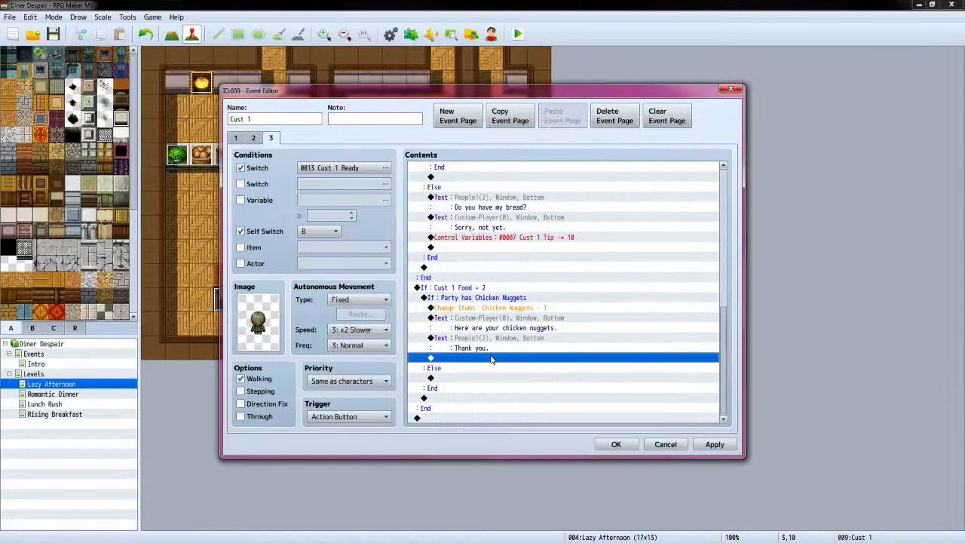
Following the reference event, start a Set Movement Route for This Event after the reply, with Turn Up and a 120-frame Wait
{"action": "double_click", "coordinate": [490, 357]}
{"action": "left_click", "coordinate": [466, 140]}
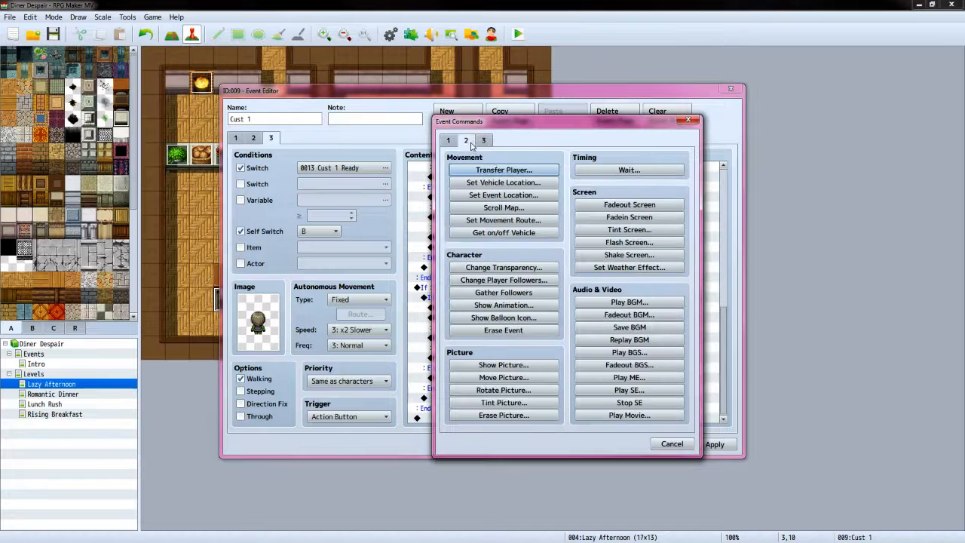
{"action": "left_click", "coordinate": [520, 220]}
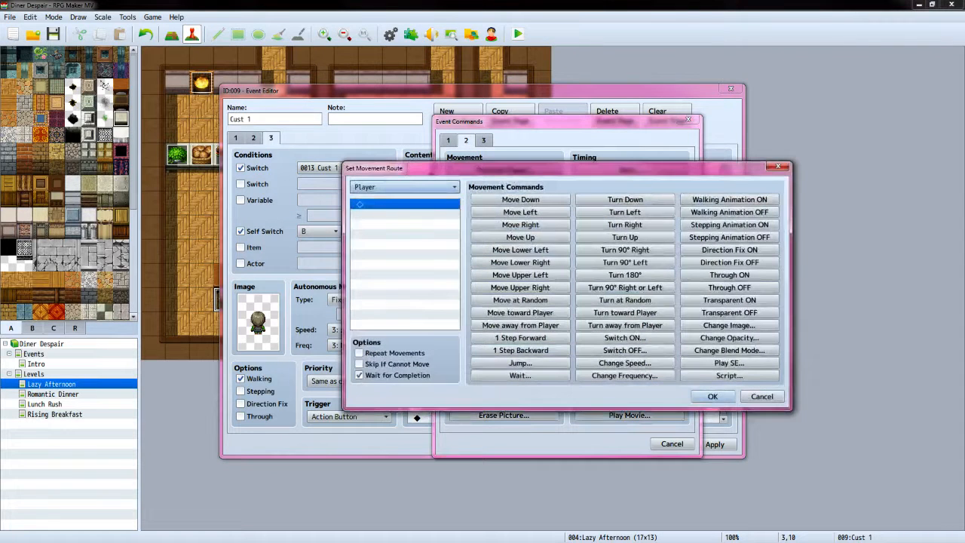
{"action": "left_click", "coordinate": [441, 187]}
{"action": "left_click", "coordinate": [434, 215]}
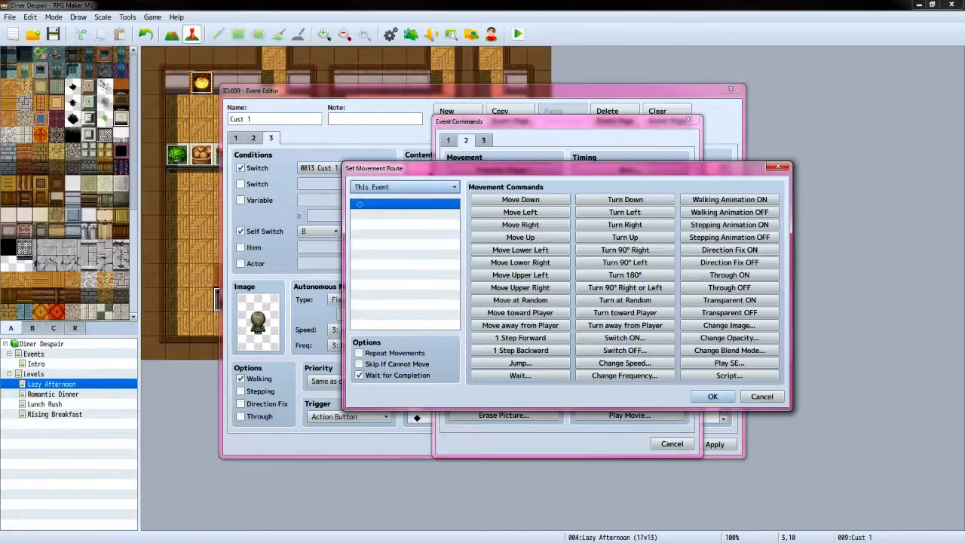
{"action": "key", "text": "alt+Tab"}
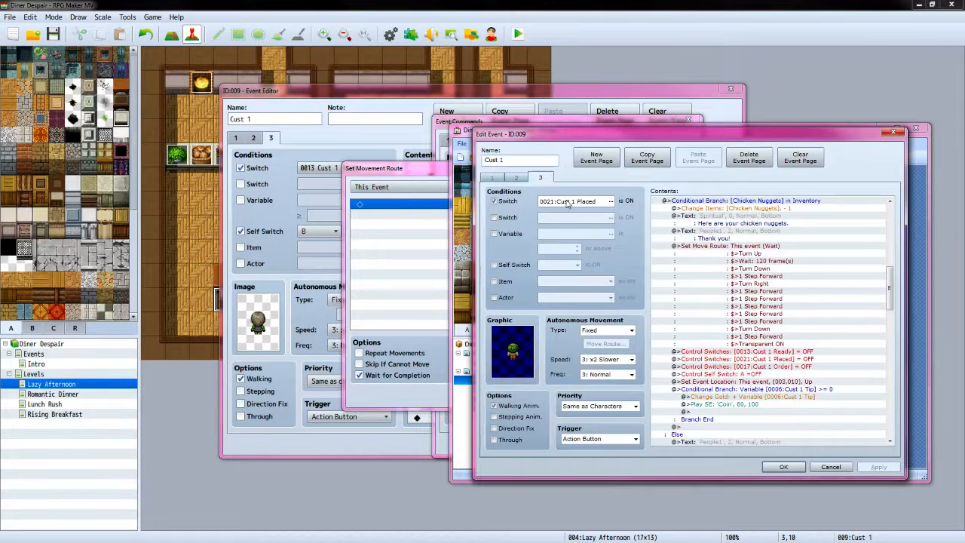
{"action": "left_click", "coordinate": [405, 245]}
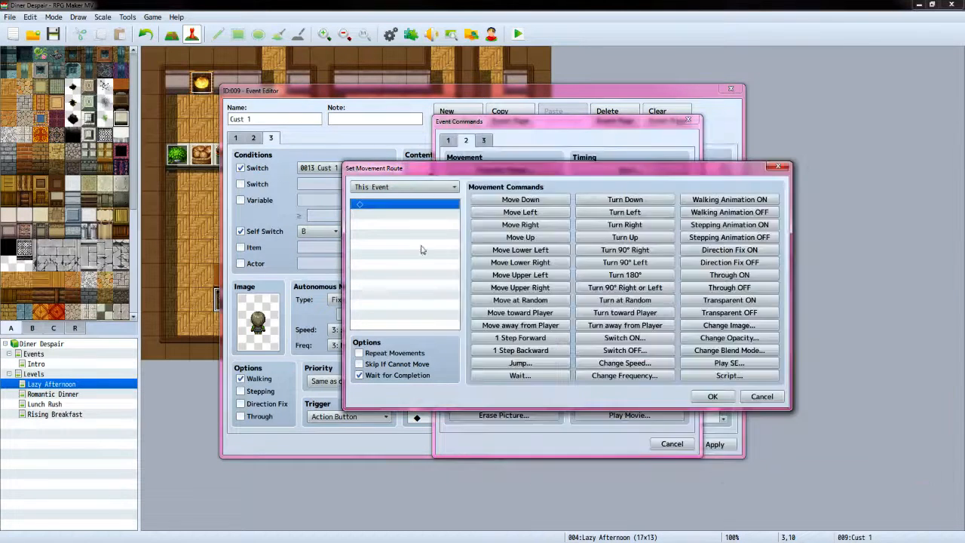
{"action": "left_click", "coordinate": [625, 237]}
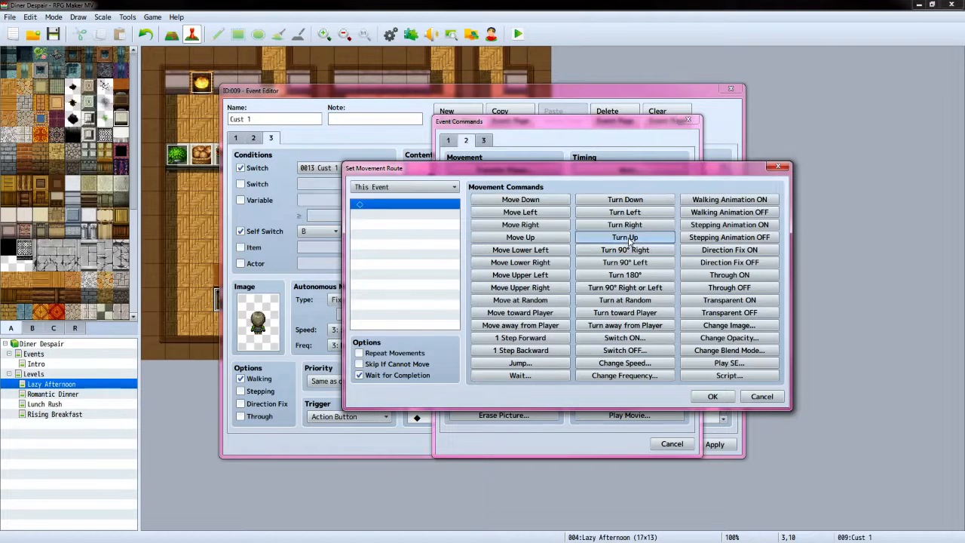
{"action": "left_click", "coordinate": [520, 375]}
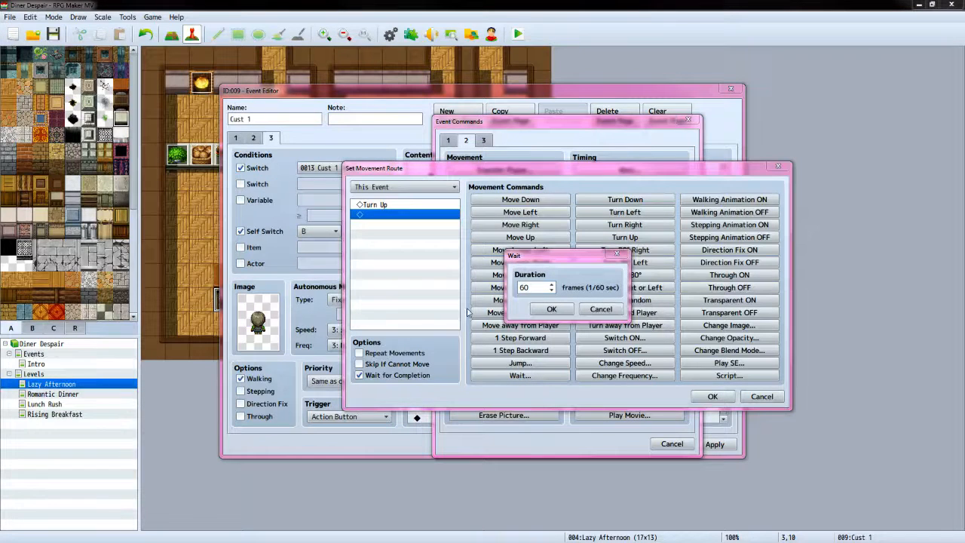
{"action": "left_click", "coordinate": [536, 287]}
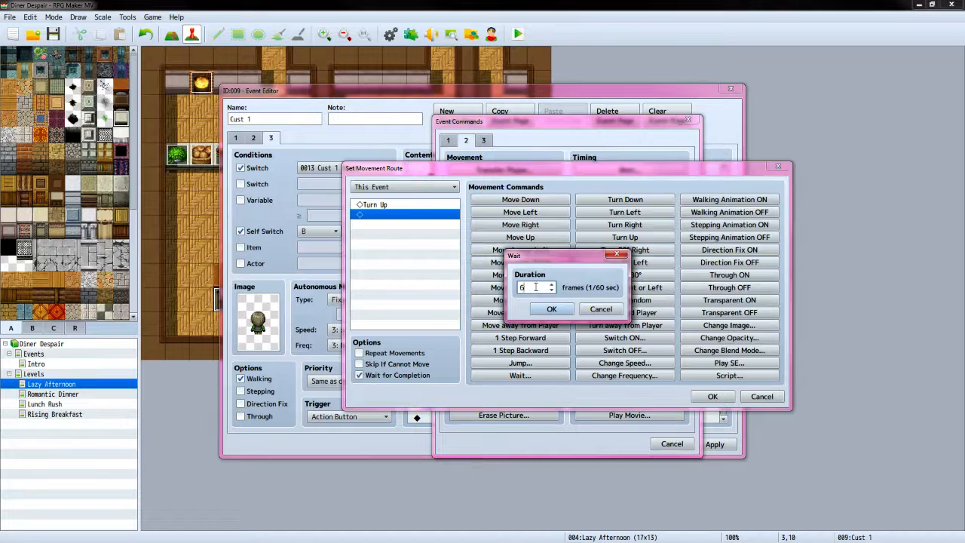
{"action": "type", "text": "120"}
{"action": "left_click", "coordinate": [551, 309]}
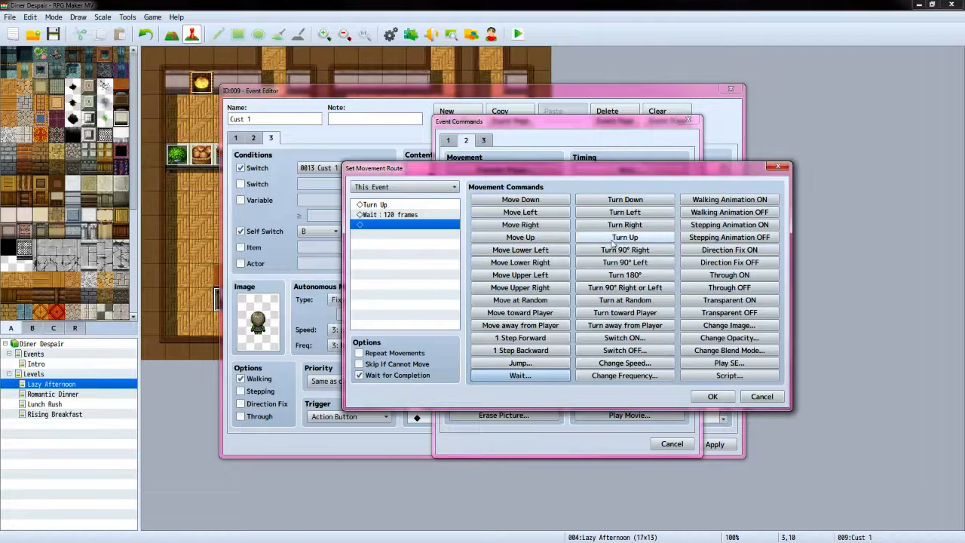
Extend the movement route with Turn Down, 1 Step Forward, Turn Right and five more 1 Step Forward commands
{"action": "left_click", "coordinate": [624, 200]}
{"action": "left_click", "coordinate": [526, 337]}
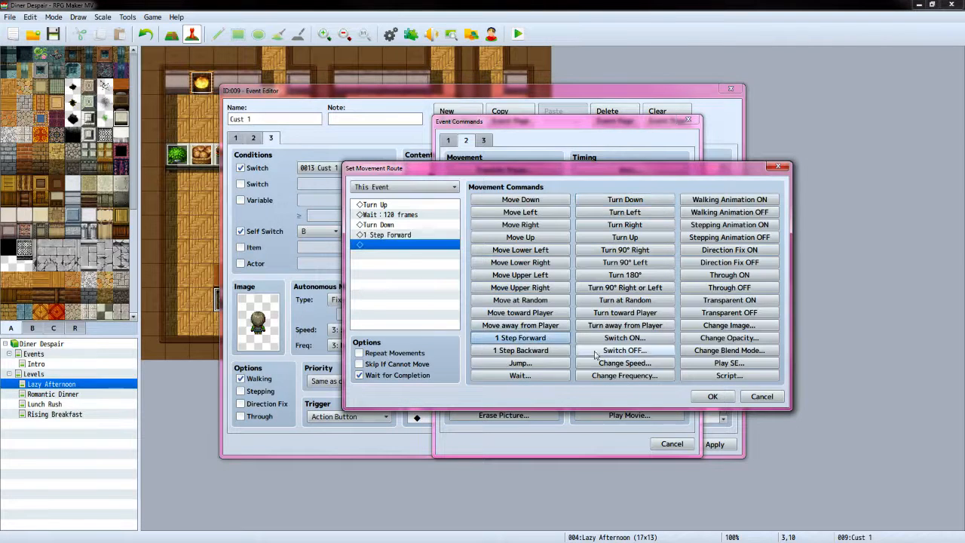
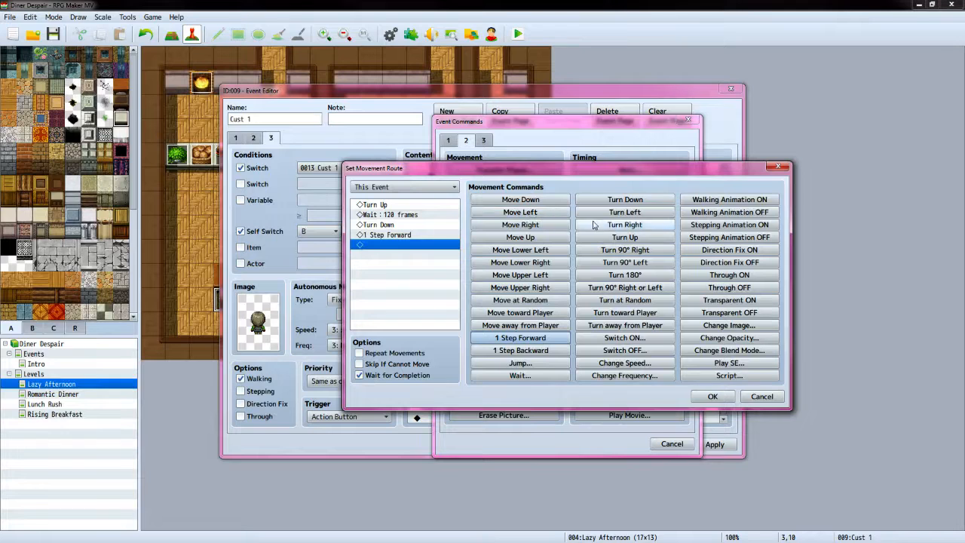
{"action": "left_click", "coordinate": [625, 225]}
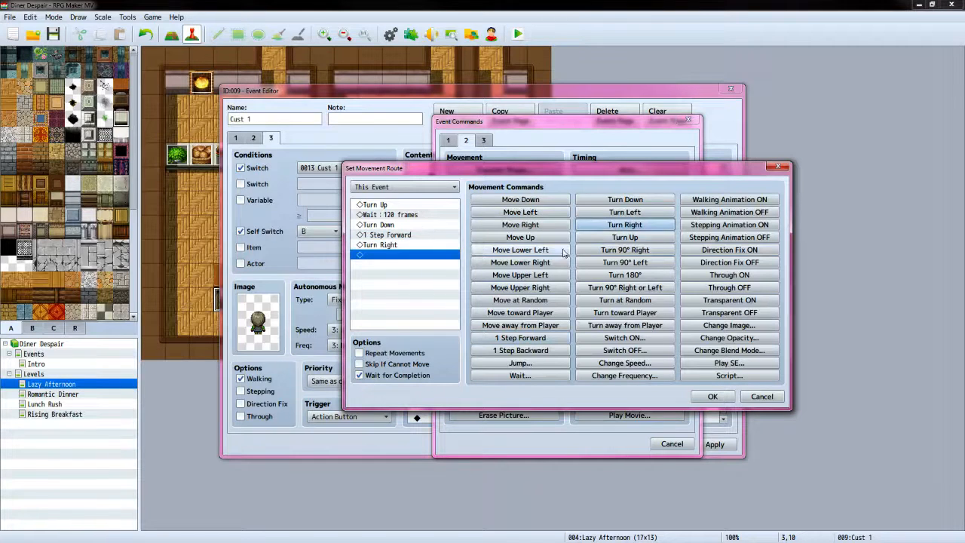
{"action": "left_click", "coordinate": [527, 338]}
{"action": "left_click", "coordinate": [526, 338]}
{"action": "left_click", "coordinate": [527, 339]}
{"action": "left_click", "coordinate": [527, 338]}
{"action": "left_click", "coordinate": [527, 338]}
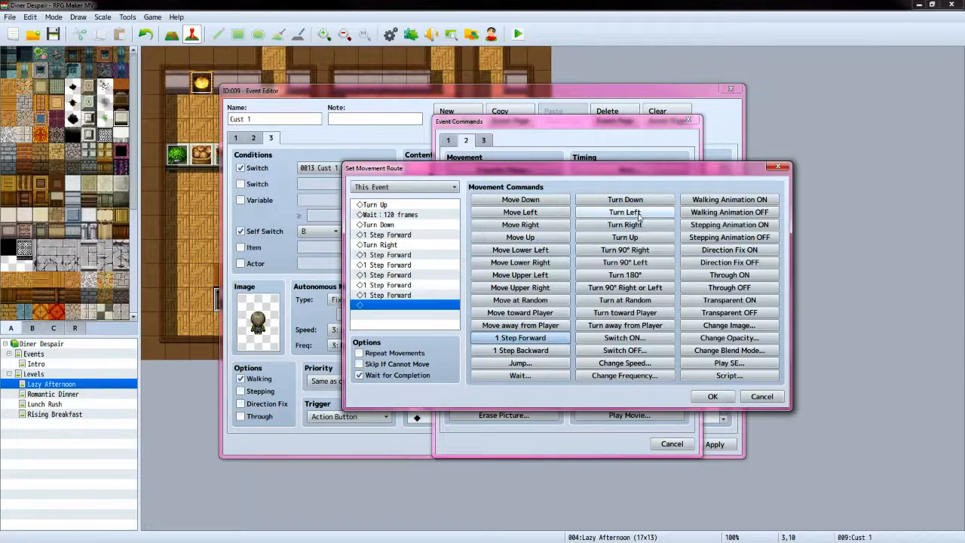
Finish the movement route with Turn Down, 1 Step Forward and Transparent ON
{"action": "left_click", "coordinate": [645, 203]}
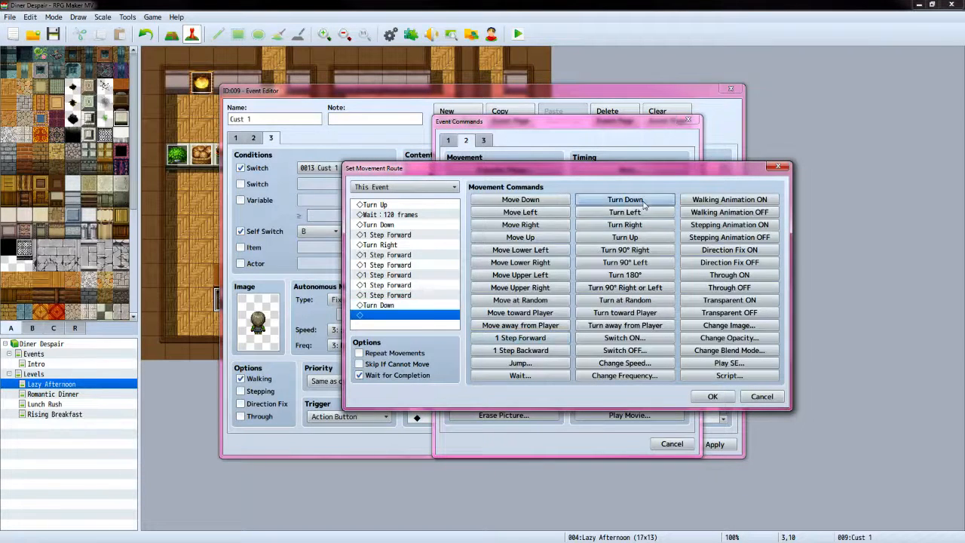
{"action": "left_click", "coordinate": [544, 340]}
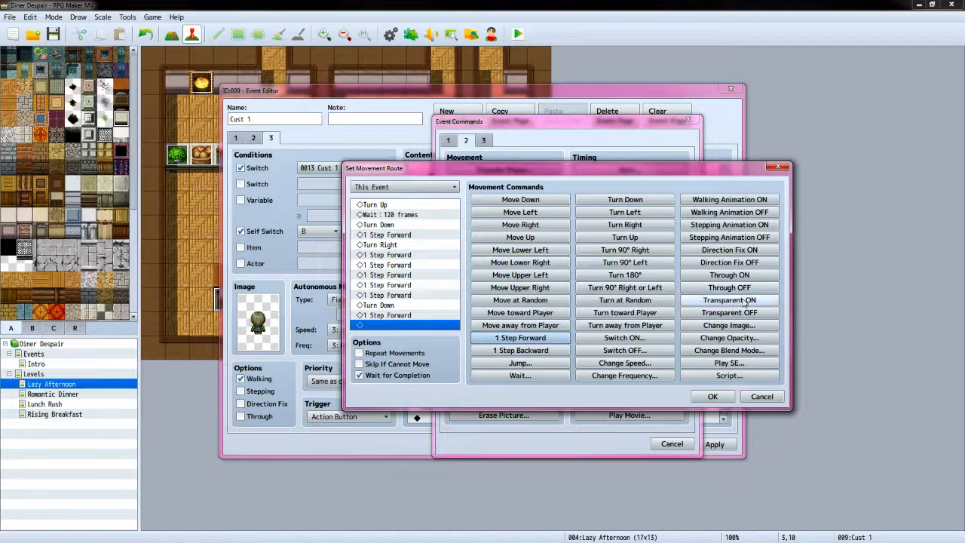
{"action": "left_click", "coordinate": [733, 301]}
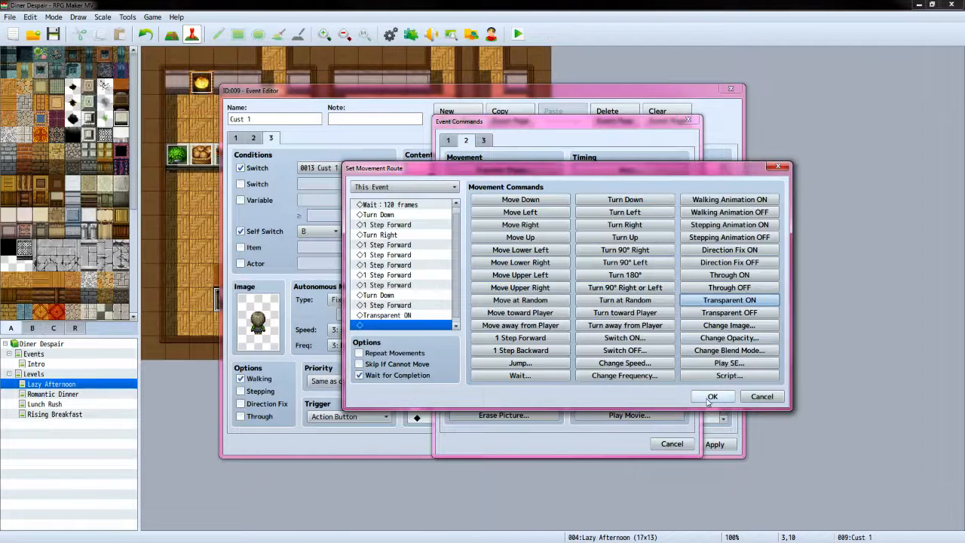
{"action": "left_click", "coordinate": [711, 397]}
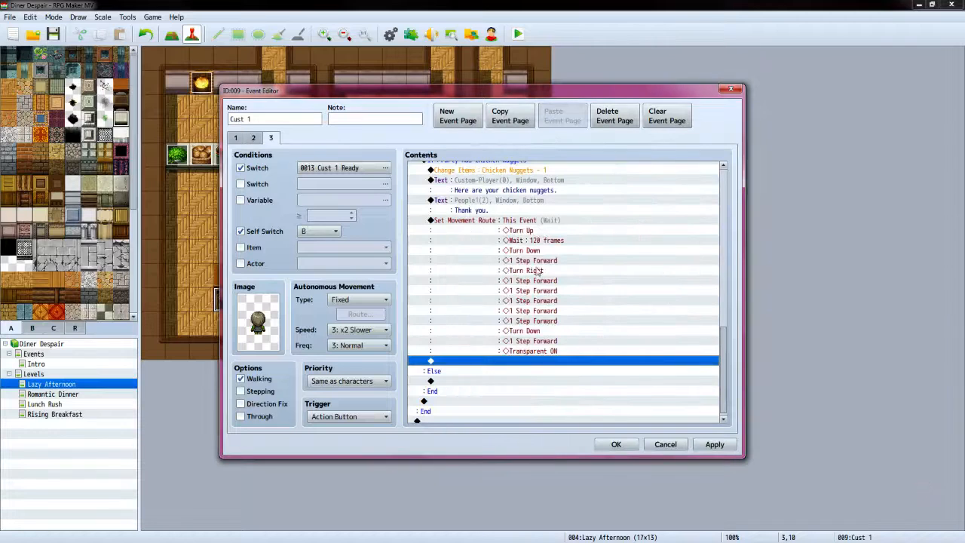
Add a Control Switches command after the movement route, turning switch 0013 Cust 1 Ready OFF
{"action": "double_click", "coordinate": [510, 364]}
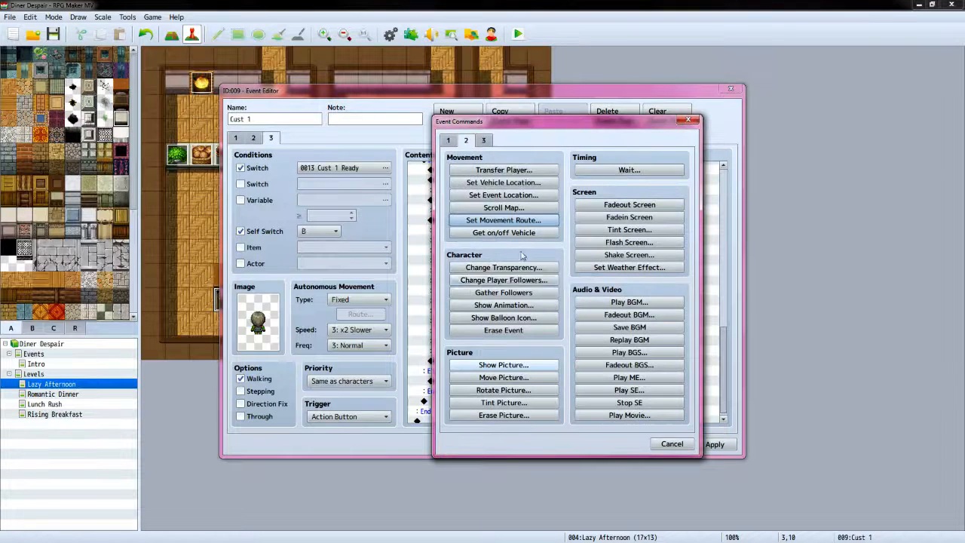
{"action": "left_click", "coordinate": [448, 140]}
{"action": "left_click", "coordinate": [504, 254]}
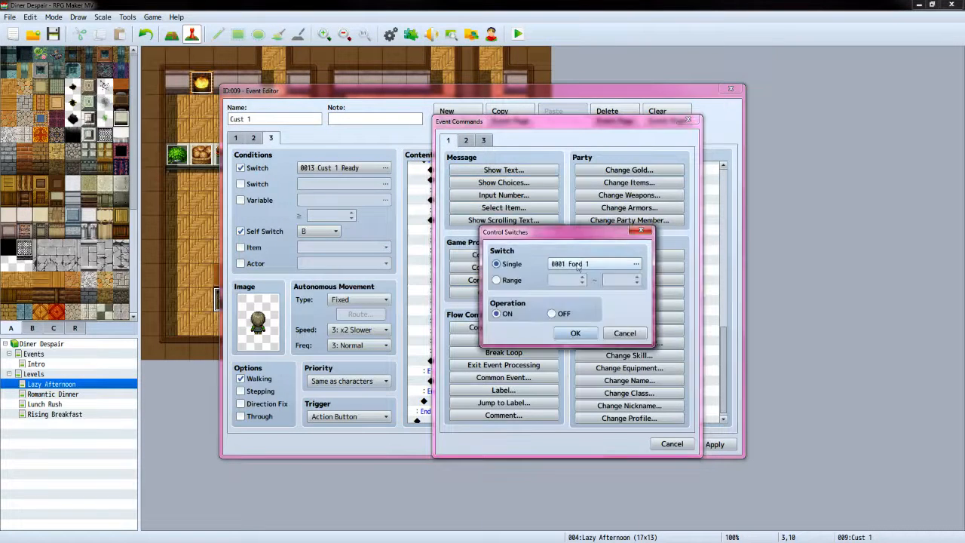
{"action": "left_click", "coordinate": [630, 265]}
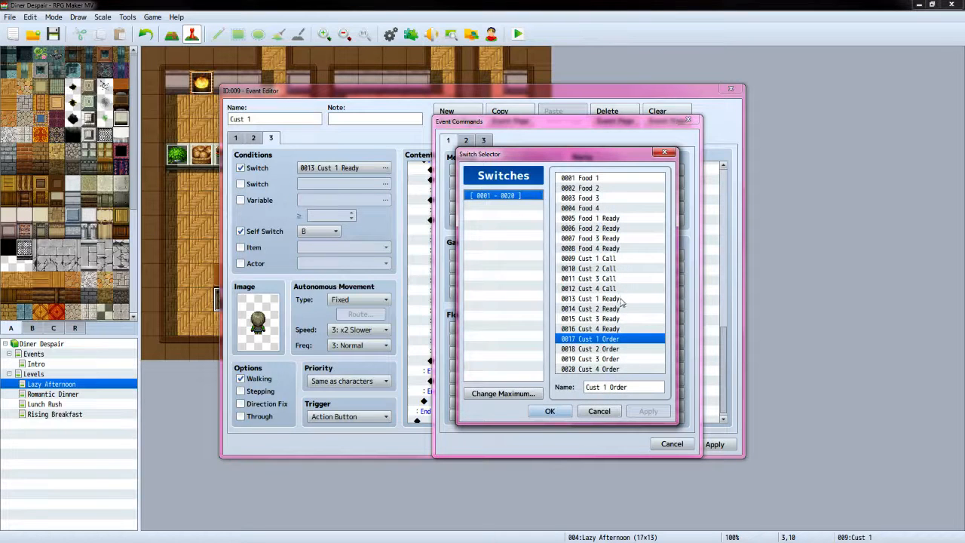
{"action": "left_click", "coordinate": [622, 300]}
{"action": "left_click", "coordinate": [549, 411]}
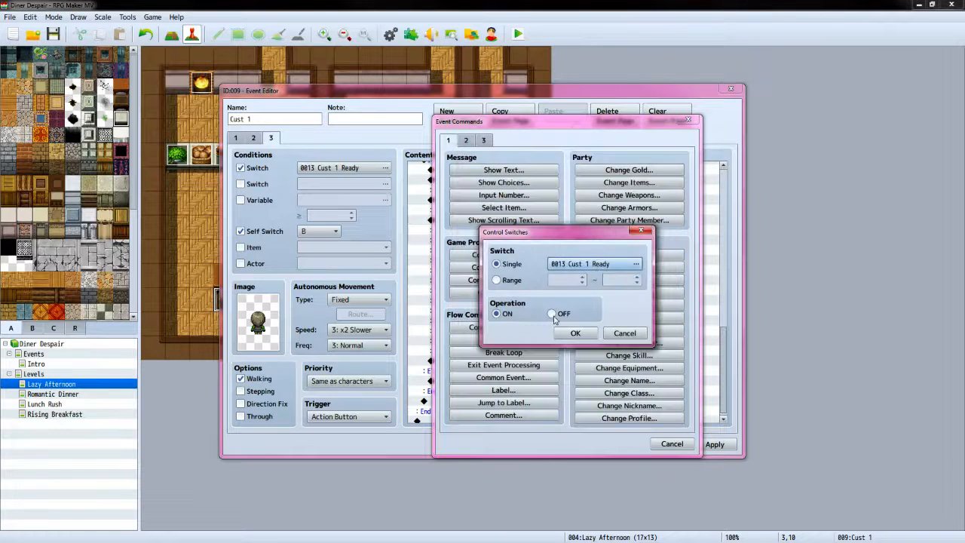
{"action": "left_click", "coordinate": [553, 314]}
{"action": "left_click", "coordinate": [575, 334]}
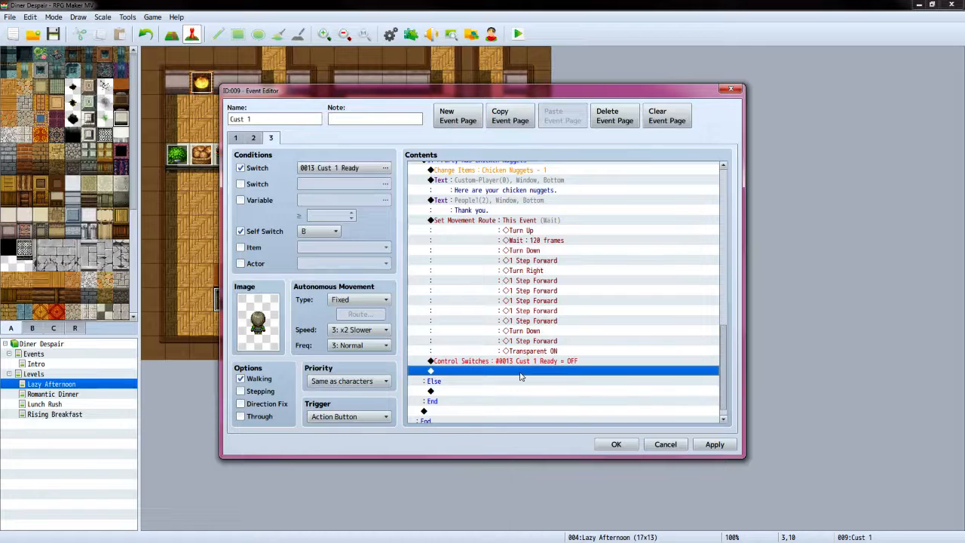
Add a Control Switches command below the Cust 1 Ready one, turning switch 0017 Cust 1 Order OFF
{"action": "double_click", "coordinate": [520, 376]}
{"action": "left_click", "coordinate": [519, 255]}
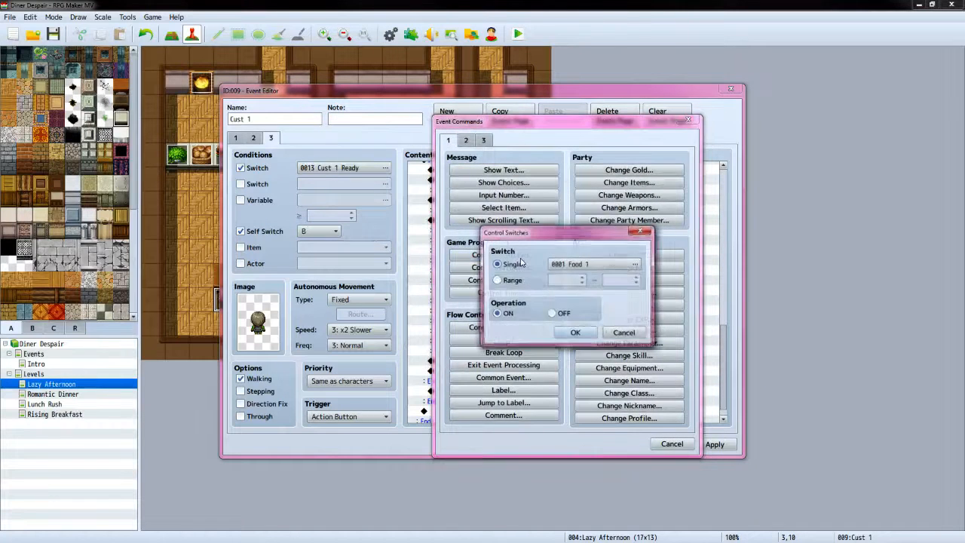
{"action": "left_click", "coordinate": [635, 264]}
{"action": "left_click", "coordinate": [638, 298]}
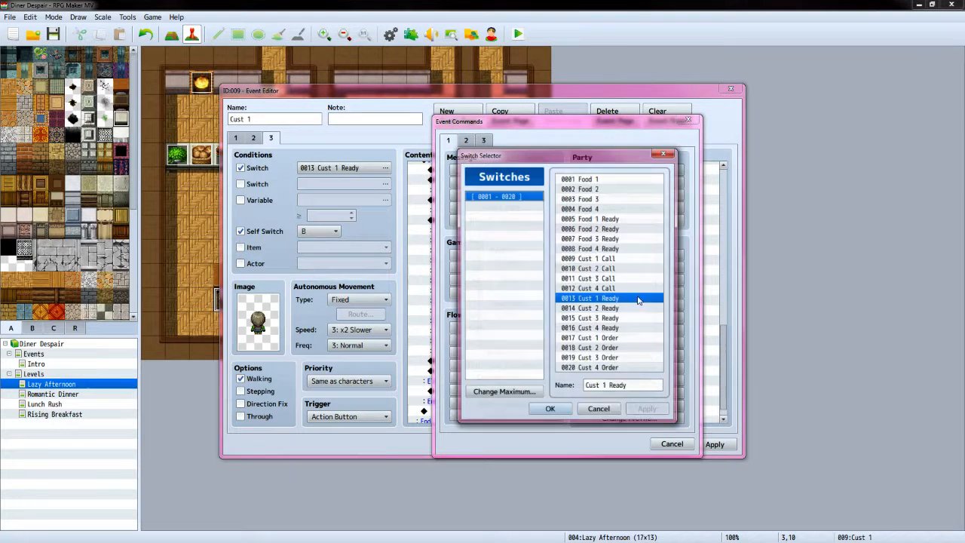
{"action": "left_click", "coordinate": [616, 341]}
{"action": "left_click", "coordinate": [539, 409]}
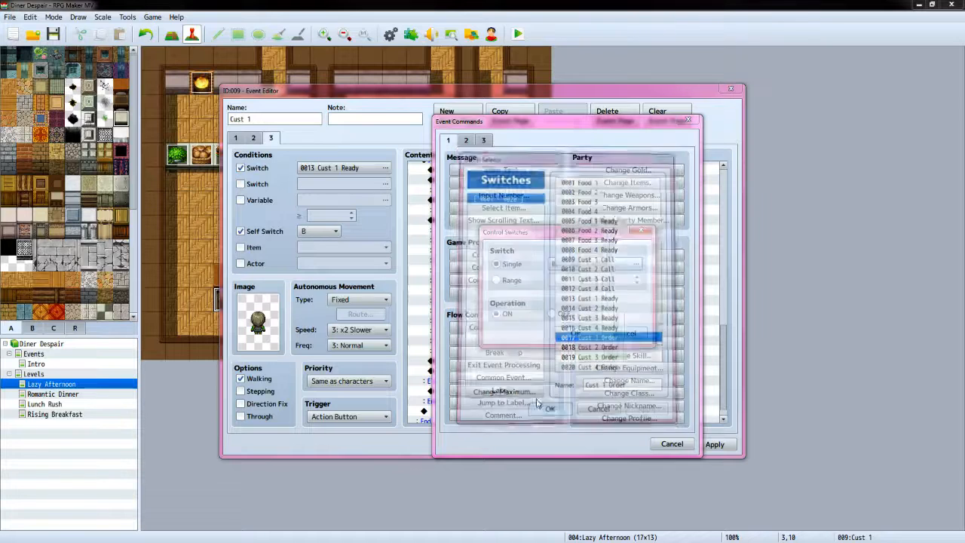
{"action": "left_click", "coordinate": [555, 315]}
{"action": "left_click", "coordinate": [572, 334]}
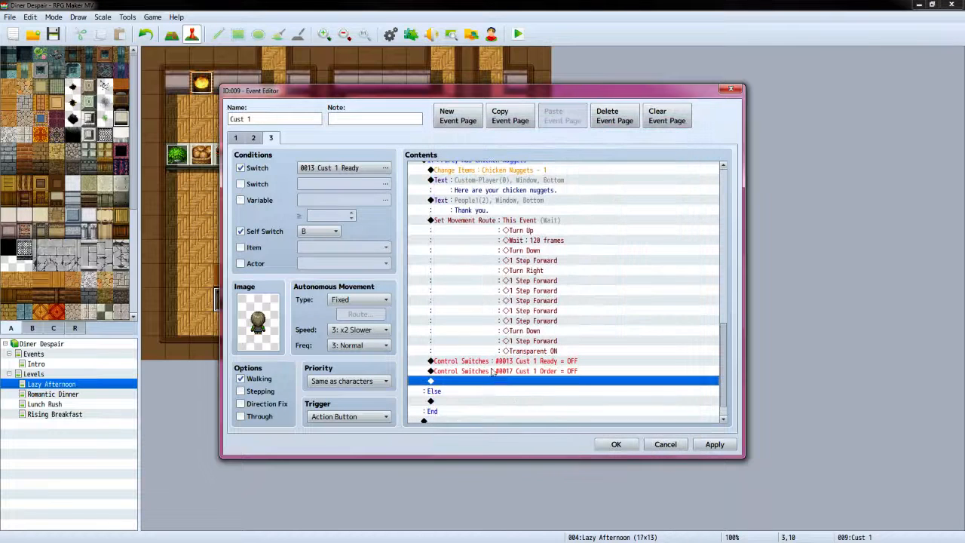
Add a Control Self Switch command turning self switch A OFF after the Cust 1 Order switch
{"action": "double_click", "coordinate": [495, 384]}
{"action": "left_click", "coordinate": [503, 279]}
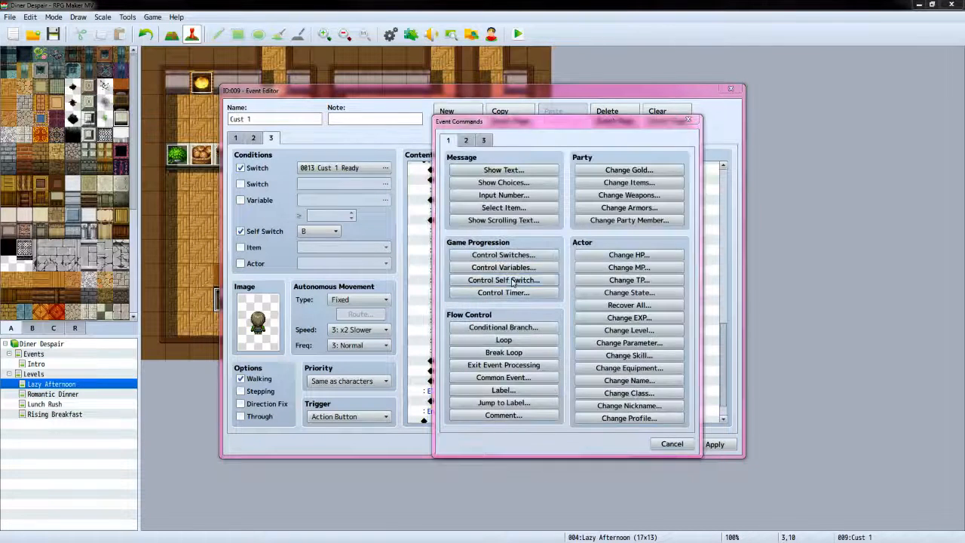
{"action": "left_click", "coordinate": [575, 305]}
{"action": "left_click", "coordinate": [552, 324]}
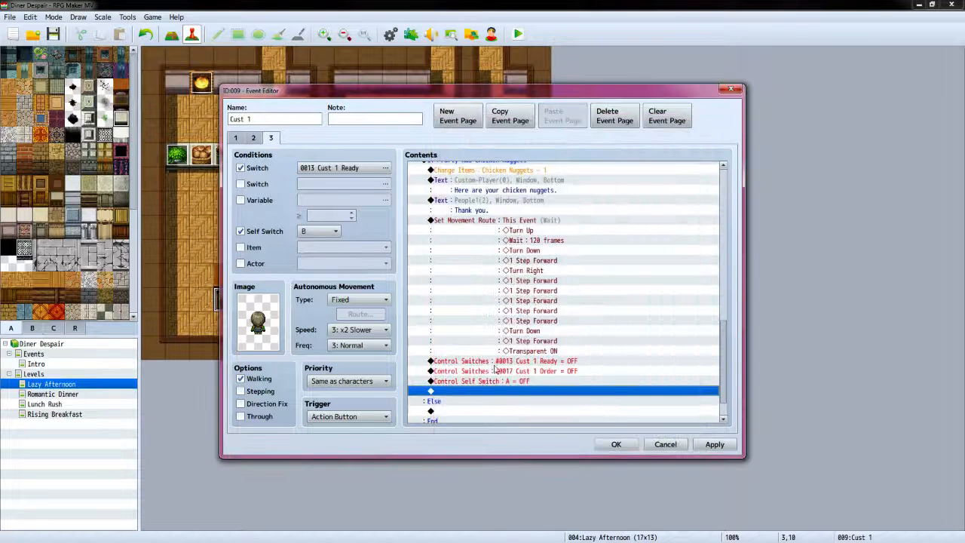
Add a second Control Self Switch command turning self switch B OFF
{"action": "double_click", "coordinate": [483, 392]}
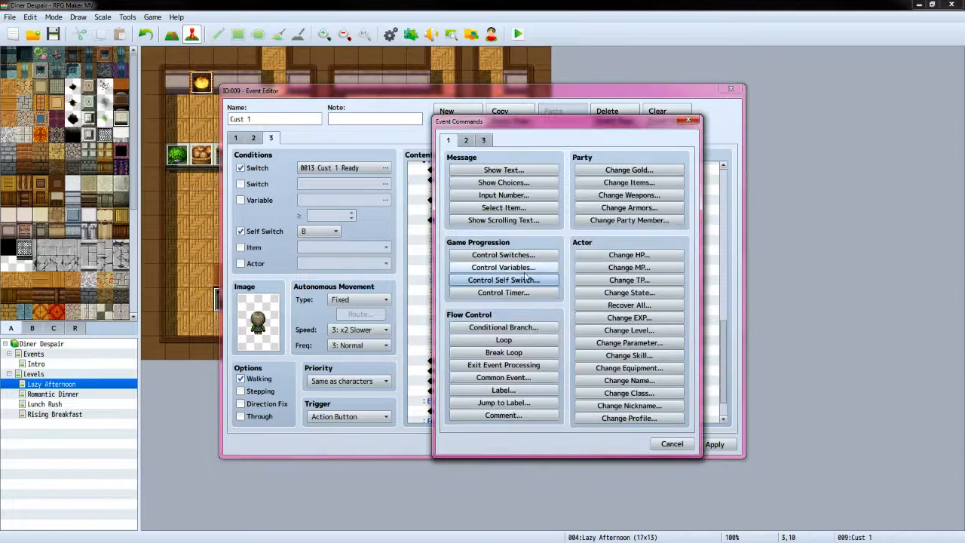
{"action": "left_click", "coordinate": [503, 280]}
{"action": "left_click", "coordinate": [534, 271]}
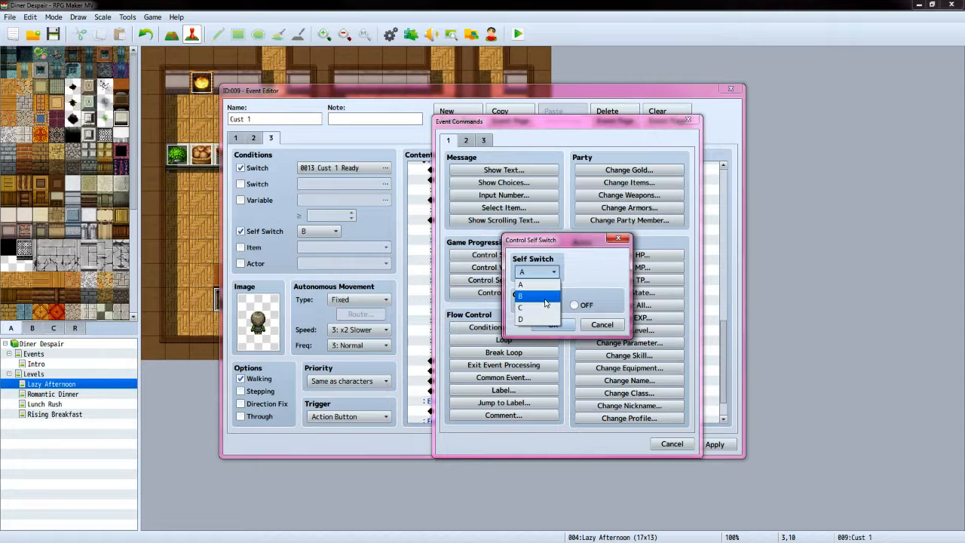
{"action": "left_click", "coordinate": [546, 288]}
{"action": "left_click", "coordinate": [575, 306]}
{"action": "left_click", "coordinate": [554, 324]}
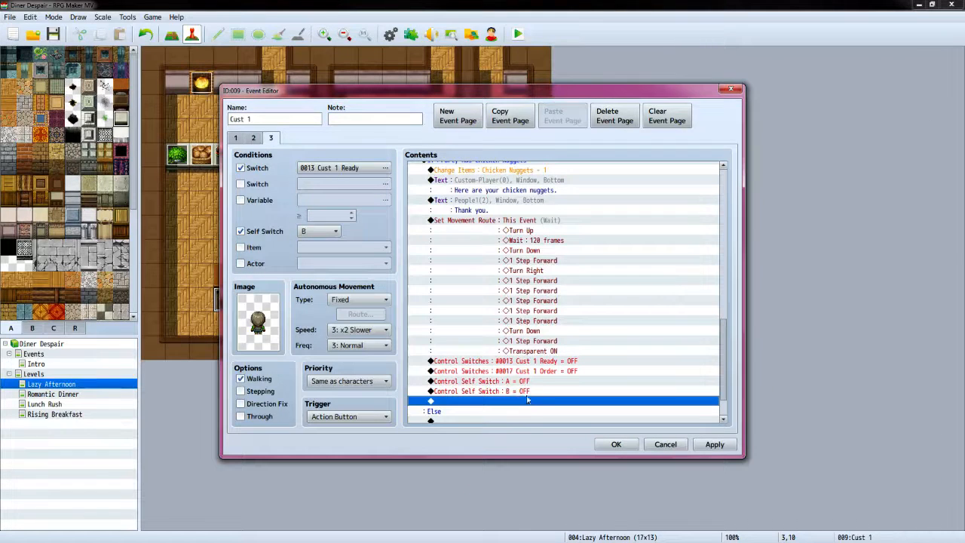
Add a Set Event Location command placing This Event at (3,10) on the current map with direction Up
{"action": "double_click", "coordinate": [526, 406]}
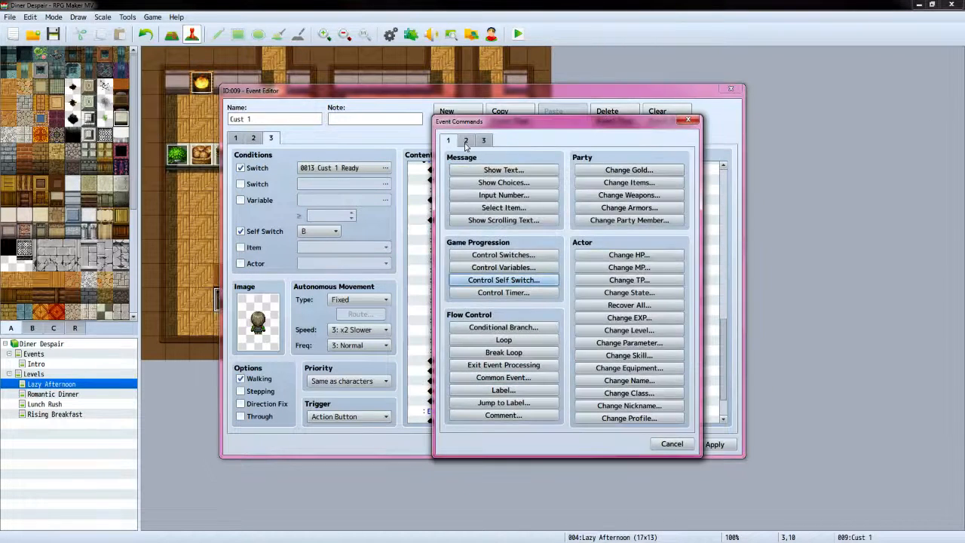
{"action": "left_click", "coordinate": [466, 141]}
{"action": "left_click", "coordinate": [498, 196]}
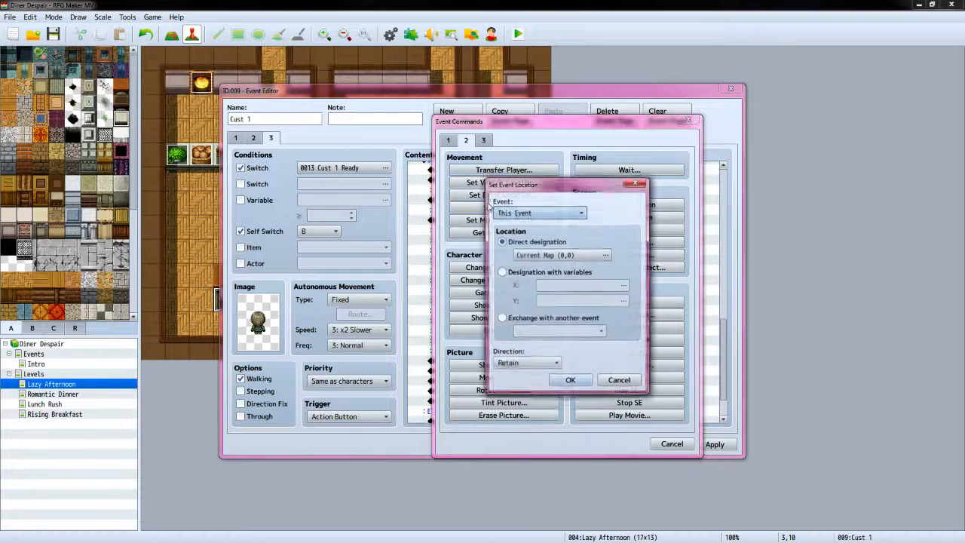
{"action": "left_click", "coordinate": [598, 255]}
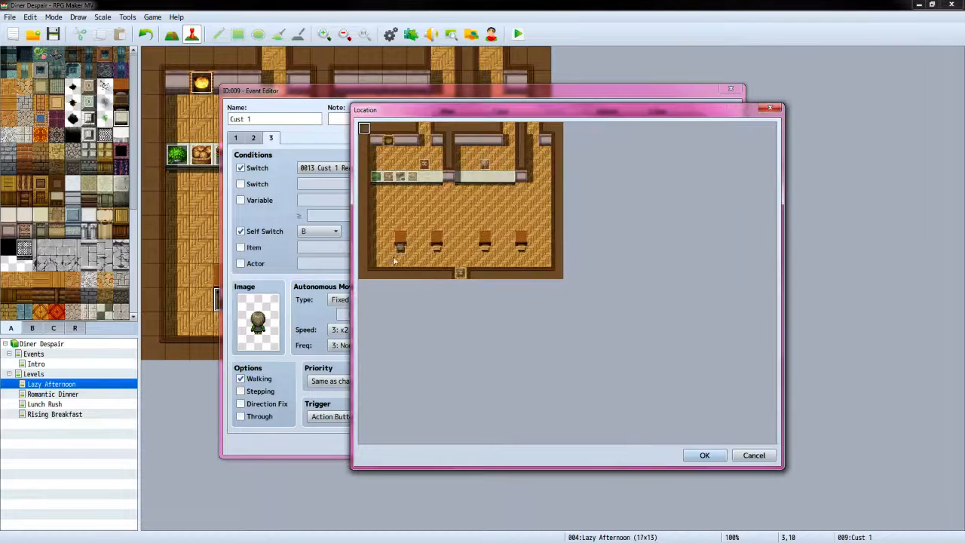
{"action": "left_click", "coordinate": [401, 251]}
{"action": "left_click", "coordinate": [703, 455]}
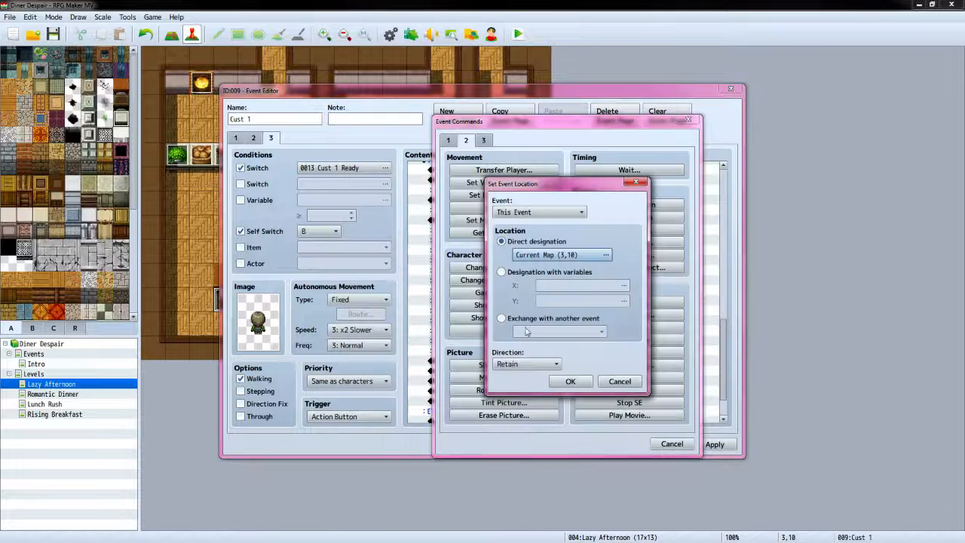
{"action": "left_click", "coordinate": [528, 363]}
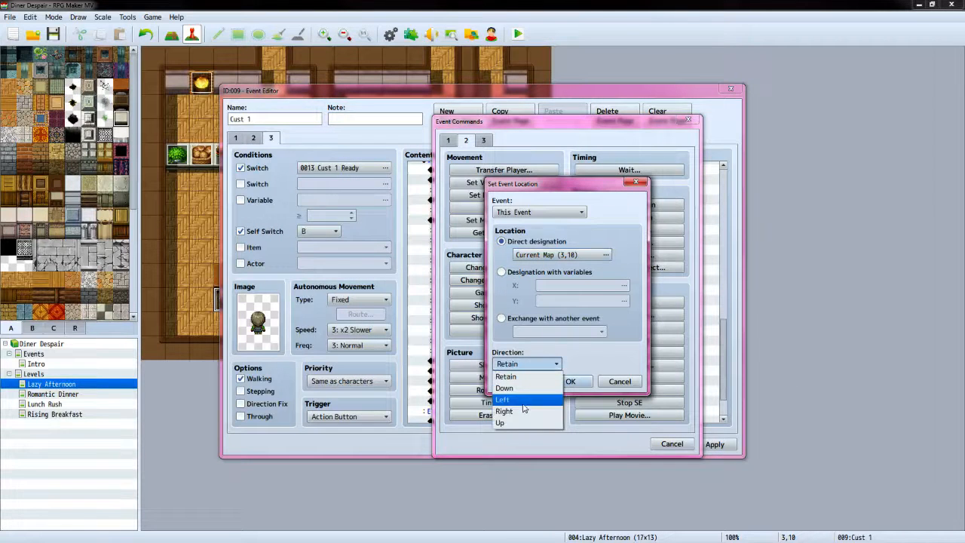
{"action": "left_click", "coordinate": [520, 423]}
{"action": "left_click", "coordinate": [570, 380]}
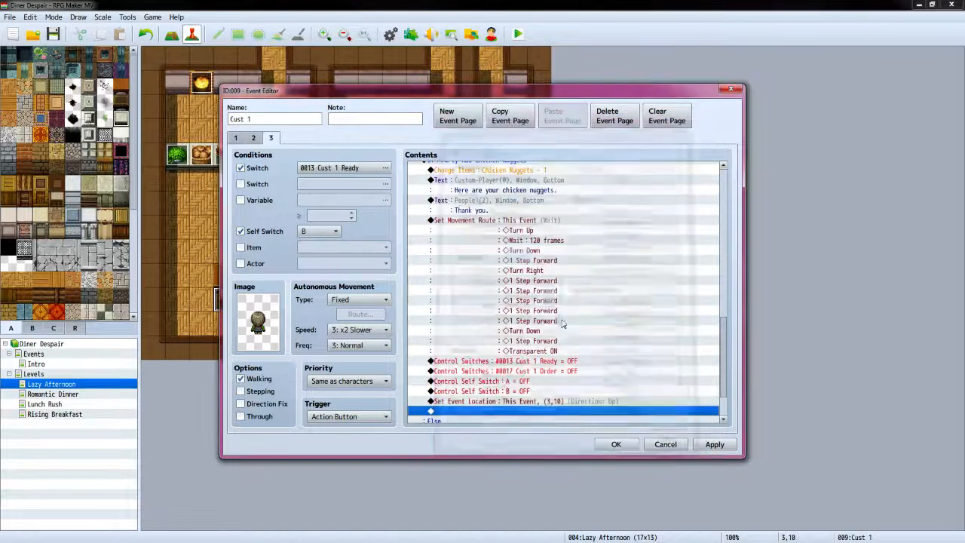
Add a Change Gold command after the event location, increasing gold by variable 0007 Cust 1 Tip
{"action": "scroll", "coordinate": [545, 307], "scroll_direction": "down", "scroll_amount": 2}
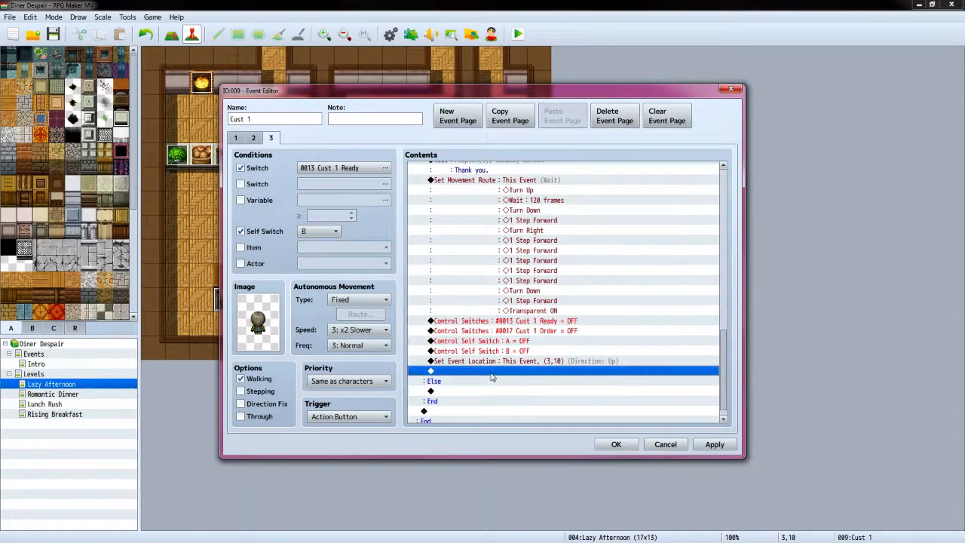
{"action": "double_click", "coordinate": [491, 372]}
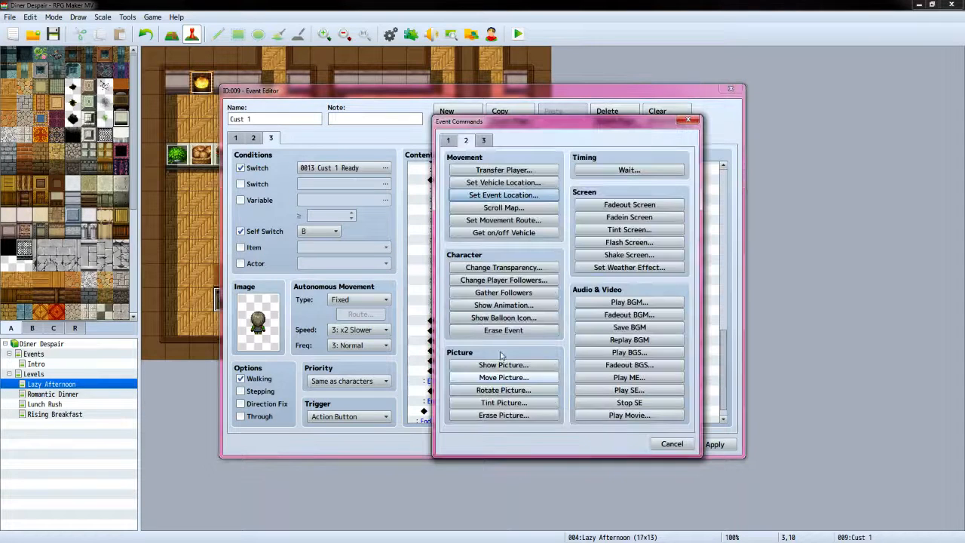
{"action": "left_click", "coordinate": [448, 141]}
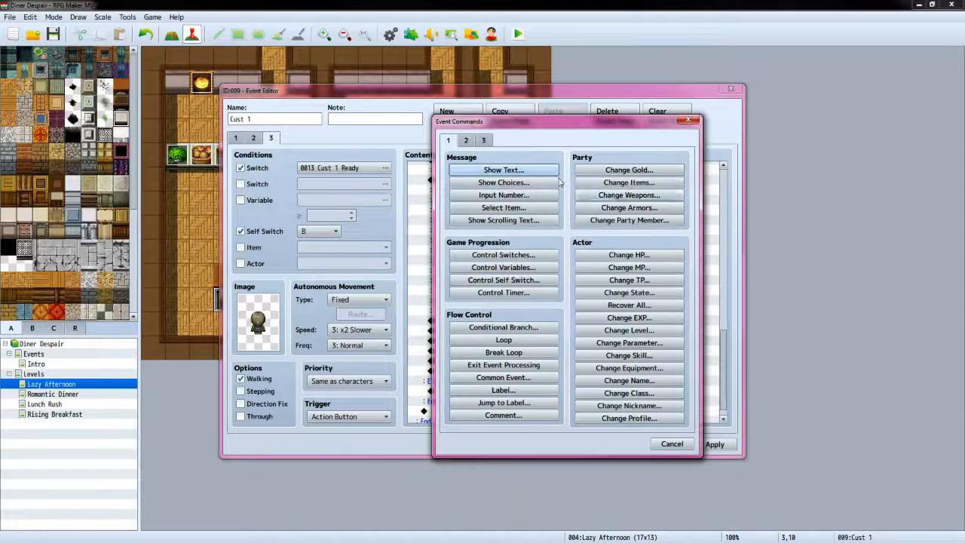
{"action": "left_click", "coordinate": [639, 171]}
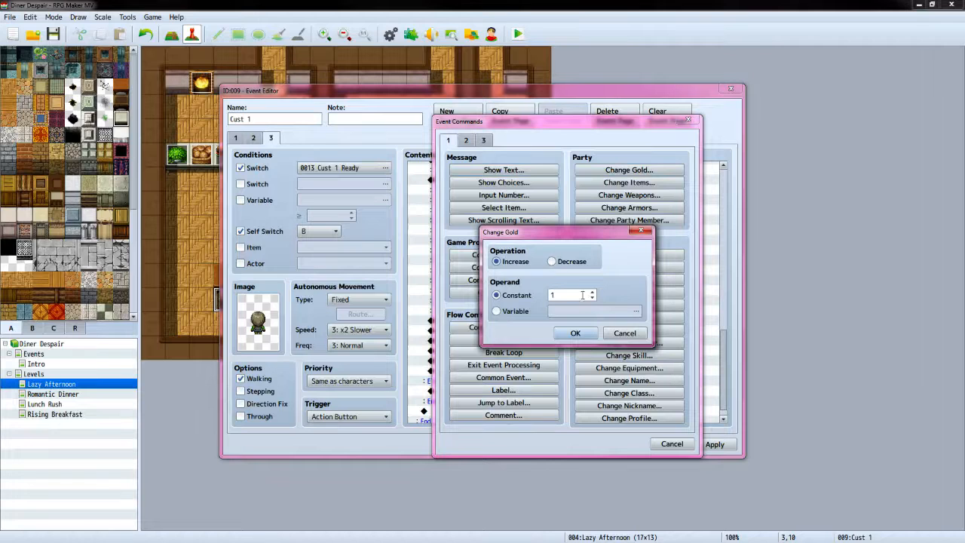
{"action": "left_click", "coordinate": [497, 311]}
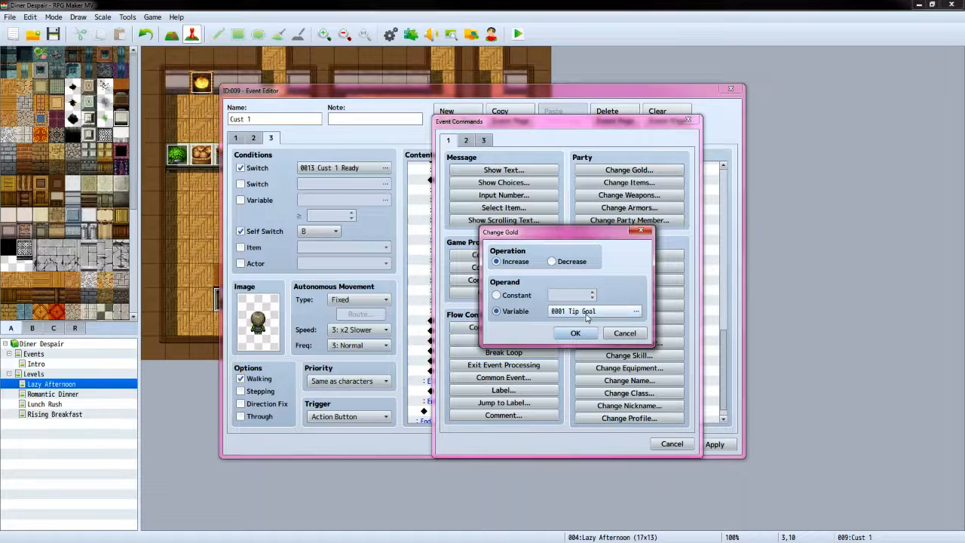
{"action": "left_click", "coordinate": [636, 311]}
{"action": "left_click", "coordinate": [600, 238]}
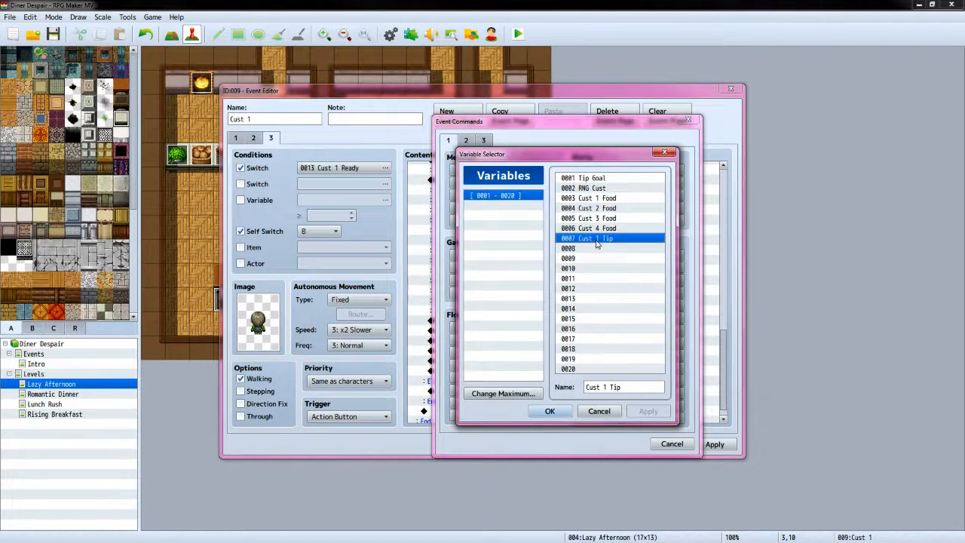
{"action": "left_click", "coordinate": [550, 410]}
{"action": "left_click", "coordinate": [575, 333]}
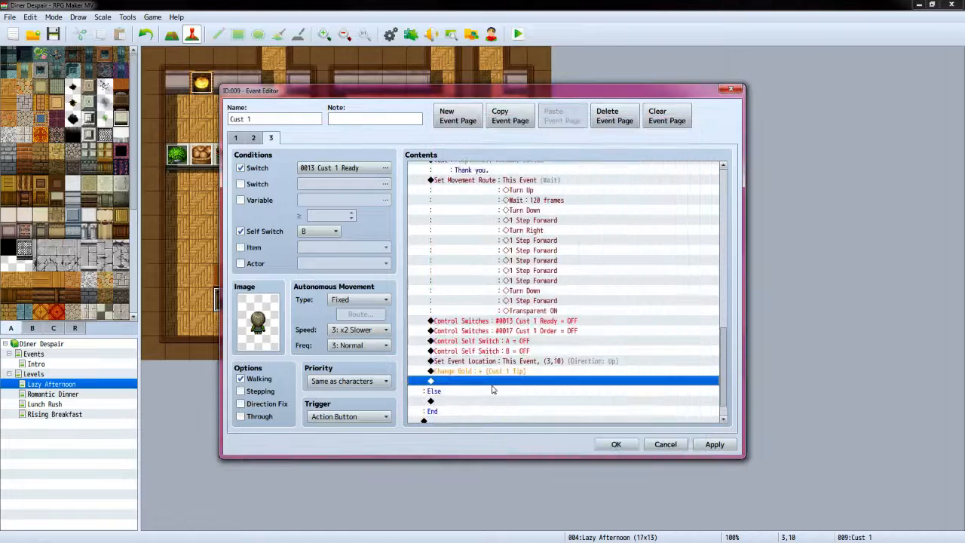
Add a Play SE command after the gold change, using the Coin sound at volume 90, pitch 100 and pan 0
{"action": "double_click", "coordinate": [488, 383]}
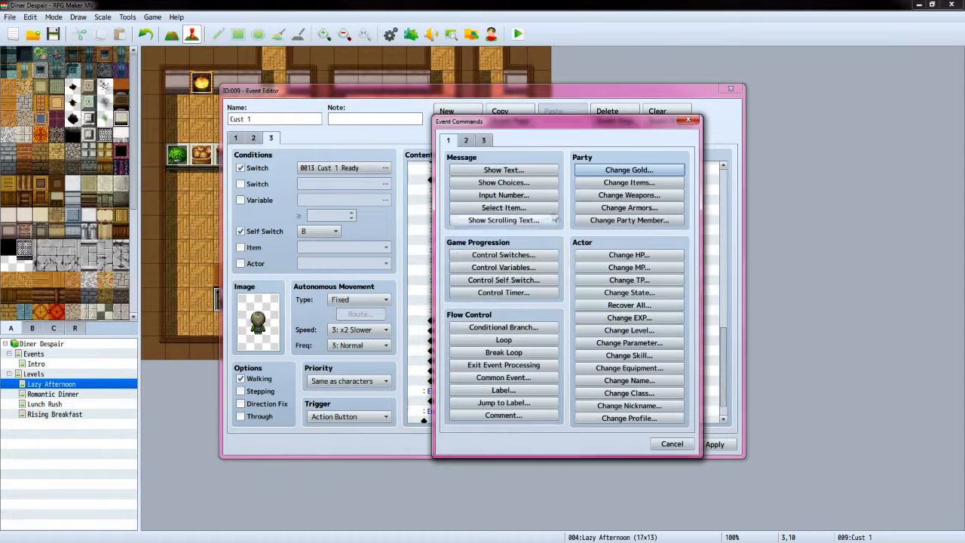
{"action": "left_click", "coordinate": [466, 140]}
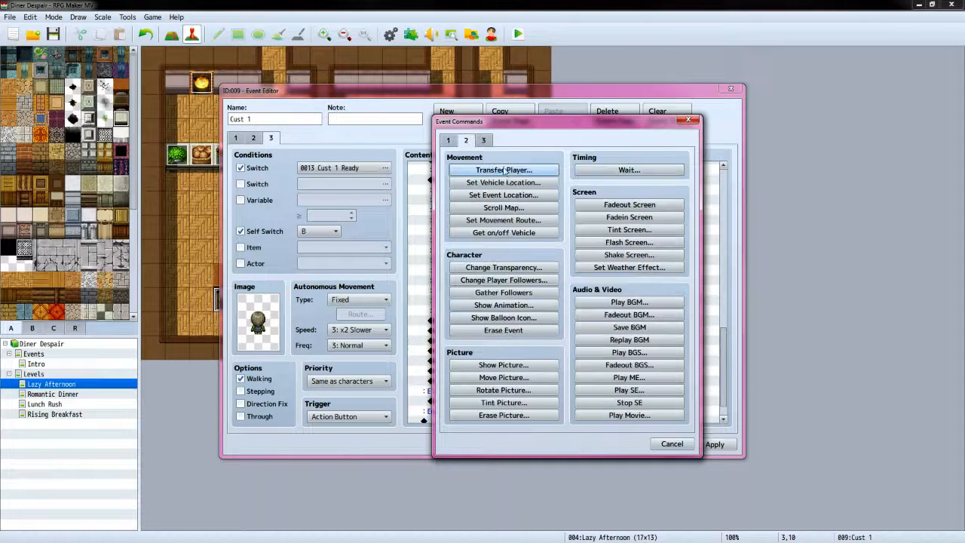
{"action": "left_click", "coordinate": [641, 390]}
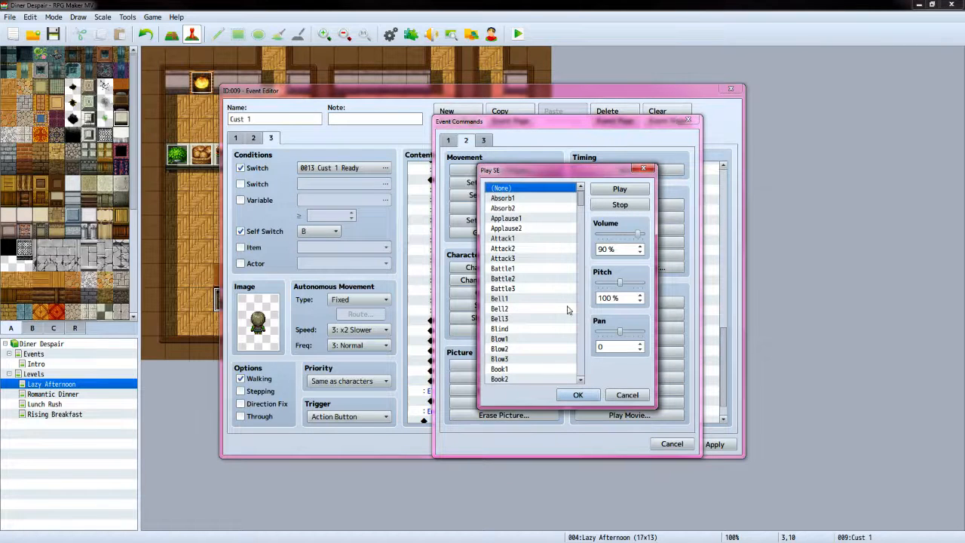
{"action": "scroll", "coordinate": [585, 343], "scroll_direction": "down", "scroll_amount": 8}
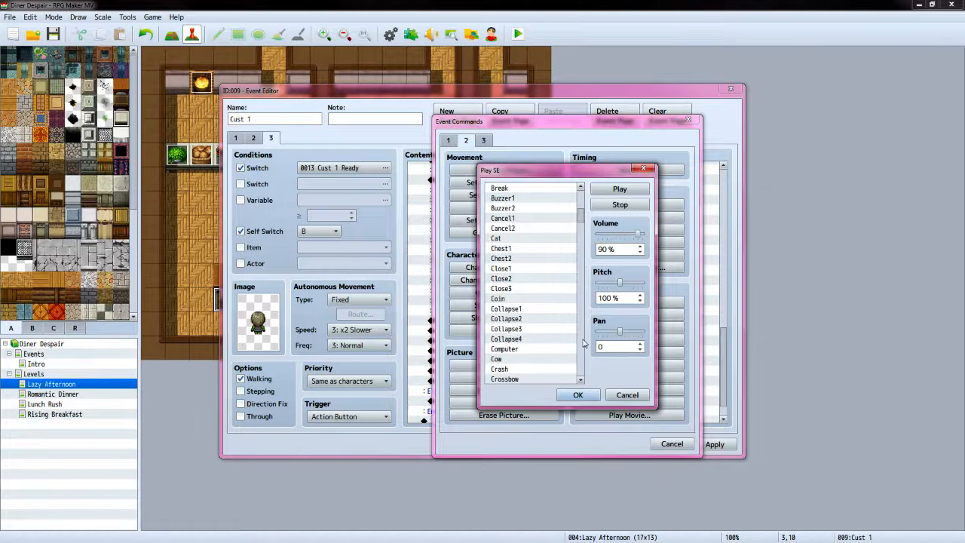
{"action": "left_click", "coordinate": [503, 300]}
{"action": "left_click", "coordinate": [571, 397]}
{"action": "scroll", "coordinate": [541, 343], "scroll_direction": "down", "scroll_amount": 3}
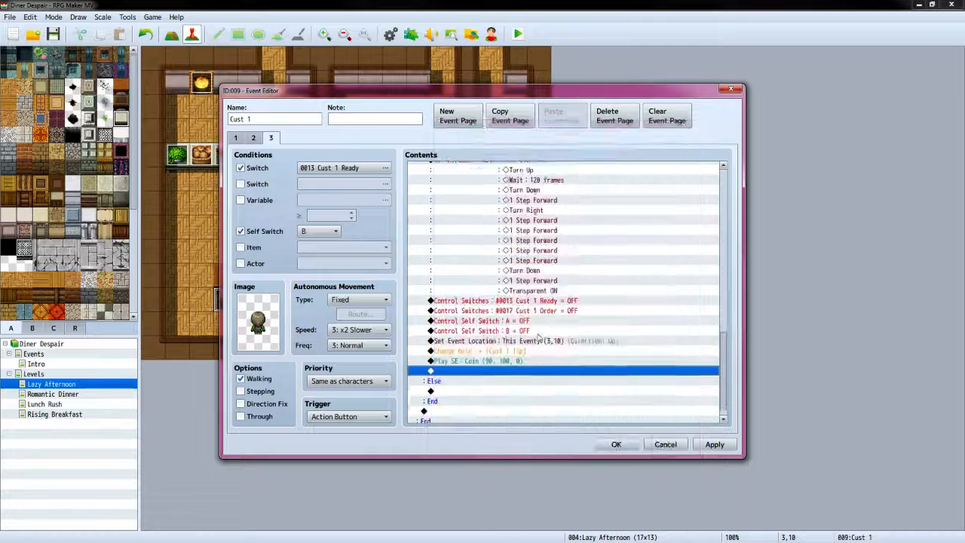
Following the reference event, add a Show Text to the chicken nuggets Else branch with the customer's People1 face and "Do you have my nuggets?"
{"action": "left_click", "coordinate": [465, 377]}
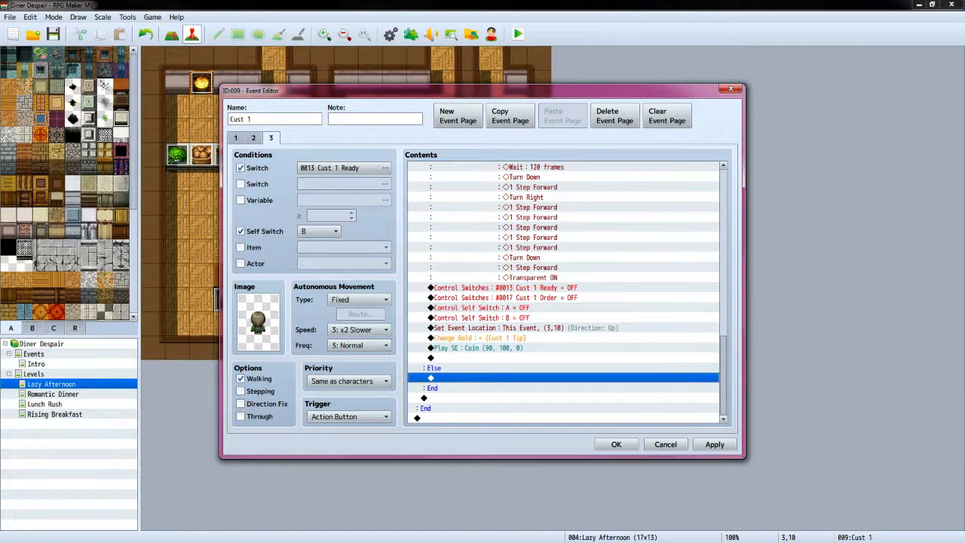
{"action": "key", "text": "alt+Tab"}
{"action": "scroll", "coordinate": [802, 263], "scroll_direction": "down", "scroll_amount": 4}
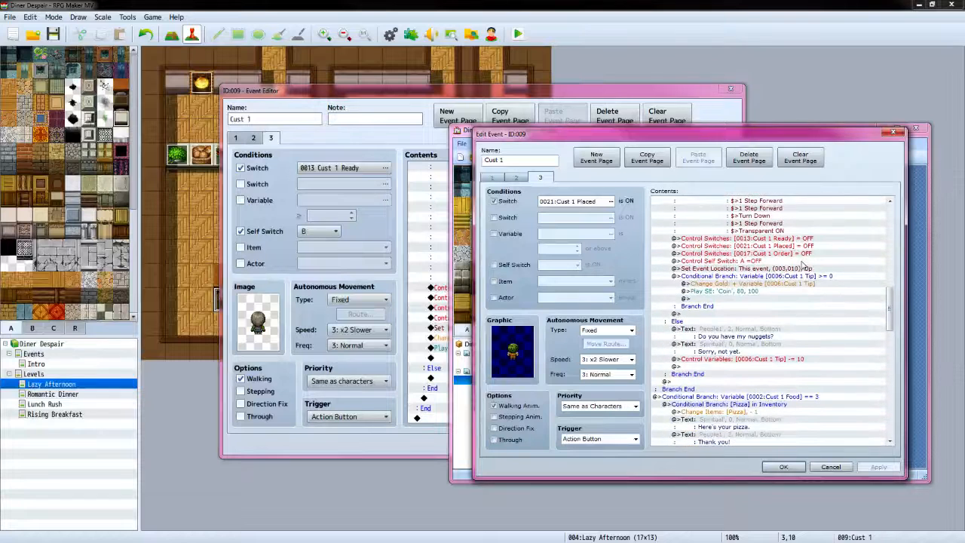
{"action": "scroll", "coordinate": [802, 266], "scroll_direction": "down", "scroll_amount": 1}
{"action": "left_click", "coordinate": [559, 95]}
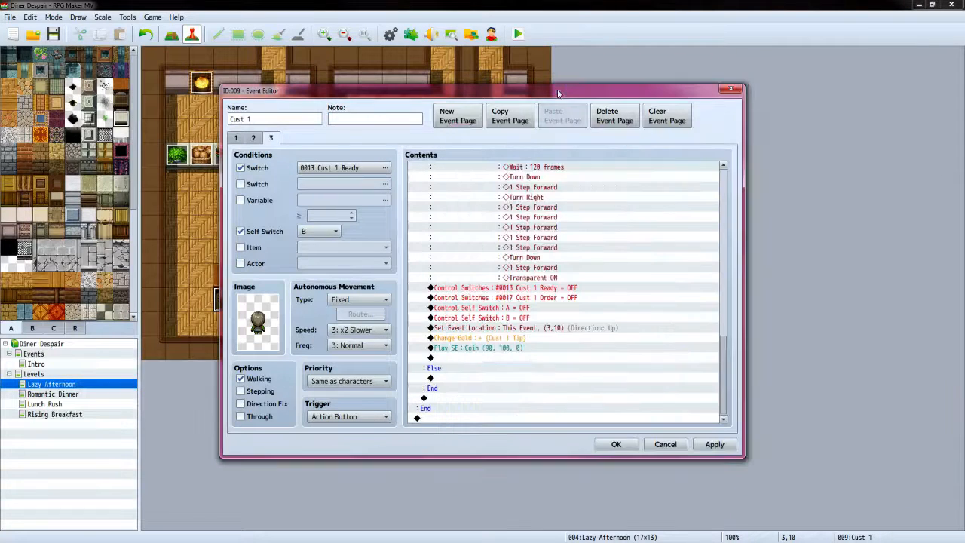
{"action": "double_click", "coordinate": [485, 383]}
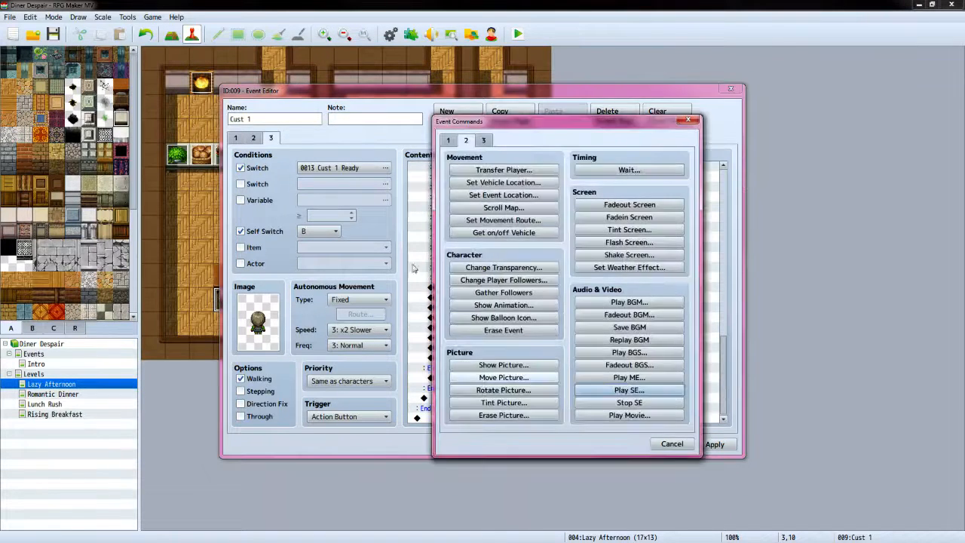
{"action": "left_click", "coordinate": [448, 141]}
{"action": "left_click", "coordinate": [472, 170]}
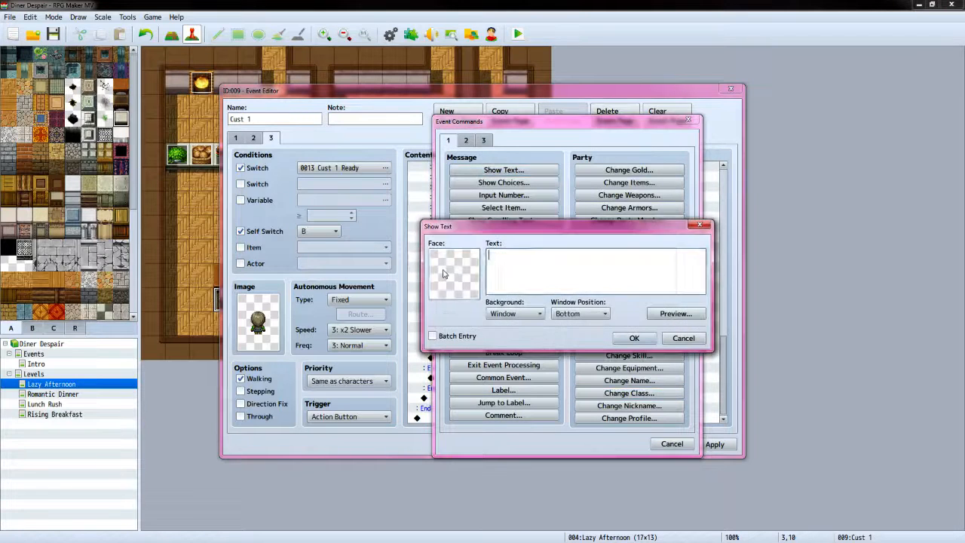
{"action": "double_click", "coordinate": [445, 274]}
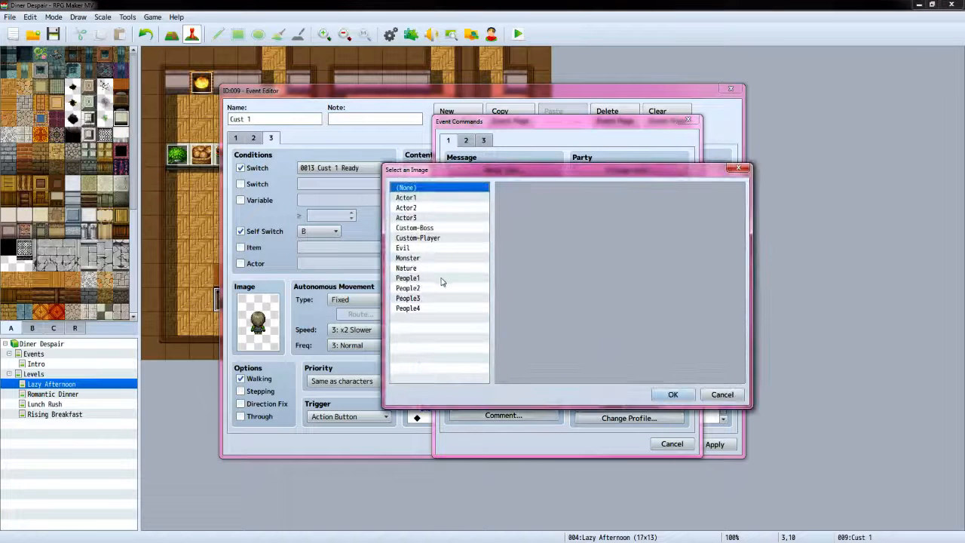
{"action": "left_click", "coordinate": [443, 279]}
{"action": "left_click", "coordinate": [615, 215]}
{"action": "left_click", "coordinate": [673, 393]}
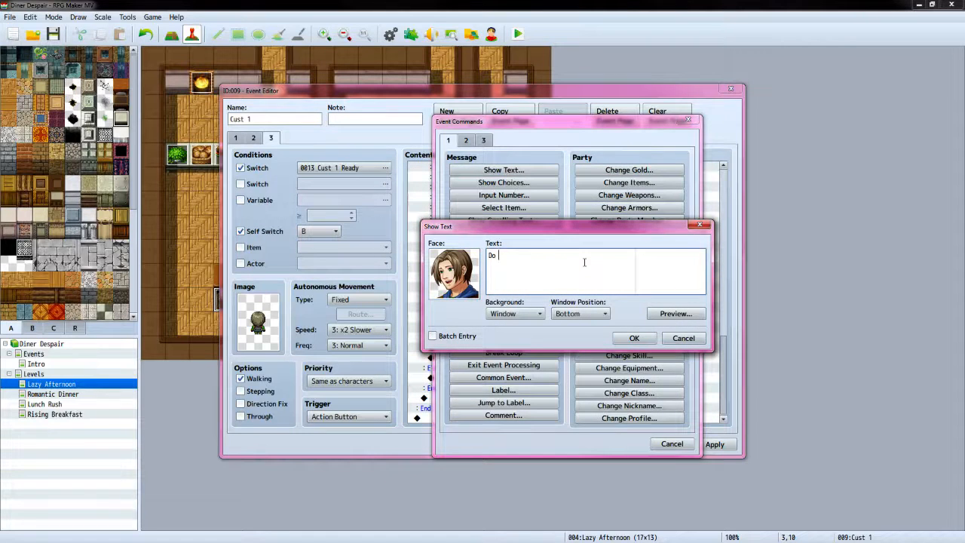
{"action": "type", "text": "Do you have my nugets?"}
{"action": "left_click", "coordinate": [635, 336]}
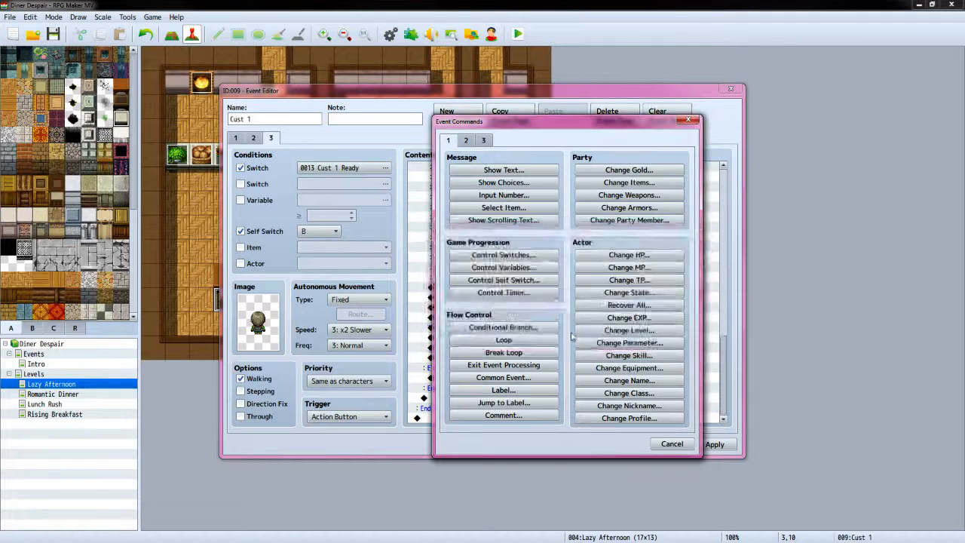
Add a Show Text to the nuggets Else branch with the Custom-Player face and the line "Sorry, not yet."
{"action": "double_click", "coordinate": [483, 401]}
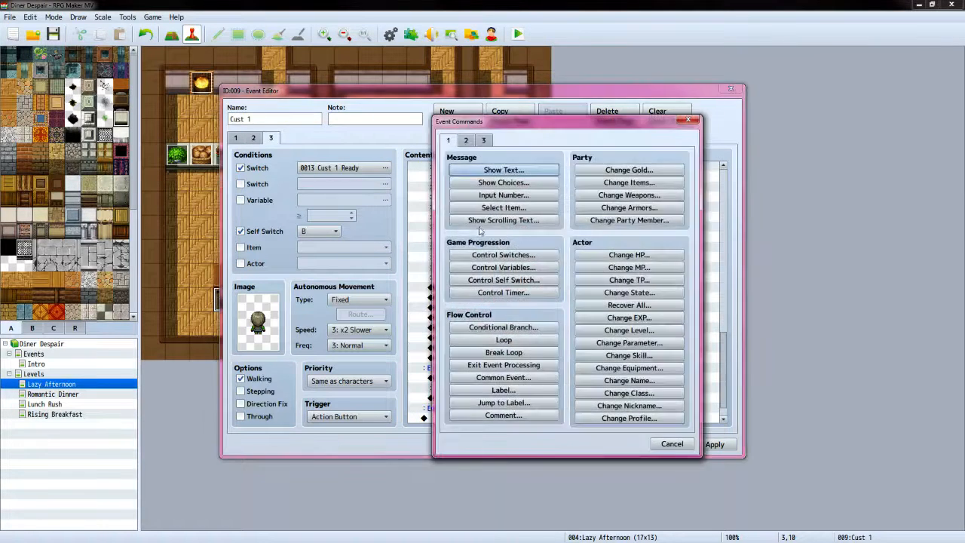
{"action": "left_click", "coordinate": [504, 170]}
{"action": "double_click", "coordinate": [452, 274]}
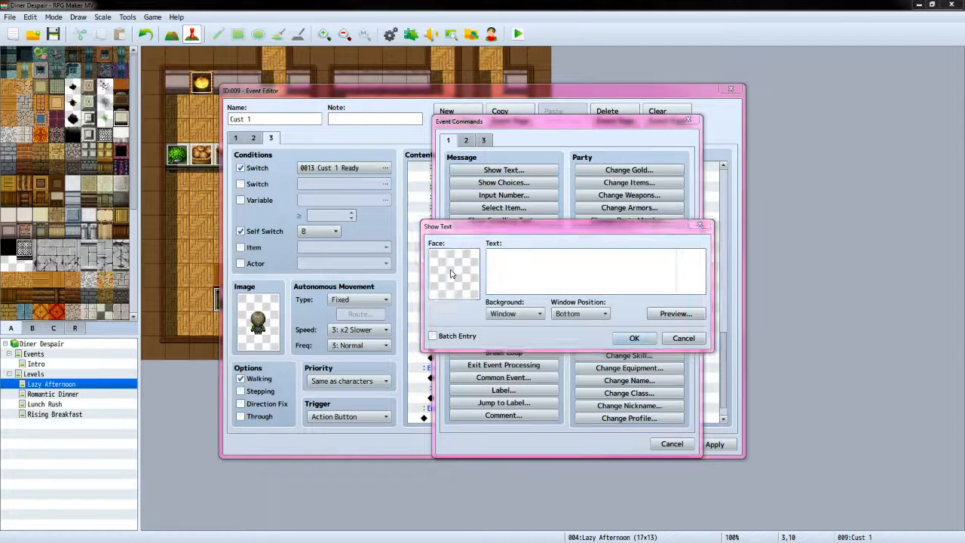
{"action": "left_click", "coordinate": [475, 238]}
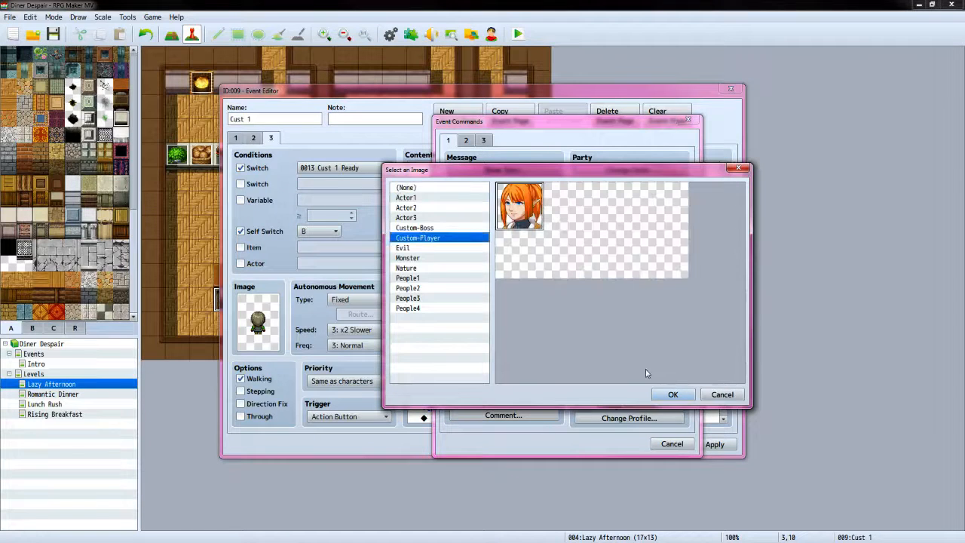
{"action": "left_click", "coordinate": [672, 394]}
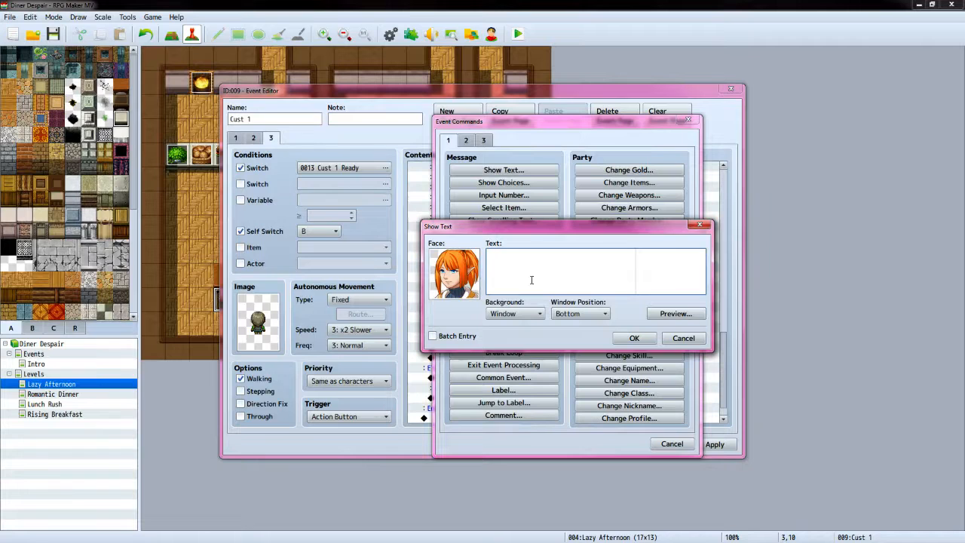
{"action": "type", "text": "Sorry, not yet."}
{"action": "left_click", "coordinate": [632, 337]}
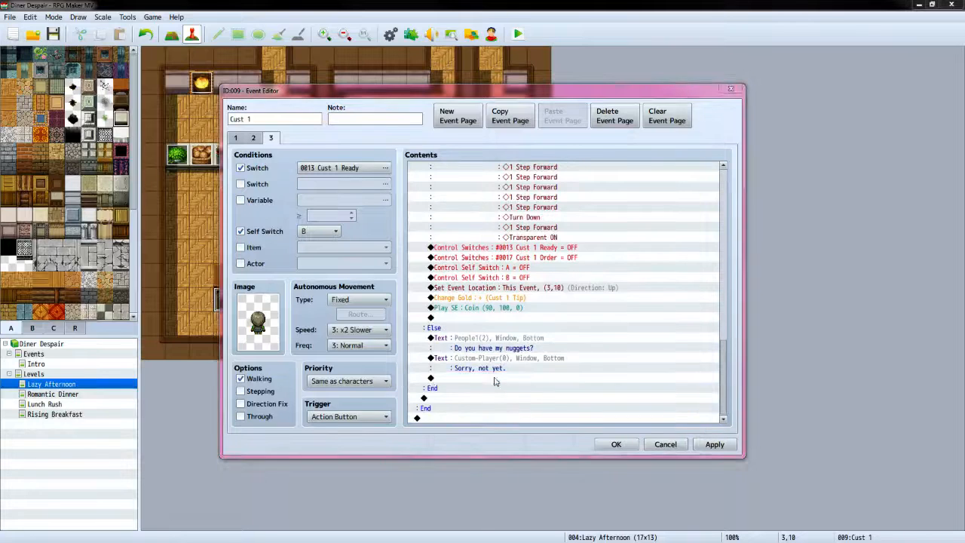
Add a Control Variables command after the apology text, subtracting a constant 10 from variable 0007 Cust 1 Tip
{"action": "double_click", "coordinate": [495, 382]}
{"action": "left_click", "coordinate": [522, 270]}
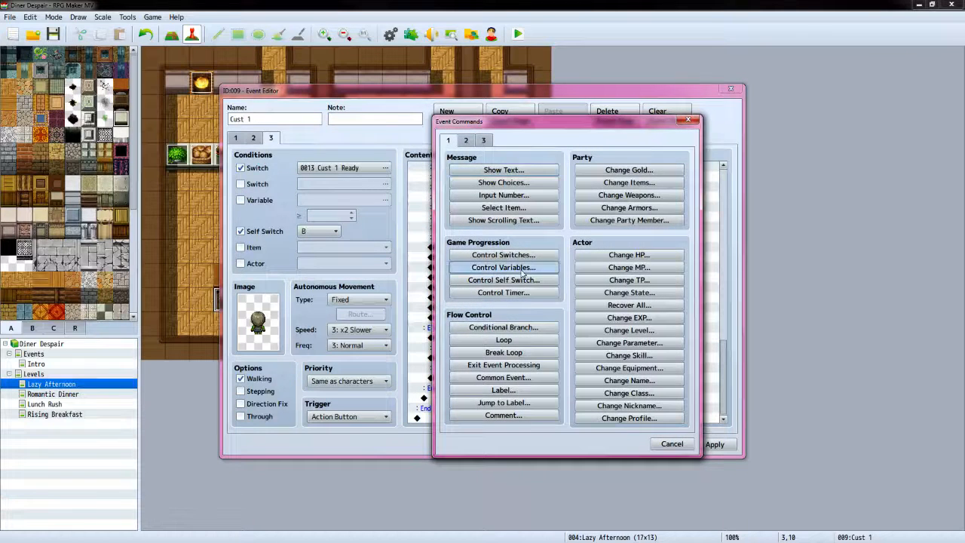
{"action": "left_click", "coordinate": [606, 215]}
{"action": "left_click", "coordinate": [613, 238]}
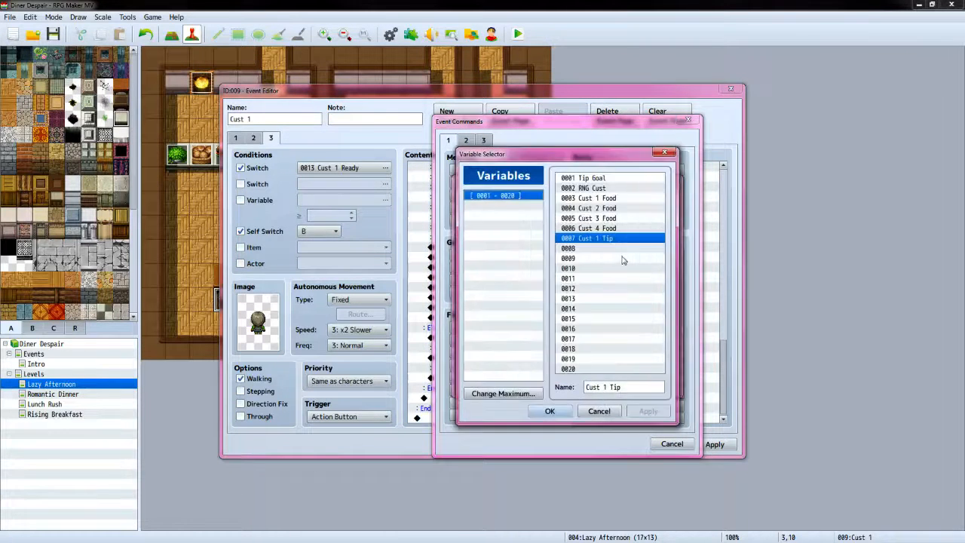
{"action": "left_click", "coordinate": [551, 411]}
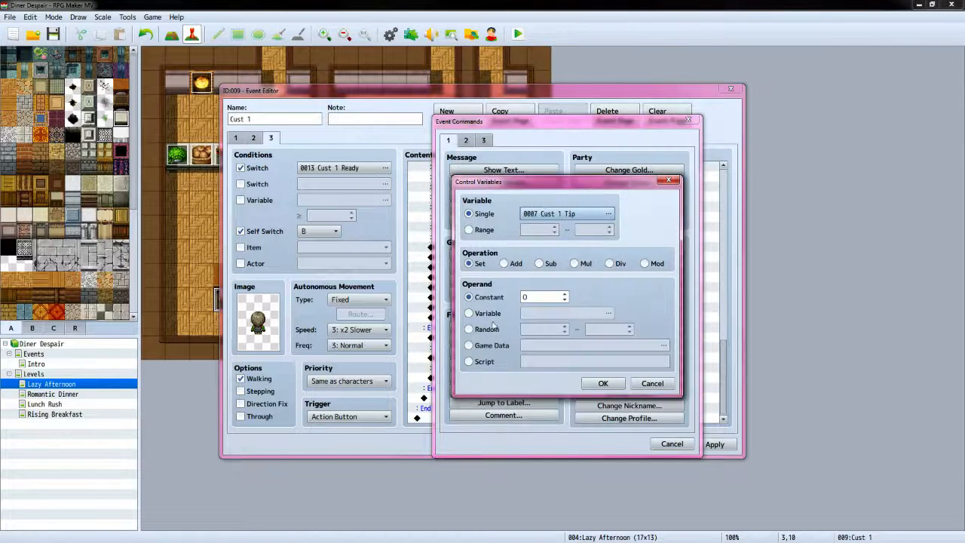
{"action": "left_click", "coordinate": [539, 264]}
{"action": "left_click", "coordinate": [537, 297]}
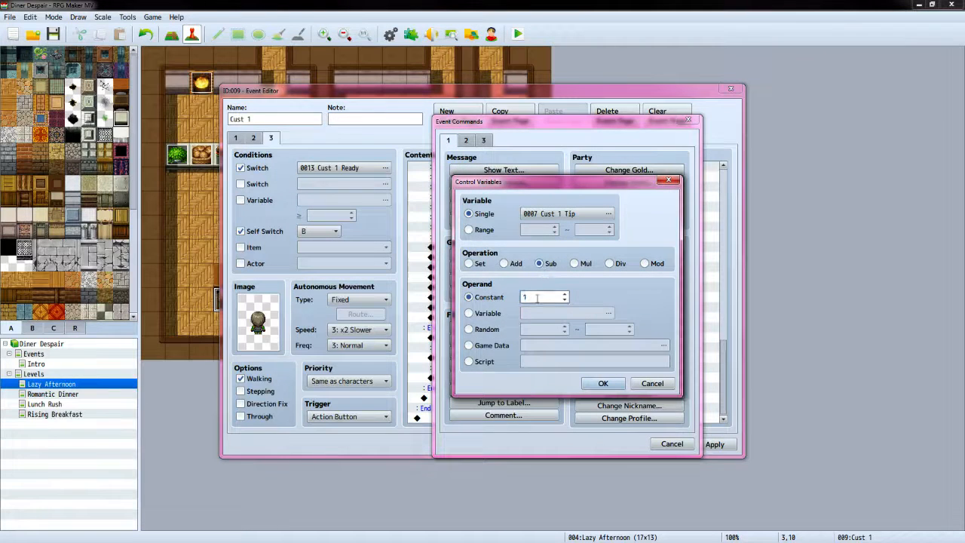
{"action": "type", "text": "10"}
{"action": "left_click", "coordinate": [603, 383]}
Following the reference event, add a Conditional Branch at the end of the contents for variable 0003 Cust 1 Food = 3, without an Else branch
{"action": "key", "text": "alt+Tab"}
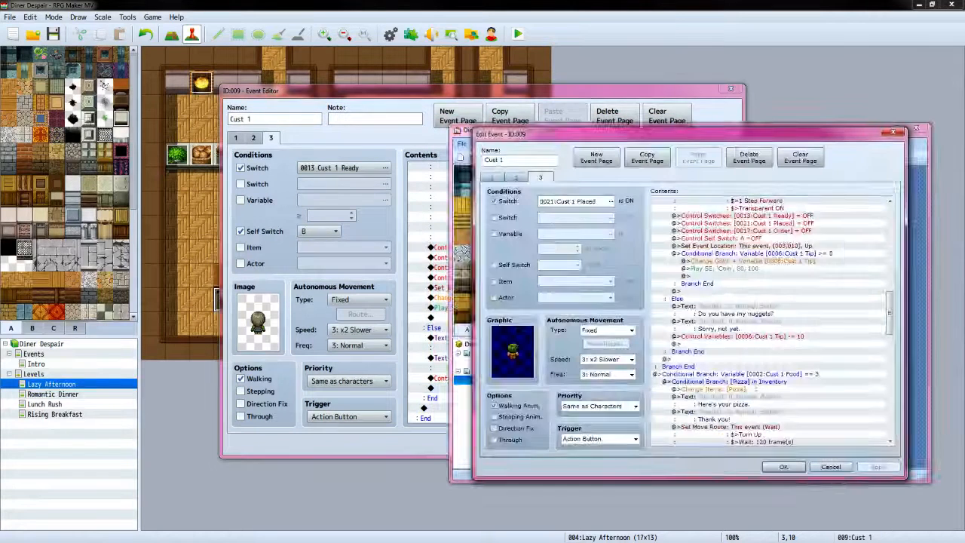
{"action": "scroll", "coordinate": [839, 310], "scroll_direction": "down", "scroll_amount": 7}
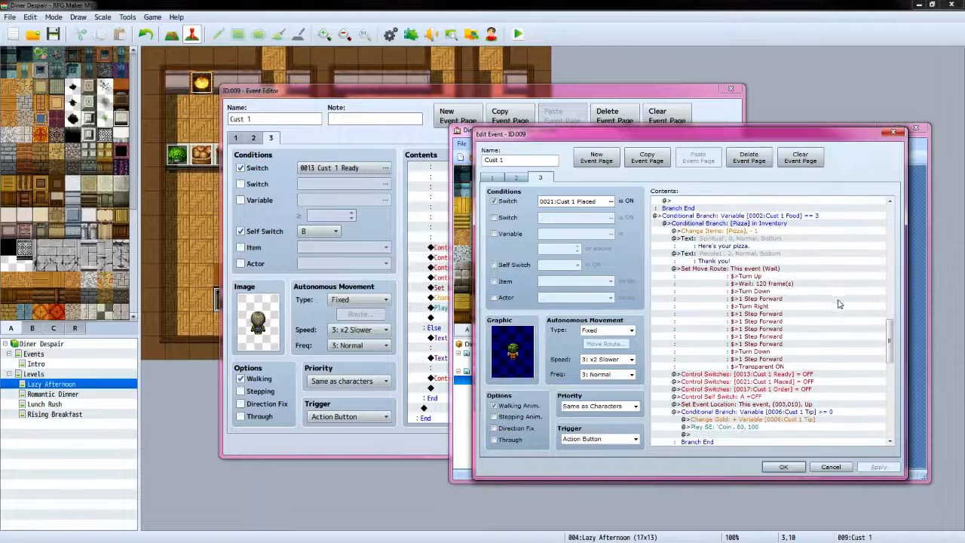
{"action": "left_click", "coordinate": [646, 92]}
{"action": "scroll", "coordinate": [573, 317], "scroll_direction": "down", "scroll_amount": 1}
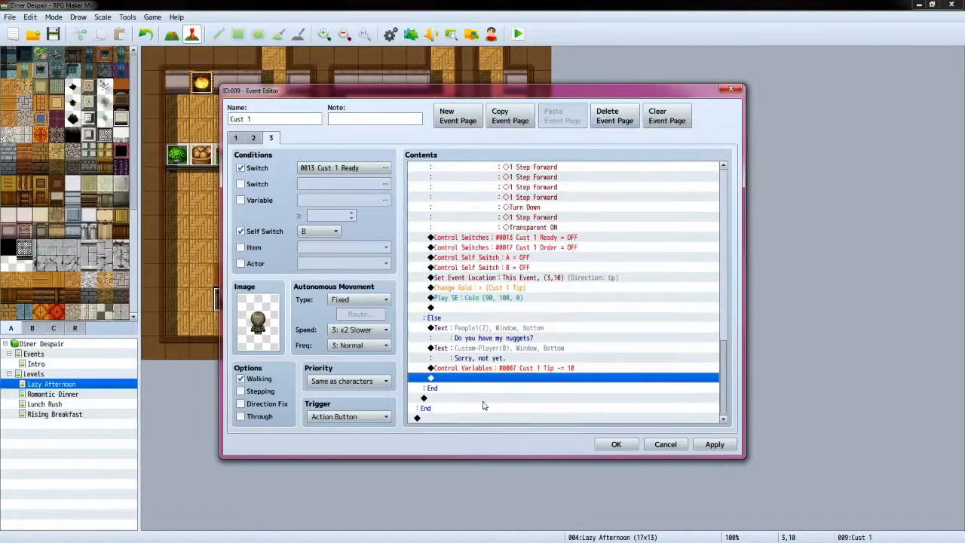
{"action": "double_click", "coordinate": [456, 419]}
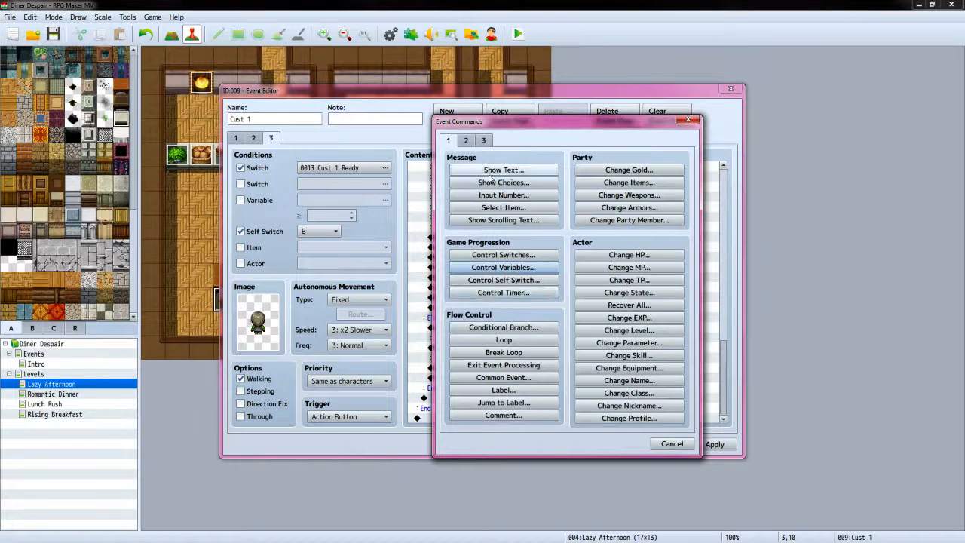
{"action": "left_click", "coordinate": [499, 326]}
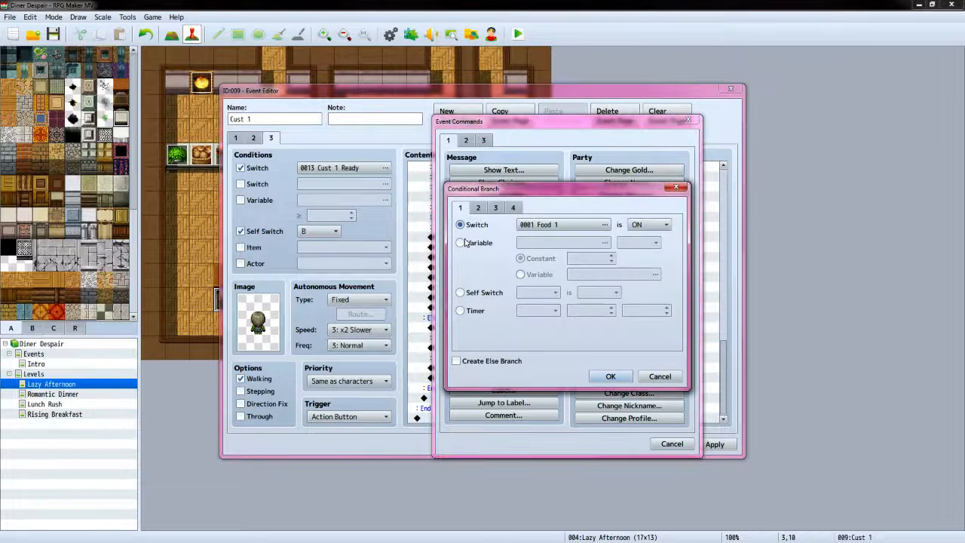
{"action": "left_click", "coordinate": [461, 242]}
{"action": "left_click", "coordinate": [604, 242]}
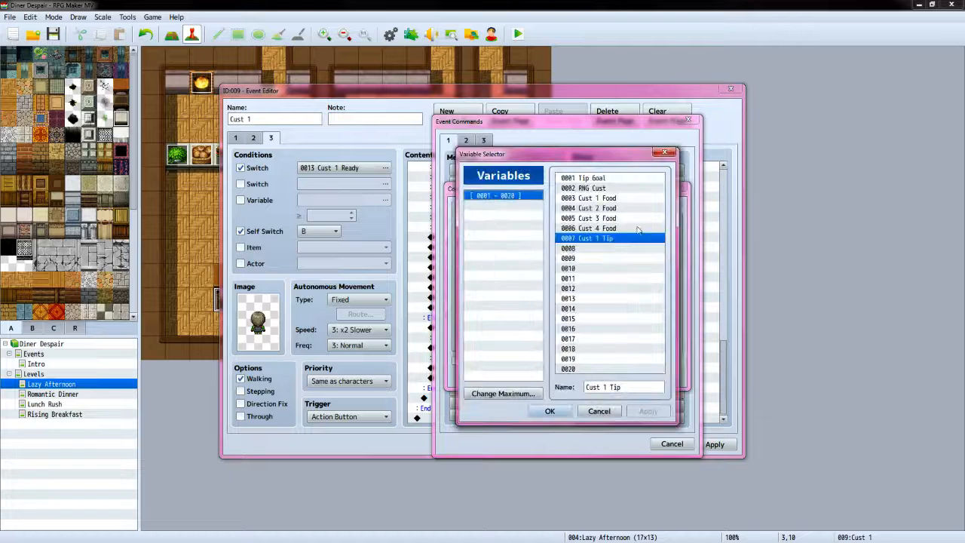
{"action": "left_click", "coordinate": [612, 198]}
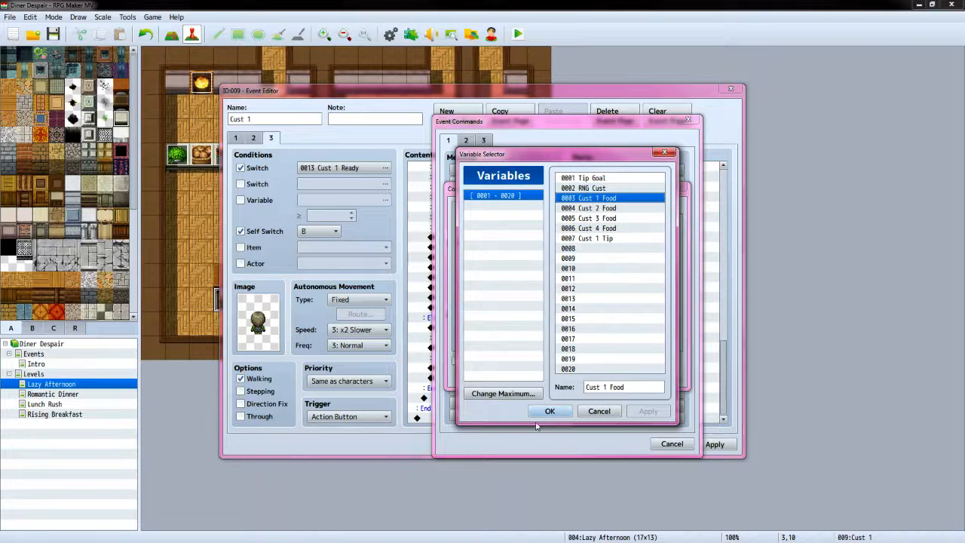
{"action": "left_click", "coordinate": [549, 411]}
{"action": "left_click", "coordinate": [582, 257]}
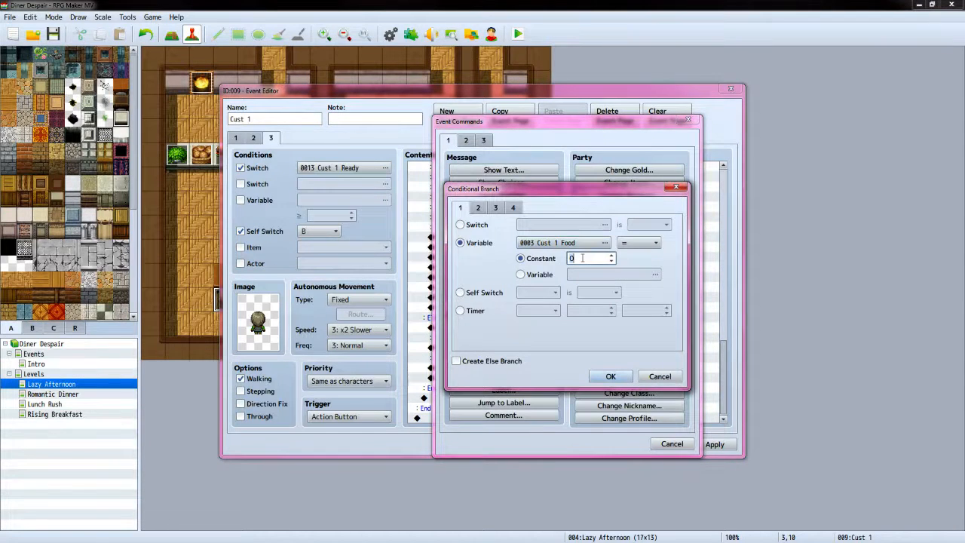
{"action": "type", "text": "3"}
{"action": "left_click", "coordinate": [608, 375]}
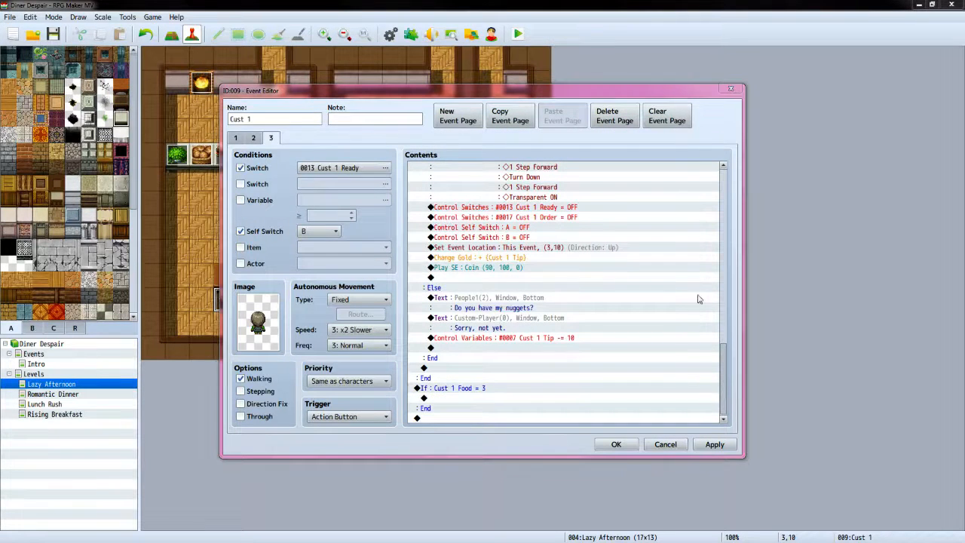
Inside the Cust 1 Food = 3 branch, add a Conditional Branch checking for the Pizza item, with an Else branch
{"action": "left_click", "coordinate": [465, 399]}
{"action": "scroll", "coordinate": [502, 332], "scroll_direction": "up", "scroll_amount": 1}
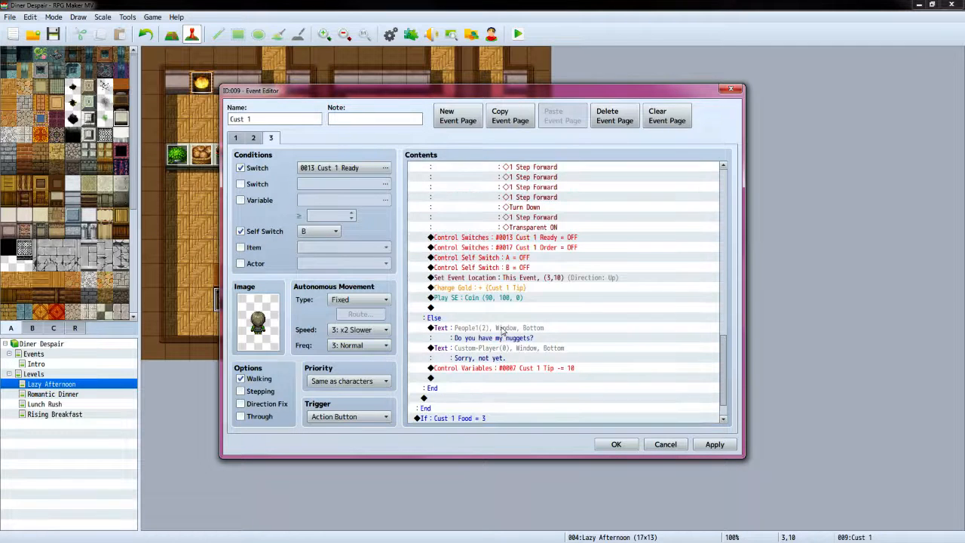
{"action": "scroll", "coordinate": [503, 335], "scroll_direction": "down", "scroll_amount": 1}
{"action": "key", "text": "alt+Tab"}
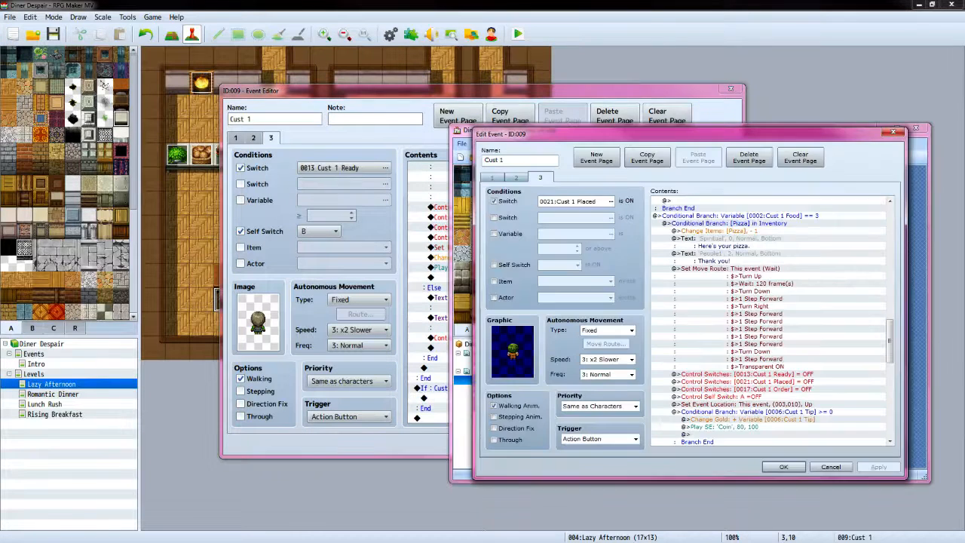
{"action": "scroll", "coordinate": [813, 262], "scroll_direction": "down", "scroll_amount": 1}
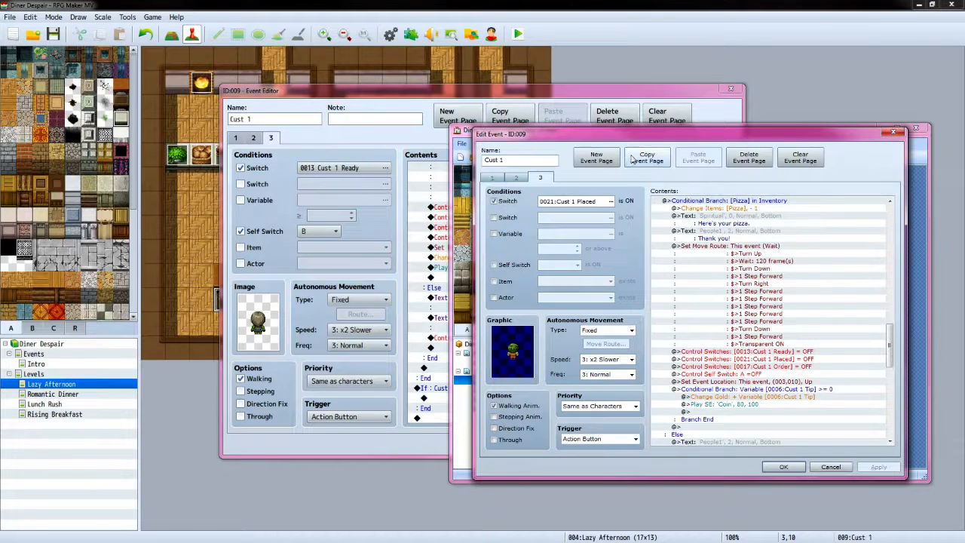
{"action": "scroll", "coordinate": [795, 255], "scroll_direction": "up", "scroll_amount": 1}
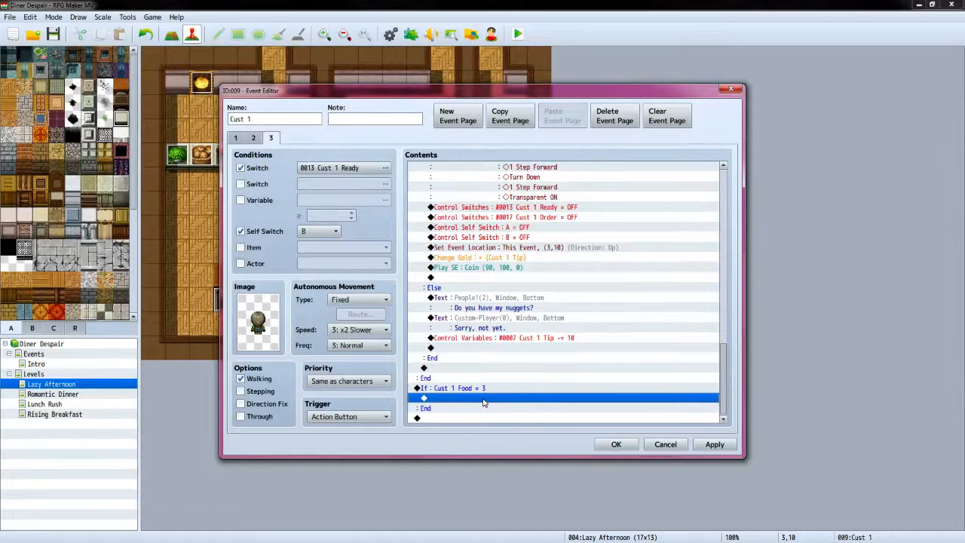
{"action": "double_click", "coordinate": [484, 402]}
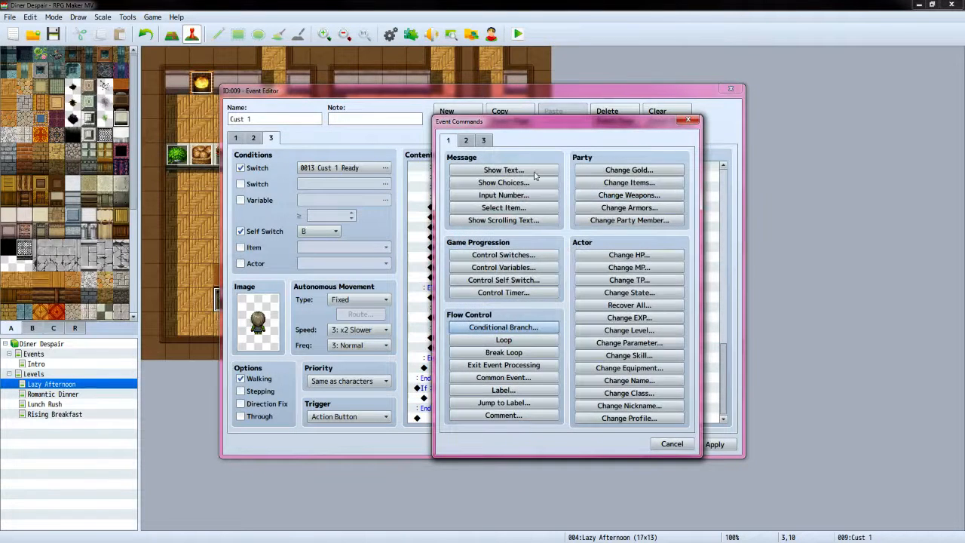
{"action": "left_click", "coordinate": [522, 328]}
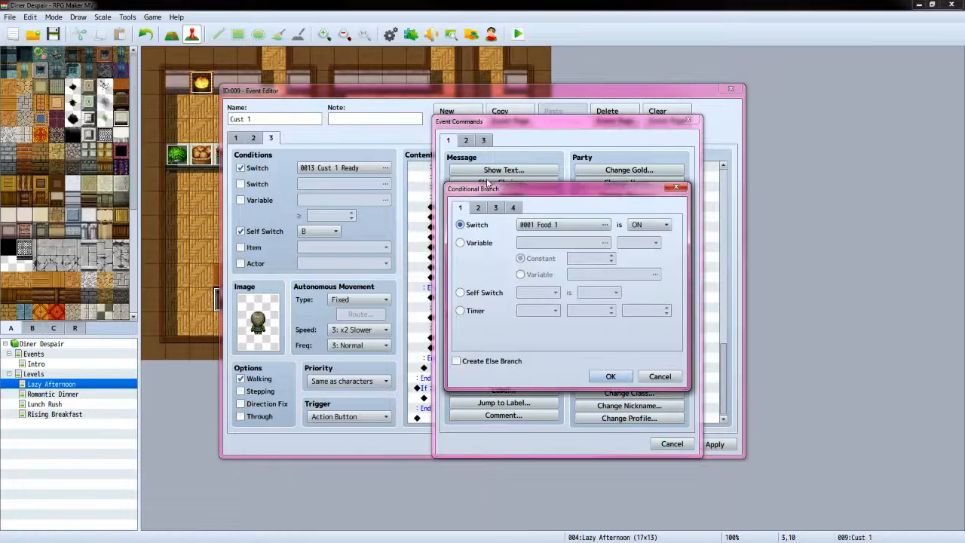
{"action": "left_click", "coordinate": [513, 207]}
{"action": "left_click", "coordinate": [460, 243]}
{"action": "left_click", "coordinate": [574, 246]}
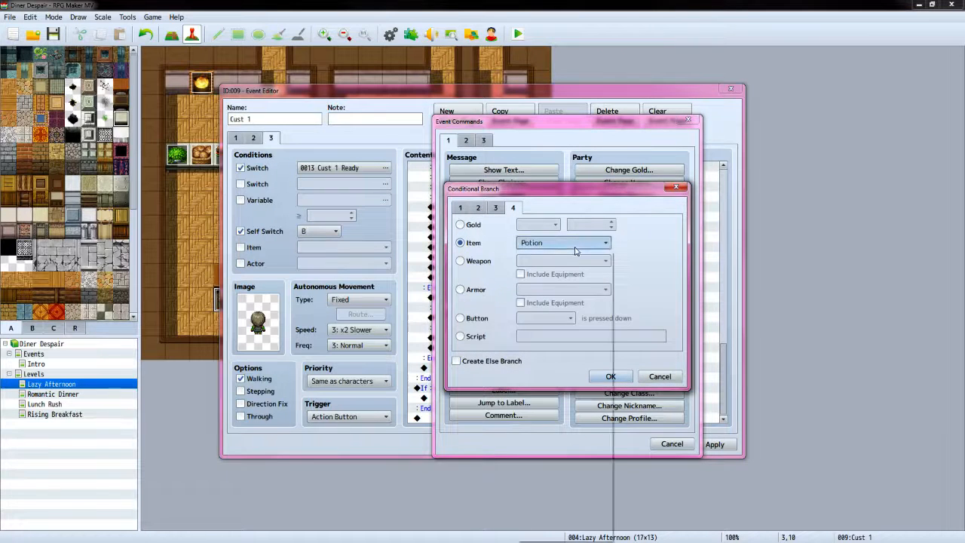
{"action": "left_click", "coordinate": [552, 317]}
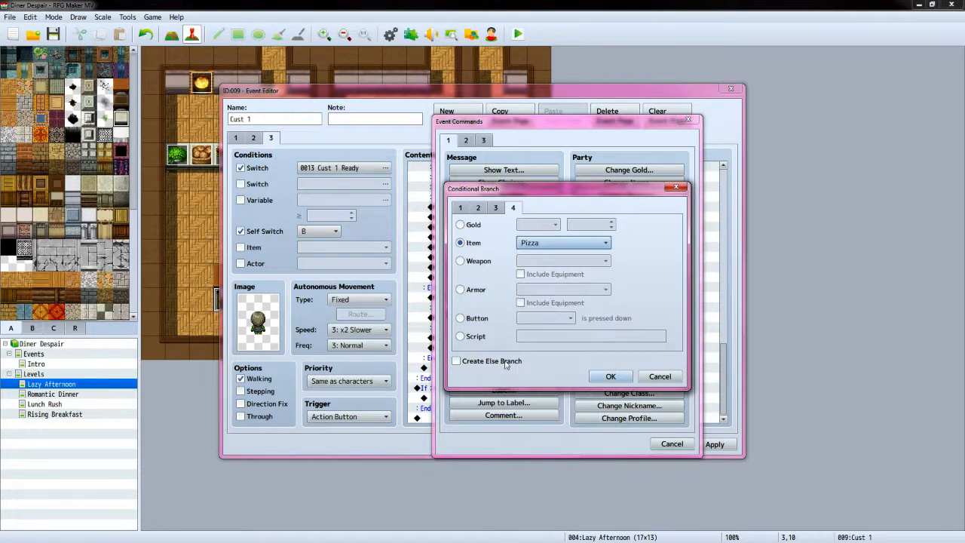
{"action": "left_click", "coordinate": [456, 361]}
{"action": "left_click", "coordinate": [611, 376]}
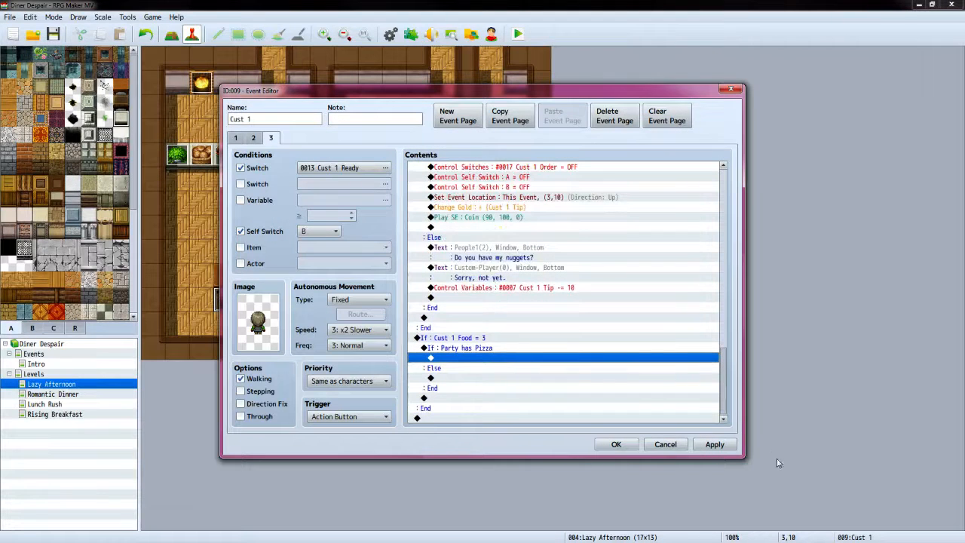
Following the reference event, add a Change Items command to the Pizza branch that decreases Pizza by 1
{"action": "key", "text": "alt+Tab"}
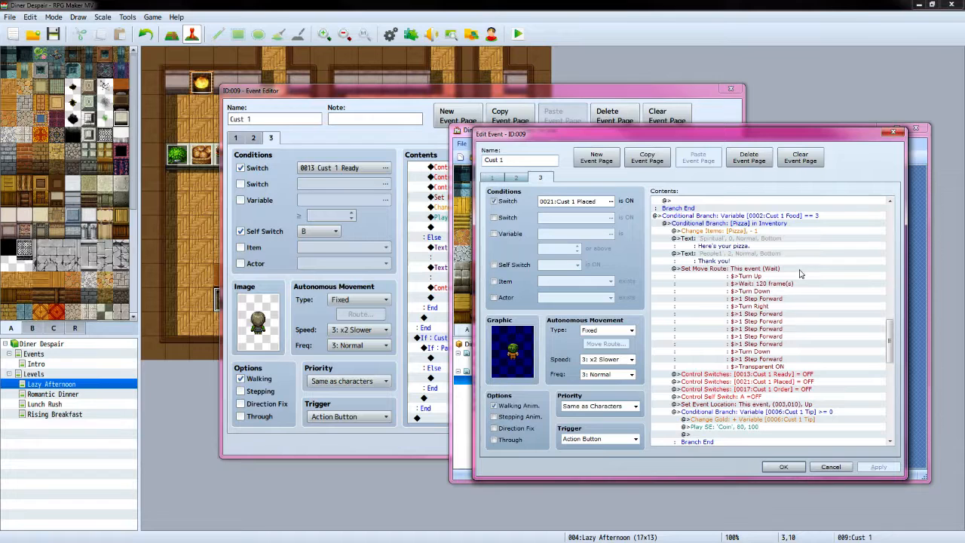
{"action": "left_click", "coordinate": [576, 96]}
{"action": "double_click", "coordinate": [486, 359]}
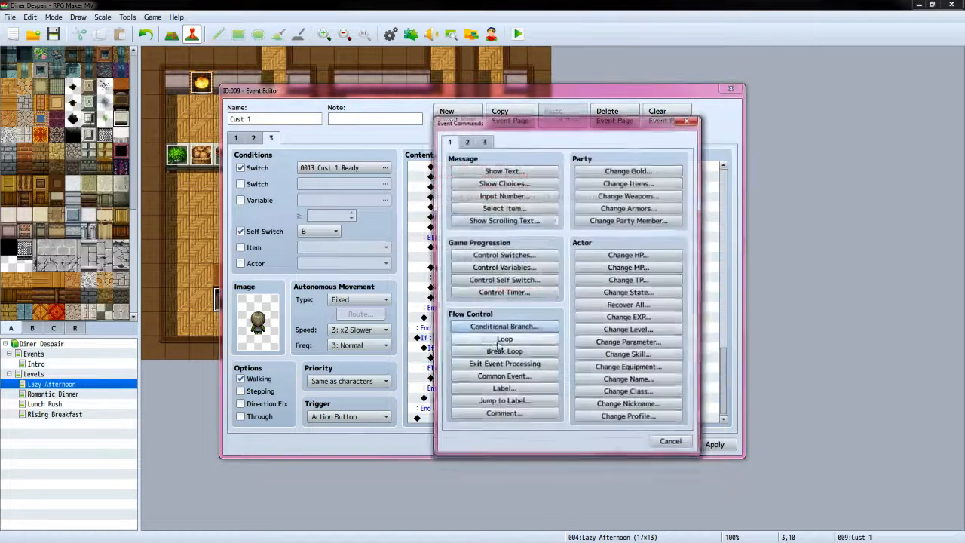
{"action": "left_click", "coordinate": [629, 182]}
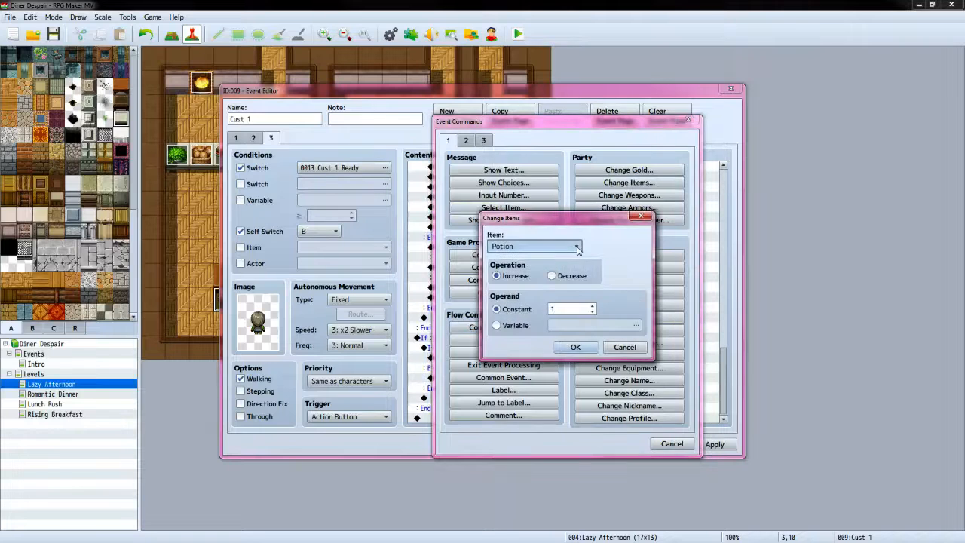
{"action": "left_click", "coordinate": [535, 245]}
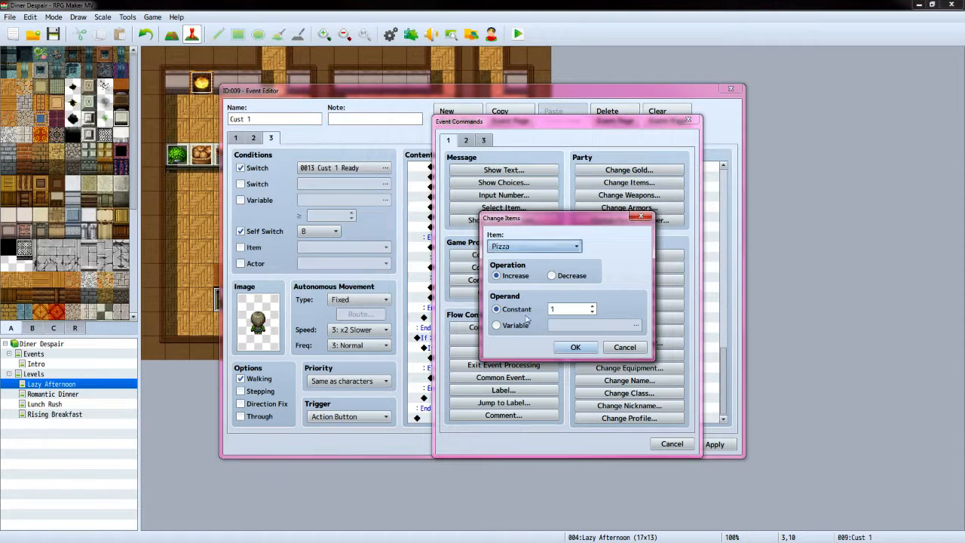
{"action": "left_click", "coordinate": [553, 276]}
{"action": "left_click", "coordinate": [575, 346]}
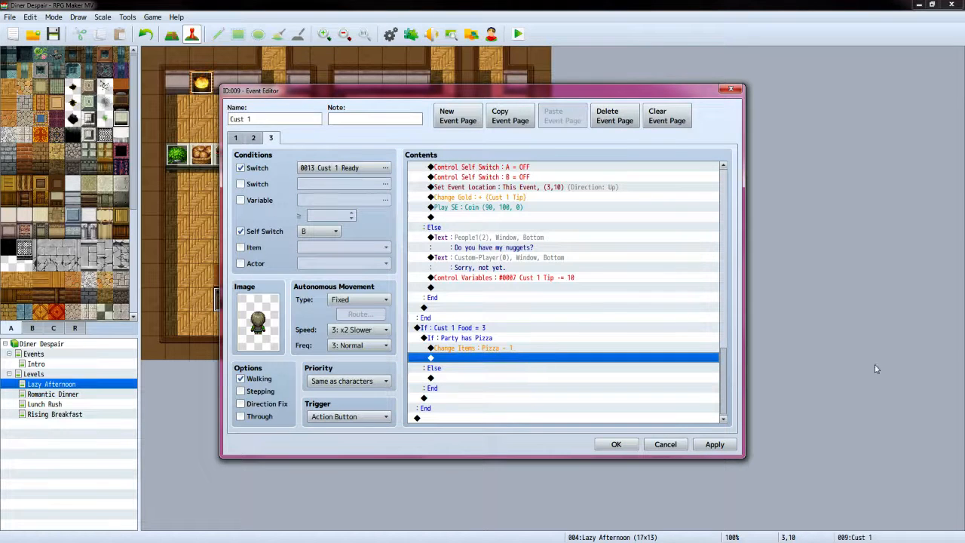
Add a Show Text after the pizza removal with the Custom-Player face and the line "Here's your pizza."
{"action": "key", "text": "alt+Tab"}
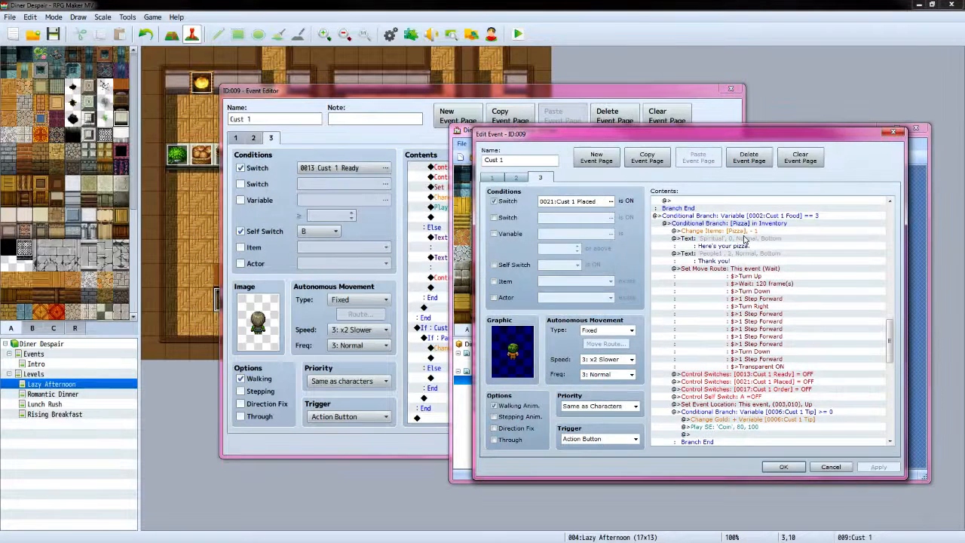
{"action": "key", "text": "alt+Tab"}
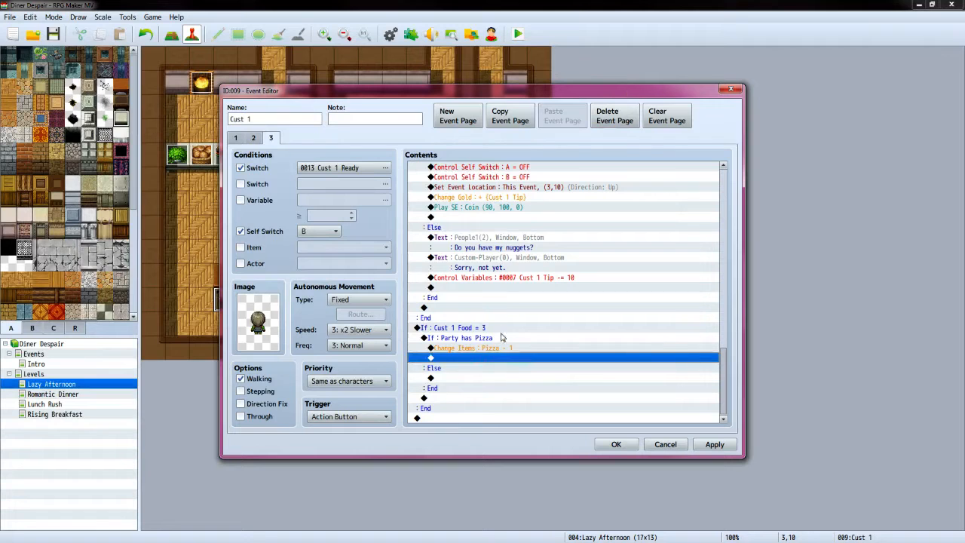
{"action": "double_click", "coordinate": [513, 360]}
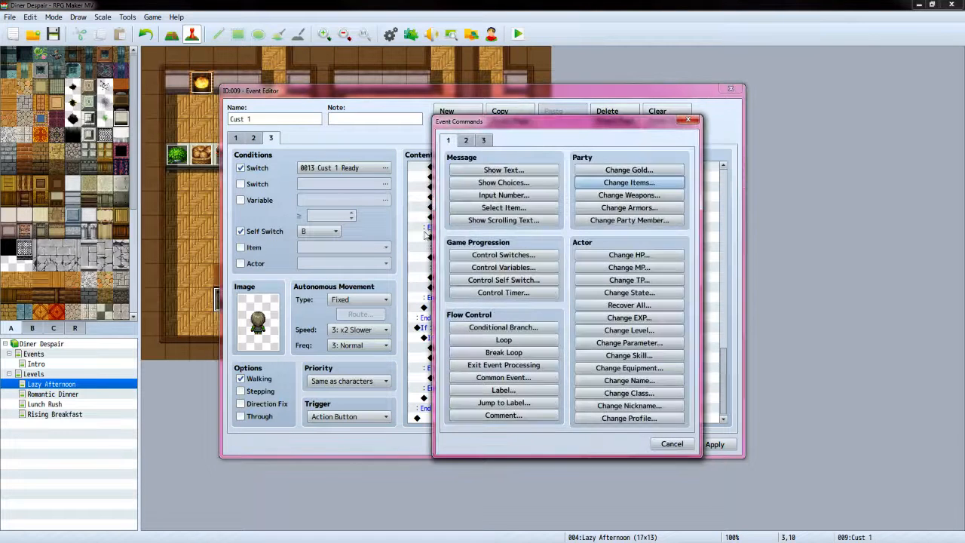
{"action": "left_click", "coordinate": [466, 170]}
{"action": "double_click", "coordinate": [458, 277]}
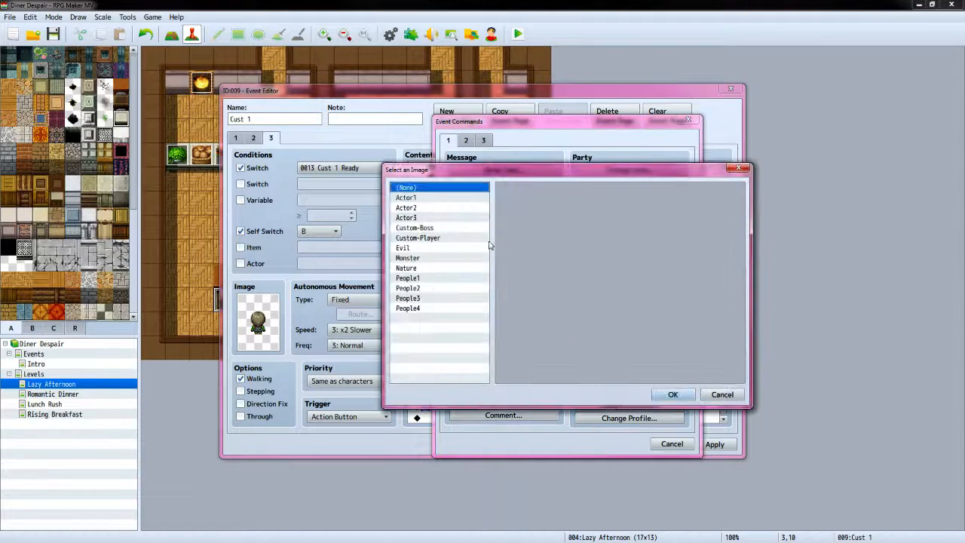
{"action": "left_click", "coordinate": [418, 238]}
{"action": "left_click", "coordinate": [672, 394]}
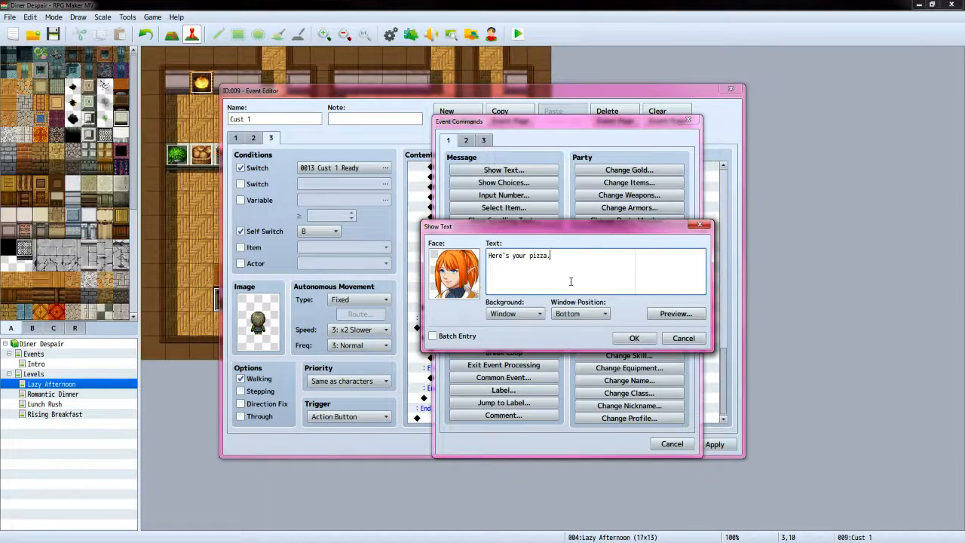
{"action": "left_click", "coordinate": [631, 337]}
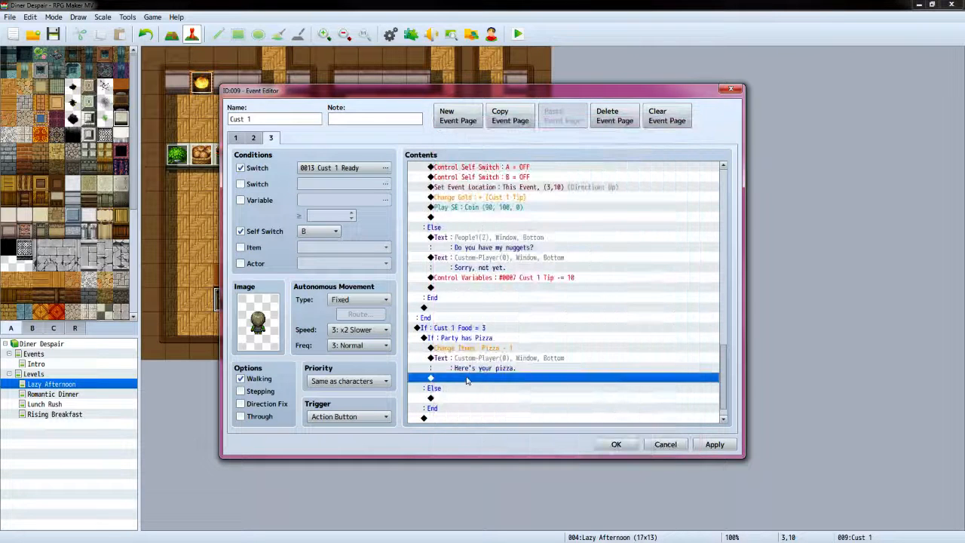
Add the text "Thank you." with the brown-haired man's face from People1 after the "Here's your pizza." line
{"action": "double_click", "coordinate": [468, 381]}
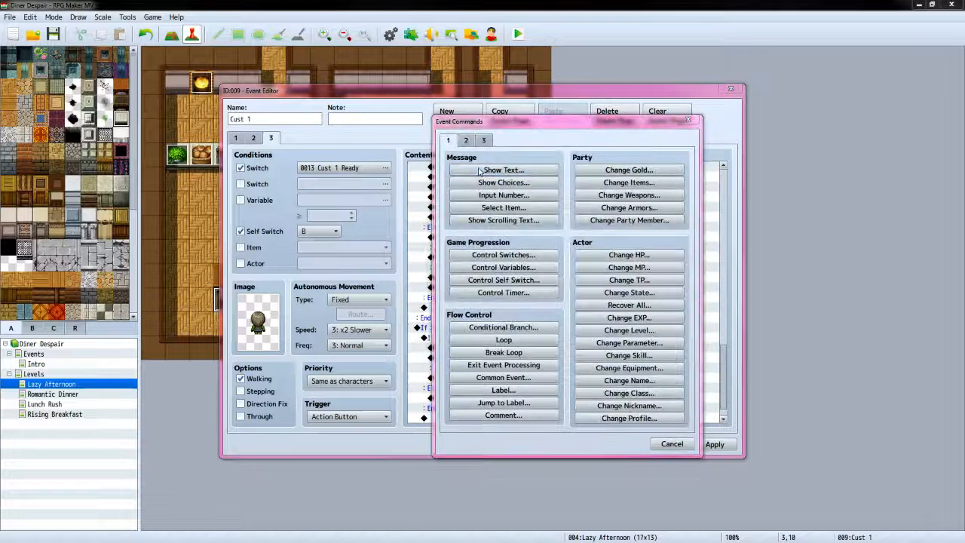
{"action": "left_click", "coordinate": [503, 169]}
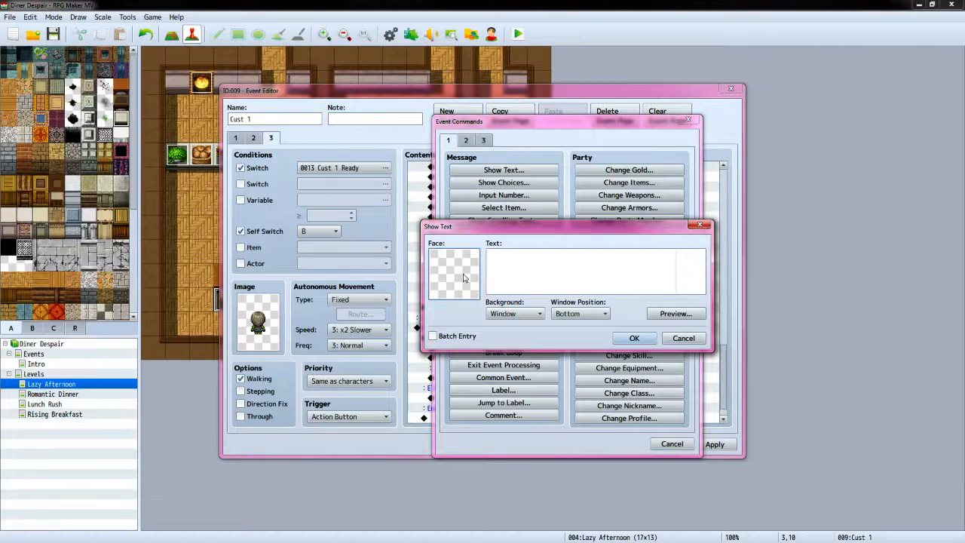
{"action": "double_click", "coordinate": [463, 275]}
{"action": "left_click", "coordinate": [431, 270]}
{"action": "left_click", "coordinate": [434, 278]}
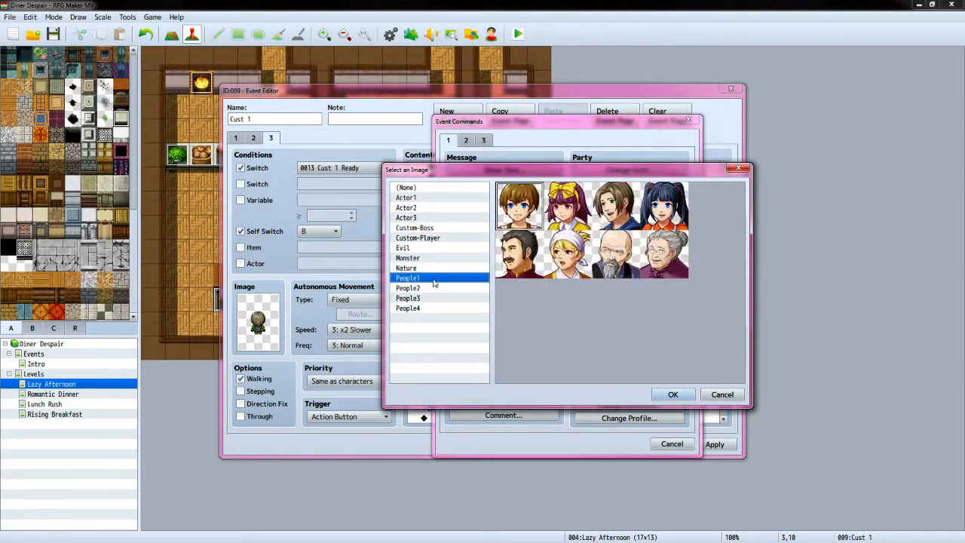
{"action": "left_click", "coordinate": [598, 223]}
{"action": "left_click", "coordinate": [673, 394]}
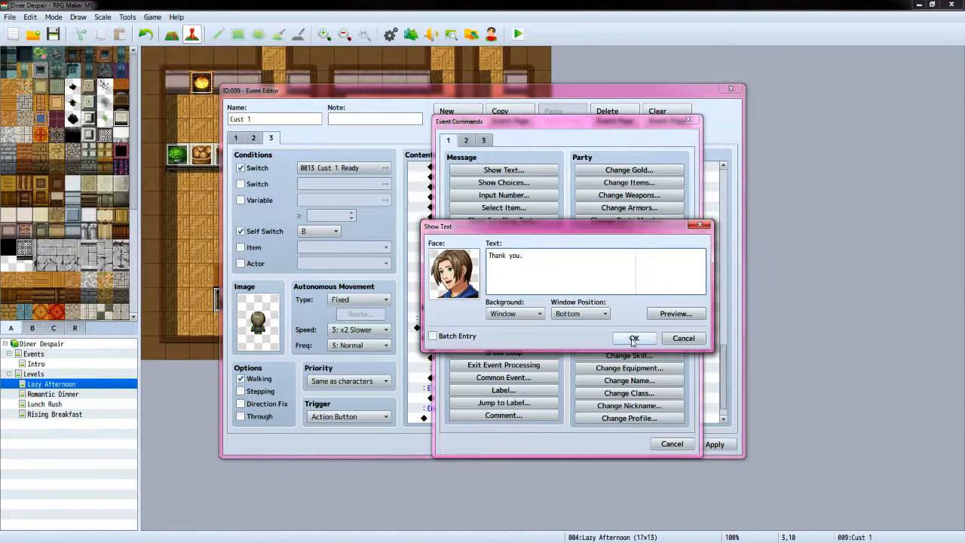
{"action": "left_click", "coordinate": [634, 337]}
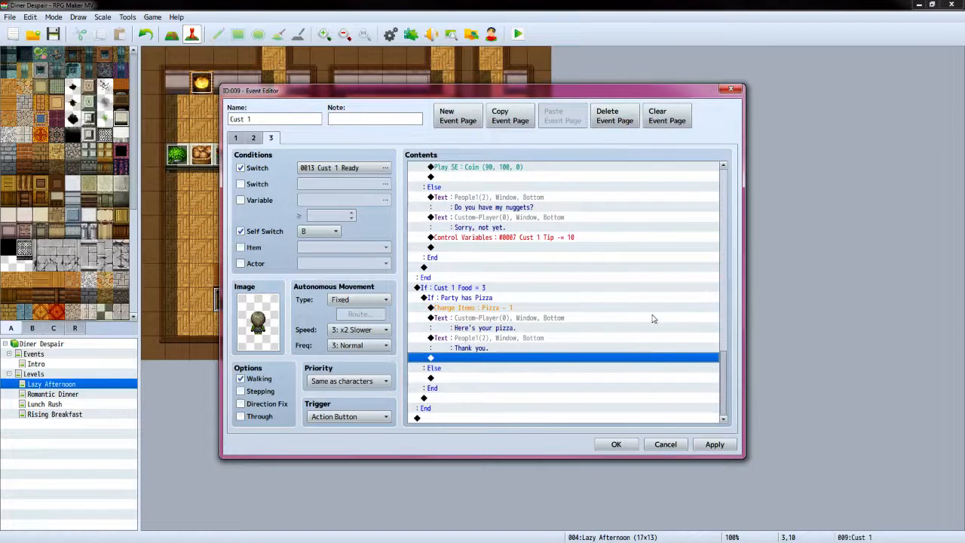
Start a movement route for This Event after the "Thank you." text, with Turn Up and a 120-frame wait
{"action": "key", "text": "alt+Tab"}
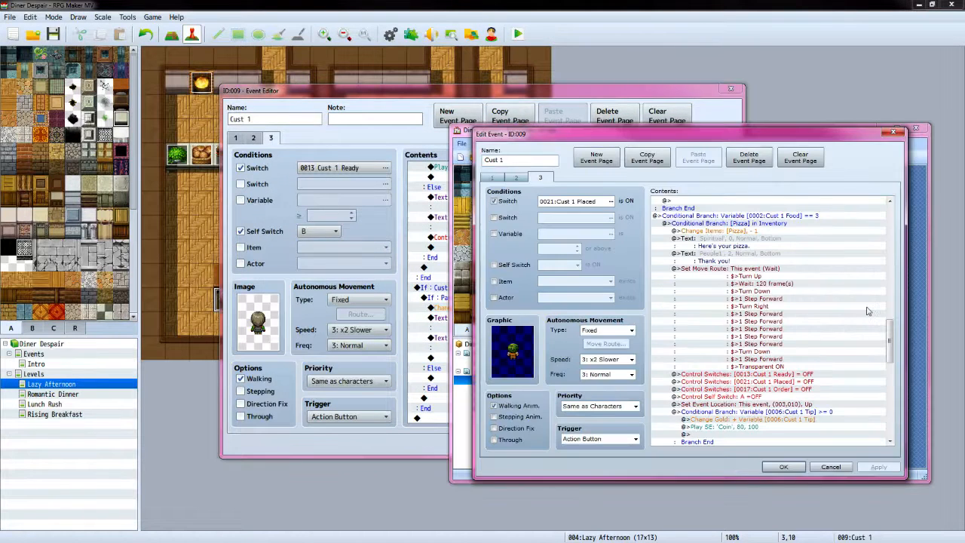
{"action": "left_click", "coordinate": [592, 96]}
{"action": "double_click", "coordinate": [487, 360]}
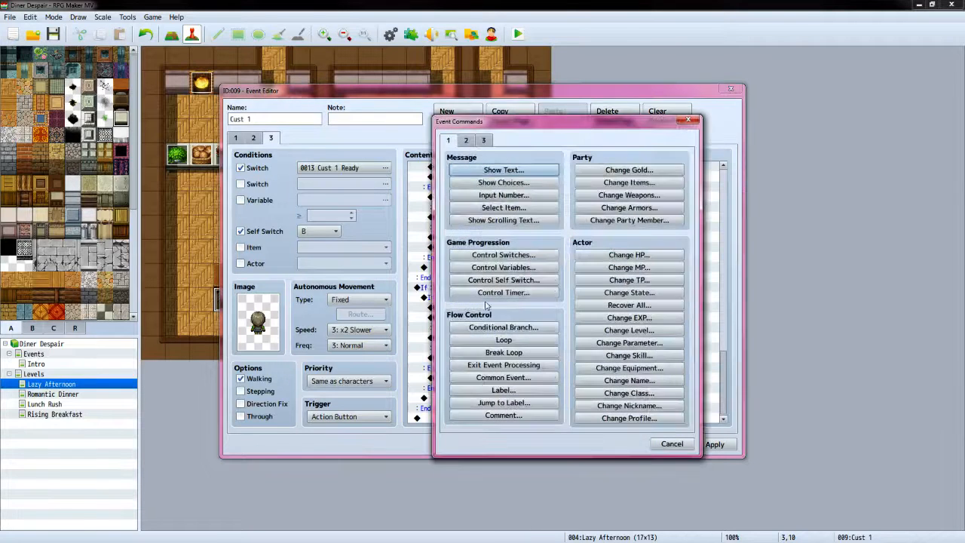
{"action": "left_click", "coordinate": [467, 141]}
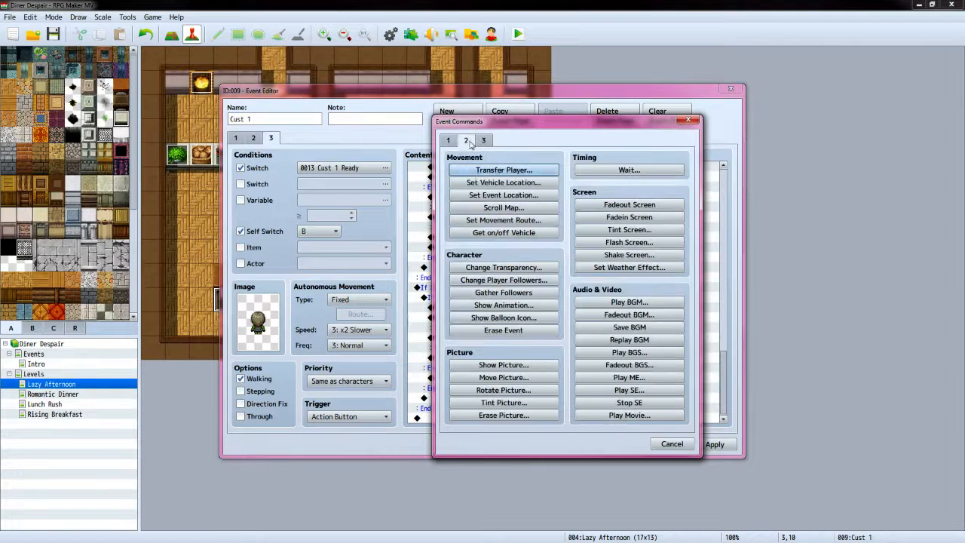
{"action": "left_click", "coordinate": [489, 219]}
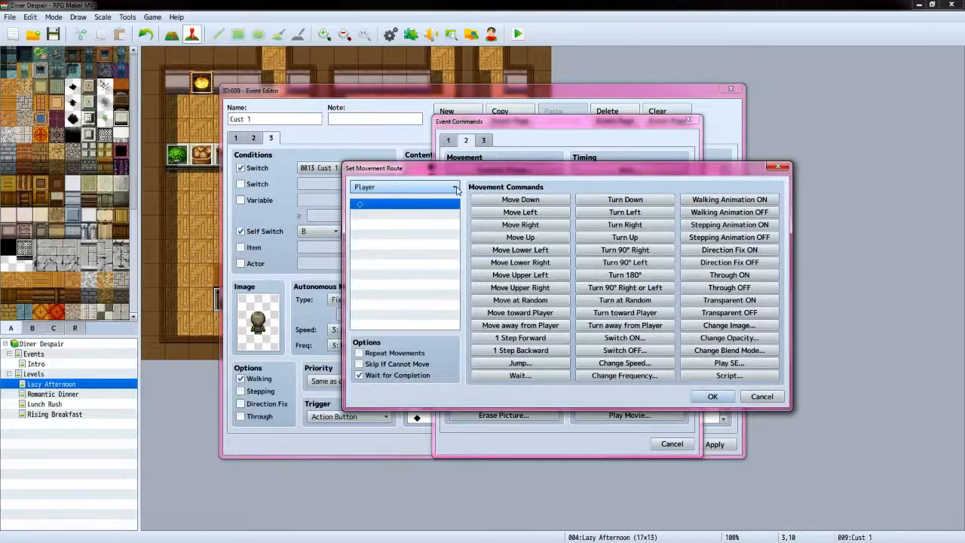
{"action": "left_click", "coordinate": [404, 187]}
{"action": "left_click", "coordinate": [377, 211]}
{"action": "left_click", "coordinate": [626, 237]}
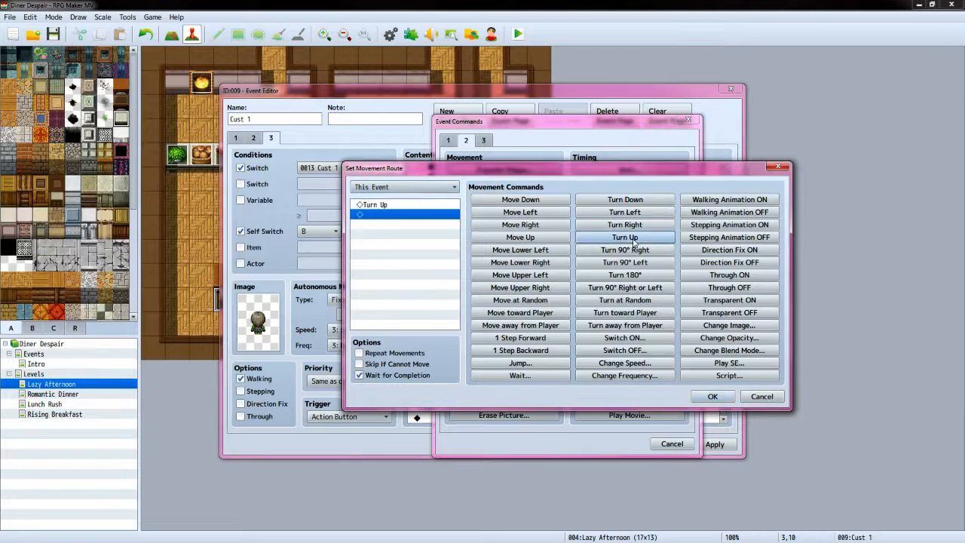
{"action": "left_click", "coordinate": [520, 375]}
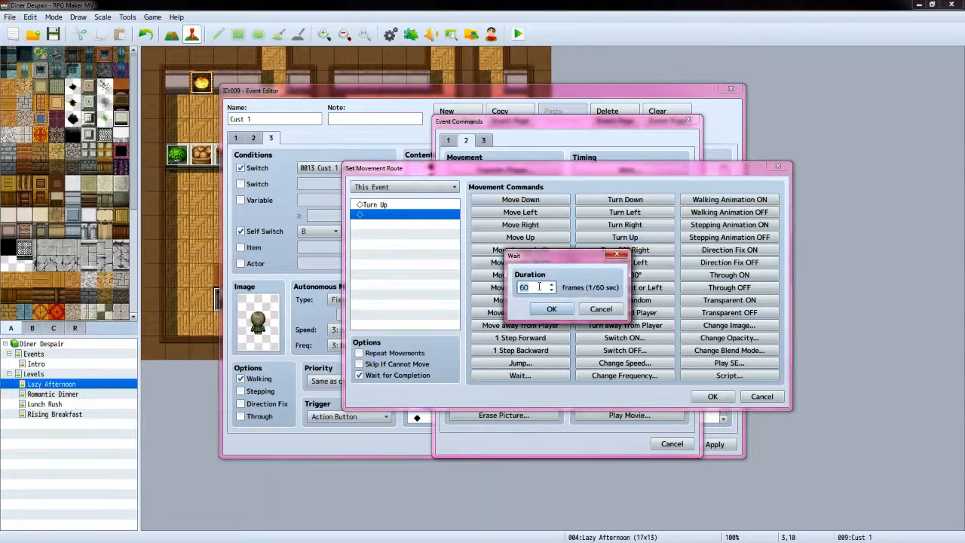
{"action": "left_click", "coordinate": [539, 286]}
{"action": "type", "text": "120"}
{"action": "key", "text": "Return"}
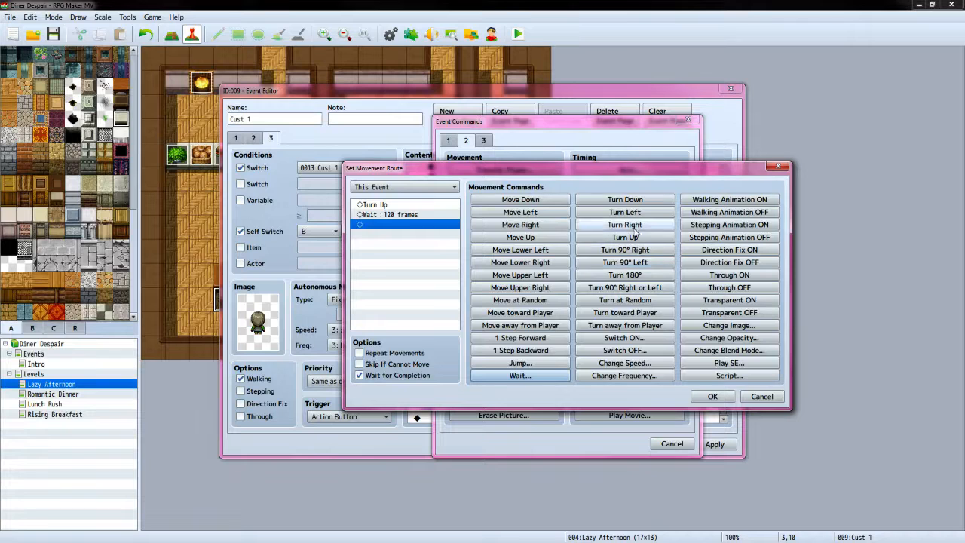
Extend the movement route with Turn Down, 1 Step Forward, Turn Right and five 1 Step Forward commands
{"action": "left_click", "coordinate": [625, 200]}
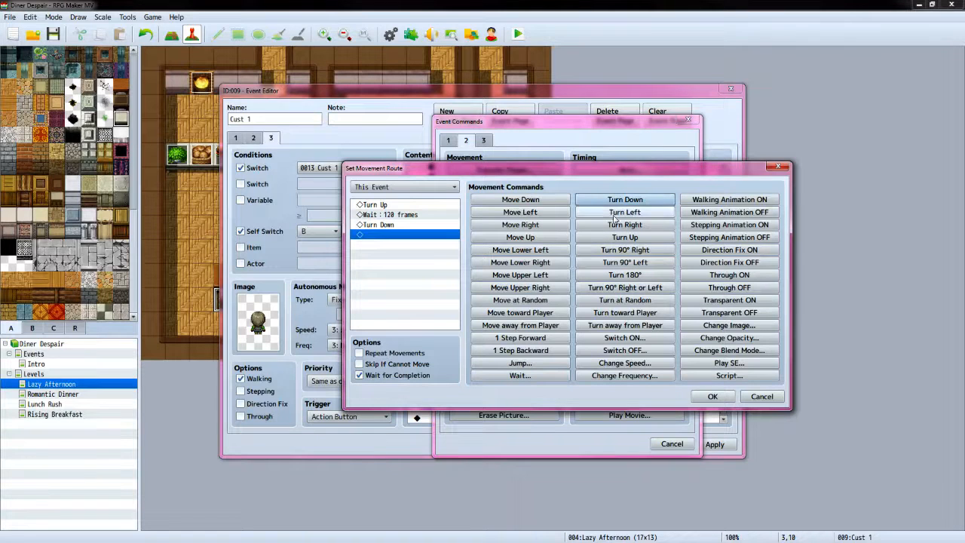
{"action": "left_click", "coordinate": [520, 338]}
{"action": "left_click", "coordinate": [625, 225]}
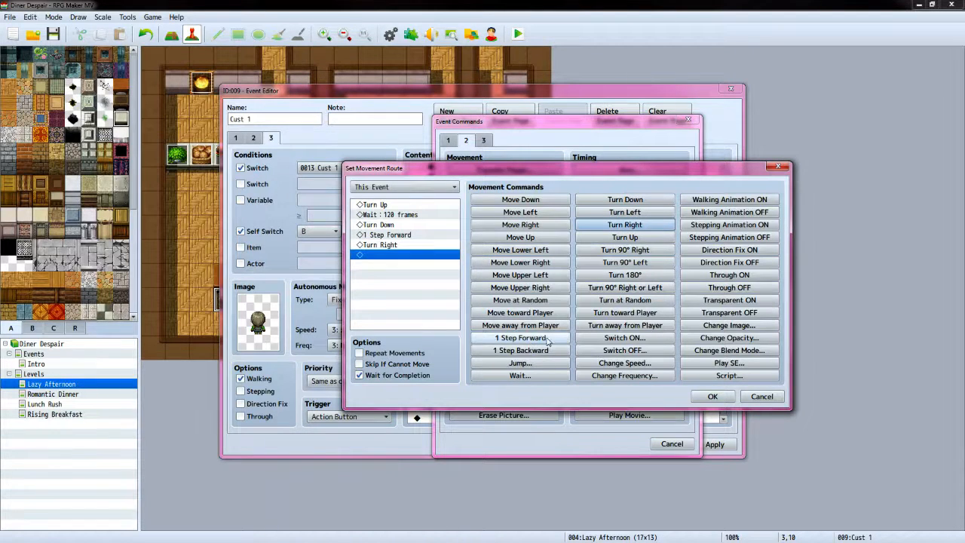
{"action": "left_click", "coordinate": [546, 339]}
{"action": "left_click", "coordinate": [547, 339]}
{"action": "left_click", "coordinate": [546, 339]}
{"action": "left_click", "coordinate": [547, 339]}
{"action": "left_click", "coordinate": [548, 339]}
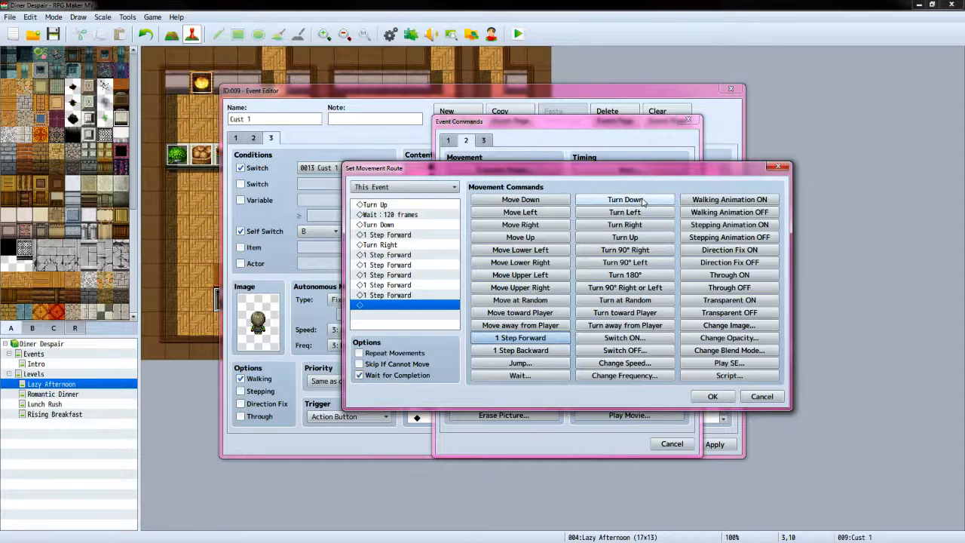
Finish the movement route with Turn Down, 1 Step Forward and Transparent ON, and add it to the pizza branch
{"action": "left_click", "coordinate": [625, 200]}
{"action": "left_click", "coordinate": [558, 340]}
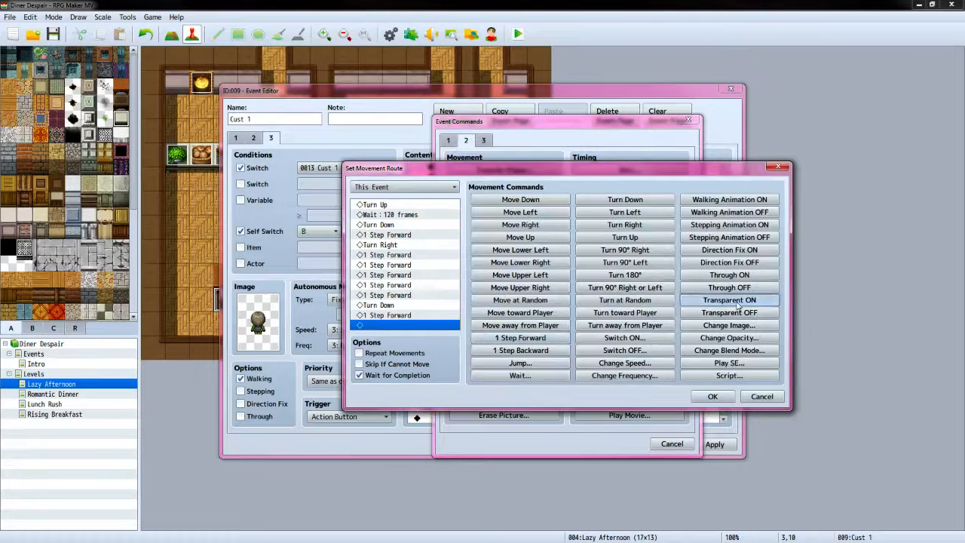
{"action": "left_click", "coordinate": [731, 300]}
{"action": "left_click", "coordinate": [712, 396]}
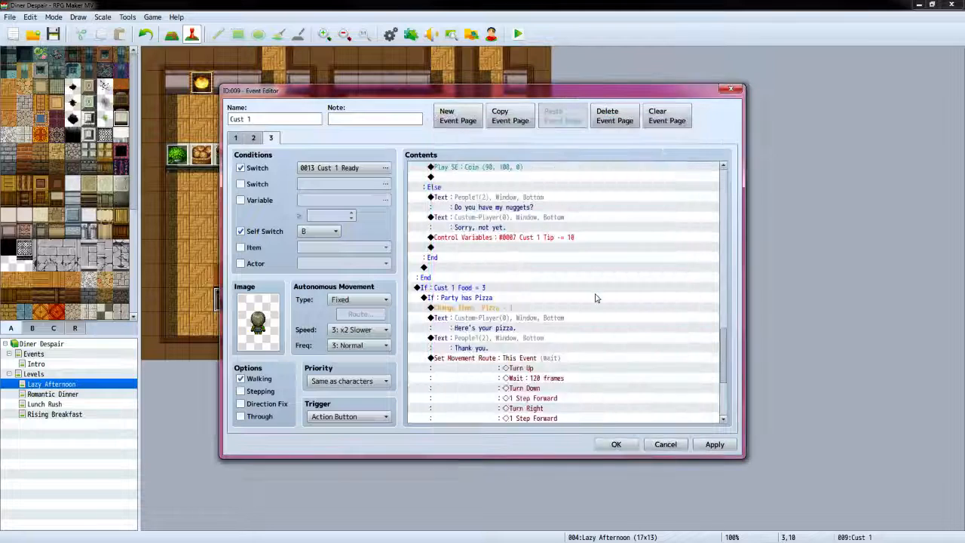
Add a Control Switches command after the pizza branch's movement route that sets 0013 Cust 1 Ready to OFF
{"action": "scroll", "coordinate": [586, 294], "scroll_direction": "up", "scroll_amount": 1}
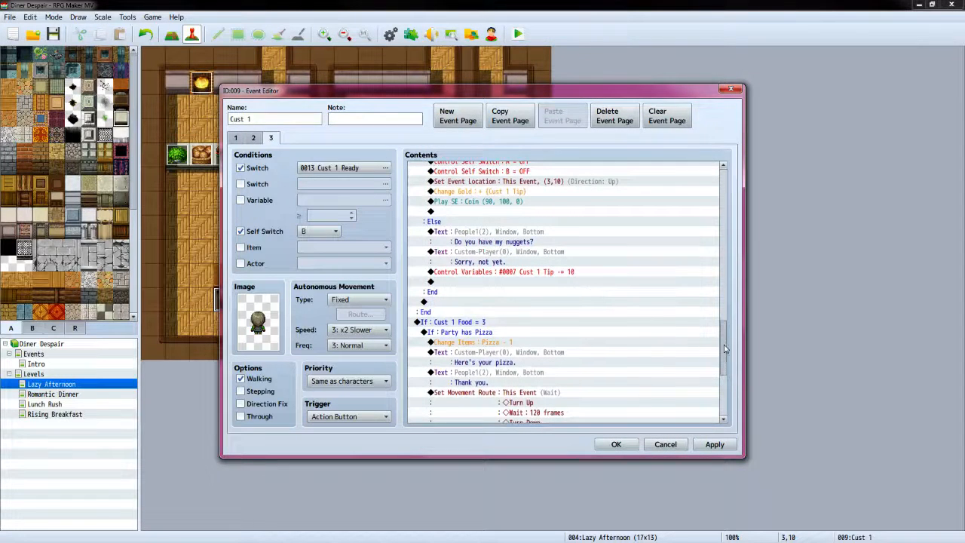
{"action": "left_click_drag", "start_coordinate": [726, 349], "coordinate": [742, 178]}
{"action": "scroll", "coordinate": [454, 326], "scroll_direction": "down", "scroll_amount": 15}
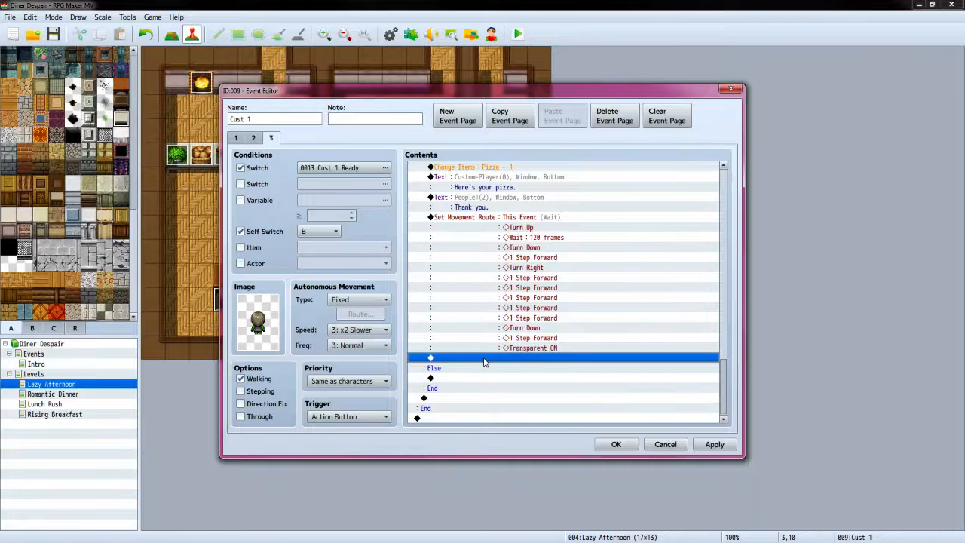
{"action": "double_click", "coordinate": [484, 359]}
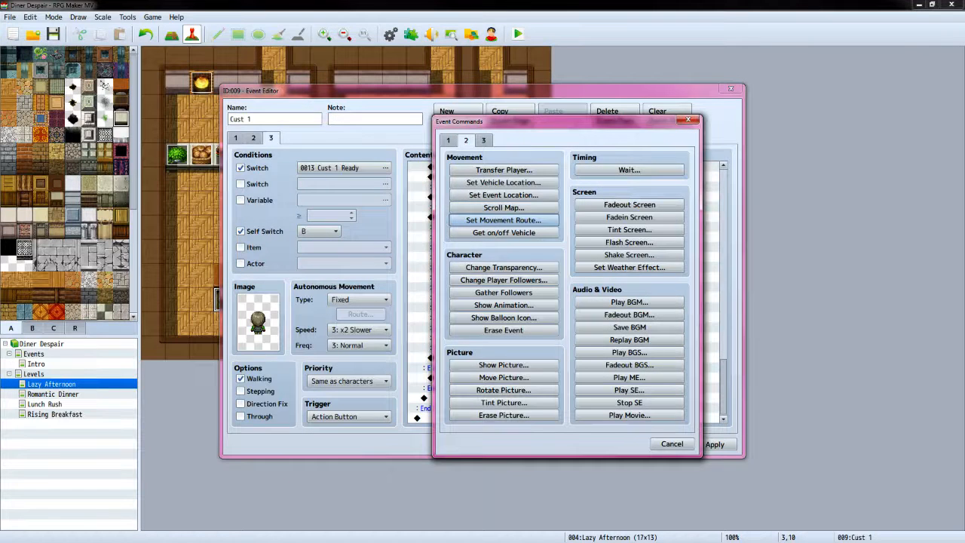
{"action": "key", "text": "alt+Tab"}
{"action": "scroll", "coordinate": [717, 252], "scroll_direction": "down", "scroll_amount": 3}
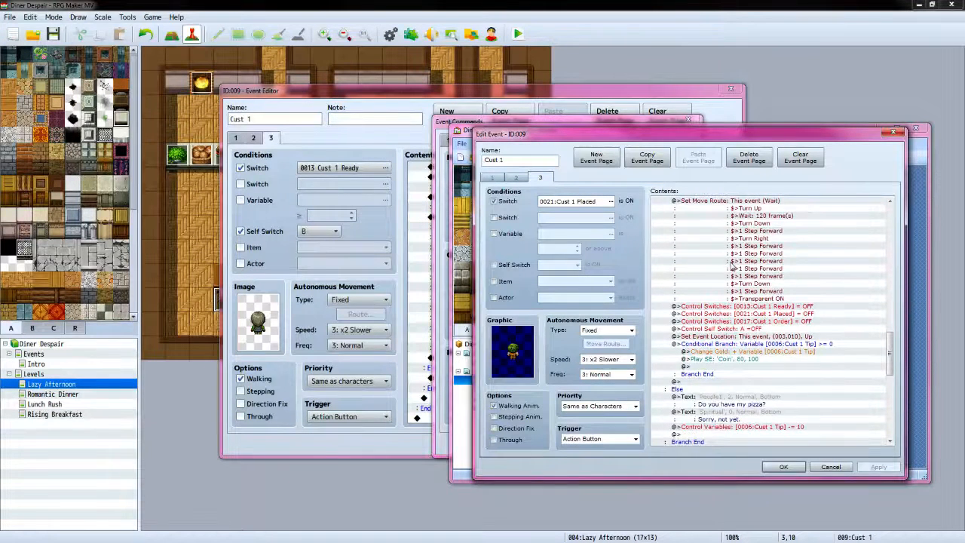
{"action": "left_click", "coordinate": [610, 96]}
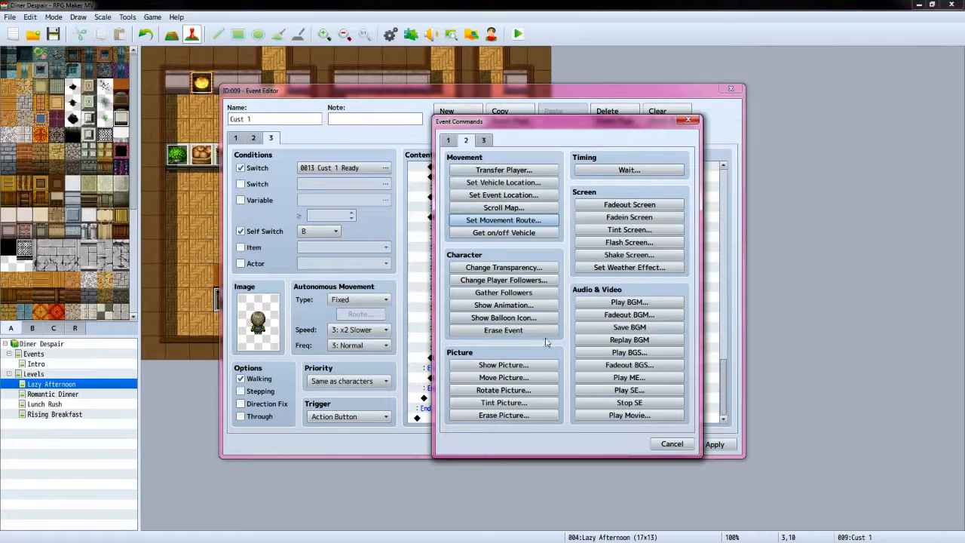
{"action": "left_click", "coordinate": [450, 141]}
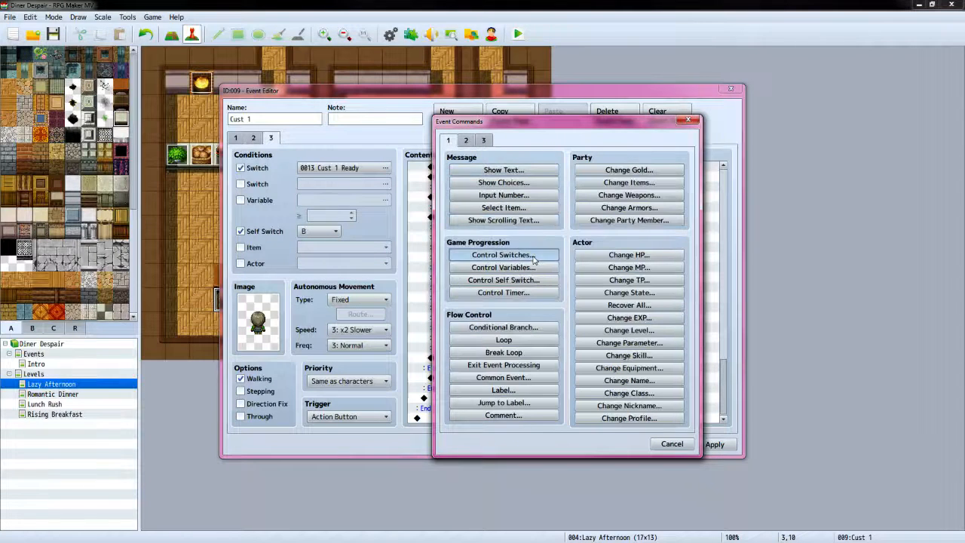
{"action": "left_click", "coordinate": [533, 256]}
{"action": "left_click", "coordinate": [635, 265]}
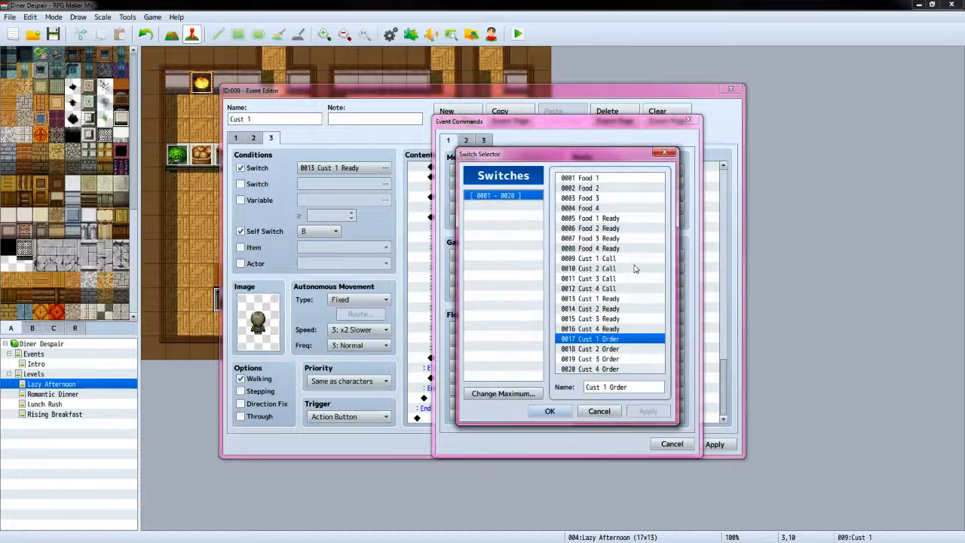
{"action": "left_click", "coordinate": [621, 300]}
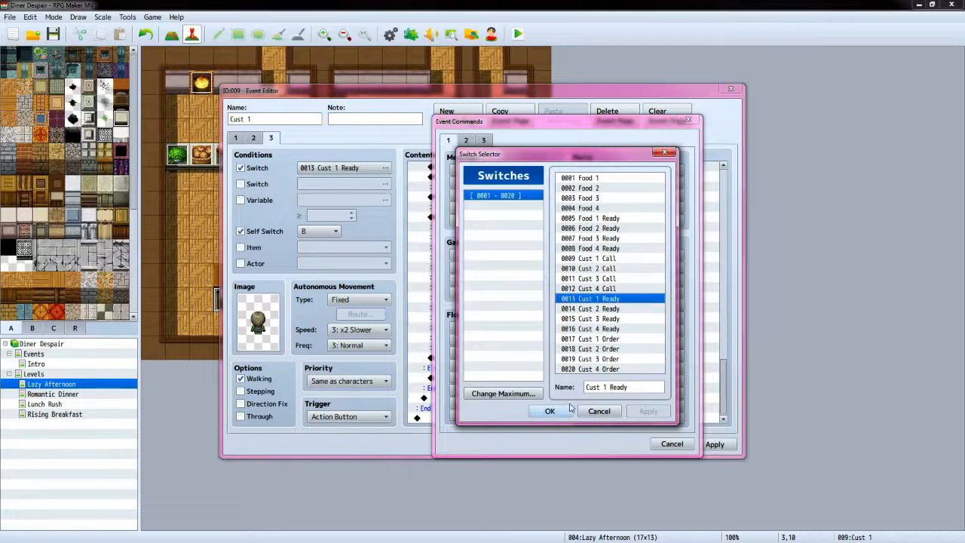
{"action": "left_click", "coordinate": [550, 411]}
{"action": "left_click", "coordinate": [553, 314]}
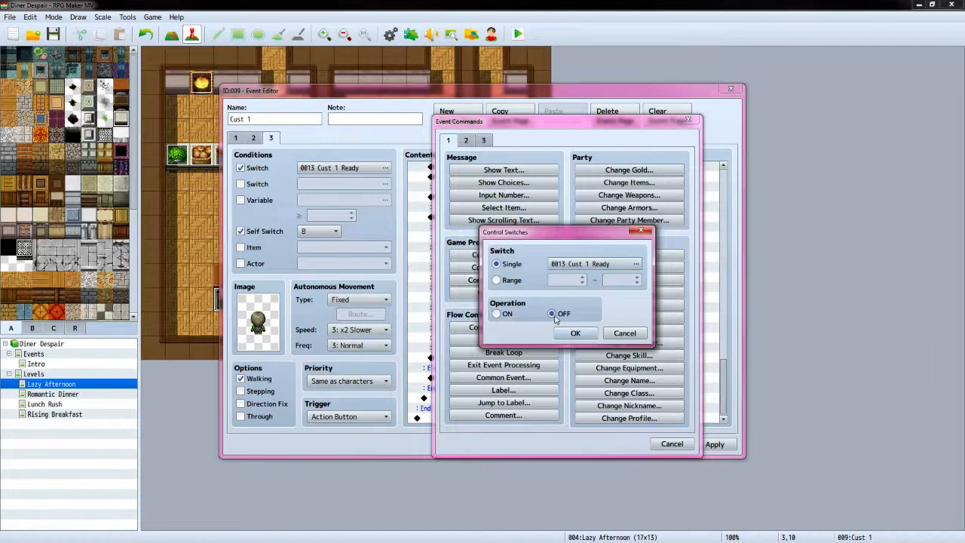
{"action": "left_click", "coordinate": [573, 333]}
Add a Control Switches command below it that sets 0017 Cust 1 Order to OFF
{"action": "double_click", "coordinate": [509, 356]}
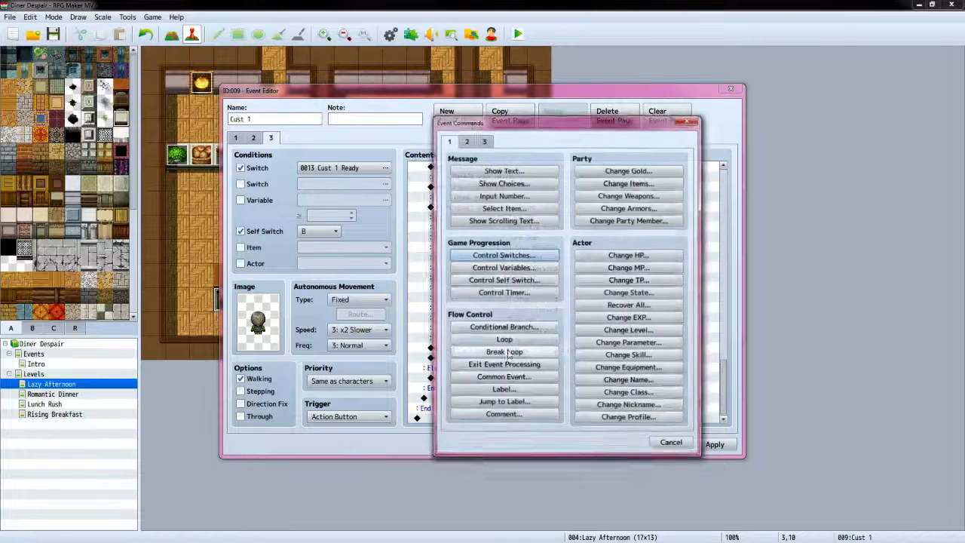
{"action": "left_click", "coordinate": [504, 254]}
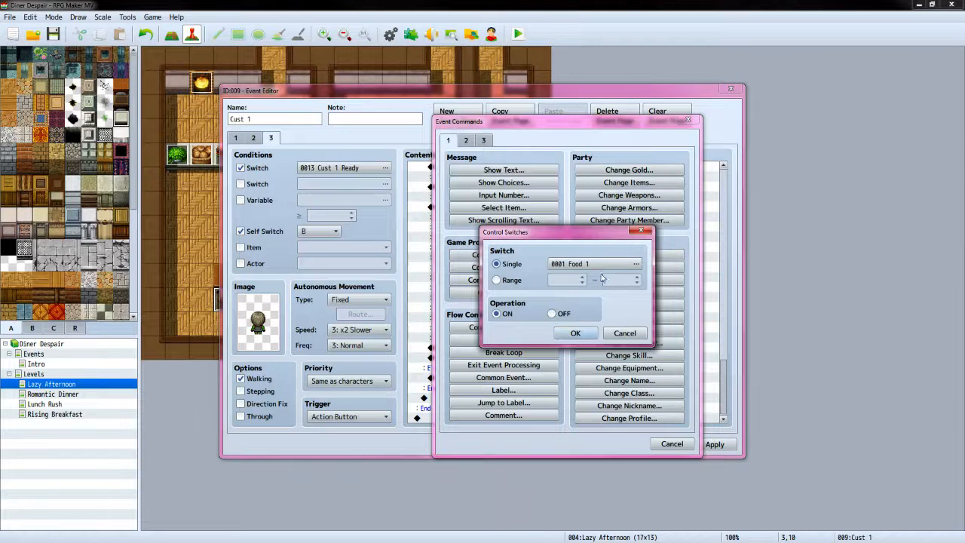
{"action": "left_click", "coordinate": [635, 264]}
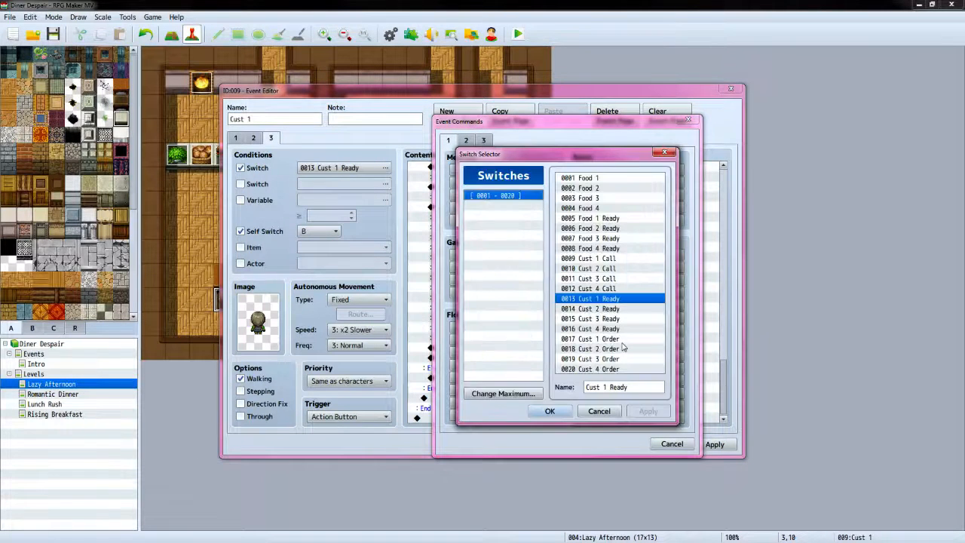
{"action": "left_click", "coordinate": [603, 339]}
{"action": "left_click", "coordinate": [549, 411]}
{"action": "left_click", "coordinate": [551, 314]}
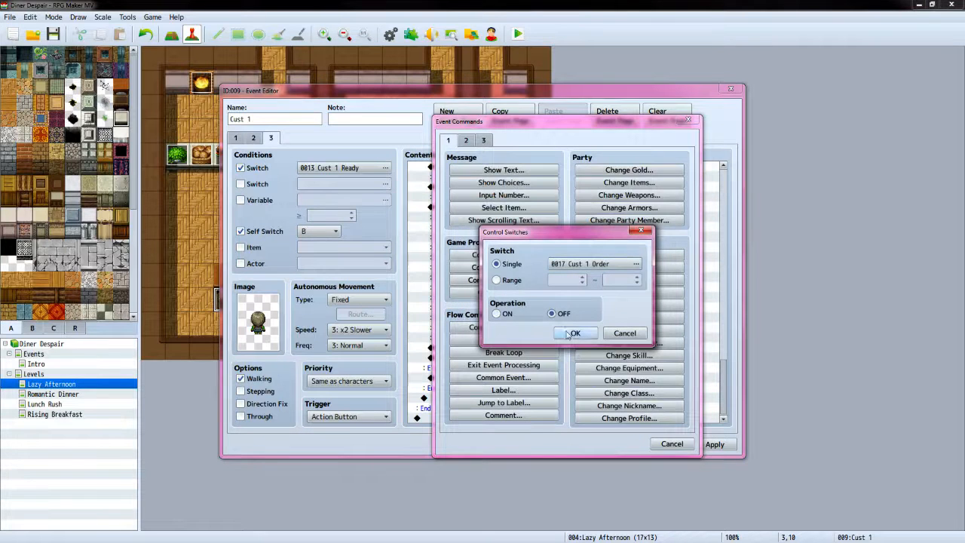
{"action": "left_click", "coordinate": [572, 333]}
Add a Control Self Switch command after the switch commands that sets self switch A to OFF
{"action": "double_click", "coordinate": [485, 370]}
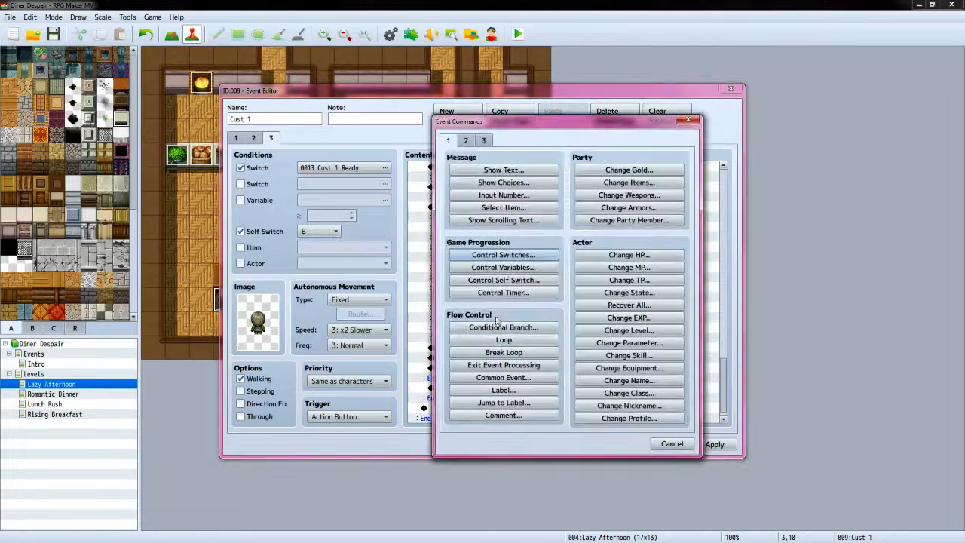
{"action": "left_click", "coordinate": [499, 279]}
{"action": "left_click", "coordinate": [556, 273]}
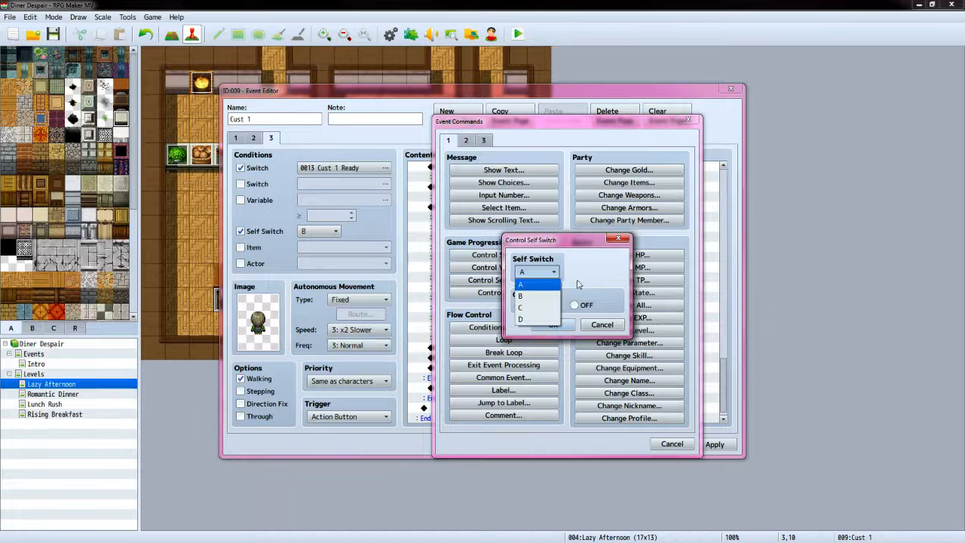
{"action": "left_click", "coordinate": [575, 304]}
{"action": "left_click", "coordinate": [553, 324]}
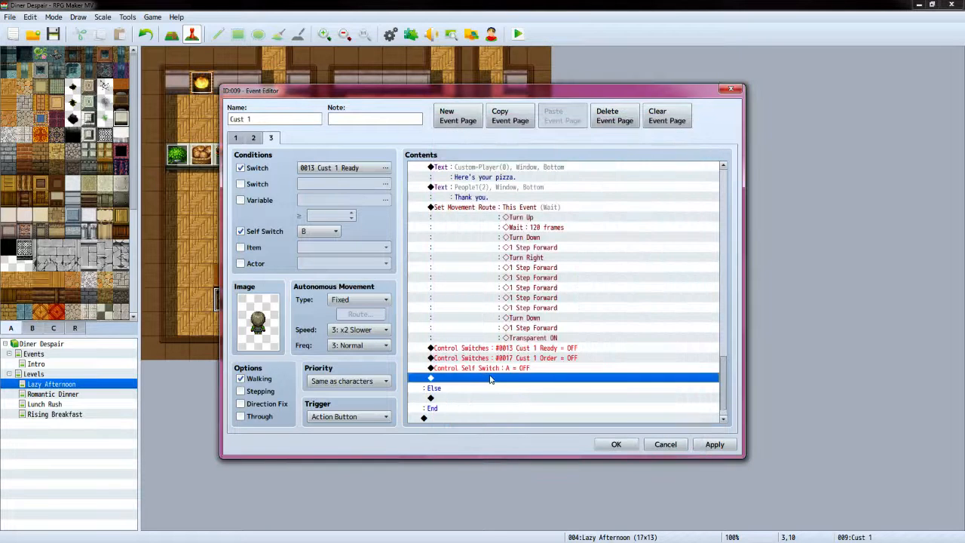
Add a Control Self Switch command at the end of the pizza branch that sets self switch B to OFF
{"action": "double_click", "coordinate": [490, 379]}
{"action": "left_click", "coordinate": [501, 281]}
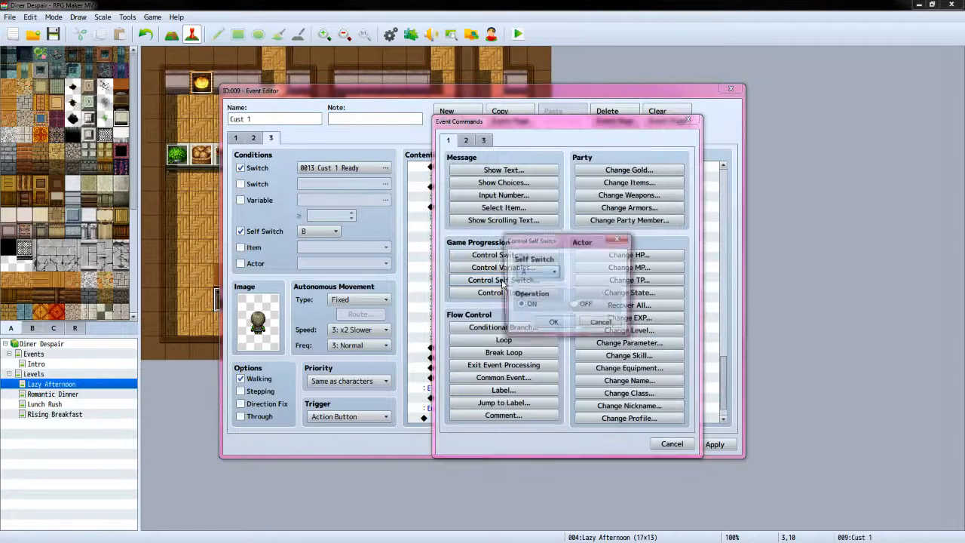
{"action": "left_click", "coordinate": [553, 273]}
{"action": "left_click", "coordinate": [532, 291]}
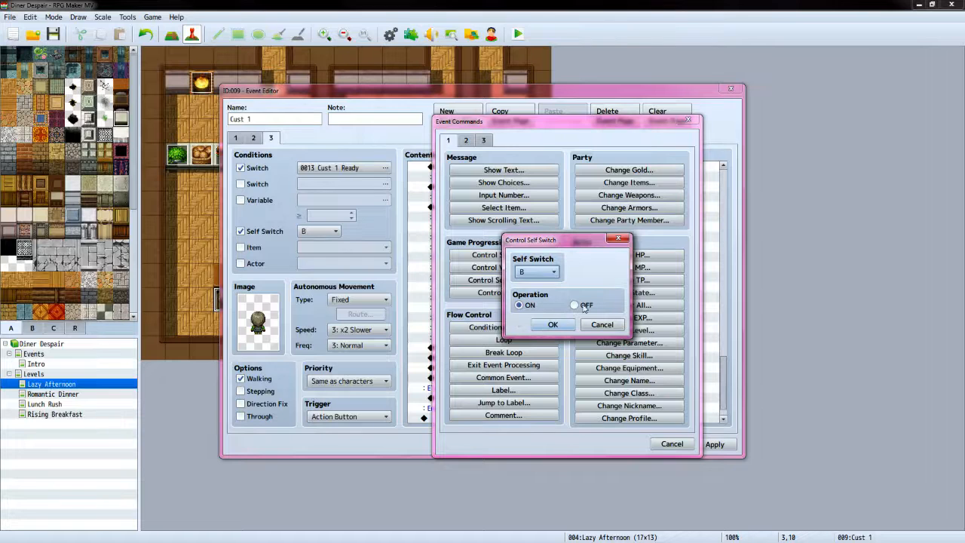
{"action": "left_click", "coordinate": [577, 304]}
{"action": "left_click", "coordinate": [552, 325]}
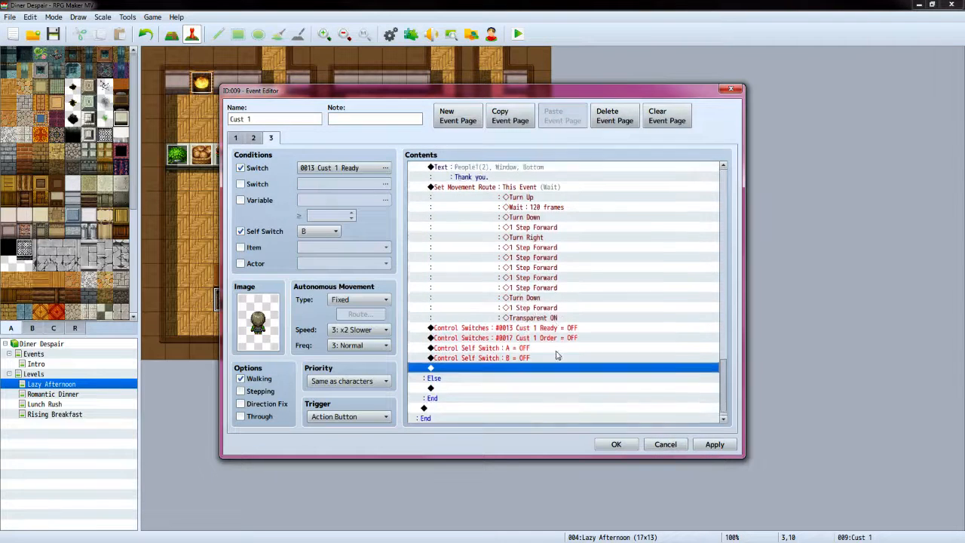
Add a Set Event Location command below the self switch resets, placing This Event at (3,10) on the current map with direction Up
{"action": "scroll", "coordinate": [555, 331], "scroll_direction": "down", "scroll_amount": 1}
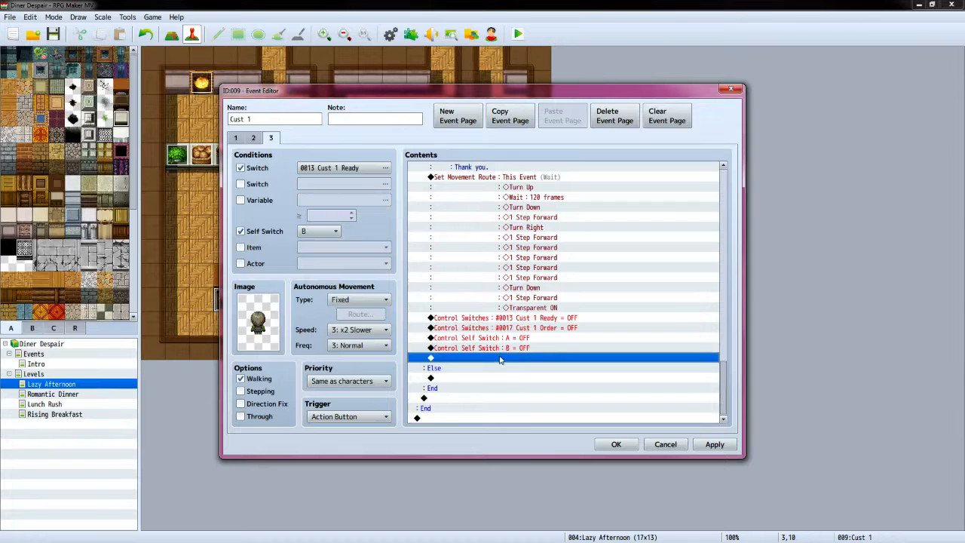
{"action": "double_click", "coordinate": [499, 360]}
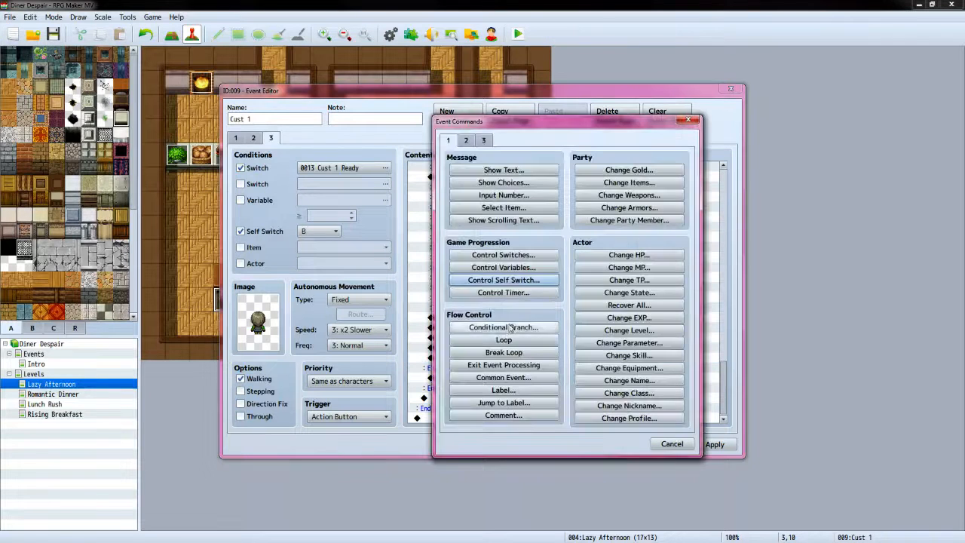
{"action": "left_click", "coordinate": [466, 140]}
{"action": "left_click", "coordinate": [498, 195]}
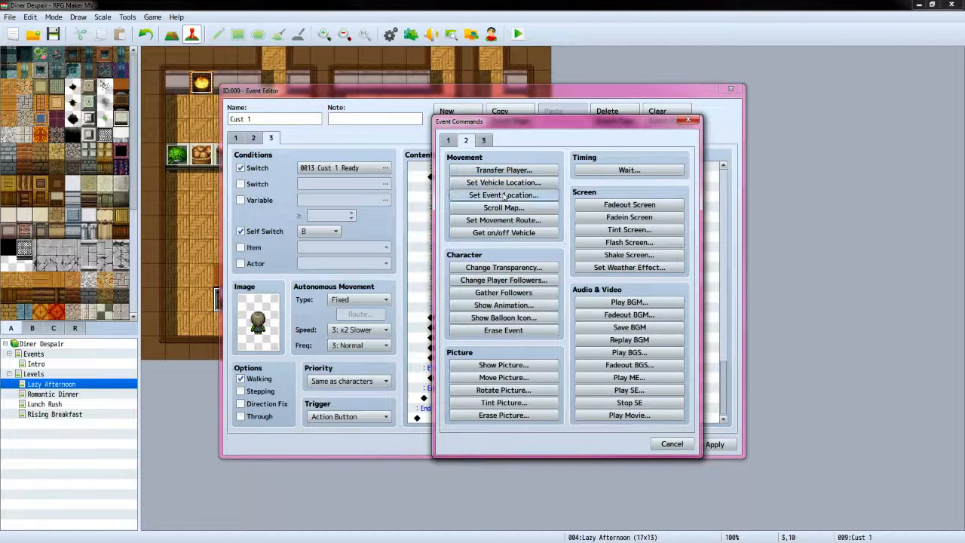
{"action": "left_click", "coordinate": [605, 255]}
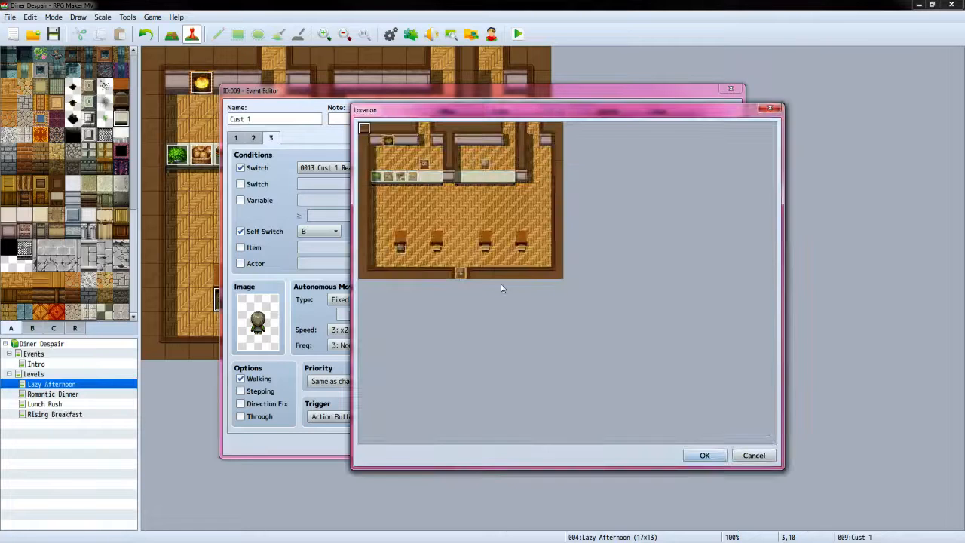
{"action": "left_click", "coordinate": [402, 251]}
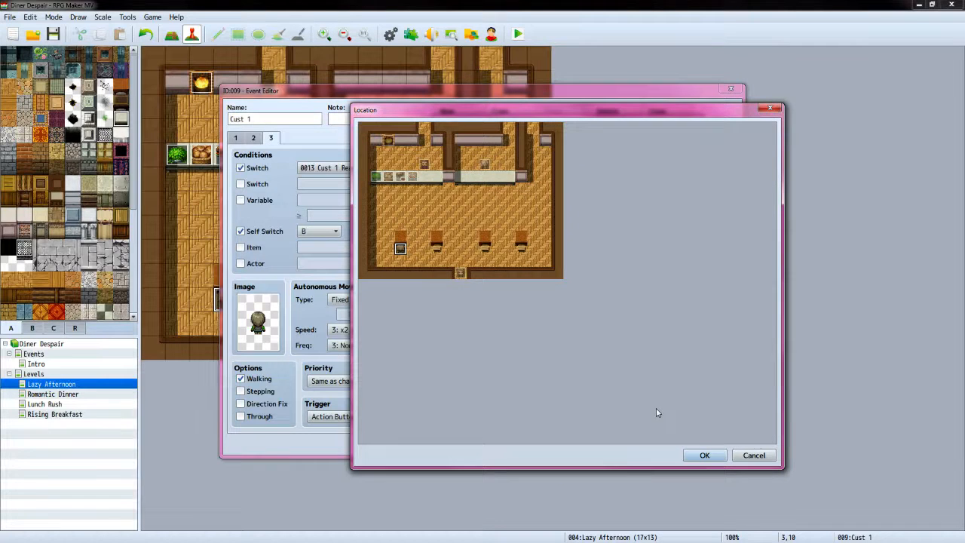
{"action": "left_click", "coordinate": [704, 455]}
{"action": "left_click", "coordinate": [531, 364]}
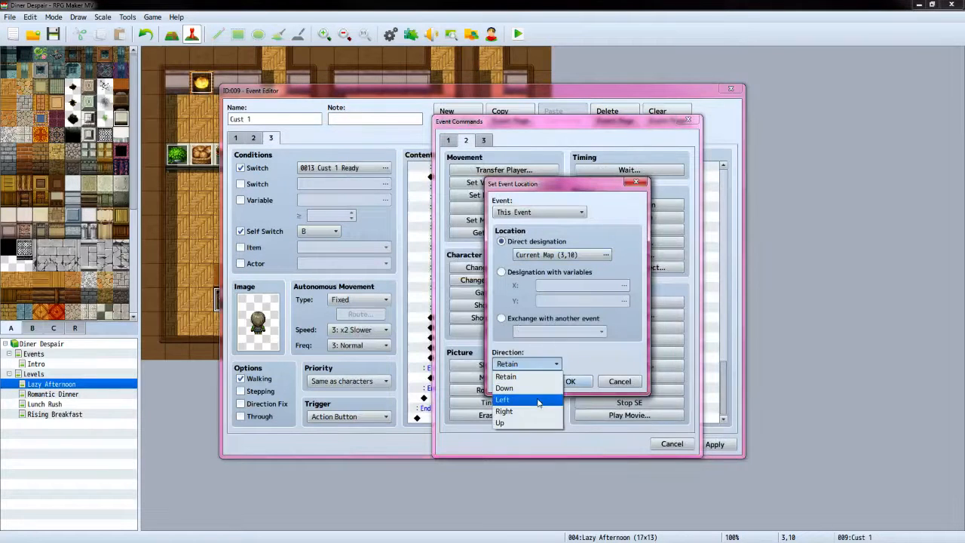
{"action": "left_click", "coordinate": [532, 423]}
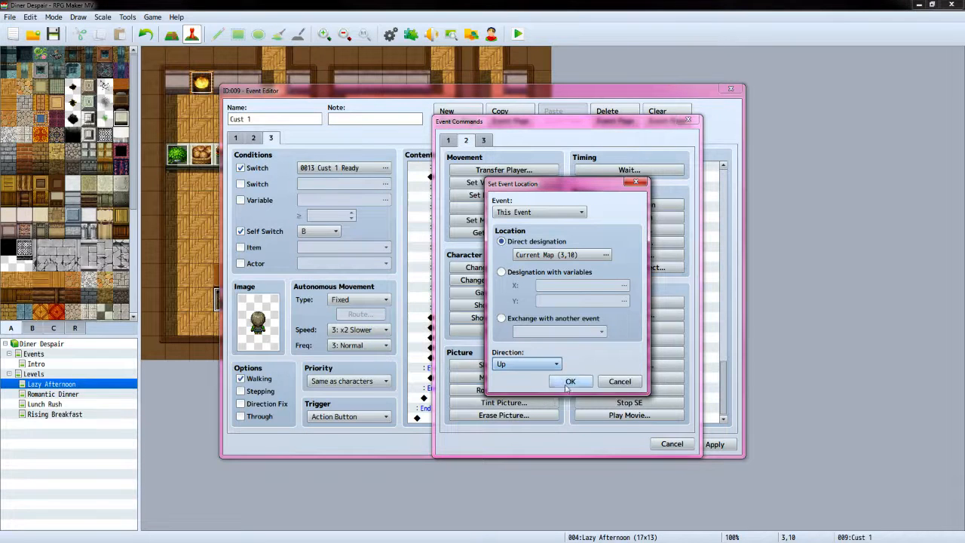
{"action": "left_click", "coordinate": [559, 382]}
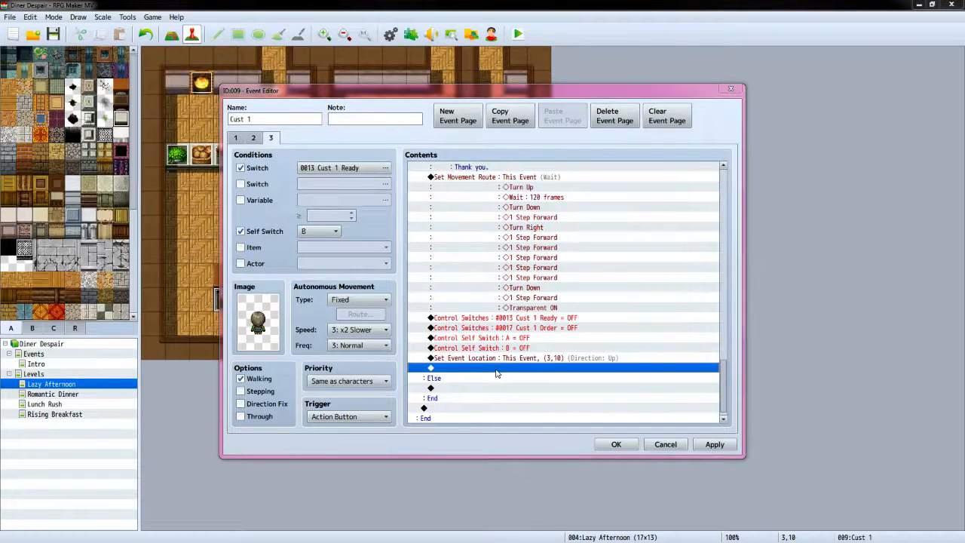
Add a Change Gold command after the event location that increases gold by variable 0007 Cust 1 Tip
{"action": "double_click", "coordinate": [496, 372]}
{"action": "left_click", "coordinate": [450, 141]}
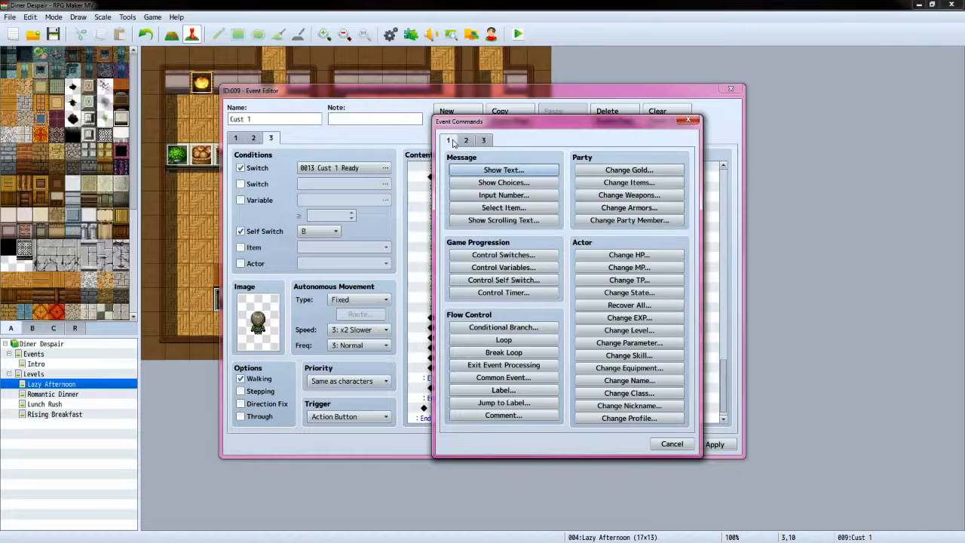
{"action": "left_click", "coordinate": [628, 170]}
{"action": "left_click", "coordinate": [497, 312]}
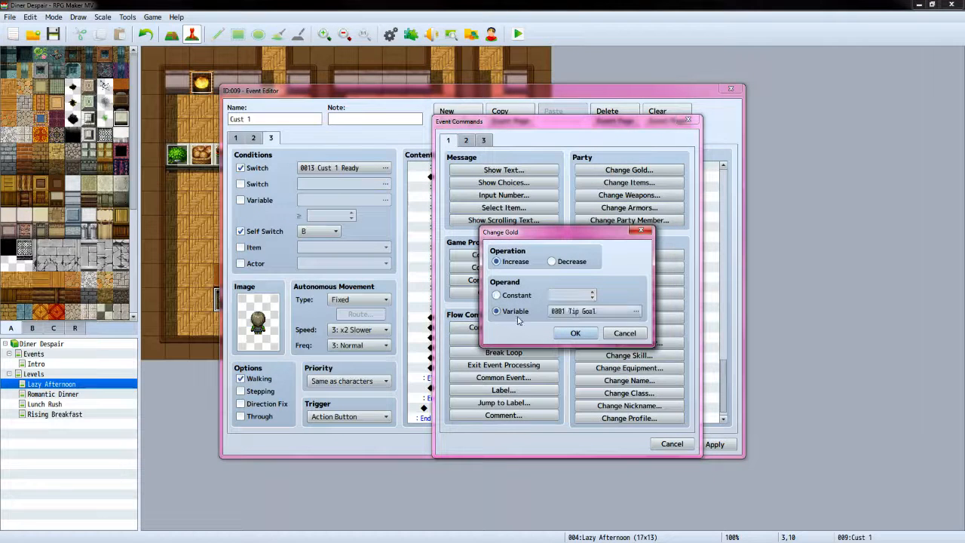
{"action": "left_click", "coordinate": [636, 310]}
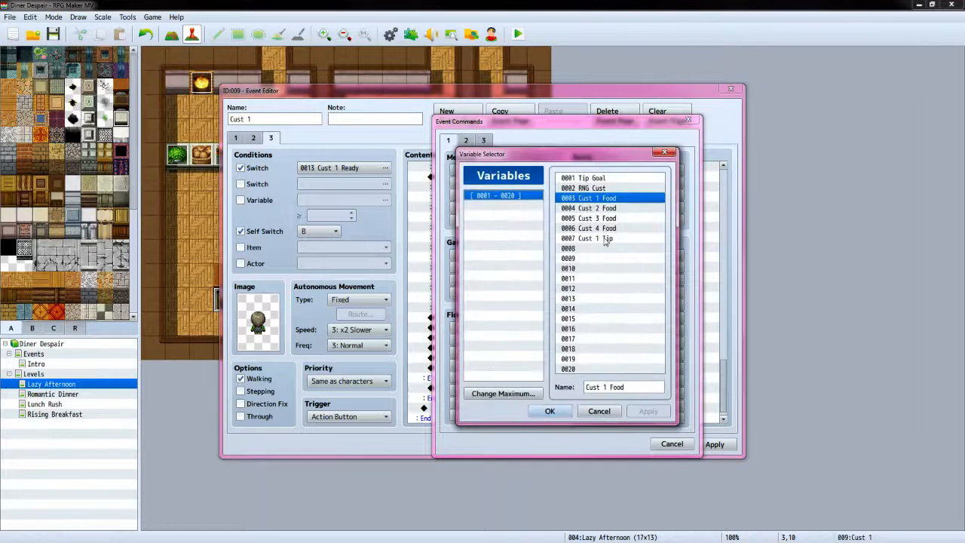
{"action": "left_click", "coordinate": [606, 239]}
{"action": "left_click", "coordinate": [556, 411]}
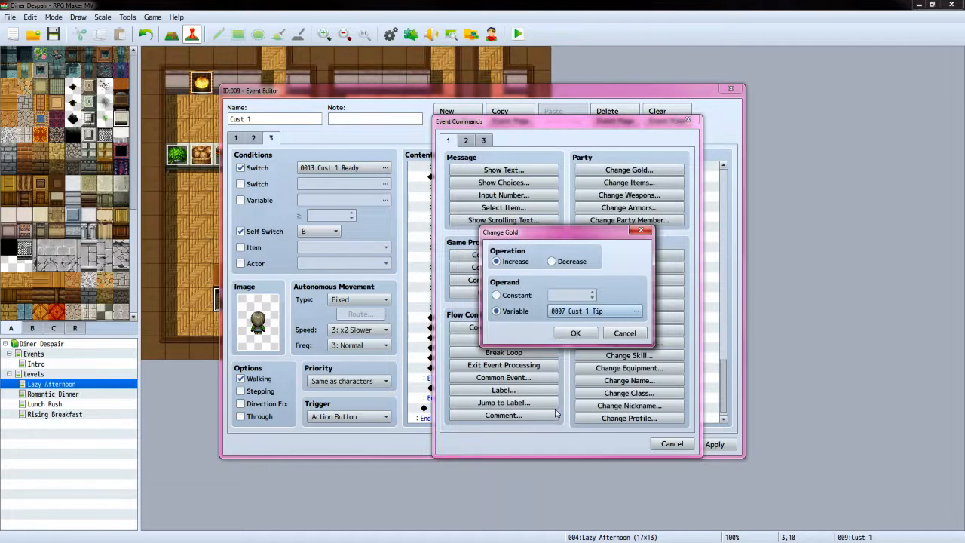
{"action": "left_click", "coordinate": [575, 334]}
Add a Play SE command below the gold change that plays the Coin sound
{"action": "double_click", "coordinate": [485, 380]}
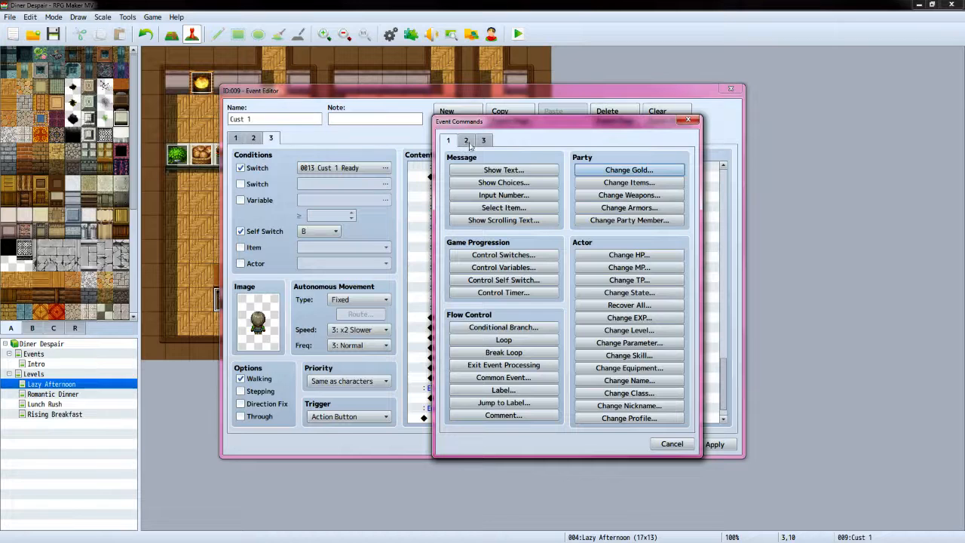
{"action": "left_click", "coordinate": [466, 140]}
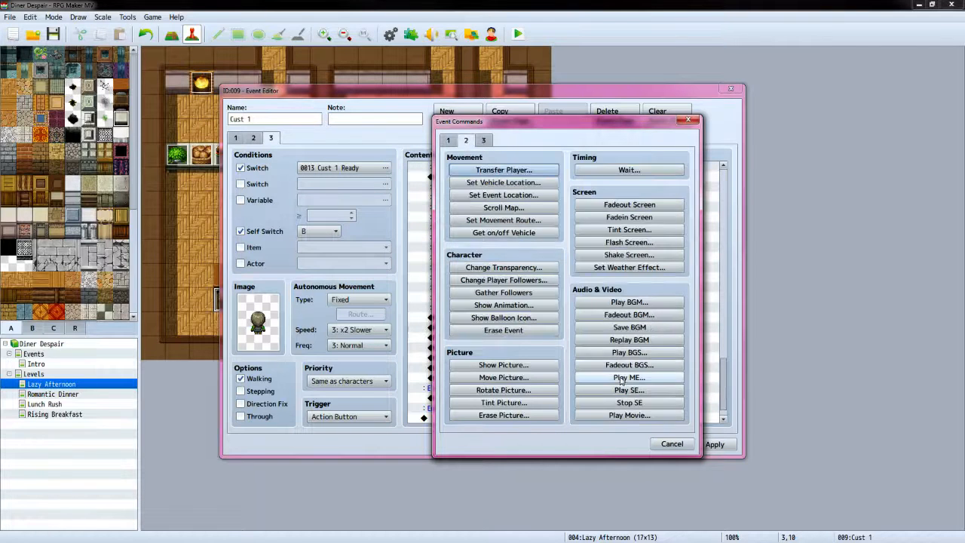
{"action": "left_click", "coordinate": [629, 390]}
{"action": "scroll", "coordinate": [582, 347], "scroll_direction": "down", "scroll_amount": 8}
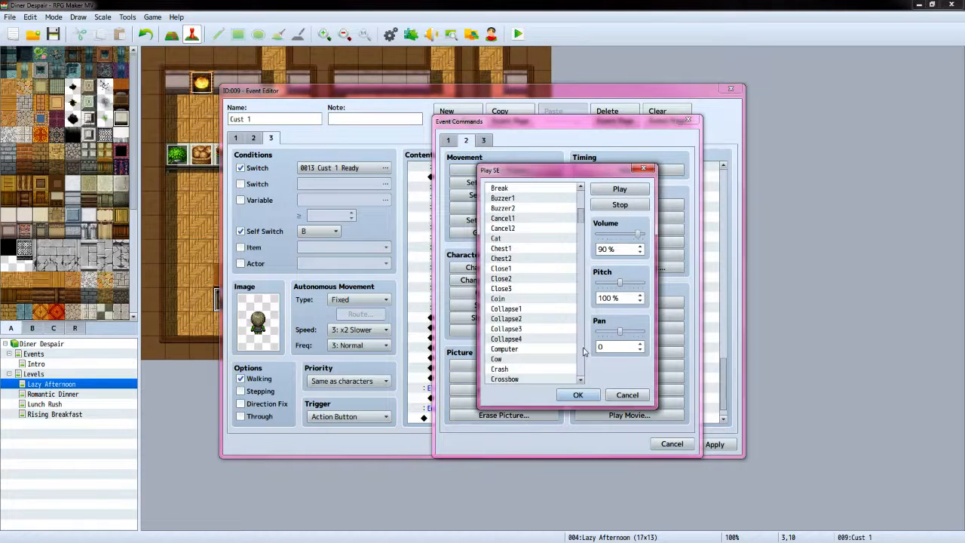
{"action": "left_click", "coordinate": [499, 299]}
{"action": "left_click", "coordinate": [578, 395]}
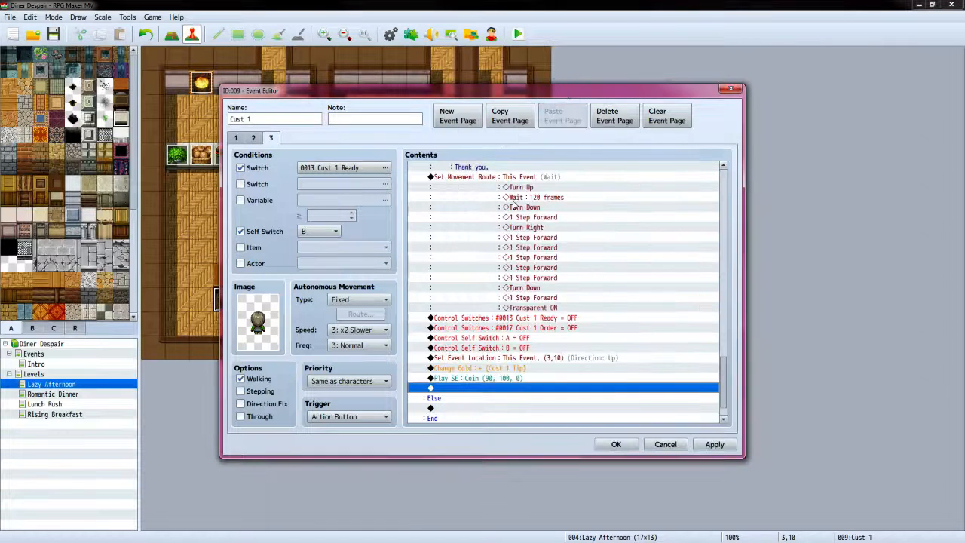
Insert a conditional branch above the pizza branch's gold change for variable 0007 Cust 1 Tip ≥ constant 0, without an Else branch
{"action": "double_click", "coordinate": [447, 370]}
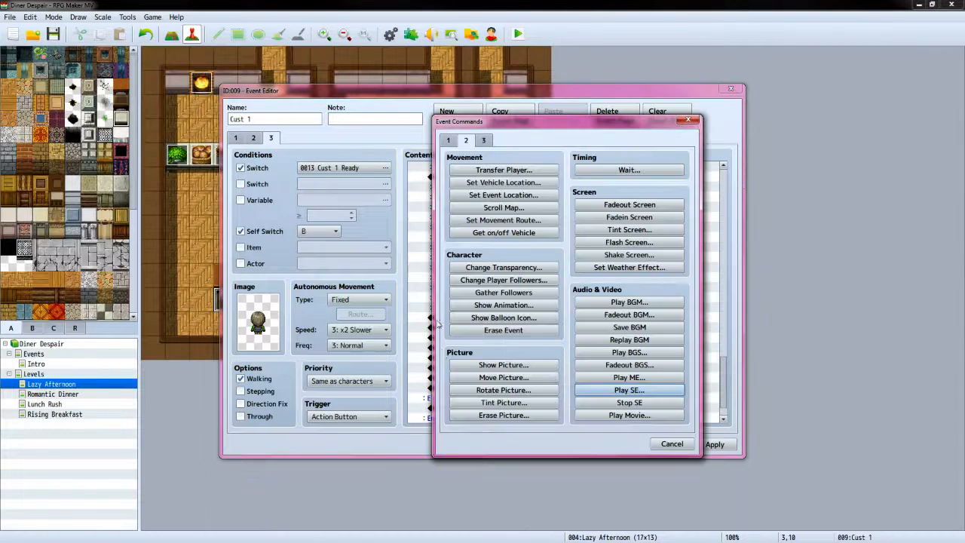
{"action": "left_click", "coordinate": [448, 141]}
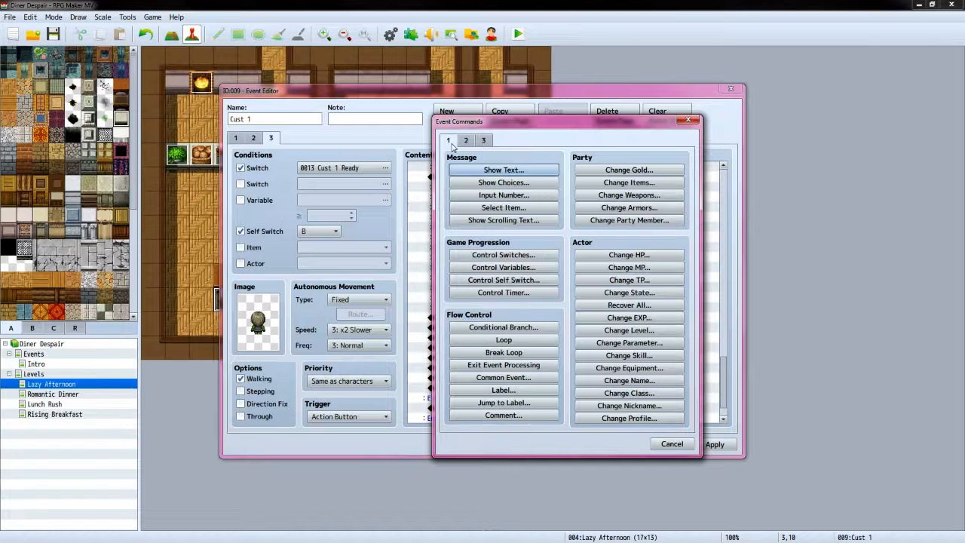
{"action": "left_click", "coordinate": [504, 327]}
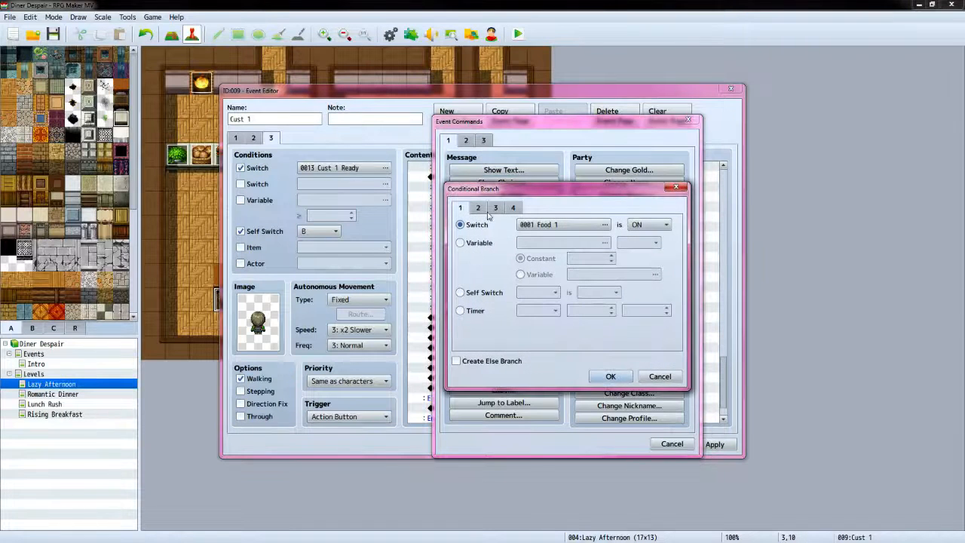
{"action": "left_click", "coordinate": [461, 243]}
{"action": "left_click", "coordinate": [604, 242]}
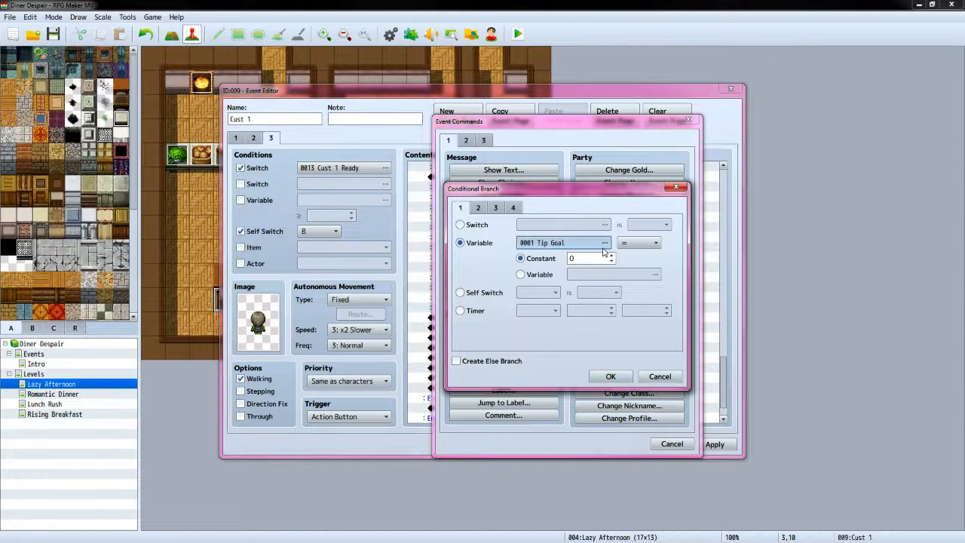
{"action": "left_click", "coordinate": [550, 411]}
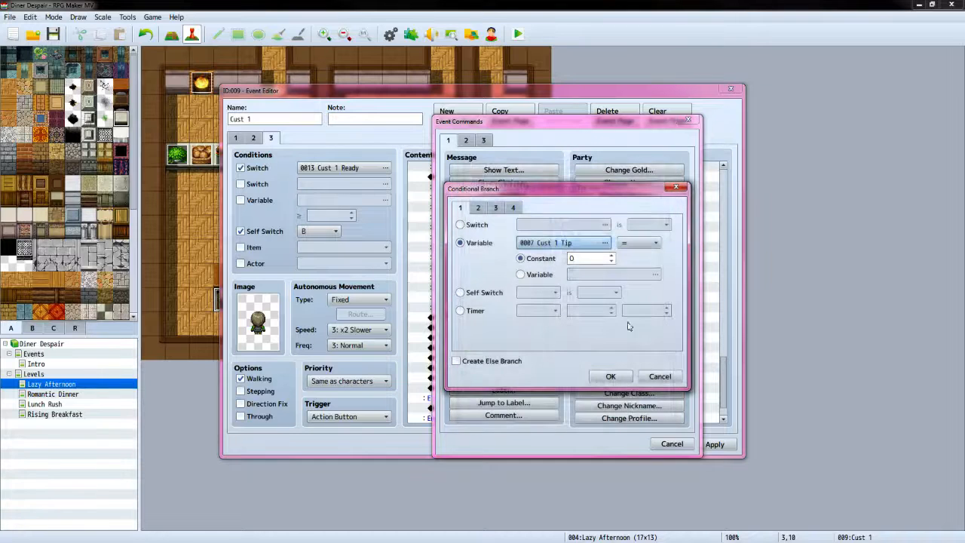
{"action": "left_click", "coordinate": [650, 243]}
{"action": "left_click", "coordinate": [630, 267]}
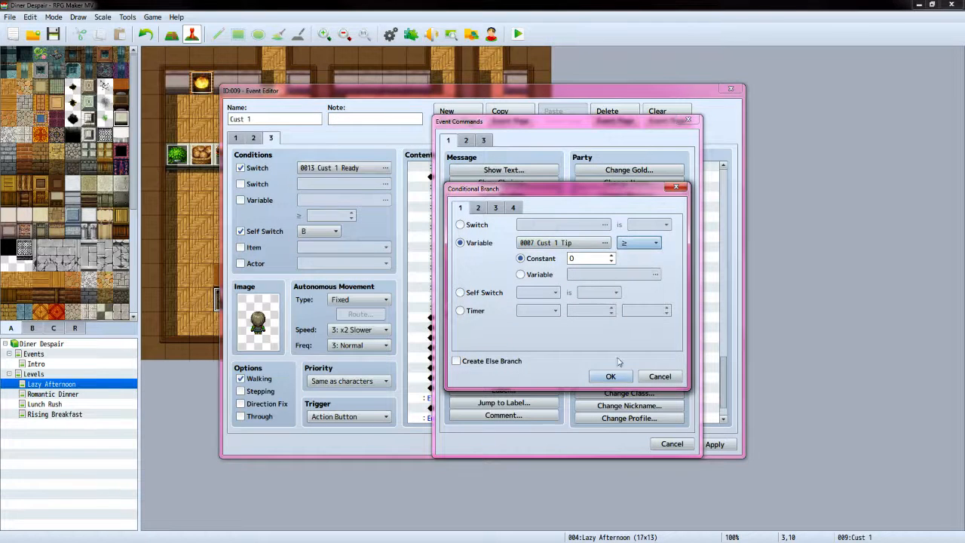
{"action": "left_click", "coordinate": [609, 374]}
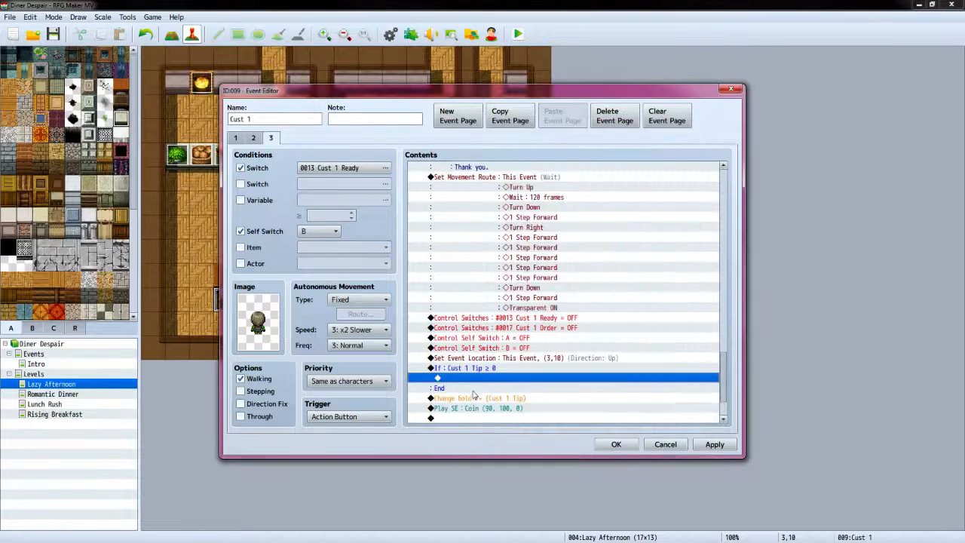
Move the Change Gold and Play SE Coin commands inside the Cust 1 Tip ≥ 0 conditional branch
{"action": "left_click", "coordinate": [469, 399]}
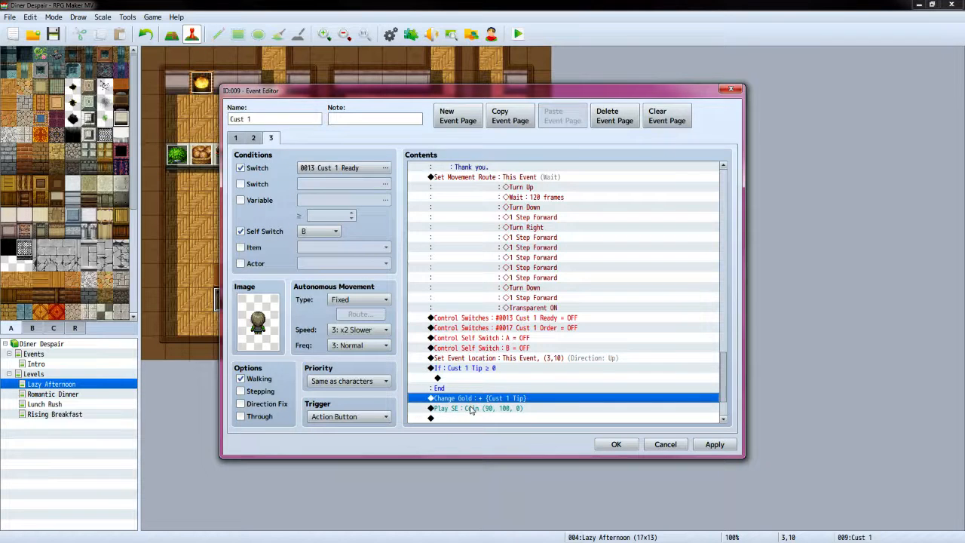
{"action": "left_click", "coordinate": [471, 408], "text": "shift"}
{"action": "right_click", "coordinate": [475, 402]}
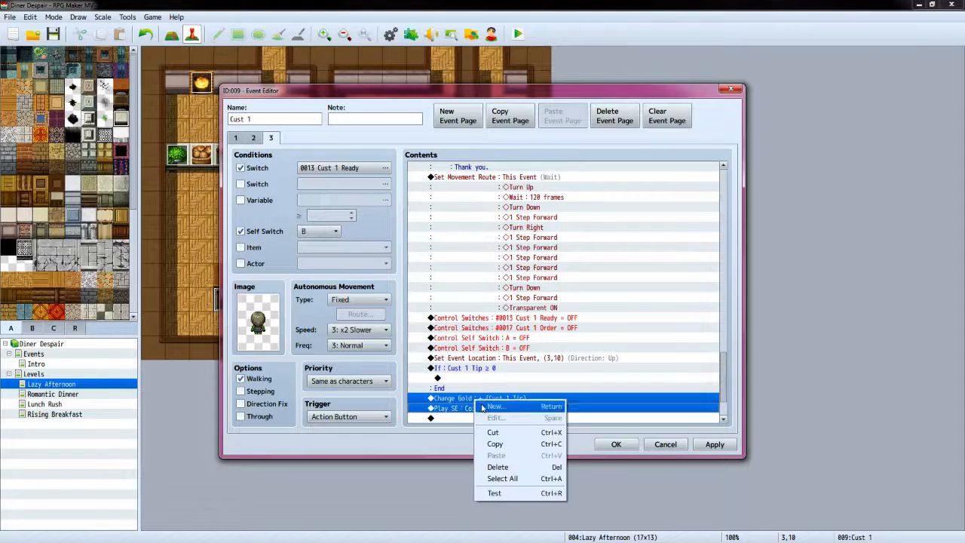
{"action": "left_click", "coordinate": [494, 433]}
{"action": "left_click", "coordinate": [473, 379]}
{"action": "right_click", "coordinate": [473, 382]}
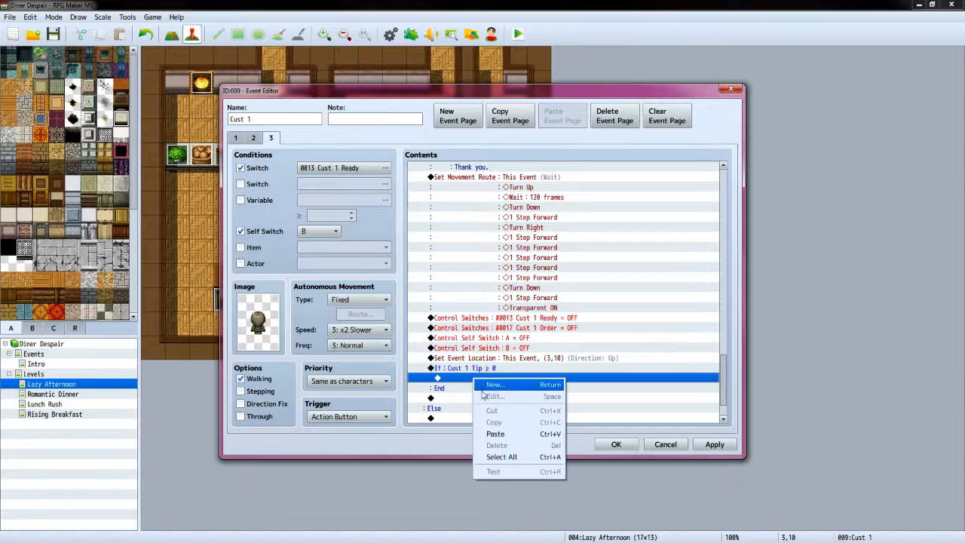
{"action": "left_click", "coordinate": [497, 436]}
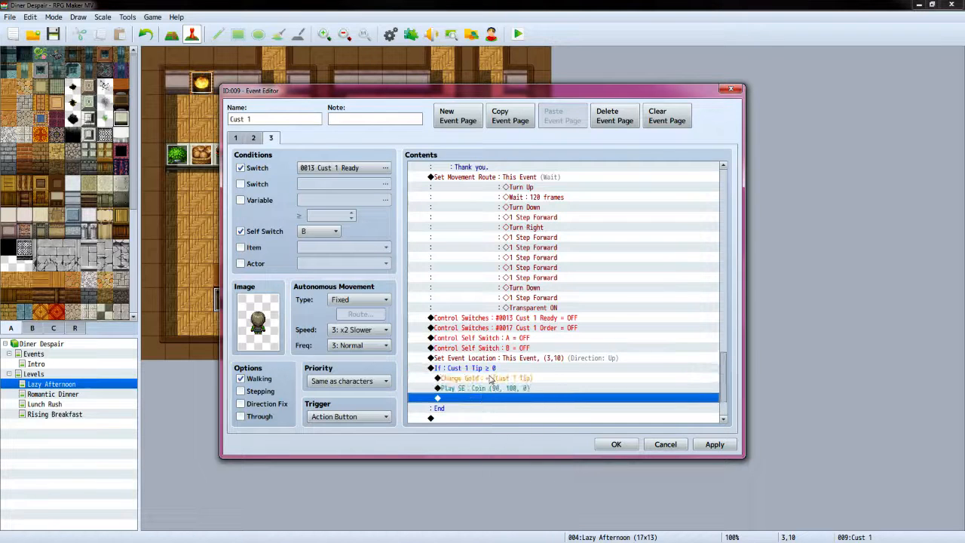
Copy the Cust 1 Tip ≥ 0 conditional branch from the bread delivery branch to below the Play SE command in the chicken nuggets delivery branch
{"action": "scroll", "coordinate": [494, 375], "scroll_direction": "down", "scroll_amount": 2}
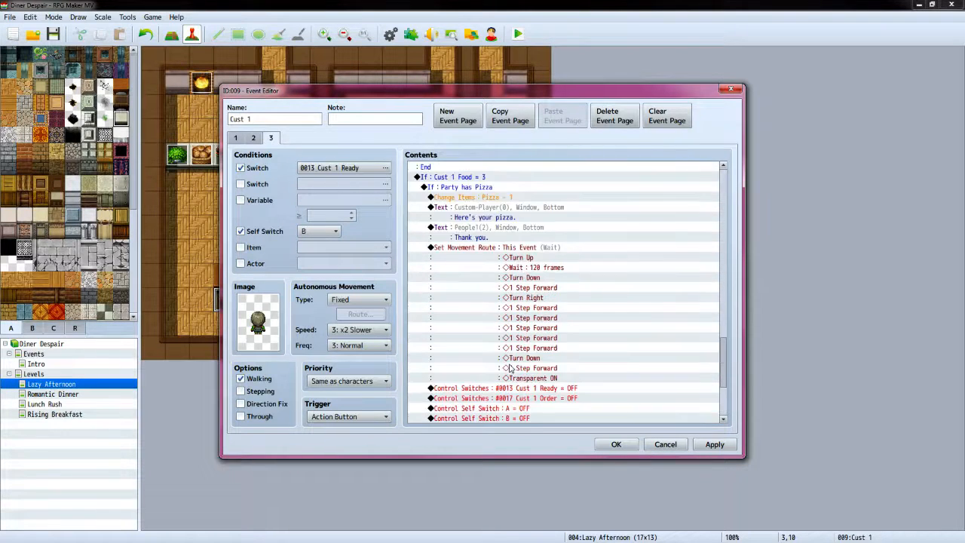
{"action": "scroll", "coordinate": [510, 368], "scroll_direction": "up", "scroll_amount": 7}
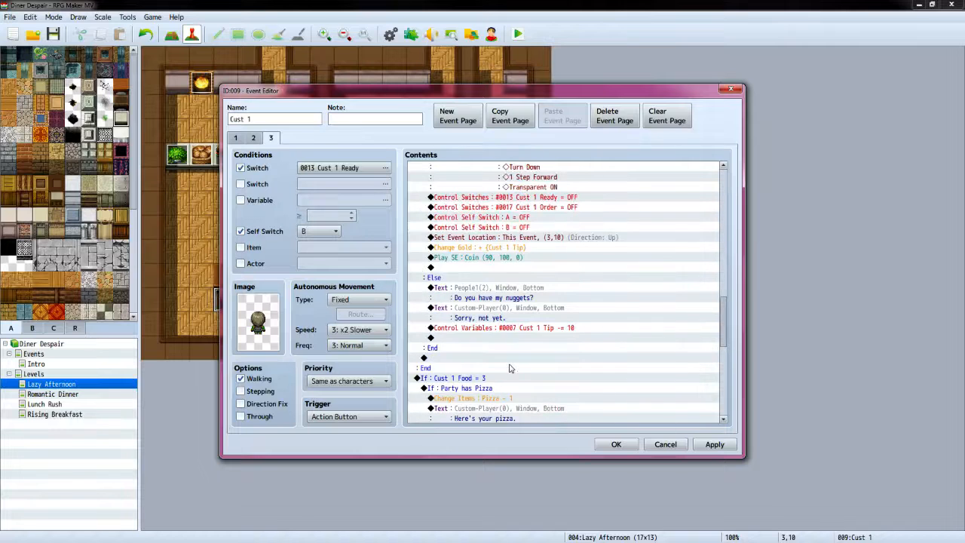
{"action": "scroll", "coordinate": [510, 368], "scroll_direction": "up", "scroll_amount": 8}
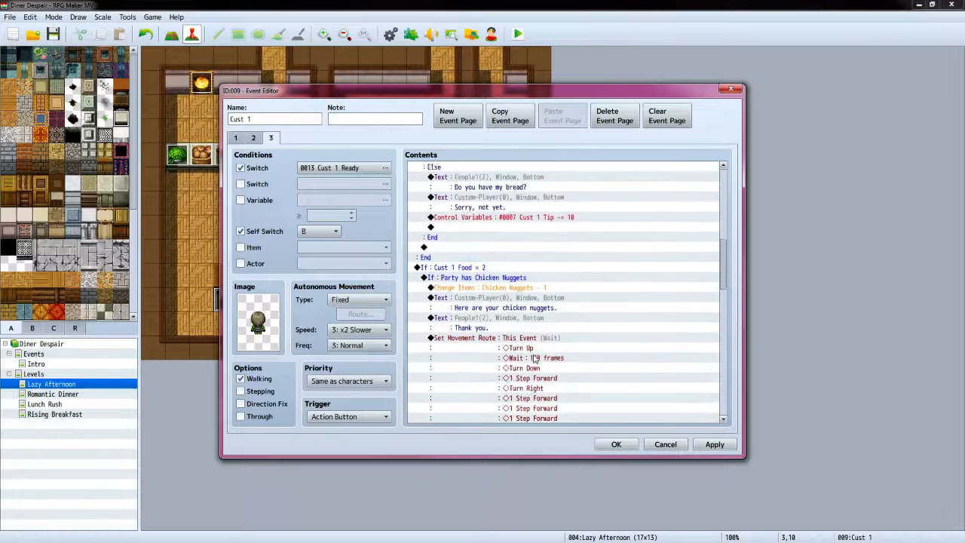
{"action": "scroll", "coordinate": [535, 358], "scroll_direction": "up", "scroll_amount": 6}
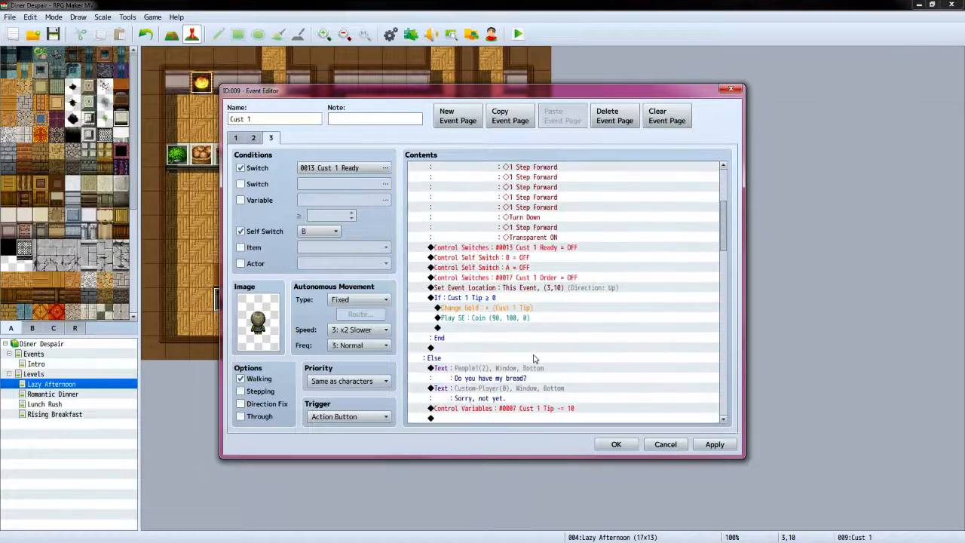
{"action": "left_click", "coordinate": [487, 299]}
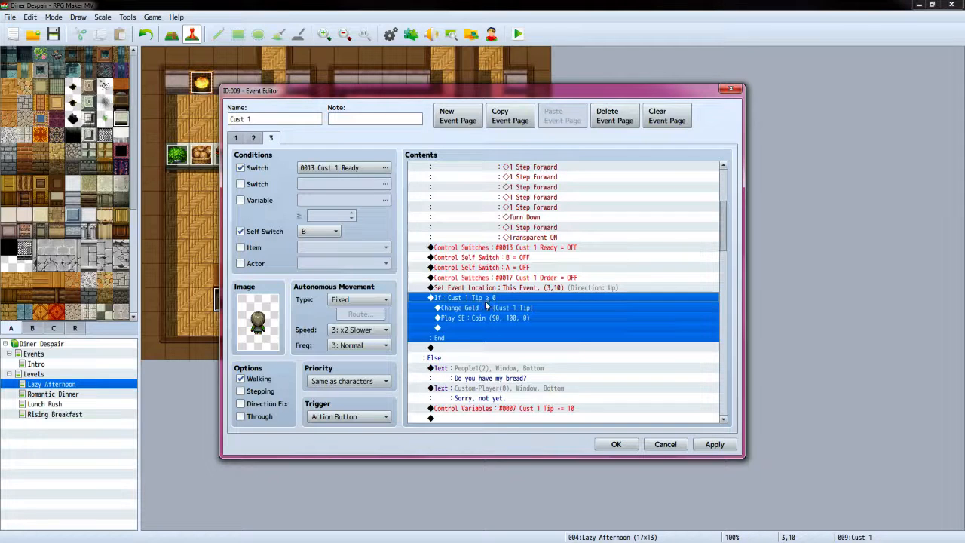
{"action": "right_click", "coordinate": [484, 301]}
{"action": "left_click", "coordinate": [504, 345]}
{"action": "scroll", "coordinate": [513, 349], "scroll_direction": "down", "scroll_amount": 5}
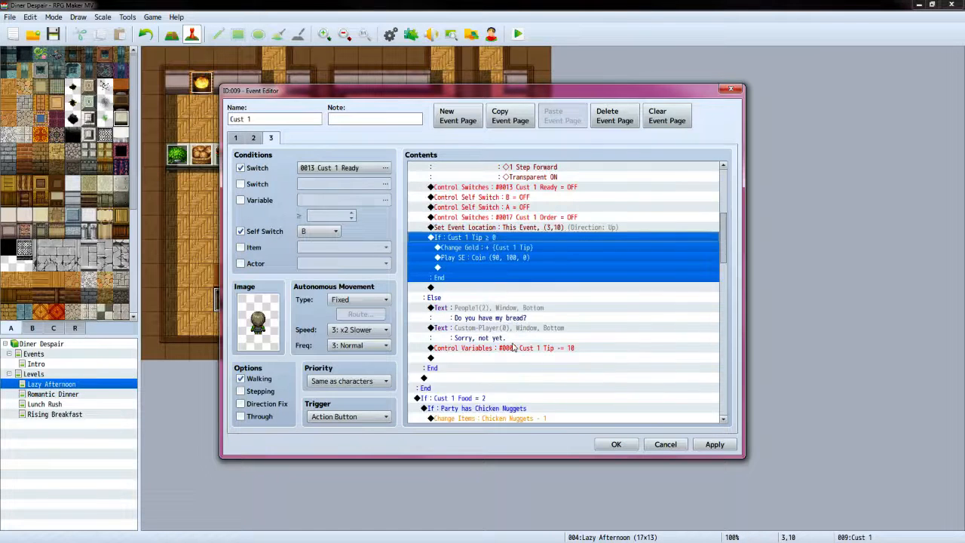
{"action": "scroll", "coordinate": [513, 349], "scroll_direction": "down", "scroll_amount": 3}
{"action": "scroll", "coordinate": [512, 350], "scroll_direction": "down", "scroll_amount": 1}
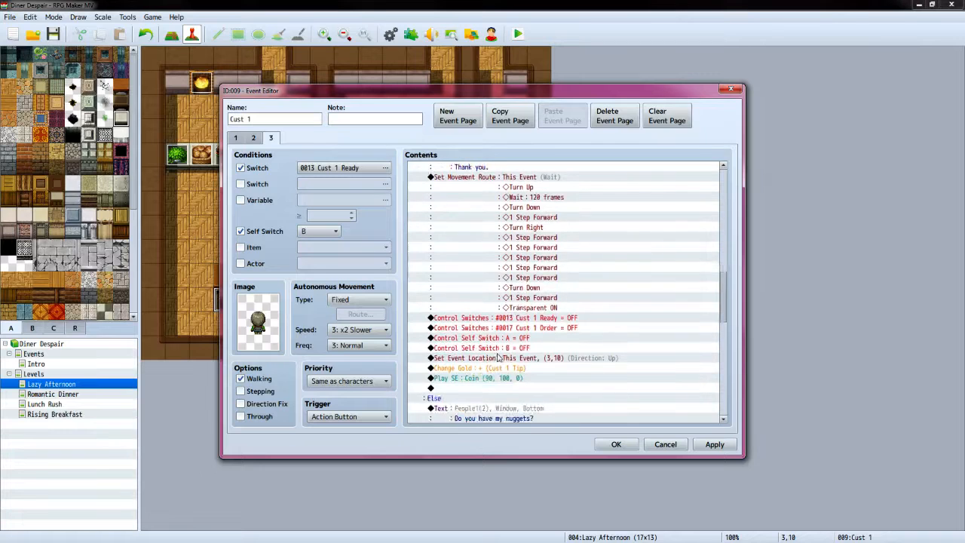
{"action": "scroll", "coordinate": [497, 353], "scroll_direction": "down", "scroll_amount": 1}
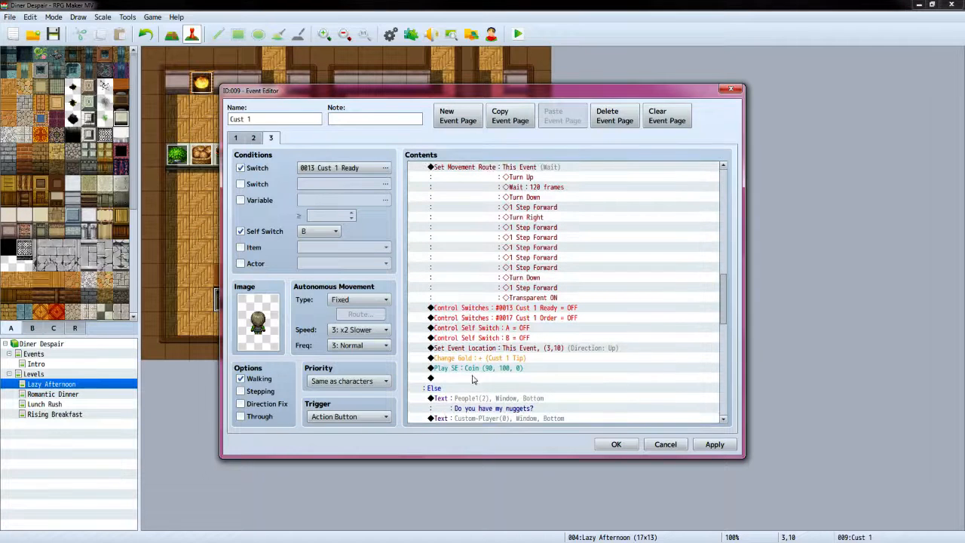
{"action": "left_click", "coordinate": [473, 378]}
{"action": "right_click", "coordinate": [473, 378]}
{"action": "left_click", "coordinate": [503, 436]}
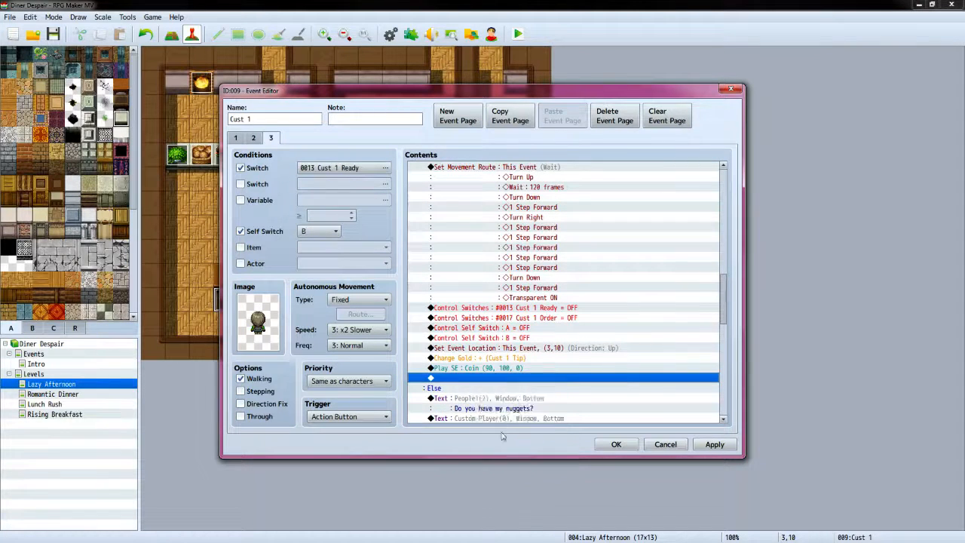
Delete the unconditional Change Gold and Play SE Coin commands above the tip condition in the chicken nuggets branch
{"action": "left_click", "coordinate": [473, 348]}
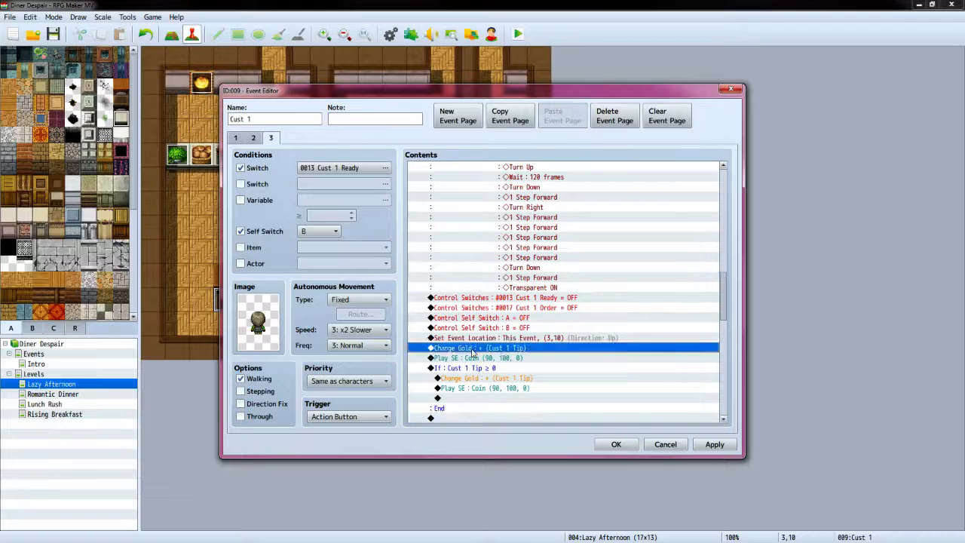
{"action": "key", "text": "Delete"}
{"action": "key", "text": "Delete"}
Review the bread, chicken nuggets and pizza branches for their switch resets, event location and conditional tip payout
{"action": "scroll", "coordinate": [543, 339], "scroll_direction": "up", "scroll_amount": 5}
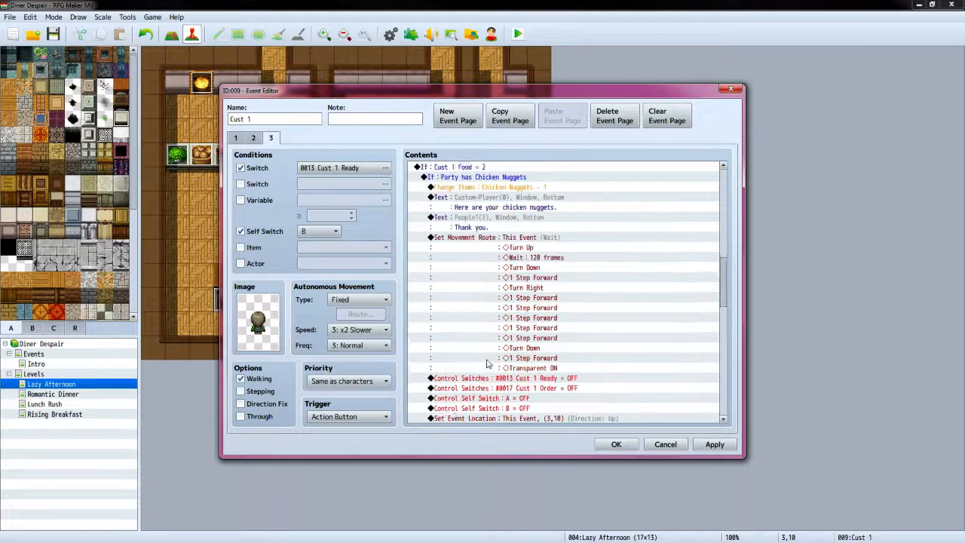
{"action": "left_click_drag", "start_coordinate": [724, 281], "coordinate": [734, 170]}
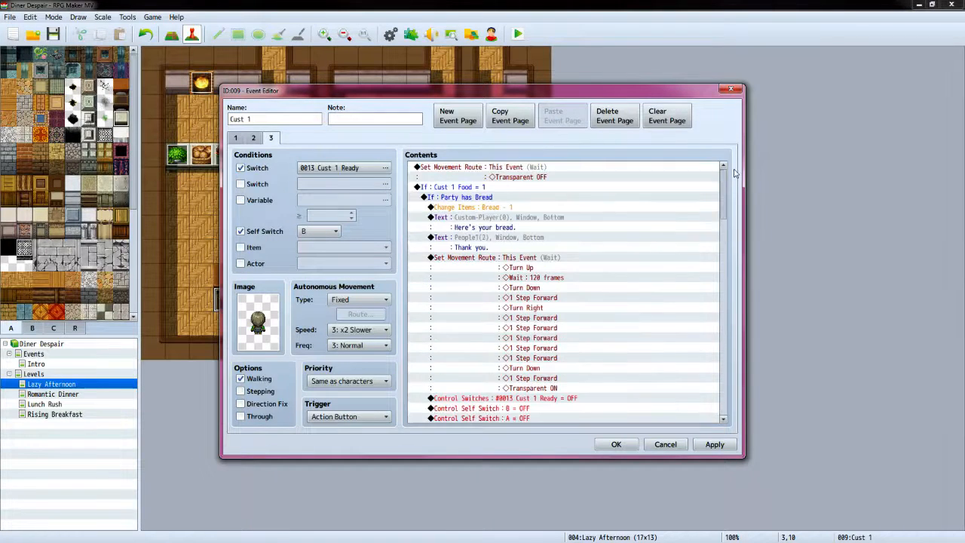
{"action": "scroll", "coordinate": [701, 211], "scroll_direction": "down", "scroll_amount": 1}
{"action": "scroll", "coordinate": [686, 267], "scroll_direction": "down", "scroll_amount": 10}
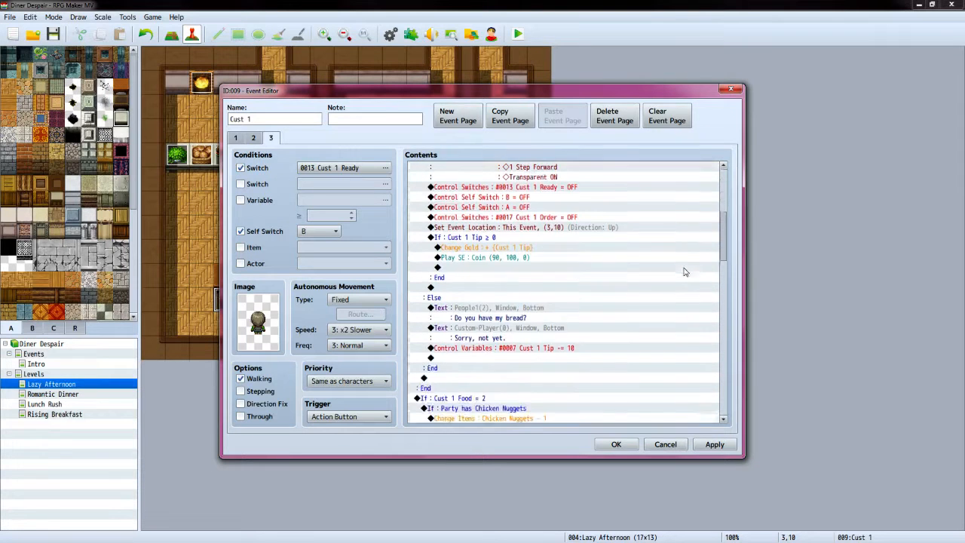
{"action": "scroll", "coordinate": [675, 280], "scroll_direction": "down", "scroll_amount": 10}
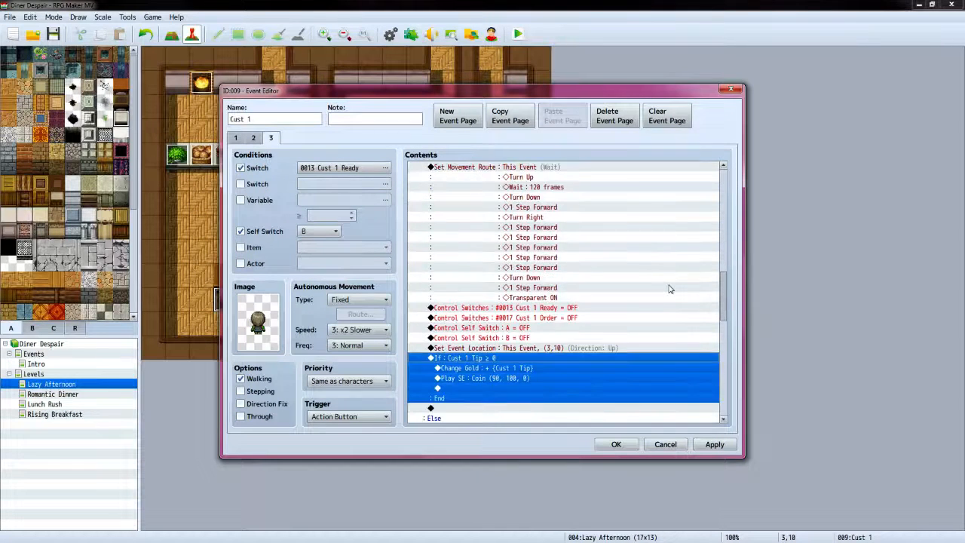
{"action": "scroll", "coordinate": [666, 287], "scroll_direction": "down", "scroll_amount": 8}
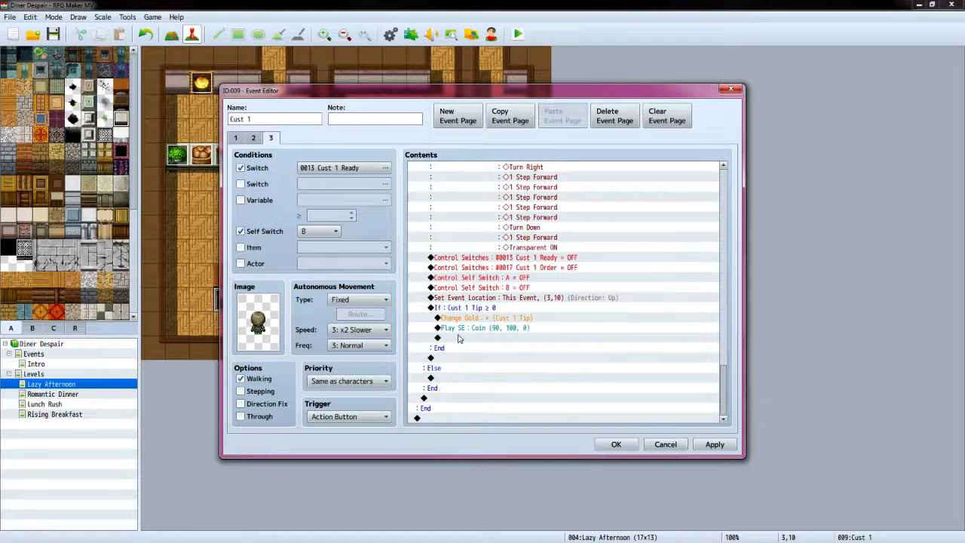
{"action": "left_click", "coordinate": [459, 338]}
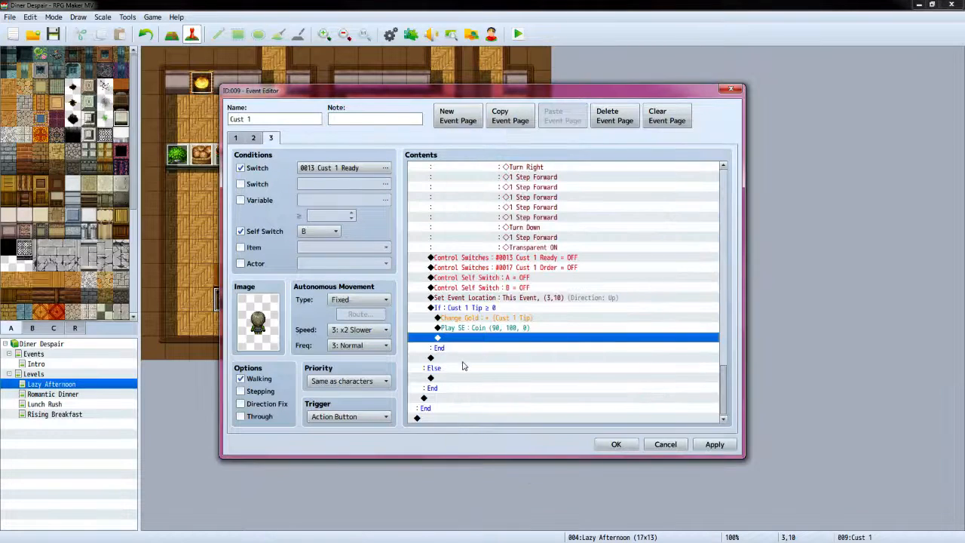
{"action": "left_click", "coordinate": [468, 372]}
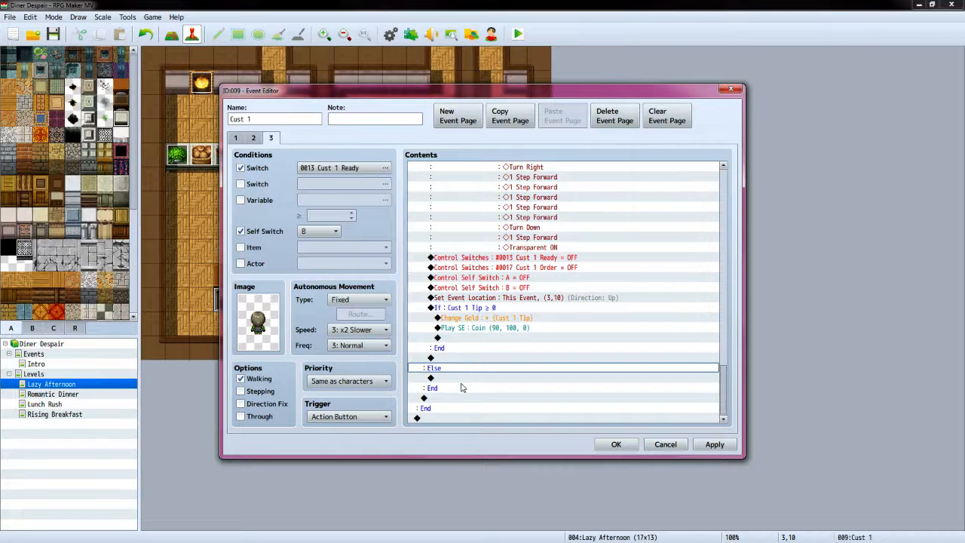
Add a Show Text command in the pizza branch's Else with the third People1 face and the text "Do you have my pizza?"
{"action": "left_click", "coordinate": [462, 387]}
{"action": "double_click", "coordinate": [462, 387]}
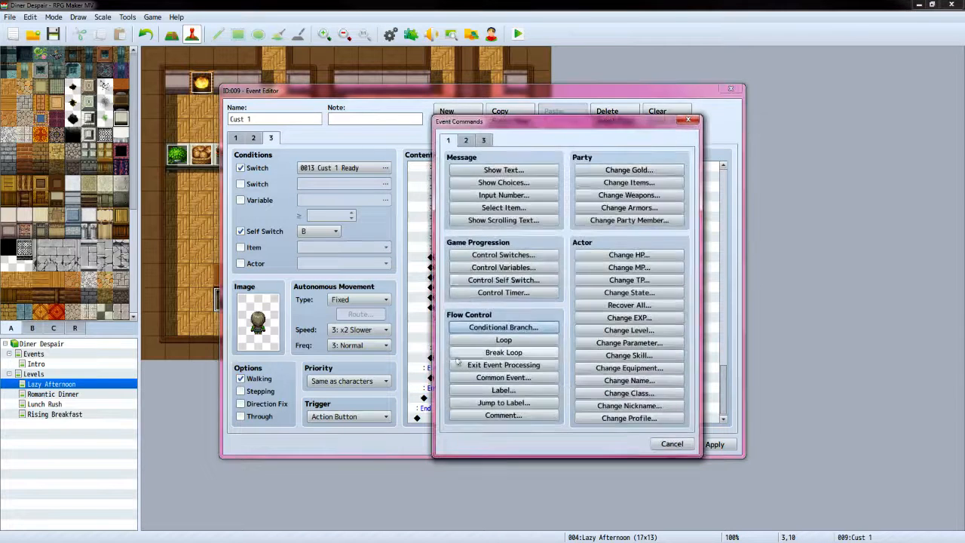
{"action": "left_click", "coordinate": [473, 182]}
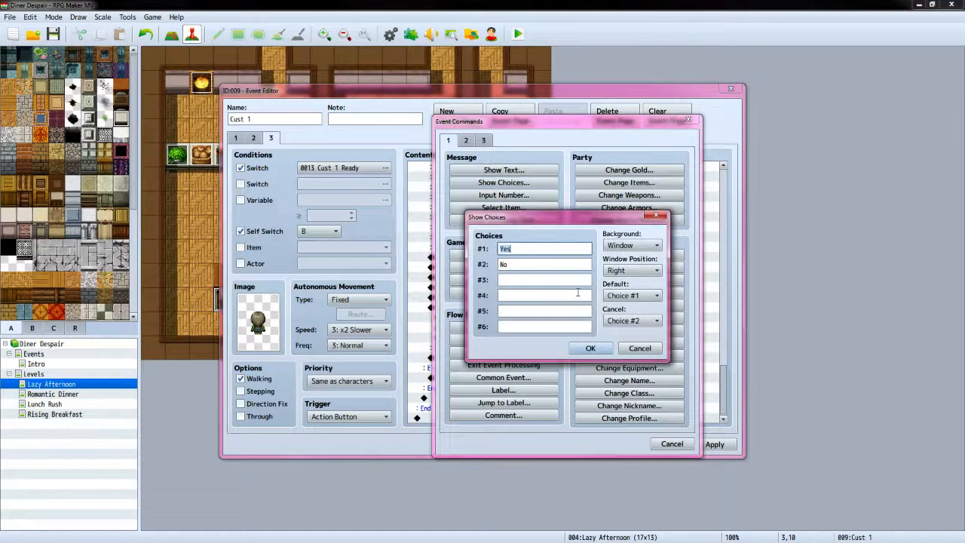
{"action": "left_click", "coordinate": [640, 350]}
{"action": "left_click", "coordinate": [488, 170]}
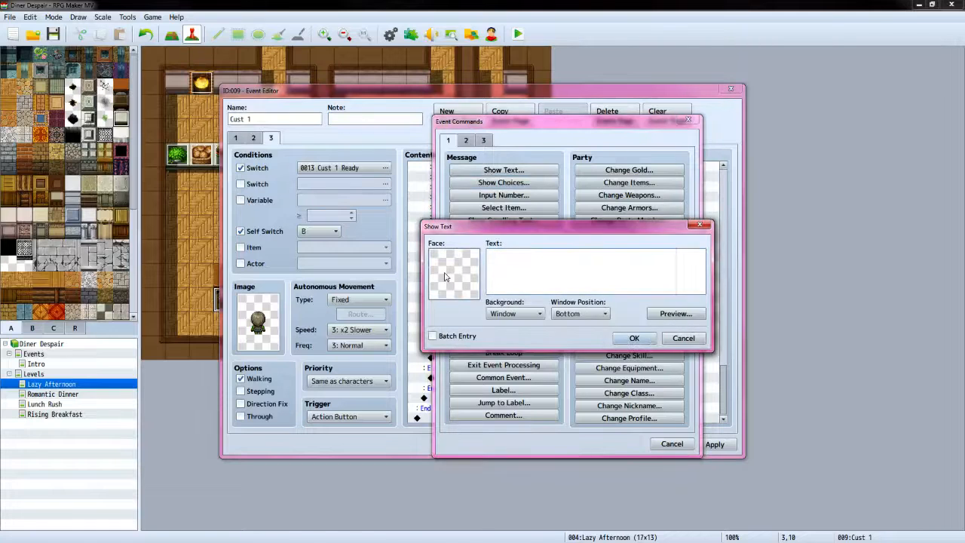
{"action": "double_click", "coordinate": [445, 275]}
{"action": "left_click", "coordinate": [443, 279]}
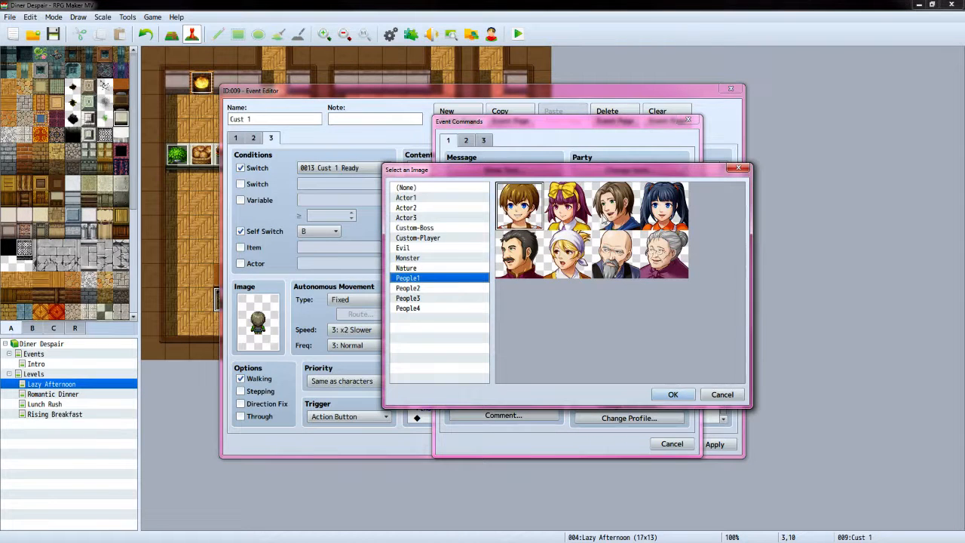
{"action": "left_click", "coordinate": [604, 221]}
{"action": "left_click", "coordinate": [663, 396]}
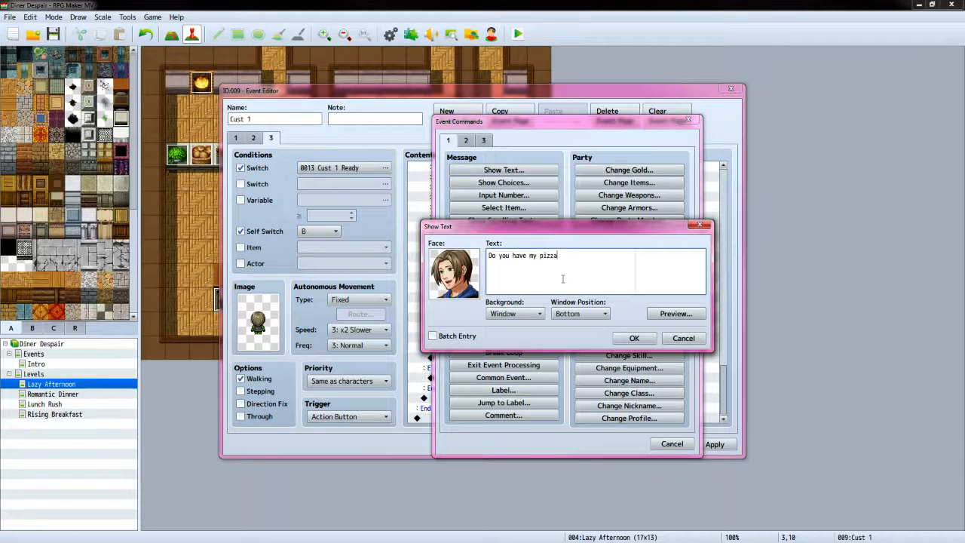
{"action": "left_click", "coordinate": [633, 337]}
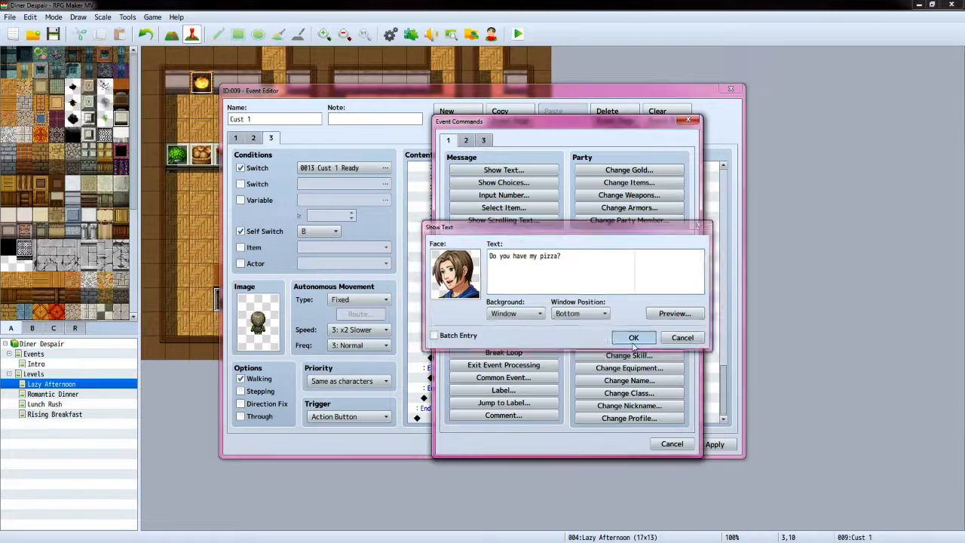
Add a Show Text reply below the pizza question with the Custom-Player face and the text "Sorry, not yet."
{"action": "double_click", "coordinate": [486, 405]}
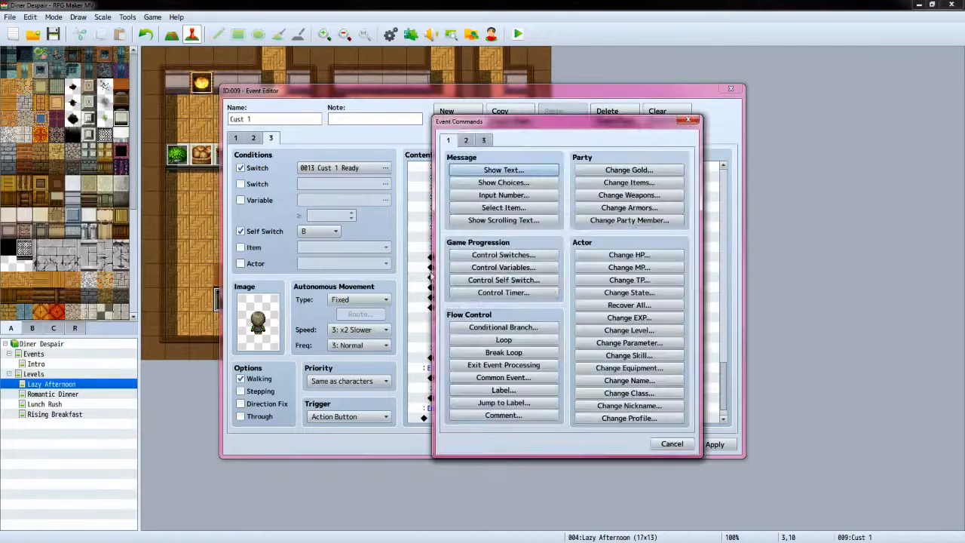
{"action": "left_click", "coordinate": [504, 169]}
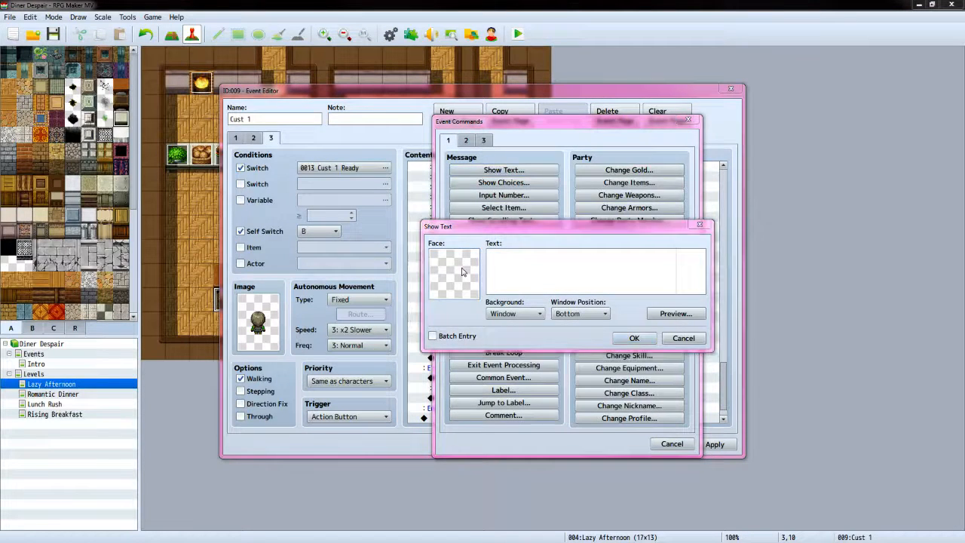
{"action": "double_click", "coordinate": [465, 269]}
{"action": "left_click", "coordinate": [450, 239]}
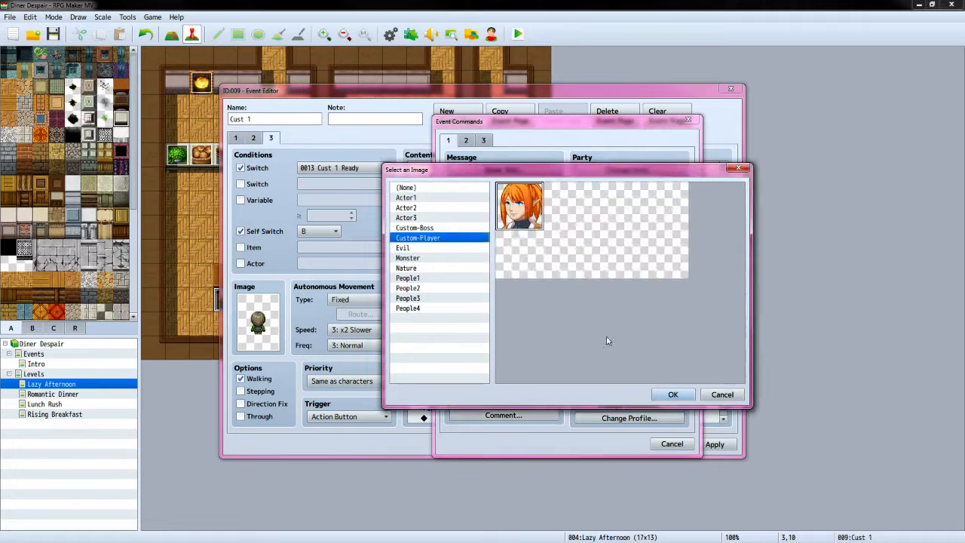
{"action": "left_click", "coordinate": [670, 394]}
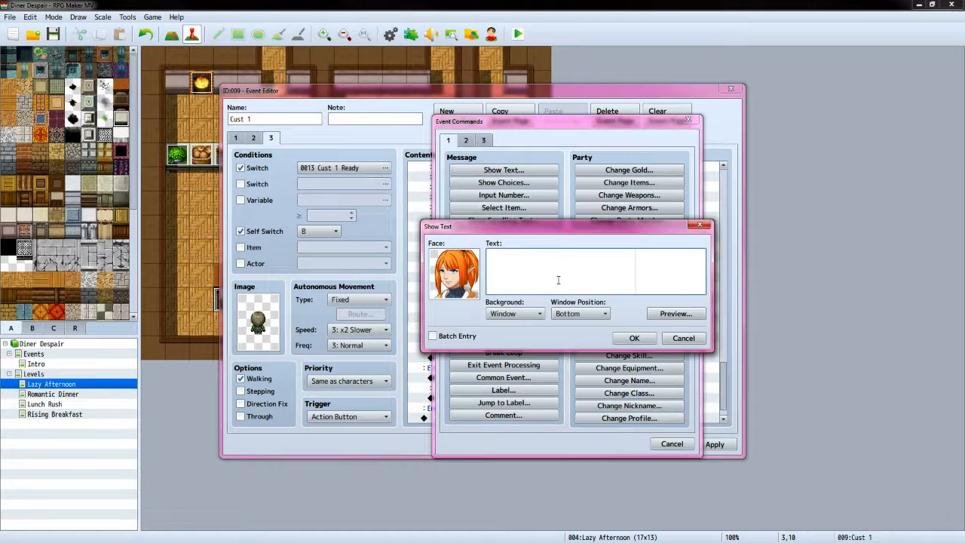
{"action": "type", "text": "Sorry, not yet."}
{"action": "left_click", "coordinate": [633, 340]}
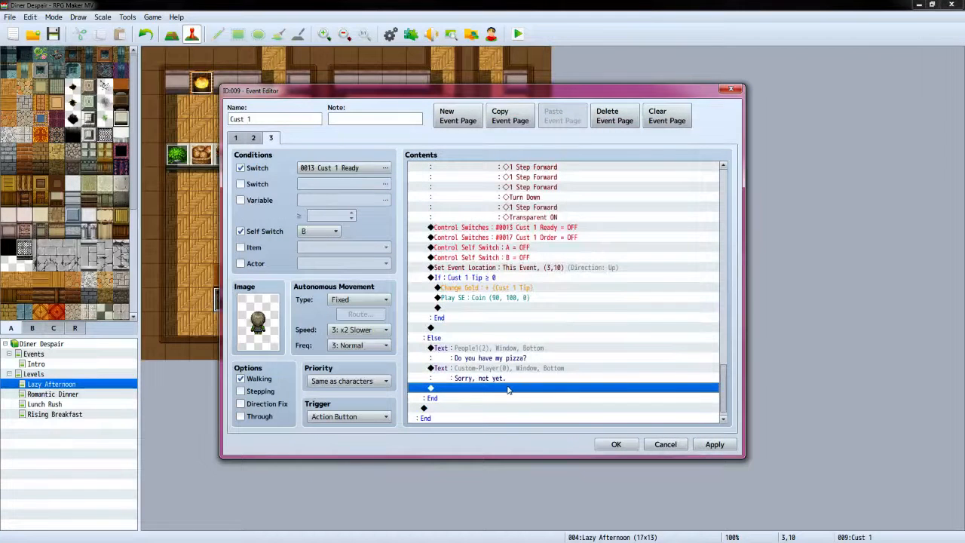
Add a Control Variables command after the pizza reply that subtracts constant 10 from variable 0007 Cust 1 Tip
{"action": "double_click", "coordinate": [508, 389]}
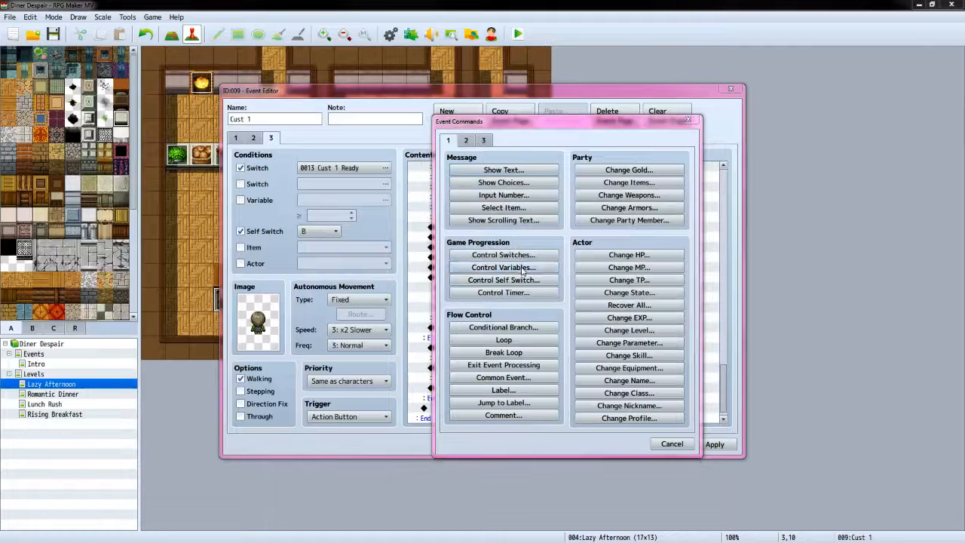
{"action": "left_click", "coordinate": [523, 269]}
{"action": "left_click", "coordinate": [610, 220]}
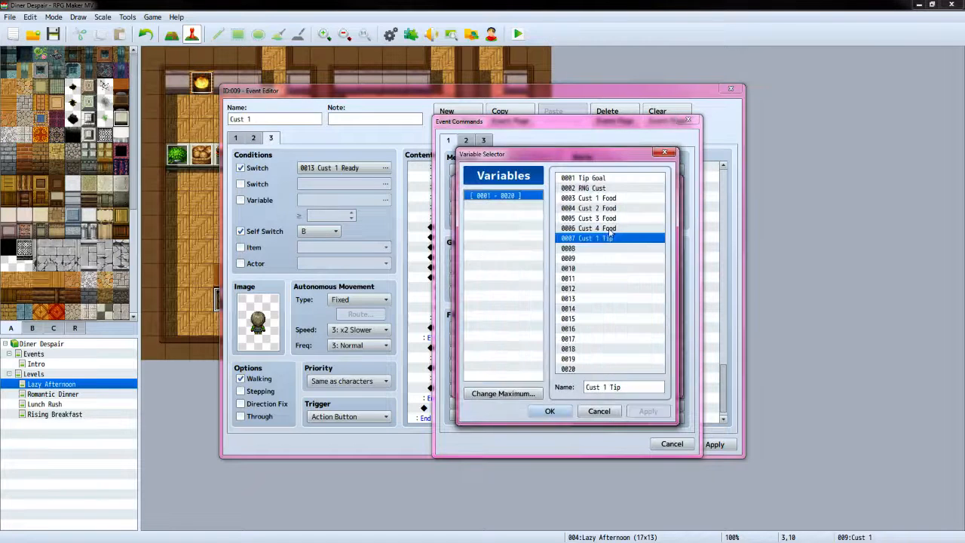
{"action": "left_click", "coordinate": [549, 411]}
{"action": "left_click", "coordinate": [540, 264]}
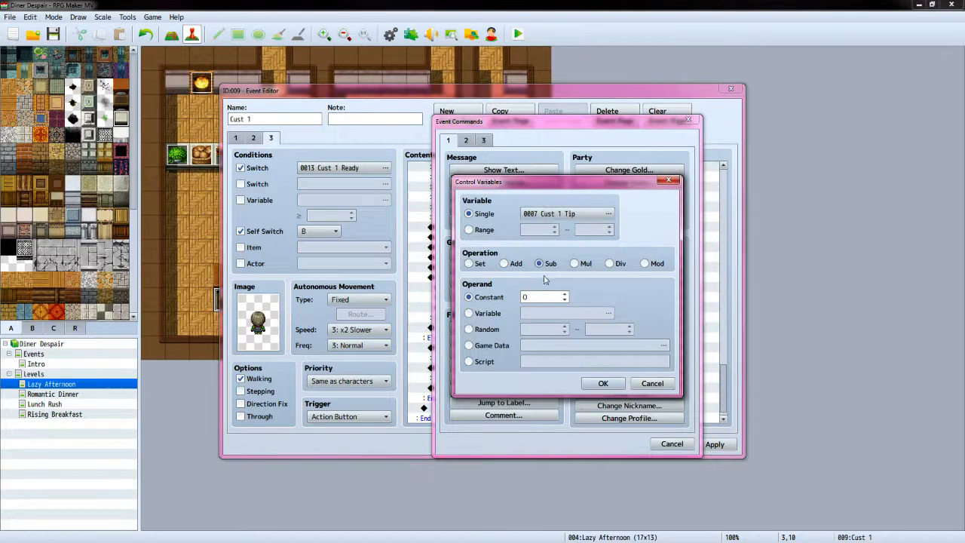
{"action": "left_click", "coordinate": [540, 296]}
{"action": "type", "text": "10"}
{"action": "left_click", "coordinate": [603, 383]}
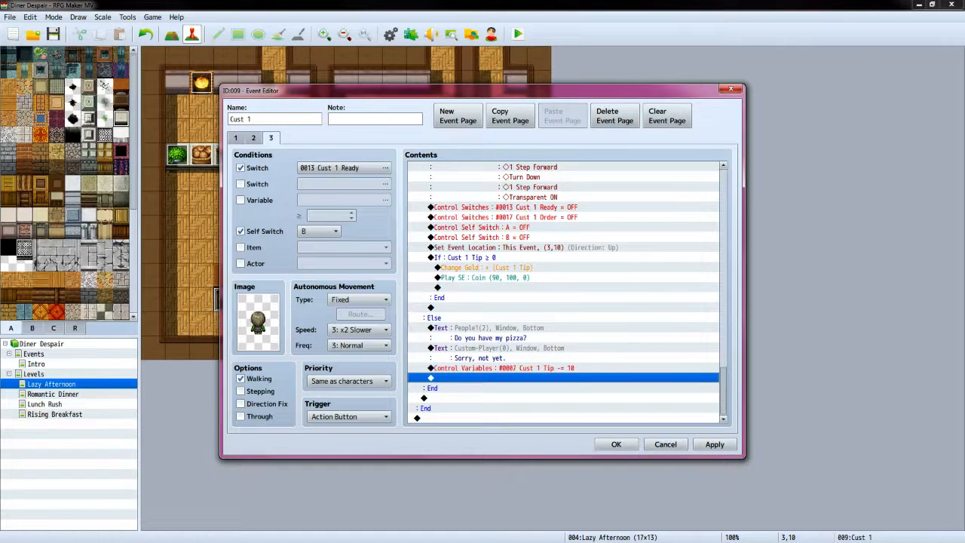
Add a Conditional Branch after the pizza branch that checks whether variable 0003 Cust 1 Food equals constant 4
{"action": "scroll", "coordinate": [778, 296], "scroll_direction": "down", "scroll_amount": 5}
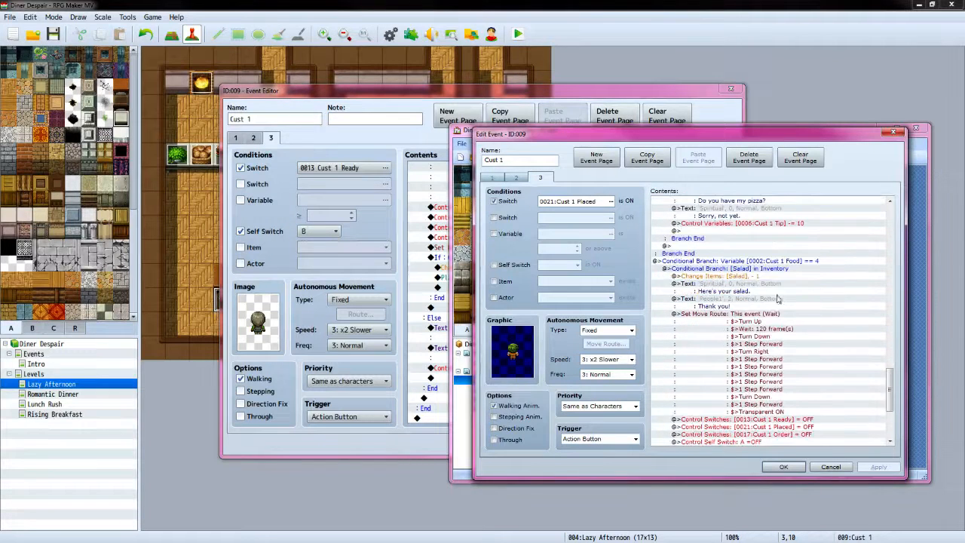
{"action": "scroll", "coordinate": [825, 305], "scroll_direction": "down", "scroll_amount": 1}
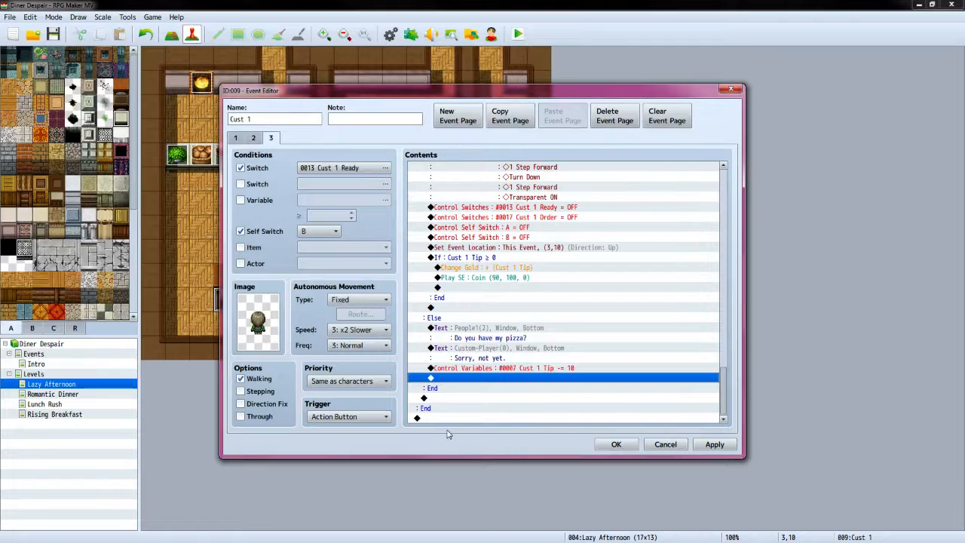
{"action": "double_click", "coordinate": [450, 419]}
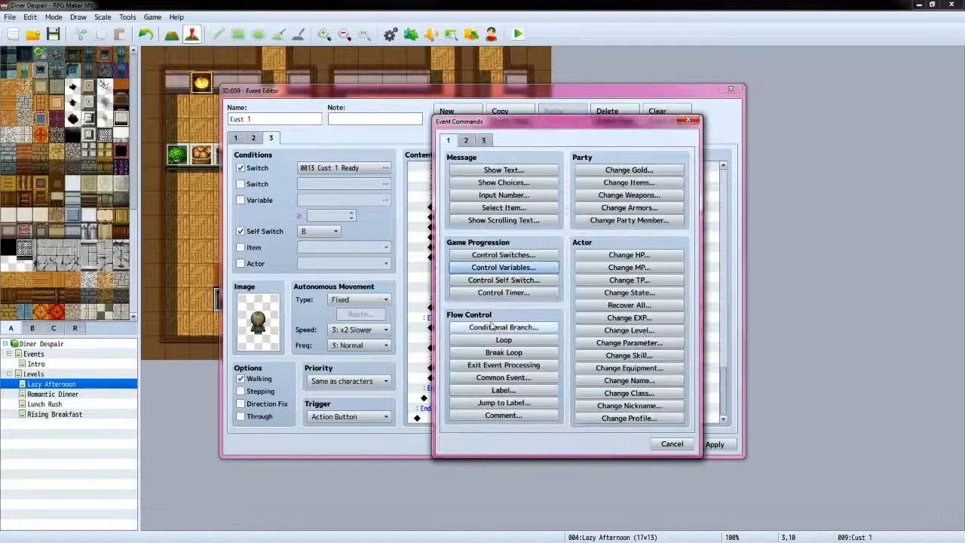
{"action": "left_click", "coordinate": [491, 326]}
{"action": "left_click", "coordinate": [460, 243]}
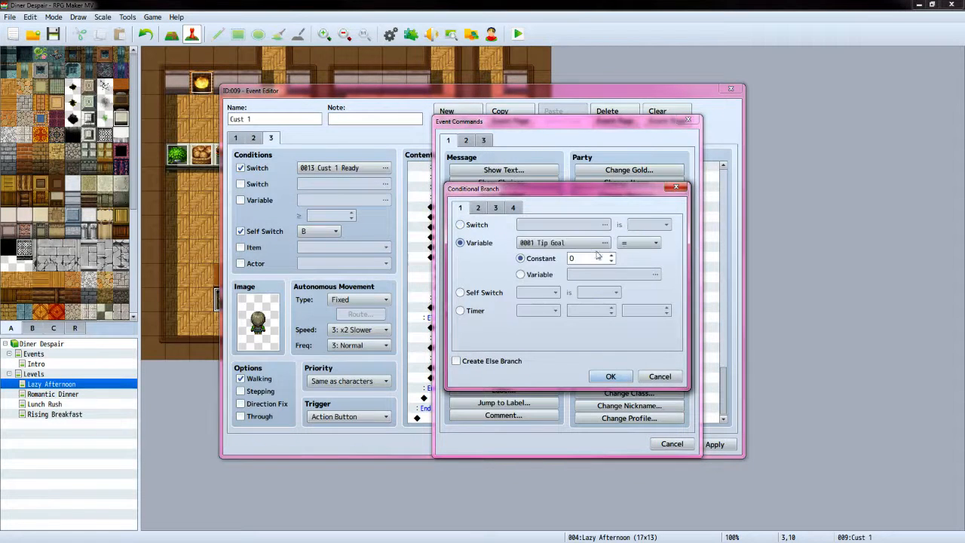
{"action": "left_click", "coordinate": [604, 242]}
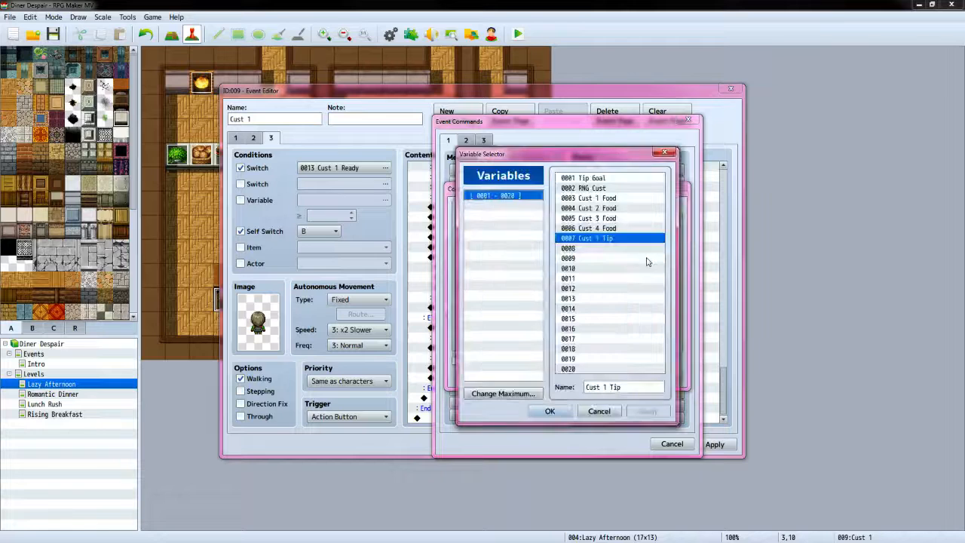
{"action": "left_click", "coordinate": [608, 198]}
{"action": "left_click", "coordinate": [551, 413]}
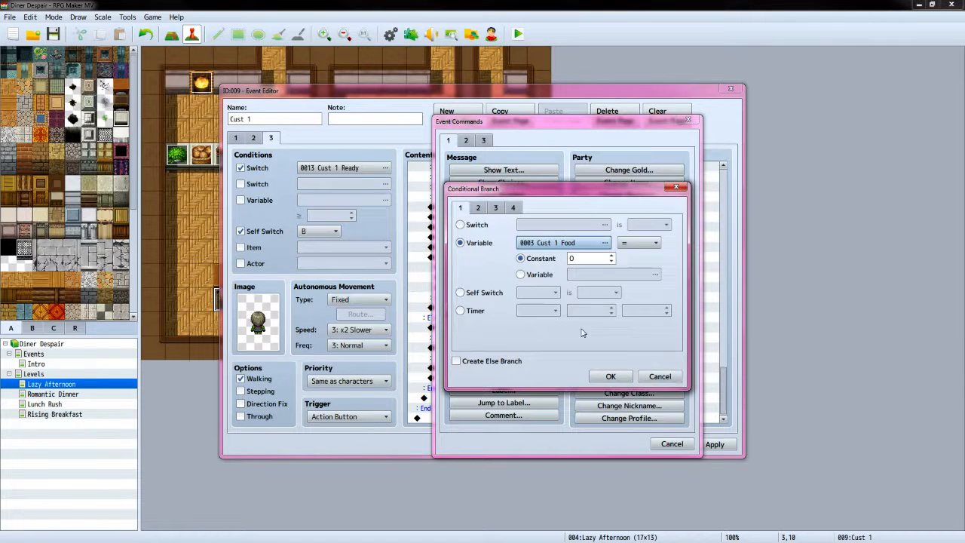
{"action": "left_click", "coordinate": [611, 257]}
{"action": "left_click", "coordinate": [611, 257]}
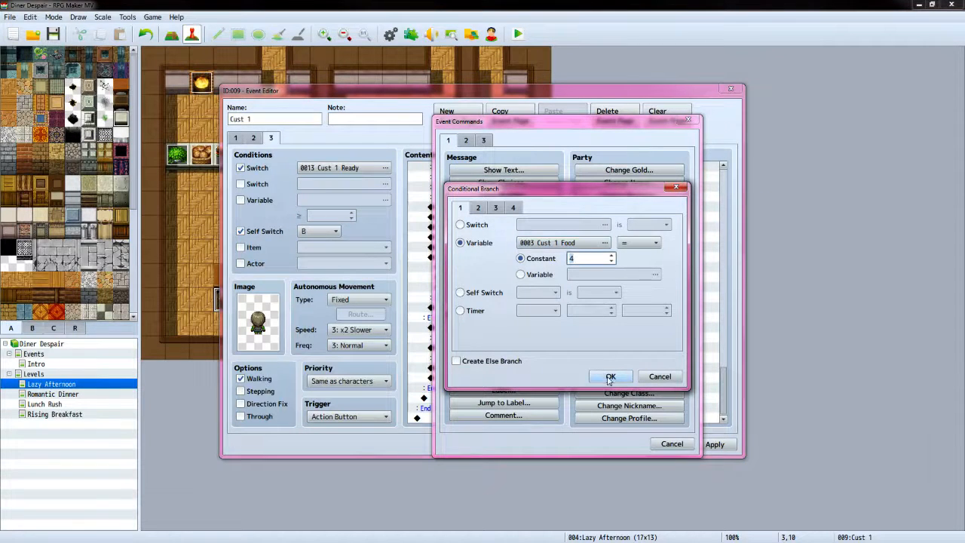
{"action": "left_click", "coordinate": [610, 376]}
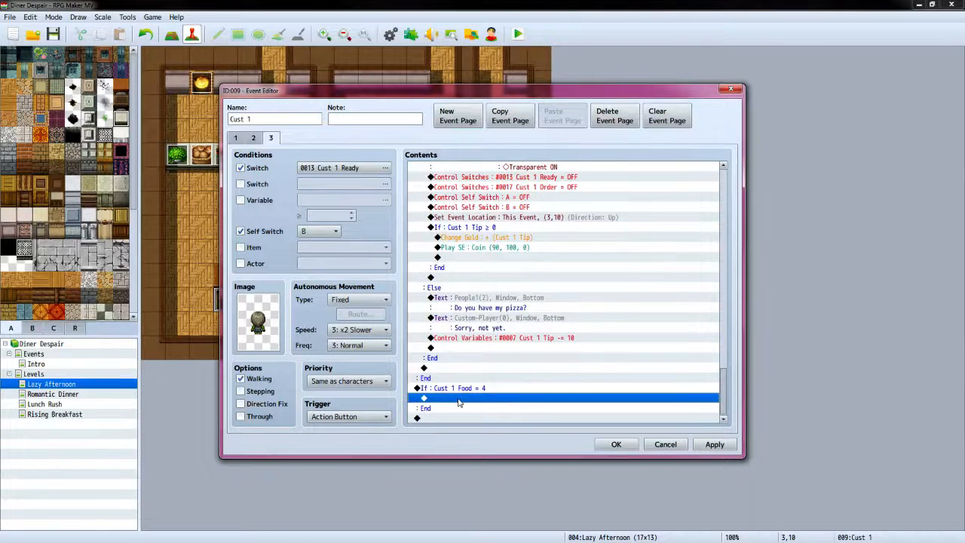
Nest a Conditional Branch inside the Cust 1 Food = 4 branch that checks for the Salad item, with an Else branch
{"action": "double_click", "coordinate": [459, 400]}
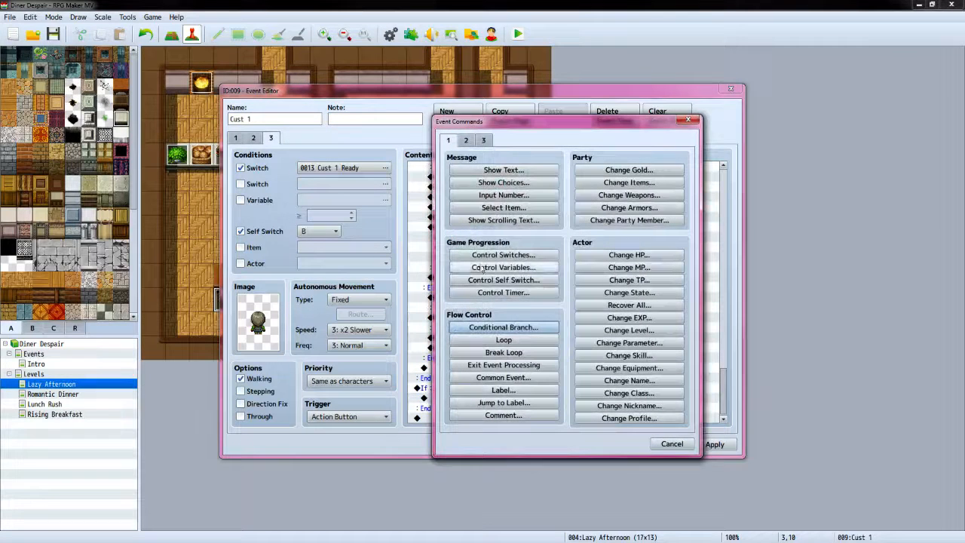
{"action": "left_click", "coordinate": [531, 329]}
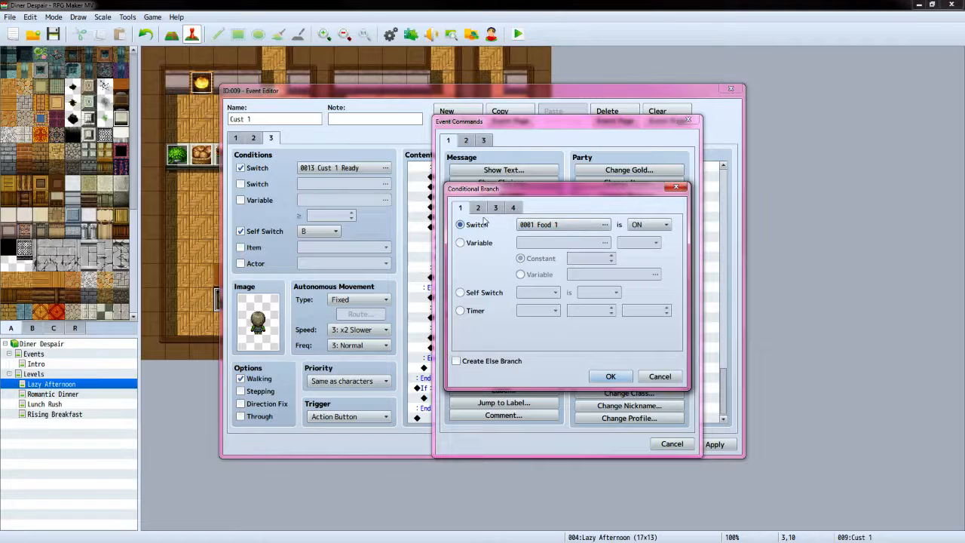
{"action": "left_click", "coordinate": [514, 208]}
{"action": "left_click", "coordinate": [461, 243]}
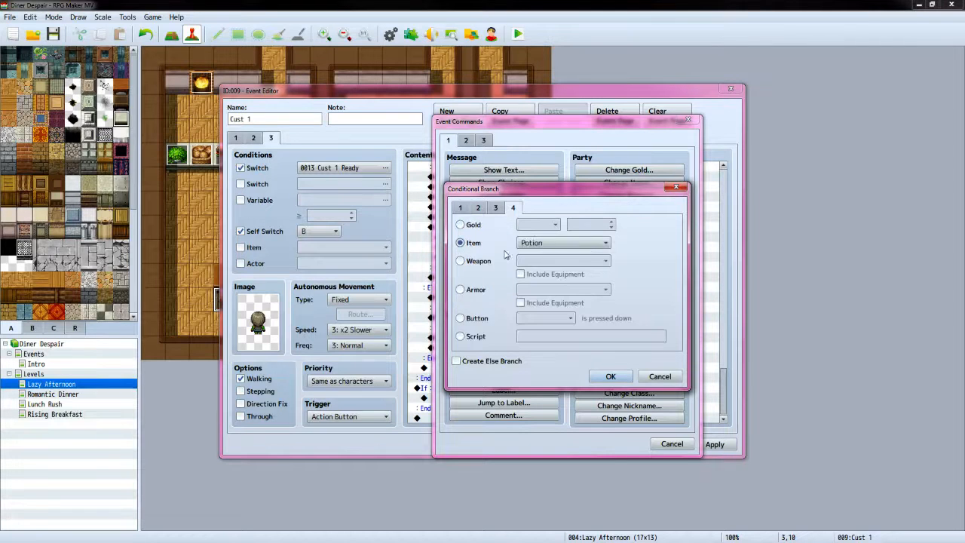
{"action": "left_click", "coordinate": [604, 243]}
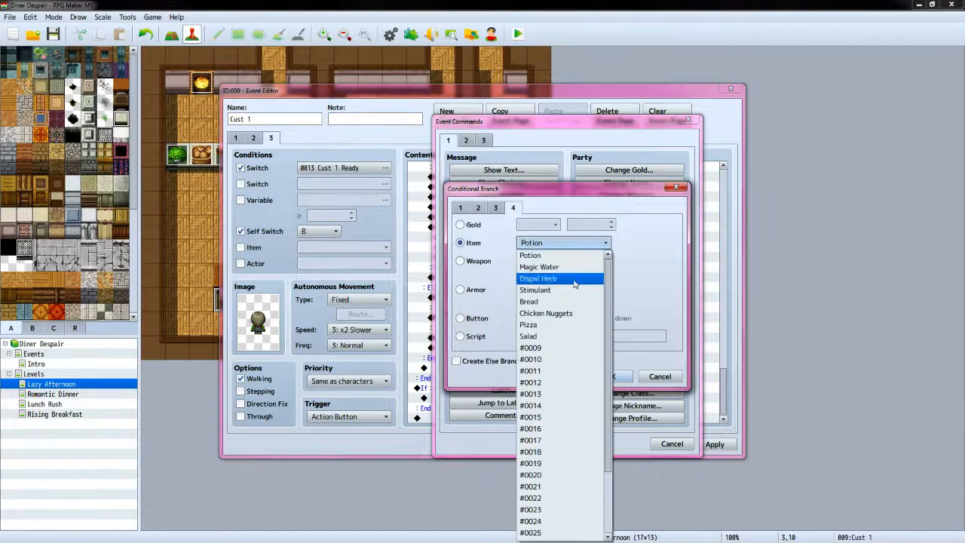
{"action": "left_click", "coordinate": [561, 337]}
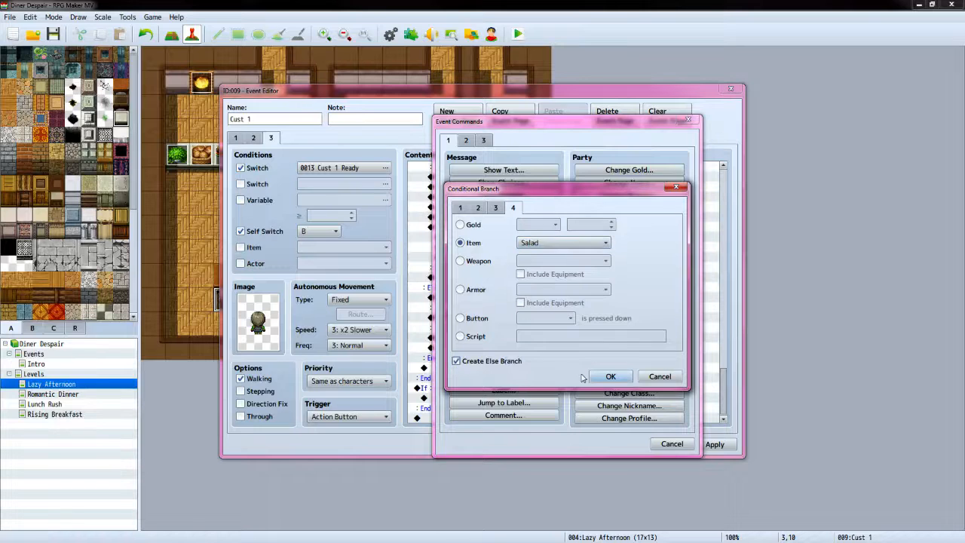
{"action": "left_click", "coordinate": [609, 376]}
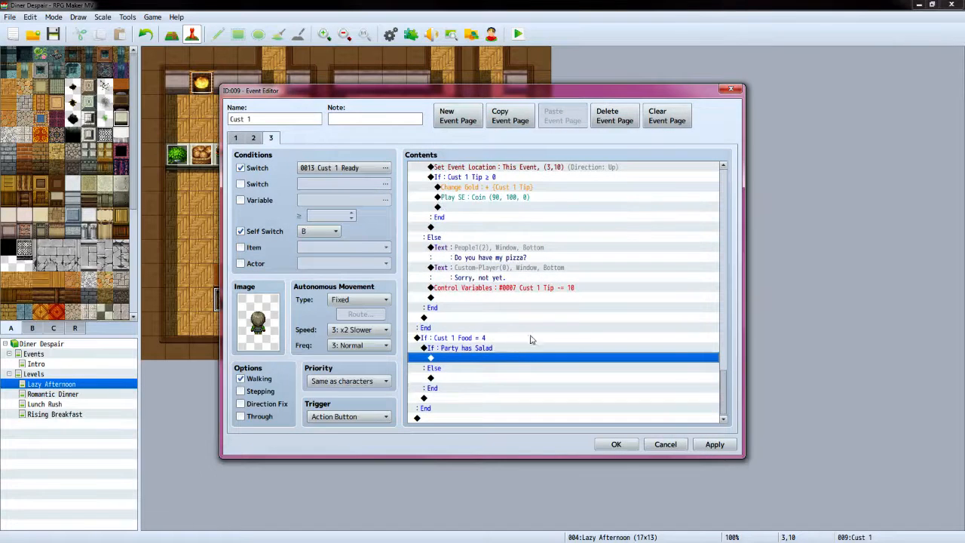
Add a Change Items command inside the Party has Salad branch that decreases Salad by constant 1
{"action": "double_click", "coordinate": [518, 365]}
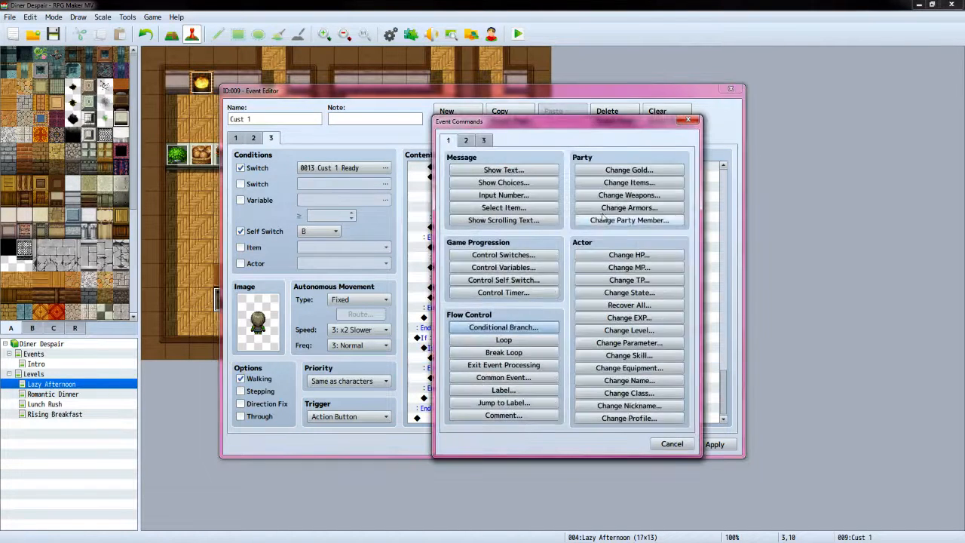
{"action": "left_click", "coordinate": [629, 182]}
{"action": "left_click", "coordinate": [535, 247]}
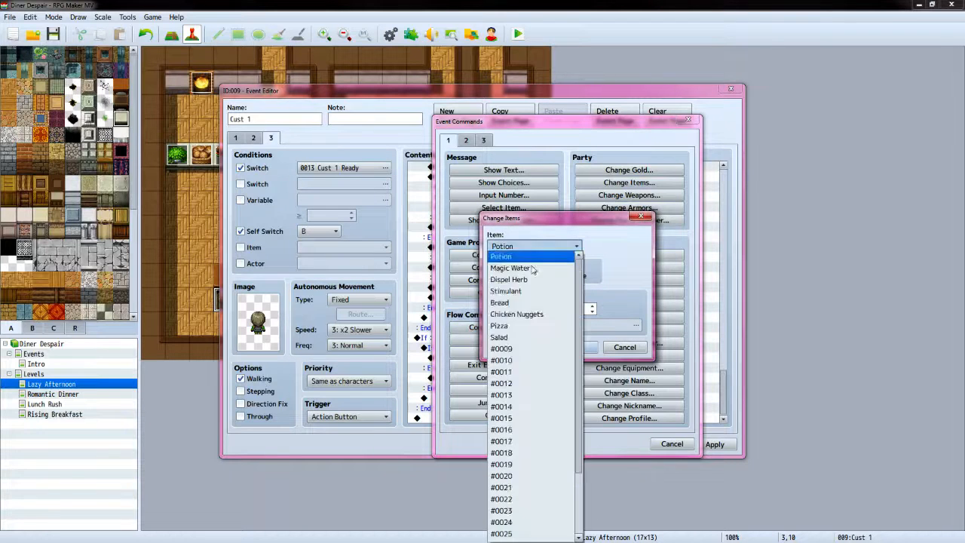
{"action": "left_click", "coordinate": [545, 325]}
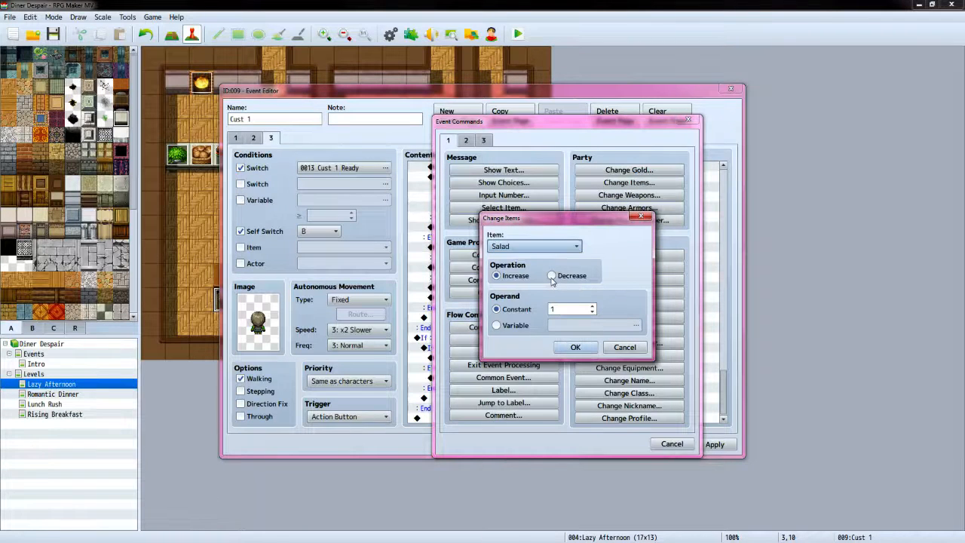
{"action": "left_click", "coordinate": [552, 276]}
{"action": "left_click", "coordinate": [573, 348]}
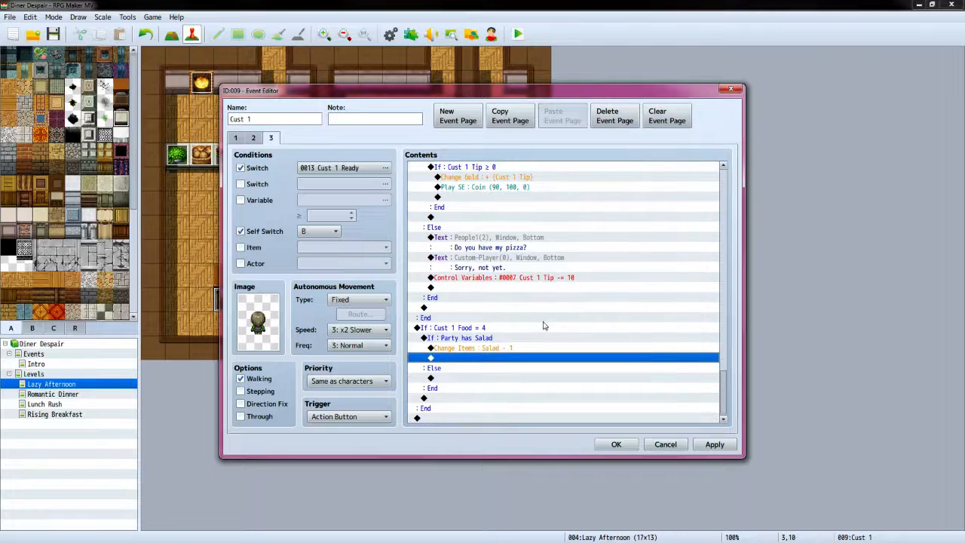
Add a Show Text command below the Salad item removal with the Custom-Player face and the text "Here's your salad."
{"action": "key", "text": "alt+Tab"}
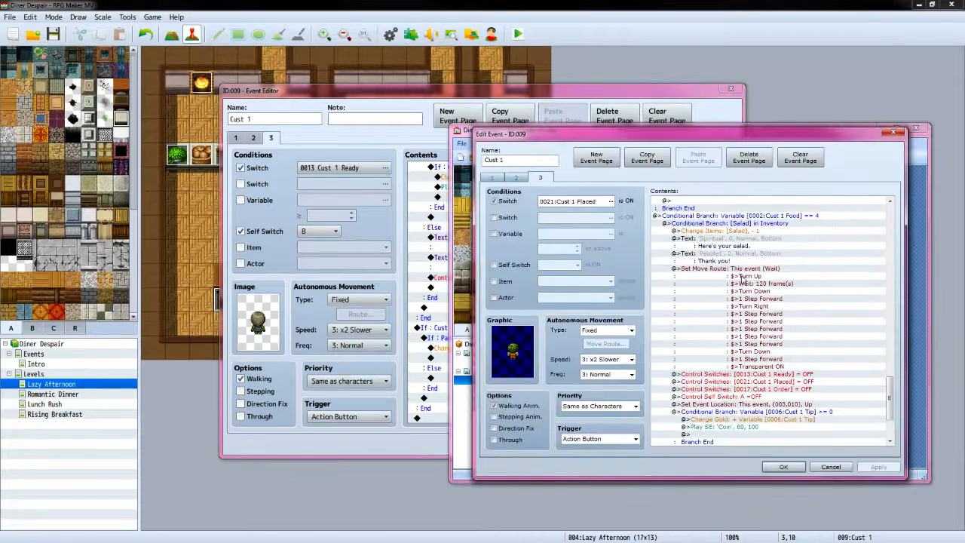
{"action": "scroll", "coordinate": [814, 278], "scroll_direction": "down", "scroll_amount": 20}
{"action": "scroll", "coordinate": [814, 281], "scroll_direction": "up", "scroll_amount": 1}
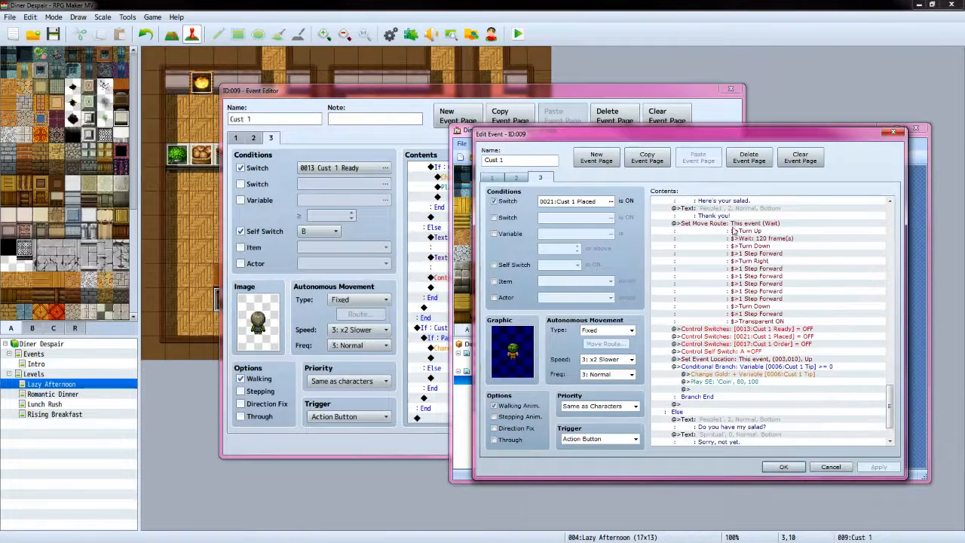
{"action": "left_click", "coordinate": [641, 104]}
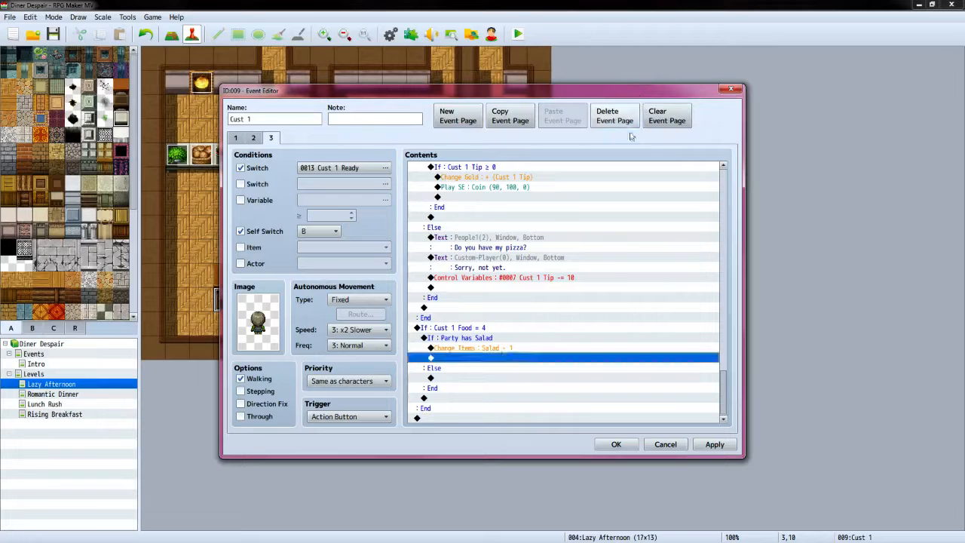
{"action": "double_click", "coordinate": [502, 361]}
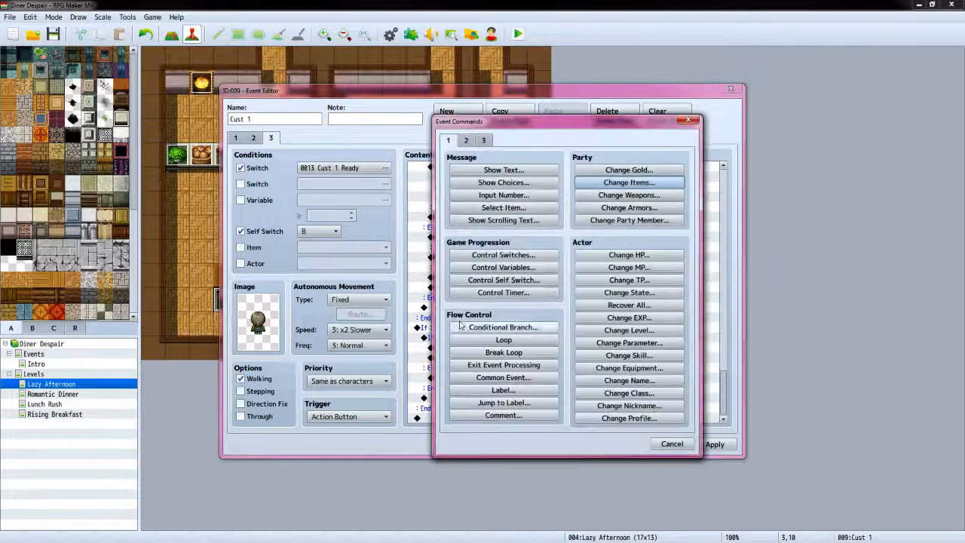
{"action": "left_click", "coordinate": [477, 170]}
{"action": "double_click", "coordinate": [459, 270]}
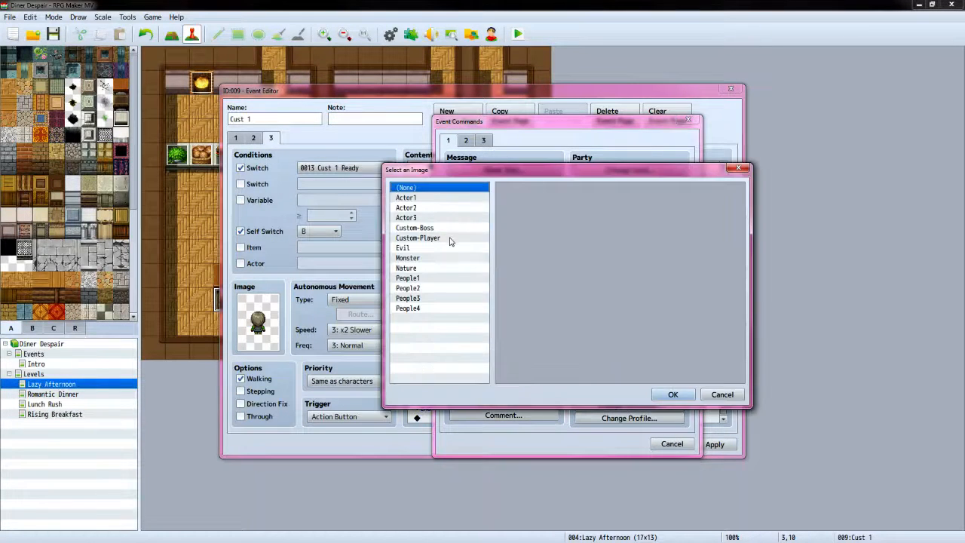
{"action": "left_click", "coordinate": [449, 238]}
{"action": "left_click", "coordinate": [673, 394]}
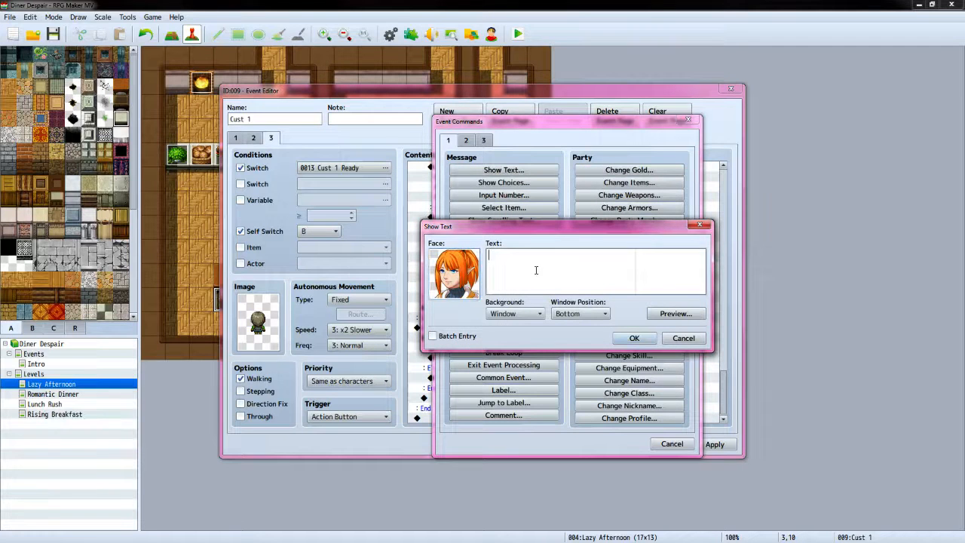
{"action": "left_click", "coordinate": [536, 270]}
{"action": "type", "text": "Here's your salad."}
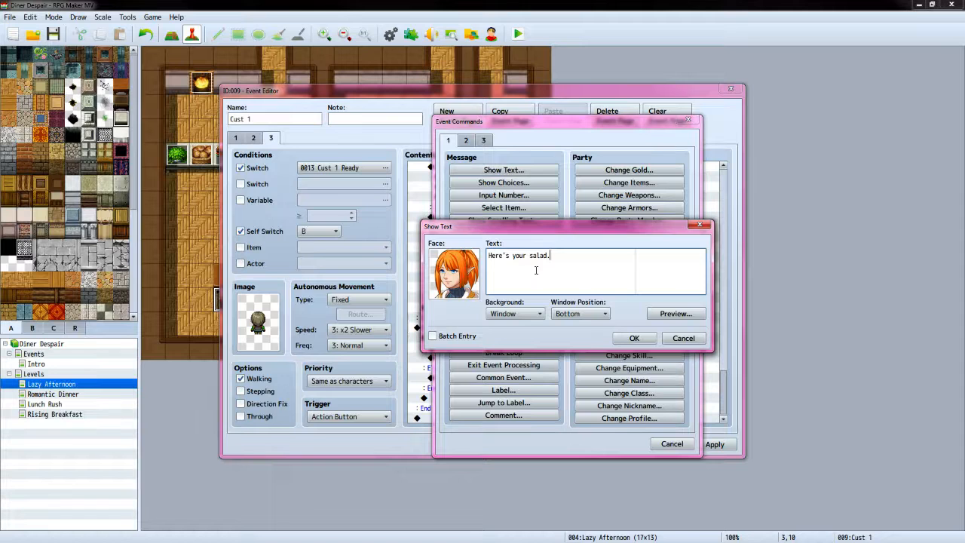
{"action": "left_click", "coordinate": [634, 337]}
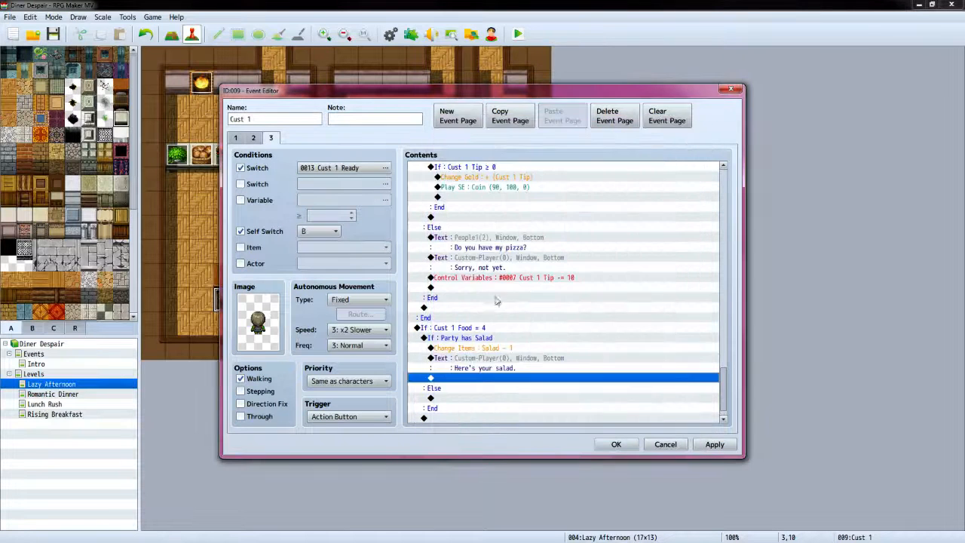
Add a Show Text reply below the salad line with the third People1 face and the text "Thank you."
{"action": "double_click", "coordinate": [489, 379]}
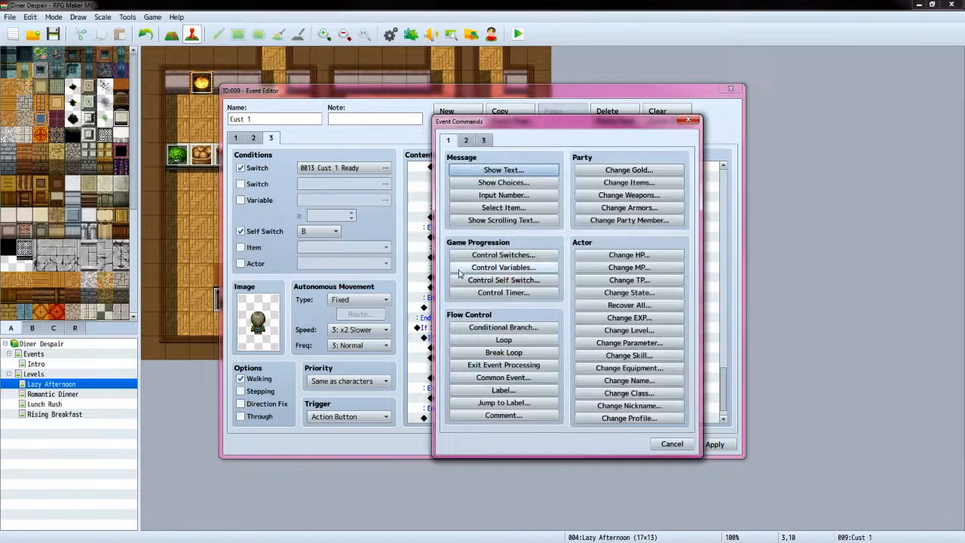
{"action": "left_click", "coordinate": [481, 173]}
{"action": "double_click", "coordinate": [468, 263]}
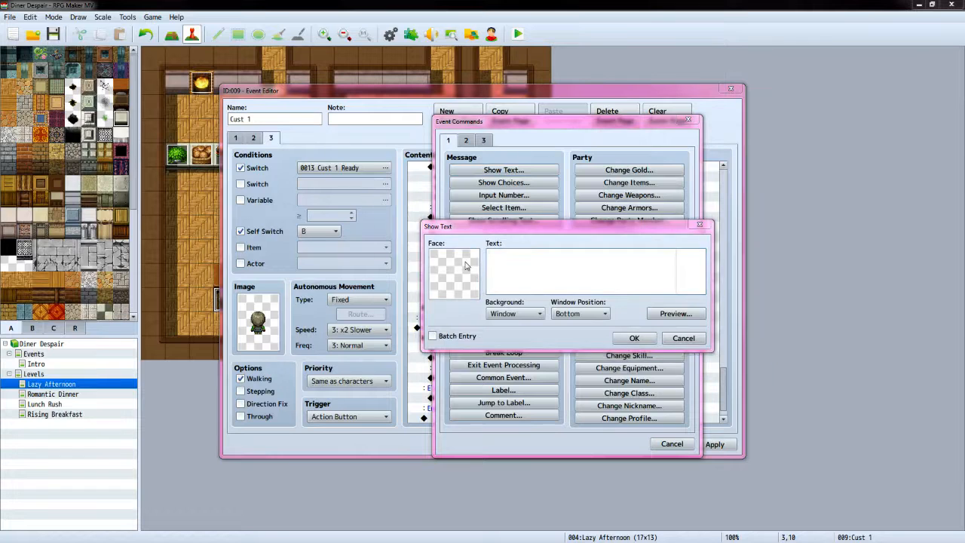
{"action": "left_click", "coordinate": [442, 240]}
{"action": "left_click", "coordinate": [444, 277]}
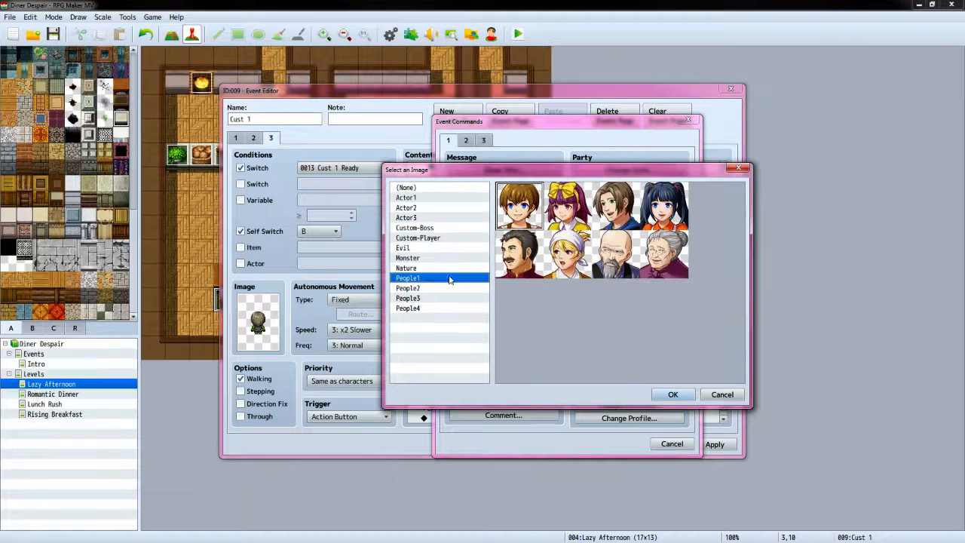
{"action": "left_click", "coordinate": [610, 237]}
{"action": "left_click", "coordinate": [672, 394]}
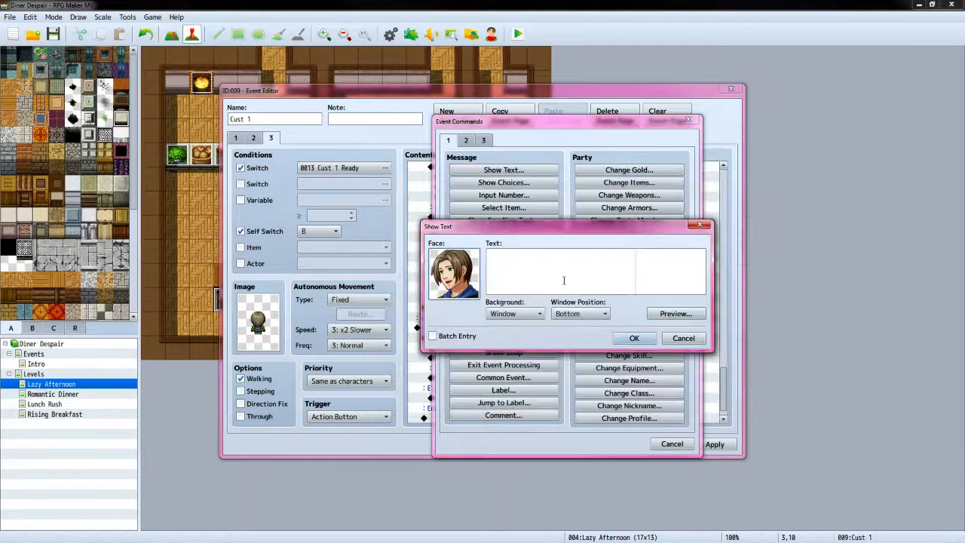
{"action": "type", "text": "Thank you."}
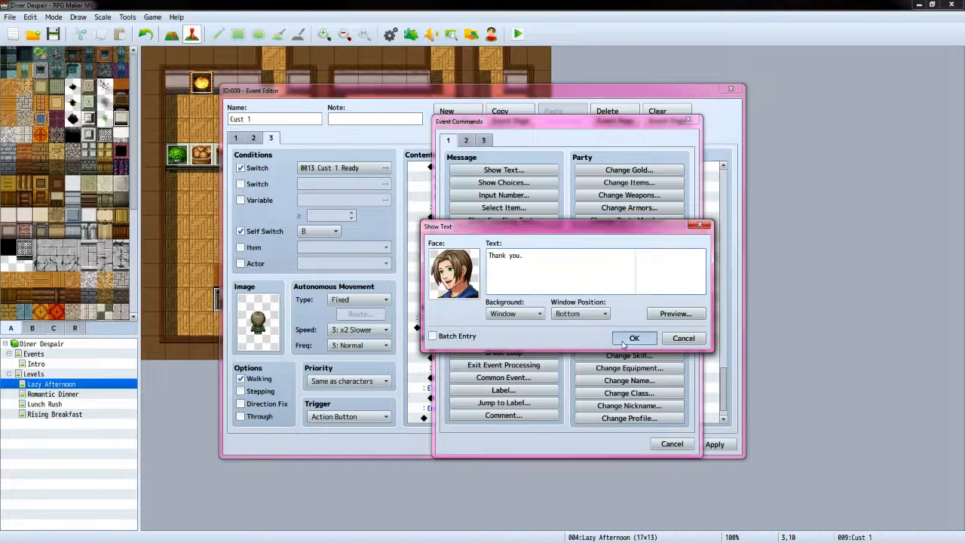
{"action": "left_click", "coordinate": [631, 338]}
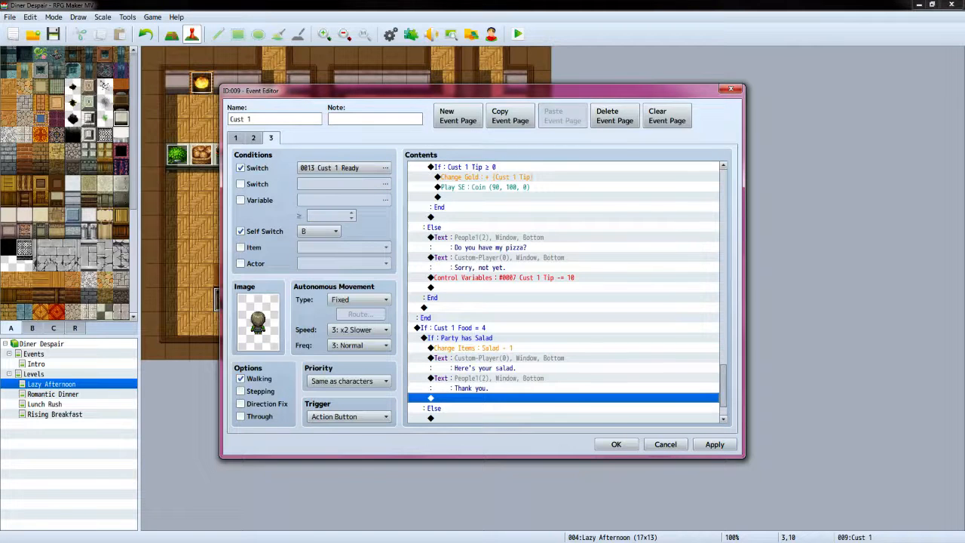
Check the move route and the commands after it in the reference project's salad branch
{"action": "key", "text": "alt+Tab"}
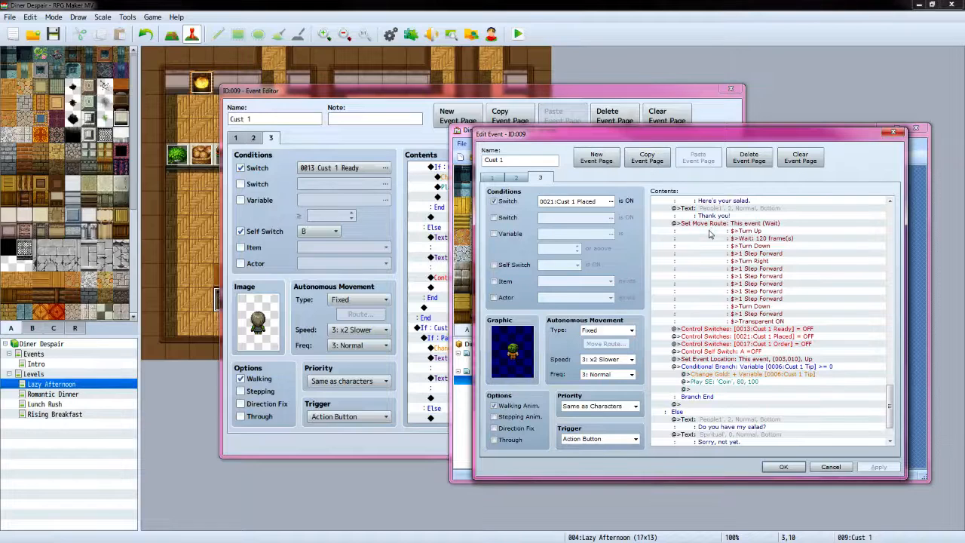
{"action": "scroll", "coordinate": [710, 234], "scroll_direction": "down", "scroll_amount": 2}
{"action": "scroll", "coordinate": [710, 234], "scroll_direction": "up", "scroll_amount": 2}
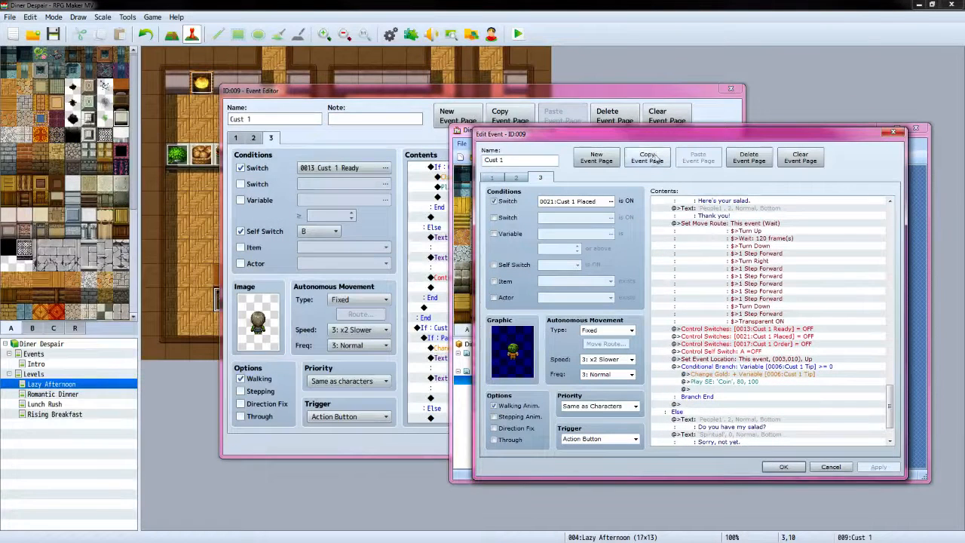
{"action": "left_click", "coordinate": [621, 99]}
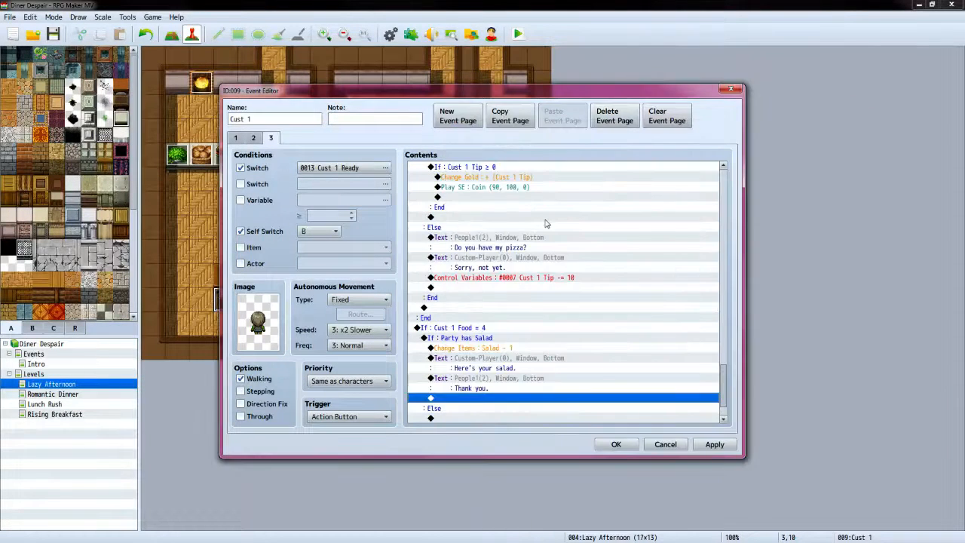
Change the customer's reply in the Party has Salad branch to "Thank you!"
{"action": "left_click", "coordinate": [503, 381]}
{"action": "right_click", "coordinate": [504, 383]}
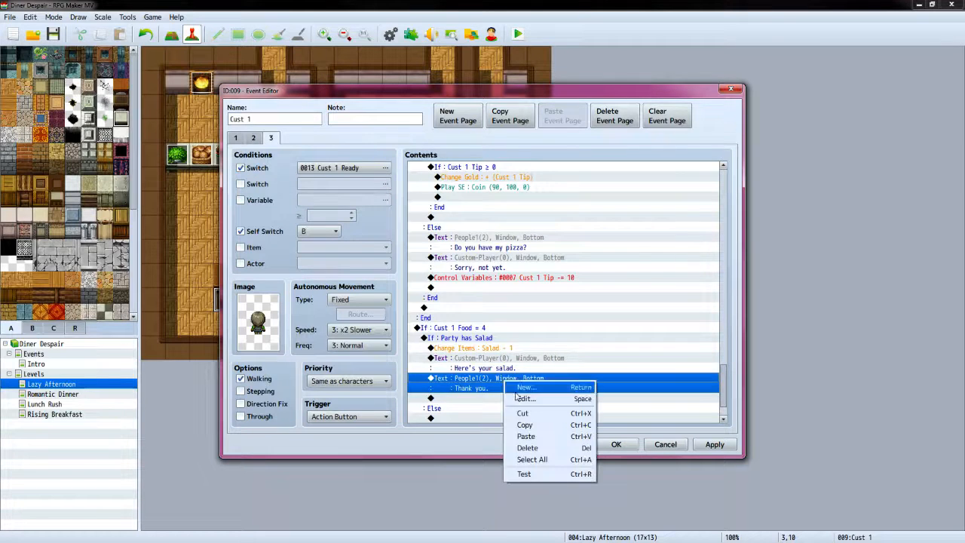
{"action": "left_click", "coordinate": [522, 397]}
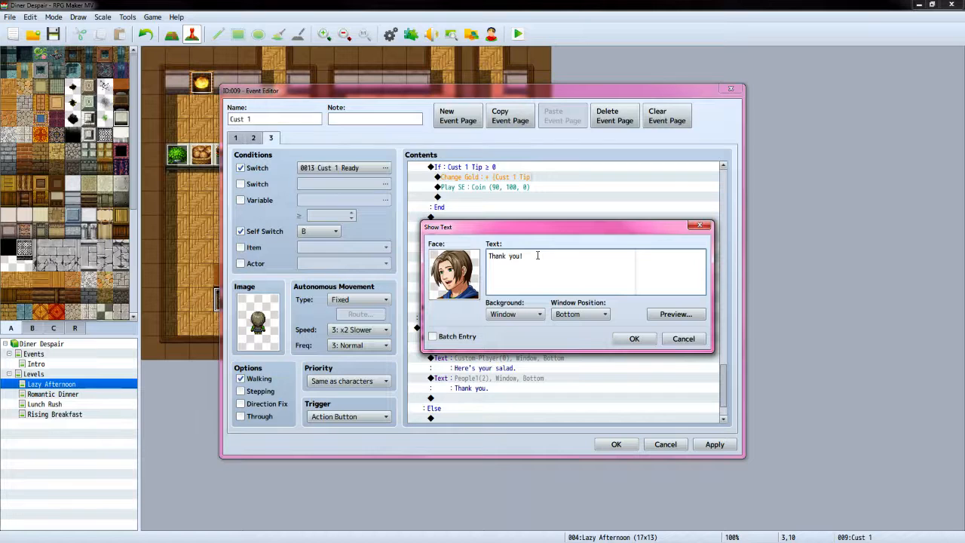
{"action": "left_click", "coordinate": [634, 338]}
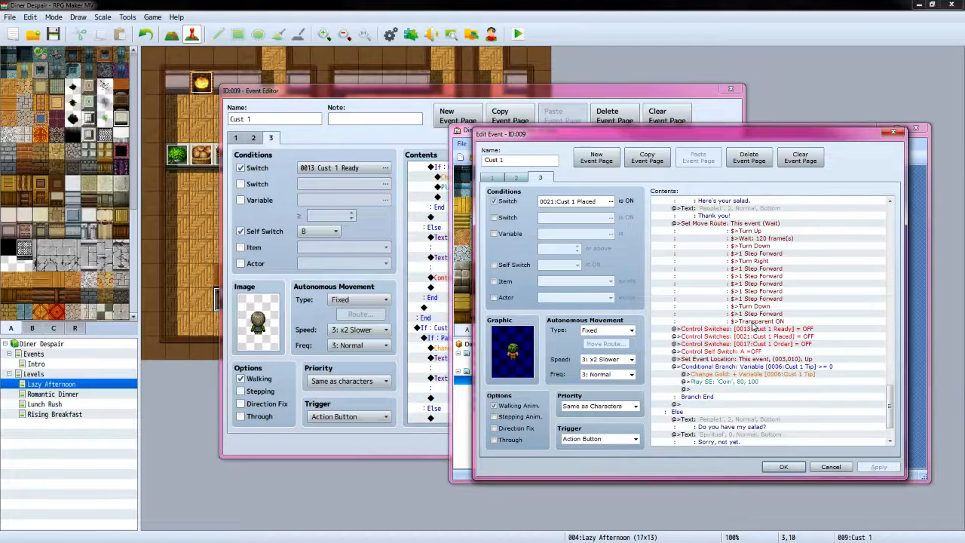
Compare the customer replies in the reference project's food branches and change the Party has Bread reply to "Thank you!"
{"action": "scroll", "coordinate": [754, 327], "scroll_direction": "up", "scroll_amount": 11}
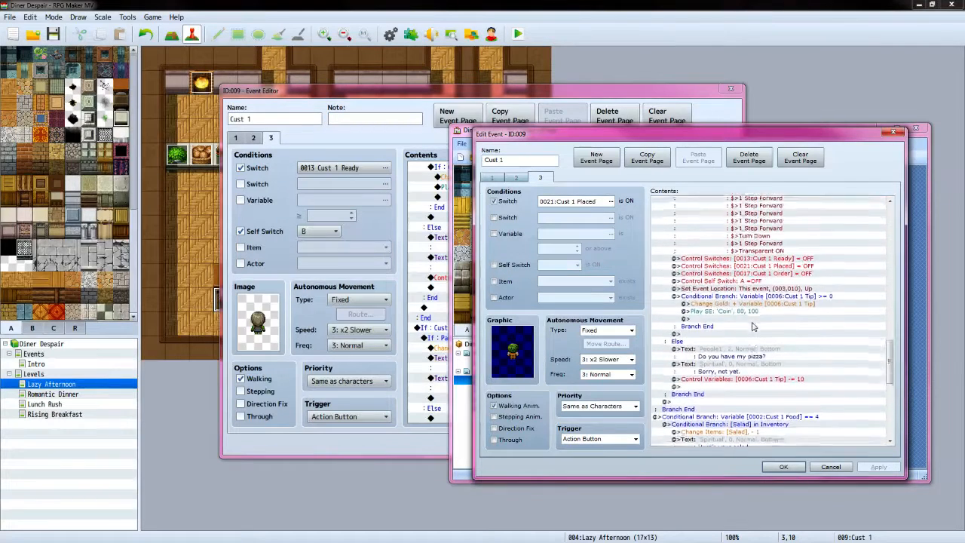
{"action": "scroll", "coordinate": [753, 326], "scroll_direction": "up", "scroll_amount": 10}
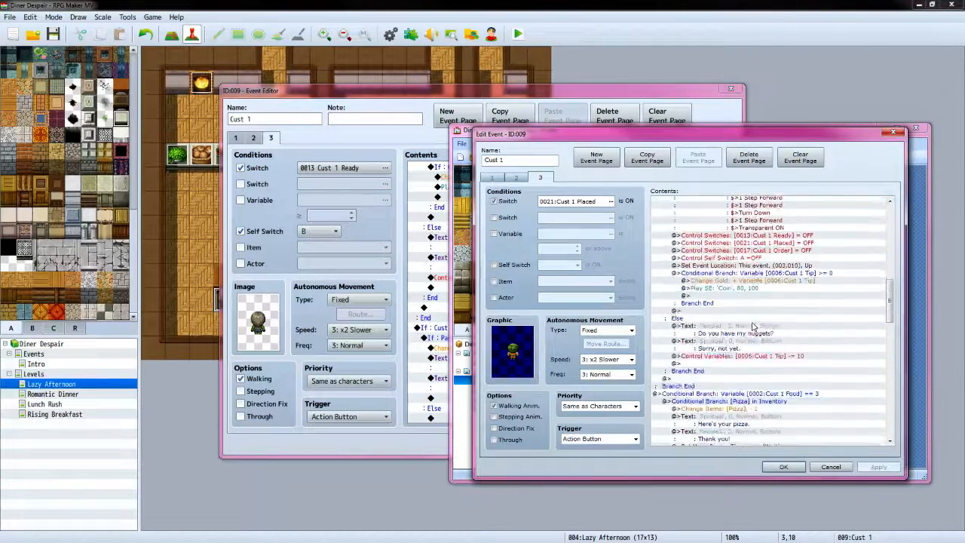
{"action": "scroll", "coordinate": [752, 326], "scroll_direction": "up", "scroll_amount": 10}
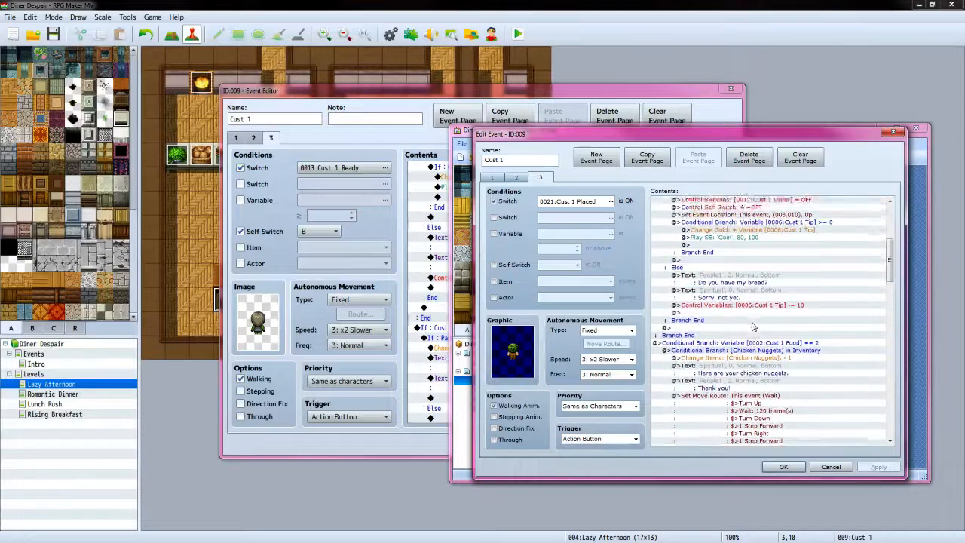
{"action": "scroll", "coordinate": [752, 326], "scroll_direction": "up", "scroll_amount": 8}
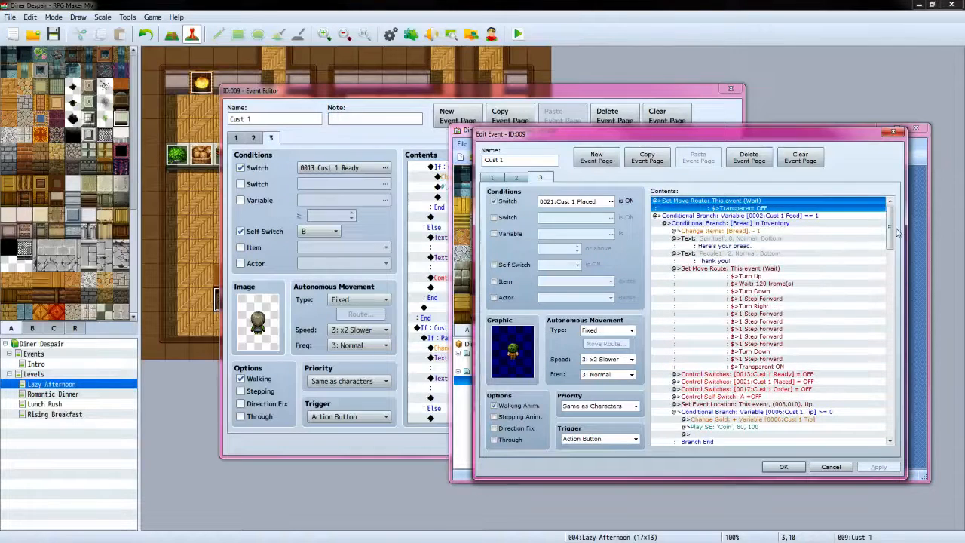
{"action": "left_click_drag", "start_coordinate": [890, 231], "coordinate": [888, 413]}
{"action": "left_click", "coordinate": [621, 101]}
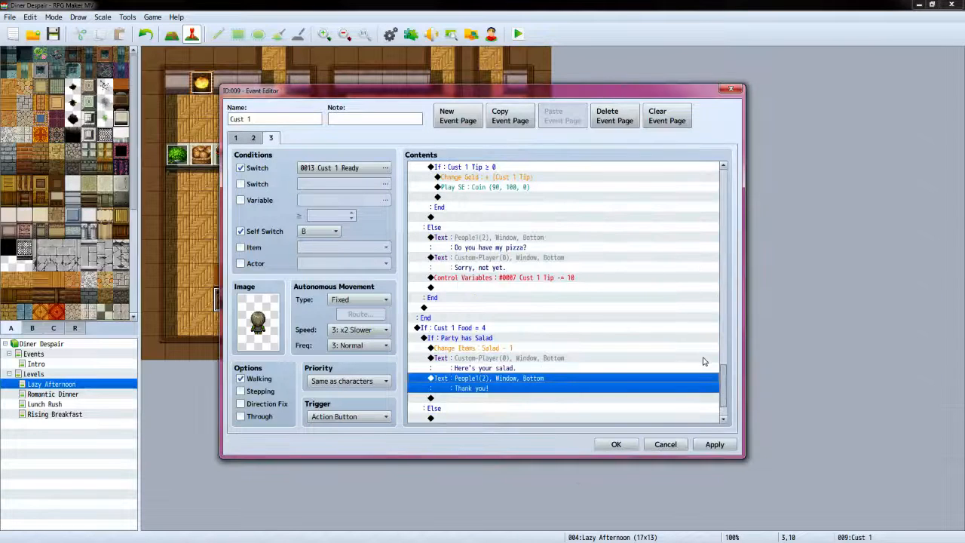
{"action": "left_click_drag", "start_coordinate": [728, 385], "coordinate": [724, 171]}
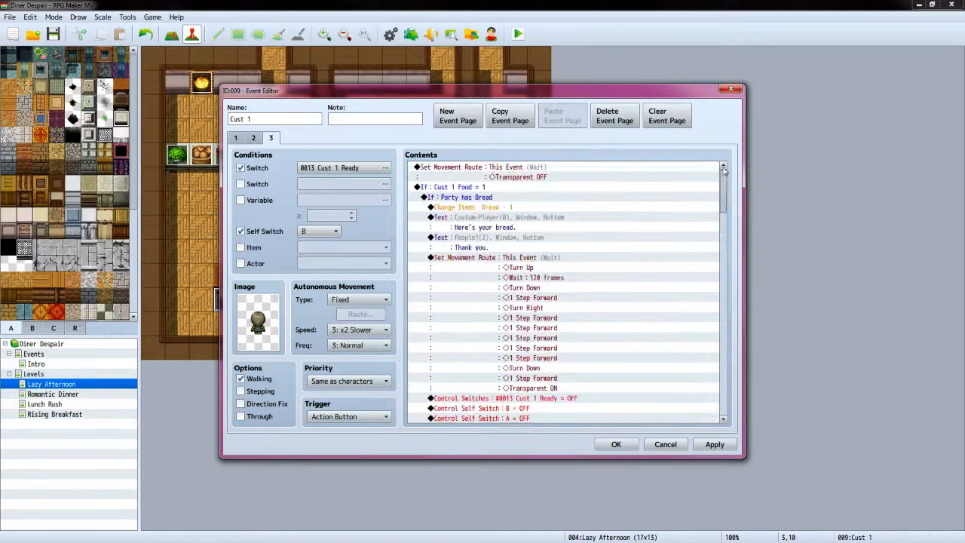
{"action": "left_click", "coordinate": [499, 238]}
{"action": "right_click", "coordinate": [497, 238]}
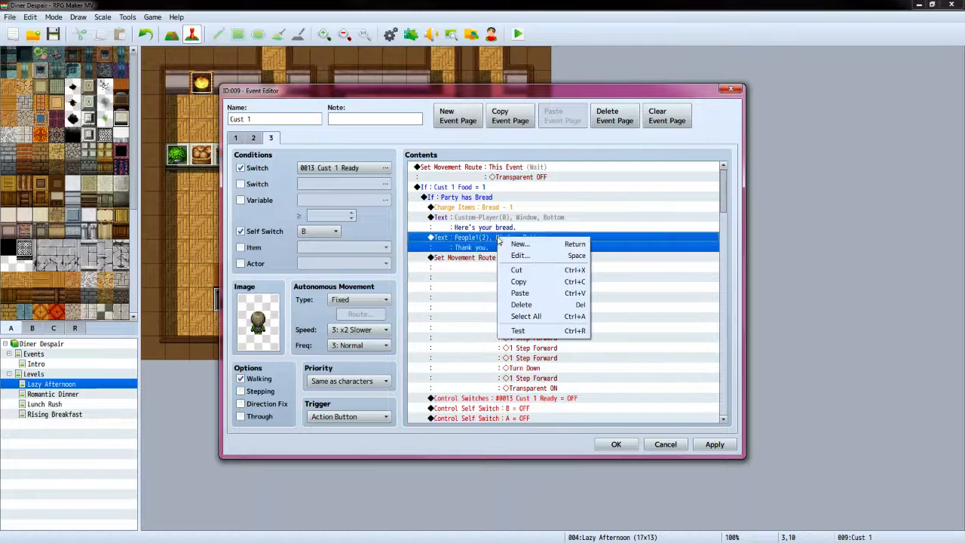
{"action": "left_click", "coordinate": [539, 257]}
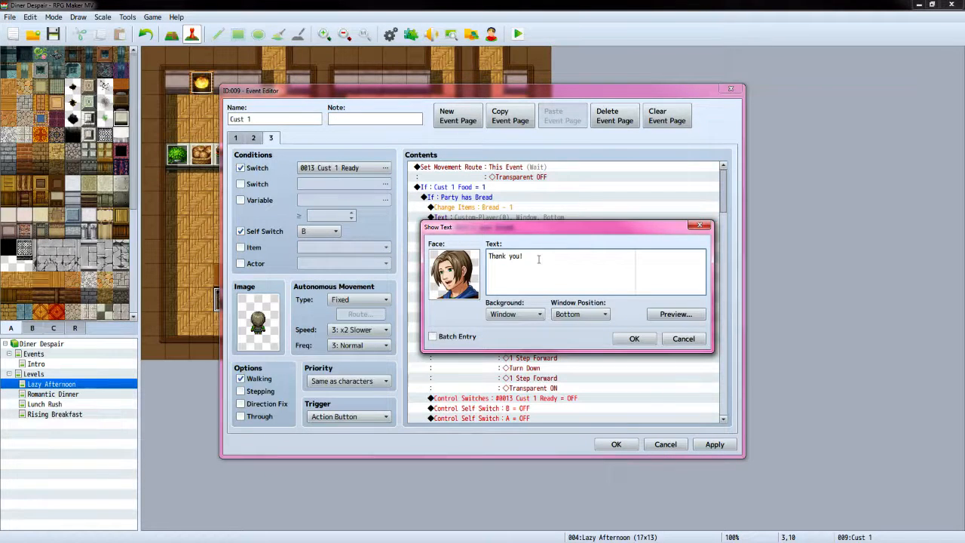
{"action": "left_click", "coordinate": [633, 339]}
Change the customer's reply in the Party has Chicken Nuggets branch to "Thank you!"
{"action": "scroll", "coordinate": [630, 341], "scroll_direction": "down", "scroll_amount": 5}
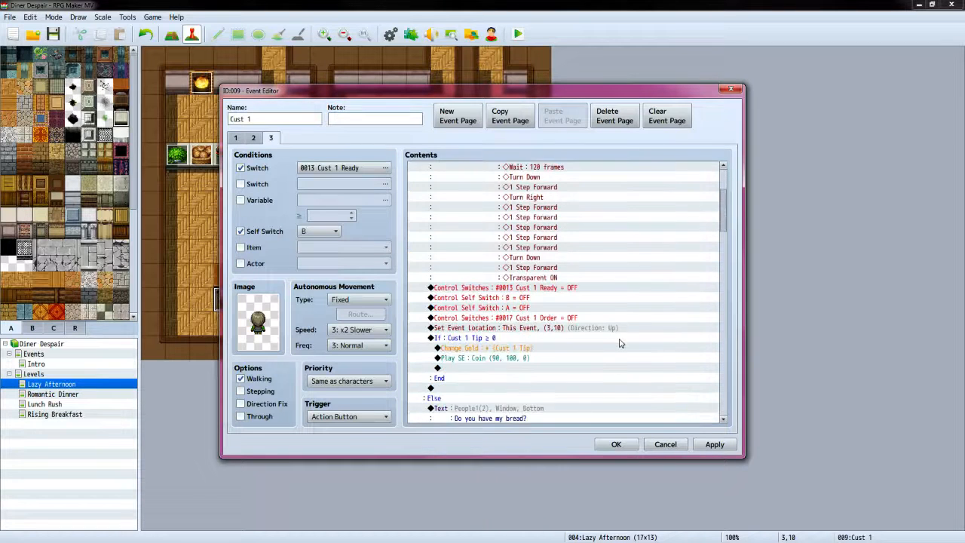
{"action": "scroll", "coordinate": [561, 343], "scroll_direction": "down", "scroll_amount": 2}
{"action": "scroll", "coordinate": [501, 332], "scroll_direction": "down", "scroll_amount": 3}
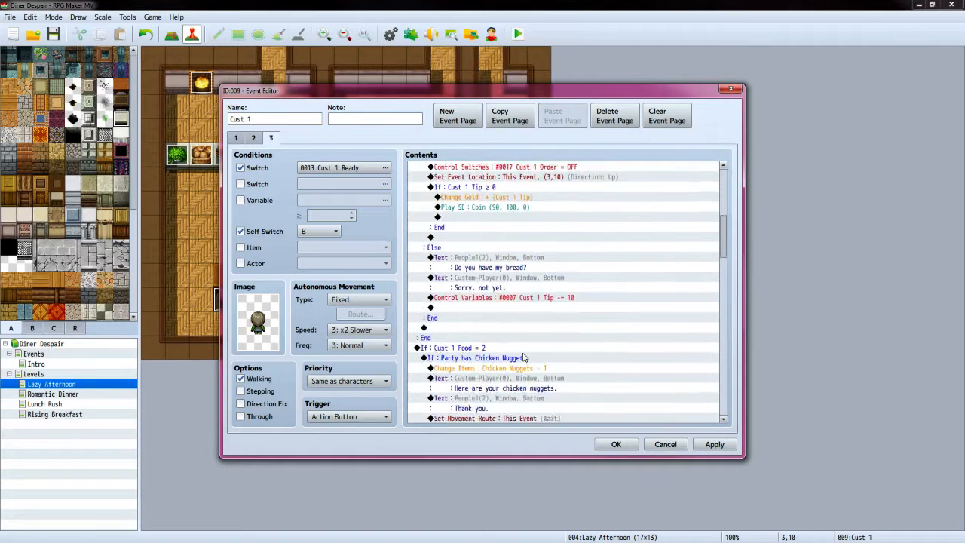
{"action": "left_click", "coordinate": [500, 362]}
{"action": "right_click", "coordinate": [500, 362]}
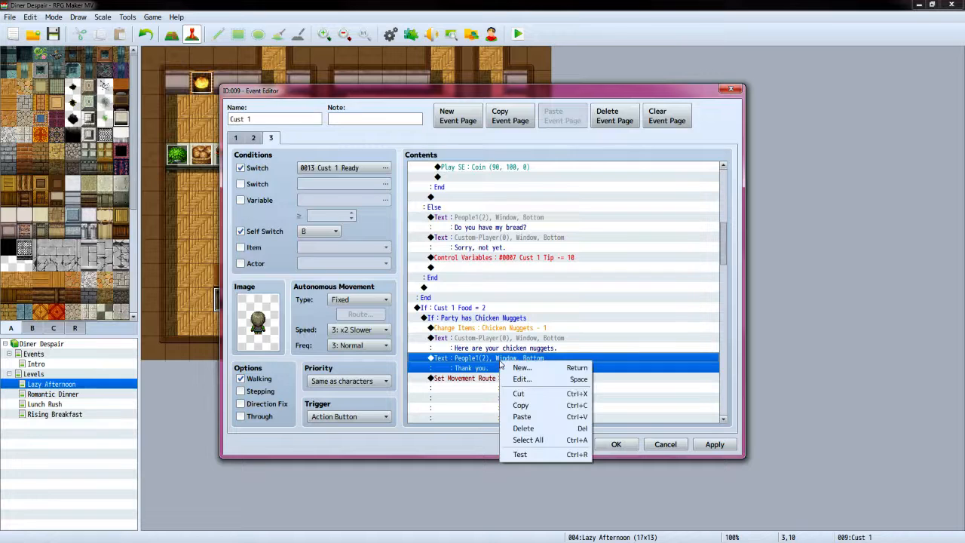
{"action": "left_click", "coordinate": [534, 385]}
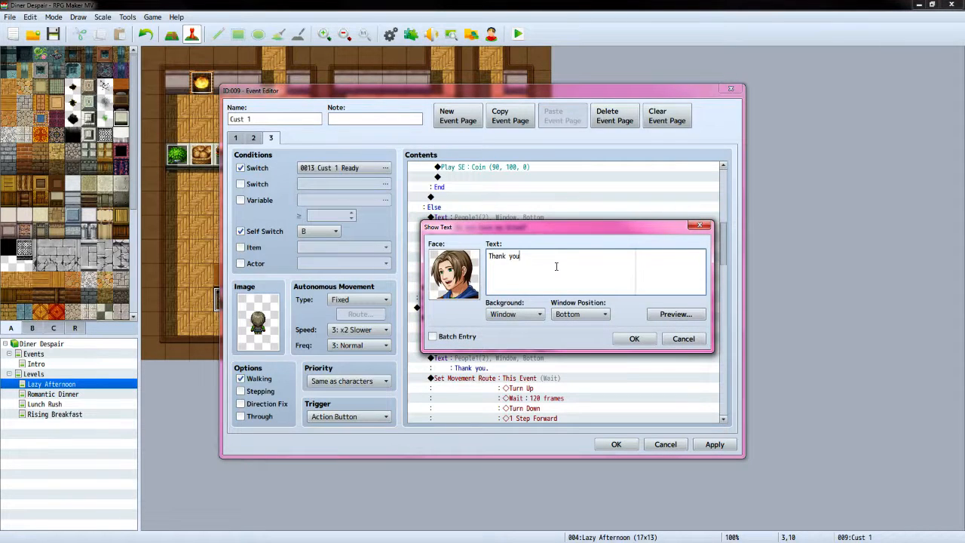
{"action": "left_click", "coordinate": [634, 338]}
Review the wording of the "Sorry, not yet." text in the chicken nuggets Else branch
{"action": "scroll", "coordinate": [624, 345], "scroll_direction": "down", "scroll_amount": 2}
{"action": "scroll", "coordinate": [623, 348], "scroll_direction": "down", "scroll_amount": 4}
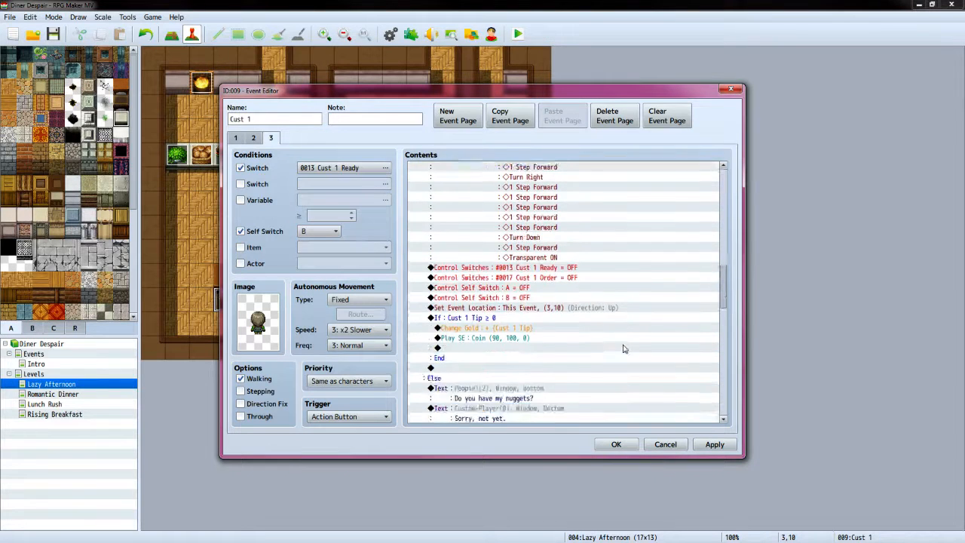
{"action": "left_click", "coordinate": [512, 352]}
{"action": "right_click", "coordinate": [513, 351]}
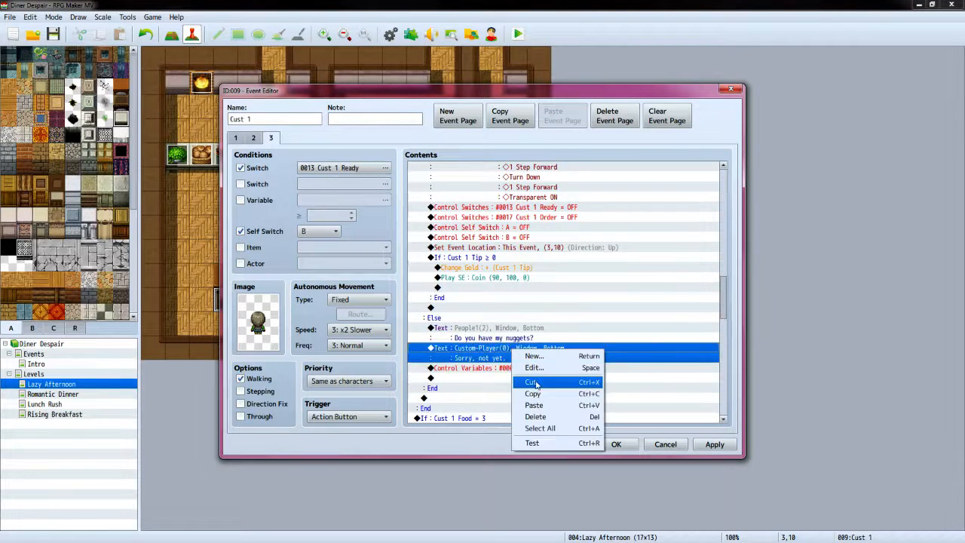
{"action": "left_click", "coordinate": [544, 368]}
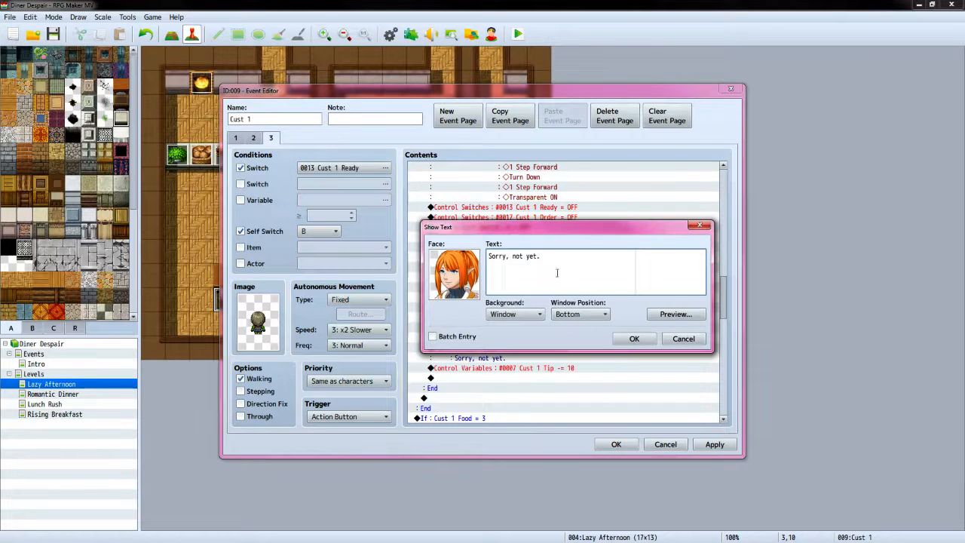
{"action": "left_click", "coordinate": [634, 338]}
Change the customer's reply in the Party has Pizza branch to "Thank you!"
{"action": "scroll", "coordinate": [554, 323], "scroll_direction": "down", "scroll_amount": 3}
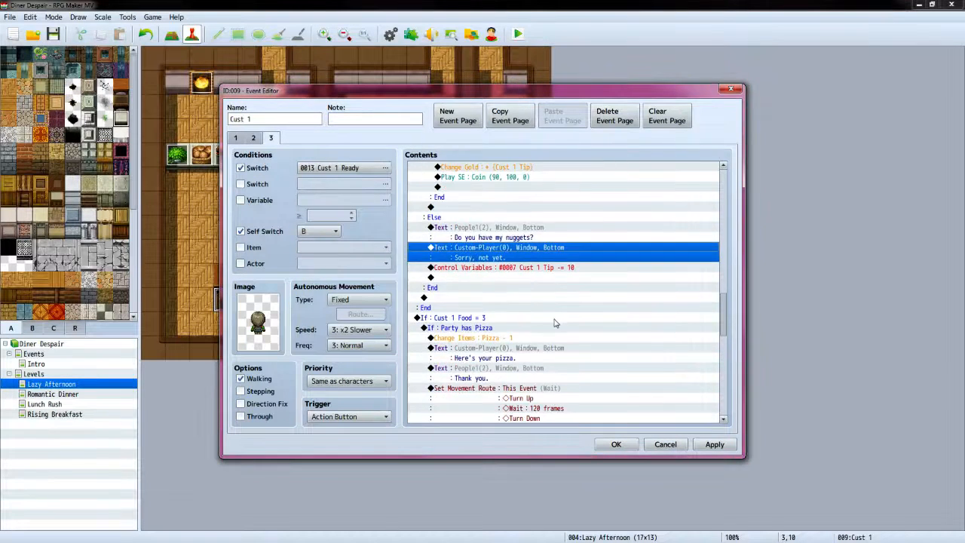
{"action": "scroll", "coordinate": [554, 323], "scroll_direction": "down", "scroll_amount": 1}
{"action": "left_click", "coordinate": [503, 331]}
{"action": "right_click", "coordinate": [504, 332]}
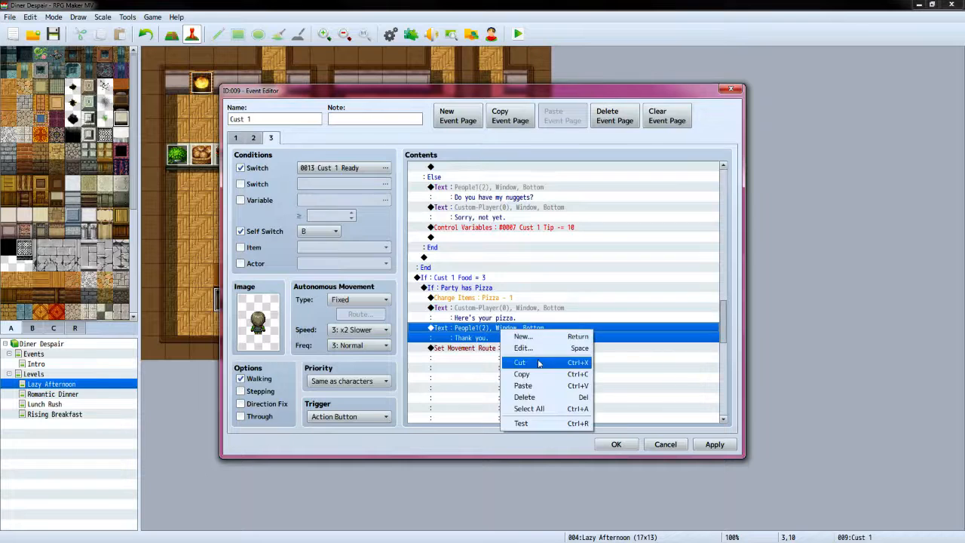
{"action": "left_click", "coordinate": [528, 347]}
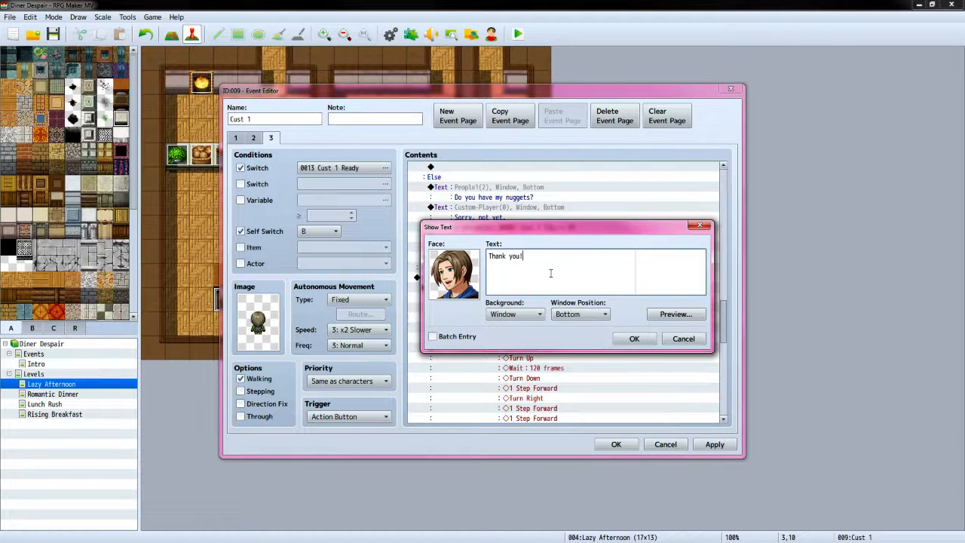
{"action": "left_click", "coordinate": [634, 338]}
Start a movement route for This Event below the salad branch's thank-you text, with Turn Up and a 120-frame wait
{"action": "scroll", "coordinate": [635, 338], "scroll_direction": "down", "scroll_amount": 5}
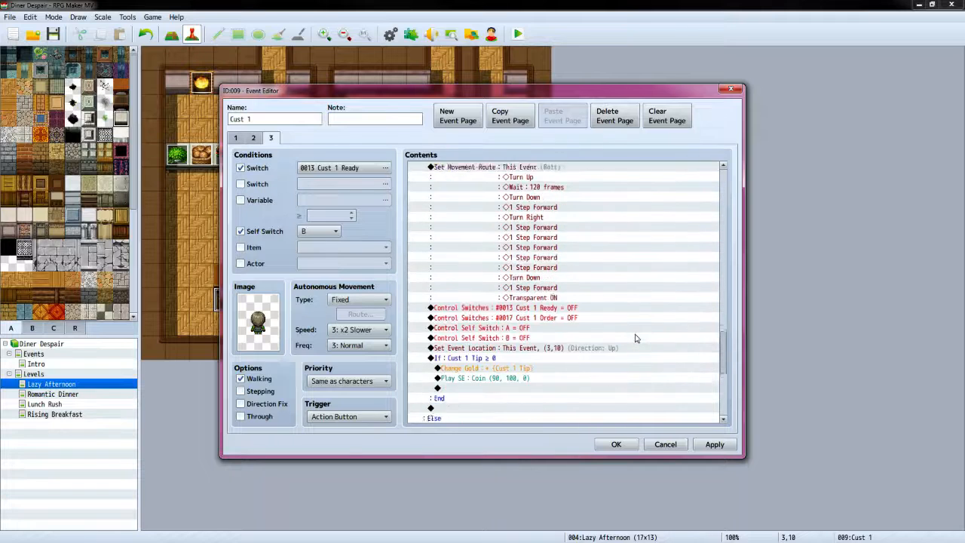
{"action": "scroll", "coordinate": [635, 338], "scroll_direction": "down", "scroll_amount": 8}
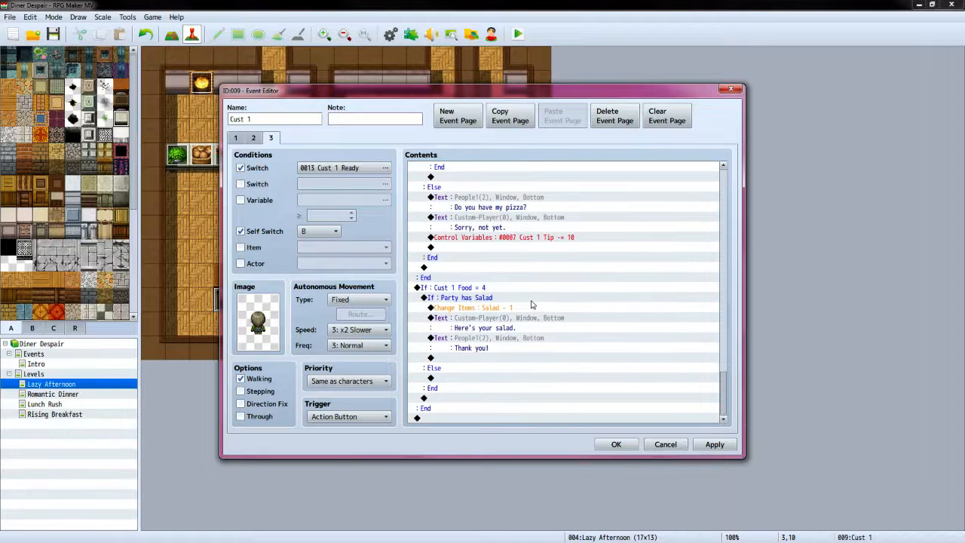
{"action": "left_click", "coordinate": [486, 357]}
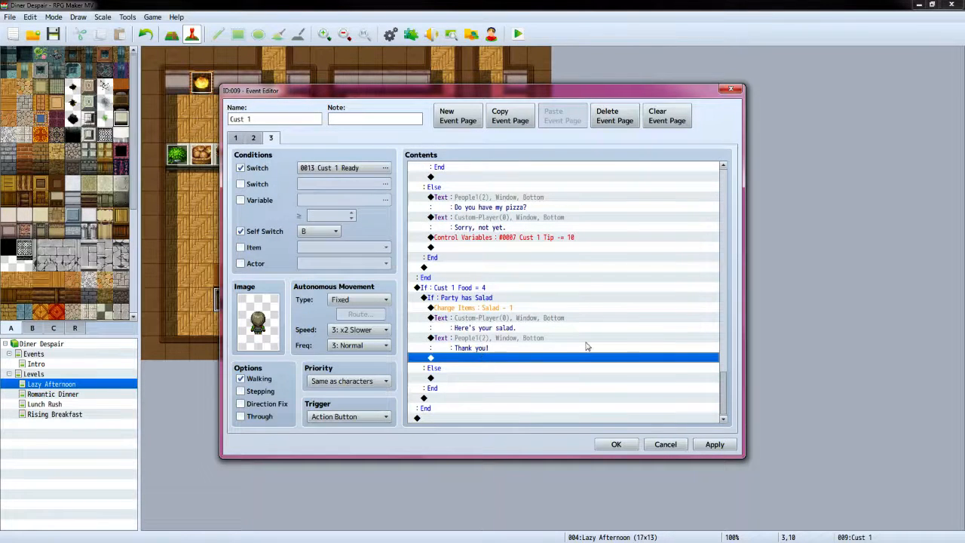
{"action": "double_click", "coordinate": [561, 358]}
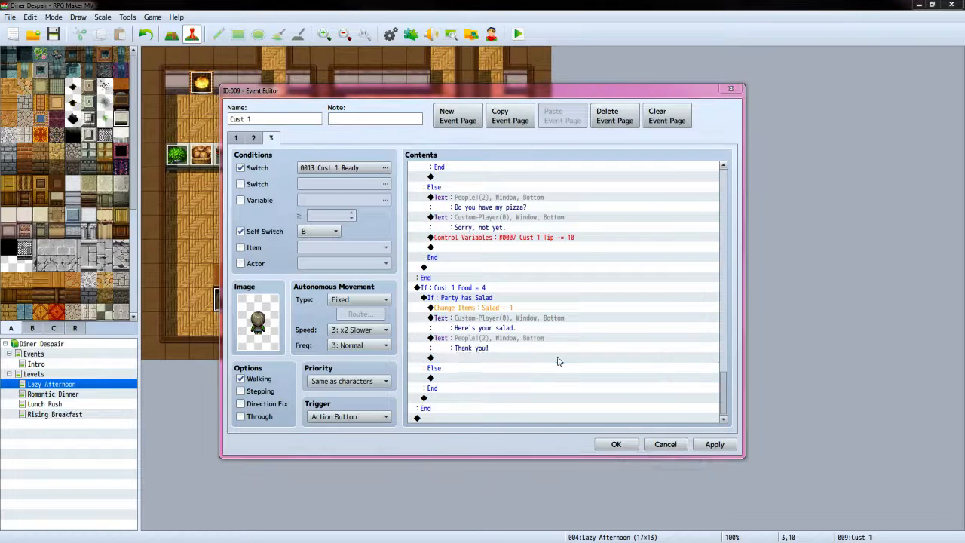
{"action": "left_click", "coordinate": [466, 140]}
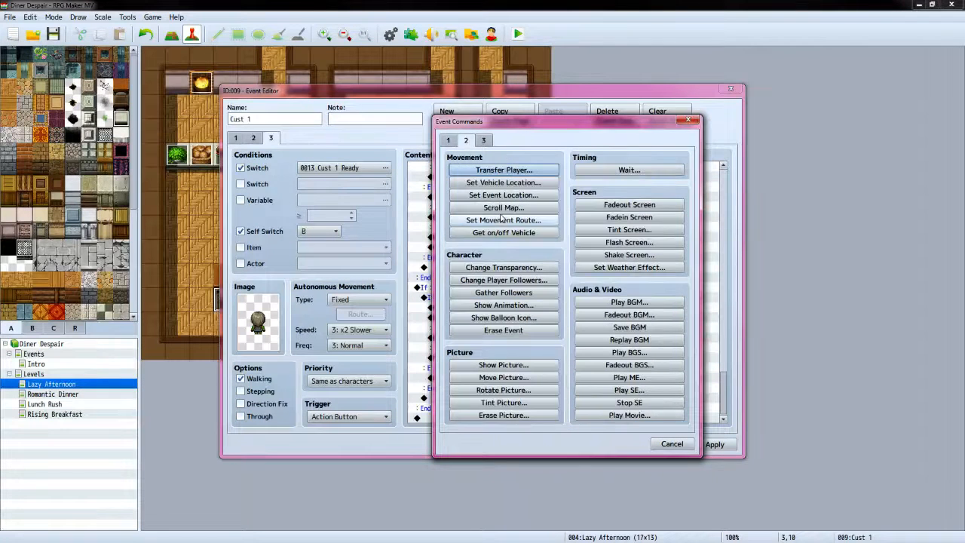
{"action": "left_click", "coordinate": [507, 220]}
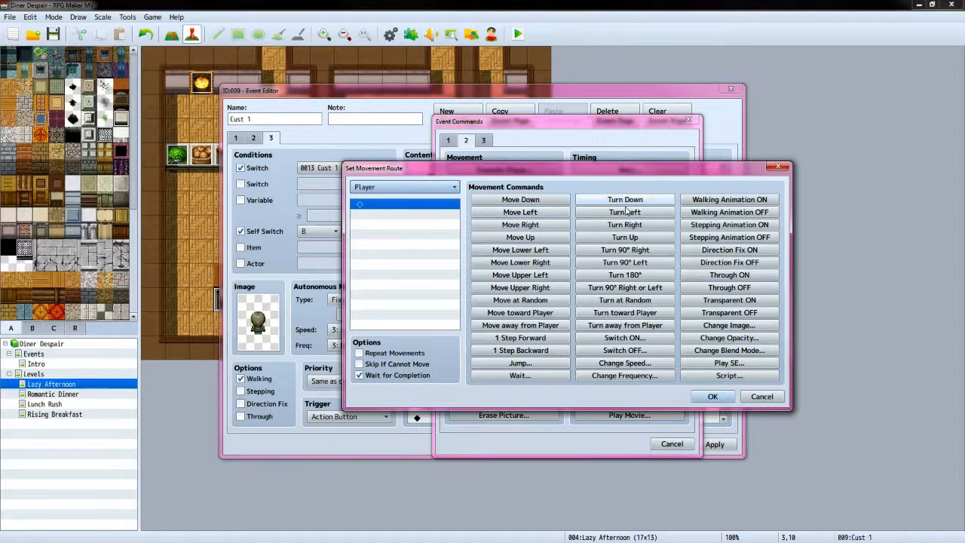
{"action": "left_click", "coordinate": [648, 239]}
{"action": "left_click", "coordinate": [452, 187]}
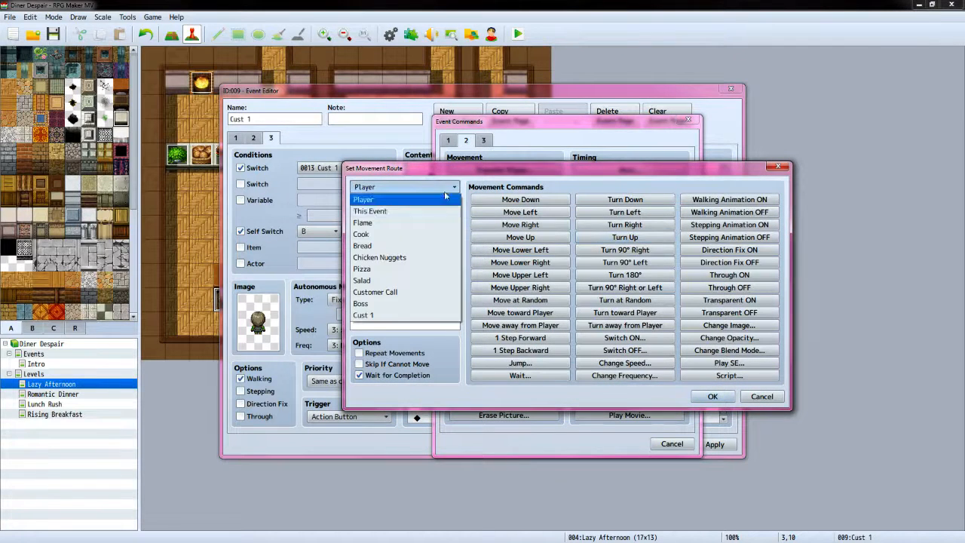
{"action": "left_click", "coordinate": [435, 212]}
{"action": "left_click", "coordinate": [520, 376]}
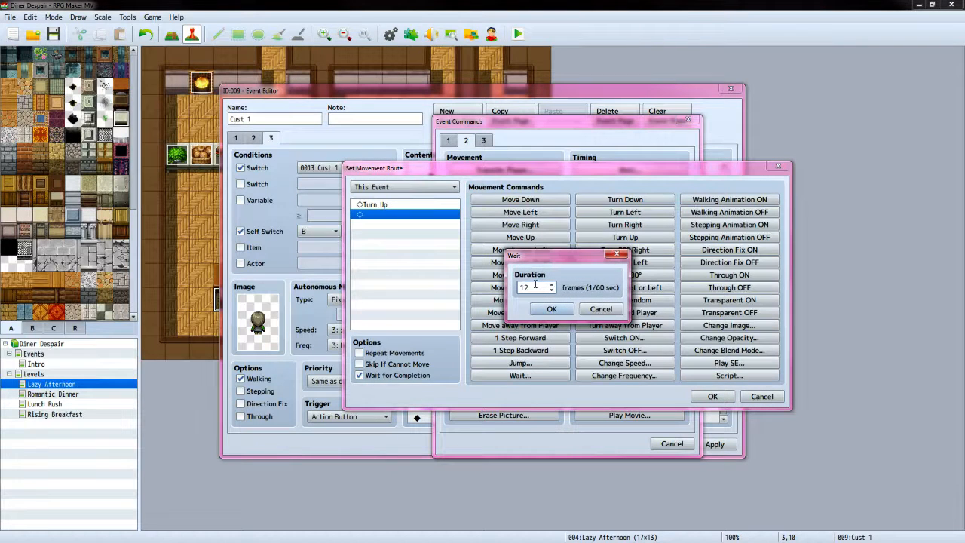
{"action": "left_click", "coordinate": [549, 308]}
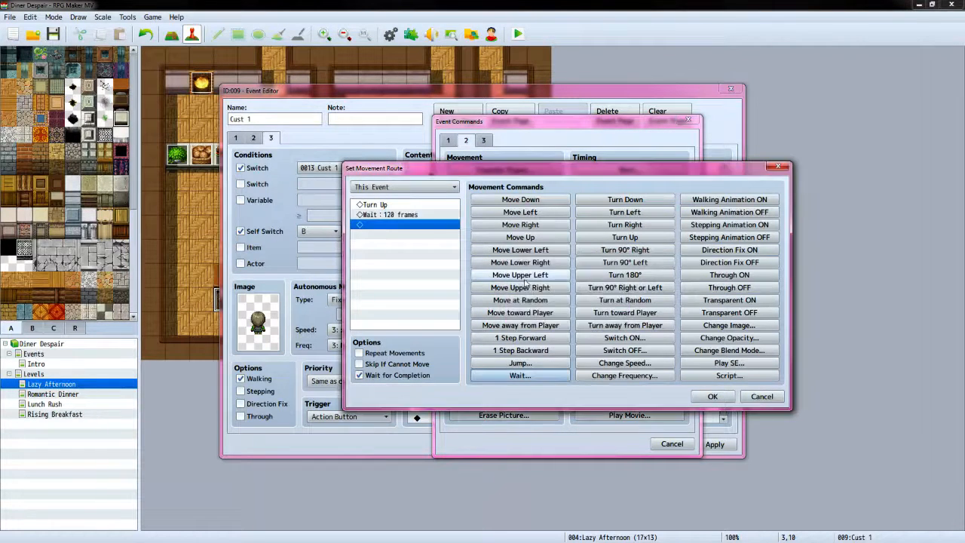
Append Turn Down, one 1 Step Forward, Turn Right and five 1 Step Forward commands to the salad exit route
{"action": "left_click", "coordinate": [625, 200]}
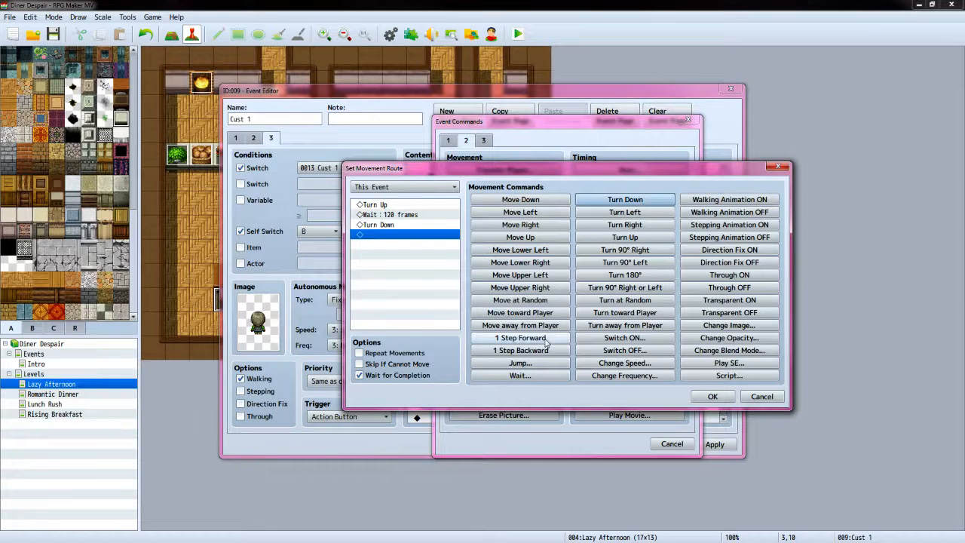
{"action": "left_click", "coordinate": [521, 337]}
{"action": "left_click", "coordinate": [625, 224]}
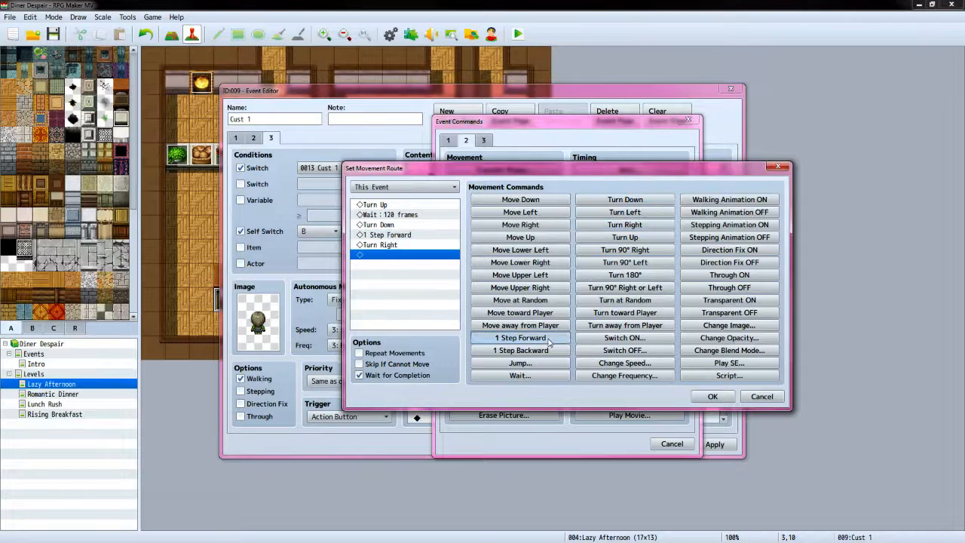
{"action": "left_click", "coordinate": [547, 339]}
{"action": "left_click", "coordinate": [546, 339]}
{"action": "left_click", "coordinate": [546, 339]}
{"action": "left_click", "coordinate": [548, 340]}
{"action": "left_click", "coordinate": [549, 342]}
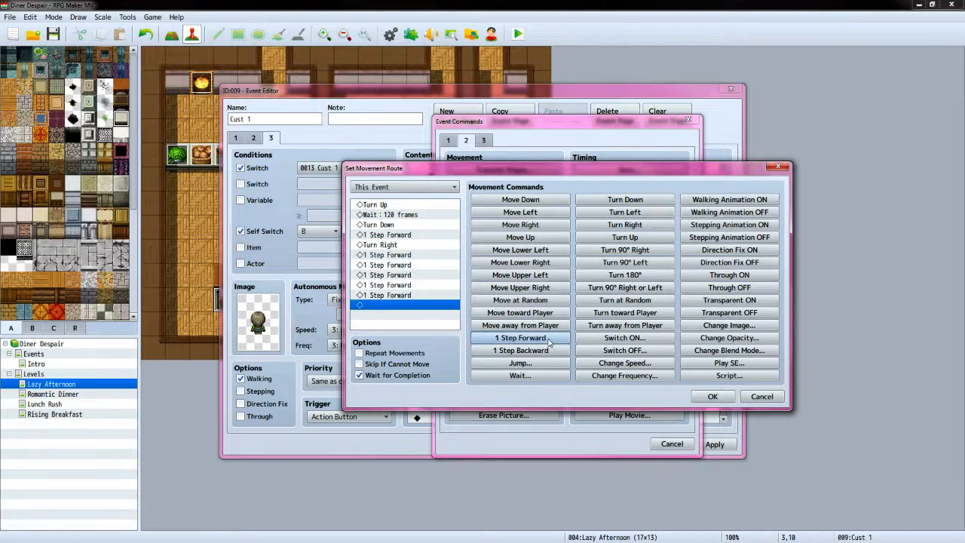
Finish the salad branch's exit route with Turn Down, one 1 Step Forward and Transparent ON, and accept the route
{"action": "left_click", "coordinate": [639, 200]}
{"action": "left_click", "coordinate": [542, 343]}
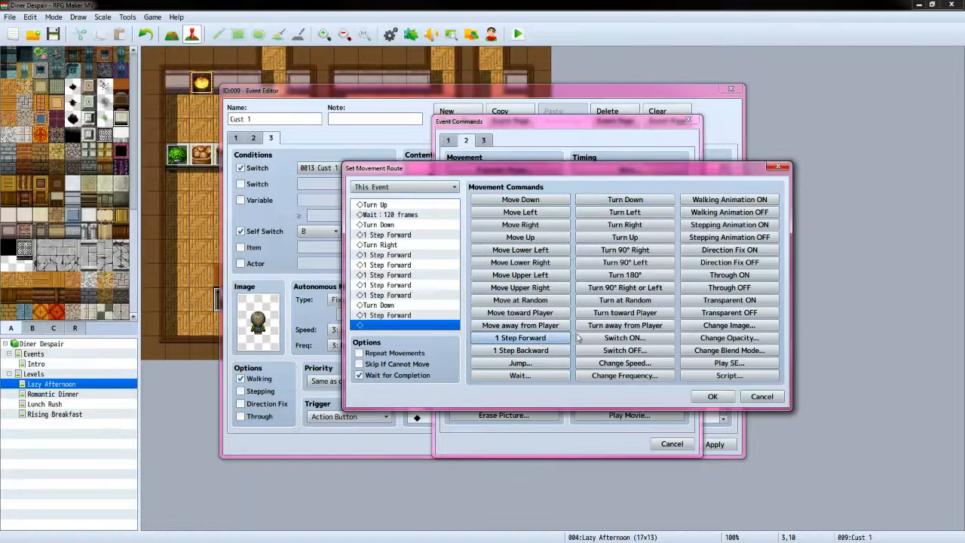
{"action": "left_click", "coordinate": [729, 299]}
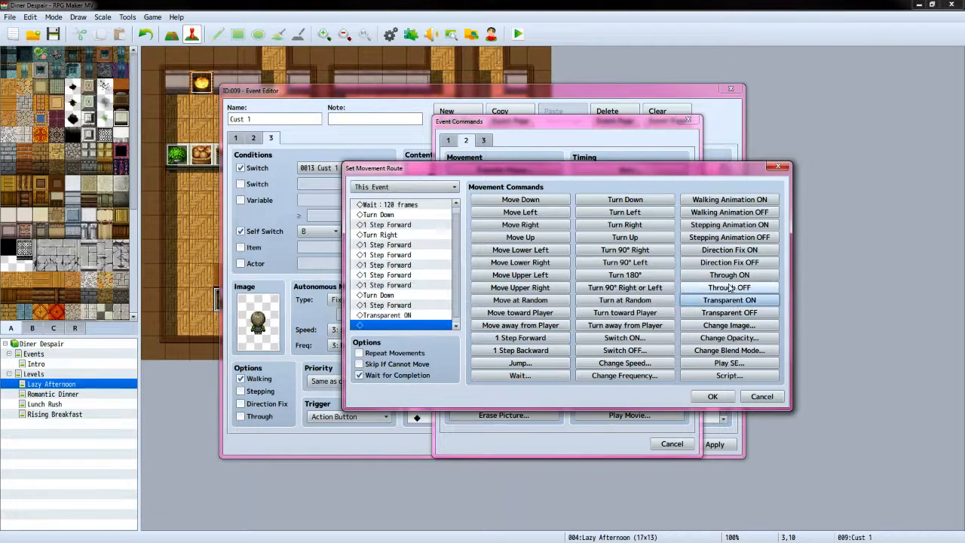
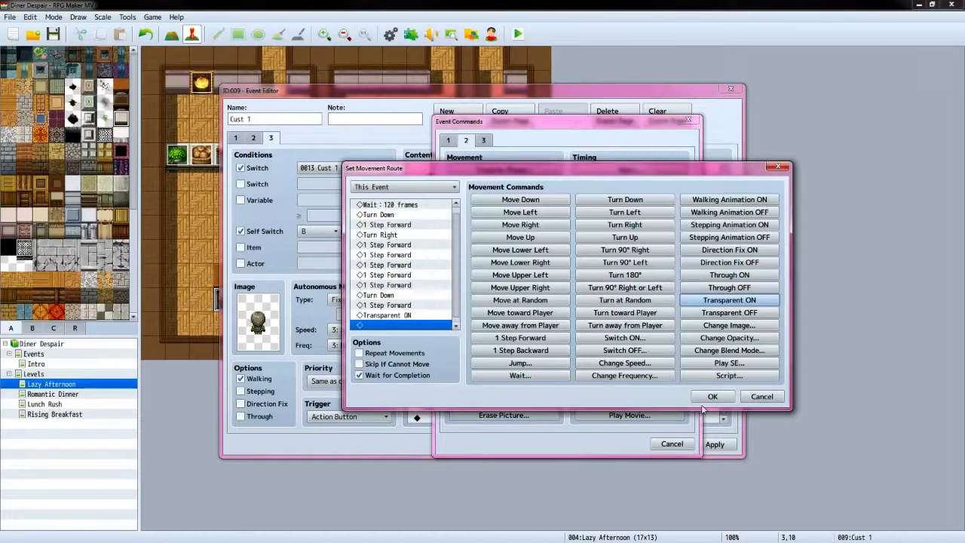
{"action": "left_click", "coordinate": [713, 395]}
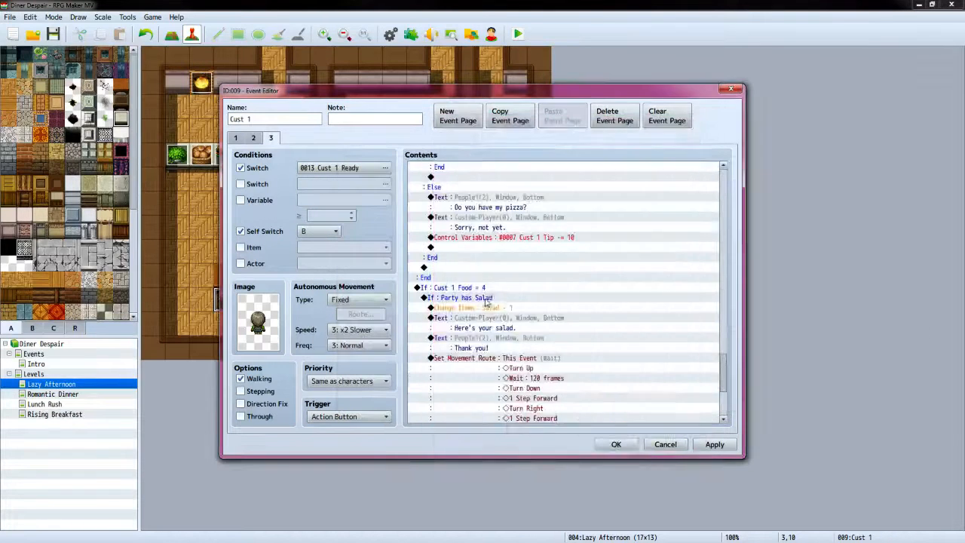
Add a Control Switches command below the salad exit route that sets 0013 Cust 1 Ready to OFF
{"action": "scroll", "coordinate": [484, 362], "scroll_direction": "down", "scroll_amount": 1}
{"action": "scroll", "coordinate": [483, 362], "scroll_direction": "down", "scroll_amount": 1}
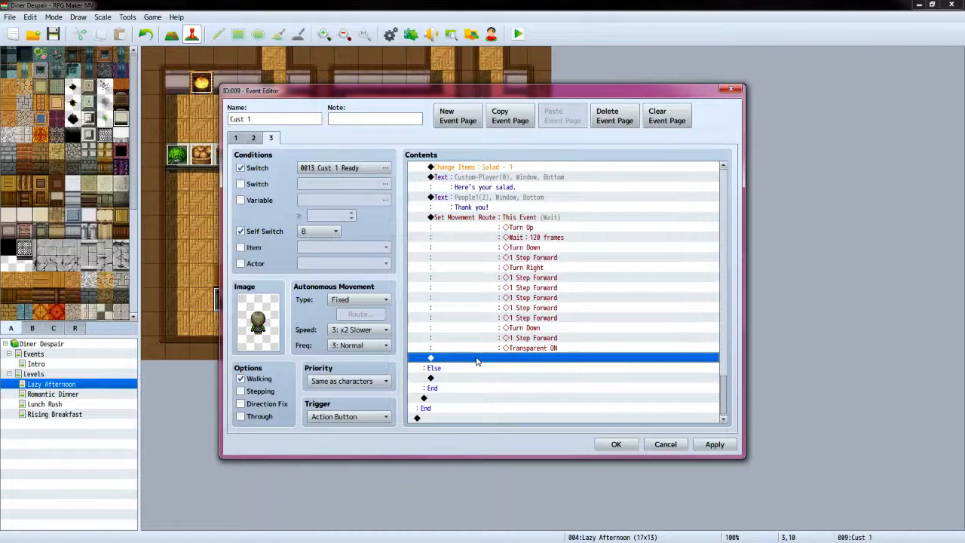
{"action": "double_click", "coordinate": [477, 361]}
{"action": "left_click", "coordinate": [449, 143]}
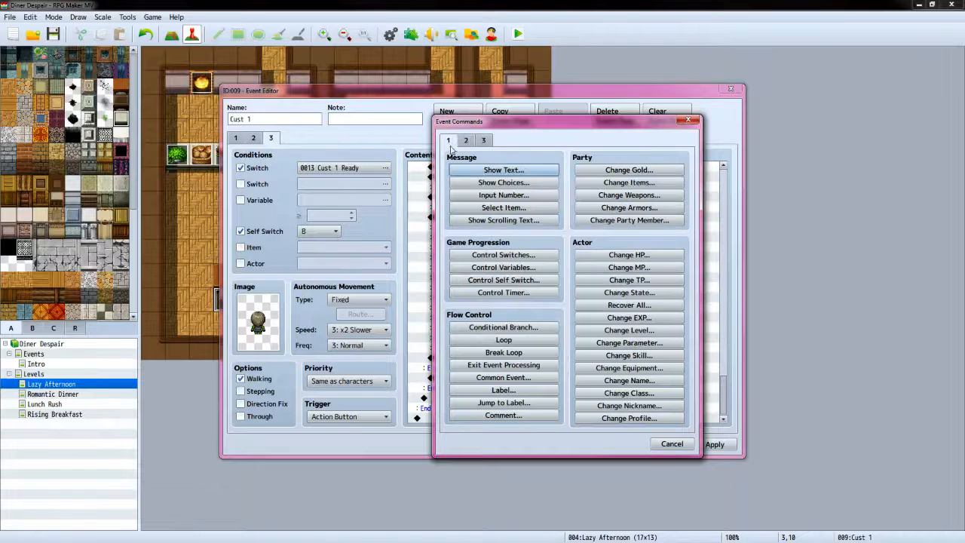
{"action": "left_click", "coordinate": [503, 255]}
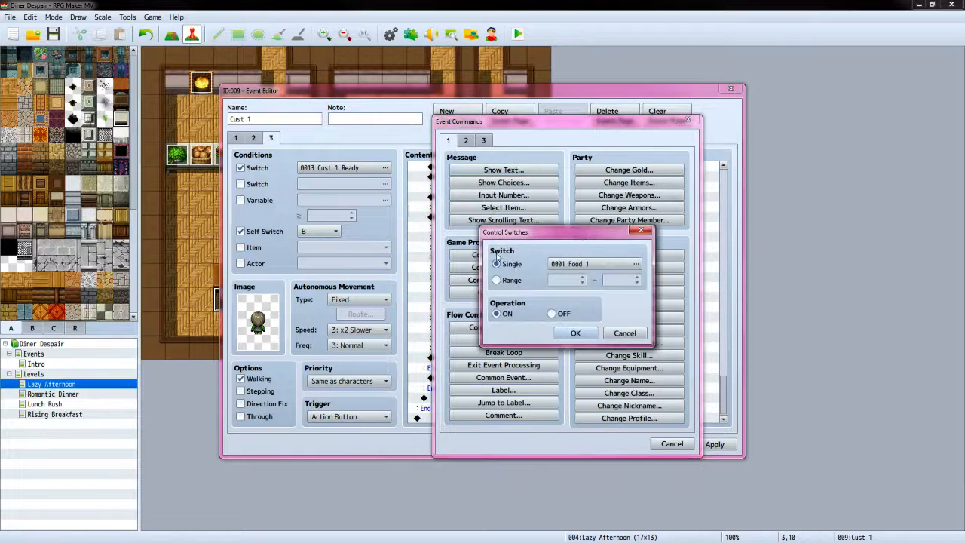
{"action": "left_click", "coordinate": [633, 264]}
{"action": "left_click", "coordinate": [619, 299]}
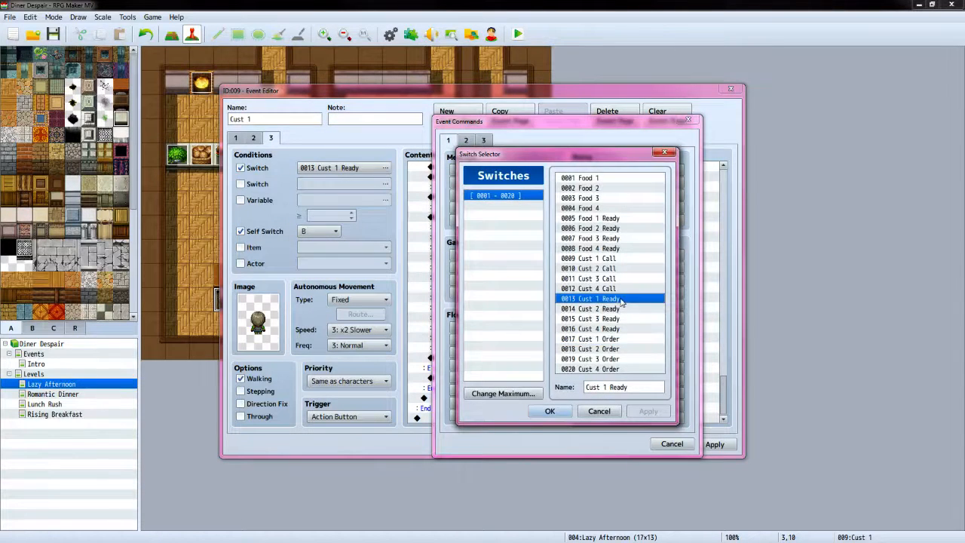
{"action": "left_click", "coordinate": [549, 412]}
{"action": "left_click", "coordinate": [551, 313]}
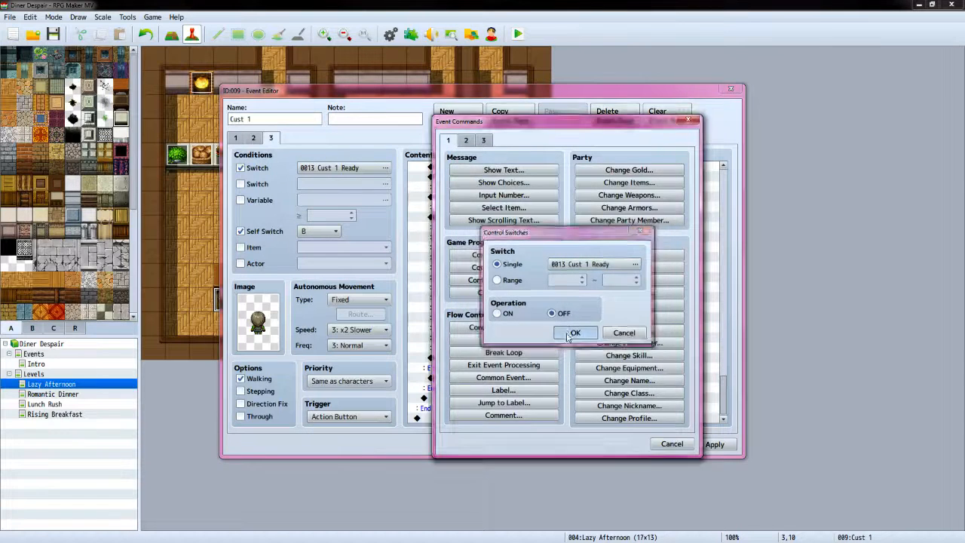
{"action": "left_click", "coordinate": [572, 333]}
Add another Control Switches command in the salad branch that sets 0017 Cust 1 Order to OFF
{"action": "double_click", "coordinate": [509, 369]}
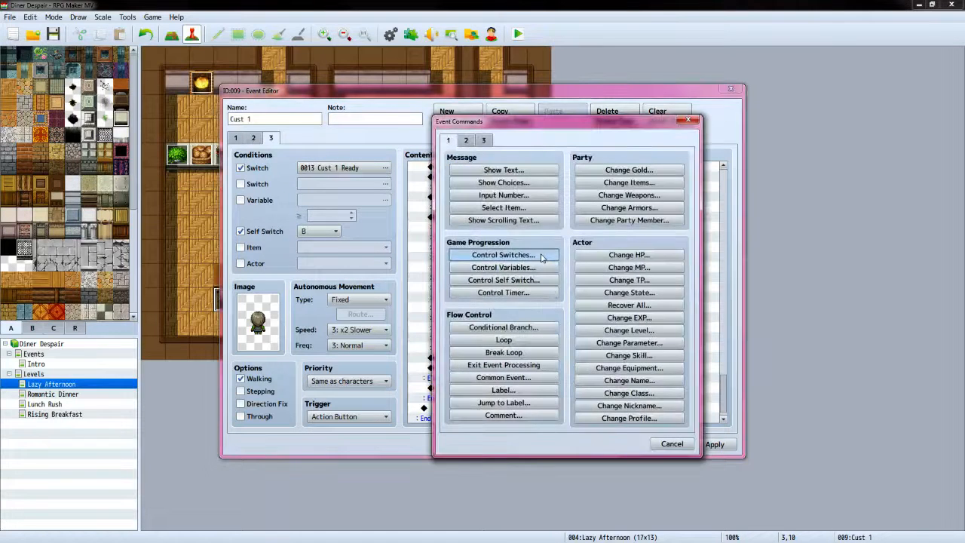
{"action": "left_click", "coordinate": [503, 255]}
{"action": "left_click", "coordinate": [593, 266]}
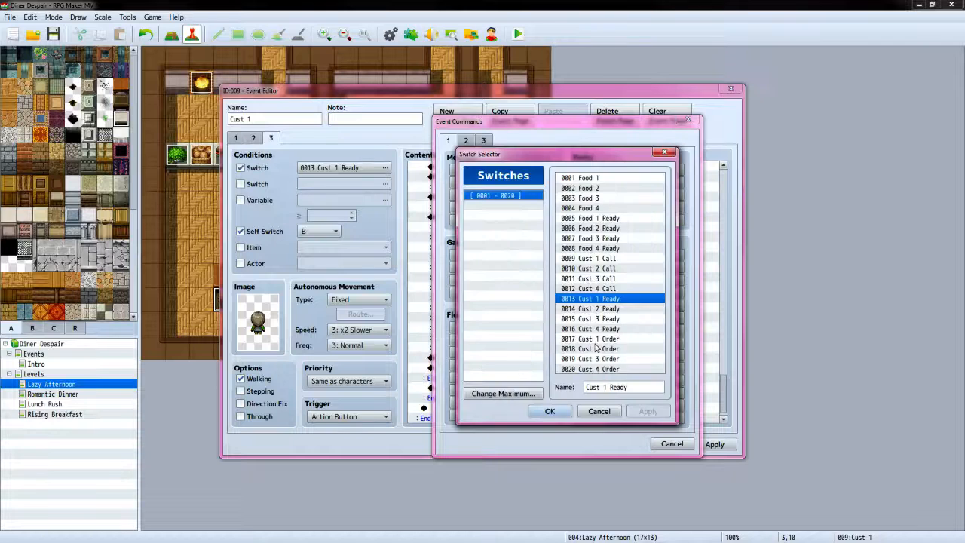
{"action": "left_click", "coordinate": [618, 340]}
{"action": "left_click", "coordinate": [550, 411]}
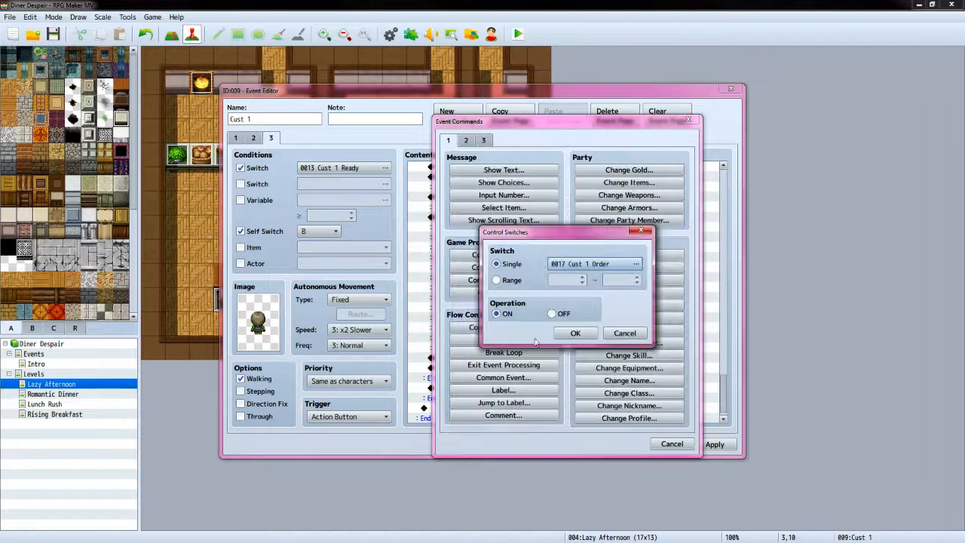
{"action": "left_click", "coordinate": [551, 314]}
{"action": "left_click", "coordinate": [575, 333]}
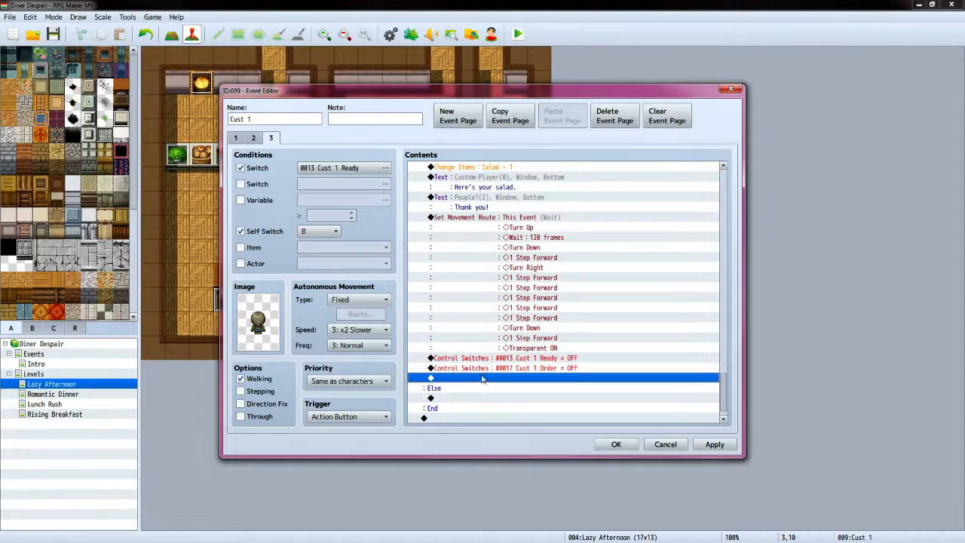
Add two Control Self Switch commands below the switch resets, setting self switches A and B to OFF
{"action": "double_click", "coordinate": [482, 381]}
{"action": "left_click", "coordinate": [503, 279]}
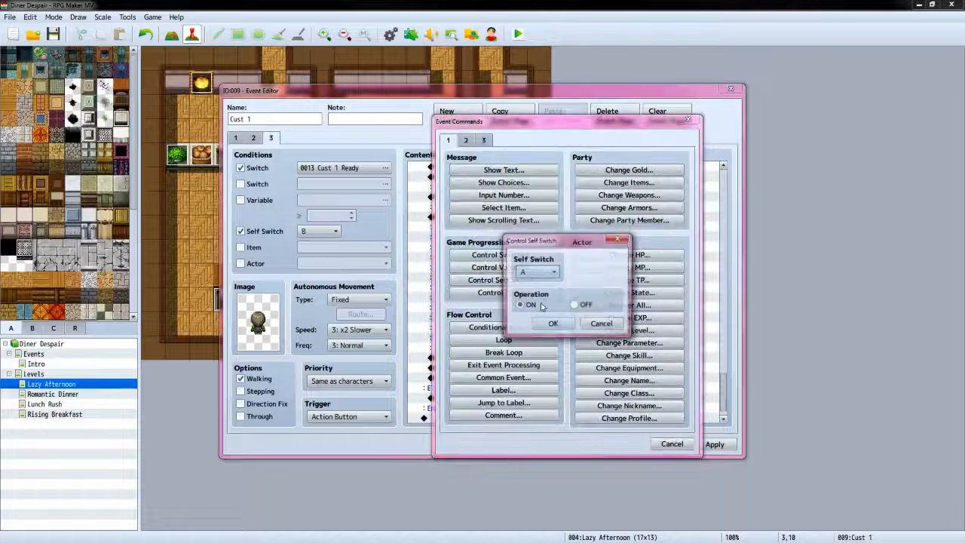
{"action": "left_click", "coordinate": [575, 305]}
{"action": "left_click", "coordinate": [552, 324]}
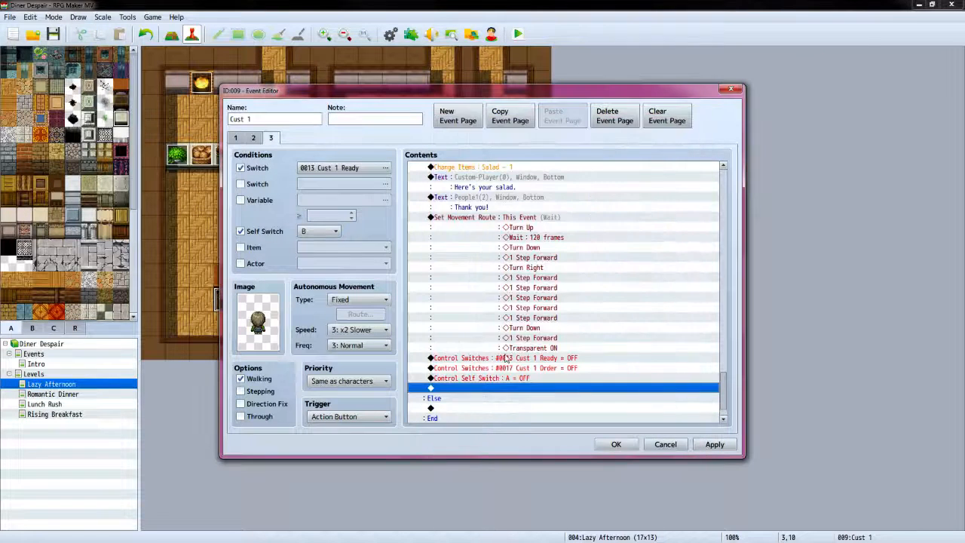
{"action": "double_click", "coordinate": [497, 389]}
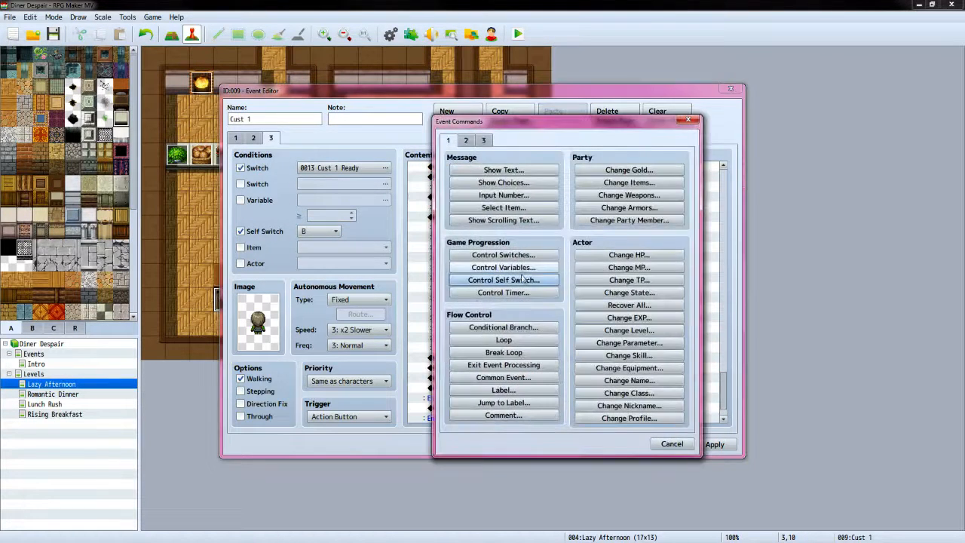
{"action": "left_click", "coordinate": [502, 279]}
{"action": "left_click", "coordinate": [543, 273]}
{"action": "left_click", "coordinate": [546, 293]}
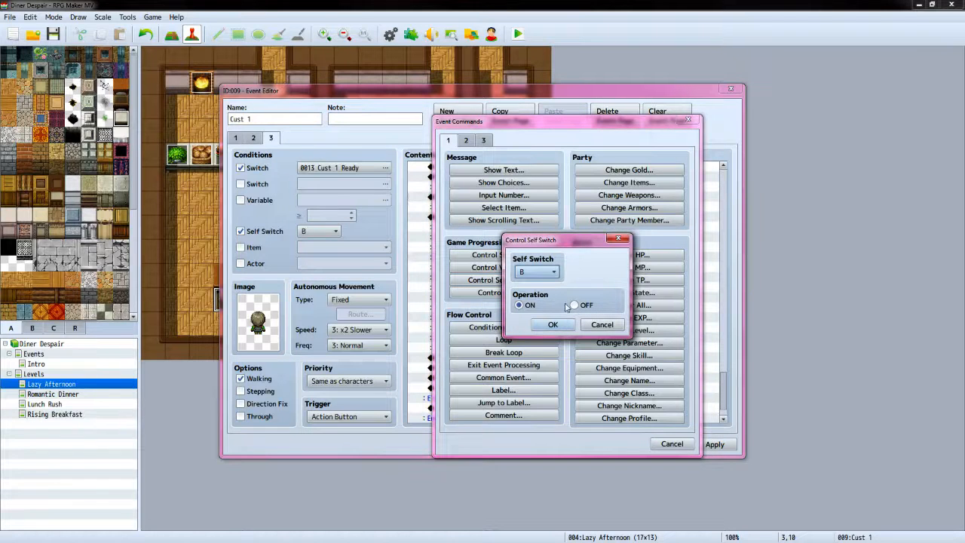
{"action": "left_click", "coordinate": [575, 305]}
{"action": "left_click", "coordinate": [552, 324]}
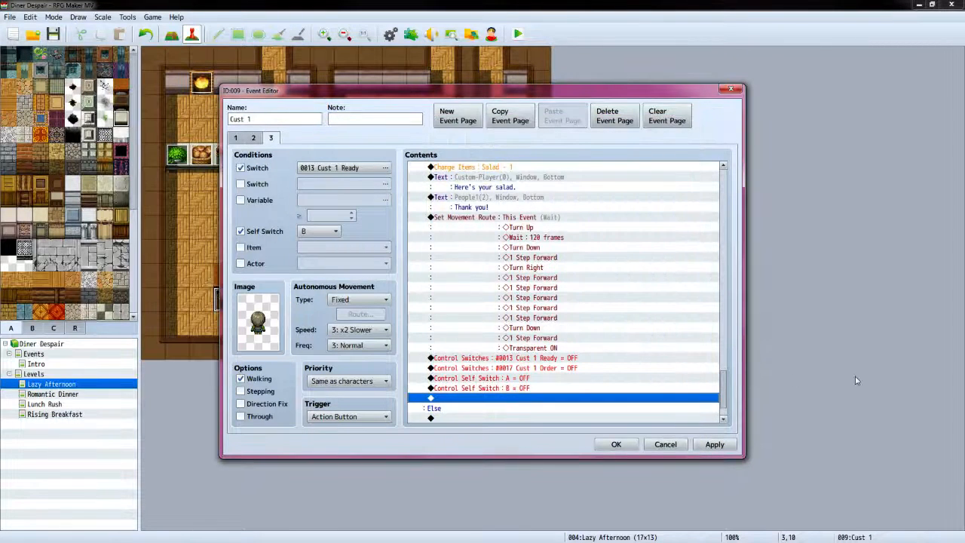
Check the reference project's Cust 1 event, then paste the copied Cust 1 Tip ≥ 0 payout branch below the salad branch's self switch resets
{"action": "key", "text": "alt+Tab"}
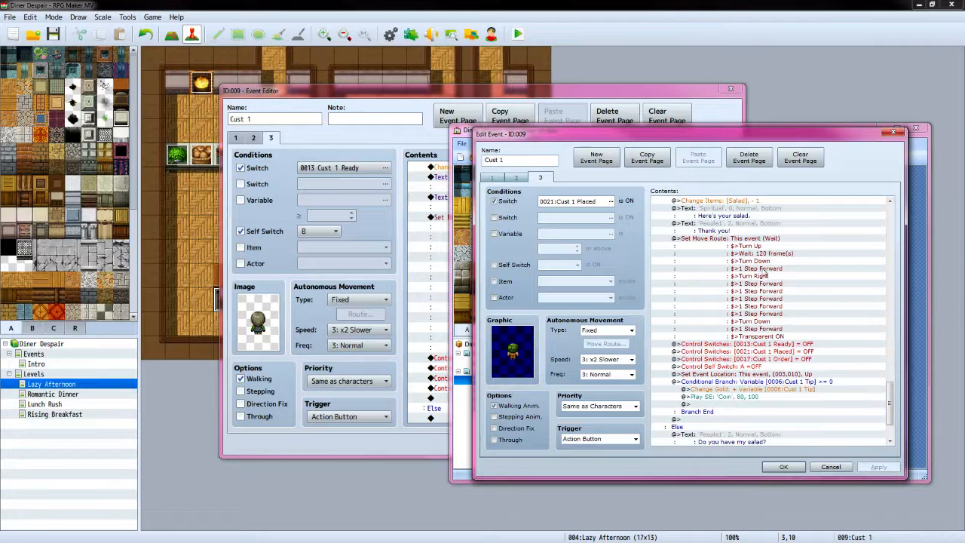
{"action": "left_click", "coordinate": [606, 93]}
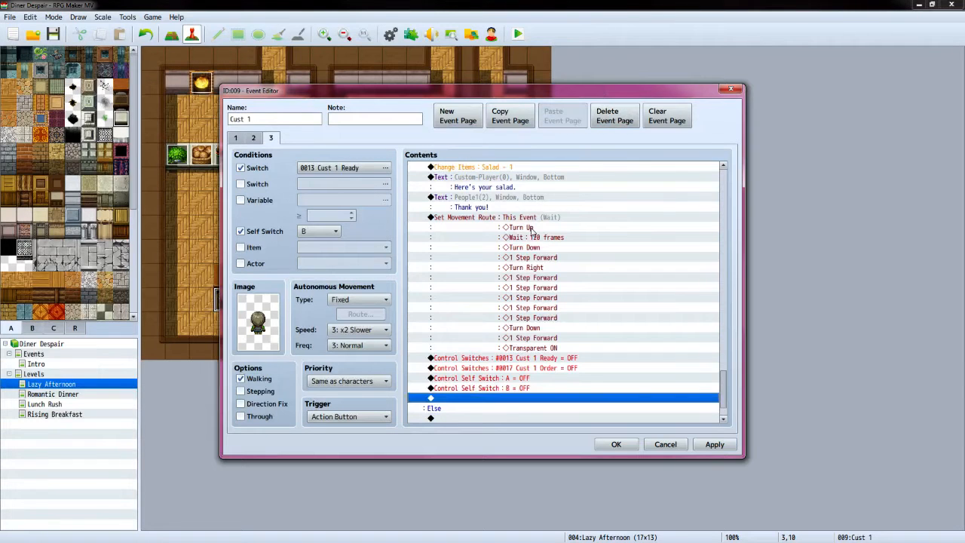
{"action": "right_click", "coordinate": [520, 394]}
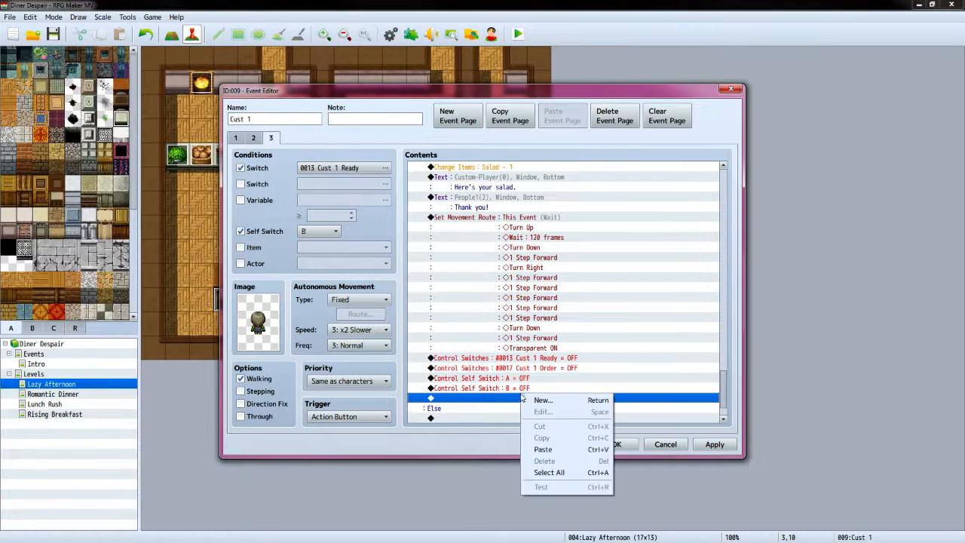
{"action": "left_click", "coordinate": [544, 448]}
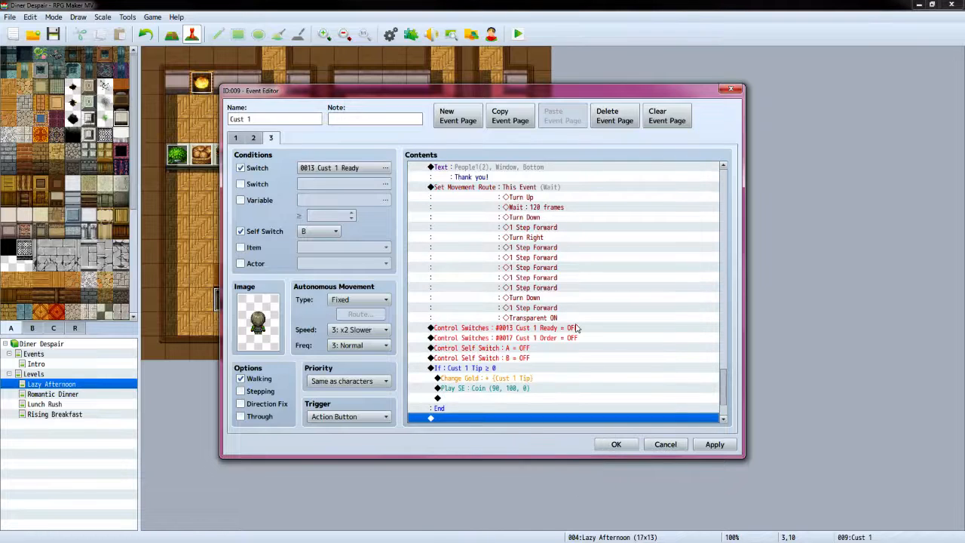
Consult the reference event's salad Else branch and add the text "Do you have my salad?" with the customer's People1 face to this one's Else
{"action": "scroll", "coordinate": [576, 334], "scroll_direction": "down", "scroll_amount": 2}
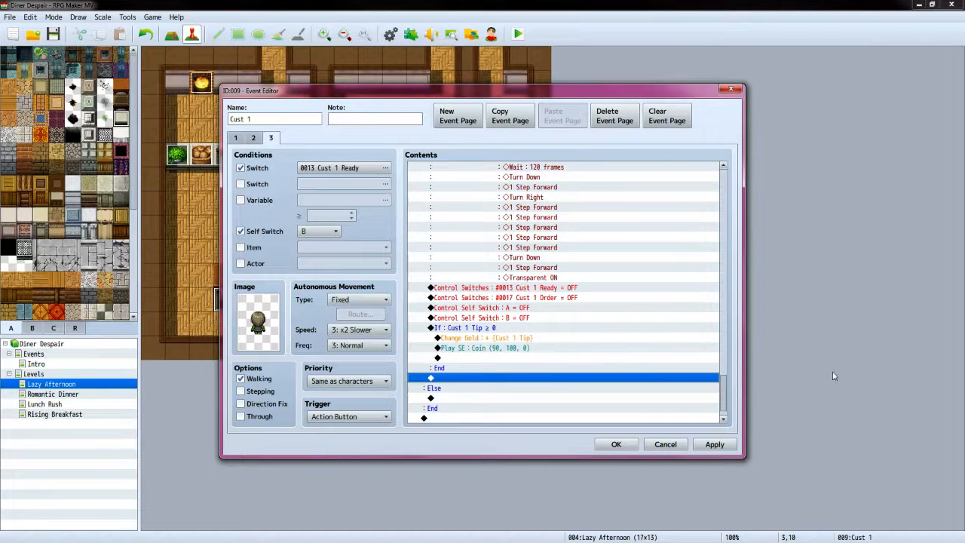
{"action": "key", "text": "alt+Tab"}
{"action": "scroll", "coordinate": [813, 299], "scroll_direction": "down", "scroll_amount": 3}
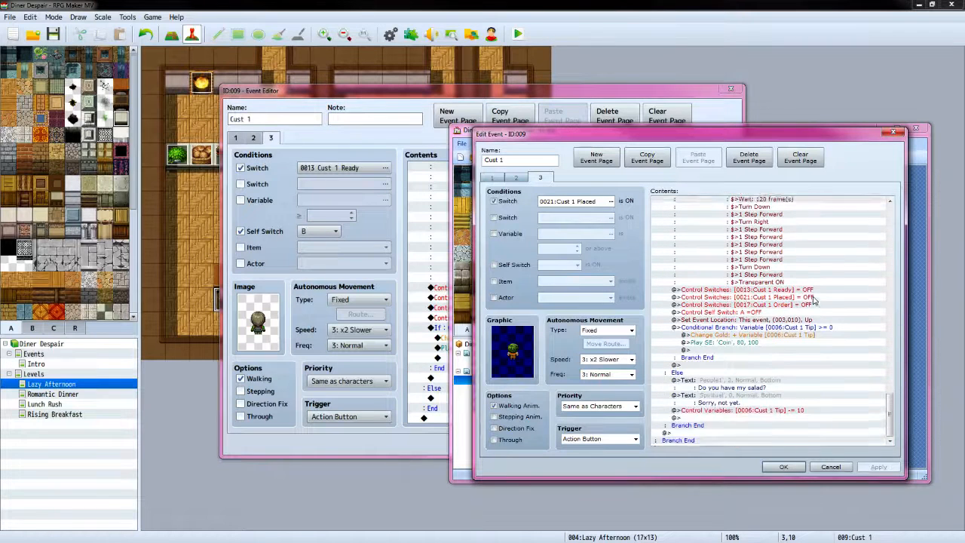
{"action": "left_click", "coordinate": [515, 98]}
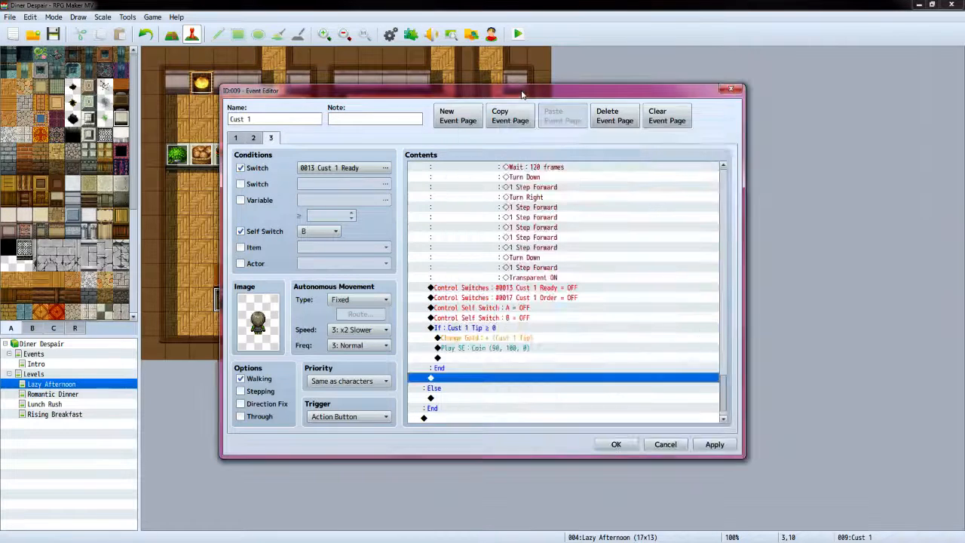
{"action": "left_click", "coordinate": [455, 399]}
{"action": "double_click", "coordinate": [454, 402]}
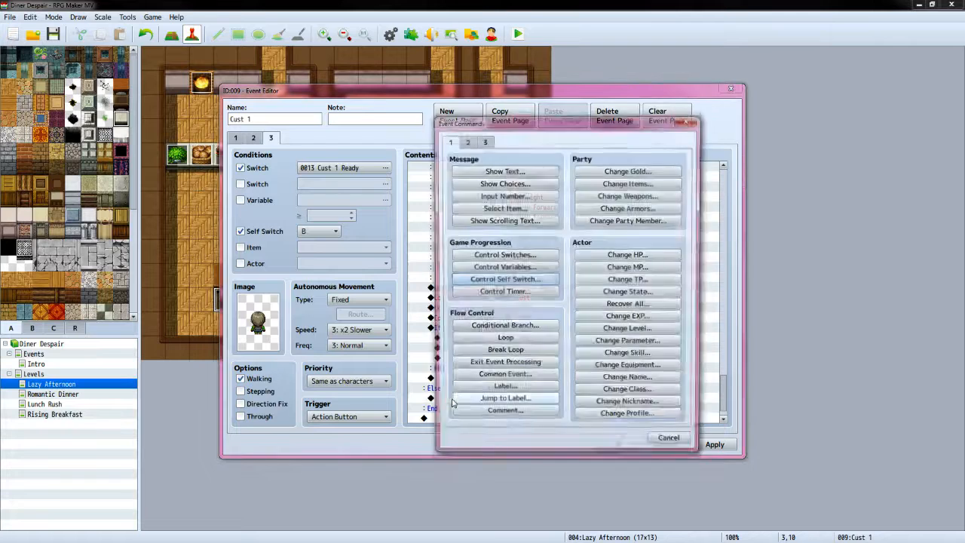
{"action": "left_click", "coordinate": [509, 171]}
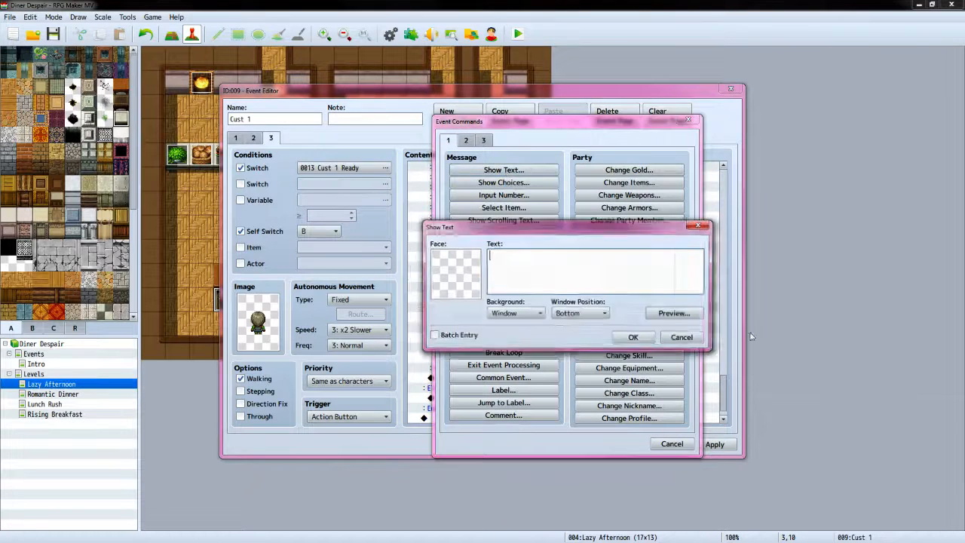
{"action": "double_click", "coordinate": [444, 277]}
{"action": "left_click", "coordinate": [436, 278]}
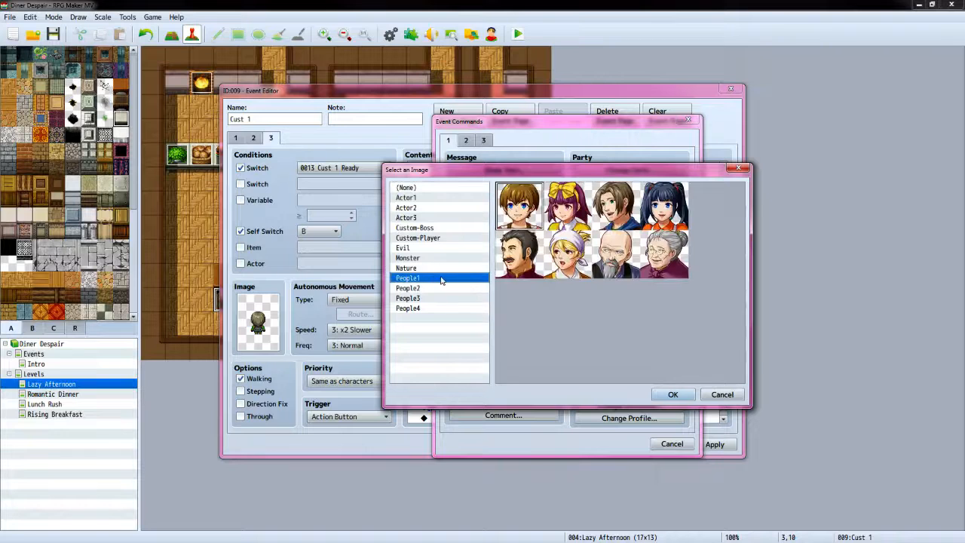
{"action": "left_click", "coordinate": [673, 394]}
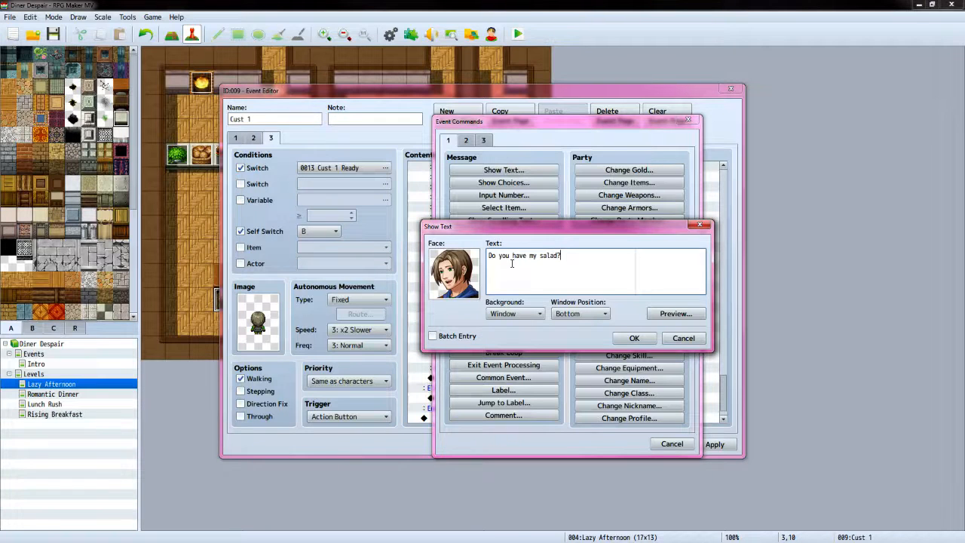
{"action": "left_click", "coordinate": [634, 338]}
Add the reply text "Sorry, not yet." with the Custom-Player face below the salad question in the Else branch
{"action": "scroll", "coordinate": [486, 392], "scroll_direction": "down", "scroll_amount": 2}
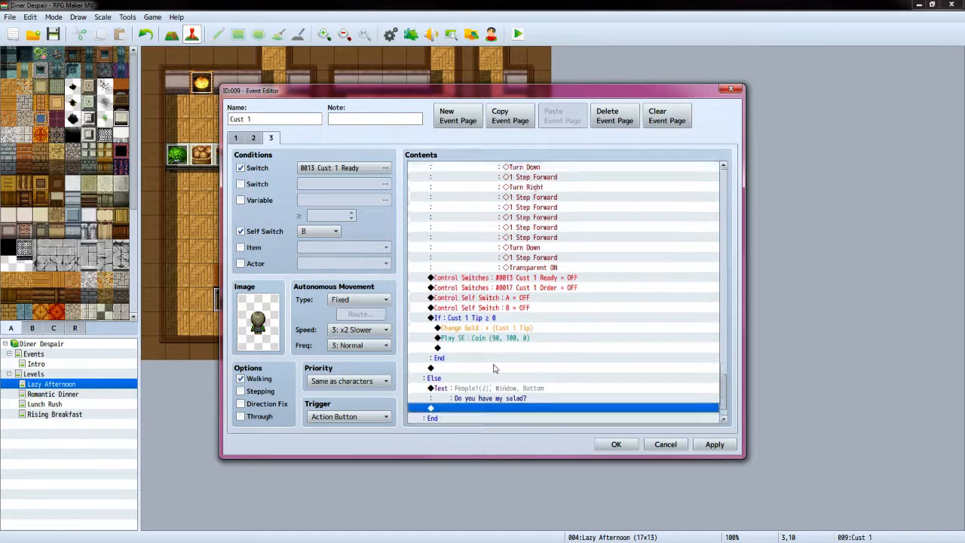
{"action": "double_click", "coordinate": [489, 381]}
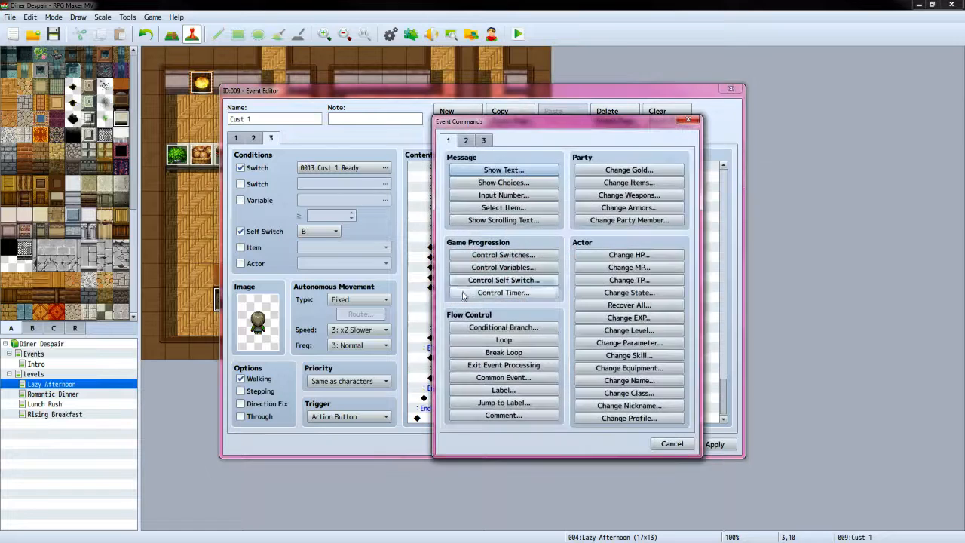
{"action": "left_click", "coordinate": [504, 170]}
{"action": "double_click", "coordinate": [468, 287]}
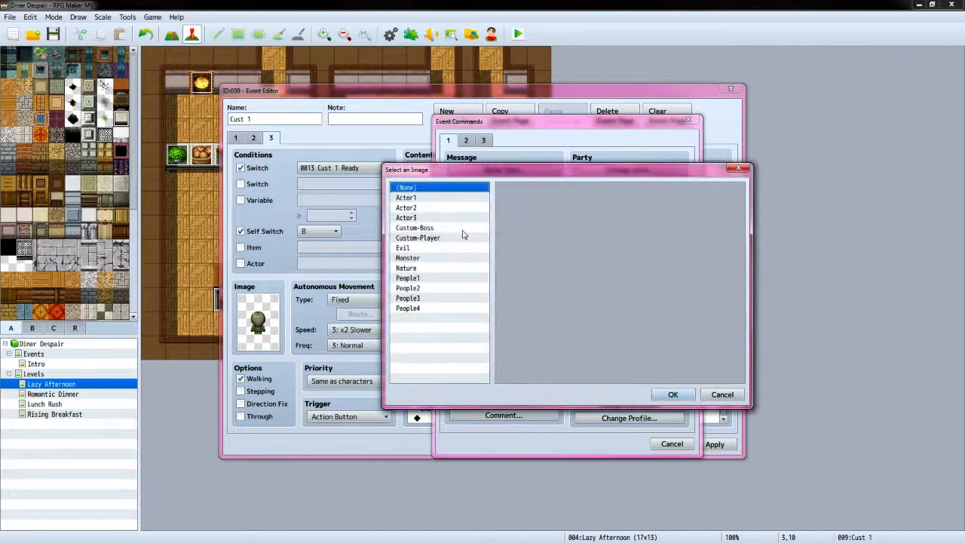
{"action": "left_click", "coordinate": [441, 237]}
{"action": "left_click", "coordinate": [673, 394]}
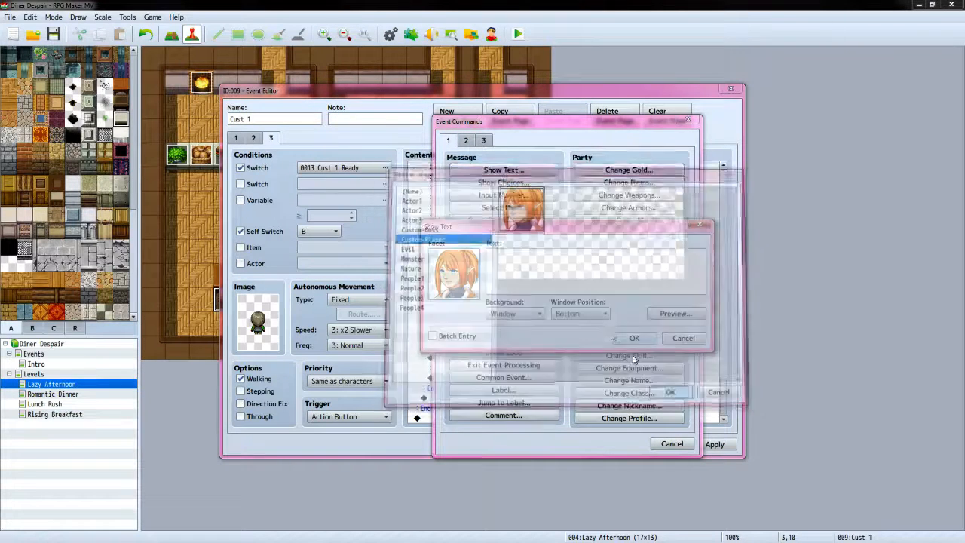
{"action": "type", "text": "Sor"}
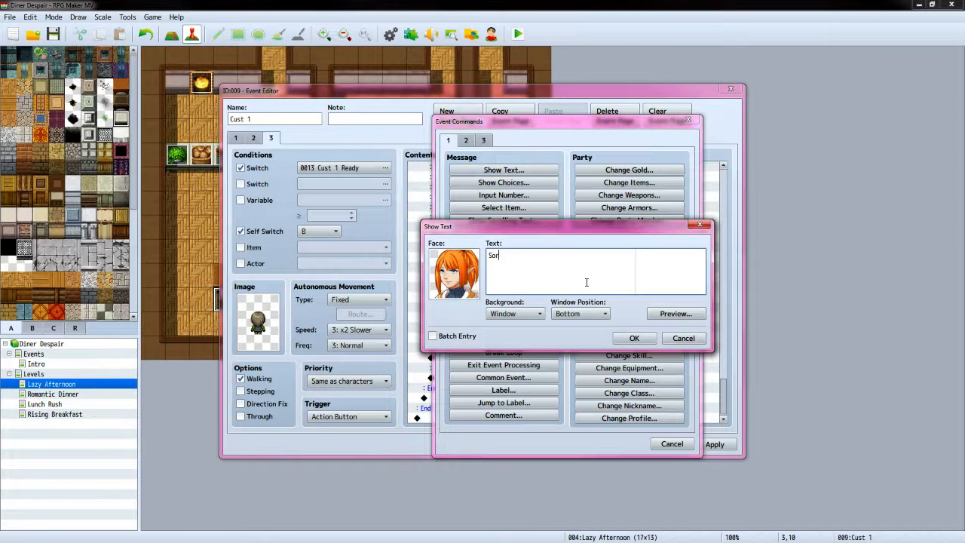
{"action": "type", "text": "ry, not yet."}
{"action": "left_click", "coordinate": [633, 337]}
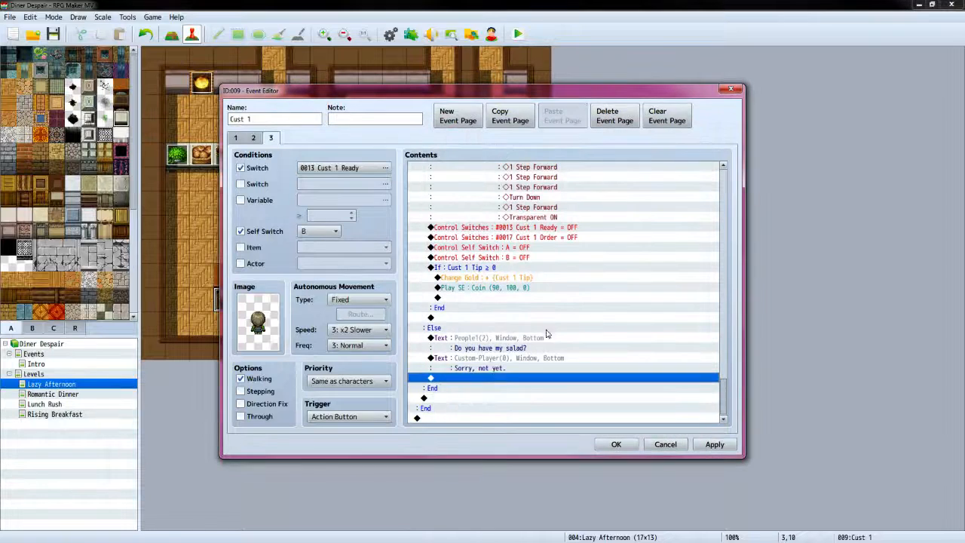
Add a Control Variables command subtracting 10 from 0007 Cust 1 Tip below "Sorry, not yet.", then check and close the reference event unchanged
{"action": "double_click", "coordinate": [486, 380]}
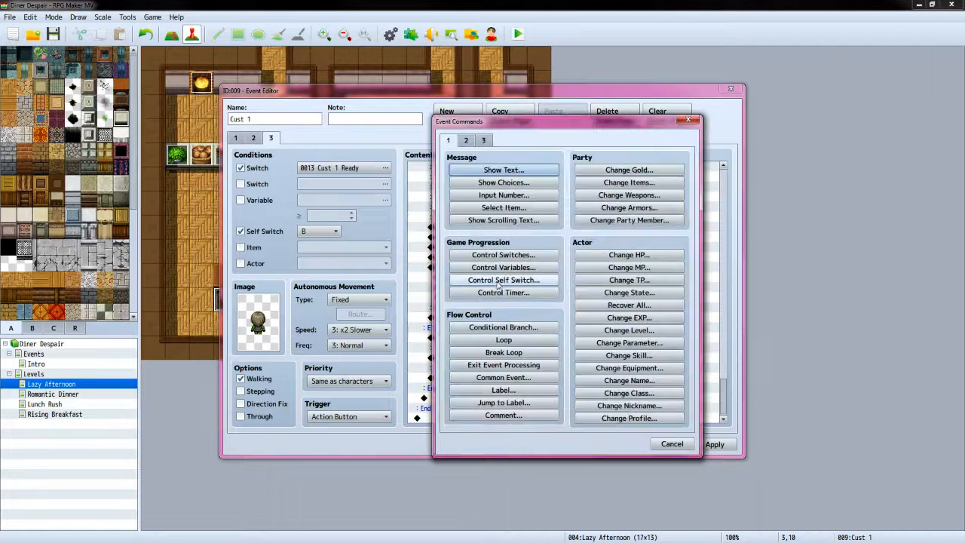
{"action": "left_click", "coordinate": [520, 268]}
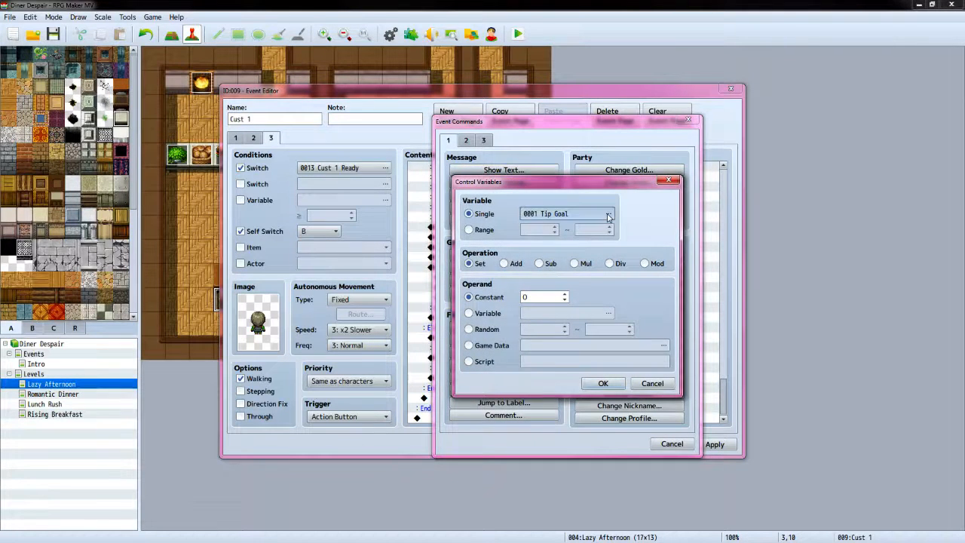
{"action": "left_click", "coordinate": [609, 215]}
{"action": "left_click", "coordinate": [601, 238]}
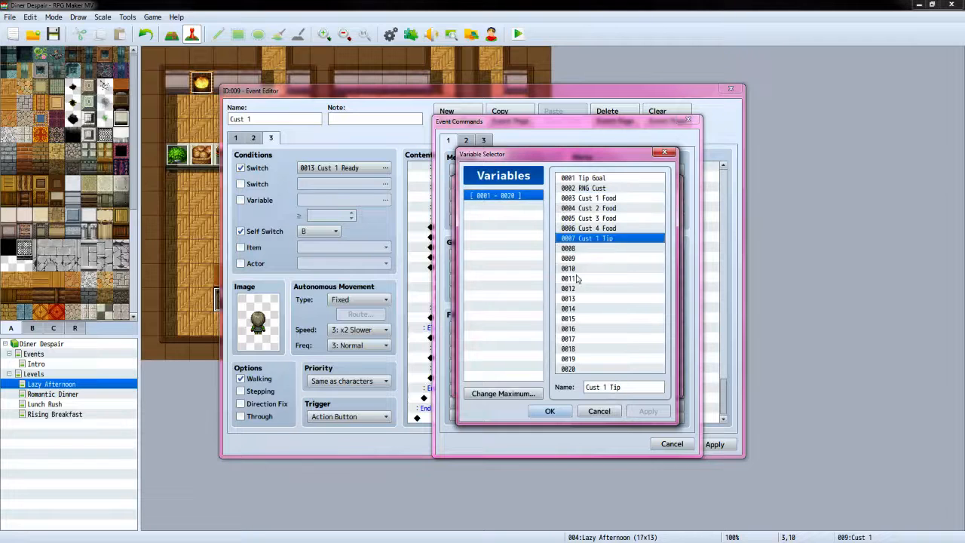
{"action": "left_click", "coordinate": [550, 411]}
{"action": "left_click", "coordinate": [539, 263]}
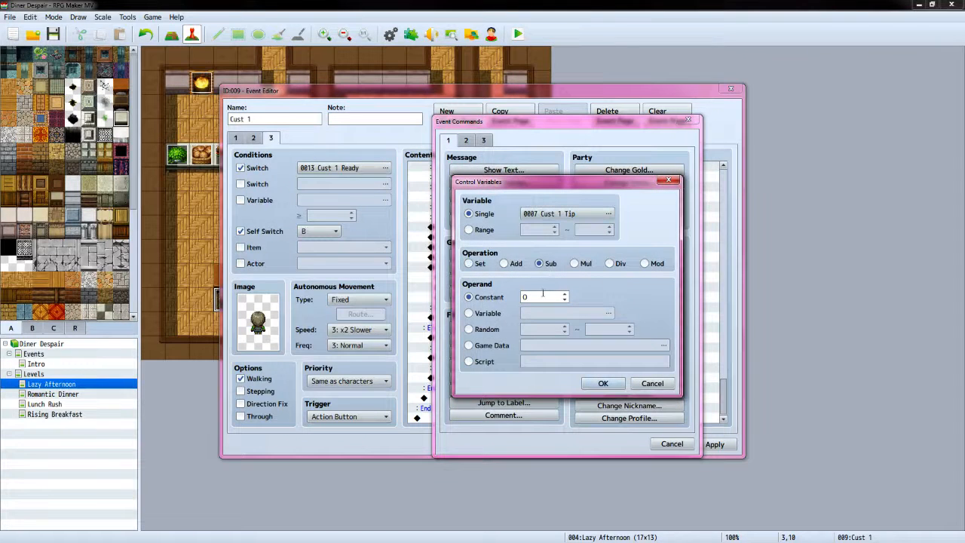
{"action": "double_click", "coordinate": [543, 296]}
{"action": "type", "text": "10"}
{"action": "left_click", "coordinate": [603, 383]}
{"action": "scroll", "coordinate": [605, 347], "scroll_direction": "down", "scroll_amount": 1}
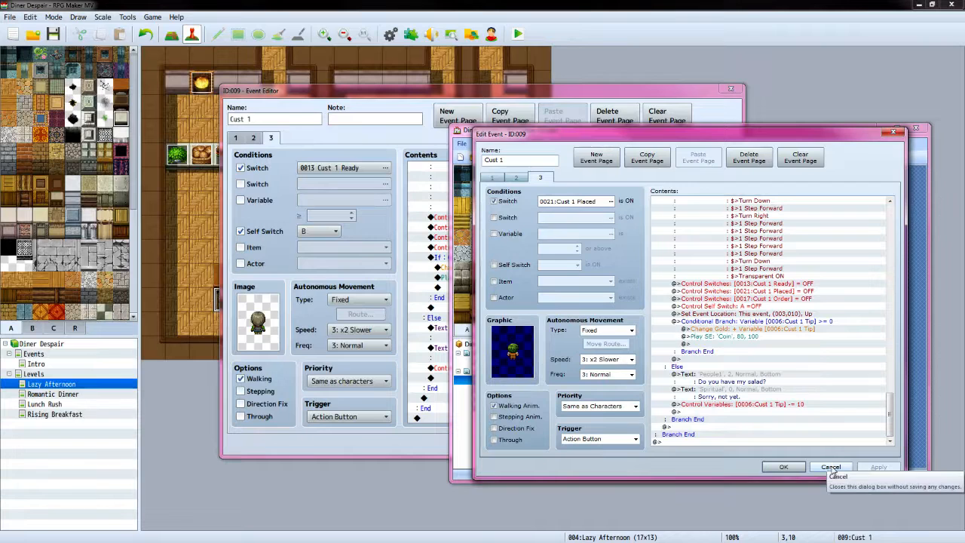
{"action": "left_click", "coordinate": [831, 467]}
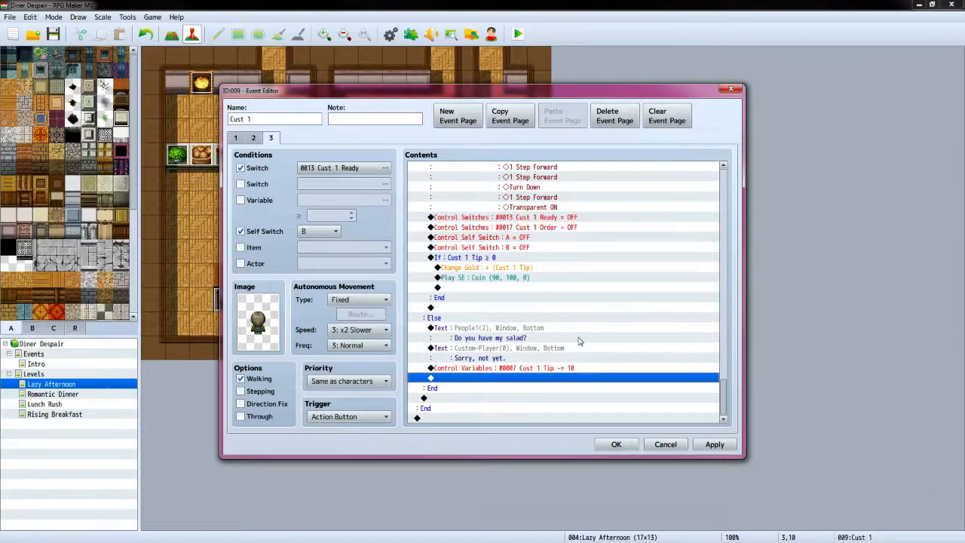
Review the Cust 1 event's food branches back to the bread branch, then accept the event and save the project
{"action": "scroll", "coordinate": [579, 342], "scroll_direction": "up", "scroll_amount": 1}
{"action": "scroll", "coordinate": [580, 341], "scroll_direction": "up", "scroll_amount": 4}
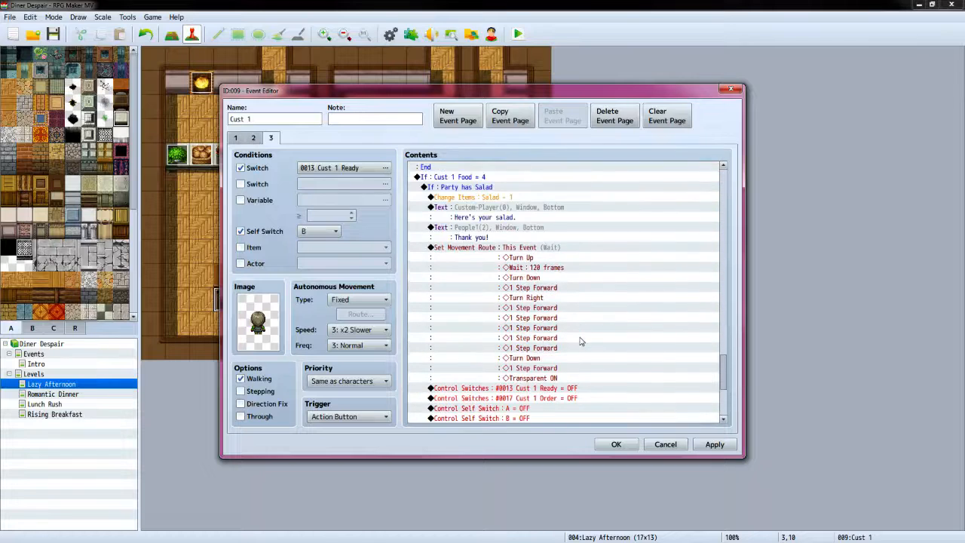
{"action": "scroll", "coordinate": [580, 341], "scroll_direction": "up", "scroll_amount": 8}
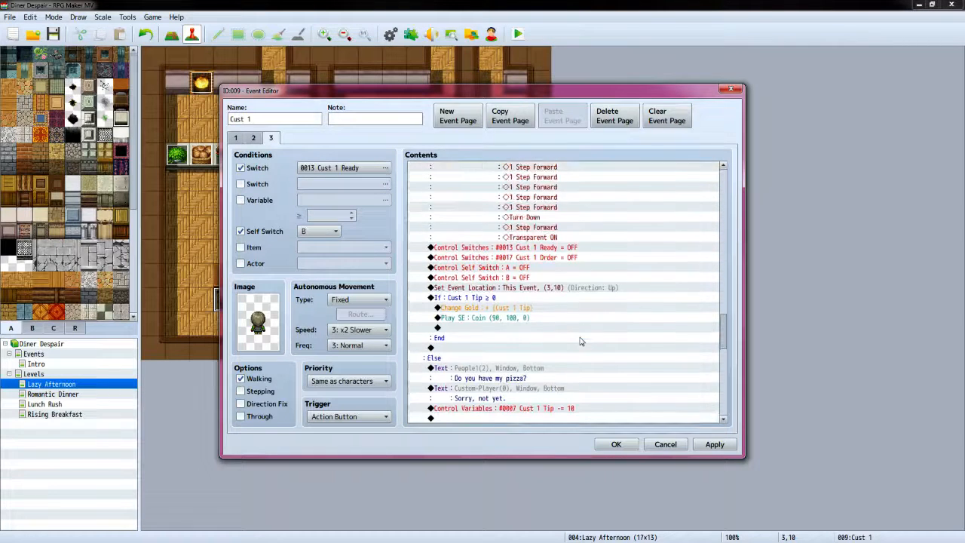
{"action": "scroll", "coordinate": [581, 341], "scroll_direction": "up", "scroll_amount": 15}
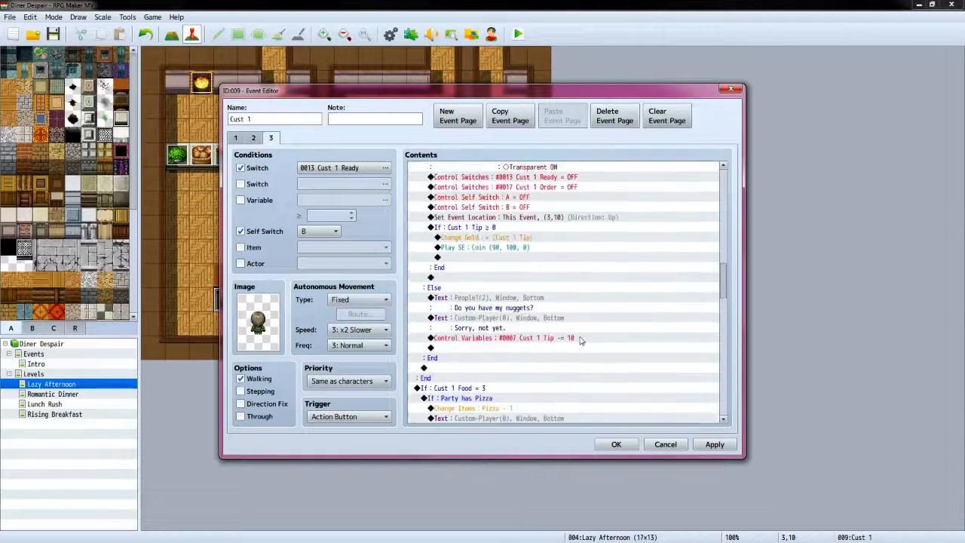
{"action": "scroll", "coordinate": [581, 342], "scroll_direction": "up", "scroll_amount": 15}
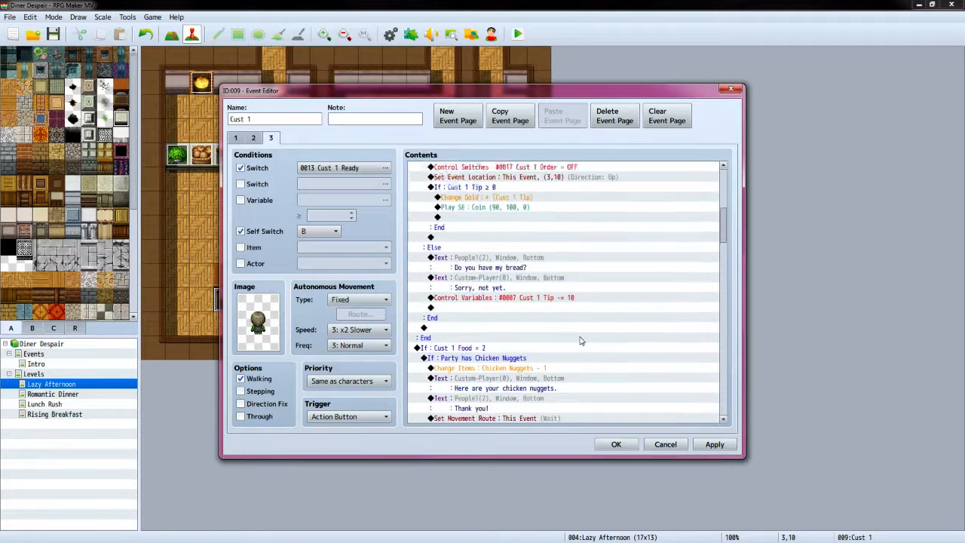
{"action": "scroll", "coordinate": [580, 342], "scroll_direction": "up", "scroll_amount": 10}
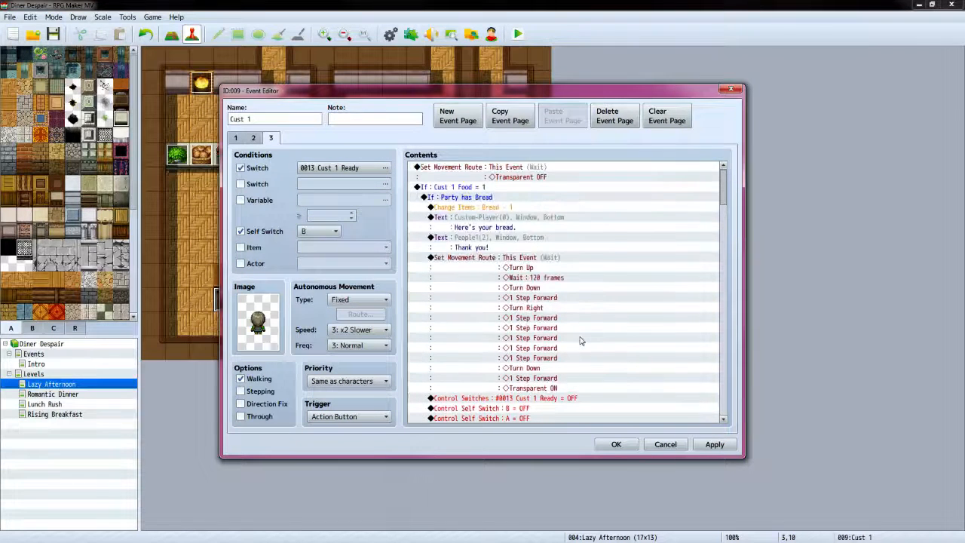
{"action": "left_click", "coordinate": [614, 444]}
{"action": "left_click", "coordinate": [53, 34]}
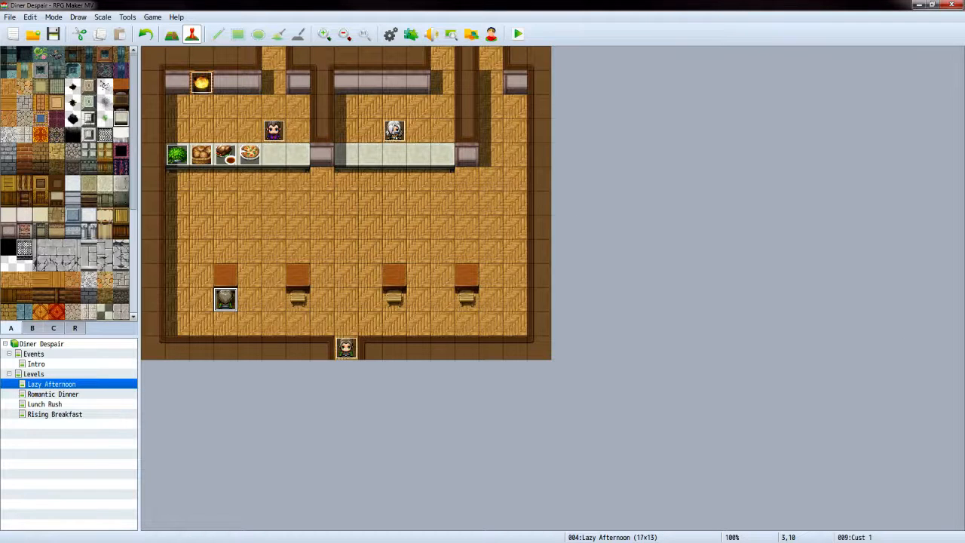
Open the Cust 2 event in the RPG Maker VX Ace reference project, then create an event named "Cust 2" on the second table's chair in RPG Maker MV
{"action": "key", "text": "alt+Tab"}
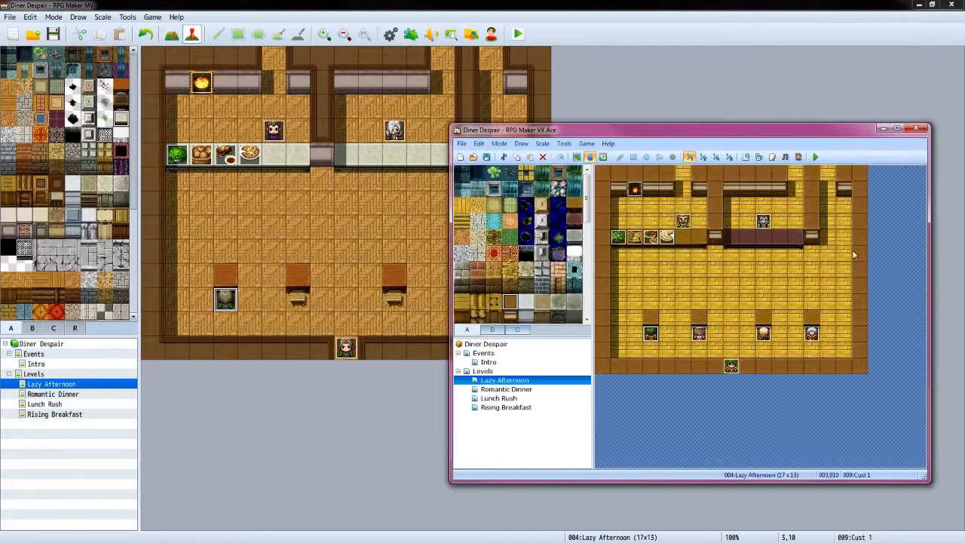
{"action": "double_click", "coordinate": [700, 331]}
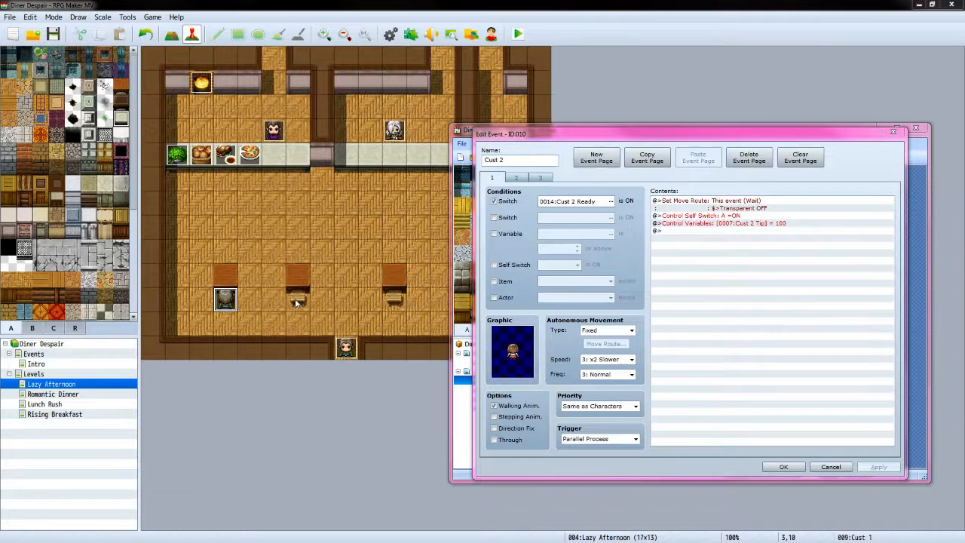
{"action": "left_click", "coordinate": [225, 303]}
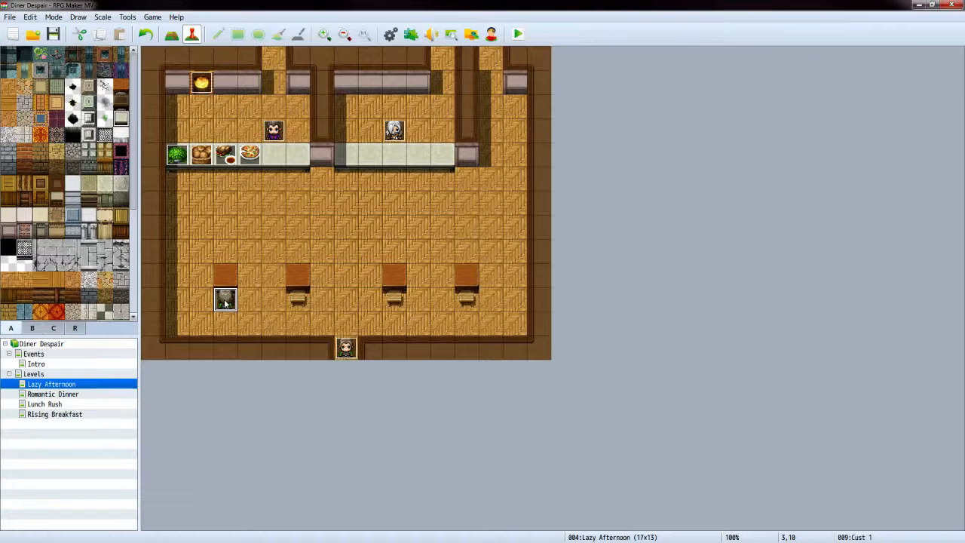
{"action": "double_click", "coordinate": [296, 303]}
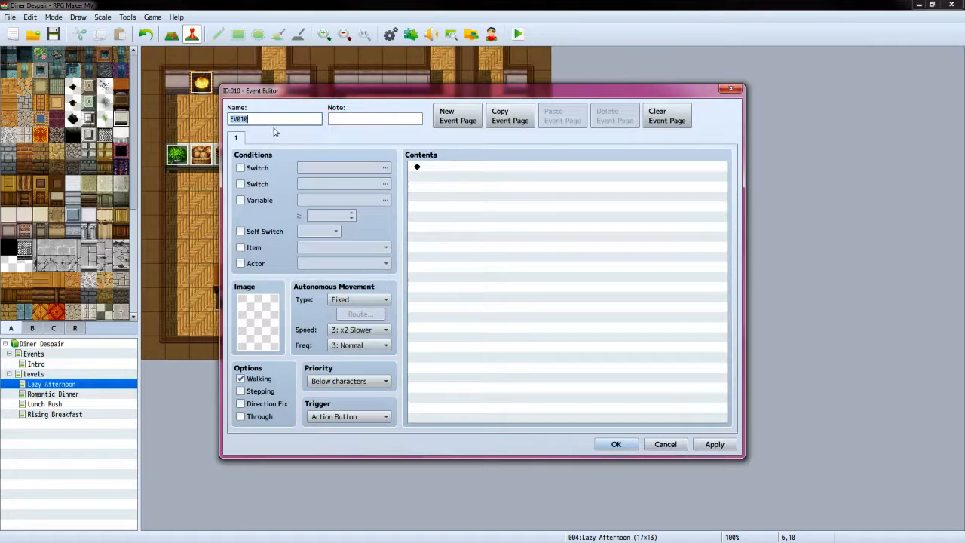
{"action": "type", "text": "Cust 2"}
Set the Cust 2 event's image to the blue-haired People1 character facing up
{"action": "double_click", "coordinate": [263, 323]}
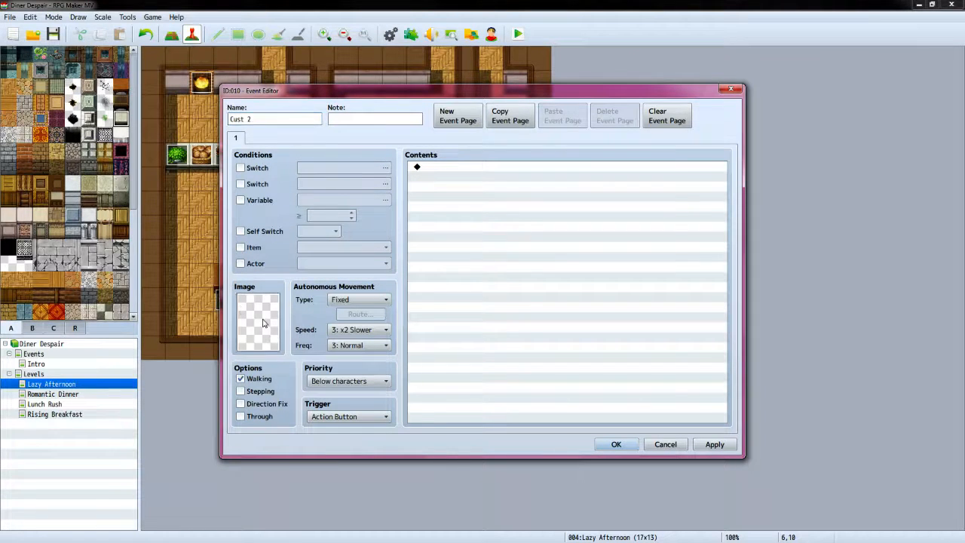
{"action": "left_click", "coordinate": [344, 294]}
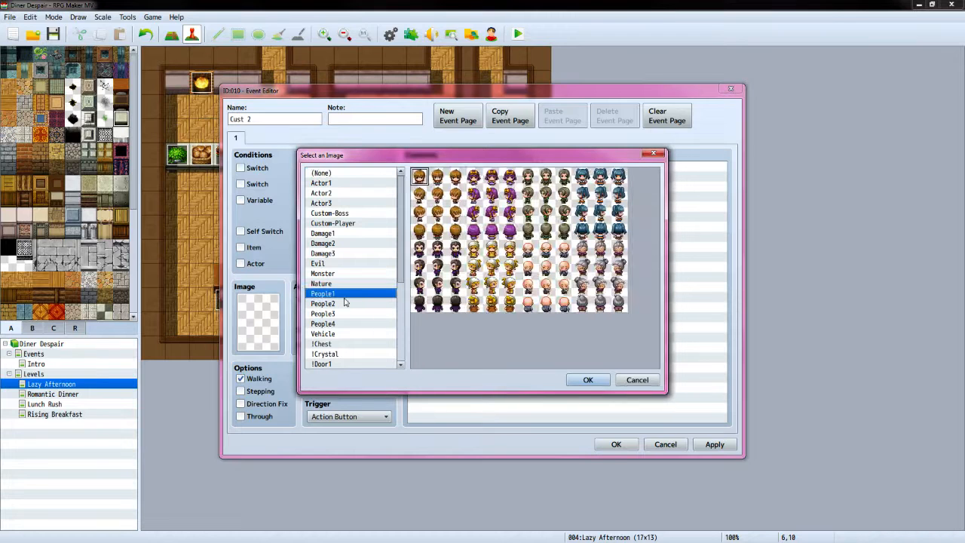
{"action": "left_click", "coordinate": [600, 236]}
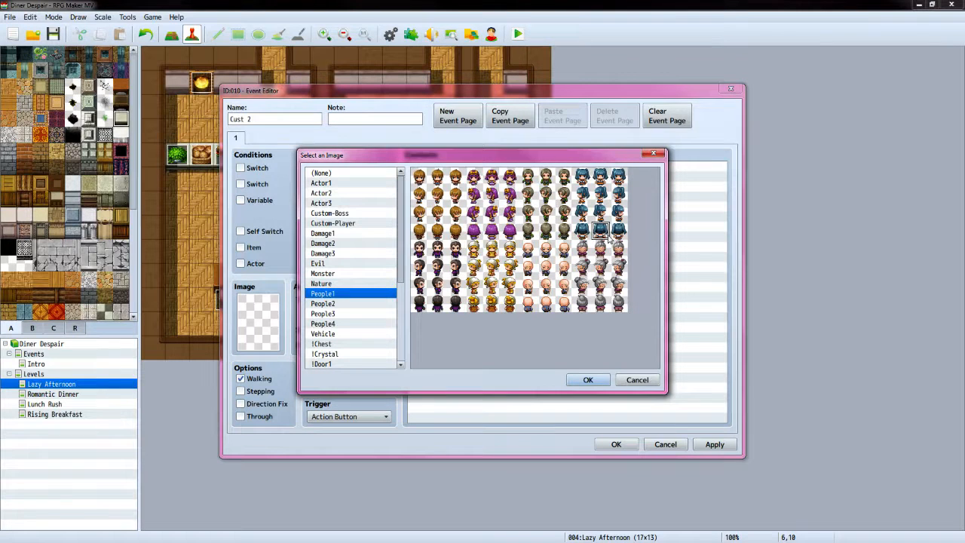
{"action": "left_click", "coordinate": [591, 384]}
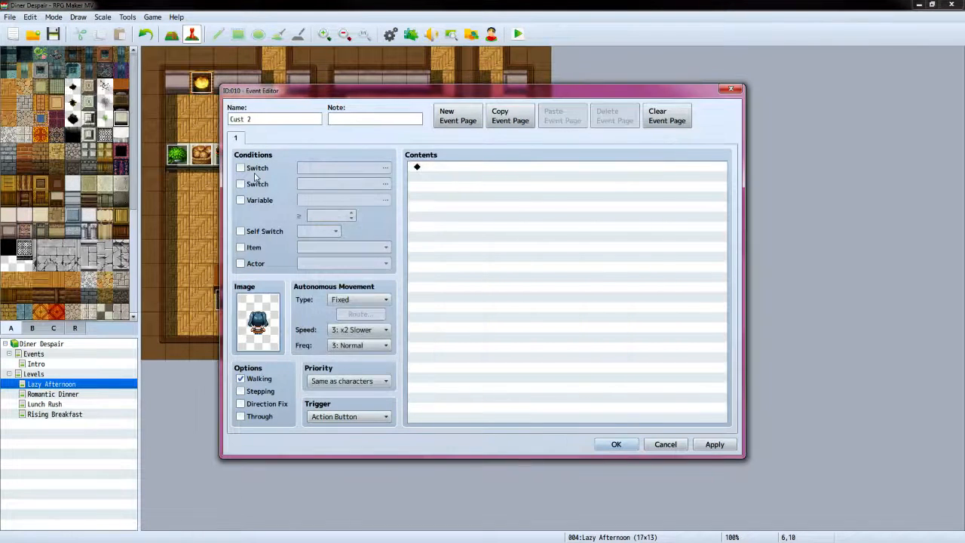
Make switch 0014 Cust 2 Ready the page's condition and set its trigger to Parallel
{"action": "left_click", "coordinate": [242, 168]}
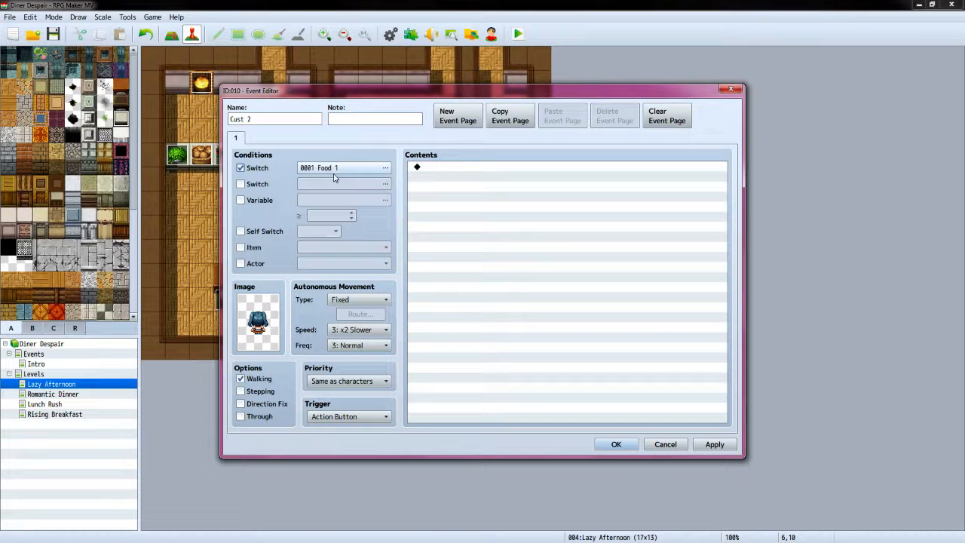
{"action": "left_click", "coordinate": [385, 168]}
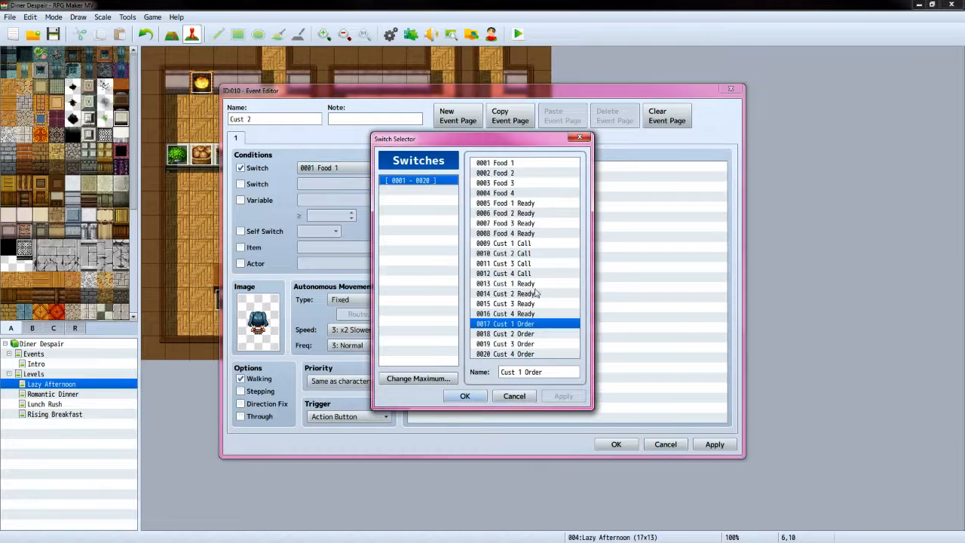
{"action": "left_click", "coordinate": [535, 293]}
{"action": "left_click", "coordinate": [465, 397]}
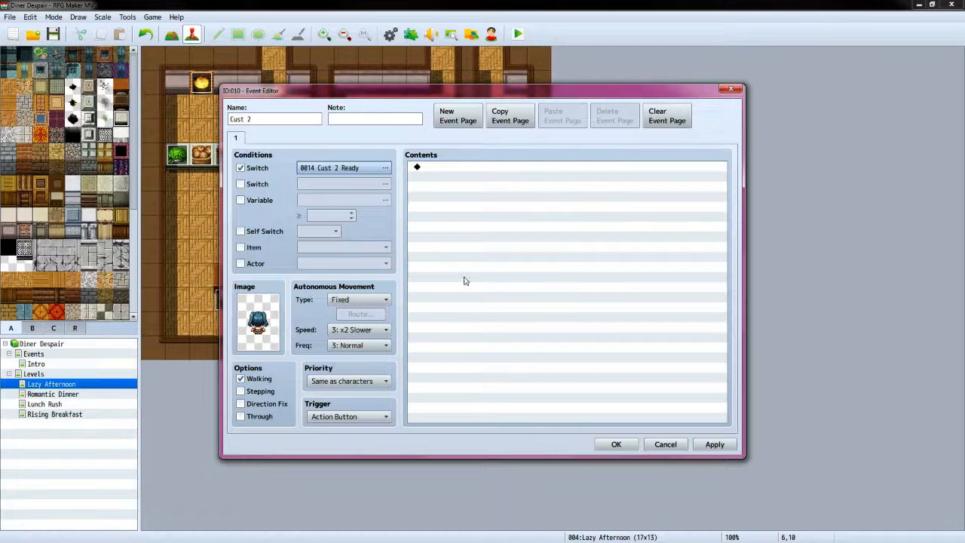
{"action": "left_click", "coordinate": [385, 417]}
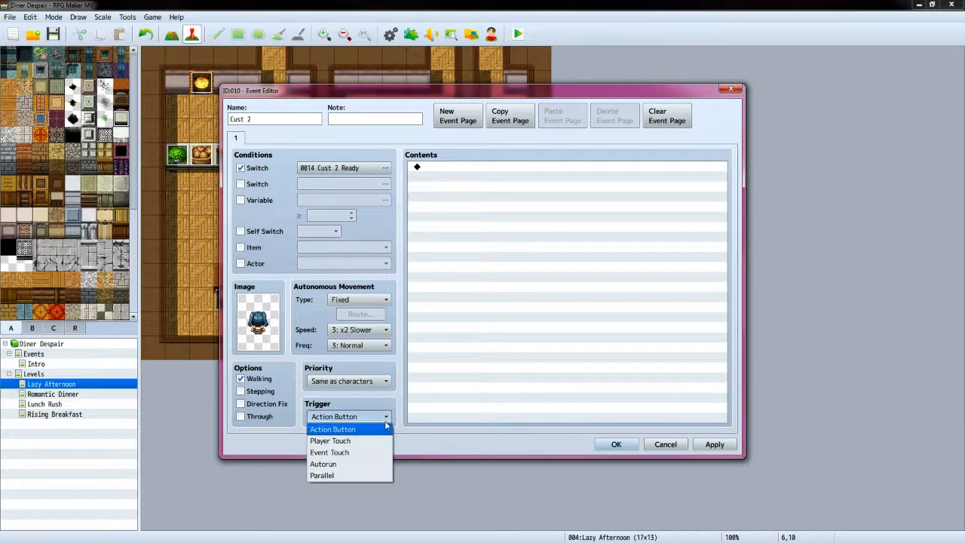
{"action": "left_click", "coordinate": [380, 476]}
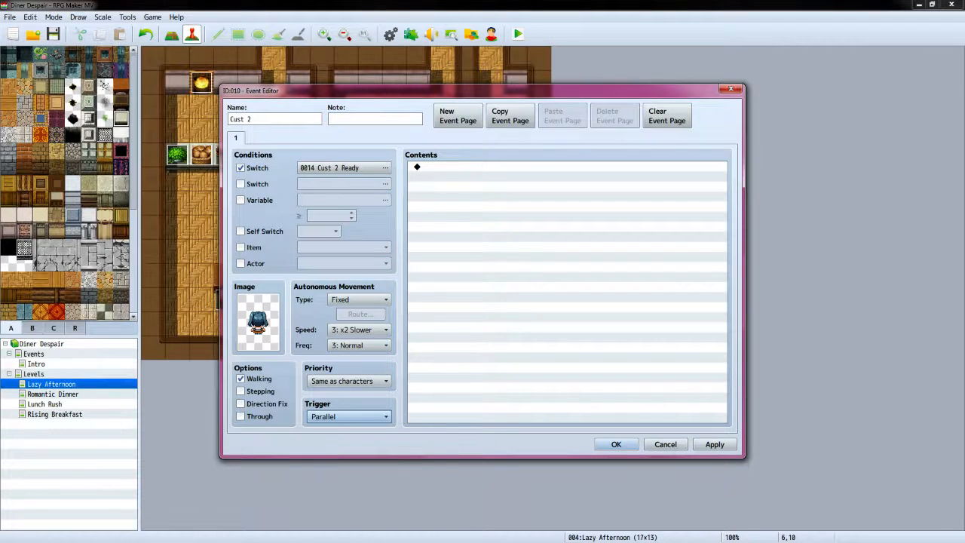
Check the reference Cust 2 event, then add a Set Movement Route command for This Event with Transparent OFF
{"action": "key", "text": "alt+Tab"}
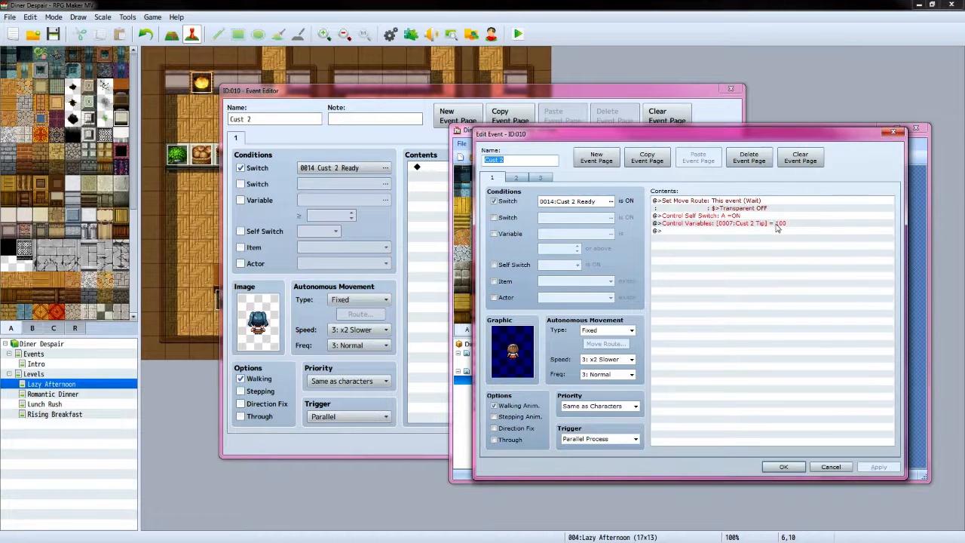
{"action": "left_click", "coordinate": [523, 92]}
{"action": "double_click", "coordinate": [454, 168]}
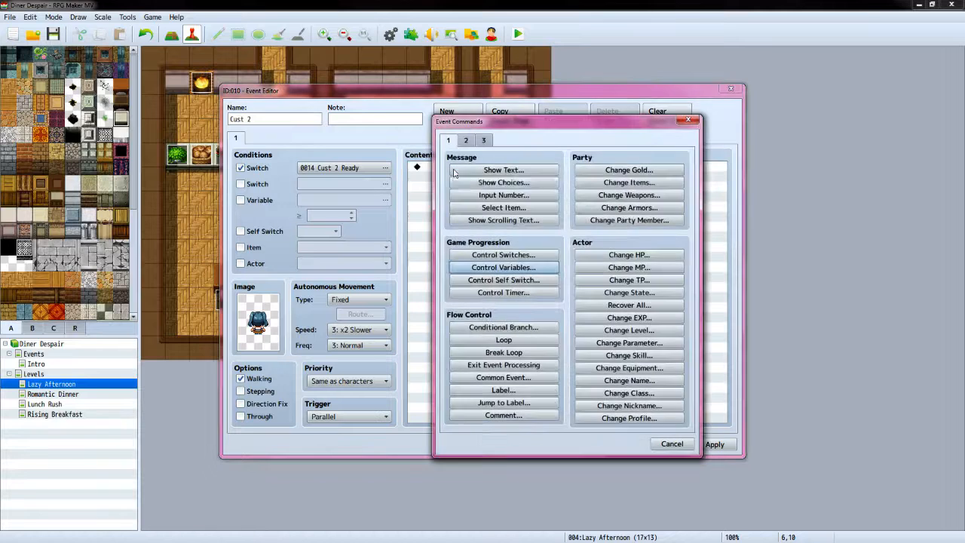
{"action": "left_click", "coordinate": [466, 141]}
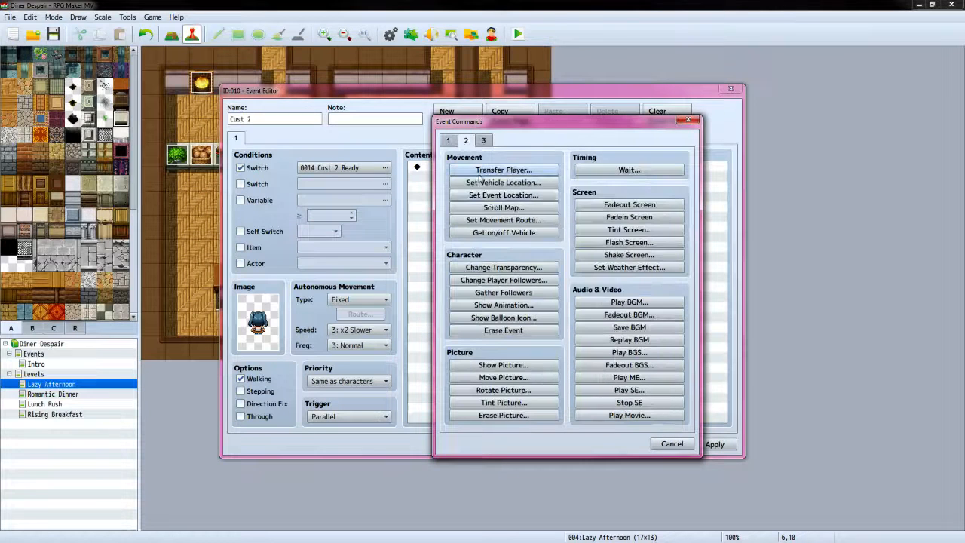
{"action": "left_click", "coordinate": [502, 220]}
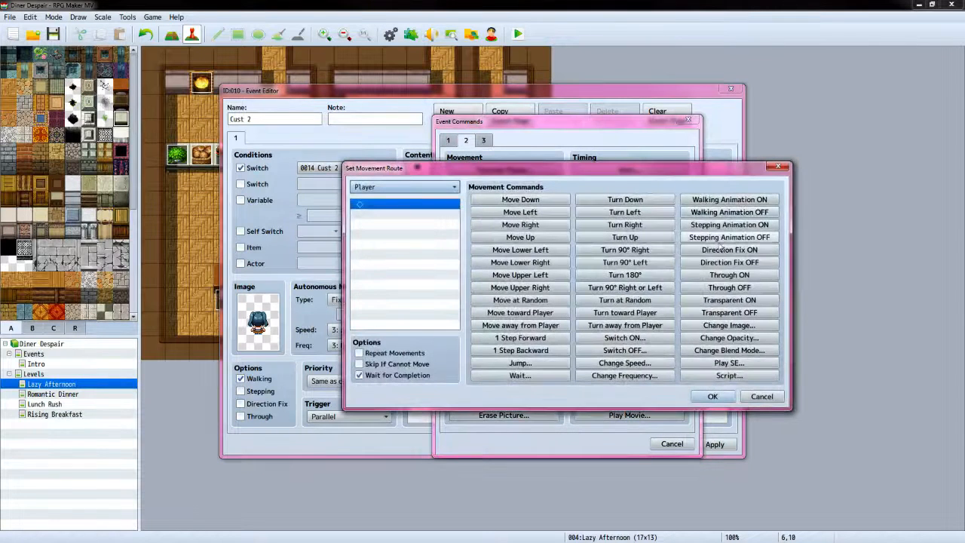
{"action": "left_click", "coordinate": [448, 187]}
{"action": "left_click", "coordinate": [434, 217]}
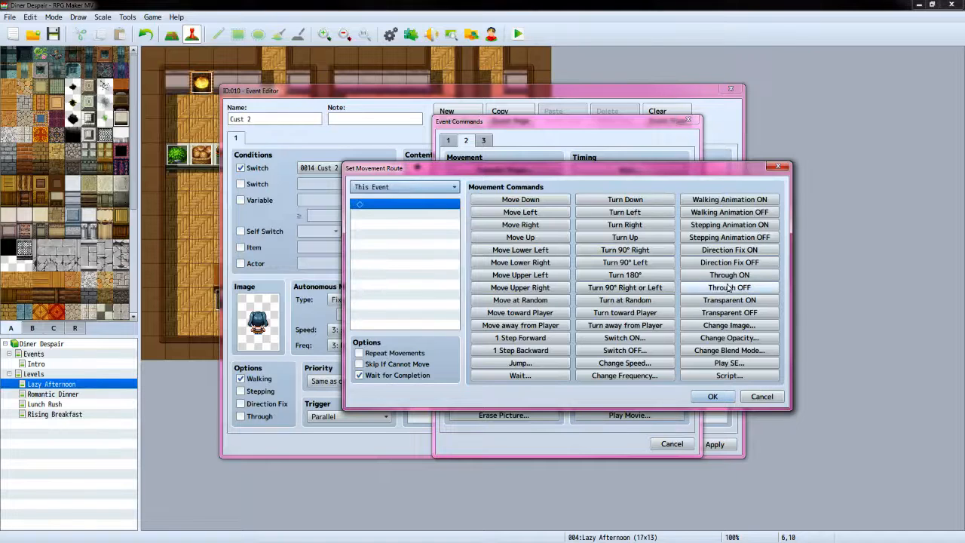
{"action": "left_click", "coordinate": [729, 312]}
{"action": "left_click", "coordinate": [713, 396]}
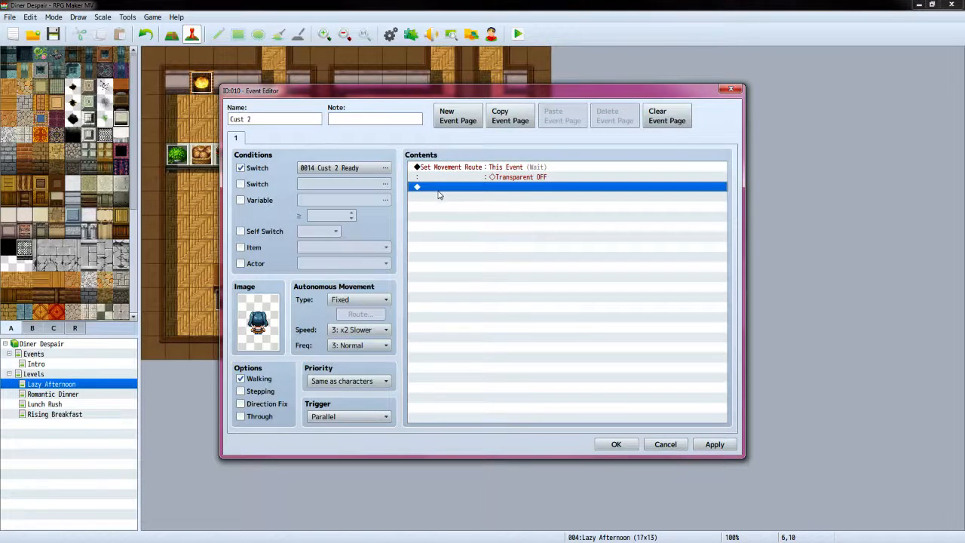
Add a Control Self Switch command setting self switch A to ON below the movement route
{"action": "double_click", "coordinate": [436, 188]}
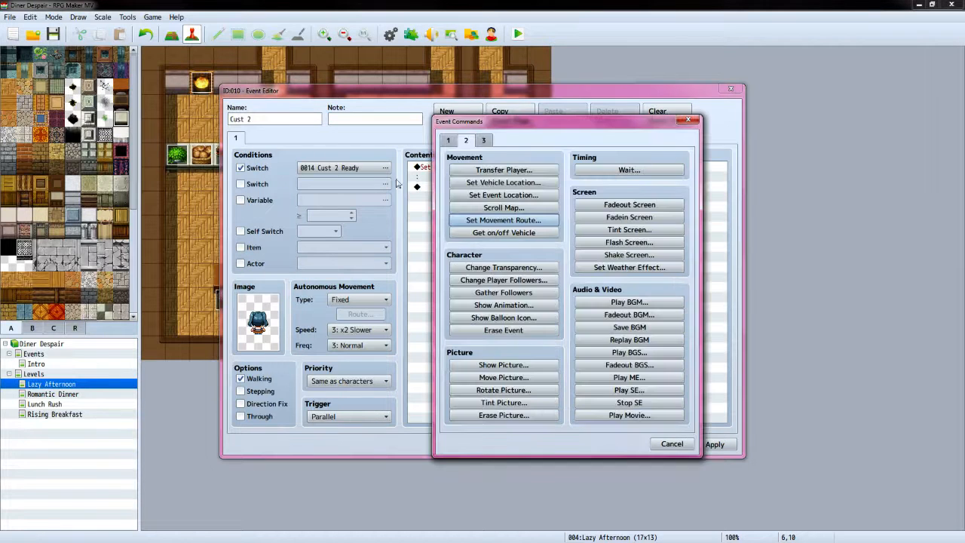
{"action": "left_click", "coordinate": [450, 143]}
{"action": "left_click", "coordinate": [504, 280]}
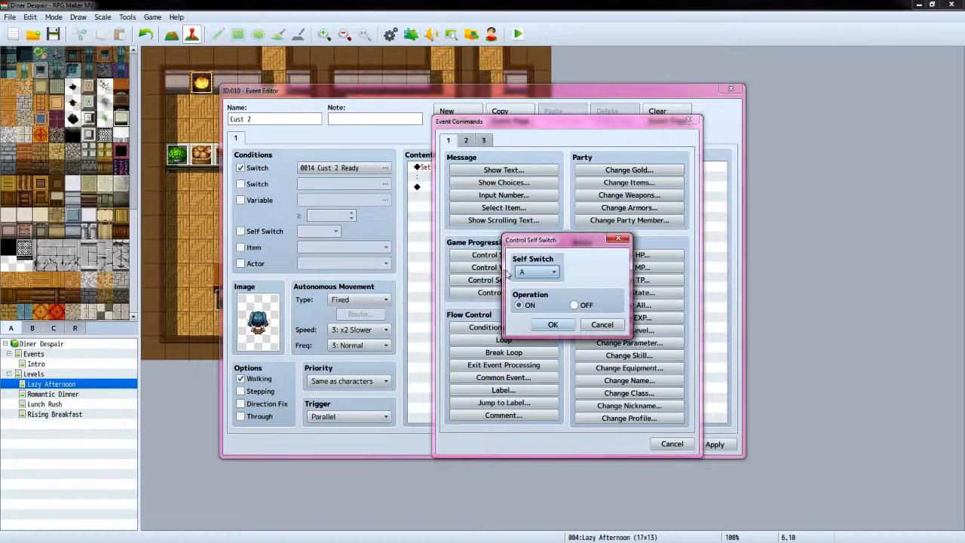
{"action": "left_click", "coordinate": [553, 324]}
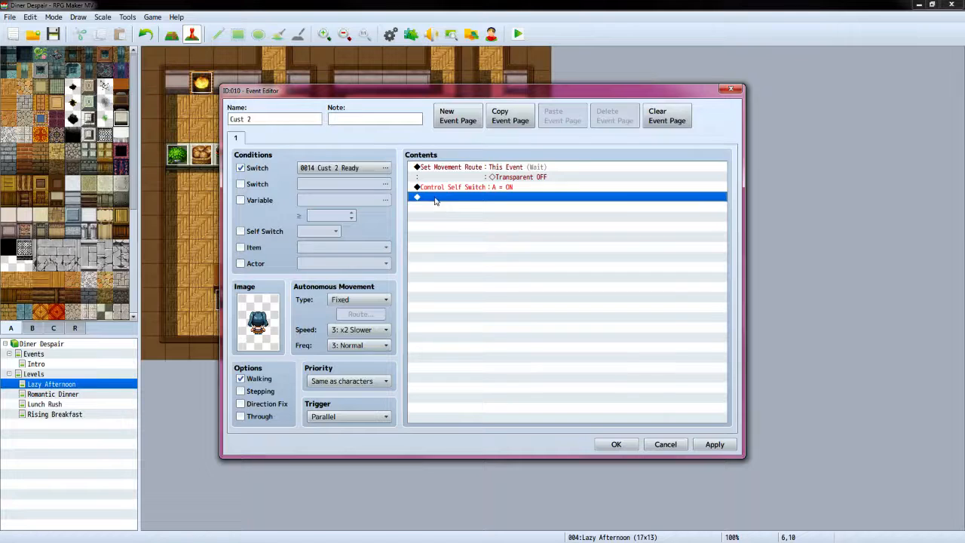
Add a Control Variables command setting variable 0008, named Cust 2 Tip, to 100, and apply the event changes
{"action": "double_click", "coordinate": [436, 197]}
{"action": "left_click", "coordinate": [503, 267]}
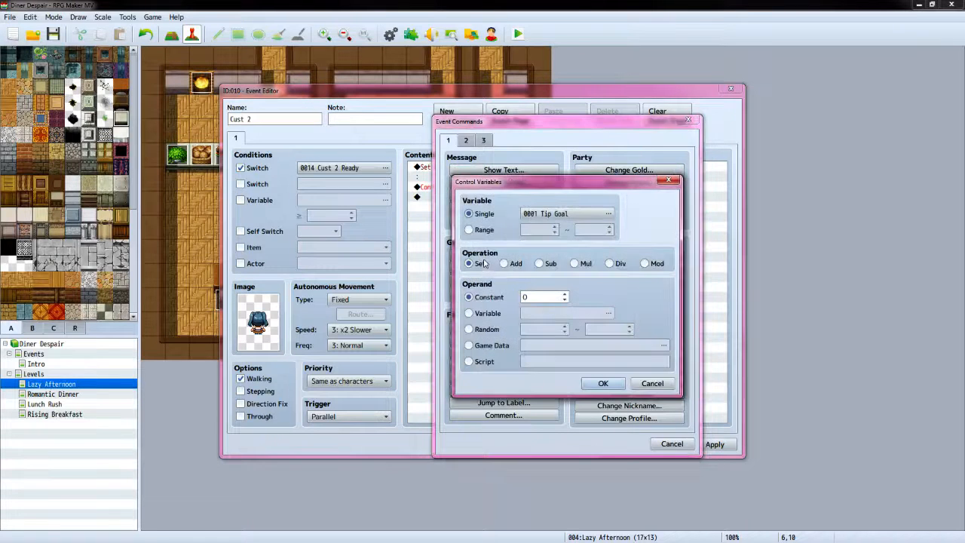
{"action": "left_click", "coordinate": [608, 214]}
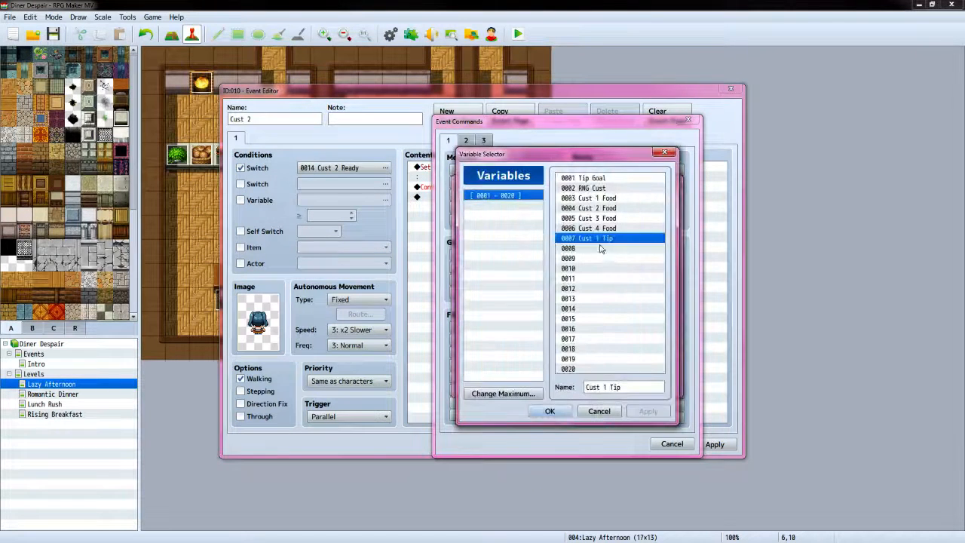
{"action": "left_click", "coordinate": [601, 248]}
{"action": "left_click", "coordinate": [605, 388]}
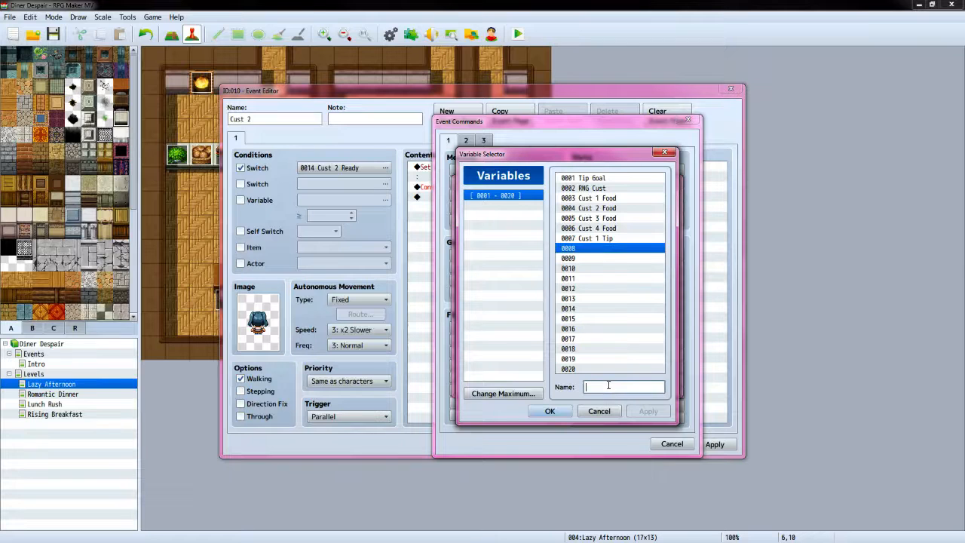
{"action": "type", "text": "Cust 2 Tip"}
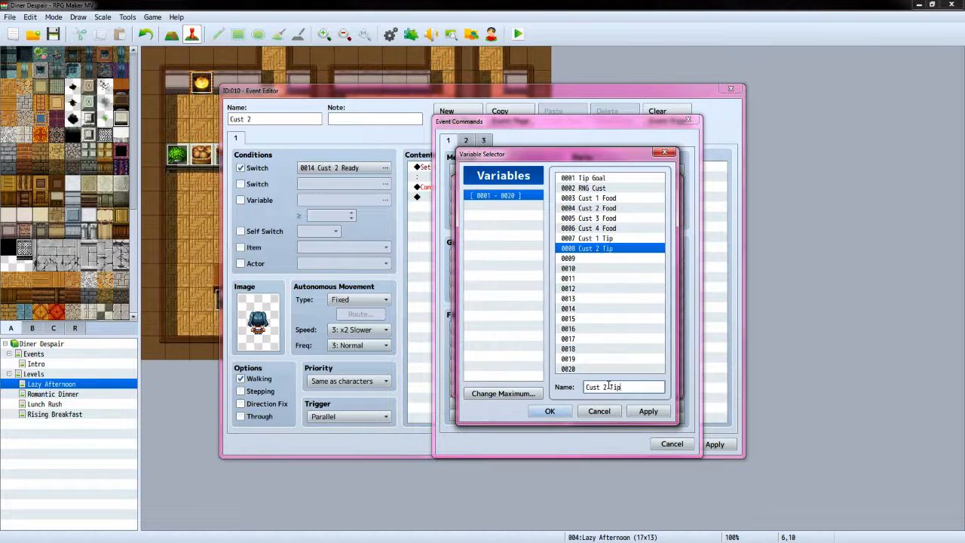
{"action": "left_click", "coordinate": [549, 410]}
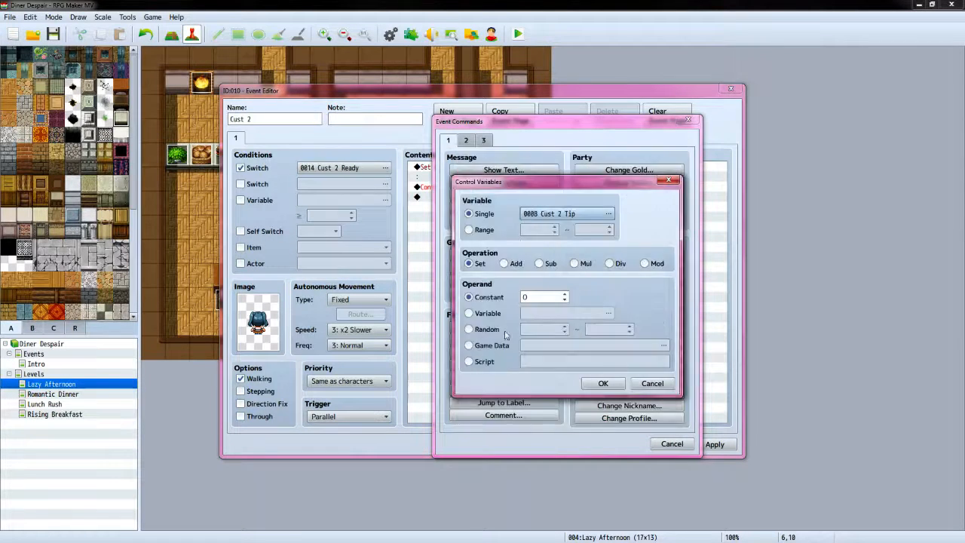
{"action": "left_click", "coordinate": [538, 297]}
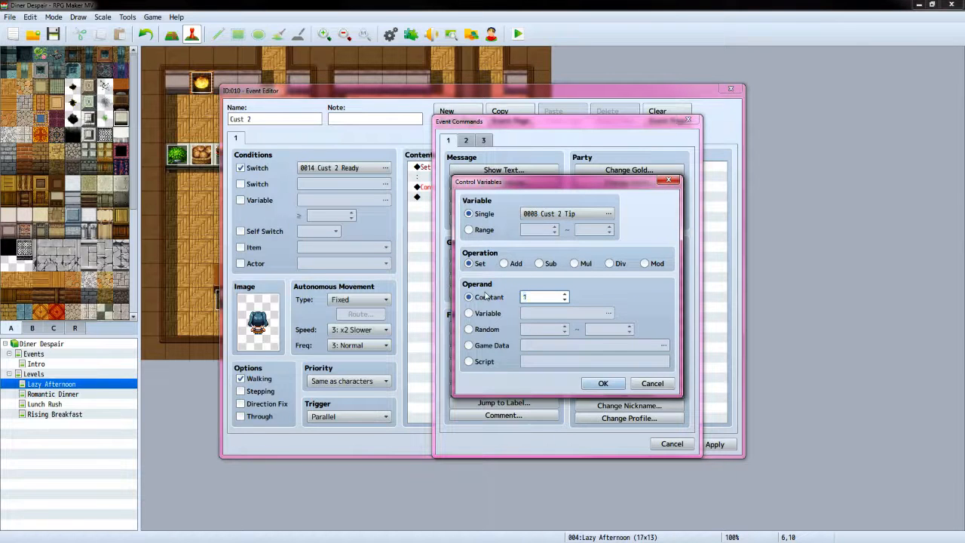
{"action": "left_click", "coordinate": [603, 383]}
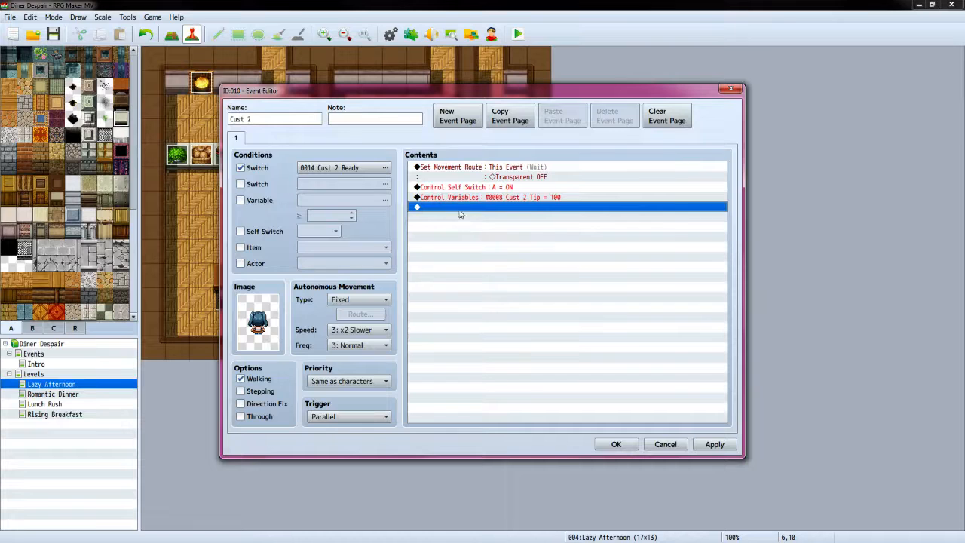
{"action": "left_click", "coordinate": [710, 446]}
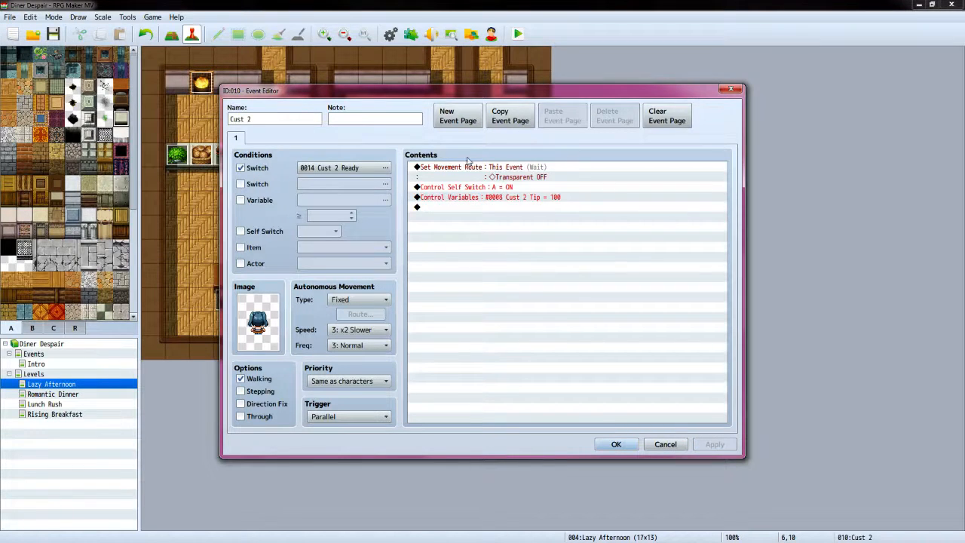
Create a second event page conditioned on switch 0014 Cust 2 Ready and self switch A
{"action": "left_click", "coordinate": [458, 119]}
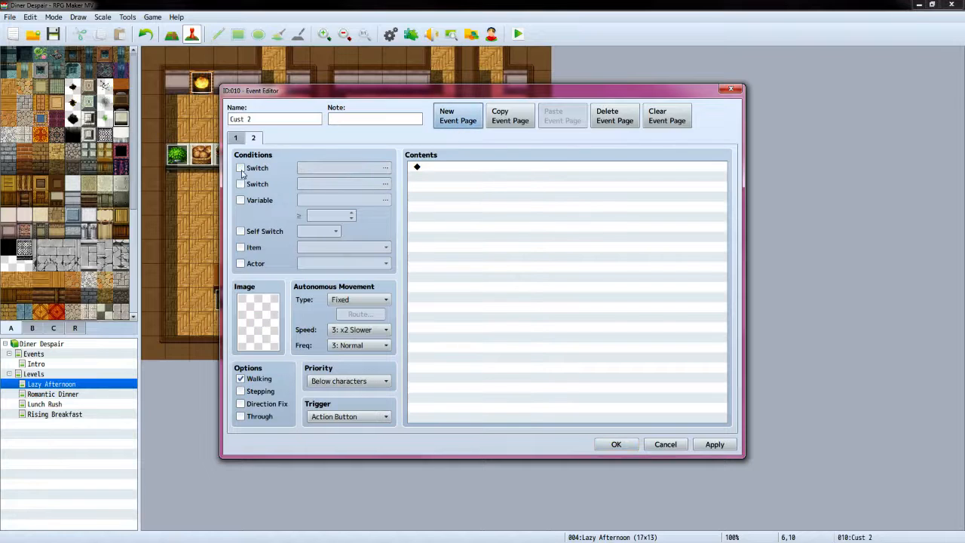
{"action": "left_click", "coordinate": [240, 168]}
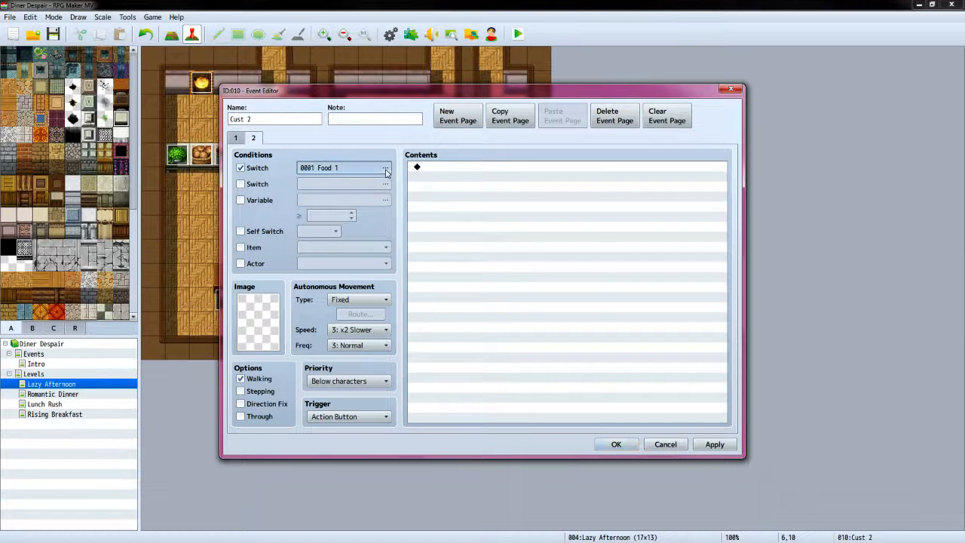
{"action": "left_click", "coordinate": [386, 168]}
{"action": "left_click", "coordinate": [537, 293]}
{"action": "left_click", "coordinate": [465, 396]}
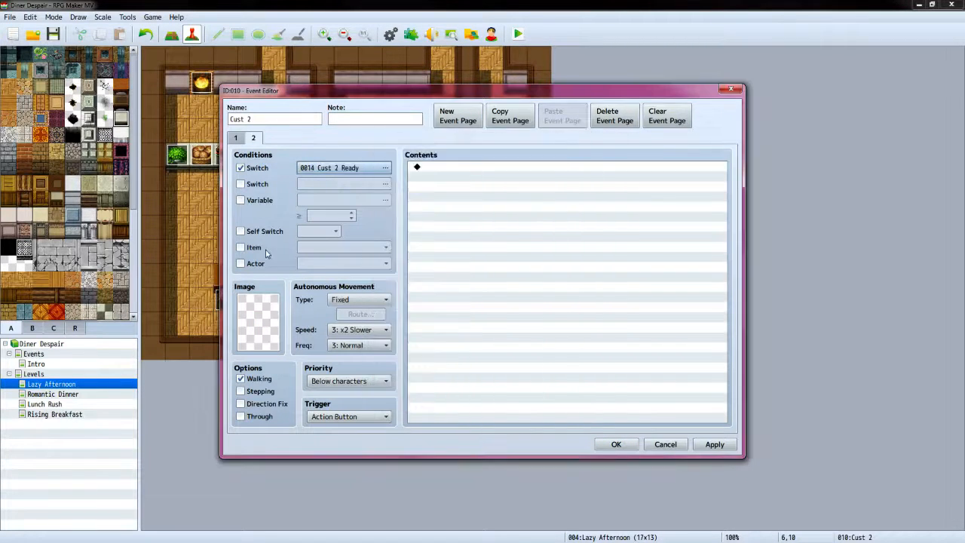
{"action": "left_click", "coordinate": [239, 231]}
Set the second page's image to the blue-haired People1 character facing up
{"action": "double_click", "coordinate": [269, 322]}
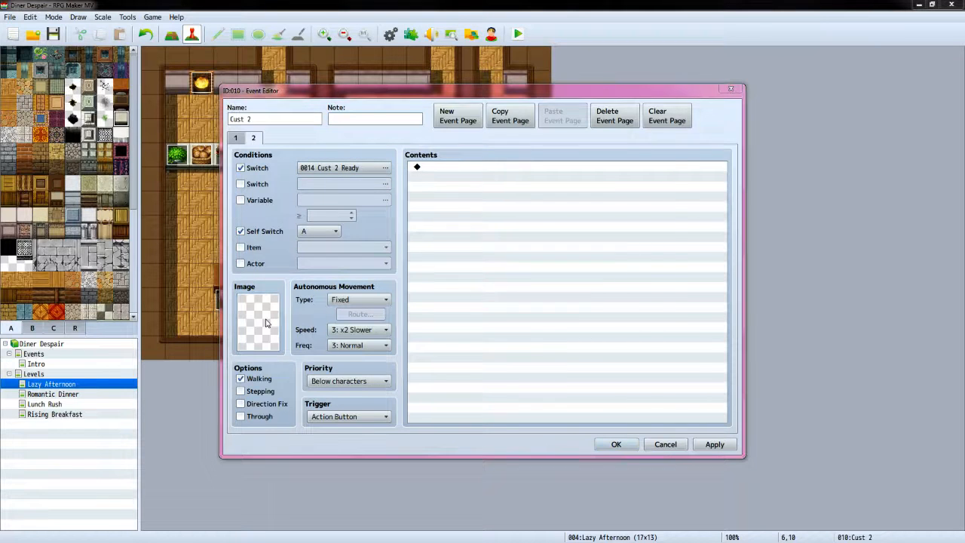
{"action": "left_click", "coordinate": [351, 294]}
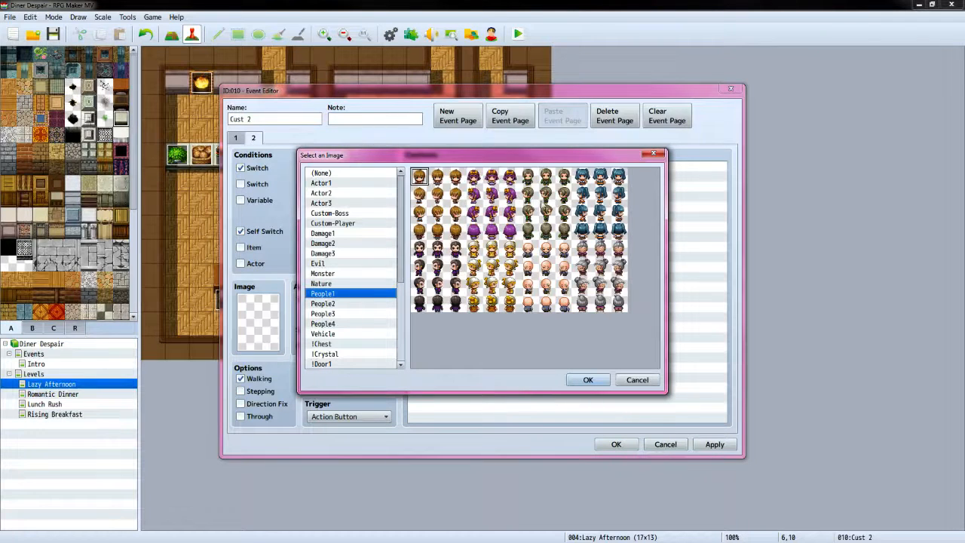
{"action": "left_click", "coordinate": [597, 232]}
{"action": "left_click", "coordinate": [588, 379]}
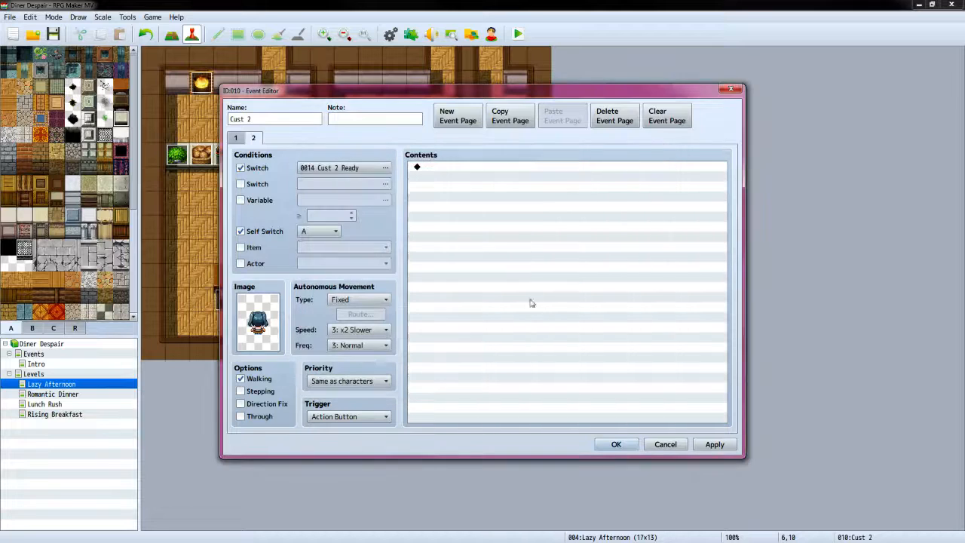
Check page 2 of the reference Cust 2 event, then add a Conditional Branch for switch 0018 Cust 2 Order ON with an Else branch
{"action": "left_click", "coordinate": [457, 168]}
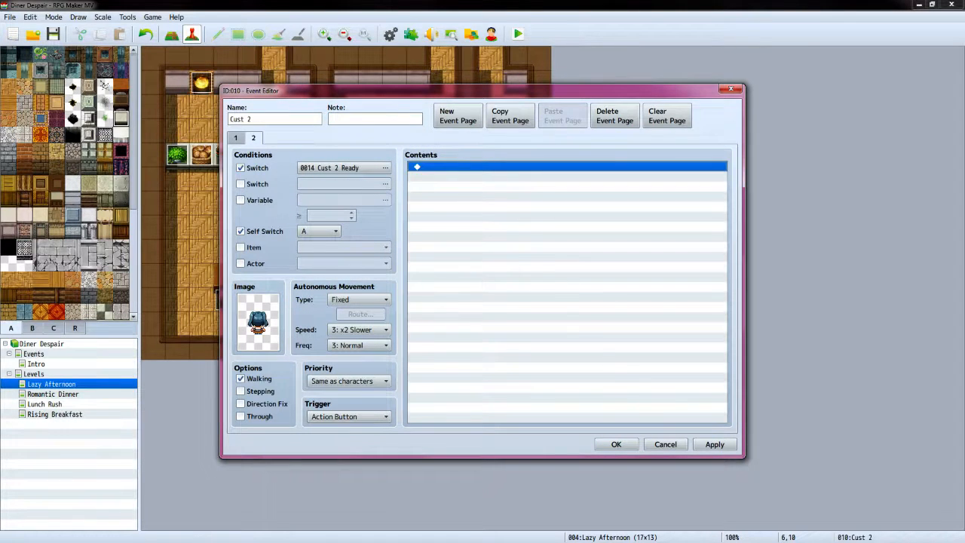
{"action": "key", "text": "alt+Tab"}
{"action": "left_click", "coordinate": [519, 181]}
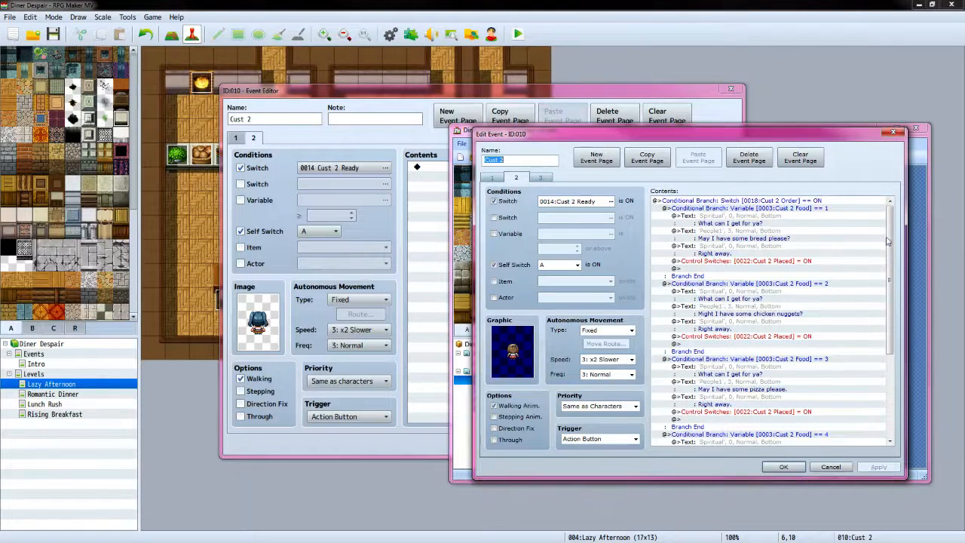
{"action": "left_click_drag", "start_coordinate": [888, 241], "coordinate": [891, 343]}
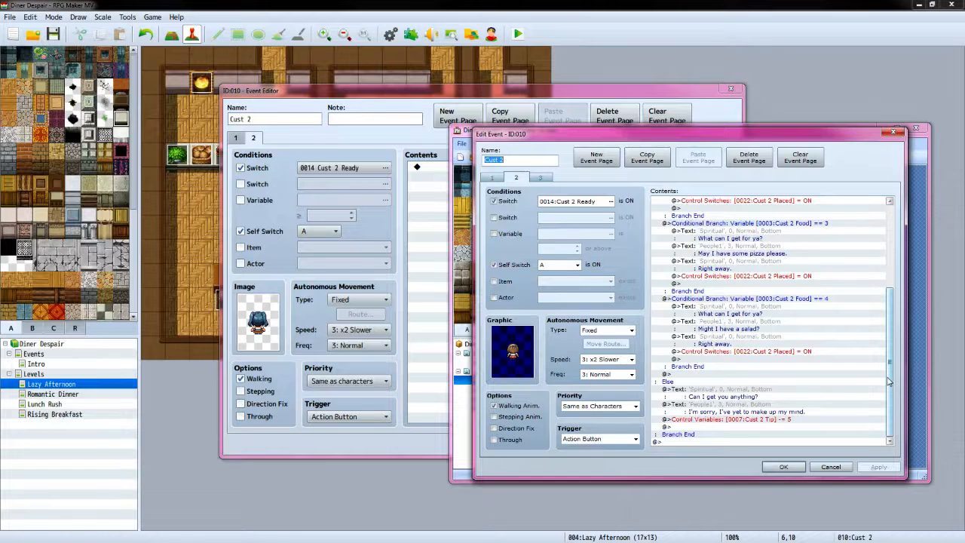
{"action": "left_click_drag", "start_coordinate": [888, 382], "coordinate": [894, 256]}
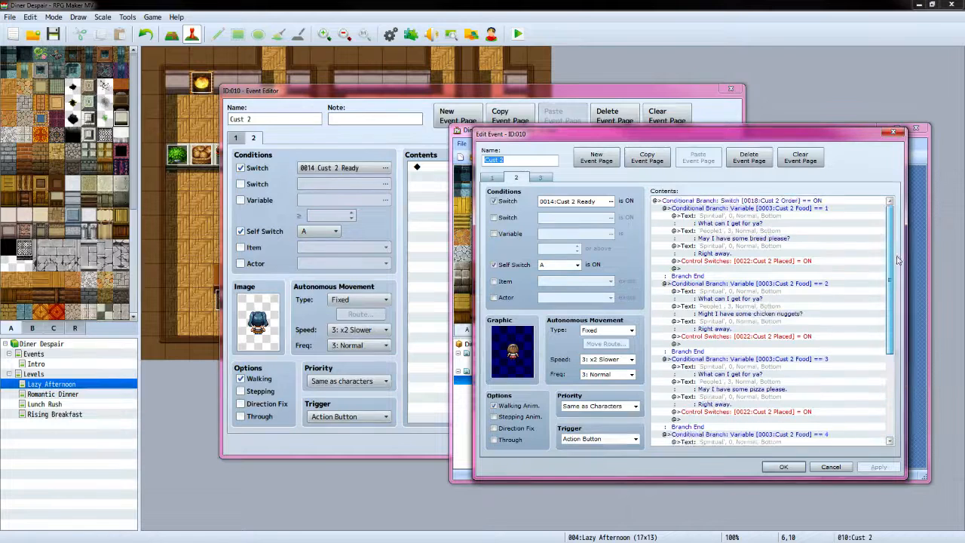
{"action": "left_click", "coordinate": [494, 101]}
{"action": "double_click", "coordinate": [452, 173]}
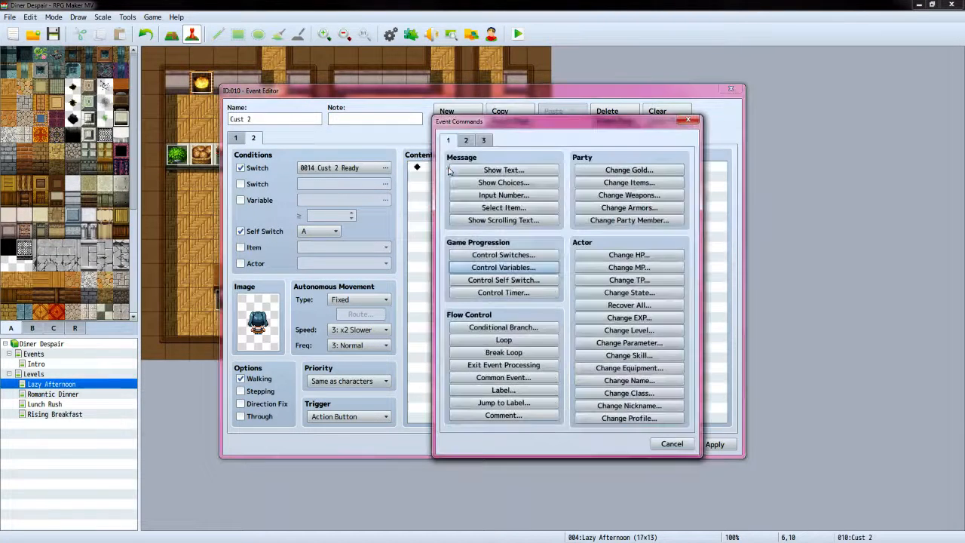
{"action": "left_click", "coordinate": [486, 326]}
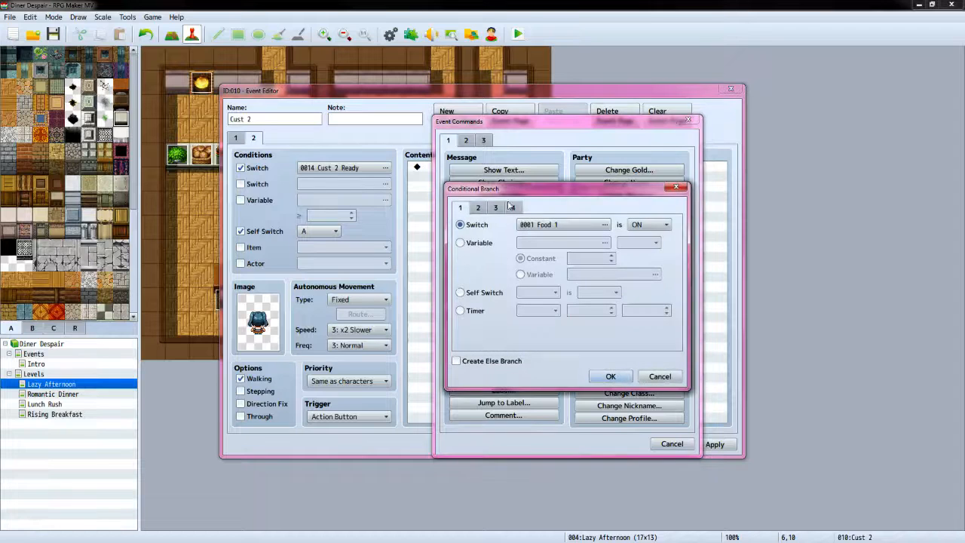
{"action": "left_click", "coordinate": [593, 229]}
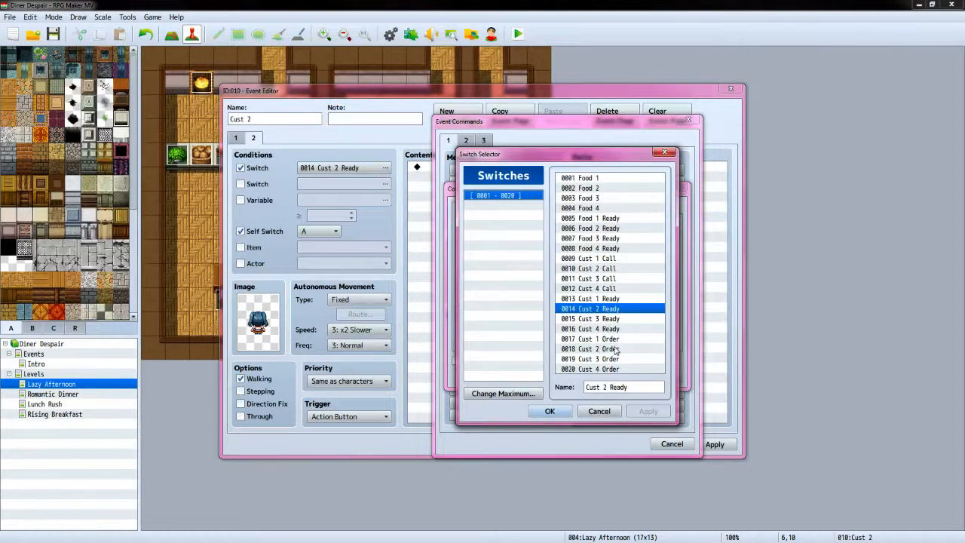
{"action": "left_click", "coordinate": [615, 348]}
{"action": "left_click", "coordinate": [550, 411]}
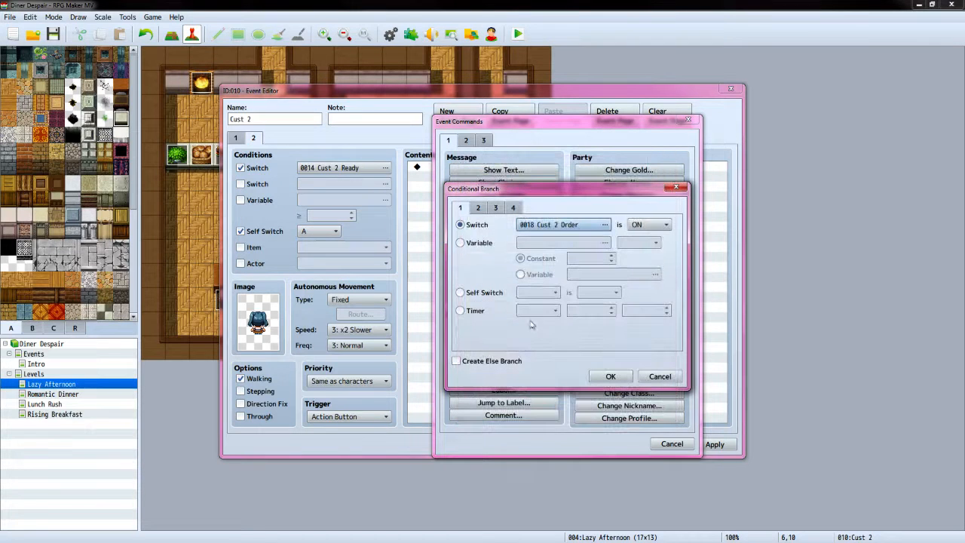
{"action": "left_click", "coordinate": [456, 361]}
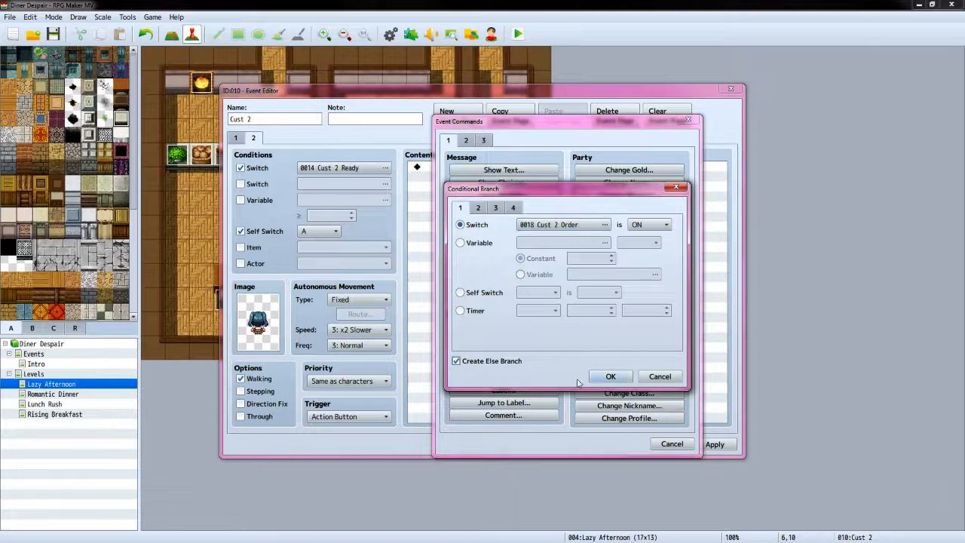
{"action": "left_click", "coordinate": [611, 376]}
Add a Show Text command in the Else branch with the Custom-Player face and the text "Can I get you anything?"
{"action": "left_click", "coordinate": [444, 199]}
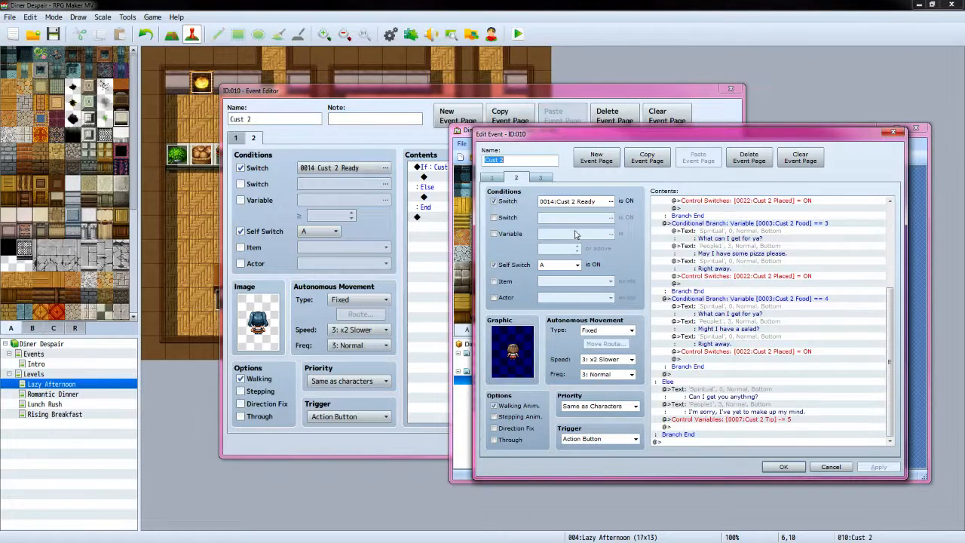
{"action": "left_click", "coordinate": [461, 196]}
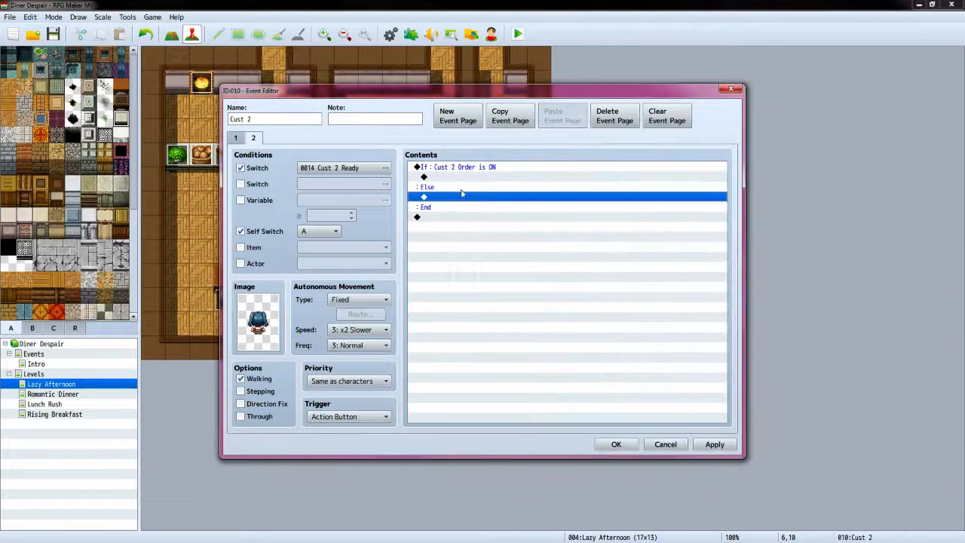
{"action": "double_click", "coordinate": [462, 200]}
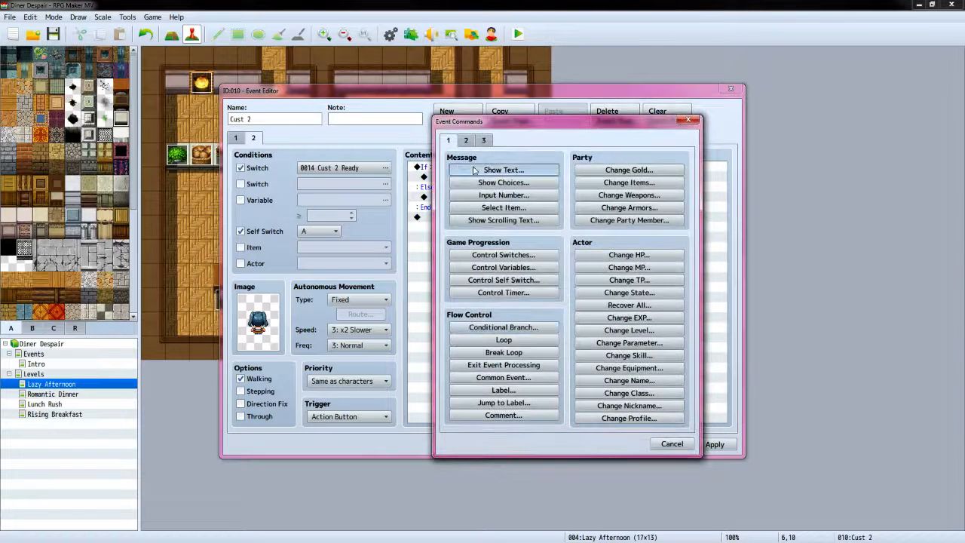
{"action": "left_click", "coordinate": [474, 171]}
{"action": "double_click", "coordinate": [453, 273]}
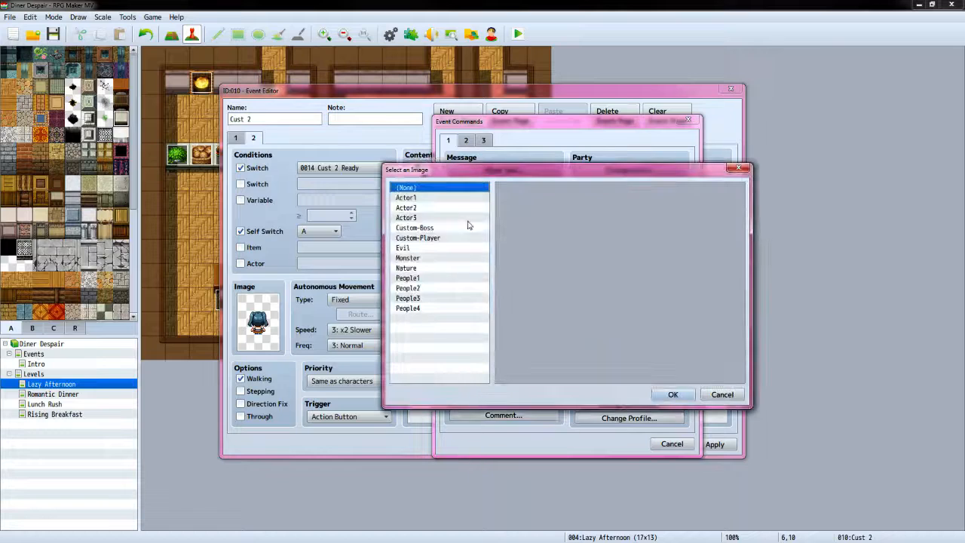
{"action": "left_click", "coordinate": [442, 238]}
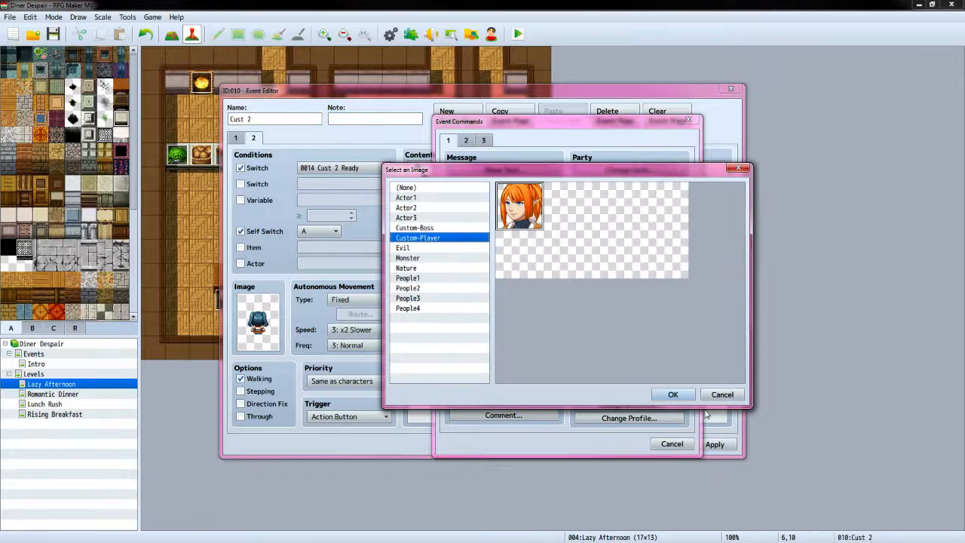
{"action": "left_click", "coordinate": [671, 394]}
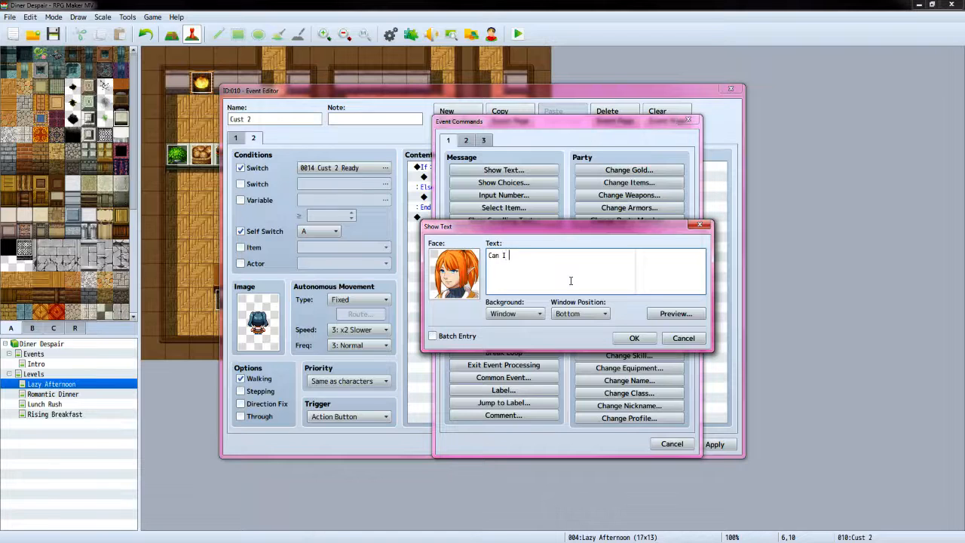
{"action": "type", "text": "get you anything?"}
{"action": "left_click", "coordinate": [631, 338]}
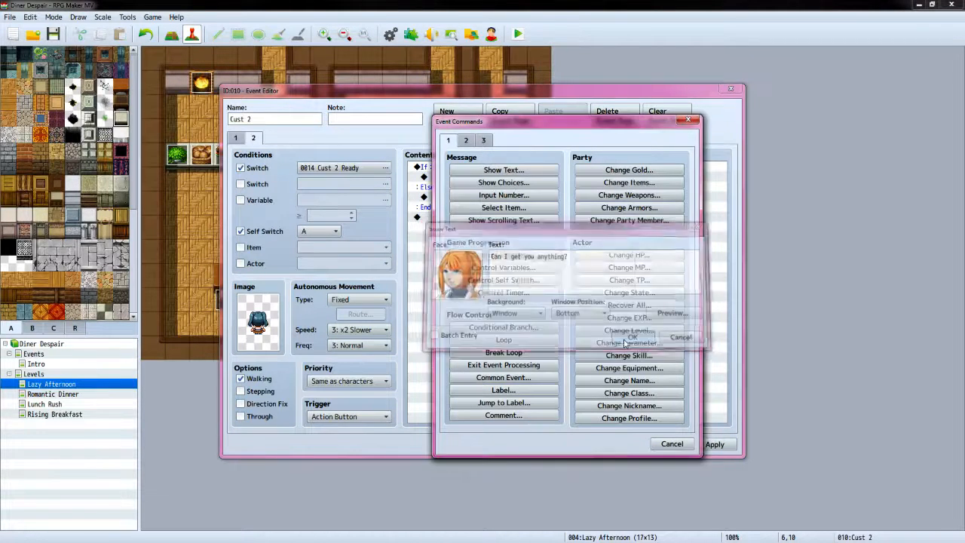
Add a Show Text reply in the Else branch with the blue-haired People1 face and the text "Sorry, I've yet to make up my mind."
{"action": "double_click", "coordinate": [469, 218]}
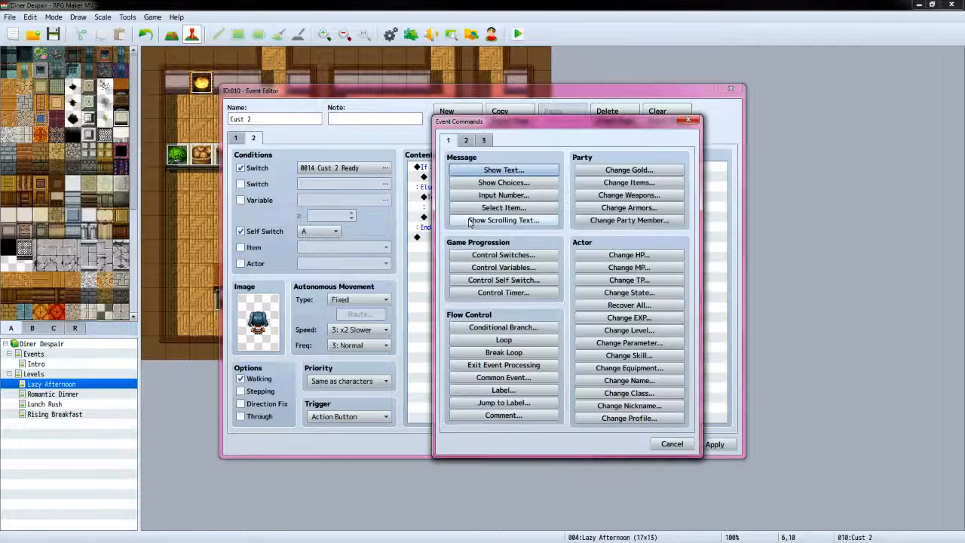
{"action": "left_click", "coordinate": [503, 169]}
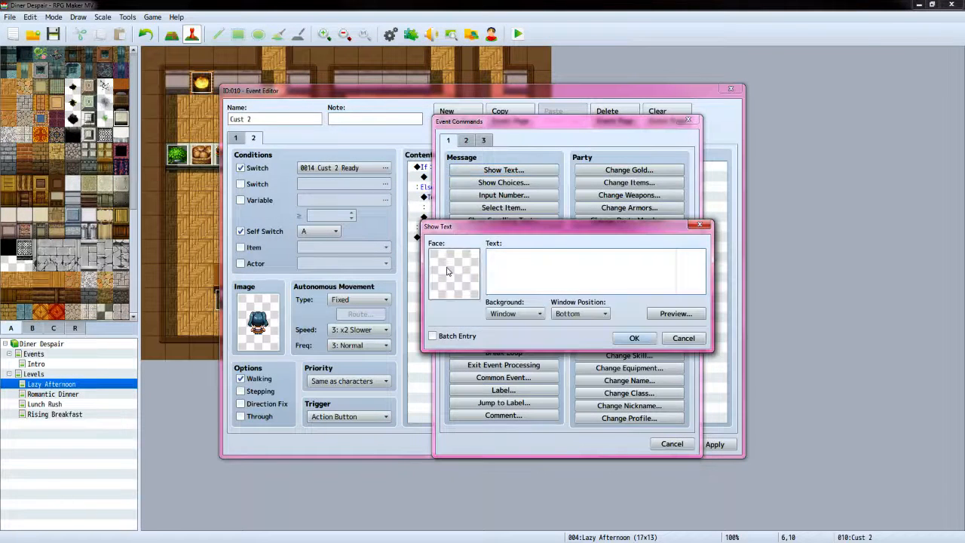
{"action": "double_click", "coordinate": [447, 271]}
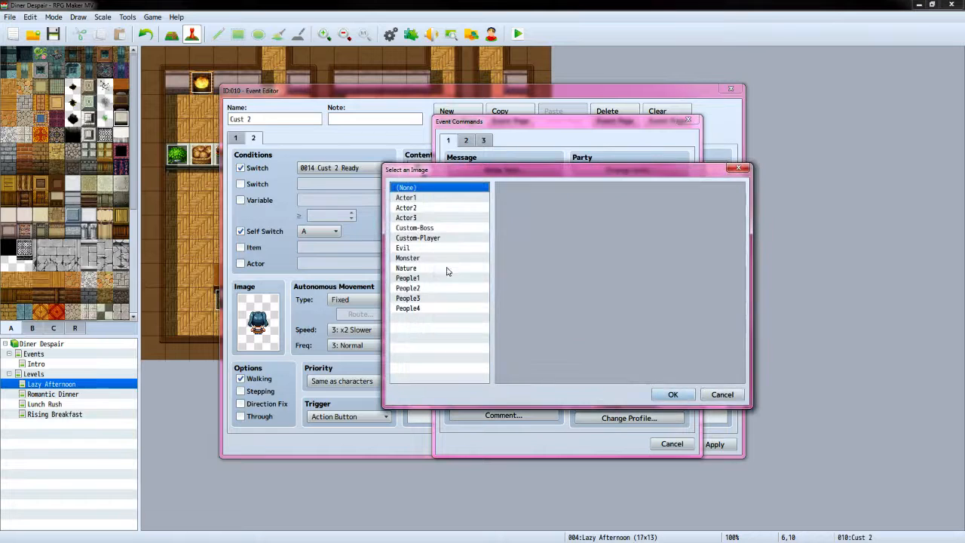
{"action": "left_click", "coordinate": [422, 278]}
{"action": "left_click", "coordinate": [663, 205]}
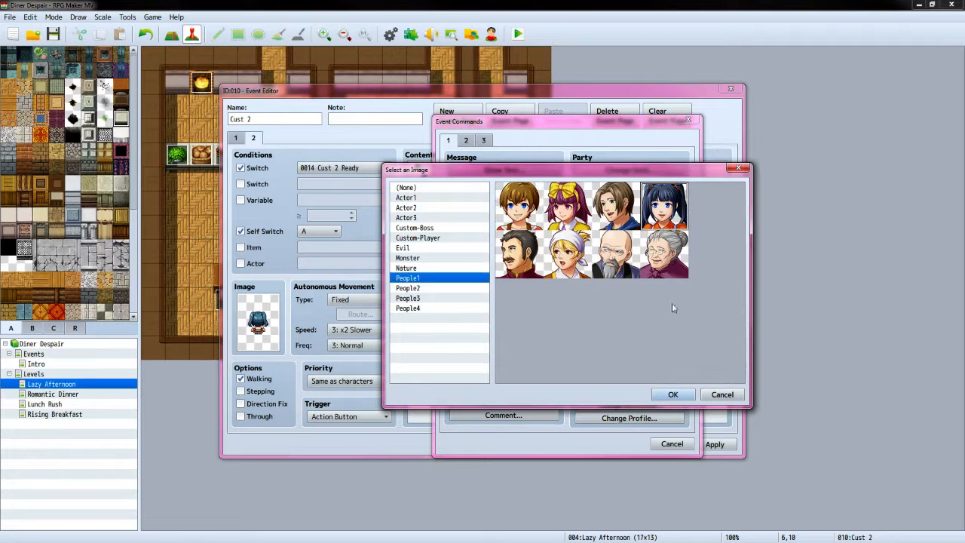
{"action": "left_click", "coordinate": [672, 394]}
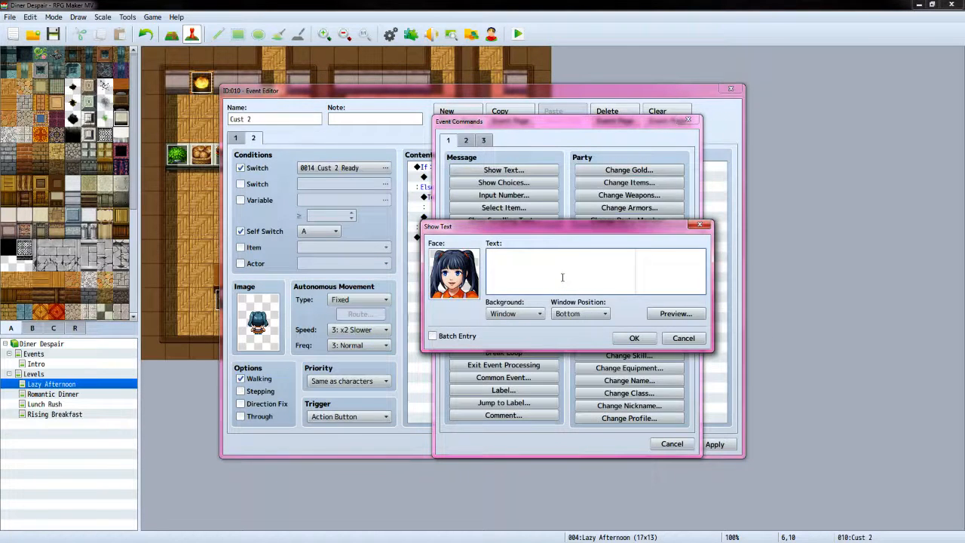
{"action": "type", "text": "Sorry, I've yet to make up my mind."}
{"action": "left_click", "coordinate": [634, 337]}
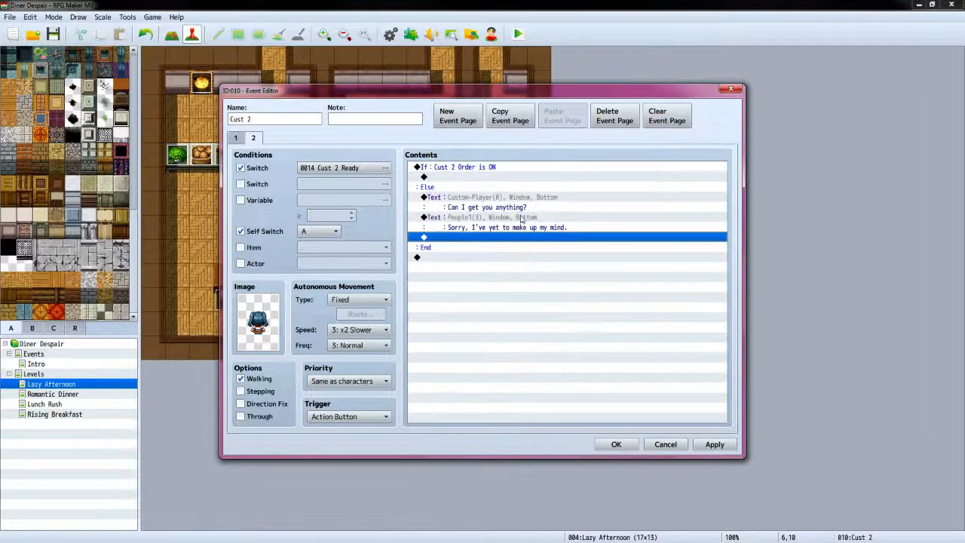
Add a Control Variables command in the Else branch that subtracts 5 from variable 0008 Cust 2 Tip
{"action": "double_click", "coordinate": [506, 243]}
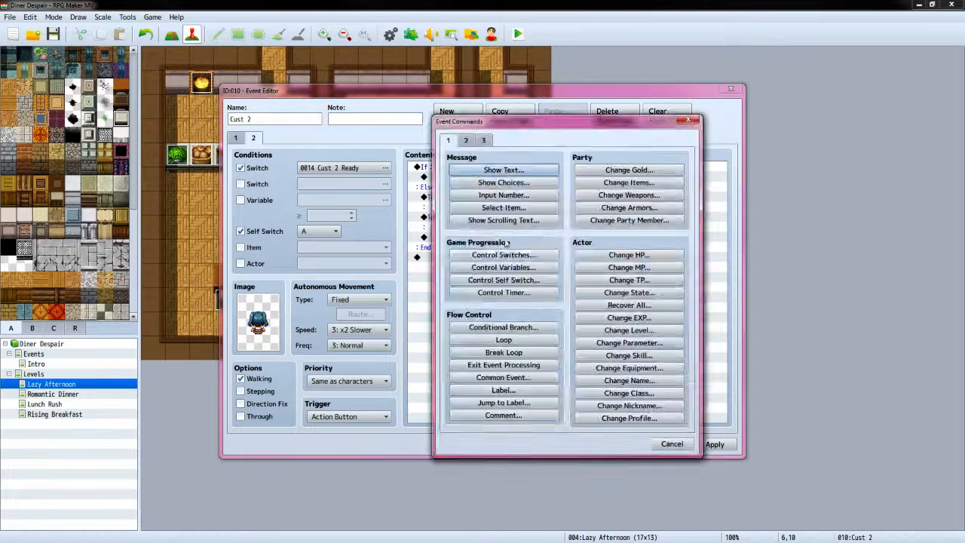
{"action": "left_click", "coordinate": [543, 268]}
{"action": "left_click", "coordinate": [609, 214]}
{"action": "left_click", "coordinate": [626, 248]}
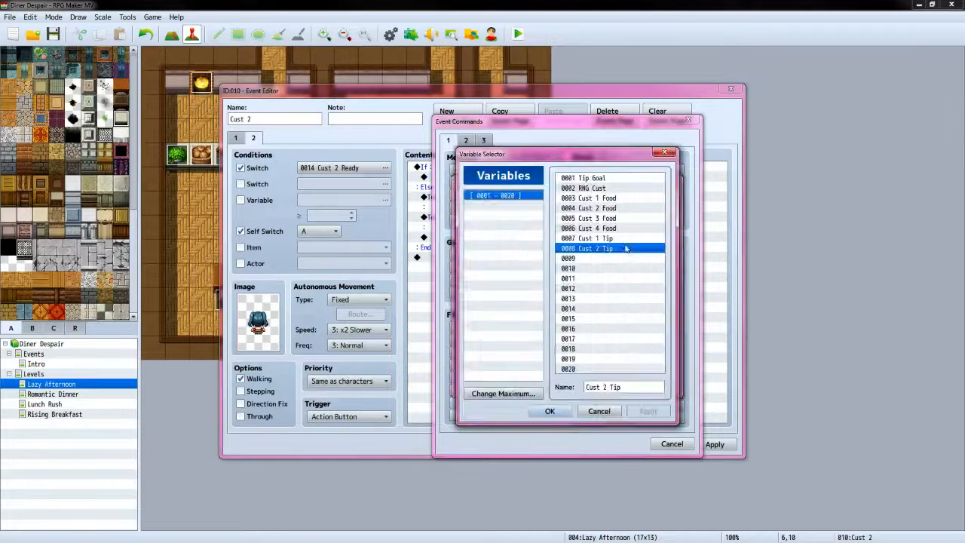
{"action": "left_click", "coordinate": [551, 412]}
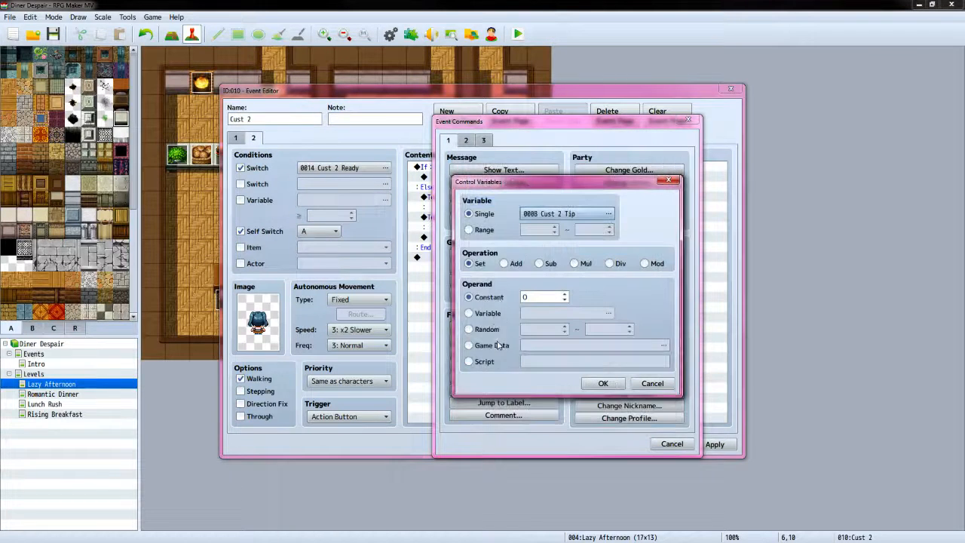
{"action": "left_click", "coordinate": [539, 263]}
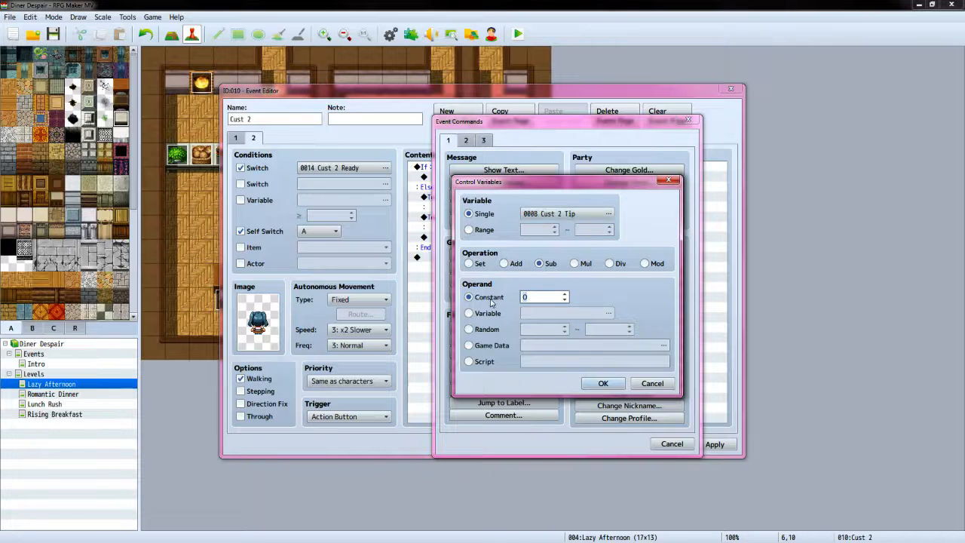
{"action": "left_click", "coordinate": [595, 386]}
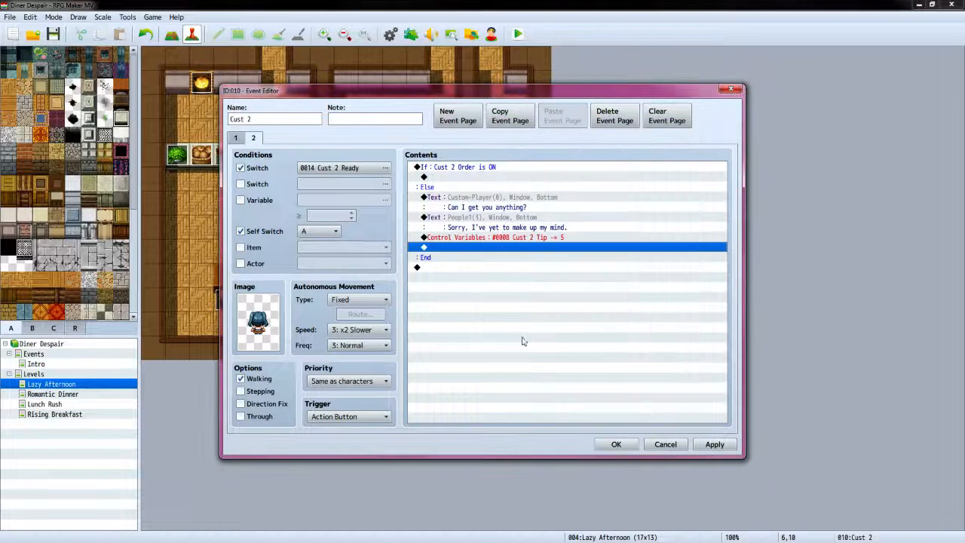
Check page 2 of the reference Cust 2 event, then nest a Conditional Branch for variable 0004 Cust 2 Food = 1 inside the Cust 2 Order branch
{"action": "key", "text": "alt+Tab"}
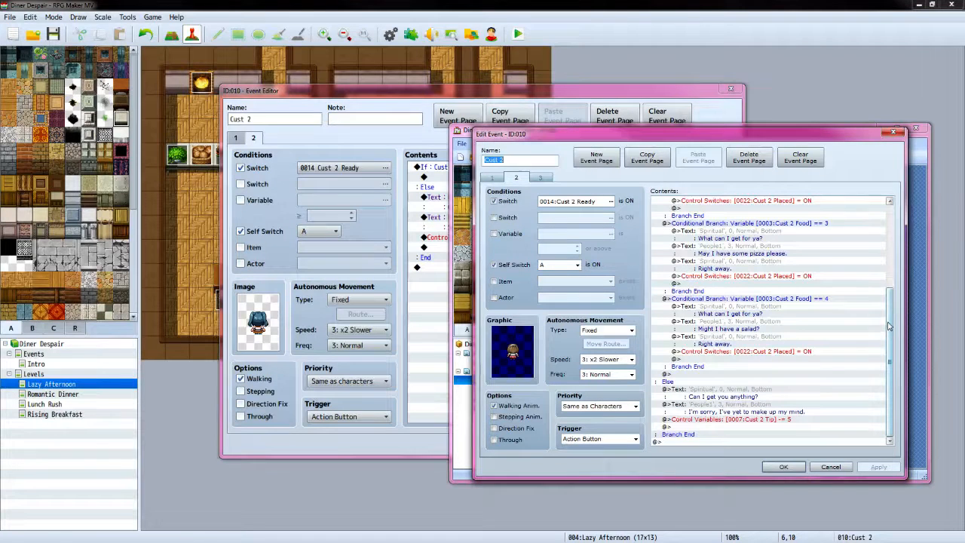
{"action": "left_click_drag", "start_coordinate": [889, 325], "coordinate": [892, 230]}
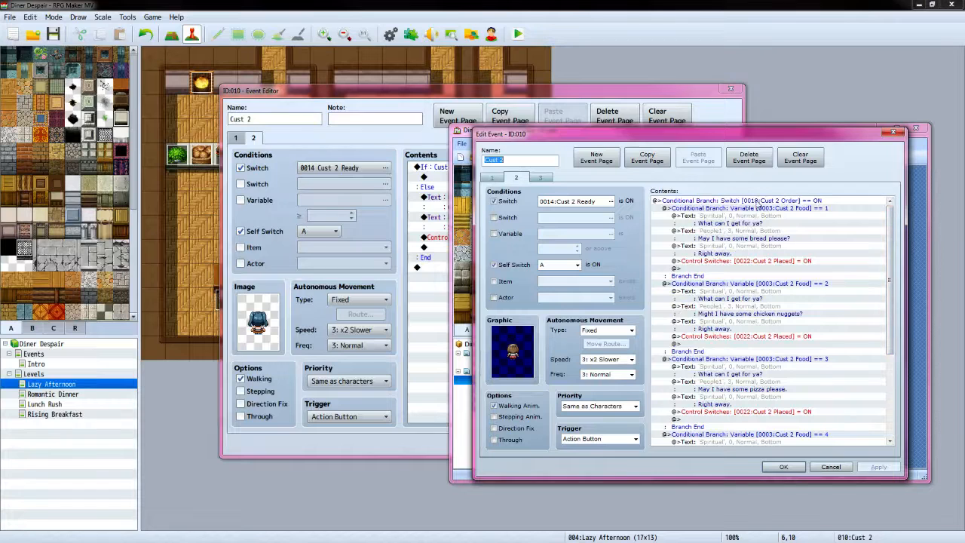
{"action": "left_click", "coordinate": [581, 94]}
{"action": "double_click", "coordinate": [454, 180]}
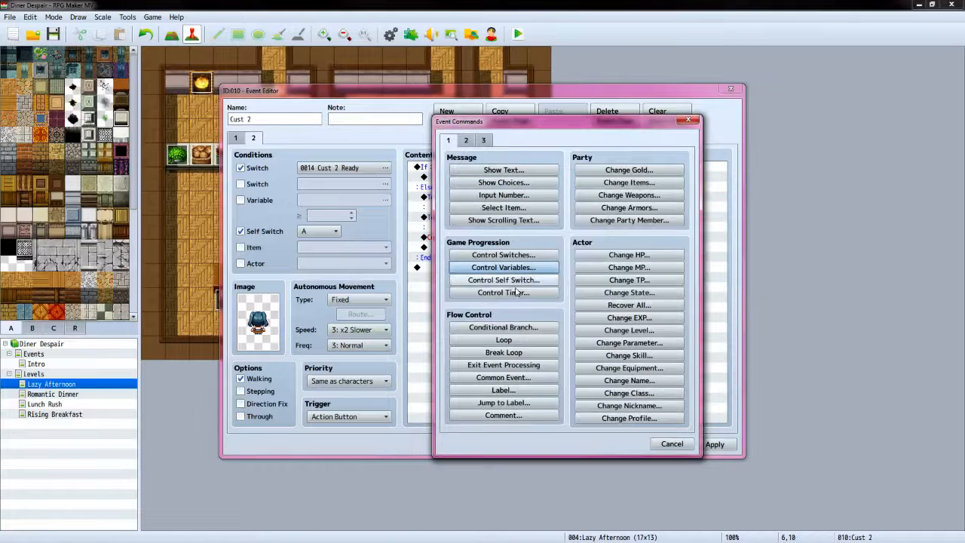
{"action": "left_click", "coordinate": [502, 327]}
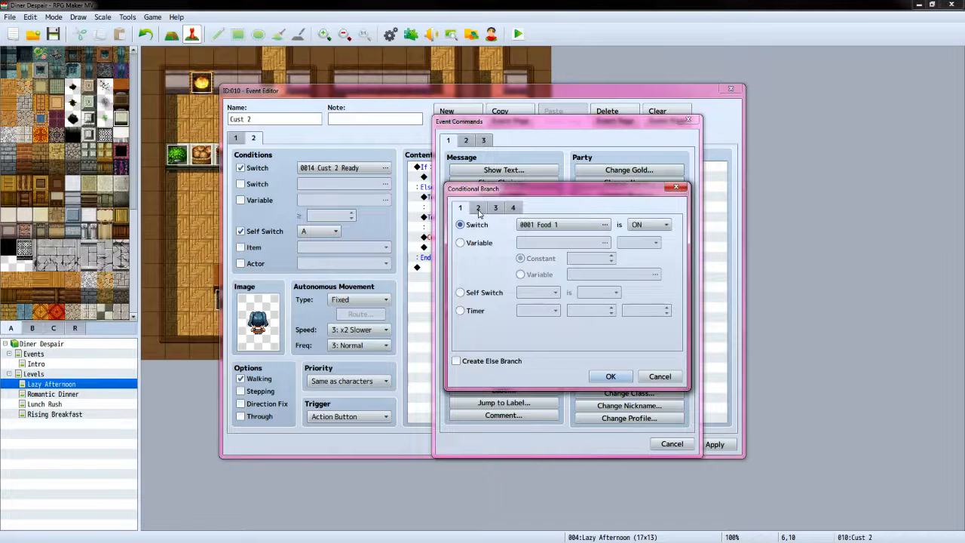
{"action": "left_click", "coordinate": [460, 242]}
{"action": "left_click", "coordinate": [604, 242]}
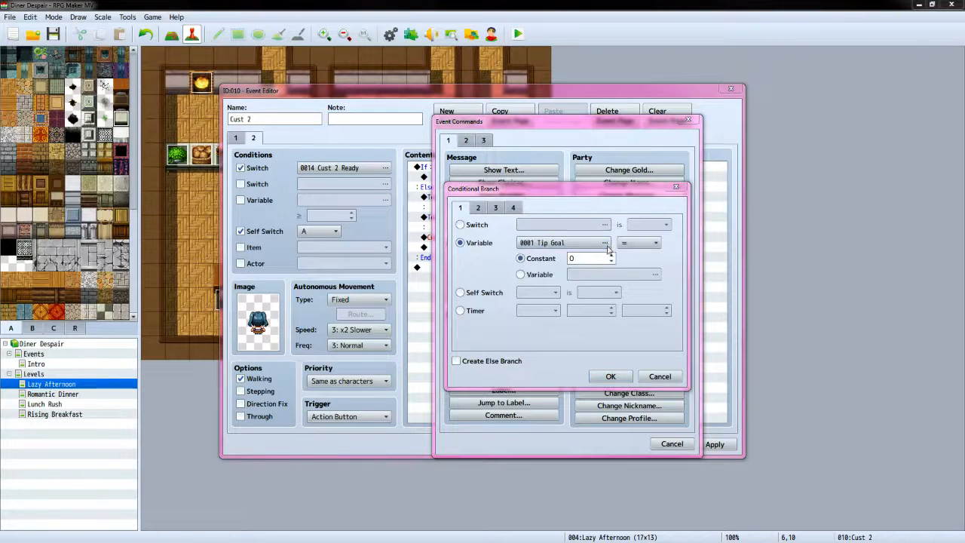
{"action": "left_click", "coordinate": [612, 209]}
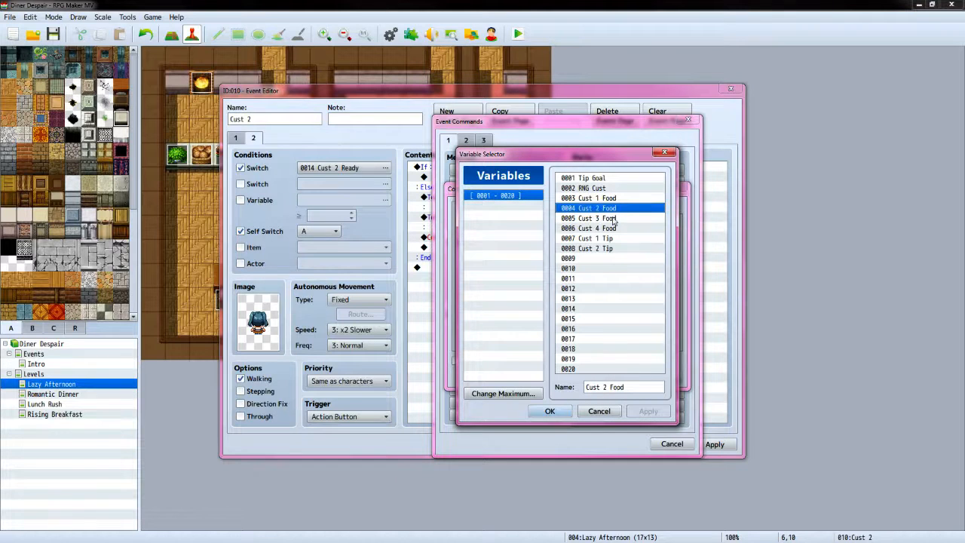
{"action": "left_click", "coordinate": [550, 411]}
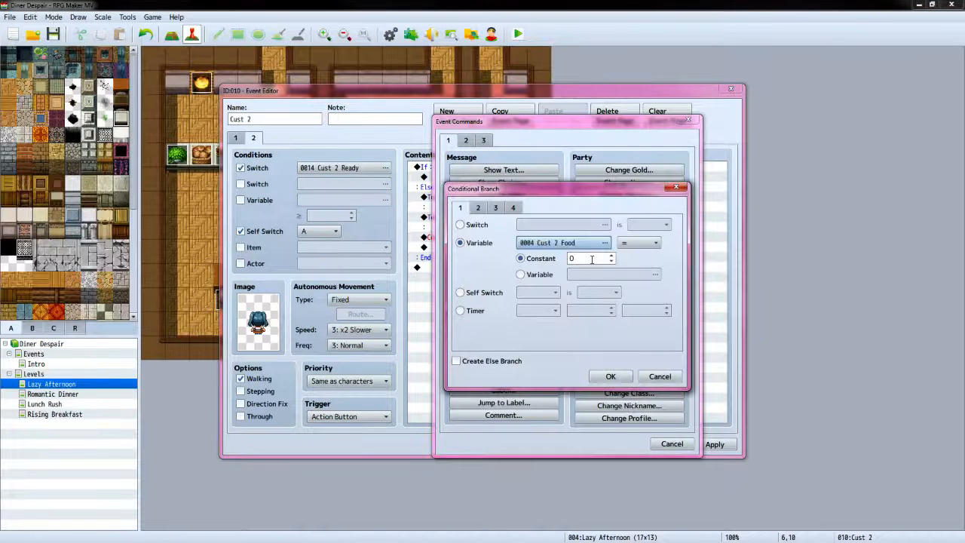
{"action": "left_click", "coordinate": [594, 258]}
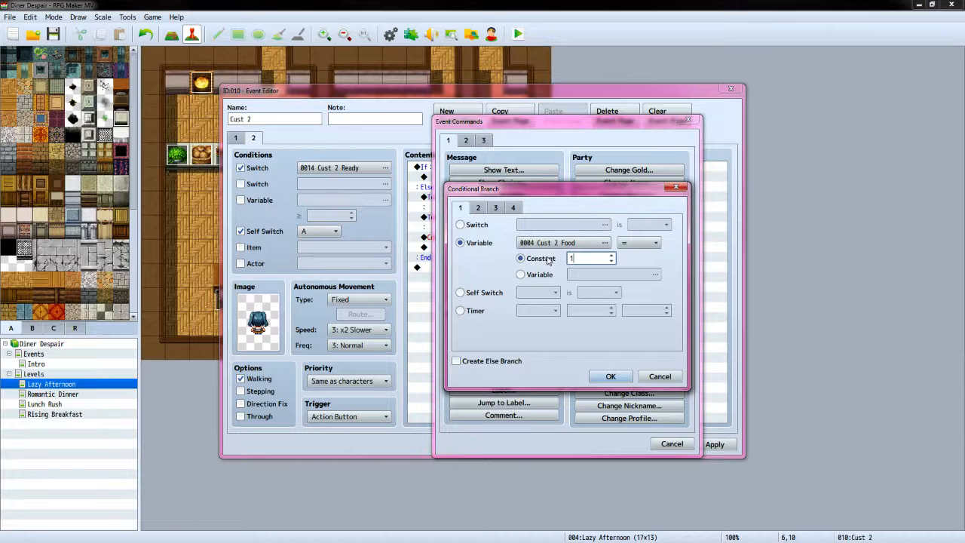
{"action": "left_click", "coordinate": [611, 376]}
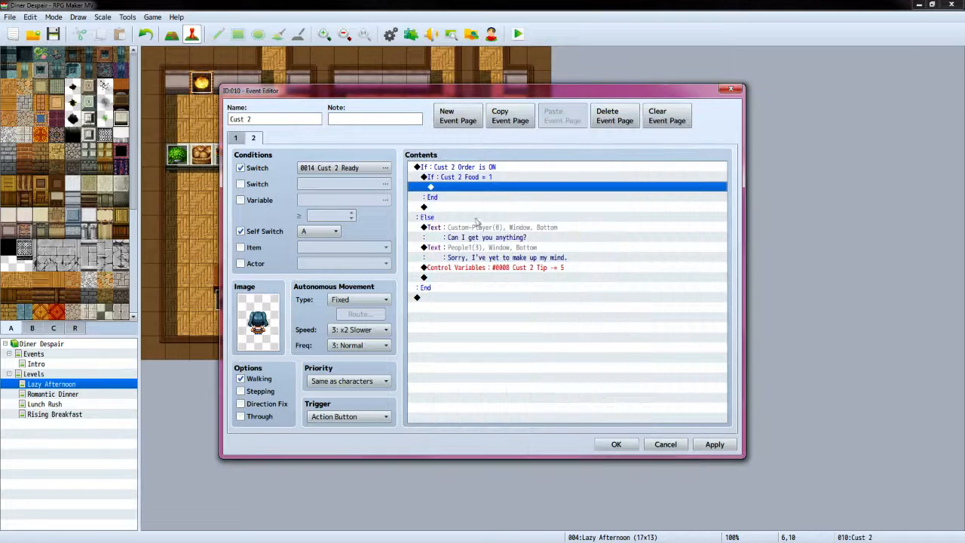
Following the reference event, add a Show Text in the Cust 2 Food = 1 branch with the Custom-Player face and "What can I get for ya?"
{"action": "key", "text": "alt+Tab"}
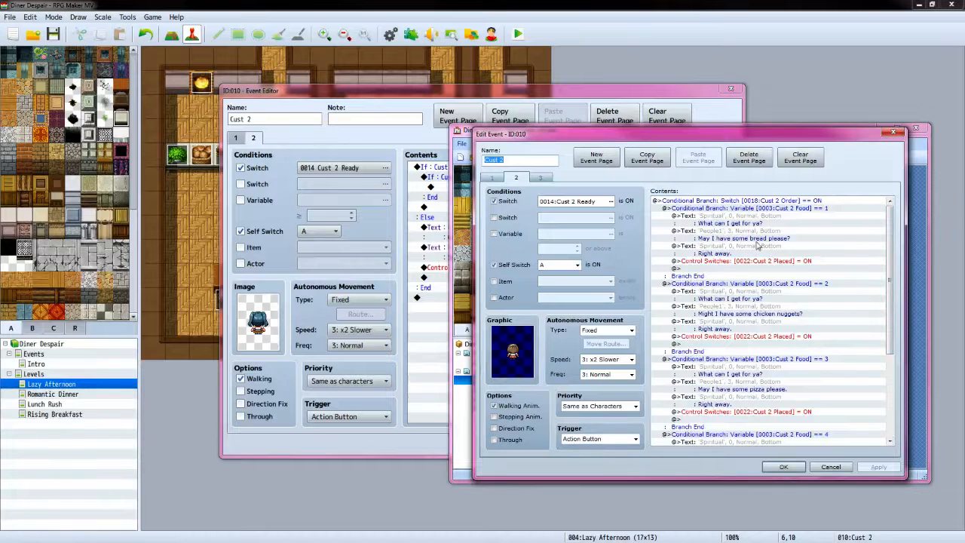
{"action": "left_click", "coordinate": [566, 95]}
{"action": "left_click", "coordinate": [482, 187]}
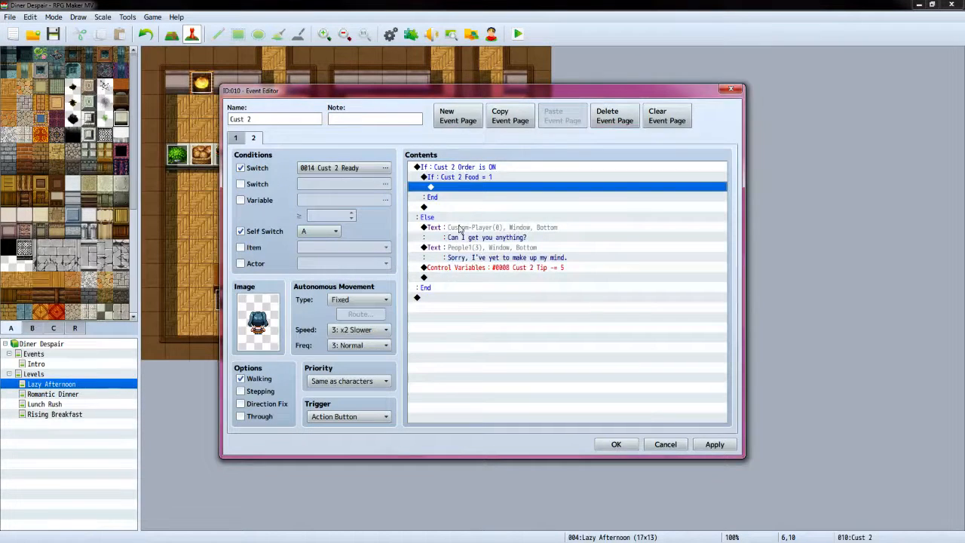
{"action": "double_click", "coordinate": [486, 192]}
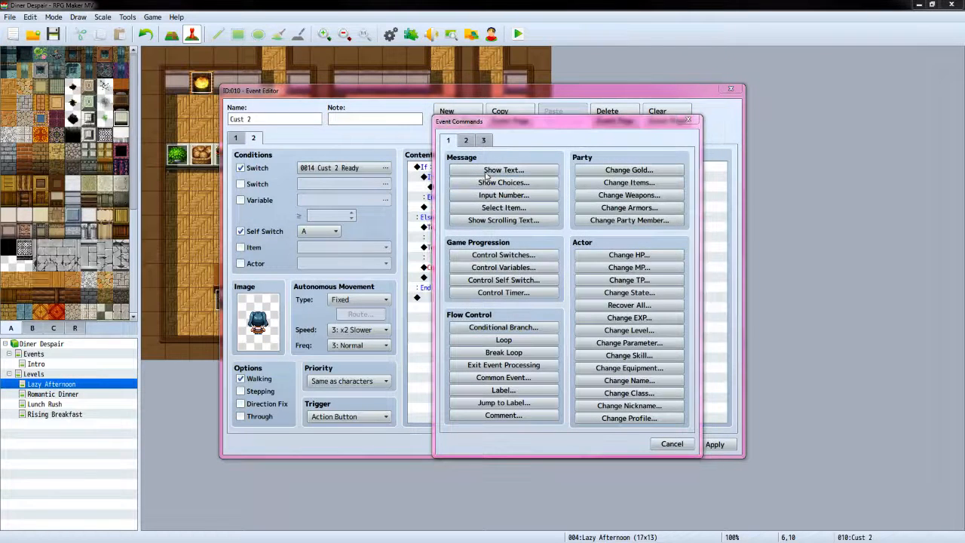
{"action": "left_click", "coordinate": [486, 173]}
{"action": "double_click", "coordinate": [463, 256]}
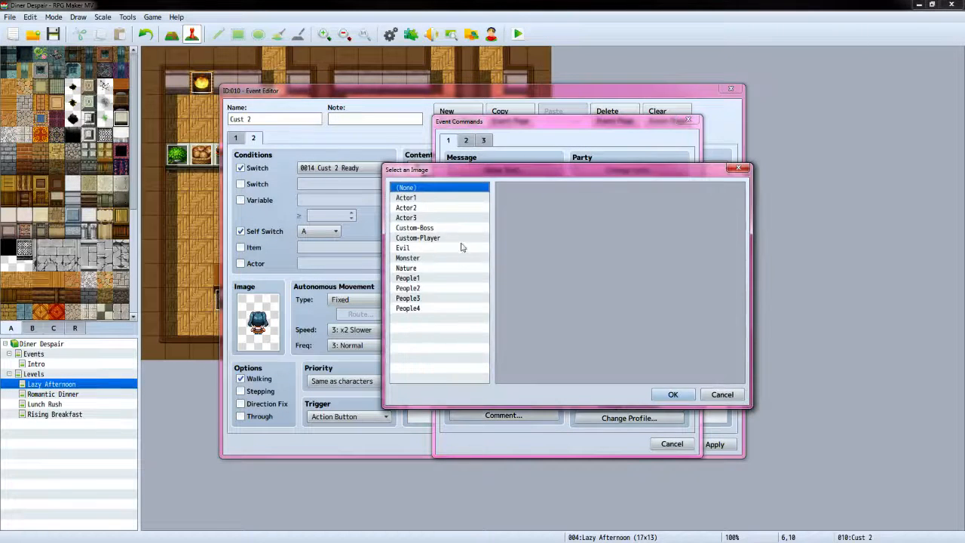
{"action": "left_click", "coordinate": [419, 238]}
{"action": "left_click", "coordinate": [672, 394]}
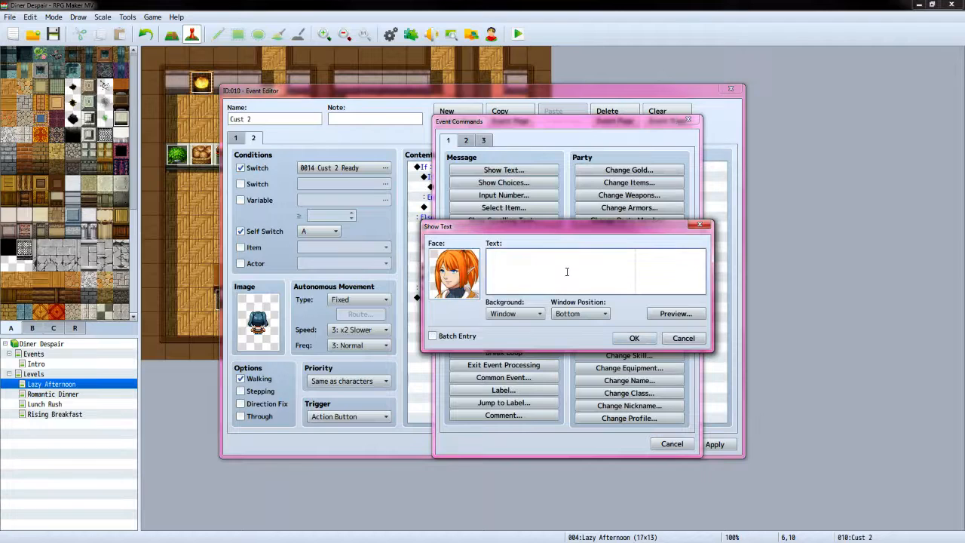
{"action": "type", "text": "Wha"}
{"action": "type", "text": "t can I c"}
{"action": "left_click", "coordinate": [634, 337]}
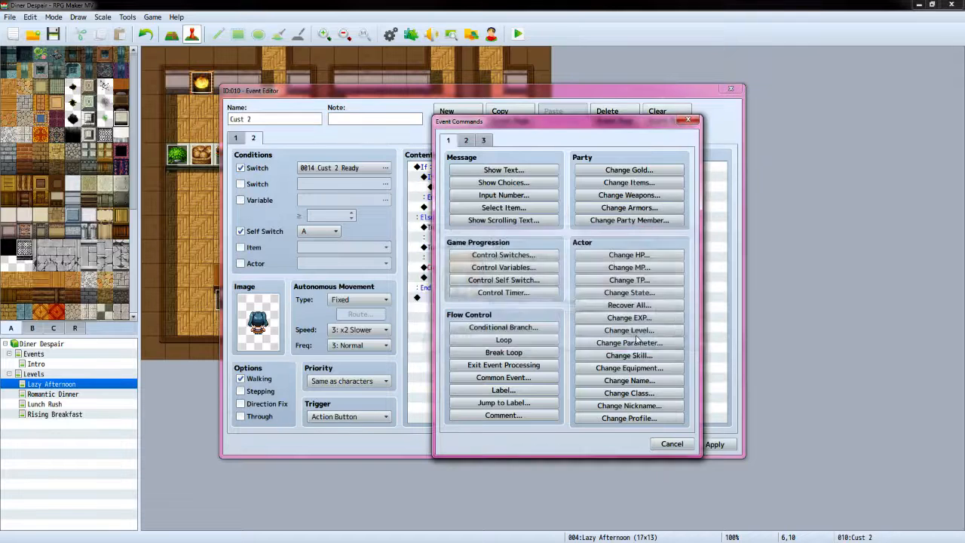
Add a Show Text reply in the Cust 2 Food = 1 branch with the blue-haired People1 face and "May I have some bread please?"
{"action": "double_click", "coordinate": [458, 208]}
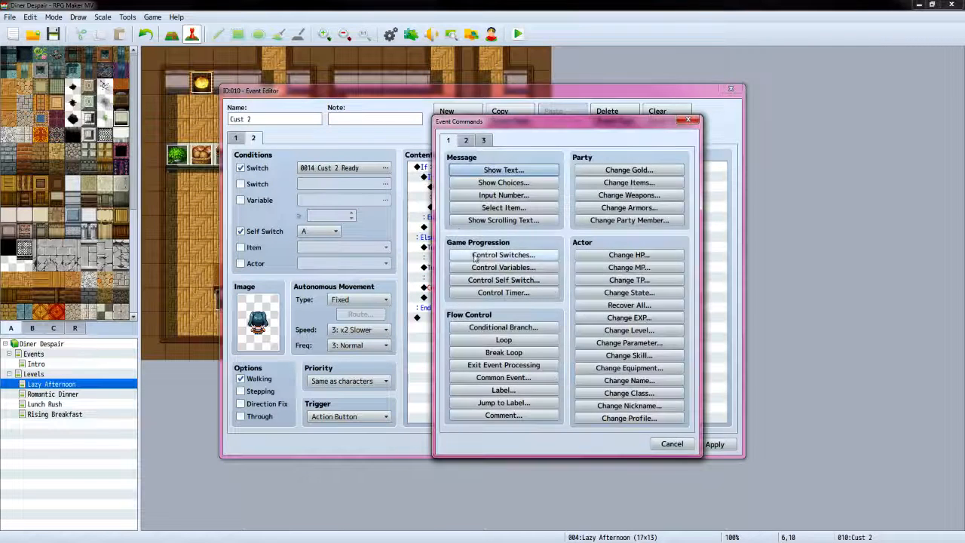
{"action": "left_click", "coordinate": [488, 171]}
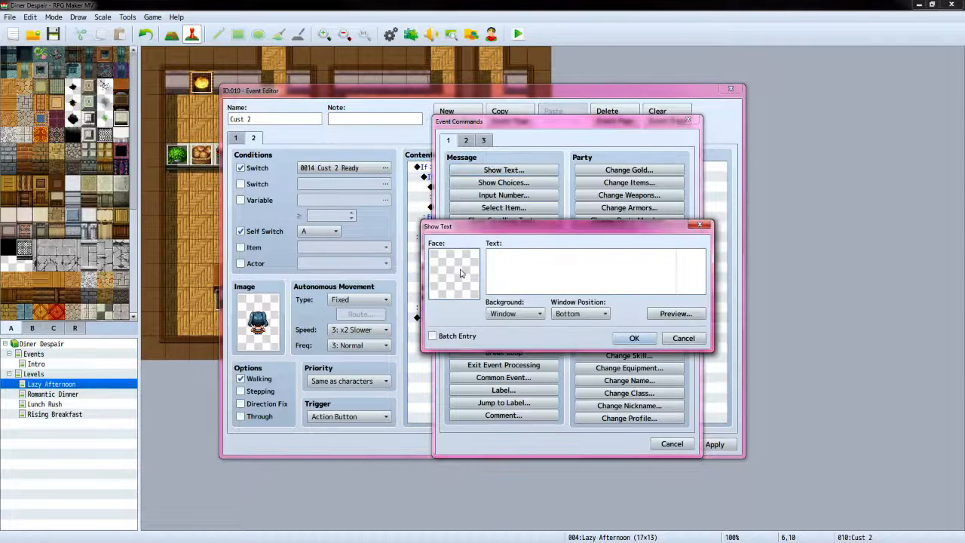
{"action": "double_click", "coordinate": [460, 274]}
{"action": "left_click", "coordinate": [441, 278]}
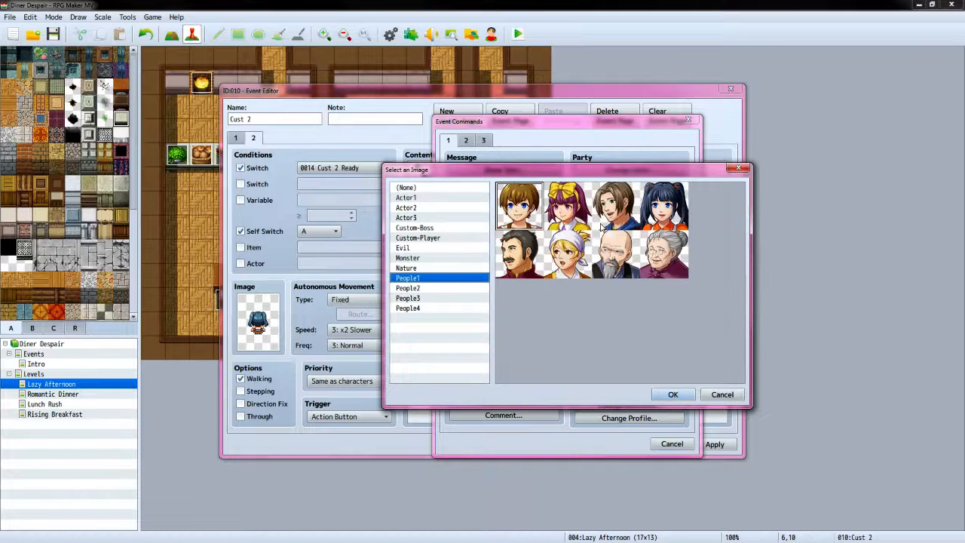
{"action": "left_click", "coordinate": [654, 211]}
{"action": "left_click", "coordinate": [658, 393]}
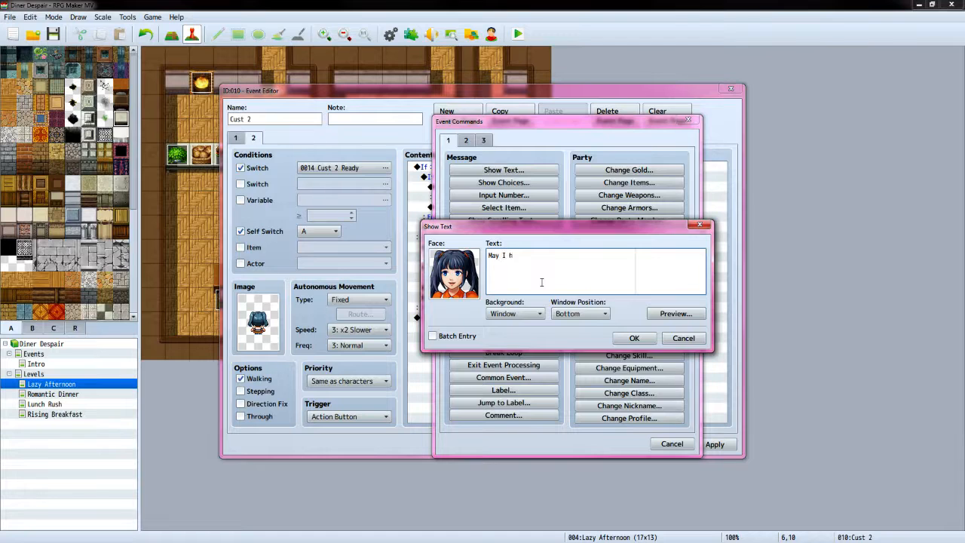
{"action": "type", "text": "May I have some bread please?"}
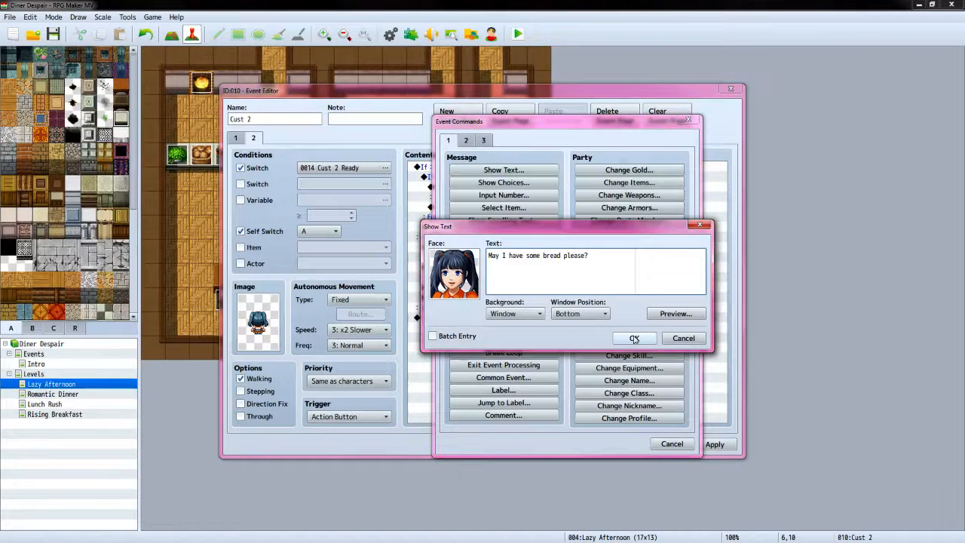
{"action": "left_click", "coordinate": [633, 338]}
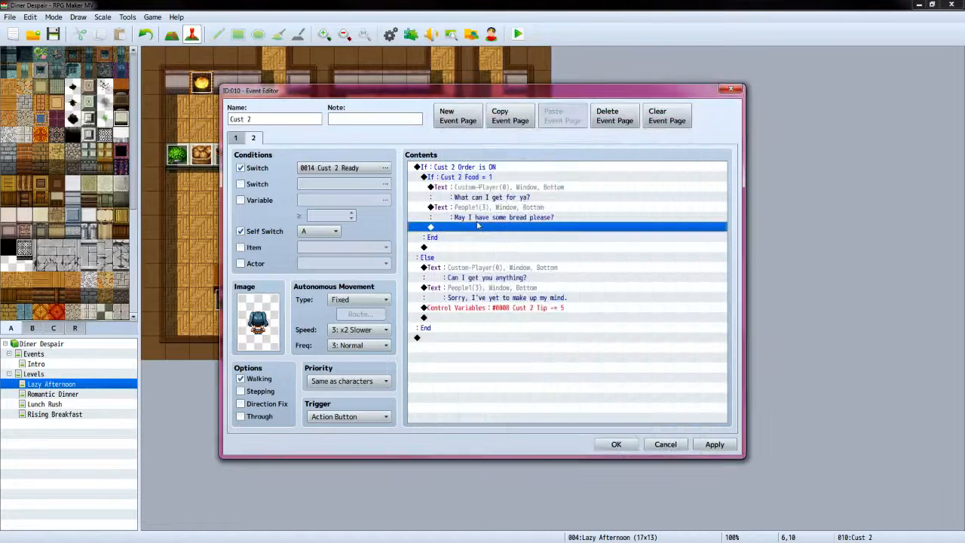
Add a Show Text in the Cust 2 Food = 1 branch with the Custom-Player face and "Right away."
{"action": "double_click", "coordinate": [477, 225]}
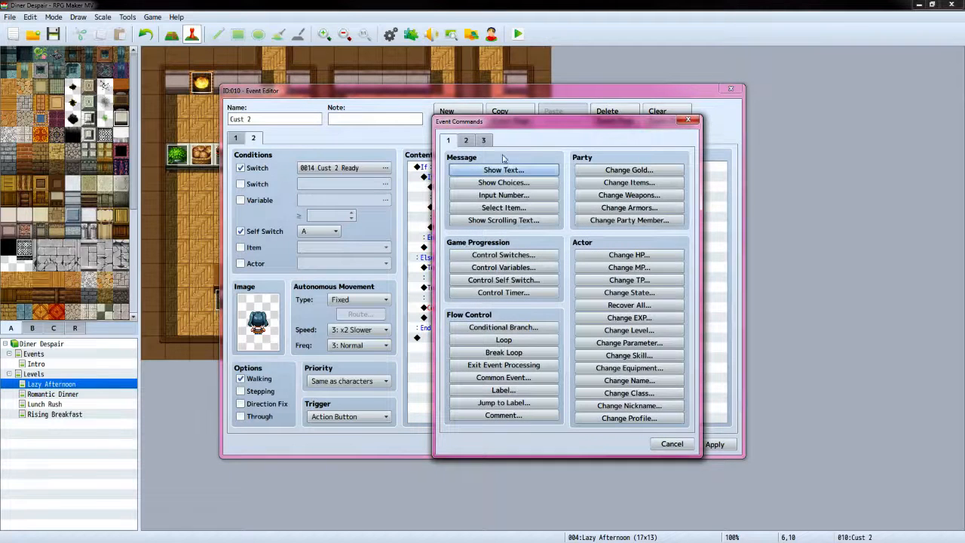
{"action": "left_click", "coordinate": [504, 169]}
{"action": "double_click", "coordinate": [450, 268]}
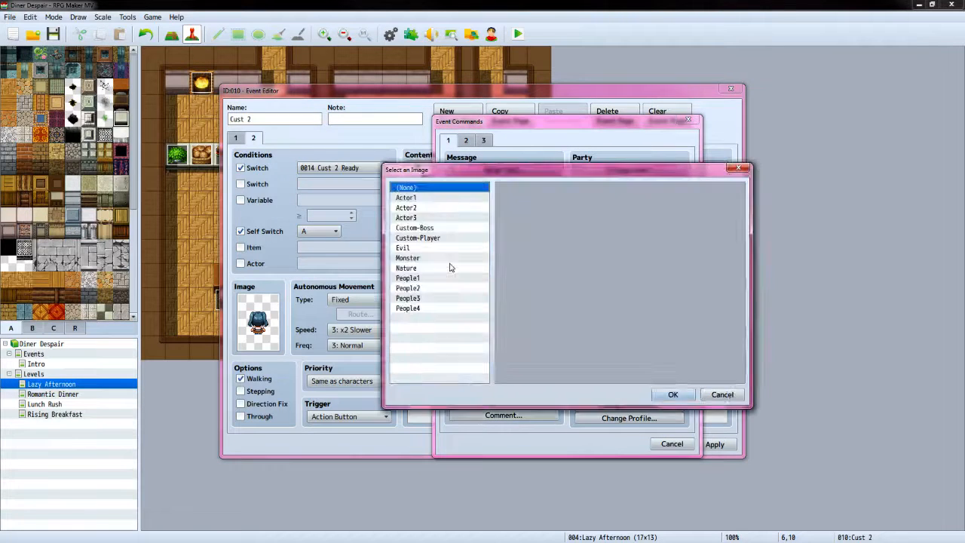
{"action": "left_click", "coordinate": [443, 238]}
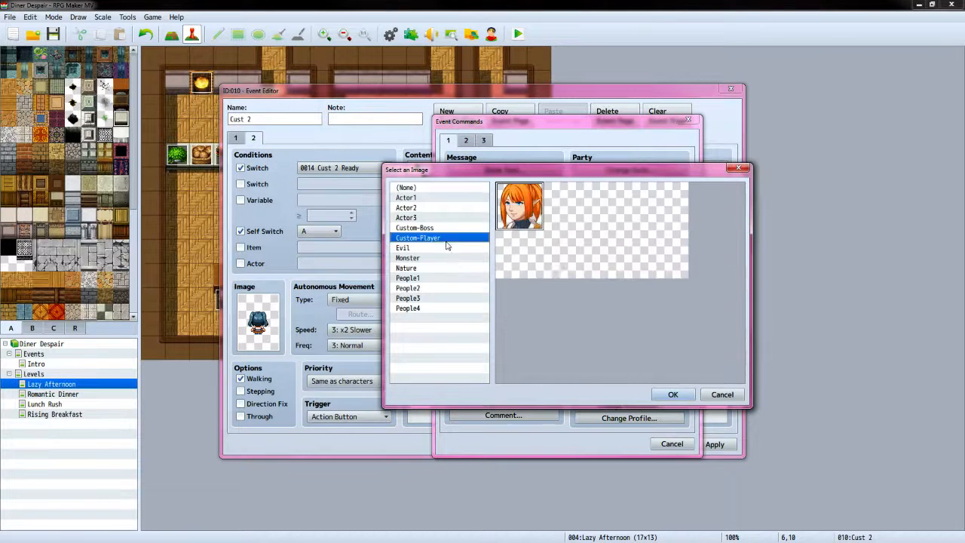
{"action": "left_click", "coordinate": [670, 398]}
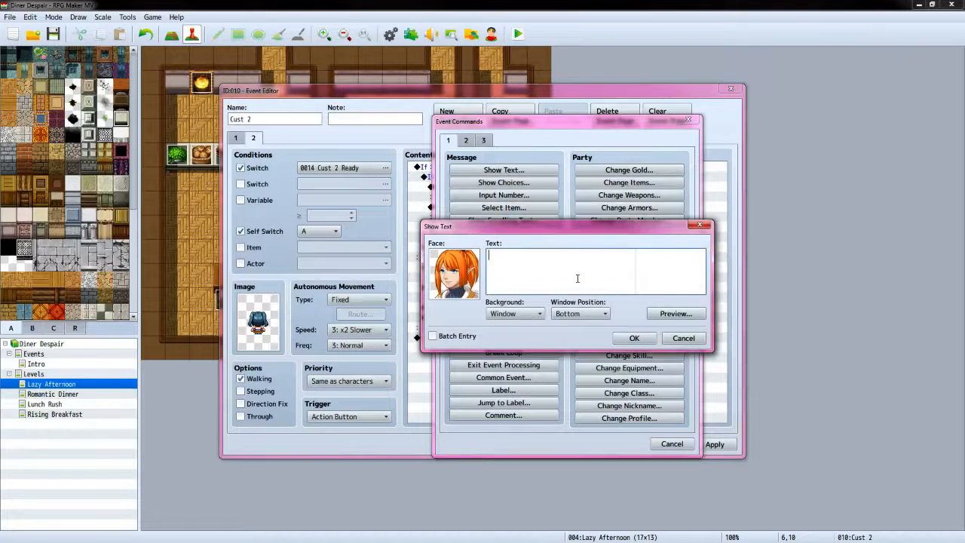
{"action": "type", "text": "Right away."}
{"action": "left_click", "coordinate": [631, 336]}
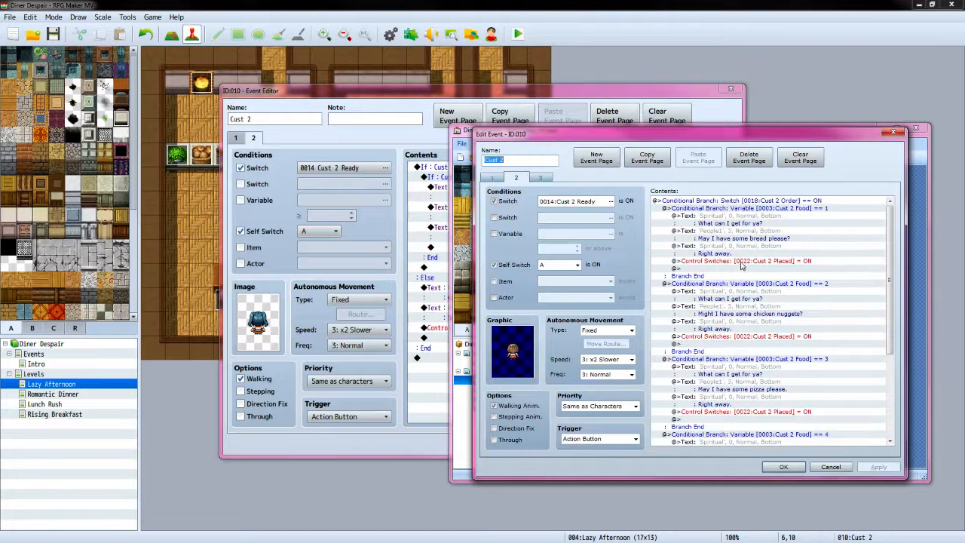
After checking the reference event, add a Control Self Switch command setting B to ON at the end of the Cust 2 Food = 1 branch
{"action": "left_click", "coordinate": [575, 95]}
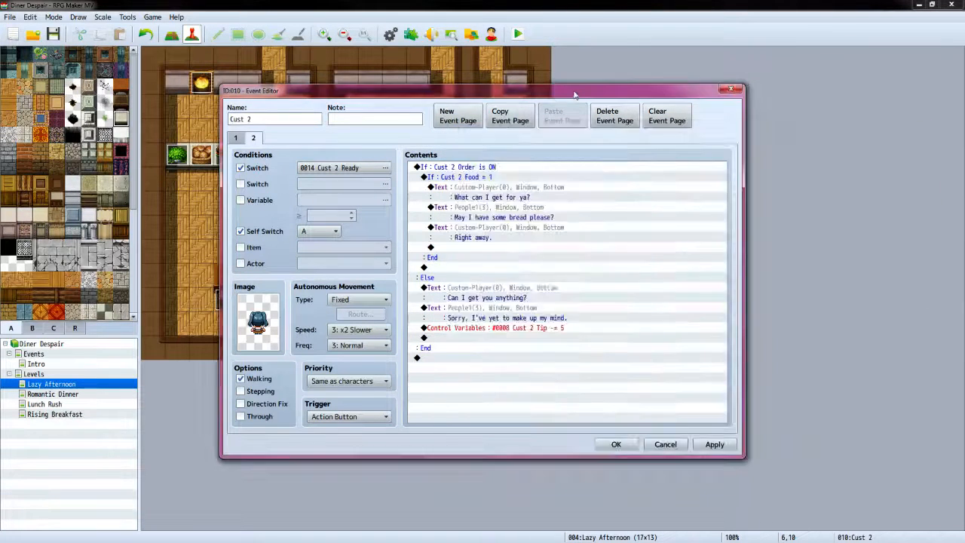
{"action": "double_click", "coordinate": [486, 252]}
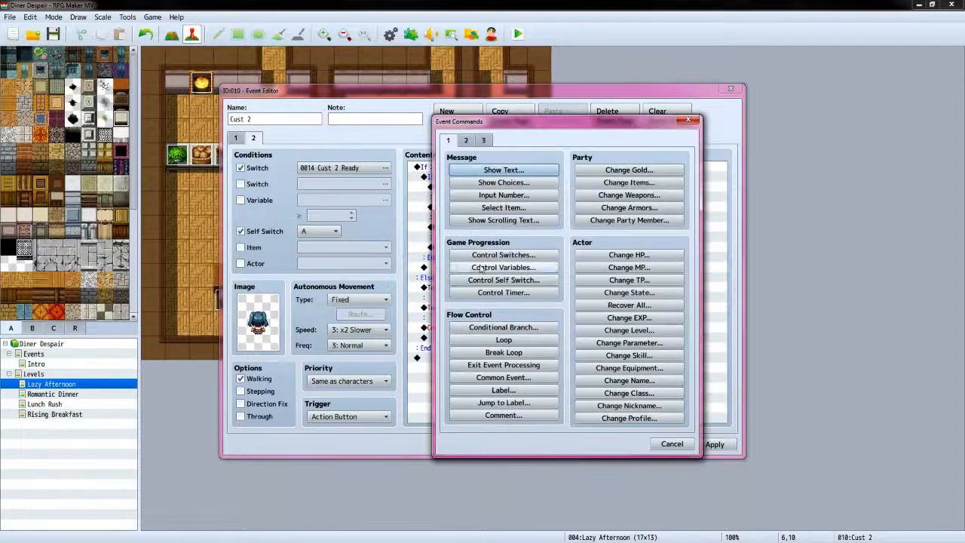
{"action": "left_click", "coordinate": [494, 279]}
{"action": "left_click", "coordinate": [537, 272]}
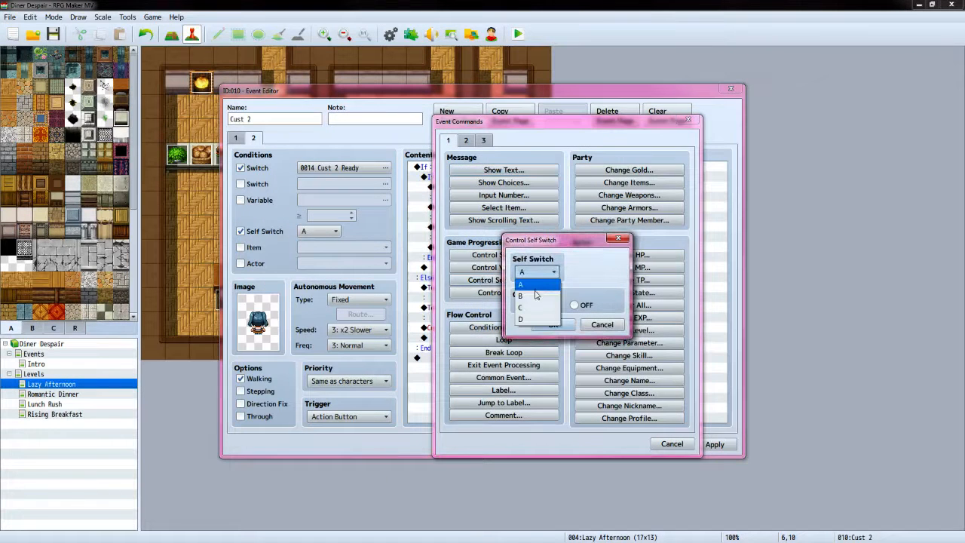
{"action": "left_click", "coordinate": [535, 286]}
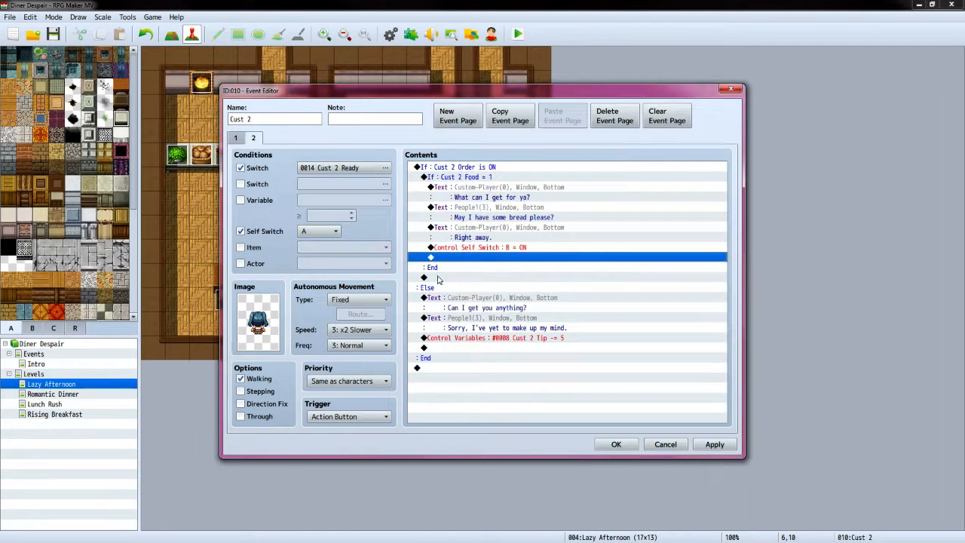
Add a Conditional Branch for variable 0004 Cust 2 Food = 2 below the Food = 1 branch, inside the Cust 2 Order branch
{"action": "double_click", "coordinate": [437, 277]}
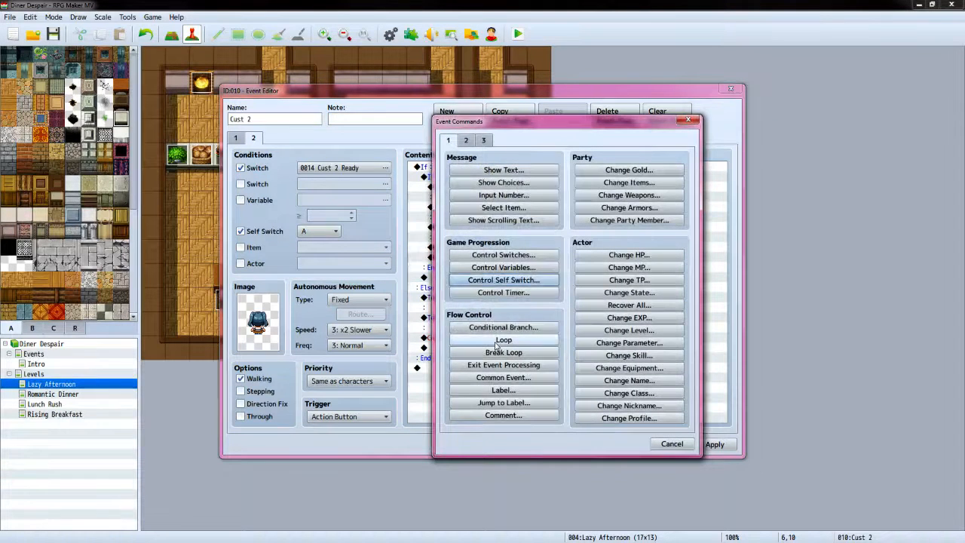
{"action": "left_click", "coordinate": [516, 328]}
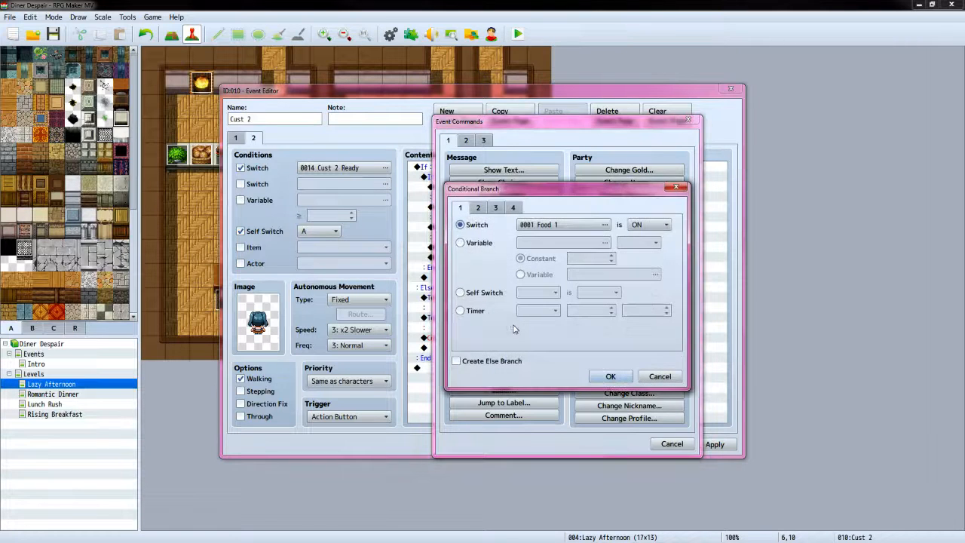
{"action": "left_click", "coordinate": [461, 242]}
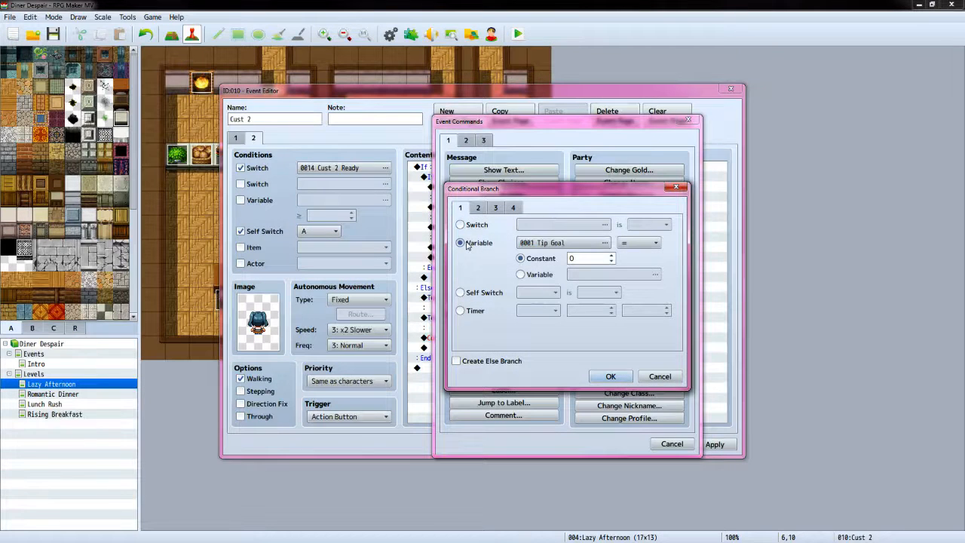
{"action": "left_click", "coordinate": [604, 242]}
{"action": "left_click", "coordinate": [603, 209]}
{"action": "left_click", "coordinate": [551, 410]}
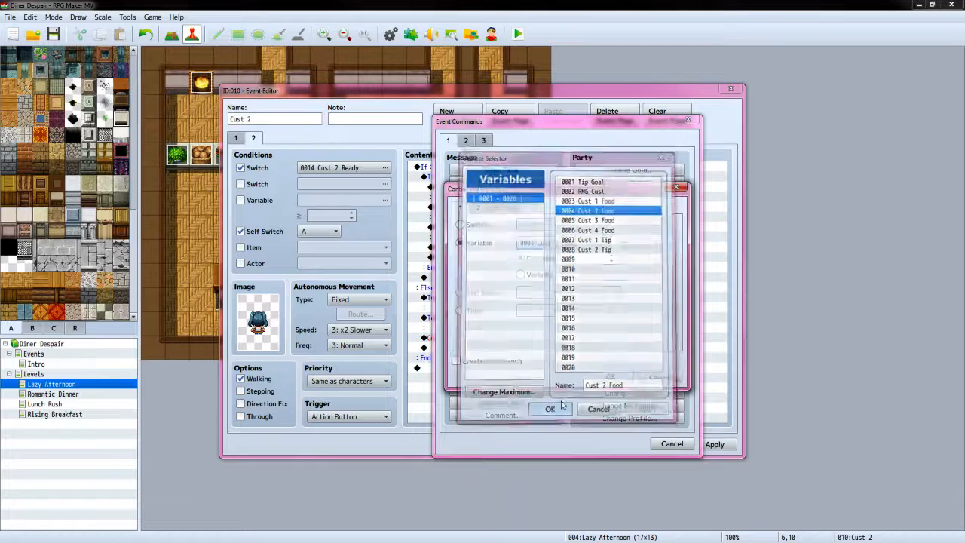
{"action": "left_click", "coordinate": [610, 255]}
{"action": "left_click", "coordinate": [610, 256]}
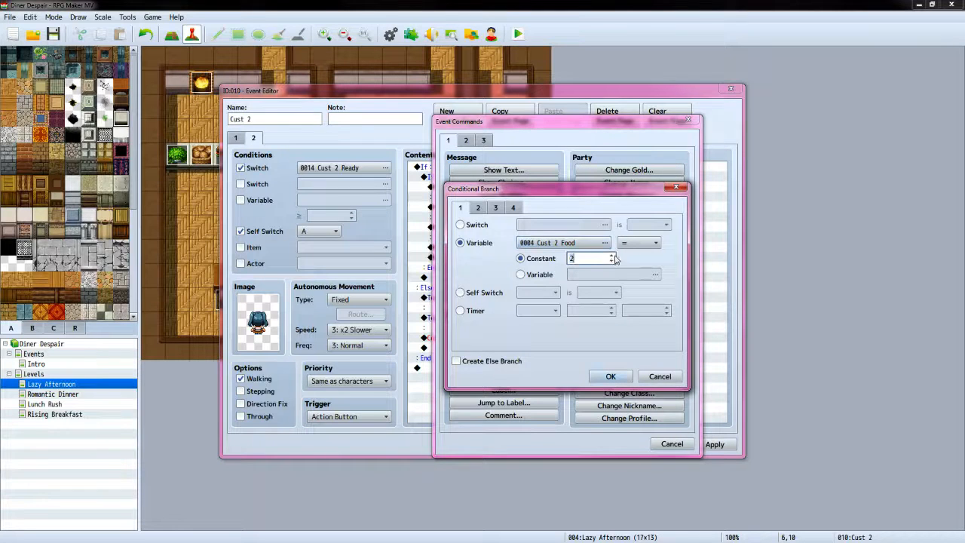
{"action": "left_click", "coordinate": [611, 376]}
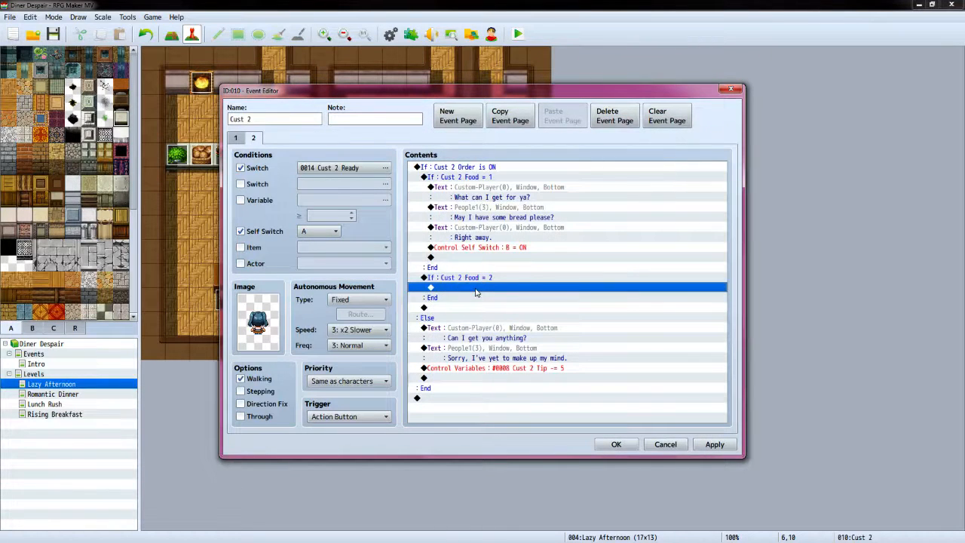
Add a Show Text in the Cust 2 Food = 2 branch with the Custom-Player face and "What can I get for ya?"
{"action": "double_click", "coordinate": [475, 290]}
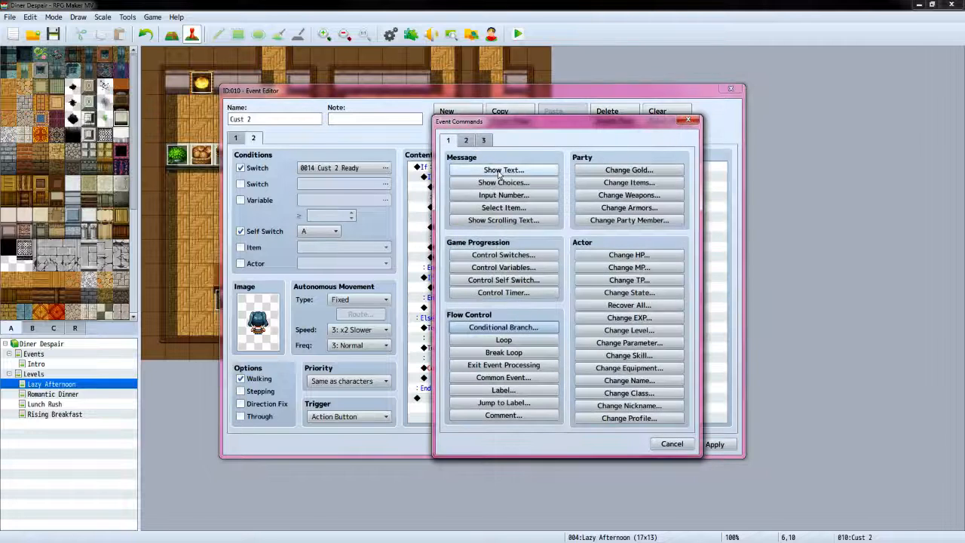
{"action": "left_click", "coordinate": [503, 169]}
{"action": "double_click", "coordinate": [446, 254]}
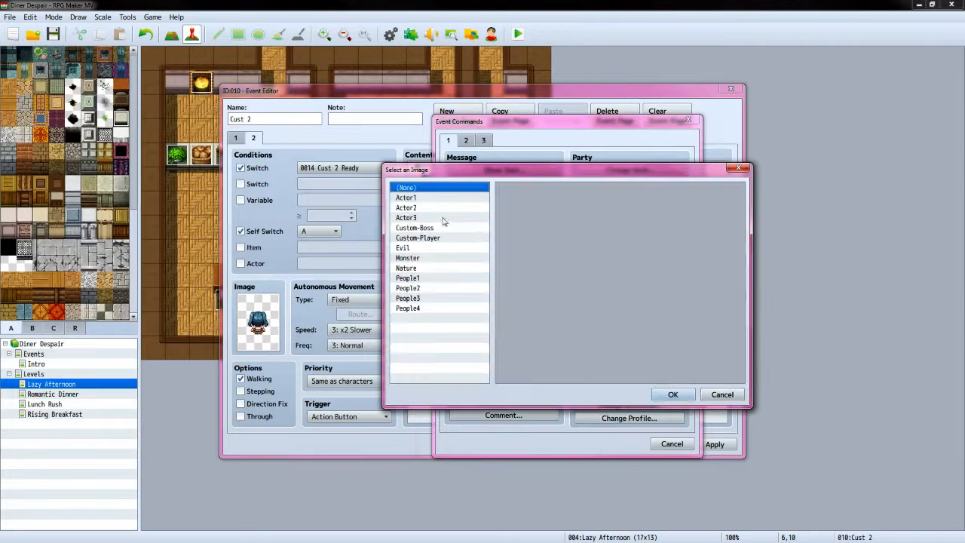
{"action": "left_click", "coordinate": [419, 238]}
{"action": "left_click", "coordinate": [672, 394]}
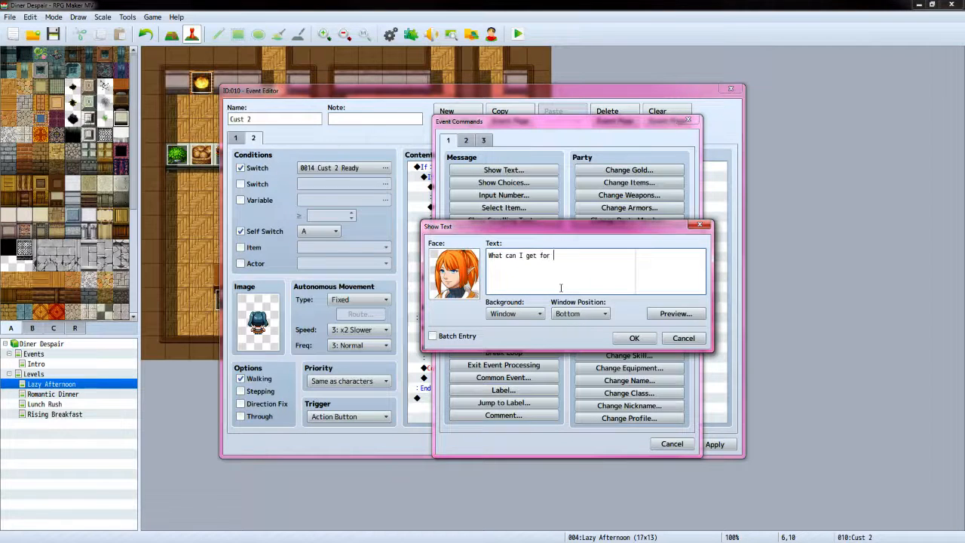
{"action": "left_click", "coordinate": [636, 338]}
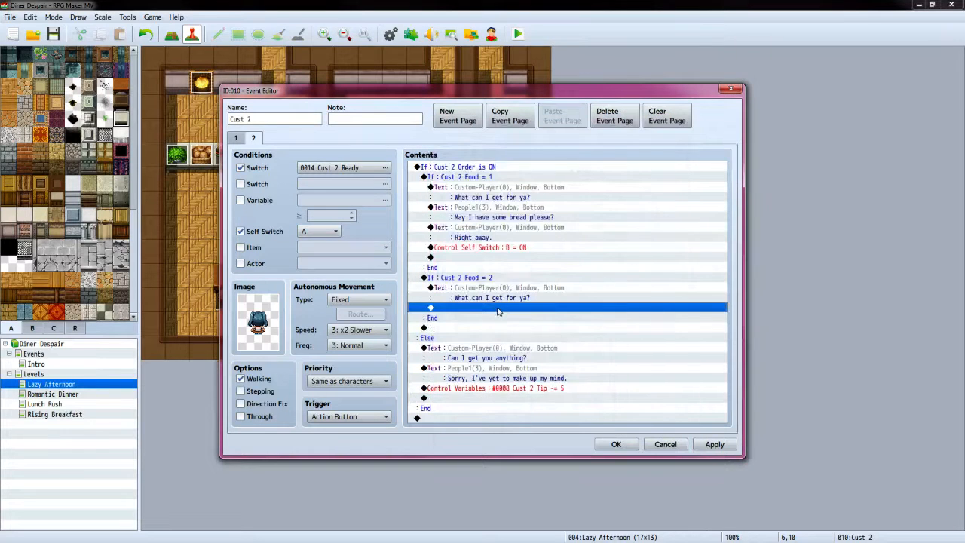
Following the reference event, add a Show Text reply in the Food = 2 branch with the blue-haired People1 face and "Might I have some chicken nuggets?"
{"action": "double_click", "coordinate": [498, 311]}
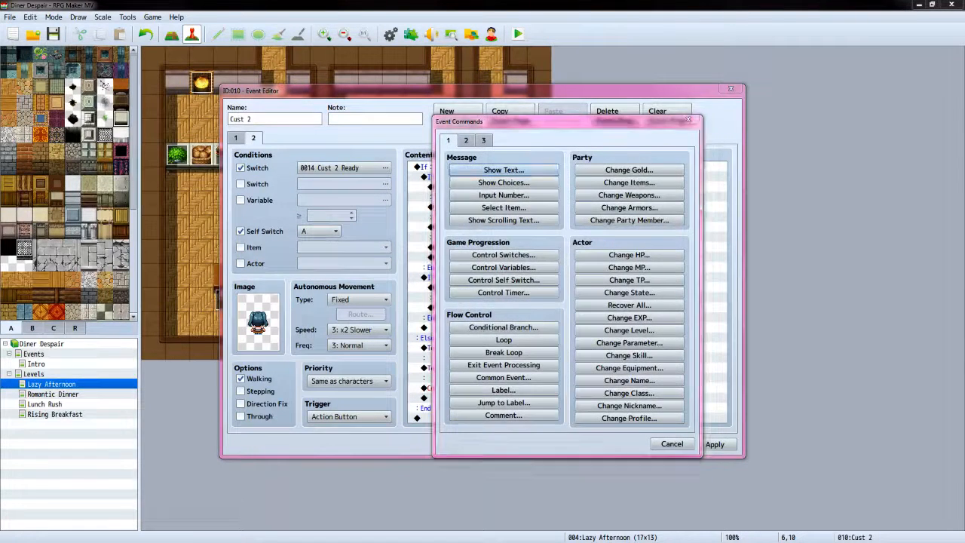
{"action": "key", "text": "alt+Tab"}
{"action": "left_click", "coordinate": [569, 97]}
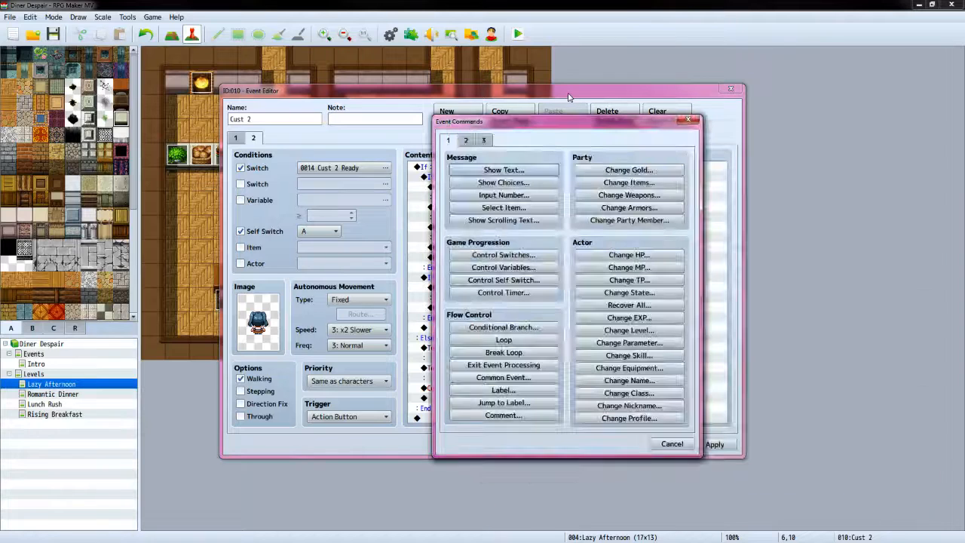
{"action": "left_click", "coordinate": [492, 171]}
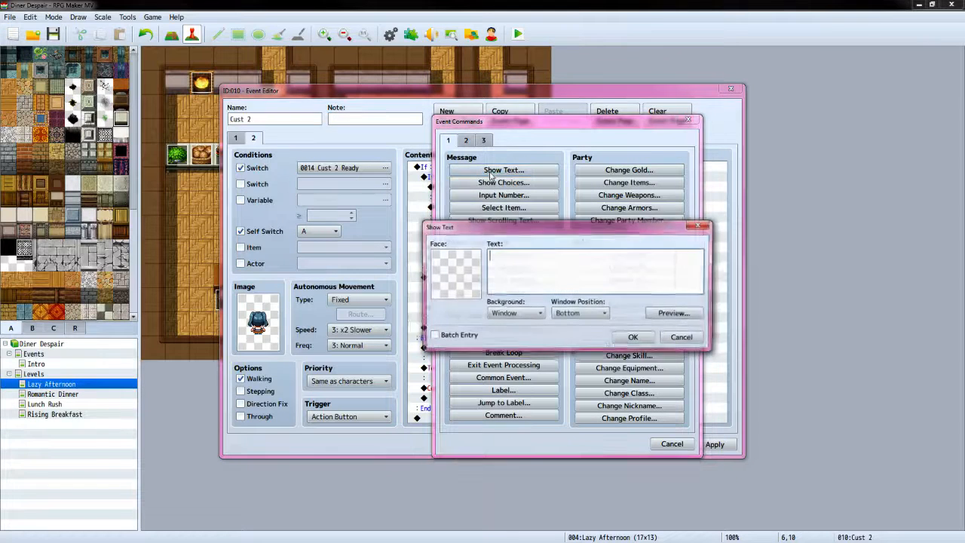
{"action": "double_click", "coordinate": [467, 259]}
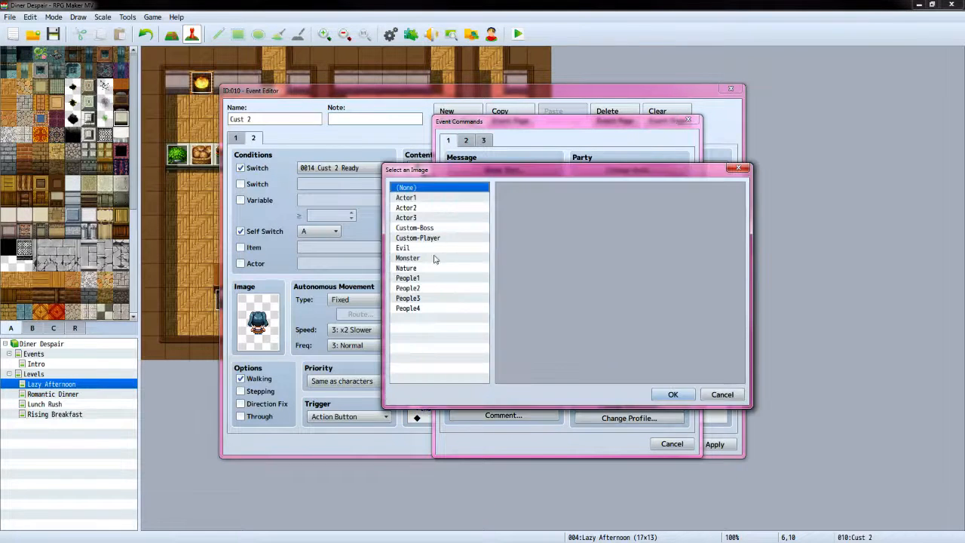
{"action": "left_click", "coordinate": [436, 277]}
{"action": "left_click", "coordinate": [653, 214]}
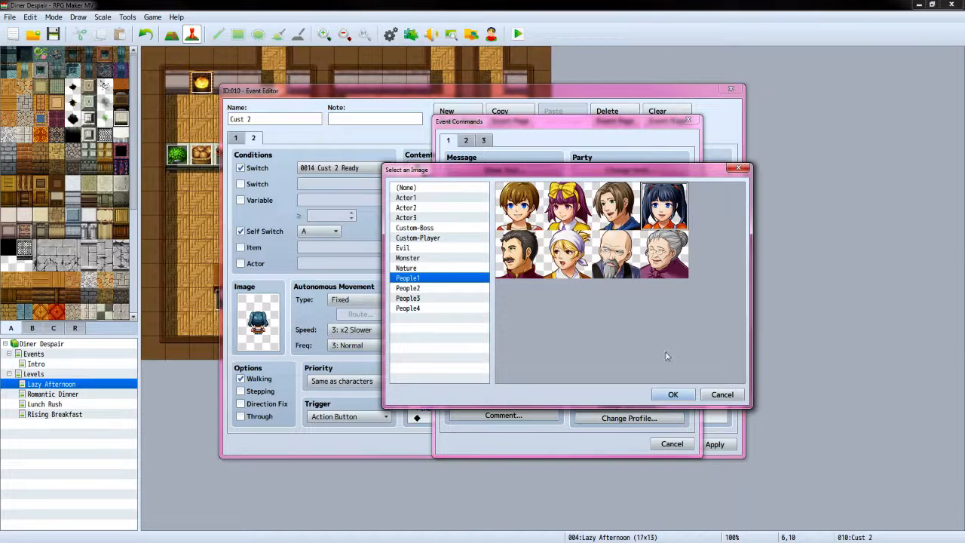
{"action": "left_click", "coordinate": [672, 395]}
{"action": "left_click", "coordinate": [577, 280]}
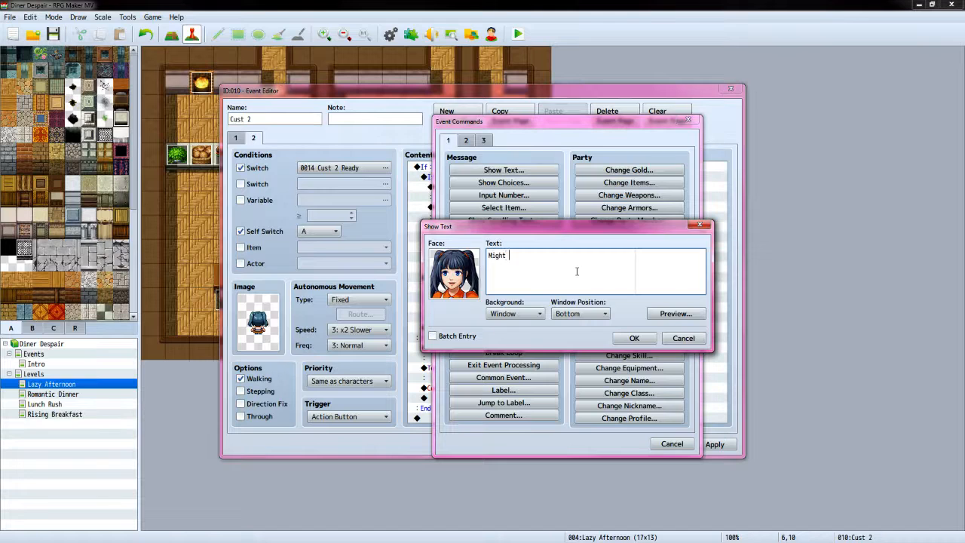
{"action": "type", "text": "Might I have some chicken nuggets?"}
{"action": "left_click", "coordinate": [634, 338]}
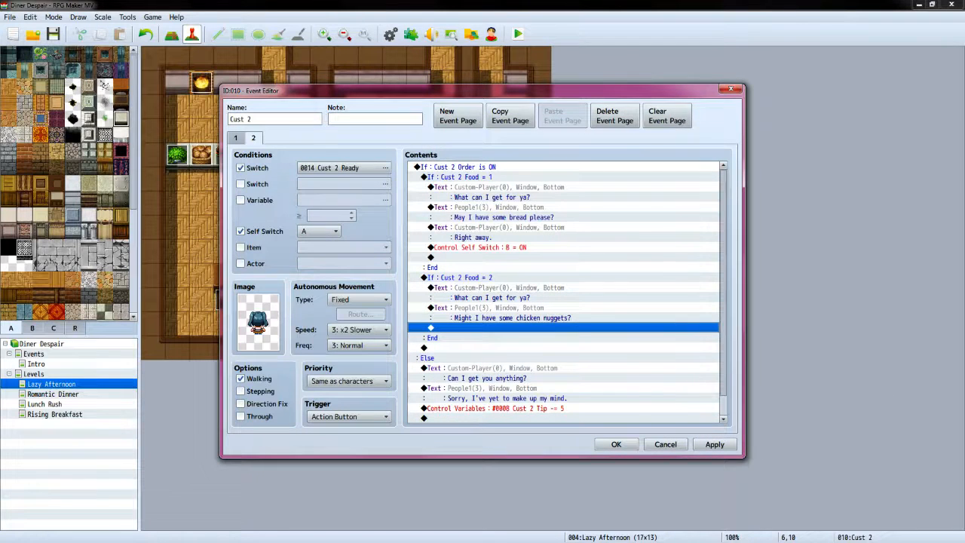
Check the reference event, then add a Show Text in the Cust 2 Food = 2 branch with the Custom-Player face and "Right away."
{"action": "key", "text": "alt+Tab"}
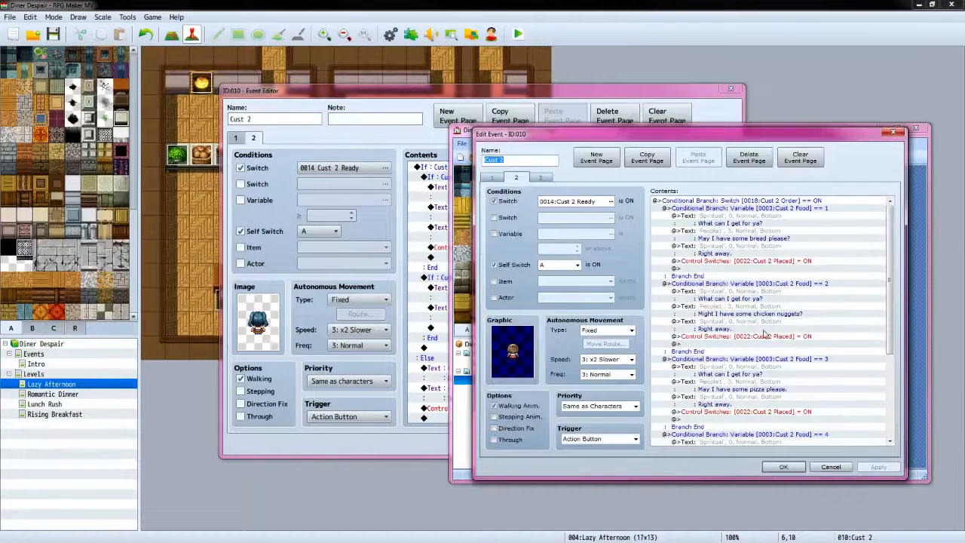
{"action": "left_click", "coordinate": [570, 110]}
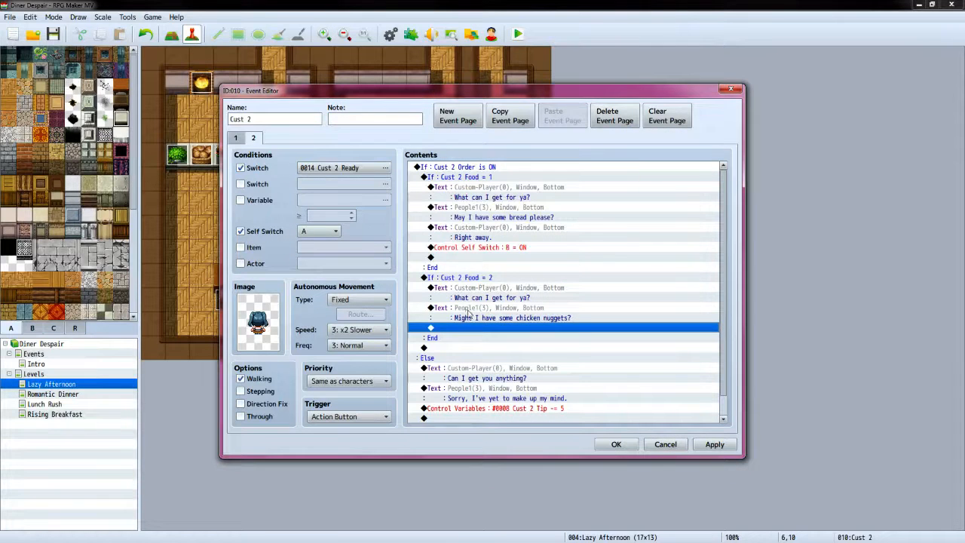
{"action": "double_click", "coordinate": [474, 332]}
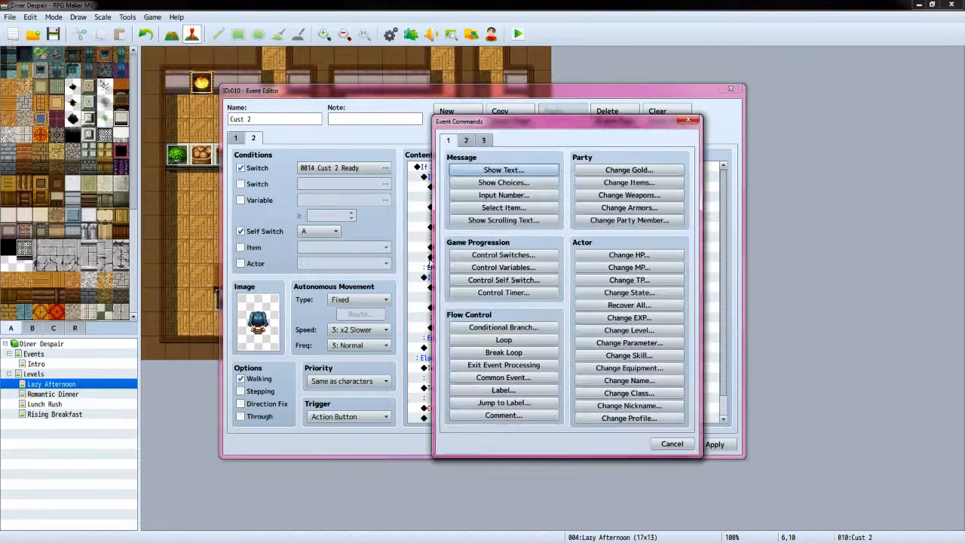
{"action": "left_click", "coordinate": [503, 169]}
{"action": "double_click", "coordinate": [443, 269]}
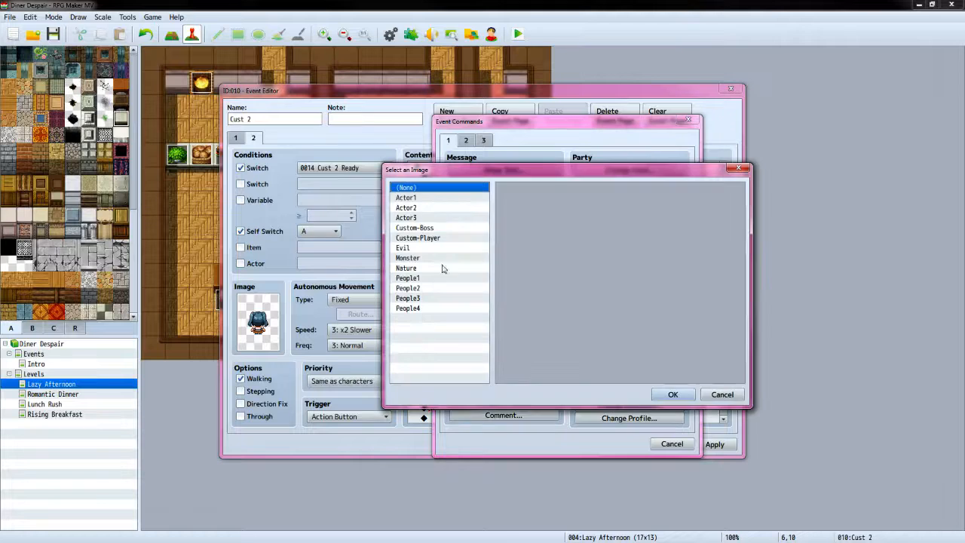
{"action": "left_click", "coordinate": [443, 238]}
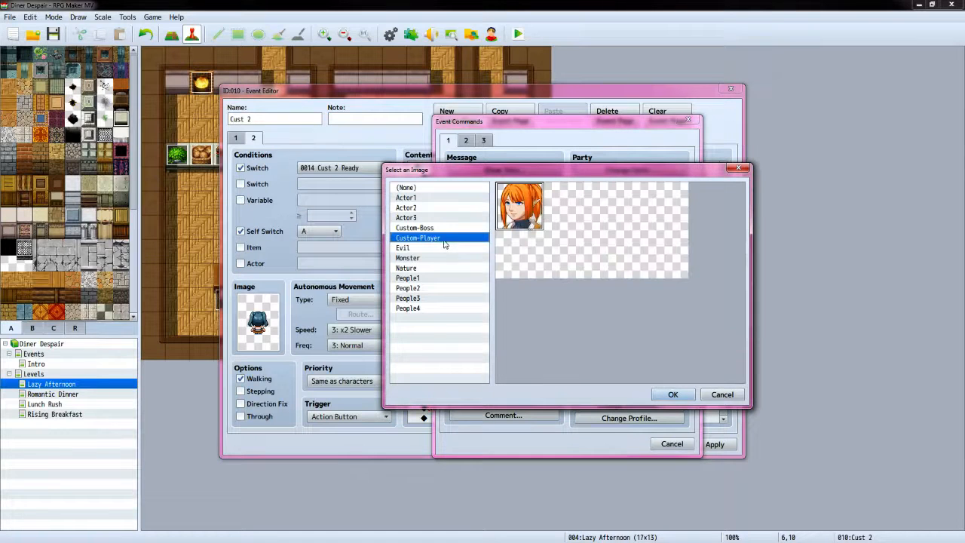
{"action": "left_click", "coordinate": [672, 394]}
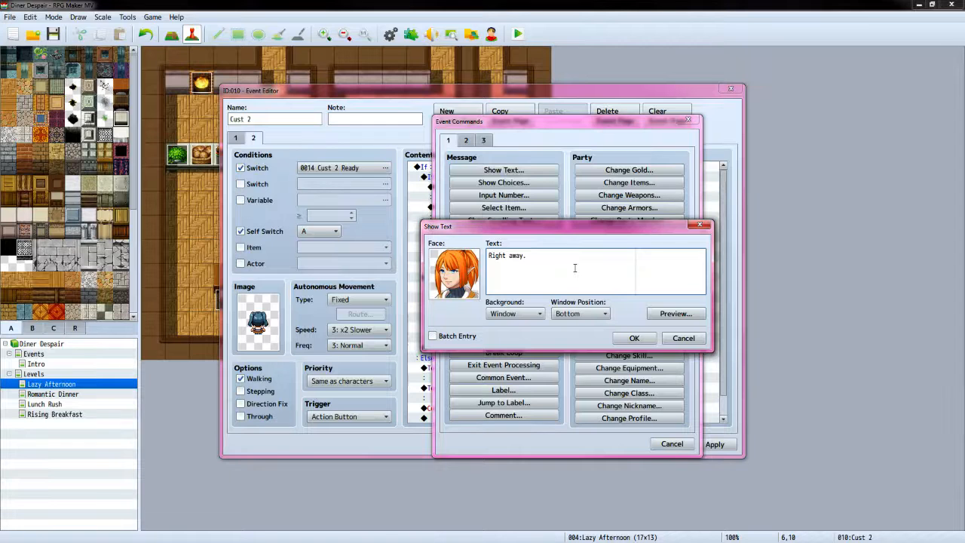
{"action": "left_click", "coordinate": [634, 337]}
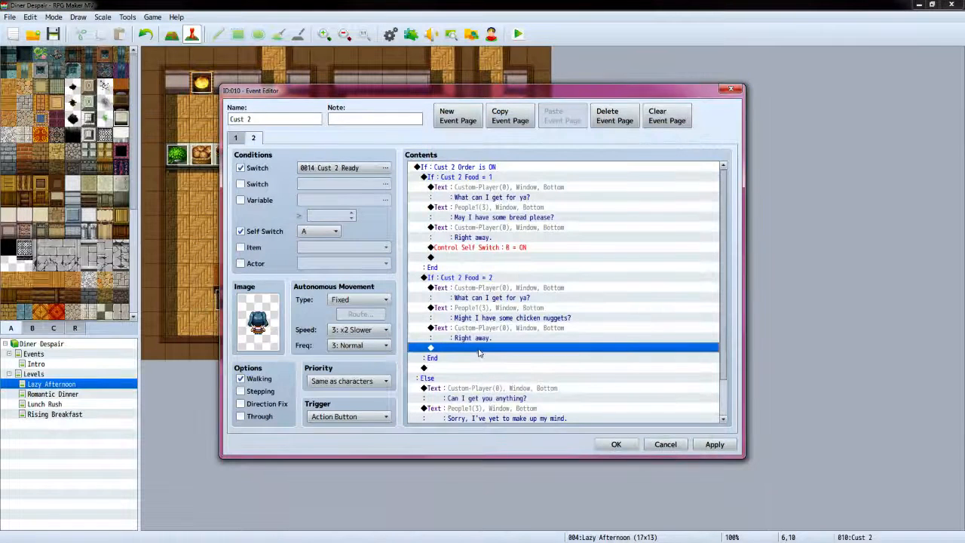
Add a Control Self Switch command turning B ON at the end of the Cust 2 Food = 2 branch
{"action": "double_click", "coordinate": [477, 354]}
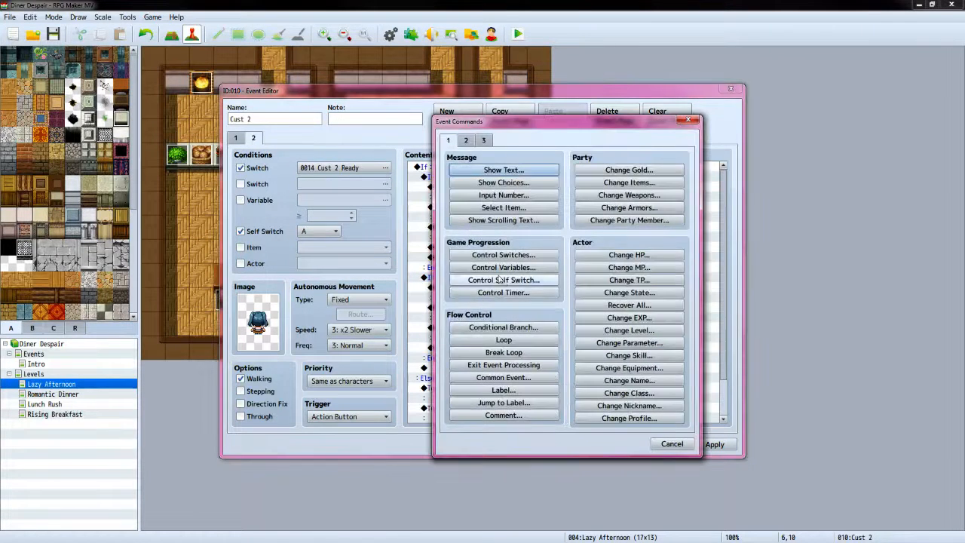
{"action": "left_click", "coordinate": [503, 280]}
{"action": "left_click", "coordinate": [537, 272]}
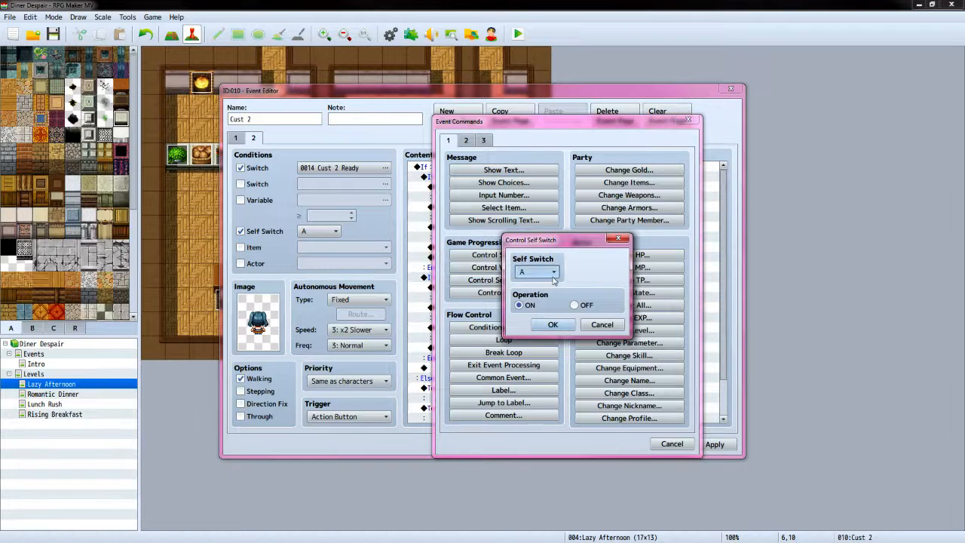
{"action": "left_click", "coordinate": [537, 294]}
{"action": "left_click", "coordinate": [554, 324]}
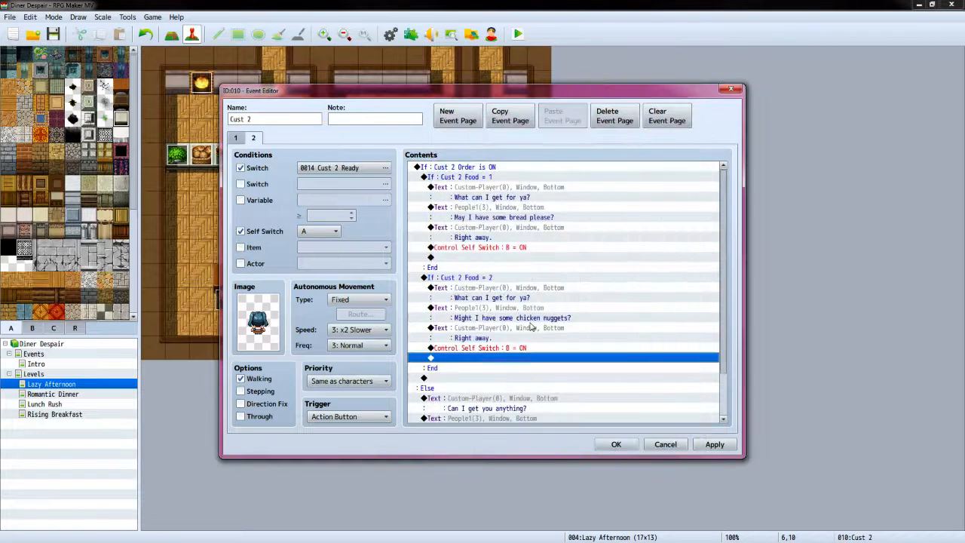
Add a Conditional Branch for variable 0004 Cust 2 Food = 3 below the Food = 2 branch, inside the Cust 2 Order branch
{"action": "scroll", "coordinate": [490, 309], "scroll_direction": "down", "scroll_amount": 2}
{"action": "left_click", "coordinate": [462, 328]}
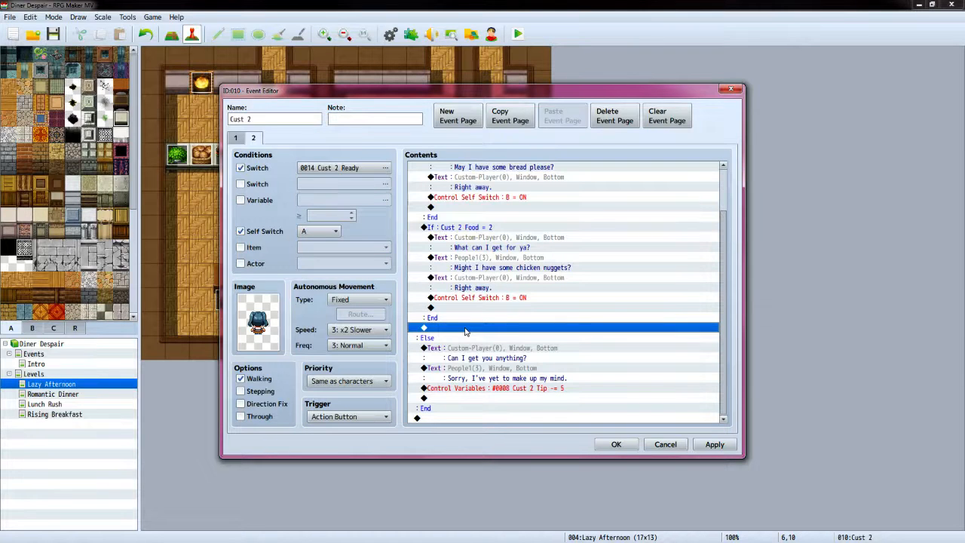
{"action": "double_click", "coordinate": [466, 330]}
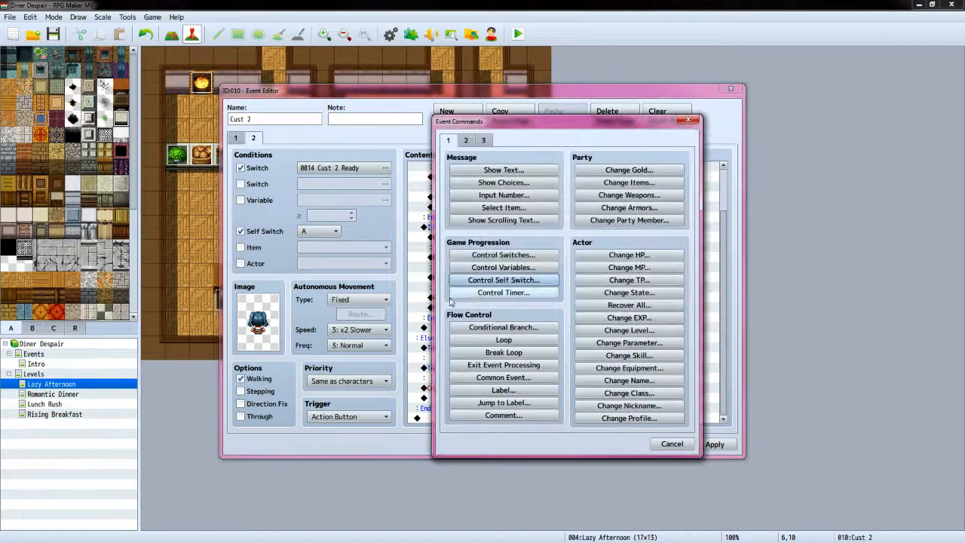
{"action": "left_click", "coordinate": [503, 328]}
{"action": "left_click", "coordinate": [460, 243]}
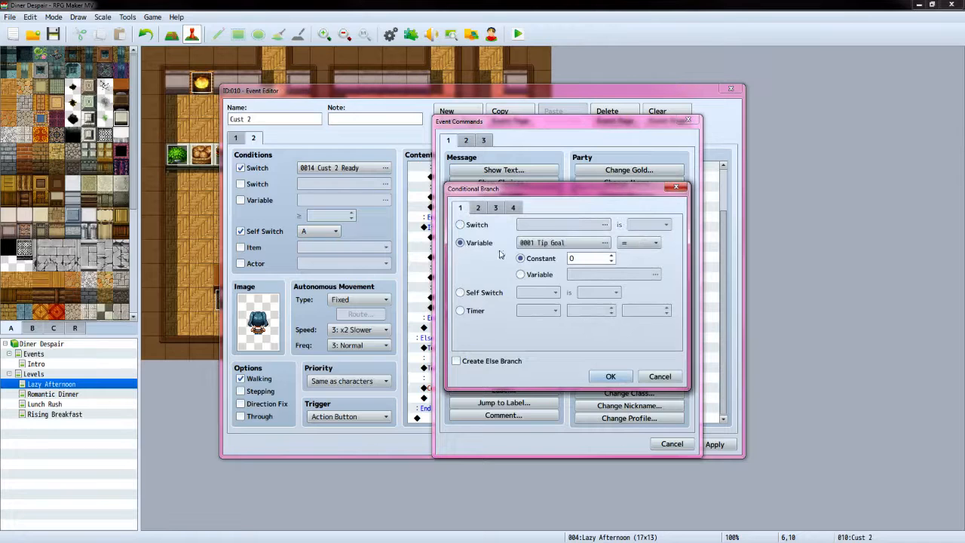
{"action": "left_click", "coordinate": [604, 243]}
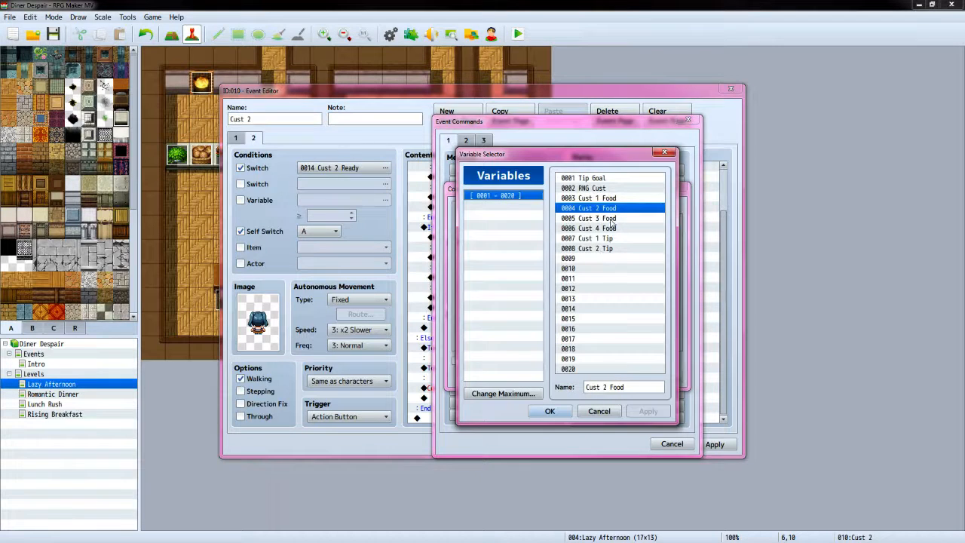
{"action": "left_click", "coordinate": [564, 411]}
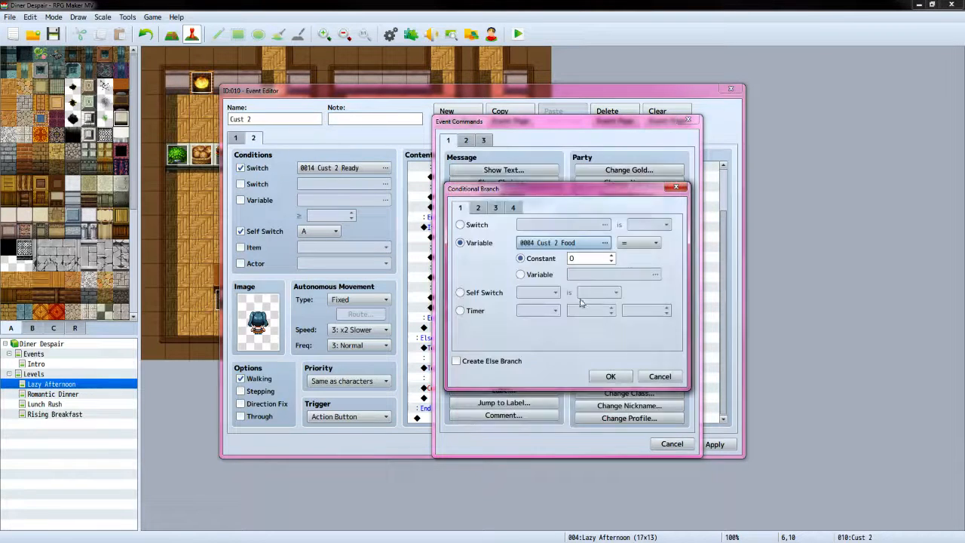
{"action": "left_click", "coordinate": [611, 256]}
{"action": "left_click", "coordinate": [610, 376]}
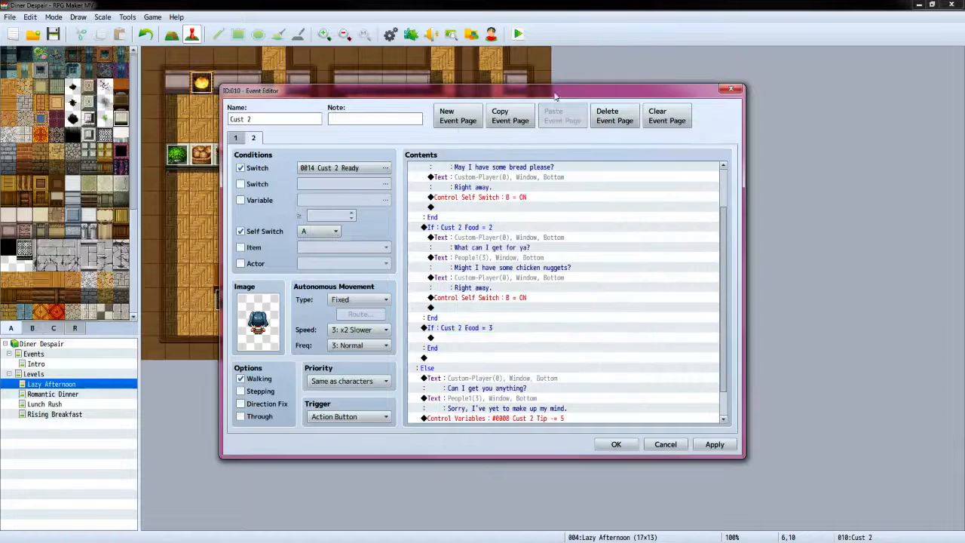
Add a Show Text in the Cust 2 Food = 3 branch with the Custom-Player face and "What can I get for ya?"
{"action": "left_click", "coordinate": [489, 338]}
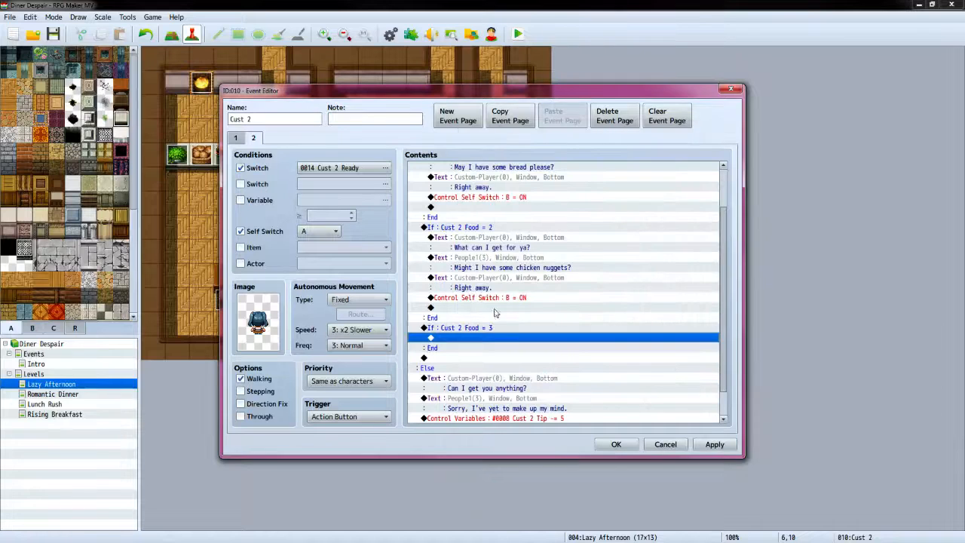
{"action": "double_click", "coordinate": [489, 339]}
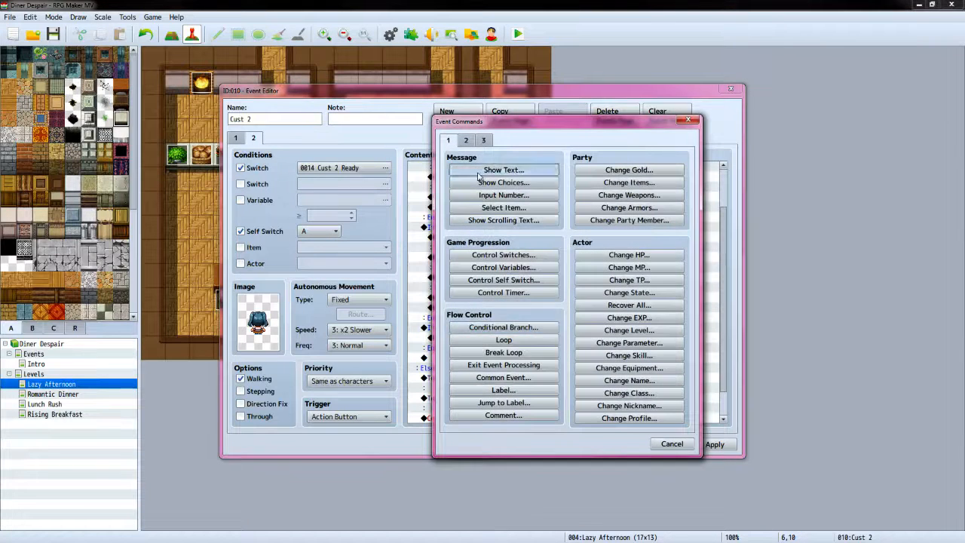
{"action": "left_click", "coordinate": [504, 169]}
{"action": "double_click", "coordinate": [452, 271]}
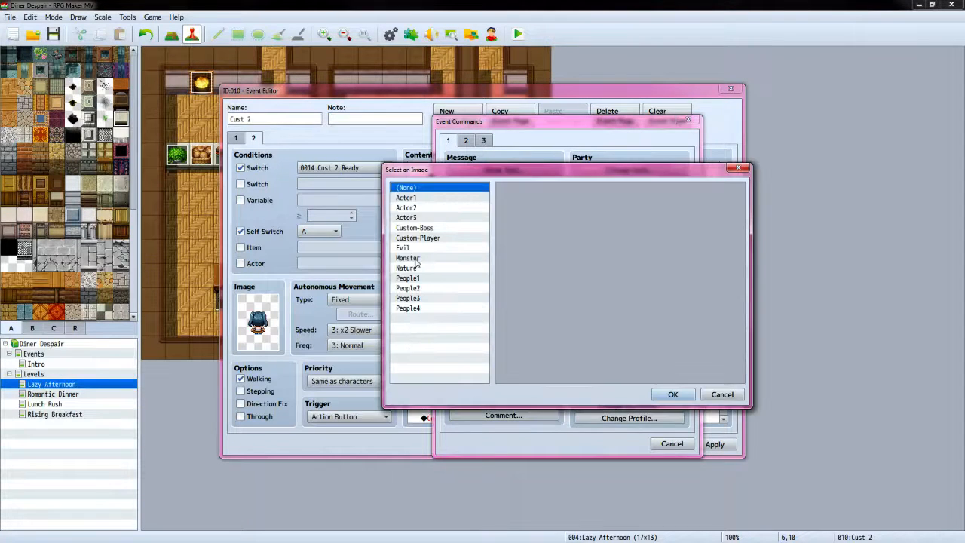
{"action": "left_click", "coordinate": [434, 239]}
{"action": "left_click", "coordinate": [671, 395]}
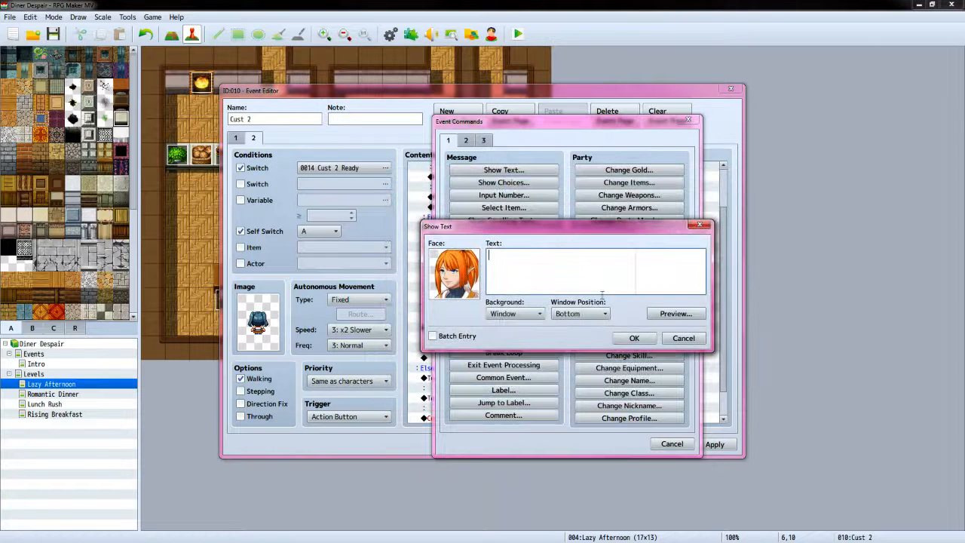
{"action": "type", "text": "What can"}
{"action": "left_click", "coordinate": [633, 337]}
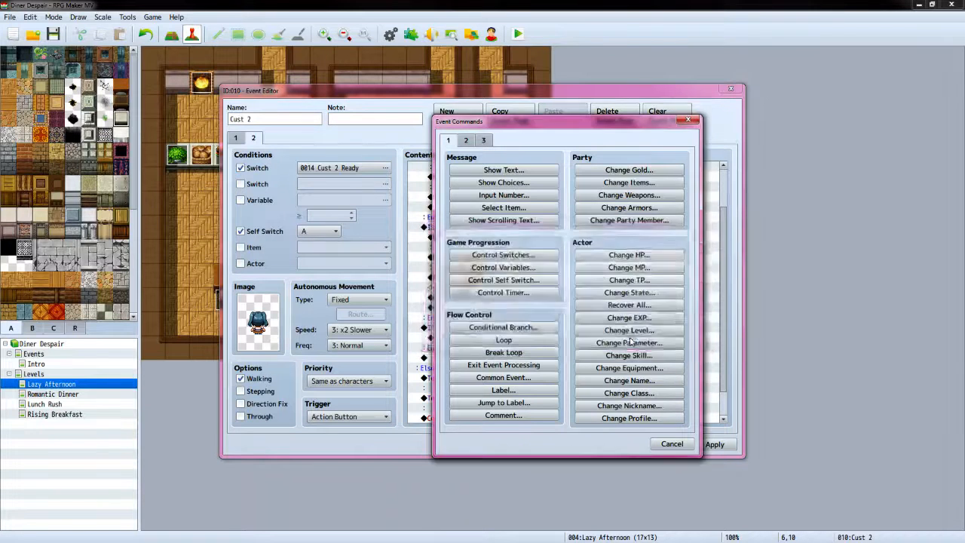
Check the reference event, then add a Show Text reply in the Food = 3 branch with the blue-haired People1 face and "May I have some pizza please?"
{"action": "key", "text": "alt+Tab"}
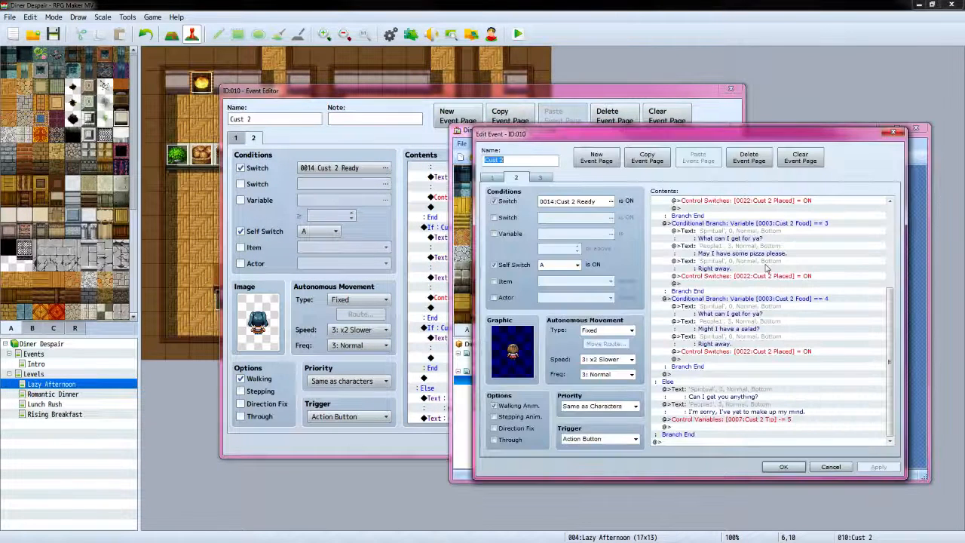
{"action": "left_click", "coordinate": [554, 93]}
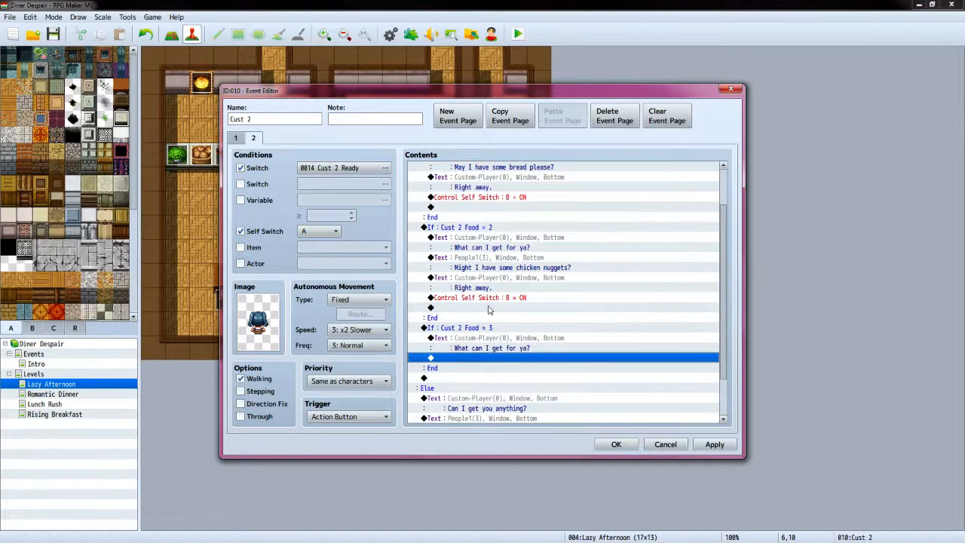
{"action": "double_click", "coordinate": [494, 360]}
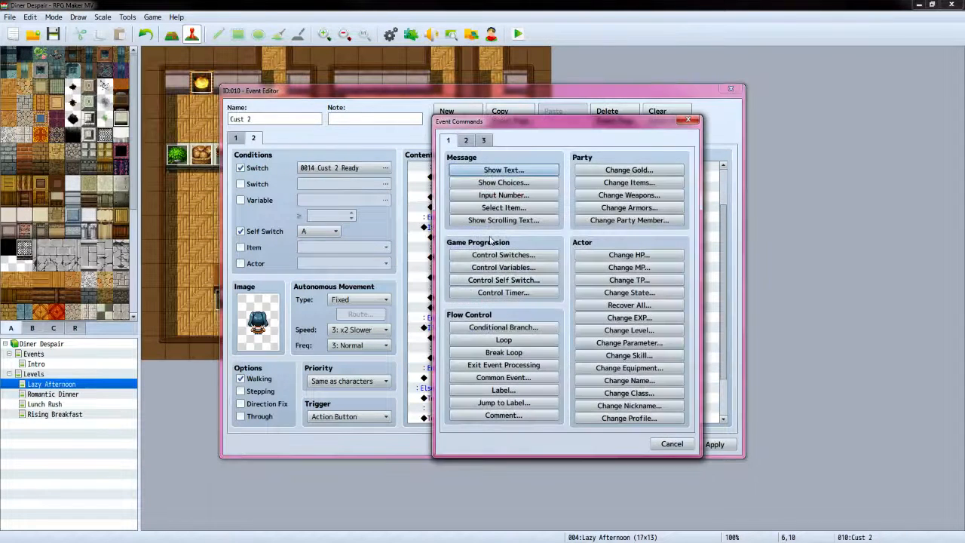
{"action": "left_click", "coordinate": [498, 169]}
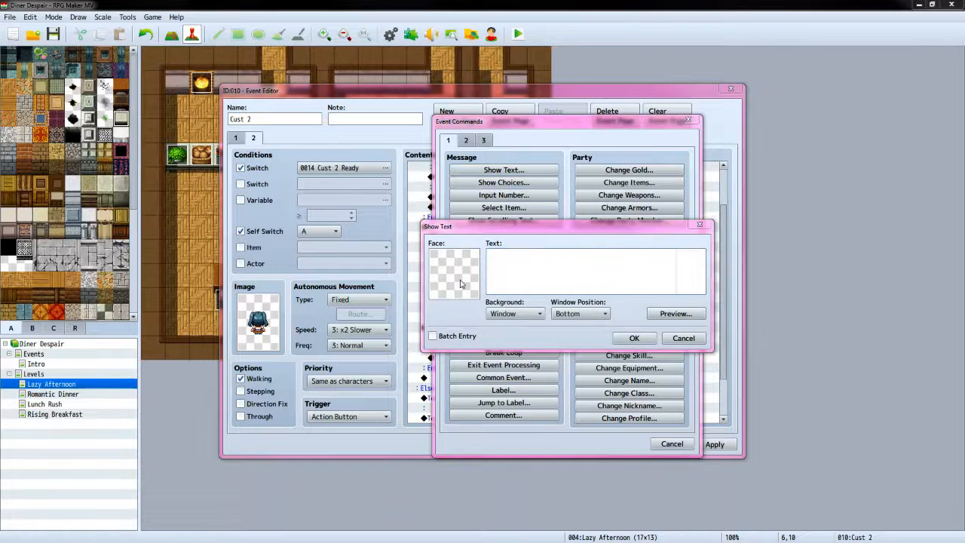
{"action": "double_click", "coordinate": [461, 283]}
{"action": "left_click", "coordinate": [408, 278]}
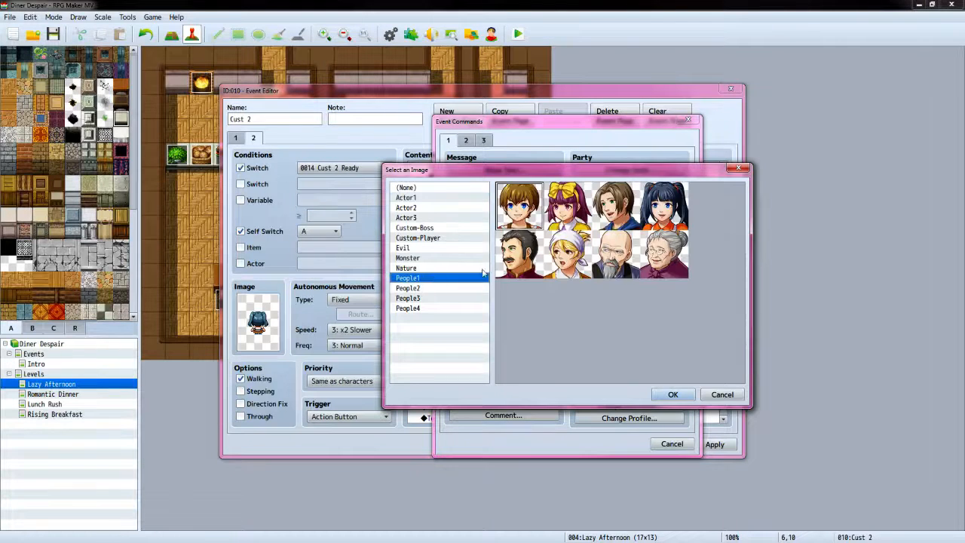
{"action": "left_click", "coordinate": [652, 220]}
{"action": "left_click", "coordinate": [673, 394]}
{"action": "left_click", "coordinate": [562, 281]}
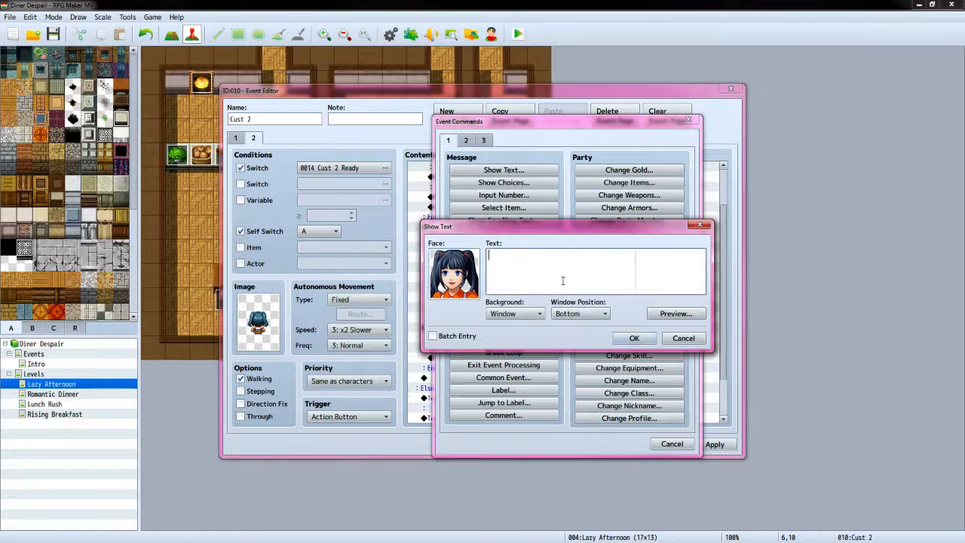
{"action": "type", "text": "May ie some pizza please?"}
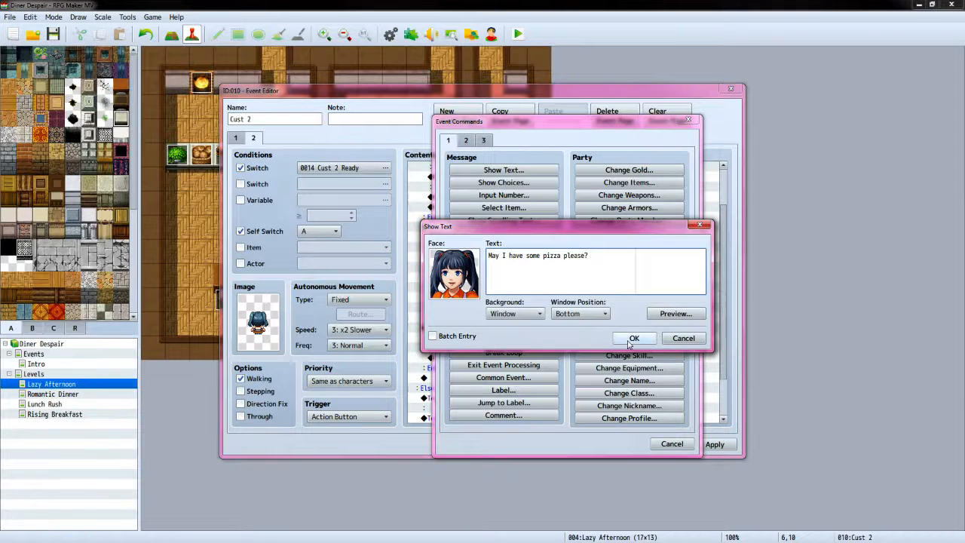
{"action": "left_click", "coordinate": [634, 338]}
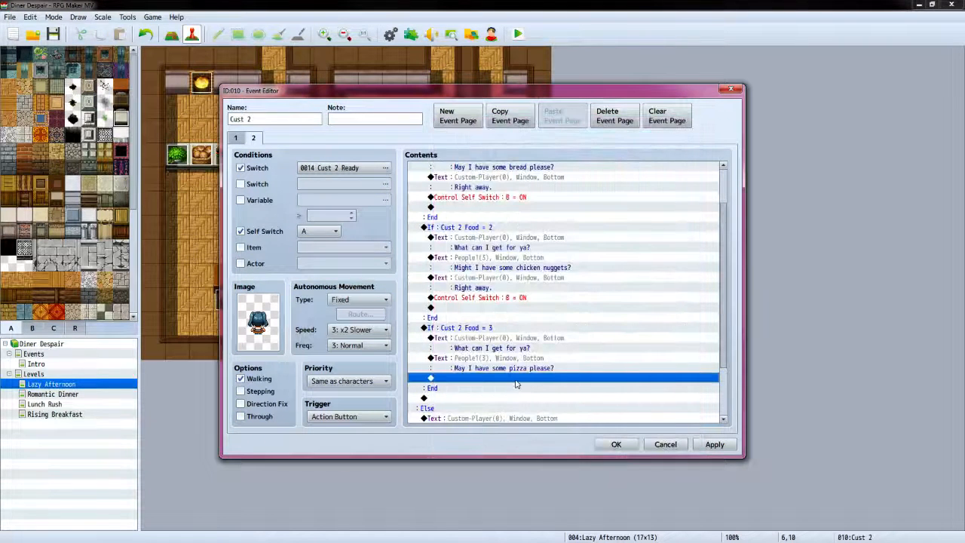
Add a Show Text after the pizza request in the Food = 3 branch with the Custom-Player face and "Right away."
{"action": "double_click", "coordinate": [516, 378]}
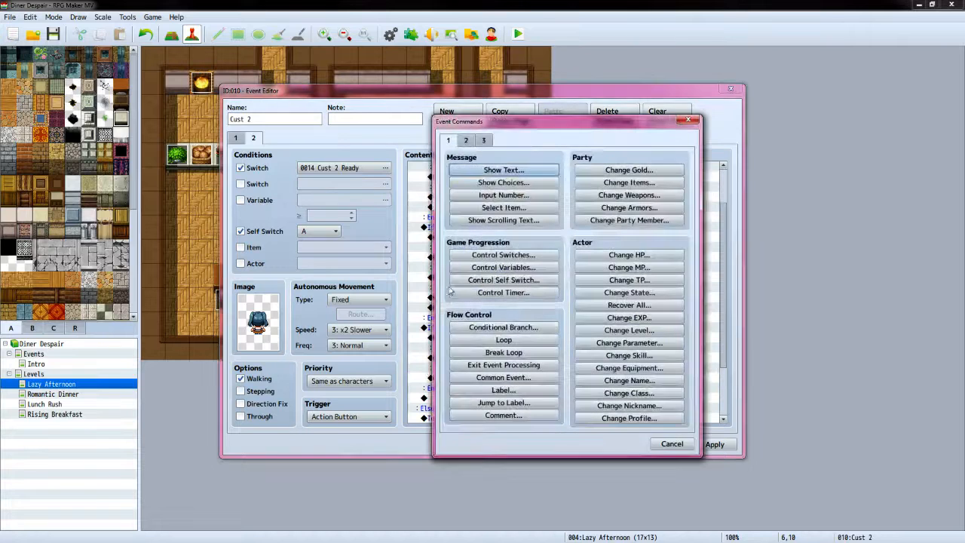
{"action": "left_click", "coordinate": [500, 171]}
{"action": "double_click", "coordinate": [463, 282]}
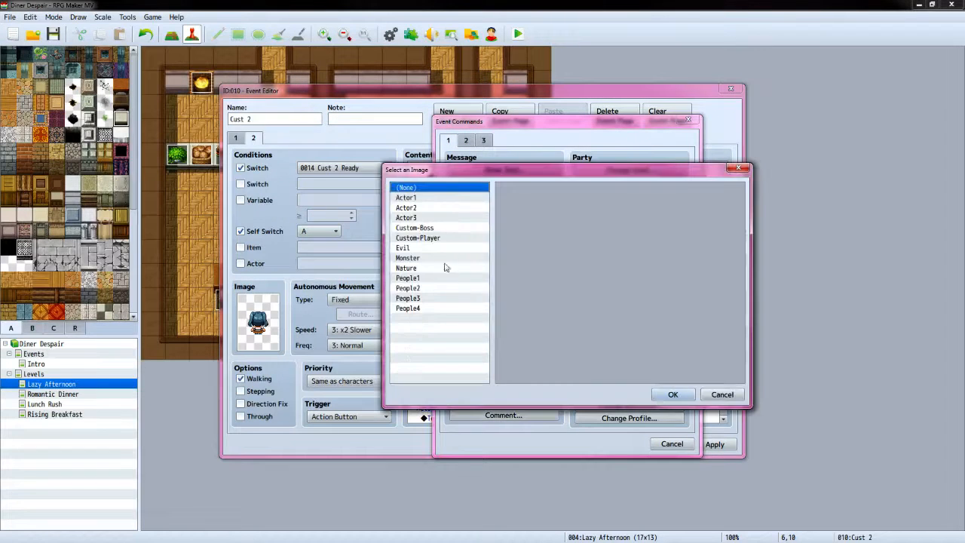
{"action": "left_click", "coordinate": [443, 238]}
{"action": "left_click", "coordinate": [673, 394]}
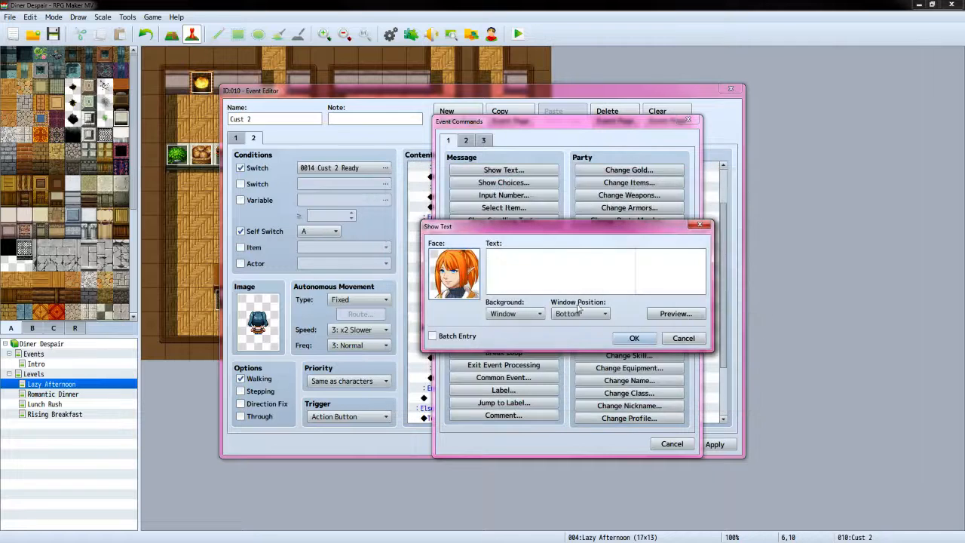
{"action": "left_click", "coordinate": [570, 273]}
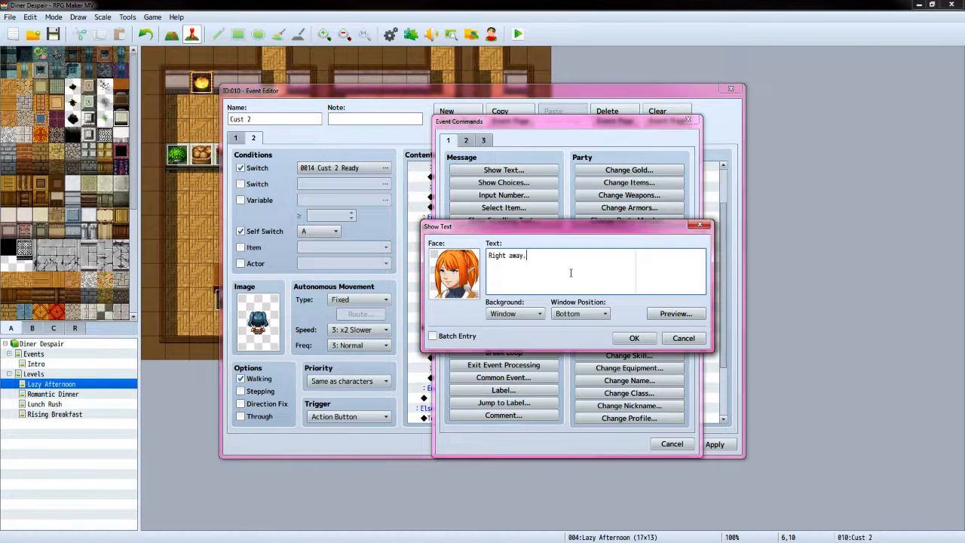
{"action": "type", "text": "Right away."}
{"action": "left_click", "coordinate": [634, 337]}
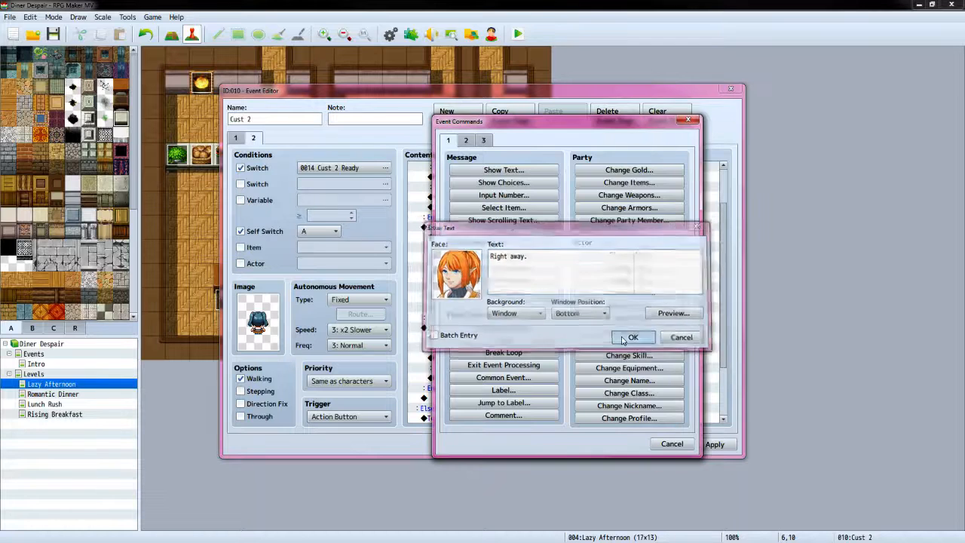
Add a Control Self Switch command turning B ON at the end of the Cust 2 Food = 3 branch
{"action": "double_click", "coordinate": [475, 402]}
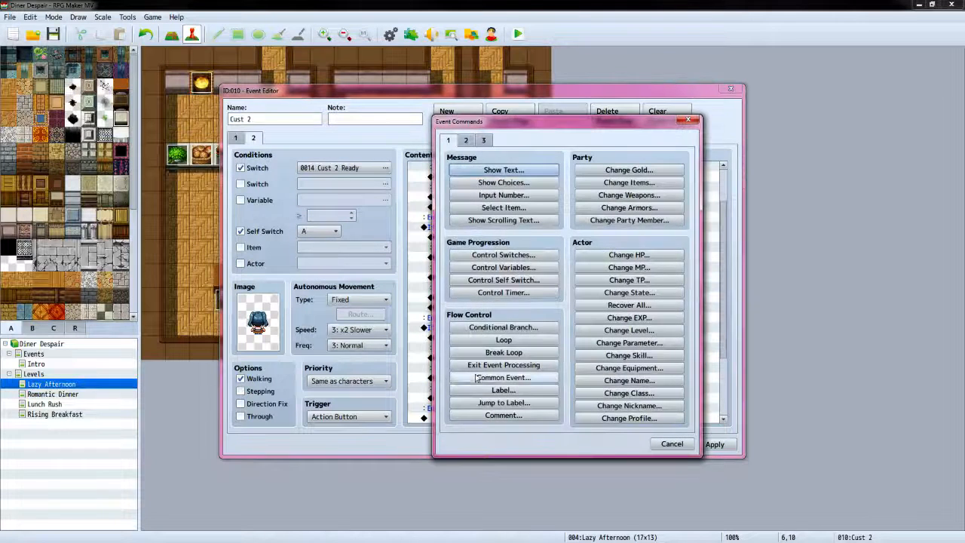
{"action": "left_click", "coordinate": [509, 283]}
{"action": "left_click", "coordinate": [536, 271]}
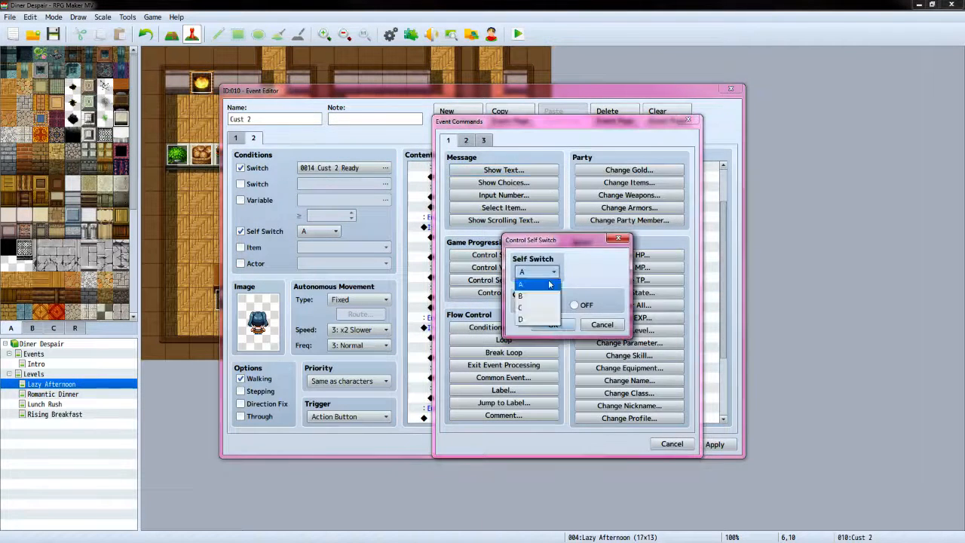
{"action": "left_click", "coordinate": [537, 291]}
{"action": "left_click", "coordinate": [553, 325]}
Add a Conditional Branch for variable 0004 Cust 2 Food = 4 below the Food = 3 branch, inside the Cust 2 Order branch
{"action": "scroll", "coordinate": [550, 317], "scroll_direction": "down", "scroll_amount": 3}
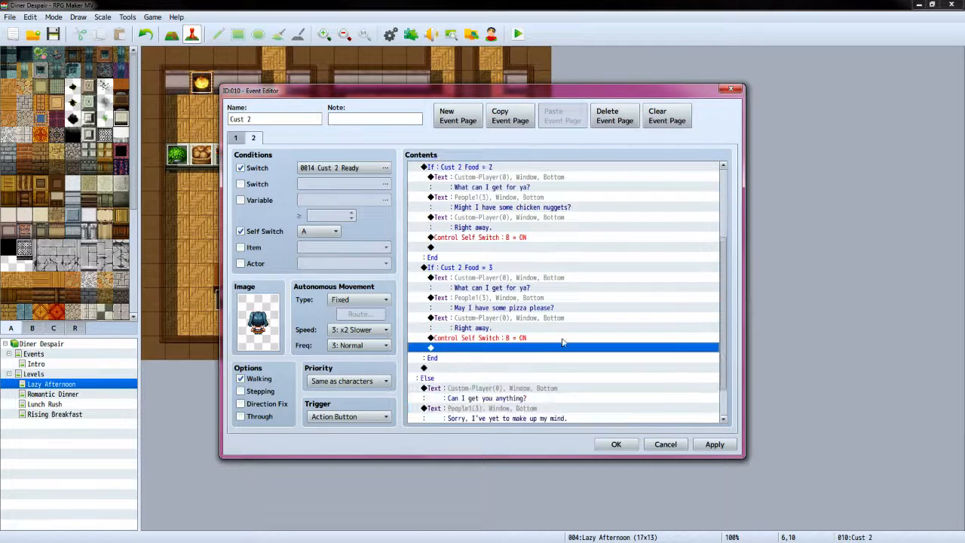
{"action": "double_click", "coordinate": [454, 330]}
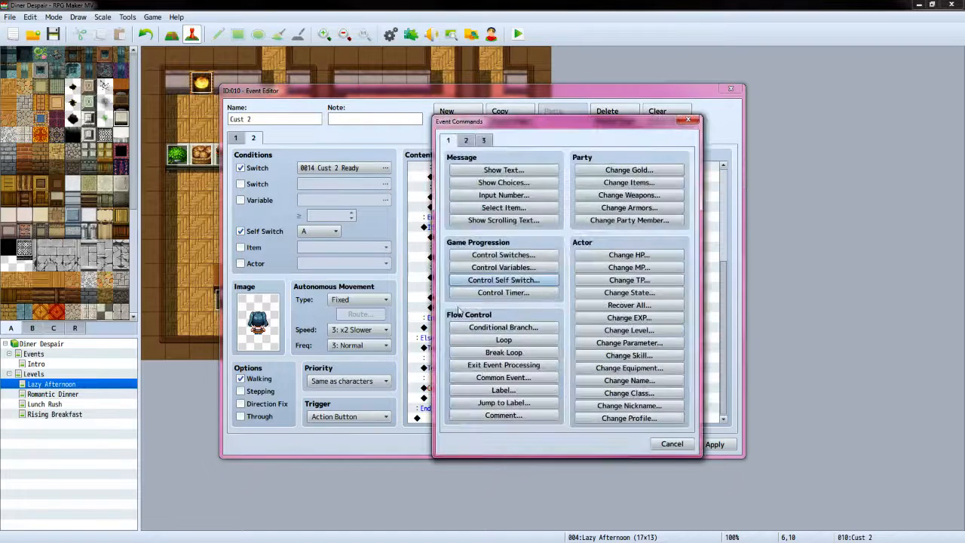
{"action": "left_click", "coordinate": [503, 327]}
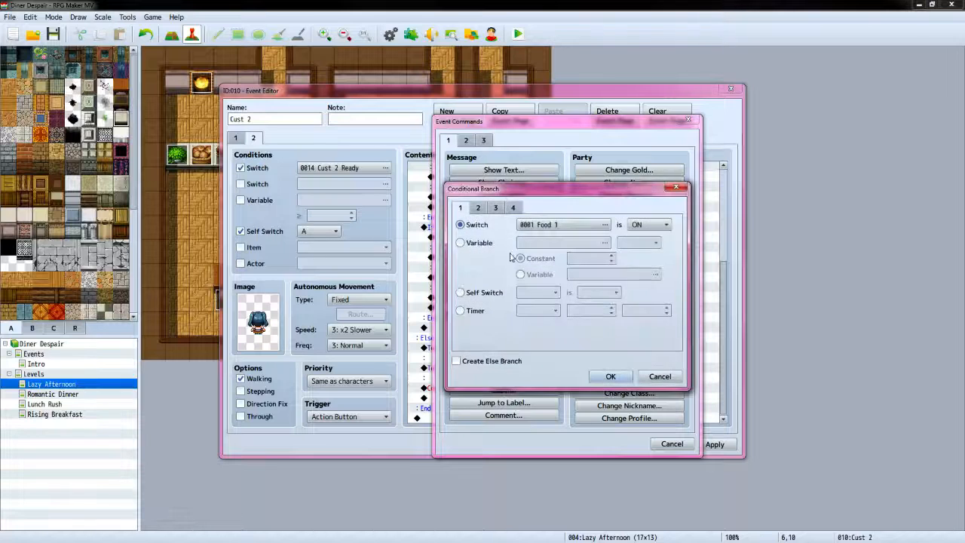
{"action": "left_click", "coordinate": [462, 242]}
{"action": "left_click", "coordinate": [592, 245]}
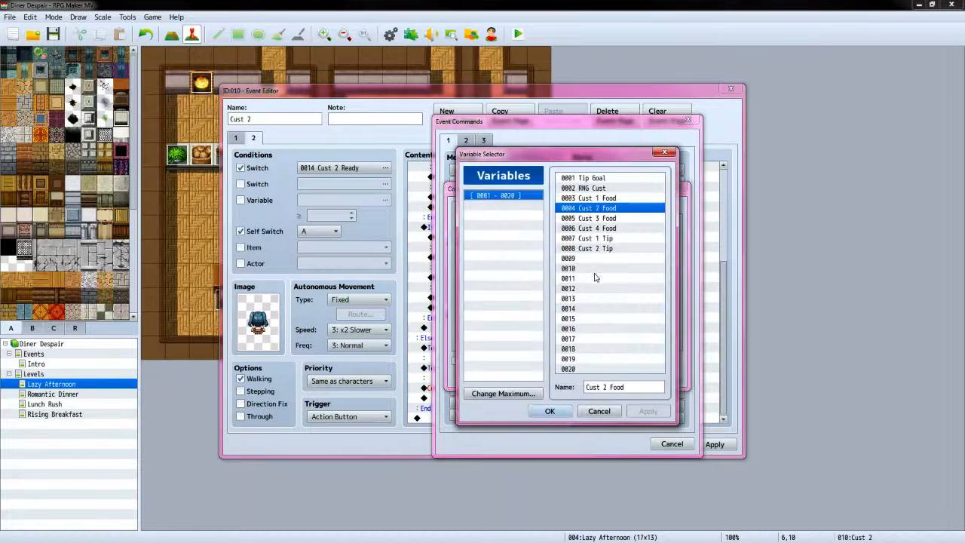
{"action": "left_click", "coordinate": [550, 410]}
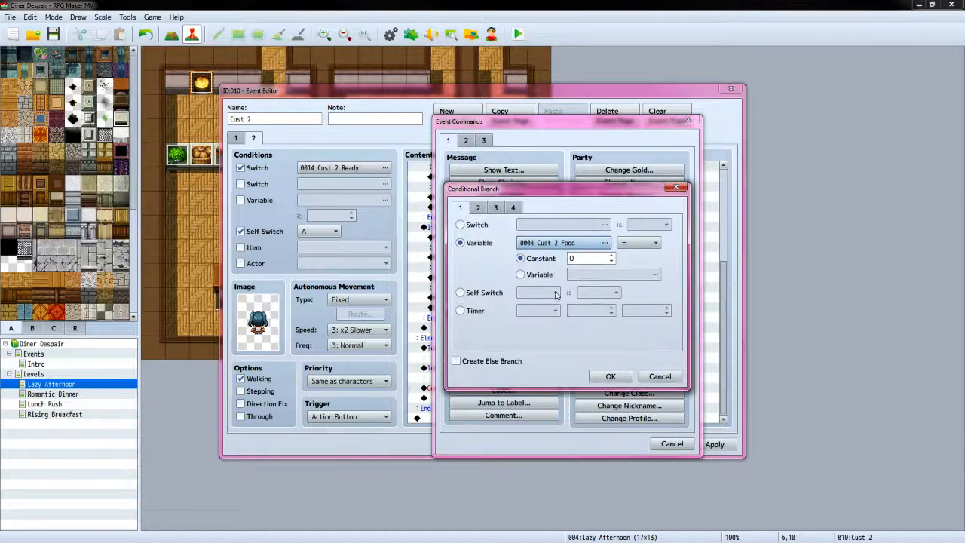
{"action": "left_click", "coordinate": [611, 259]}
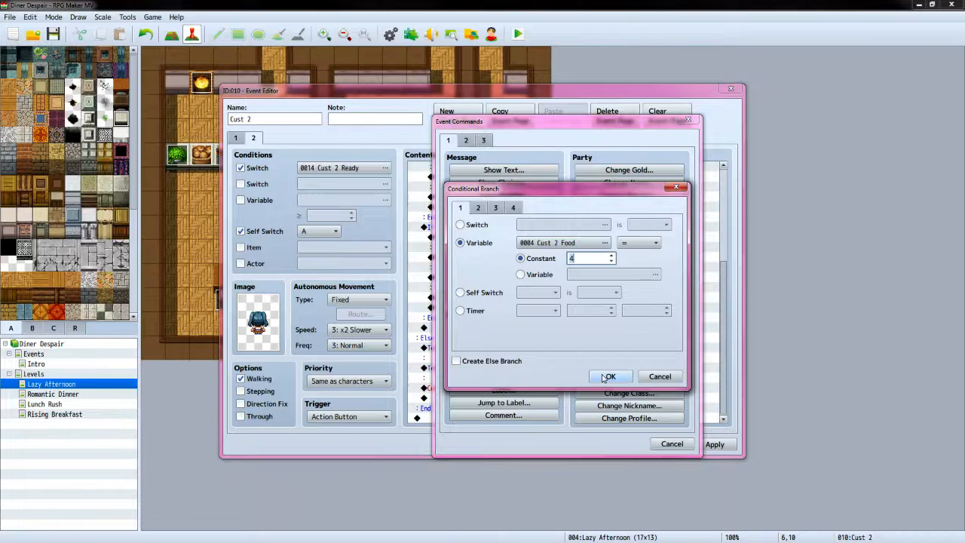
{"action": "left_click", "coordinate": [611, 376]}
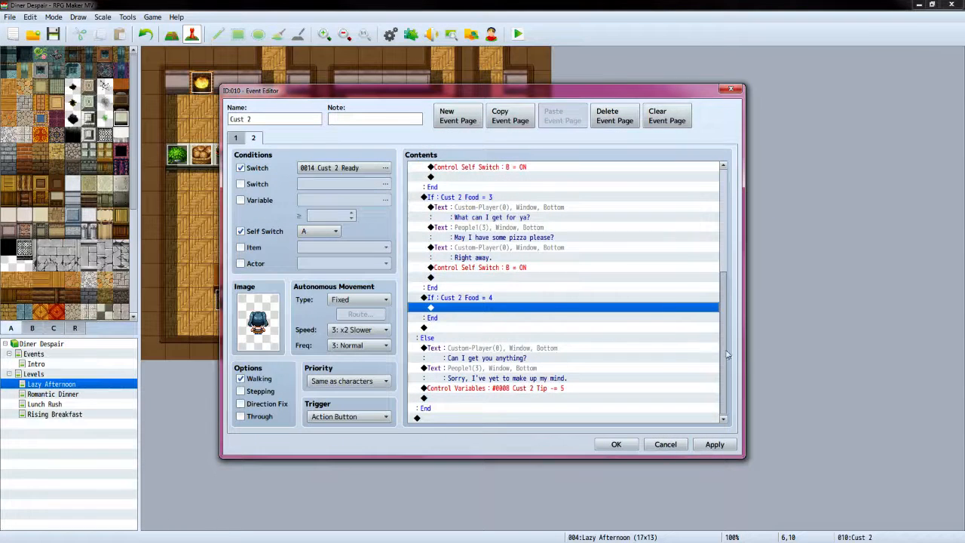
Start a Show Text in the Cust 2 Food = 4 branch and choose the Custom-Player face
{"action": "double_click", "coordinate": [538, 312]}
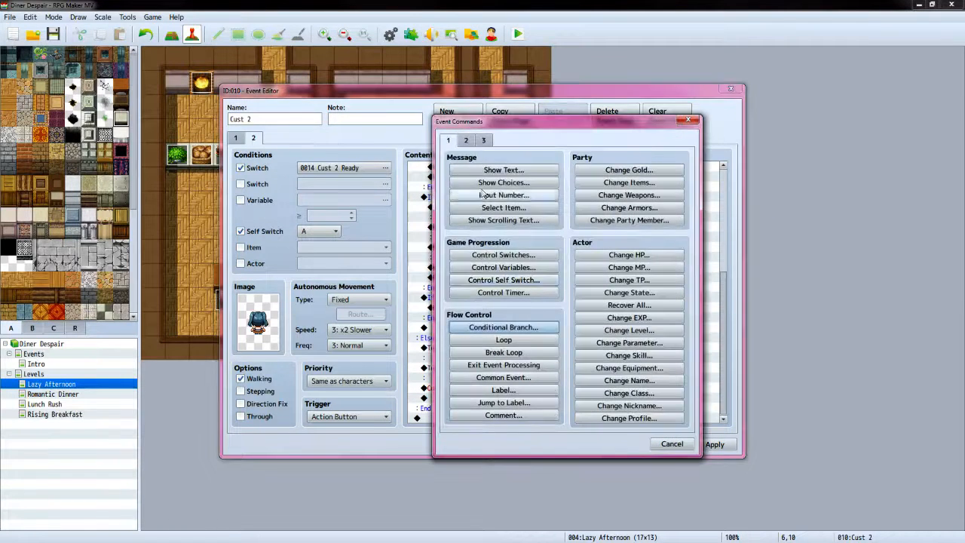
{"action": "left_click", "coordinate": [503, 170]}
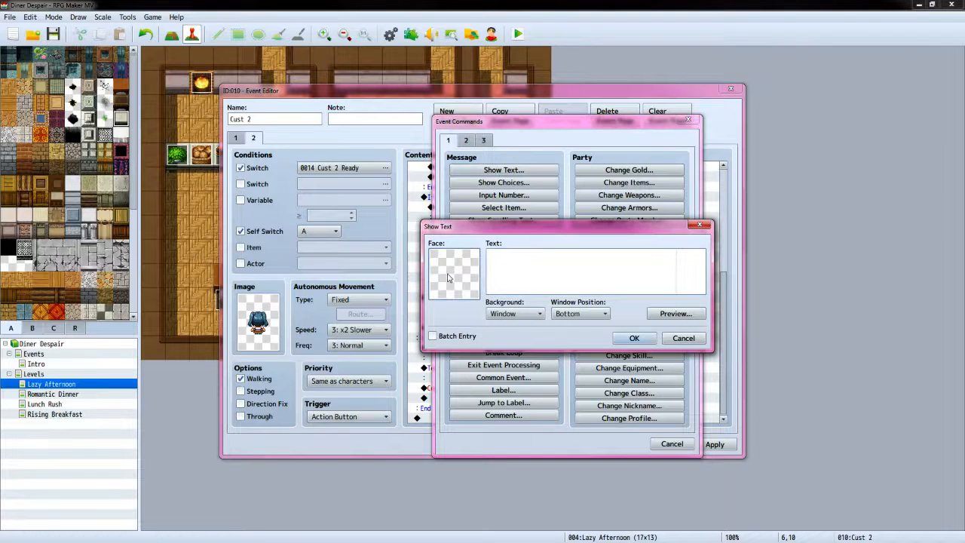
{"action": "double_click", "coordinate": [450, 273]}
{"action": "left_click", "coordinate": [446, 238]}
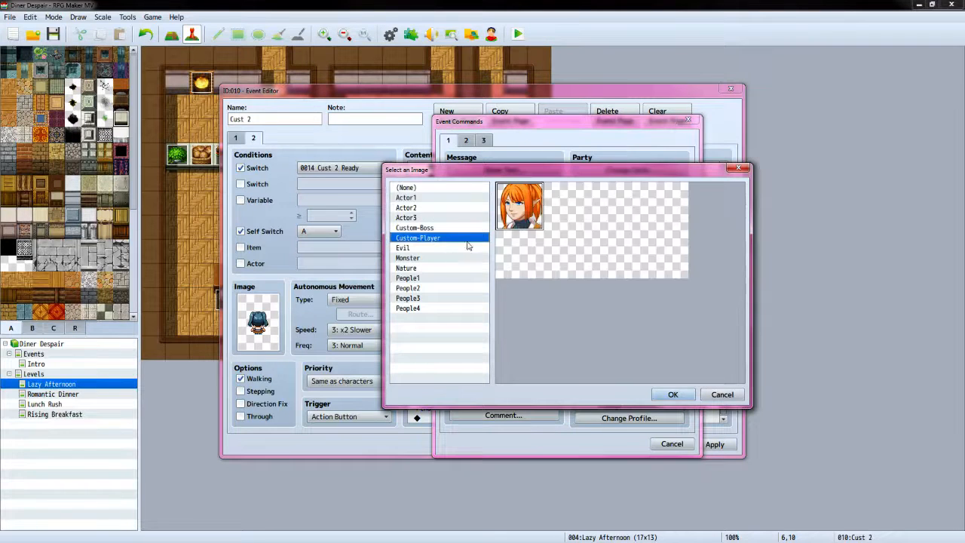
Add the message "What can I get for ya?" with the Custom-Player face to the Cust 2 Food = 4 branch
{"action": "left_click", "coordinate": [672, 394]}
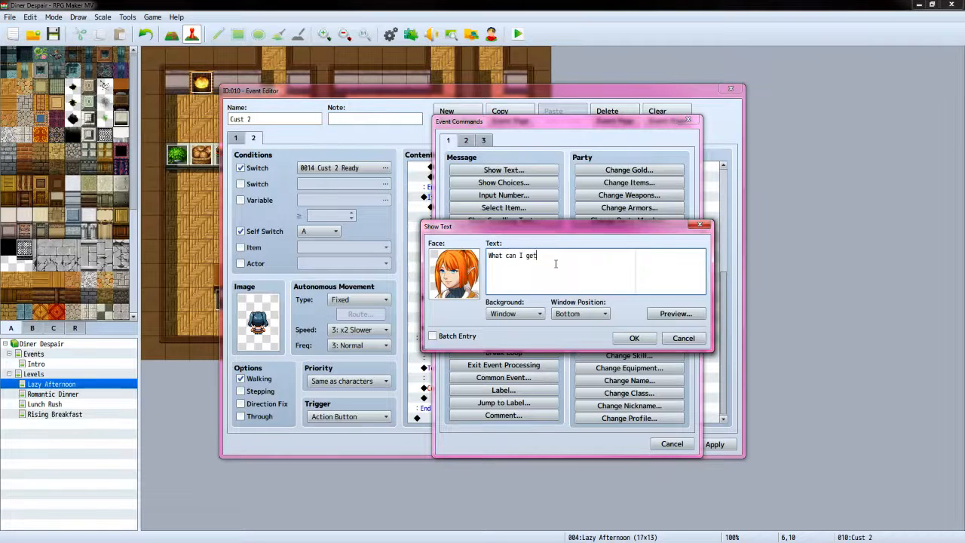
{"action": "type", "text": "for ya?"}
{"action": "left_click", "coordinate": [634, 337]}
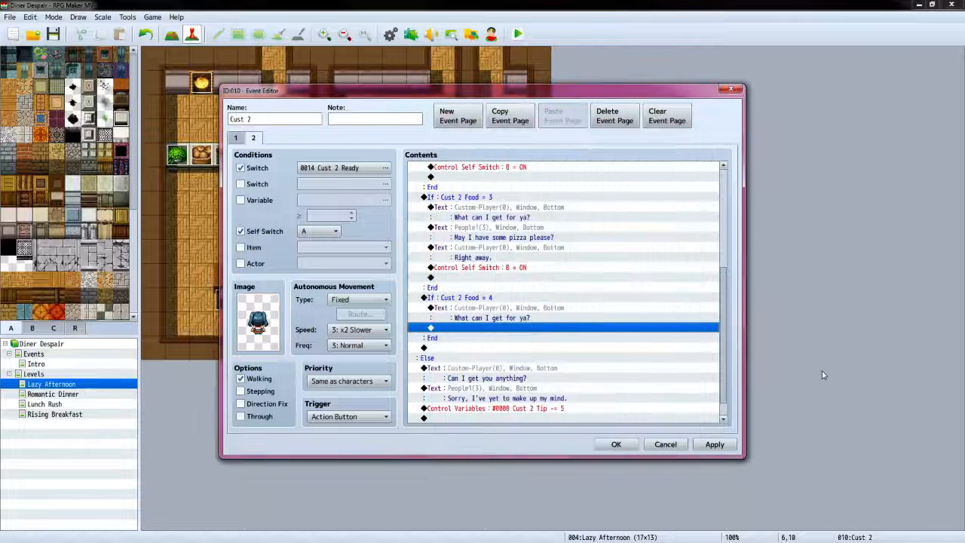
Add the customer's reply "Might I have a salad?" with the blue-haired girl's People1 face to the Cust 2 Food = 4 branch
{"action": "key", "text": "alt+Tab"}
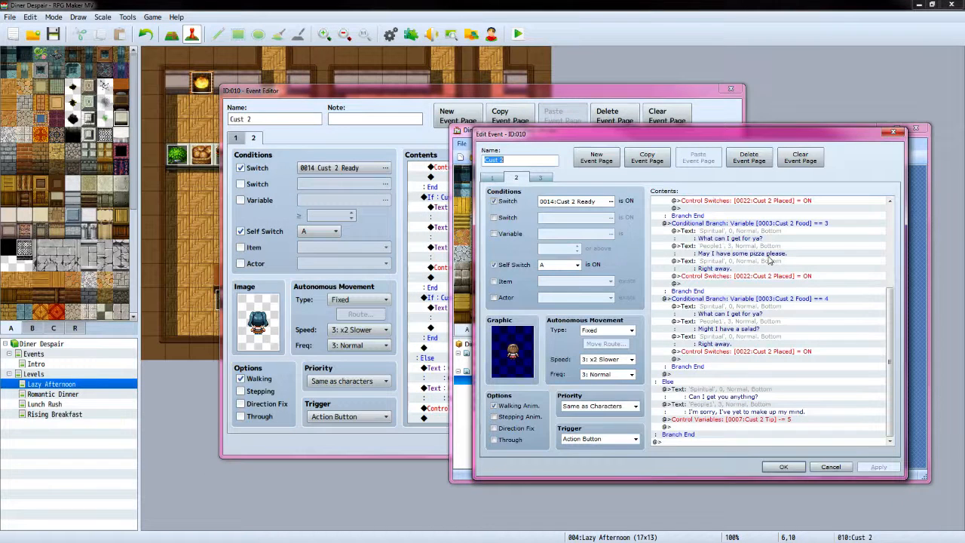
{"action": "left_click", "coordinate": [567, 91]}
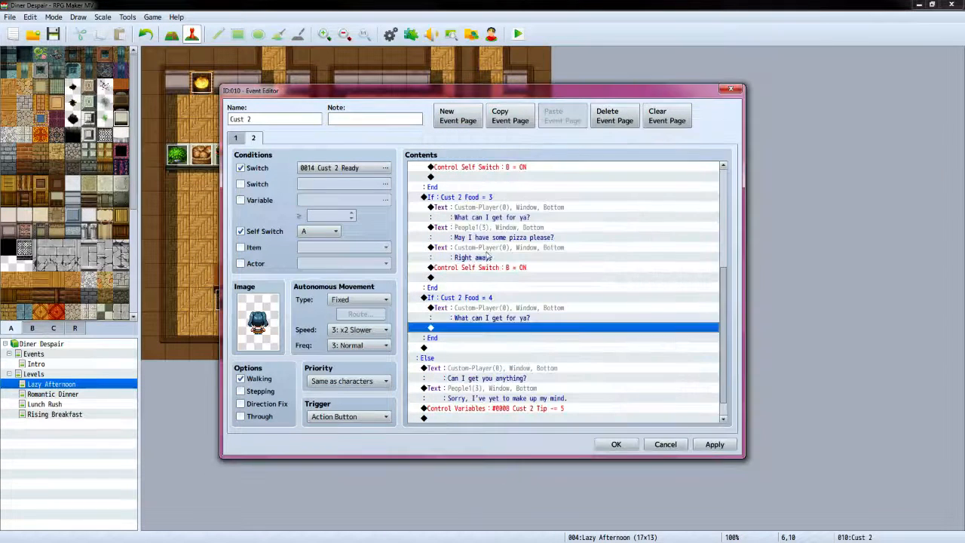
{"action": "double_click", "coordinate": [483, 332]}
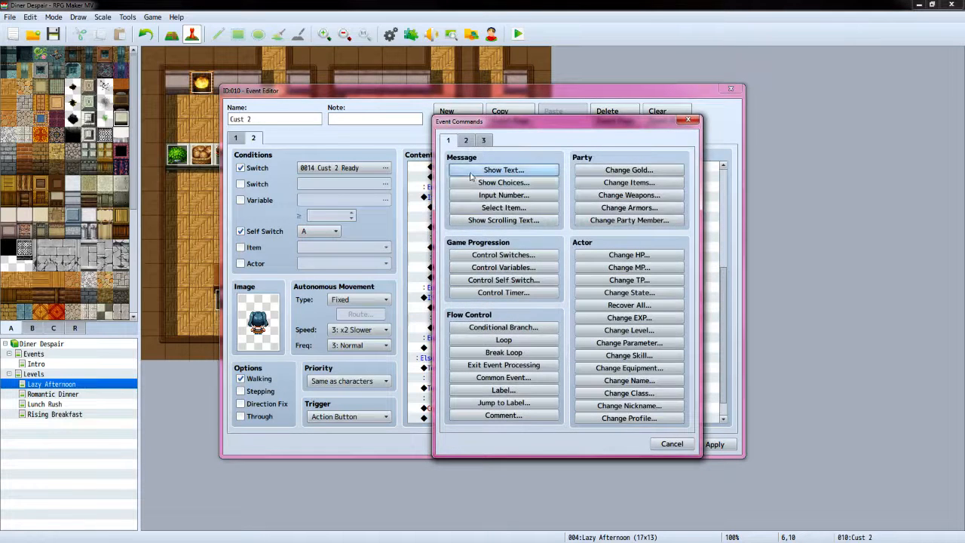
{"action": "left_click", "coordinate": [504, 170]}
{"action": "double_click", "coordinate": [441, 277]}
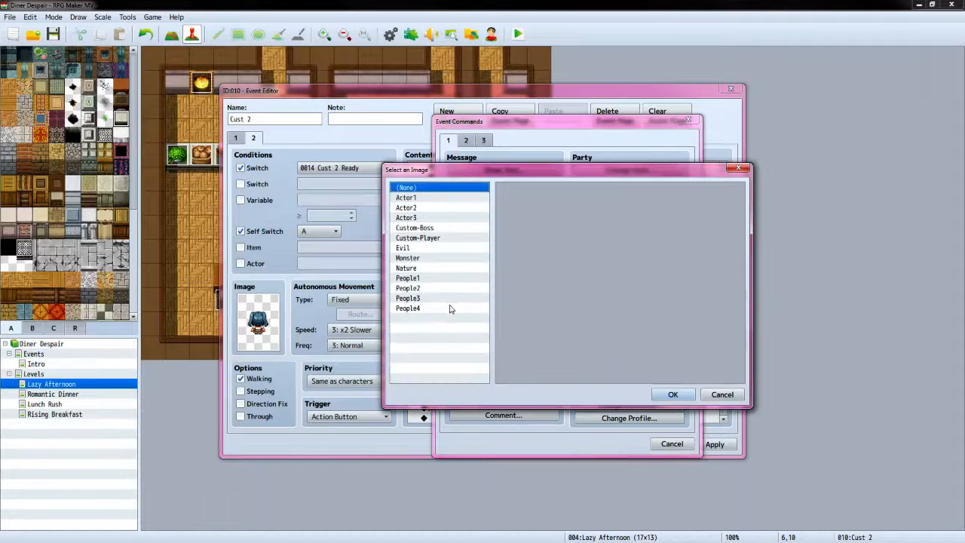
{"action": "left_click", "coordinate": [418, 277]}
{"action": "left_click", "coordinate": [664, 208]}
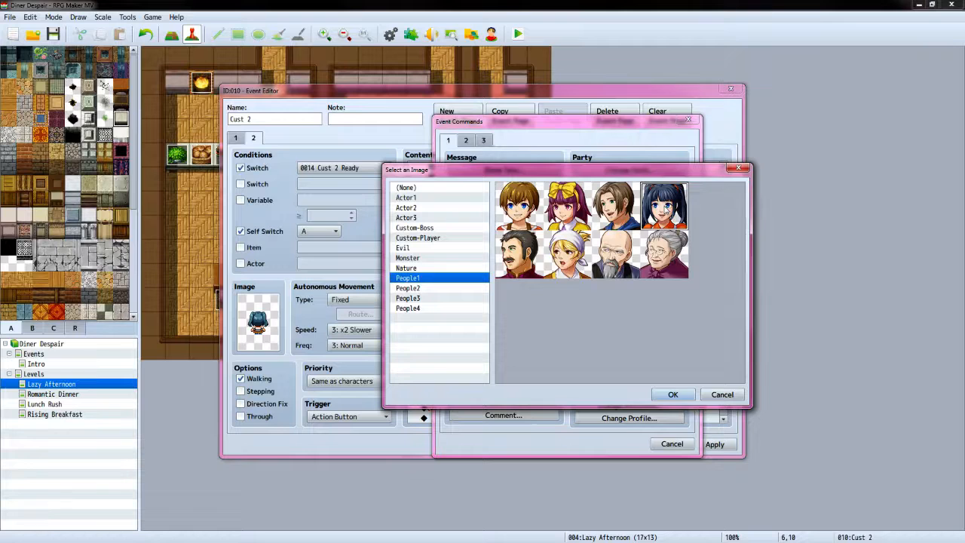
{"action": "left_click", "coordinate": [679, 393]}
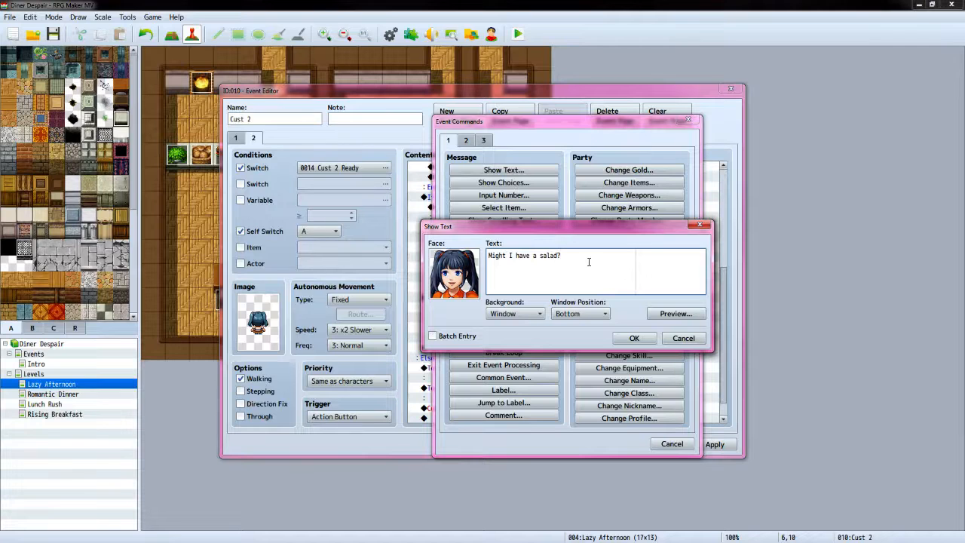
{"action": "left_click", "coordinate": [625, 338]}
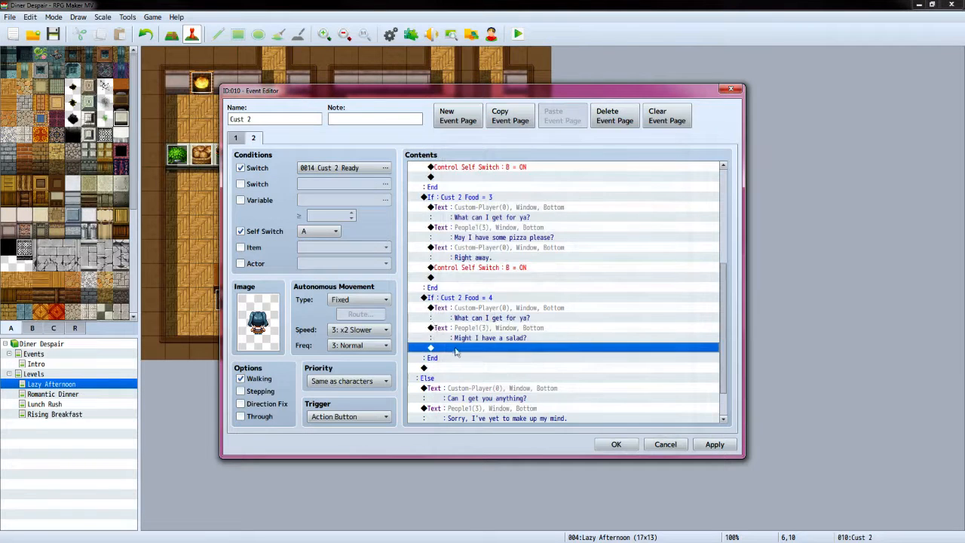
Add the closing message "Right away." with the Custom-Player face below the salad request
{"action": "double_click", "coordinate": [456, 353]}
{"action": "left_click", "coordinate": [503, 170]}
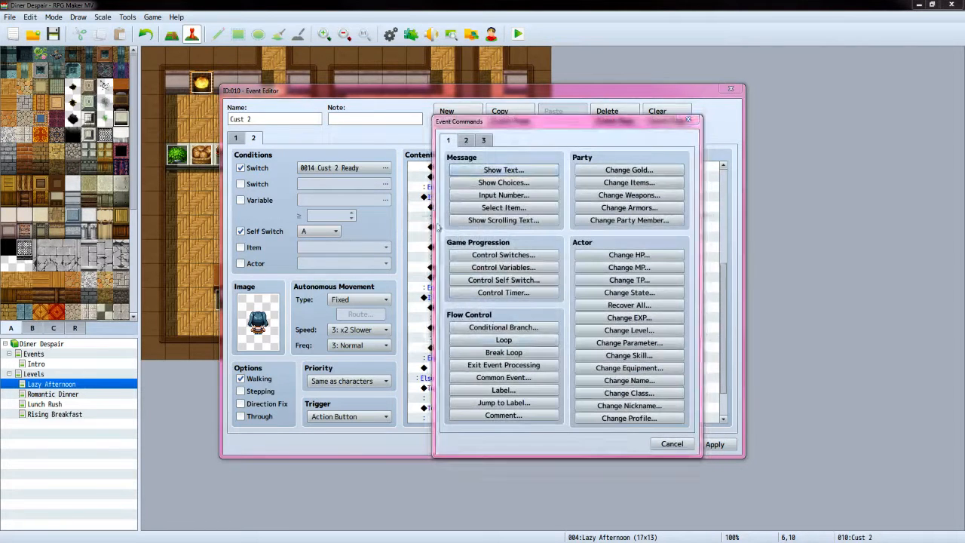
{"action": "double_click", "coordinate": [456, 275]}
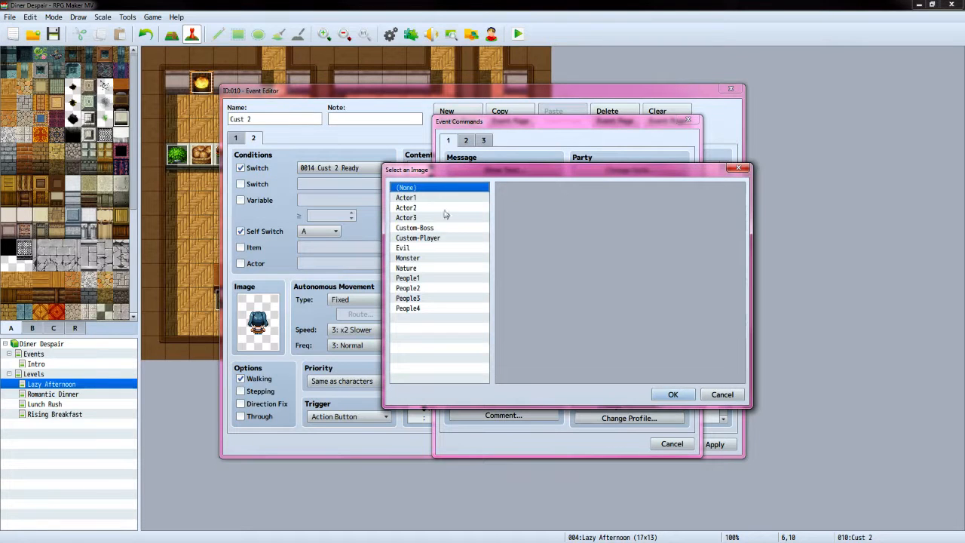
{"action": "left_click", "coordinate": [454, 238]}
{"action": "left_click", "coordinate": [672, 395]}
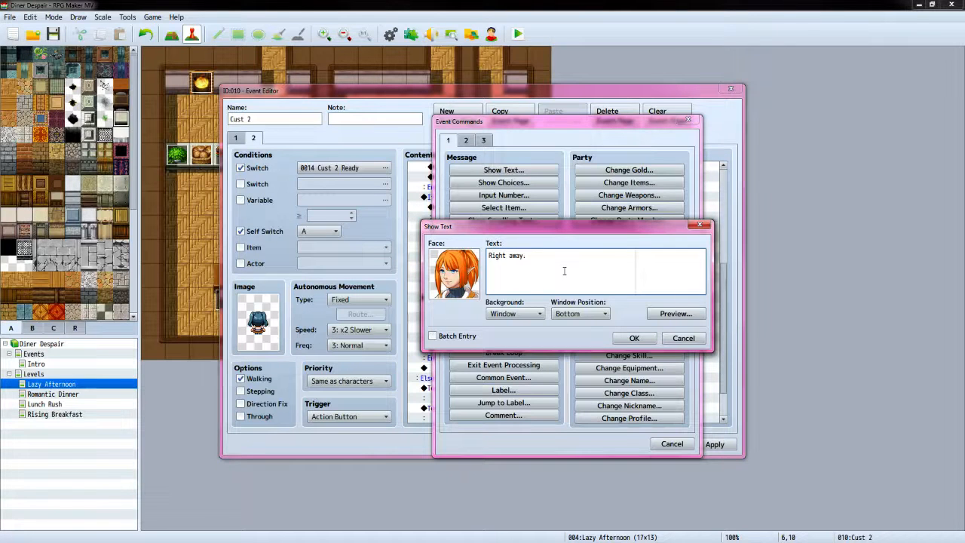
{"action": "left_click", "coordinate": [634, 337]}
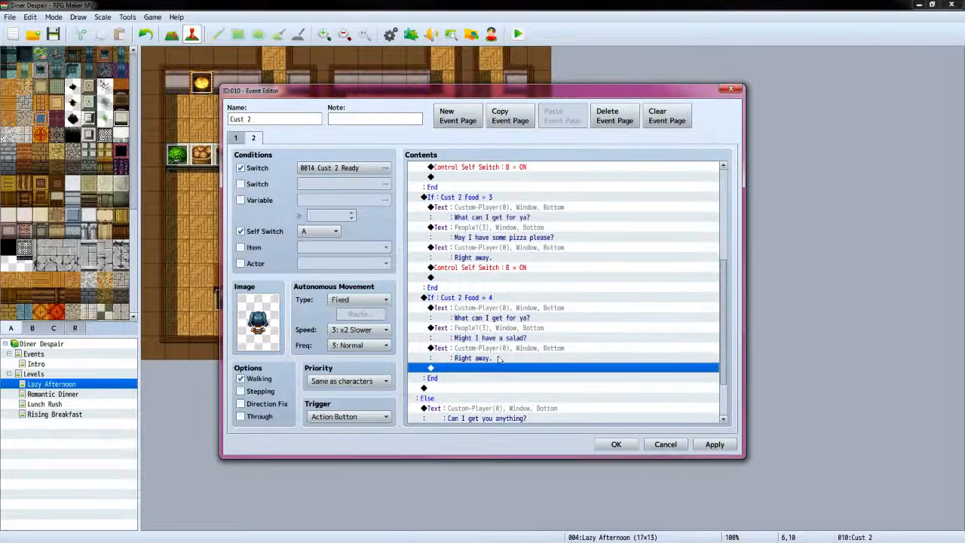
Turn self switch B ON at the end of the Cust 2 Food = 4 branch and apply the event changes
{"action": "double_click", "coordinate": [496, 370]}
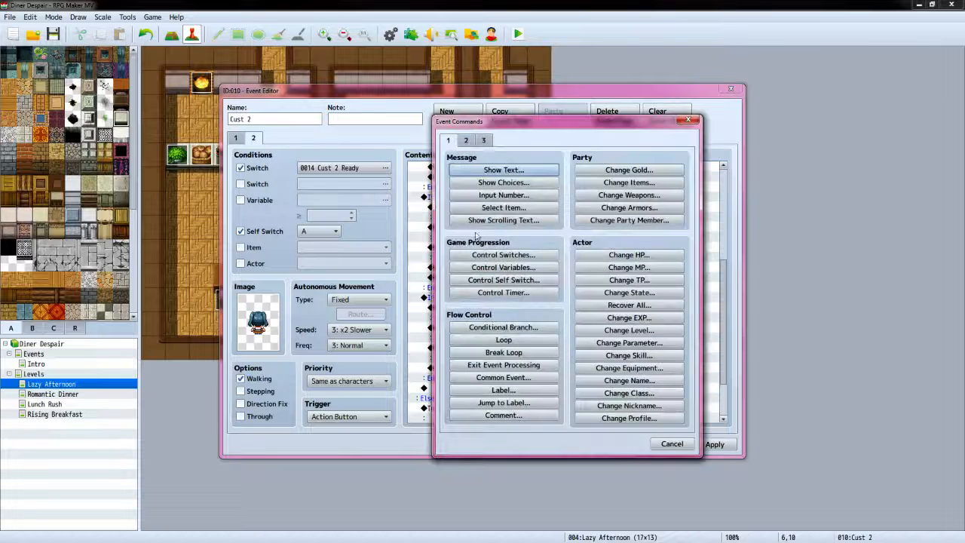
{"action": "left_click", "coordinate": [501, 280]}
{"action": "left_click", "coordinate": [536, 272]}
{"action": "left_click", "coordinate": [546, 293]}
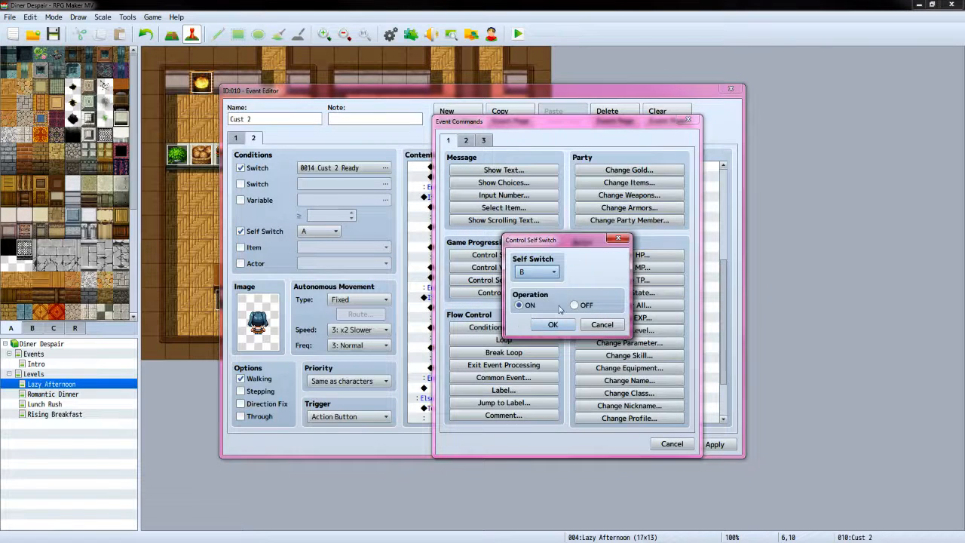
{"action": "left_click", "coordinate": [556, 325]}
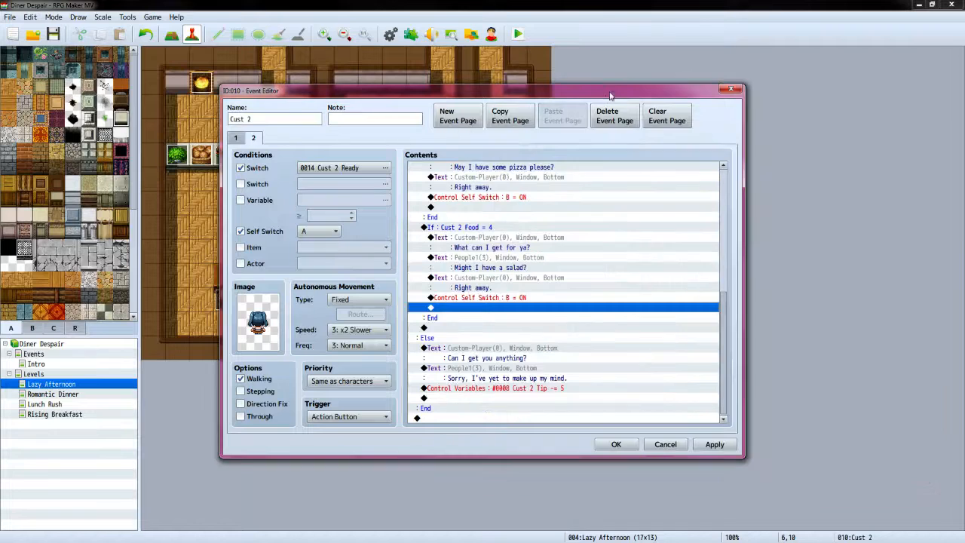
{"action": "left_click", "coordinate": [717, 444]}
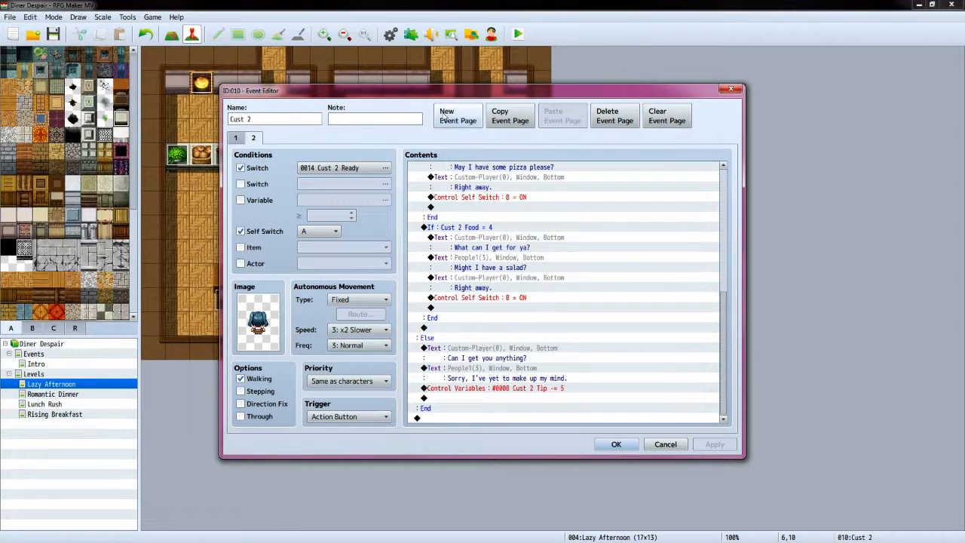
Create a third event page for Cust 2, conditioned on switch 0014 Cust 2 Ready and self switch B
{"action": "left_click", "coordinate": [456, 115]}
{"action": "left_click", "coordinate": [241, 168]}
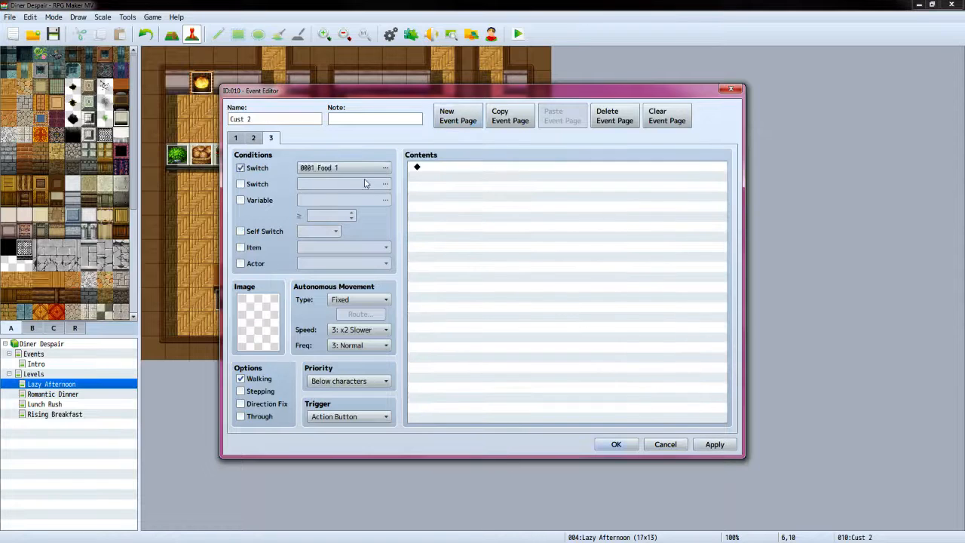
{"action": "left_click", "coordinate": [386, 168]}
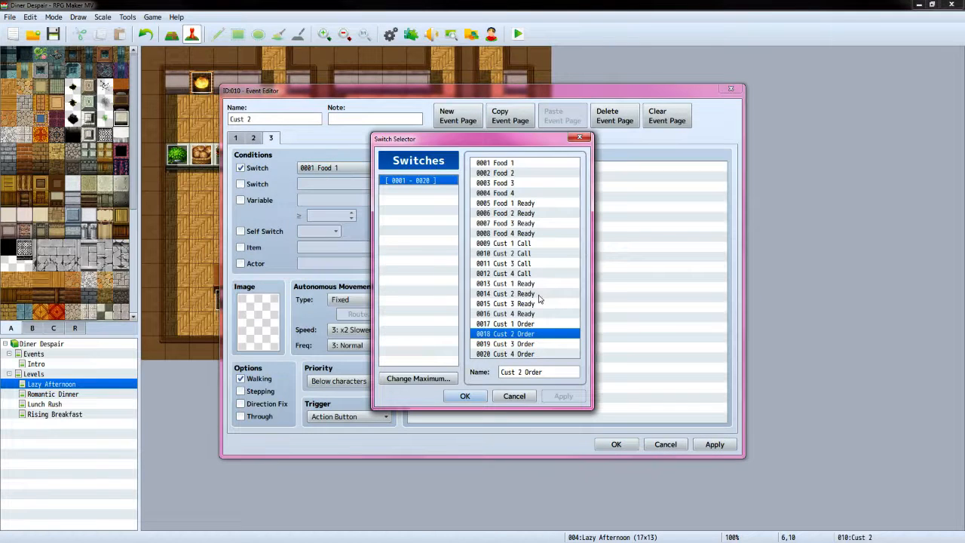
{"action": "left_click", "coordinate": [540, 293]}
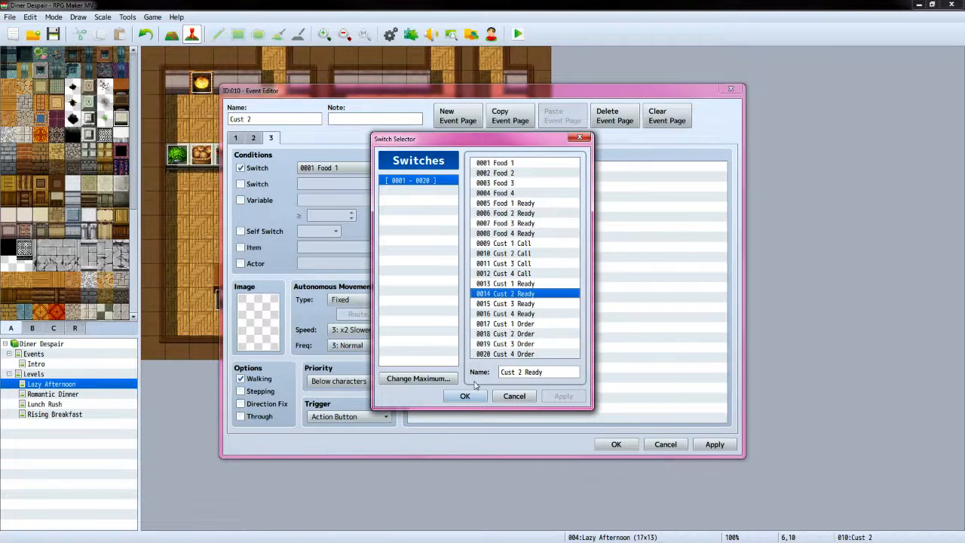
{"action": "left_click", "coordinate": [465, 396]}
{"action": "left_click", "coordinate": [240, 231]}
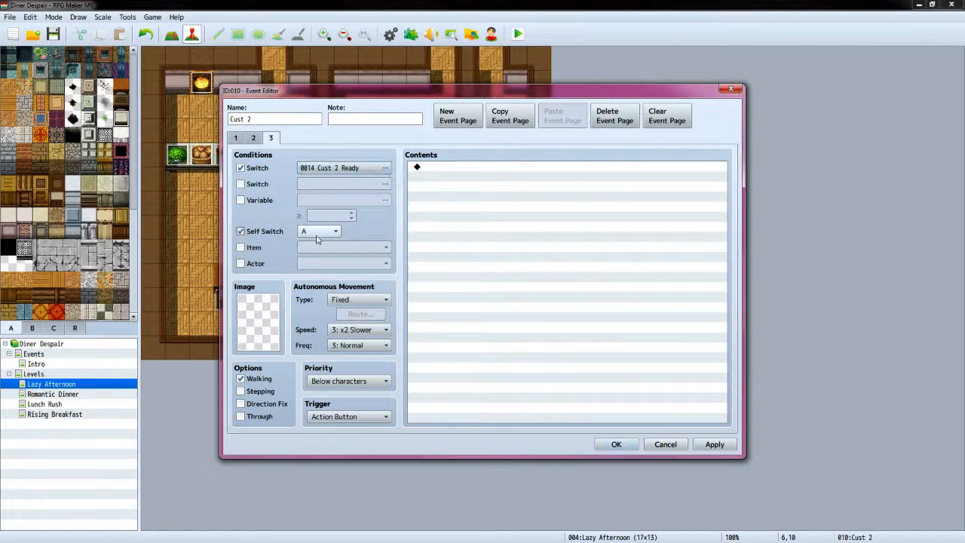
{"action": "left_click", "coordinate": [320, 231]}
{"action": "left_click", "coordinate": [323, 251]}
Set the third page's image to the back-facing blue-haired girl from the People1 character set
{"action": "double_click", "coordinate": [270, 315]}
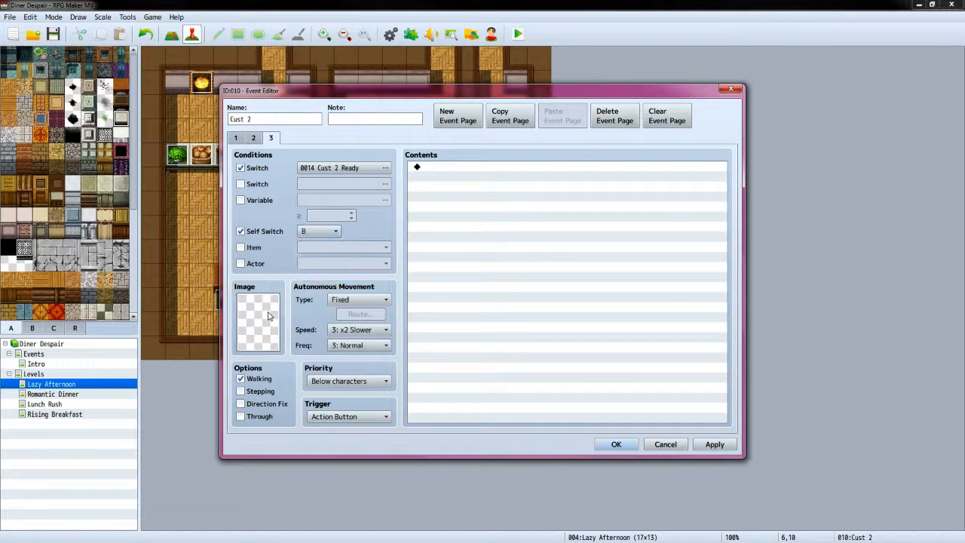
{"action": "left_click", "coordinate": [345, 294]}
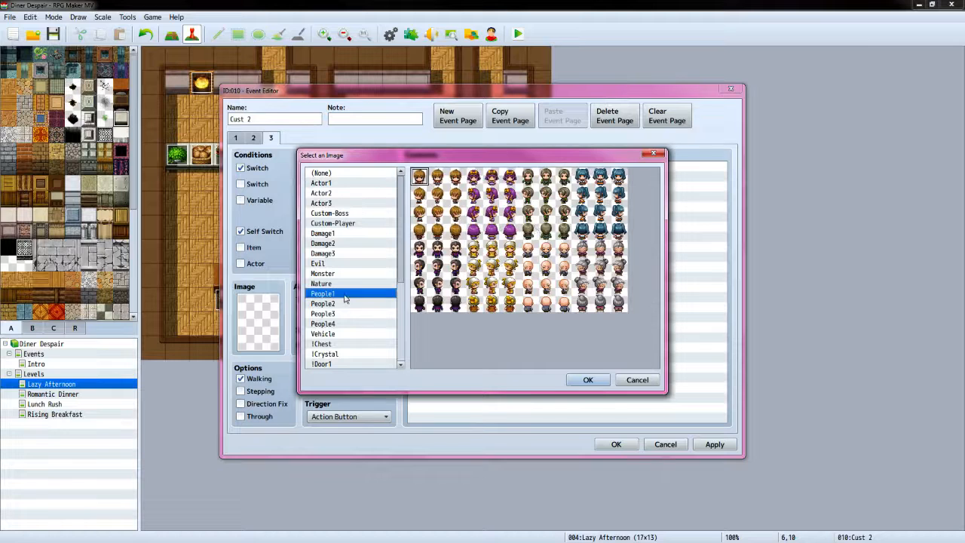
{"action": "left_click", "coordinate": [600, 230]}
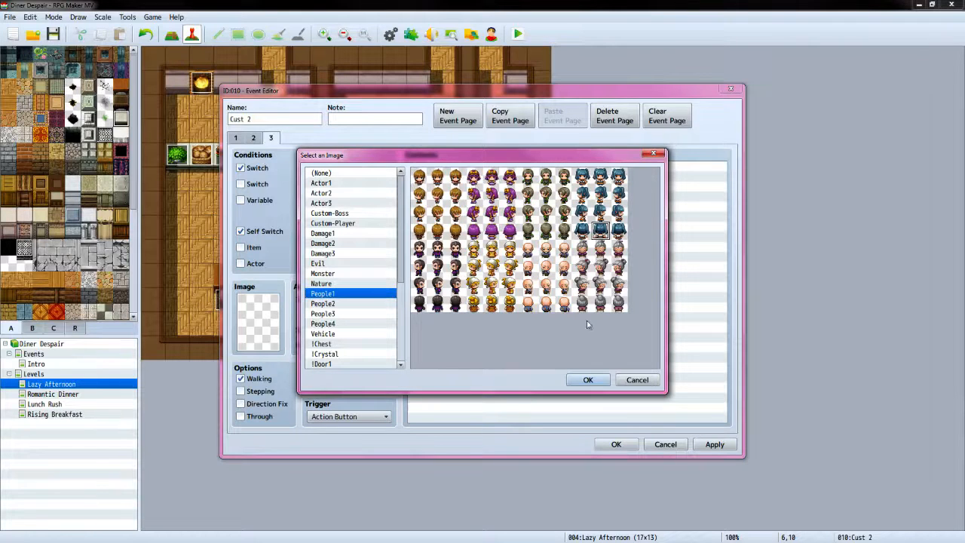
{"action": "left_click", "coordinate": [588, 380]}
Consult page 3 of the reference Cust 2 event and add a conditional branch for variable 0004 Cust 2 Food = 1 to the new page
{"action": "left_click", "coordinate": [457, 168]}
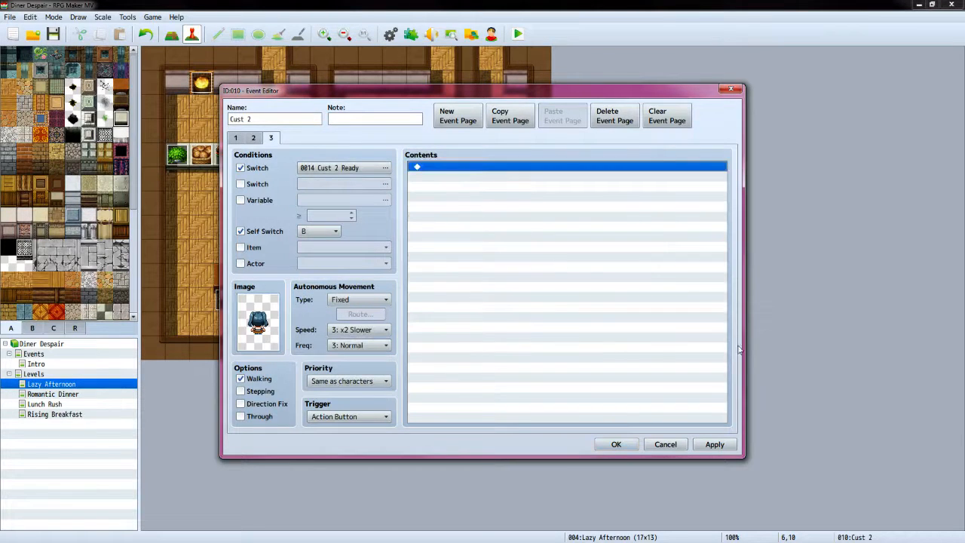
{"action": "key", "text": "alt+Tab"}
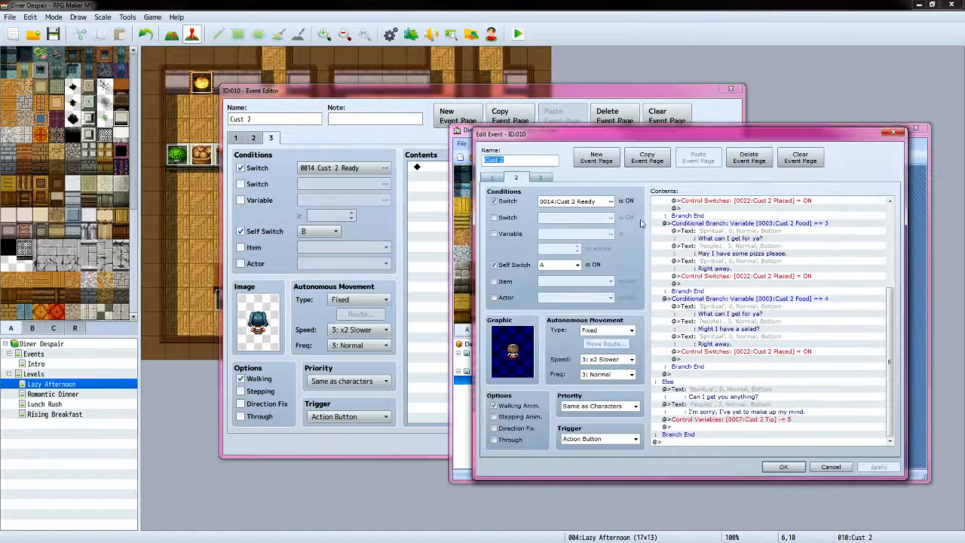
{"action": "left_click", "coordinate": [540, 178]}
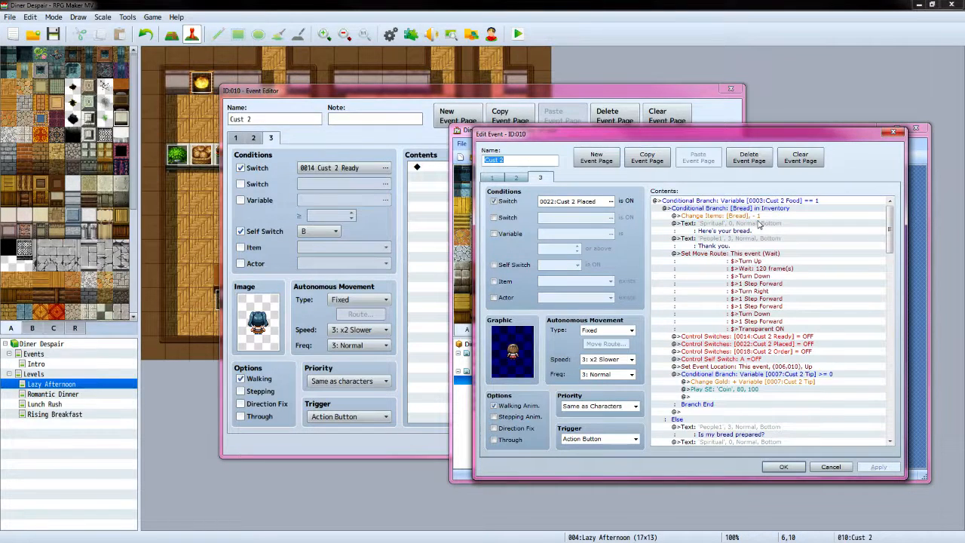
{"action": "mouse_move", "coordinate": [891, 226]}
{"action": "left_mouse_down"}
{"action": "mouse_move", "coordinate": [892, 241]}
{"action": "mouse_move", "coordinate": [897, 220]}
{"action": "left_mouse_up"}
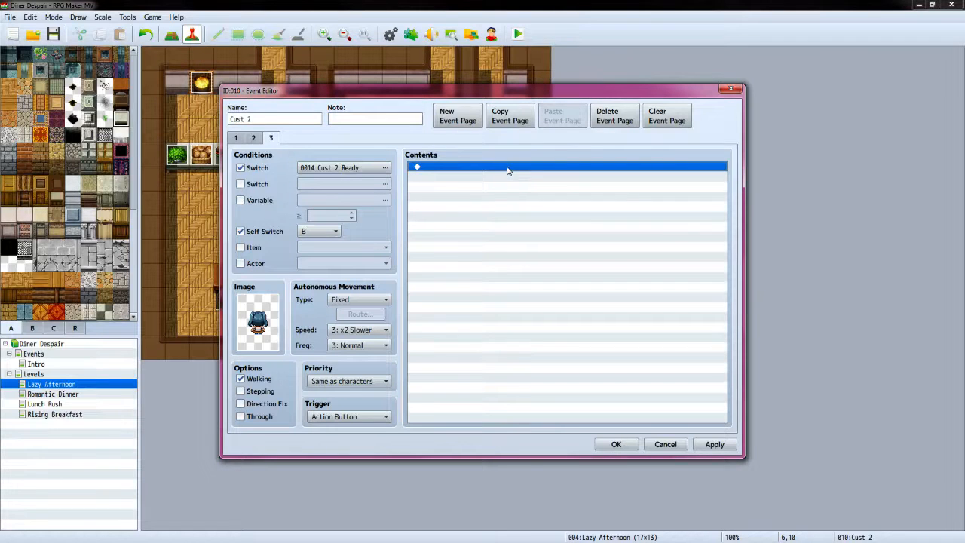
{"action": "double_click", "coordinate": [511, 174]}
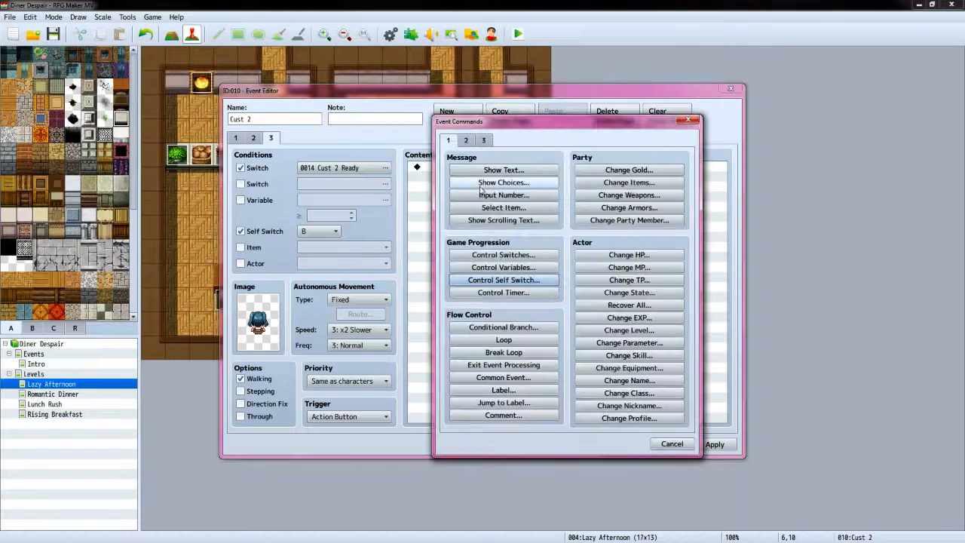
{"action": "left_click", "coordinate": [494, 329]}
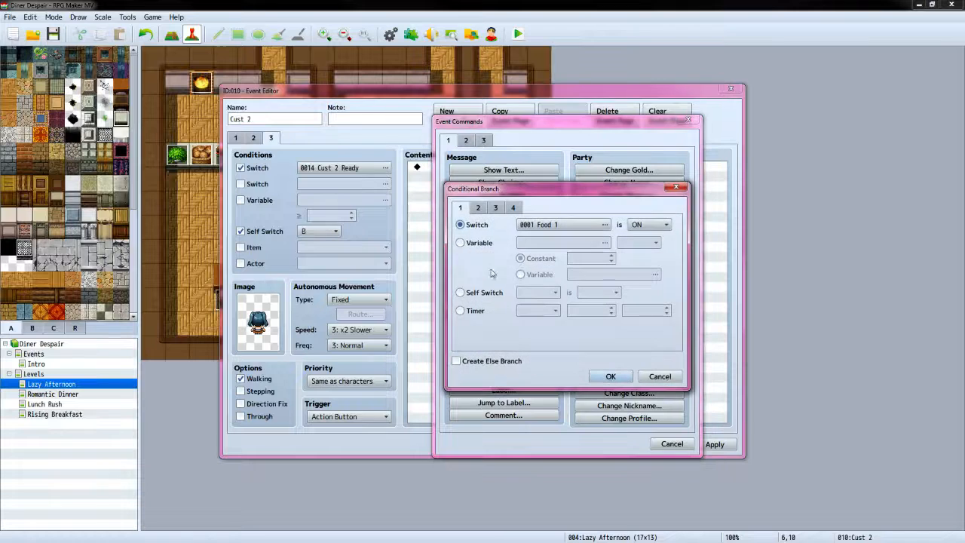
{"action": "left_click", "coordinate": [460, 242]}
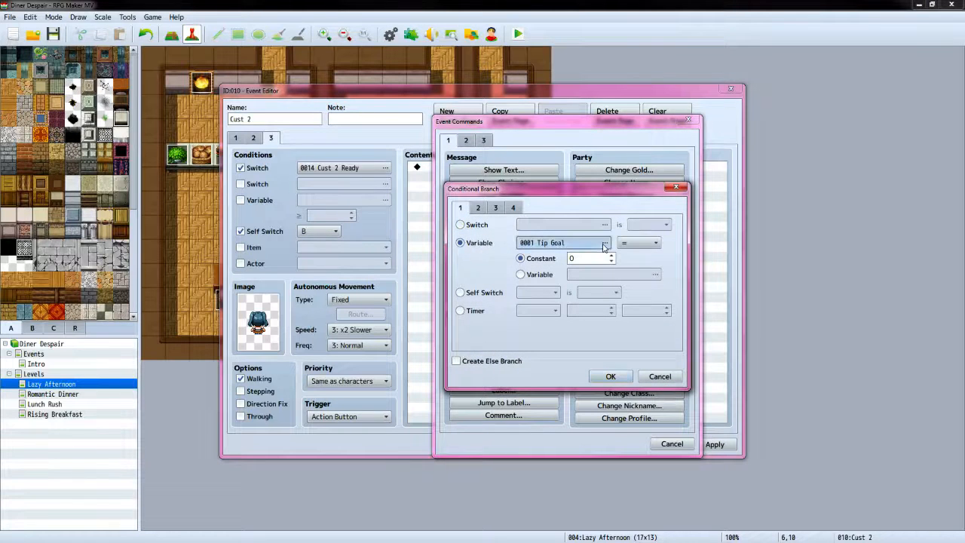
{"action": "left_click", "coordinate": [604, 242]}
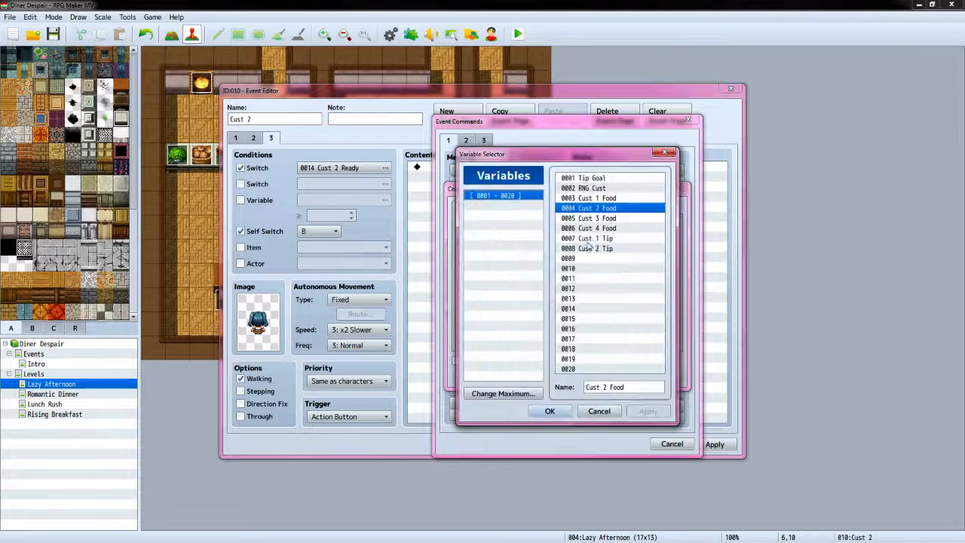
{"action": "left_click", "coordinate": [550, 411]}
{"action": "left_click", "coordinate": [612, 254]}
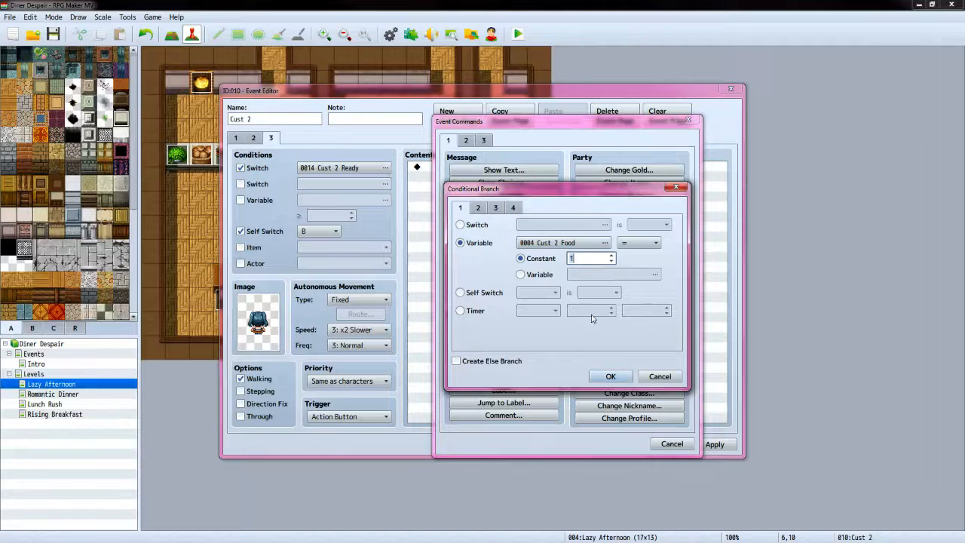
{"action": "left_click", "coordinate": [609, 376]}
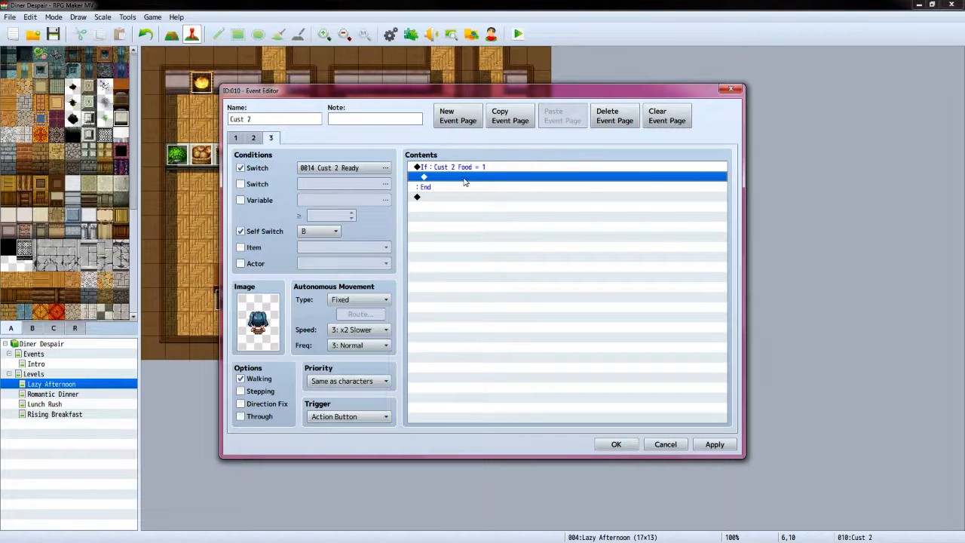
Nest a conditional branch inside the Cust 2 Food = 1 branch that checks for the item Bread and includes an Else branch
{"action": "double_click", "coordinate": [465, 181]}
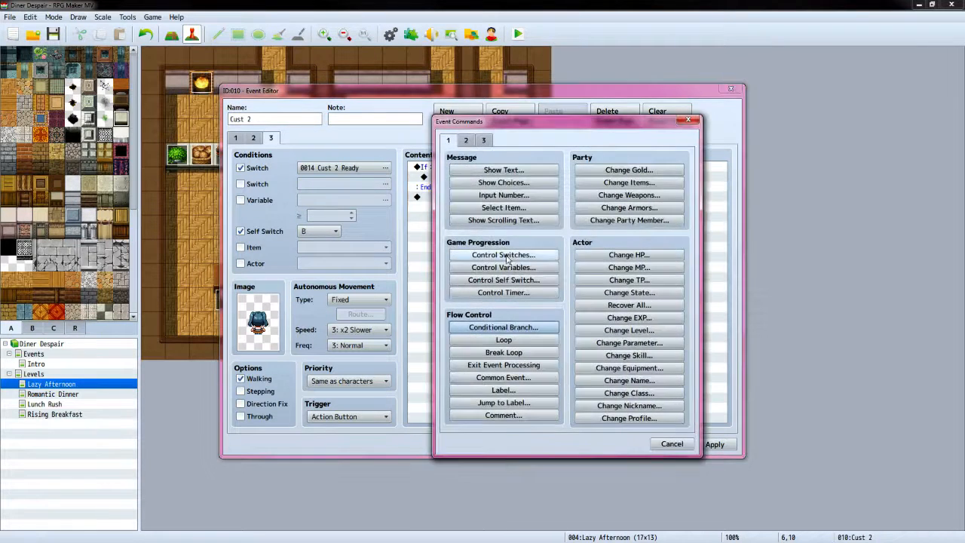
{"action": "left_click", "coordinate": [504, 327]}
{"action": "left_click", "coordinate": [513, 208]}
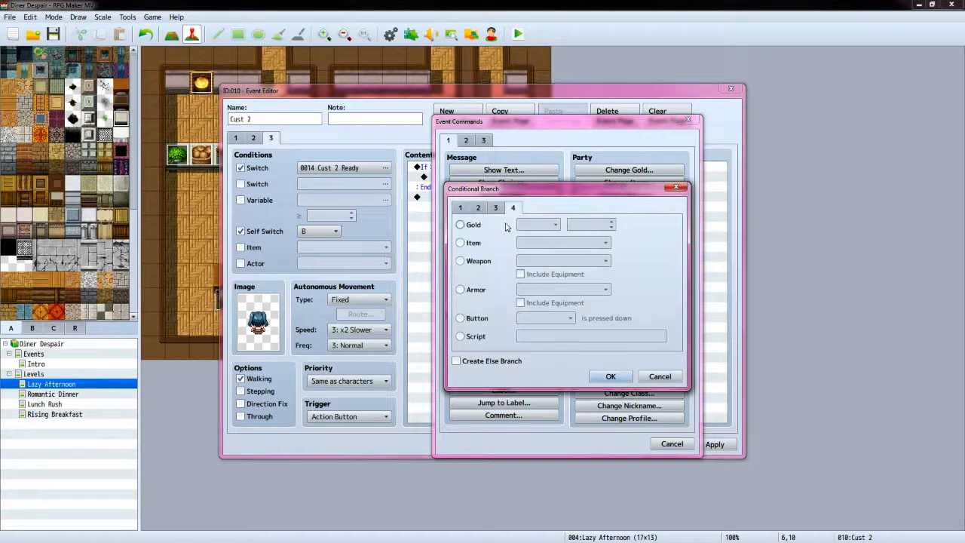
{"action": "left_click", "coordinate": [461, 242]}
{"action": "left_click", "coordinate": [573, 242]}
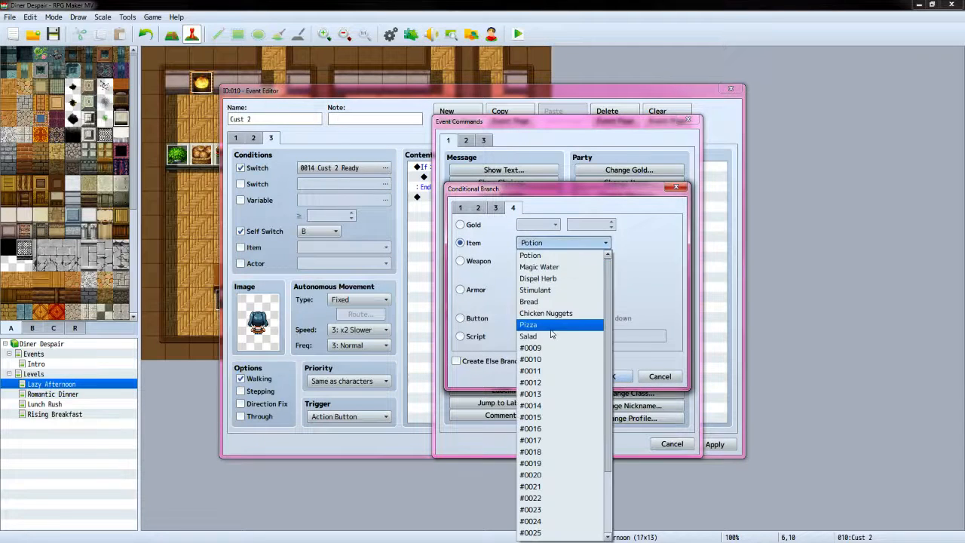
{"action": "left_click", "coordinate": [550, 303]}
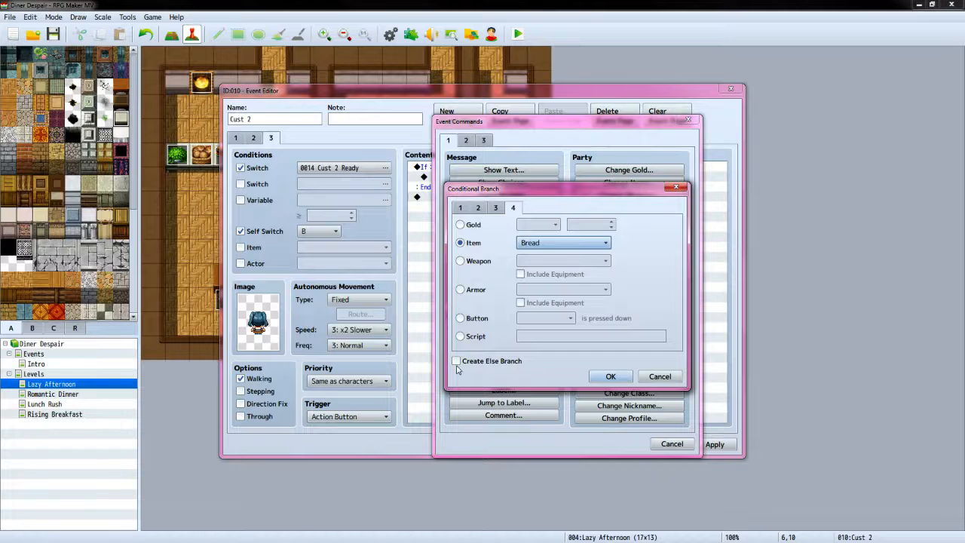
{"action": "left_click", "coordinate": [456, 361]}
{"action": "left_click", "coordinate": [610, 377]}
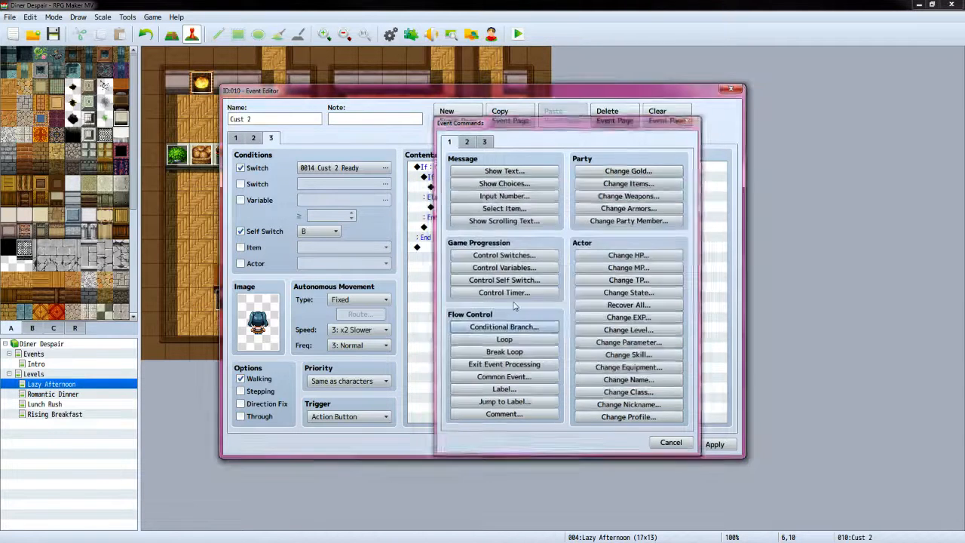
Add a Change Items command to the Party has Bread branch that decreases Bread by 1
{"action": "double_click", "coordinate": [468, 188]}
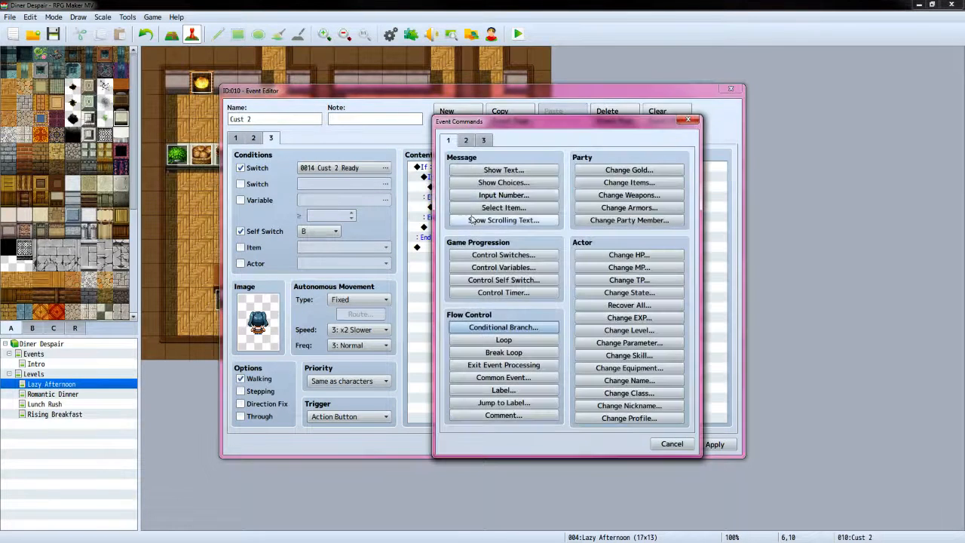
{"action": "left_click", "coordinate": [612, 183]}
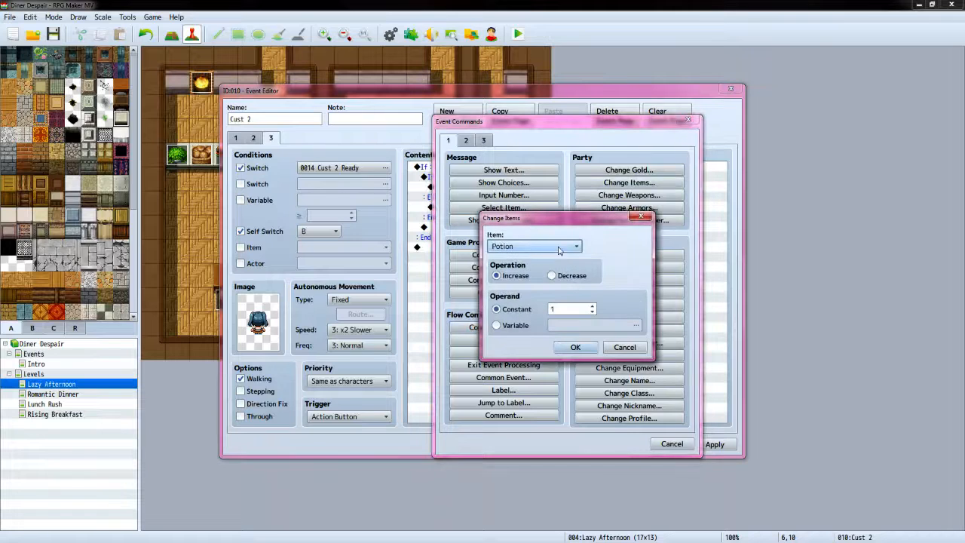
{"action": "left_click", "coordinate": [546, 248]}
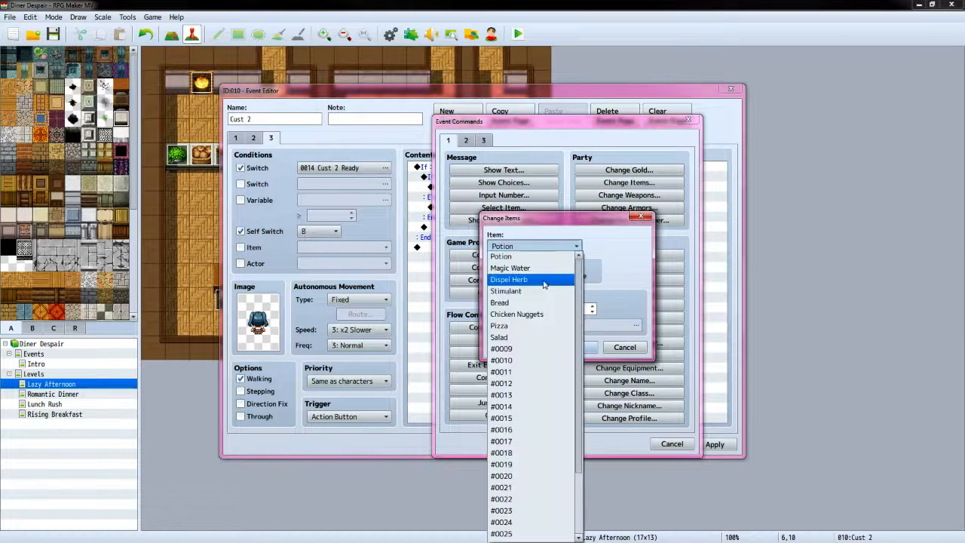
{"action": "left_click", "coordinate": [532, 303]}
{"action": "left_click", "coordinate": [554, 275]}
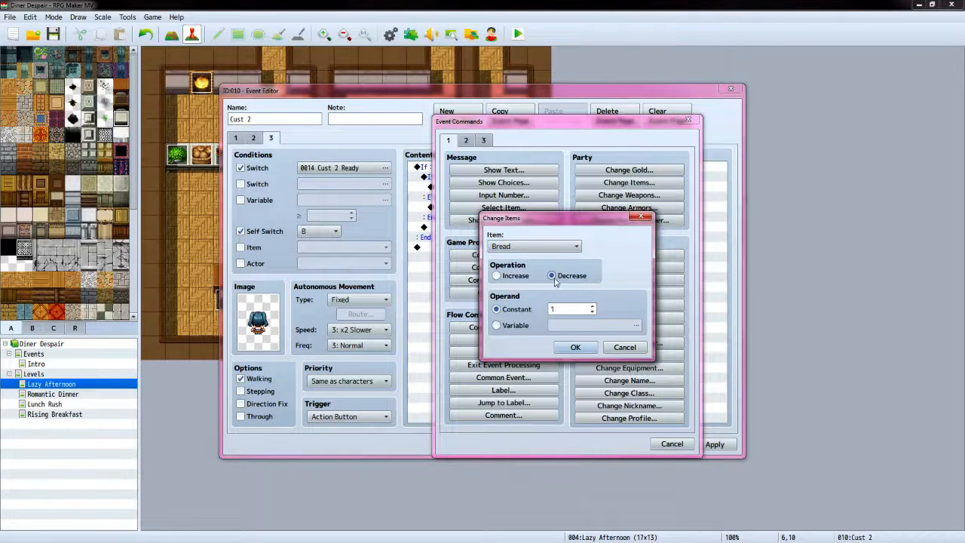
{"action": "left_click", "coordinate": [575, 347]}
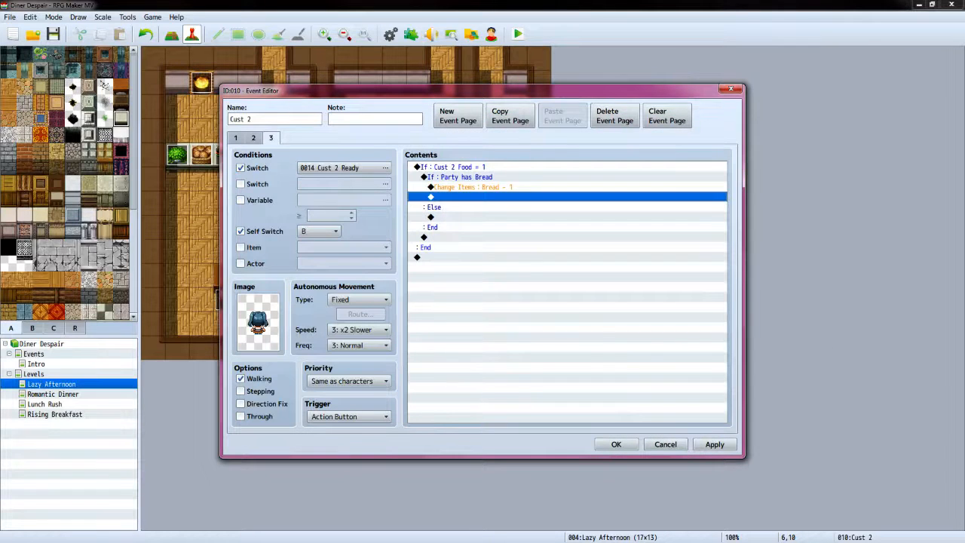
Consult the reference Cust 2 event and add the message "Here's your bread." with the Custom-Player face after the item change
{"action": "key", "text": "alt+Tab"}
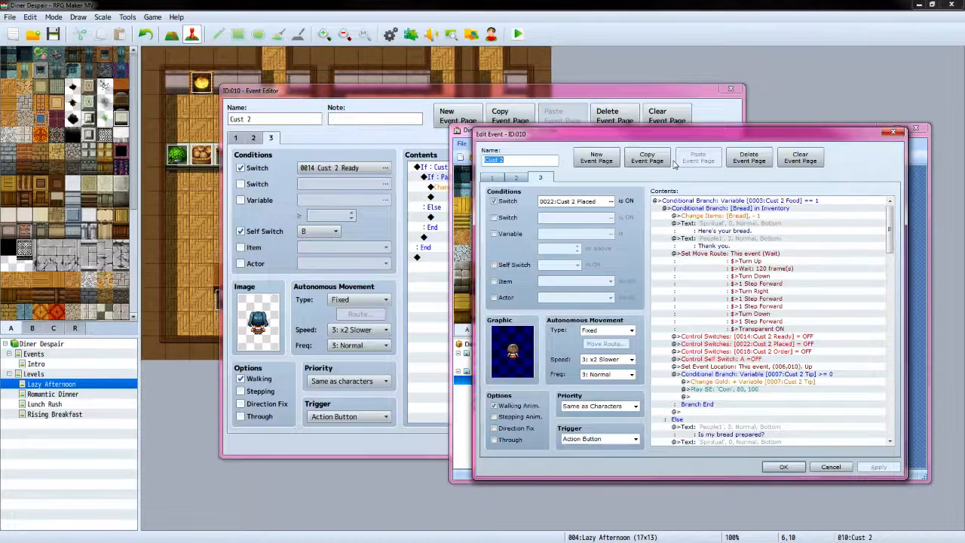
{"action": "key", "text": "alt+Tab"}
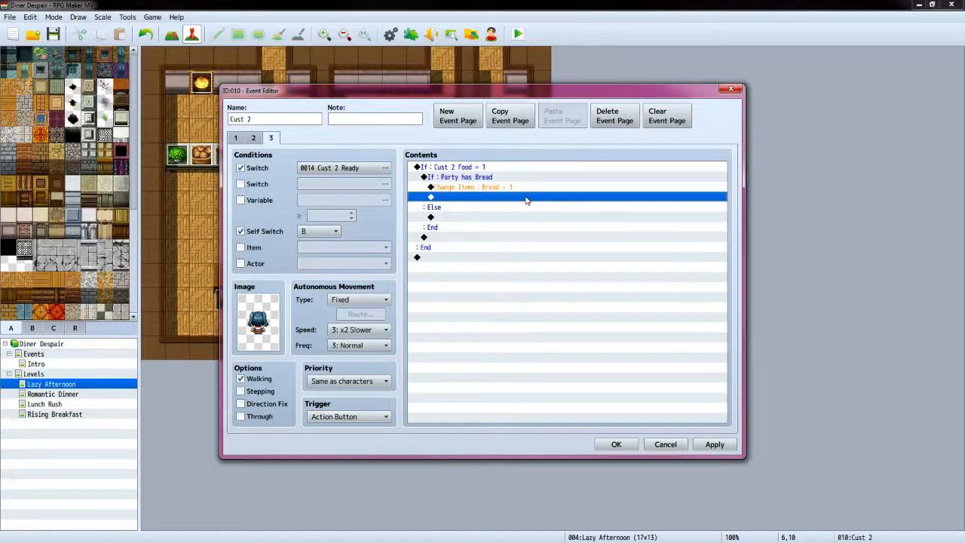
{"action": "double_click", "coordinate": [526, 198]}
{"action": "left_click", "coordinate": [504, 170]}
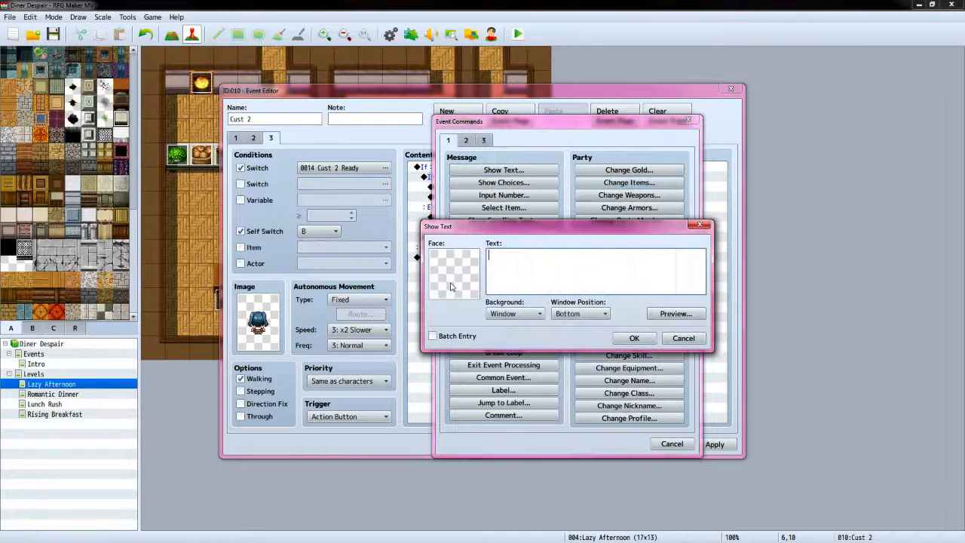
{"action": "double_click", "coordinate": [451, 286]}
{"action": "left_click", "coordinate": [451, 237]}
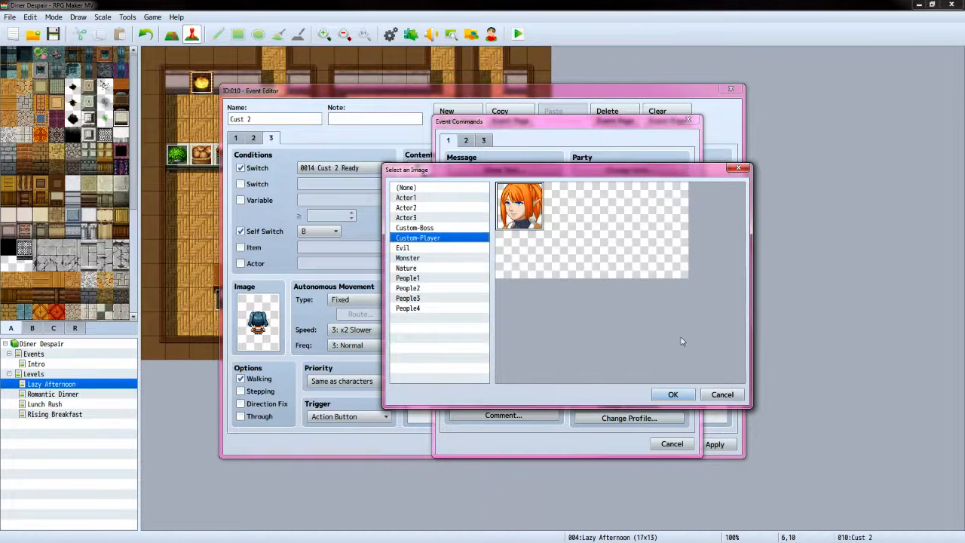
{"action": "left_click", "coordinate": [672, 394]}
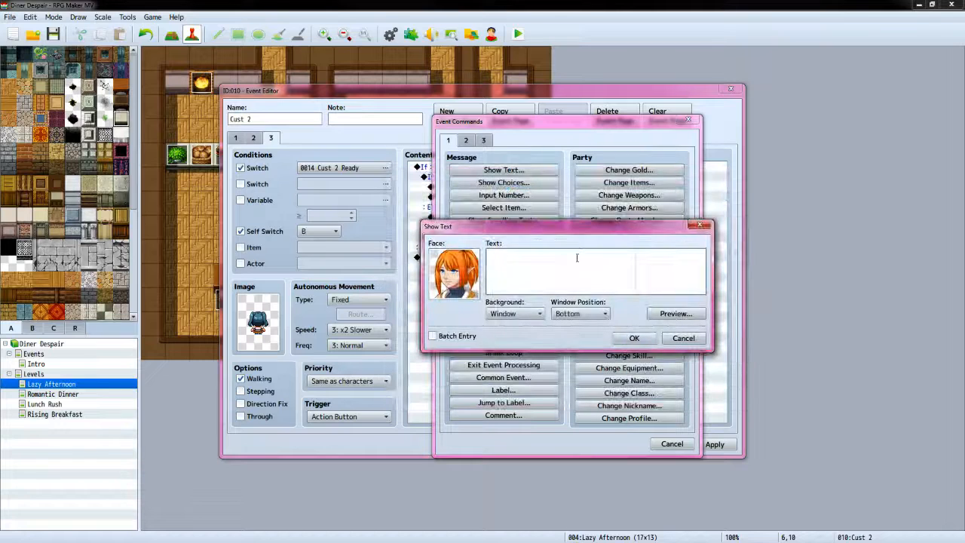
{"action": "left_click", "coordinate": [577, 258]}
{"action": "left_click", "coordinate": [633, 337]}
Add the reply "Thank you." using the blue-haired girl's face from People1
{"action": "double_click", "coordinate": [474, 219]}
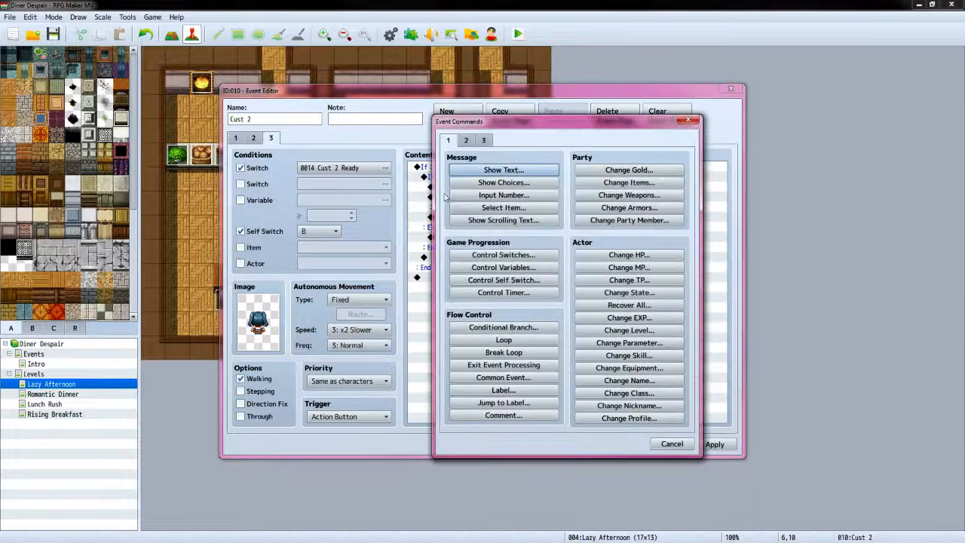
{"action": "left_click", "coordinate": [504, 170]}
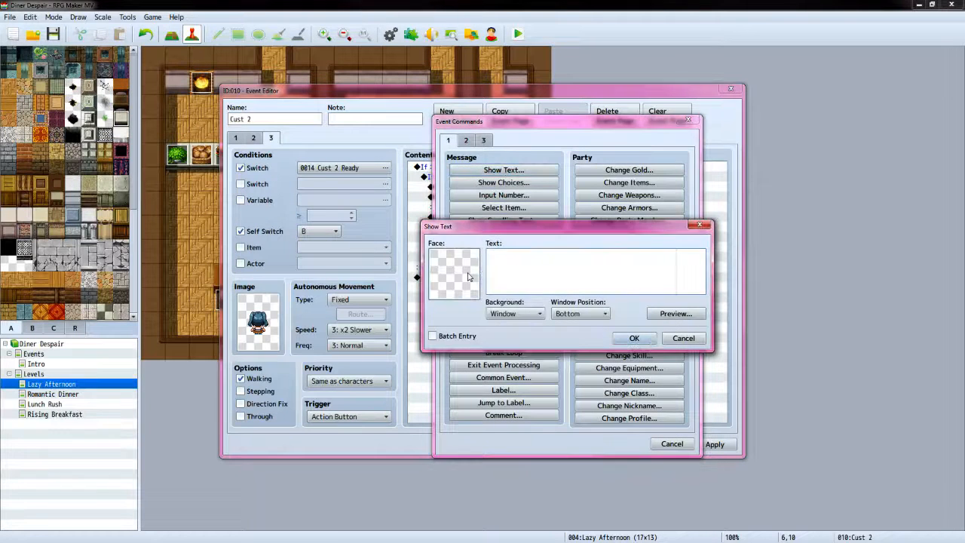
{"action": "double_click", "coordinate": [473, 273]}
{"action": "left_click", "coordinate": [429, 278]}
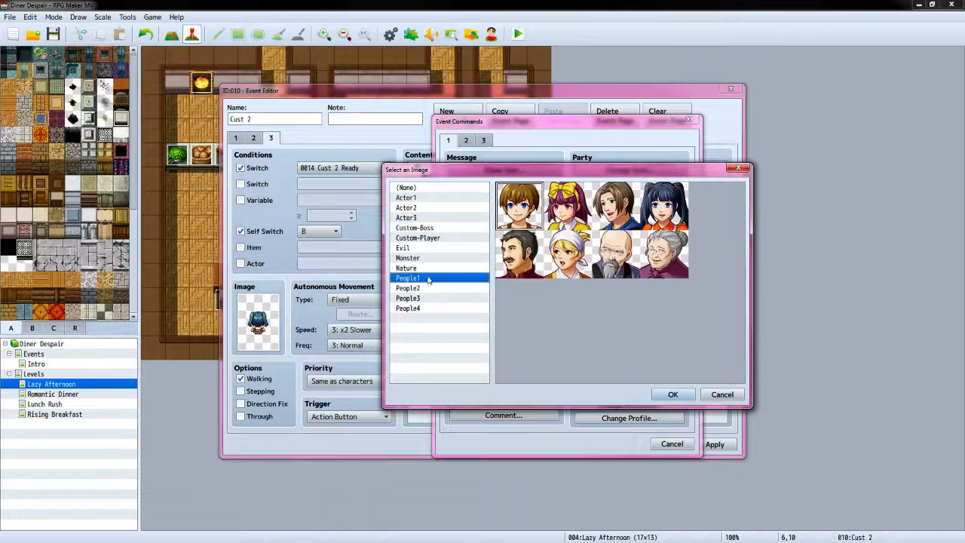
{"action": "left_click", "coordinate": [664, 207]}
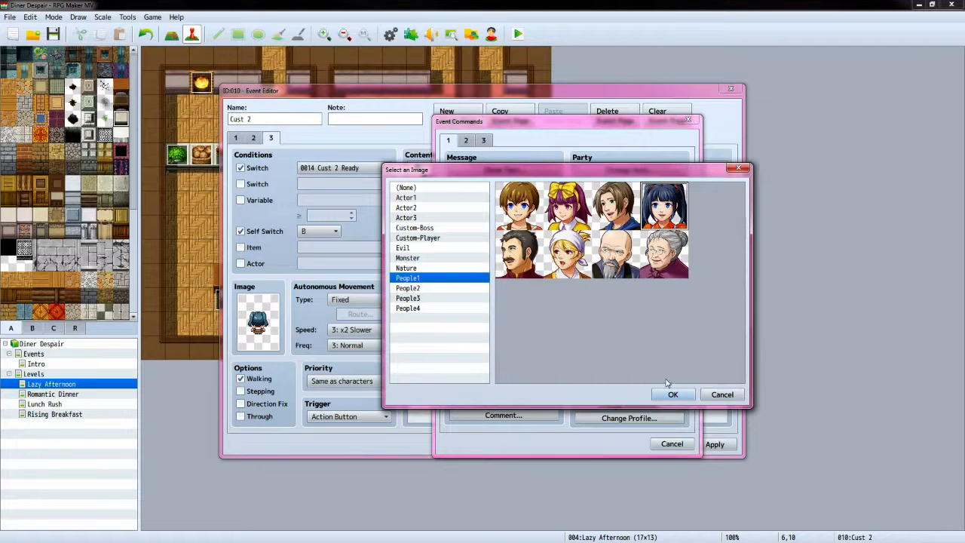
{"action": "left_click", "coordinate": [670, 393]}
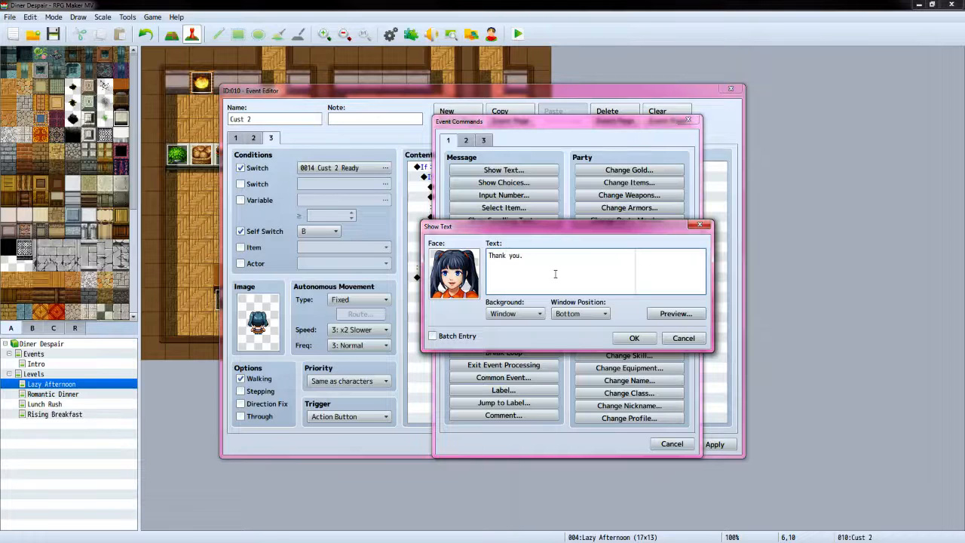
{"action": "left_click", "coordinate": [634, 338]}
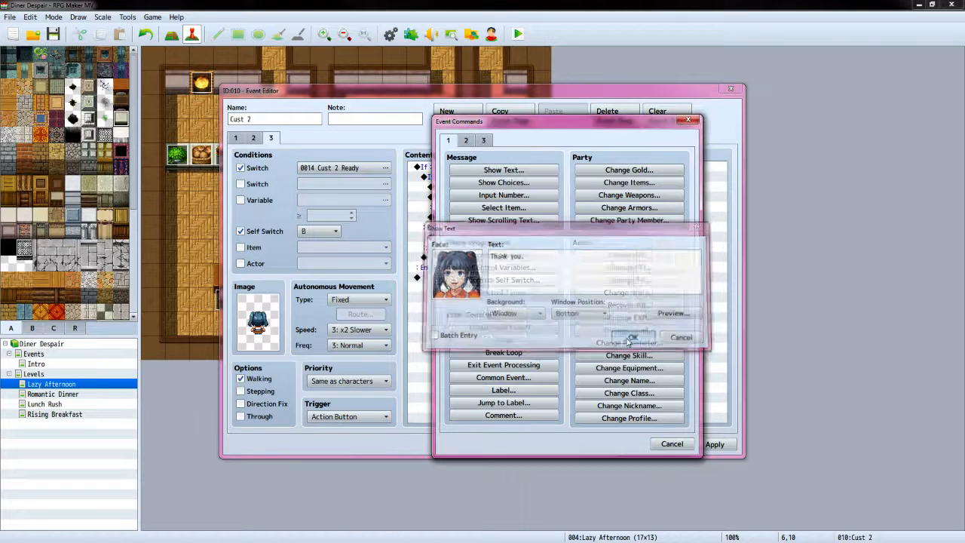
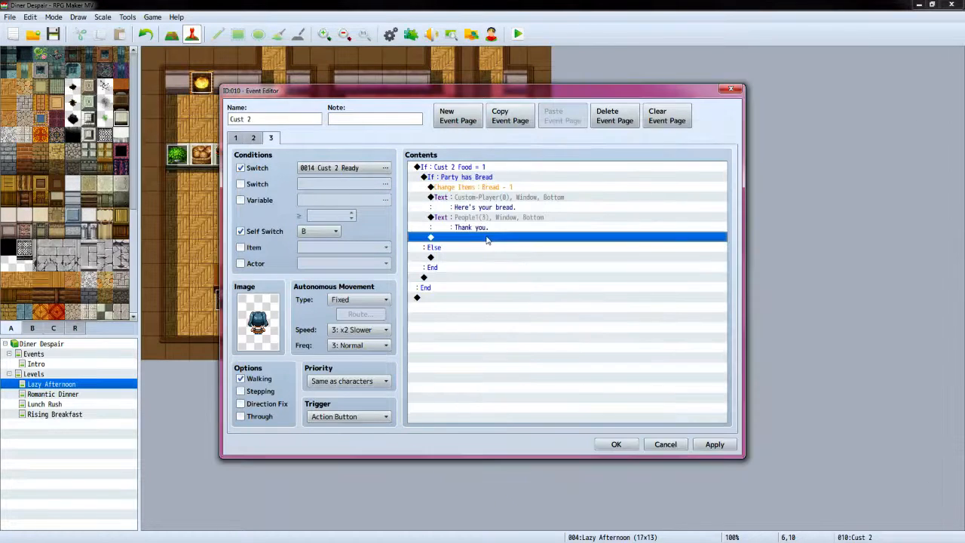
Start a movement route for This Event after the thank-you message, with Turn Up and a 120-frame wait
{"action": "double_click", "coordinate": [486, 240]}
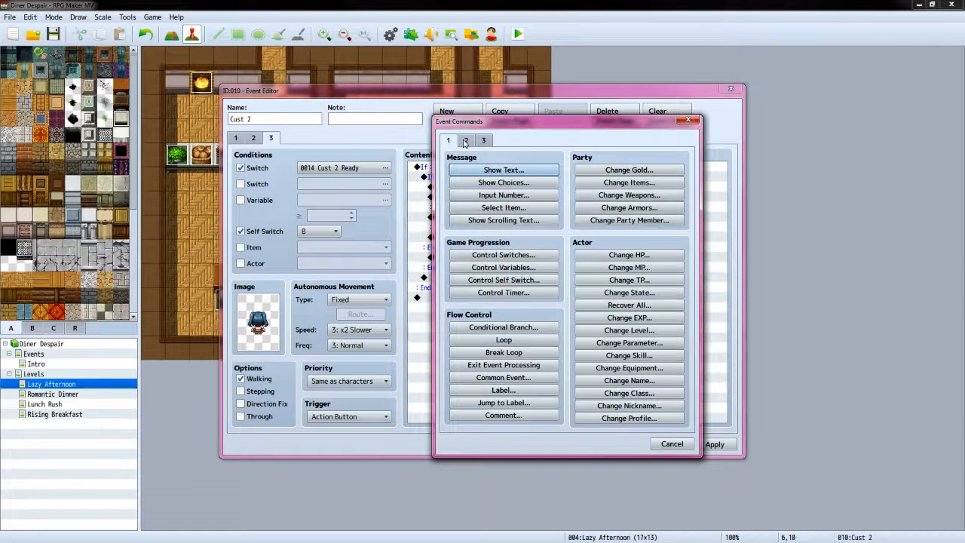
{"action": "left_click", "coordinate": [466, 140]}
{"action": "left_click", "coordinate": [499, 220]}
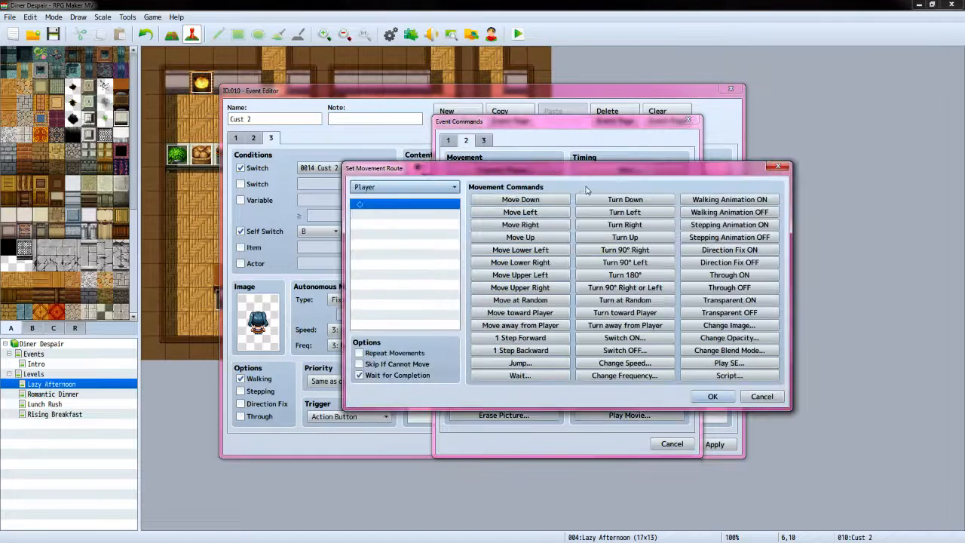
{"action": "left_click", "coordinate": [627, 240]}
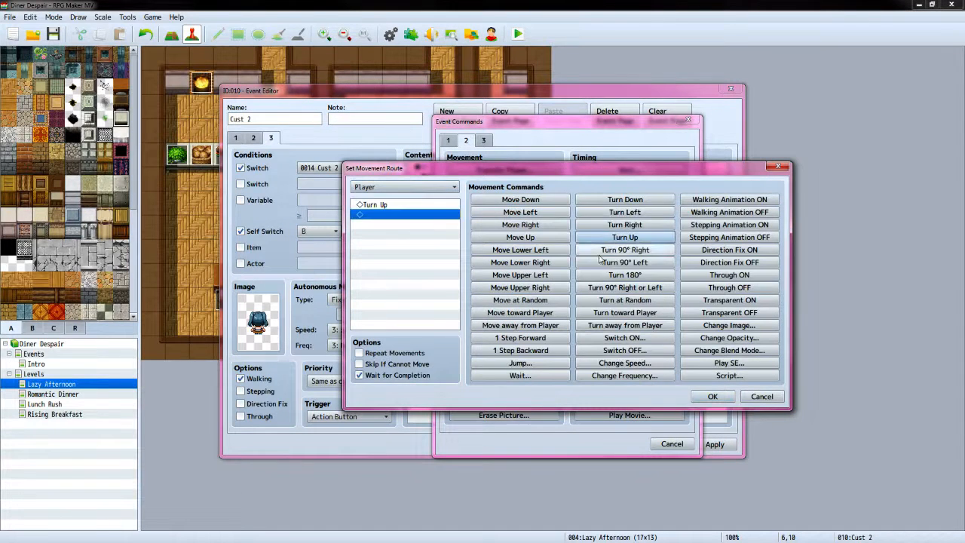
{"action": "left_click", "coordinate": [431, 187]}
{"action": "left_click", "coordinate": [429, 211]}
{"action": "left_click", "coordinate": [526, 376]}
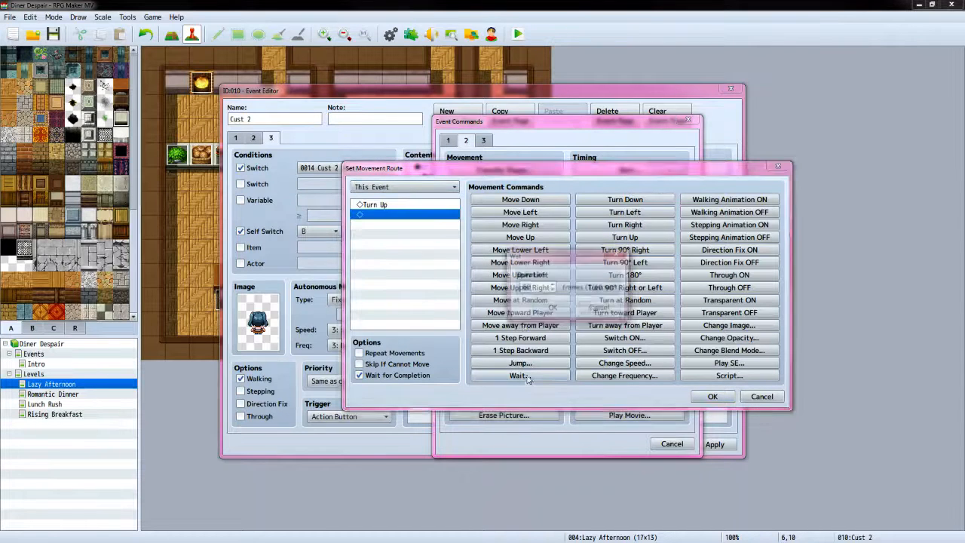
{"action": "type", "text": "120"}
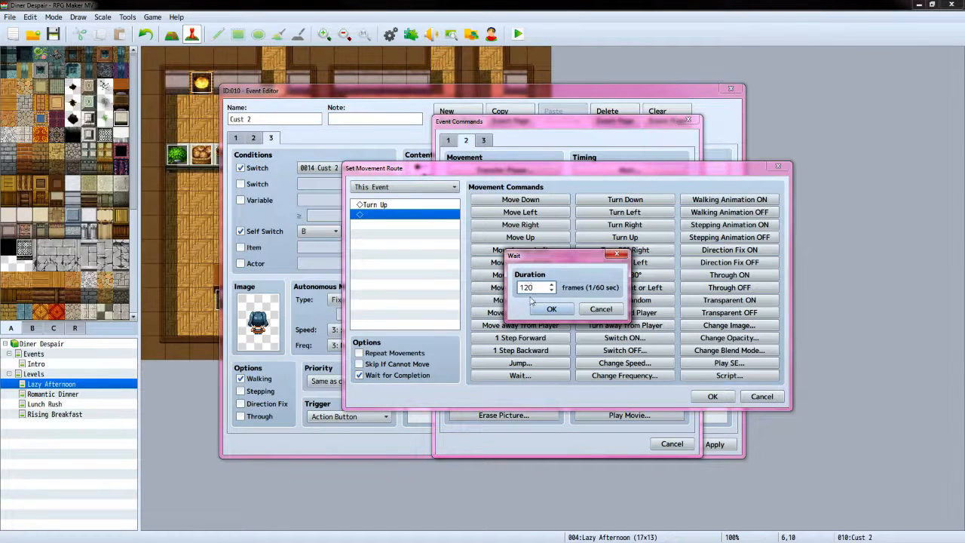
{"action": "left_click", "coordinate": [537, 307]}
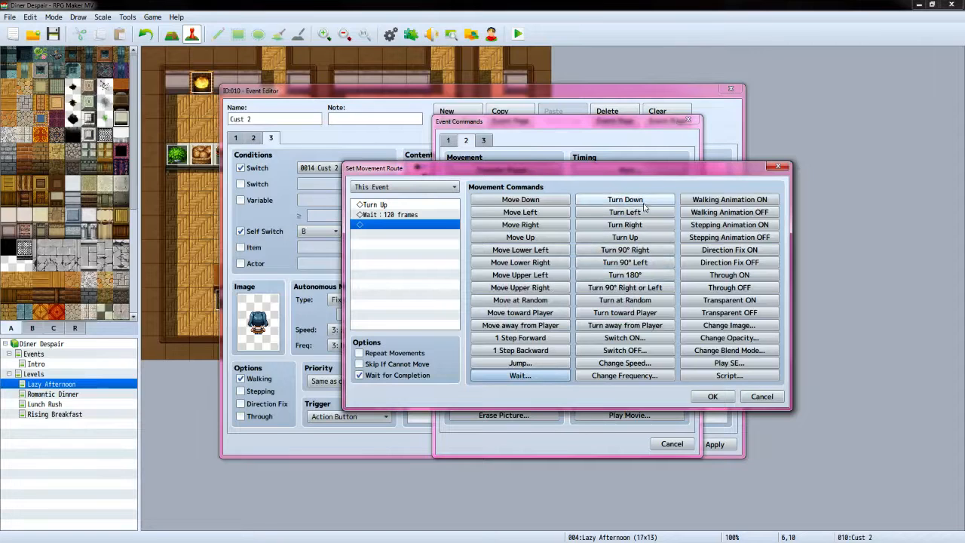
Extend the route with Turn Down, one step forward, Turn Right, two steps forward, Turn Down and one step forward
{"action": "left_click", "coordinate": [640, 200]}
{"action": "left_click", "coordinate": [545, 338]}
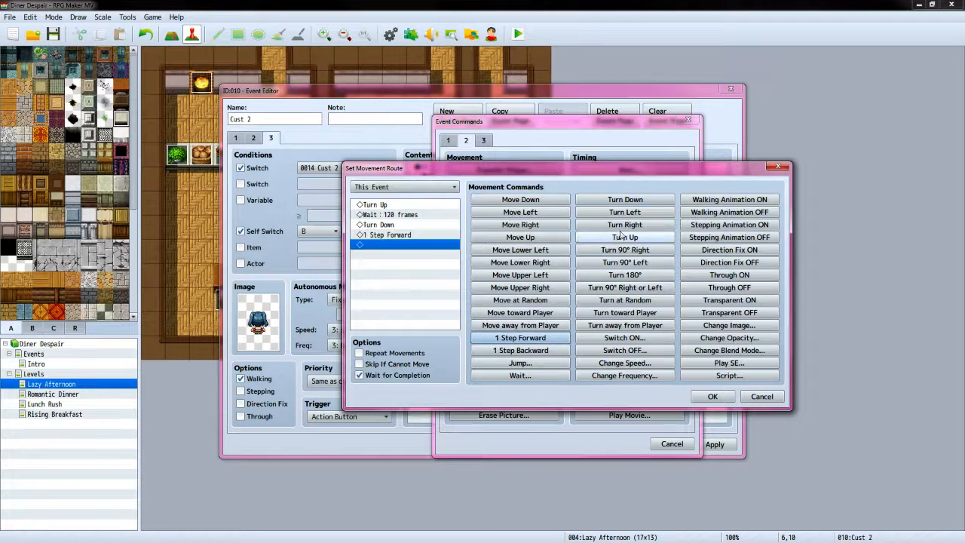
{"action": "left_click", "coordinate": [624, 225]}
{"action": "double_click", "coordinate": [528, 338]}
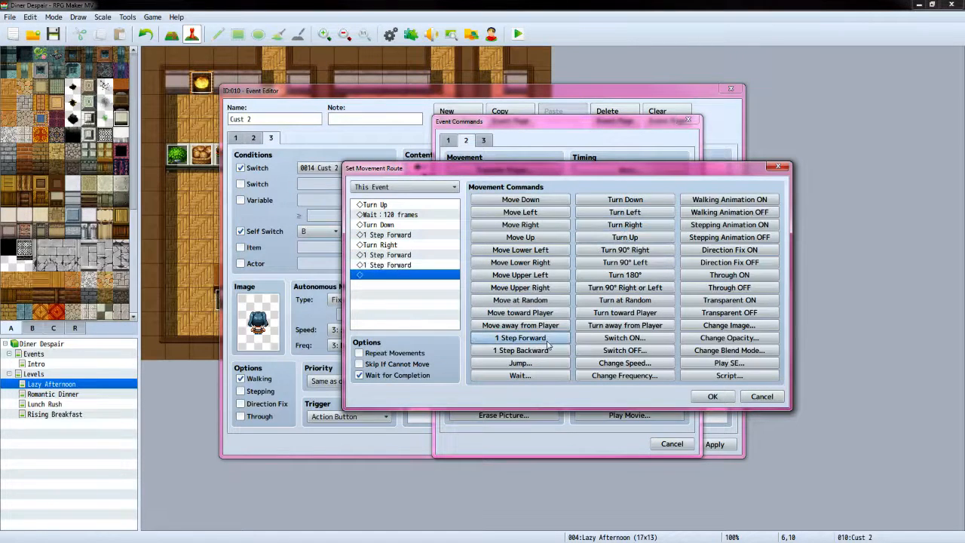
{"action": "left_click", "coordinate": [641, 200]}
{"action": "left_click", "coordinate": [539, 340]}
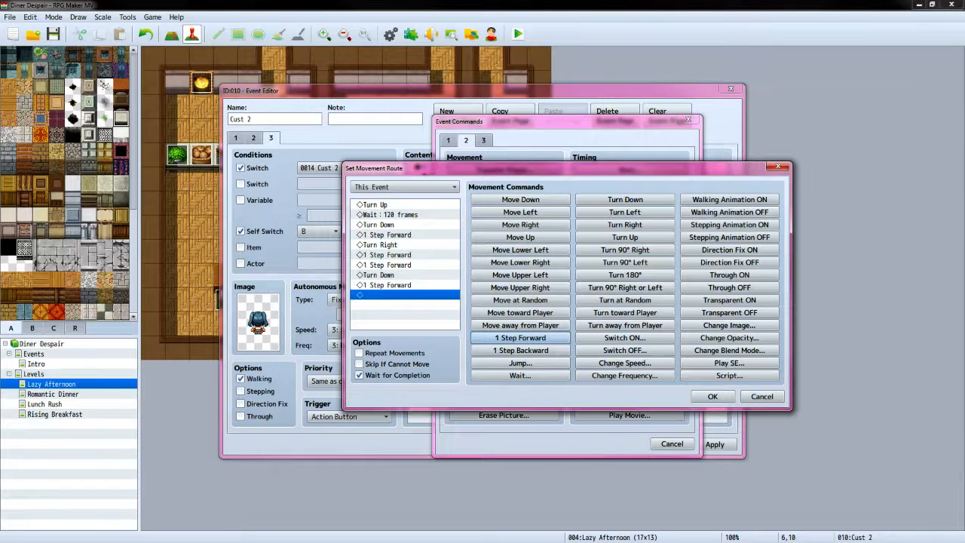
Check the reference event's move route, finish the new route with Transparent ON and confirm it
{"action": "key", "text": "alt+Tab"}
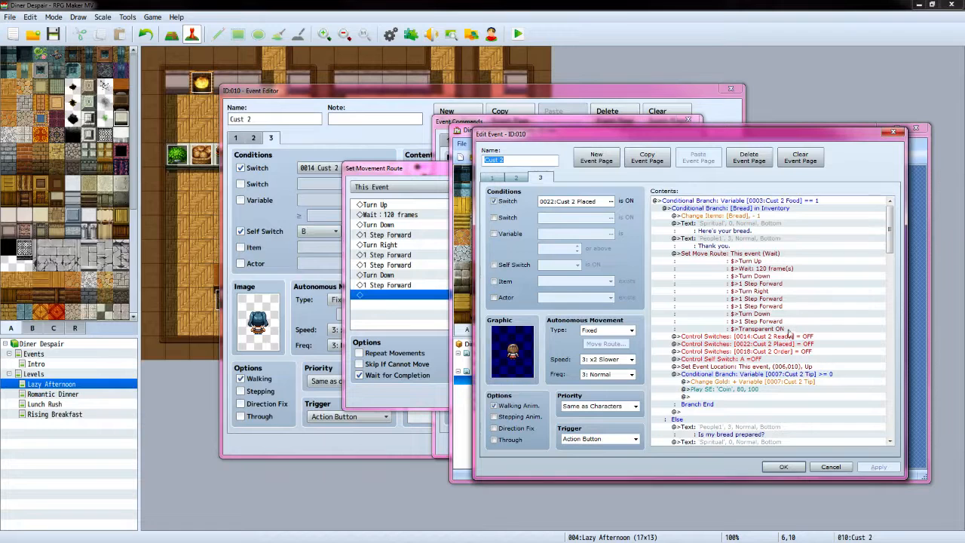
{"action": "left_click", "coordinate": [426, 115]}
{"action": "left_click", "coordinate": [728, 300]}
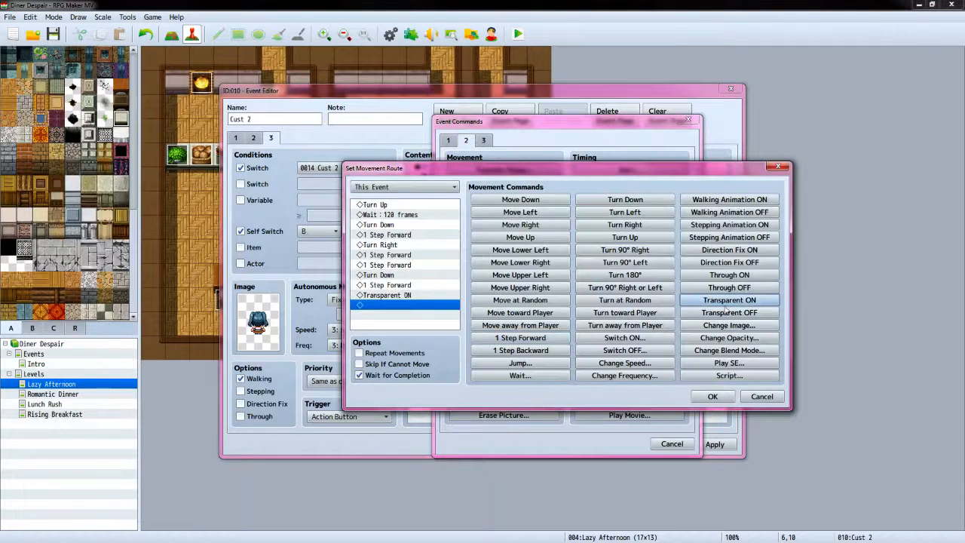
{"action": "left_click", "coordinate": [712, 395]}
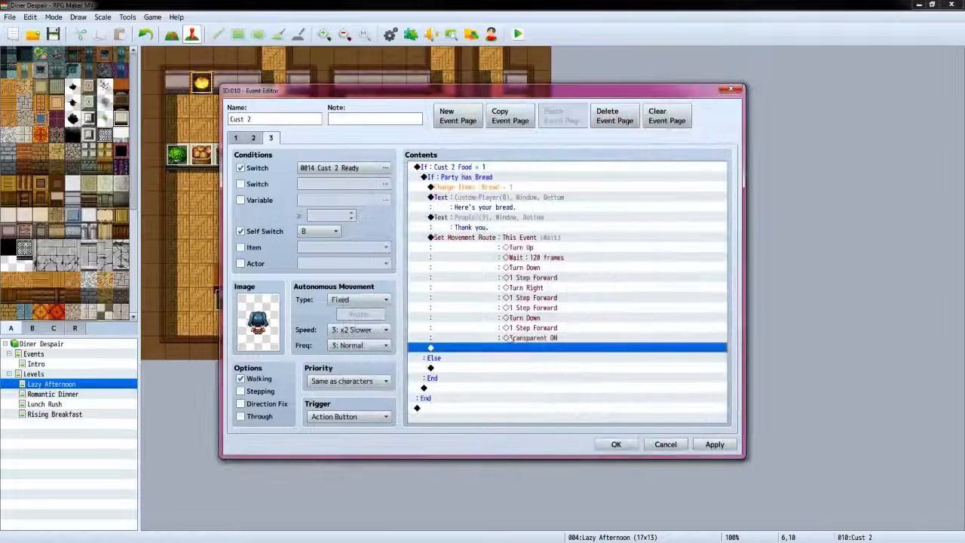
Add a Control Switches command after the movement route that turns 0014 Cust 2 Ready OFF
{"action": "double_click", "coordinate": [520, 347]}
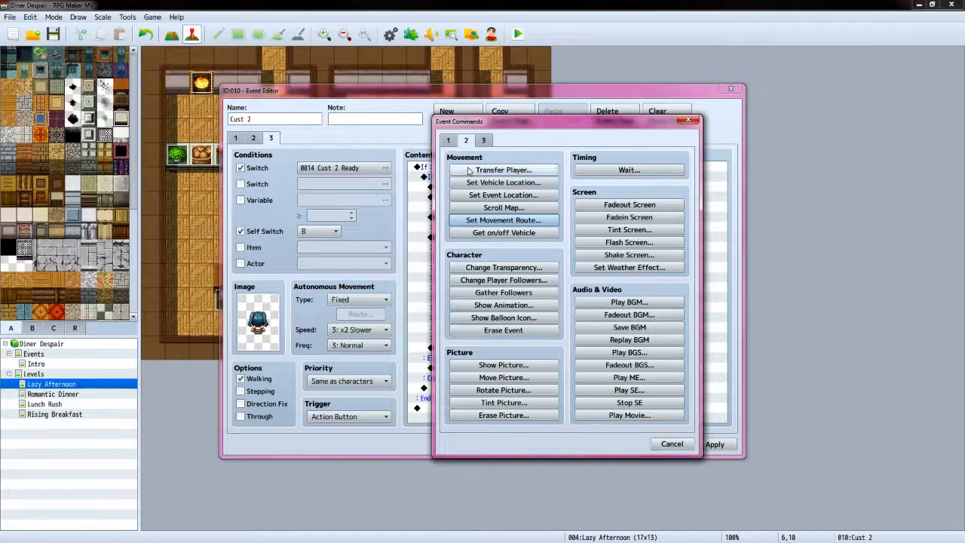
{"action": "left_click", "coordinate": [447, 141]}
{"action": "left_click", "coordinate": [520, 254]}
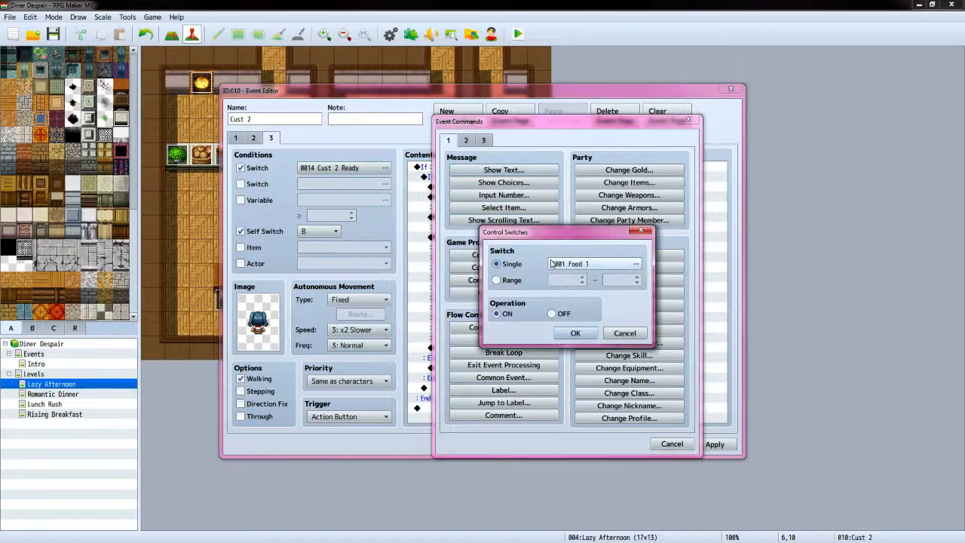
{"action": "left_click", "coordinate": [635, 264]}
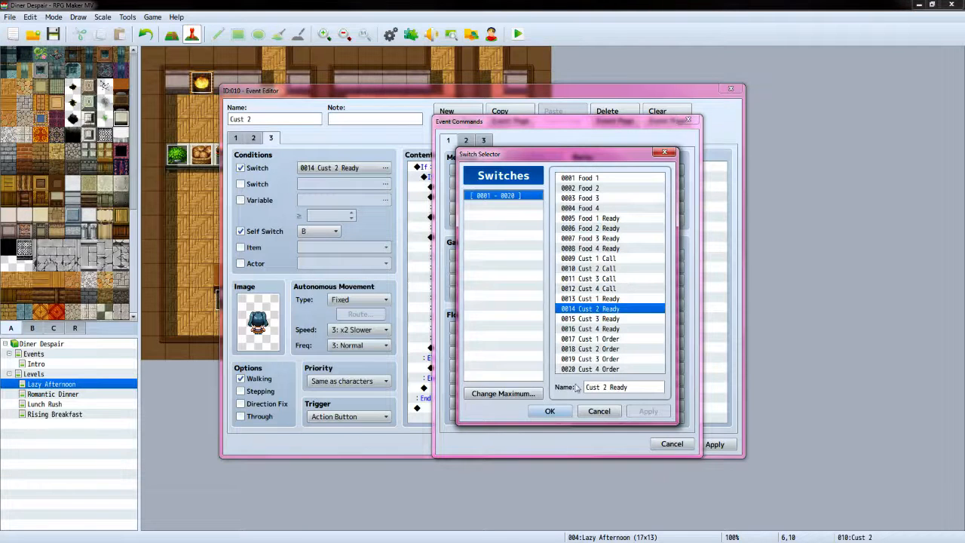
{"action": "left_click", "coordinate": [549, 411]}
{"action": "left_click", "coordinate": [551, 314]}
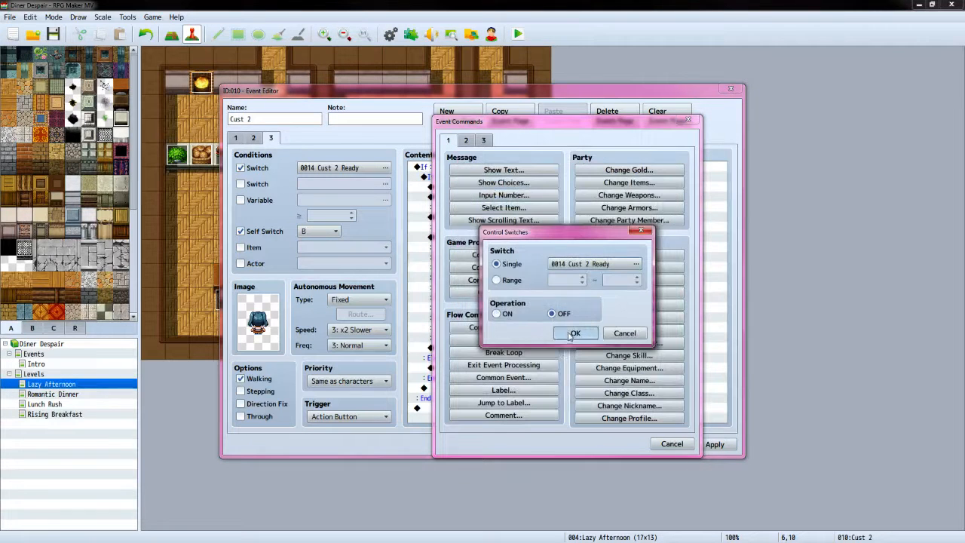
{"action": "left_click", "coordinate": [573, 333]}
Add a second Control Switches command below it that turns 0018 Cust 2 Order OFF
{"action": "double_click", "coordinate": [519, 359]}
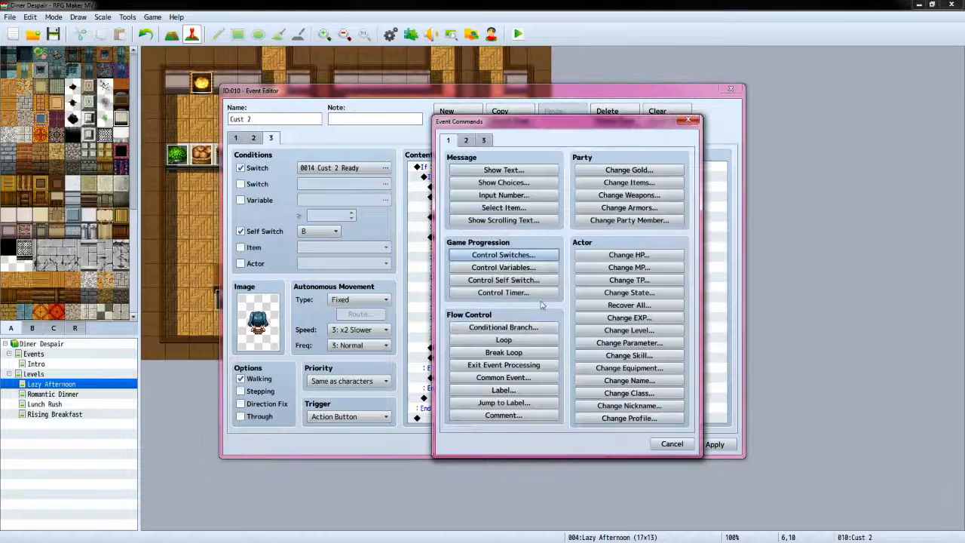
{"action": "left_click", "coordinate": [503, 254]}
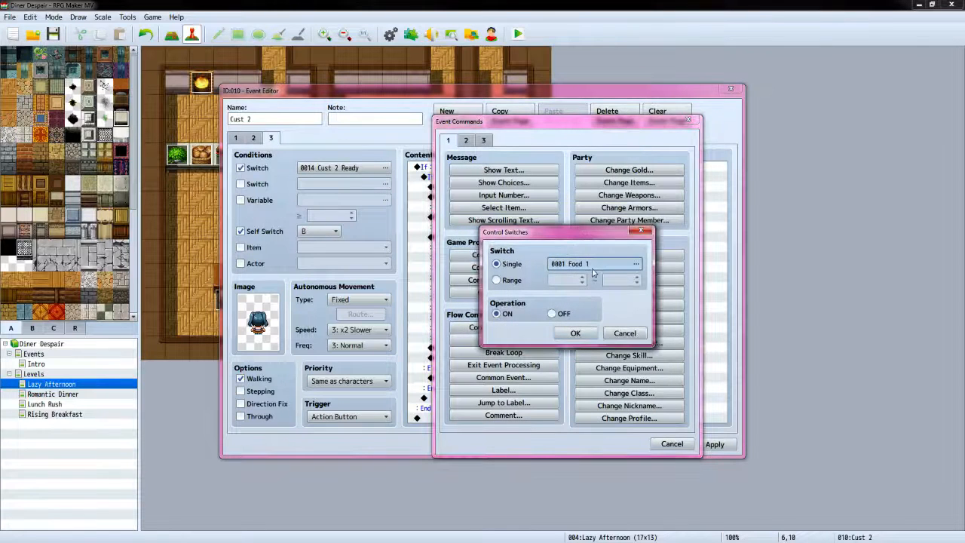
{"action": "left_click", "coordinate": [593, 265]}
{"action": "left_click", "coordinate": [622, 349]}
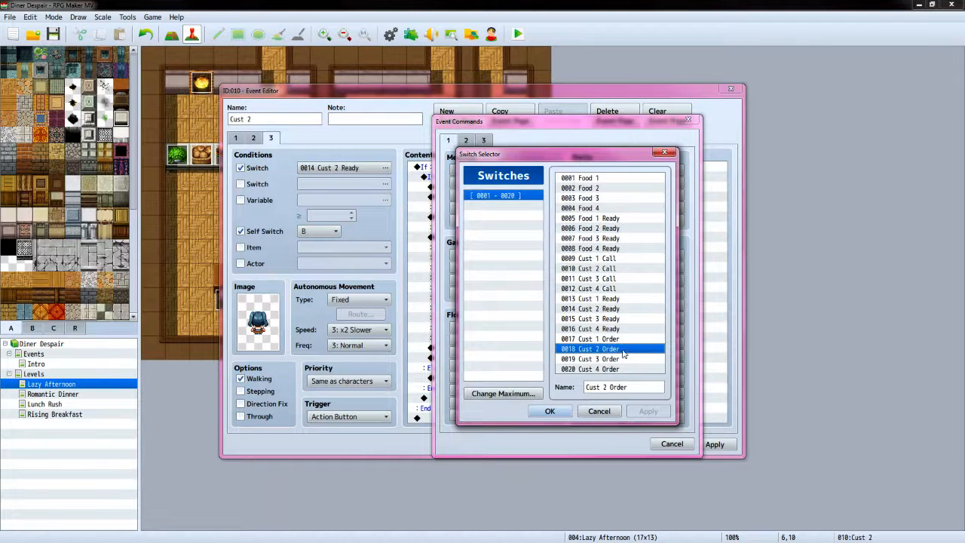
{"action": "left_click", "coordinate": [549, 411]}
{"action": "left_click", "coordinate": [552, 313]}
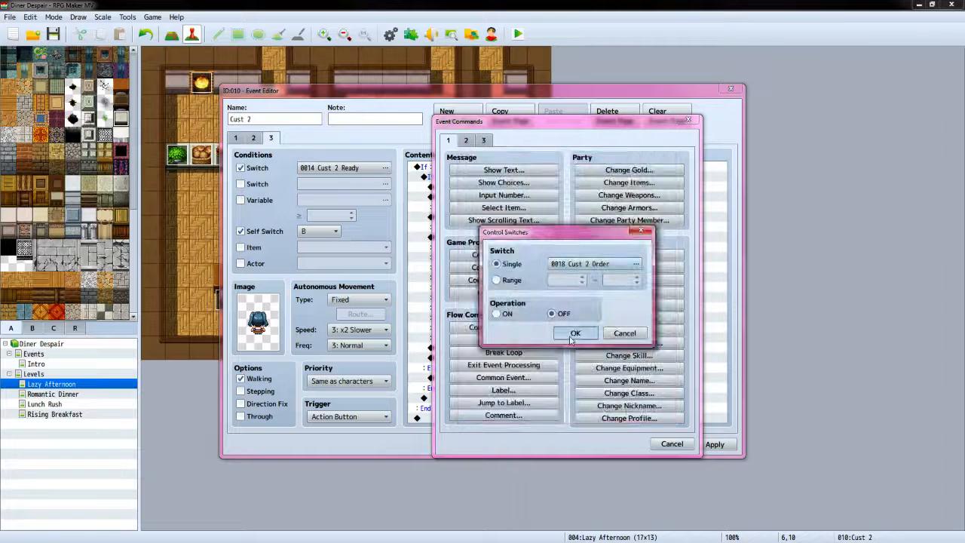
{"action": "left_click", "coordinate": [575, 334]}
Add a Control Self Switch command after the two switch commands that turns self switch A OFF
{"action": "double_click", "coordinate": [505, 372]}
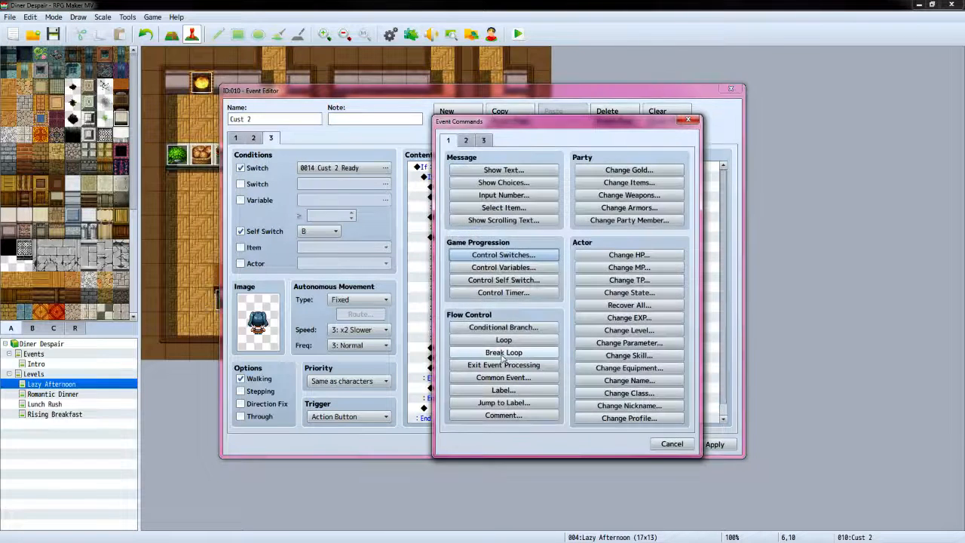
{"action": "left_click", "coordinate": [502, 292]}
{"action": "left_click", "coordinate": [594, 329]}
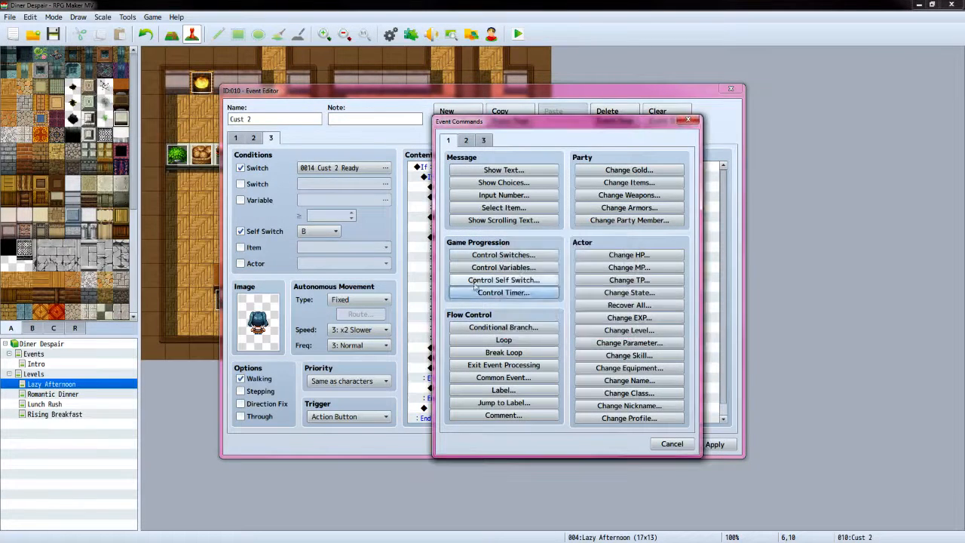
{"action": "left_click", "coordinate": [503, 279]}
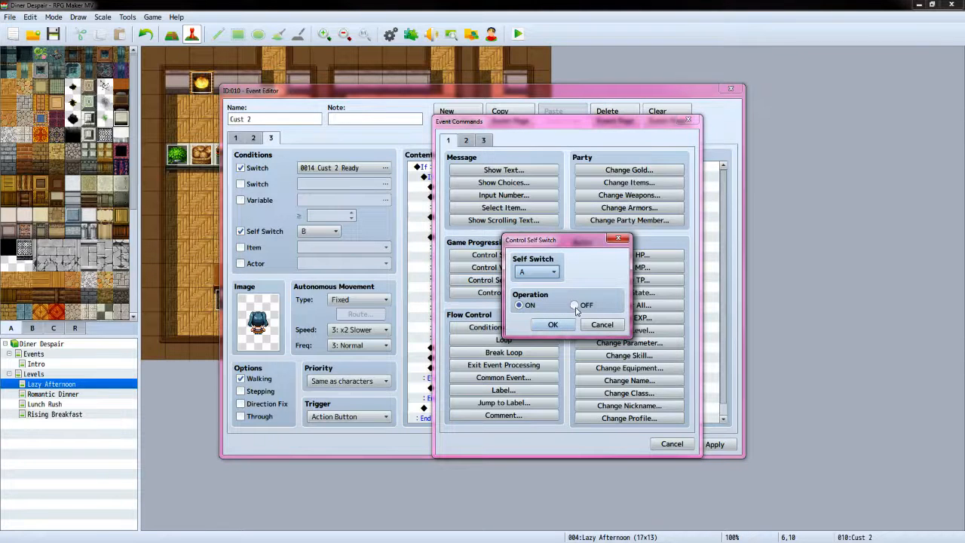
{"action": "left_click", "coordinate": [576, 306]}
{"action": "left_click", "coordinate": [553, 324]}
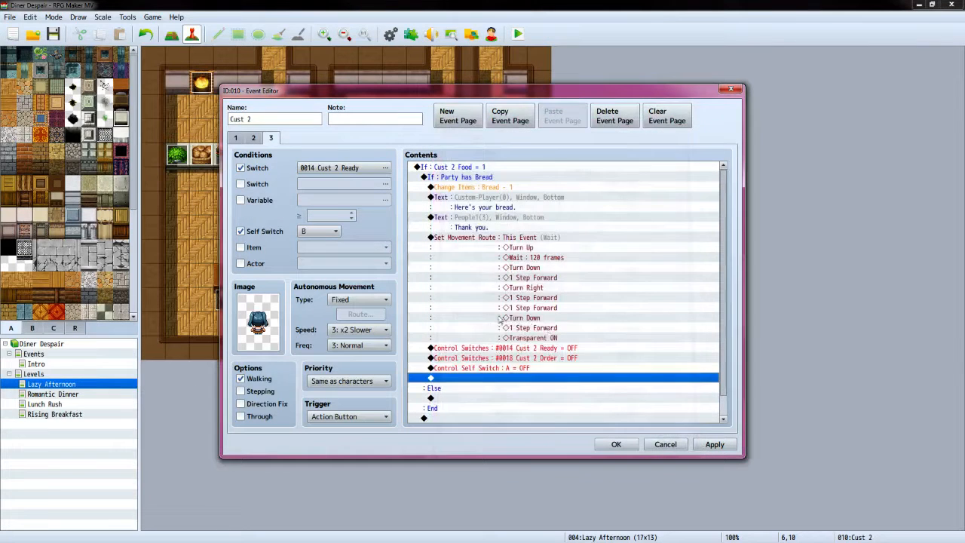
Add another Control Self Switch command that turns self switch B OFF
{"action": "double_click", "coordinate": [493, 382]}
{"action": "left_click", "coordinate": [533, 280]}
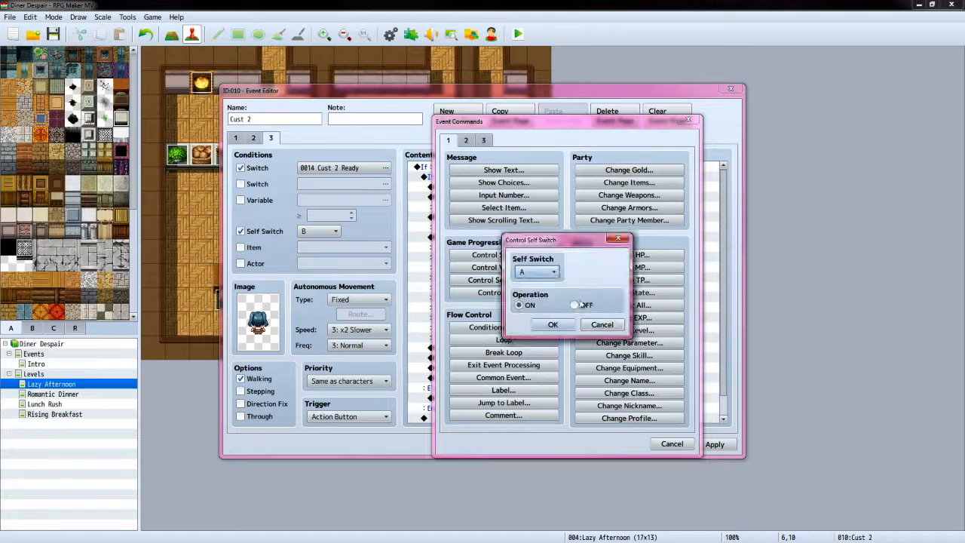
{"action": "left_click", "coordinate": [539, 273]}
{"action": "left_click", "coordinate": [540, 297]}
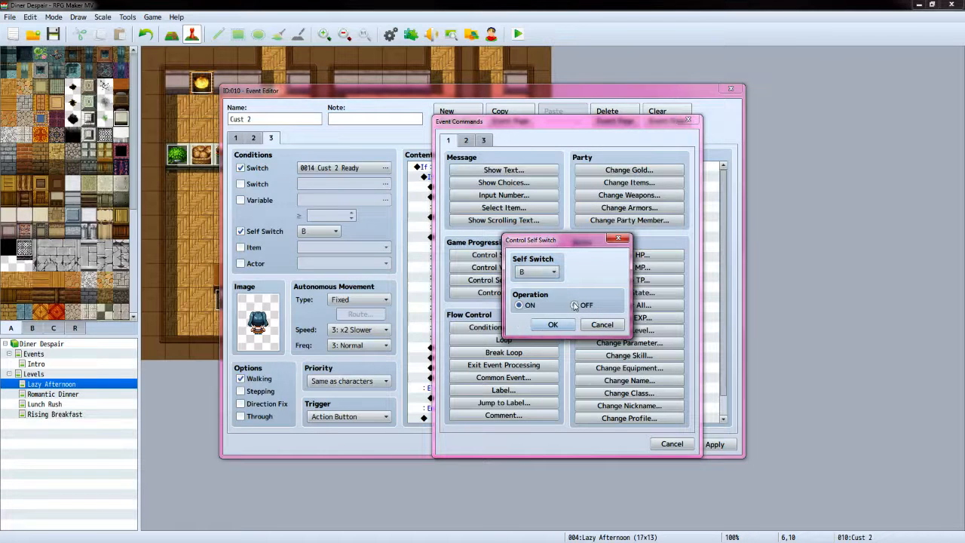
{"action": "left_click", "coordinate": [568, 321]}
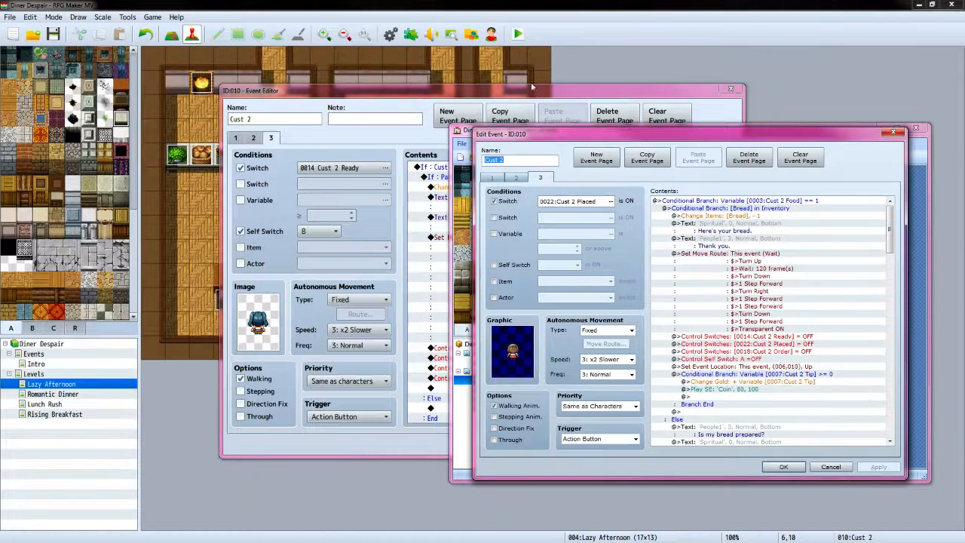
Add a conditional branch below the self switch commands for variable 0008 Cust 2 Tip ≥ 0, without an else branch
{"action": "scroll", "coordinate": [464, 359], "scroll_direction": "down", "scroll_amount": 1}
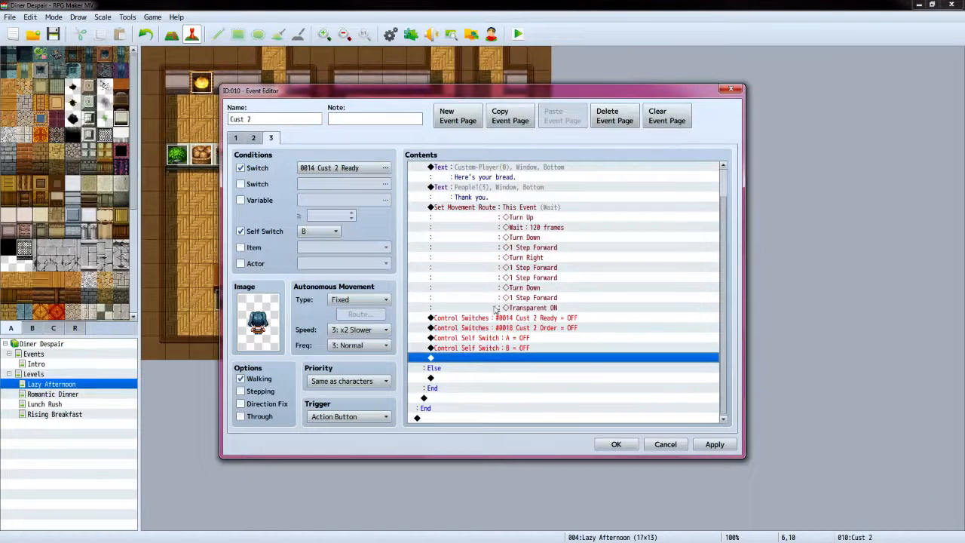
{"action": "double_click", "coordinate": [463, 359]}
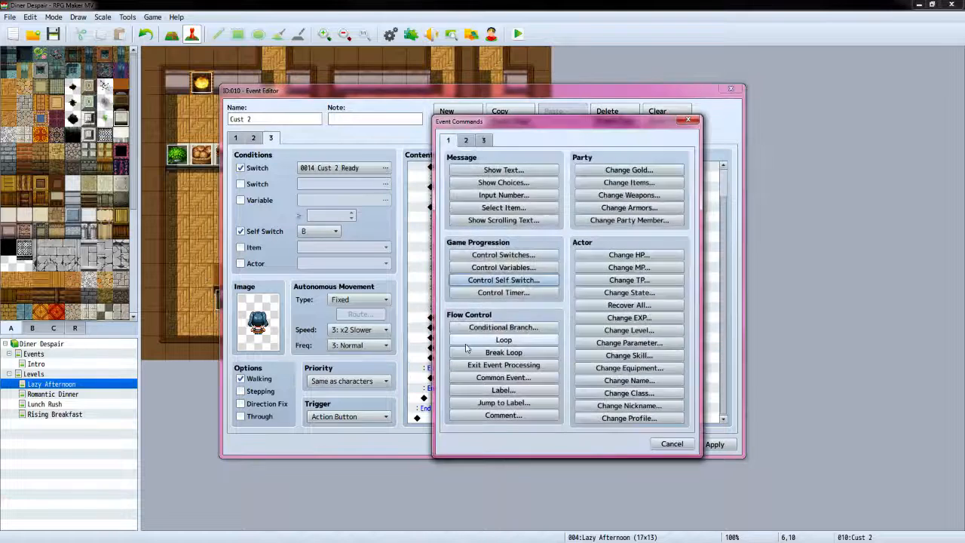
{"action": "left_click", "coordinate": [520, 329]}
{"action": "left_click", "coordinate": [473, 247]}
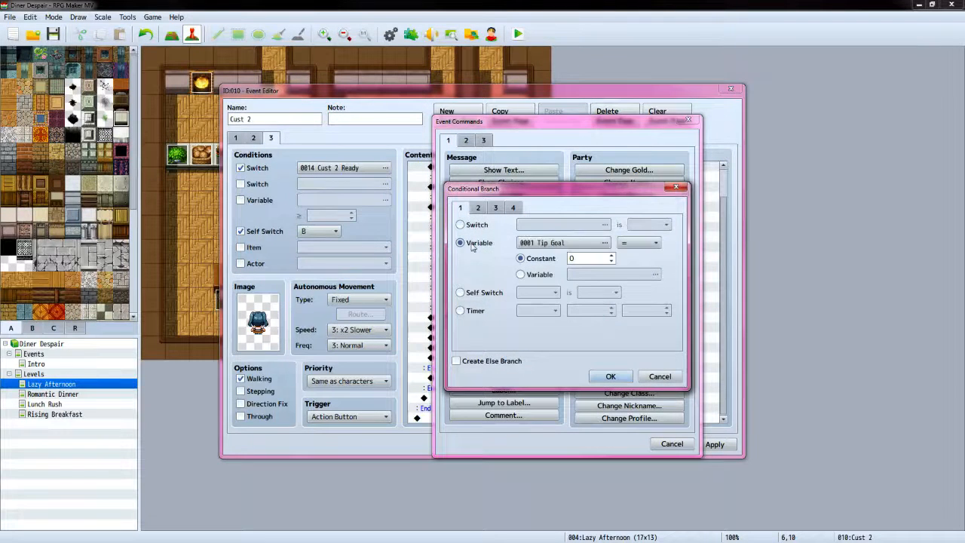
{"action": "left_click", "coordinate": [573, 242]}
{"action": "left_click", "coordinate": [595, 208]}
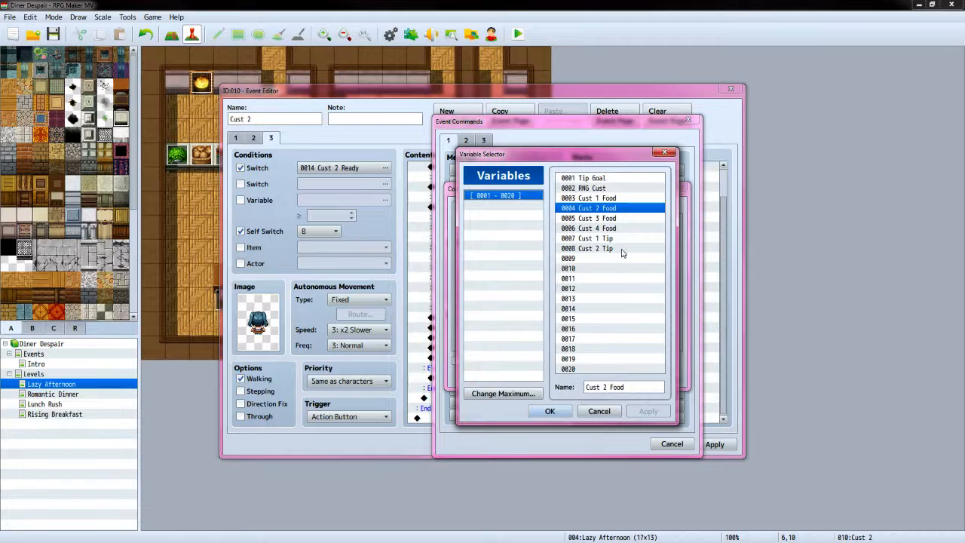
{"action": "left_click", "coordinate": [622, 249]}
{"action": "left_click", "coordinate": [549, 411]}
{"action": "left_click", "coordinate": [641, 243]}
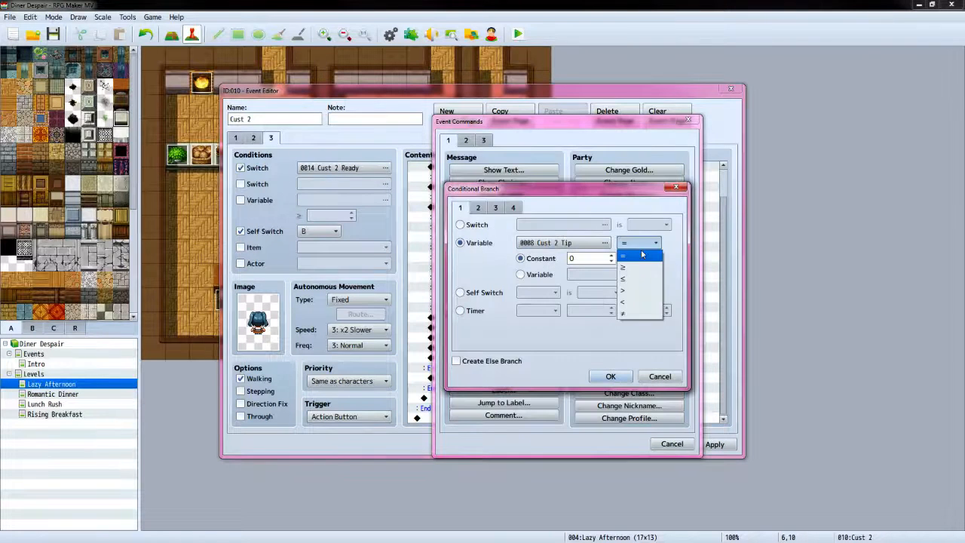
{"action": "left_click", "coordinate": [640, 267]}
{"action": "left_click", "coordinate": [458, 361]}
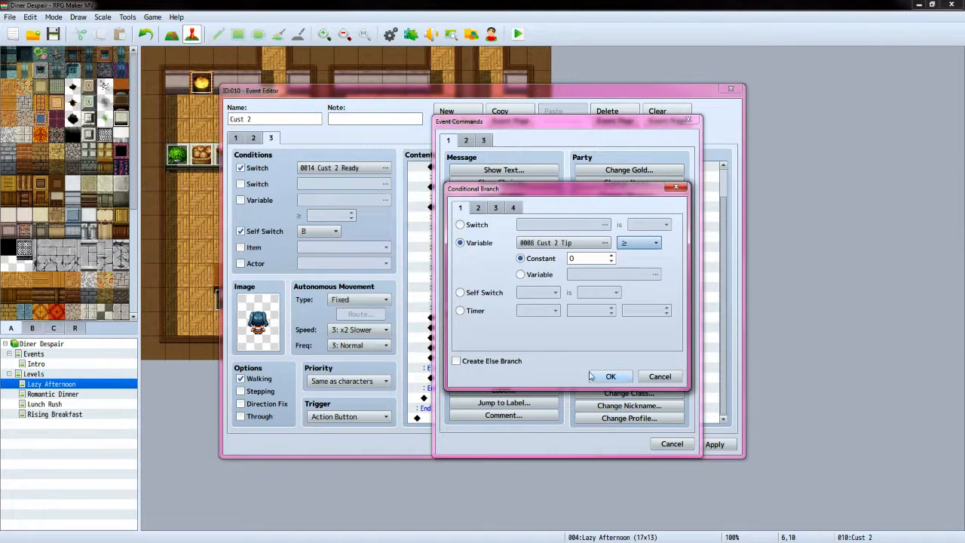
{"action": "left_click", "coordinate": [610, 376]}
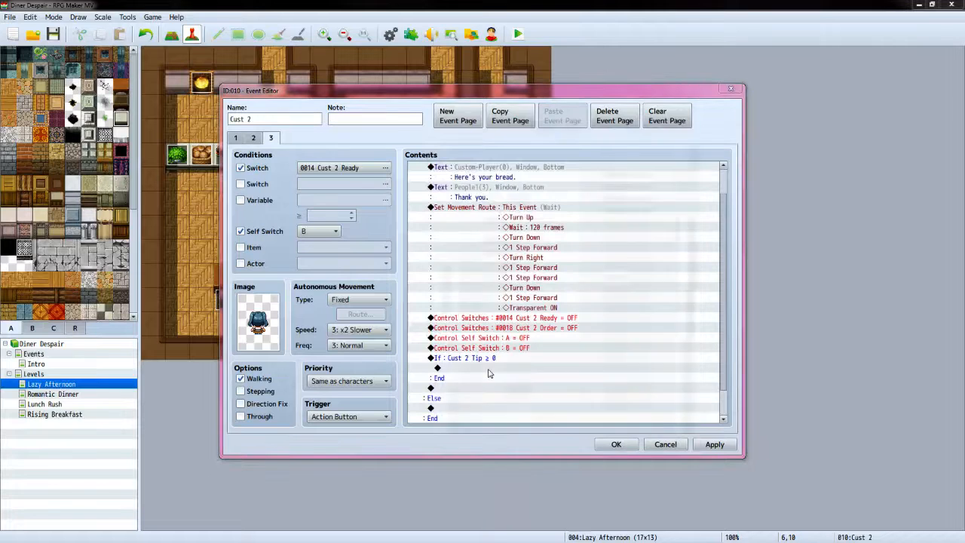
Inside the Cust 2 Tip branch, add a Change Gold command that increases gold by variable 0008 Cust 2 Tip
{"action": "double_click", "coordinate": [489, 370]}
{"action": "left_click", "coordinate": [652, 173]}
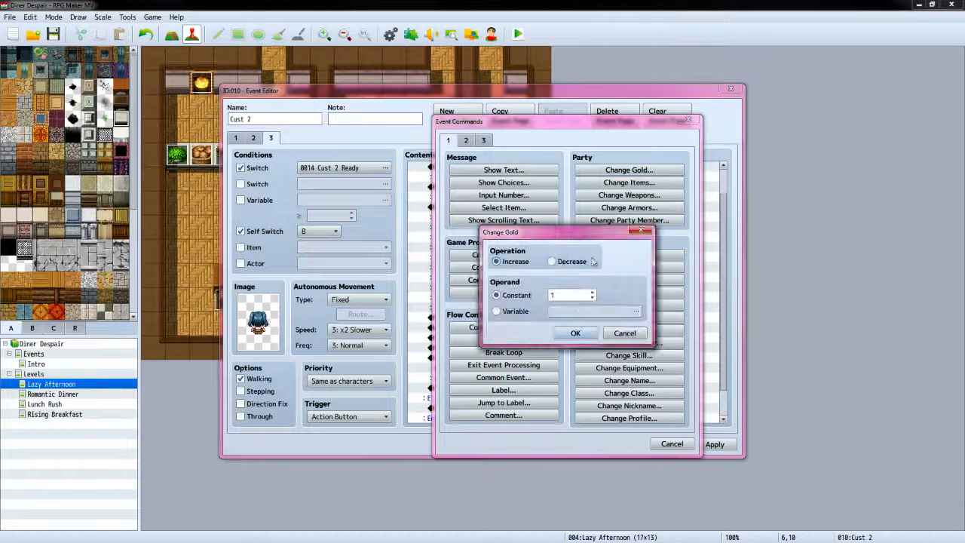
{"action": "left_click", "coordinate": [496, 310]}
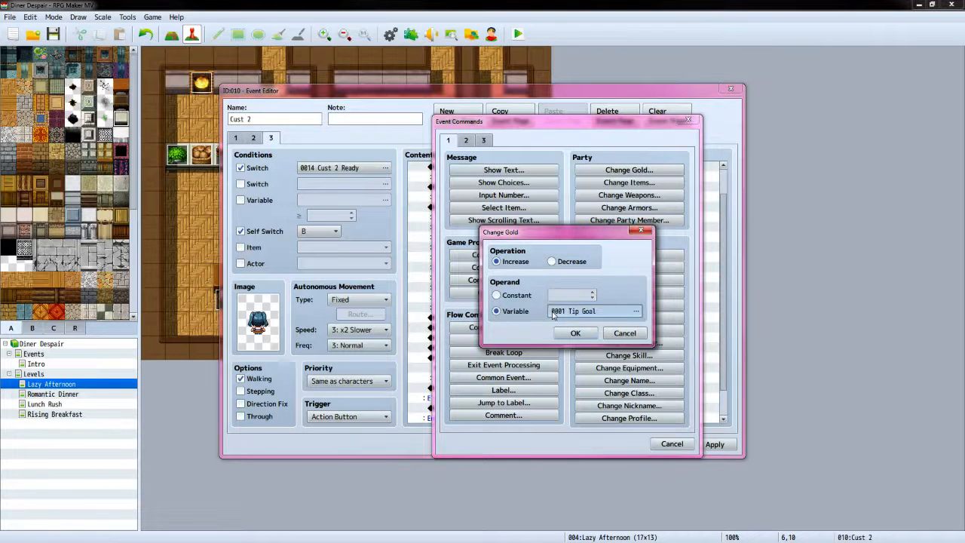
{"action": "left_click", "coordinate": [595, 310]}
{"action": "left_click", "coordinate": [550, 411]}
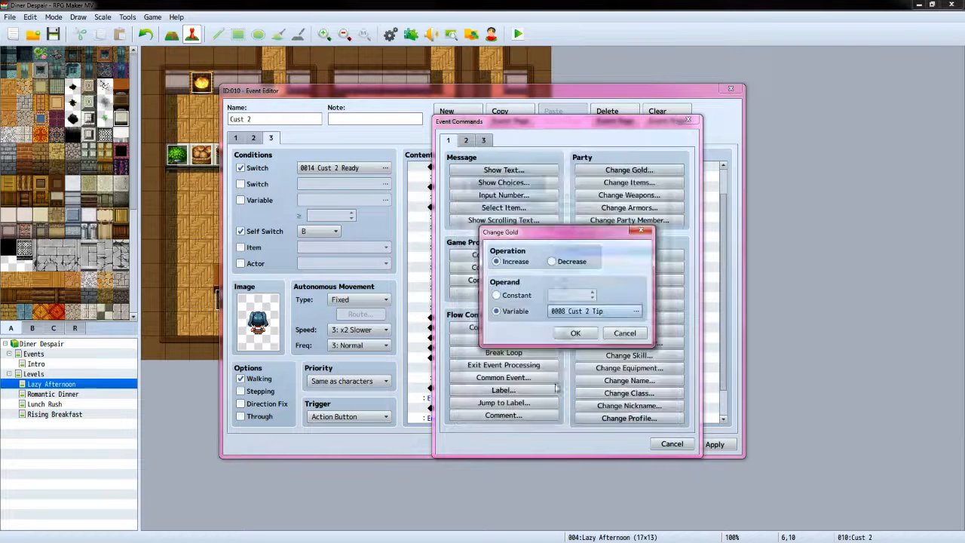
{"action": "left_click", "coordinate": [576, 334]}
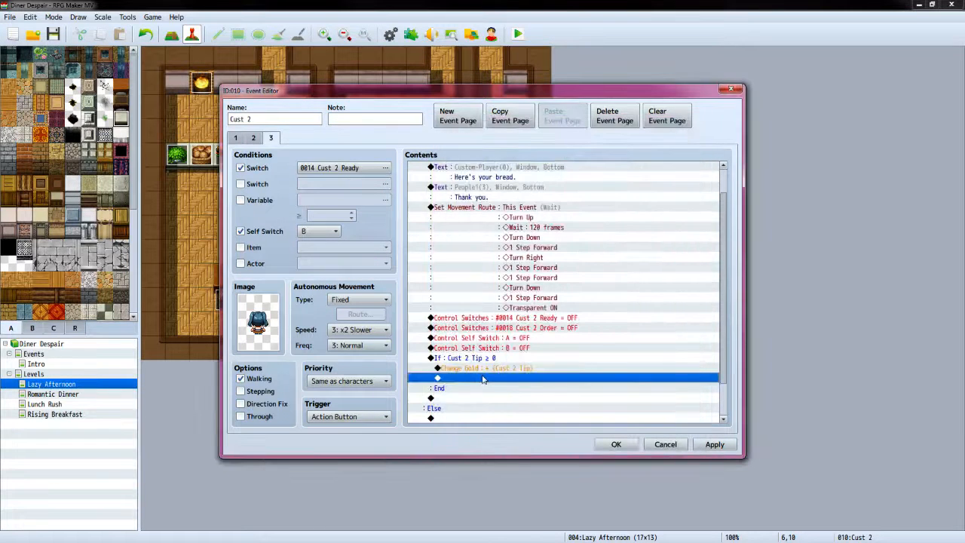
Add a Play SE command with the Coin sound at 90% volume and 100% pitch below the gold change
{"action": "double_click", "coordinate": [484, 379]}
{"action": "left_click", "coordinate": [468, 141]}
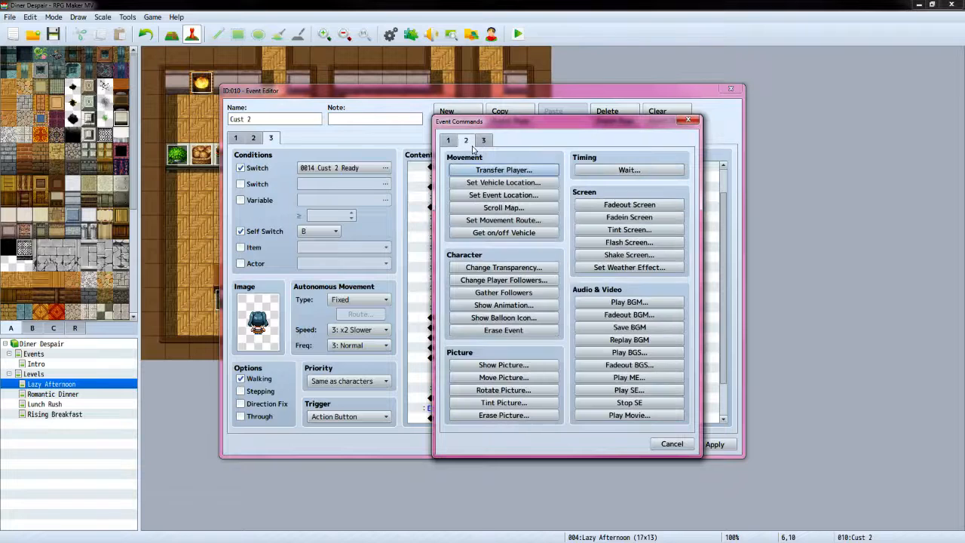
{"action": "left_click", "coordinate": [625, 394]}
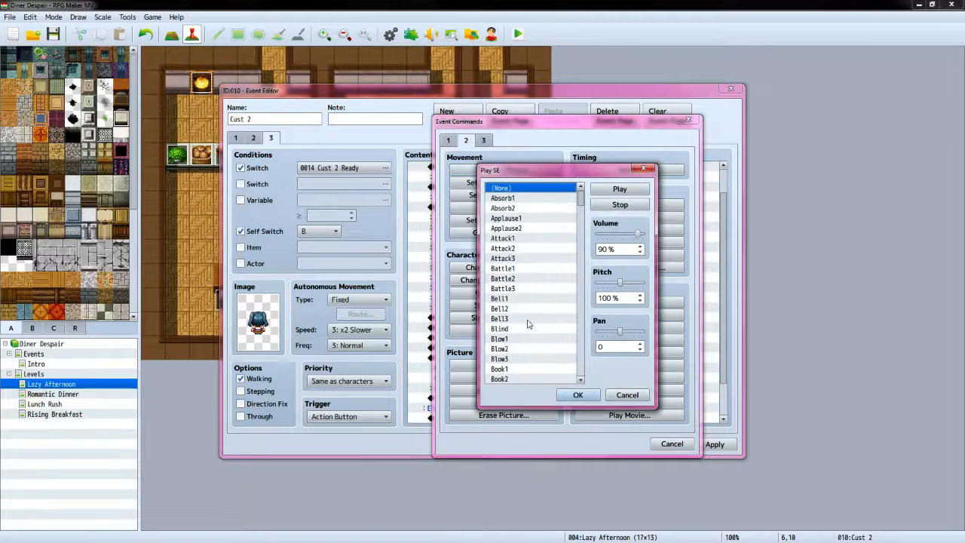
{"action": "scroll", "coordinate": [586, 330], "scroll_direction": "down", "scroll_amount": 7}
{"action": "left_click", "coordinate": [508, 300]}
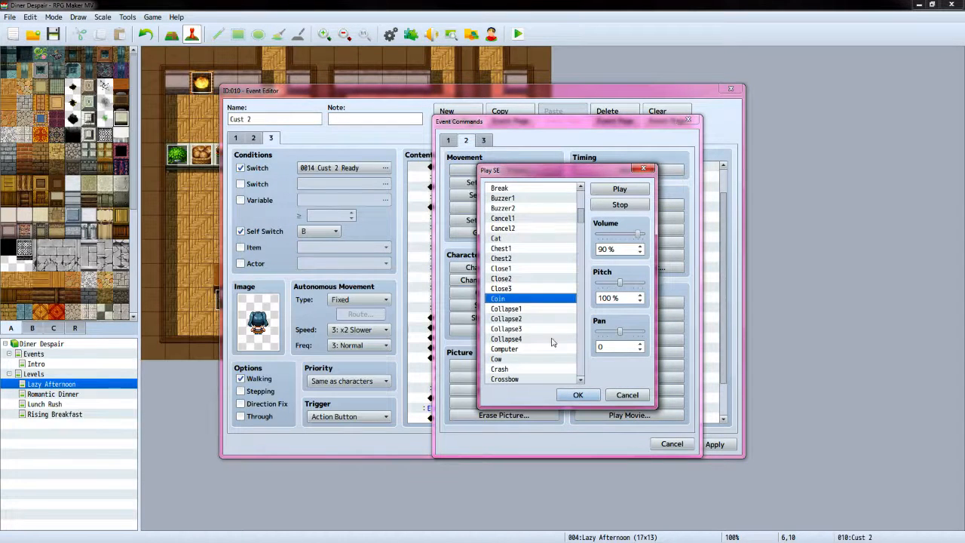
{"action": "left_click", "coordinate": [577, 395]}
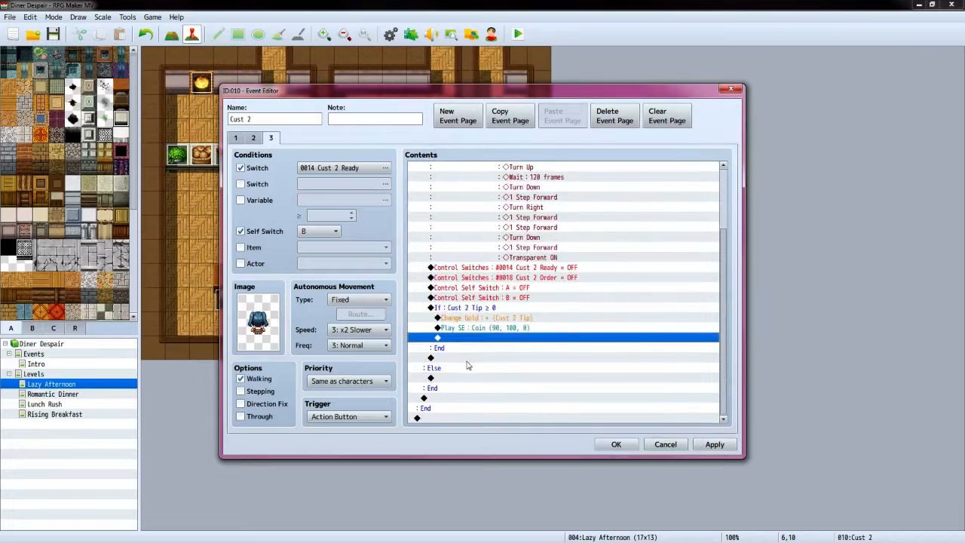
Insert a Set Event Location command above the Cust 2 Tip branch, placing this event at (6,10) on the current map facing Up
{"action": "left_click", "coordinate": [461, 378]}
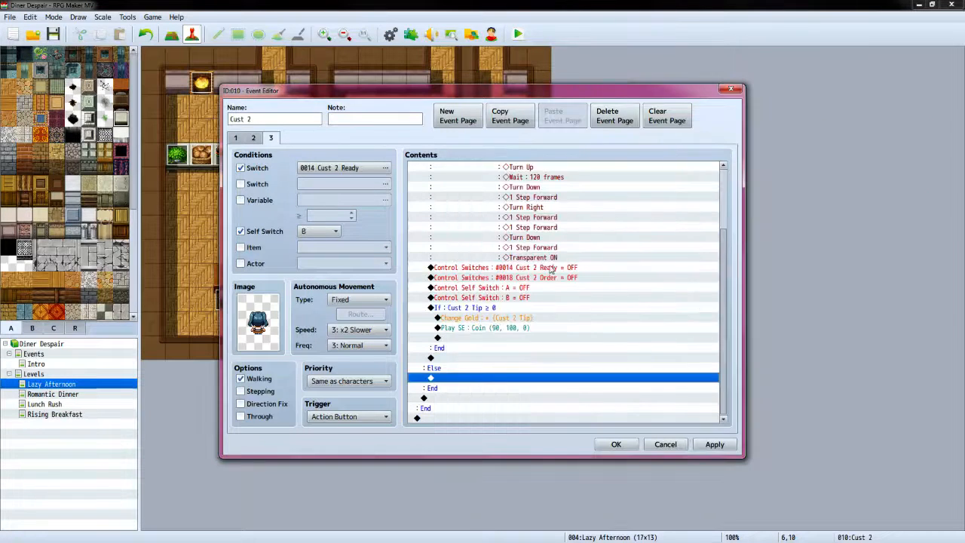
{"action": "left_click", "coordinate": [545, 306]}
{"action": "key", "text": "Insert"}
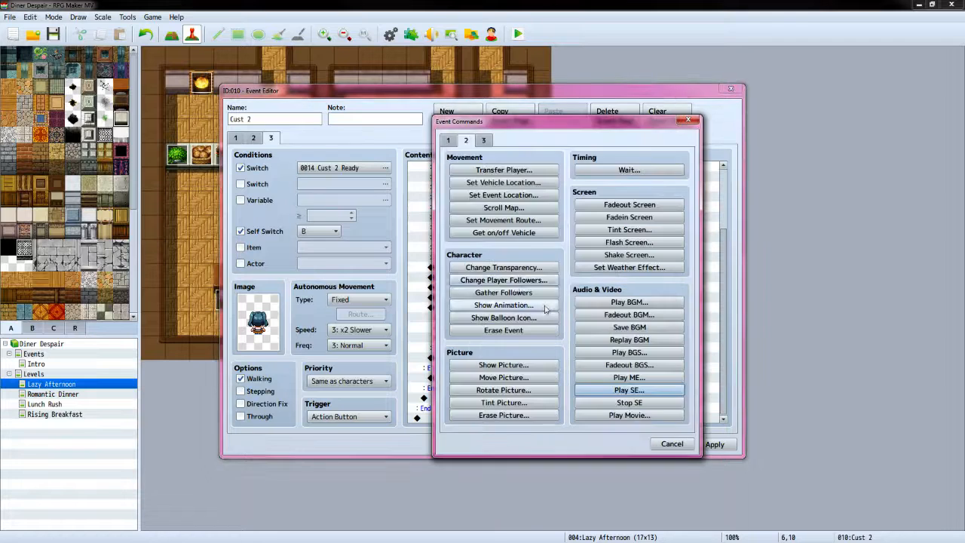
{"action": "left_click", "coordinate": [504, 194]}
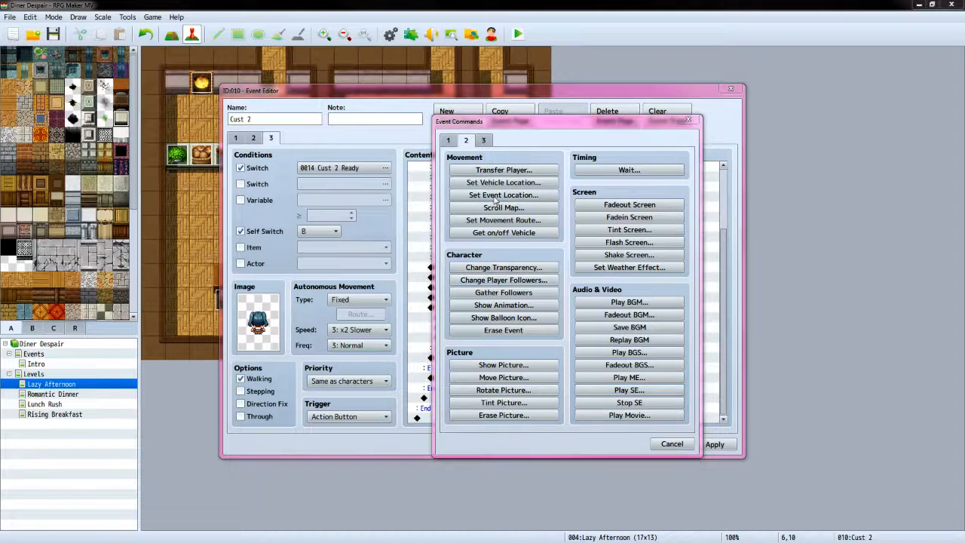
{"action": "left_click", "coordinate": [585, 255]}
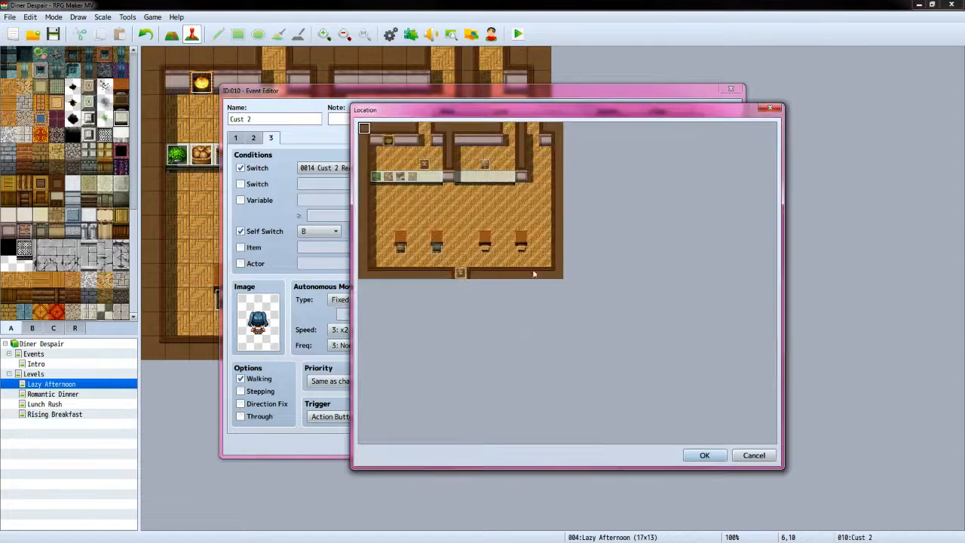
{"action": "left_click", "coordinate": [436, 249]}
{"action": "left_click", "coordinate": [700, 454]}
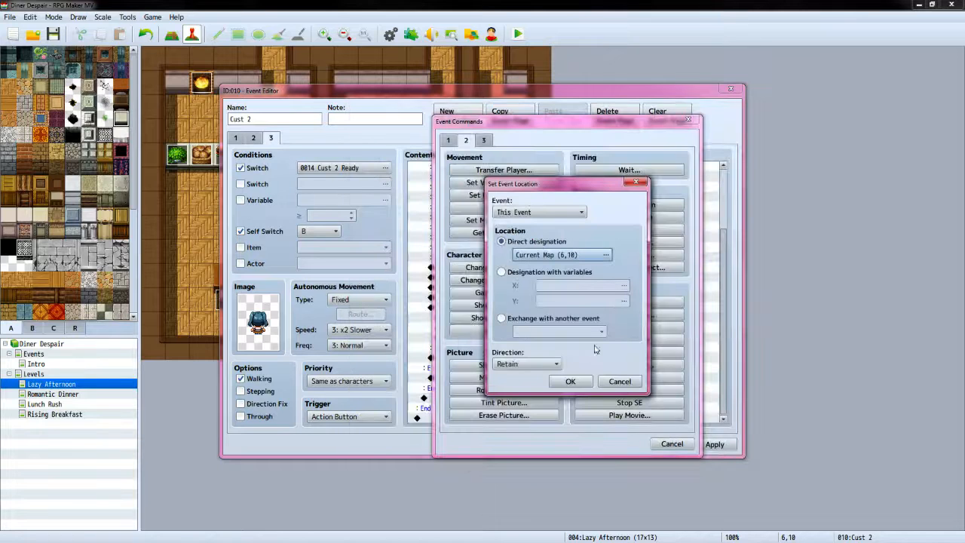
{"action": "left_click", "coordinate": [547, 365]}
{"action": "left_click", "coordinate": [542, 419]}
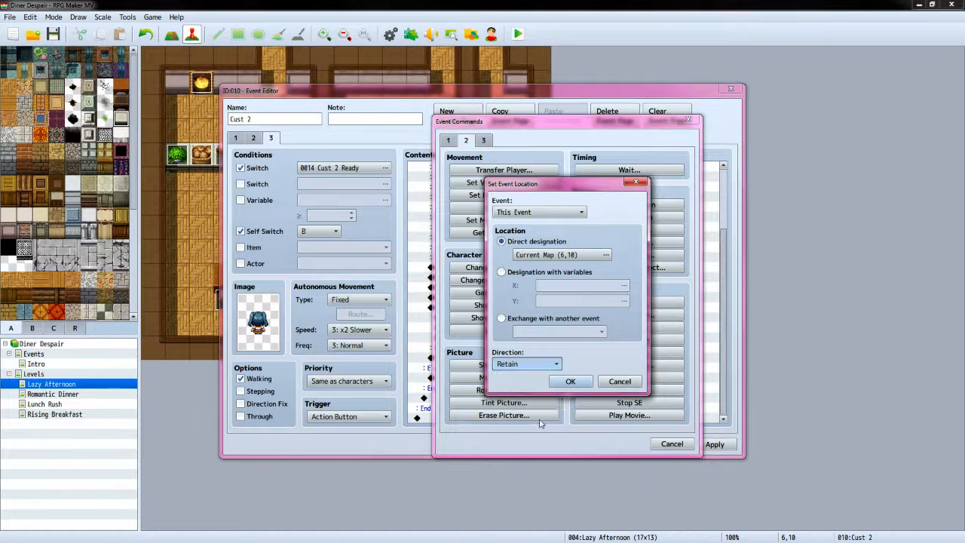
{"action": "left_click", "coordinate": [565, 382]}
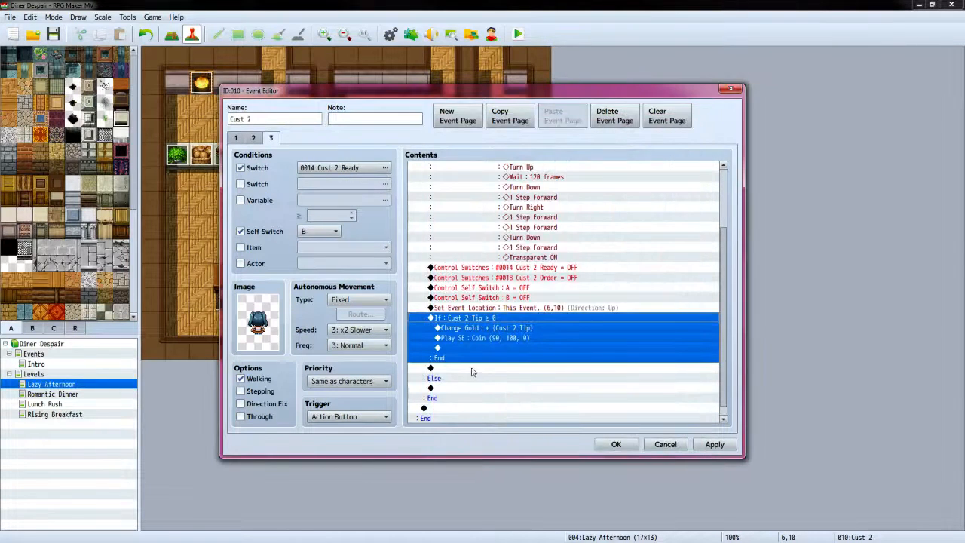
Following the older version, add the text "Is my bread prepared?" with the blue-haired People1 face to the Bread branch's Else section
{"action": "double_click", "coordinate": [468, 387]}
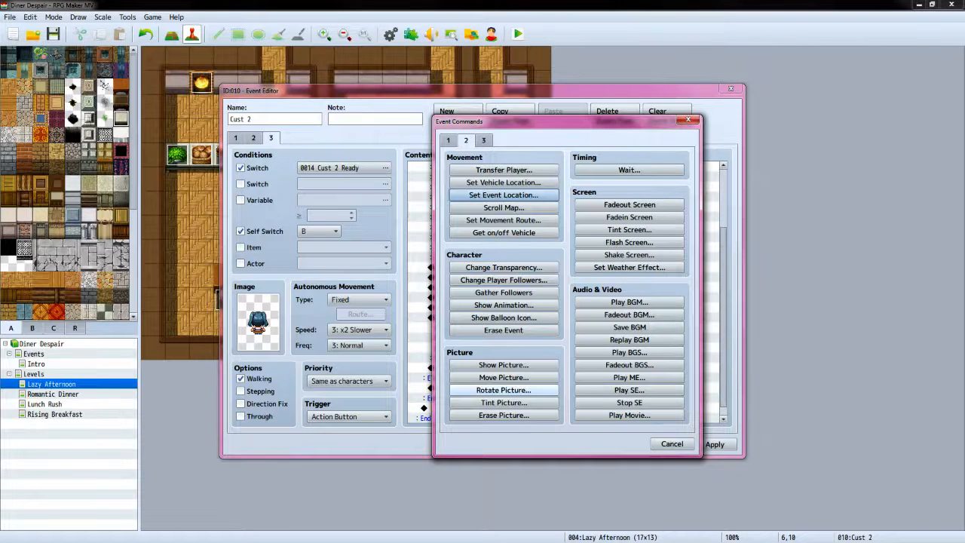
{"action": "key", "text": "alt+Tab"}
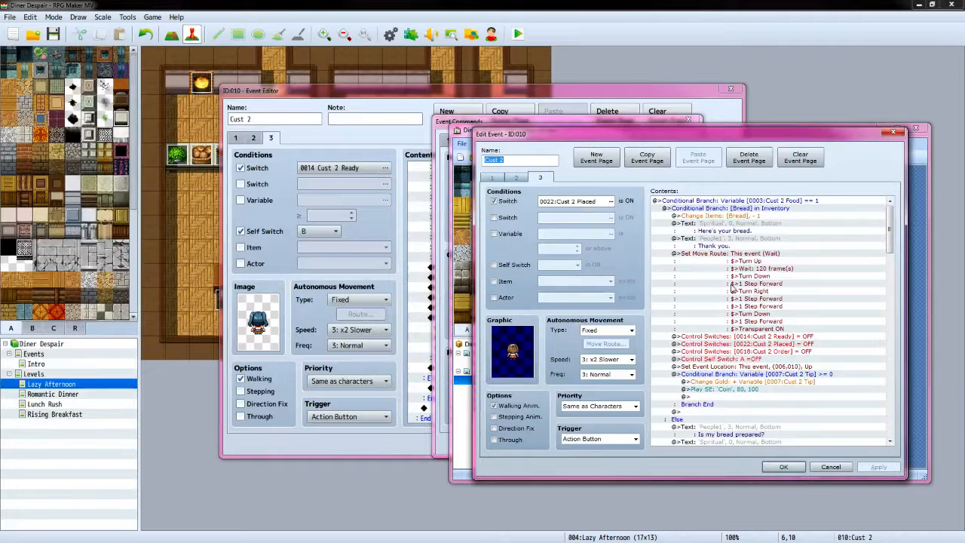
{"action": "scroll", "coordinate": [864, 308], "scroll_direction": "down", "scroll_amount": 4}
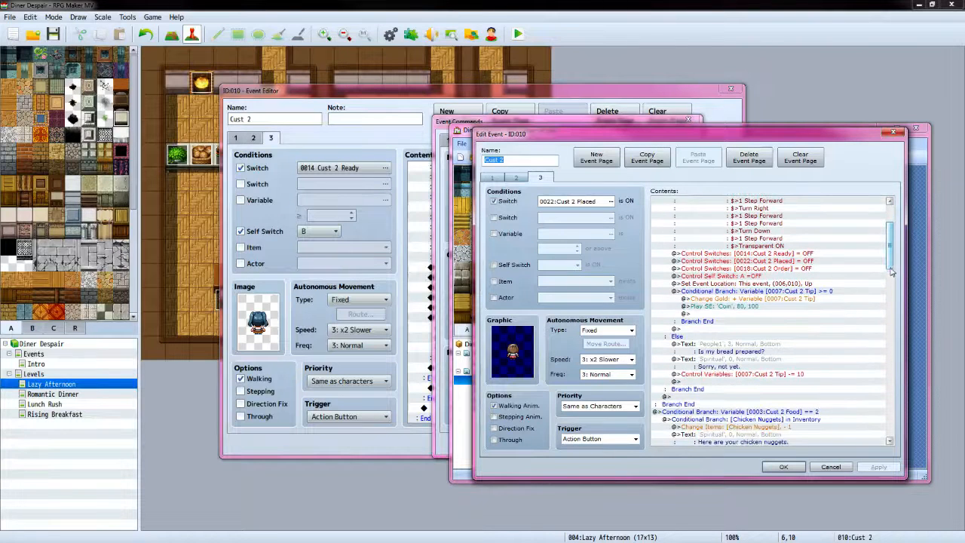
{"action": "left_click", "coordinate": [580, 89]}
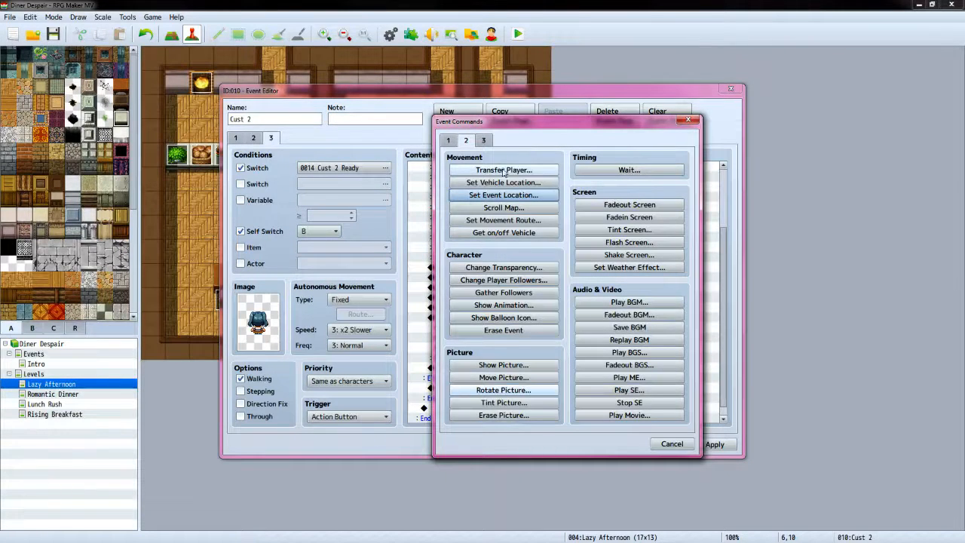
{"action": "left_click", "coordinate": [448, 140]}
{"action": "left_click", "coordinate": [481, 171]}
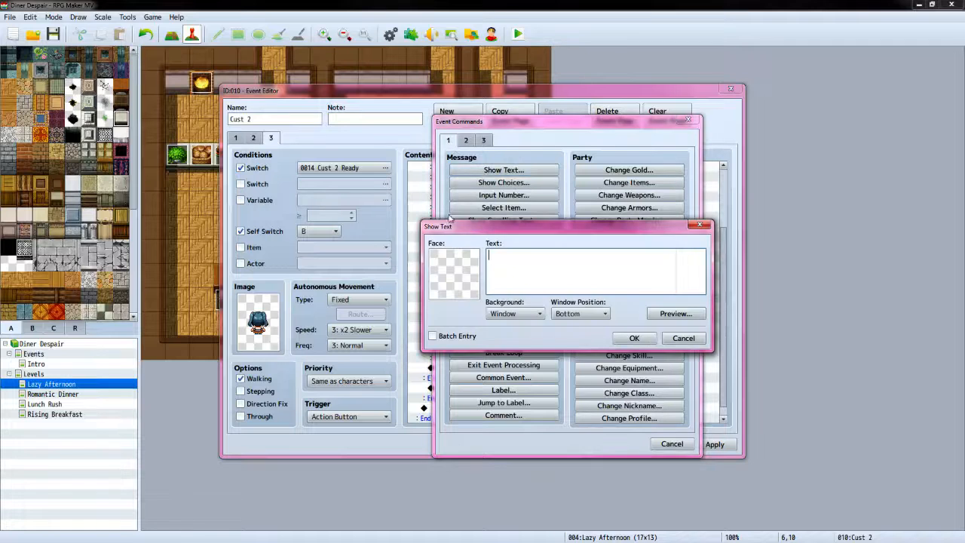
{"action": "double_click", "coordinate": [466, 272]}
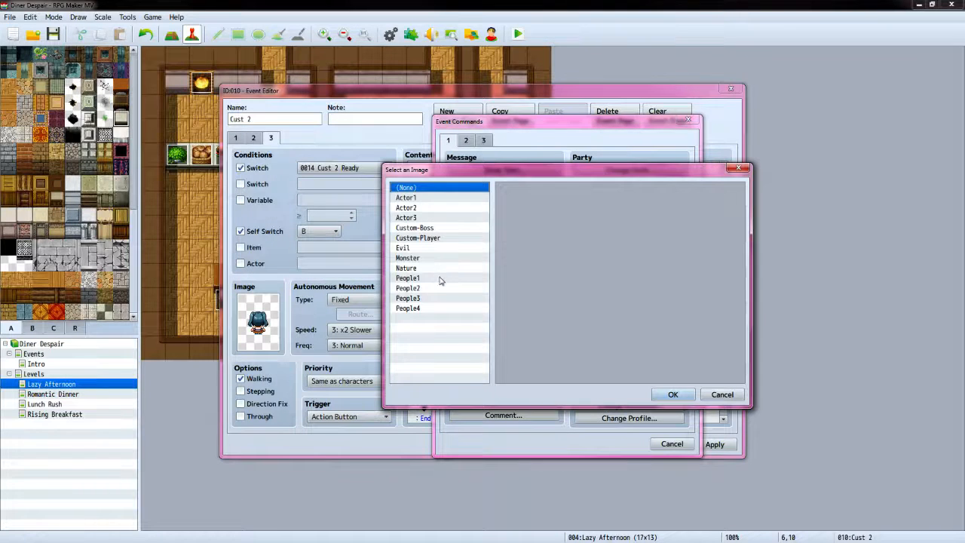
{"action": "left_click", "coordinate": [407, 277]}
{"action": "left_click", "coordinate": [661, 211]}
{"action": "left_click", "coordinate": [671, 392]}
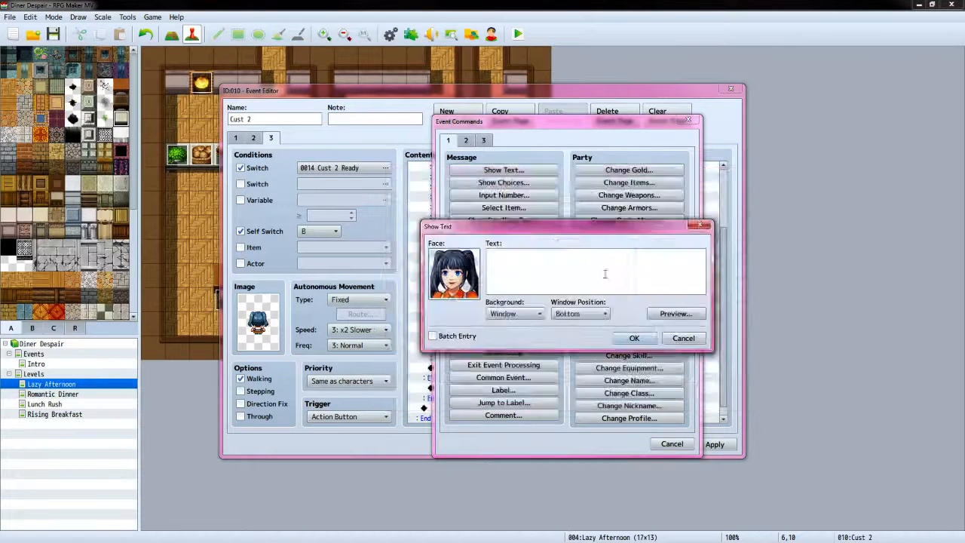
{"action": "left_click", "coordinate": [603, 270]}
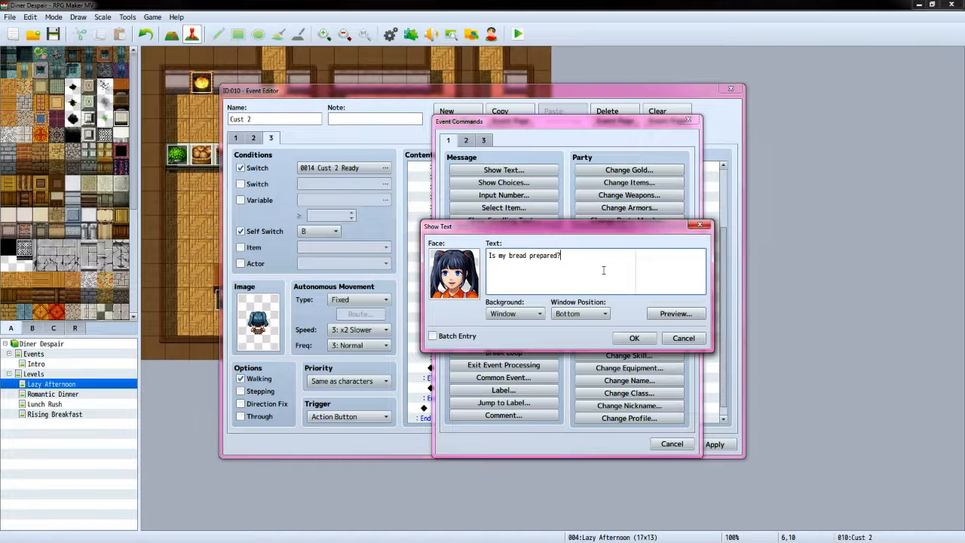
{"action": "left_click", "coordinate": [634, 337]}
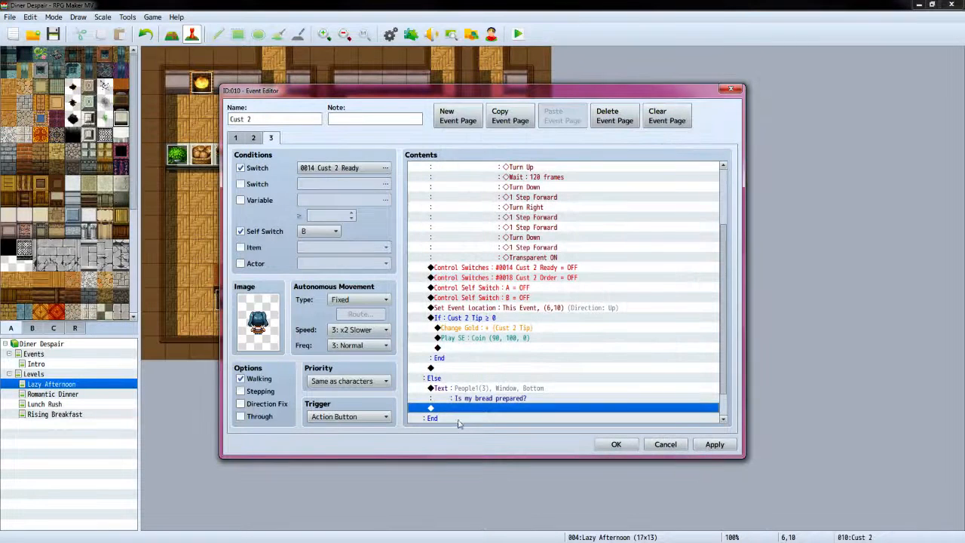
Add a Show Text reply below it with the Custom-Player face reading "Sorry, not yet."
{"action": "double_click", "coordinate": [465, 412]}
{"action": "left_click", "coordinate": [503, 170]}
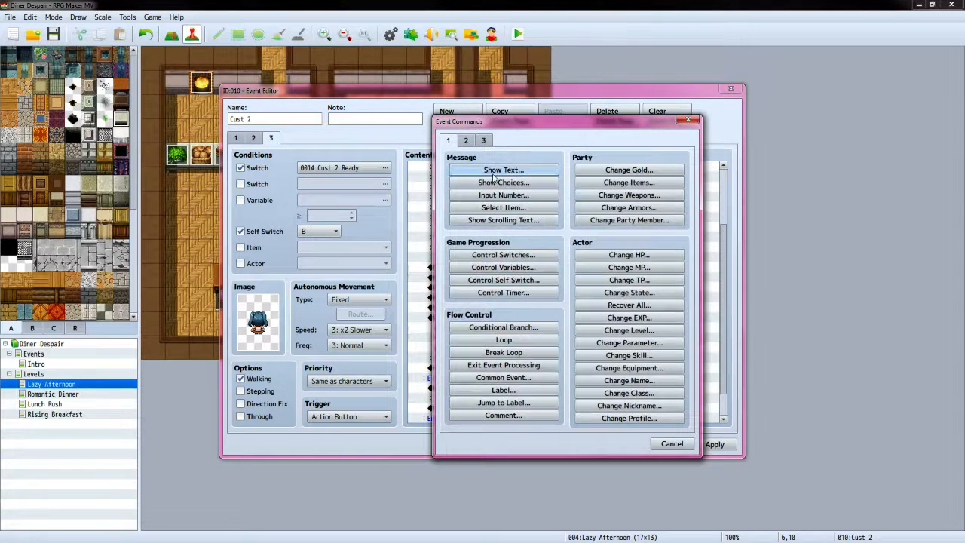
{"action": "double_click", "coordinate": [460, 263]}
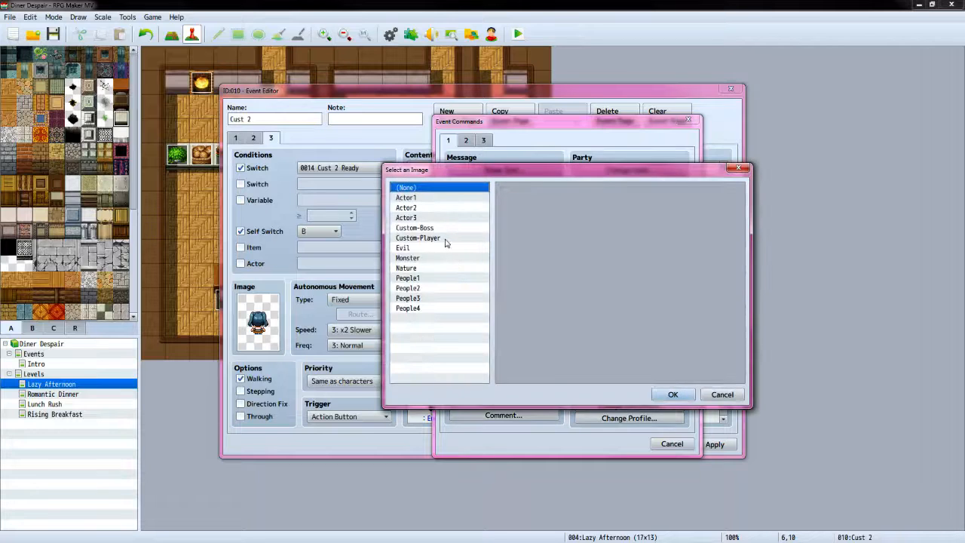
{"action": "left_click", "coordinate": [444, 238]}
{"action": "left_click", "coordinate": [673, 394]}
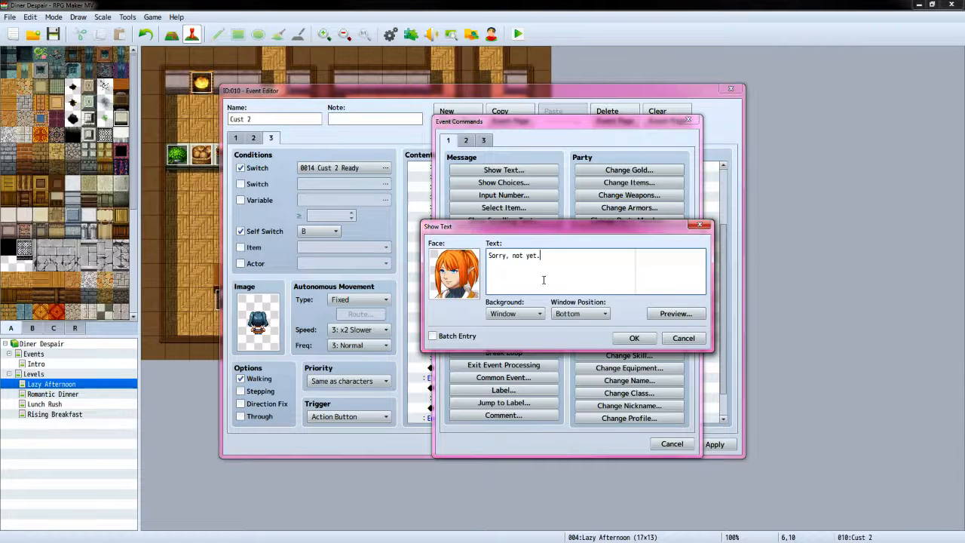
{"action": "left_click", "coordinate": [634, 338]}
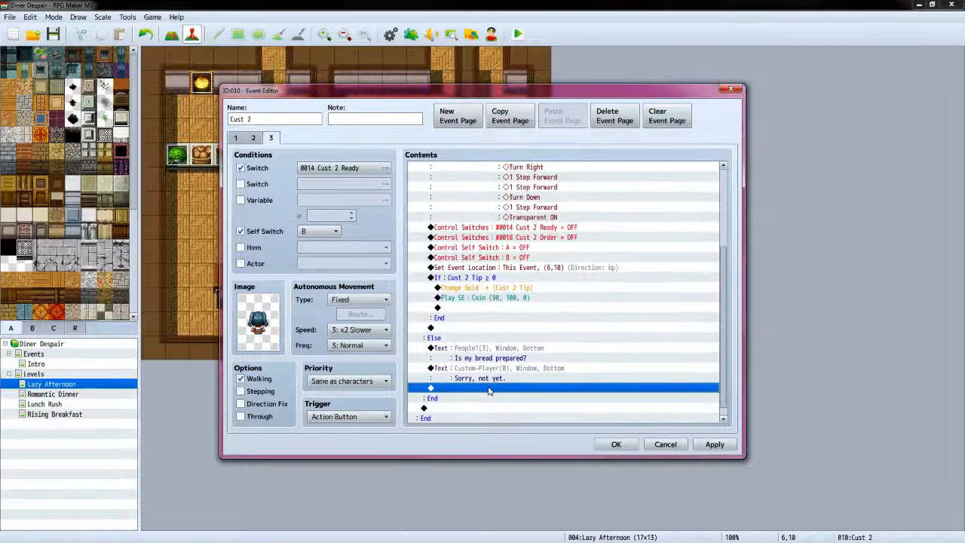
Add a Control Variables command below the reply that subtracts the constant 10 from variable 0008 Cust 2 Tip
{"action": "double_click", "coordinate": [488, 391]}
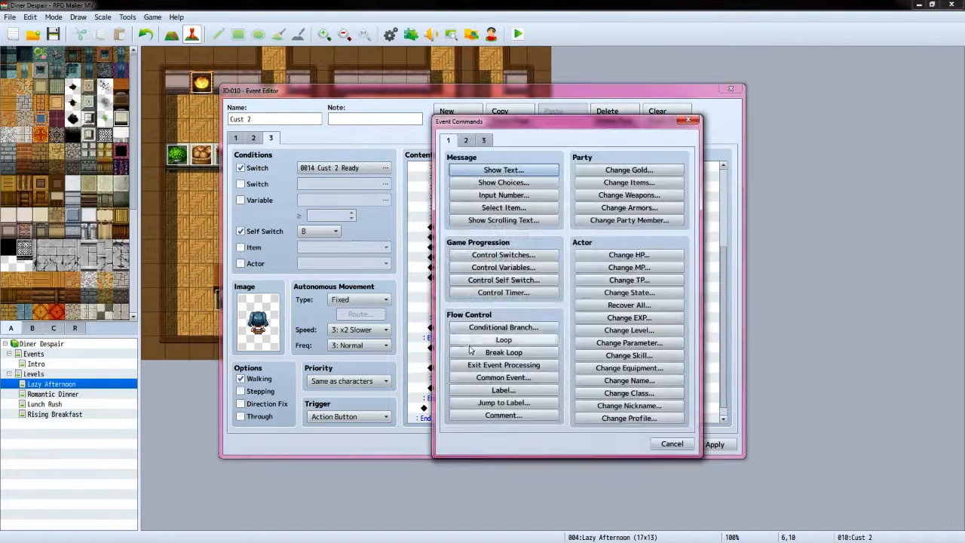
{"action": "left_click", "coordinate": [531, 268]}
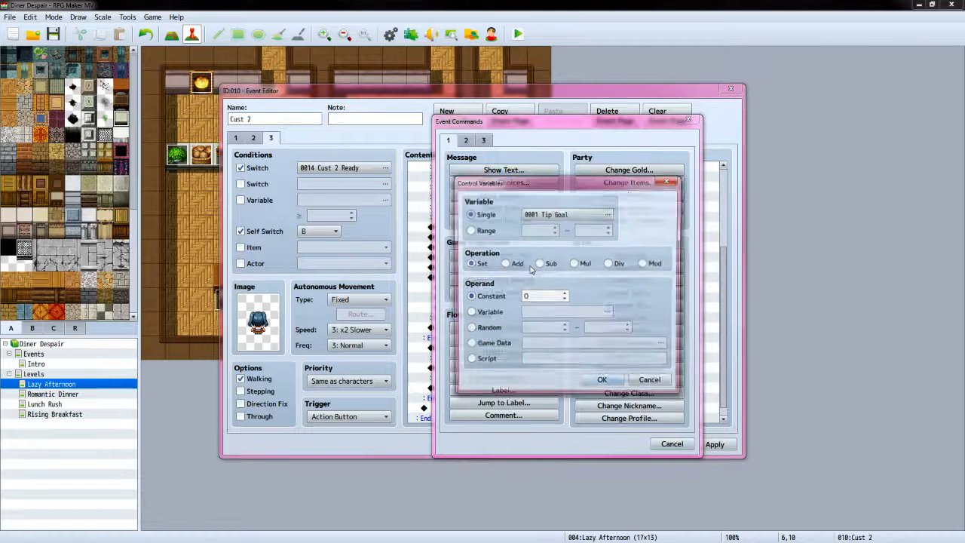
{"action": "left_click", "coordinate": [609, 213]}
{"action": "left_click", "coordinate": [606, 247]}
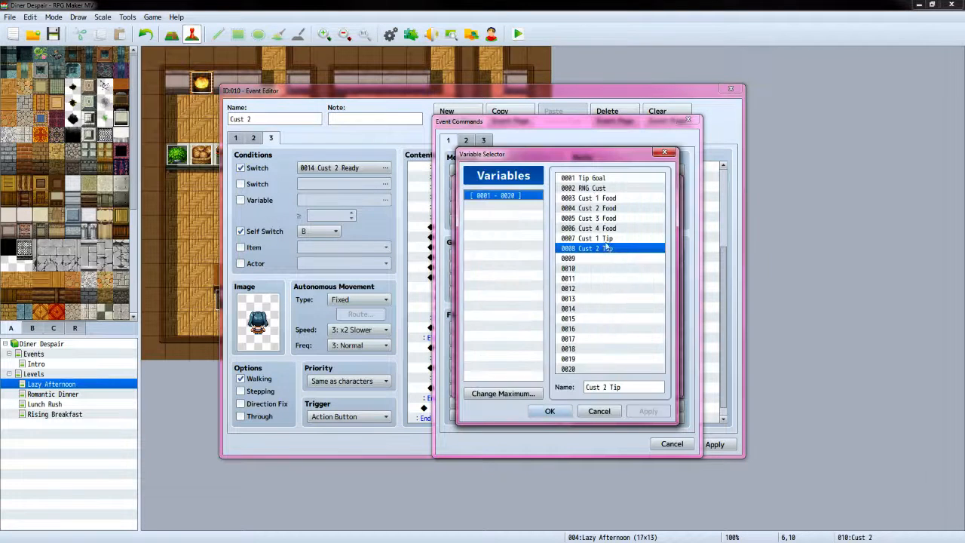
{"action": "left_click", "coordinate": [549, 411]}
{"action": "left_click", "coordinate": [548, 264]}
{"action": "left_click", "coordinate": [504, 297]}
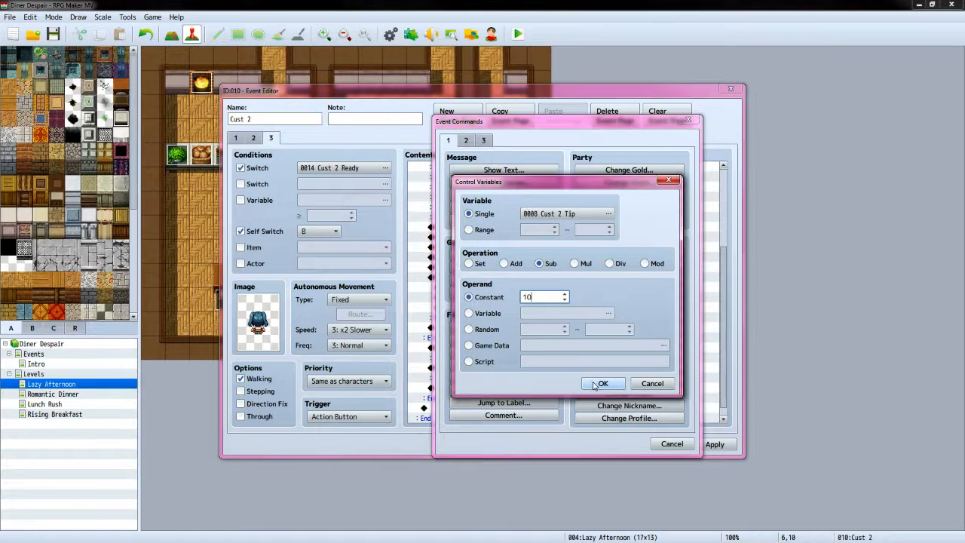
{"action": "key", "text": "Return"}
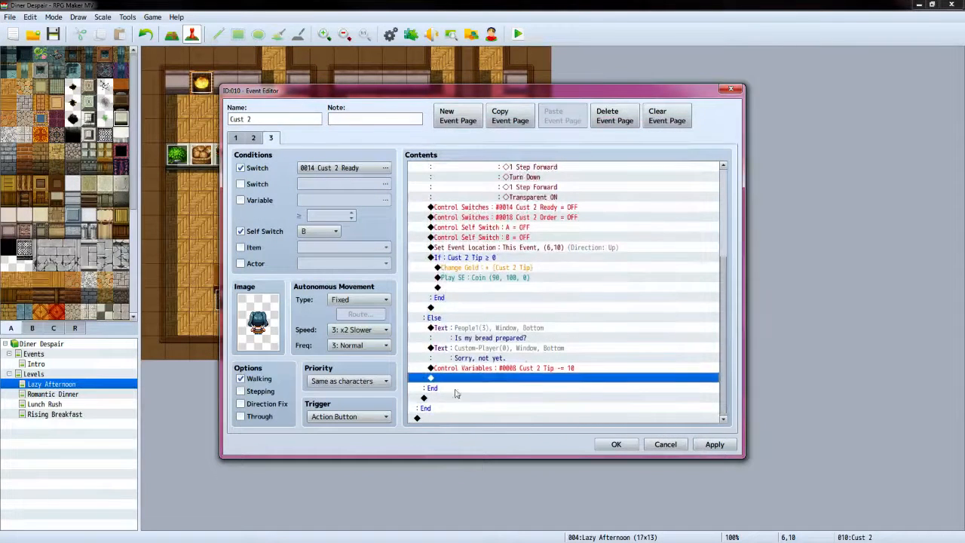
Following the older version, add a conditional branch at the end of the page for variable 0004 Cust 2 Food = 2, without an else branch
{"action": "left_click", "coordinate": [445, 419]}
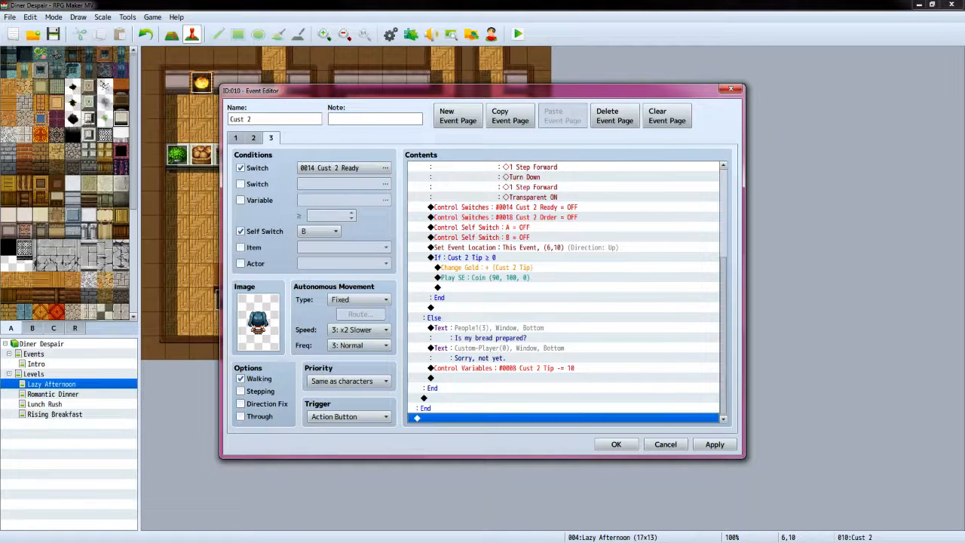
{"action": "key", "text": "alt+Tab"}
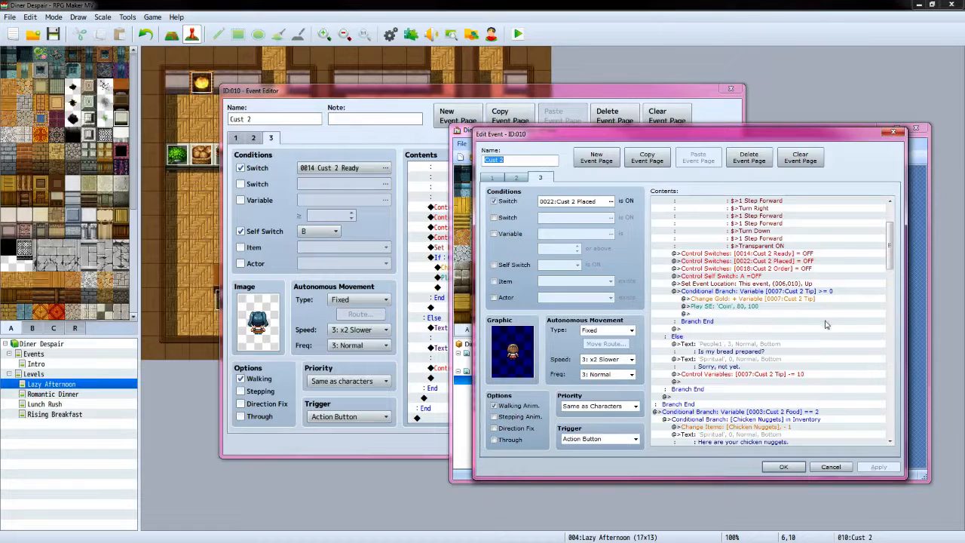
{"action": "left_click_drag", "start_coordinate": [894, 260], "coordinate": [897, 300]}
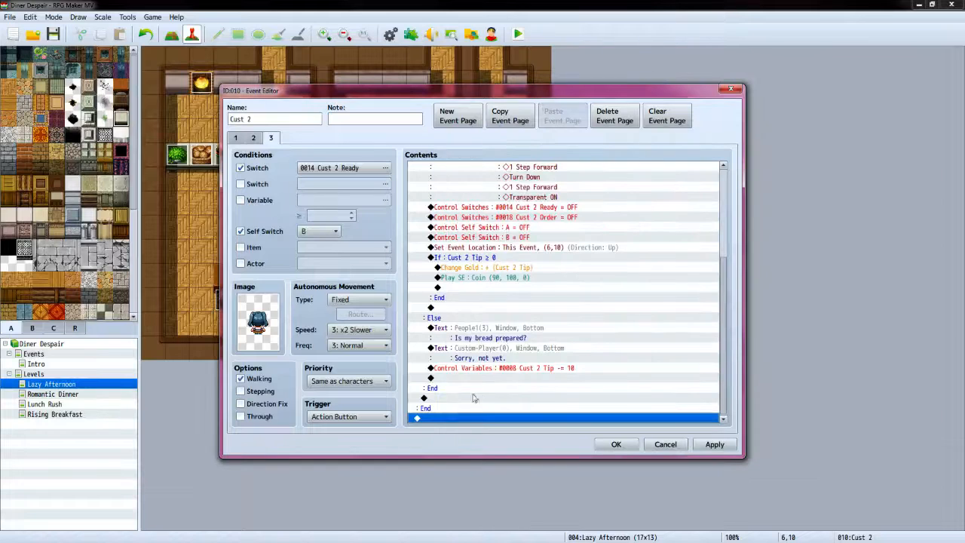
{"action": "double_click", "coordinate": [441, 419]}
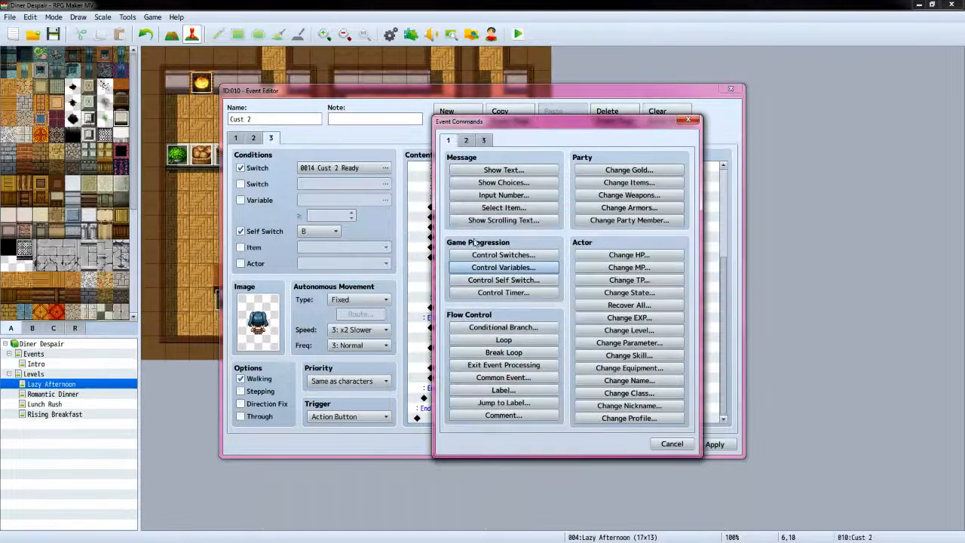
{"action": "left_click", "coordinate": [503, 327]}
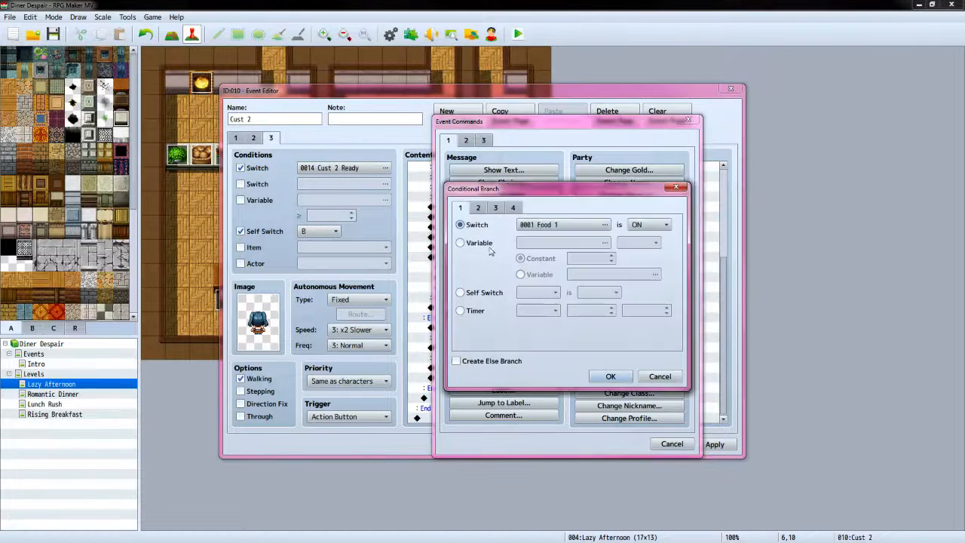
{"action": "left_click", "coordinate": [461, 243]}
{"action": "left_click", "coordinate": [604, 243]}
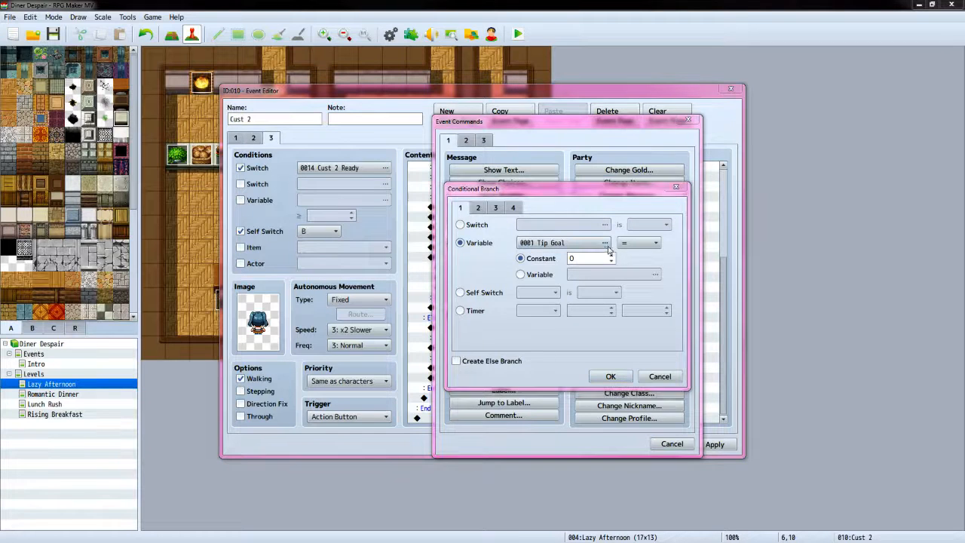
{"action": "left_click", "coordinate": [611, 248]}
{"action": "left_click", "coordinate": [599, 208]}
{"action": "left_click", "coordinate": [550, 411]}
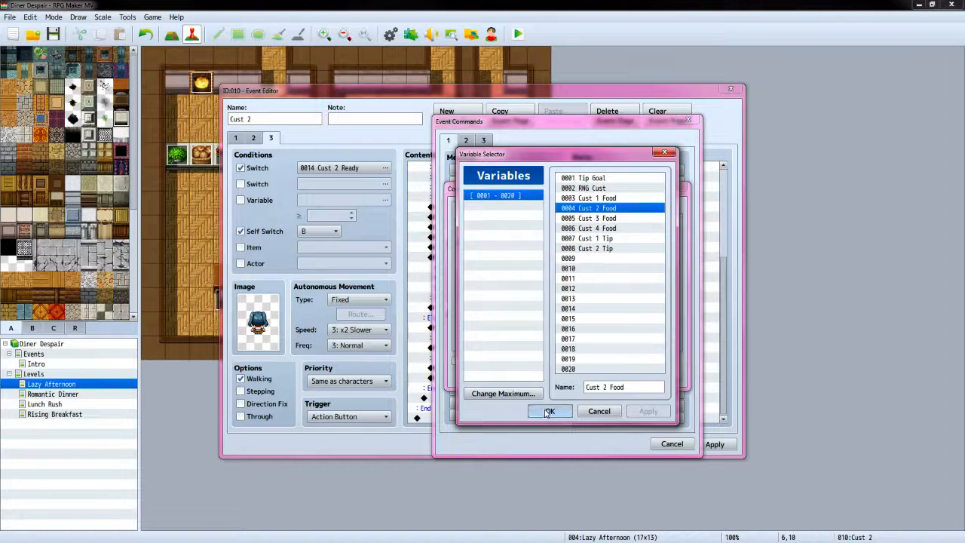
{"action": "left_click", "coordinate": [611, 256]}
{"action": "left_click", "coordinate": [611, 255]}
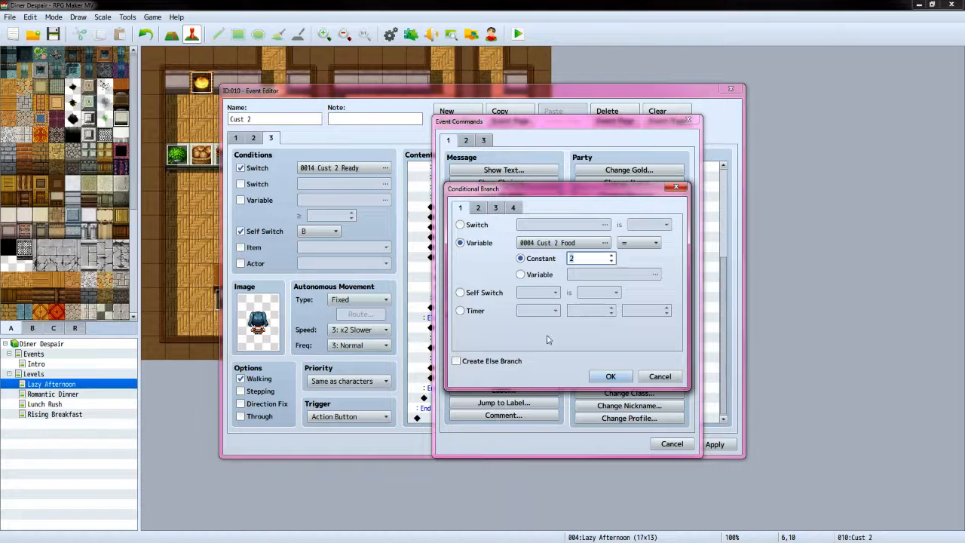
{"action": "left_click", "coordinate": [609, 377]}
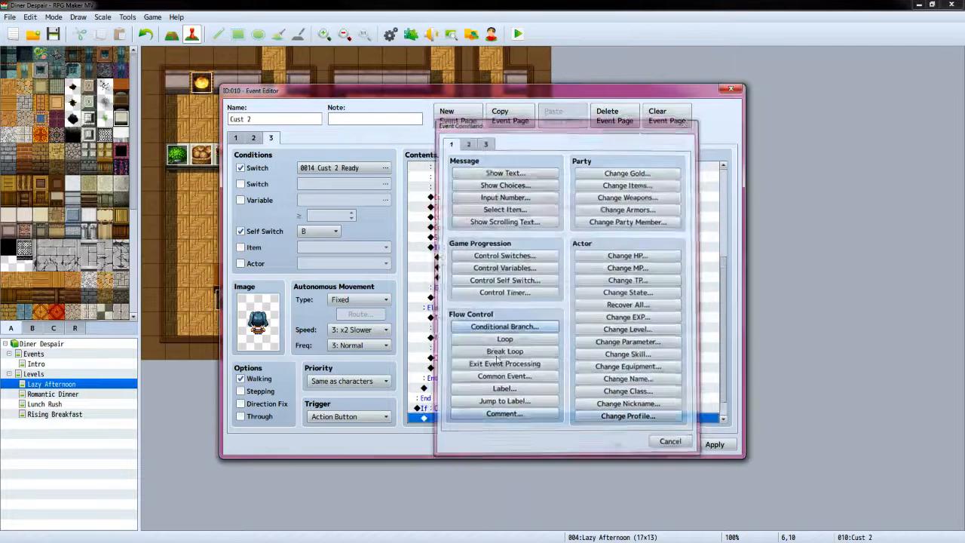
Inside the Cust 2 Food = 2 branch, add a conditional branch for having the item Chicken Nuggets, with an else branch
{"action": "double_click", "coordinate": [475, 403]}
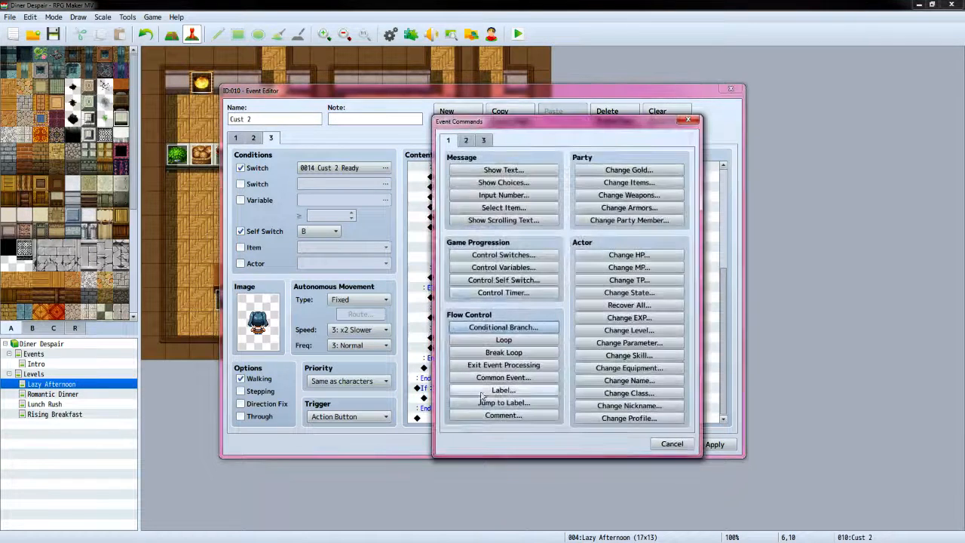
{"action": "left_click", "coordinate": [504, 327]}
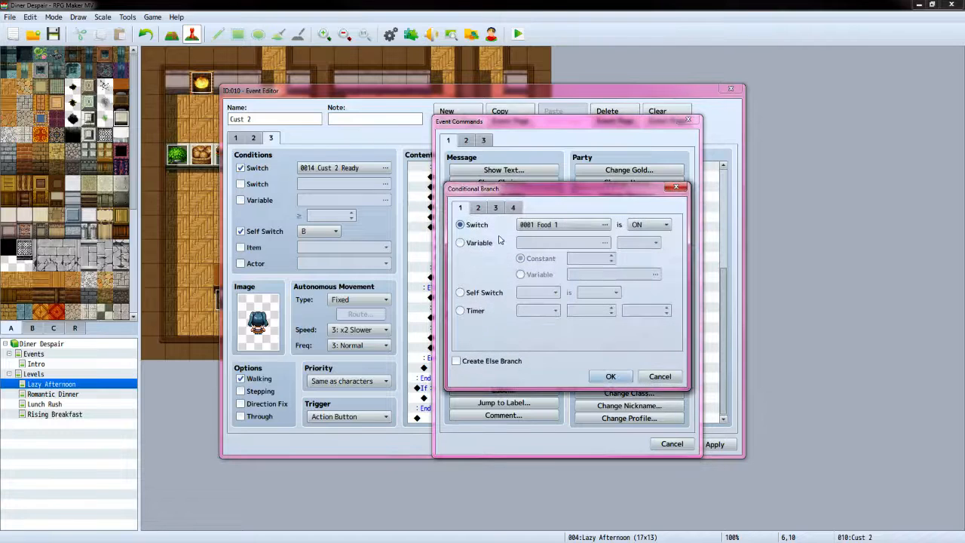
{"action": "left_click", "coordinate": [513, 208]}
{"action": "left_click", "coordinate": [460, 242]}
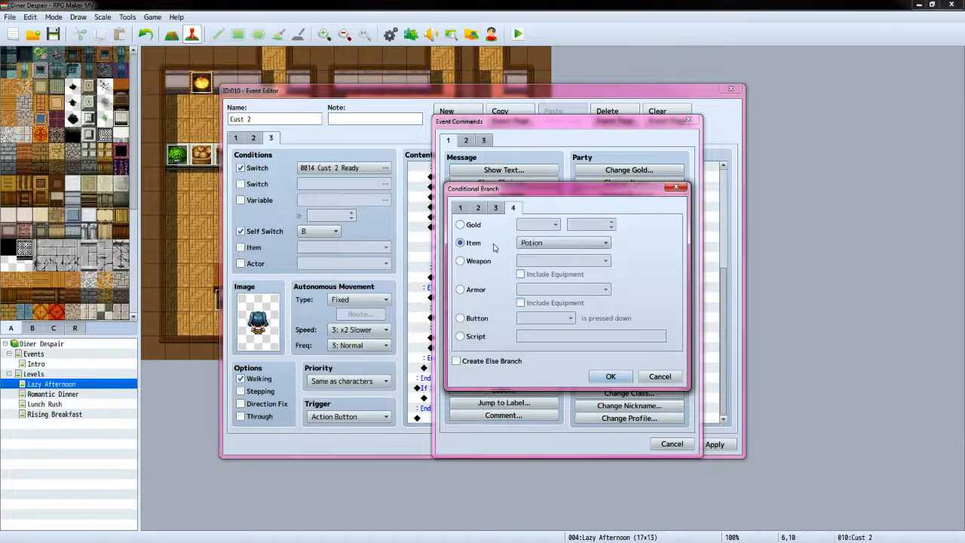
{"action": "left_click", "coordinate": [563, 243]}
{"action": "left_click", "coordinate": [551, 313]}
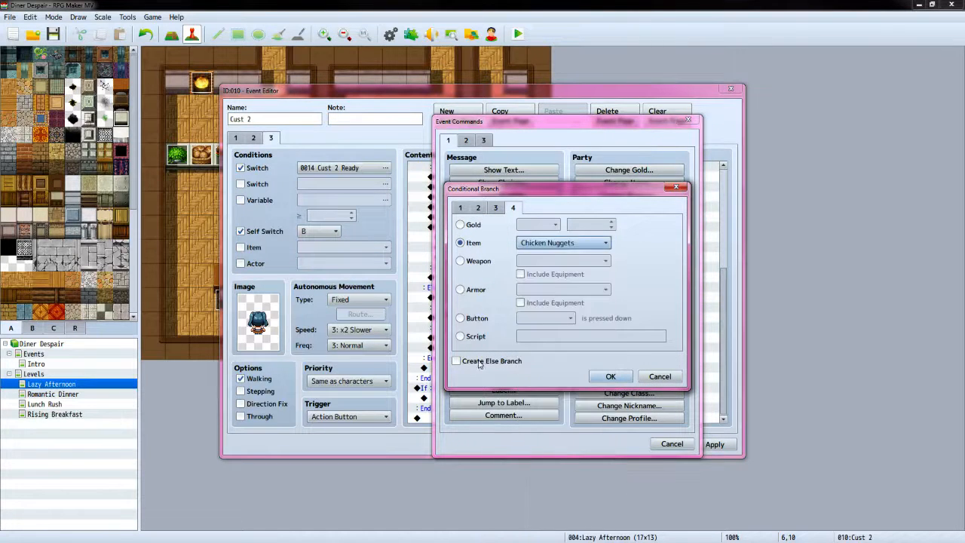
{"action": "left_click", "coordinate": [457, 361]}
{"action": "left_click", "coordinate": [609, 377]}
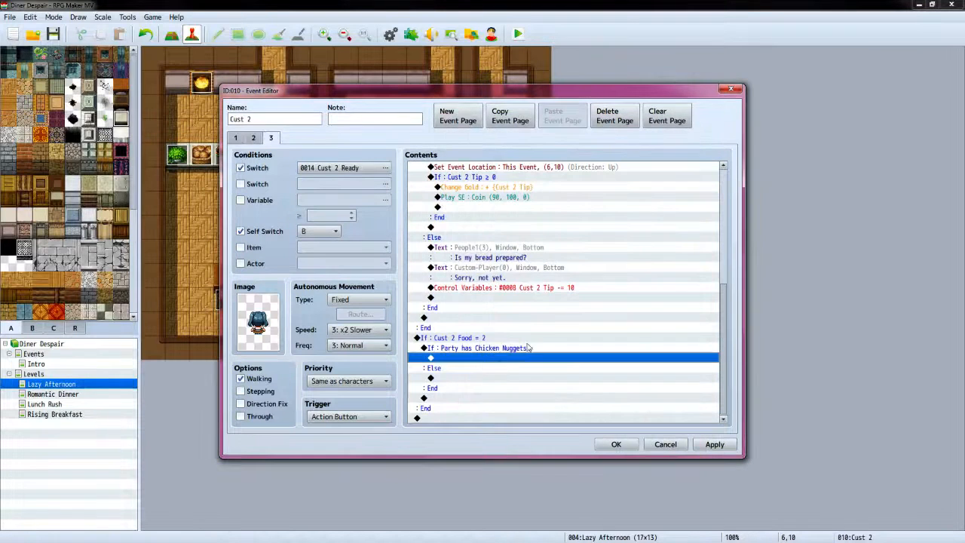
Inside the Chicken Nuggets condition, add a Change Items command that decreases Chicken Nuggets by 1
{"action": "double_click", "coordinate": [484, 364]}
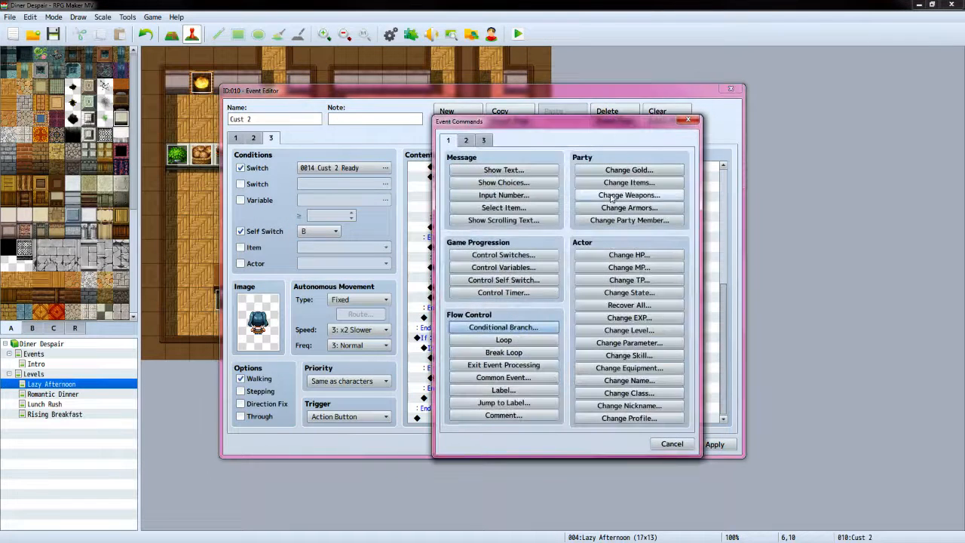
{"action": "left_click", "coordinate": [629, 183]}
{"action": "left_click", "coordinate": [541, 246]}
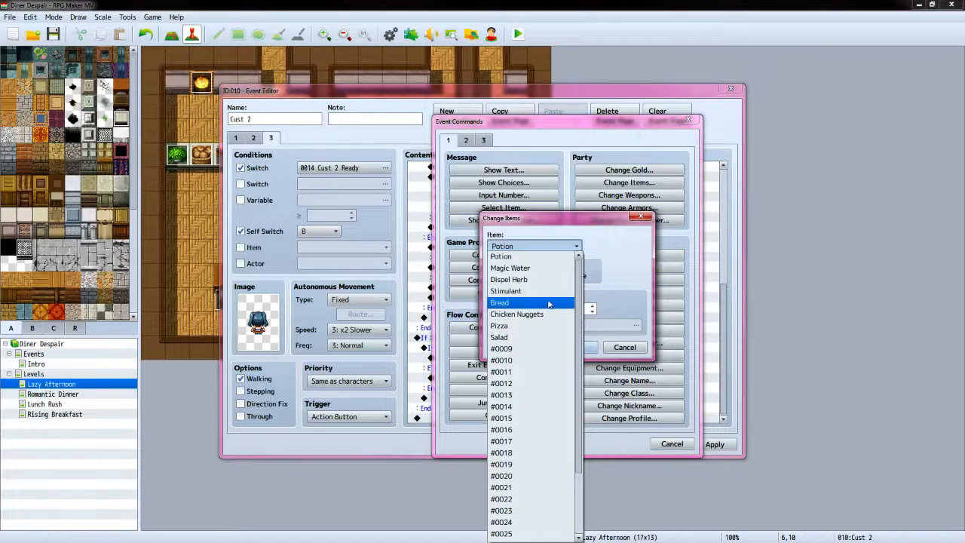
{"action": "left_click", "coordinate": [550, 313]}
{"action": "left_click", "coordinate": [552, 276]}
{"action": "left_click", "coordinate": [575, 347]}
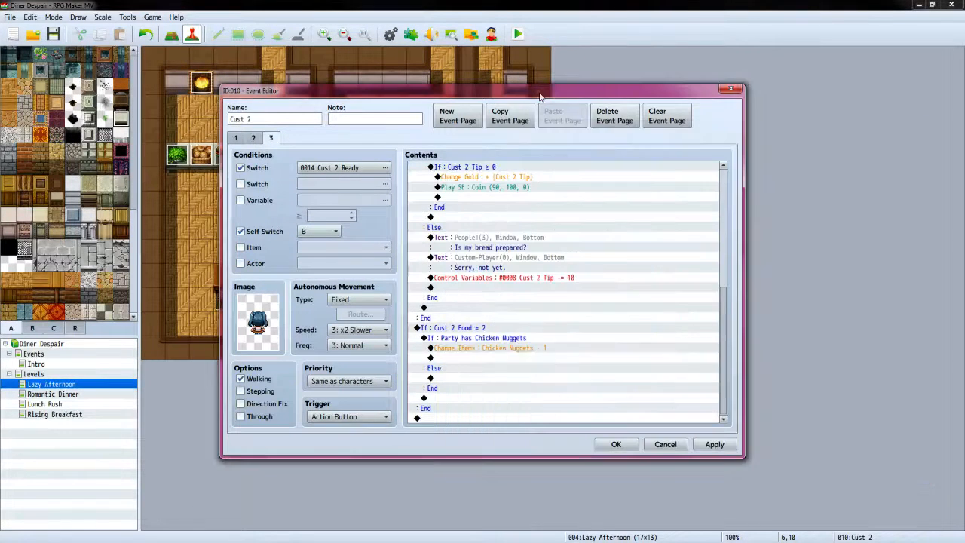
Below the item change, add a Show Text command with the Custom-Player face reading "Here are your chicken nuggets."
{"action": "left_click", "coordinate": [476, 355]}
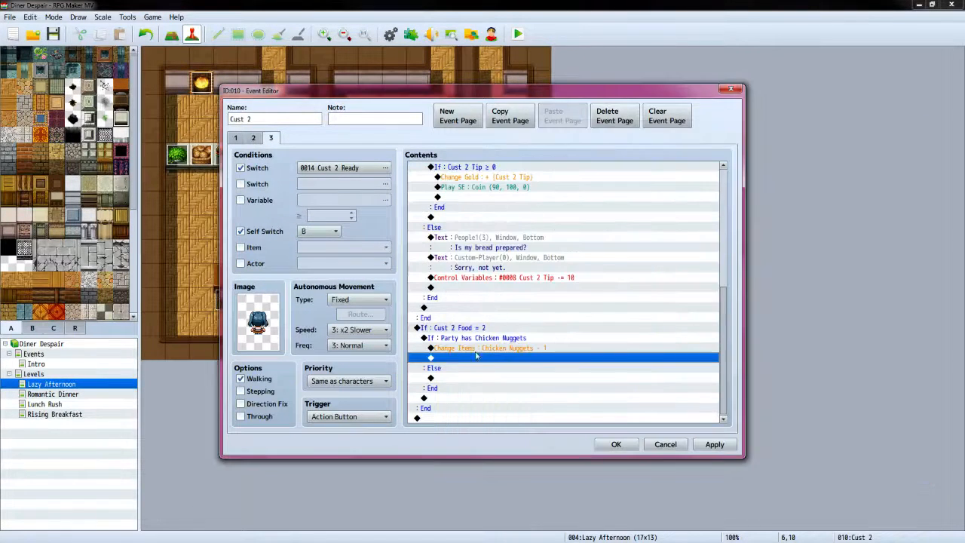
{"action": "double_click", "coordinate": [475, 358]}
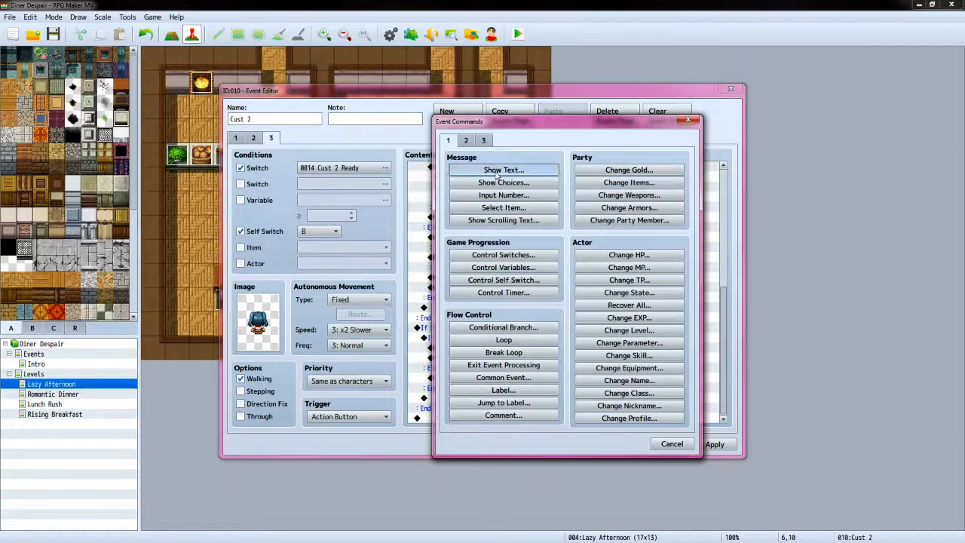
{"action": "left_click", "coordinate": [502, 169]}
{"action": "double_click", "coordinate": [455, 262]}
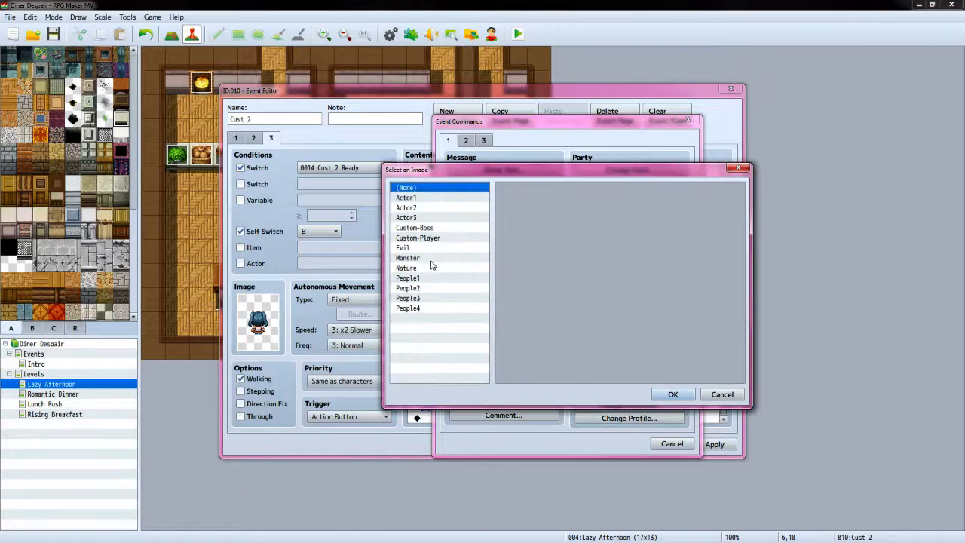
{"action": "left_click", "coordinate": [439, 247]}
{"action": "left_click", "coordinate": [439, 237]}
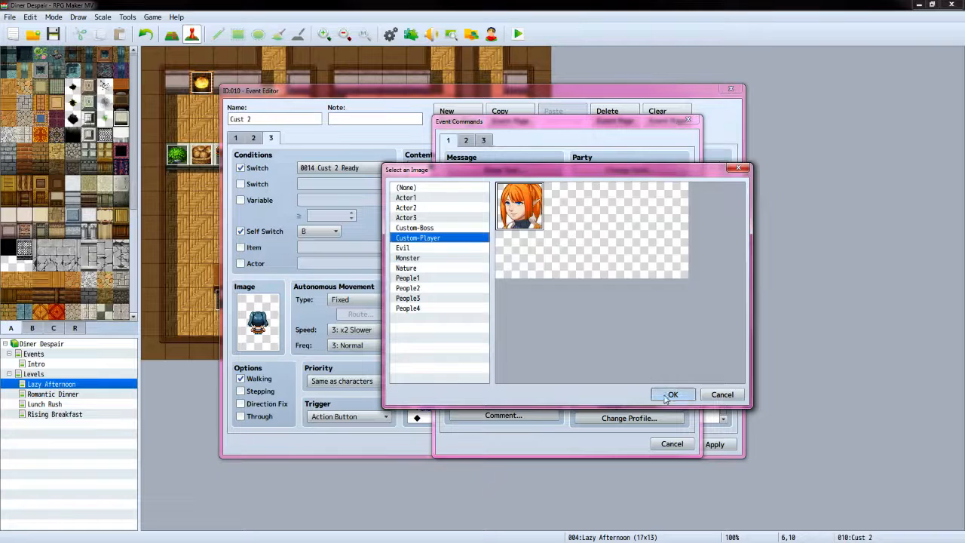
{"action": "left_click", "coordinate": [672, 394]}
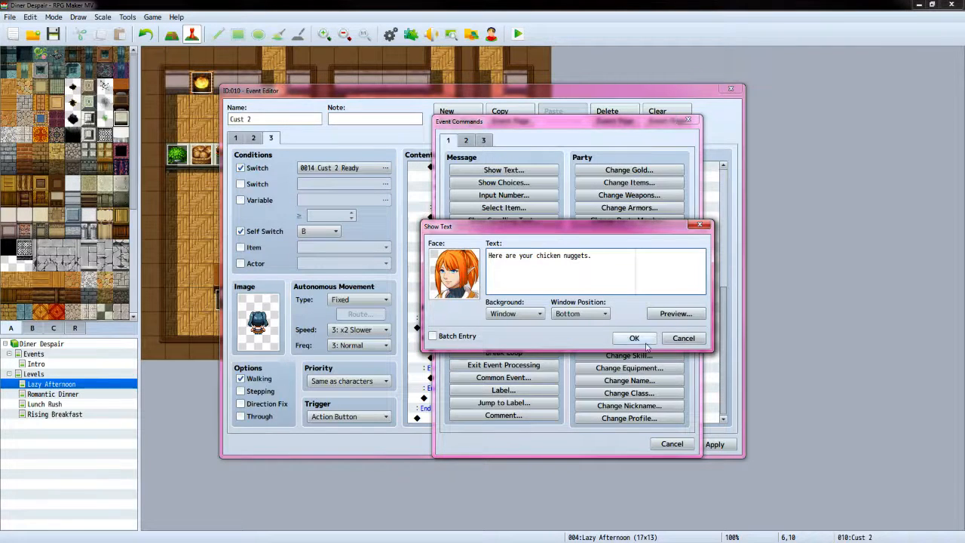
{"action": "left_click", "coordinate": [634, 337]}
Add a Show Text reply below it with the blue-haired People1 face reading "Thank you."
{"action": "double_click", "coordinate": [465, 383]}
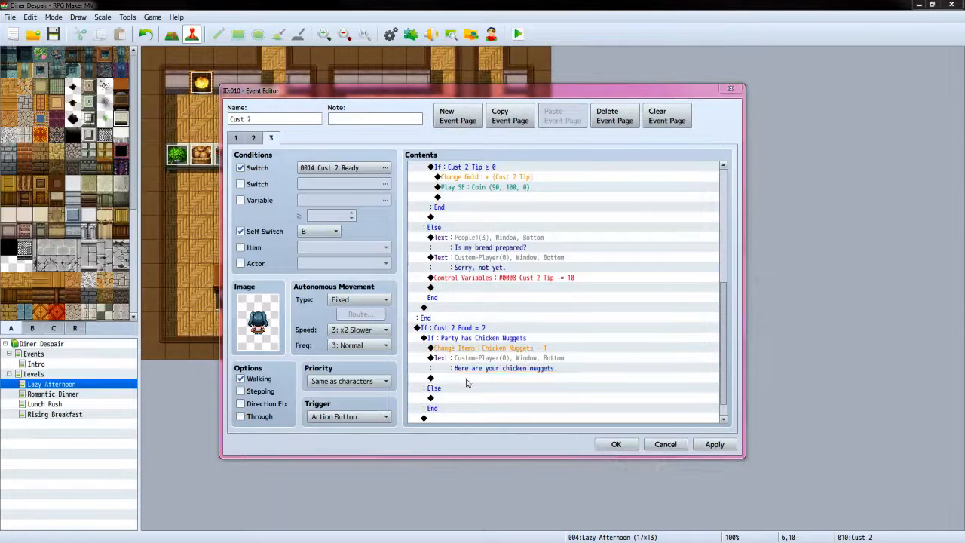
{"action": "left_click", "coordinate": [485, 171]}
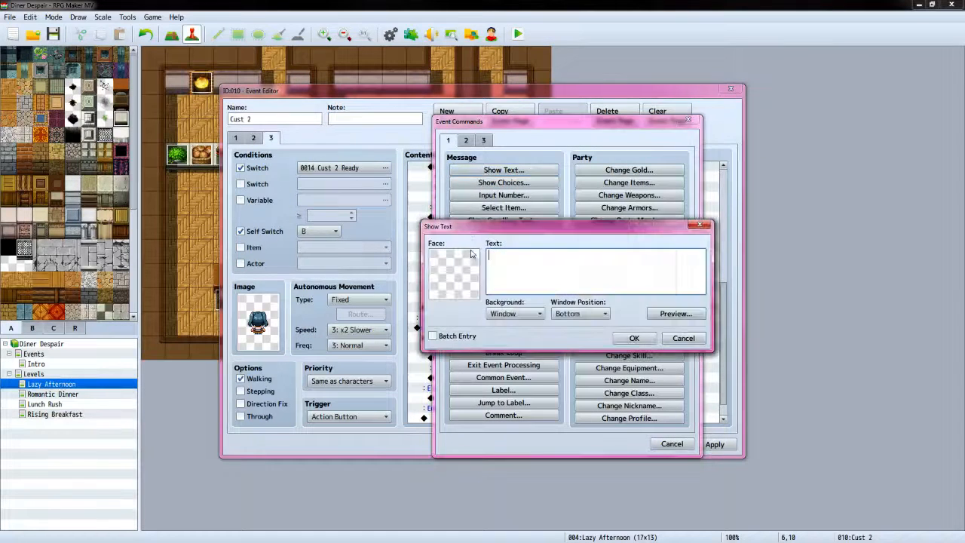
{"action": "double_click", "coordinate": [462, 262]}
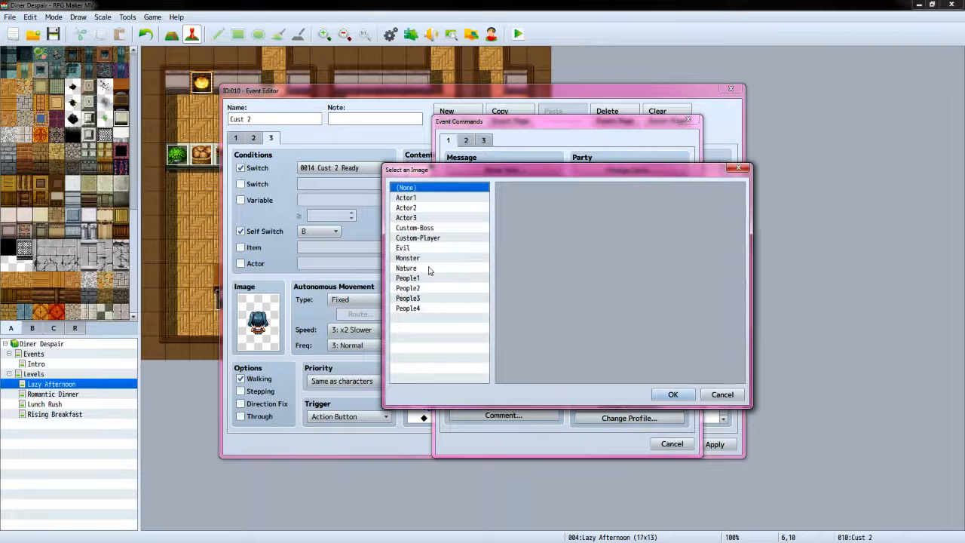
{"action": "left_click", "coordinate": [430, 279]}
{"action": "left_click", "coordinate": [659, 210]}
{"action": "left_click", "coordinate": [673, 394]}
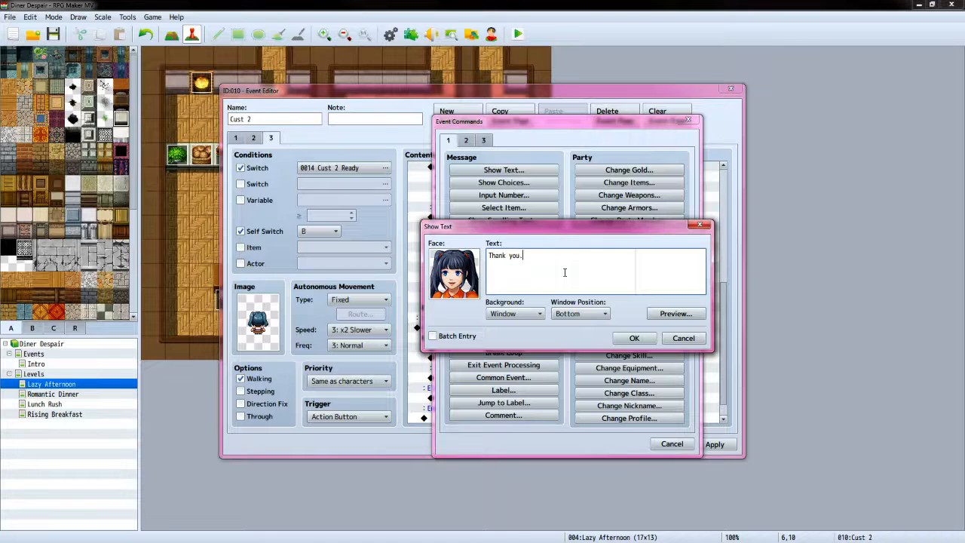
{"action": "left_click", "coordinate": [634, 338]}
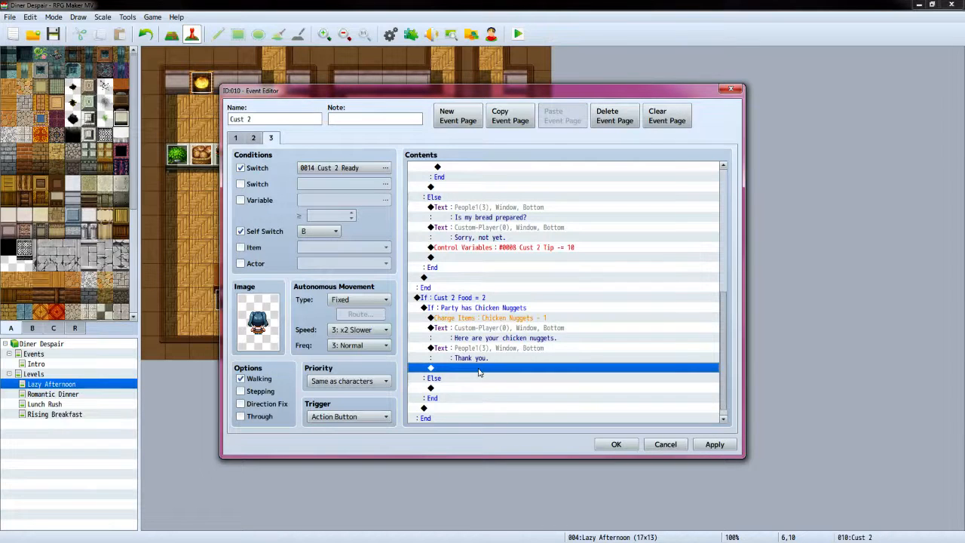
Below the thank-you text, start a movement route for This Event with Turn Up and a wait of 120 frames
{"action": "double_click", "coordinate": [478, 372]}
{"action": "left_click", "coordinate": [466, 141]}
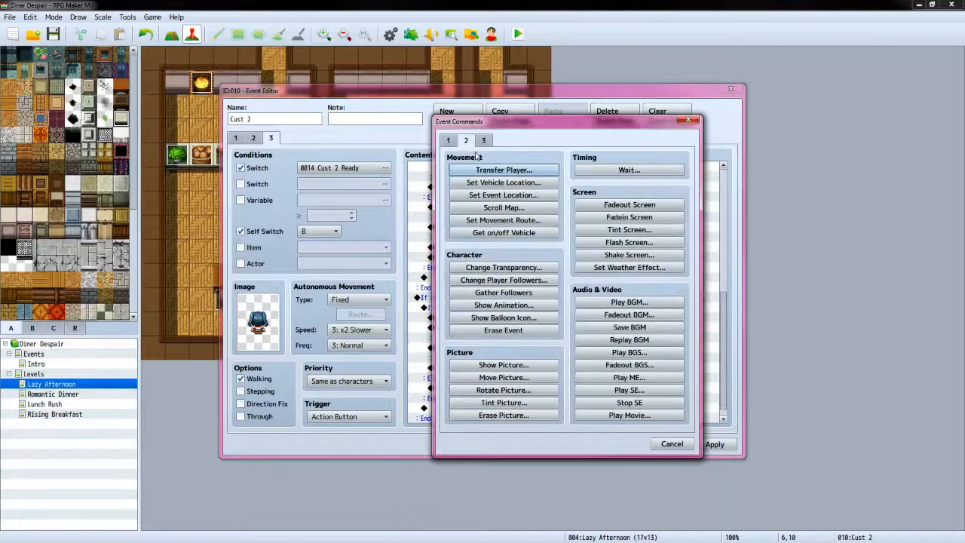
{"action": "left_click", "coordinate": [503, 221]}
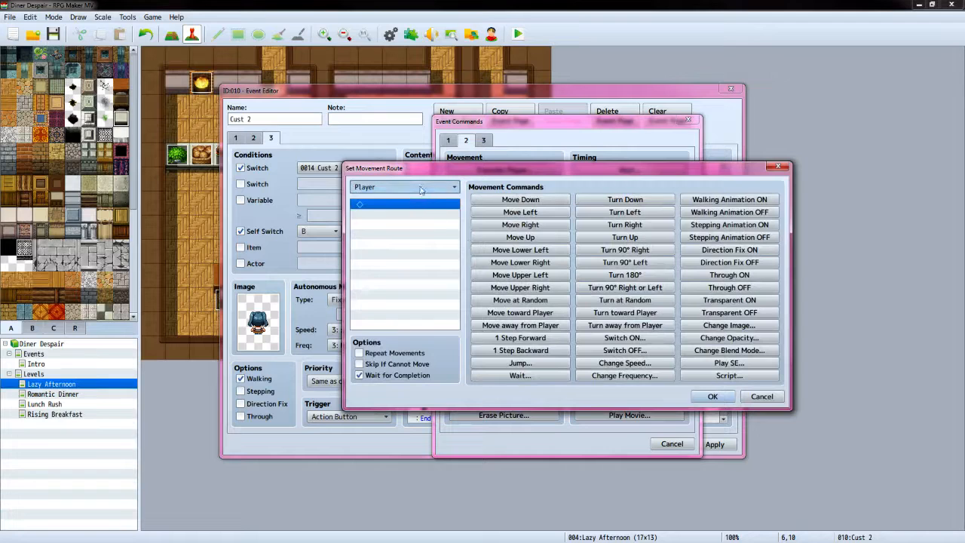
{"action": "left_click", "coordinate": [421, 190]}
{"action": "left_click", "coordinate": [407, 212]}
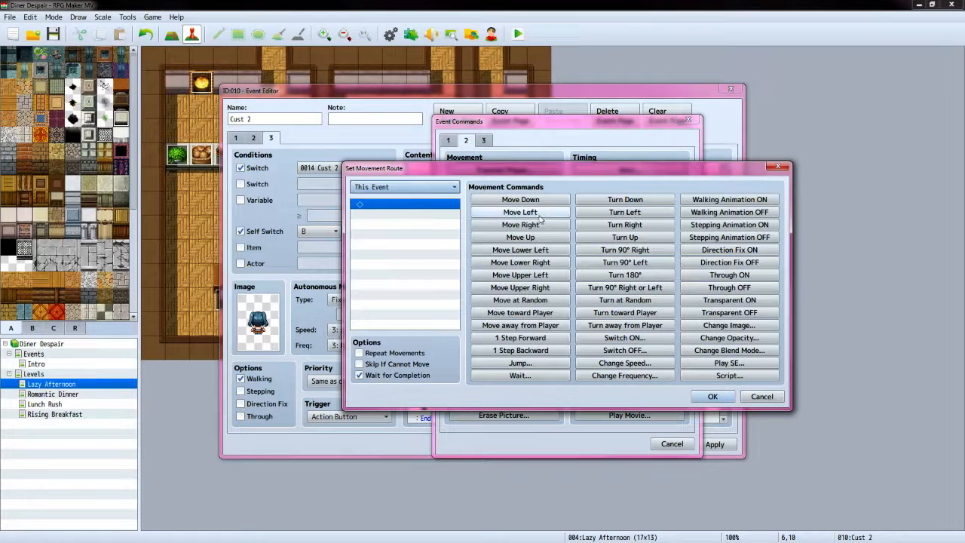
{"action": "left_click", "coordinate": [637, 238]}
{"action": "left_click", "coordinate": [520, 375]}
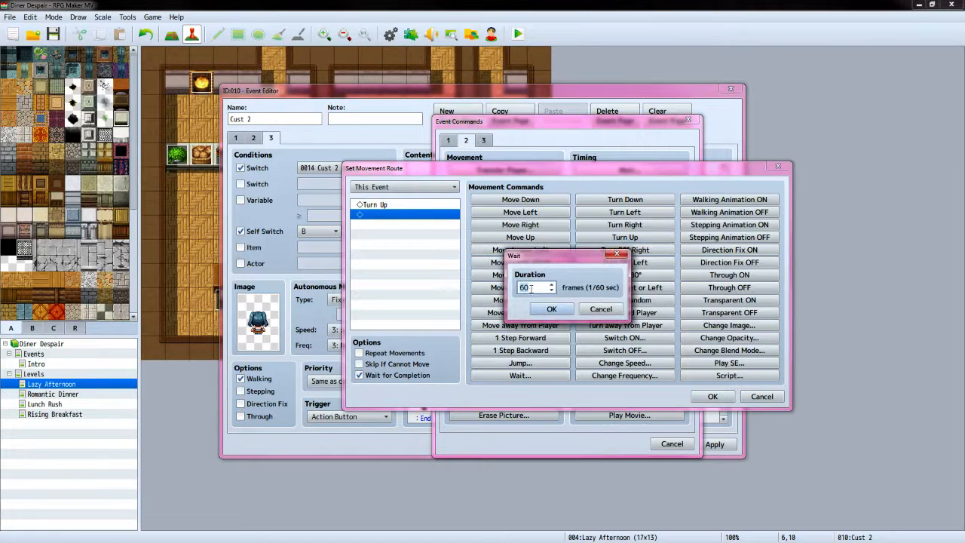
{"action": "type", "text": "120"}
{"action": "left_click", "coordinate": [551, 309]}
Complete the route with Turn Down, one step forward, Turn Right, two steps forward, Turn Down, one step forward and Transparent ON
{"action": "left_click", "coordinate": [647, 202]}
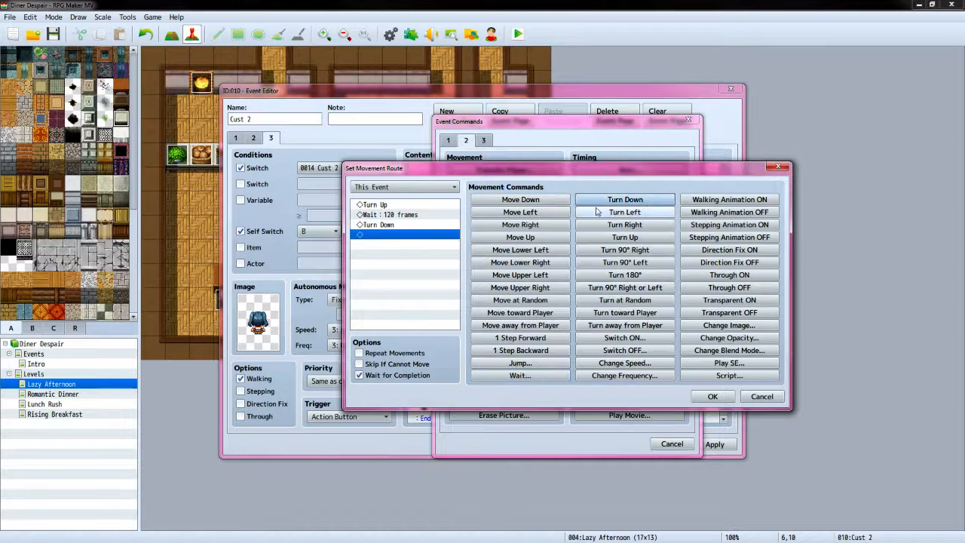
{"action": "left_click", "coordinate": [521, 338]}
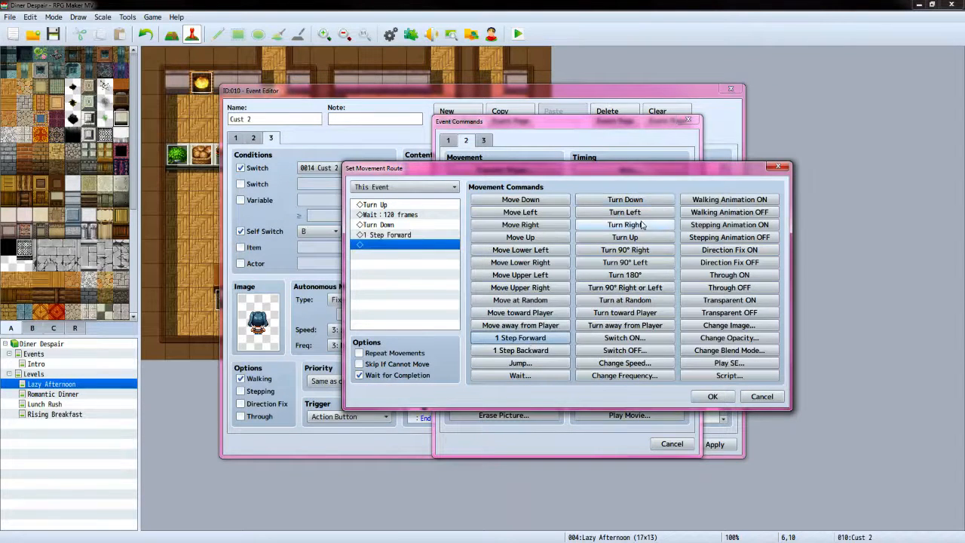
{"action": "left_click", "coordinate": [632, 224]}
{"action": "left_click", "coordinate": [551, 341]}
{"action": "left_click", "coordinate": [551, 340]}
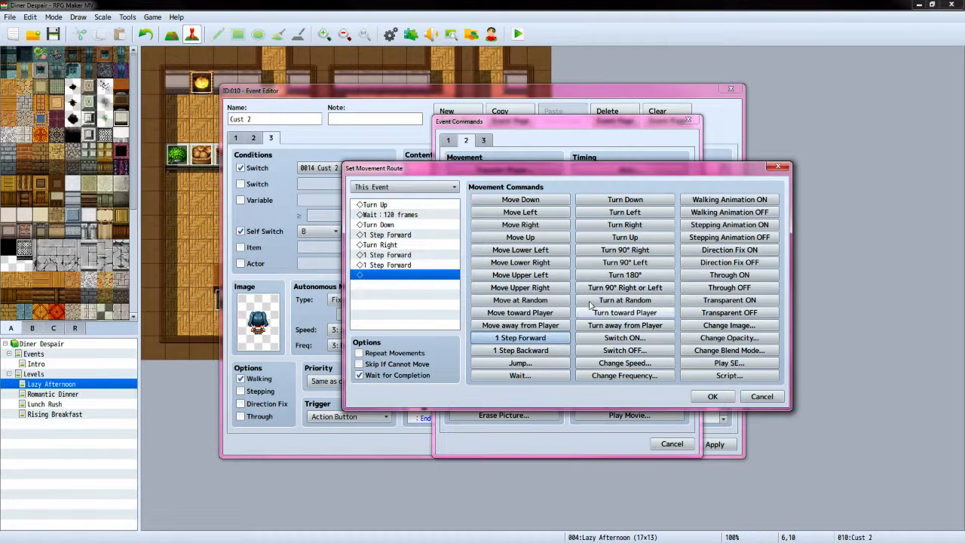
{"action": "left_click", "coordinate": [647, 202]}
{"action": "left_click", "coordinate": [551, 339]}
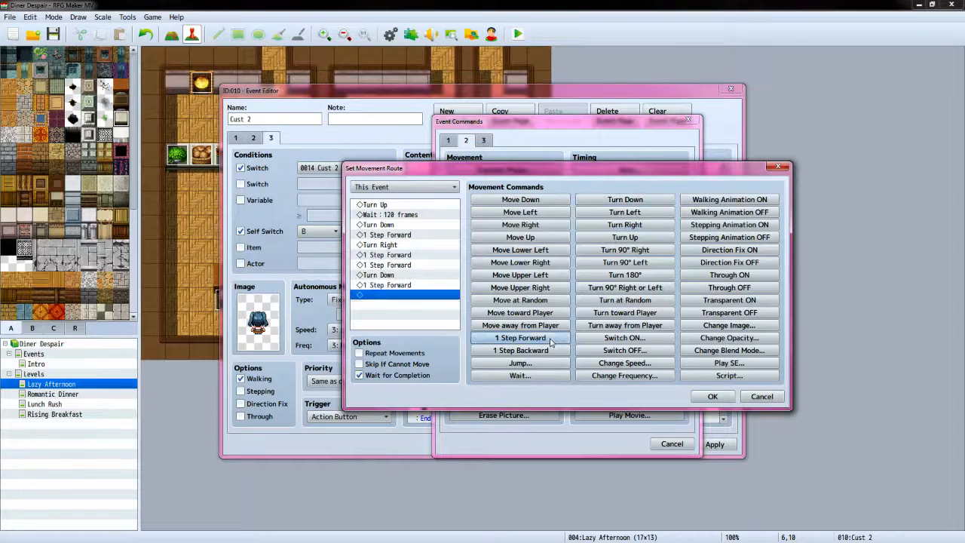
{"action": "left_click", "coordinate": [731, 302]}
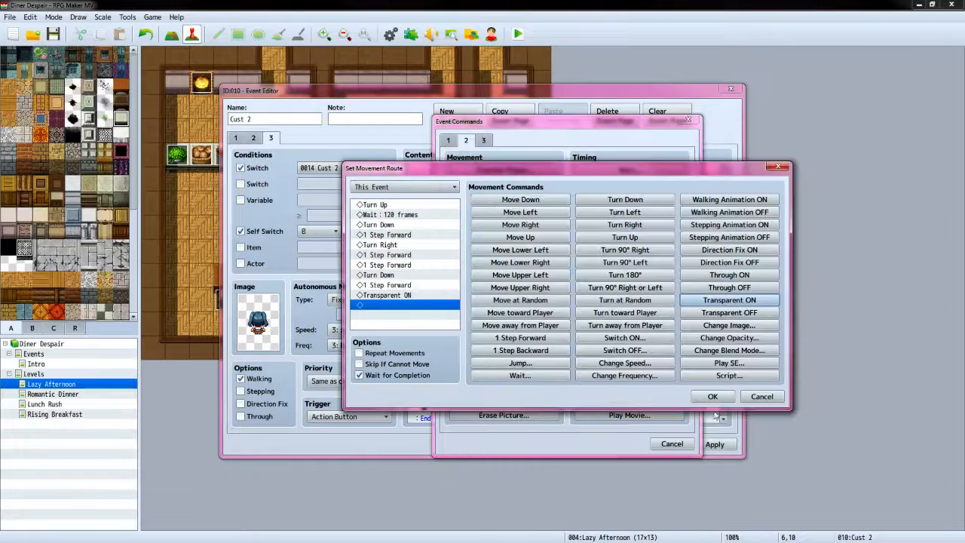
{"action": "left_click", "coordinate": [712, 400]}
Below the movement route, add a Control Switches command that sets switch 0014 Cust 2 Ready to OFF
{"action": "scroll", "coordinate": [545, 299], "scroll_direction": "down", "scroll_amount": 4}
{"action": "left_click", "coordinate": [476, 358]}
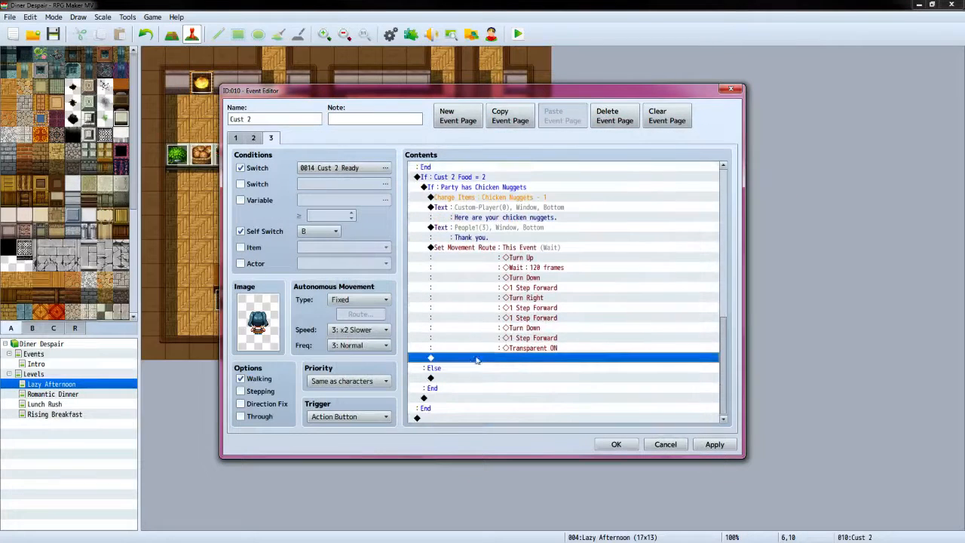
{"action": "double_click", "coordinate": [470, 359]}
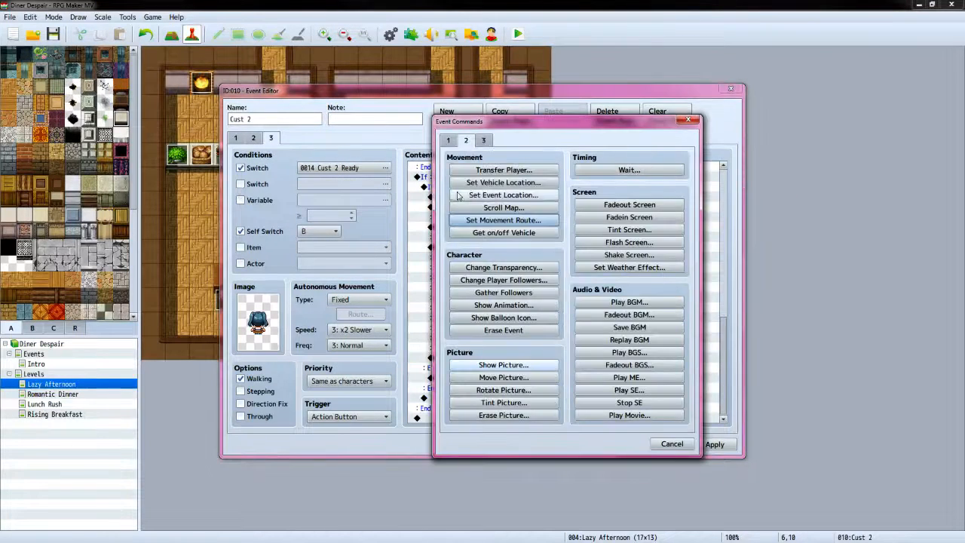
{"action": "left_click", "coordinate": [448, 141]}
{"action": "left_click", "coordinate": [503, 254]}
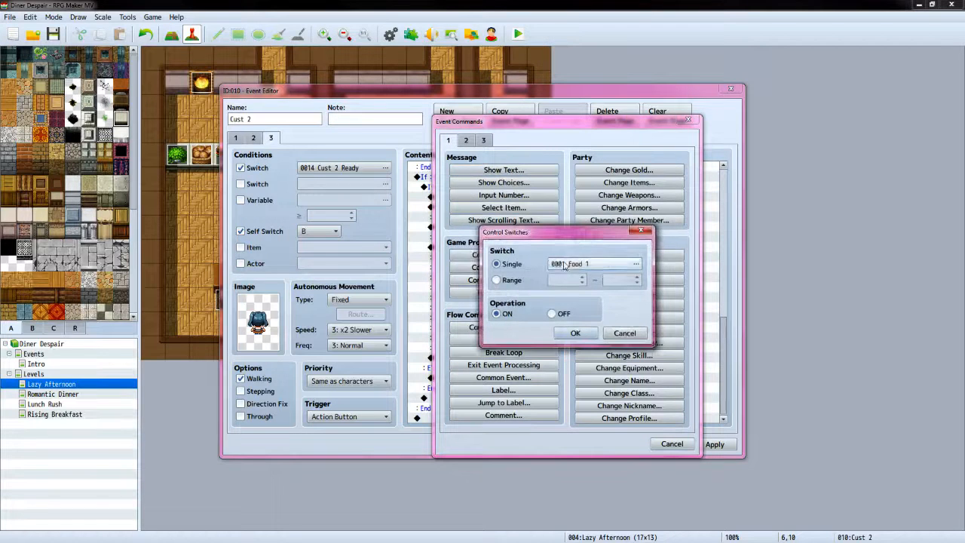
{"action": "left_click", "coordinate": [636, 264]}
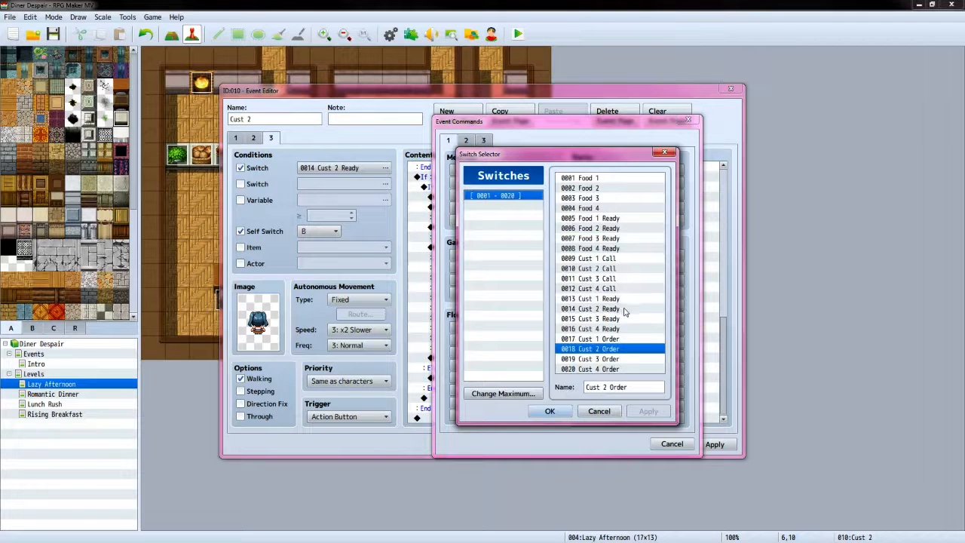
{"action": "left_click", "coordinate": [603, 309]}
{"action": "left_click", "coordinate": [550, 411]}
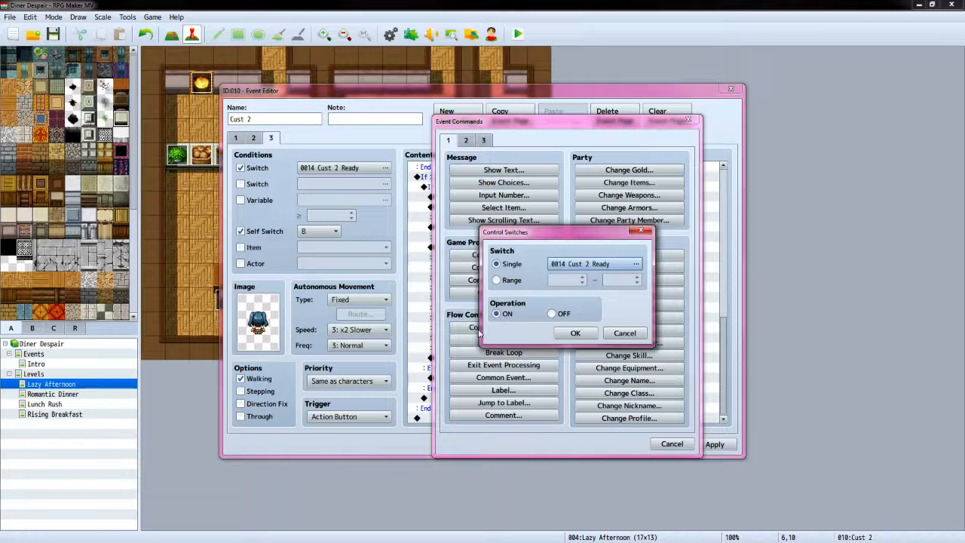
{"action": "left_click", "coordinate": [553, 313]}
{"action": "left_click", "coordinate": [575, 333]}
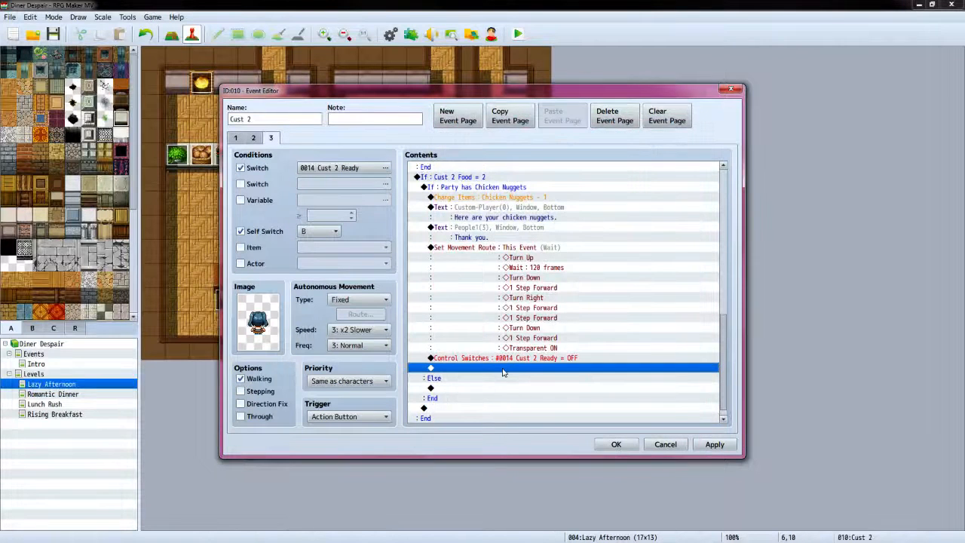
Below the Cust 2 Ready switch command, add a Control Switches command that sets switch 0018 Cust 2 Order to OFF
{"action": "double_click", "coordinate": [504, 371]}
{"action": "left_click", "coordinate": [504, 255]}
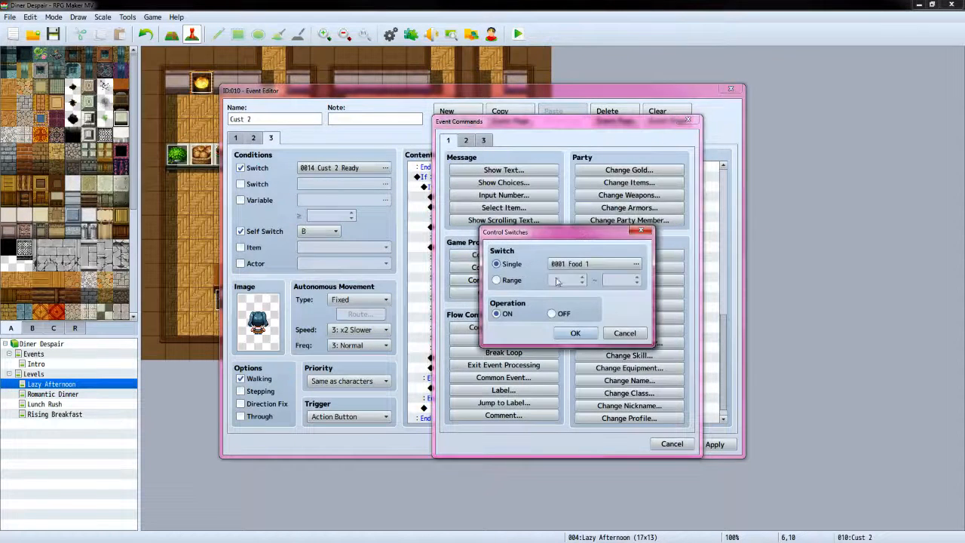
{"action": "left_click", "coordinate": [596, 263]}
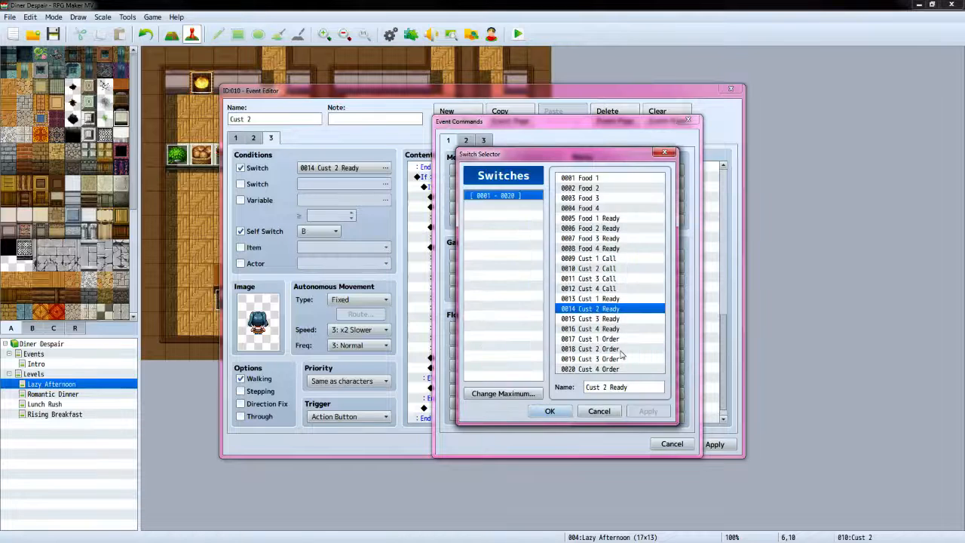
{"action": "left_click", "coordinate": [620, 349]}
{"action": "left_click", "coordinate": [551, 411]}
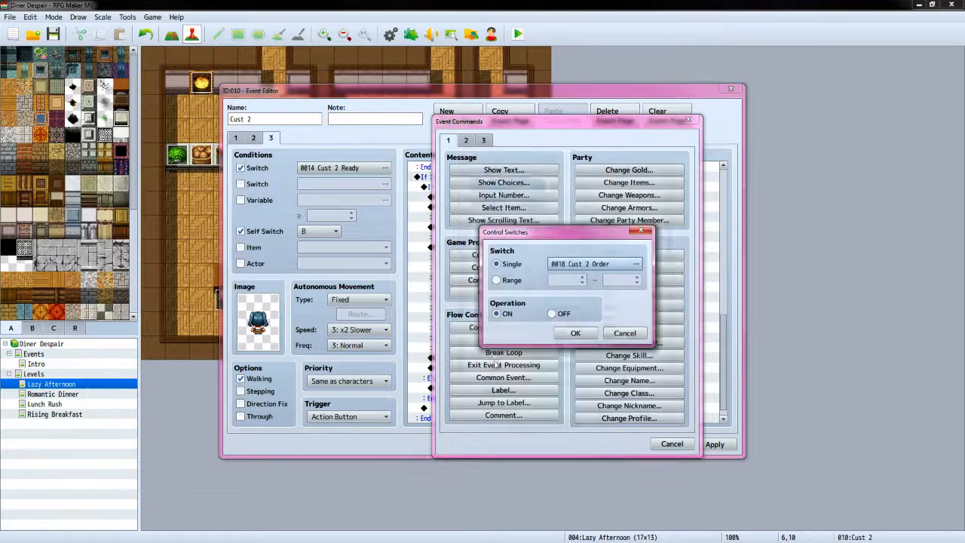
{"action": "left_click", "coordinate": [558, 315]}
{"action": "left_click", "coordinate": [574, 333]}
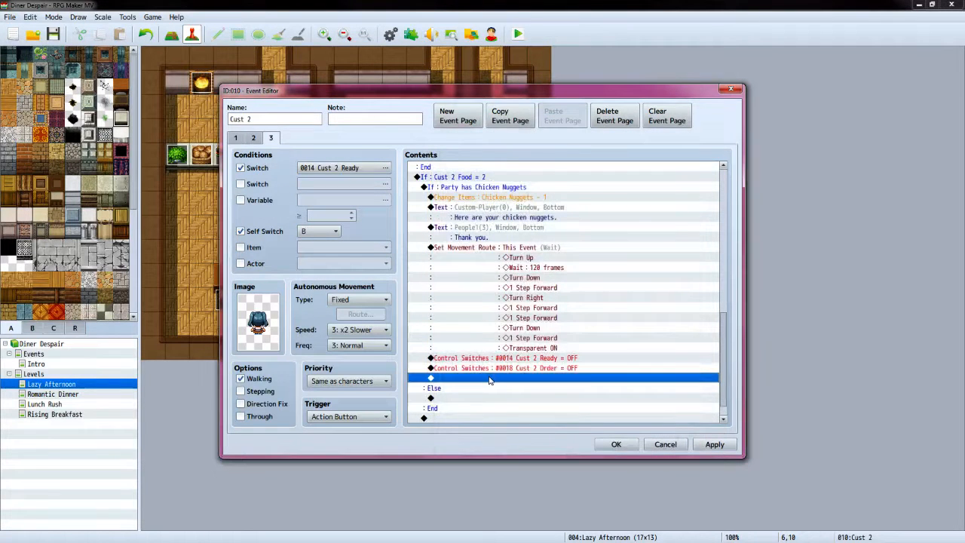
Add two Control Self Switch commands below it, setting self switch A to OFF and self switch B to OFF
{"action": "double_click", "coordinate": [489, 380]}
{"action": "left_click", "coordinate": [482, 281]}
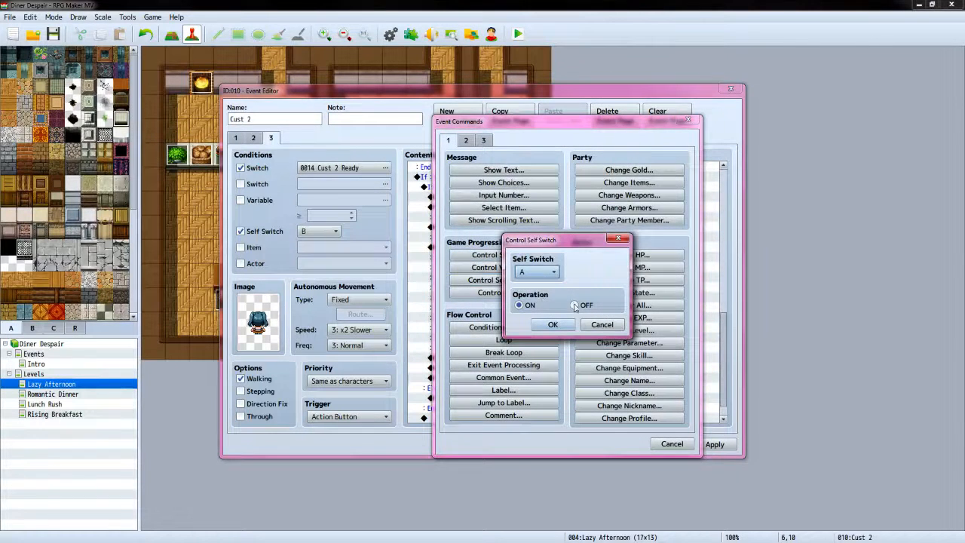
{"action": "left_click", "coordinate": [575, 305]}
{"action": "left_click", "coordinate": [552, 324]}
{"action": "double_click", "coordinate": [484, 388]}
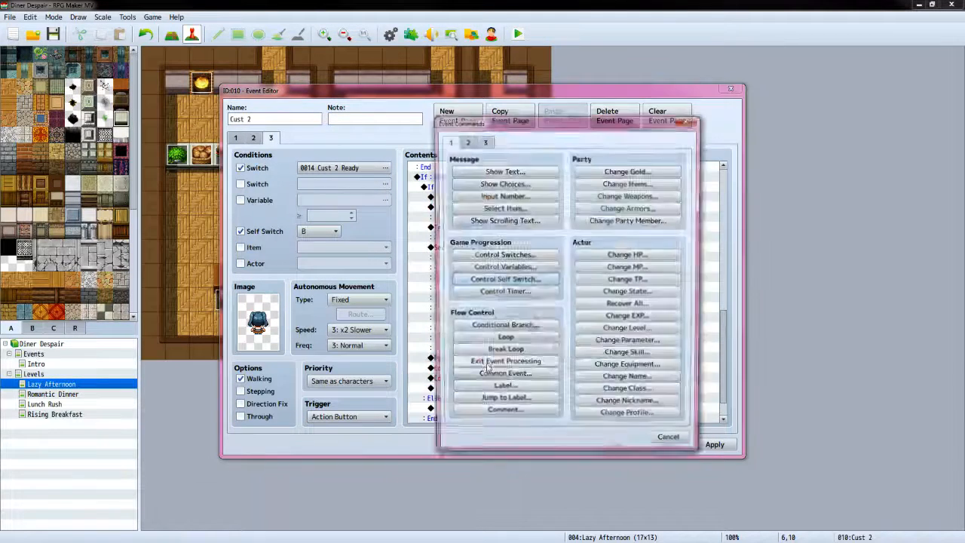
{"action": "left_click", "coordinate": [497, 279]}
{"action": "left_click", "coordinate": [537, 271]}
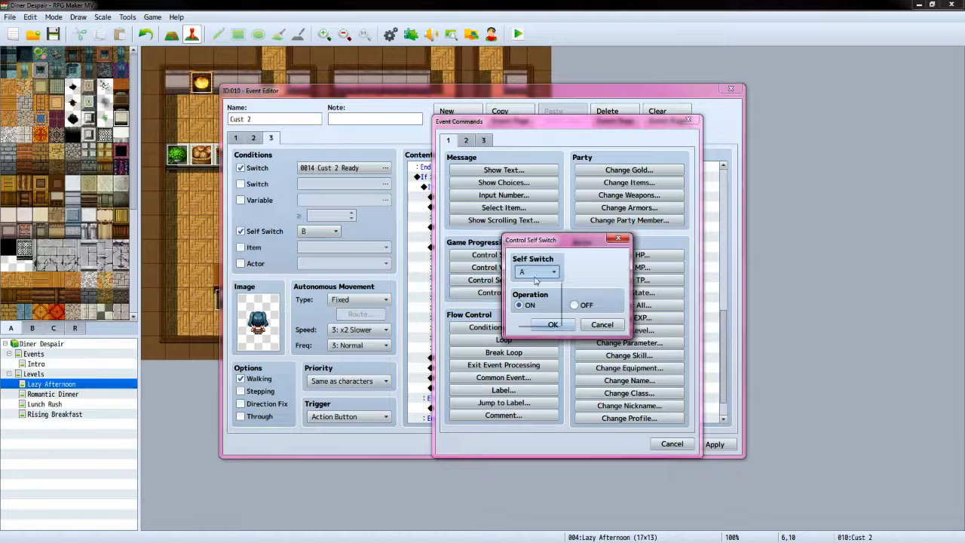
{"action": "left_click", "coordinate": [532, 295]}
{"action": "left_click", "coordinate": [574, 306]}
{"action": "left_click", "coordinate": [553, 324]}
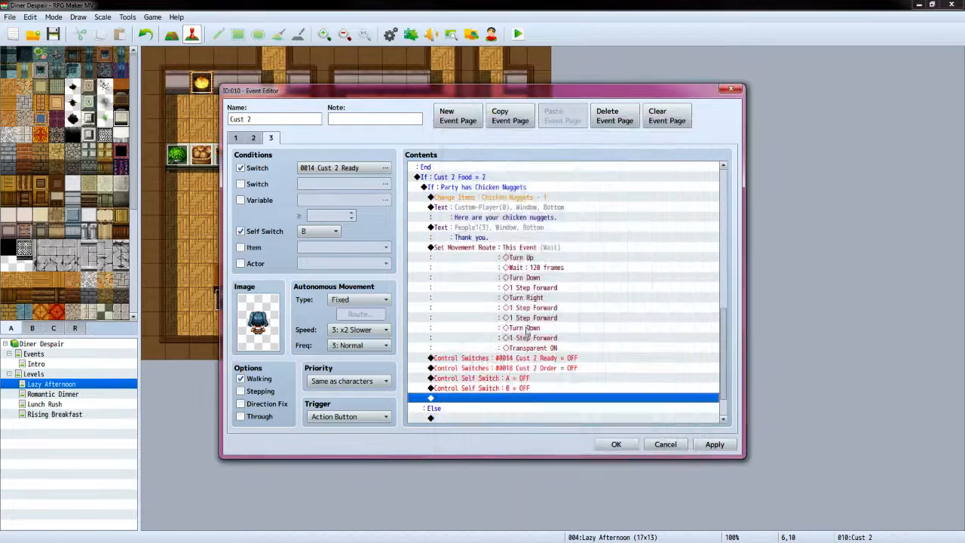
Add a Set Event Location command that moves This Event to (6,10) on the current map with direction Up
{"action": "double_click", "coordinate": [501, 404]}
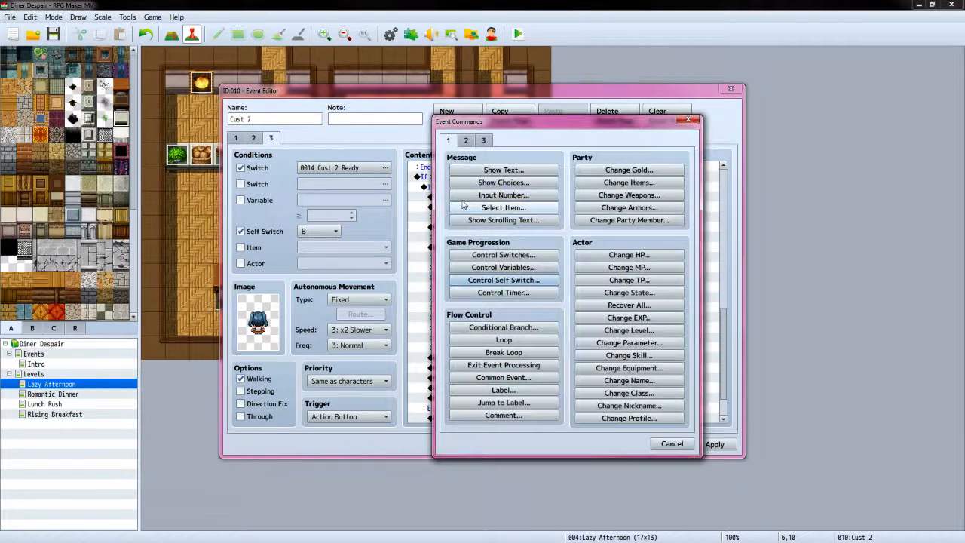
{"action": "left_click", "coordinate": [466, 141]}
{"action": "left_click", "coordinate": [504, 195]}
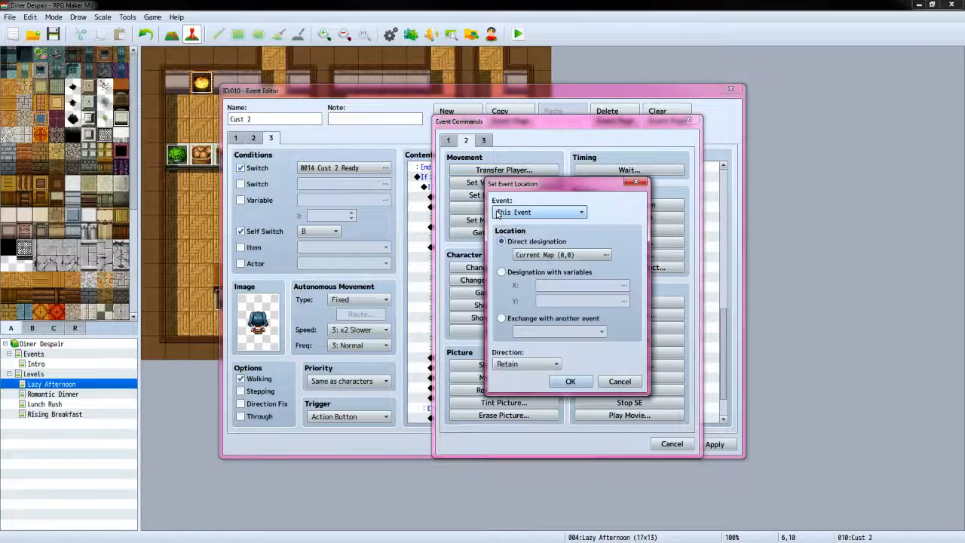
{"action": "left_click", "coordinate": [580, 254]}
{"action": "left_click", "coordinate": [435, 249]}
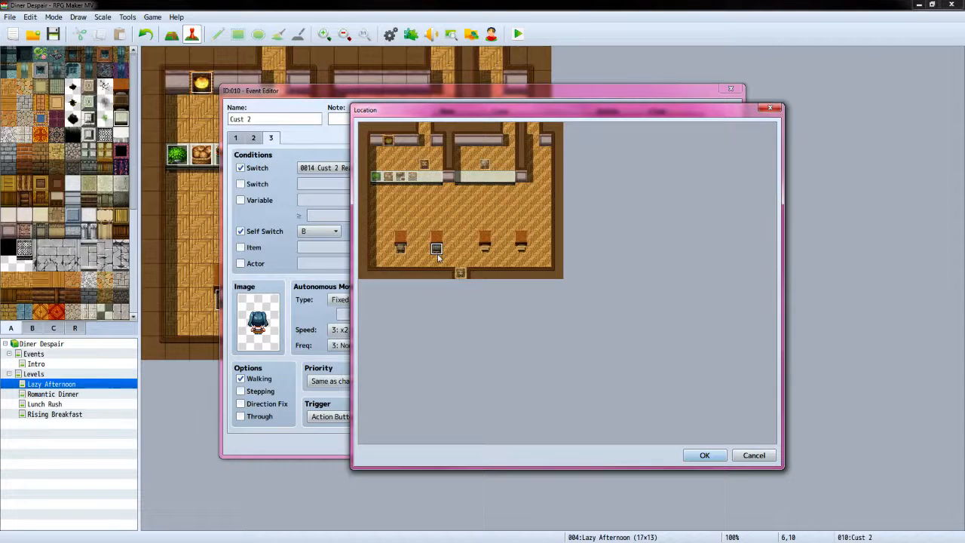
{"action": "left_click", "coordinate": [692, 456]}
{"action": "left_click", "coordinate": [528, 363]}
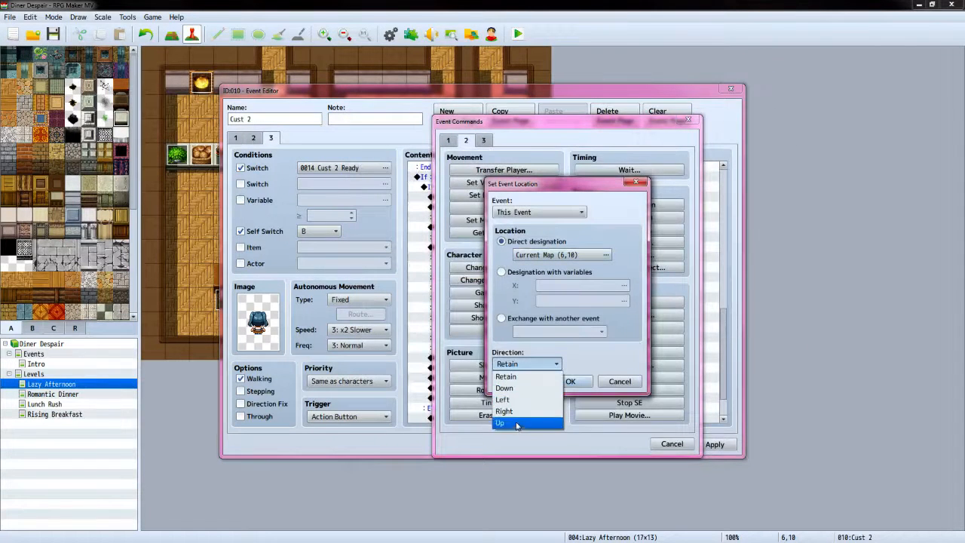
{"action": "left_click", "coordinate": [518, 424]}
{"action": "left_click", "coordinate": [569, 380]}
Below the event location command, add a Conditional Branch for variable 0008 Cust 2 Tip ≥ constant 0, without an Else branch
{"action": "scroll", "coordinate": [536, 361], "scroll_direction": "down", "scroll_amount": 2}
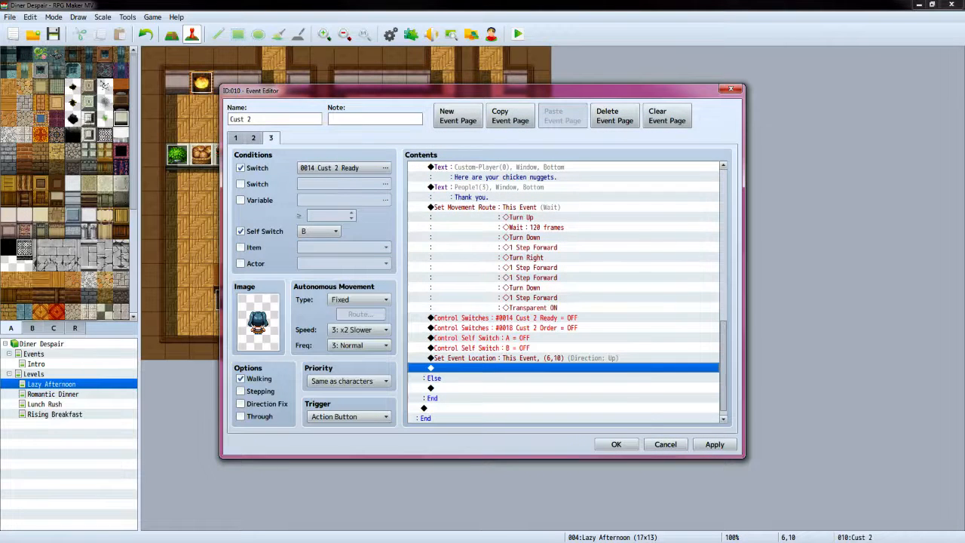
{"action": "key", "text": "alt+Tab"}
{"action": "key", "text": "alt+Tab"}
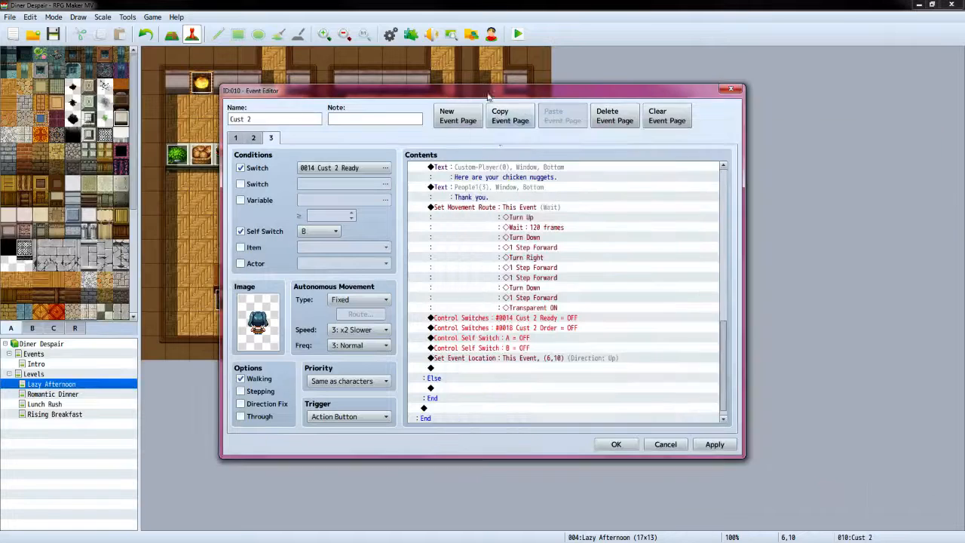
{"action": "left_click", "coordinate": [477, 368]}
{"action": "double_click", "coordinate": [477, 368]}
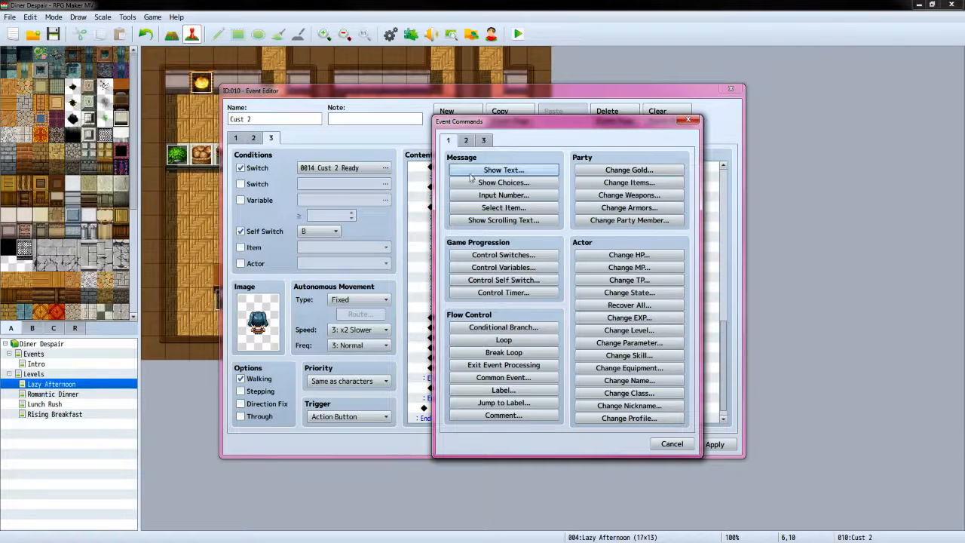
{"action": "left_click", "coordinate": [520, 328]}
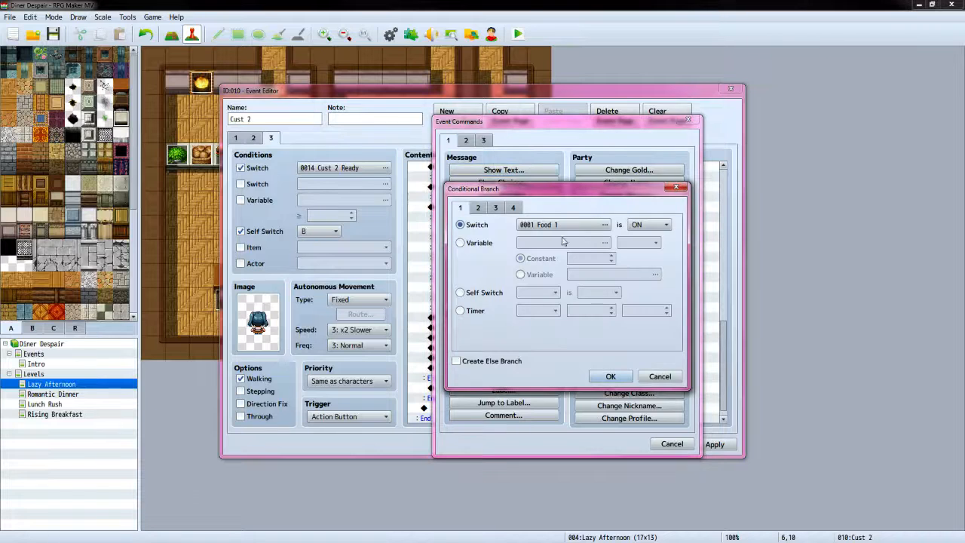
{"action": "left_click", "coordinate": [464, 245]}
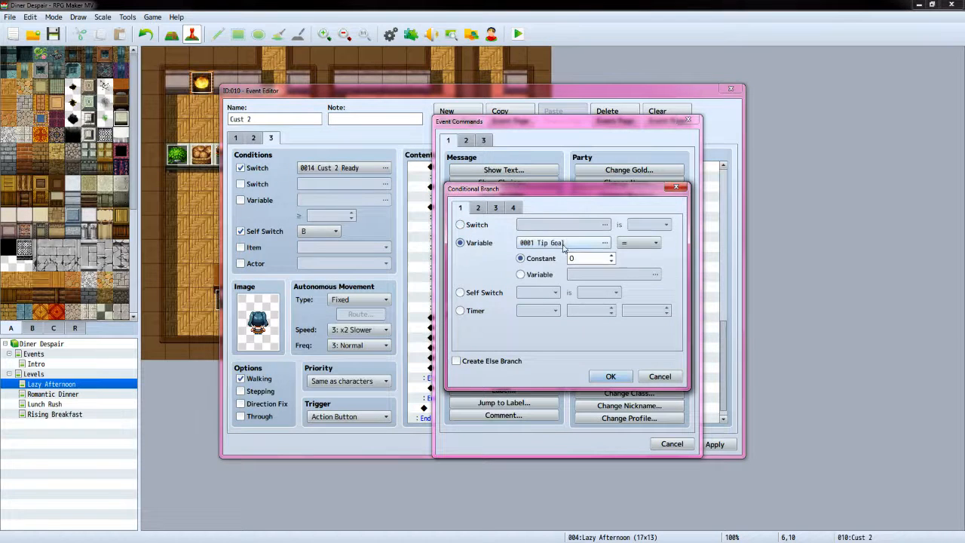
{"action": "left_click", "coordinate": [604, 245]}
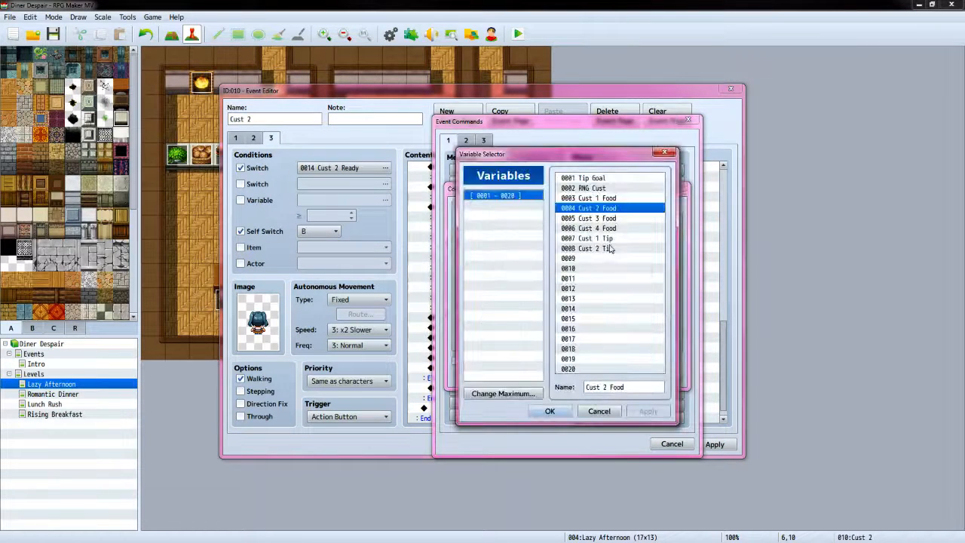
{"action": "left_click", "coordinate": [611, 248]}
{"action": "left_click", "coordinate": [549, 410]}
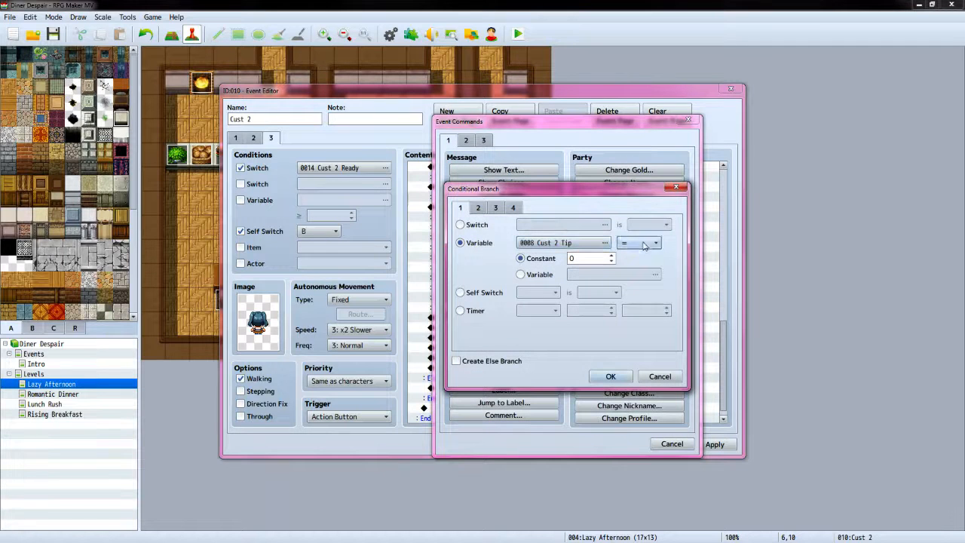
{"action": "left_click", "coordinate": [644, 243]}
{"action": "left_click", "coordinate": [642, 268]}
{"action": "left_click", "coordinate": [611, 377]}
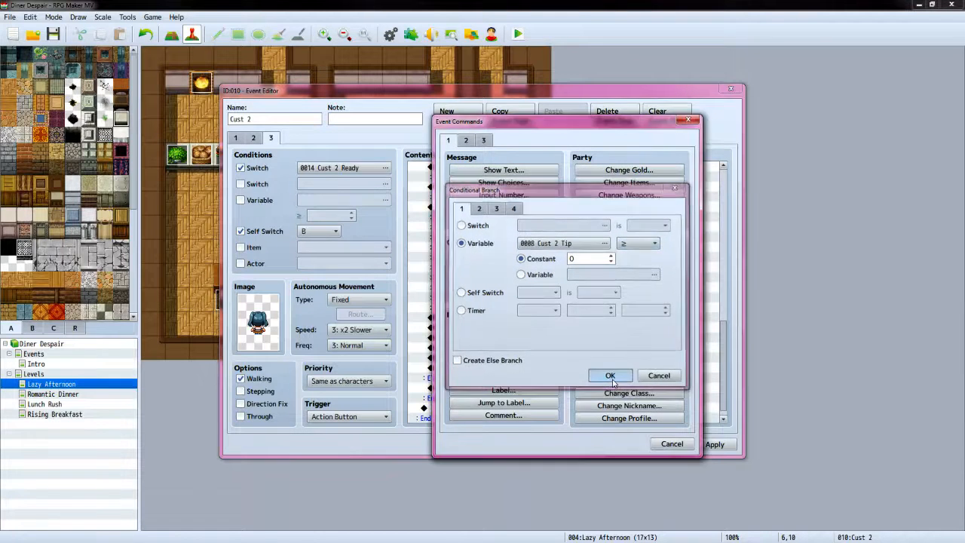
Inside the tip branch, add a Change Gold command that increases gold by variable 0008 Cust 2 Tip
{"action": "double_click", "coordinate": [491, 381]}
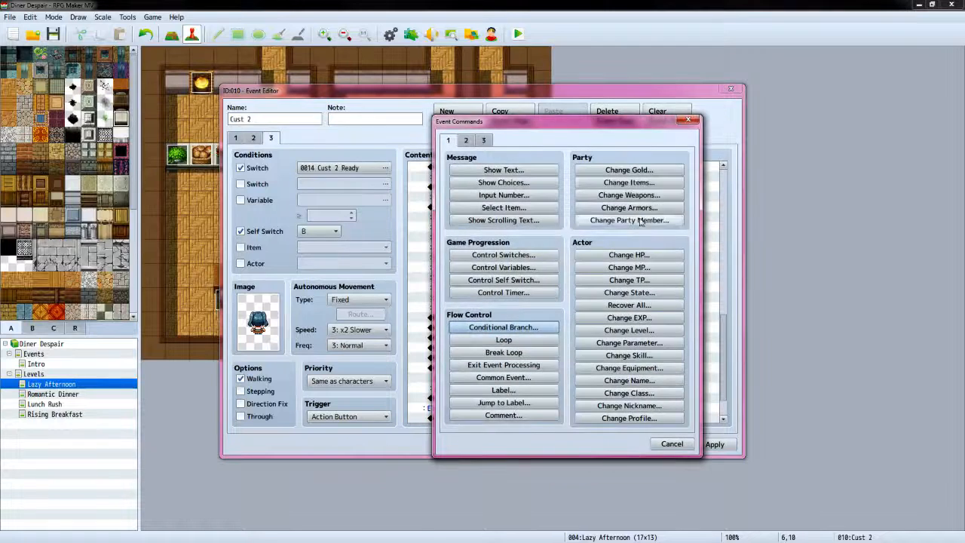
{"action": "left_click", "coordinate": [629, 170]}
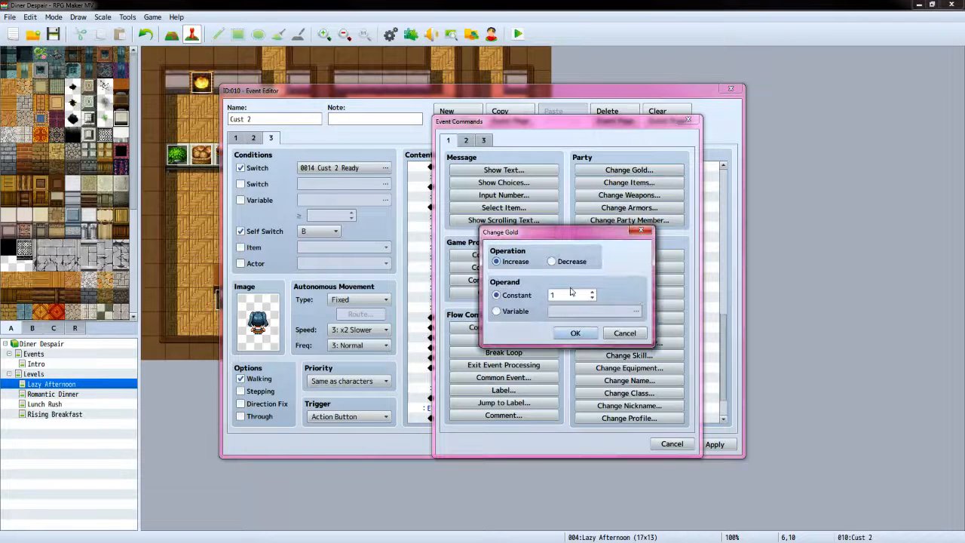
{"action": "left_click", "coordinate": [496, 310]}
{"action": "left_click", "coordinate": [636, 311]}
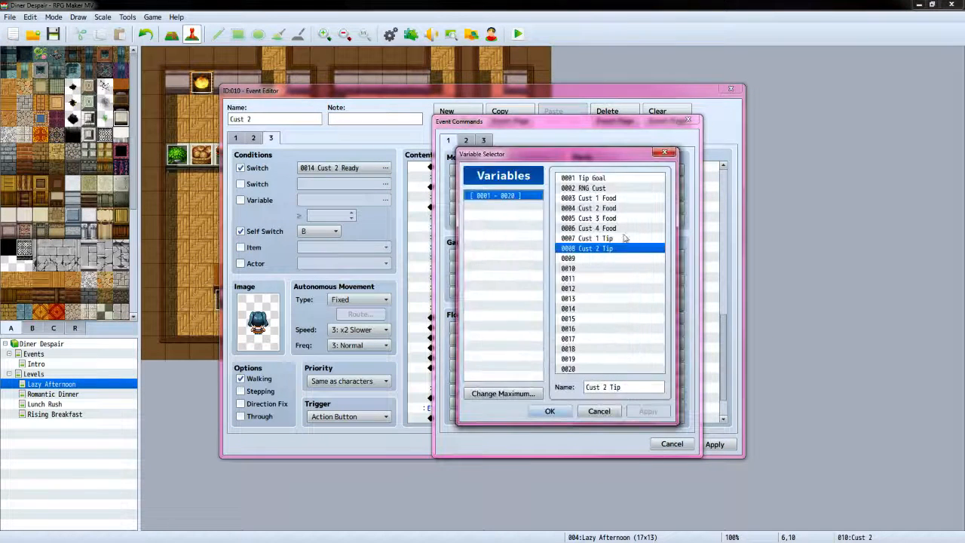
{"action": "left_click", "coordinate": [550, 410]}
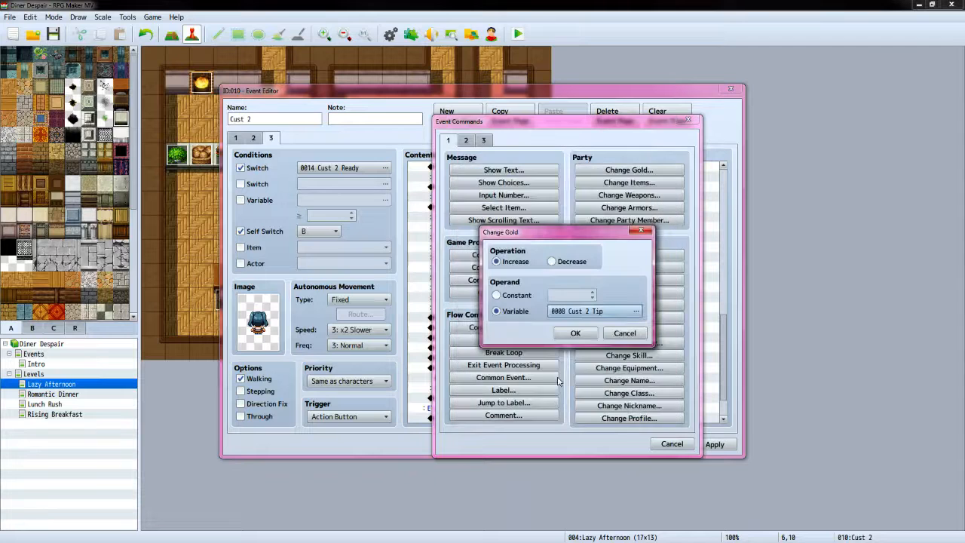
{"action": "left_click", "coordinate": [574, 333]}
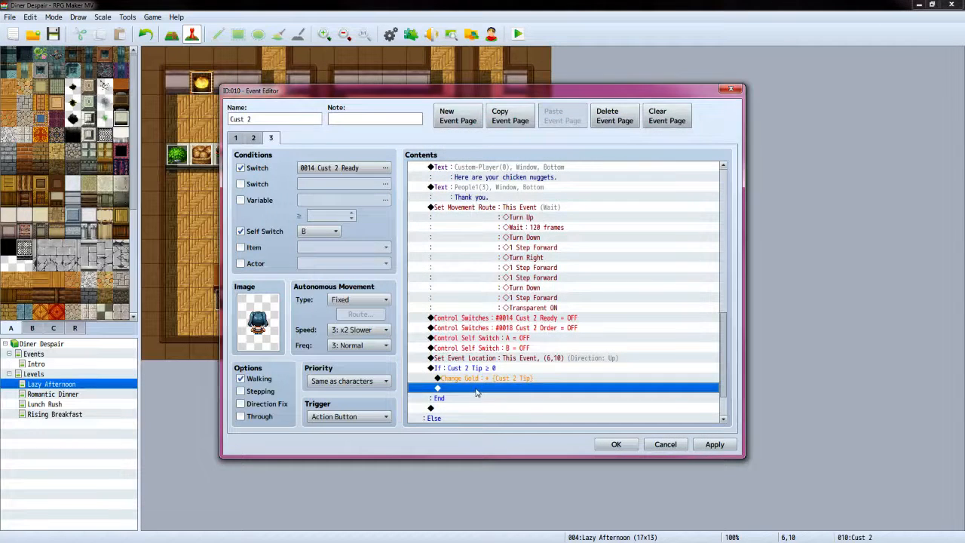
Below the gold change, add a Play SE command with the Coin sound at 90% volume and 100% pitch
{"action": "double_click", "coordinate": [476, 389]}
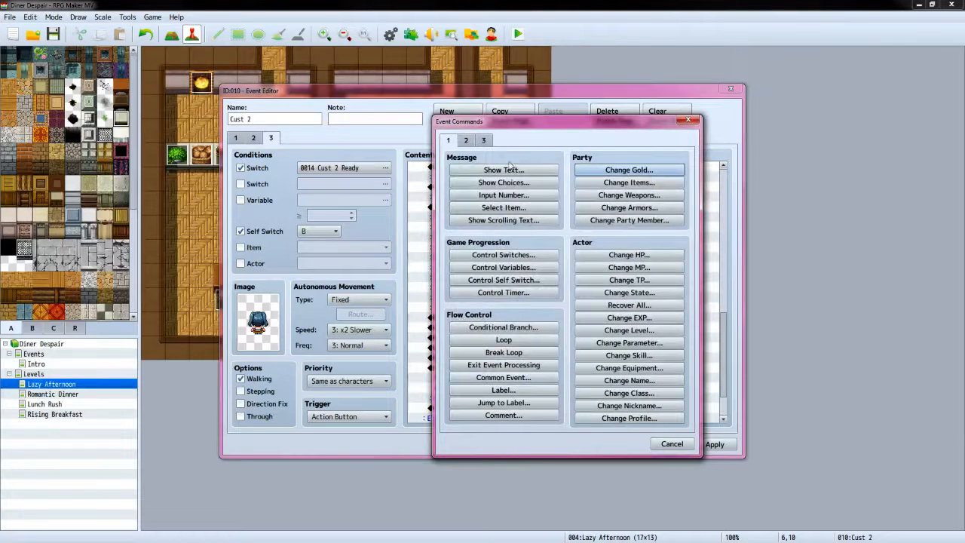
{"action": "left_click", "coordinate": [467, 141]}
{"action": "left_click", "coordinate": [629, 391]}
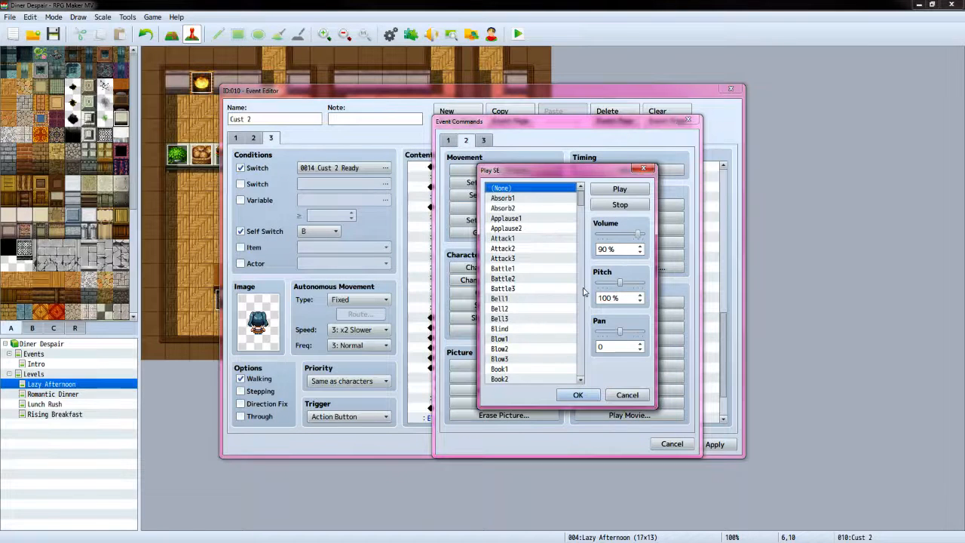
{"action": "scroll", "coordinate": [584, 292], "scroll_direction": "down", "scroll_amount": 5}
{"action": "left_click", "coordinate": [516, 303]}
{"action": "left_click", "coordinate": [577, 395]}
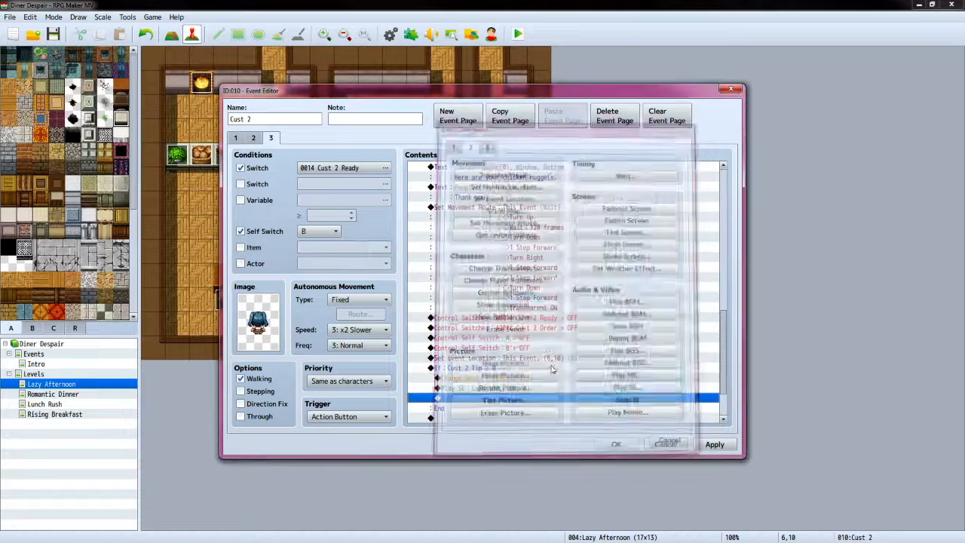
In the Chicken Nuggets Else branch, add a Show Text with the fourth People1 face reading "Have you my nuggets?"
{"action": "scroll", "coordinate": [548, 355], "scroll_direction": "down", "scroll_amount": 2}
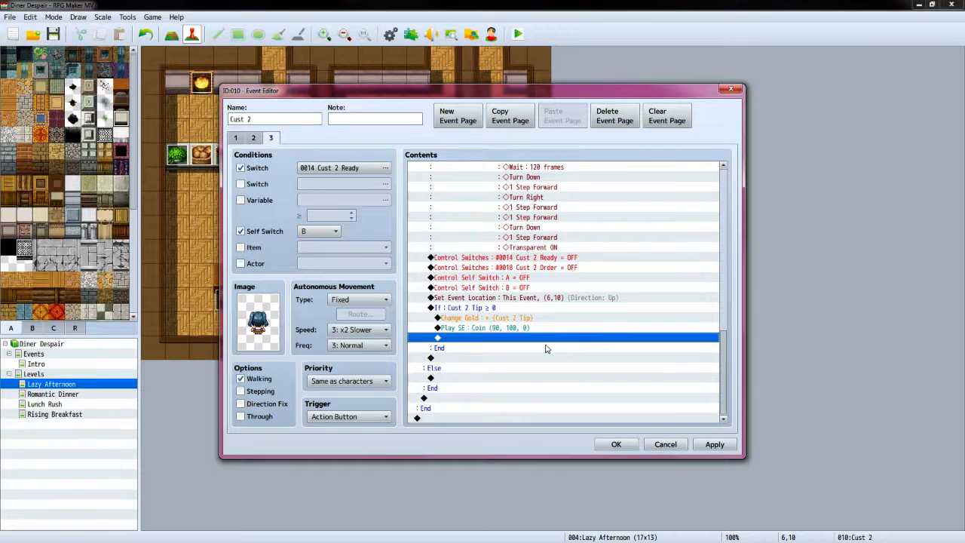
{"action": "left_click", "coordinate": [463, 377]}
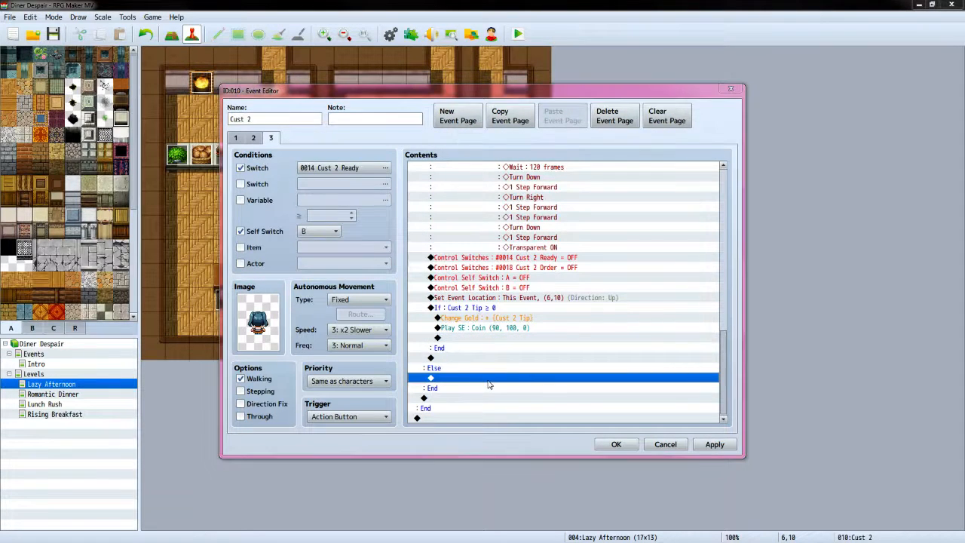
{"action": "double_click", "coordinate": [488, 385]}
{"action": "left_click", "coordinate": [449, 141]}
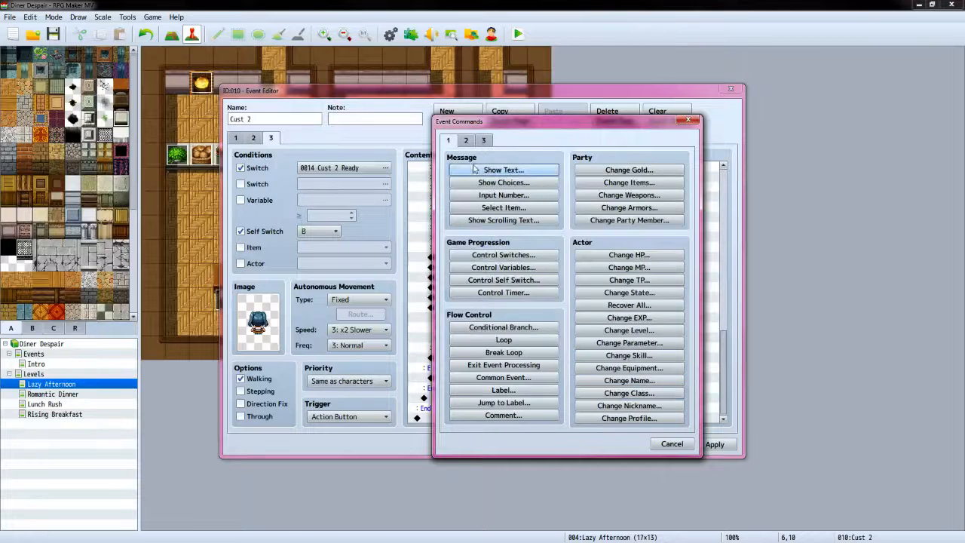
{"action": "left_click", "coordinate": [503, 170]}
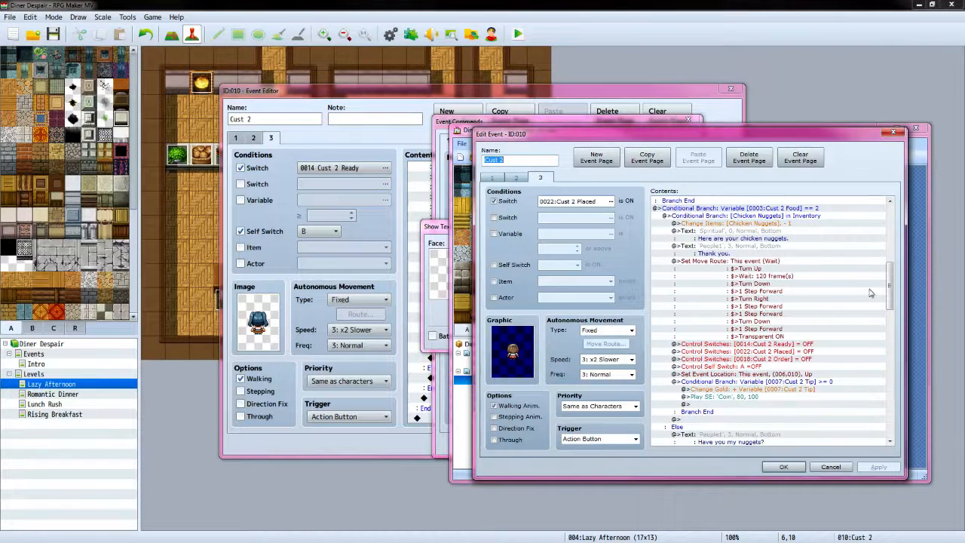
{"action": "left_click_drag", "start_coordinate": [890, 276], "coordinate": [890, 292]}
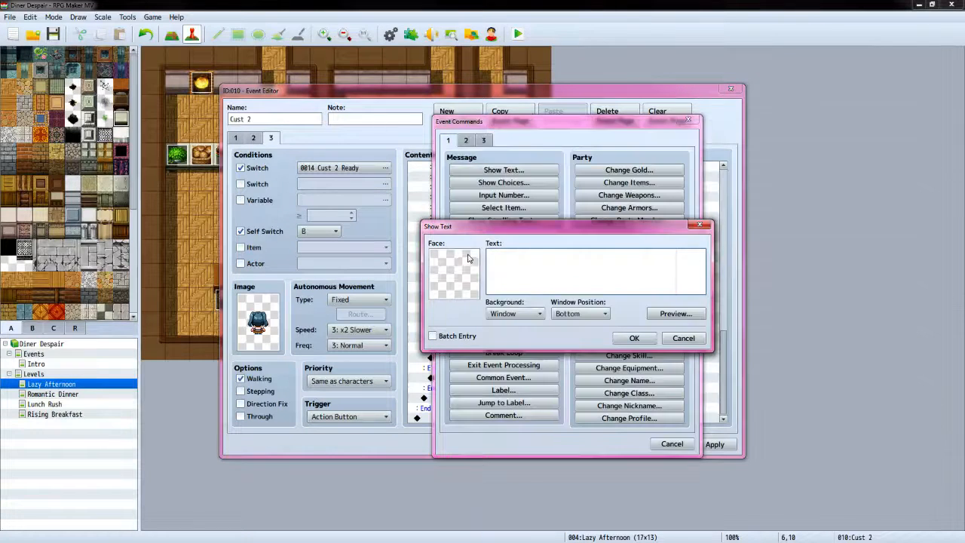
{"action": "double_click", "coordinate": [468, 257]}
{"action": "left_click", "coordinate": [428, 278]}
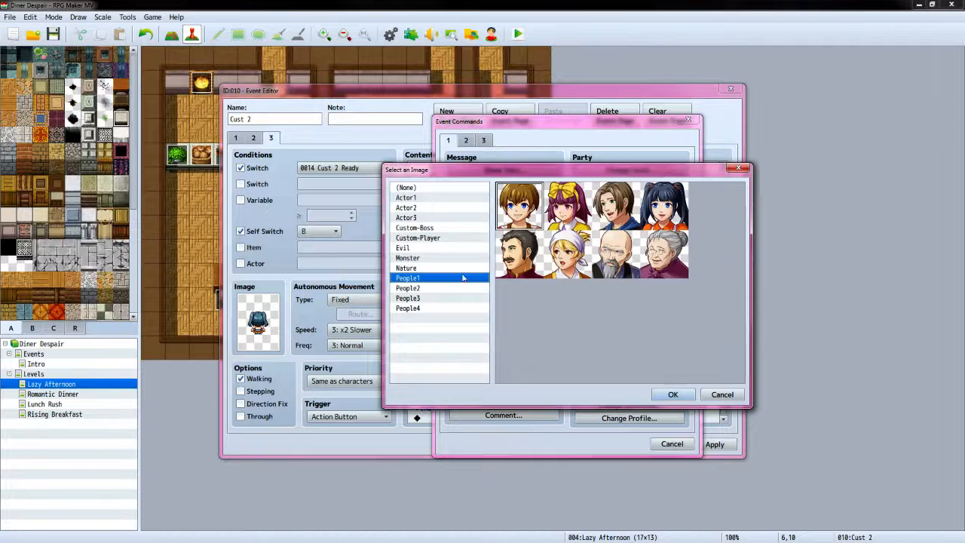
{"action": "left_click", "coordinate": [649, 219]}
{"action": "left_click", "coordinate": [673, 393]}
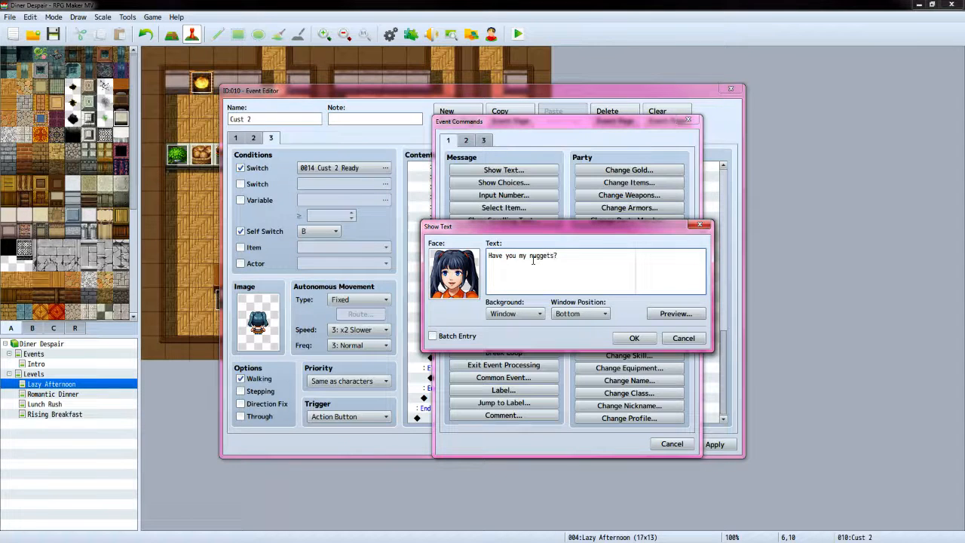
{"action": "left_click", "coordinate": [634, 338]}
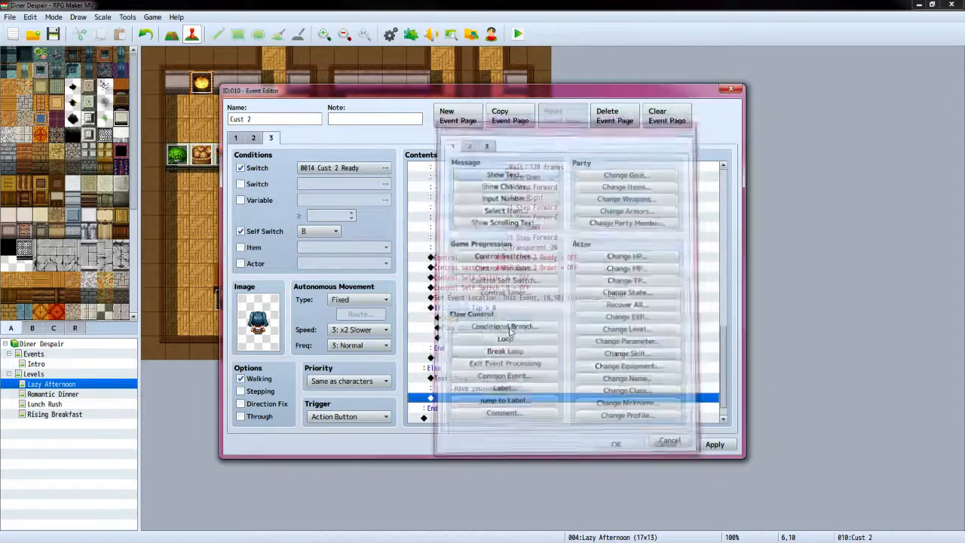
Below the customer's question, add a Show Text with the Custom-Player face reading "Sorry, not yet."
{"action": "double_click", "coordinate": [476, 398]}
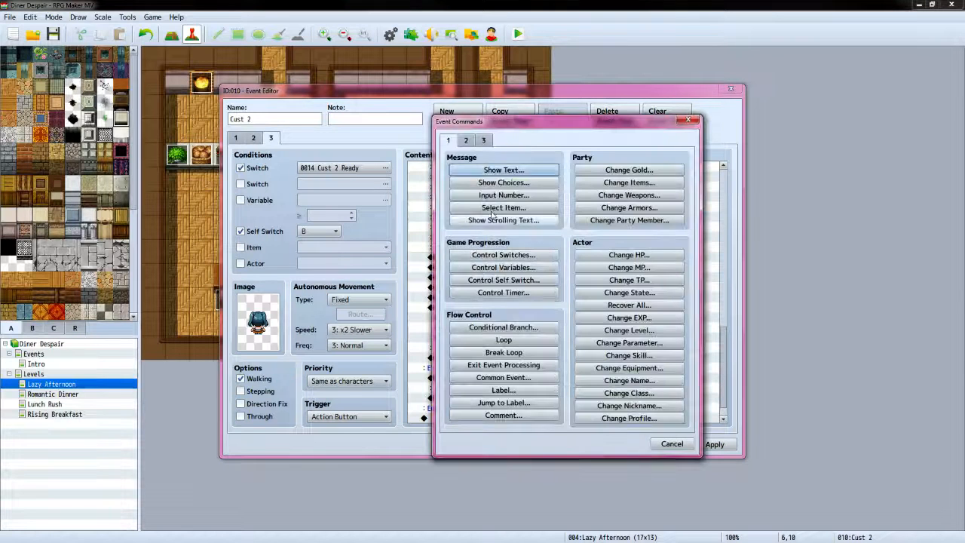
{"action": "left_click", "coordinate": [504, 169]}
{"action": "double_click", "coordinate": [450, 262]}
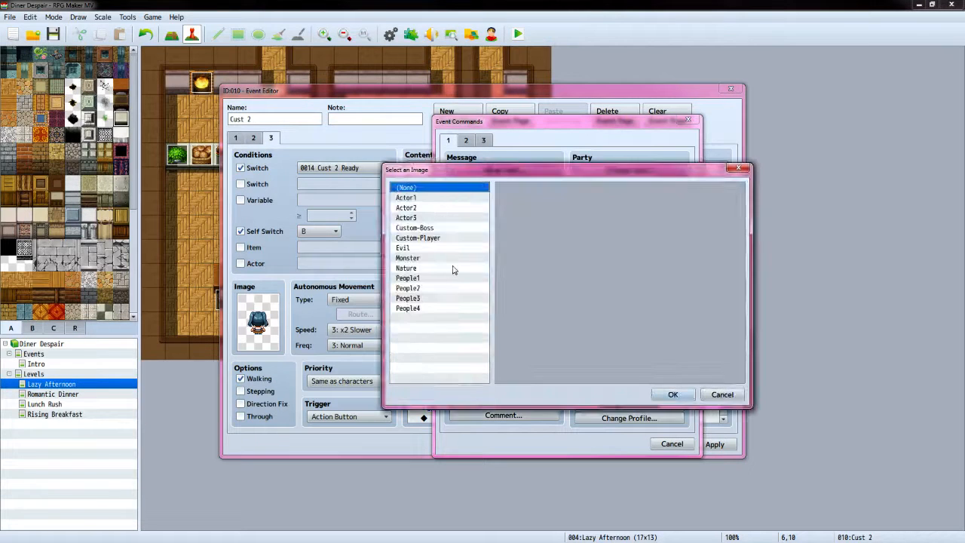
{"action": "left_click", "coordinate": [438, 238]}
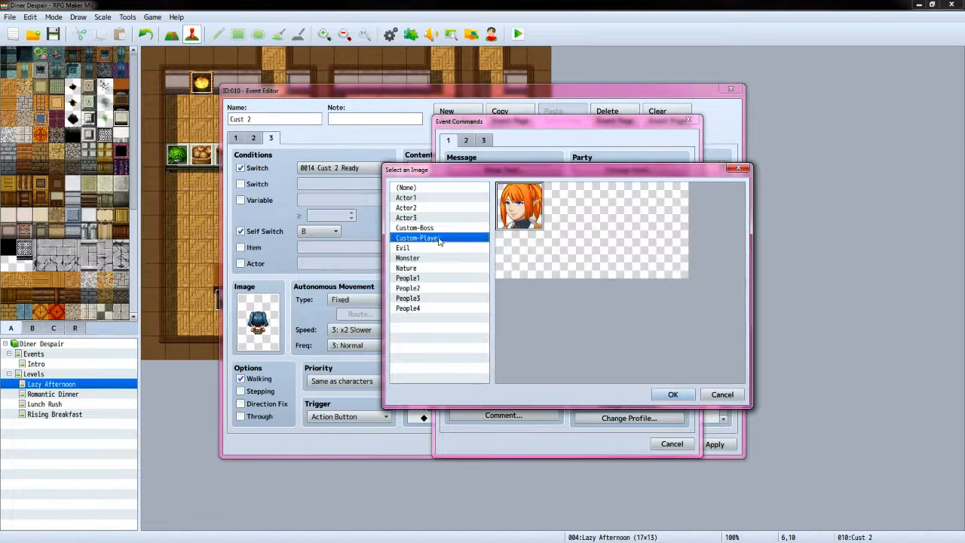
{"action": "left_click", "coordinate": [672, 394]}
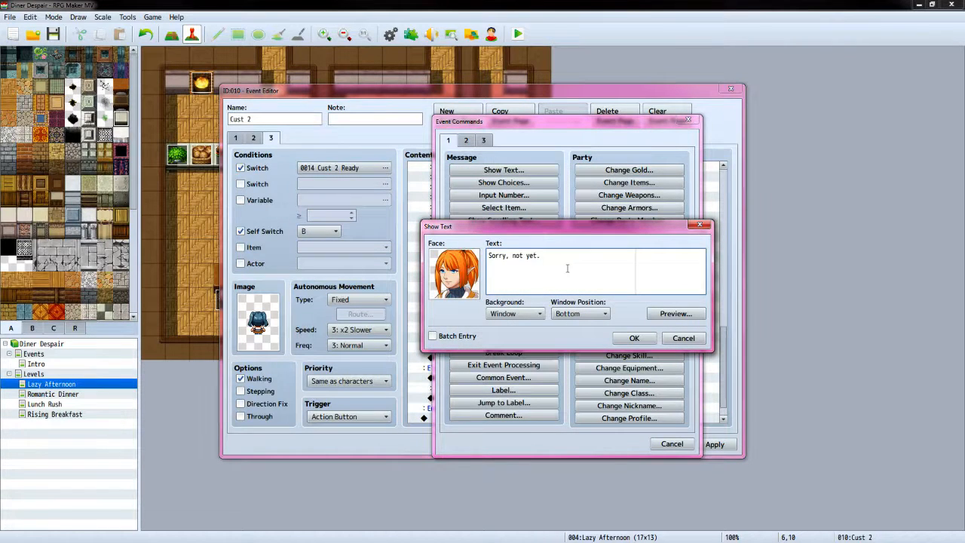
{"action": "left_click", "coordinate": [617, 337]}
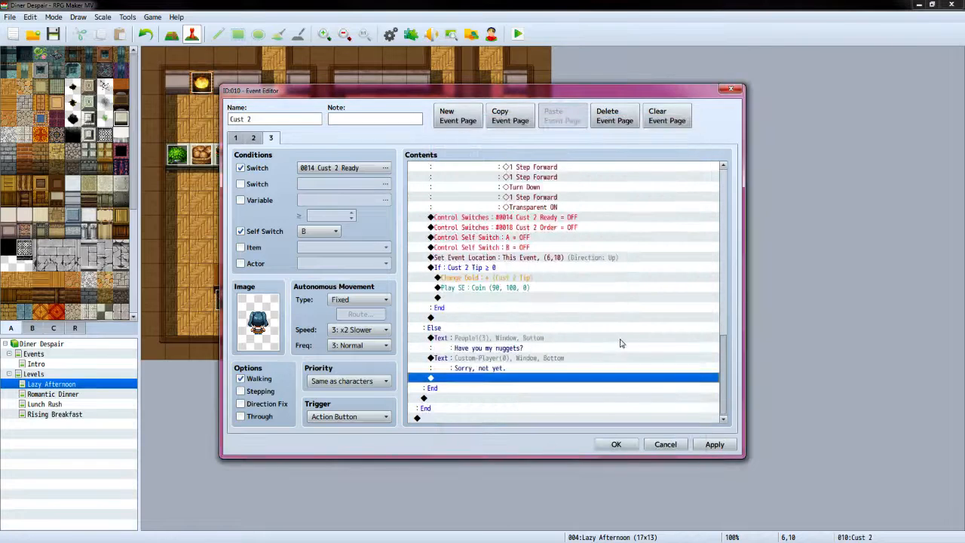
Below the player's reply, add a Control Variables command that subtracts constant 10 from variable 0008 Cust 2 Tip
{"action": "double_click", "coordinate": [484, 380]}
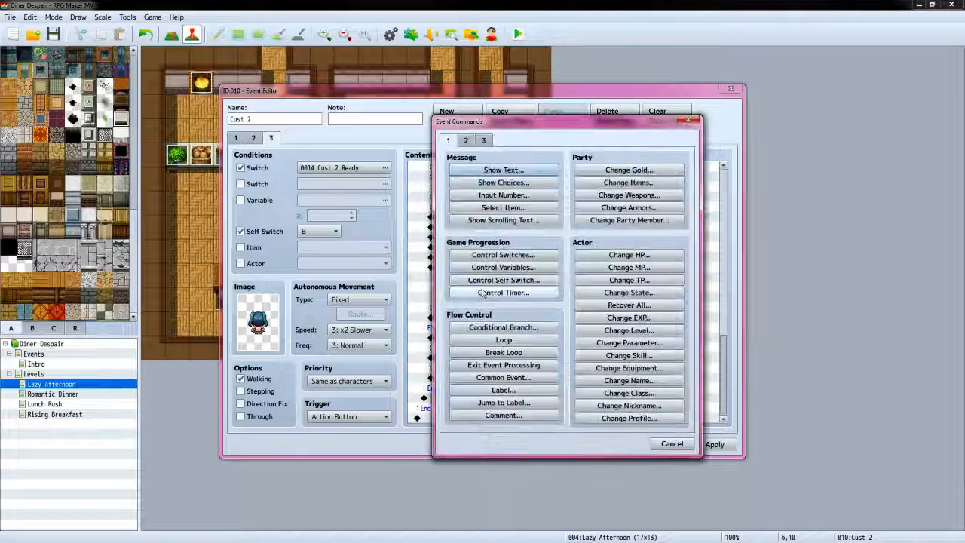
{"action": "left_click", "coordinate": [504, 269]}
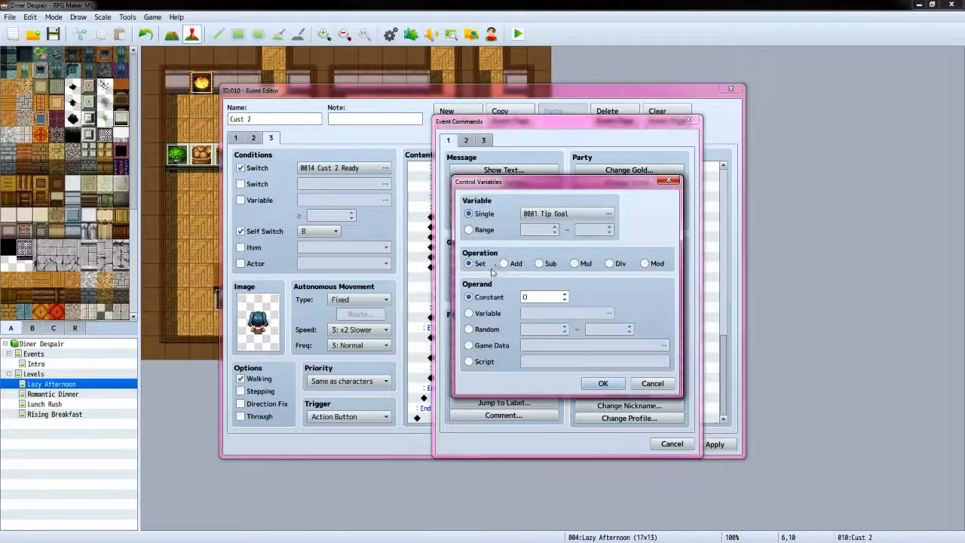
{"action": "left_click", "coordinate": [599, 220]}
{"action": "left_click", "coordinate": [603, 249]}
{"action": "left_click", "coordinate": [549, 411]}
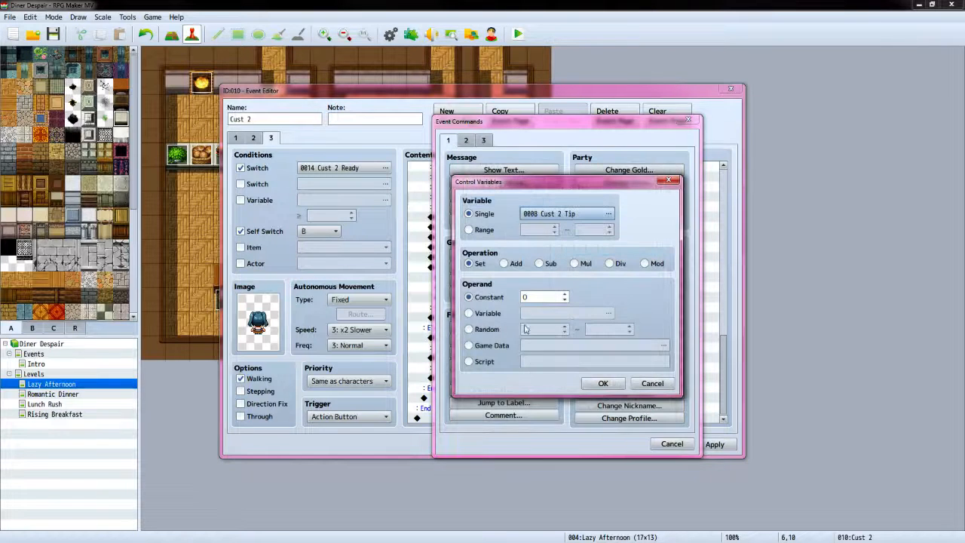
{"action": "left_click", "coordinate": [540, 264]}
{"action": "left_click", "coordinate": [525, 296]}
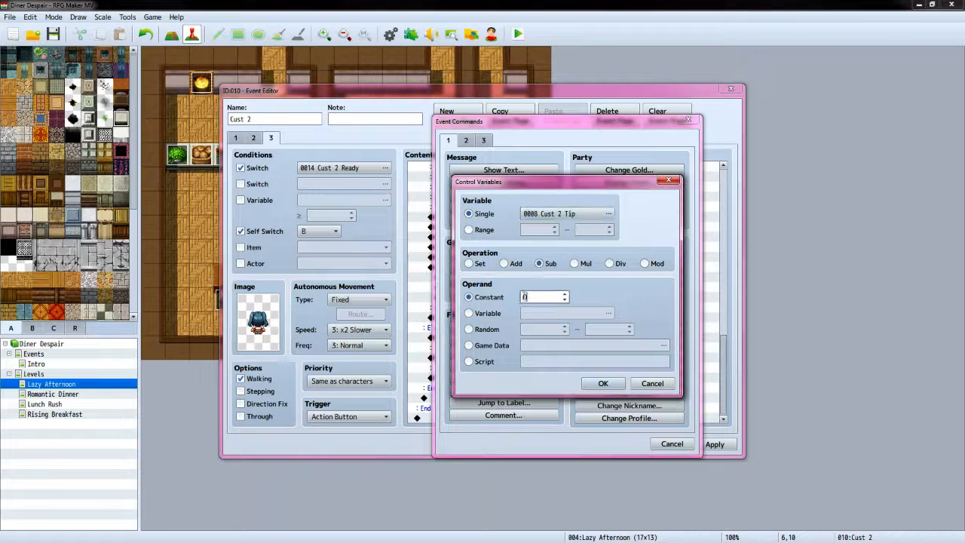
{"action": "type", "text": "10"}
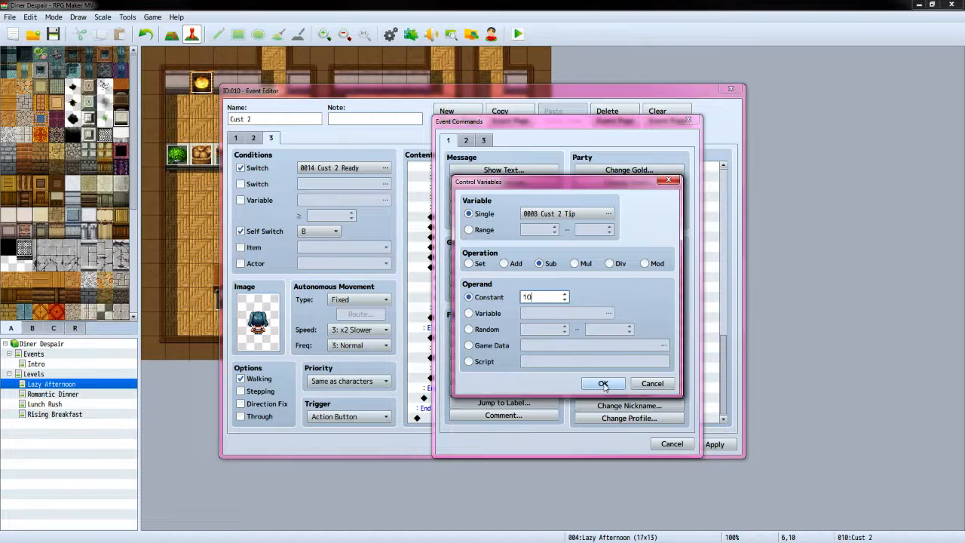
{"action": "left_click", "coordinate": [603, 383]}
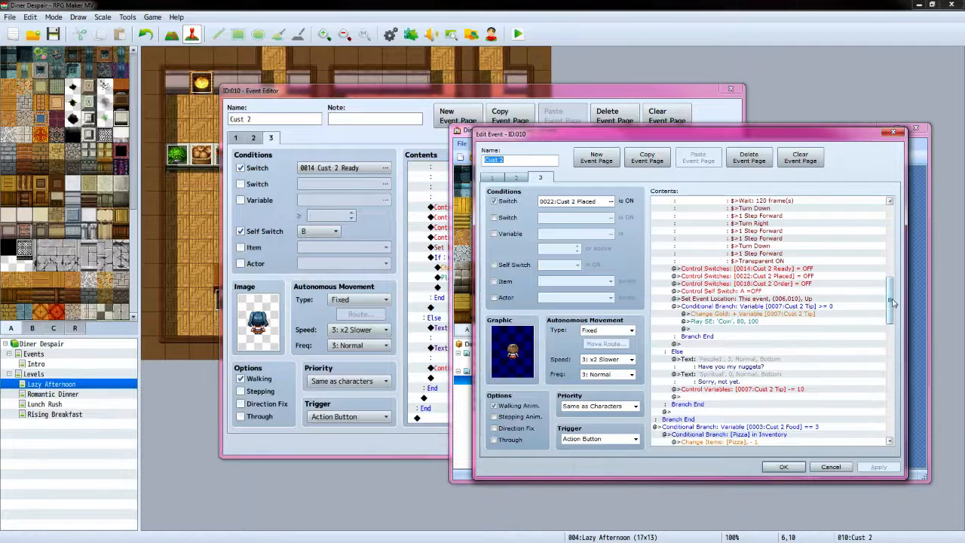
At the end of the event contents, add a Conditional Branch for variable 0004 Cust 2 Food = constant 3, without an Else branch
{"action": "left_click_drag", "start_coordinate": [892, 301], "coordinate": [895, 343]}
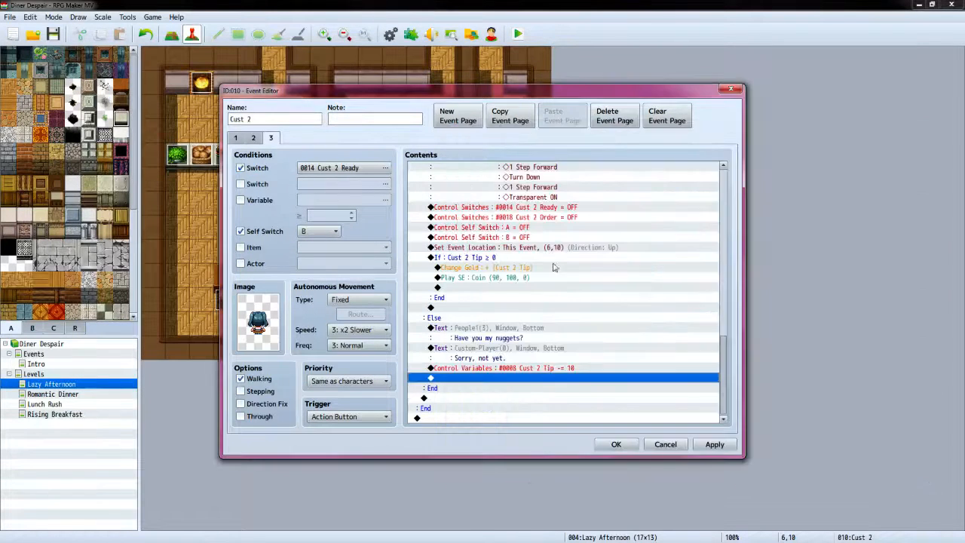
{"action": "double_click", "coordinate": [433, 419]}
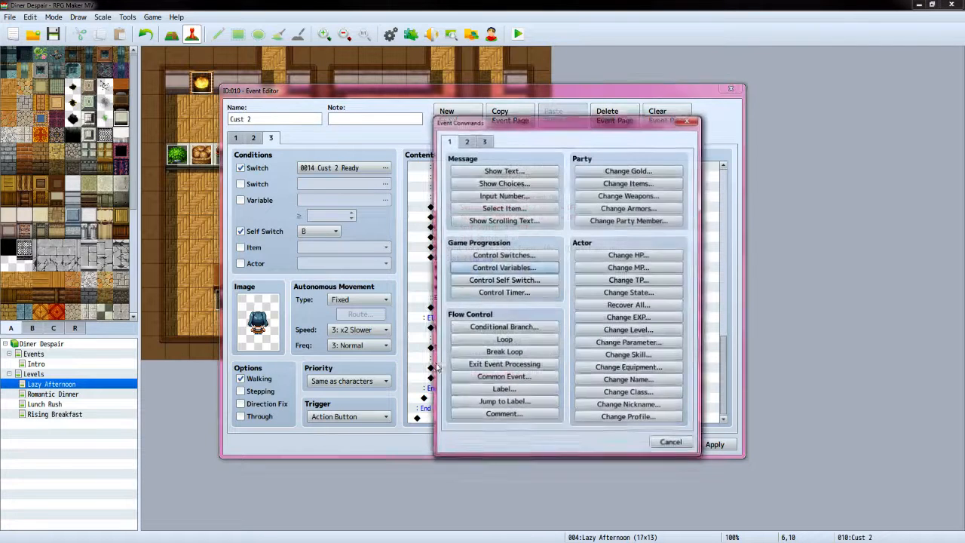
{"action": "left_click", "coordinate": [503, 327]}
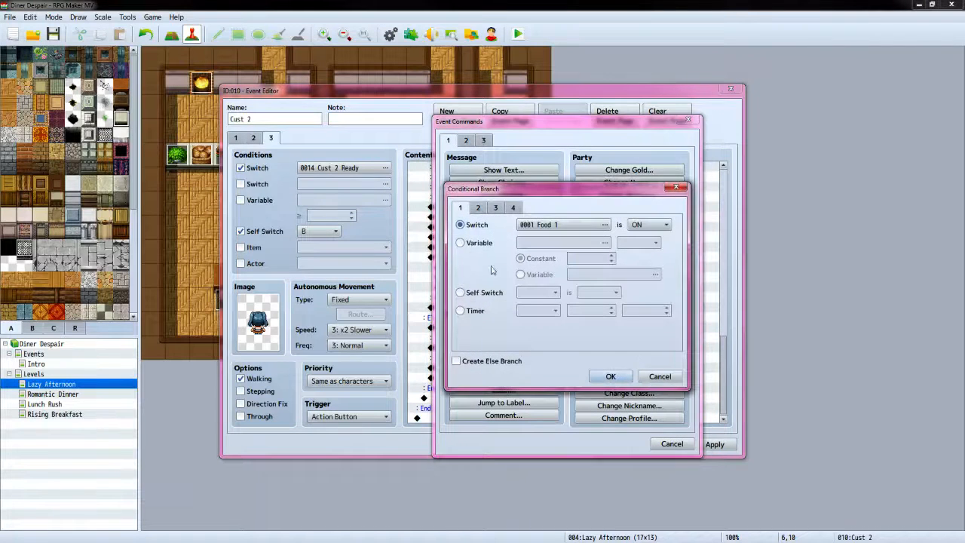
{"action": "left_click", "coordinate": [462, 243]}
{"action": "left_click", "coordinate": [604, 242]}
{"action": "left_click", "coordinate": [603, 246]}
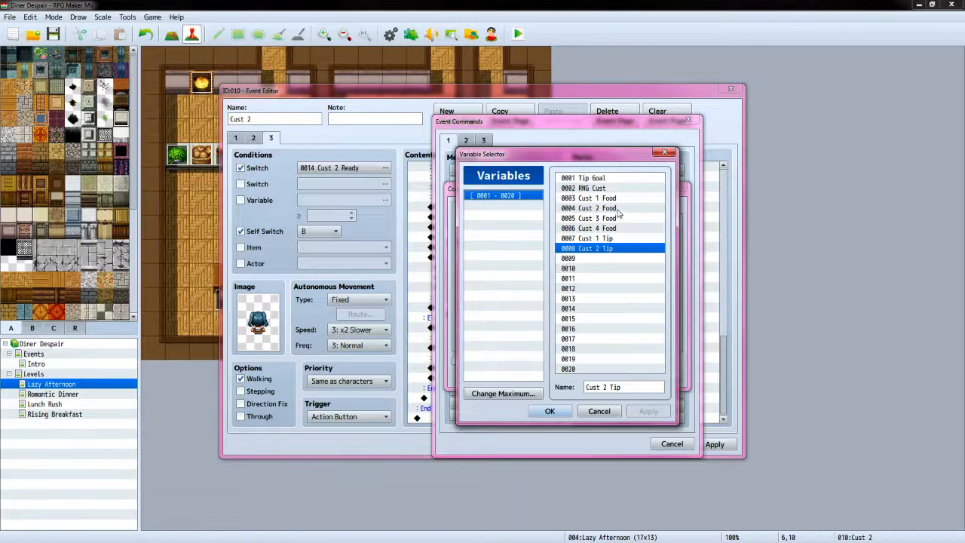
{"action": "left_click", "coordinate": [599, 208]}
{"action": "left_click", "coordinate": [549, 410]}
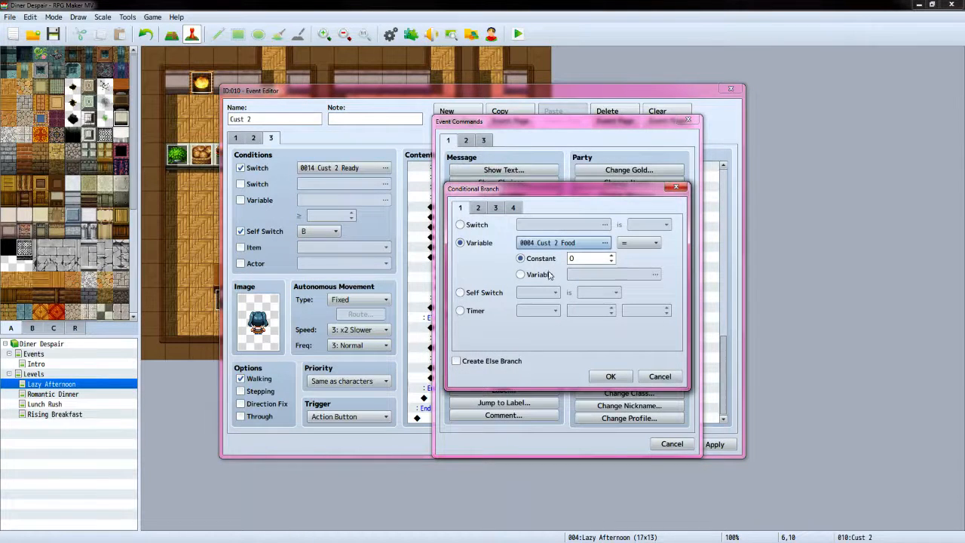
{"action": "double_click", "coordinate": [612, 256]}
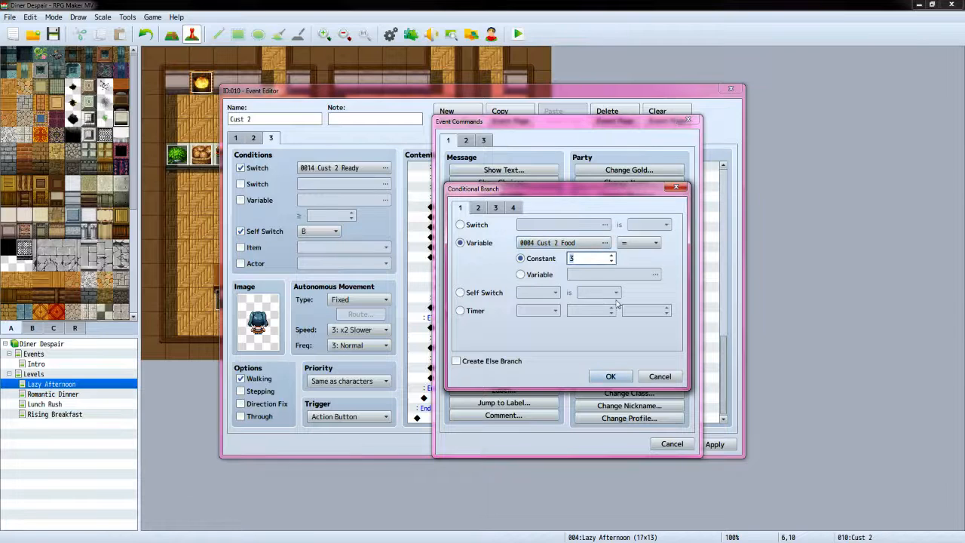
{"action": "left_click", "coordinate": [610, 376]}
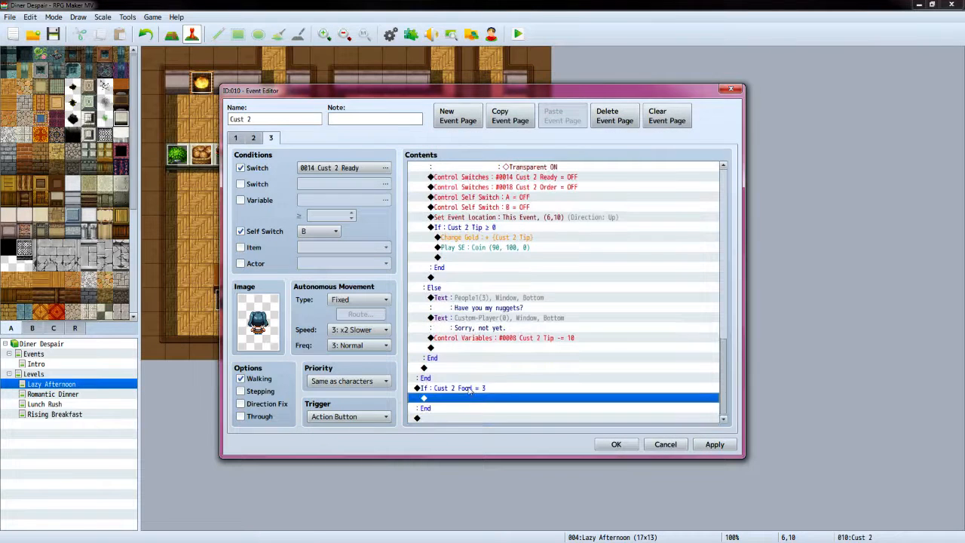
Inside the Cust 2 Food = 3 branch, add a Conditional Branch for the party having the Pizza item, with an Else branch
{"action": "double_click", "coordinate": [457, 398]}
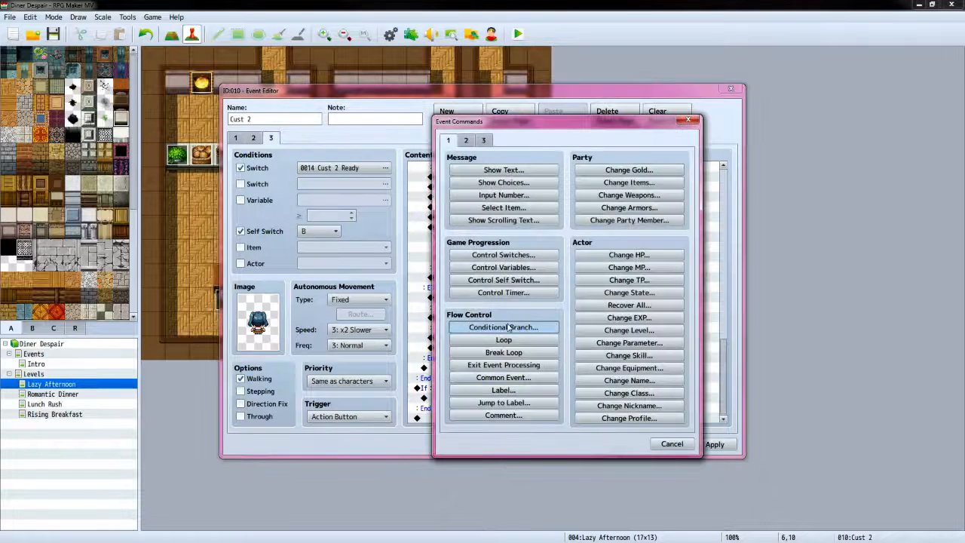
{"action": "left_click", "coordinate": [502, 325]}
{"action": "left_click", "coordinate": [513, 208]}
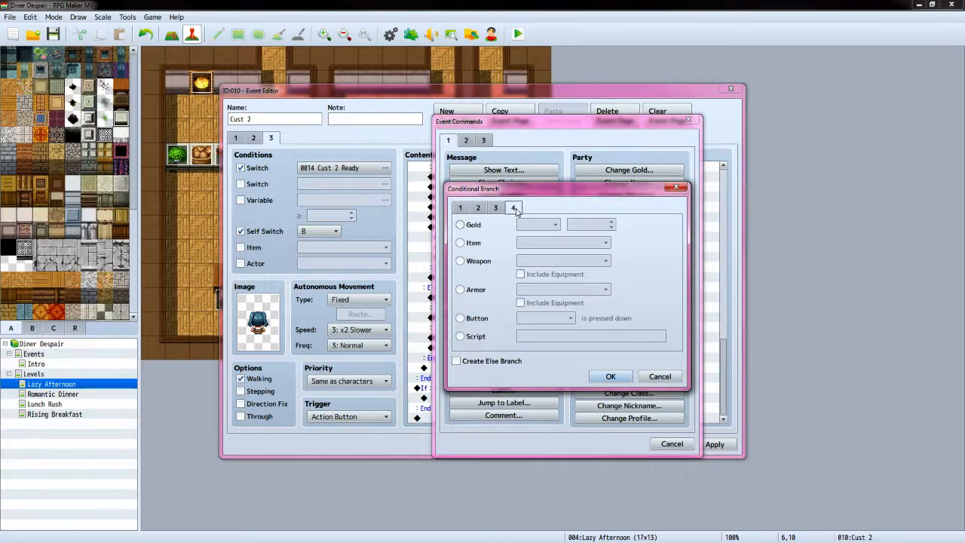
{"action": "left_click", "coordinate": [460, 243]}
{"action": "left_click", "coordinate": [562, 242]}
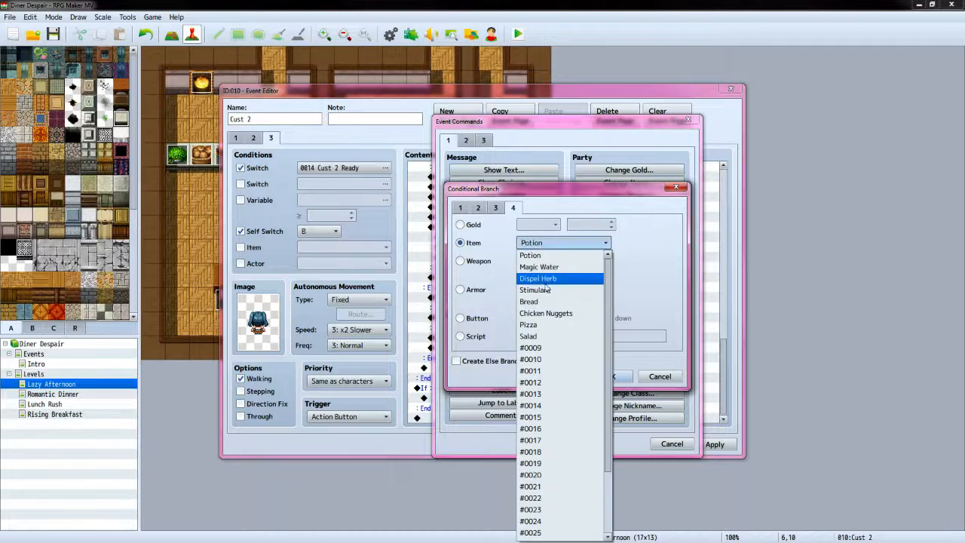
{"action": "left_click", "coordinate": [553, 325]}
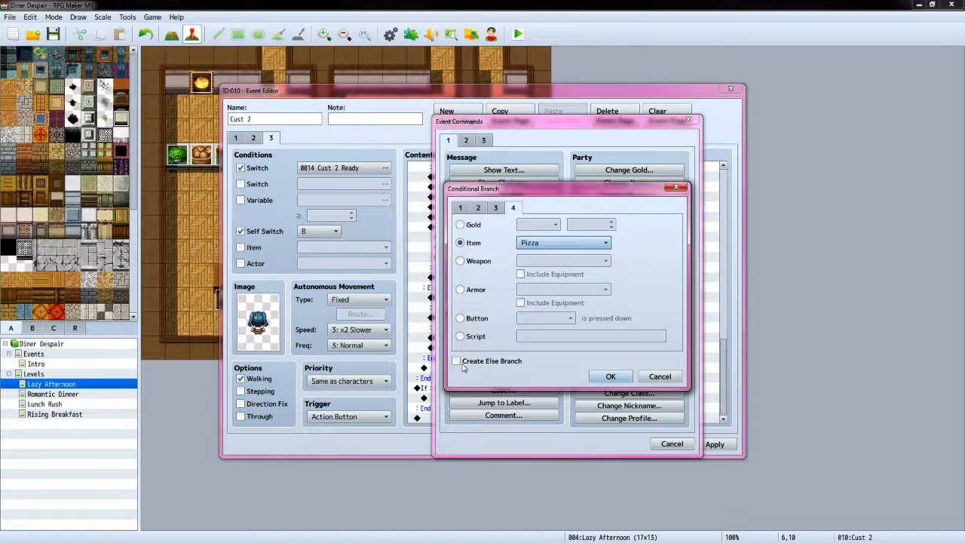
{"action": "left_click", "coordinate": [457, 361]}
{"action": "left_click", "coordinate": [596, 377]}
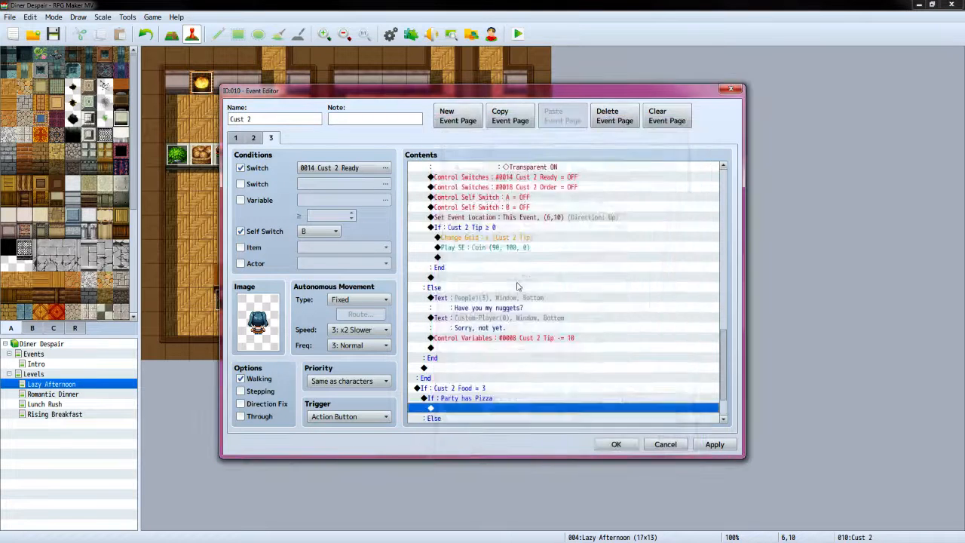
Inside the Pizza branch, add a Change Items command that decreases Pizza by constant 1
{"action": "double_click", "coordinate": [457, 360]}
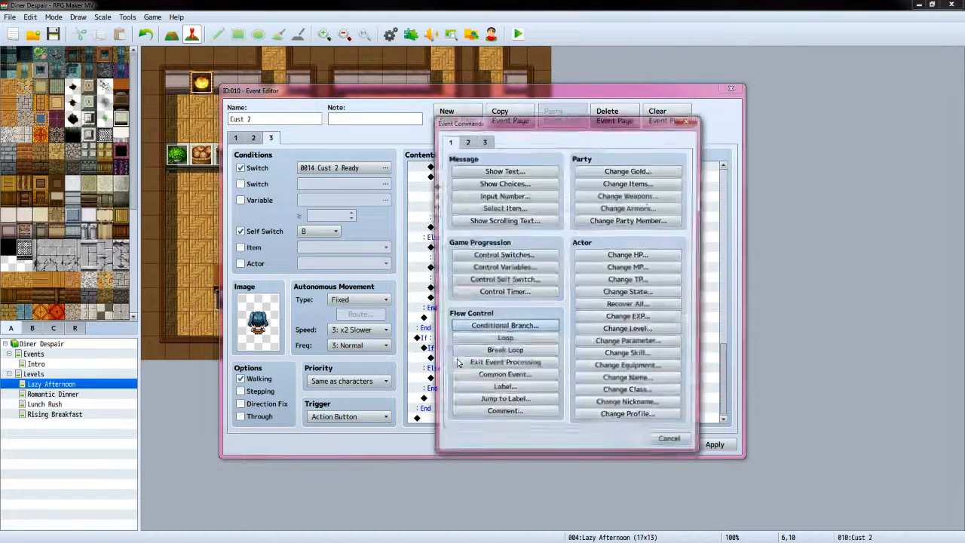
{"action": "left_click", "coordinate": [591, 183]}
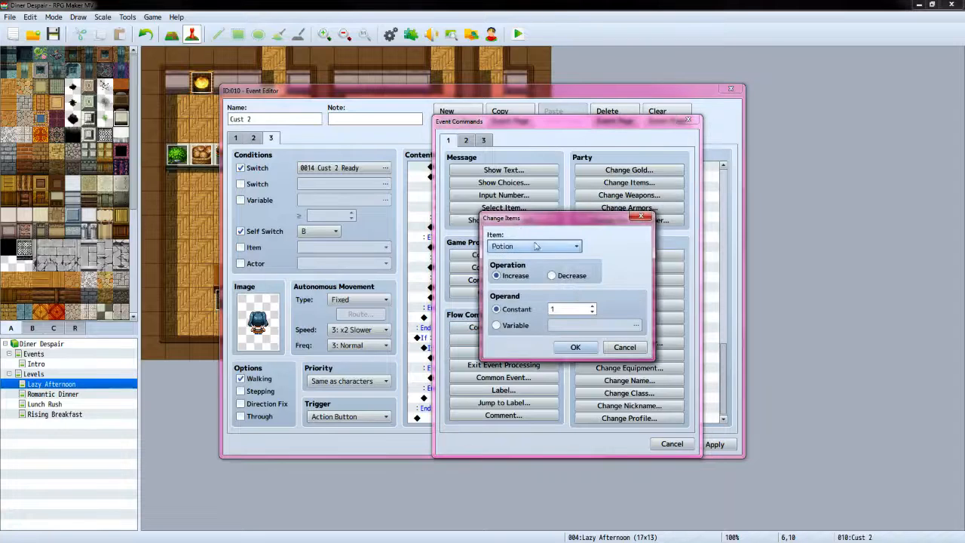
{"action": "left_click", "coordinate": [537, 245]}
{"action": "left_click", "coordinate": [527, 327]}
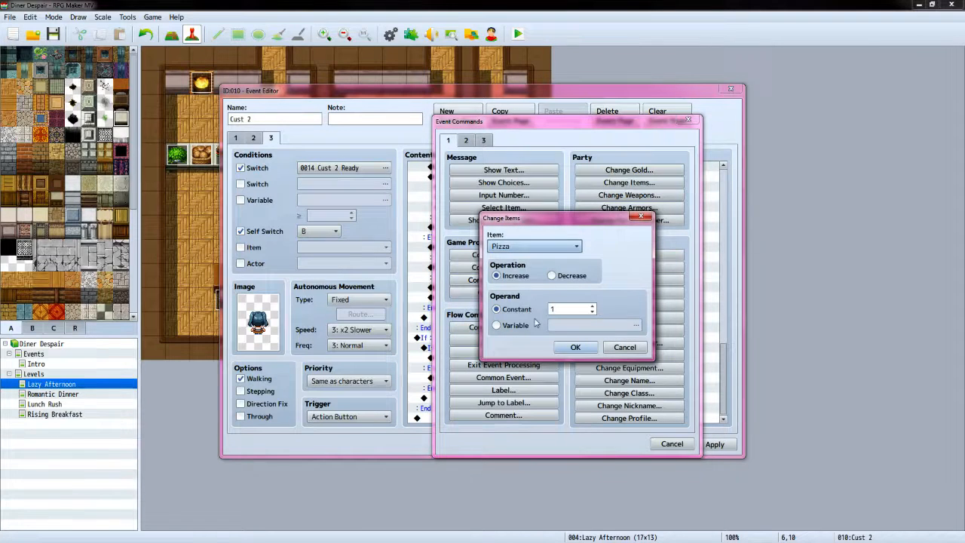
{"action": "left_click", "coordinate": [551, 275]}
{"action": "left_click", "coordinate": [575, 347]}
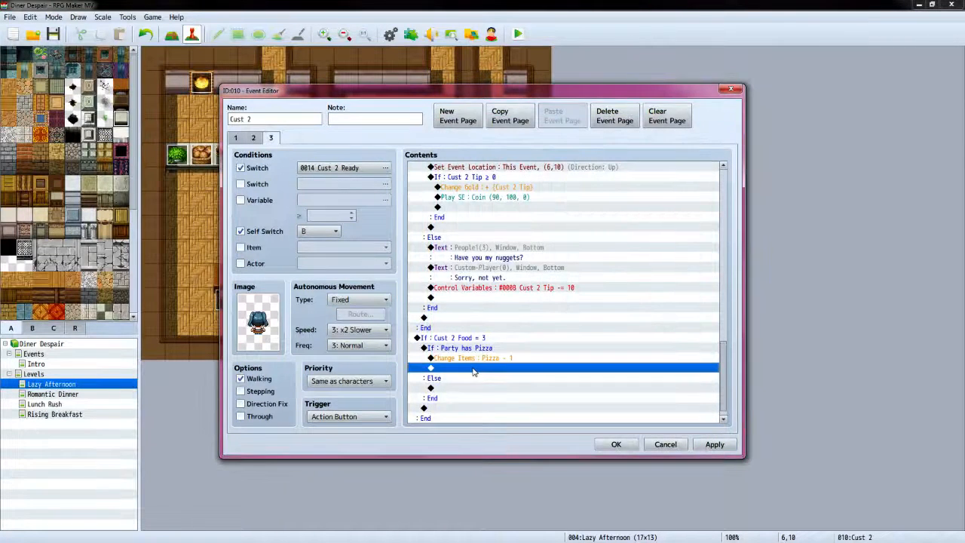
Below the Pizza item change, add a Show Text command with the Custom-Player face reading "Here's your pizza."
{"action": "double_click", "coordinate": [474, 369]}
{"action": "left_click", "coordinate": [503, 169]}
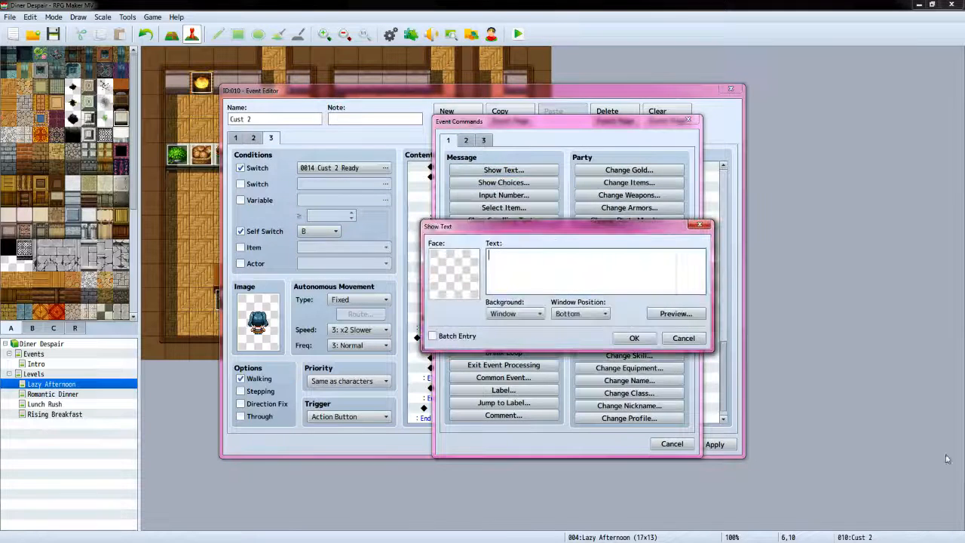
{"action": "key", "text": "alt+Tab"}
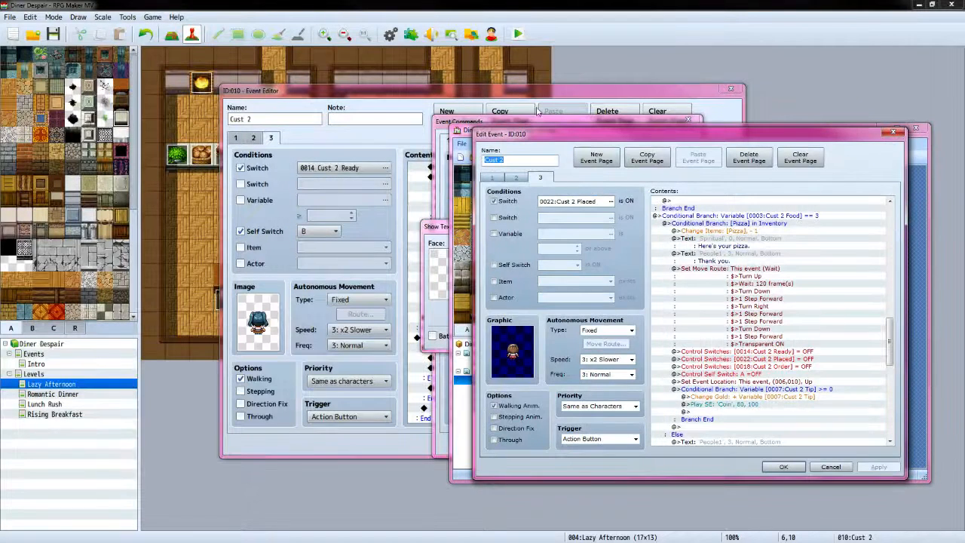
{"action": "key", "text": "alt+Tab"}
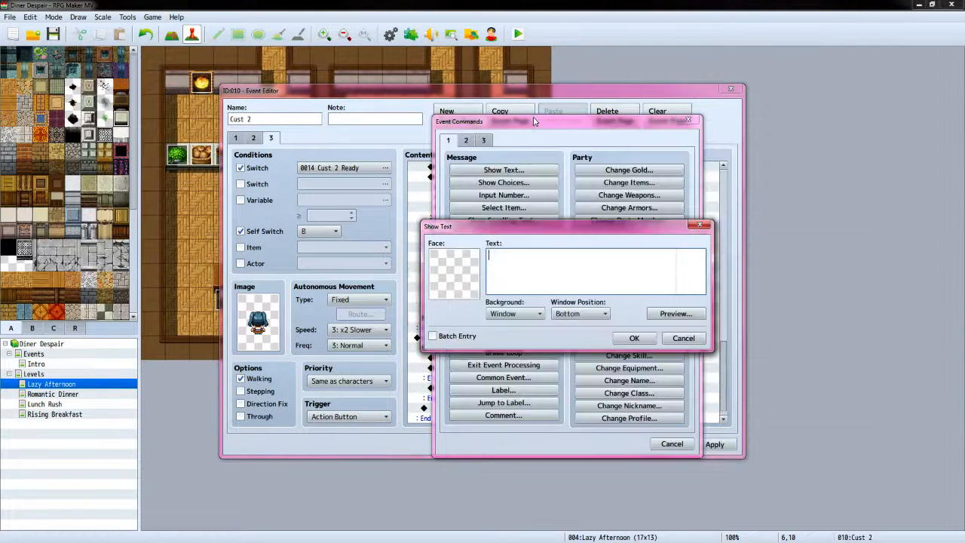
{"action": "double_click", "coordinate": [462, 268]}
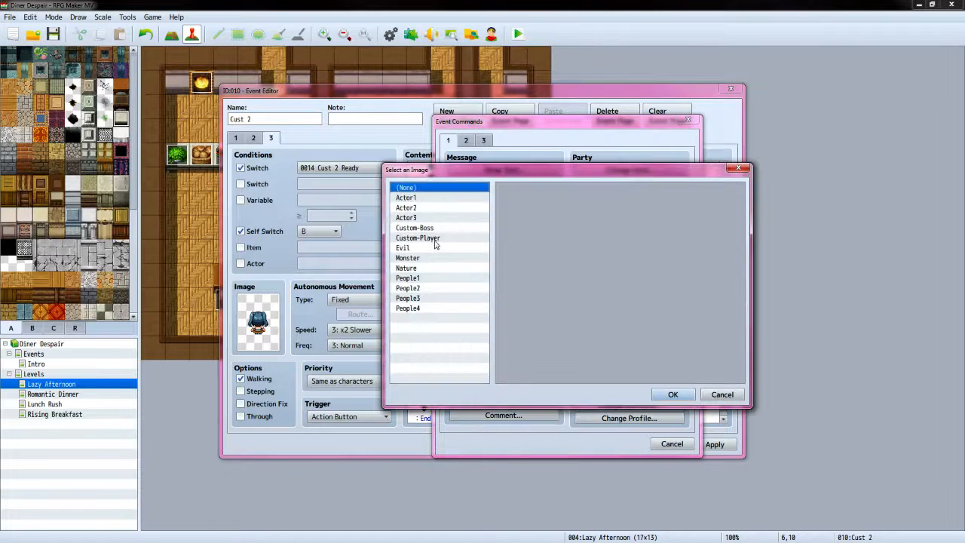
{"action": "left_click", "coordinate": [435, 238]}
{"action": "left_click", "coordinate": [672, 394]}
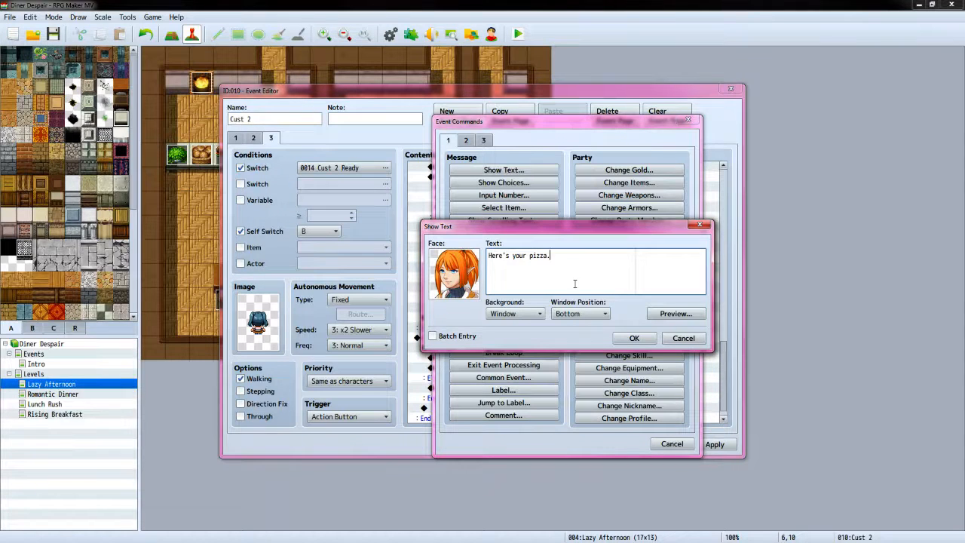
{"action": "left_click", "coordinate": [634, 338]}
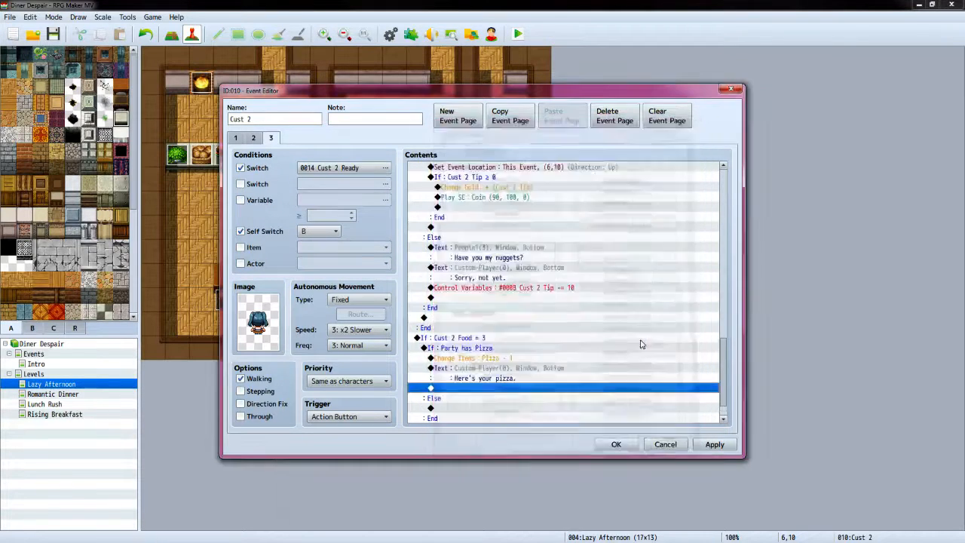
Below the player's line, add a Show Text command with the blue-haired girl's face from People1 reading "Thank you."
{"action": "scroll", "coordinate": [571, 288], "scroll_direction": "down", "scroll_amount": 1}
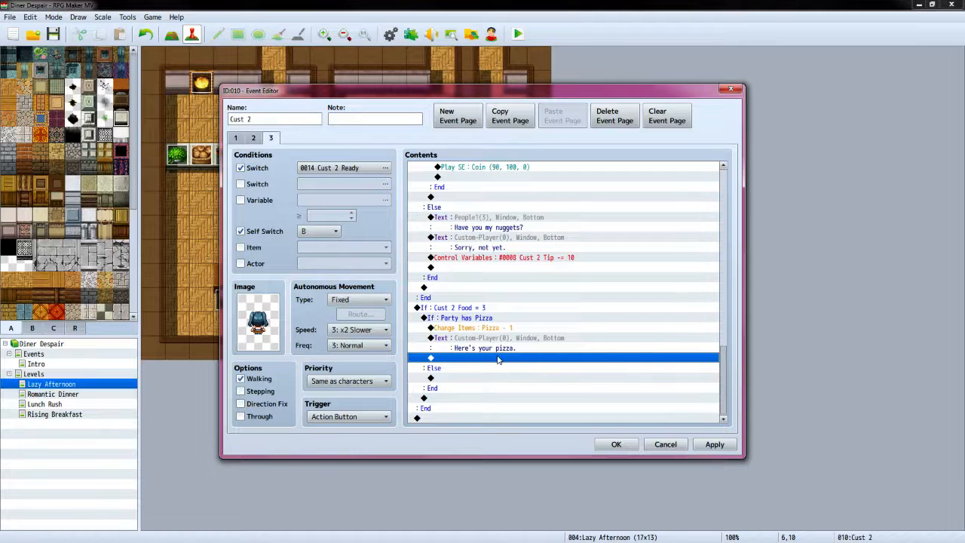
{"action": "double_click", "coordinate": [498, 359]}
{"action": "left_click", "coordinate": [482, 172]}
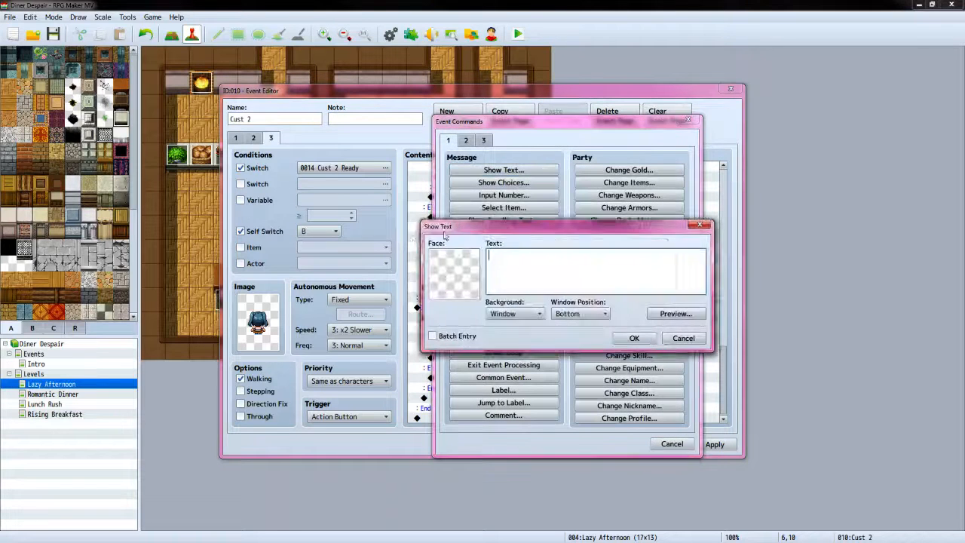
{"action": "double_click", "coordinate": [449, 265]}
{"action": "left_click", "coordinate": [430, 279]}
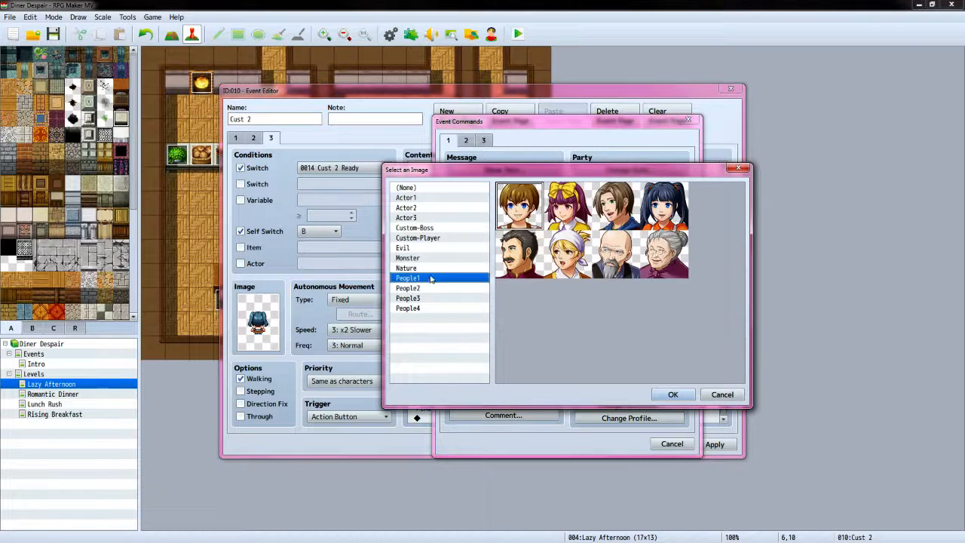
{"action": "left_click", "coordinate": [655, 214]}
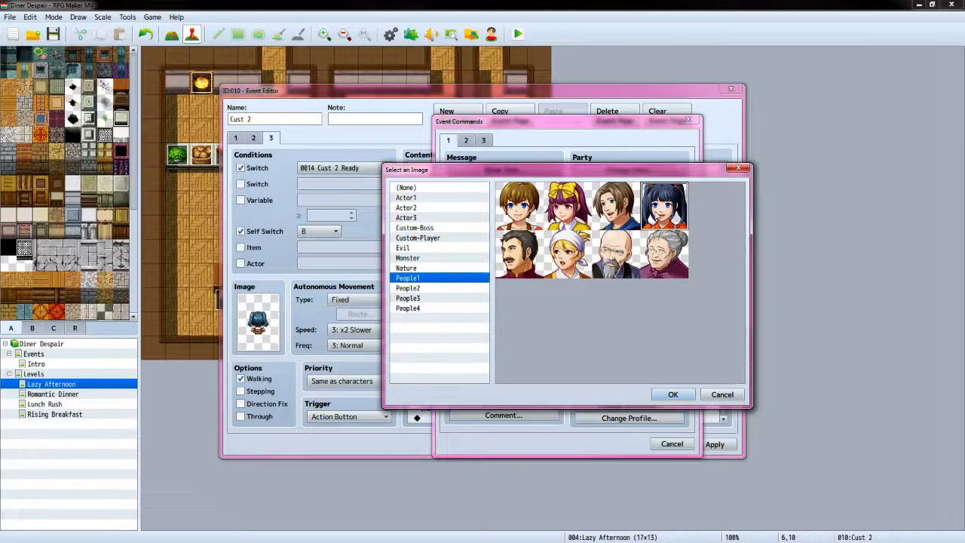
{"action": "left_click", "coordinate": [672, 394]}
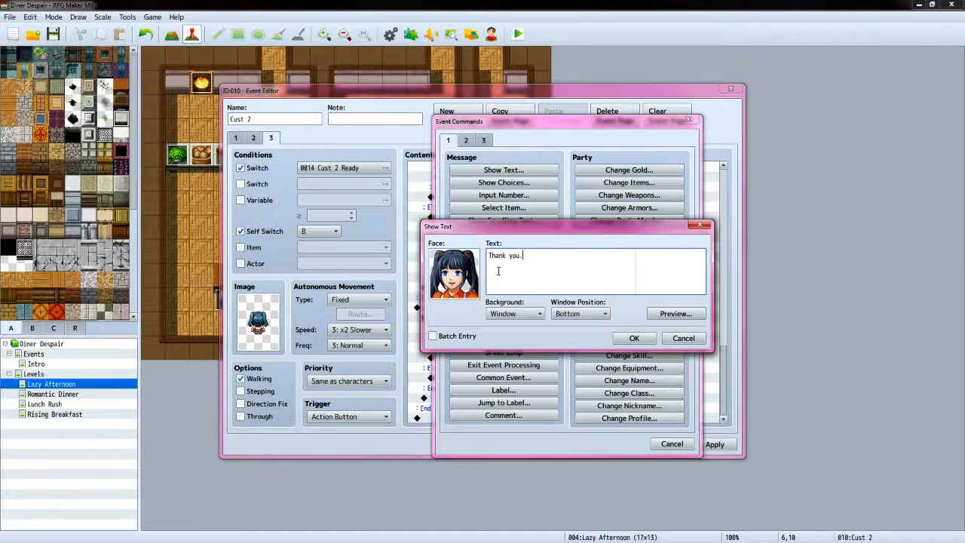
{"action": "left_click", "coordinate": [634, 338]}
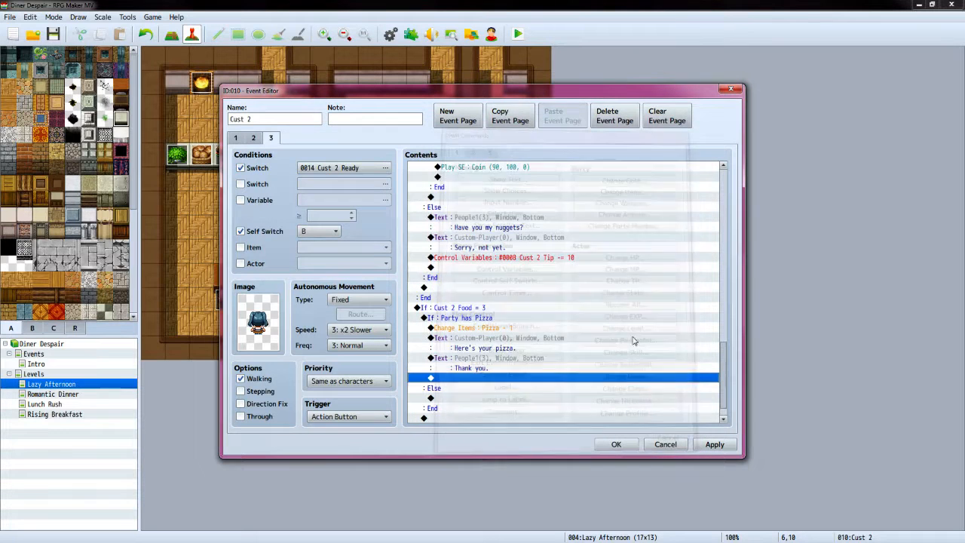
Below the thank-you text, start a Set Movement Route for This Event with Turn Up and a Wait of 120 frames
{"action": "double_click", "coordinate": [504, 361]}
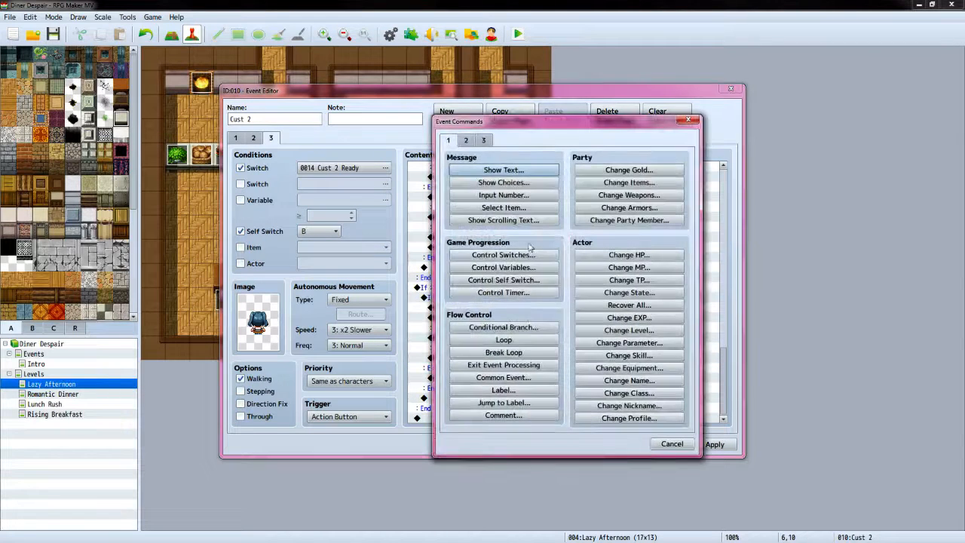
{"action": "left_click", "coordinate": [466, 141]}
{"action": "left_click", "coordinate": [504, 219]}
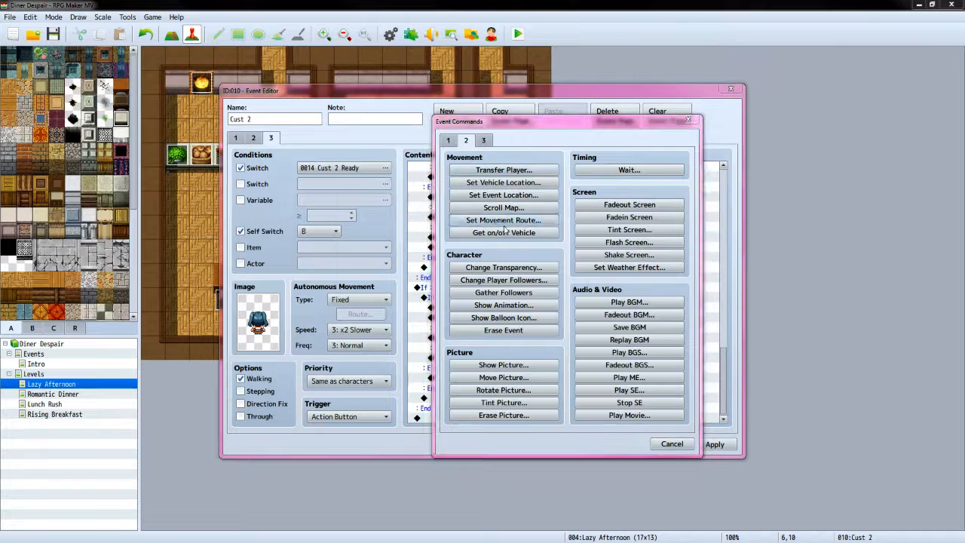
{"action": "left_click", "coordinate": [408, 194]}
{"action": "left_click", "coordinate": [400, 205]}
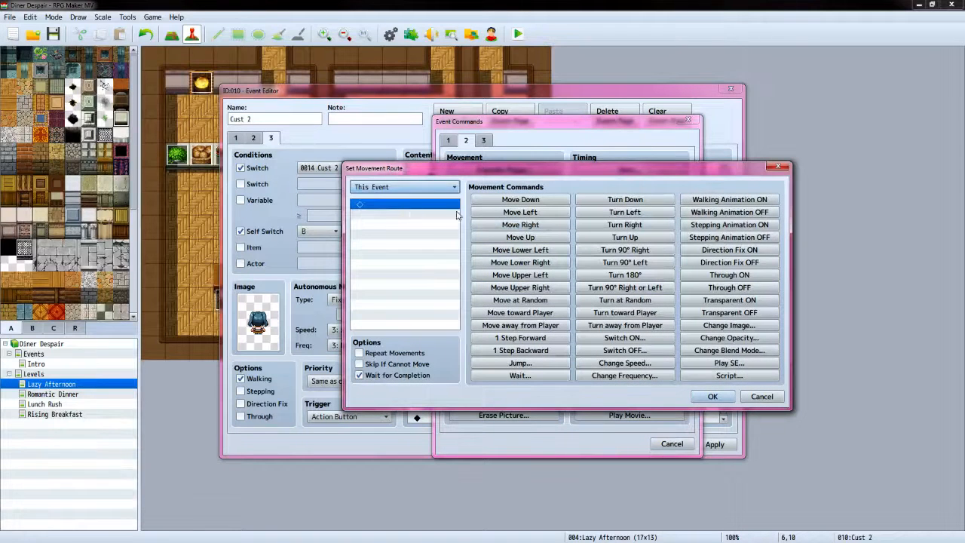
{"action": "left_click", "coordinate": [626, 238]}
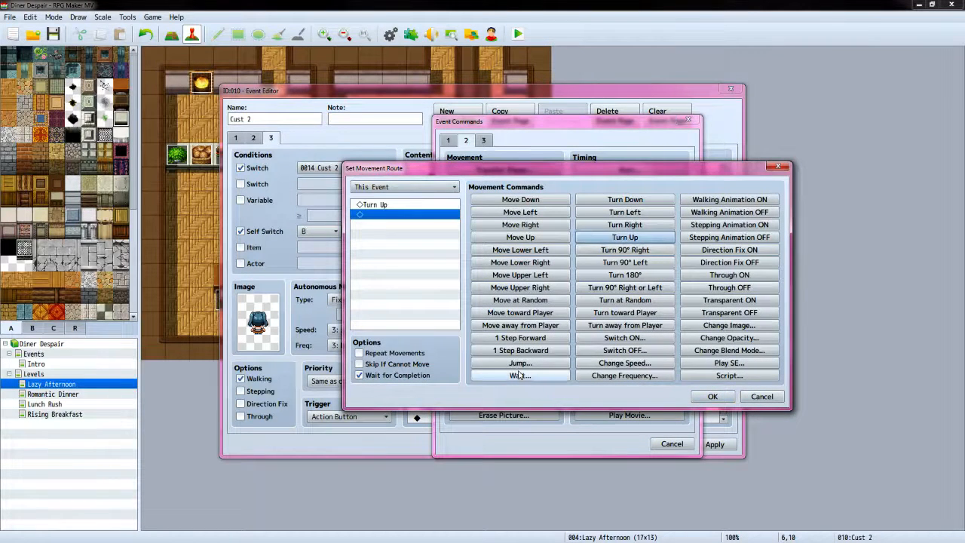
{"action": "left_click", "coordinate": [521, 375]}
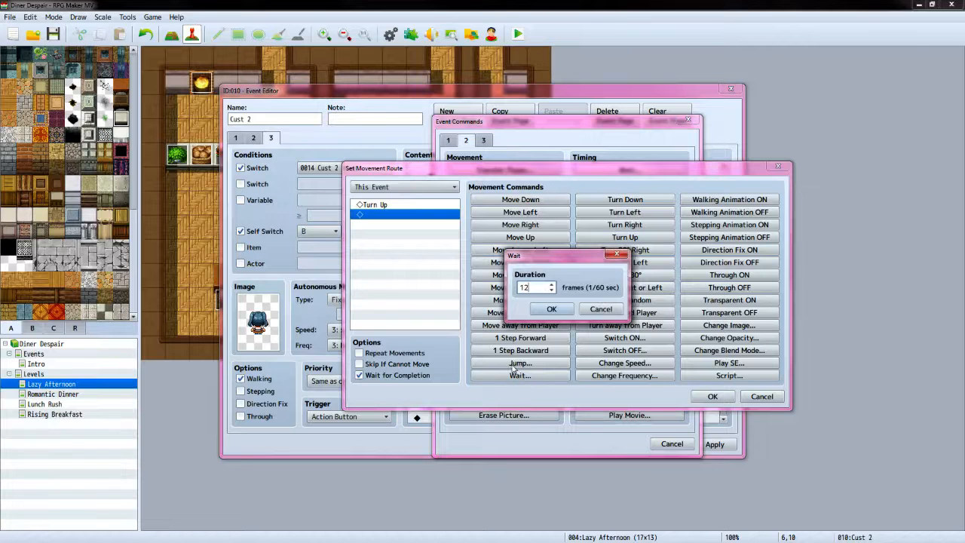
{"action": "left_click", "coordinate": [543, 310]}
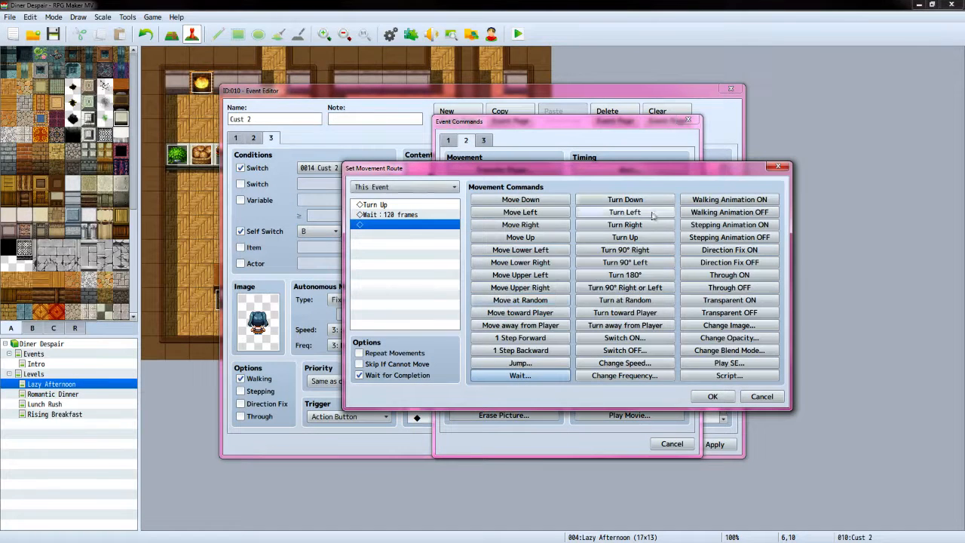
Complete the route with Turn Up, 1 Step Forward, Turn Right, 1 Step Forward twice, Turn Down, 1 Step Forward and Transparent ON
{"action": "left_click", "coordinate": [633, 238]}
{"action": "left_click", "coordinate": [539, 338]}
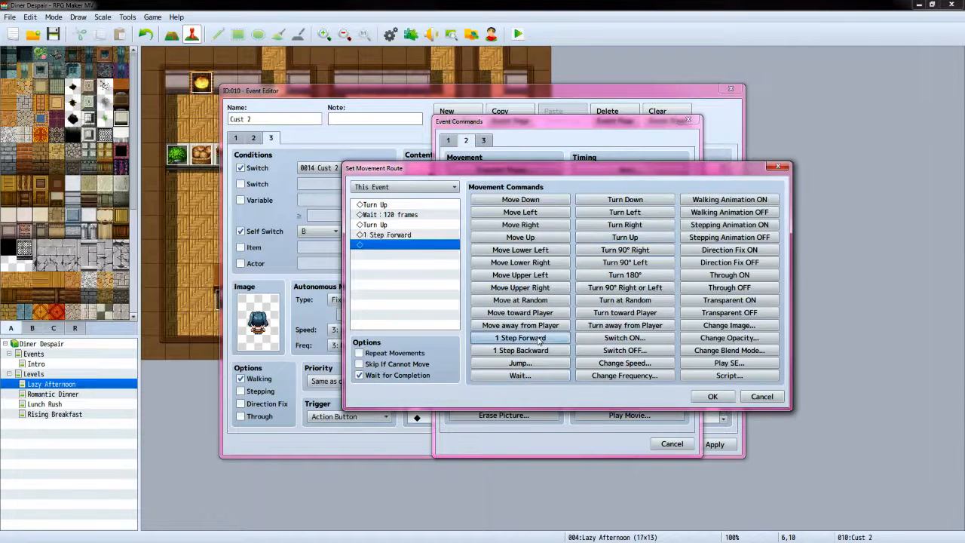
{"action": "left_click", "coordinate": [642, 225]}
{"action": "left_click", "coordinate": [520, 338]}
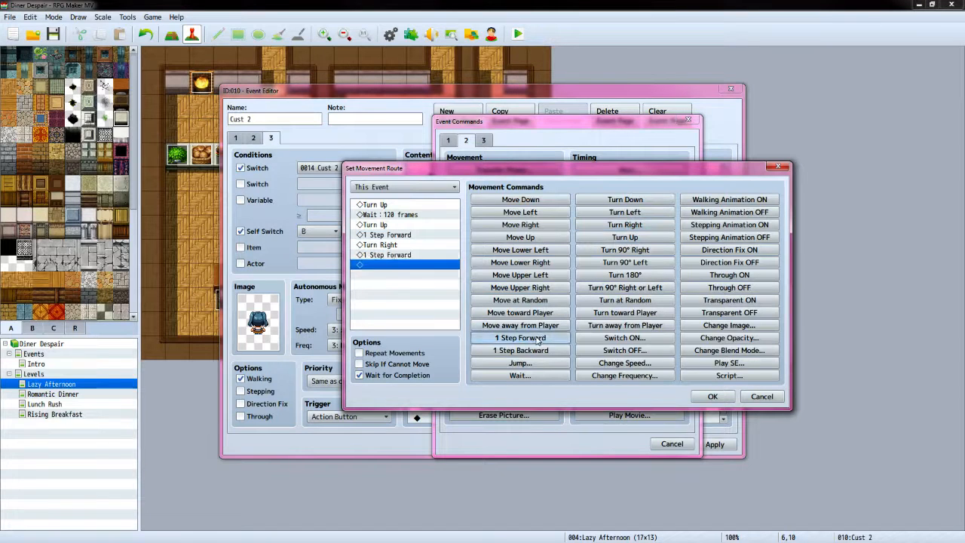
{"action": "left_click", "coordinate": [520, 338]}
{"action": "left_click", "coordinate": [625, 199]}
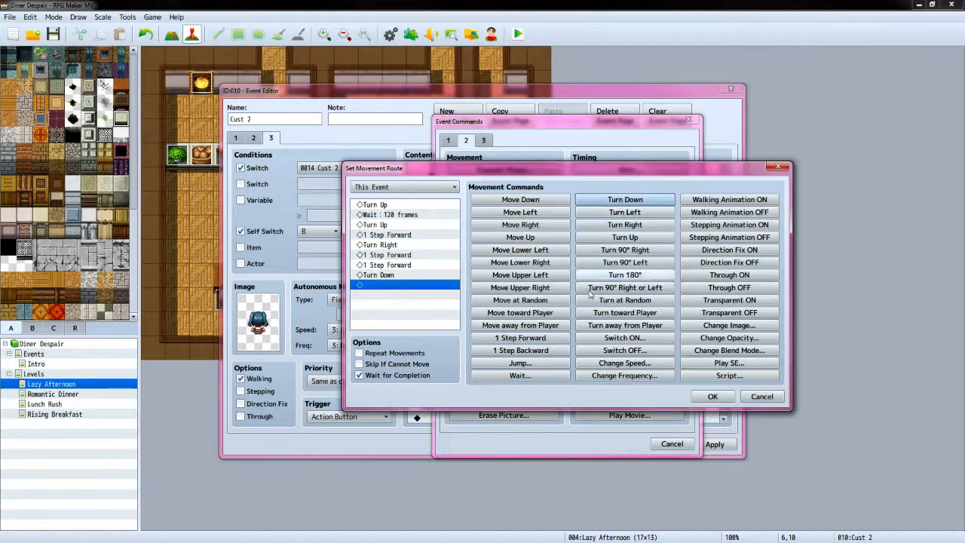
{"action": "left_click", "coordinate": [520, 338]}
{"action": "left_click", "coordinate": [733, 300]}
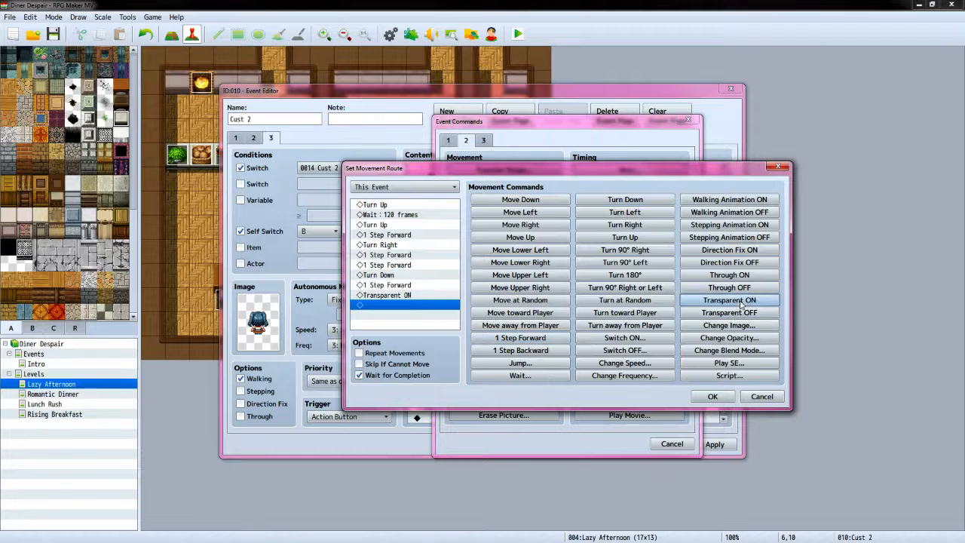
{"action": "left_click", "coordinate": [707, 397]}
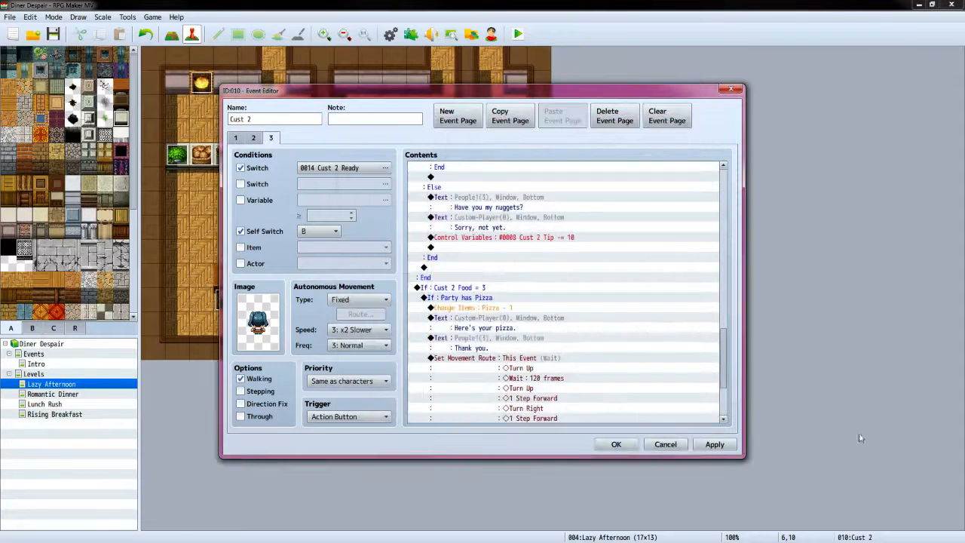
Below the movement route in the Pizza branch, add a Control Switches command that sets 0014 Cust 2 Ready to OFF
{"action": "scroll", "coordinate": [612, 324], "scroll_direction": "down", "scroll_amount": 3}
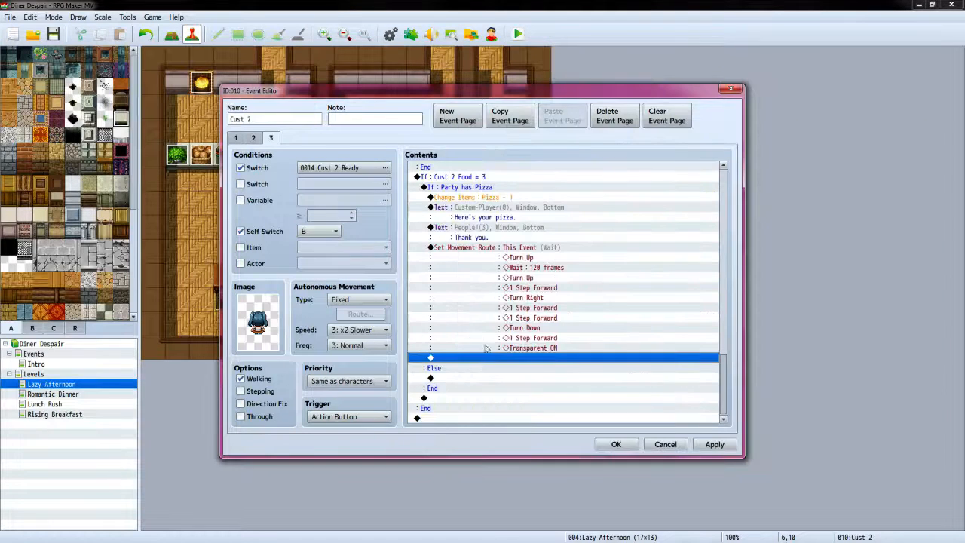
{"action": "double_click", "coordinate": [473, 358]}
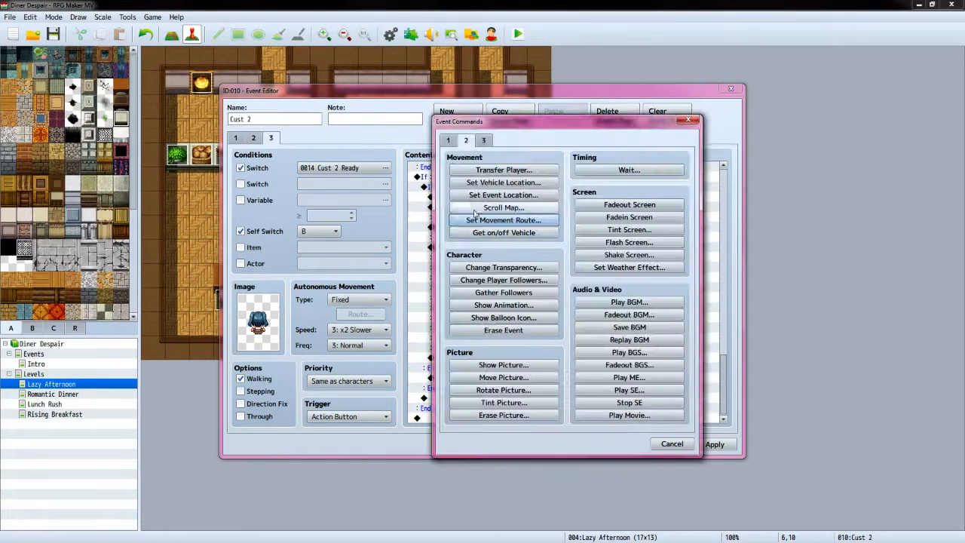
{"action": "left_click", "coordinate": [495, 251]}
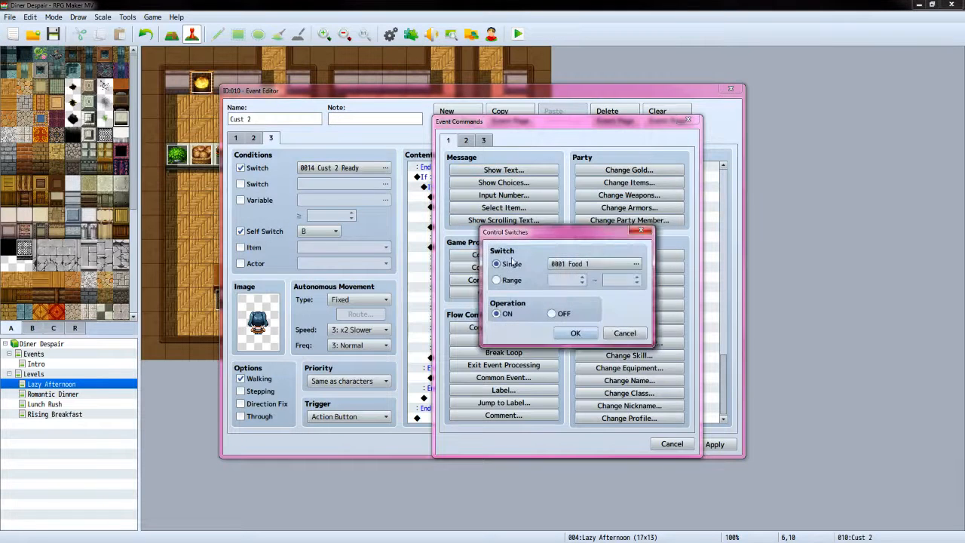
{"action": "left_click", "coordinate": [593, 263]}
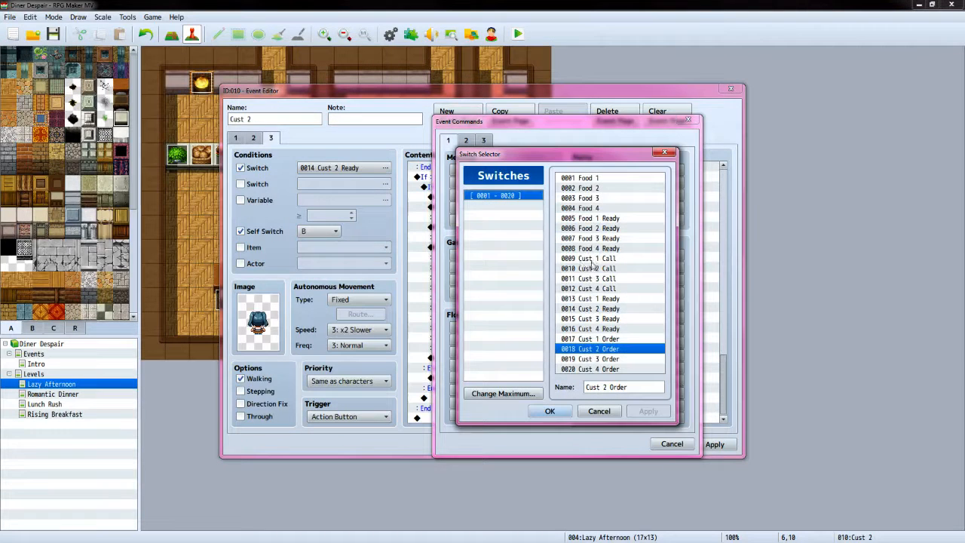
{"action": "left_click", "coordinate": [611, 309]}
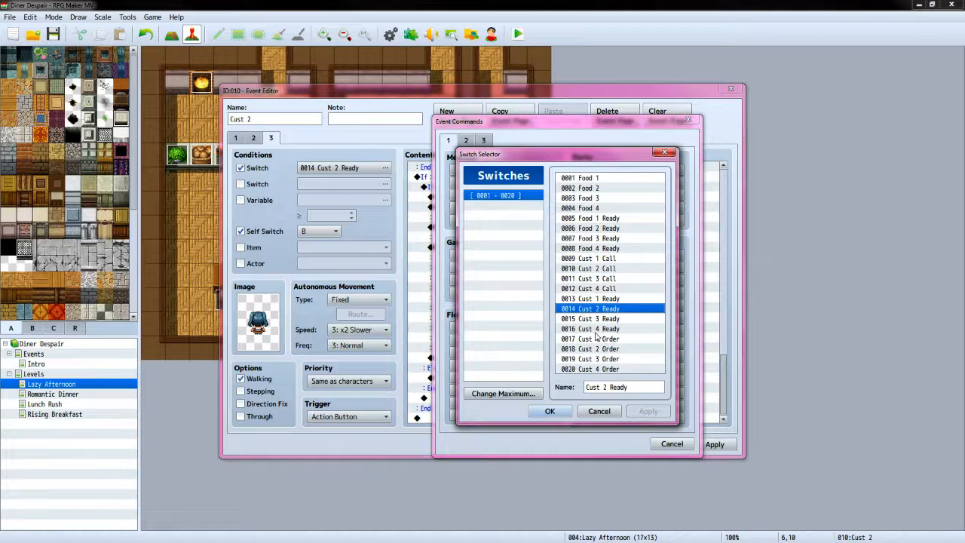
{"action": "left_click", "coordinate": [549, 411]}
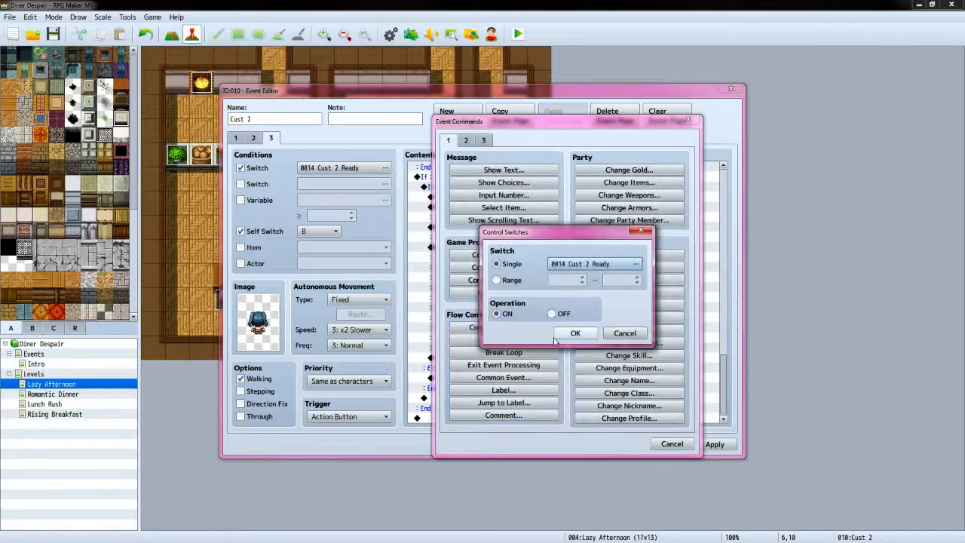
{"action": "left_click", "coordinate": [552, 314]}
{"action": "left_click", "coordinate": [575, 332]}
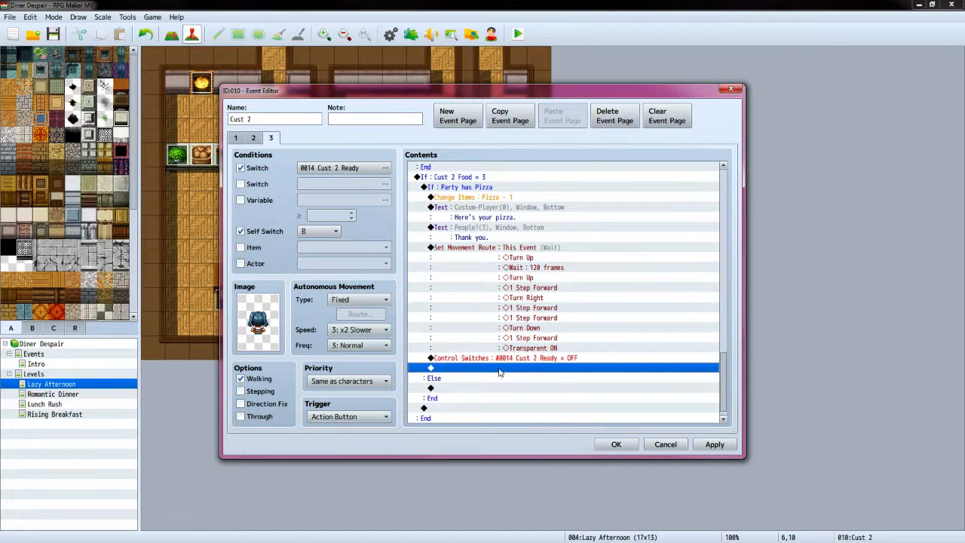
Below the Cust 2 Ready command, add a Control Switches command that sets 0018 Cust 2 Order to OFF
{"action": "double_click", "coordinate": [498, 369]}
{"action": "left_click", "coordinate": [521, 255]}
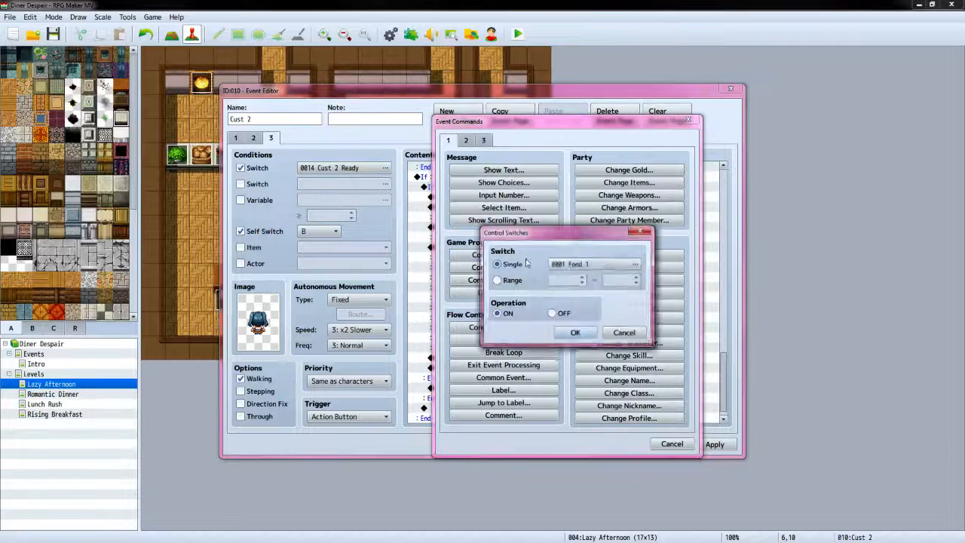
{"action": "left_click", "coordinate": [603, 264]}
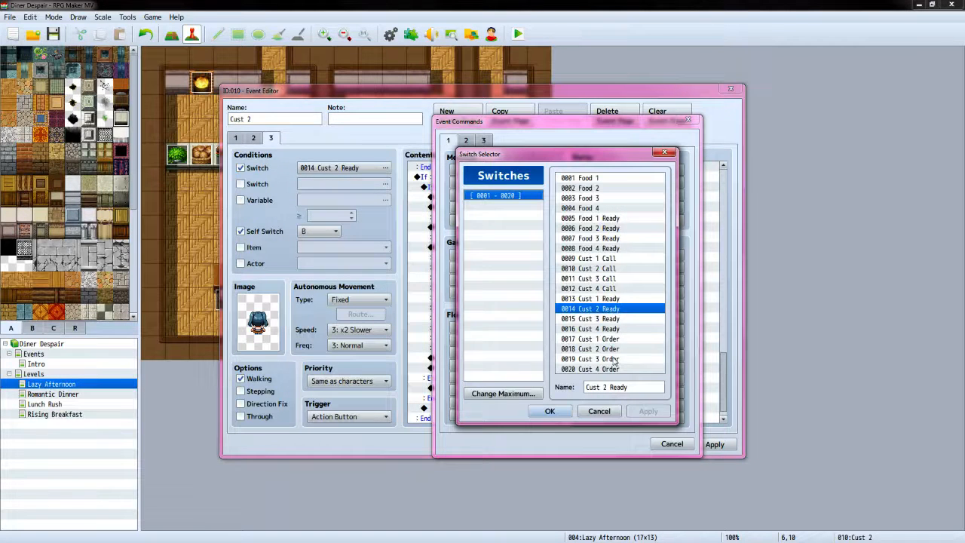
{"action": "left_click", "coordinate": [612, 349]}
{"action": "left_click", "coordinate": [548, 413]}
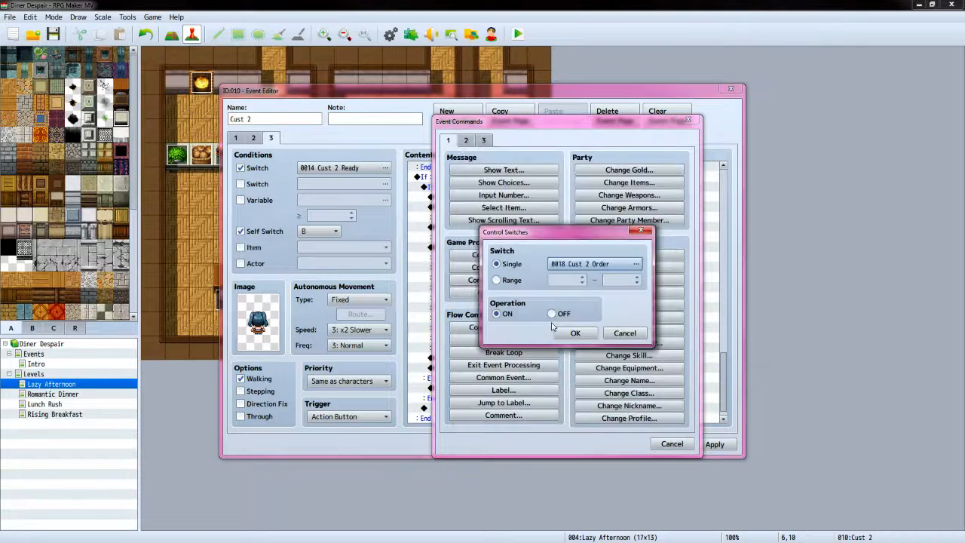
{"action": "left_click", "coordinate": [552, 314]}
{"action": "left_click", "coordinate": [575, 332]}
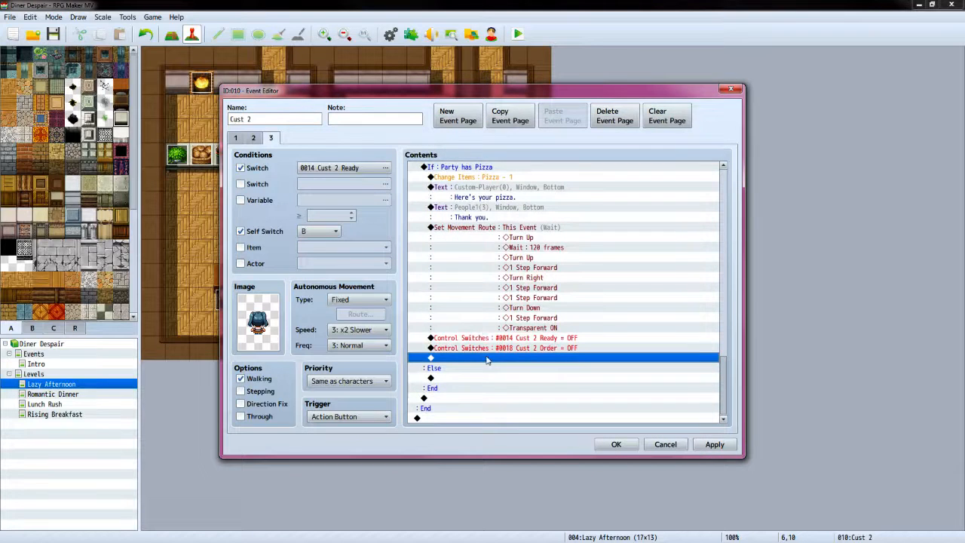
Below the Cust 2 Order command in the Pizza branch, add Control Self Switch commands that set A and B to OFF
{"action": "double_click", "coordinate": [486, 359]}
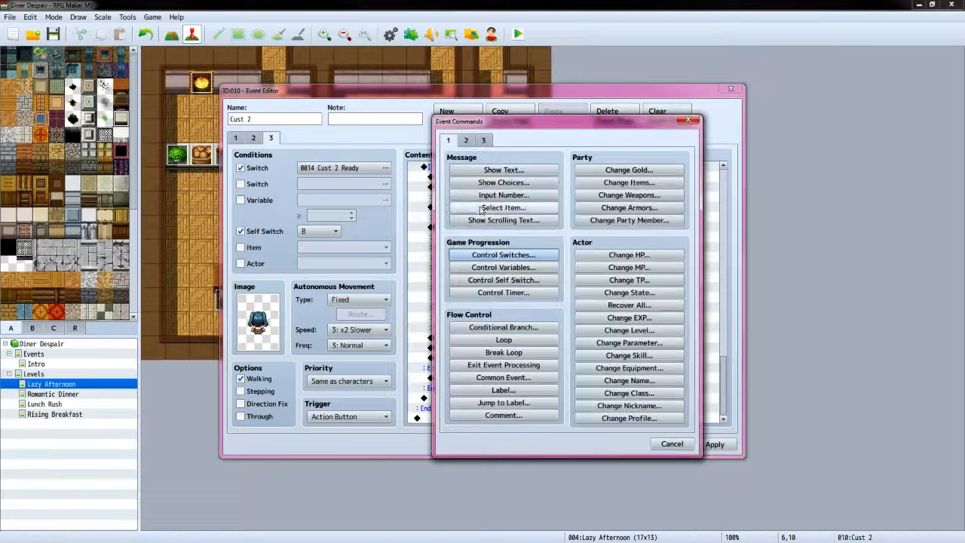
{"action": "left_click", "coordinate": [490, 284]}
{"action": "left_click", "coordinate": [555, 324]}
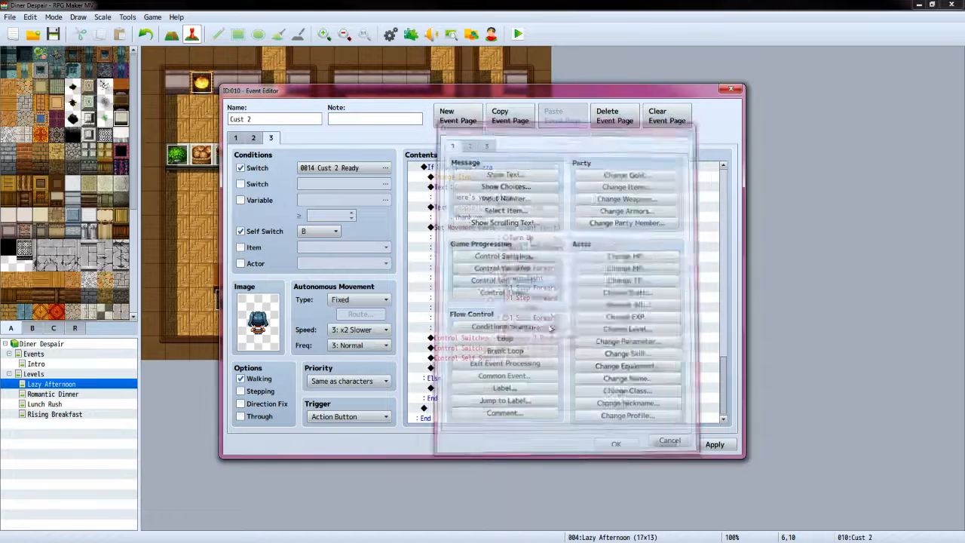
{"action": "double_click", "coordinate": [477, 369]}
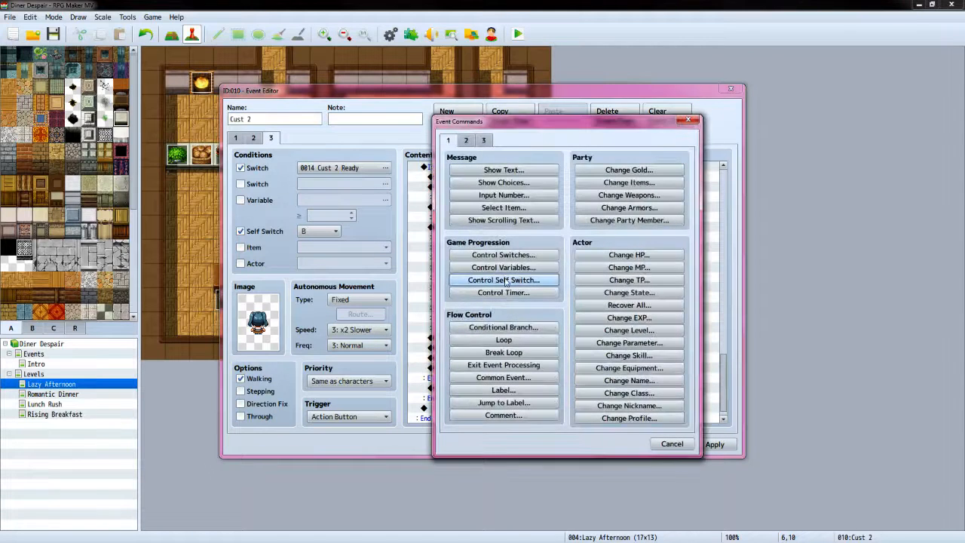
{"action": "left_click", "coordinate": [490, 279]}
{"action": "left_click", "coordinate": [531, 271]}
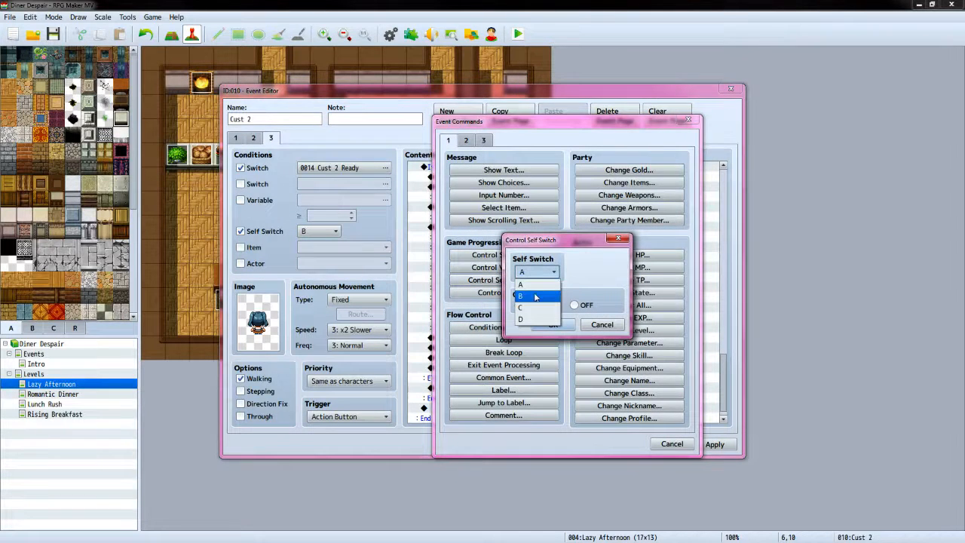
{"action": "left_click", "coordinate": [531, 285]}
{"action": "left_click", "coordinate": [575, 304]}
{"action": "left_click", "coordinate": [553, 324]}
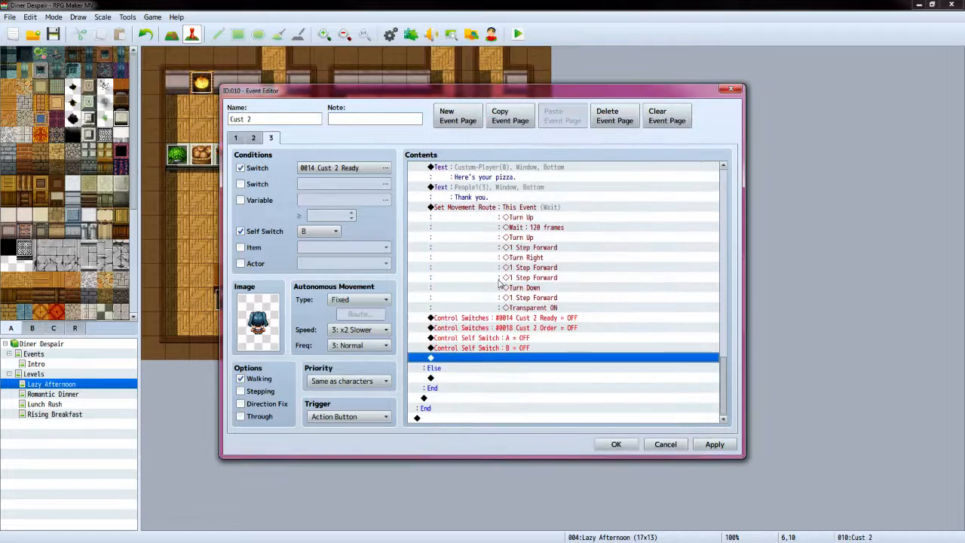
Below the self switch resets, add a Set Event Location command placing This Event at (6,10) on the current map with direction Up
{"action": "double_click", "coordinate": [504, 363]}
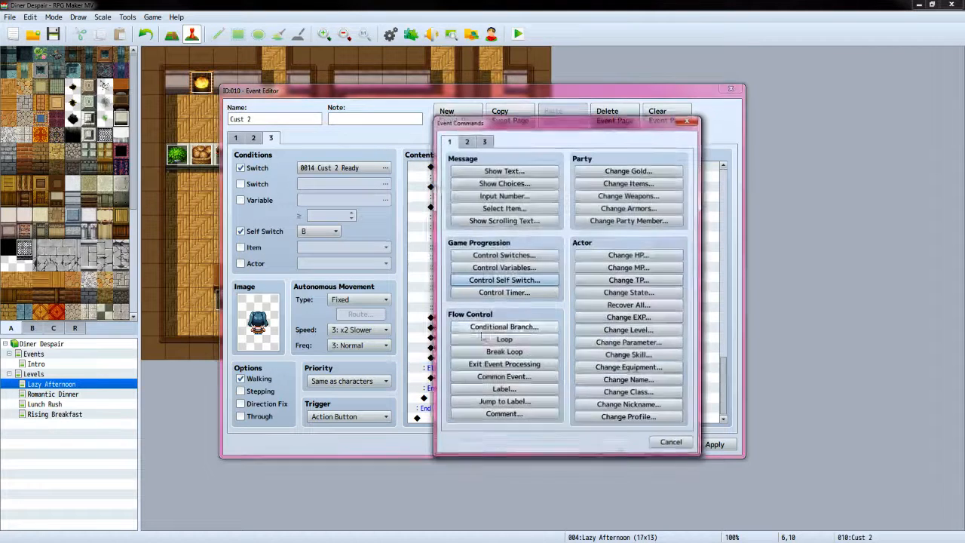
{"action": "left_click", "coordinate": [465, 140]}
{"action": "left_click", "coordinate": [497, 196]}
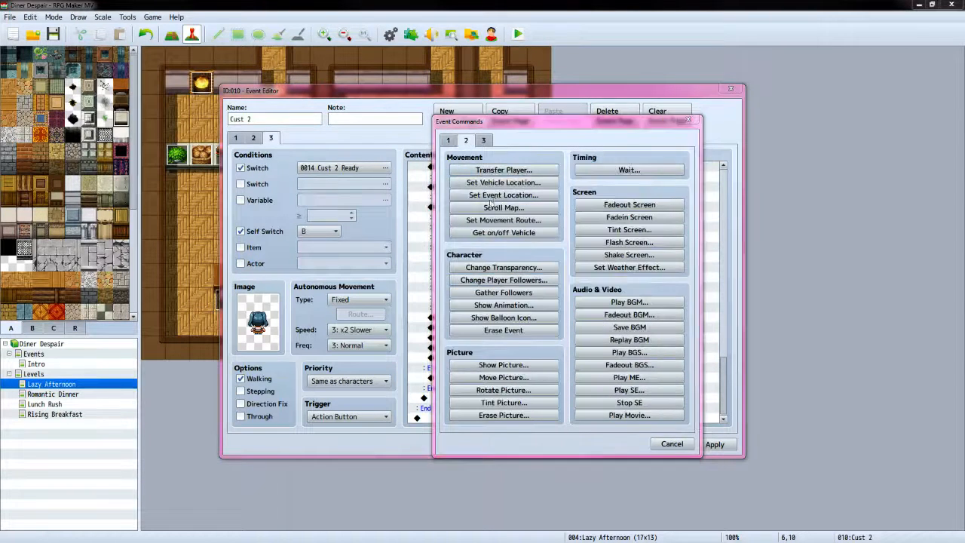
{"action": "left_click", "coordinate": [560, 254]}
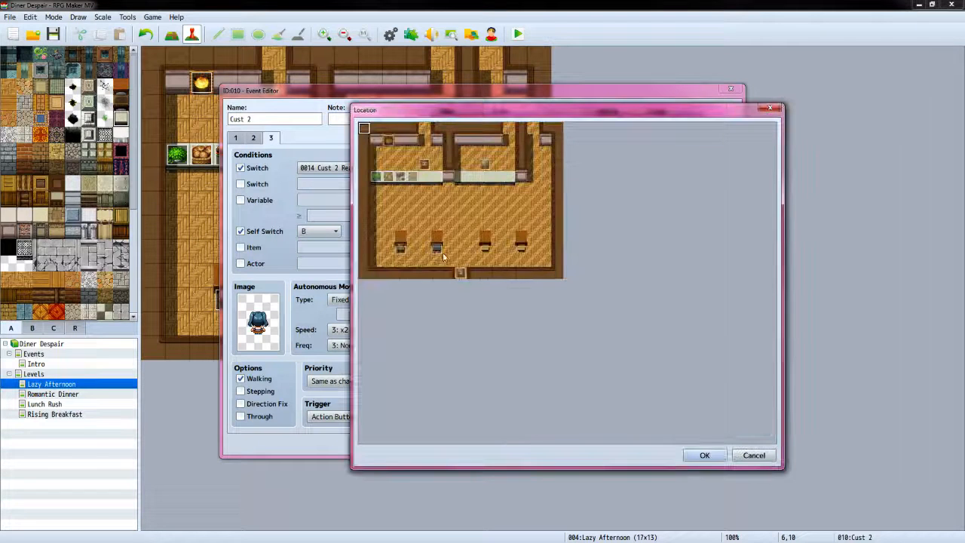
{"action": "left_click", "coordinate": [704, 454]}
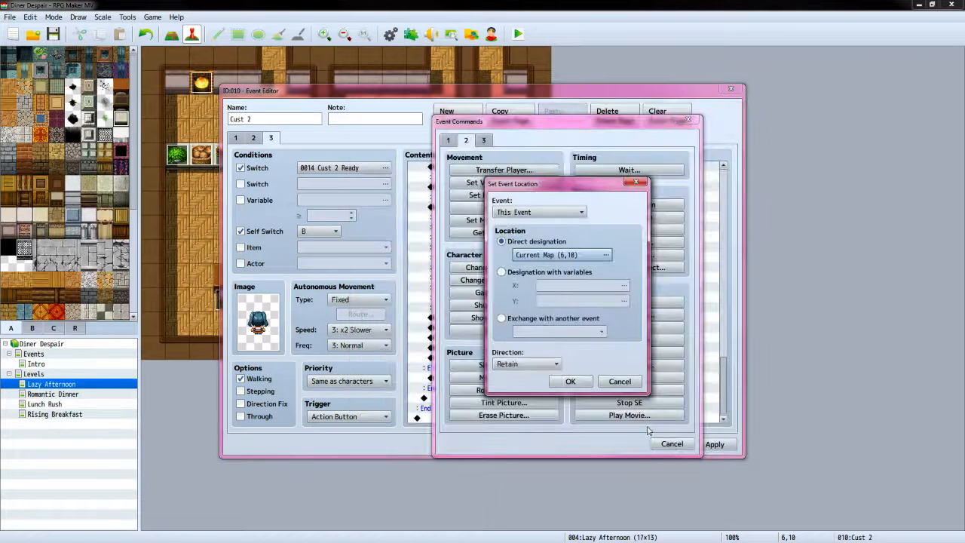
{"action": "left_click", "coordinate": [541, 364]}
{"action": "left_click", "coordinate": [500, 422]}
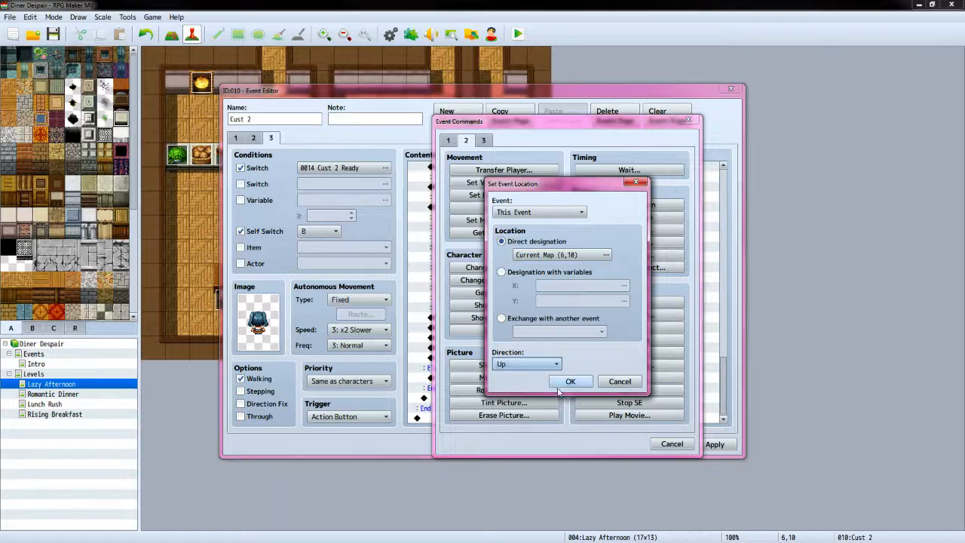
{"action": "left_click", "coordinate": [570, 382]}
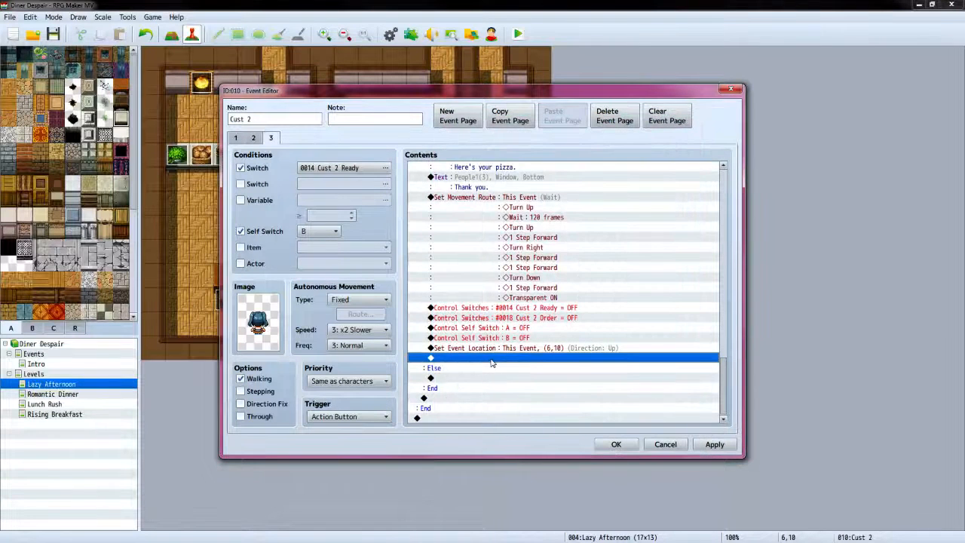
Below the event location command, add a Conditional Branch for variable 0008 Cust 2 Tip ≥ constant 0, without an Else branch
{"action": "double_click", "coordinate": [491, 363]}
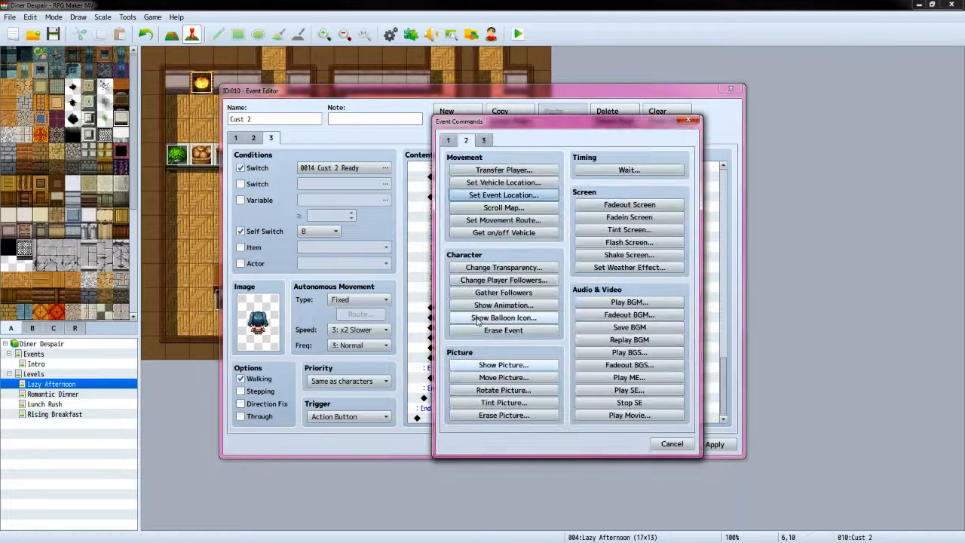
{"action": "left_click", "coordinate": [448, 141]}
{"action": "left_click", "coordinate": [497, 328]}
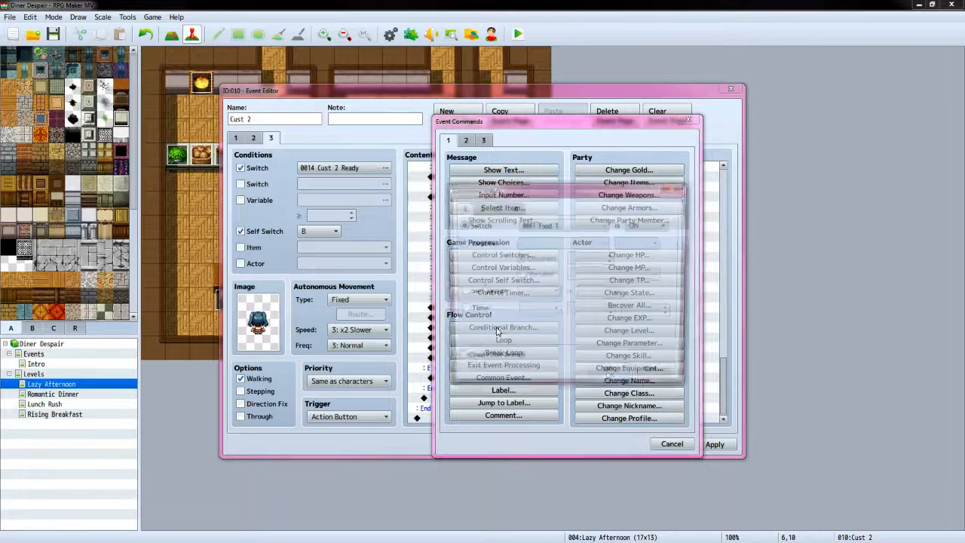
{"action": "left_click", "coordinate": [462, 243]}
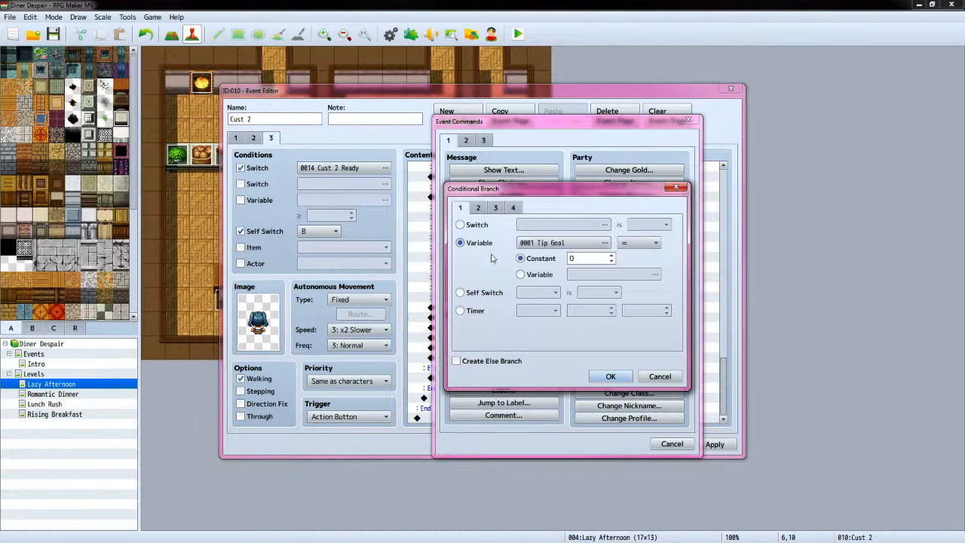
{"action": "left_click", "coordinate": [597, 242]}
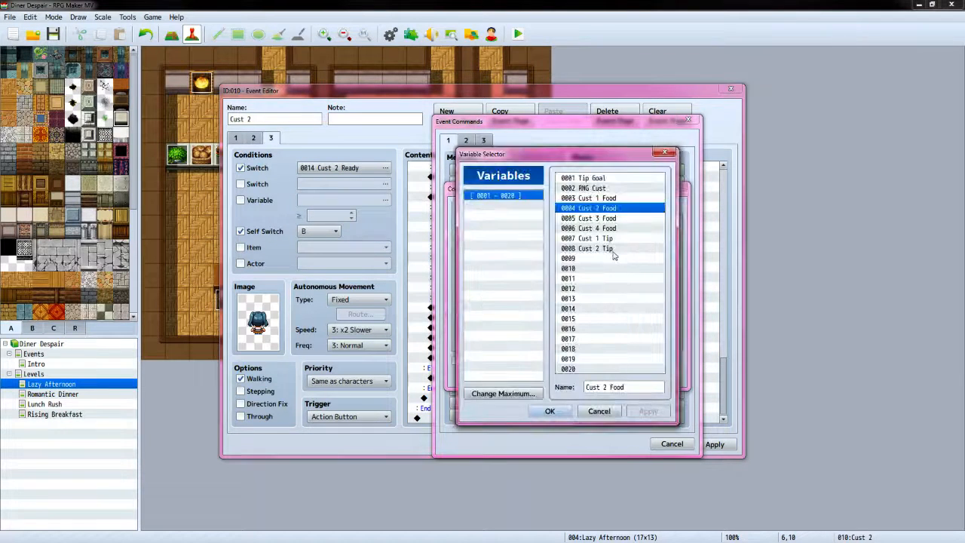
{"action": "left_click", "coordinate": [596, 248]}
{"action": "left_click", "coordinate": [549, 411]}
{"action": "left_click", "coordinate": [638, 242]}
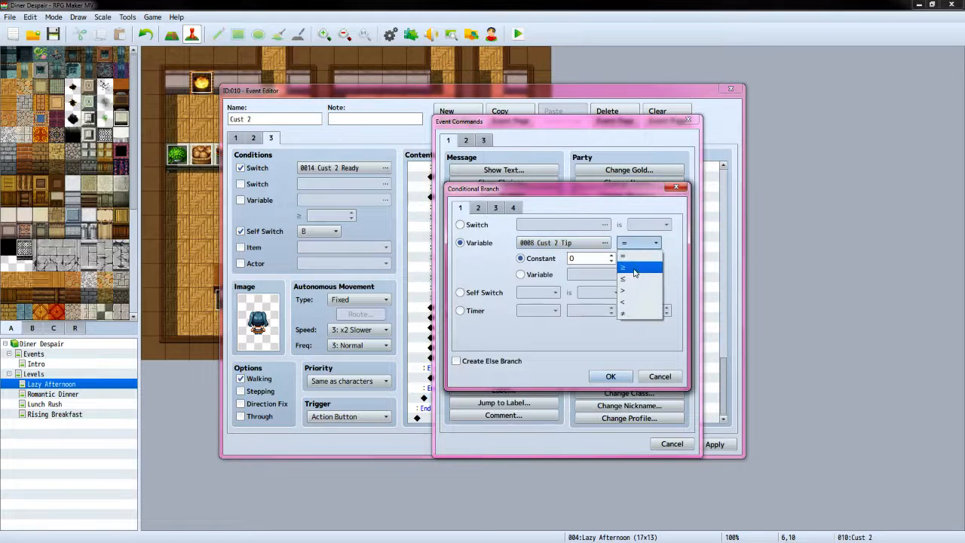
{"action": "left_click", "coordinate": [633, 271]}
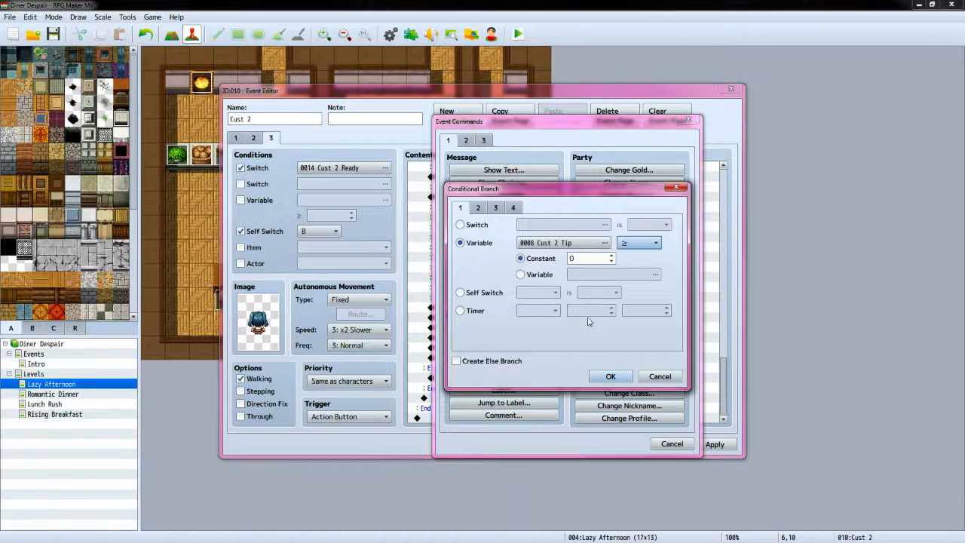
{"action": "left_click", "coordinate": [610, 376]}
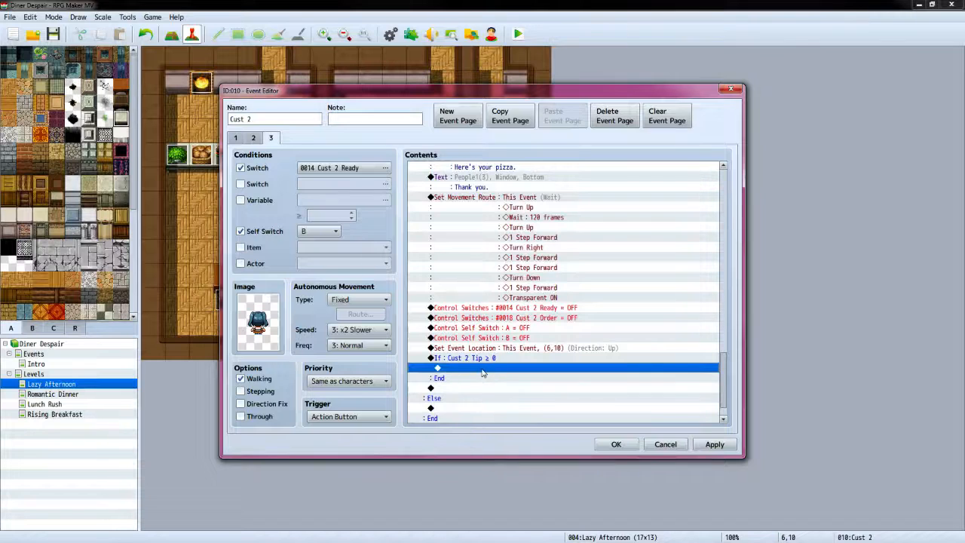
Inside the Cust 2 Tip branch, add a Change Gold command that increases gold by variable 0008 Cust 2 Tip
{"action": "double_click", "coordinate": [483, 372]}
{"action": "left_click", "coordinate": [634, 170]}
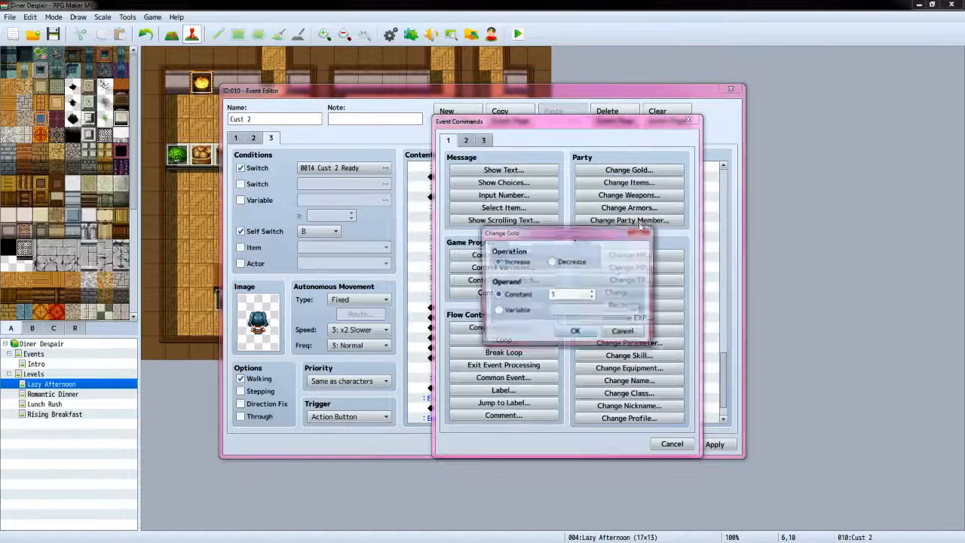
{"action": "left_click", "coordinate": [497, 312]}
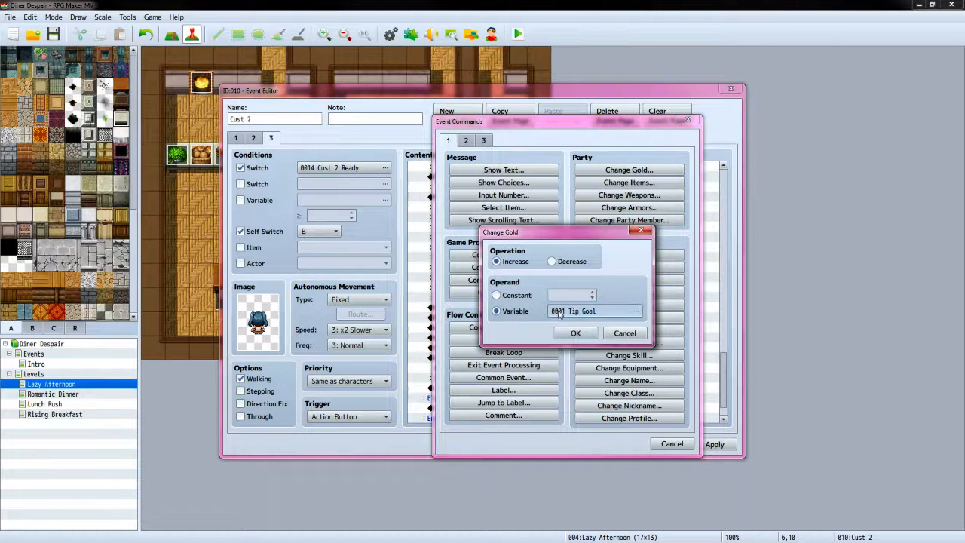
{"action": "left_click", "coordinate": [636, 311]}
{"action": "left_click", "coordinate": [552, 409]}
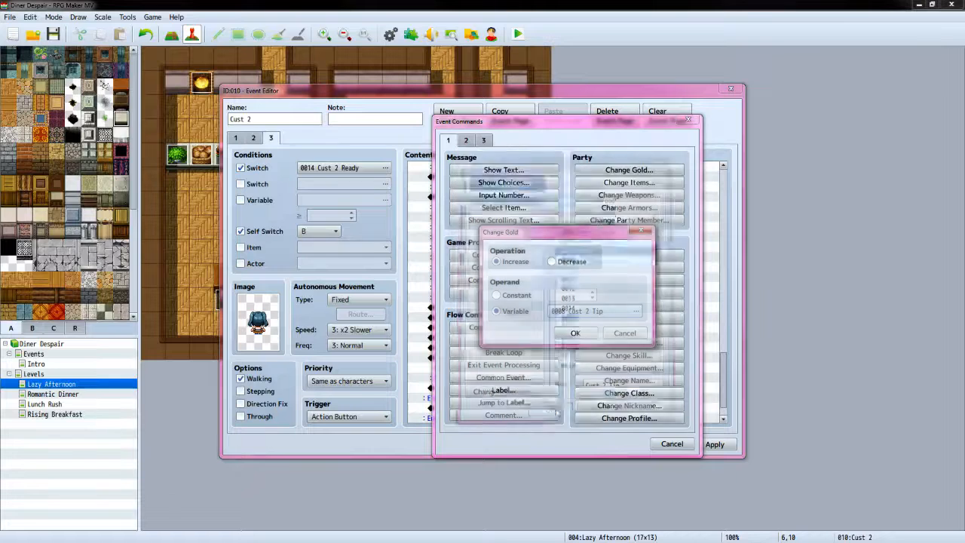
{"action": "left_click", "coordinate": [575, 339]}
Below the Change Gold command, add a Play SE command with the Coin sound at volume 90% and pitch 100%
{"action": "double_click", "coordinate": [510, 383]}
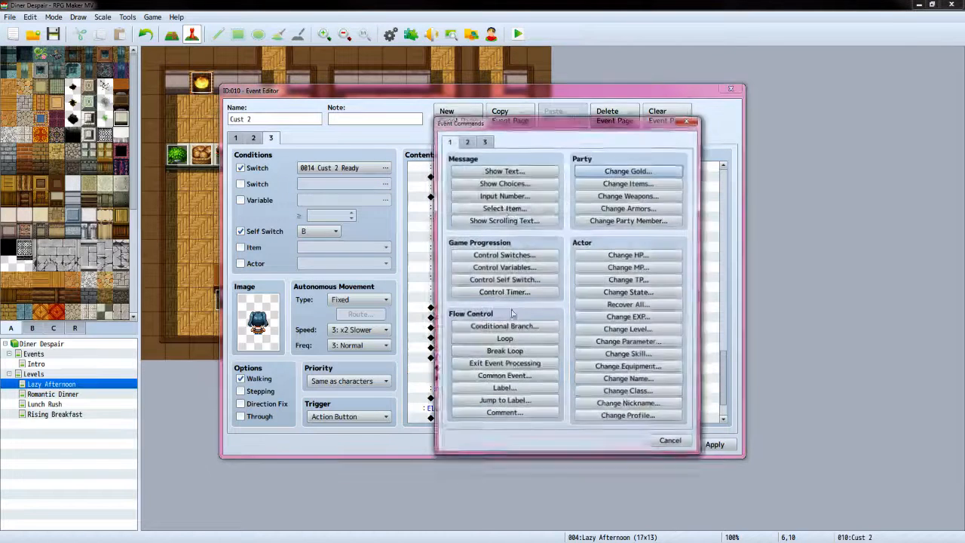
{"action": "left_click", "coordinate": [466, 140]}
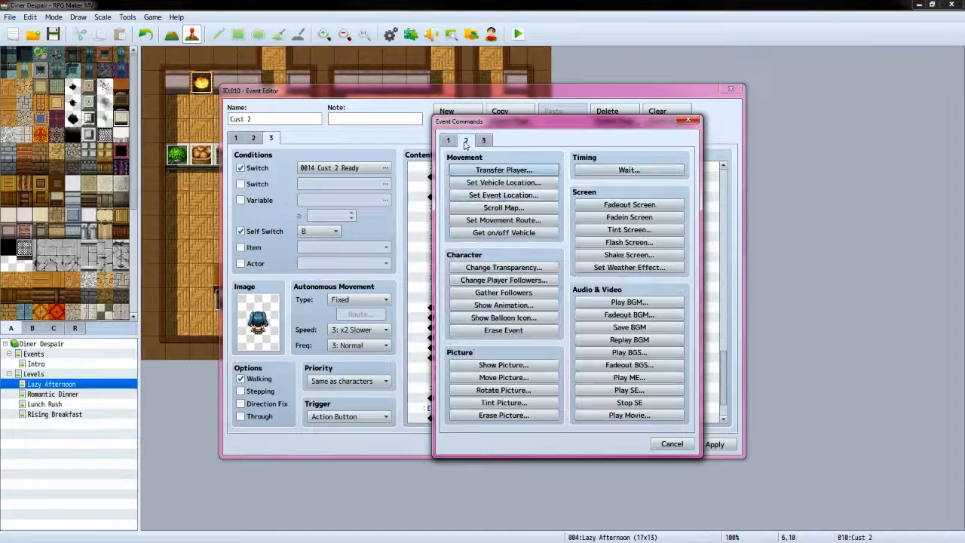
{"action": "left_click", "coordinate": [599, 390]}
{"action": "left_click", "coordinate": [582, 357]}
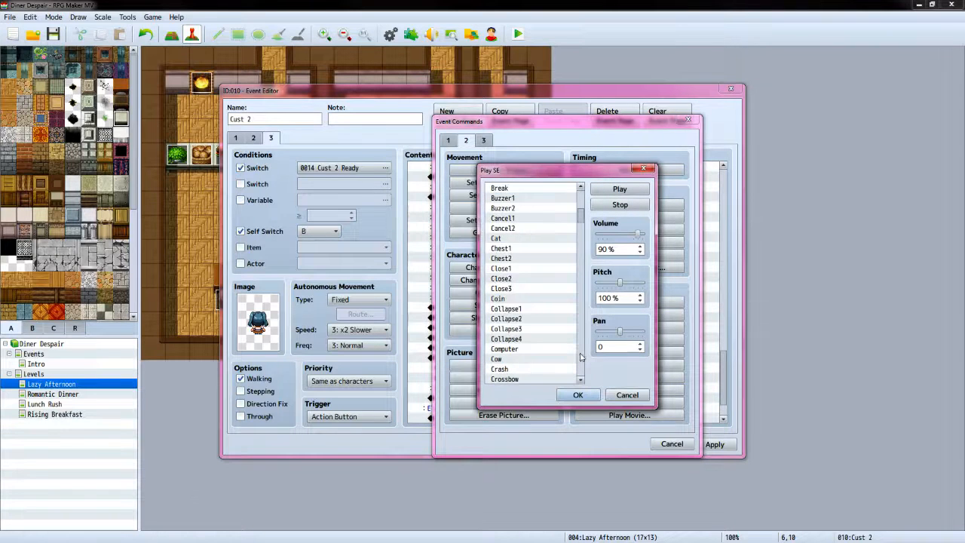
{"action": "left_click", "coordinate": [509, 300]}
{"action": "left_click", "coordinate": [577, 394]}
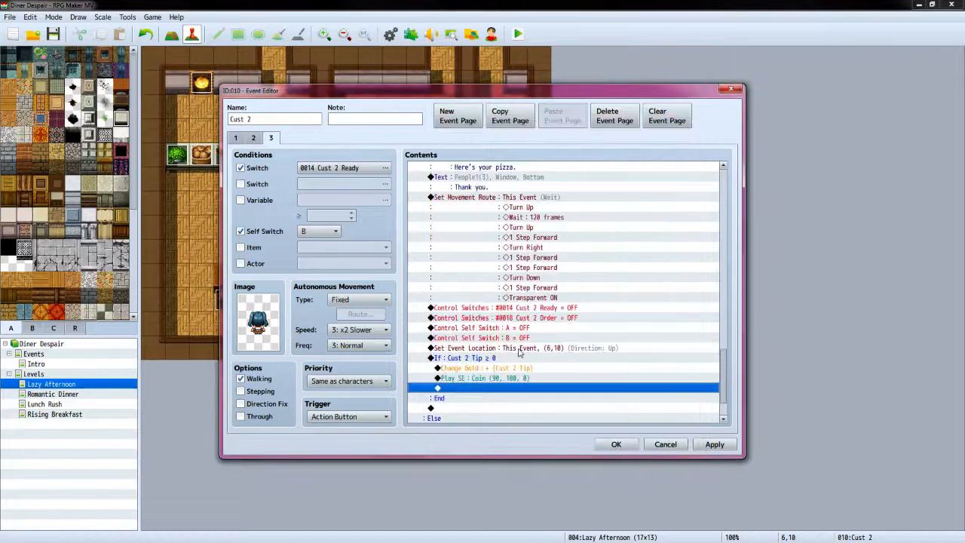
In the Else part of the Pizza branch, add a Show Text with the blue-haired People1 face reading "Have you my pizza?"
{"action": "scroll", "coordinate": [518, 363], "scroll_direction": "down", "scroll_amount": 2}
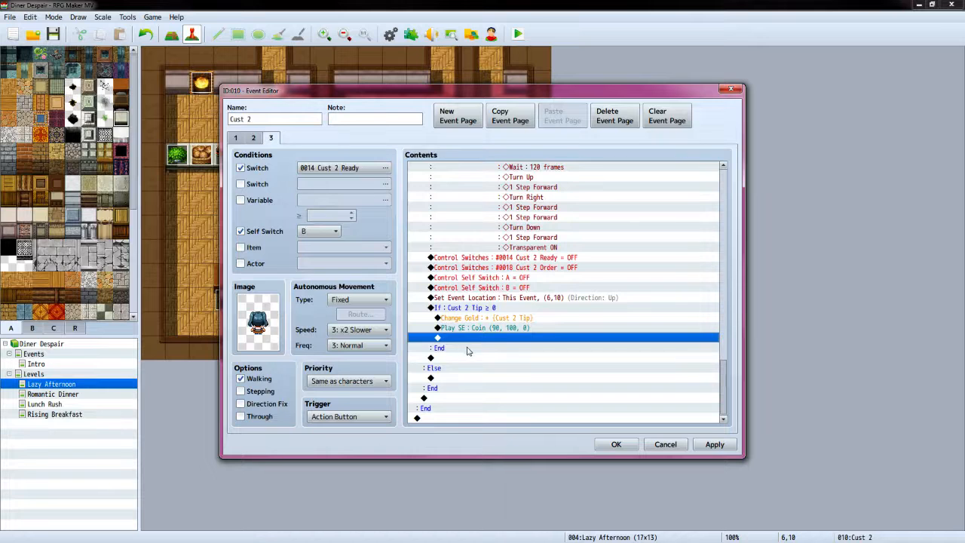
{"action": "double_click", "coordinate": [454, 378]}
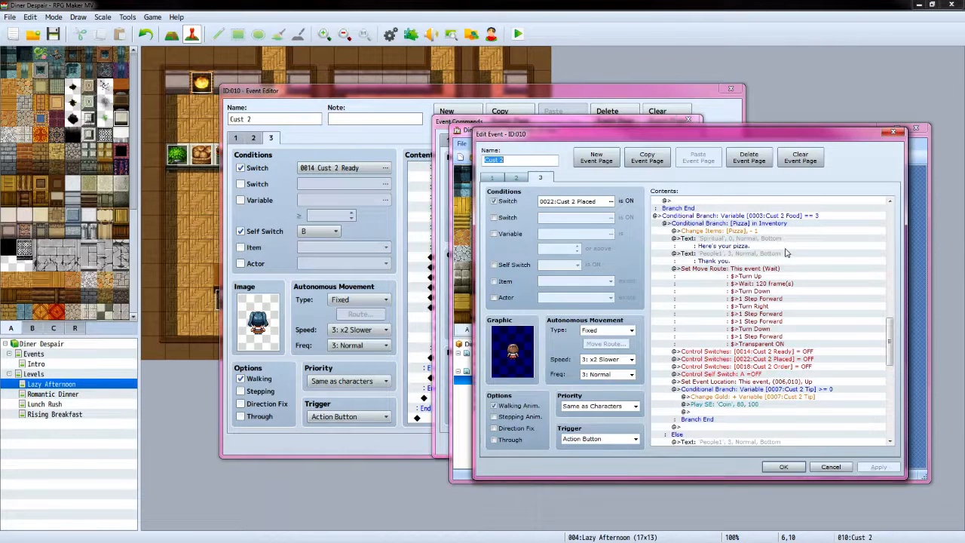
{"action": "left_click_drag", "start_coordinate": [889, 338], "coordinate": [889, 369]}
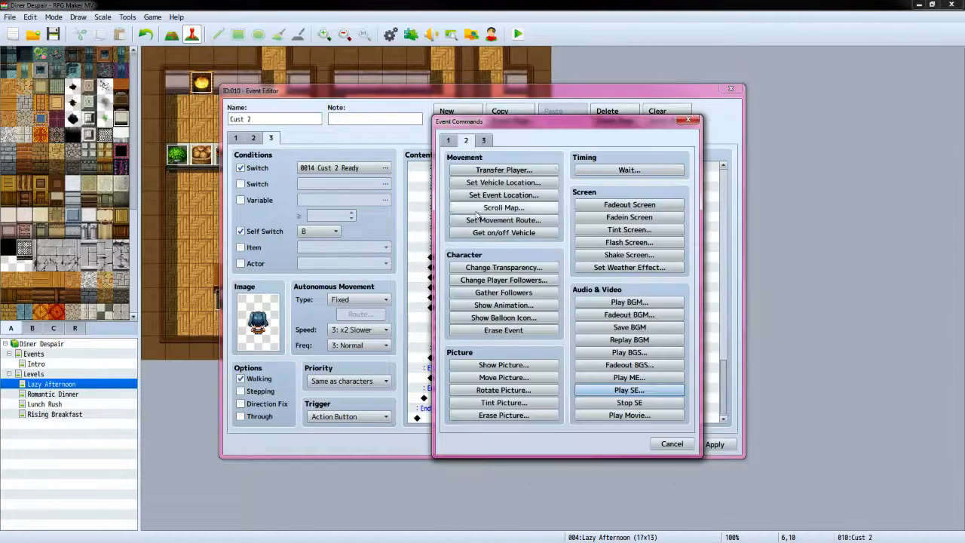
{"action": "left_click", "coordinate": [503, 170]}
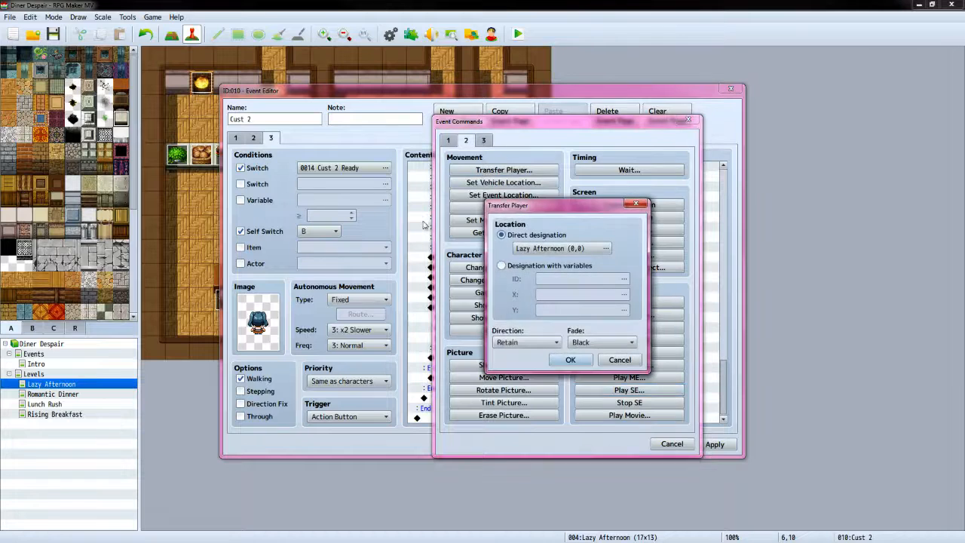
{"action": "left_click", "coordinate": [615, 361]}
{"action": "left_click", "coordinate": [451, 142]}
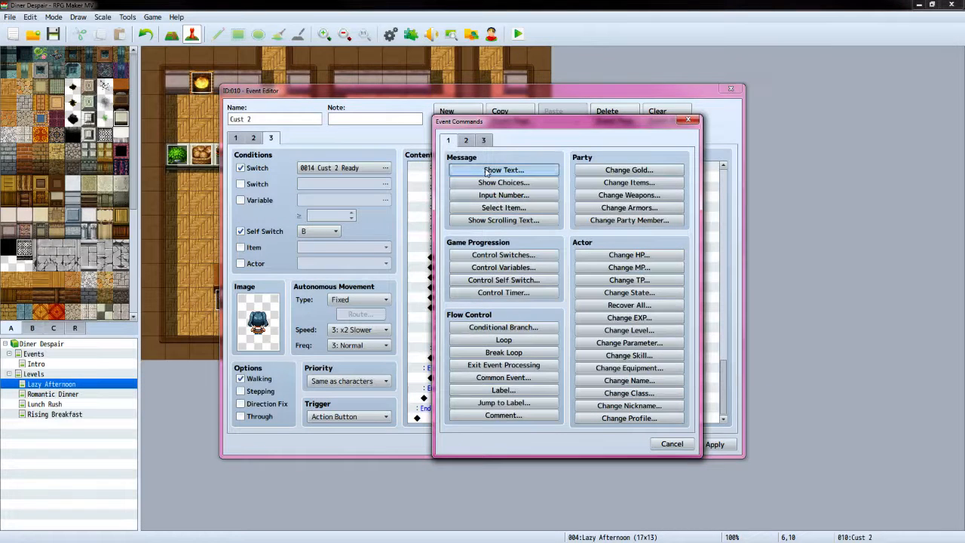
{"action": "left_click", "coordinate": [461, 169]}
{"action": "double_click", "coordinate": [456, 280]}
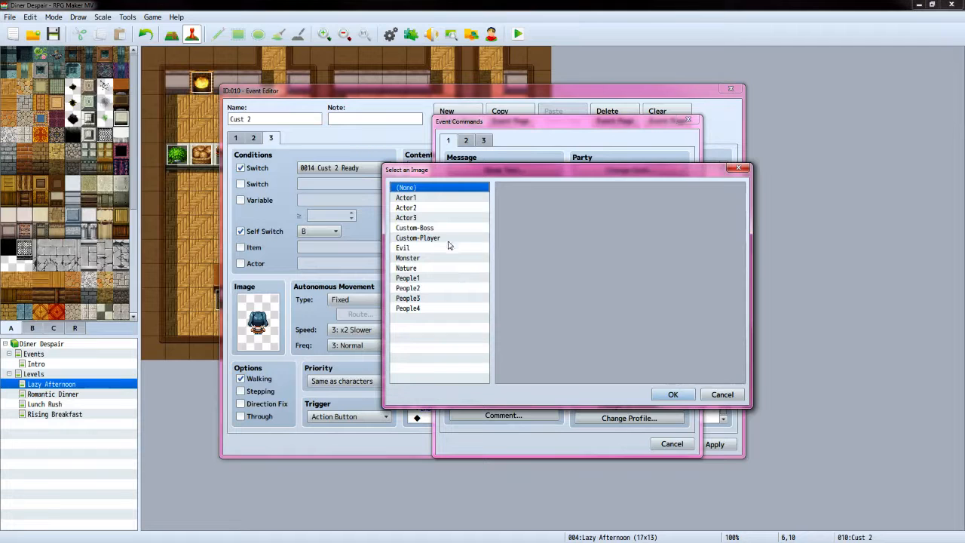
{"action": "left_click", "coordinate": [443, 278]}
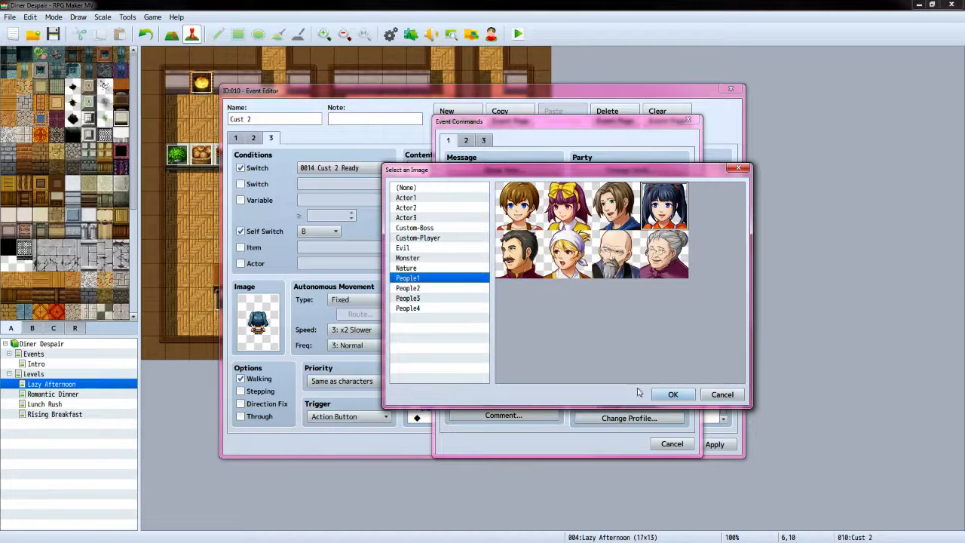
{"action": "left_click", "coordinate": [672, 395]}
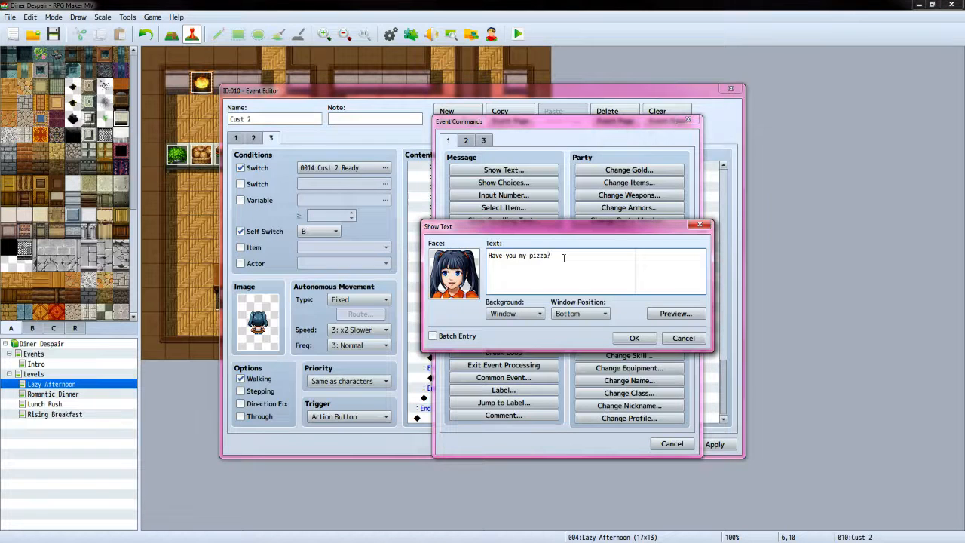
{"action": "left_click", "coordinate": [634, 337]}
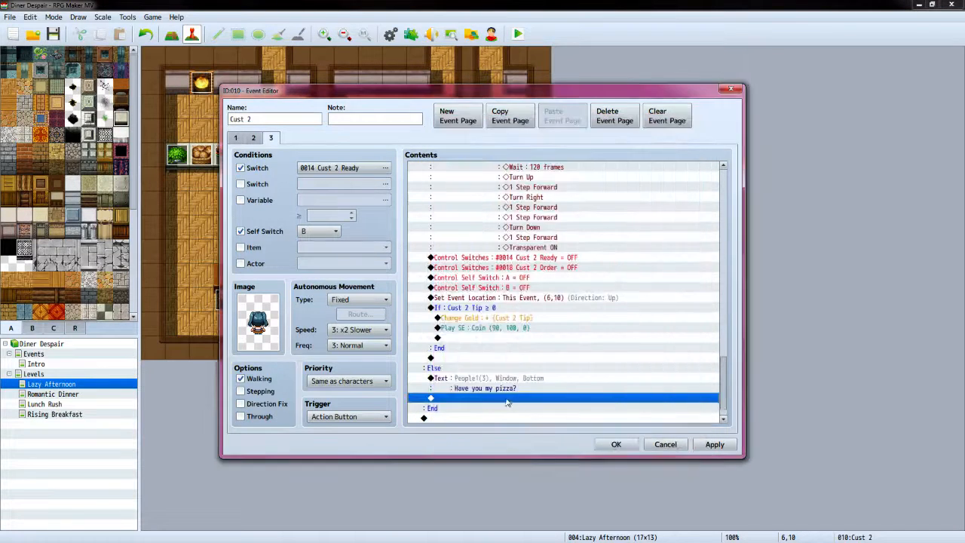
Below the pizza question in the Else part, add a Show Text with the Custom-Player face reading "Sorry, not yet"
{"action": "double_click", "coordinate": [507, 404]}
{"action": "left_click", "coordinate": [500, 170]}
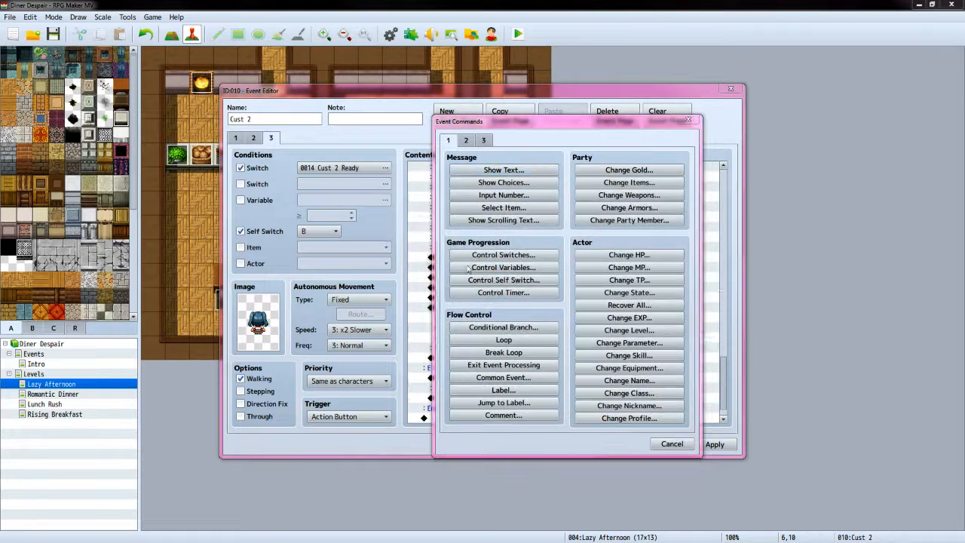
{"action": "double_click", "coordinate": [453, 274]}
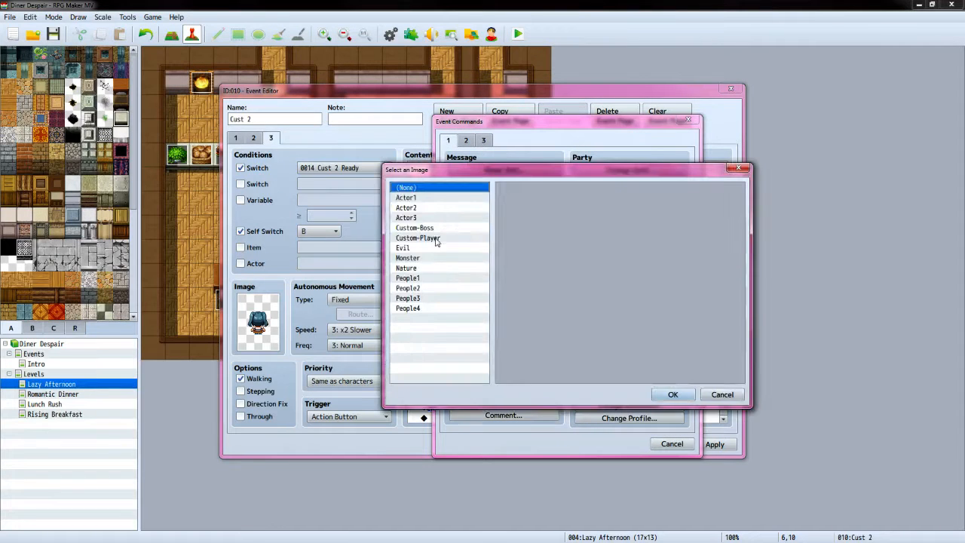
{"action": "left_click", "coordinate": [435, 240]}
{"action": "left_click", "coordinate": [664, 395]}
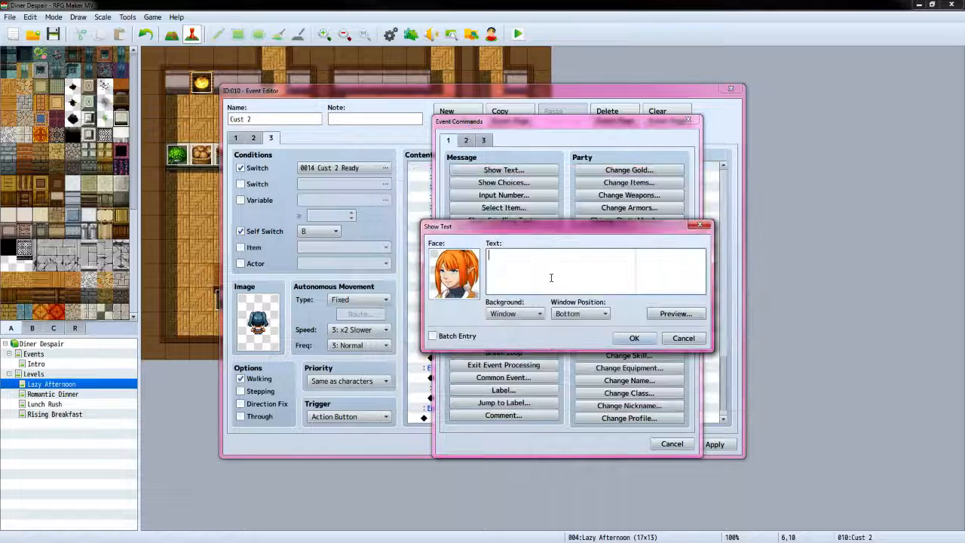
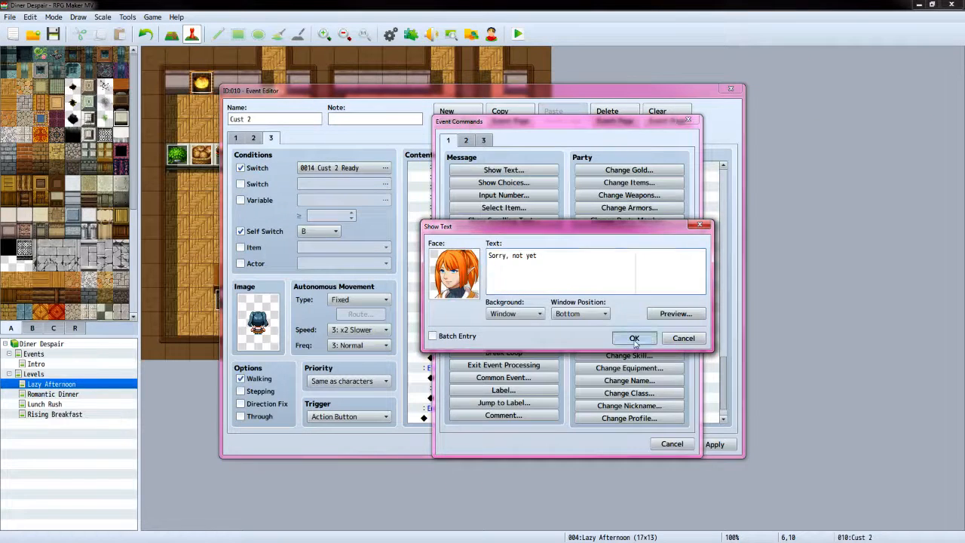
{"action": "left_click", "coordinate": [634, 338]}
Below the player's reply, add a Control Variables command that subtracts constant 10 from variable 0008 Cust 2 Tip
{"action": "double_click", "coordinate": [466, 380]}
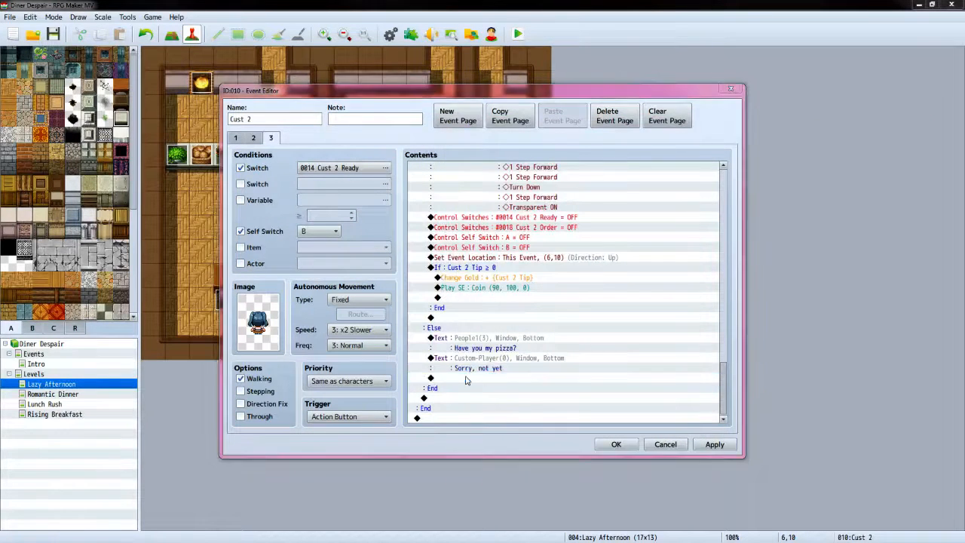
{"action": "left_click", "coordinate": [481, 268]}
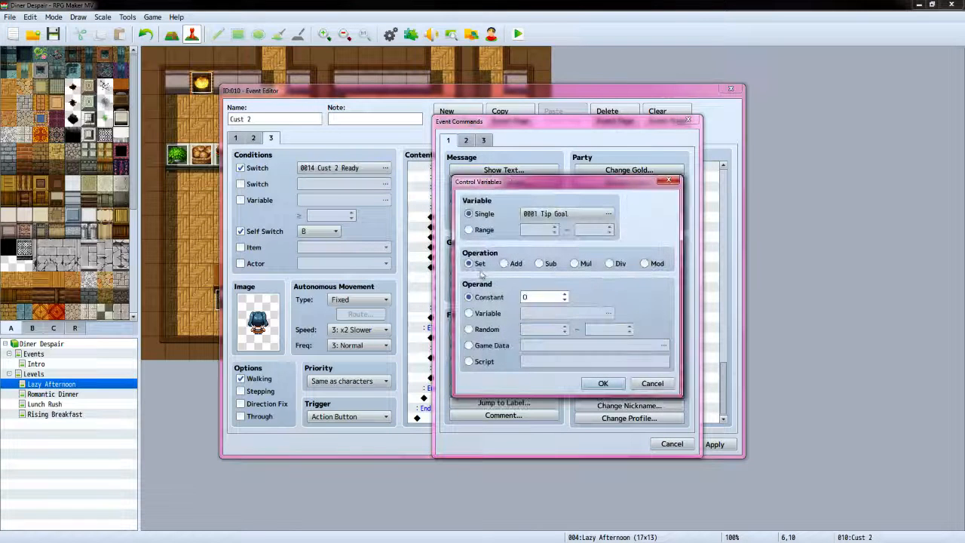
{"action": "left_click", "coordinate": [594, 214]}
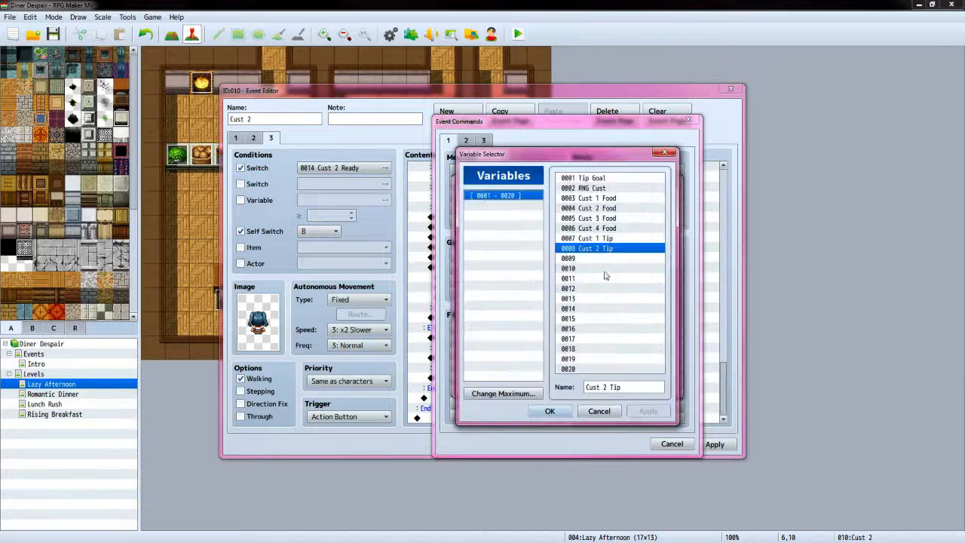
{"action": "left_click", "coordinate": [548, 412]}
{"action": "left_click", "coordinate": [539, 263]}
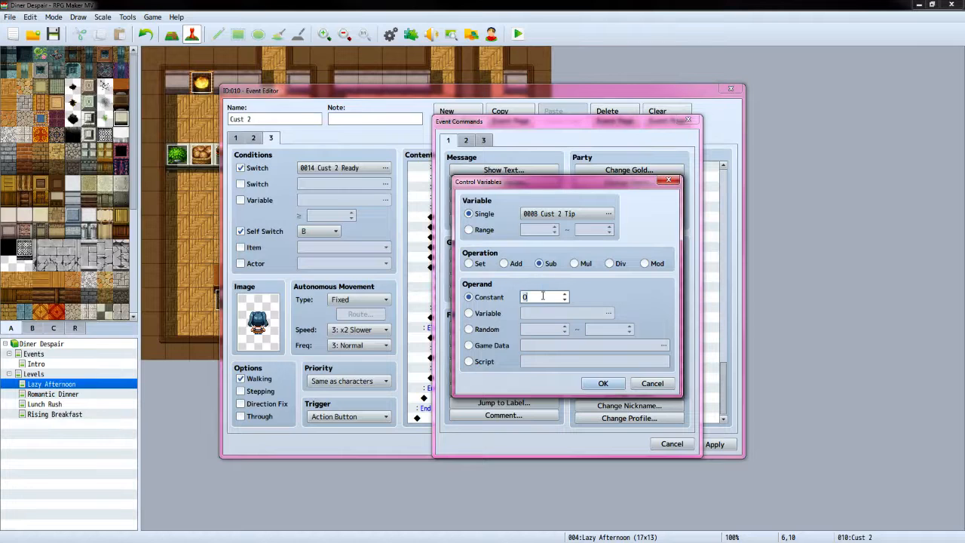
{"action": "left_click", "coordinate": [603, 383]}
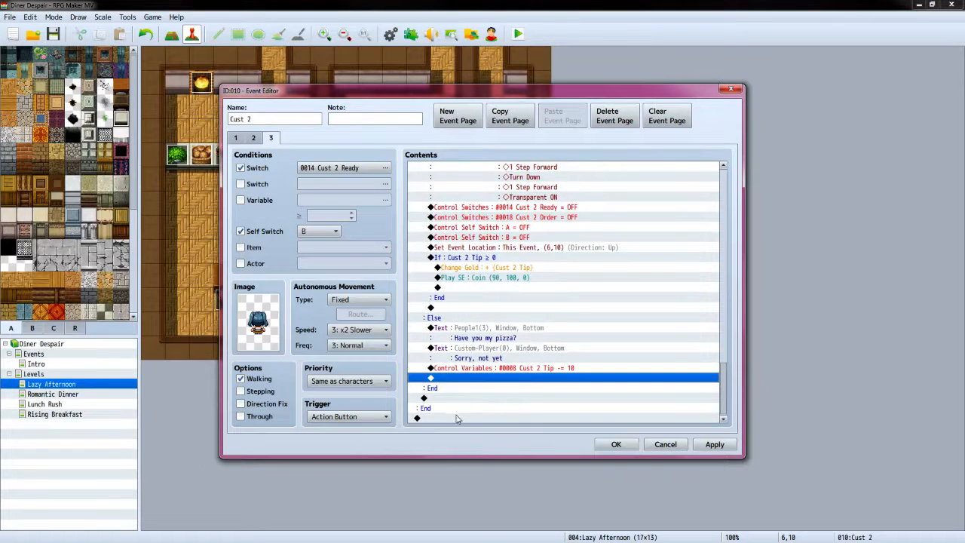
At the end of the contents, add a Conditional Branch for variable 0004 Cust 2 Food = constant 4, without an Else branch
{"action": "left_click", "coordinate": [457, 418]}
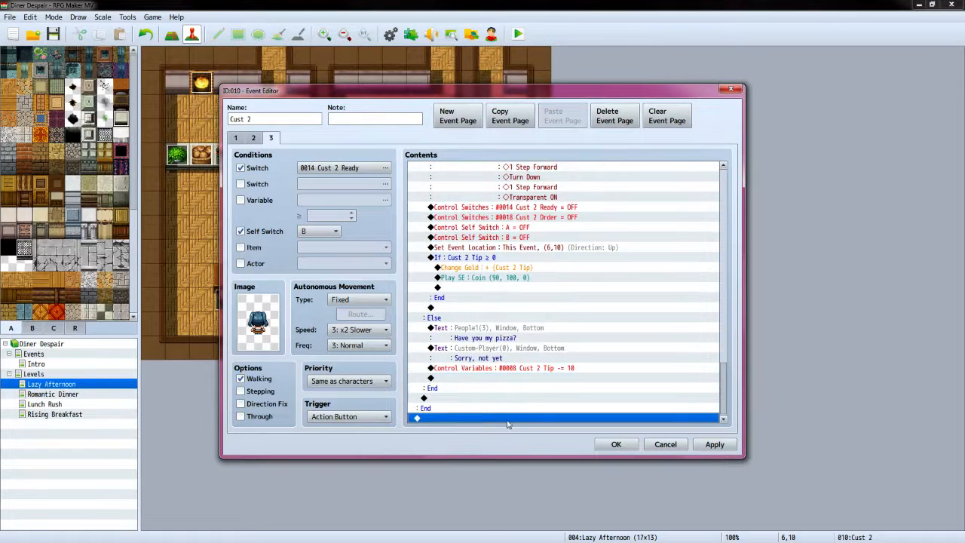
{"action": "double_click", "coordinate": [454, 421]}
{"action": "left_click", "coordinate": [503, 329]}
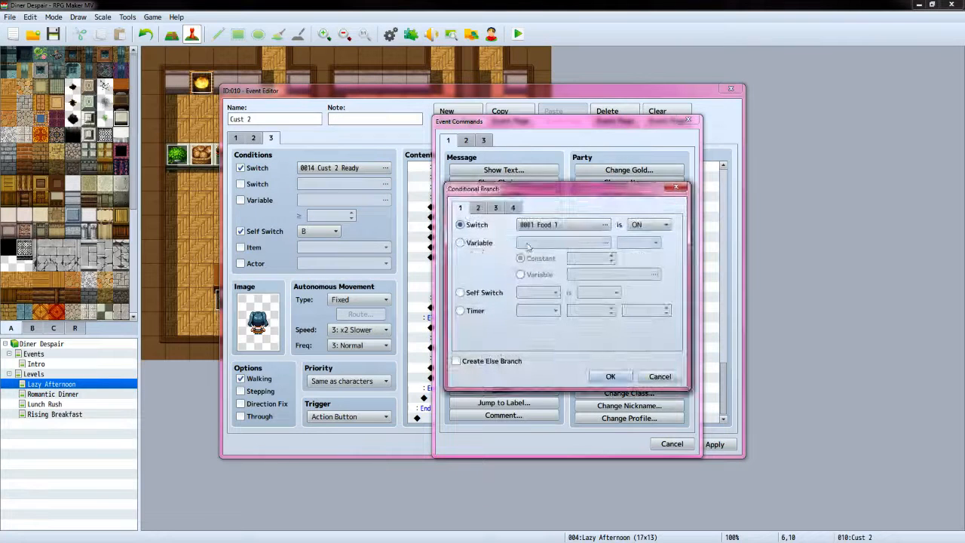
{"action": "left_click", "coordinate": [460, 242]}
{"action": "left_click", "coordinate": [562, 242]}
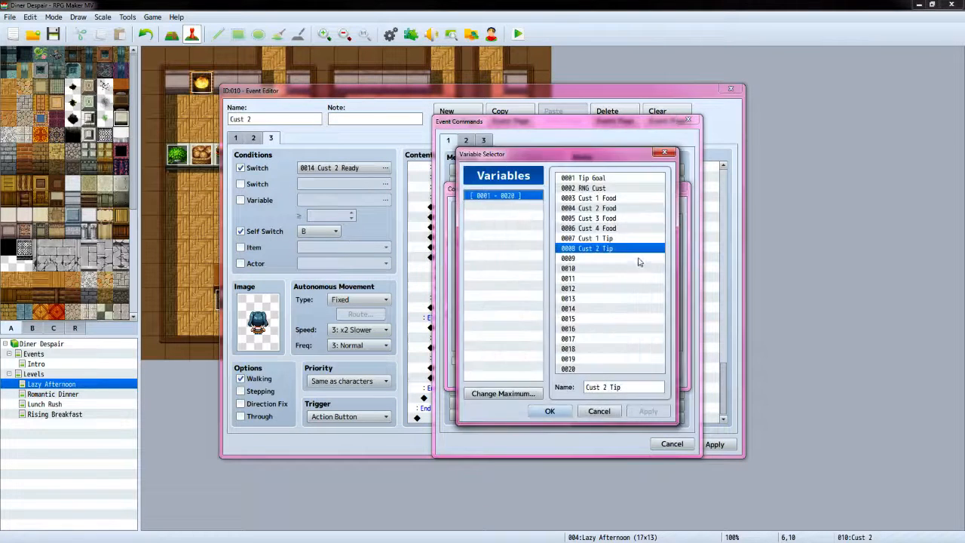
{"action": "left_click", "coordinate": [596, 209]}
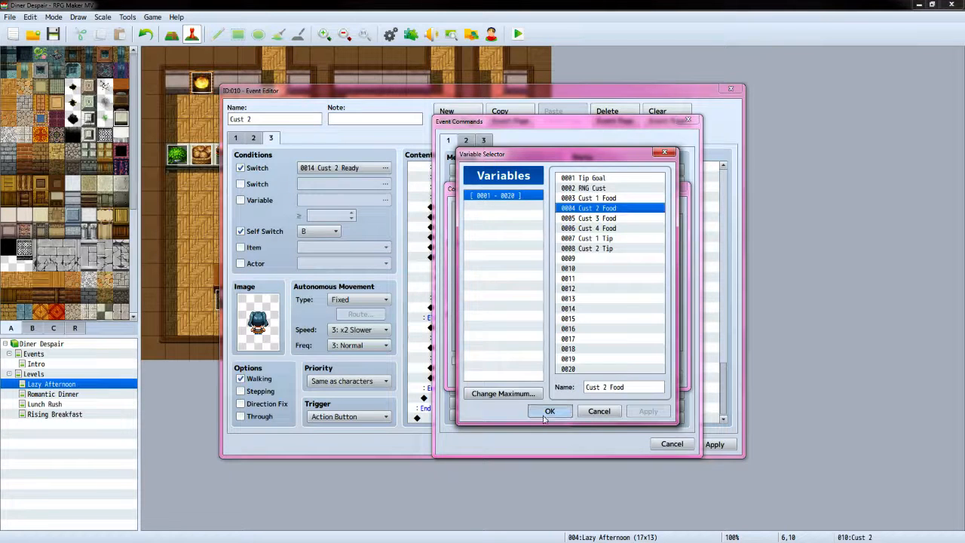
{"action": "left_click", "coordinate": [549, 411]}
{"action": "triple_click", "coordinate": [613, 256]}
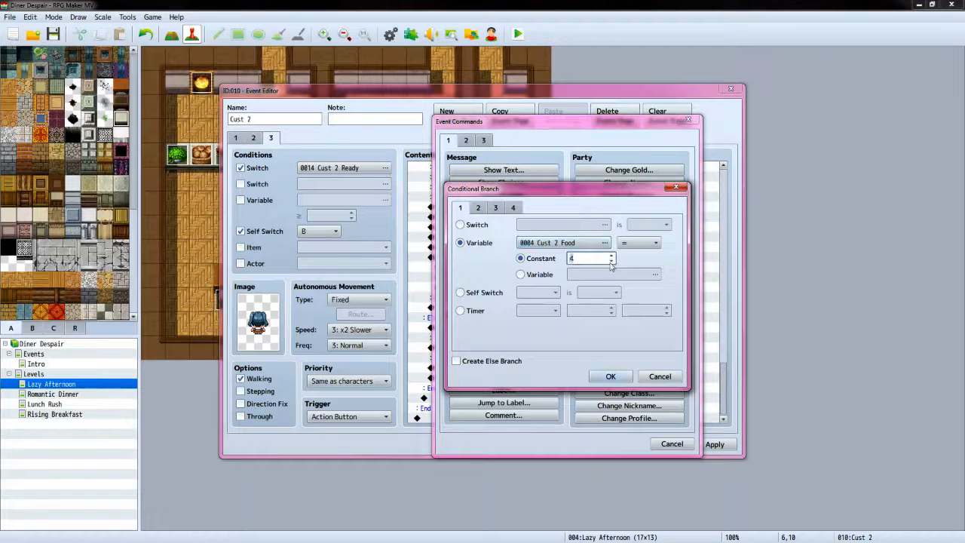
{"action": "left_click", "coordinate": [610, 376]}
Inside the Cust 2 Food = 4 branch, add a Conditional Branch for the party having the Salad item, with an Else branch
{"action": "left_click", "coordinate": [470, 395]}
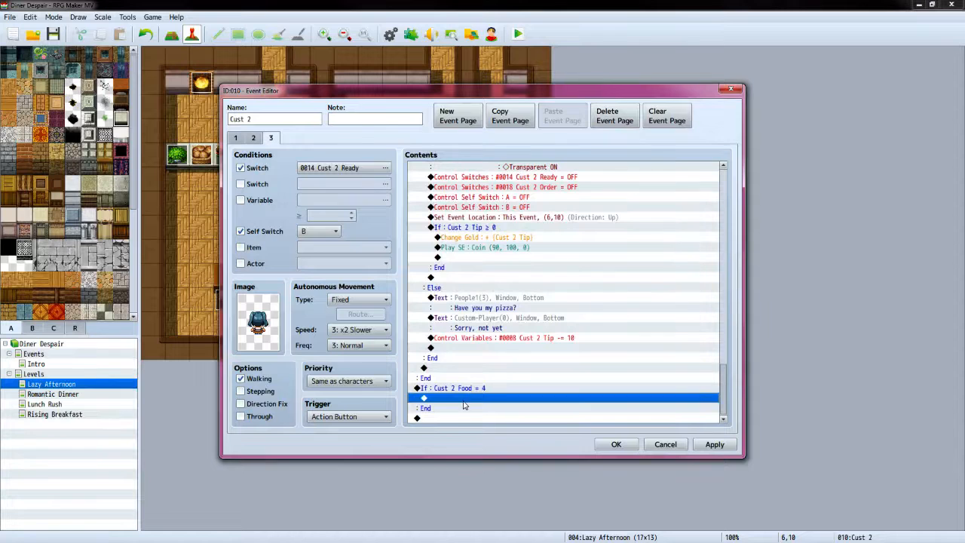
{"action": "double_click", "coordinate": [464, 399]}
{"action": "left_click", "coordinate": [504, 328]}
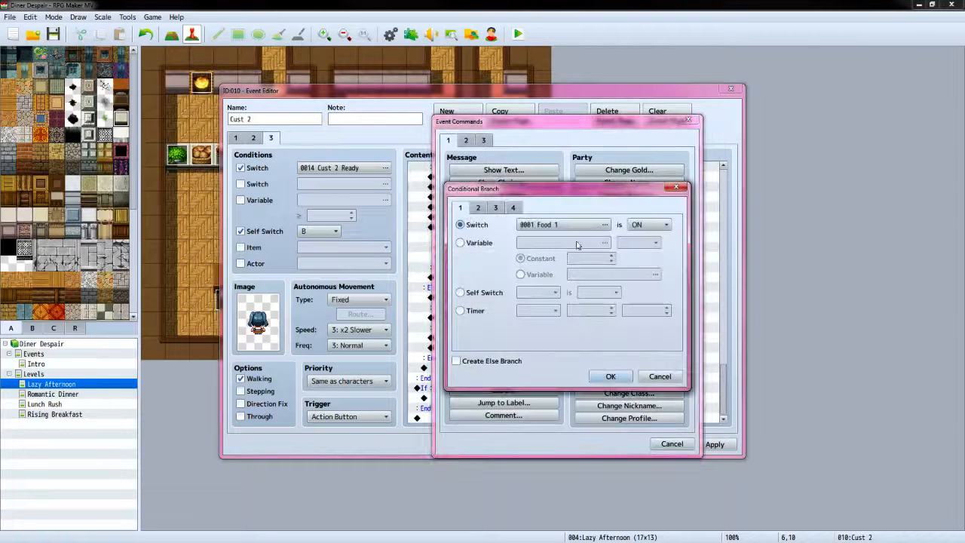
{"action": "left_click", "coordinate": [513, 208]}
{"action": "left_click", "coordinate": [459, 243]}
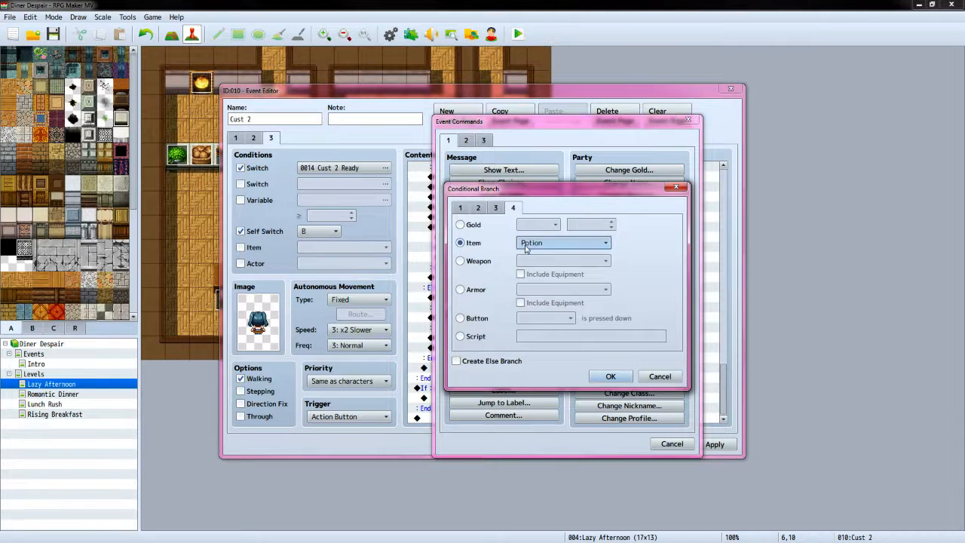
{"action": "left_click", "coordinate": [563, 243]}
{"action": "left_click", "coordinate": [560, 337]}
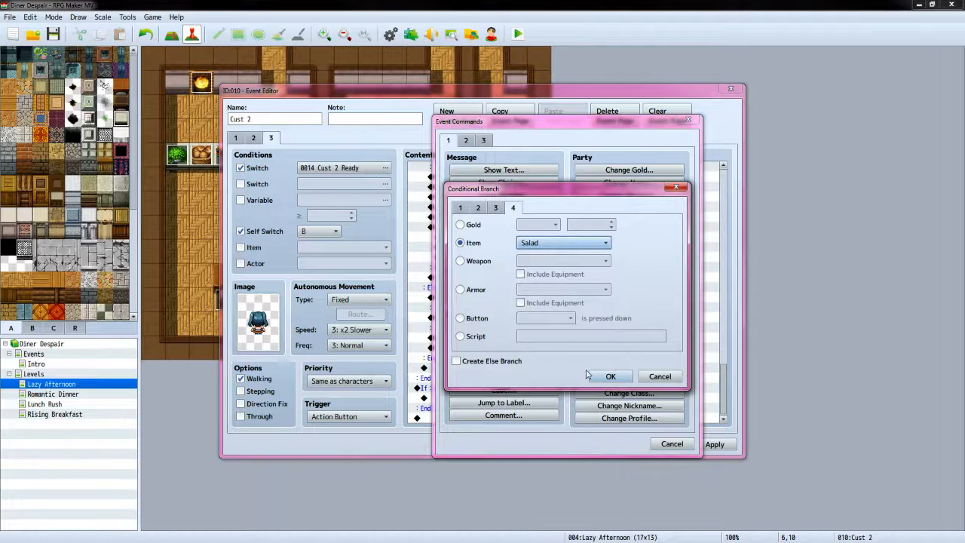
{"action": "left_click", "coordinate": [465, 361]}
{"action": "left_click", "coordinate": [611, 376]}
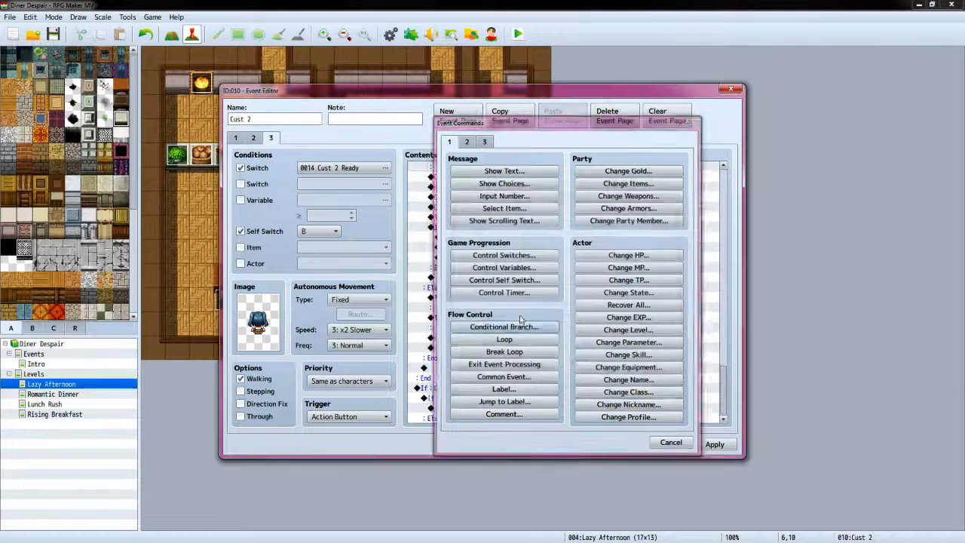
Inside the Salad branch, add a Change Items command that decreases Salad by constant 1
{"action": "double_click", "coordinate": [466, 362]}
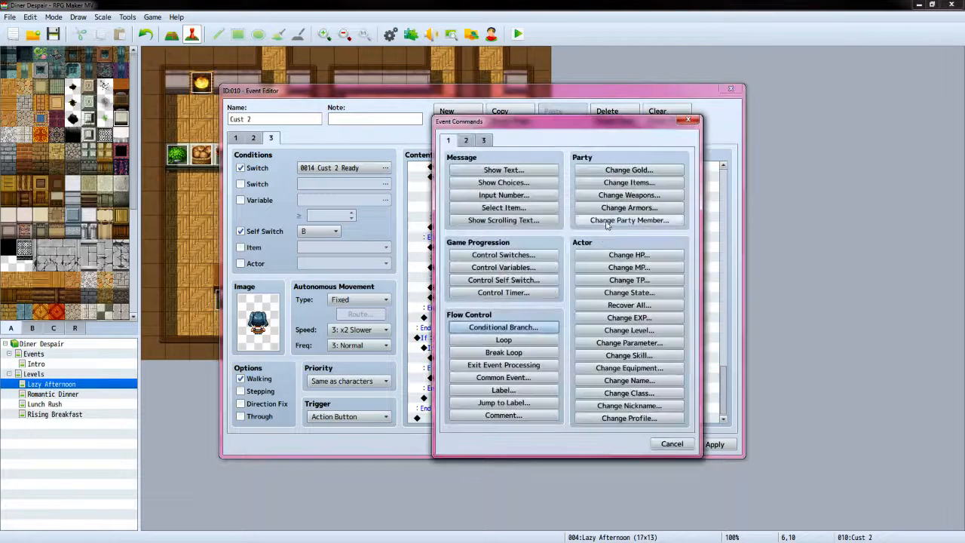
{"action": "left_click", "coordinate": [629, 182]}
{"action": "left_click", "coordinate": [535, 249]}
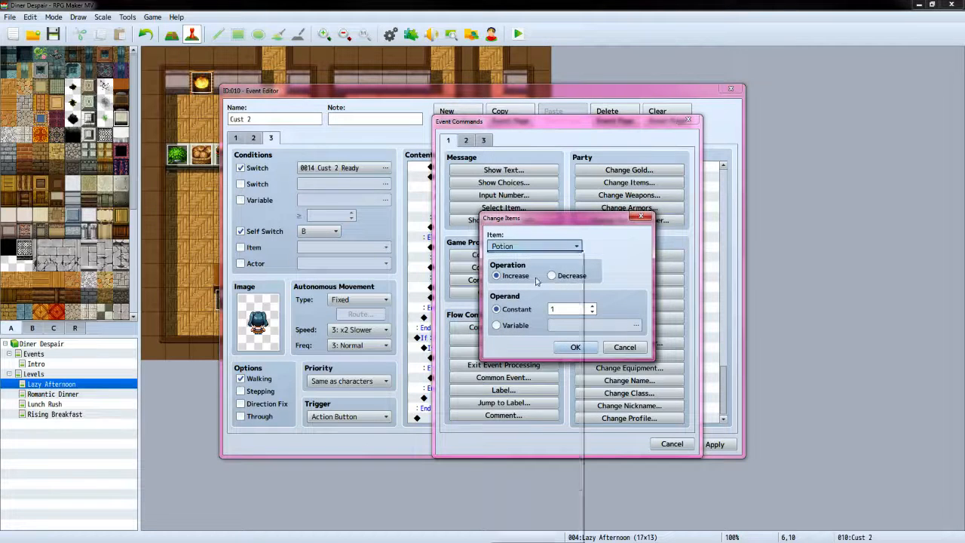
{"action": "left_click", "coordinate": [519, 314]}
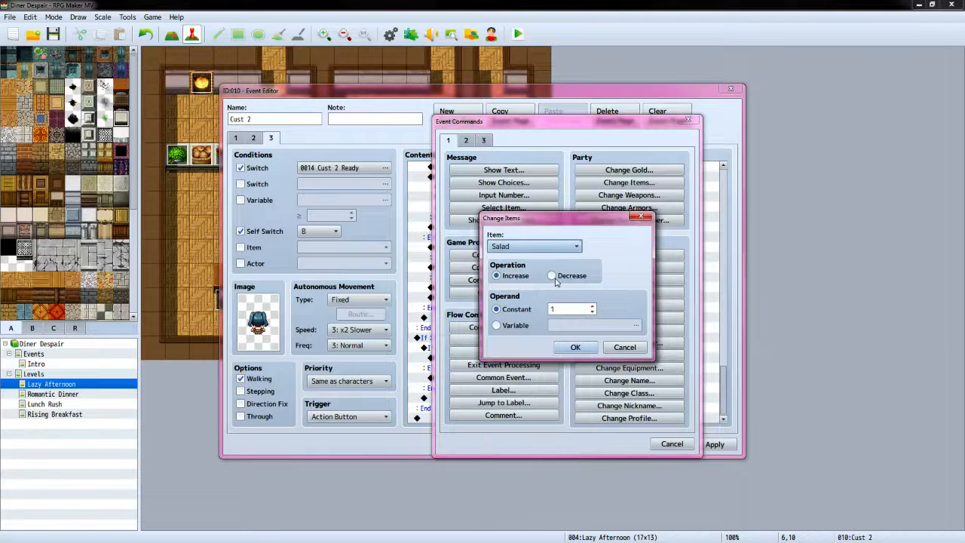
{"action": "left_click", "coordinate": [573, 347]}
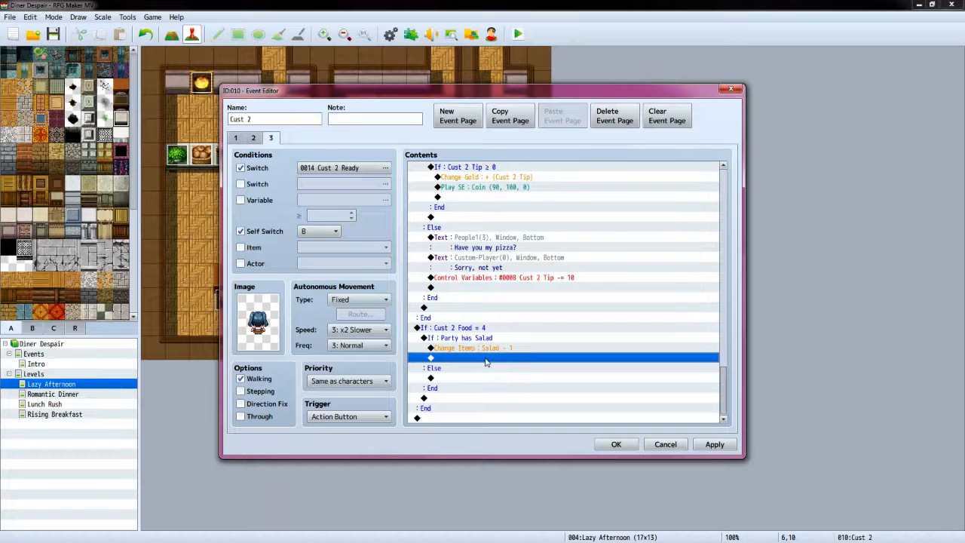
Below the Salad item change, add a Show Text with the Custom-Player face reading "Here's your salad."
{"action": "double_click", "coordinate": [486, 362]}
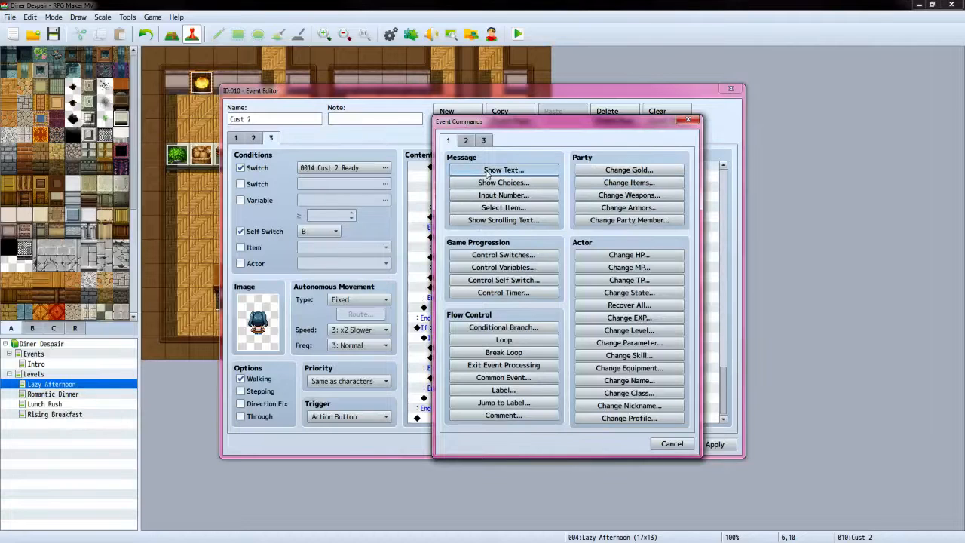
{"action": "left_click", "coordinate": [503, 170]}
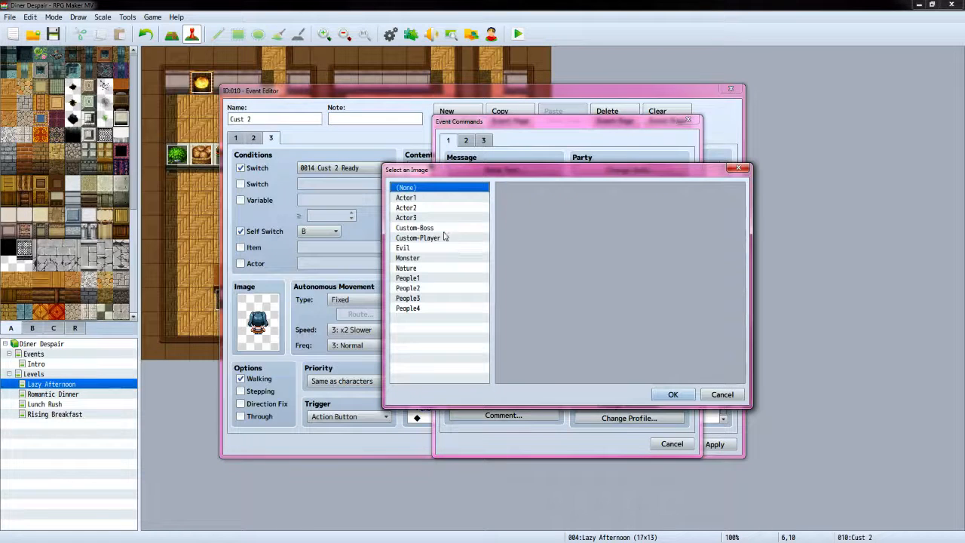
{"action": "left_click", "coordinate": [441, 237]}
{"action": "left_click", "coordinate": [663, 390]}
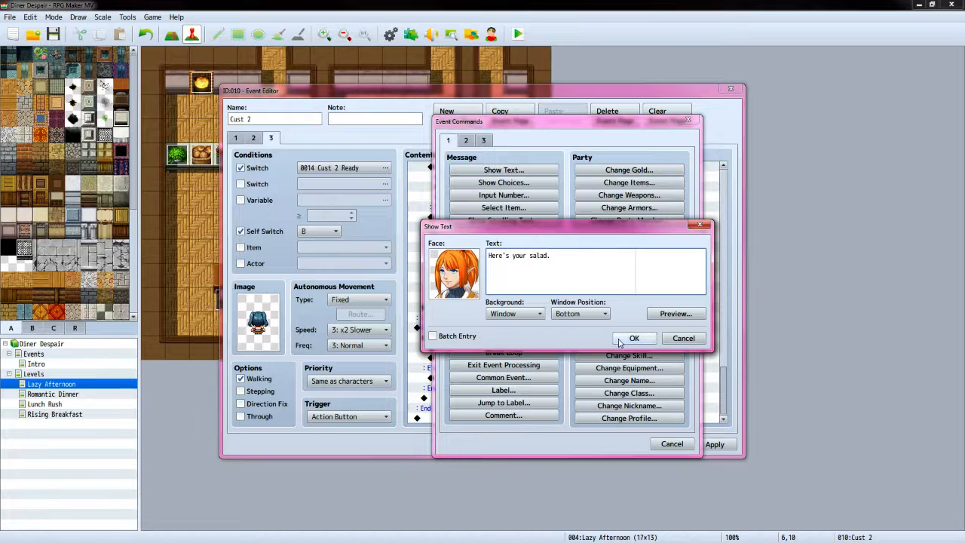
{"action": "left_click", "coordinate": [631, 338]}
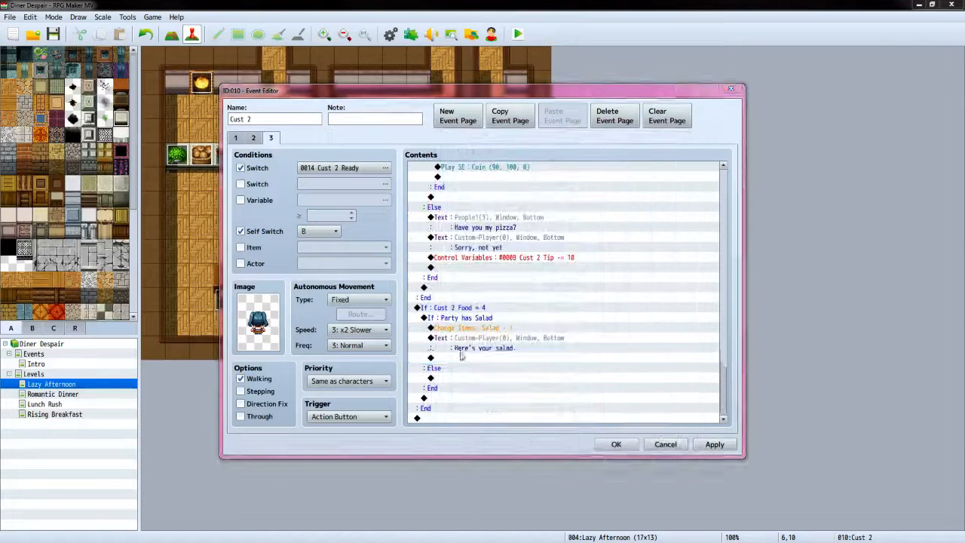
Below the salad line, add a Show Text with the blue-haired People1 face reading "Thank you."
{"action": "double_click", "coordinate": [460, 359]}
{"action": "left_click", "coordinate": [504, 169]}
{"action": "double_click", "coordinate": [442, 264]}
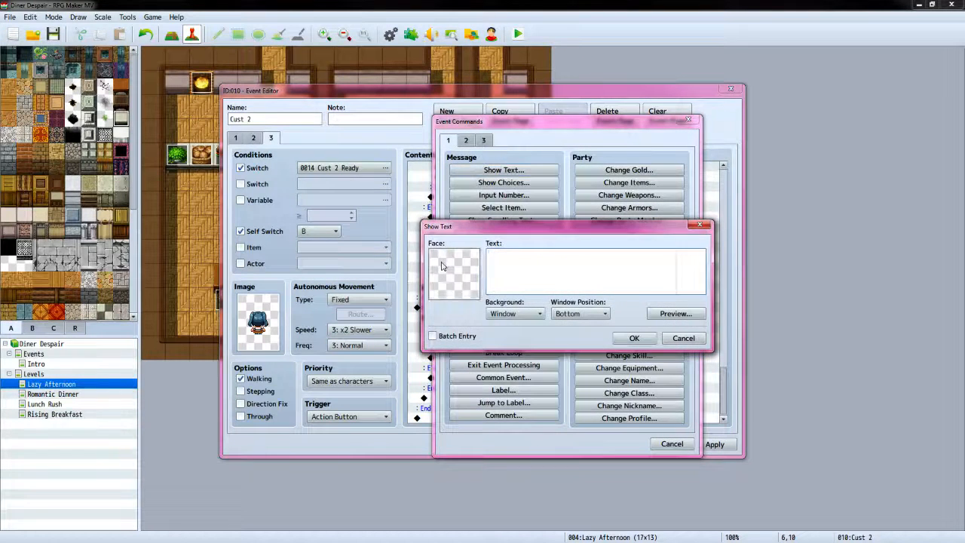
{"action": "left_click", "coordinate": [433, 278]}
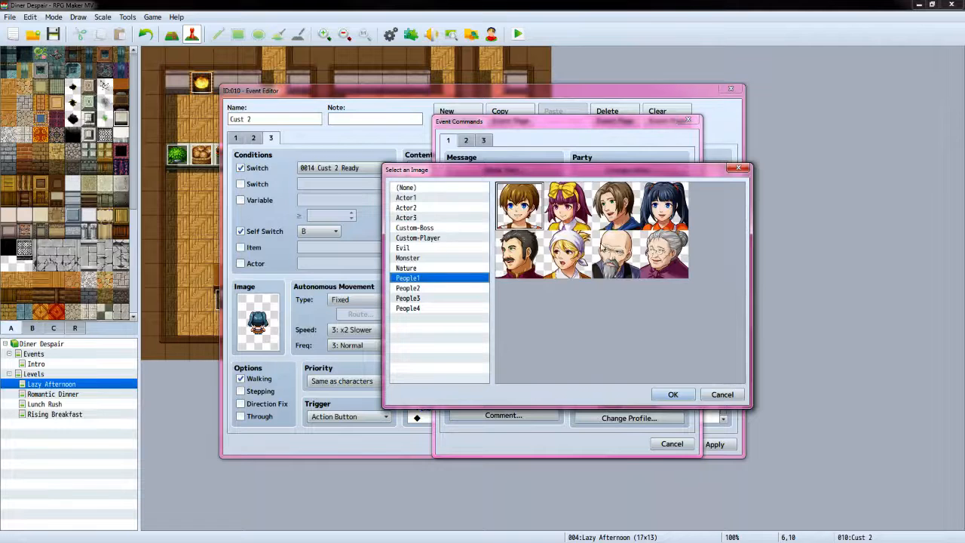
{"action": "left_click", "coordinate": [664, 207]}
{"action": "left_click", "coordinate": [672, 395]}
{"action": "left_click", "coordinate": [584, 279]}
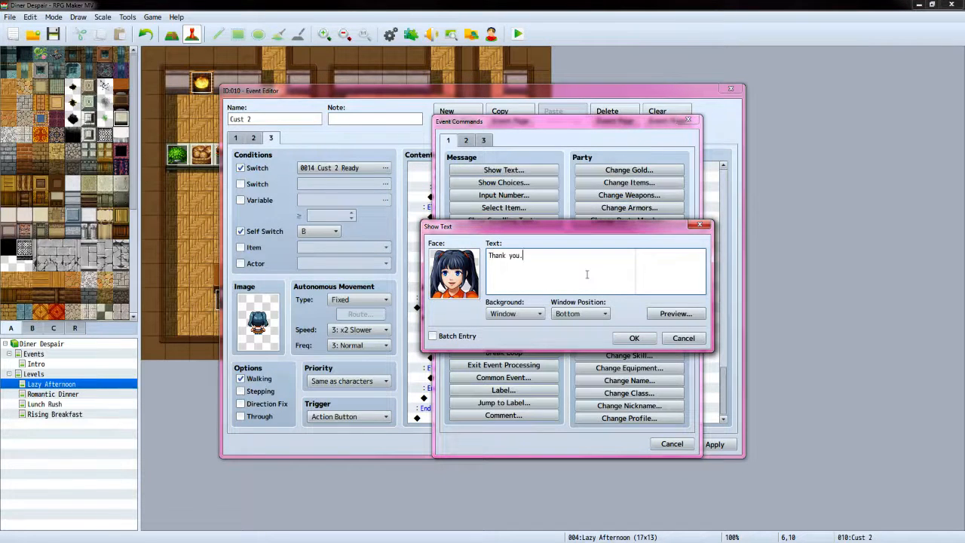
{"action": "left_click", "coordinate": [634, 338]}
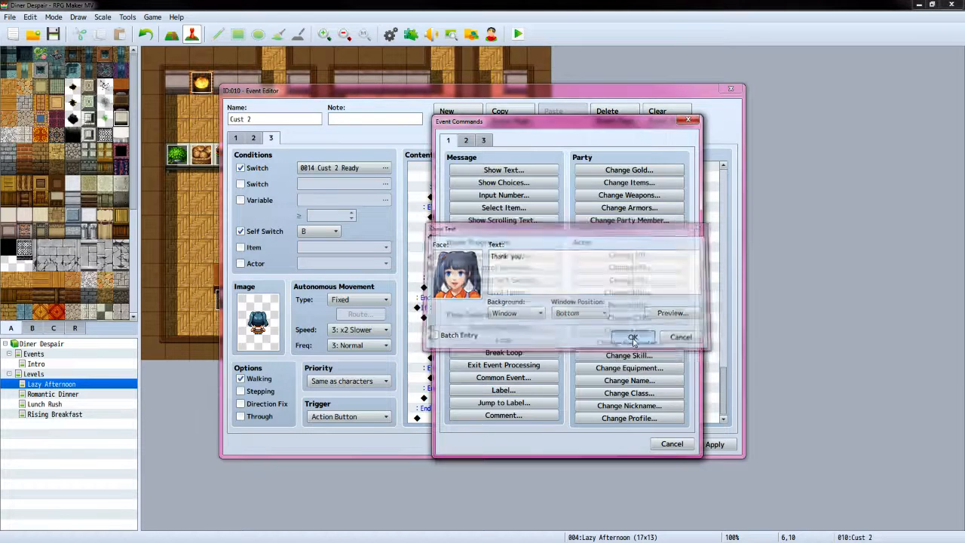
Below the "Thank you." line in the Salad branch, begin a Set Movement Route for This Event with Turn Up and Wait 120 frames
{"action": "double_click", "coordinate": [507, 362]}
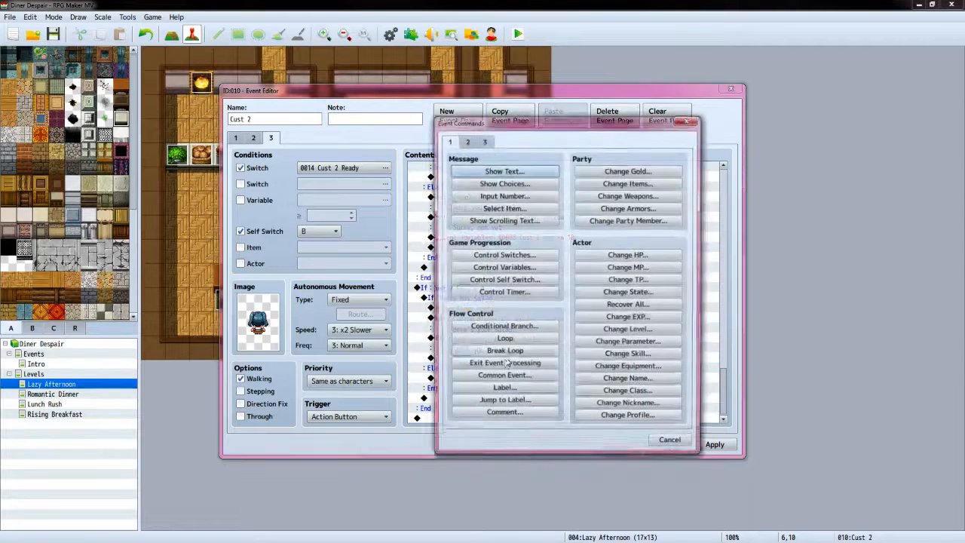
{"action": "left_click", "coordinate": [466, 140]}
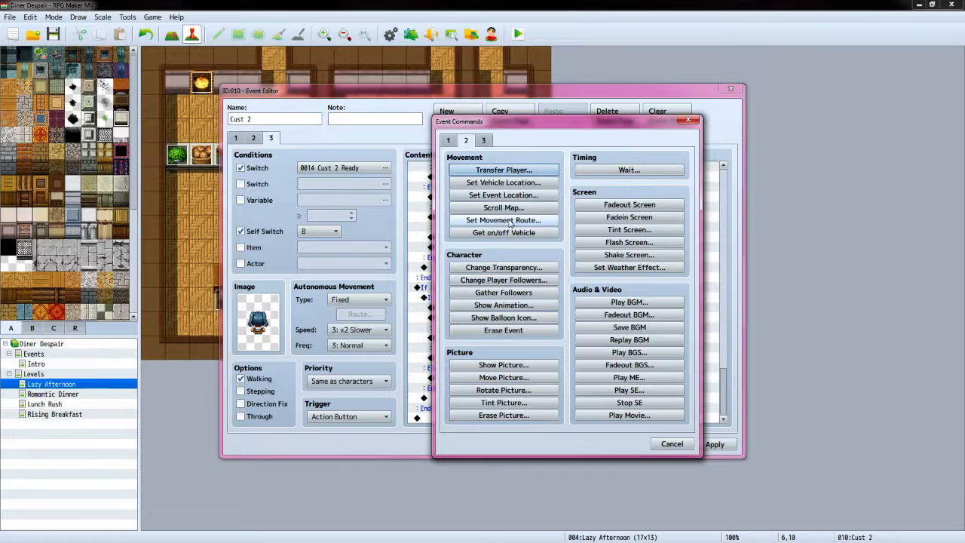
{"action": "left_click", "coordinate": [510, 220]}
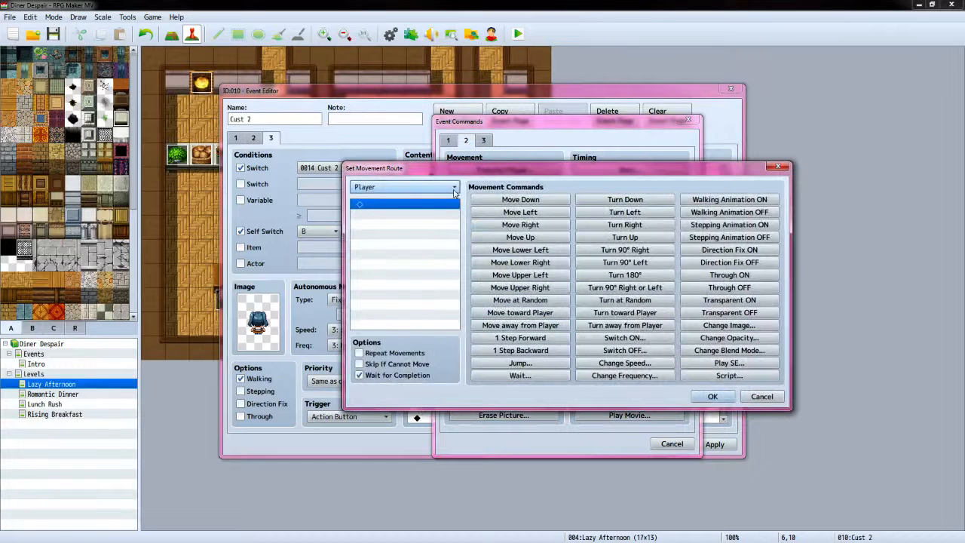
{"action": "left_click", "coordinate": [455, 190]}
{"action": "left_click", "coordinate": [441, 212]}
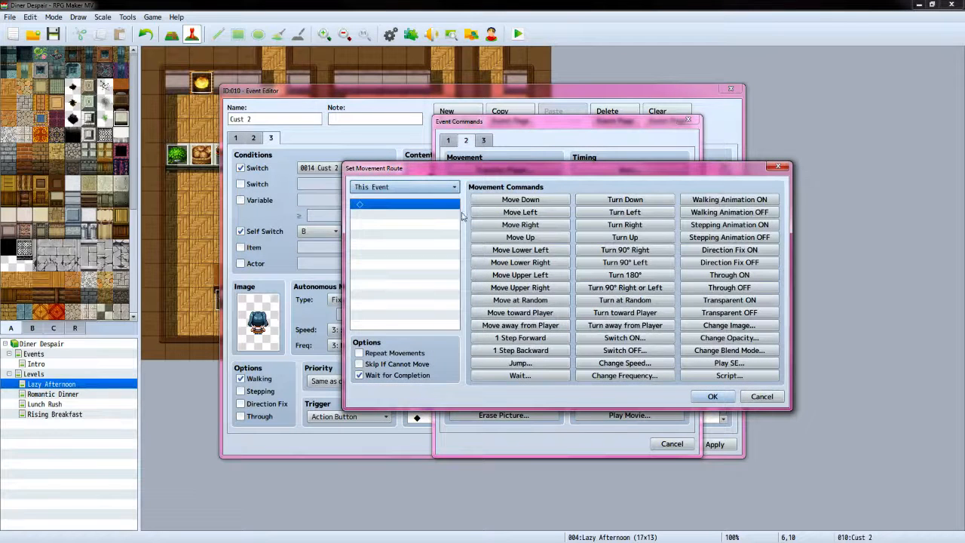
{"action": "left_click", "coordinate": [619, 238]}
{"action": "left_click", "coordinate": [518, 376]}
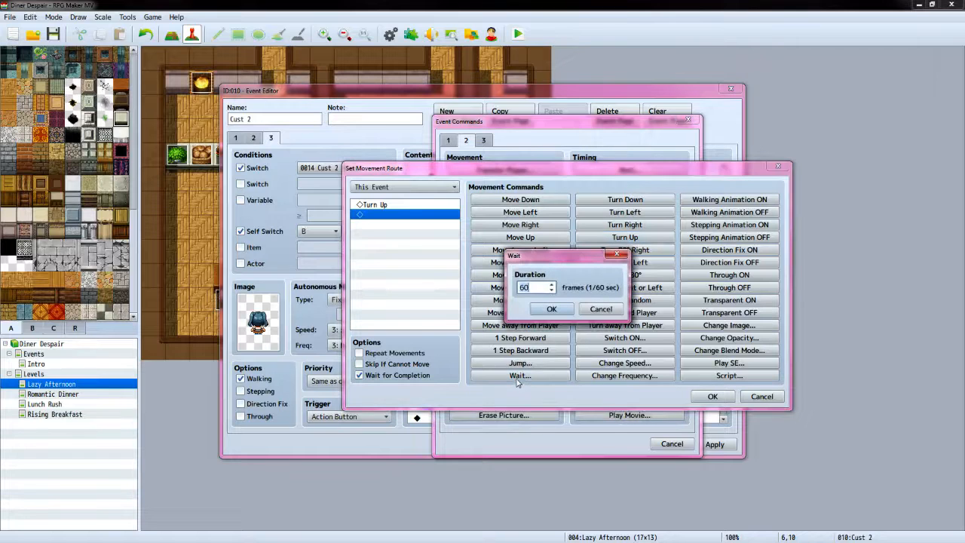
{"action": "type", "text": "120"}
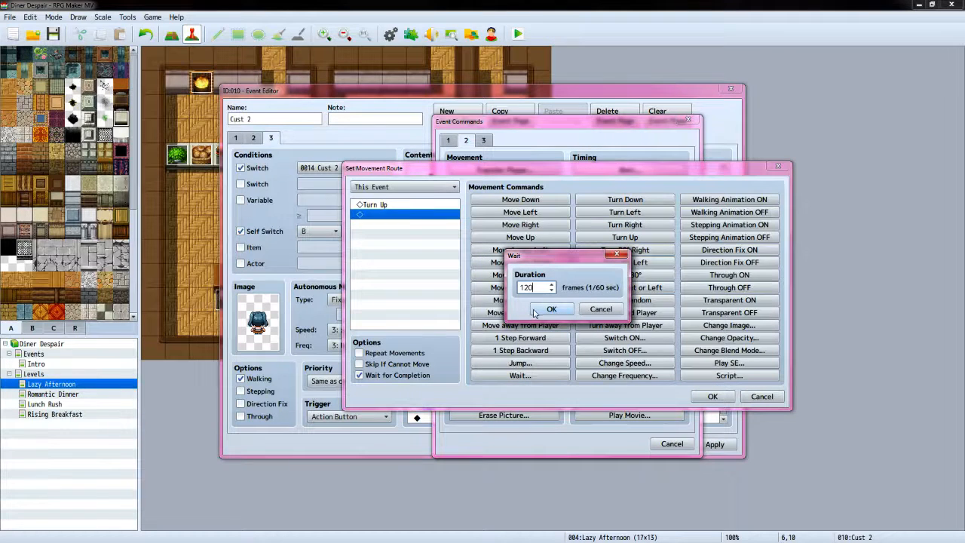
{"action": "left_click", "coordinate": [549, 309]}
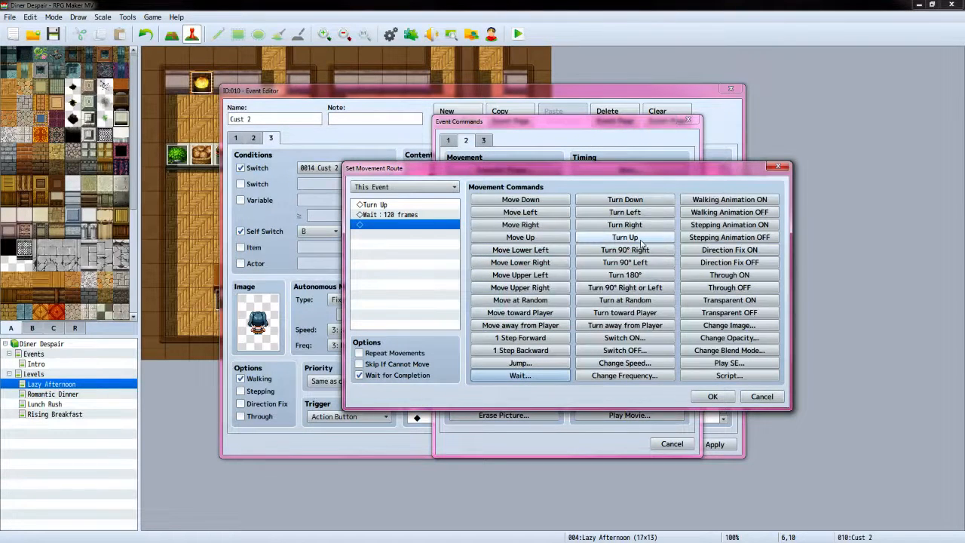
Finish the exit route with Turn Down, 1 Step Forward, Turn Right, two 1 Step Forward, Turn Down, 1 Step Forward and Transparent ON
{"action": "left_click", "coordinate": [642, 200]}
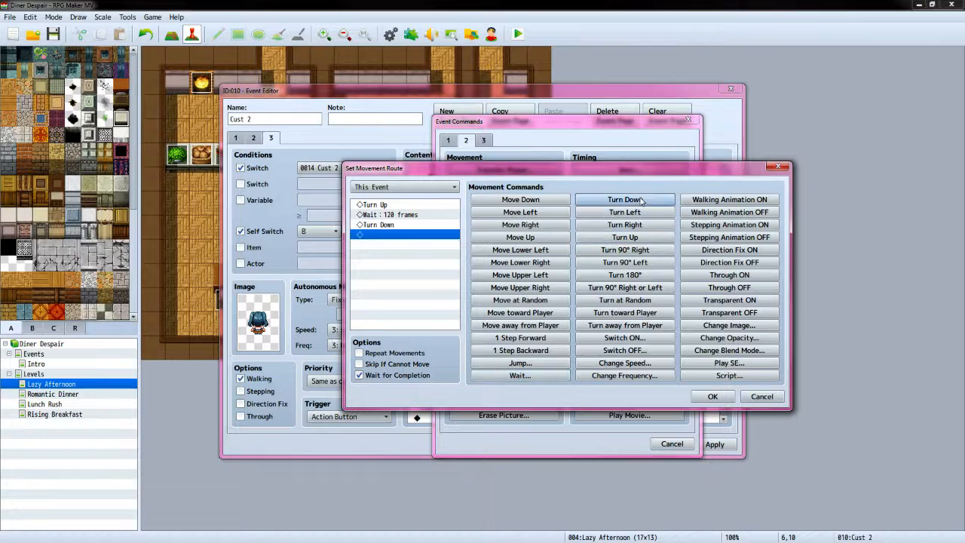
{"action": "left_click", "coordinate": [527, 337]}
{"action": "left_click", "coordinate": [629, 225]}
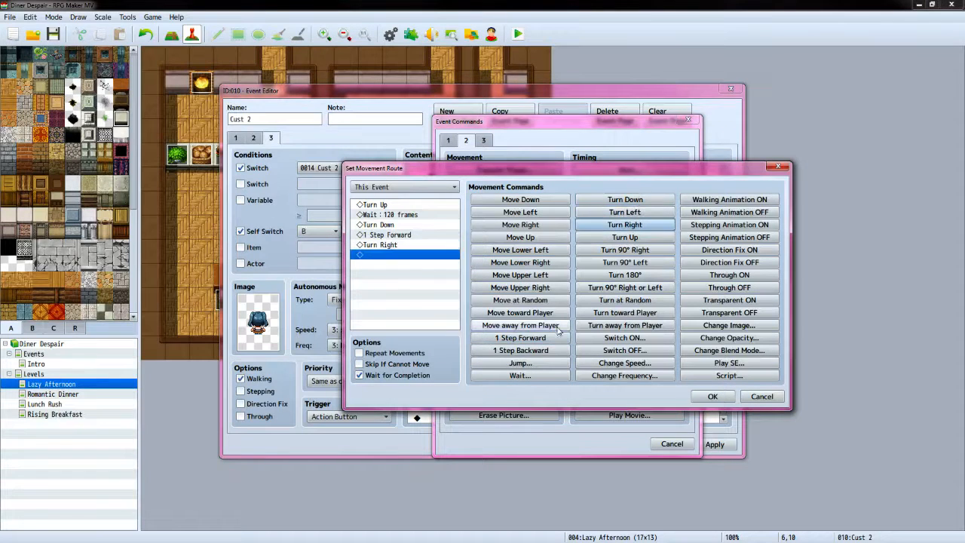
{"action": "left_click", "coordinate": [552, 338]}
{"action": "left_click", "coordinate": [544, 340]}
{"action": "left_click", "coordinate": [644, 202]}
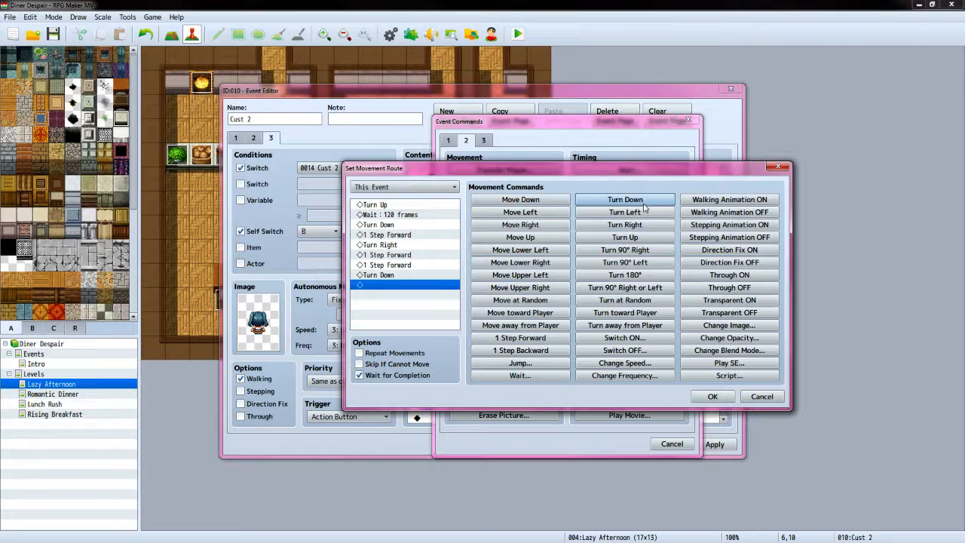
{"action": "left_click", "coordinate": [541, 338]}
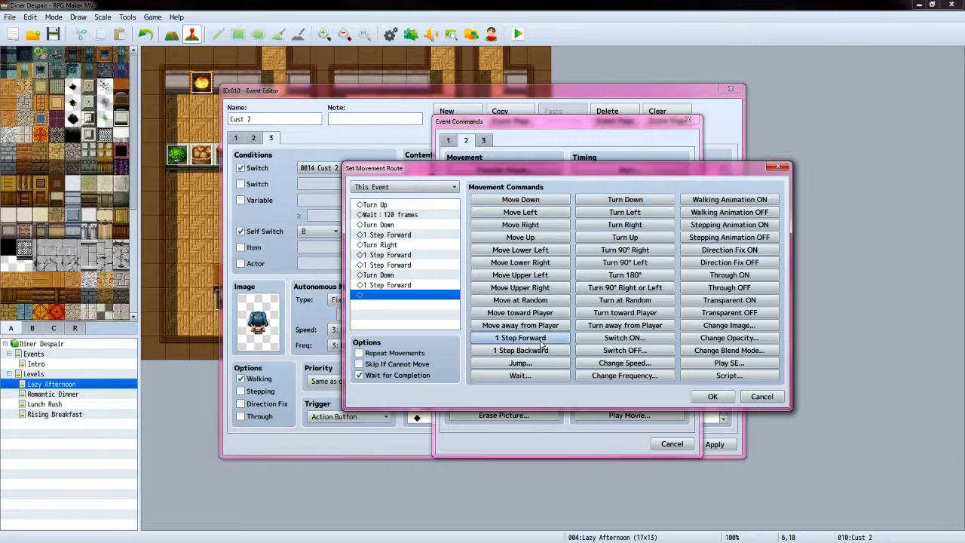
{"action": "left_click", "coordinate": [728, 299]}
{"action": "left_click", "coordinate": [706, 398]}
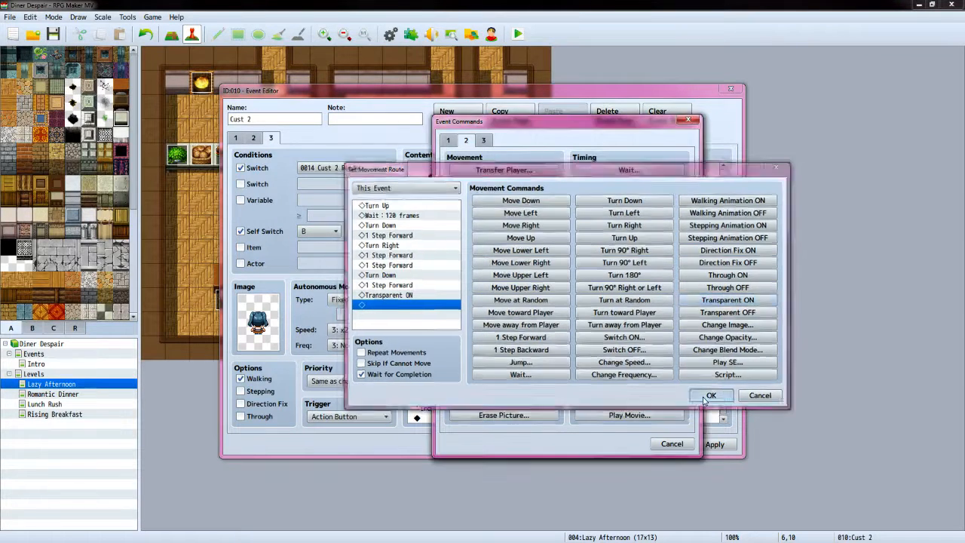
Below the movement route, add a Control Switches command that sets 0014 Cust 2 Ready to OFF
{"action": "scroll", "coordinate": [521, 264], "scroll_direction": "down", "scroll_amount": 3}
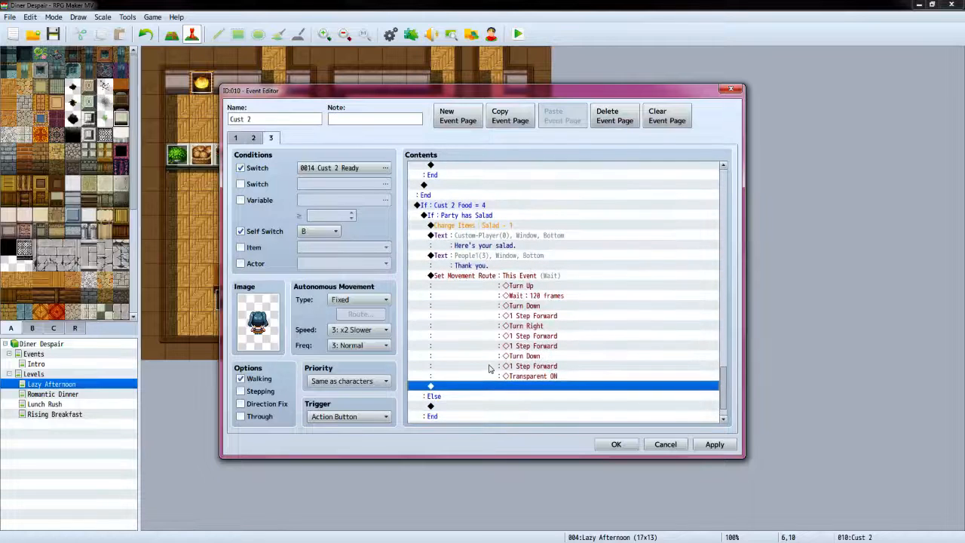
{"action": "double_click", "coordinate": [475, 389]}
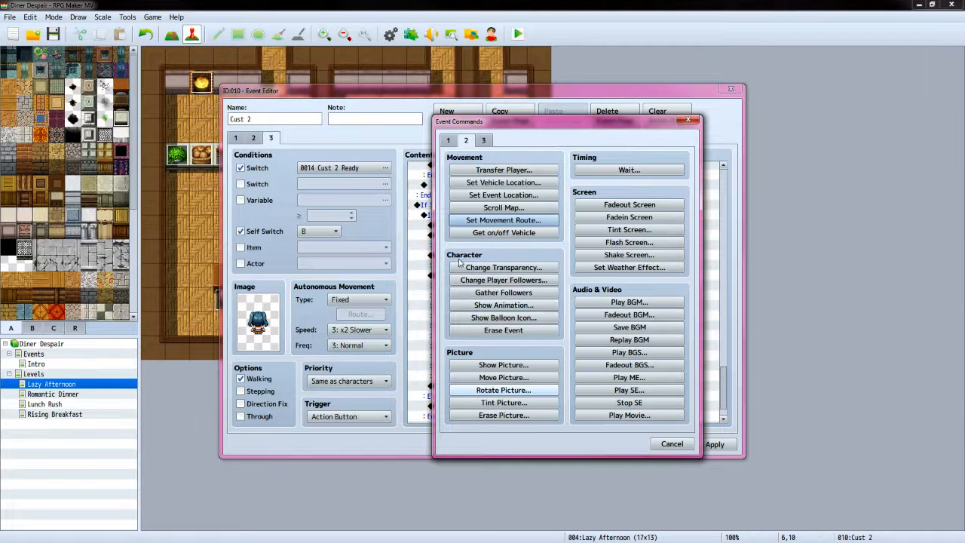
{"action": "left_click", "coordinate": [449, 141]}
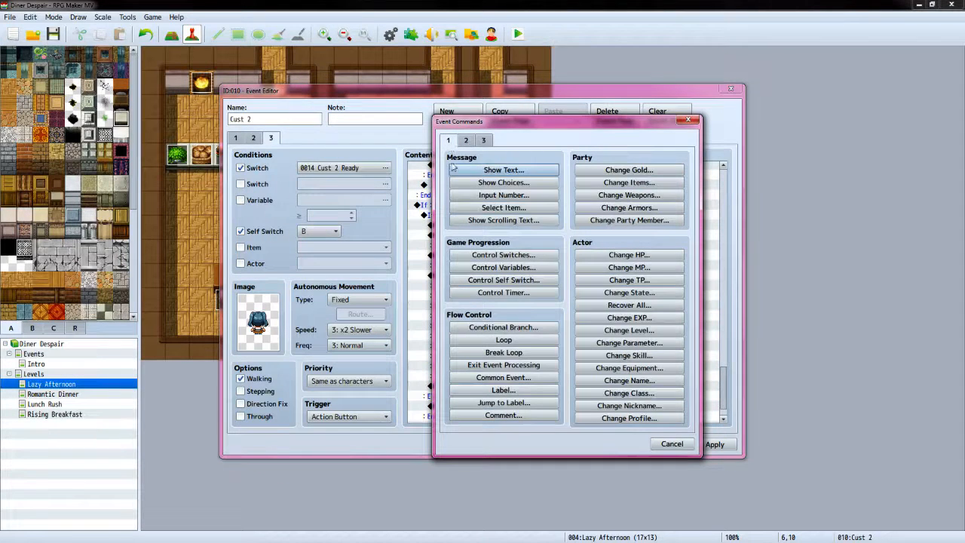
{"action": "left_click", "coordinate": [499, 255]}
{"action": "left_click", "coordinate": [567, 267]}
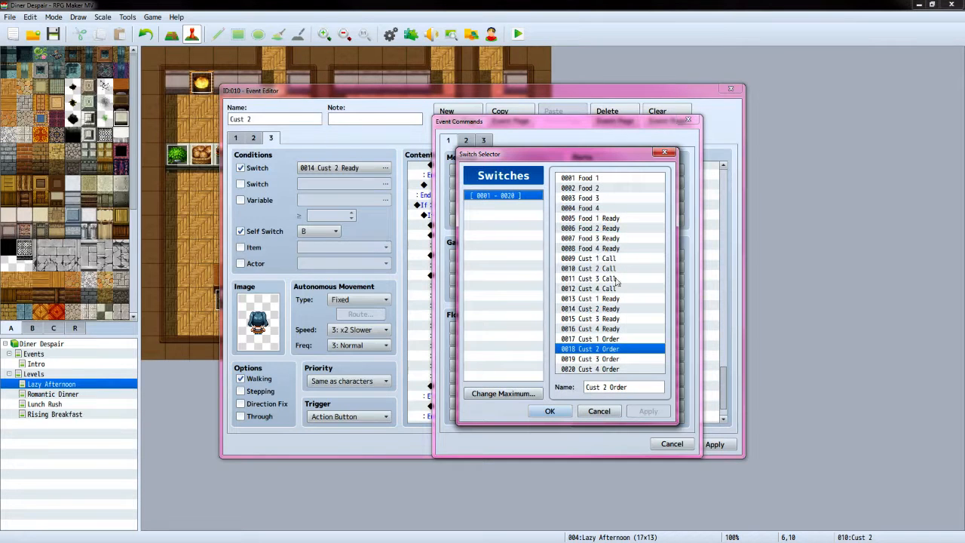
{"action": "left_click", "coordinate": [603, 309]}
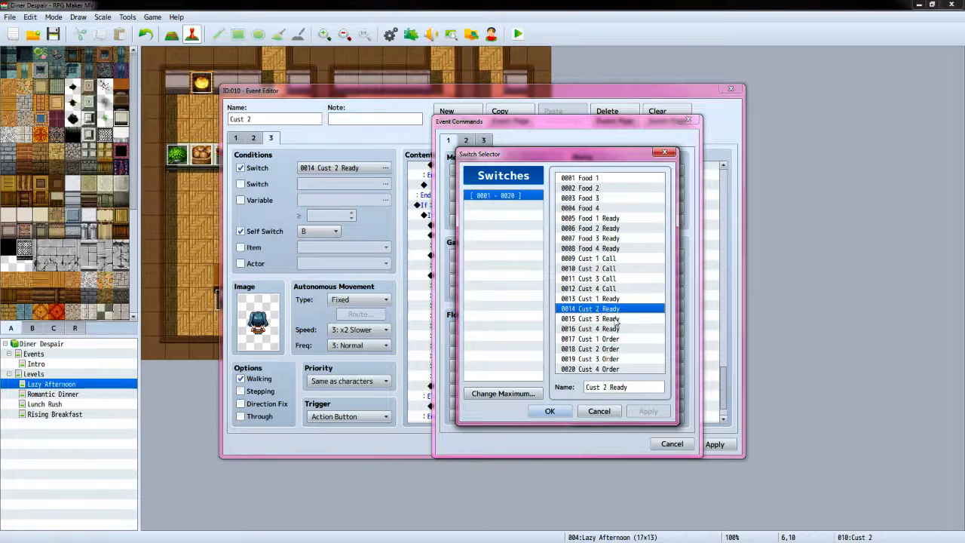
{"action": "left_click", "coordinate": [548, 411]}
{"action": "left_click", "coordinate": [551, 313]}
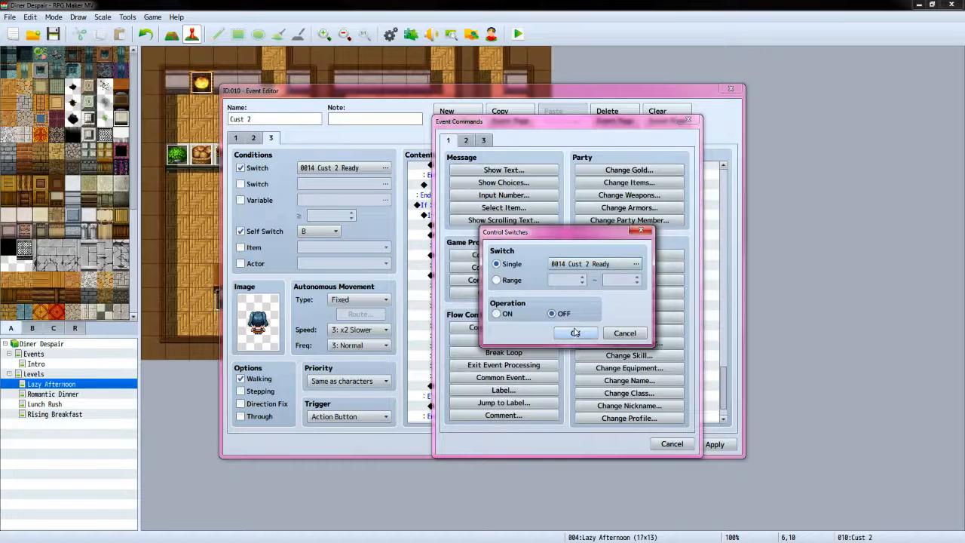
{"action": "left_click", "coordinate": [575, 333]}
Below the Cust 2 Ready switch, add a Control Switches command that sets 0018 Cust 2 Order to OFF
{"action": "double_click", "coordinate": [494, 397]}
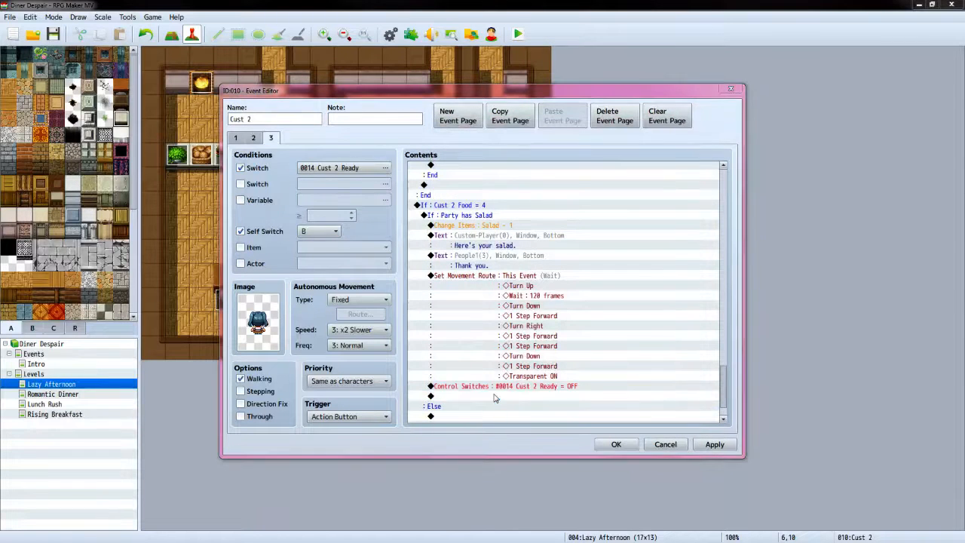
{"action": "left_click", "coordinate": [538, 269]}
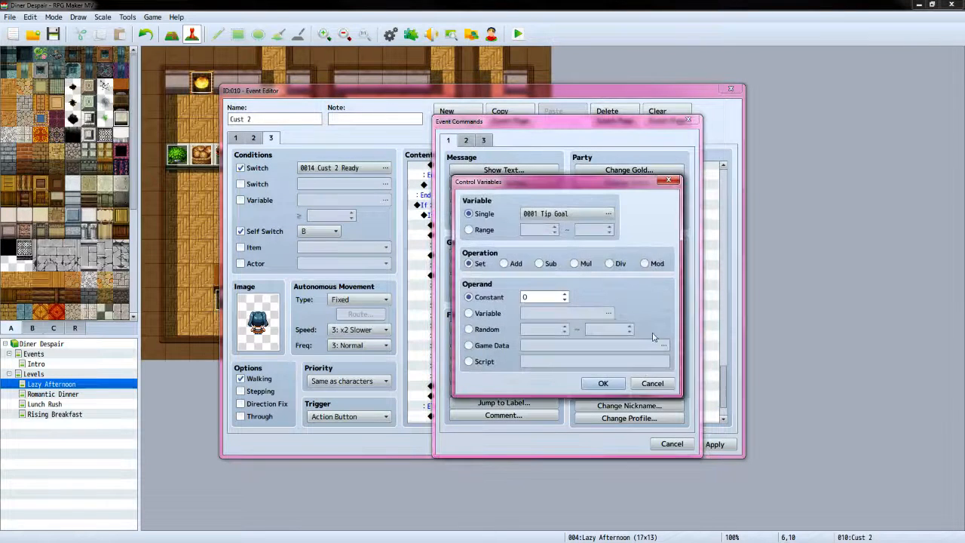
{"action": "left_click", "coordinate": [653, 382]}
{"action": "left_click", "coordinate": [519, 256]}
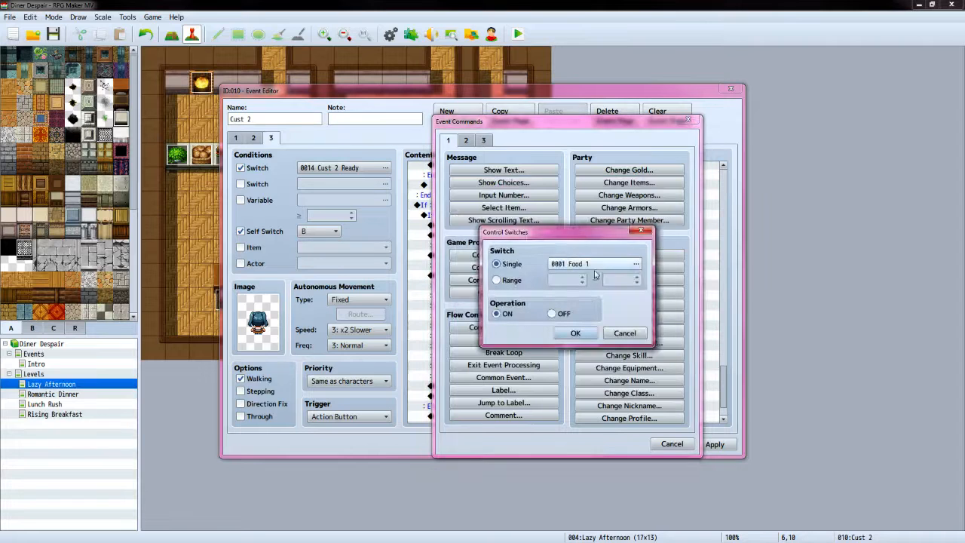
{"action": "left_click", "coordinate": [638, 260]}
{"action": "left_click", "coordinate": [608, 348]}
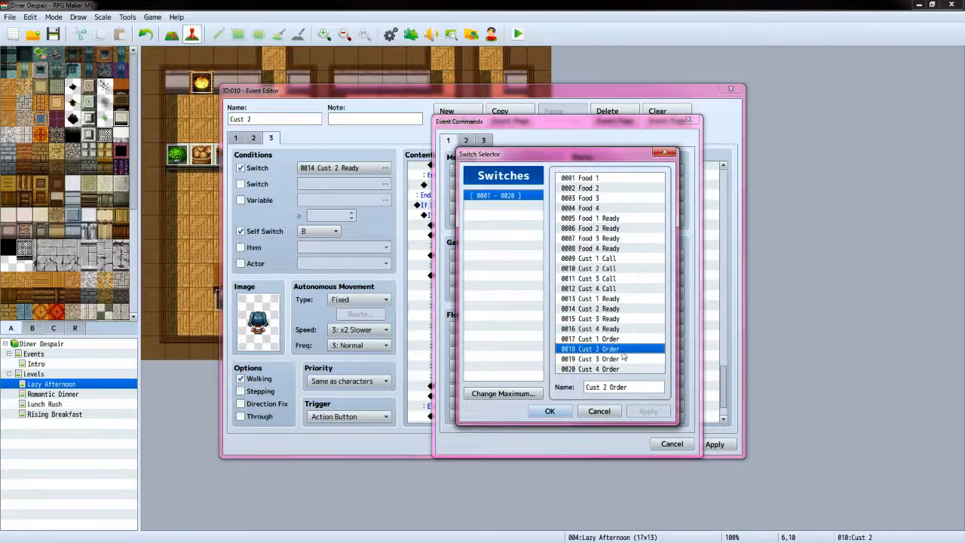
{"action": "left_click", "coordinate": [549, 411]}
{"action": "left_click", "coordinate": [552, 314]}
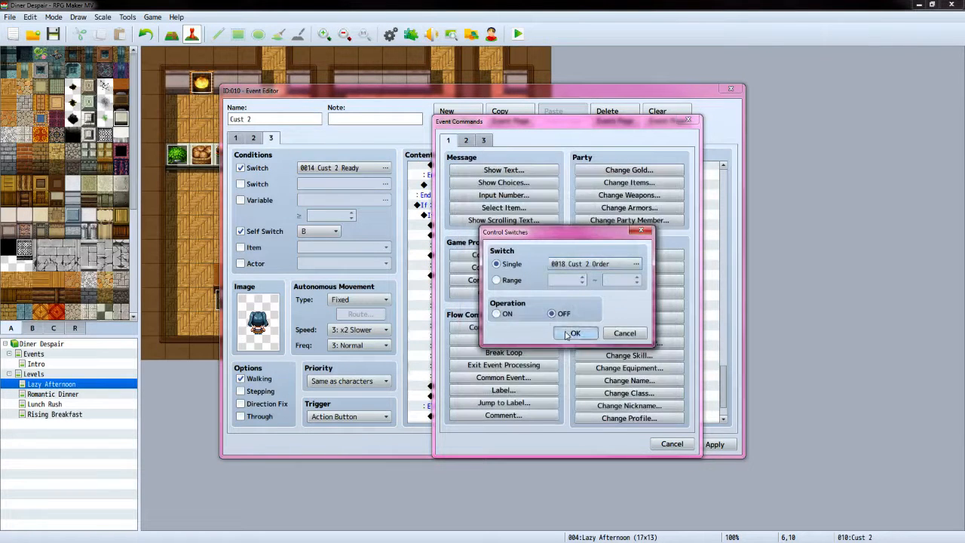
{"action": "left_click", "coordinate": [575, 332]}
Below the Cust 2 Order switch, add a Control Self Switch command that sets A to OFF
{"action": "double_click", "coordinate": [478, 407]}
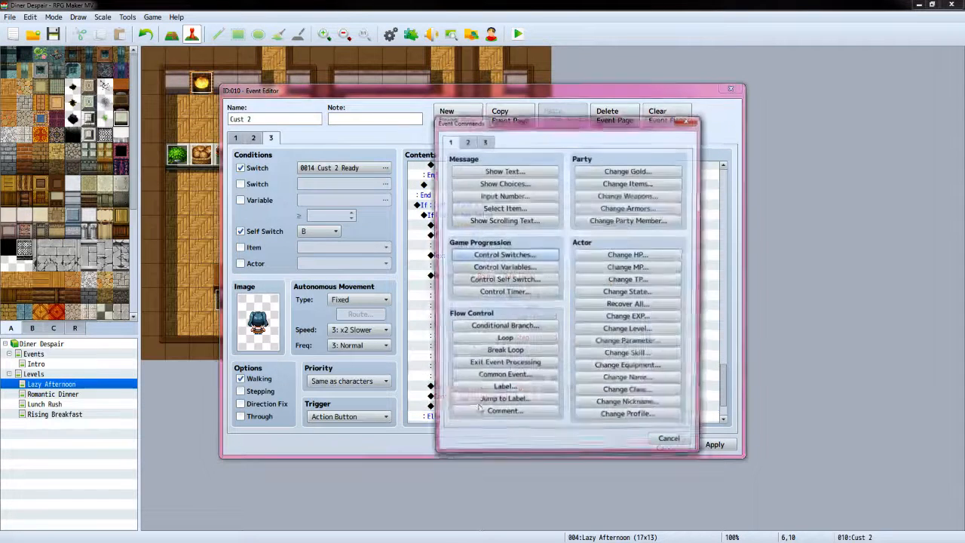
{"action": "left_click", "coordinate": [520, 281]}
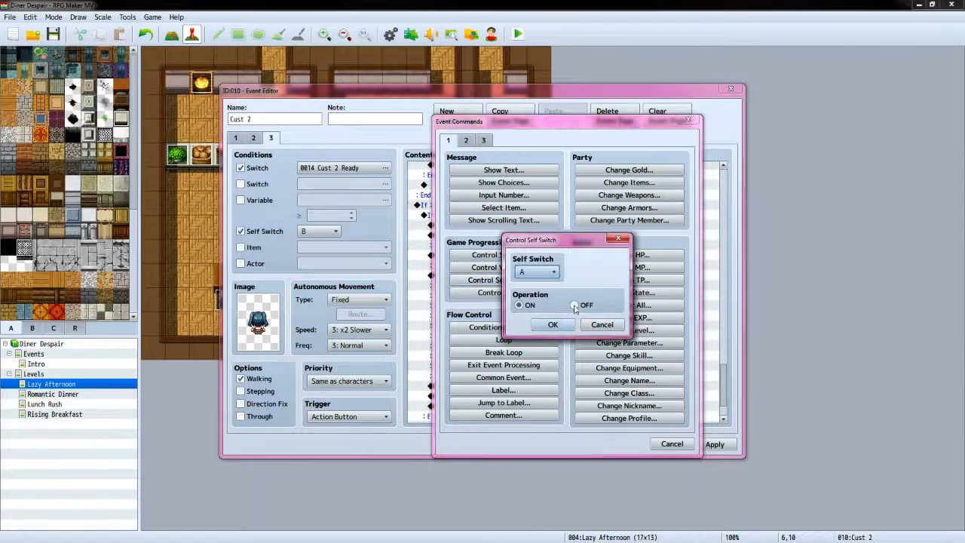
{"action": "left_click", "coordinate": [562, 329]}
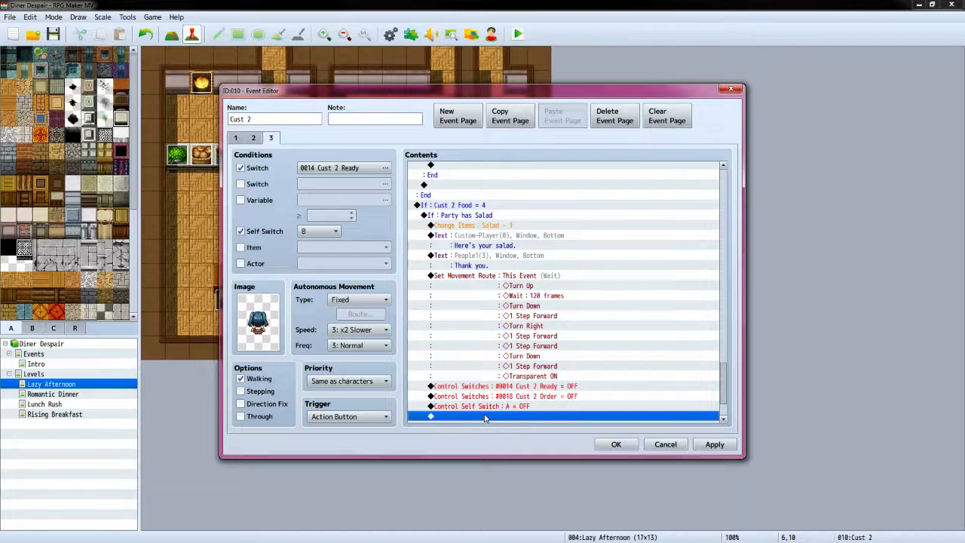
Add a second Control Self Switch command below it and set it to B = OFF
{"action": "double_click", "coordinate": [485, 417]}
{"action": "left_click", "coordinate": [501, 279]}
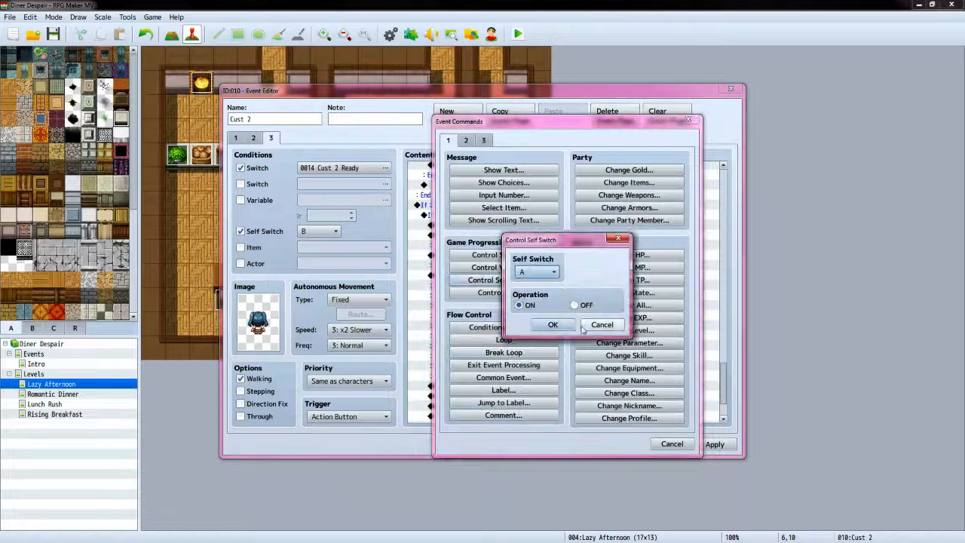
{"action": "left_click", "coordinate": [574, 305]}
{"action": "left_click", "coordinate": [552, 324]}
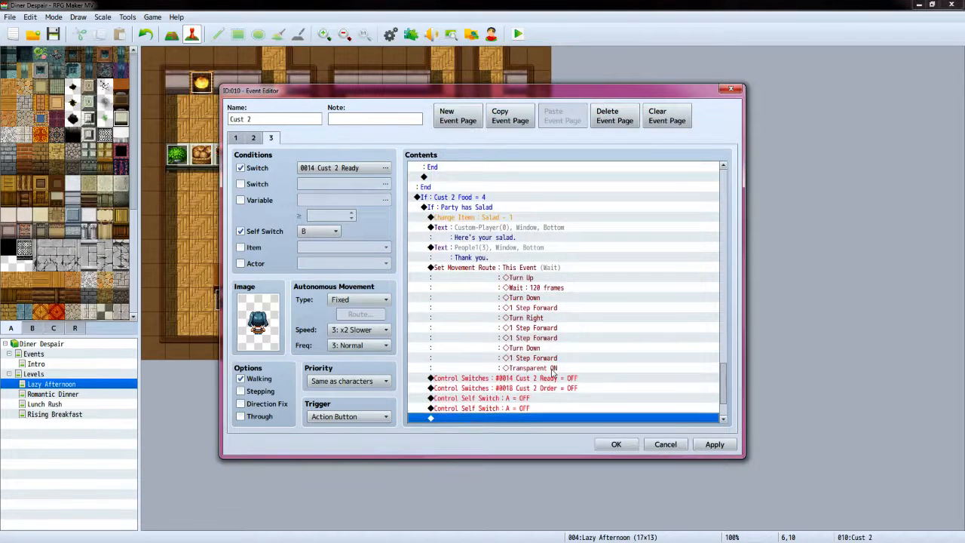
{"action": "left_click", "coordinate": [486, 408]}
{"action": "right_click", "coordinate": [487, 408]}
{"action": "left_click", "coordinate": [513, 410]}
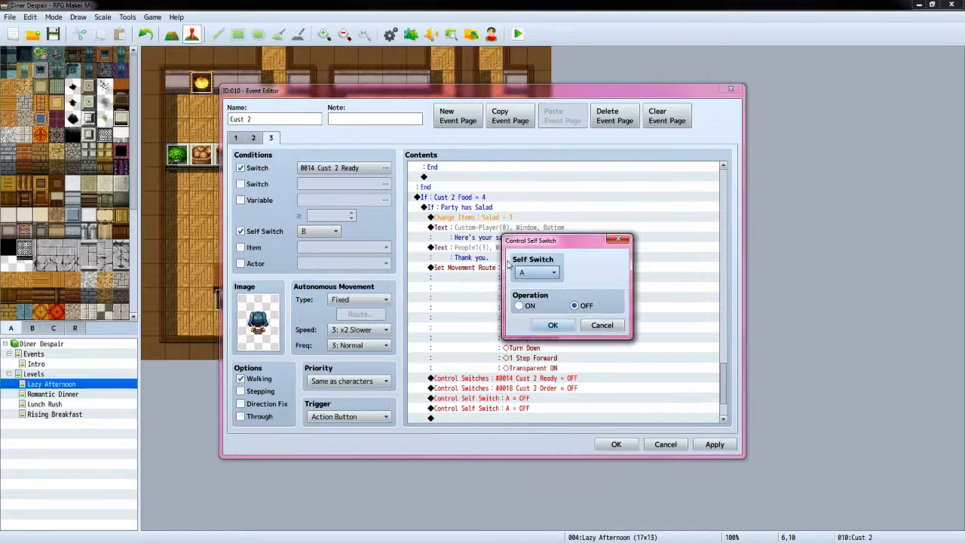
{"action": "left_click", "coordinate": [528, 276]}
{"action": "left_click", "coordinate": [532, 291]}
{"action": "left_click", "coordinate": [553, 325]}
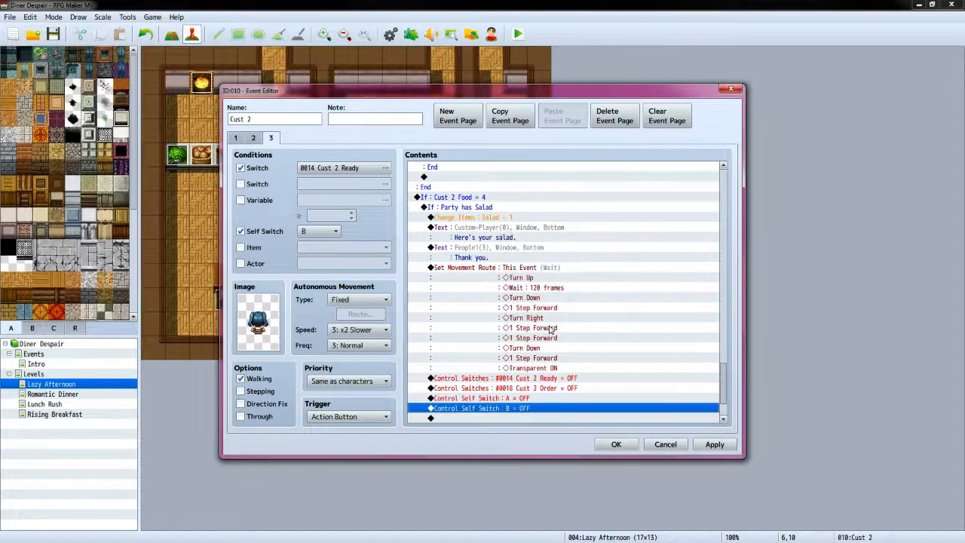
Below the self switches, add a Set Event Location command placing This Event at (6,10) on the current map, facing Up
{"action": "double_click", "coordinate": [503, 368]}
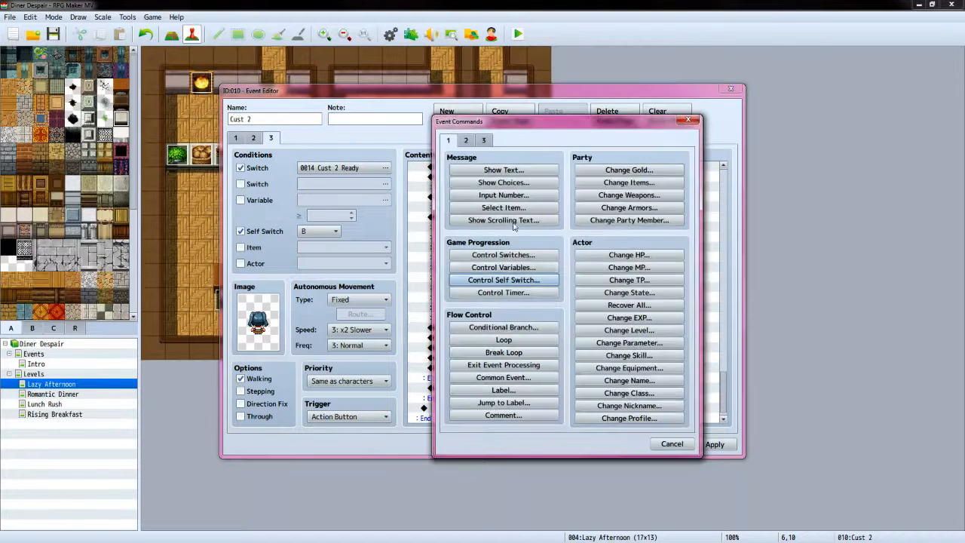
{"action": "left_click", "coordinate": [466, 140]}
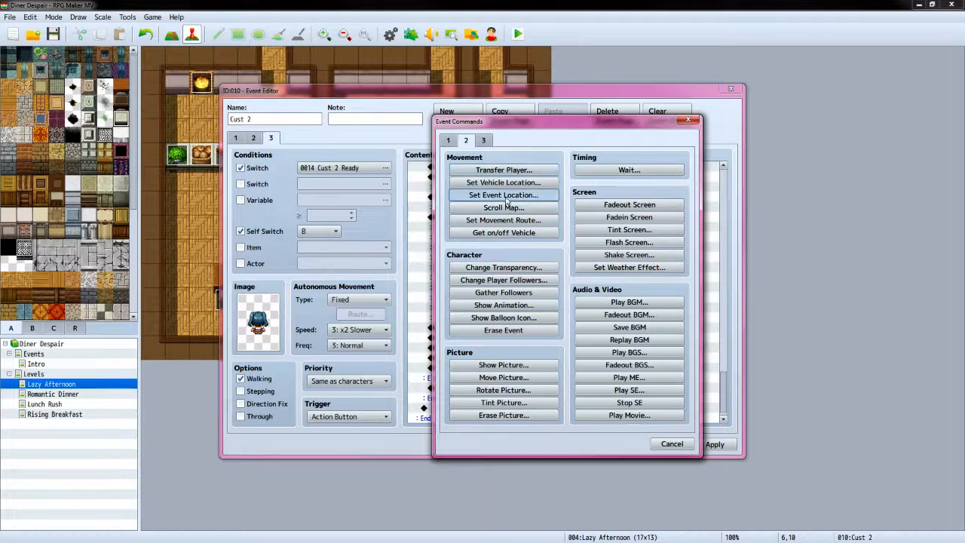
{"action": "left_click", "coordinate": [504, 194]}
{"action": "left_click", "coordinate": [599, 255]}
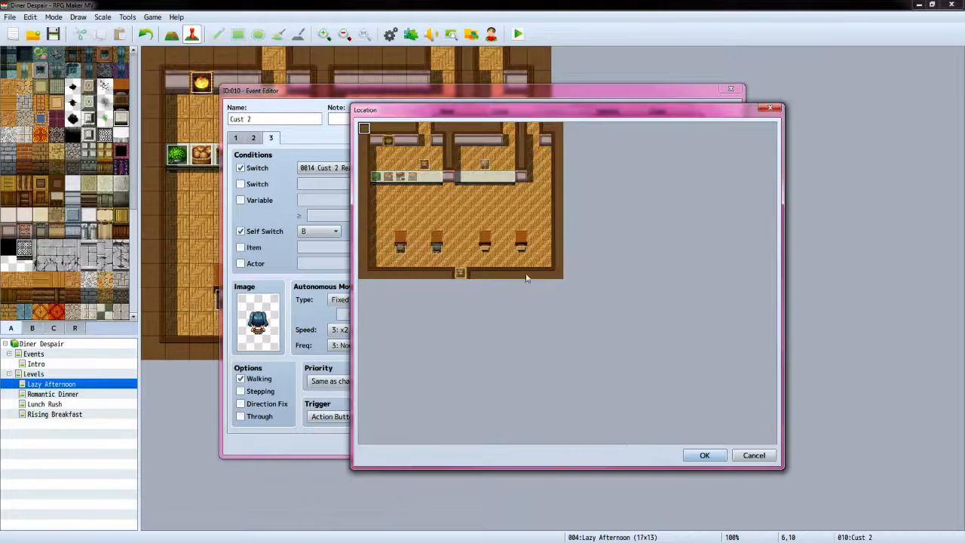
{"action": "left_click", "coordinate": [704, 456]}
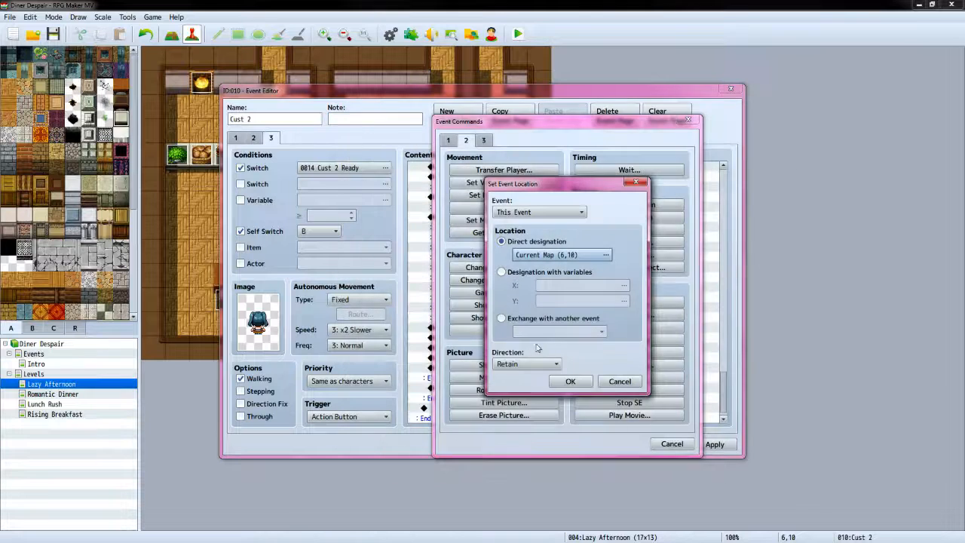
{"action": "left_click", "coordinate": [526, 363]}
{"action": "left_click", "coordinate": [525, 422]}
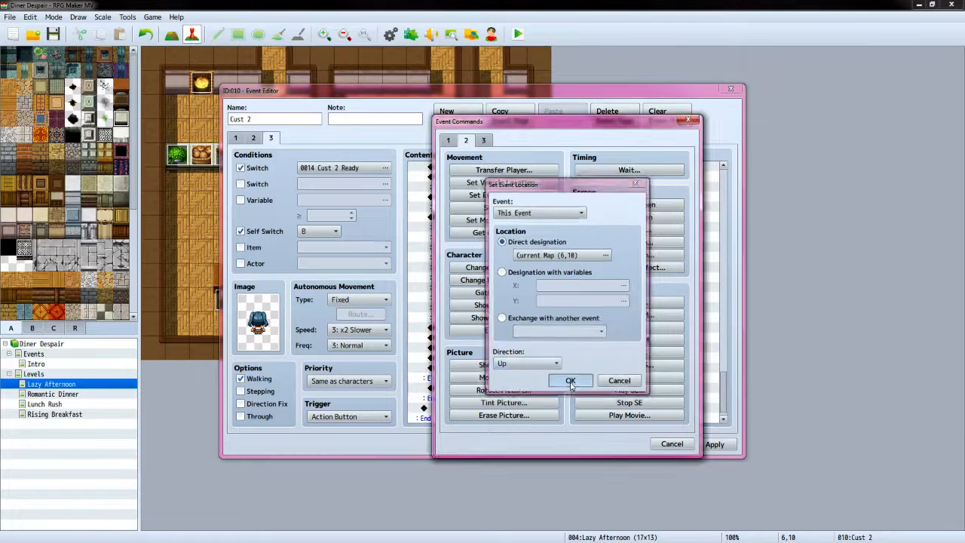
{"action": "left_click", "coordinate": [570, 380]}
Below the Set Event Location command, start a Conditional Branch based on a variable and open its variable selection
{"action": "double_click", "coordinate": [464, 362]}
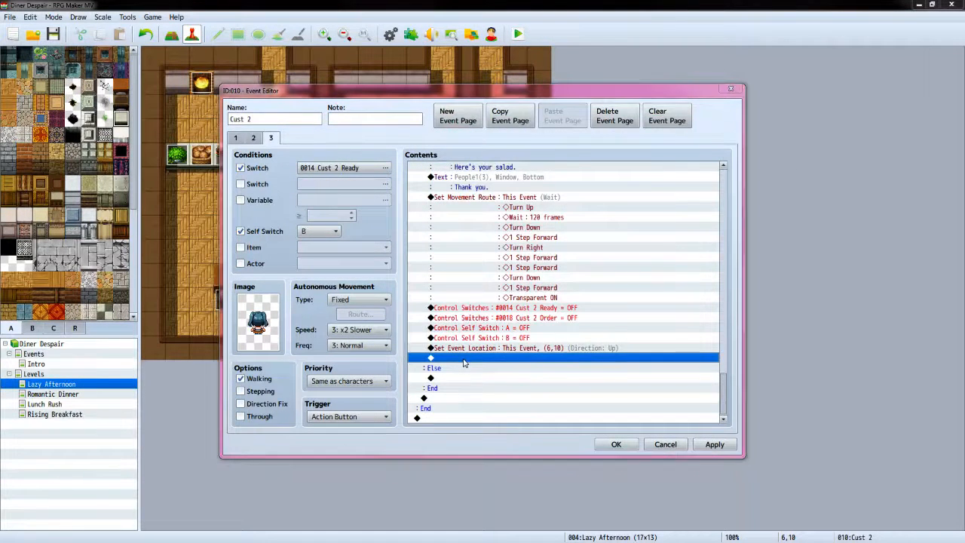
{"action": "left_click", "coordinate": [449, 142]}
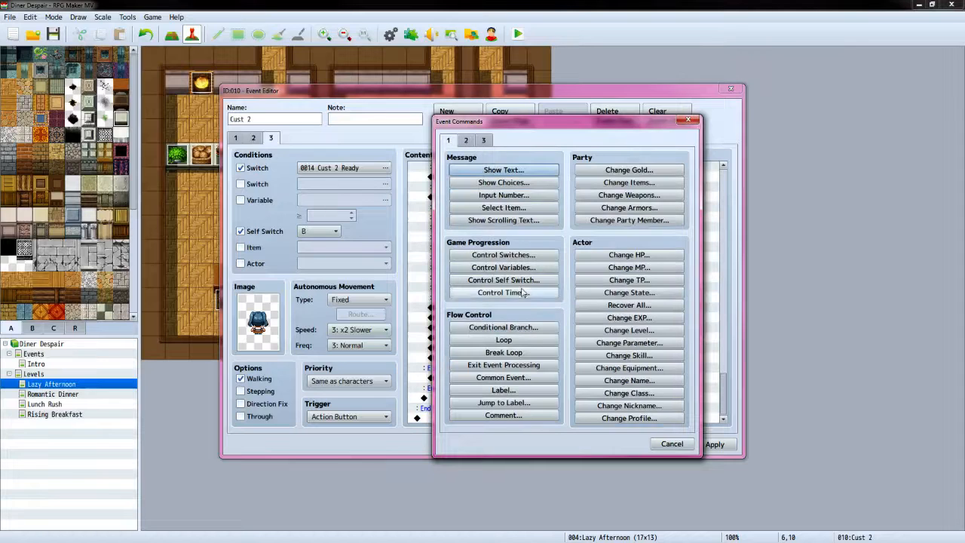
{"action": "left_click", "coordinate": [526, 328]}
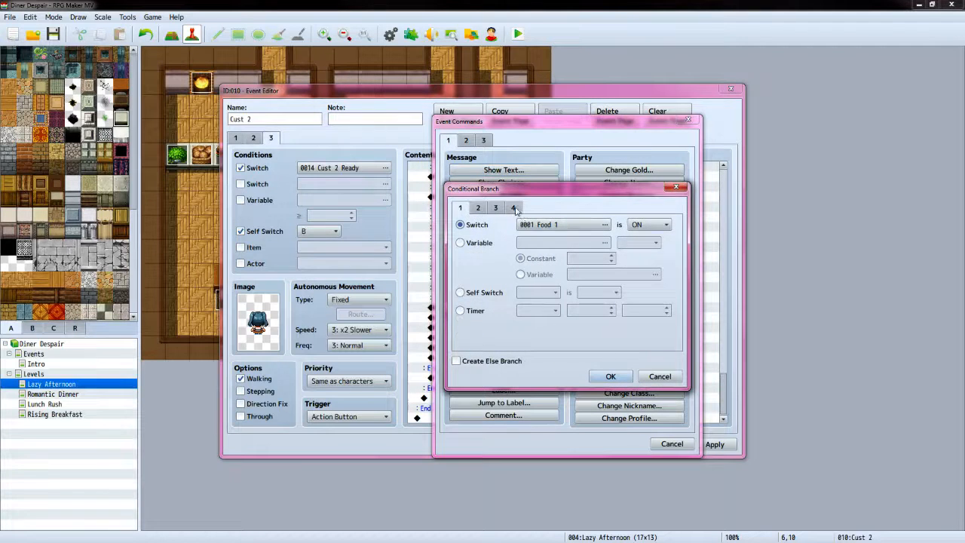
{"action": "left_click", "coordinate": [514, 208]}
{"action": "left_click", "coordinate": [460, 208]}
{"action": "left_click", "coordinate": [461, 243]}
{"action": "left_click", "coordinate": [604, 242]}
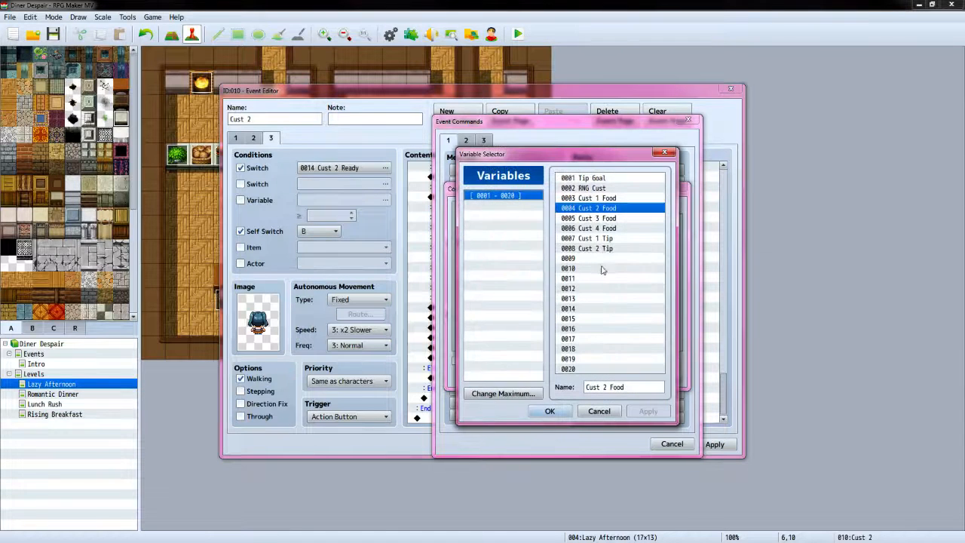
Add a conditional branch checking that variable 0008 Cust 2 Tip is ≥ the constant 0, without an Else branch
{"action": "left_click", "coordinate": [595, 249]}
{"action": "left_click", "coordinate": [549, 411]}
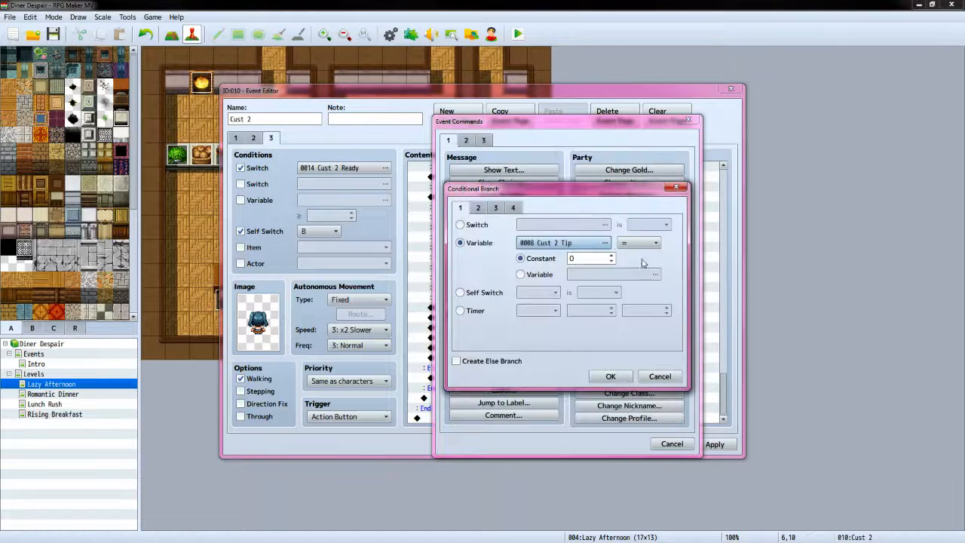
{"action": "left_click", "coordinate": [647, 244]}
{"action": "left_click", "coordinate": [640, 267]}
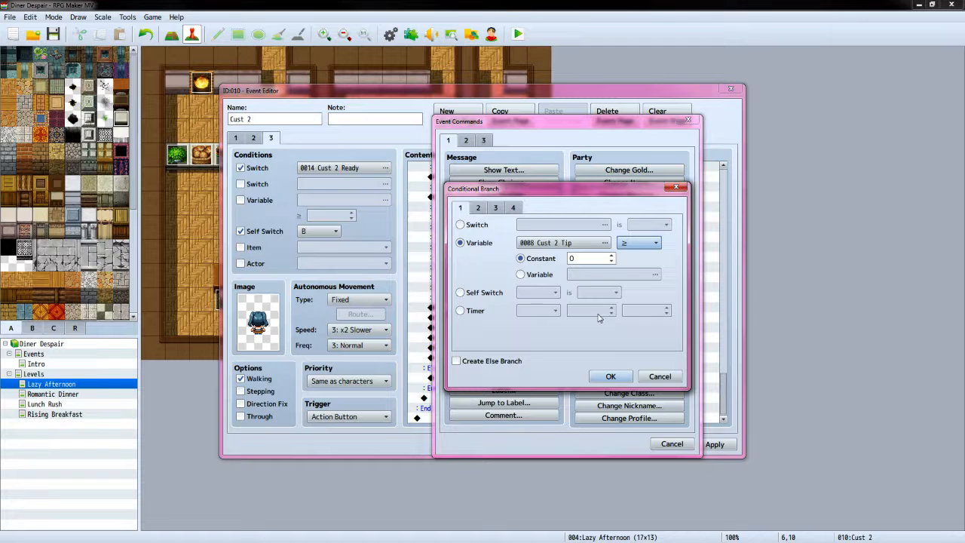
{"action": "left_click", "coordinate": [611, 375]}
Inside the Cust 2 Tip ≥ 0 branch, add a Change Gold command that increases gold by variable 0008 Cust 2 Tip
{"action": "double_click", "coordinate": [473, 369]}
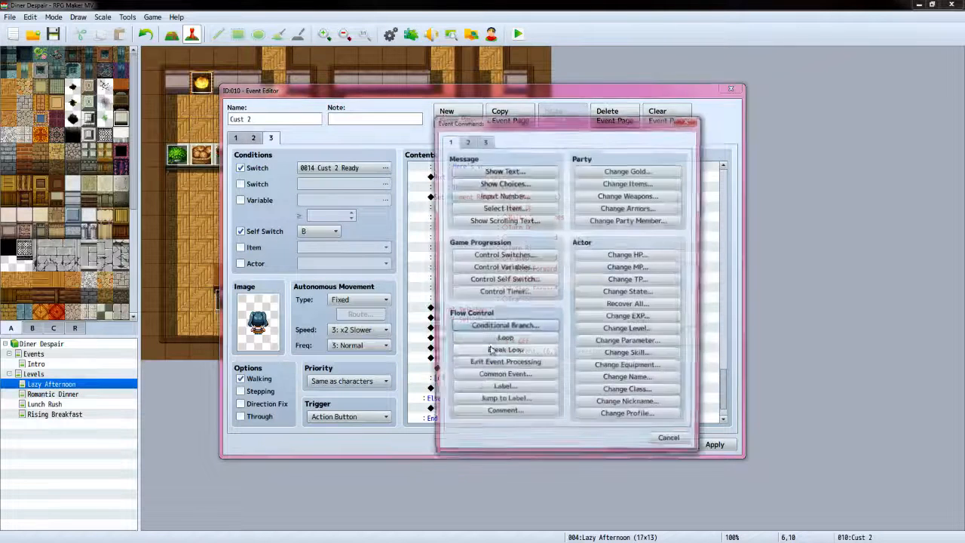
{"action": "left_click", "coordinate": [629, 170]}
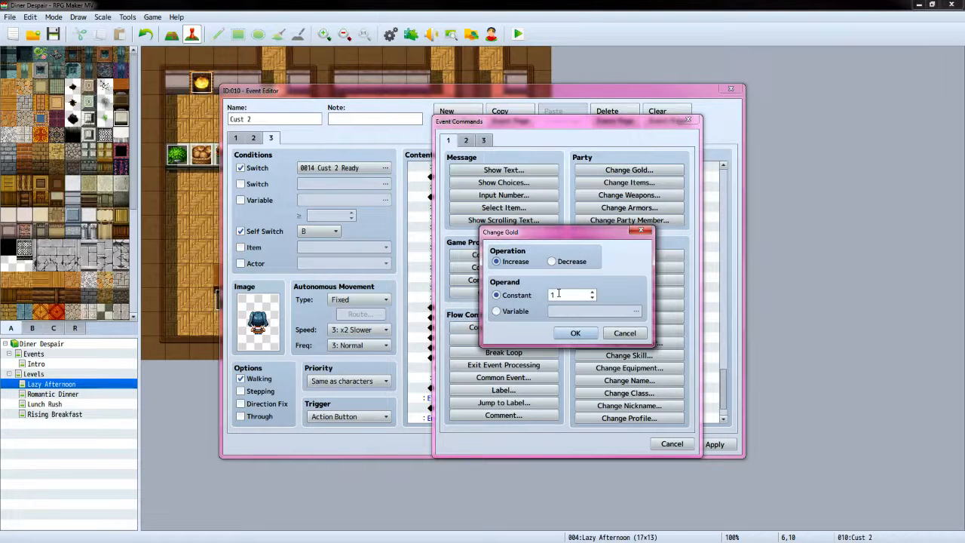
{"action": "left_click", "coordinate": [496, 311]}
{"action": "left_click", "coordinate": [635, 311]}
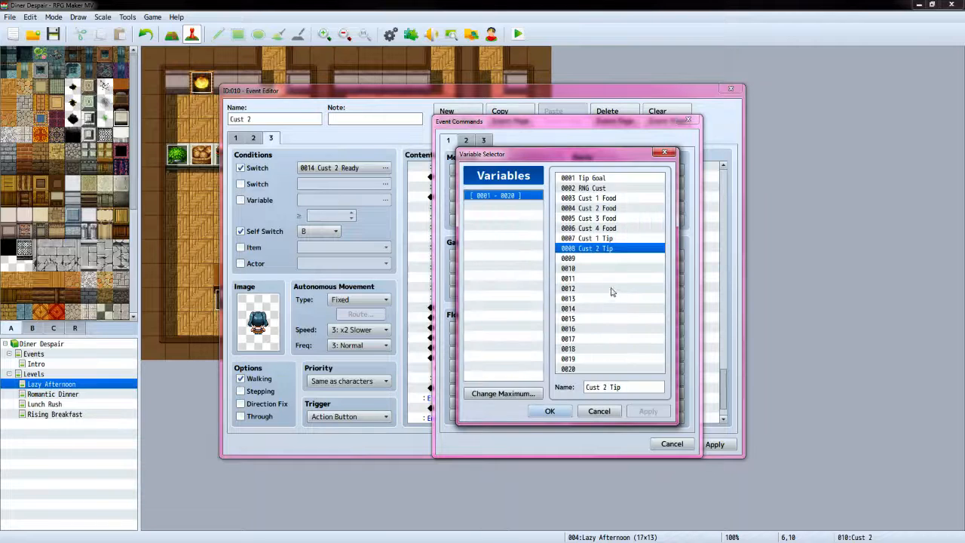
{"action": "left_click", "coordinate": [550, 412]}
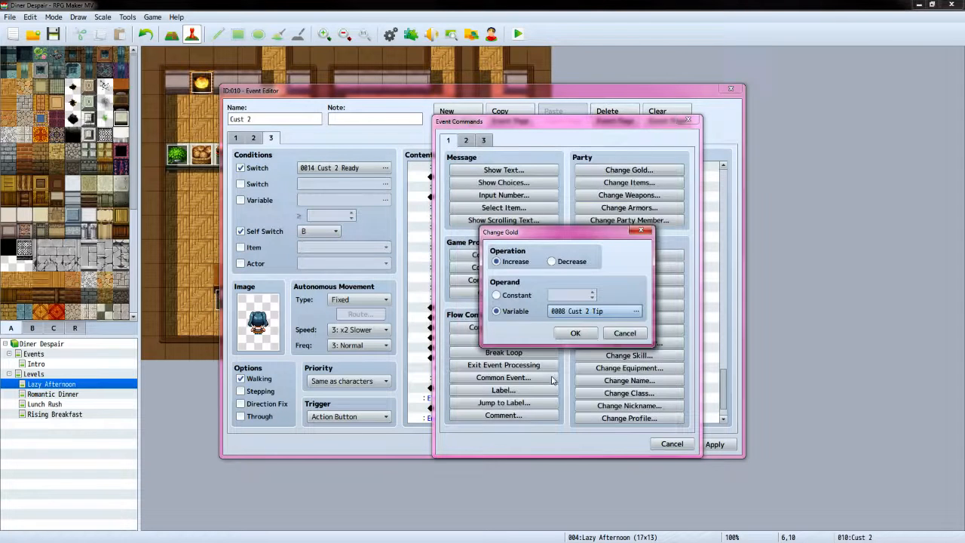
{"action": "left_click", "coordinate": [575, 335]}
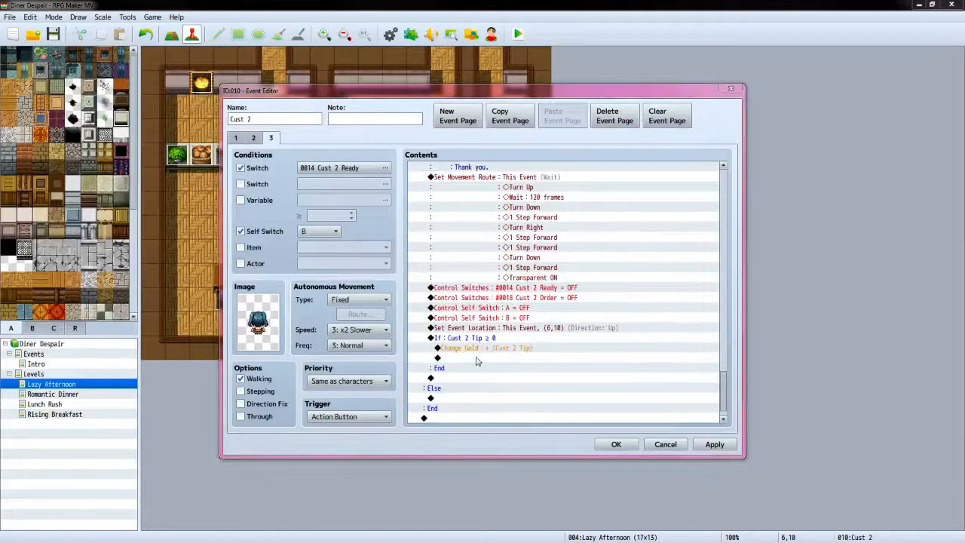
Add a Play SE command with the Coin sound below the gold change, at 90% volume and 100% pitch
{"action": "double_click", "coordinate": [476, 358]}
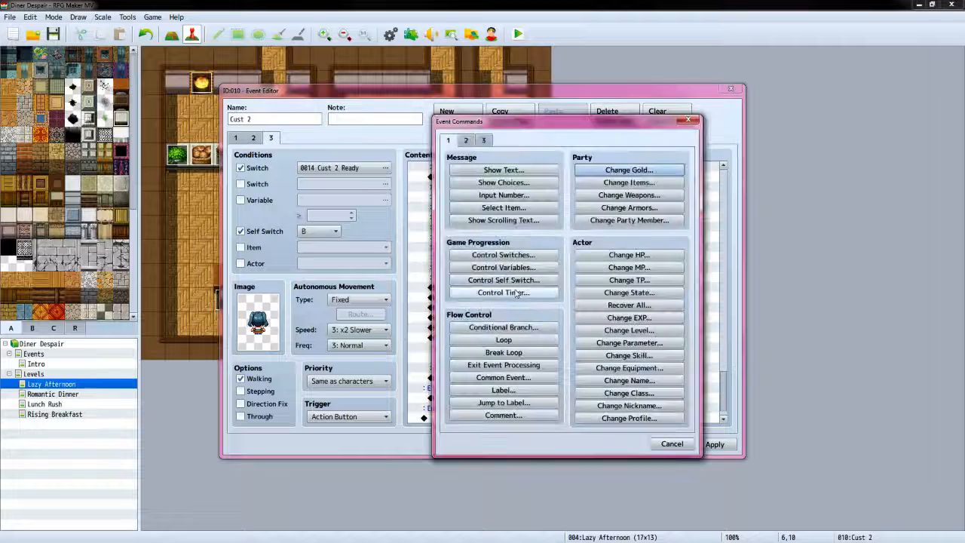
{"action": "left_click", "coordinate": [464, 141]}
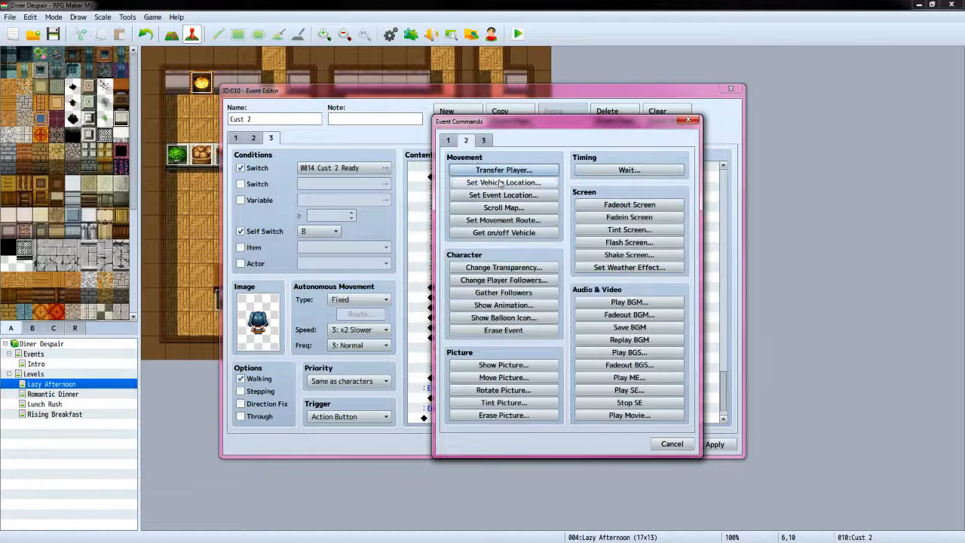
{"action": "left_click", "coordinate": [629, 389]}
{"action": "scroll", "coordinate": [583, 339], "scroll_direction": "down", "scroll_amount": 8}
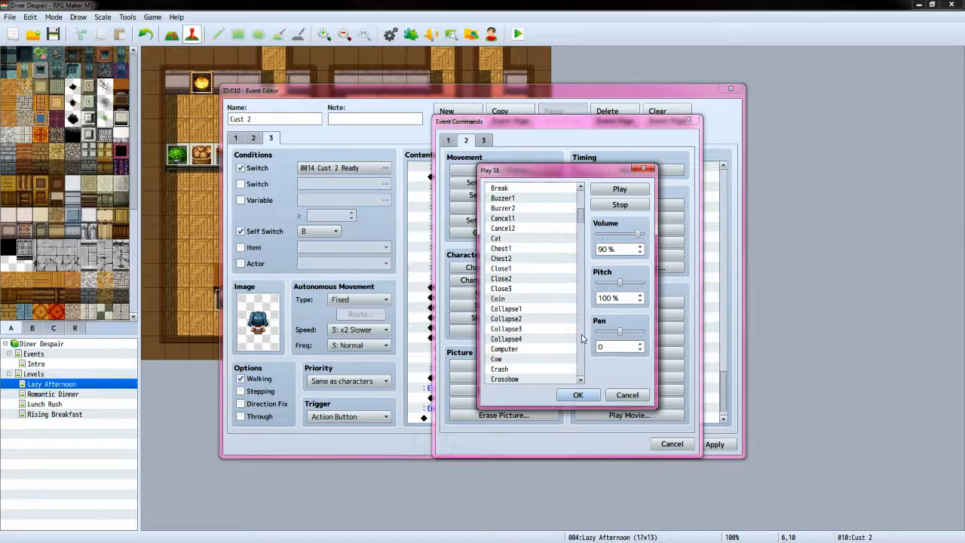
{"action": "left_click", "coordinate": [516, 299]}
{"action": "left_click", "coordinate": [577, 394]}
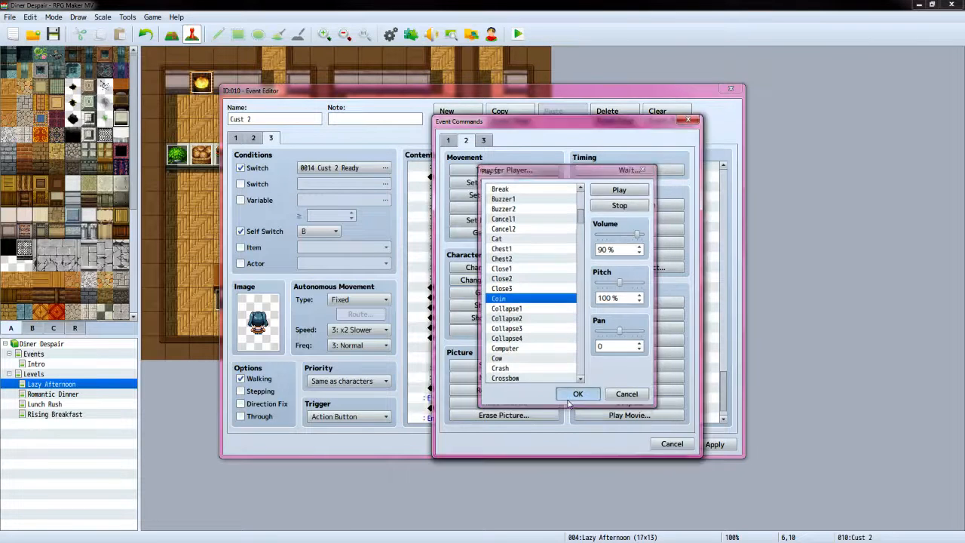
In the salad check's Else branch, add the text "Have you my salad for me?" with the dark-haired pigtailed girl's face from People1
{"action": "scroll", "coordinate": [459, 388], "scroll_direction": "down", "scroll_amount": 1}
{"action": "double_click", "coordinate": [460, 379]}
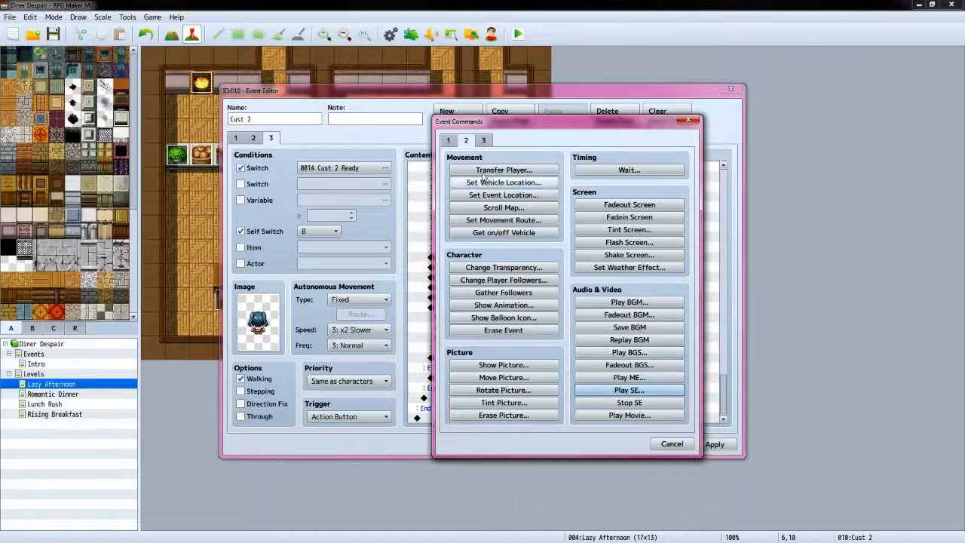
{"action": "left_click", "coordinate": [448, 141]}
{"action": "left_click", "coordinate": [495, 170]}
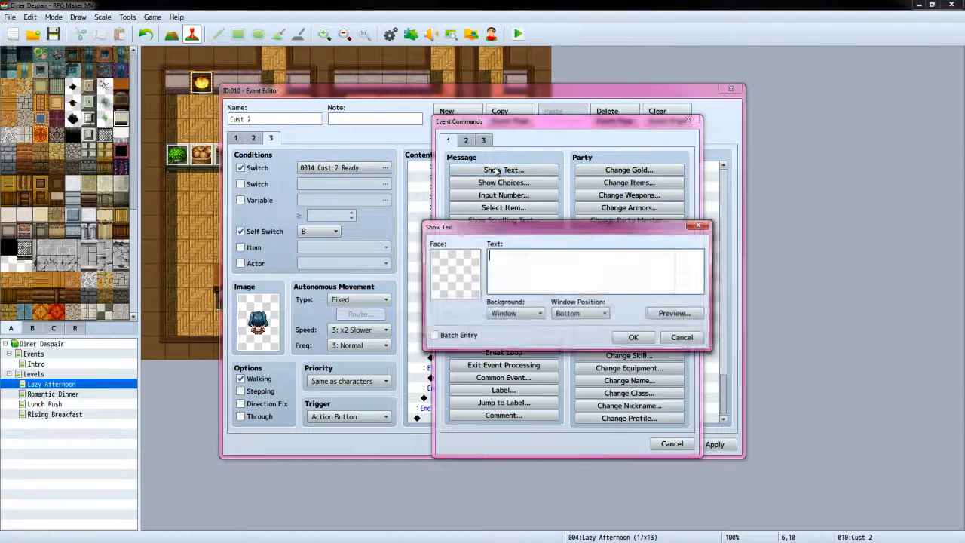
{"action": "key", "text": "alt+Tab"}
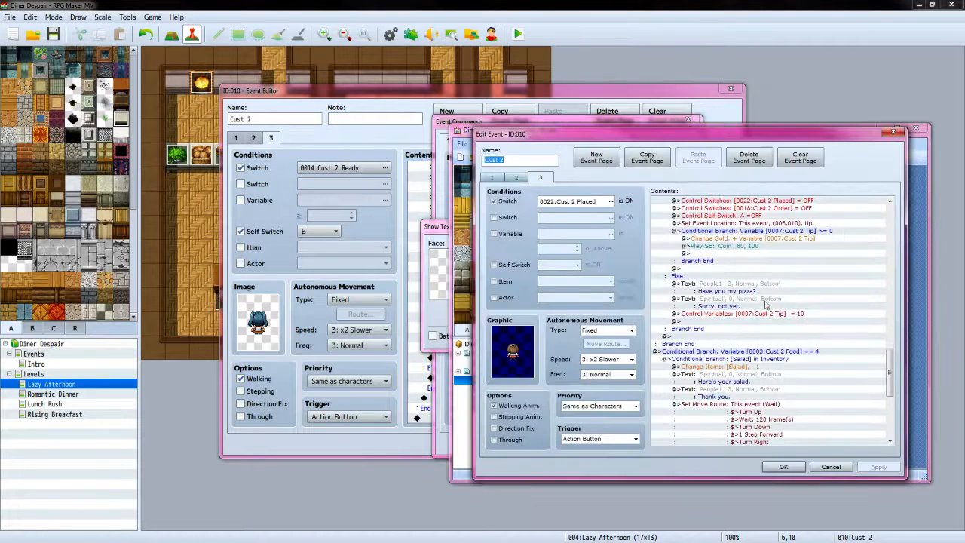
{"action": "left_click_drag", "start_coordinate": [890, 367], "coordinate": [886, 413]}
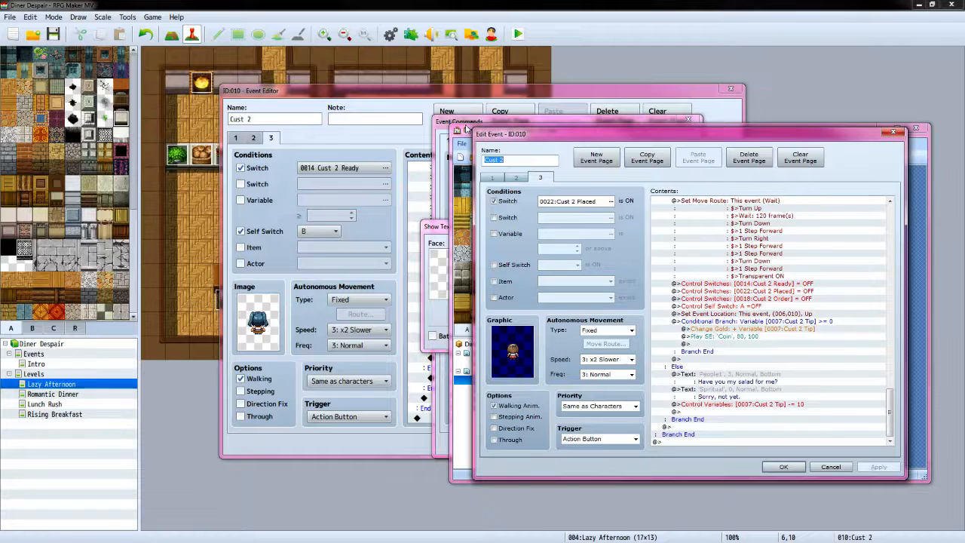
{"action": "key", "text": "alt+Tab"}
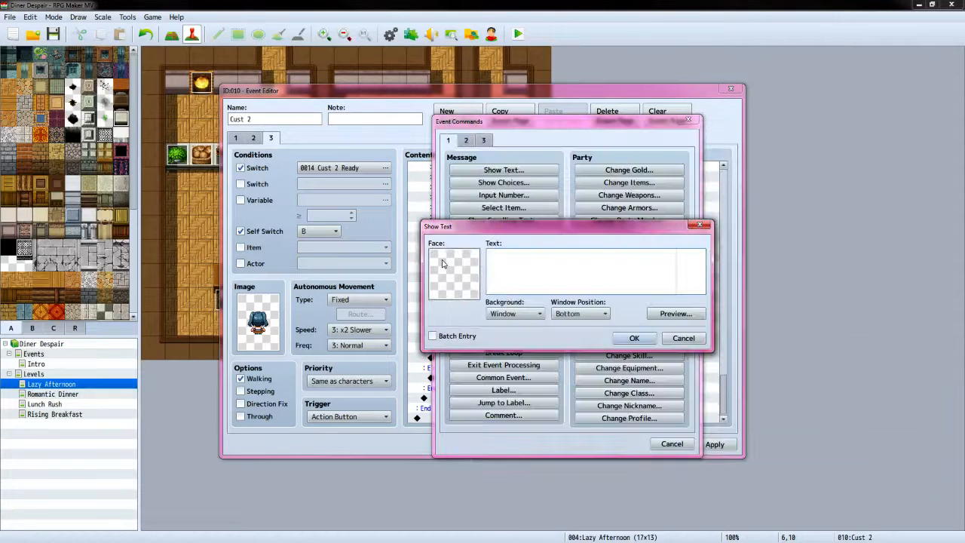
{"action": "double_click", "coordinate": [443, 263]}
{"action": "left_click", "coordinate": [426, 279]}
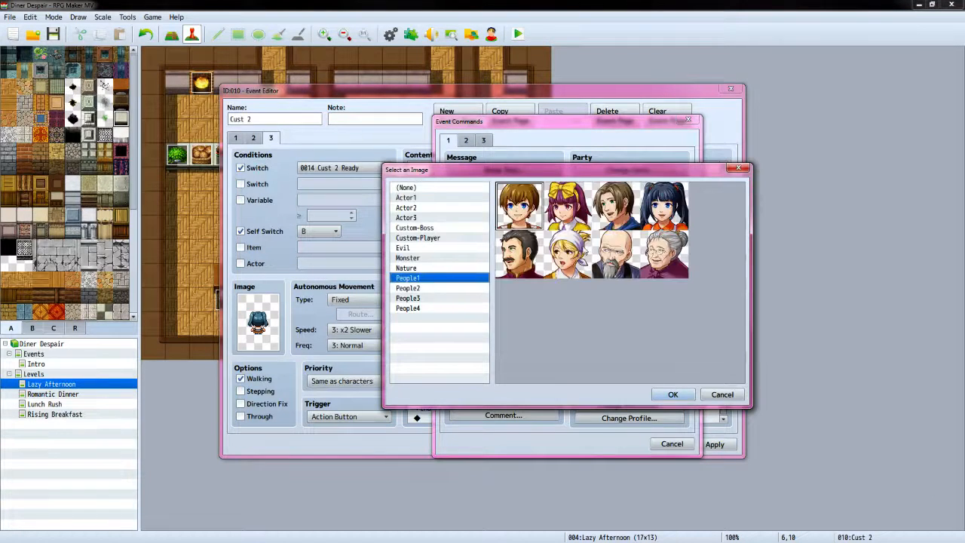
{"action": "left_click", "coordinate": [665, 205]}
{"action": "left_click", "coordinate": [667, 395]}
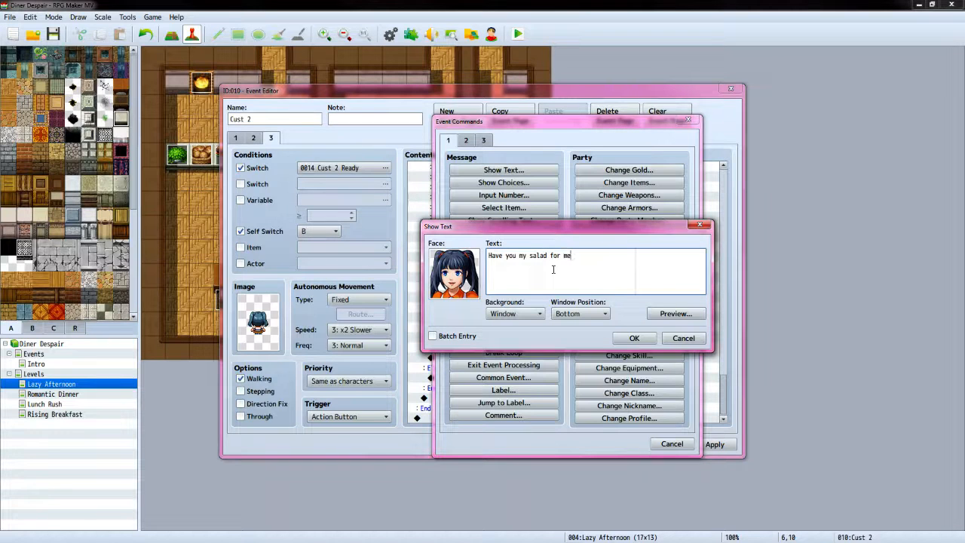
{"action": "left_click", "coordinate": [634, 337]}
Add the reply text "Sorry, not yet." below the salad question, using the Custom-Player face
{"action": "double_click", "coordinate": [481, 398]}
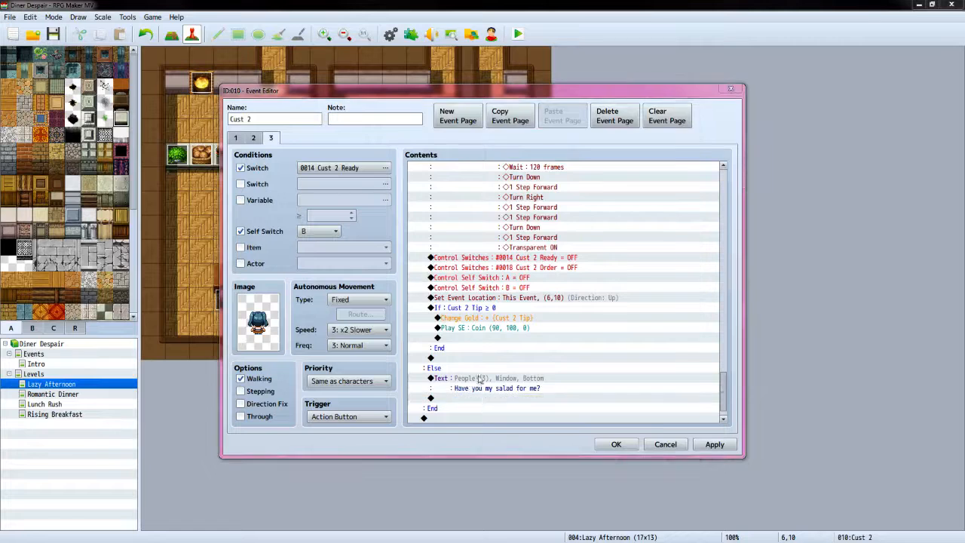
{"action": "left_click", "coordinate": [503, 169]}
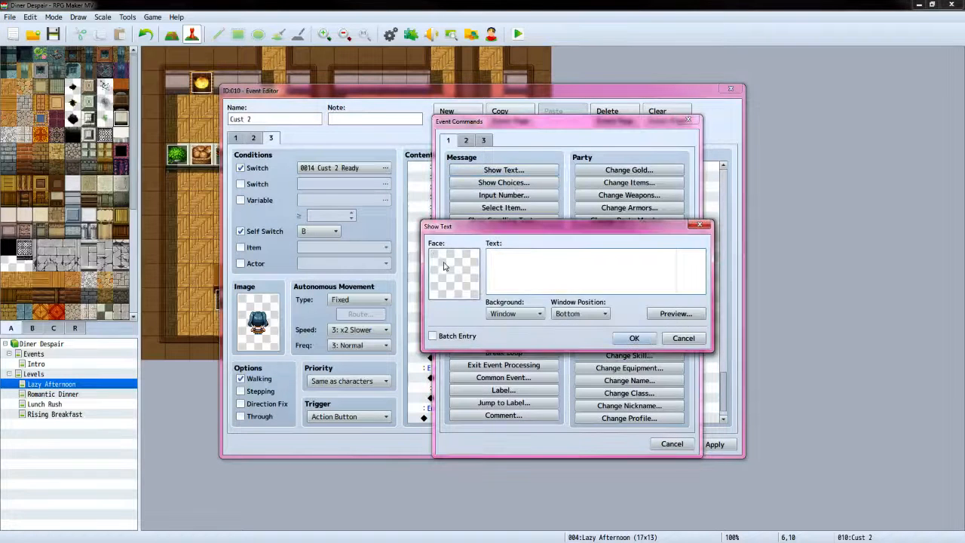
{"action": "double_click", "coordinate": [446, 279]}
{"action": "left_click", "coordinate": [422, 238]}
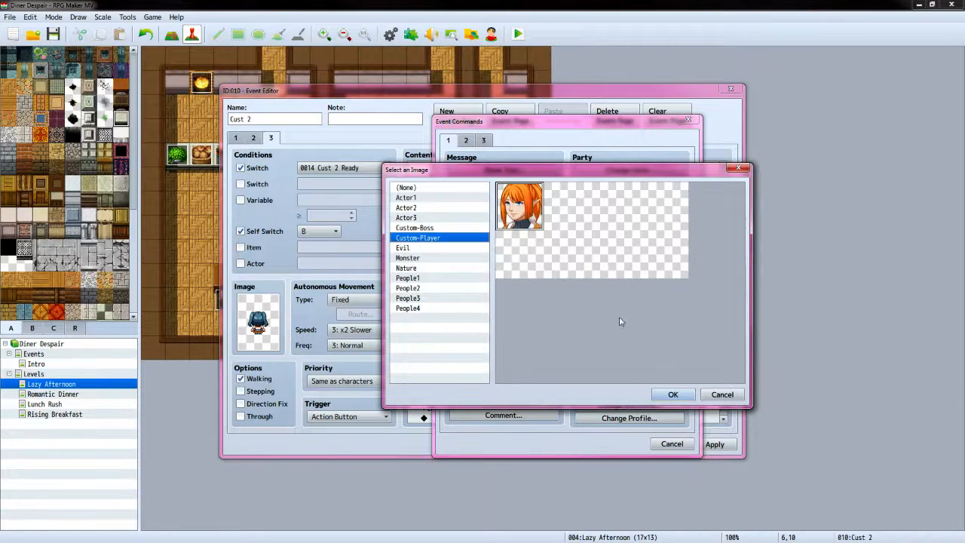
{"action": "left_click", "coordinate": [675, 395]}
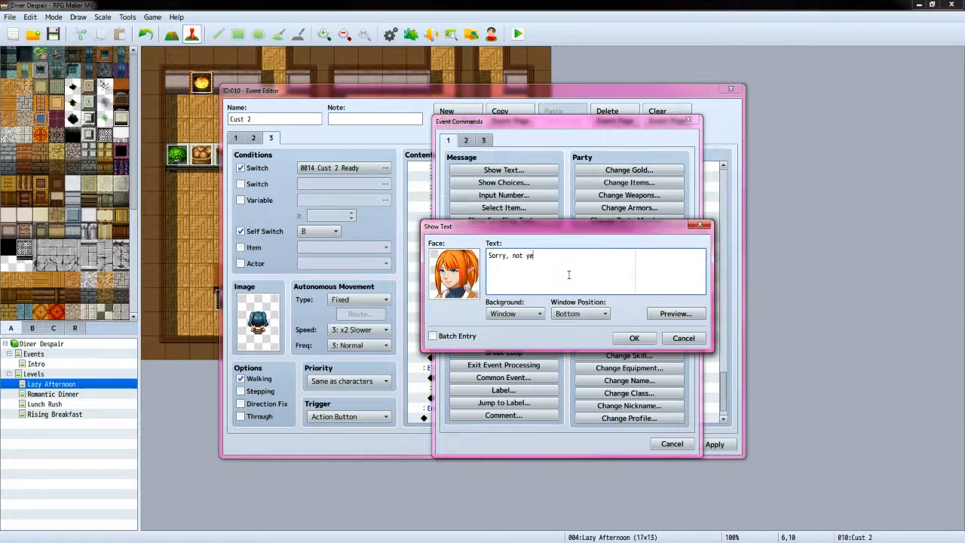
{"action": "left_click", "coordinate": [634, 337]}
Add a Control Variables command subtracting 10 from 0008 Cust 2 Tip after the reply, and apply the event changes
{"action": "double_click", "coordinate": [503, 378]}
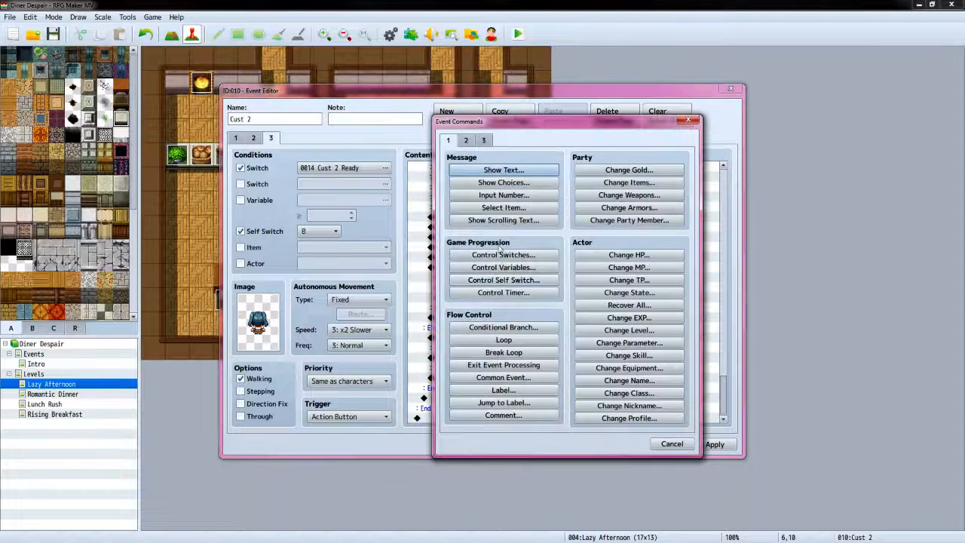
{"action": "left_click", "coordinate": [503, 267]}
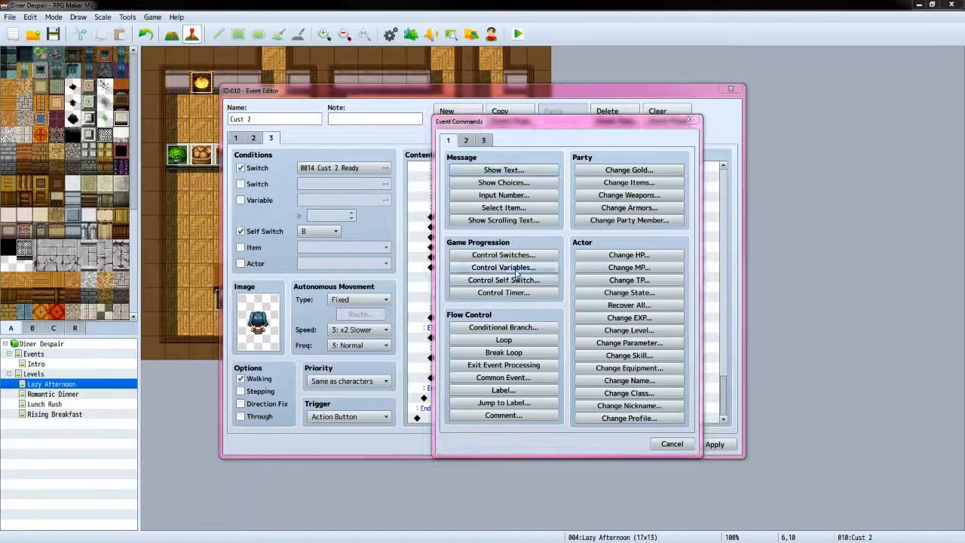
{"action": "left_click", "coordinate": [589, 217]}
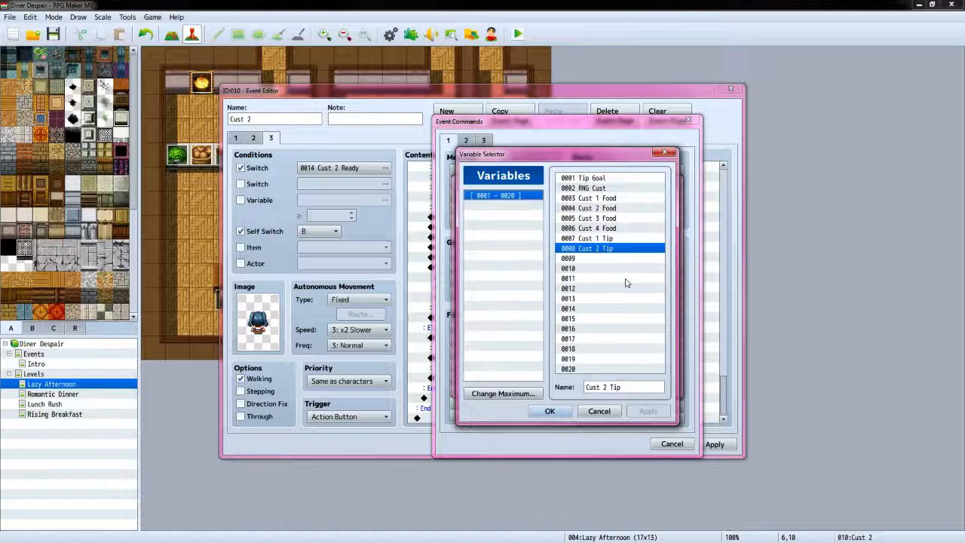
{"action": "left_click", "coordinate": [551, 411]}
{"action": "left_click", "coordinate": [542, 264]}
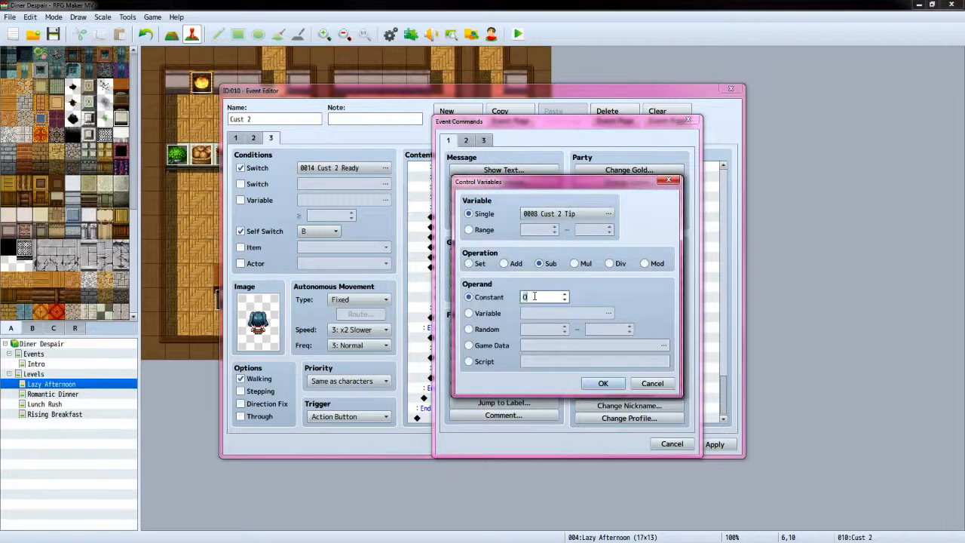
{"action": "left_click", "coordinate": [595, 384]}
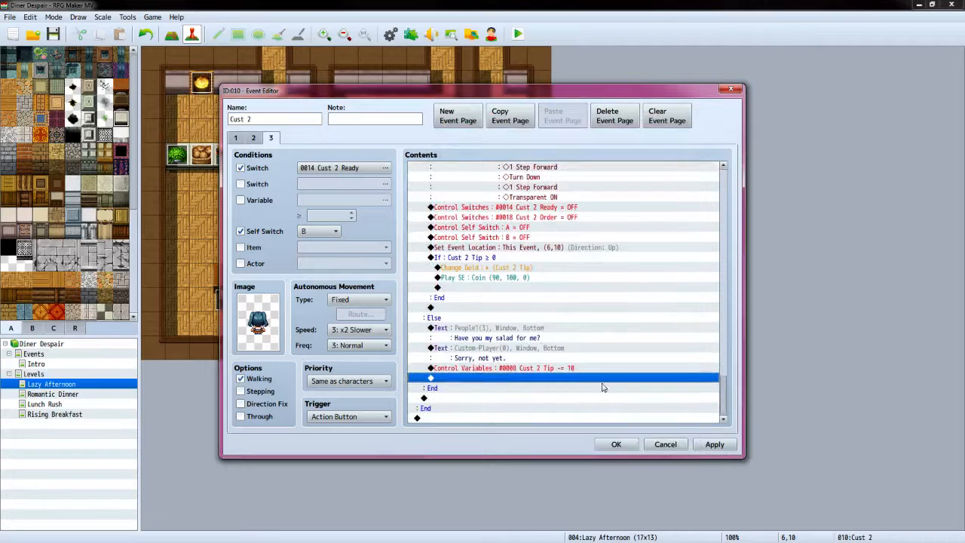
{"action": "left_click", "coordinate": [713, 444]}
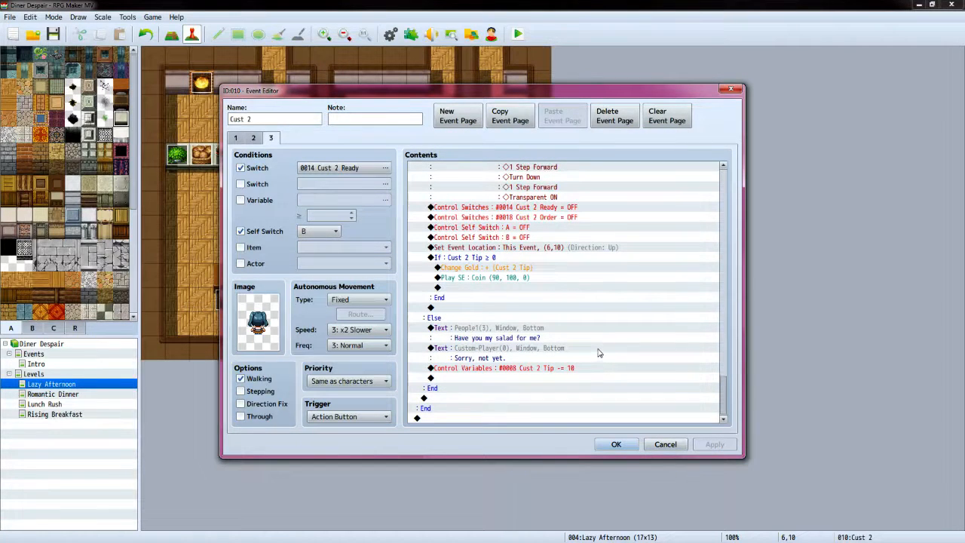
Review the third event page's commands from the salad branch back up to the bread branch
{"action": "scroll", "coordinate": [597, 352], "scroll_direction": "up", "scroll_amount": 3}
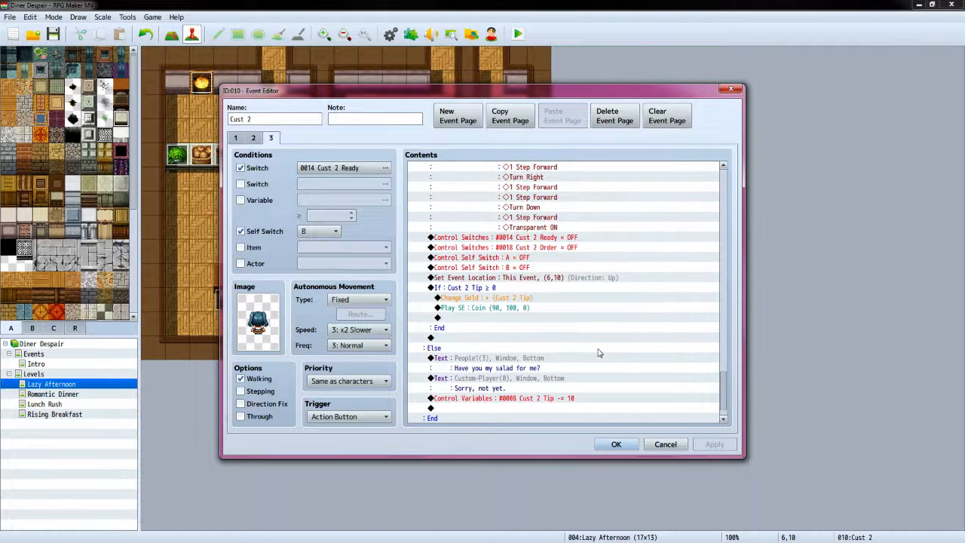
{"action": "scroll", "coordinate": [598, 353], "scroll_direction": "up", "scroll_amount": 6}
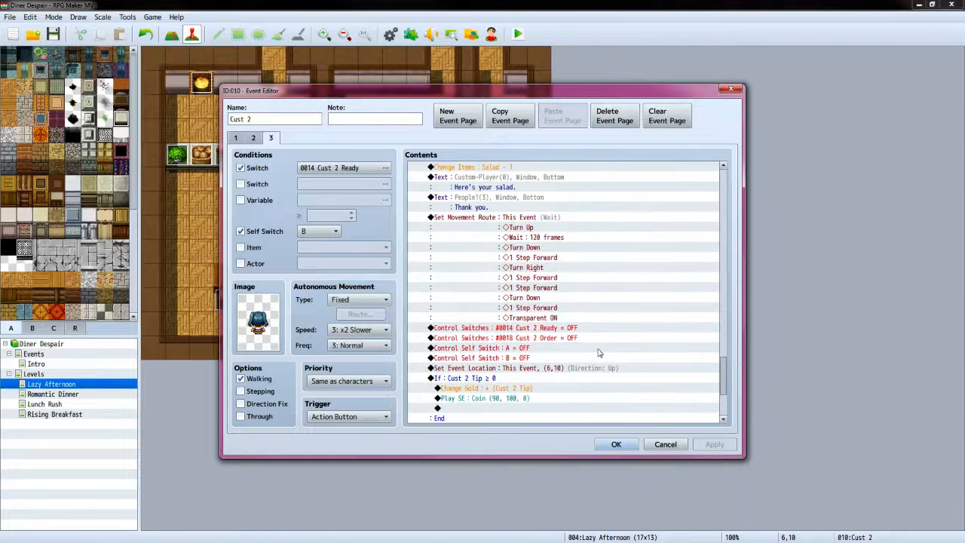
{"action": "scroll", "coordinate": [598, 353], "scroll_direction": "up", "scroll_amount": 6}
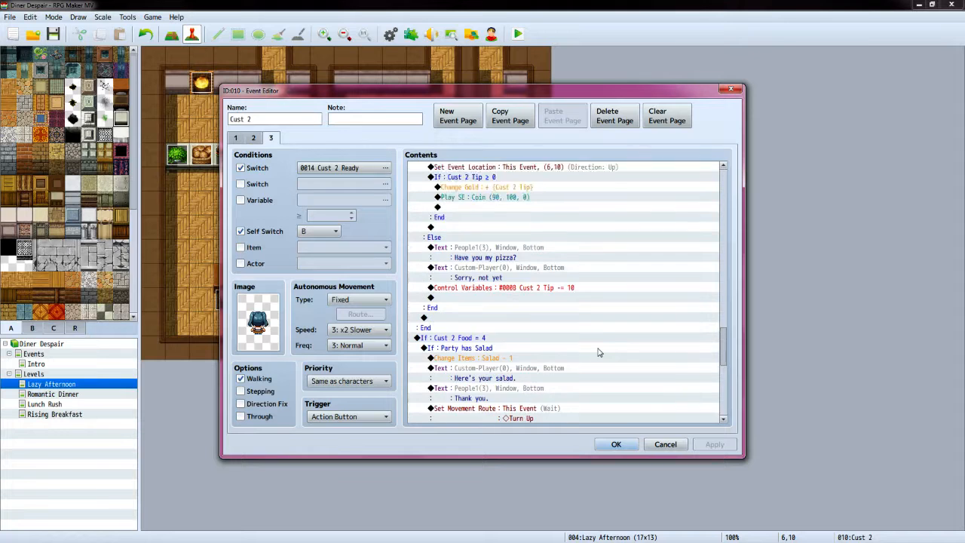
{"action": "scroll", "coordinate": [598, 353], "scroll_direction": "up", "scroll_amount": 7}
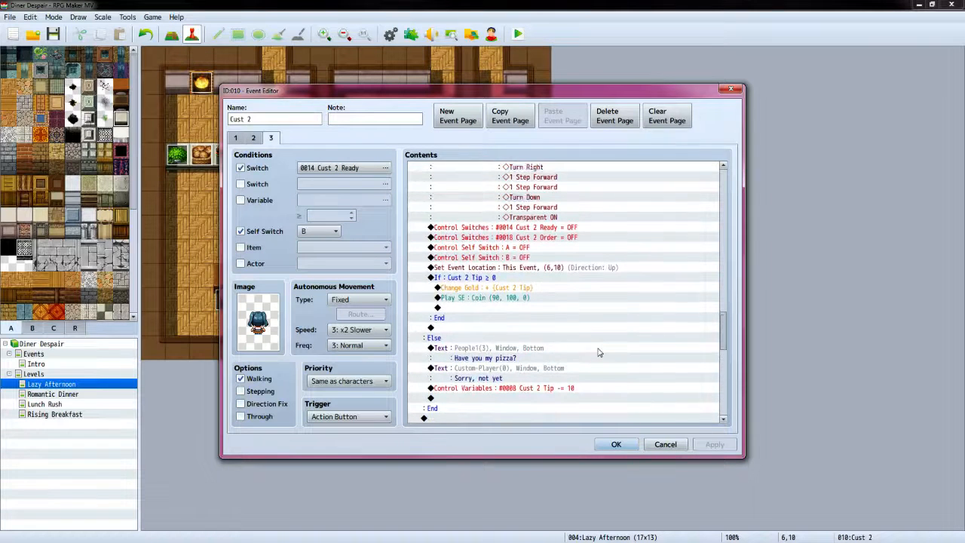
{"action": "scroll", "coordinate": [597, 352], "scroll_direction": "up", "scroll_amount": 7}
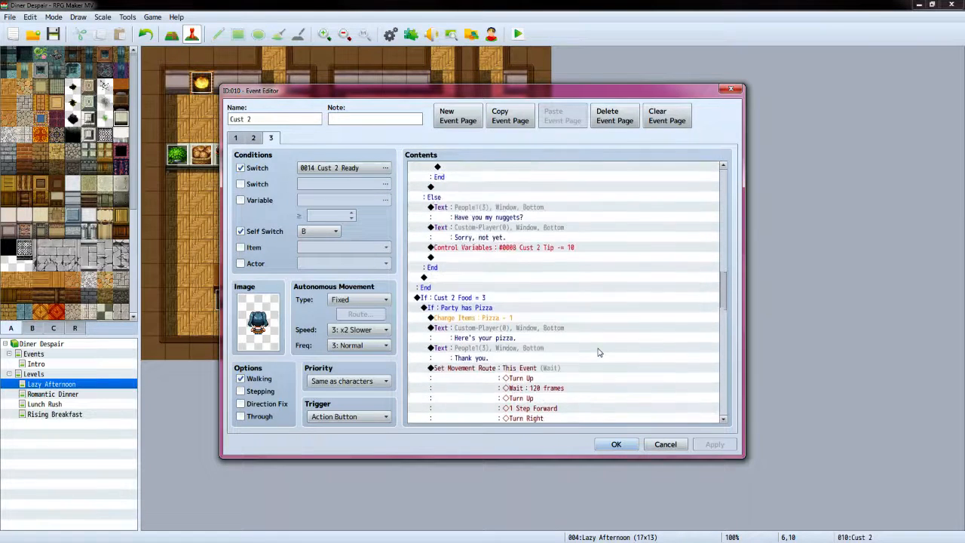
{"action": "scroll", "coordinate": [598, 353], "scroll_direction": "up", "scroll_amount": 8}
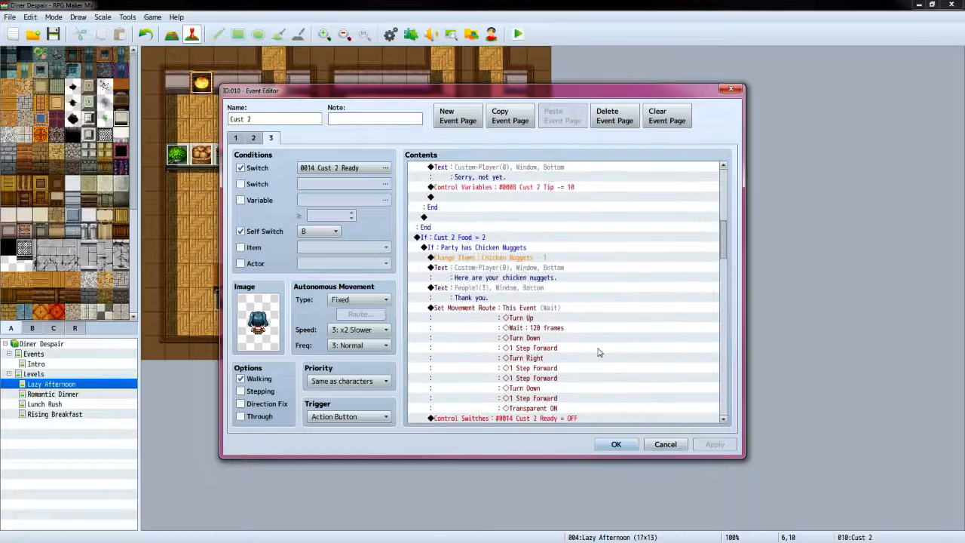
{"action": "scroll", "coordinate": [598, 353], "scroll_direction": "up", "scroll_amount": 2}
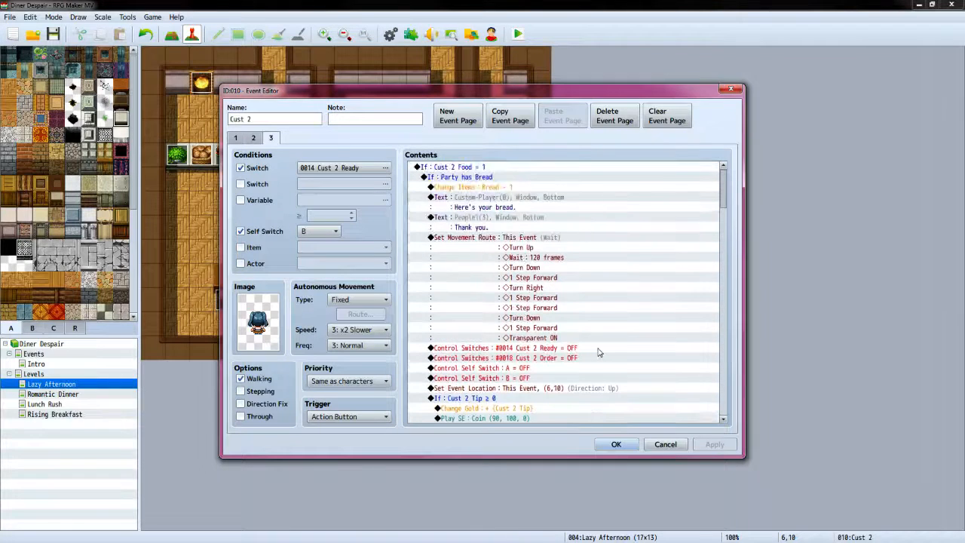
Check the first, second and third pages of the Cust 2 event, and close its event editor
{"action": "left_click", "coordinate": [254, 138]}
{"action": "scroll", "coordinate": [483, 302], "scroll_direction": "down", "scroll_amount": 10}
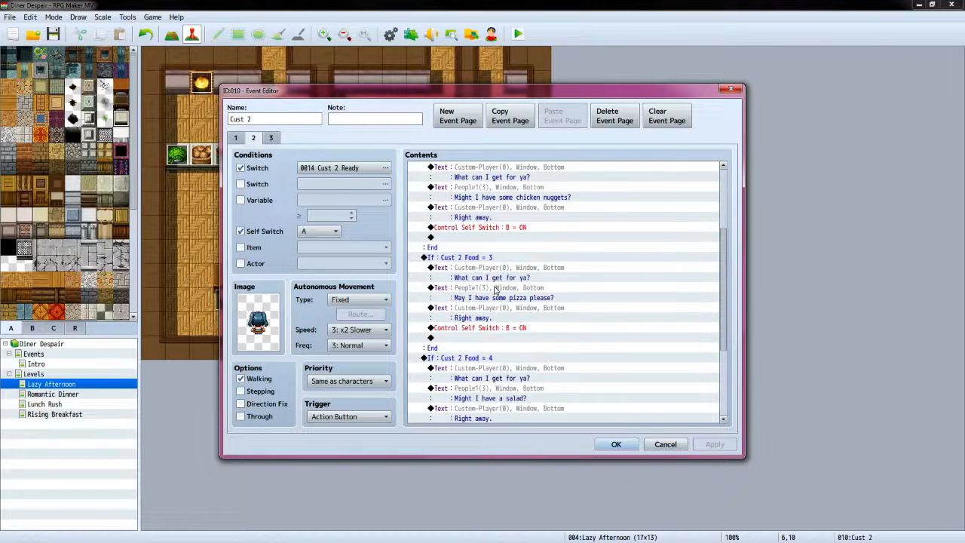
{"action": "scroll", "coordinate": [490, 295], "scroll_direction": "down", "scroll_amount": 1}
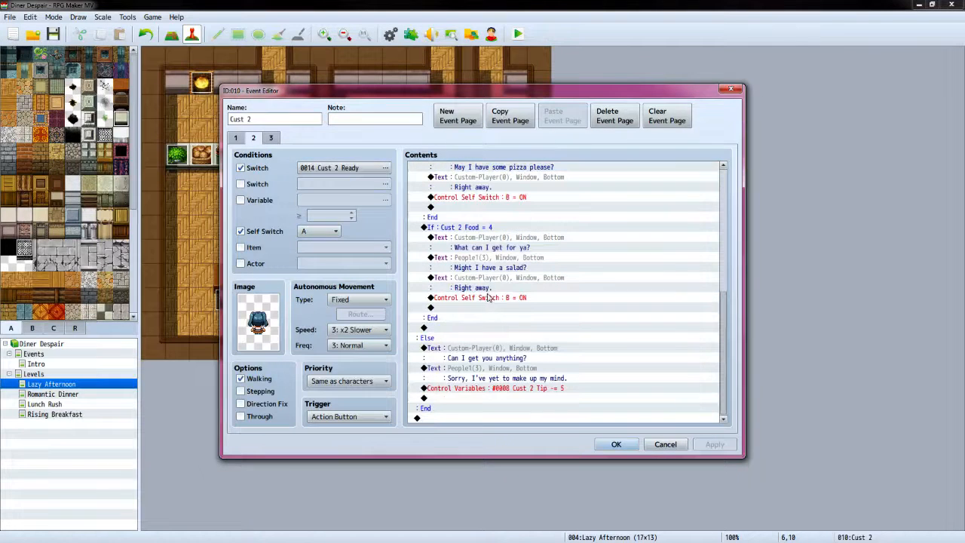
{"action": "left_click", "coordinate": [235, 139]}
{"action": "left_click", "coordinate": [254, 137]}
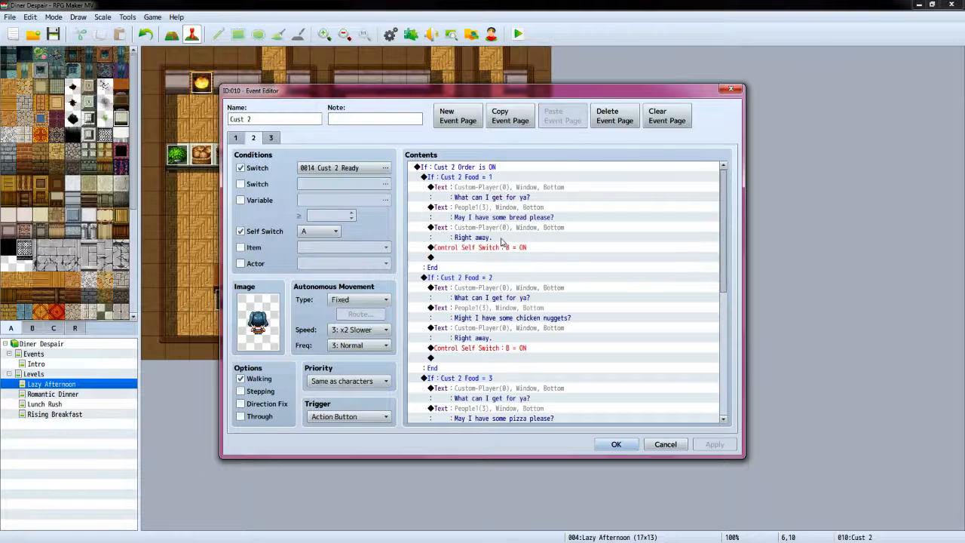
{"action": "scroll", "coordinate": [575, 258], "scroll_direction": "down", "scroll_amount": 2}
{"action": "scroll", "coordinate": [578, 279], "scroll_direction": "up", "scroll_amount": 2}
{"action": "left_click", "coordinate": [273, 139]}
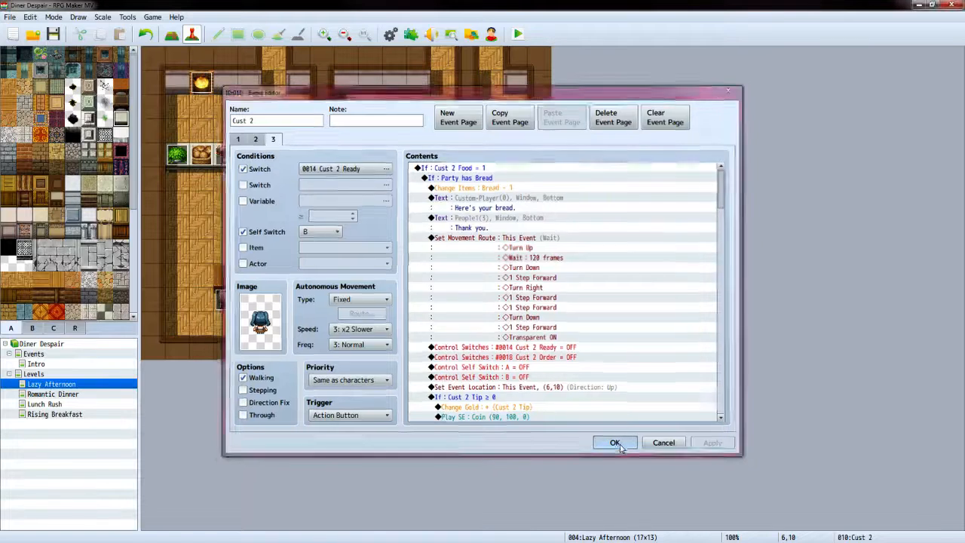
{"action": "left_click", "coordinate": [615, 444]}
Create an event named Cust 3 at map tile (10,10), with switch 0015 Cust 3 Ready as its page condition
{"action": "left_click", "coordinate": [394, 301]}
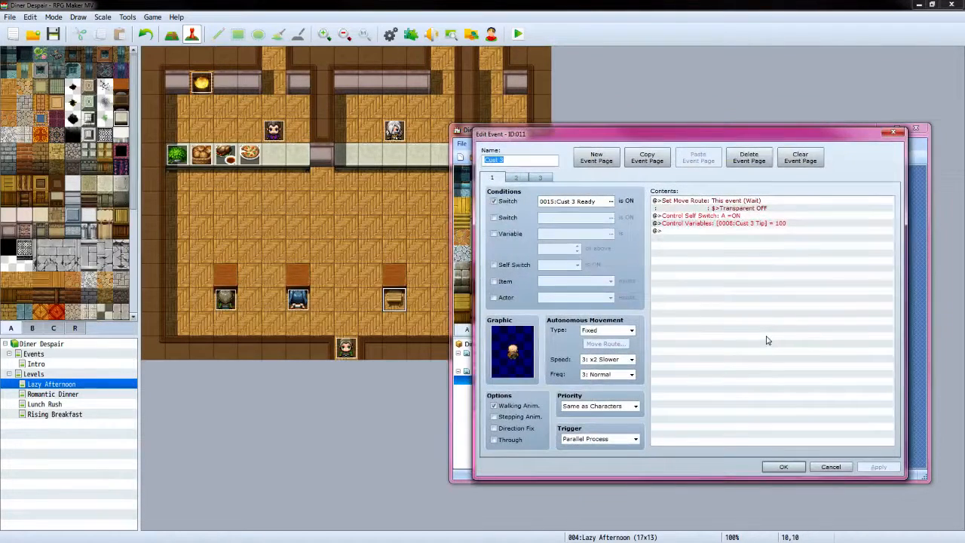
{"action": "double_click", "coordinate": [398, 306]}
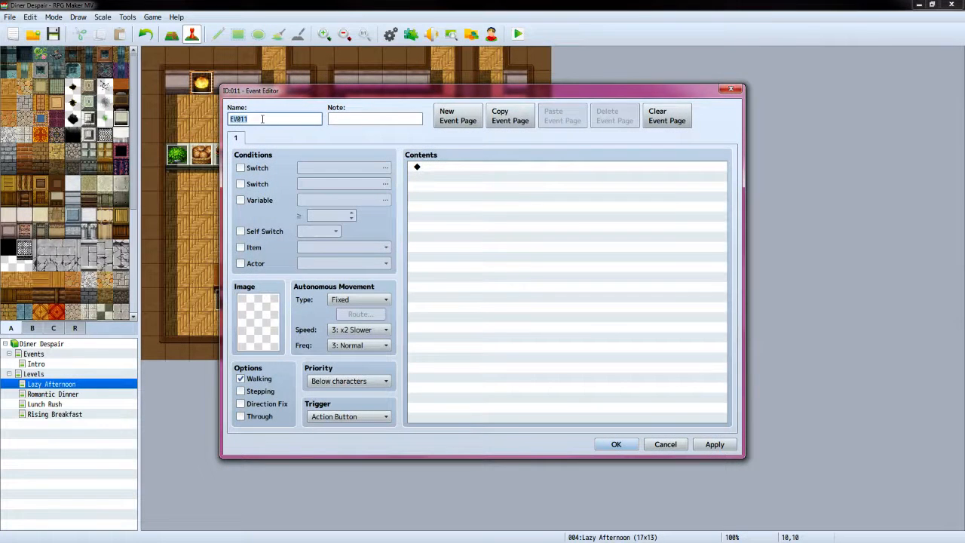
{"action": "type", "text": "Cust 3"}
{"action": "left_click", "coordinate": [240, 167]}
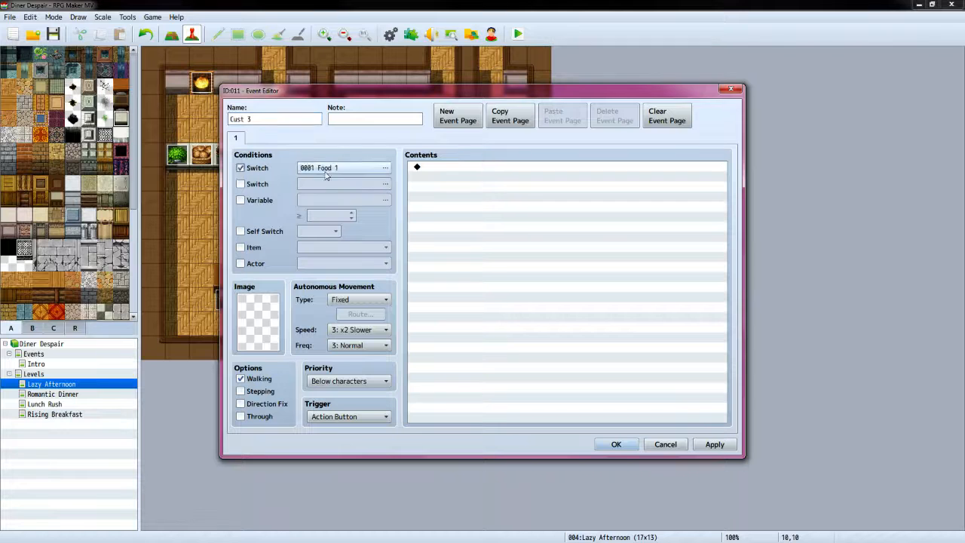
{"action": "left_click", "coordinate": [385, 167]}
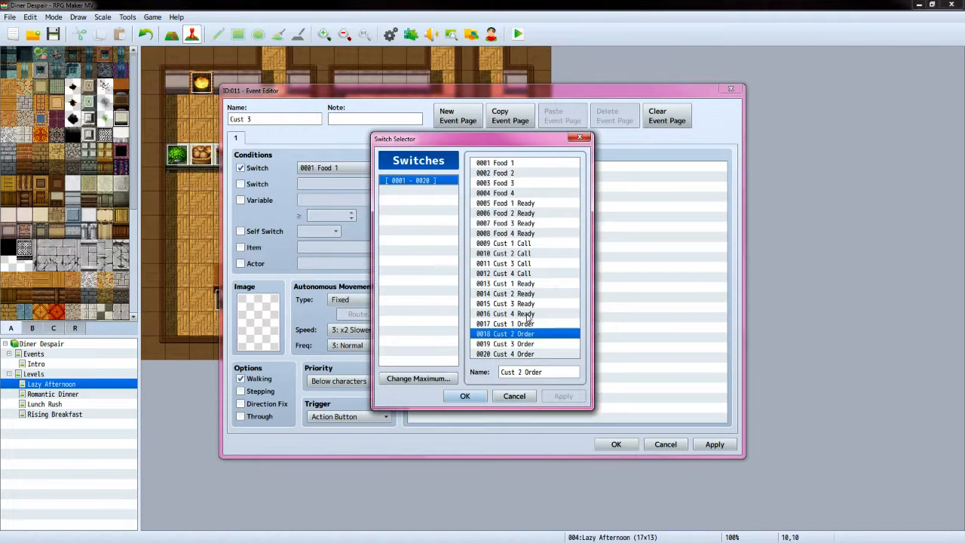
{"action": "left_click", "coordinate": [528, 303]}
{"action": "left_click", "coordinate": [464, 396]}
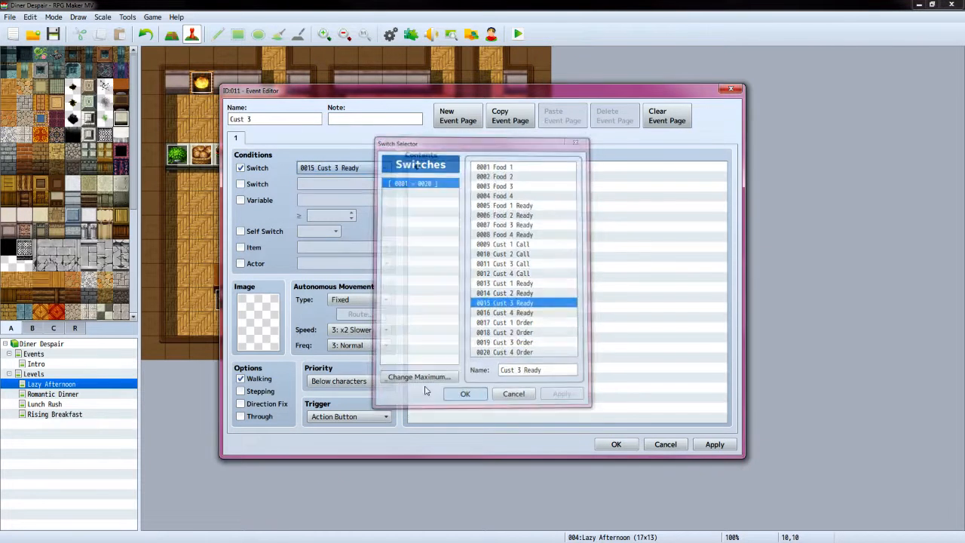
Give the Cust 3 page the back-facing bald man sprite from People1, and set its trigger to Parallel
{"action": "double_click", "coordinate": [276, 305]}
{"action": "left_click", "coordinate": [342, 294]}
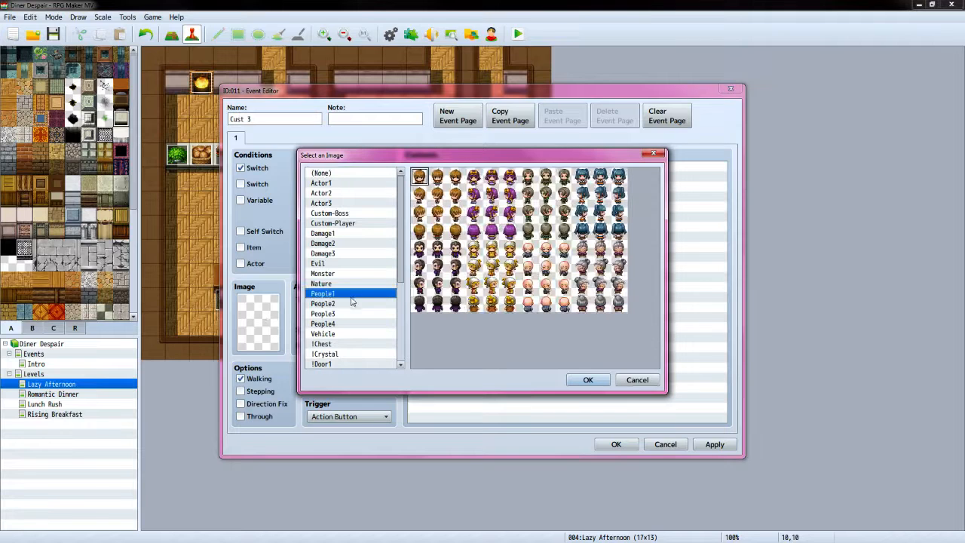
{"action": "left_click", "coordinate": [546, 303]}
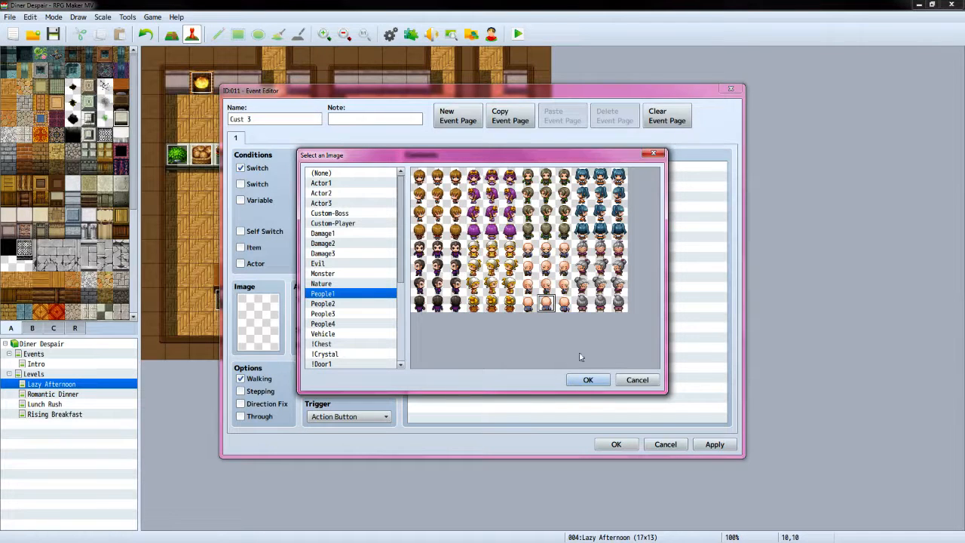
{"action": "left_click", "coordinate": [592, 381]}
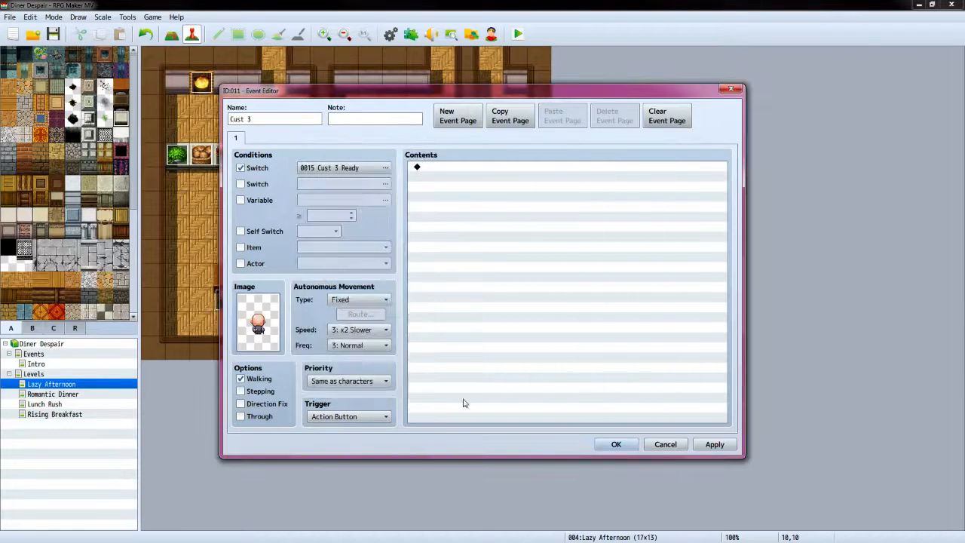
{"action": "left_click", "coordinate": [379, 418]}
{"action": "left_click", "coordinate": [375, 478]}
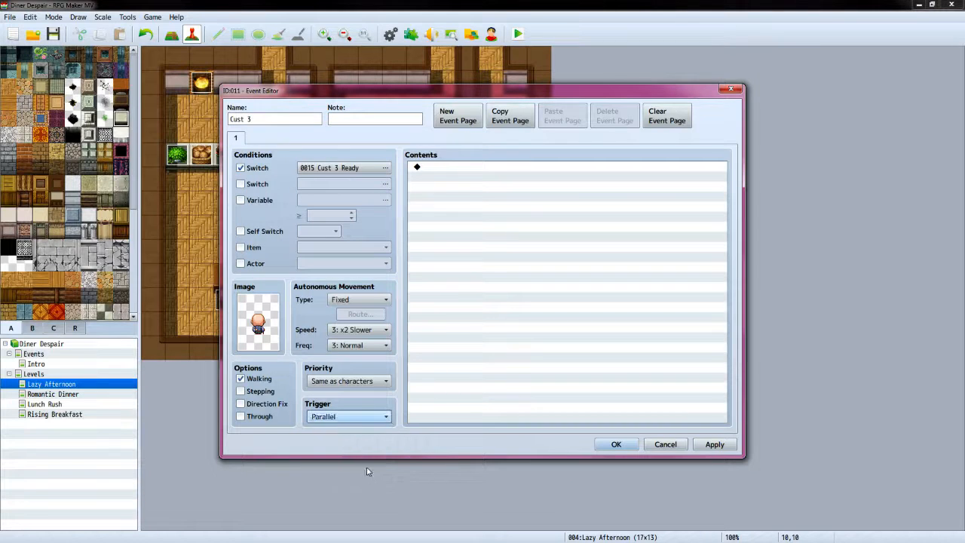
Add a Set Movement Route command for This Event that turns Transparent OFF
{"action": "left_click", "coordinate": [478, 169]}
{"action": "double_click", "coordinate": [487, 171]}
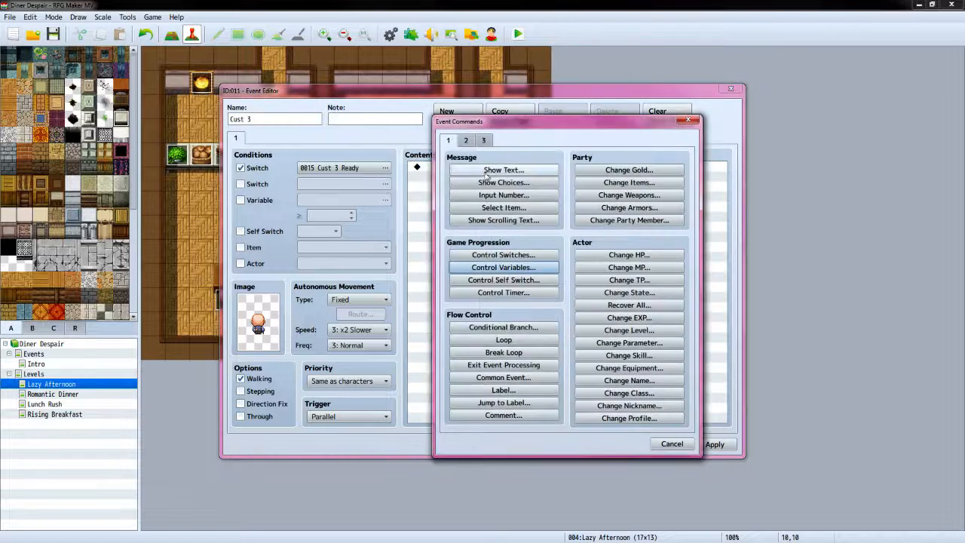
{"action": "left_click", "coordinate": [469, 141]}
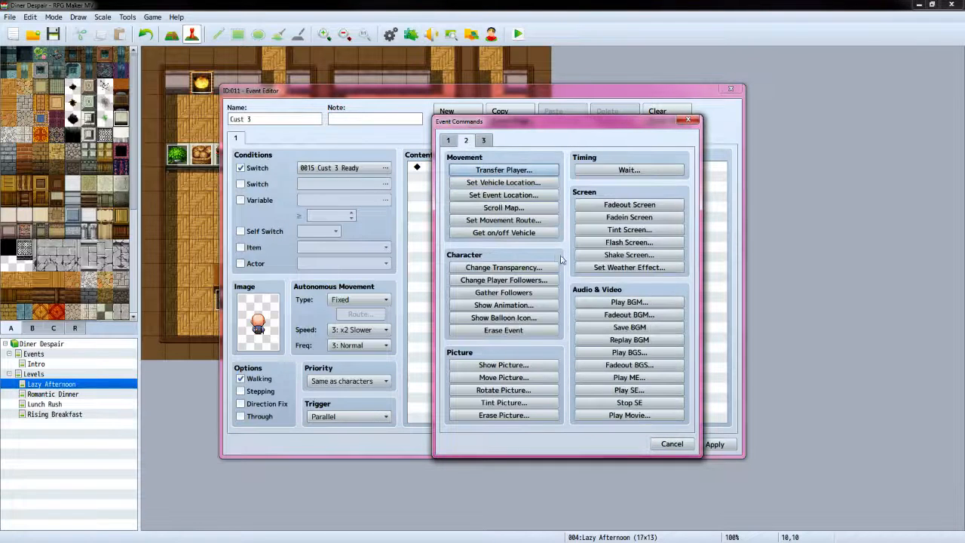
{"action": "left_click", "coordinate": [520, 188]}
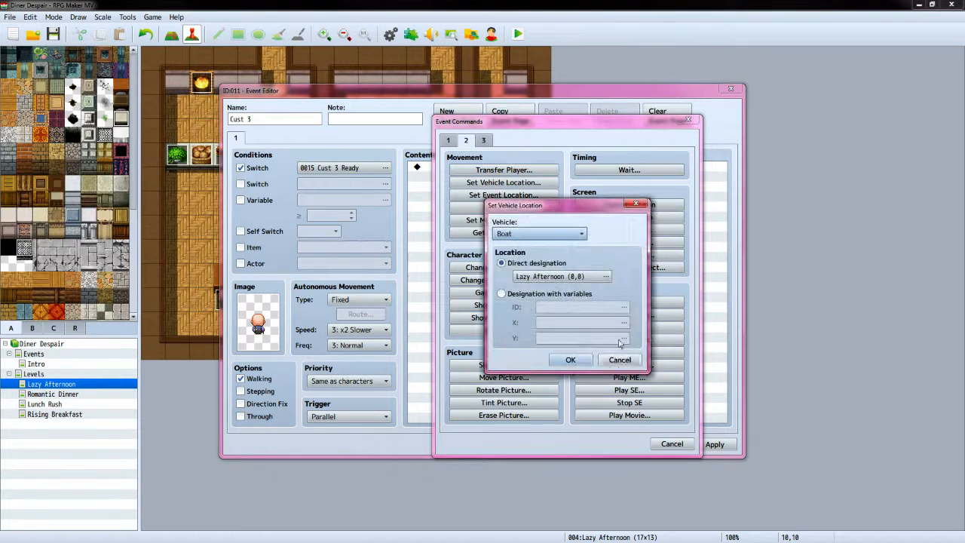
{"action": "left_click", "coordinate": [620, 361]}
{"action": "left_click", "coordinate": [503, 220]}
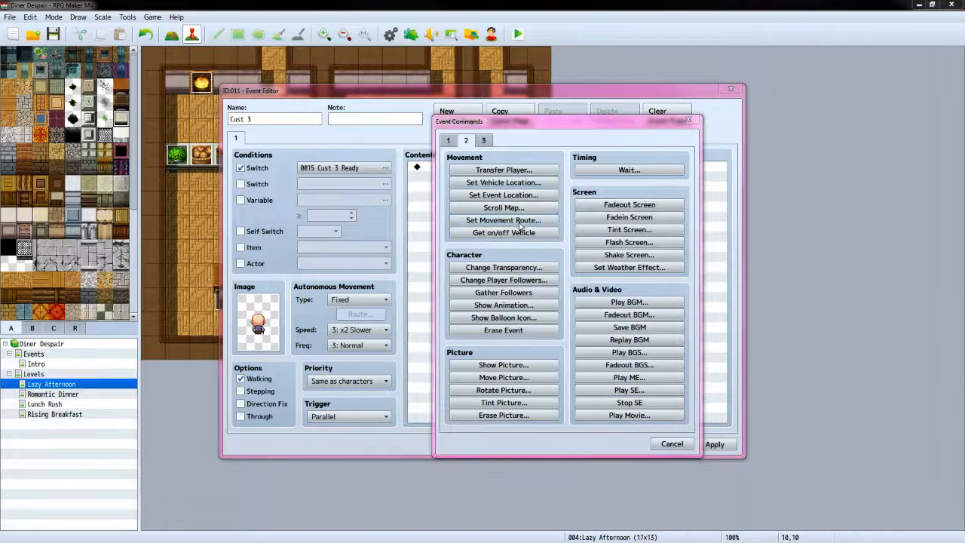
{"action": "left_click", "coordinate": [419, 187]}
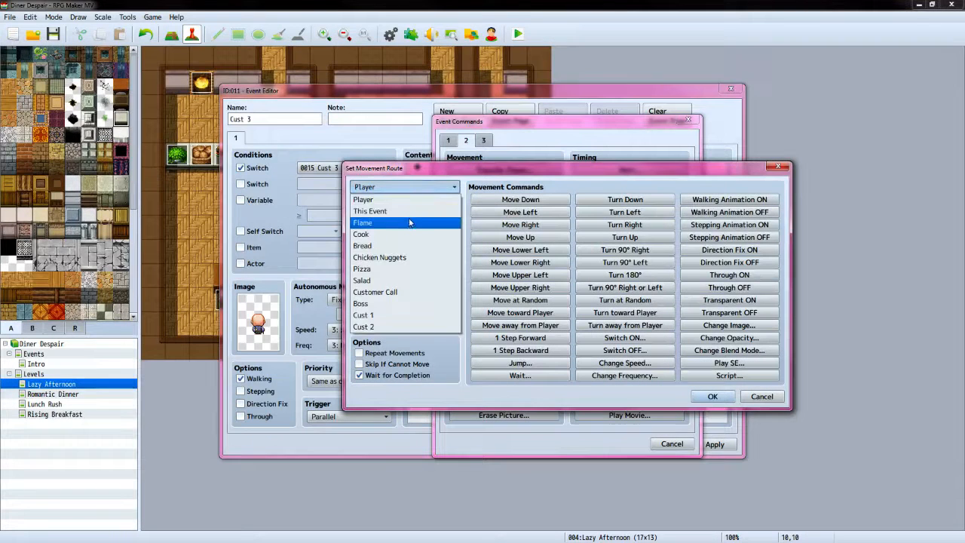
{"action": "left_click", "coordinate": [407, 210]}
{"action": "left_click", "coordinate": [728, 312]}
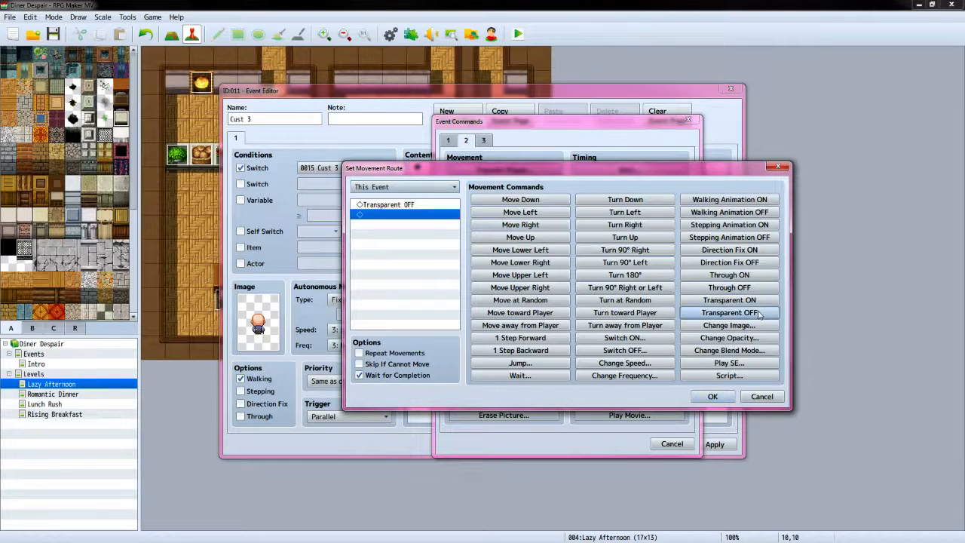
{"action": "left_click", "coordinate": [712, 397]}
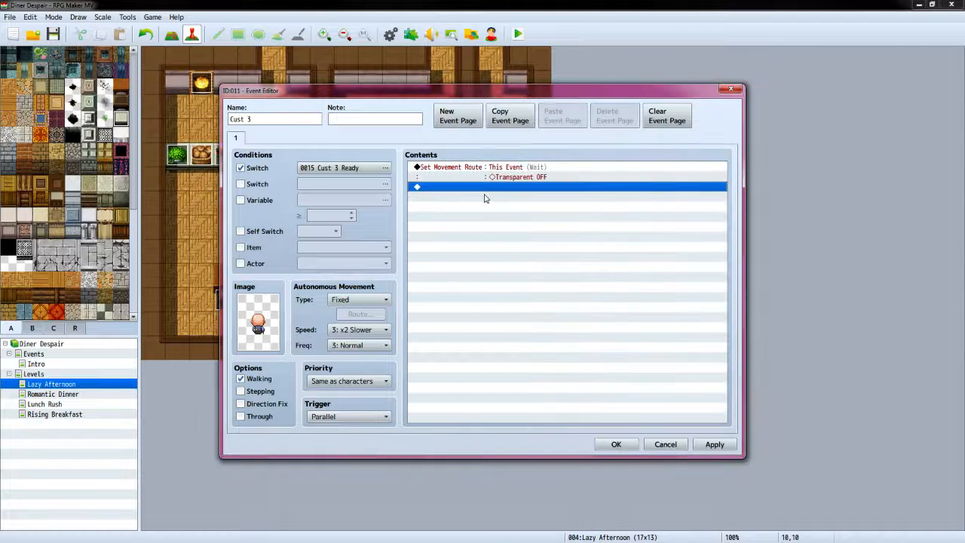
Add a Control Self Switch command setting A to ON below the movement route
{"action": "double_click", "coordinate": [486, 187]}
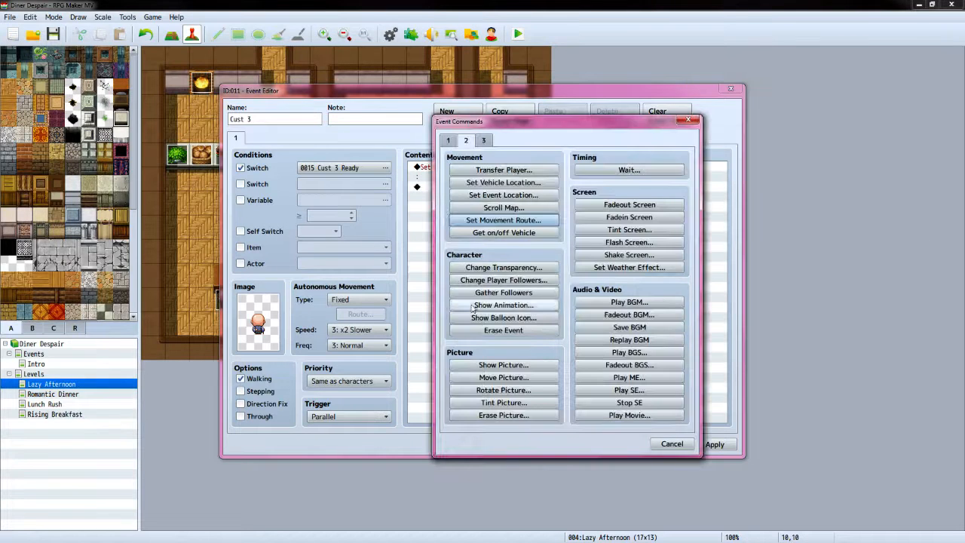
{"action": "left_click", "coordinate": [448, 142]}
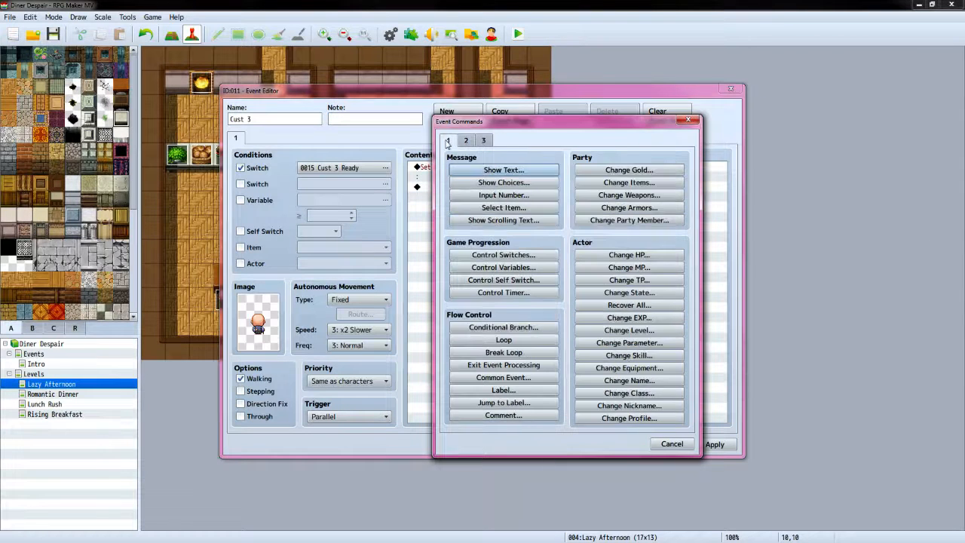
{"action": "left_click", "coordinate": [517, 280]}
{"action": "left_click", "coordinate": [552, 324]}
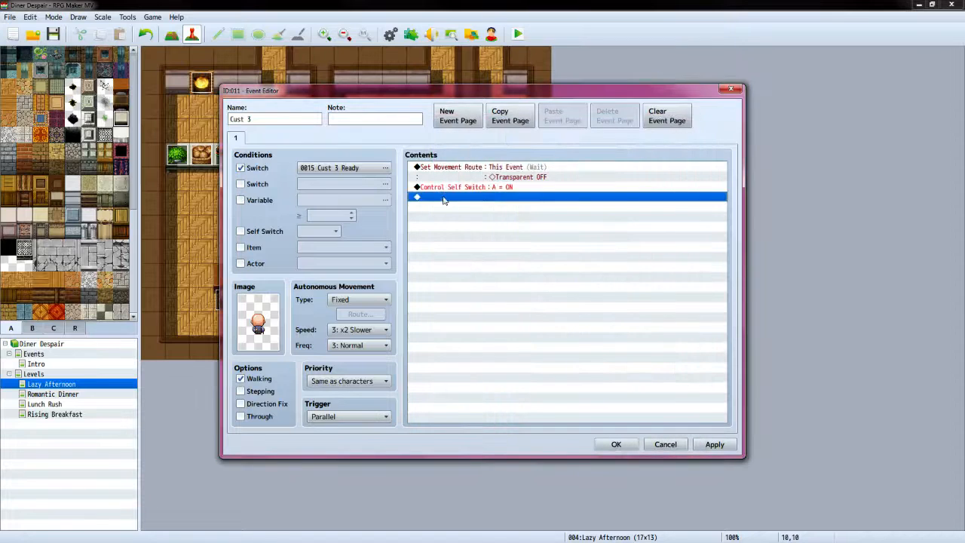
Add a Control Variables command that sets variable 0009, named "Cust 3 Tip", to the constant 100
{"action": "double_click", "coordinate": [444, 197]}
{"action": "left_click", "coordinate": [504, 267]}
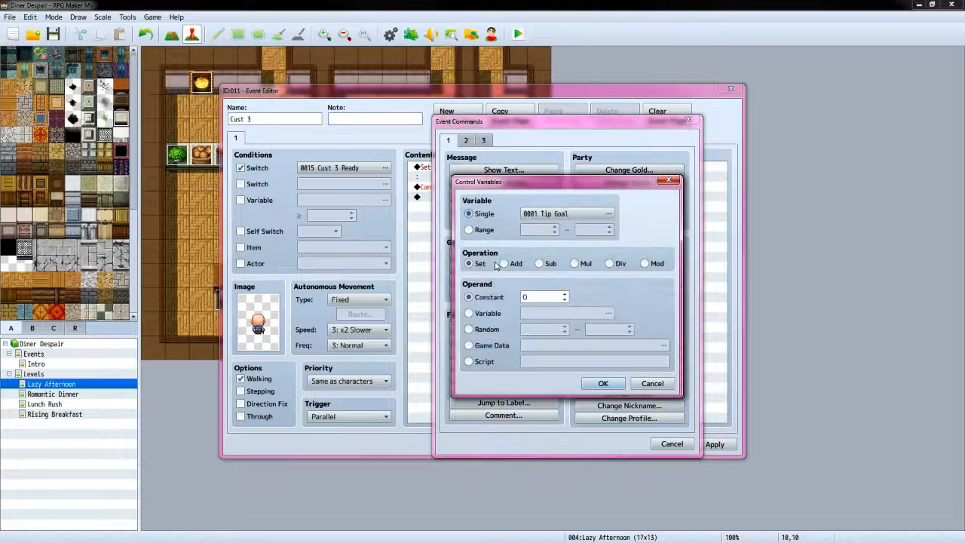
{"action": "left_click", "coordinate": [557, 213]}
{"action": "left_click", "coordinate": [612, 258]}
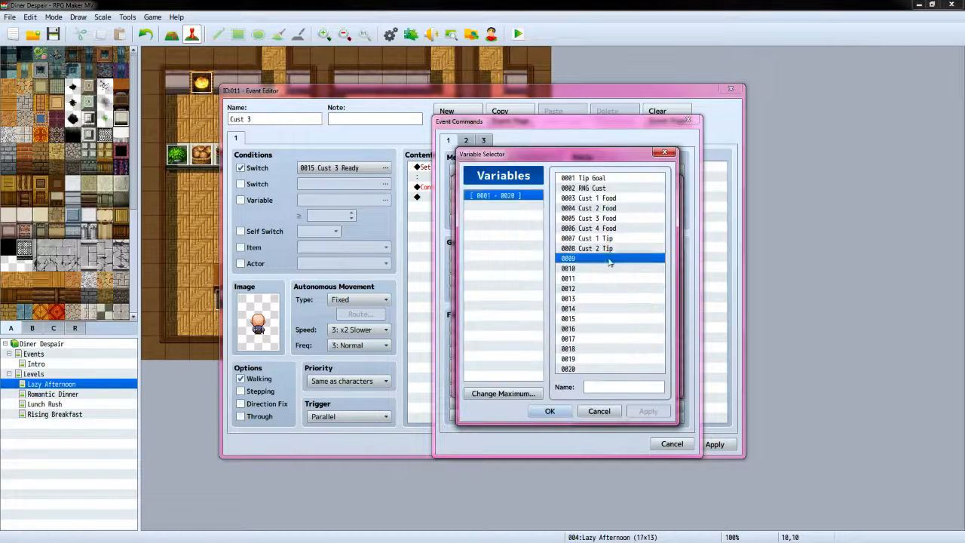
{"action": "left_click", "coordinate": [604, 387]}
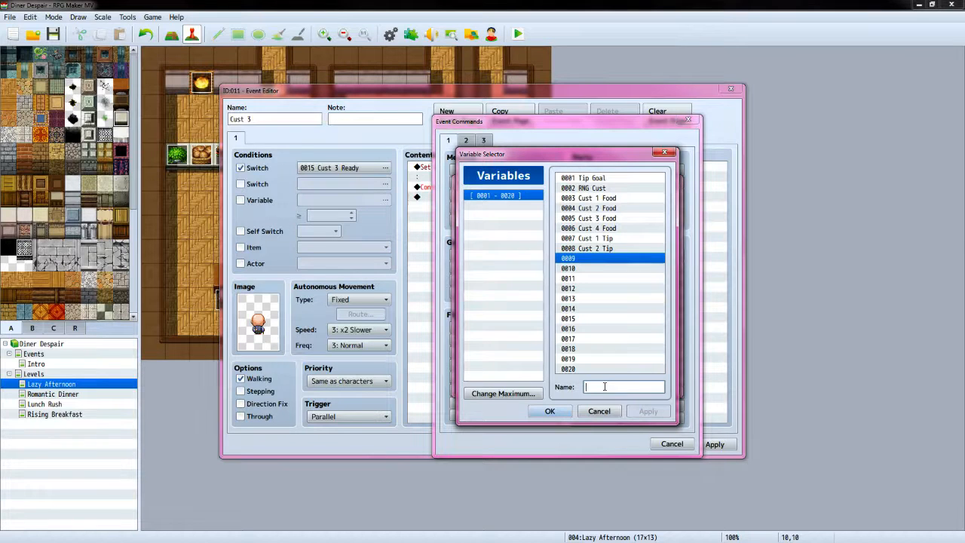
{"action": "type", "text": "Cust 3 Tip"}
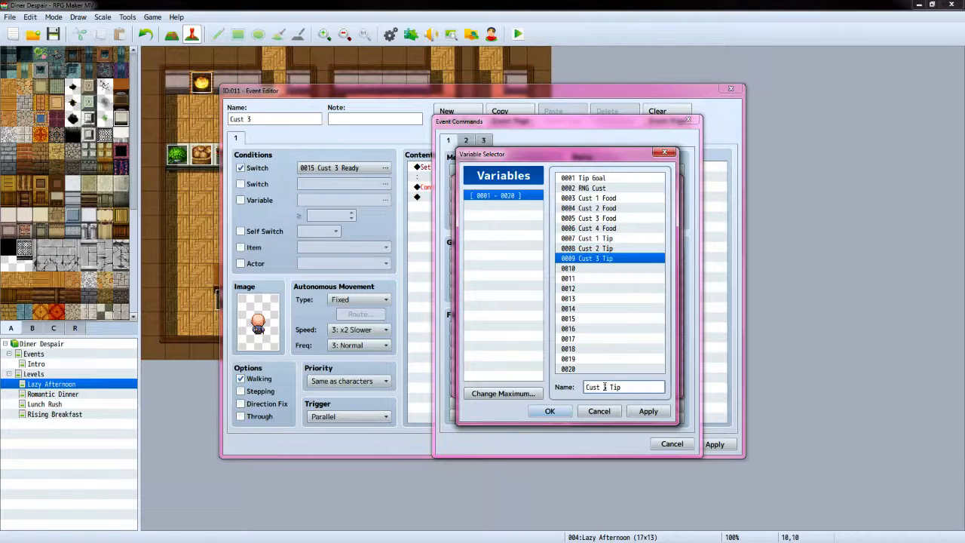
{"action": "left_click", "coordinate": [550, 411]}
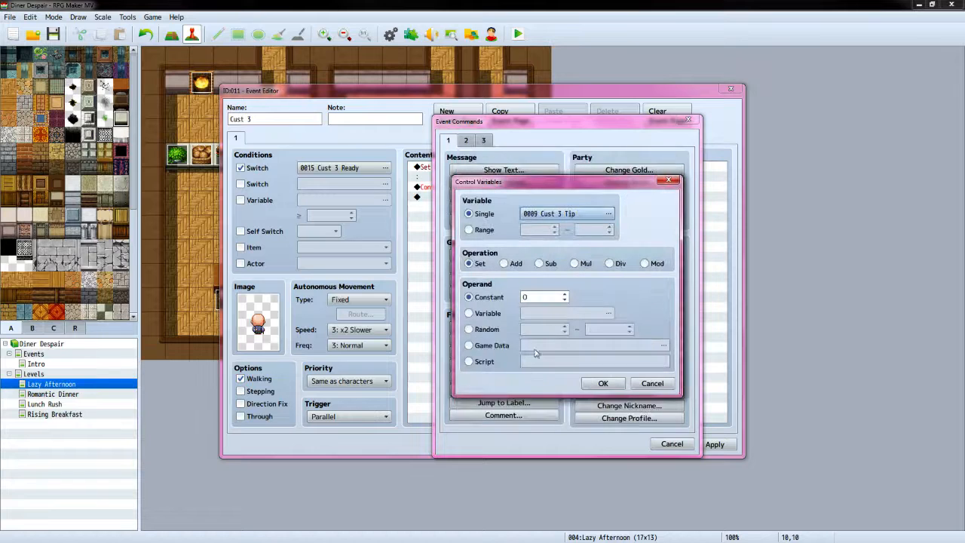
{"action": "left_click", "coordinate": [536, 297]}
{"action": "type", "text": "1"}
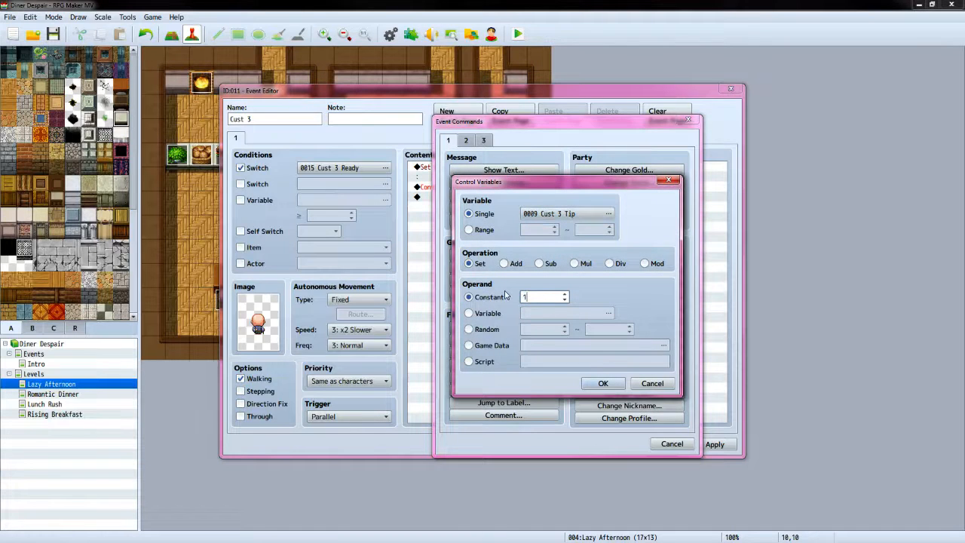
{"action": "type", "text": "00"}
{"action": "left_click", "coordinate": [603, 383]}
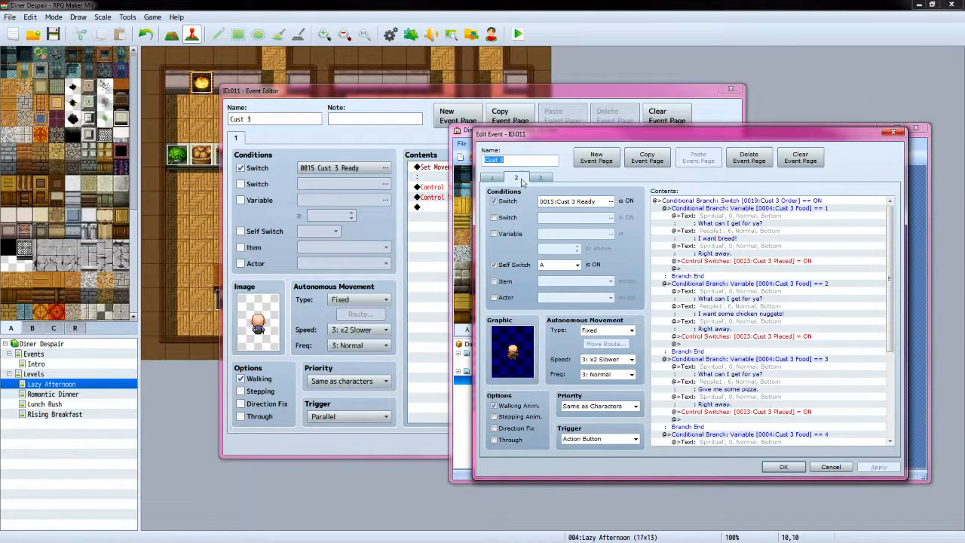
Add a second page to the Cust 3 event, with switch 0015 Cust 3 Ready as its condition
{"action": "left_click", "coordinate": [412, 98]}
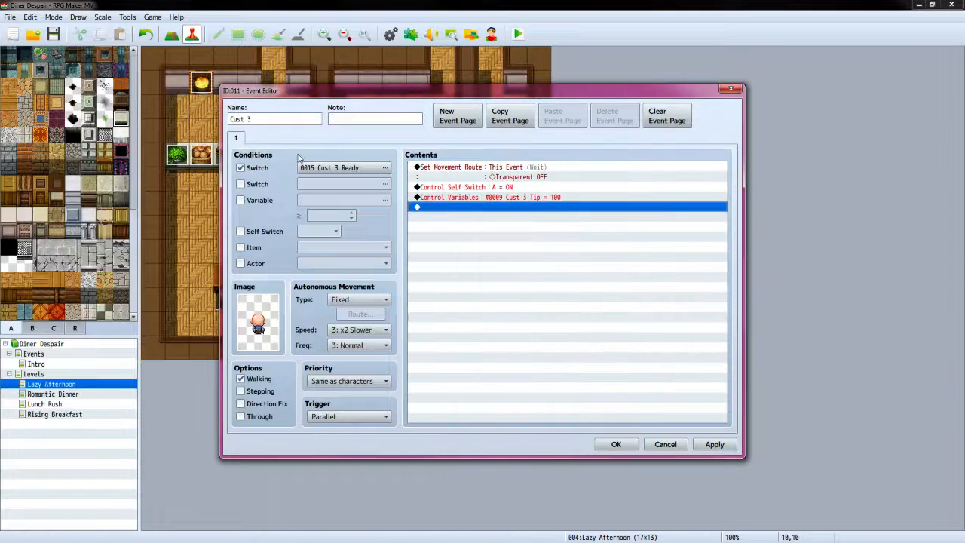
{"action": "left_click", "coordinate": [444, 127]}
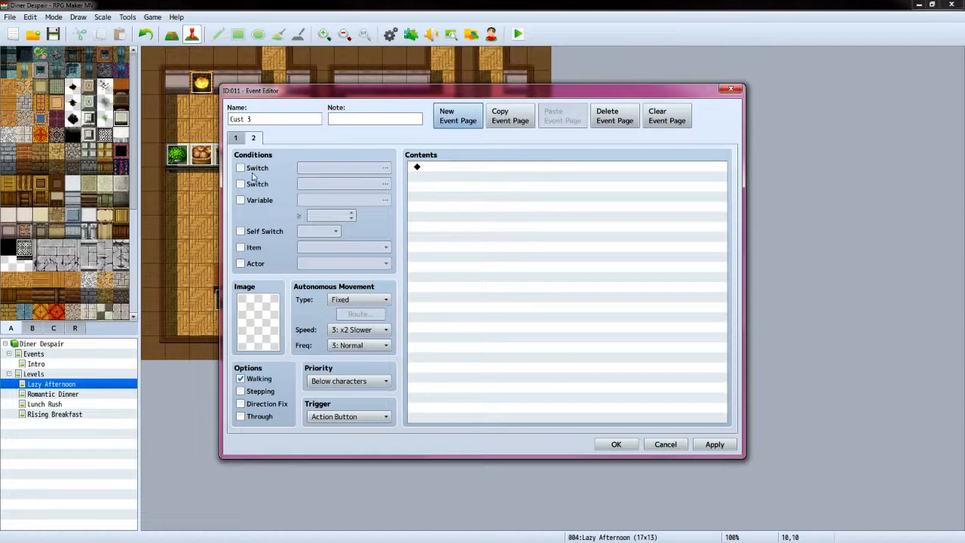
{"action": "left_click", "coordinate": [240, 168]}
{"action": "left_click", "coordinate": [340, 172]}
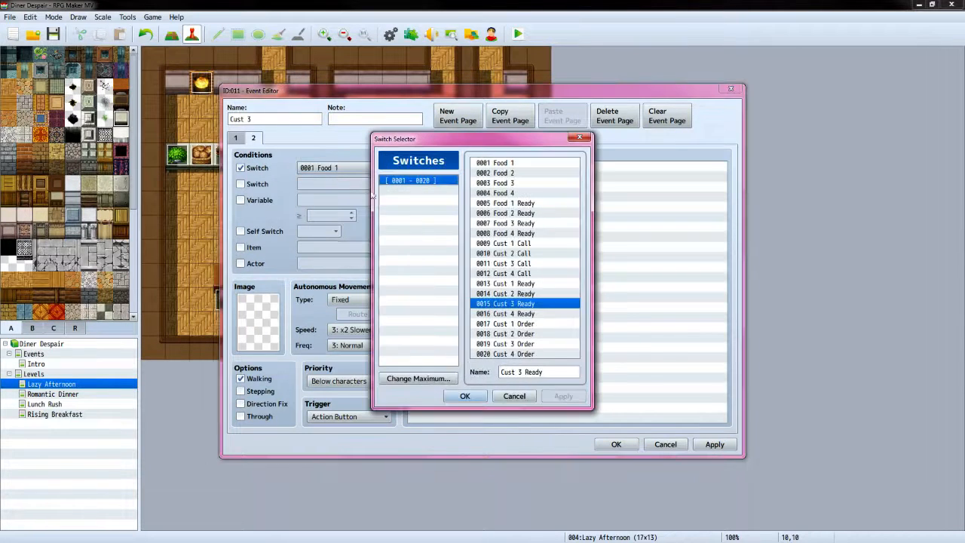
{"action": "left_click", "coordinate": [465, 396]}
Give page 2 the bald old man graphic from People1 and enable Self Switch A as a condition
{"action": "double_click", "coordinate": [265, 309]}
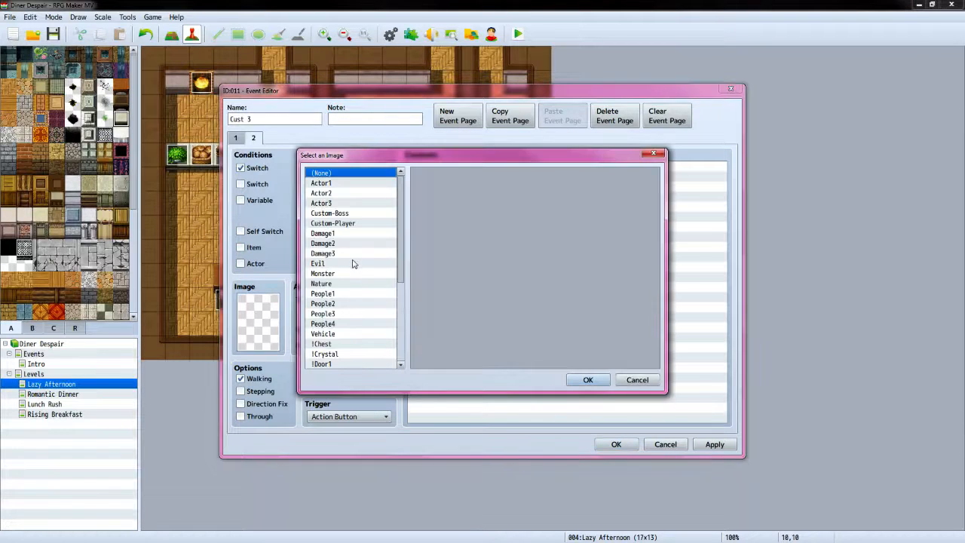
{"action": "left_click", "coordinate": [345, 294]}
{"action": "left_click", "coordinate": [553, 302]}
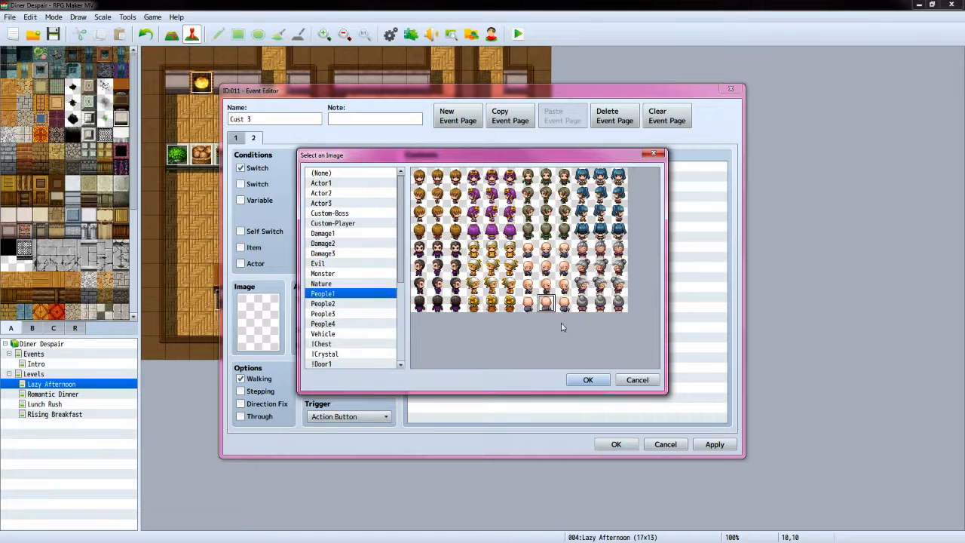
{"action": "left_click", "coordinate": [587, 380]}
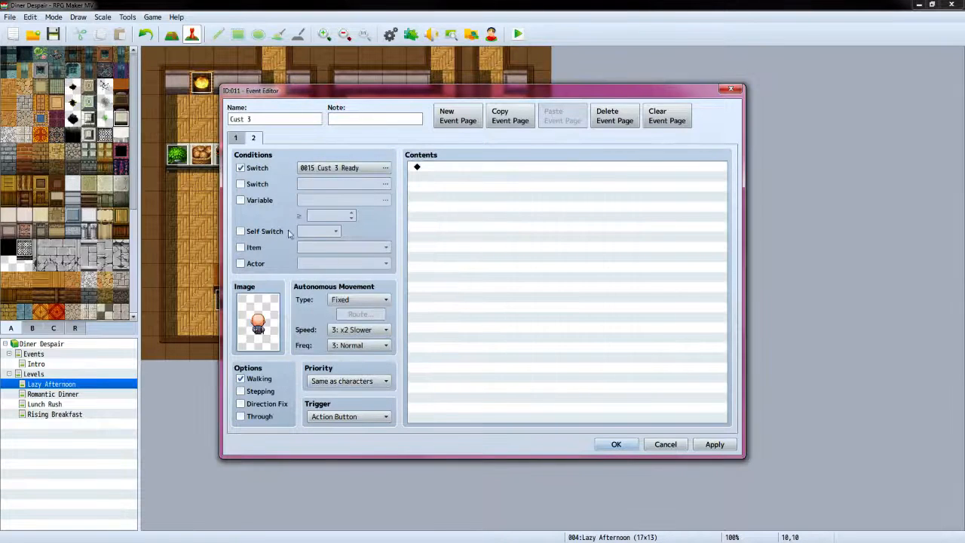
{"action": "left_click", "coordinate": [241, 231]}
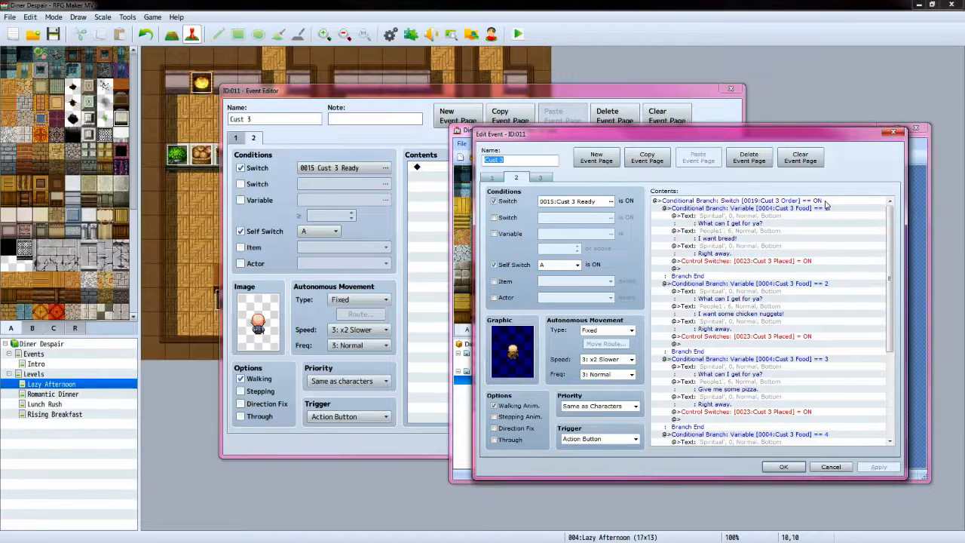
{"action": "mouse_move", "coordinate": [889, 229]}
{"action": "left_mouse_down"}
{"action": "mouse_move", "coordinate": [887, 341]}
{"action": "mouse_move", "coordinate": [888, 210]}
{"action": "left_mouse_up"}
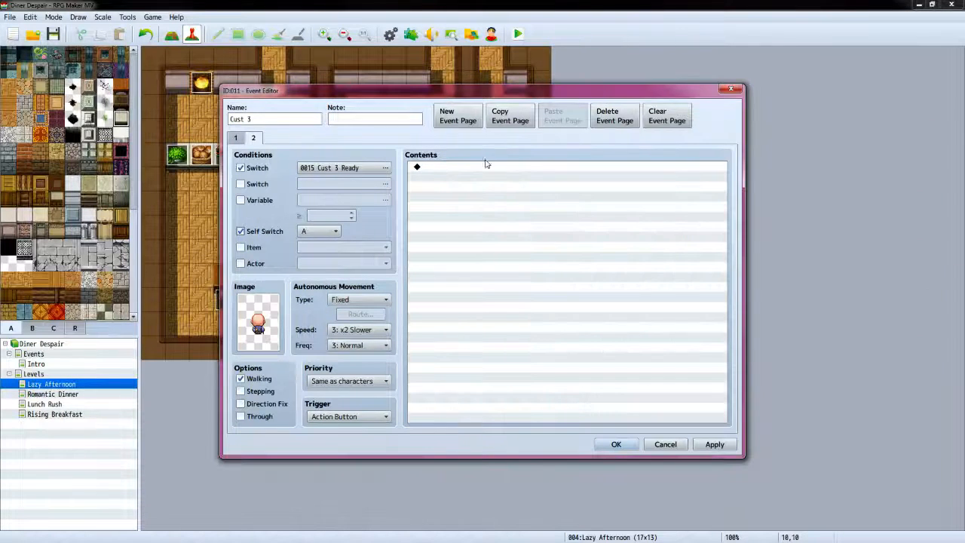
{"action": "double_click", "coordinate": [472, 174]}
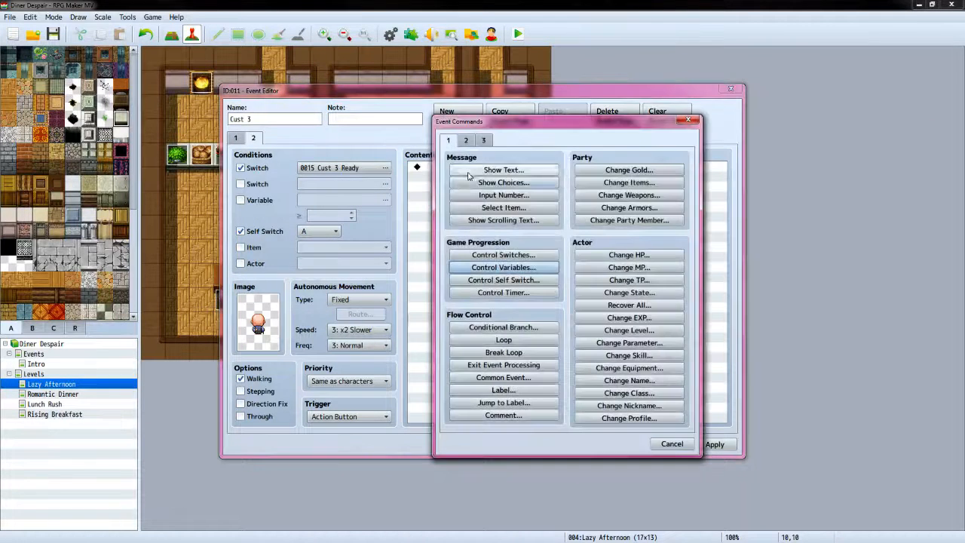
{"action": "left_click", "coordinate": [503, 255]}
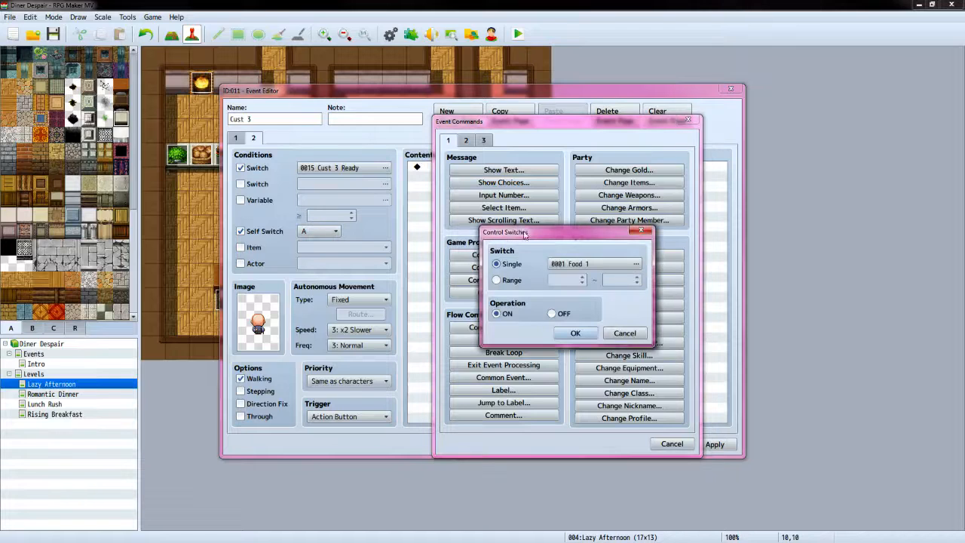
{"action": "left_click", "coordinate": [589, 265]}
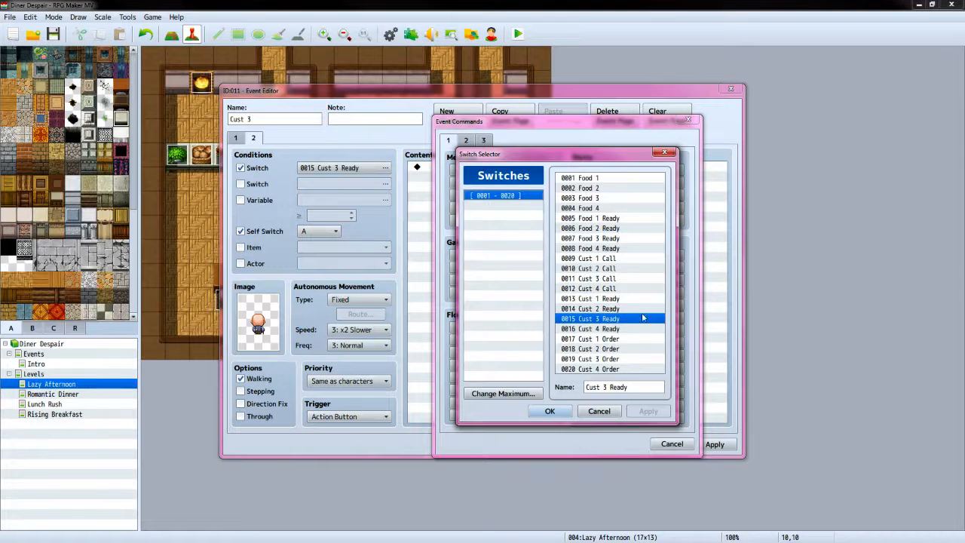
{"action": "left_click", "coordinate": [631, 359]}
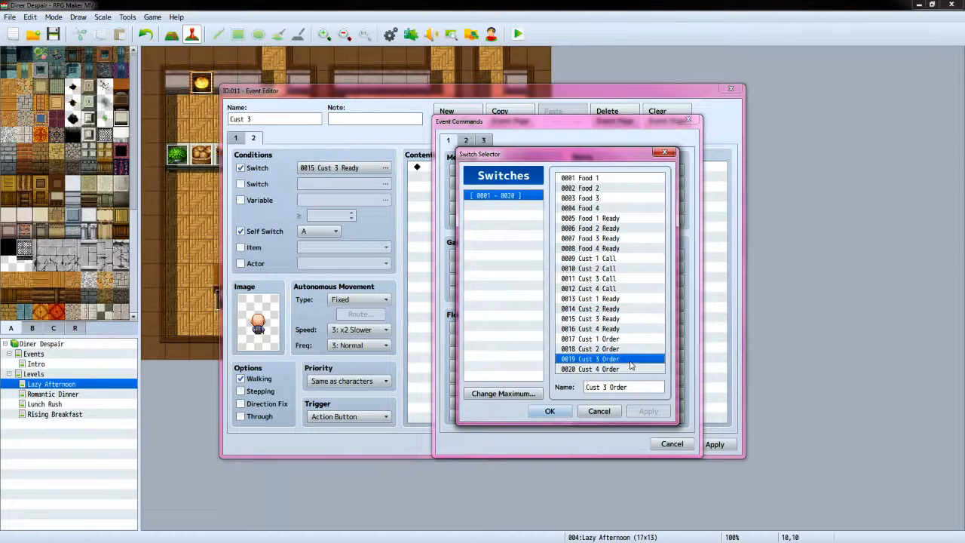
{"action": "left_click", "coordinate": [550, 410]}
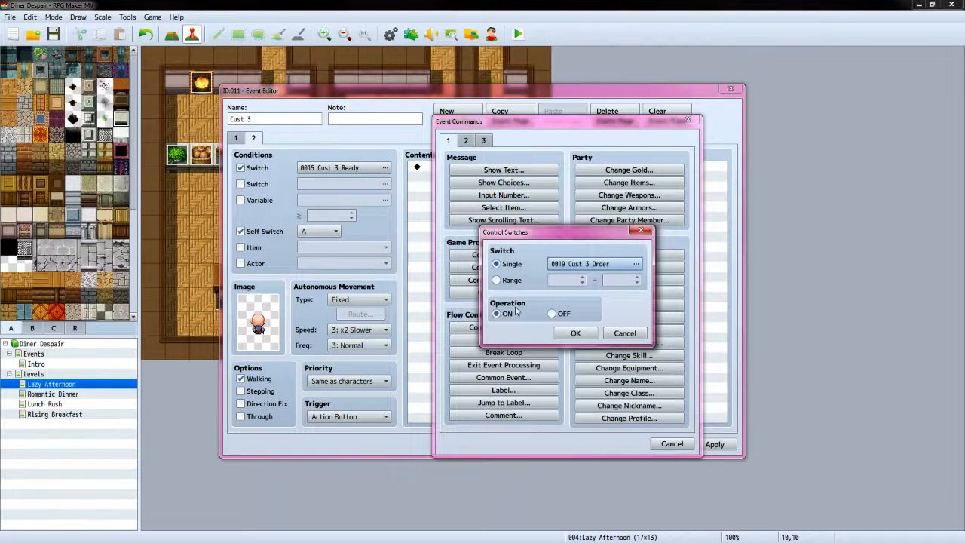
{"action": "left_click", "coordinate": [575, 336]}
{"action": "left_click", "coordinate": [474, 167]}
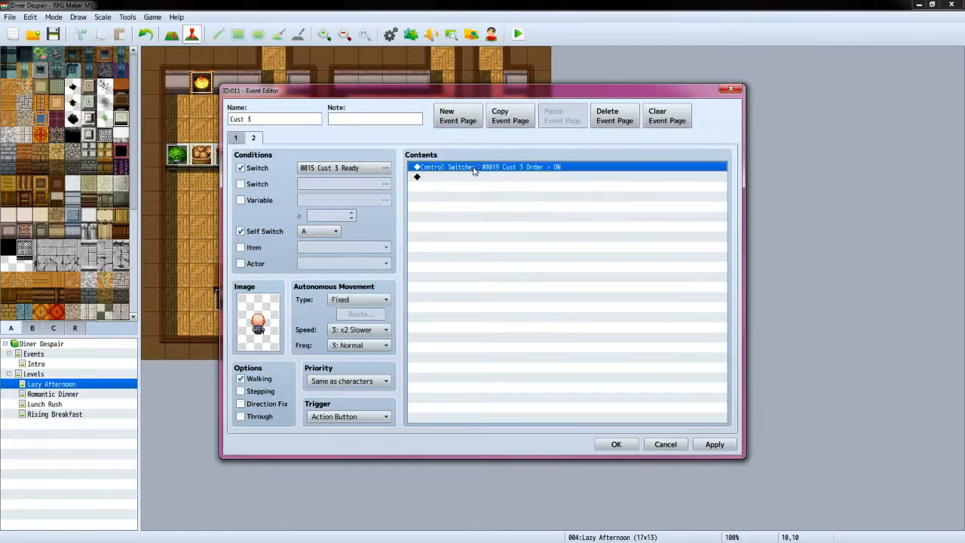
{"action": "right_click", "coordinate": [475, 170]}
{"action": "key", "text": "Escape"}
{"action": "key", "text": "ctrl+x"}
{"action": "right_click", "coordinate": [443, 172]}
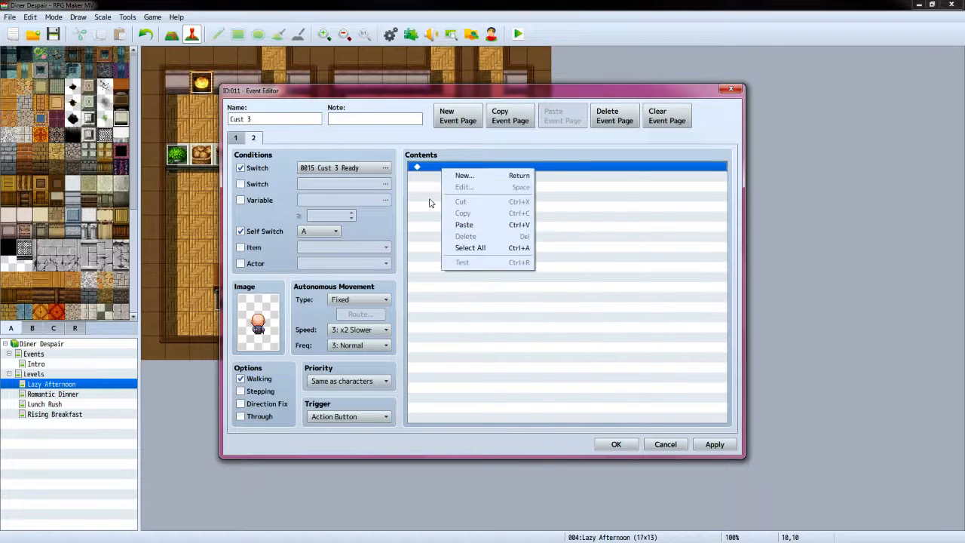
{"action": "left_click", "coordinate": [428, 198]}
Add a Conditional Branch to page 2 checking that switch 0019 Cust 3 Order is ON, including an Else branch
{"action": "double_click", "coordinate": [432, 172]}
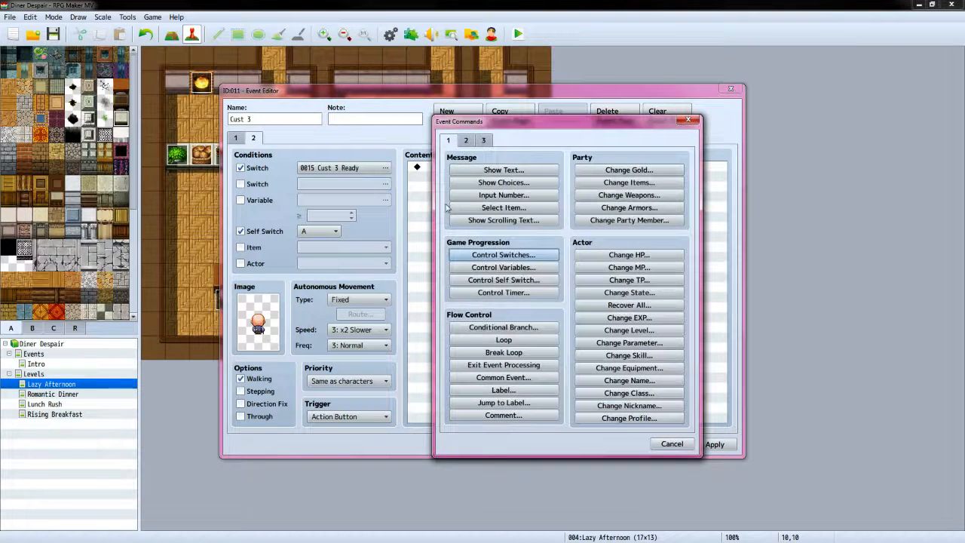
{"action": "left_click", "coordinate": [505, 328]}
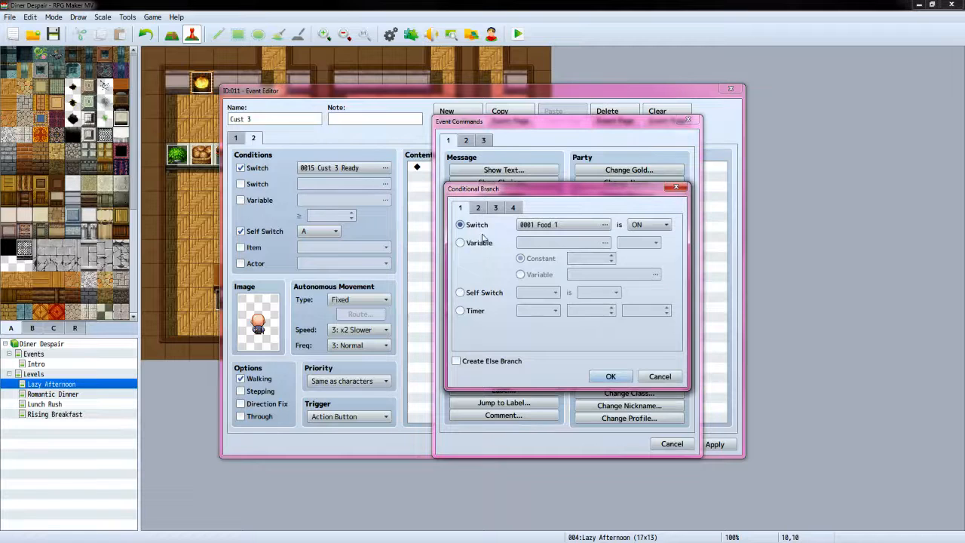
{"action": "left_click", "coordinate": [603, 225]}
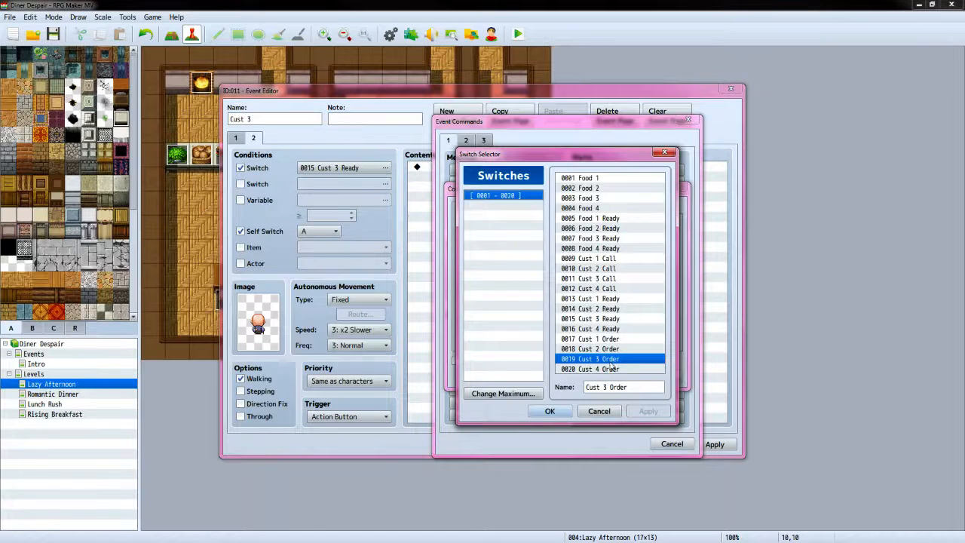
{"action": "left_click", "coordinate": [550, 411]}
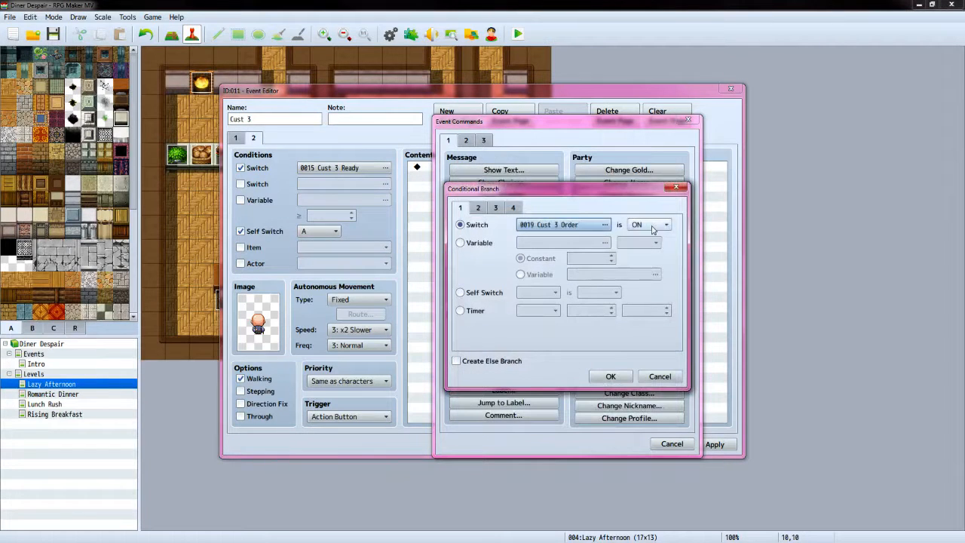
{"action": "left_click", "coordinate": [458, 361]}
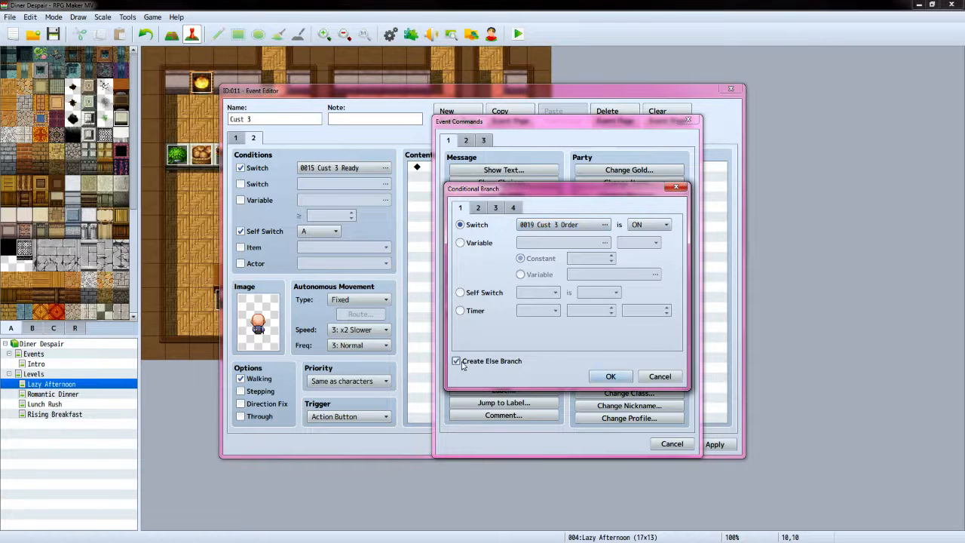
{"action": "left_click", "coordinate": [621, 381]}
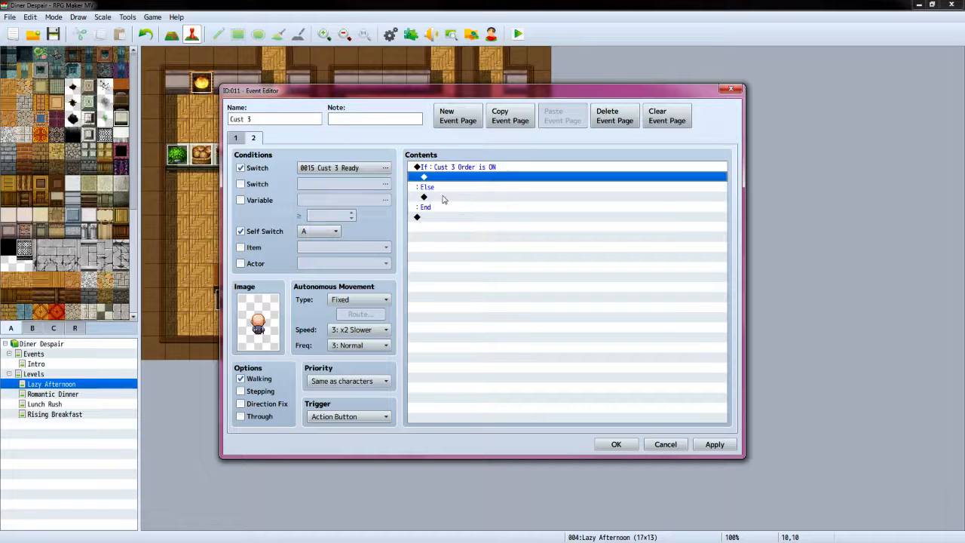
In the Else branch, add a Show Text command with the Custom-Player face reading "Can I get you anything?"
{"action": "double_click", "coordinate": [443, 199]}
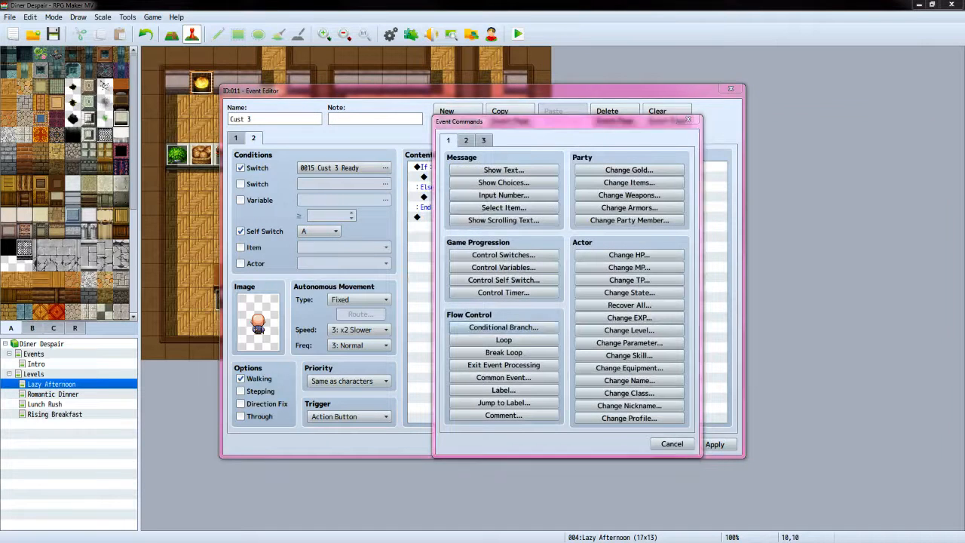
{"action": "key", "text": "alt+Tab"}
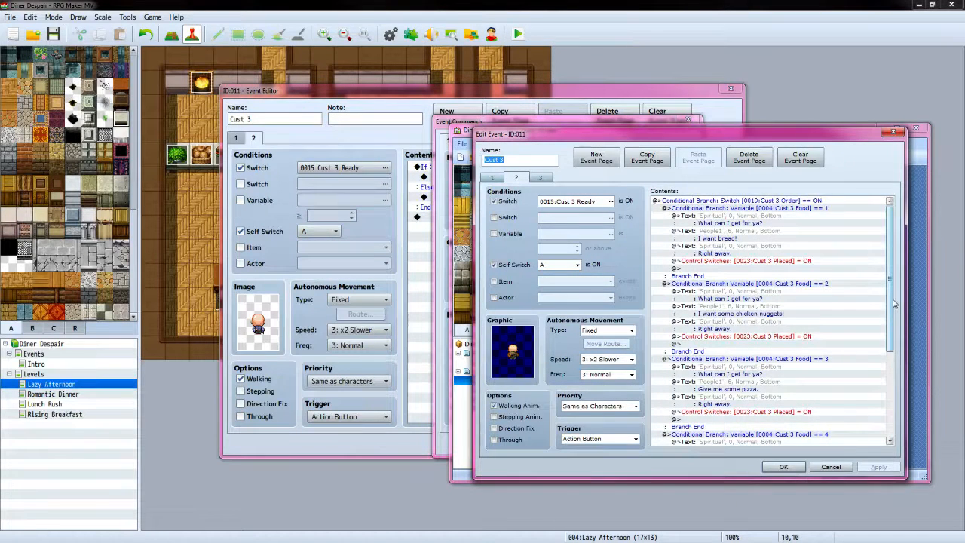
{"action": "left_click_drag", "start_coordinate": [892, 304], "coordinate": [887, 402]}
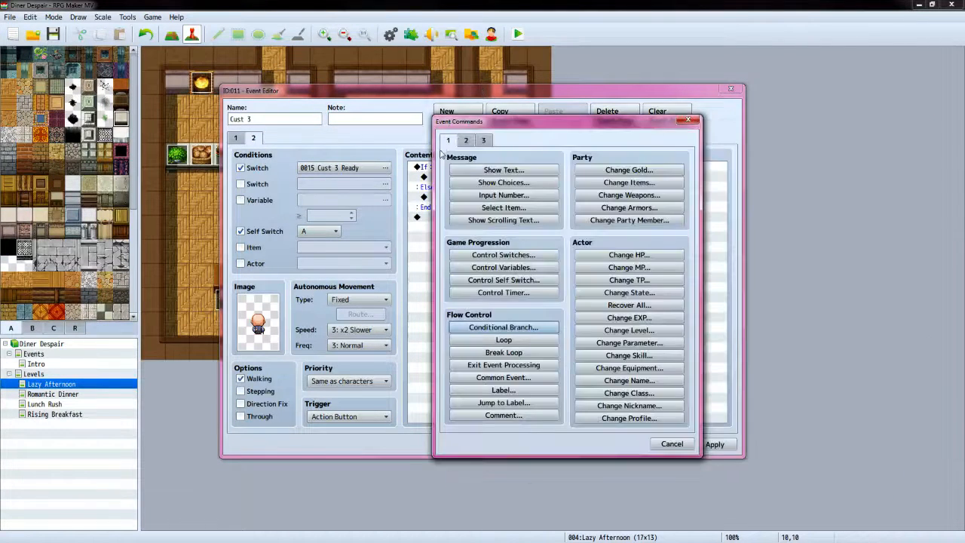
{"action": "left_click", "coordinate": [503, 170]}
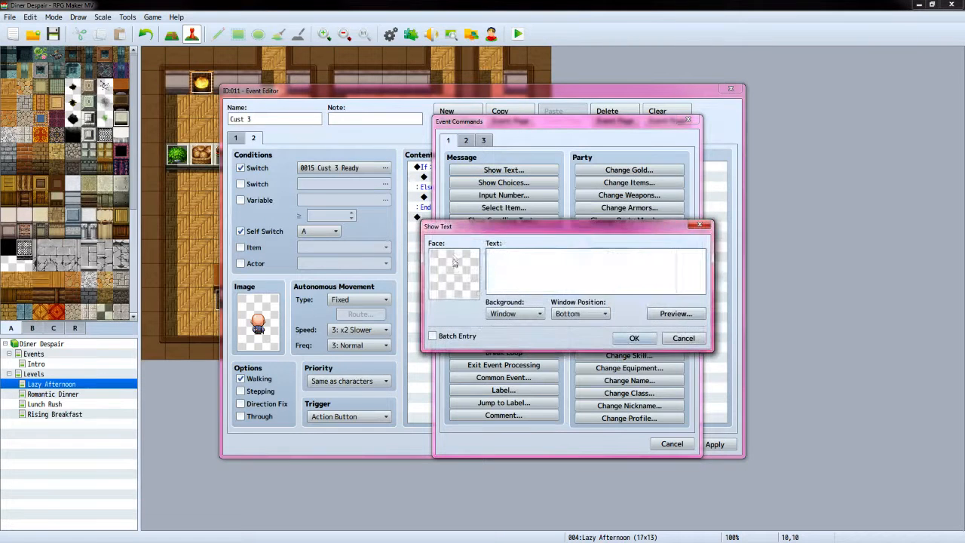
{"action": "double_click", "coordinate": [455, 270]}
{"action": "left_click", "coordinate": [426, 237]}
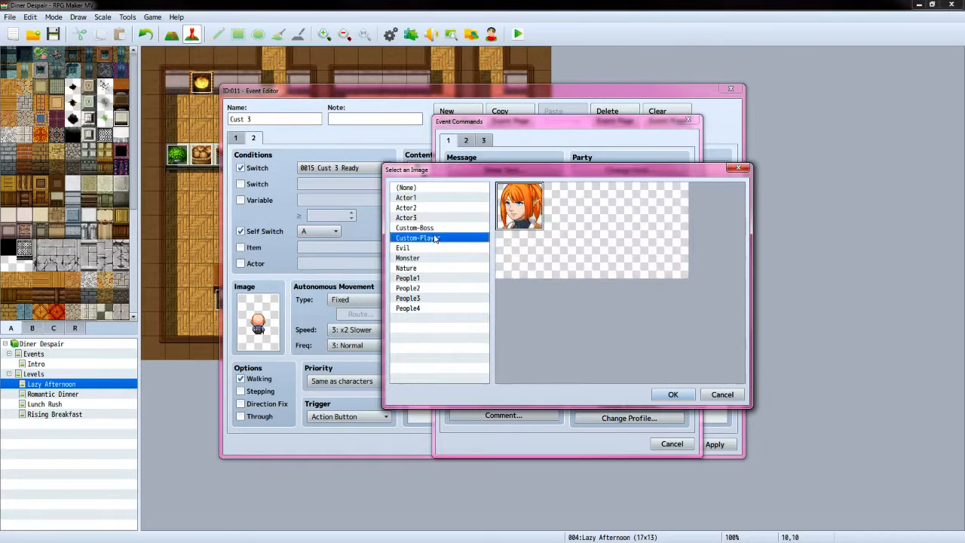
{"action": "left_click", "coordinate": [670, 394]}
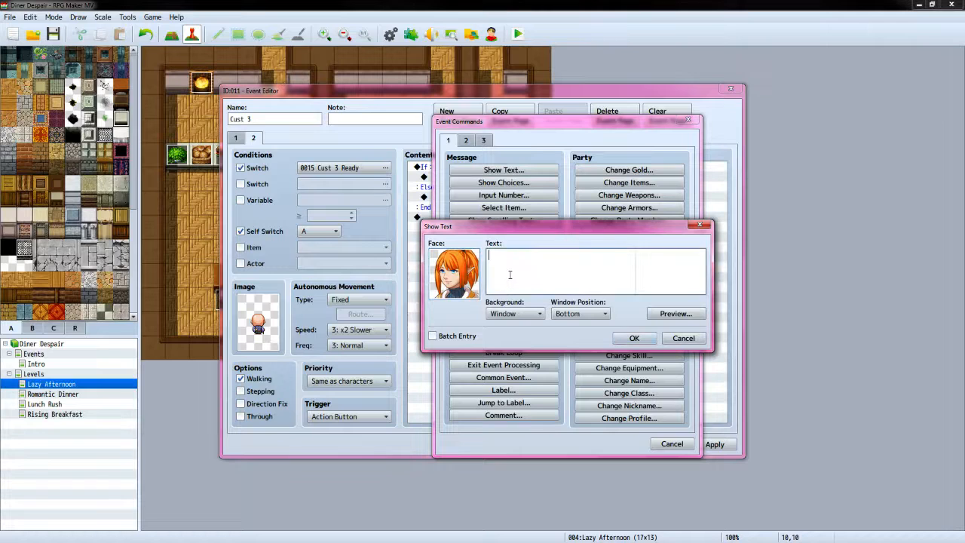
{"action": "type", "text": "Can I get you anything?"}
{"action": "left_click", "coordinate": [634, 338]}
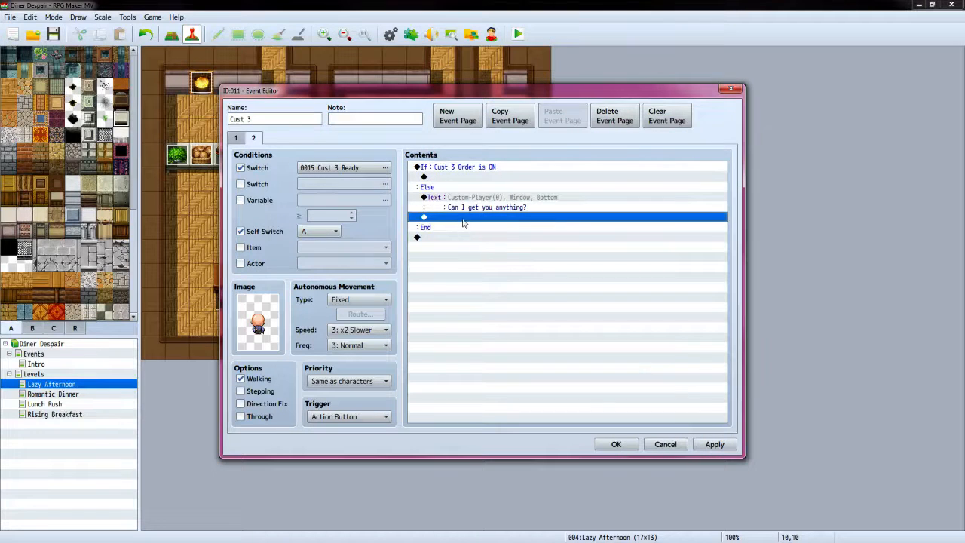
Add a Show Text reply with the bald old man's People1 face: "Huh? Don't rush me. I haven't made up my mind yet."
{"action": "double_click", "coordinate": [464, 218]}
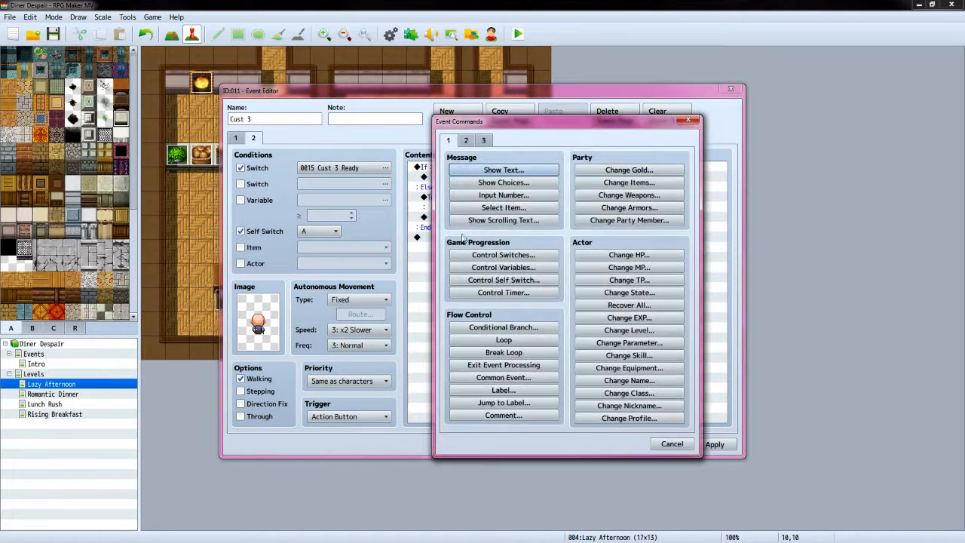
{"action": "left_click", "coordinate": [503, 170]}
{"action": "double_click", "coordinate": [466, 273]}
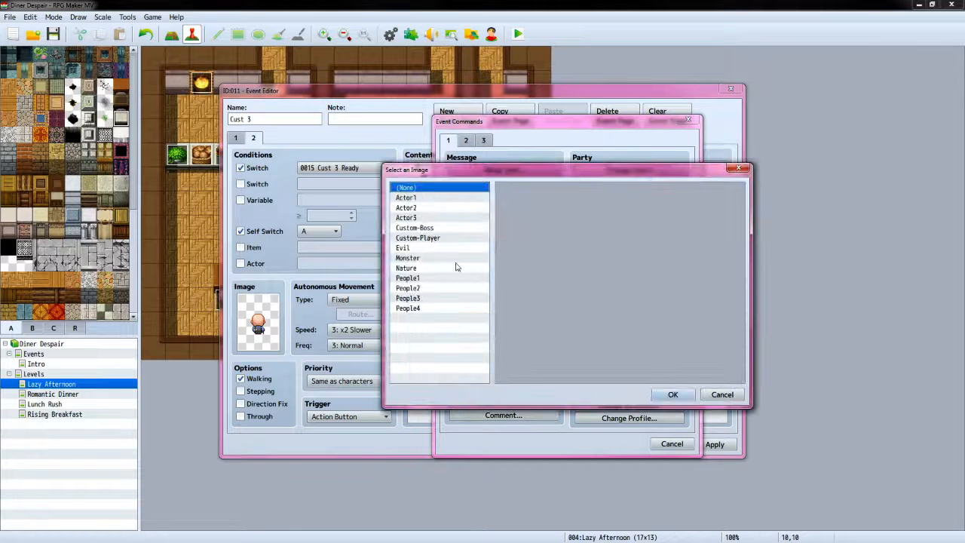
{"action": "left_click", "coordinate": [429, 278]}
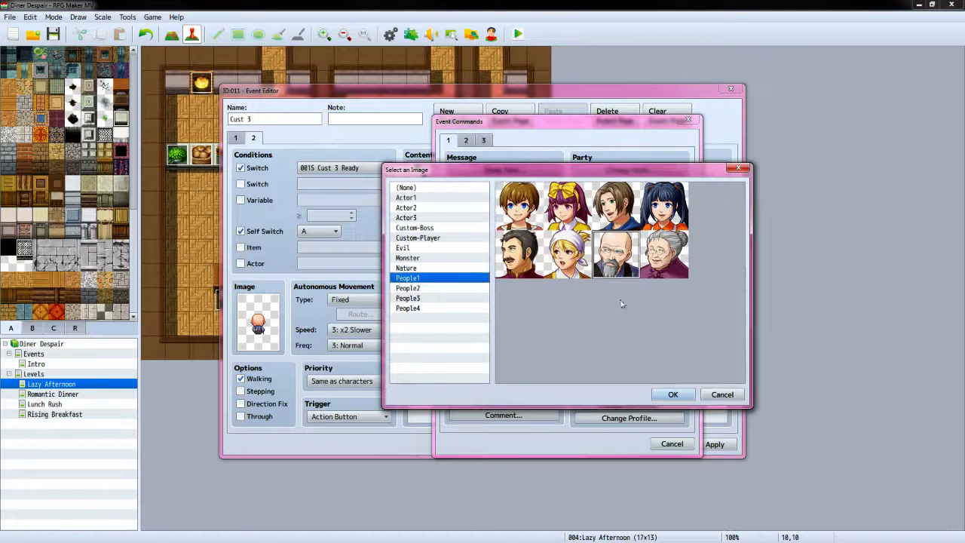
{"action": "left_click", "coordinate": [672, 394]}
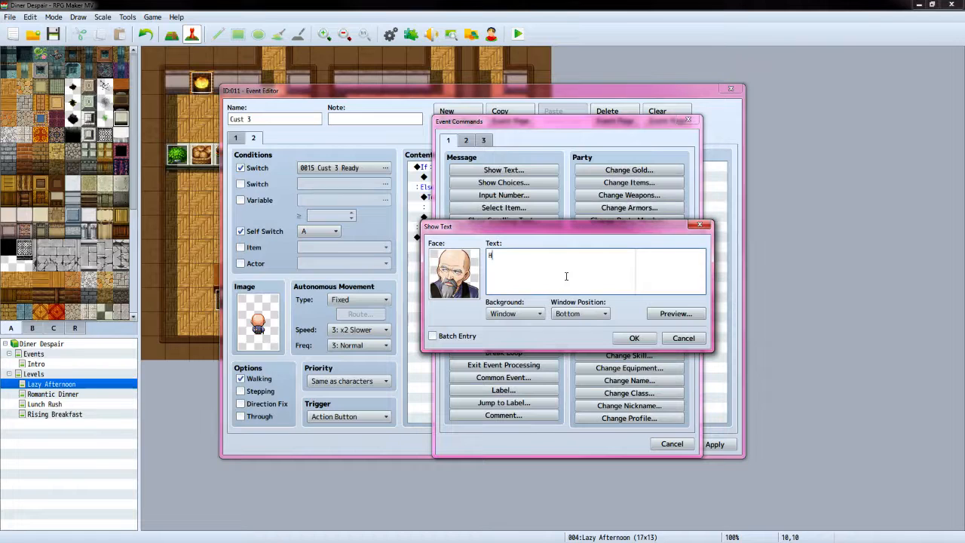
{"action": "type", "text": "Huh?  Don't rush me"}
{"action": "key", "text": "alt+Tab"}
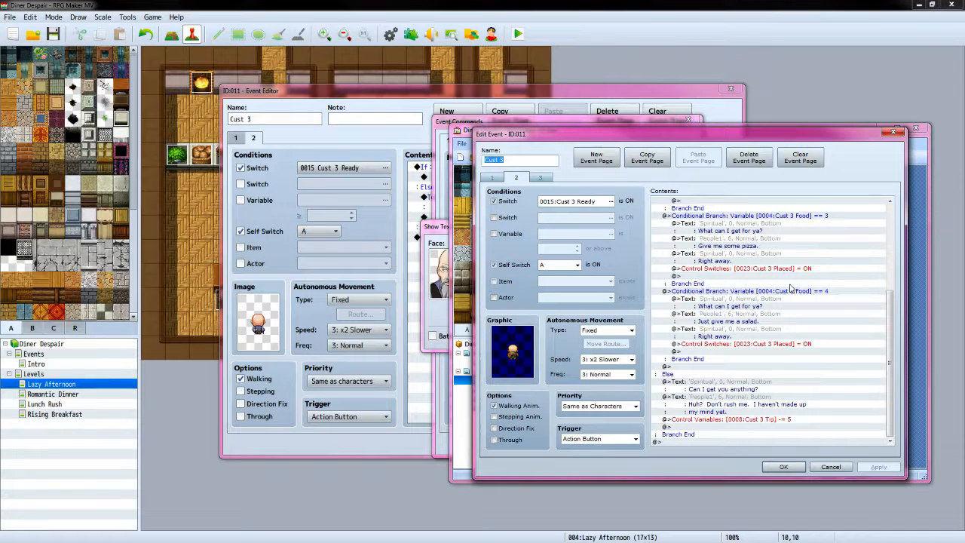
{"action": "left_click", "coordinate": [561, 96]}
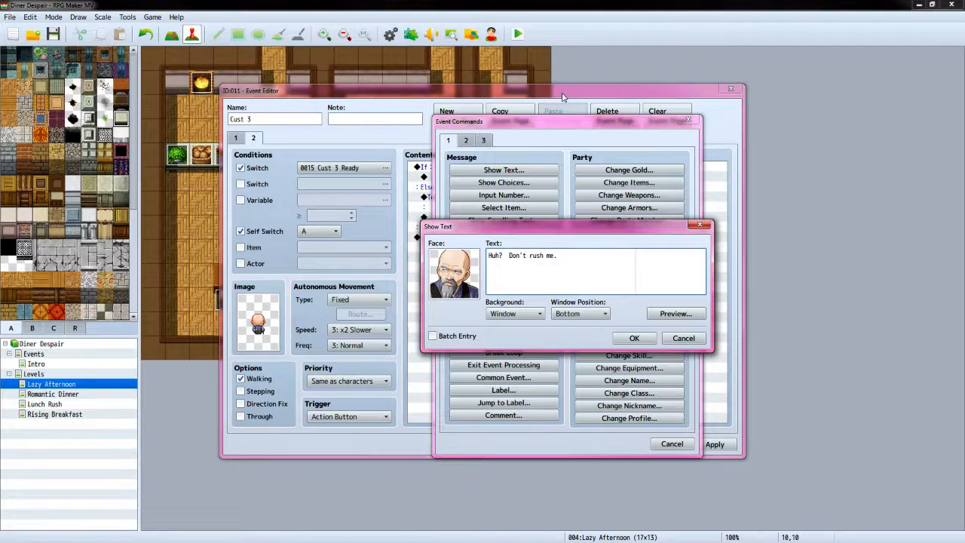
{"action": "type", "text": "I yet."}
{"action": "left_click", "coordinate": [700, 313]}
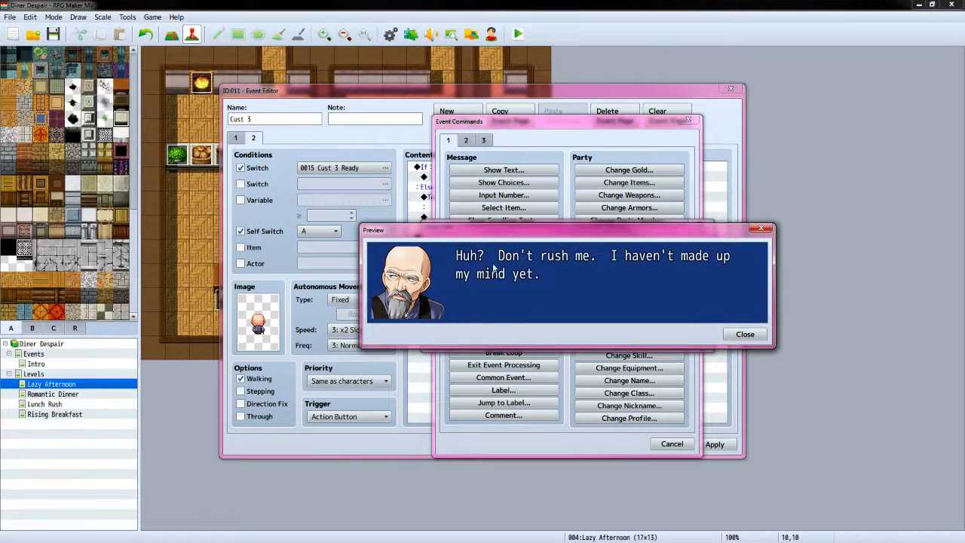
{"action": "left_click", "coordinate": [743, 334]}
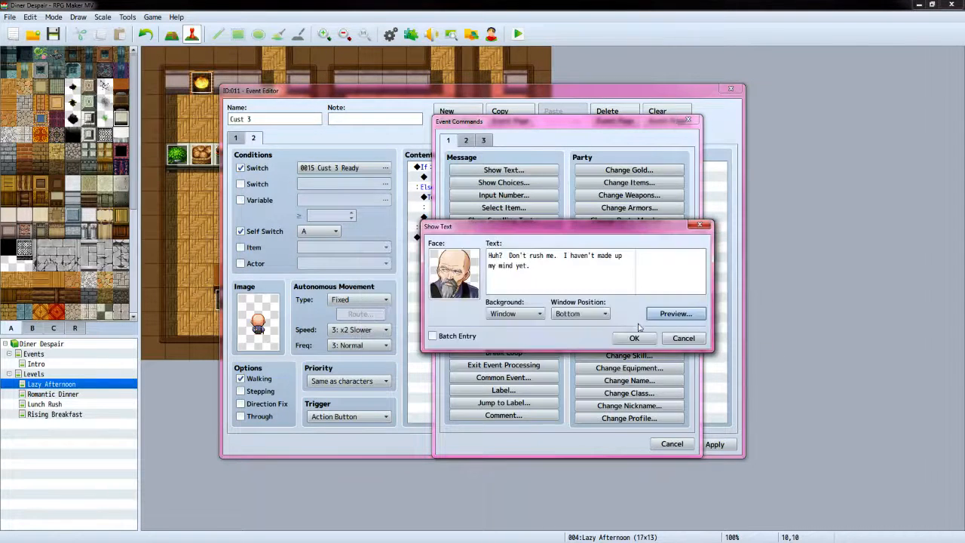
{"action": "left_click", "coordinate": [634, 338]}
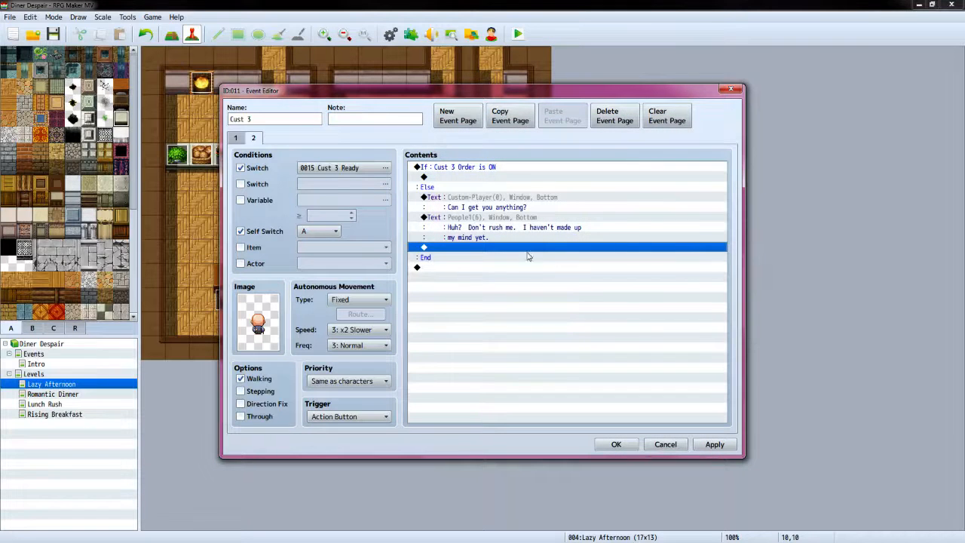
At the end of the Else branch, add a Control Variables command subtracting 5 from variable 0009 Cust 3 Tip
{"action": "double_click", "coordinate": [523, 252]}
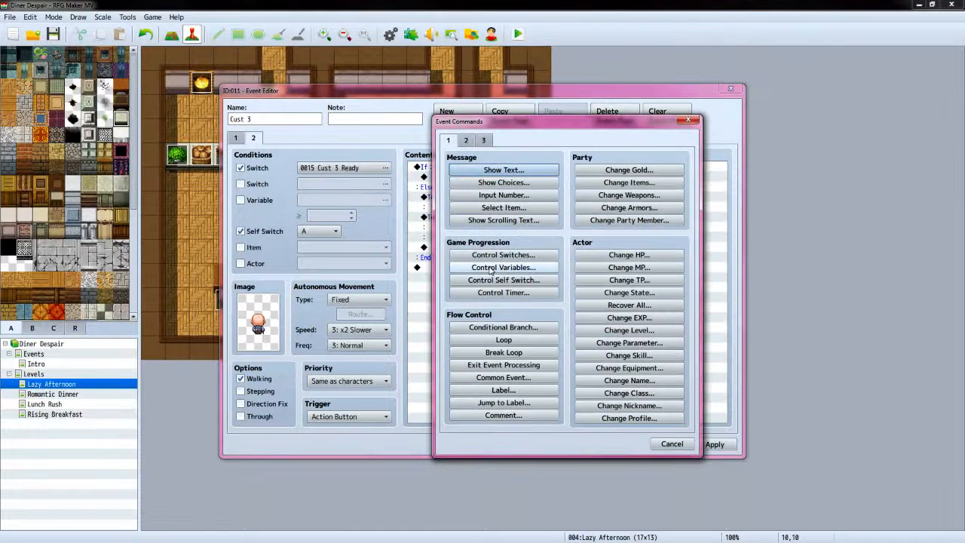
{"action": "left_click", "coordinate": [491, 268]}
{"action": "left_click", "coordinate": [587, 215]}
{"action": "left_click", "coordinate": [616, 258]}
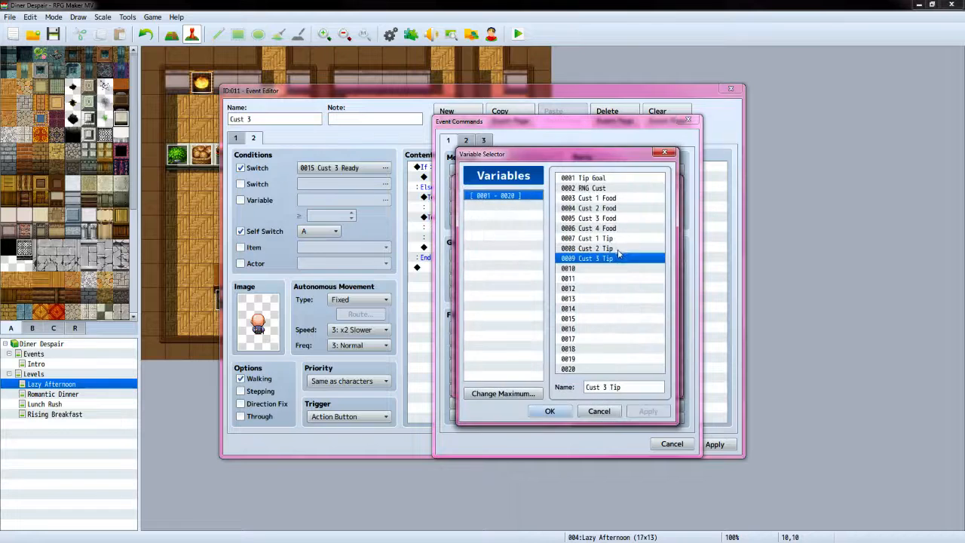
{"action": "left_click", "coordinate": [554, 409]}
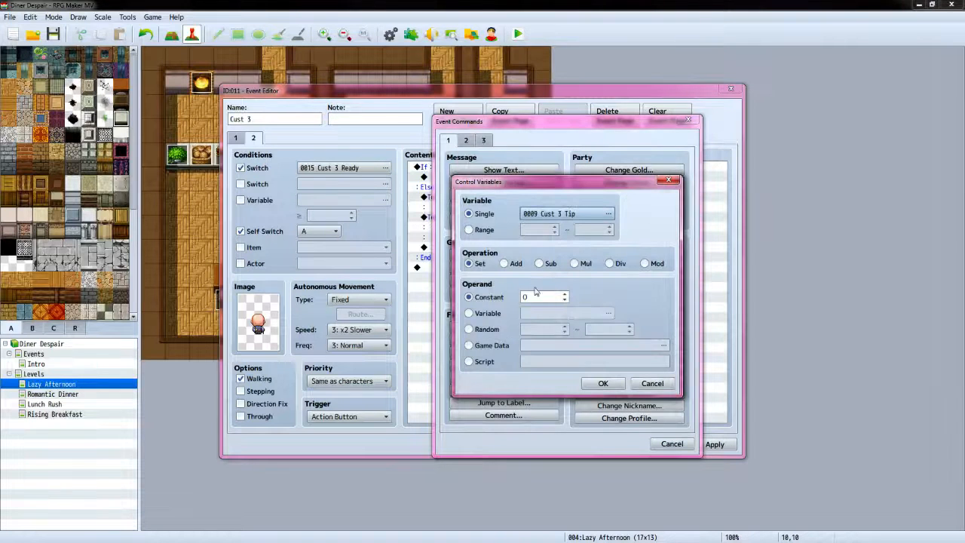
{"action": "left_click", "coordinate": [539, 263]}
{"action": "left_click", "coordinate": [537, 296]}
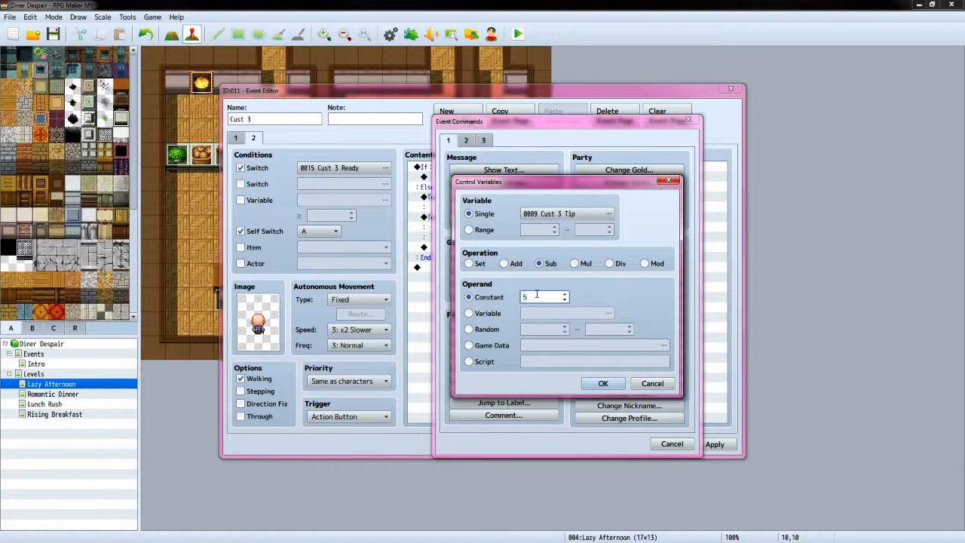
{"action": "left_click", "coordinate": [603, 383]}
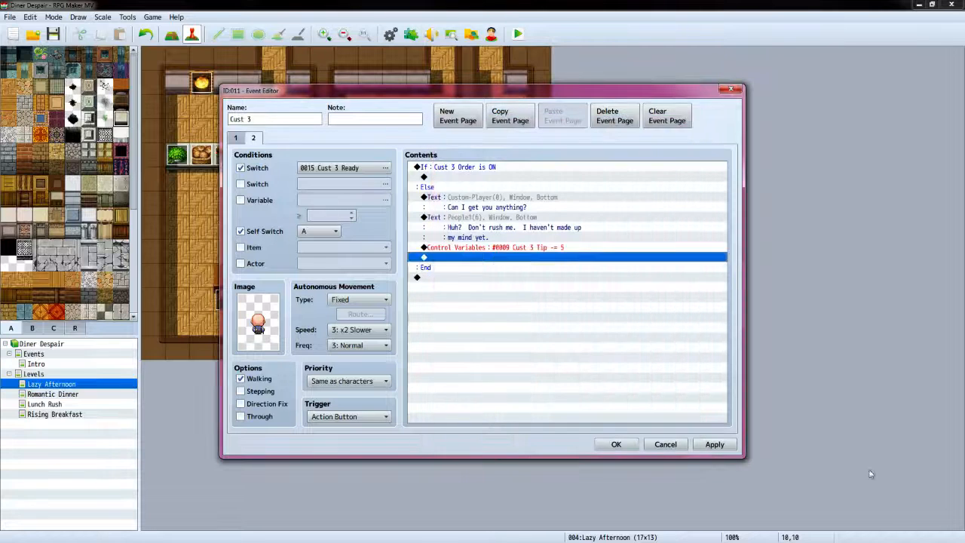
Following the older project's Cust 3 event, add a Conditional Branch inside the Cust 3 Order branch checking variable 0005 Cust 3 Food = 1
{"action": "key", "text": "alt+Tab"}
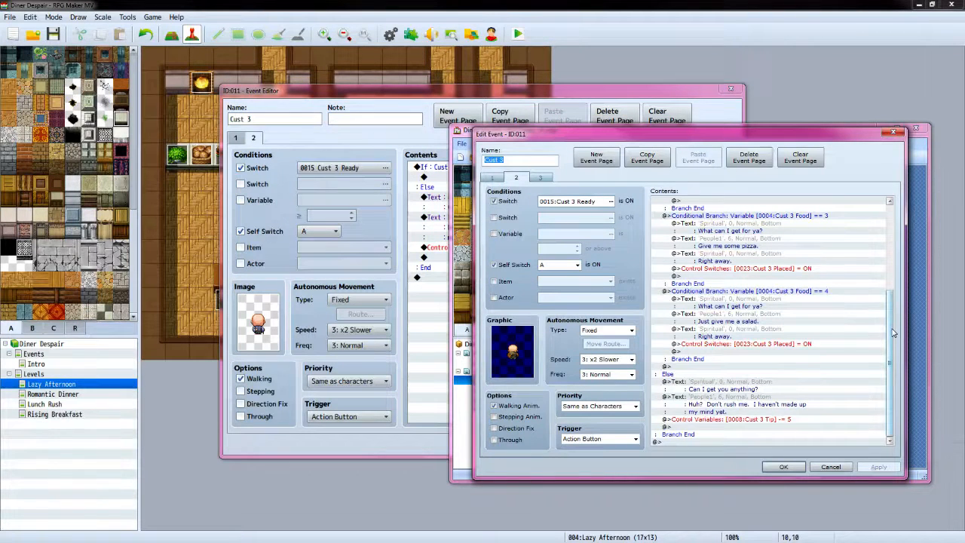
{"action": "scroll", "coordinate": [890, 331], "scroll_direction": "up", "scroll_amount": 7}
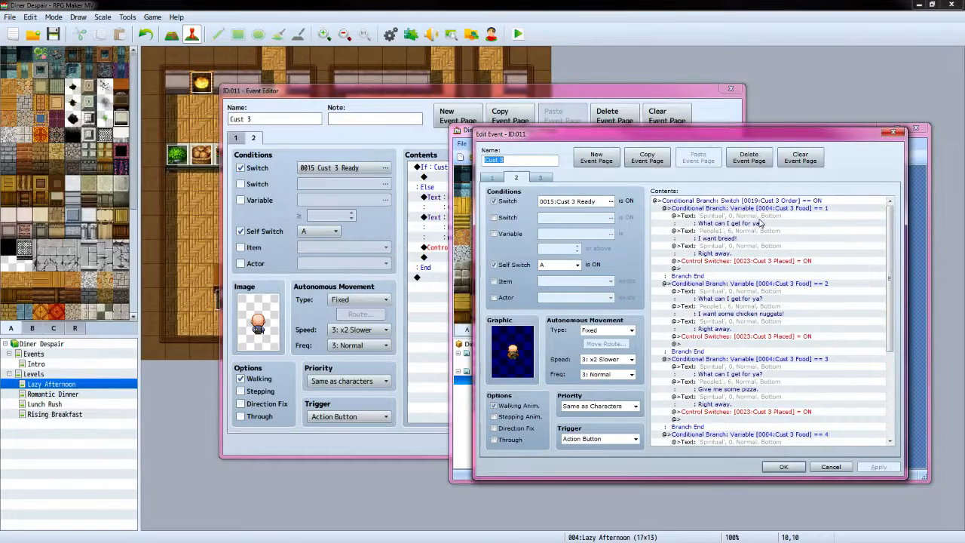
{"action": "left_click", "coordinate": [548, 96]}
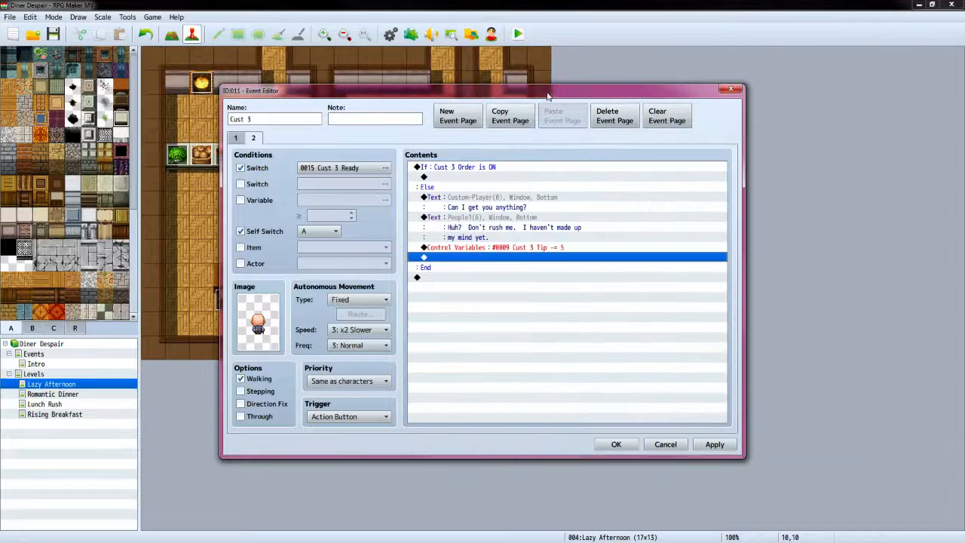
{"action": "double_click", "coordinate": [473, 177]}
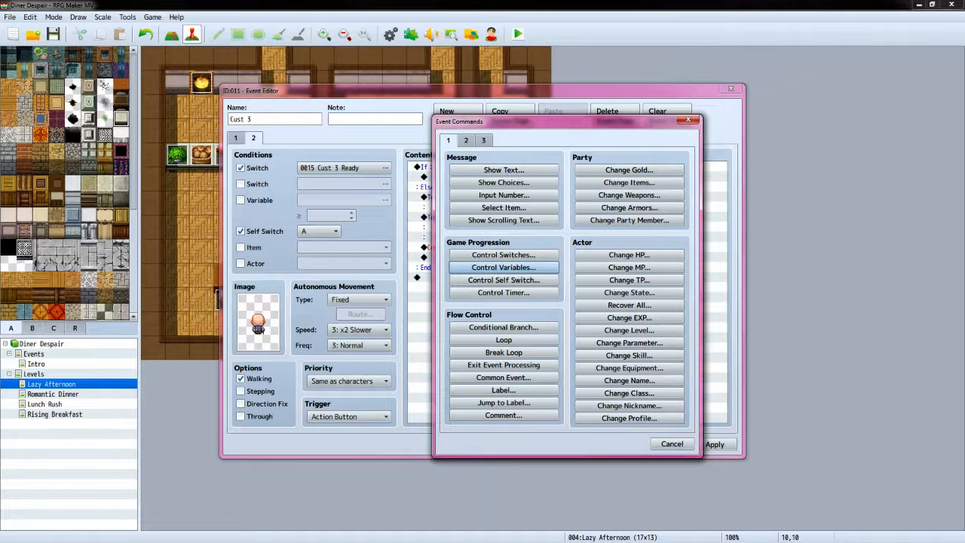
{"action": "key", "text": "alt+Tab"}
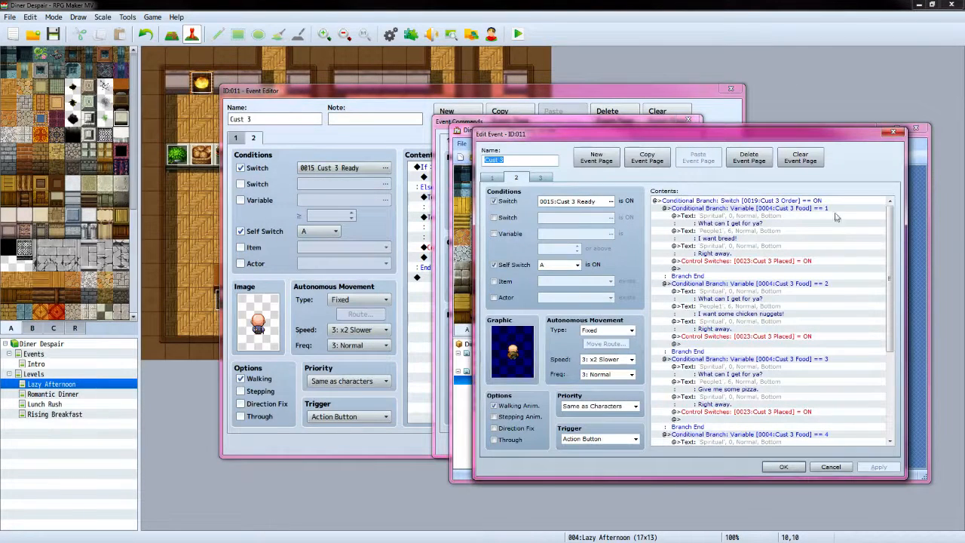
{"action": "key", "text": "alt+Tab"}
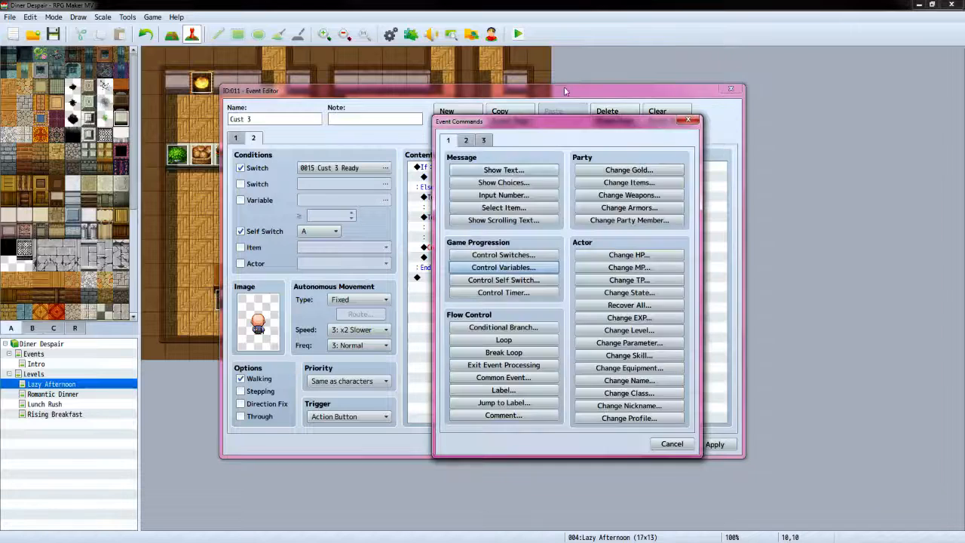
{"action": "left_click", "coordinate": [510, 325]}
{"action": "left_click", "coordinate": [466, 242]}
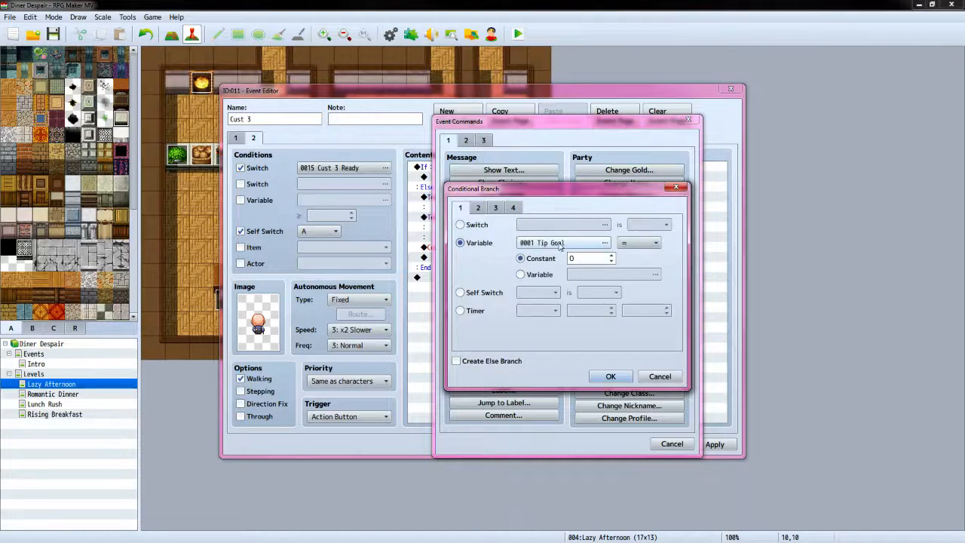
{"action": "left_click", "coordinate": [579, 243]}
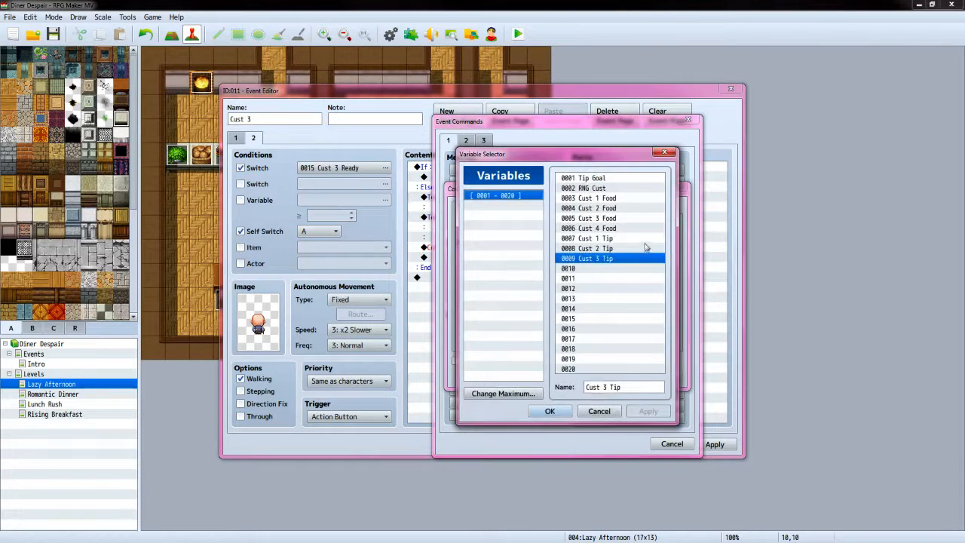
{"action": "left_click", "coordinate": [618, 218]}
{"action": "left_click", "coordinate": [550, 410]}
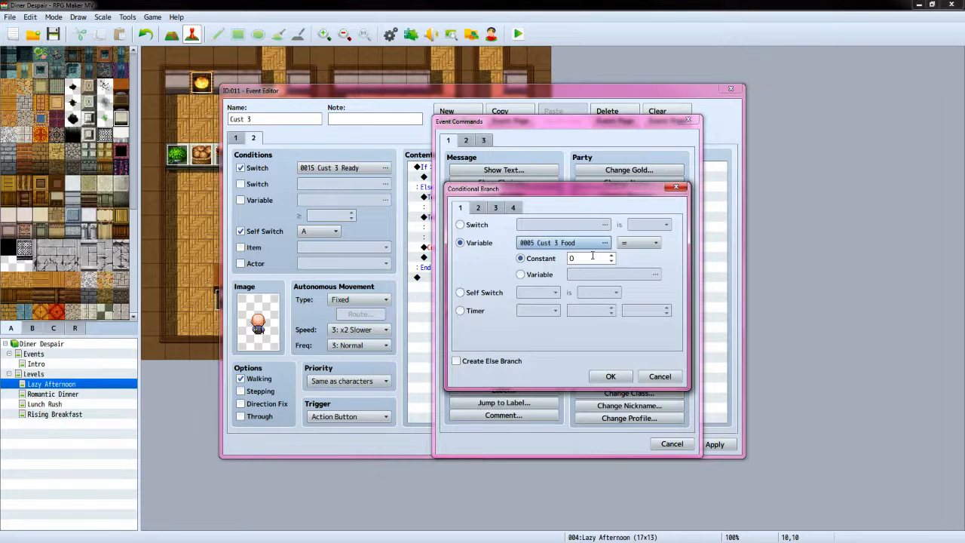
{"action": "left_click", "coordinate": [613, 256]}
{"action": "left_click", "coordinate": [610, 376]}
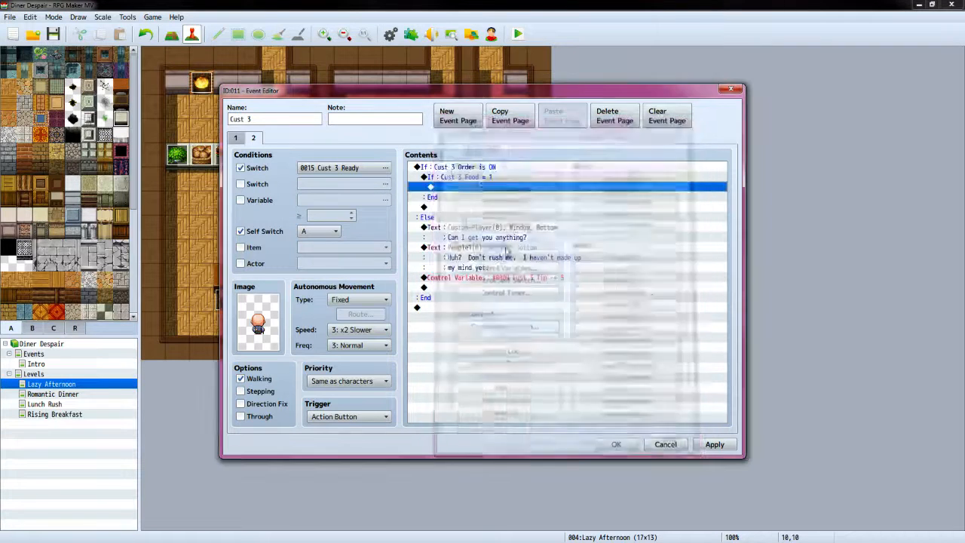
In the Cust 3 Food = 1 branch, add a Show Text command with the Custom-Player face reading "What can I get for ya?"
{"action": "double_click", "coordinate": [474, 189]}
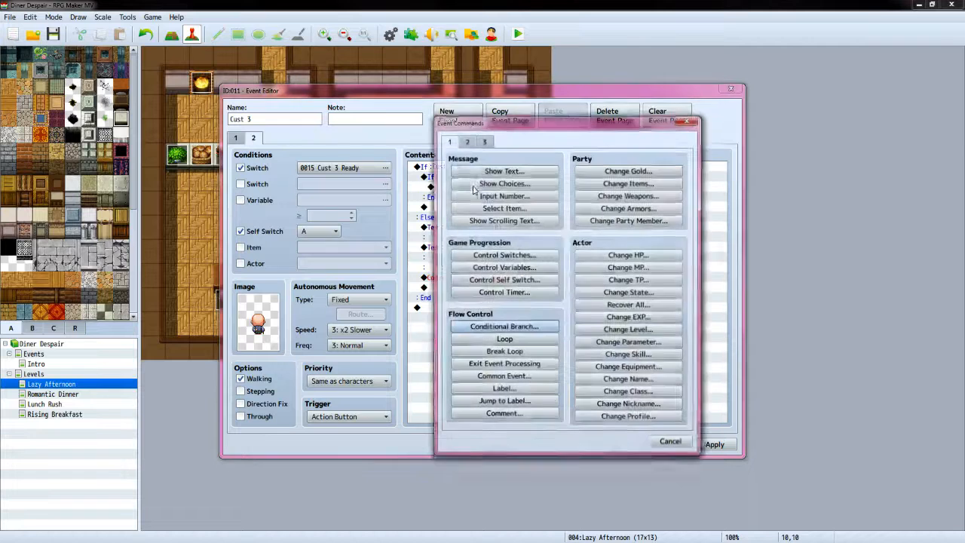
{"action": "key", "text": "alt+Tab"}
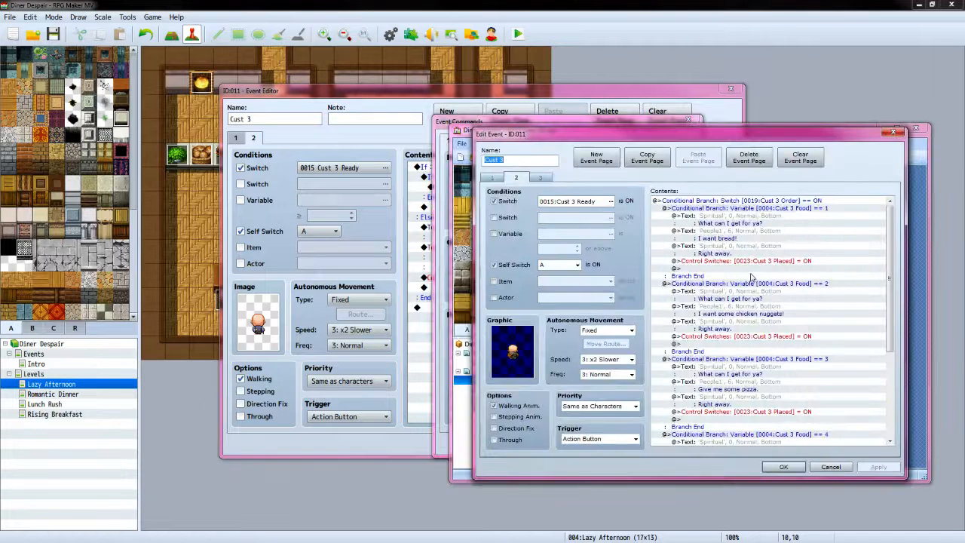
{"action": "left_click", "coordinate": [548, 92]}
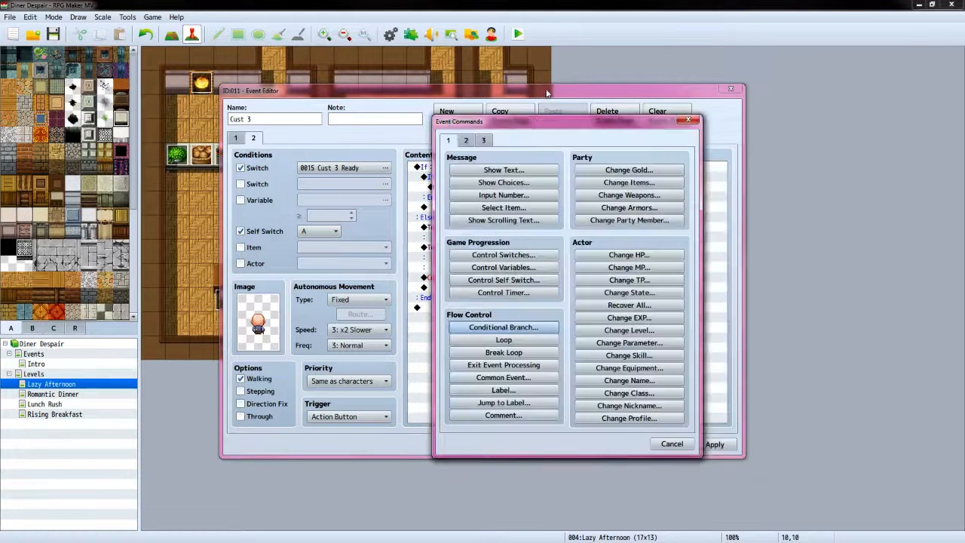
{"action": "left_click", "coordinate": [504, 169]}
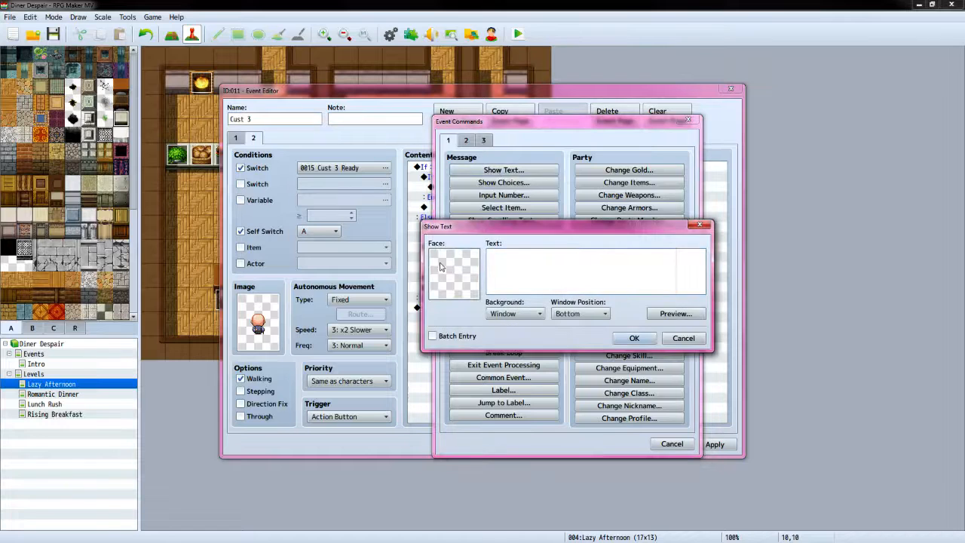
{"action": "double_click", "coordinate": [442, 267]}
{"action": "left_click", "coordinate": [439, 238]}
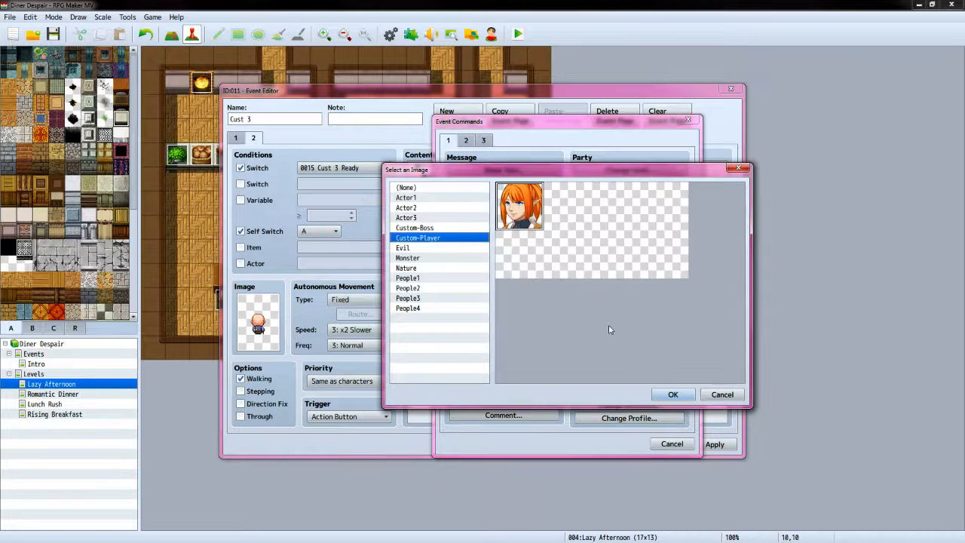
{"action": "left_click", "coordinate": [672, 395]}
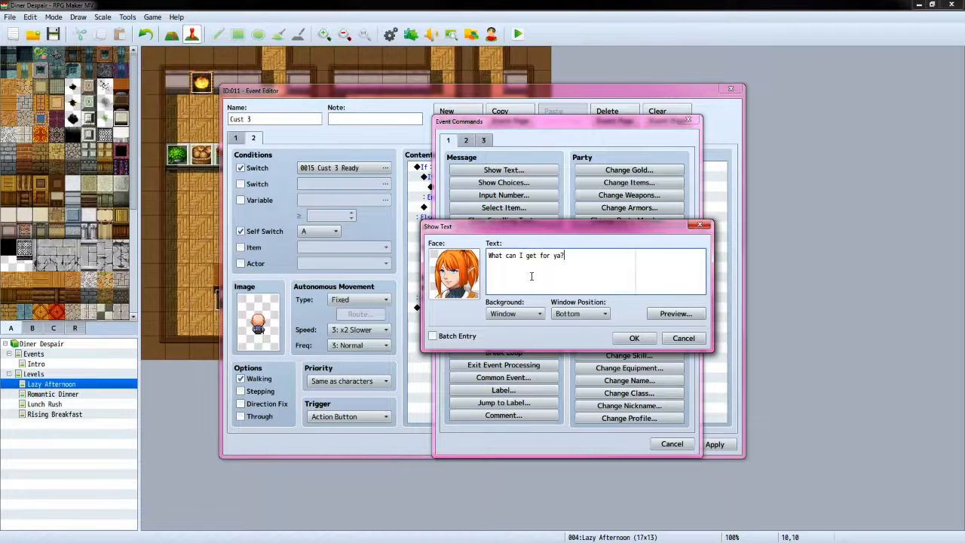
{"action": "left_click", "coordinate": [634, 338]}
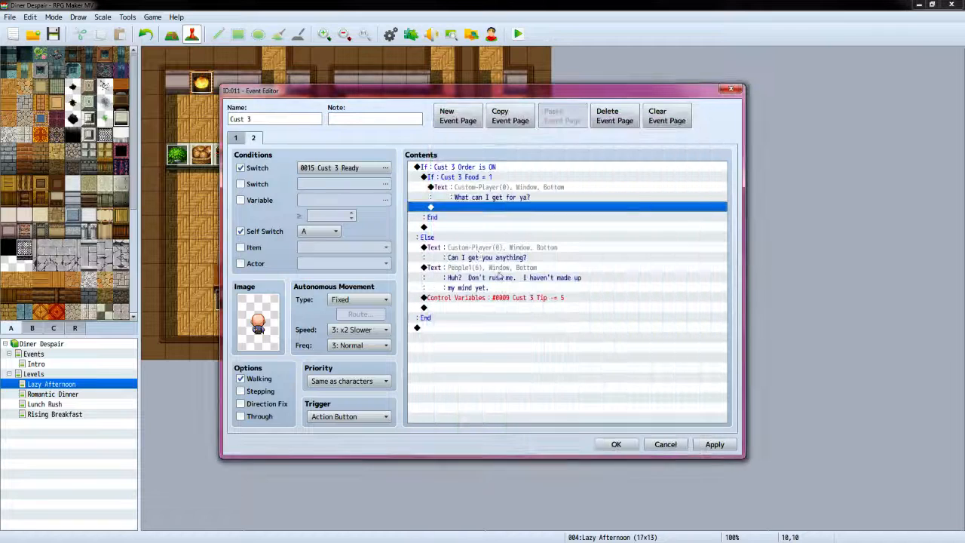
Add a Show Text reply with the bald old man's People1 face reading "I want bread."
{"action": "double_click", "coordinate": [493, 208]}
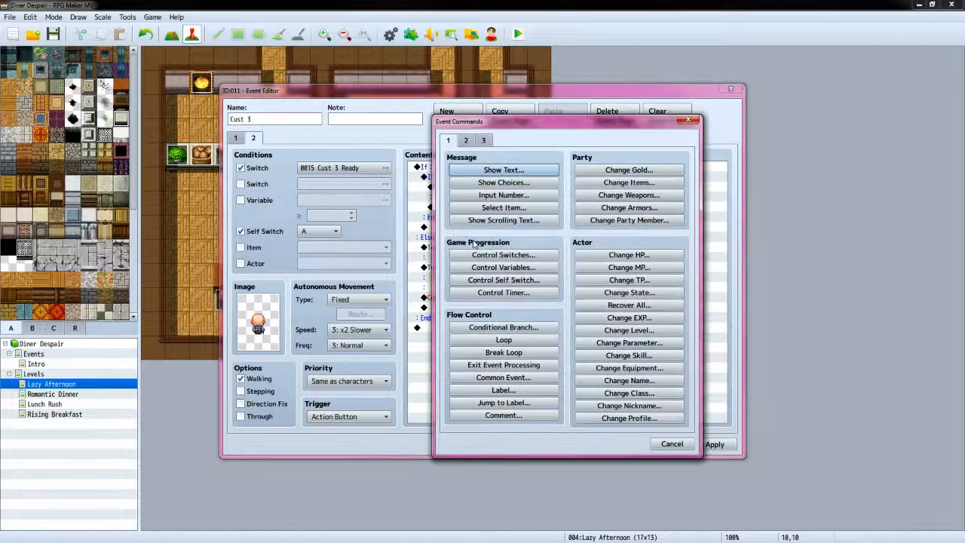
{"action": "left_click", "coordinate": [487, 171]}
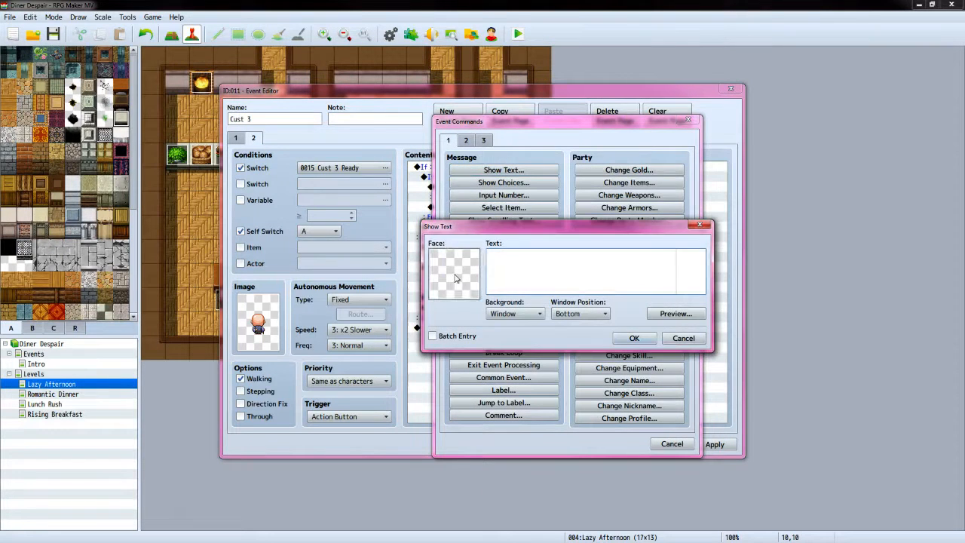
{"action": "double_click", "coordinate": [454, 272]}
{"action": "left_click", "coordinate": [428, 277]}
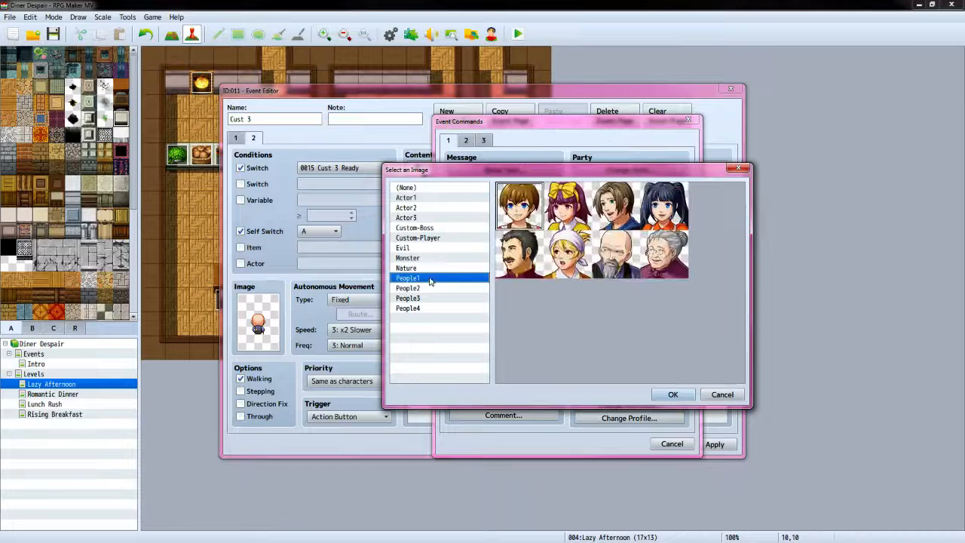
{"action": "left_click", "coordinate": [608, 270]}
{"action": "left_click", "coordinate": [671, 394]}
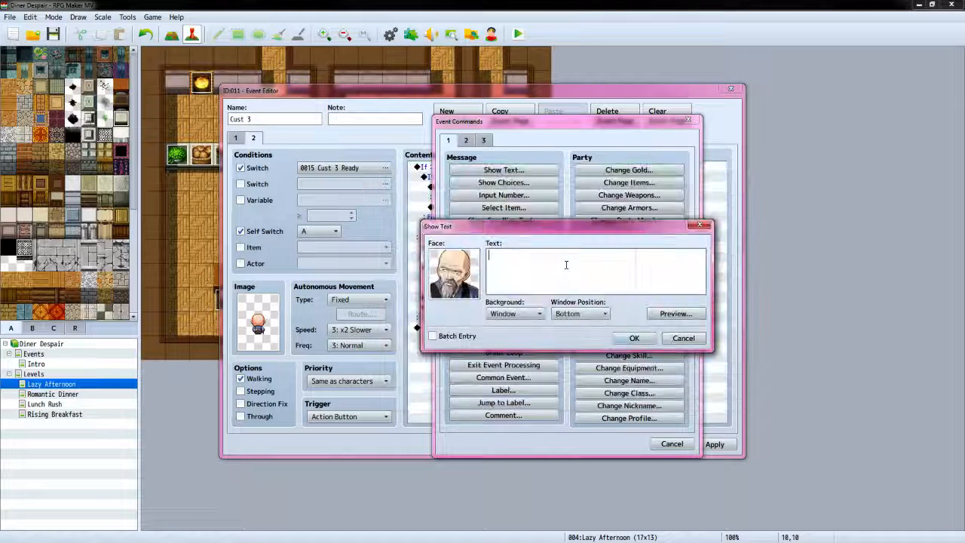
{"action": "left_click", "coordinate": [566, 264]}
{"action": "type", "text": "I want br"}
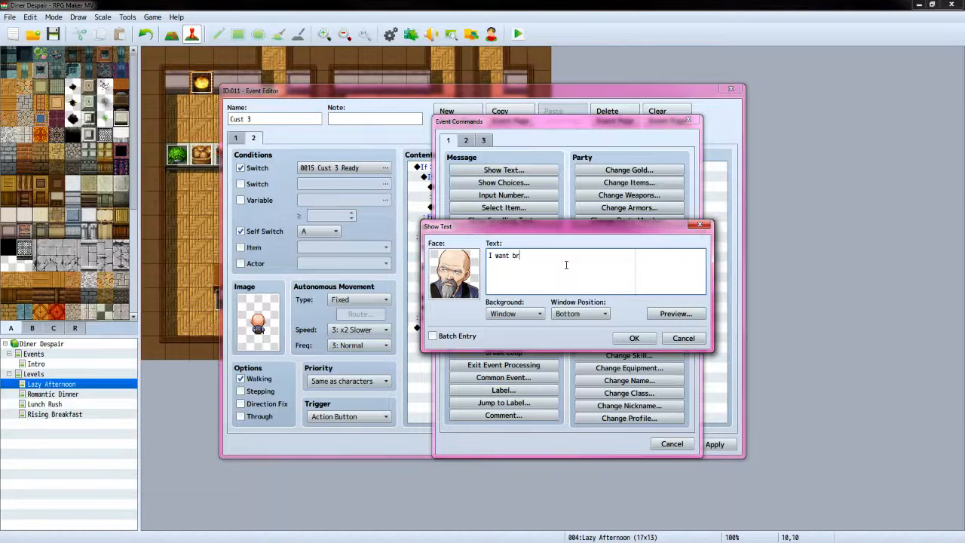
{"action": "type", "text": "ead."}
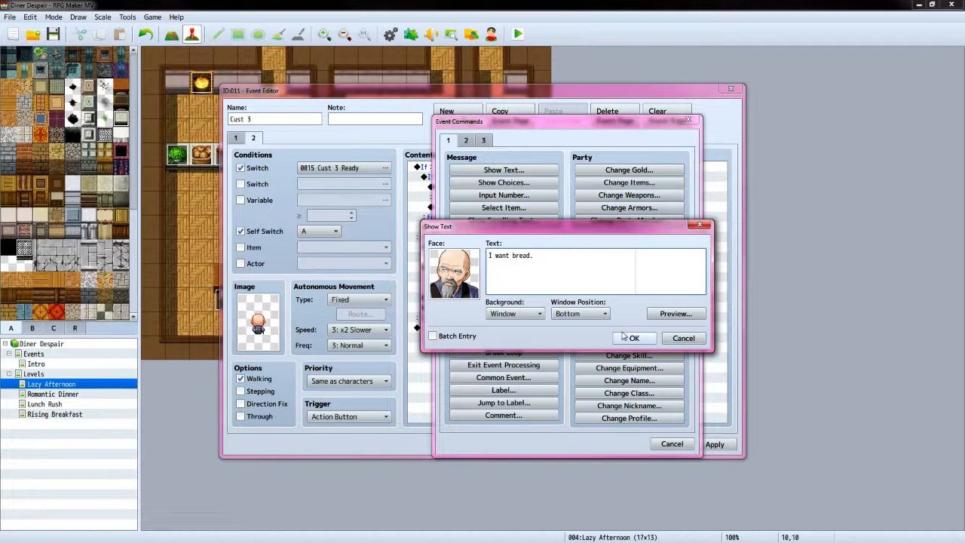
{"action": "left_click", "coordinate": [630, 337]}
Below the bread order, add a Show Text command with the Custom-Player face reading "Right away."
{"action": "double_click", "coordinate": [505, 227]}
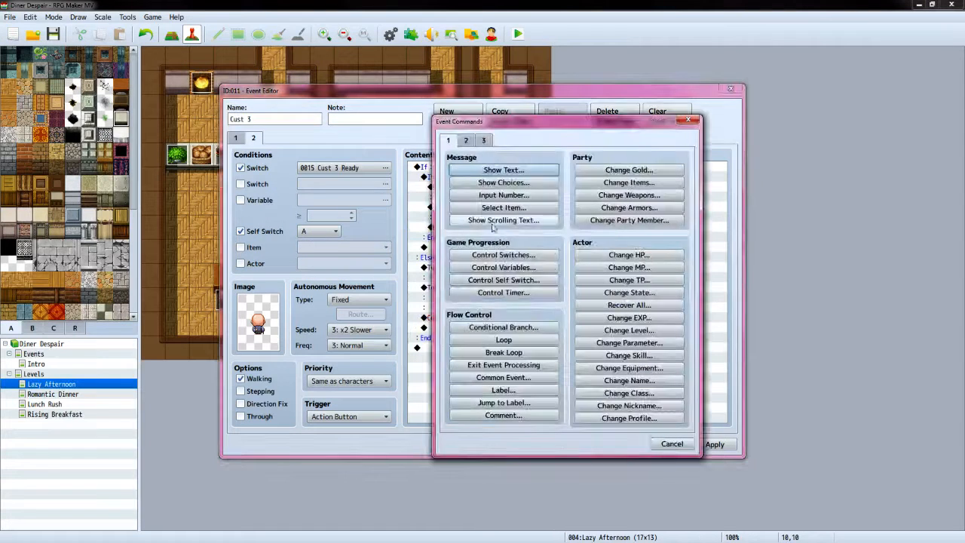
{"action": "left_click", "coordinate": [504, 170]}
{"action": "double_click", "coordinate": [459, 256]}
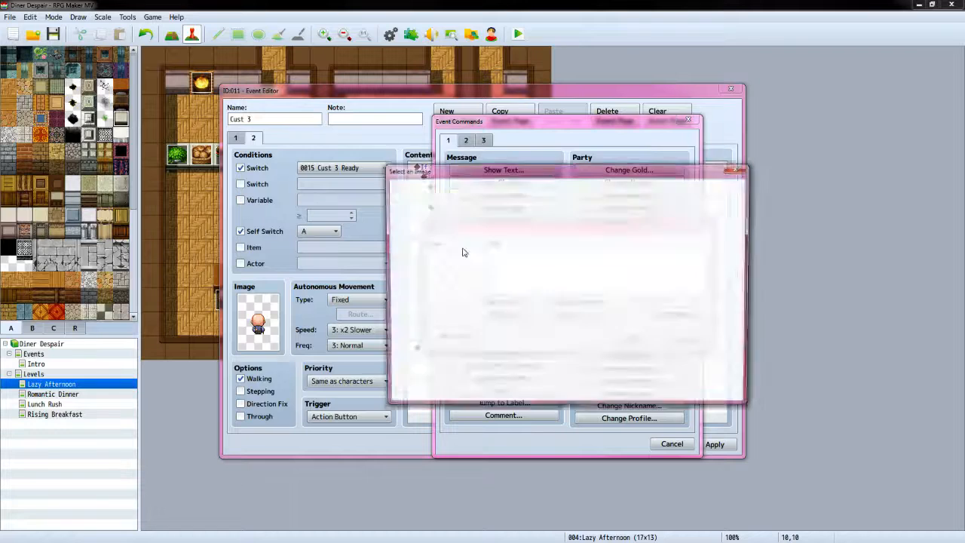
{"action": "left_click", "coordinate": [450, 237]}
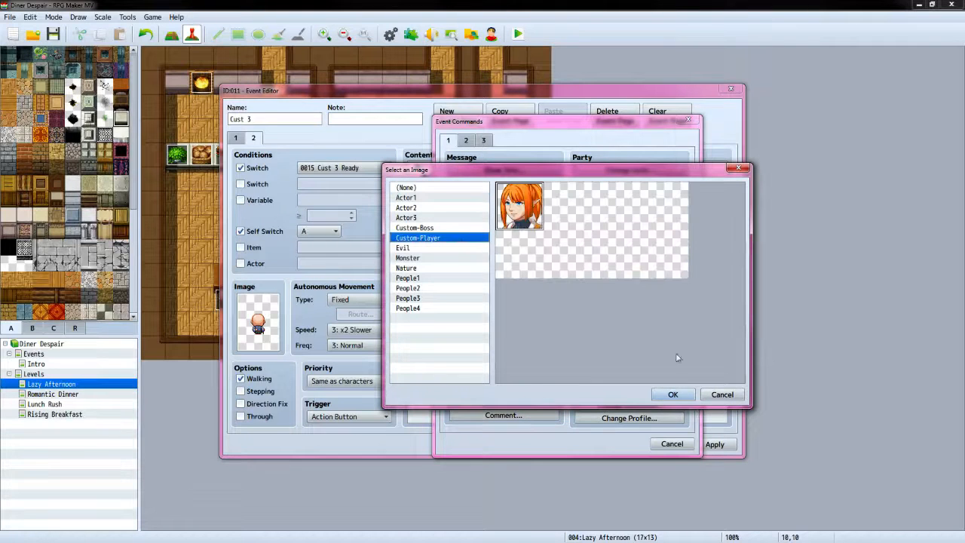
{"action": "left_click", "coordinate": [673, 394]}
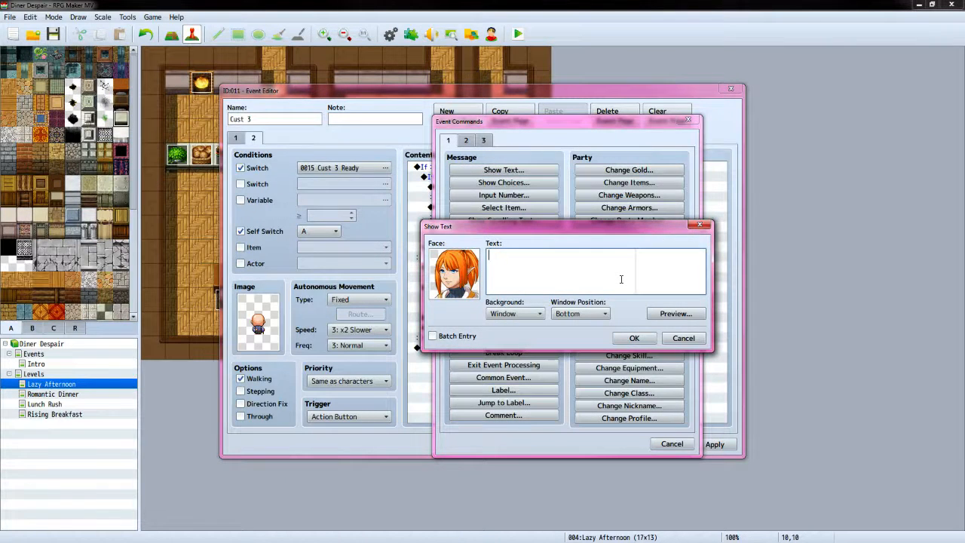
{"action": "type", "text": "way."}
{"action": "left_click", "coordinate": [634, 337]}
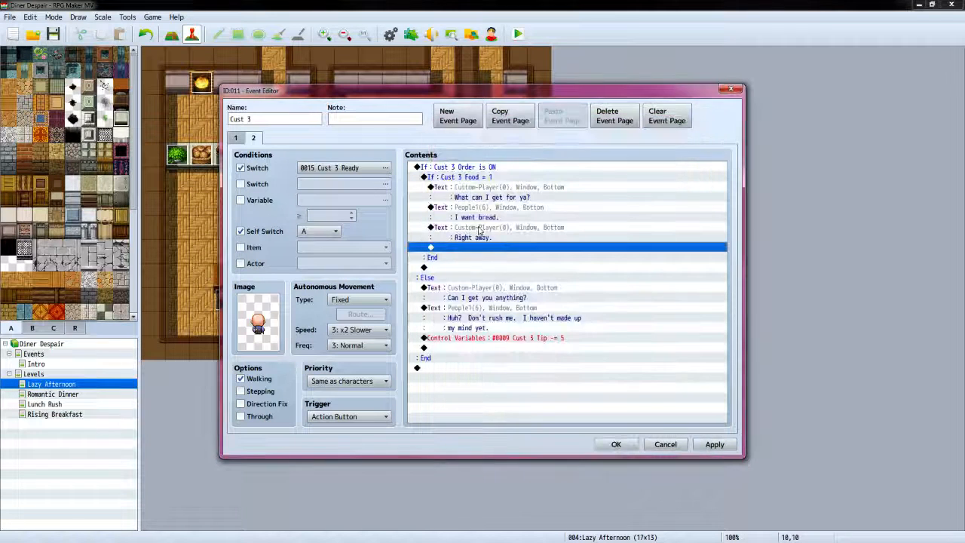
End the bread order in the Cust 3 Food = 1 branch with a Control Self Switch command setting B to ON
{"action": "double_click", "coordinate": [471, 249]}
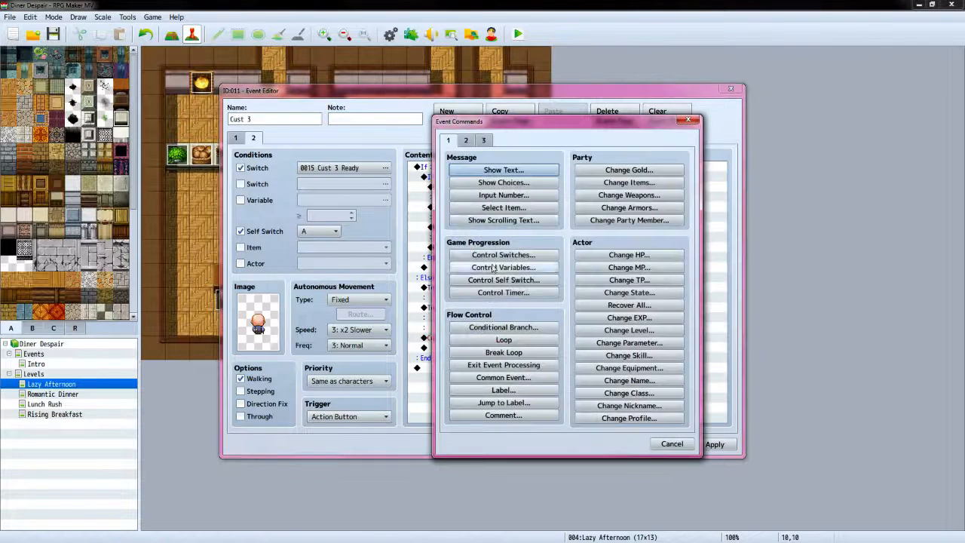
{"action": "left_click", "coordinate": [503, 281]}
{"action": "left_click", "coordinate": [537, 271]}
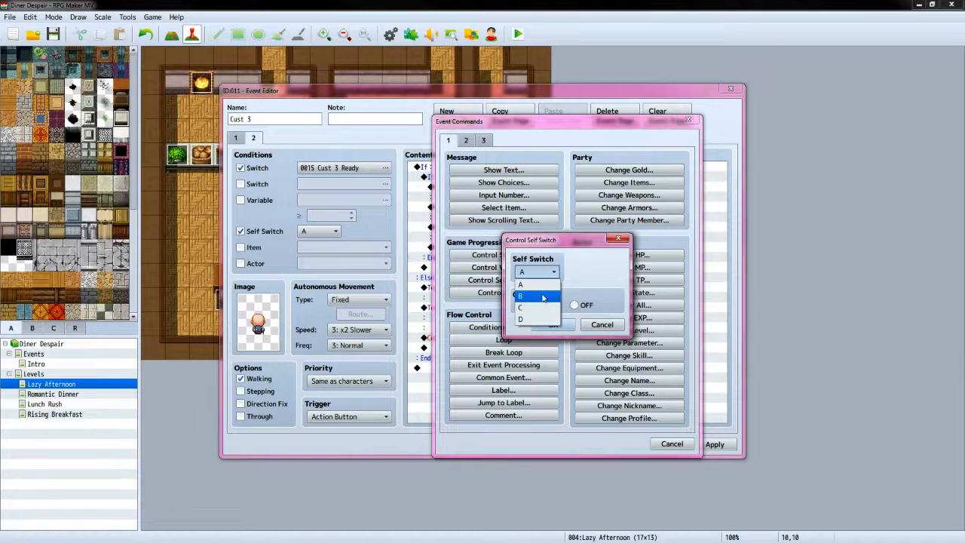
{"action": "left_click", "coordinate": [536, 295]}
{"action": "left_click", "coordinate": [553, 325]}
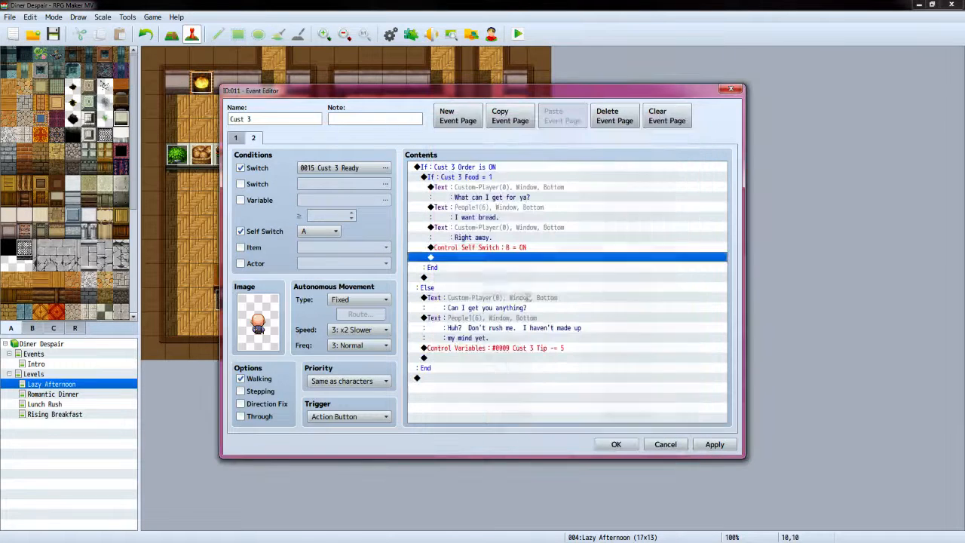
Below the Cust 3 Food = 1 branch, add a Conditional Branch checking variable 0005 Cust 3 Food = 2, without an else branch
{"action": "left_click", "coordinate": [454, 278]}
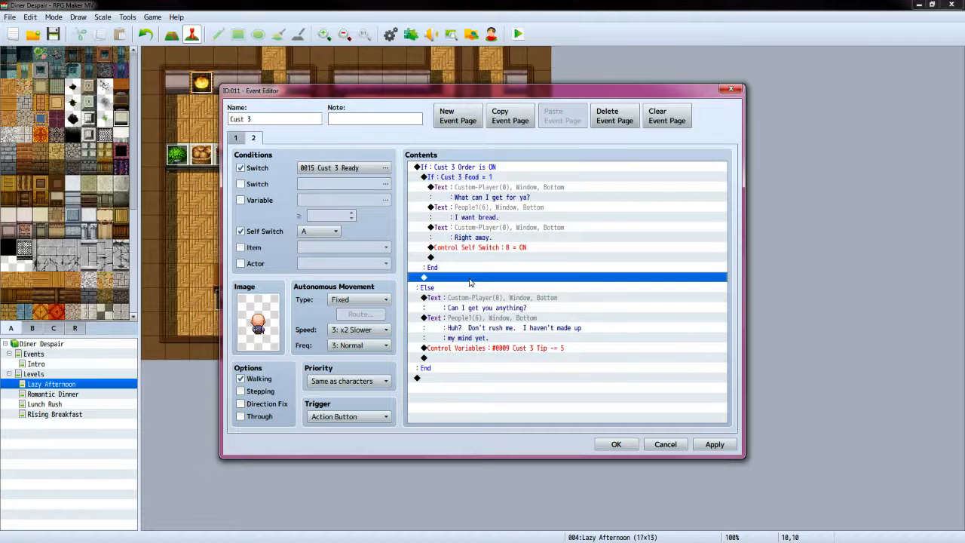
{"action": "double_click", "coordinate": [470, 282]}
{"action": "left_click", "coordinate": [502, 328]}
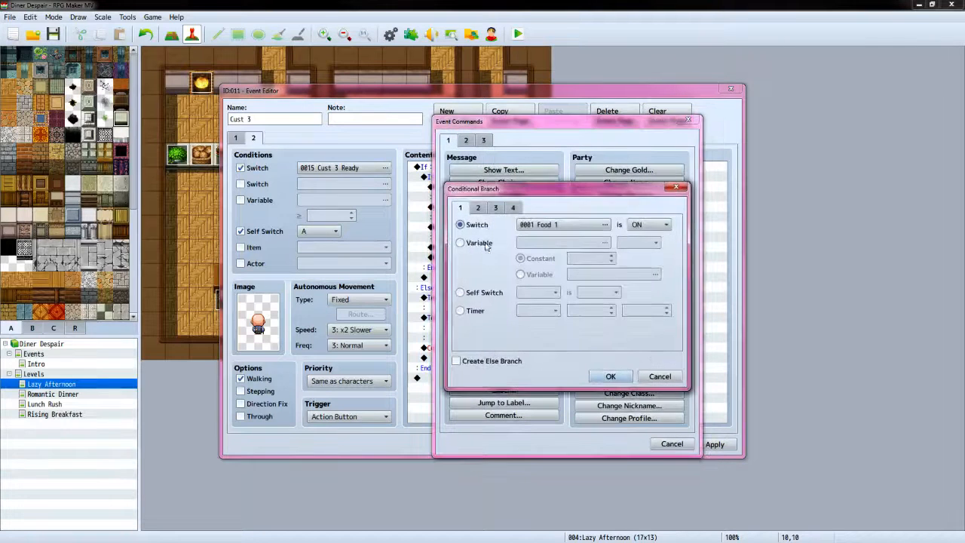
{"action": "left_click", "coordinate": [479, 243]}
{"action": "left_click", "coordinate": [605, 242]}
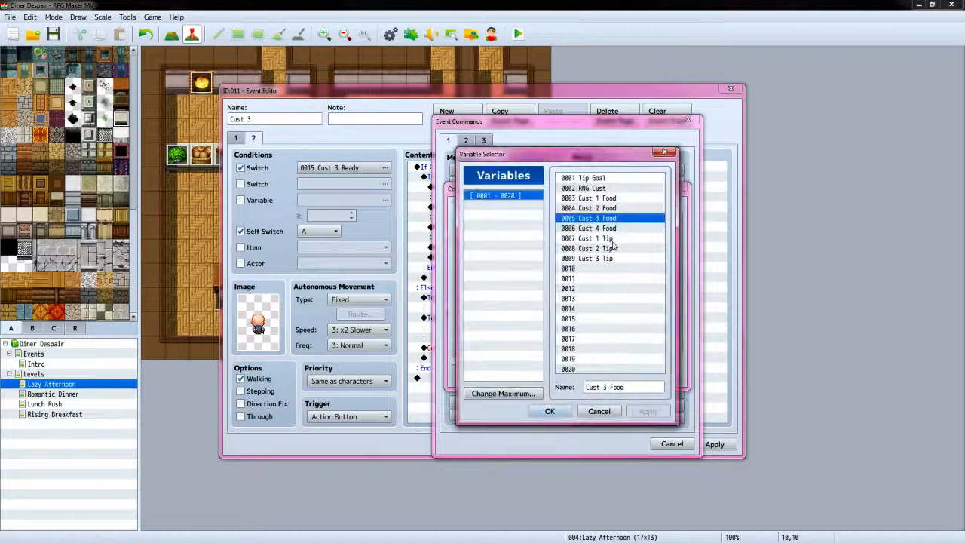
{"action": "left_click", "coordinate": [549, 411]}
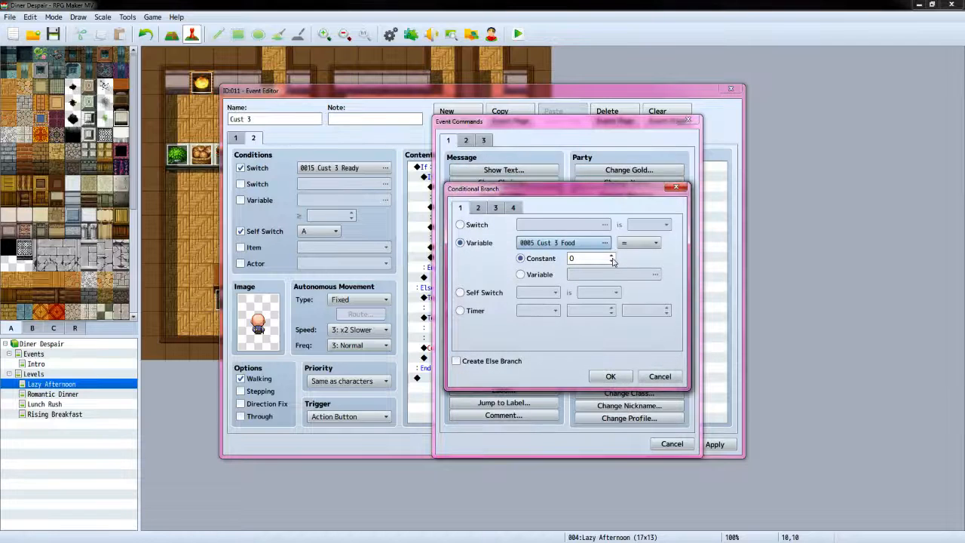
{"action": "left_click", "coordinate": [612, 255]}
{"action": "left_click", "coordinate": [611, 256]}
{"action": "left_click", "coordinate": [611, 376]}
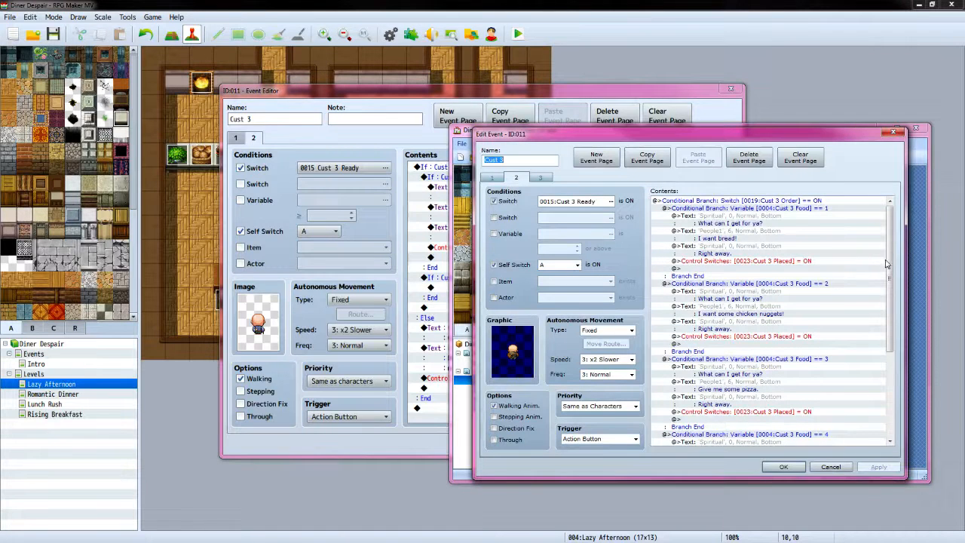
Following the older project's event, add a Show Text command with the Custom-Player face reading "What can I get for ya?" in the Cust 3 Food = 2 branch
{"action": "left_click_drag", "start_coordinate": [889, 248], "coordinate": [885, 277]}
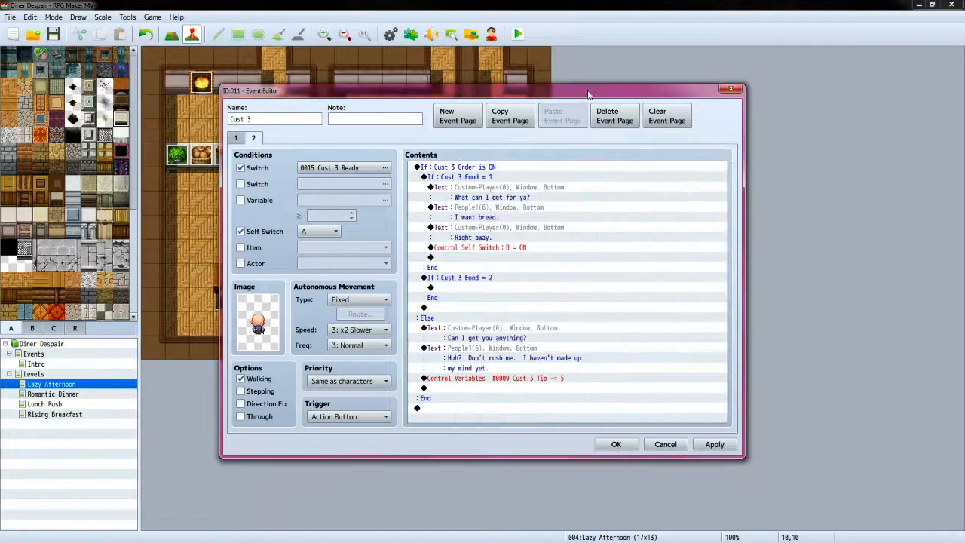
{"action": "left_click", "coordinate": [484, 289]}
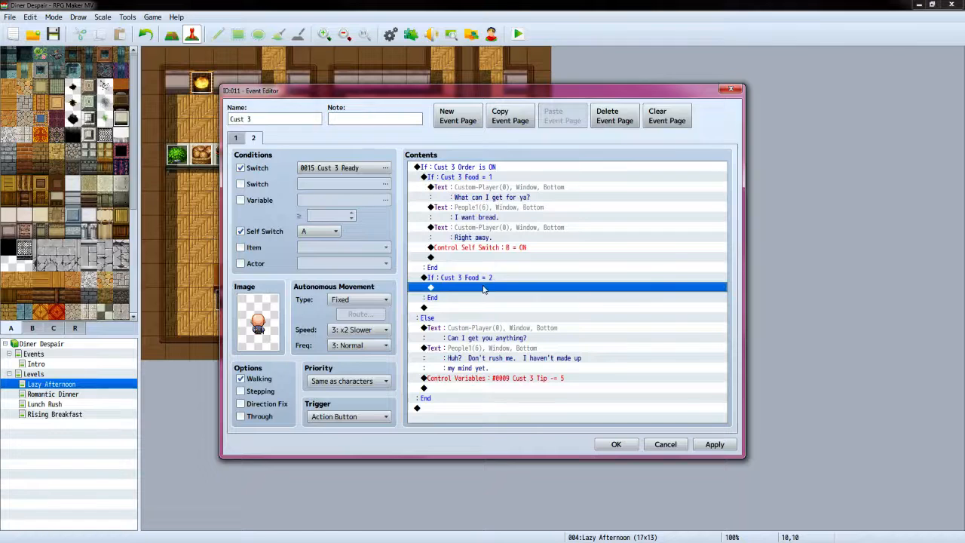
{"action": "double_click", "coordinate": [483, 289]}
{"action": "left_click", "coordinate": [493, 181]}
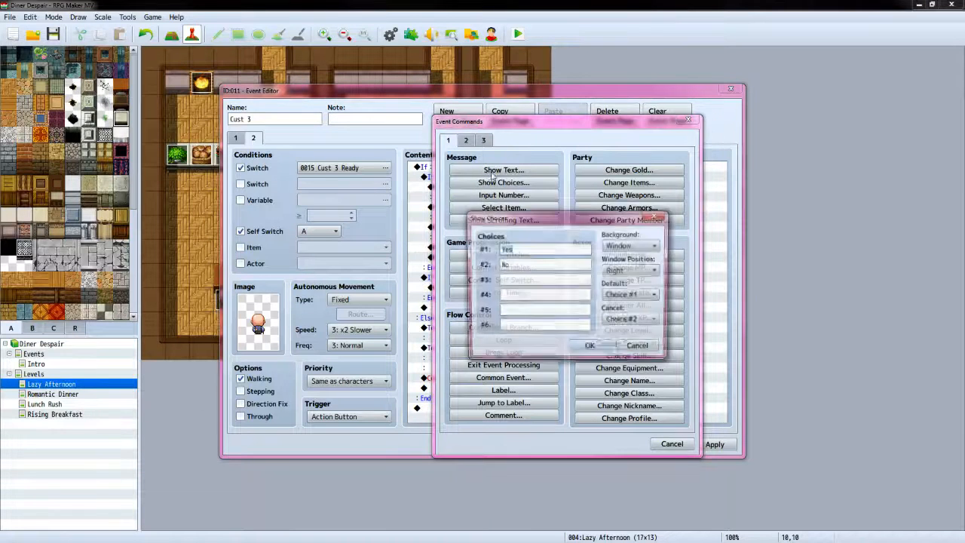
{"action": "left_click", "coordinate": [638, 345]}
{"action": "left_click", "coordinate": [503, 170]}
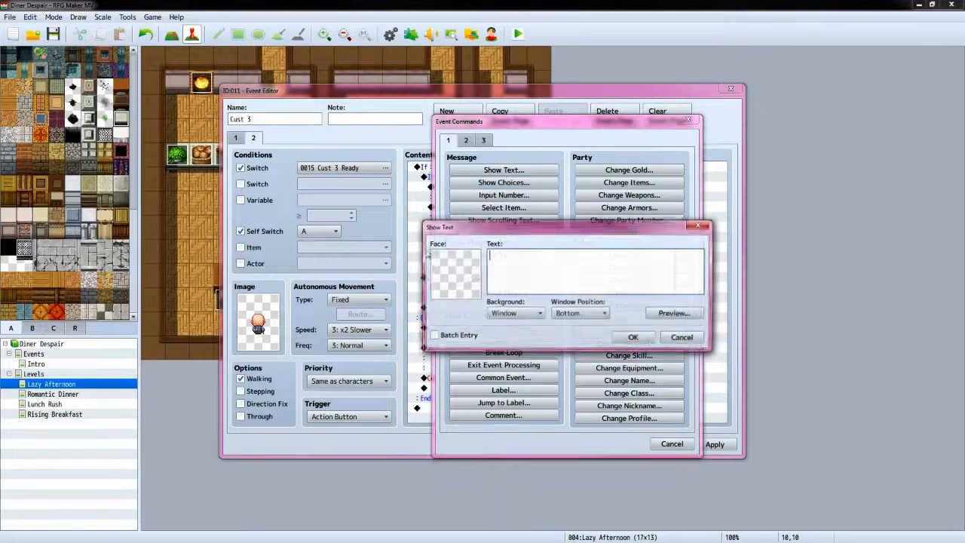
{"action": "double_click", "coordinate": [454, 273]}
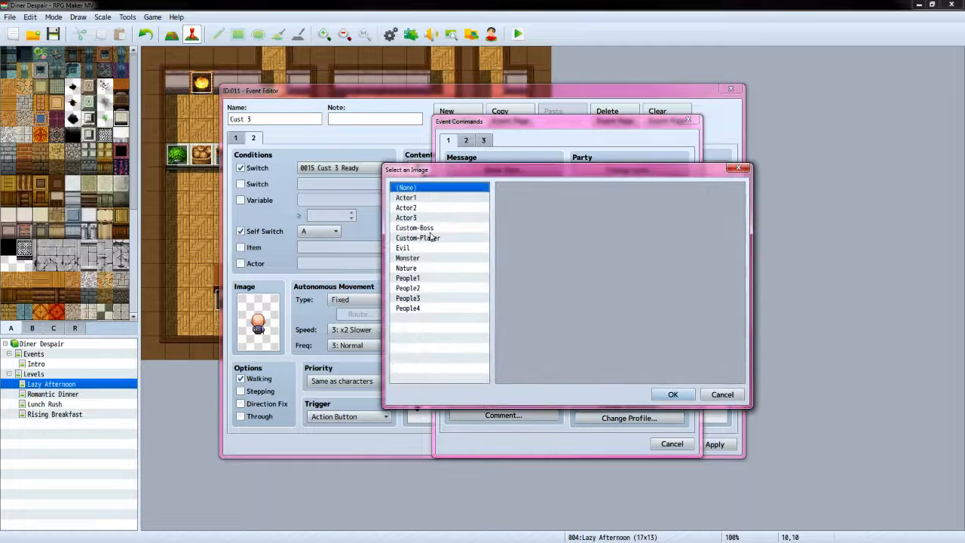
{"action": "left_click", "coordinate": [422, 238]}
{"action": "left_click", "coordinate": [671, 394]}
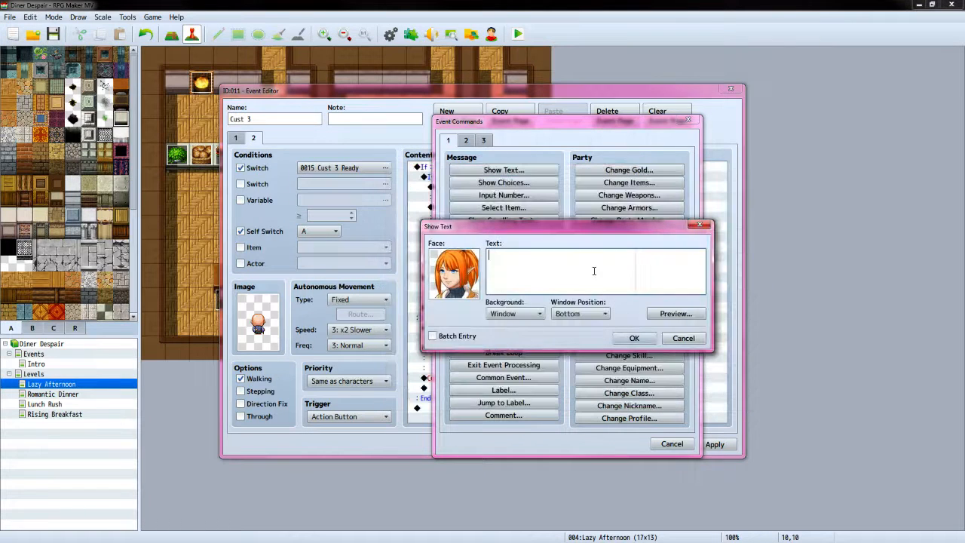
{"action": "type", "text": "What can I get for ya?"}
{"action": "left_click", "coordinate": [633, 338]}
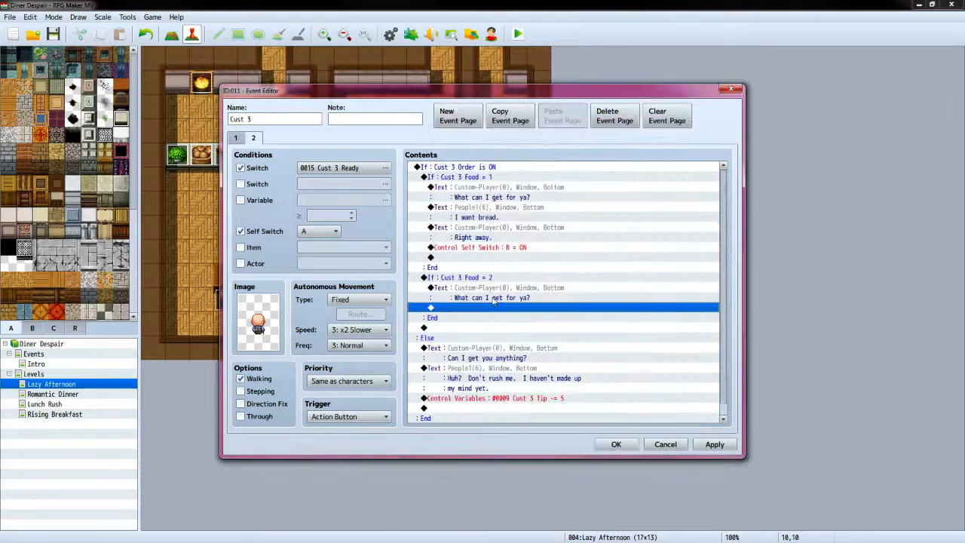
Add a Show Text reply with the bald old man's People1 face reading "I want some chicken nuggets."
{"action": "double_click", "coordinate": [488, 308]}
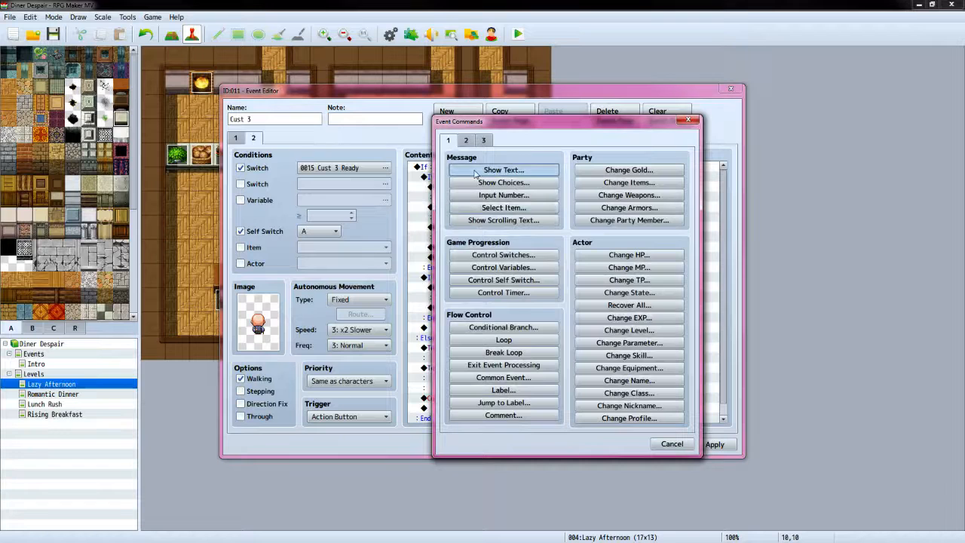
{"action": "left_click", "coordinate": [504, 170]}
{"action": "double_click", "coordinate": [455, 276]}
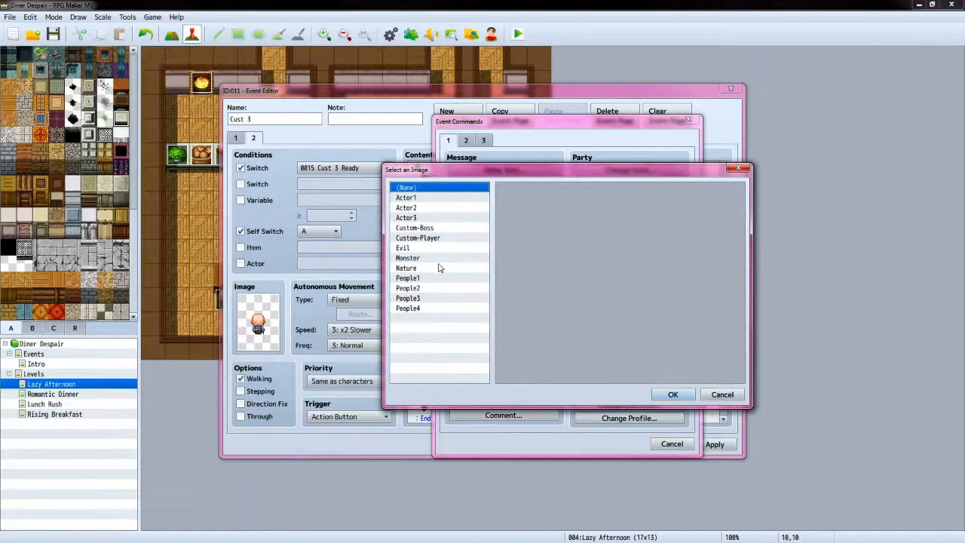
{"action": "left_click", "coordinate": [430, 278]}
{"action": "left_click", "coordinate": [608, 256]}
{"action": "left_click", "coordinate": [673, 394]}
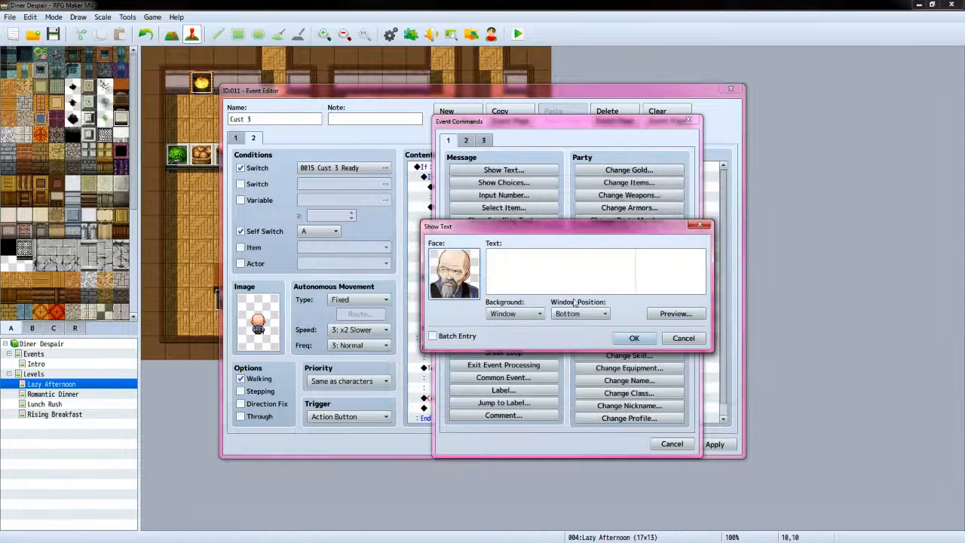
{"action": "type", "text": "I want some chicken nuggets."}
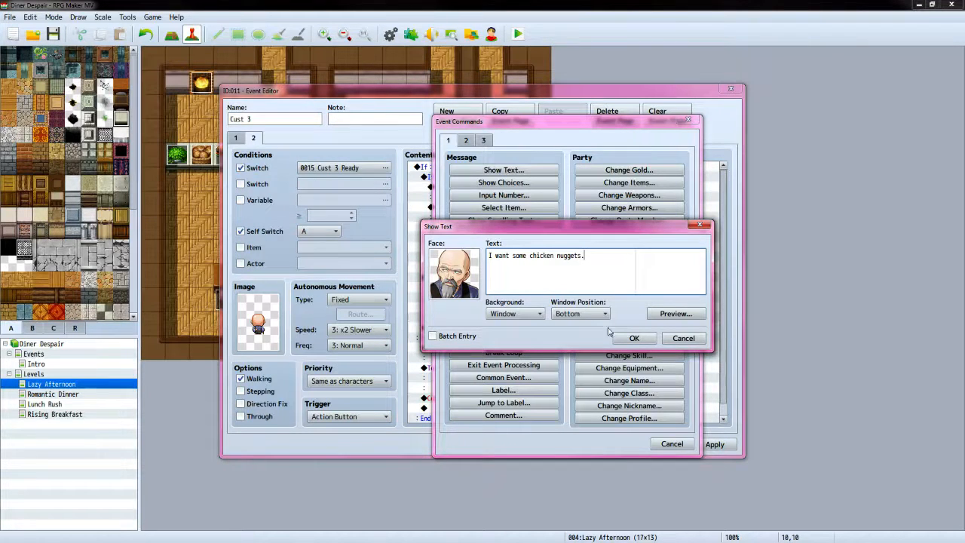
{"action": "left_click", "coordinate": [633, 338]}
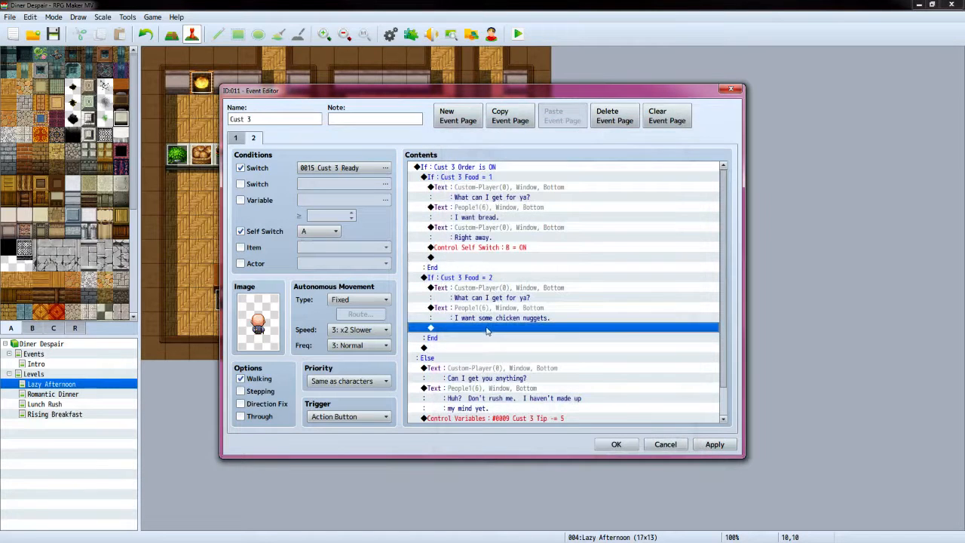
Below the chicken nuggets order, add a Show Text command with the Custom-Player face reading "Right away."
{"action": "double_click", "coordinate": [486, 332]}
{"action": "left_click", "coordinate": [504, 170]}
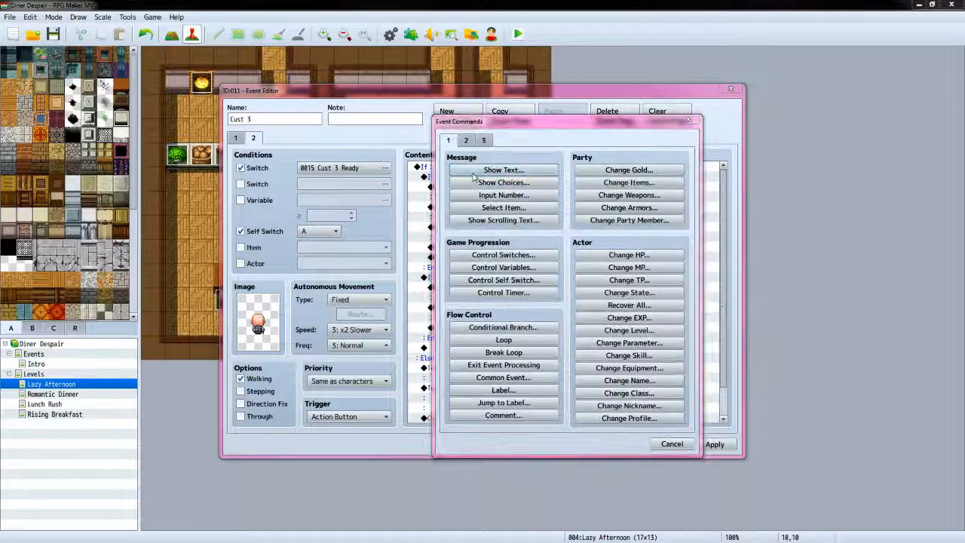
{"action": "double_click", "coordinate": [454, 273]}
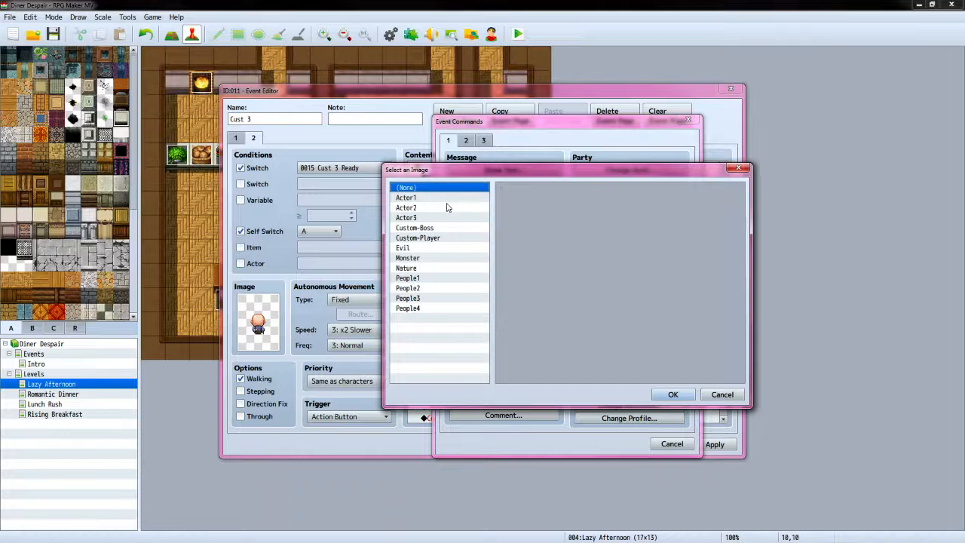
{"action": "left_click", "coordinate": [418, 237]}
{"action": "left_click", "coordinate": [673, 394]}
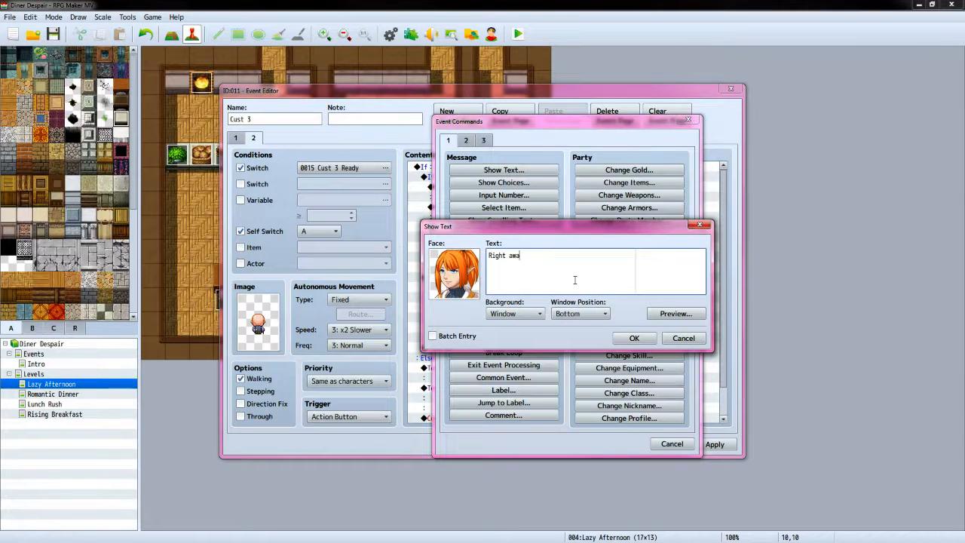
{"action": "type", "text": "Right away."}
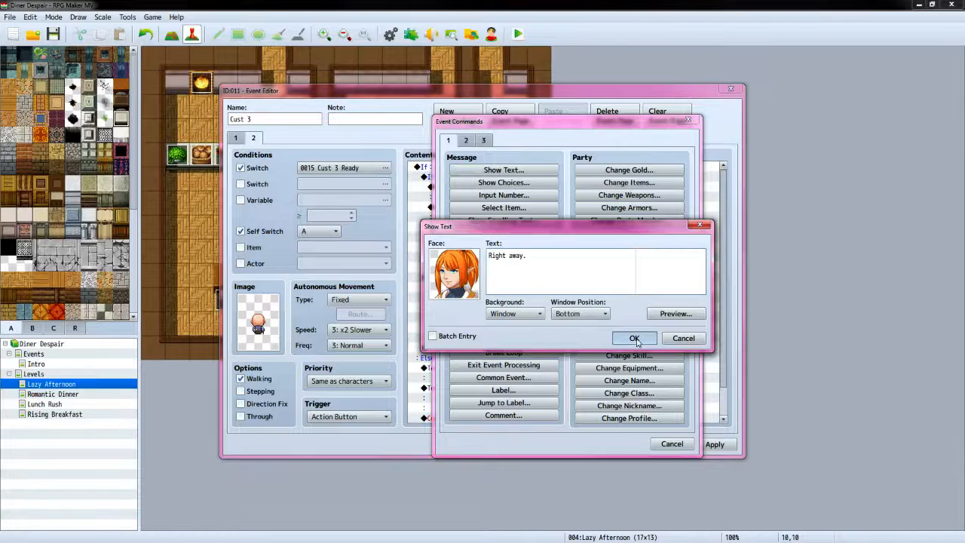
{"action": "left_click", "coordinate": [634, 338]}
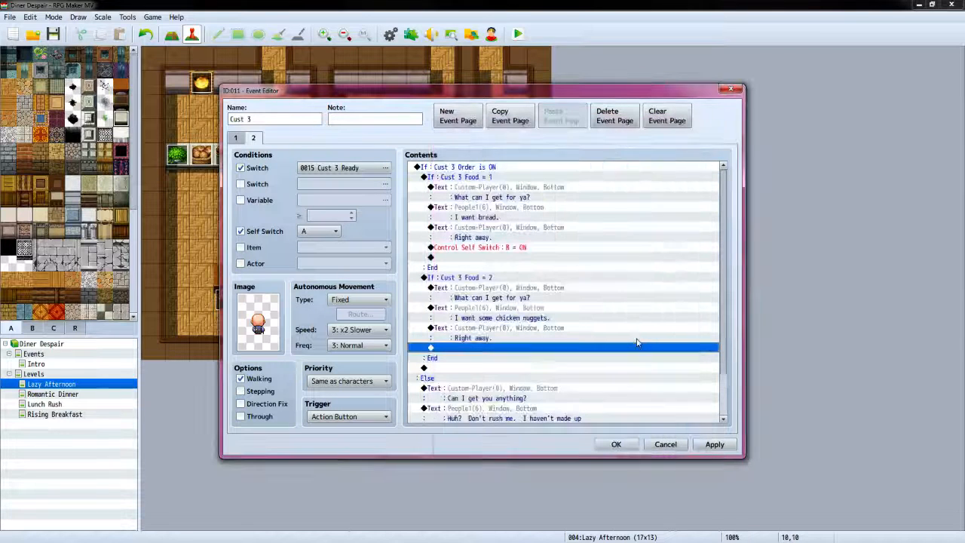
End the chicken nuggets order in the Cust 3 Food = 2 branch with a Control Self Switch command setting B to ON
{"action": "double_click", "coordinate": [548, 350]}
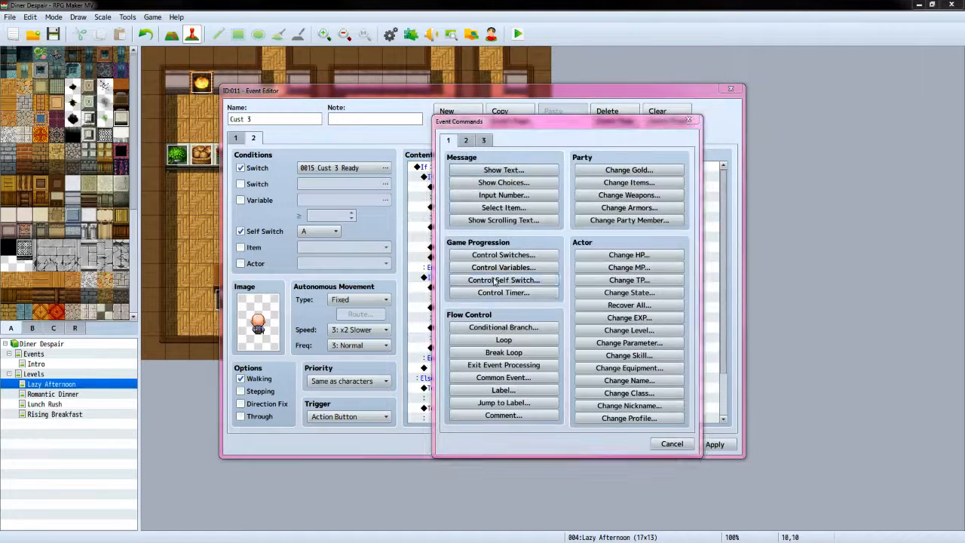
{"action": "left_click", "coordinate": [495, 280]}
{"action": "left_click", "coordinate": [537, 272]}
{"action": "left_click", "coordinate": [531, 292]}
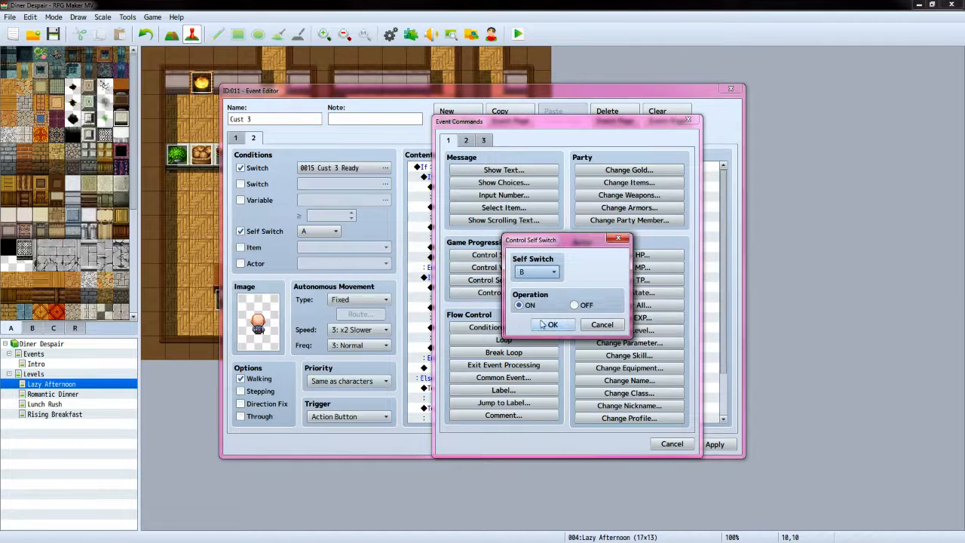
{"action": "left_click", "coordinate": [551, 324]}
Below the Cust 3 Food = 2 branch, add a Conditional Branch checking variable 0005 Cust 3 Food = 3, without an else branch
{"action": "scroll", "coordinate": [467, 317], "scroll_direction": "down", "scroll_amount": 2}
{"action": "left_click", "coordinate": [443, 319]}
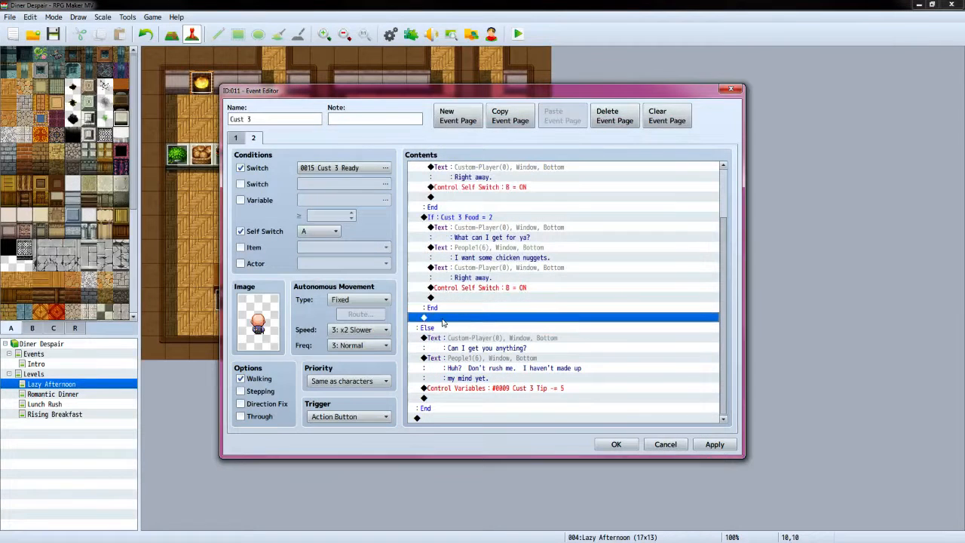
{"action": "double_click", "coordinate": [443, 319]}
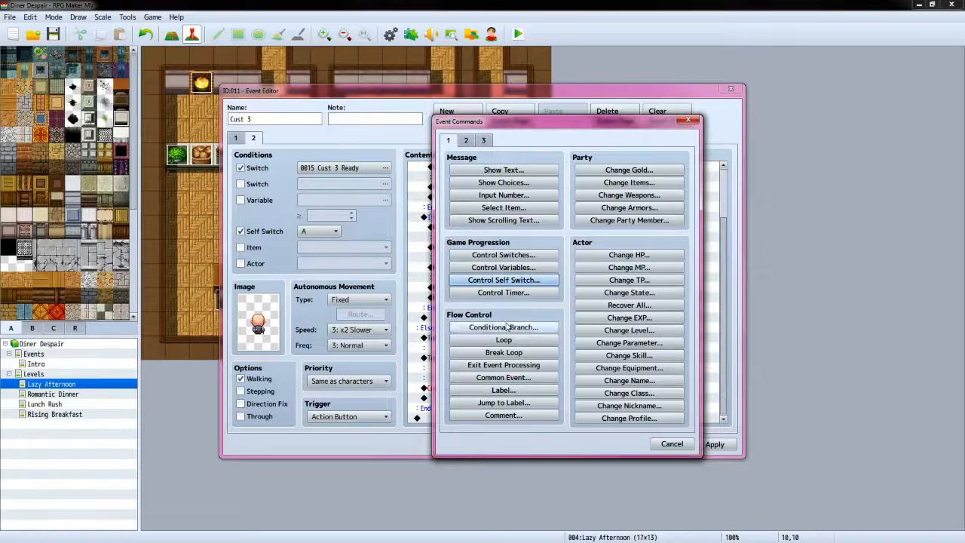
{"action": "left_click", "coordinate": [507, 326]}
{"action": "left_click", "coordinate": [460, 243]}
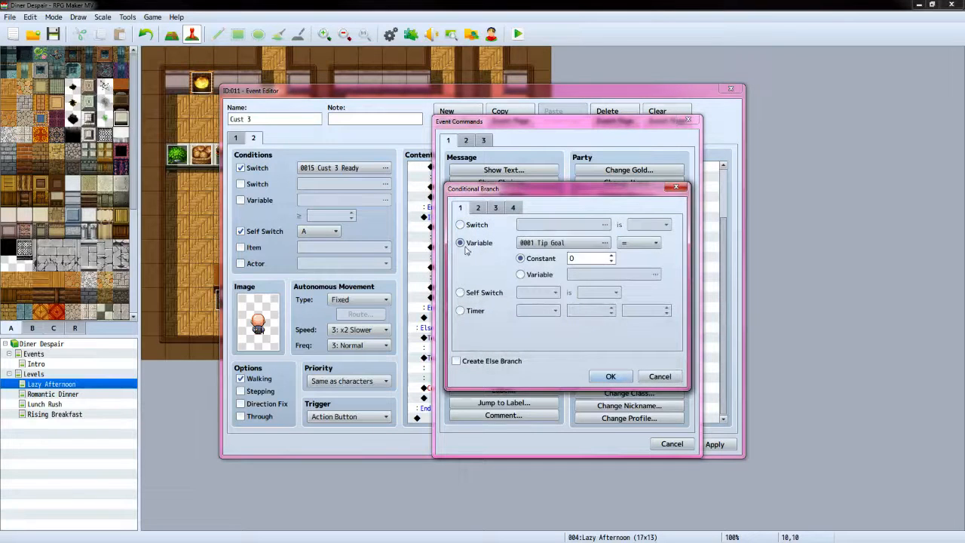
{"action": "left_click", "coordinate": [606, 243]}
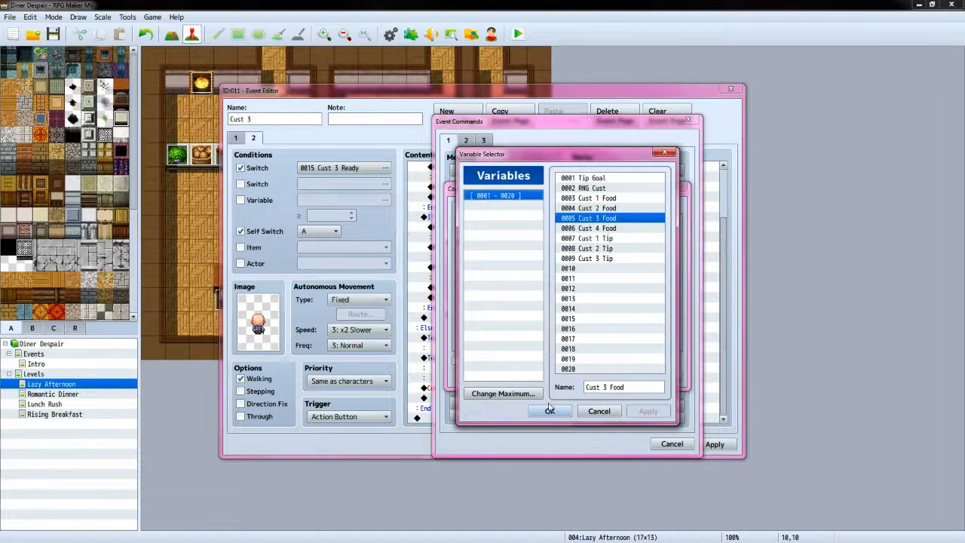
{"action": "left_click", "coordinate": [549, 411]}
{"action": "left_click", "coordinate": [609, 258]}
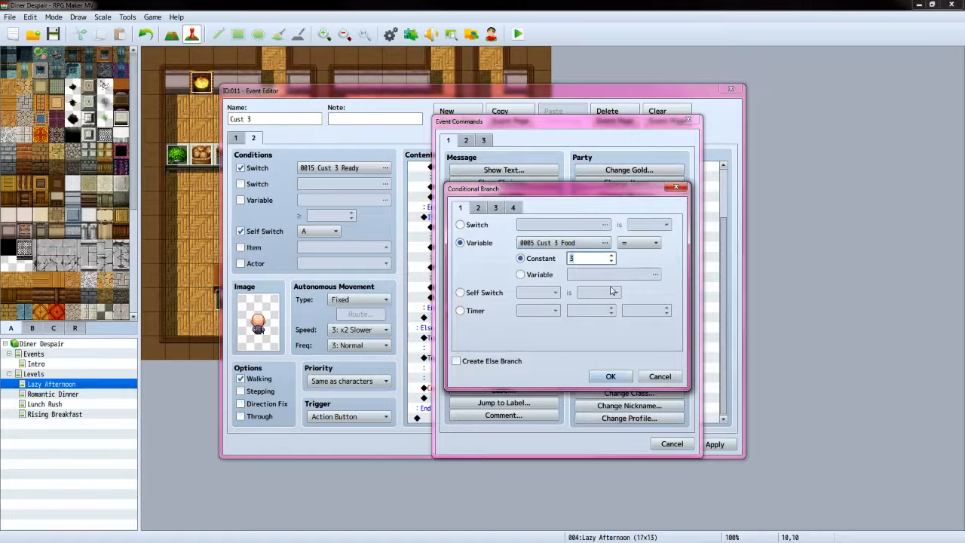
{"action": "left_click", "coordinate": [610, 376]}
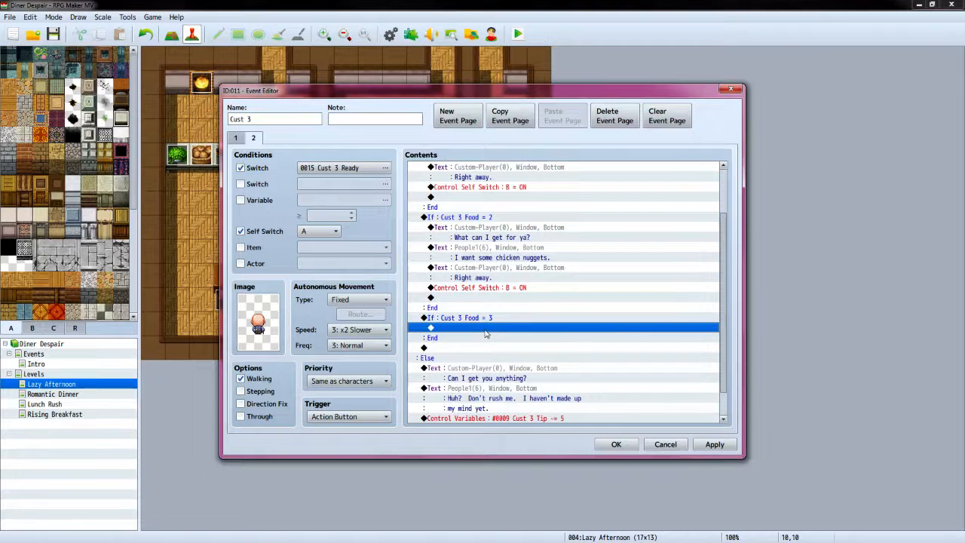
In the Cust 3 Food = 3 branch, add a Show Text command with the Custom-Player face reading "What can I get for ya?"
{"action": "double_click", "coordinate": [486, 332]}
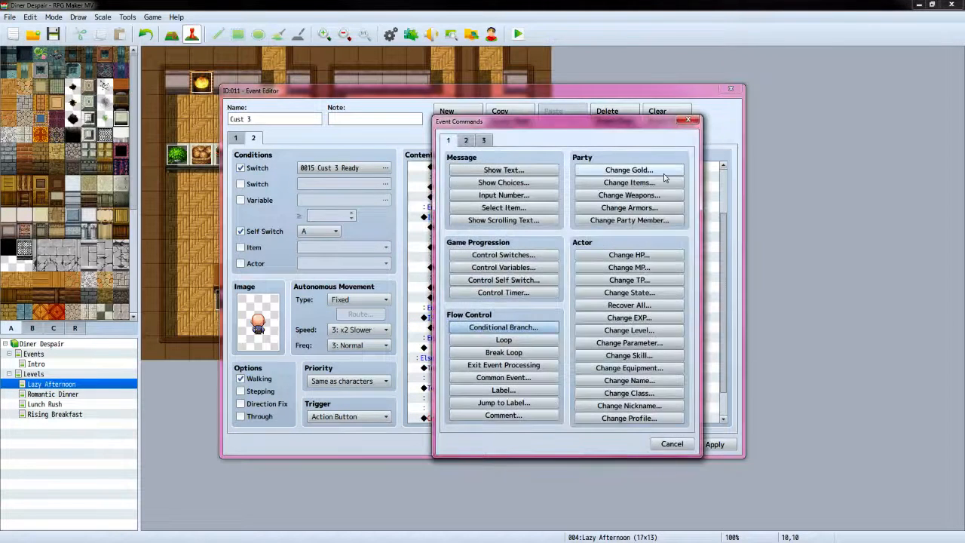
{"action": "left_click", "coordinate": [504, 170]}
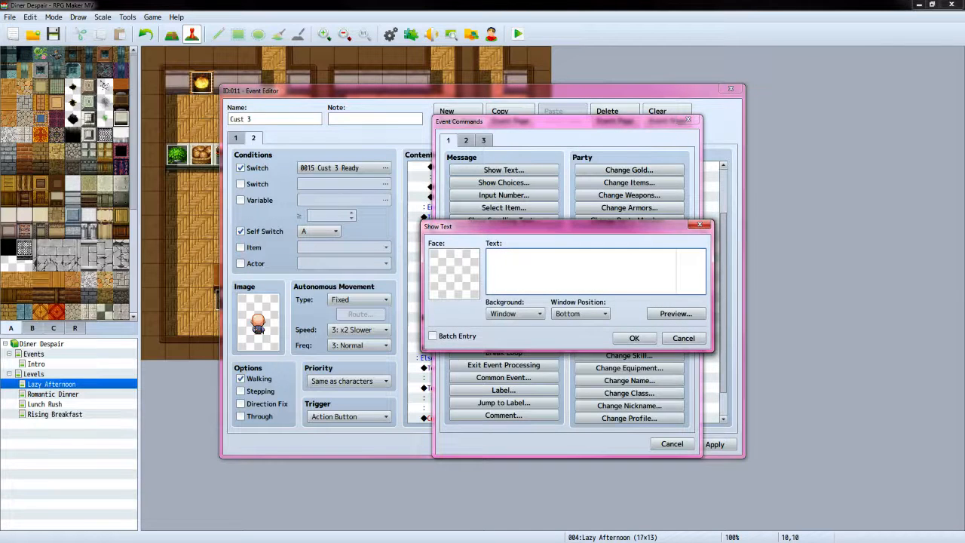
{"action": "key", "text": "alt+Tab"}
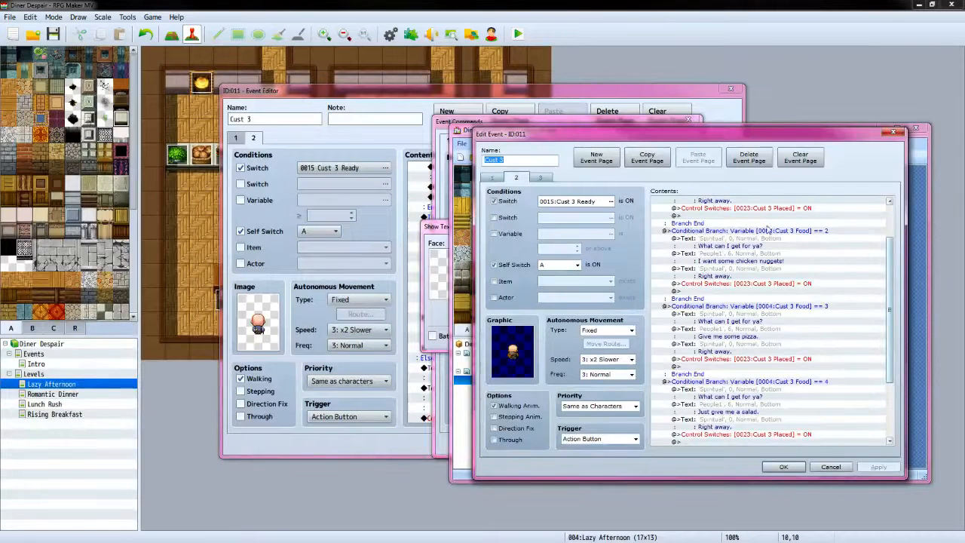
{"action": "left_click", "coordinate": [591, 92]}
{"action": "double_click", "coordinate": [466, 253]}
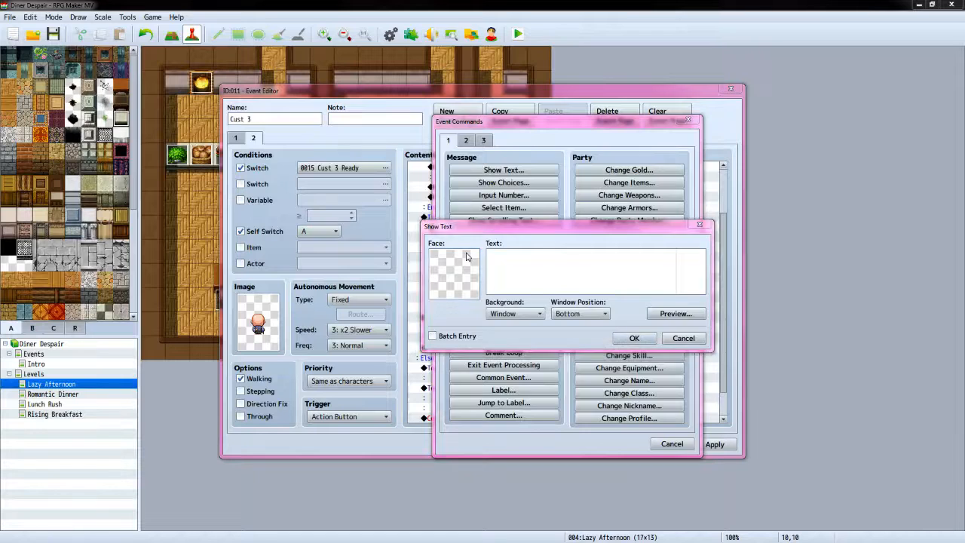
{"action": "left_click", "coordinate": [437, 240]}
{"action": "left_click", "coordinate": [671, 394]}
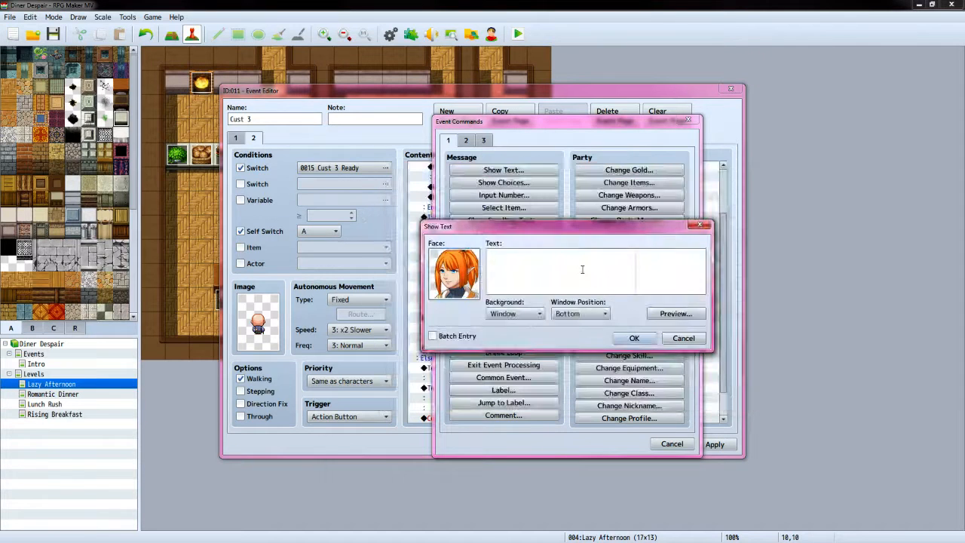
{"action": "left_click", "coordinate": [582, 269]}
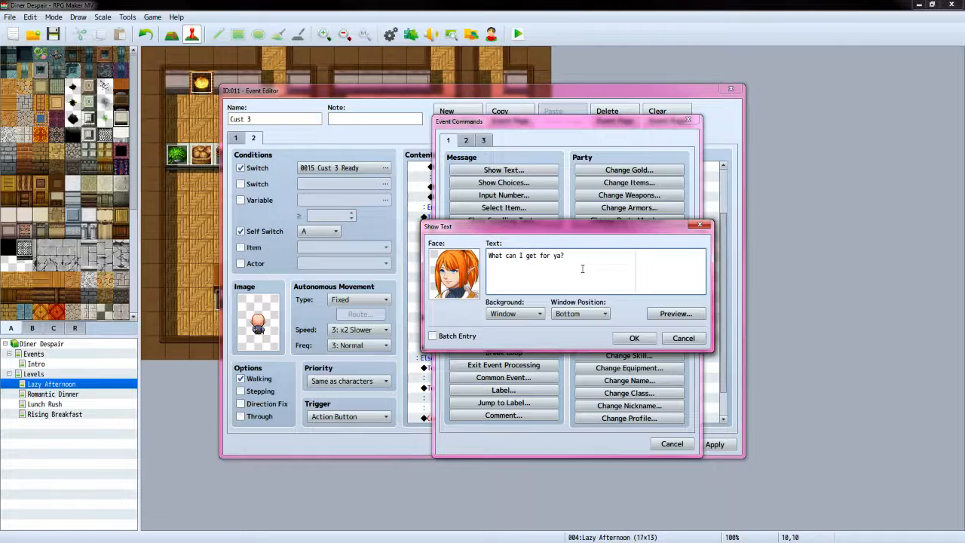
{"action": "left_click", "coordinate": [633, 338]}
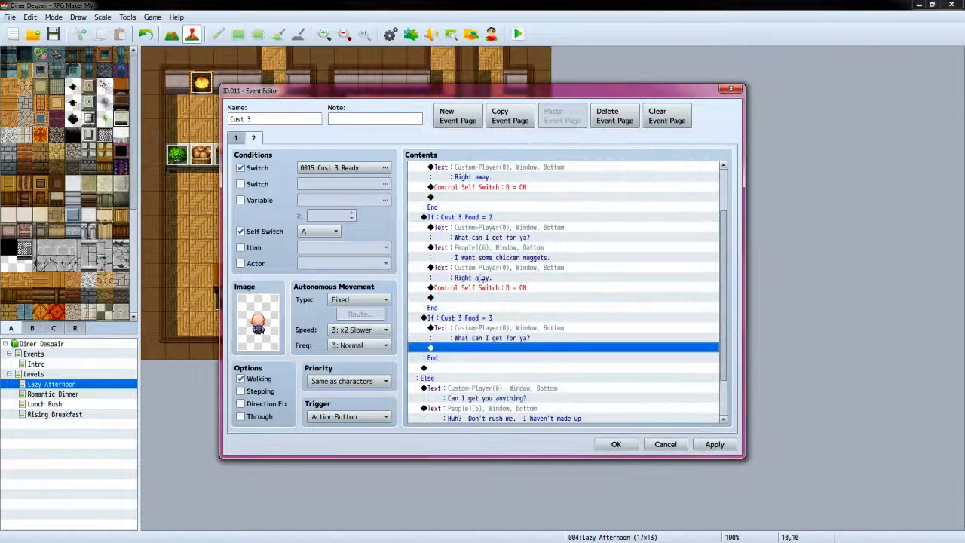
Add a Show Text reply with the bald old man's People1 face reading "Give me some pizza."
{"action": "double_click", "coordinate": [472, 349]}
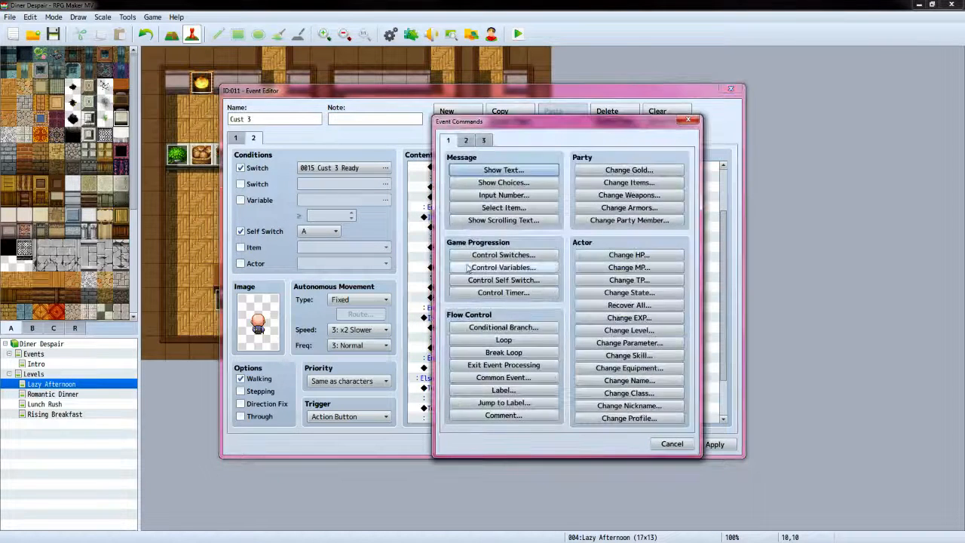
{"action": "key", "text": "Return"}
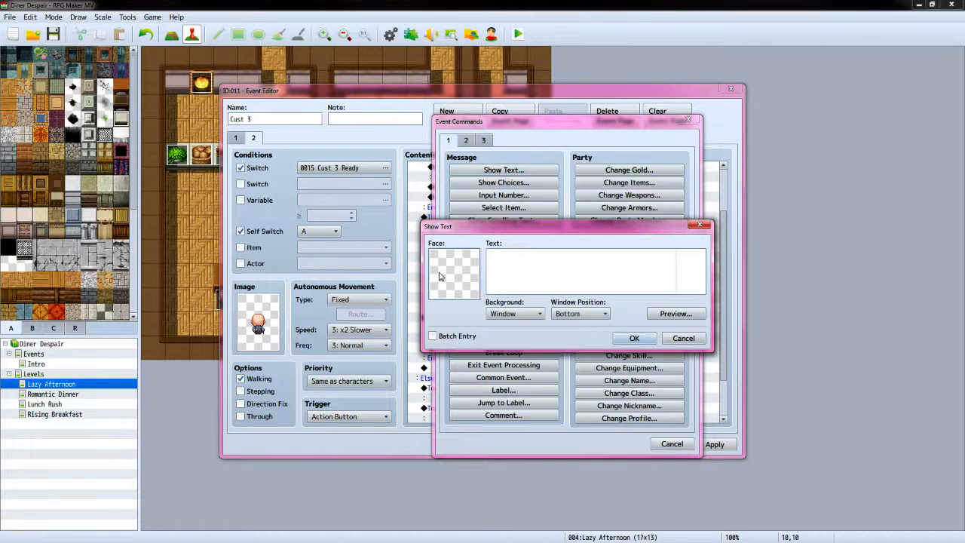
{"action": "double_click", "coordinate": [440, 277]}
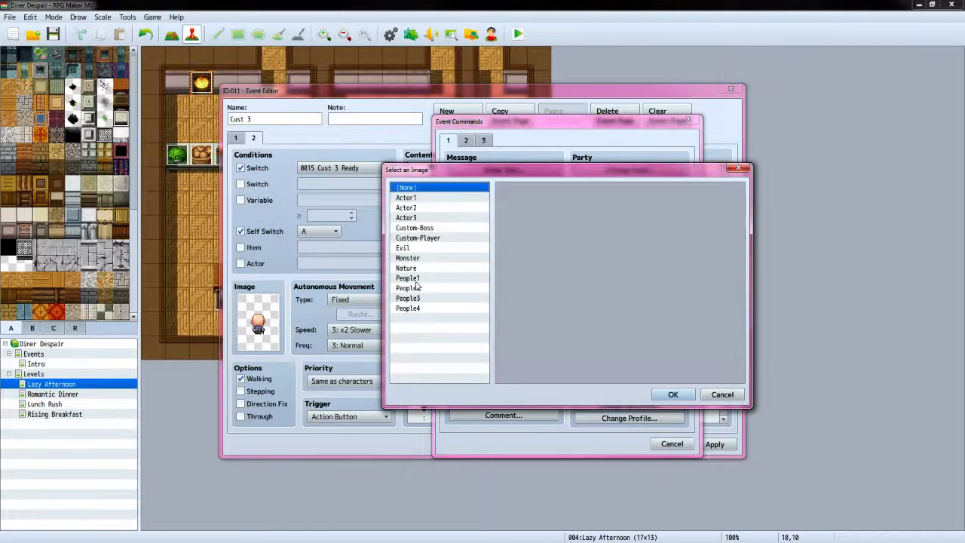
{"action": "left_click", "coordinate": [423, 278]}
{"action": "left_click", "coordinate": [674, 395]}
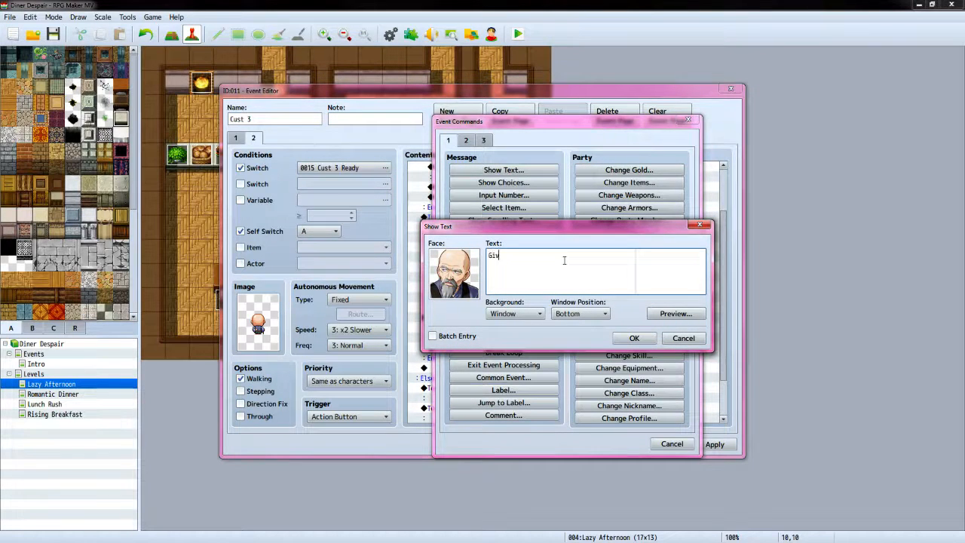
{"action": "type", "text": "some pizza."}
{"action": "left_click", "coordinate": [633, 338]}
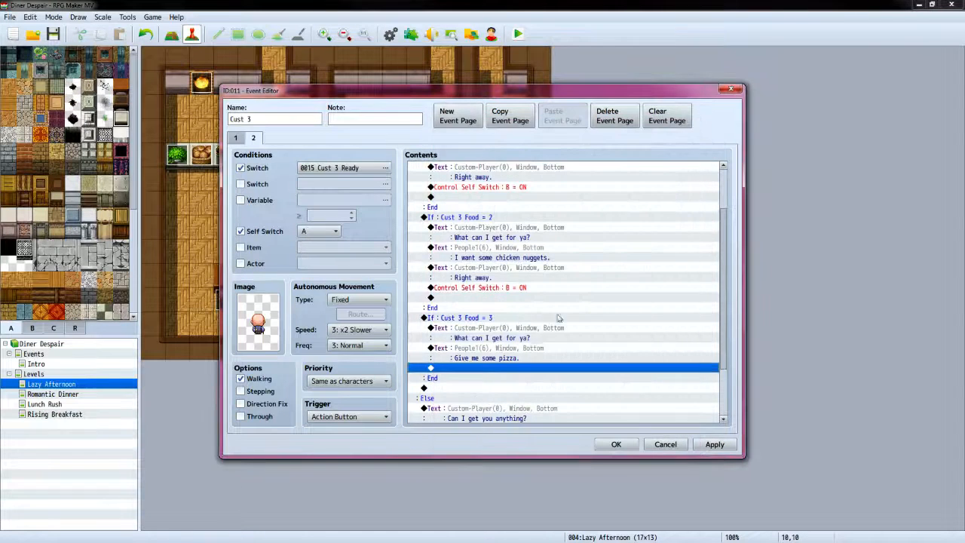
Below the pizza order, add a Show Text command with the Custom-Player face reading "Right away."
{"action": "double_click", "coordinate": [501, 372]}
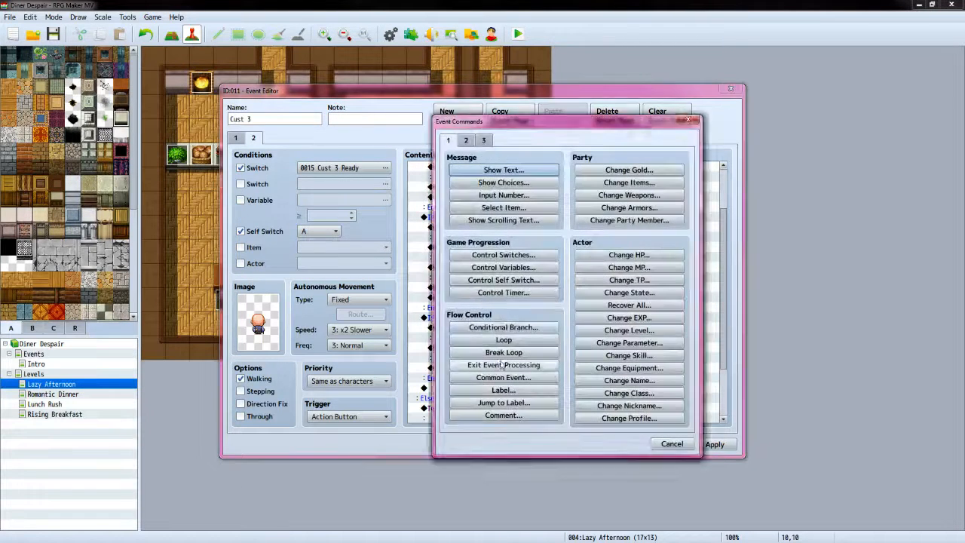
{"action": "left_click", "coordinate": [503, 169]}
{"action": "double_click", "coordinate": [442, 267]}
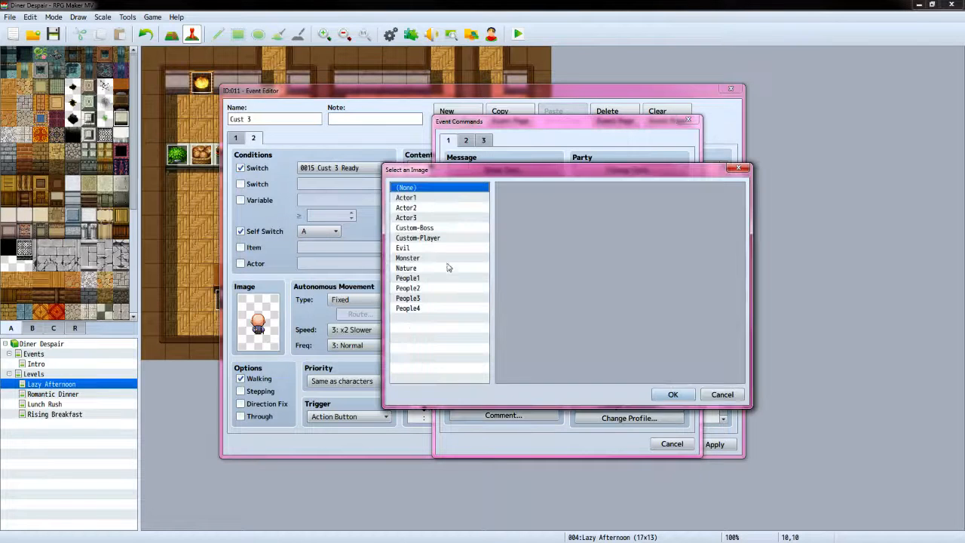
{"action": "left_click", "coordinate": [445, 238]}
{"action": "left_click", "coordinate": [669, 394]}
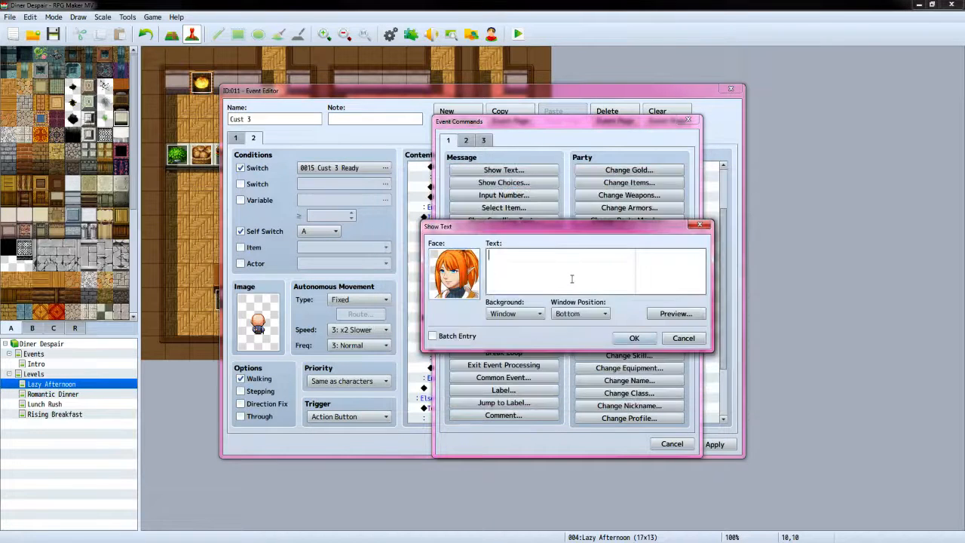
{"action": "type", "text": "Right away."}
{"action": "left_click", "coordinate": [634, 338]}
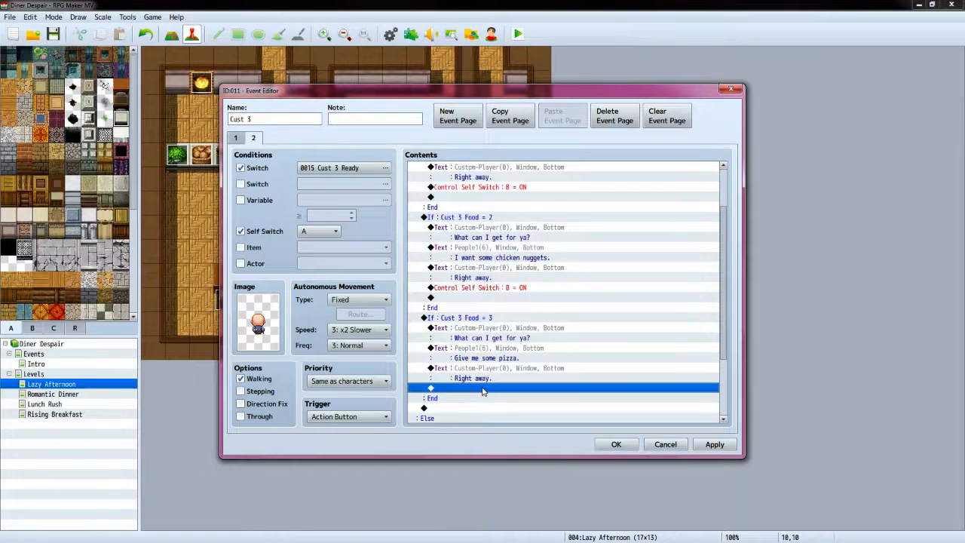
End the pizza order in the Cust 3 Food = 3 branch with a Control Self Switch command setting B to ON
{"action": "double_click", "coordinate": [483, 391]}
{"action": "left_click", "coordinate": [488, 283]}
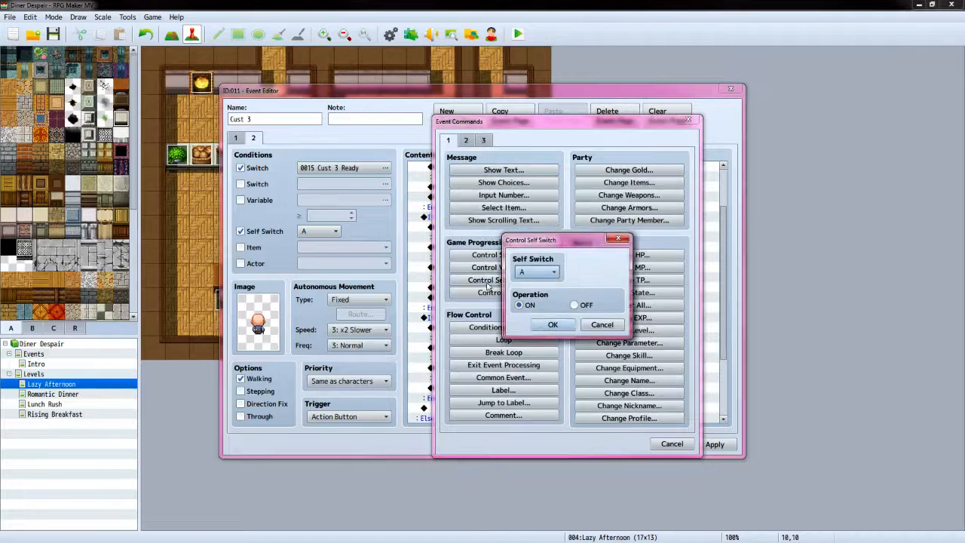
{"action": "left_click", "coordinate": [537, 272]}
{"action": "left_click", "coordinate": [528, 289]}
{"action": "left_click", "coordinate": [553, 324]}
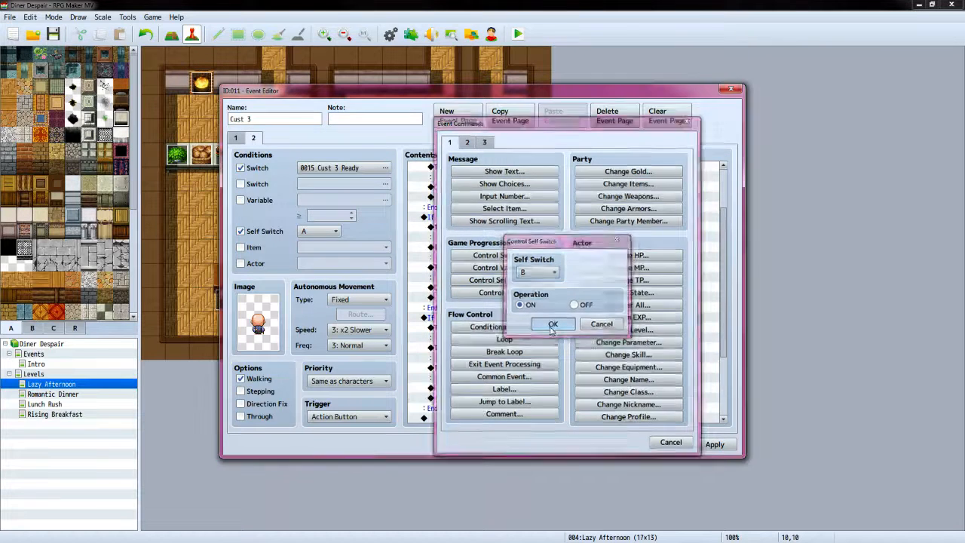
Below the Cust 3 Food = 3 branch, add a Conditional Branch checking variable 0005 Cust 3 Food = 4, without an else branch
{"action": "left_click", "coordinate": [448, 338]}
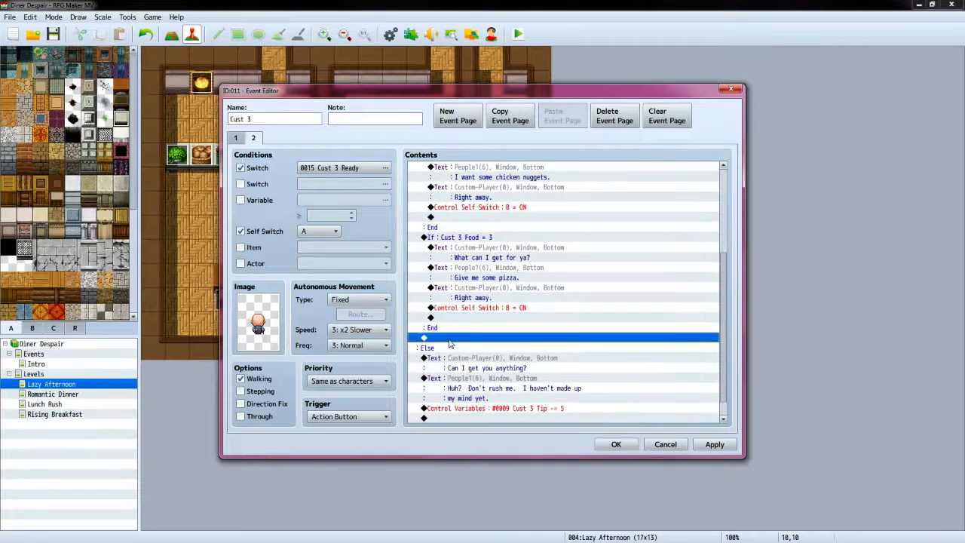
{"action": "double_click", "coordinate": [449, 339]}
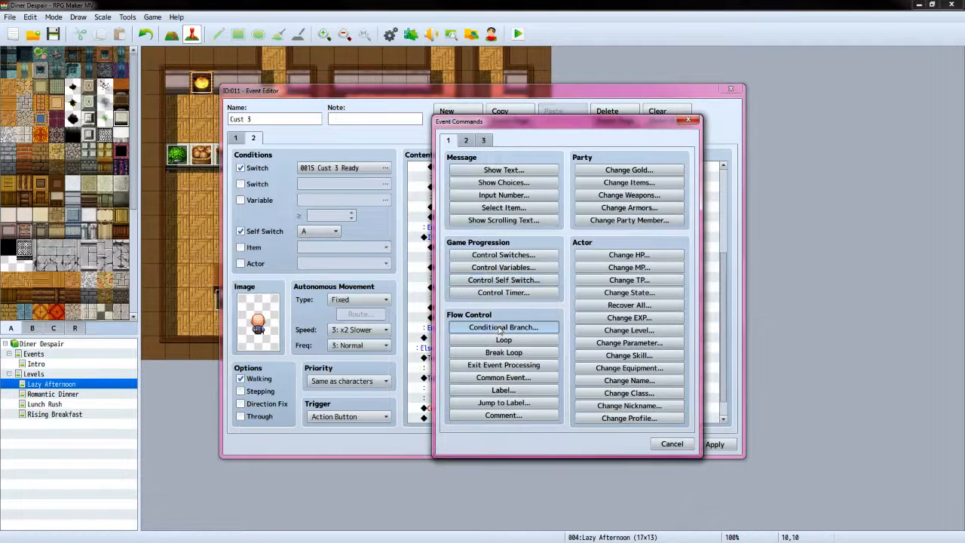
{"action": "left_click", "coordinate": [500, 327]}
{"action": "left_click", "coordinate": [460, 243]}
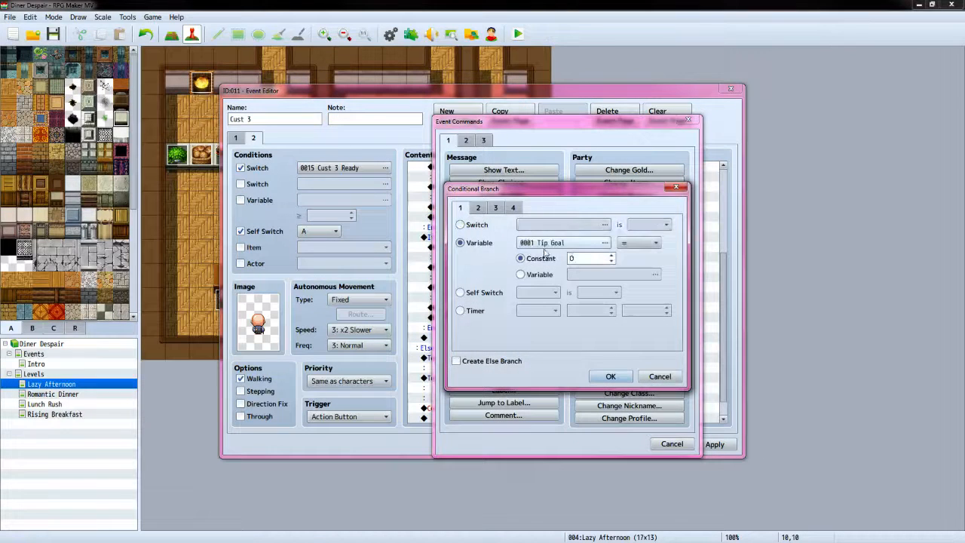
{"action": "left_click", "coordinate": [604, 243]}
{"action": "left_click", "coordinate": [550, 413]}
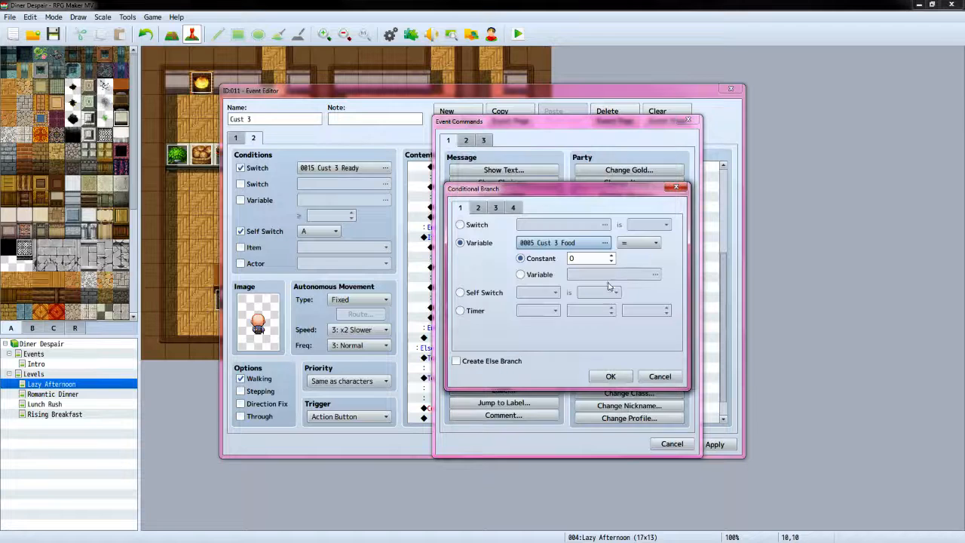
{"action": "left_click", "coordinate": [611, 256]}
{"action": "left_click", "coordinate": [612, 257]}
{"action": "left_click", "coordinate": [612, 256]}
{"action": "left_click", "coordinate": [611, 257]}
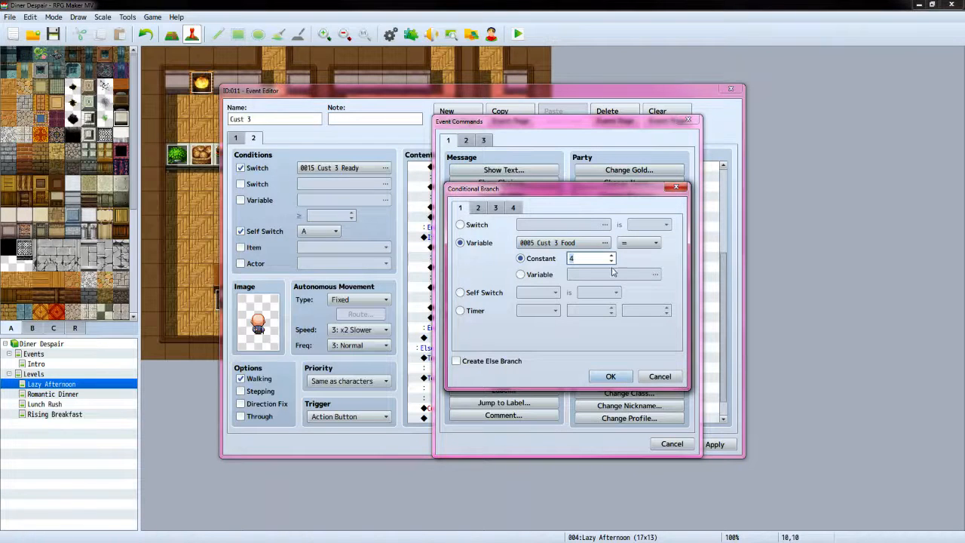
{"action": "left_click", "coordinate": [609, 376]}
In the Cust 3 Food = 4 branch, add a Show Text command with the Custom-Player face reading "What can I get for ya?"
{"action": "double_click", "coordinate": [481, 347]}
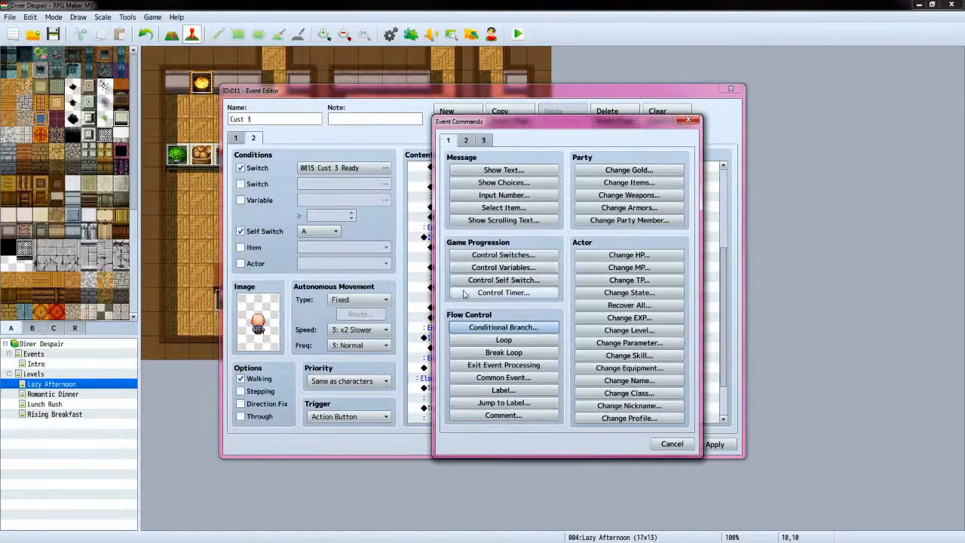
{"action": "left_click", "coordinate": [504, 170]}
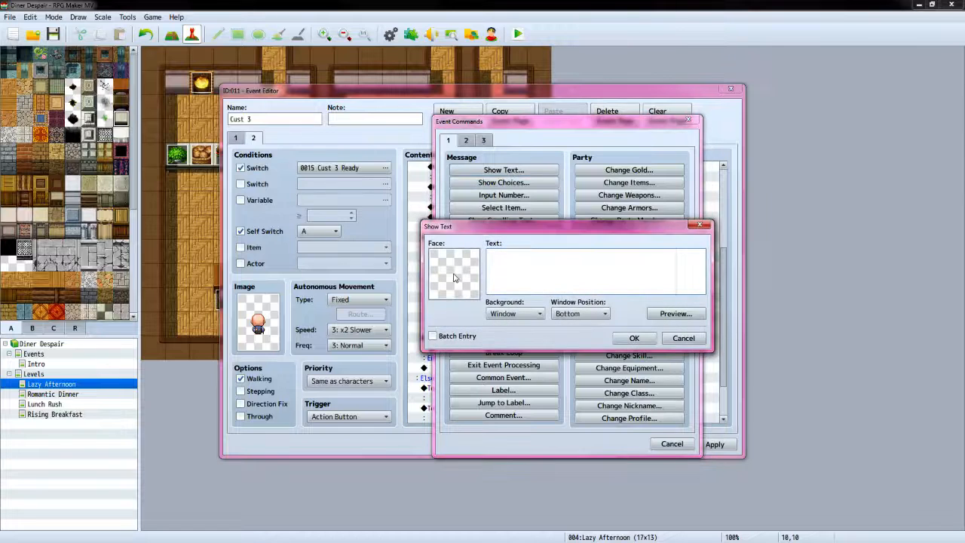
{"action": "double_click", "coordinate": [454, 278]}
{"action": "left_click", "coordinate": [434, 238]}
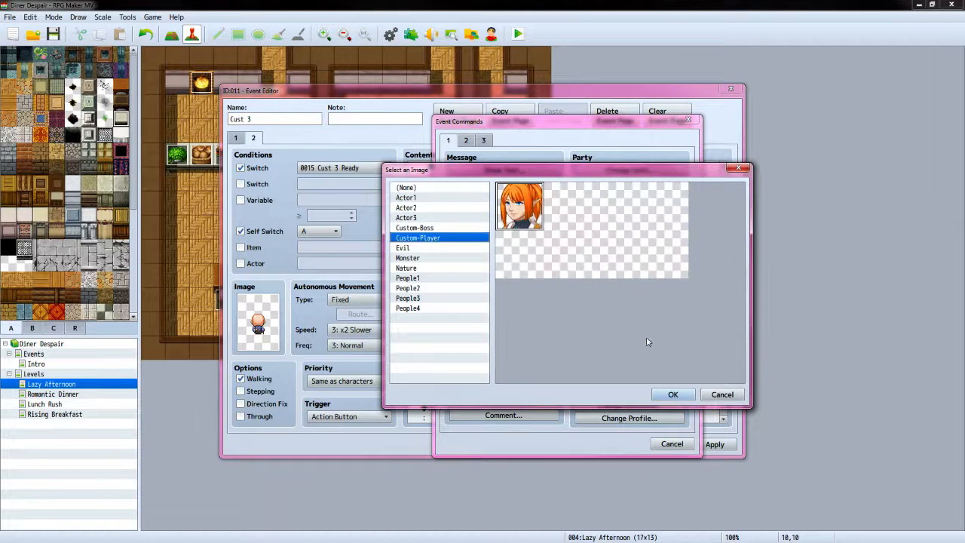
{"action": "left_click", "coordinate": [673, 394]}
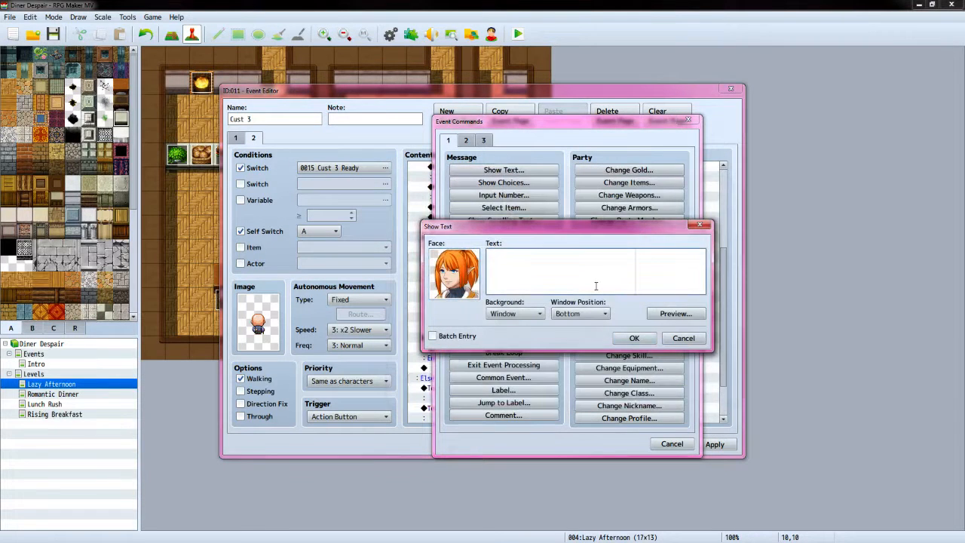
{"action": "type", "text": "What can I get for ya?"}
{"action": "left_click", "coordinate": [634, 338]}
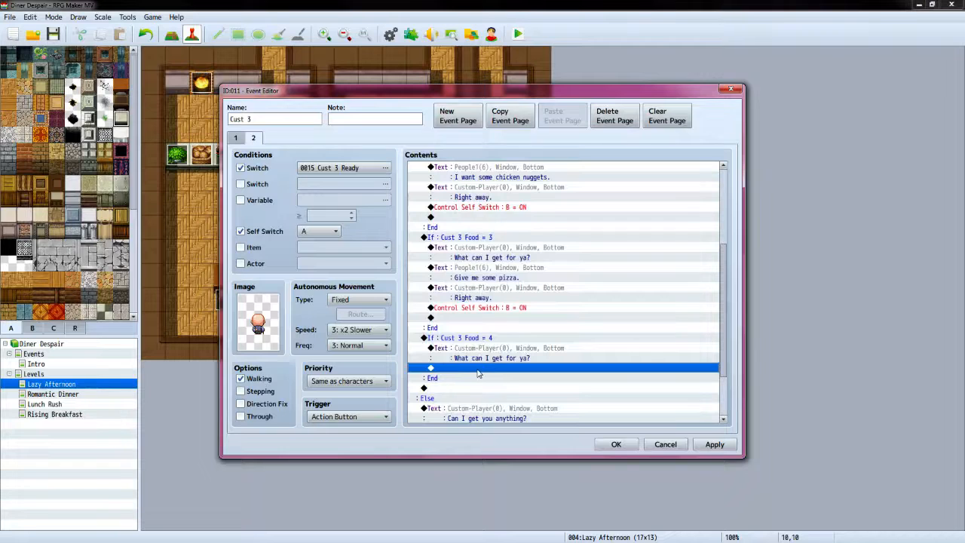
Add a Show Text reply with the bald old man's People1 face reading "Just give me a salad."
{"action": "double_click", "coordinate": [477, 373]}
{"action": "left_click", "coordinate": [502, 169]}
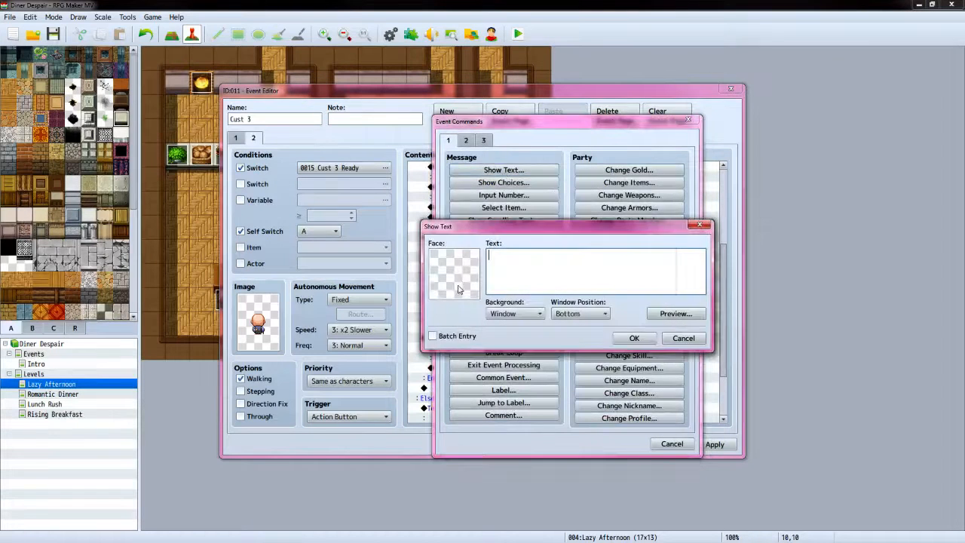
{"action": "double_click", "coordinate": [459, 279]}
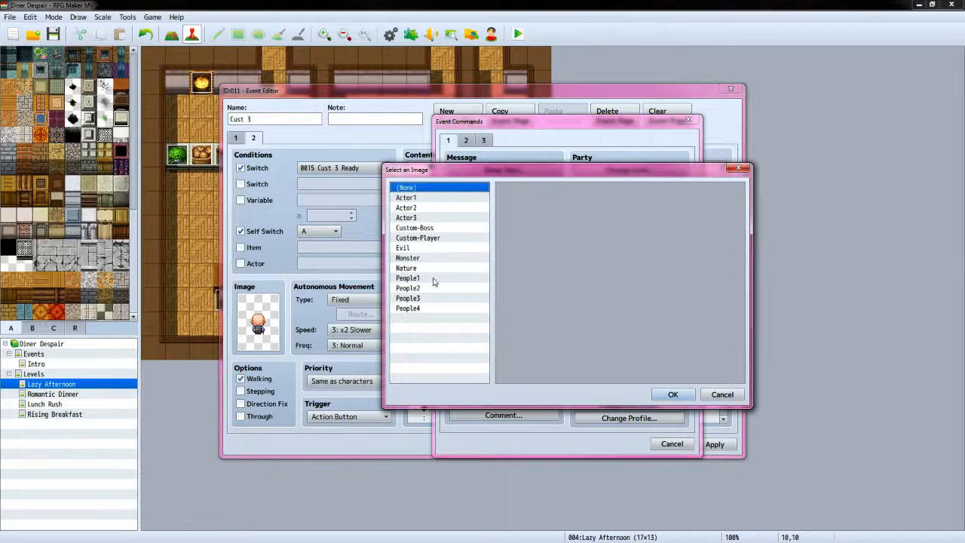
{"action": "left_click", "coordinate": [410, 277]}
{"action": "left_click", "coordinate": [609, 256]}
{"action": "left_click", "coordinate": [672, 395]}
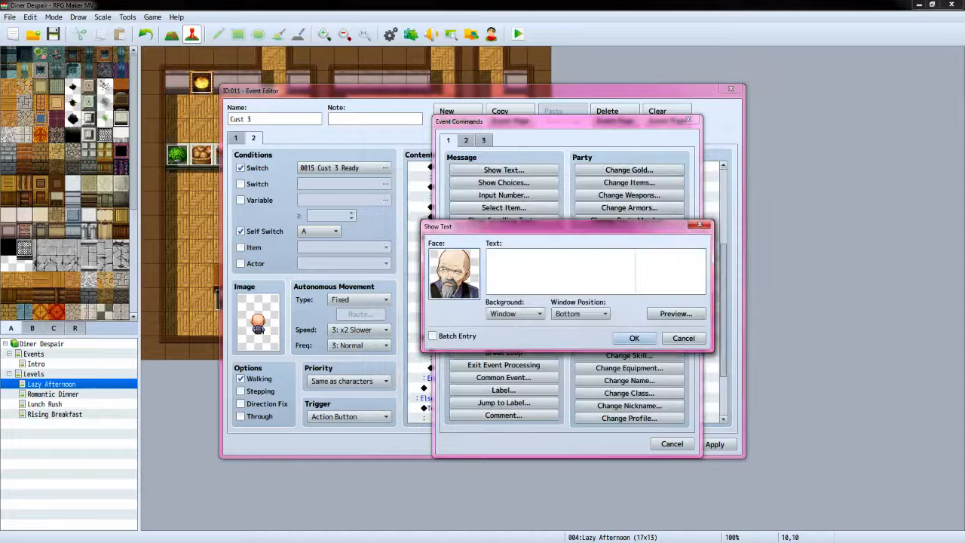
{"action": "key", "text": "alt+Tab"}
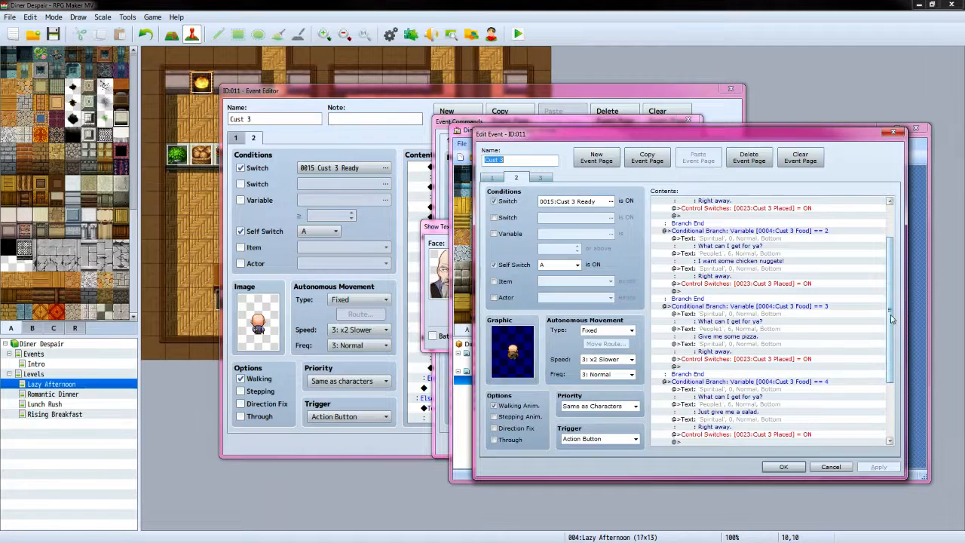
{"action": "key", "text": "alt+Tab"}
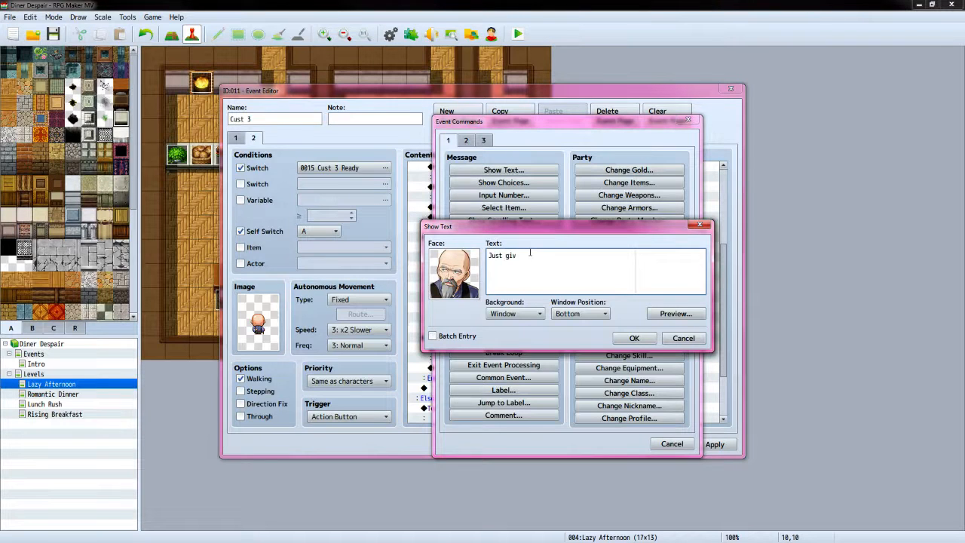
{"action": "type", "text": "salad."}
{"action": "left_click", "coordinate": [634, 338]}
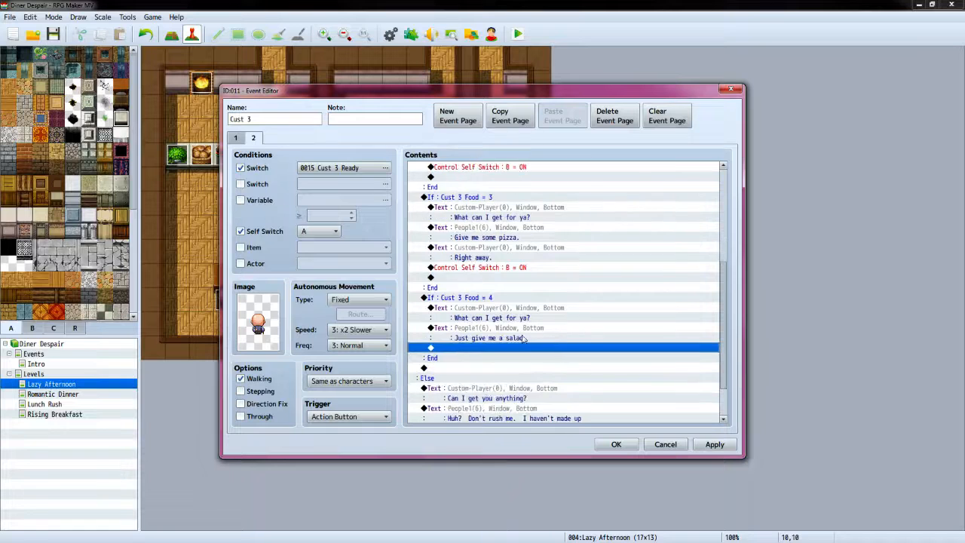
In the Cust 3 Food = 4 branch, add a Show Text command with the Custom-Player face reading "Right away."
{"action": "double_click", "coordinate": [507, 350]}
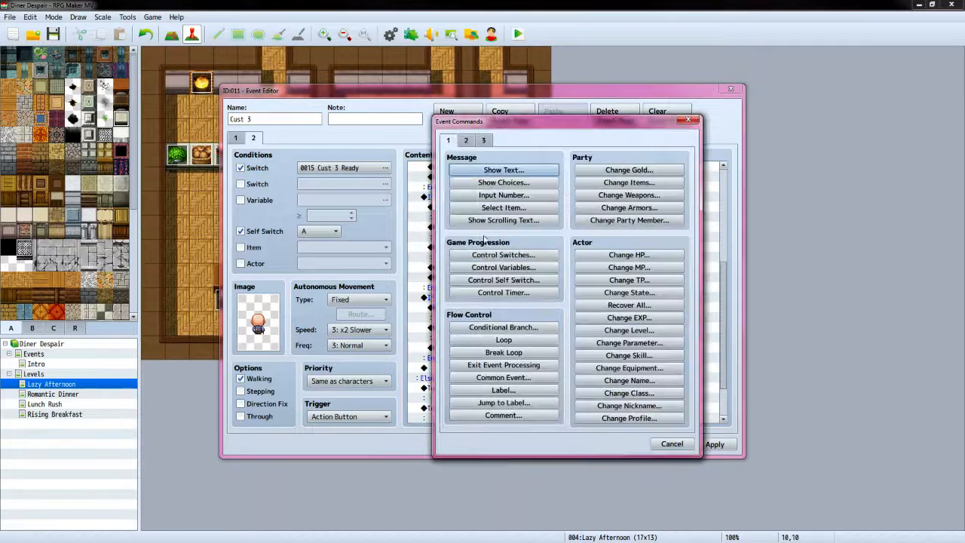
{"action": "left_click", "coordinate": [495, 169]}
{"action": "double_click", "coordinate": [444, 259]}
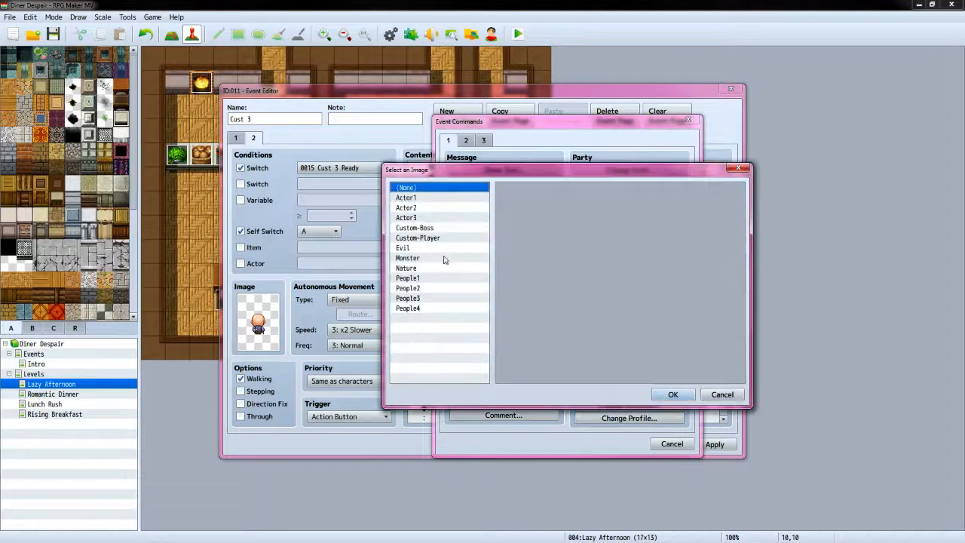
{"action": "left_click", "coordinate": [443, 242]}
{"action": "left_click", "coordinate": [672, 394]}
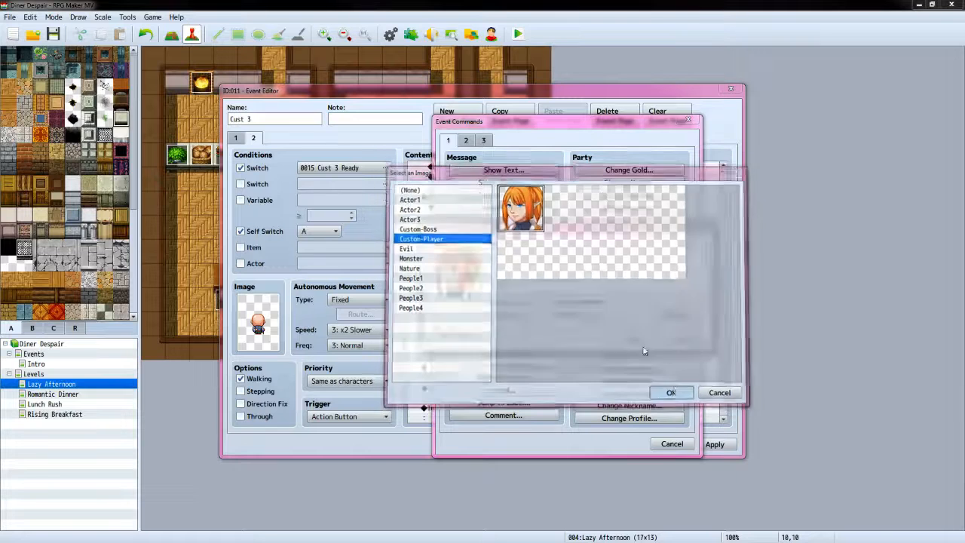
{"action": "type", "text": "Right away."}
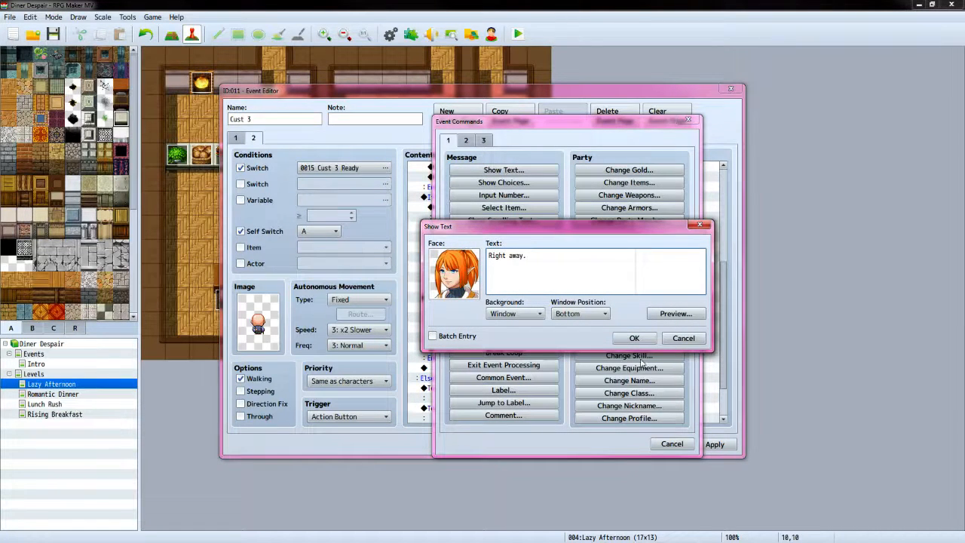
{"action": "left_click", "coordinate": [634, 338]}
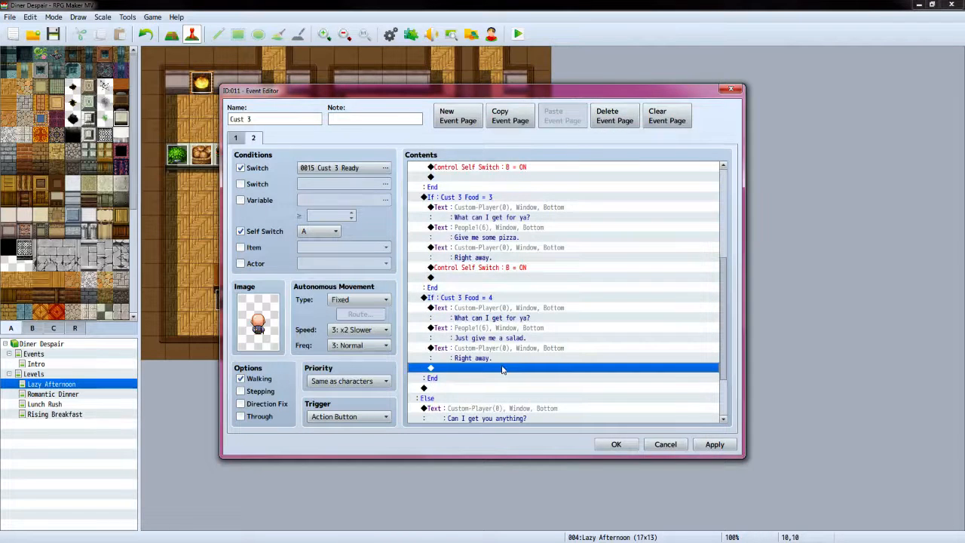
End the salad order in the Cust 3 Food = 4 branch with a Control Self Switch command setting B to ON
{"action": "double_click", "coordinate": [502, 369]}
{"action": "left_click", "coordinate": [520, 279]}
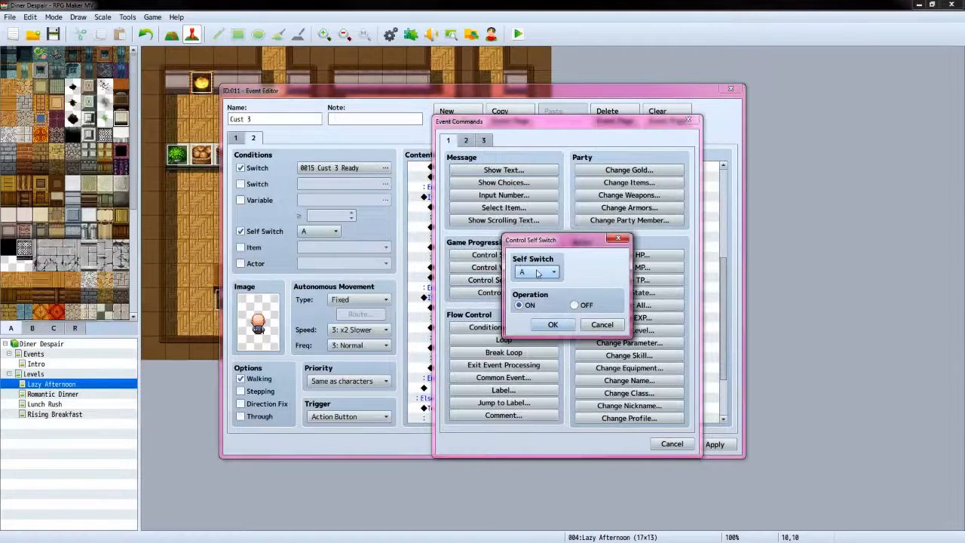
{"action": "left_click", "coordinate": [537, 273]}
{"action": "left_click", "coordinate": [541, 293]}
{"action": "left_click", "coordinate": [551, 324]}
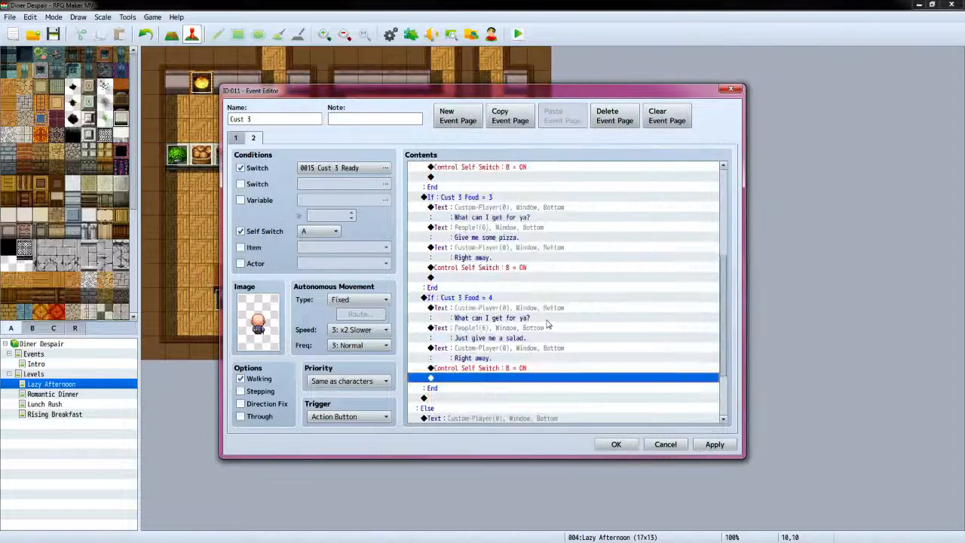
Check Cust 3's page 2 commands against the original project's event and apply the event changes
{"action": "scroll", "coordinate": [548, 324], "scroll_direction": "down", "scroll_amount": 3}
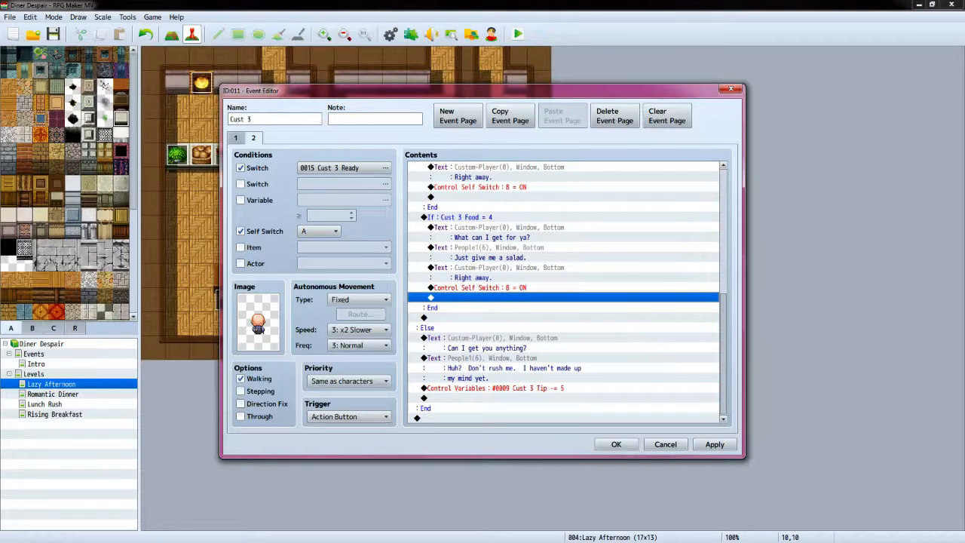
{"action": "key", "text": "alt+Tab"}
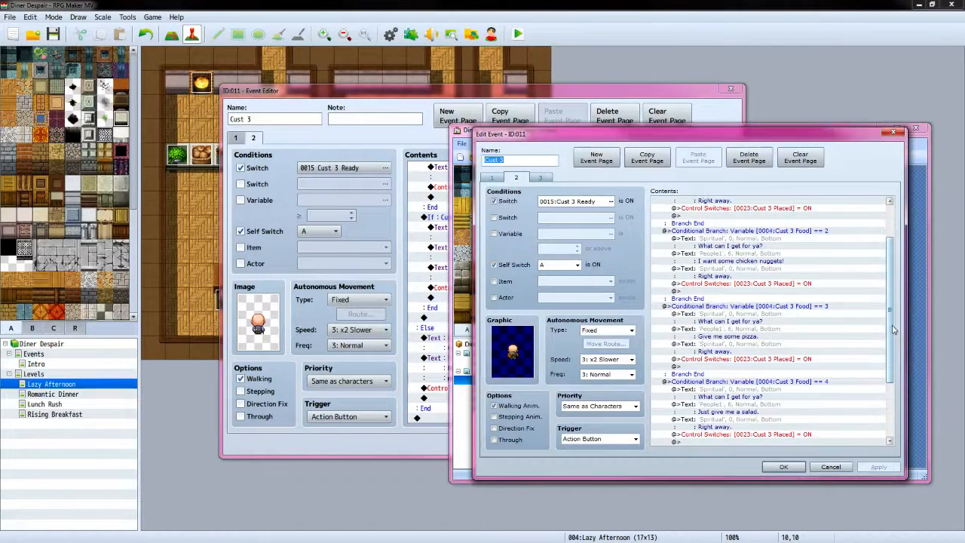
{"action": "left_click_drag", "start_coordinate": [891, 329], "coordinate": [906, 266]}
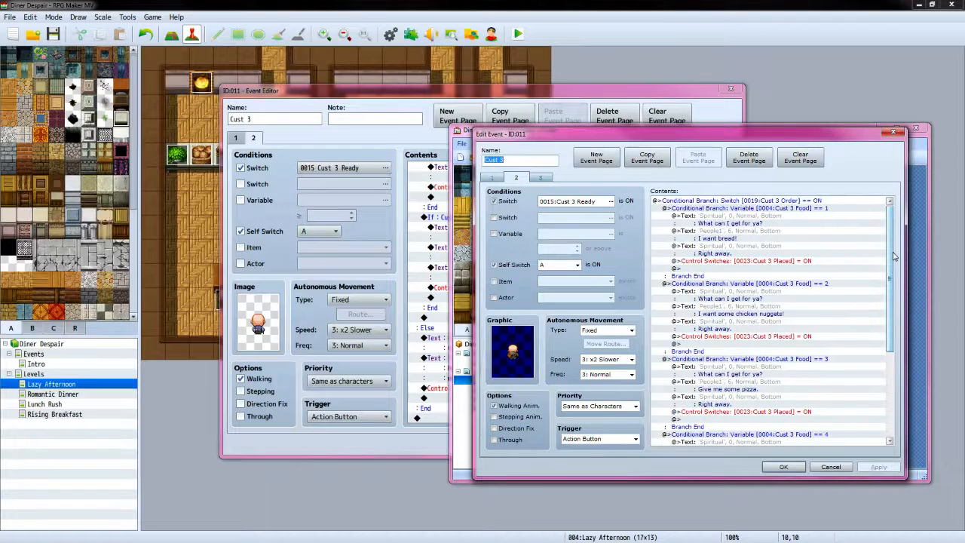
{"action": "scroll", "coordinate": [892, 250], "scroll_direction": "down", "scroll_amount": 6}
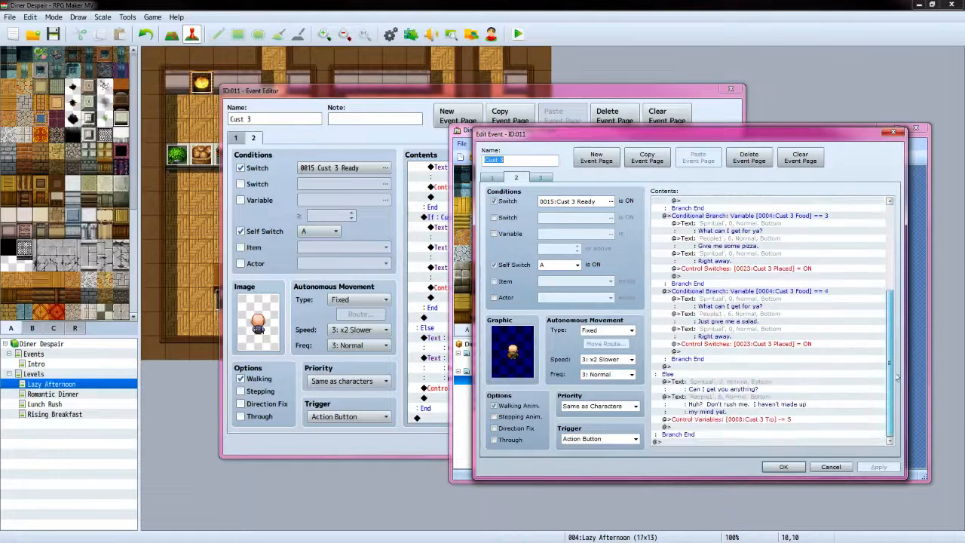
{"action": "left_click", "coordinate": [547, 180]}
{"action": "left_click", "coordinate": [554, 93]}
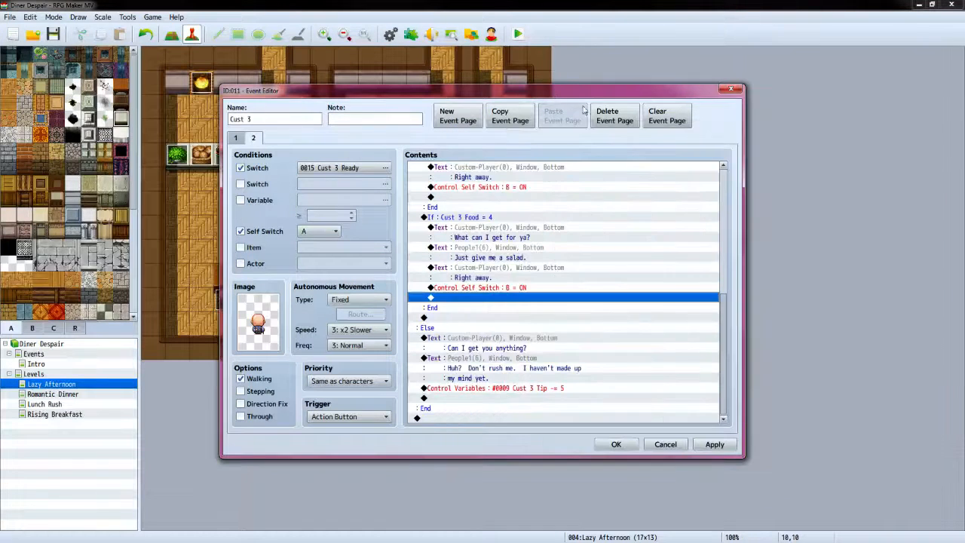
{"action": "left_click", "coordinate": [715, 444]}
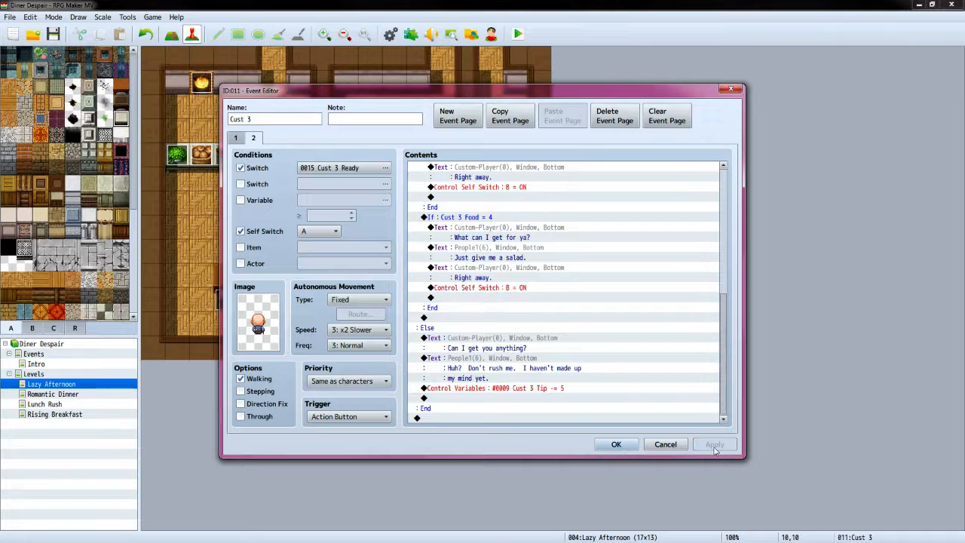
Add a third event page to Cust 3 with switch 0015 Cust 3 Ready as its condition
{"action": "left_click", "coordinate": [458, 117]}
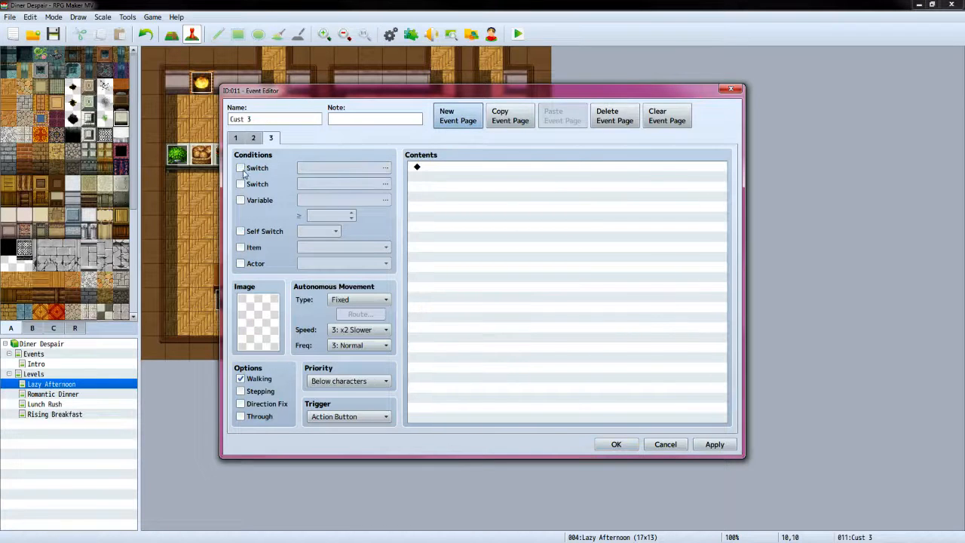
{"action": "left_click", "coordinate": [241, 168]}
{"action": "left_click", "coordinate": [380, 168]}
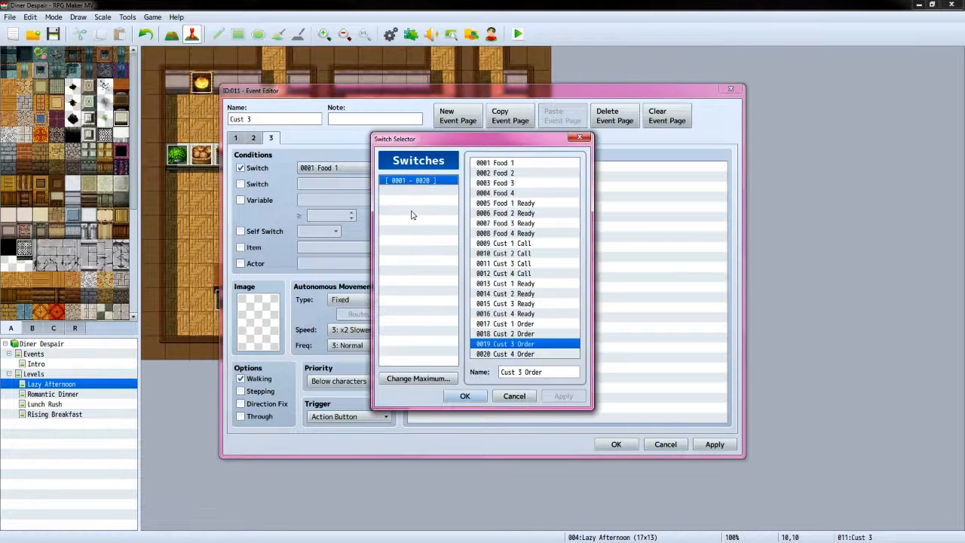
{"action": "left_click", "coordinate": [528, 303]}
{"action": "left_click", "coordinate": [465, 395]}
Give page 3 the back-facing bald old man image from People1 and set its priority to Same as characters
{"action": "double_click", "coordinate": [265, 319]}
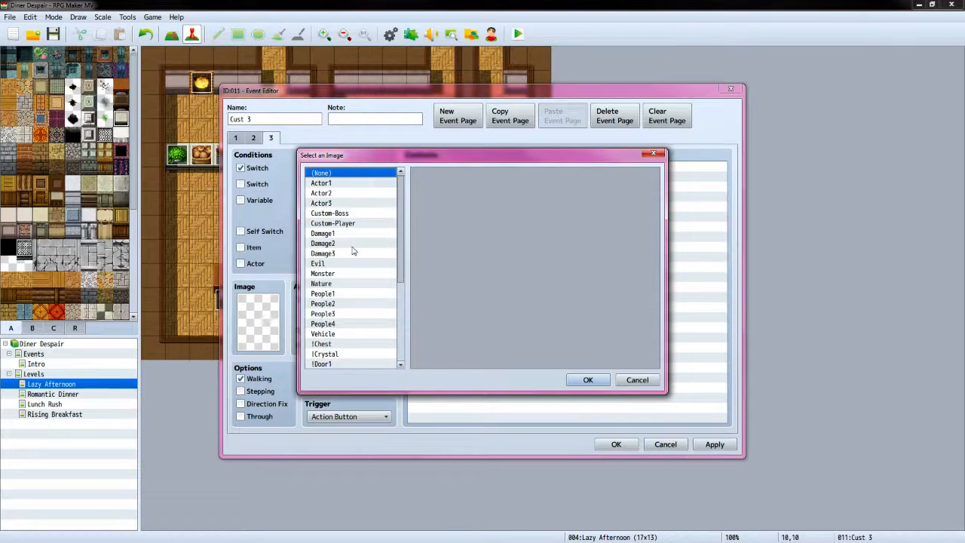
{"action": "left_click", "coordinate": [337, 296]}
{"action": "left_click", "coordinate": [546, 303]}
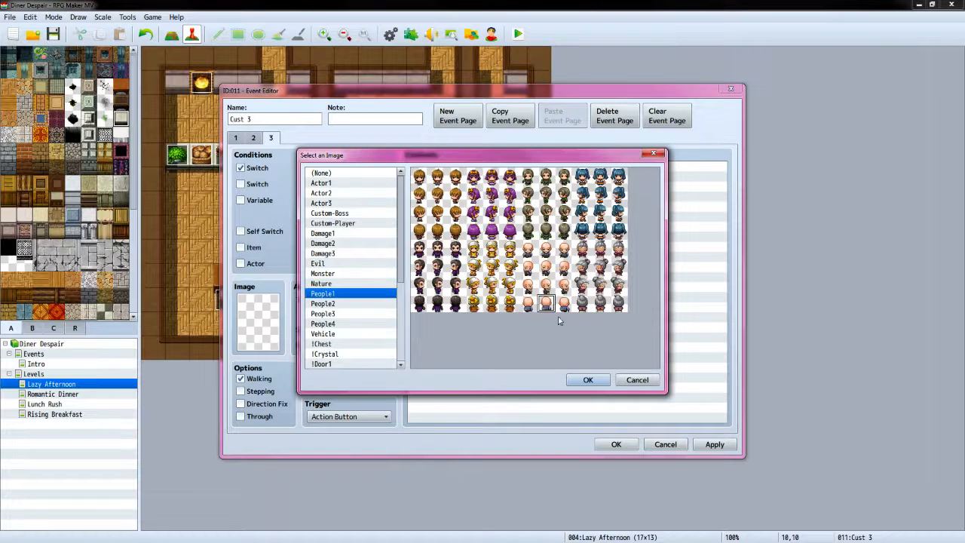
{"action": "left_click", "coordinate": [587, 380]}
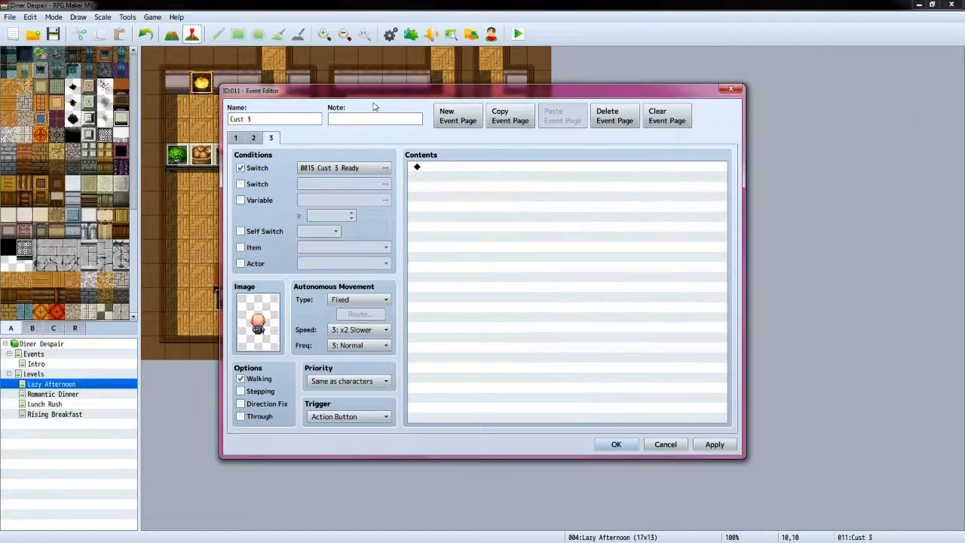
Add self switch B as a condition of Cust 3's page 3 and apply the changes
{"action": "left_click", "coordinate": [240, 231]}
{"action": "left_click", "coordinate": [303, 233]}
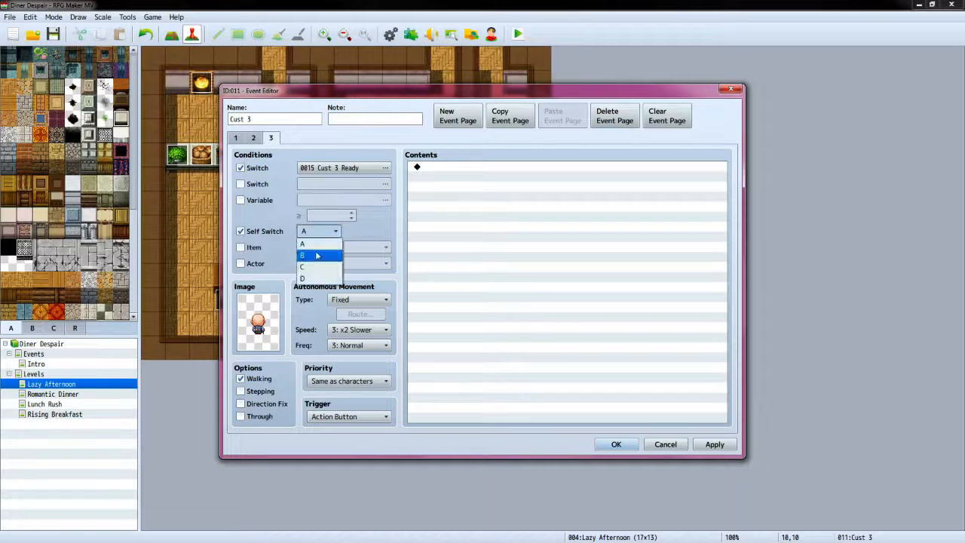
{"action": "left_click", "coordinate": [316, 254]}
{"action": "left_click", "coordinate": [712, 445]}
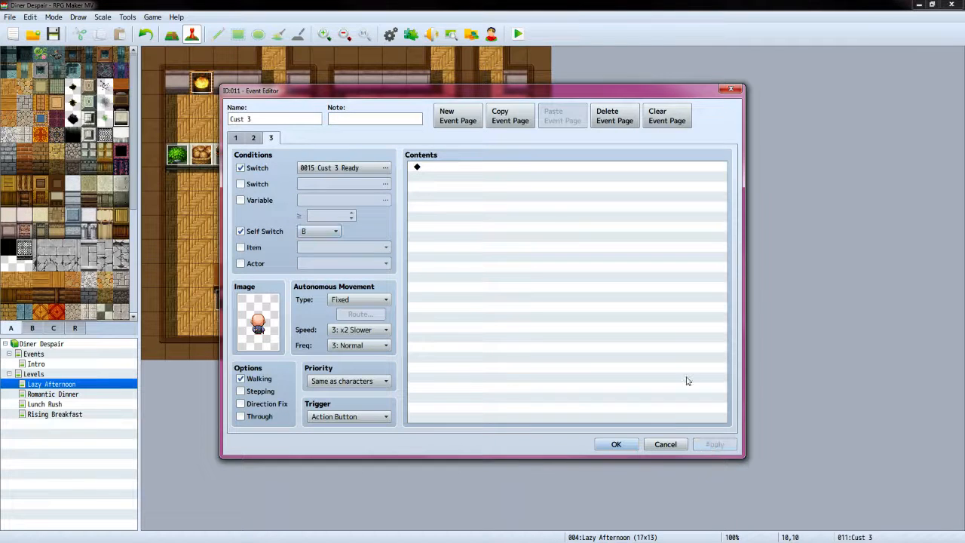
Following the original event's page 3, add a Conditional Branch checking variable 0005 Cust 3 Food = 1, without an else branch
{"action": "left_click", "coordinate": [502, 167]}
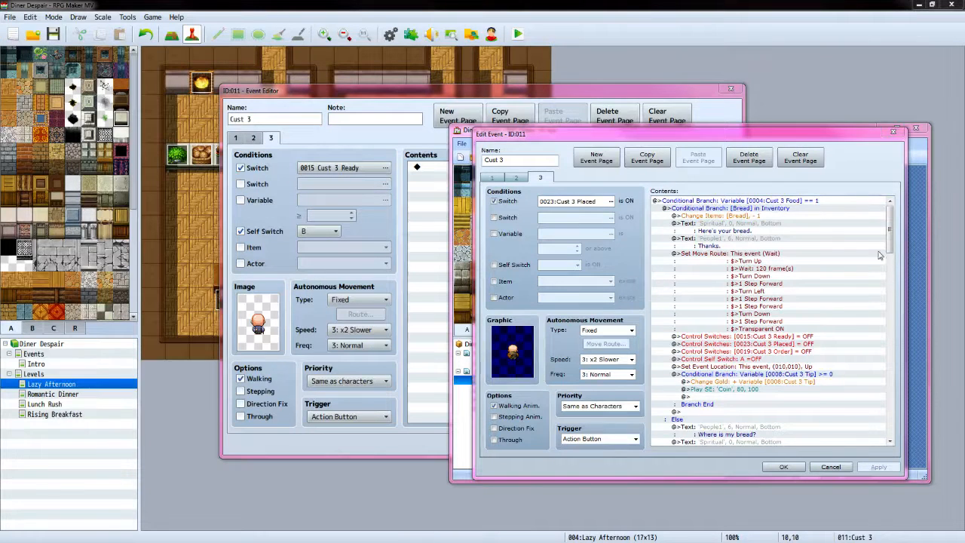
{"action": "mouse_move", "coordinate": [891, 229]}
{"action": "left_mouse_down"}
{"action": "mouse_move", "coordinate": [891, 262]}
{"action": "mouse_move", "coordinate": [894, 220]}
{"action": "left_mouse_up"}
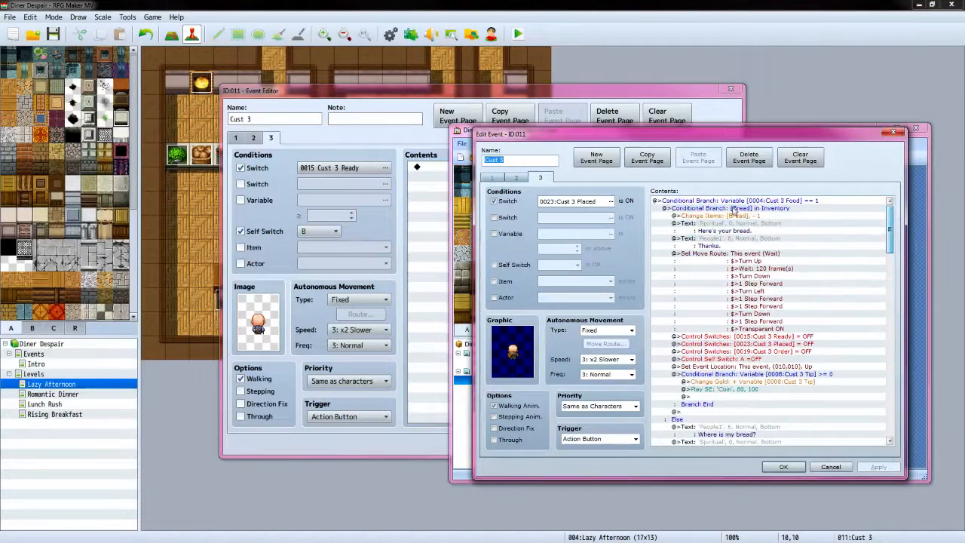
{"action": "left_click", "coordinate": [456, 169]}
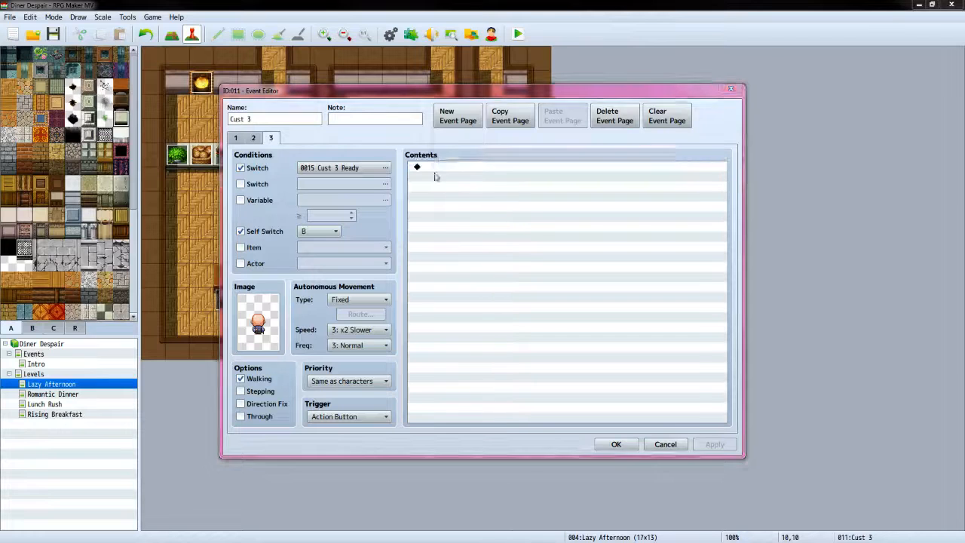
{"action": "double_click", "coordinate": [435, 176]}
{"action": "left_click", "coordinate": [500, 323]}
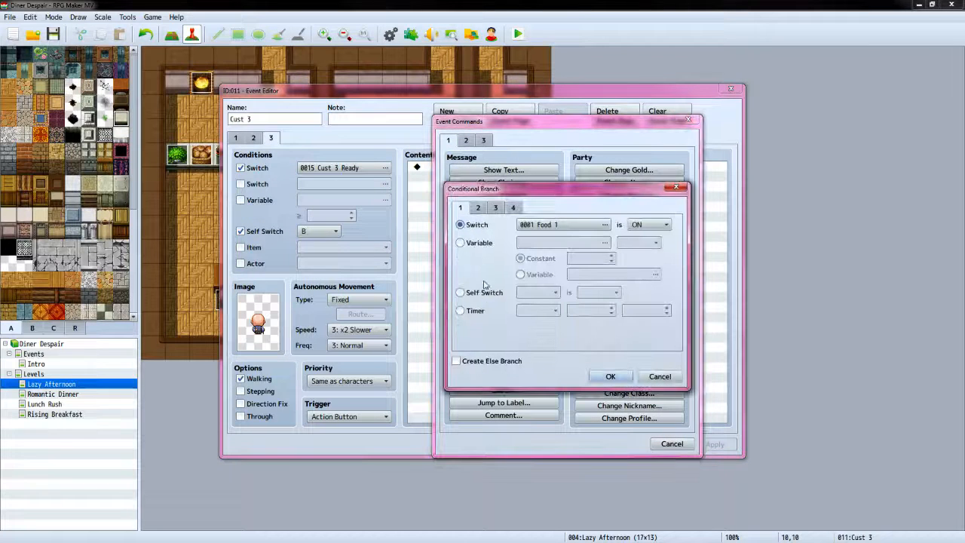
{"action": "left_click", "coordinate": [460, 243]}
{"action": "left_click", "coordinate": [603, 242]}
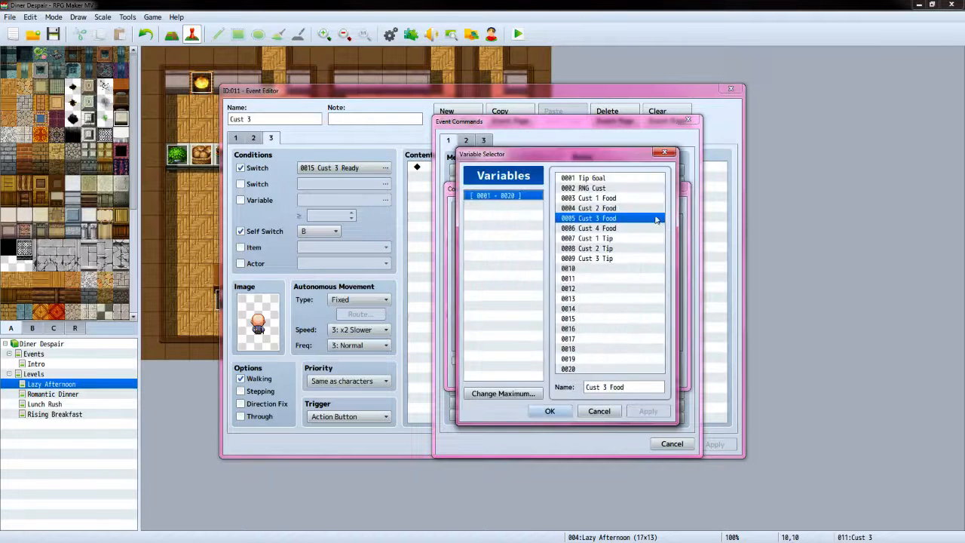
{"action": "left_click", "coordinate": [549, 411]}
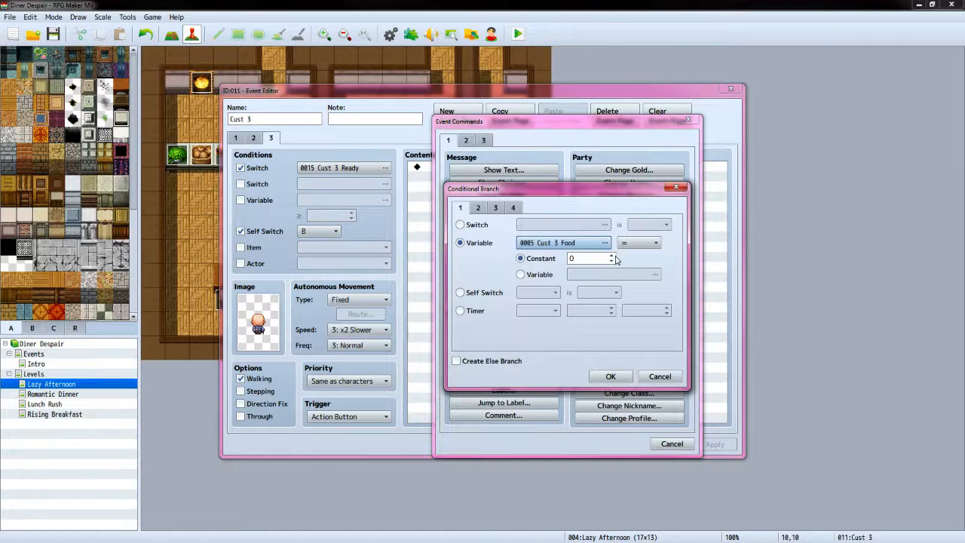
{"action": "left_click", "coordinate": [611, 255]}
{"action": "left_click", "coordinate": [610, 376]}
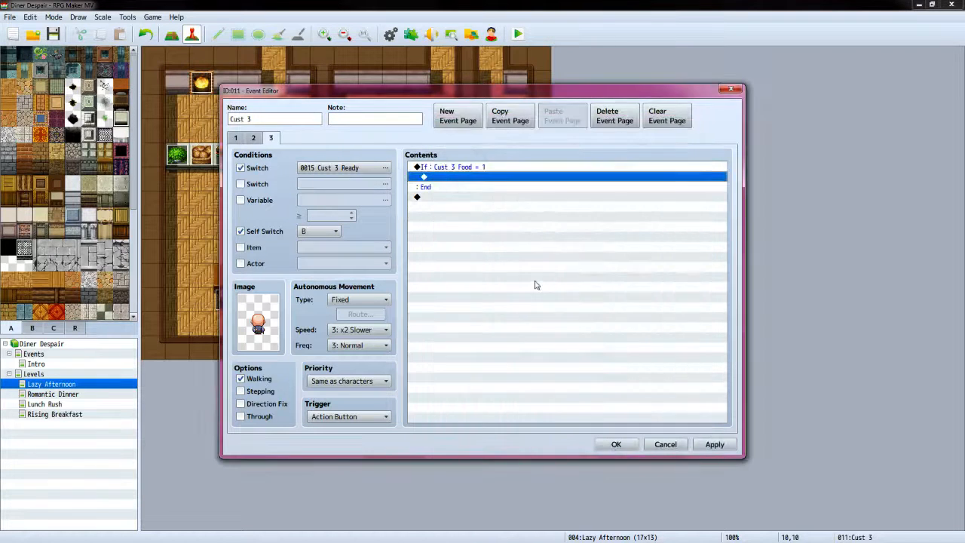
Inside the Cust 3 Food = 1 branch, add a Conditional Branch checking that the party has the item Bread, with an else branch
{"action": "double_click", "coordinate": [458, 181]}
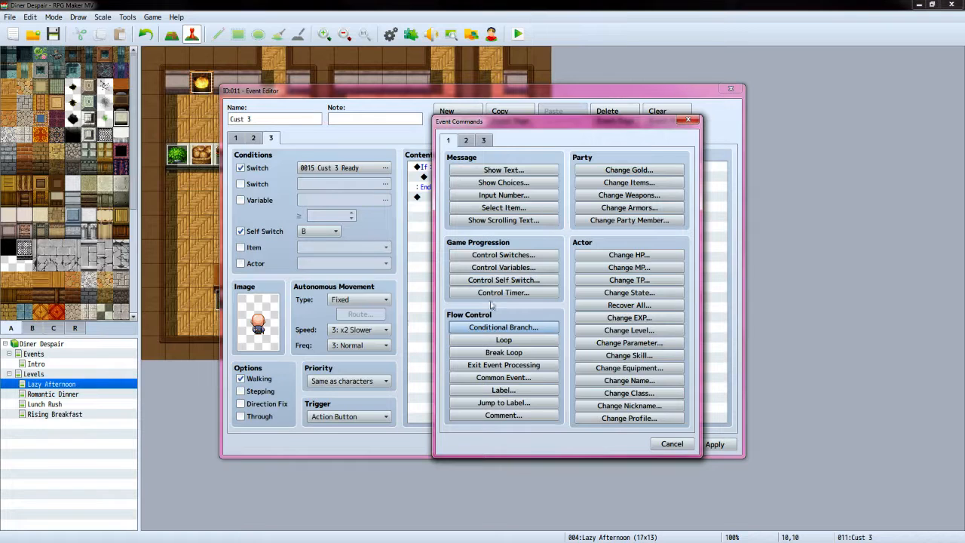
{"action": "left_click", "coordinate": [490, 326]}
{"action": "left_click", "coordinate": [513, 208]}
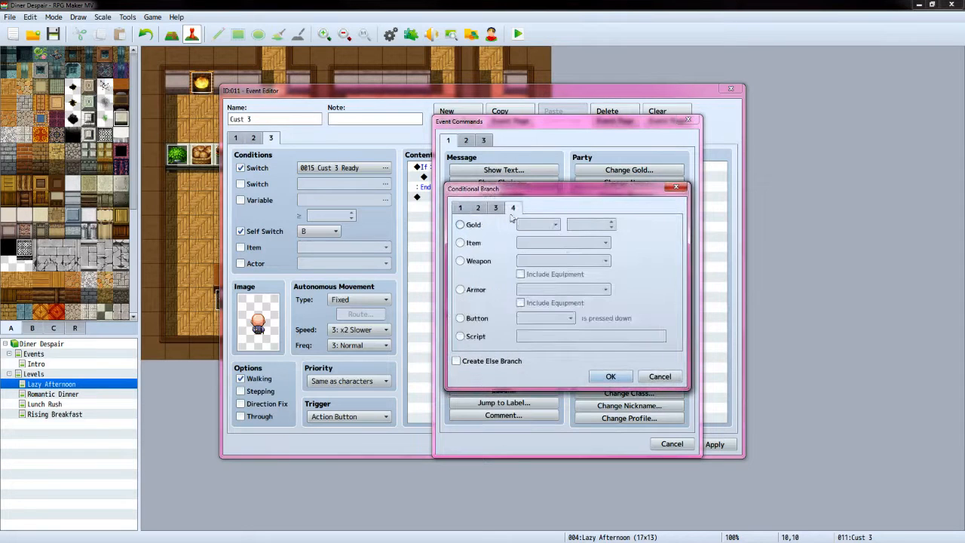
{"action": "left_click", "coordinate": [463, 244]}
{"action": "left_click", "coordinate": [561, 242]}
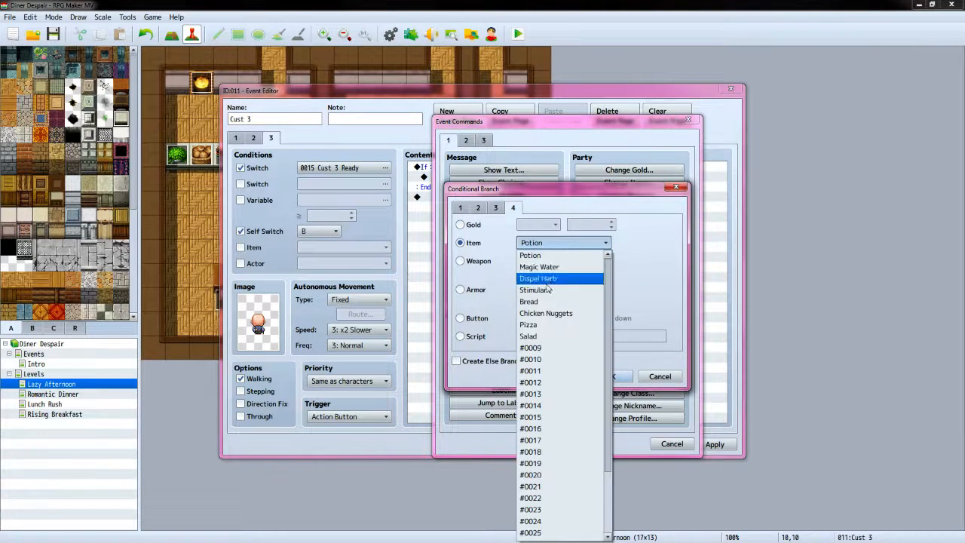
{"action": "left_click", "coordinate": [533, 295]}
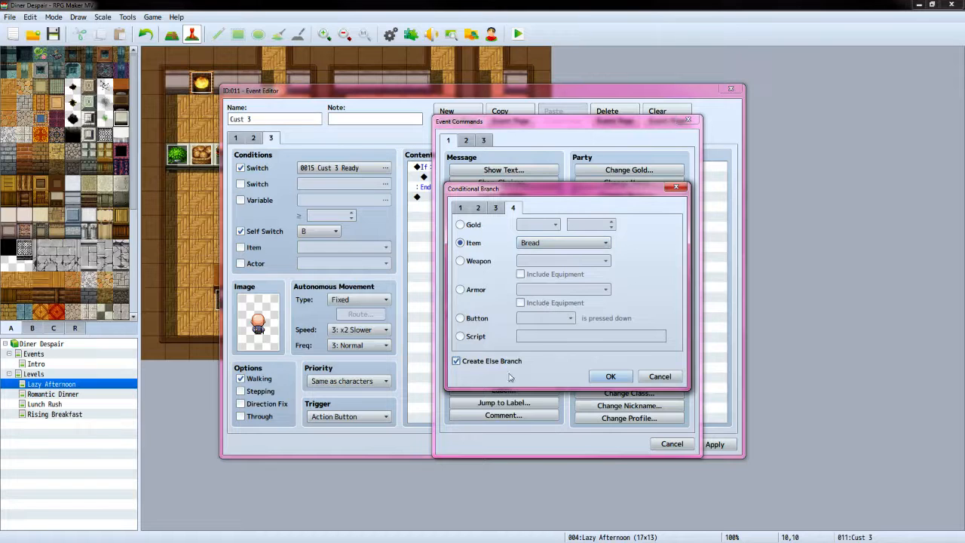
{"action": "left_click", "coordinate": [611, 377]}
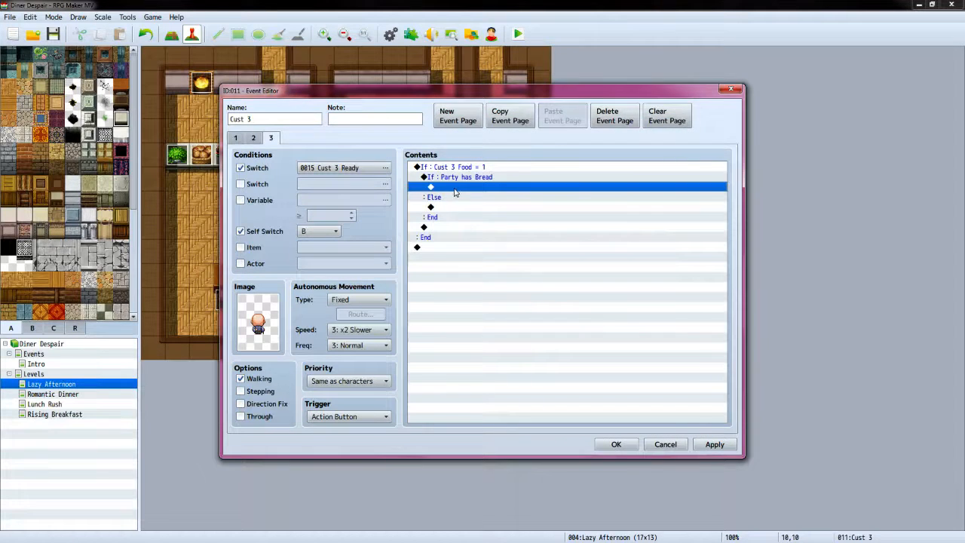
Inside the Party has Bread branch, add a Change Items command that decreases Bread by 1
{"action": "double_click", "coordinate": [454, 193]}
{"action": "left_click", "coordinate": [597, 184]}
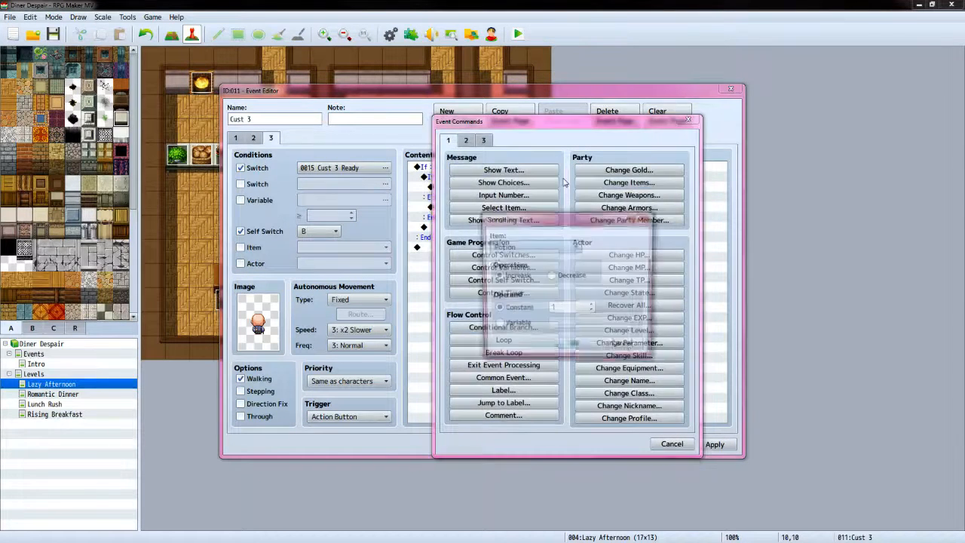
{"action": "left_click", "coordinate": [532, 245]}
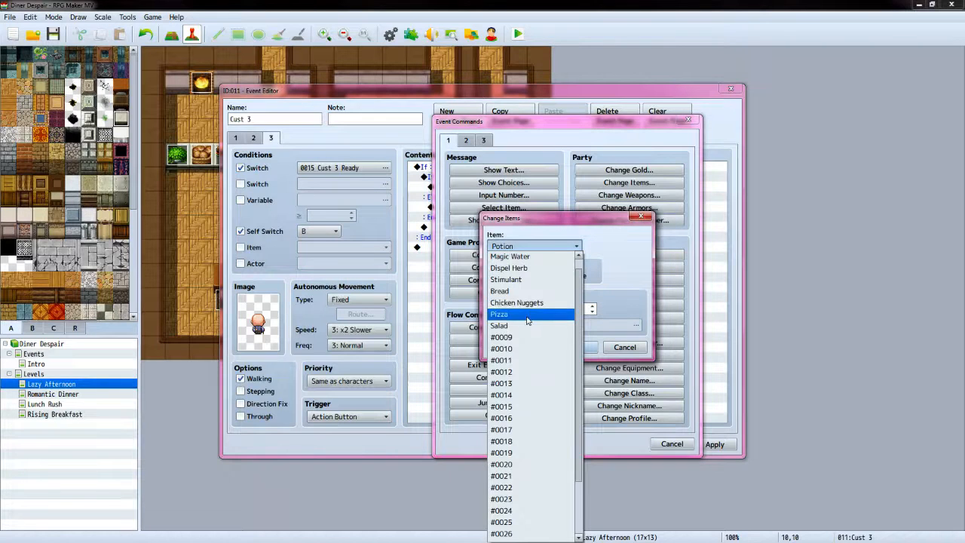
{"action": "left_click", "coordinate": [520, 291]}
{"action": "left_click", "coordinate": [551, 275]}
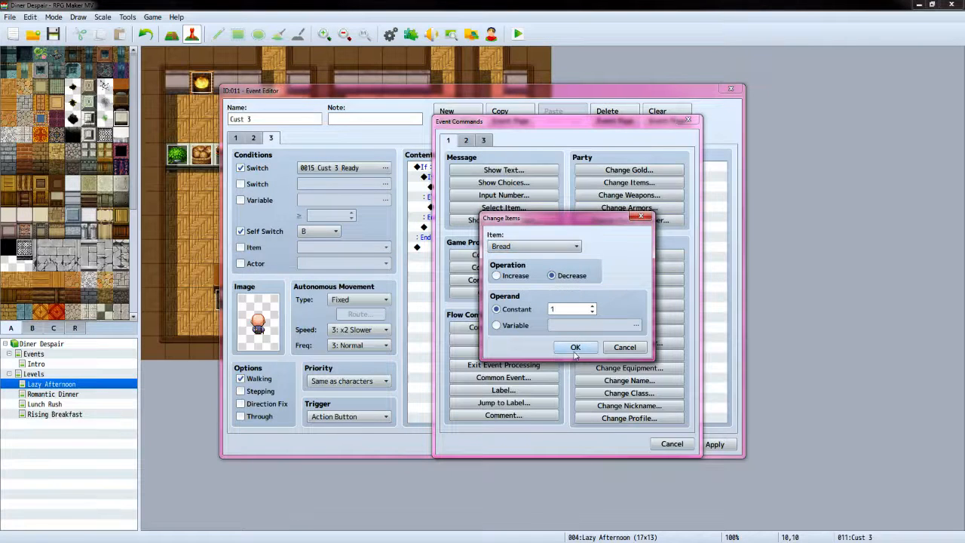
{"action": "left_click", "coordinate": [575, 348]}
Following the original event, add a Show Text below the item change with the Custom-Player face and the text "Here's your bread."
{"action": "double_click", "coordinate": [467, 200]}
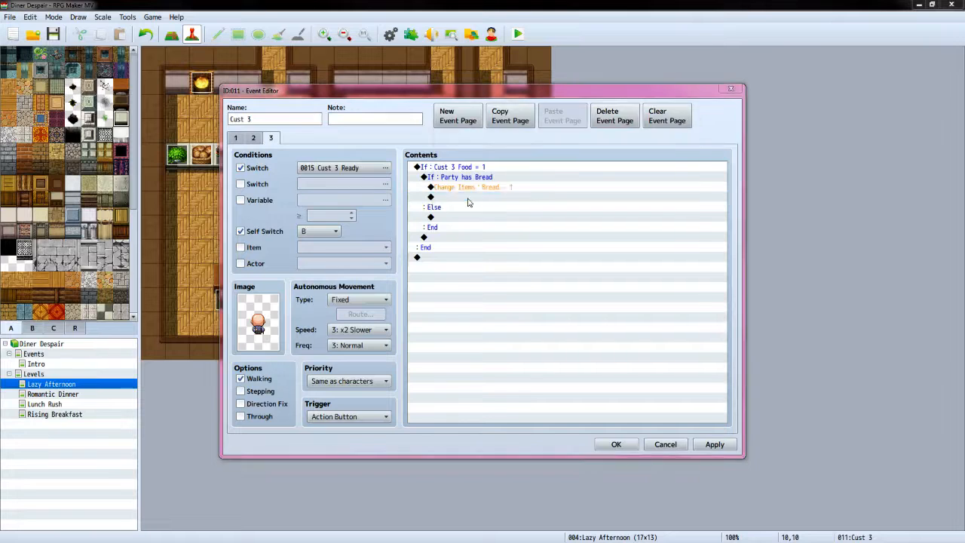
{"action": "left_click", "coordinate": [503, 169]}
{"action": "double_click", "coordinate": [460, 258]}
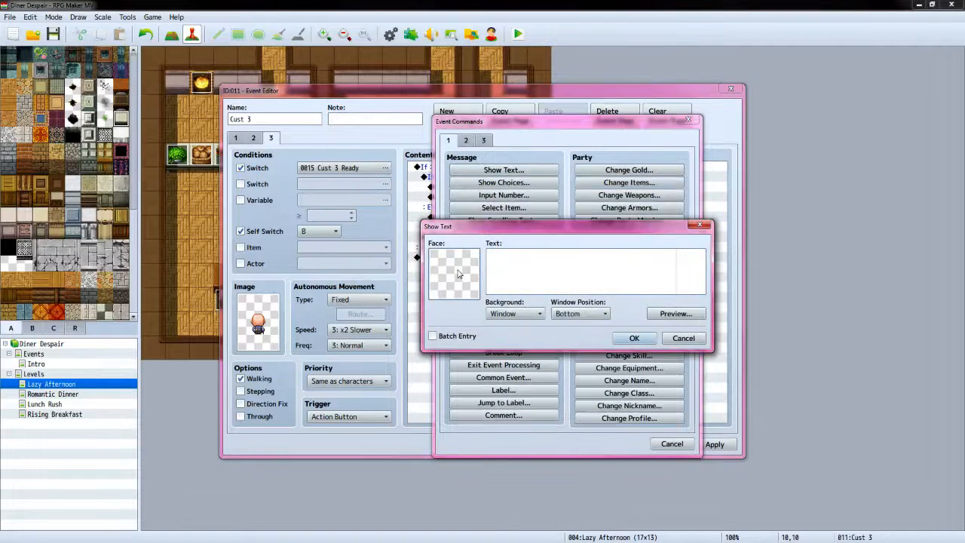
{"action": "left_click", "coordinate": [438, 241]}
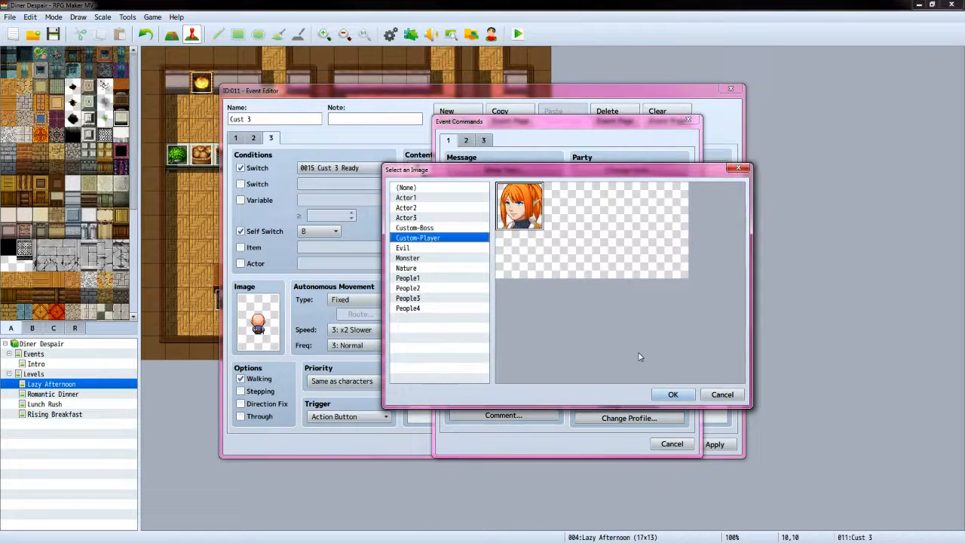
{"action": "left_click", "coordinate": [672, 394]}
{"action": "key", "text": "alt+Tab"}
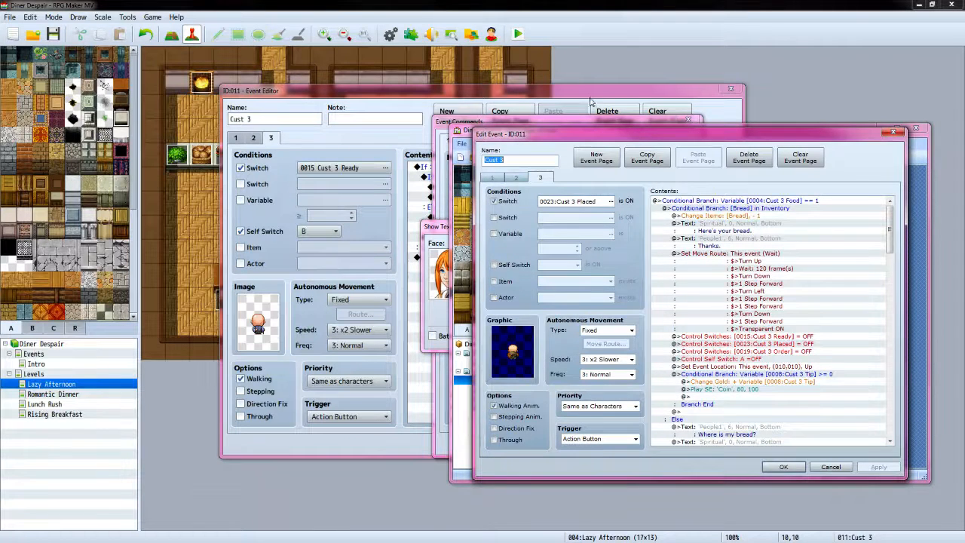
{"action": "key", "text": "alt+Tab"}
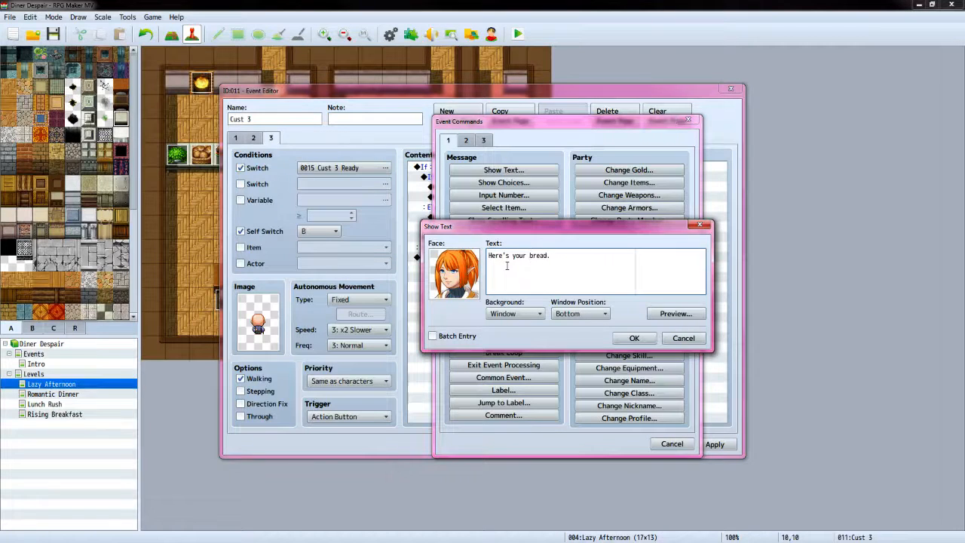
{"action": "left_click", "coordinate": [634, 338]}
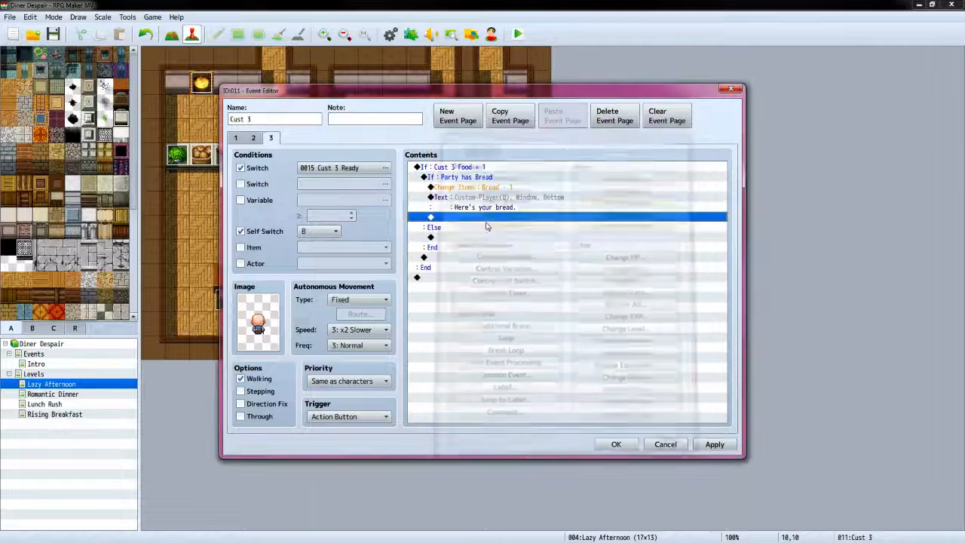
Add the customer's reply "Thanks." as a Show Text with the bald, bearded old man's face from People1
{"action": "double_click", "coordinate": [481, 217]}
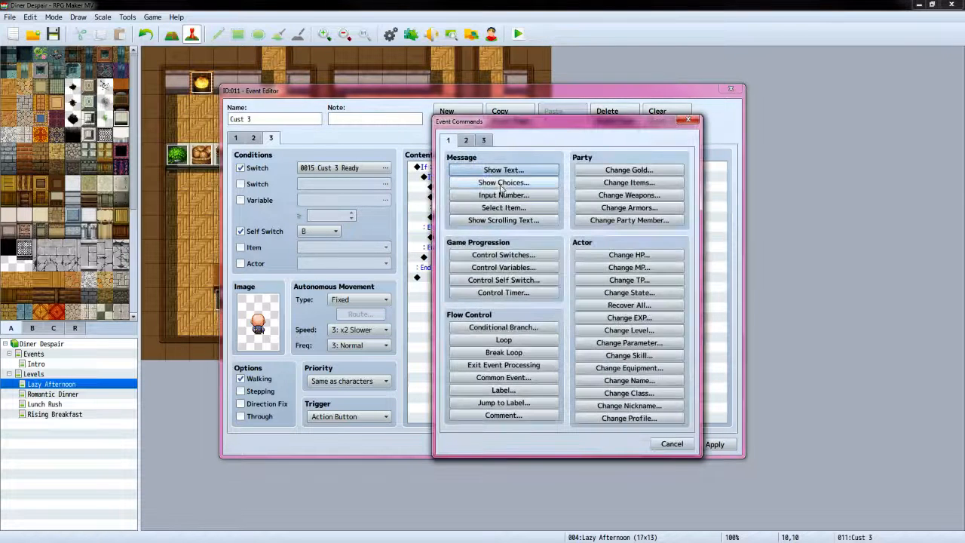
{"action": "left_click", "coordinate": [503, 171]}
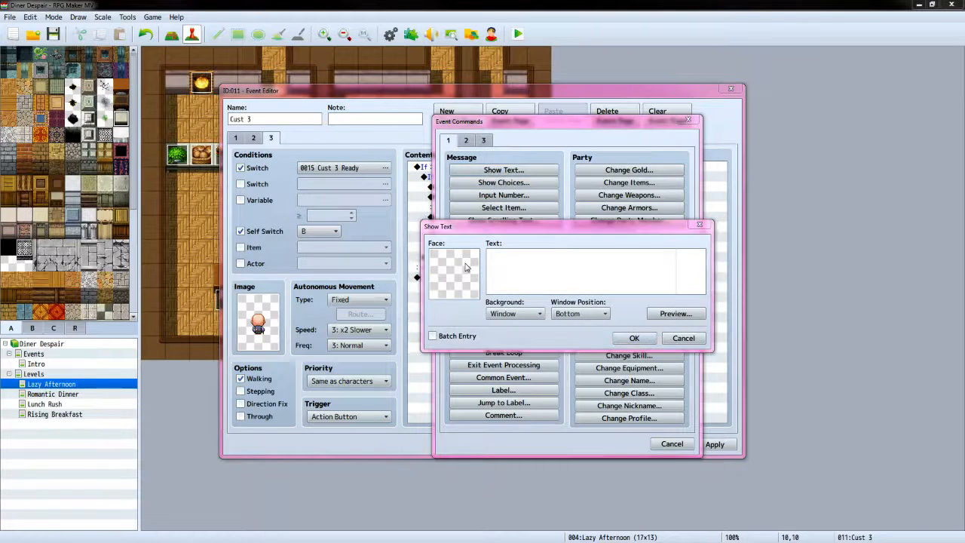
{"action": "double_click", "coordinate": [459, 273]}
{"action": "left_click", "coordinate": [429, 278]}
{"action": "left_click", "coordinate": [609, 260]}
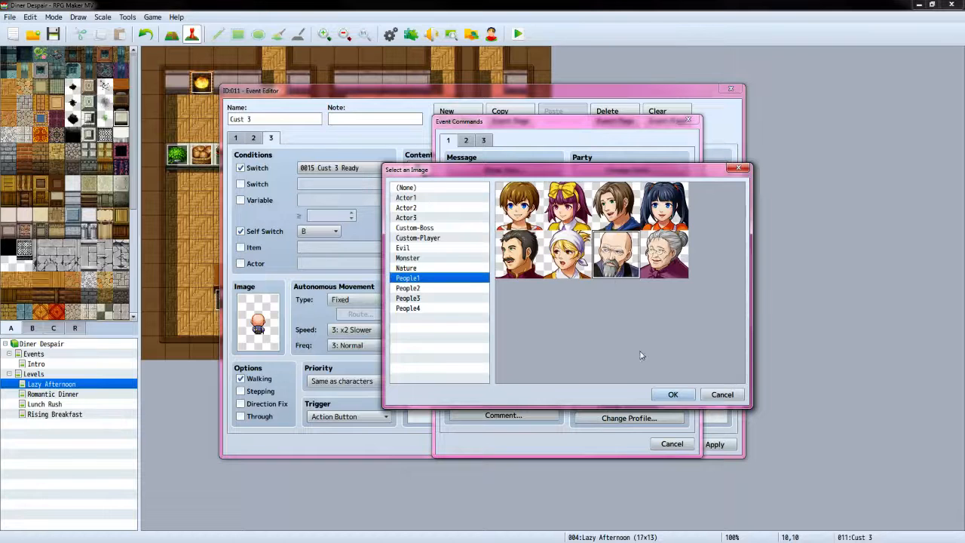
{"action": "left_click", "coordinate": [672, 394]}
{"action": "left_click", "coordinate": [577, 272]}
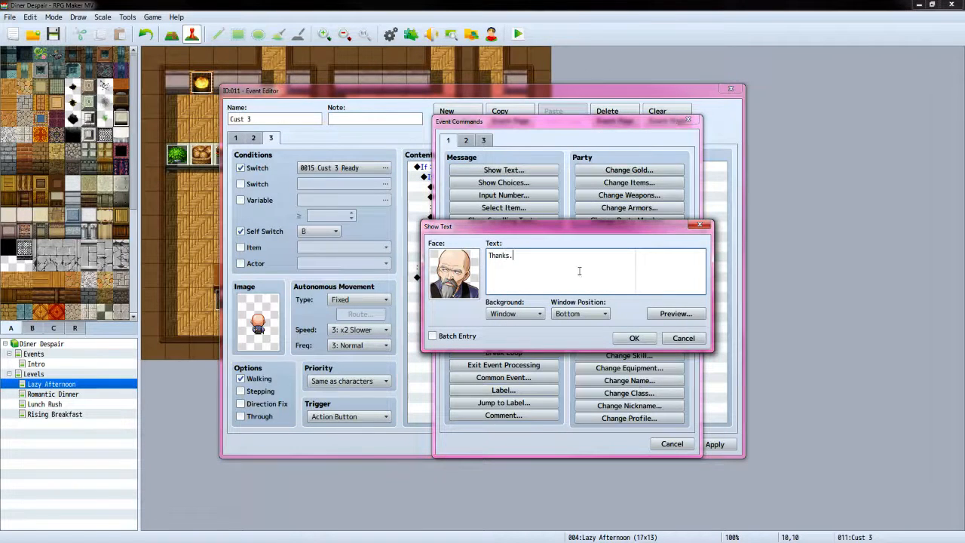
{"action": "left_click", "coordinate": [634, 338]}
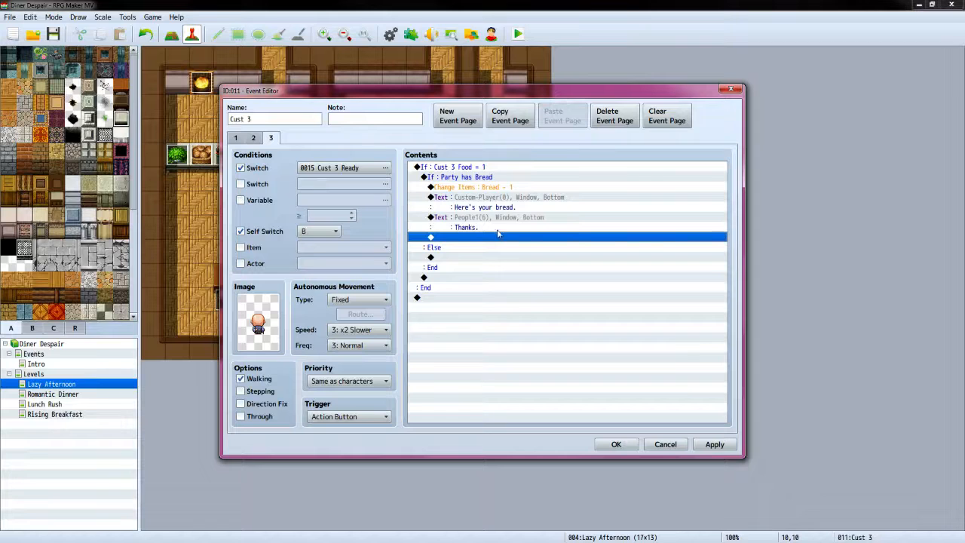
Begin a Set Movement Route for This Event after the reply, with Turn Up and a wait of 120 frames
{"action": "double_click", "coordinate": [495, 239]}
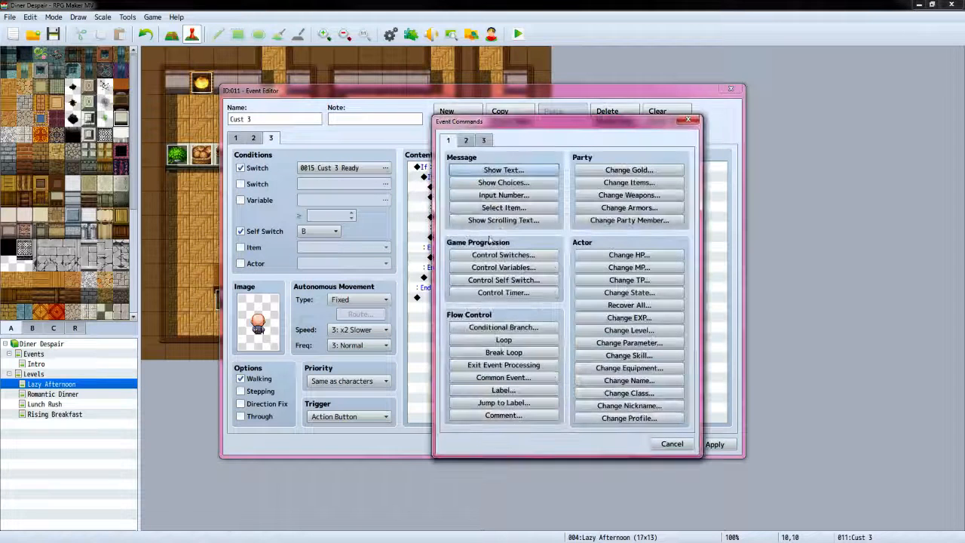
{"action": "left_click", "coordinate": [467, 142]}
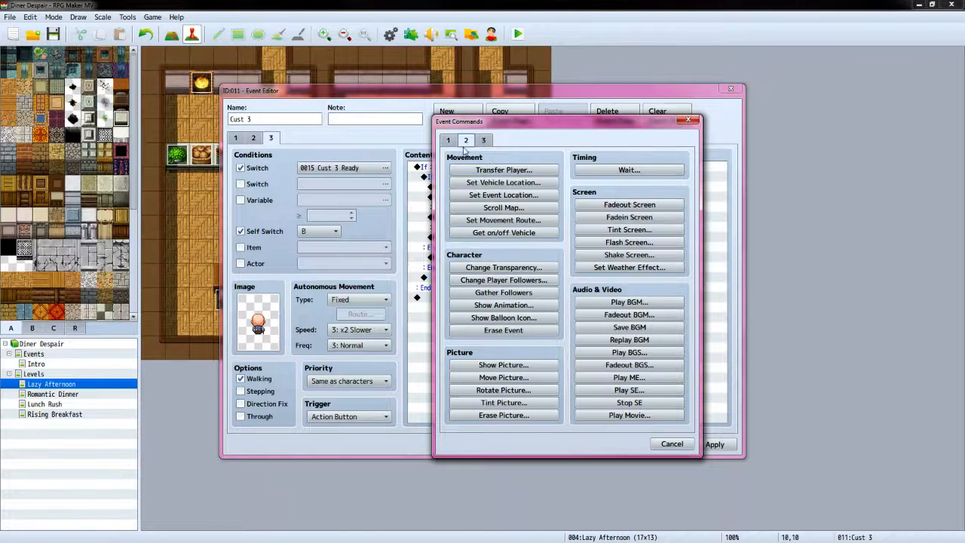
{"action": "left_click", "coordinate": [502, 220]}
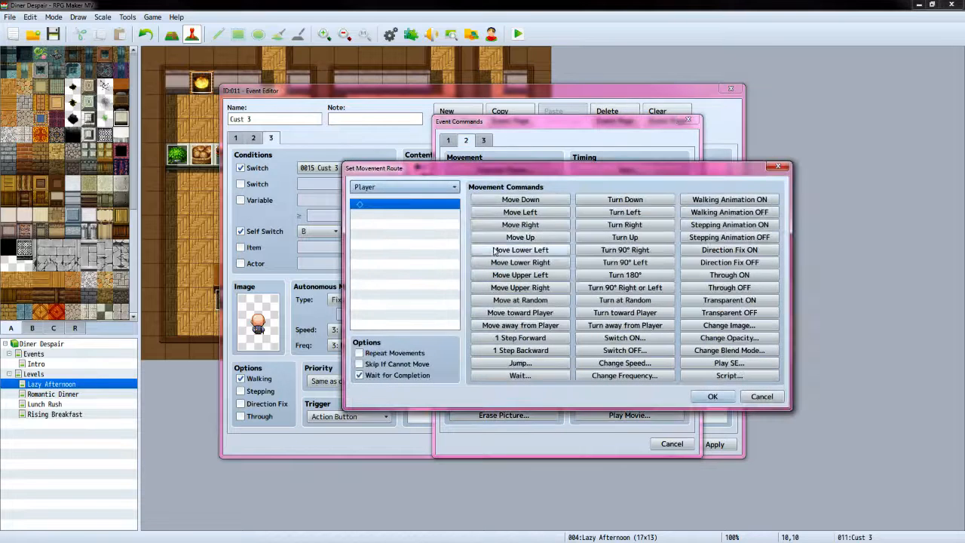
{"action": "left_click", "coordinate": [451, 187]}
{"action": "left_click", "coordinate": [370, 212]}
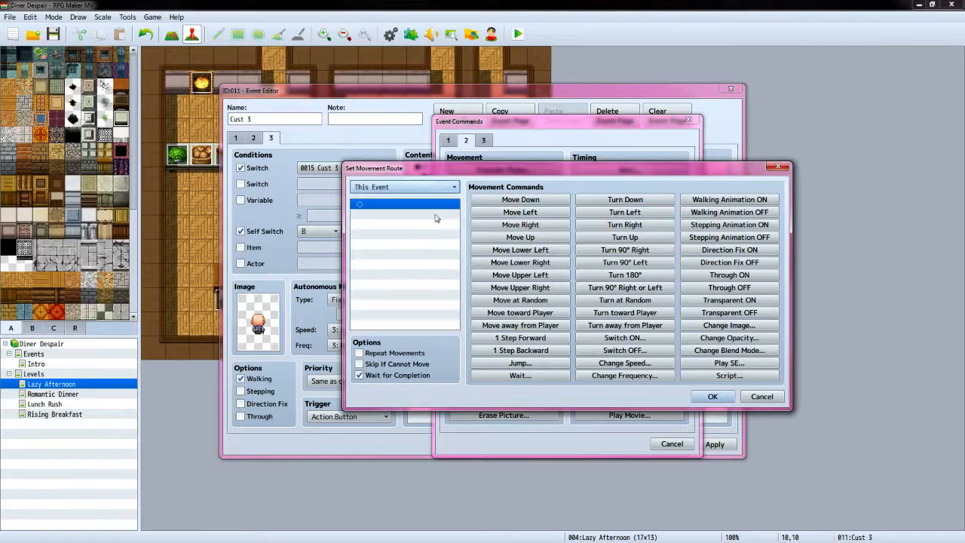
{"action": "left_click", "coordinate": [625, 237]}
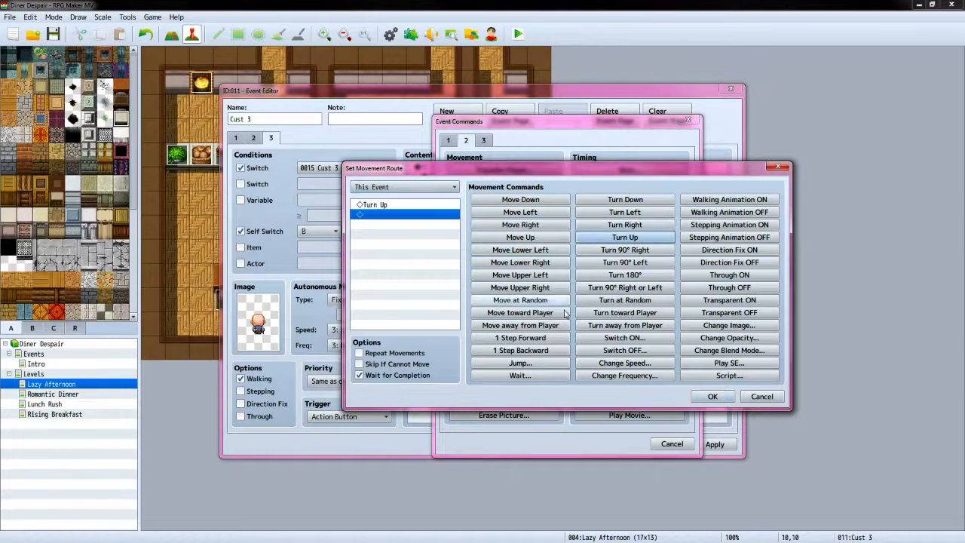
{"action": "left_click", "coordinate": [521, 375]}
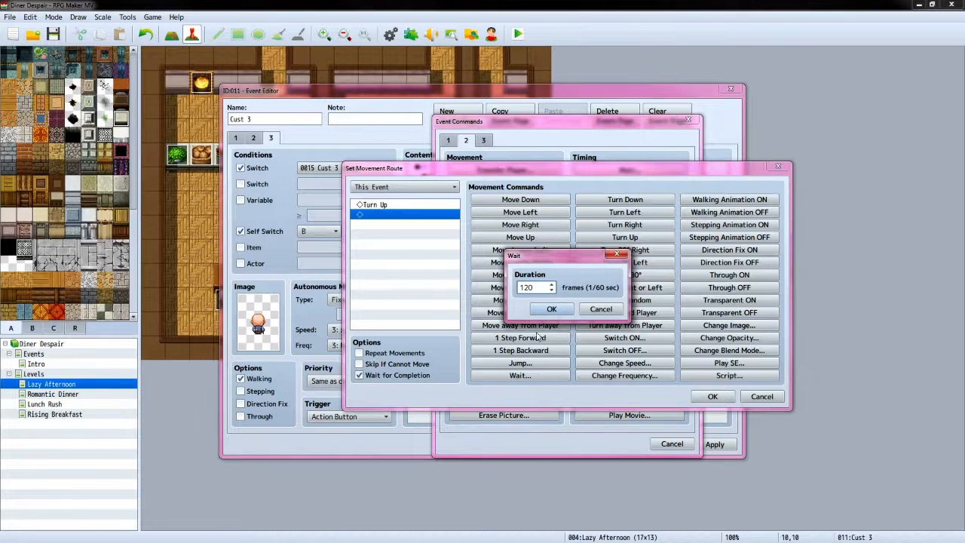
{"action": "left_click", "coordinate": [551, 309]}
Complete the route with Turn Down, Turn Left, two 1 Step Forward, Turn Down, 1 Step Forward and Transparent ON, checking it against the original event
{"action": "left_click", "coordinate": [642, 201]}
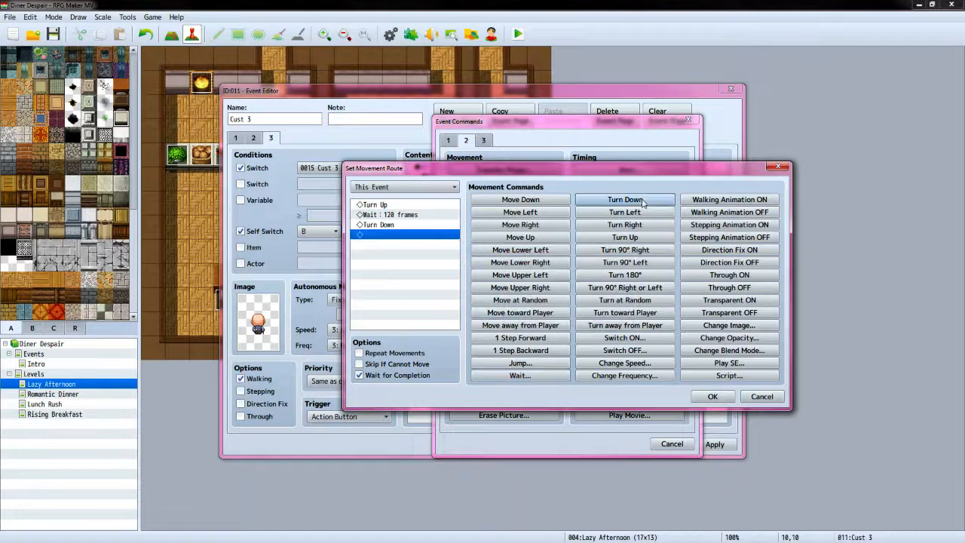
{"action": "left_click", "coordinate": [635, 214]}
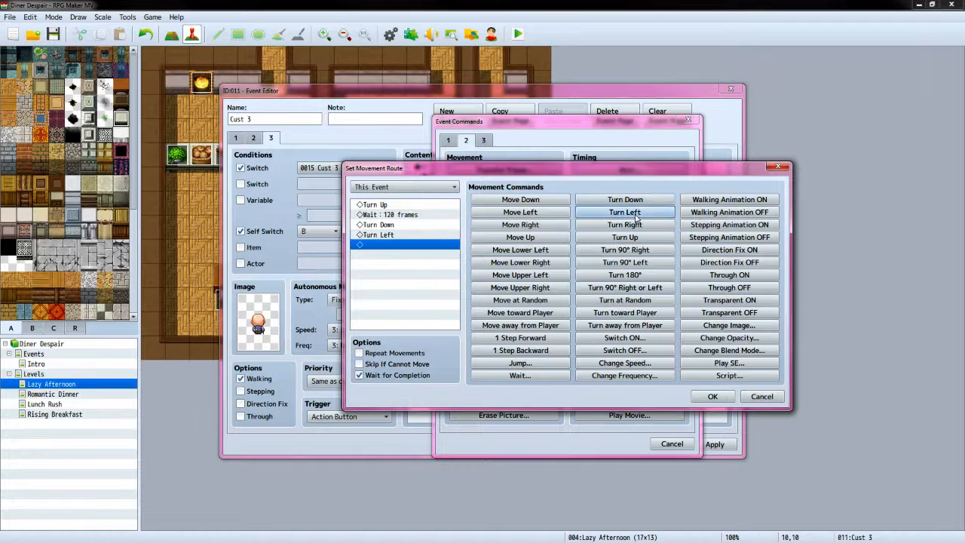
{"action": "left_click", "coordinate": [541, 339]}
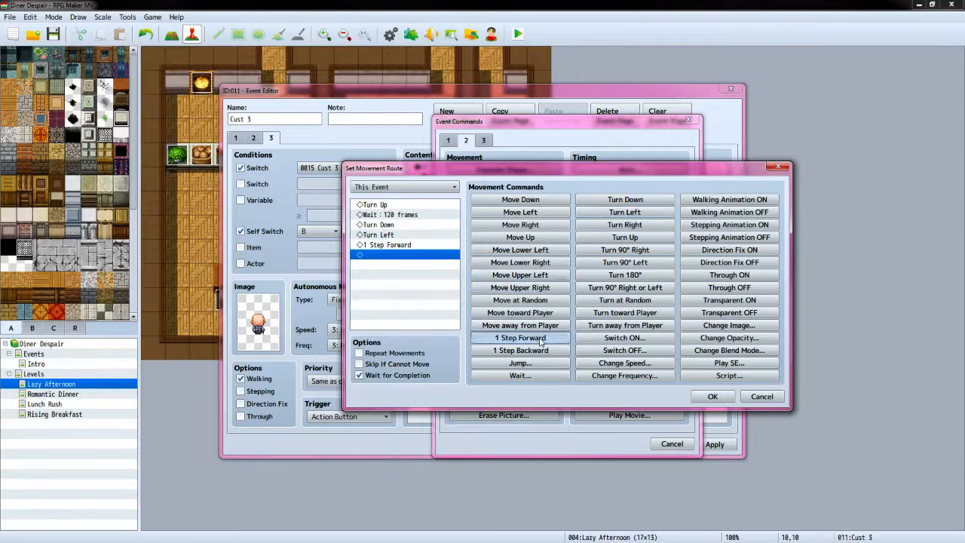
{"action": "left_click", "coordinate": [540, 339]}
{"action": "left_click", "coordinate": [625, 199]}
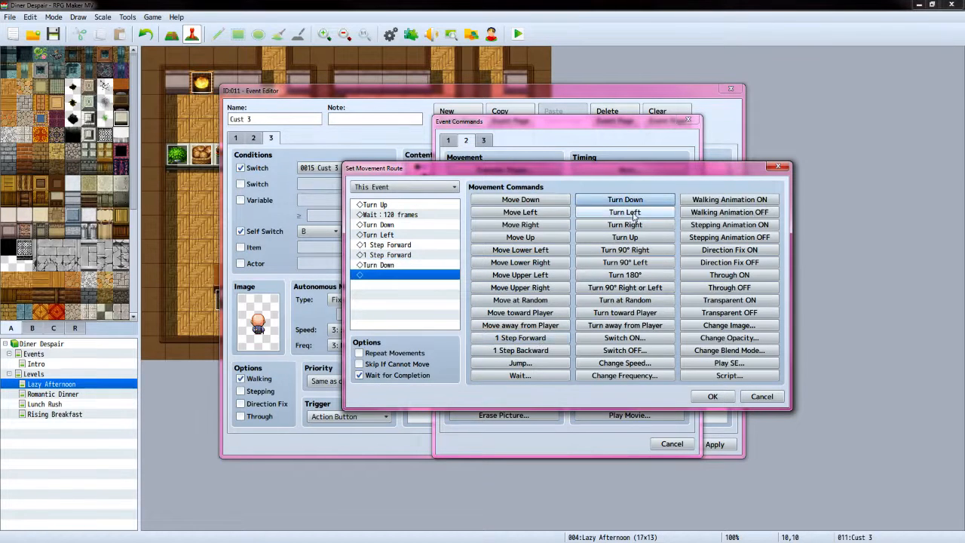
{"action": "left_click", "coordinate": [550, 339]}
{"action": "left_click", "coordinate": [727, 300]}
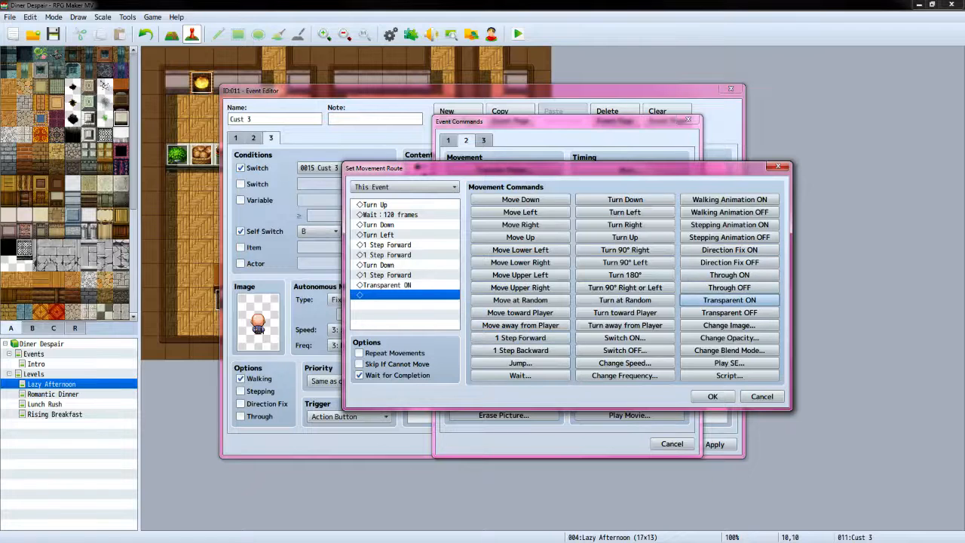
{"action": "key", "text": "alt+Tab"}
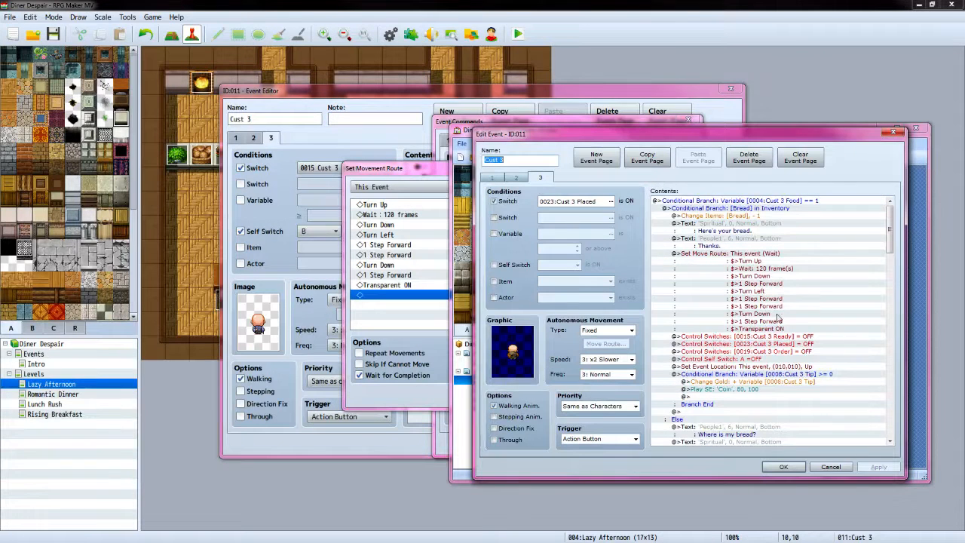
{"action": "key", "text": "alt+Tab"}
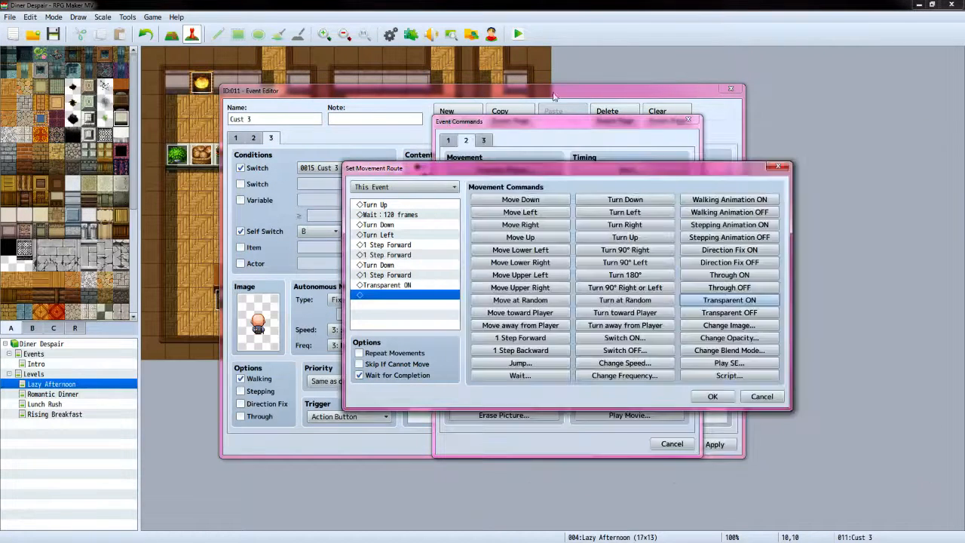
{"action": "left_click", "coordinate": [708, 394]}
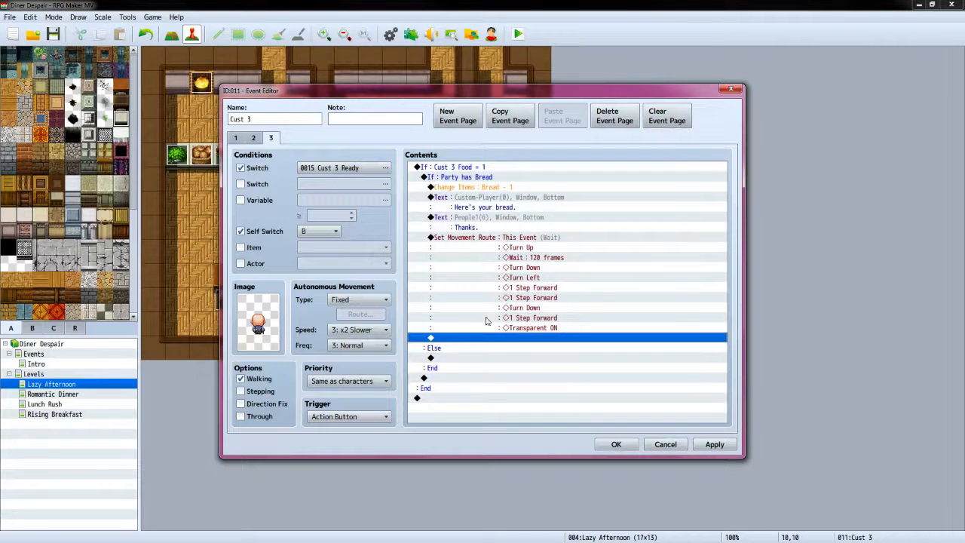
After the movement route, add a Control Switches command that turns switch 0015 Cust 3 Ready OFF
{"action": "double_click", "coordinate": [479, 341]}
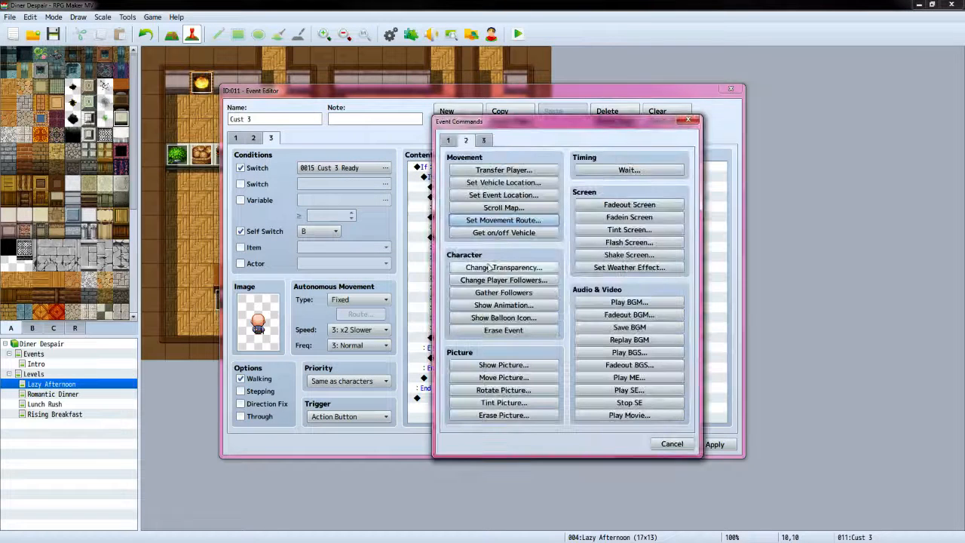
{"action": "left_click", "coordinate": [447, 140]}
{"action": "left_click", "coordinate": [504, 254]}
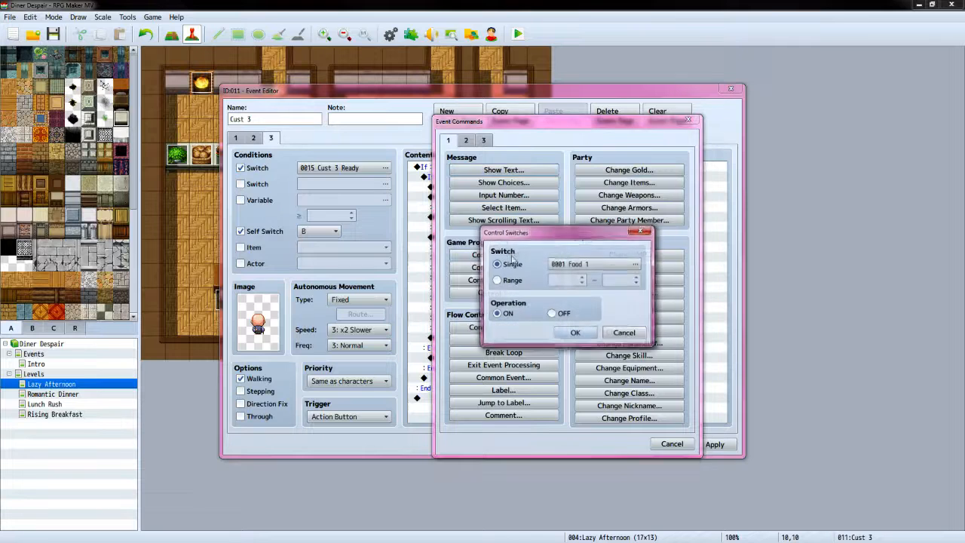
{"action": "left_click", "coordinate": [564, 262]}
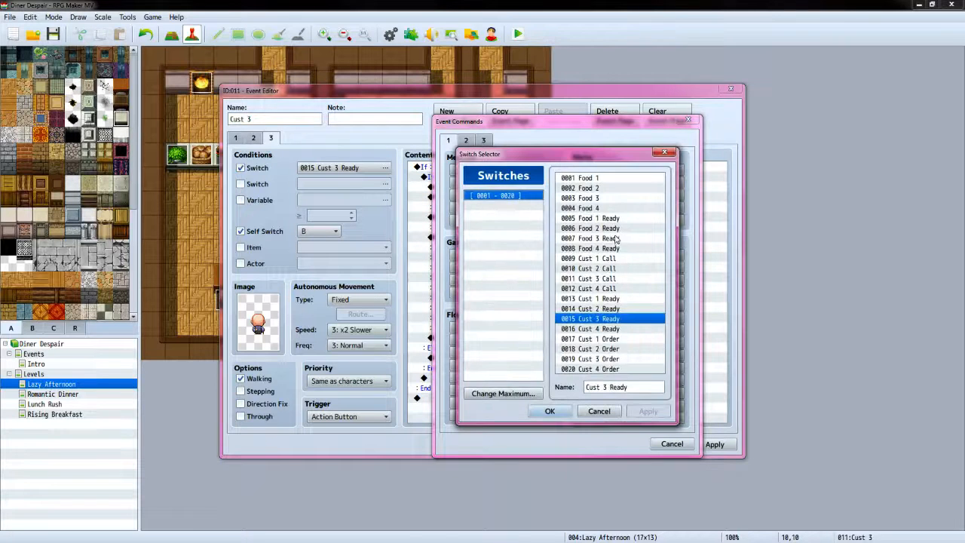
{"action": "left_click", "coordinate": [550, 411]}
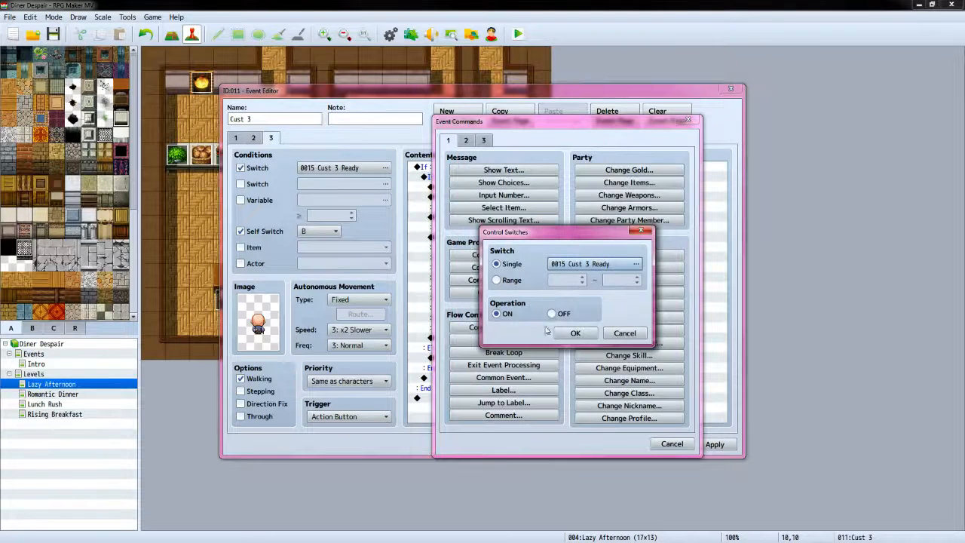
{"action": "left_click", "coordinate": [552, 313]}
{"action": "left_click", "coordinate": [573, 333]}
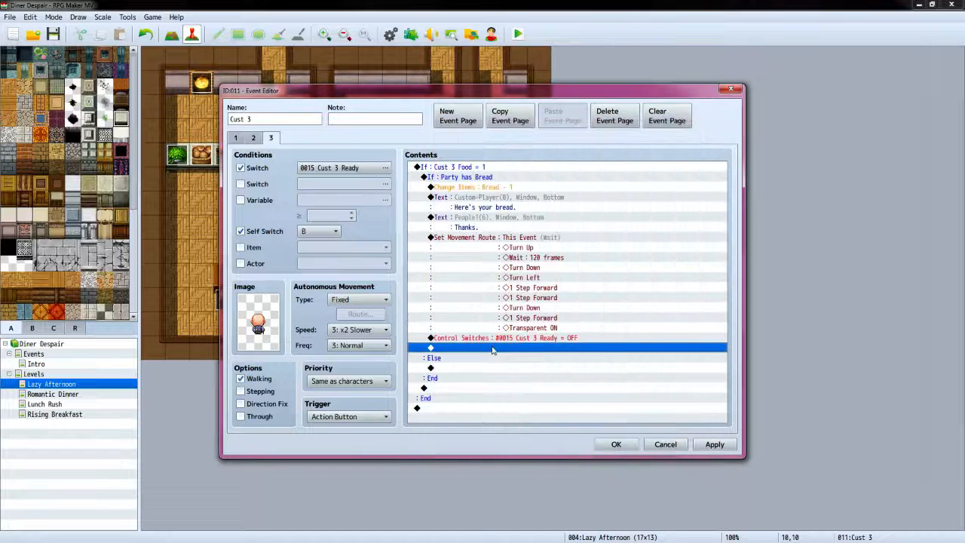
Add a Control Switches command that turns switch 0019 Cust 3 Order OFF, after the Cust 3 Ready reset
{"action": "double_click", "coordinate": [492, 351]}
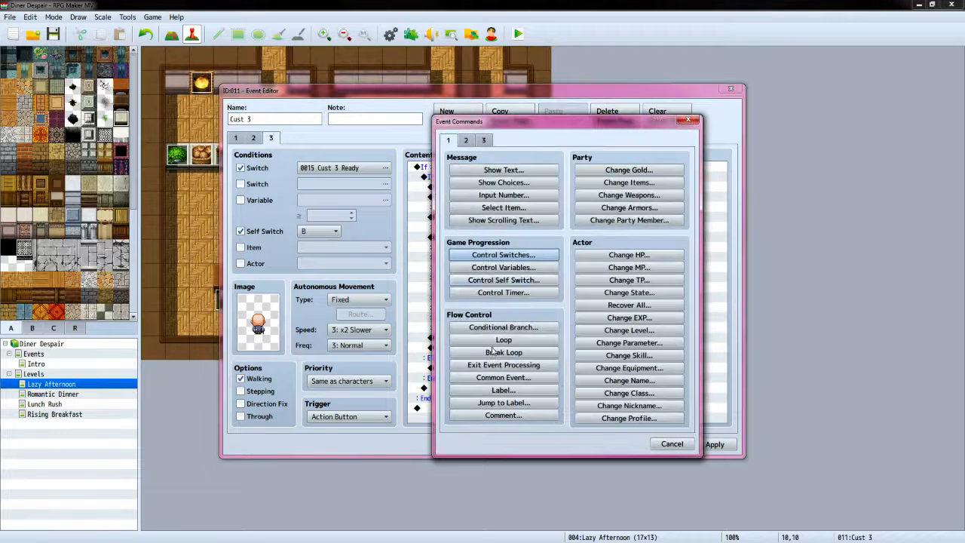
{"action": "left_click", "coordinate": [509, 256]}
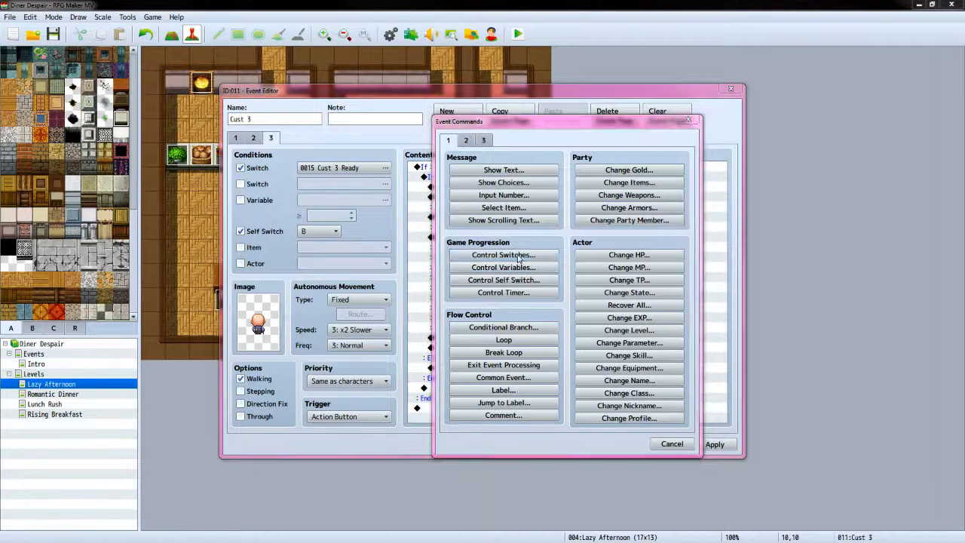
{"action": "double_click", "coordinate": [575, 264]}
{"action": "left_click", "coordinate": [596, 319]}
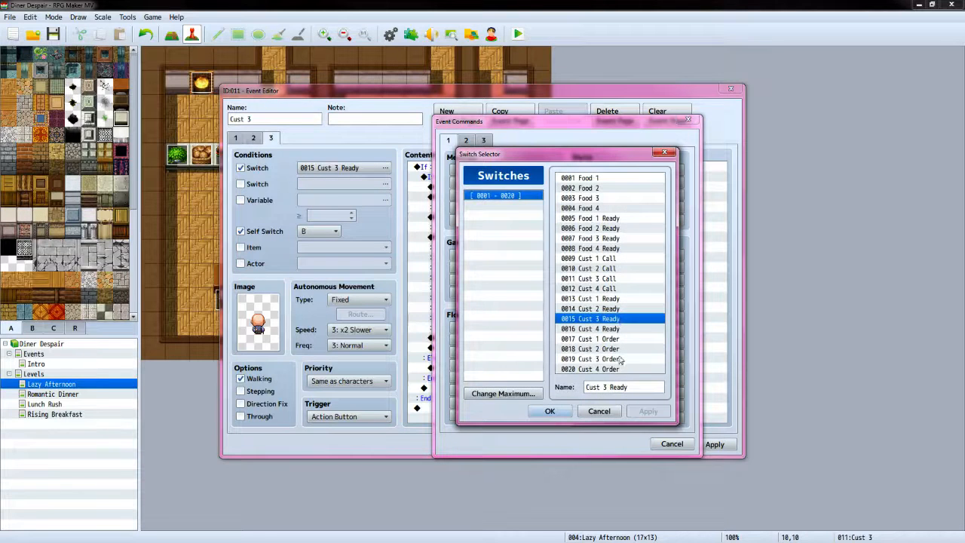
{"action": "left_click", "coordinate": [596, 359]}
{"action": "left_click", "coordinate": [550, 411]}
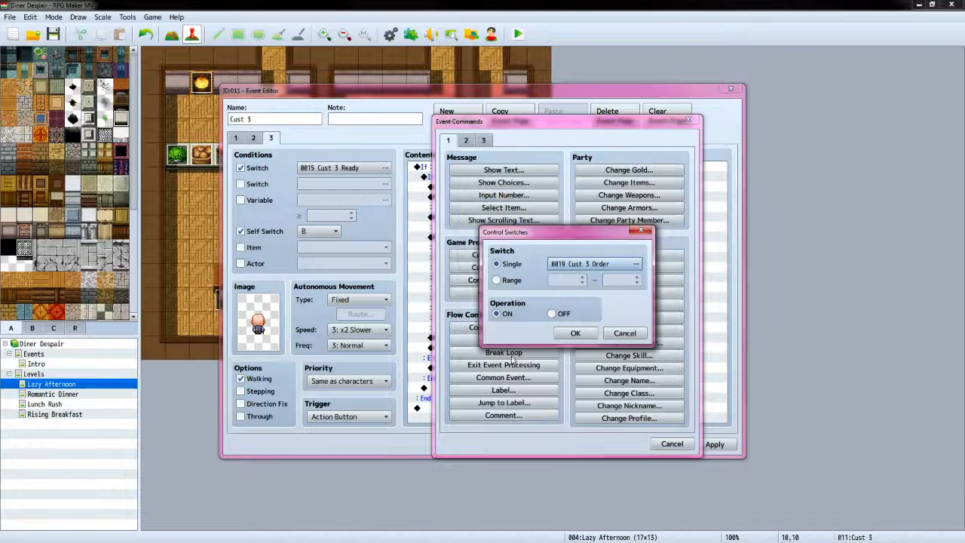
{"action": "left_click", "coordinate": [555, 314]}
{"action": "left_click", "coordinate": [575, 332]}
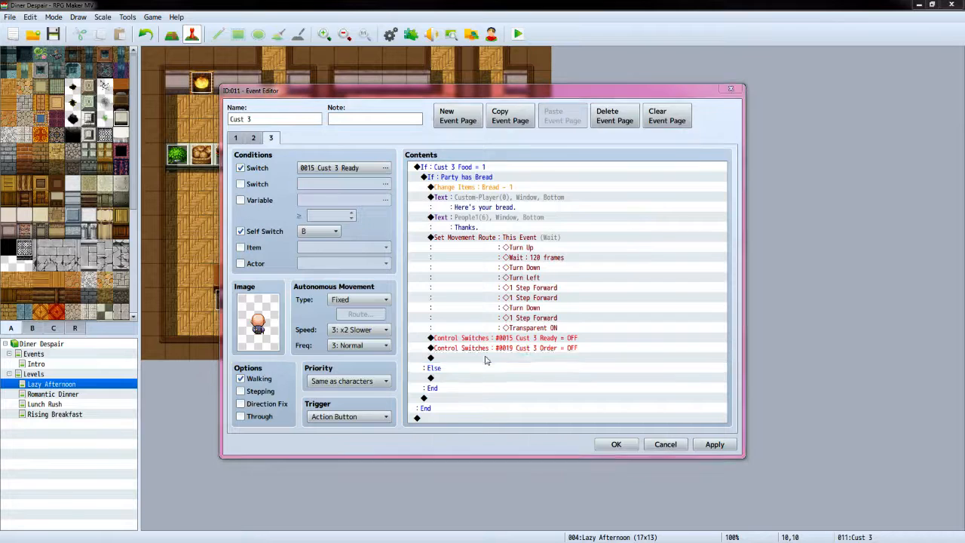
Add two Control Self Switch commands that turn self switches A and B OFF
{"action": "double_click", "coordinate": [485, 359]}
{"action": "left_click", "coordinate": [512, 280]}
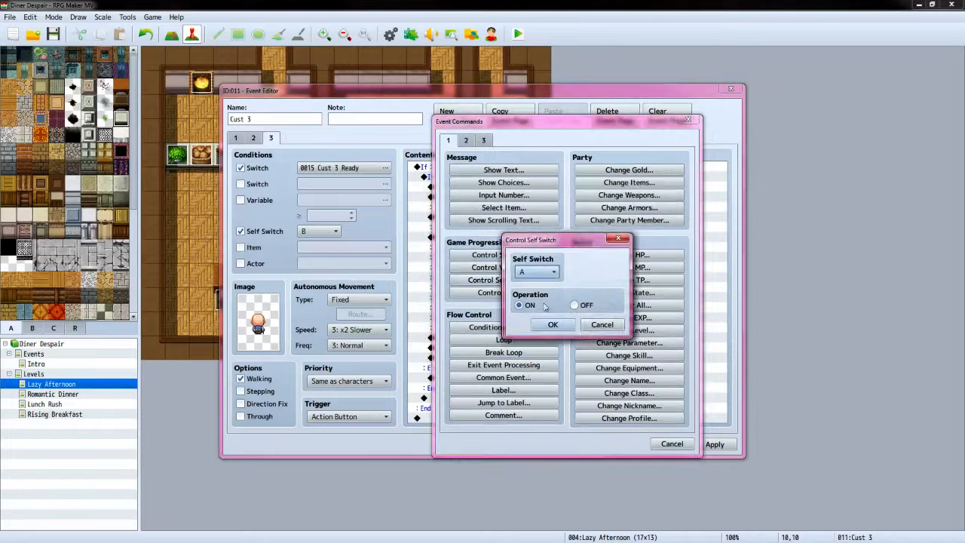
{"action": "left_click", "coordinate": [553, 324]}
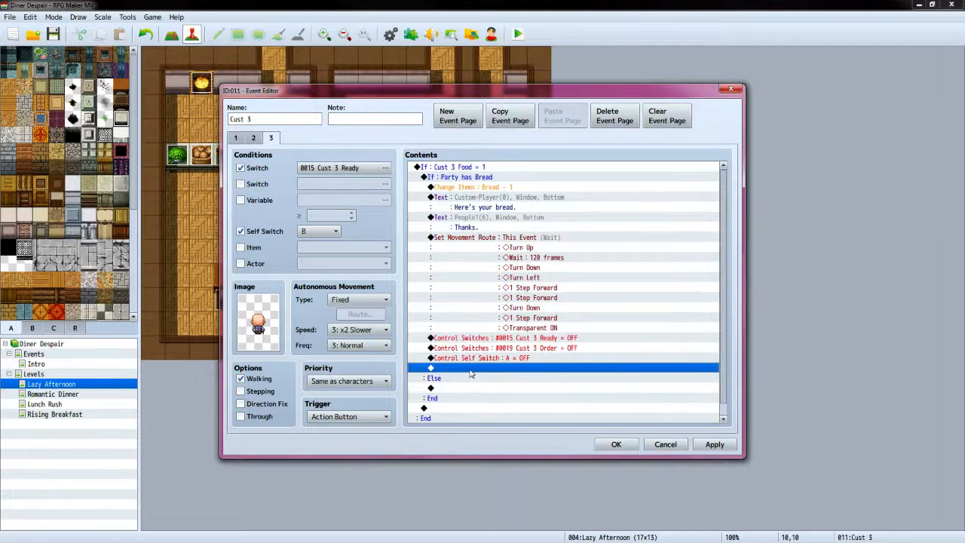
{"action": "double_click", "coordinate": [469, 370]}
{"action": "left_click", "coordinate": [512, 279]}
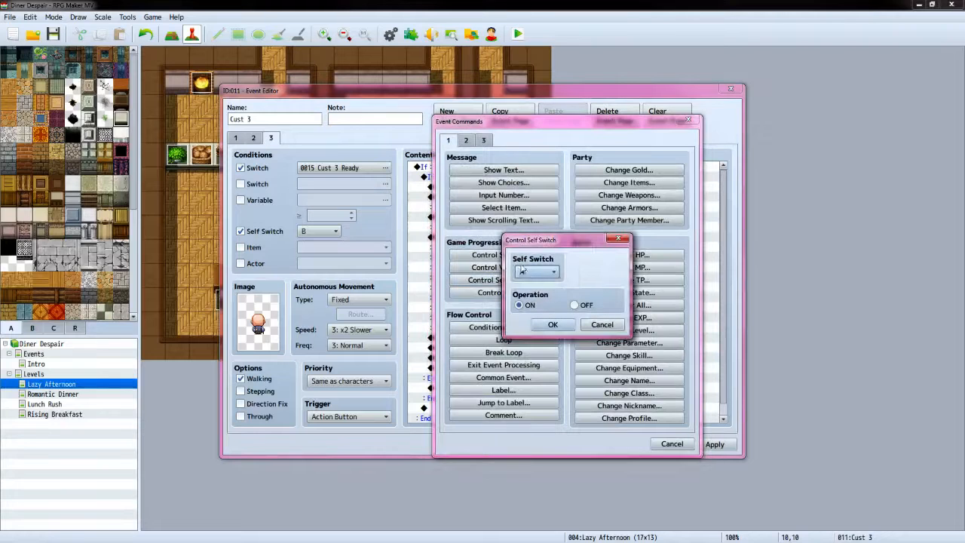
{"action": "left_click", "coordinate": [522, 270]}
{"action": "left_click", "coordinate": [537, 293]}
{"action": "left_click", "coordinate": [577, 305]}
{"action": "left_click", "coordinate": [553, 325]}
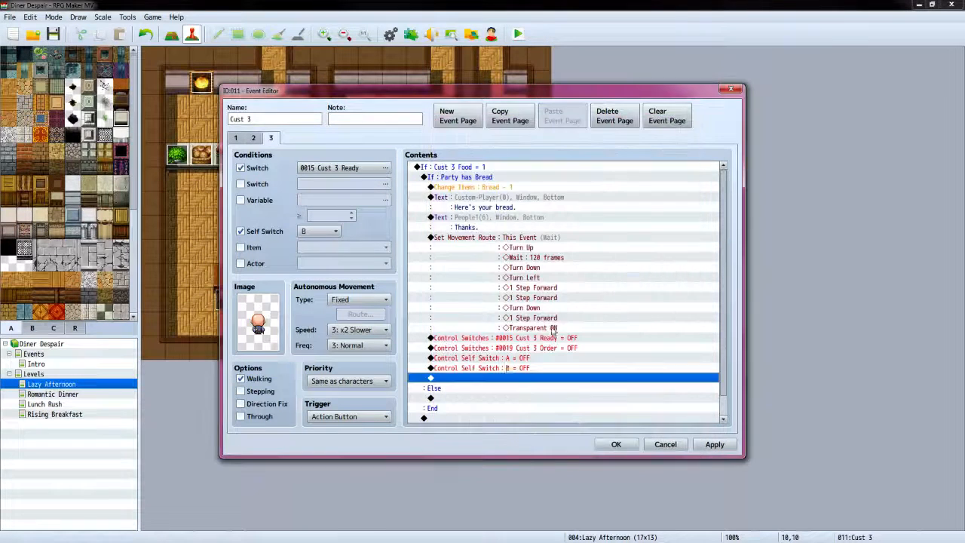
Add a Set Event Location command that returns This Event to (10,10) on the current map, with direction Up
{"action": "double_click", "coordinate": [485, 381]}
{"action": "left_click", "coordinate": [467, 141]}
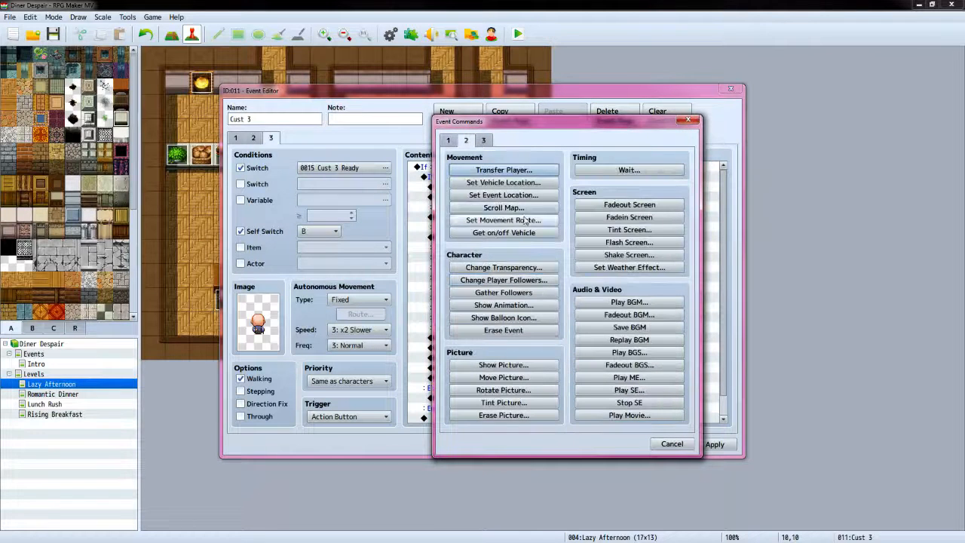
{"action": "left_click", "coordinate": [504, 194]}
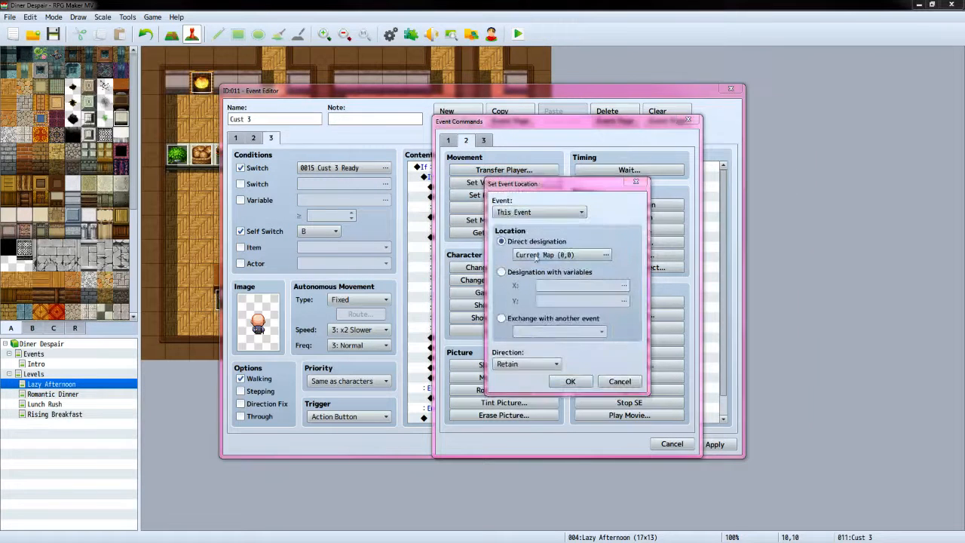
{"action": "left_click", "coordinate": [537, 255]}
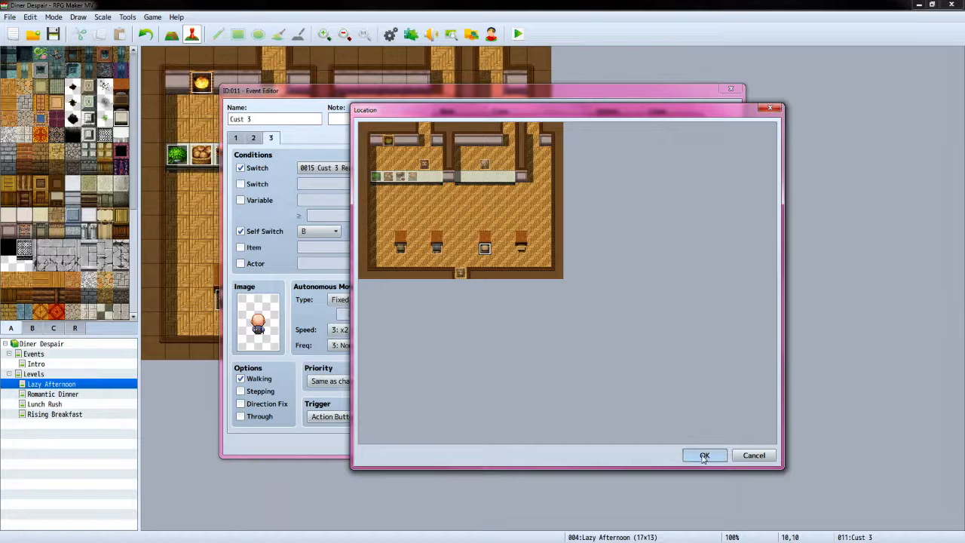
{"action": "left_click", "coordinate": [703, 455]}
{"action": "left_click", "coordinate": [551, 365]}
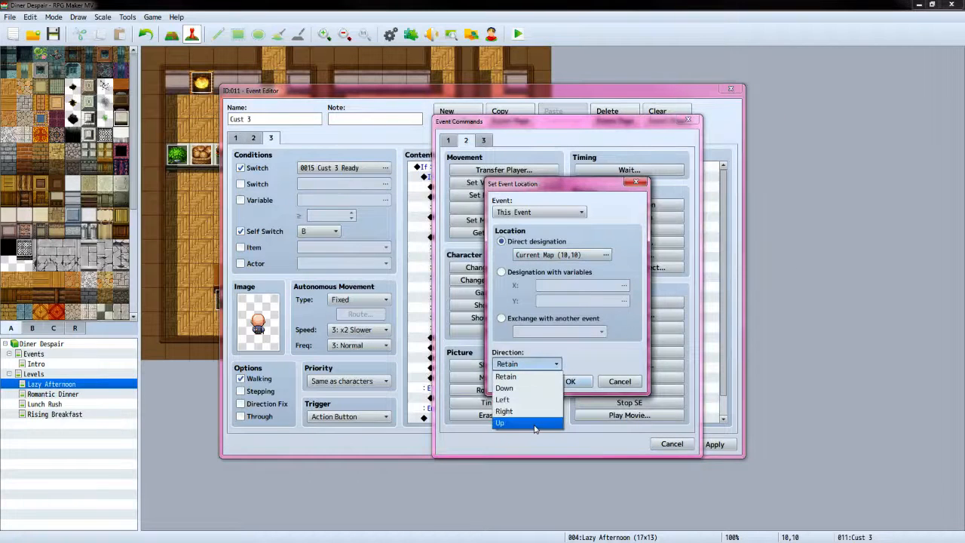
{"action": "left_click", "coordinate": [527, 422]}
{"action": "left_click", "coordinate": [570, 380]}
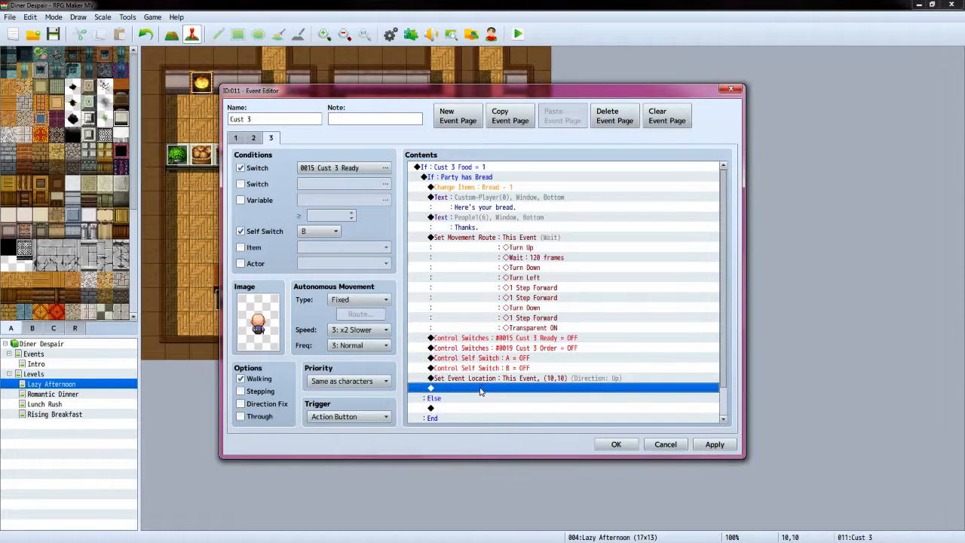
Add a Conditional Branch for variable 0009 Cust 3 Tip ≥ constant 0, without an Else branch
{"action": "double_click", "coordinate": [481, 390]}
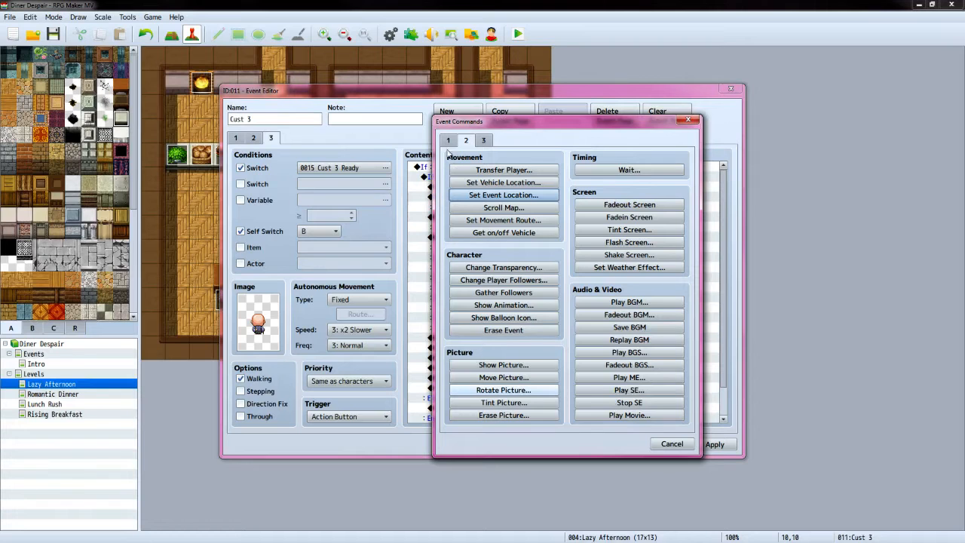
{"action": "left_click", "coordinate": [448, 141]}
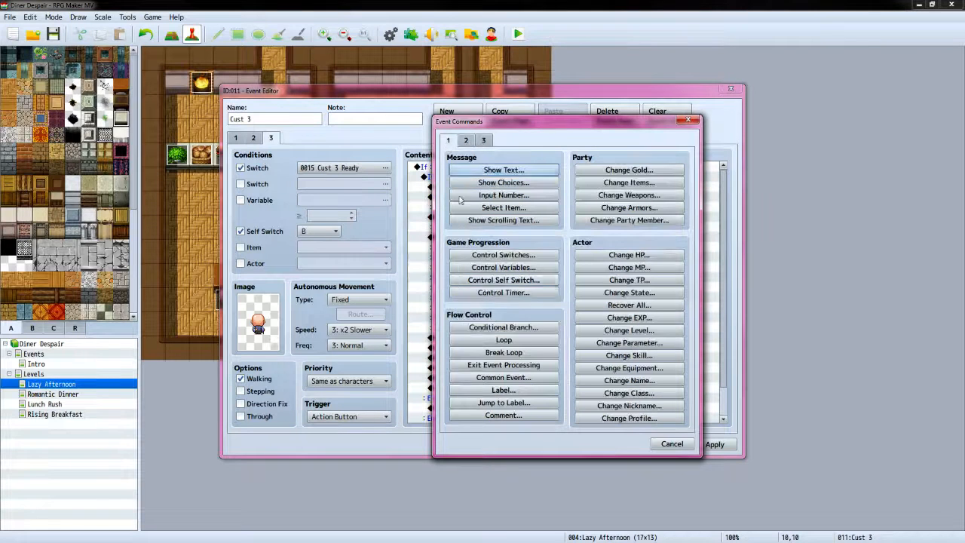
{"action": "left_click", "coordinate": [504, 326]}
{"action": "left_click", "coordinate": [462, 243]}
{"action": "left_click", "coordinate": [604, 242]}
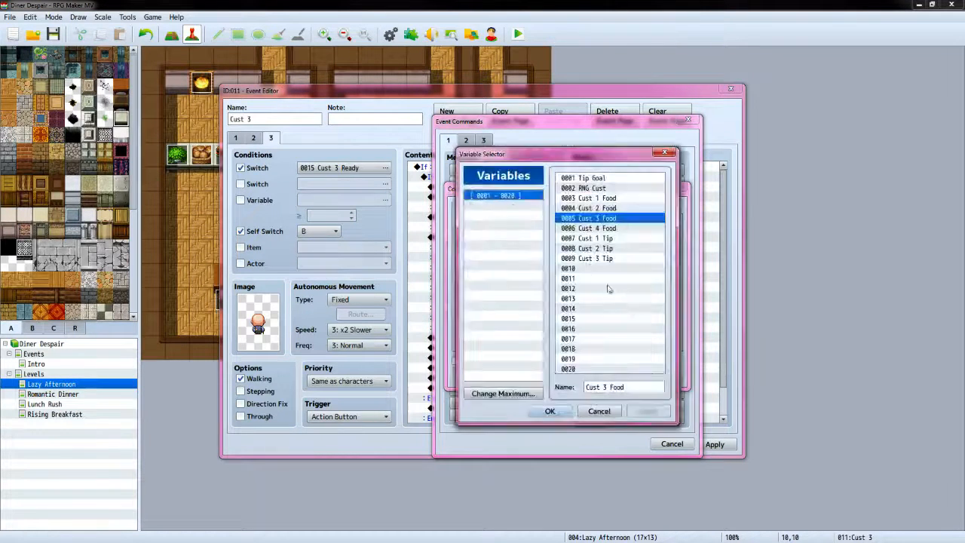
{"action": "left_click", "coordinate": [611, 259]}
{"action": "left_click", "coordinate": [551, 412]}
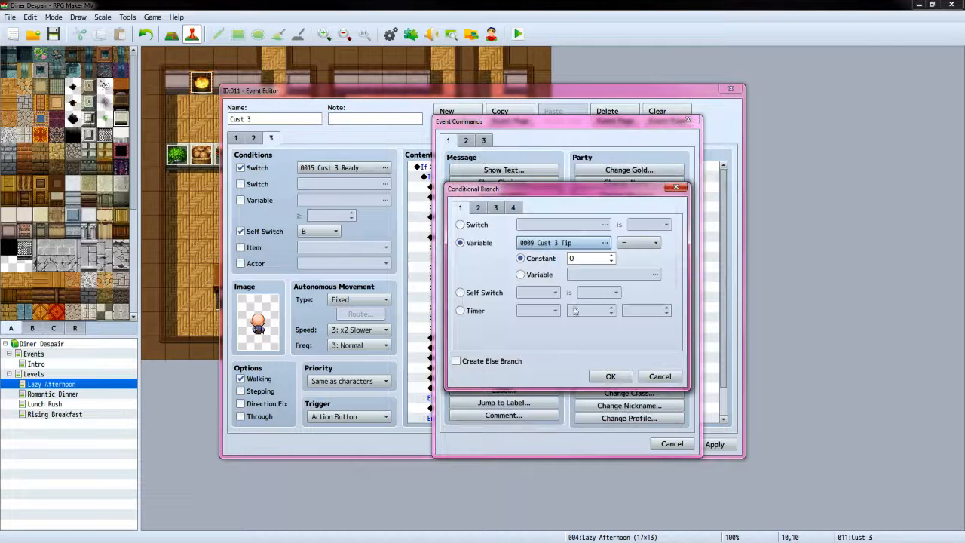
{"action": "left_click", "coordinate": [639, 242]}
{"action": "left_click", "coordinate": [639, 270]}
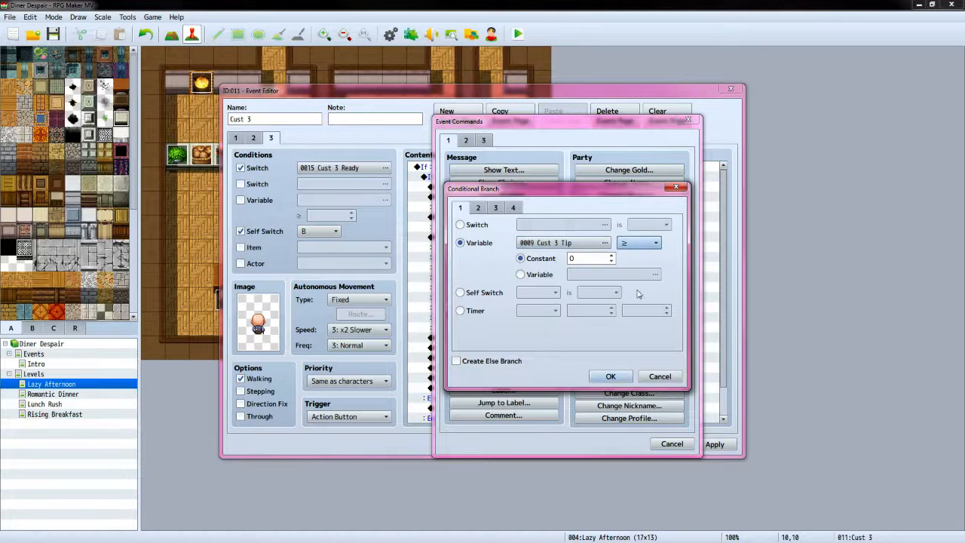
{"action": "left_click", "coordinate": [619, 382]}
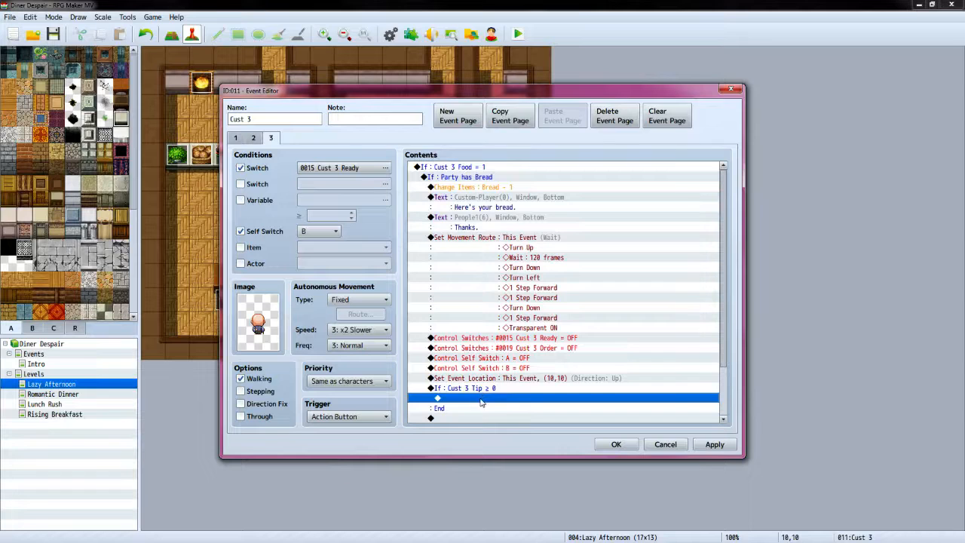
Inside the tip branch, add a Change Gold command that increases gold by variable 0009 Cust 3 Tip
{"action": "double_click", "coordinate": [481, 402]}
{"action": "left_click", "coordinate": [629, 170]}
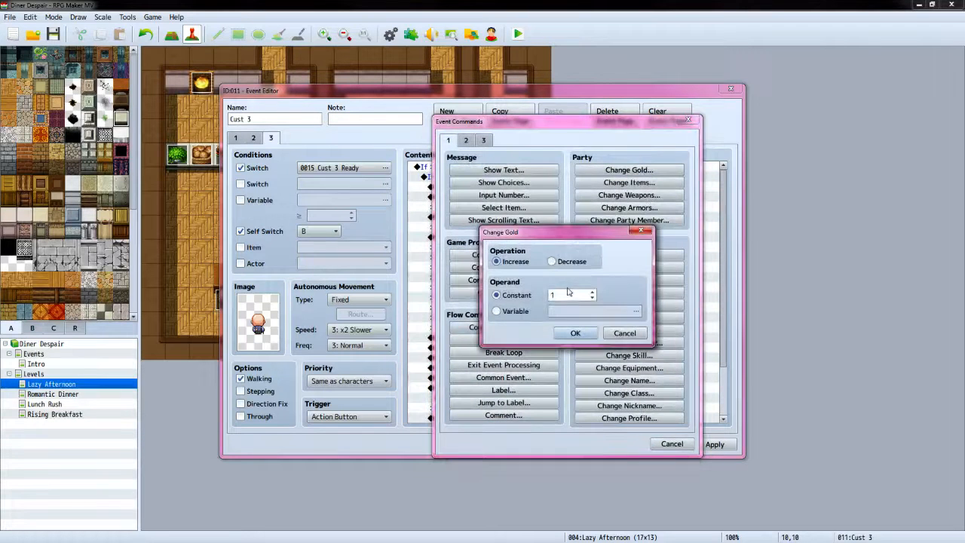
{"action": "left_click", "coordinate": [509, 314]}
{"action": "left_click", "coordinate": [635, 311]}
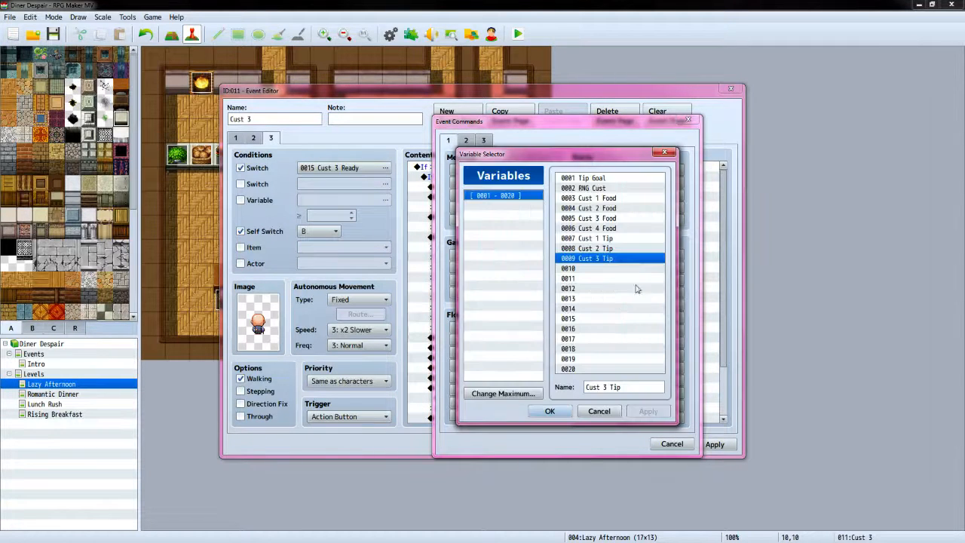
{"action": "left_click", "coordinate": [550, 411]}
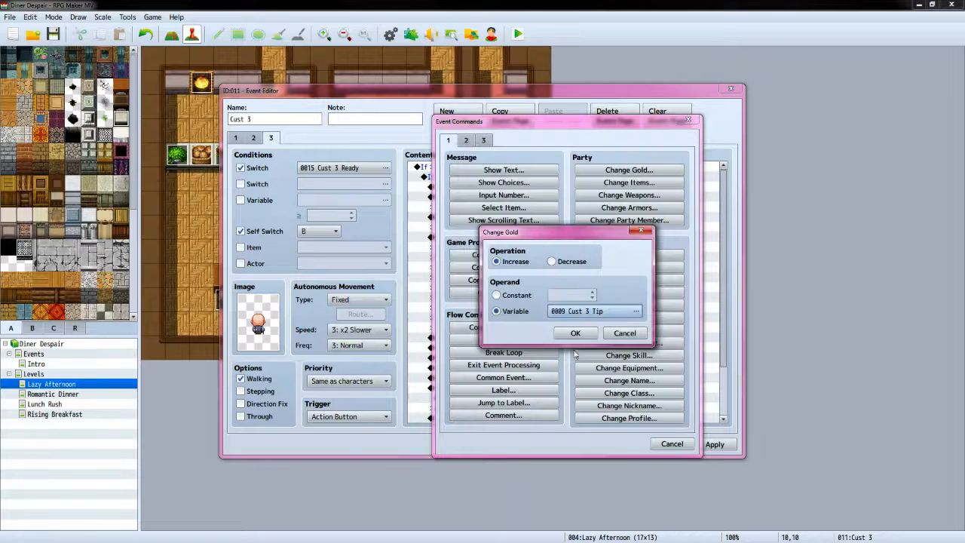
{"action": "left_click", "coordinate": [576, 336]}
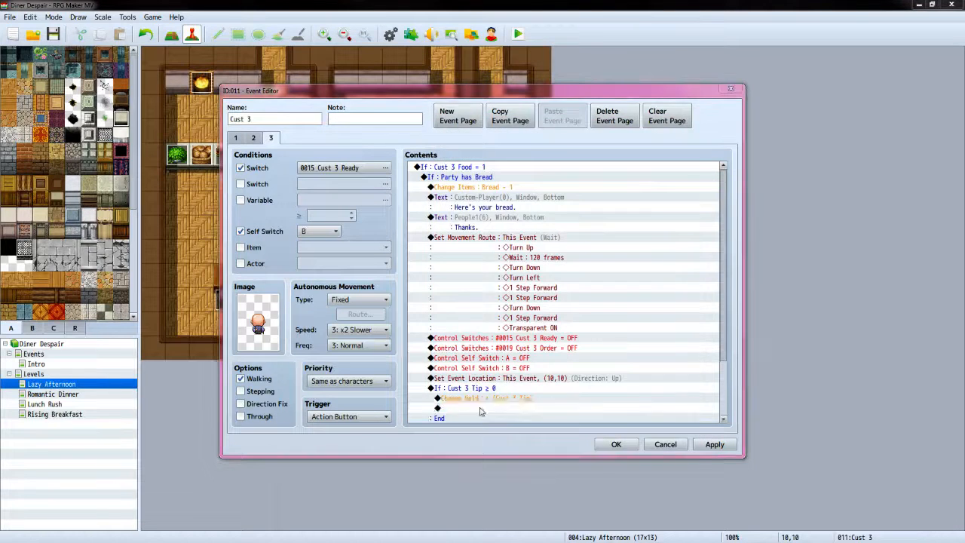
Add a Play SE command with the Coin sound after the gold change
{"action": "double_click", "coordinate": [481, 407]}
{"action": "left_click", "coordinate": [466, 140]}
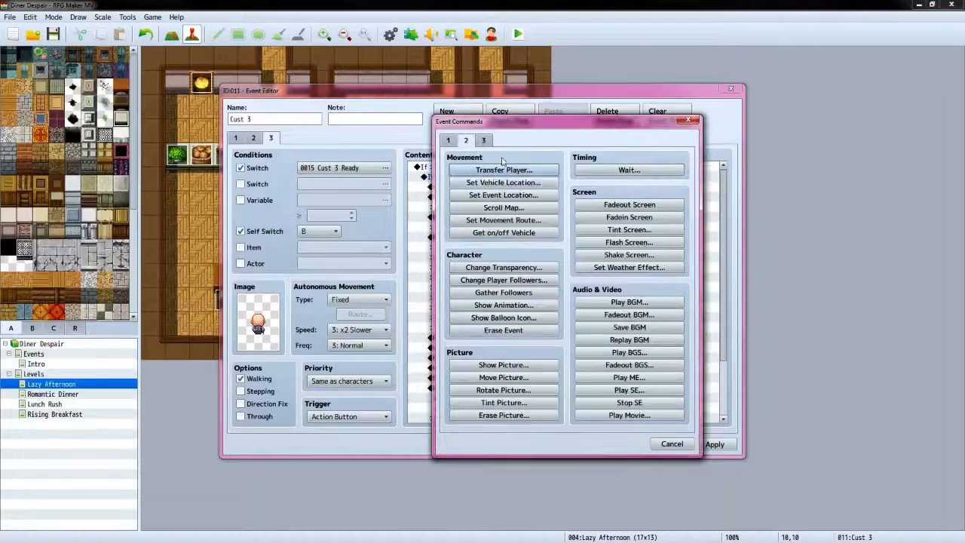
{"action": "left_click", "coordinate": [629, 390]}
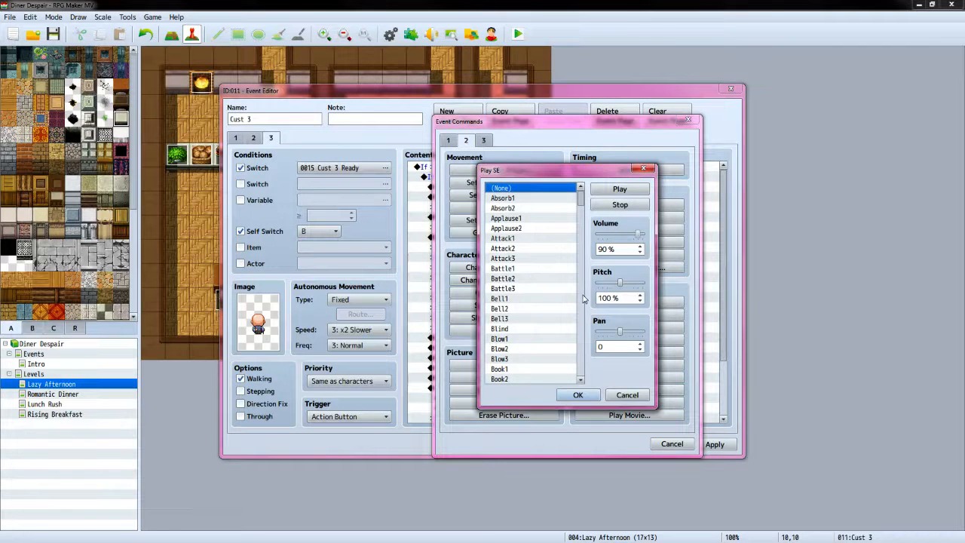
{"action": "scroll", "coordinate": [583, 299], "scroll_direction": "down", "scroll_amount": 7}
{"action": "left_click", "coordinate": [524, 299]}
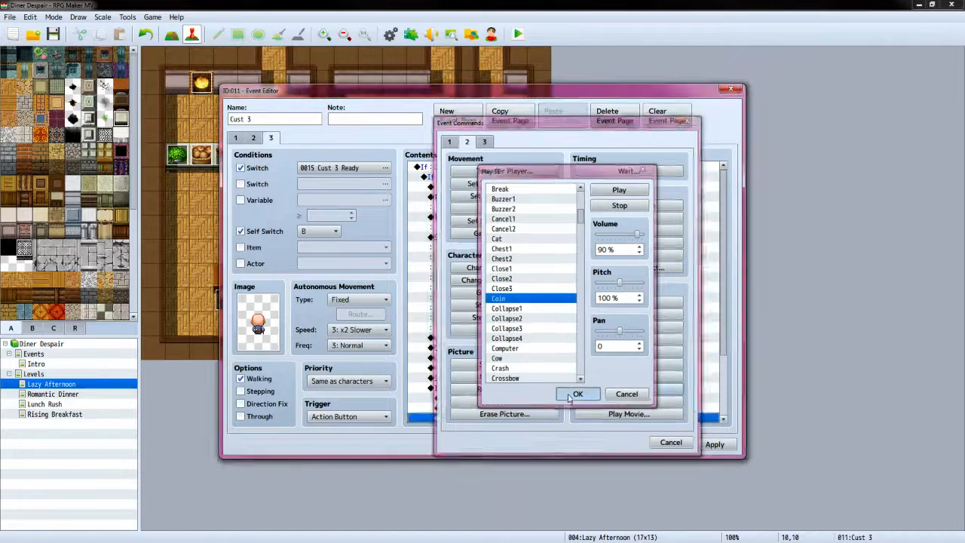
{"action": "left_click", "coordinate": [578, 395]}
In the bread check's Else branch, add the Show Text "Where is my bread?" with the bald, bearded old man's face from People1
{"action": "scroll", "coordinate": [496, 385], "scroll_direction": "down", "scroll_amount": 1}
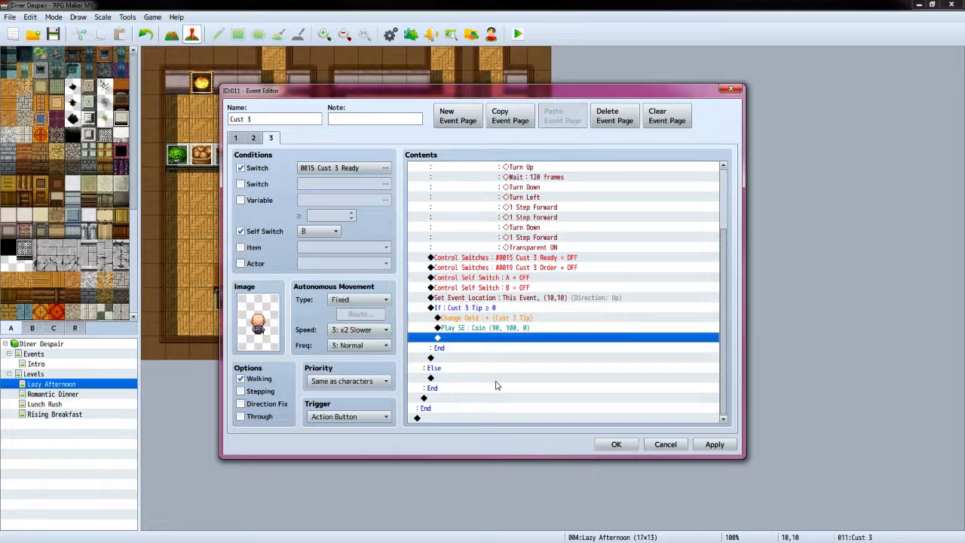
{"action": "left_click", "coordinate": [458, 378]}
{"action": "double_click", "coordinate": [457, 379]}
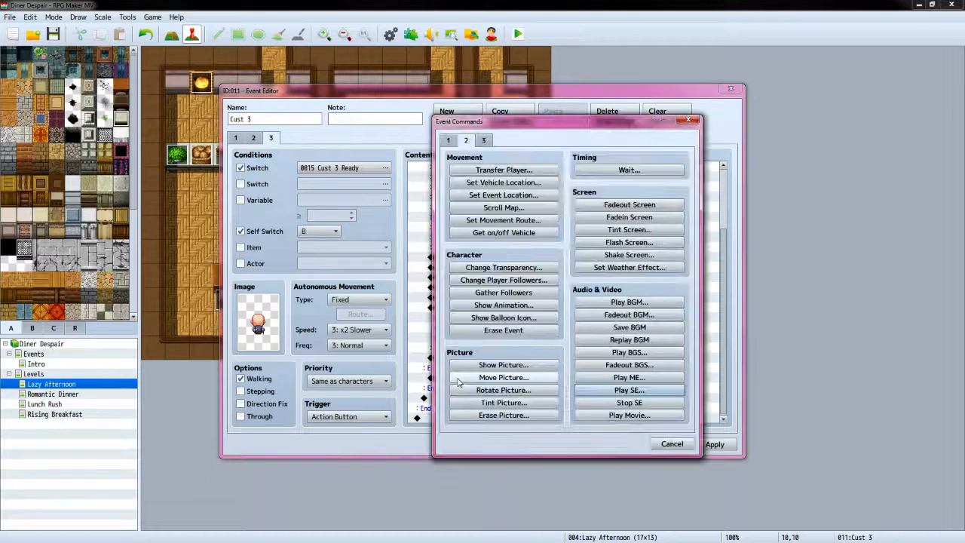
{"action": "left_click", "coordinate": [454, 140]}
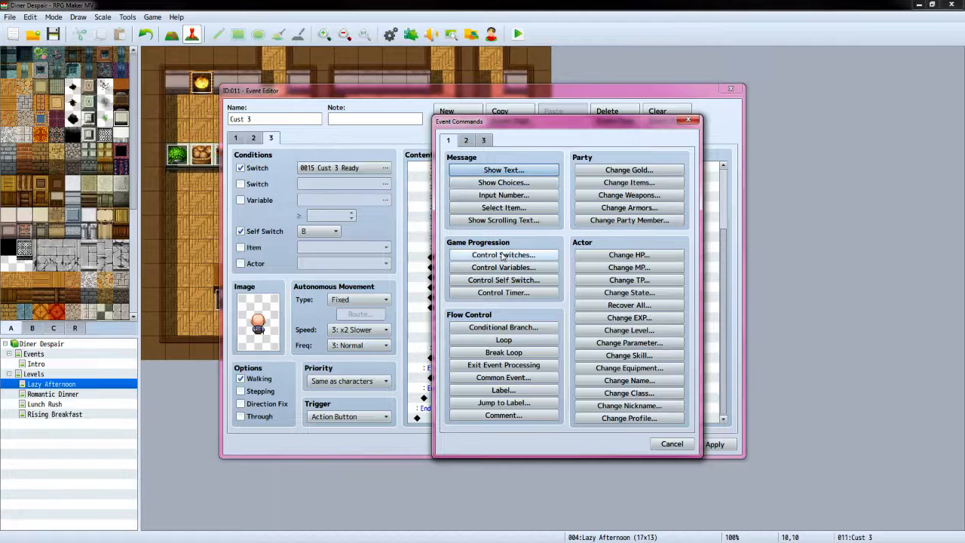
{"action": "left_click", "coordinate": [503, 170]}
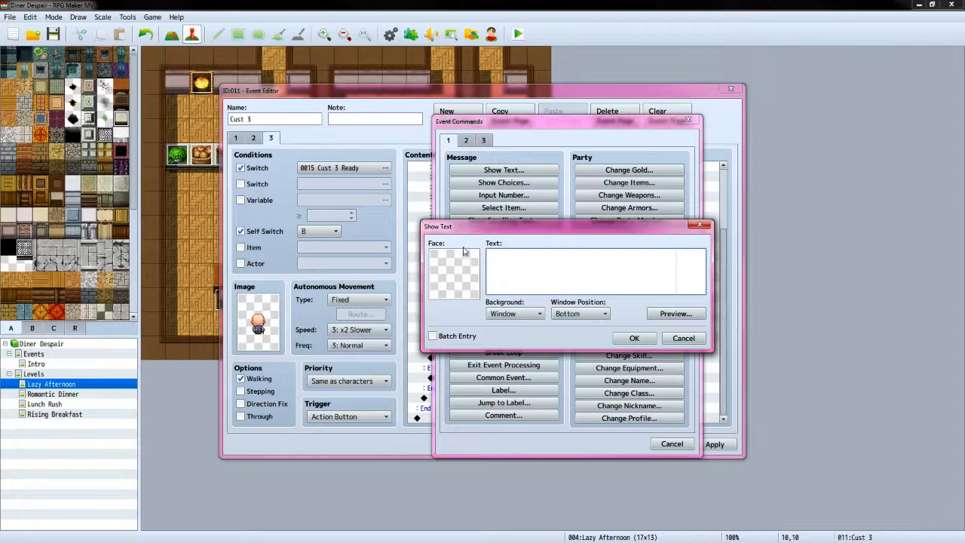
{"action": "double_click", "coordinate": [467, 256]}
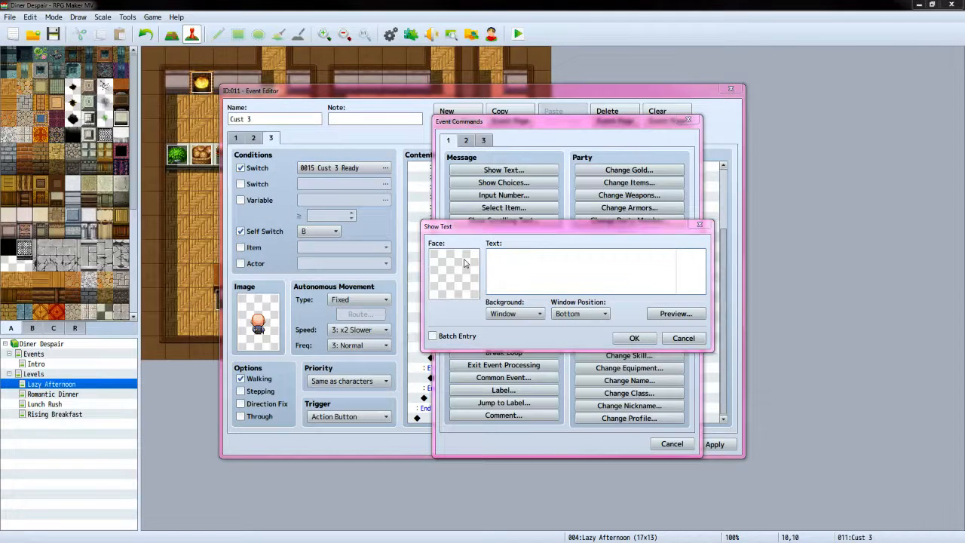
{"action": "left_click", "coordinate": [441, 277]}
{"action": "left_click", "coordinate": [617, 265]}
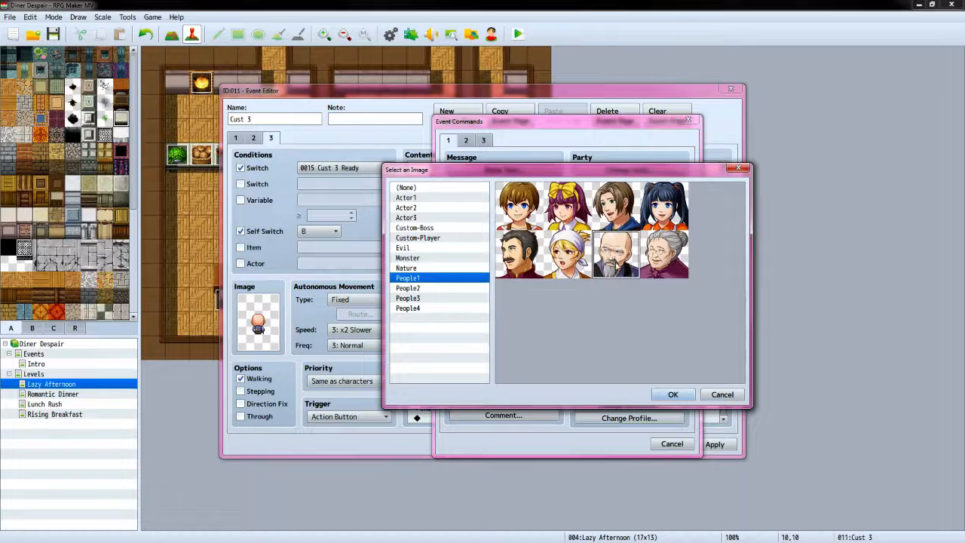
{"action": "left_click", "coordinate": [673, 395]}
{"action": "left_click", "coordinate": [596, 272]}
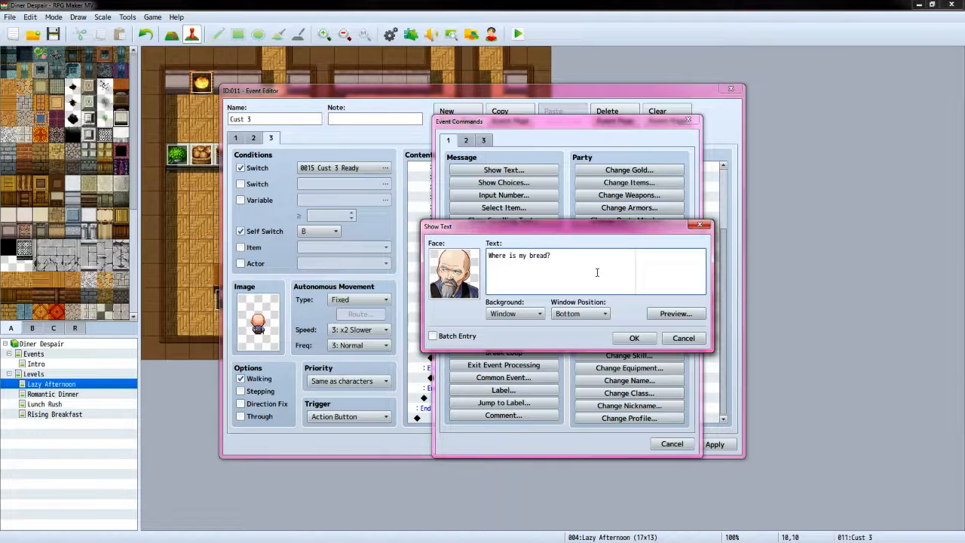
{"action": "left_click", "coordinate": [634, 337]}
Add the Show Text "Sorry, I don't have it yet." with the Custom-Player face after the "Where is my bread?" message
{"action": "double_click", "coordinate": [487, 403]}
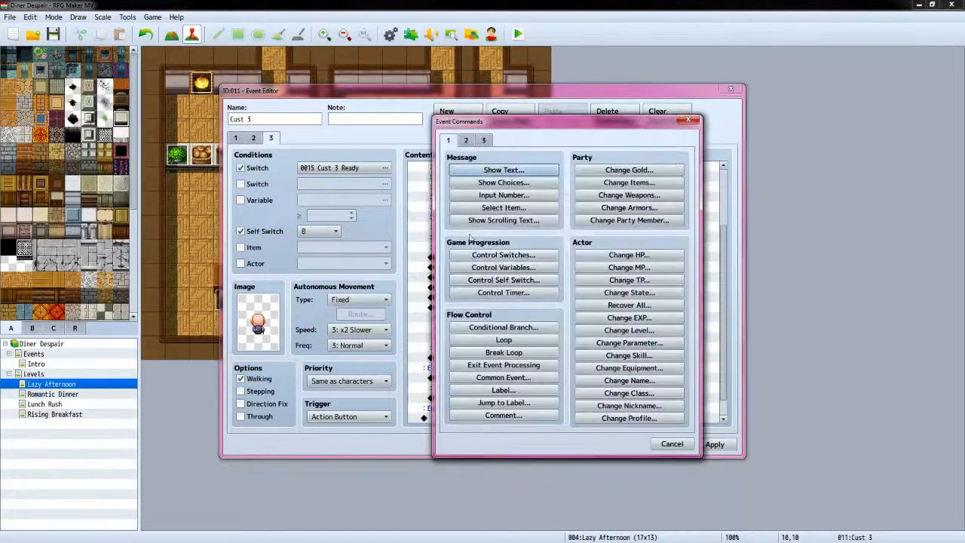
{"action": "left_click", "coordinate": [503, 170]}
{"action": "double_click", "coordinate": [452, 285]}
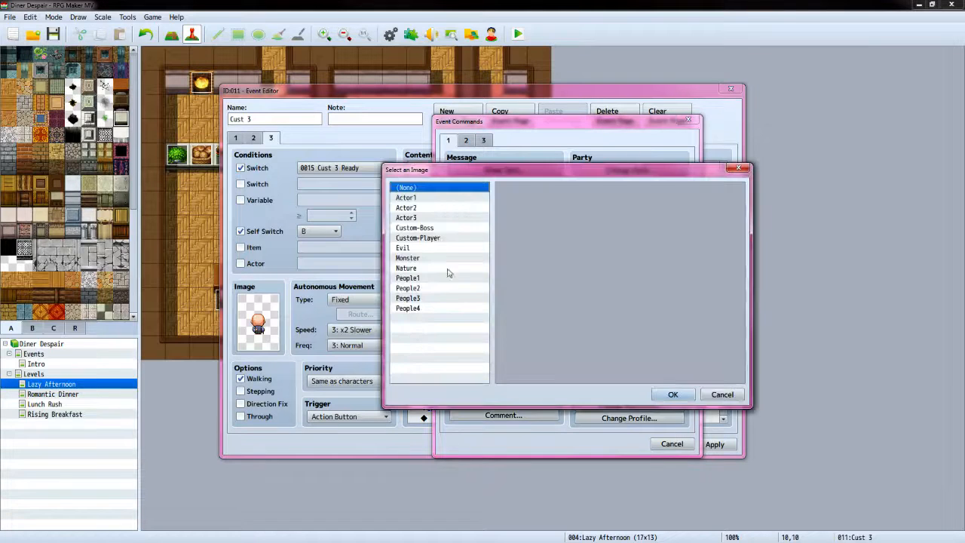
{"action": "left_click", "coordinate": [446, 237]}
{"action": "left_click", "coordinate": [671, 394]}
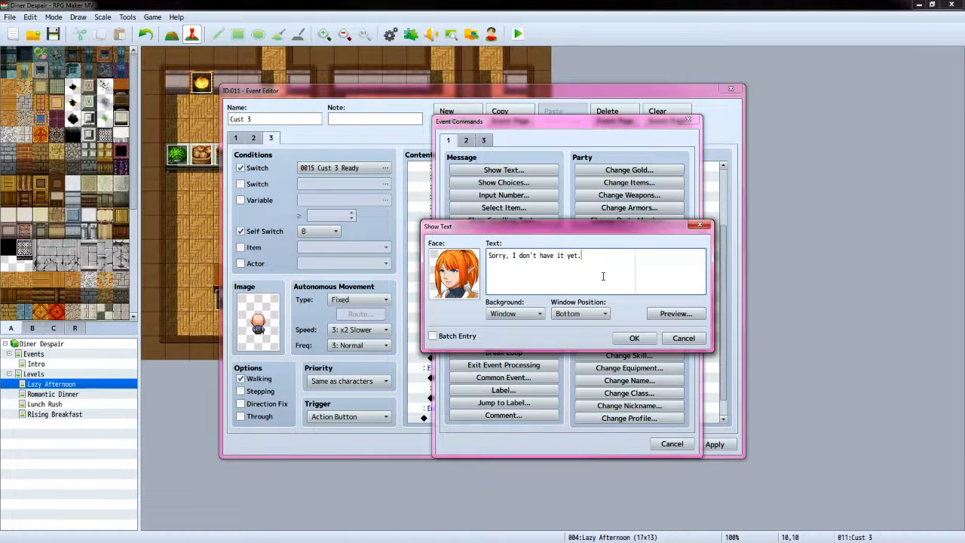
{"action": "left_click", "coordinate": [634, 338]}
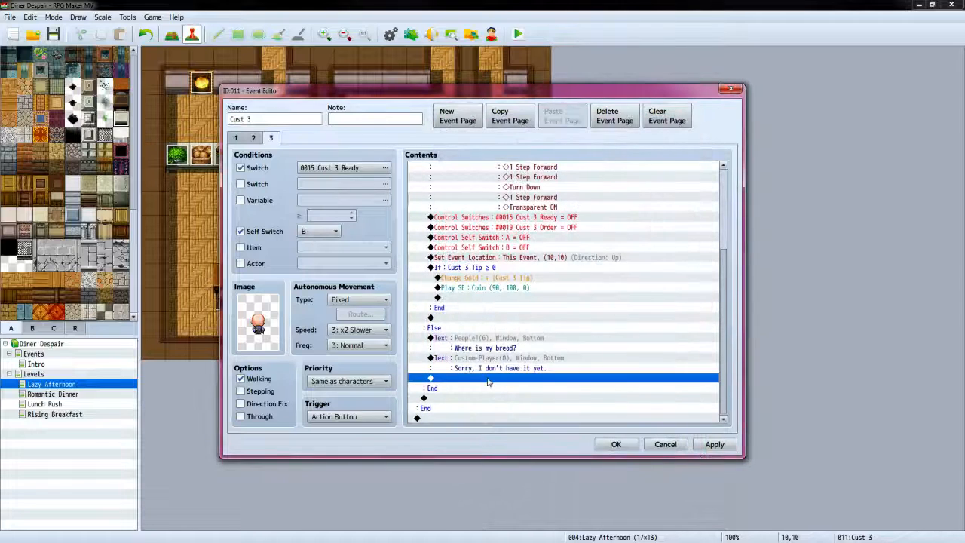
Below the apology text, add a Control Variables command that subtracts constant 10 from variable 0009 Cust 3 Tip
{"action": "double_click", "coordinate": [486, 380]}
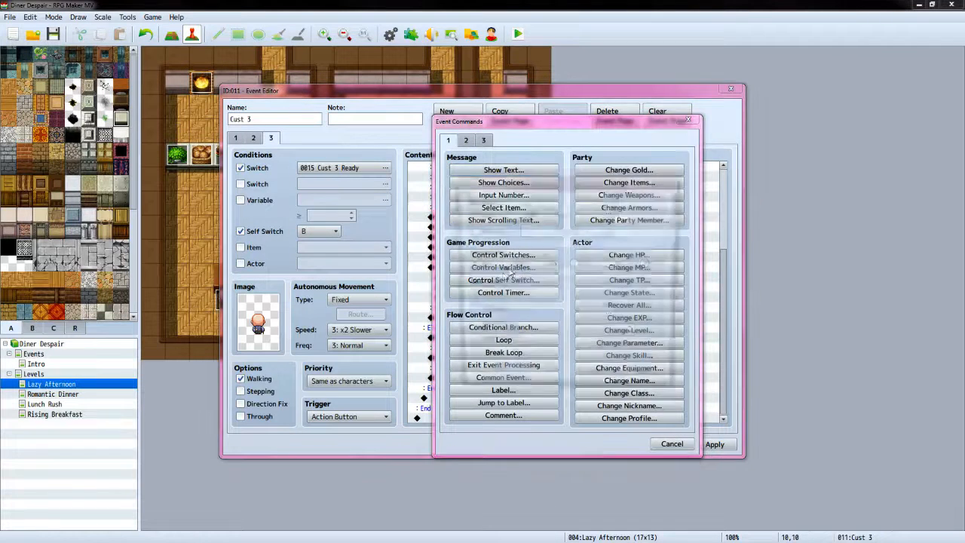
{"action": "left_click", "coordinate": [506, 268]}
{"action": "left_click", "coordinate": [566, 215]}
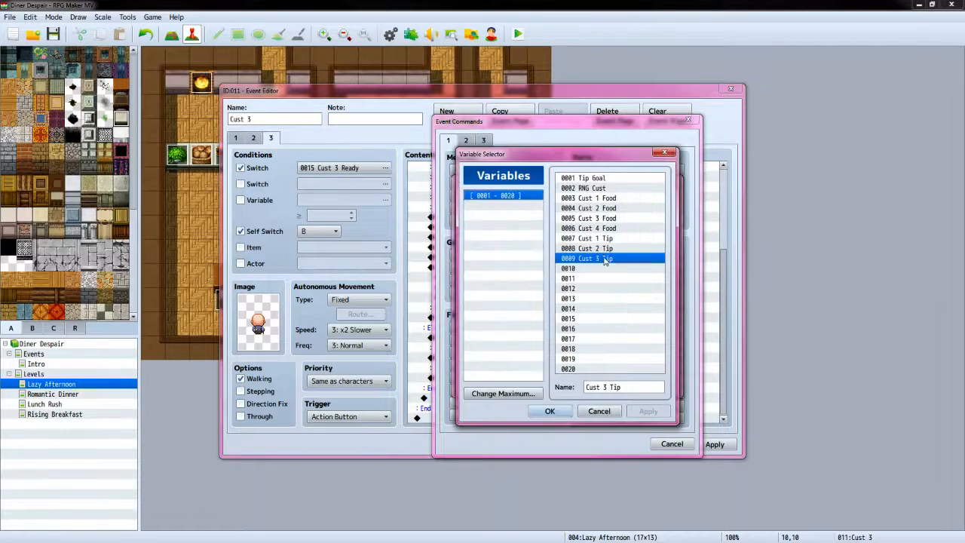
{"action": "left_click", "coordinate": [549, 411]}
{"action": "left_click", "coordinate": [539, 264]}
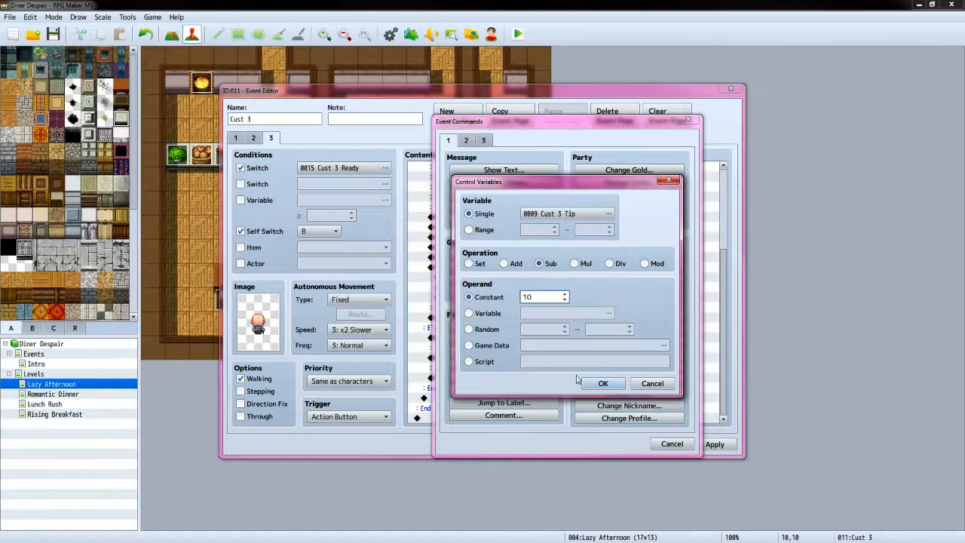
{"action": "left_click", "coordinate": [603, 383]}
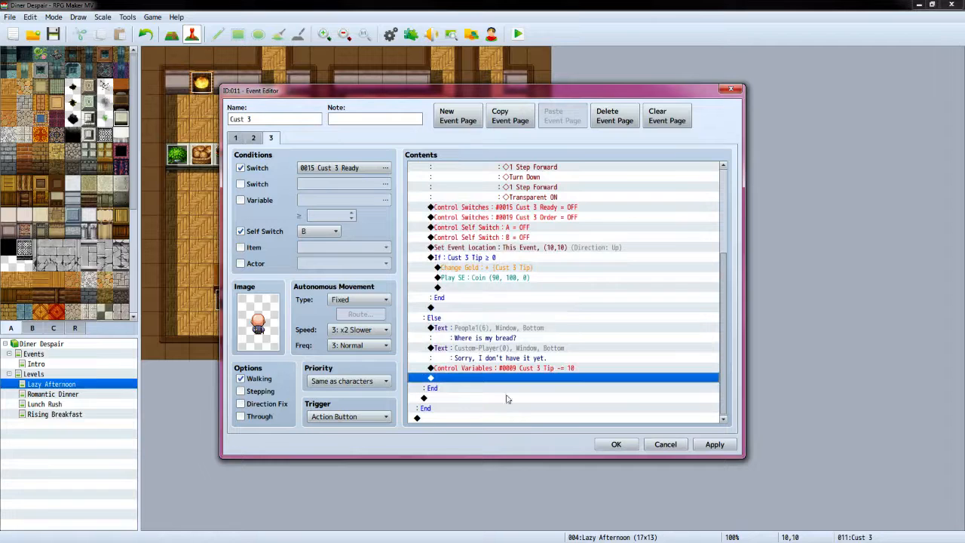
At the end of the page's commands, add a Conditional Branch for variable 0005 Cust 3 Food = constant 2, without an Else branch
{"action": "left_click", "coordinate": [443, 418]}
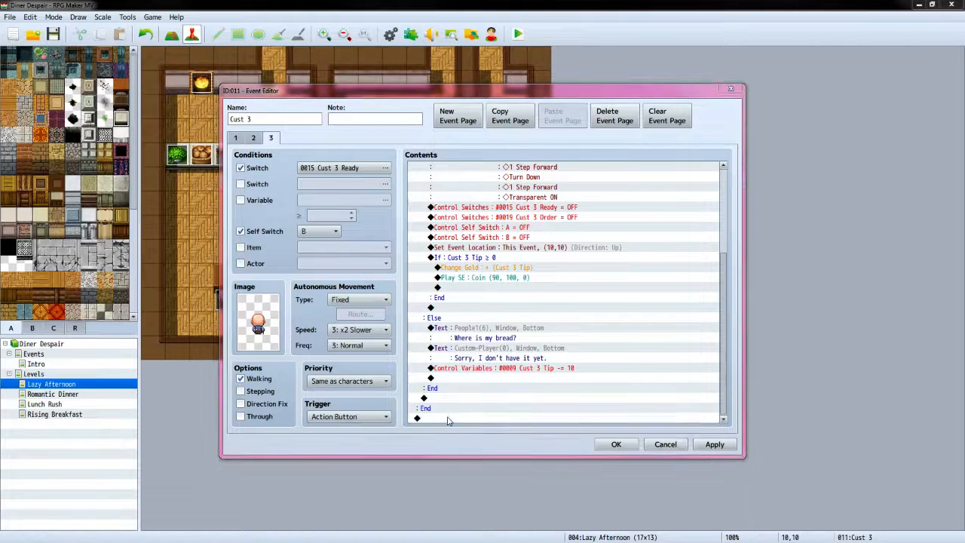
{"action": "double_click", "coordinate": [447, 419]}
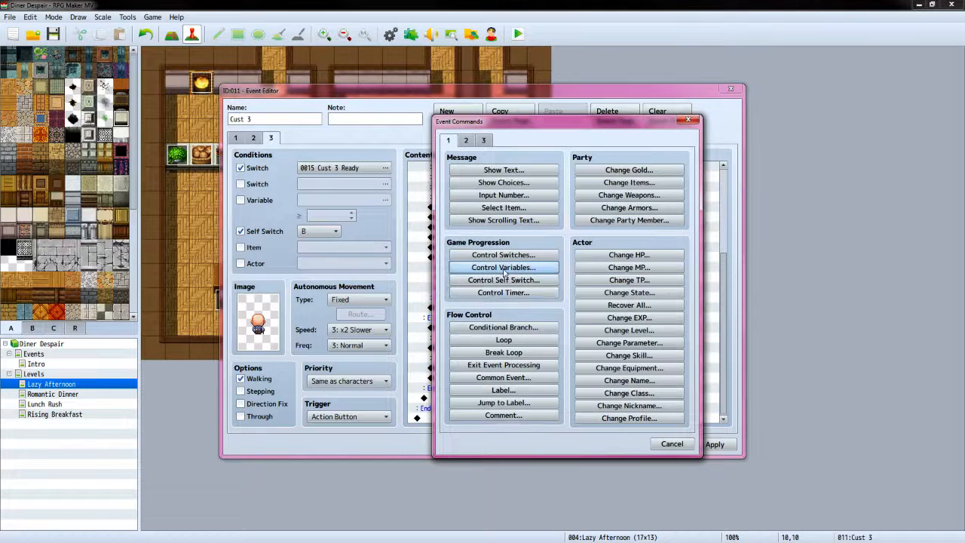
{"action": "left_click", "coordinate": [504, 328]}
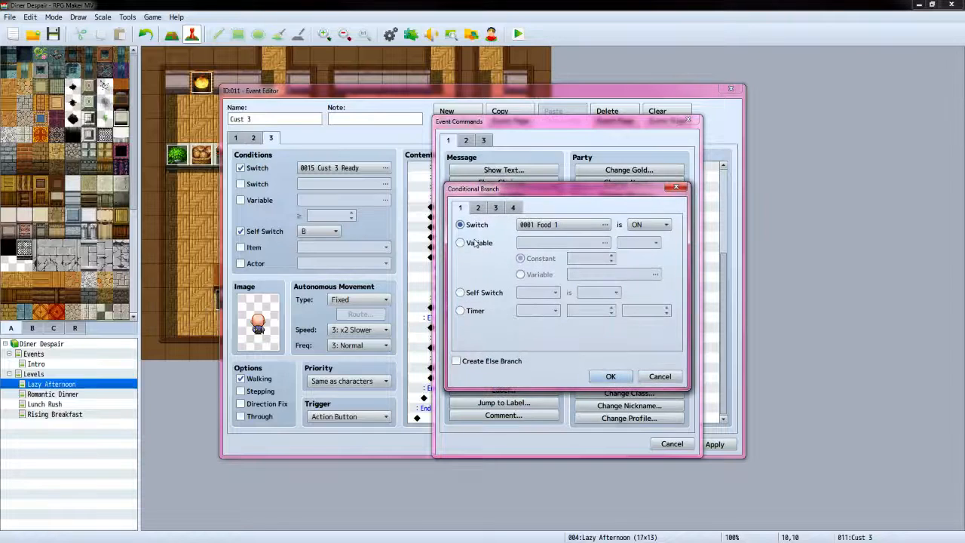
{"action": "left_click", "coordinate": [477, 244]}
{"action": "left_click", "coordinate": [605, 242]}
{"action": "left_click", "coordinate": [606, 259]}
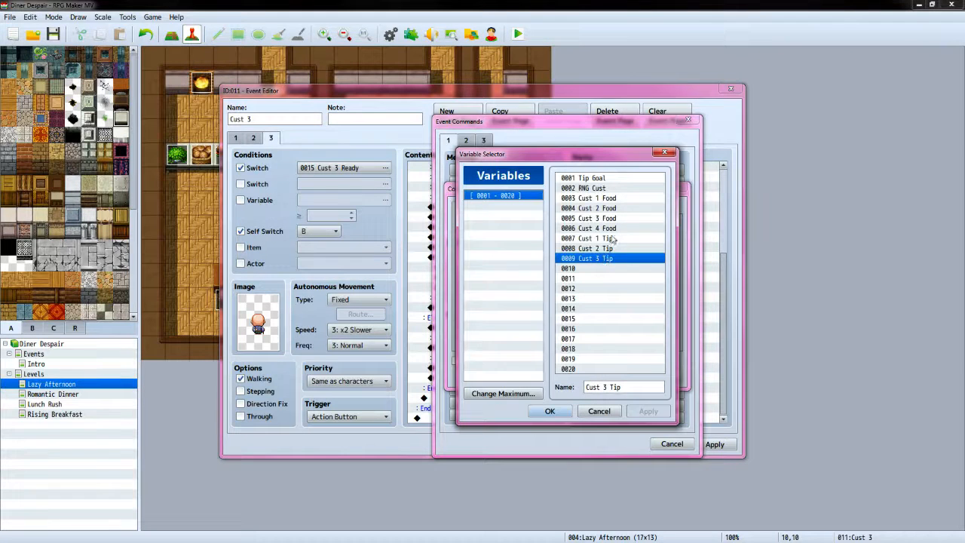
{"action": "left_click", "coordinate": [618, 209]}
{"action": "left_click", "coordinate": [622, 219]}
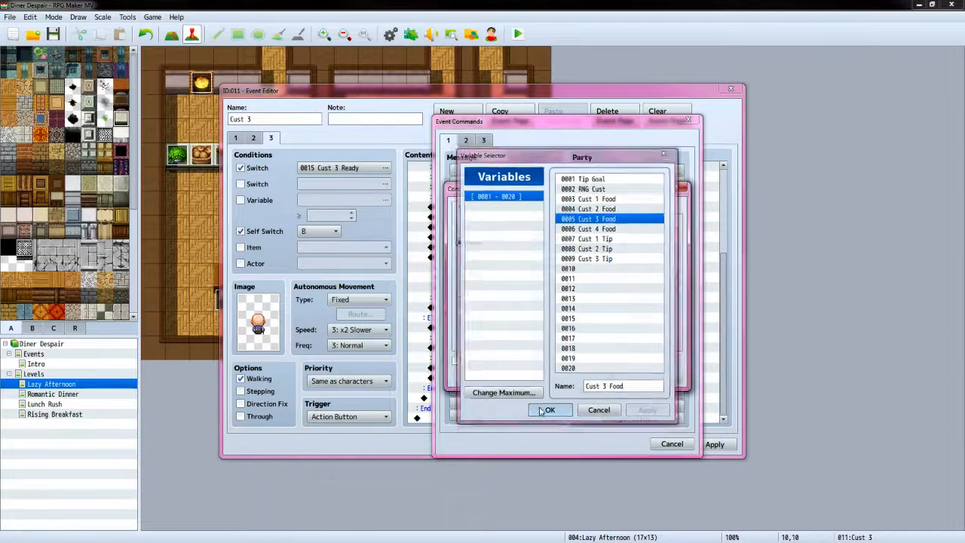
{"action": "left_click", "coordinate": [549, 410]}
{"action": "left_click", "coordinate": [612, 255]}
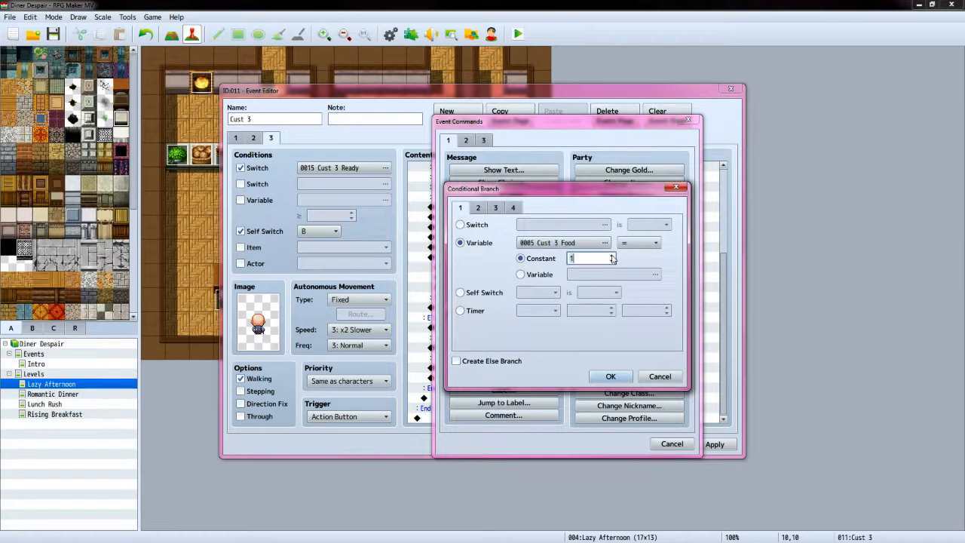
{"action": "left_click", "coordinate": [609, 375]}
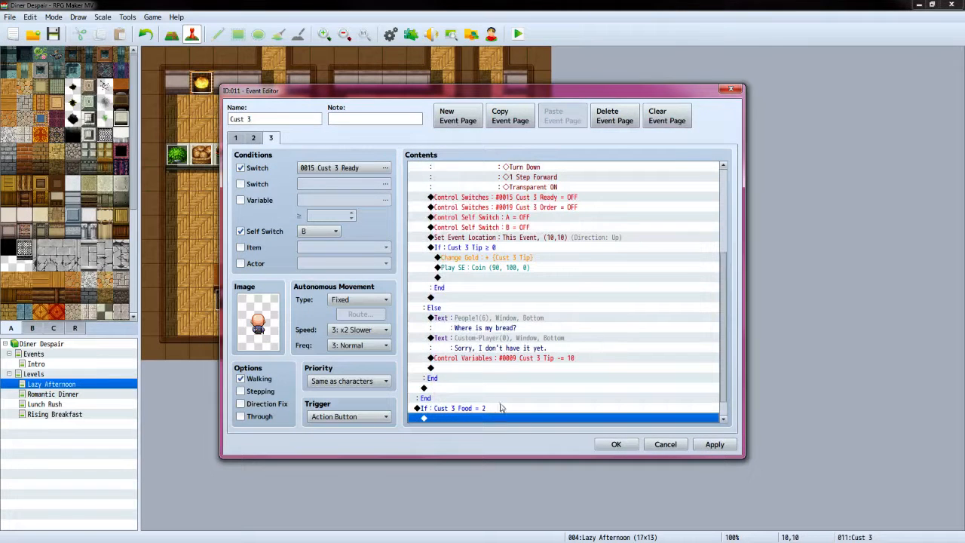
Inside the Cust 3 Food = 2 branch, add a Conditional Branch for the item Chicken Nuggets with an Else branch
{"action": "scroll", "coordinate": [498, 405], "scroll_direction": "down", "scroll_amount": 1}
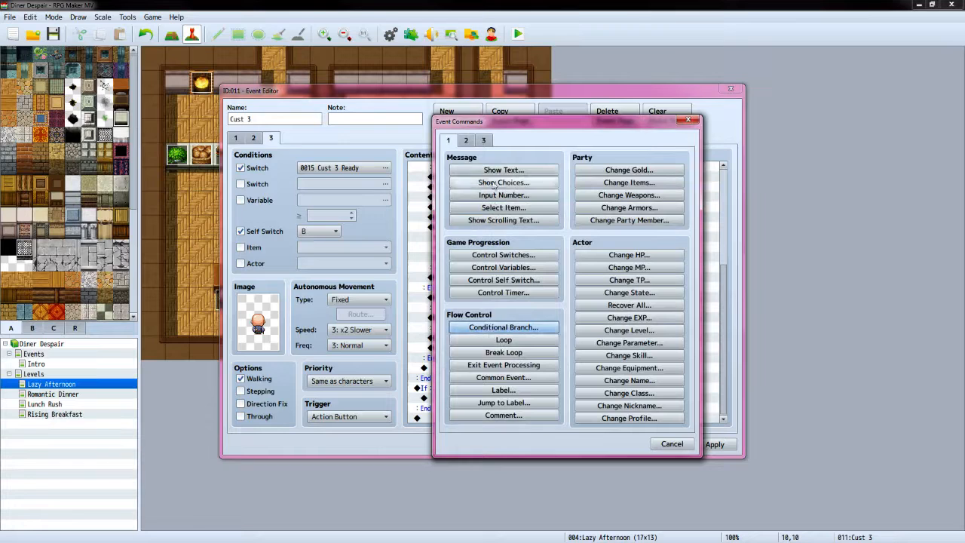
{"action": "left_click", "coordinate": [518, 327]}
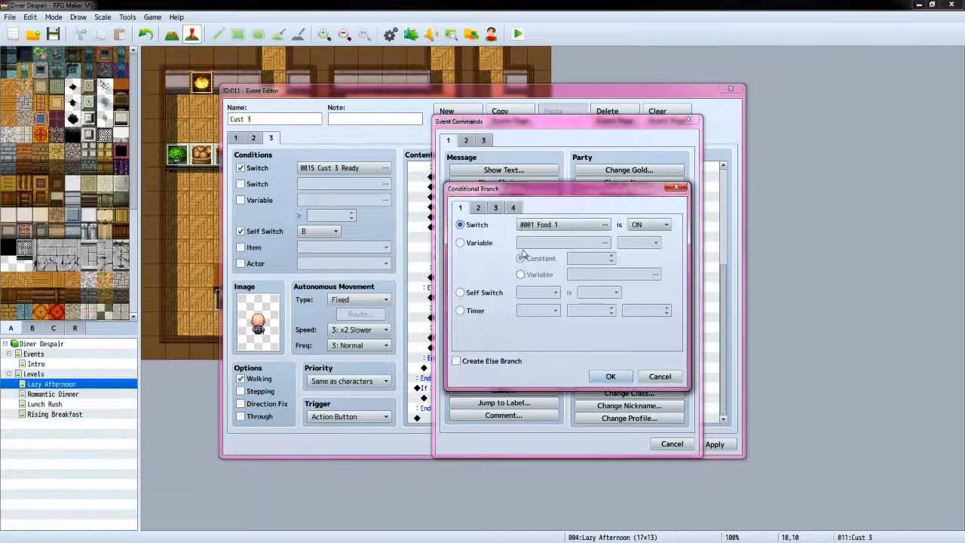
{"action": "left_click", "coordinate": [512, 208]}
{"action": "left_click", "coordinate": [460, 243]}
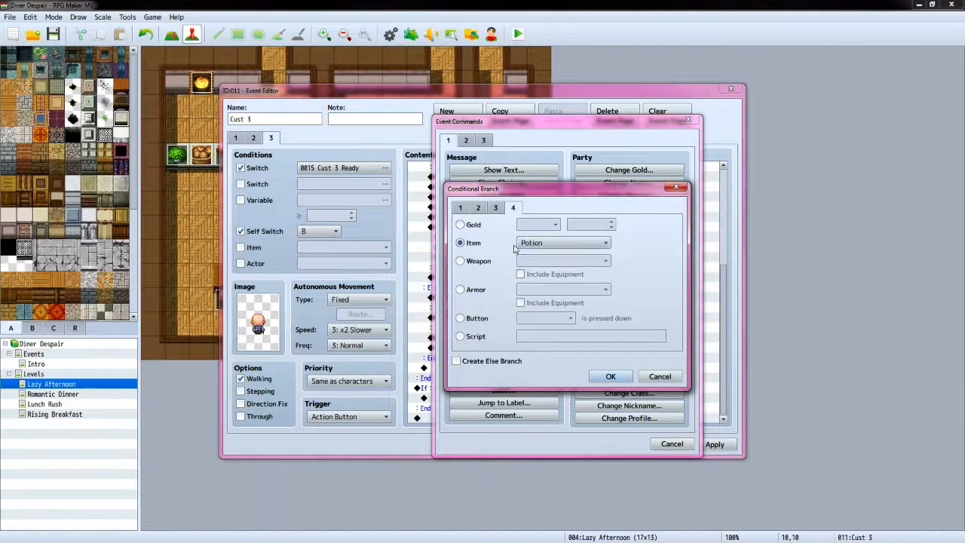
{"action": "left_click", "coordinate": [562, 243]}
{"action": "left_click", "coordinate": [558, 314]}
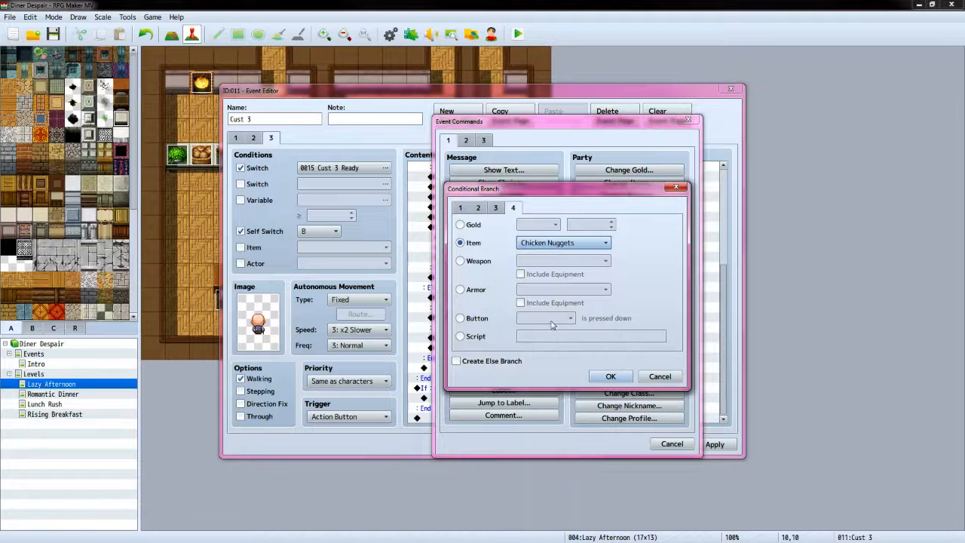
{"action": "left_click", "coordinate": [457, 361]}
{"action": "left_click", "coordinate": [610, 376]}
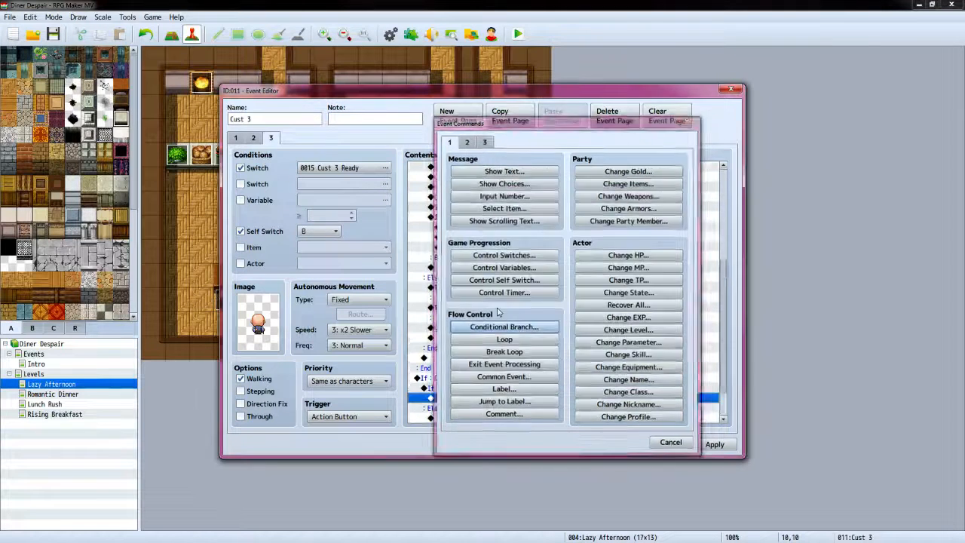
Inside the Chicken Nuggets check, add a Change Items command that decreases Chicken Nuggets by 1
{"action": "double_click", "coordinate": [485, 362]}
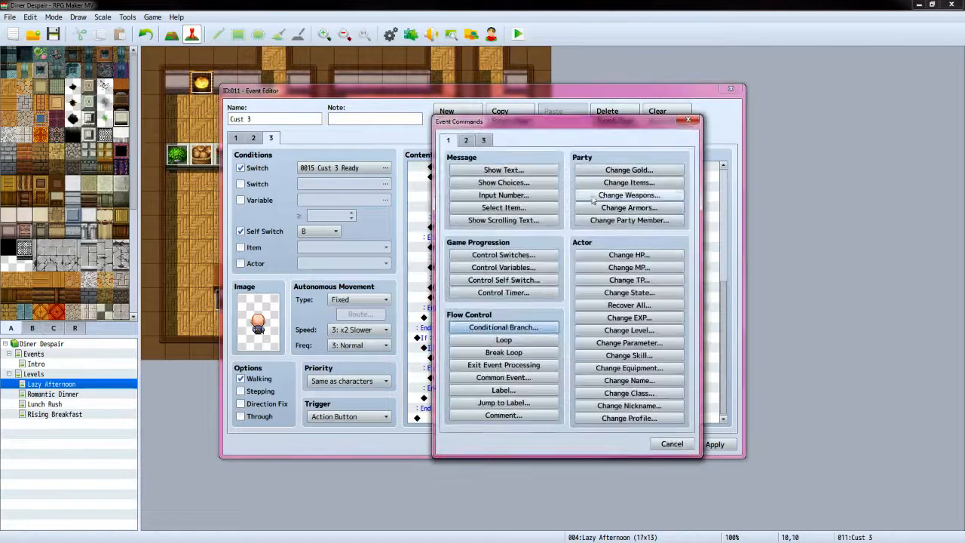
{"action": "left_click", "coordinate": [629, 183]}
{"action": "left_click", "coordinate": [544, 246]}
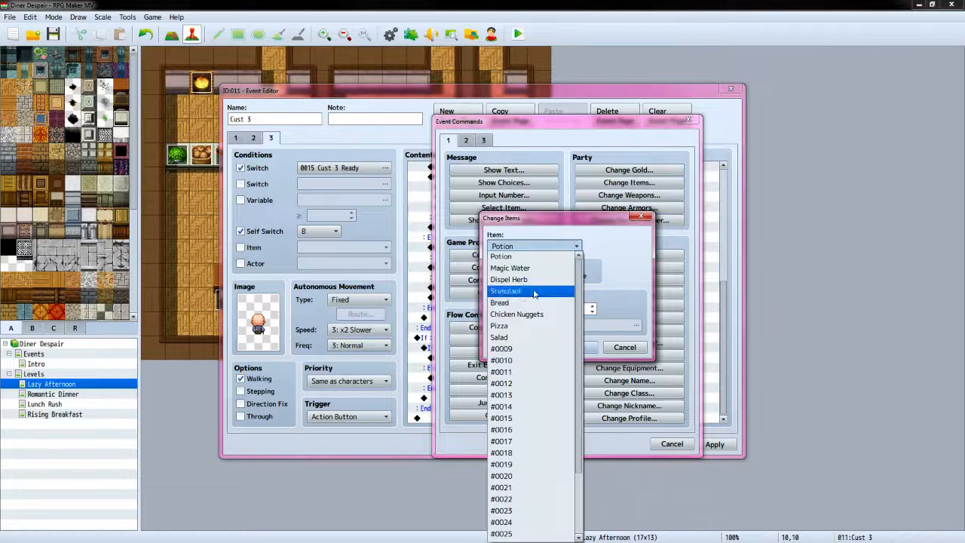
{"action": "left_click", "coordinate": [533, 313]}
{"action": "left_click", "coordinate": [551, 275]}
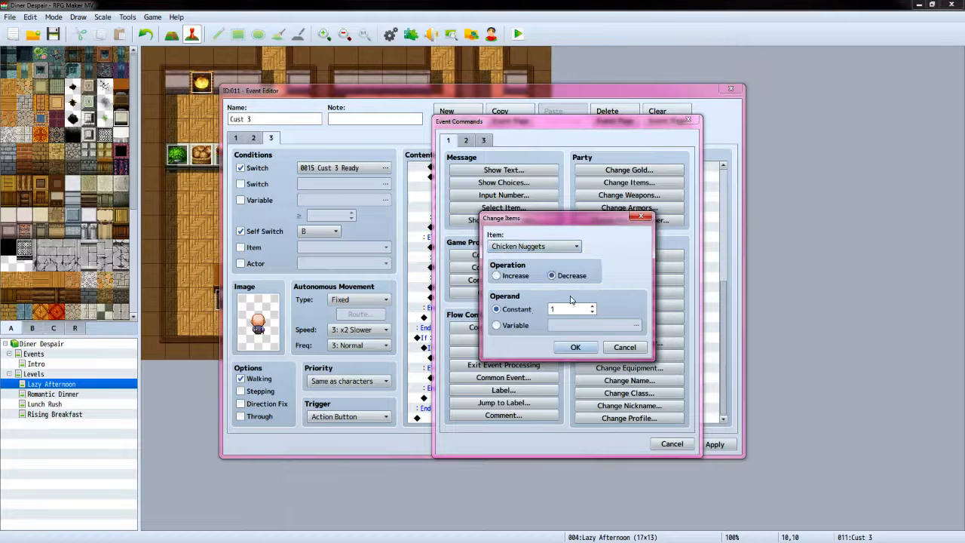
{"action": "left_click", "coordinate": [575, 347]}
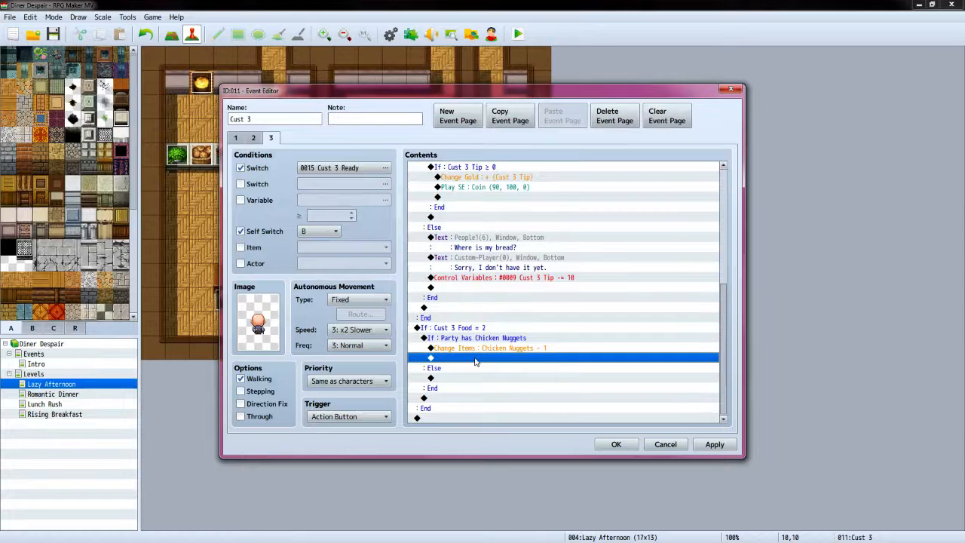
After the item removal, add the Show Text "Here are your chicken nuggets." with the Custom-Player face
{"action": "double_click", "coordinate": [475, 358]}
{"action": "left_click", "coordinate": [503, 170]}
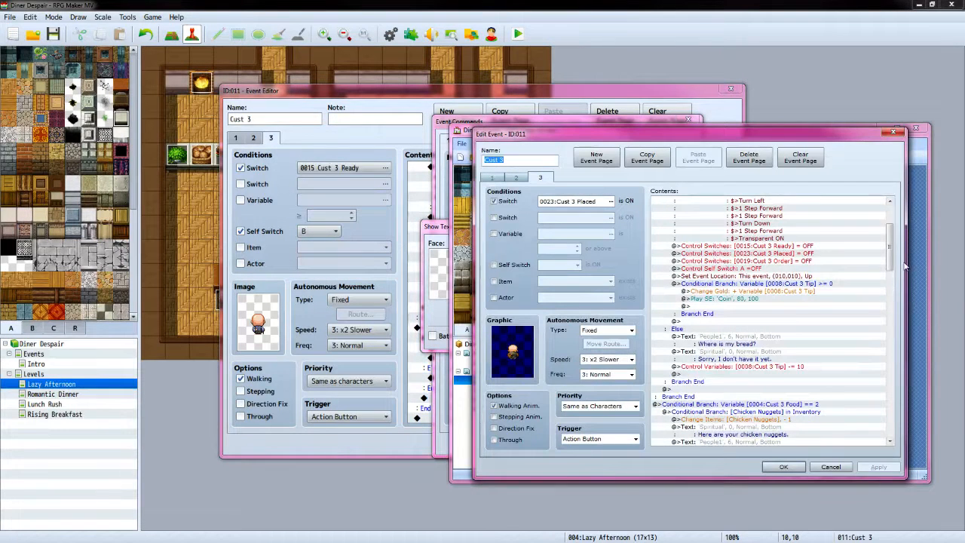
{"action": "left_click_drag", "start_coordinate": [890, 253], "coordinate": [891, 273]}
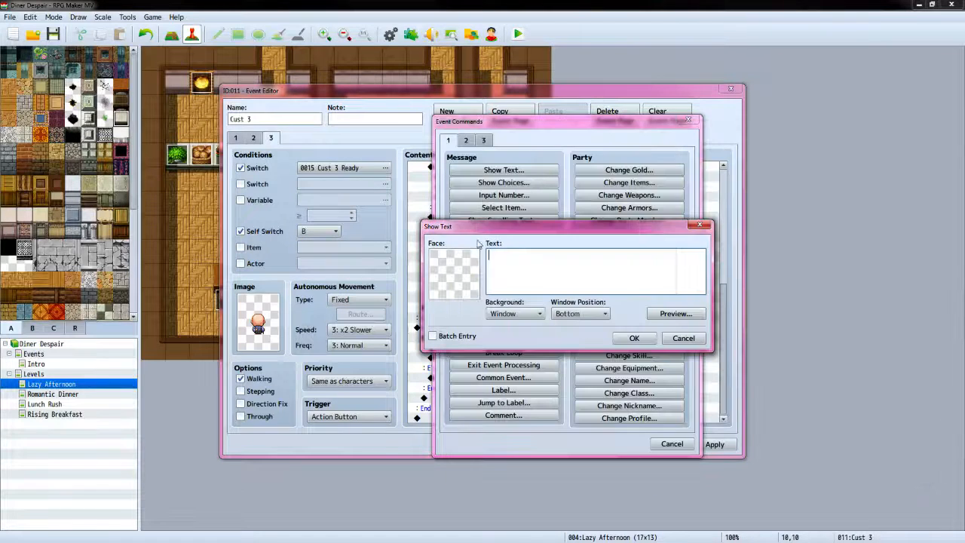
{"action": "double_click", "coordinate": [455, 257]}
{"action": "left_click", "coordinate": [419, 237]}
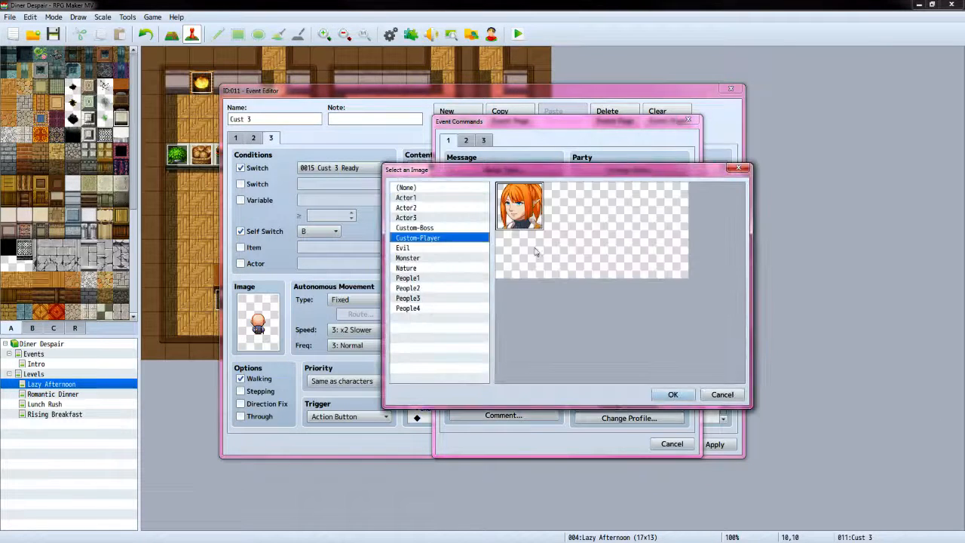
{"action": "left_click", "coordinate": [672, 394]}
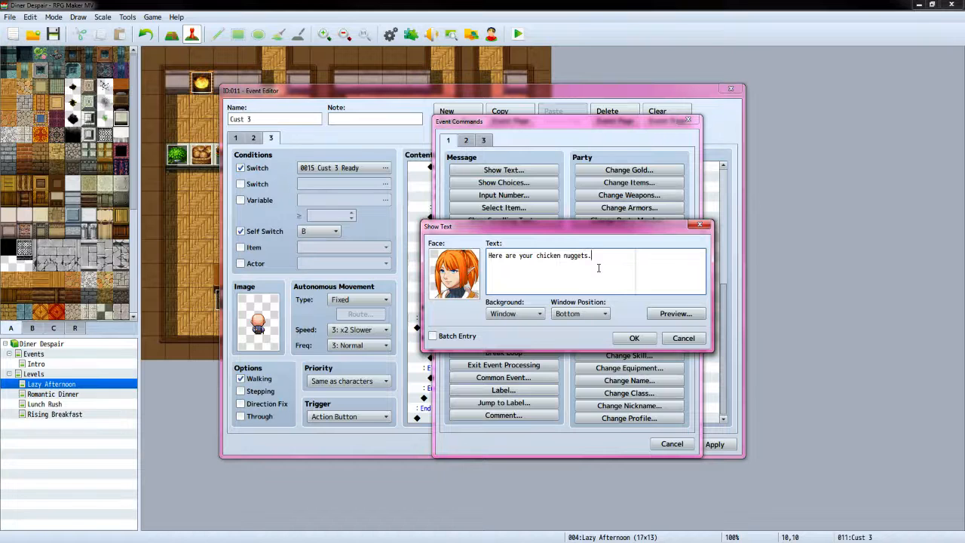
{"action": "left_click", "coordinate": [634, 337]}
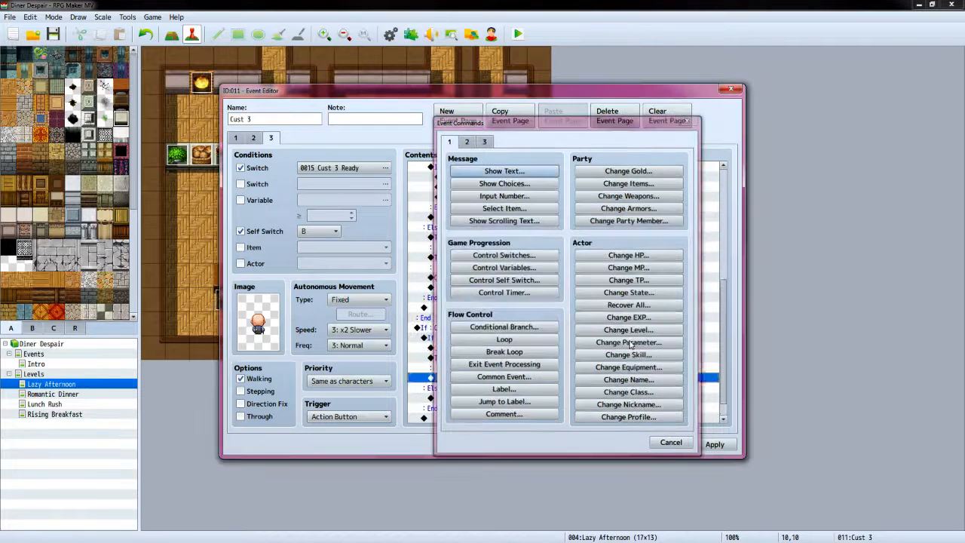
Add the Show Text reply "Thanks." with the bald, bearded old man's face from People1
{"action": "double_click", "coordinate": [481, 382]}
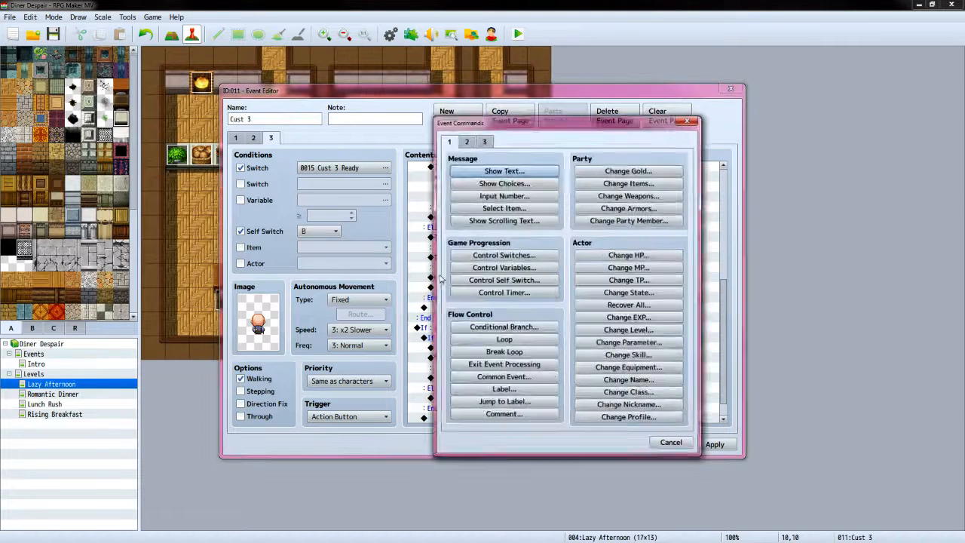
{"action": "left_click", "coordinate": [503, 170]}
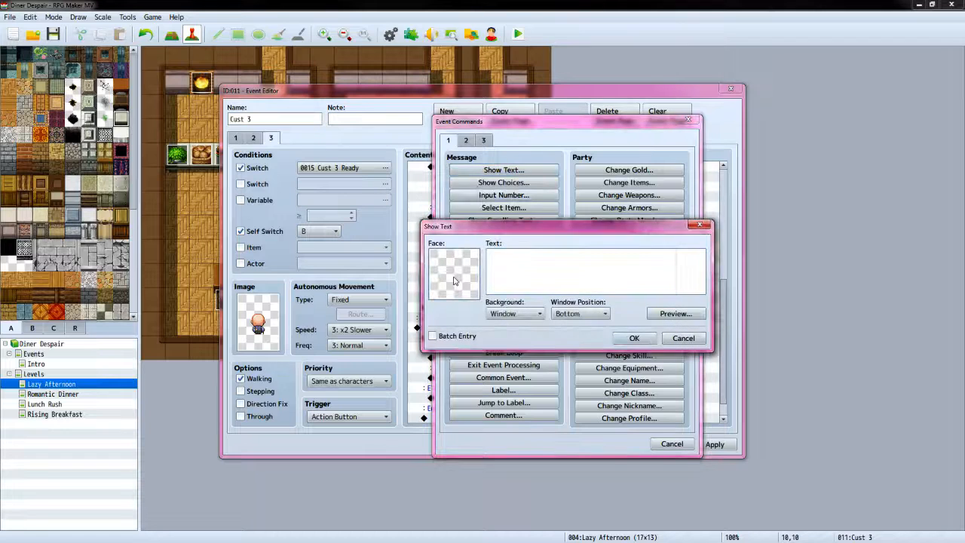
{"action": "double_click", "coordinate": [454, 281]}
{"action": "left_click", "coordinate": [423, 277]}
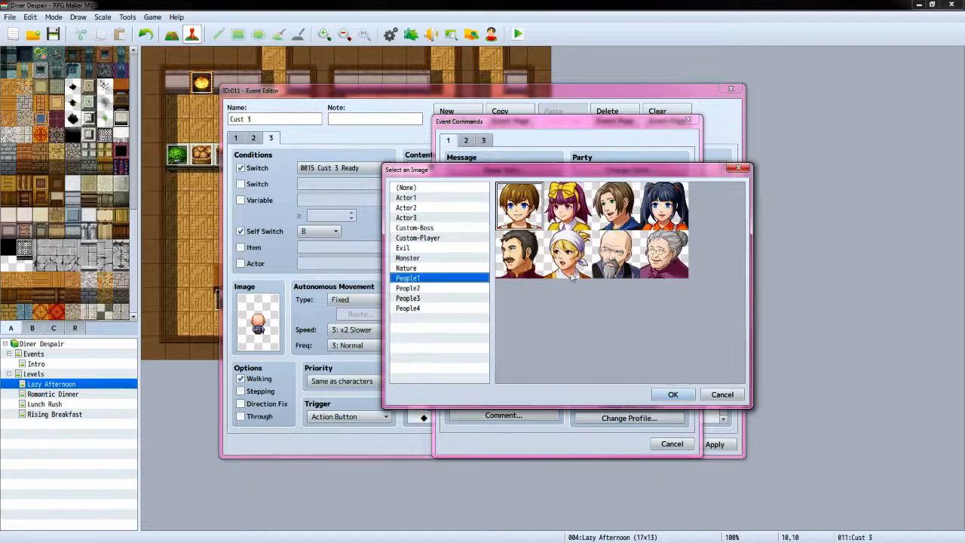
{"action": "left_click", "coordinate": [621, 258]}
{"action": "left_click", "coordinate": [673, 393]}
{"action": "left_click", "coordinate": [607, 284]}
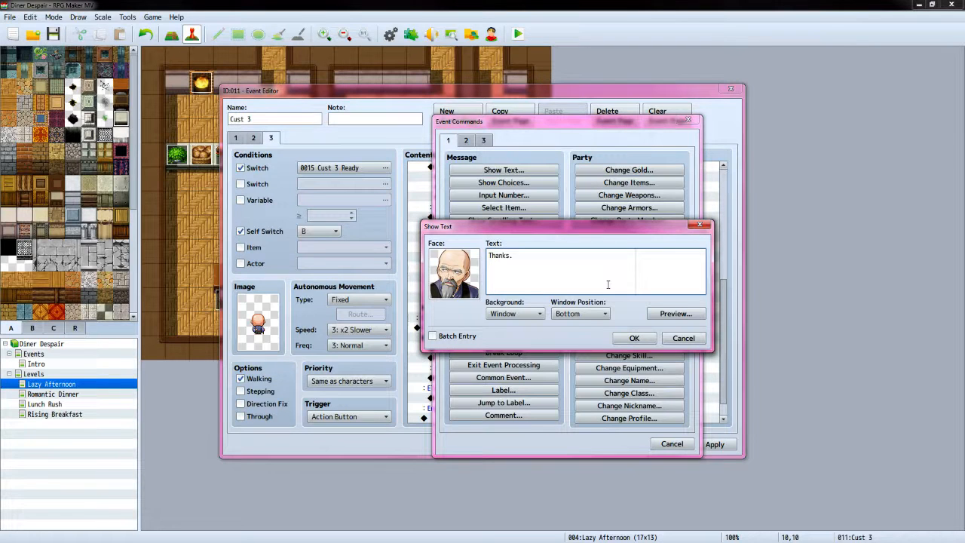
{"action": "left_click", "coordinate": [634, 338]}
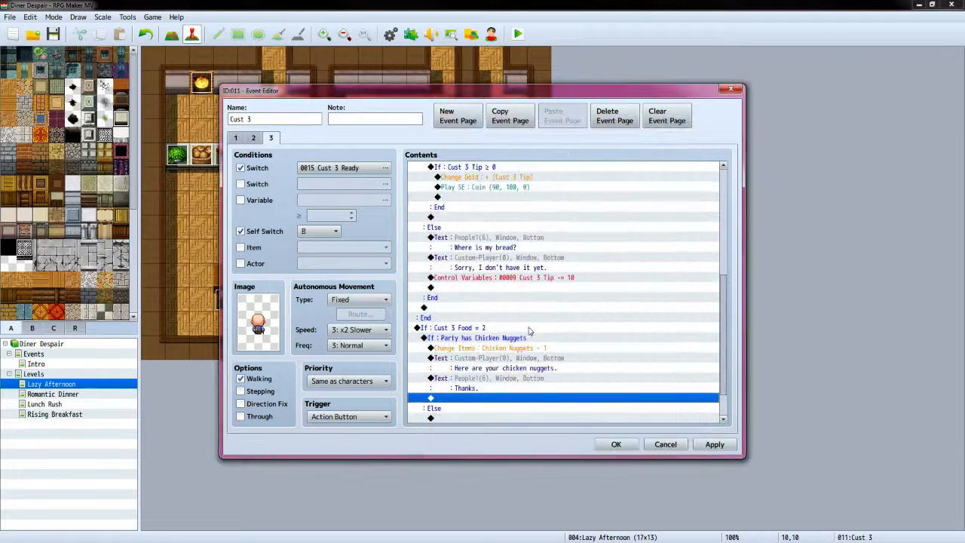
After the "Thanks." text, start a Set Movement Route for This Event with Turn Up and a 120-frame Wait
{"action": "double_click", "coordinate": [487, 398]}
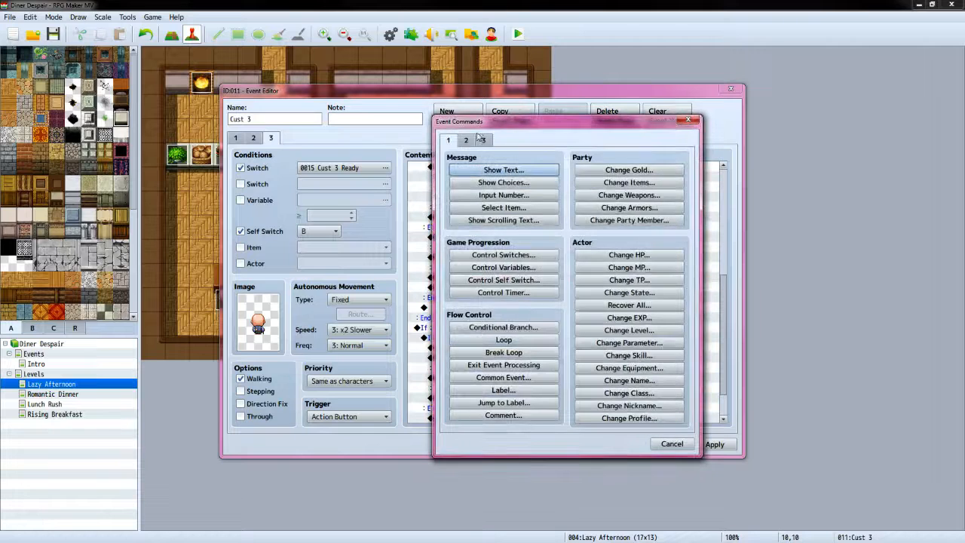
{"action": "left_click", "coordinate": [468, 141]}
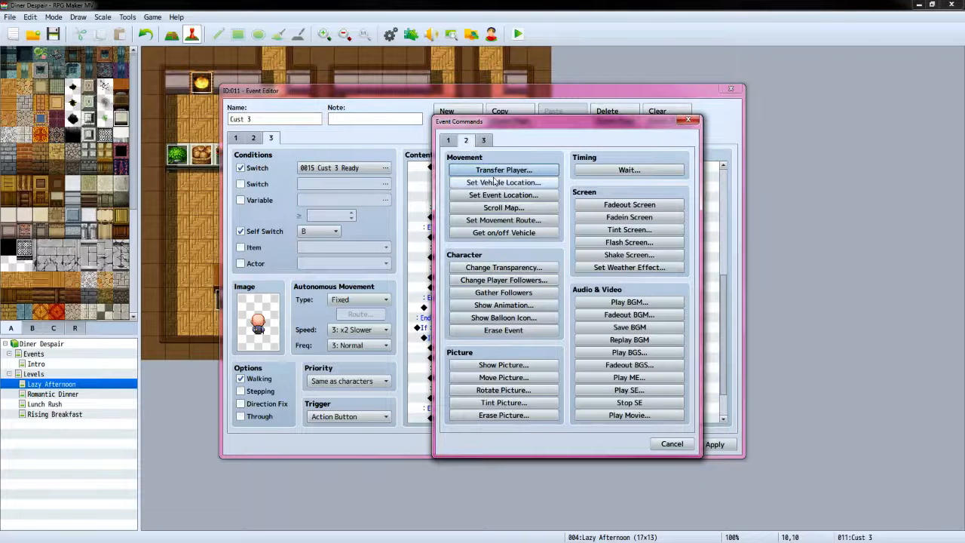
{"action": "left_click", "coordinate": [523, 218]}
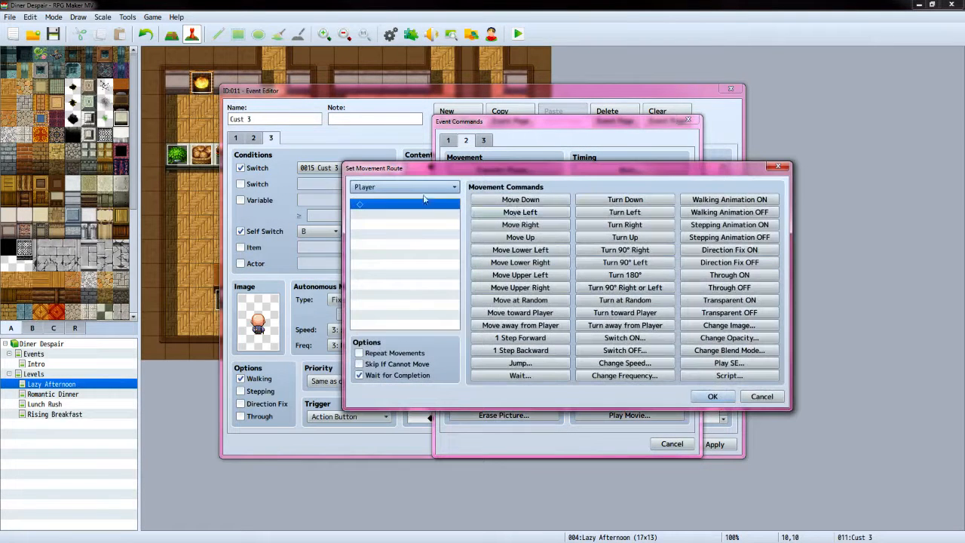
{"action": "left_click", "coordinate": [422, 187]}
{"action": "left_click", "coordinate": [424, 223]}
{"action": "left_click", "coordinate": [407, 187]}
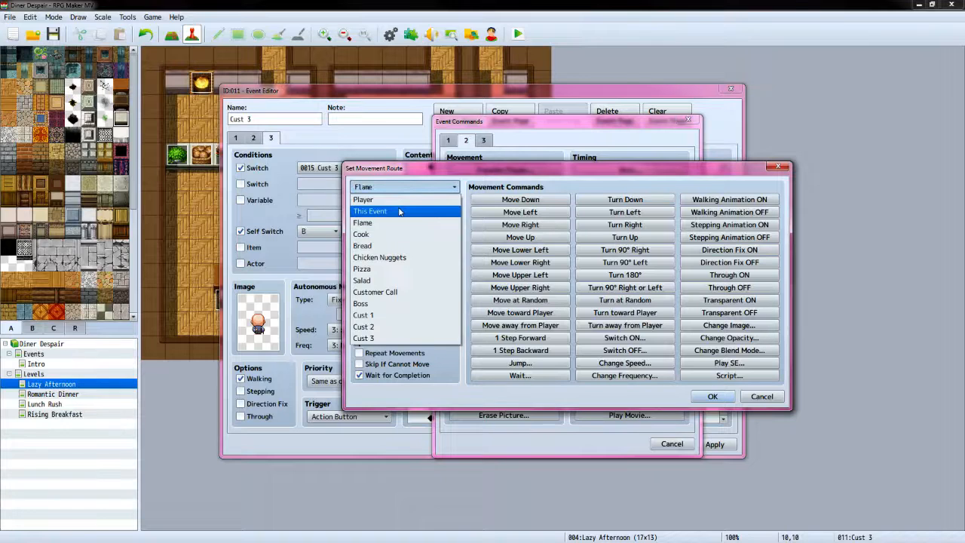
{"action": "left_click", "coordinate": [407, 211]}
{"action": "left_click", "coordinate": [625, 237]}
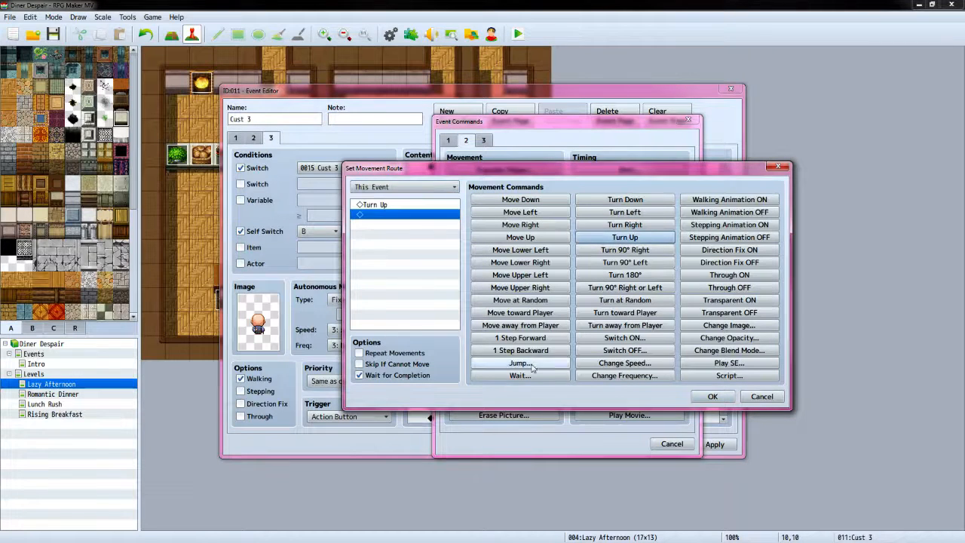
{"action": "left_click", "coordinate": [531, 378]}
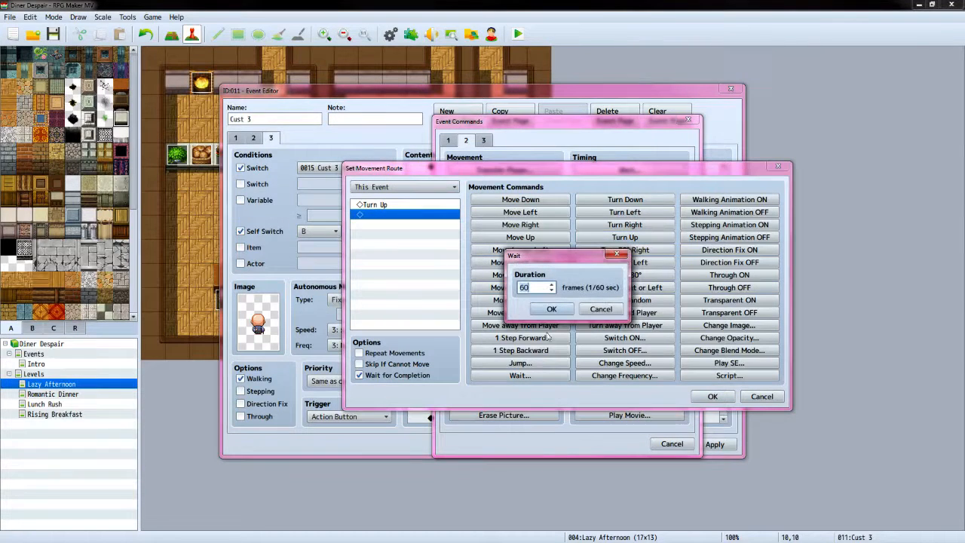
{"action": "left_click", "coordinate": [551, 309]}
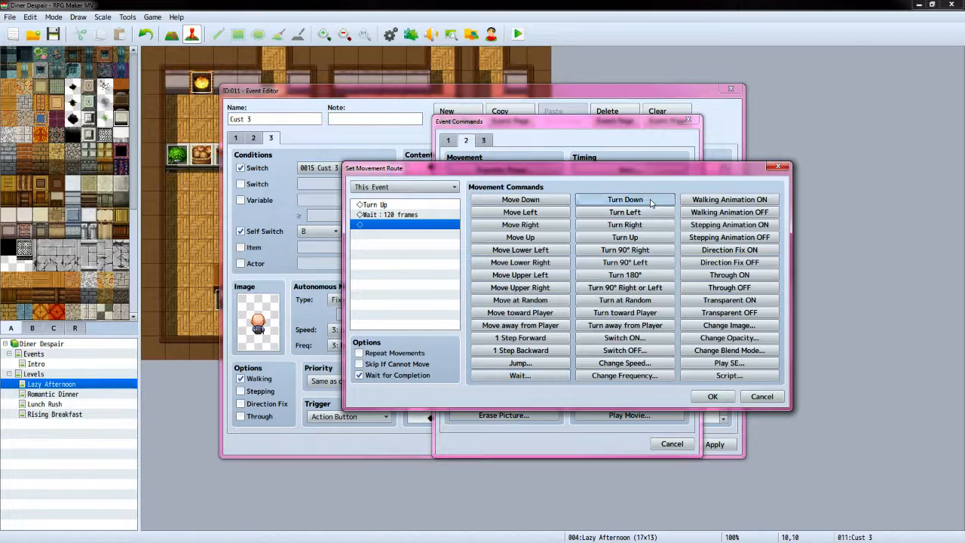
Complete the route with Turn Down, 1 Step Forward, Turn Left, two 1 Step Forward, Turn Down, 1 Step Forward and Transparent ON
{"action": "left_click", "coordinate": [625, 200]}
{"action": "left_click", "coordinate": [550, 339]}
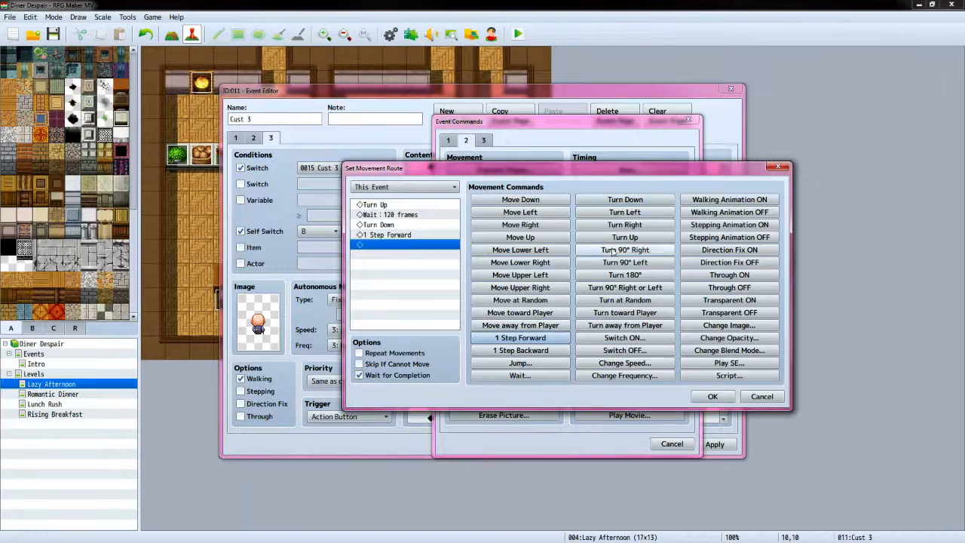
{"action": "left_click", "coordinate": [625, 212]}
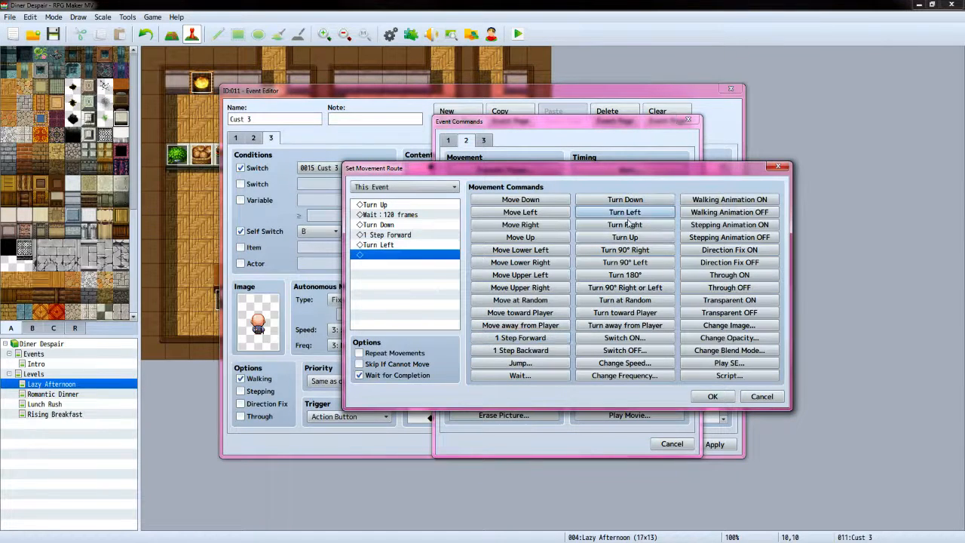
{"action": "left_click", "coordinate": [543, 339]}
{"action": "left_click", "coordinate": [544, 339]}
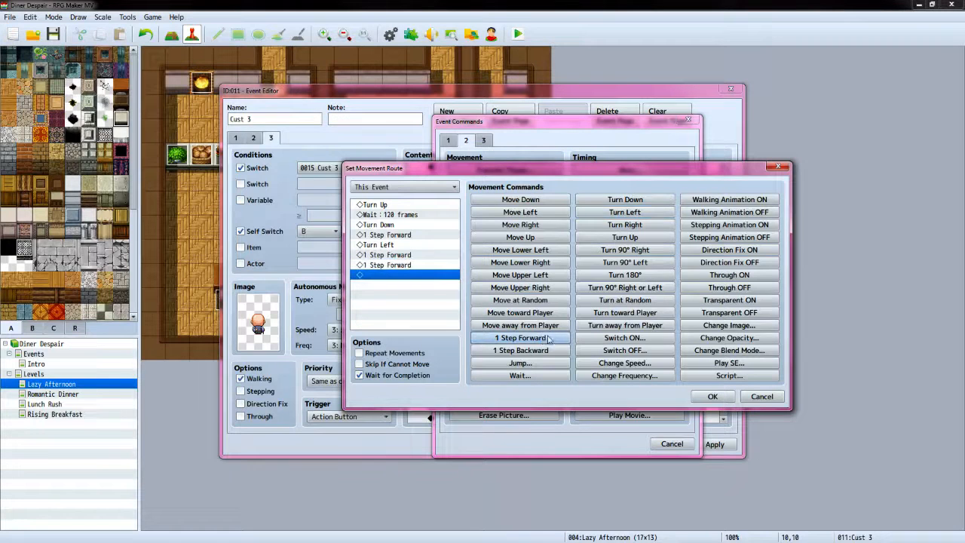
{"action": "left_click", "coordinate": [643, 203]}
{"action": "left_click", "coordinate": [542, 339]}
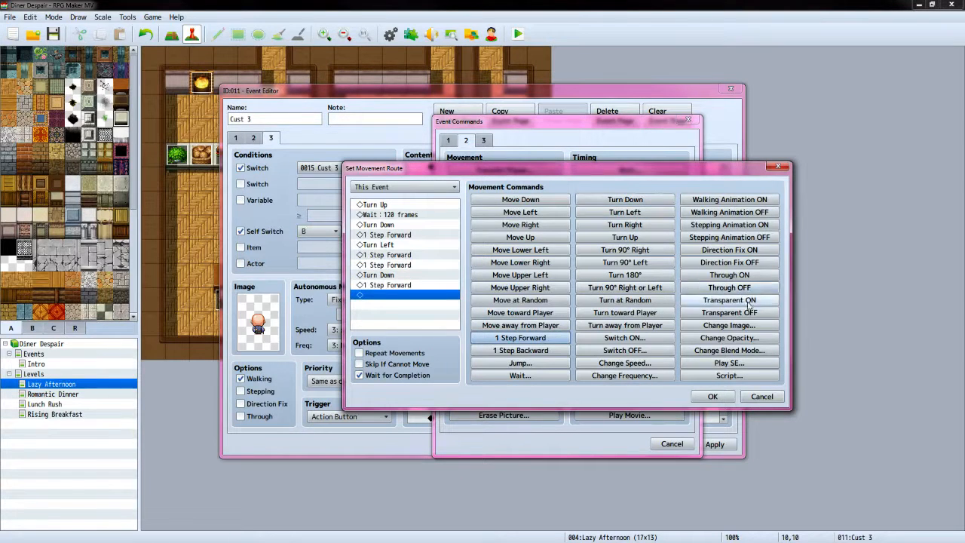
{"action": "left_click", "coordinate": [753, 300]}
{"action": "left_click", "coordinate": [712, 396]}
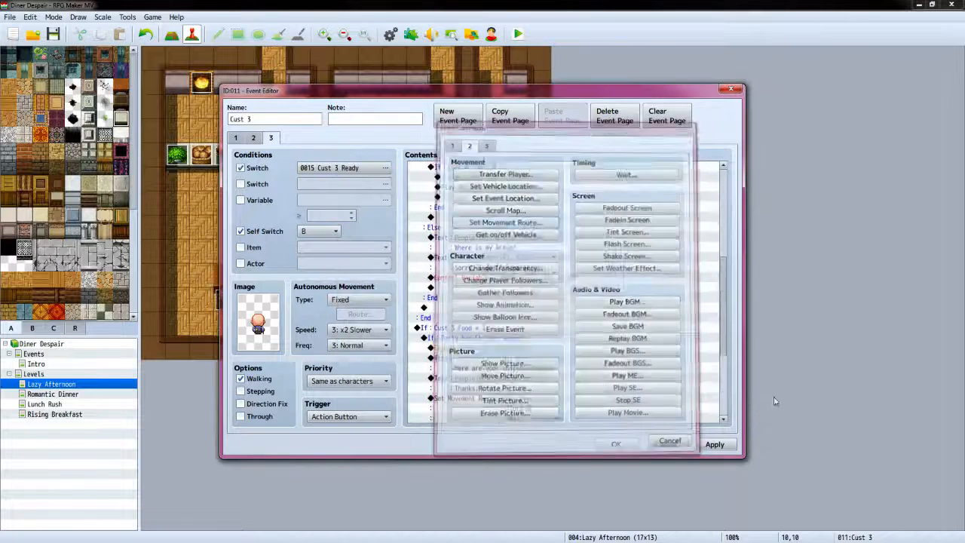
Check the reference Cust 3 event's nuggets branch, and add a Control Switches command turning 0015 Cust 3 Ready OFF after the movement route
{"action": "key", "text": "alt+Tab"}
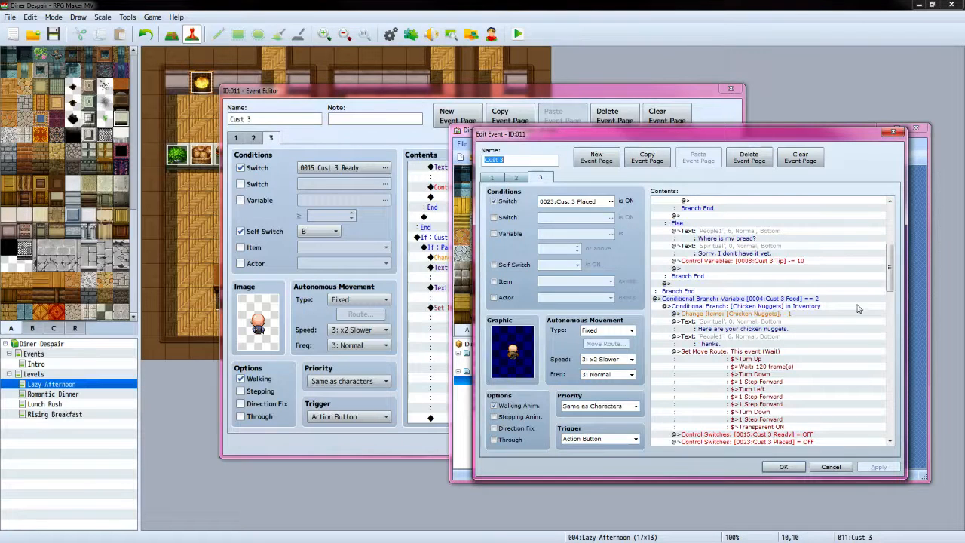
{"action": "left_click_drag", "start_coordinate": [891, 275], "coordinate": [893, 295]}
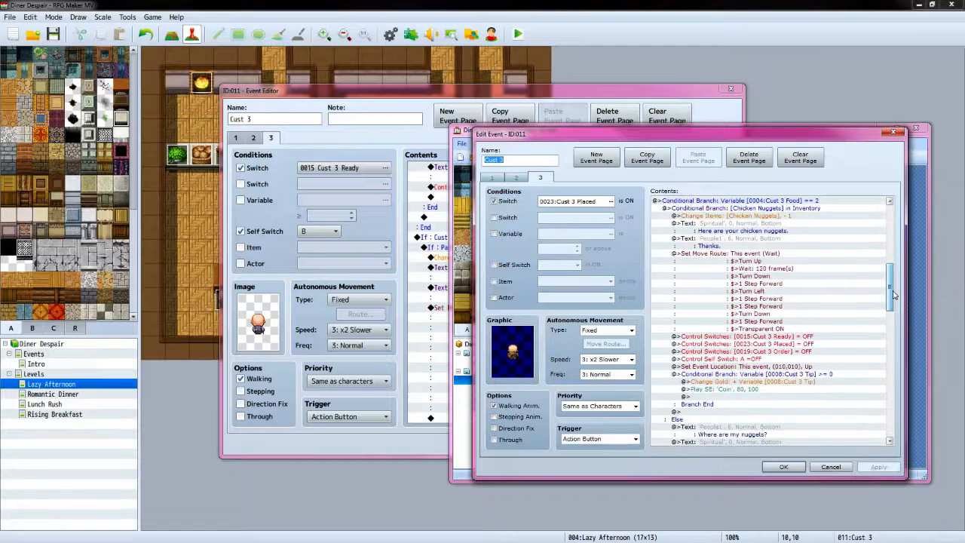
{"action": "left_click", "coordinate": [592, 96]}
{"action": "scroll", "coordinate": [507, 264], "scroll_direction": "down", "scroll_amount": 2}
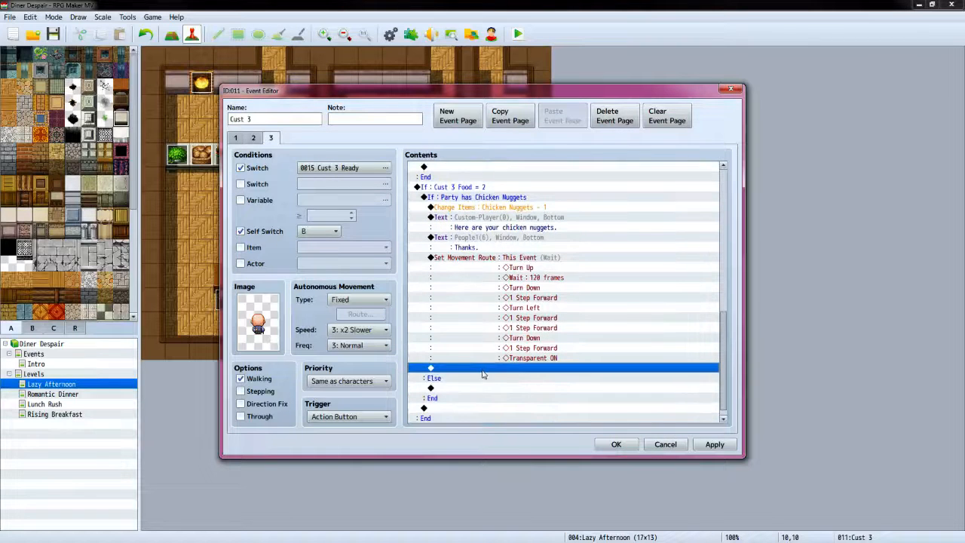
{"action": "double_click", "coordinate": [481, 371]}
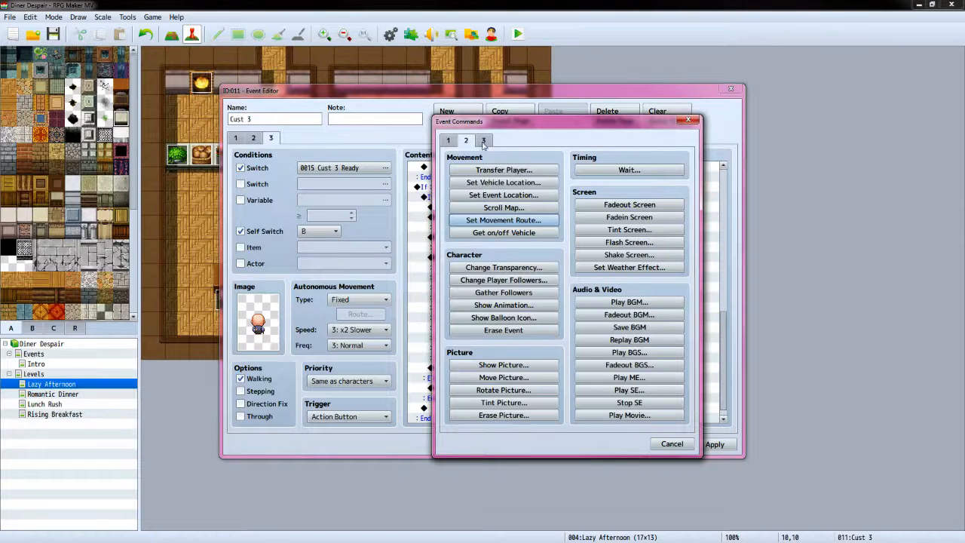
{"action": "left_click", "coordinate": [504, 255]}
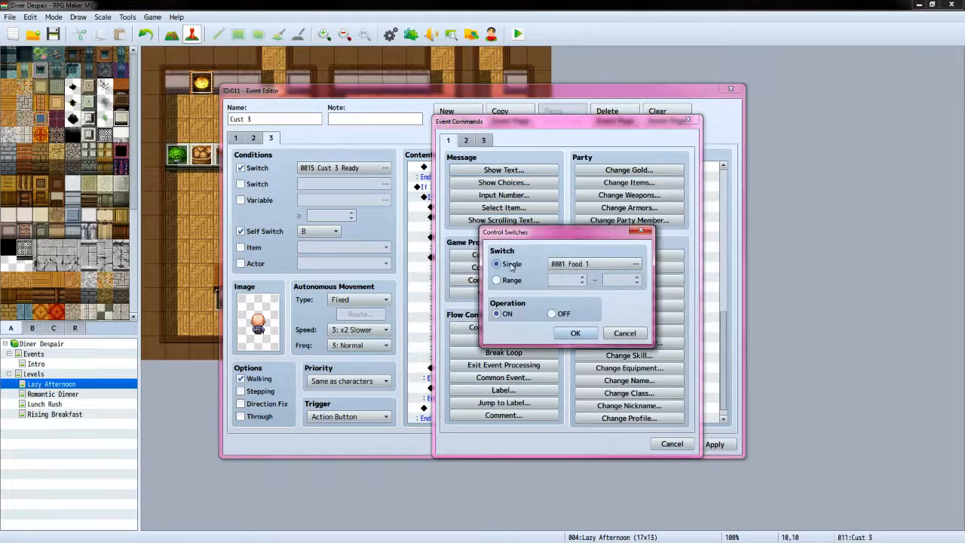
{"action": "left_click", "coordinate": [568, 264]}
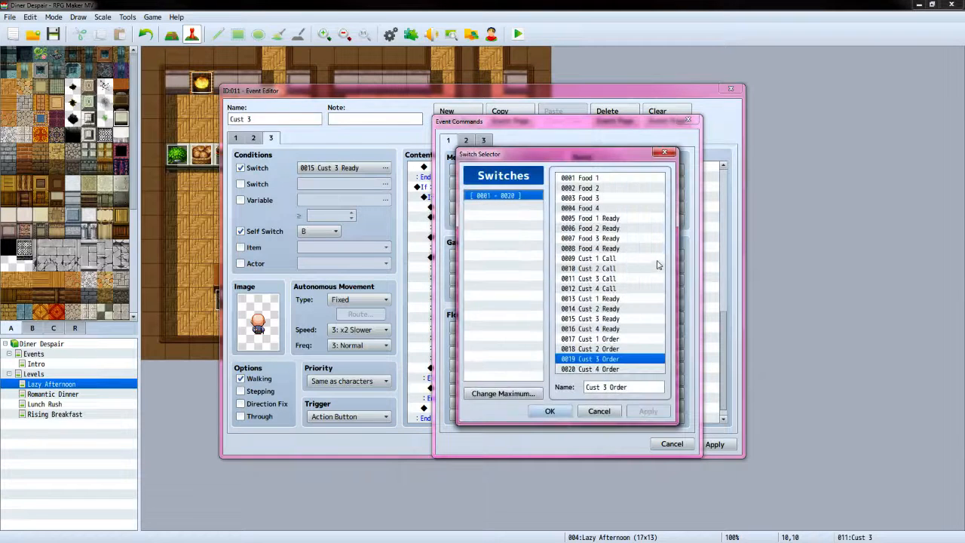
{"action": "left_click", "coordinate": [612, 320]}
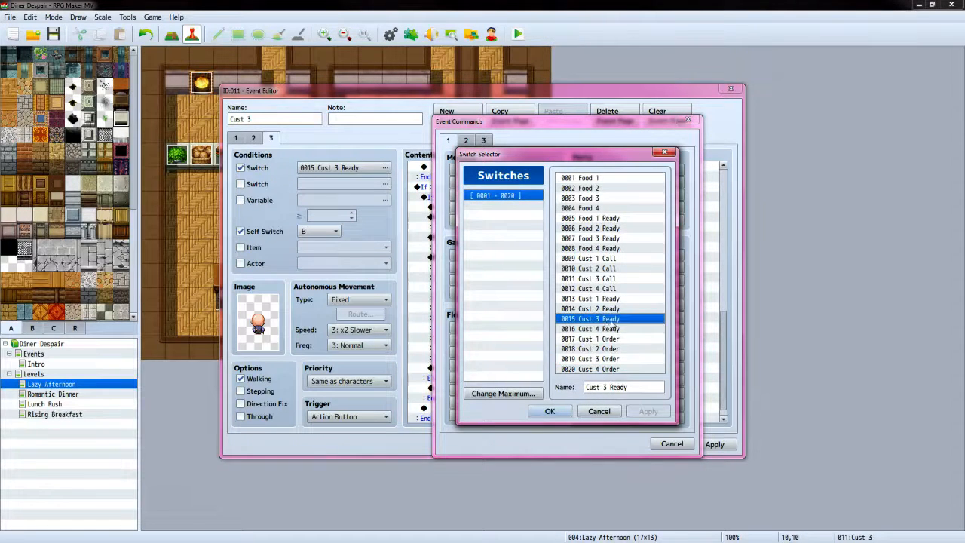
{"action": "left_click", "coordinate": [541, 413]}
{"action": "left_click", "coordinate": [553, 317]}
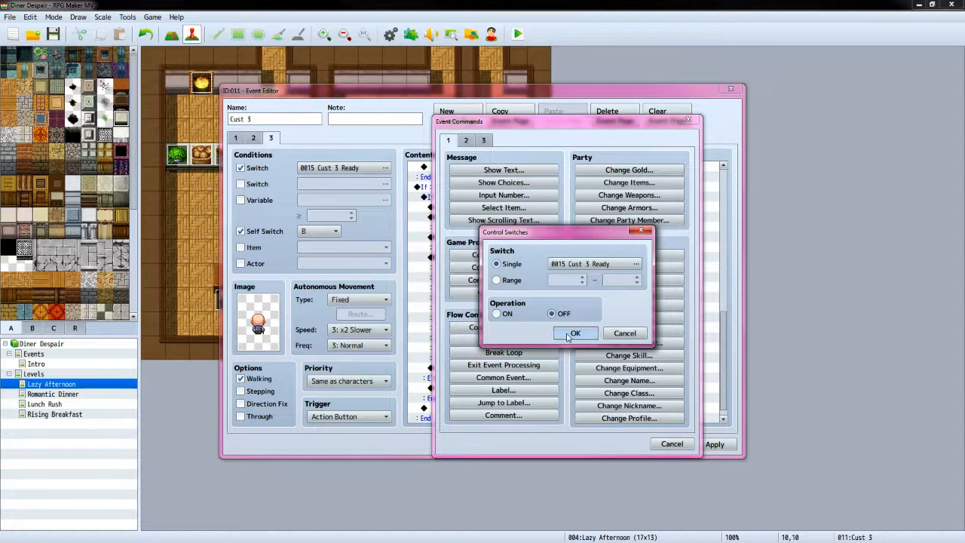
{"action": "left_click", "coordinate": [575, 333]}
Add a Control Switches command that turns 0019 Cust 3 Order OFF
{"action": "double_click", "coordinate": [516, 380]}
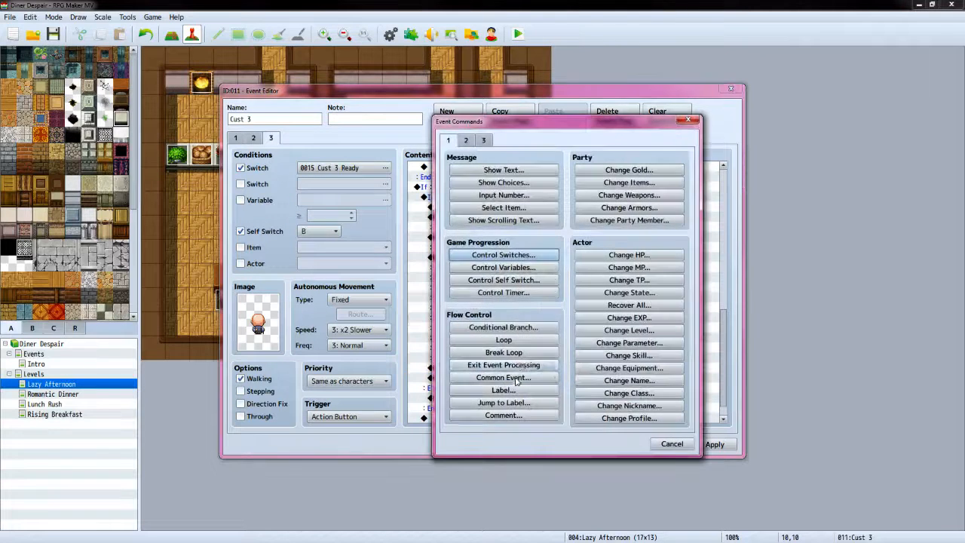
{"action": "left_click", "coordinate": [524, 256]}
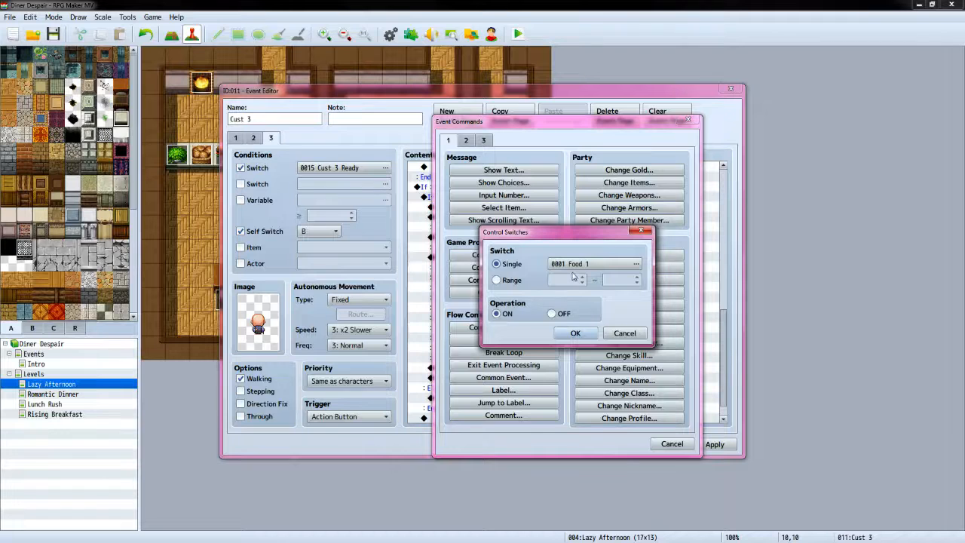
{"action": "left_click", "coordinate": [577, 264]}
{"action": "left_click", "coordinate": [595, 358]}
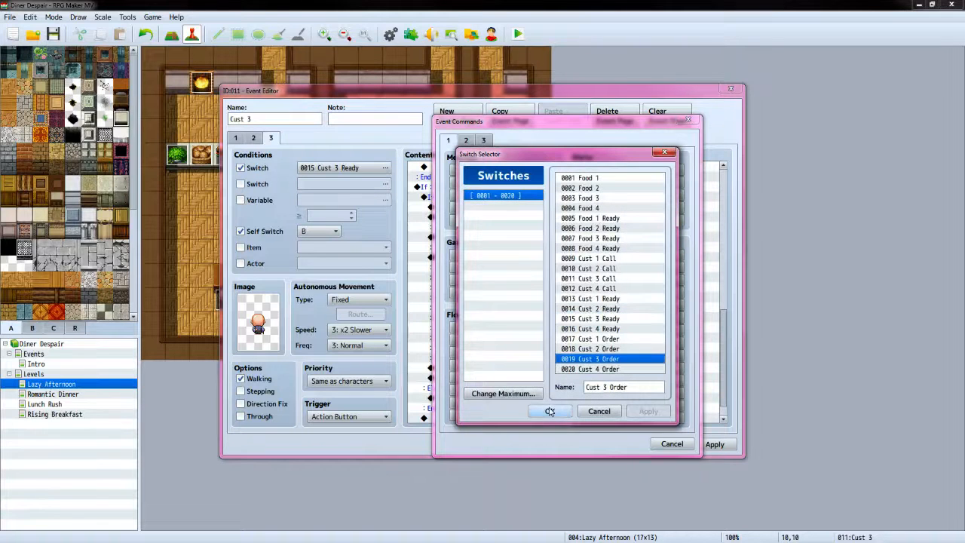
{"action": "left_click", "coordinate": [550, 411]}
{"action": "left_click", "coordinate": [554, 313]}
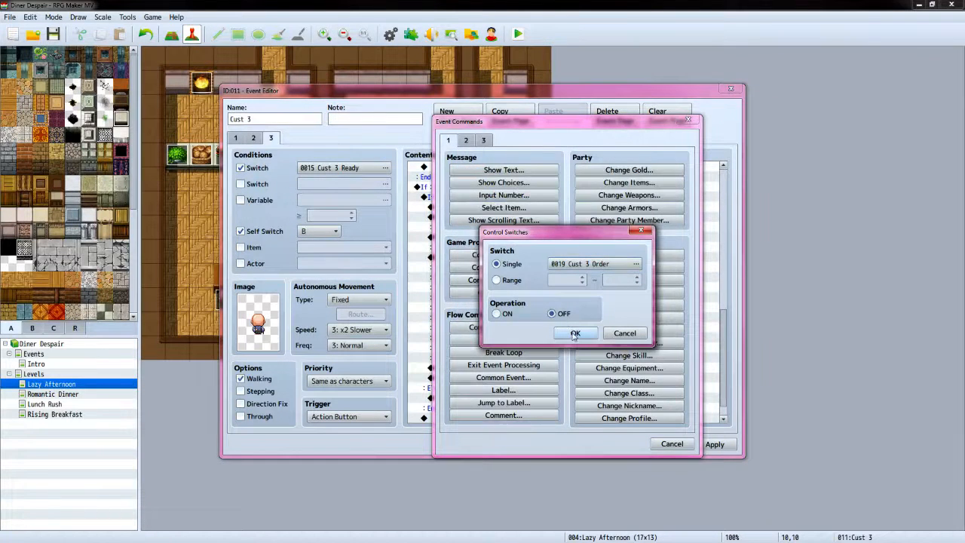
{"action": "left_click", "coordinate": [576, 333]}
Add a Control Self Switch command that turns self switch A OFF
{"action": "double_click", "coordinate": [480, 358]}
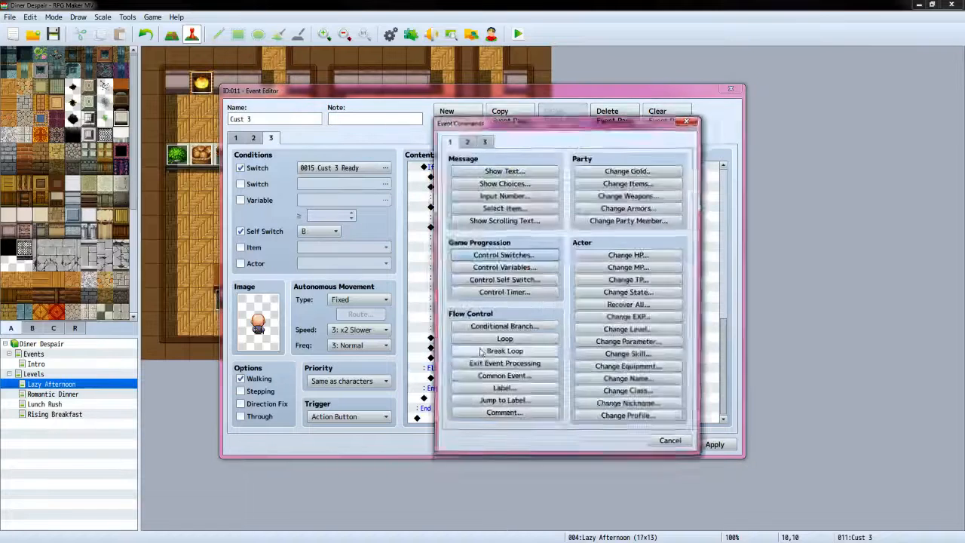
{"action": "left_click", "coordinate": [503, 280]}
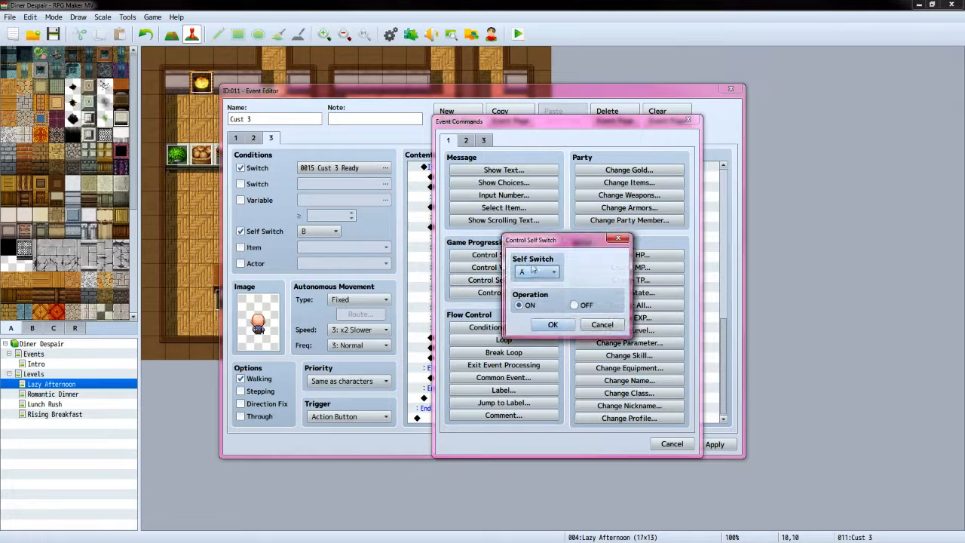
{"action": "left_click", "coordinate": [574, 304]}
{"action": "left_click", "coordinate": [552, 324]}
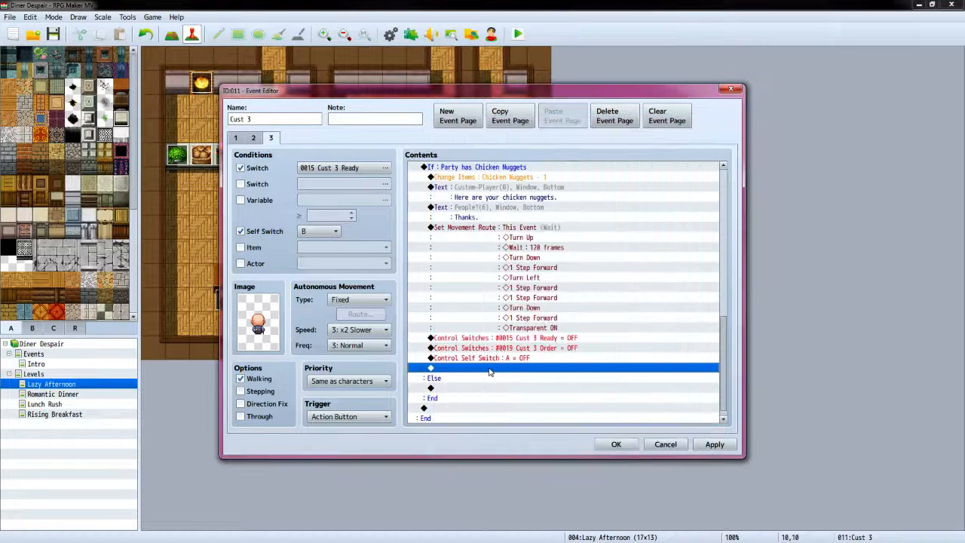
Add a Control Self Switch command that turns self switch B OFF
{"action": "double_click", "coordinate": [488, 369]}
{"action": "left_click", "coordinate": [503, 280]}
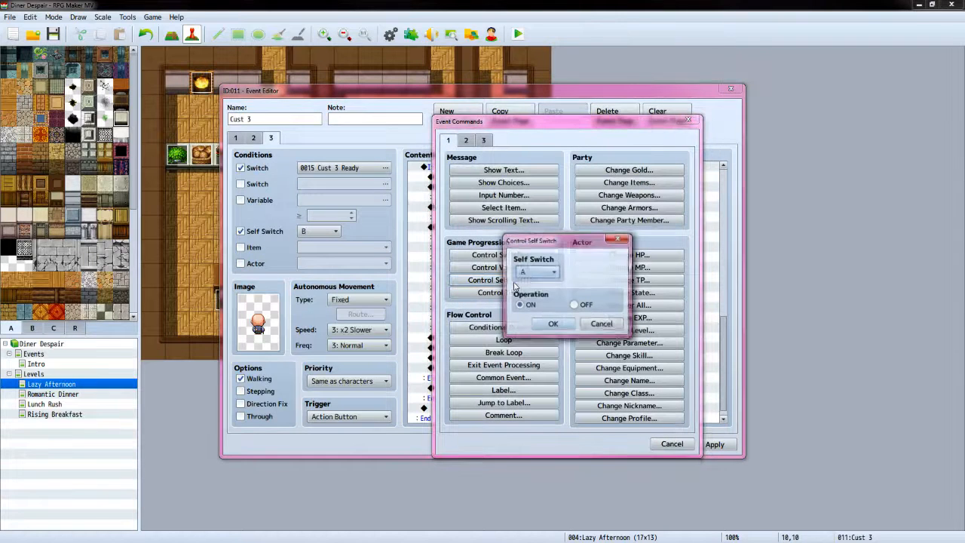
{"action": "left_click", "coordinate": [537, 272]}
{"action": "left_click", "coordinate": [531, 287]}
{"action": "left_click", "coordinate": [574, 304]}
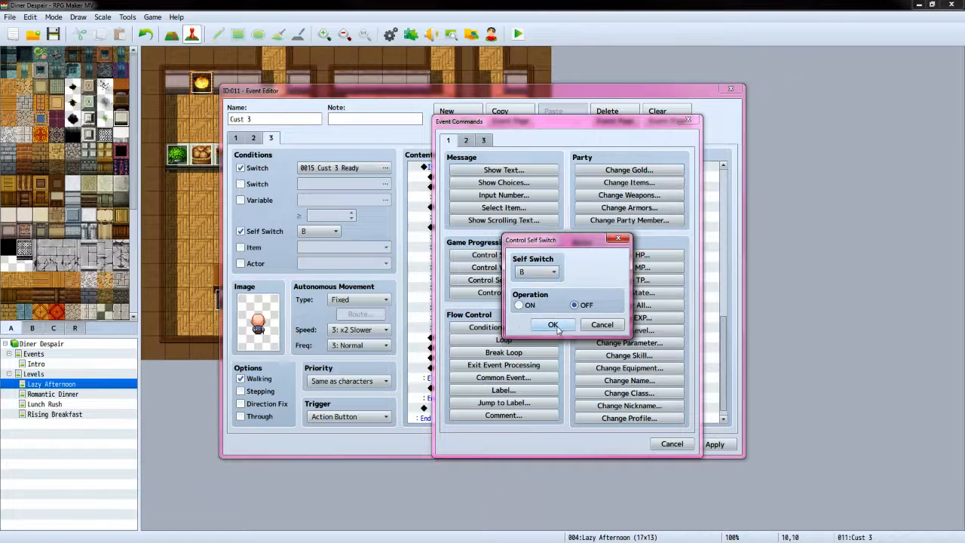
{"action": "left_click", "coordinate": [552, 325]}
Begin inserting a new event command after the self switch commands, inside the Chicken Nuggets check
{"action": "scroll", "coordinate": [547, 323], "scroll_direction": "down", "scroll_amount": 1}
{"action": "double_click", "coordinate": [510, 365]}
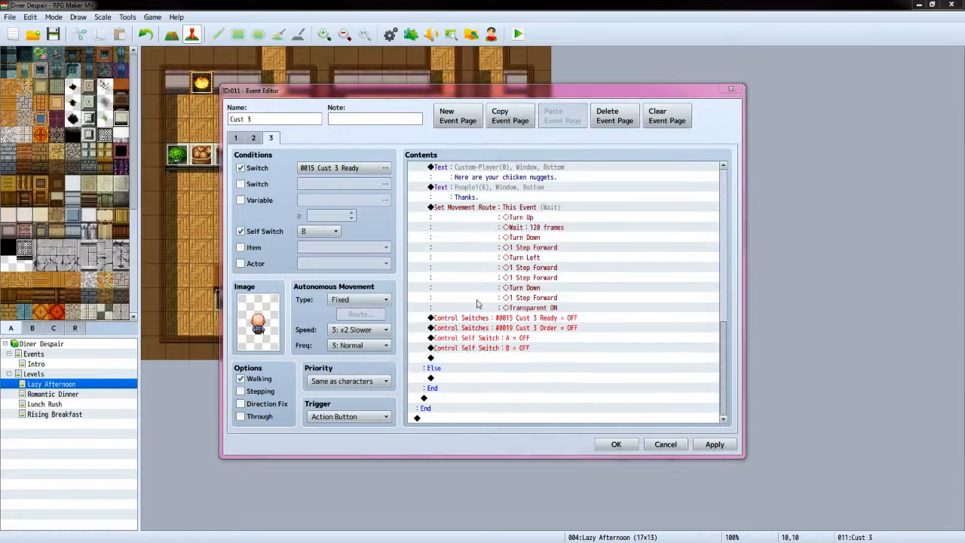
Add a Set Event Location command that places this event at (10,10) on the current map, facing up
{"action": "left_click", "coordinate": [465, 140]}
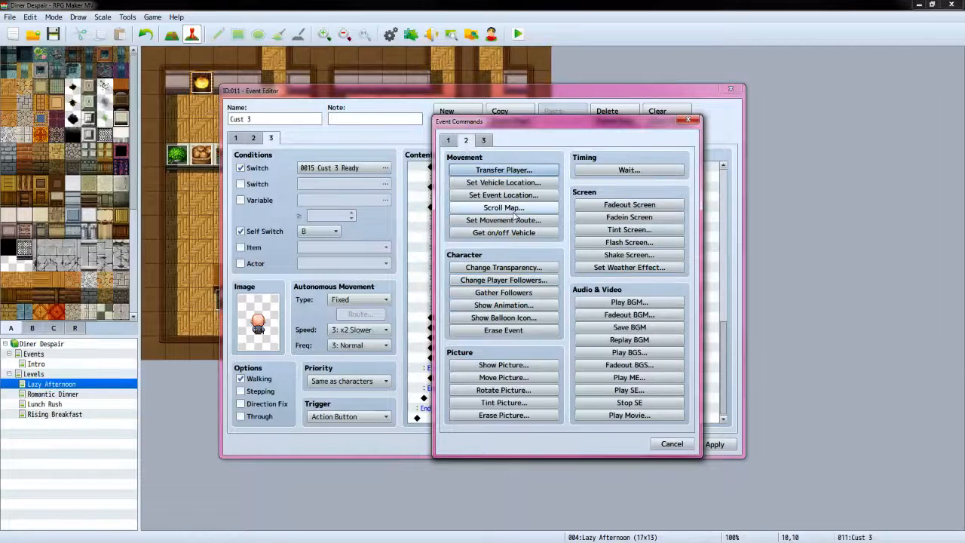
{"action": "left_click", "coordinate": [503, 195]}
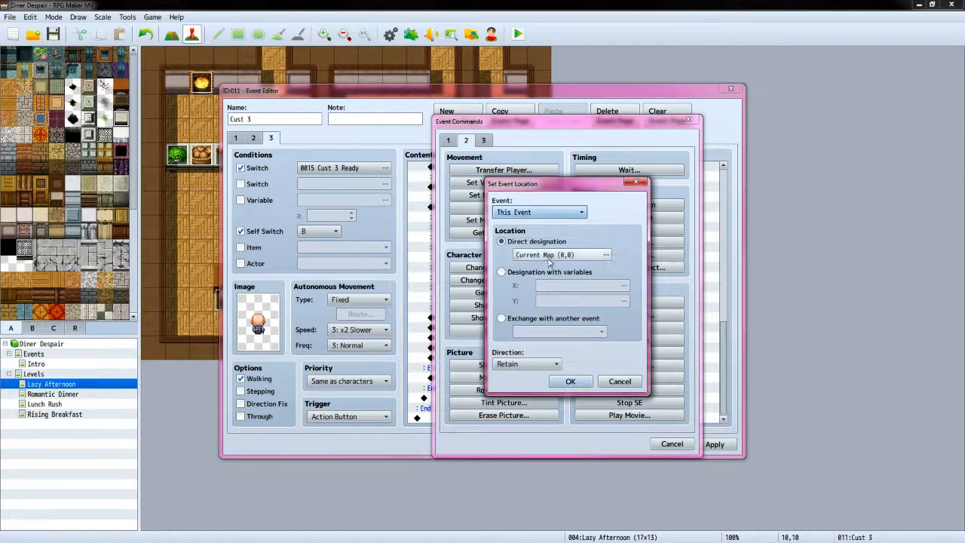
{"action": "left_click", "coordinate": [520, 255]}
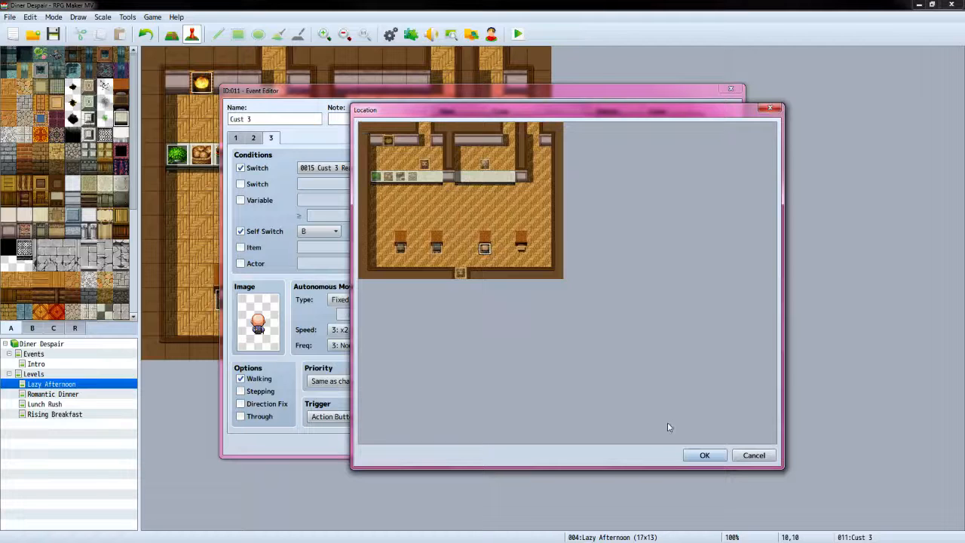
{"action": "left_click", "coordinate": [704, 455]}
{"action": "left_click", "coordinate": [528, 364]}
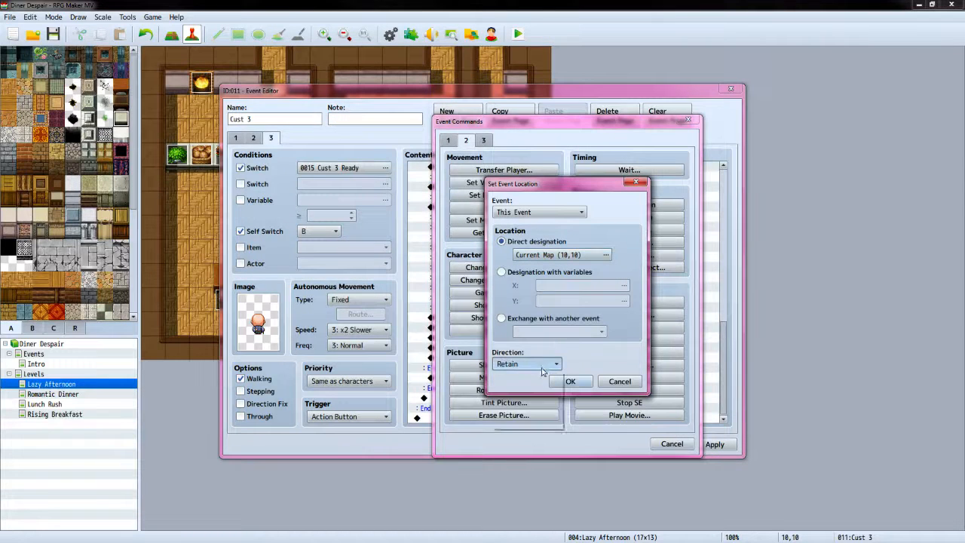
{"action": "left_click", "coordinate": [522, 425]}
{"action": "left_click", "coordinate": [569, 382]}
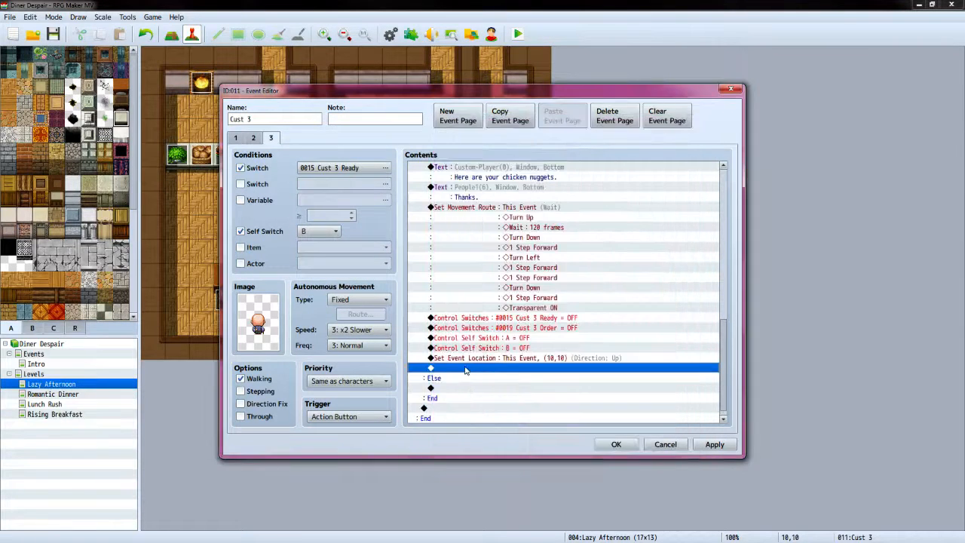
Add a conditional branch below the event location command, without an Else branch, checking that variable 0009 Cust 3 Tip is ≥ 0
{"action": "double_click", "coordinate": [465, 370]}
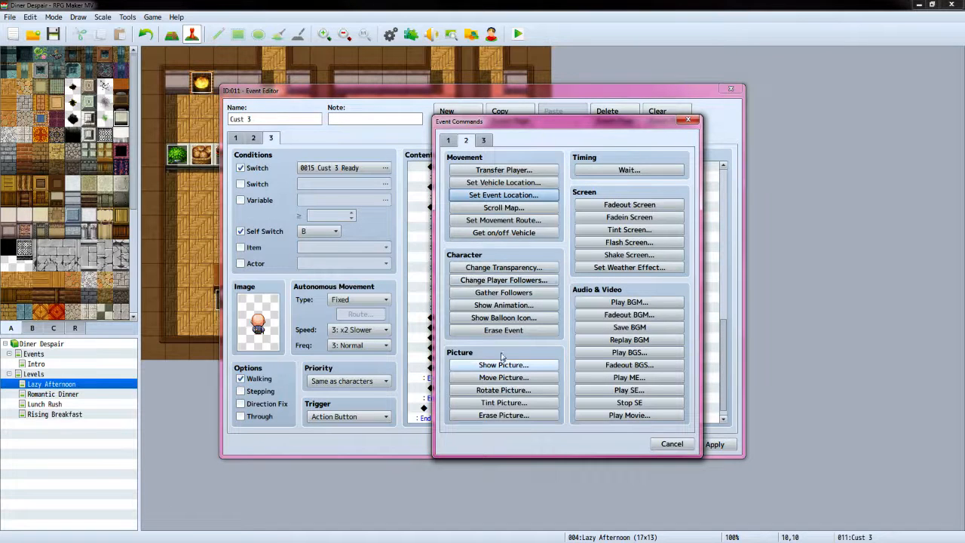
{"action": "left_click", "coordinate": [449, 141]}
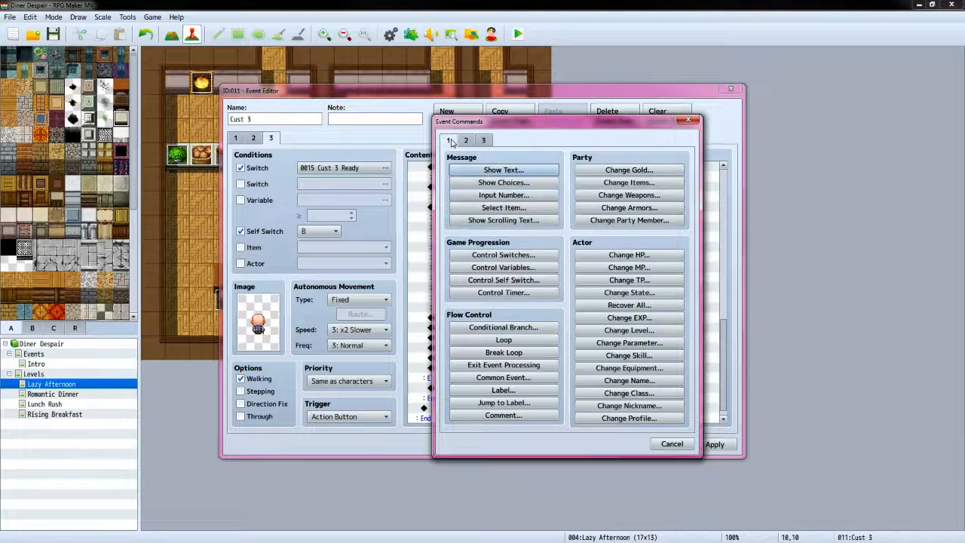
{"action": "left_click", "coordinate": [503, 327]}
{"action": "left_click", "coordinate": [513, 211]}
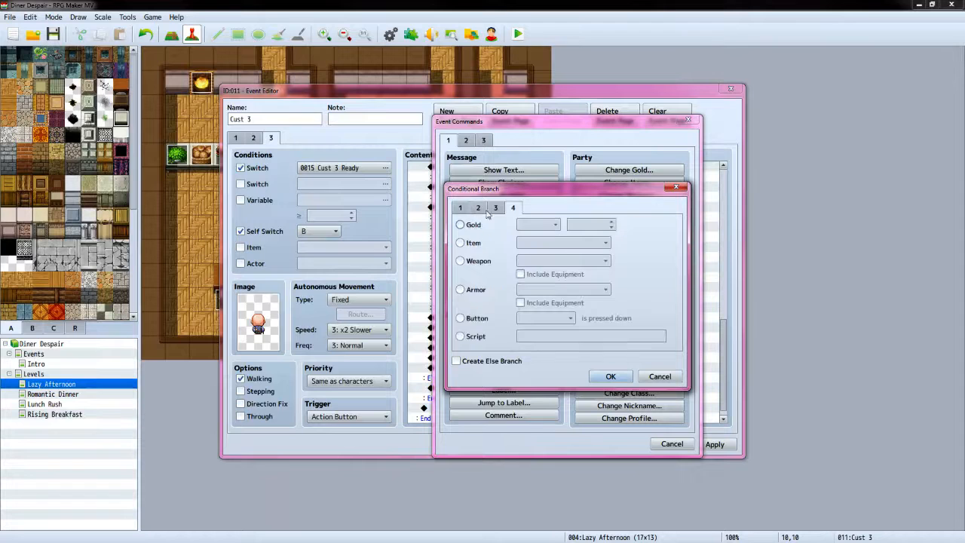
{"action": "left_click", "coordinate": [460, 208]}
{"action": "left_click", "coordinate": [460, 243]}
{"action": "left_click", "coordinate": [563, 246]}
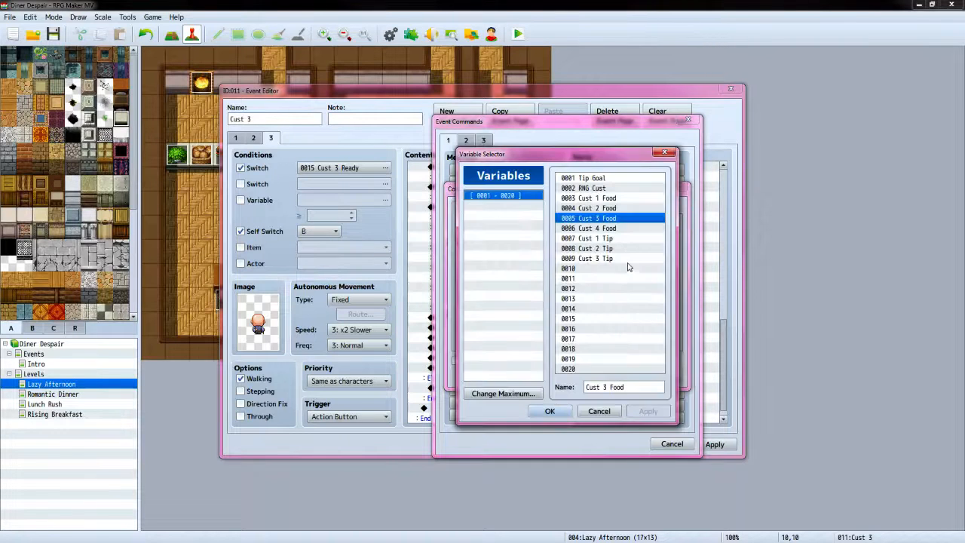
{"action": "left_click", "coordinate": [612, 258]}
{"action": "left_click", "coordinate": [549, 411]}
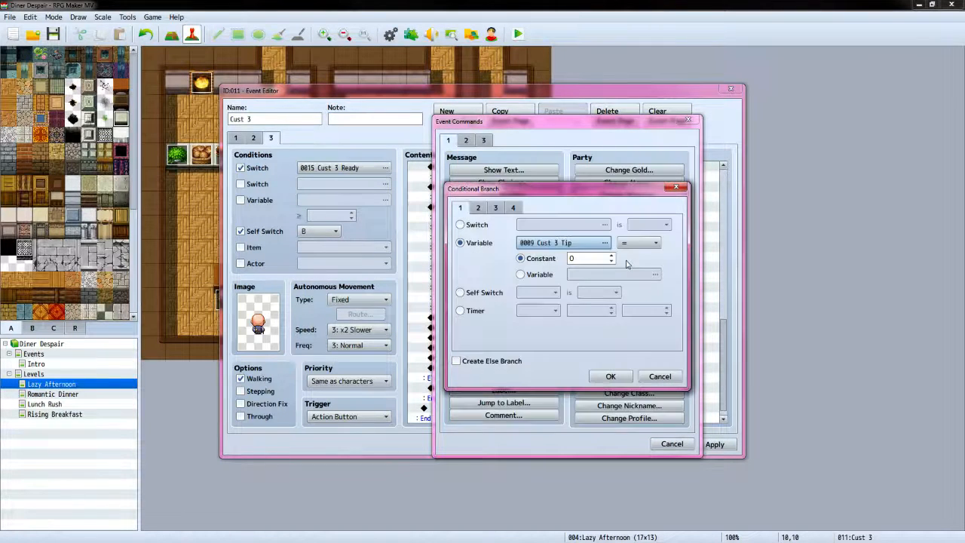
{"action": "left_click", "coordinate": [639, 243]}
{"action": "left_click", "coordinate": [635, 266]}
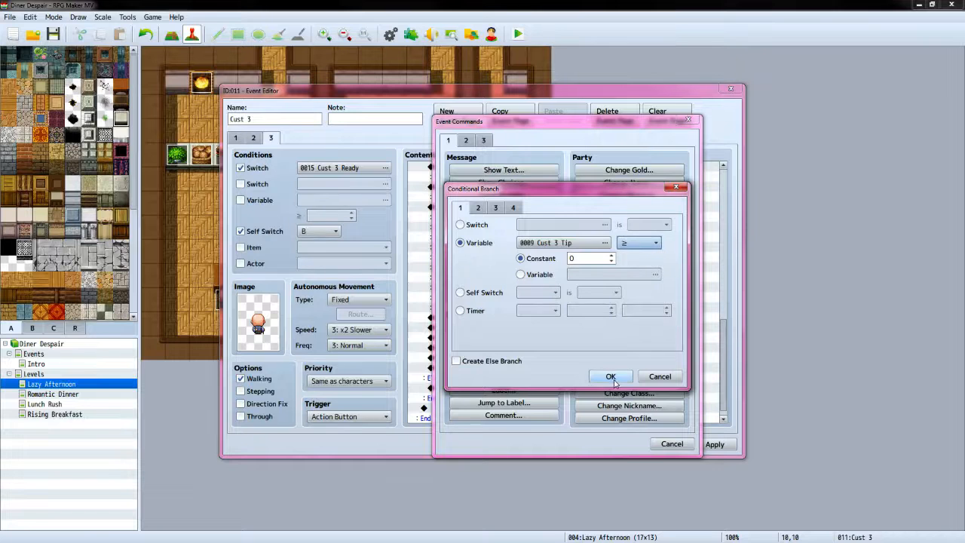
{"action": "left_click", "coordinate": [612, 374]}
Inside the tip branch, add a Change Gold command that increases gold by the variable Cust 3 Tip
{"action": "double_click", "coordinate": [478, 382]}
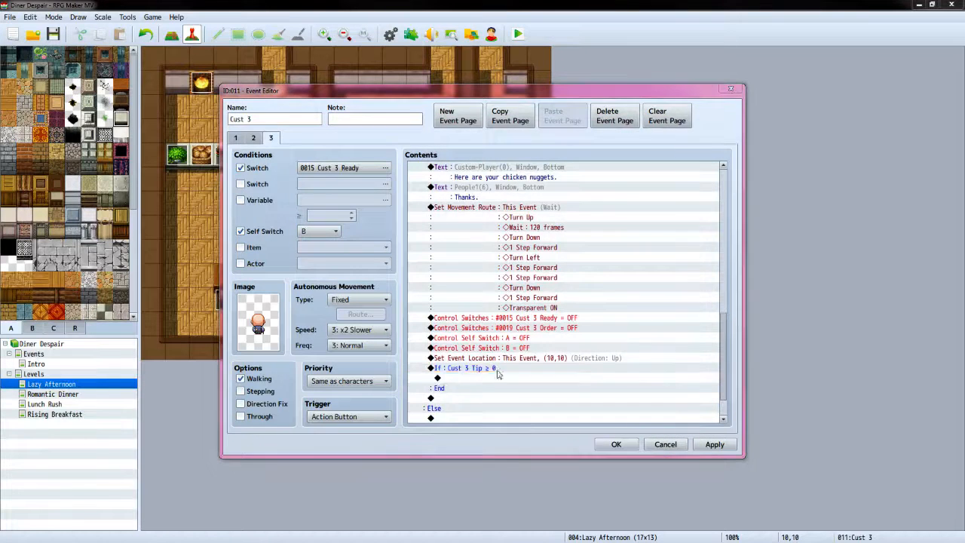
{"action": "left_click", "coordinate": [629, 169]}
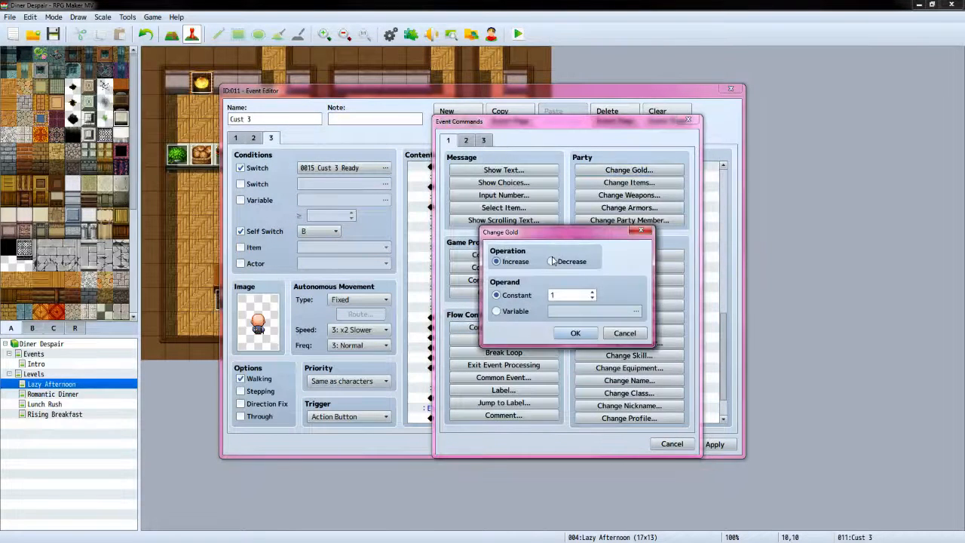
{"action": "left_click", "coordinate": [496, 311]}
{"action": "left_click", "coordinate": [635, 310]}
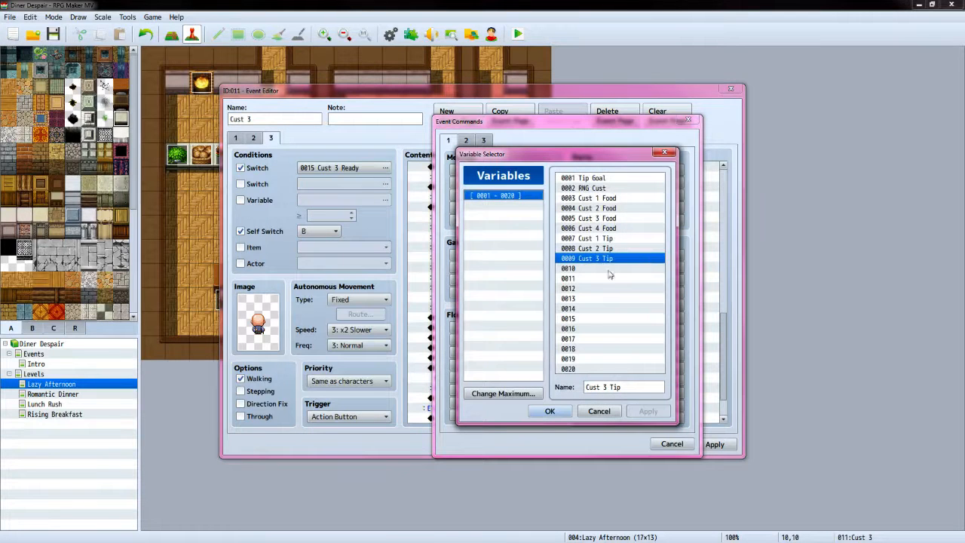
{"action": "left_click", "coordinate": [550, 411]}
{"action": "left_click", "coordinate": [575, 335]}
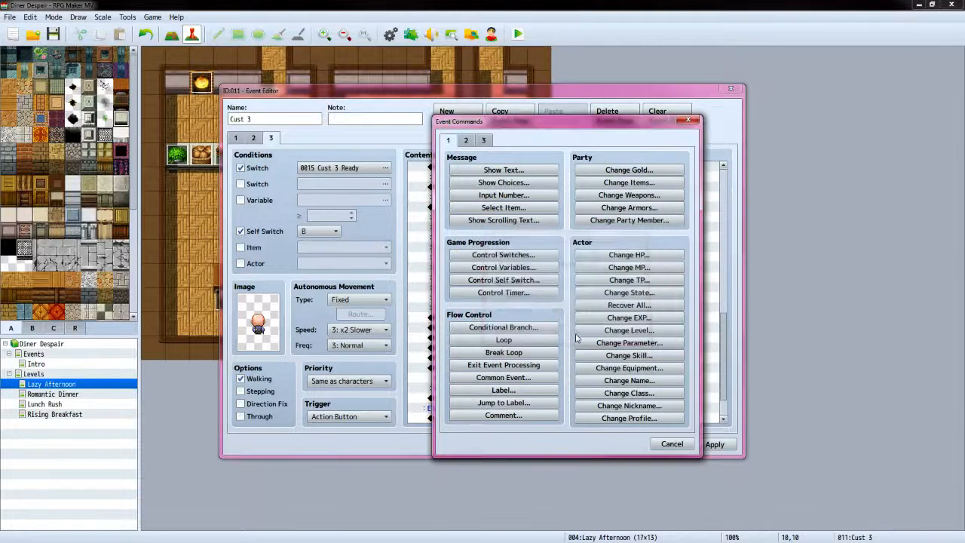
Add a Play SE command with the Coin sound at 90% volume and 100% pitch below the gold change
{"action": "double_click", "coordinate": [487, 389]}
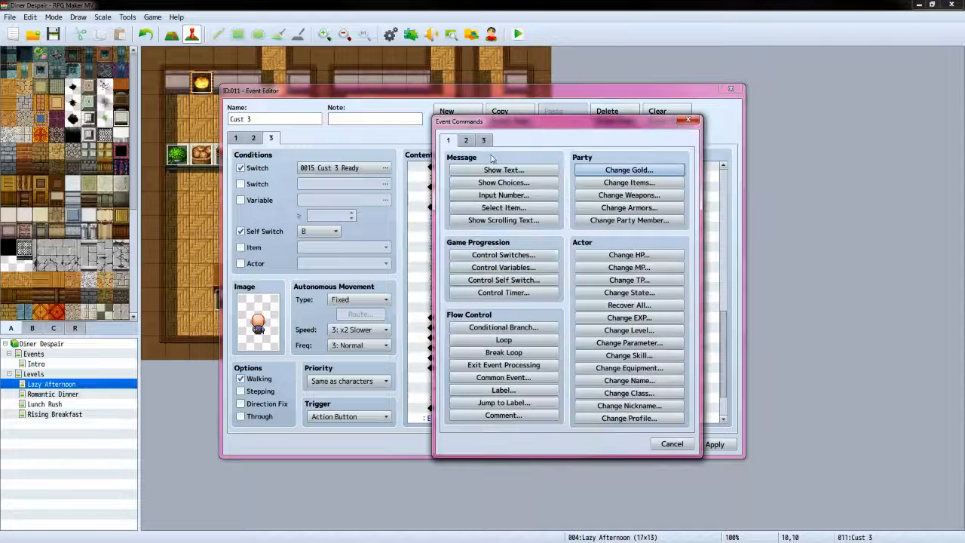
{"action": "left_click", "coordinate": [467, 142]}
{"action": "left_click", "coordinate": [628, 391]}
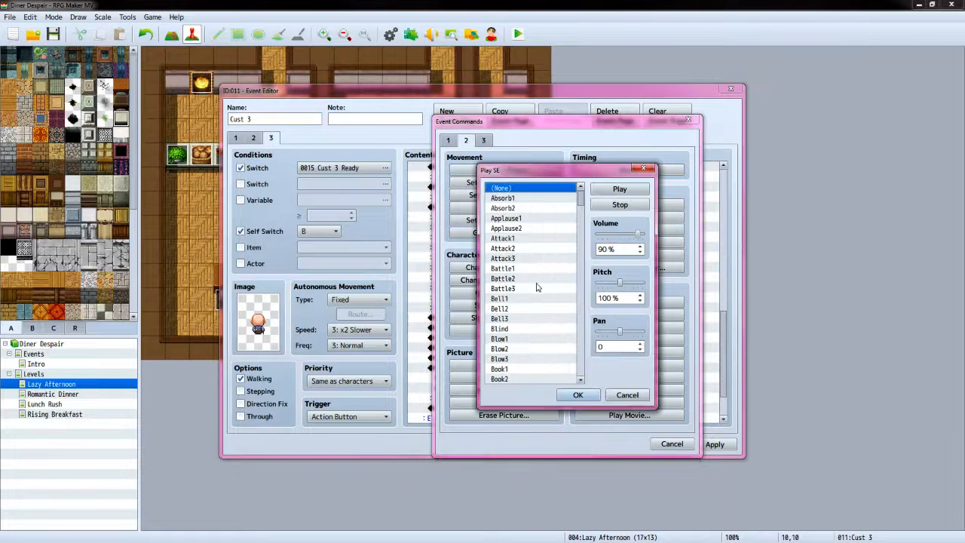
{"action": "scroll", "coordinate": [581, 297], "scroll_direction": "down", "scroll_amount": 7}
{"action": "left_click", "coordinate": [508, 298]}
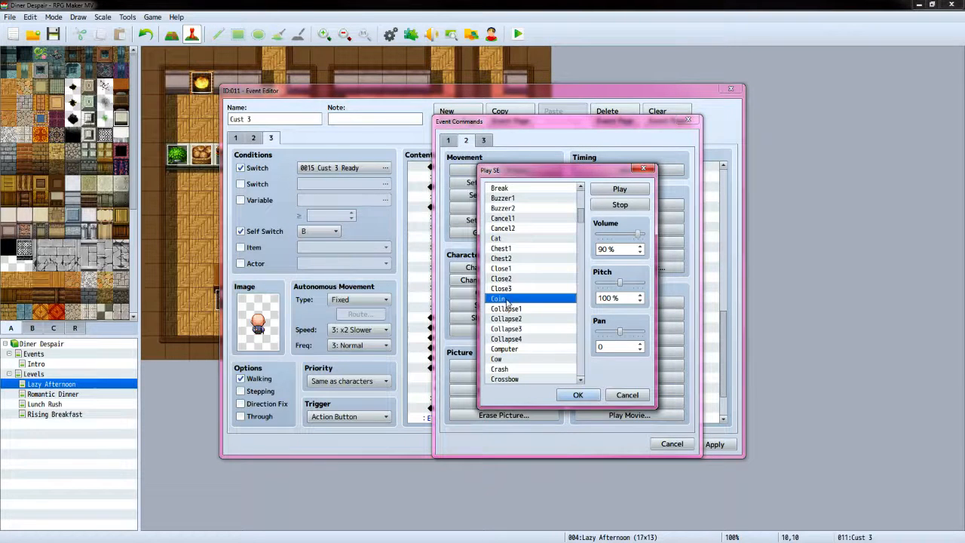
{"action": "left_click", "coordinate": [577, 395]}
In the Else section, add the text "Where are my nuggets?" with the bald, bearded old man's face from People1
{"action": "scroll", "coordinate": [532, 388], "scroll_direction": "down", "scroll_amount": 2}
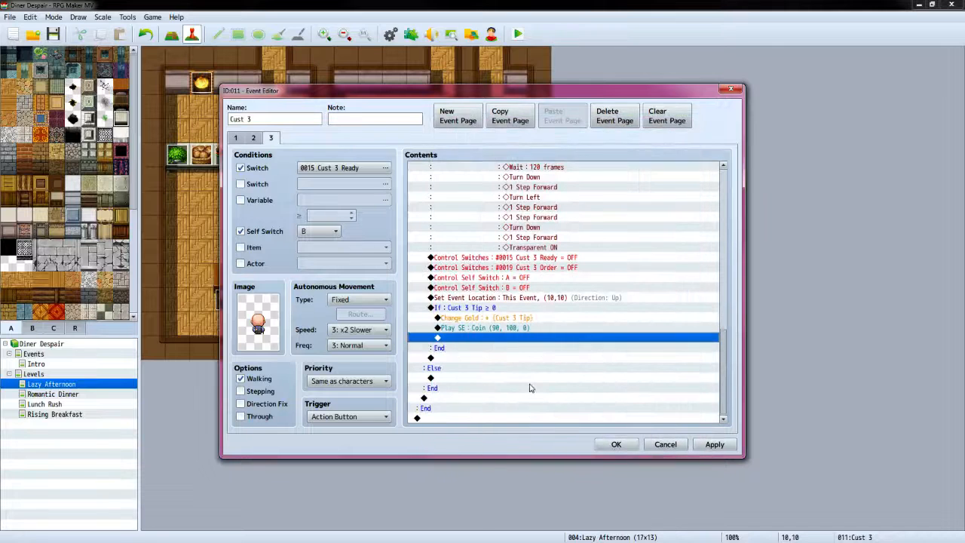
{"action": "double_click", "coordinate": [456, 379]}
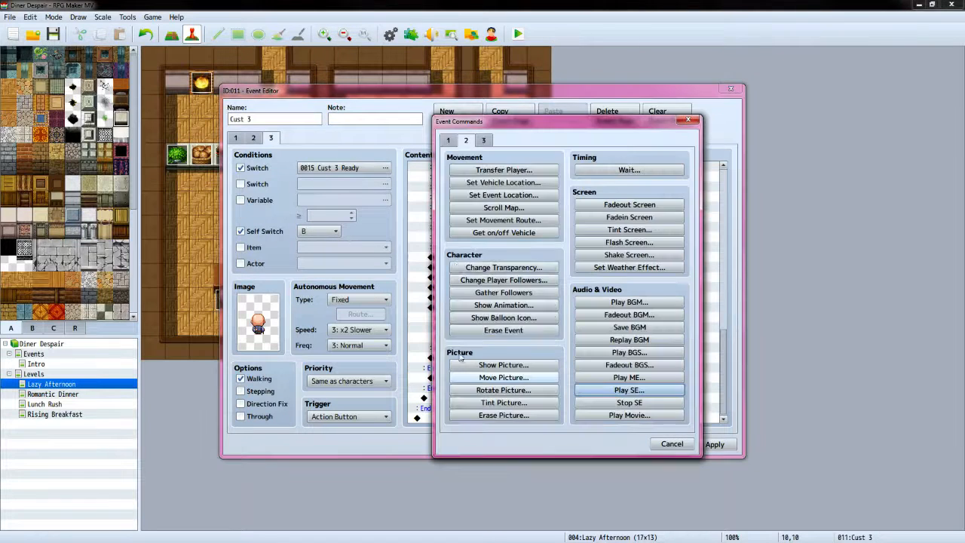
{"action": "left_click", "coordinate": [448, 142]}
{"action": "left_click", "coordinate": [503, 170]}
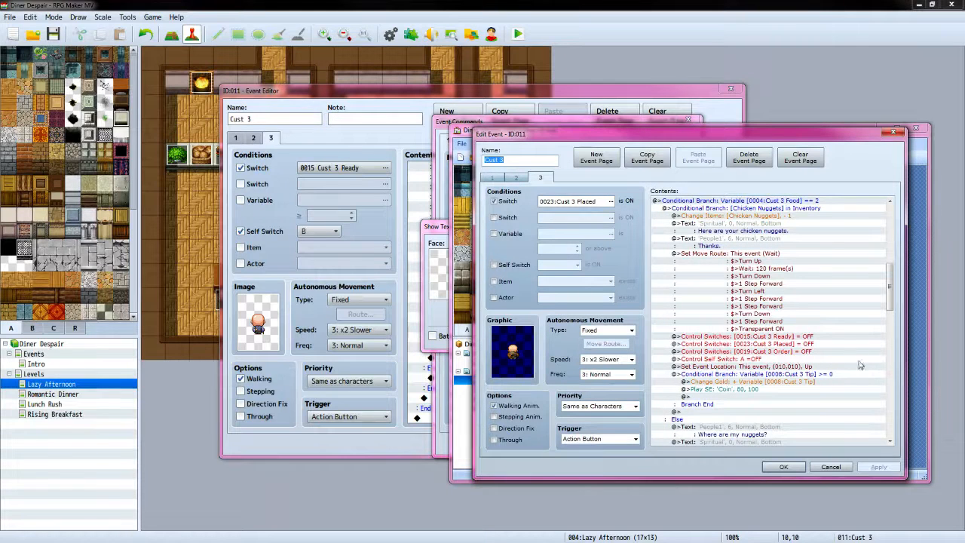
{"action": "left_click_drag", "start_coordinate": [890, 294], "coordinate": [875, 306]}
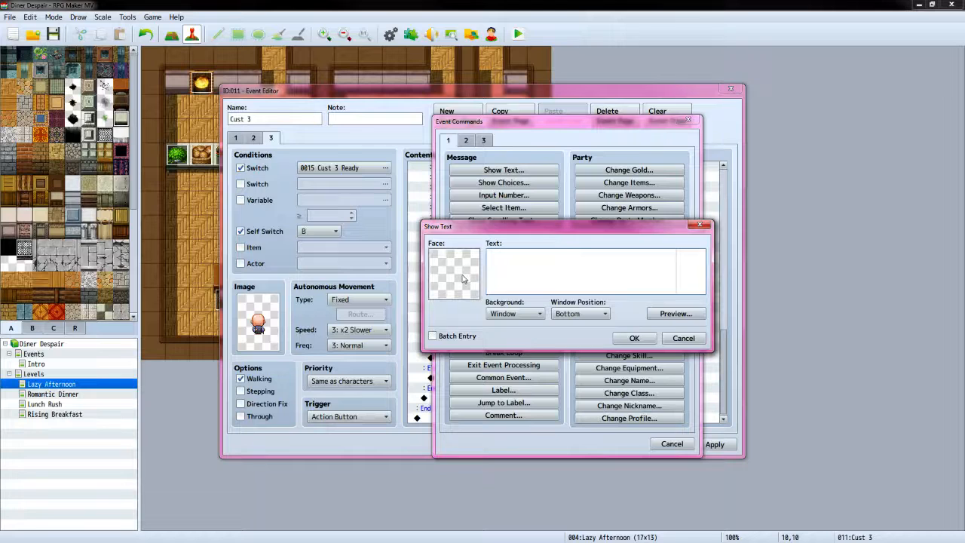
{"action": "double_click", "coordinate": [463, 276]}
{"action": "left_click", "coordinate": [442, 278]}
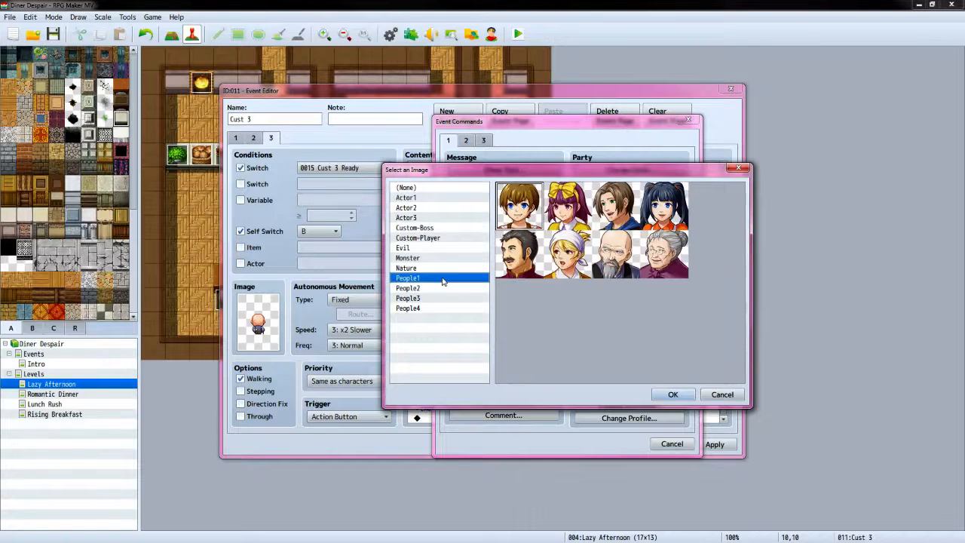
{"action": "left_click", "coordinate": [613, 257]}
{"action": "left_click", "coordinate": [672, 395]}
{"action": "left_click", "coordinate": [573, 276]}
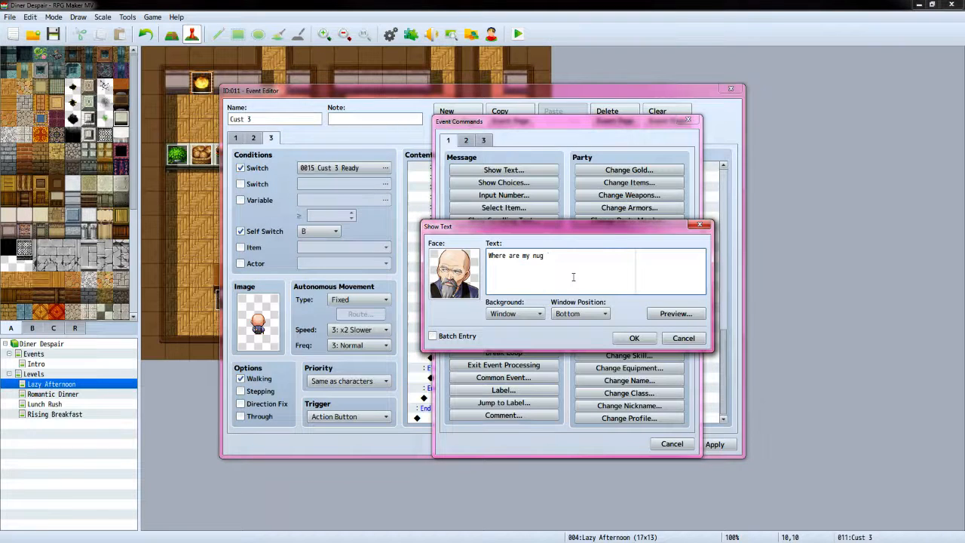
{"action": "left_click", "coordinate": [614, 337]}
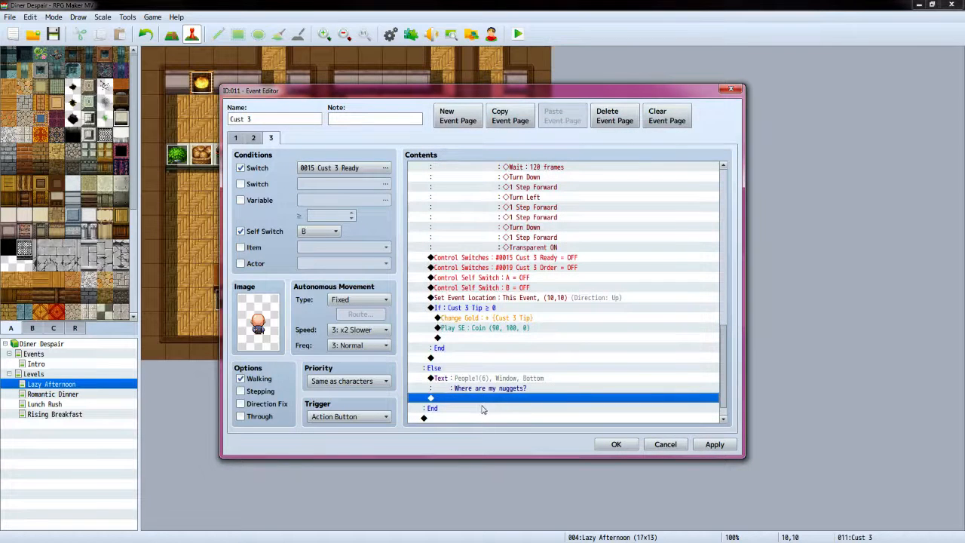
Add the reply text "Sorry, they're not ready yet." with the Custom-Player face below the nuggets question
{"action": "double_click", "coordinate": [482, 403]}
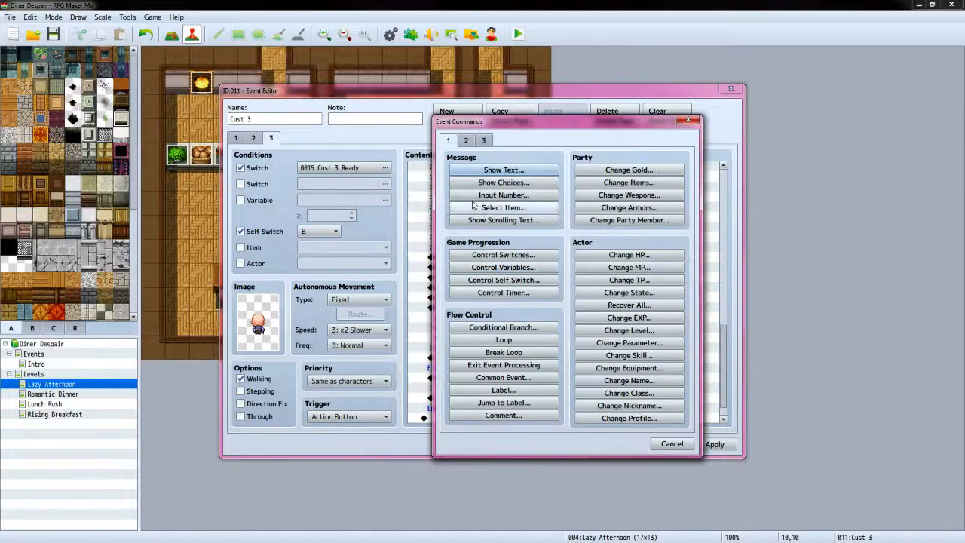
{"action": "left_click", "coordinate": [498, 170]}
{"action": "double_click", "coordinate": [469, 268]}
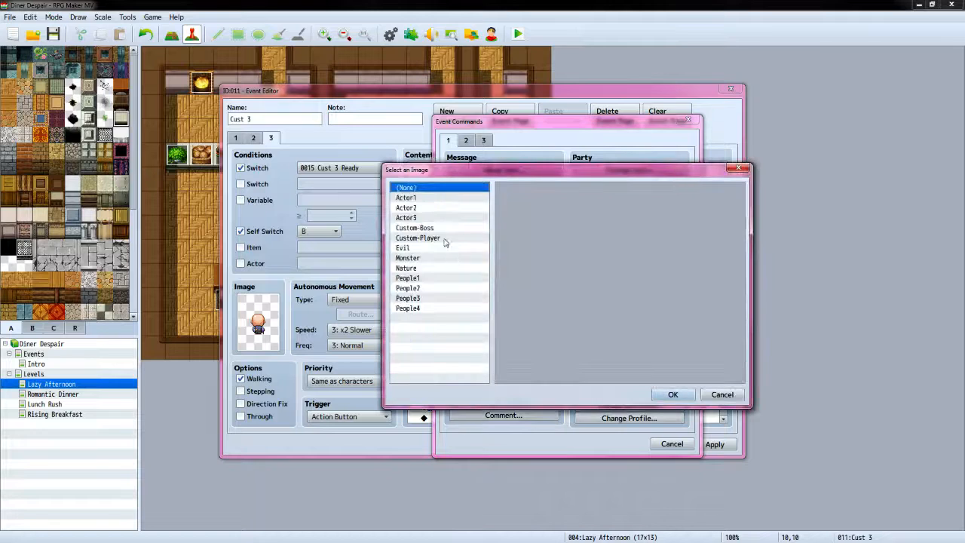
{"action": "left_click", "coordinate": [445, 238]}
{"action": "left_click", "coordinate": [669, 394]}
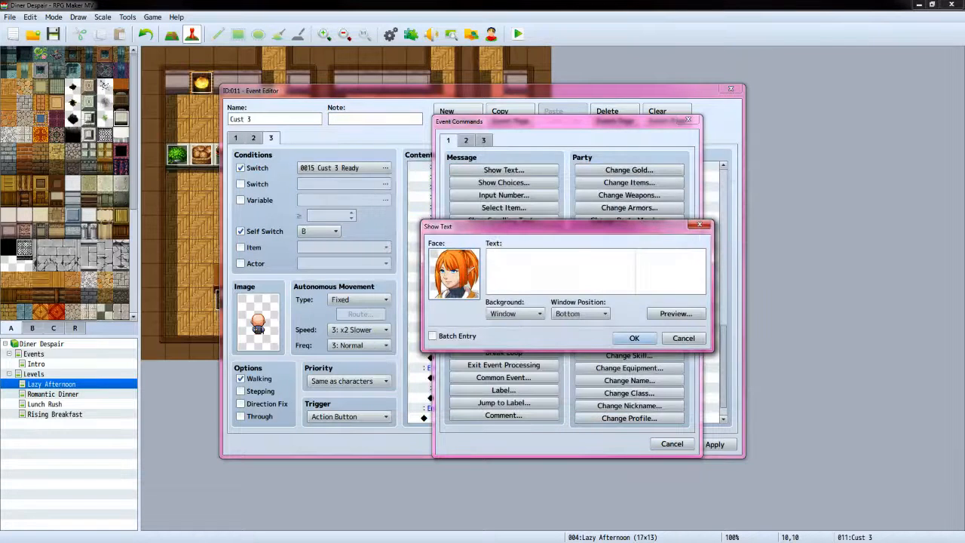
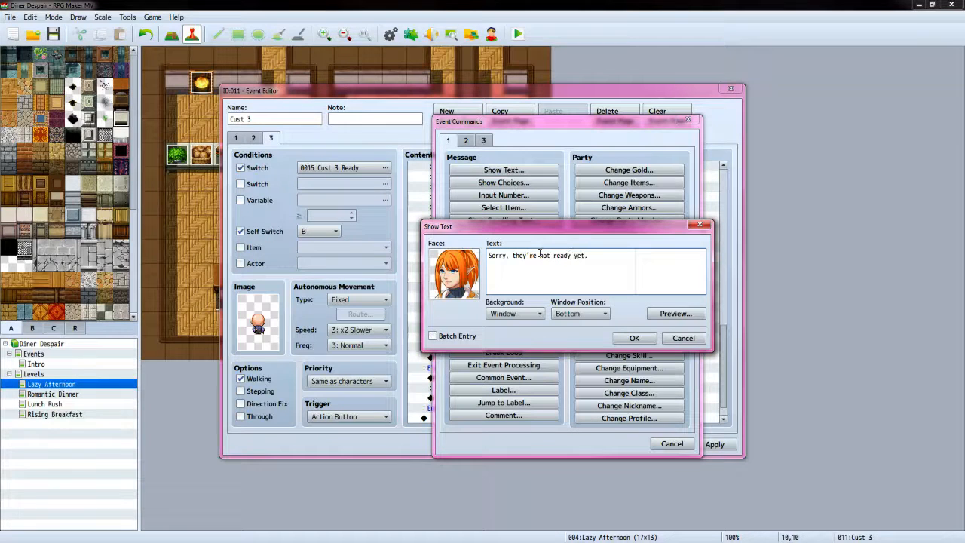
{"action": "left_click", "coordinate": [634, 337]}
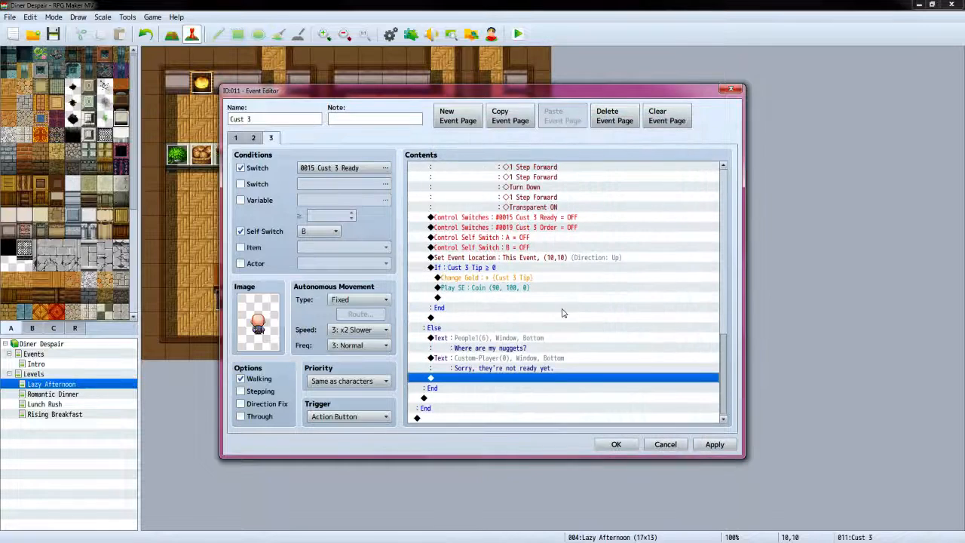
Below the apology text, add a Control Variables command that subtracts a constant from 0009 Cust 3 Tip
{"action": "double_click", "coordinate": [539, 385]}
{"action": "left_click", "coordinate": [503, 269]}
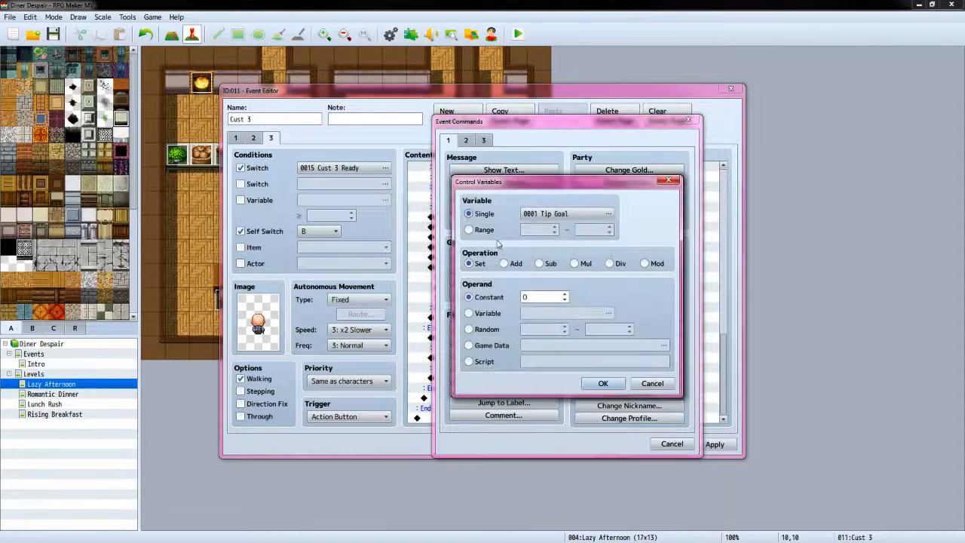
{"action": "left_click", "coordinate": [537, 214]}
{"action": "left_click", "coordinate": [599, 258]}
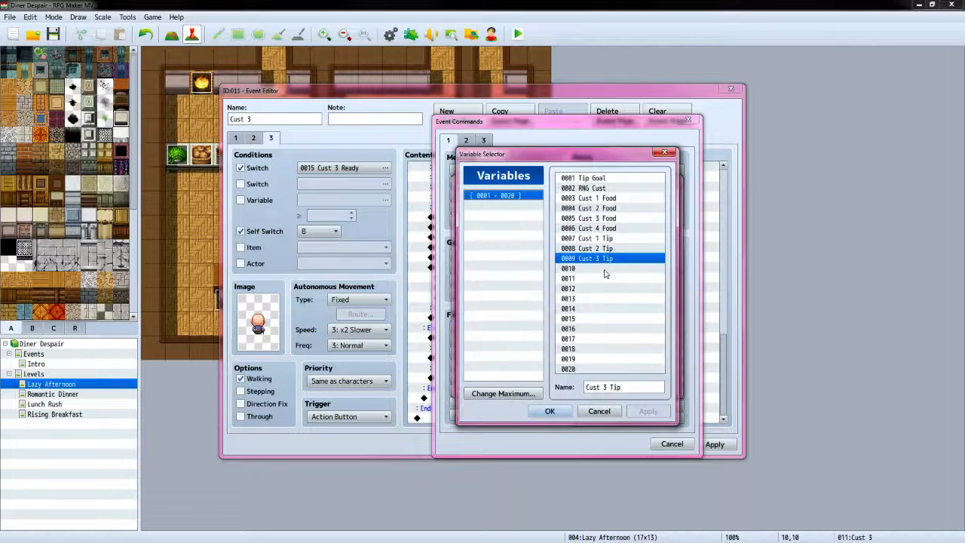
{"action": "left_click", "coordinate": [549, 411]}
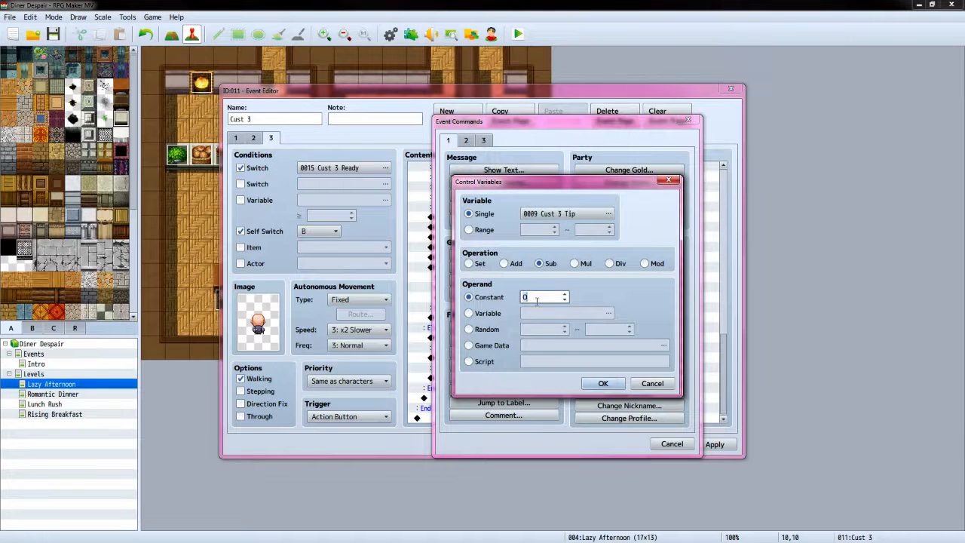
{"action": "left_click", "coordinate": [583, 387]}
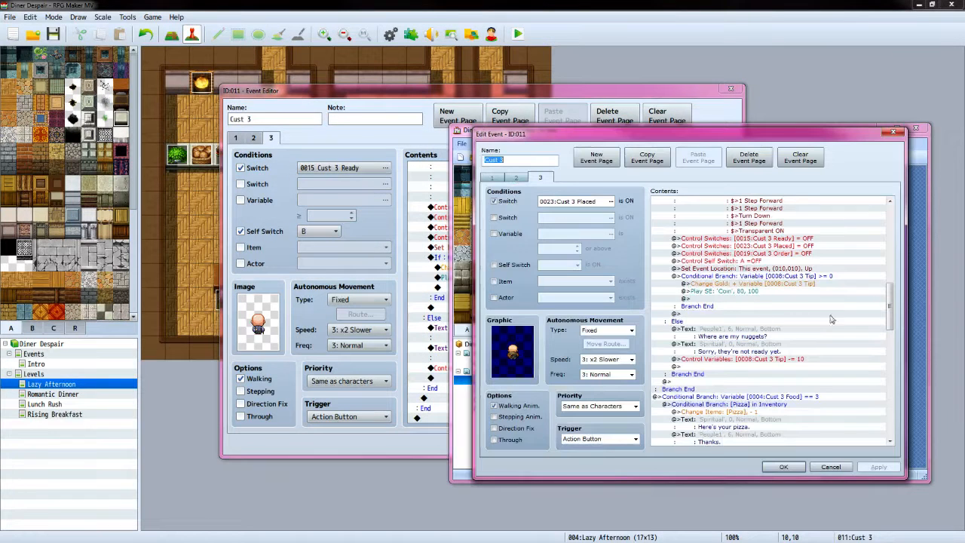
{"action": "scroll", "coordinate": [893, 301], "scroll_direction": "down", "scroll_amount": 7}
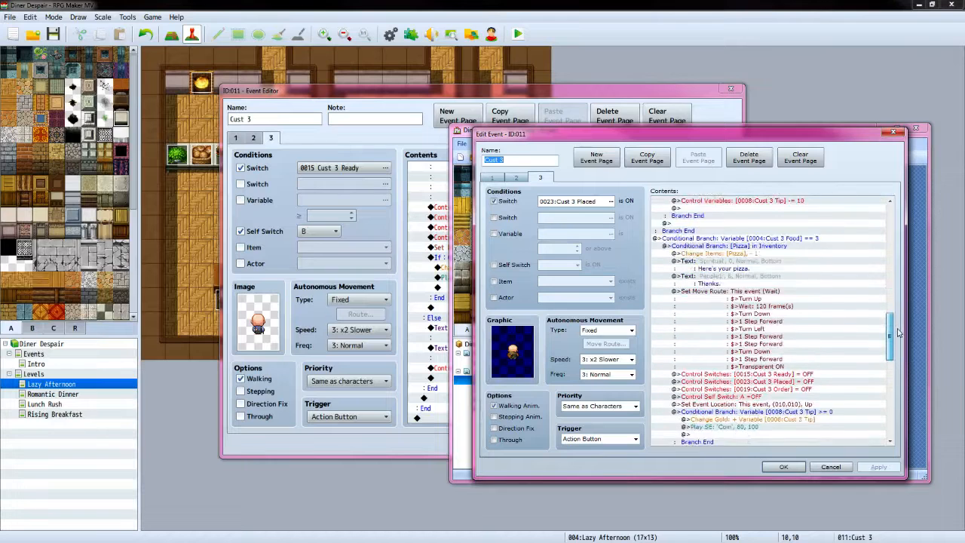
At the end of the new Cust 3 event's page 3 contents, add a Conditional Branch for variable 0005 Cust 3 Food equal to constant 3
{"action": "left_click", "coordinate": [557, 92]}
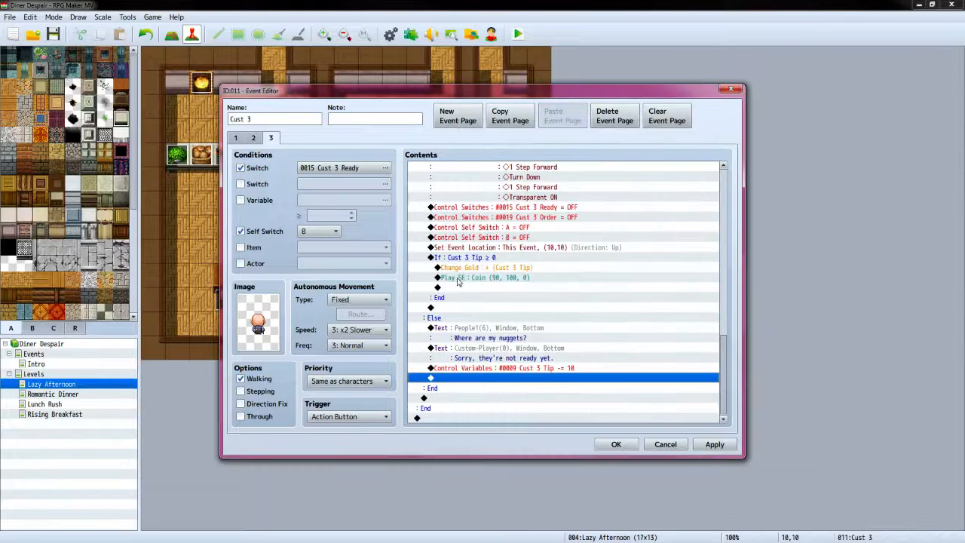
{"action": "double_click", "coordinate": [437, 418]}
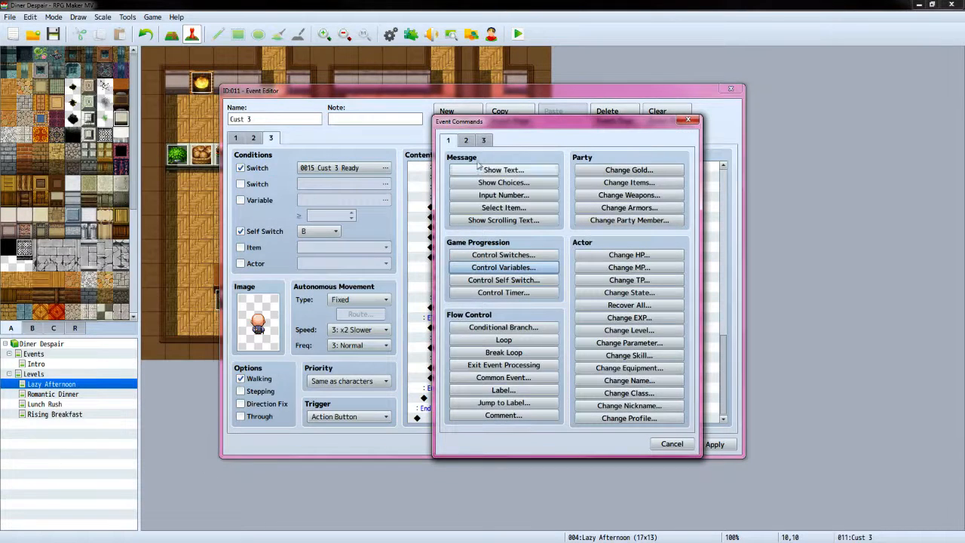
{"action": "left_click", "coordinate": [490, 328]}
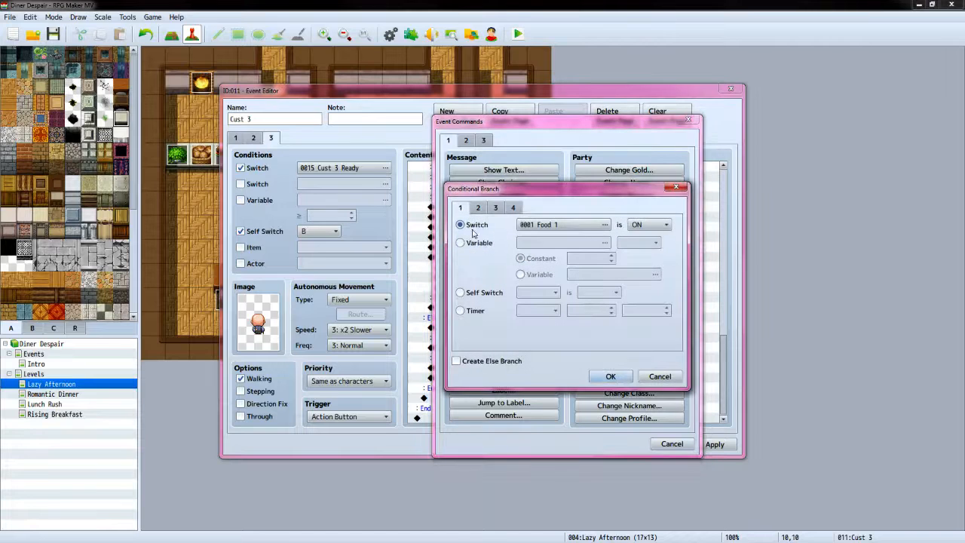
{"action": "left_click", "coordinate": [460, 242]}
{"action": "left_click", "coordinate": [604, 242]}
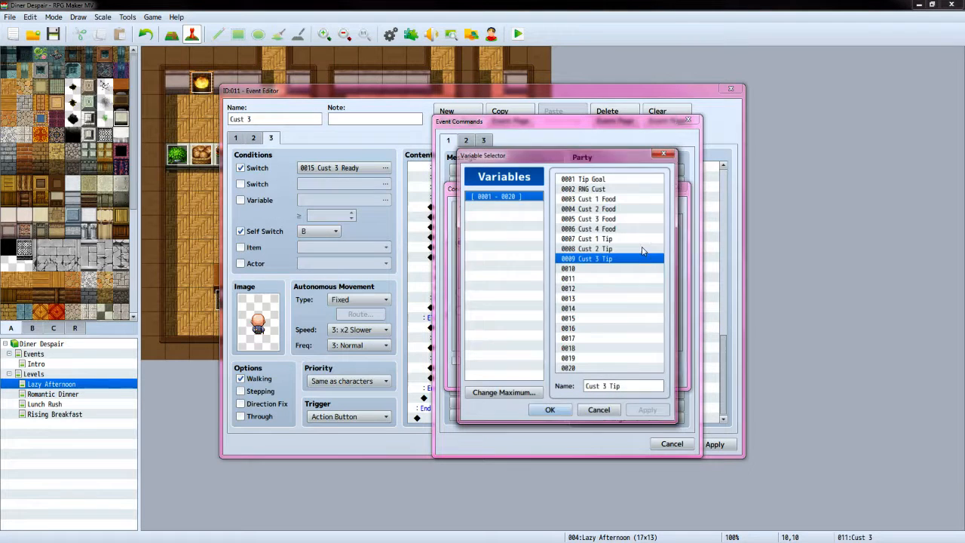
{"action": "left_click", "coordinate": [615, 218]}
{"action": "left_click", "coordinate": [550, 410]}
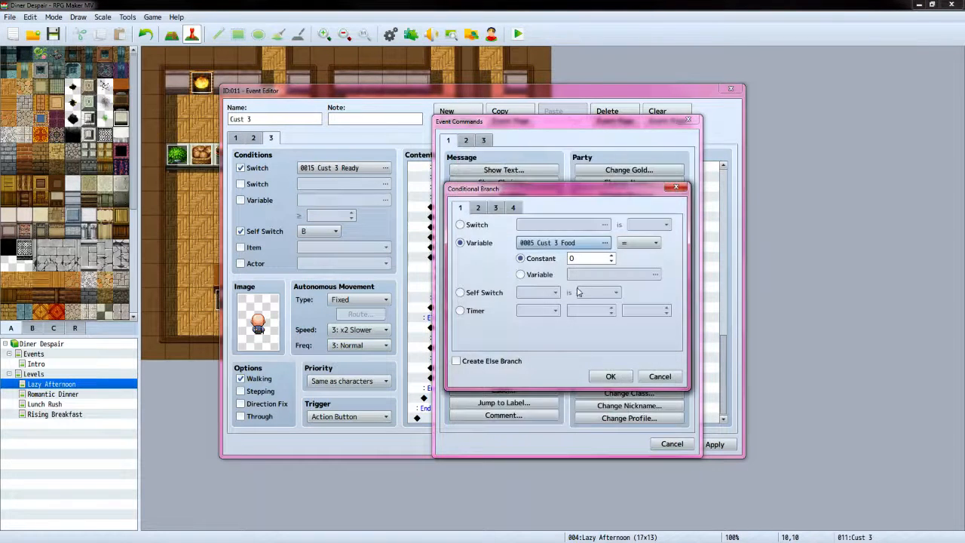
{"action": "left_click", "coordinate": [611, 256]}
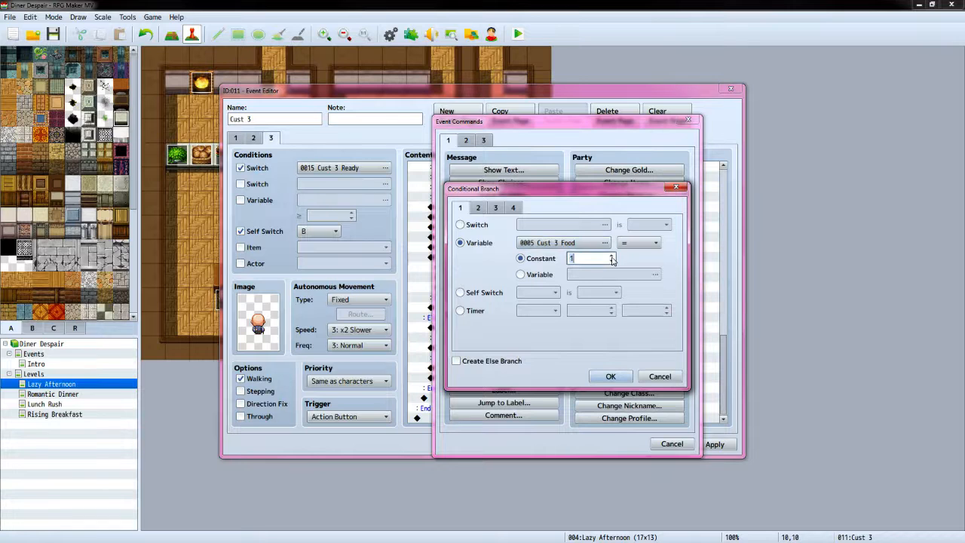
{"action": "left_click", "coordinate": [607, 376]}
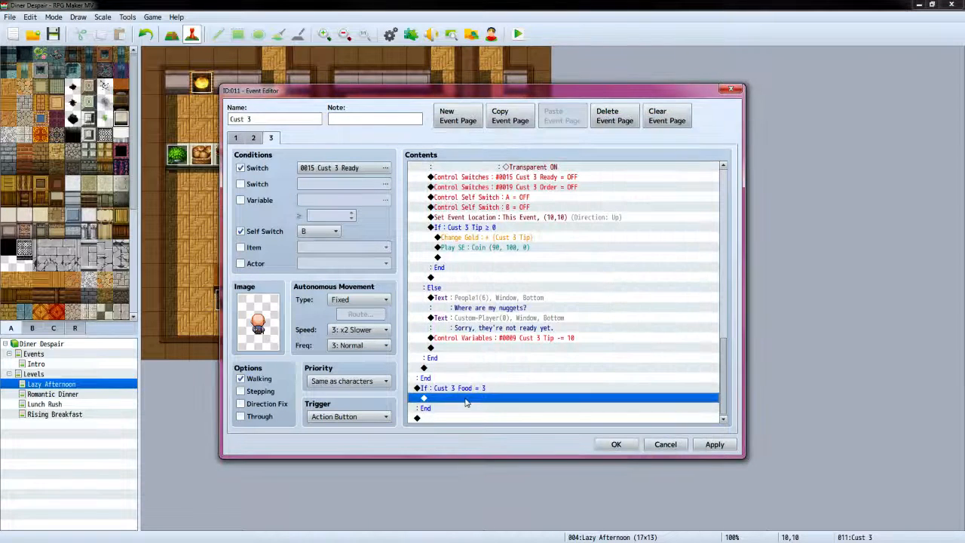
Inside the Cust 3 Food = 3 branch, add a Conditional Branch checking for the Pizza item, with an Else branch
{"action": "double_click", "coordinate": [466, 402]}
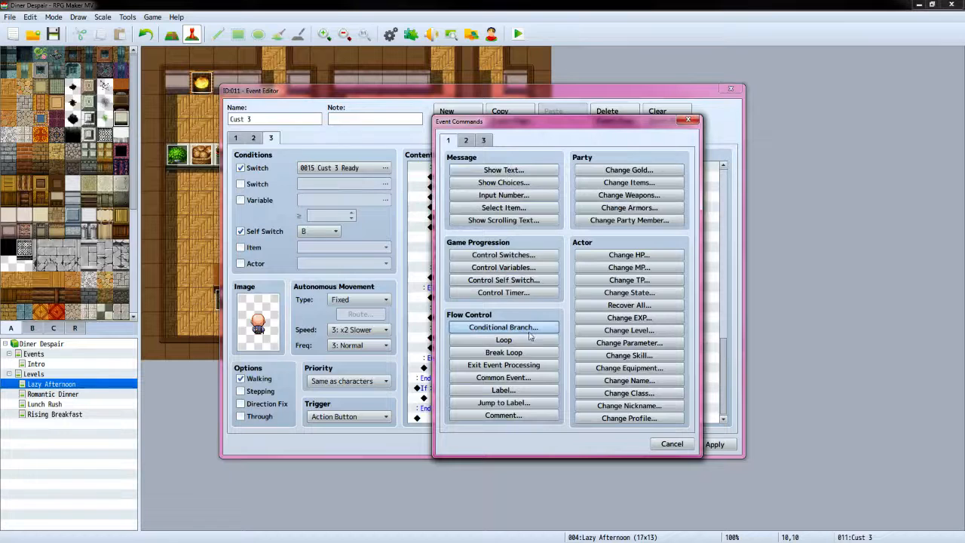
{"action": "left_click", "coordinate": [529, 332]}
{"action": "left_click", "coordinate": [513, 208]}
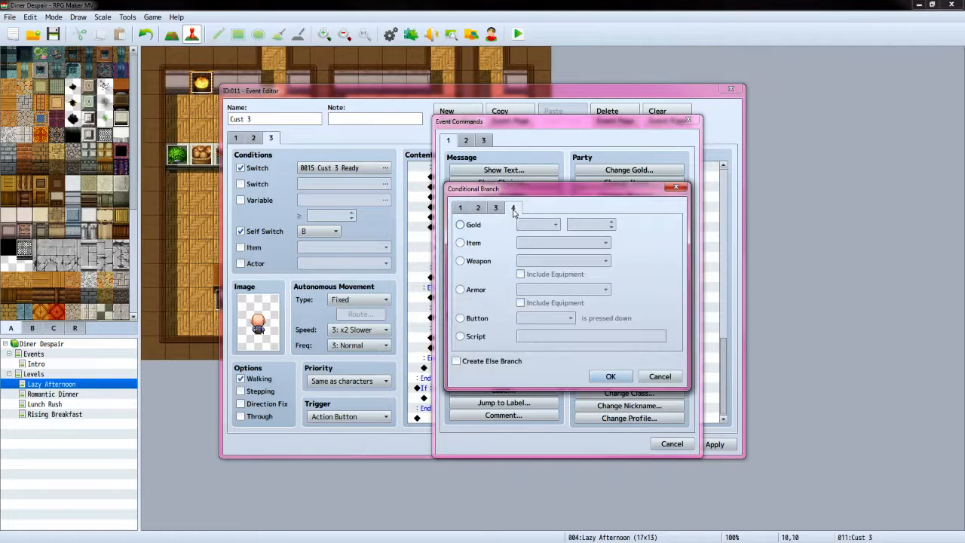
{"action": "left_click", "coordinate": [460, 244]}
{"action": "left_click", "coordinate": [566, 242]}
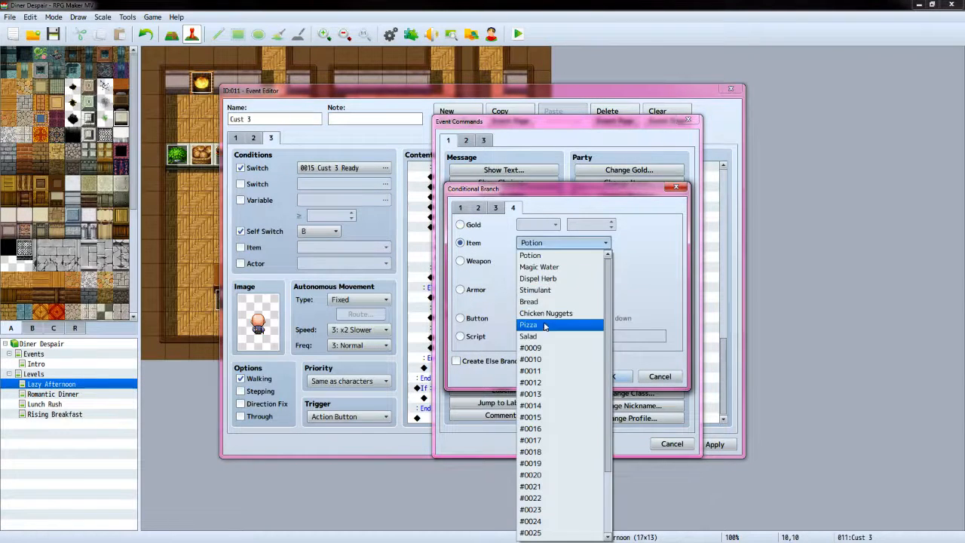
{"action": "left_click", "coordinate": [558, 319]}
{"action": "left_click", "coordinate": [456, 361]}
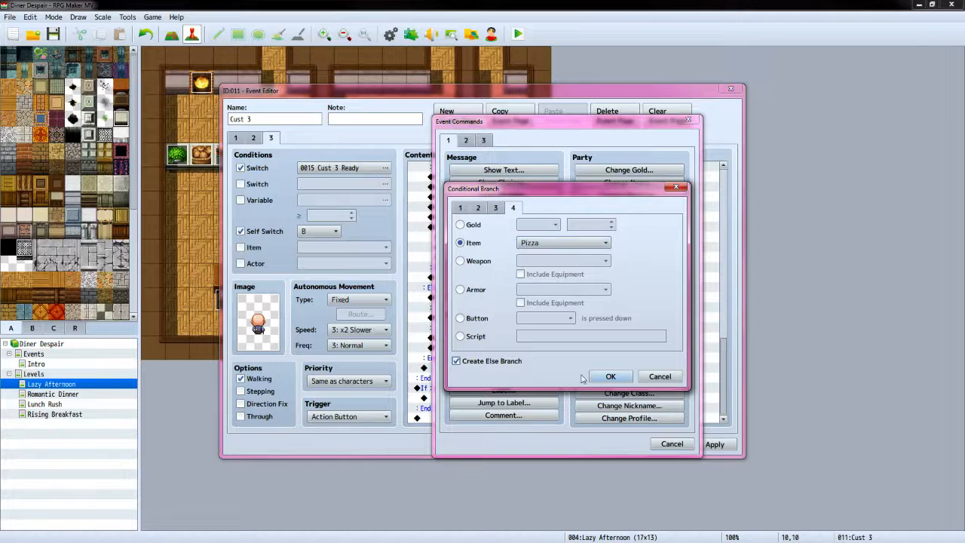
{"action": "left_click", "coordinate": [609, 377]}
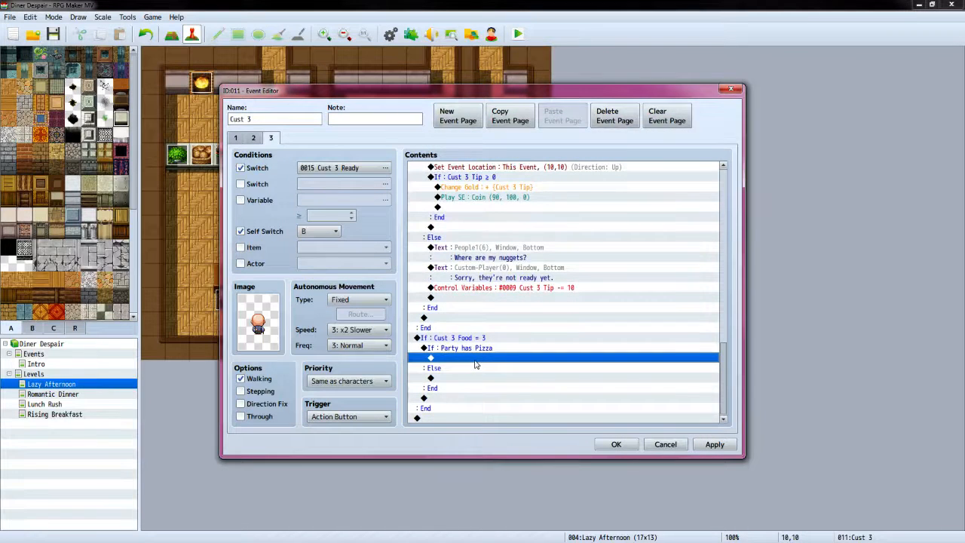
Inside the Pizza branch, add a Change Items command that decreases Pizza by 1
{"action": "double_click", "coordinate": [476, 362]}
{"action": "left_click", "coordinate": [578, 184]}
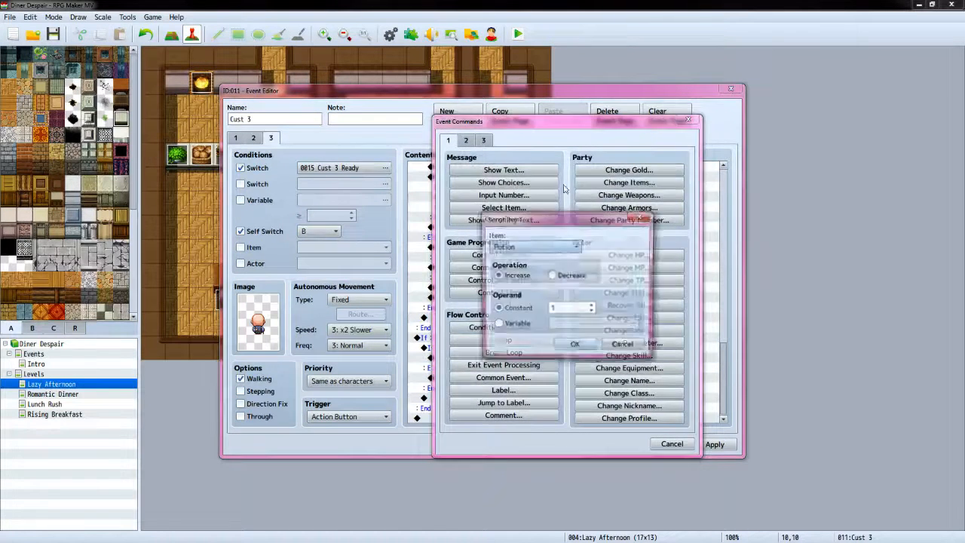
{"action": "left_click", "coordinate": [534, 246]}
{"action": "left_click", "coordinate": [520, 316]}
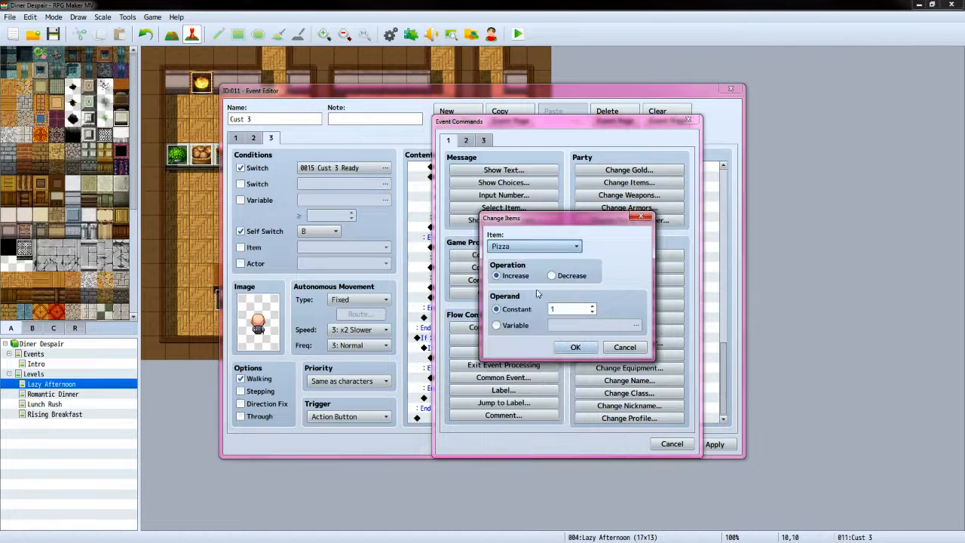
{"action": "left_click", "coordinate": [574, 346]}
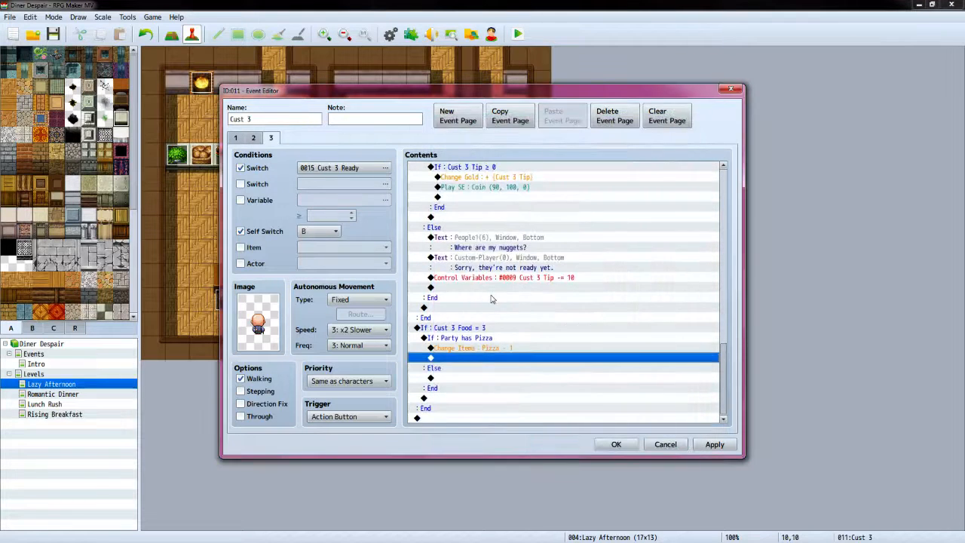
Below the pizza removal, add the text "Here's your pizza." with the Custom-Player face, matching the older project's dialogue
{"action": "double_click", "coordinate": [477, 360]}
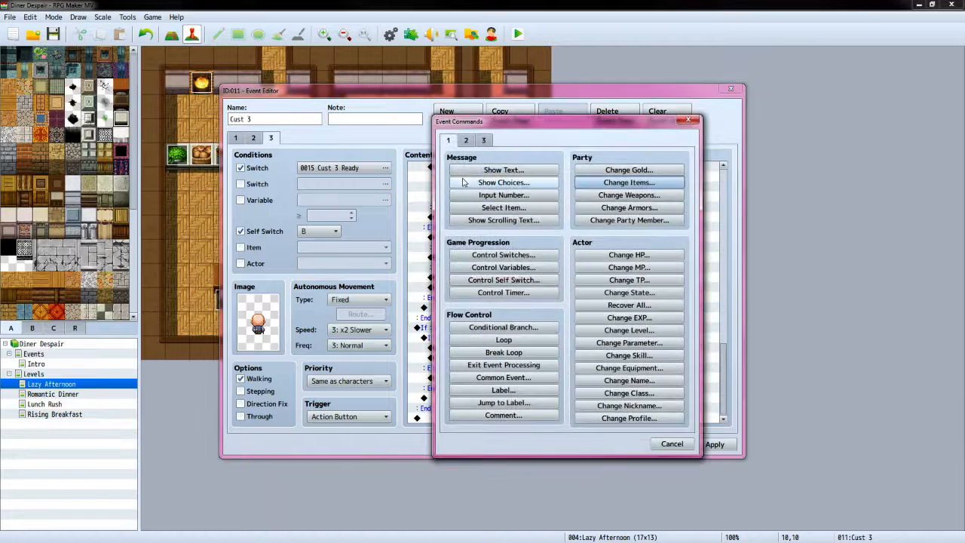
{"action": "left_click", "coordinate": [462, 171]}
{"action": "double_click", "coordinate": [461, 278]}
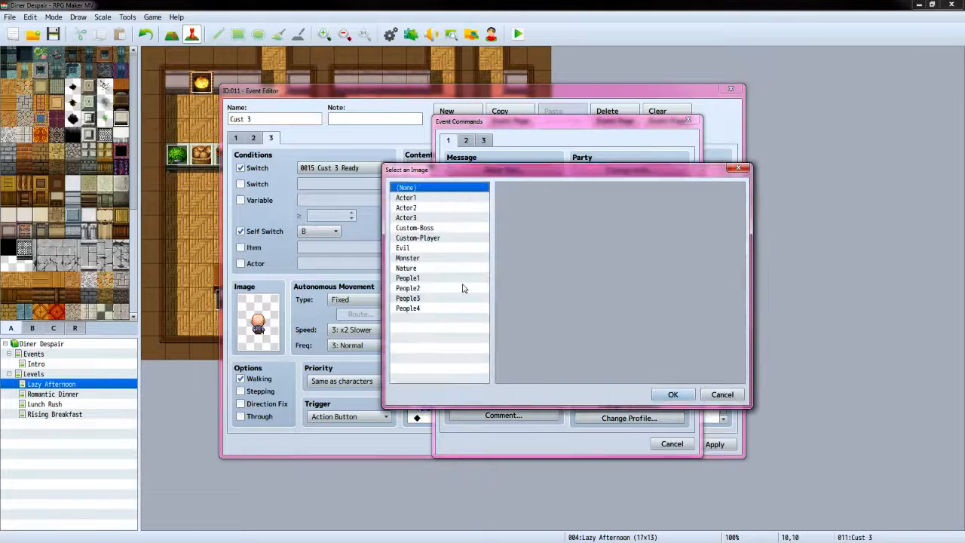
{"action": "left_click", "coordinate": [417, 237]}
{"action": "left_click", "coordinate": [673, 395]}
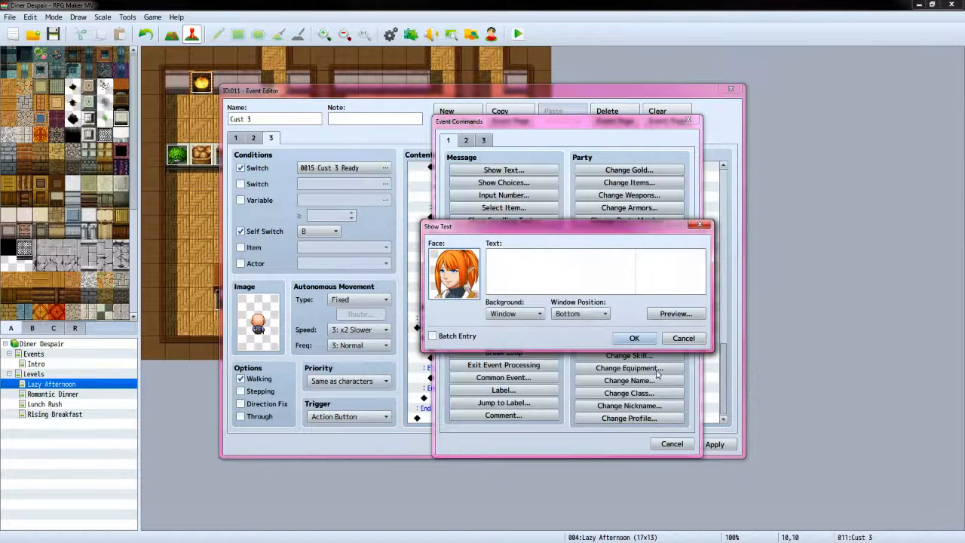
{"action": "key", "text": "alt+Tab"}
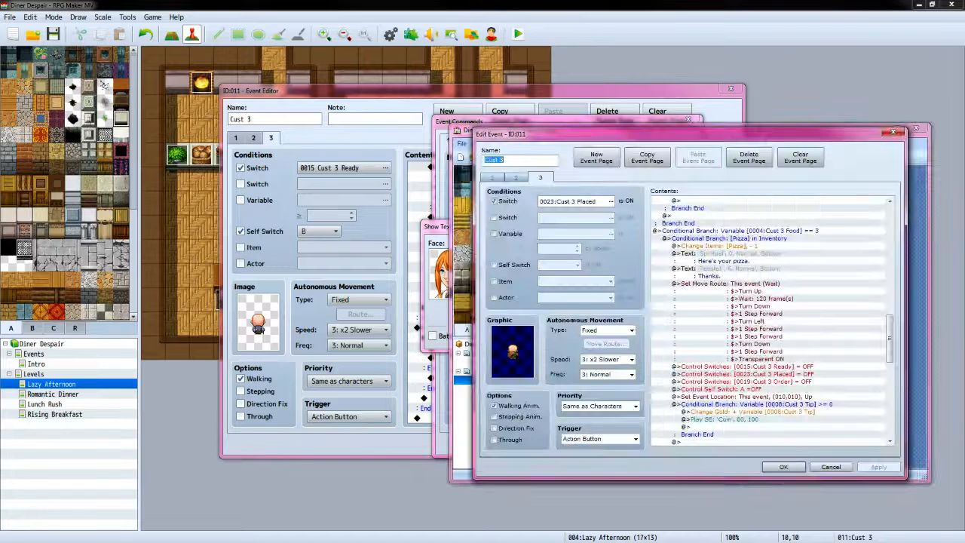
{"action": "key", "text": "alt+Tab"}
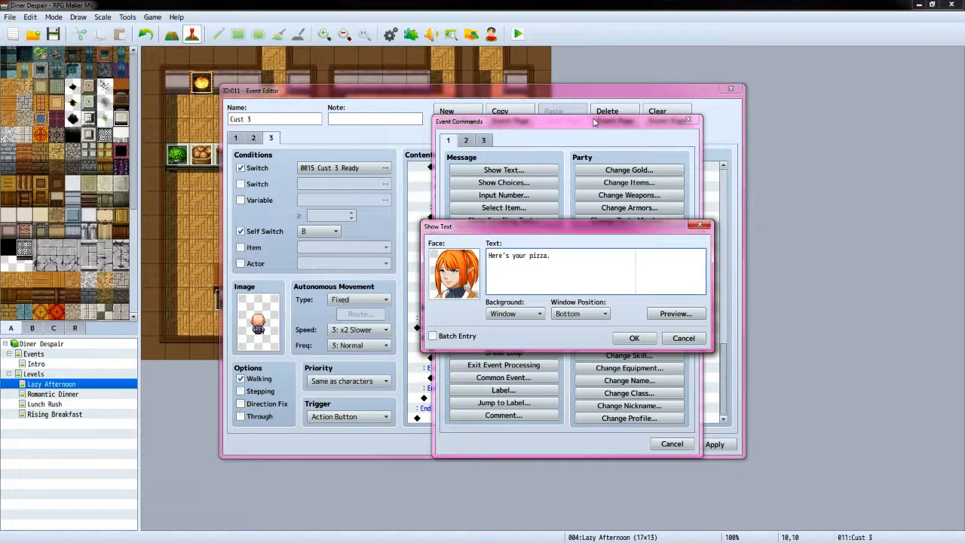
{"action": "left_click", "coordinate": [631, 339]}
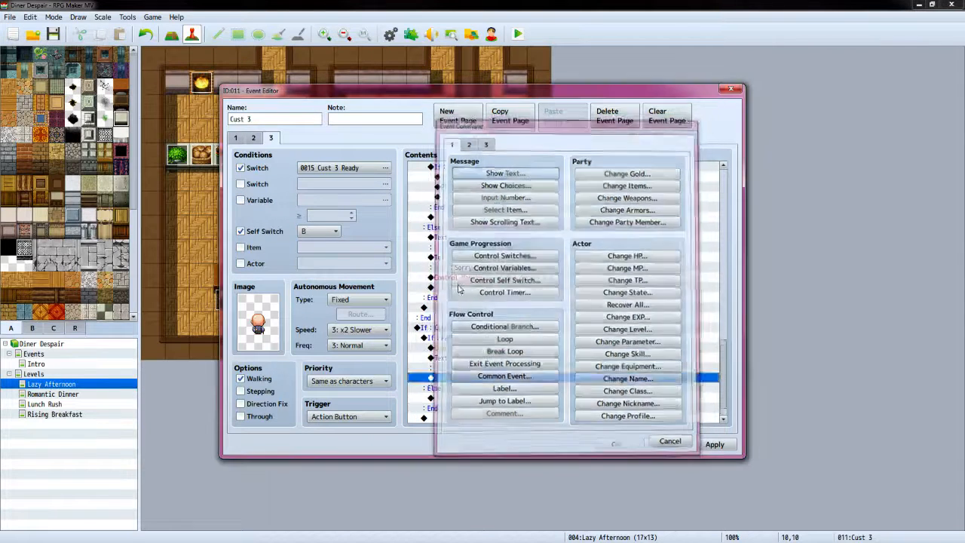
Add the reply text "Thanks." with the bald, bearded old man's face from People1 below the pizza line
{"action": "double_click", "coordinate": [474, 378]}
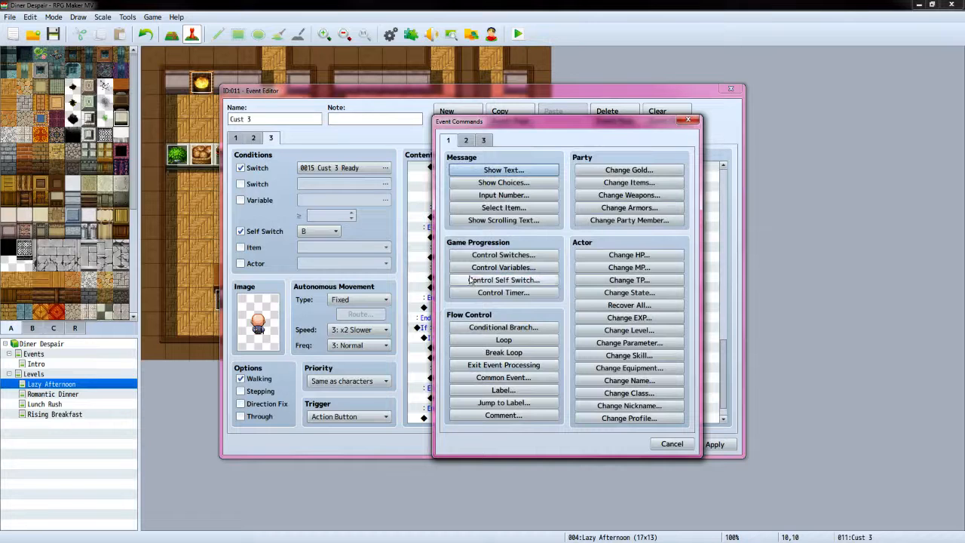
{"action": "left_click", "coordinate": [503, 171]}
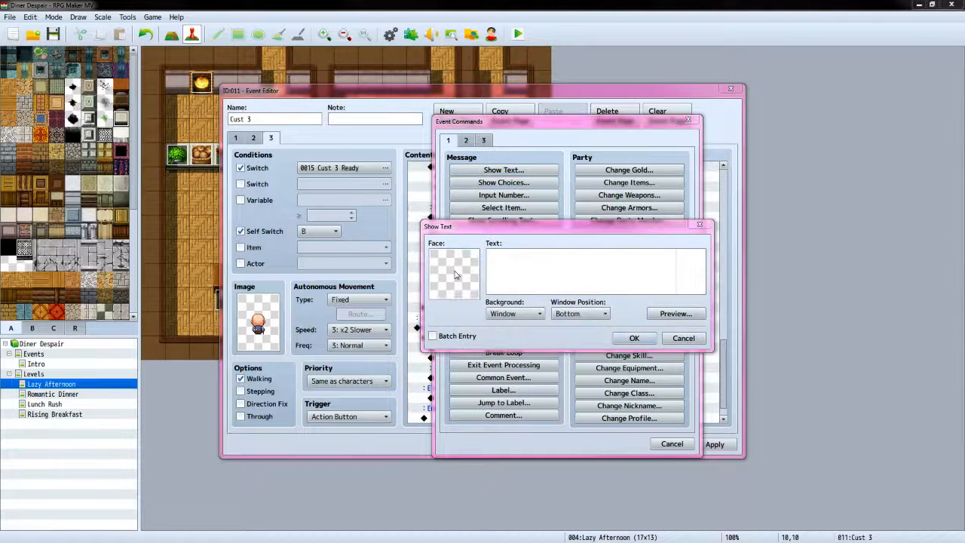
{"action": "double_click", "coordinate": [453, 264]}
{"action": "left_click", "coordinate": [437, 278]}
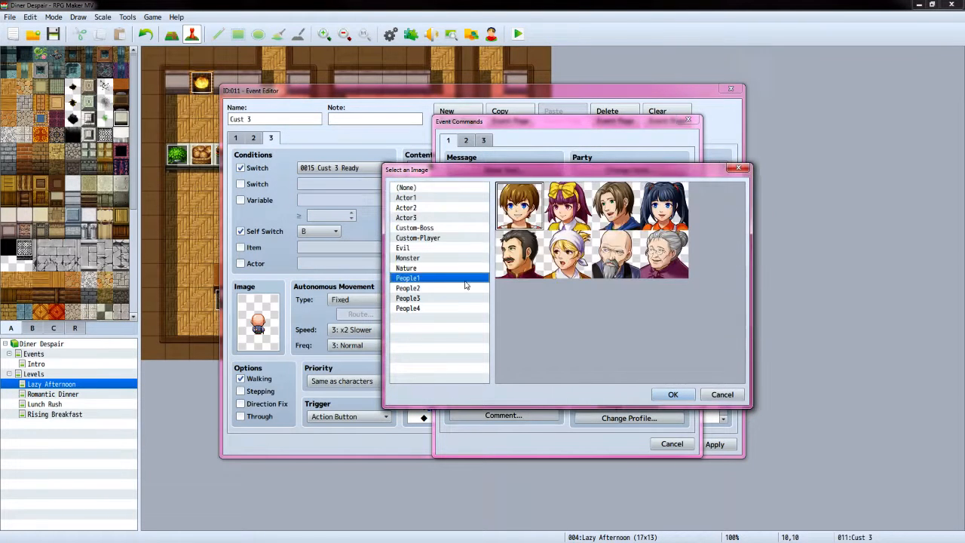
{"action": "left_click", "coordinate": [616, 254]}
{"action": "left_click", "coordinate": [673, 394]}
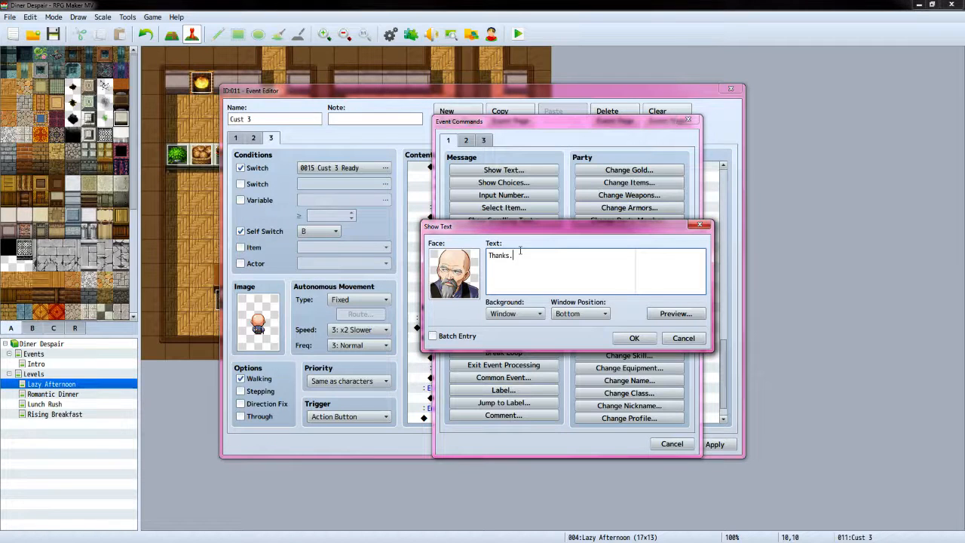
{"action": "left_click", "coordinate": [634, 337]}
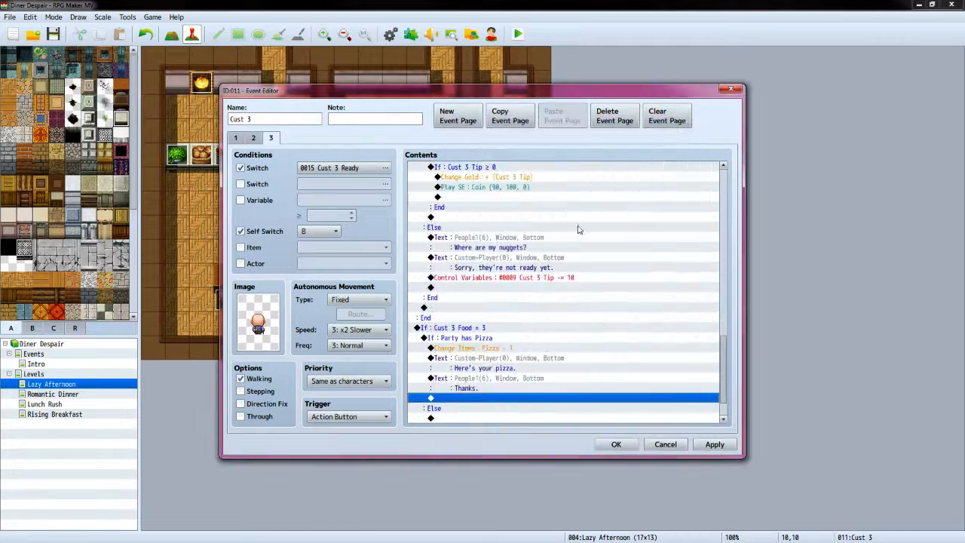
Below the "Thanks." text, start a movement route for This Event with Turn Up and a 120-frame wait
{"action": "double_click", "coordinate": [487, 362]}
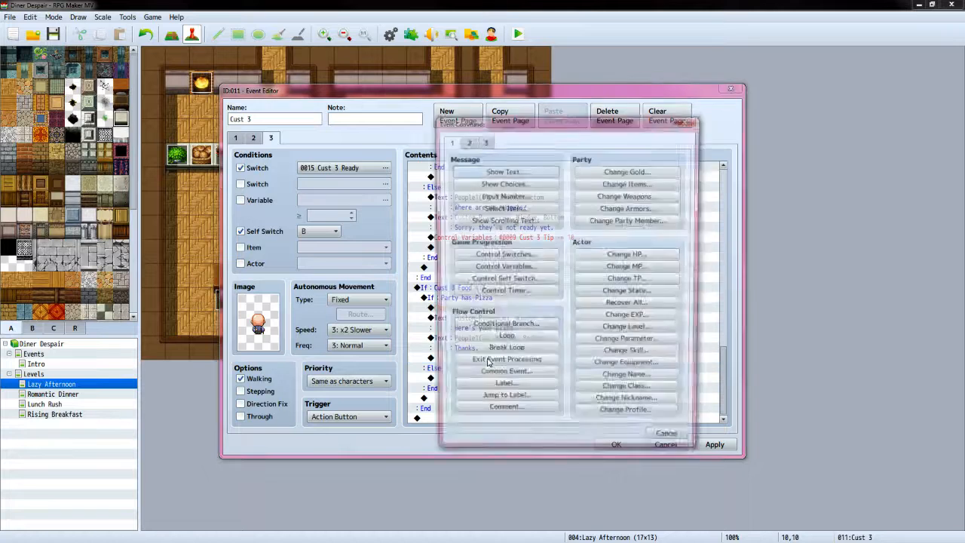
{"action": "left_click", "coordinate": [465, 143]}
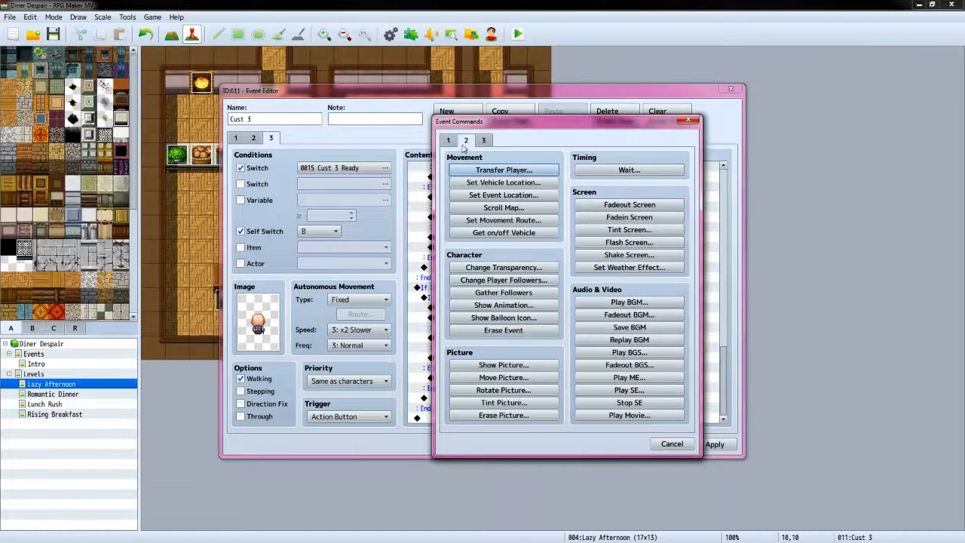
{"action": "left_click", "coordinate": [504, 220]}
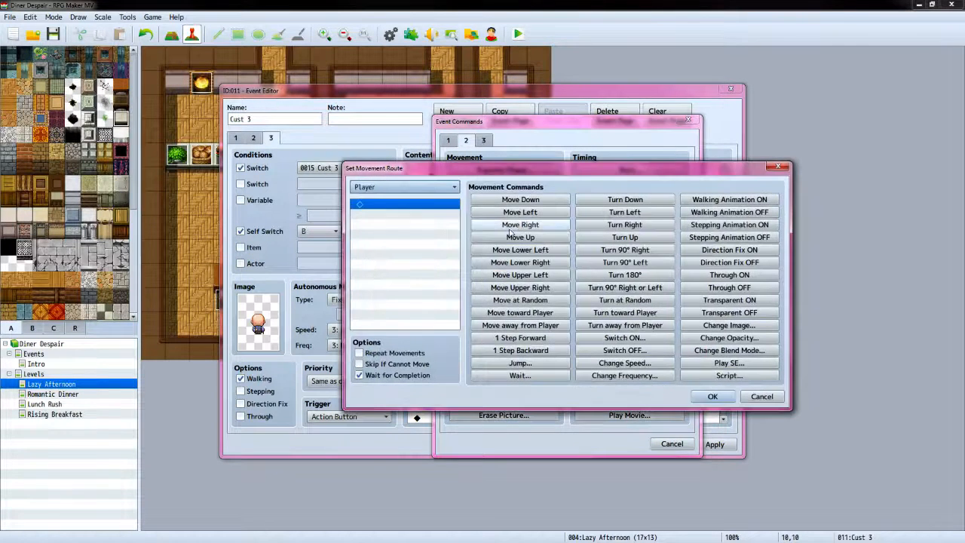
{"action": "left_click", "coordinate": [426, 187]}
{"action": "left_click", "coordinate": [415, 213]}
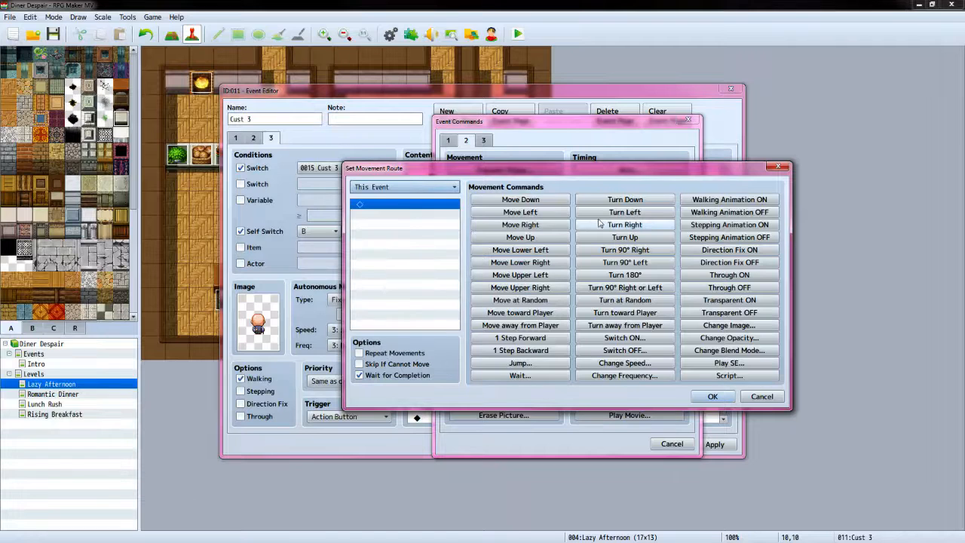
{"action": "left_click", "coordinate": [625, 237]}
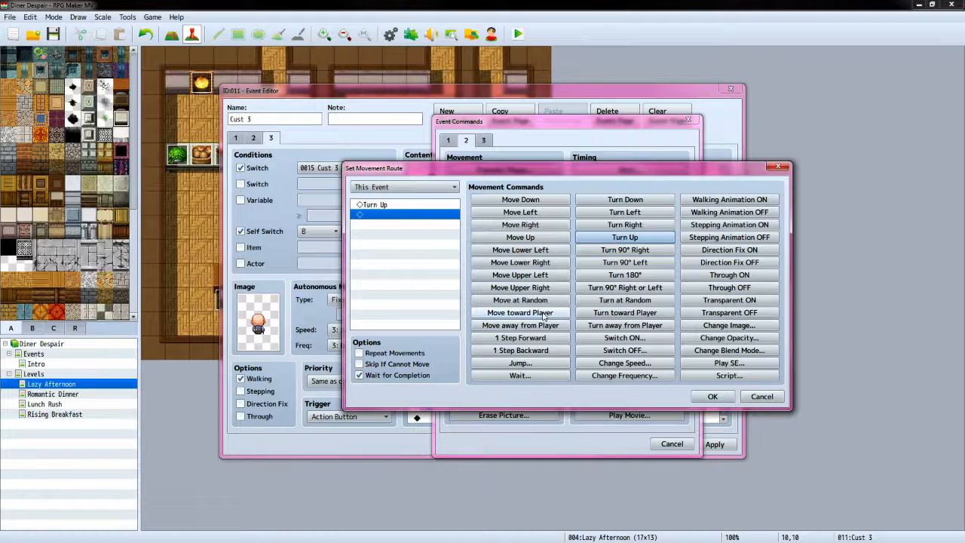
{"action": "left_click", "coordinate": [527, 377]}
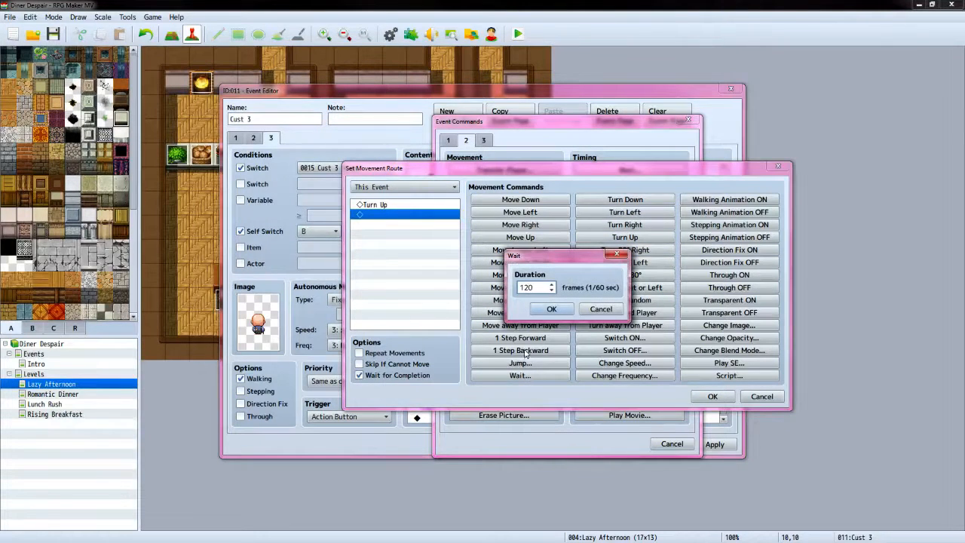
{"action": "left_click", "coordinate": [551, 309]}
Complete the movement route with Turn Down, 1 Step Forward, Turn Left, two 1 Step Forward, Turn Down, 1 Step Forward and Transparent ON
{"action": "left_click", "coordinate": [624, 199]}
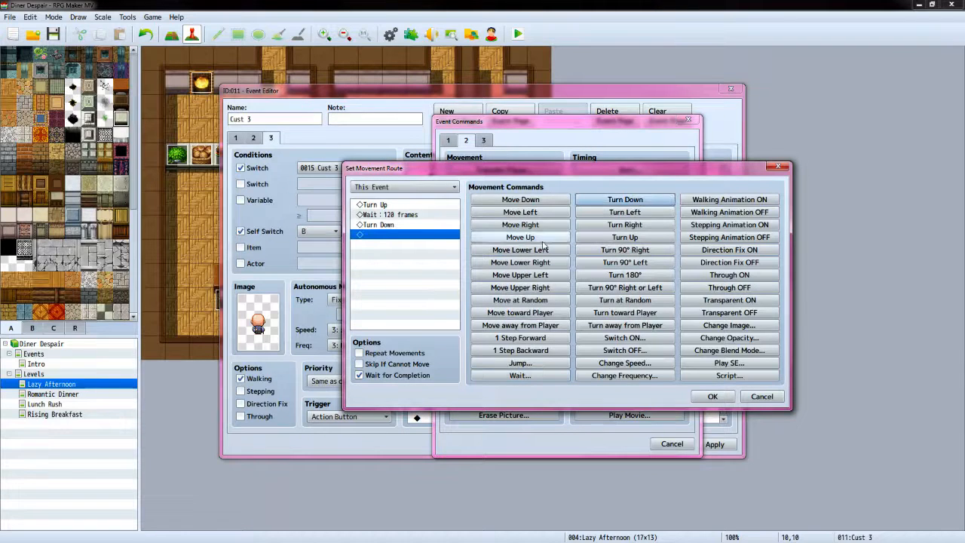
{"action": "left_click", "coordinate": [547, 338]}
{"action": "left_click", "coordinate": [638, 213]}
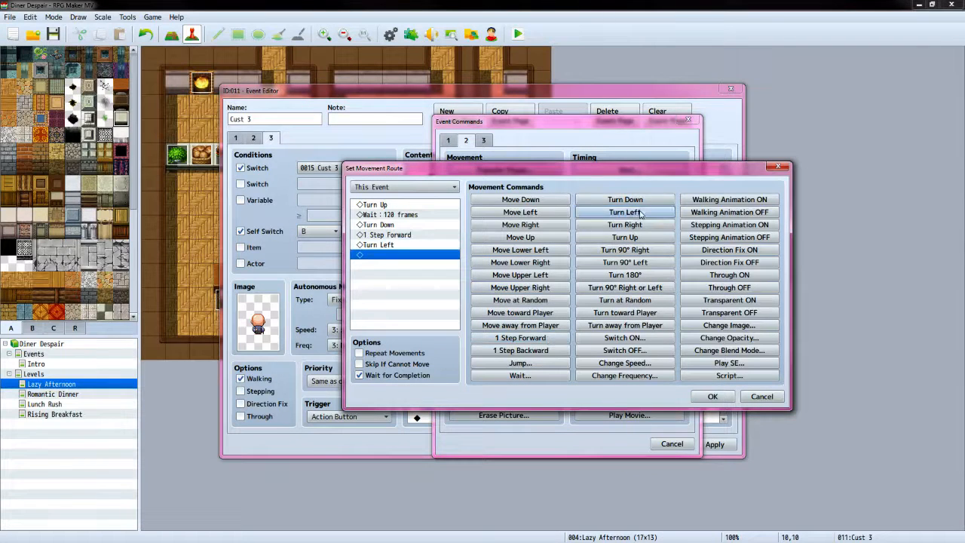
{"action": "double_click", "coordinate": [520, 338]}
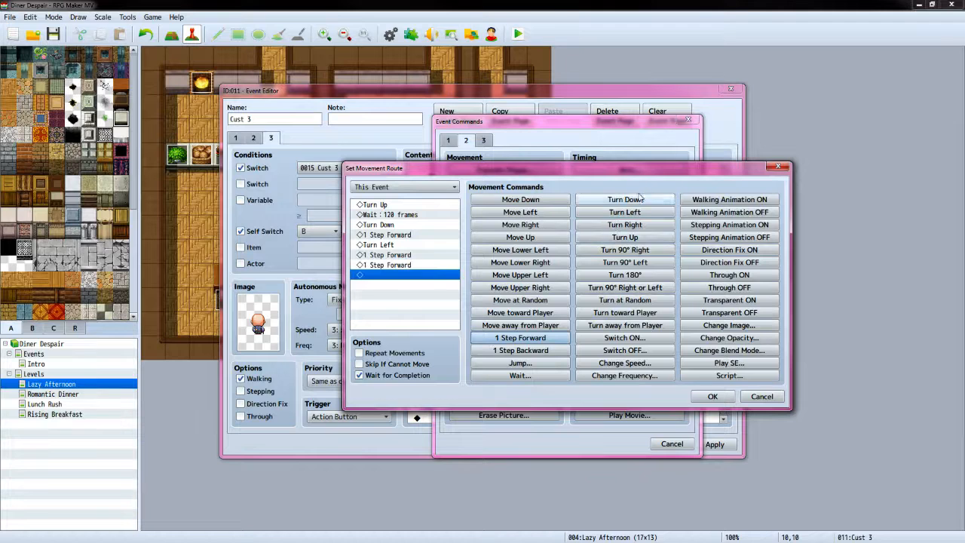
{"action": "left_click", "coordinate": [640, 199]}
{"action": "left_click", "coordinate": [521, 337]}
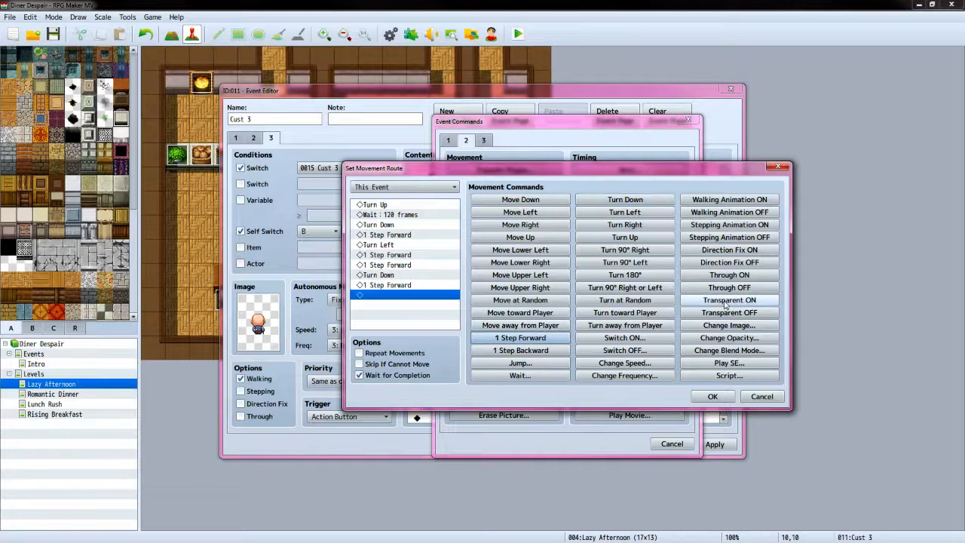
{"action": "left_click", "coordinate": [725, 300]}
{"action": "left_click", "coordinate": [709, 395]}
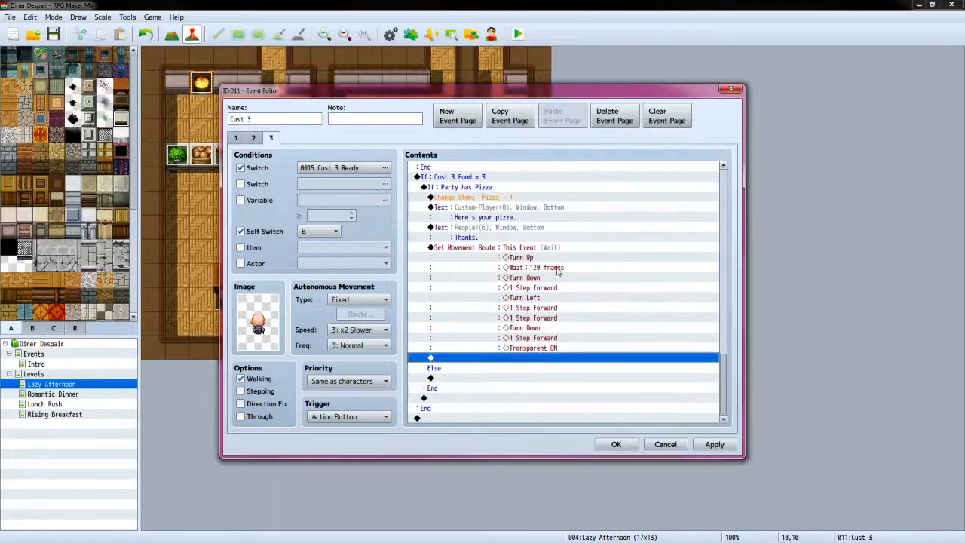
Below the pizza branch's movement route, add a Control Switches command that turns 0015 Cust 3 Ready OFF
{"action": "double_click", "coordinate": [463, 361]}
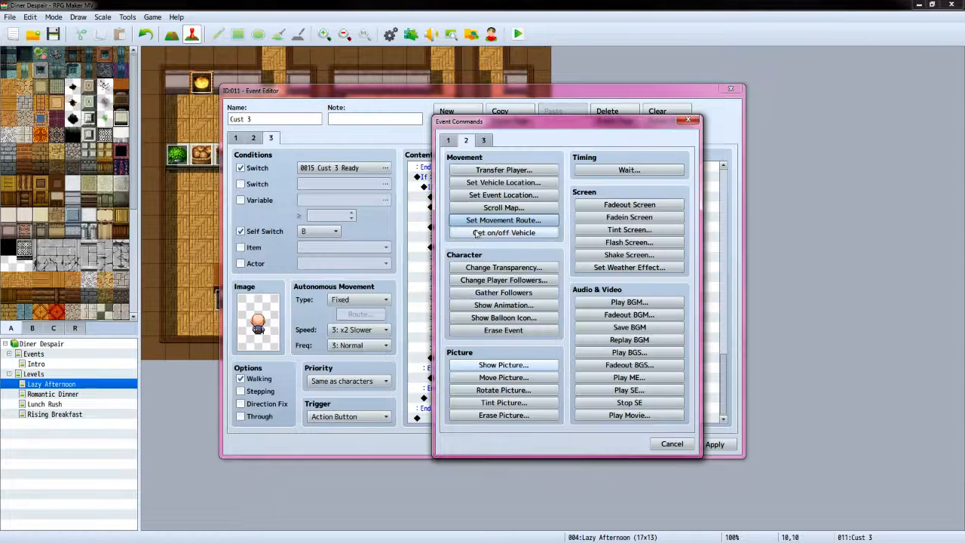
{"action": "left_click", "coordinate": [449, 142]}
{"action": "left_click", "coordinate": [503, 255]}
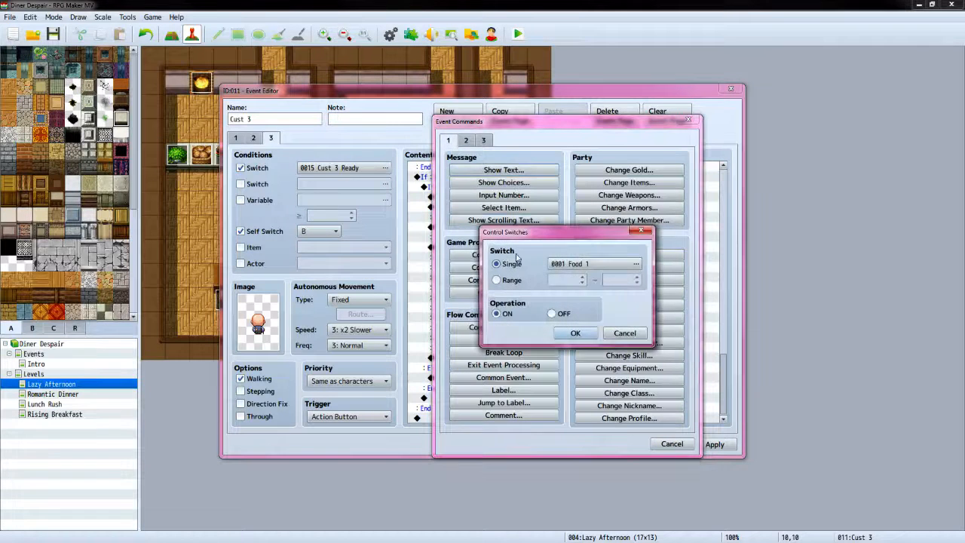
{"action": "left_click", "coordinate": [602, 265]}
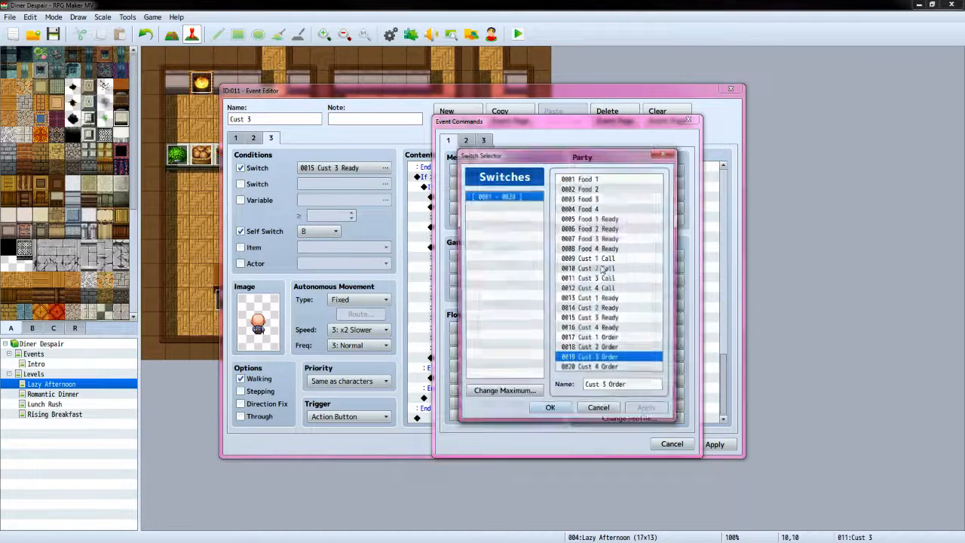
{"action": "left_click", "coordinate": [612, 319]}
{"action": "left_click", "coordinate": [550, 411]}
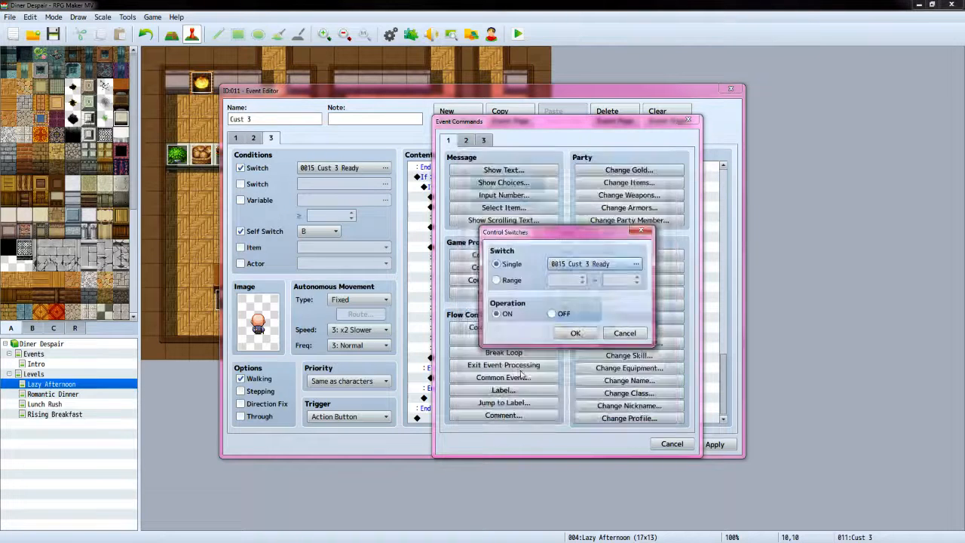
{"action": "left_click", "coordinate": [569, 332]}
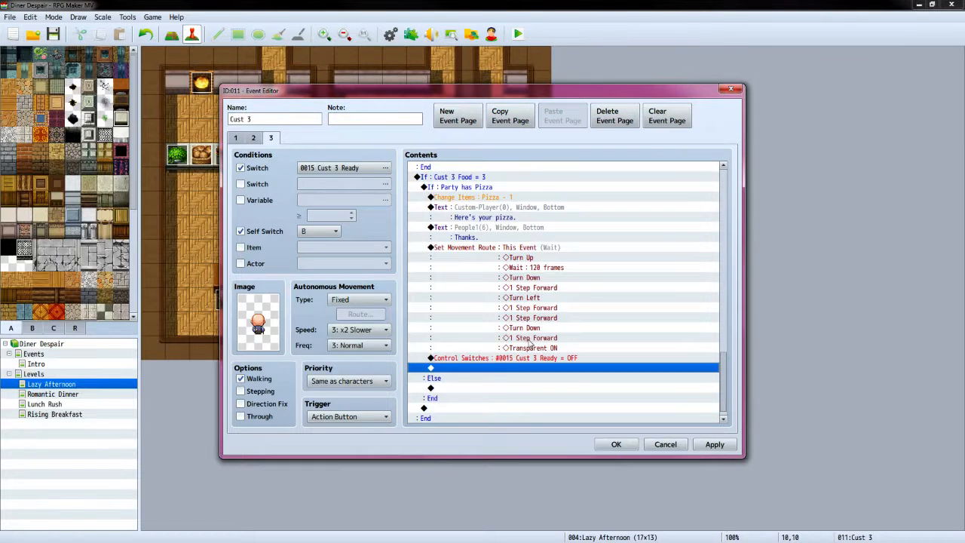
Add another Control Switches command below it that turns 0019 Cust 3 Order OFF
{"action": "double_click", "coordinate": [491, 369]}
{"action": "left_click", "coordinate": [513, 255]}
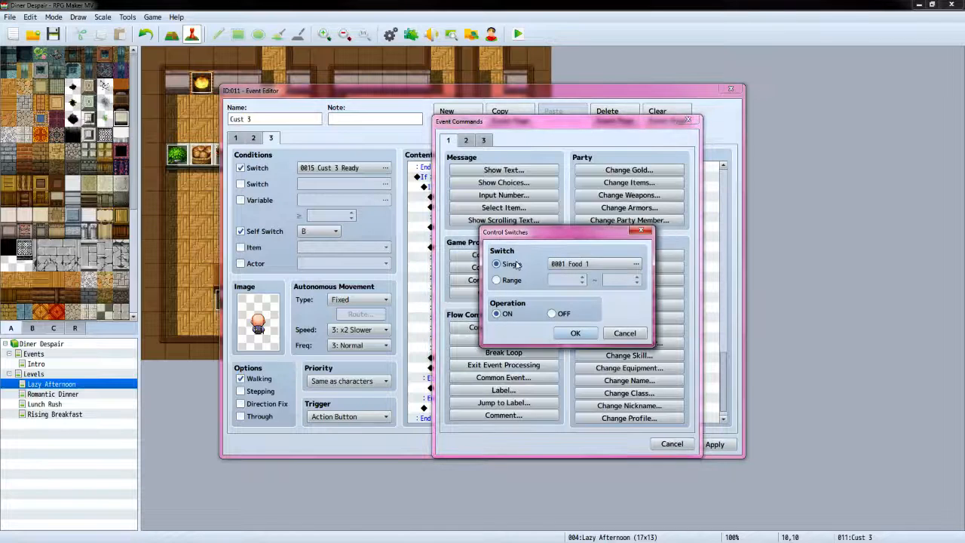
{"action": "left_click", "coordinate": [592, 263]}
{"action": "left_click", "coordinate": [596, 359]}
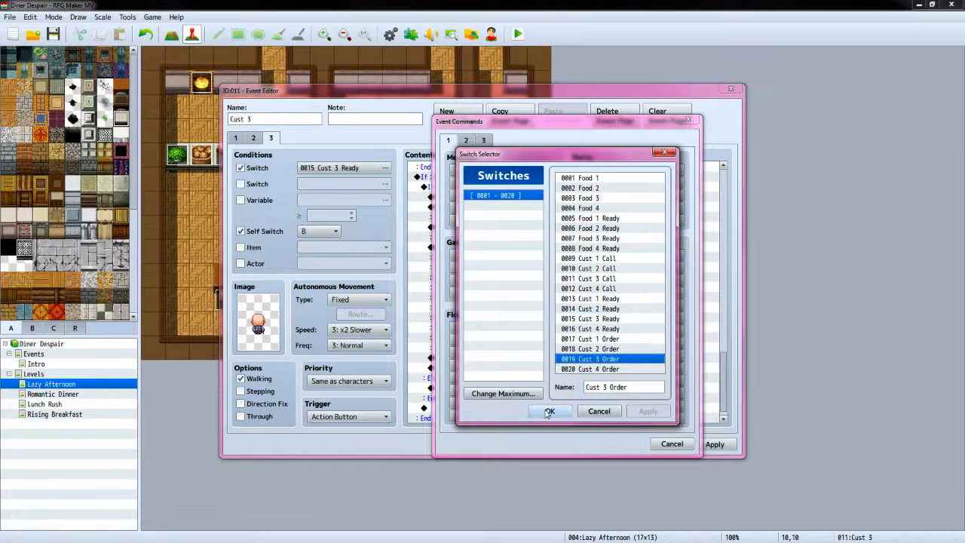
{"action": "left_click", "coordinate": [549, 411]}
{"action": "left_click", "coordinate": [552, 313]}
{"action": "left_click", "coordinate": [572, 334]}
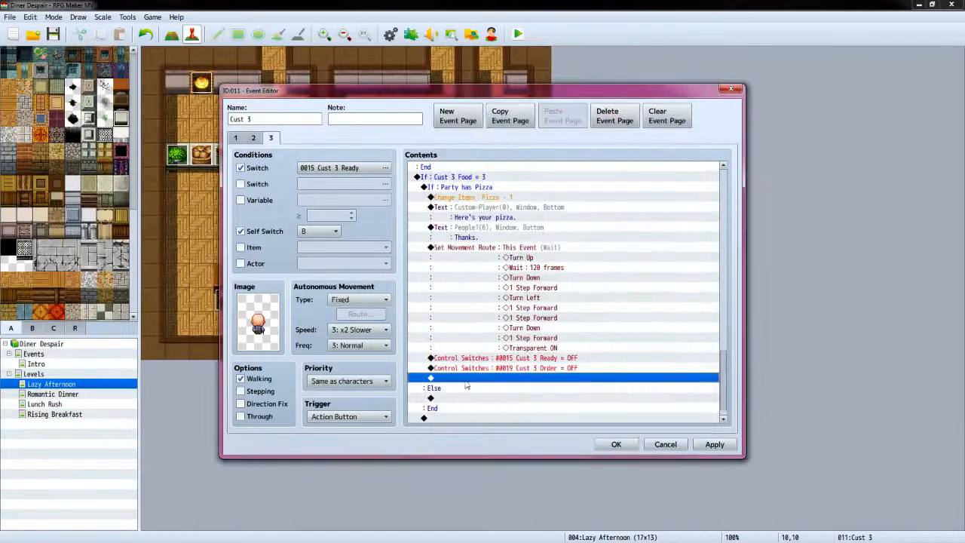
Below the switch commands, add two Control Self Switch commands that turn self switches A and B OFF
{"action": "double_click", "coordinate": [468, 378]}
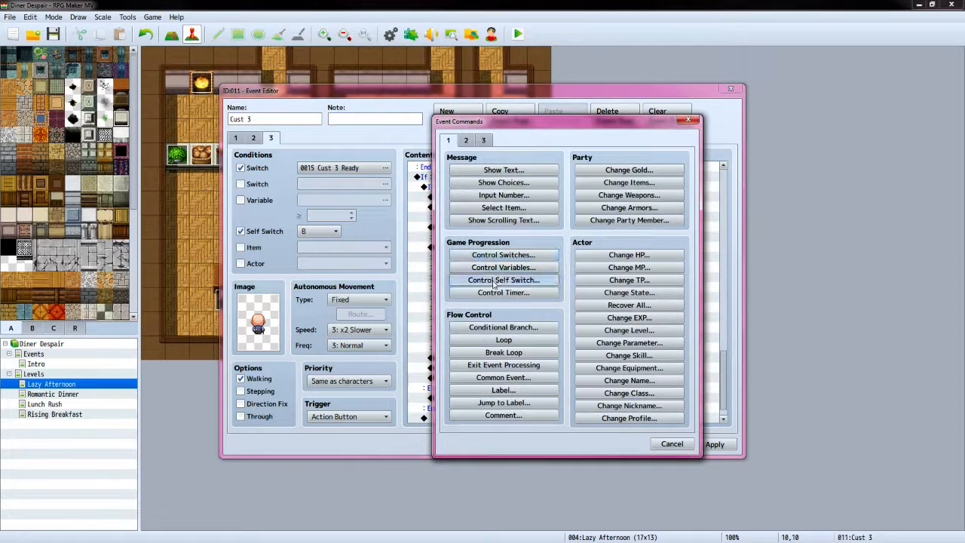
{"action": "left_click", "coordinate": [512, 280]}
{"action": "left_click", "coordinate": [563, 324]}
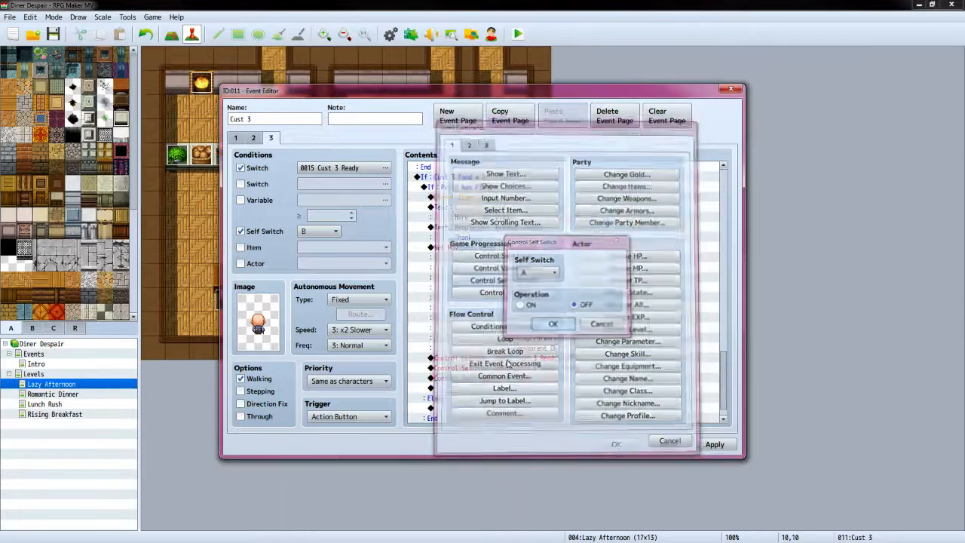
{"action": "double_click", "coordinate": [480, 390]}
{"action": "left_click", "coordinate": [503, 280]}
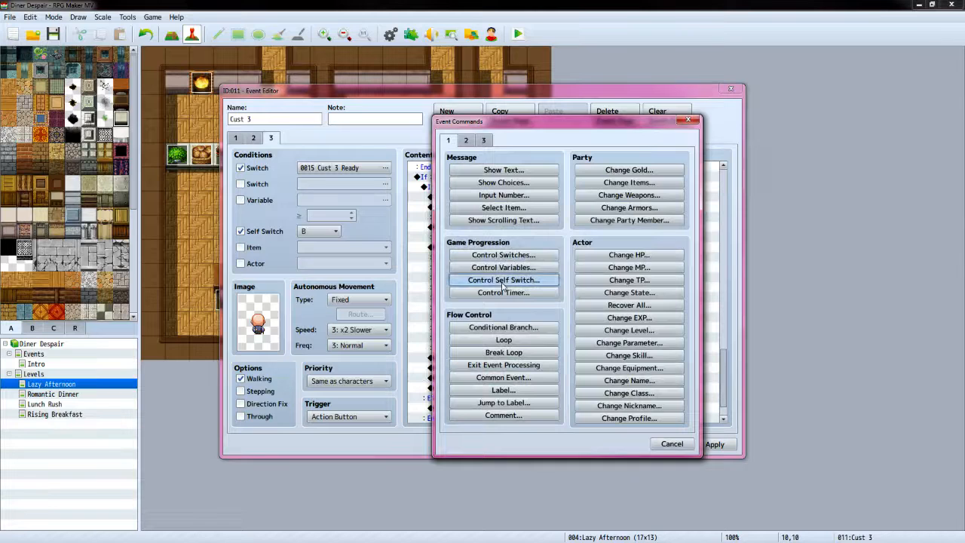
{"action": "left_click", "coordinate": [537, 272]}
{"action": "left_click", "coordinate": [539, 297]}
{"action": "left_click", "coordinate": [575, 305]}
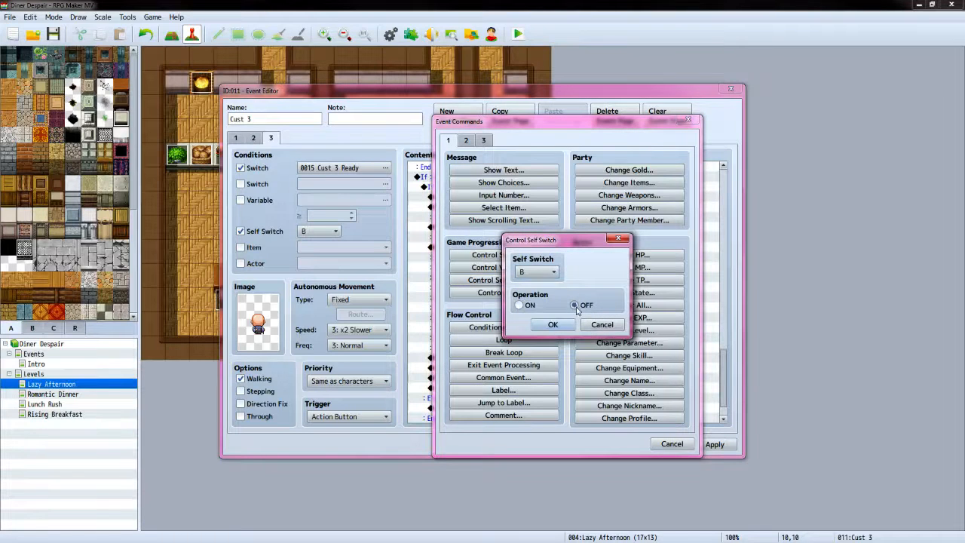
{"action": "left_click", "coordinate": [553, 324]}
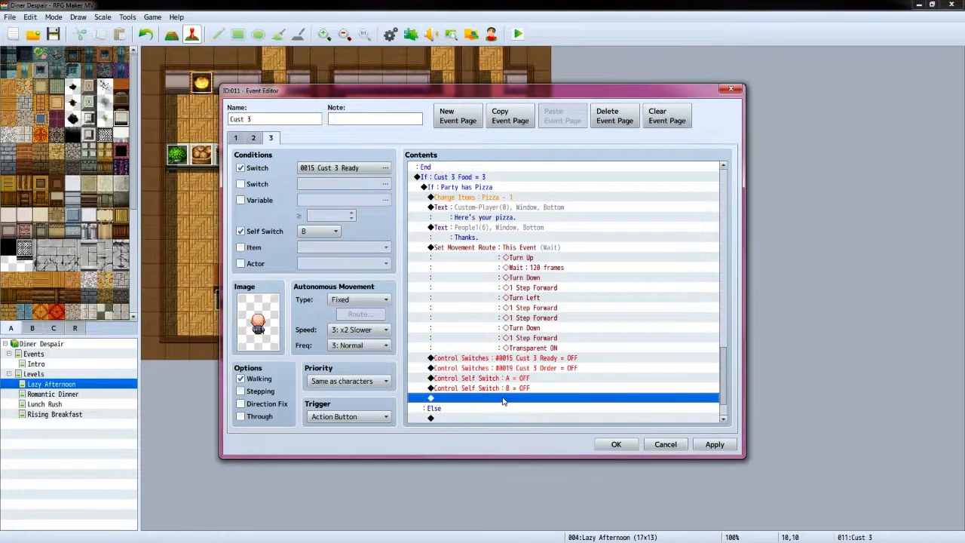
Add a Set Event Location command that places This Event at (10,10) on the current map with direction Up
{"action": "double_click", "coordinate": [503, 401]}
{"action": "left_click", "coordinate": [466, 141]}
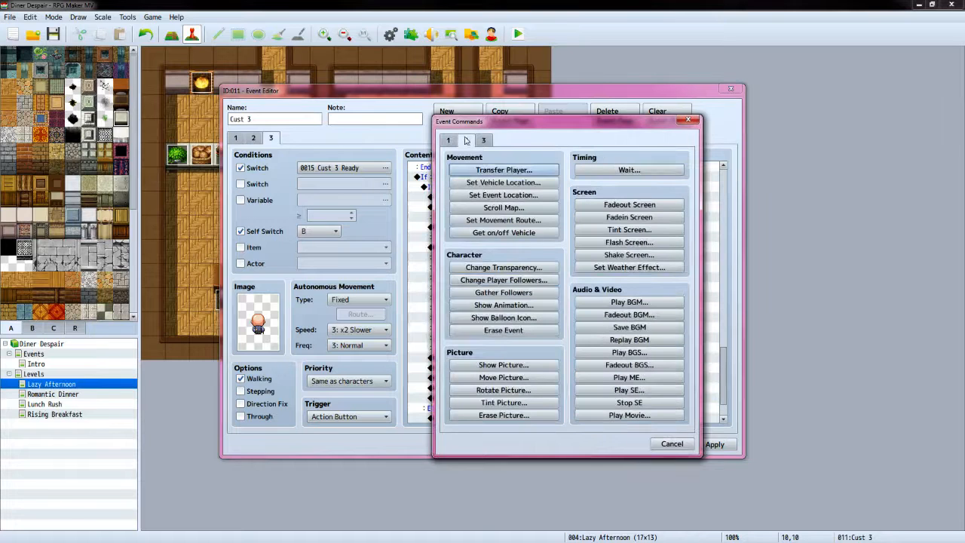
{"action": "left_click", "coordinate": [503, 195]}
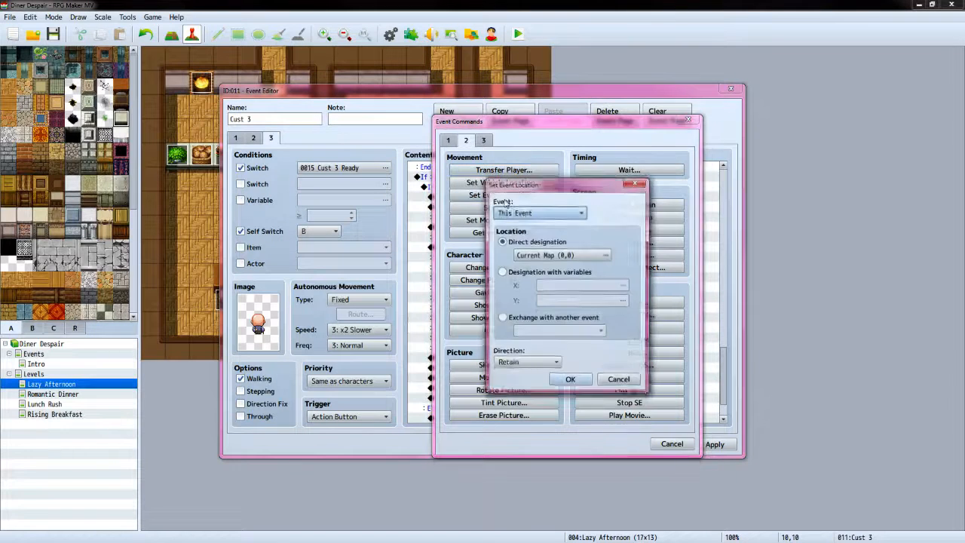
{"action": "left_click", "coordinate": [562, 256]}
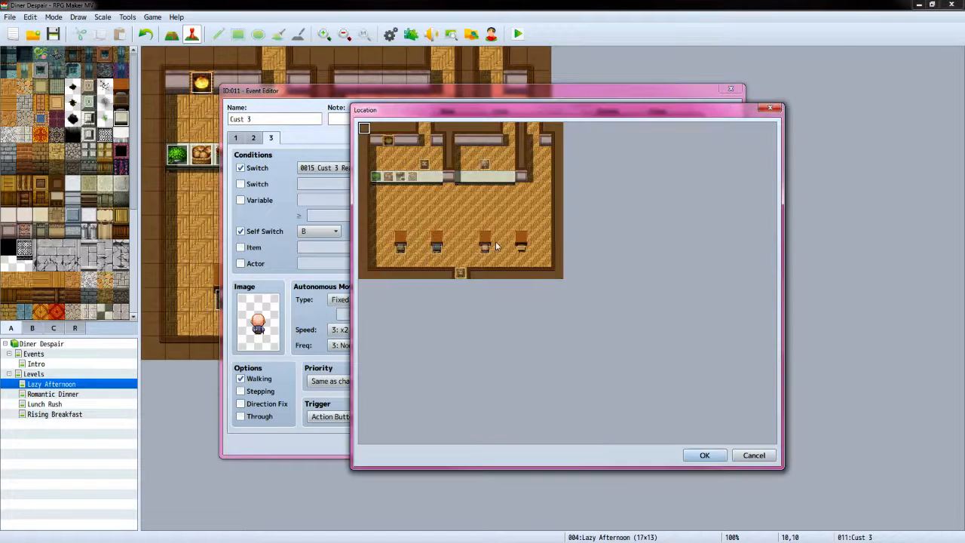
{"action": "left_click", "coordinate": [704, 454]}
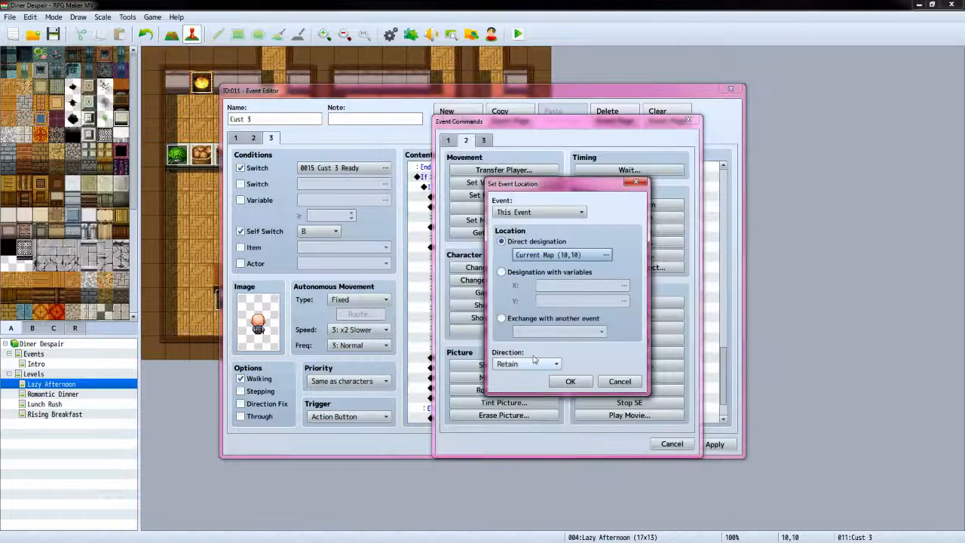
{"action": "left_click", "coordinate": [528, 363]}
{"action": "left_click", "coordinate": [528, 423]}
{"action": "left_click", "coordinate": [570, 381]}
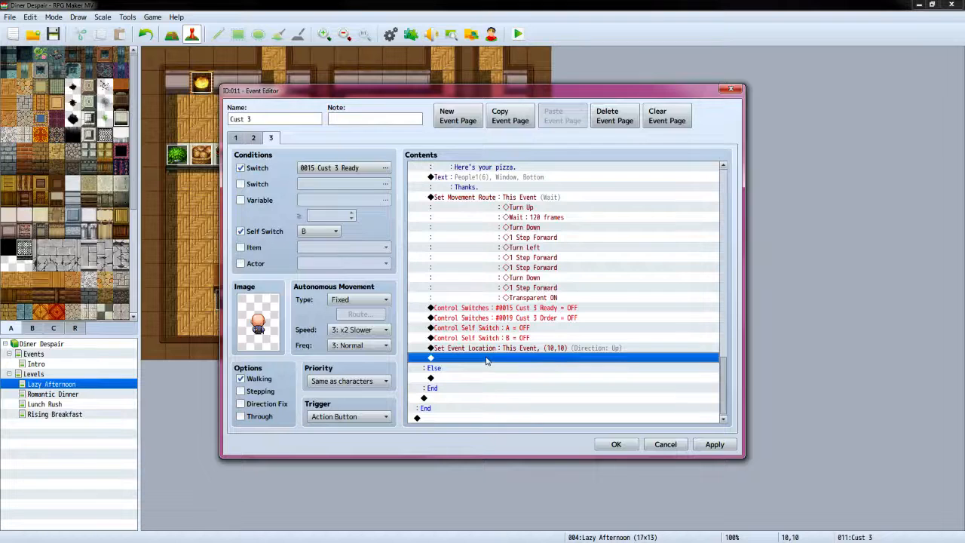
Below the event location command, add a conditional branch for variable 0009 Cust 3 Tip ≥ 0 without an Else branch
{"action": "double_click", "coordinate": [486, 361]}
{"action": "left_click", "coordinate": [449, 141]}
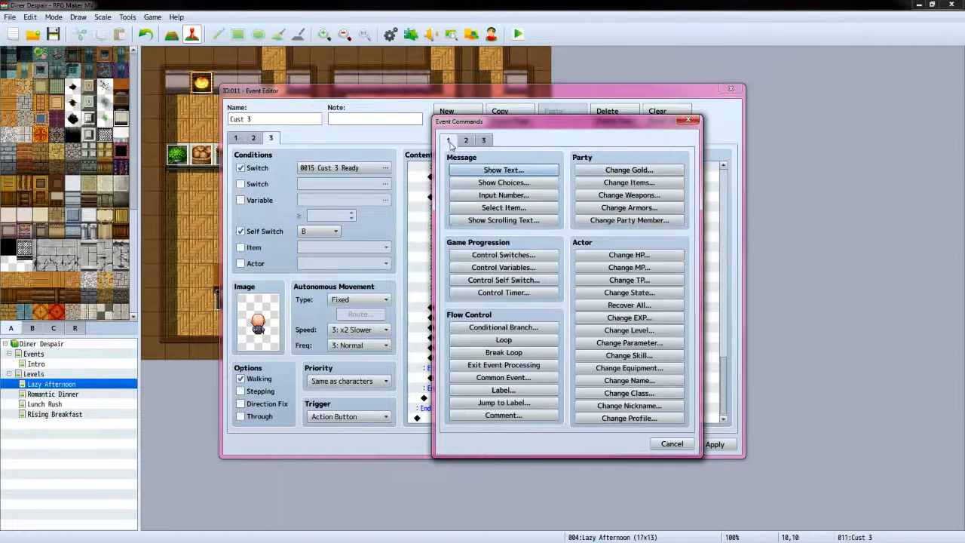
{"action": "left_click", "coordinate": [503, 327]}
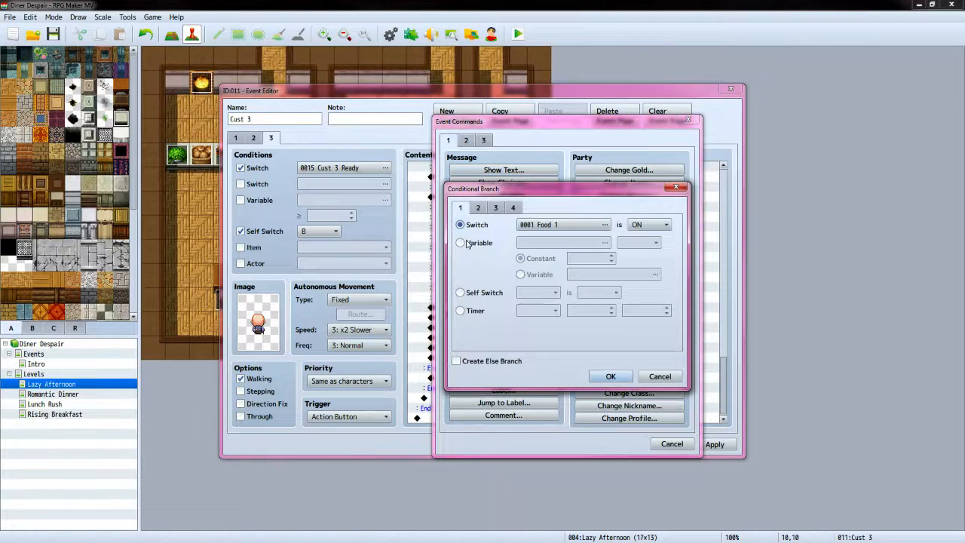
{"action": "left_click", "coordinate": [460, 243]}
{"action": "left_click", "coordinate": [561, 242]}
{"action": "left_click", "coordinate": [616, 259]}
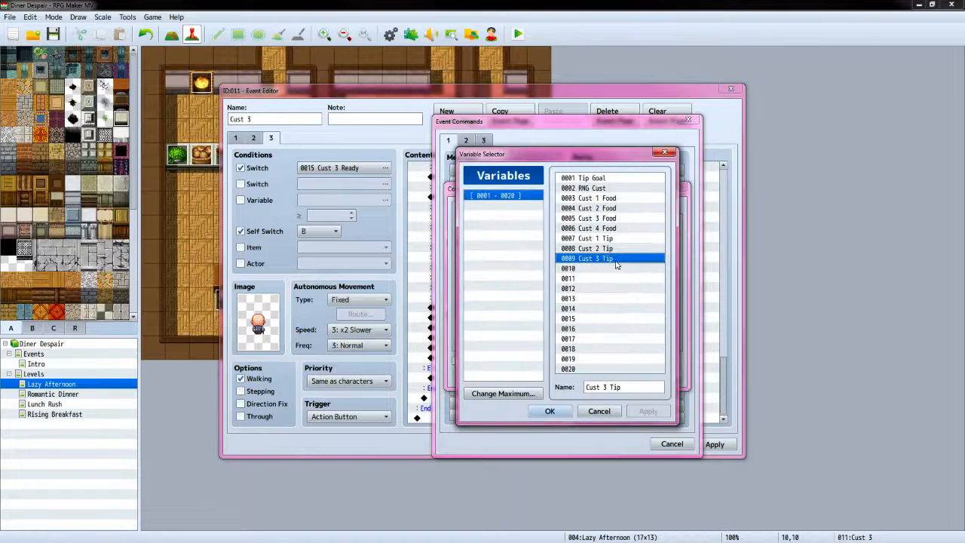
{"action": "left_click", "coordinate": [554, 412]}
{"action": "left_click", "coordinate": [639, 242]}
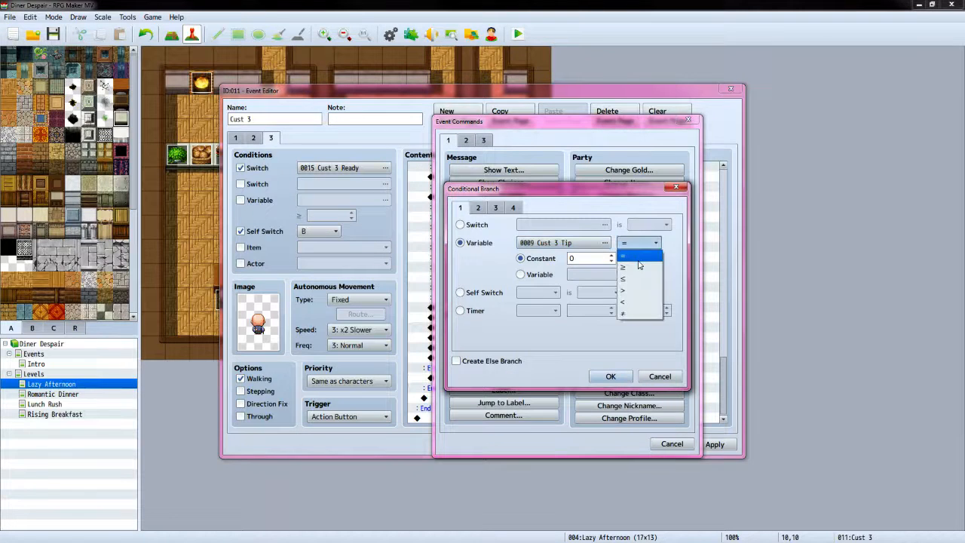
{"action": "left_click", "coordinate": [635, 267]}
{"action": "left_click", "coordinate": [610, 376]}
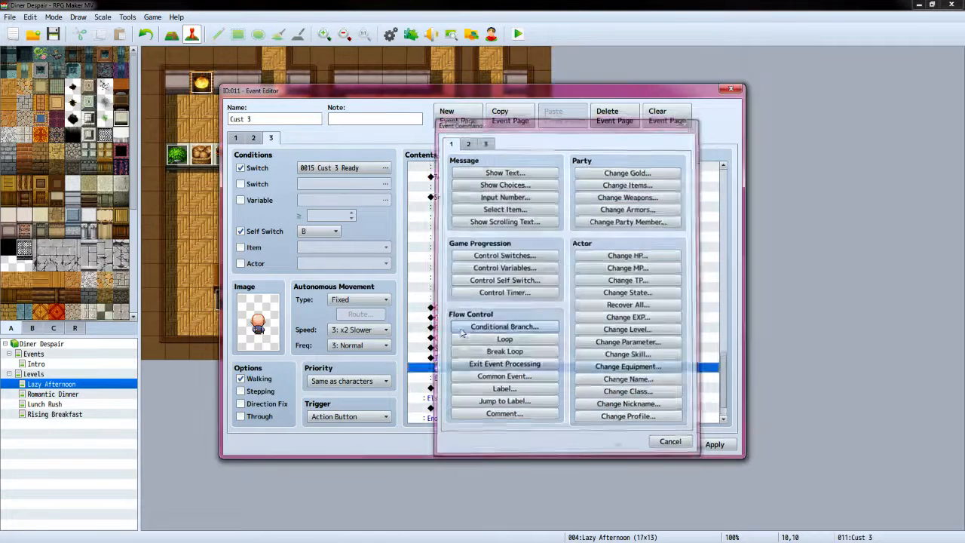
Inside the tip branch, add a Change Gold command that increases gold by the variable 0009 Cust 3 Tip
{"action": "double_click", "coordinate": [462, 368]}
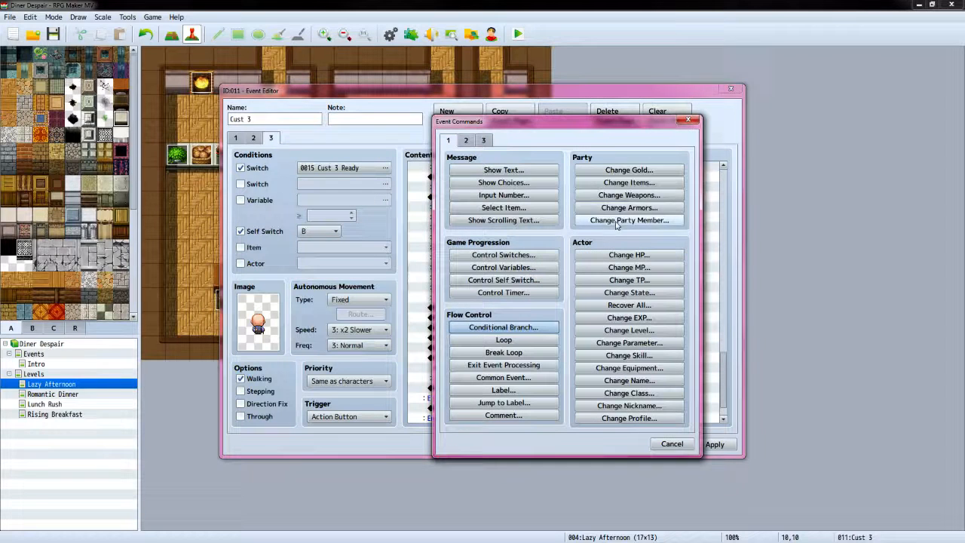
{"action": "left_click", "coordinate": [629, 170]}
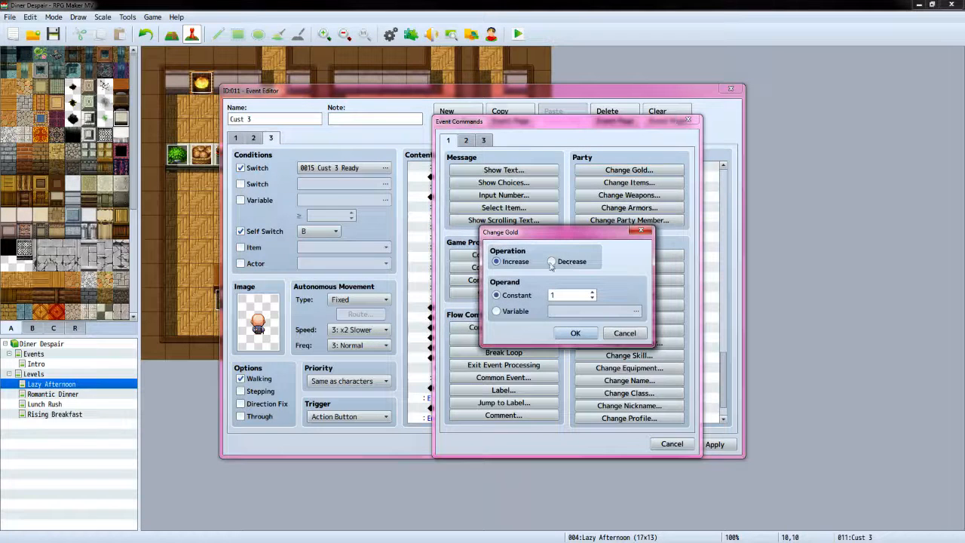
{"action": "left_click", "coordinate": [497, 311]}
{"action": "left_click", "coordinate": [635, 311]}
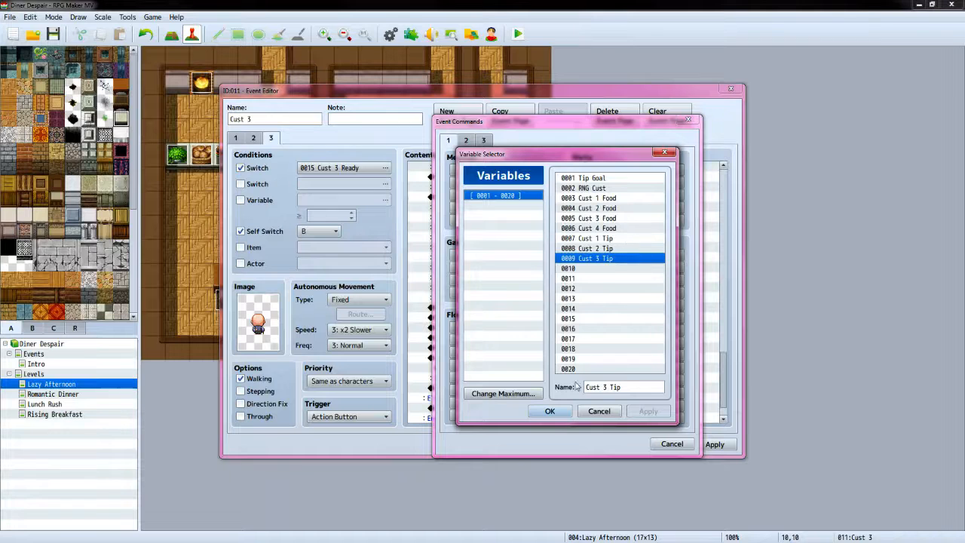
{"action": "left_click", "coordinate": [550, 411]}
{"action": "left_click", "coordinate": [576, 335]}
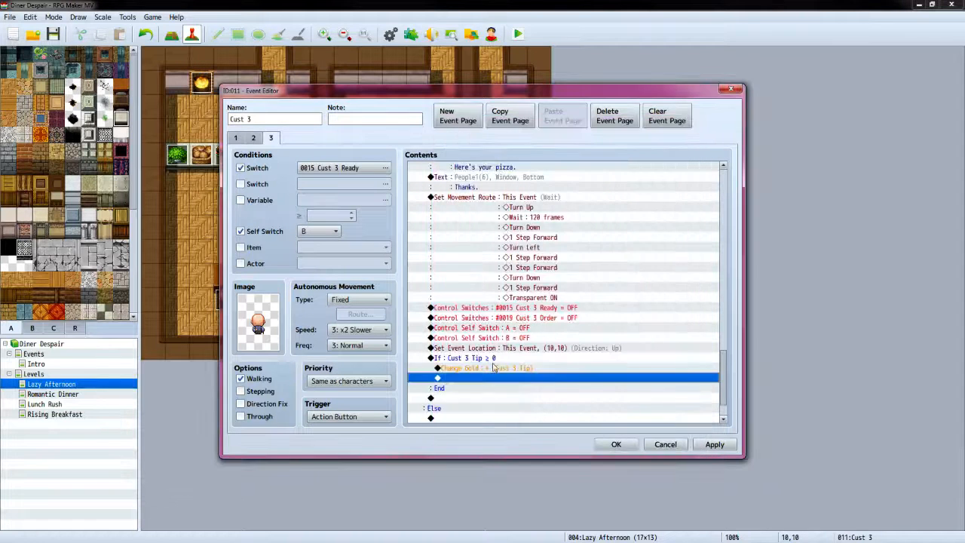
Below the gold command in the tip branch, add a Play SE command with the Coin sound at volume 90 and pitch 100
{"action": "double_click", "coordinate": [468, 381]}
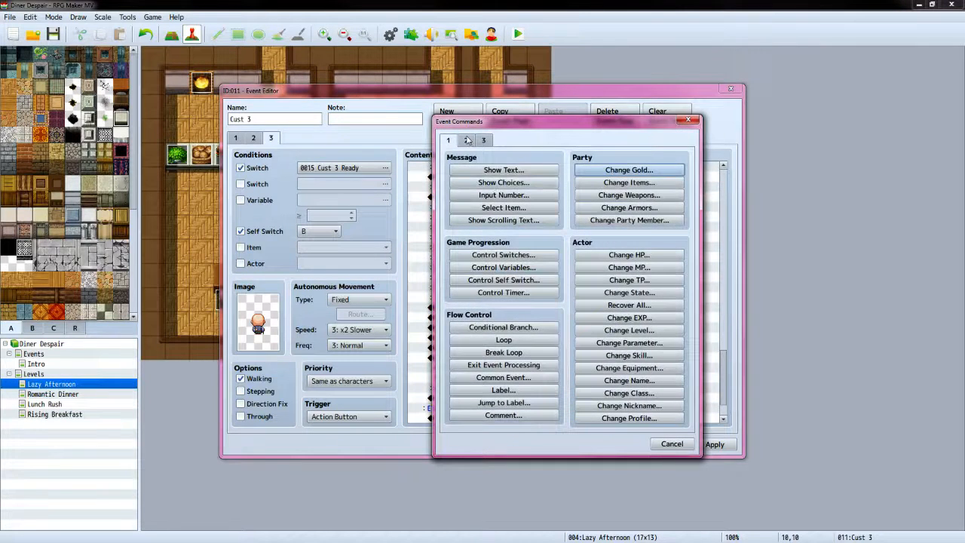
{"action": "left_click", "coordinate": [468, 141]}
{"action": "left_click", "coordinate": [629, 390]}
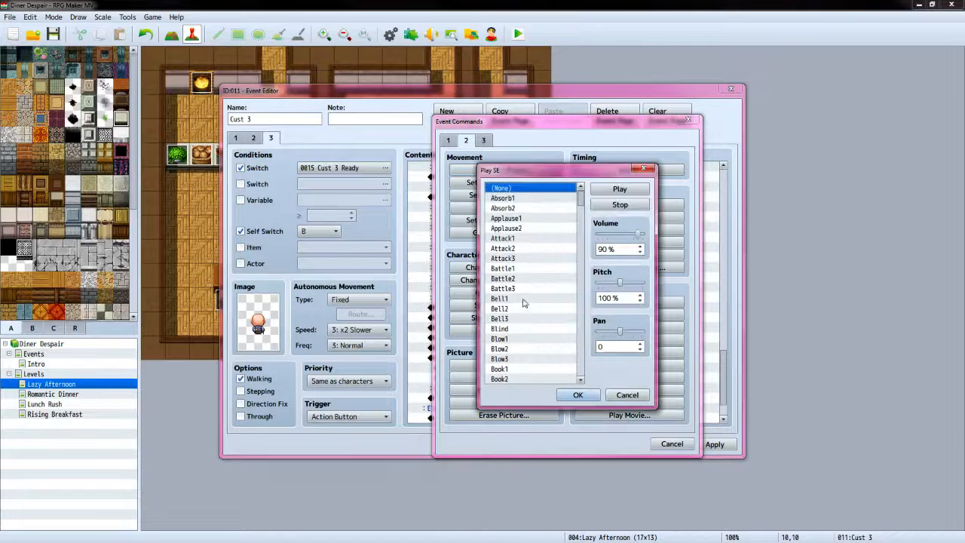
{"action": "scroll", "coordinate": [582, 296], "scroll_direction": "down", "scroll_amount": 7}
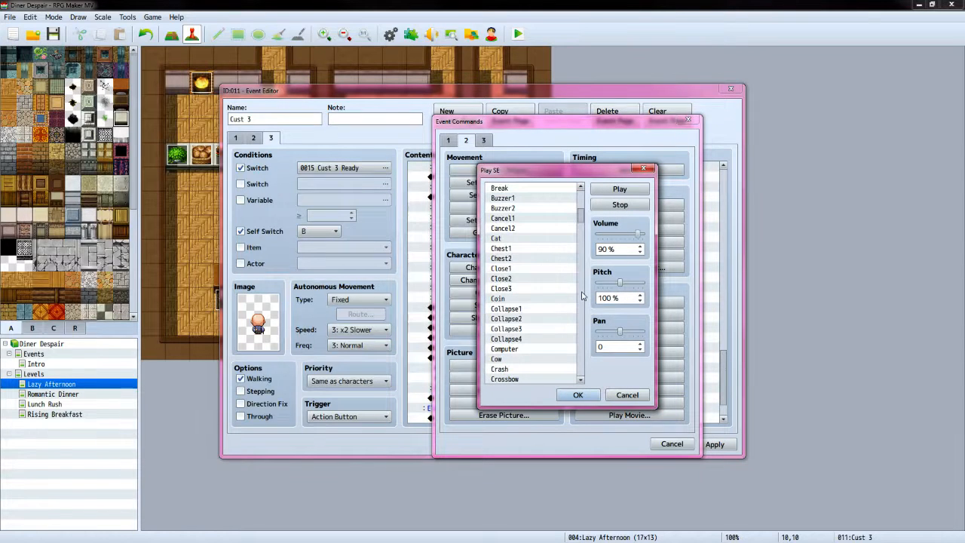
{"action": "left_click", "coordinate": [499, 299]}
{"action": "left_click", "coordinate": [576, 395]}
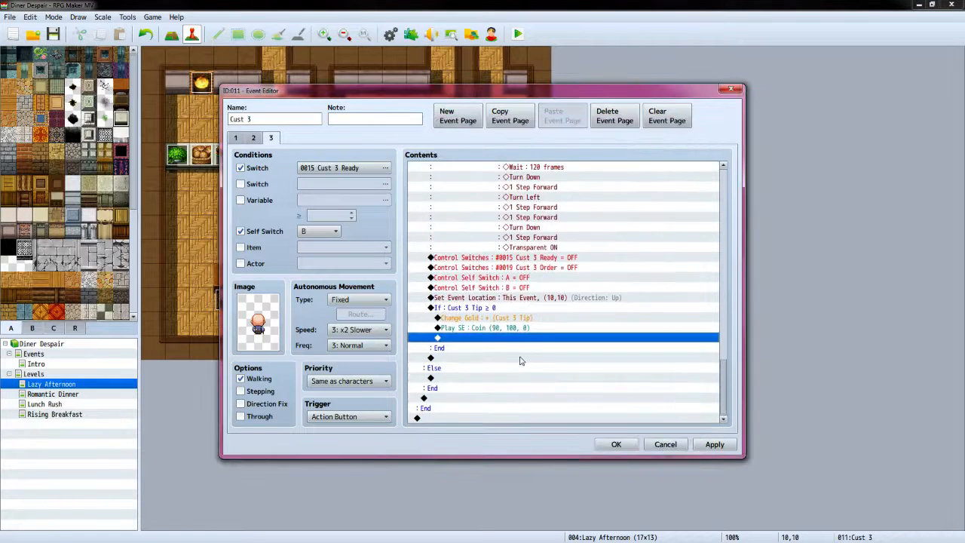
In the pizza check's Else branch, add a Show Text with the bald, bearded People1 face reading "Have you got my pizza?"
{"action": "double_click", "coordinate": [465, 381]}
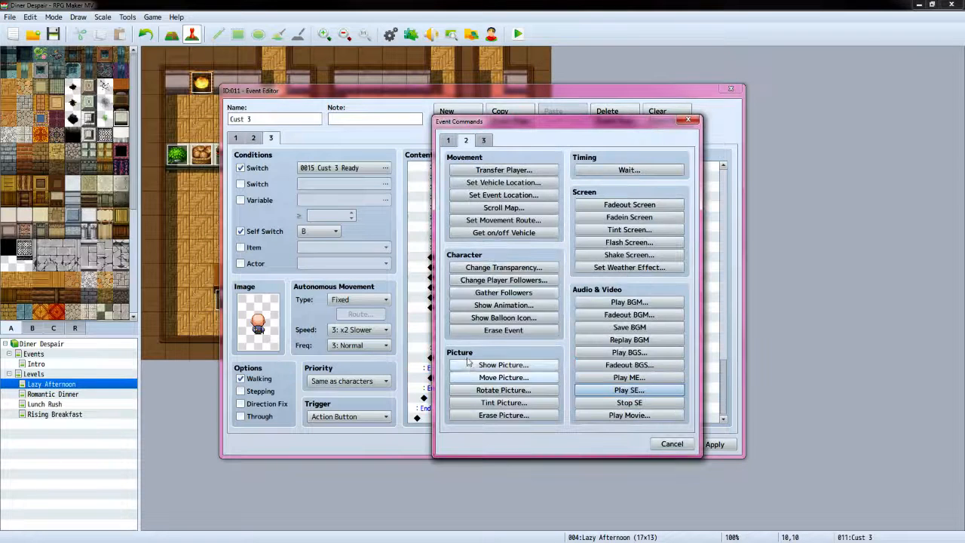
{"action": "left_click", "coordinate": [452, 144]}
{"action": "left_click", "coordinate": [504, 170]}
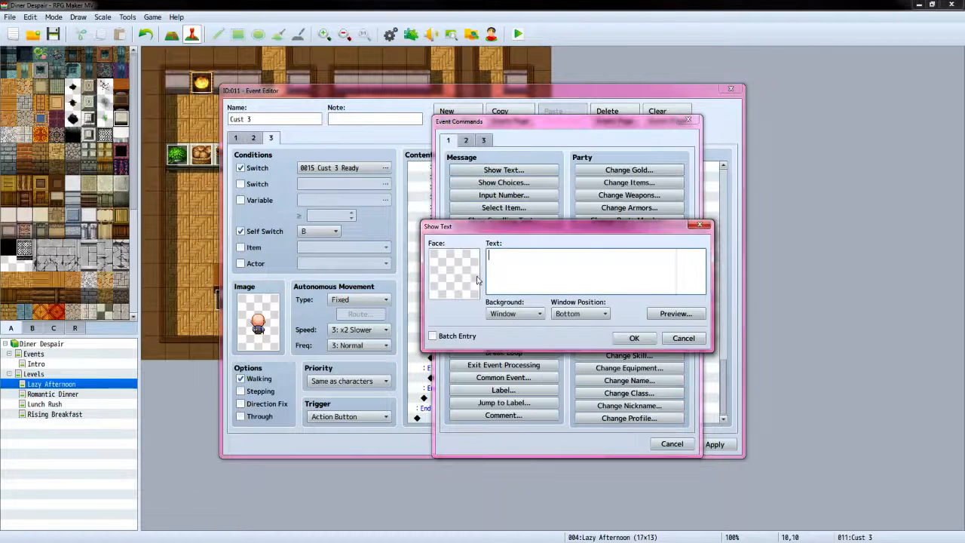
{"action": "double_click", "coordinate": [459, 282]}
{"action": "left_click", "coordinate": [420, 278]}
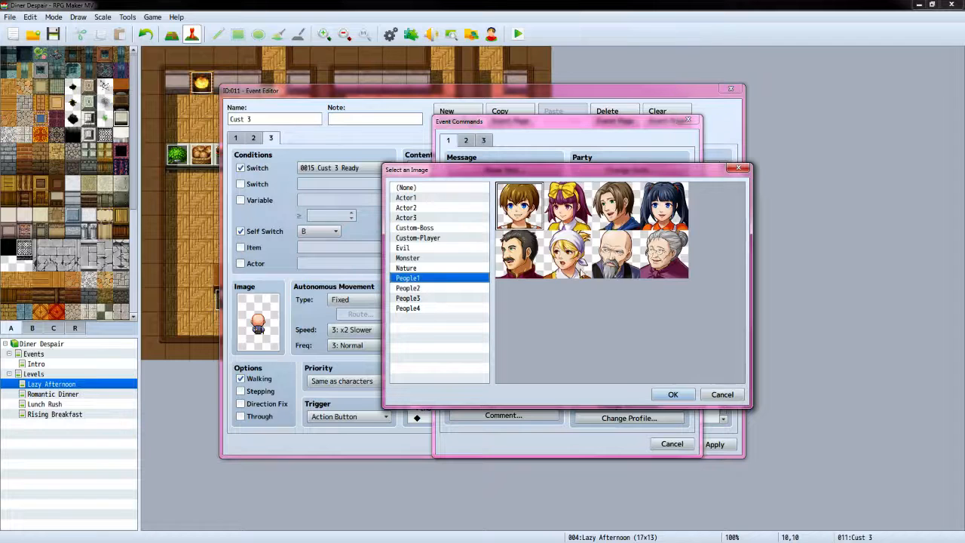
{"action": "left_click", "coordinate": [618, 257]}
{"action": "left_click", "coordinate": [672, 395]}
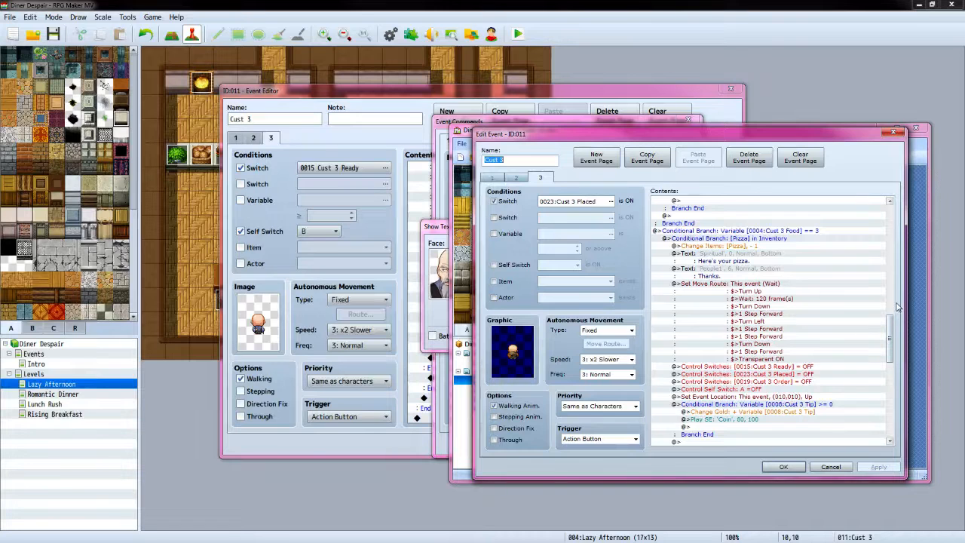
{"action": "left_click_drag", "start_coordinate": [889, 326], "coordinate": [890, 354]}
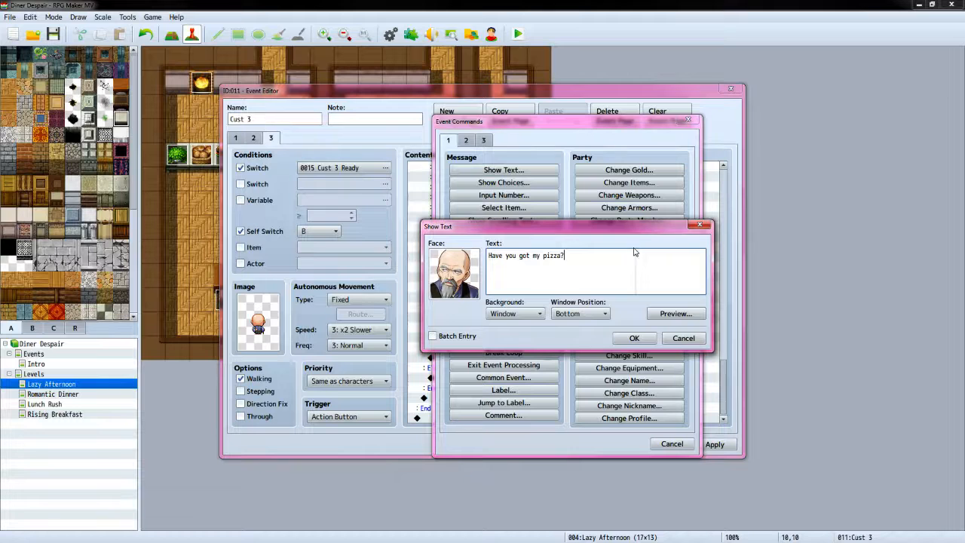
{"action": "left_click", "coordinate": [634, 338]}
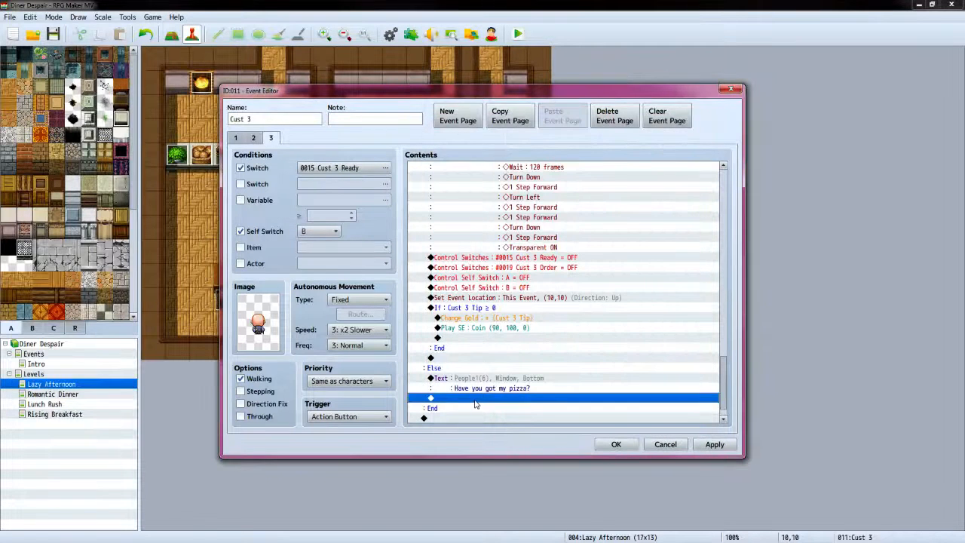
Below the customer's pizza question, add a Show Text with the Custom-Player face reading "Sorry, not yet."
{"action": "double_click", "coordinate": [475, 398]}
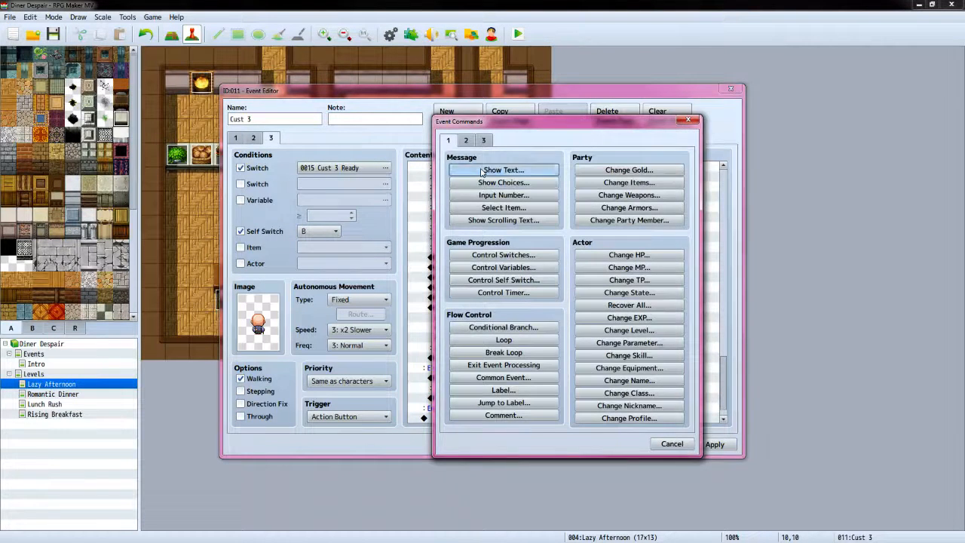
{"action": "left_click", "coordinate": [503, 170]}
{"action": "double_click", "coordinate": [465, 278]}
{"action": "left_click", "coordinate": [443, 238]}
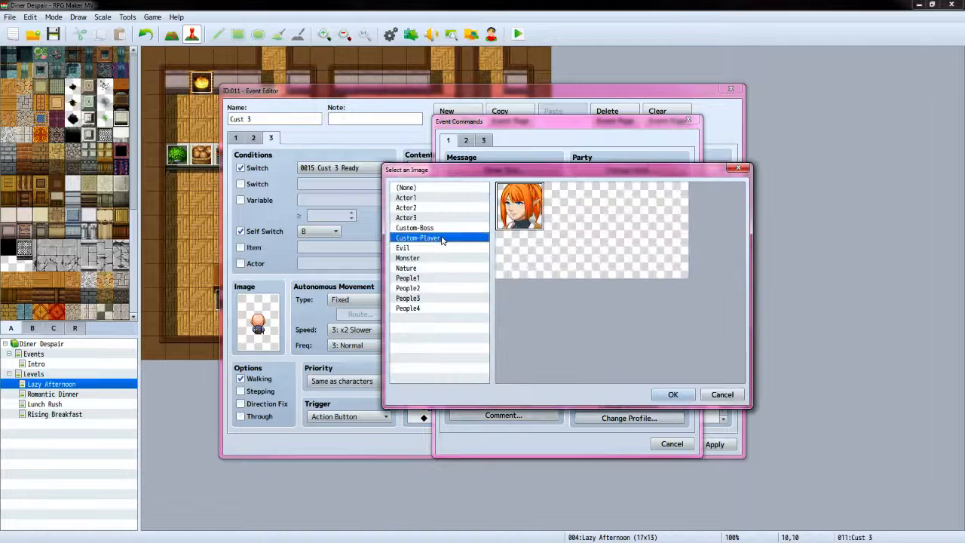
{"action": "left_click", "coordinate": [672, 394]}
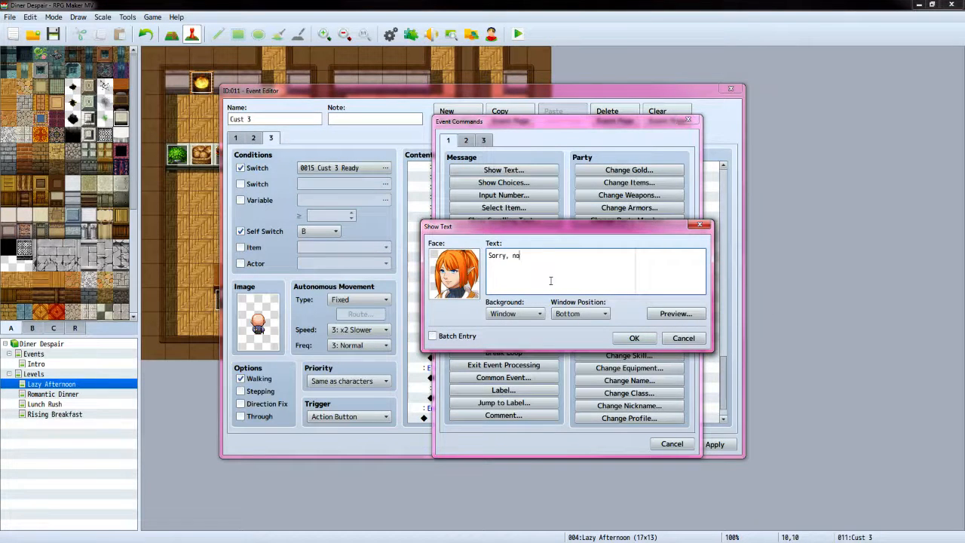
{"action": "left_click", "coordinate": [634, 338]}
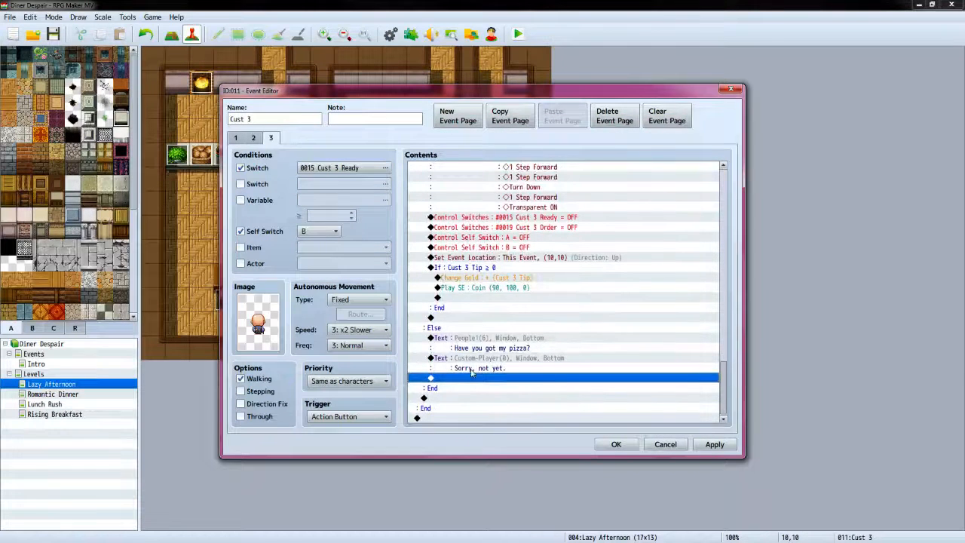
Below the player's apology, add a Control Variables command that subtracts the constant 10 from variable 0009 Cust 3 Tip
{"action": "double_click", "coordinate": [465, 382]}
{"action": "left_click", "coordinate": [472, 268]}
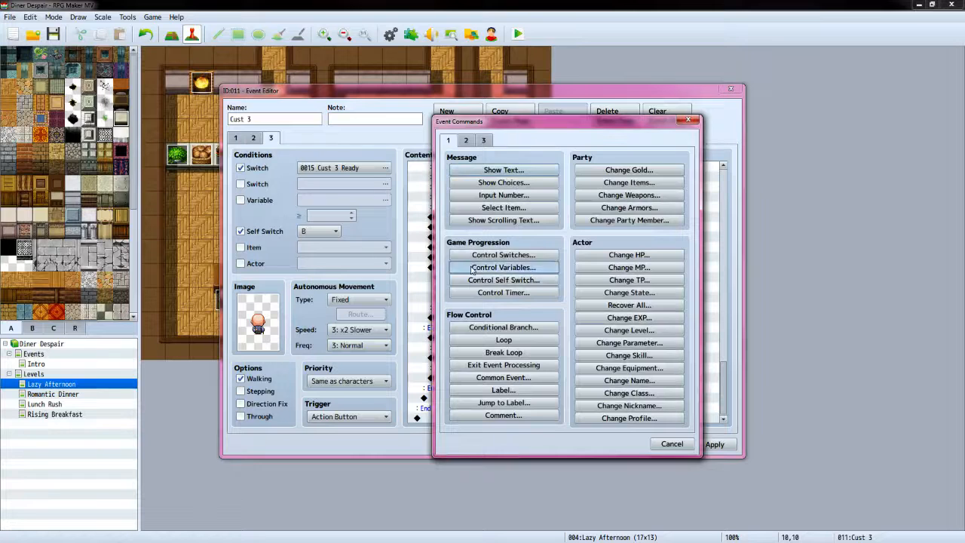
{"action": "left_click", "coordinate": [565, 213]}
{"action": "left_click", "coordinate": [596, 257]}
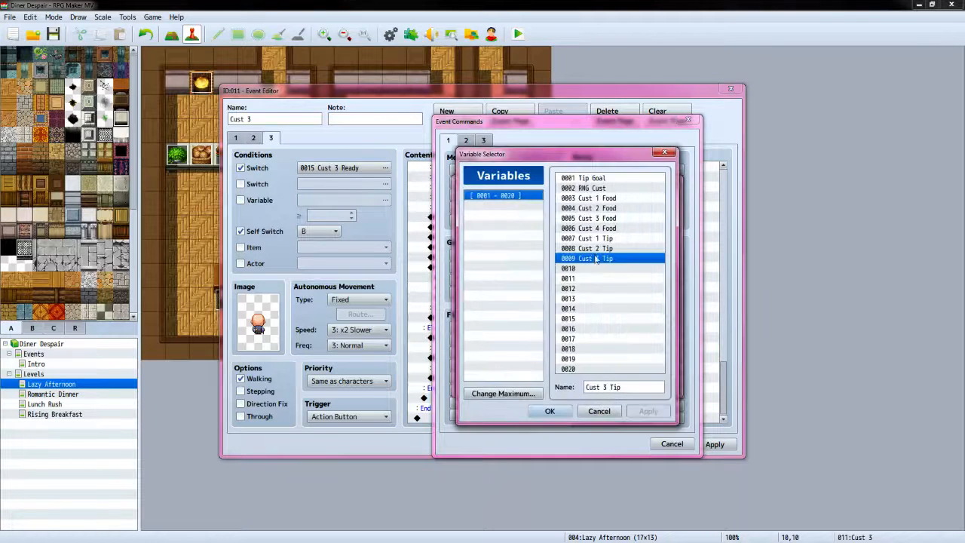
{"action": "left_click", "coordinate": [551, 414]}
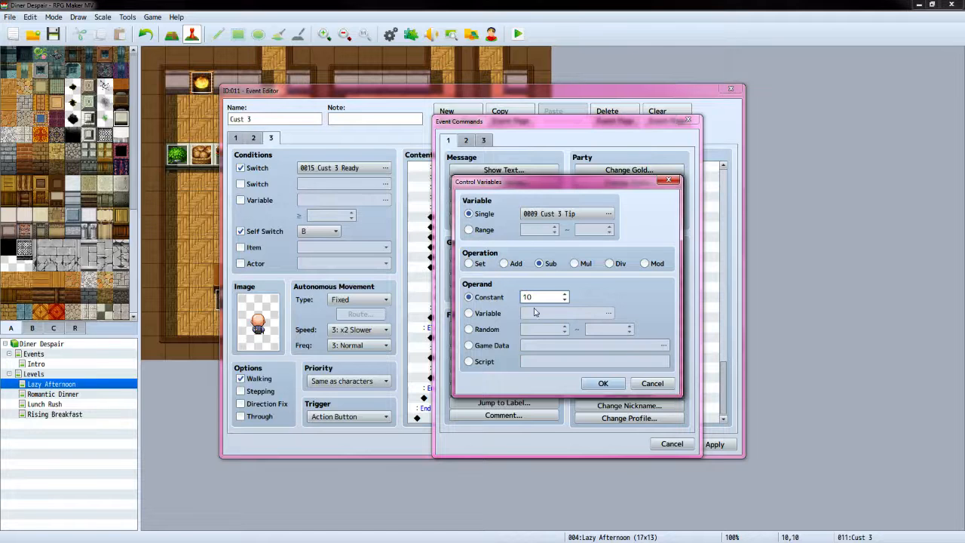
{"action": "left_click", "coordinate": [600, 382]}
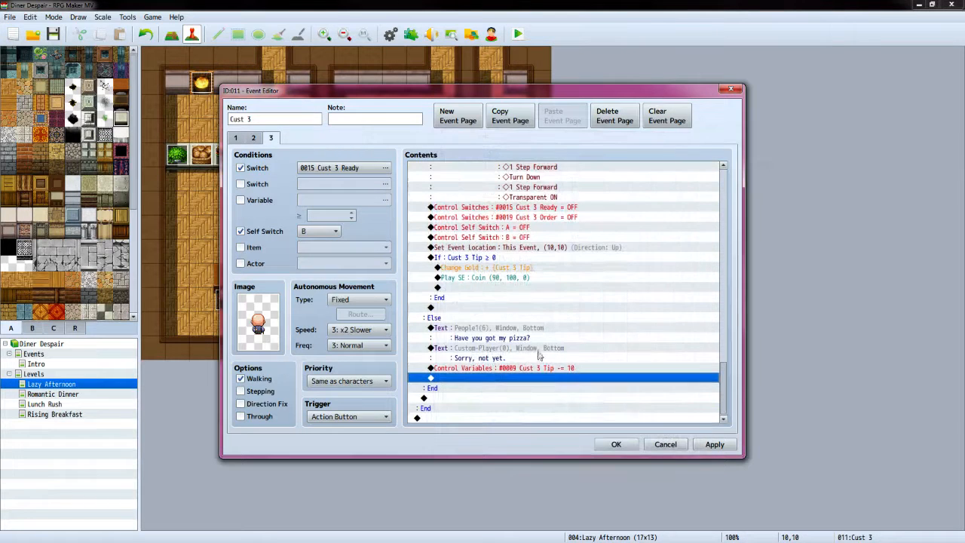
At the end of the event contents, add a conditional branch for variable 0005 Cust 3 Food = 4 without an Else branch
{"action": "double_click", "coordinate": [432, 418]}
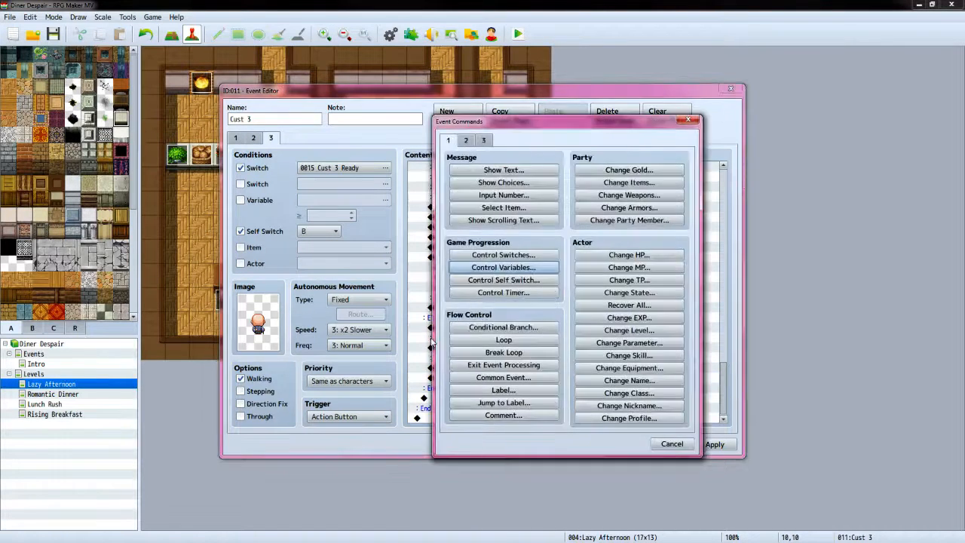
{"action": "left_click", "coordinate": [504, 327]}
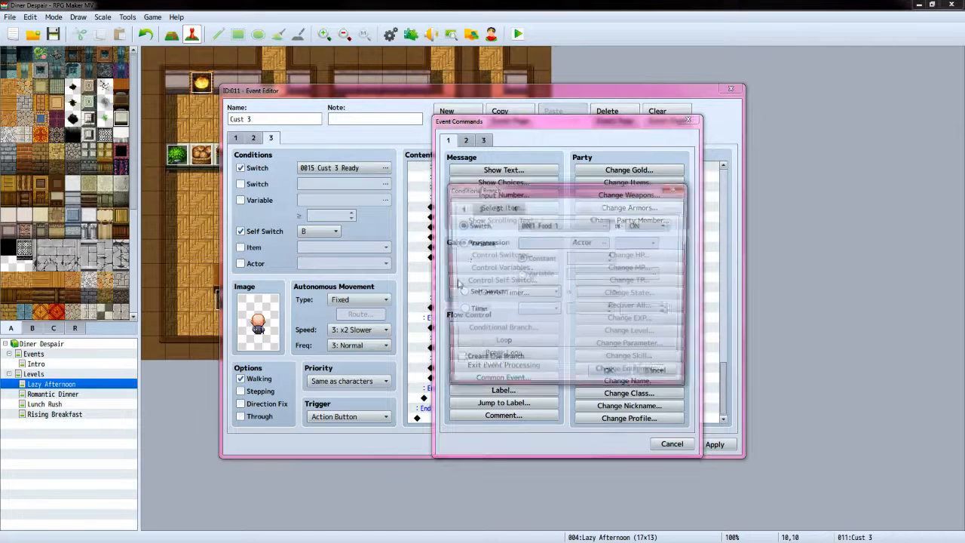
{"action": "left_click", "coordinate": [461, 243]}
{"action": "left_click", "coordinate": [603, 242]}
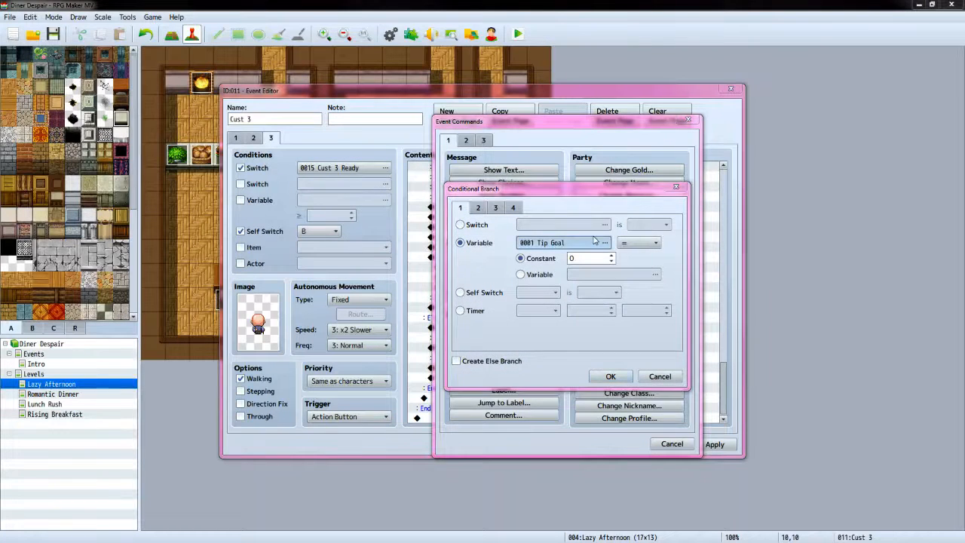
{"action": "left_click", "coordinate": [603, 218]}
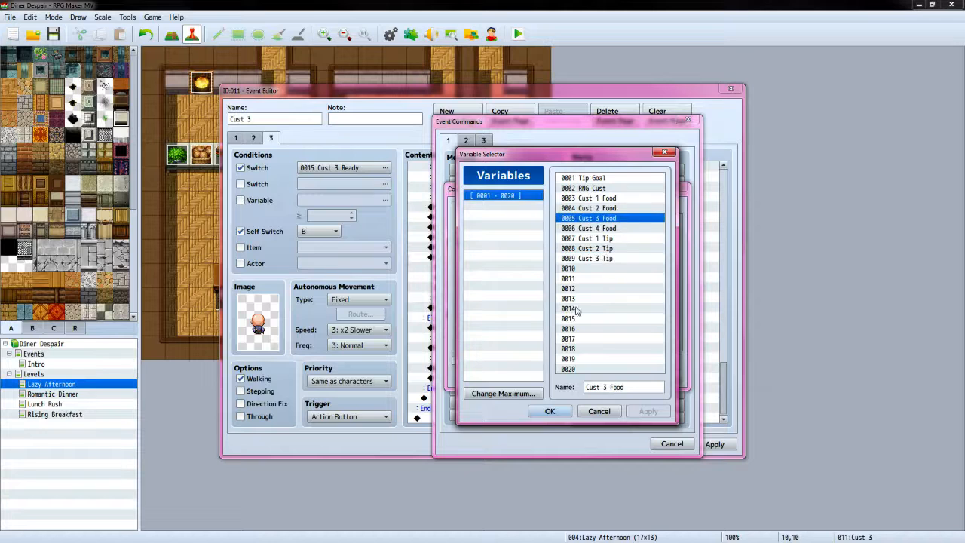
{"action": "left_click", "coordinate": [550, 410]}
{"action": "left_click", "coordinate": [611, 255]}
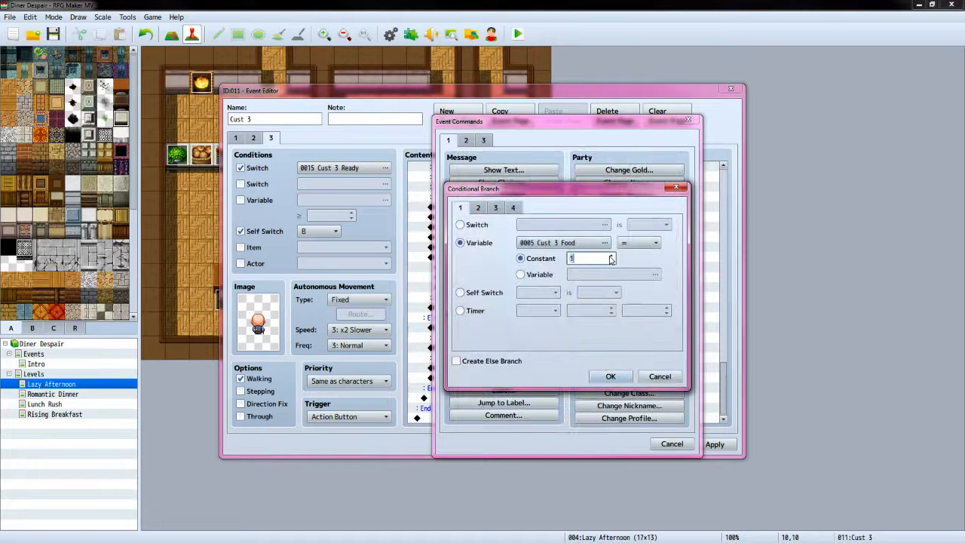
{"action": "left_click", "coordinate": [611, 376]}
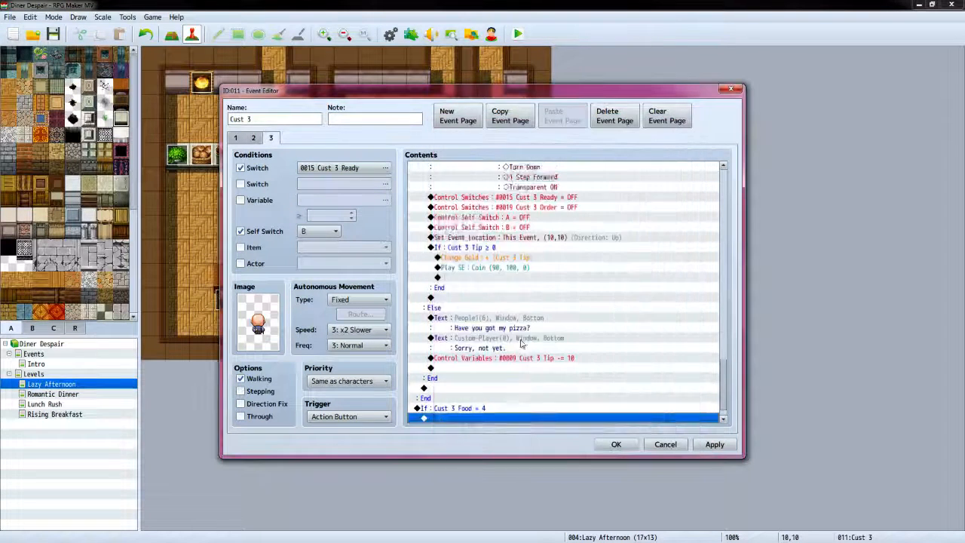
Inside the Cust 3 Food = 4 branch, add a conditional branch checking that the party has the item Salad, with an Else branch
{"action": "double_click", "coordinate": [466, 402]}
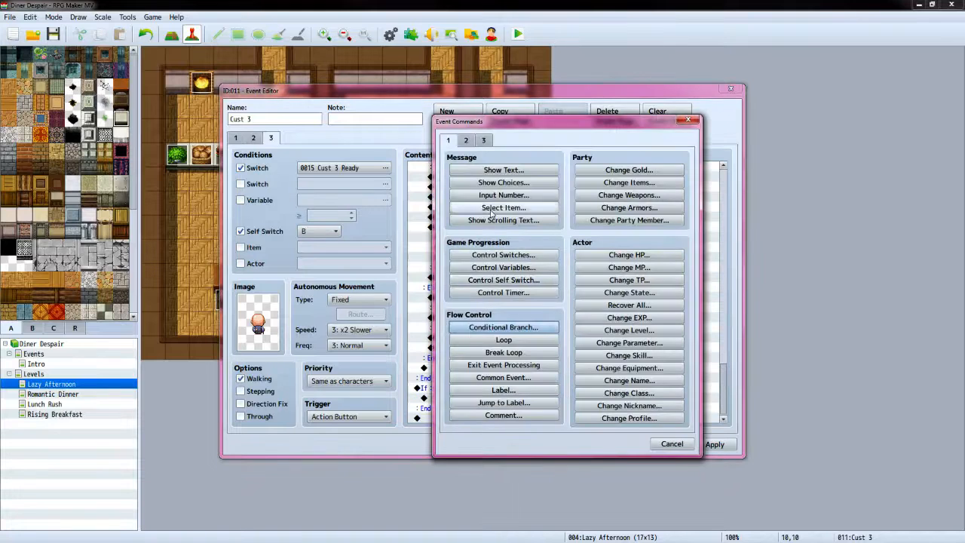
{"action": "left_click", "coordinate": [503, 328]}
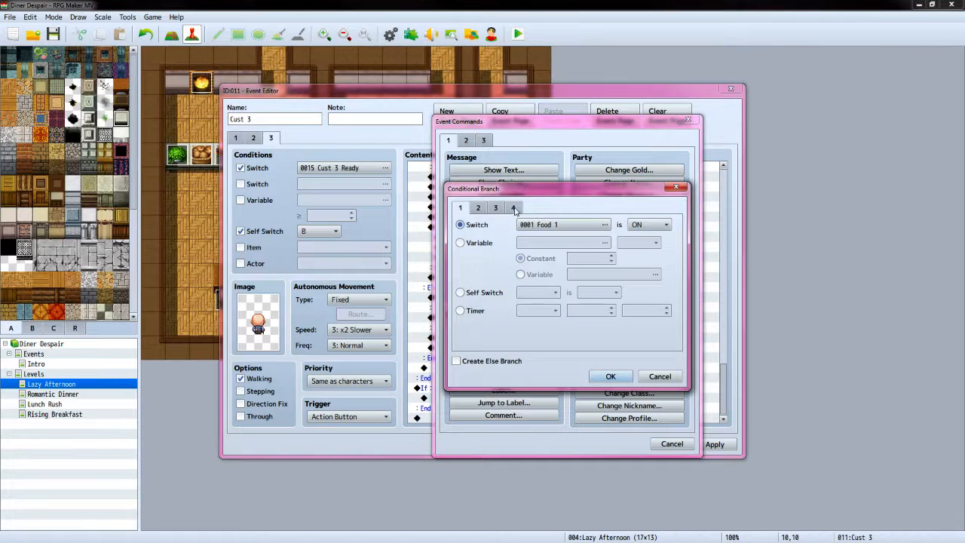
{"action": "left_click", "coordinate": [513, 208]}
{"action": "left_click", "coordinate": [460, 243]}
{"action": "left_click", "coordinate": [539, 242]}
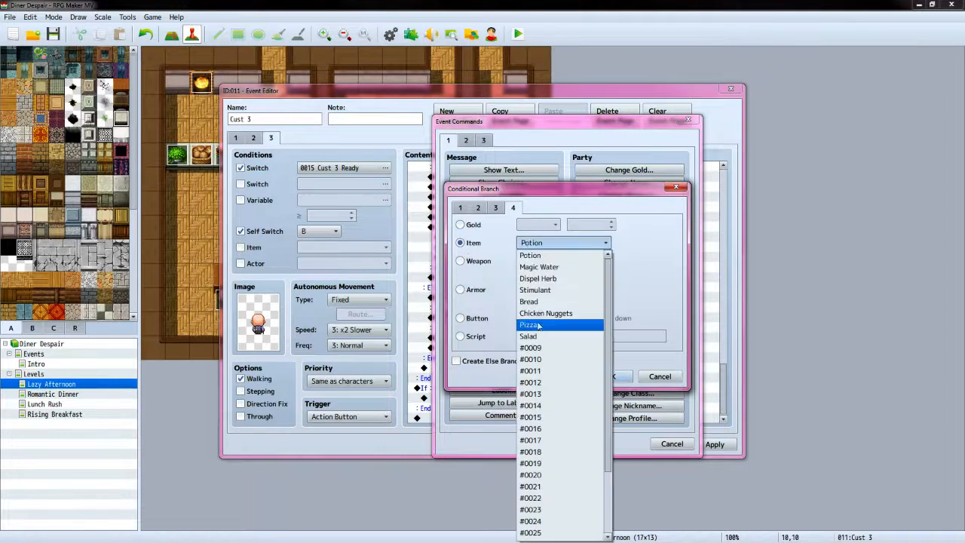
{"action": "left_click", "coordinate": [551, 336]}
{"action": "left_click", "coordinate": [461, 361]}
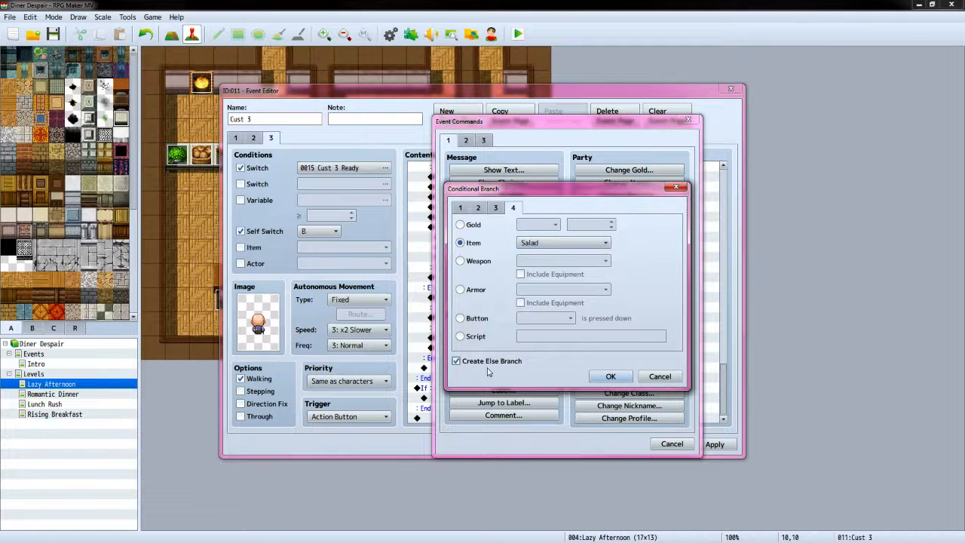
{"action": "left_click", "coordinate": [611, 376]}
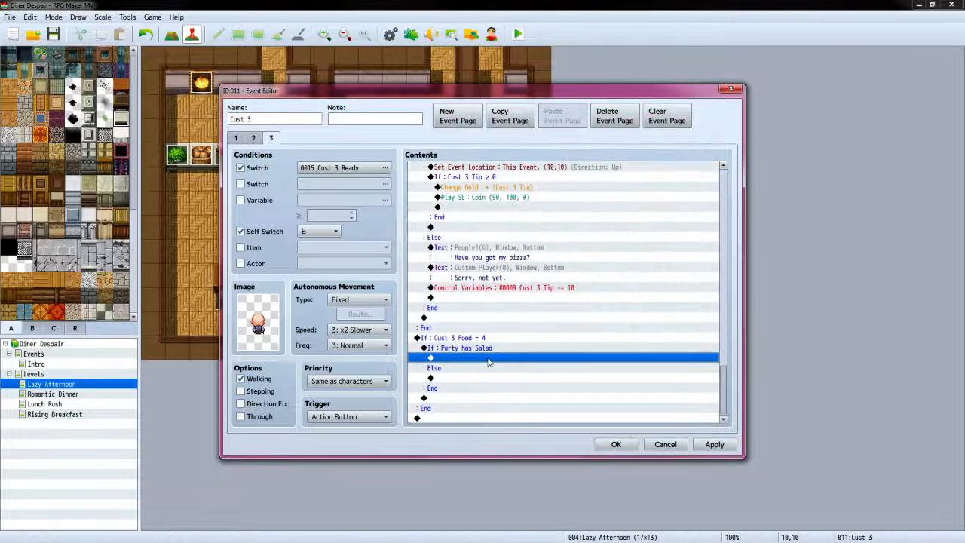
Inside the Salad branch, add a Change Items command that decreases the party's Salad
{"action": "double_click", "coordinate": [488, 362]}
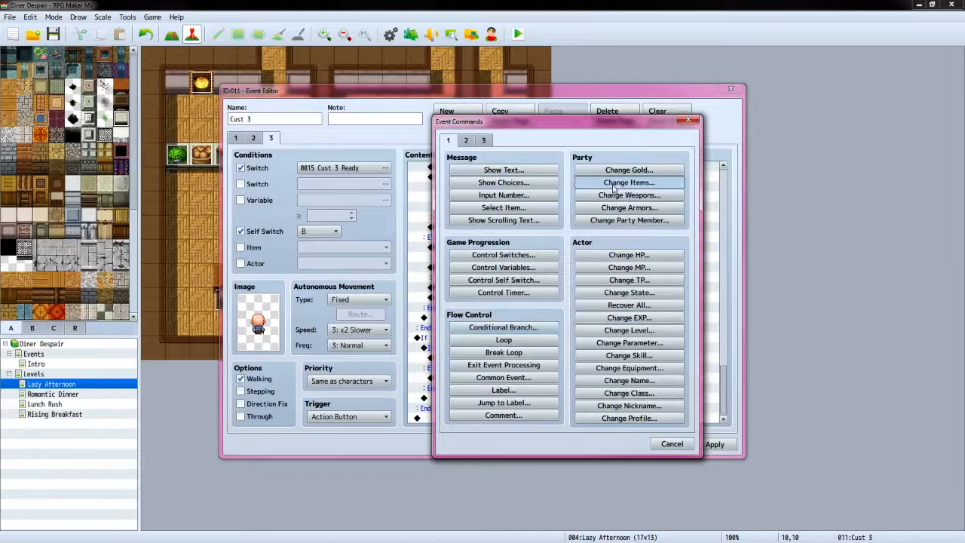
{"action": "left_click", "coordinate": [614, 183]}
{"action": "left_click", "coordinate": [532, 246]}
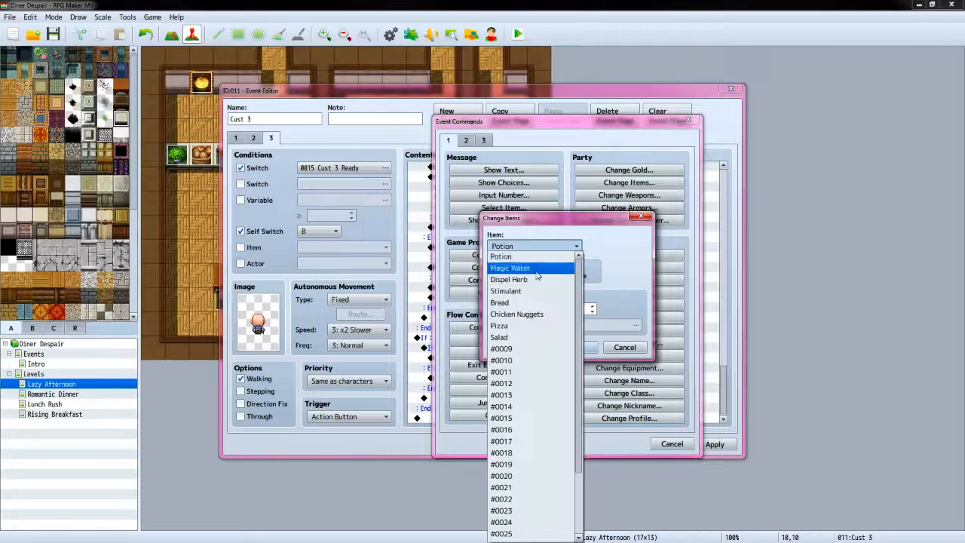
{"action": "left_click", "coordinate": [526, 338]}
{"action": "left_click", "coordinate": [552, 277]}
{"action": "left_click", "coordinate": [576, 349]}
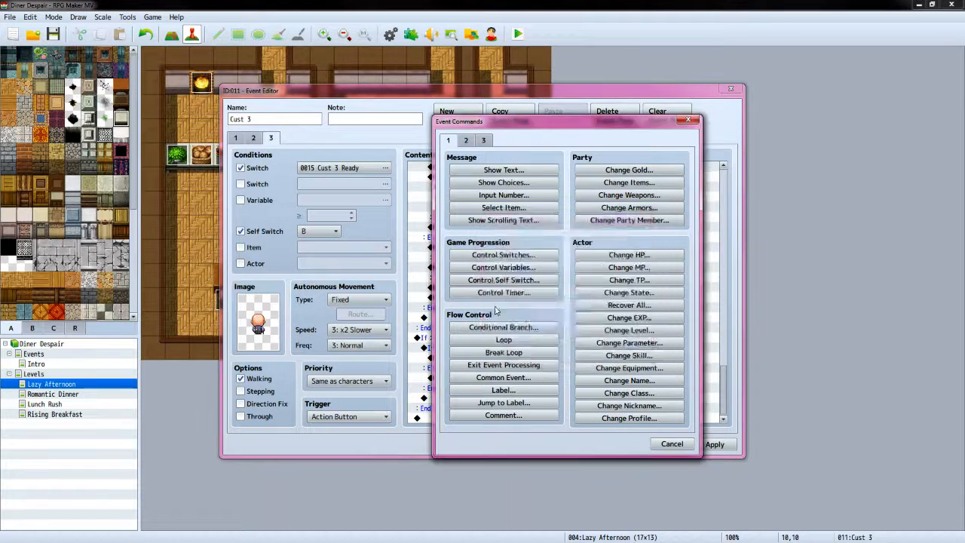
Below the Salad item removal, add a Show Text message with the Custom-Player face reading "Here's your salad."
{"action": "double_click", "coordinate": [459, 358]}
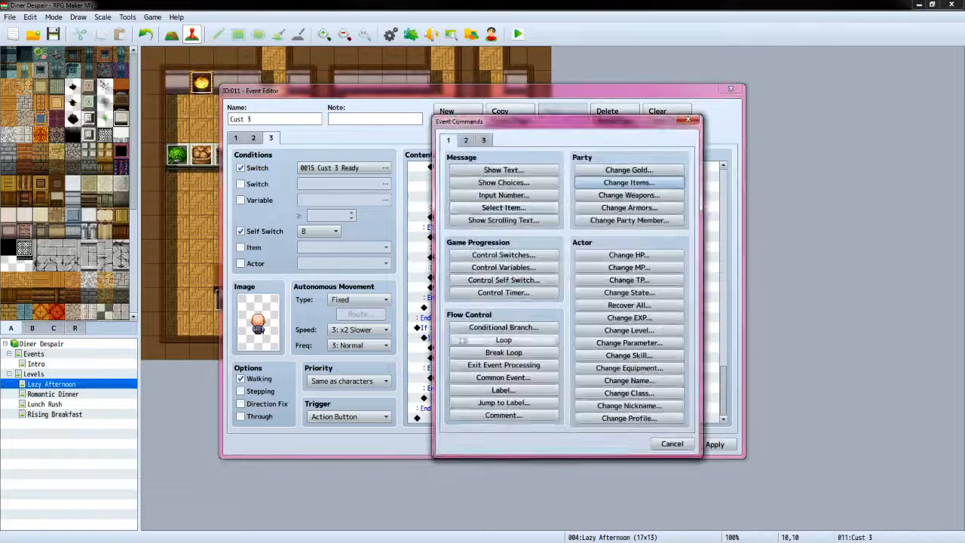
{"action": "left_click", "coordinate": [503, 169]}
{"action": "double_click", "coordinate": [459, 288]}
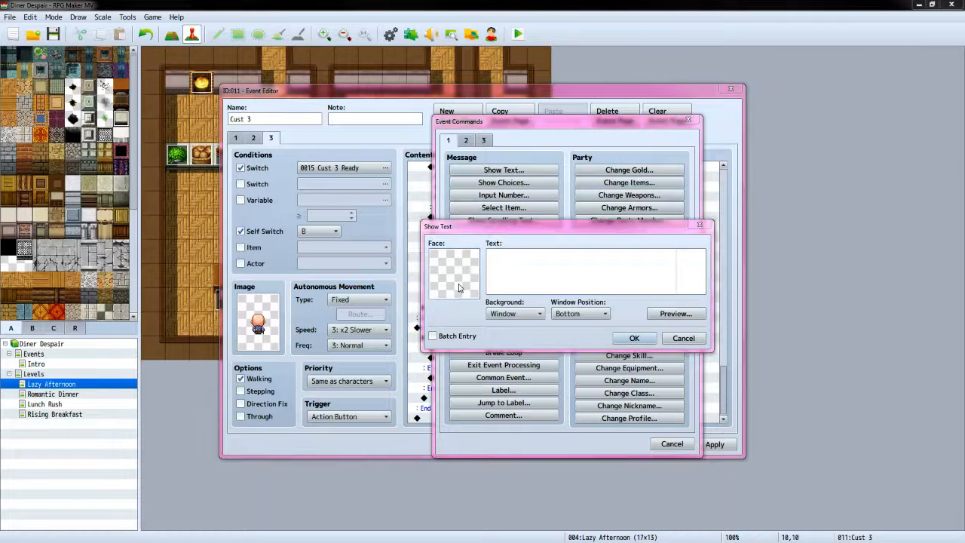
{"action": "left_click", "coordinate": [418, 237]}
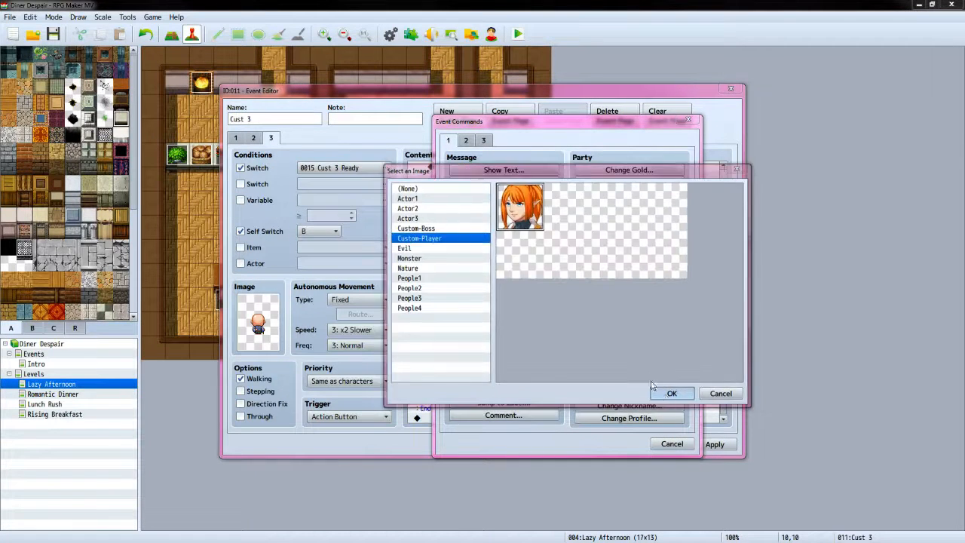
{"action": "left_click", "coordinate": [673, 395]}
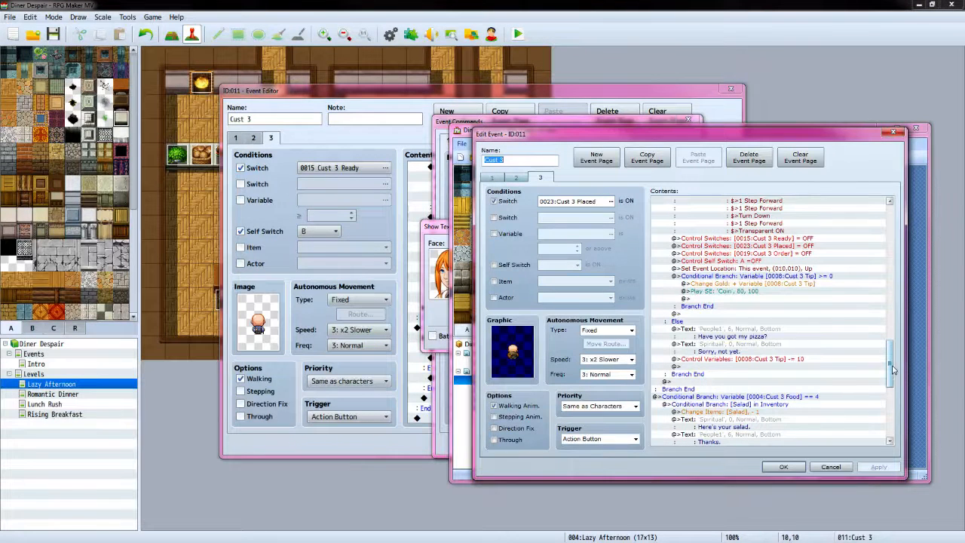
{"action": "scroll", "coordinate": [894, 368], "scroll_direction": "down", "scroll_amount": 7}
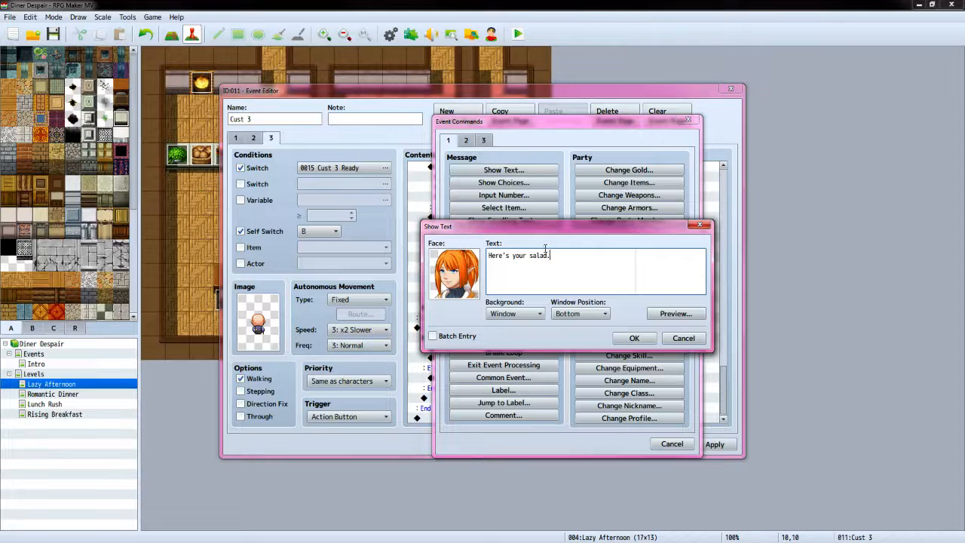
{"action": "left_click", "coordinate": [627, 337]}
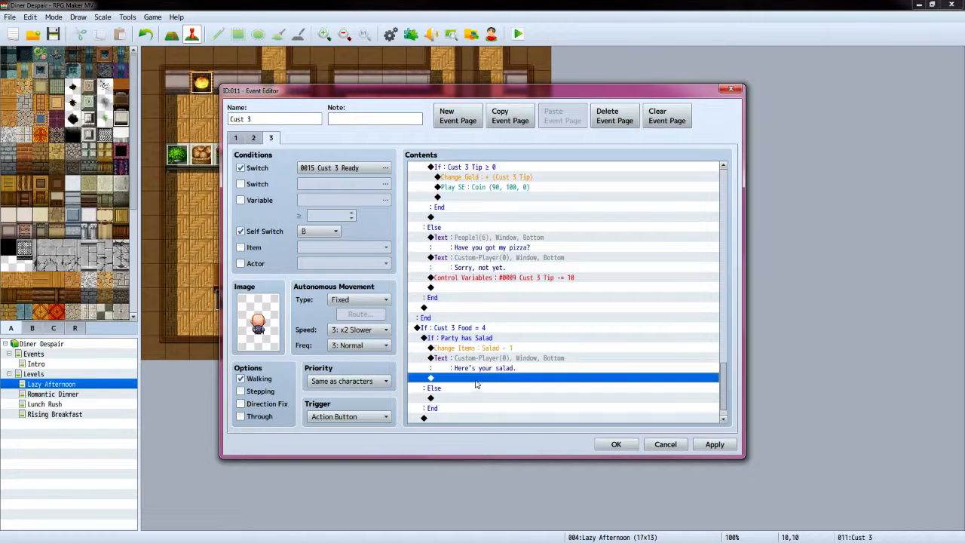
Below the player's salad line, add a Show Text reply "Thanks." using the bald, bearded man's face from People1
{"action": "double_click", "coordinate": [476, 382]}
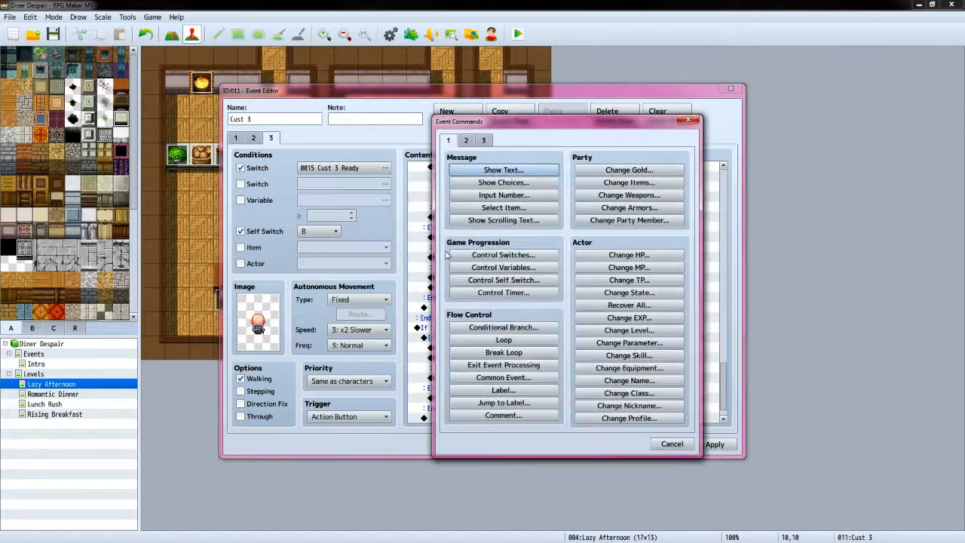
{"action": "left_click", "coordinate": [490, 170]}
{"action": "double_click", "coordinate": [438, 285]}
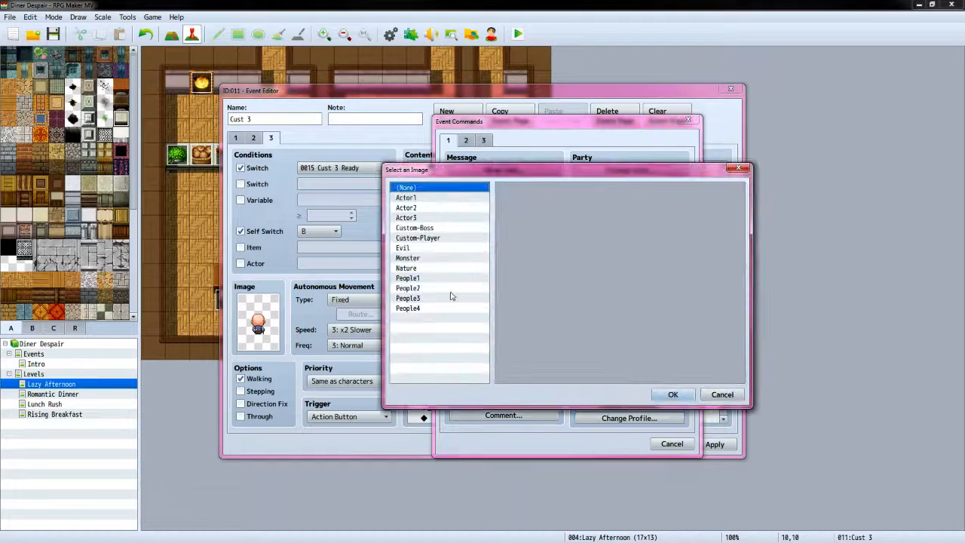
{"action": "left_click", "coordinate": [425, 279]}
{"action": "left_click", "coordinate": [617, 254]}
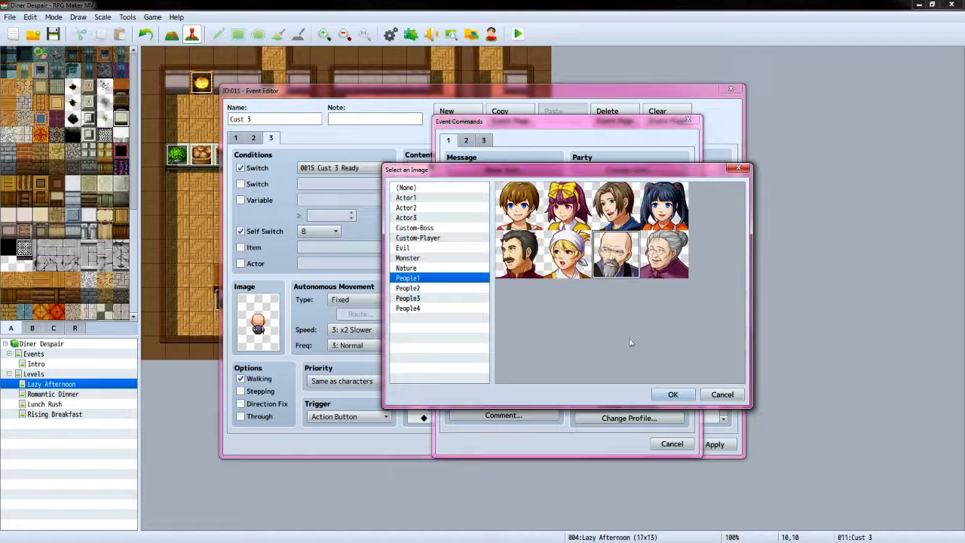
{"action": "left_click", "coordinate": [672, 394]}
{"action": "left_click", "coordinate": [573, 281]}
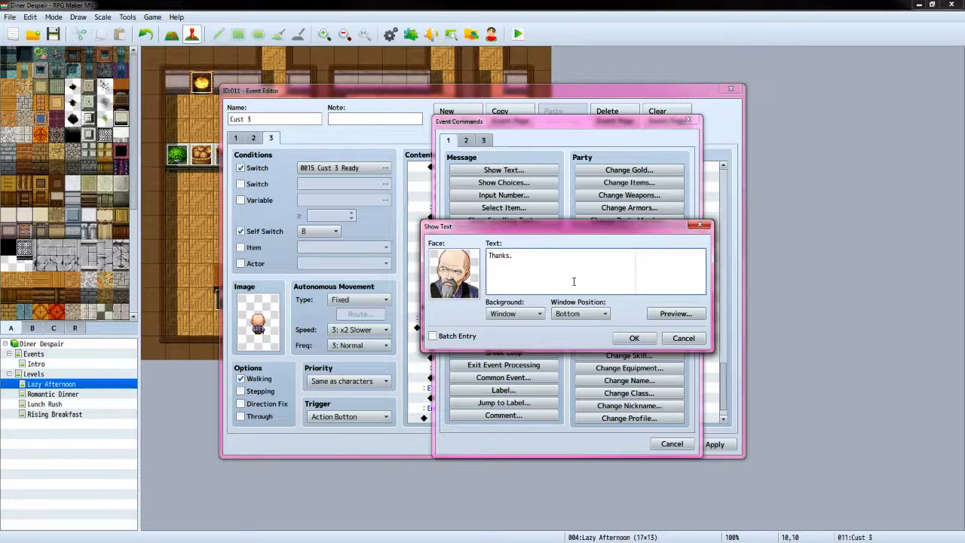
{"action": "left_click", "coordinate": [634, 338]}
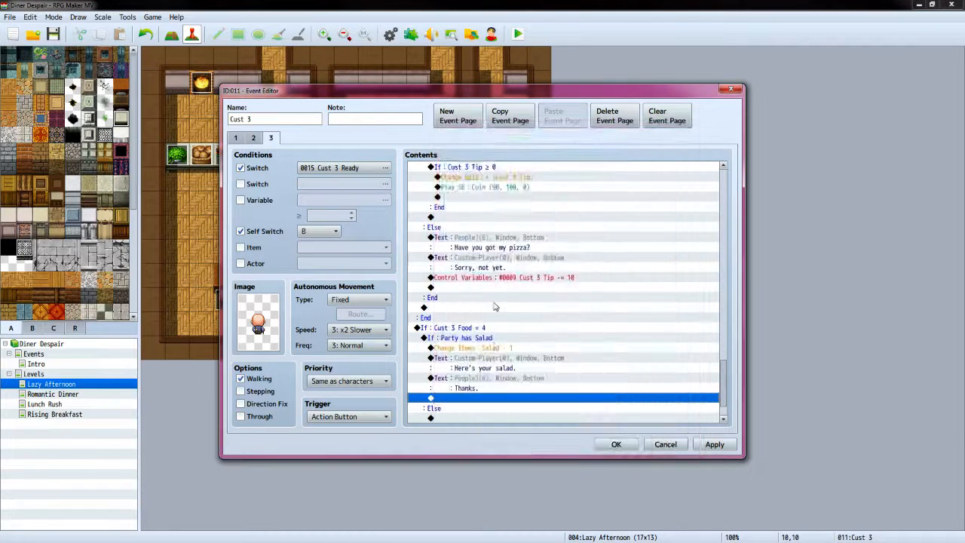
Below the customer's thanks, start a Set Movement Route for This Event with Turn Up and a 120-frame Wait
{"action": "double_click", "coordinate": [483, 360]}
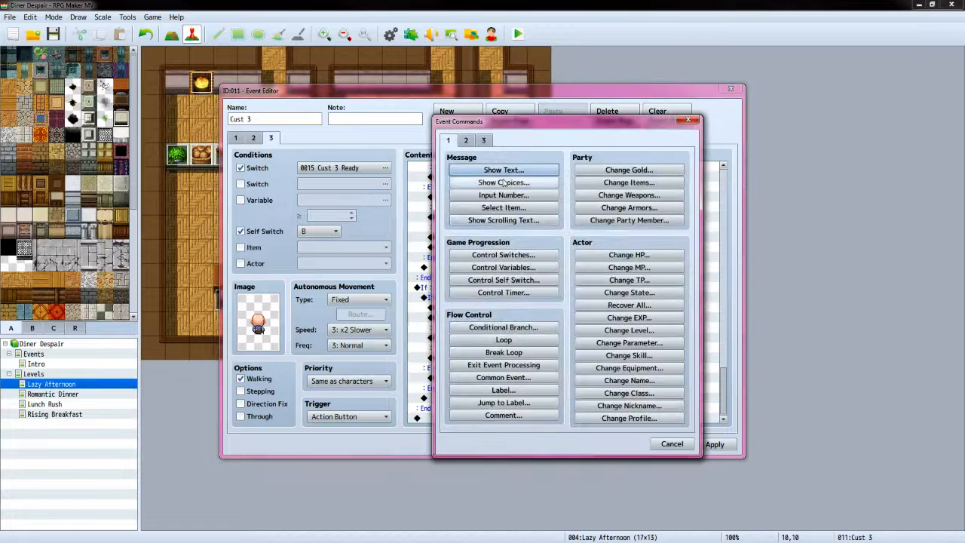
{"action": "left_click", "coordinate": [466, 140]}
{"action": "left_click", "coordinate": [502, 220]}
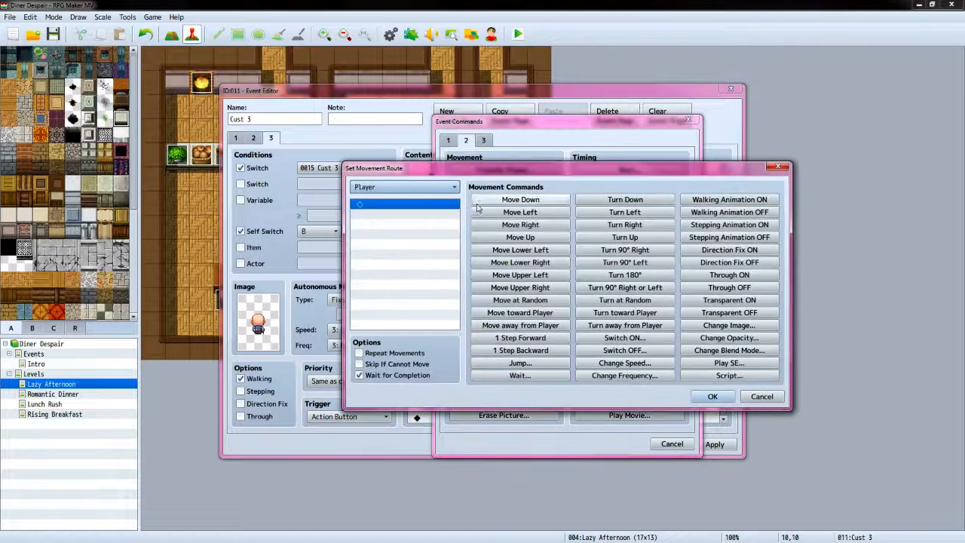
{"action": "left_click", "coordinate": [419, 187]}
{"action": "left_click", "coordinate": [424, 216]}
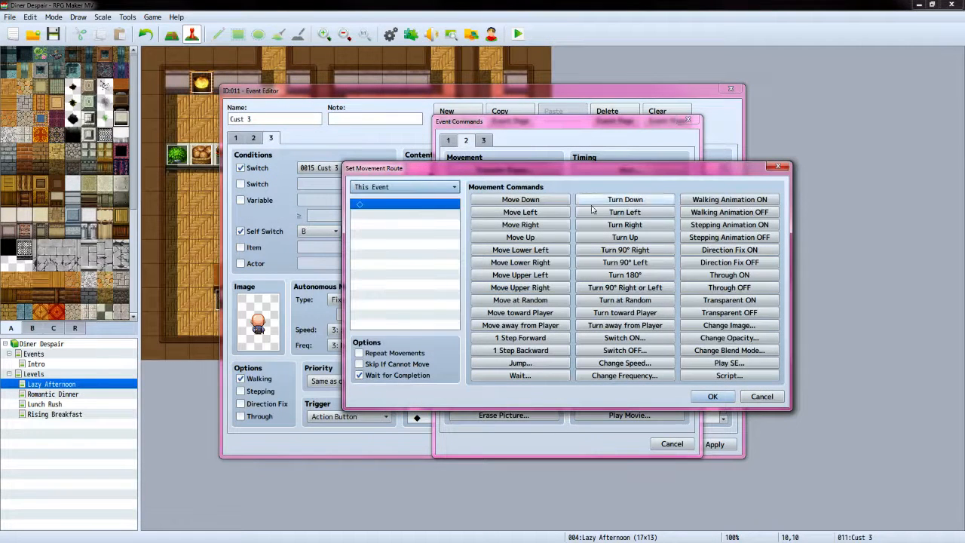
{"action": "left_click", "coordinate": [608, 240]}
{"action": "left_click", "coordinate": [527, 375]}
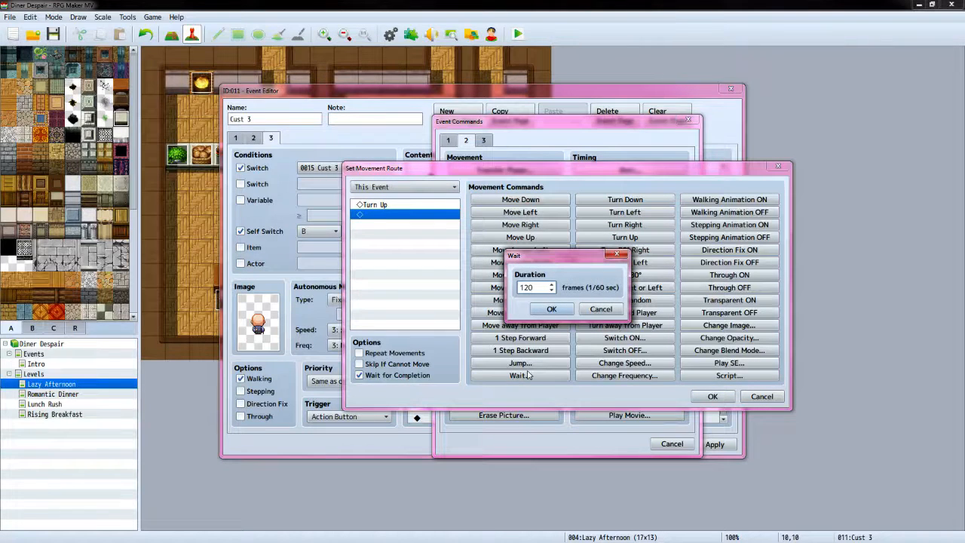
{"action": "left_click", "coordinate": [551, 309]}
Complete the movement route with Turn Down, 1 Step Forward, Turn Left, 1 Step Forward twice, Turn Down, 1 Step Forward and Transparent ON
{"action": "left_click", "coordinate": [633, 200]}
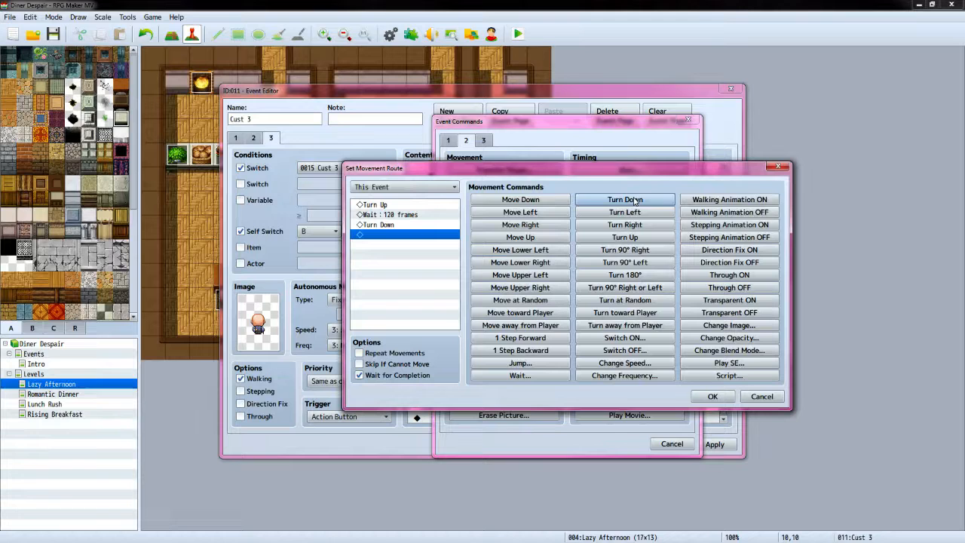
{"action": "left_click", "coordinate": [520, 337]}
{"action": "left_click", "coordinate": [634, 214]}
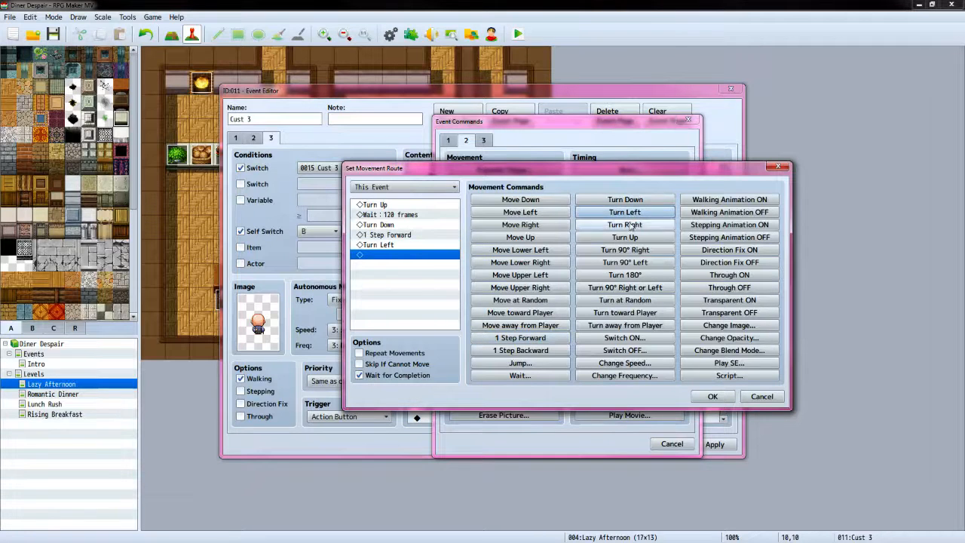
{"action": "left_click", "coordinate": [532, 339]}
{"action": "left_click", "coordinate": [533, 338]}
{"action": "left_click", "coordinate": [615, 202]}
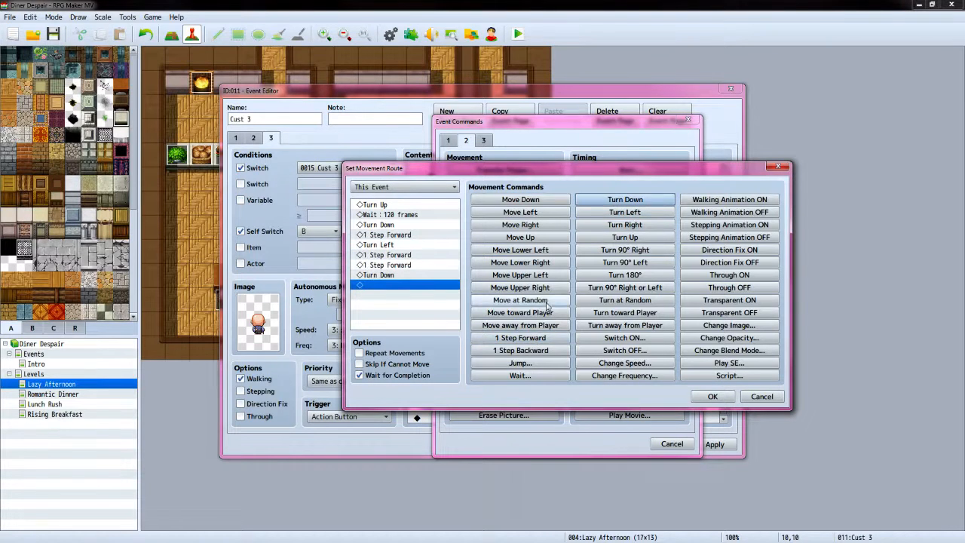
{"action": "left_click", "coordinate": [520, 338]}
{"action": "left_click", "coordinate": [749, 302]}
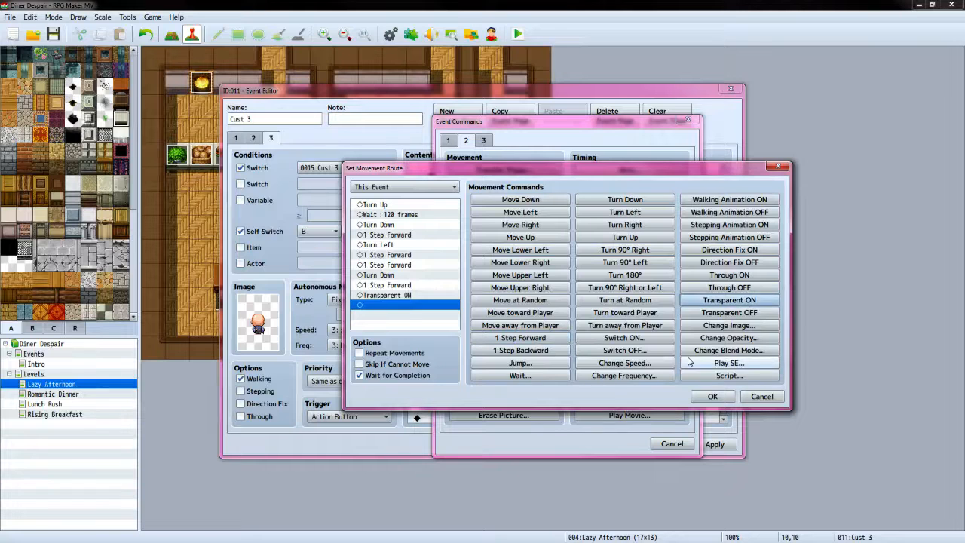
{"action": "left_click", "coordinate": [713, 396]}
Below the salad branch's movement route, add a Control Switches command that turns switch 0015 Cust 3 Ready OFF
{"action": "scroll", "coordinate": [543, 324], "scroll_direction": "down", "scroll_amount": 2}
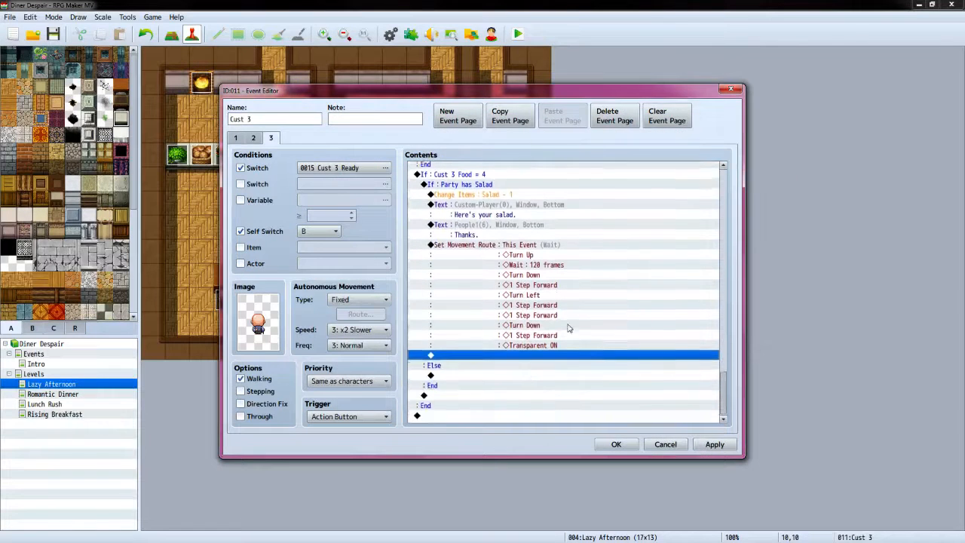
{"action": "double_click", "coordinate": [473, 362]}
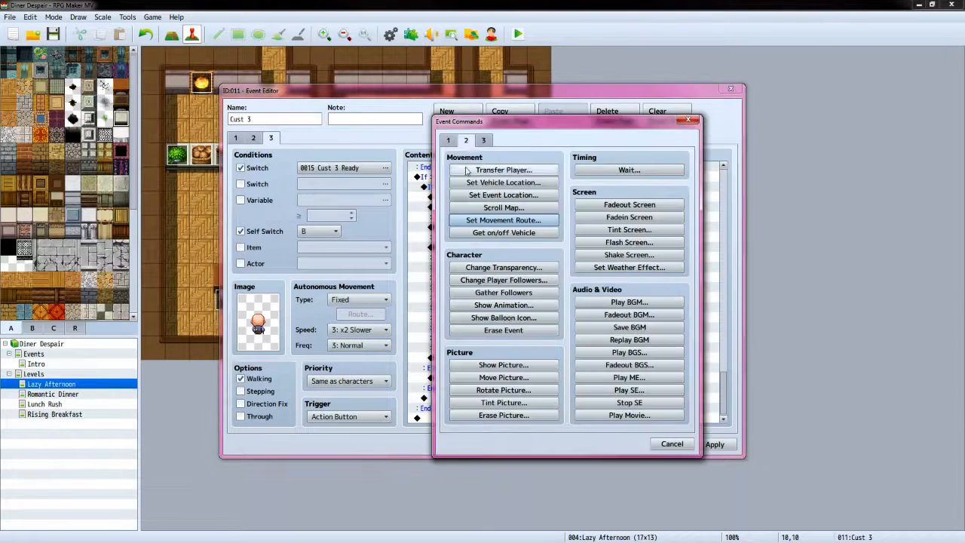
{"action": "left_click", "coordinate": [449, 141]}
{"action": "left_click", "coordinate": [488, 256]}
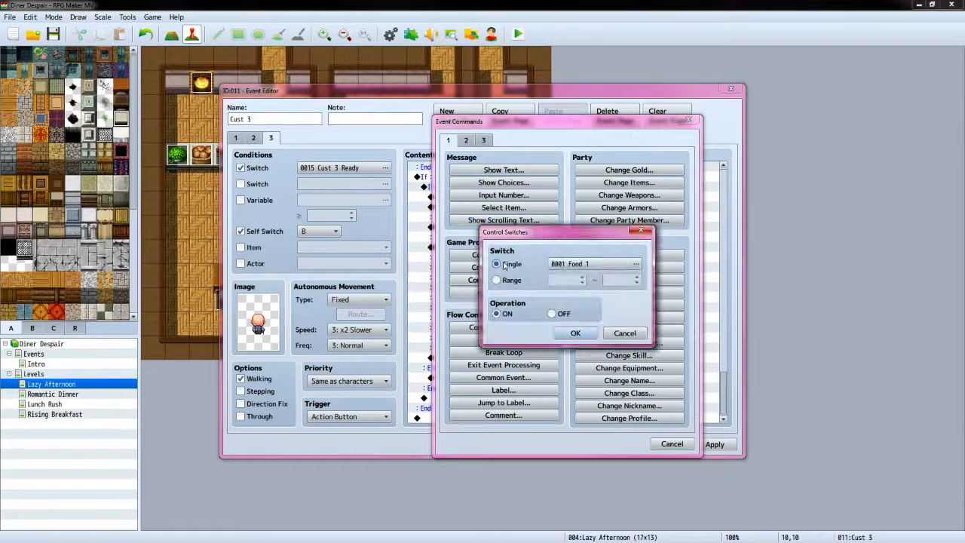
{"action": "left_click", "coordinate": [595, 265]}
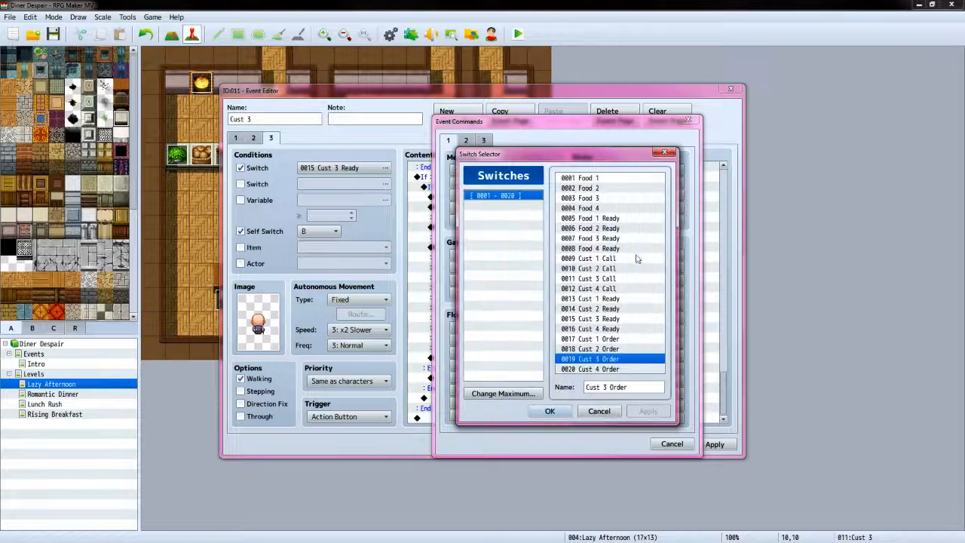
{"action": "left_click", "coordinate": [618, 329]}
{"action": "left_click", "coordinate": [617, 318]}
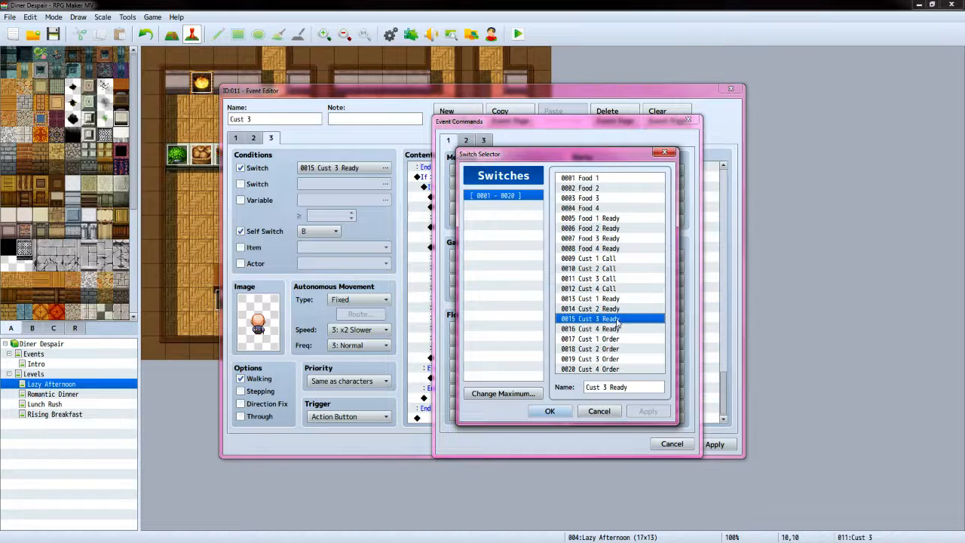
{"action": "left_click", "coordinate": [552, 411]}
{"action": "left_click", "coordinate": [552, 313]}
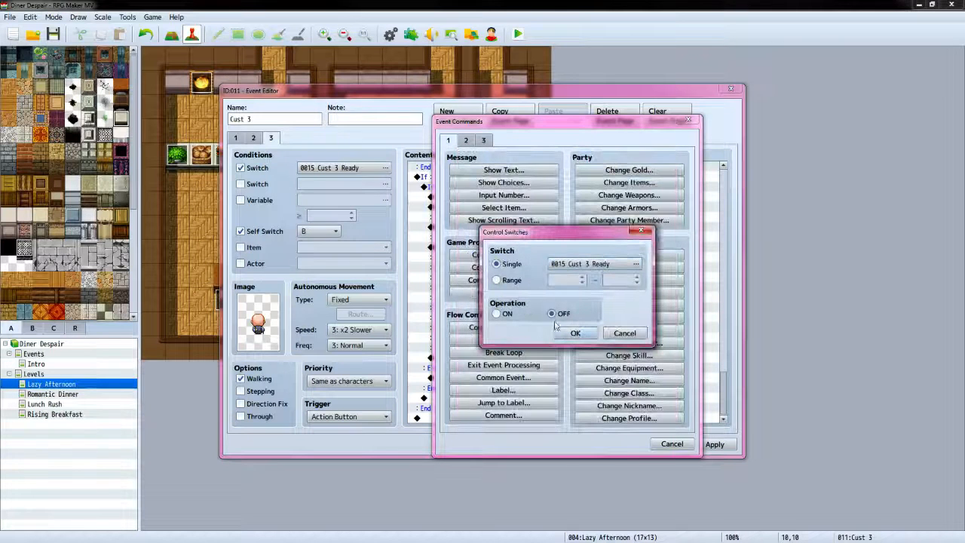
{"action": "left_click", "coordinate": [573, 333]}
Below the Cust 3 Ready command, add a Control Switches command that turns switch 0019 Cust 3 Order OFF
{"action": "double_click", "coordinate": [486, 369]}
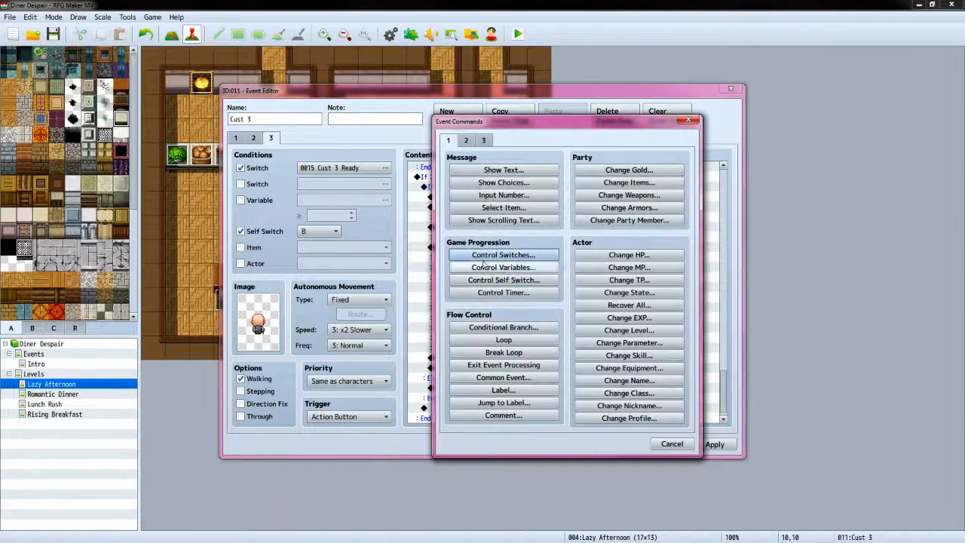
{"action": "left_click", "coordinate": [550, 256]}
{"action": "left_click", "coordinate": [558, 264]}
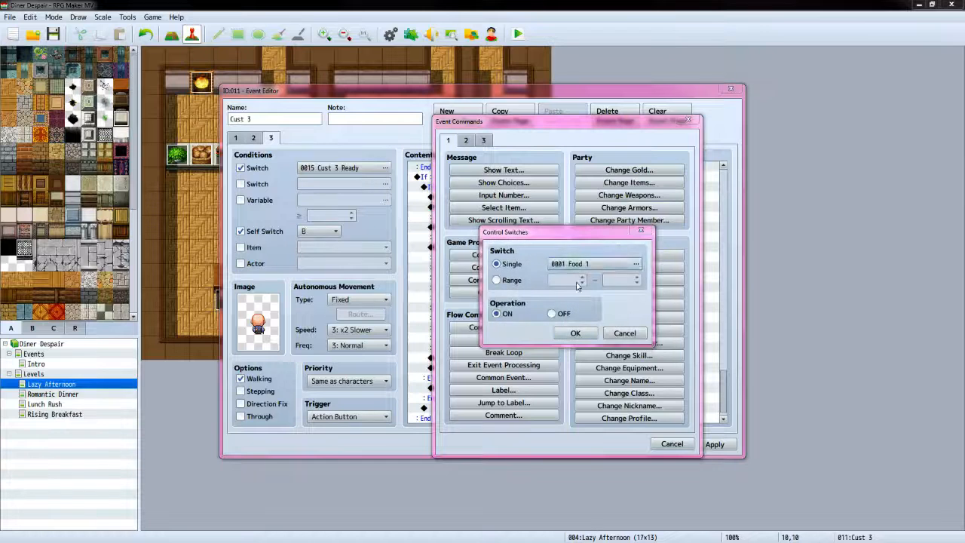
{"action": "left_click", "coordinate": [591, 359]}
{"action": "left_click", "coordinate": [550, 411]}
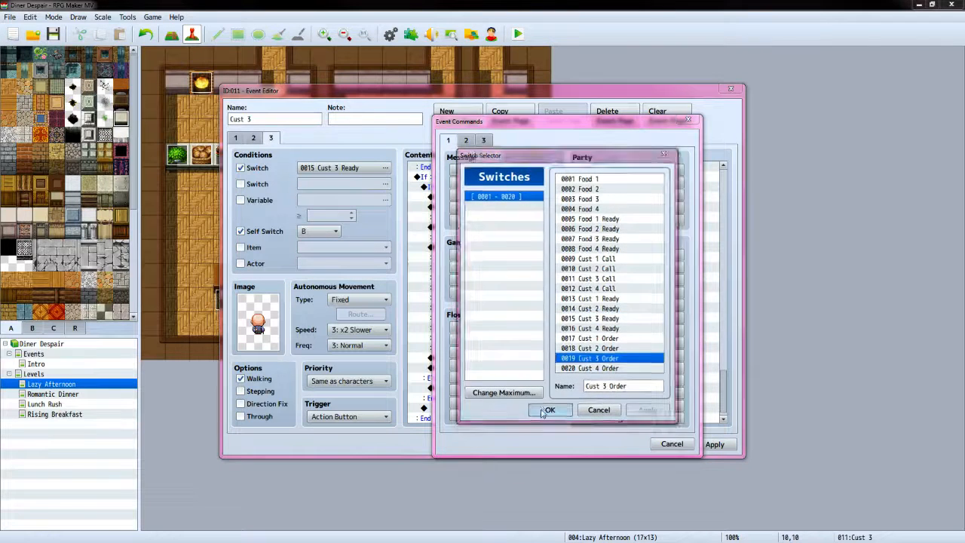
{"action": "left_click", "coordinate": [573, 333]}
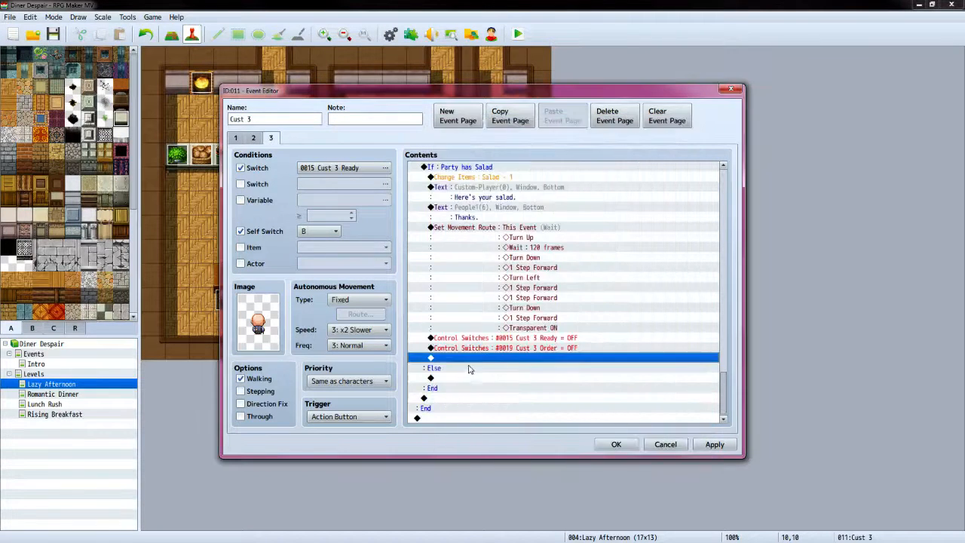
Below the two switch commands in the Salad branch, add a Control Self Switch command that sets A to OFF
{"action": "double_click", "coordinate": [469, 361]}
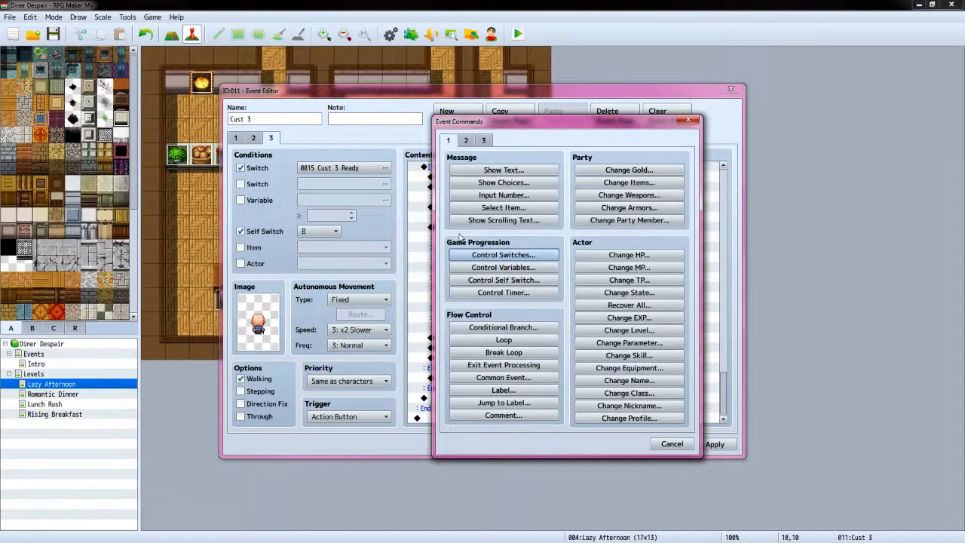
{"action": "left_click", "coordinate": [494, 281]}
{"action": "left_click", "coordinate": [537, 272]}
{"action": "left_click", "coordinate": [528, 280]}
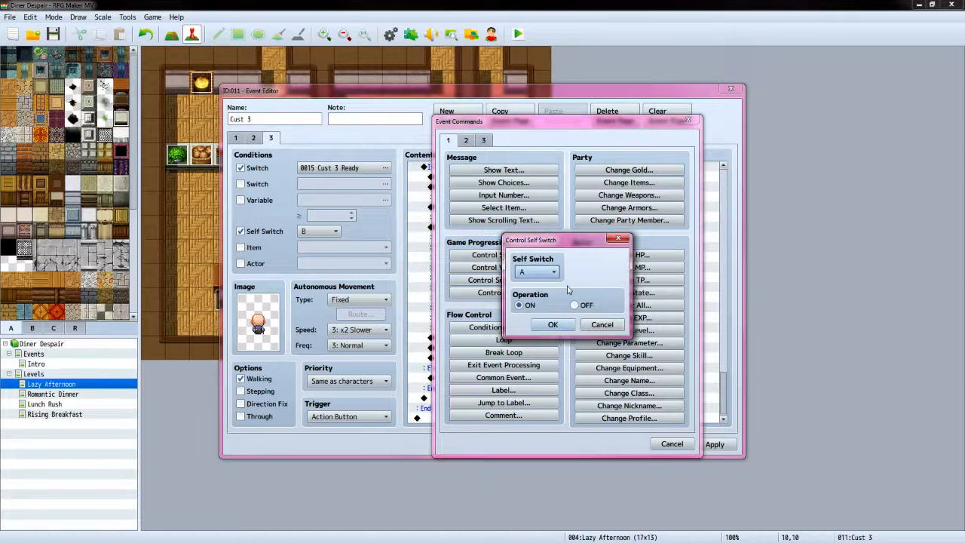
{"action": "left_click", "coordinate": [552, 324]}
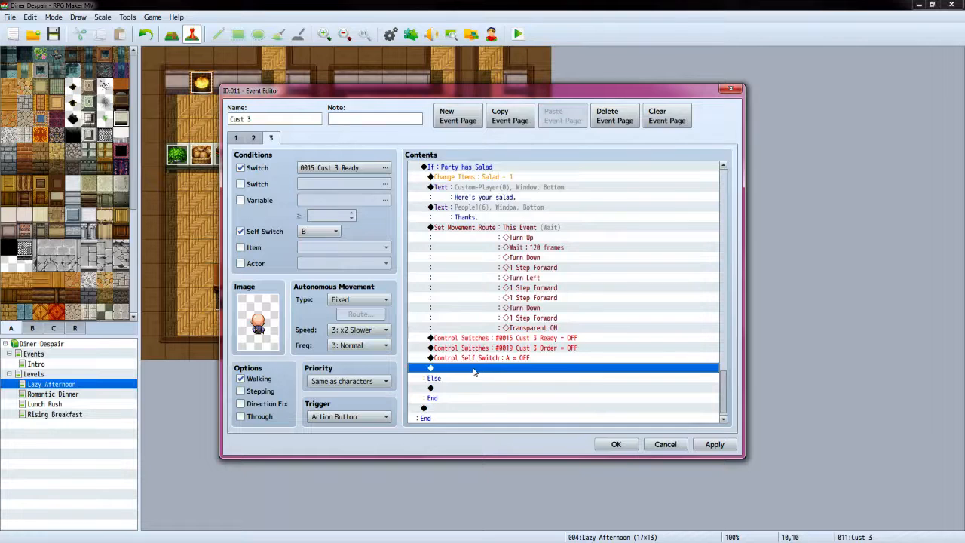
Below the self switch A command, add a Control Self Switch command that sets B to OFF
{"action": "double_click", "coordinate": [473, 371]}
{"action": "left_click", "coordinate": [546, 279]}
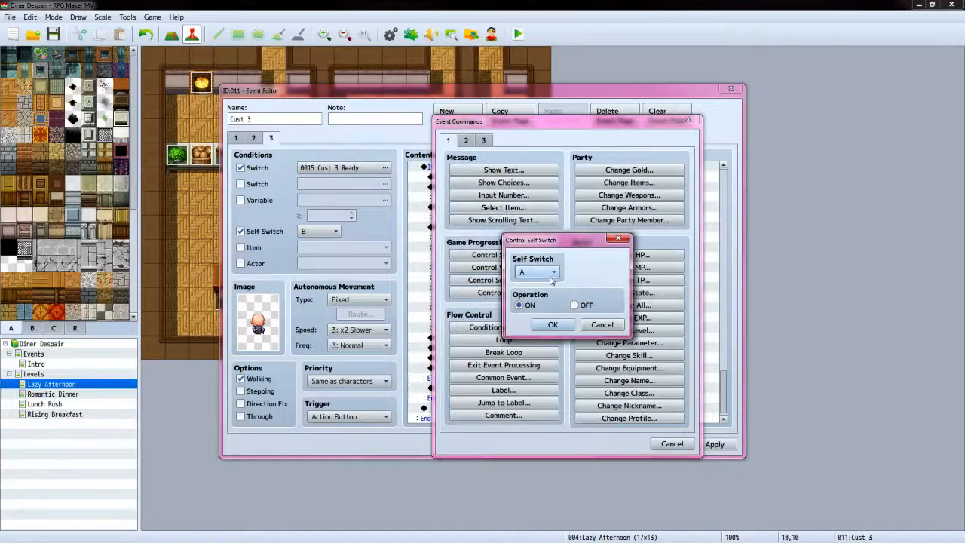
{"action": "left_click", "coordinate": [551, 272]}
{"action": "left_click", "coordinate": [536, 297]}
{"action": "left_click", "coordinate": [575, 305]}
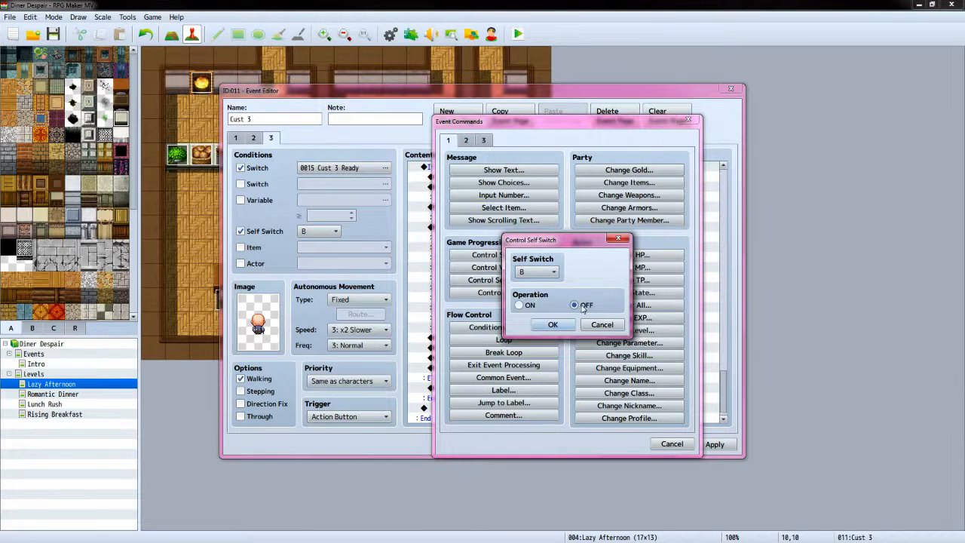
{"action": "left_click", "coordinate": [553, 325]}
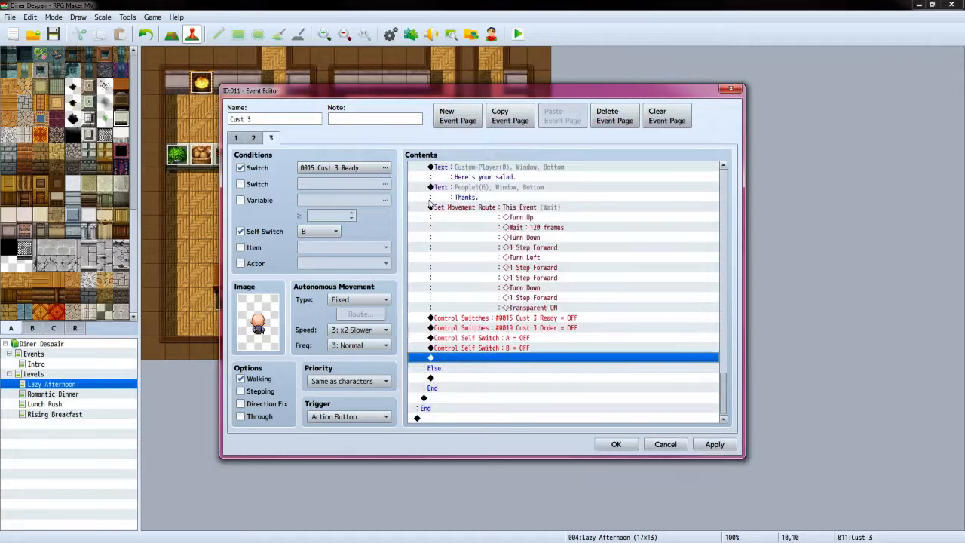
Below the self switch B command in the salad branch, add a Set Event Location command placing This Event at (10,10), facing Up
{"action": "double_click", "coordinate": [457, 358]}
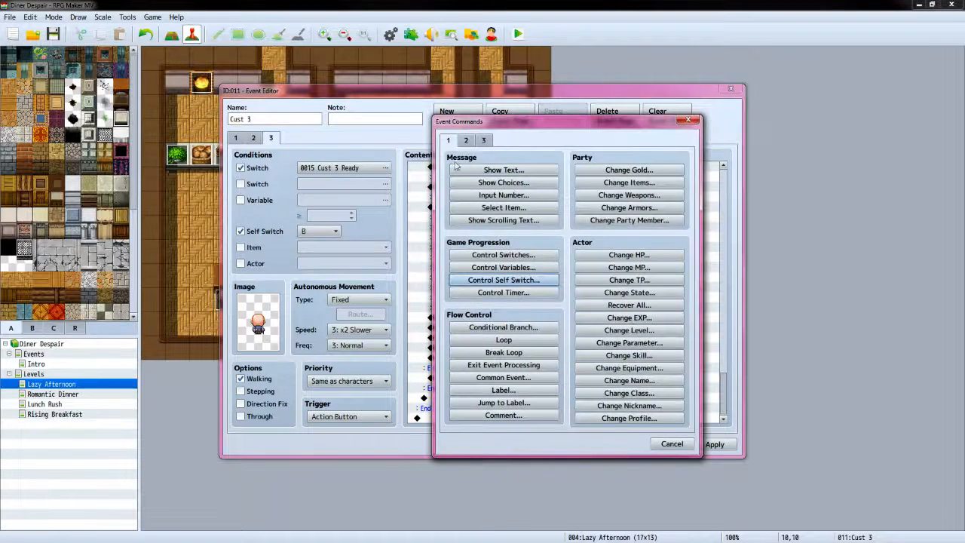
{"action": "left_click", "coordinate": [466, 140]}
{"action": "left_click", "coordinate": [502, 194]}
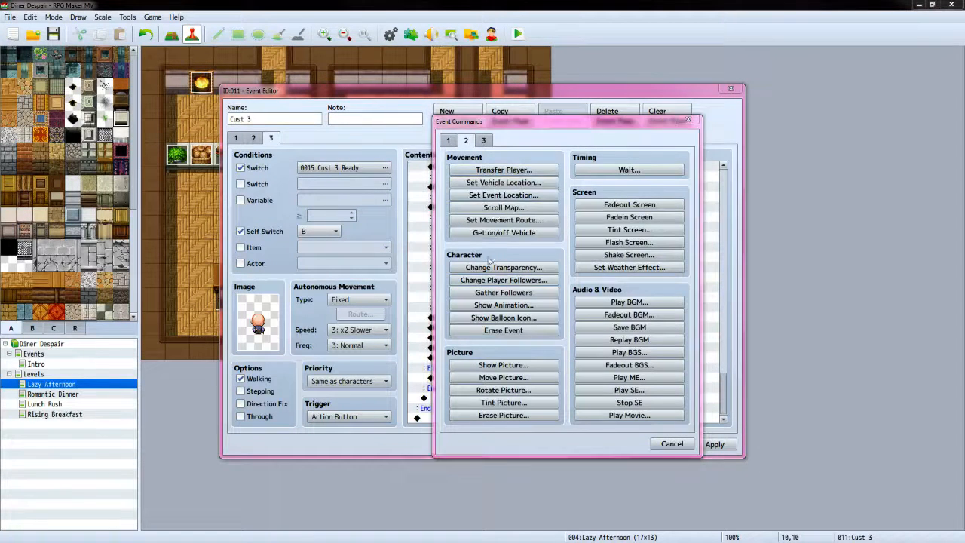
{"action": "left_click", "coordinate": [537, 256]}
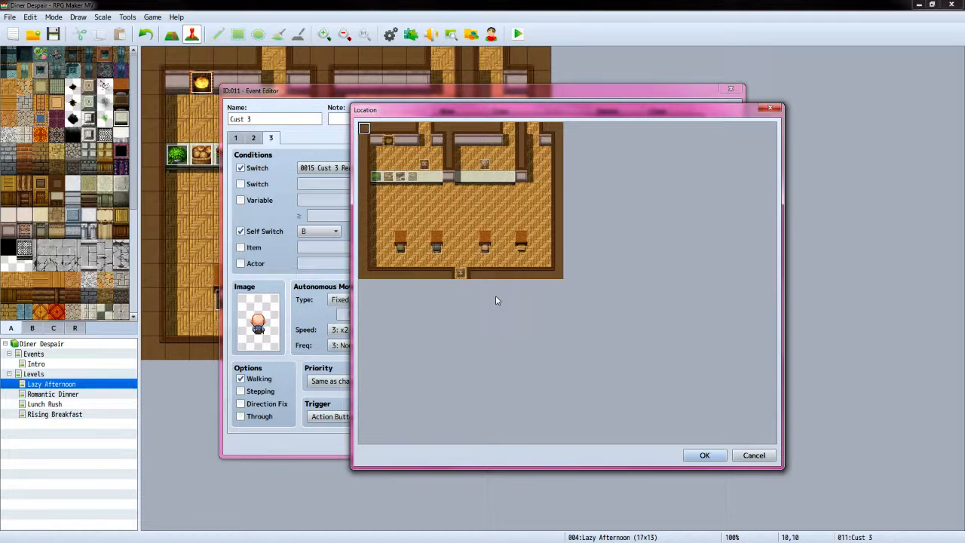
{"action": "left_click", "coordinate": [484, 255]}
{"action": "left_click", "coordinate": [702, 455]}
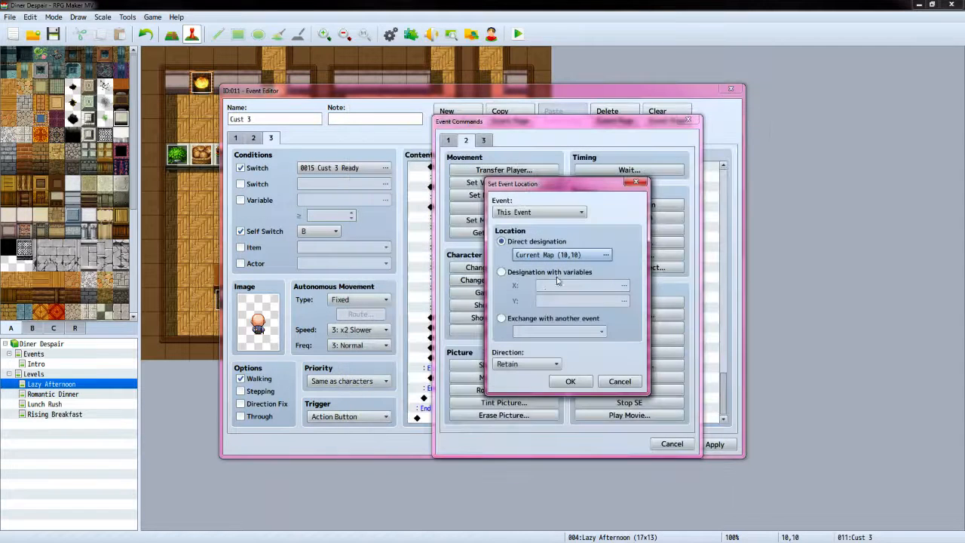
{"action": "left_click", "coordinate": [526, 364]}
{"action": "left_click", "coordinate": [521, 425]}
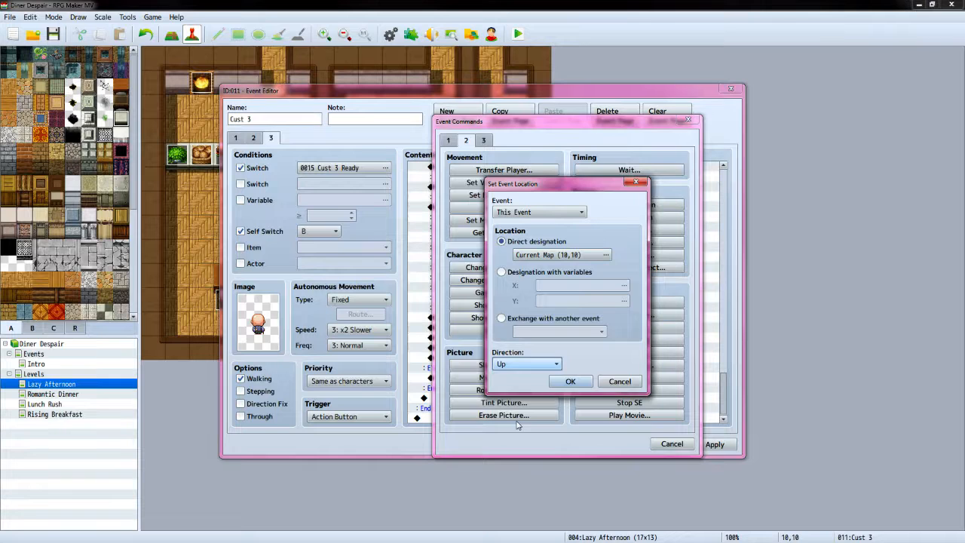
{"action": "left_click", "coordinate": [571, 382]}
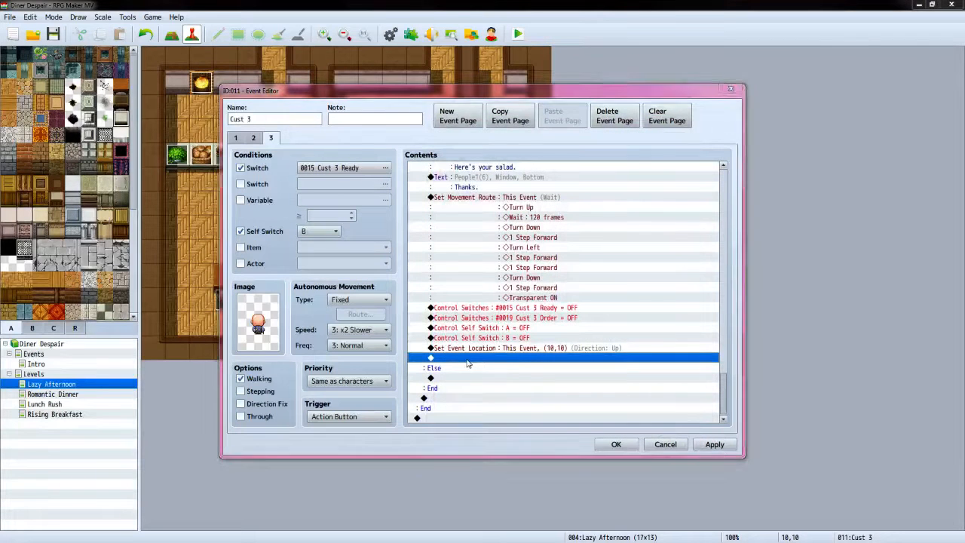
Below the Set Event Location command, add a Conditional Branch checking whether variable 0009 Cust 3 Tip is ≥ 0, without an Else branch
{"action": "double_click", "coordinate": [466, 359]}
{"action": "left_click", "coordinate": [453, 141]}
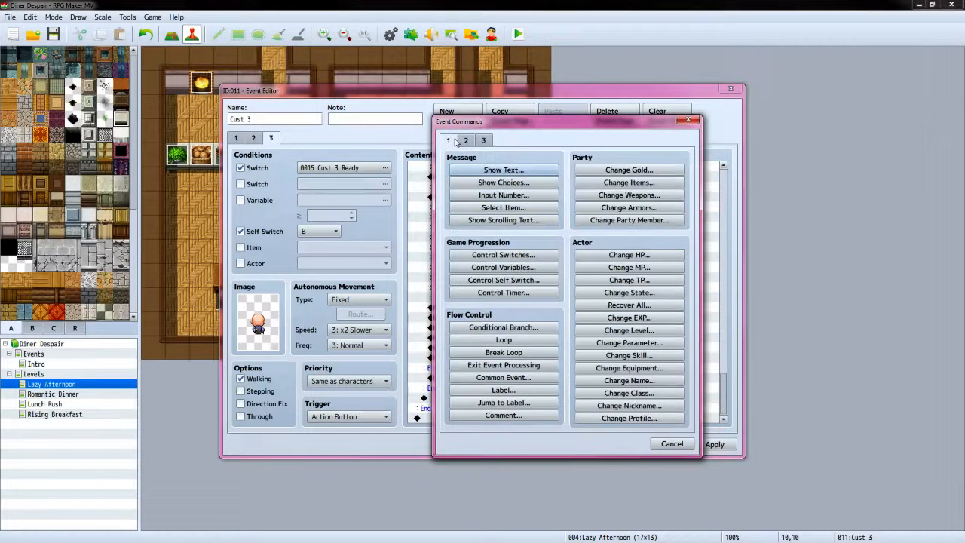
{"action": "left_click", "coordinate": [520, 328]}
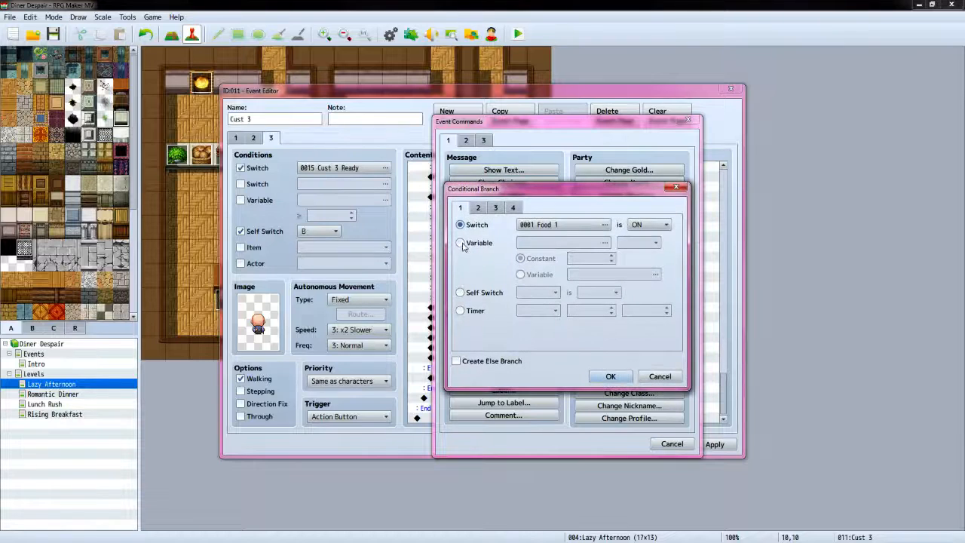
{"action": "left_click", "coordinate": [461, 242]}
{"action": "left_click", "coordinate": [554, 243]}
{"action": "left_click", "coordinate": [609, 258]}
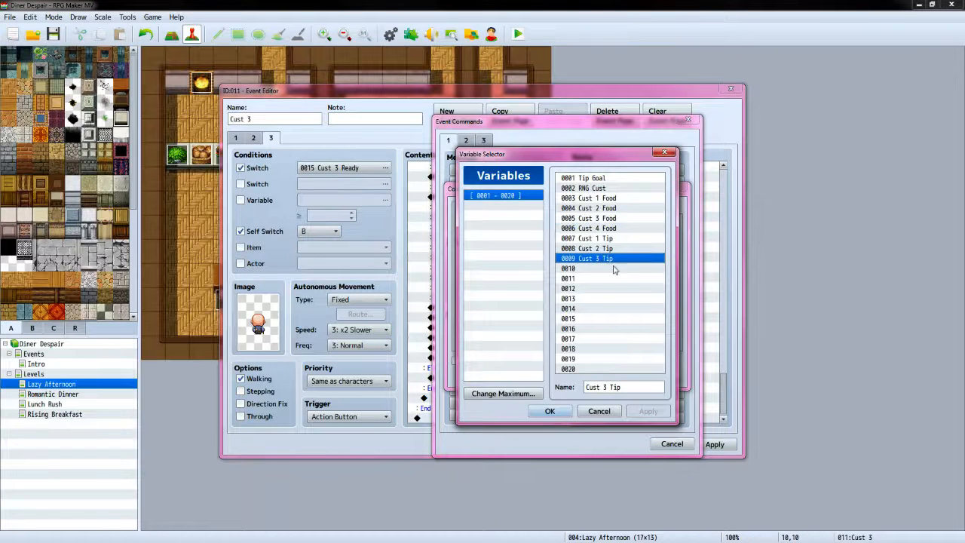
{"action": "left_click", "coordinate": [549, 411]}
{"action": "left_click", "coordinate": [638, 244]}
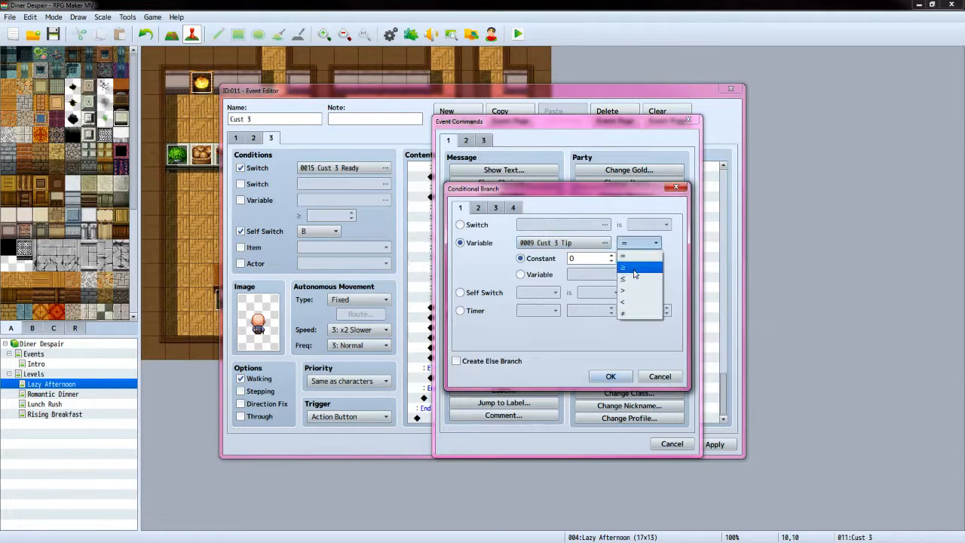
{"action": "left_click", "coordinate": [637, 264]}
{"action": "left_click", "coordinate": [609, 376]}
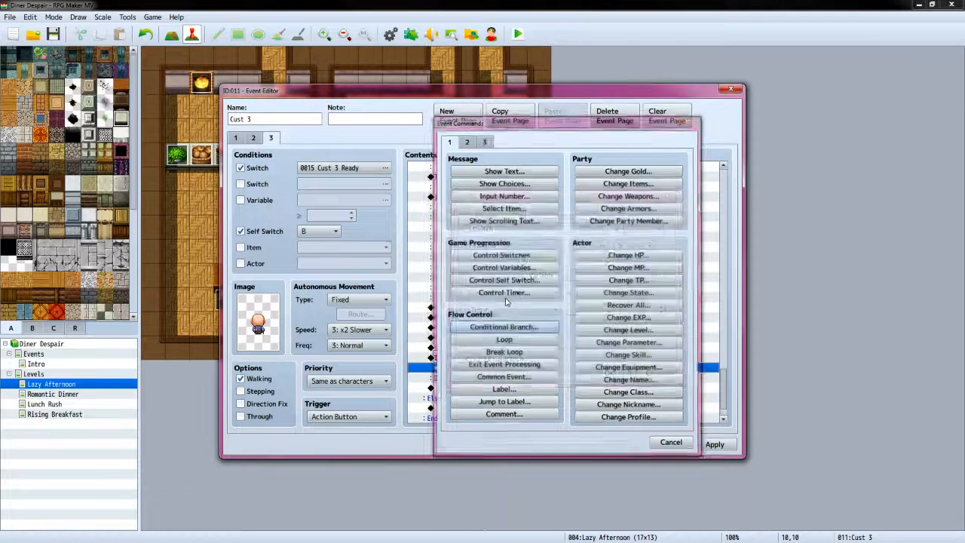
Inside the Cust 3 Tip condition, add a Change Gold command that increases gold by variable 0009 Cust 3 Tip
{"action": "double_click", "coordinate": [473, 371]}
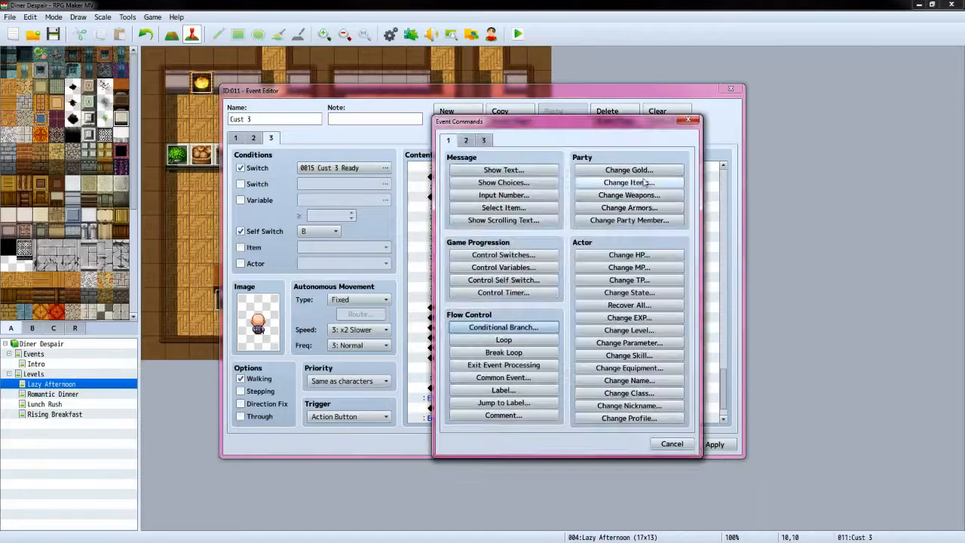
{"action": "left_click", "coordinate": [628, 169]}
{"action": "left_click", "coordinate": [496, 311]}
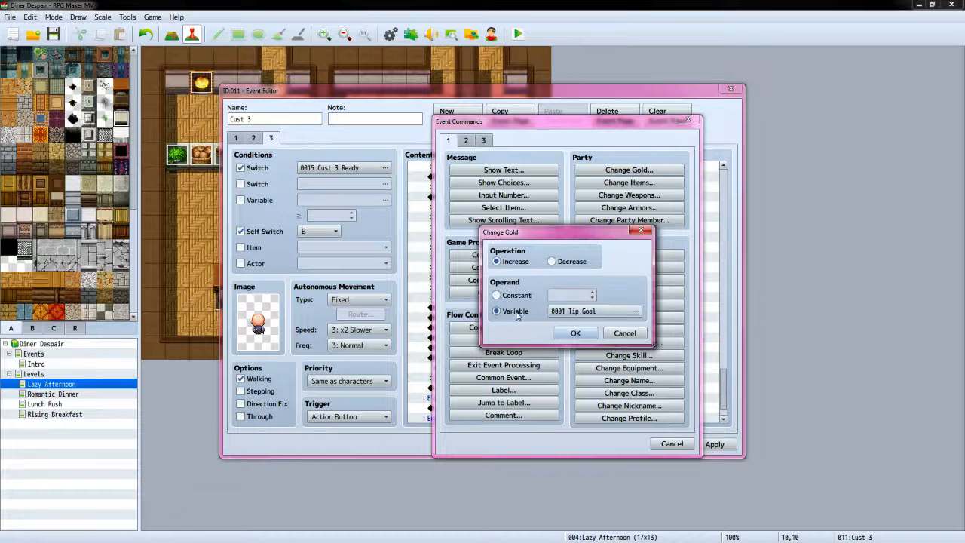
{"action": "left_click", "coordinate": [636, 310]}
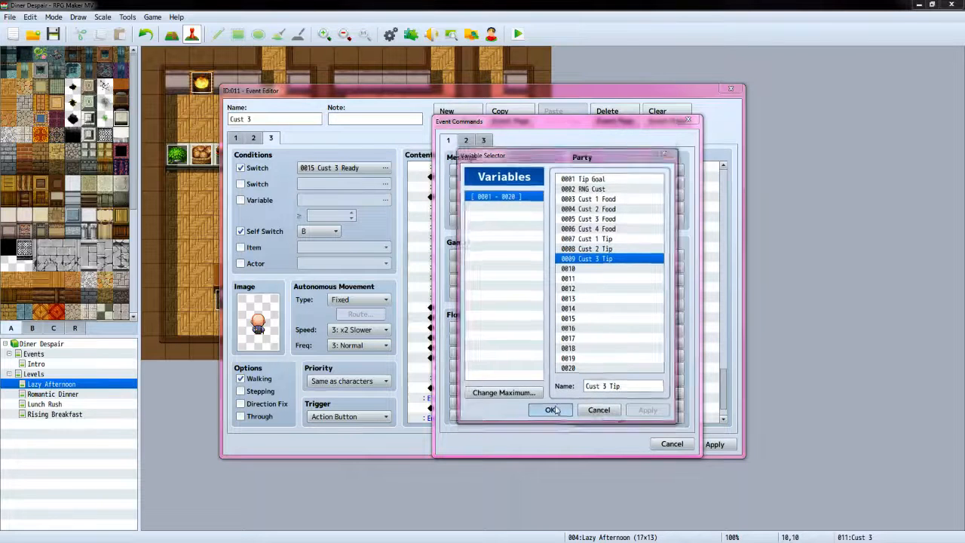
{"action": "left_click", "coordinate": [550, 411]}
{"action": "left_click", "coordinate": [573, 332]}
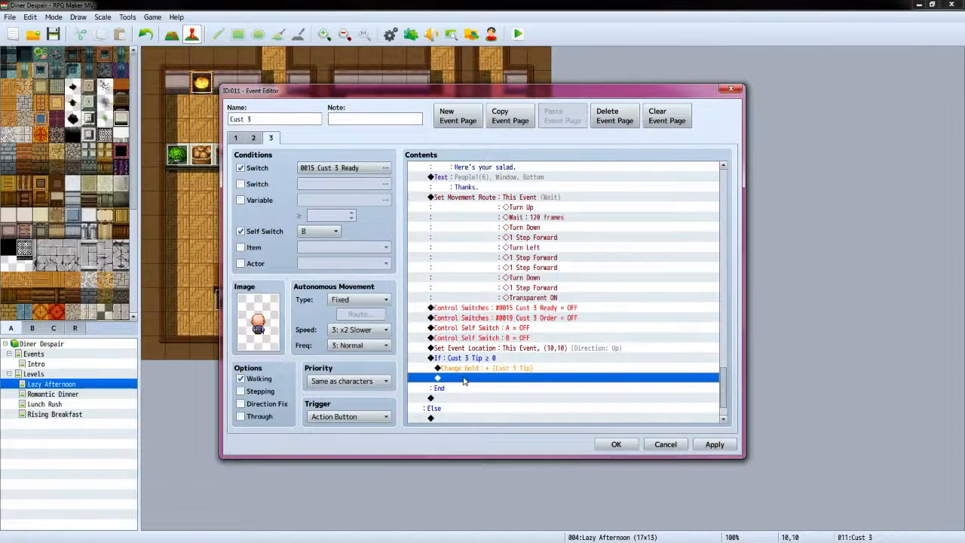
Below the Change Gold command, add a Play SE command using the Coin sound
{"action": "double_click", "coordinate": [464, 381]}
{"action": "left_click", "coordinate": [466, 140]}
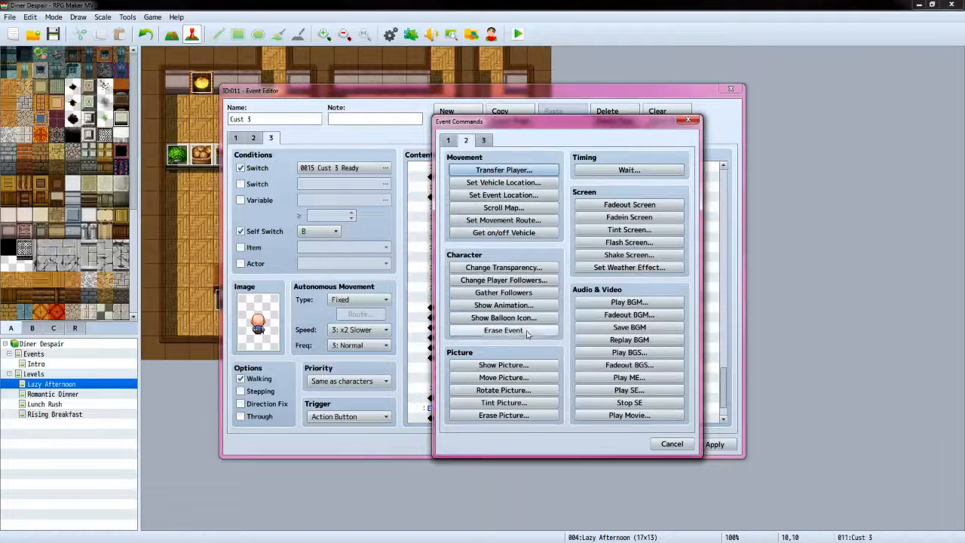
{"action": "left_click", "coordinate": [629, 390]}
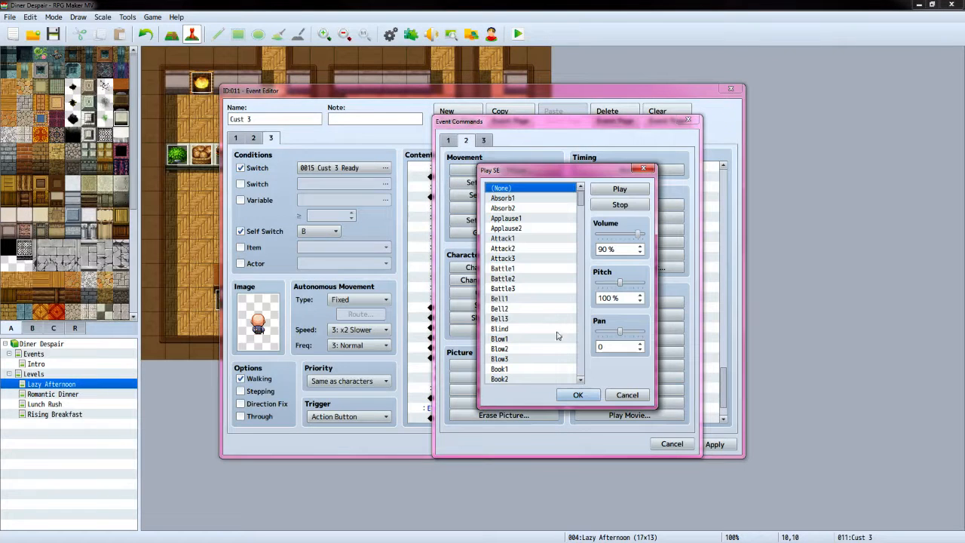
{"action": "left_click", "coordinate": [582, 336]}
{"action": "left_click", "coordinate": [515, 301]}
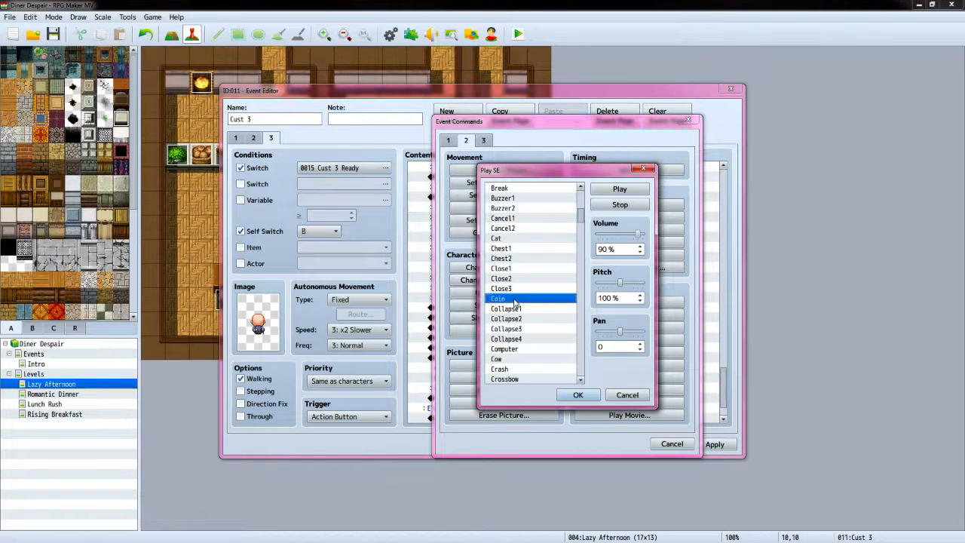
{"action": "left_click", "coordinate": [577, 395]}
In the salad check's Else branch, add the text "Where's my salad." with the bald, bearded man's face from People1
{"action": "double_click", "coordinate": [460, 382]}
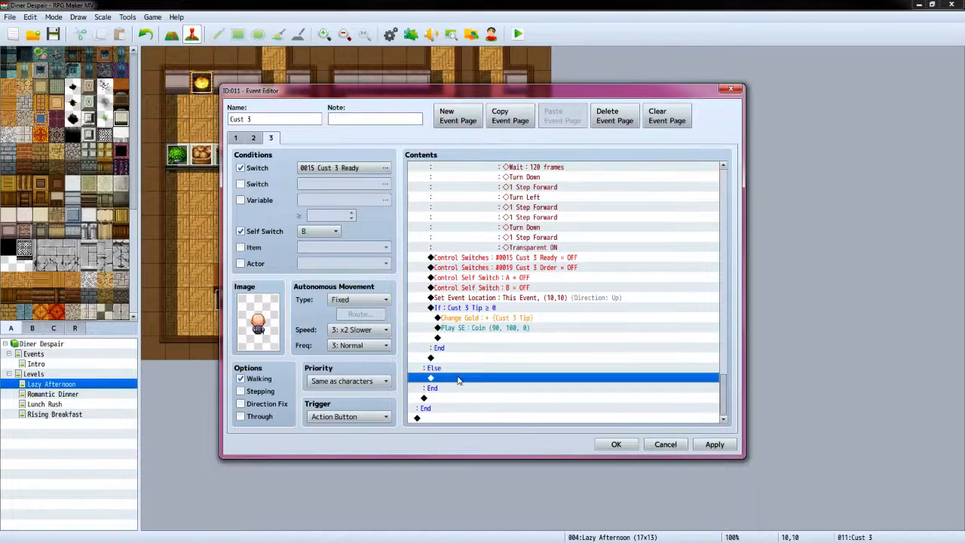
{"action": "left_click", "coordinate": [447, 140]}
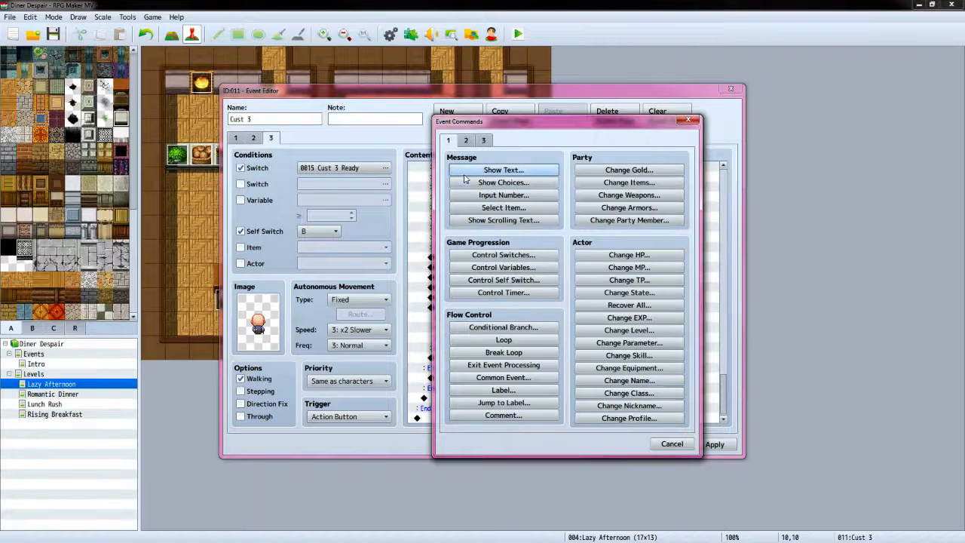
{"action": "left_click", "coordinate": [463, 171]}
{"action": "double_click", "coordinate": [454, 291]}
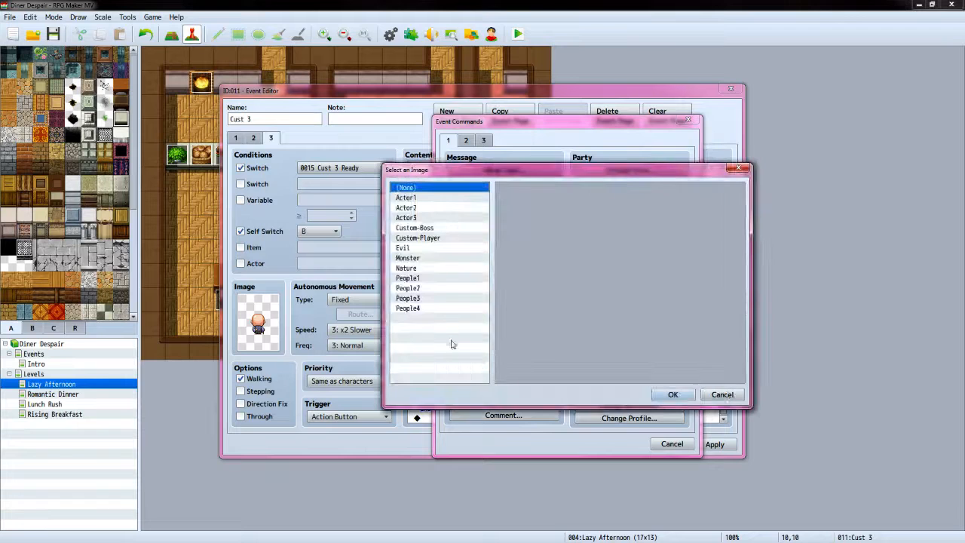
{"action": "left_click", "coordinate": [415, 278]}
{"action": "left_click", "coordinate": [619, 241]}
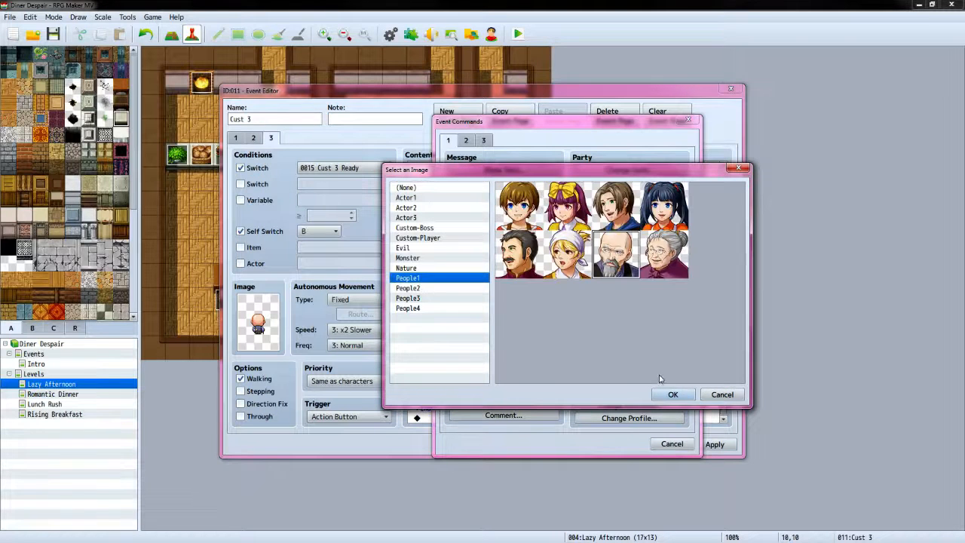
{"action": "left_click", "coordinate": [671, 394]}
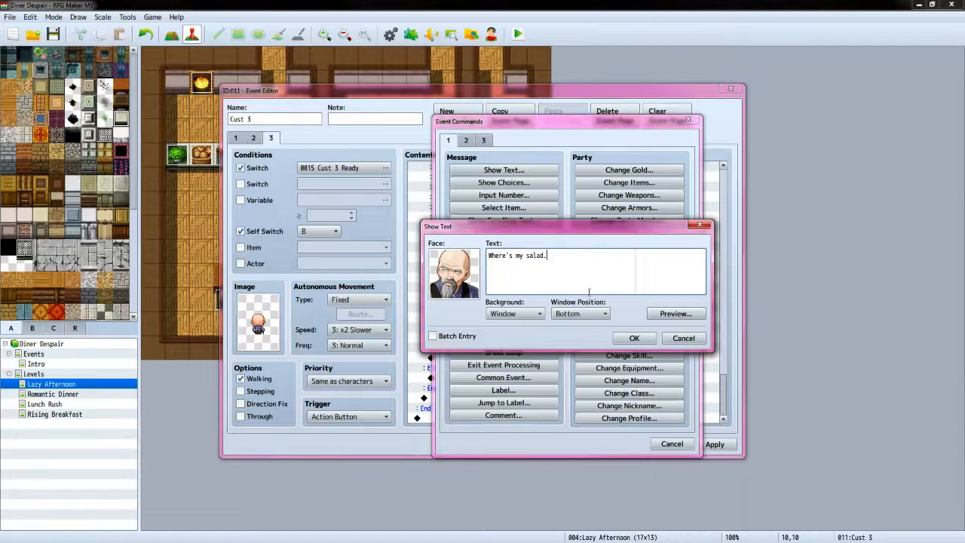
{"action": "left_click", "coordinate": [634, 338]}
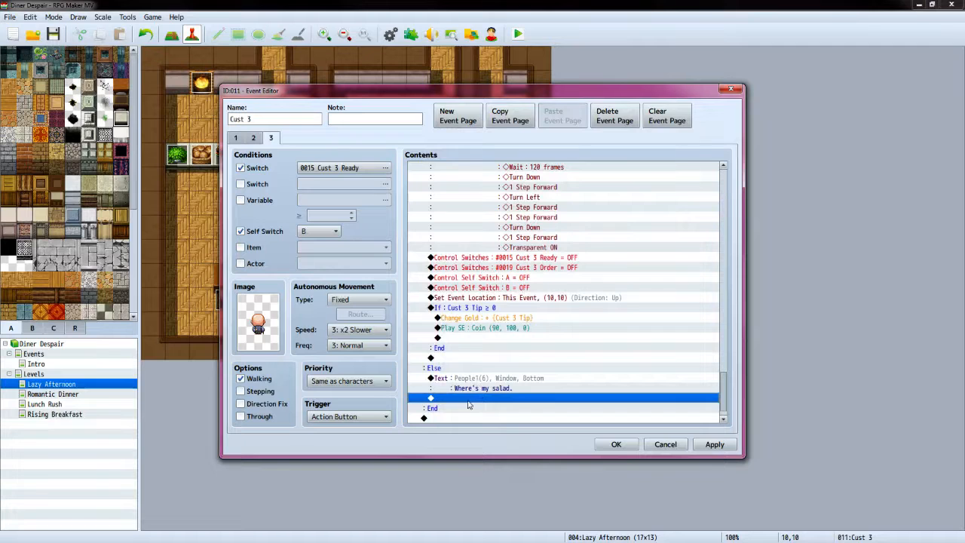
Below the customer's line in the Else branch, add the text "Sorry, it's not ready yet." with the Custom-Player face
{"action": "double_click", "coordinate": [467, 403]}
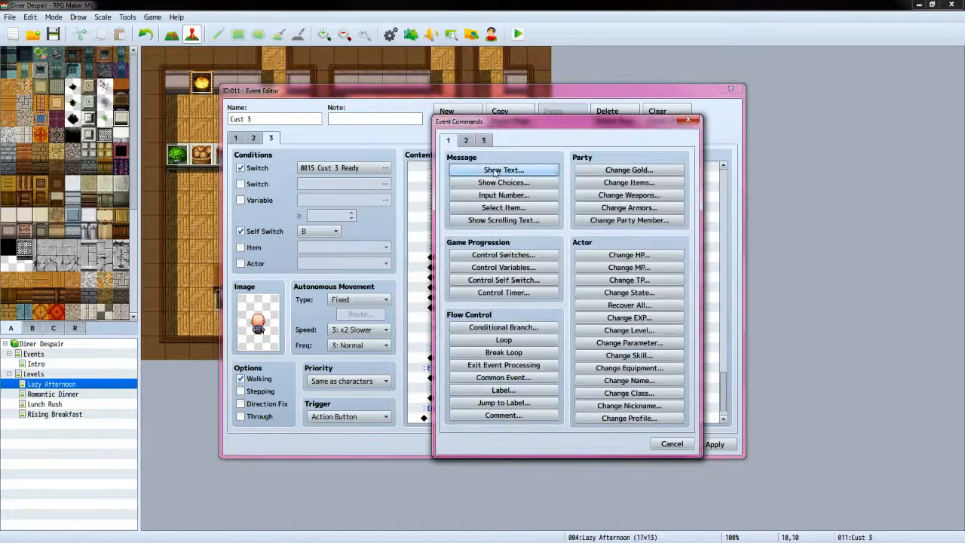
{"action": "left_click", "coordinate": [461, 170]}
{"action": "double_click", "coordinate": [443, 253]}
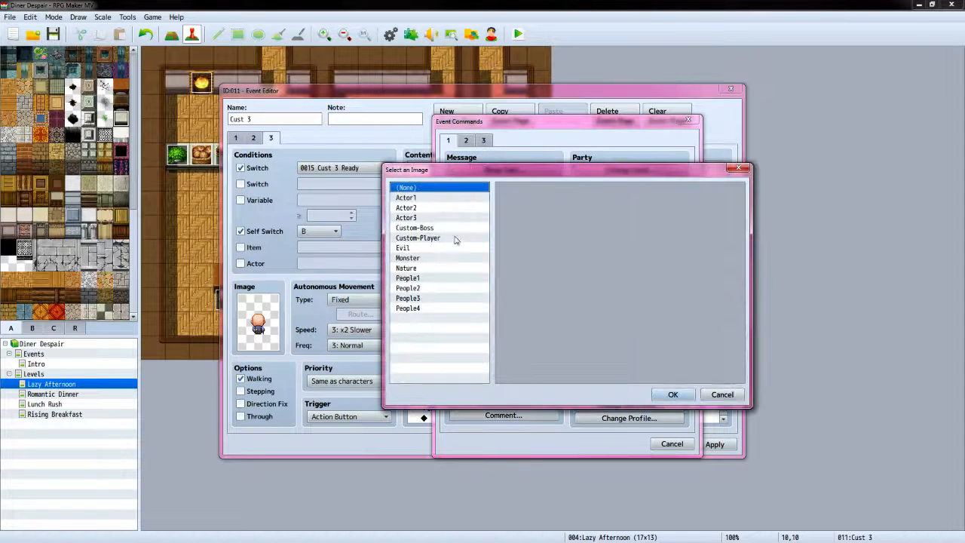
{"action": "left_click", "coordinate": [437, 238]}
{"action": "left_click", "coordinate": [673, 394]}
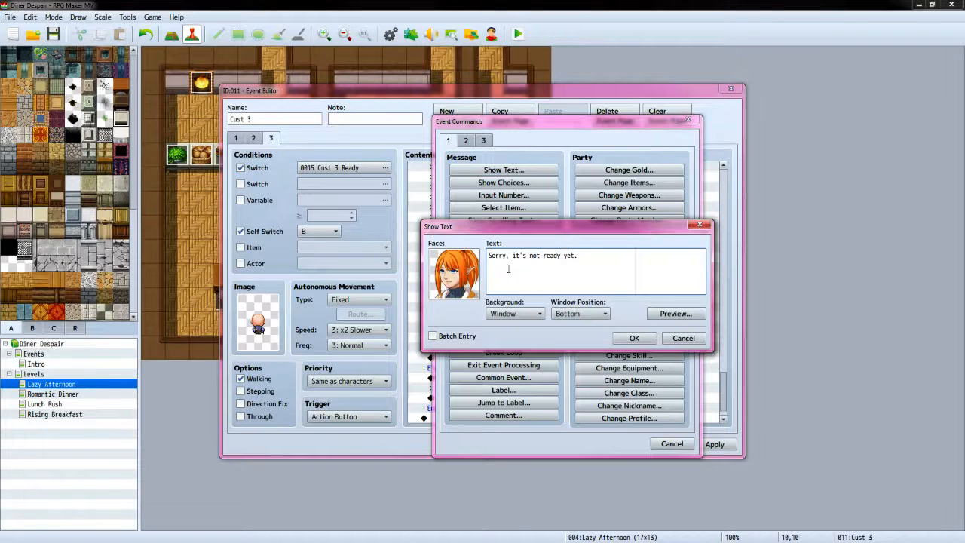
{"action": "left_click", "coordinate": [634, 338]}
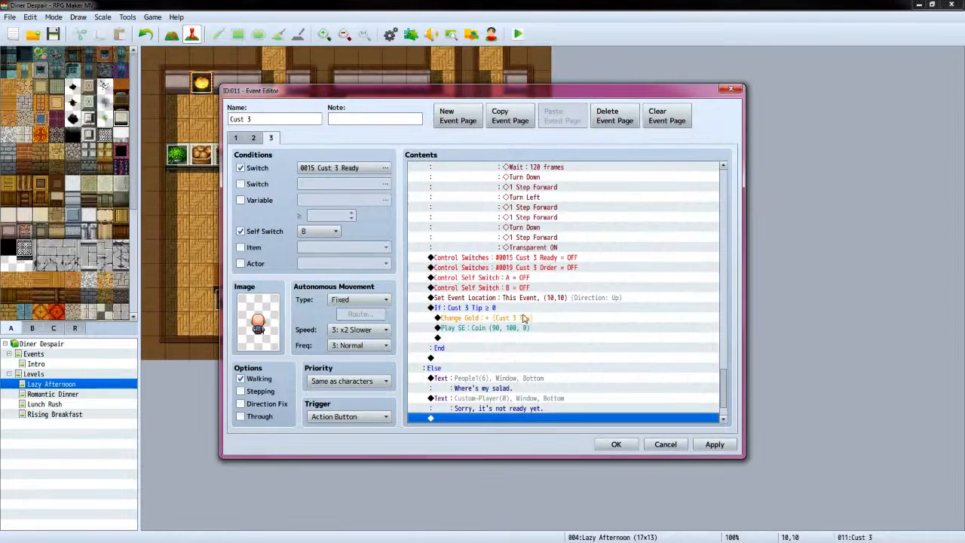
Below the apology text in the Else branch, add a Control Variables command that subtracts 10 from 0009 Cust 3 Tip
{"action": "scroll", "coordinate": [540, 320], "scroll_direction": "down", "scroll_amount": 2}
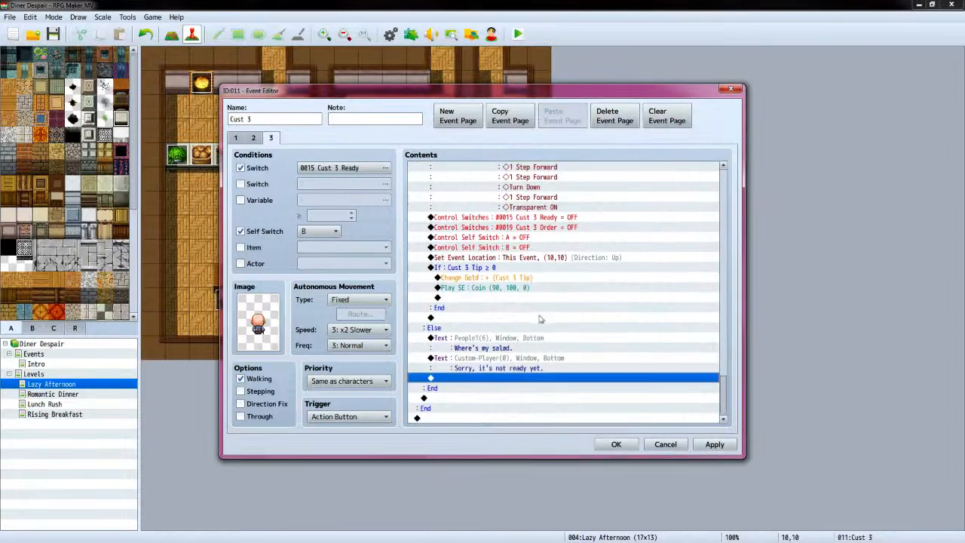
{"action": "double_click", "coordinate": [468, 382]}
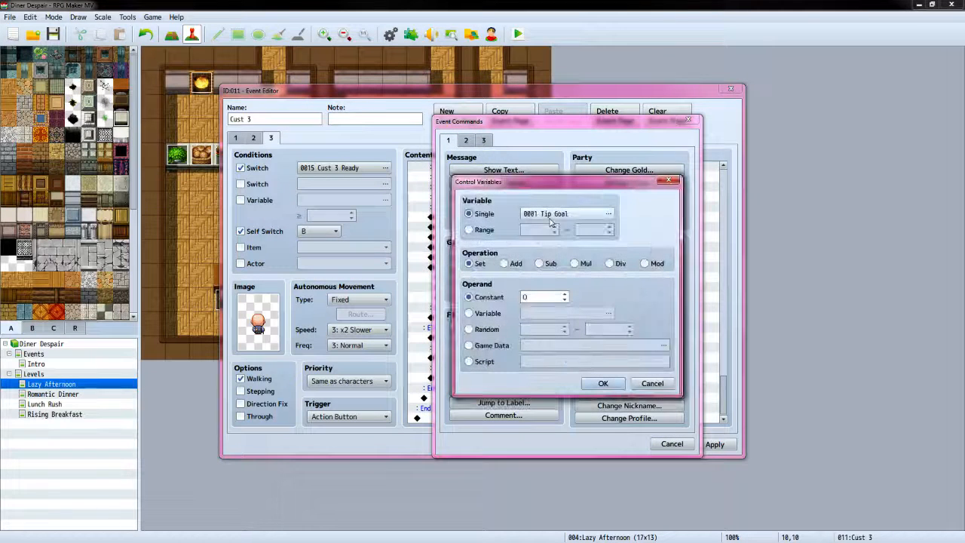
{"action": "left_click", "coordinate": [594, 219]}
{"action": "left_click", "coordinate": [549, 410]}
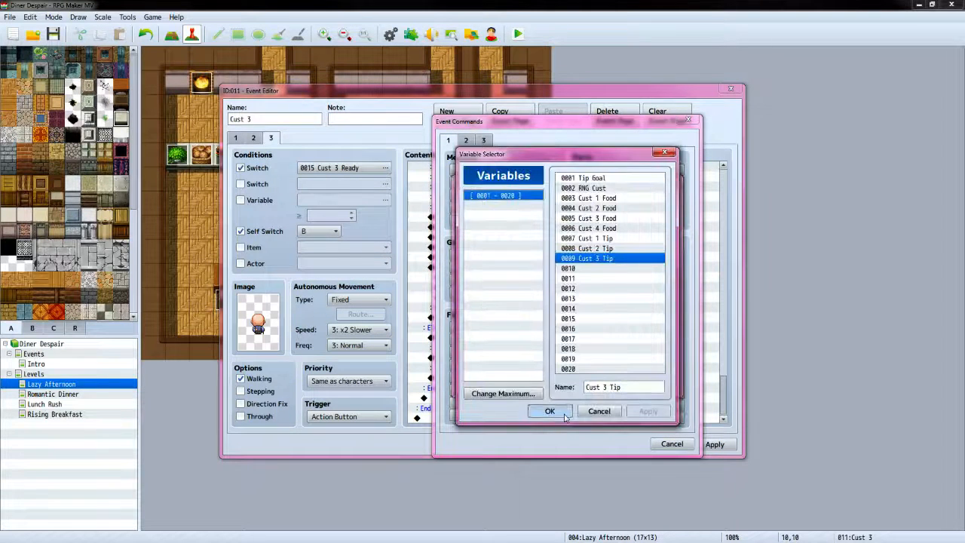
{"action": "left_click", "coordinate": [538, 263]}
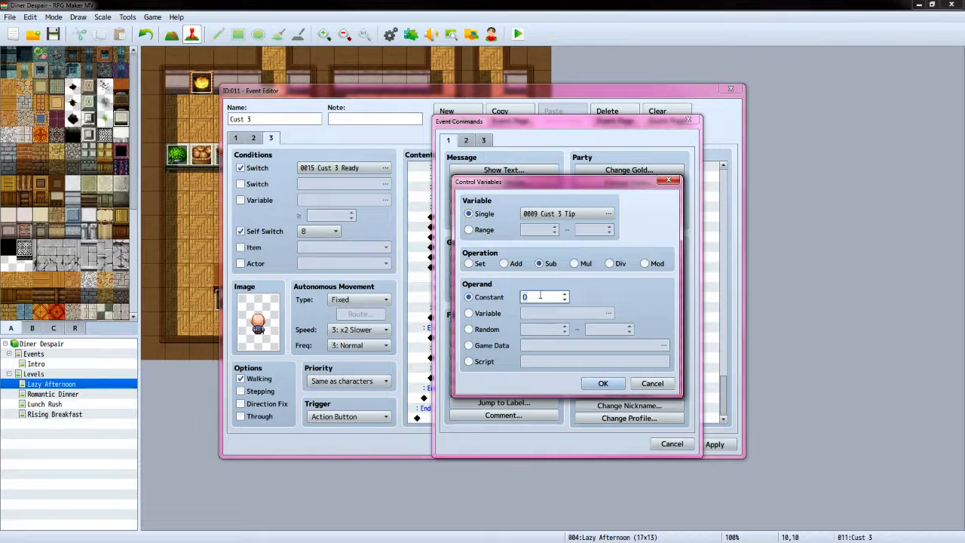
{"action": "left_click", "coordinate": [540, 294]}
{"action": "type", "text": "10"}
{"action": "left_click", "coordinate": [603, 383]}
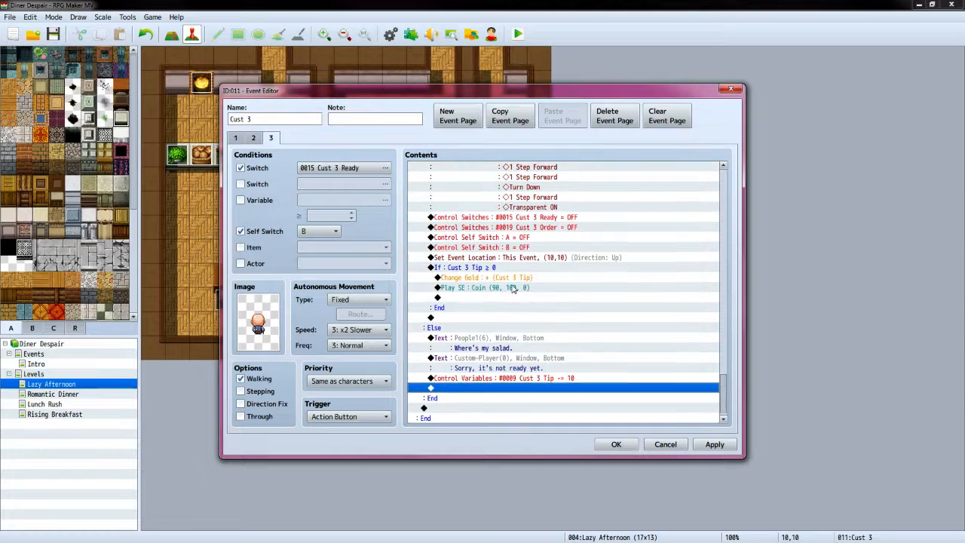
{"action": "scroll", "coordinate": [513, 288], "scroll_direction": "up", "scroll_amount": 1}
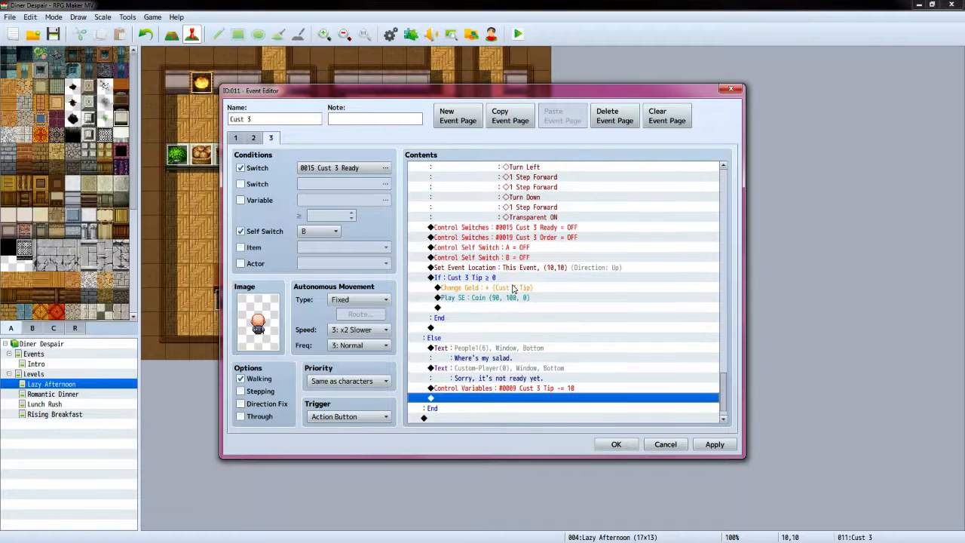
{"action": "scroll", "coordinate": [513, 288], "scroll_direction": "up", "scroll_amount": 10}
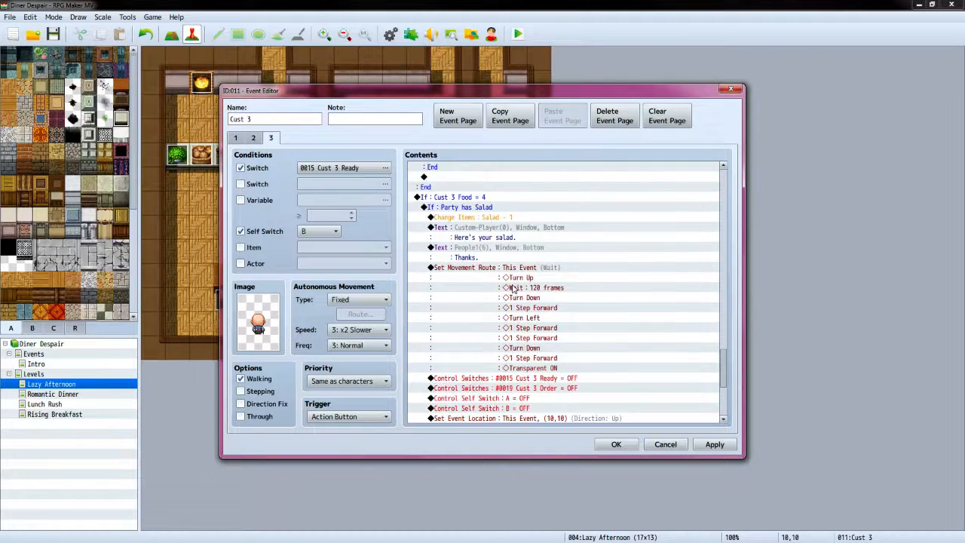
Review the Cust 3 event's food, tip and missing-order branches on page 3, plus the commands on its earlier pages
{"action": "scroll", "coordinate": [512, 288], "scroll_direction": "up", "scroll_amount": 5}
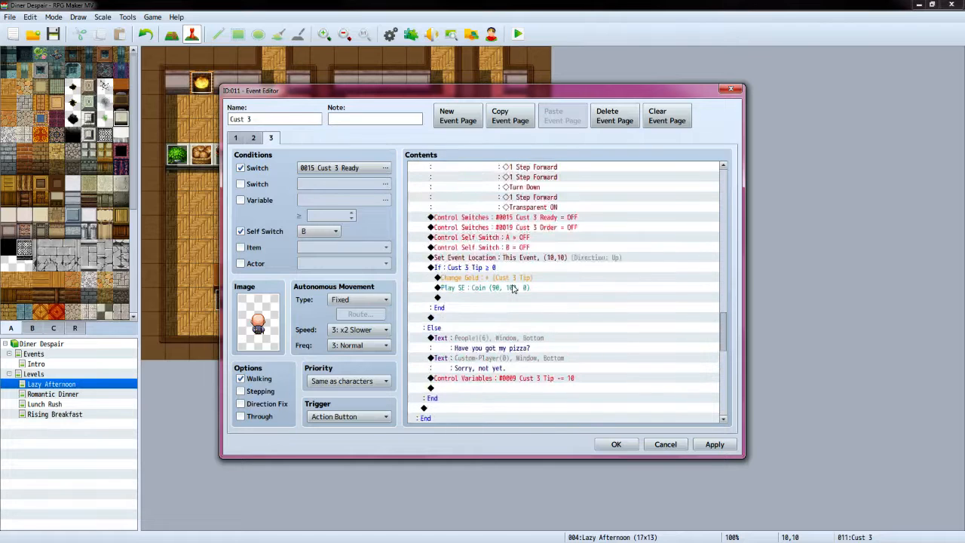
{"action": "scroll", "coordinate": [512, 288], "scroll_direction": "up", "scroll_amount": 9}
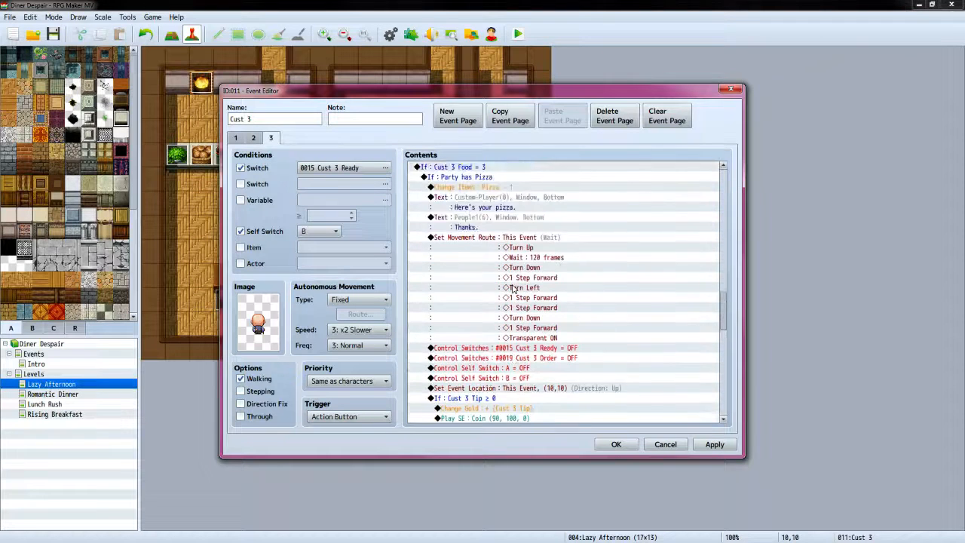
{"action": "scroll", "coordinate": [513, 288], "scroll_direction": "up", "scroll_amount": 8}
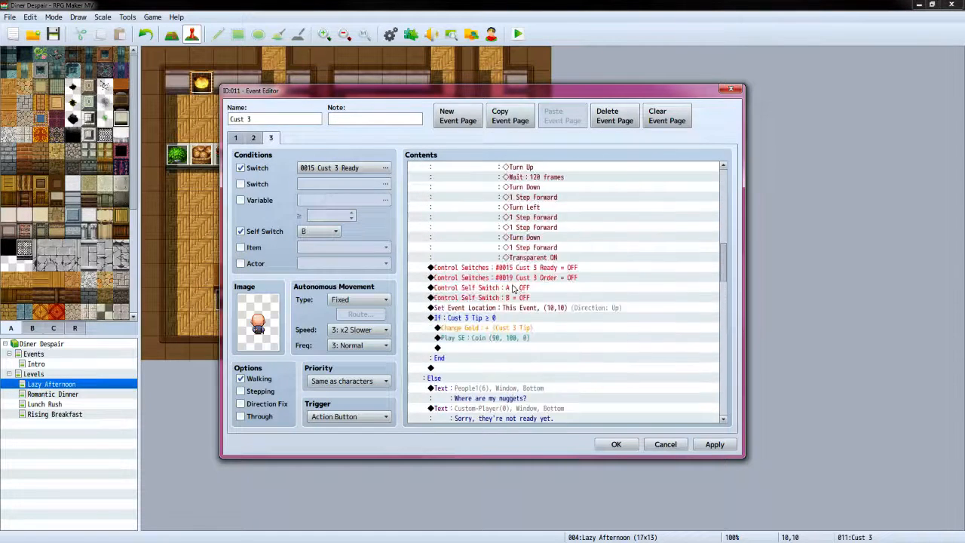
{"action": "scroll", "coordinate": [461, 258], "scroll_direction": "up", "scroll_amount": 9}
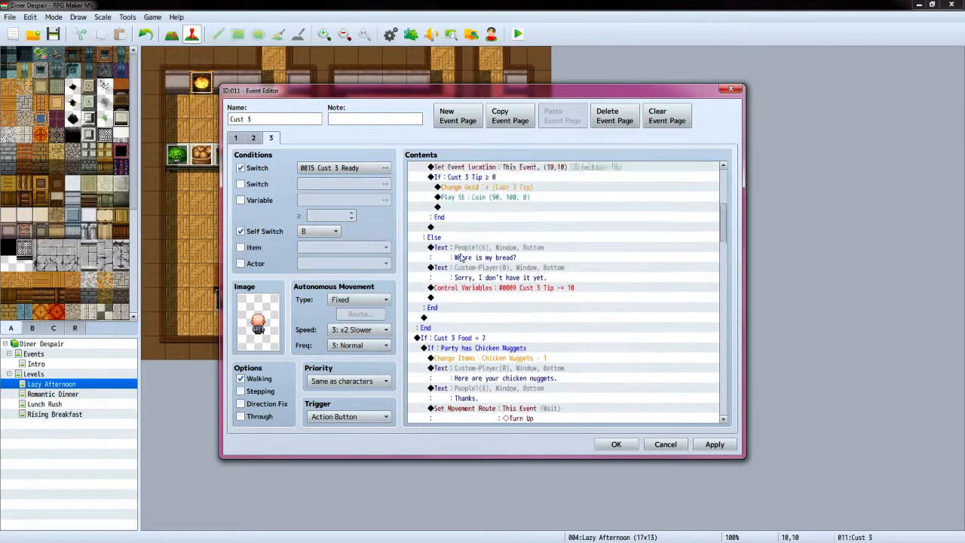
{"action": "scroll", "coordinate": [462, 257], "scroll_direction": "up", "scroll_amount": 1}
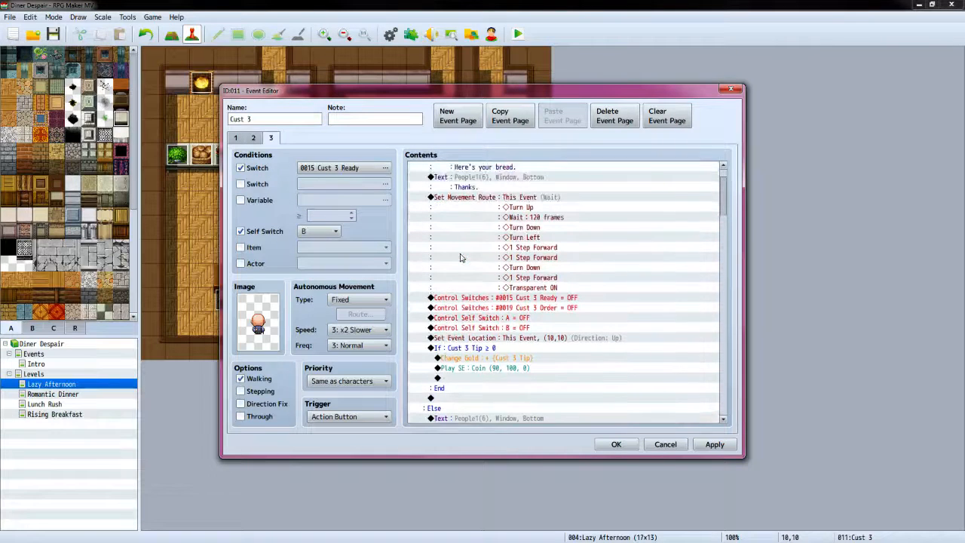
{"action": "scroll", "coordinate": [461, 258], "scroll_direction": "up", "scroll_amount": 1}
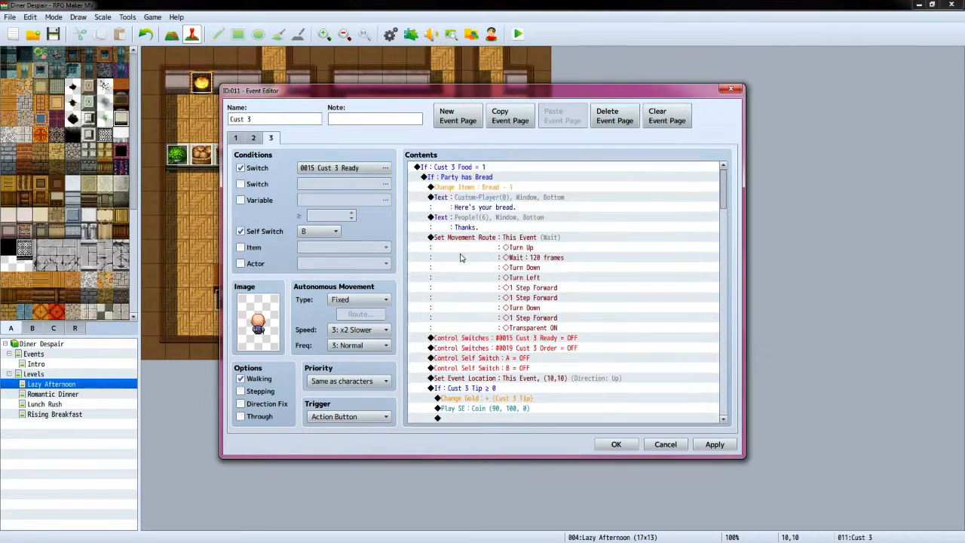
{"action": "left_click", "coordinate": [253, 140]}
{"action": "left_click", "coordinate": [237, 139]}
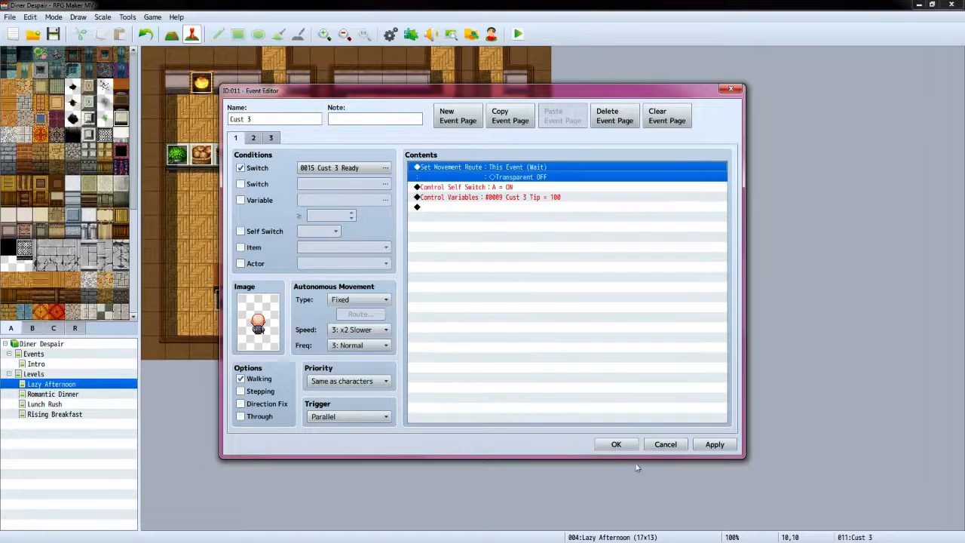
Accept the Cust 3 event's changes and save the project
{"action": "left_click", "coordinate": [616, 444]}
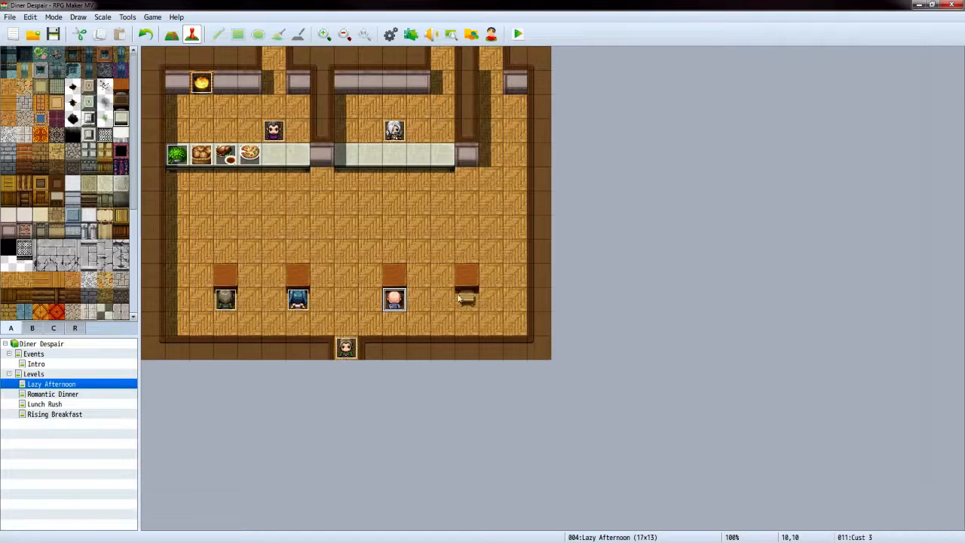
{"action": "left_click", "coordinate": [467, 301]}
{"action": "left_click", "coordinate": [55, 34]}
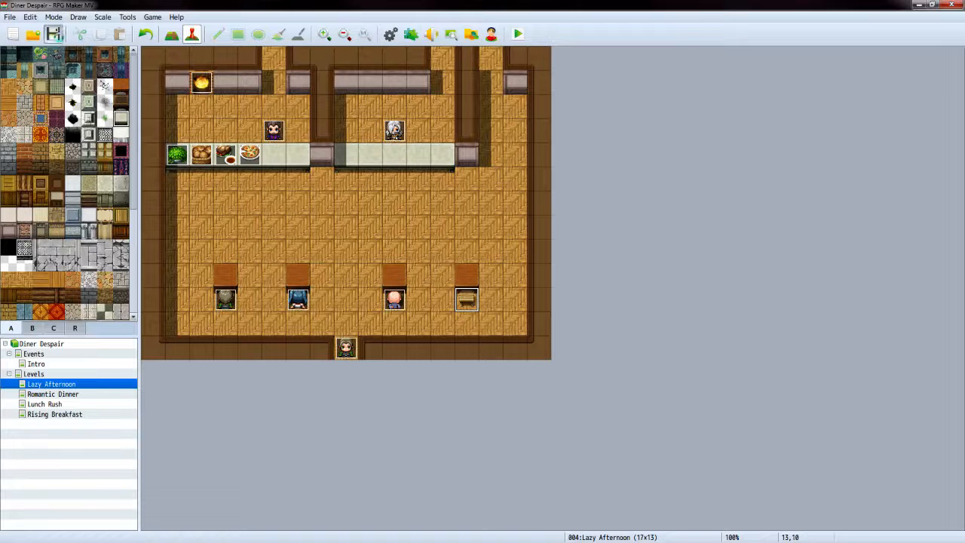
Create an event named Cust 4 on the empty fourth customer seat, conditioned on switch 0016 Cust 4 Ready
{"action": "double_click", "coordinate": [471, 302]}
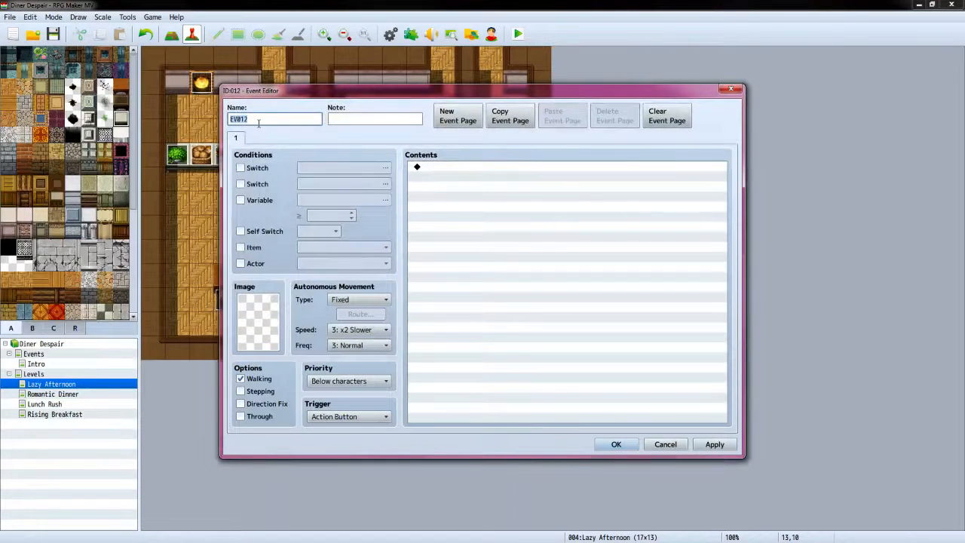
{"action": "type", "text": "Cust 4"}
{"action": "left_click", "coordinate": [241, 168]}
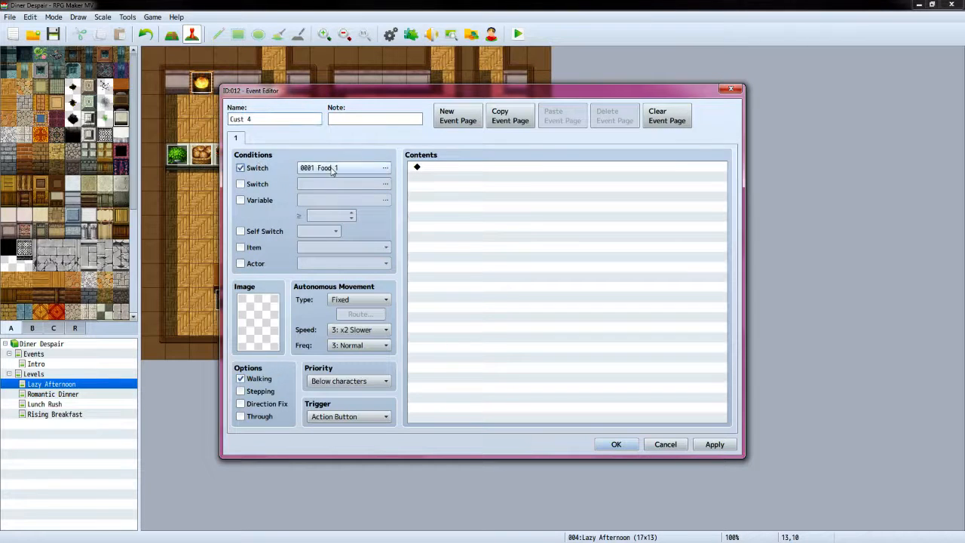
{"action": "left_click", "coordinate": [385, 167]}
{"action": "left_click", "coordinate": [567, 342]}
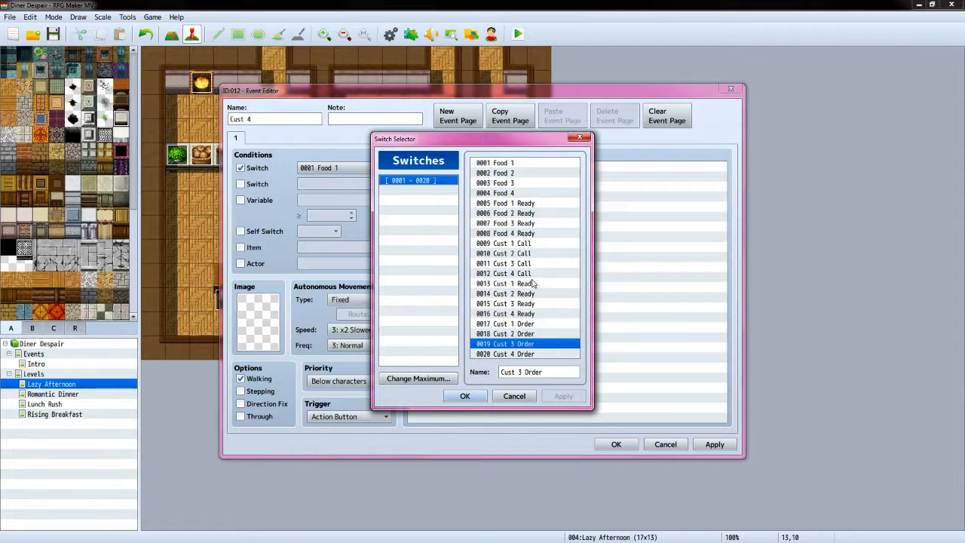
{"action": "left_click", "coordinate": [541, 315]}
{"action": "left_click", "coordinate": [464, 395]}
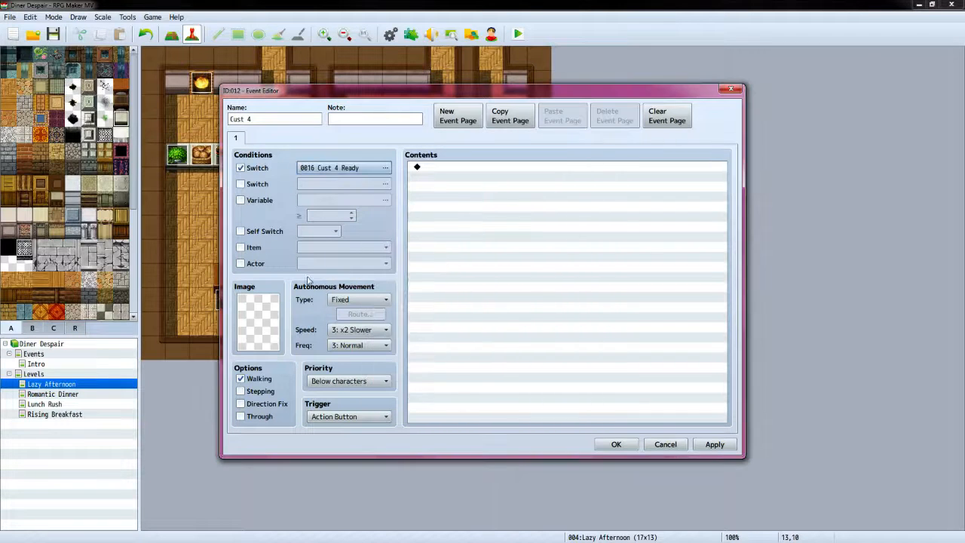
Set the Cust 4 event's trigger to Parallel and its image to the grey-haired old woman facing up from People1
{"action": "left_click", "coordinate": [358, 417]}
{"action": "left_click", "coordinate": [362, 476]}
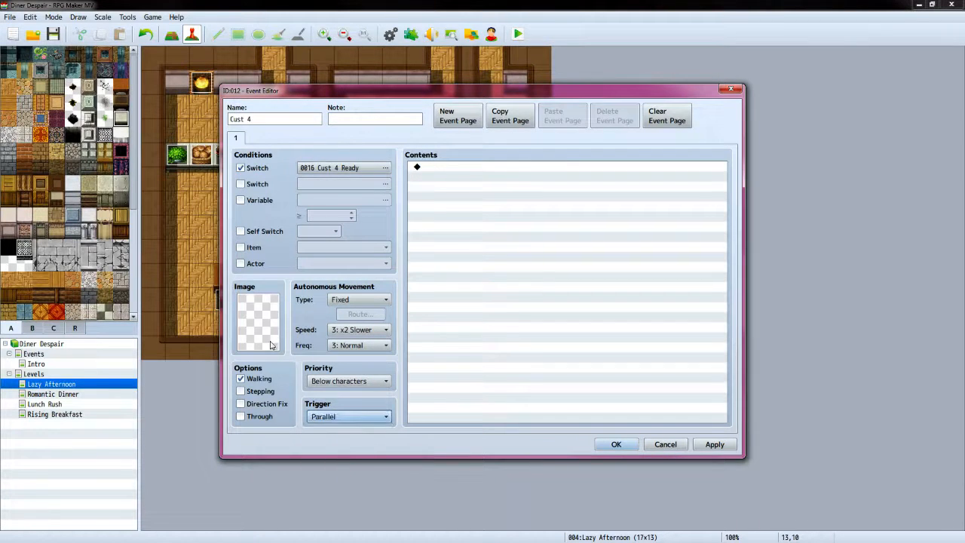
{"action": "double_click", "coordinate": [264, 336]}
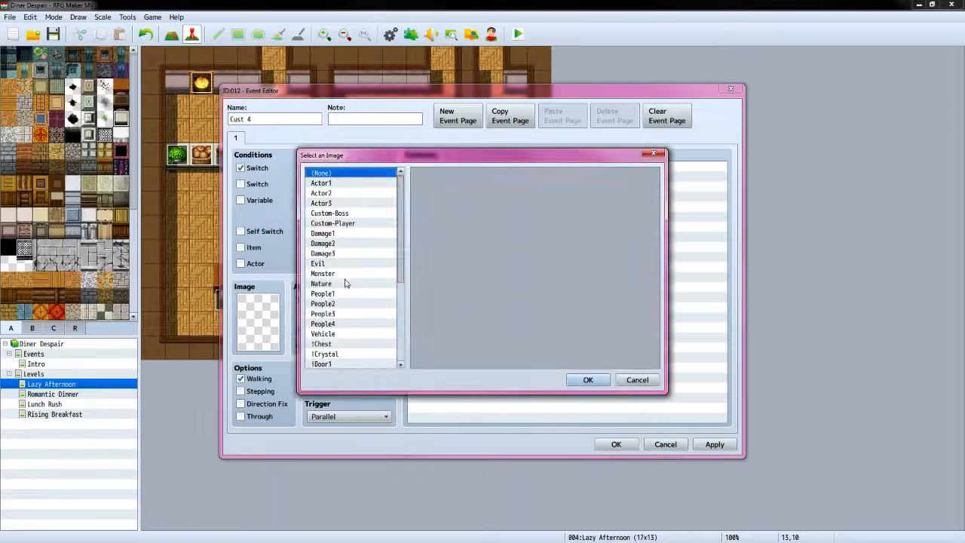
{"action": "left_click", "coordinate": [353, 294]}
{"action": "left_click", "coordinate": [600, 305]}
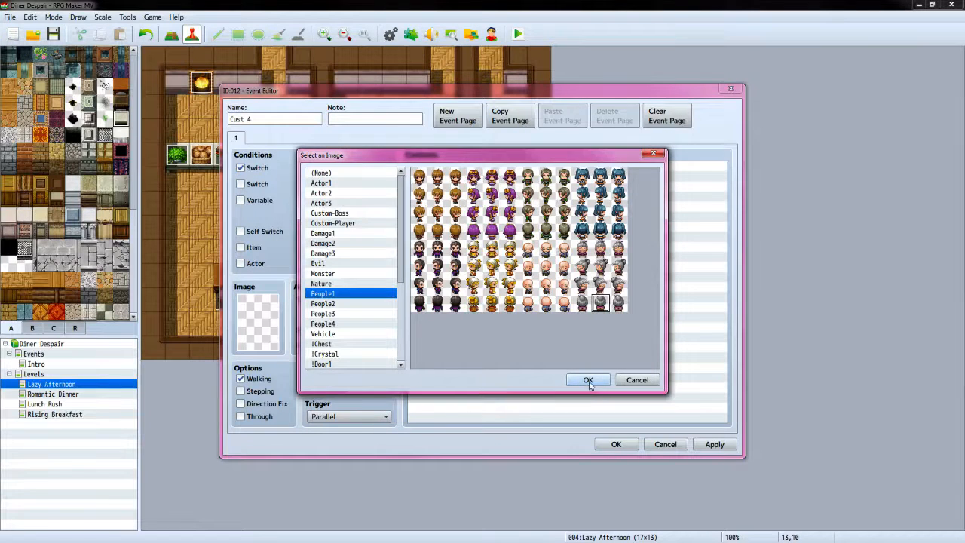
{"action": "left_click", "coordinate": [588, 380]}
Add a Set Movement Route command for This Event containing Transparent OFF
{"action": "double_click", "coordinate": [512, 175]}
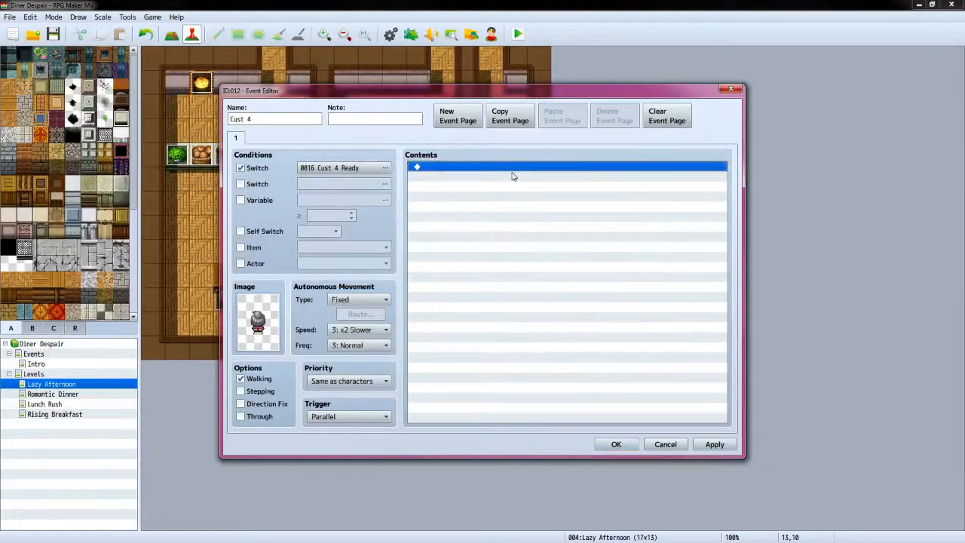
{"action": "left_click", "coordinate": [467, 140]}
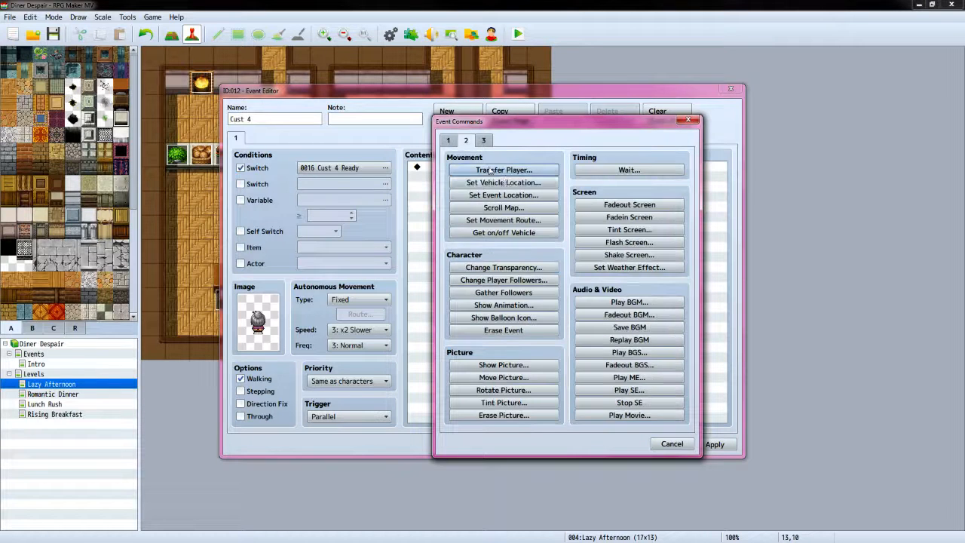
{"action": "left_click", "coordinate": [521, 220]}
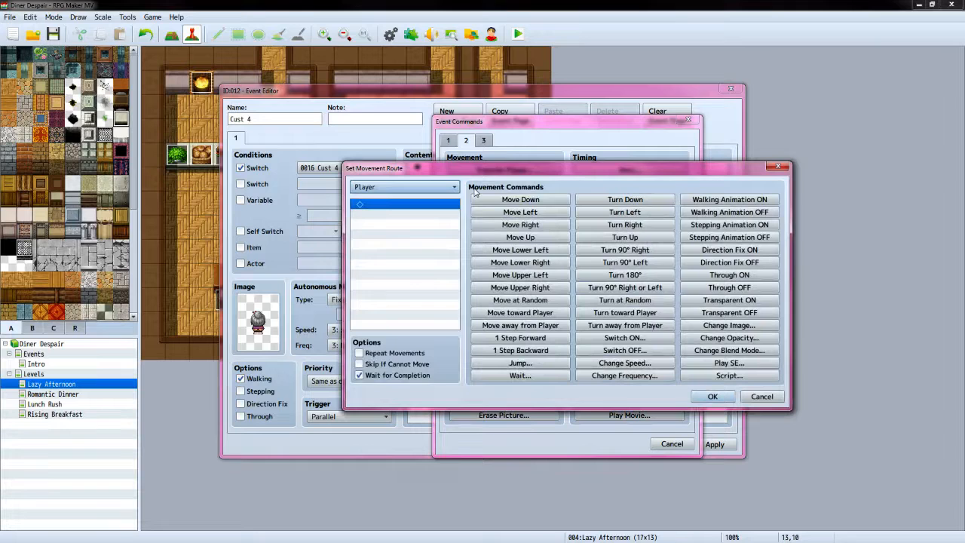
{"action": "left_click", "coordinate": [418, 187]}
{"action": "left_click", "coordinate": [414, 213]}
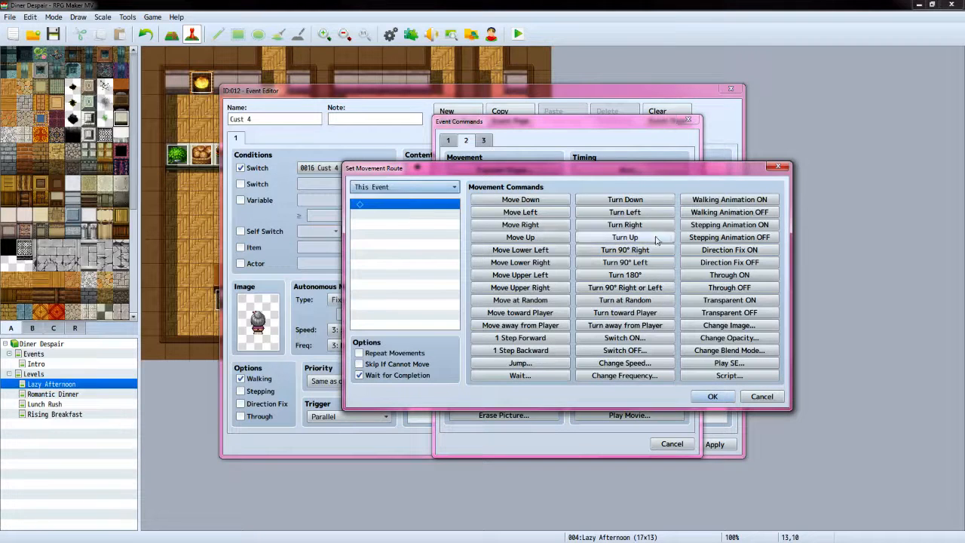
{"action": "left_click", "coordinate": [728, 312]}
{"action": "left_click", "coordinate": [712, 395]}
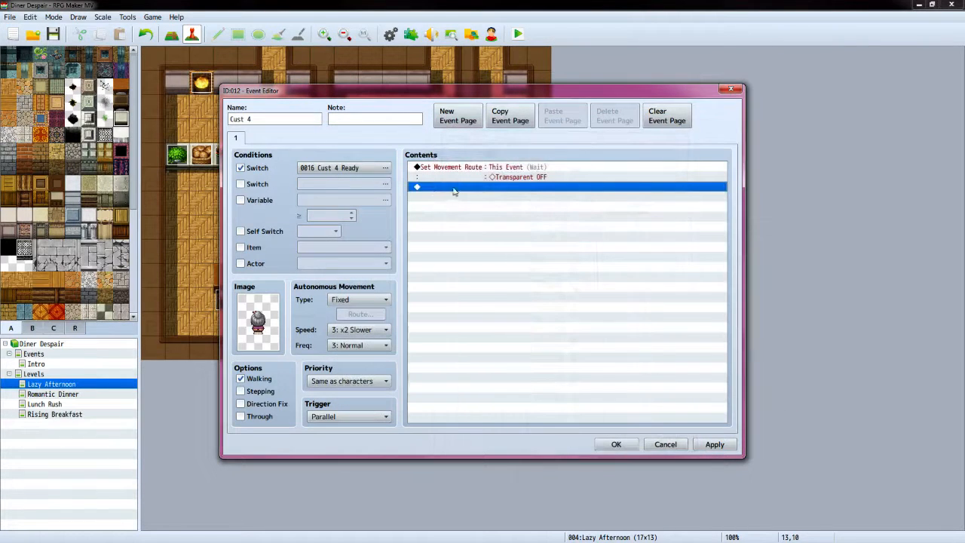
Switch to the older project in RPG Maker VX Ace, close its Cust 3 event and open its Cust 4 event for reference
{"action": "key", "text": "alt+Tab"}
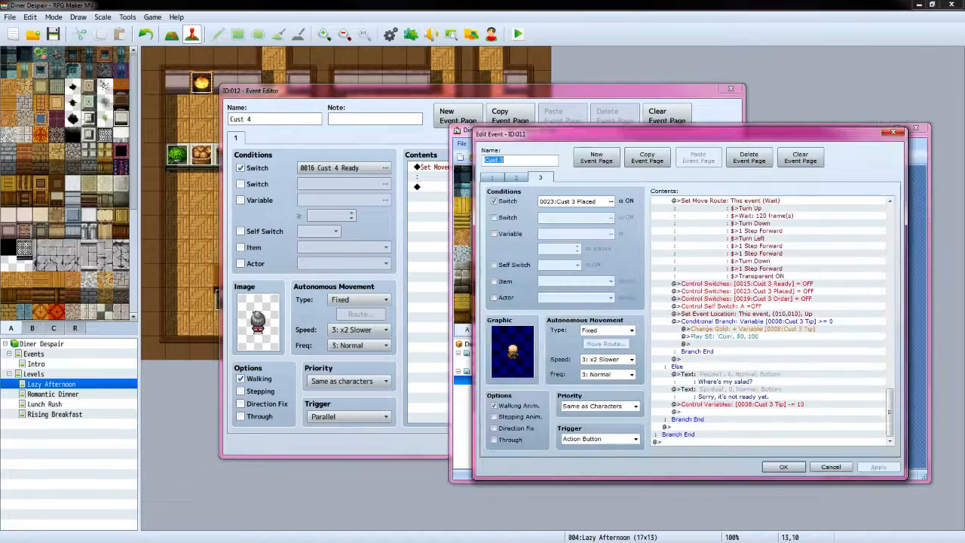
{"action": "left_click", "coordinate": [830, 466]}
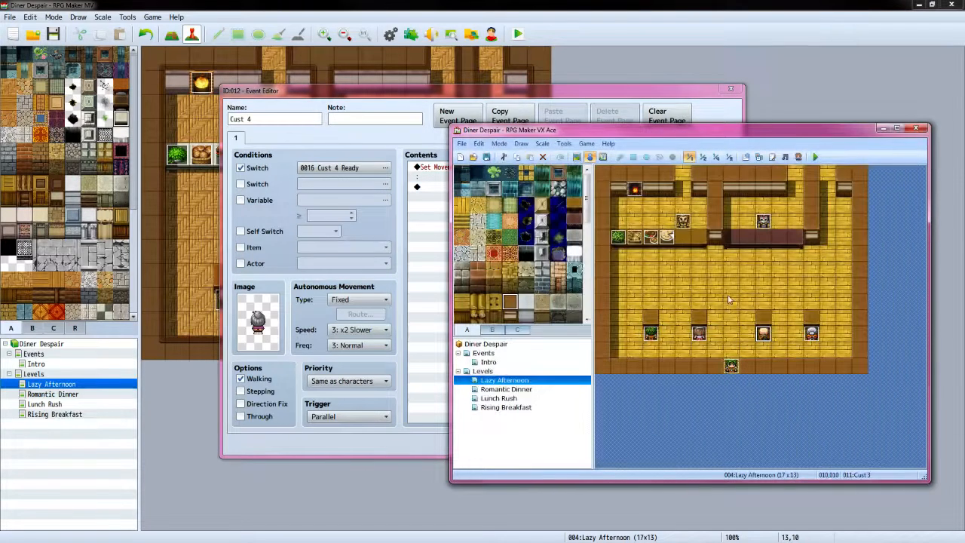
{"action": "double_click", "coordinate": [811, 335]}
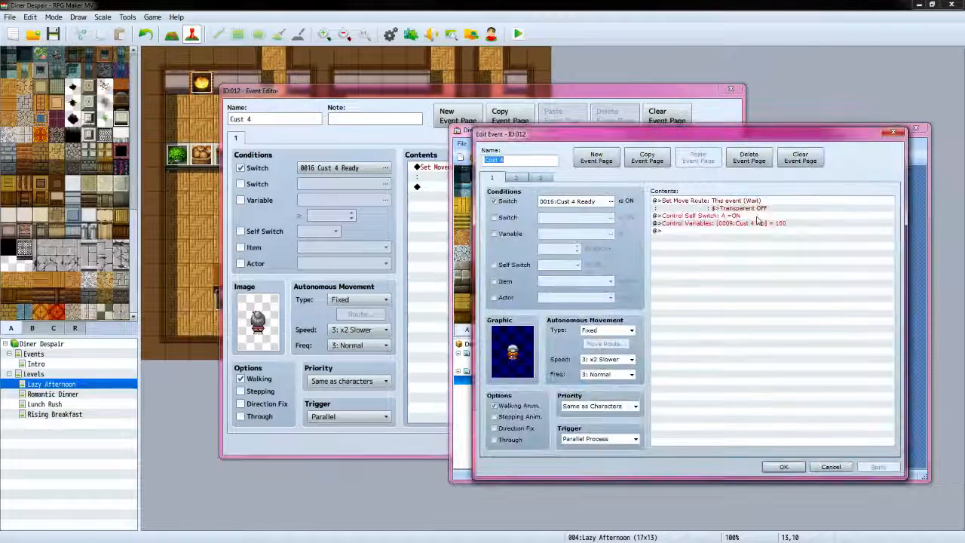
Back in RPG Maker MV, add a Control Self Switch command setting A to ON below the Cust 4 event's movement route
{"action": "left_click", "coordinate": [564, 92]}
{"action": "double_click", "coordinate": [476, 192]}
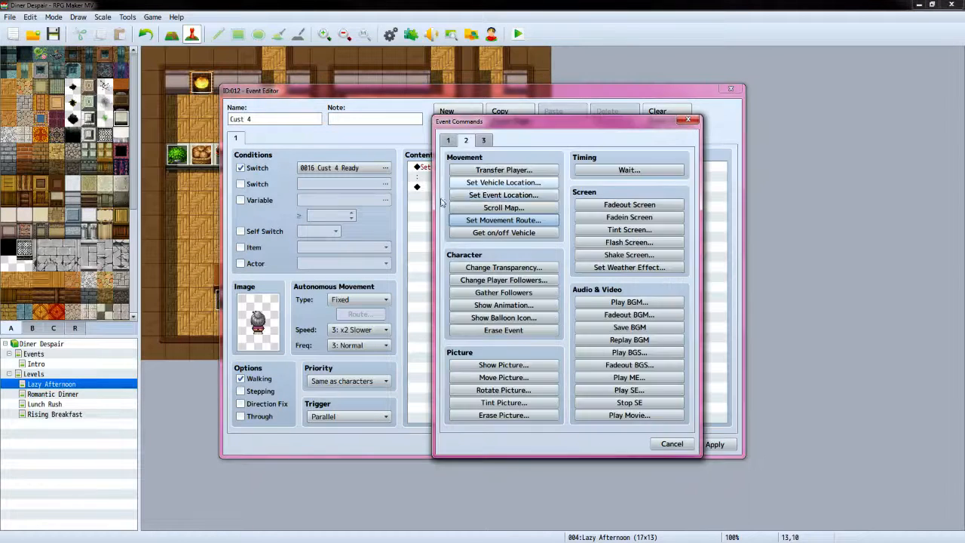
{"action": "left_click", "coordinate": [448, 141]}
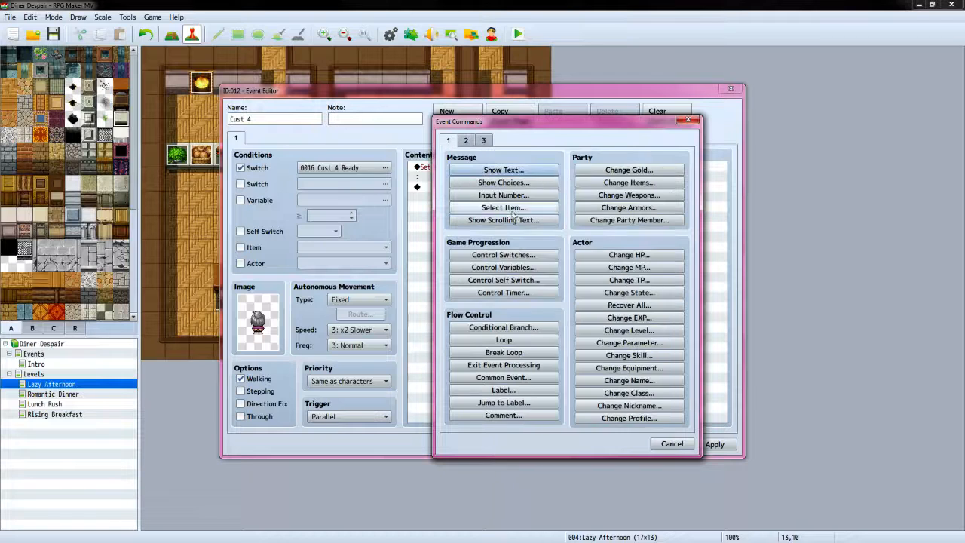
{"action": "left_click", "coordinate": [498, 279]}
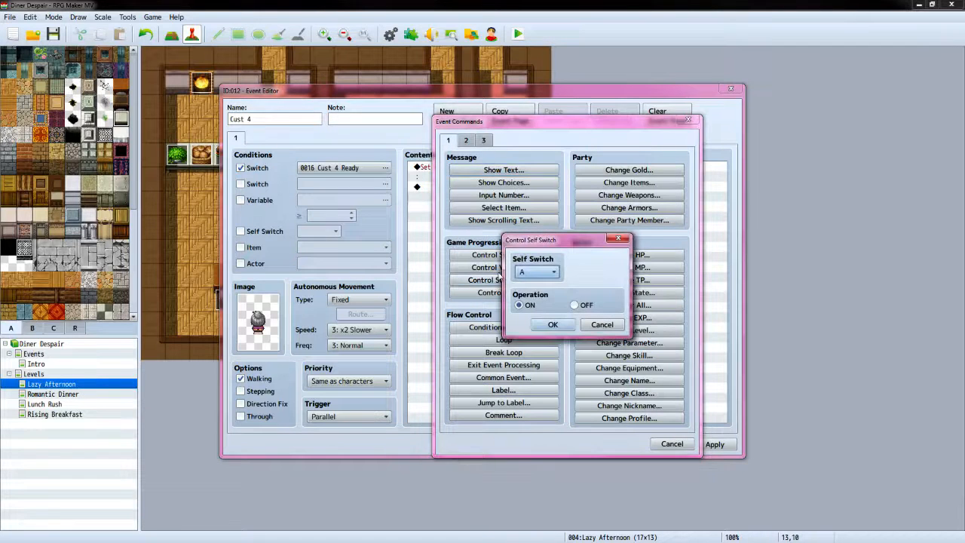
{"action": "left_click", "coordinate": [553, 324]}
Below the self switch, add a Control Variables command that sets variable 0010, named Cust 4 Tip, to 100
{"action": "double_click", "coordinate": [453, 198]}
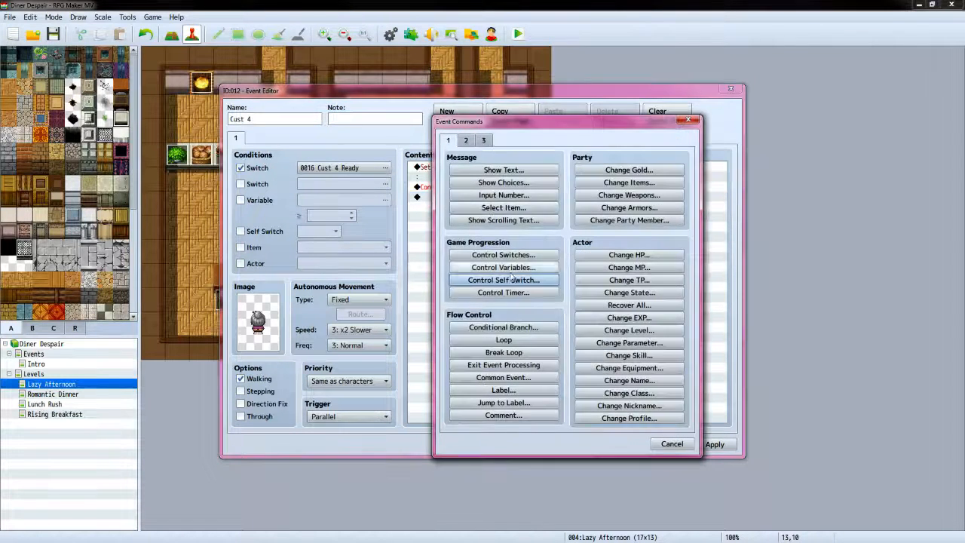
{"action": "left_click", "coordinate": [518, 269]}
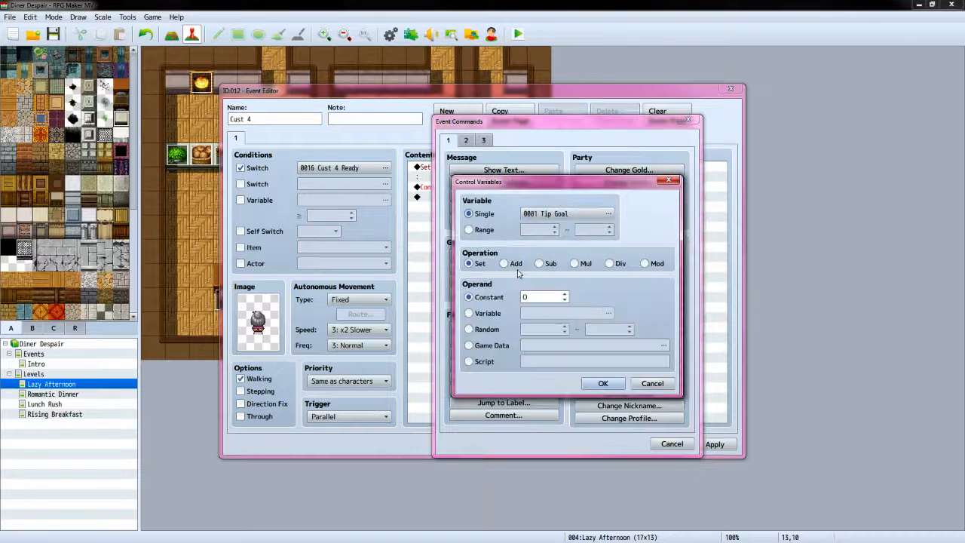
{"action": "left_click", "coordinate": [577, 214]}
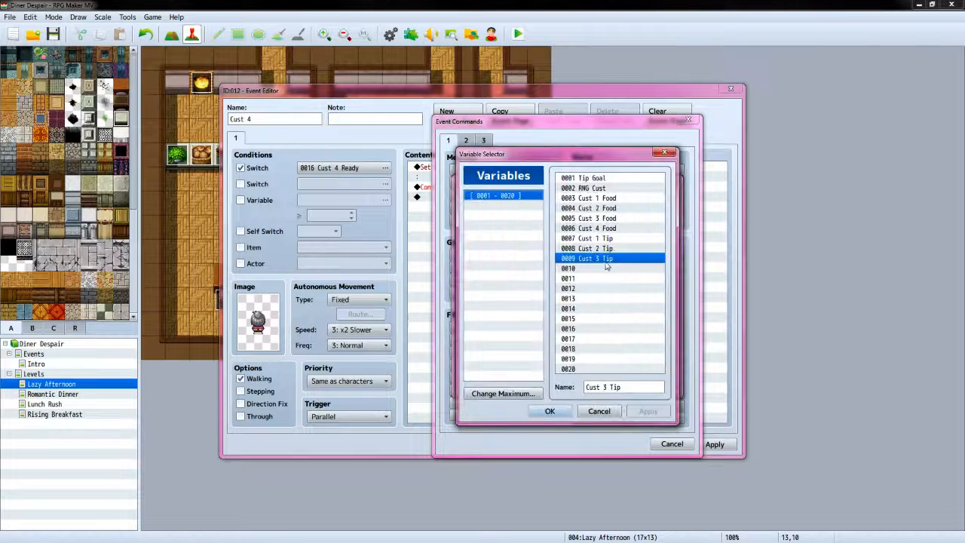
{"action": "left_click", "coordinate": [598, 270]}
{"action": "left_click", "coordinate": [609, 388]}
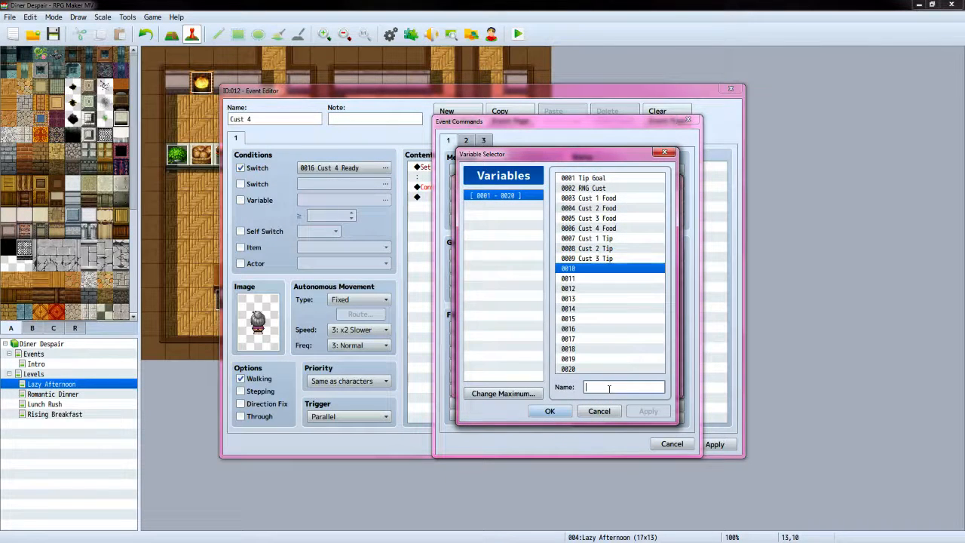
{"action": "type", "text": "Cust 4 Tip"}
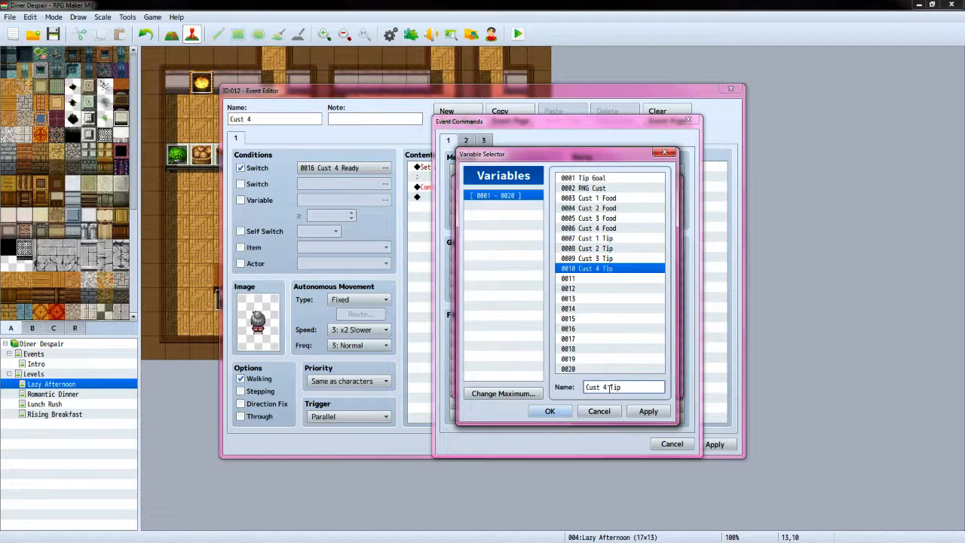
{"action": "left_click", "coordinate": [549, 410]}
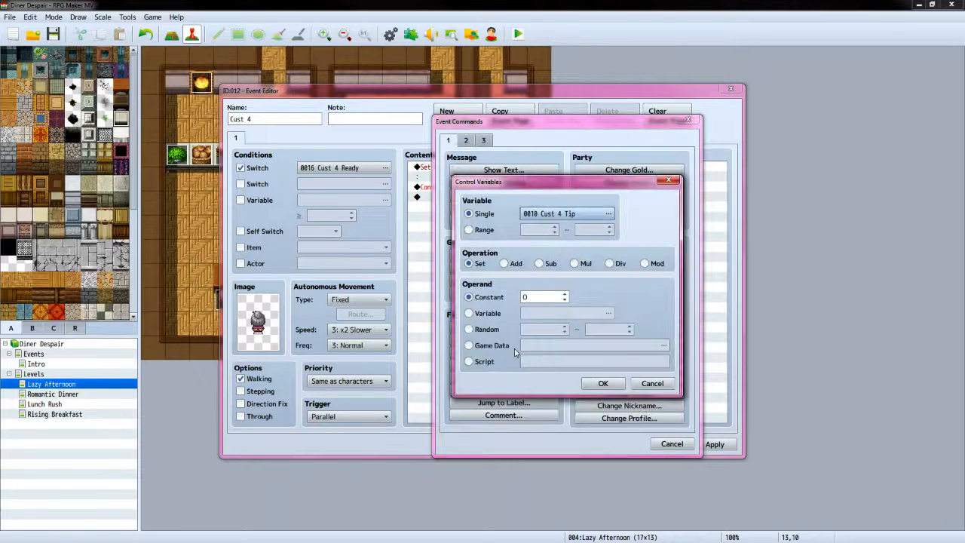
{"action": "double_click", "coordinate": [538, 297]}
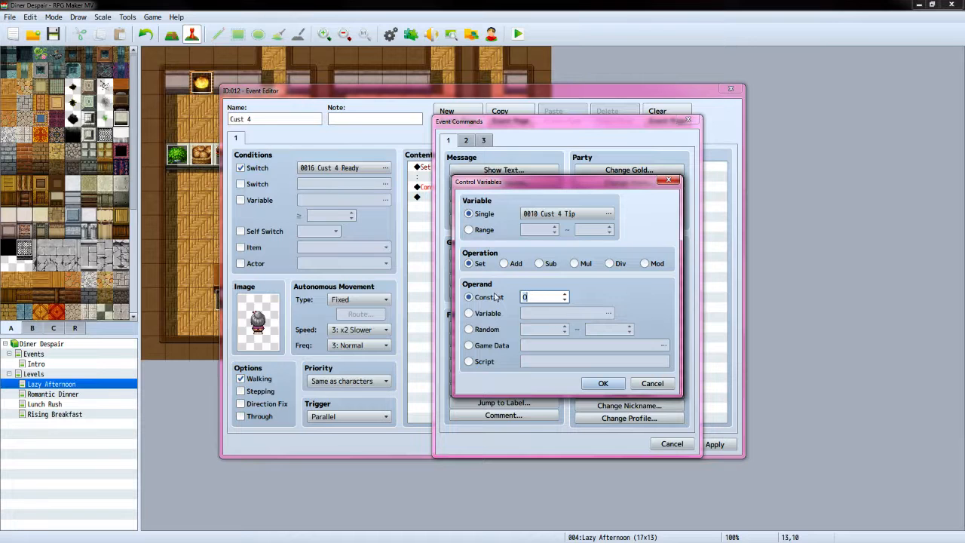
{"action": "type", "text": "100"}
{"action": "left_click", "coordinate": [612, 386]}
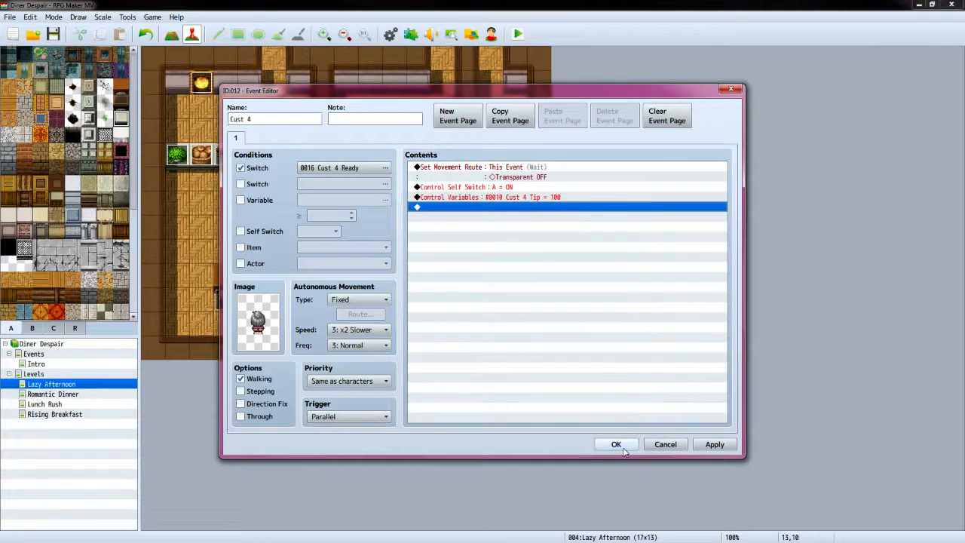
Save the Cust 4 event and check the first pages of the Cust 3, Cust 2 and Cust 1 events for comparison
{"action": "left_click", "coordinate": [615, 446]}
{"action": "double_click", "coordinate": [393, 299]}
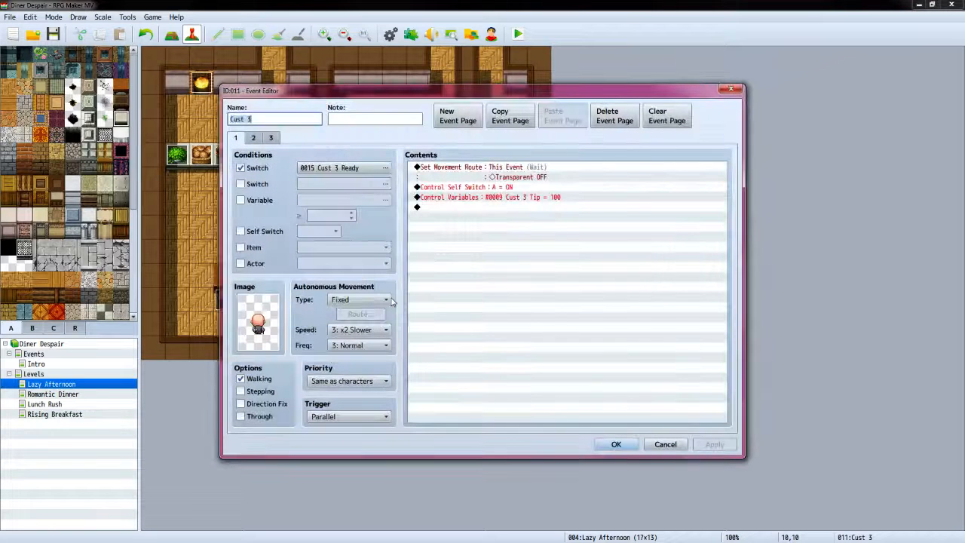
{"action": "left_click", "coordinate": [650, 445]}
{"action": "double_click", "coordinate": [305, 301]}
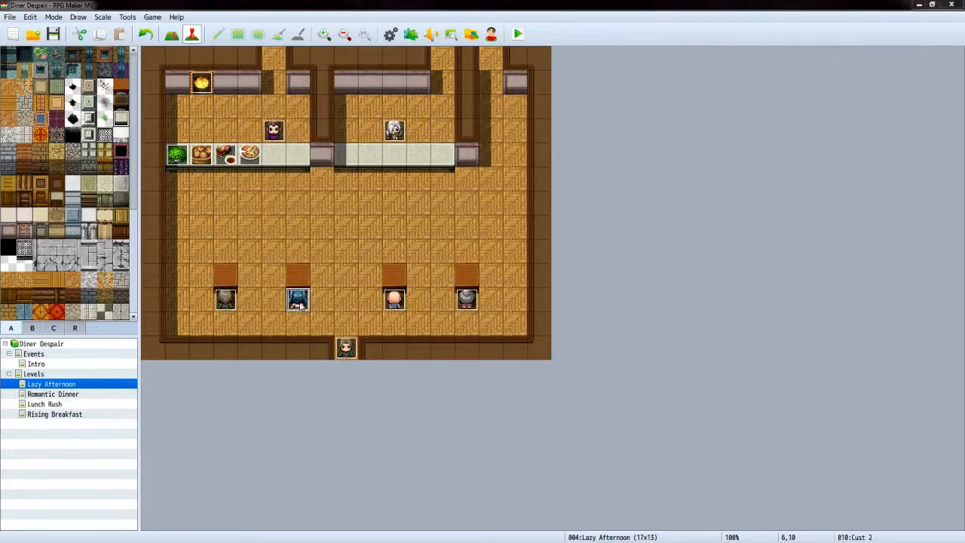
{"action": "left_click", "coordinate": [664, 444]}
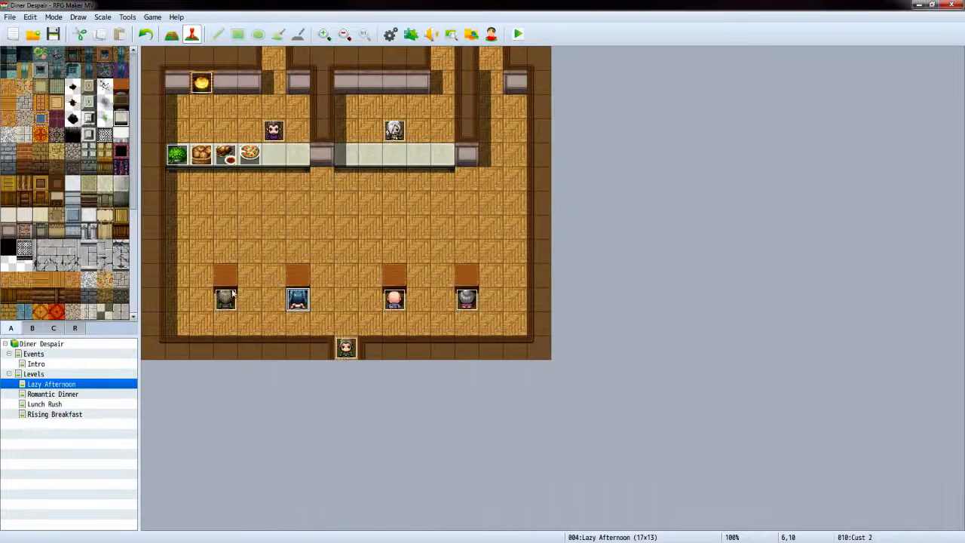
{"action": "double_click", "coordinate": [225, 297]}
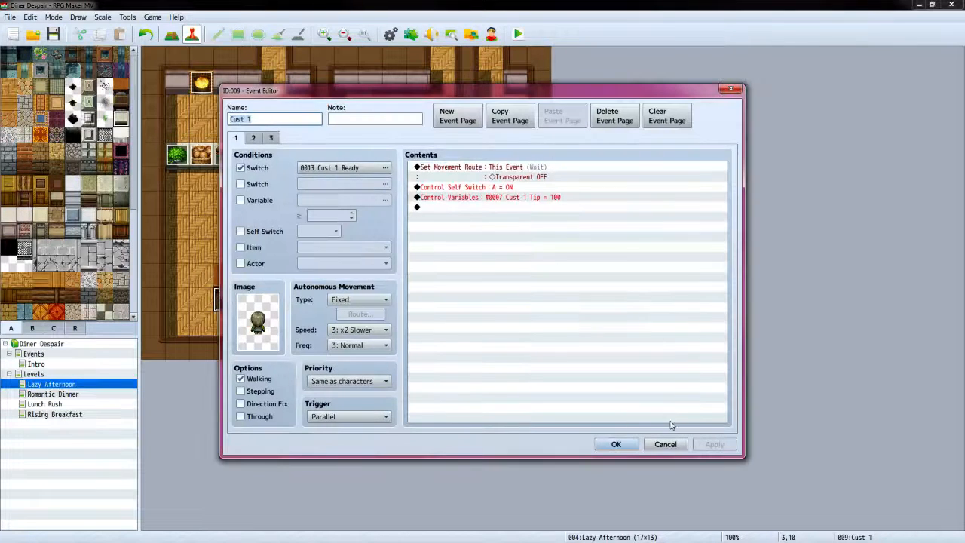
{"action": "left_click", "coordinate": [662, 441]}
Reopen the Cust 4 event and add a second page conditioned on switch 0016 Cust 4 Ready and self switch A
{"action": "double_click", "coordinate": [464, 295]}
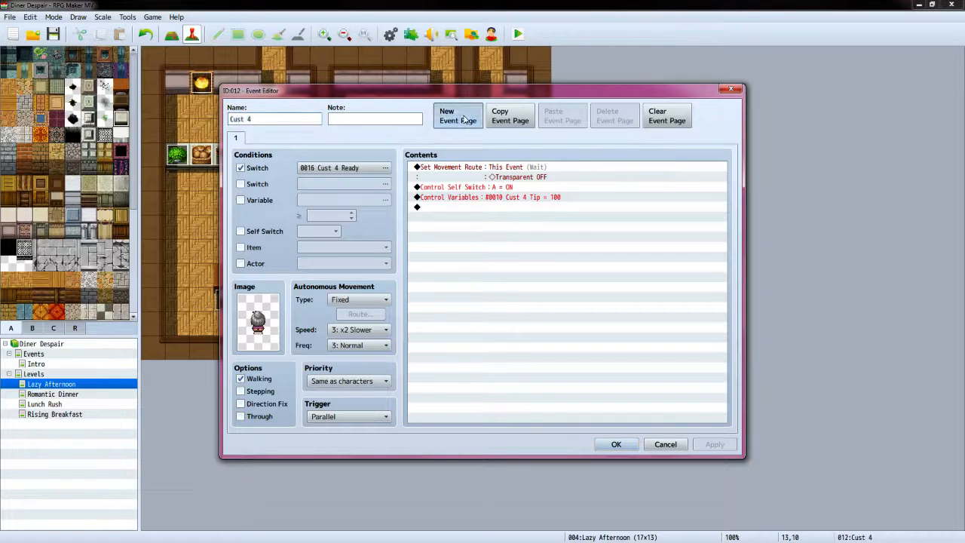
{"action": "left_click", "coordinate": [461, 119]}
{"action": "left_click", "coordinate": [240, 168]}
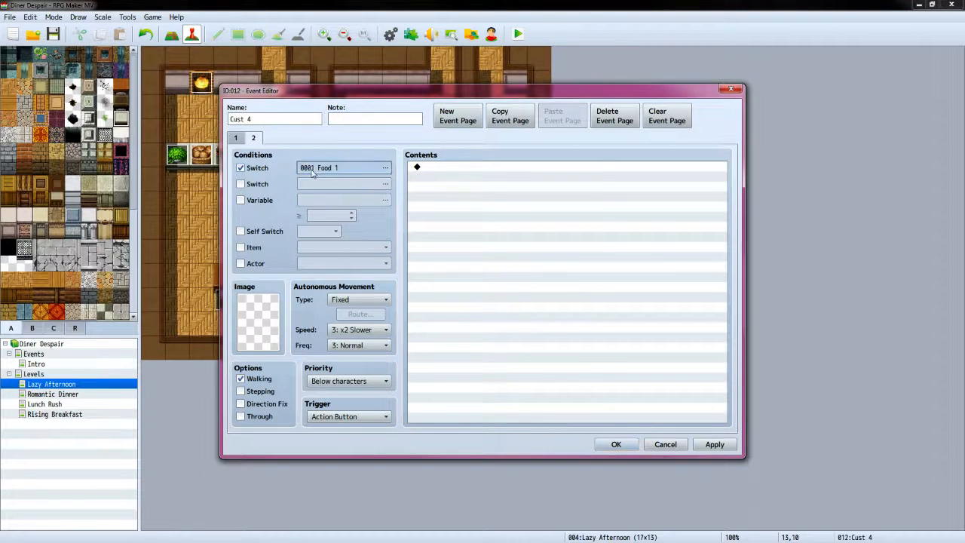
{"action": "left_click", "coordinate": [343, 167]}
{"action": "left_click", "coordinate": [464, 396]}
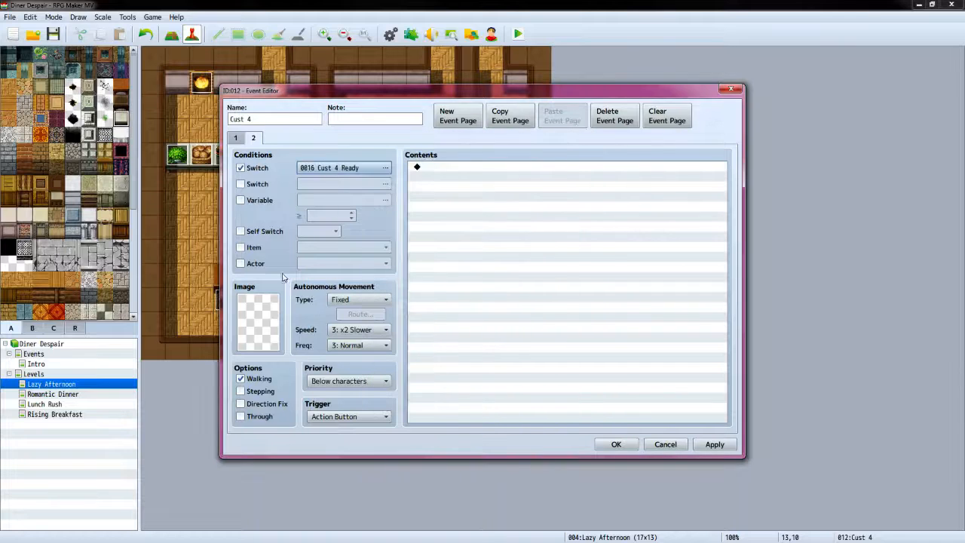
{"action": "left_click", "coordinate": [240, 231]}
Set the second page's image to the elderly woman from People1, facing away
{"action": "double_click", "coordinate": [253, 304]}
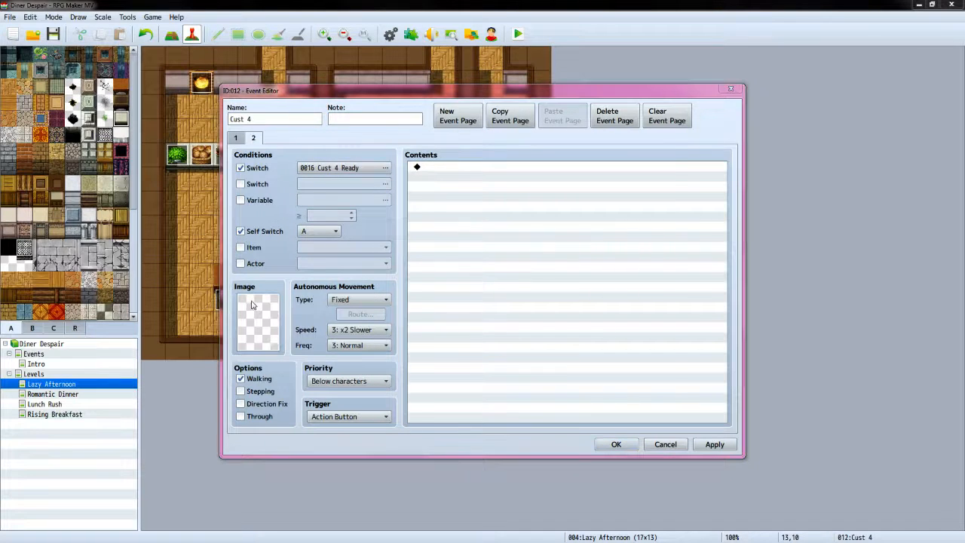
{"action": "left_click", "coordinate": [338, 295]}
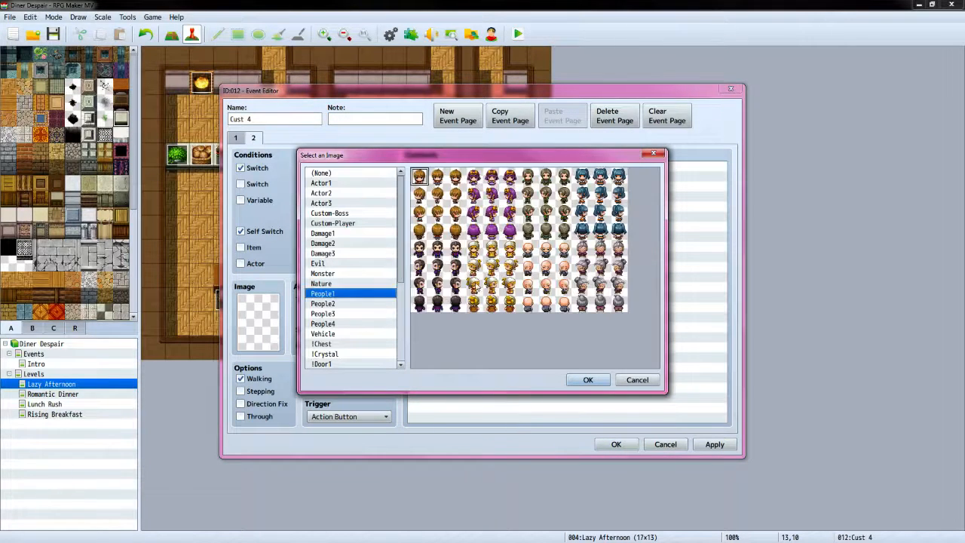
{"action": "left_click", "coordinate": [600, 303]}
{"action": "left_click", "coordinate": [585, 380]}
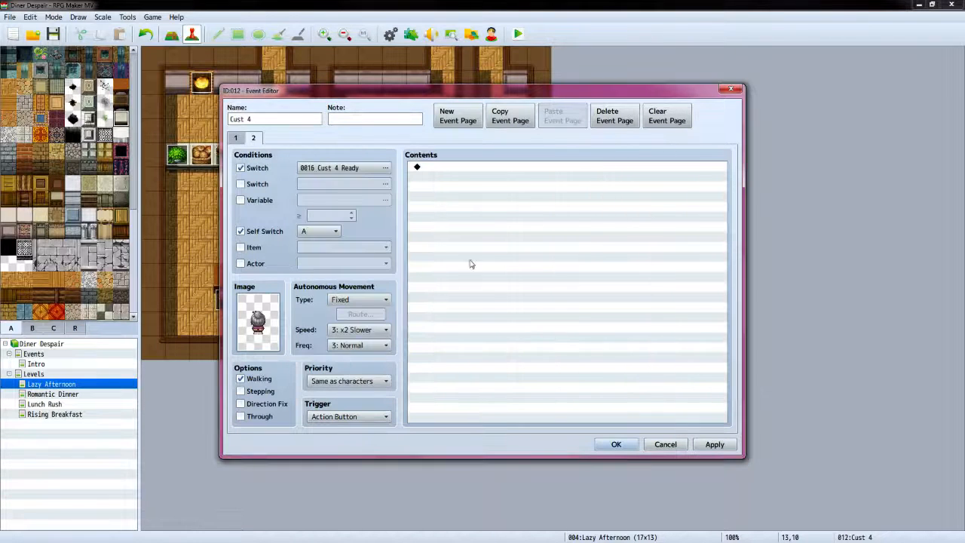
Switch to the older project in RPG Maker VX Ace and view page 2 of its Cust 4 event
{"action": "left_click", "coordinate": [444, 167]}
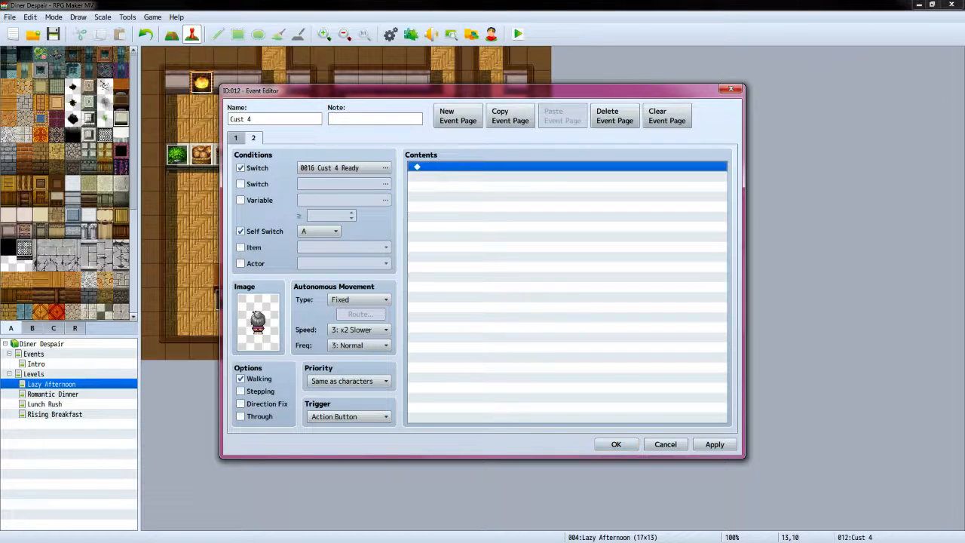
{"action": "key", "text": "alt+Tab"}
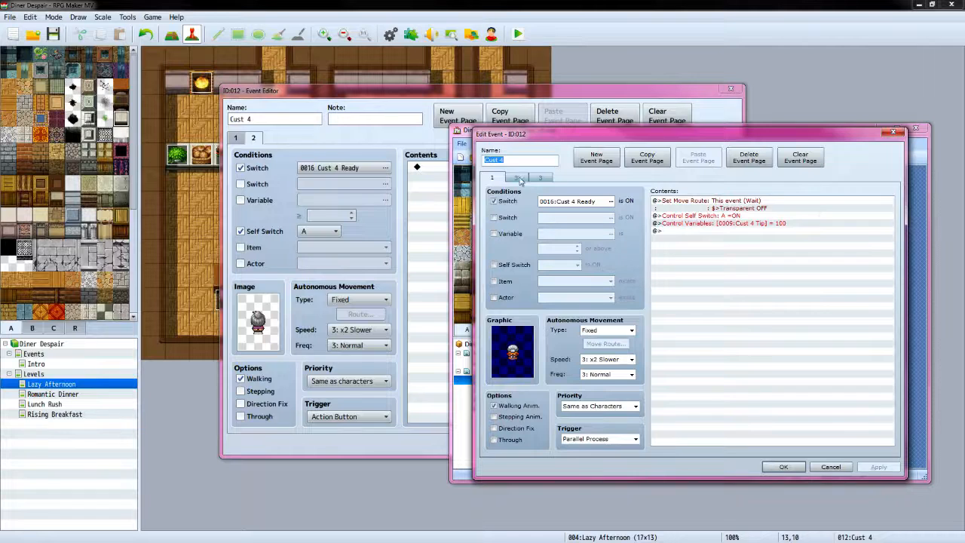
{"action": "left_click", "coordinate": [518, 178]}
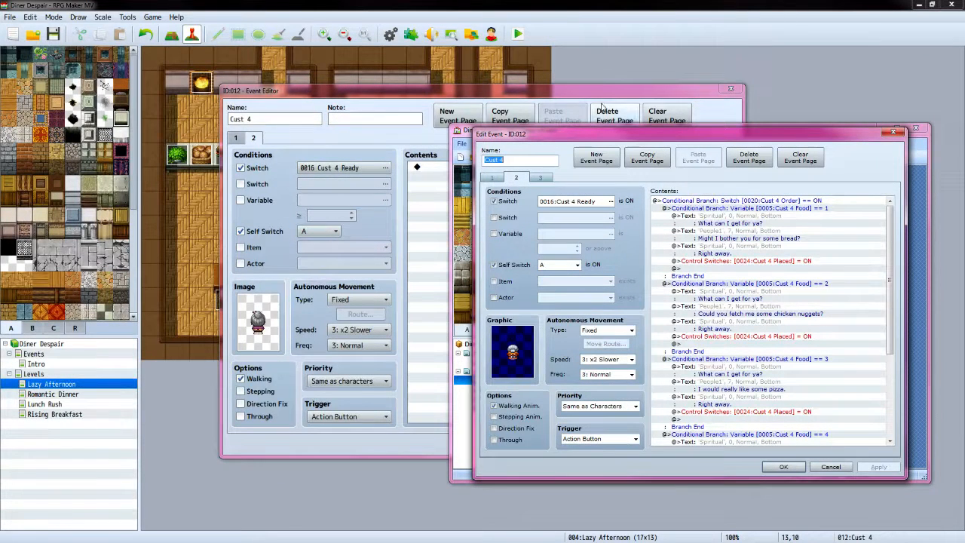
Back in RPG Maker MV, add a Conditional Branch for switch 0020 Cust 4 Order being ON, with an Else branch
{"action": "left_click", "coordinate": [579, 95]}
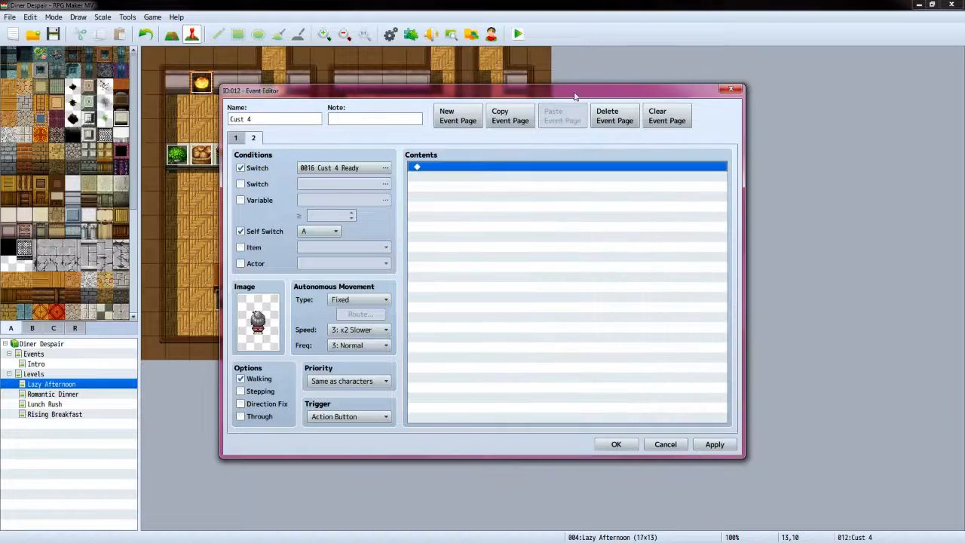
{"action": "double_click", "coordinate": [487, 172]}
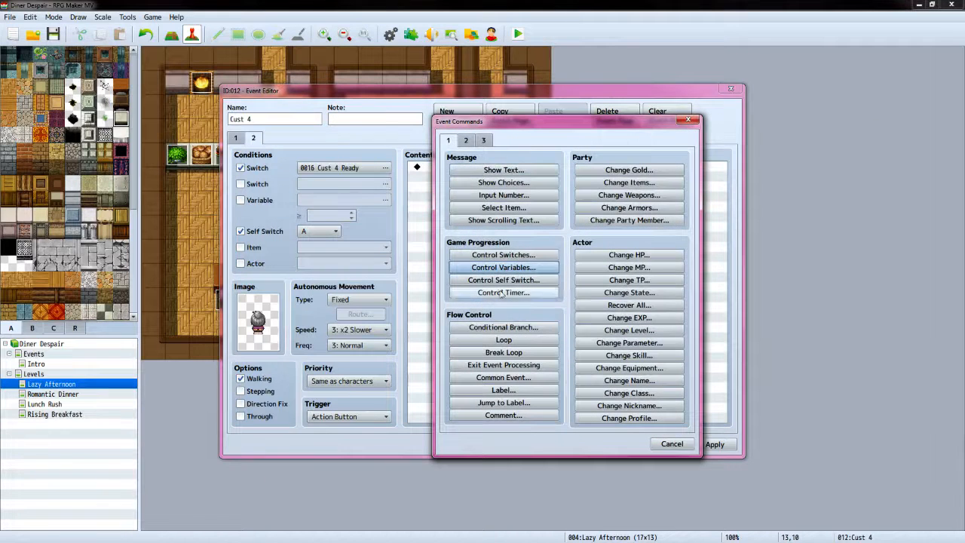
{"action": "left_click", "coordinate": [504, 327]}
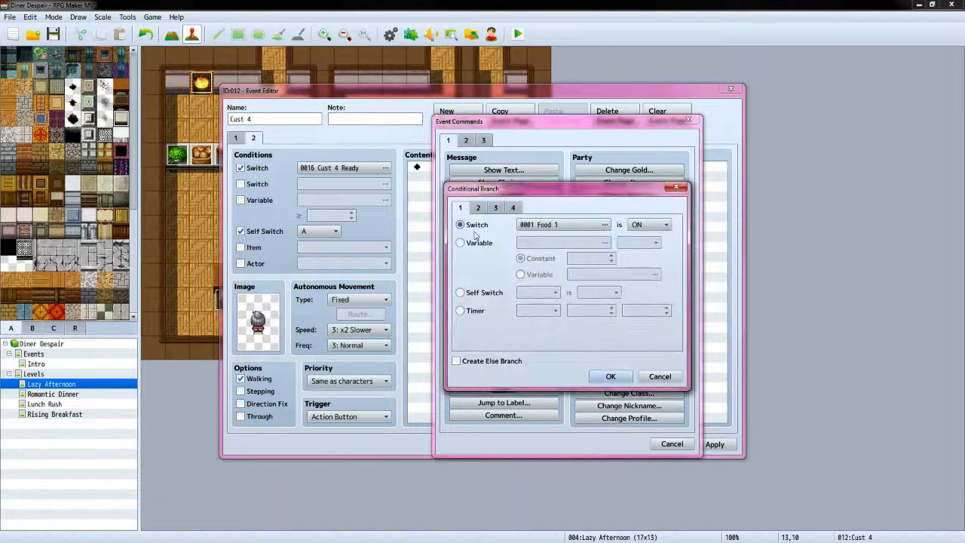
{"action": "left_click", "coordinate": [571, 224]}
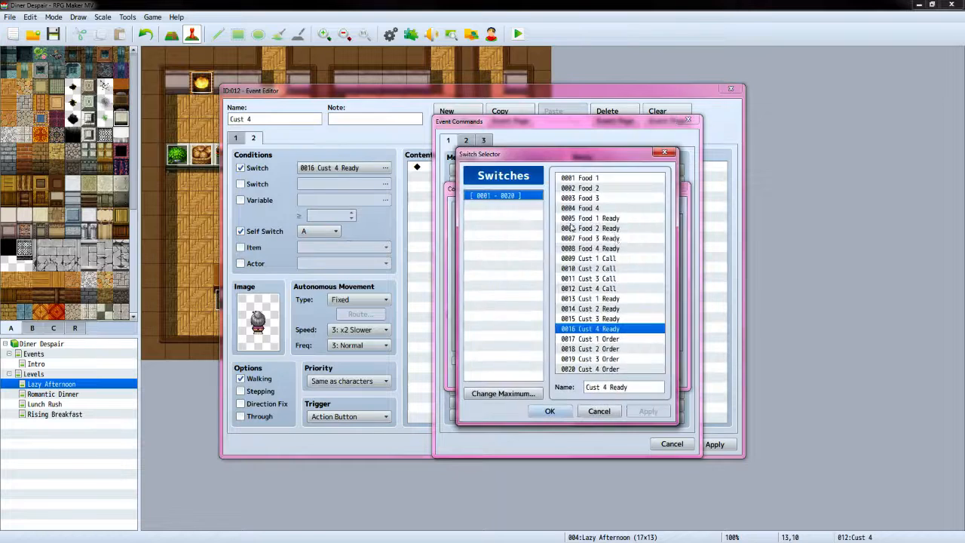
{"action": "left_click", "coordinate": [595, 369]}
{"action": "left_click", "coordinate": [549, 410]}
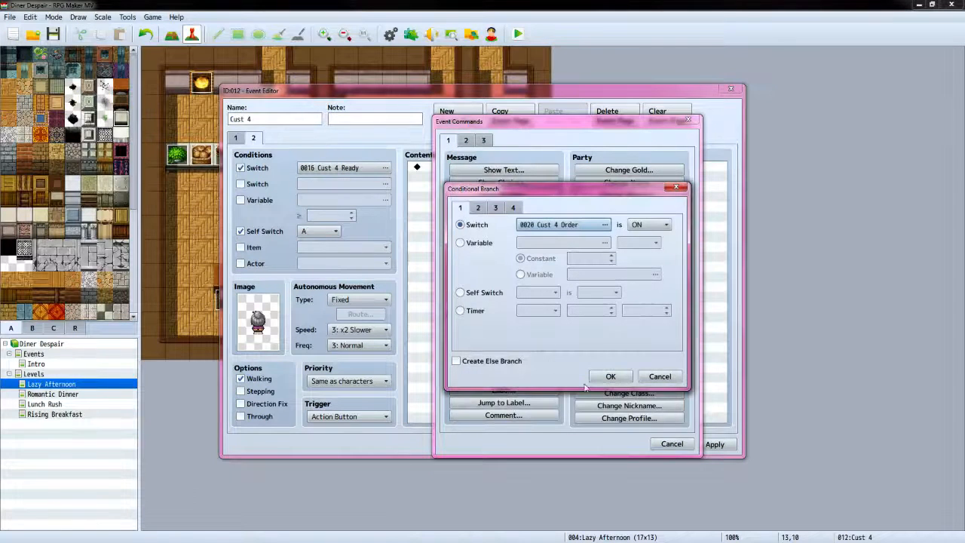
{"action": "left_click", "coordinate": [455, 360]}
{"action": "left_click", "coordinate": [610, 377]}
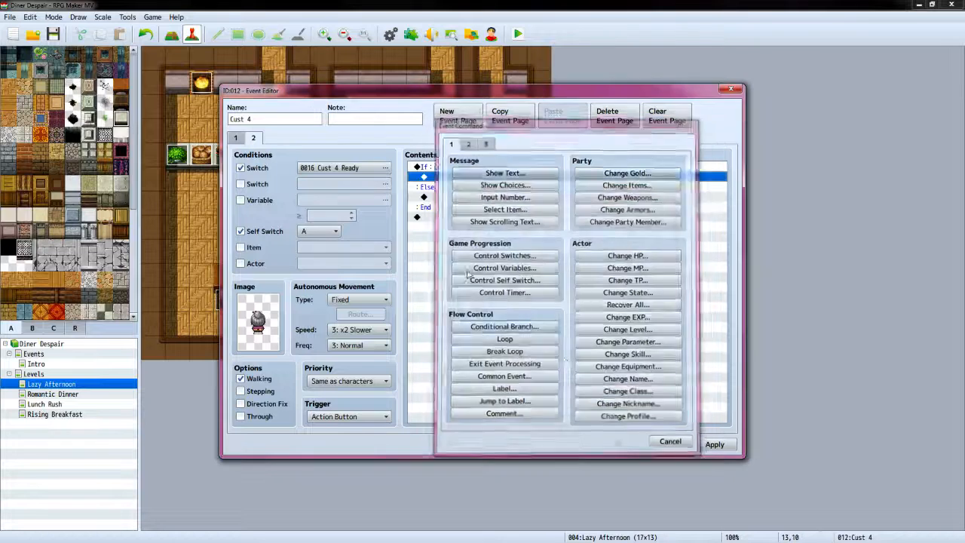
In the Else branch, add a Show Text with the Custom-Player face reading "Can I get you anything?", taking the wording from the older project
{"action": "double_click", "coordinate": [446, 197]}
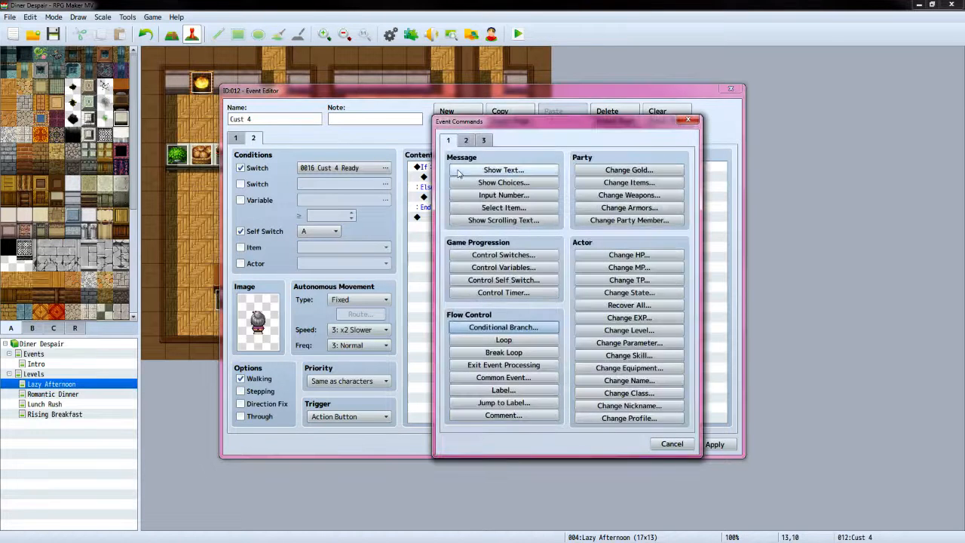
{"action": "left_click", "coordinate": [458, 172]}
{"action": "double_click", "coordinate": [451, 276]}
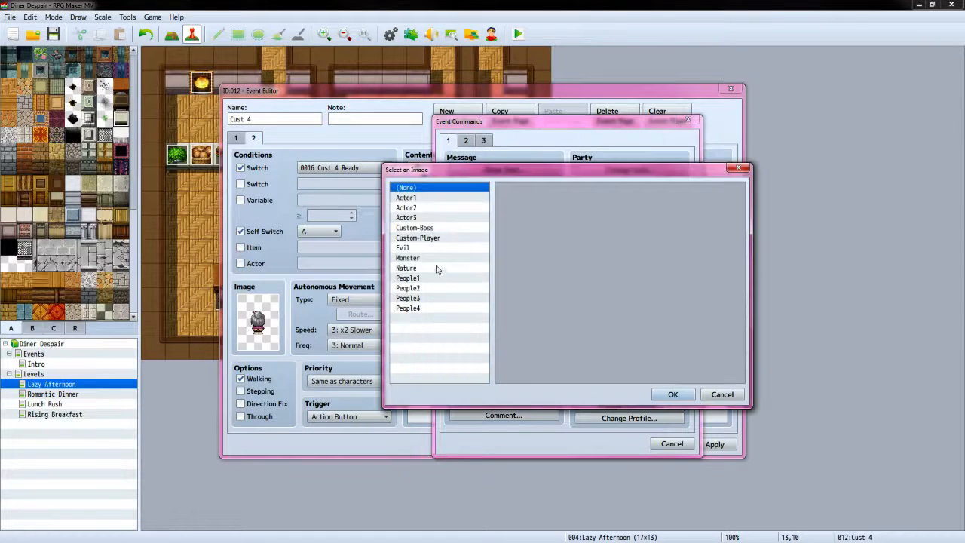
{"action": "left_click", "coordinate": [427, 238]}
{"action": "left_click", "coordinate": [671, 394]}
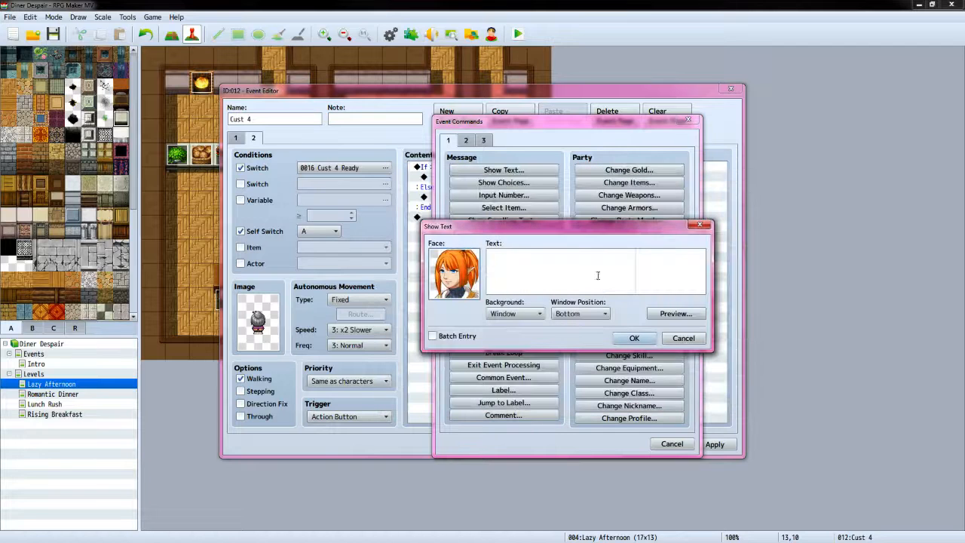
{"action": "left_click", "coordinate": [598, 275]}
{"action": "key", "text": "alt+Tab"}
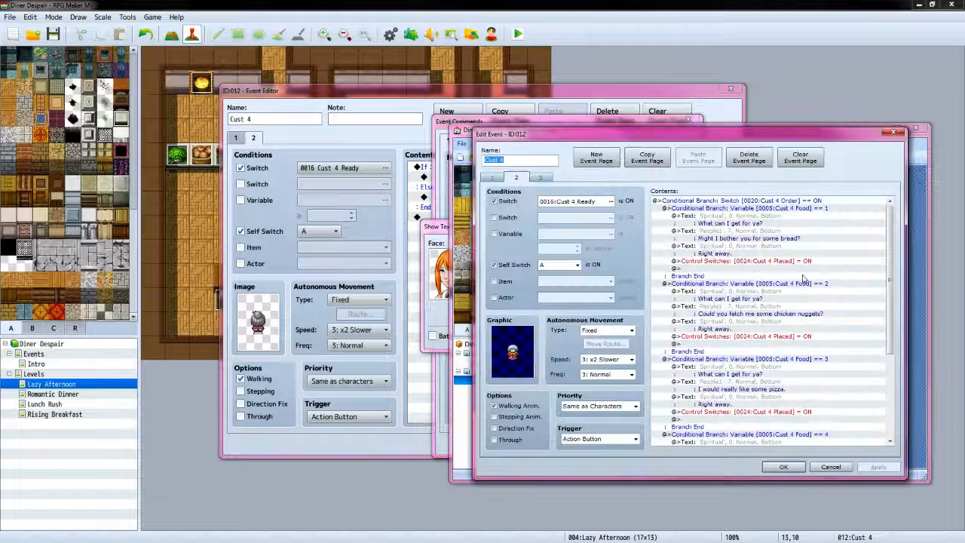
{"action": "left_click_drag", "start_coordinate": [890, 229], "coordinate": [891, 292]}
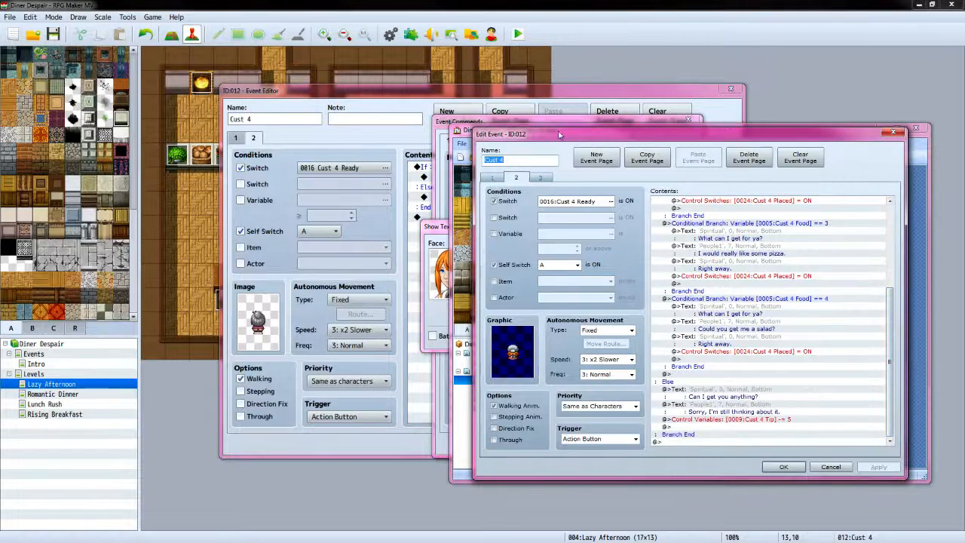
{"action": "left_click", "coordinate": [551, 93]}
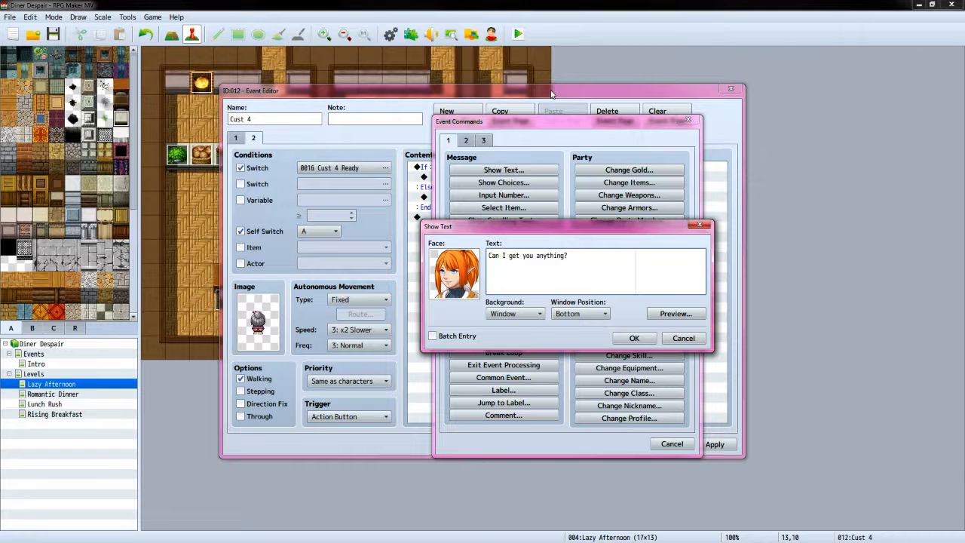
{"action": "left_click", "coordinate": [630, 338]}
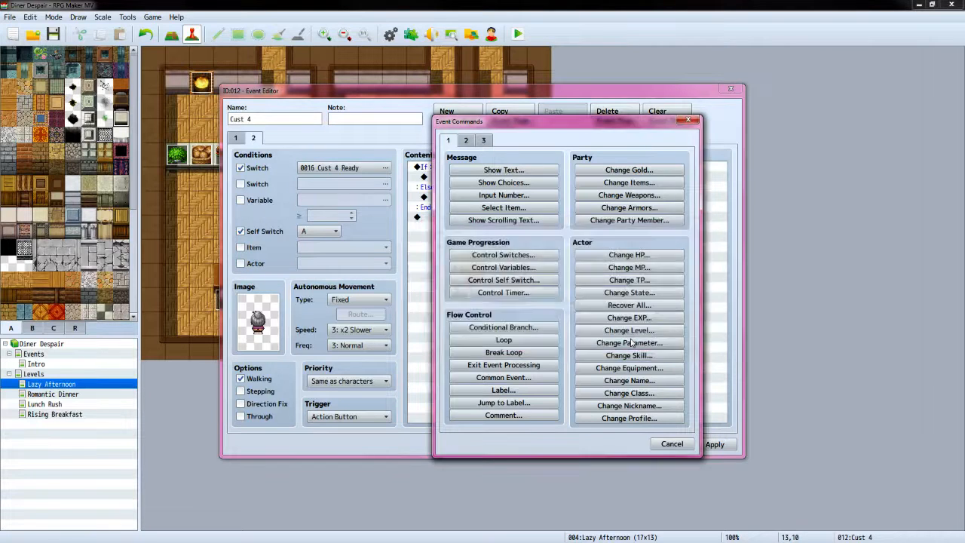
Below it, add a Show Text with the elderly woman's face from People1 reading "Sorry, I'm still thinking about it."
{"action": "double_click", "coordinate": [448, 217]}
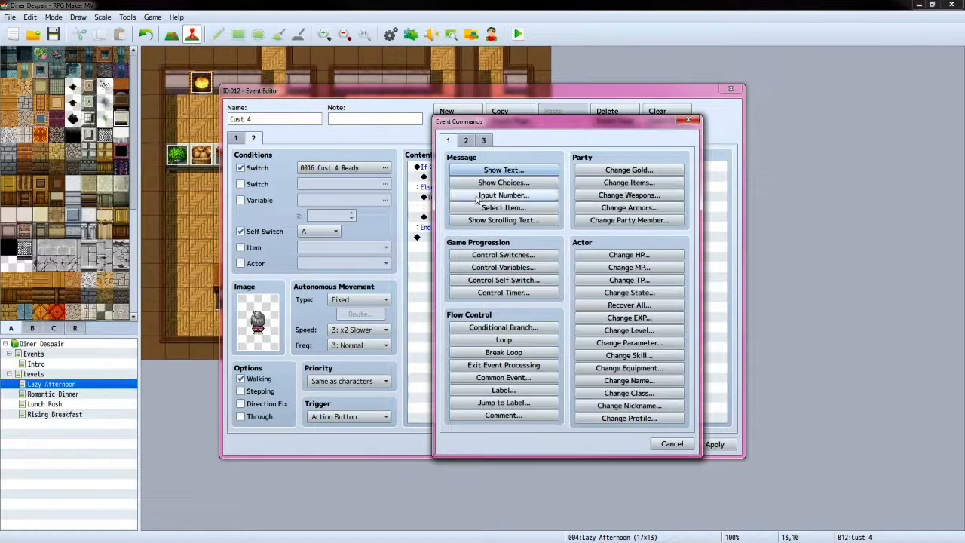
{"action": "left_click", "coordinate": [478, 171]}
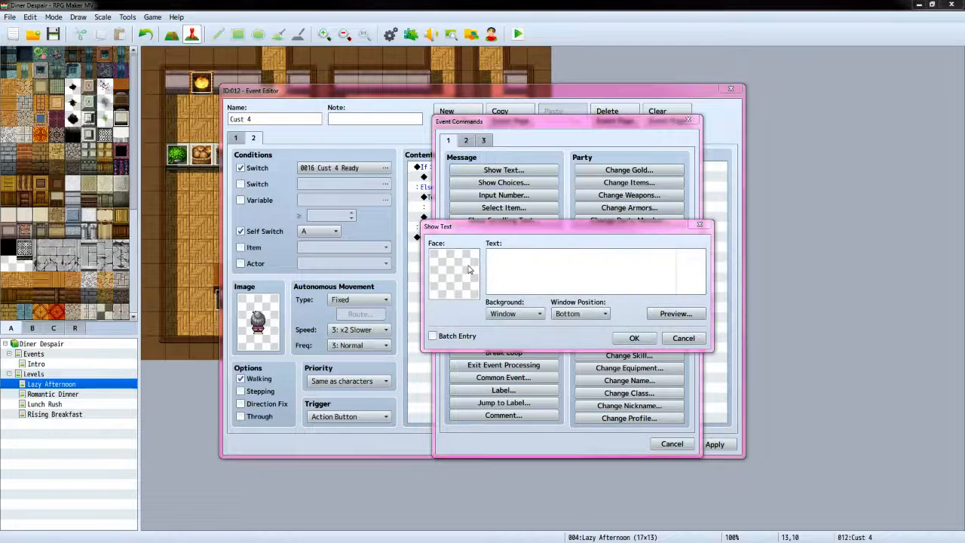
{"action": "double_click", "coordinate": [447, 259]}
{"action": "left_click", "coordinate": [442, 278]}
{"action": "left_click", "coordinate": [677, 253]}
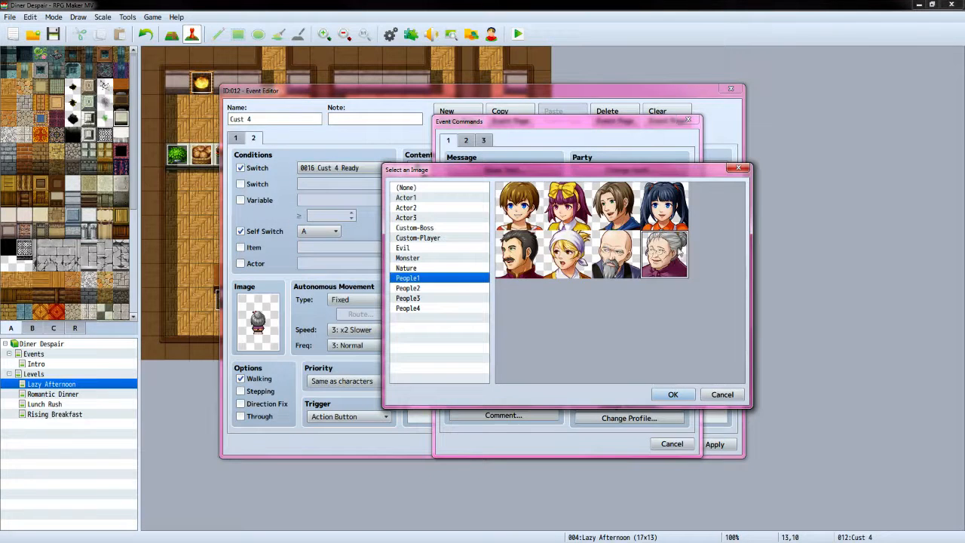
{"action": "left_click", "coordinate": [663, 389]}
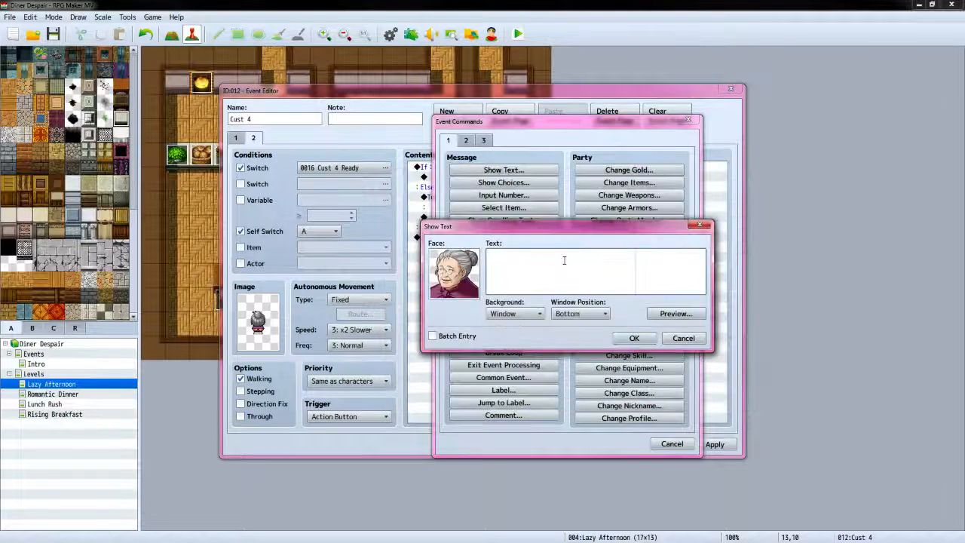
{"action": "left_click", "coordinate": [564, 260]}
{"action": "left_click", "coordinate": [631, 339]}
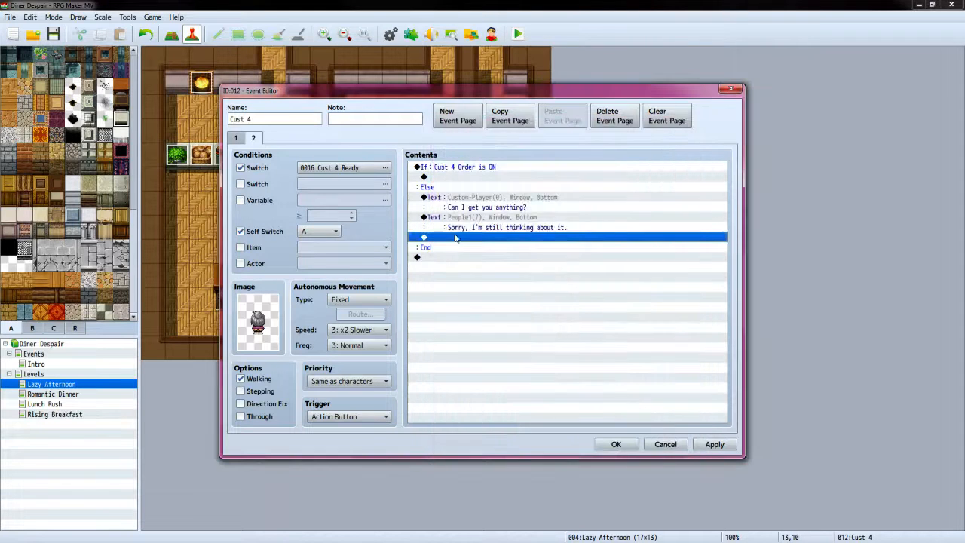
At the end of the Else branch, add a Control Variables command subtracting 5 from variable 0010 Cust 4 Tip
{"action": "double_click", "coordinate": [458, 239]}
{"action": "left_click", "coordinate": [503, 267]}
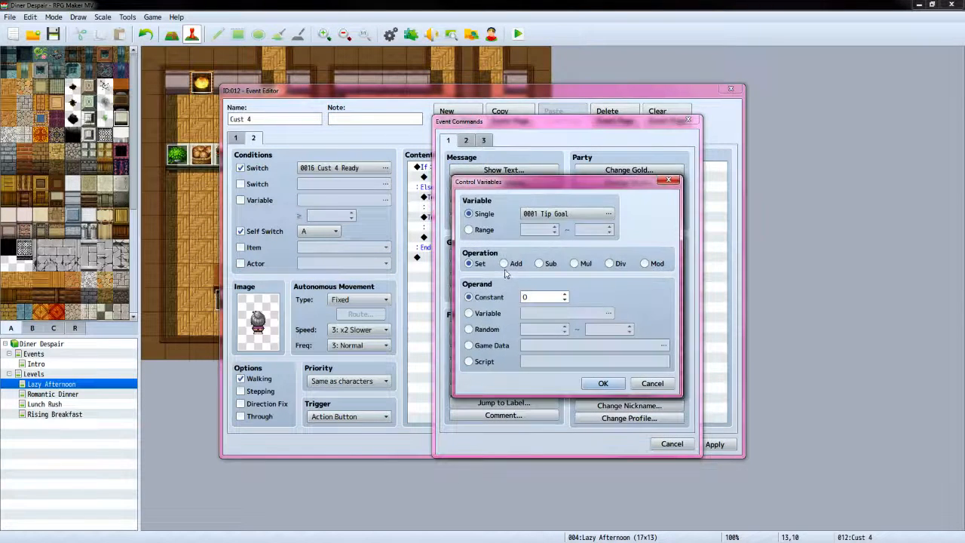
{"action": "left_click", "coordinate": [568, 214]}
{"action": "left_click", "coordinate": [614, 274]}
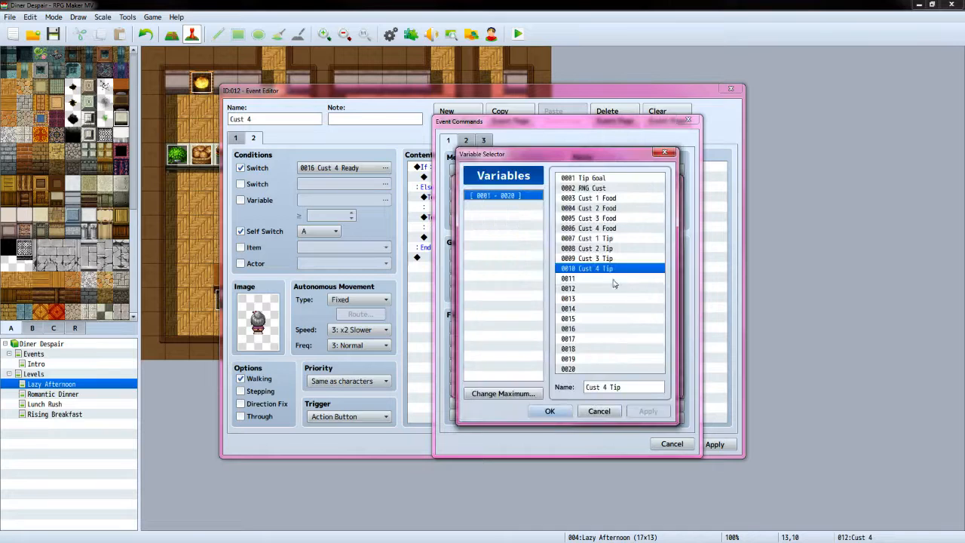
{"action": "left_click", "coordinate": [551, 404]}
{"action": "left_click", "coordinate": [539, 263]}
{"action": "left_click", "coordinate": [543, 296]}
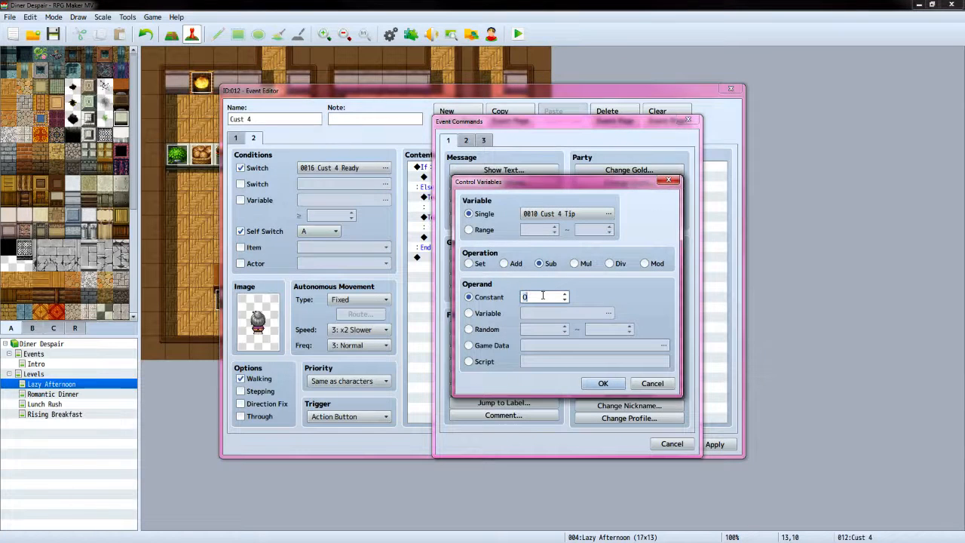
{"action": "type", "text": "5"}
{"action": "left_click", "coordinate": [603, 383]}
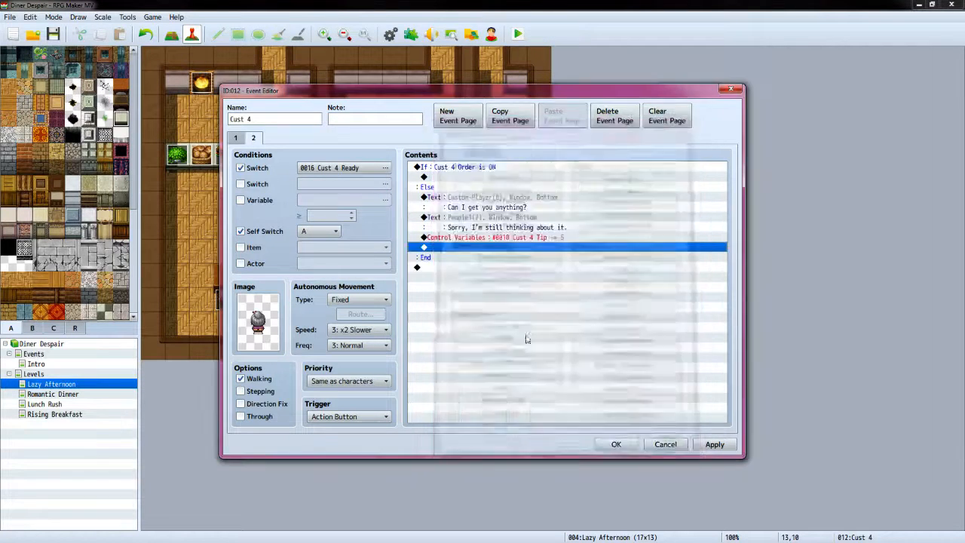
Following the older project's event, add a Conditional Branch for variable 0006 Cust 4 Food = 1 inside the Cust 4 Order is ON branch
{"action": "left_click", "coordinate": [457, 177]}
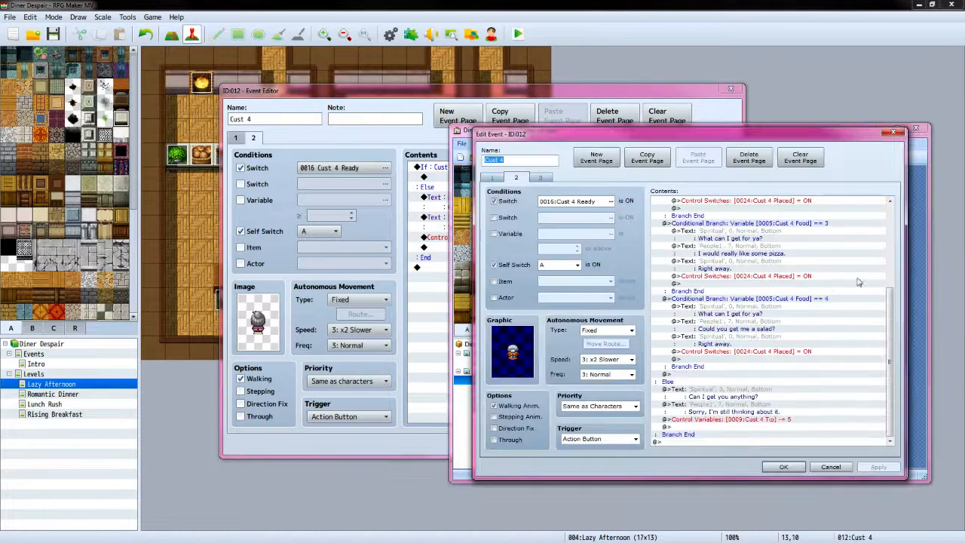
{"action": "left_click_drag", "start_coordinate": [891, 318], "coordinate": [891, 234]}
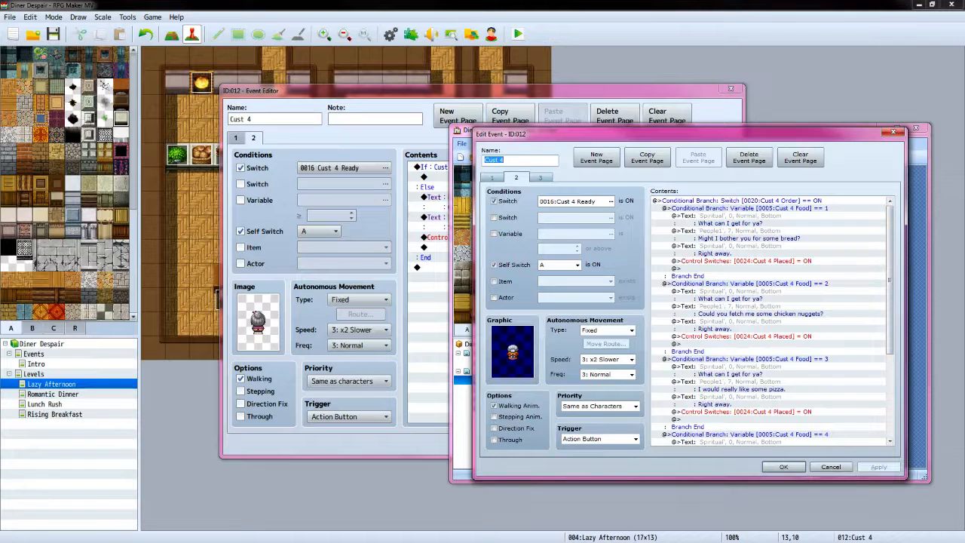
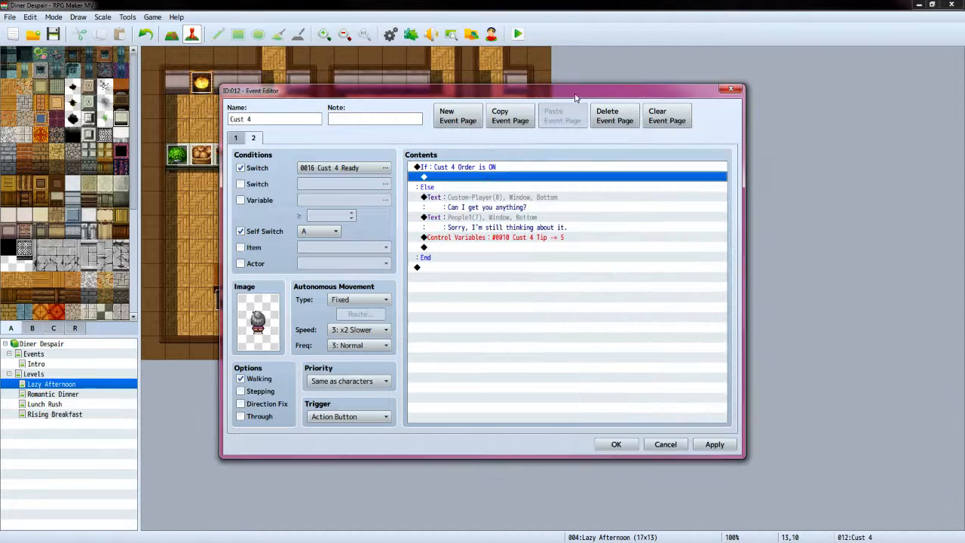
{"action": "double_click", "coordinate": [482, 178]}
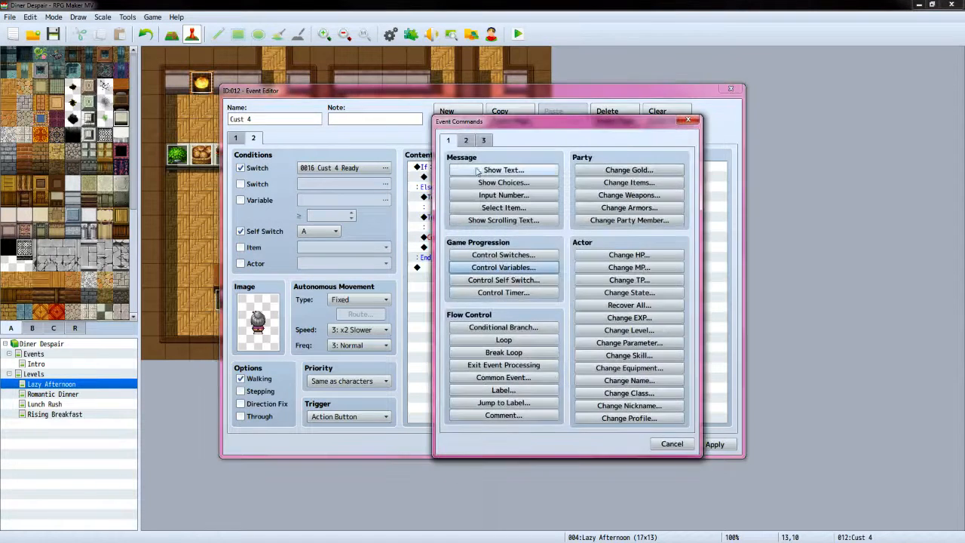
{"action": "left_click", "coordinate": [503, 326]}
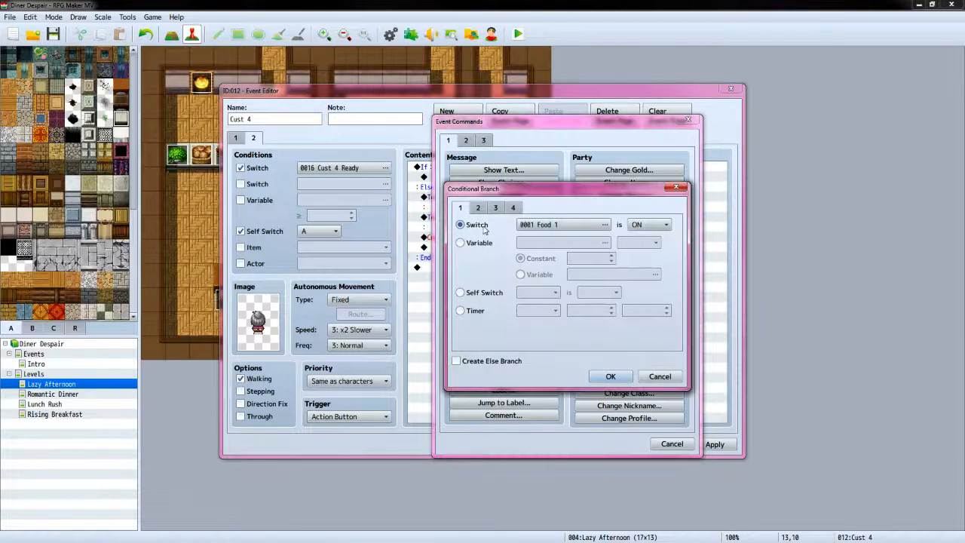
{"action": "left_click", "coordinate": [514, 208]}
{"action": "left_click", "coordinate": [461, 208]}
{"action": "left_click", "coordinate": [460, 243]}
{"action": "left_click", "coordinate": [604, 242]}
{"action": "left_click", "coordinate": [597, 268]}
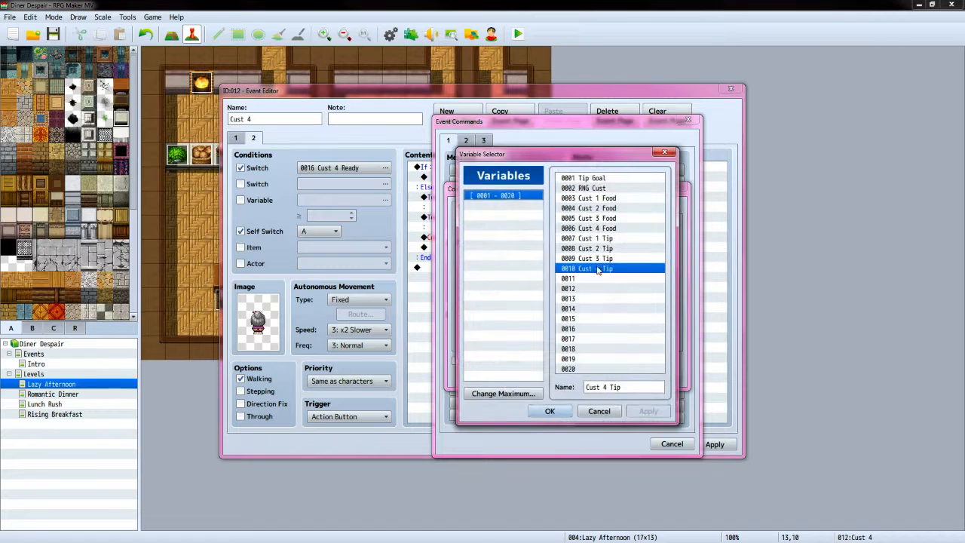
{"action": "left_click", "coordinate": [609, 228]}
{"action": "left_click", "coordinate": [549, 411]}
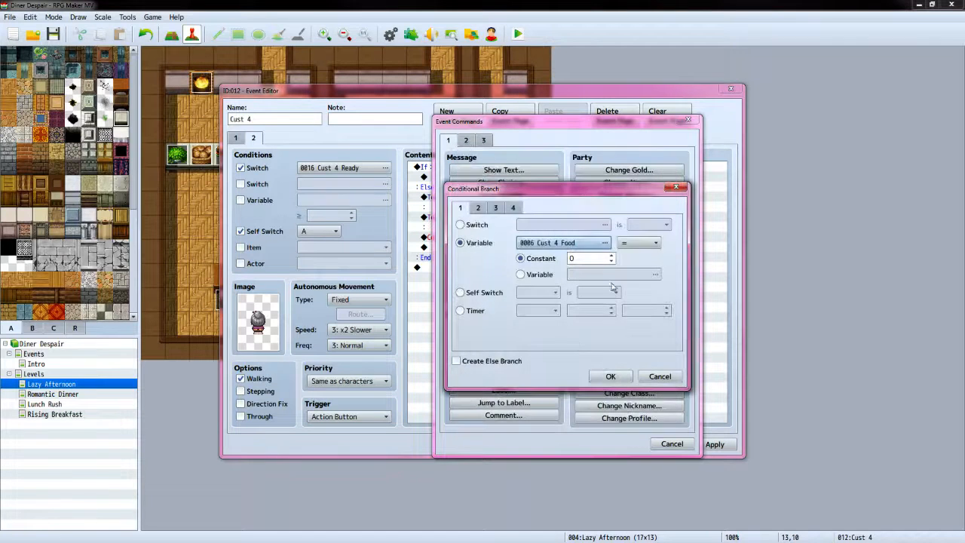
{"action": "left_click", "coordinate": [611, 259]}
{"action": "left_click", "coordinate": [610, 376]}
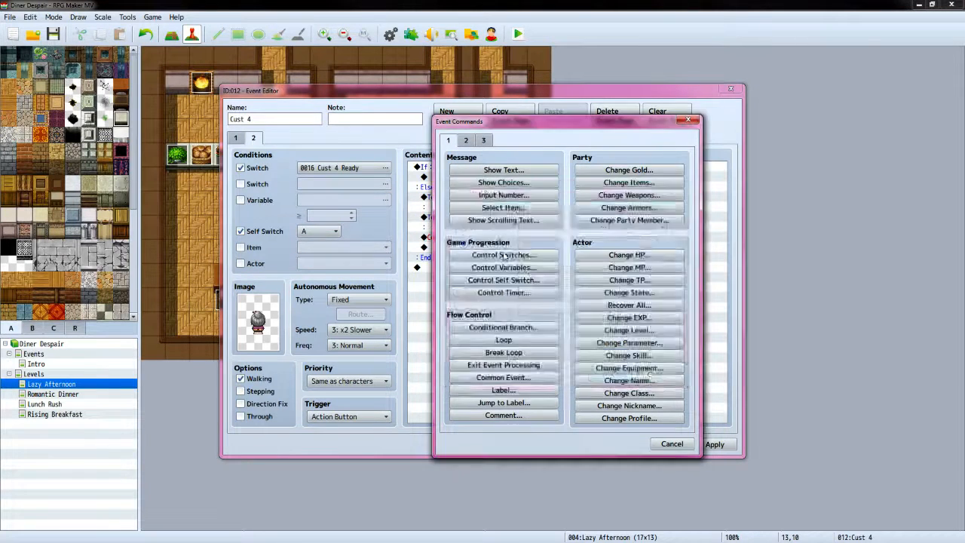
In the Cust 4 Food = 1 branch, add a Show Text with the Custom-Player face reading "What can I get for ya?"
{"action": "double_click", "coordinate": [468, 188]}
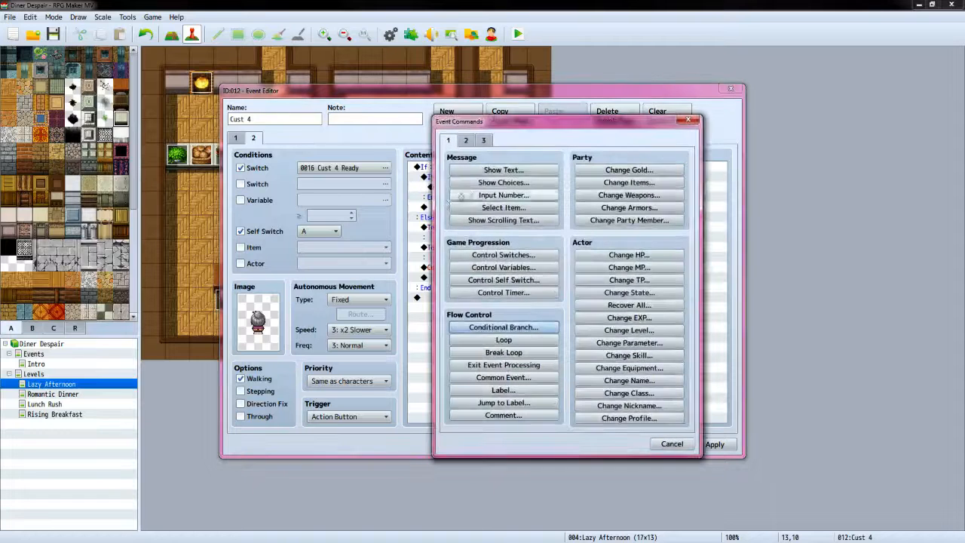
{"action": "left_click", "coordinate": [504, 170]}
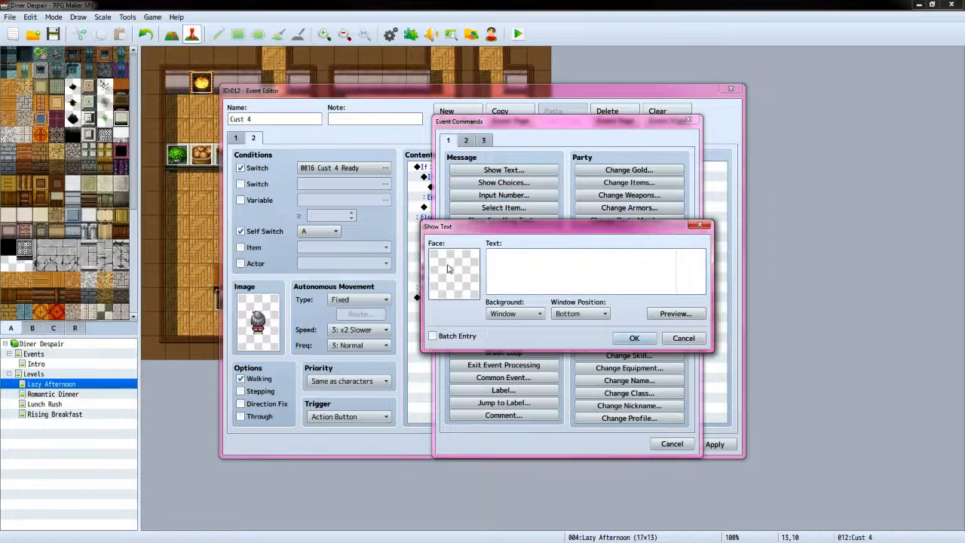
{"action": "double_click", "coordinate": [455, 274]}
{"action": "left_click", "coordinate": [441, 238]}
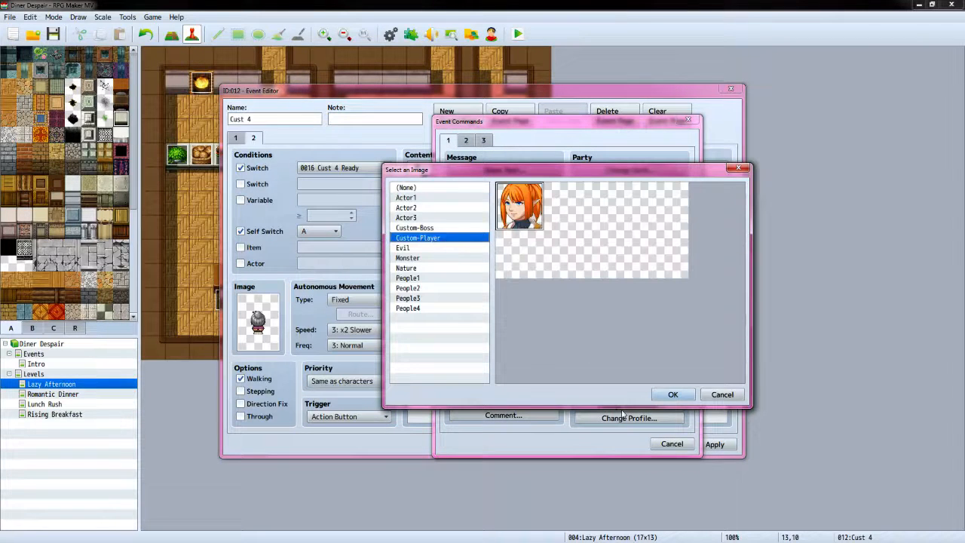
{"action": "left_click", "coordinate": [673, 394]}
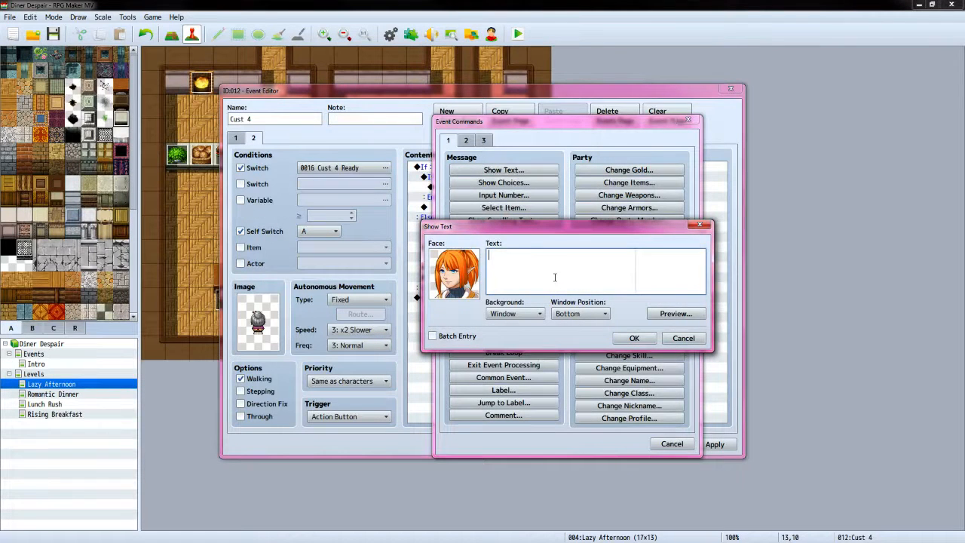
{"action": "type", "text": "What can I get for ya?"}
{"action": "left_click", "coordinate": [632, 338]}
Below it, add a Show Text with the elderly woman's face from People1 reading "Might I bother you for some bread?"
{"action": "double_click", "coordinate": [491, 210]}
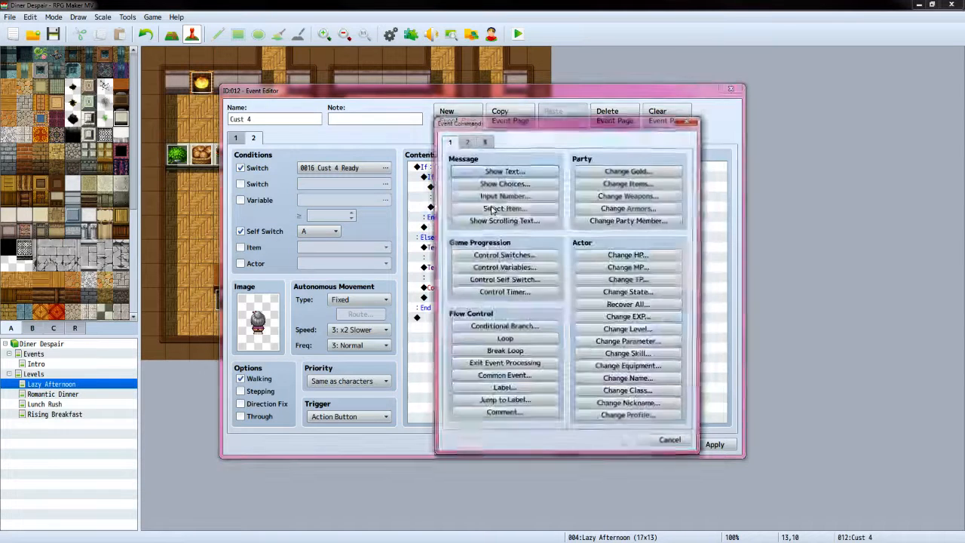
{"action": "left_click", "coordinate": [504, 171]}
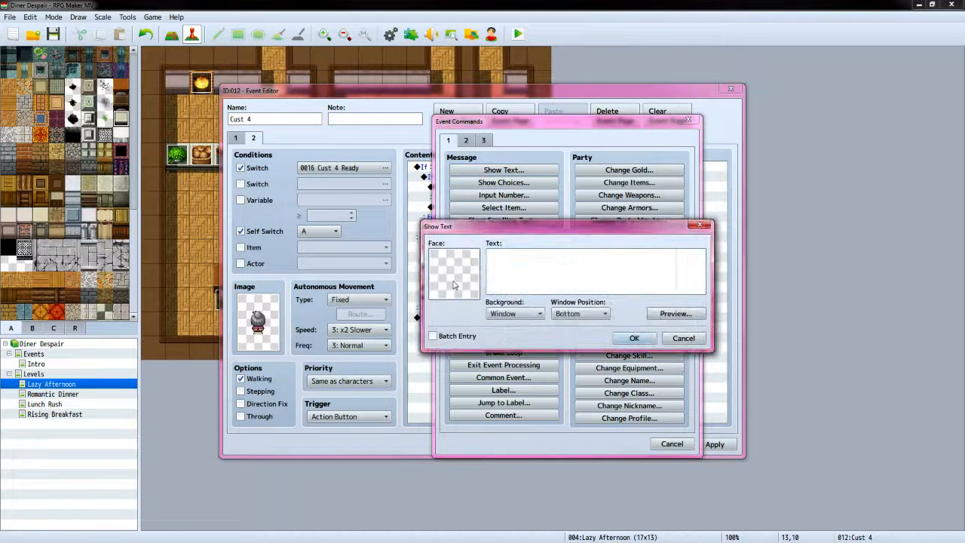
{"action": "double_click", "coordinate": [455, 285]}
{"action": "left_click", "coordinate": [428, 278]}
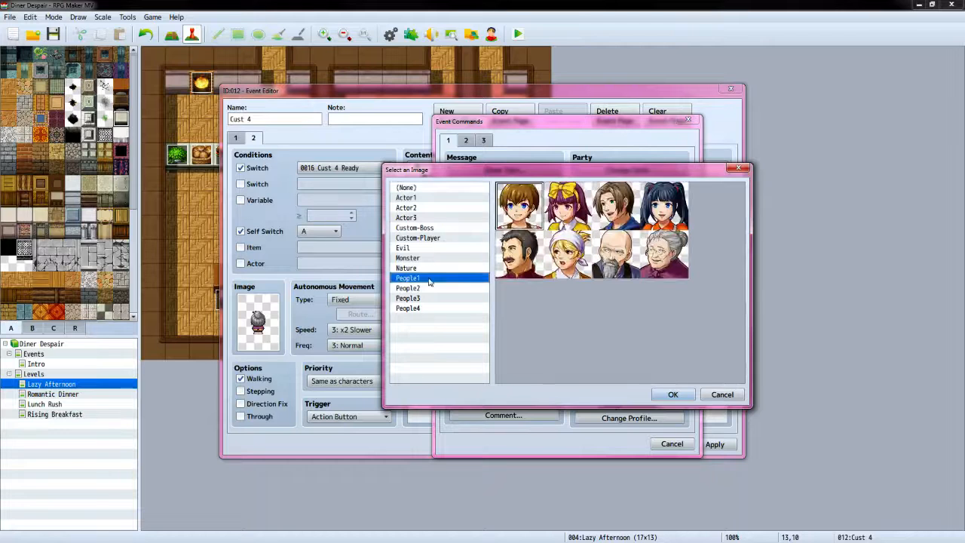
{"action": "left_click", "coordinate": [663, 254]}
{"action": "left_click", "coordinate": [672, 394]}
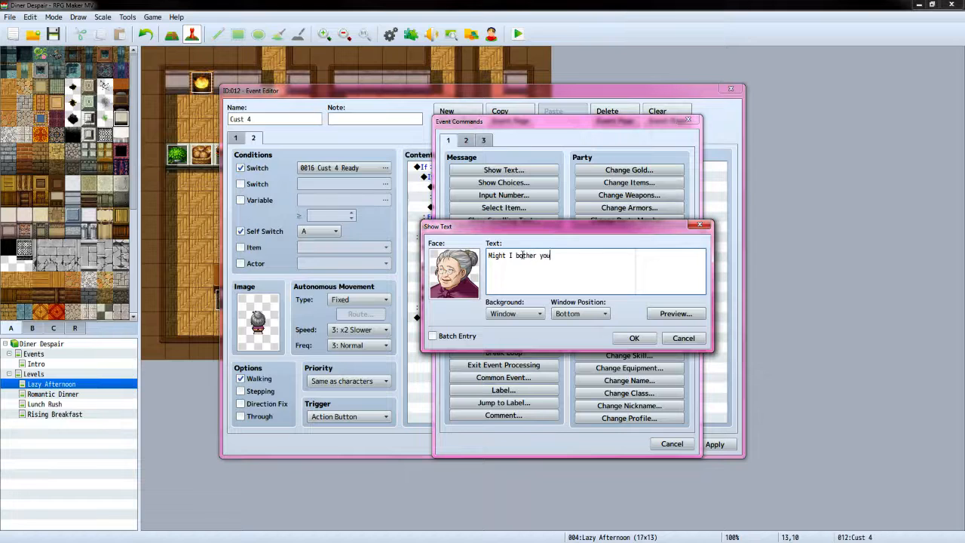
{"action": "type", "text": "some bread?"}
{"action": "left_click", "coordinate": [626, 337]}
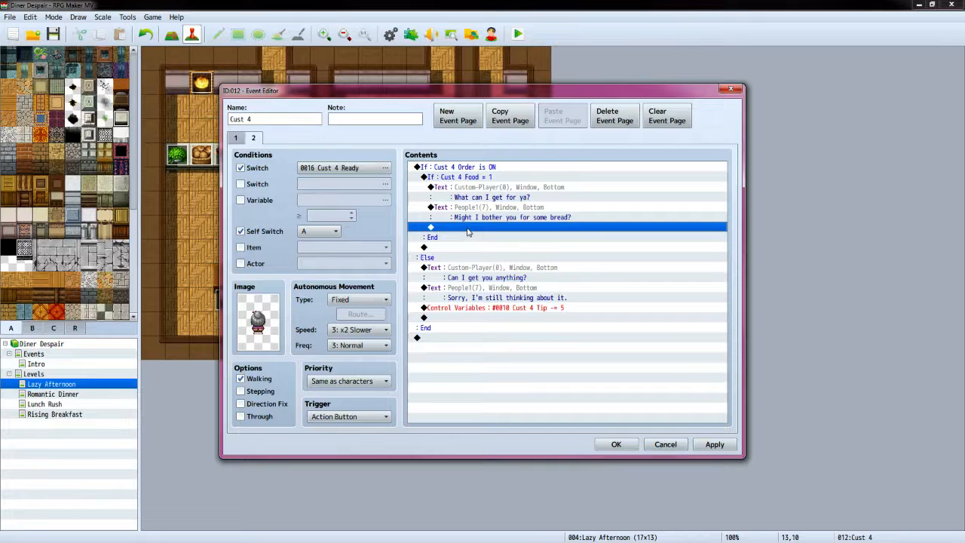
After the bread request, add a Show Text with the Custom-Player face reading "Right away."
{"action": "double_click", "coordinate": [467, 230]}
{"action": "left_click", "coordinate": [504, 170]}
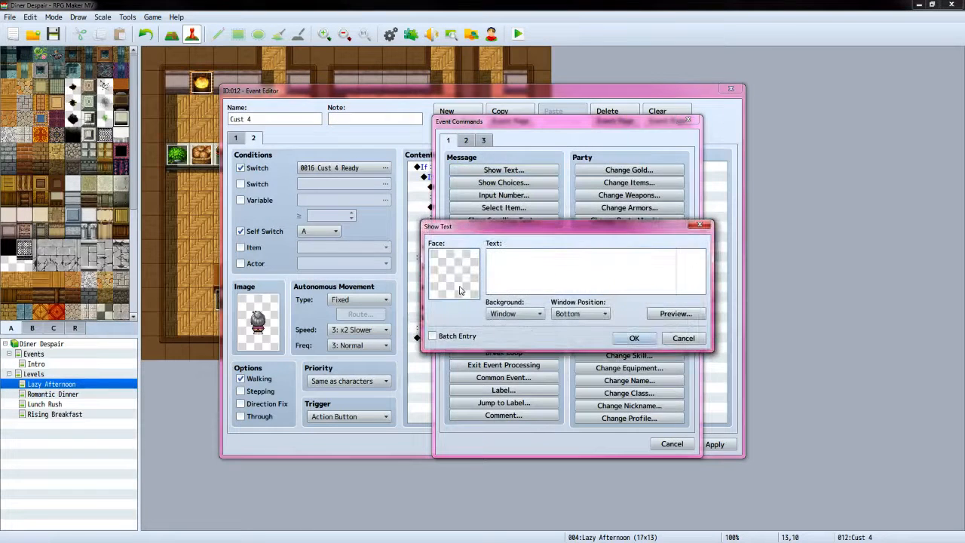
{"action": "double_click", "coordinate": [460, 290]}
{"action": "left_click", "coordinate": [434, 240]}
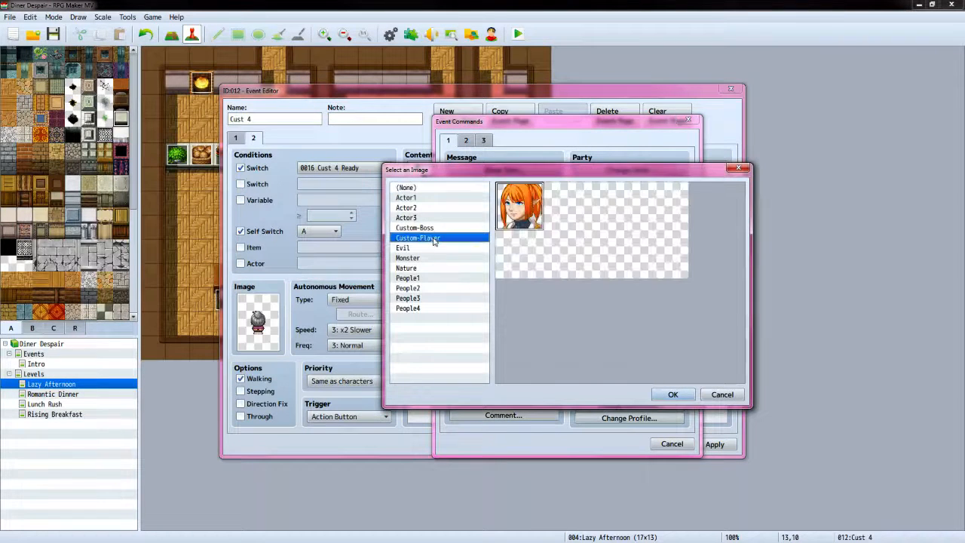
{"action": "left_click", "coordinate": [672, 392]}
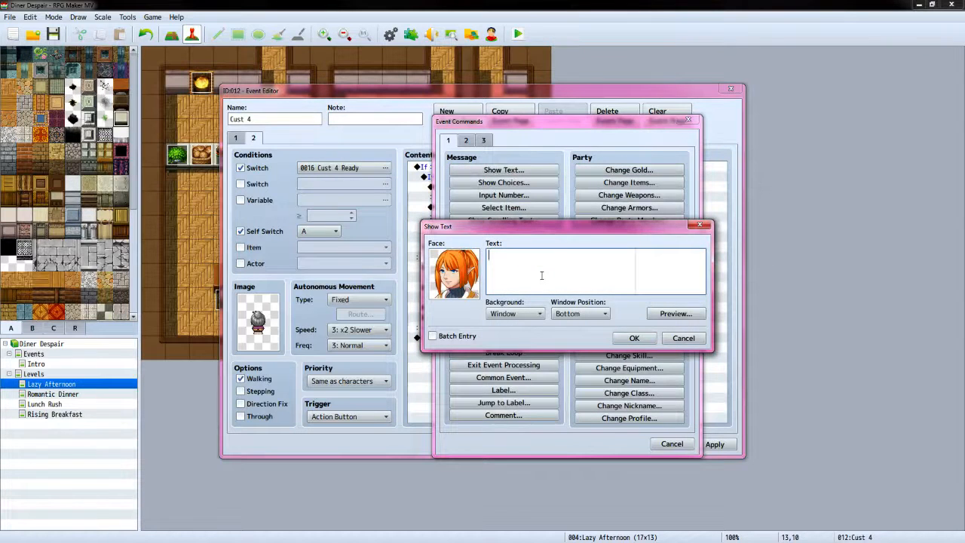
{"action": "type", "text": "Right away."}
{"action": "left_click", "coordinate": [632, 338]}
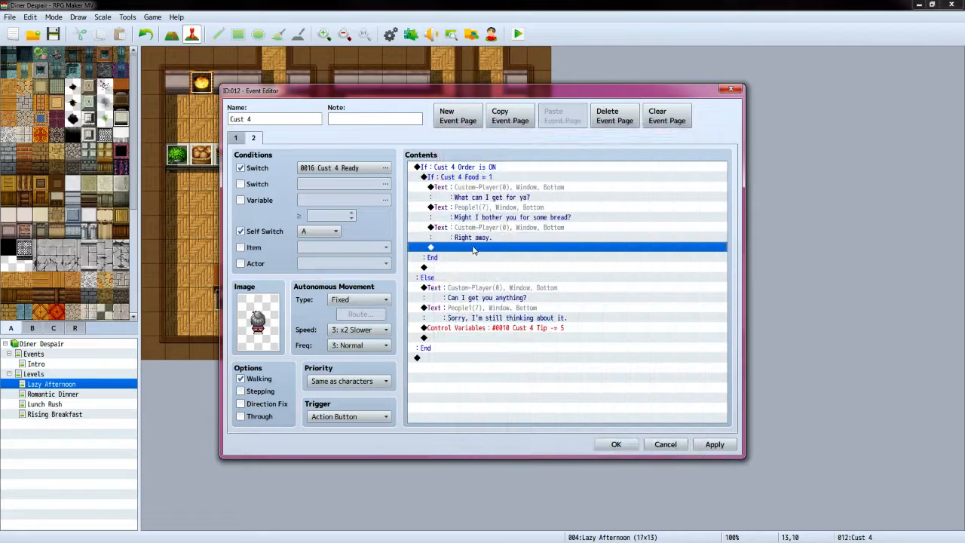
End the Cust 4 Food = 1 branch with a Control Self Switch turning B ON, and apply the event changes
{"action": "double_click", "coordinate": [474, 249]}
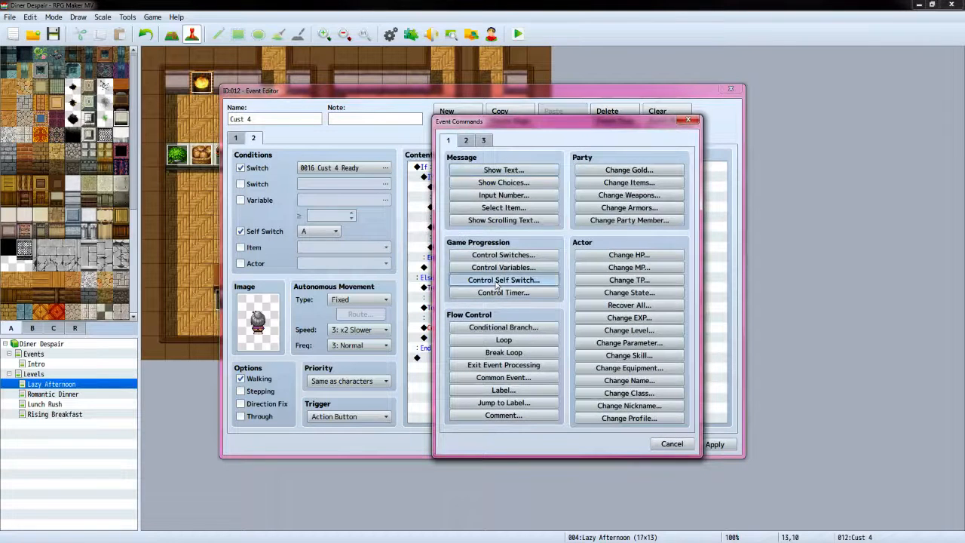
{"action": "left_click", "coordinate": [501, 279]}
{"action": "left_click", "coordinate": [536, 272]}
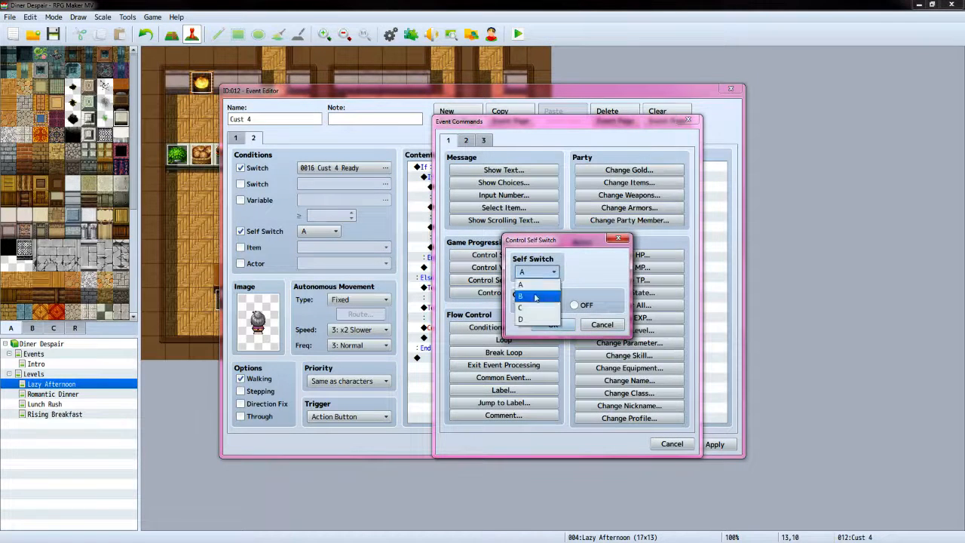
{"action": "left_click", "coordinate": [535, 297]}
{"action": "left_click", "coordinate": [553, 324]}
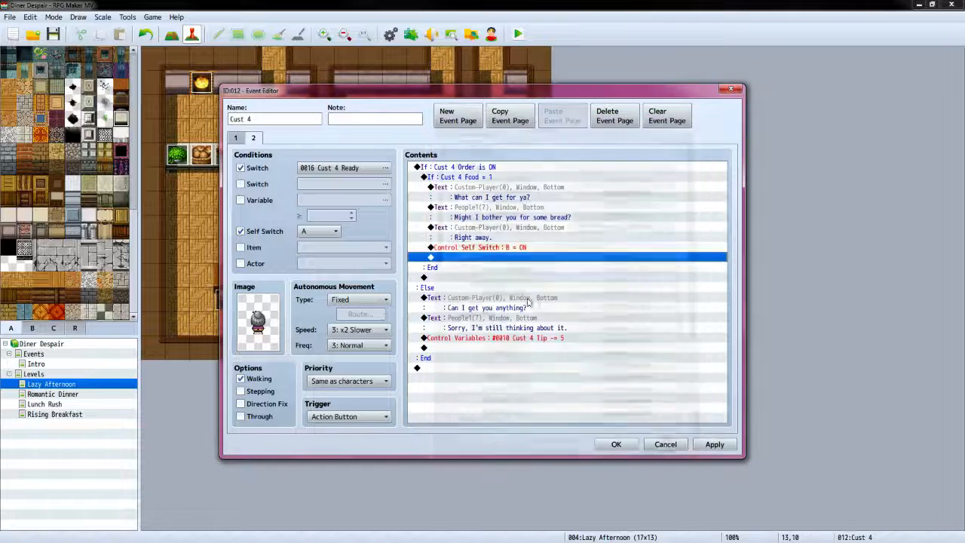
{"action": "left_click", "coordinate": [712, 445]}
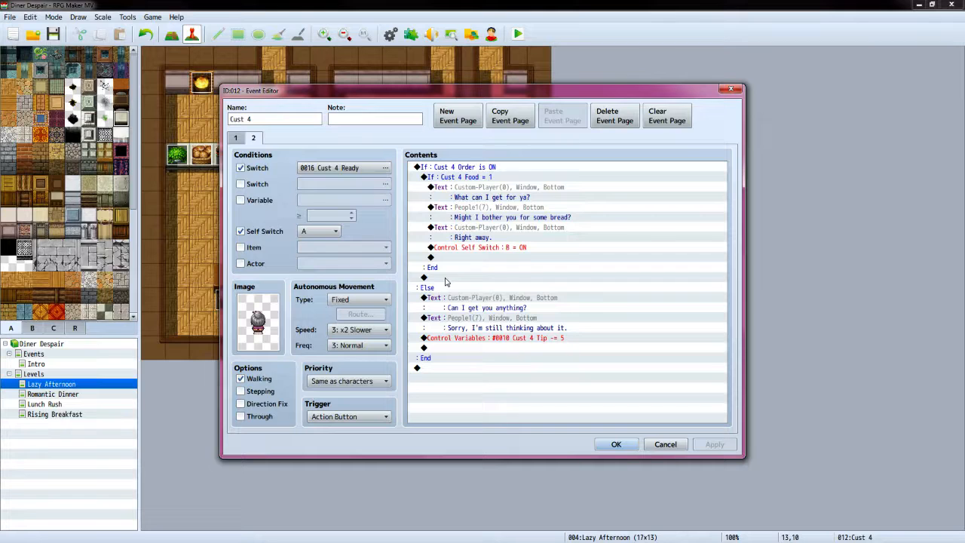
Below the Cust 4 Food = 1 branch, add a Conditional Branch for variable 0006 Cust 4 Food = 2
{"action": "left_click", "coordinate": [445, 278]}
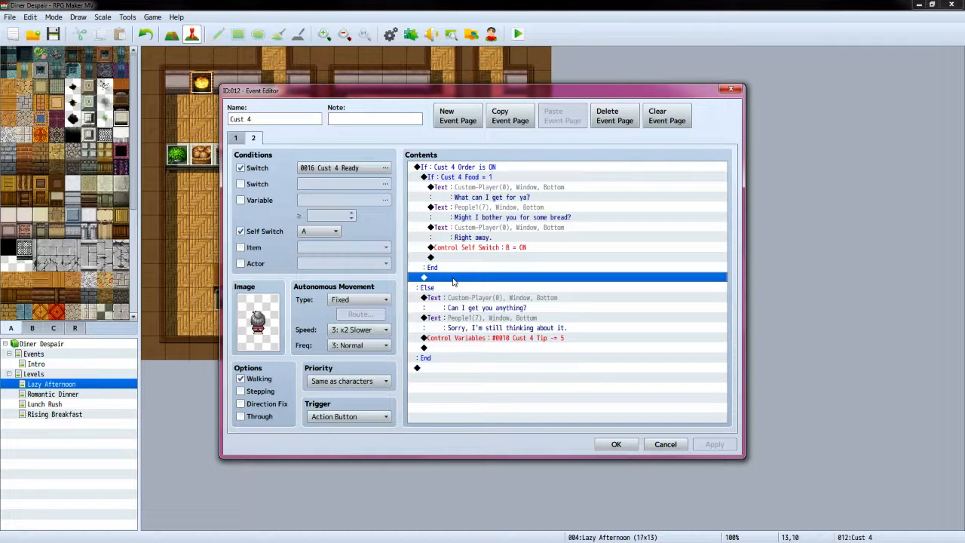
{"action": "double_click", "coordinate": [453, 279]}
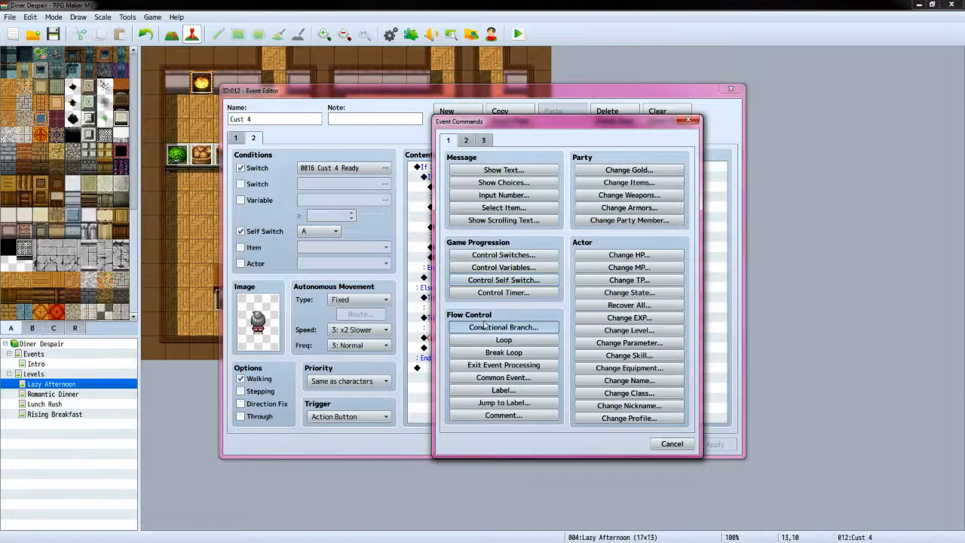
{"action": "left_click", "coordinate": [485, 327]}
{"action": "left_click", "coordinate": [460, 243]}
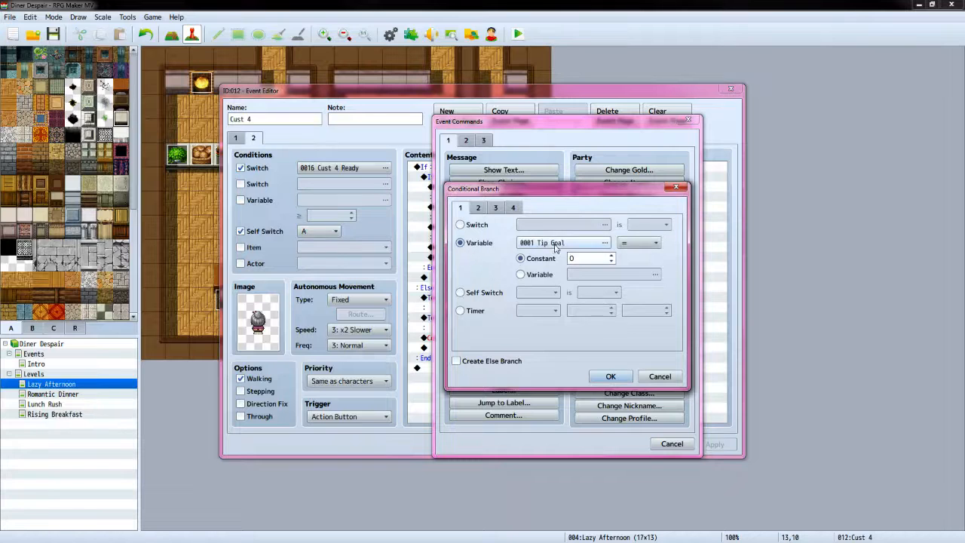
{"action": "left_click", "coordinate": [605, 242]}
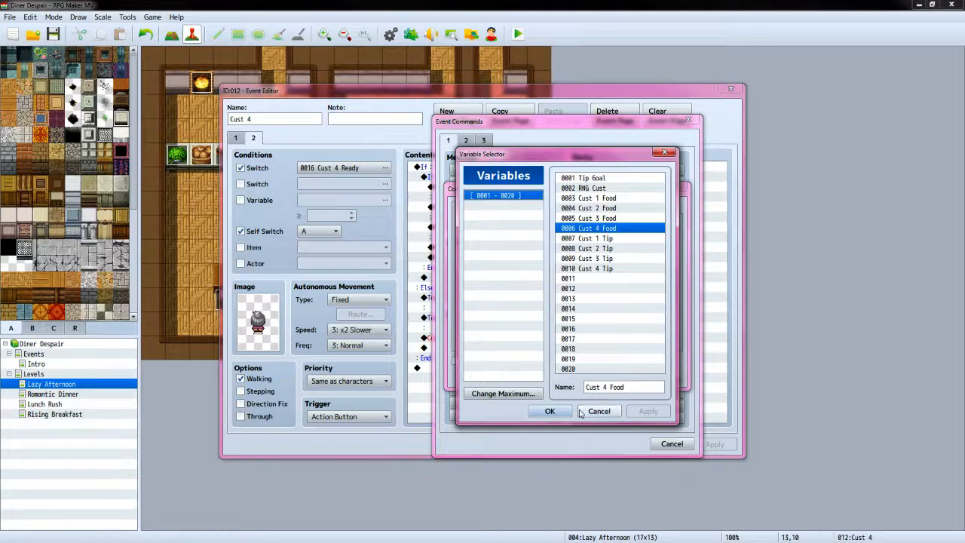
{"action": "left_click", "coordinate": [549, 411]}
{"action": "left_click", "coordinate": [637, 243]}
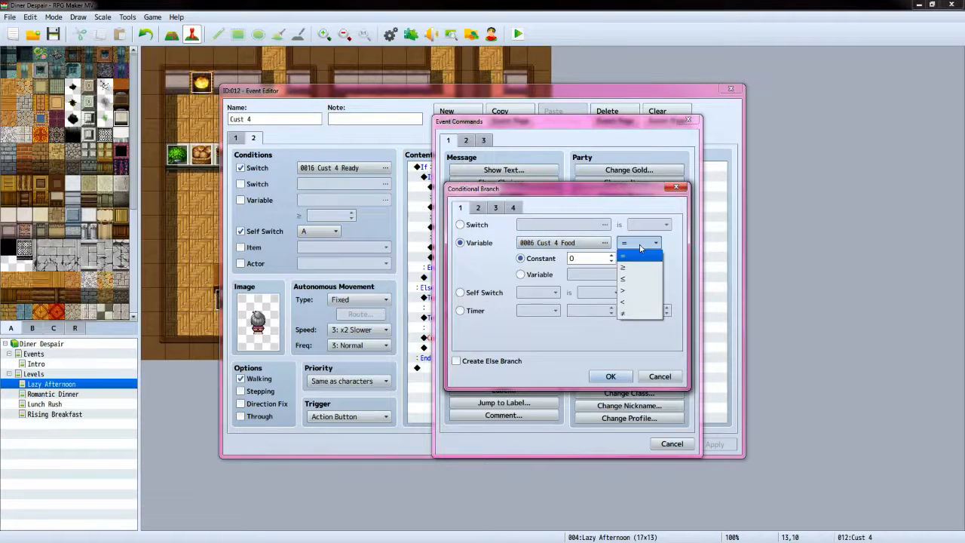
{"action": "left_click", "coordinate": [612, 260]}
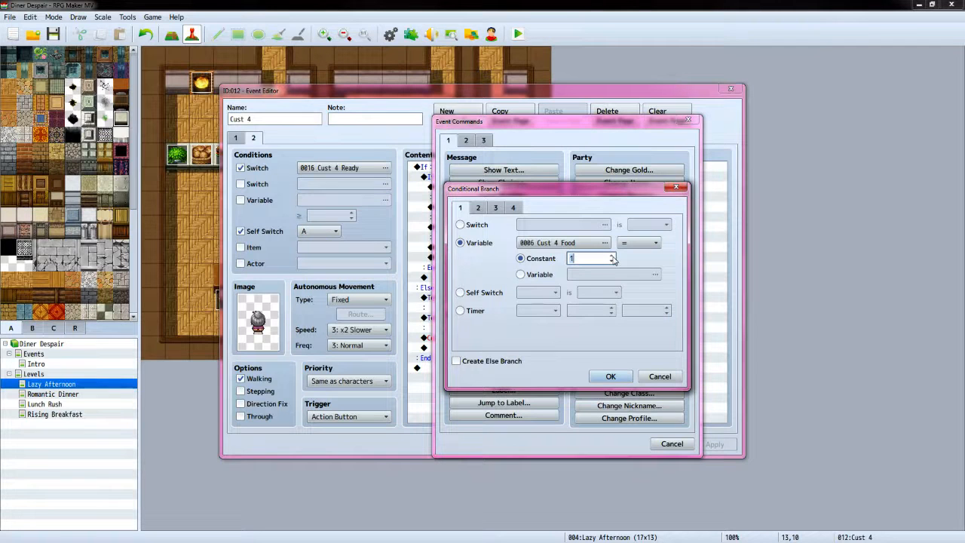
{"action": "left_click", "coordinate": [612, 376]}
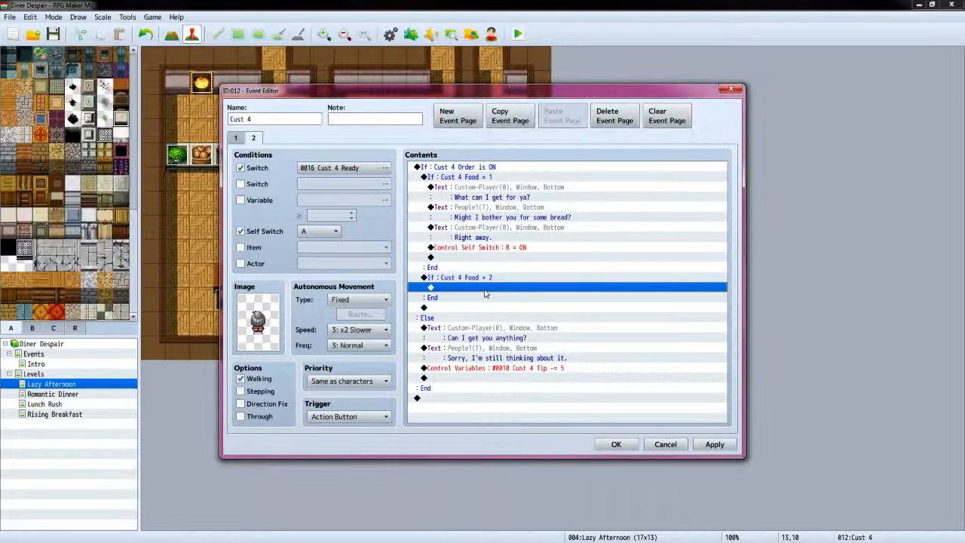
Inside the Cust 4 Food = 2 branch, add a Show Text with the Custom-Player face reading "What can I get for ya?"
{"action": "double_click", "coordinate": [486, 290]}
{"action": "left_click", "coordinate": [483, 171]}
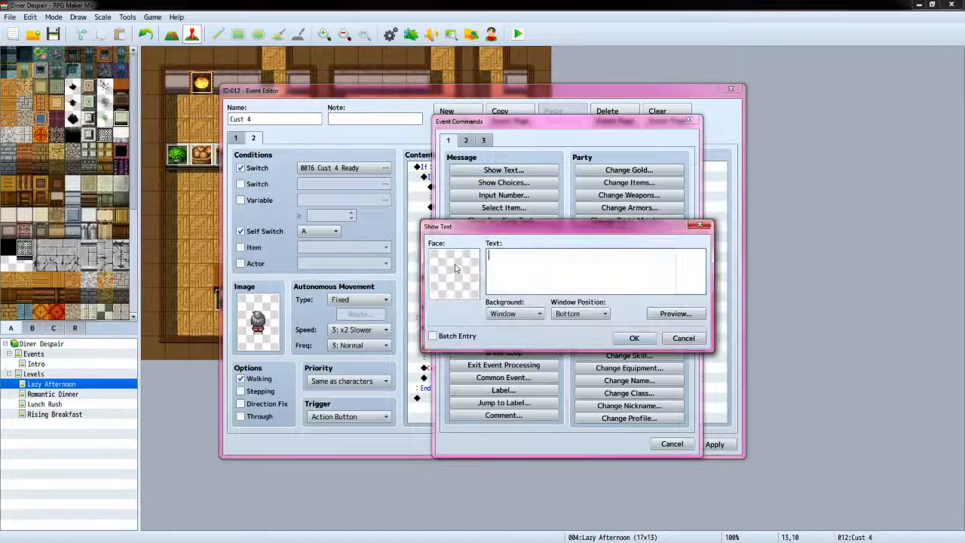
{"action": "double_click", "coordinate": [456, 270]}
{"action": "left_click", "coordinate": [434, 237]}
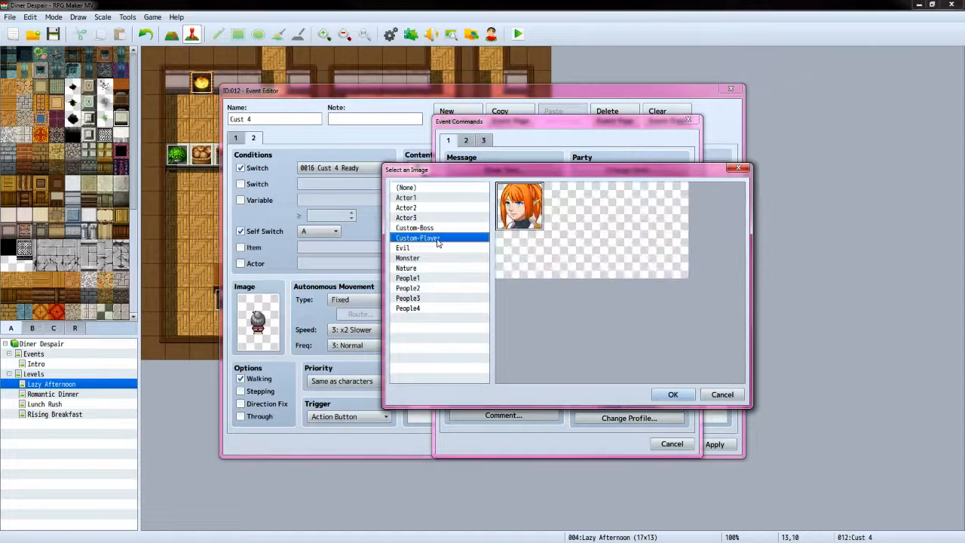
{"action": "left_click", "coordinate": [663, 394]}
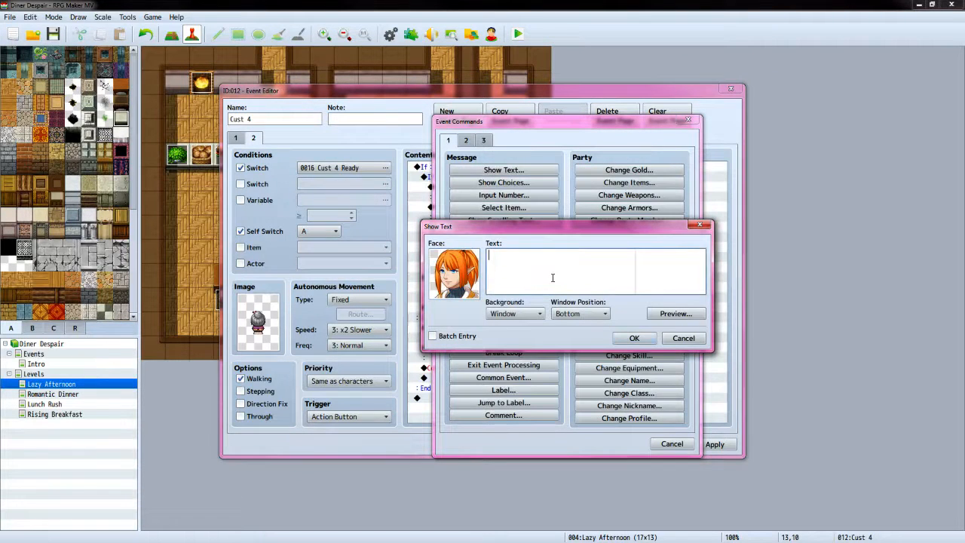
{"action": "type", "text": "What can I get for ya?"}
{"action": "left_click", "coordinate": [634, 337]}
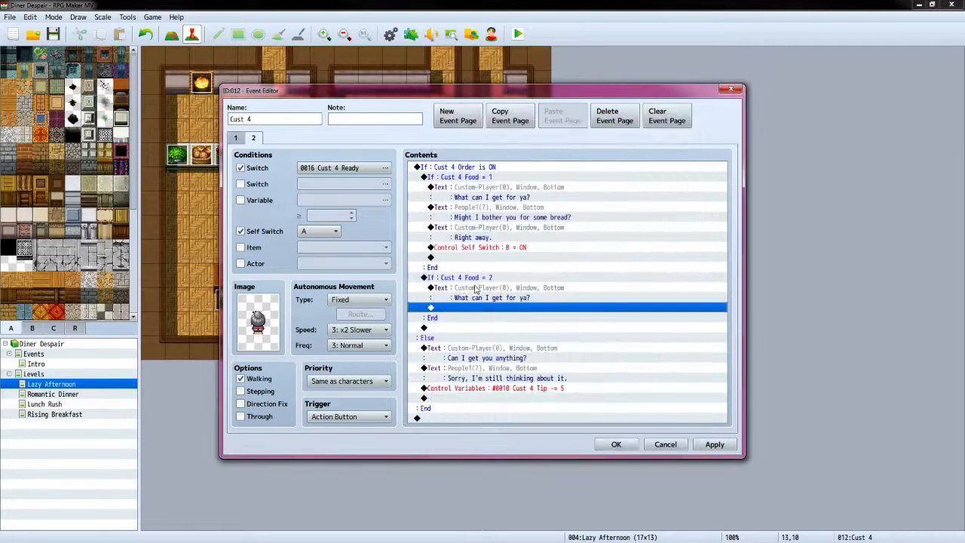
Below it, add a Show Text with the elderly woman's People1 face, copying the older project's line "Could you fetch me some chicken nuggets?"
{"action": "double_click", "coordinate": [478, 308]}
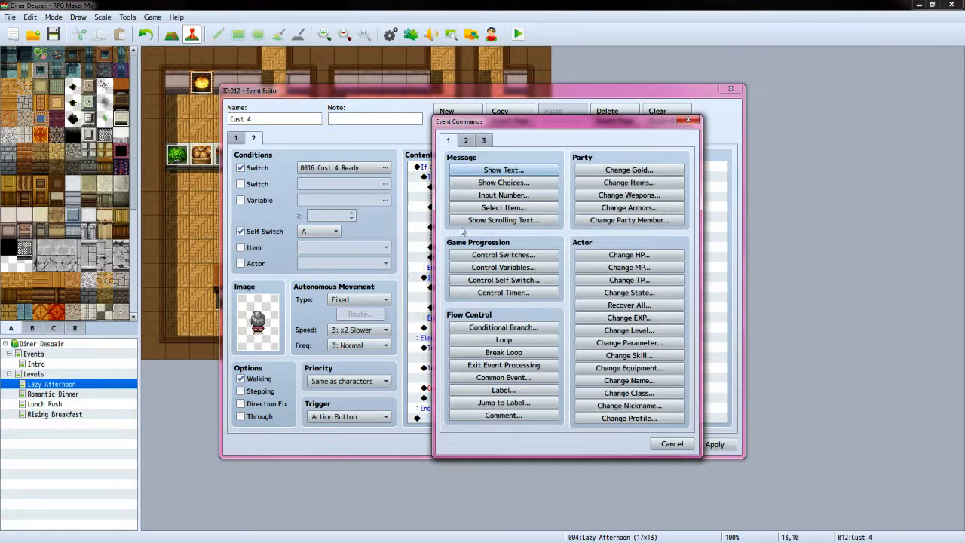
{"action": "left_click", "coordinate": [494, 171]}
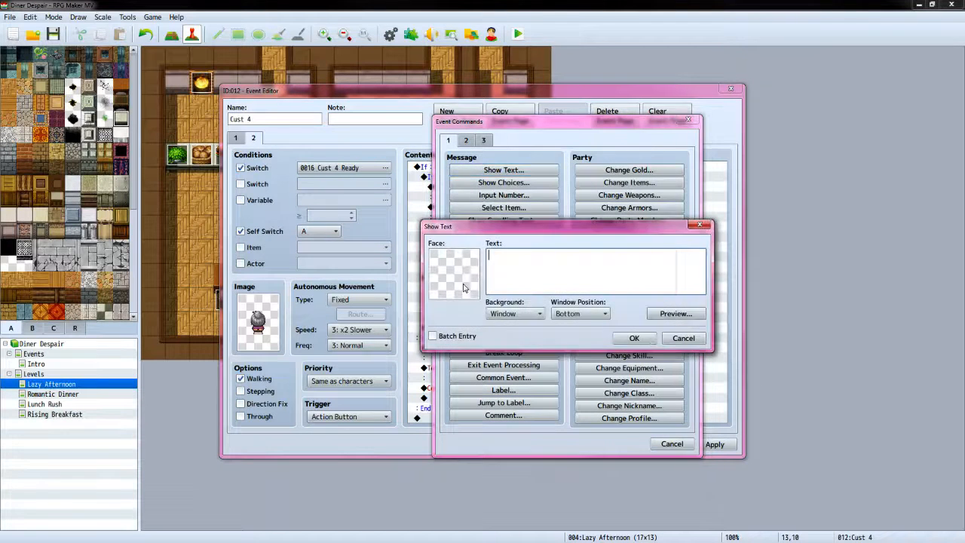
{"action": "double_click", "coordinate": [466, 274]}
{"action": "left_click", "coordinate": [439, 277]}
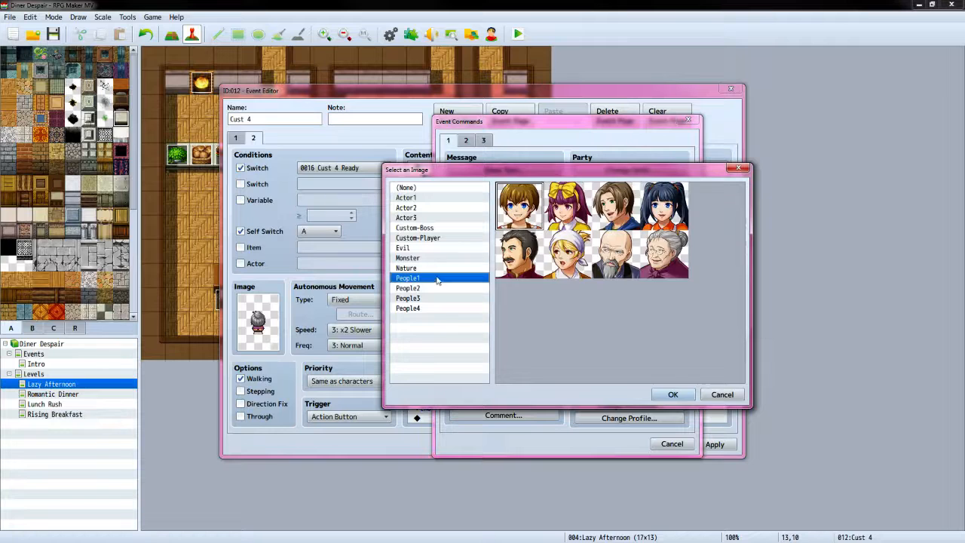
{"action": "left_click", "coordinate": [654, 264]}
{"action": "left_click", "coordinate": [674, 394]}
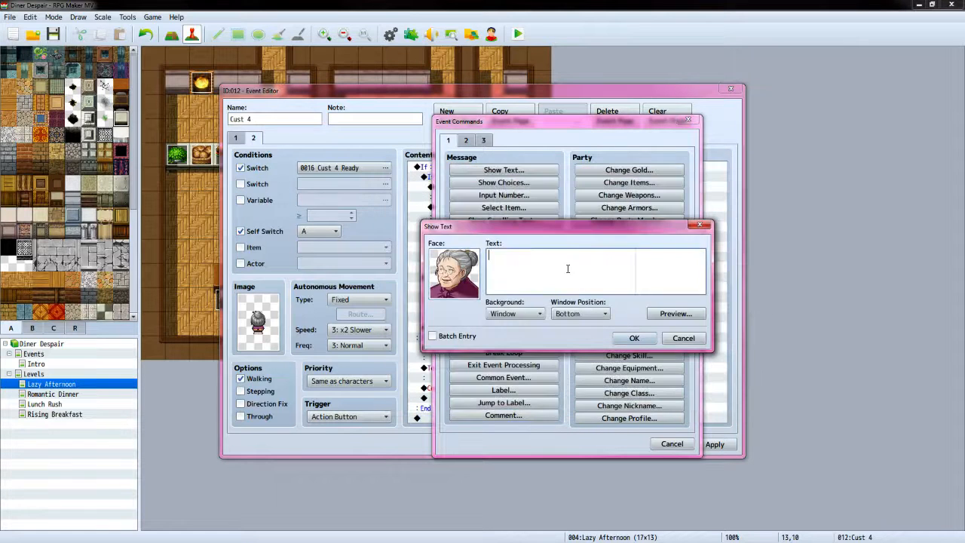
{"action": "key", "text": "alt+Tab"}
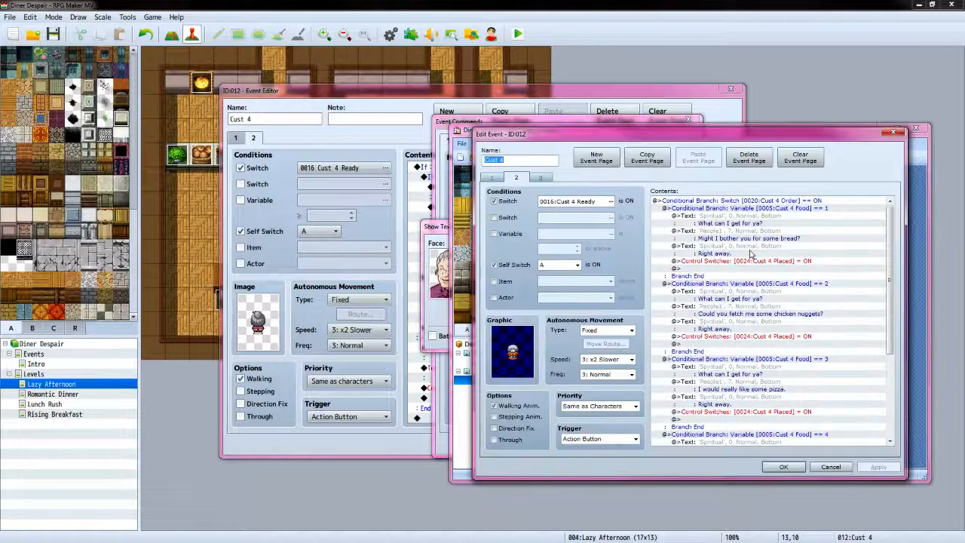
{"action": "left_click", "coordinate": [621, 92]}
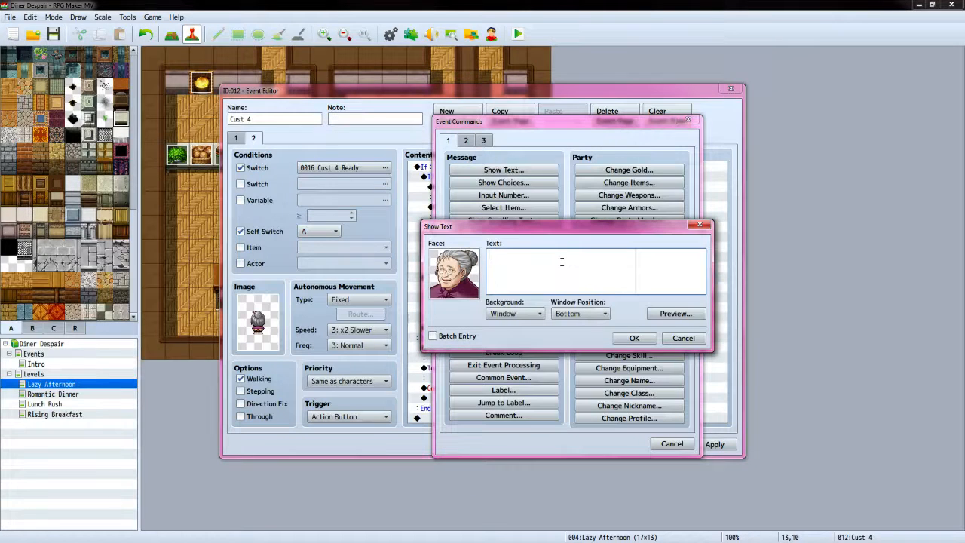
{"action": "type", "text": "Could you fetch me some chicken nuggets?"}
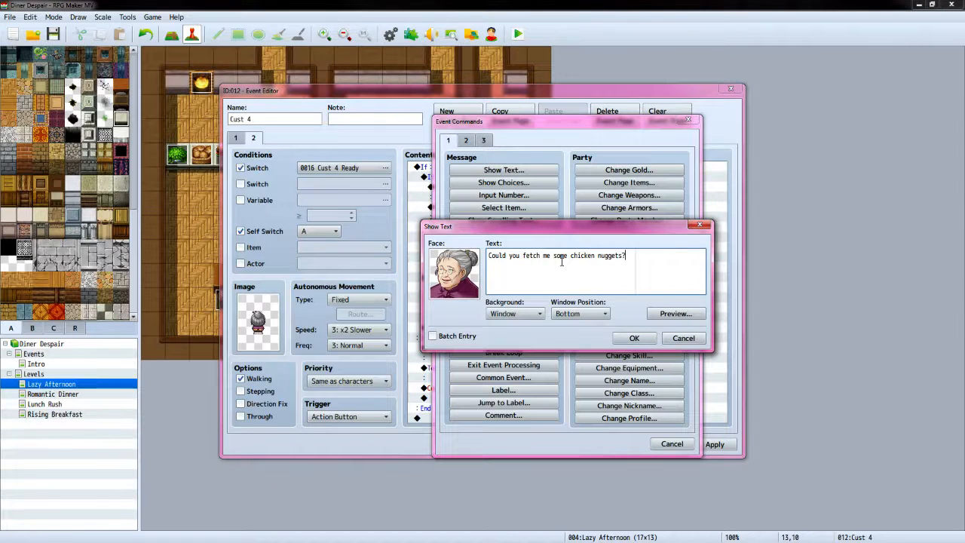
{"action": "left_click", "coordinate": [631, 338]}
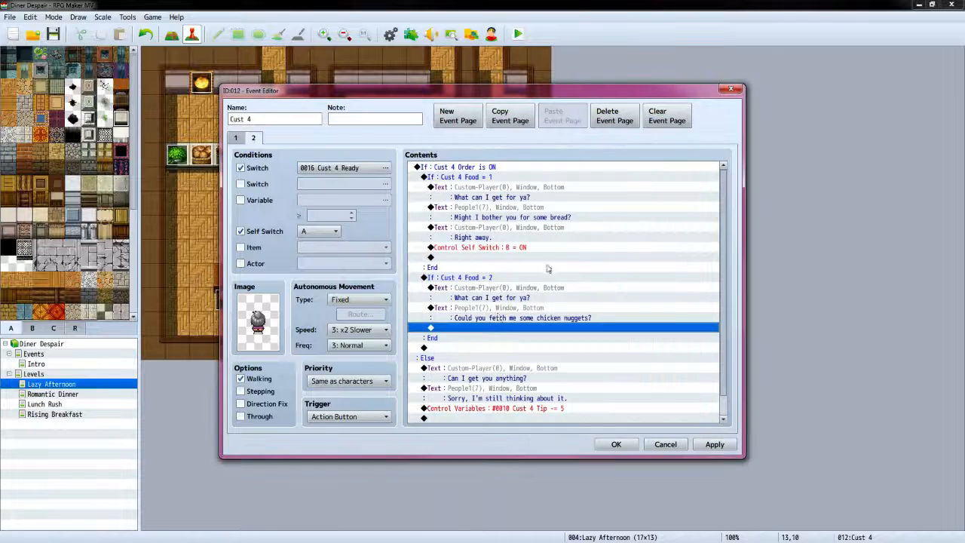
After the chicken nuggets request, add a Show Text with the Custom-Player face reading "Right away."
{"action": "double_click", "coordinate": [495, 332]}
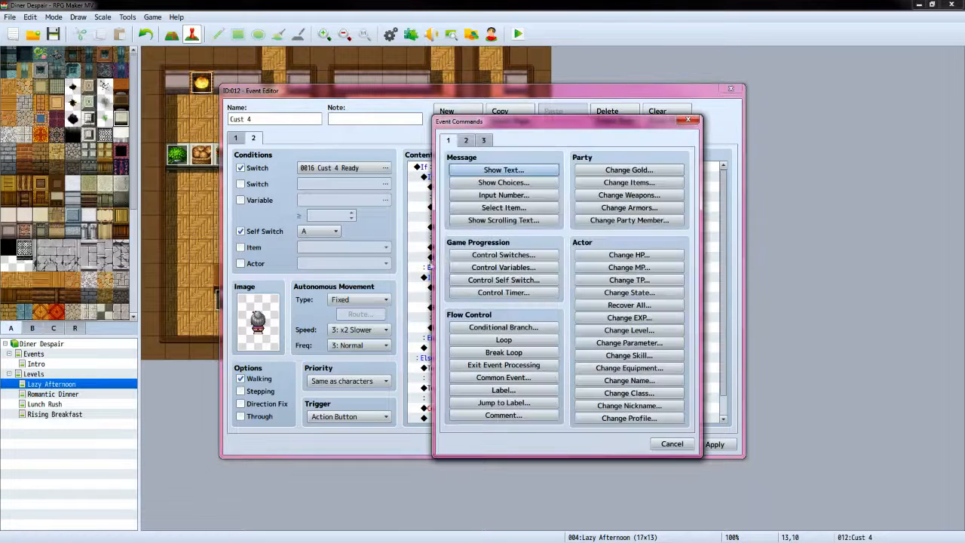
{"action": "left_click", "coordinate": [473, 171]}
{"action": "double_click", "coordinate": [437, 256]}
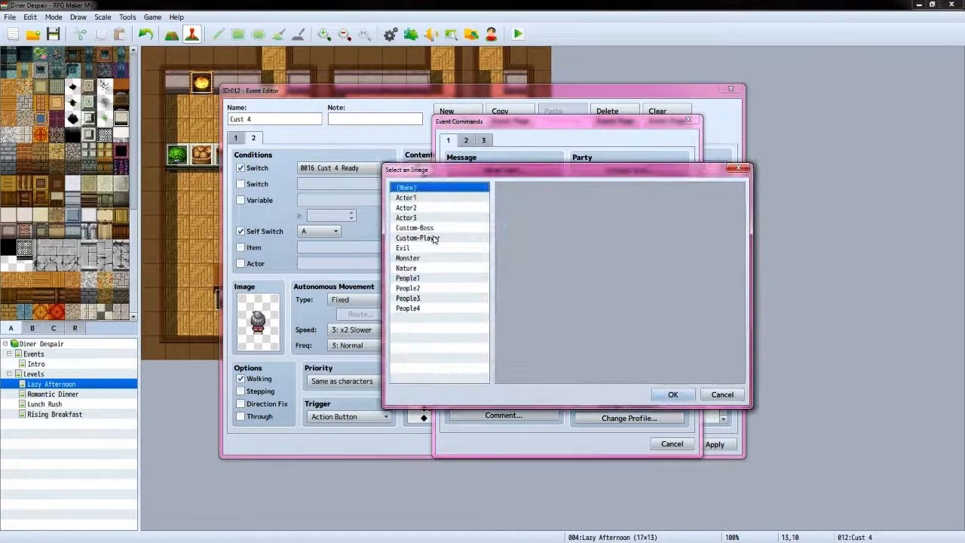
{"action": "left_click", "coordinate": [672, 394]}
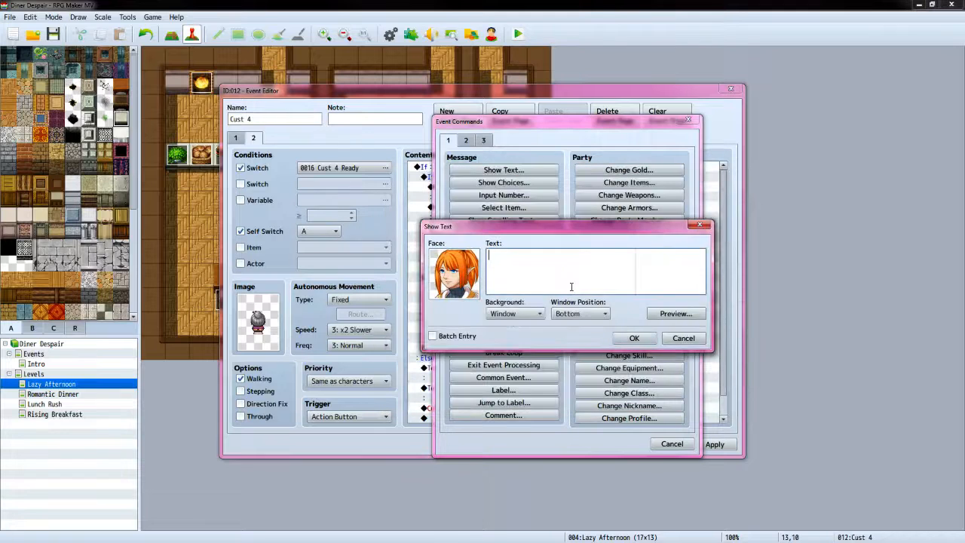
{"action": "type", "text": "Right away."}
{"action": "left_click", "coordinate": [634, 338]}
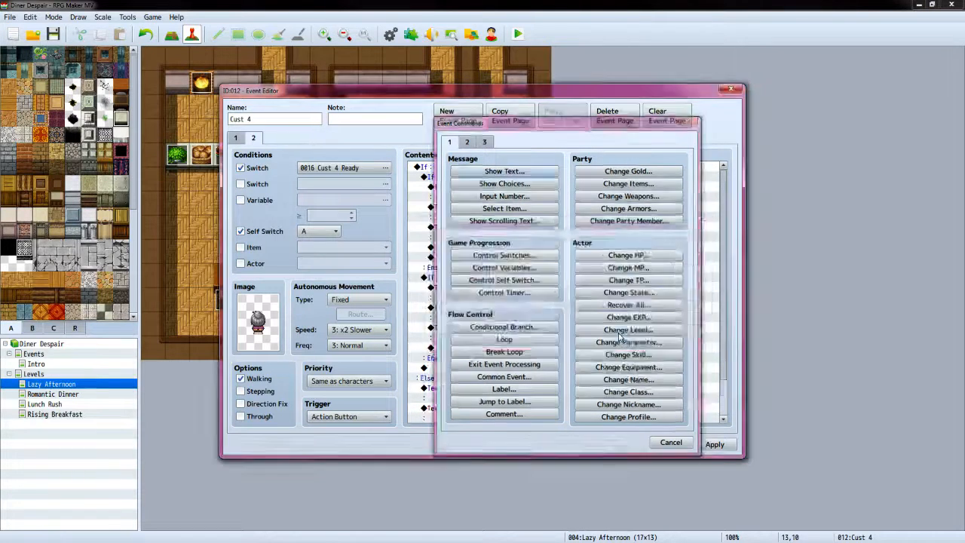
End the Cust 4 Food = 2 branch with a Control Self Switch turning B ON
{"action": "double_click", "coordinate": [489, 350]}
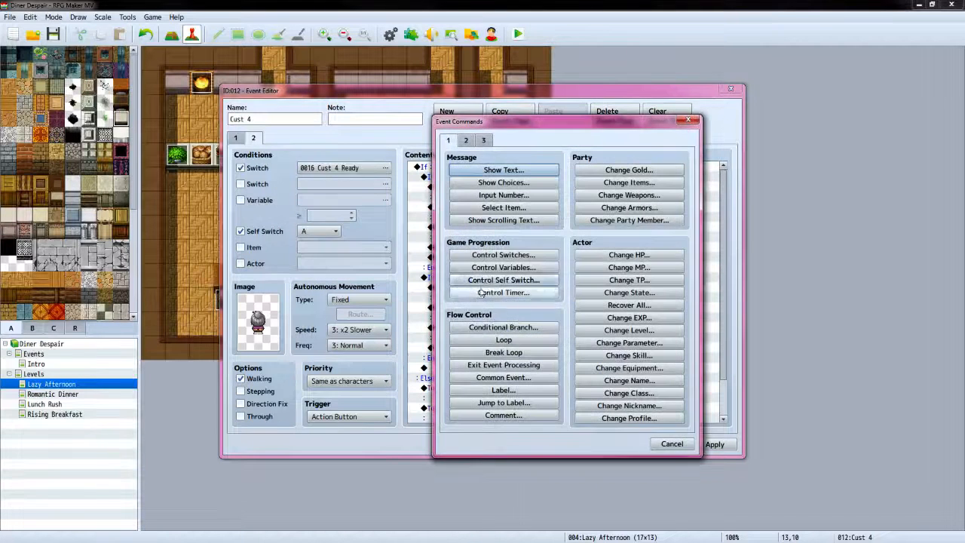
{"action": "left_click", "coordinate": [503, 280]}
{"action": "left_click", "coordinate": [537, 271]}
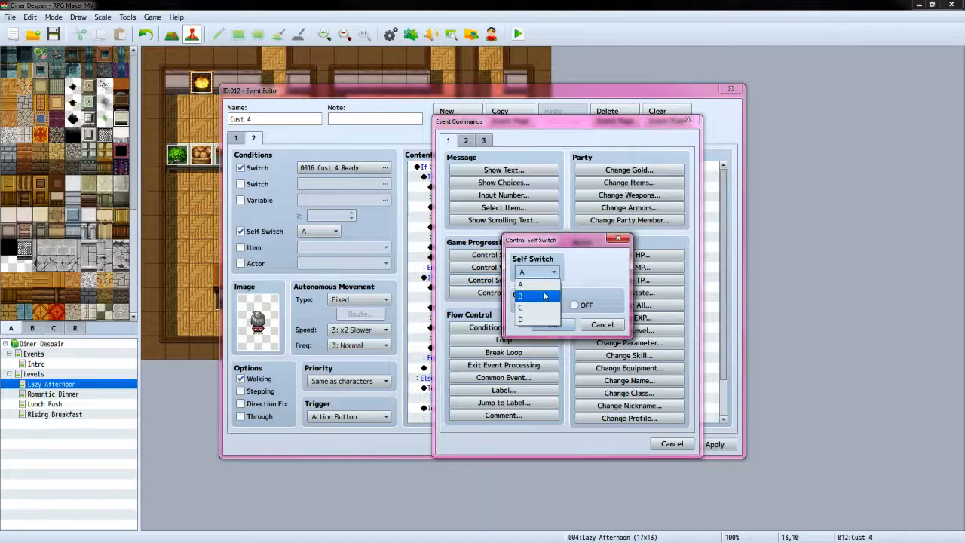
{"action": "left_click", "coordinate": [538, 292]}
{"action": "left_click", "coordinate": [553, 325]}
Directly below the end of the Cust 4 Food = 2 branch, add a Show Text with the Custom-Player face reading "What can I get for ya?"
{"action": "scroll", "coordinate": [461, 309], "scroll_direction": "down", "scroll_amount": 2}
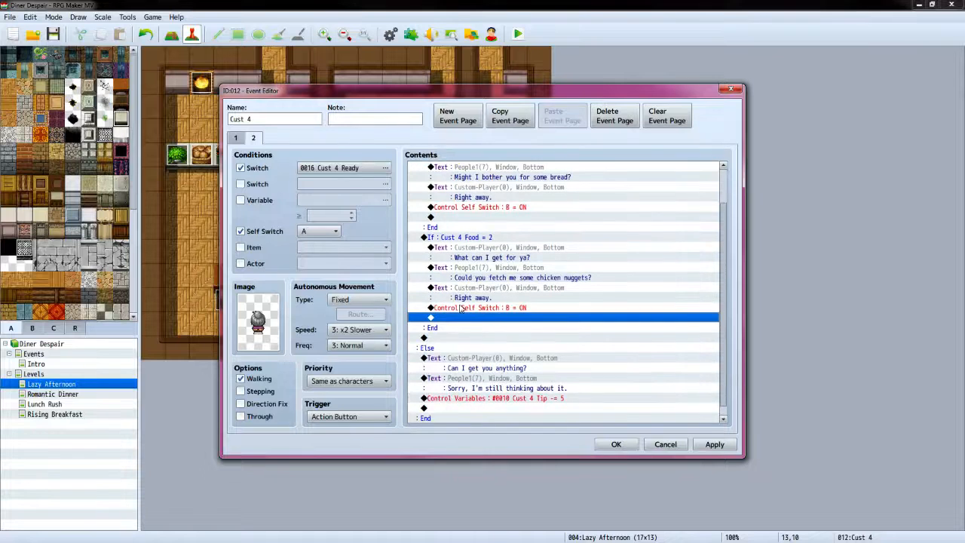
{"action": "double_click", "coordinate": [442, 338]}
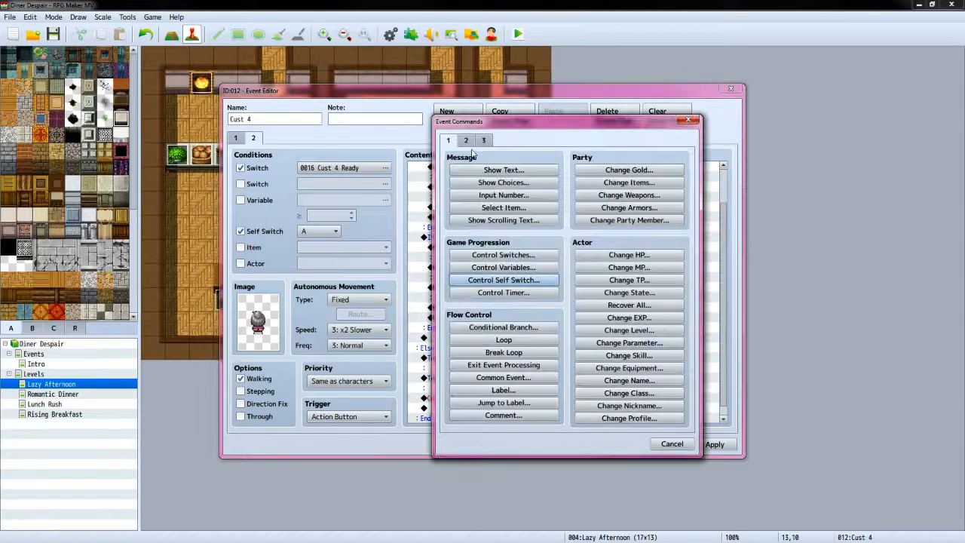
{"action": "left_click", "coordinate": [501, 171]}
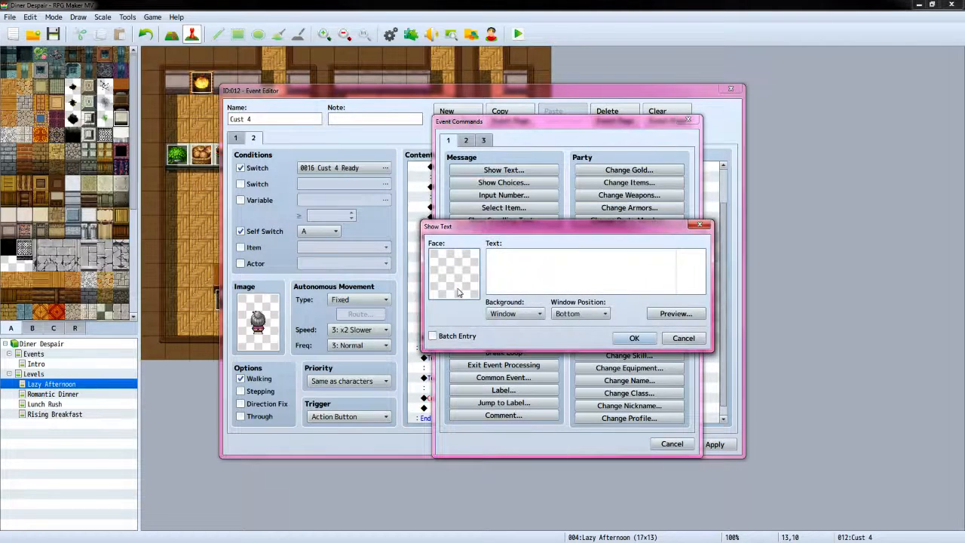
{"action": "double_click", "coordinate": [455, 291]}
{"action": "left_click", "coordinate": [435, 246]}
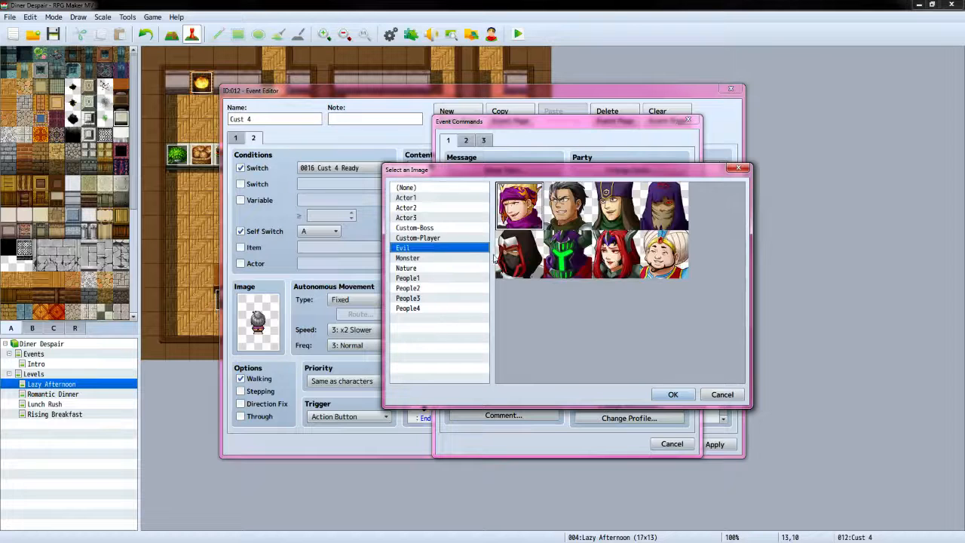
{"action": "left_click", "coordinate": [453, 239]}
{"action": "left_click", "coordinate": [668, 393]}
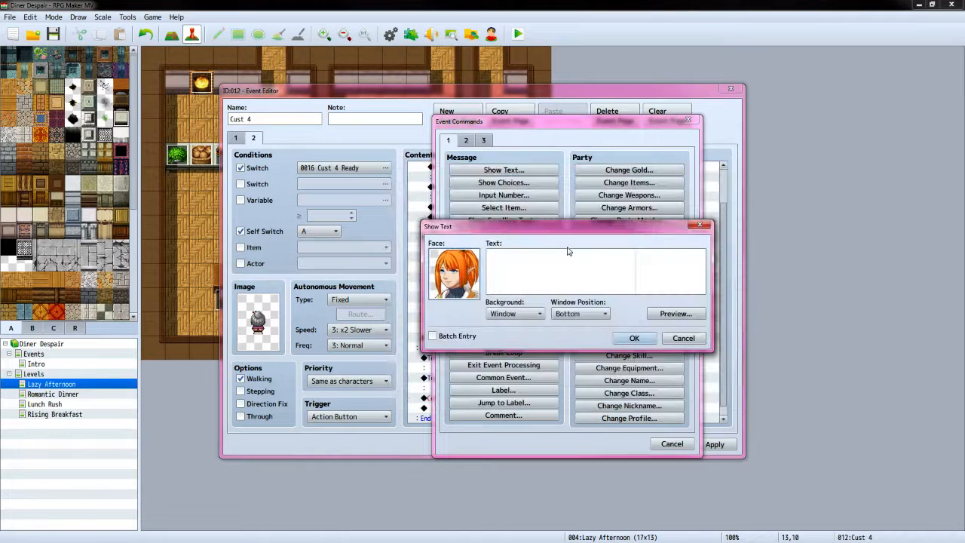
{"action": "left_click", "coordinate": [565, 266]}
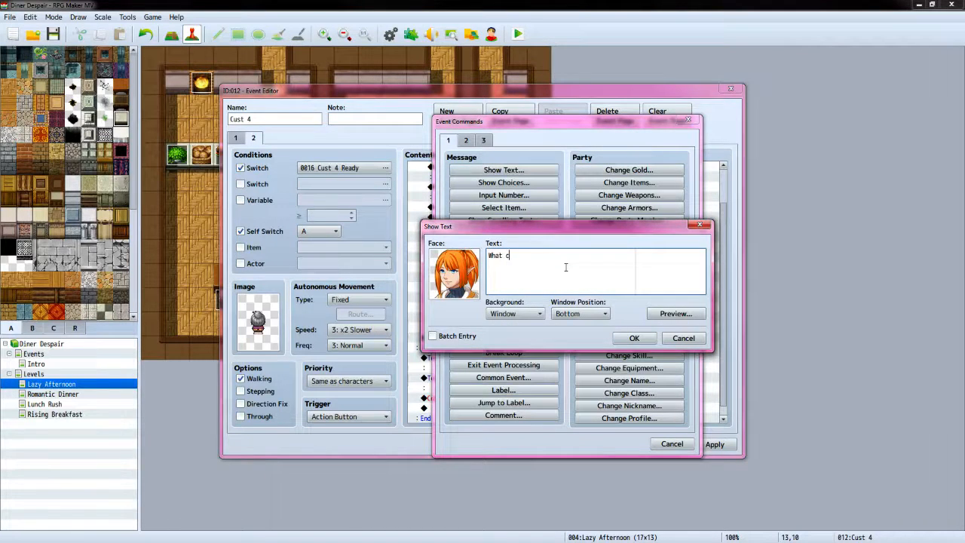
{"action": "type", "text": "What can I get for ya?"}
{"action": "left_click", "coordinate": [632, 338]}
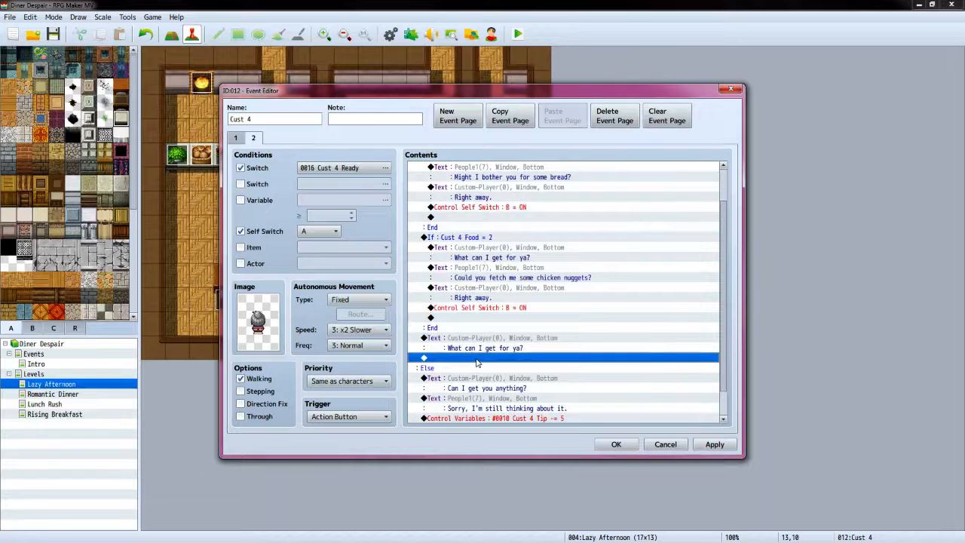
Below that question, add a Show Text with the elderly woman's People1 face, copying the older project's line "I would really like some pizza."
{"action": "double_click", "coordinate": [476, 358]}
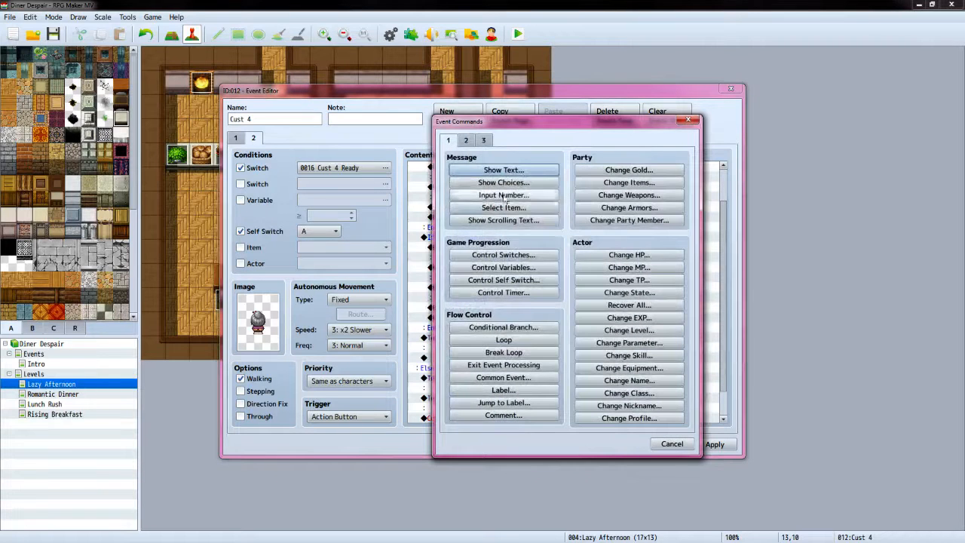
{"action": "left_click", "coordinate": [504, 169]}
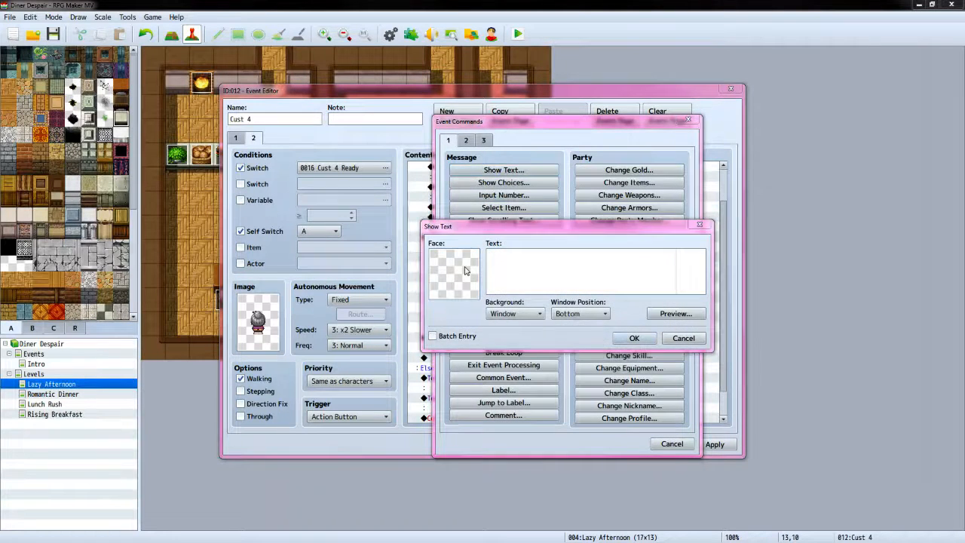
{"action": "double_click", "coordinate": [466, 272]}
{"action": "left_click", "coordinate": [437, 278]}
{"action": "left_click", "coordinate": [648, 260]}
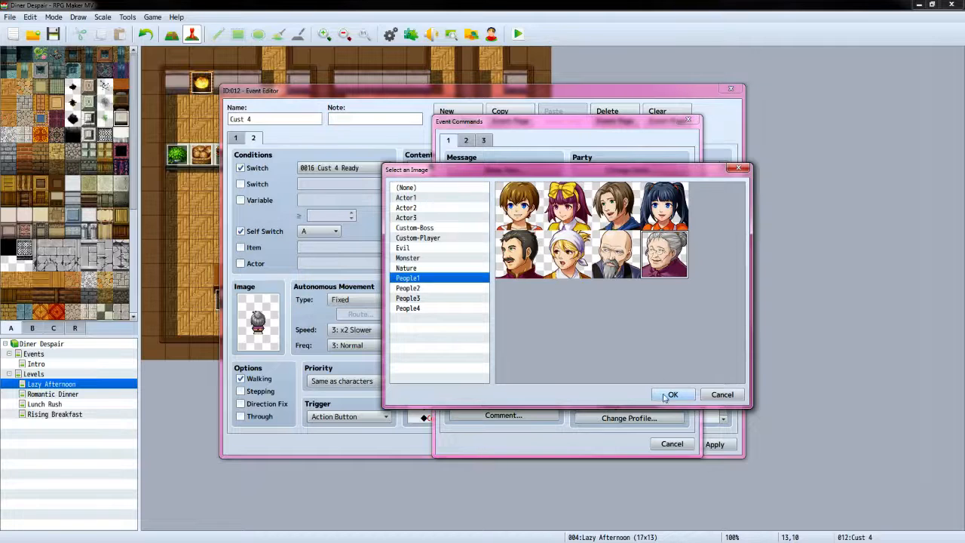
{"action": "left_click", "coordinate": [669, 394]}
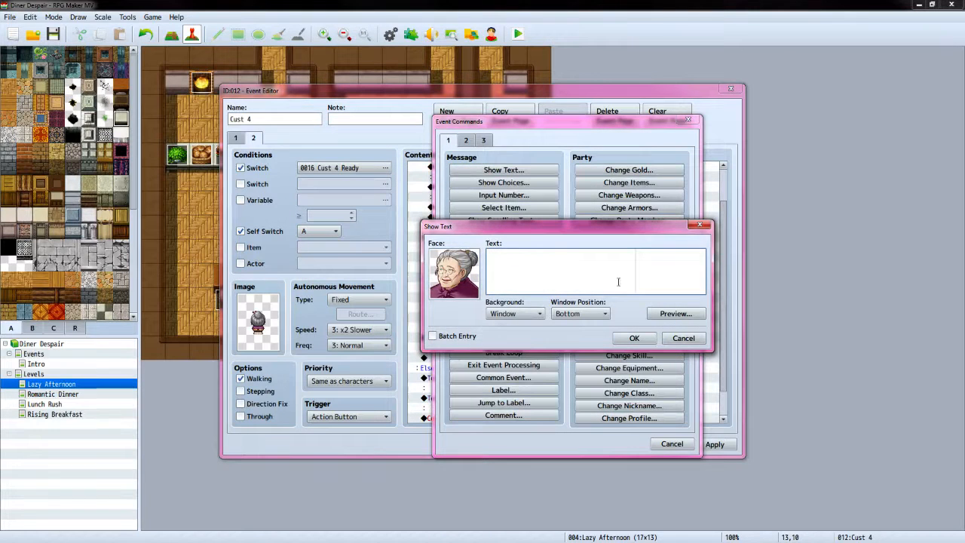
{"action": "key", "text": "alt+Tab"}
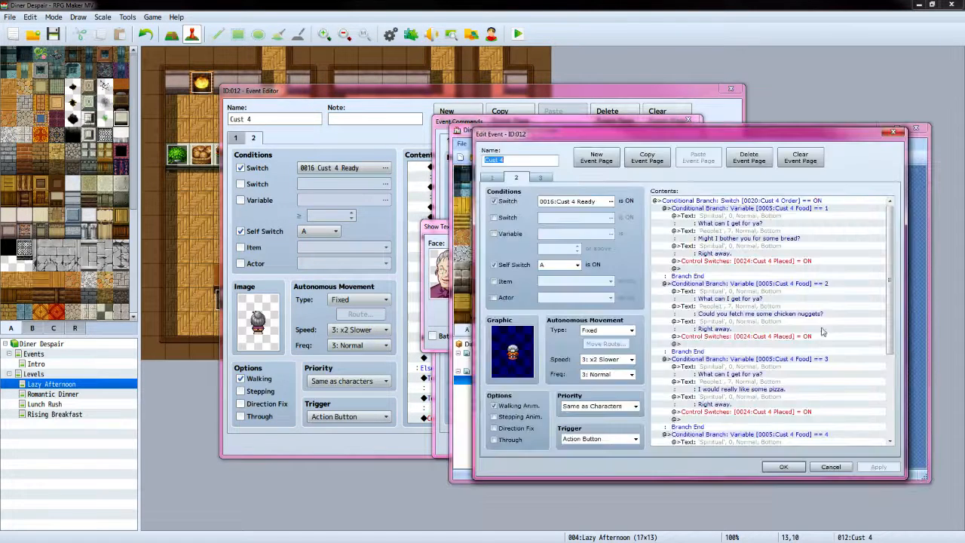
{"action": "left_click_drag", "start_coordinate": [890, 287], "coordinate": [887, 363]}
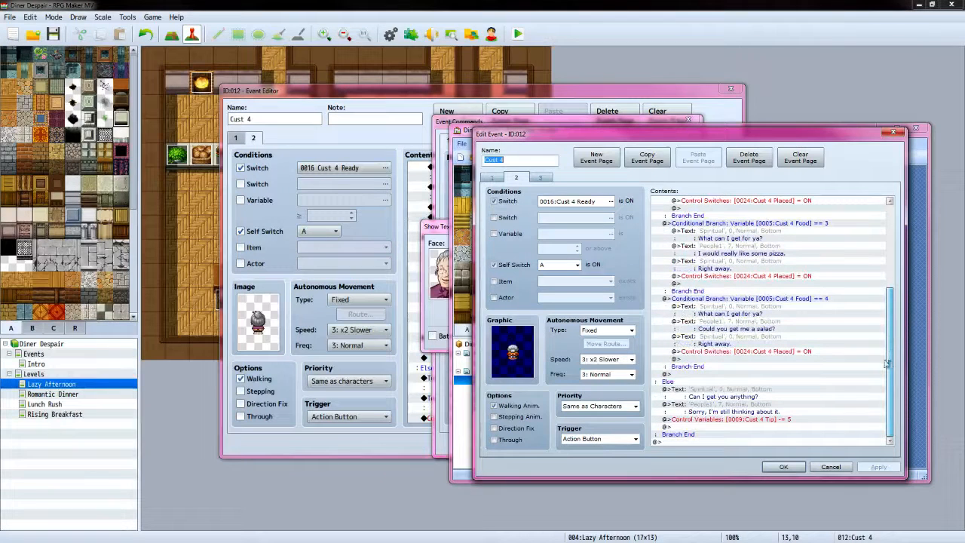
{"action": "left_click", "coordinate": [596, 94]}
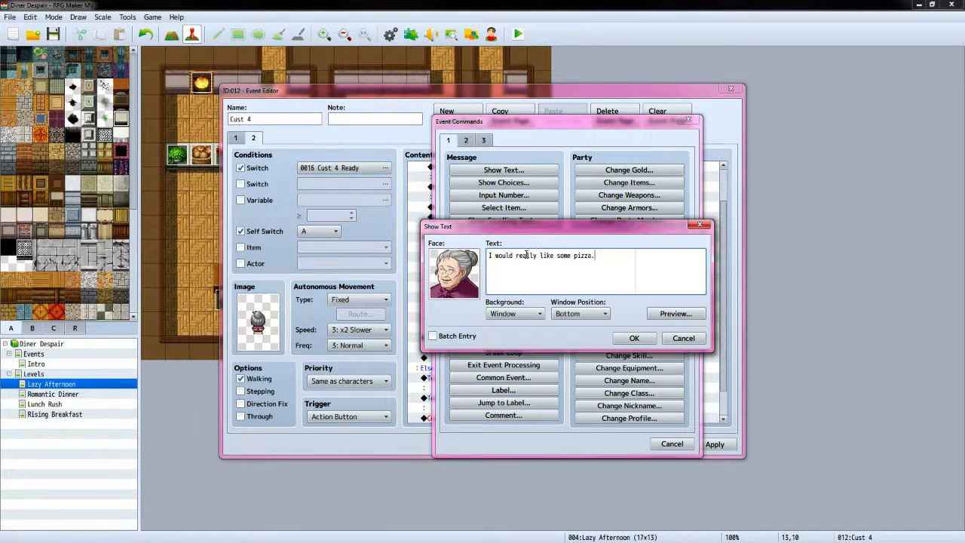
{"action": "left_click", "coordinate": [632, 337]}
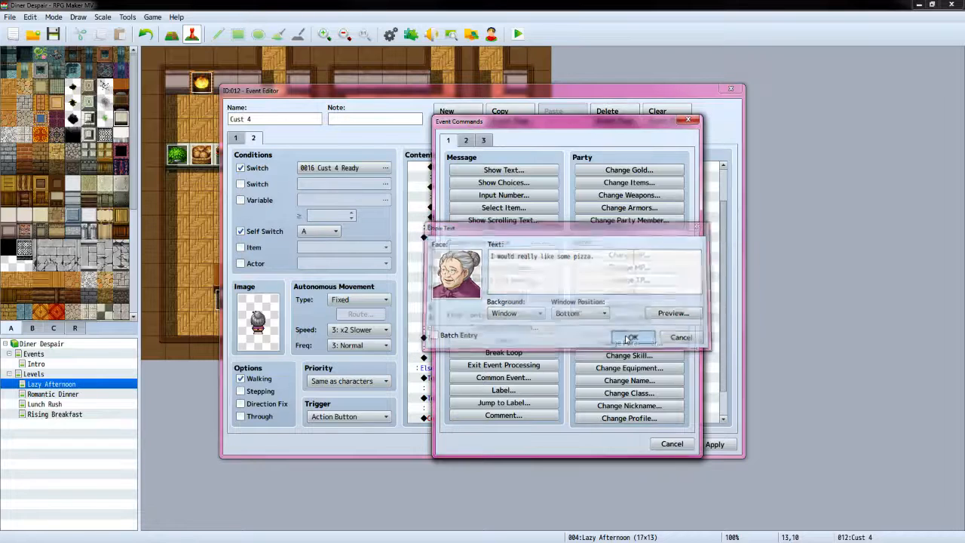
Below the pizza request, add a Show Text with the Custom-Player face reading "Right away."
{"action": "double_click", "coordinate": [487, 379]}
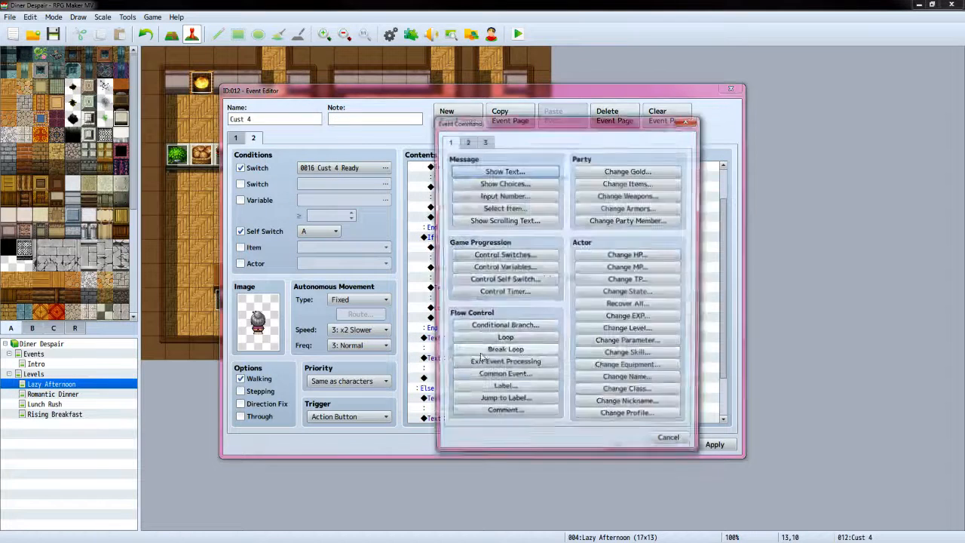
{"action": "left_click", "coordinate": [503, 170]}
{"action": "double_click", "coordinate": [455, 260]}
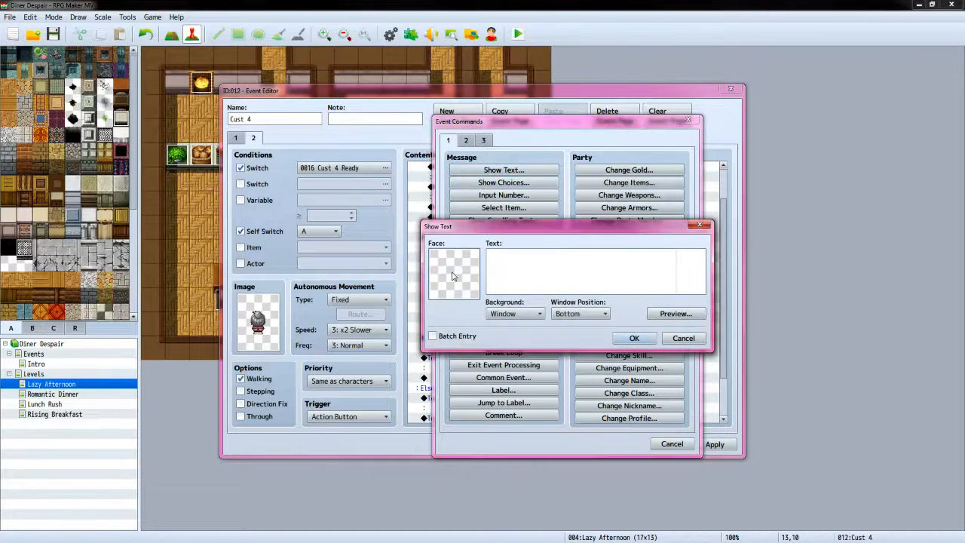
{"action": "left_click", "coordinate": [452, 237]}
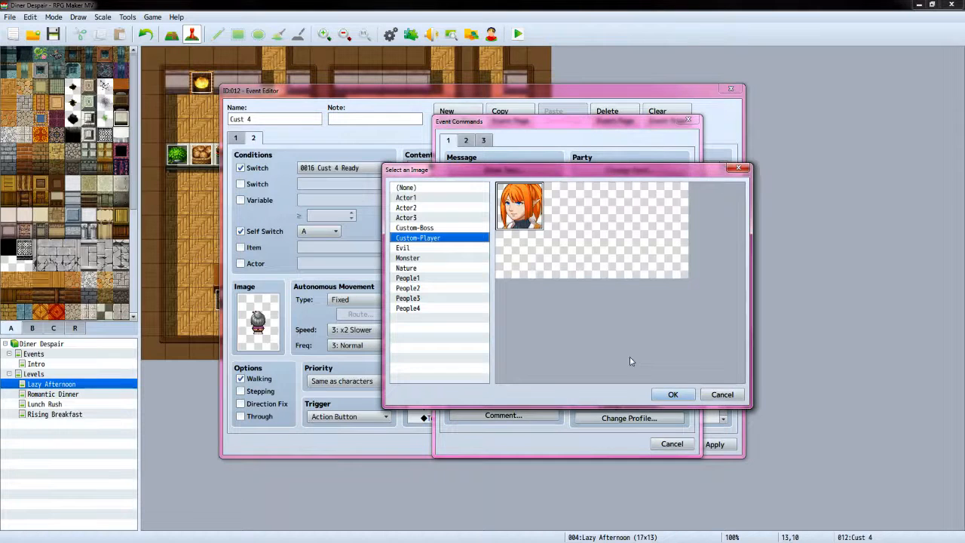
{"action": "left_click", "coordinate": [673, 394]}
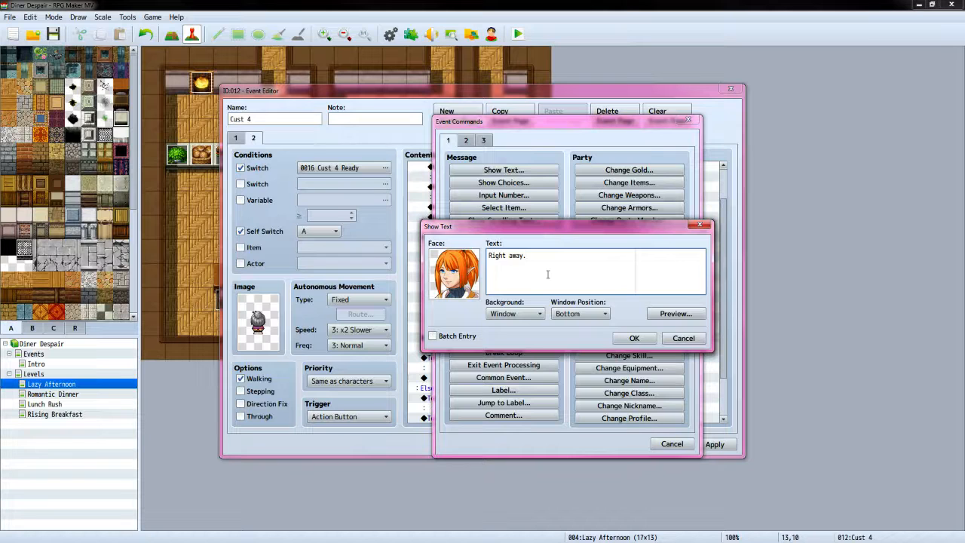
{"action": "left_click", "coordinate": [634, 338]}
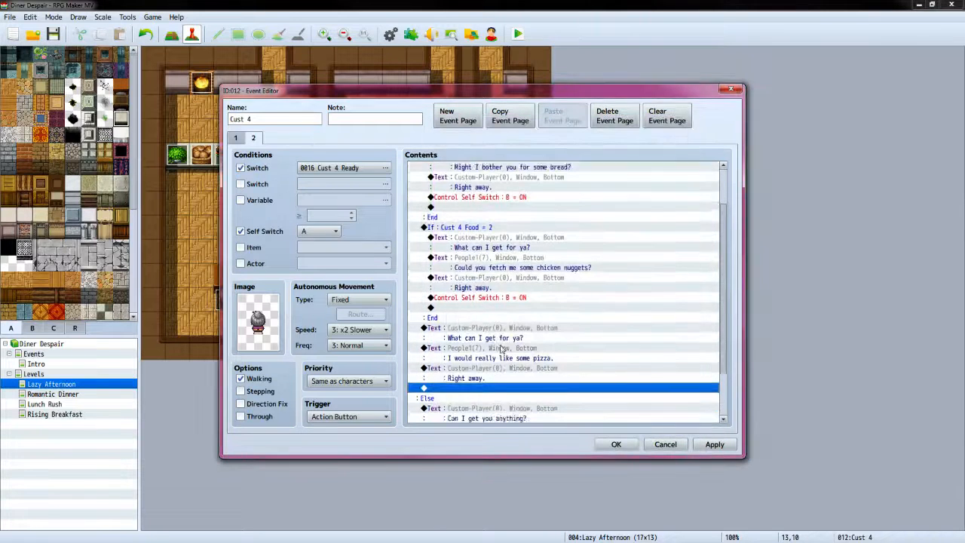
After the pizza dialogue's "Right away." reply, add a Control Self Switch turning B ON
{"action": "double_click", "coordinate": [482, 371]}
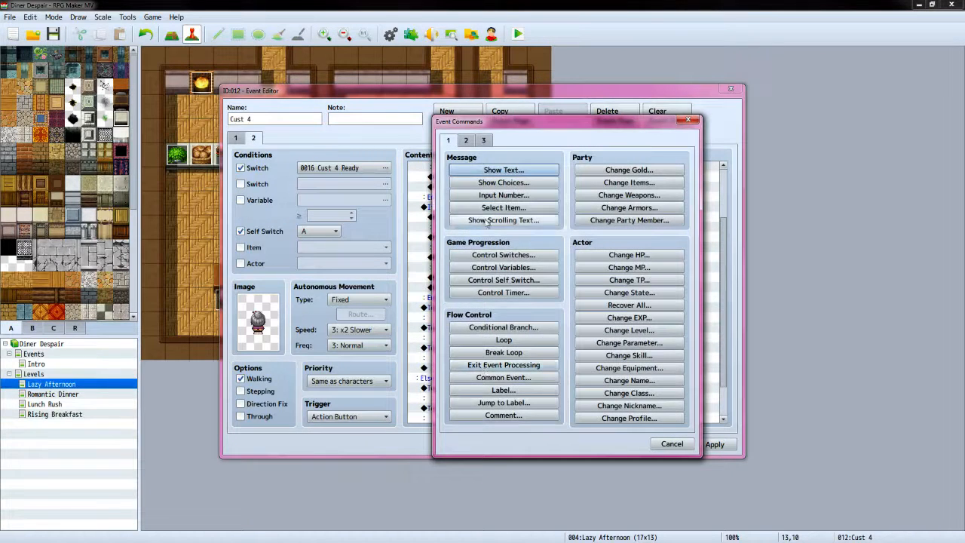
{"action": "left_click", "coordinate": [504, 280]}
{"action": "left_click", "coordinate": [536, 272]}
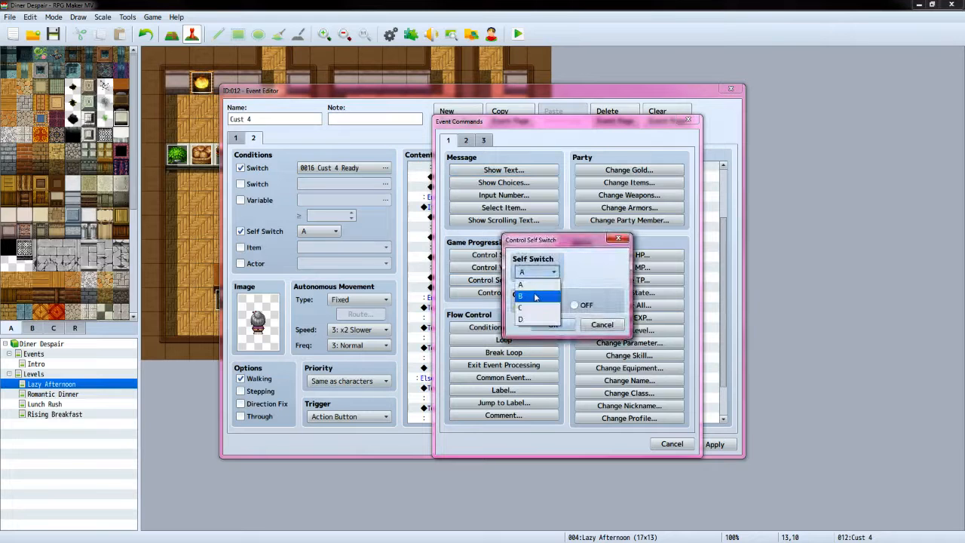
{"action": "left_click", "coordinate": [531, 294]}
{"action": "left_click", "coordinate": [551, 325]}
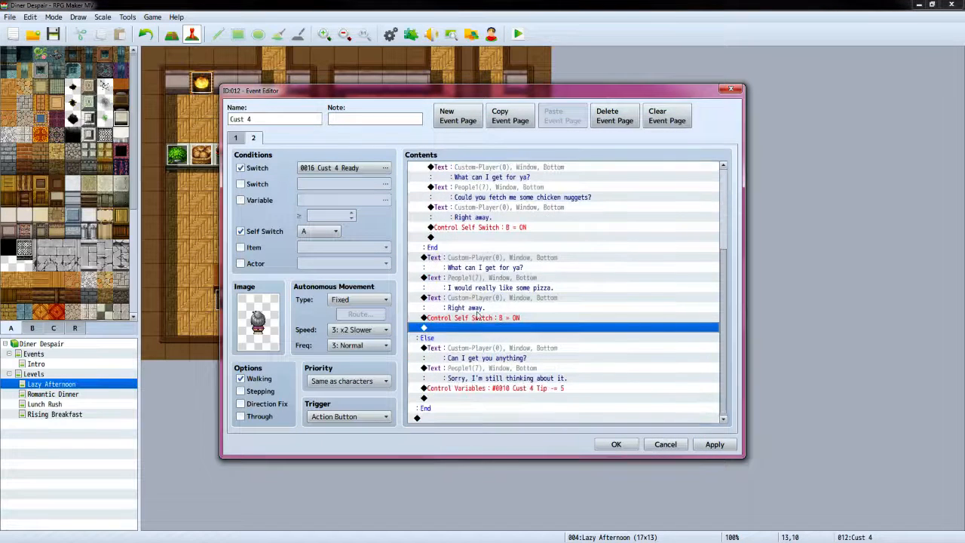
{"action": "double_click", "coordinate": [446, 330]}
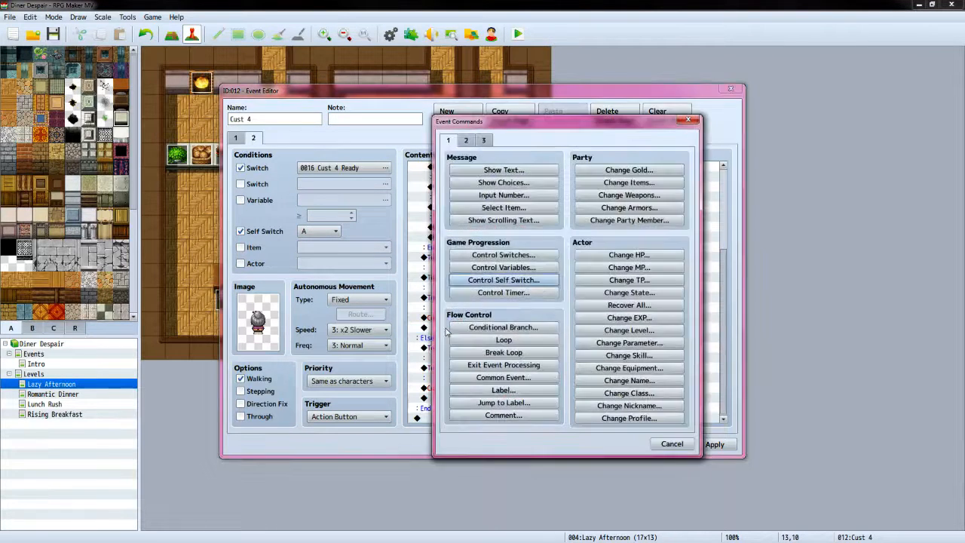
{"action": "left_click", "coordinate": [670, 444]}
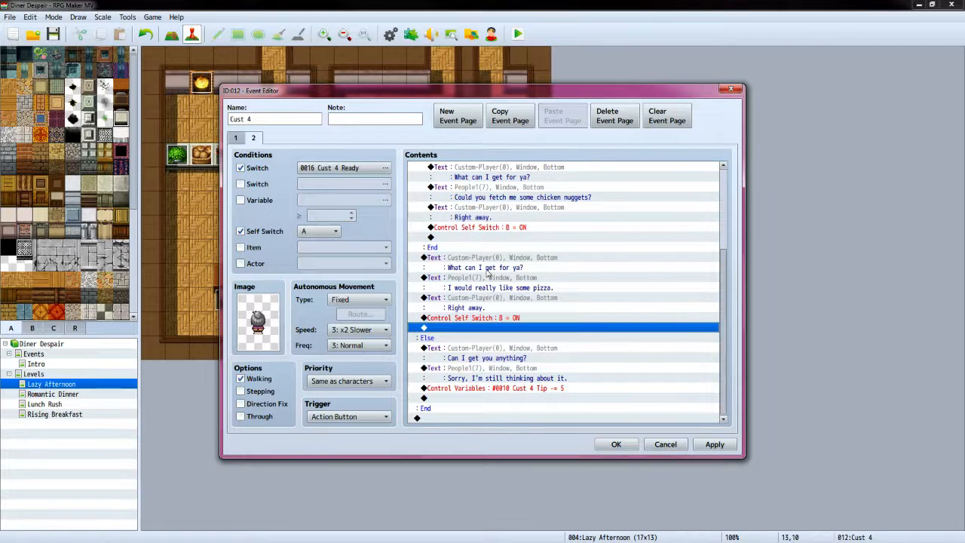
Between the Cust 4 Food = 2 branch and the loose pizza dialogue, insert a Conditional Branch for variable 0006 Cust 4 Food = 3, without an Else branch
{"action": "scroll", "coordinate": [456, 255], "scroll_direction": "up", "scroll_amount": 2}
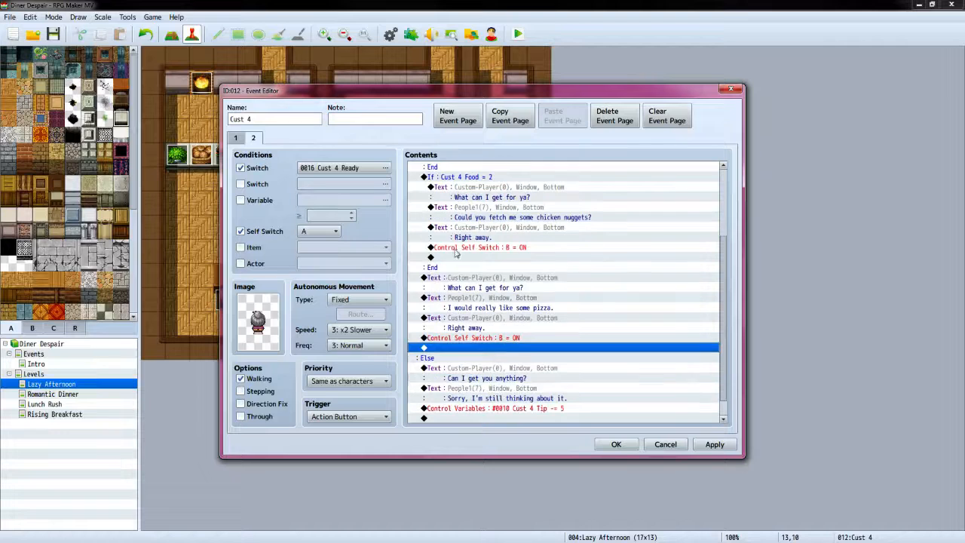
{"action": "double_click", "coordinate": [436, 283]}
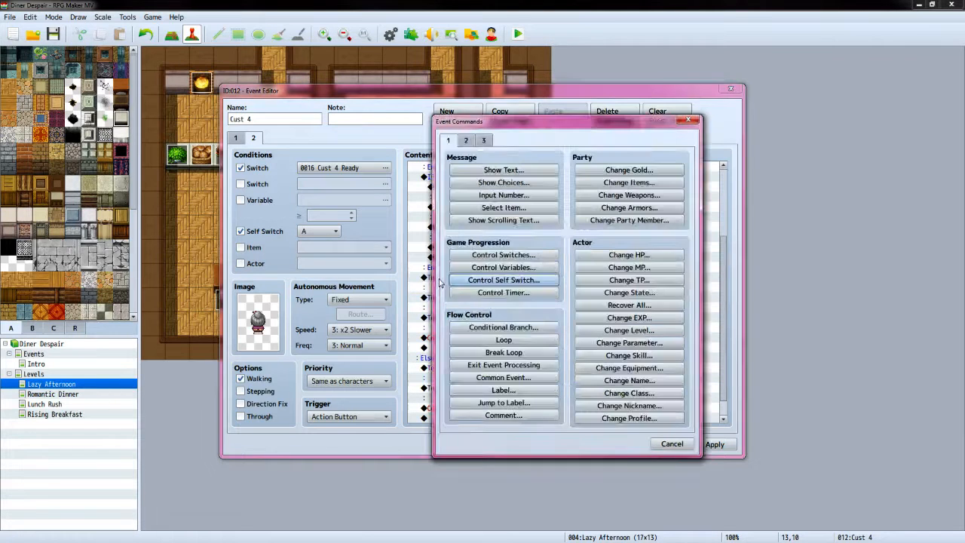
{"action": "left_click", "coordinate": [501, 328]}
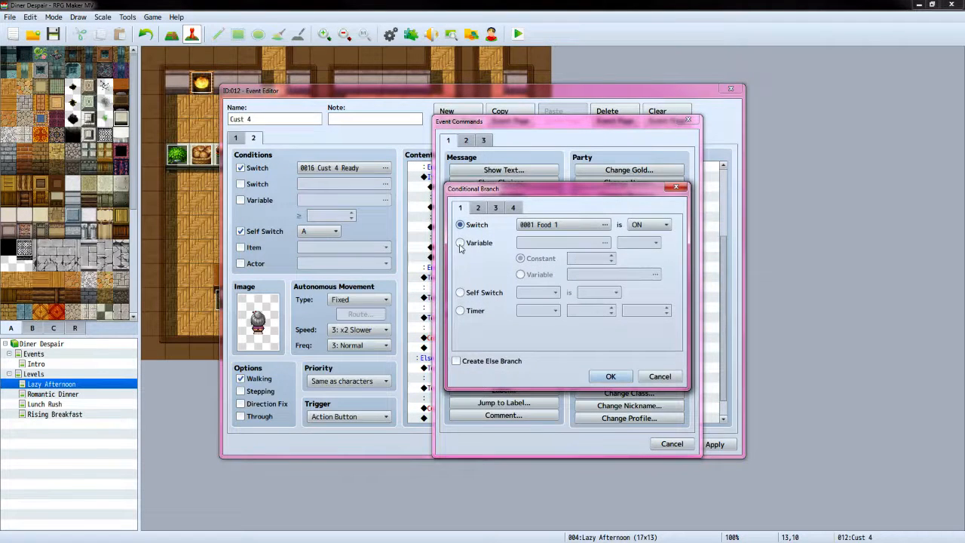
{"action": "left_click", "coordinate": [460, 243]}
{"action": "left_click", "coordinate": [565, 242]}
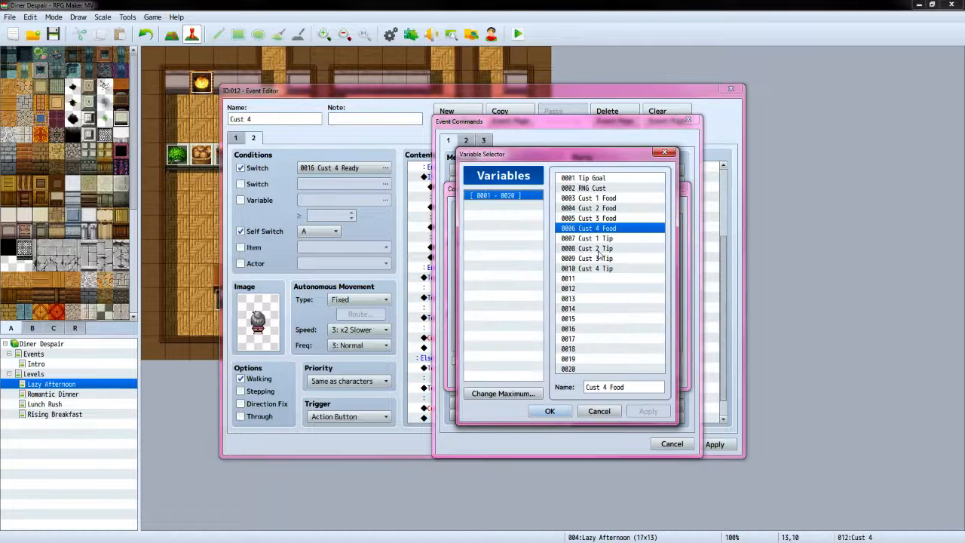
{"action": "left_click", "coordinate": [549, 411]}
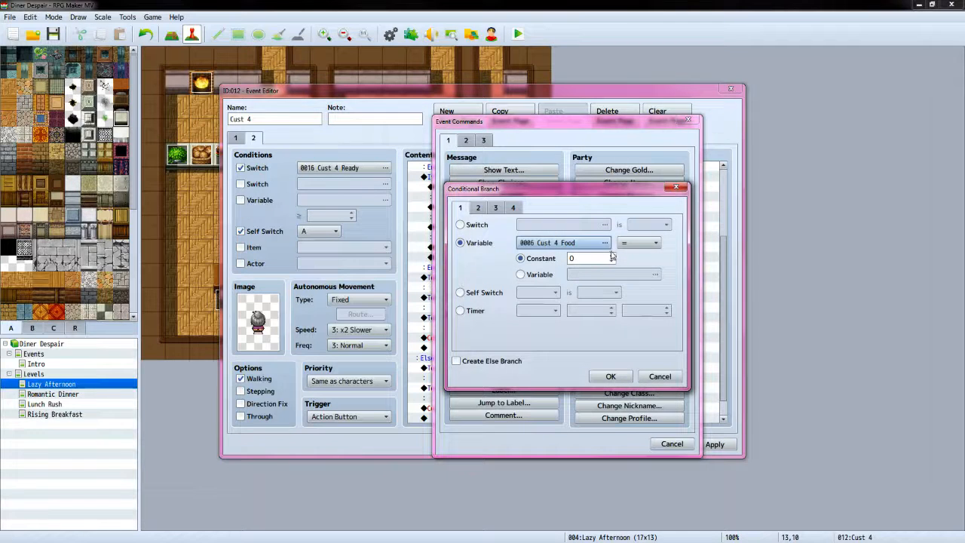
{"action": "double_click", "coordinate": [612, 256]}
{"action": "left_click", "coordinate": [611, 376]}
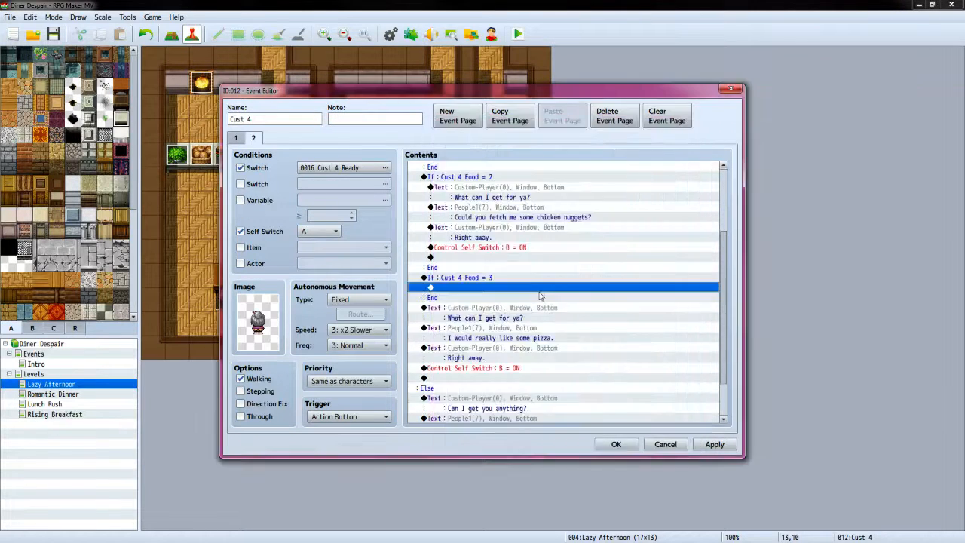
Move the three pizza dialogue texts into the empty Cust 4 Food = 3 branch
{"action": "left_click", "coordinate": [462, 309]}
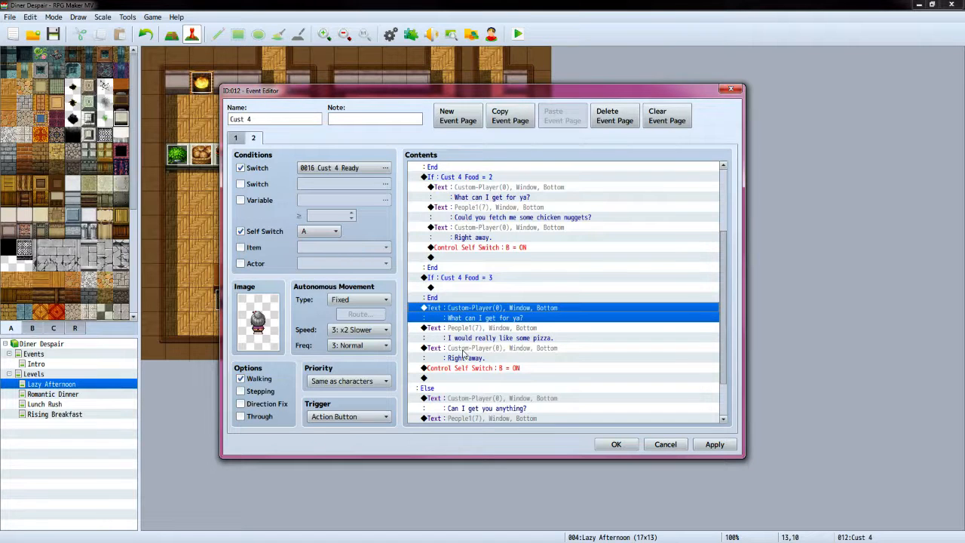
{"action": "left_click", "coordinate": [465, 352], "text": "shift"}
{"action": "right_click", "coordinate": [465, 352]}
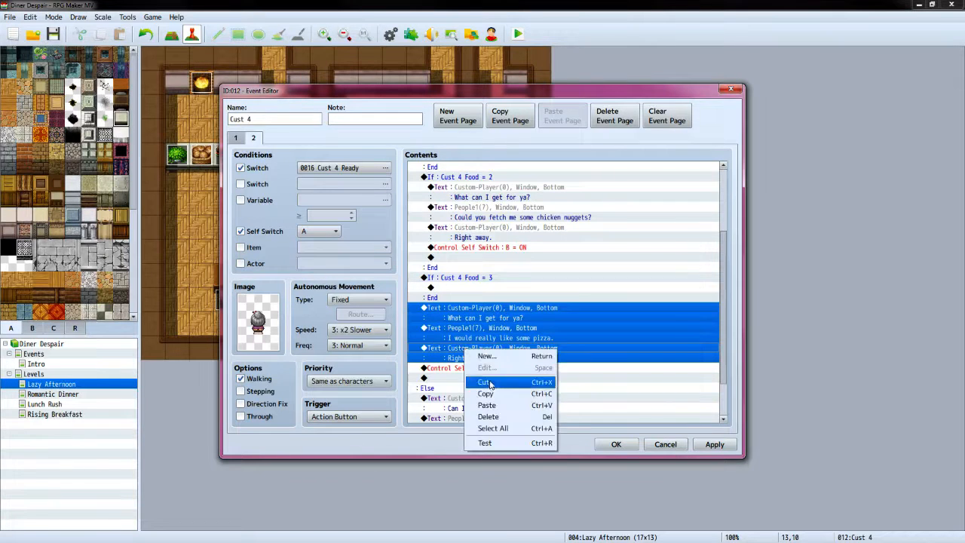
{"action": "left_click", "coordinate": [486, 382]}
{"action": "right_click", "coordinate": [453, 300]}
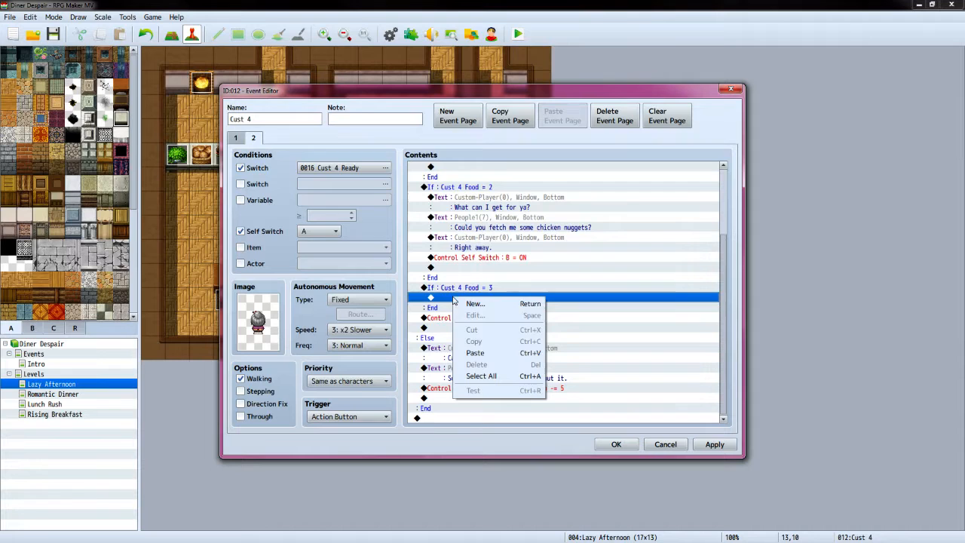
{"action": "left_click", "coordinate": [481, 349]}
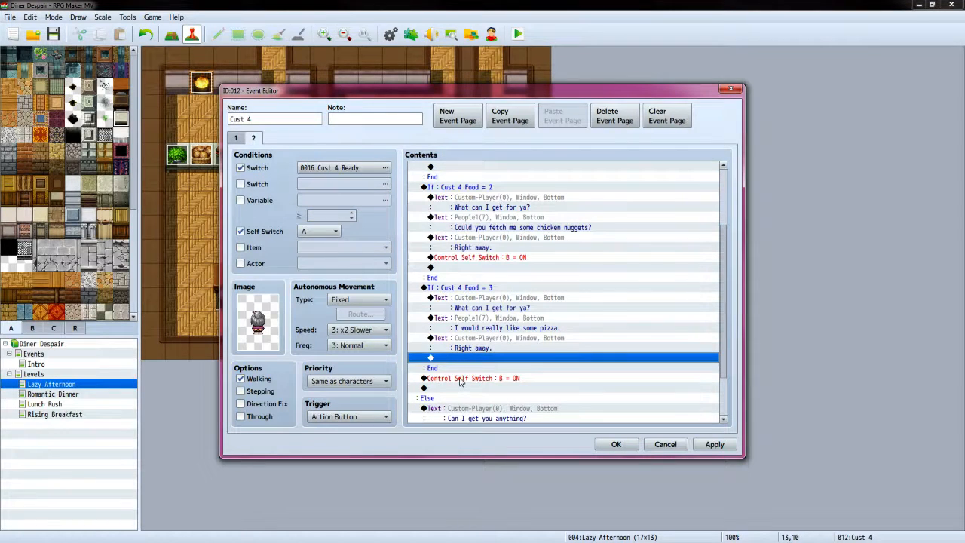
Move the loose Control Self Switch B = ON command to the end of the Cust 4 Food = 3 branch
{"action": "left_click", "coordinate": [461, 378]}
{"action": "right_click", "coordinate": [460, 383]}
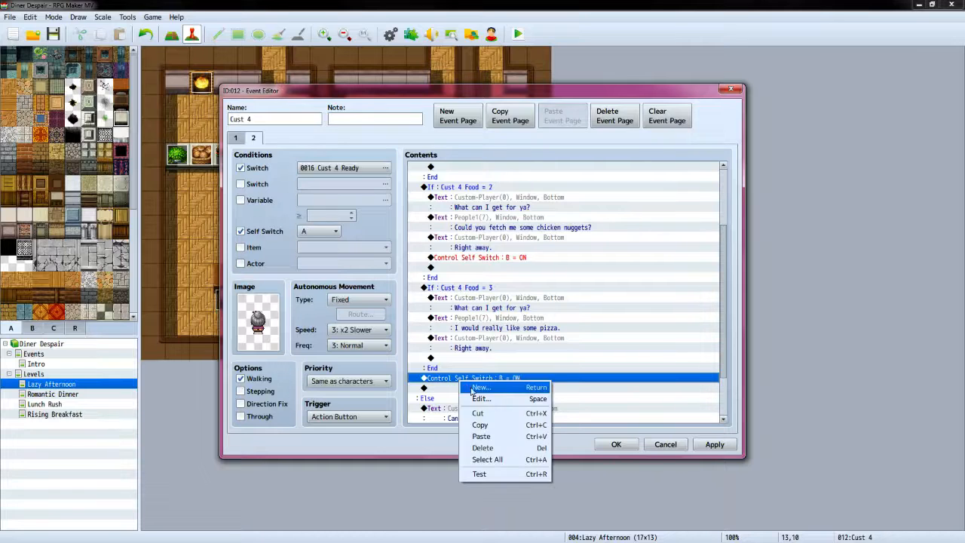
{"action": "left_click", "coordinate": [481, 413]}
{"action": "left_click", "coordinate": [464, 359]}
{"action": "right_click", "coordinate": [464, 363]}
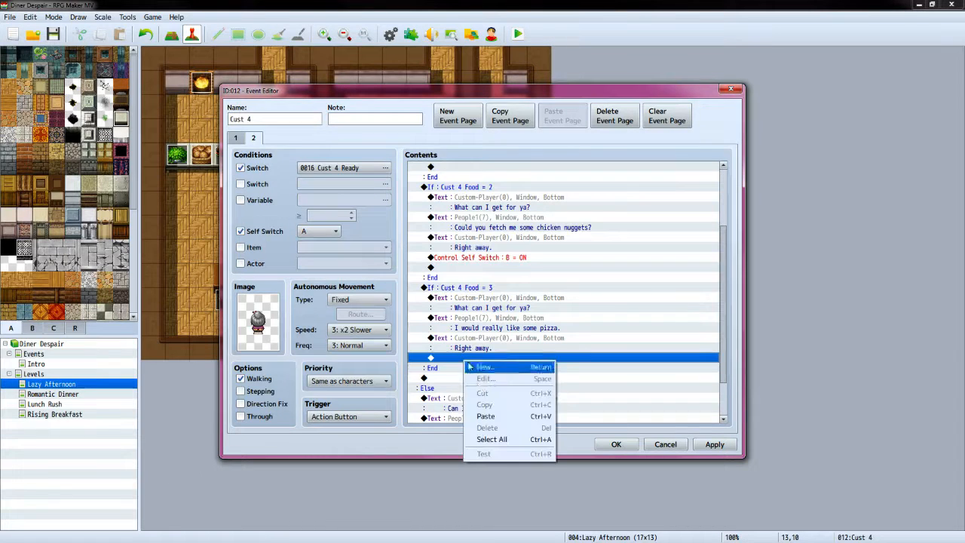
{"action": "left_click", "coordinate": [475, 417]}
Below the Cust 4 Food = 3 branch, add a Conditional Branch for variable 0006 Cust 4 Food = 4, without an Else branch
{"action": "double_click", "coordinate": [446, 388]}
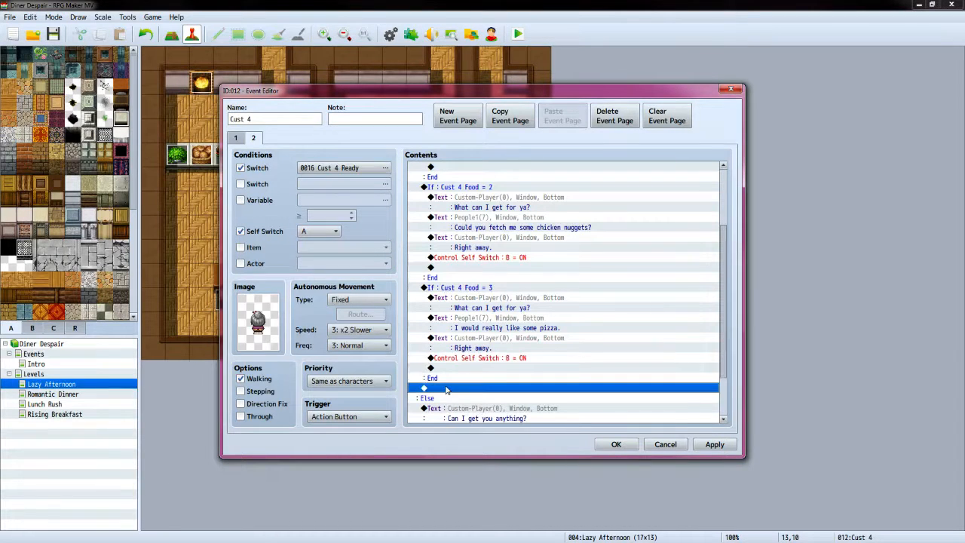
{"action": "left_click", "coordinate": [473, 327]}
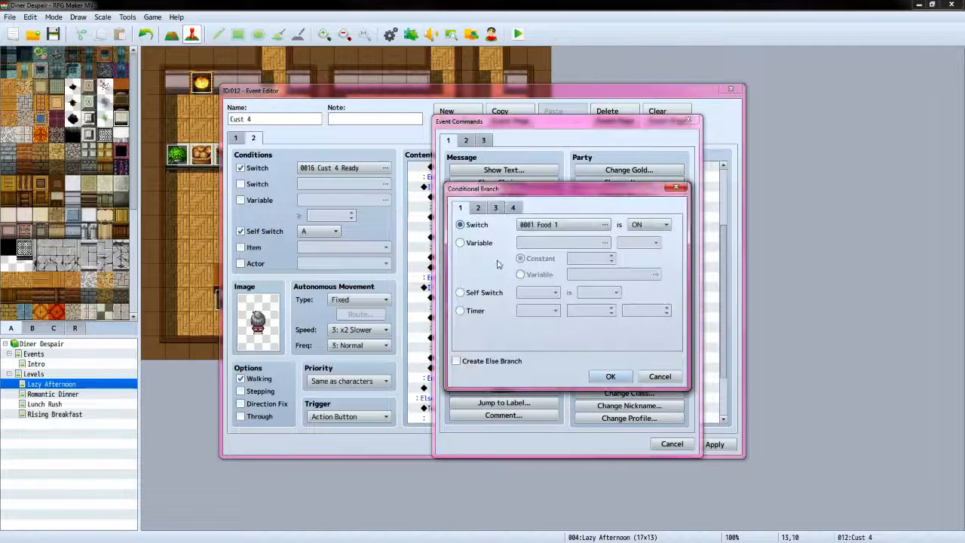
{"action": "left_click", "coordinate": [461, 243]}
{"action": "left_click", "coordinate": [603, 243]}
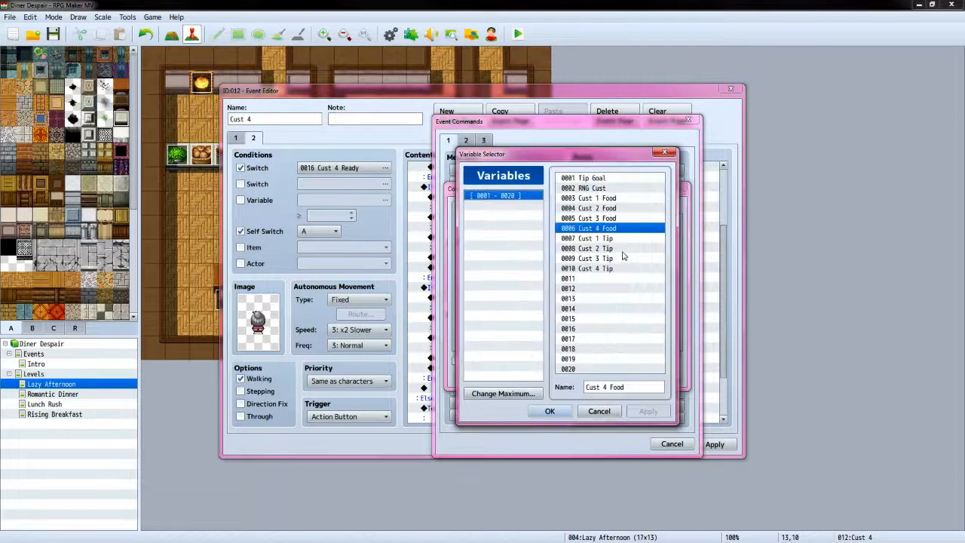
{"action": "left_click", "coordinate": [549, 411]}
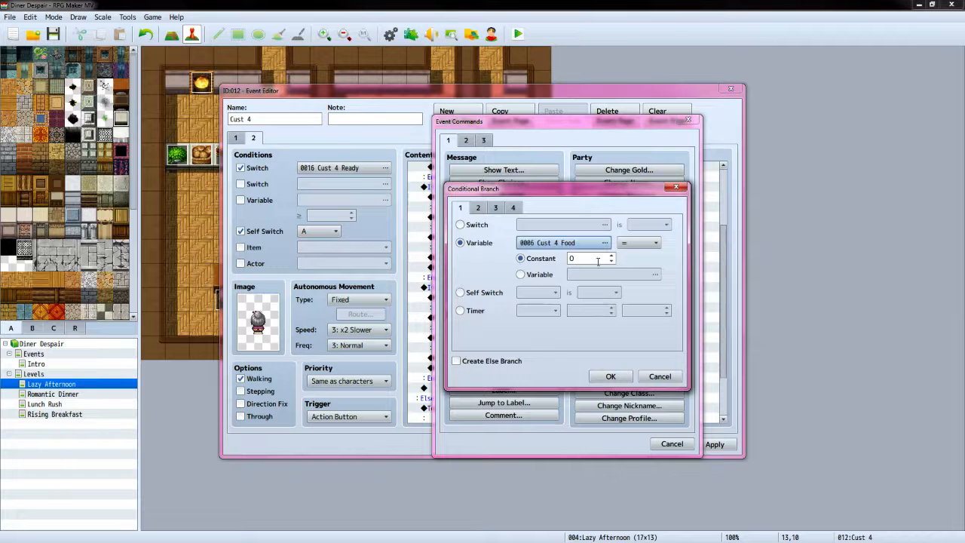
{"action": "left_click", "coordinate": [610, 376]}
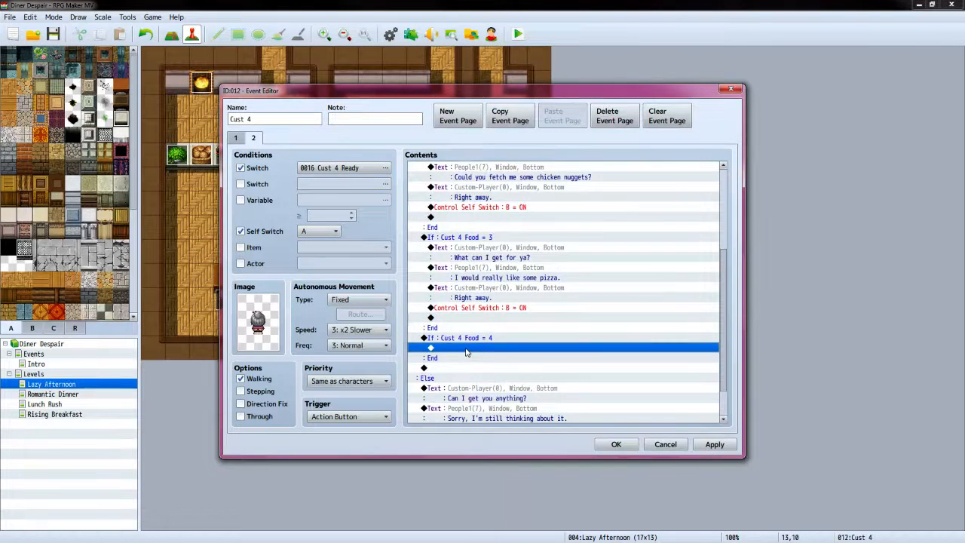
Inside the Cust 4 Food = 4 branch, add a Show Text with the Custom-Player face reading "What can I get for ya?"
{"action": "double_click", "coordinate": [466, 352]}
{"action": "left_click", "coordinate": [495, 170]}
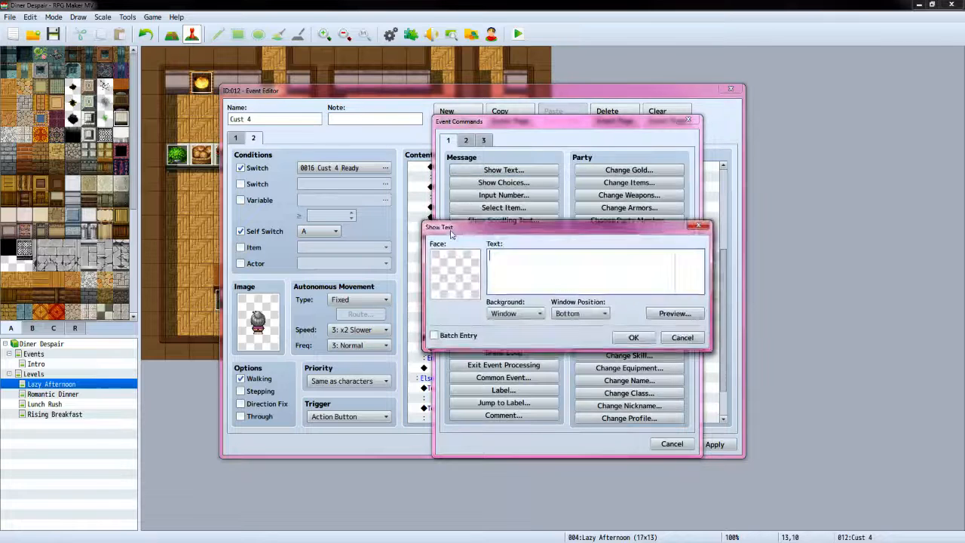
{"action": "double_click", "coordinate": [452, 273]}
{"action": "left_click", "coordinate": [439, 248]}
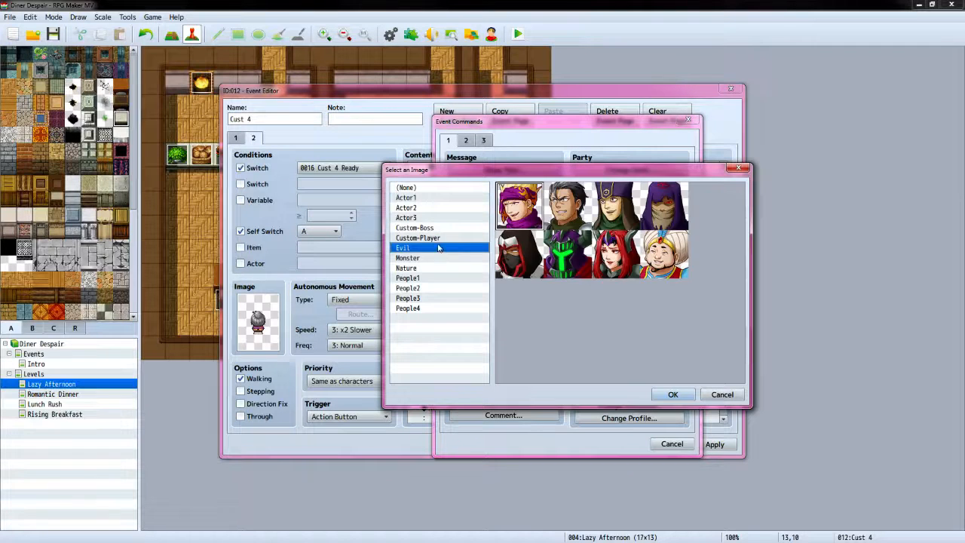
{"action": "left_click", "coordinate": [417, 238]}
{"action": "left_click", "coordinate": [673, 395]}
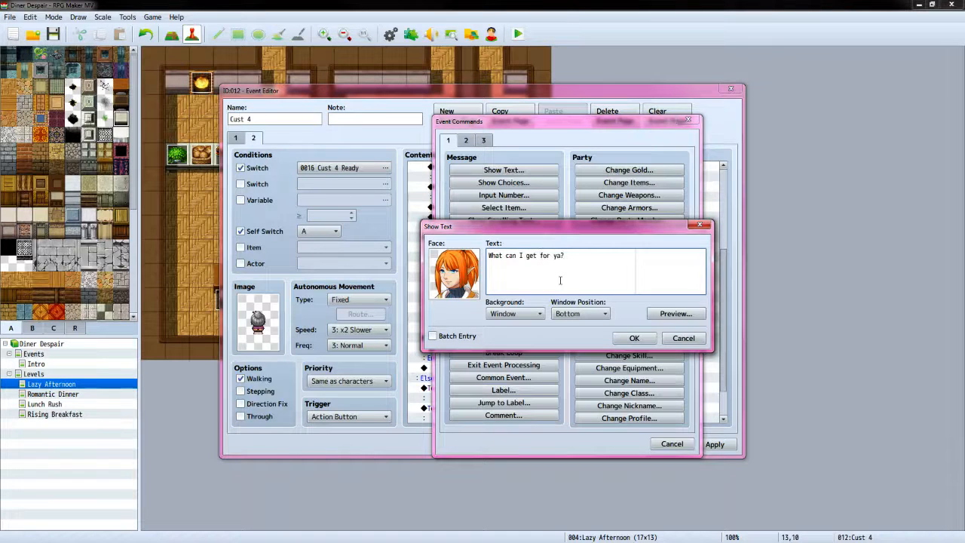
In the Cust 4 Food = 4 branch, confirm the player's question and add the elderly woman's People1 reply "Could you get me a salad?"
{"action": "left_click", "coordinate": [633, 338]}
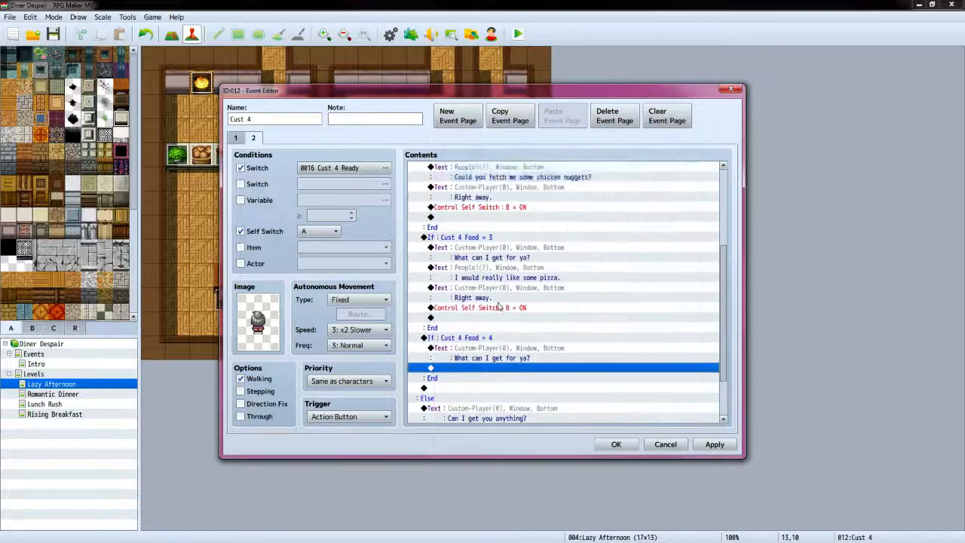
{"action": "scroll", "coordinate": [498, 309], "scroll_direction": "down", "scroll_amount": 2}
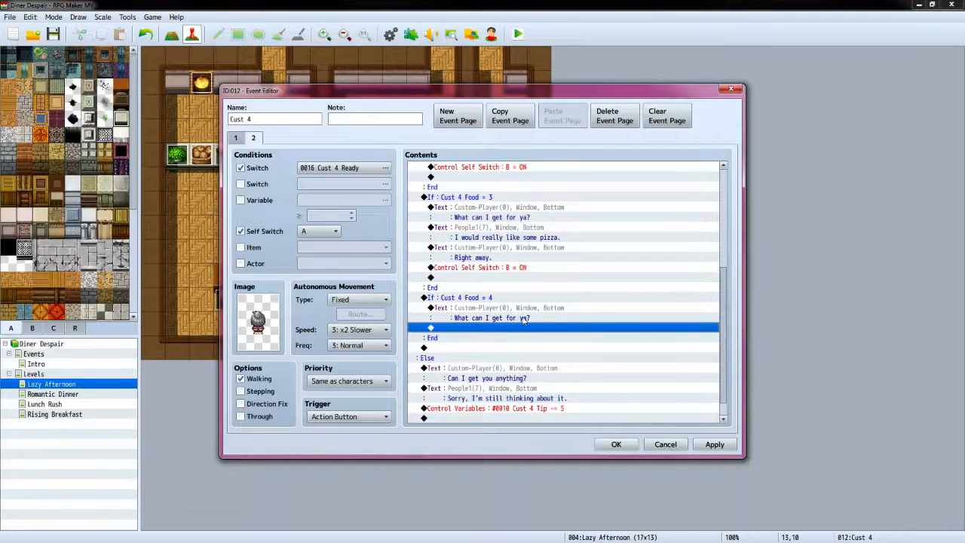
{"action": "double_click", "coordinate": [522, 331]}
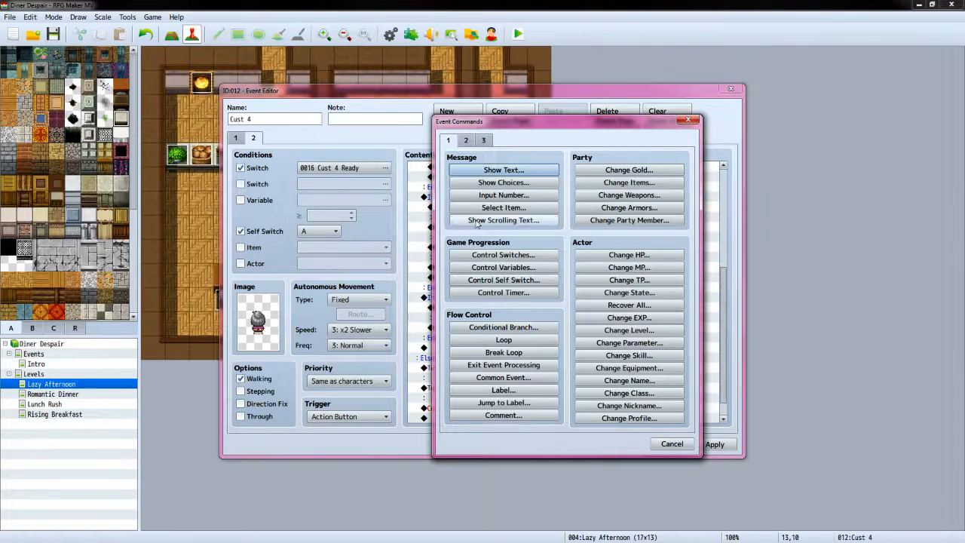
{"action": "left_click", "coordinate": [503, 170]}
{"action": "double_click", "coordinate": [460, 283]}
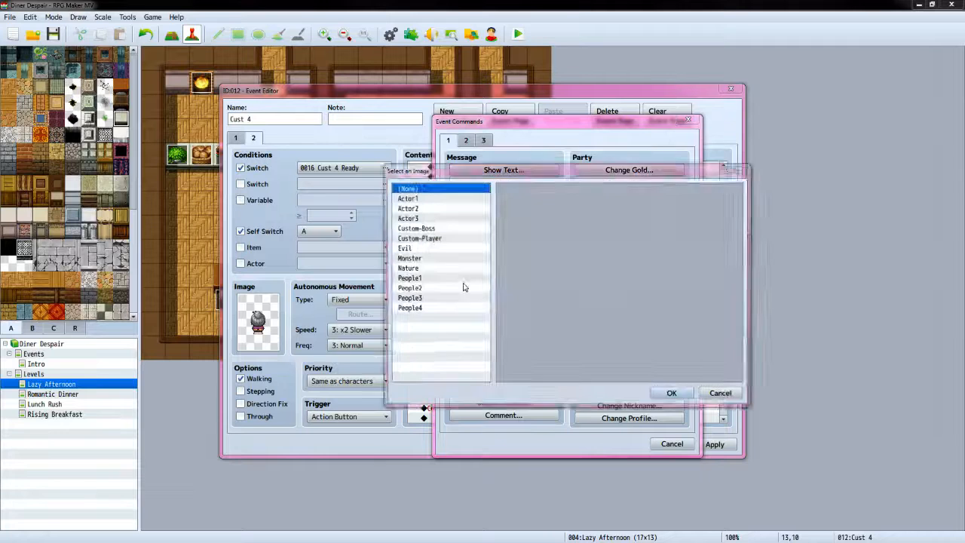
{"action": "left_click", "coordinate": [432, 279]}
{"action": "left_click", "coordinate": [616, 255]}
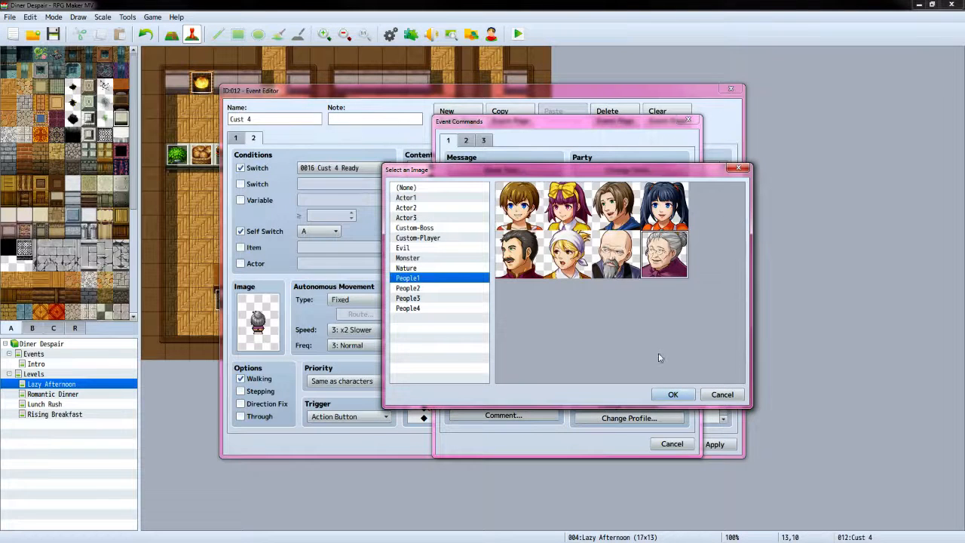
{"action": "left_click", "coordinate": [672, 394]}
{"action": "left_click", "coordinate": [520, 279]}
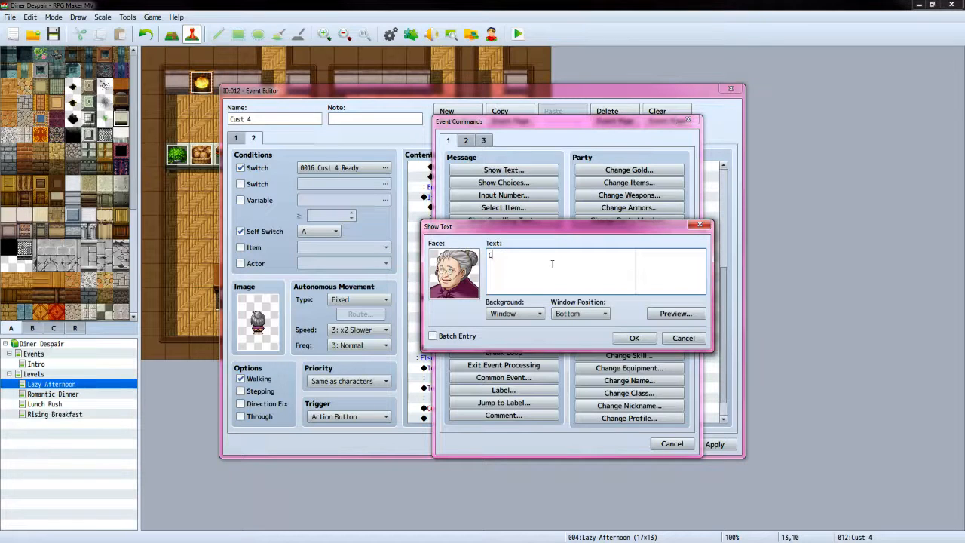
{"action": "type", "text": "ould you get me a salad?"}
{"action": "left_click", "coordinate": [629, 339]}
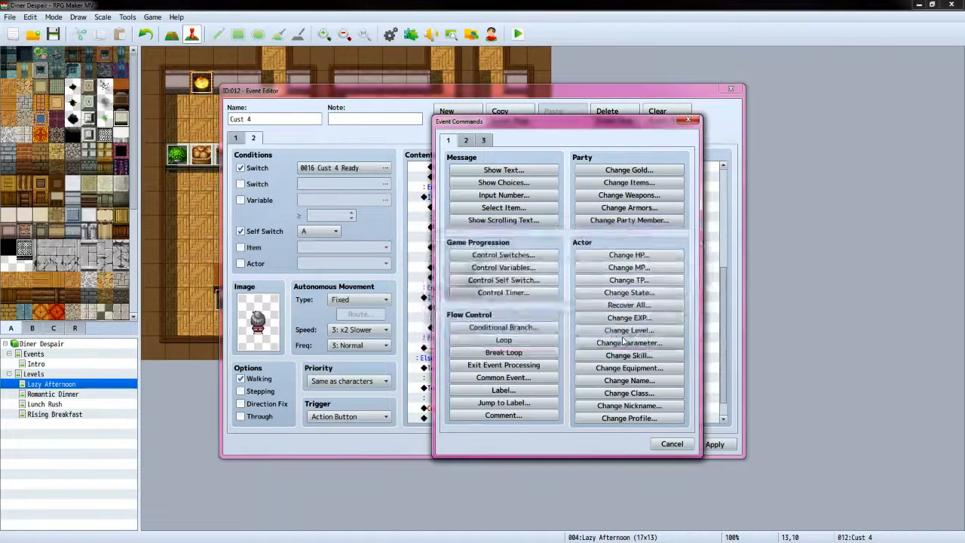
Add a "Right away." message with the Custom-Player face after the customer's salad request
{"action": "double_click", "coordinate": [486, 352]}
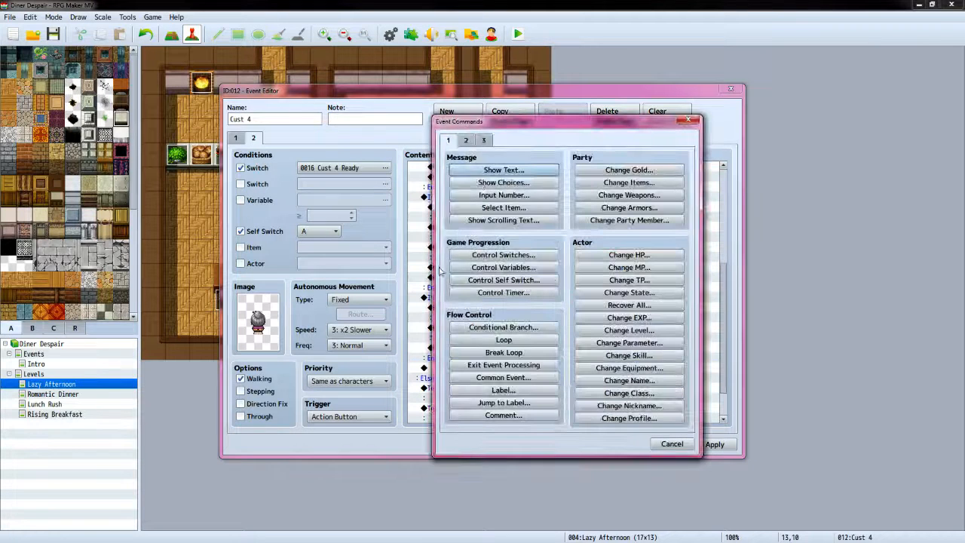
{"action": "left_click", "coordinate": [478, 170]}
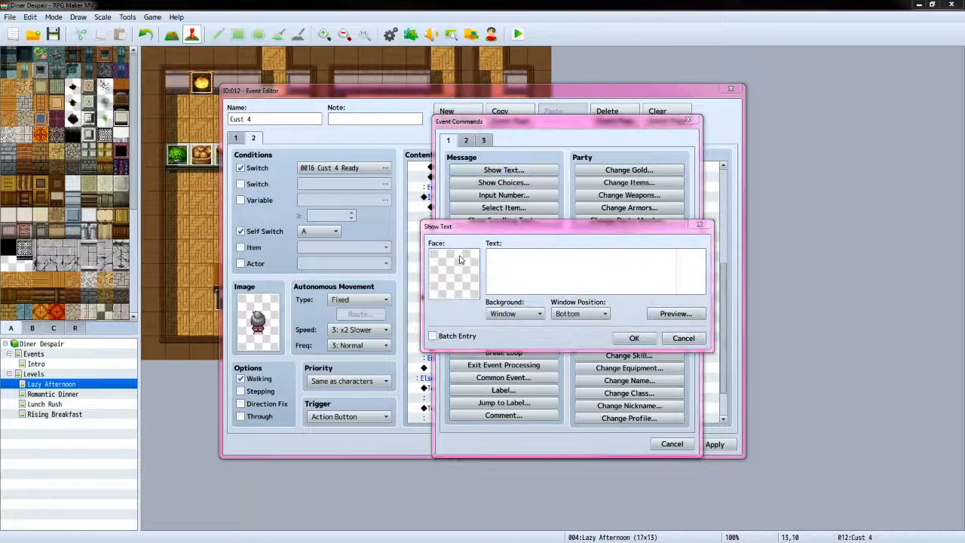
{"action": "double_click", "coordinate": [462, 260]}
{"action": "left_click", "coordinate": [442, 238]}
{"action": "left_click", "coordinate": [673, 394]}
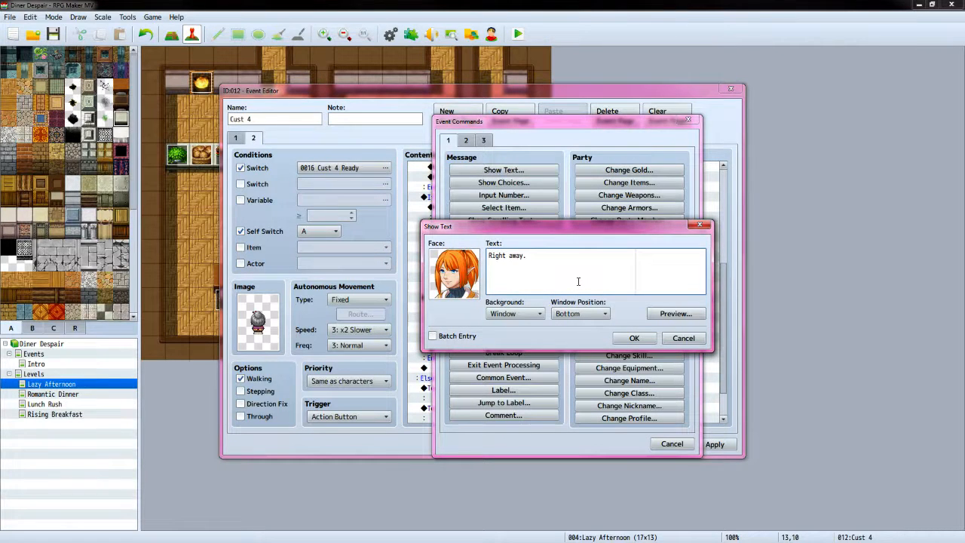
{"action": "left_click", "coordinate": [629, 341]}
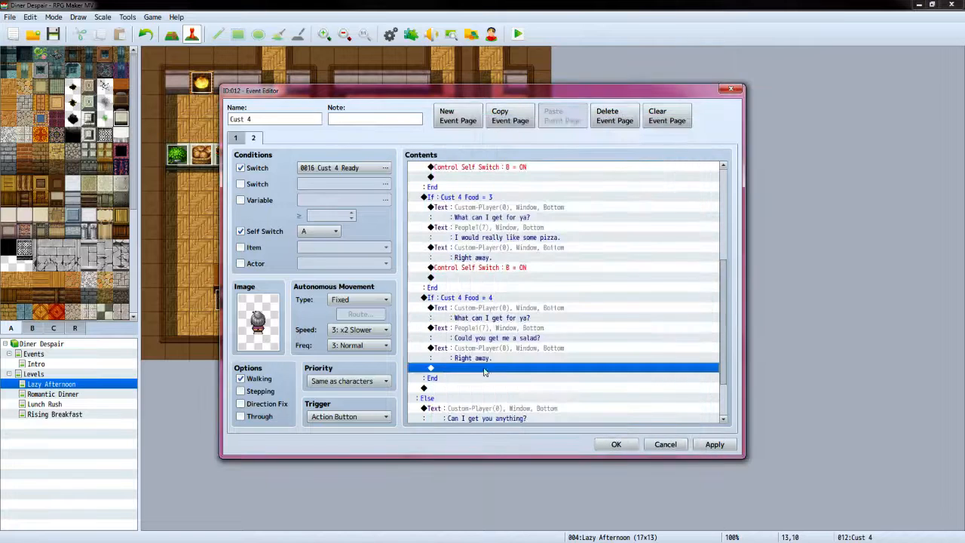
End the Cust 4 Food = 4 branch by turning self switch B ON, and apply the event changes
{"action": "double_click", "coordinate": [479, 373]}
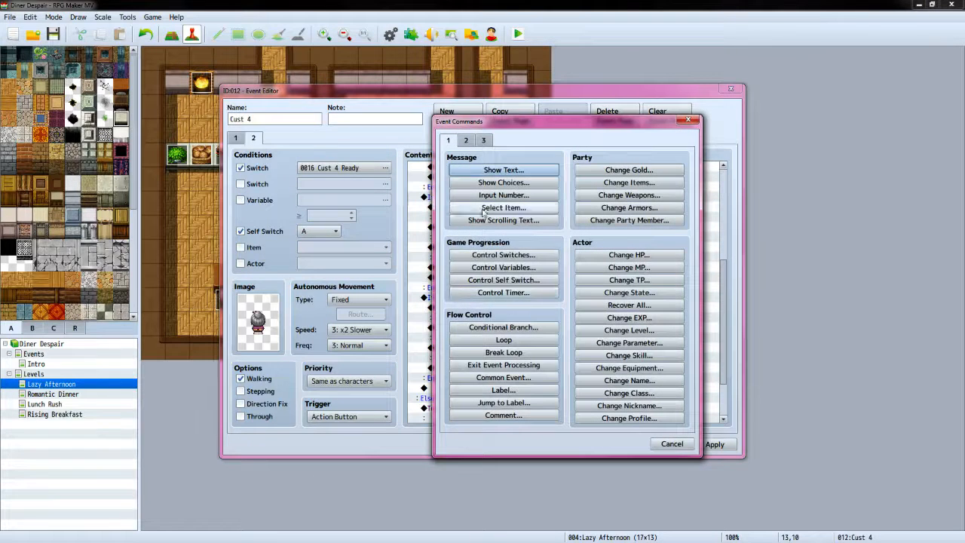
{"action": "left_click", "coordinate": [503, 280]}
{"action": "left_click", "coordinate": [537, 273]}
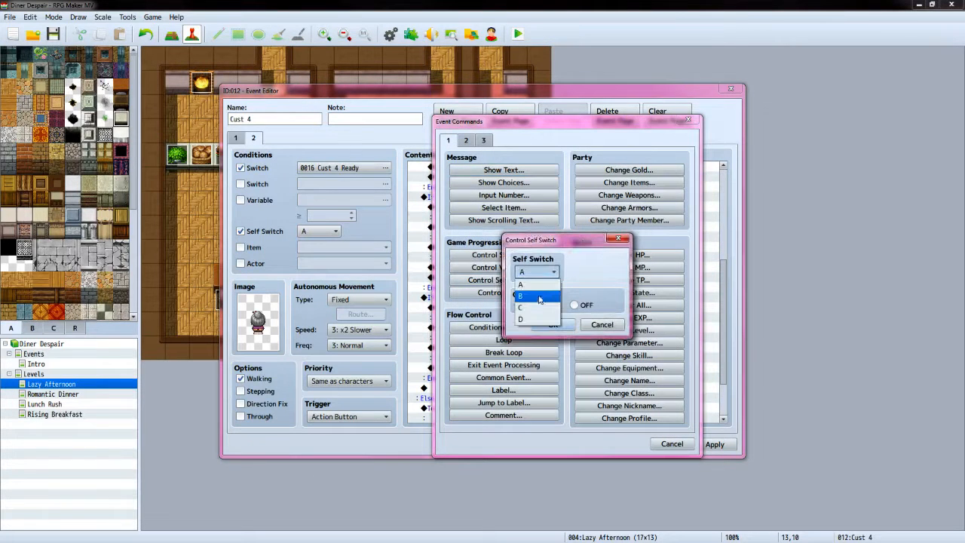
{"action": "left_click", "coordinate": [539, 291]}
{"action": "left_click", "coordinate": [551, 324]}
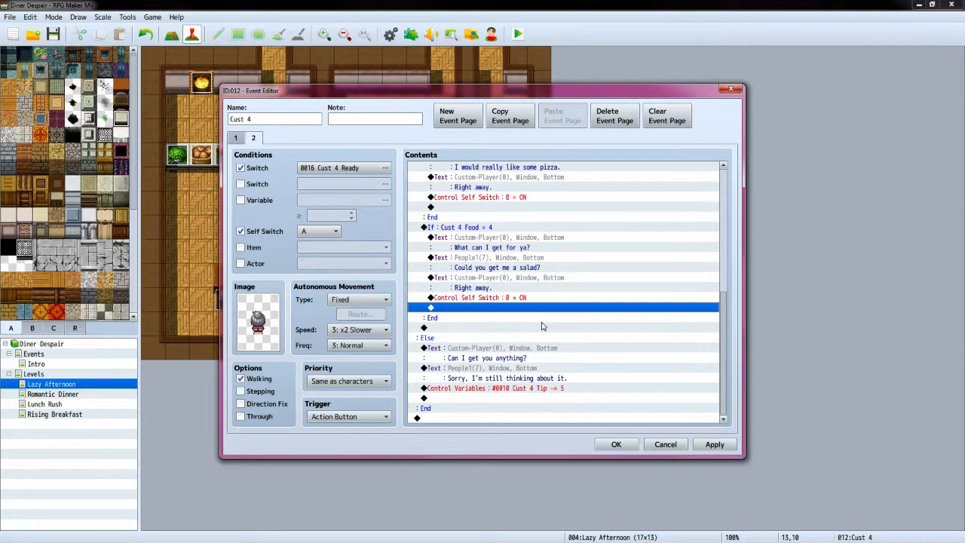
{"action": "left_click", "coordinate": [713, 444]}
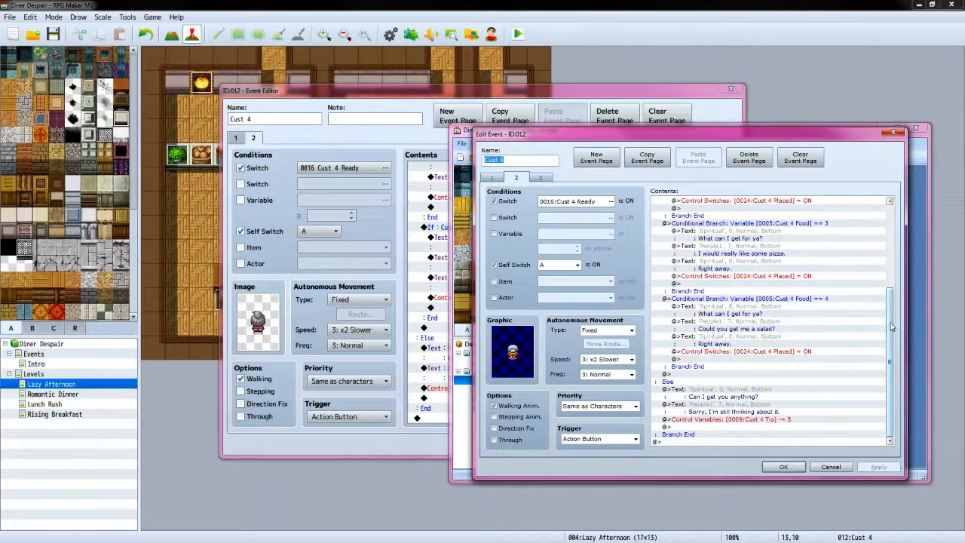
Add a third page to the Cust 4 event, conditioned on switch 0016 Cust 4 Ready and self switch B
{"action": "left_click_drag", "start_coordinate": [890, 325], "coordinate": [891, 235]}
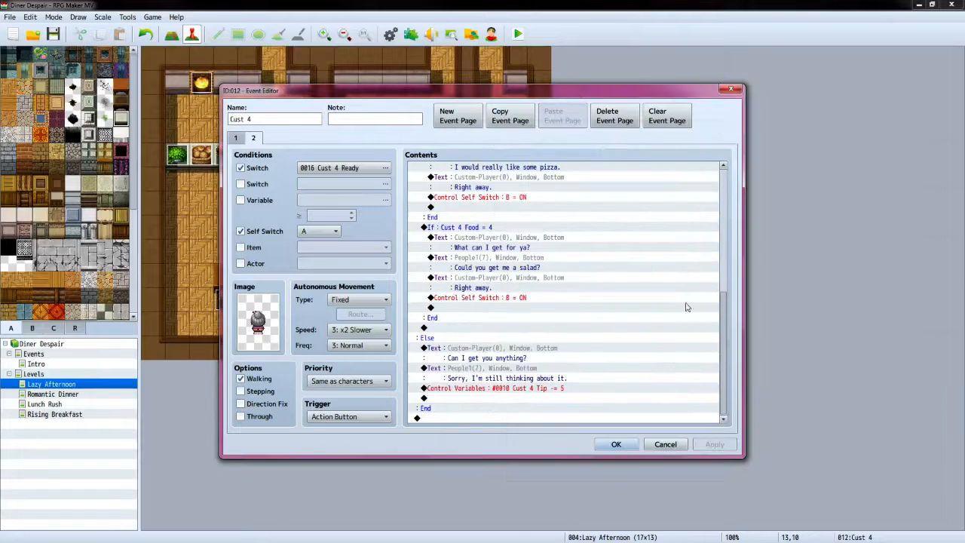
{"action": "left_click_drag", "start_coordinate": [725, 341], "coordinate": [739, 181]}
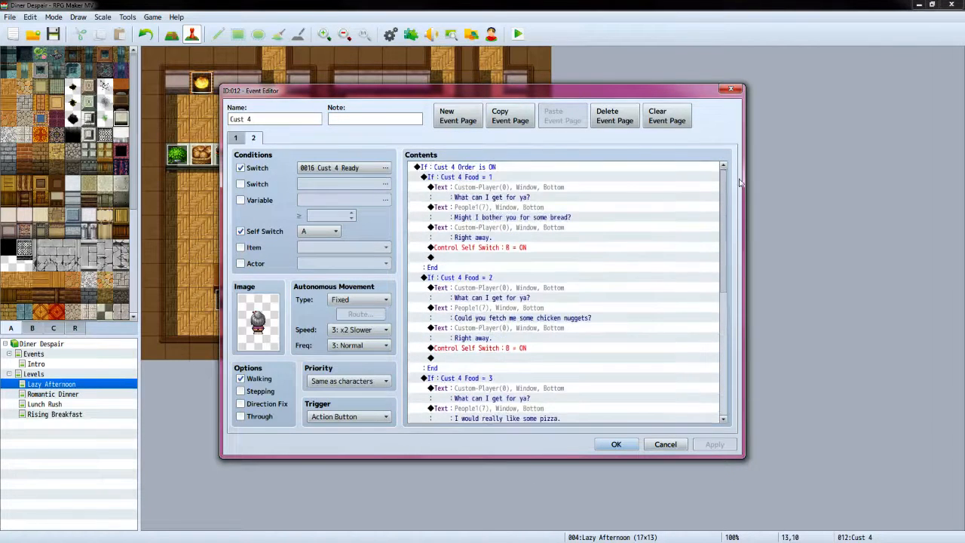
{"action": "left_click", "coordinate": [457, 115]}
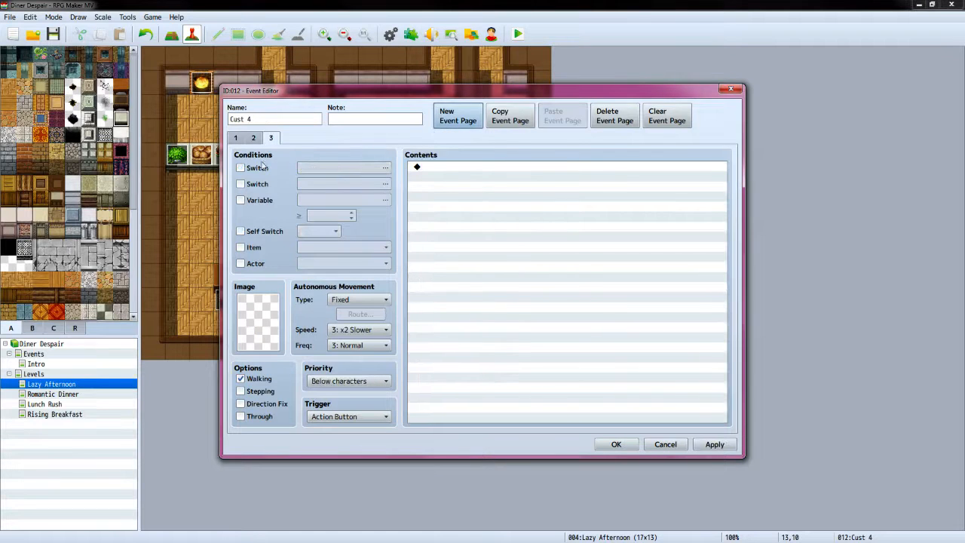
{"action": "left_click", "coordinate": [260, 167]}
{"action": "left_click", "coordinate": [342, 167]}
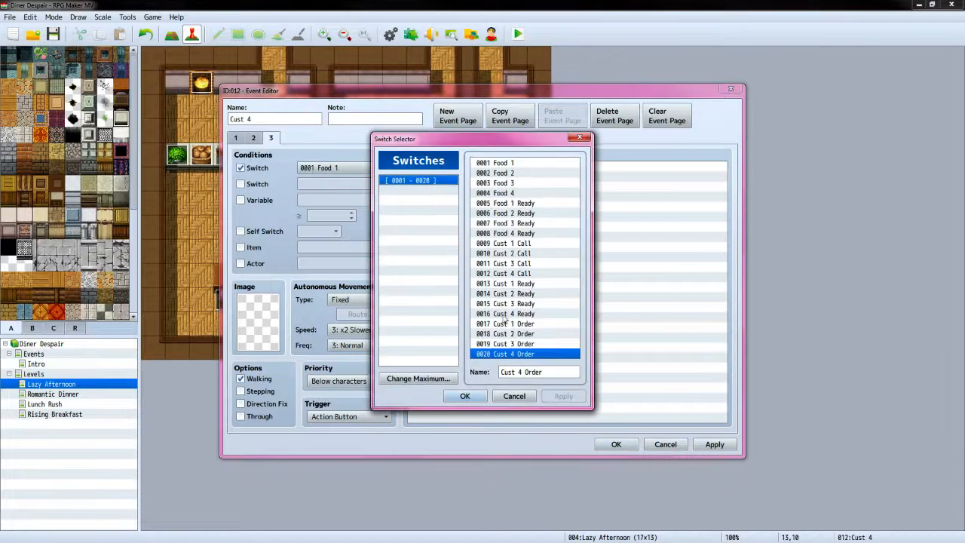
{"action": "left_click", "coordinate": [464, 396]}
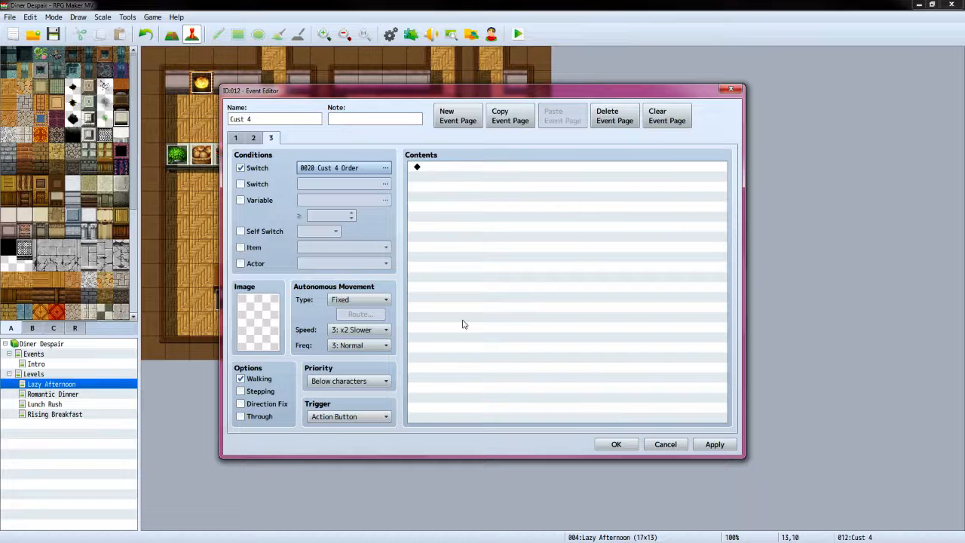
{"action": "left_click", "coordinate": [386, 169]}
{"action": "left_click", "coordinate": [526, 313]}
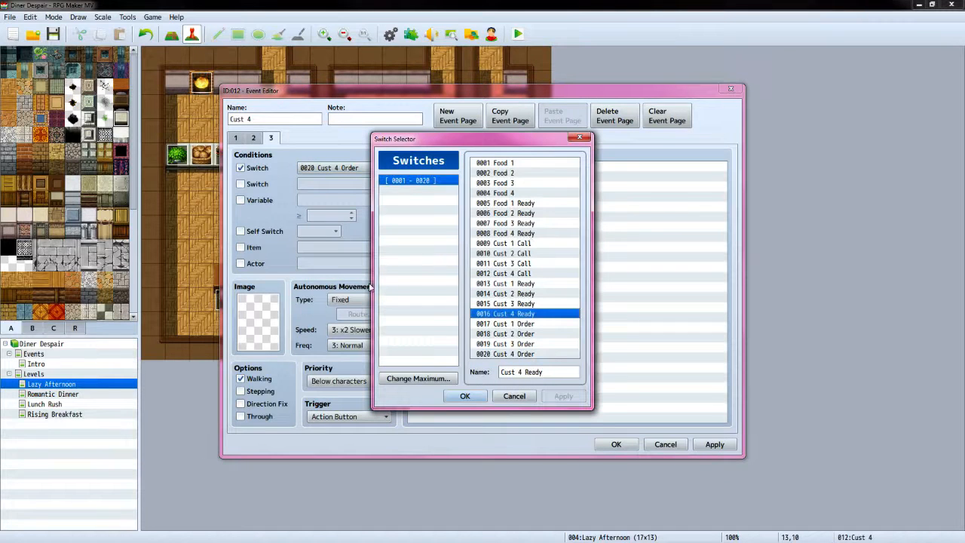
{"action": "left_click", "coordinate": [465, 395]}
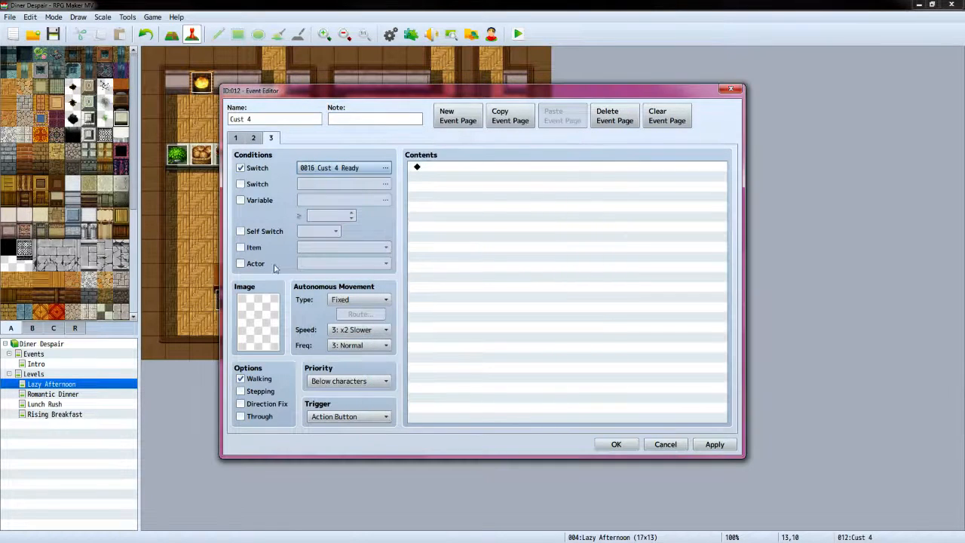
{"action": "left_click", "coordinate": [246, 233]}
{"action": "left_click", "coordinate": [318, 231]}
{"action": "left_click", "coordinate": [317, 253]}
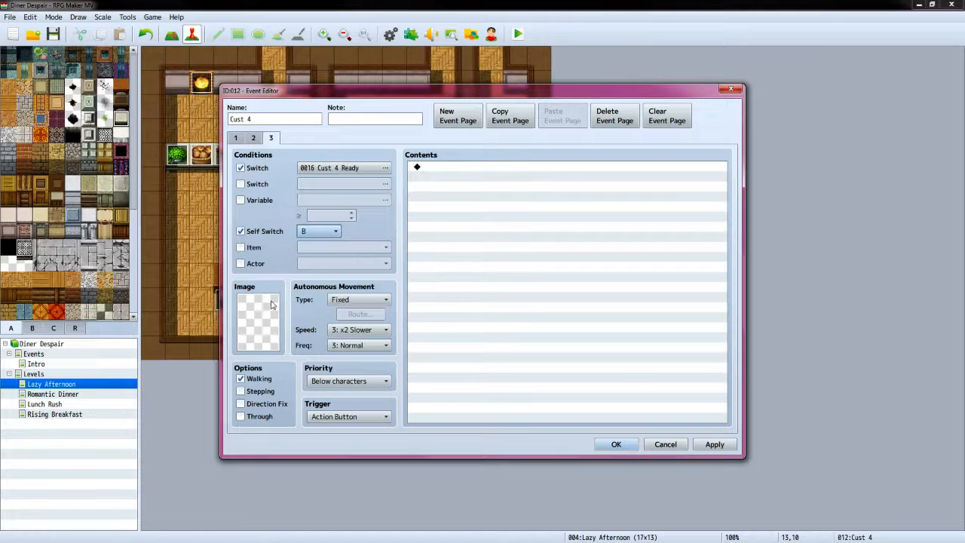
Set the third page's image to the elderly woman sprite seen from behind in the People1 character set
{"action": "double_click", "coordinate": [281, 311]}
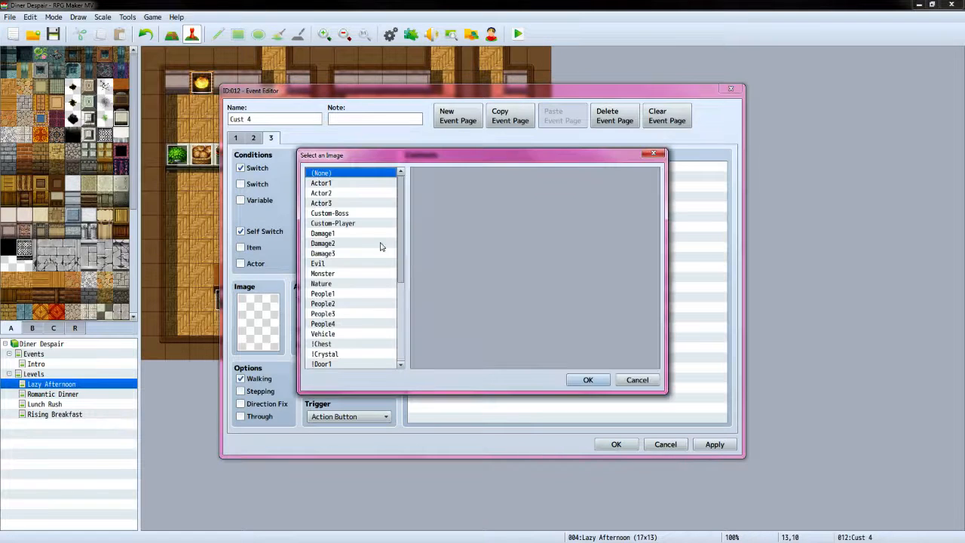
{"action": "left_click", "coordinate": [348, 292]}
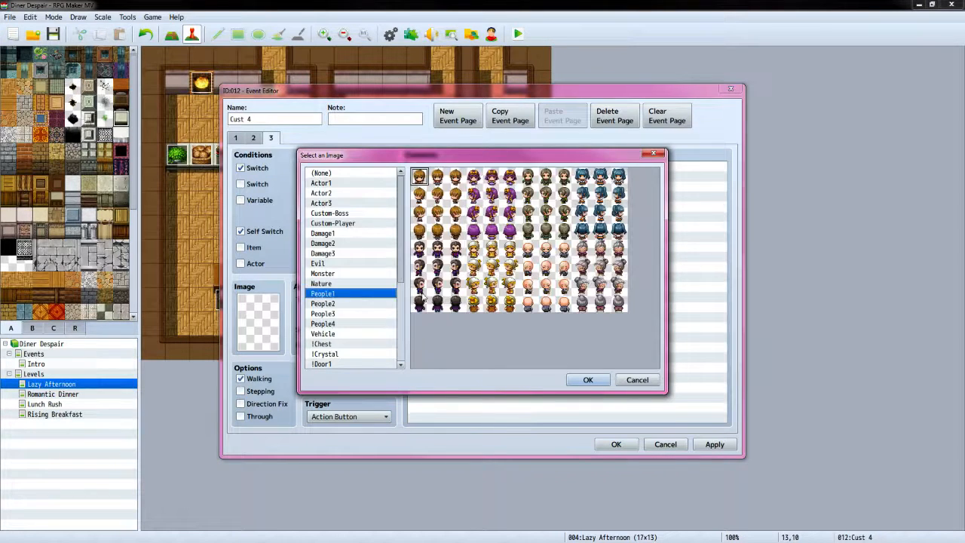
{"action": "left_click", "coordinate": [607, 304]}
{"action": "left_click", "coordinate": [588, 379]}
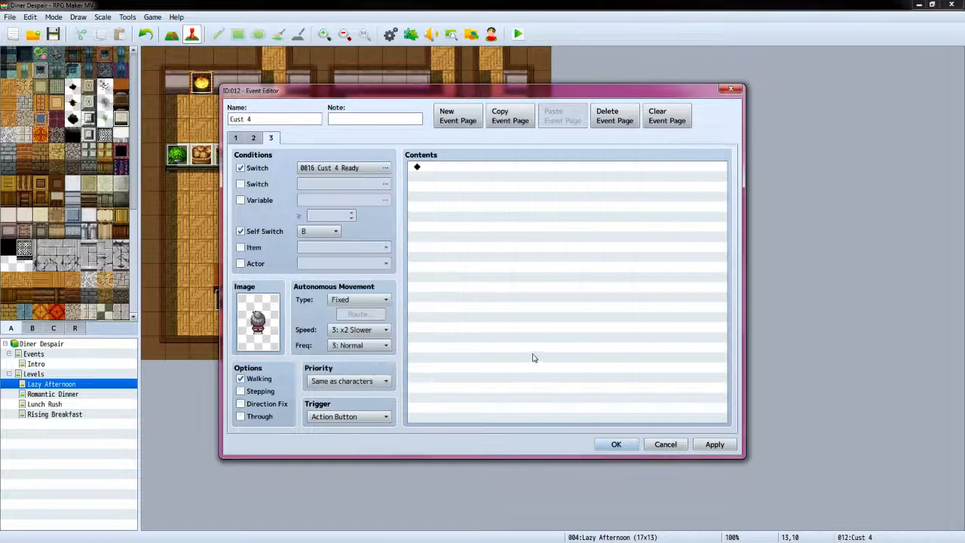
Following the reference Cust 4 event, add a conditional branch on page 3 for variable 0006 Cust 4 Food = 1
{"action": "left_click", "coordinate": [471, 168]}
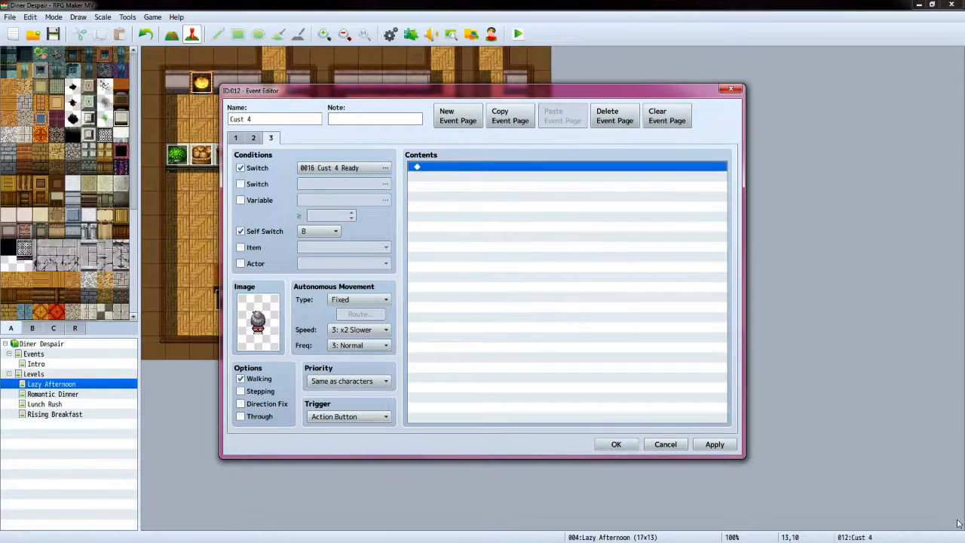
{"action": "key", "text": "alt+Tab"}
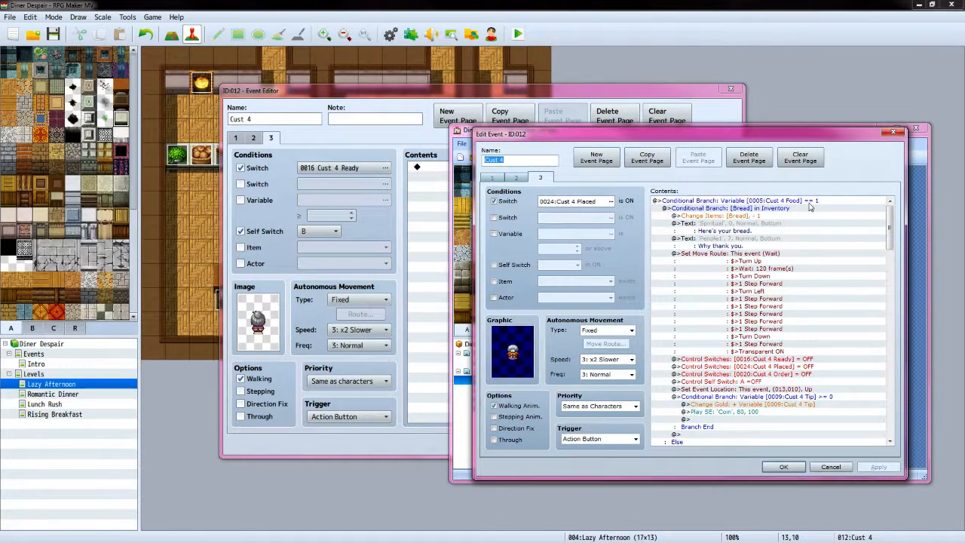
{"action": "key", "text": "alt+Tab"}
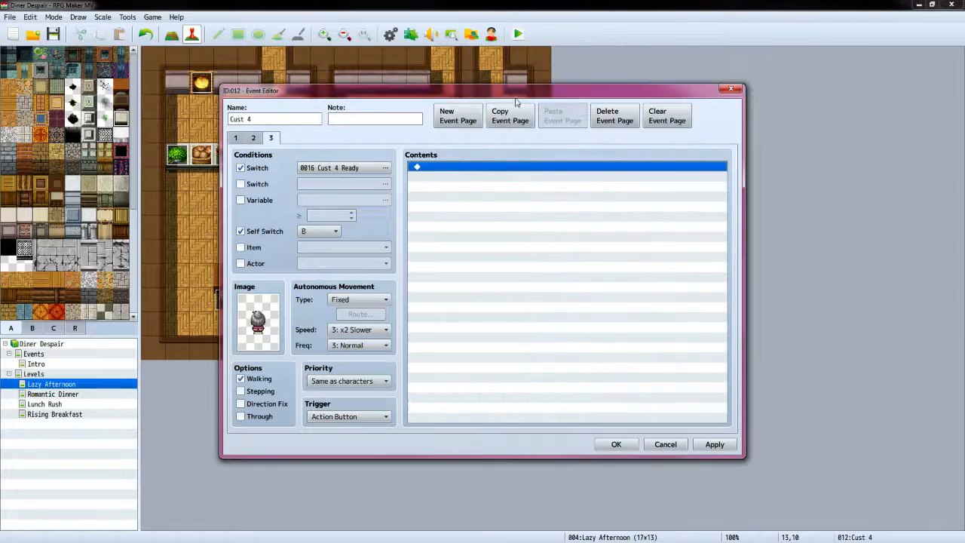
{"action": "double_click", "coordinate": [453, 172]}
{"action": "left_click", "coordinate": [497, 327]}
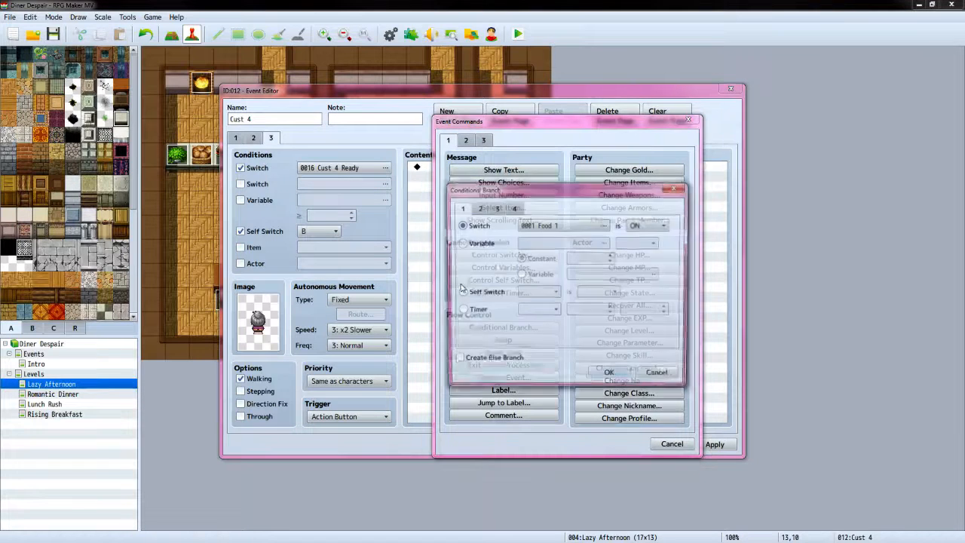
{"action": "left_click", "coordinate": [460, 243]}
{"action": "left_click", "coordinate": [573, 242]}
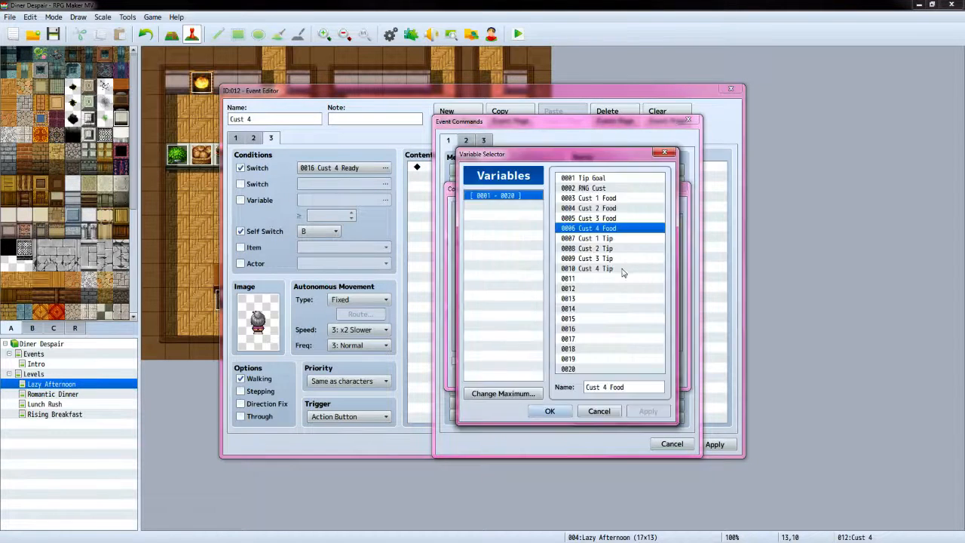
{"action": "left_click", "coordinate": [553, 411]}
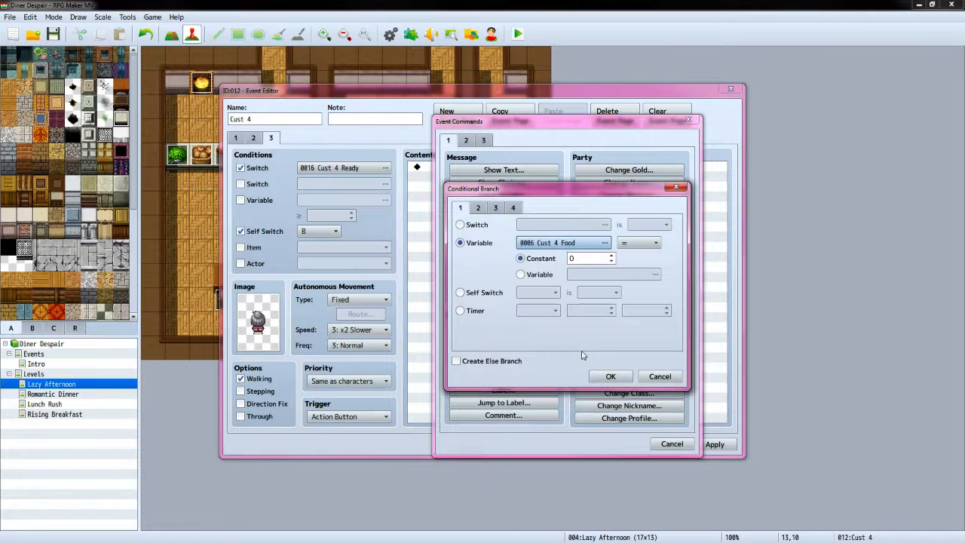
{"action": "left_click", "coordinate": [611, 256]}
{"action": "left_click", "coordinate": [610, 376]}
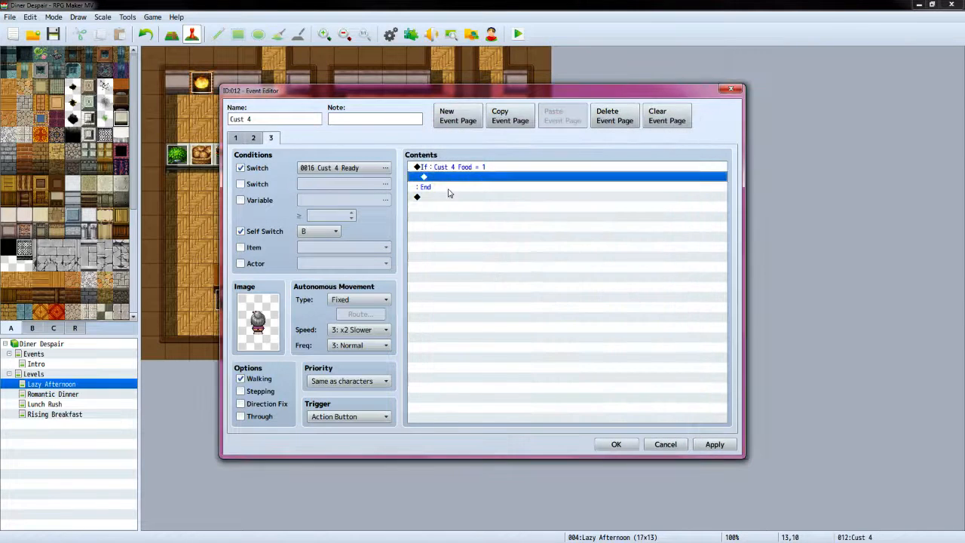
{"action": "double_click", "coordinate": [450, 176]}
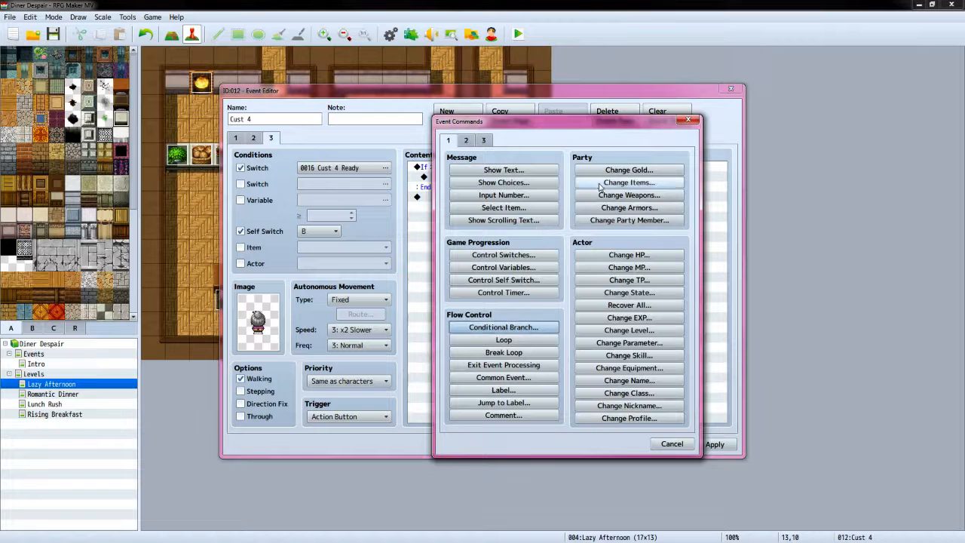
{"action": "left_click", "coordinate": [600, 186]}
{"action": "left_click", "coordinate": [624, 347]}
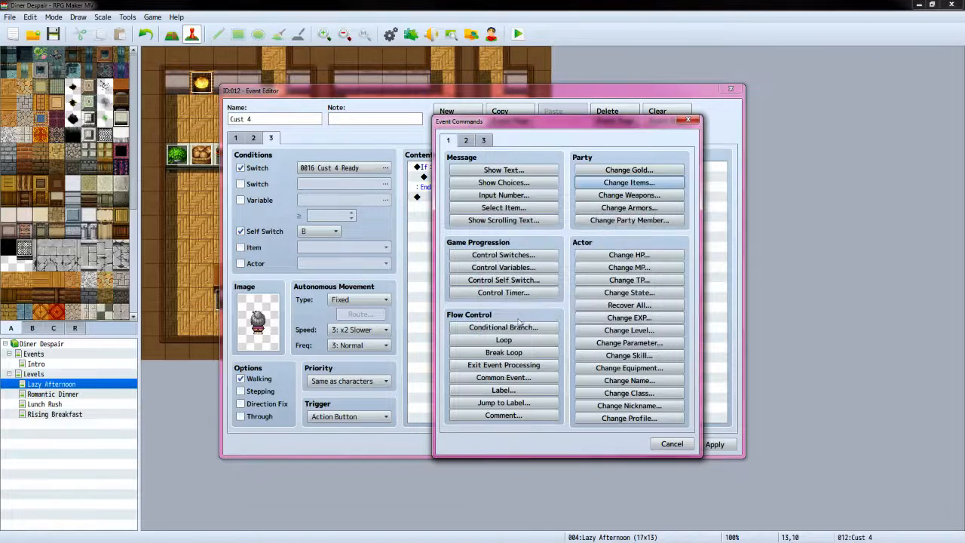
Inside the Cust 4 Food = 1 branch, nest a conditional branch checking for the item Bread, with an Else branch
{"action": "left_click", "coordinate": [519, 326]}
{"action": "left_click", "coordinate": [514, 208]}
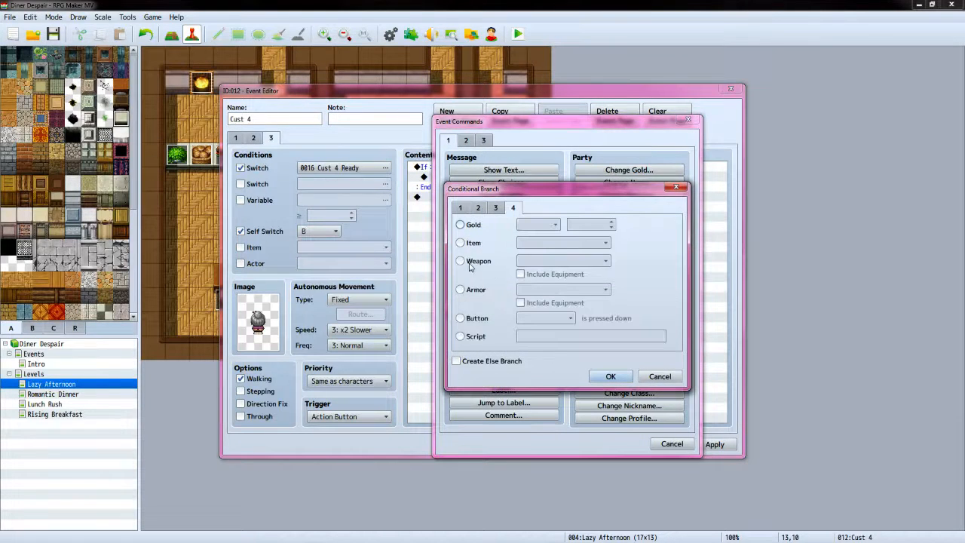
{"action": "left_click", "coordinate": [460, 243]}
{"action": "left_click", "coordinate": [562, 242]}
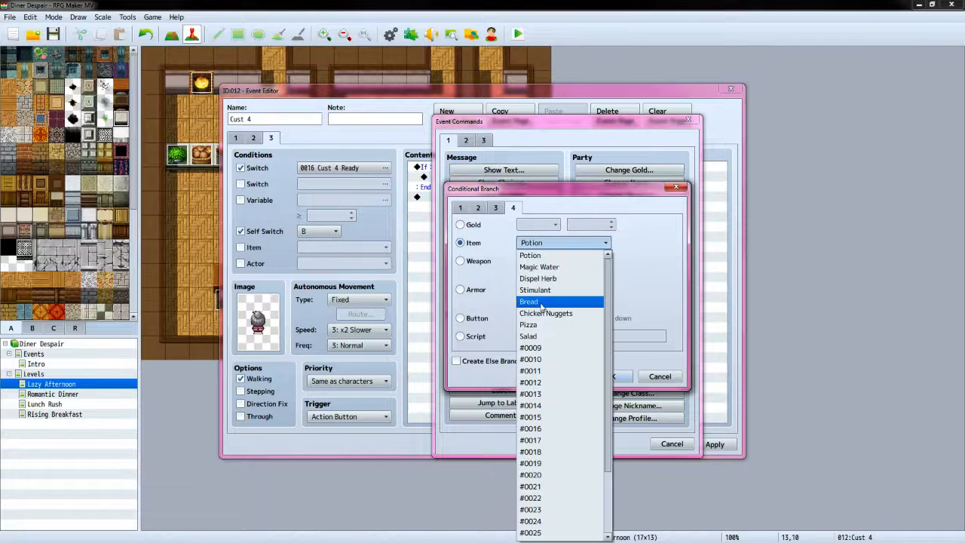
{"action": "left_click", "coordinate": [531, 302]}
{"action": "left_click", "coordinate": [479, 363]}
{"action": "left_click", "coordinate": [596, 376]}
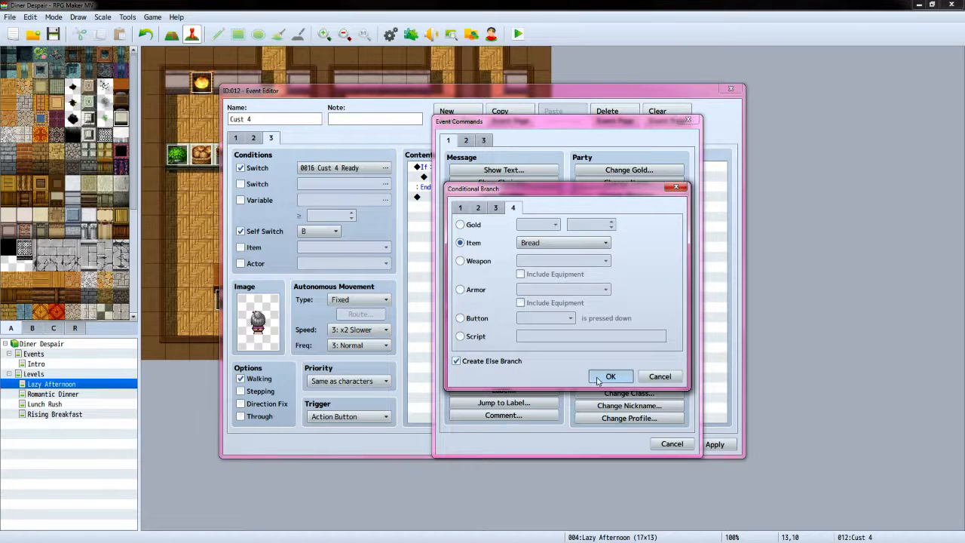
In the Party has Bread branch, add a Change Items command that decreases Bread by 1
{"action": "double_click", "coordinate": [455, 188]}
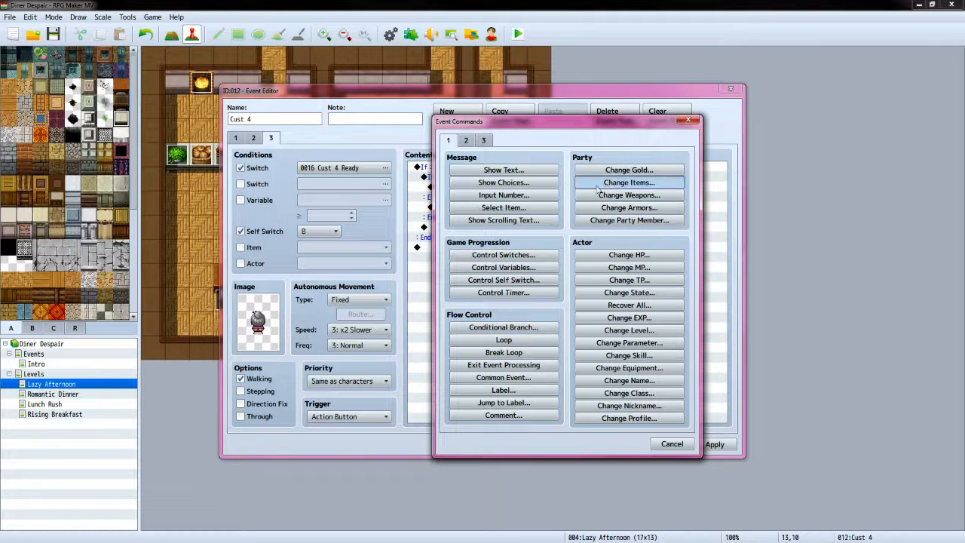
{"action": "left_click", "coordinate": [629, 183]}
{"action": "left_click", "coordinate": [534, 246]}
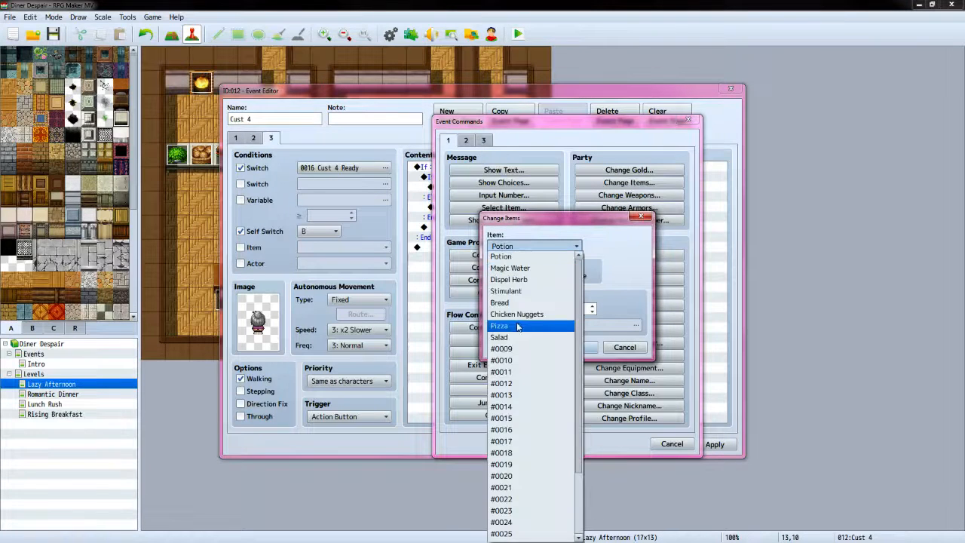
{"action": "left_click", "coordinate": [520, 303]}
{"action": "left_click", "coordinate": [551, 275]}
{"action": "left_click", "coordinate": [574, 347]}
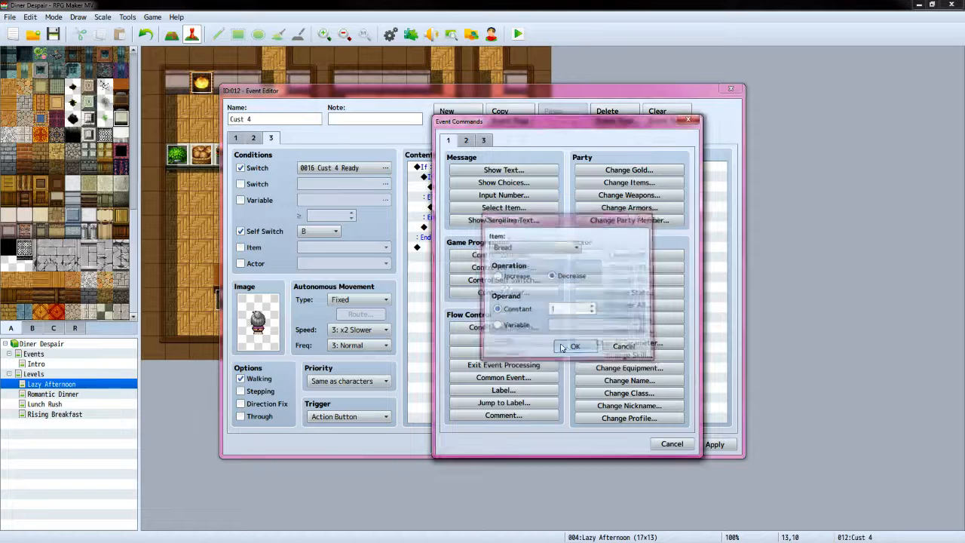
Below the item change, add the message "Here's your bread." with the Custom-Player face
{"action": "double_click", "coordinate": [452, 199]}
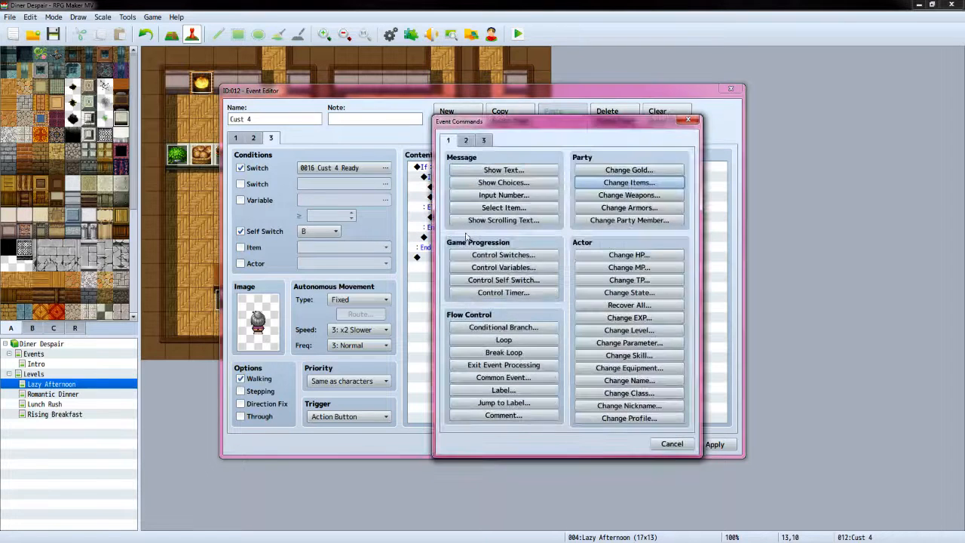
{"action": "left_click", "coordinate": [490, 172]}
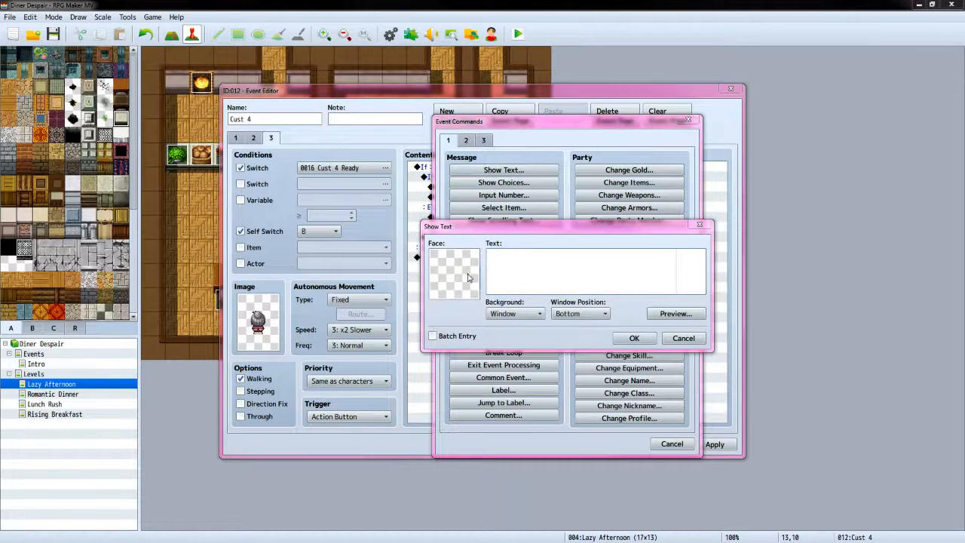
{"action": "double_click", "coordinate": [444, 278]}
{"action": "left_click", "coordinate": [421, 238]}
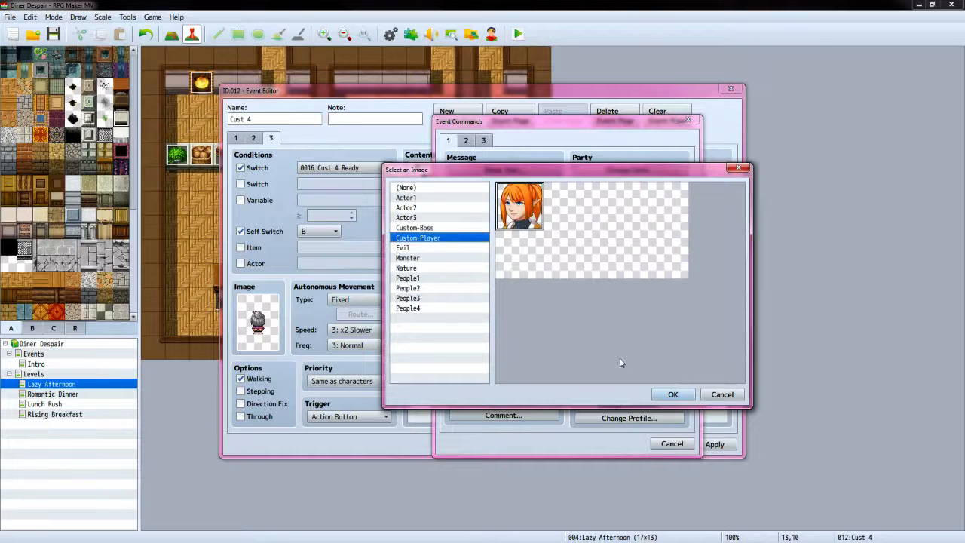
{"action": "left_click", "coordinate": [672, 394]}
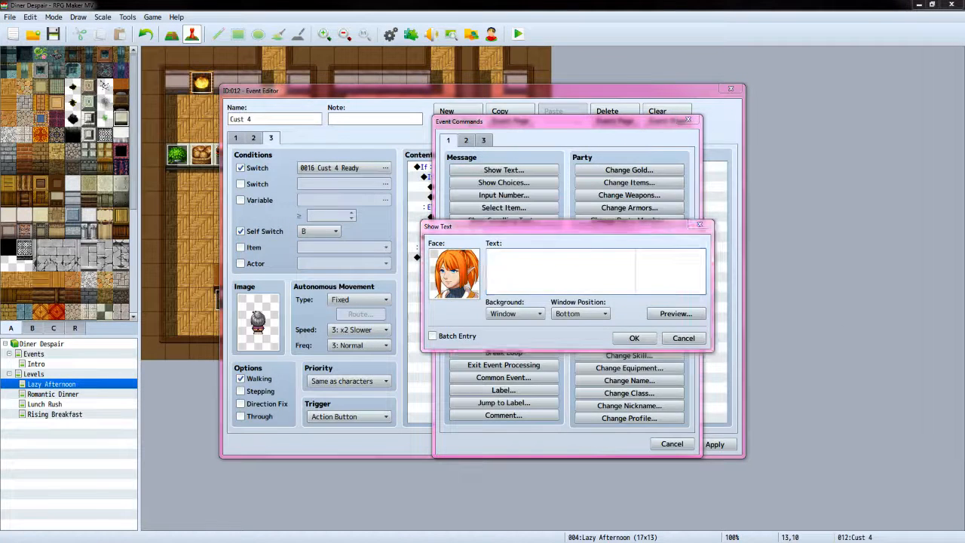
{"action": "key", "text": "alt+Tab"}
{"action": "key", "text": "alt+Tab"}
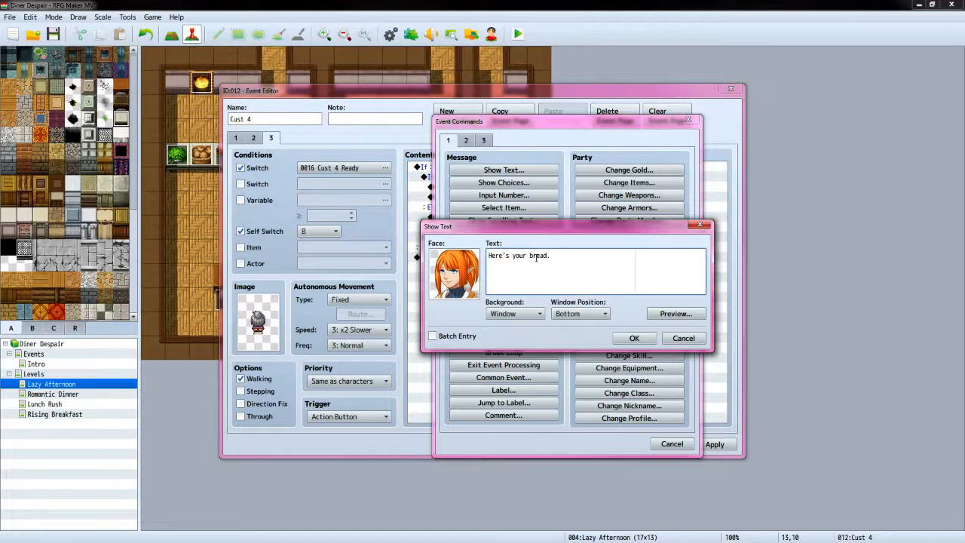
{"action": "left_click", "coordinate": [633, 338]}
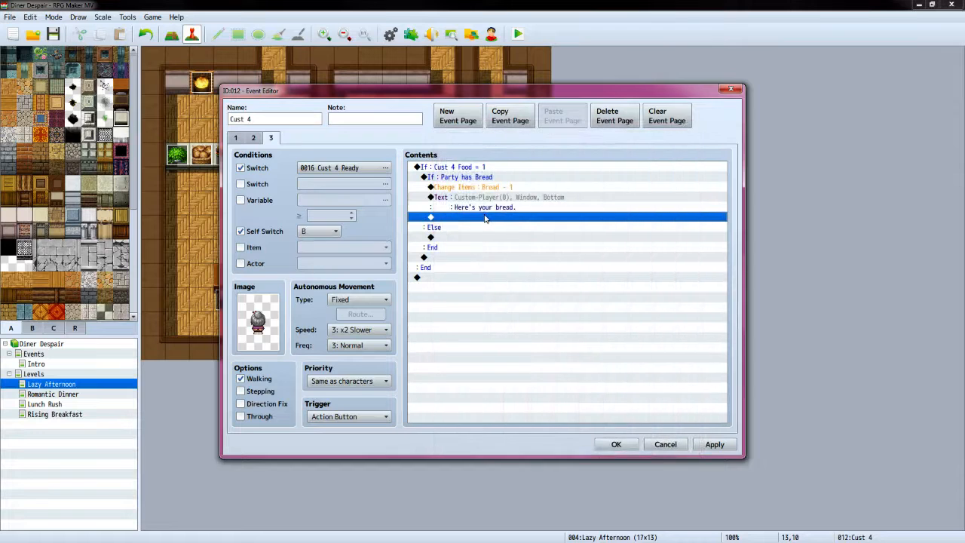
Add the reply message "Why thank you." with the elderly woman's face from People1
{"action": "double_click", "coordinate": [485, 219]}
{"action": "left_click", "coordinate": [470, 169]}
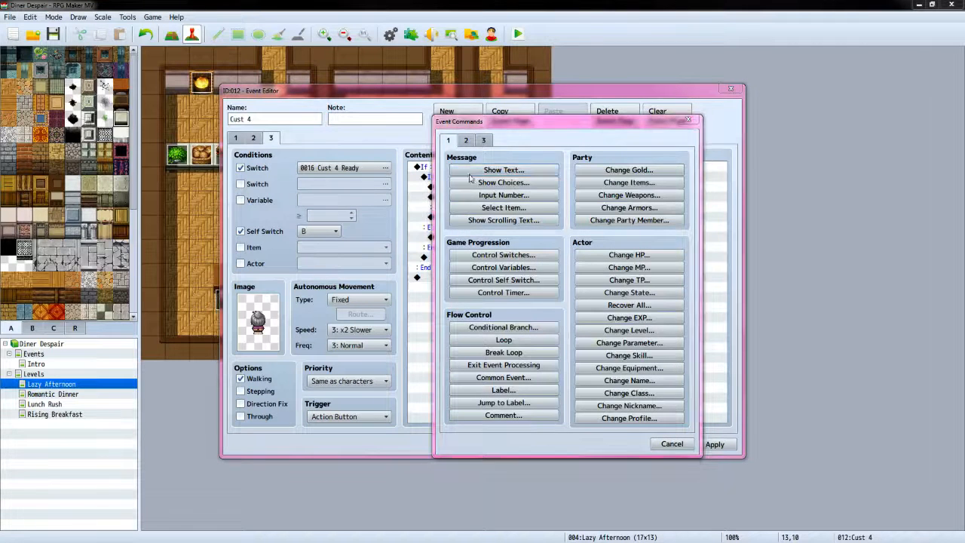
{"action": "double_click", "coordinate": [451, 270]}
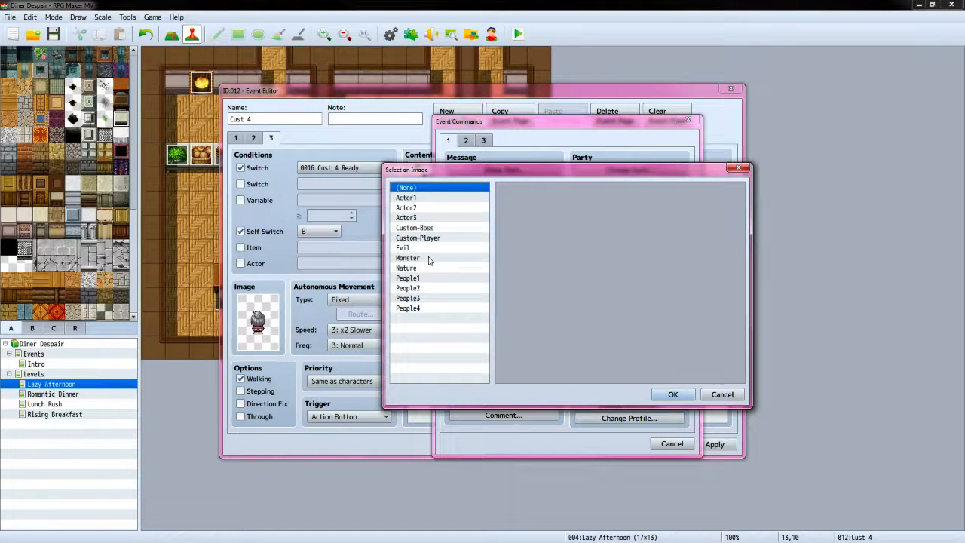
{"action": "left_click", "coordinate": [427, 278]}
{"action": "left_click", "coordinate": [664, 255]}
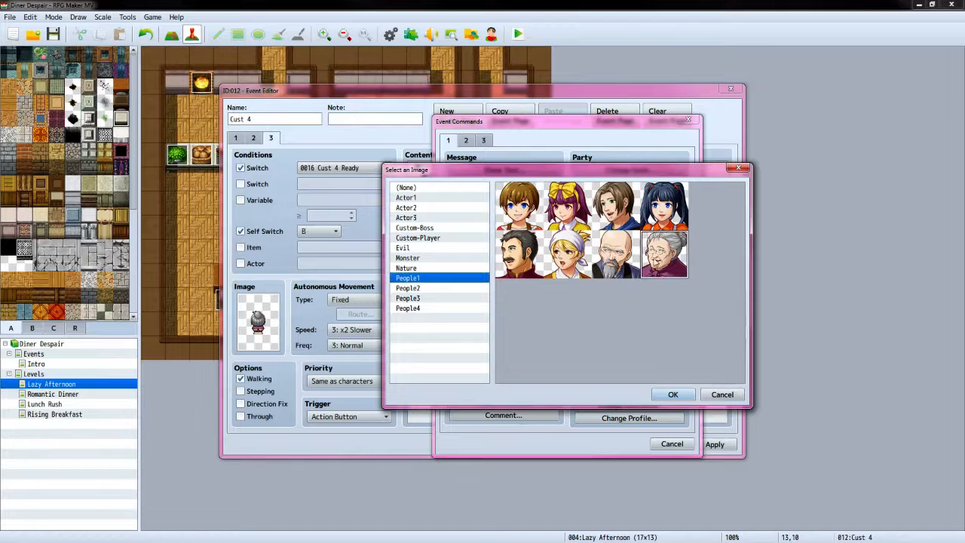
{"action": "left_click", "coordinate": [673, 394]}
{"action": "left_click", "coordinate": [550, 272]}
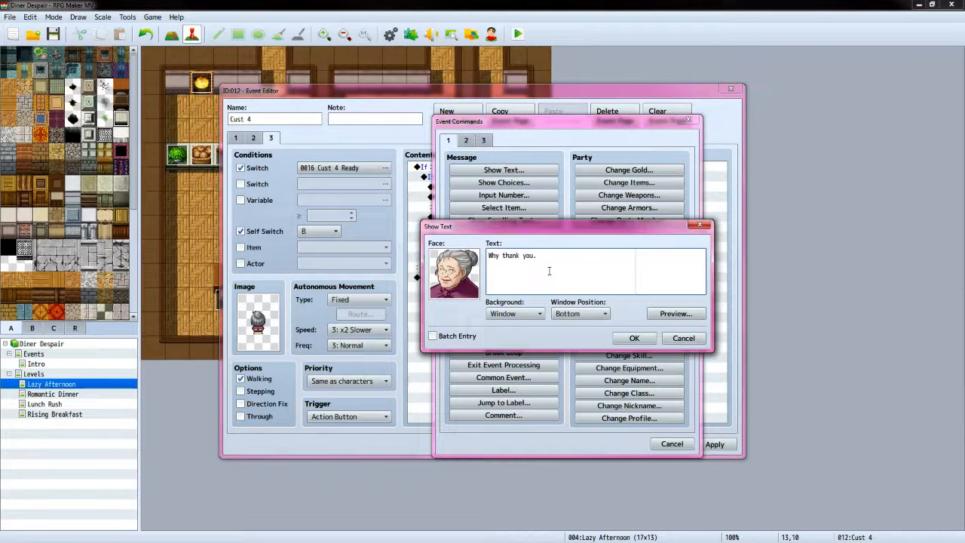
{"action": "left_click", "coordinate": [631, 337]}
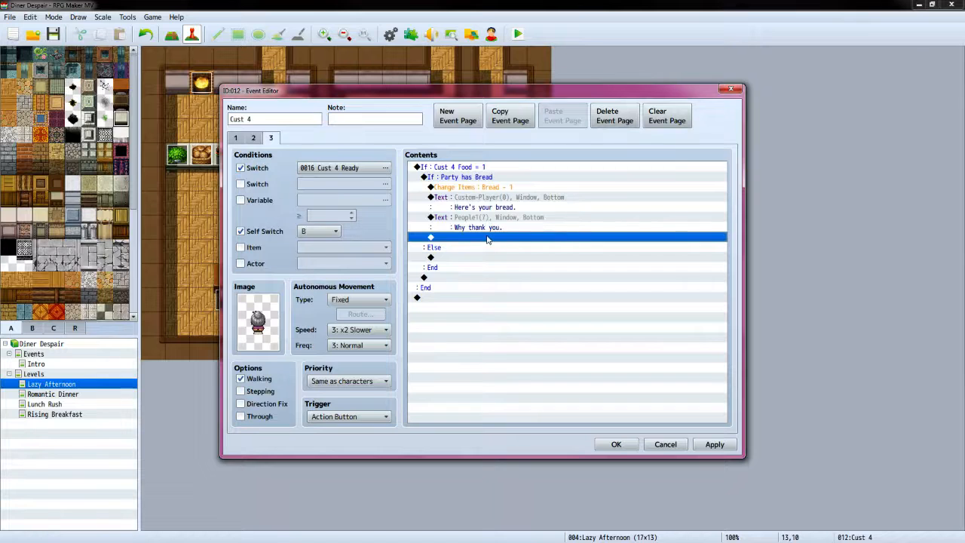
After the reply, start a movement route for This Event with Turn Up, Wait 120 frames, Turn Down and 1 Step Forward
{"action": "double_click", "coordinate": [486, 239]}
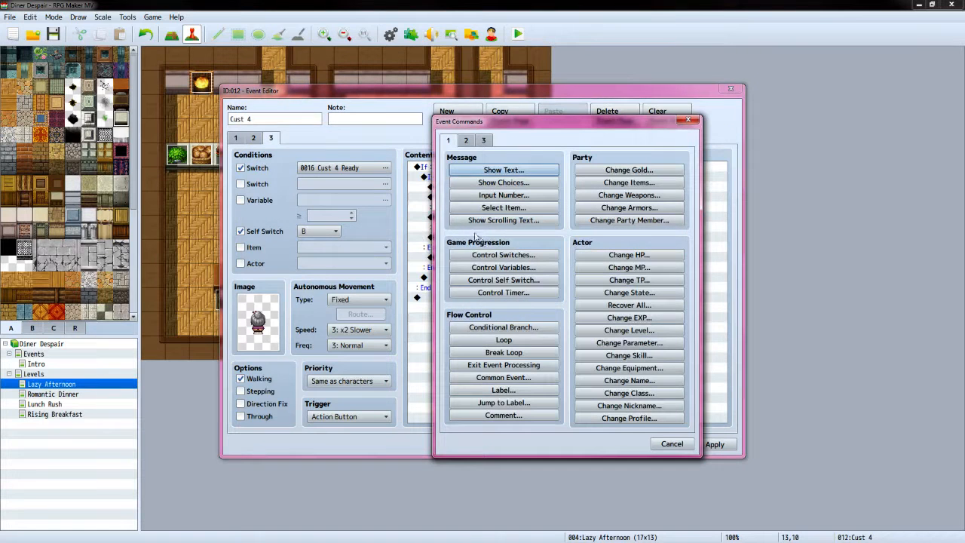
{"action": "left_click", "coordinate": [471, 143]}
{"action": "left_click", "coordinate": [504, 220]}
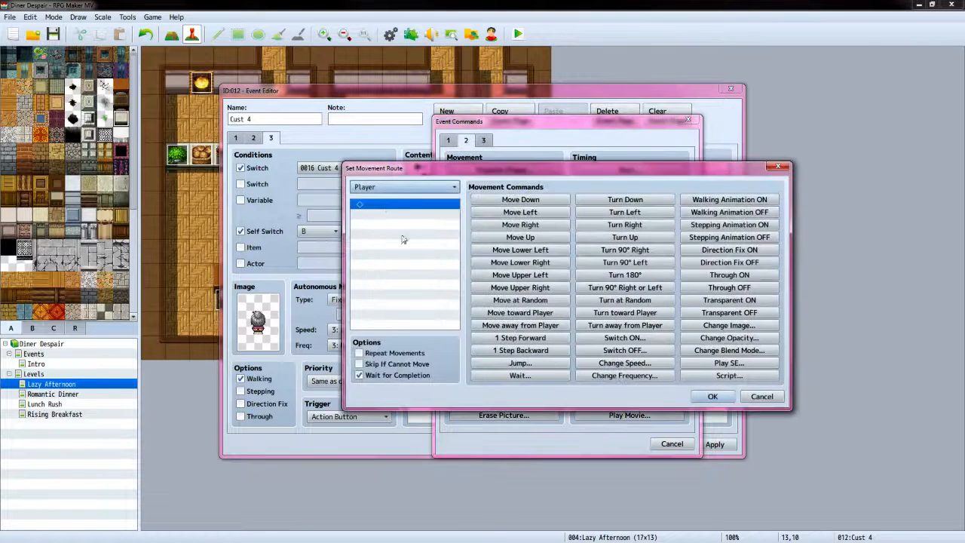
{"action": "left_click", "coordinate": [395, 188]}
{"action": "left_click", "coordinate": [377, 210]}
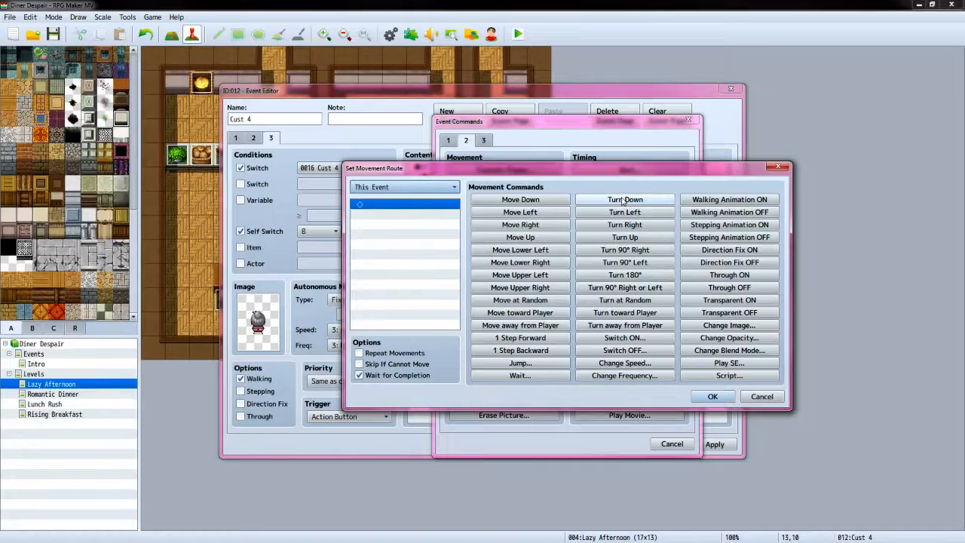
{"action": "left_click", "coordinate": [624, 238]}
{"action": "left_click", "coordinate": [528, 375]}
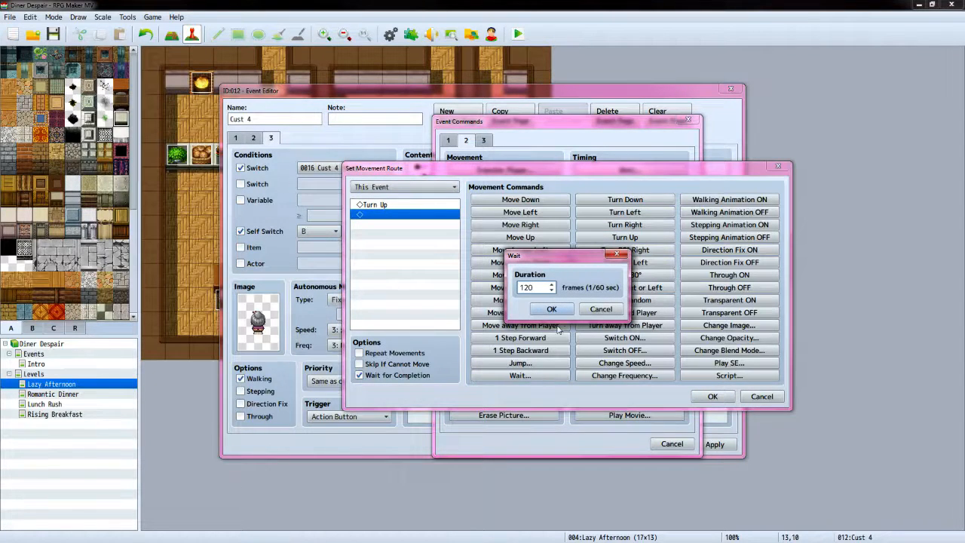
{"action": "left_click", "coordinate": [551, 309]}
{"action": "left_click", "coordinate": [632, 199]}
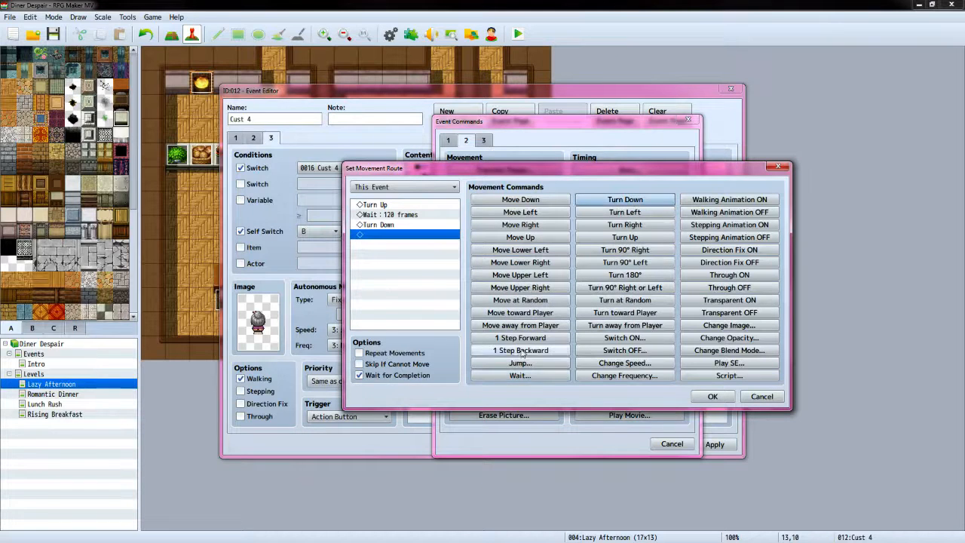
{"action": "left_click", "coordinate": [520, 338]}
Complete the movement route with Turn Left, five steps forward, Turn Down, one step forward and Transparent ON
{"action": "left_click", "coordinate": [622, 213]}
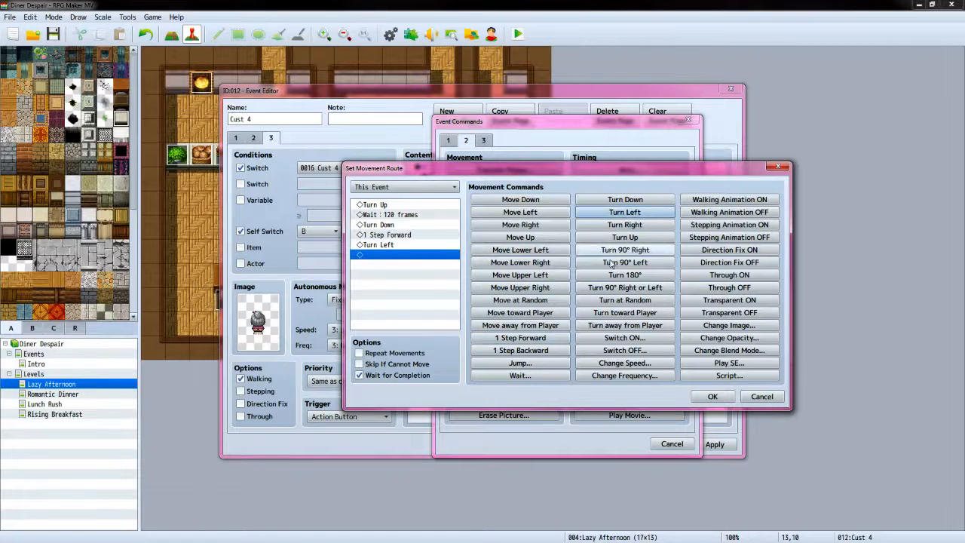
{"action": "left_click", "coordinate": [528, 338]}
{"action": "left_click", "coordinate": [539, 339]}
{"action": "left_click", "coordinate": [537, 338]}
{"action": "left_click", "coordinate": [536, 338]}
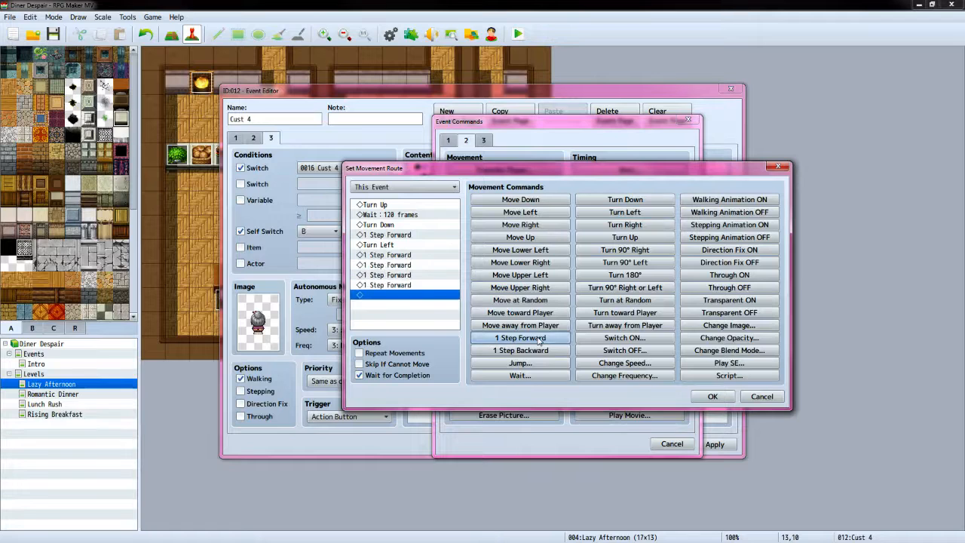
{"action": "left_click", "coordinate": [537, 337]}
{"action": "left_click", "coordinate": [625, 200]}
{"action": "left_click", "coordinate": [533, 340]}
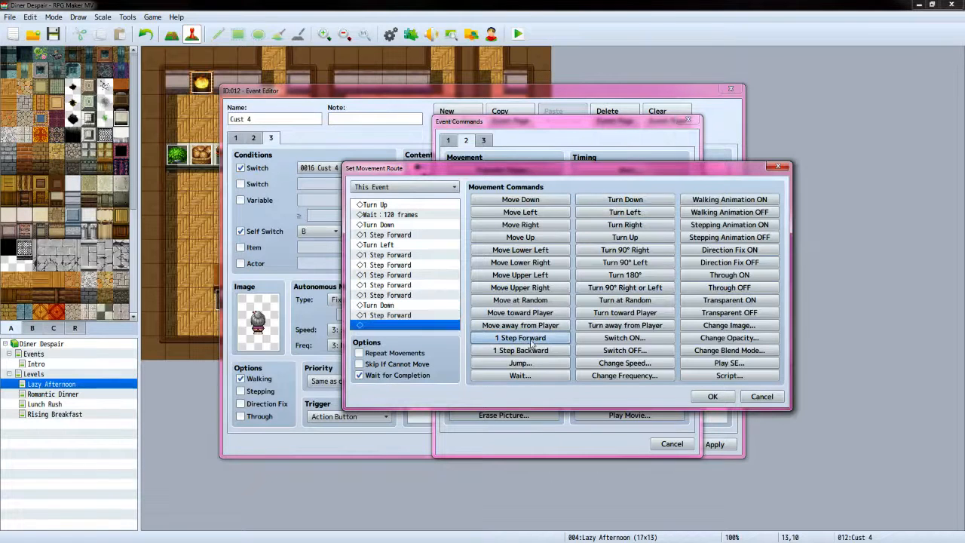
{"action": "left_click", "coordinate": [729, 300]}
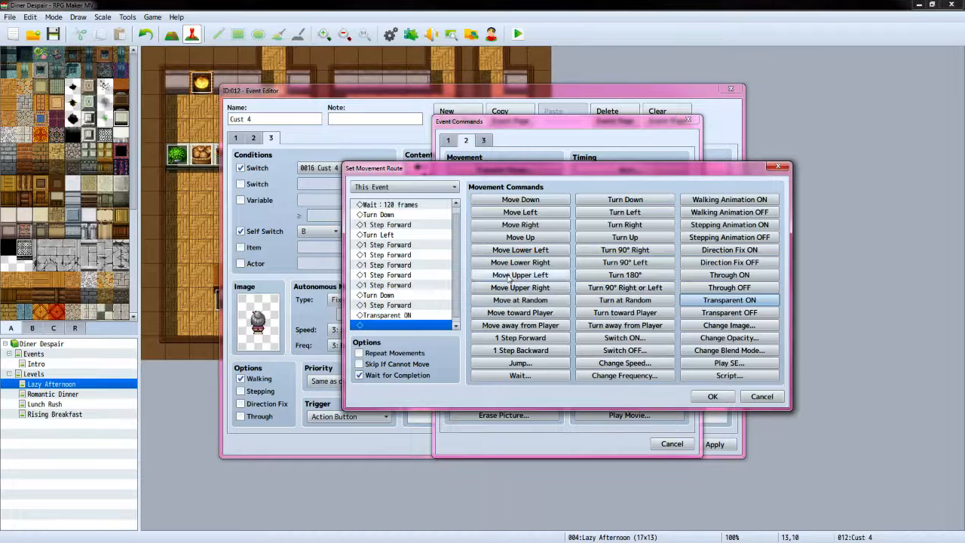
{"action": "left_click", "coordinate": [712, 396]}
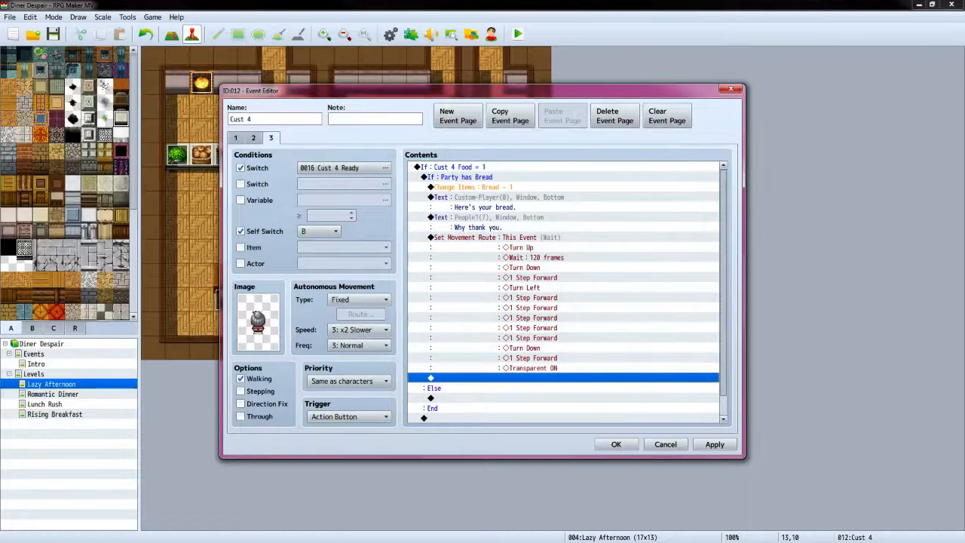
Following the reference Cust 4 event, add a command after the movement route that turns switch 0016 Cust 4 Ready OFF
{"action": "key", "text": "alt+Tab"}
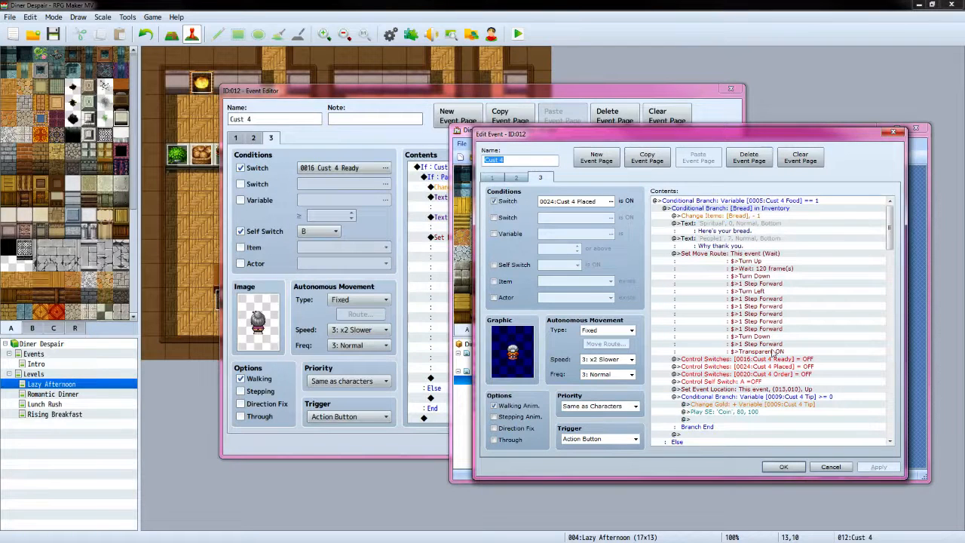
{"action": "left_click", "coordinate": [545, 96]}
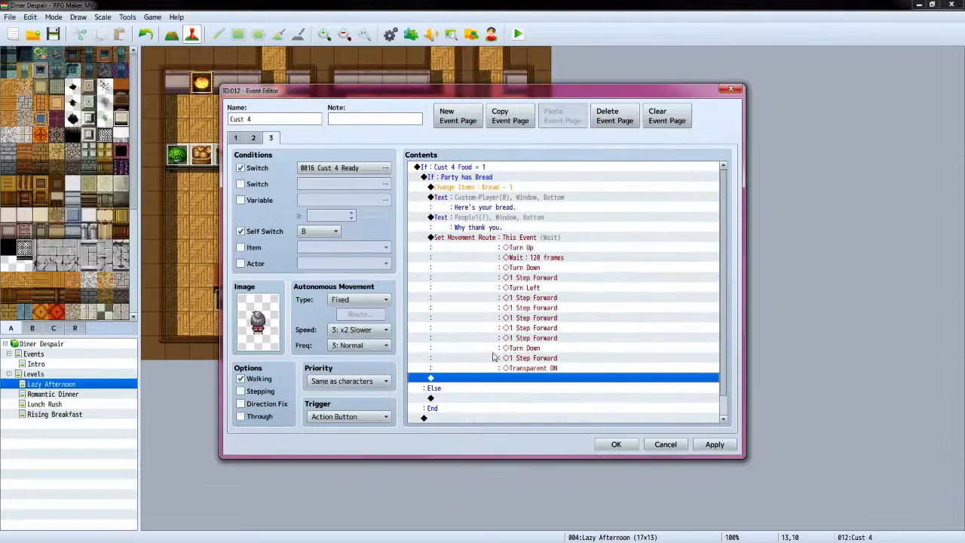
{"action": "double_click", "coordinate": [472, 379]}
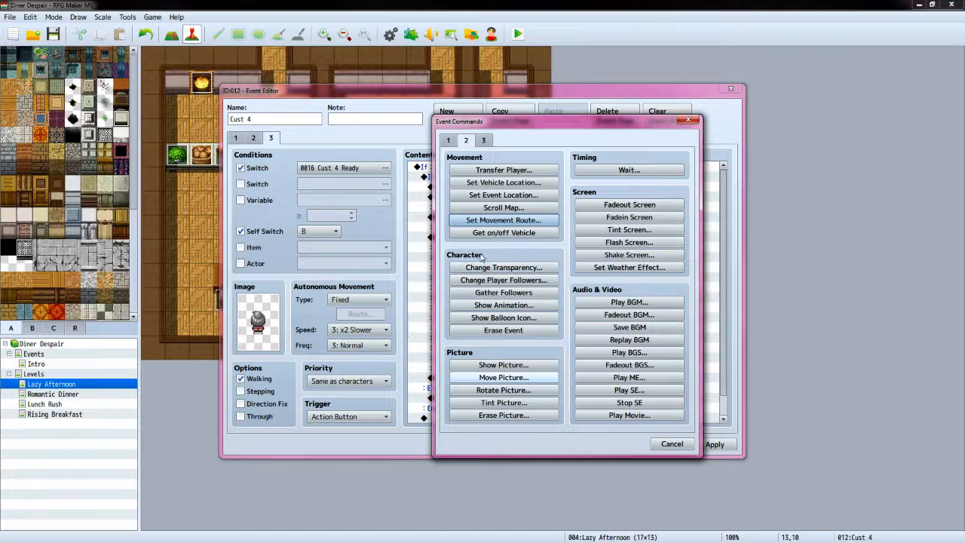
{"action": "left_click", "coordinate": [451, 142]}
{"action": "left_click", "coordinate": [503, 255]}
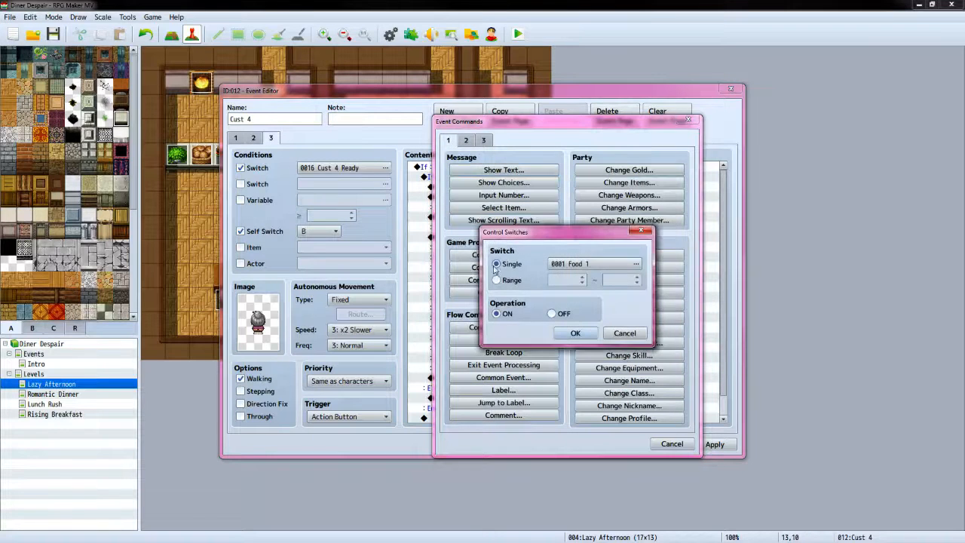
{"action": "left_click", "coordinate": [571, 265]}
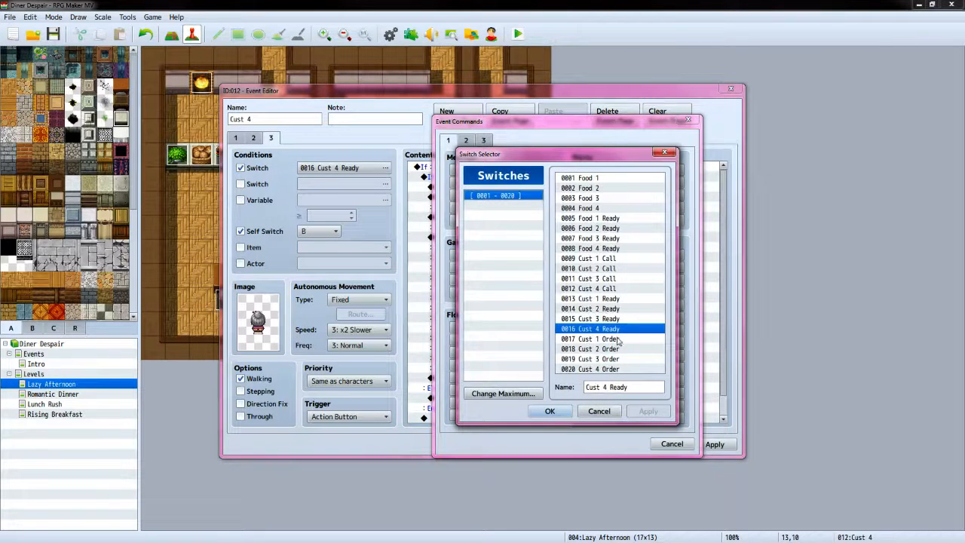
{"action": "left_click", "coordinate": [550, 411]}
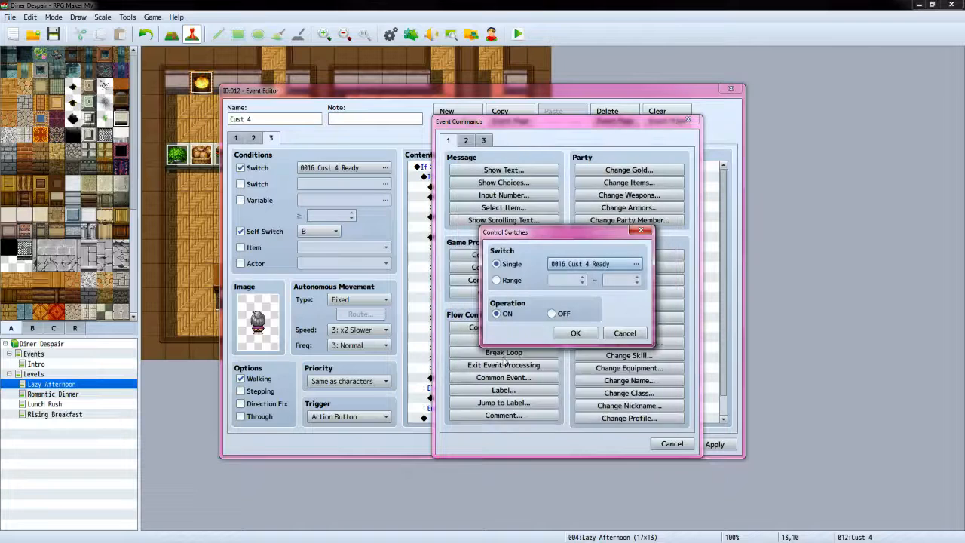
{"action": "left_click", "coordinate": [552, 314]}
{"action": "left_click", "coordinate": [575, 332]}
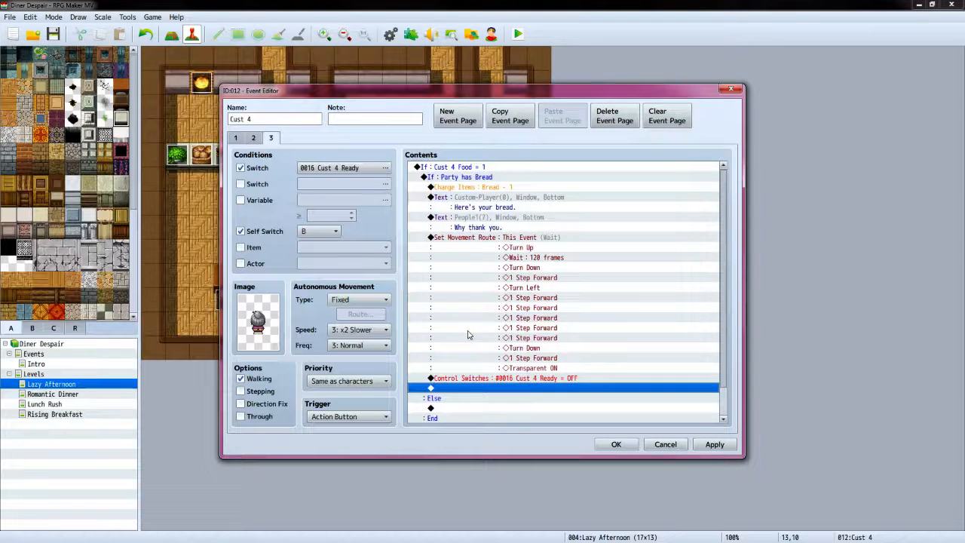
Below the Cust 4 Ready command, add a Control Switches command that turns switch 0020 Cust 4 Order OFF
{"action": "double_click", "coordinate": [469, 390]}
{"action": "left_click", "coordinate": [537, 255]}
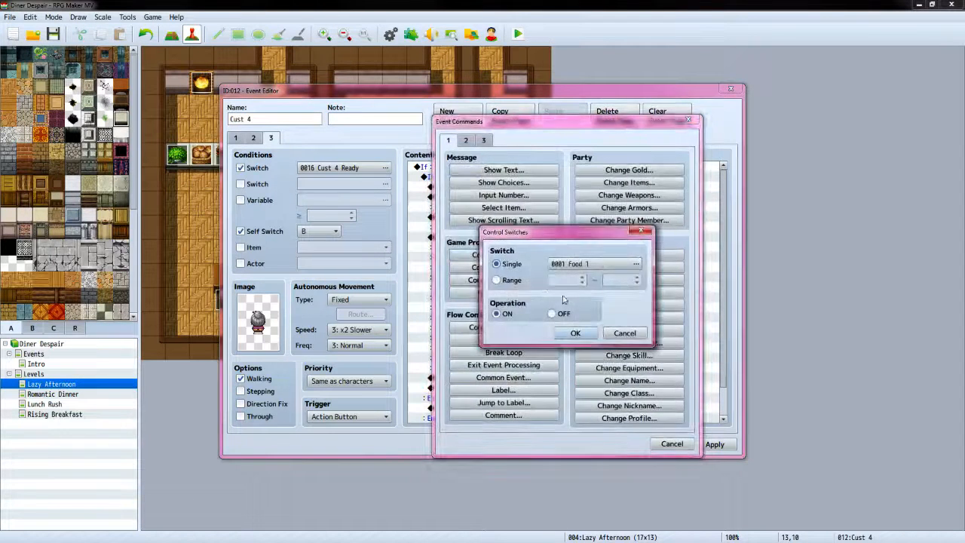
{"action": "left_click", "coordinate": [559, 264]}
{"action": "left_click", "coordinate": [592, 369]}
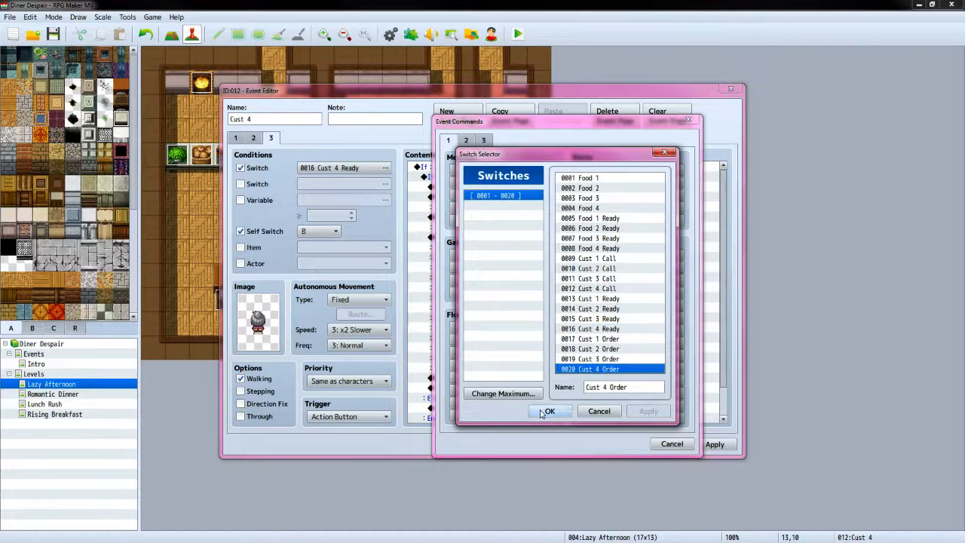
{"action": "left_click", "coordinate": [550, 411]}
{"action": "left_click", "coordinate": [556, 314]}
{"action": "left_click", "coordinate": [575, 333]}
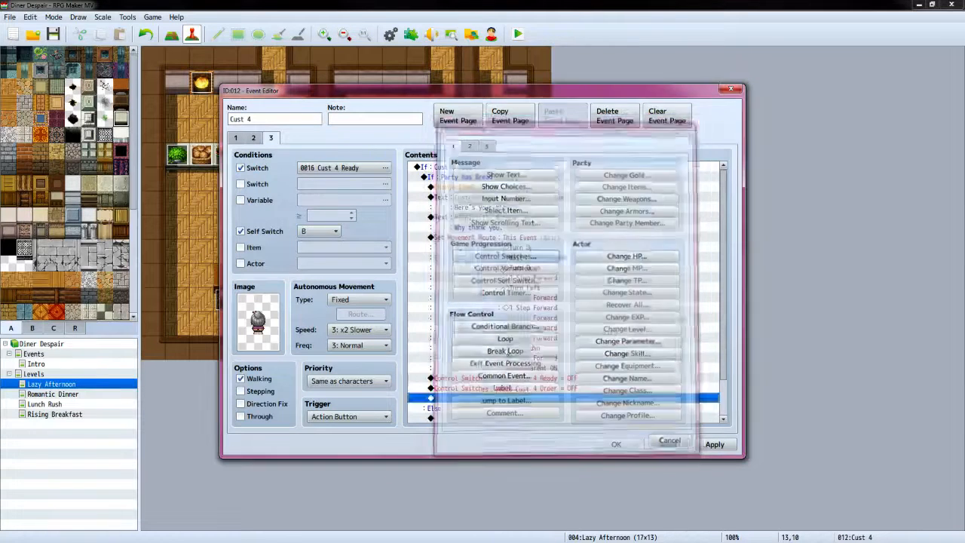
Add two Control Self Switch commands after the switch resets, turning self switches A and B OFF
{"action": "double_click", "coordinate": [467, 398]}
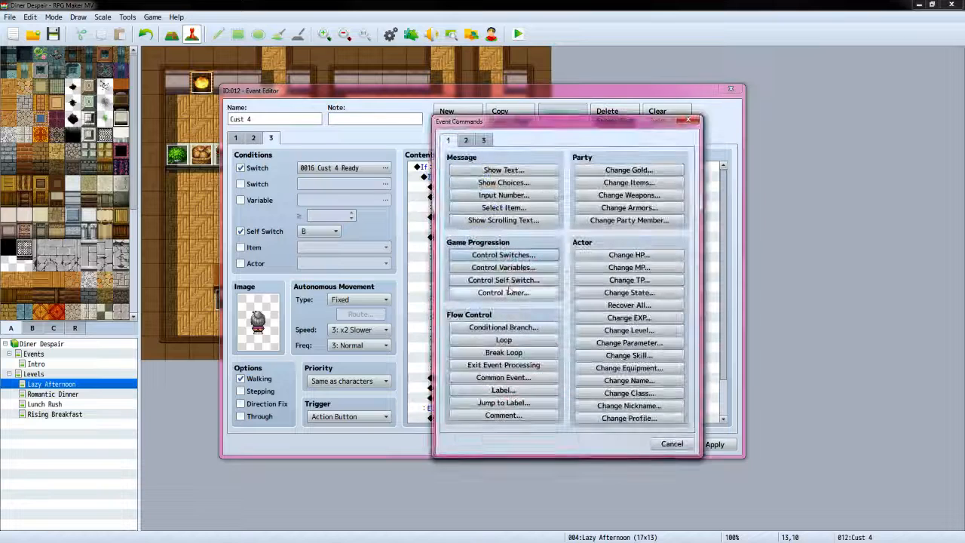
{"action": "left_click", "coordinate": [538, 280]}
{"action": "left_click", "coordinate": [574, 305]}
{"action": "left_click", "coordinate": [553, 324]}
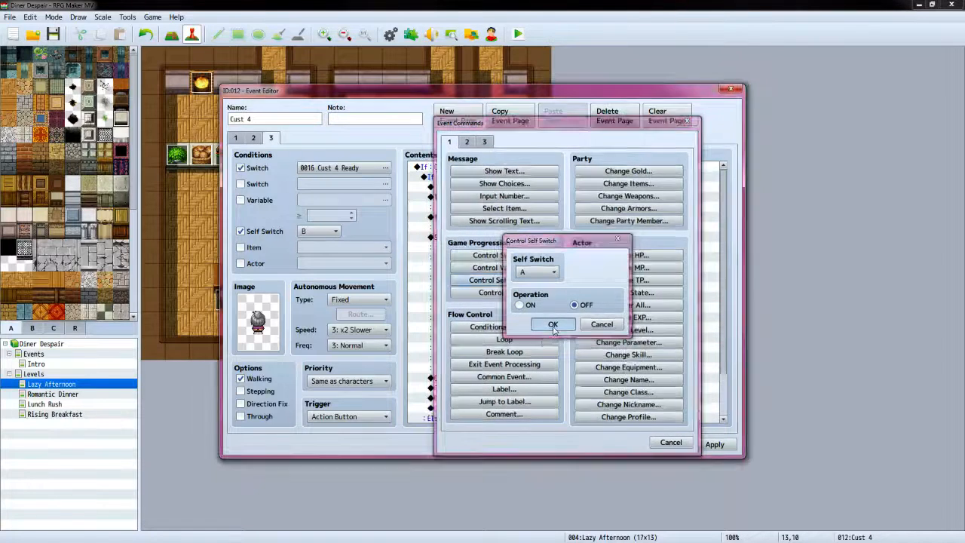
{"action": "double_click", "coordinate": [492, 409]}
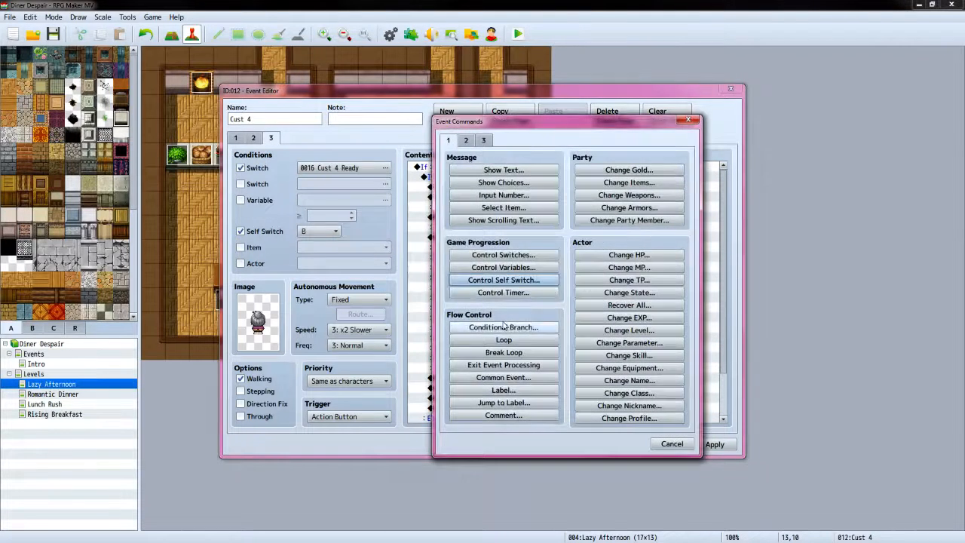
{"action": "left_click", "coordinate": [528, 280]}
{"action": "left_click", "coordinate": [536, 272]}
{"action": "left_click", "coordinate": [535, 297]}
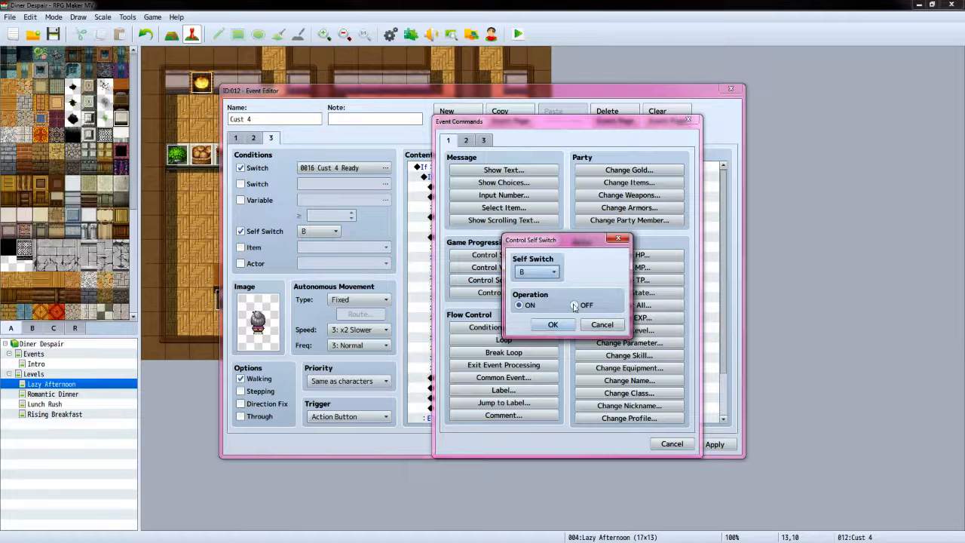
{"action": "left_click", "coordinate": [574, 304]}
{"action": "left_click", "coordinate": [552, 324]}
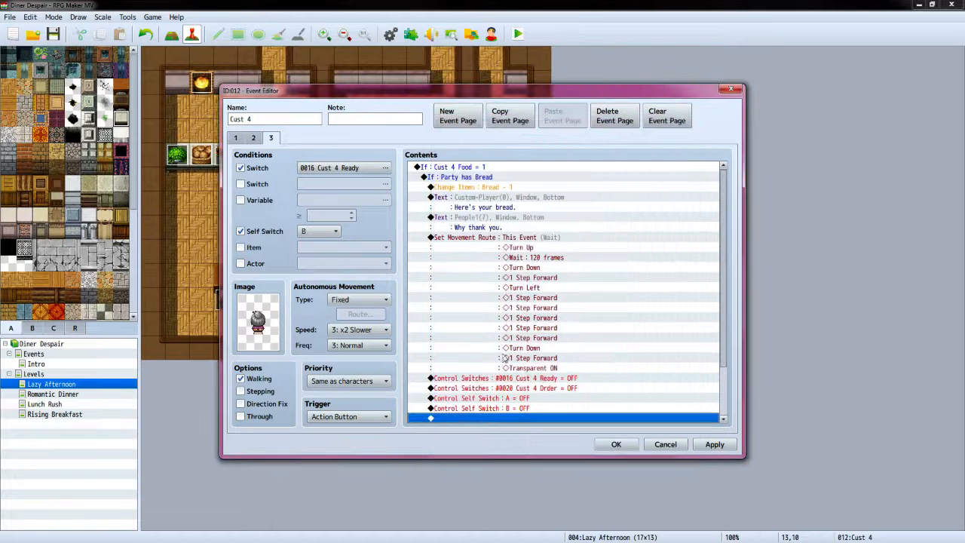
Add a Set Event Location command placing This Event at (13,10) on the current map with direction Up
{"action": "double_click", "coordinate": [476, 420]}
{"action": "left_click", "coordinate": [466, 140]}
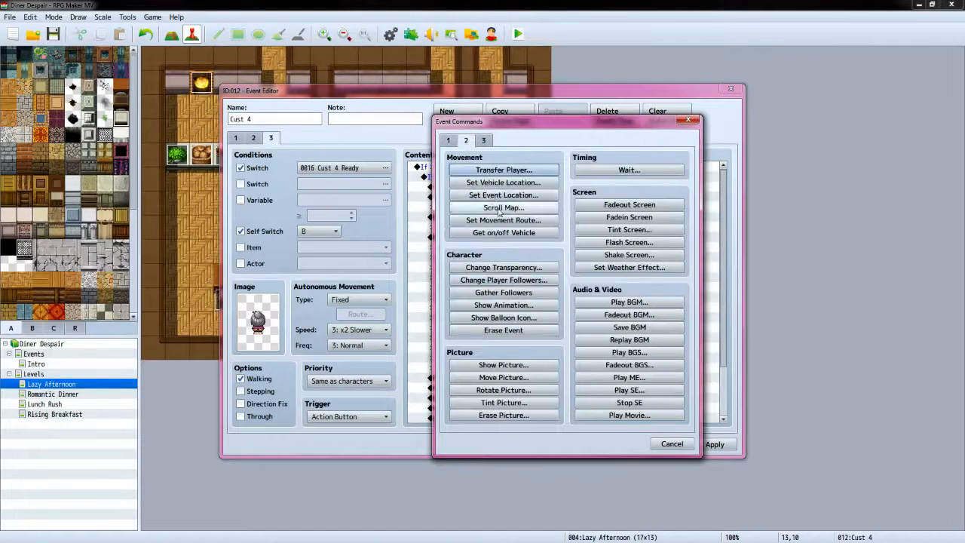
{"action": "left_click", "coordinate": [503, 195]}
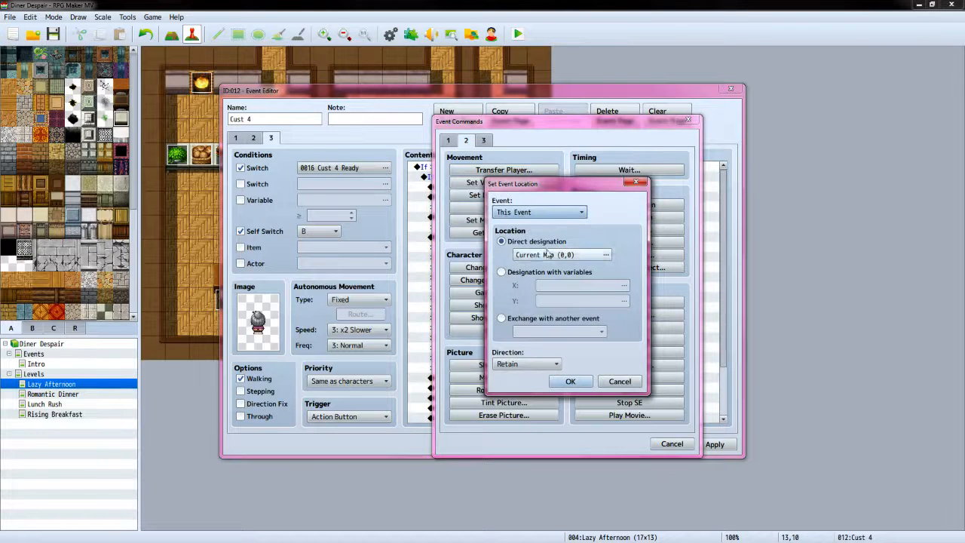
{"action": "left_click", "coordinate": [558, 254]}
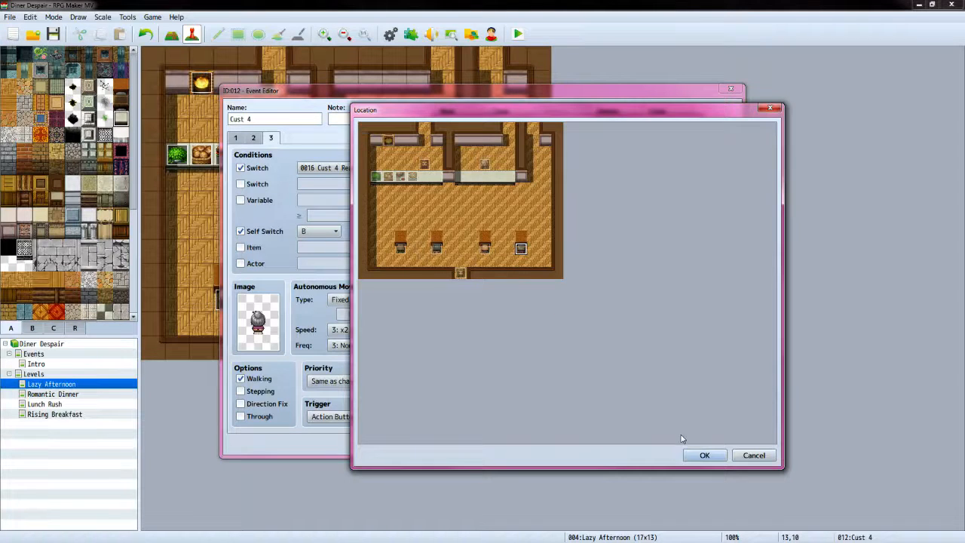
{"action": "left_click", "coordinate": [704, 454]}
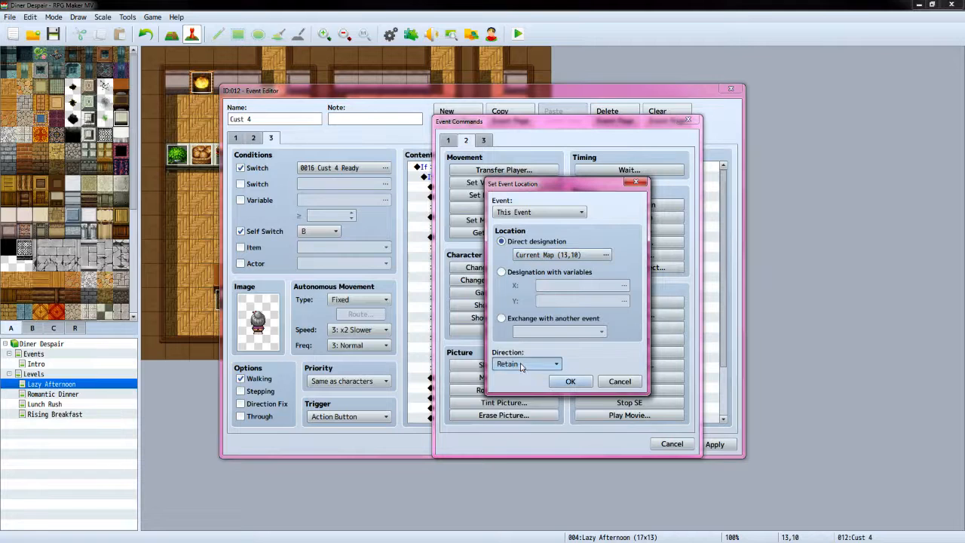
{"action": "left_click", "coordinate": [525, 363]}
{"action": "left_click", "coordinate": [519, 420]}
{"action": "left_click", "coordinate": [570, 380]}
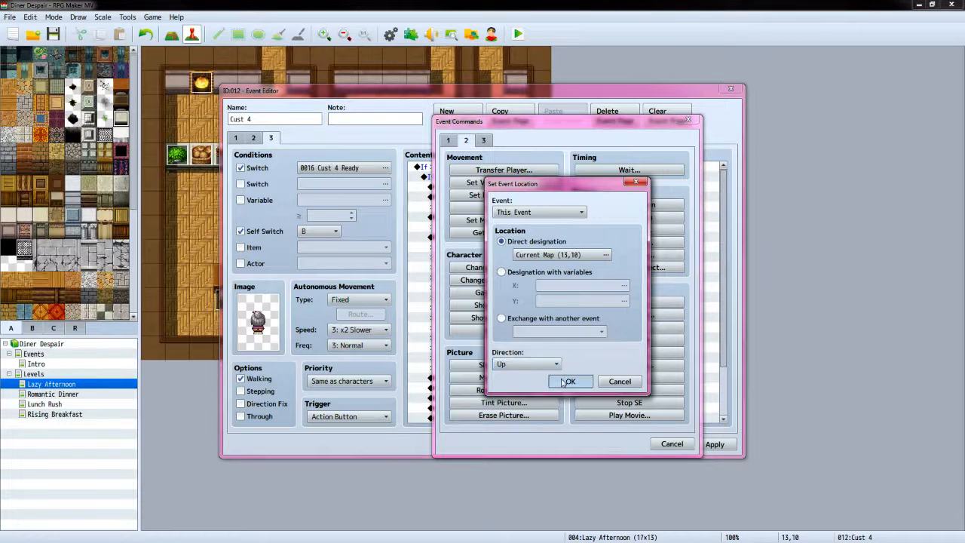
After the event location command, add a conditional branch for variable 0010 Cust 4 Tip ≥ constant 0, without an Else branch
{"action": "scroll", "coordinate": [474, 383], "scroll_direction": "down", "scroll_amount": 2}
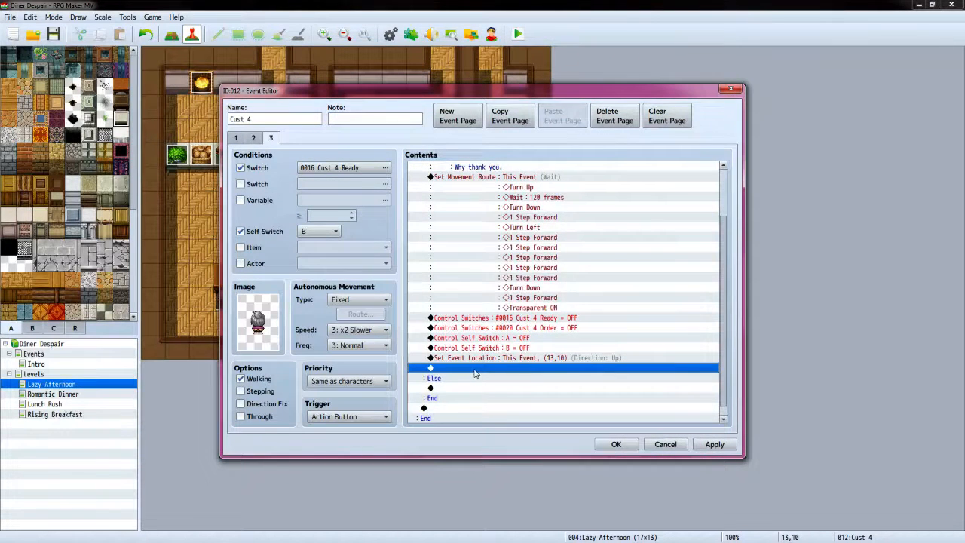
{"action": "double_click", "coordinate": [475, 372]}
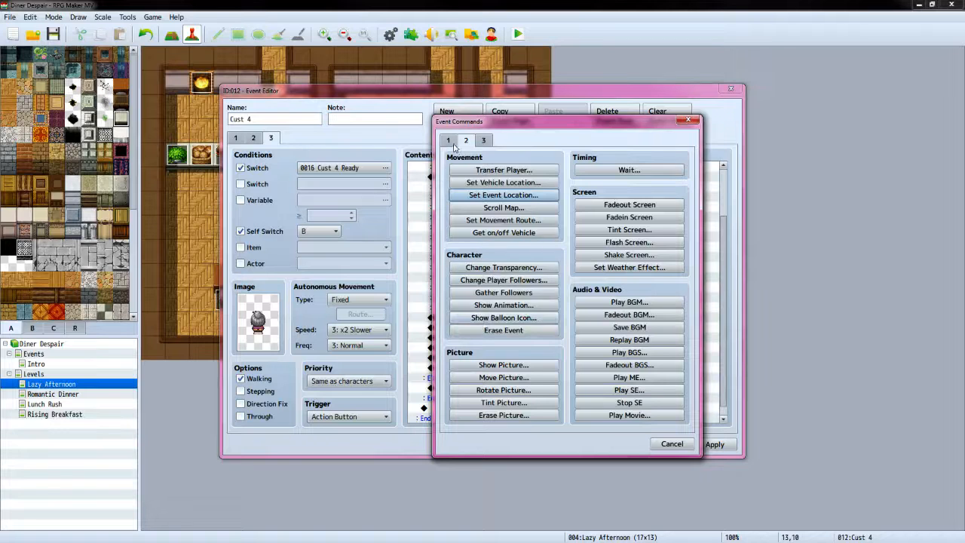
{"action": "left_click", "coordinate": [450, 141]}
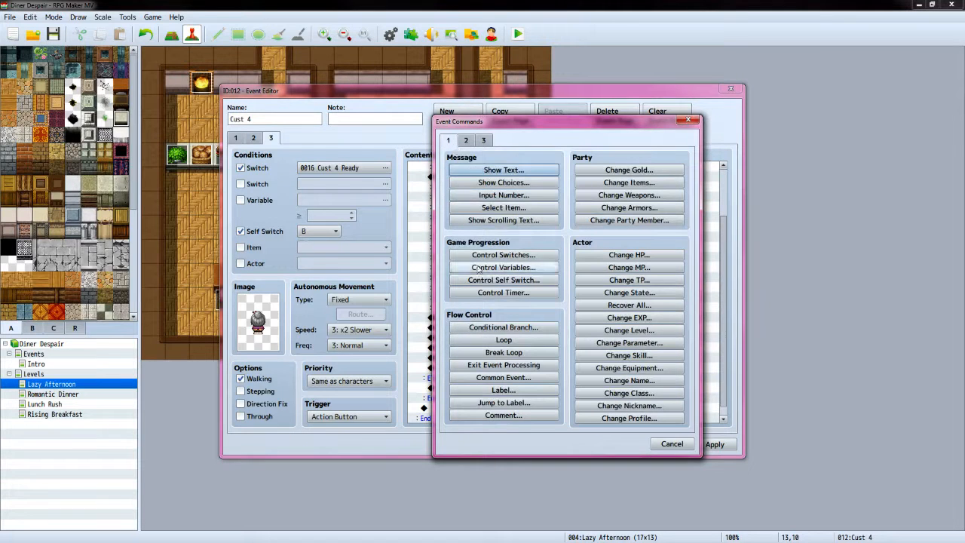
{"action": "left_click", "coordinate": [499, 329]}
{"action": "left_click", "coordinate": [460, 242]}
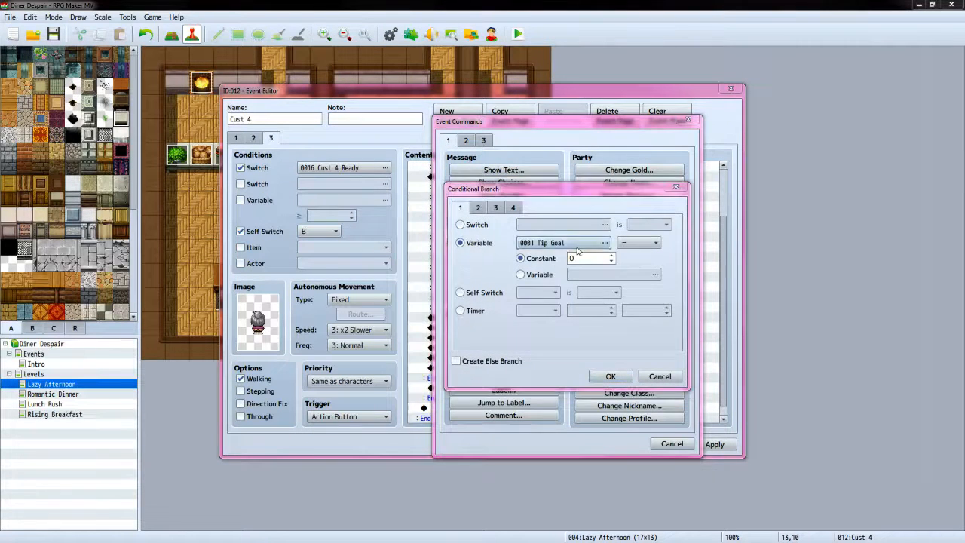
{"action": "left_click", "coordinate": [604, 242]}
{"action": "left_click", "coordinate": [595, 268]}
{"action": "left_click", "coordinate": [549, 411]}
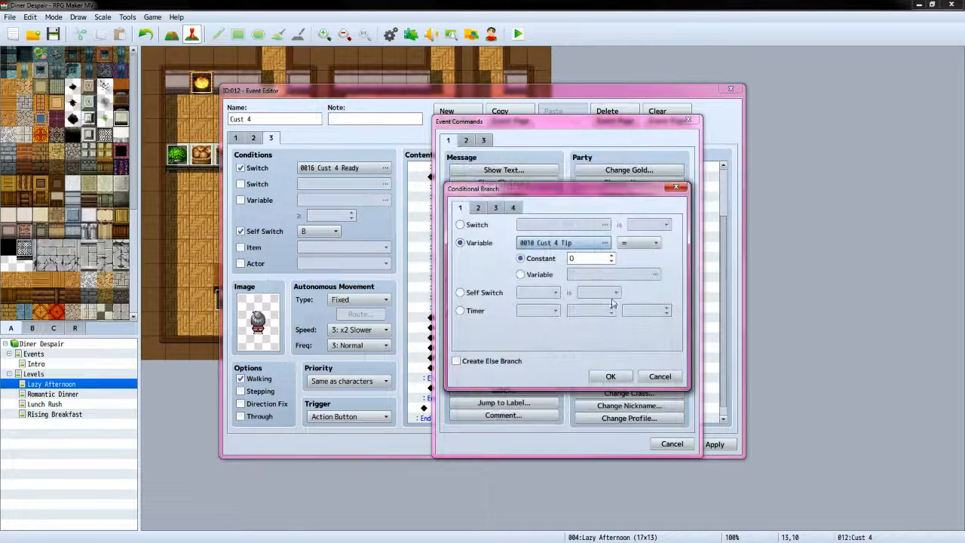
{"action": "left_click", "coordinate": [639, 242]}
{"action": "left_click", "coordinate": [632, 268]}
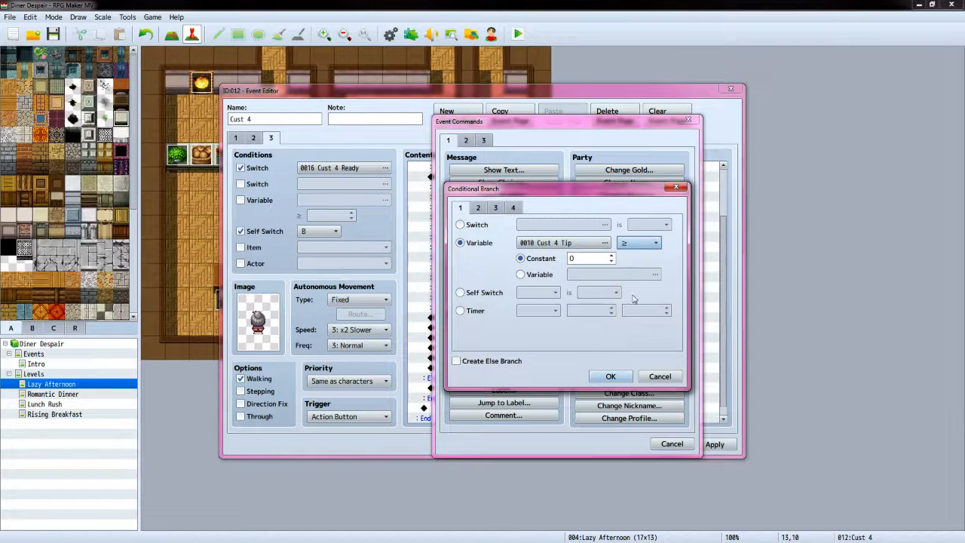
{"action": "left_click", "coordinate": [609, 376]}
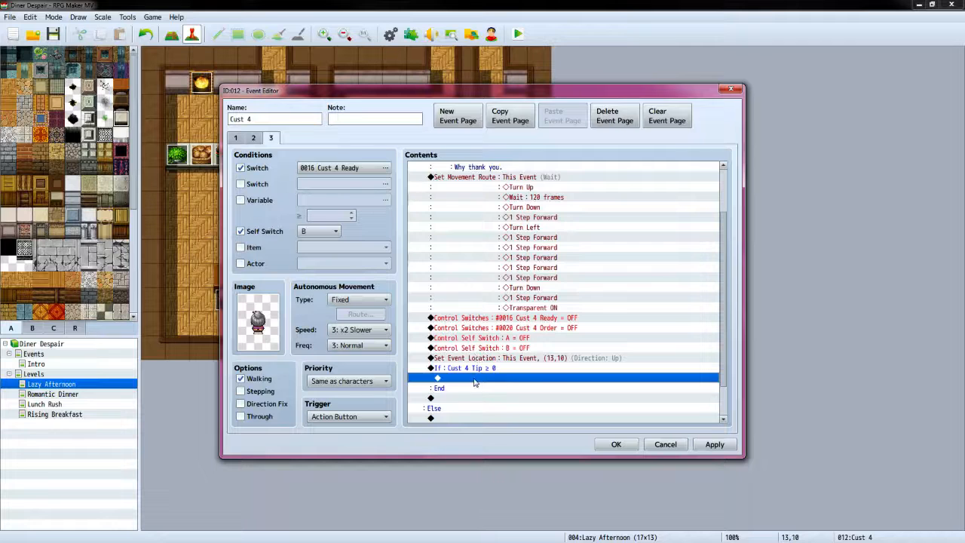
Inside the tip branch, add a Change Gold command that increases gold by variable 0010 Cust 4 Tip
{"action": "double_click", "coordinate": [474, 382]}
{"action": "left_click", "coordinate": [629, 170]}
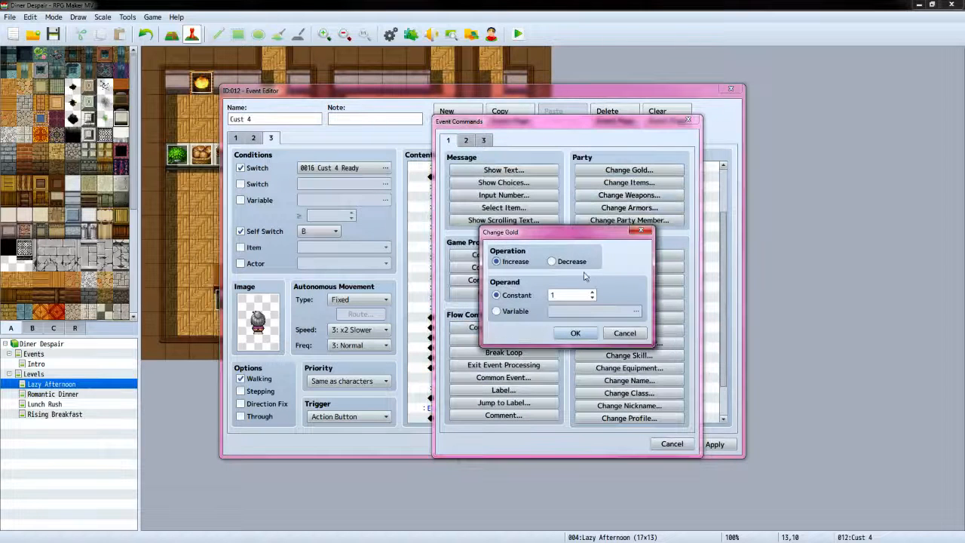
{"action": "left_click", "coordinate": [496, 310]}
{"action": "left_click", "coordinate": [635, 310]}
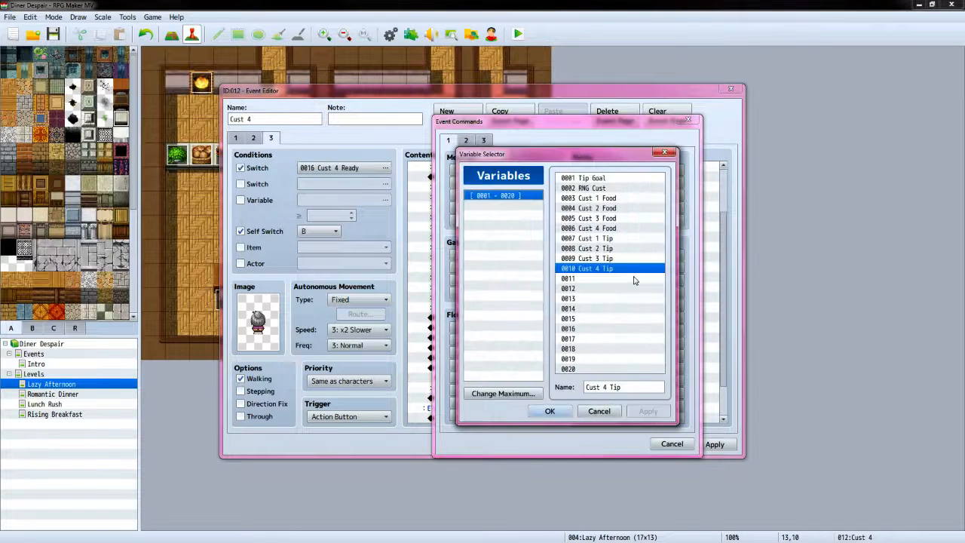
{"action": "left_click", "coordinate": [550, 410]}
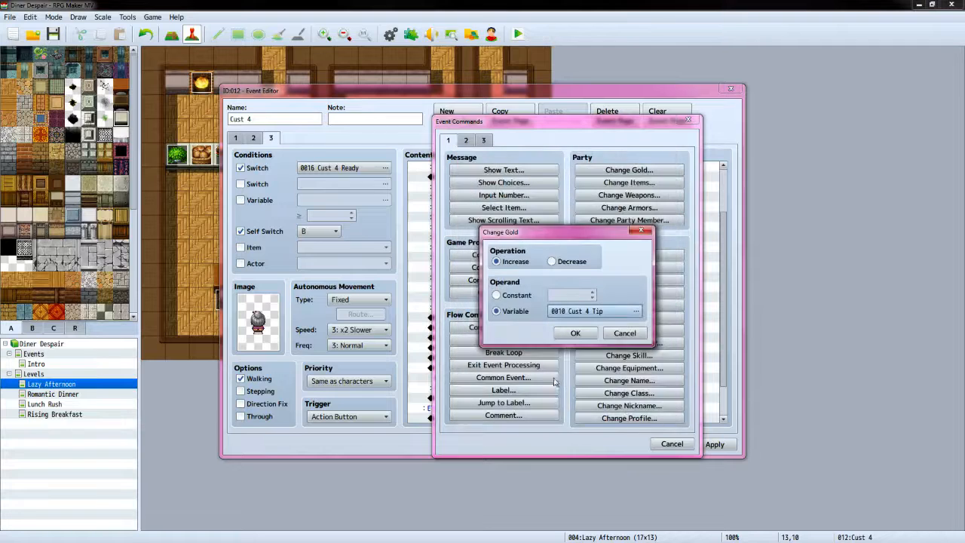
{"action": "left_click", "coordinate": [576, 335]}
Below the gold change, add a Play SE command with the Coin sound
{"action": "double_click", "coordinate": [465, 389]}
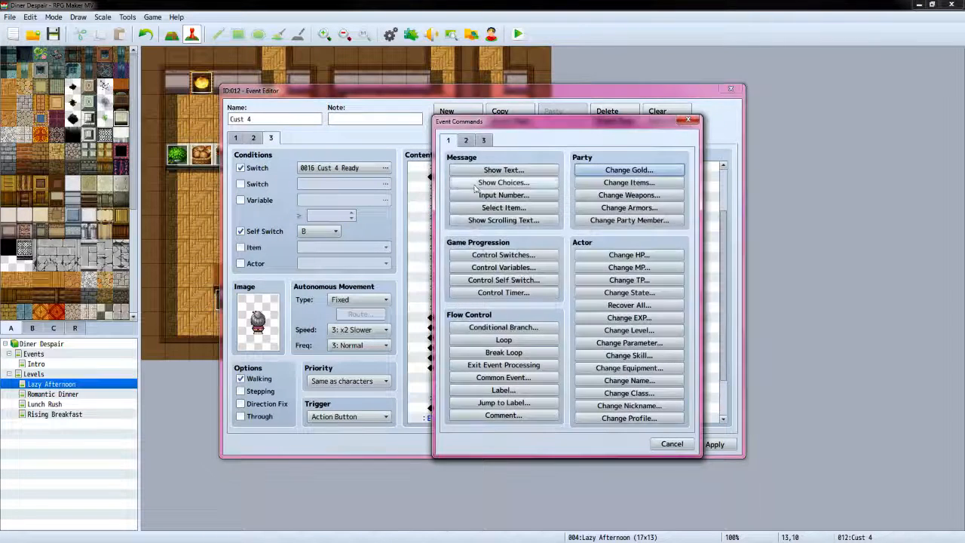
{"action": "left_click", "coordinate": [466, 140]}
{"action": "left_click", "coordinate": [628, 390]}
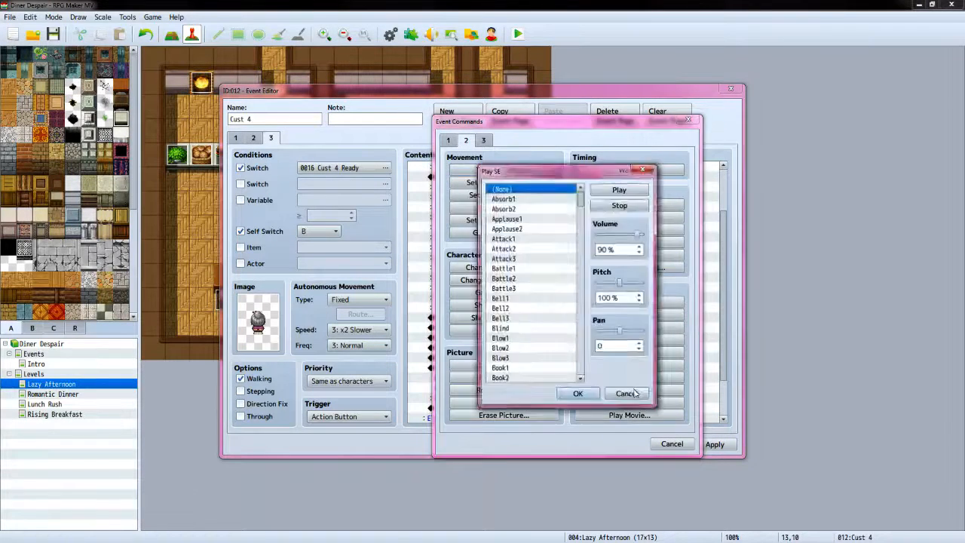
{"action": "left_click", "coordinate": [580, 342]}
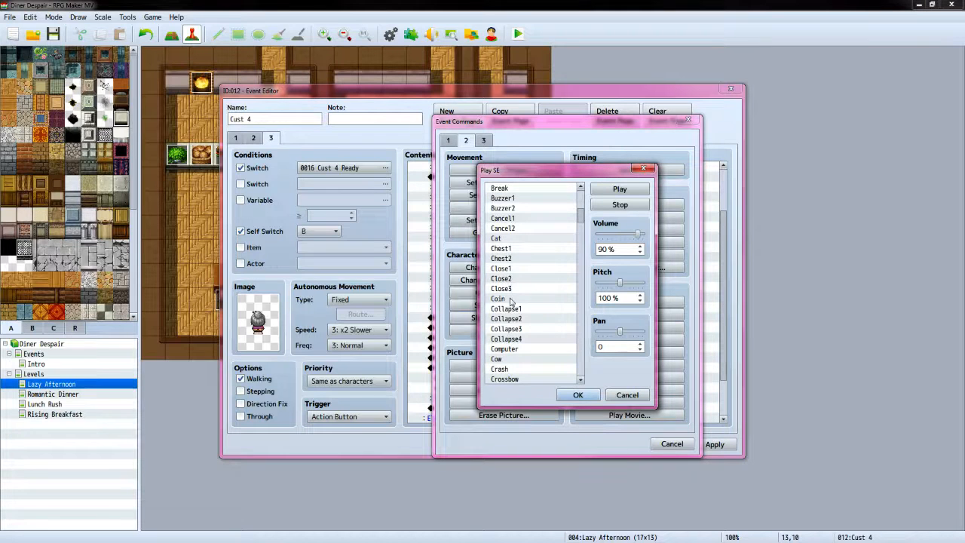
{"action": "left_click", "coordinate": [510, 298]}
{"action": "left_click", "coordinate": [577, 394]}
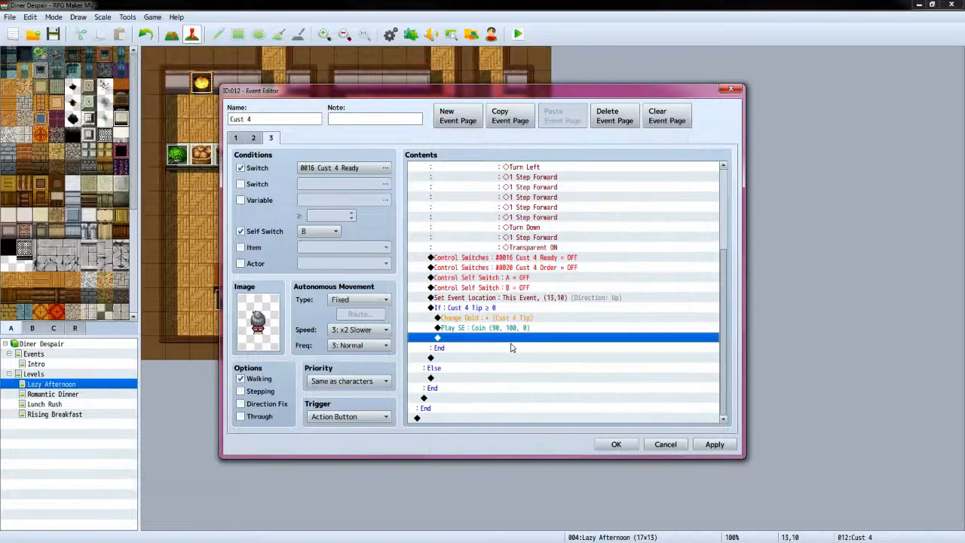
In the Else branch of the bread check, start a Show Text message with the elderly woman's face from People1
{"action": "double_click", "coordinate": [449, 379]}
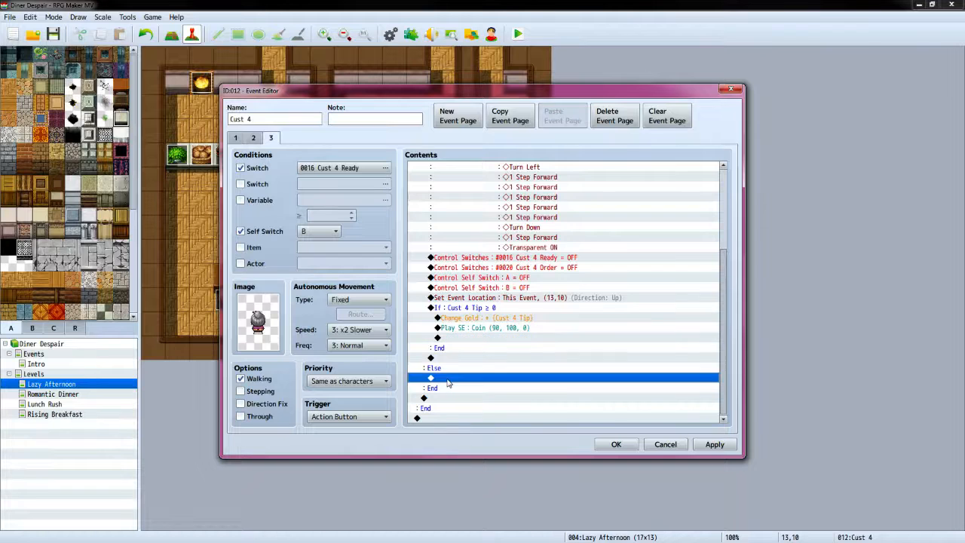
{"action": "left_click", "coordinate": [450, 140]}
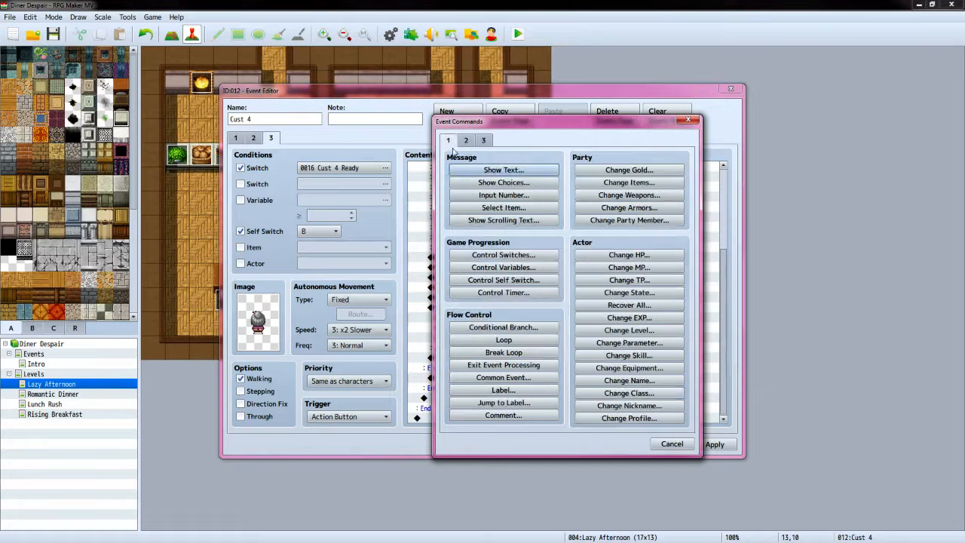
{"action": "left_click", "coordinate": [476, 171]}
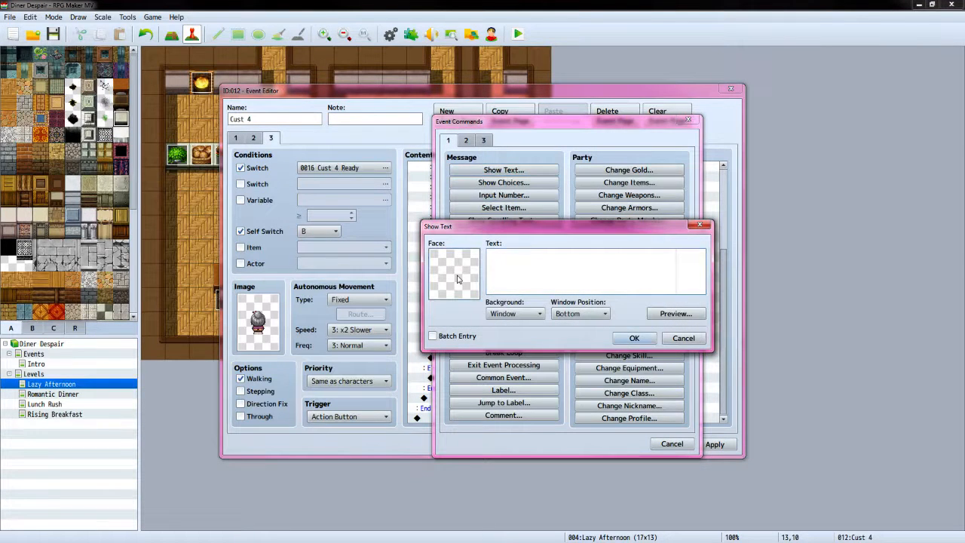
{"action": "double_click", "coordinate": [456, 279]}
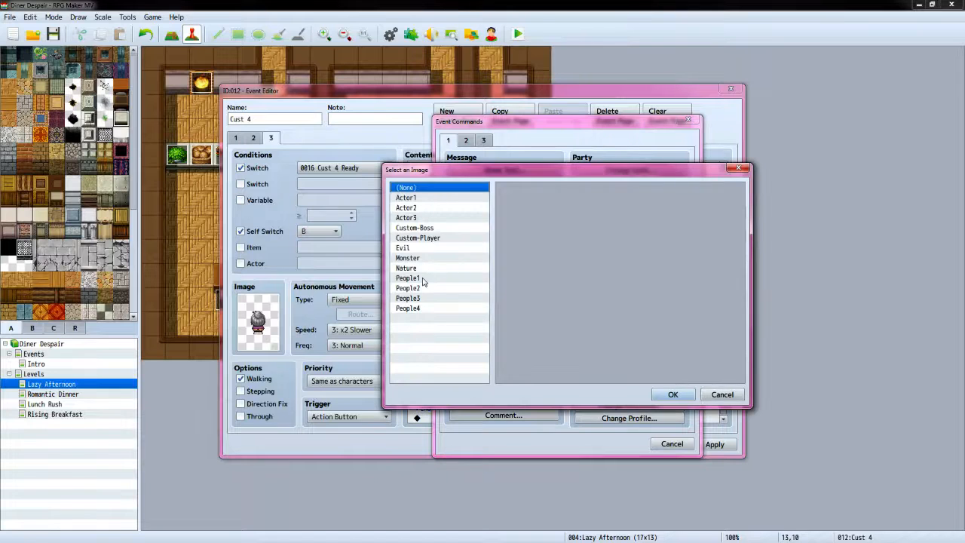
{"action": "left_click", "coordinate": [423, 279]}
{"action": "left_click", "coordinate": [667, 260]}
{"action": "left_click", "coordinate": [670, 392]}
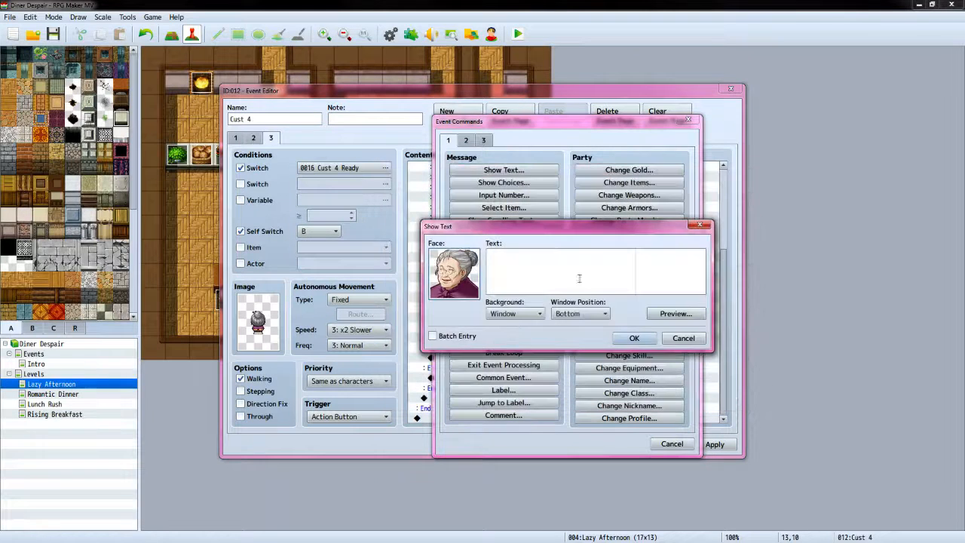
Check the original Cust 4 event's wording and fill the elderly woman's message with "Do you have any bread for me?"
{"action": "left_click", "coordinate": [611, 269]}
{"action": "key", "text": "alt+Tab"}
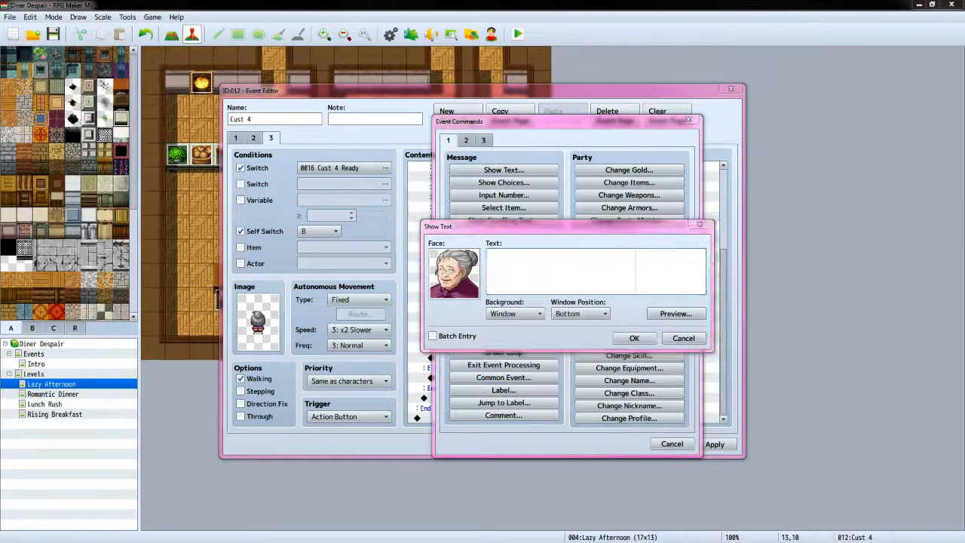
{"action": "scroll", "coordinate": [878, 261], "scroll_direction": "down", "scroll_amount": 4}
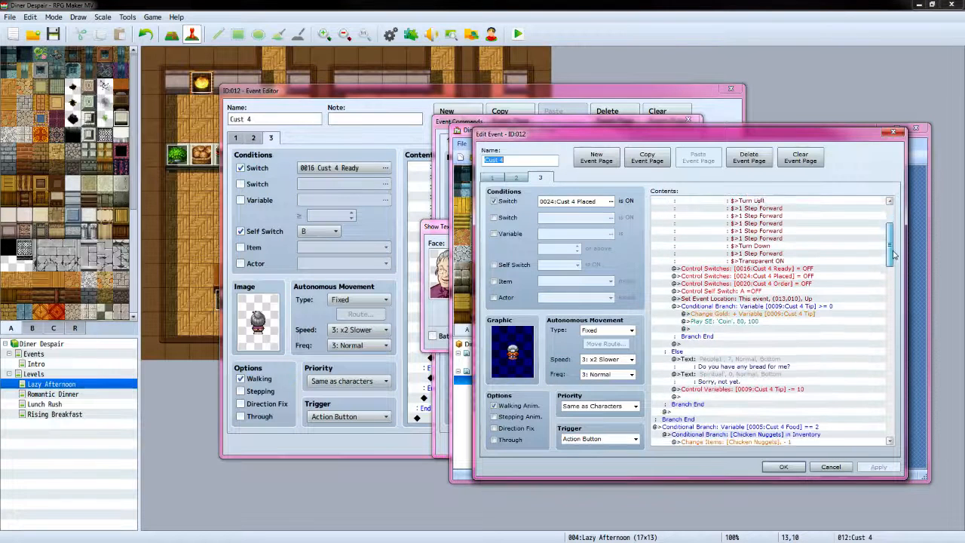
{"action": "left_click", "coordinate": [556, 92]}
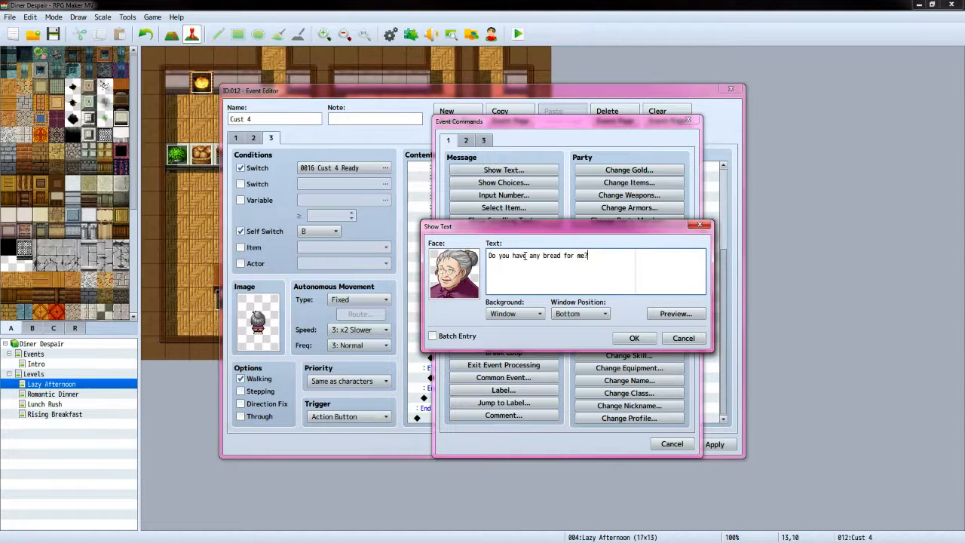
{"action": "left_click", "coordinate": [634, 337]}
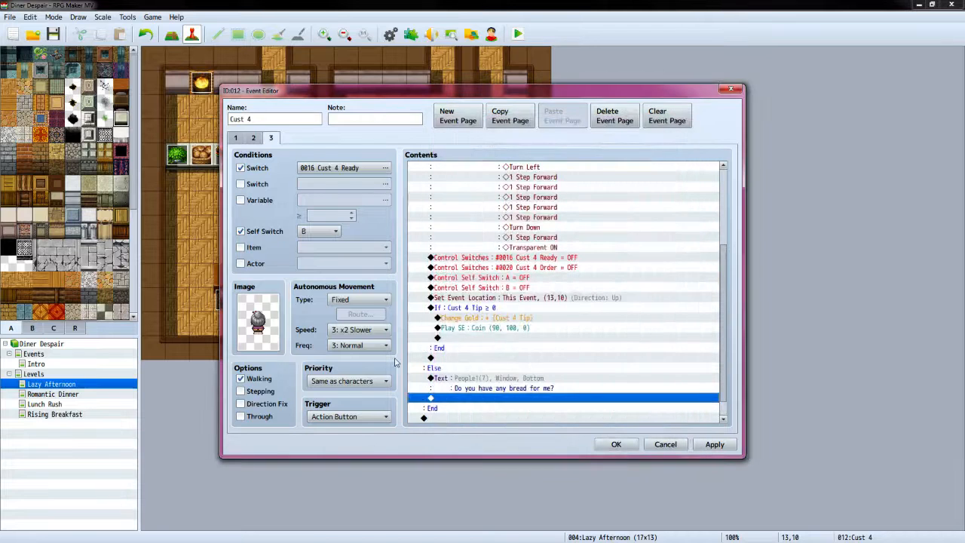
Below the bread question, add a Show Text message with the Custom-Player face reading "Sorry, not yet."
{"action": "double_click", "coordinate": [462, 403]}
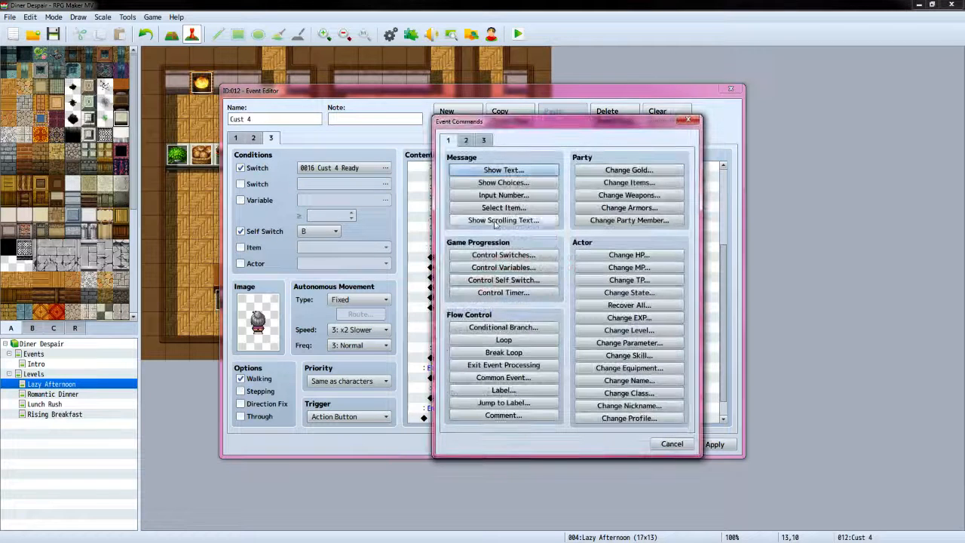
{"action": "left_click", "coordinate": [490, 172]}
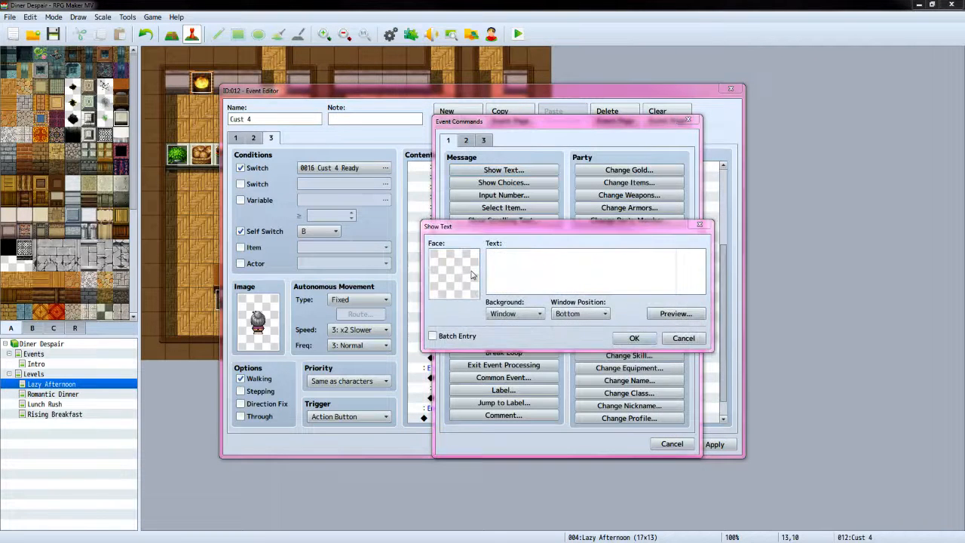
{"action": "double_click", "coordinate": [473, 275]}
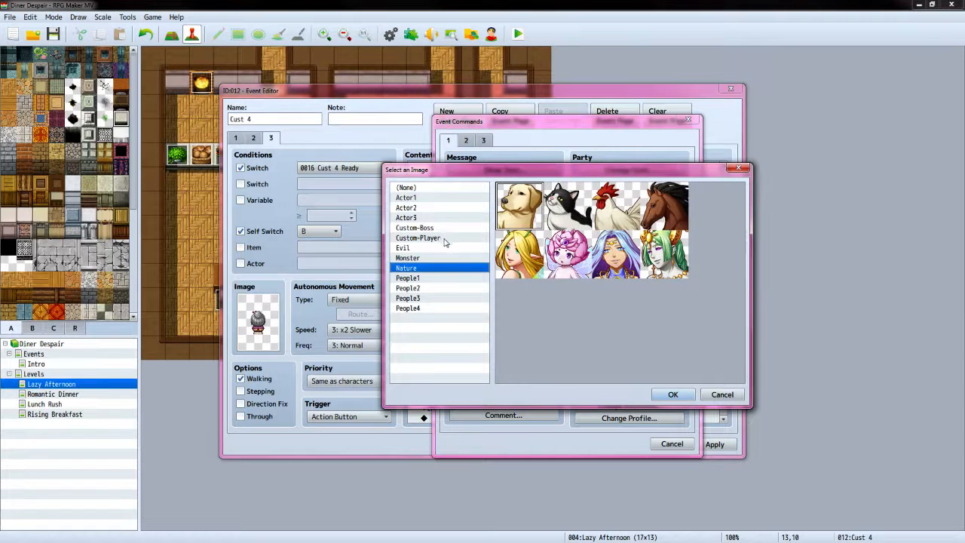
{"action": "left_click", "coordinate": [418, 238]}
{"action": "left_click", "coordinate": [677, 396]}
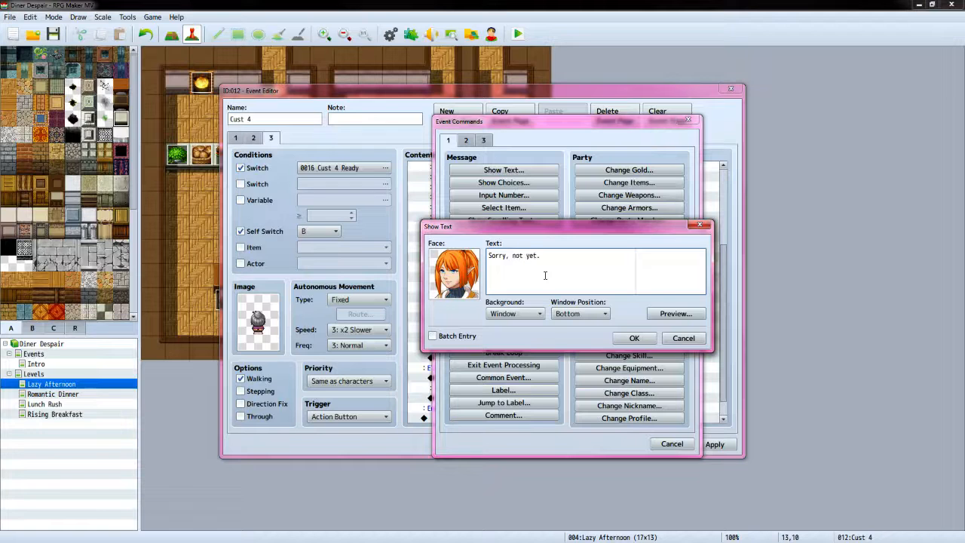
{"action": "left_click", "coordinate": [623, 339]}
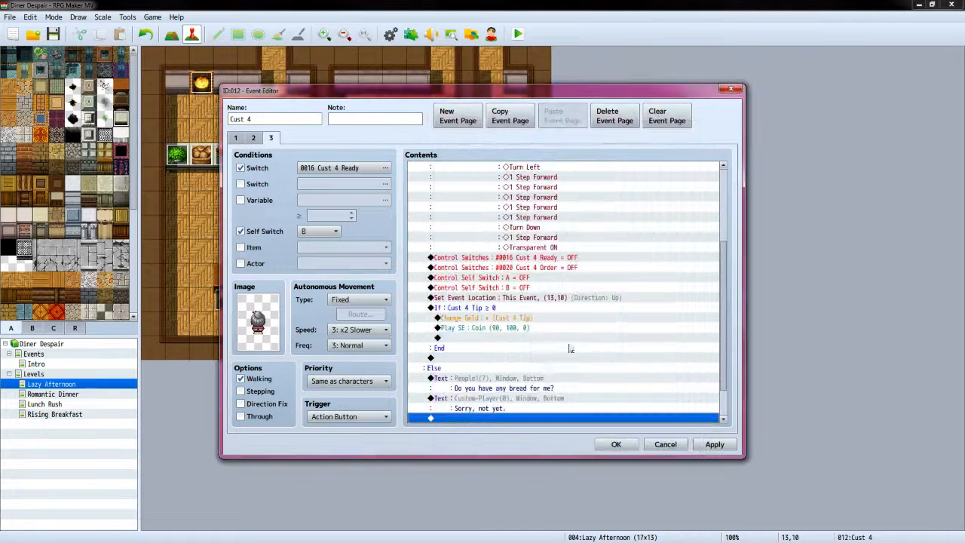
After the player's reply, add a Control Variables command that subtracts constant 10 from 0010 Cust 4 Tip
{"action": "scroll", "coordinate": [505, 383], "scroll_direction": "down", "scroll_amount": 2}
{"action": "double_click", "coordinate": [505, 382]}
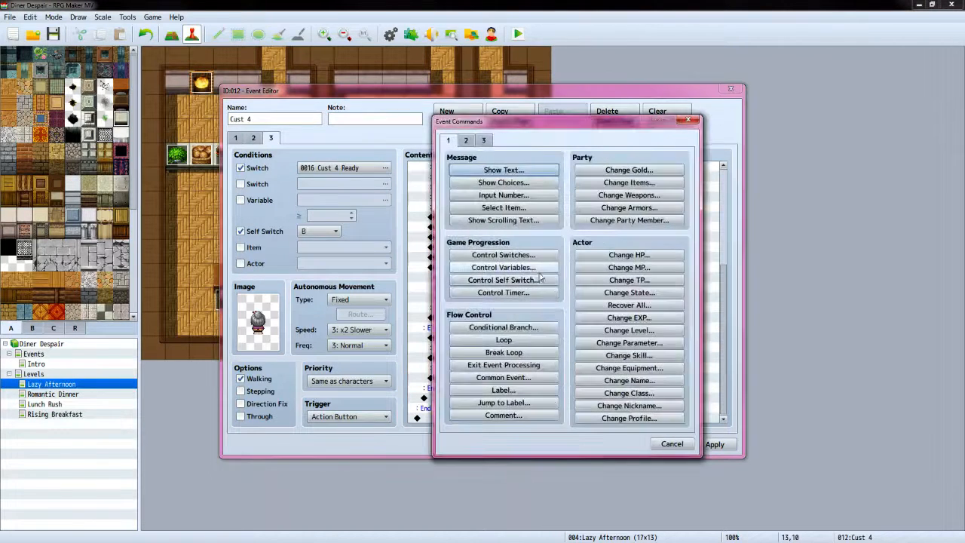
{"action": "left_click", "coordinate": [503, 268]}
{"action": "left_click", "coordinate": [566, 214]}
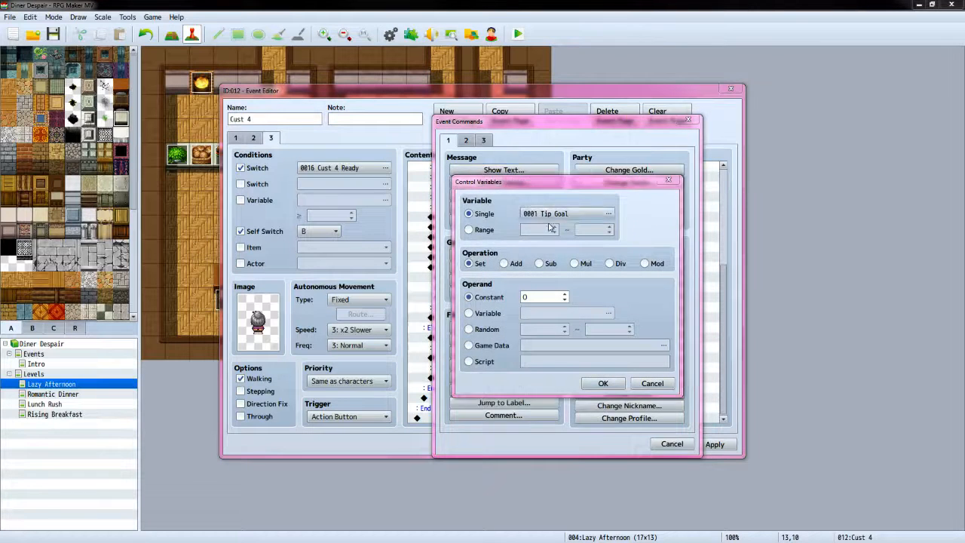
{"action": "left_click", "coordinate": [599, 267]}
{"action": "left_click", "coordinate": [552, 411]}
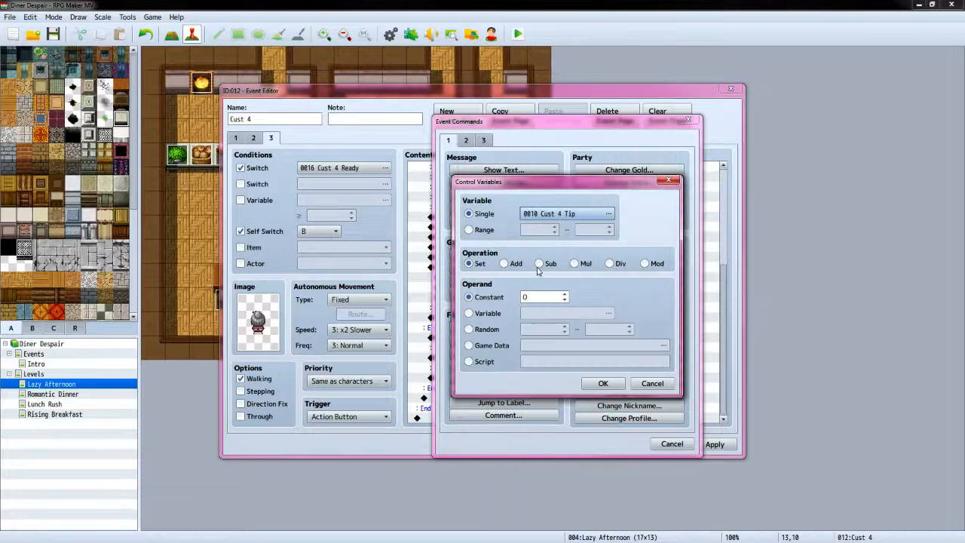
{"action": "left_click", "coordinate": [540, 263]}
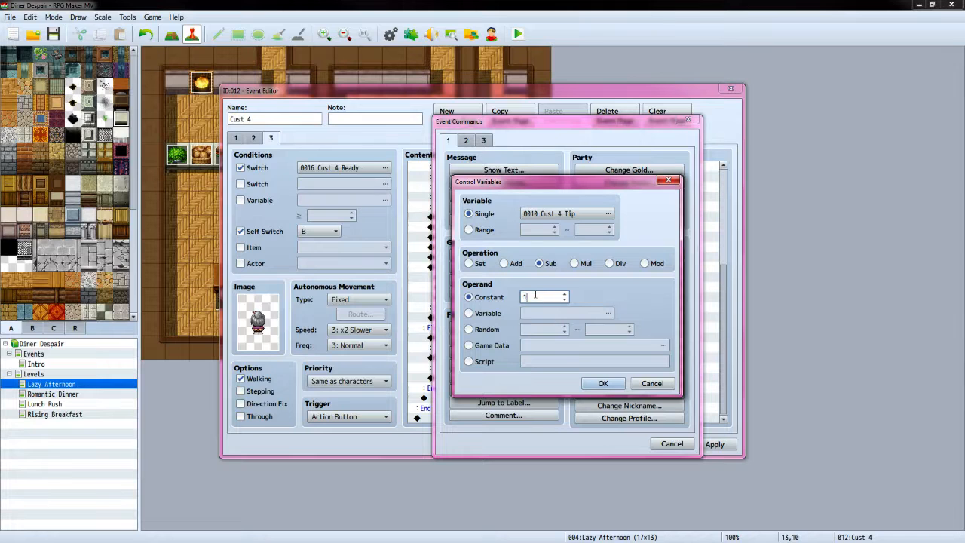
{"action": "left_click", "coordinate": [604, 383]}
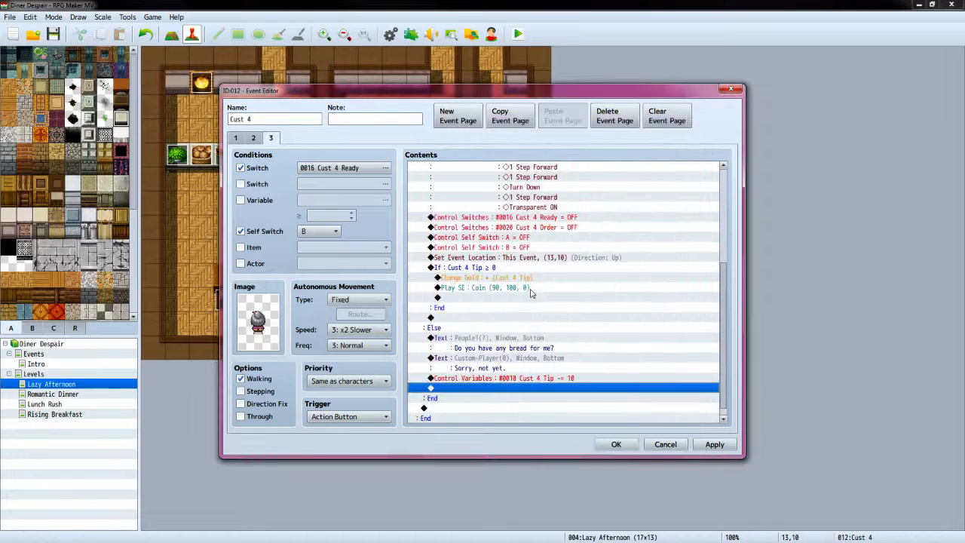
Below the whole bread order branch, add a conditional branch for variable 0006 Cust 4 Food = constant 2, without an Else branch
{"action": "double_click", "coordinate": [445, 420]}
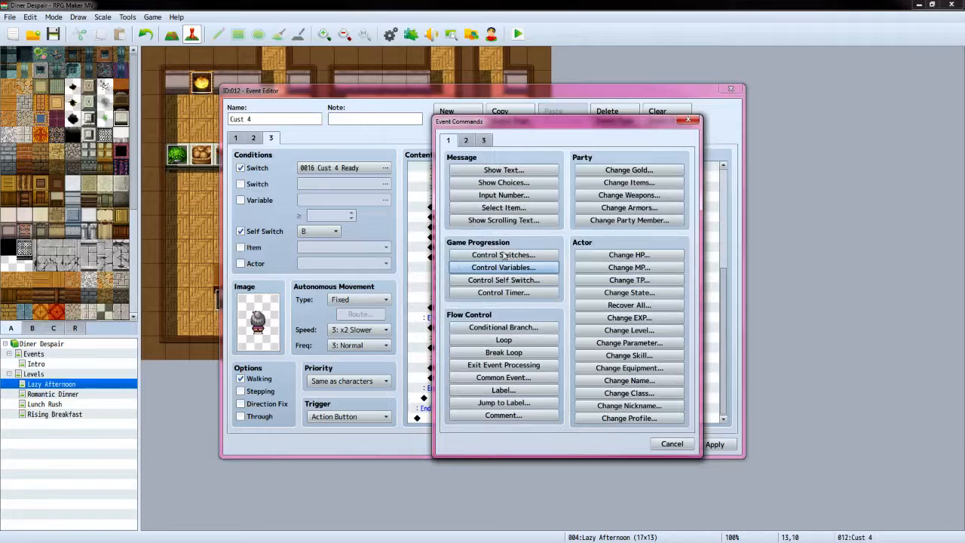
{"action": "left_click", "coordinate": [504, 327]}
{"action": "left_click", "coordinate": [461, 242]}
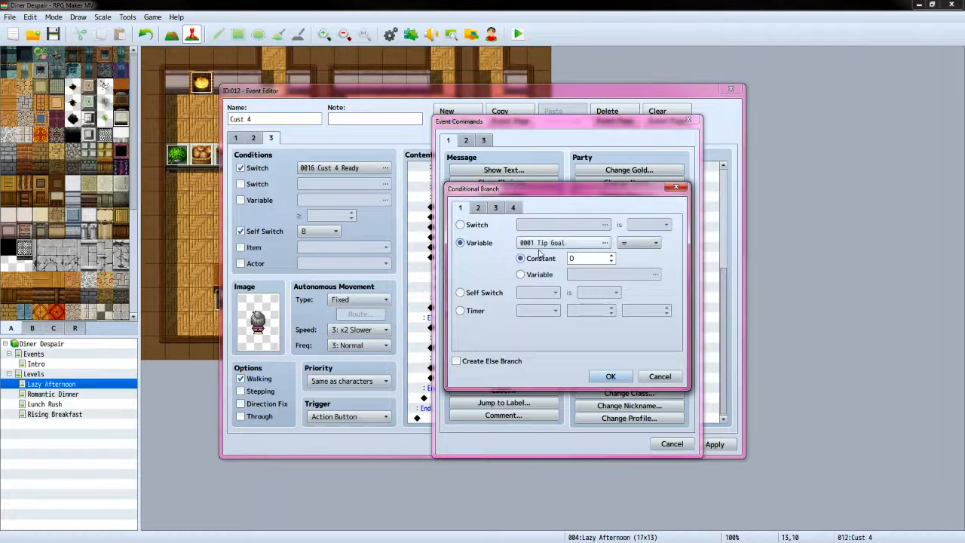
{"action": "left_click", "coordinate": [604, 242]}
{"action": "left_click", "coordinate": [605, 230]}
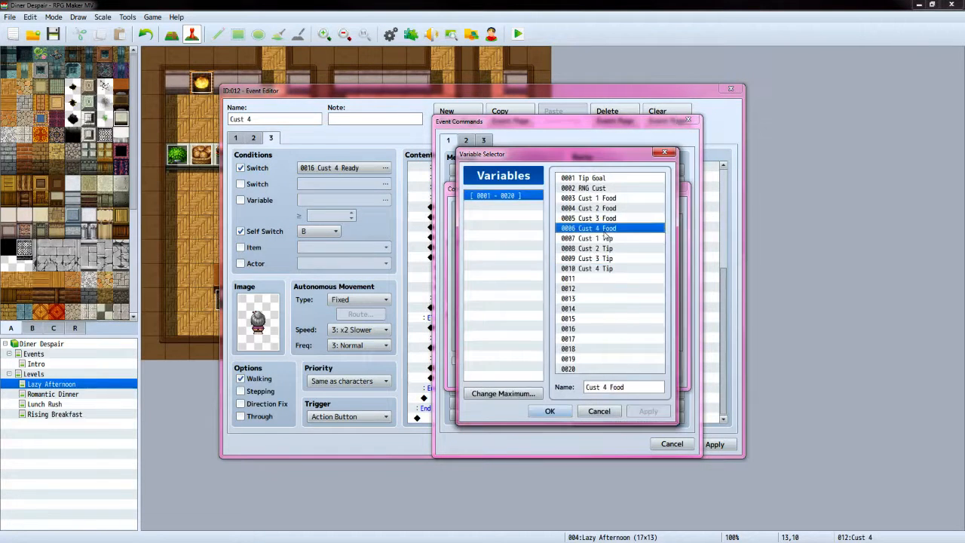
{"action": "left_click", "coordinate": [549, 411]}
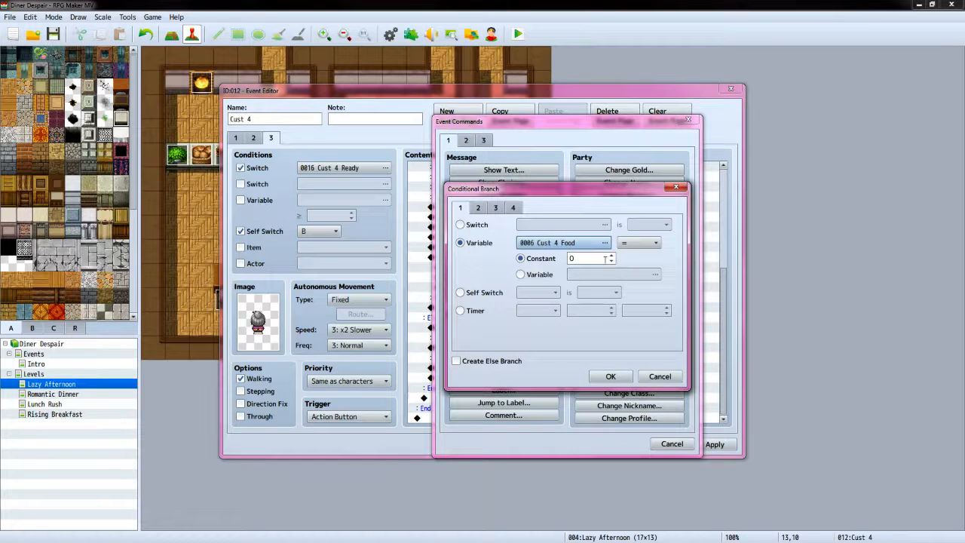
{"action": "left_click", "coordinate": [611, 255]}
{"action": "left_click", "coordinate": [610, 376]}
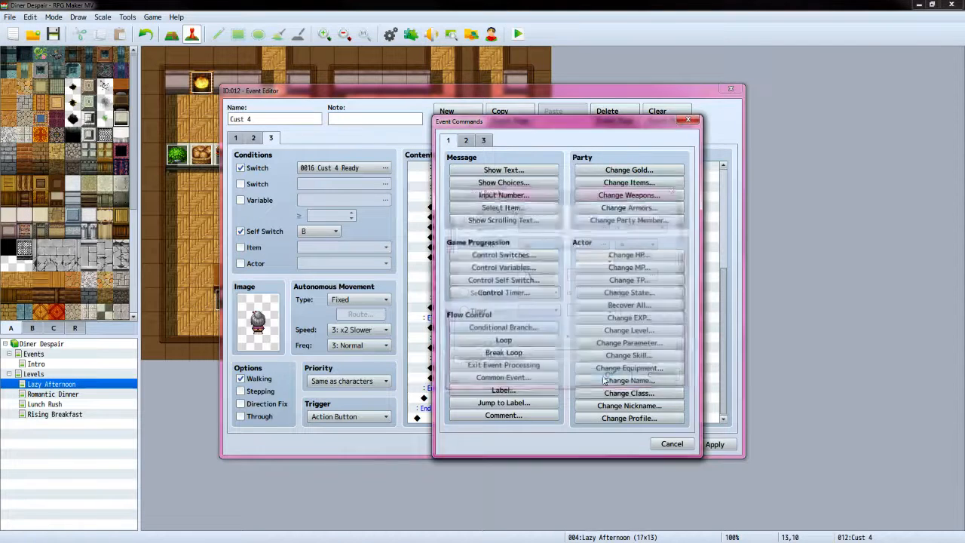
Inside the Cust 4 Food = 2 branch, add a conditional branch checking for the item Chicken Nuggets, with an Else branch
{"action": "scroll", "coordinate": [505, 312], "scroll_direction": "down", "scroll_amount": 1}
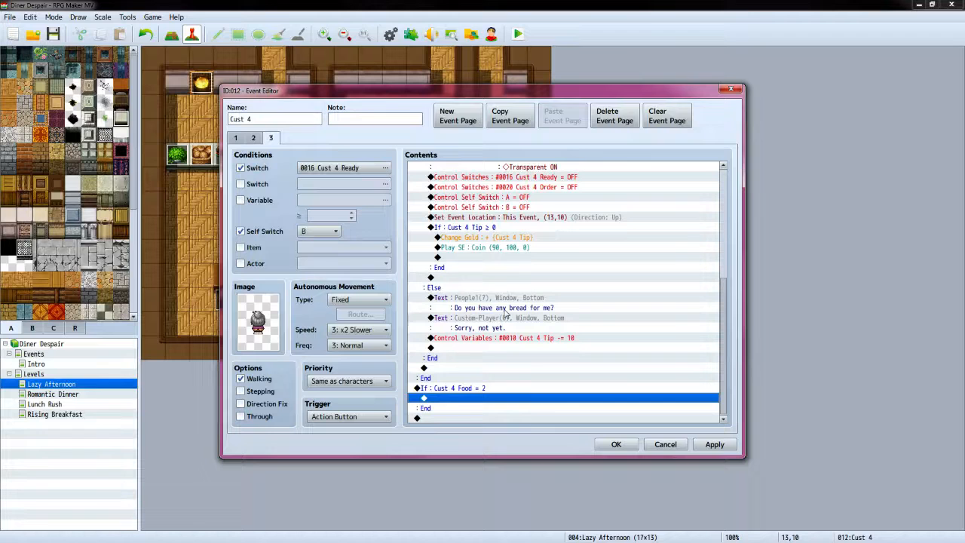
{"action": "double_click", "coordinate": [449, 401]}
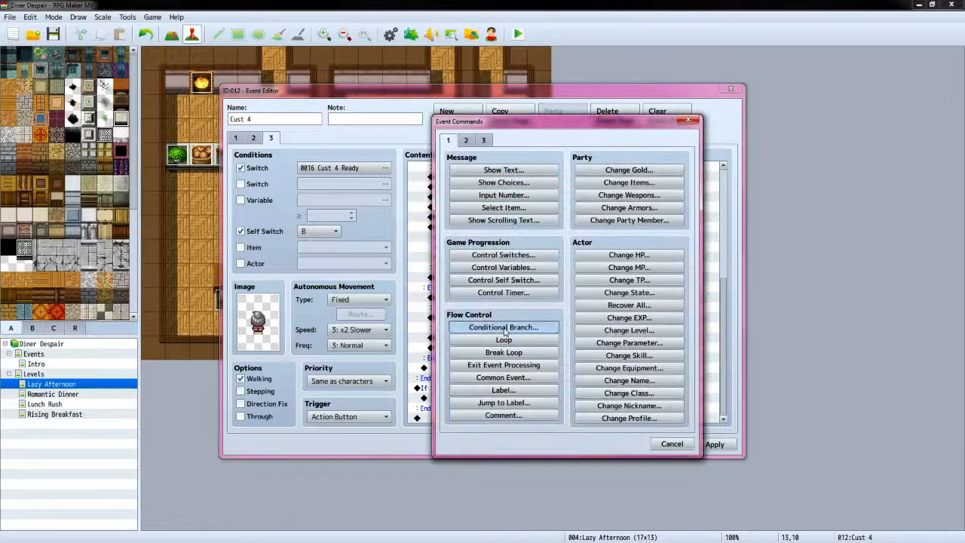
{"action": "left_click", "coordinate": [528, 329]}
{"action": "left_click", "coordinate": [511, 211]}
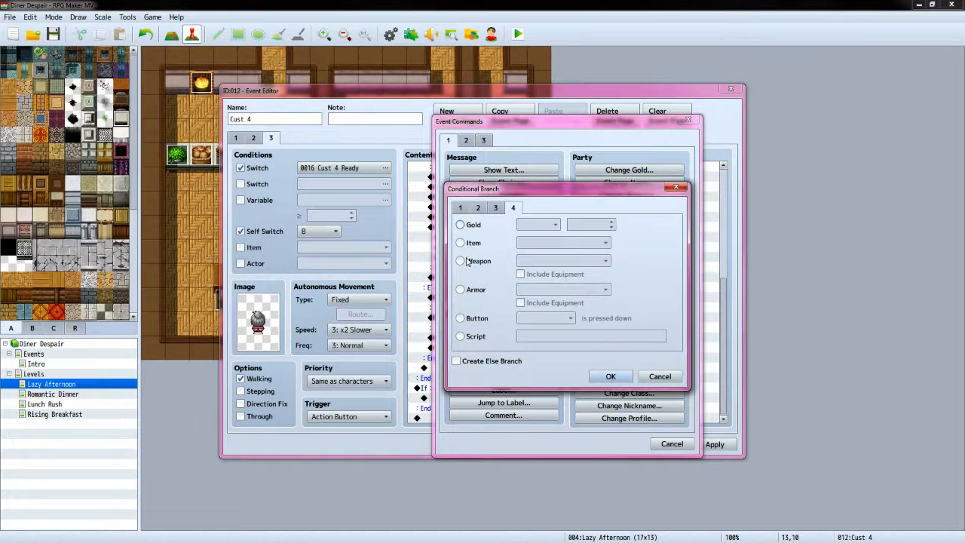
{"action": "left_click", "coordinate": [459, 242]}
{"action": "left_click", "coordinate": [573, 242]}
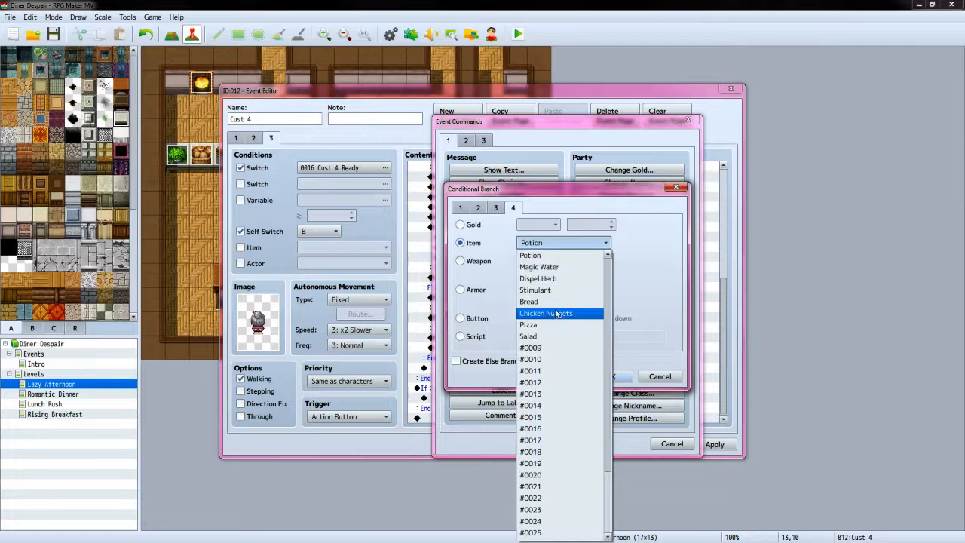
{"action": "left_click", "coordinate": [557, 312]}
{"action": "left_click", "coordinate": [463, 362]}
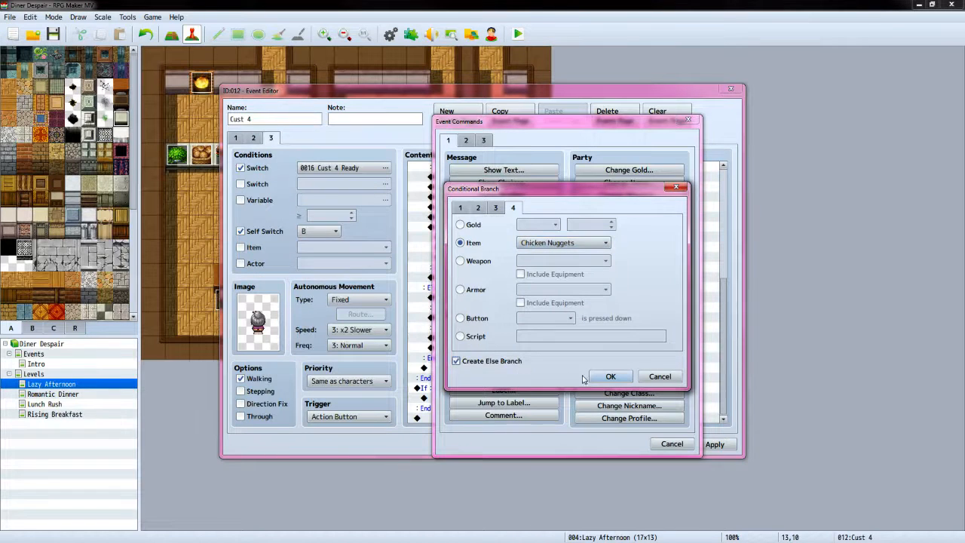
{"action": "left_click", "coordinate": [610, 377]}
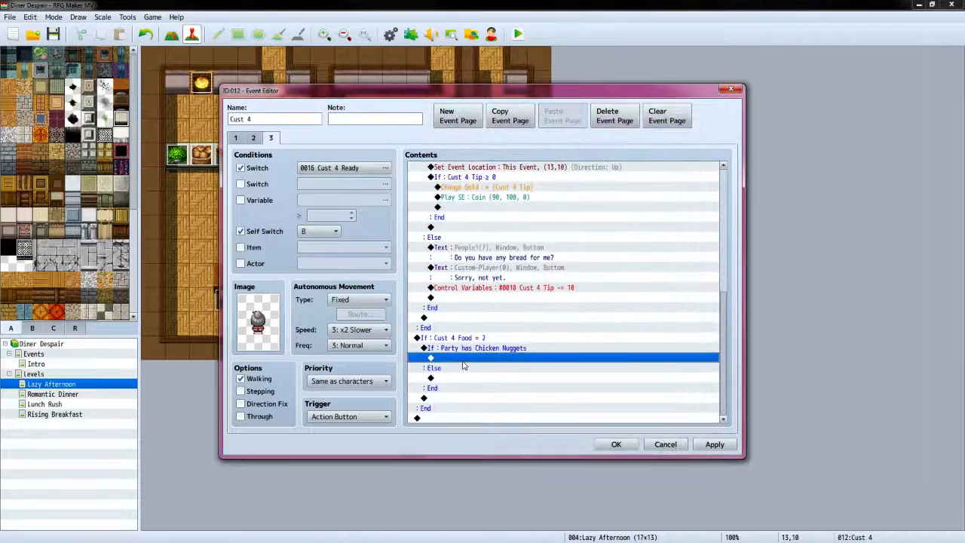
Inside the Chicken Nuggets check, add a Change Items command that decreases Chicken Nuggets by 1
{"action": "double_click", "coordinate": [470, 358]}
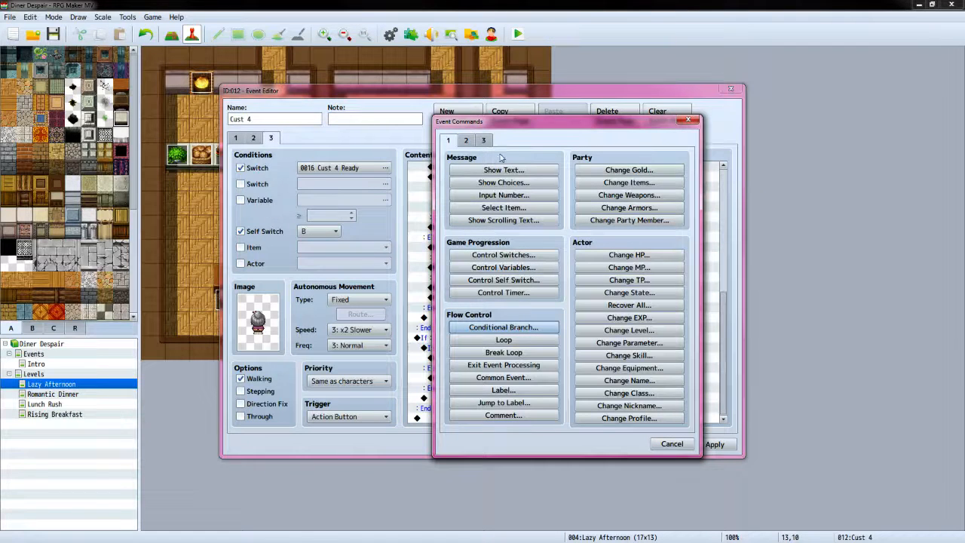
{"action": "left_click", "coordinate": [626, 182]}
{"action": "left_click", "coordinate": [526, 246]}
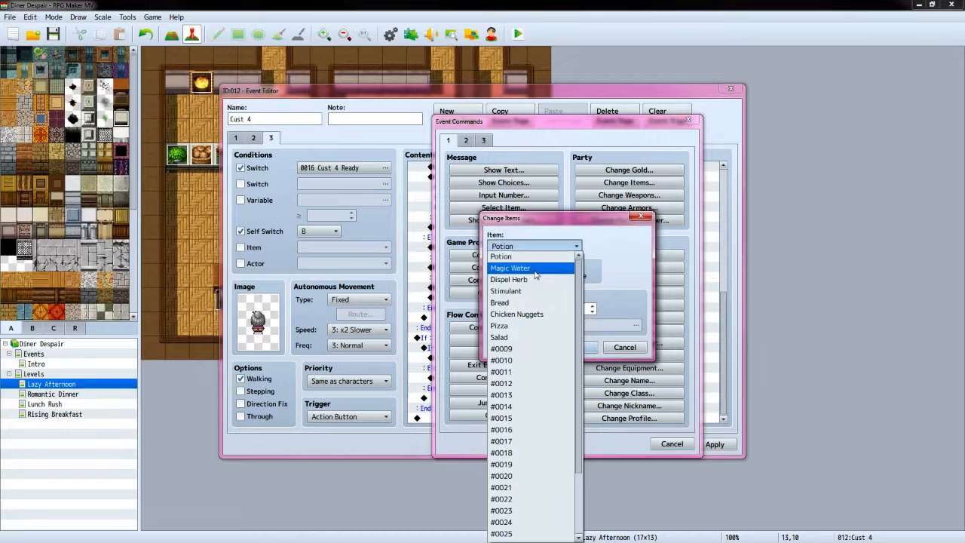
{"action": "left_click", "coordinate": [516, 313]}
{"action": "left_click", "coordinate": [553, 275]}
{"action": "left_click", "coordinate": [575, 348]}
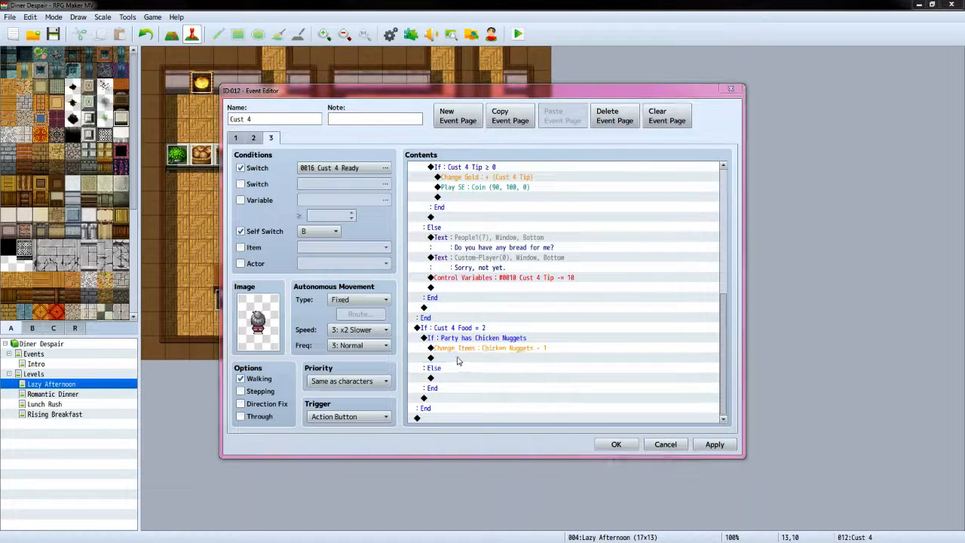
Below the item removal, add a Show Text message with the Custom-Player face reading "Here are your chicken nuggets.", following the original event's wording
{"action": "double_click", "coordinate": [458, 360]}
{"action": "left_click", "coordinate": [461, 172]}
{"action": "double_click", "coordinate": [447, 283]}
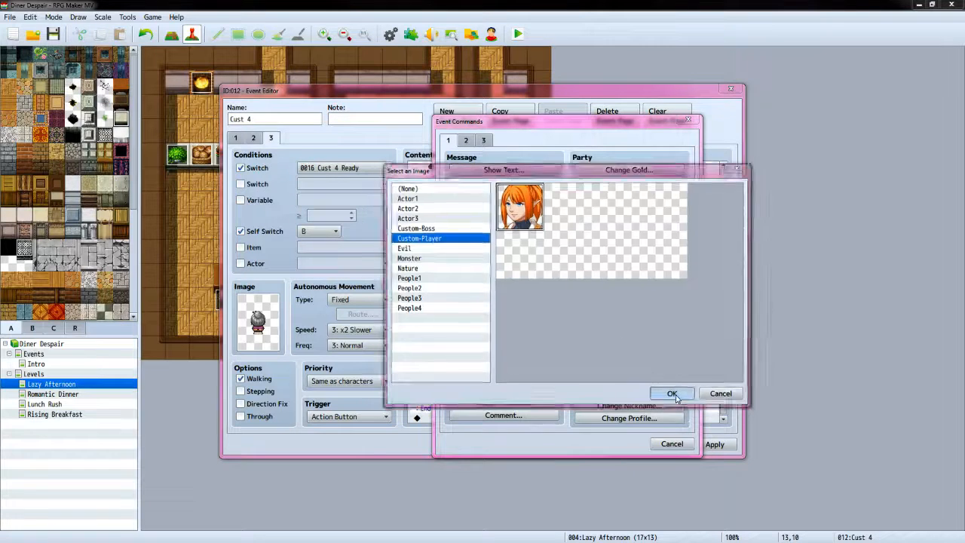
{"action": "left_click", "coordinate": [672, 395]}
{"action": "key", "text": "alt+Tab"}
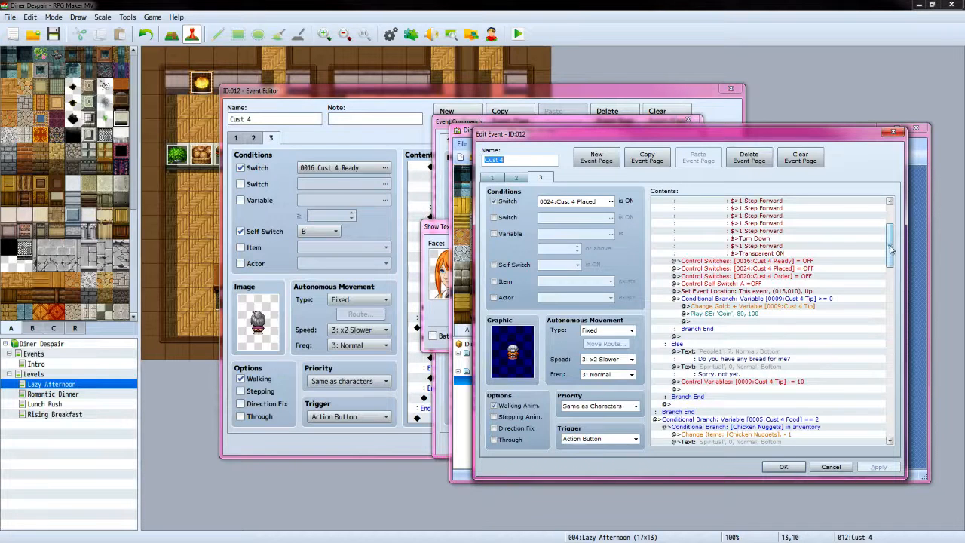
{"action": "left_click_drag", "start_coordinate": [890, 248], "coordinate": [892, 280]}
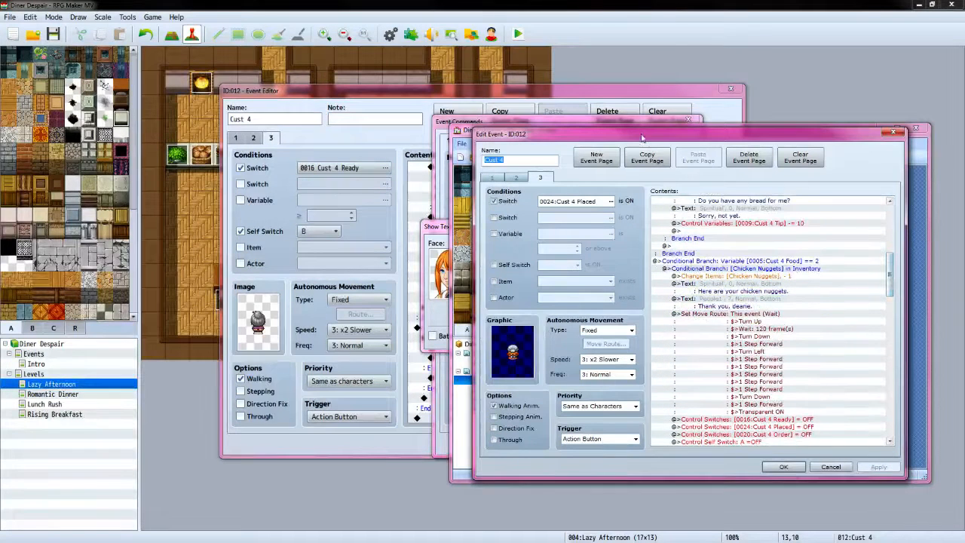
{"action": "left_click", "coordinate": [599, 94]}
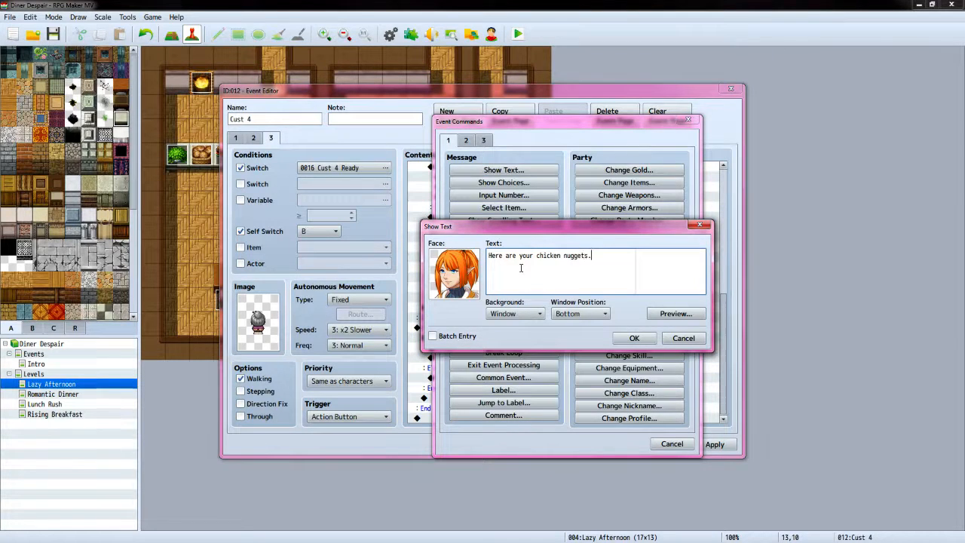
{"action": "left_click", "coordinate": [634, 338]}
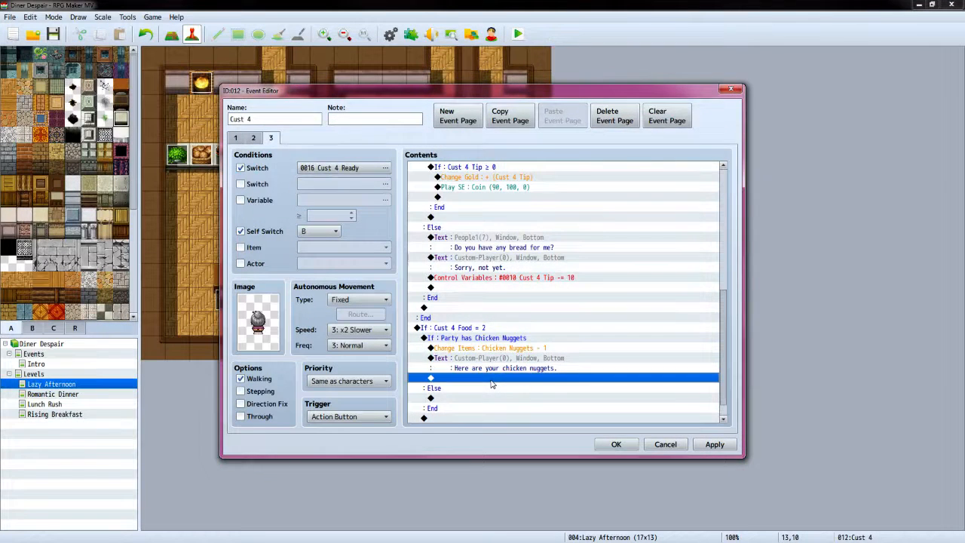
Below the nuggets delivery message, add a Show Text message with the elderly woman's People1 face reading "Thank you, dearie."
{"action": "double_click", "coordinate": [491, 379]}
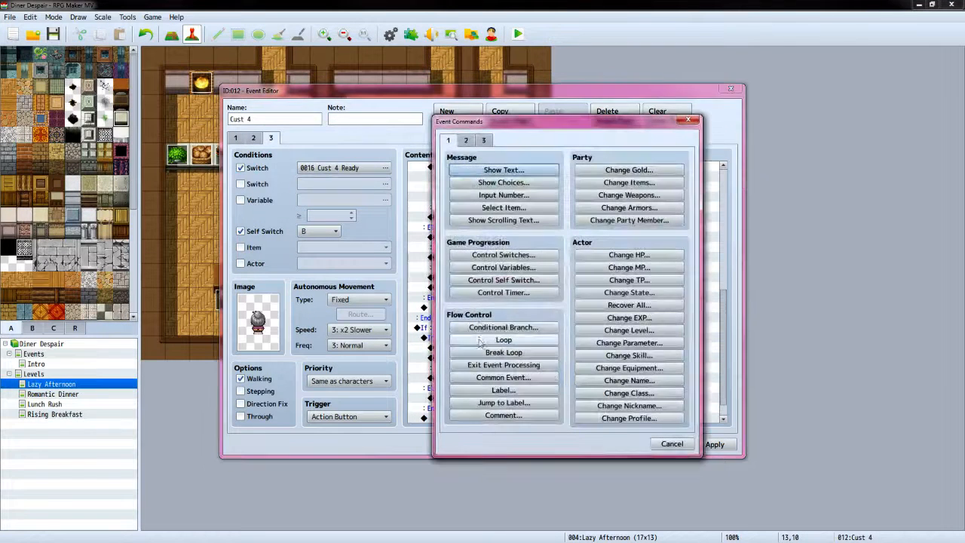
{"action": "left_click", "coordinate": [489, 171]}
{"action": "double_click", "coordinate": [441, 287]}
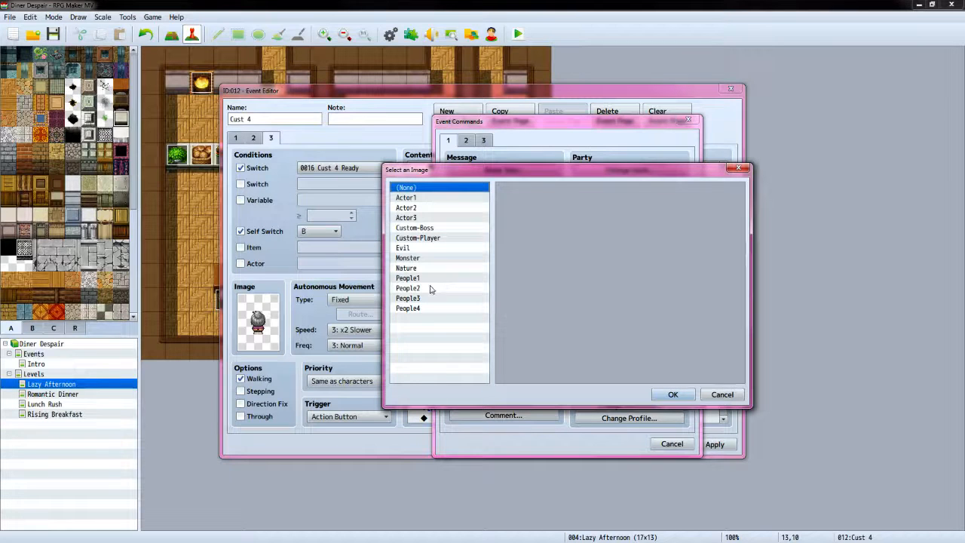
{"action": "left_click", "coordinate": [418, 278]}
{"action": "left_click", "coordinate": [663, 253]}
{"action": "left_click", "coordinate": [673, 394]}
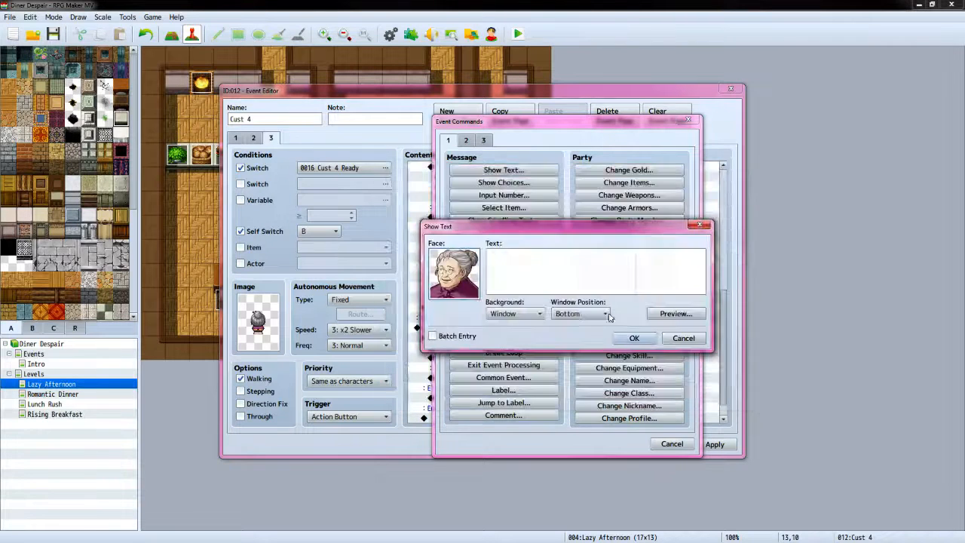
{"action": "key", "text": "alt+Tab"}
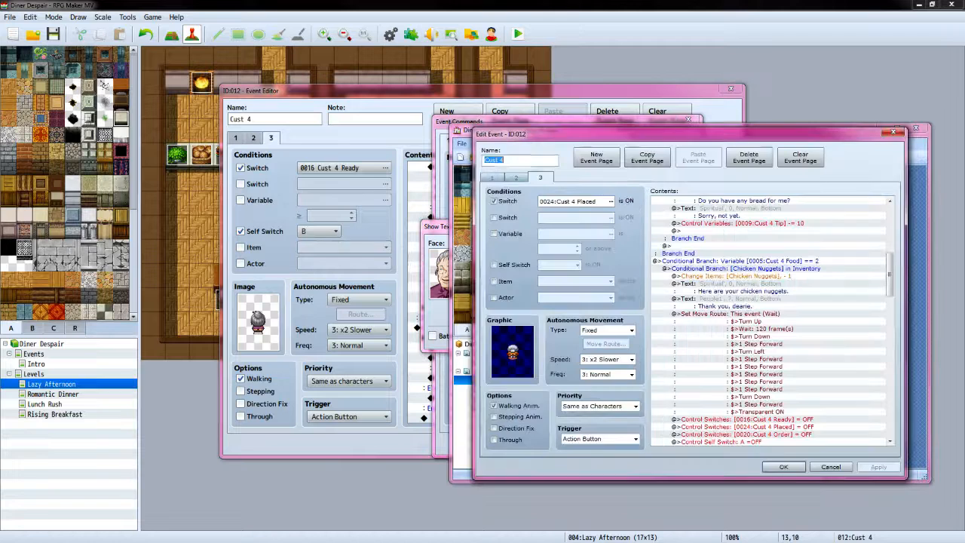
{"action": "left_click", "coordinate": [628, 97]}
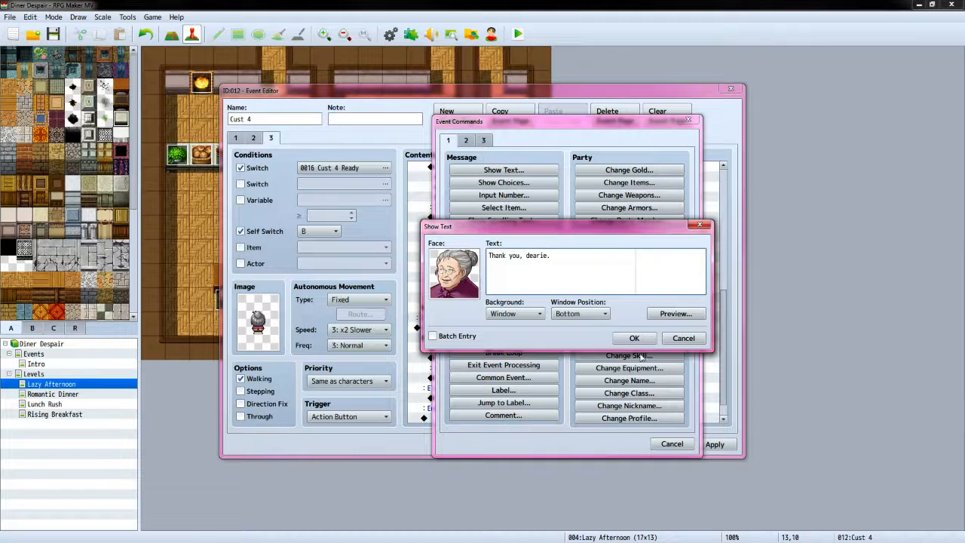
{"action": "left_click", "coordinate": [631, 338]}
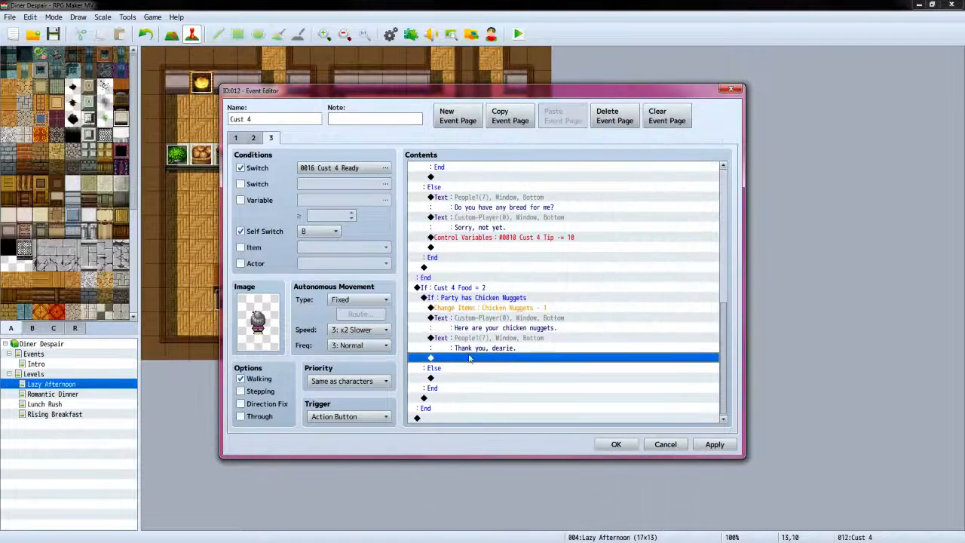
Below the thank-you message, start a movement route for This Event with Turn Up, Wait 120 frames and Turn Down
{"action": "double_click", "coordinate": [470, 363]}
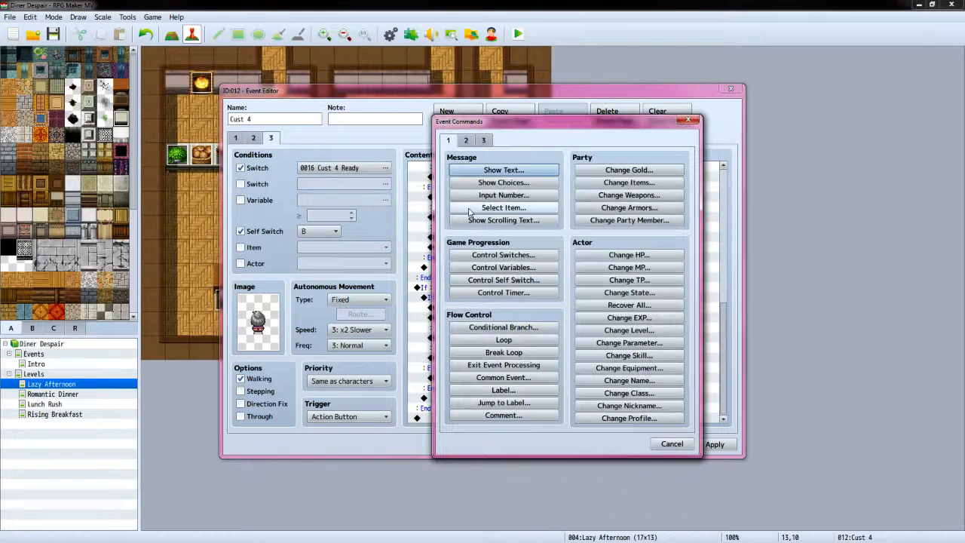
{"action": "left_click", "coordinate": [467, 142]}
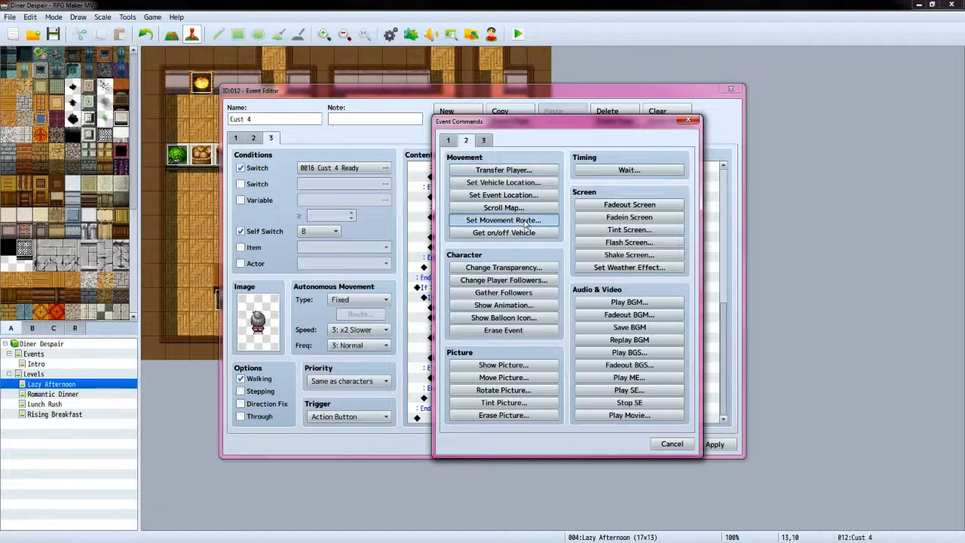
{"action": "left_click", "coordinate": [525, 220]}
{"action": "left_click", "coordinate": [434, 188]}
{"action": "left_click", "coordinate": [432, 211]}
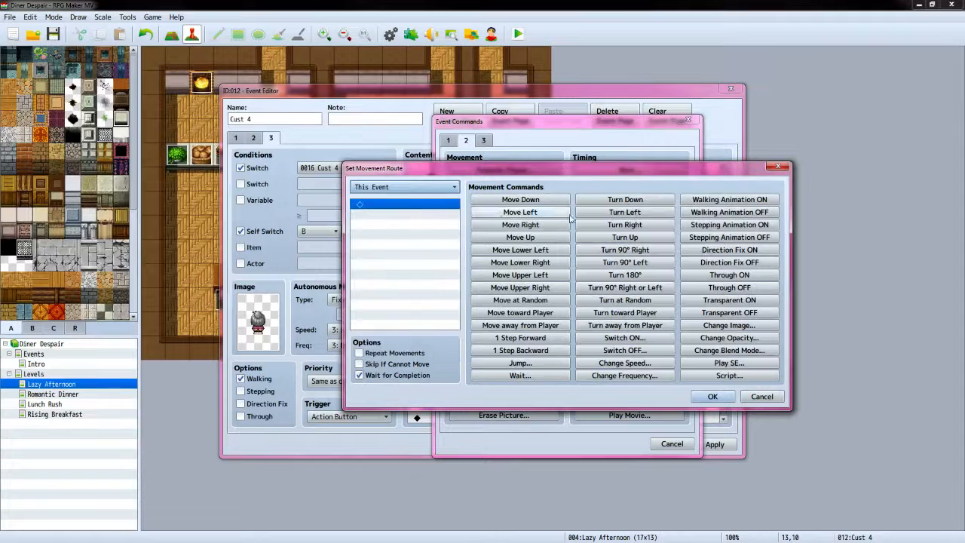
{"action": "left_click", "coordinate": [625, 237]}
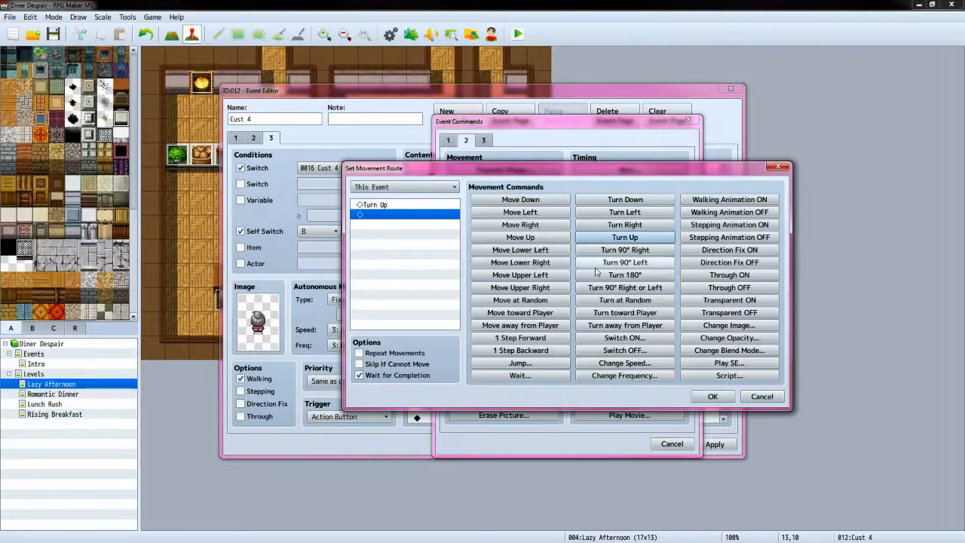
{"action": "left_click", "coordinate": [531, 375]}
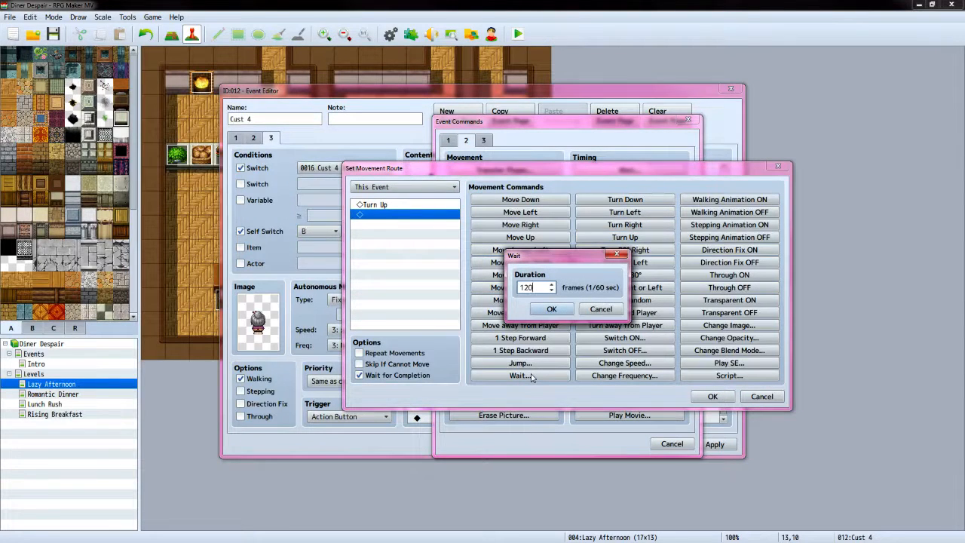
{"action": "left_click", "coordinate": [551, 309]}
{"action": "left_click", "coordinate": [625, 199]}
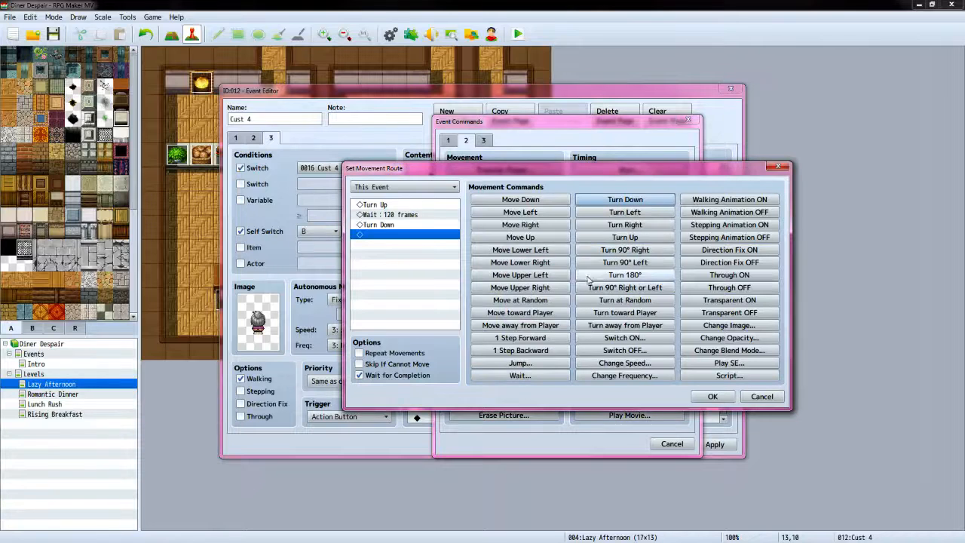
Complete the route with 1 Step Forward, Turn Left, five 1 Step Forward commands, Turn Down, 1 Step Forward and Transparent ON
{"action": "left_click", "coordinate": [540, 338]}
{"action": "left_click", "coordinate": [624, 212]}
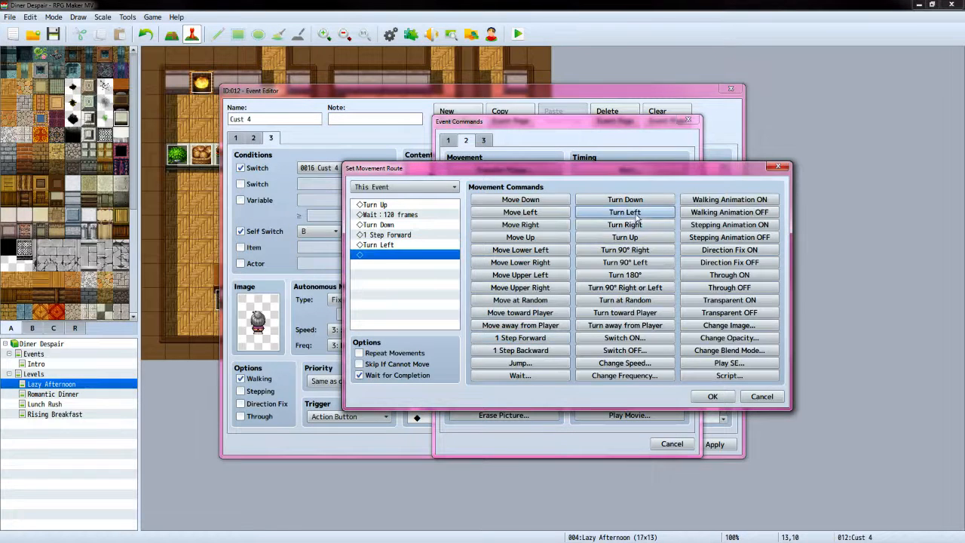
{"action": "left_click", "coordinate": [544, 339]}
{"action": "left_click", "coordinate": [544, 338]}
{"action": "left_click", "coordinate": [544, 338]}
{"action": "left_click", "coordinate": [545, 338]}
{"action": "left_click", "coordinate": [544, 338]}
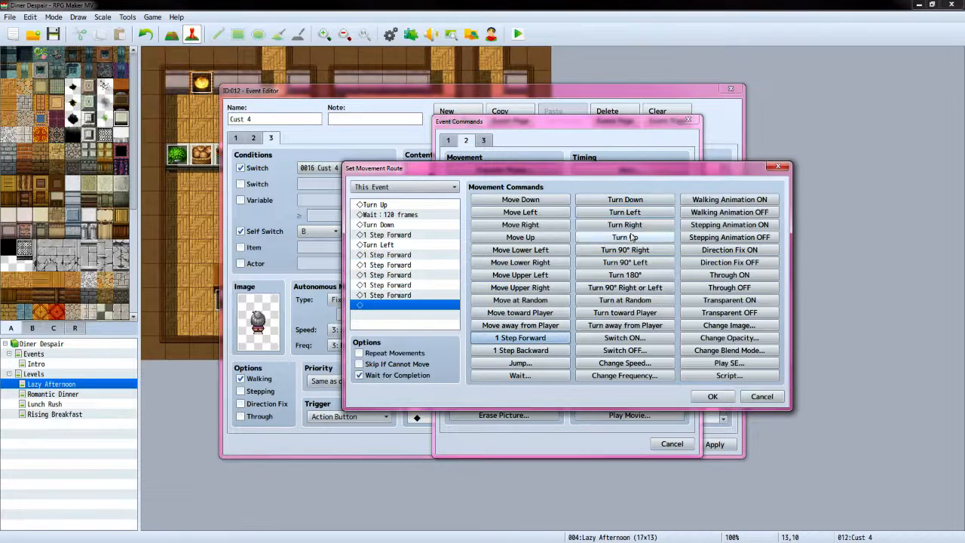
{"action": "left_click", "coordinate": [625, 199]}
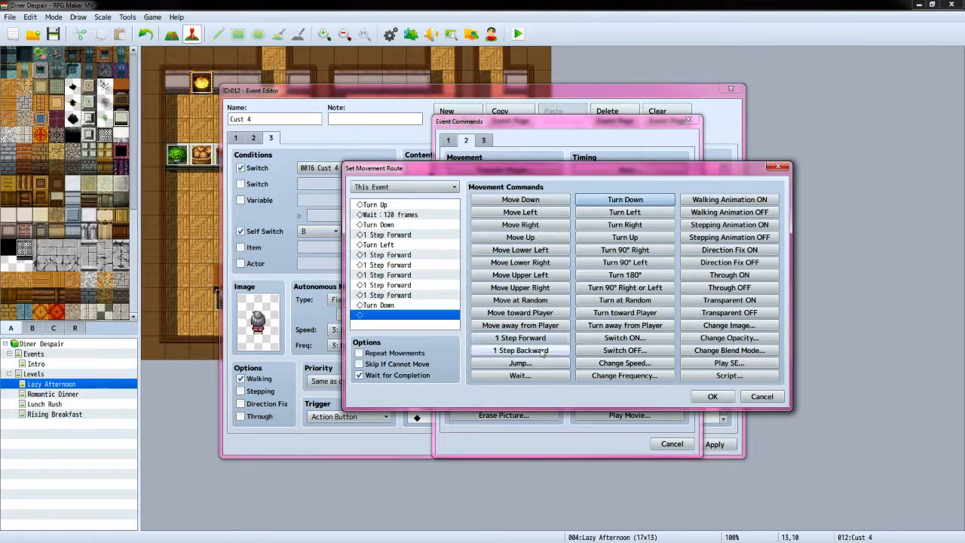
{"action": "left_click", "coordinate": [542, 338]}
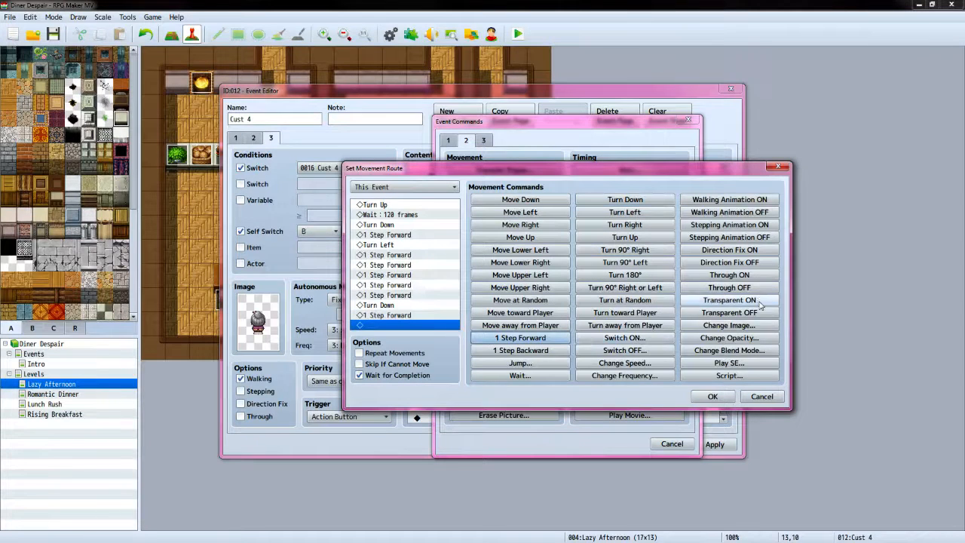
{"action": "left_click", "coordinate": [729, 300]}
{"action": "left_click", "coordinate": [713, 396]}
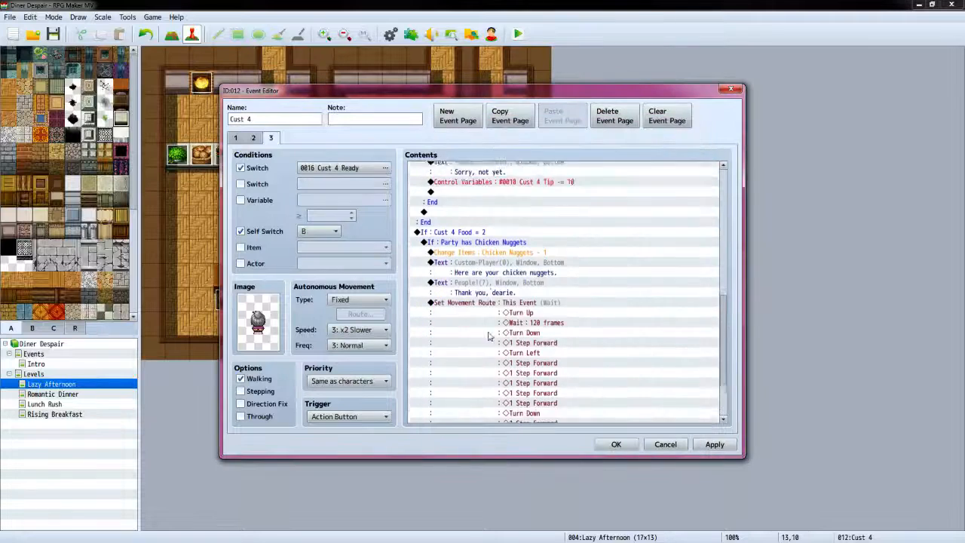
Below the movement route, add a Control Switches command setting 0020 Cust 4 Order to OFF
{"action": "double_click", "coordinate": [462, 369]}
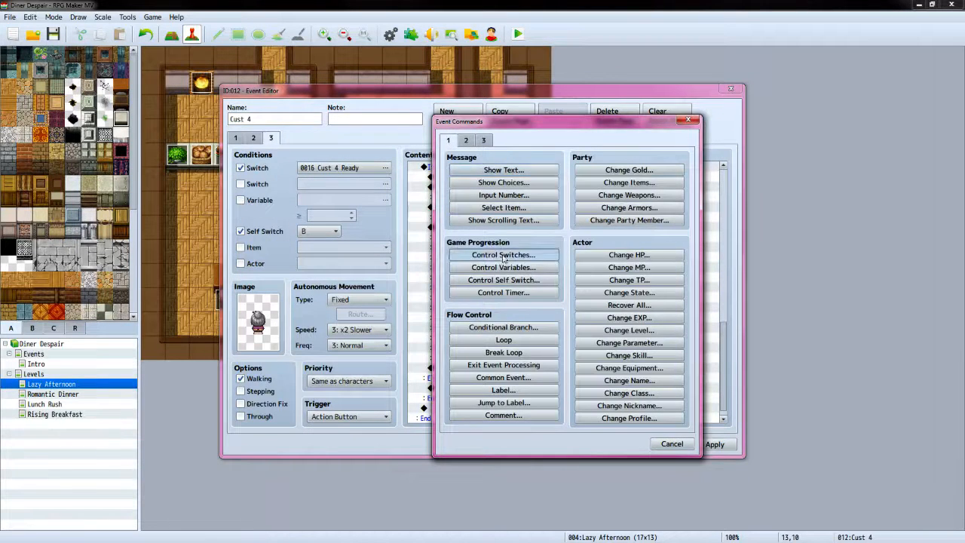
{"action": "left_click", "coordinate": [503, 255]}
{"action": "left_click", "coordinate": [566, 260]}
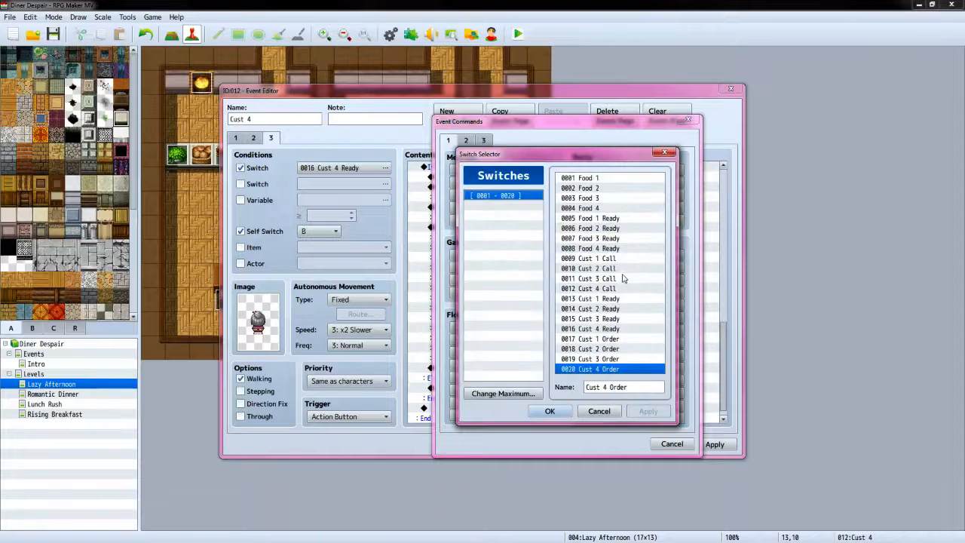
{"action": "left_click", "coordinate": [562, 410]}
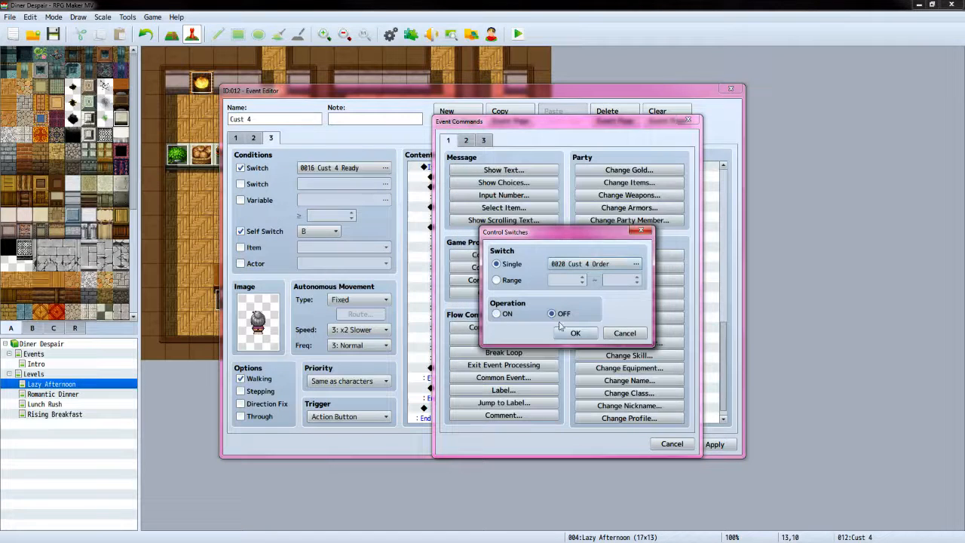
{"action": "left_click", "coordinate": [567, 332]}
Below the Cust 4 Order command, add a Control Switches command setting 0016 Cust 4 Ready to OFF
{"action": "double_click", "coordinate": [494, 379]}
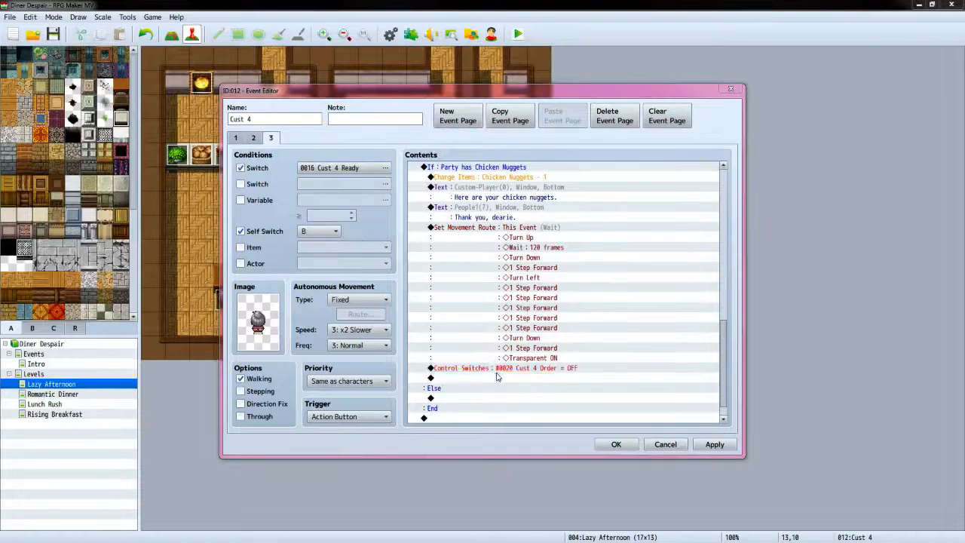
{"action": "left_click", "coordinate": [509, 255]}
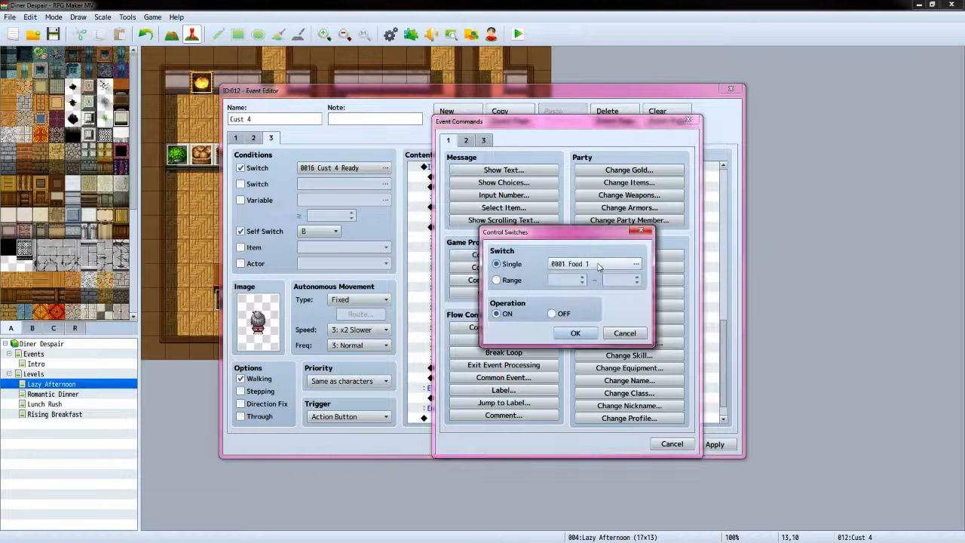
{"action": "left_click", "coordinate": [592, 264]}
{"action": "left_click", "coordinate": [617, 330]}
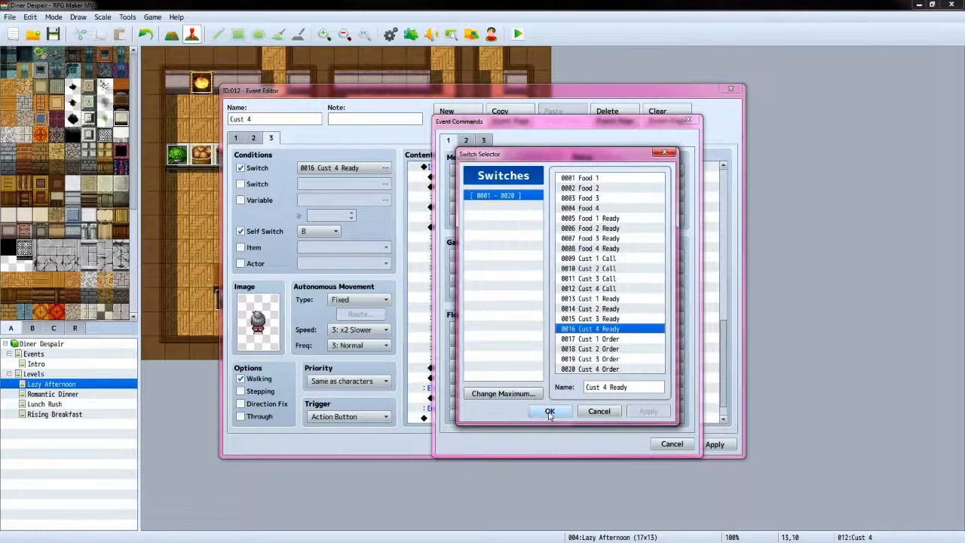
{"action": "left_click", "coordinate": [549, 411]}
{"action": "left_click", "coordinate": [551, 314]}
{"action": "left_click", "coordinate": [575, 333]}
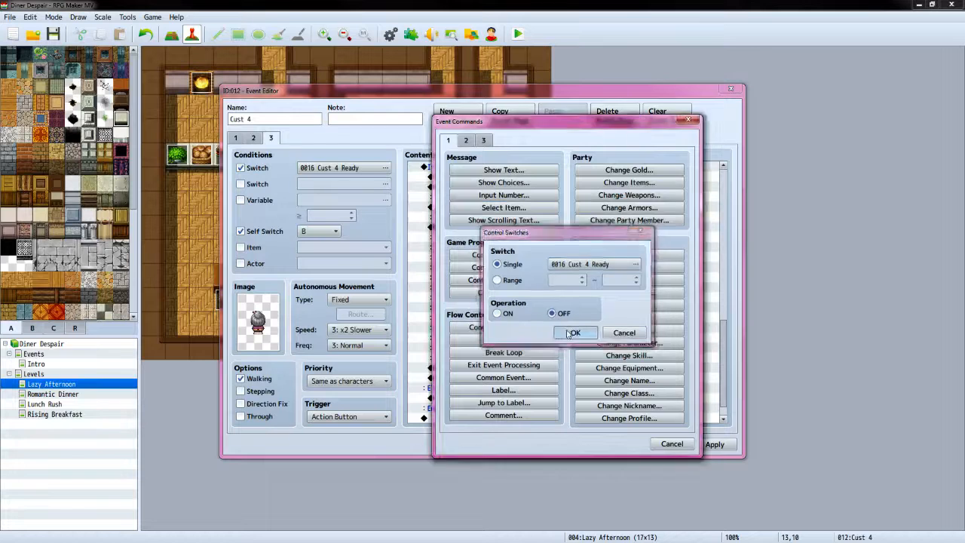
Below the switch commands, add Control Self Switch commands turning self switches A and B OFF
{"action": "double_click", "coordinate": [481, 392]}
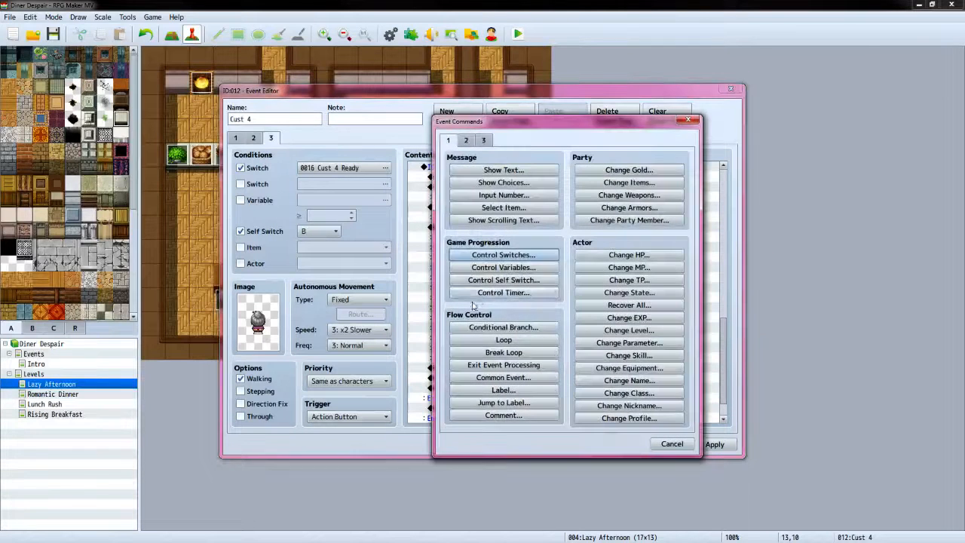
{"action": "left_click", "coordinate": [512, 281]}
{"action": "left_click", "coordinate": [575, 305]}
{"action": "left_click", "coordinate": [552, 325]}
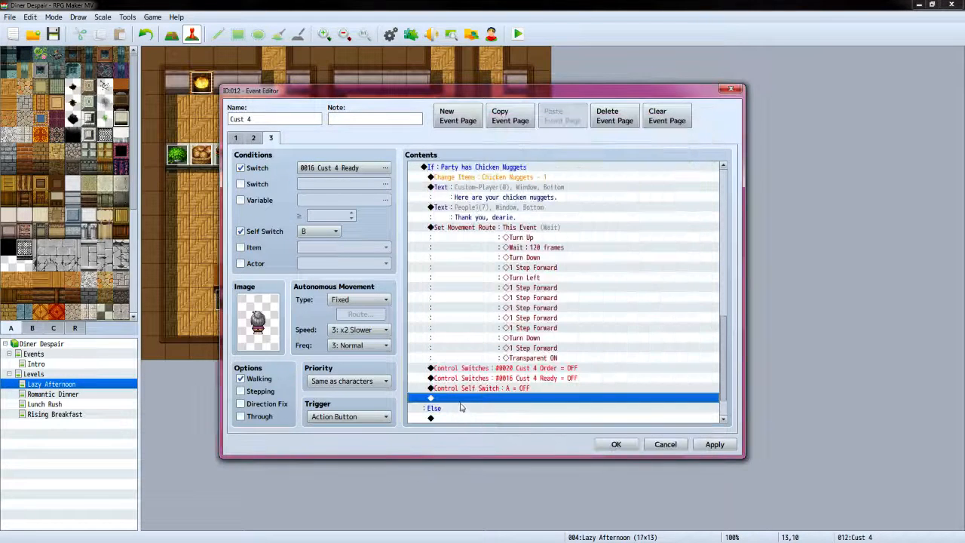
{"action": "double_click", "coordinate": [466, 399]}
{"action": "left_click", "coordinate": [512, 281]}
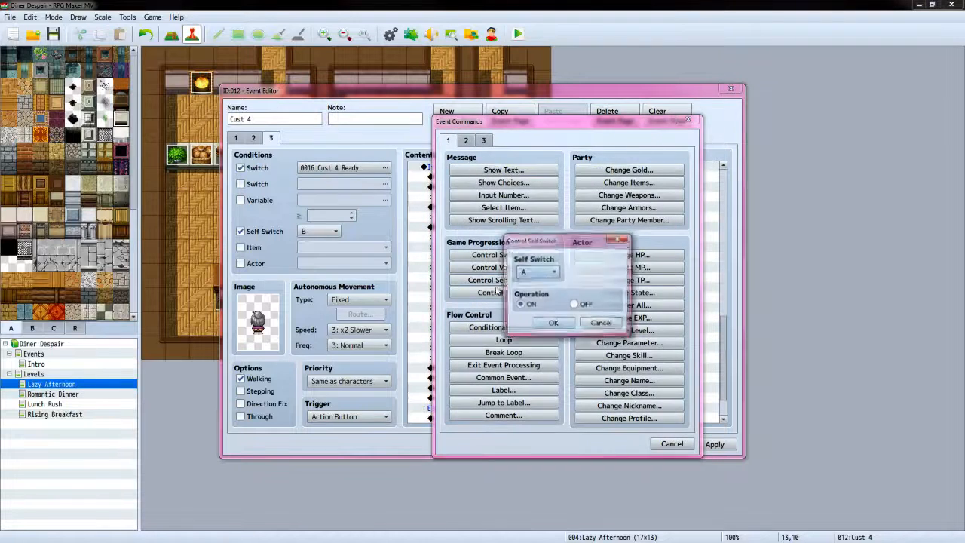
{"action": "left_click", "coordinate": [535, 272]}
{"action": "left_click", "coordinate": [528, 292]}
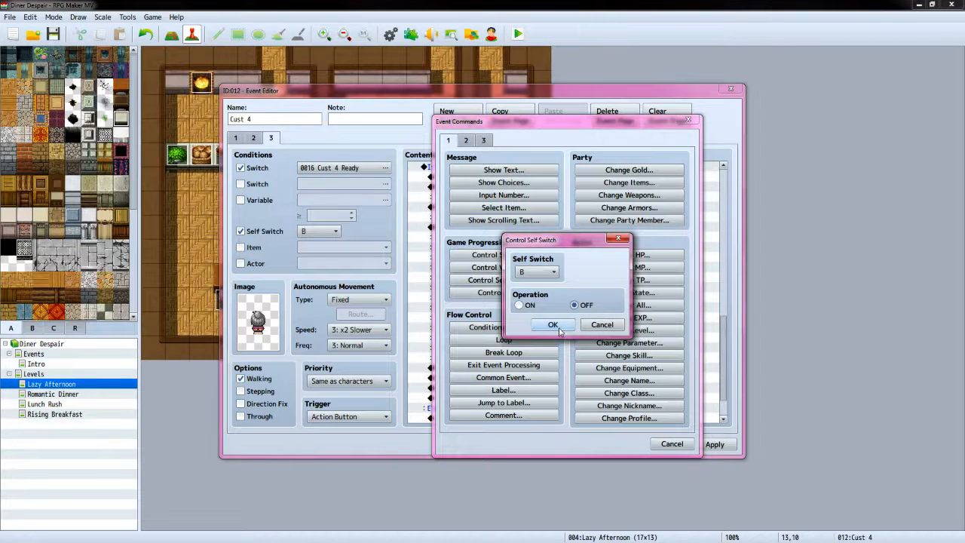
{"action": "left_click", "coordinate": [558, 329]}
Below the self switches, add a Set Event Location command placing This Event at (13,10) on the current map, facing Up
{"action": "double_click", "coordinate": [483, 411]}
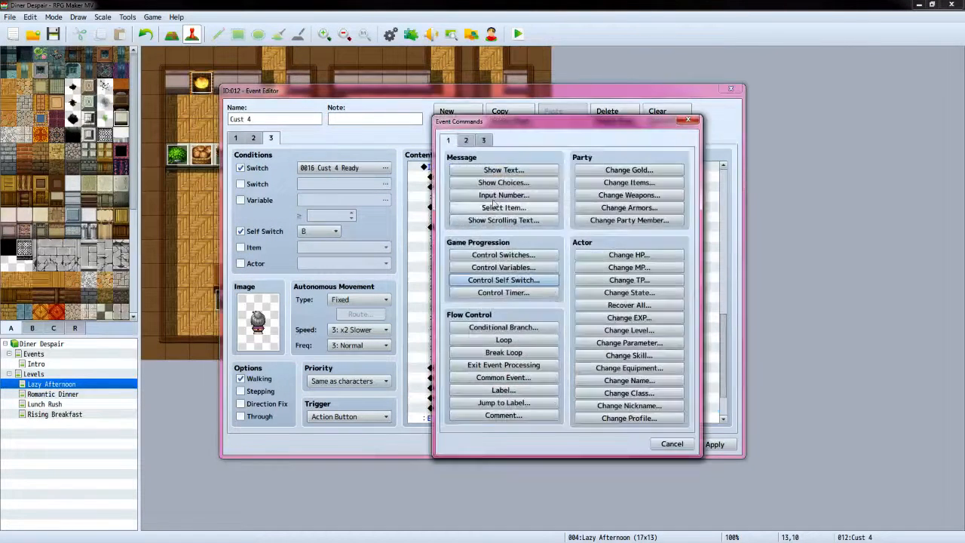
{"action": "left_click", "coordinate": [466, 140]}
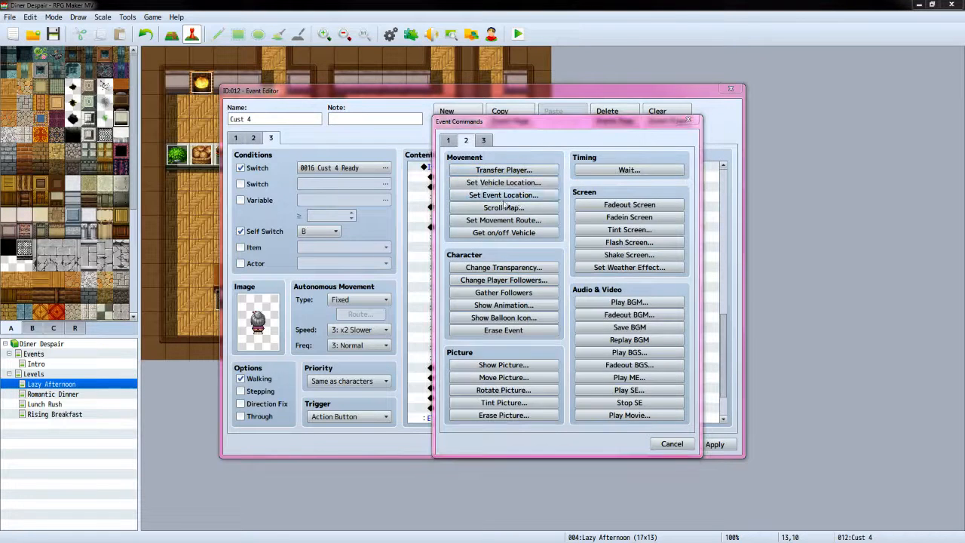
{"action": "left_click", "coordinate": [518, 195]}
{"action": "left_click", "coordinate": [561, 254]}
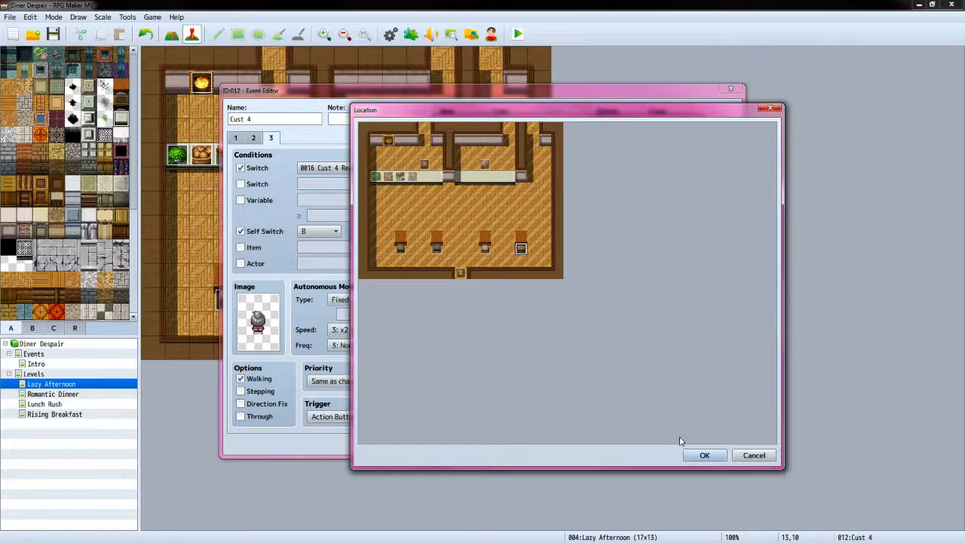
{"action": "left_click", "coordinate": [704, 454]}
{"action": "left_click", "coordinate": [526, 363]}
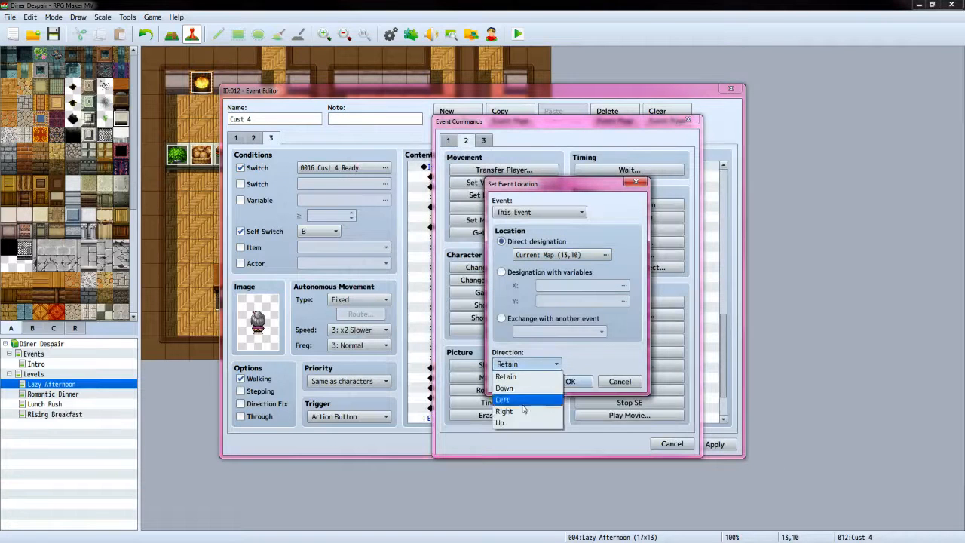
{"action": "left_click", "coordinate": [520, 422]}
{"action": "left_click", "coordinate": [570, 381]}
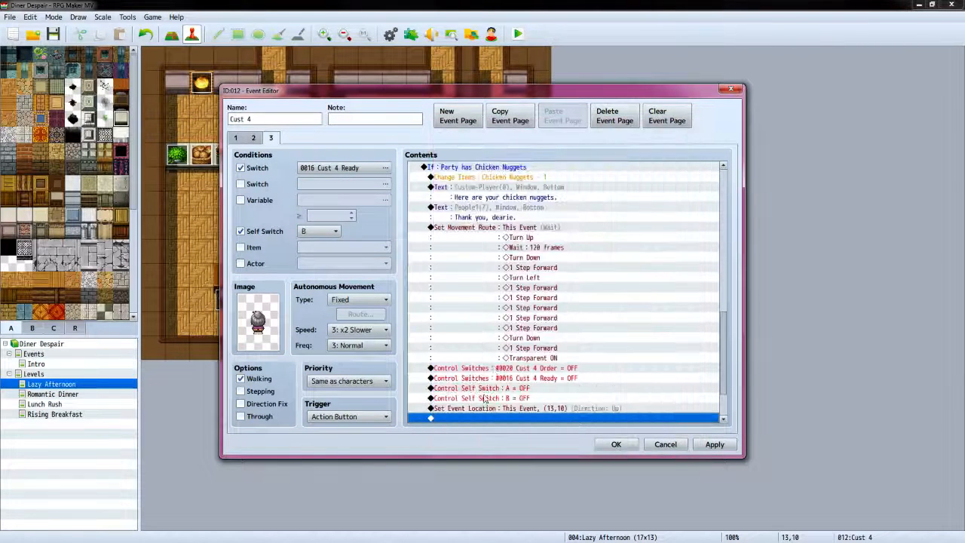
Below the Set Event Location command, add a Conditional Branch checking that variable 0010 Cust 4 Tip is ≥ the constant 0
{"action": "scroll", "coordinate": [479, 384], "scroll_direction": "down", "scroll_amount": 2}
{"action": "double_click", "coordinate": [463, 358]}
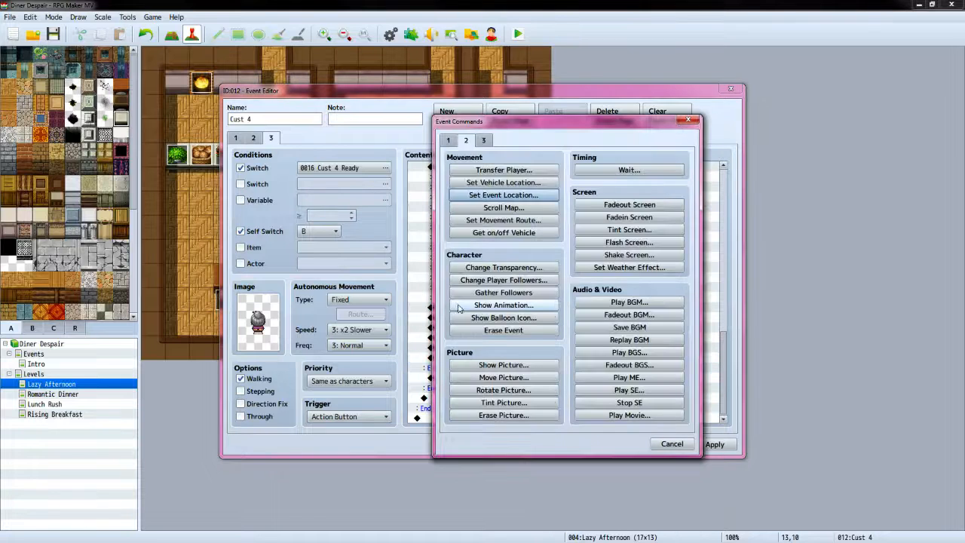
{"action": "left_click", "coordinate": [487, 327]}
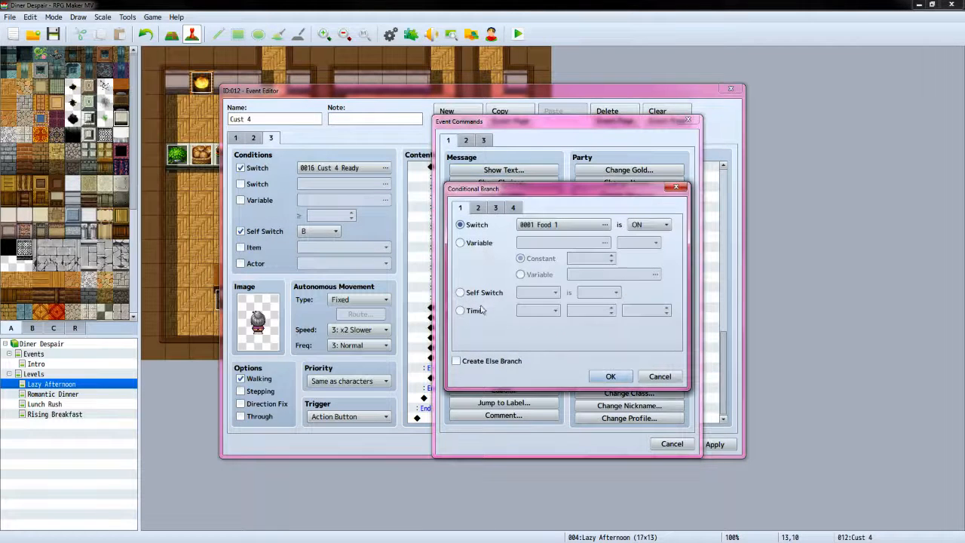
{"action": "left_click", "coordinate": [460, 243]}
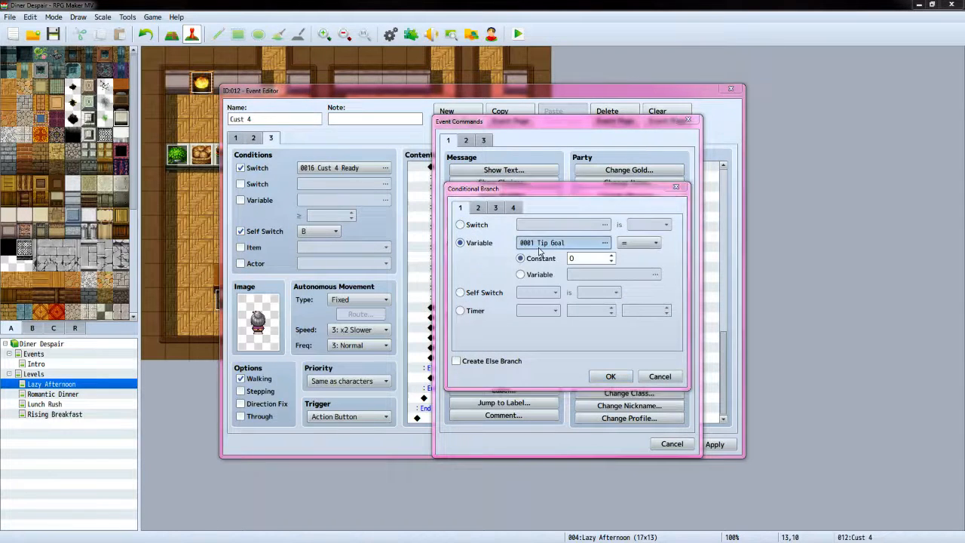
{"action": "left_click", "coordinate": [605, 243]}
{"action": "left_click", "coordinate": [615, 270]}
{"action": "left_click", "coordinate": [550, 411]}
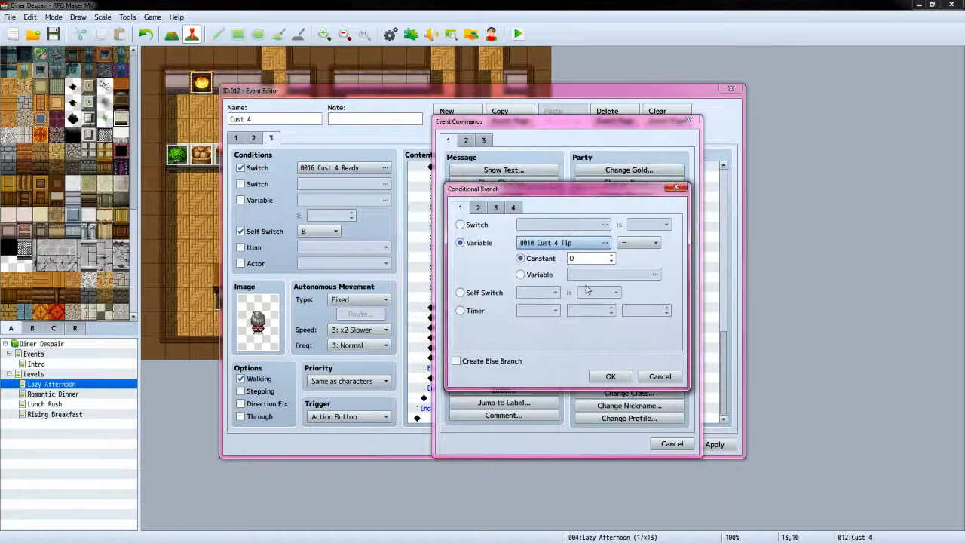
{"action": "left_click", "coordinate": [639, 242]}
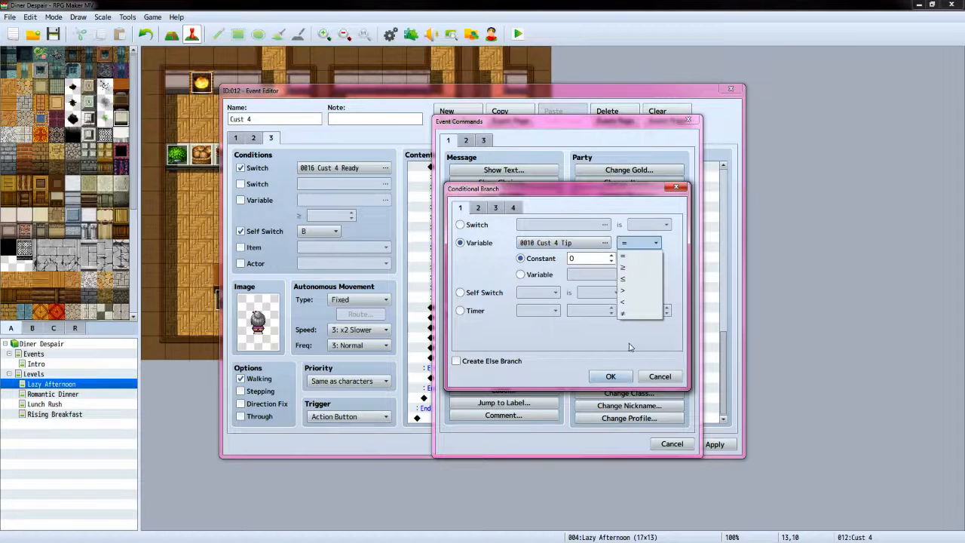
{"action": "left_click", "coordinate": [622, 267]}
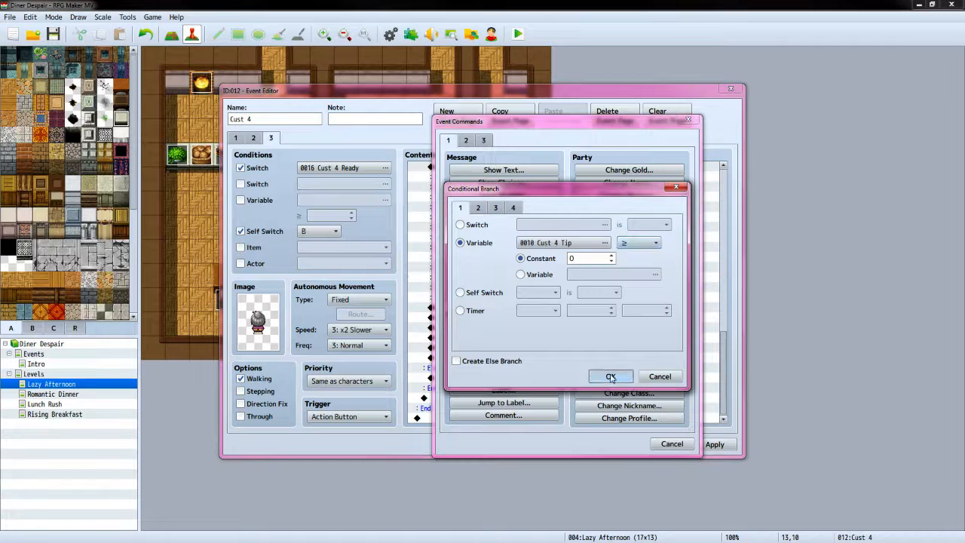
{"action": "left_click", "coordinate": [611, 376]}
Inside the tip branch, add a Change Gold command increasing gold by variable 0010 Cust 4 Tip
{"action": "double_click", "coordinate": [475, 368]}
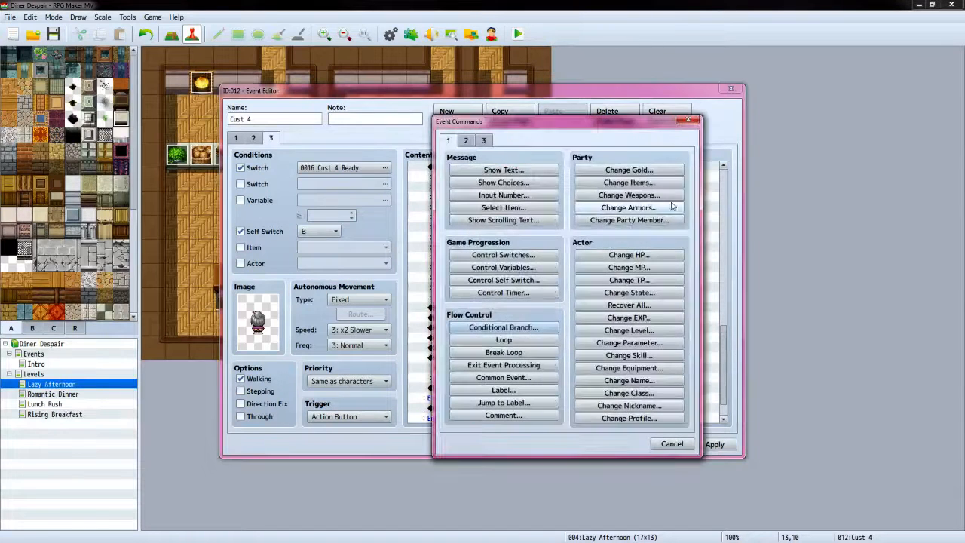
{"action": "left_click", "coordinate": [628, 170]}
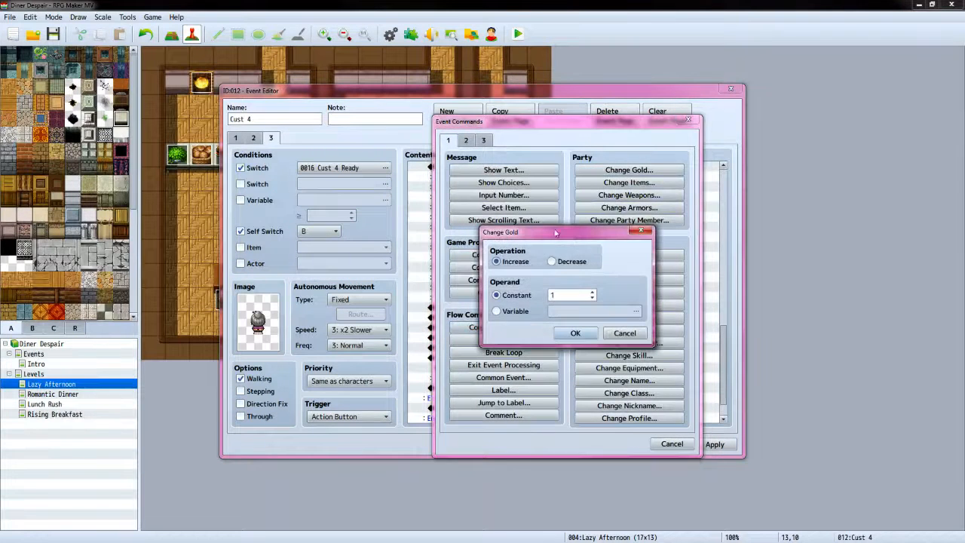
{"action": "left_click", "coordinate": [510, 312]}
{"action": "left_click", "coordinate": [595, 310]}
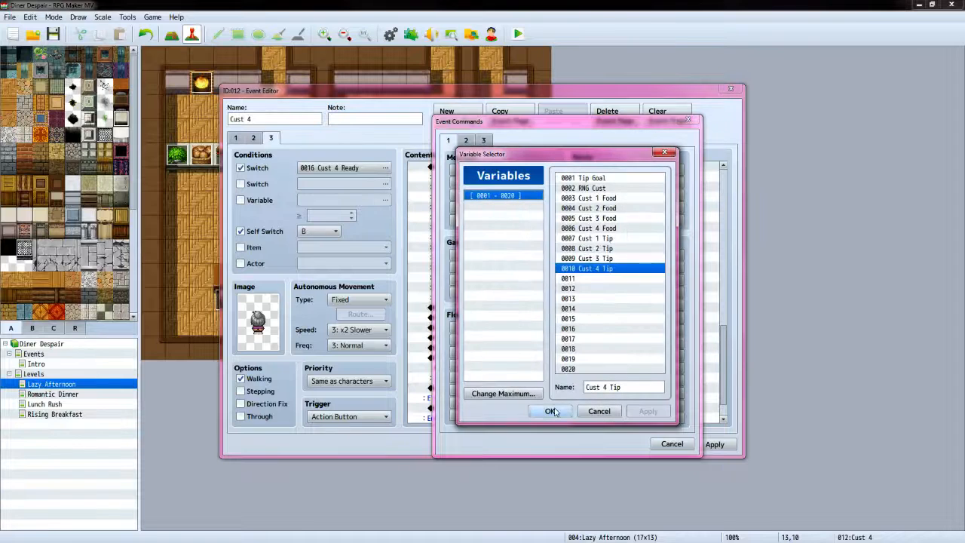
{"action": "left_click", "coordinate": [551, 410]}
{"action": "left_click", "coordinate": [575, 333]}
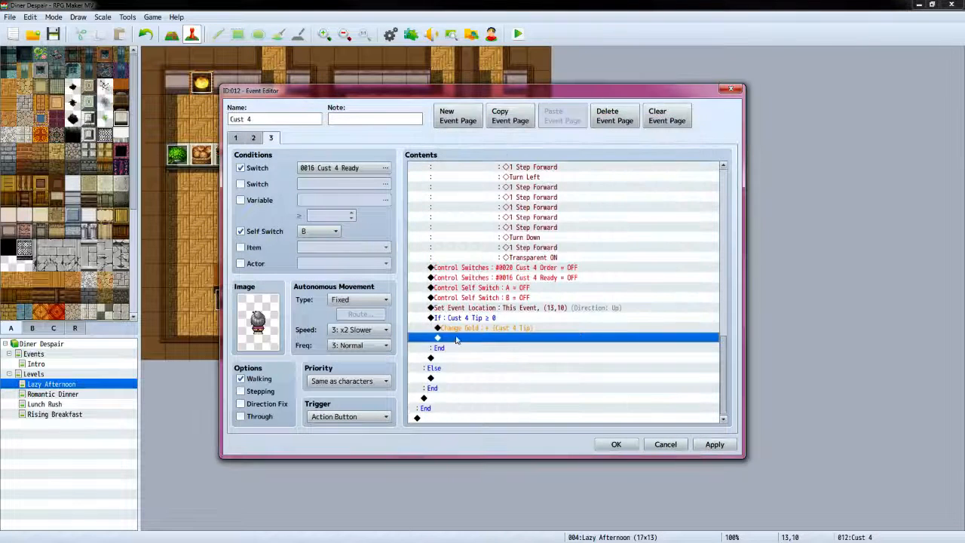
Below the Change Gold command, add a Play SE command with the Coin sound at 90% volume and 100% pitch
{"action": "double_click", "coordinate": [463, 339]}
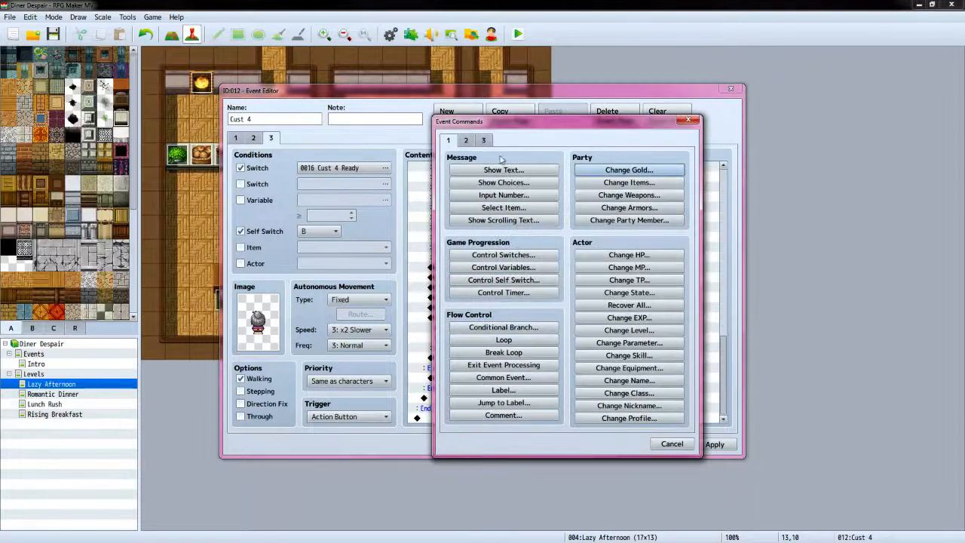
{"action": "left_click", "coordinate": [466, 140]}
{"action": "left_click", "coordinate": [629, 390]}
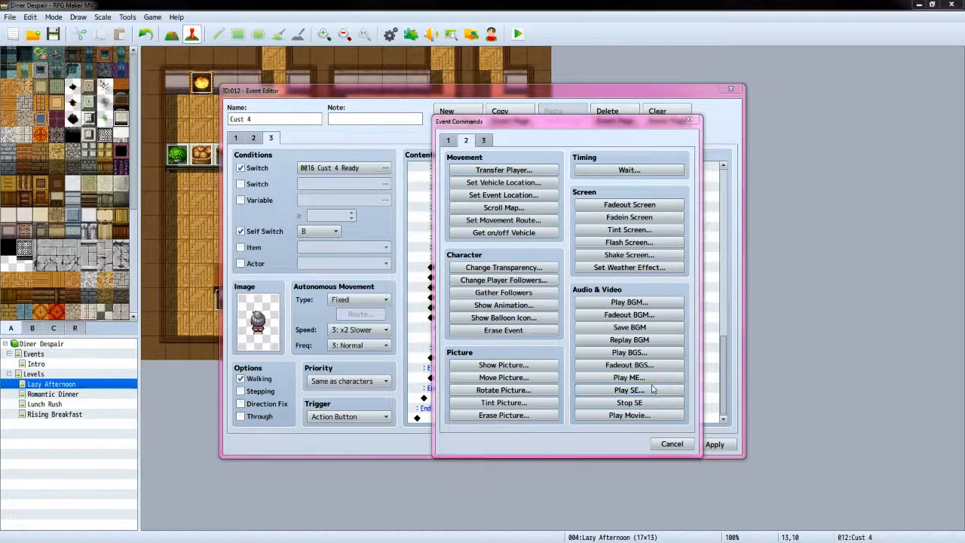
{"action": "scroll", "coordinate": [578, 272], "scroll_direction": "down", "scroll_amount": 8}
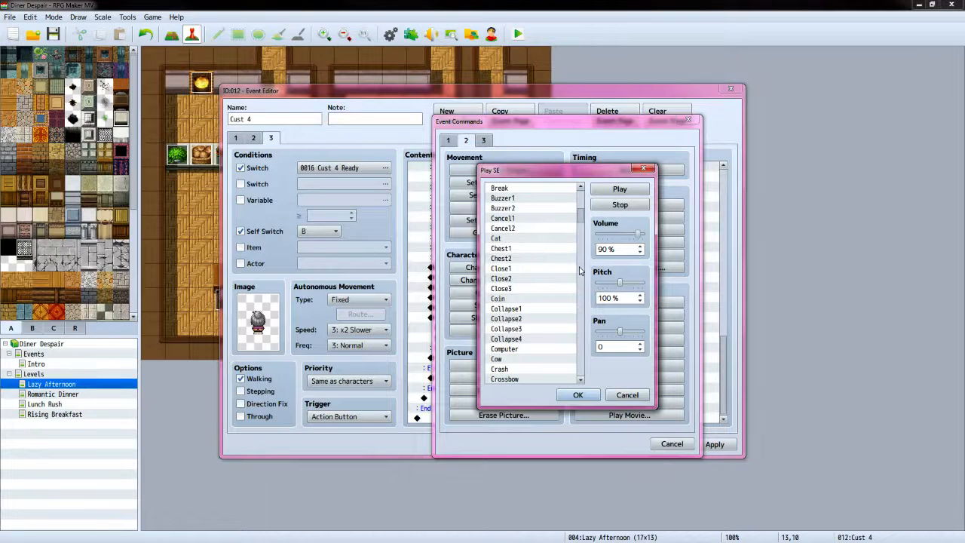
{"action": "left_click", "coordinate": [517, 300]}
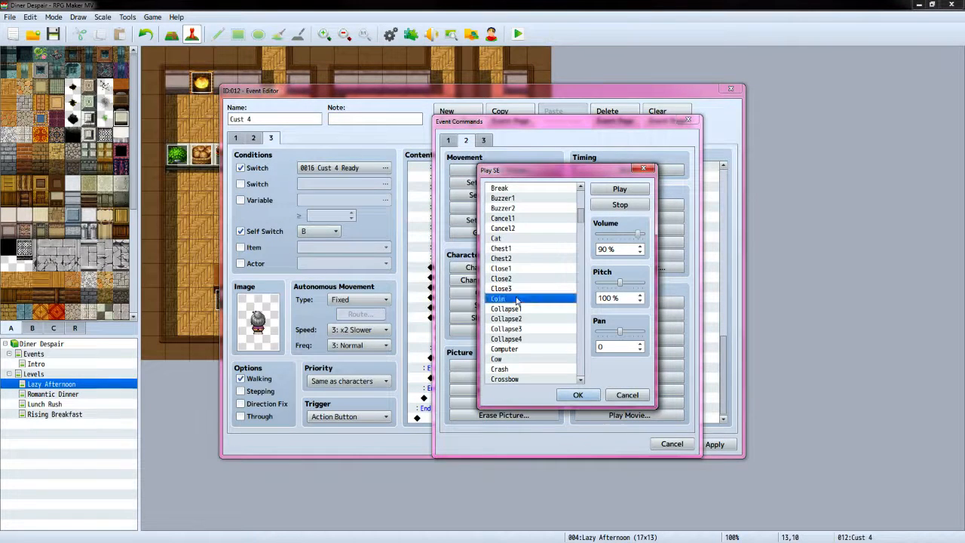
{"action": "left_click", "coordinate": [577, 394]}
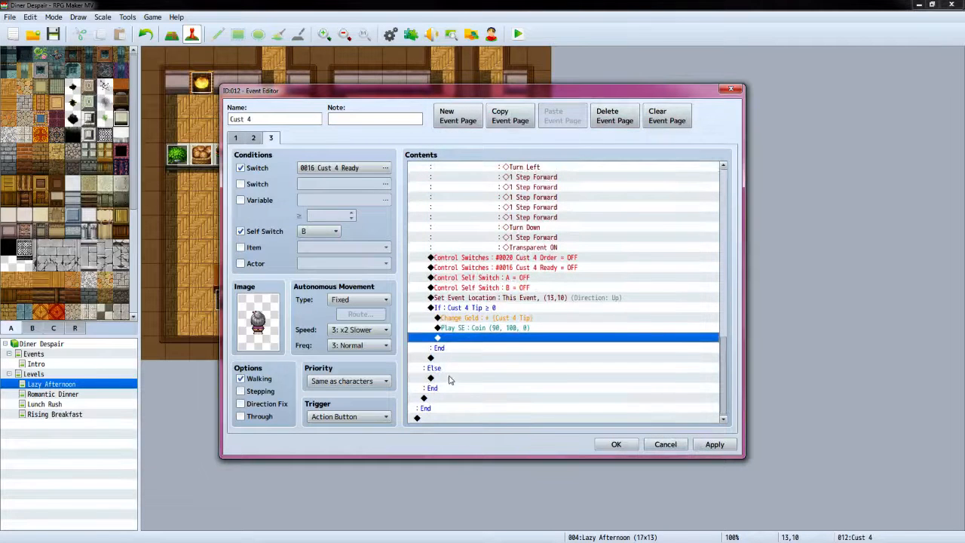
In the nuggets Else branch, add a Show Text with the elderly woman's People1 face saying "Are there any nuggets for me?"
{"action": "double_click", "coordinate": [448, 377]}
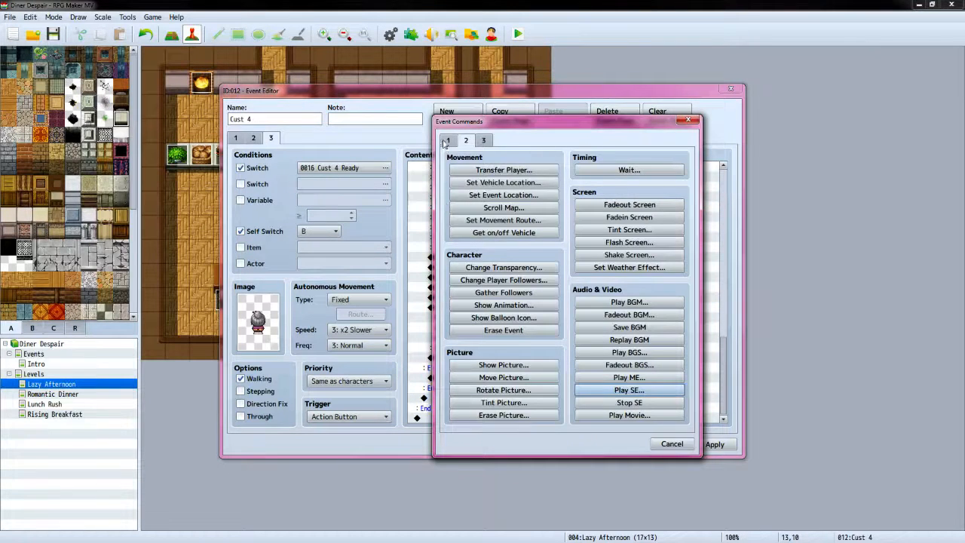
{"action": "left_click", "coordinate": [447, 140]}
{"action": "left_click", "coordinate": [504, 169]}
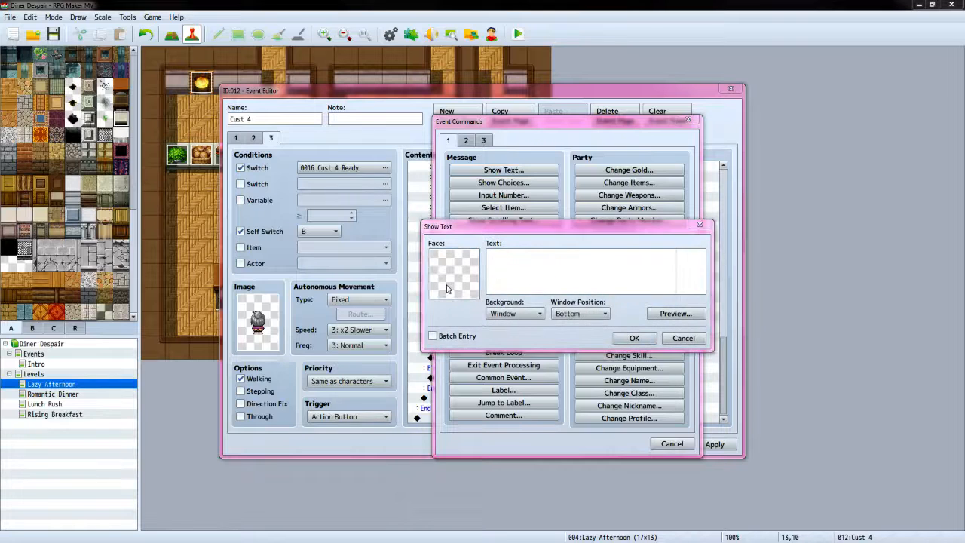
{"action": "double_click", "coordinate": [447, 289]}
{"action": "left_click", "coordinate": [427, 281]}
{"action": "left_click", "coordinate": [663, 254]}
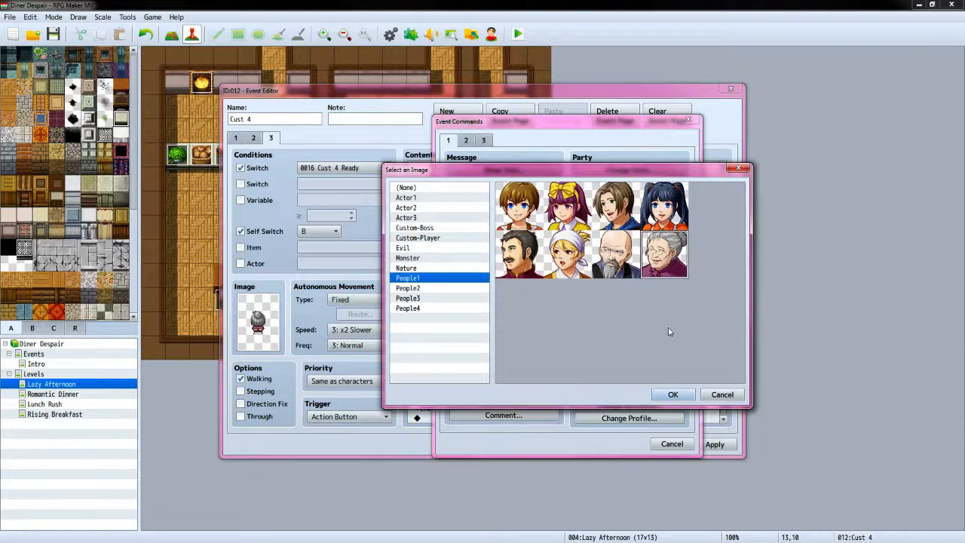
{"action": "left_click", "coordinate": [673, 394]}
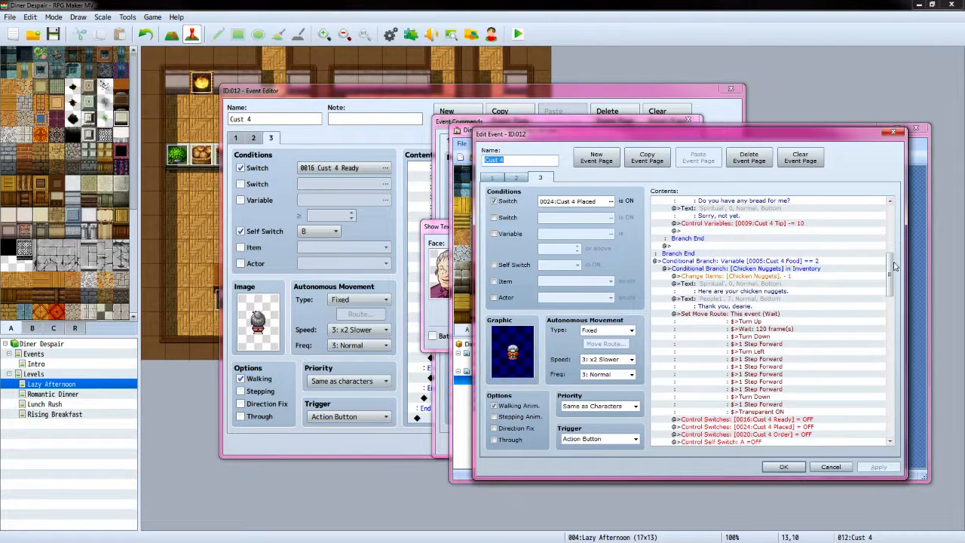
{"action": "left_click_drag", "start_coordinate": [891, 270], "coordinate": [892, 300]}
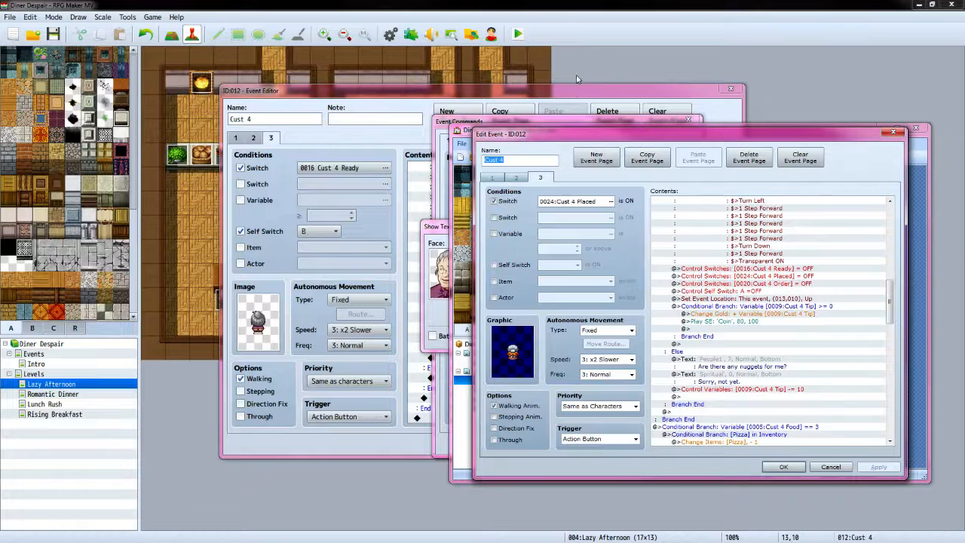
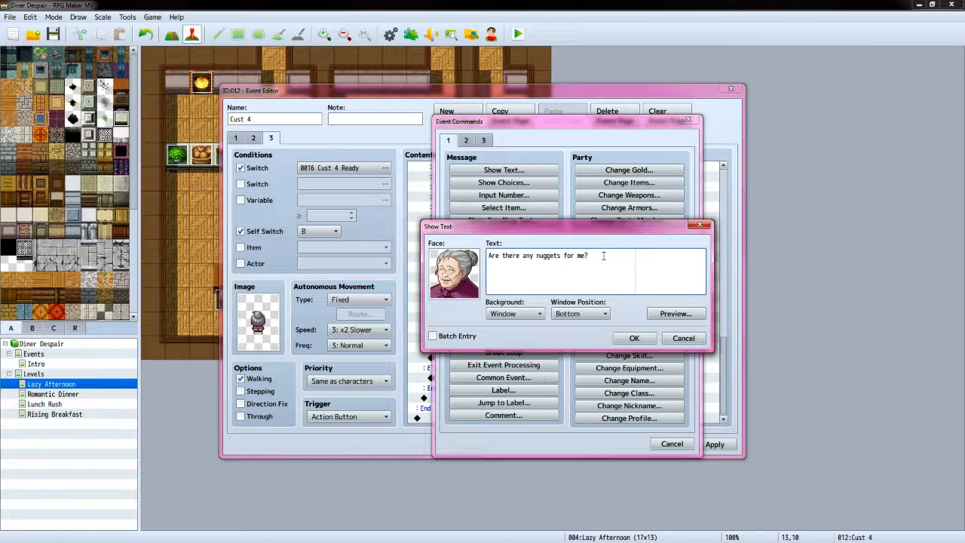
{"action": "left_click", "coordinate": [634, 337]}
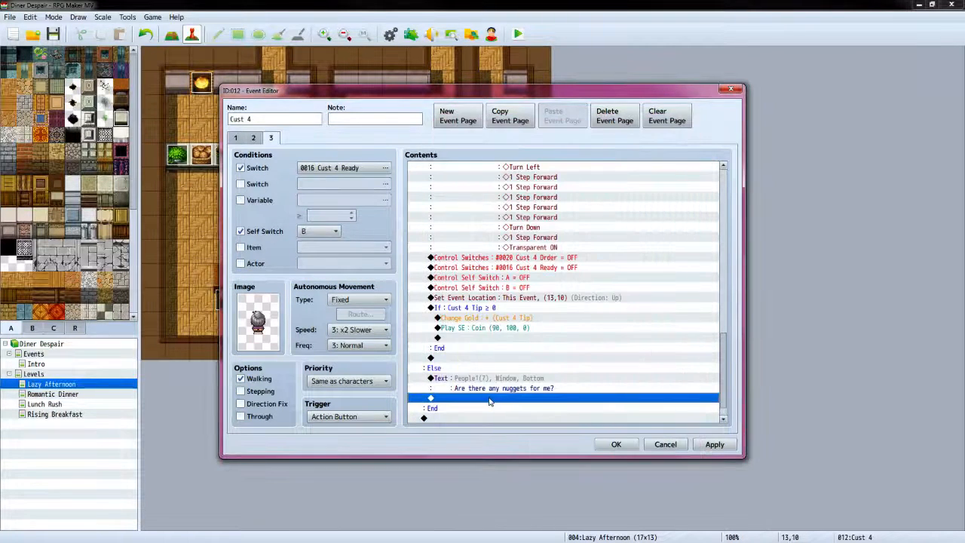
Below the customer's nuggets question, add a Show Text with the Custom-Player face replying "Sorry, not yet."
{"action": "double_click", "coordinate": [489, 402]}
{"action": "left_click", "coordinate": [504, 170]}
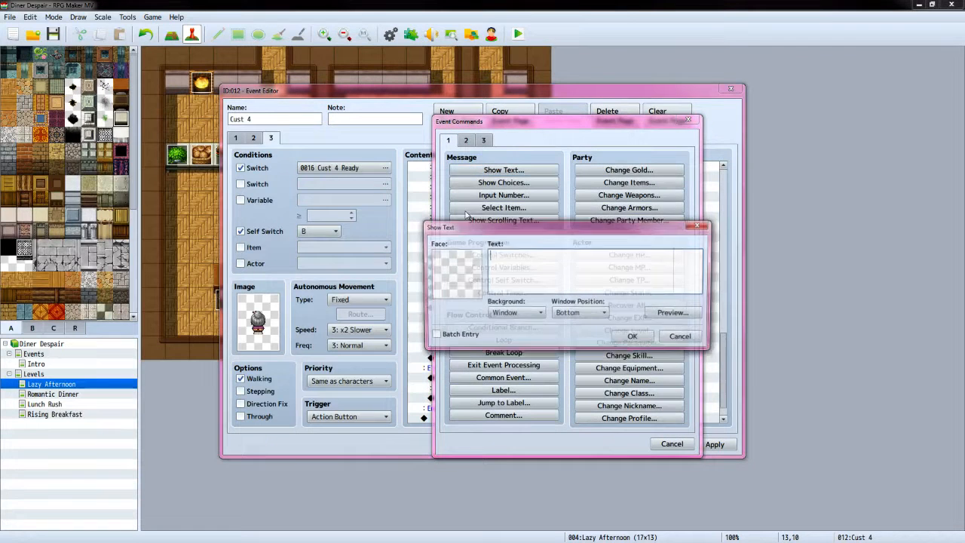
{"action": "double_click", "coordinate": [455, 280]}
{"action": "left_click", "coordinate": [440, 238]}
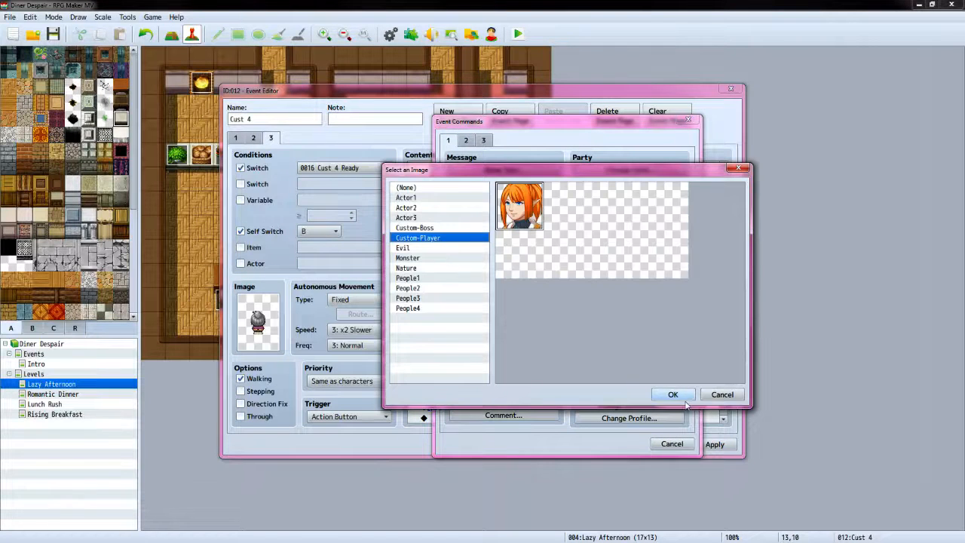
{"action": "left_click", "coordinate": [675, 396]}
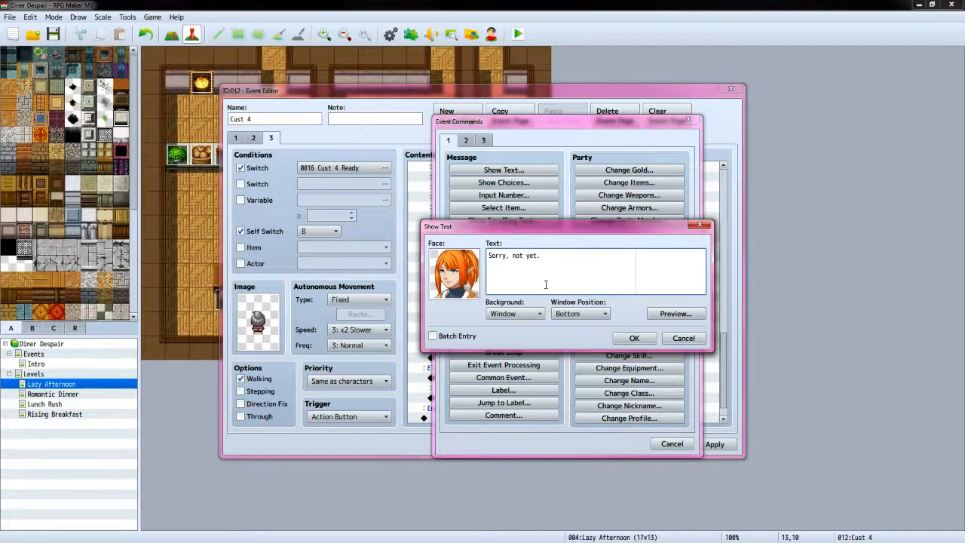
{"action": "left_click", "coordinate": [633, 338]}
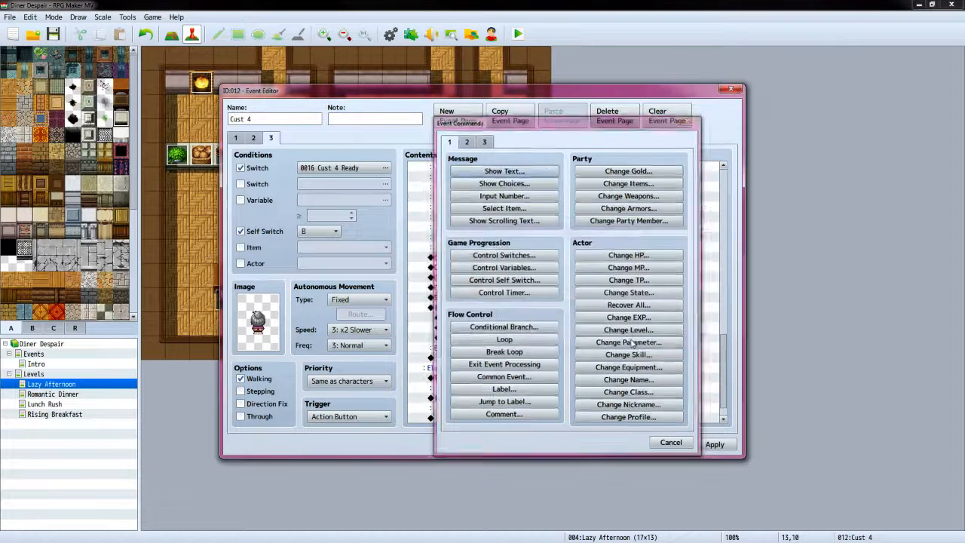
Below the player's reply, add a Control Variables command subtracting 15 from variable 0010 Cust 4 Tip
{"action": "double_click", "coordinate": [473, 384]}
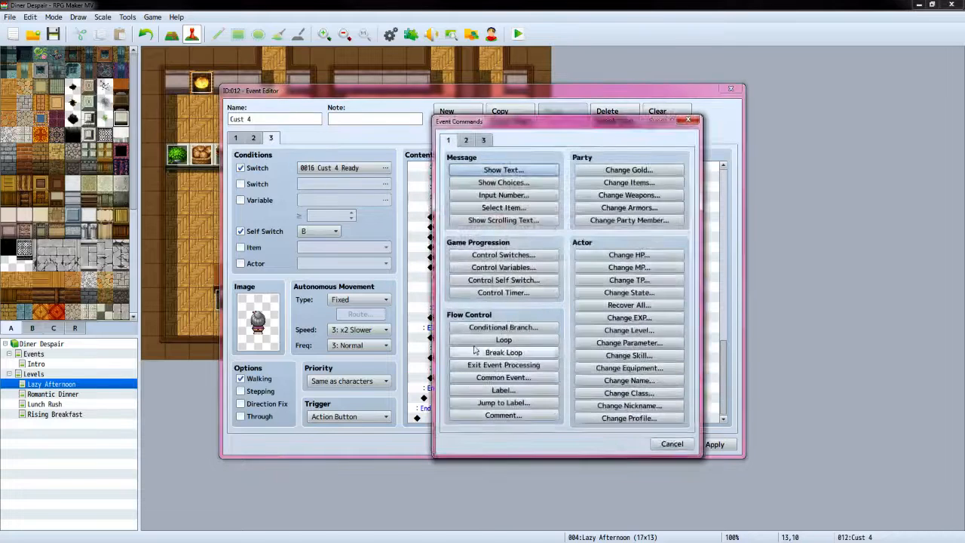
{"action": "left_click", "coordinate": [490, 268]}
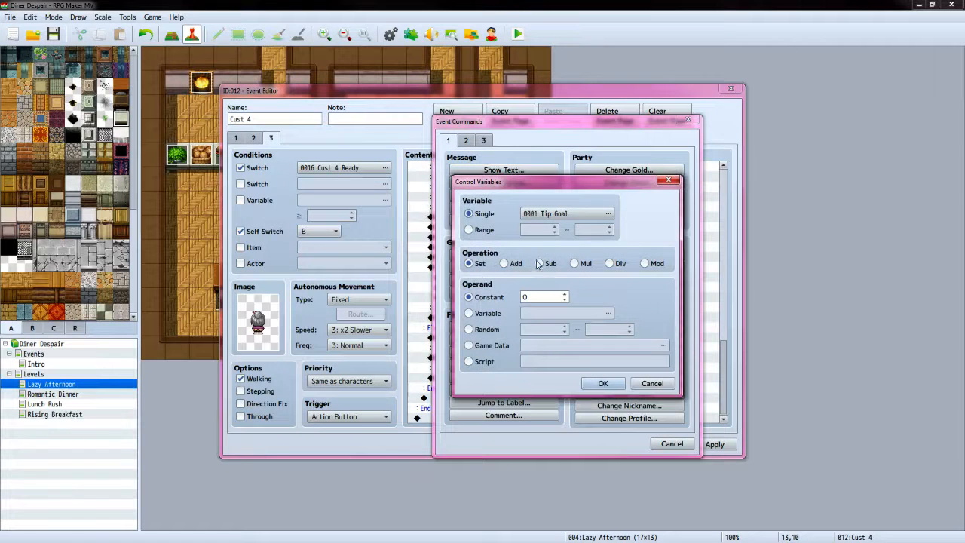
{"action": "left_click", "coordinate": [537, 296]}
{"action": "type", "text": "15"}
{"action": "left_click", "coordinate": [556, 214]}
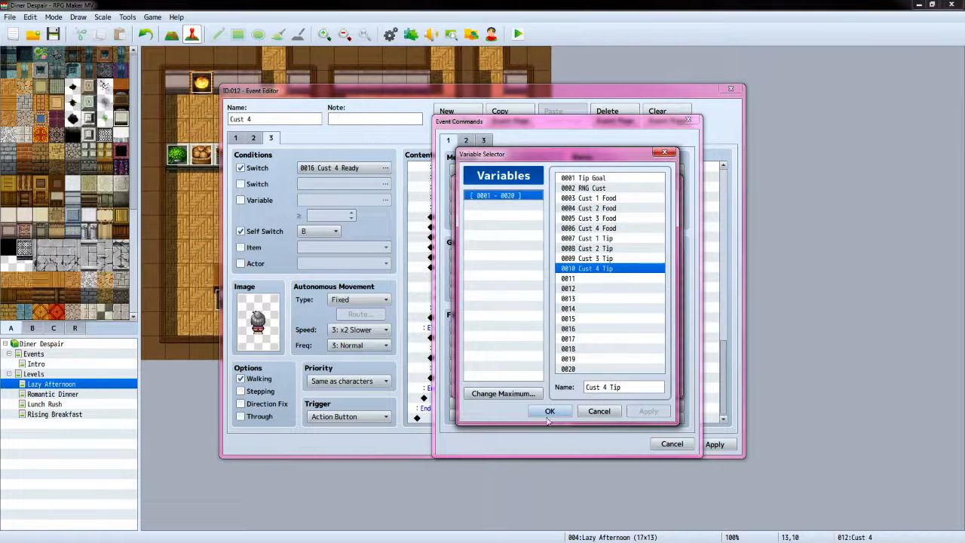
{"action": "left_click", "coordinate": [549, 414]}
{"action": "left_click", "coordinate": [603, 383]}
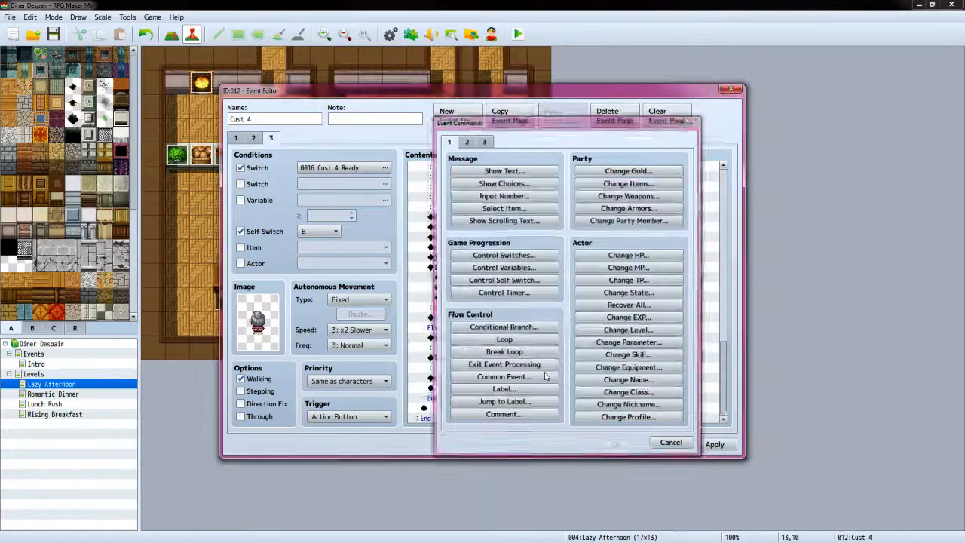
Below the whole chicken nuggets branch, add a Conditional Branch checking that variable 0006 Cust 4 Food equals 3
{"action": "double_click", "coordinate": [444, 419]}
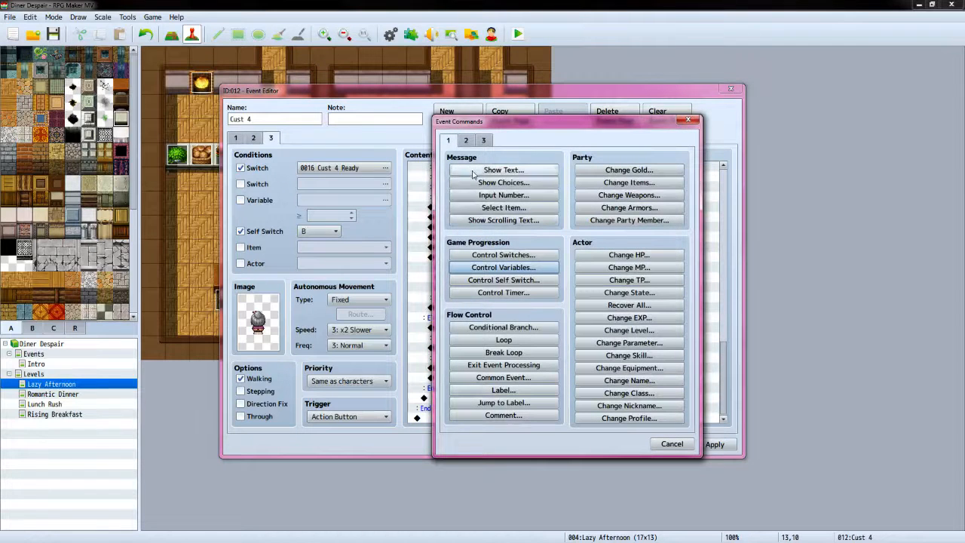
{"action": "left_click", "coordinate": [504, 327]}
{"action": "left_click", "coordinate": [466, 244]}
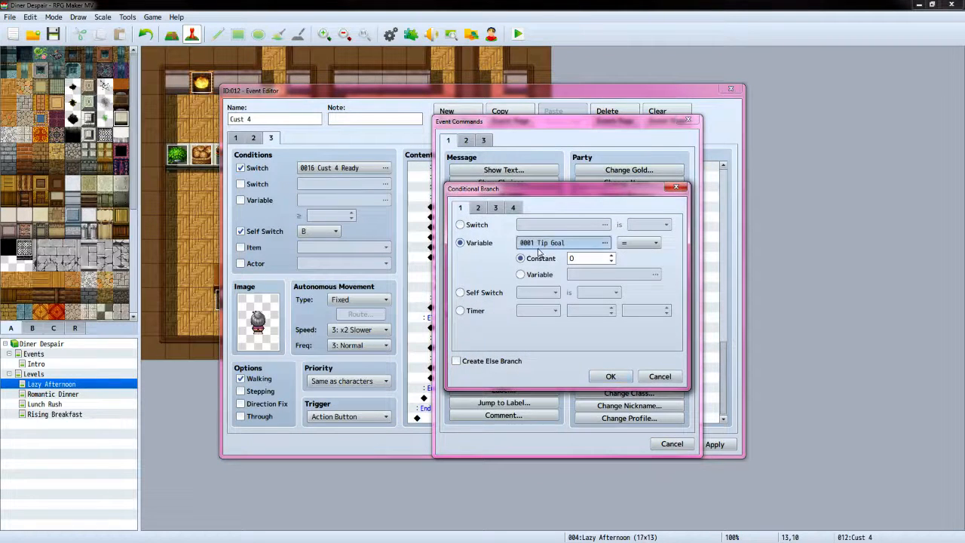
{"action": "left_click", "coordinate": [605, 242]}
{"action": "left_click", "coordinate": [614, 269]}
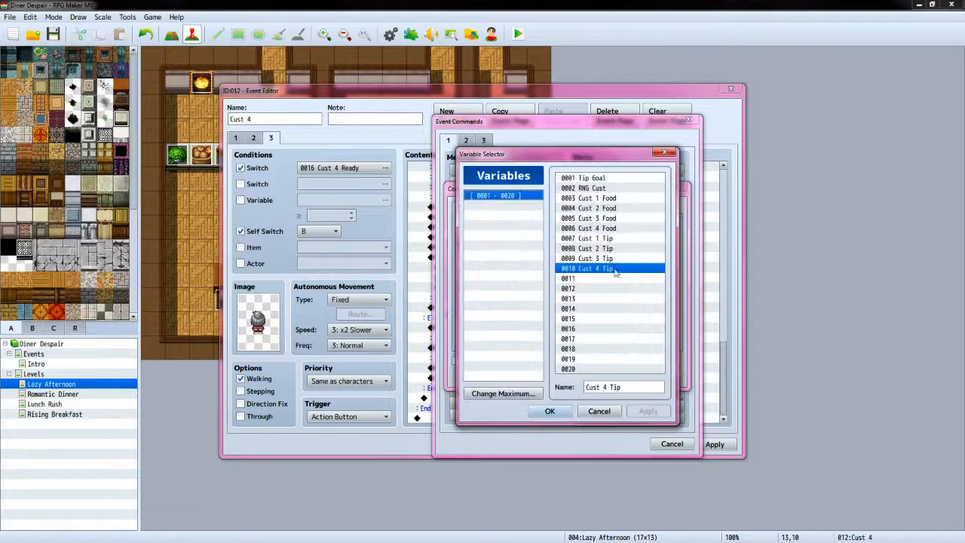
{"action": "left_click", "coordinate": [596, 227]}
{"action": "left_click", "coordinate": [550, 411]}
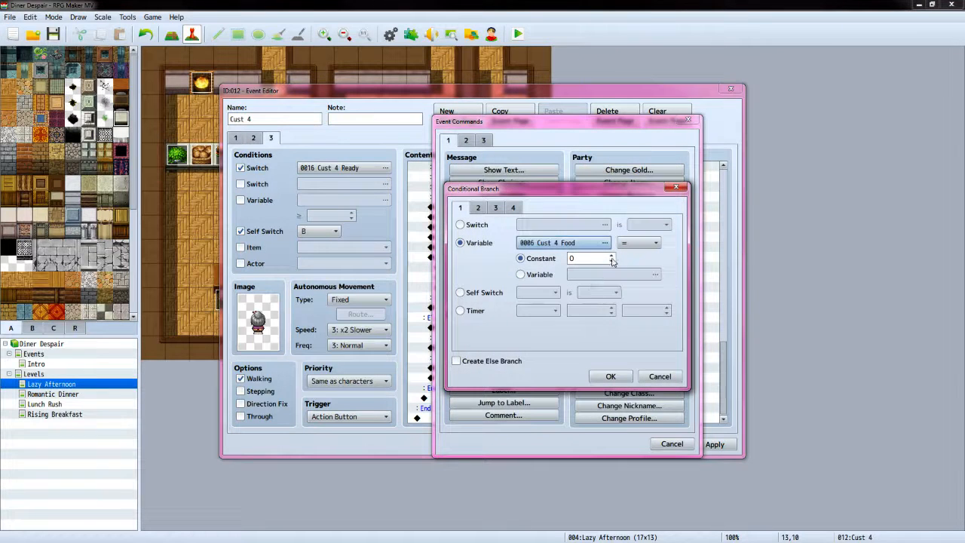
{"action": "left_click", "coordinate": [611, 257]}
{"action": "left_click", "coordinate": [611, 256]}
{"action": "left_click", "coordinate": [611, 377]}
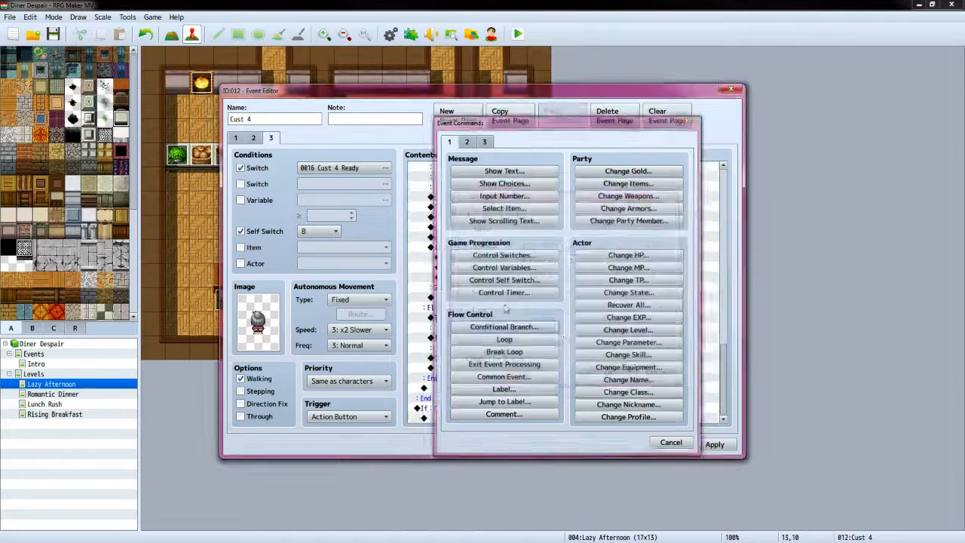
Inside the Cust 4 Food = 3 branch, add a Conditional Branch checking that the party has the Pizza item, with an Else branch
{"action": "double_click", "coordinate": [457, 399]}
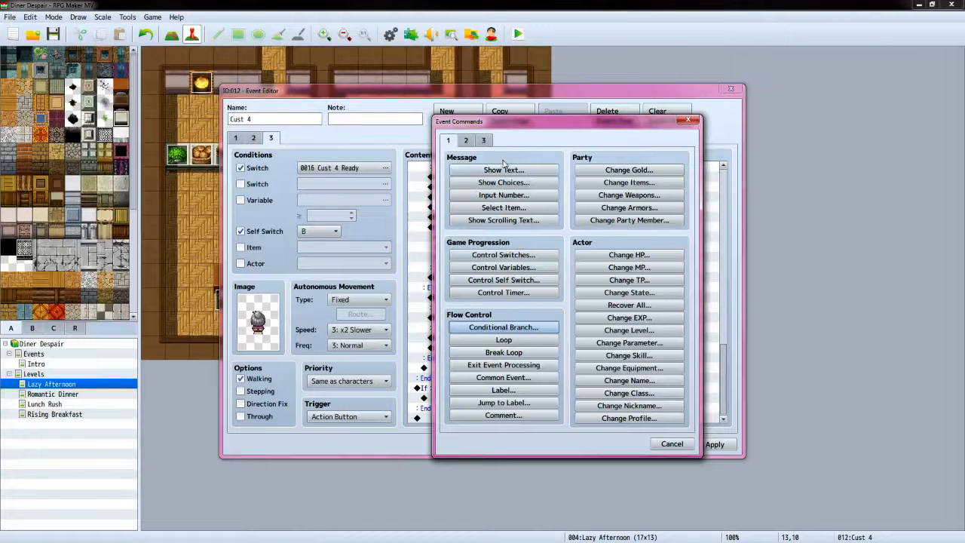
{"action": "left_click", "coordinate": [504, 326]}
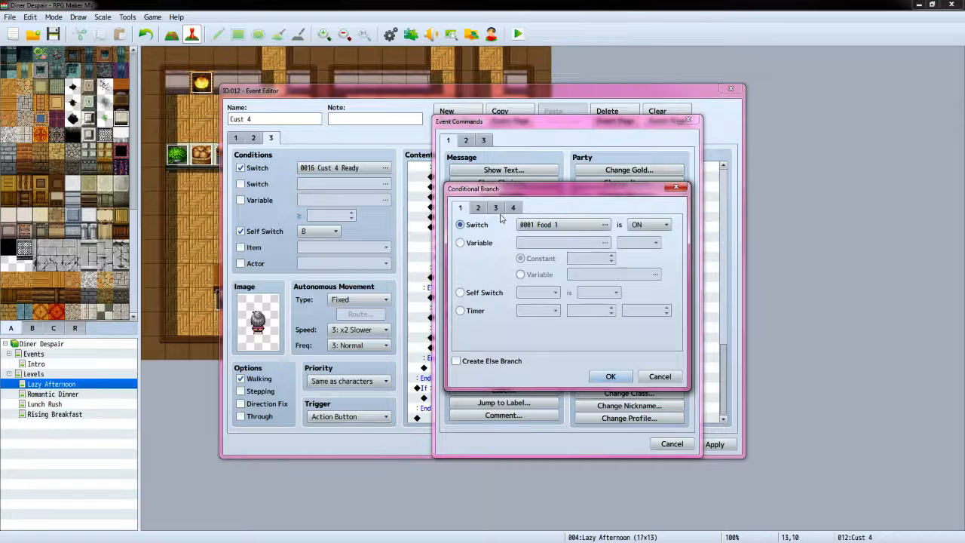
{"action": "left_click", "coordinate": [513, 208]}
{"action": "left_click", "coordinate": [461, 244]}
{"action": "left_click", "coordinate": [561, 242]}
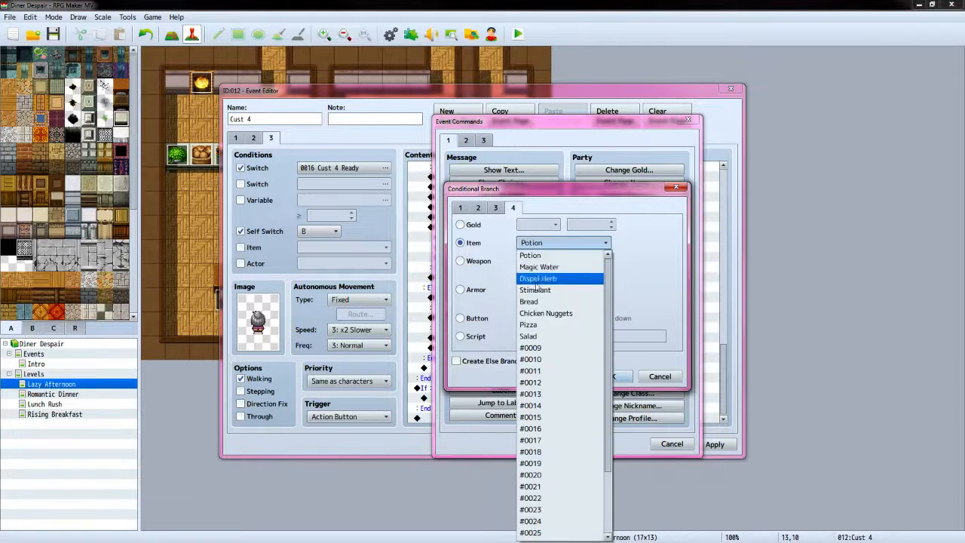
{"action": "left_click", "coordinate": [546, 326]}
{"action": "left_click", "coordinate": [469, 362]}
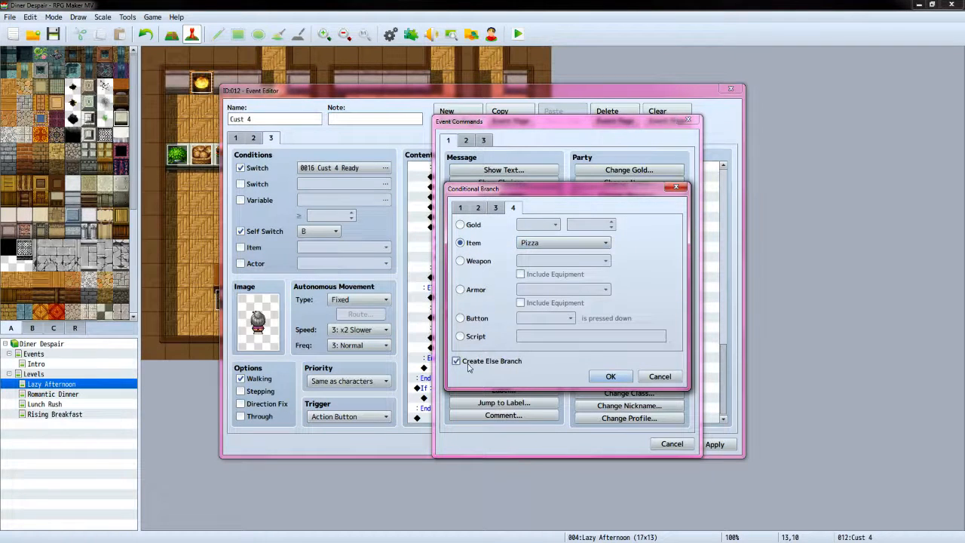
{"action": "left_click", "coordinate": [610, 377]}
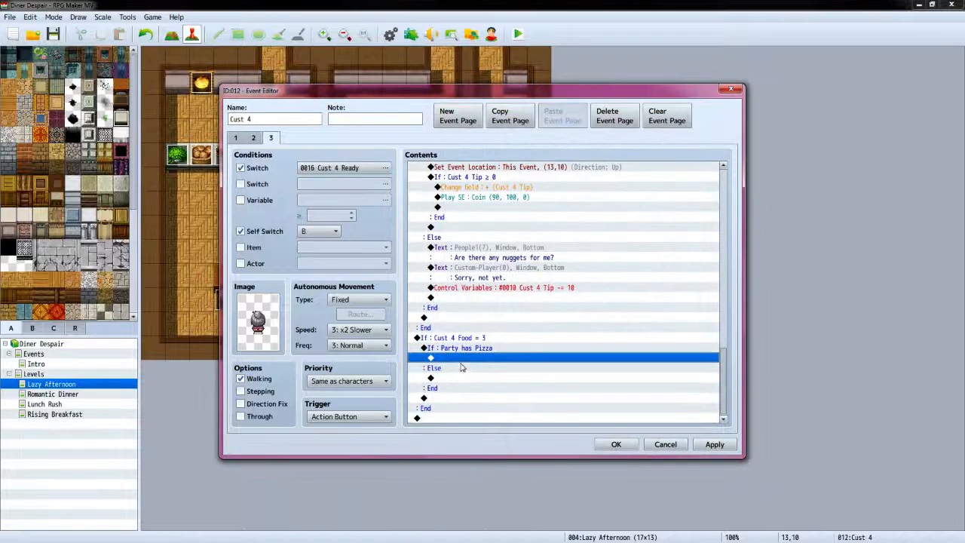
In the has-Pizza branch, add a Change Items command that decreases Pizza by 1
{"action": "double_click", "coordinate": [465, 360]}
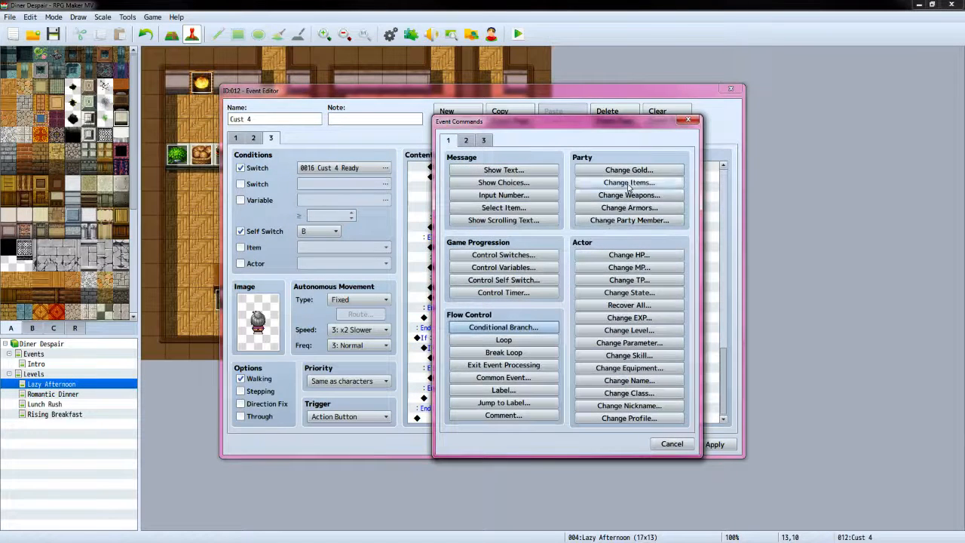
{"action": "left_click", "coordinate": [628, 183]}
{"action": "left_click", "coordinate": [534, 245]}
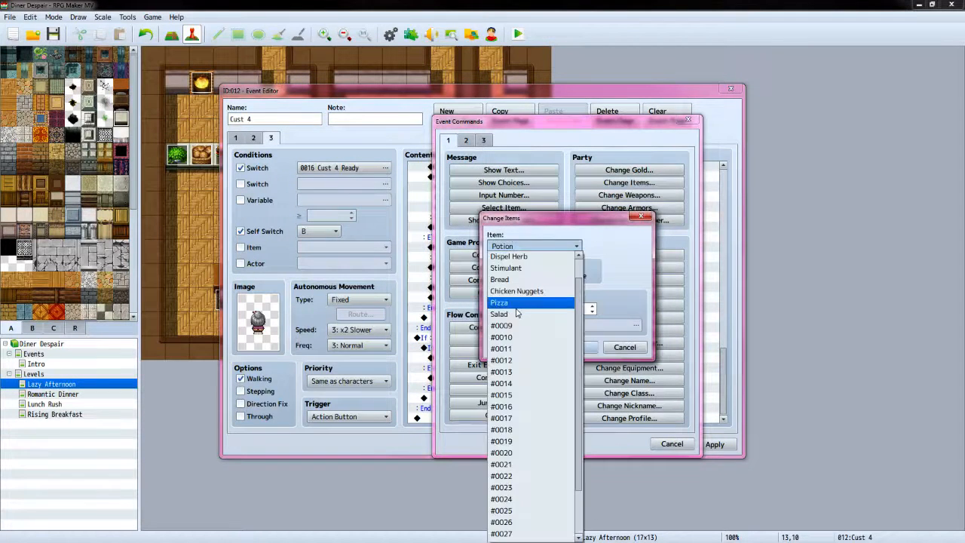
{"action": "left_click", "coordinate": [532, 304]}
{"action": "left_click", "coordinate": [565, 277]}
{"action": "left_click", "coordinate": [575, 347]}
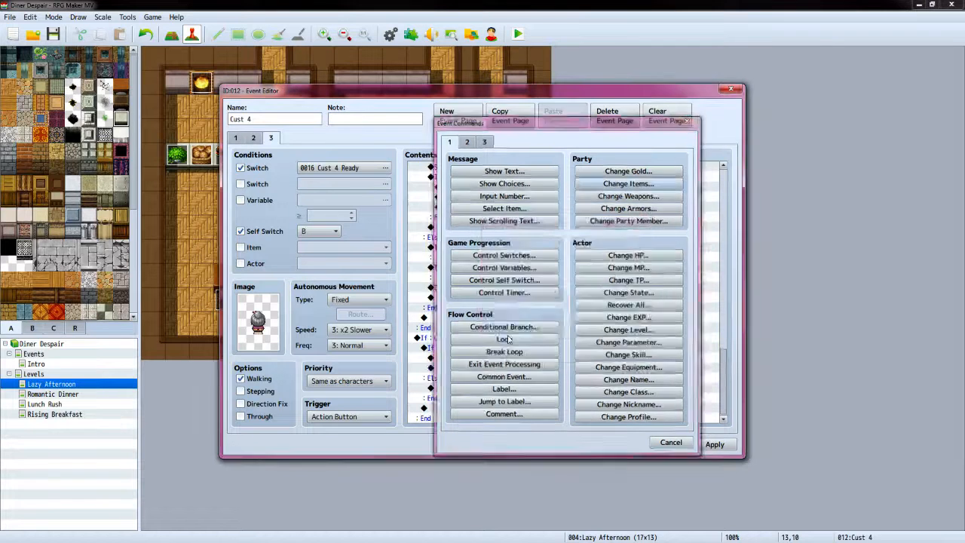
Below the pizza removal, add a Show Text with the Custom-Player face saying "Here's your pizza."
{"action": "double_click", "coordinate": [458, 369]}
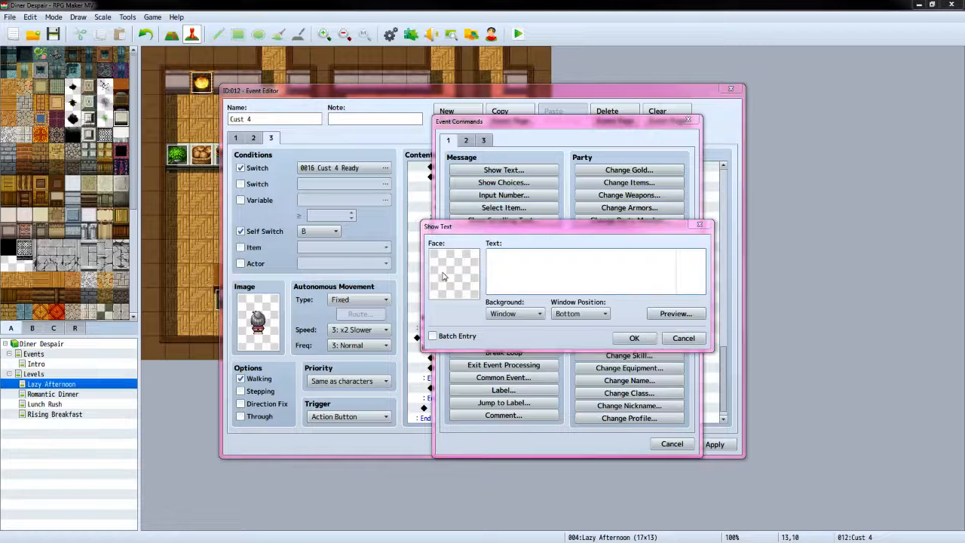
{"action": "double_click", "coordinate": [445, 273]}
{"action": "left_click", "coordinate": [434, 247]}
{"action": "left_click", "coordinate": [437, 238]}
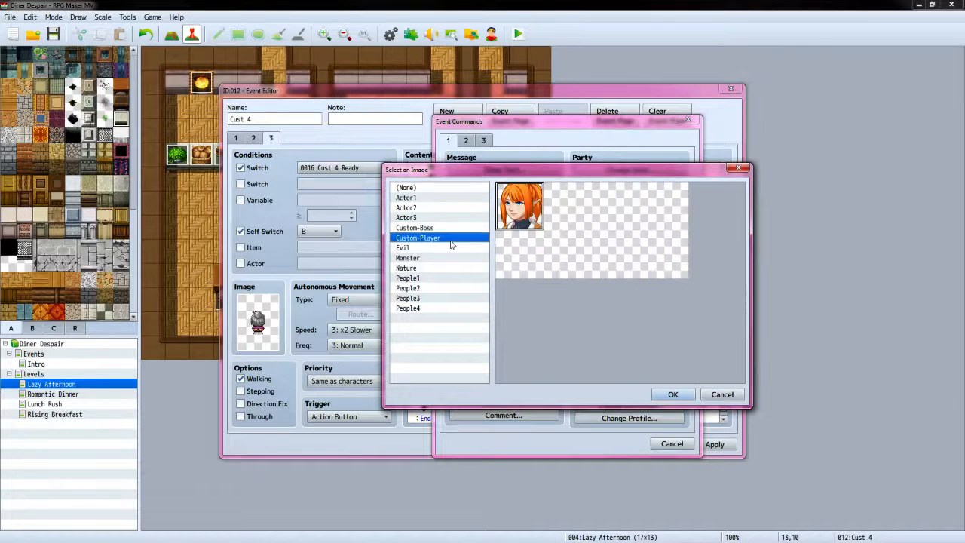
{"action": "left_click", "coordinate": [672, 395]}
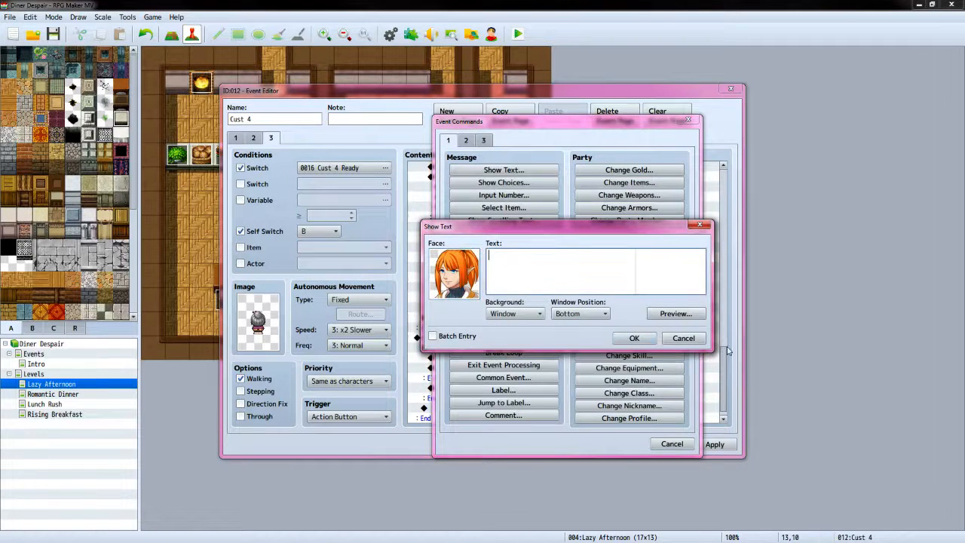
{"action": "key", "text": "alt+Tab"}
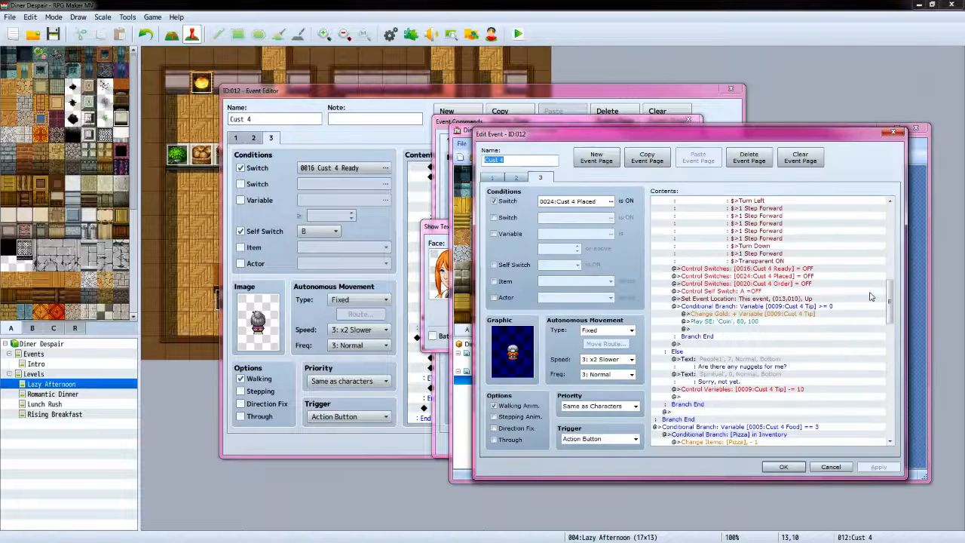
{"action": "left_click_drag", "start_coordinate": [891, 289], "coordinate": [888, 317]}
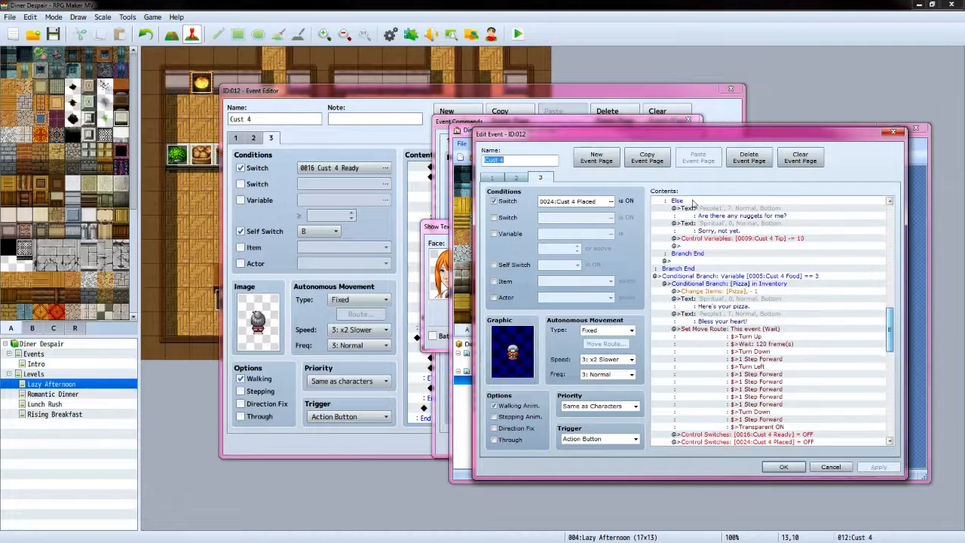
{"action": "left_click", "coordinate": [597, 99]}
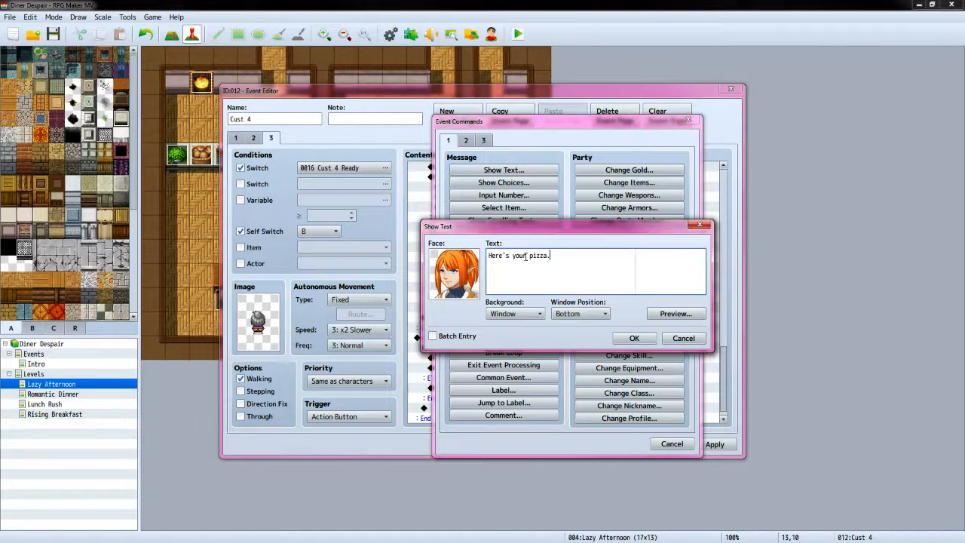
{"action": "left_click", "coordinate": [634, 338]}
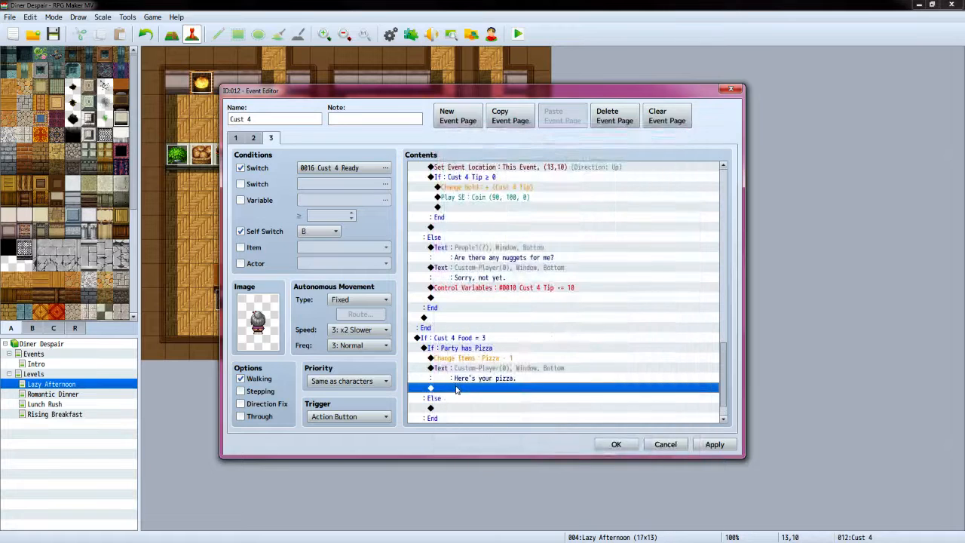
Below the player's pizza line, add a Show Text with the elderly woman's People1 face saying "Bless your heart."
{"action": "double_click", "coordinate": [456, 389]}
{"action": "left_click", "coordinate": [503, 169]}
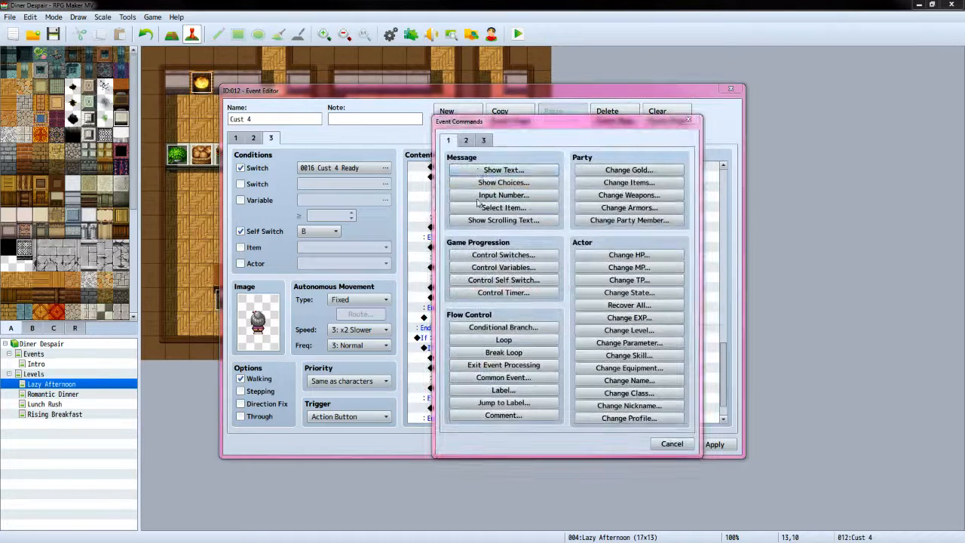
{"action": "double_click", "coordinate": [462, 287]}
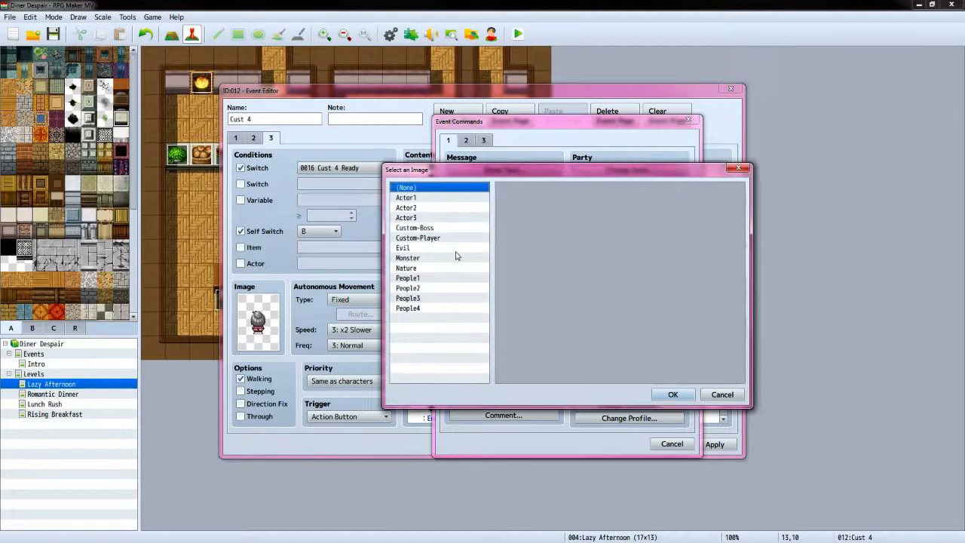
{"action": "left_click", "coordinate": [429, 279]}
{"action": "left_click", "coordinate": [663, 254]}
{"action": "left_click", "coordinate": [671, 394]}
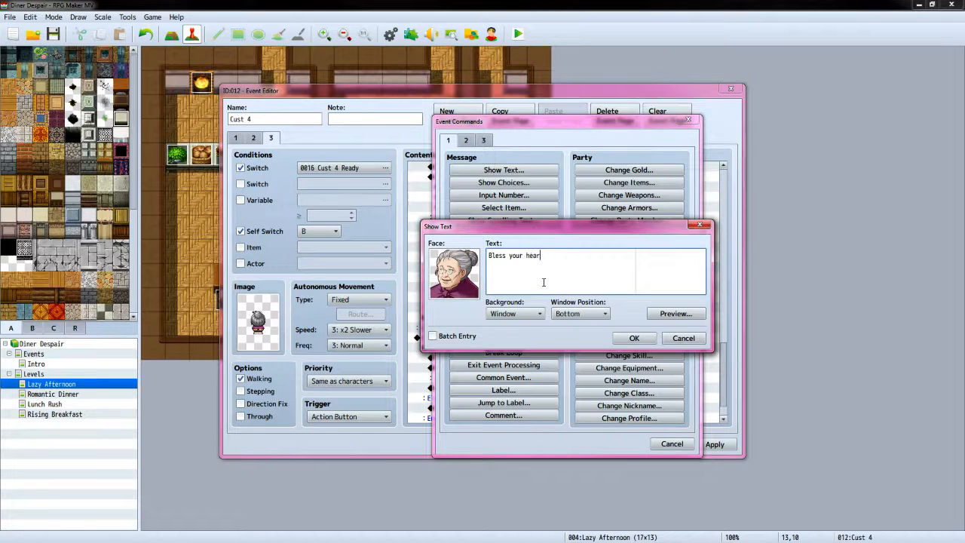
{"action": "left_click", "coordinate": [634, 338]}
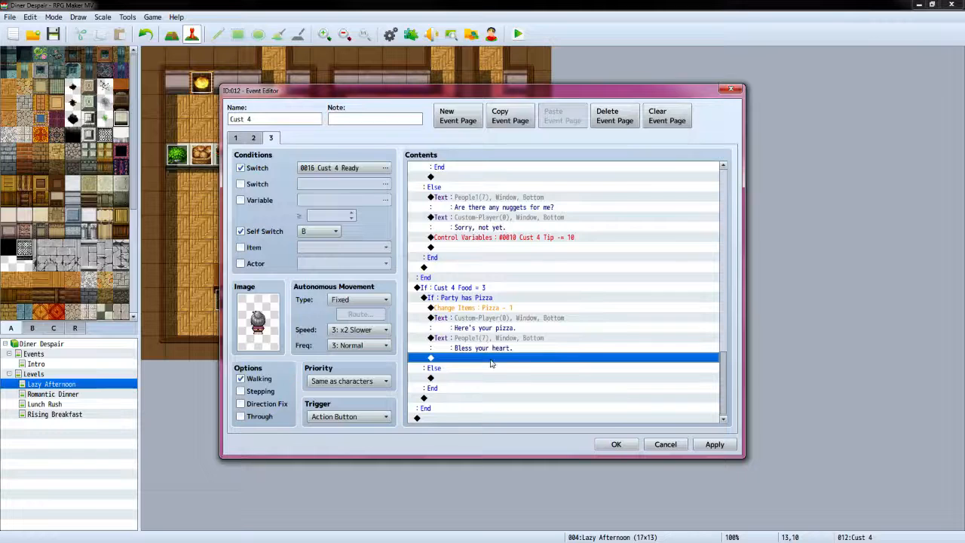
Below the customer's thanks, start a Set Movement Route for This Event with Turn Up, Wait 120 frames, Turn Down and 1 Step Forward
{"action": "double_click", "coordinate": [490, 362]}
{"action": "left_click", "coordinate": [468, 142]}
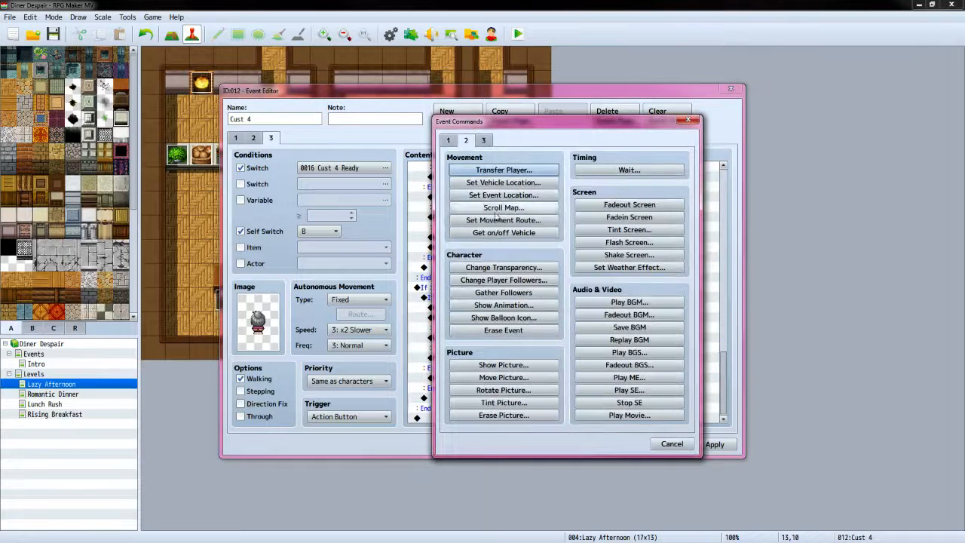
{"action": "left_click", "coordinate": [501, 219]}
{"action": "left_click", "coordinate": [429, 186]}
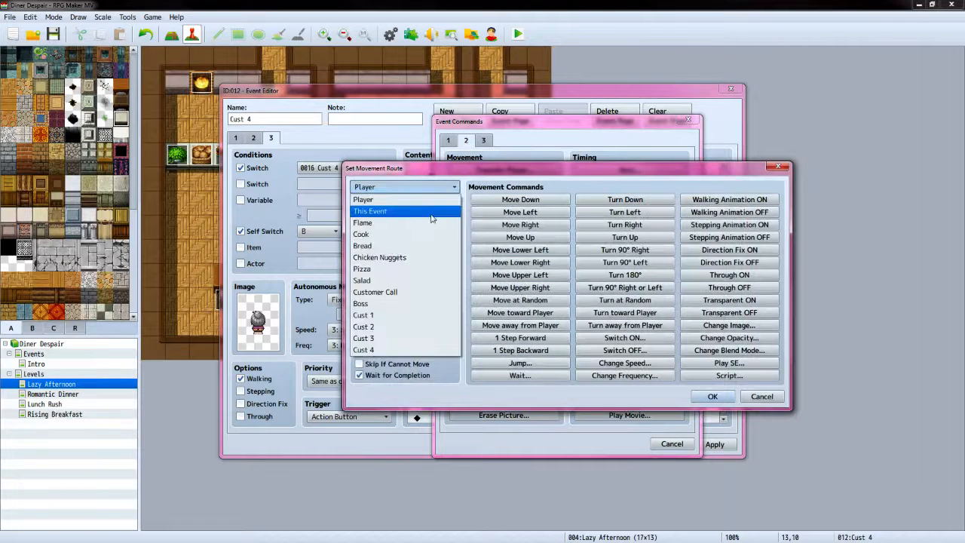
{"action": "left_click", "coordinate": [431, 212]}
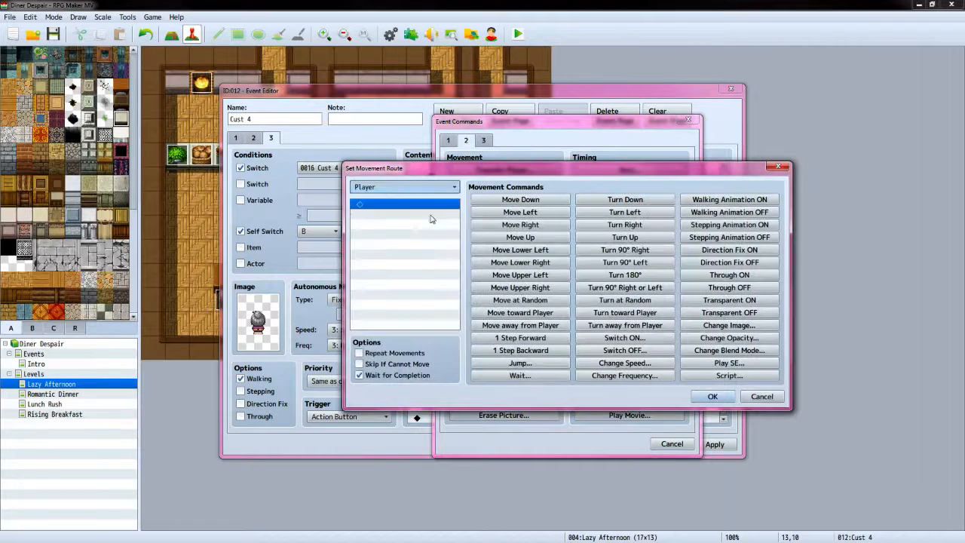
{"action": "left_click", "coordinate": [624, 238]}
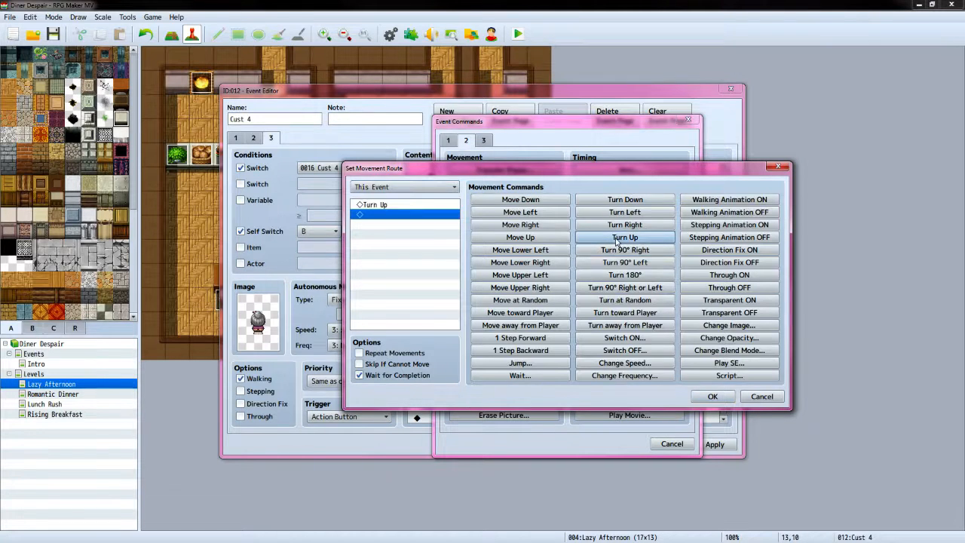
{"action": "left_click", "coordinate": [536, 375]}
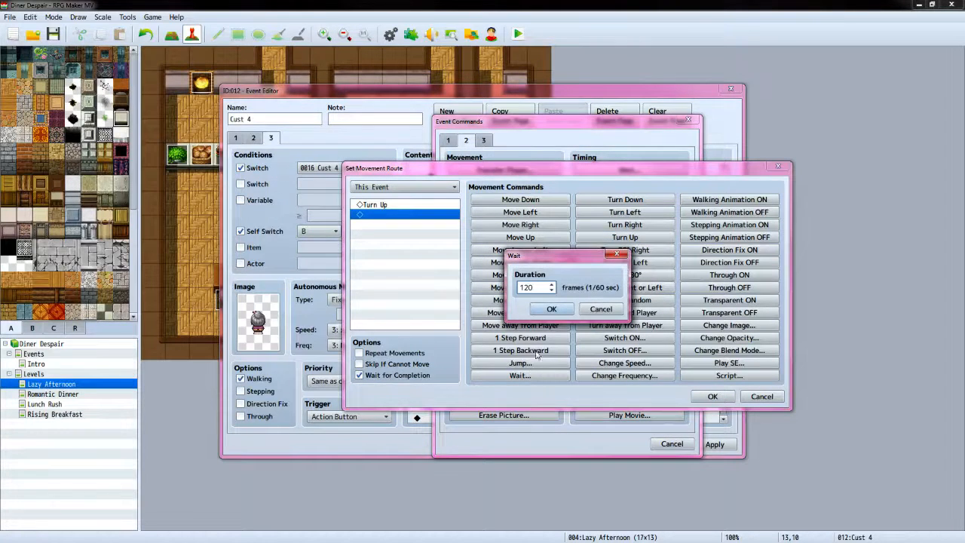
{"action": "left_click", "coordinate": [552, 309]}
{"action": "left_click", "coordinate": [625, 200]}
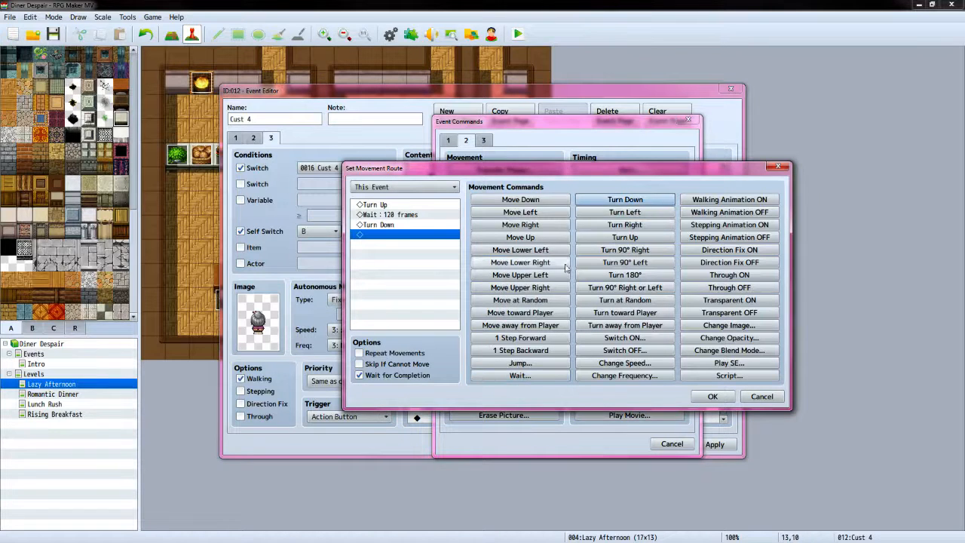
{"action": "left_click", "coordinate": [536, 339]}
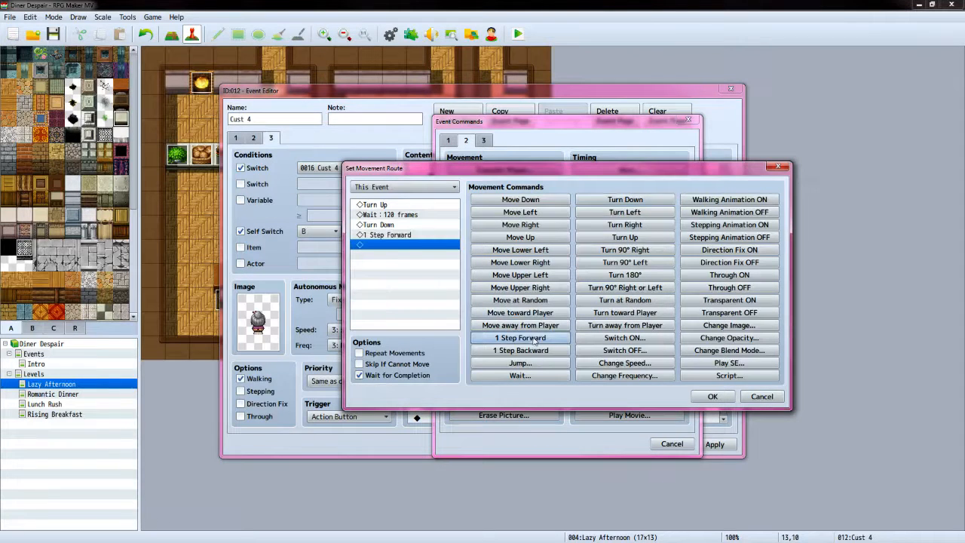
Complete the pizza departure route with Turn Left, five 1 Step Forward moves, Turn Down, 1 Step Forward and Transparent ON
{"action": "left_click", "coordinate": [625, 212]}
{"action": "left_click", "coordinate": [541, 338]}
{"action": "left_click", "coordinate": [541, 338]}
{"action": "left_click", "coordinate": [542, 339]}
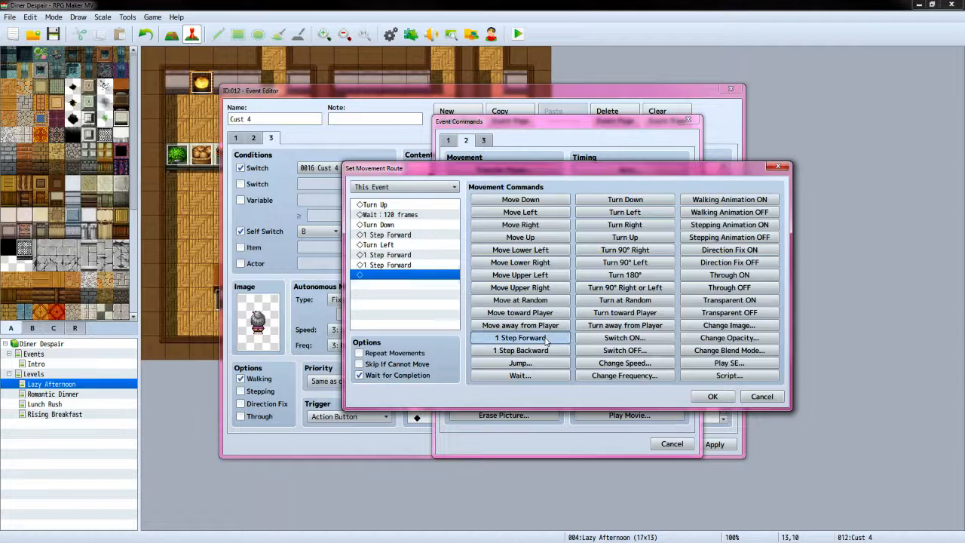
{"action": "left_click", "coordinate": [544, 340]}
{"action": "left_click", "coordinate": [544, 339]}
{"action": "left_click", "coordinate": [640, 203]}
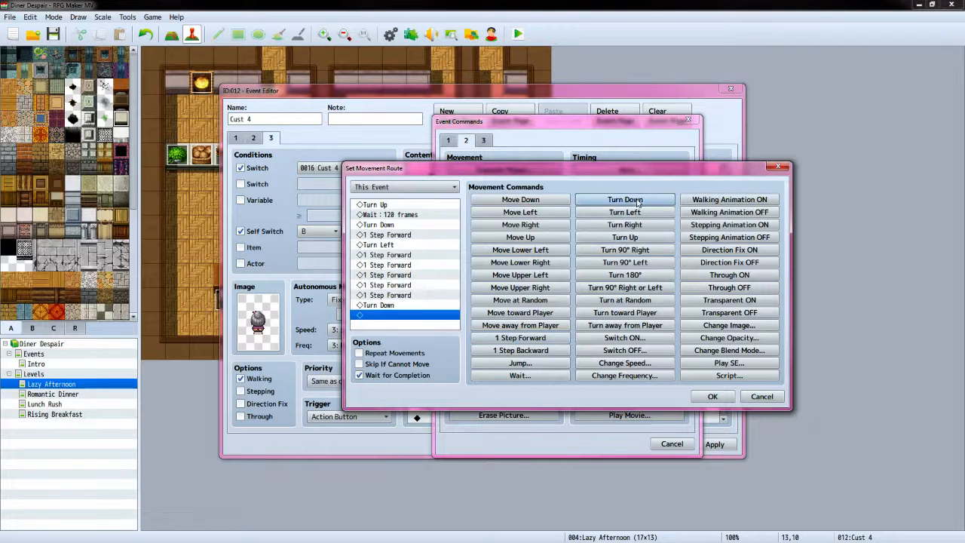
{"action": "left_click", "coordinate": [551, 341]}
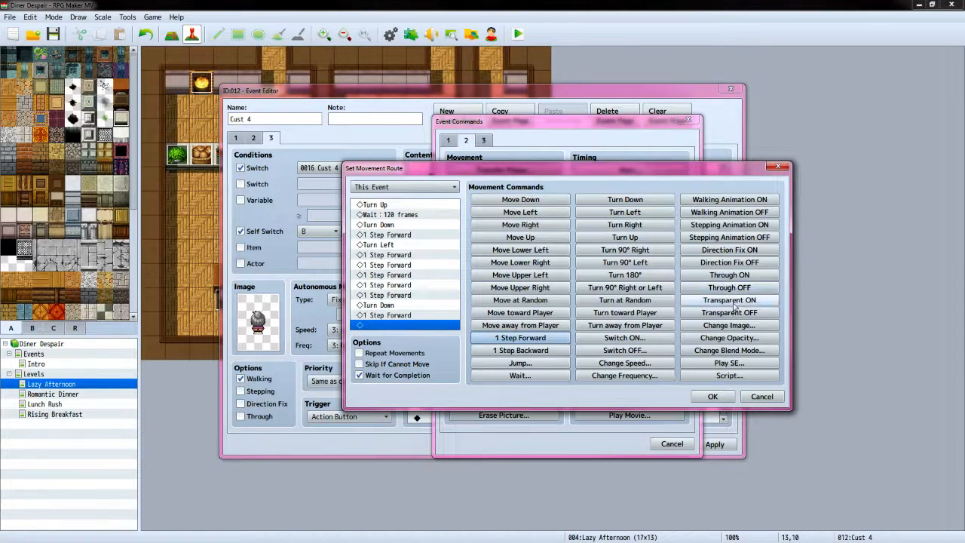
{"action": "left_click", "coordinate": [731, 301]}
{"action": "left_click", "coordinate": [712, 396]}
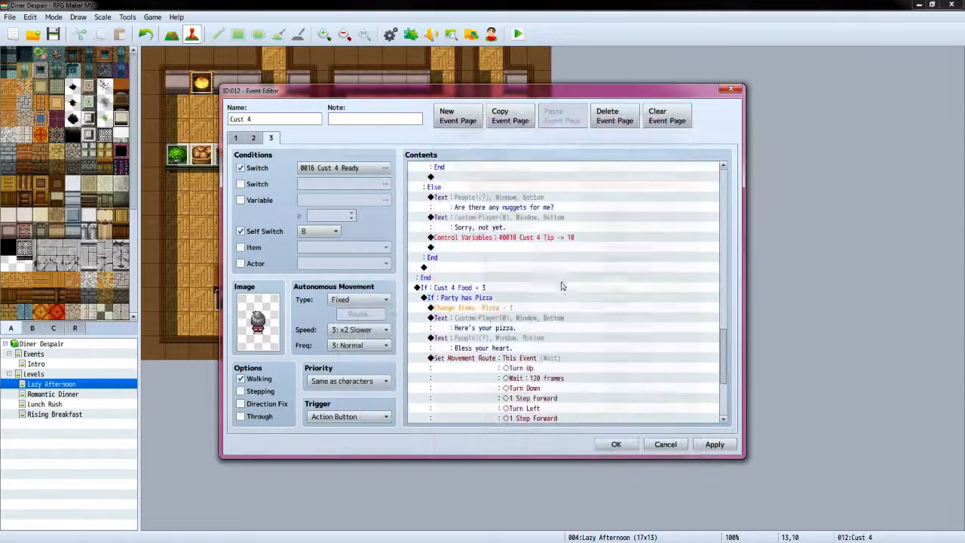
Below the pizza departure route, add a Control Switches command turning switch 0016 Cust 4 Ready OFF
{"action": "scroll", "coordinate": [511, 407], "scroll_direction": "down", "scroll_amount": 2}
{"action": "scroll", "coordinate": [505, 338], "scroll_direction": "down", "scroll_amount": 3}
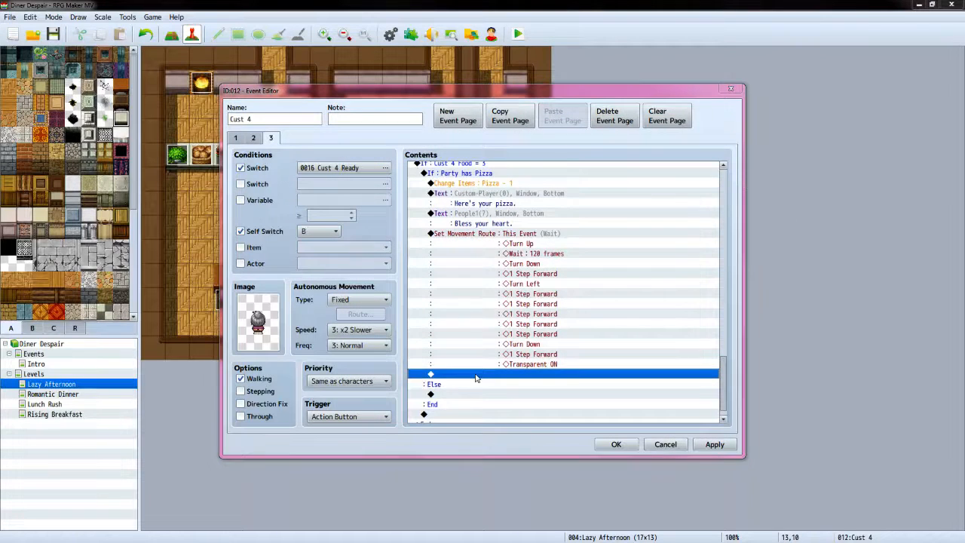
{"action": "double_click", "coordinate": [476, 375]}
{"action": "left_click", "coordinate": [450, 141]}
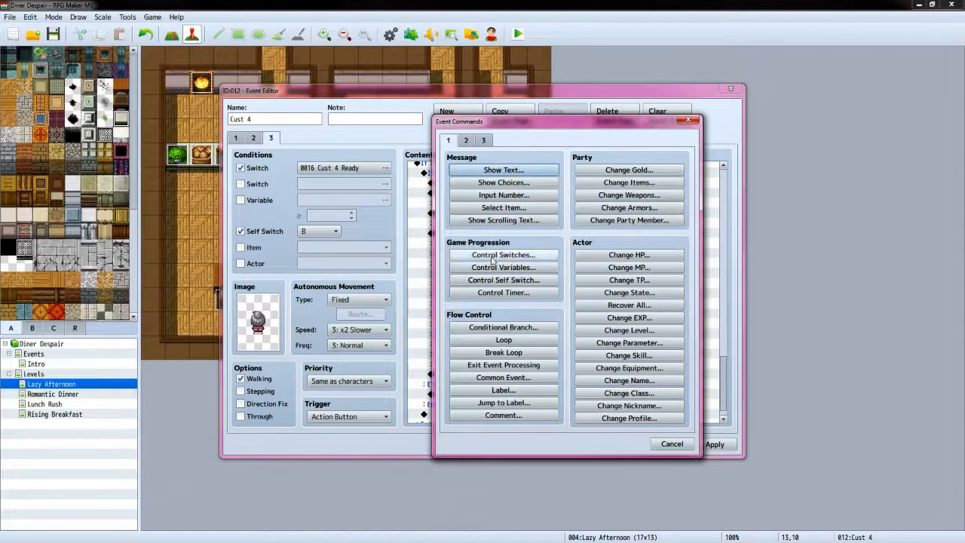
{"action": "left_click", "coordinate": [517, 256]}
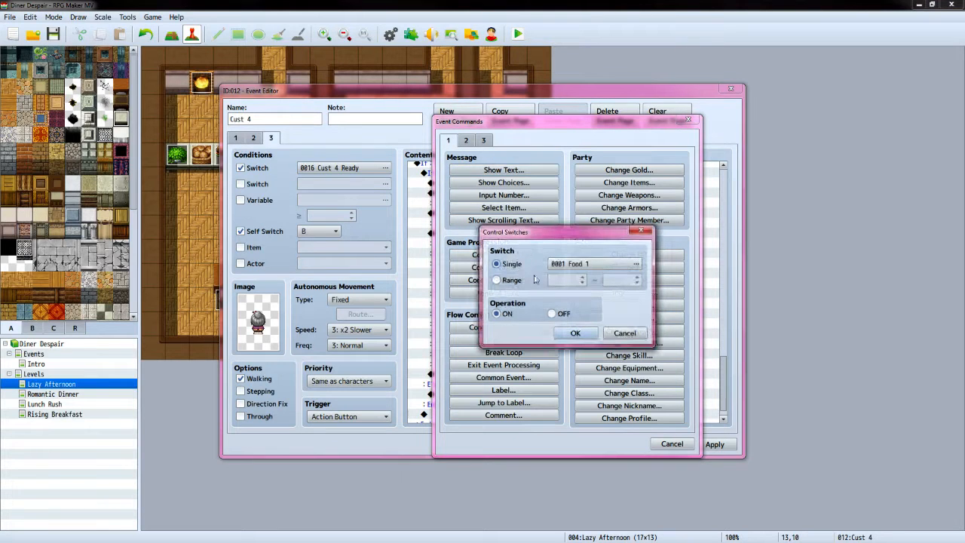
{"action": "left_click", "coordinate": [584, 270]}
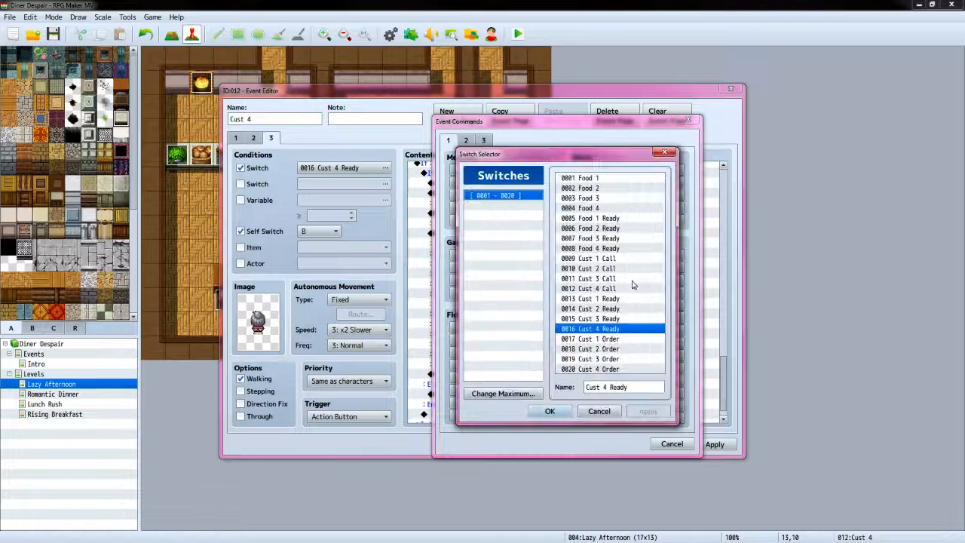
{"action": "left_click", "coordinate": [549, 411]}
{"action": "left_click", "coordinate": [551, 313]}
{"action": "left_click", "coordinate": [575, 333]}
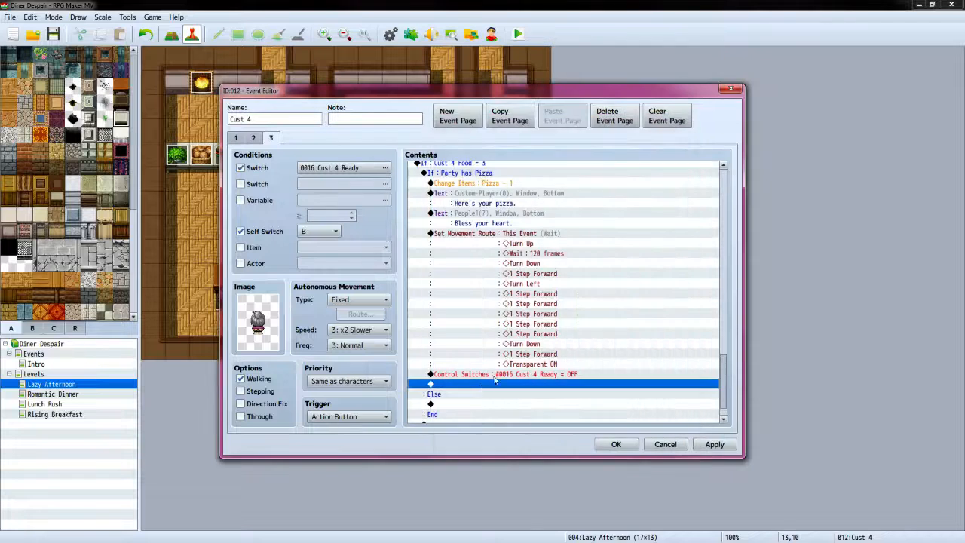
Below the Cust 4 Ready command, add a Control Switches command turning switch 0020 Cust 4 Order OFF
{"action": "double_click", "coordinate": [481, 389]}
{"action": "left_click", "coordinate": [503, 255]}
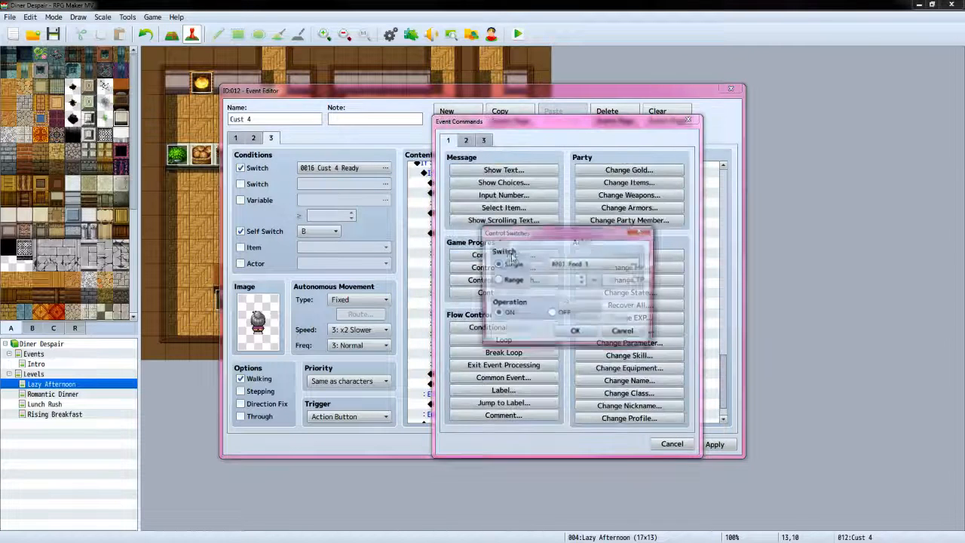
{"action": "left_click", "coordinate": [595, 264]}
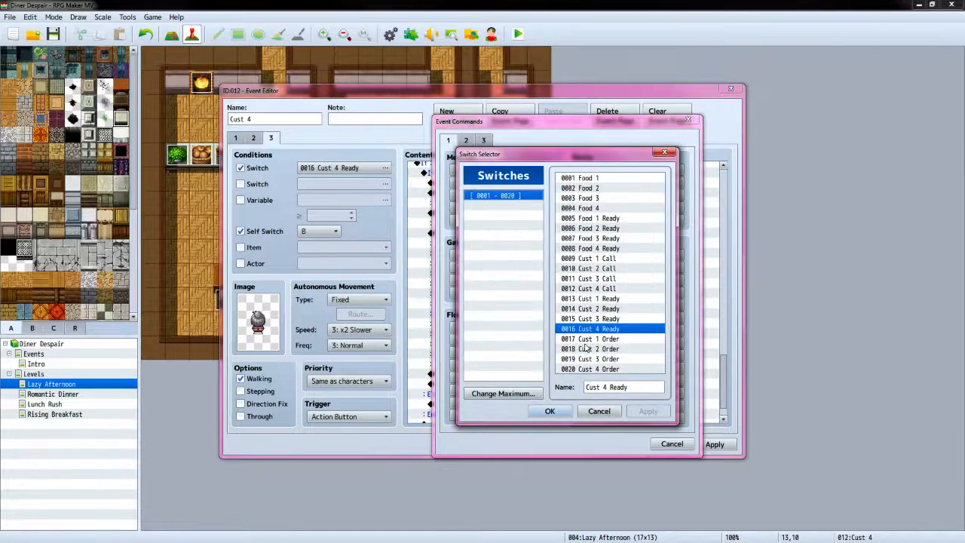
{"action": "left_click", "coordinate": [583, 369]}
{"action": "left_click", "coordinate": [550, 410]}
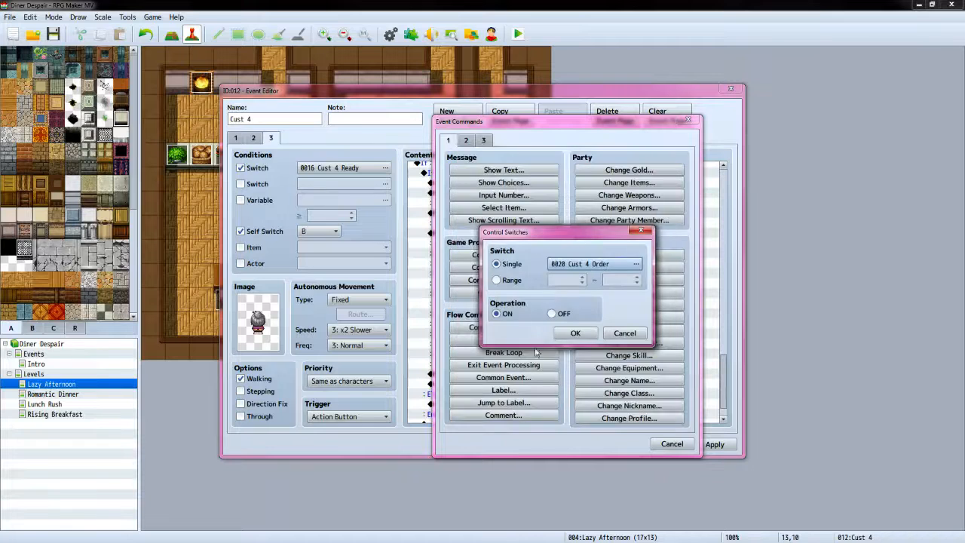
{"action": "left_click", "coordinate": [552, 314]}
{"action": "left_click", "coordinate": [575, 332]}
Below the pizza branch's switch commands, add Control Self Switch commands turning self switches A and B OFF
{"action": "double_click", "coordinate": [470, 397]}
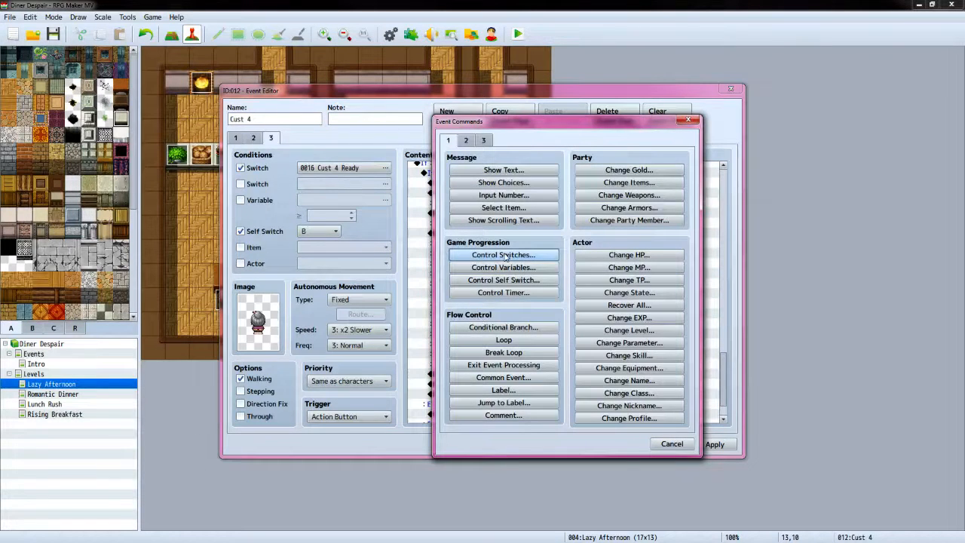
{"action": "left_click", "coordinate": [504, 280]}
{"action": "left_click", "coordinate": [535, 272]}
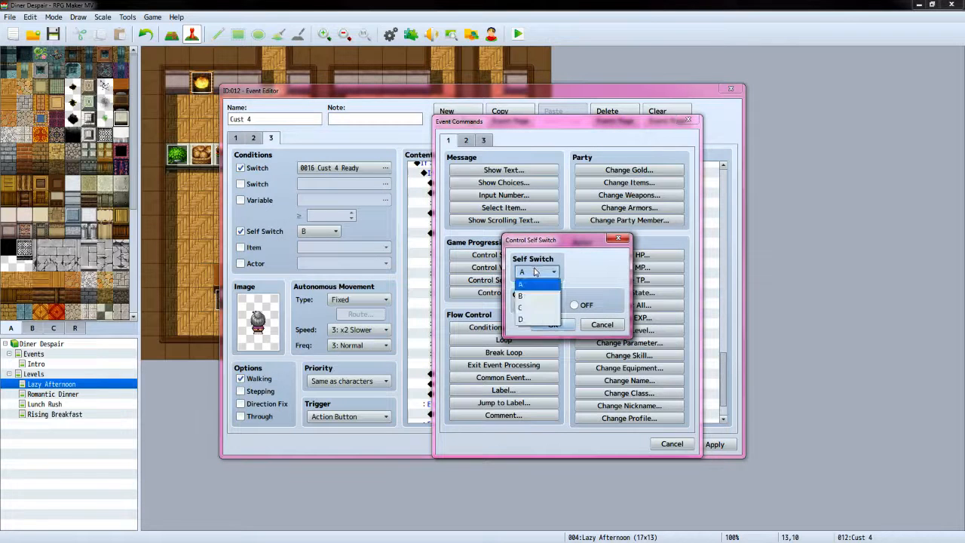
{"action": "left_click", "coordinate": [527, 285]}
{"action": "left_click", "coordinate": [574, 304]}
{"action": "left_click", "coordinate": [553, 324]}
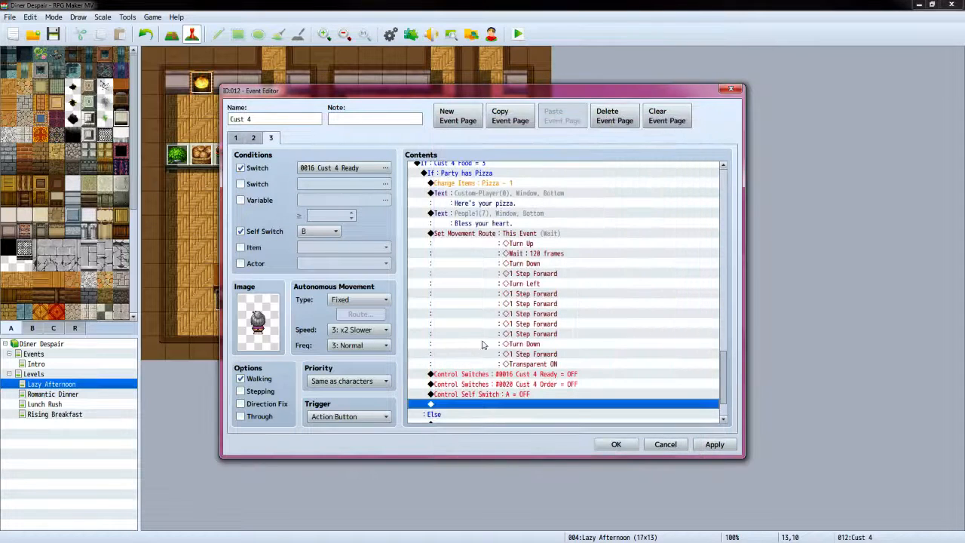
{"action": "double_click", "coordinate": [477, 406]}
{"action": "left_click", "coordinate": [522, 279]}
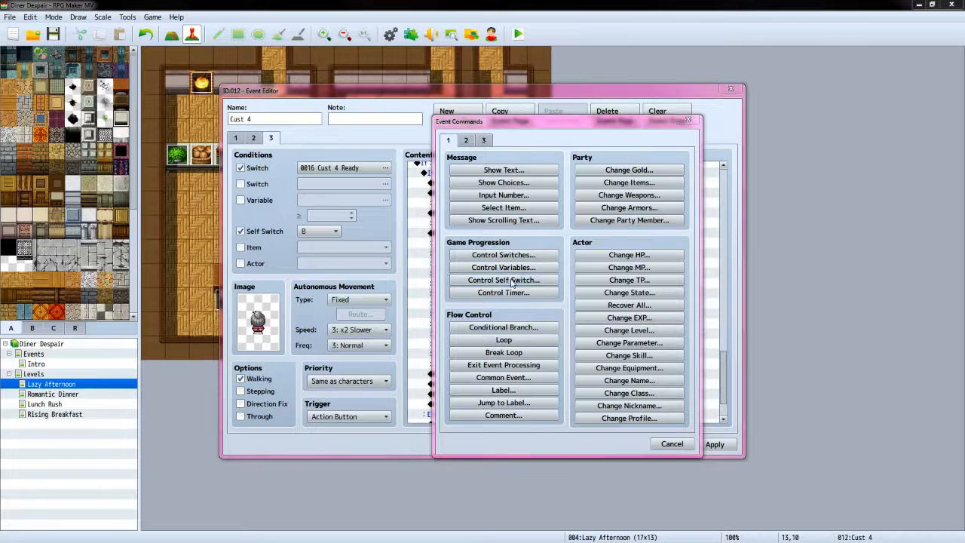
{"action": "left_click", "coordinate": [535, 272]}
{"action": "left_click", "coordinate": [527, 293]}
{"action": "left_click", "coordinate": [575, 304]}
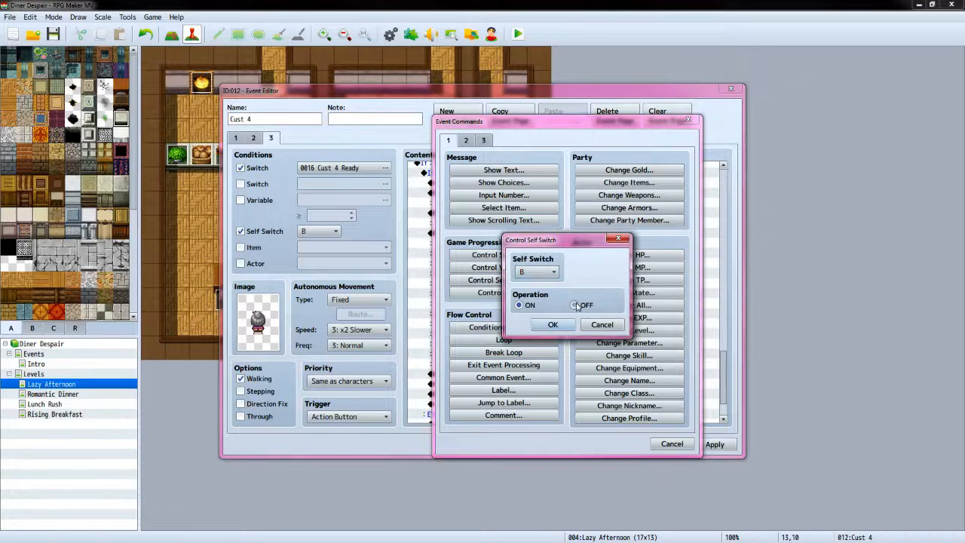
{"action": "left_click", "coordinate": [553, 324]}
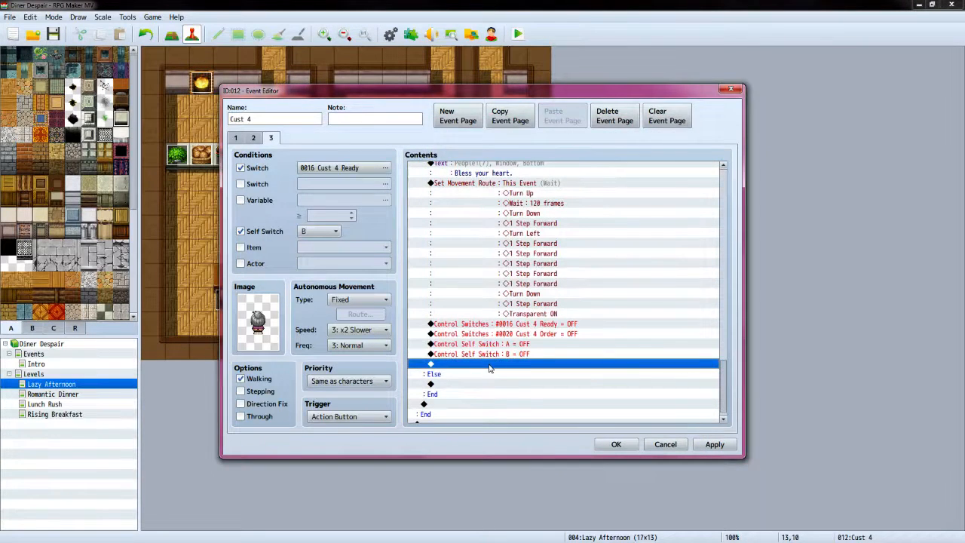
Add a Set Event Location command placing This Event at (13,10) on the current map with direction Up
{"action": "double_click", "coordinate": [489, 368]}
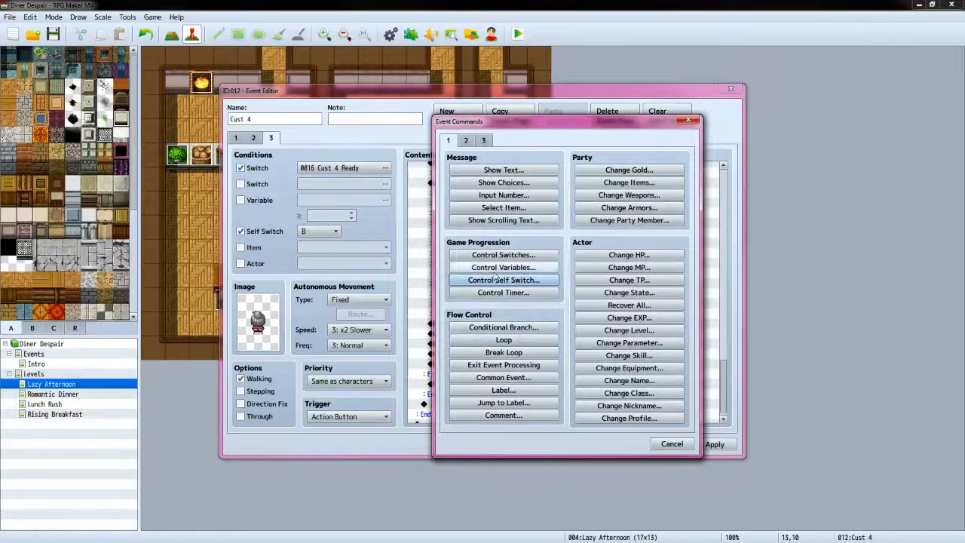
{"action": "left_click", "coordinate": [468, 141]}
{"action": "left_click", "coordinate": [505, 196]}
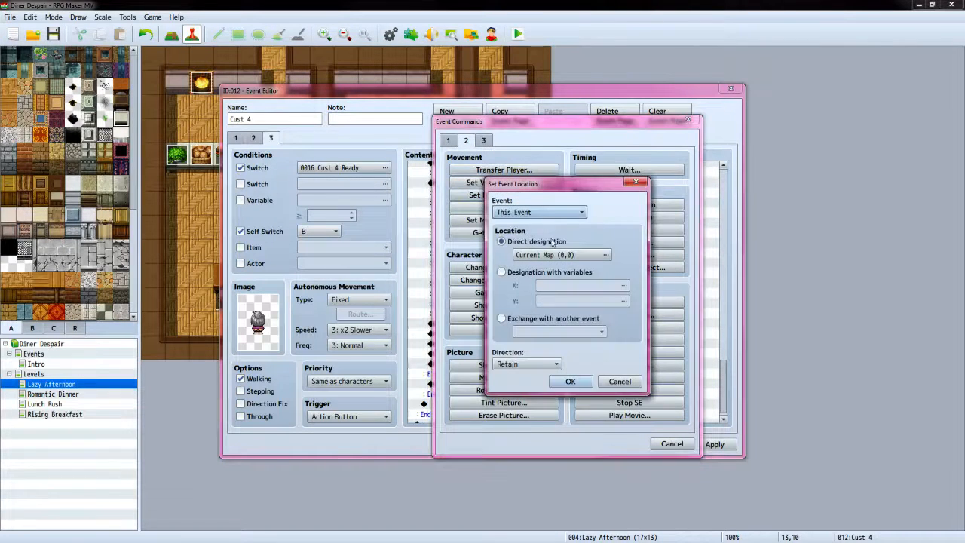
{"action": "left_click", "coordinate": [559, 255]}
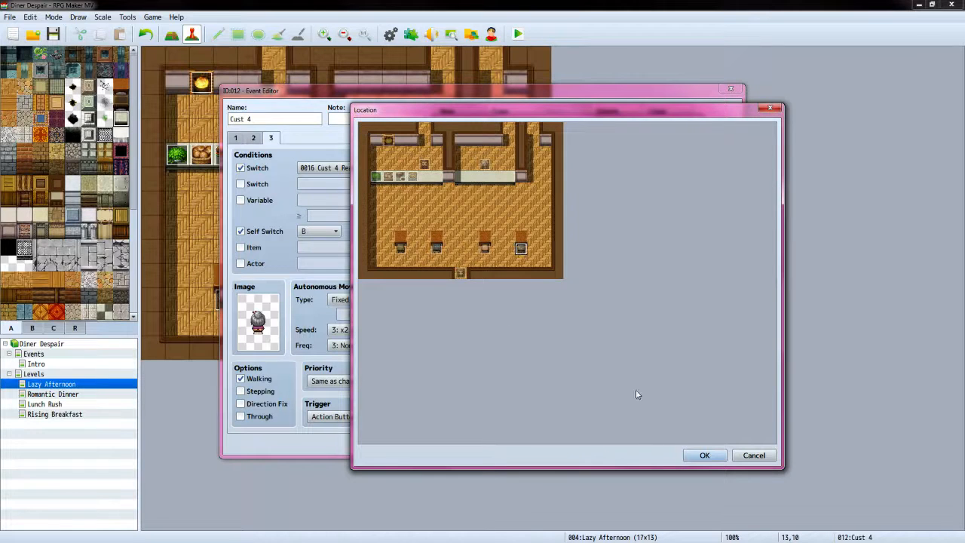
{"action": "left_click", "coordinate": [702, 456]}
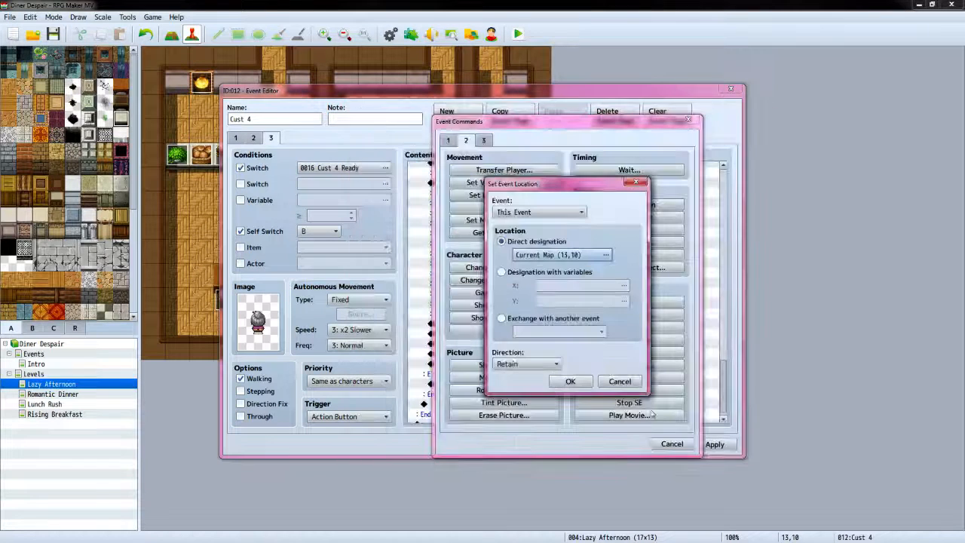
{"action": "left_click", "coordinate": [528, 363]}
{"action": "left_click", "coordinate": [500, 422]}
{"action": "left_click", "coordinate": [570, 381]}
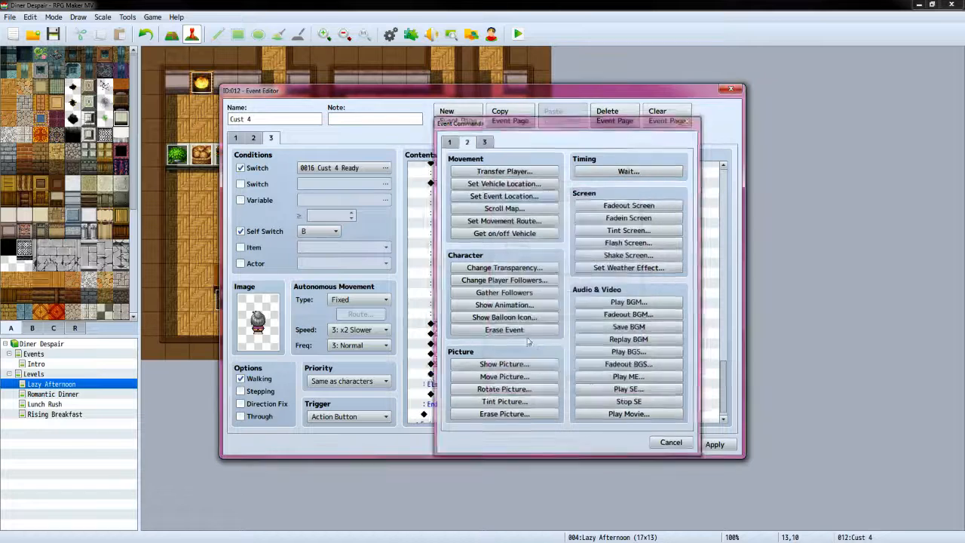
Below the event location command, add a Conditional Branch for variable 0010 Cust 4 Tip ≥ 0 without an Else branch
{"action": "double_click", "coordinate": [467, 379]}
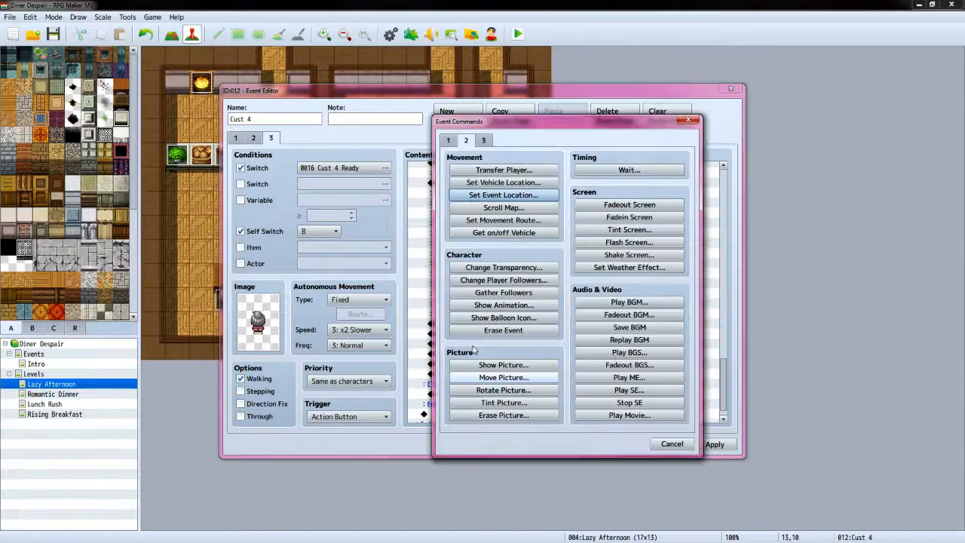
{"action": "left_click", "coordinate": [448, 141]}
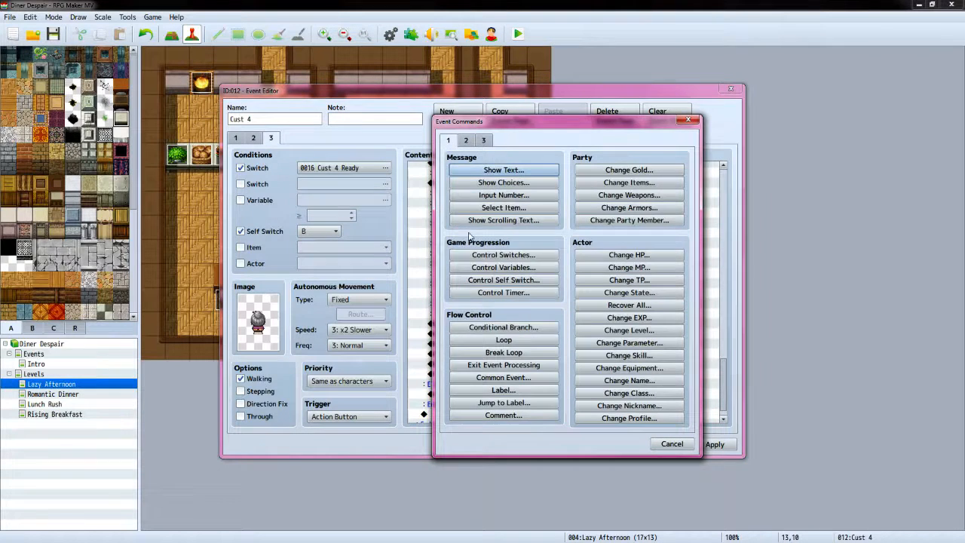
{"action": "left_click", "coordinate": [496, 327]}
{"action": "left_click", "coordinate": [459, 243]}
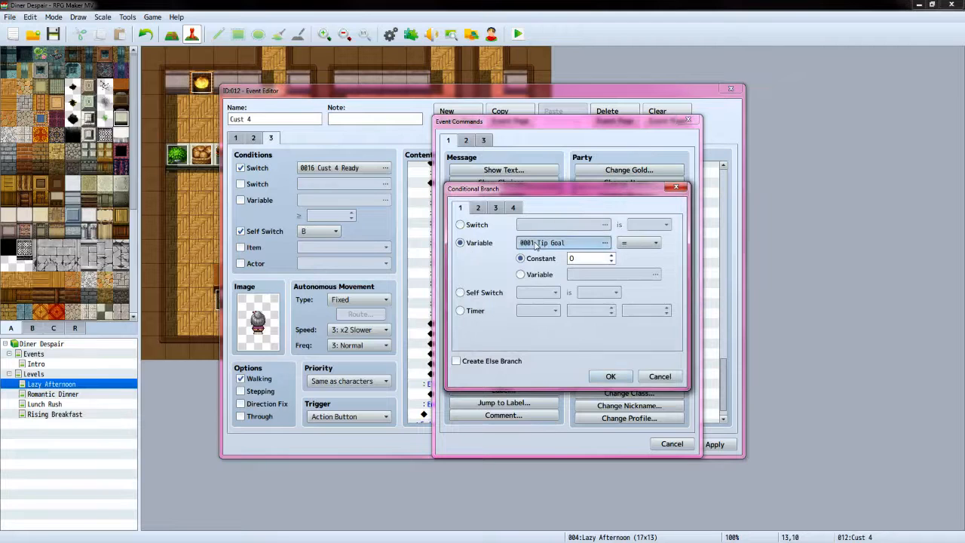
{"action": "left_click", "coordinate": [581, 242]}
{"action": "left_click", "coordinate": [596, 268]}
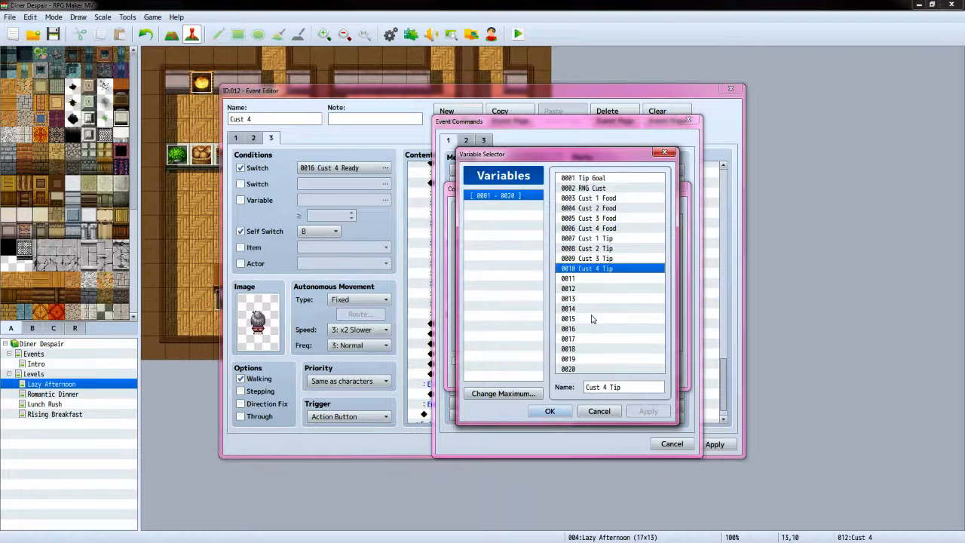
{"action": "left_click", "coordinate": [548, 411]}
{"action": "left_click", "coordinate": [627, 242]}
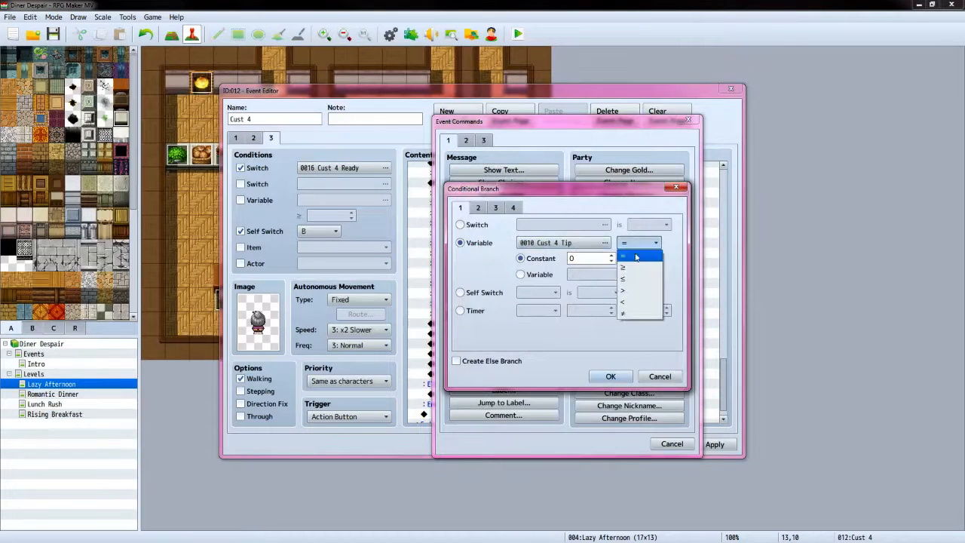
{"action": "left_click", "coordinate": [632, 269]}
{"action": "left_click", "coordinate": [611, 376]}
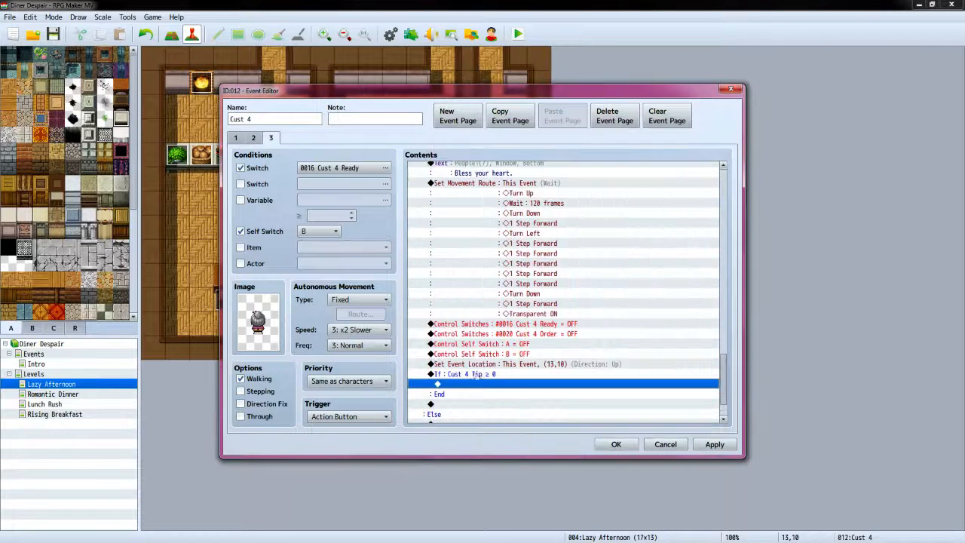
Inside the Cust 4 Tip branch, add a Change Gold command increasing gold by variable 0010 Cust 4 Tip
{"action": "double_click", "coordinate": [465, 388]}
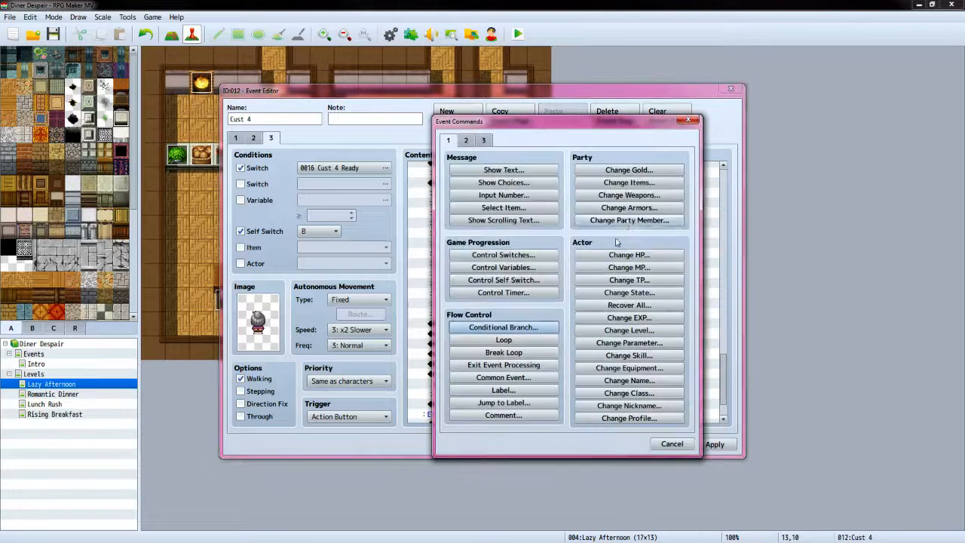
{"action": "left_click", "coordinate": [629, 170]}
{"action": "left_click", "coordinate": [507, 311]}
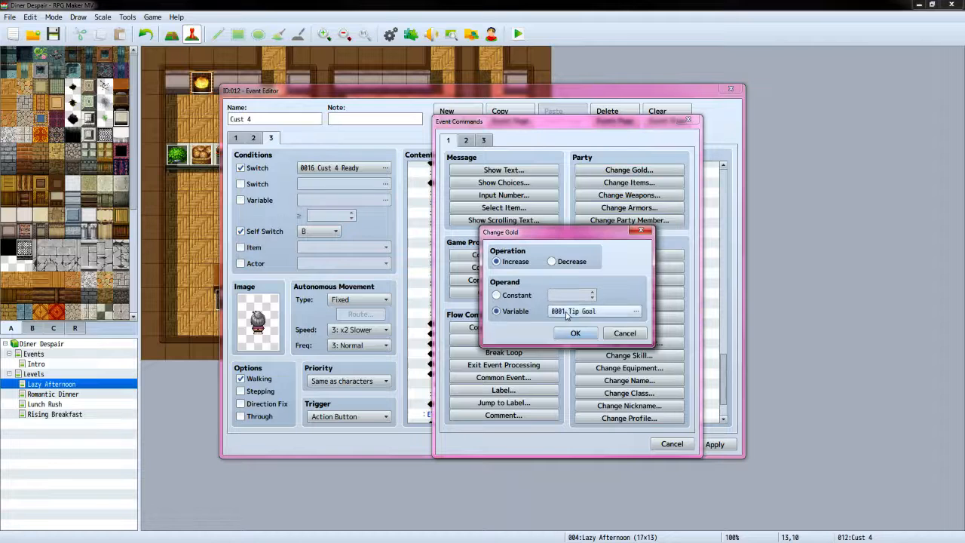
{"action": "left_click", "coordinate": [596, 310]}
{"action": "left_click", "coordinate": [541, 415]}
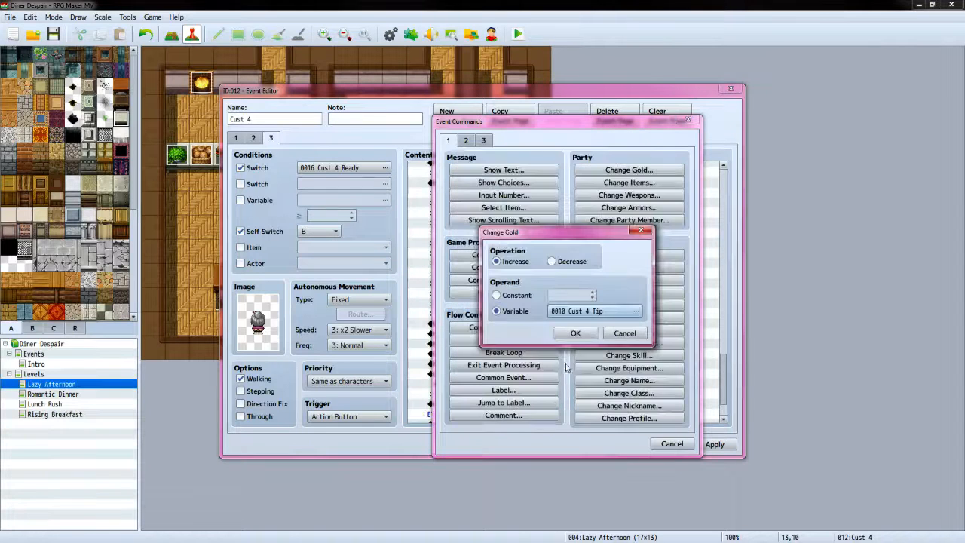
{"action": "left_click", "coordinate": [572, 337]}
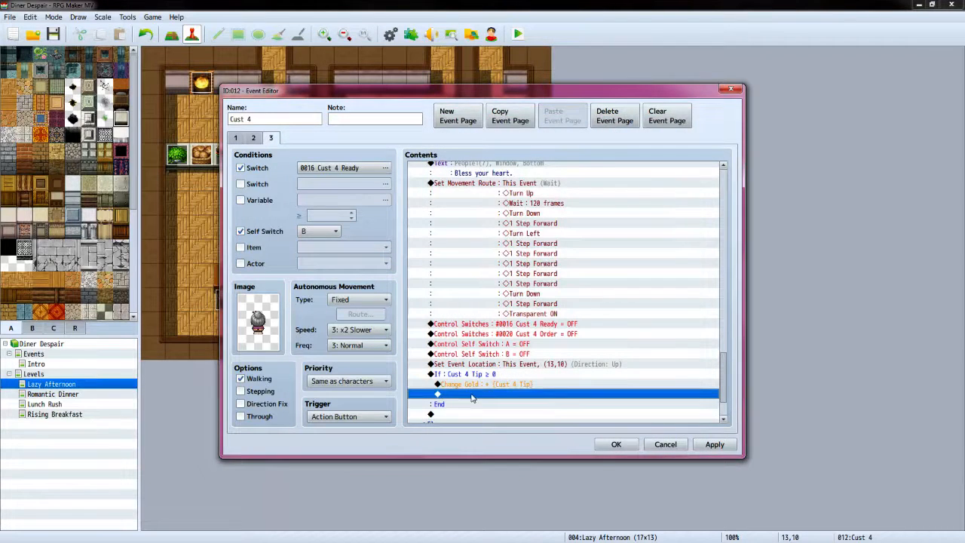
Below the gold increase, add a Play SE command with the Coin sound at volume 90, pitch 100 and pan 0
{"action": "double_click", "coordinate": [472, 398]}
{"action": "left_click", "coordinate": [466, 140]}
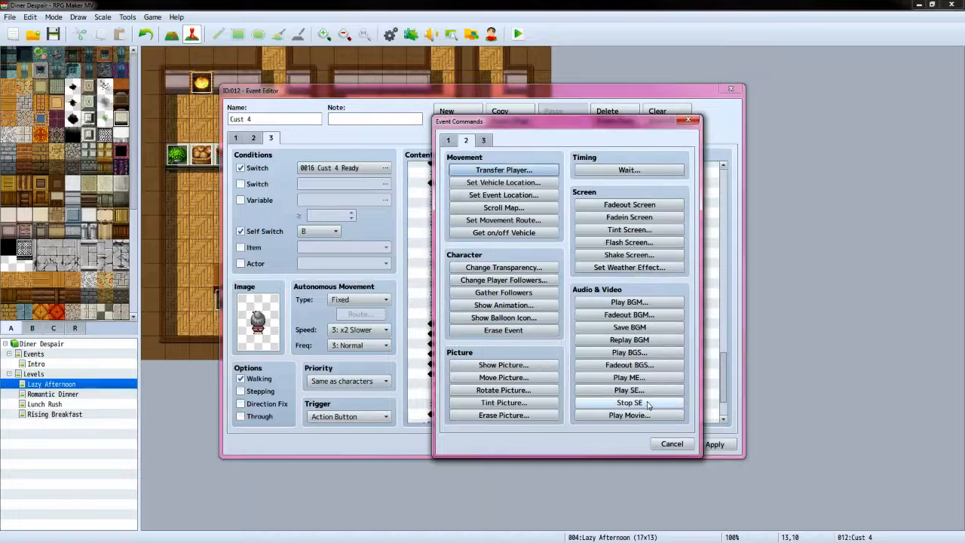
{"action": "left_click", "coordinate": [628, 390]}
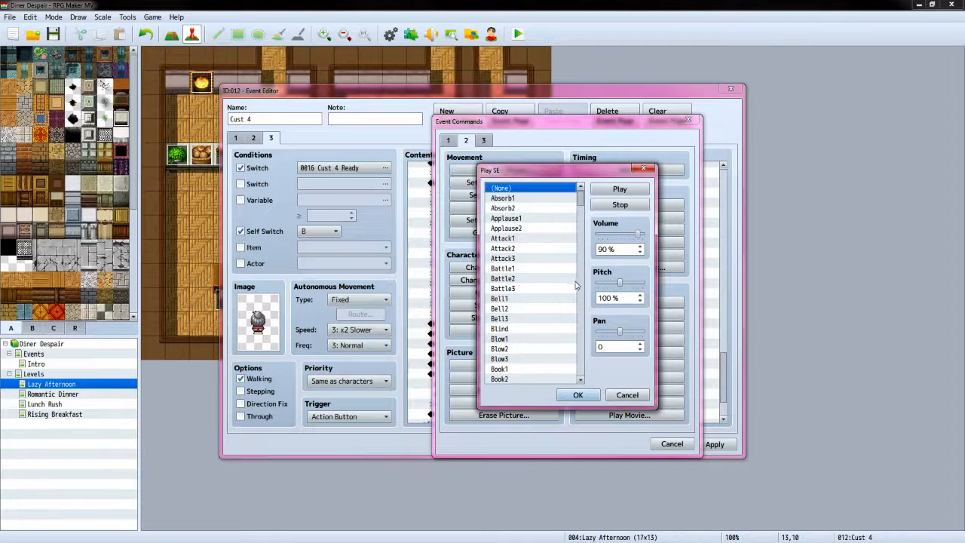
{"action": "scroll", "coordinate": [579, 285], "scroll_direction": "down", "scroll_amount": 8}
{"action": "left_click", "coordinate": [520, 299]}
{"action": "left_click", "coordinate": [578, 395]}
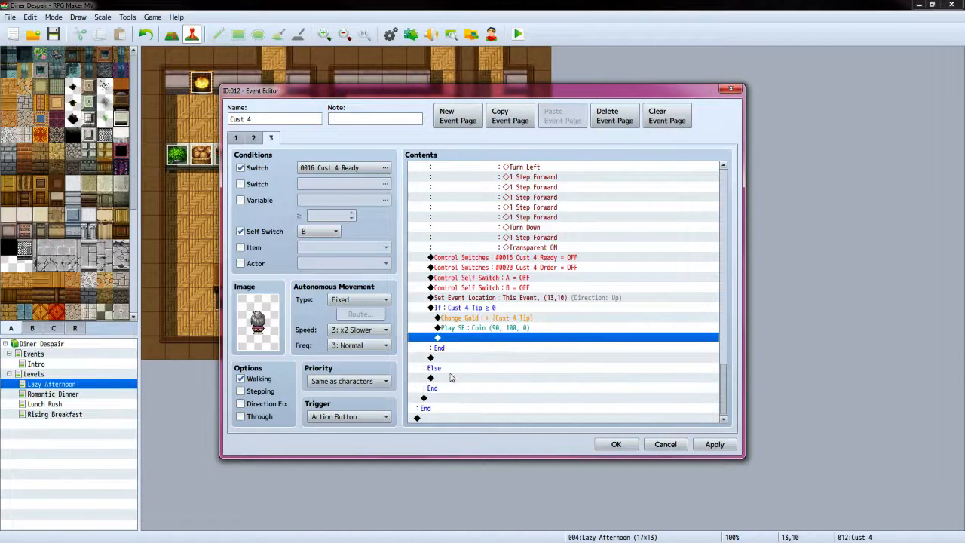
In the pizza branch's Else, add a Show Text with the elderly woman's People1 face saying "Do you have any pizza for me?"
{"action": "double_click", "coordinate": [451, 377]}
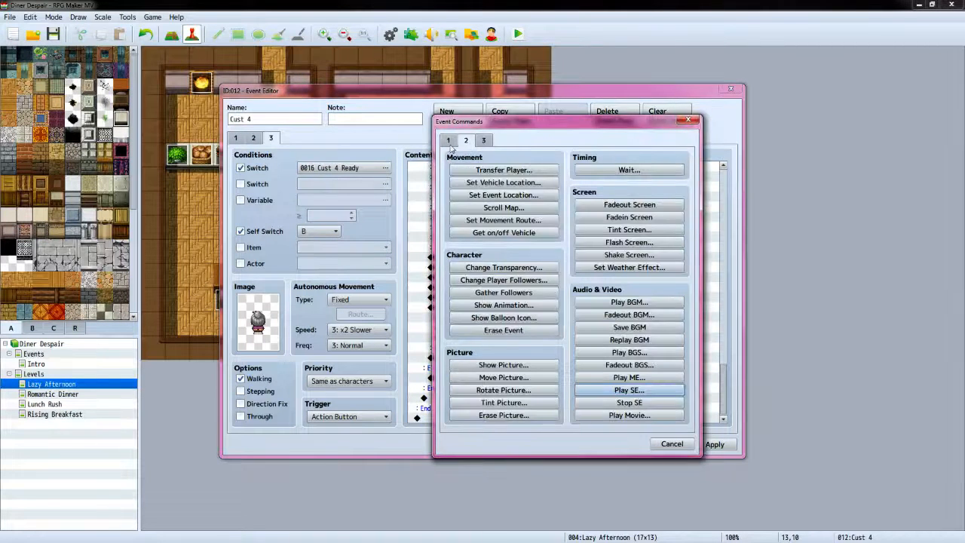
{"action": "left_click", "coordinate": [448, 141]}
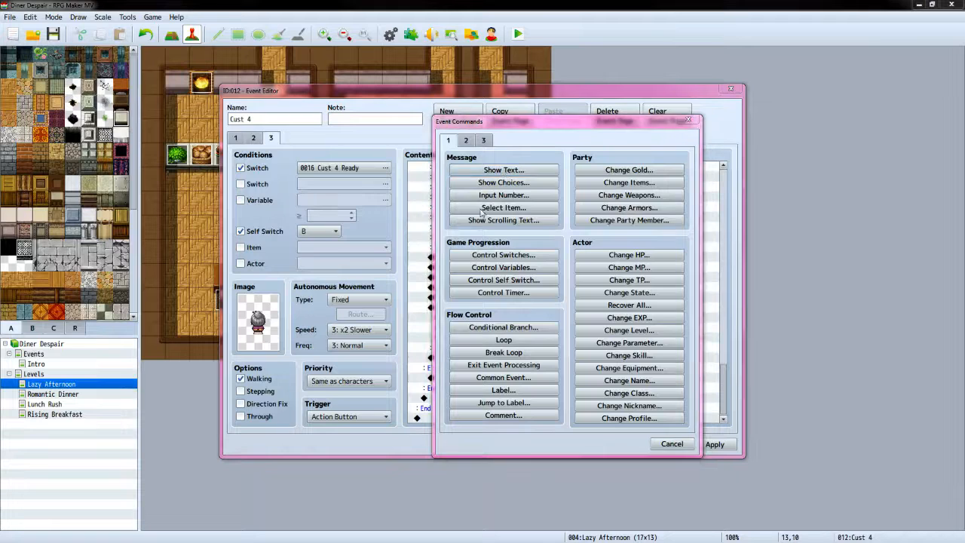
{"action": "left_click", "coordinate": [504, 170]}
{"action": "double_click", "coordinate": [450, 291]}
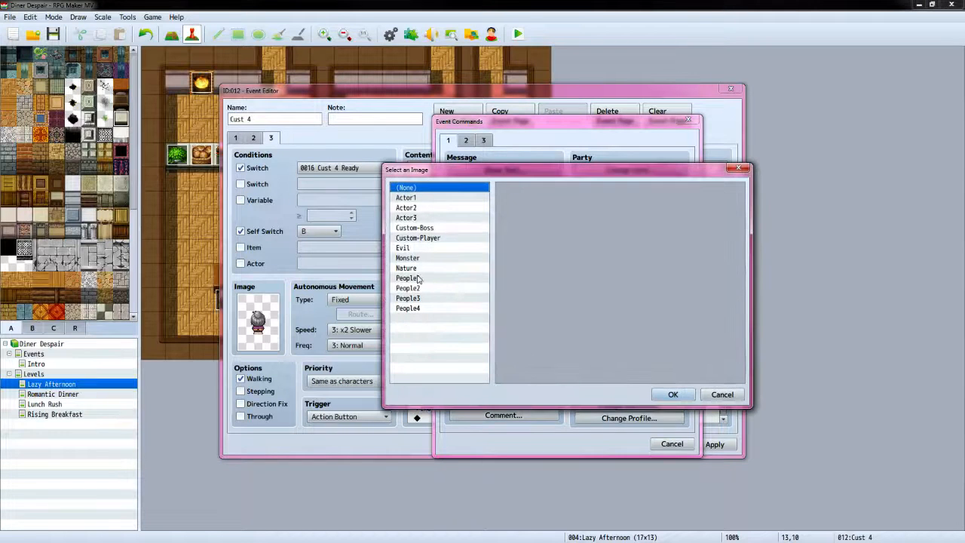
{"action": "left_click", "coordinate": [418, 279]}
{"action": "left_click", "coordinate": [678, 256]}
{"action": "left_click", "coordinate": [672, 394]}
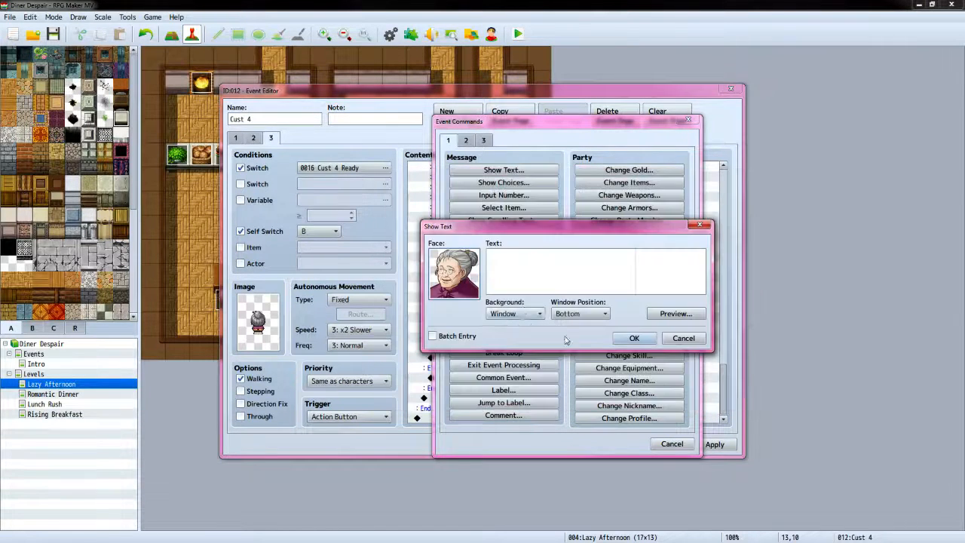
{"action": "left_click", "coordinate": [526, 276]}
{"action": "key", "text": "alt+Tab"}
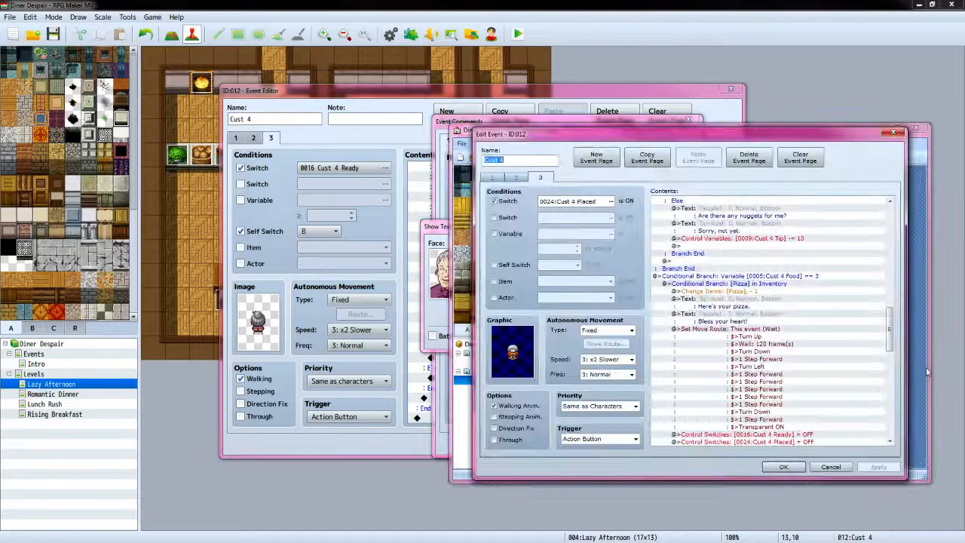
{"action": "left_click_drag", "start_coordinate": [892, 304], "coordinate": [889, 376]}
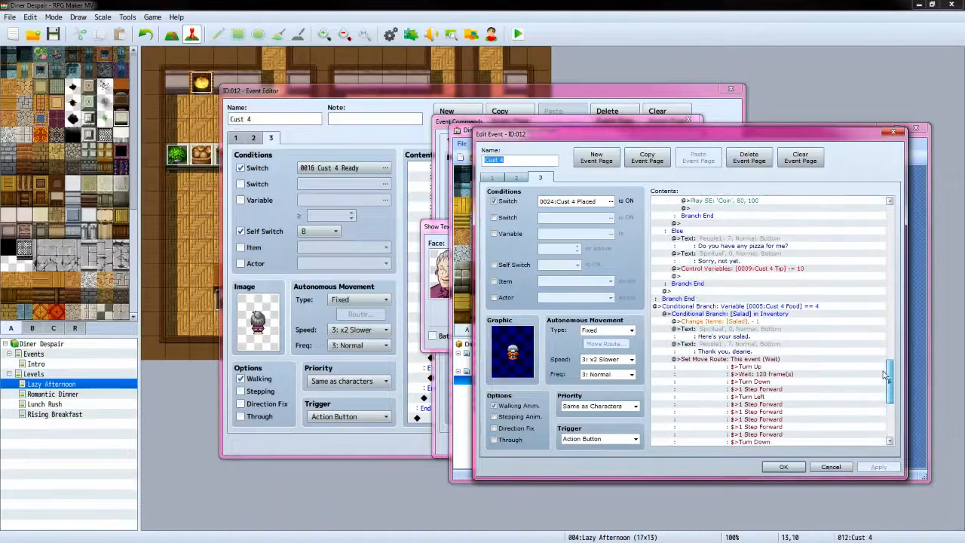
{"action": "left_click", "coordinate": [599, 95]}
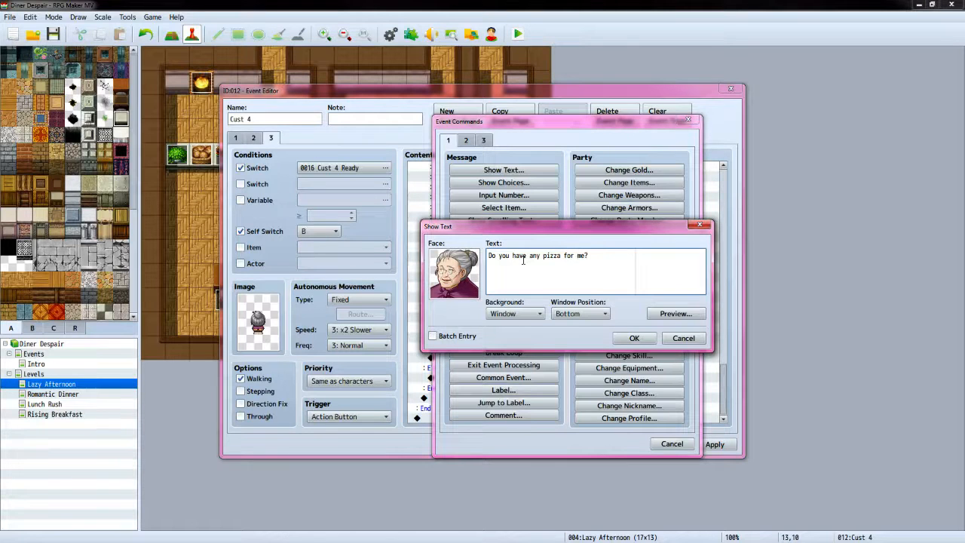
{"action": "left_click", "coordinate": [634, 338]}
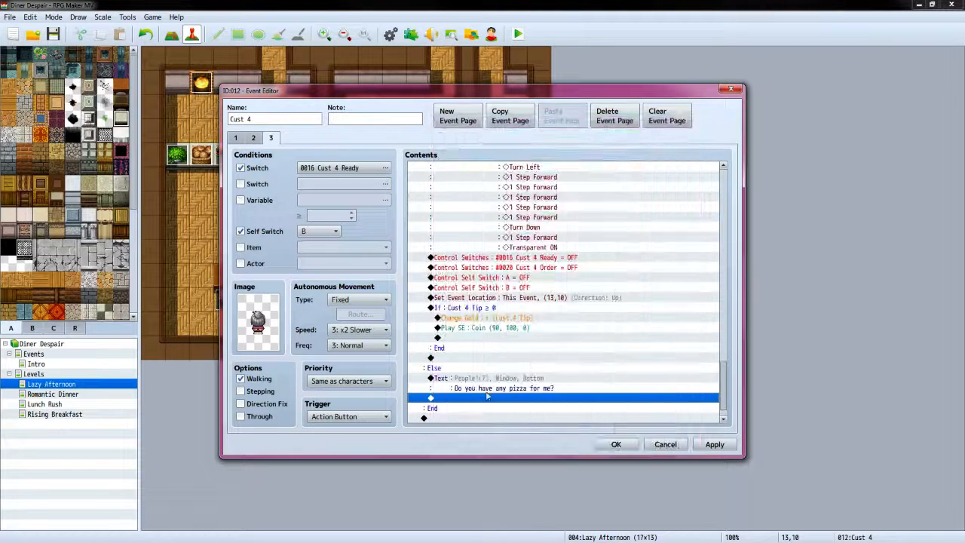
Below the elderly woman's pizza question, add a Show Text with the Custom-Player face saying "Sorry, not yet."
{"action": "double_click", "coordinate": [482, 402]}
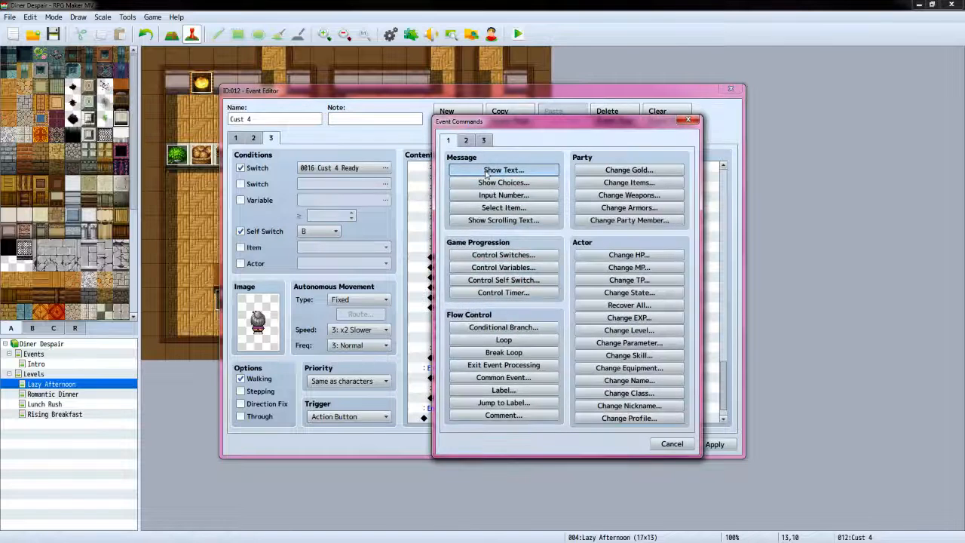
{"action": "left_click", "coordinate": [503, 169]}
{"action": "double_click", "coordinate": [445, 272]}
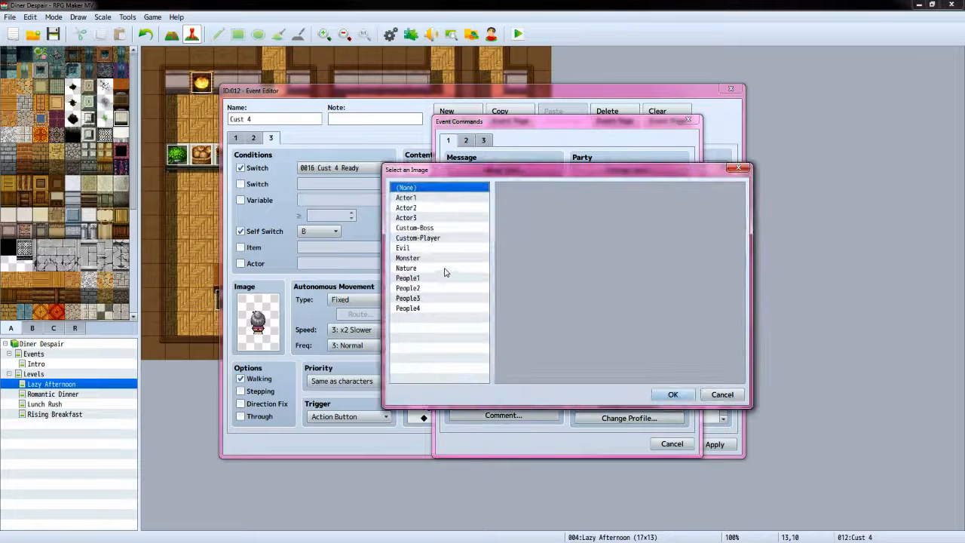
{"action": "left_click", "coordinate": [437, 238]}
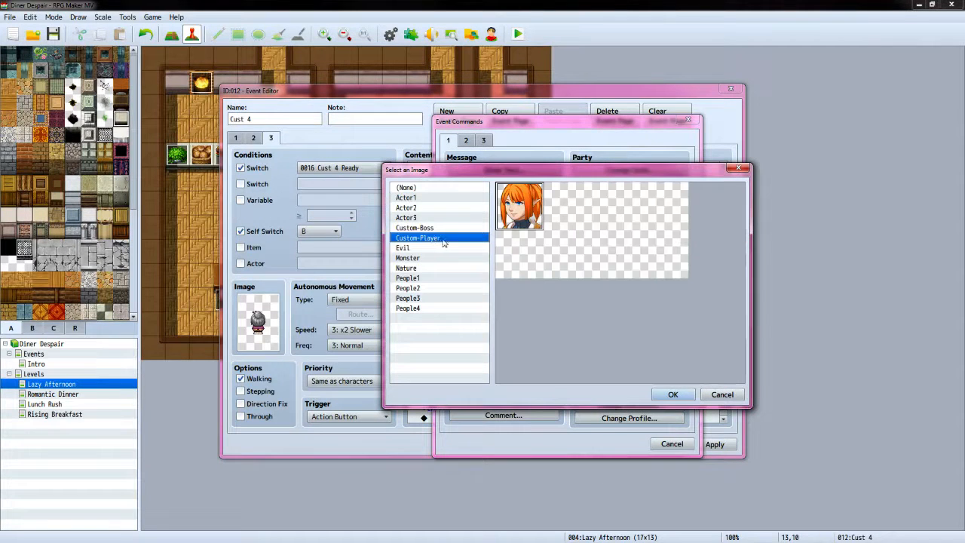
{"action": "left_click", "coordinate": [670, 394]}
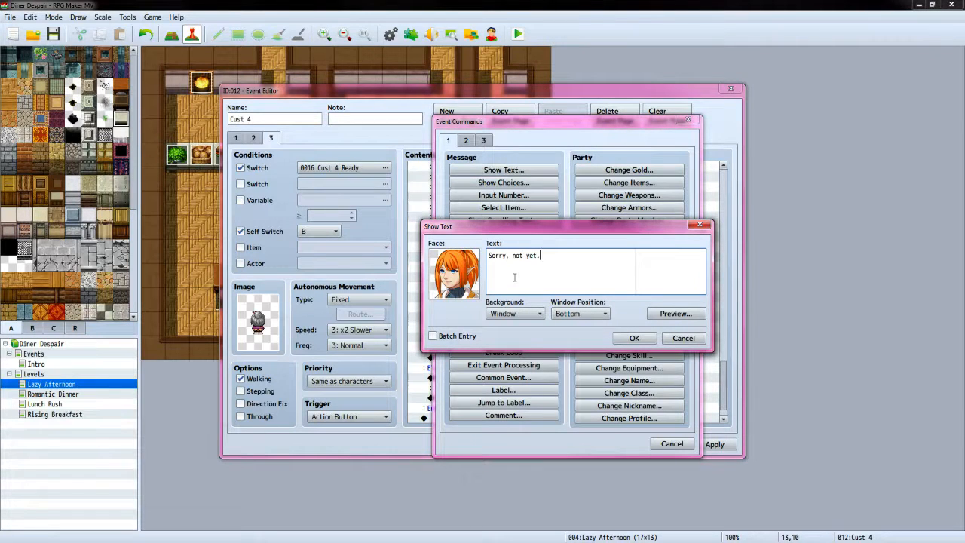
{"action": "left_click", "coordinate": [632, 338]}
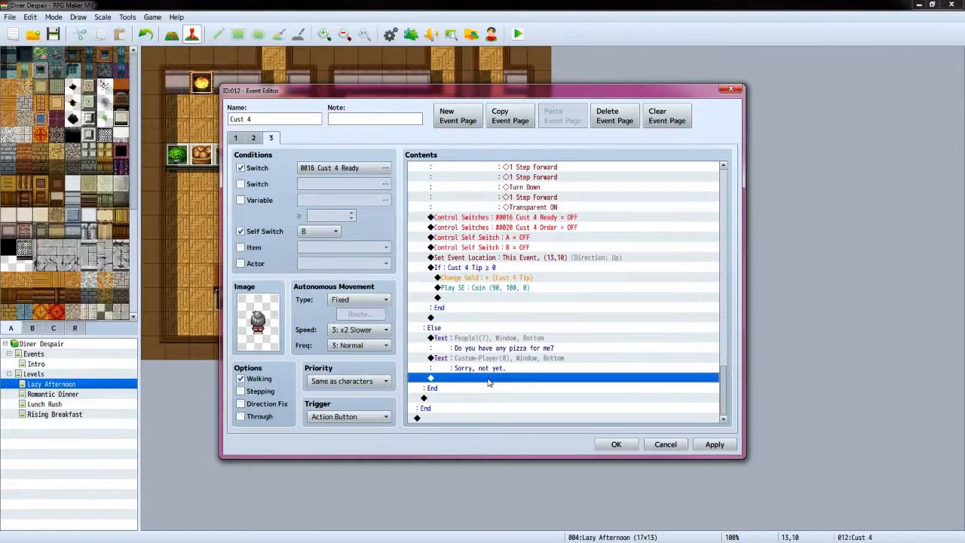
Below the "Sorry, not yet." text, add a Control Variables command subtracting 10 from variable 0010 Cust 4 Tip
{"action": "double_click", "coordinate": [488, 382]}
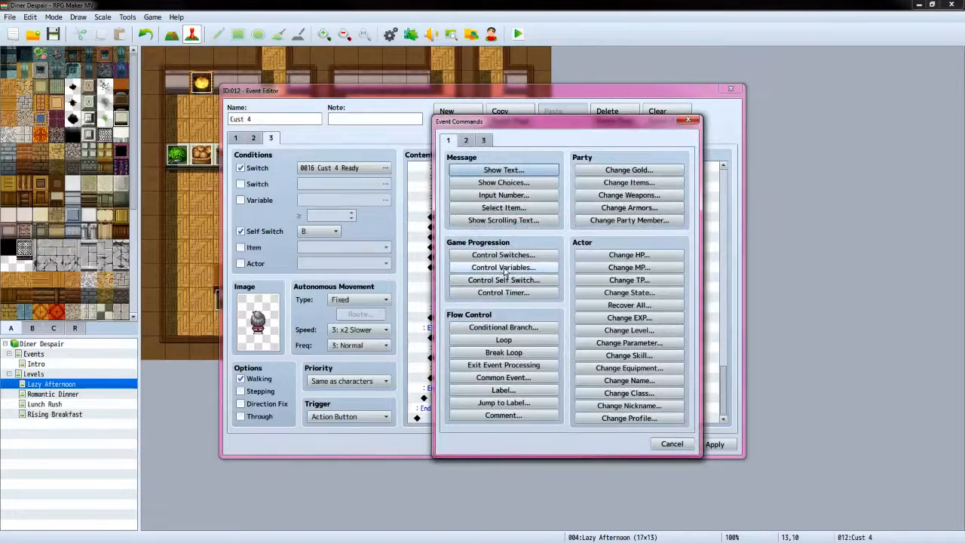
{"action": "left_click", "coordinate": [504, 269]}
{"action": "left_click", "coordinate": [565, 216]}
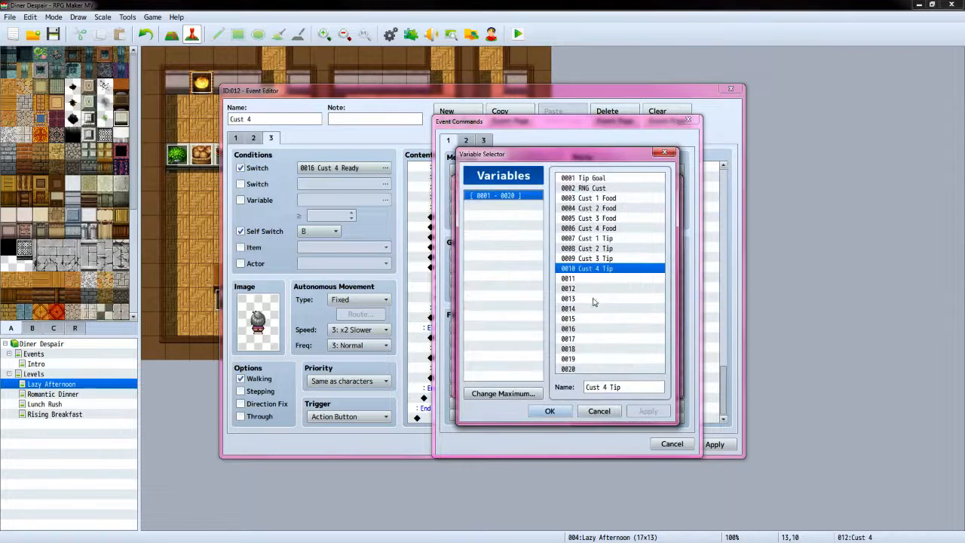
{"action": "left_click", "coordinate": [549, 411]}
{"action": "left_click", "coordinate": [540, 264]}
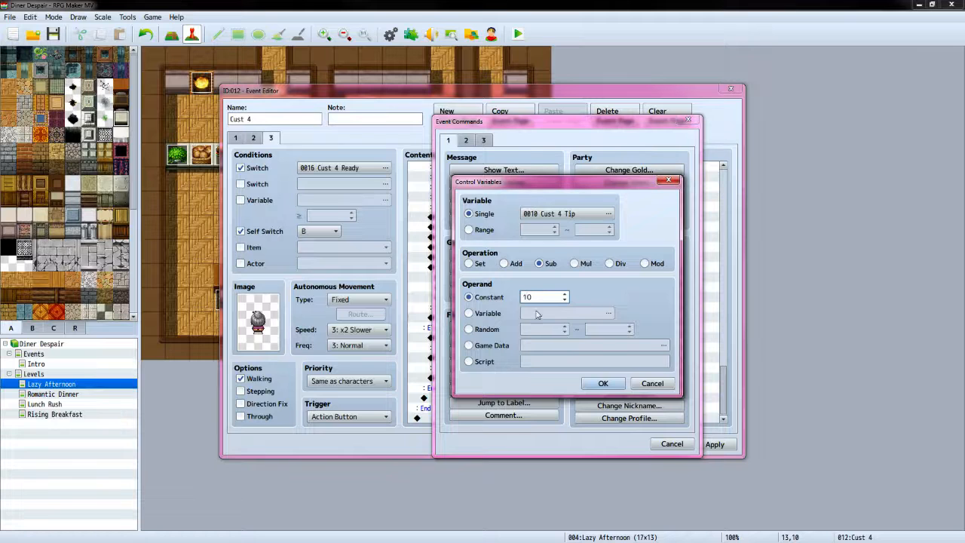
{"action": "left_click", "coordinate": [600, 384]}
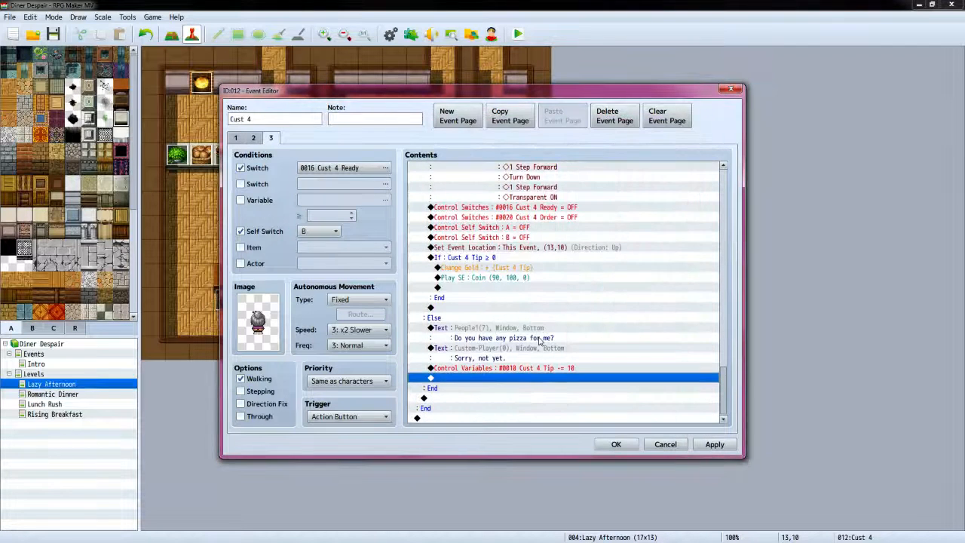
At the end of page 3's contents, add a Conditional Branch for variable 0006 Cust 4 Food = 4 without an Else branch
{"action": "double_click", "coordinate": [435, 419]}
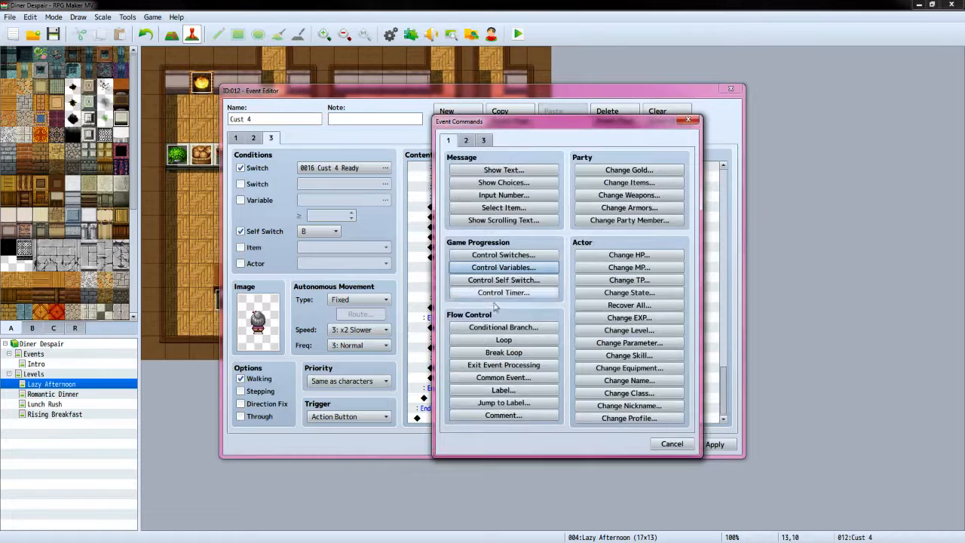
{"action": "left_click", "coordinate": [504, 327]}
{"action": "left_click", "coordinate": [476, 243]}
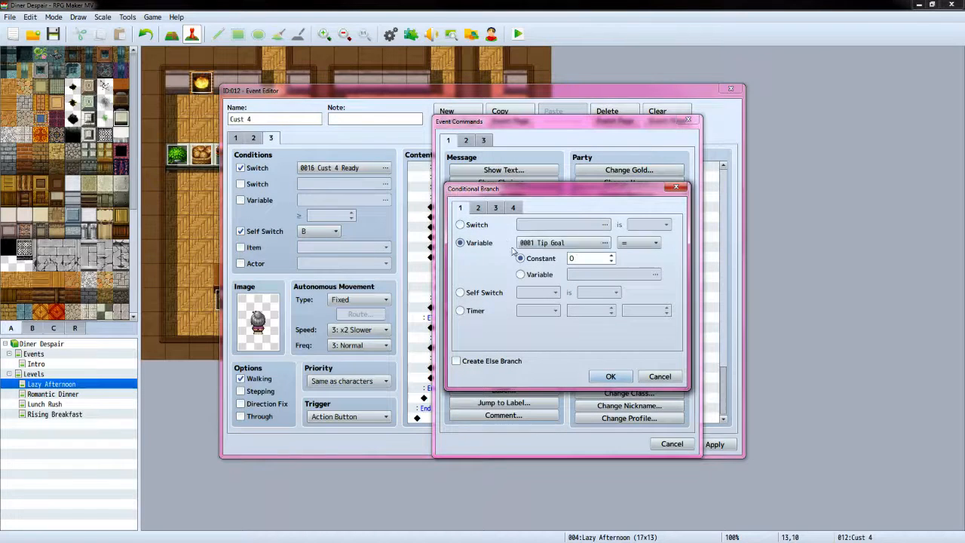
{"action": "left_click", "coordinate": [561, 241]}
{"action": "left_click", "coordinate": [609, 228]}
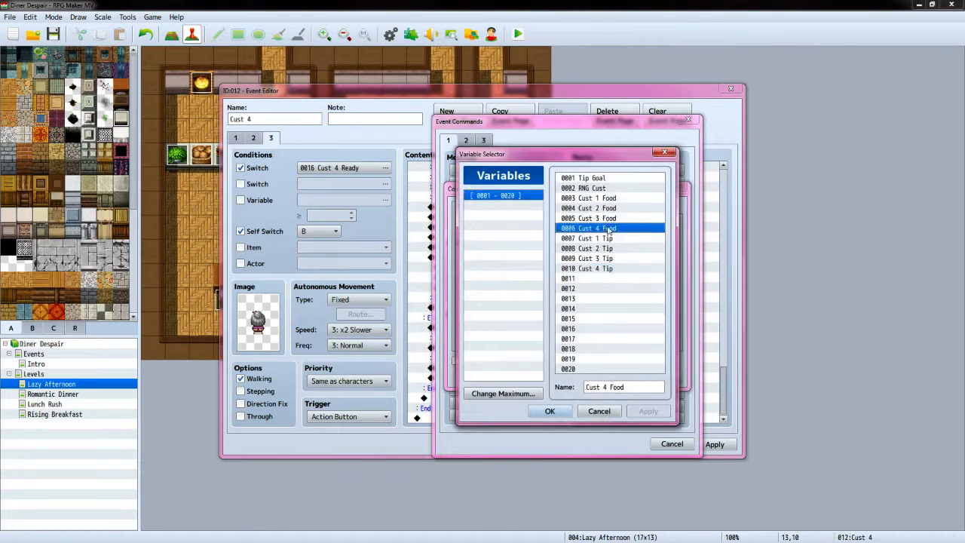
{"action": "left_click", "coordinate": [549, 411]}
{"action": "left_click", "coordinate": [612, 257]}
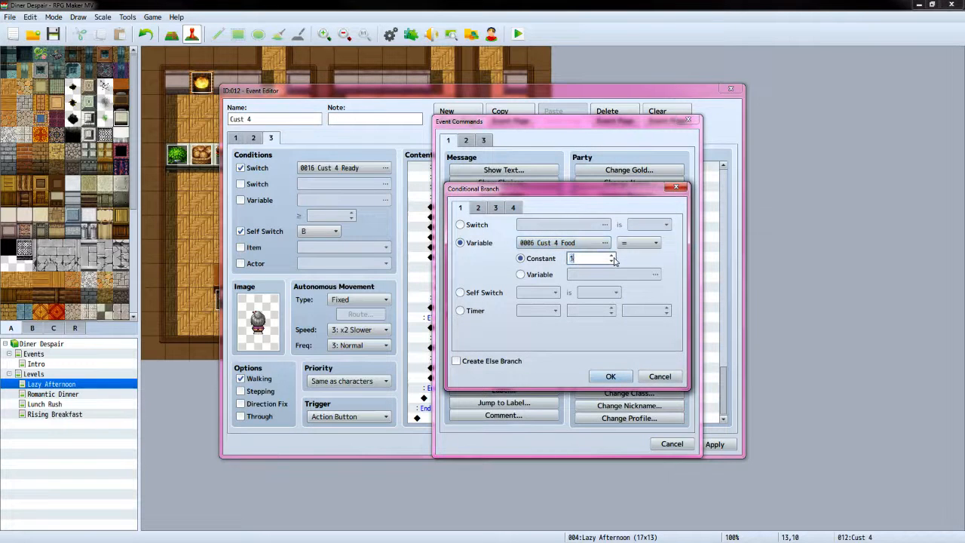
{"action": "left_click", "coordinate": [610, 376]}
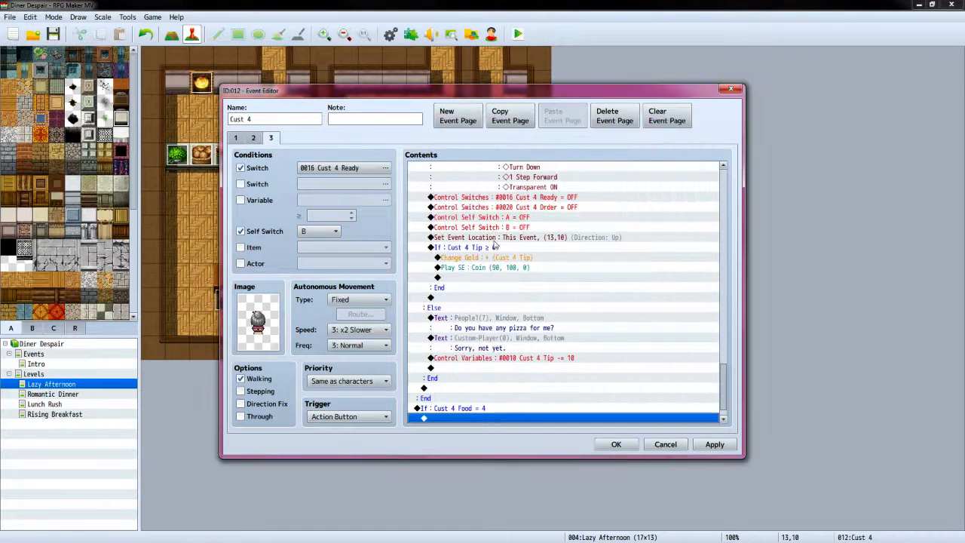
Inside the Cust 4 Food = 4 branch, add a Conditional Branch checking for the item Salad, with an Else branch
{"action": "scroll", "coordinate": [463, 424], "scroll_direction": "down", "scroll_amount": 1}
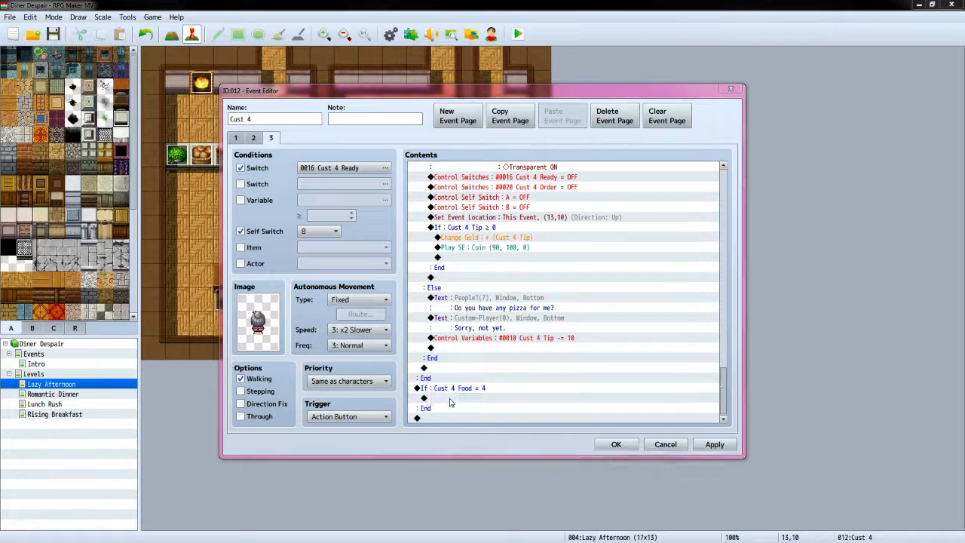
{"action": "double_click", "coordinate": [453, 401]}
{"action": "left_click", "coordinate": [500, 326]}
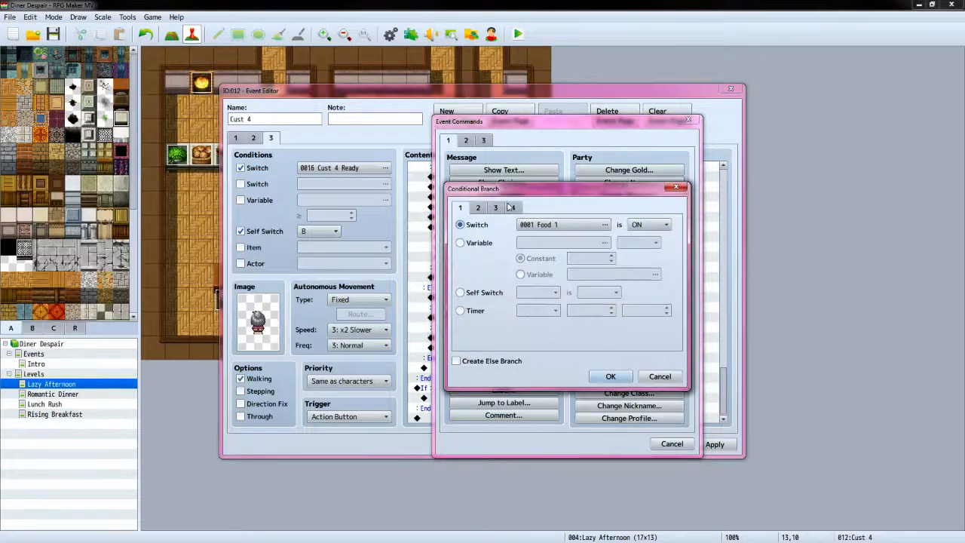
{"action": "left_click", "coordinate": [513, 208]}
{"action": "left_click", "coordinate": [462, 243]}
{"action": "left_click", "coordinate": [561, 243]}
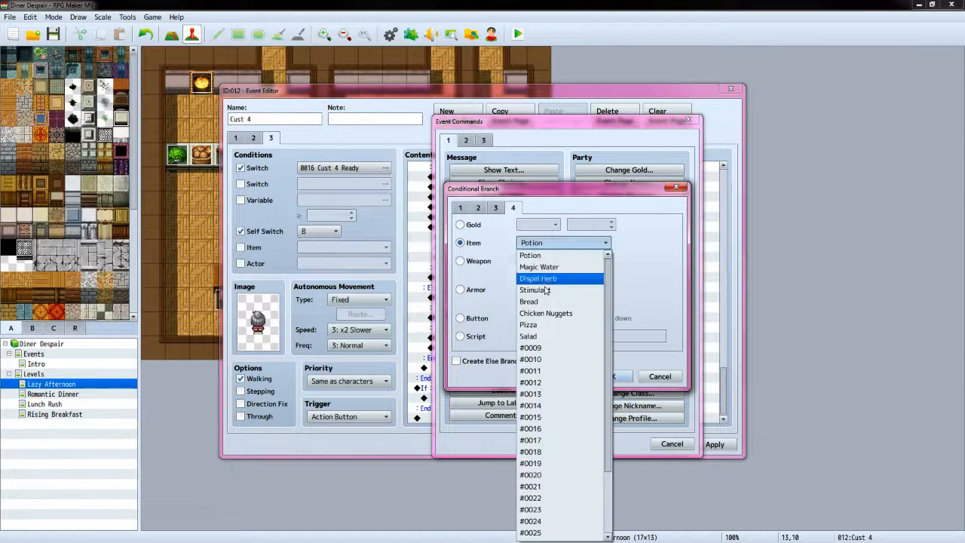
{"action": "left_click", "coordinate": [548, 337]}
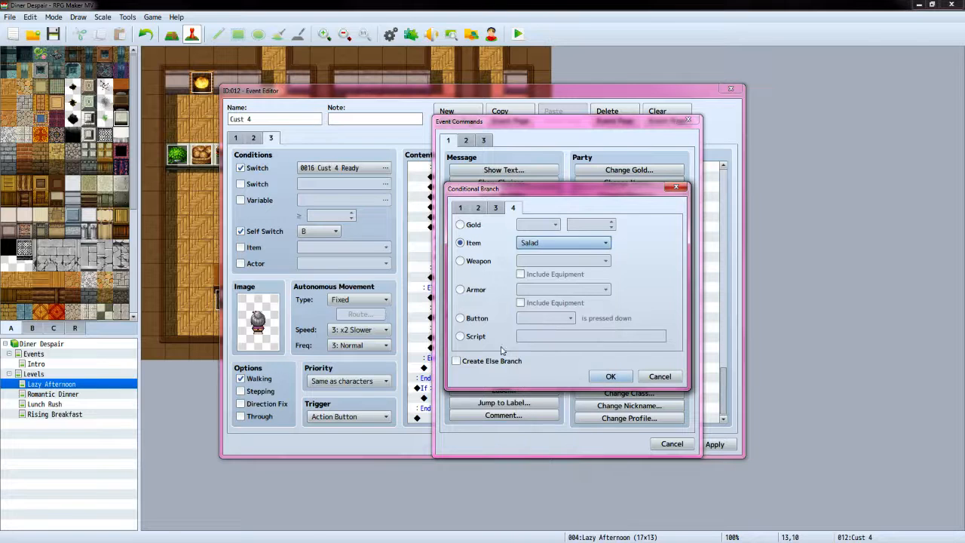
{"action": "left_click", "coordinate": [464, 361]}
{"action": "left_click", "coordinate": [606, 379]}
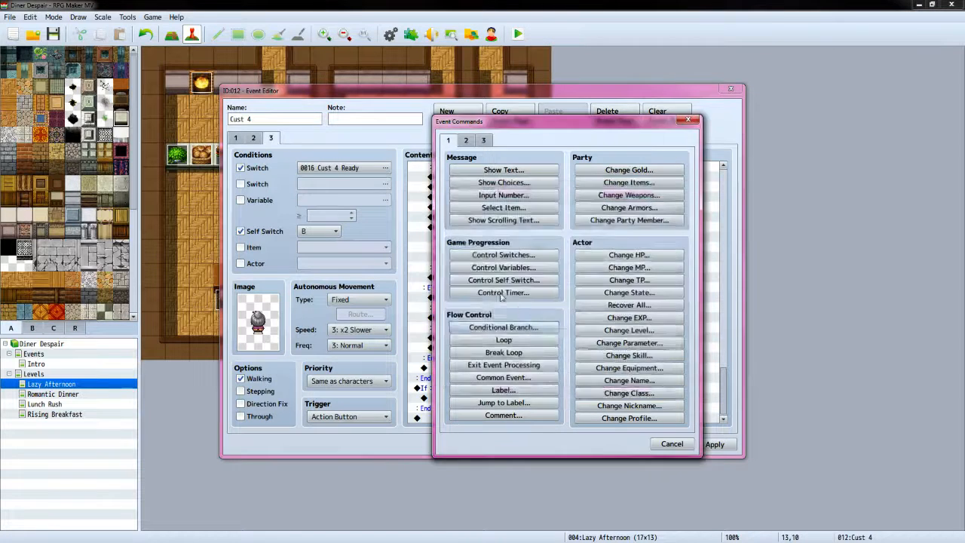
Inside the salad branch, add a Change Items command decreasing Salad by 1
{"action": "double_click", "coordinate": [455, 364]}
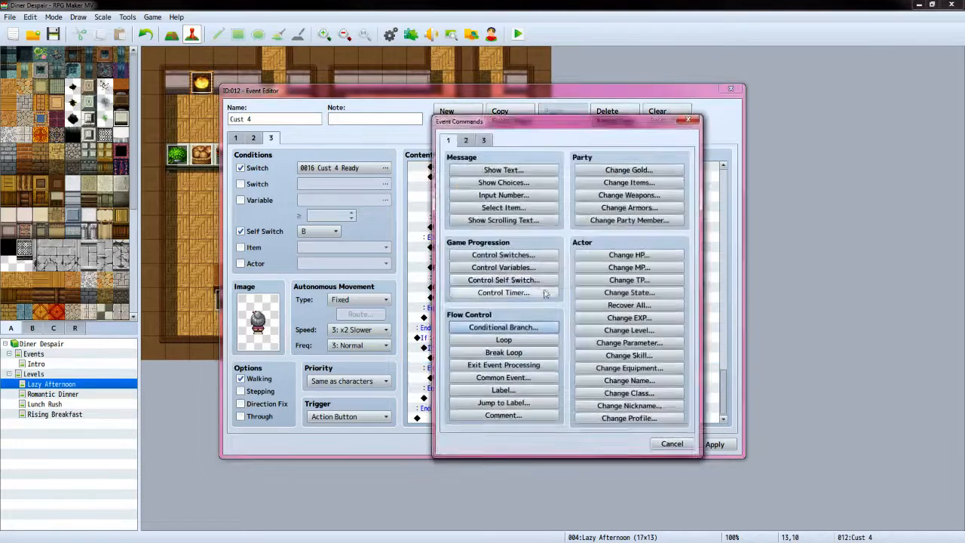
{"action": "left_click", "coordinate": [629, 182]}
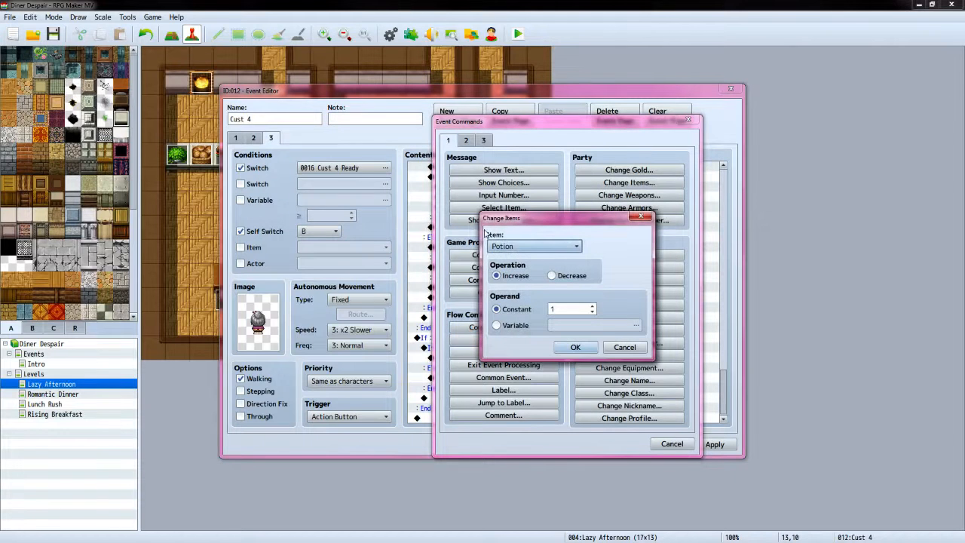
{"action": "left_click", "coordinate": [531, 247]}
{"action": "left_click", "coordinate": [531, 337]}
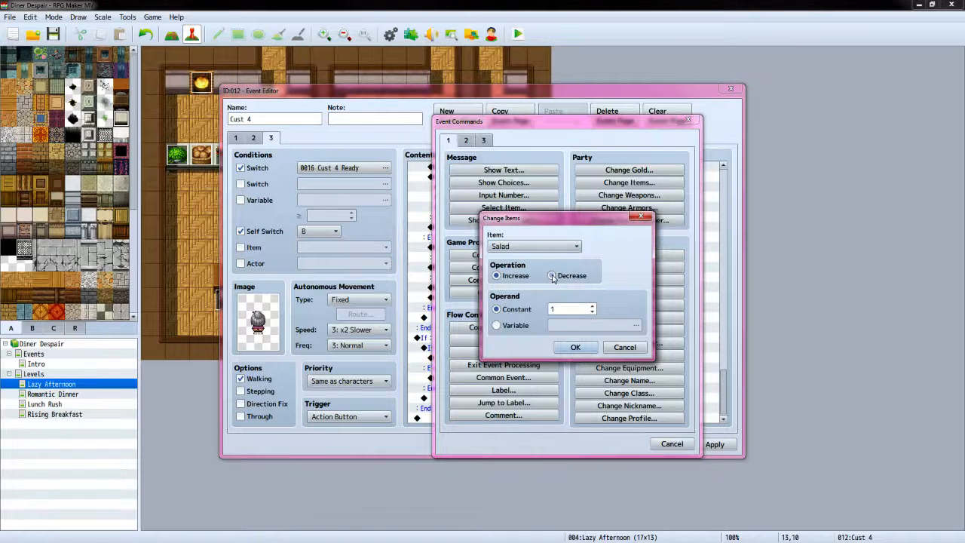
{"action": "left_click", "coordinate": [604, 276]}
{"action": "left_click", "coordinate": [573, 345]}
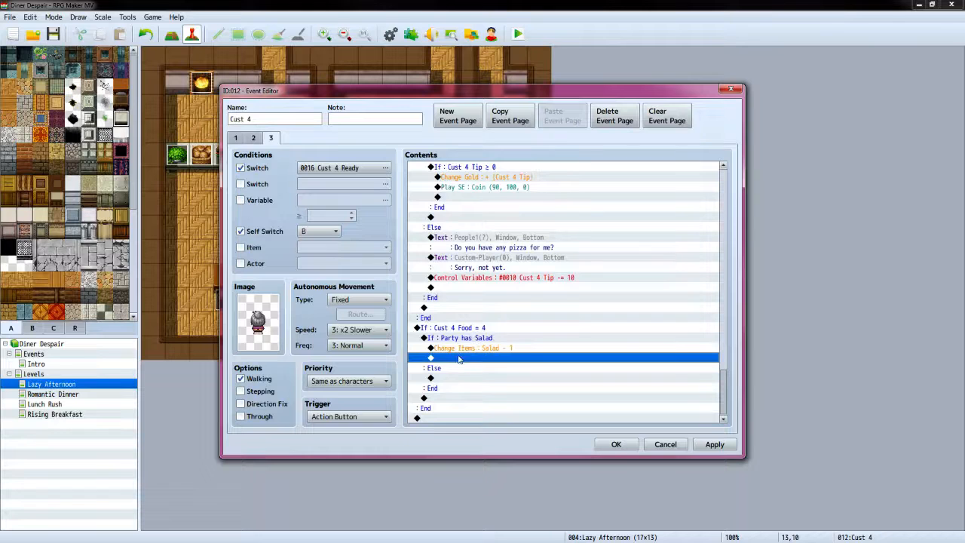
Below the salad decrease, add a Show Text with the Custom-Player face saying "Here's your salad."
{"action": "double_click", "coordinate": [458, 360]}
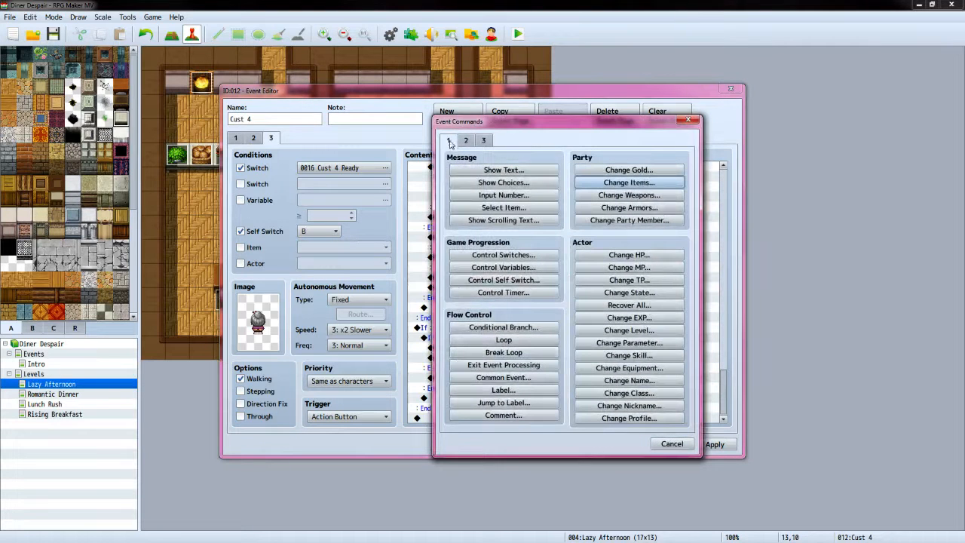
{"action": "left_click", "coordinate": [504, 169]}
{"action": "double_click", "coordinate": [468, 262]}
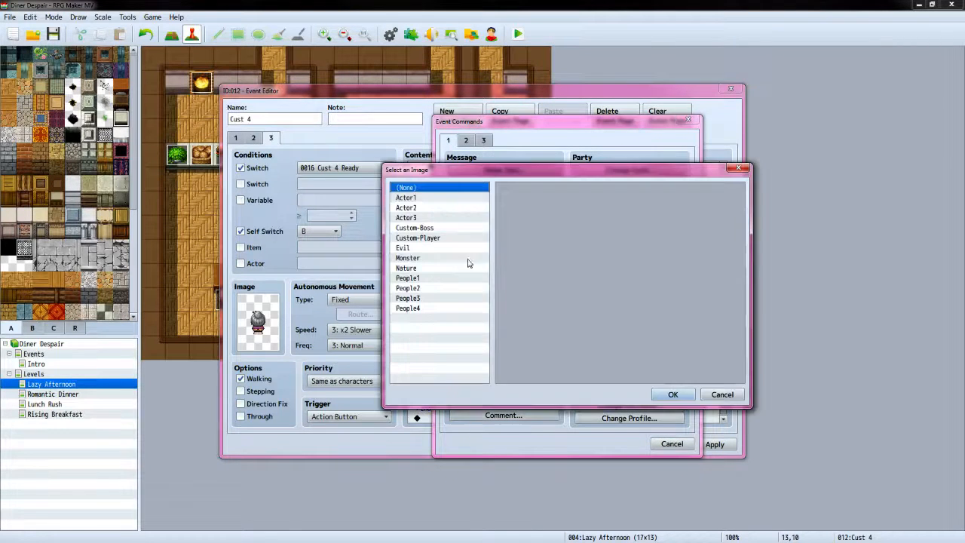
{"action": "left_click", "coordinate": [434, 240]}
{"action": "left_click", "coordinate": [672, 394]}
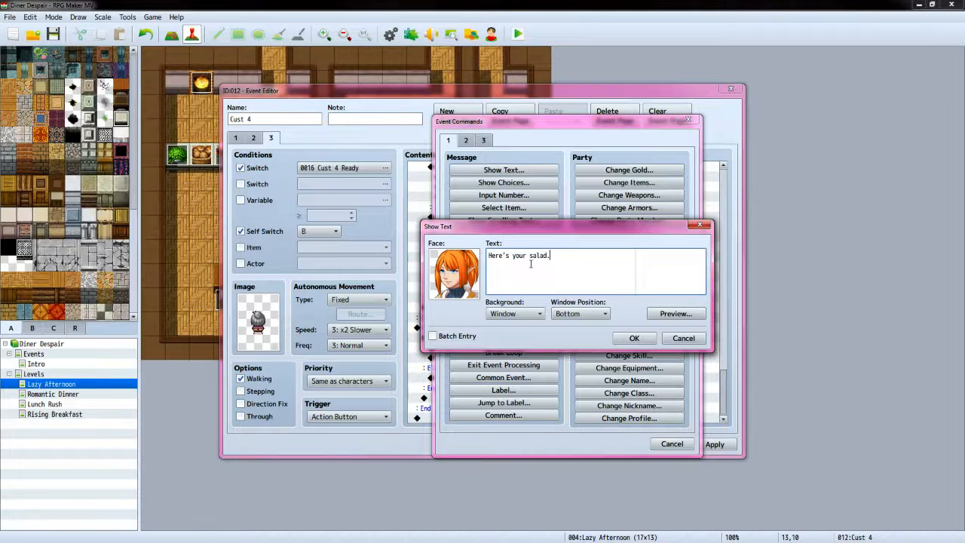
{"action": "left_click", "coordinate": [634, 338]}
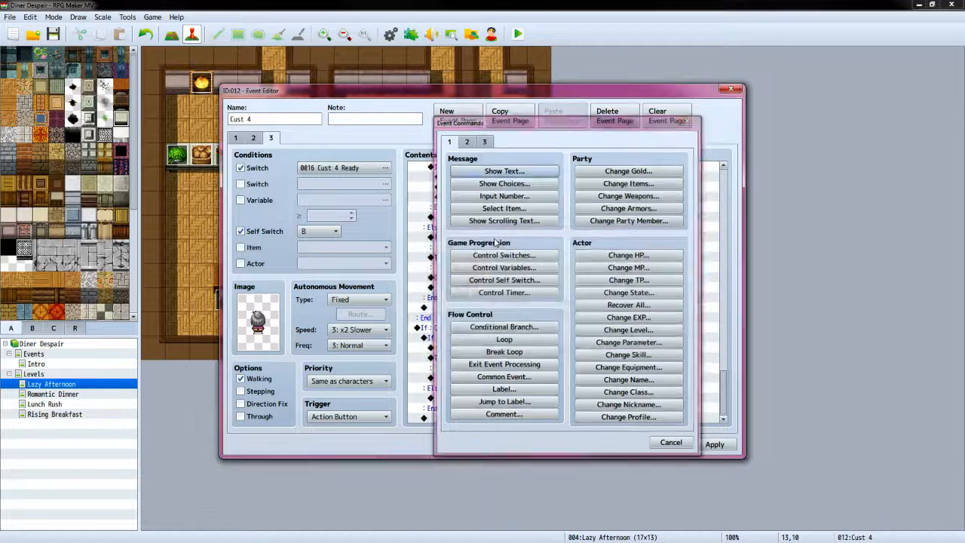
Below the player's salad line, add a Show Text with the elderly woman's People1 face saying "Thank you, dearie."
{"action": "double_click", "coordinate": [457, 361]}
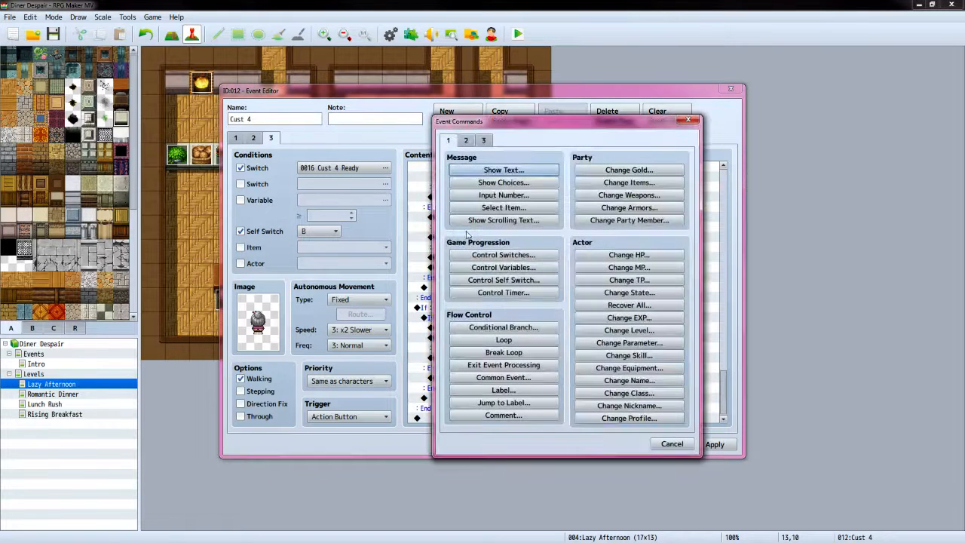
{"action": "left_click", "coordinate": [503, 169]}
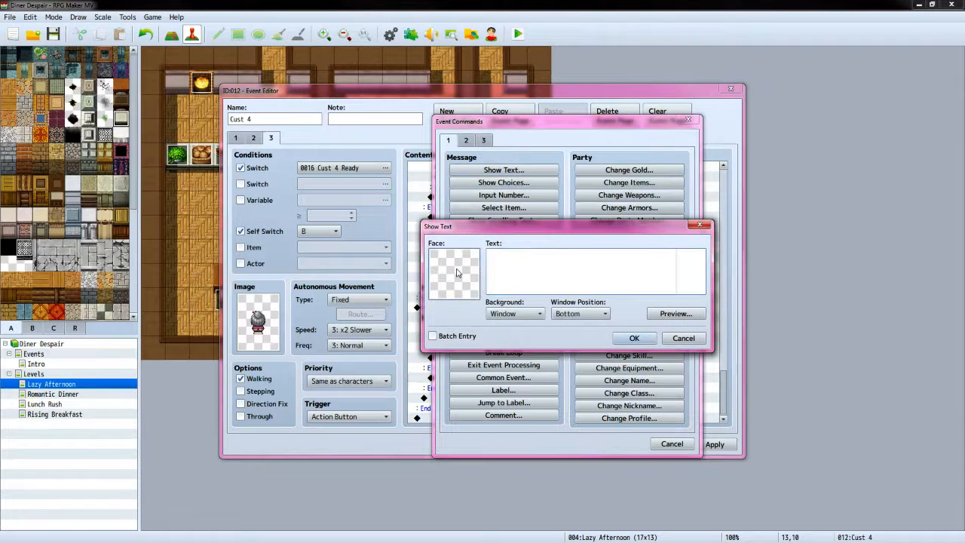
{"action": "double_click", "coordinate": [456, 273]}
{"action": "left_click", "coordinate": [424, 278]}
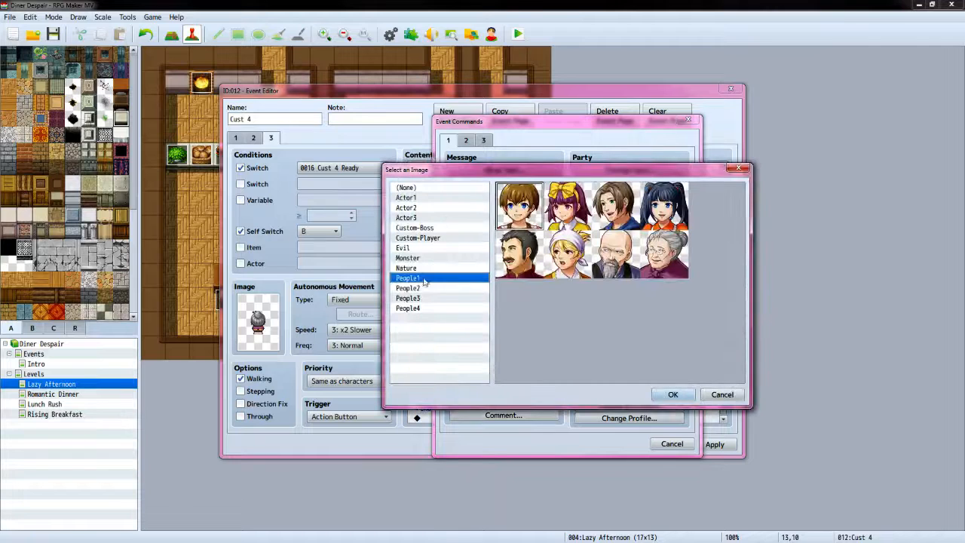
{"action": "left_click", "coordinate": [667, 260]}
{"action": "left_click", "coordinate": [669, 392]}
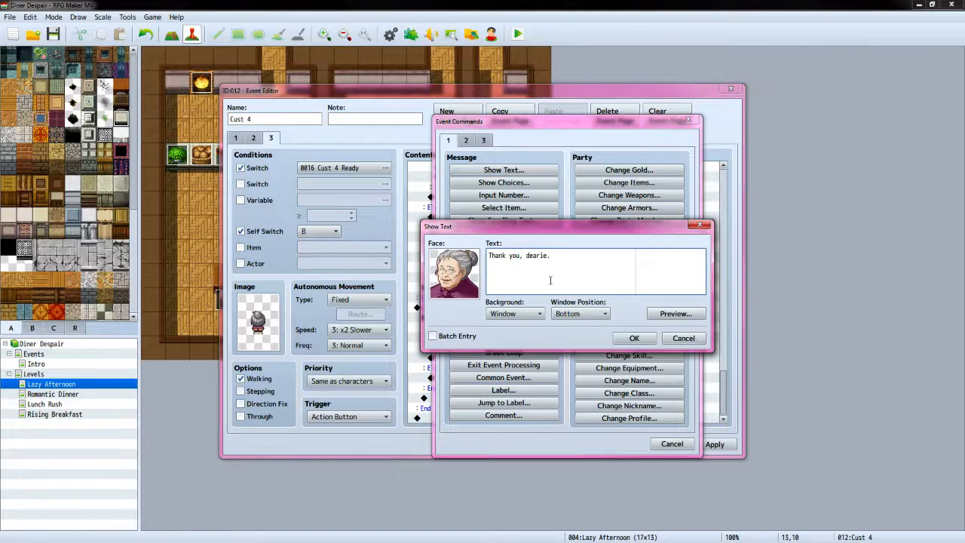
{"action": "left_click", "coordinate": [633, 337]}
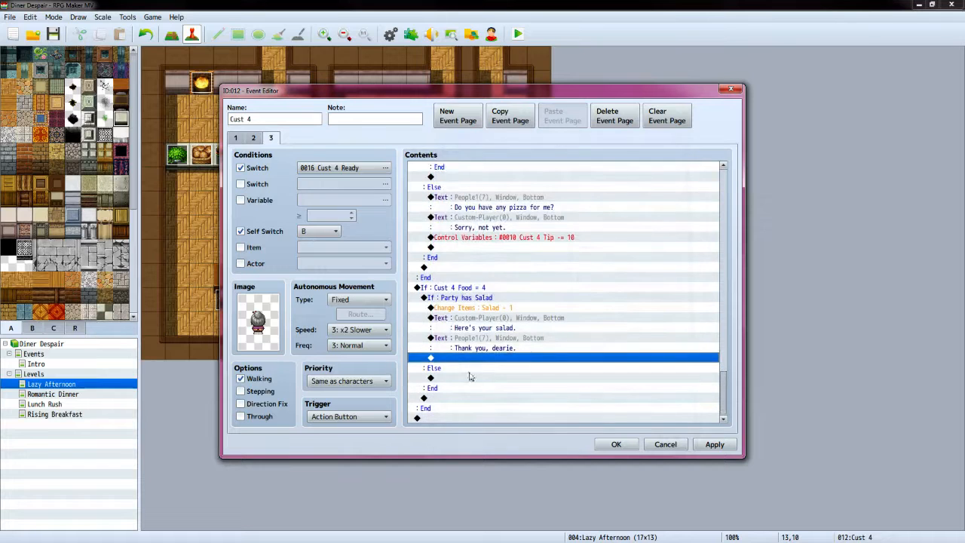
Below the salad thank-you line, start a Set Movement Route for This Event with Turn Up and a 120-frame wait
{"action": "double_click", "coordinate": [472, 361]}
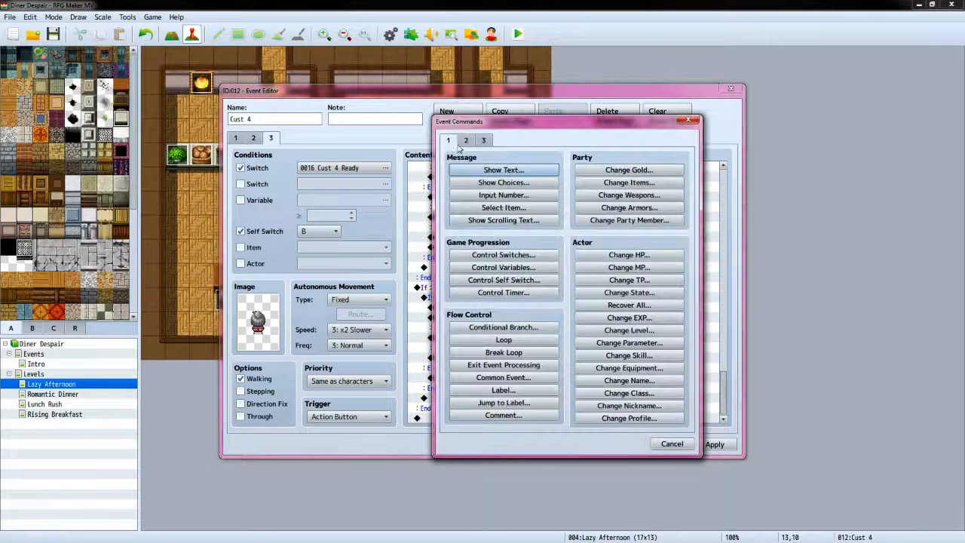
{"action": "left_click", "coordinate": [466, 141]}
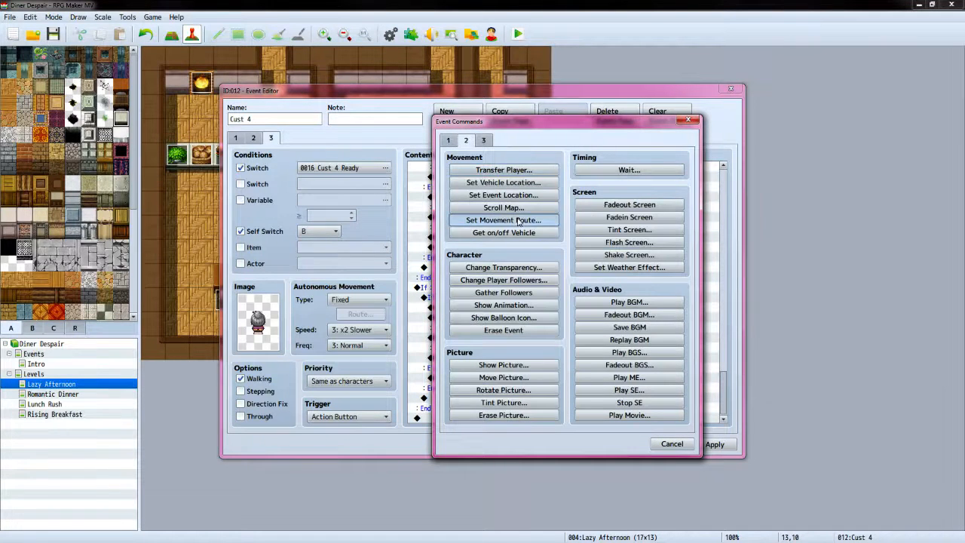
{"action": "left_click", "coordinate": [503, 220]}
{"action": "left_click", "coordinate": [403, 186]}
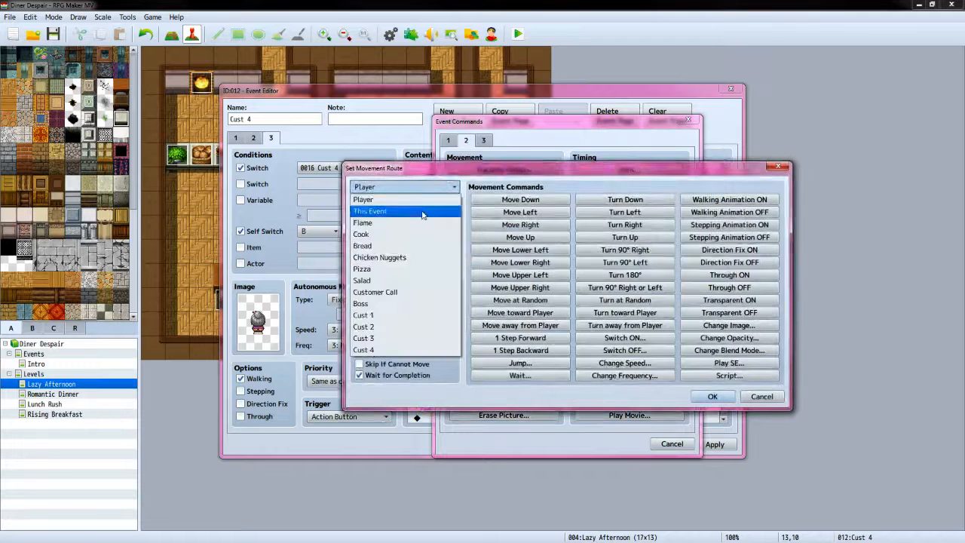
{"action": "left_click", "coordinate": [399, 209]}
{"action": "left_click", "coordinate": [612, 238]}
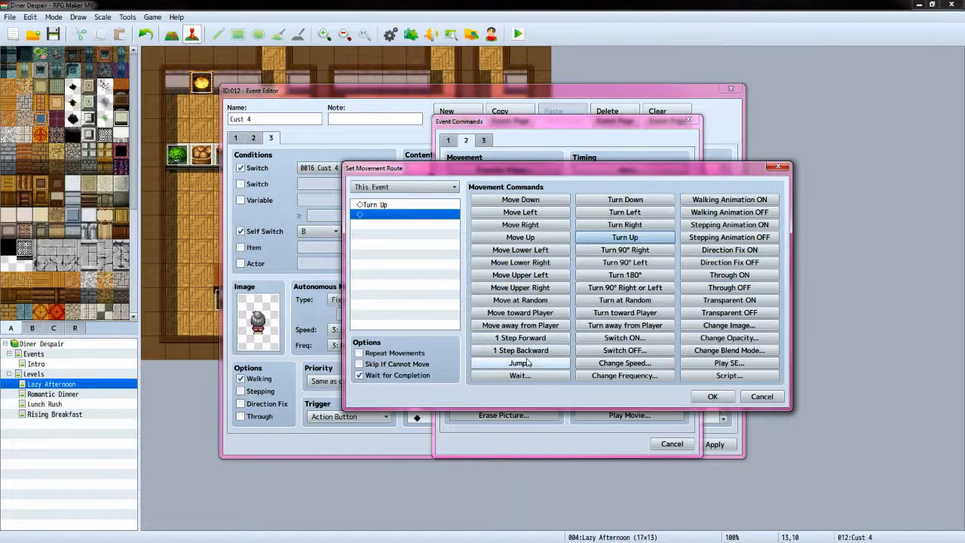
{"action": "left_click", "coordinate": [525, 375]}
{"action": "type", "text": "120"}
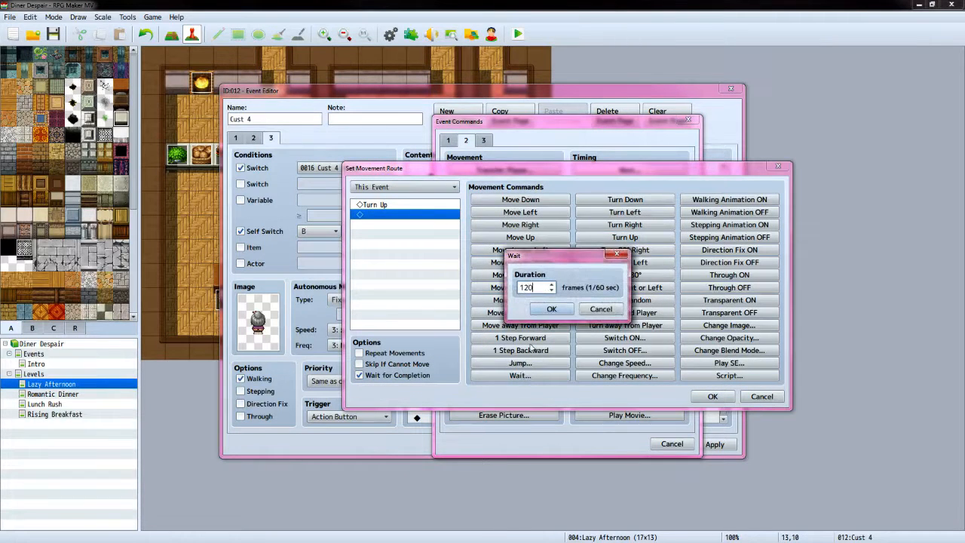
{"action": "left_click", "coordinate": [551, 309]}
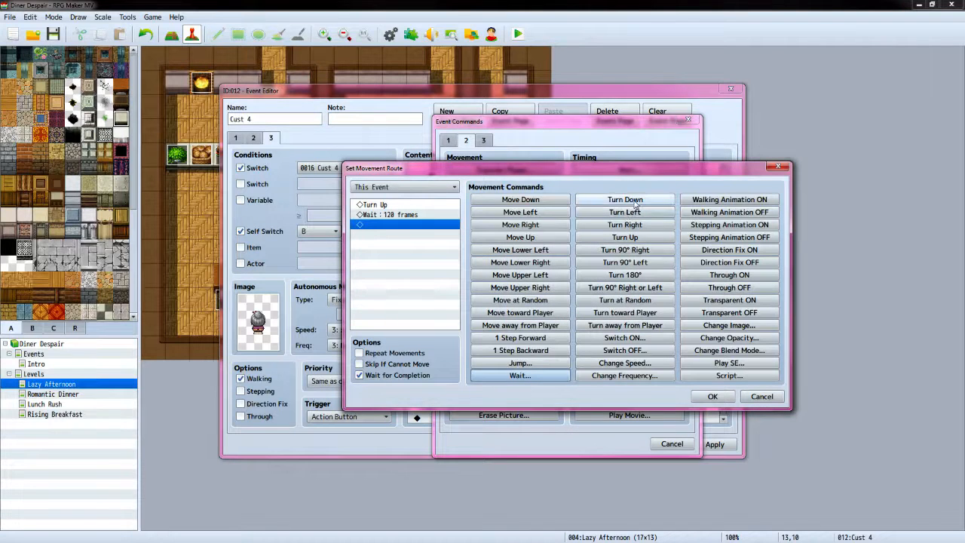
Finish the route with Turn Down, one step forward, Turn Left, five steps forward, Turn Down, one step forward, and Transparent ON
{"action": "left_click", "coordinate": [625, 199]}
{"action": "left_click", "coordinate": [533, 340]}
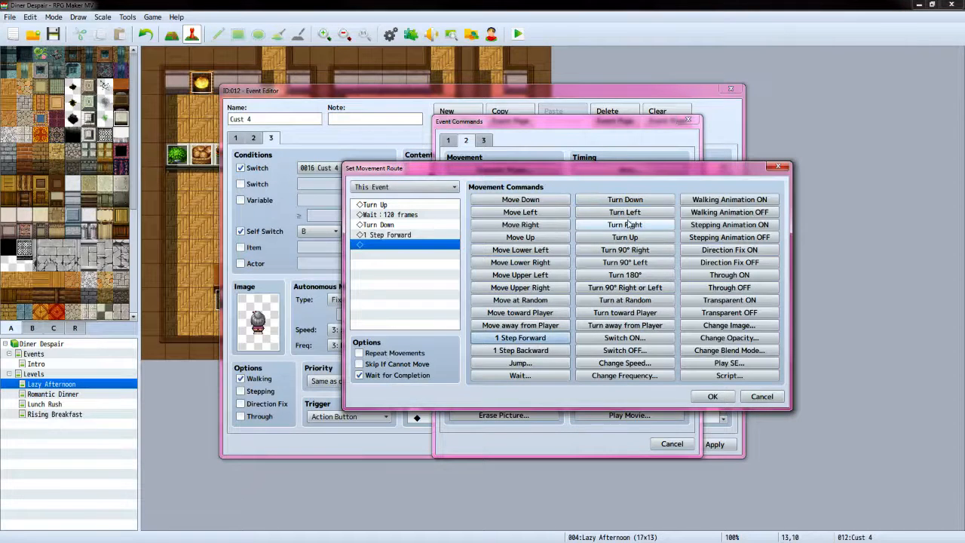
{"action": "left_click", "coordinate": [625, 212]}
{"action": "left_click", "coordinate": [554, 341]}
{"action": "left_click", "coordinate": [554, 341]}
{"action": "left_click", "coordinate": [554, 341]}
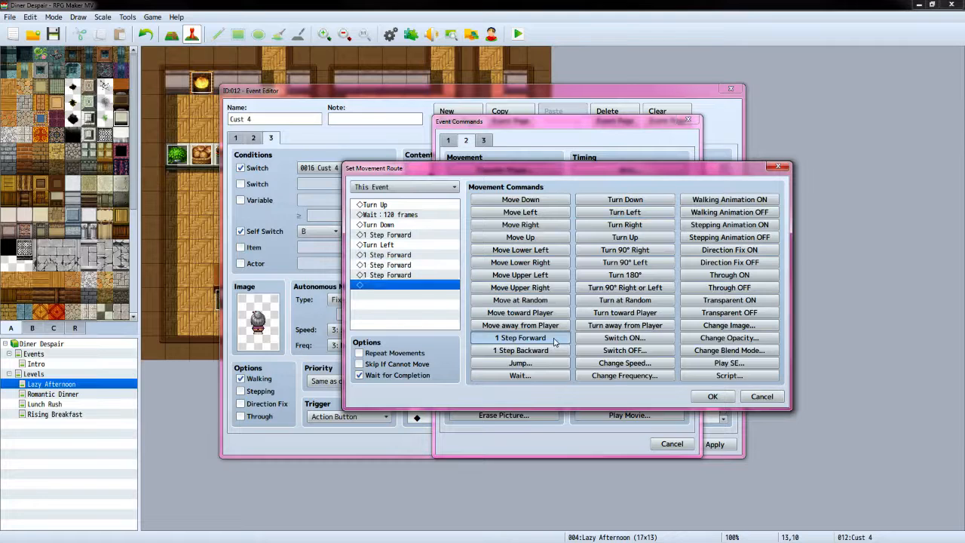
{"action": "left_click", "coordinate": [554, 340]}
{"action": "left_click", "coordinate": [554, 341]}
{"action": "left_click", "coordinate": [633, 200]}
{"action": "left_click", "coordinate": [554, 339]}
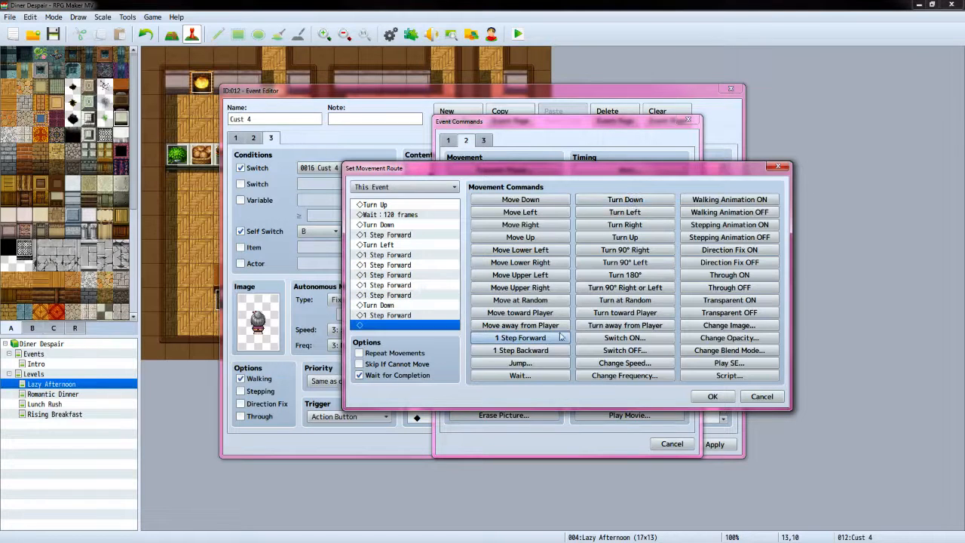
{"action": "left_click", "coordinate": [752, 300]}
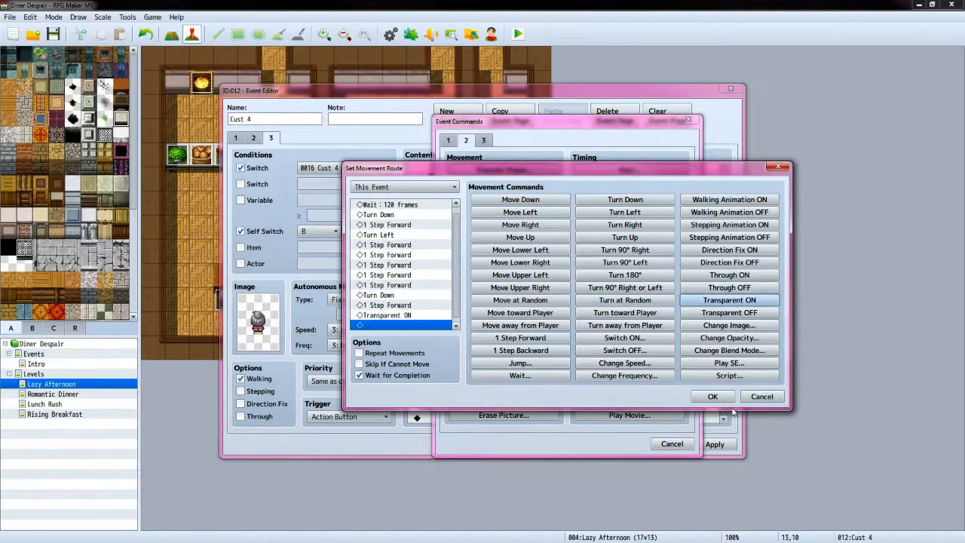
{"action": "left_click", "coordinate": [712, 396]}
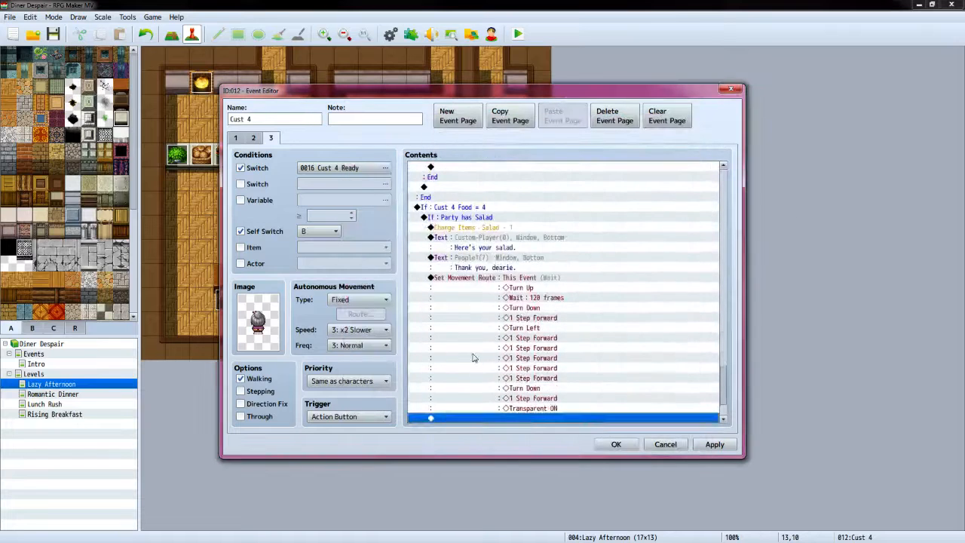
Below the salad branch's movement route, add a Control Switches command turning 0020 Cust 4 Order OFF
{"action": "double_click", "coordinate": [466, 380]}
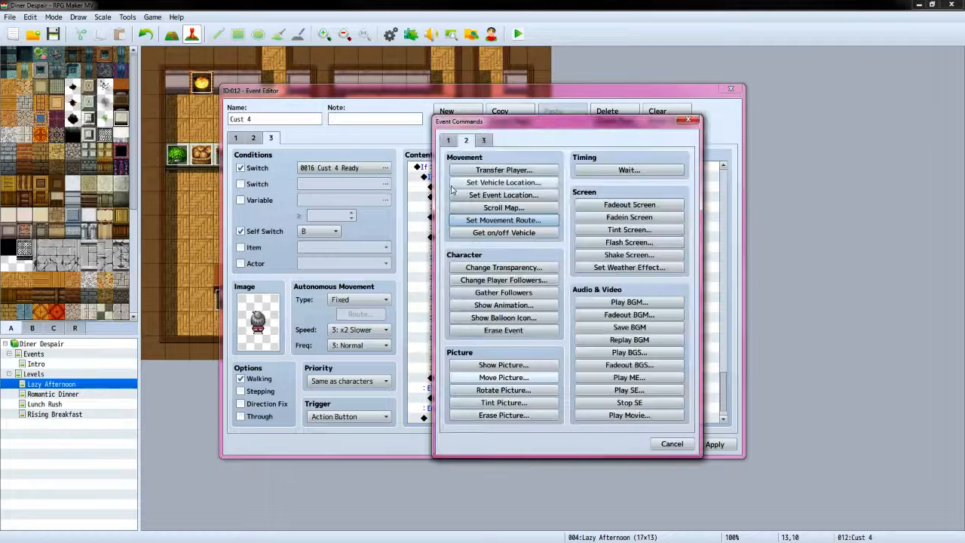
{"action": "left_click", "coordinate": [490, 255]}
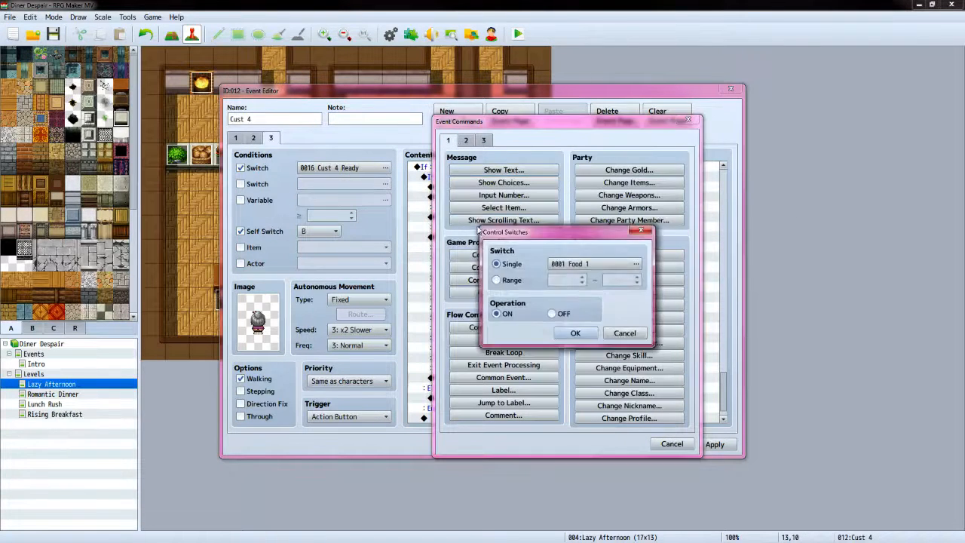
{"action": "left_click", "coordinate": [603, 264]}
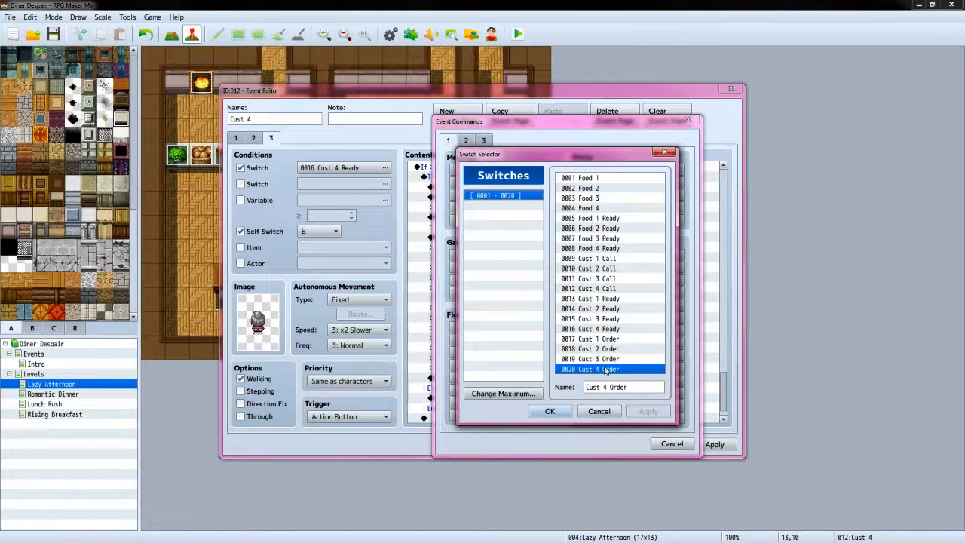
{"action": "left_click", "coordinate": [549, 410]}
{"action": "left_click", "coordinate": [552, 313]}
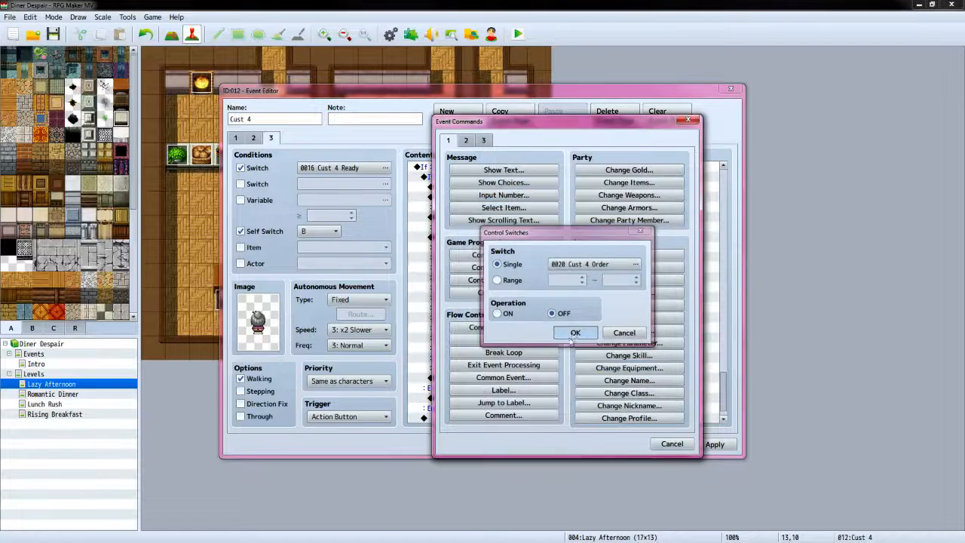
{"action": "left_click", "coordinate": [575, 332]}
Below the Cust 4 Order command, add a Control Switches command turning 0016 Cust 4 Ready OFF
{"action": "double_click", "coordinate": [478, 394]}
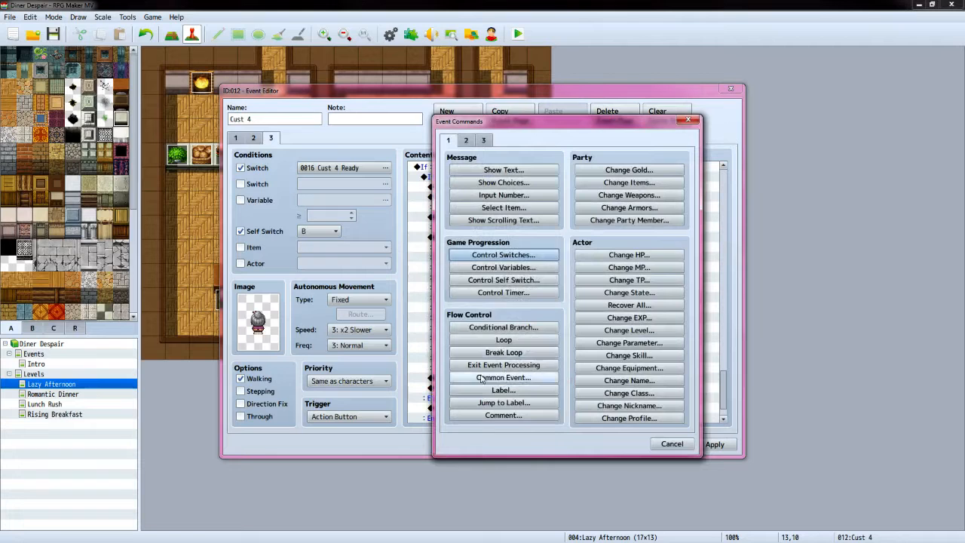
{"action": "left_click", "coordinate": [503, 254]}
{"action": "left_click", "coordinate": [603, 263]}
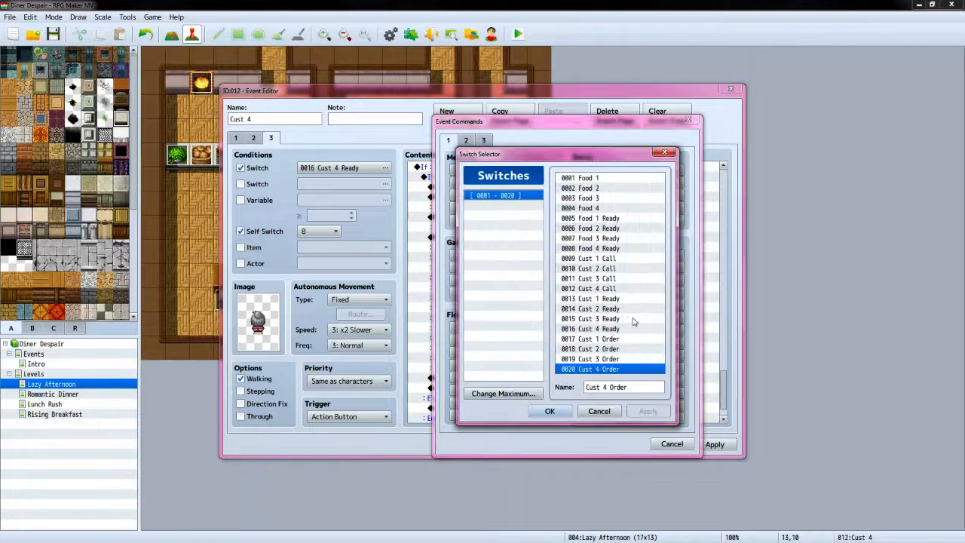
{"action": "left_click", "coordinate": [614, 330]}
{"action": "left_click", "coordinate": [550, 411]}
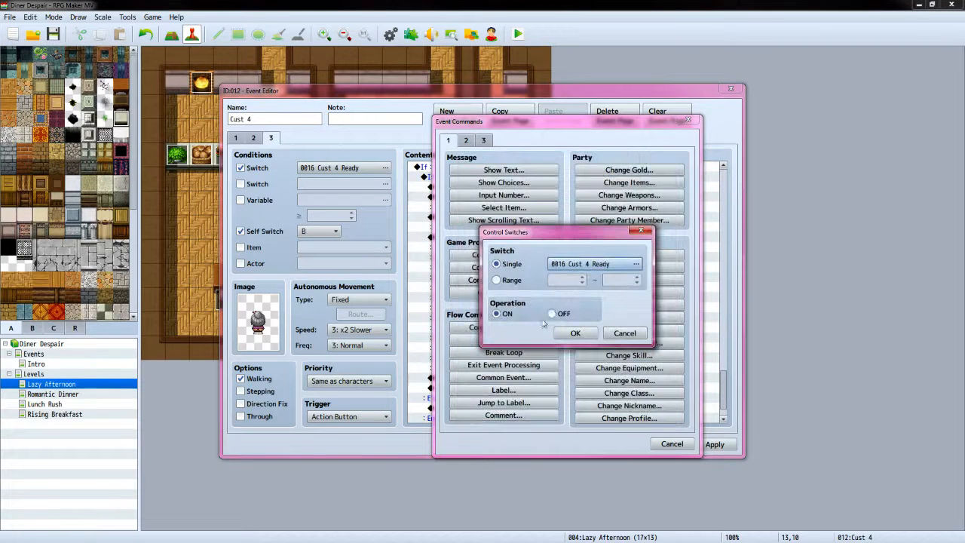
{"action": "left_click", "coordinate": [552, 313]}
{"action": "left_click", "coordinate": [574, 333]}
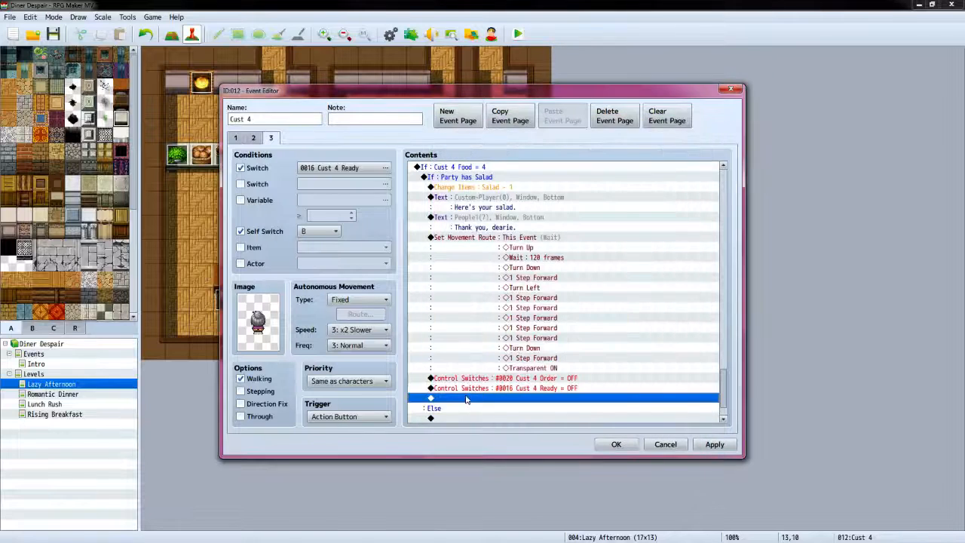
Below the salad branch's switch commands, add a Control Self Switch command turning self switch A OFF
{"action": "double_click", "coordinate": [465, 400]}
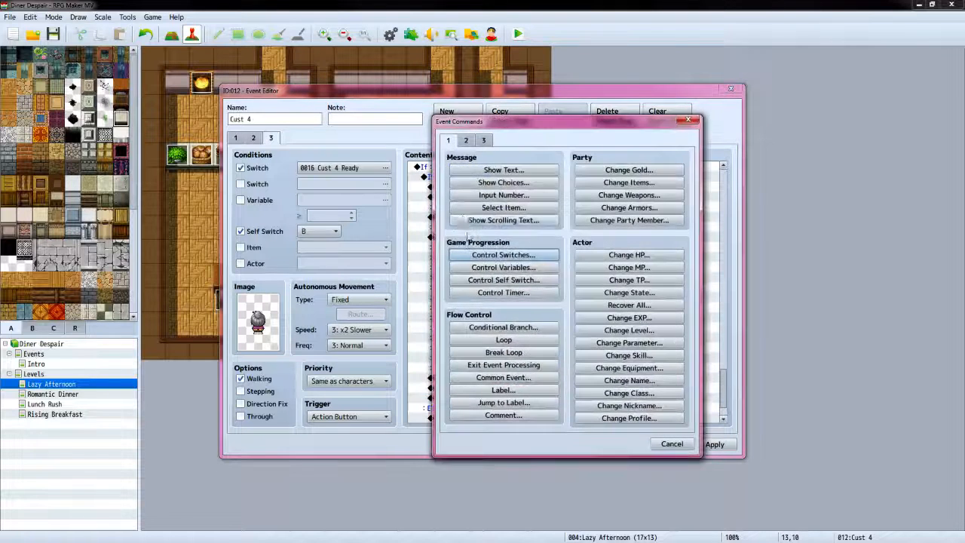
{"action": "left_click", "coordinate": [495, 281]}
{"action": "left_click", "coordinate": [574, 304]}
{"action": "left_click", "coordinate": [553, 324]}
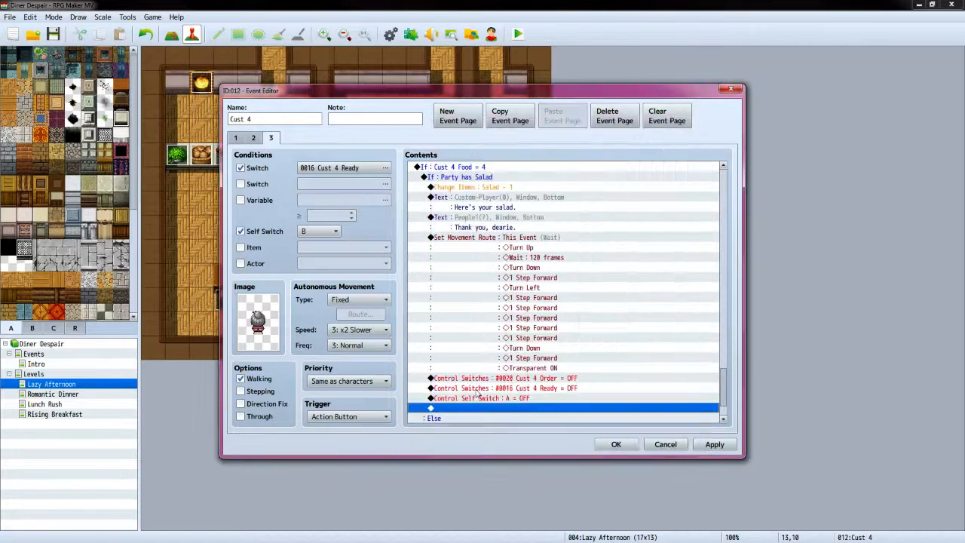
Below the self switch A command in the salad branch, add a Control Self Switch command turning B OFF
{"action": "double_click", "coordinate": [475, 408]}
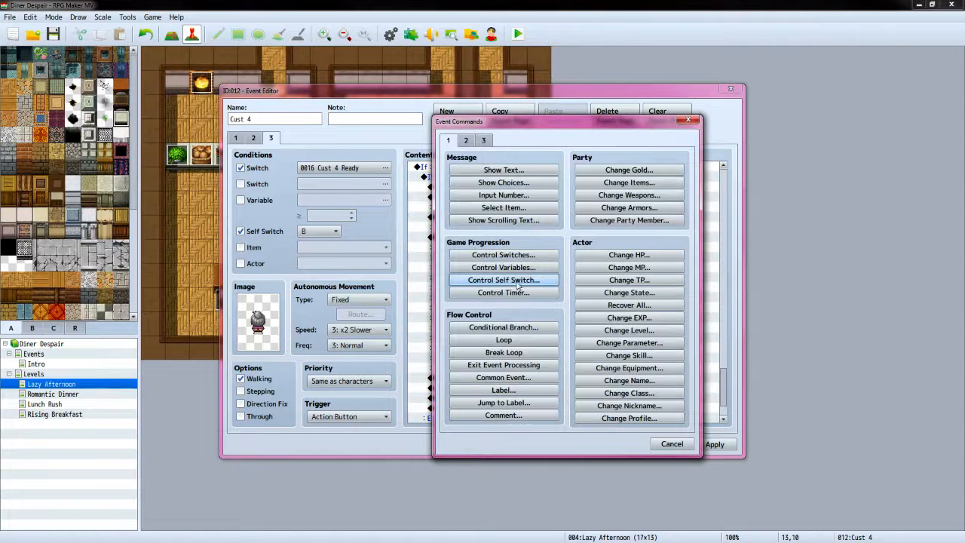
{"action": "left_click", "coordinate": [518, 282]}
{"action": "left_click", "coordinate": [536, 272]}
{"action": "left_click", "coordinate": [527, 296]}
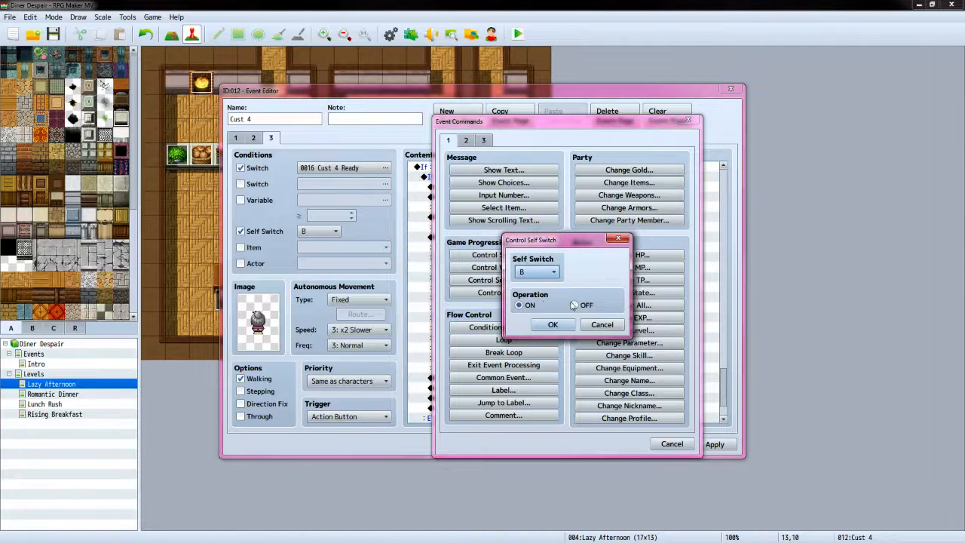
{"action": "left_click", "coordinate": [574, 305]}
{"action": "left_click", "coordinate": [553, 324]}
Below the self switch commands, add a Set Event Location placing This Event at (13,10) on the current map, facing Up
{"action": "scroll", "coordinate": [486, 365], "scroll_direction": "down", "scroll_amount": 2}
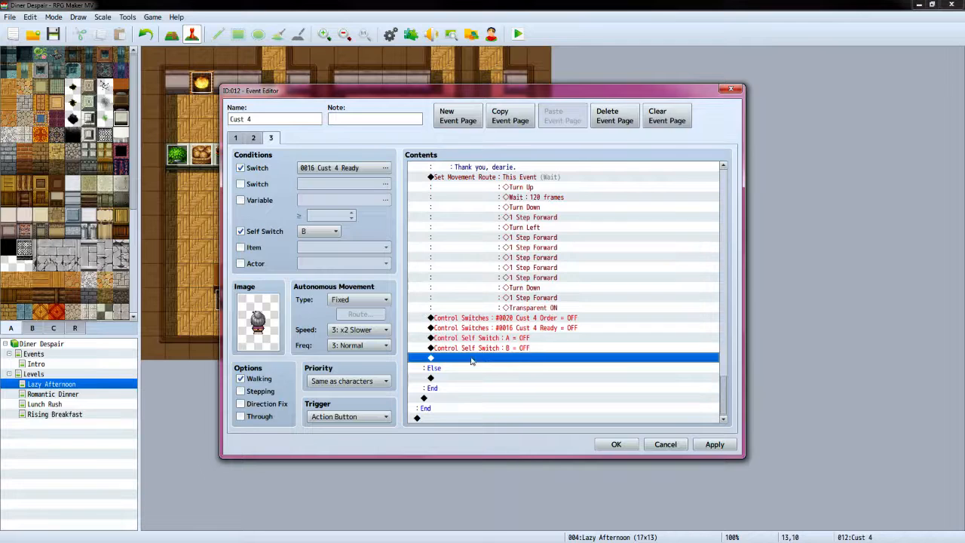
{"action": "double_click", "coordinate": [473, 360]}
{"action": "left_click", "coordinate": [465, 141]}
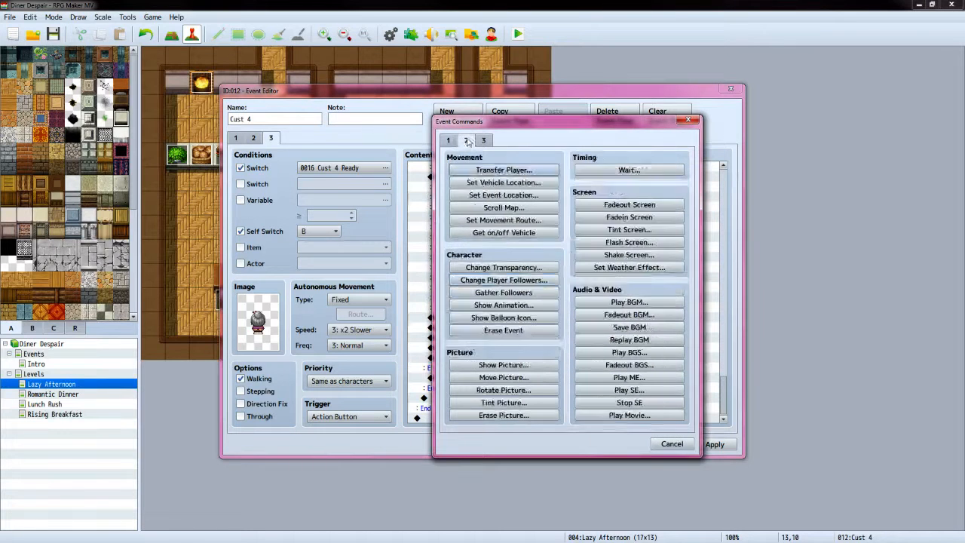
{"action": "left_click", "coordinate": [520, 196]}
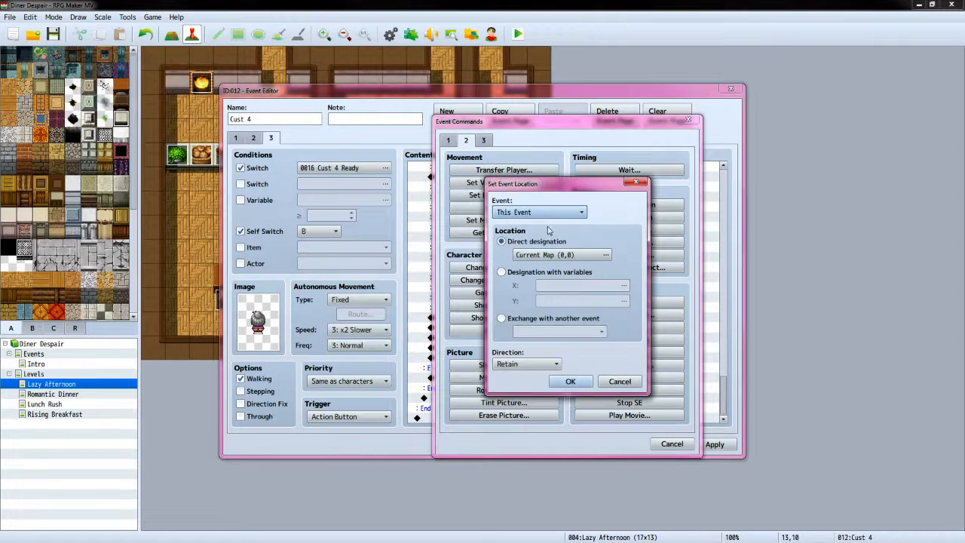
{"action": "double_click", "coordinate": [563, 255]}
{"action": "left_click", "coordinate": [523, 249]}
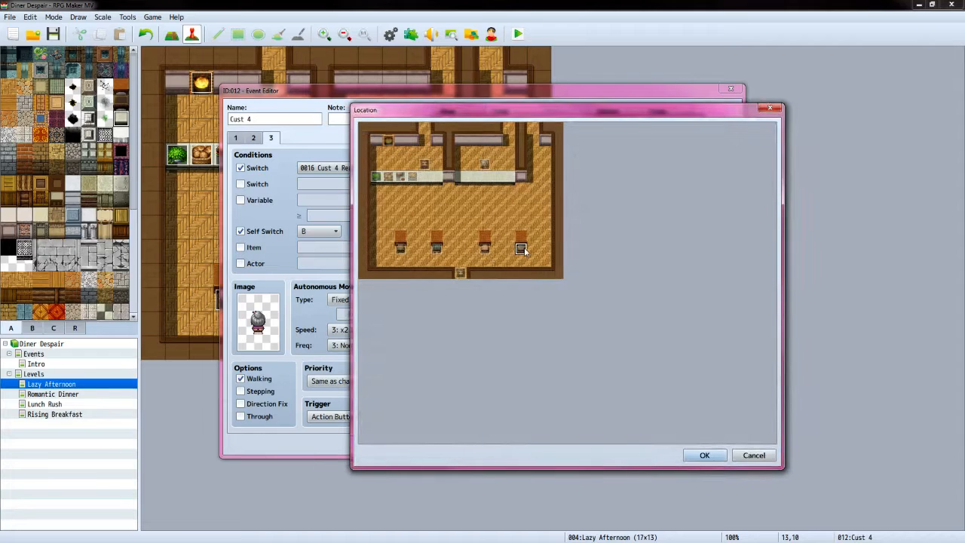
{"action": "left_click", "coordinate": [701, 455]}
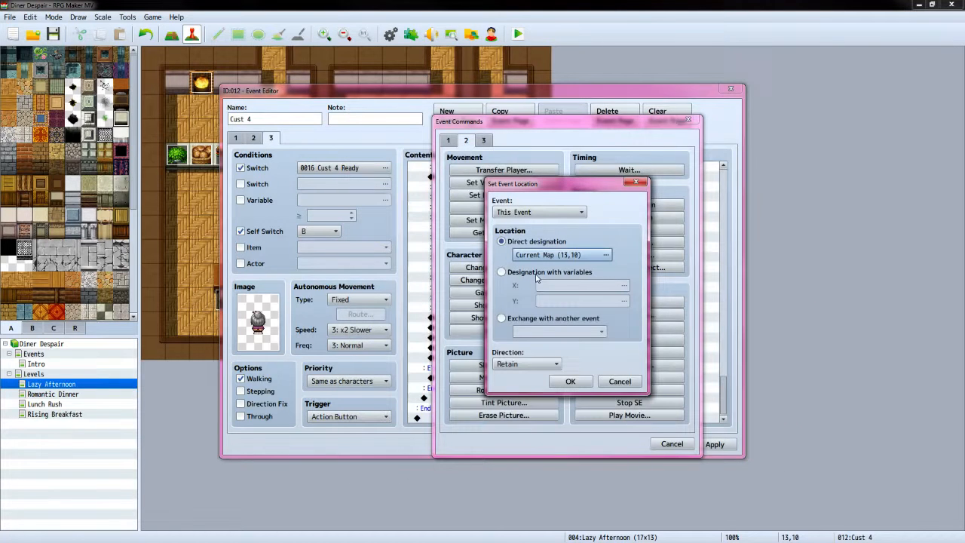
{"action": "left_click", "coordinate": [520, 364]}
{"action": "left_click", "coordinate": [509, 423]}
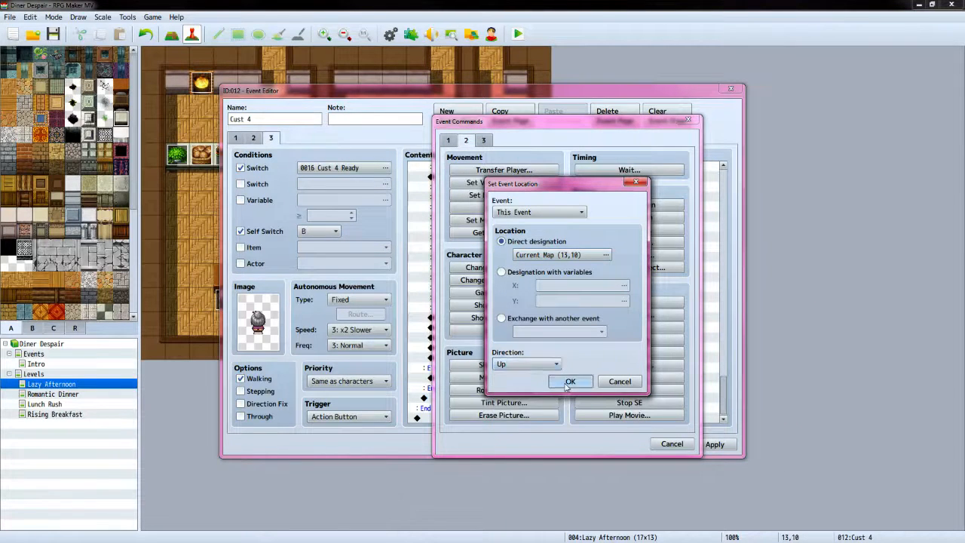
{"action": "left_click", "coordinate": [569, 382]}
Below the salad branch's event location command, add a Conditional Branch checking variable 0010 Cust 4 Tip ≥ 0, without an Else branch
{"action": "double_click", "coordinate": [476, 372]}
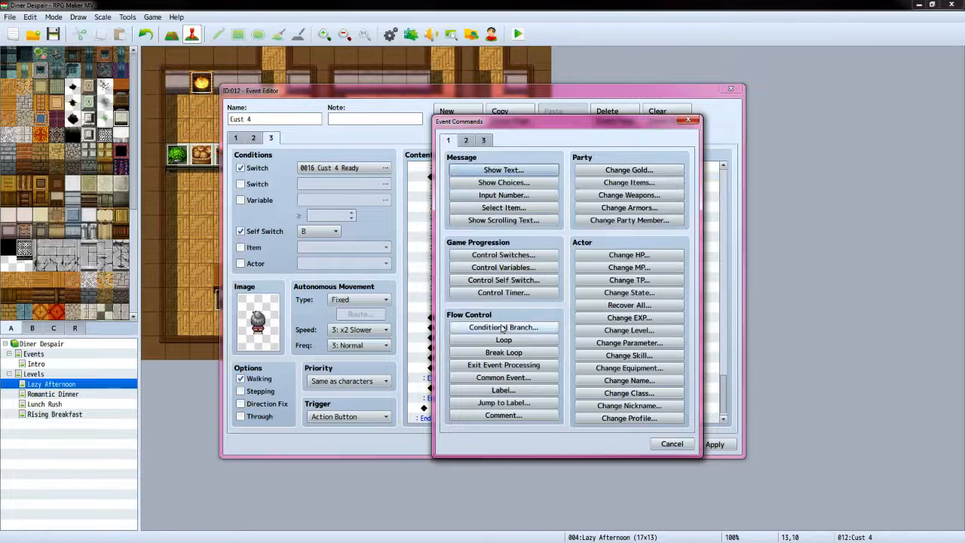
{"action": "left_click", "coordinate": [503, 327]}
{"action": "left_click", "coordinate": [459, 243]}
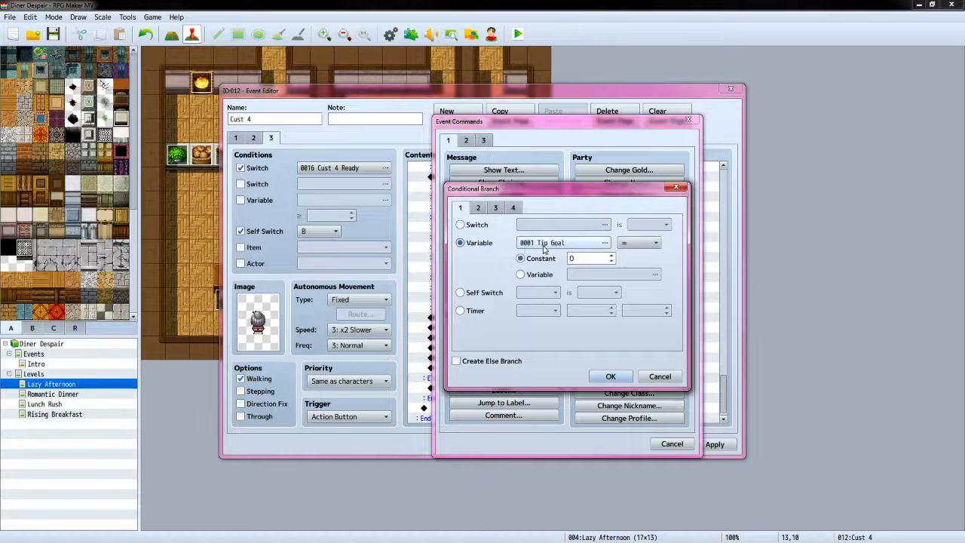
{"action": "left_click", "coordinate": [561, 242]}
{"action": "left_click", "coordinate": [624, 269]}
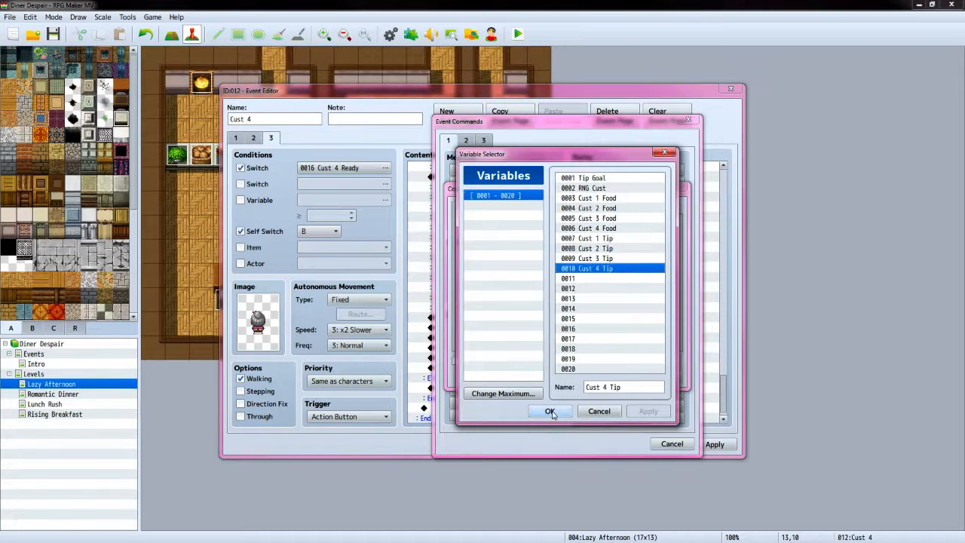
{"action": "left_click", "coordinate": [549, 410]}
{"action": "left_click", "coordinate": [639, 242]}
{"action": "left_click", "coordinate": [636, 268]}
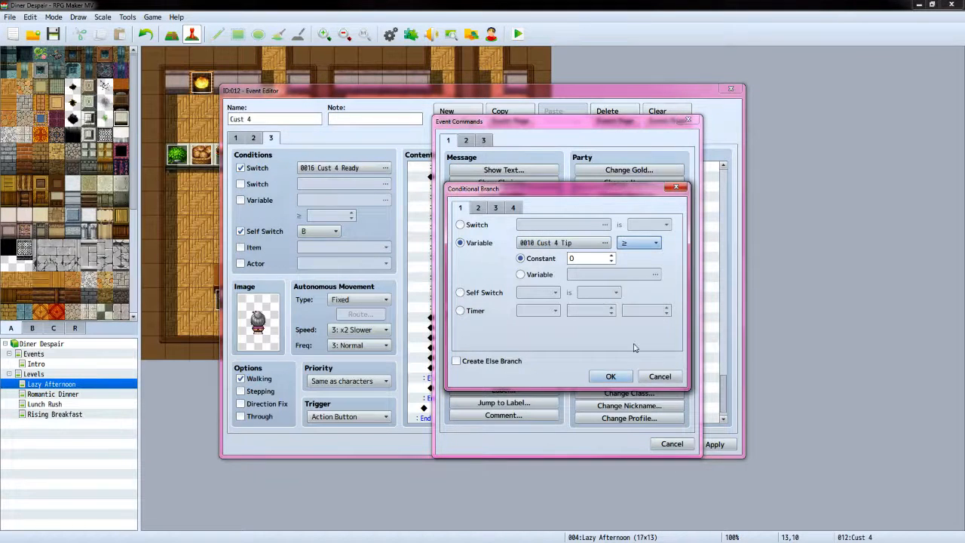
{"action": "left_click", "coordinate": [612, 379]}
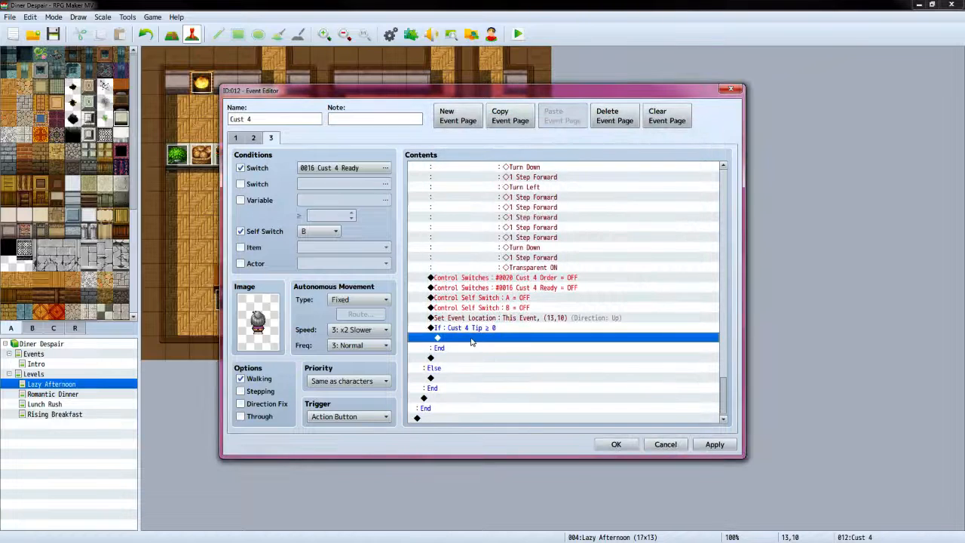
Inside the salad branch's Cust 4 Tip ≥ 0 condition, add a Change Gold command increasing gold by variable 0010 Cust 4 Tip
{"action": "double_click", "coordinate": [471, 341]}
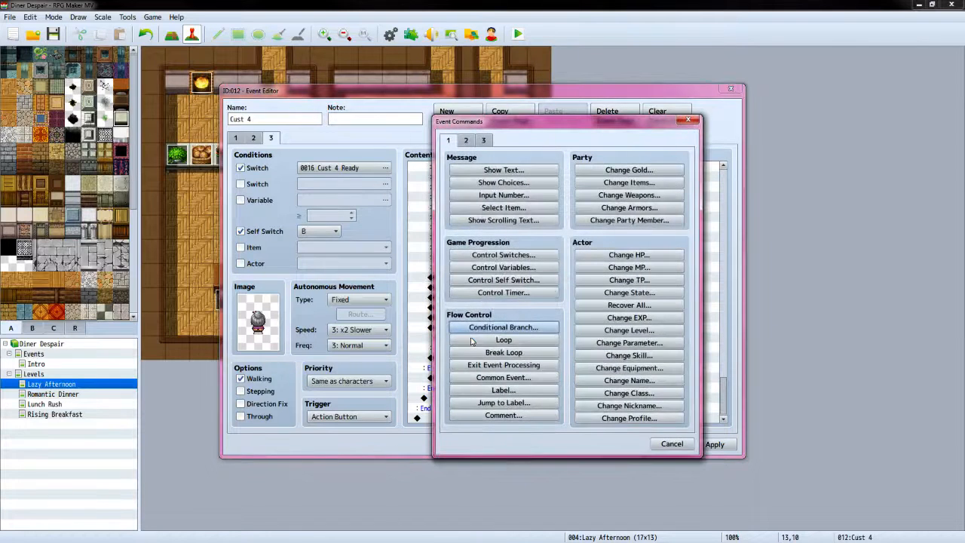
{"action": "left_click", "coordinate": [629, 170]}
{"action": "left_click", "coordinate": [530, 313]}
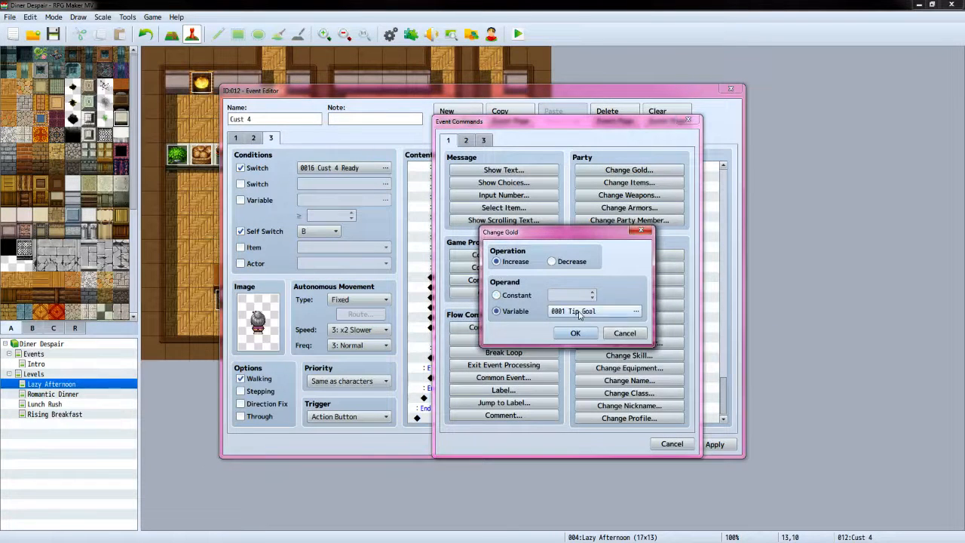
{"action": "left_click", "coordinate": [588, 311]}
{"action": "left_click", "coordinate": [551, 411]}
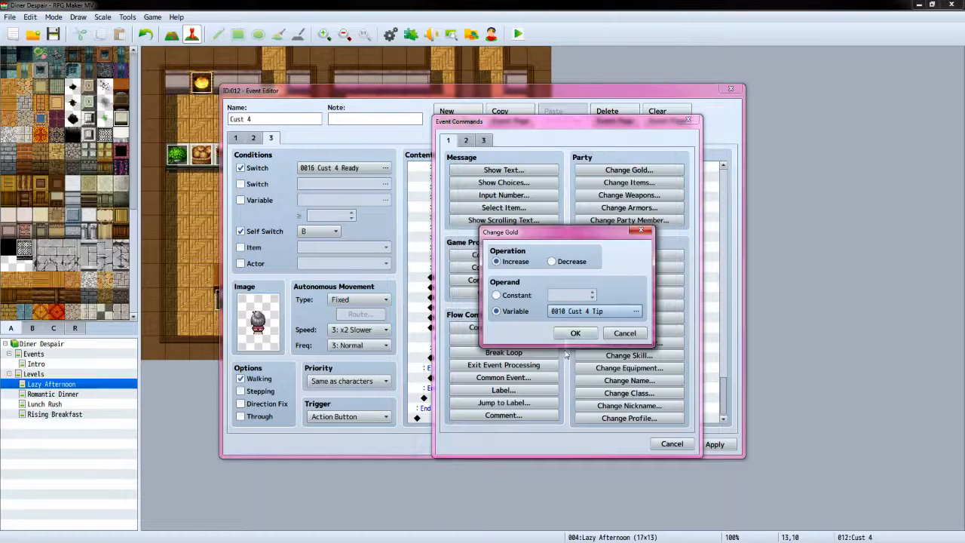
{"action": "left_click", "coordinate": [622, 332]}
Below the Change Gold command in the tip condition, add a Play SE command using the Coin sound at 90% volume and 100% pitch
{"action": "double_click", "coordinate": [454, 351]}
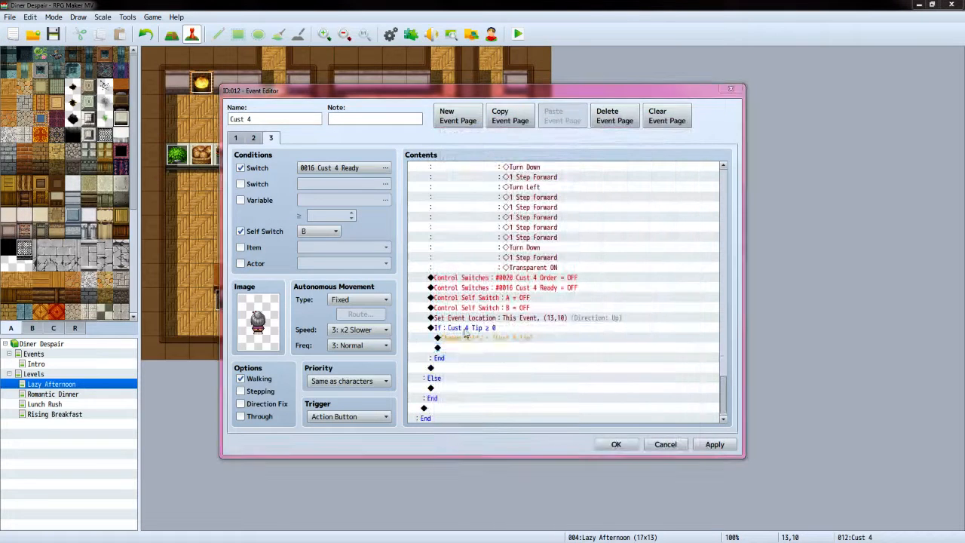
{"action": "left_click", "coordinate": [466, 140]}
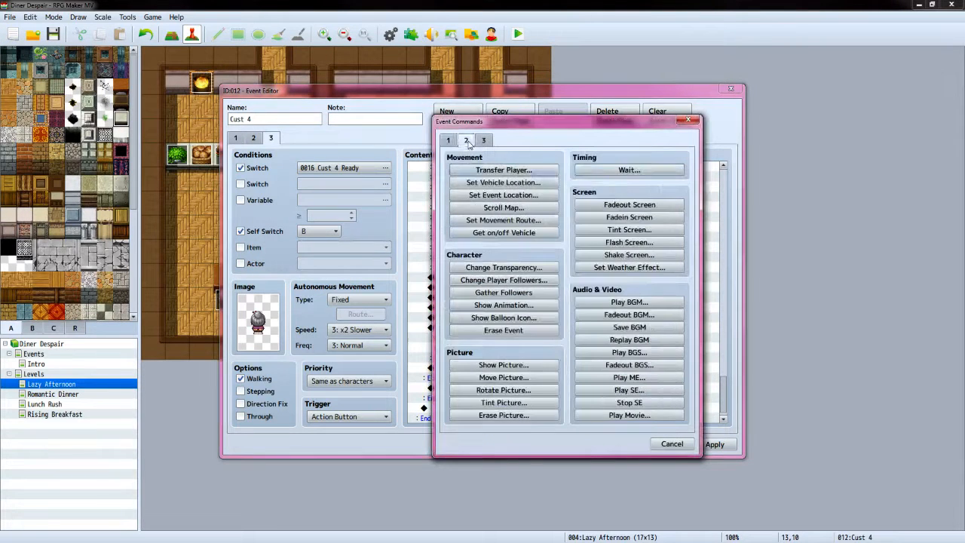
{"action": "left_click", "coordinate": [630, 390]}
{"action": "scroll", "coordinate": [573, 326], "scroll_direction": "down", "scroll_amount": 8}
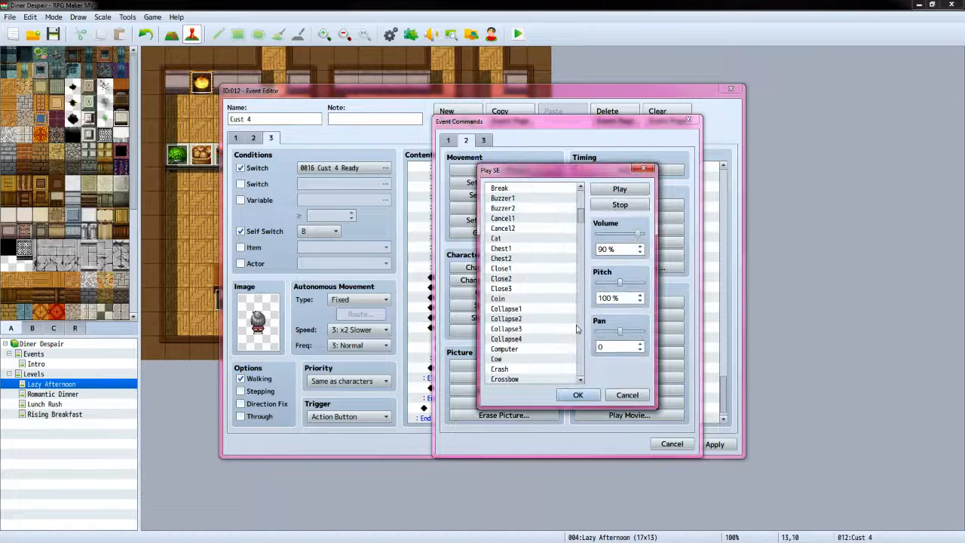
{"action": "left_click", "coordinate": [498, 298]}
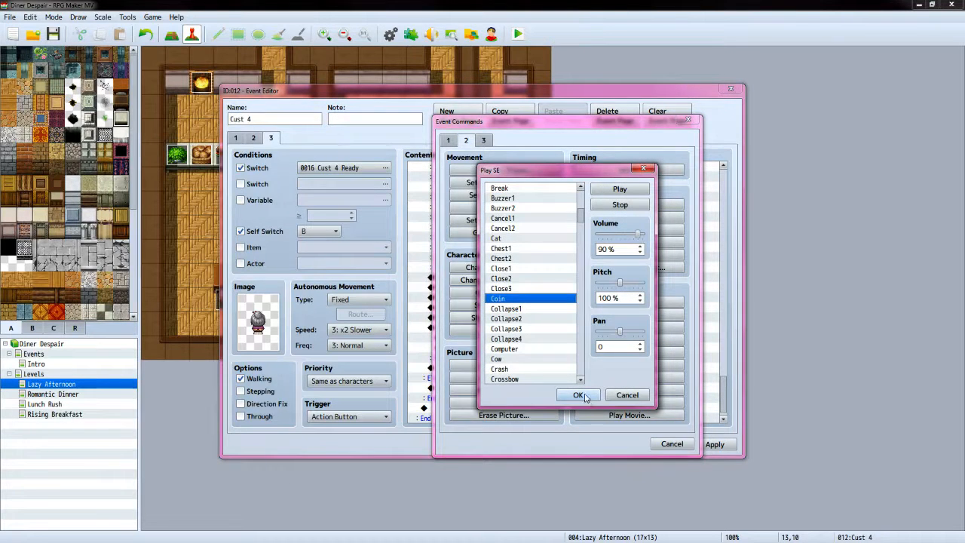
{"action": "left_click", "coordinate": [577, 395]}
In the salad branch's Else section, add a Show Text with the People1 old woman's face reading "Do you have a salad for me?"
{"action": "scroll", "coordinate": [527, 324], "scroll_direction": "down", "scroll_amount": 1}
{"action": "double_click", "coordinate": [464, 379]}
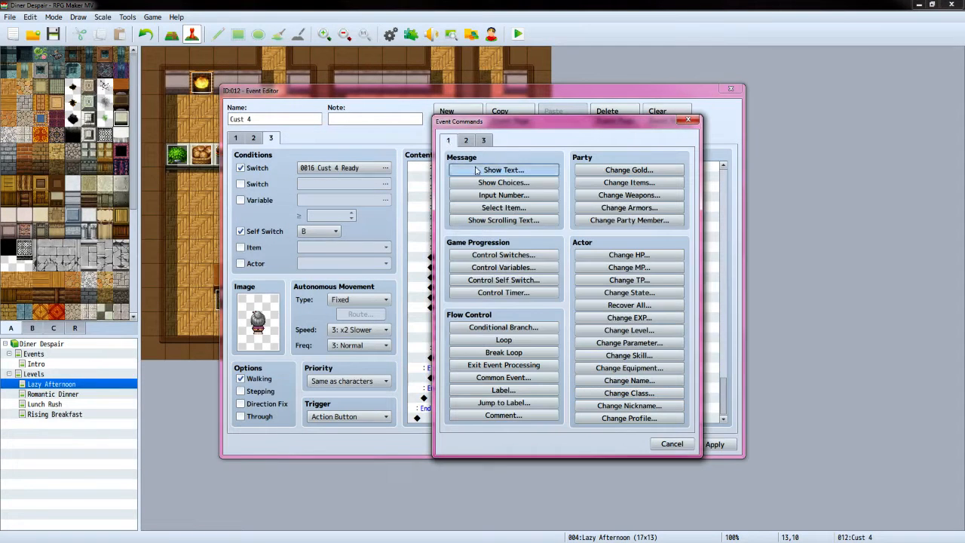
{"action": "left_click", "coordinate": [504, 169]}
{"action": "double_click", "coordinate": [455, 273]}
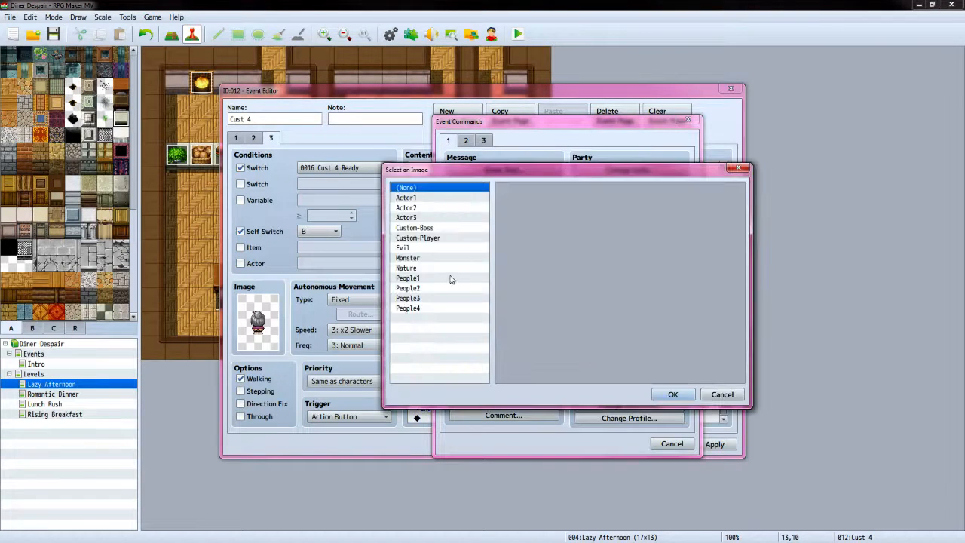
{"action": "left_click", "coordinate": [450, 278]}
{"action": "left_click", "coordinate": [645, 263]}
{"action": "left_click", "coordinate": [667, 392]}
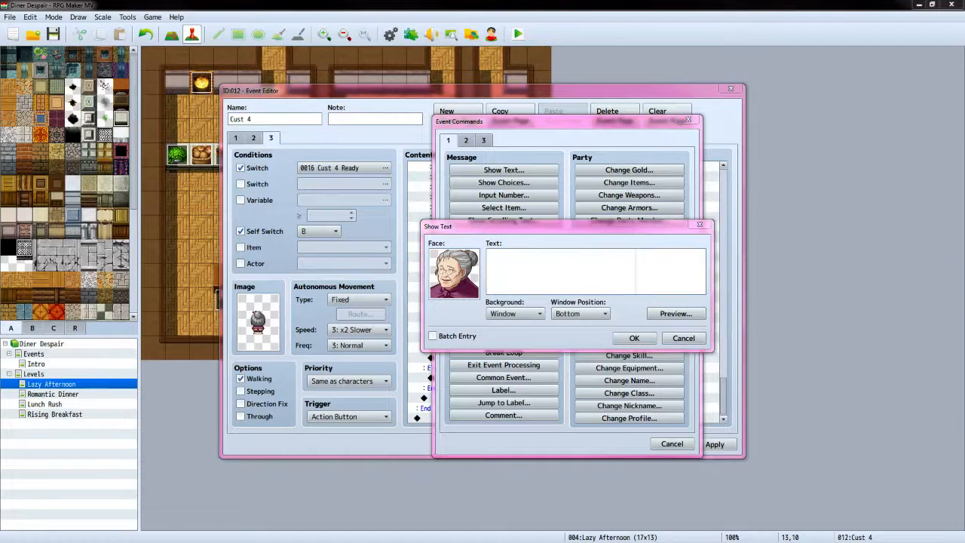
{"action": "key", "text": "alt+Tab"}
{"action": "scroll", "coordinate": [888, 366], "scroll_direction": "down", "scroll_amount": 8}
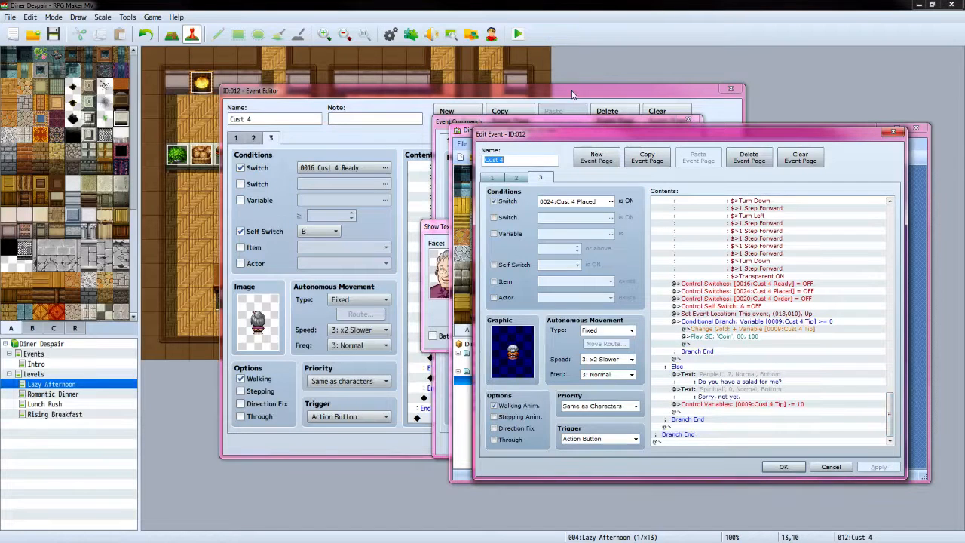
{"action": "key", "text": "alt+Tab"}
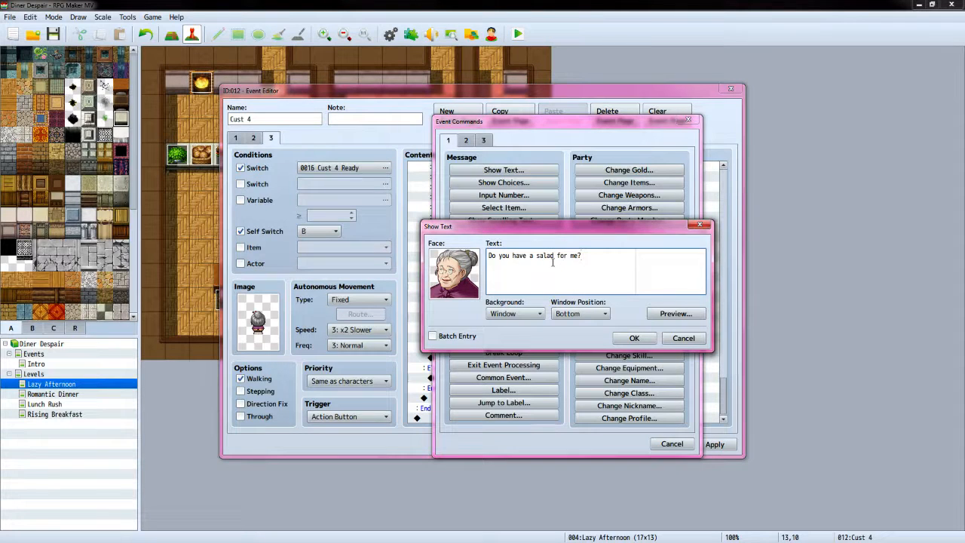
{"action": "left_click", "coordinate": [615, 341]}
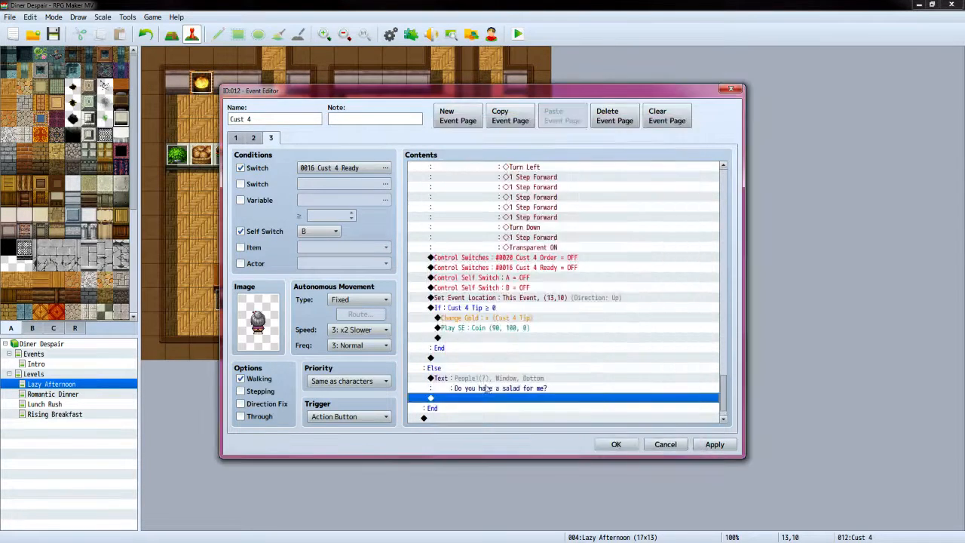
Below the salad question, add a Show Text with the Custom-Player face reading "Sorry, not yet."
{"action": "double_click", "coordinate": [468, 401]}
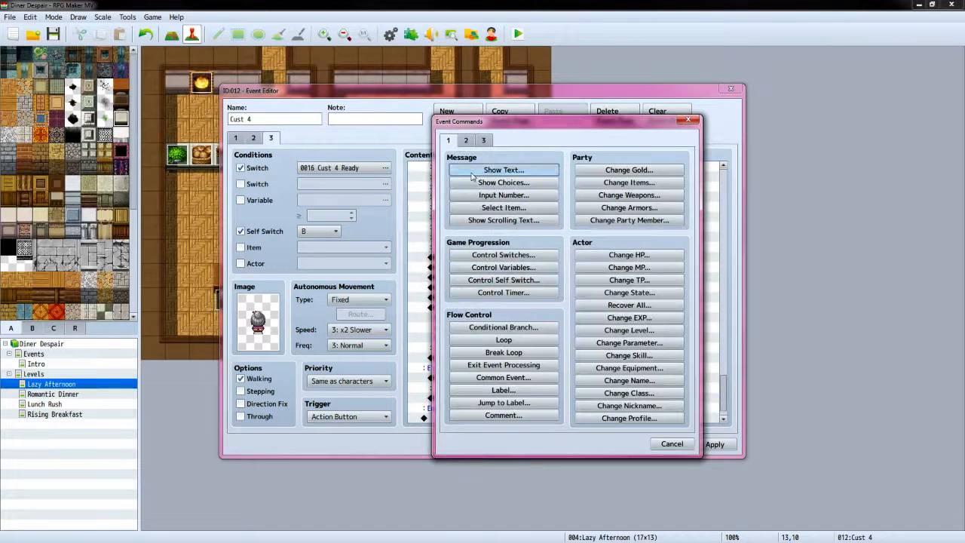
{"action": "left_click", "coordinate": [498, 169]}
{"action": "double_click", "coordinate": [451, 280]}
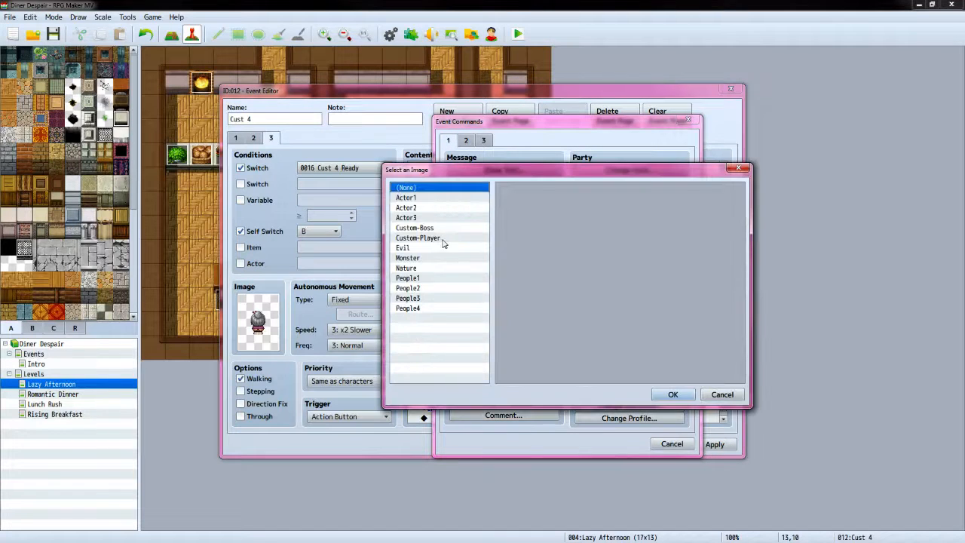
{"action": "left_click", "coordinate": [443, 241]}
{"action": "left_click", "coordinate": [673, 394]}
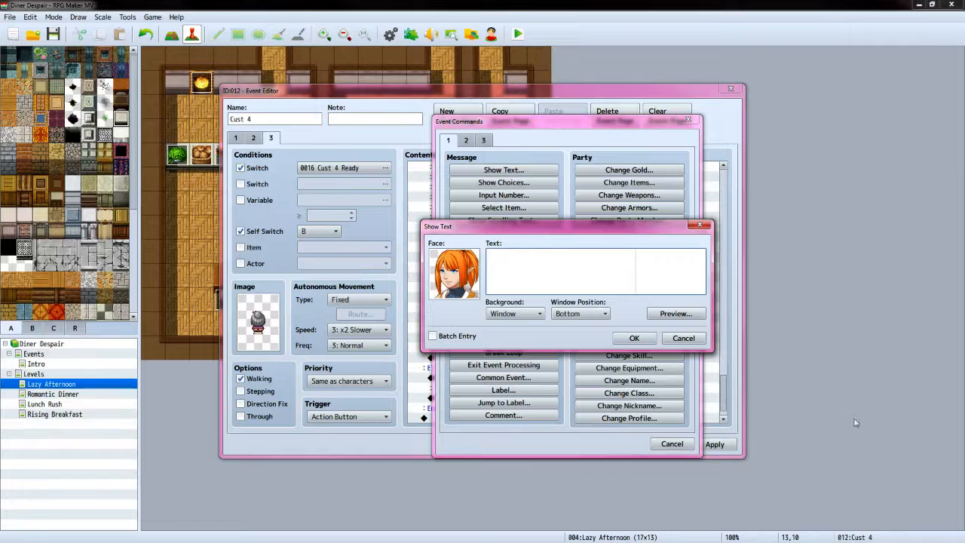
{"action": "key", "text": "alt+Tab"}
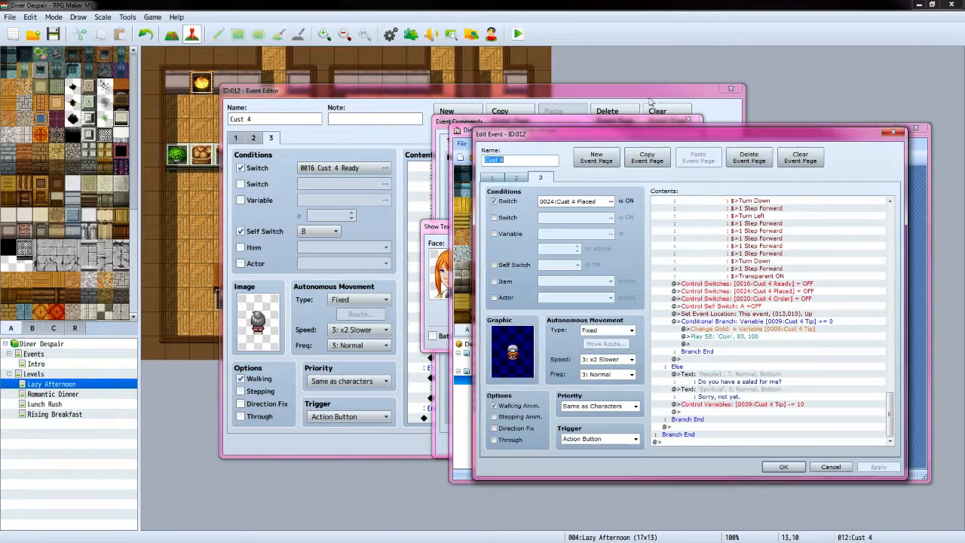
{"action": "key", "text": "alt+Tab"}
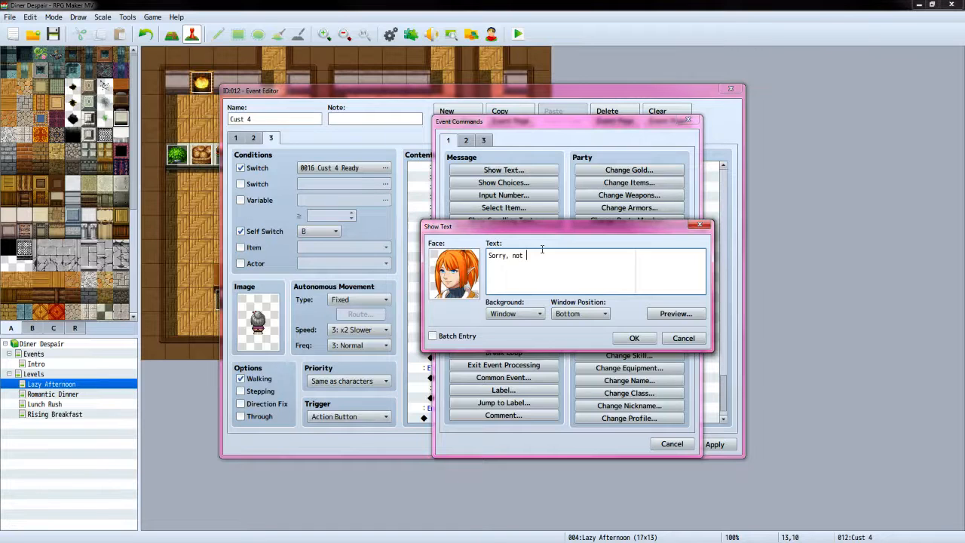
{"action": "left_click", "coordinate": [634, 338]}
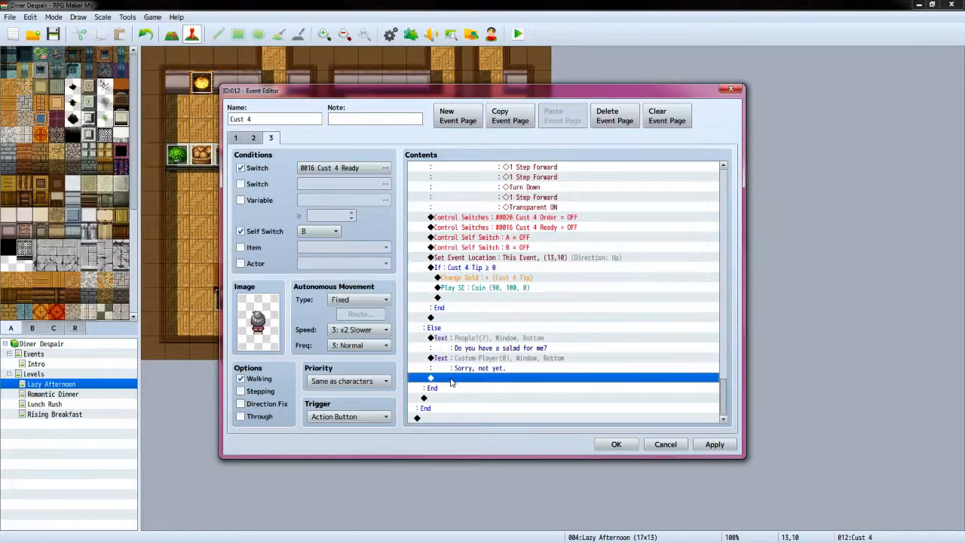
Below the "Sorry, not yet." text, add a Control Variables command subtracting 10 from 0010 Cust 4 Tip, and save and close the event
{"action": "double_click", "coordinate": [451, 379]}
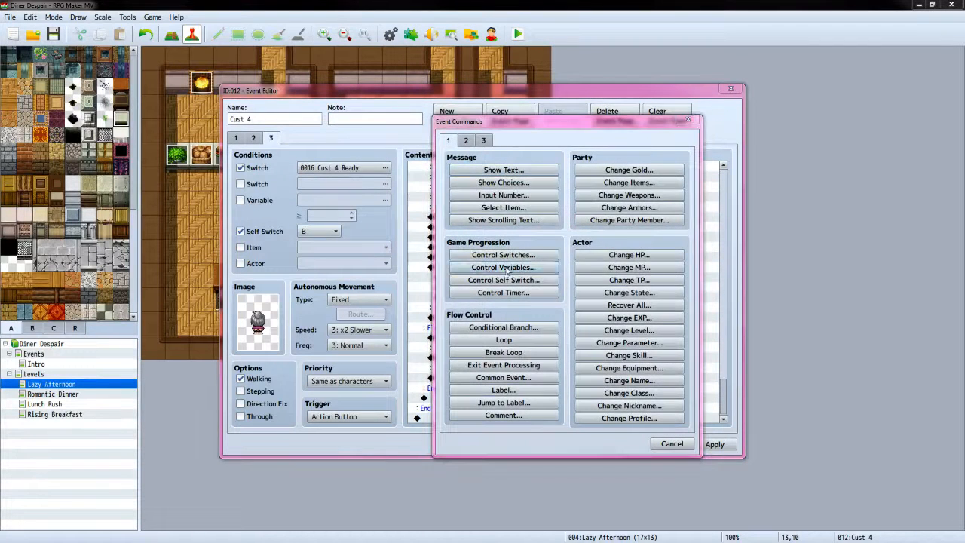
{"action": "left_click", "coordinate": [503, 268]}
{"action": "left_click", "coordinate": [608, 216]}
{"action": "left_click", "coordinate": [595, 269]}
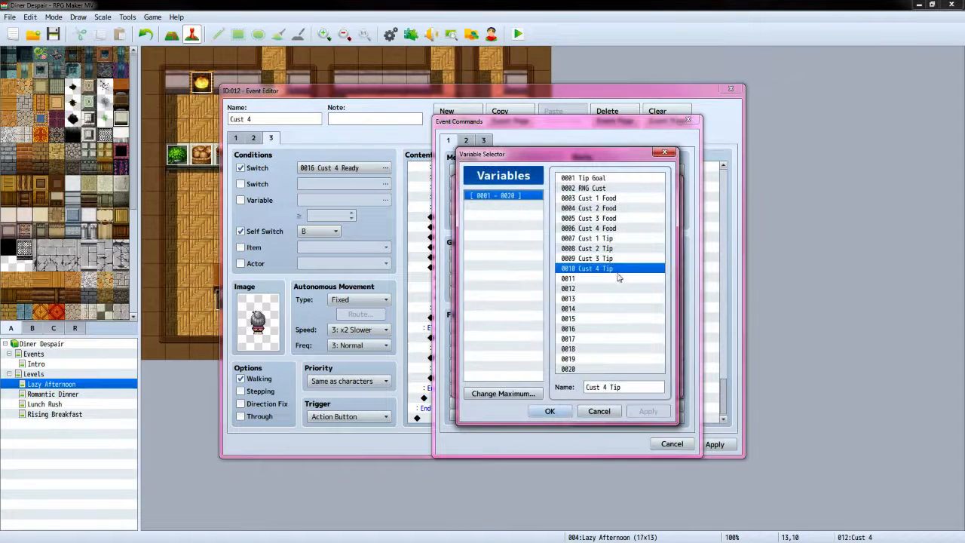
{"action": "left_click", "coordinate": [550, 411]}
{"action": "left_click", "coordinate": [539, 263]}
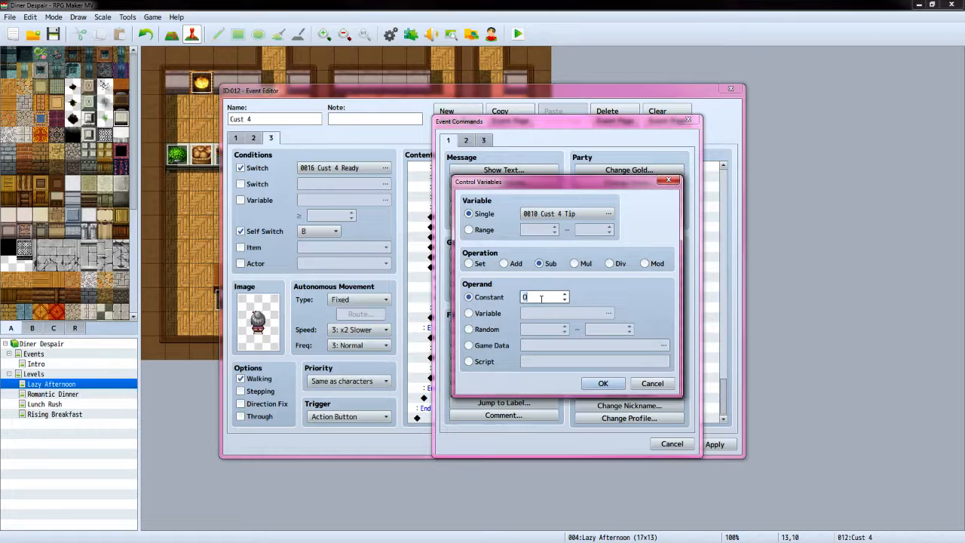
{"action": "left_click", "coordinate": [603, 383]}
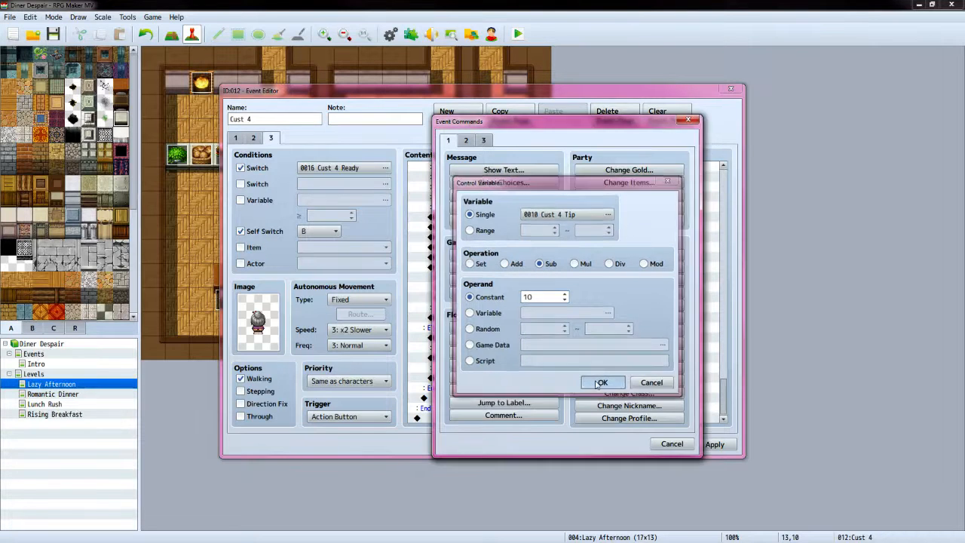
{"action": "left_click", "coordinate": [713, 444]}
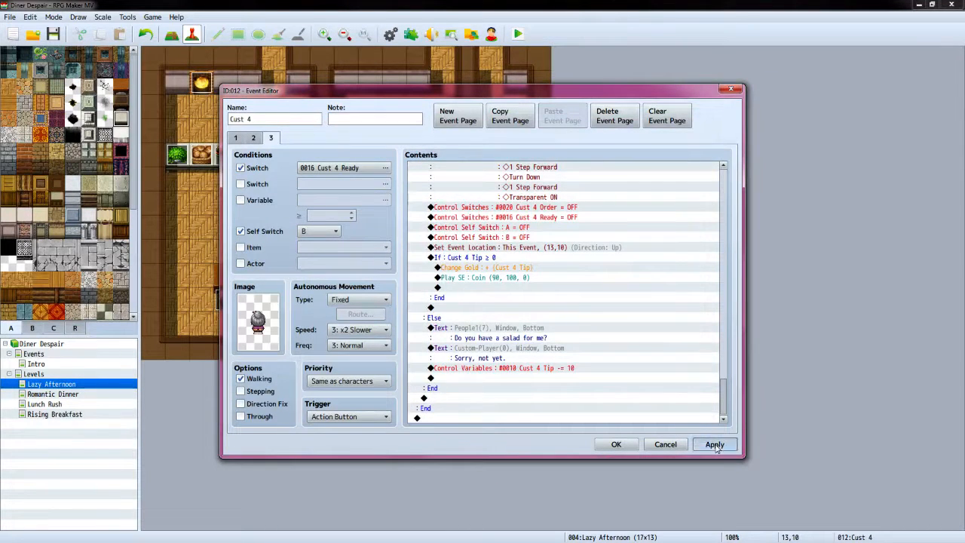
{"action": "left_click", "coordinate": [615, 444]}
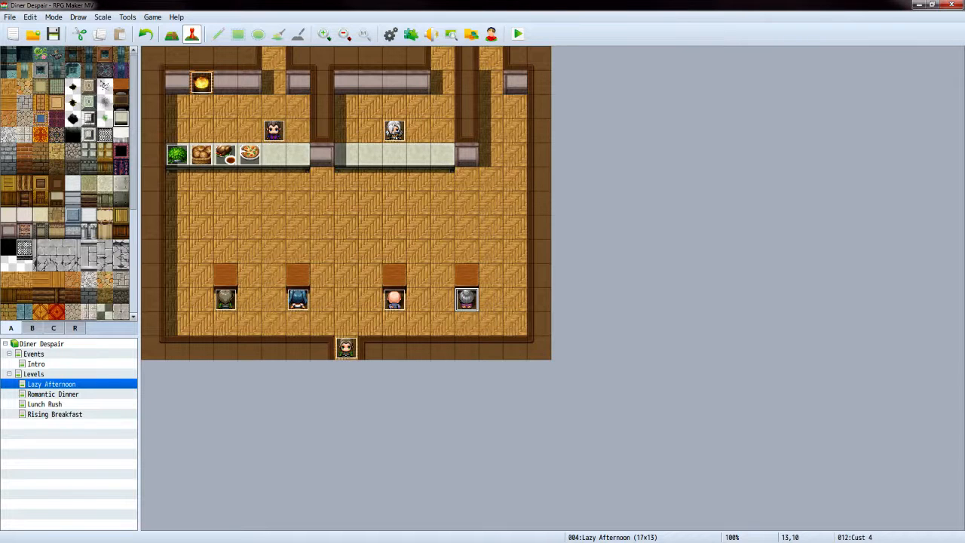
Switch to RPG Maker VX Ace, cancel out of its Cust 4 reference event, and close the program
{"action": "key", "text": "alt+Tab"}
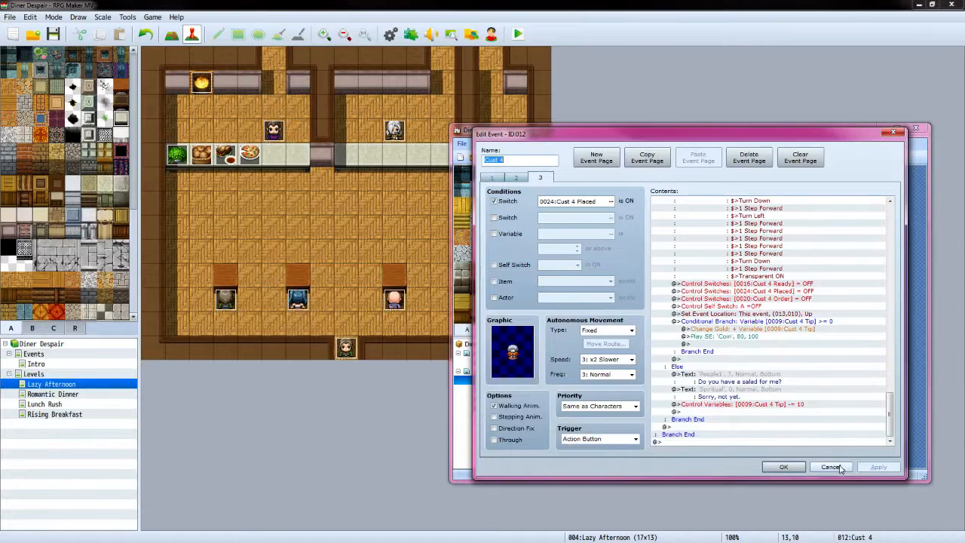
{"action": "left_click", "coordinate": [830, 466]}
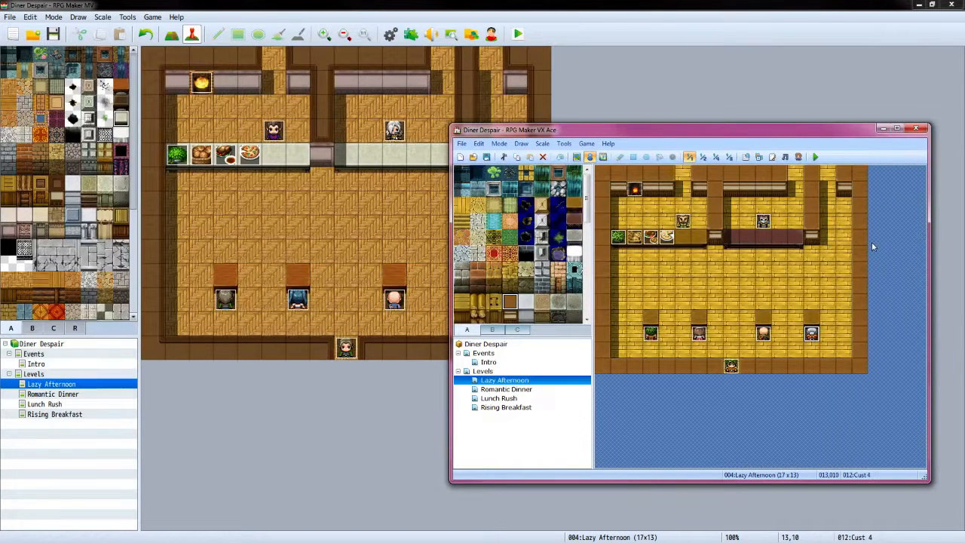
{"action": "left_click", "coordinate": [919, 131]}
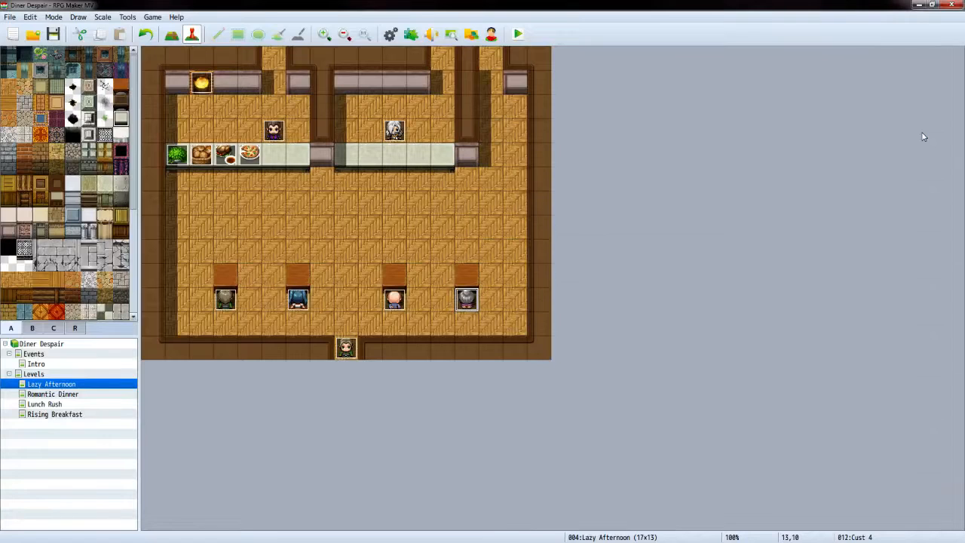